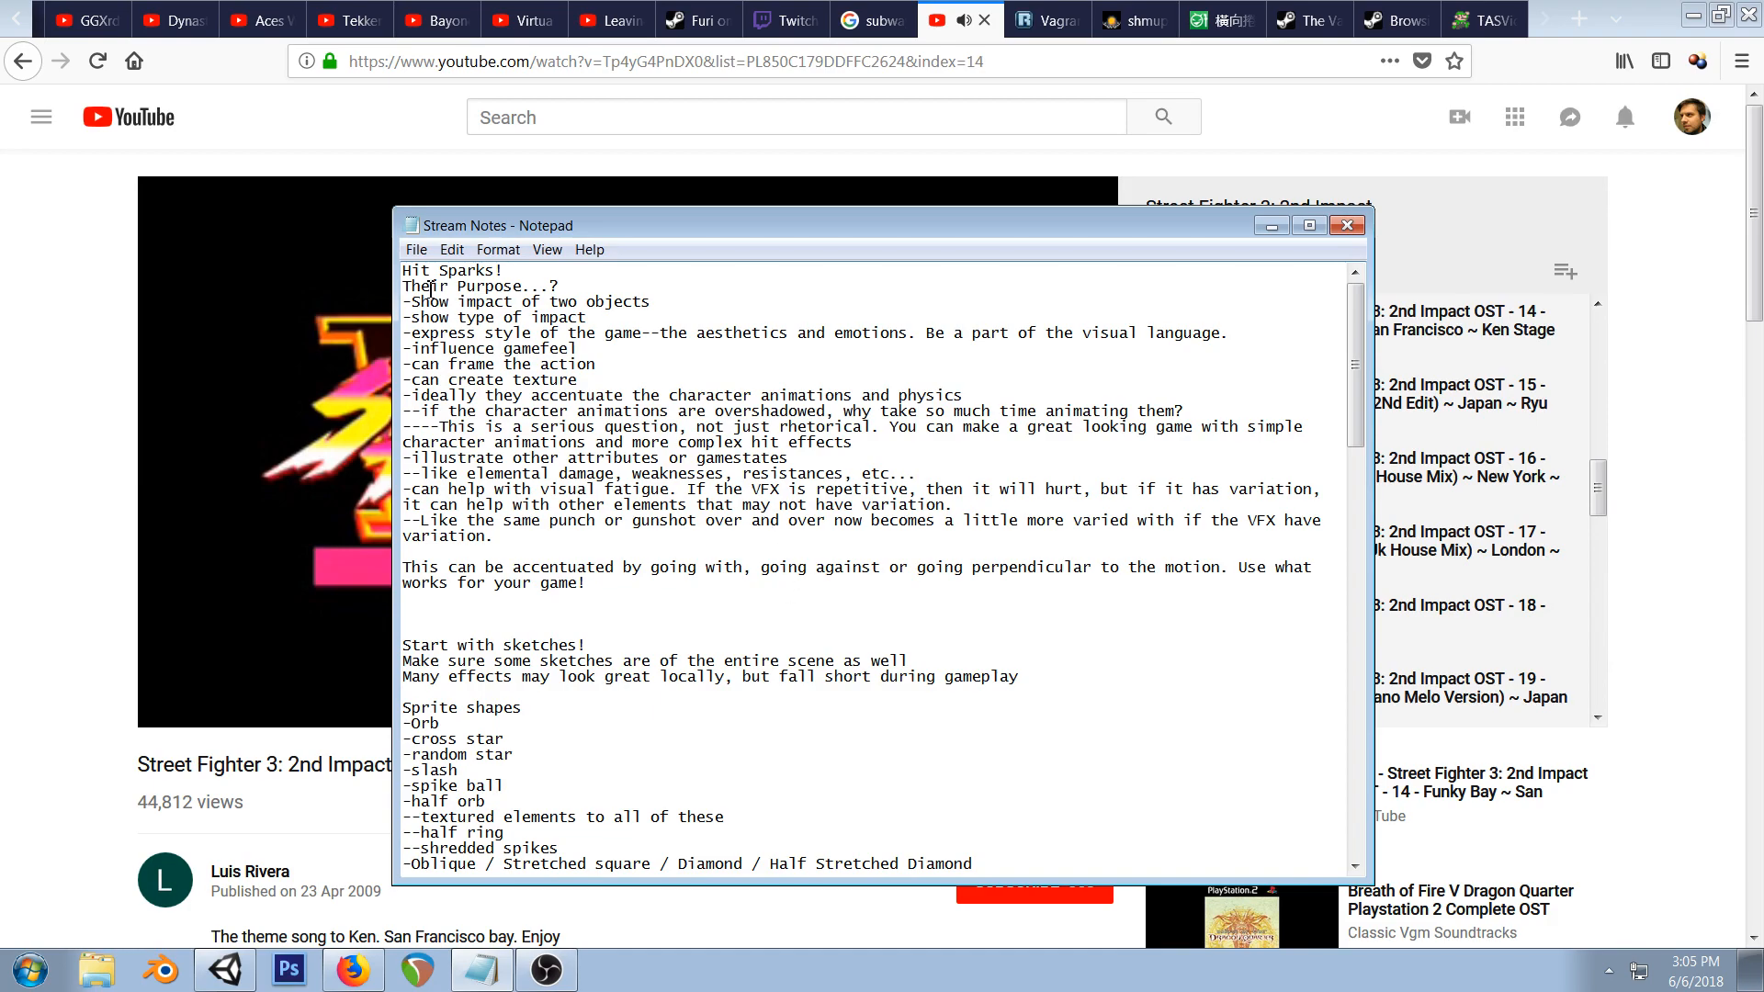
# - Review the Stream Notes from the "Hit Sparks!" heading through the sprite shapes and motions sections
pyautogui.moveTo(403, 270); pyautogui.dragTo(505, 270)
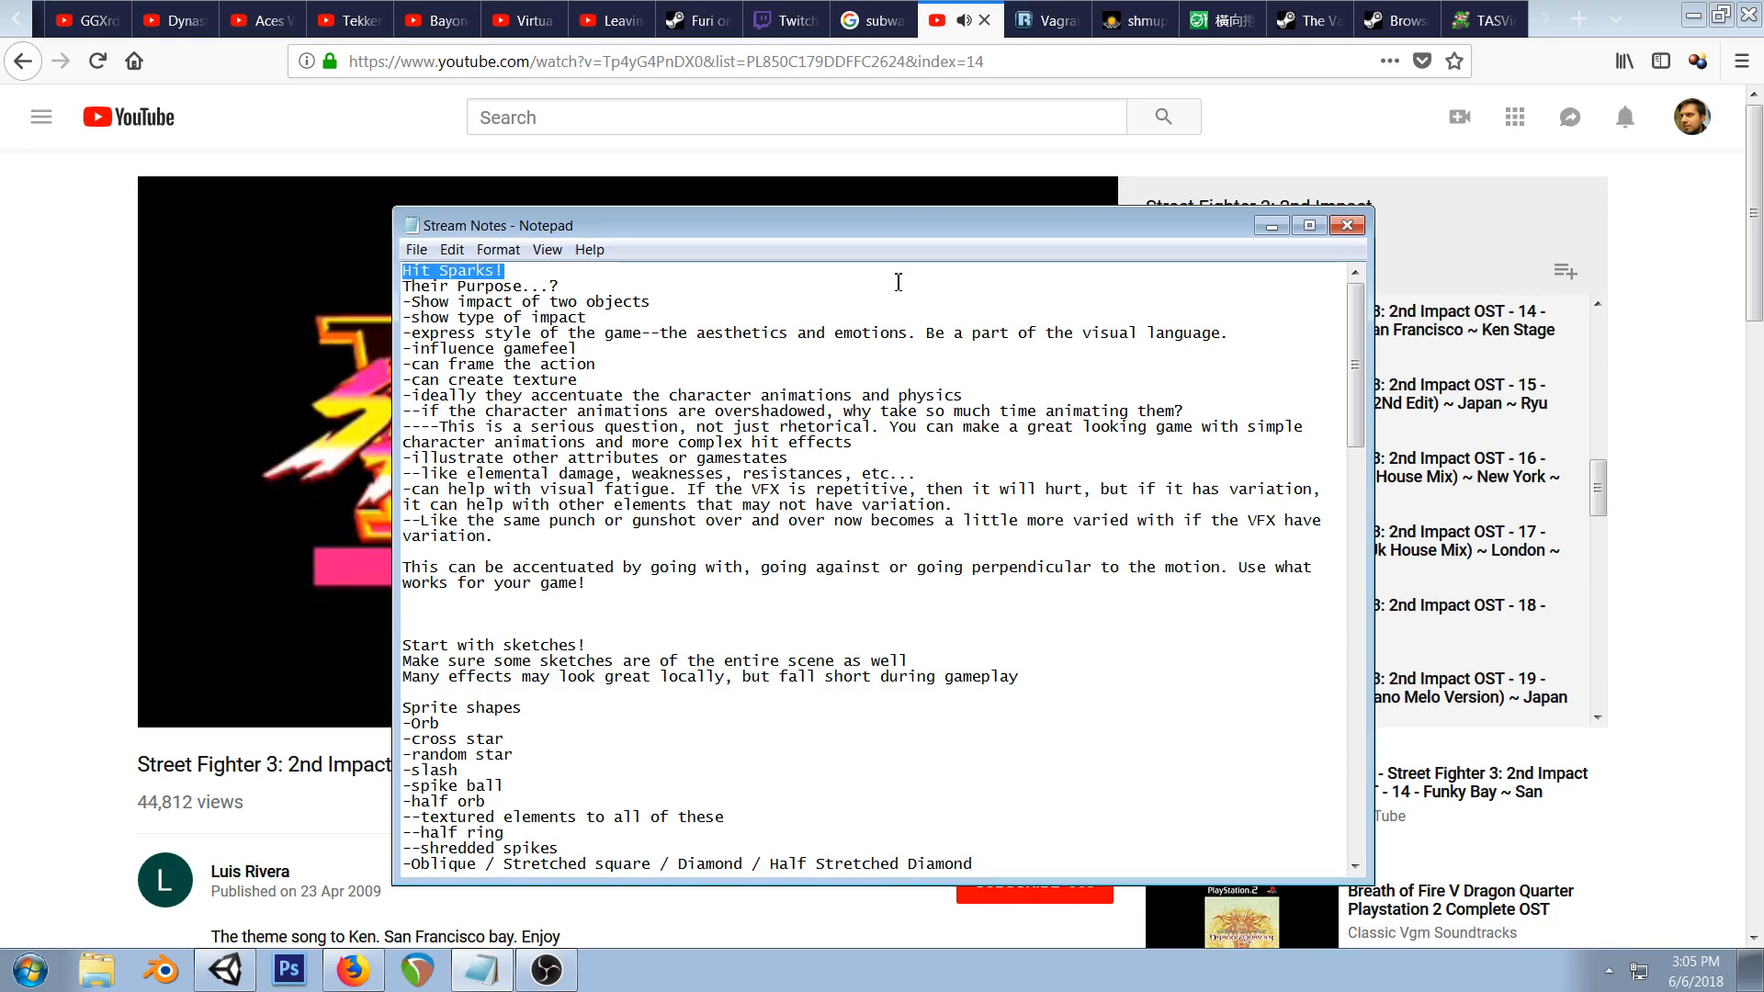
pyautogui.click(62, 487)
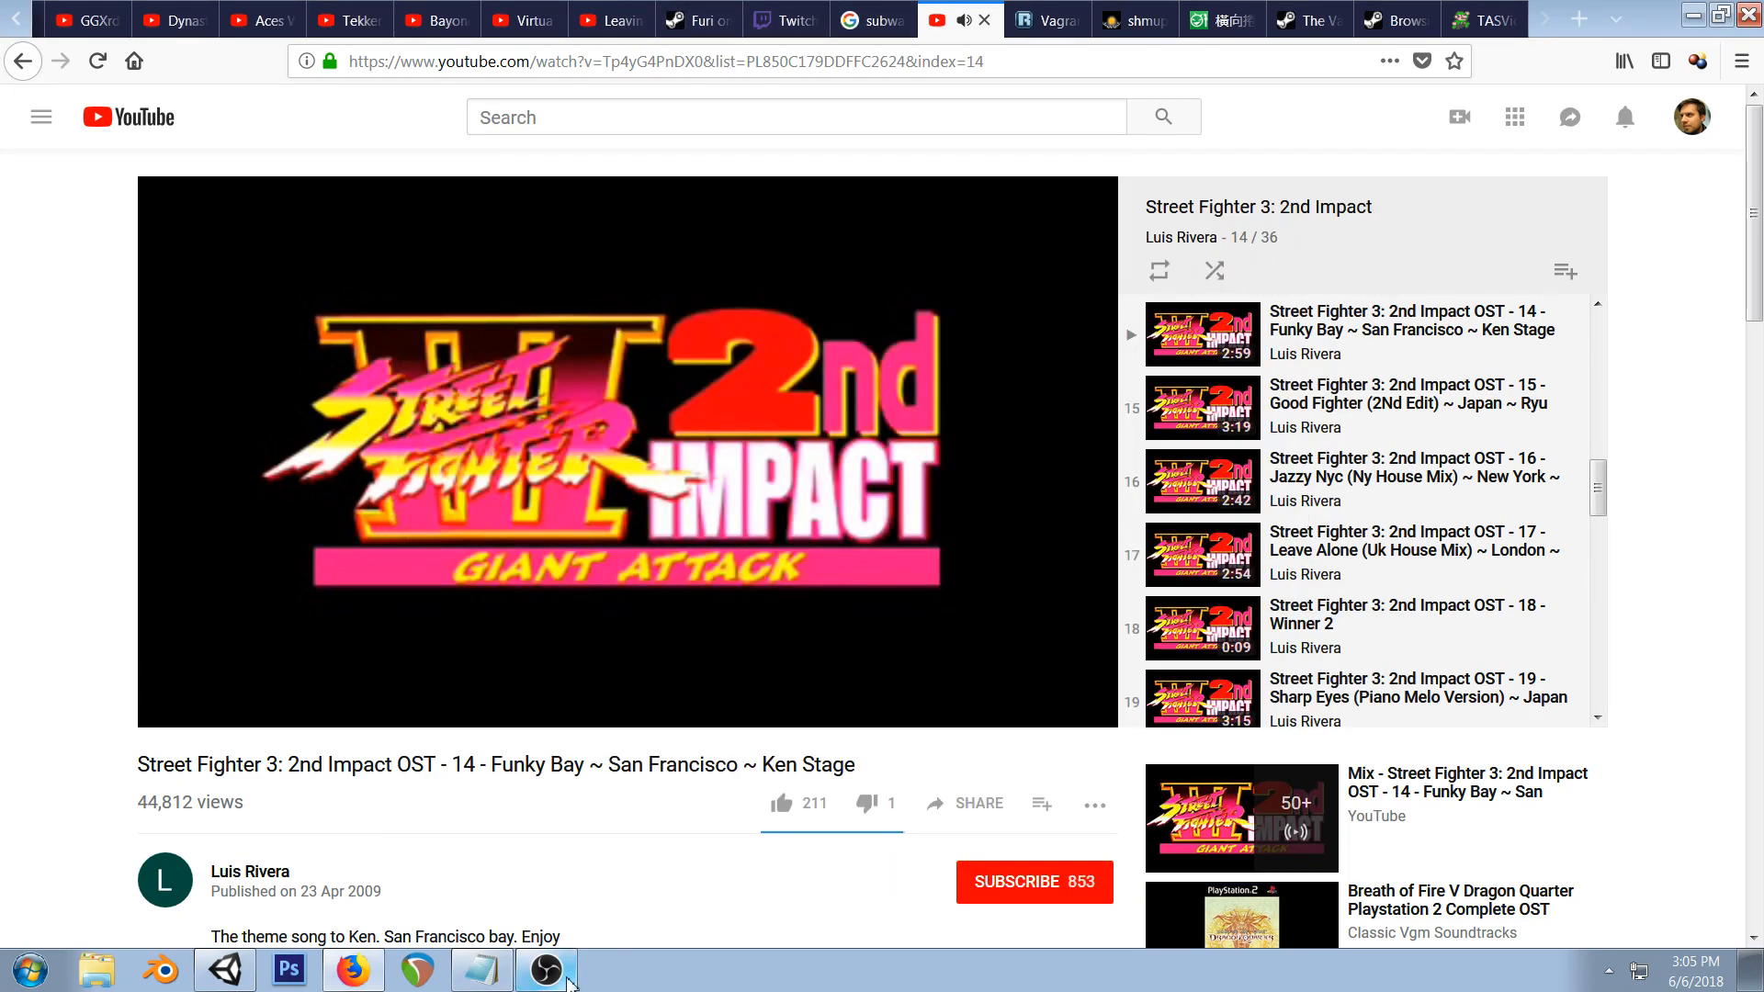
pyautogui.click(549, 971)
pyautogui.click(481, 971)
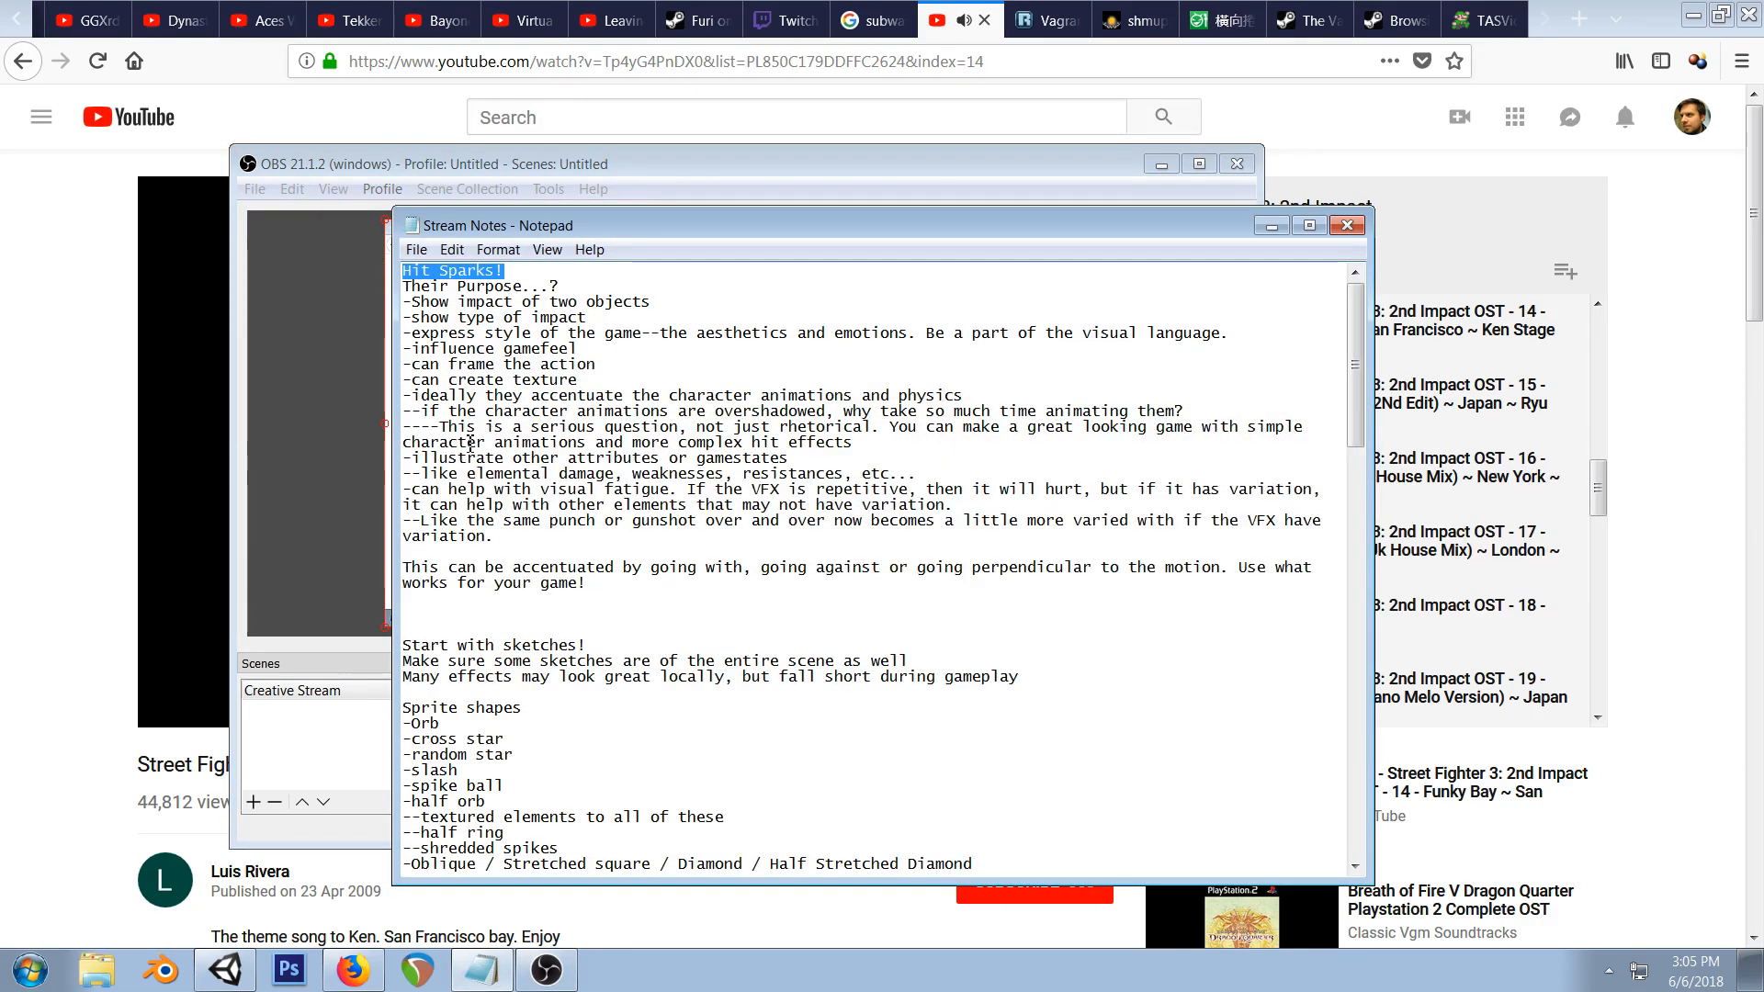
pyautogui.scroll(-3, 617, 371)
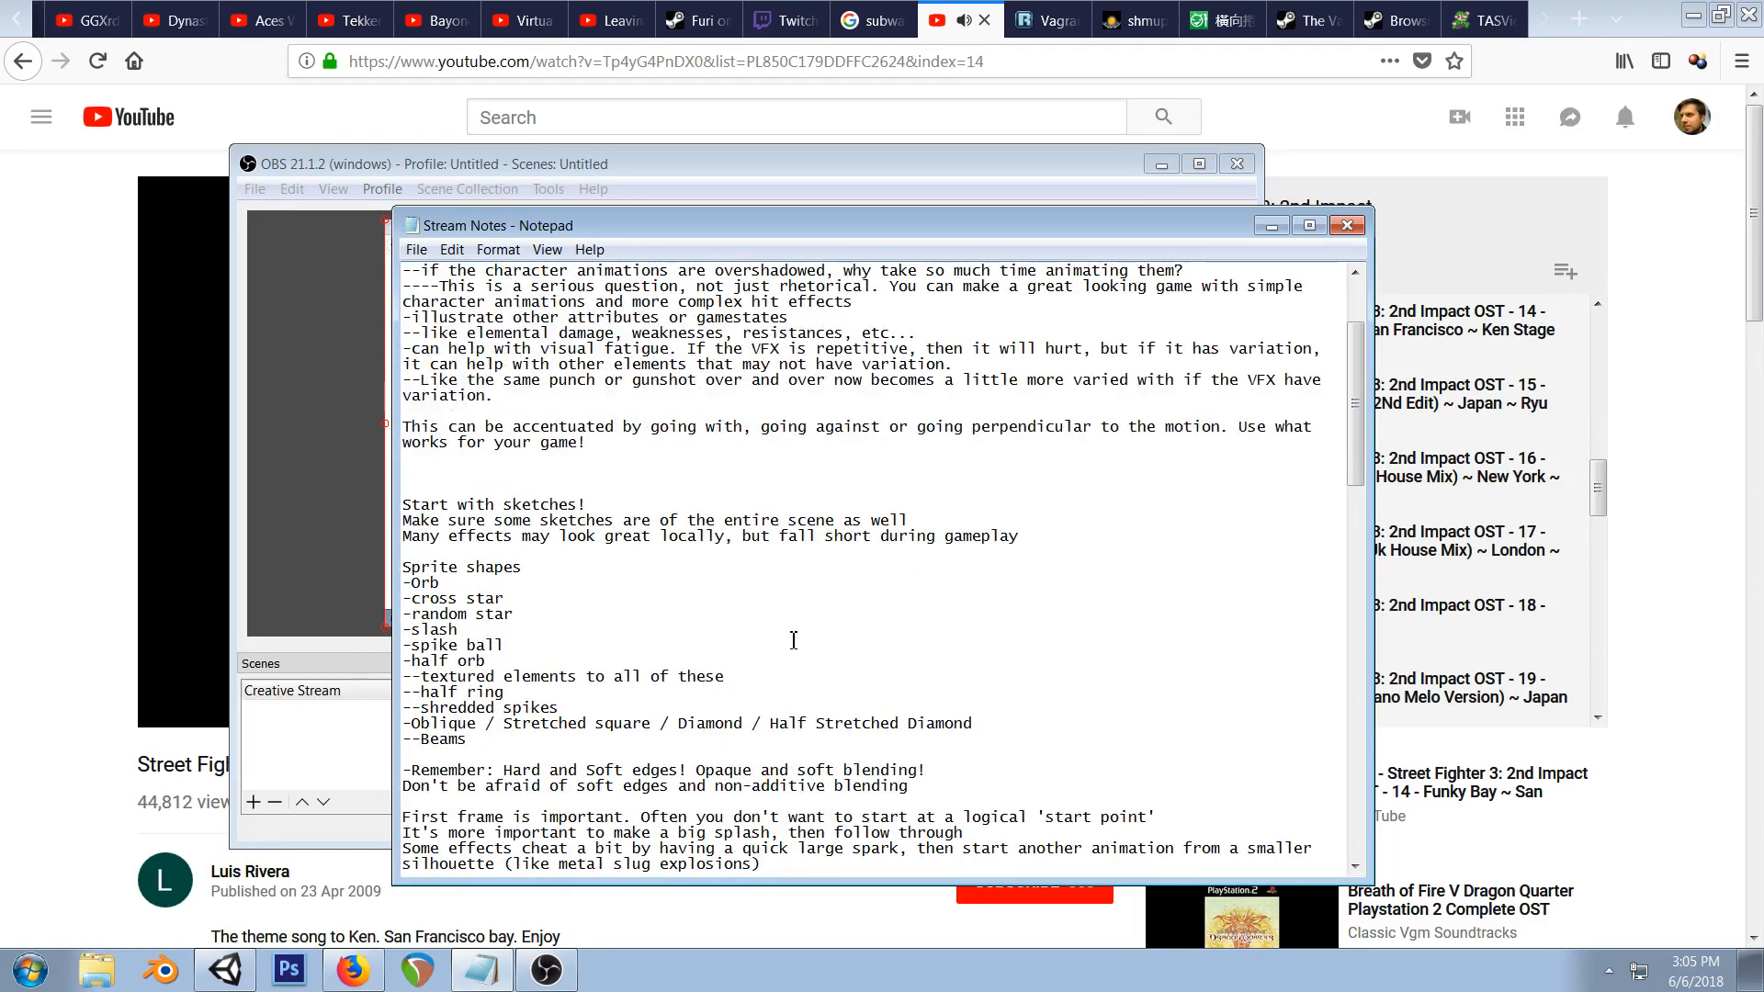
pyautogui.scroll(-2, 559, 514)
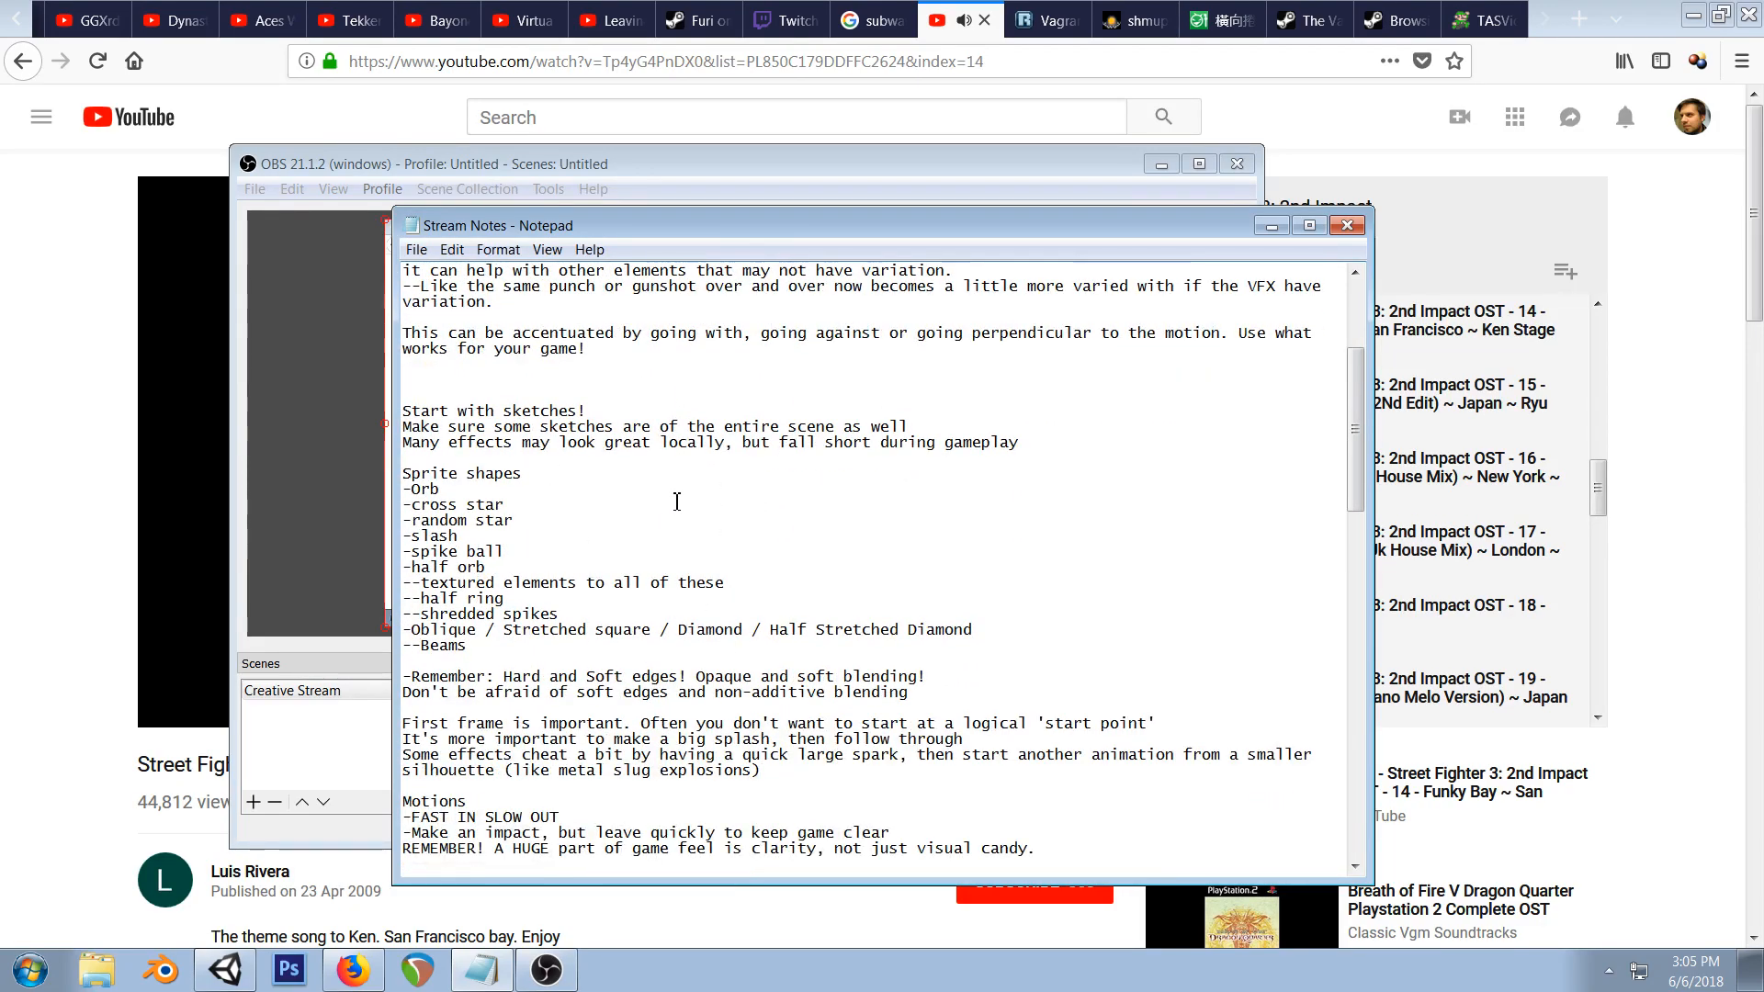
pyautogui.click(5, 615)
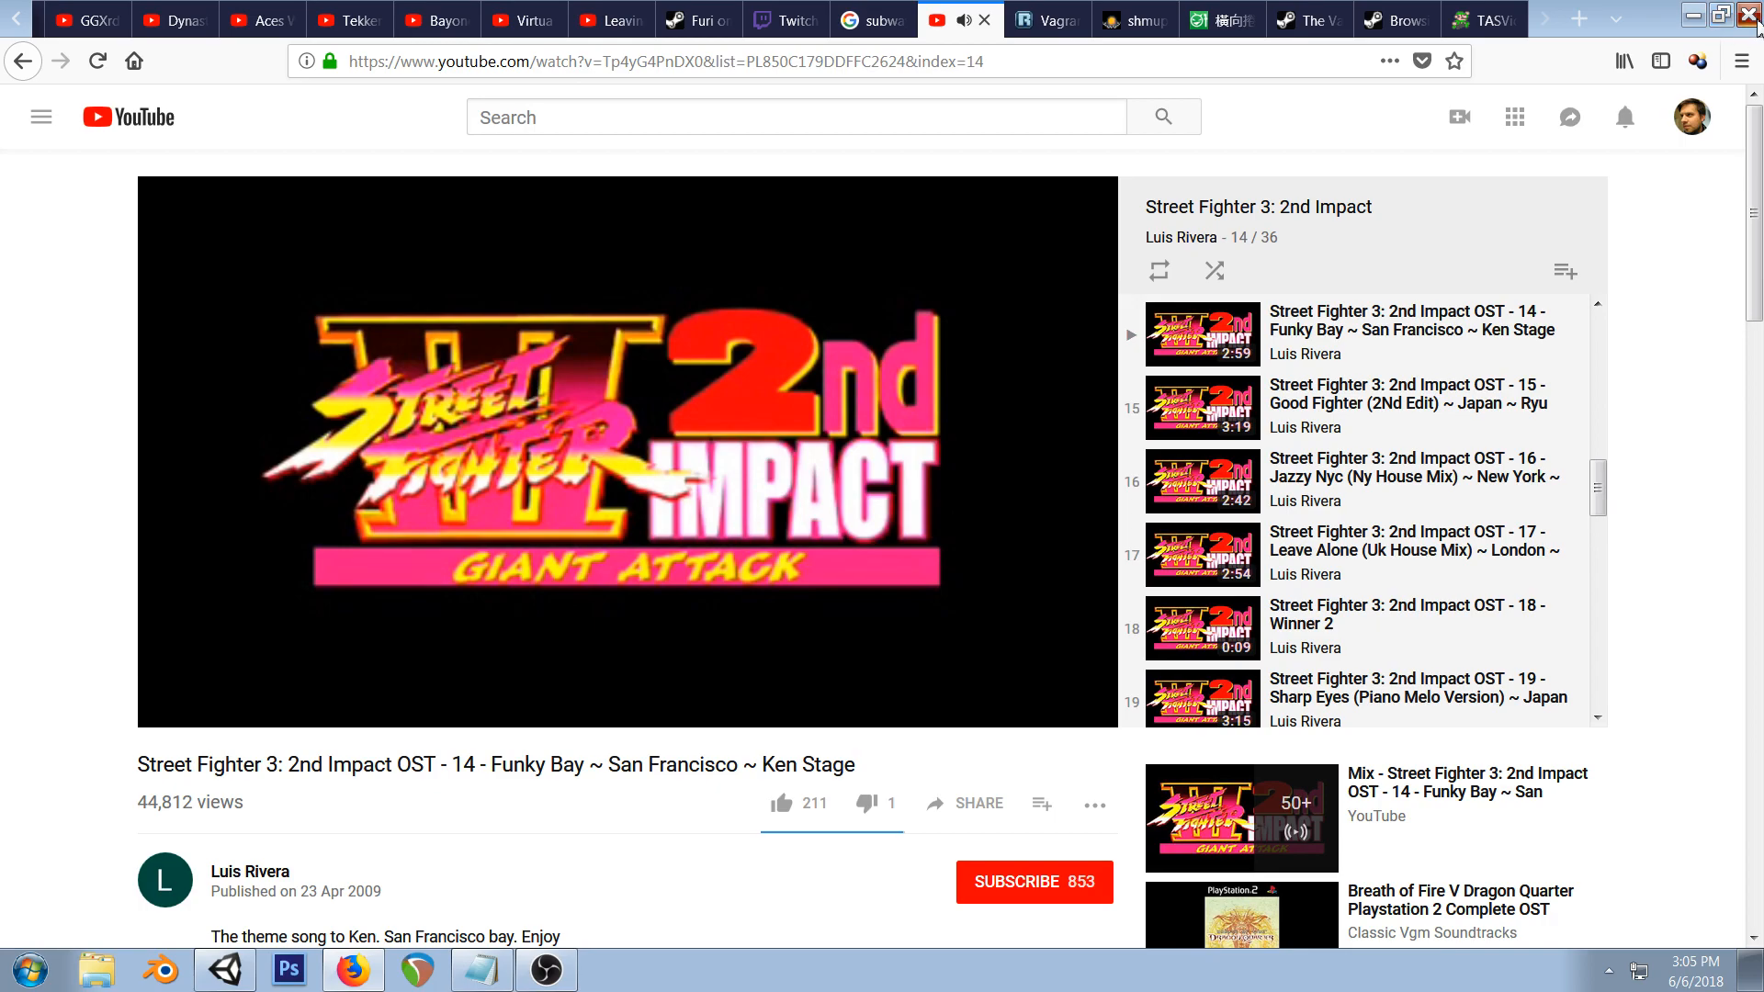
# - Close the browser and switch to Unity to look around the subway hall scene
pyautogui.click(1750, 17)
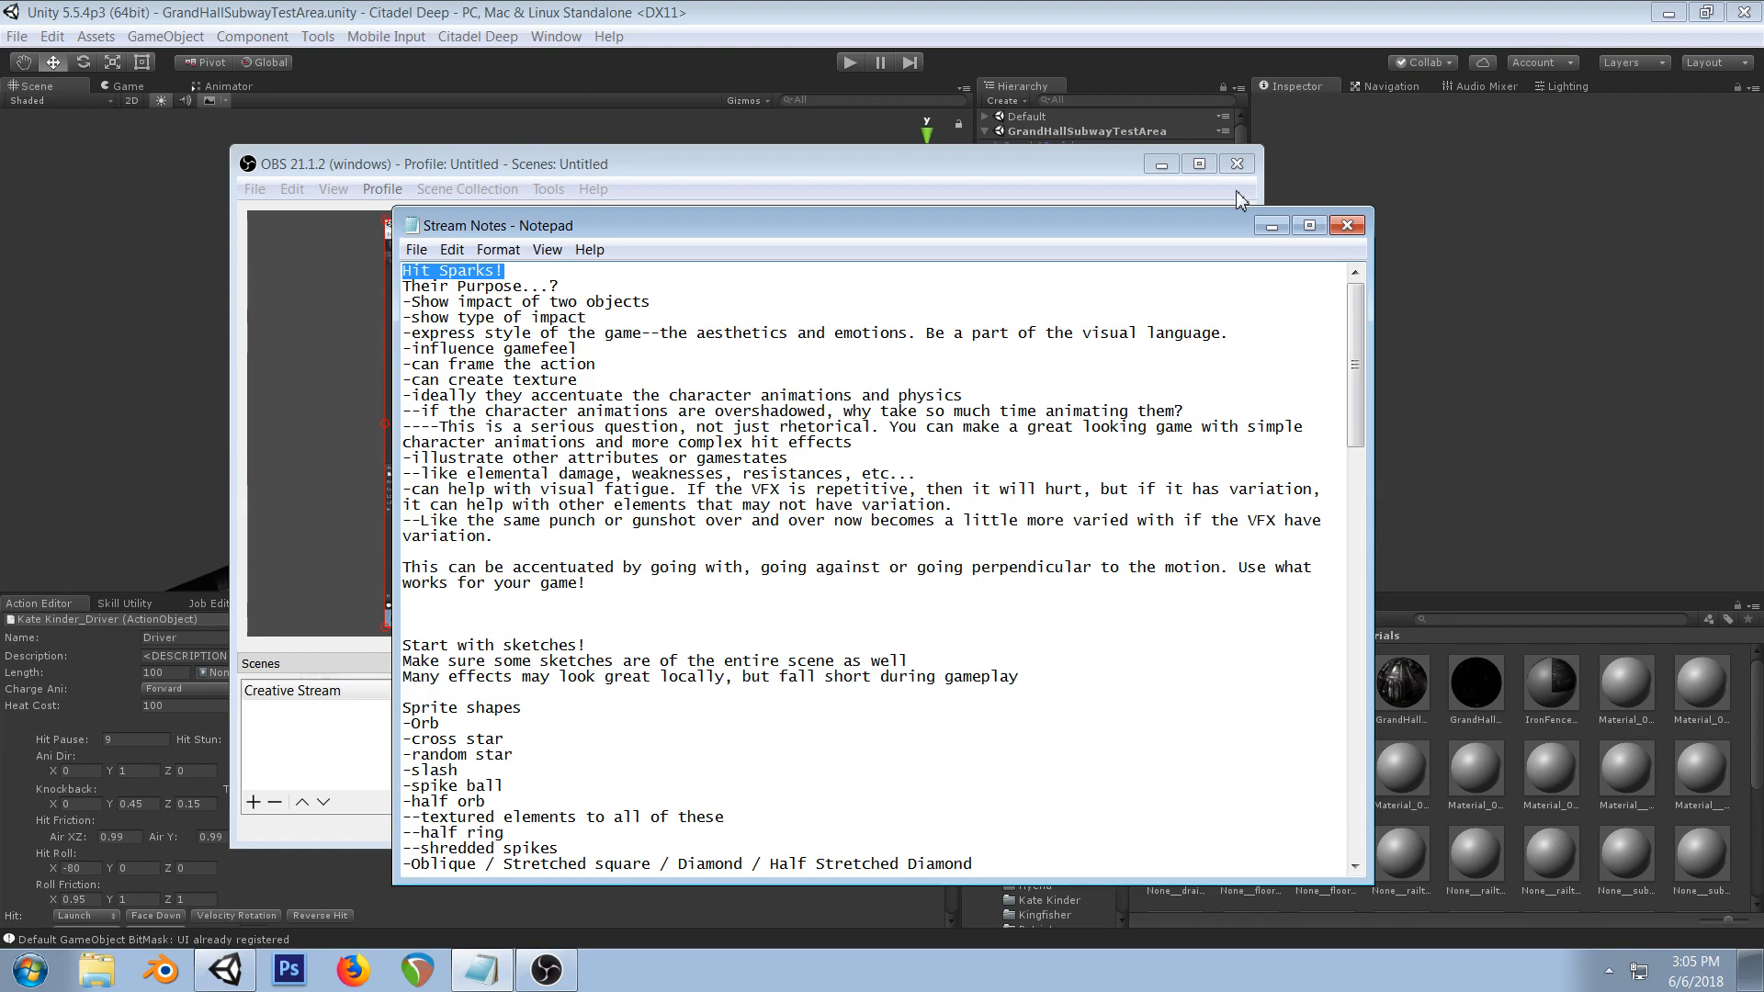
pyautogui.click(1240, 11)
pyautogui.moveTo(752, 465); pyautogui.dragTo(667, 305, button='right')
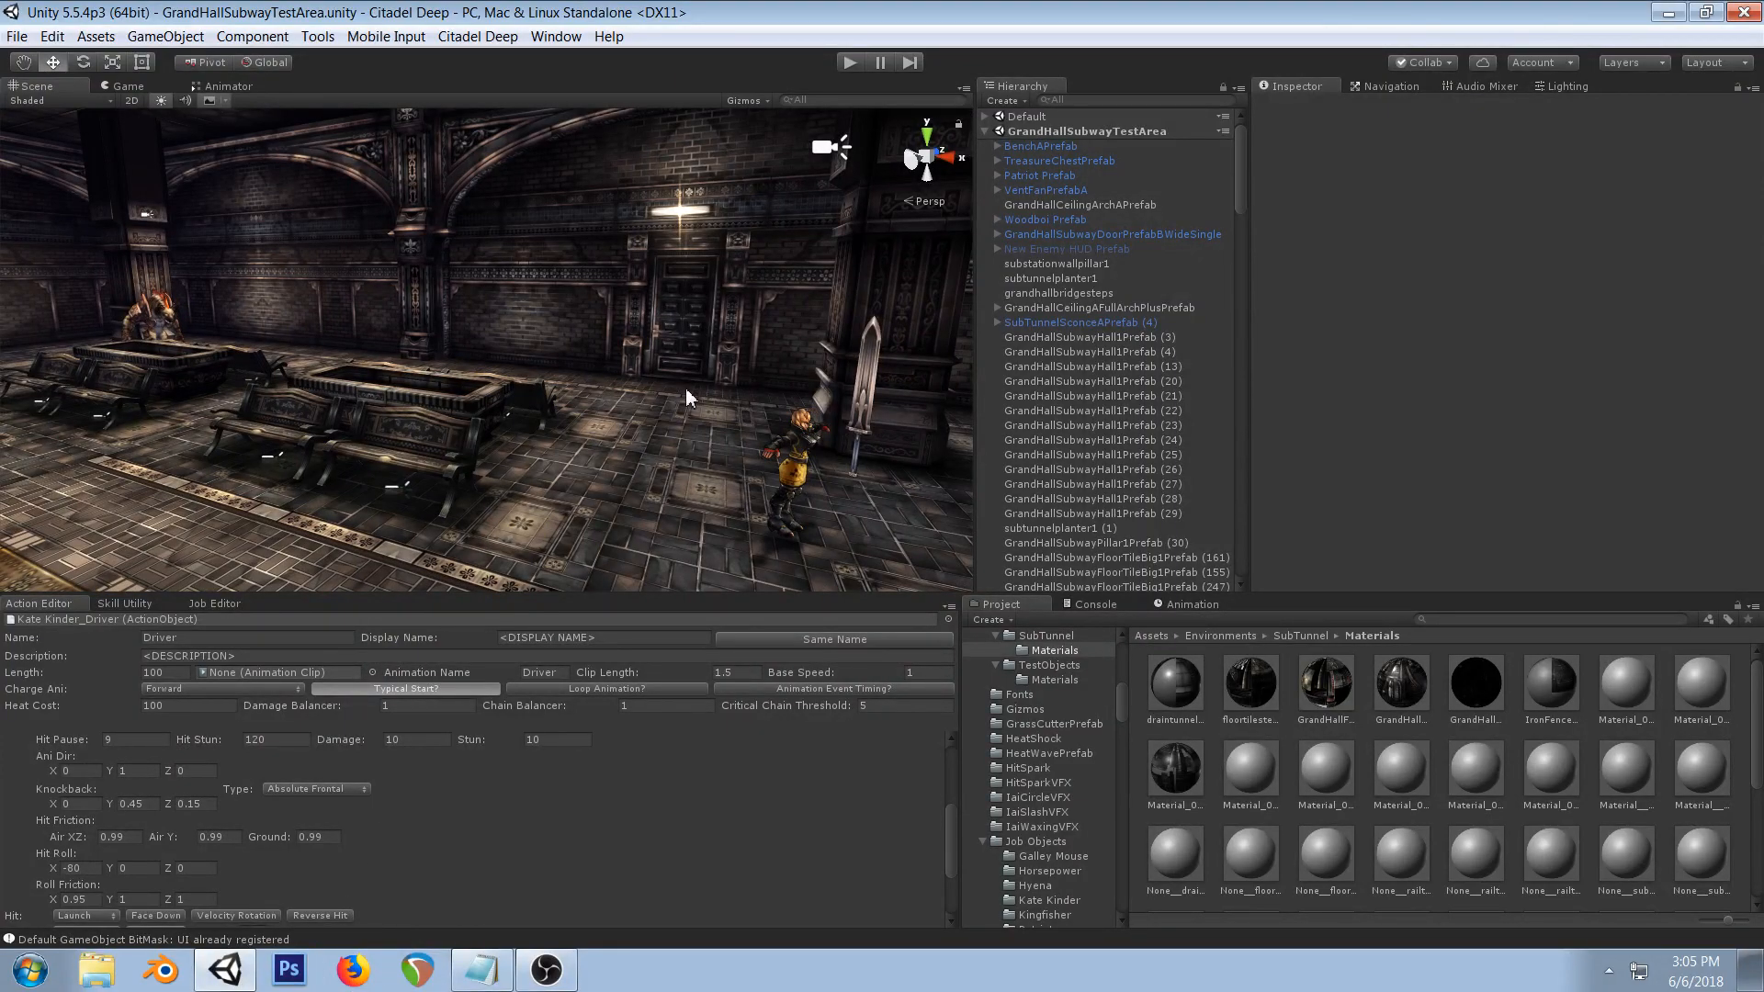
# - Reopen Firefox and play the Street Fighter 3: 2nd Impact "Funky Bay" soundtrack video with sound
pyautogui.click(354, 971)
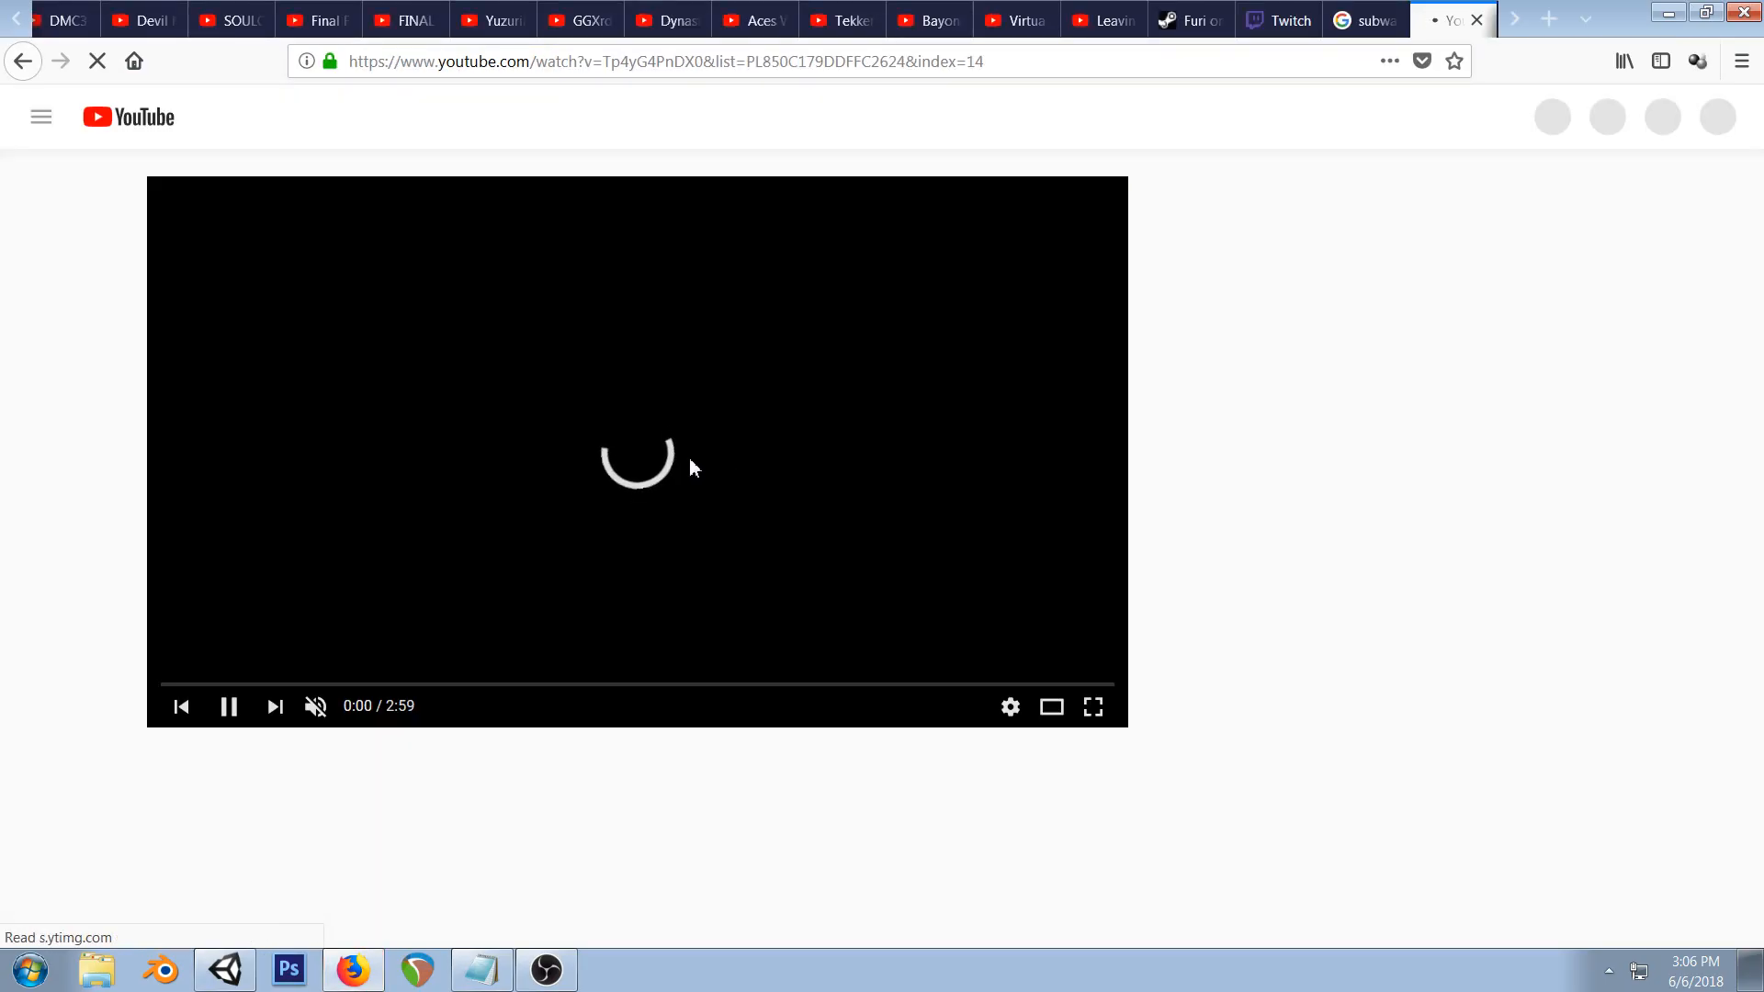
pyautogui.click(227, 714)
pyautogui.click(294, 708)
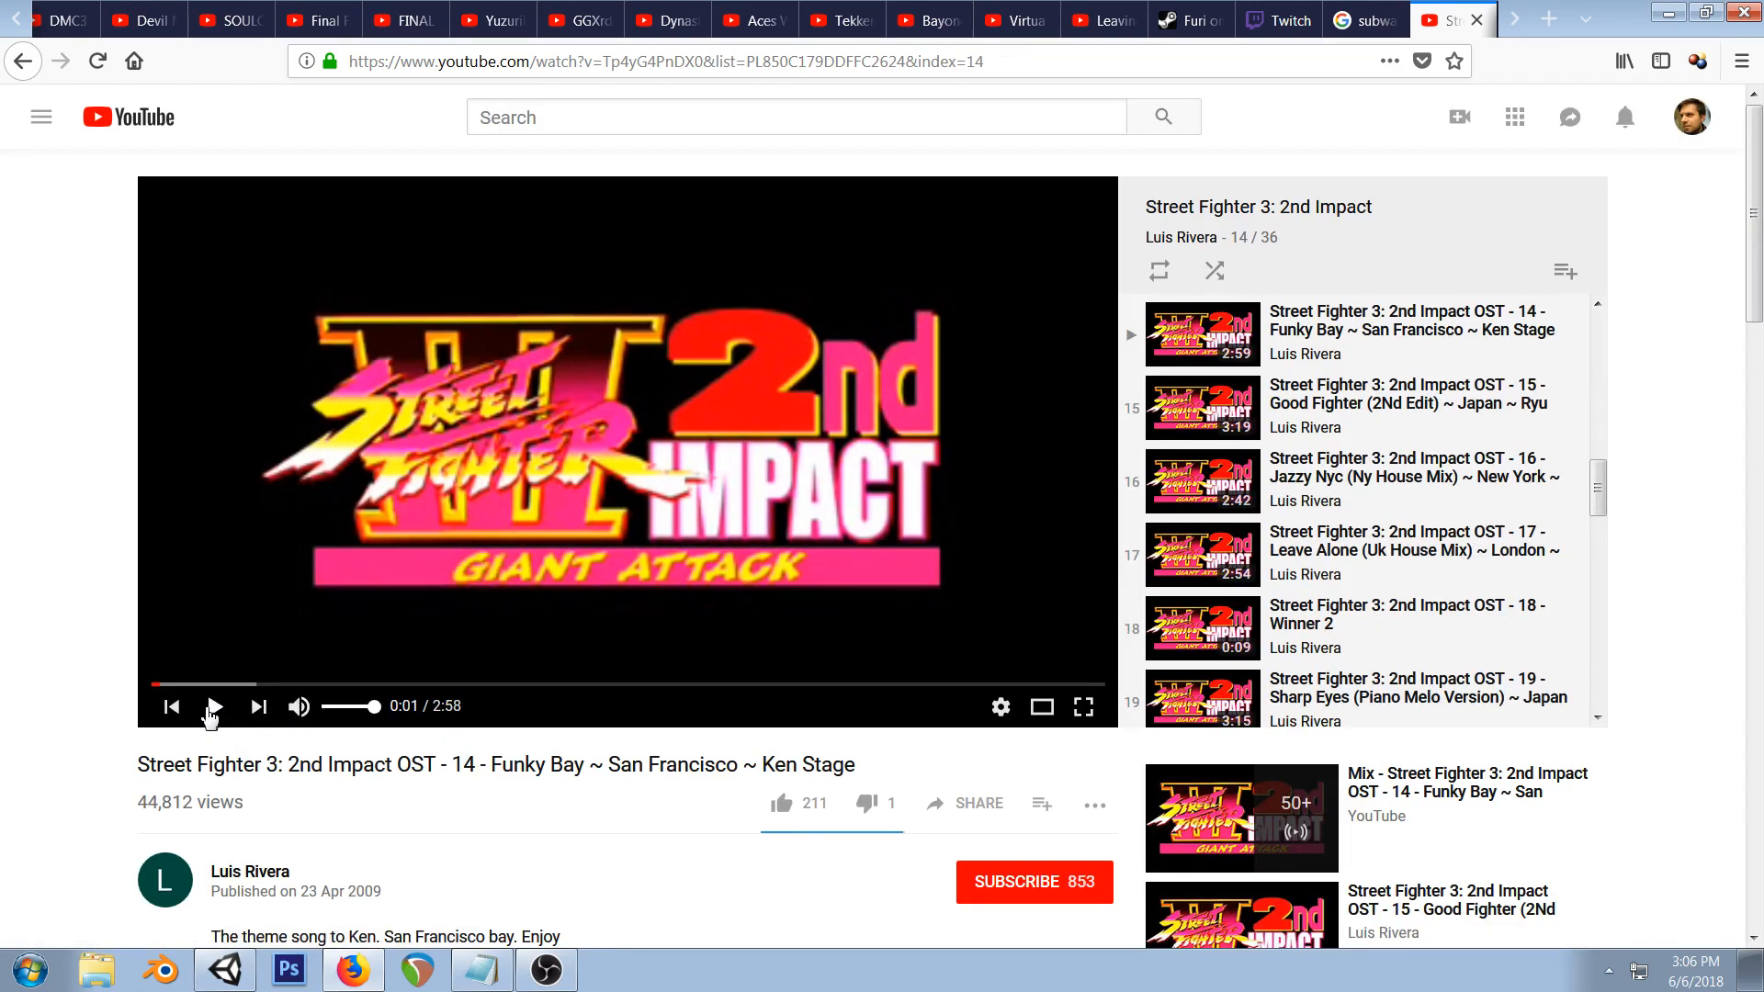
pyautogui.click(213, 710)
# - Read the Stream Notes on sprite shapes and highlight the three-line "Start with sketches!" paragraph
pyautogui.click(481, 970)
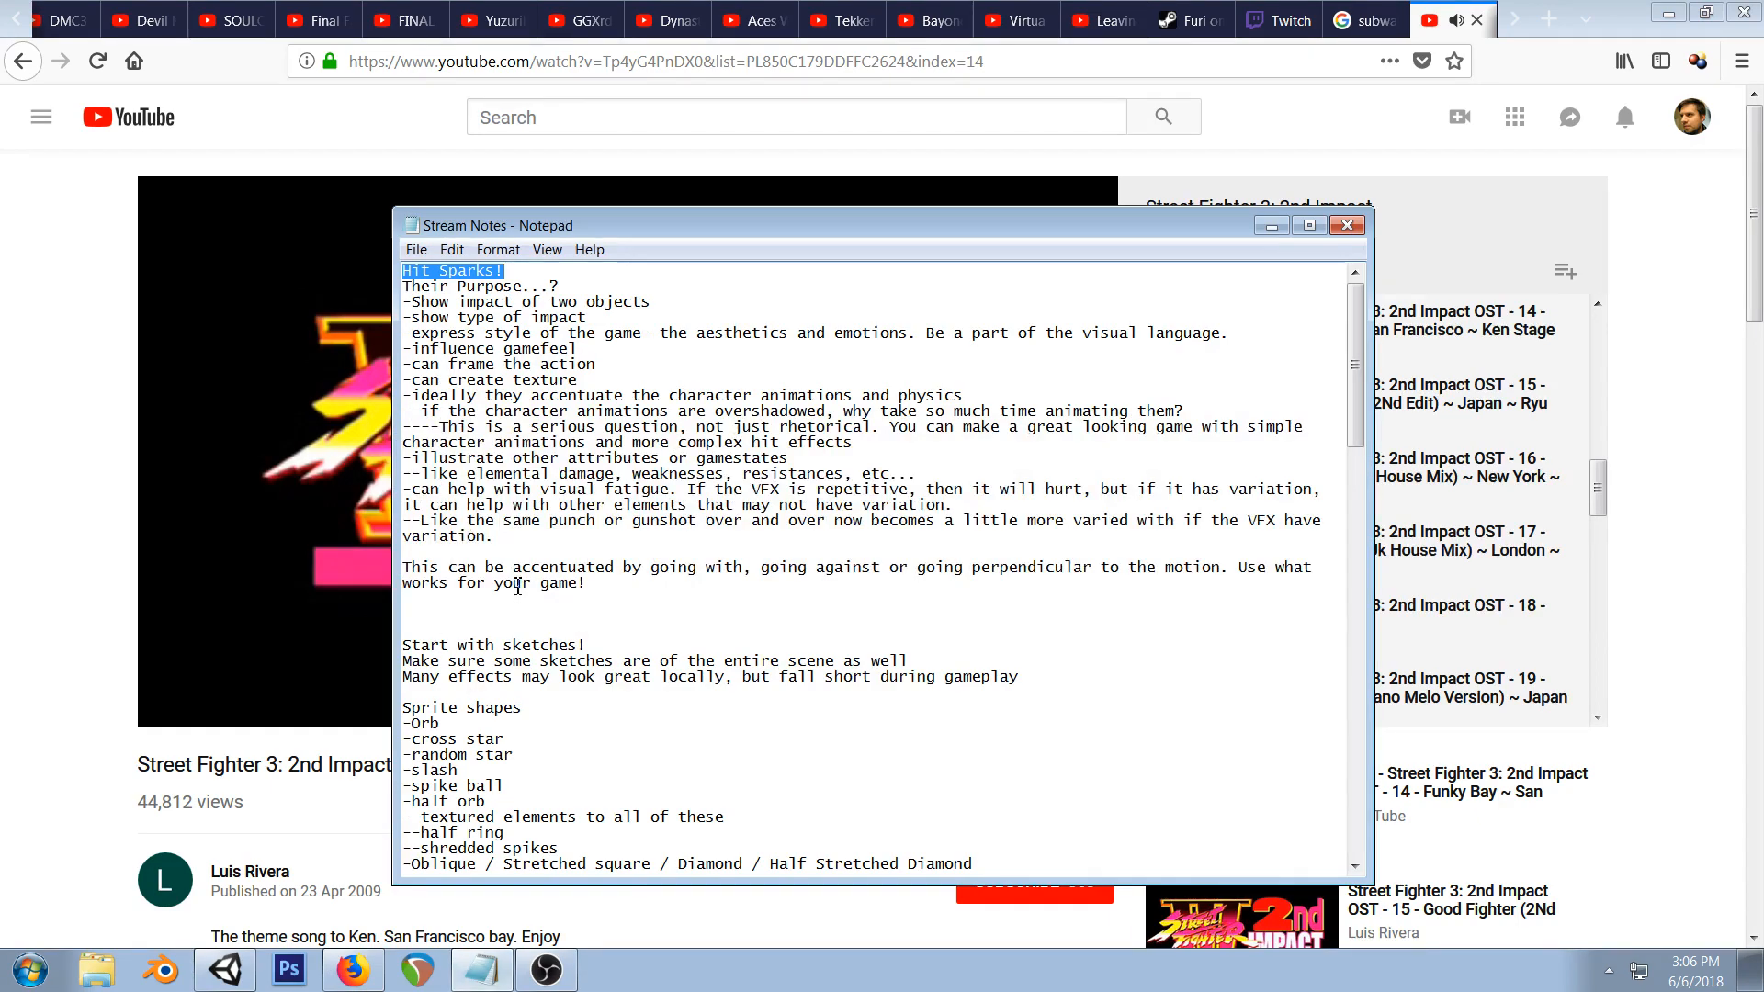
pyautogui.click(596, 745)
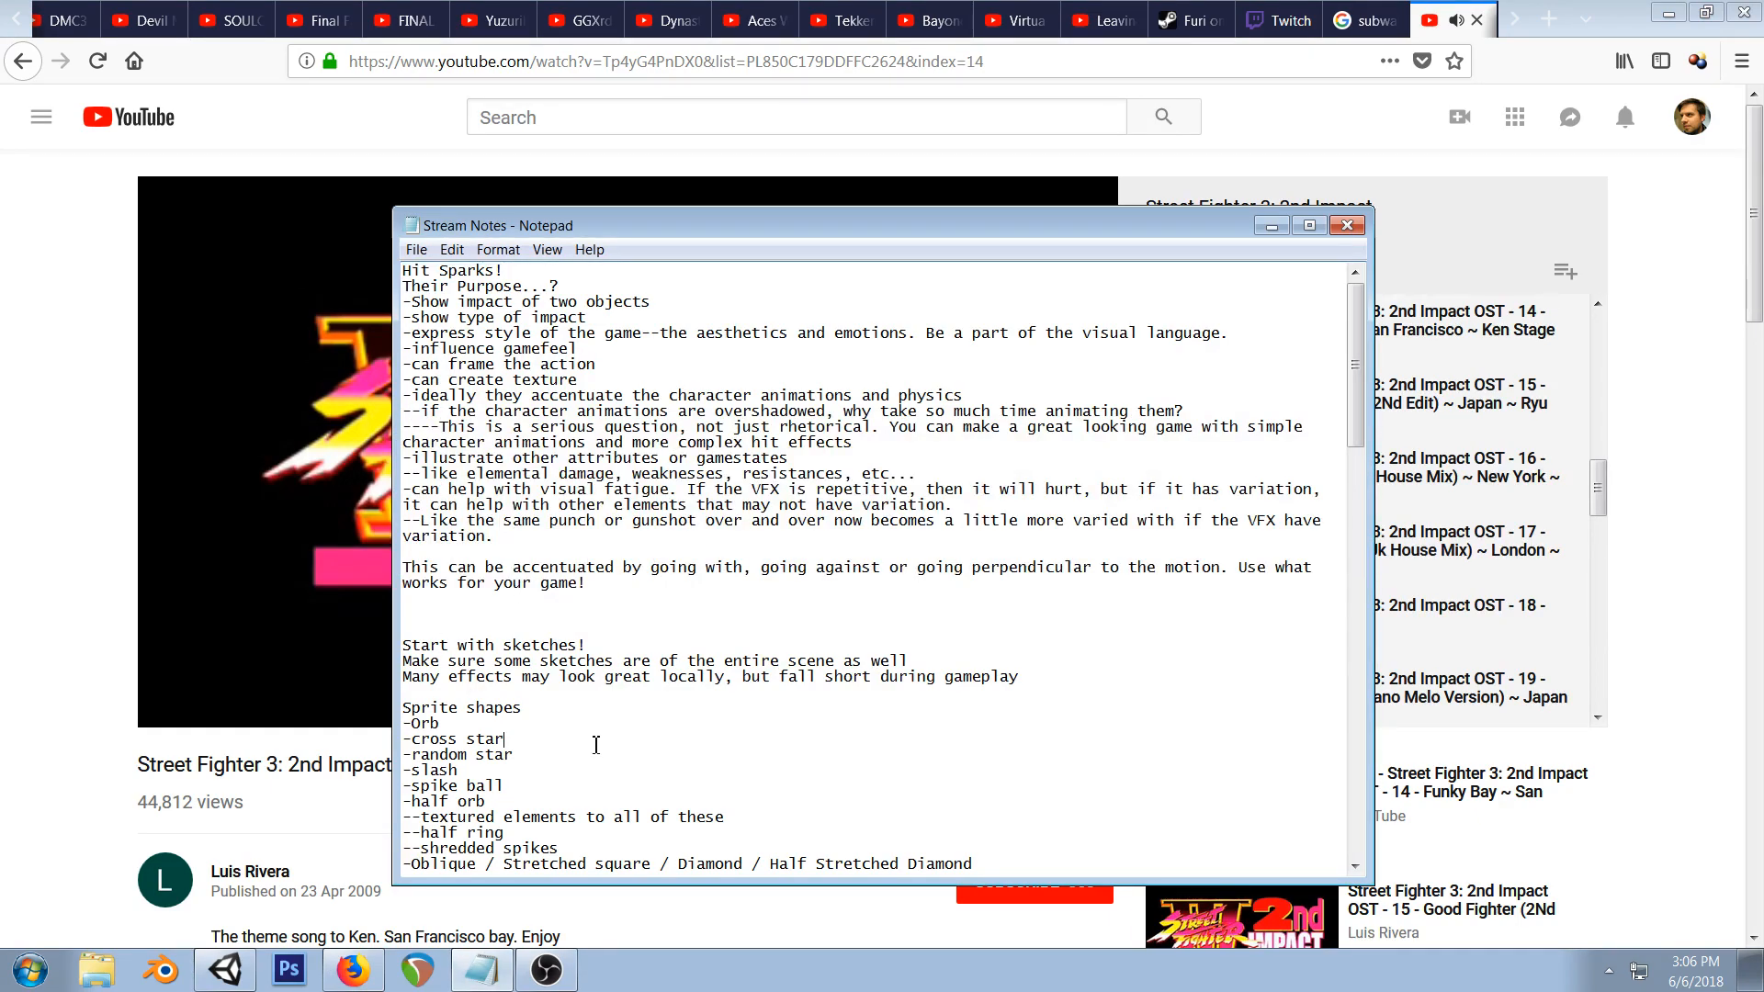
pyautogui.scroll(-3, 584, 716)
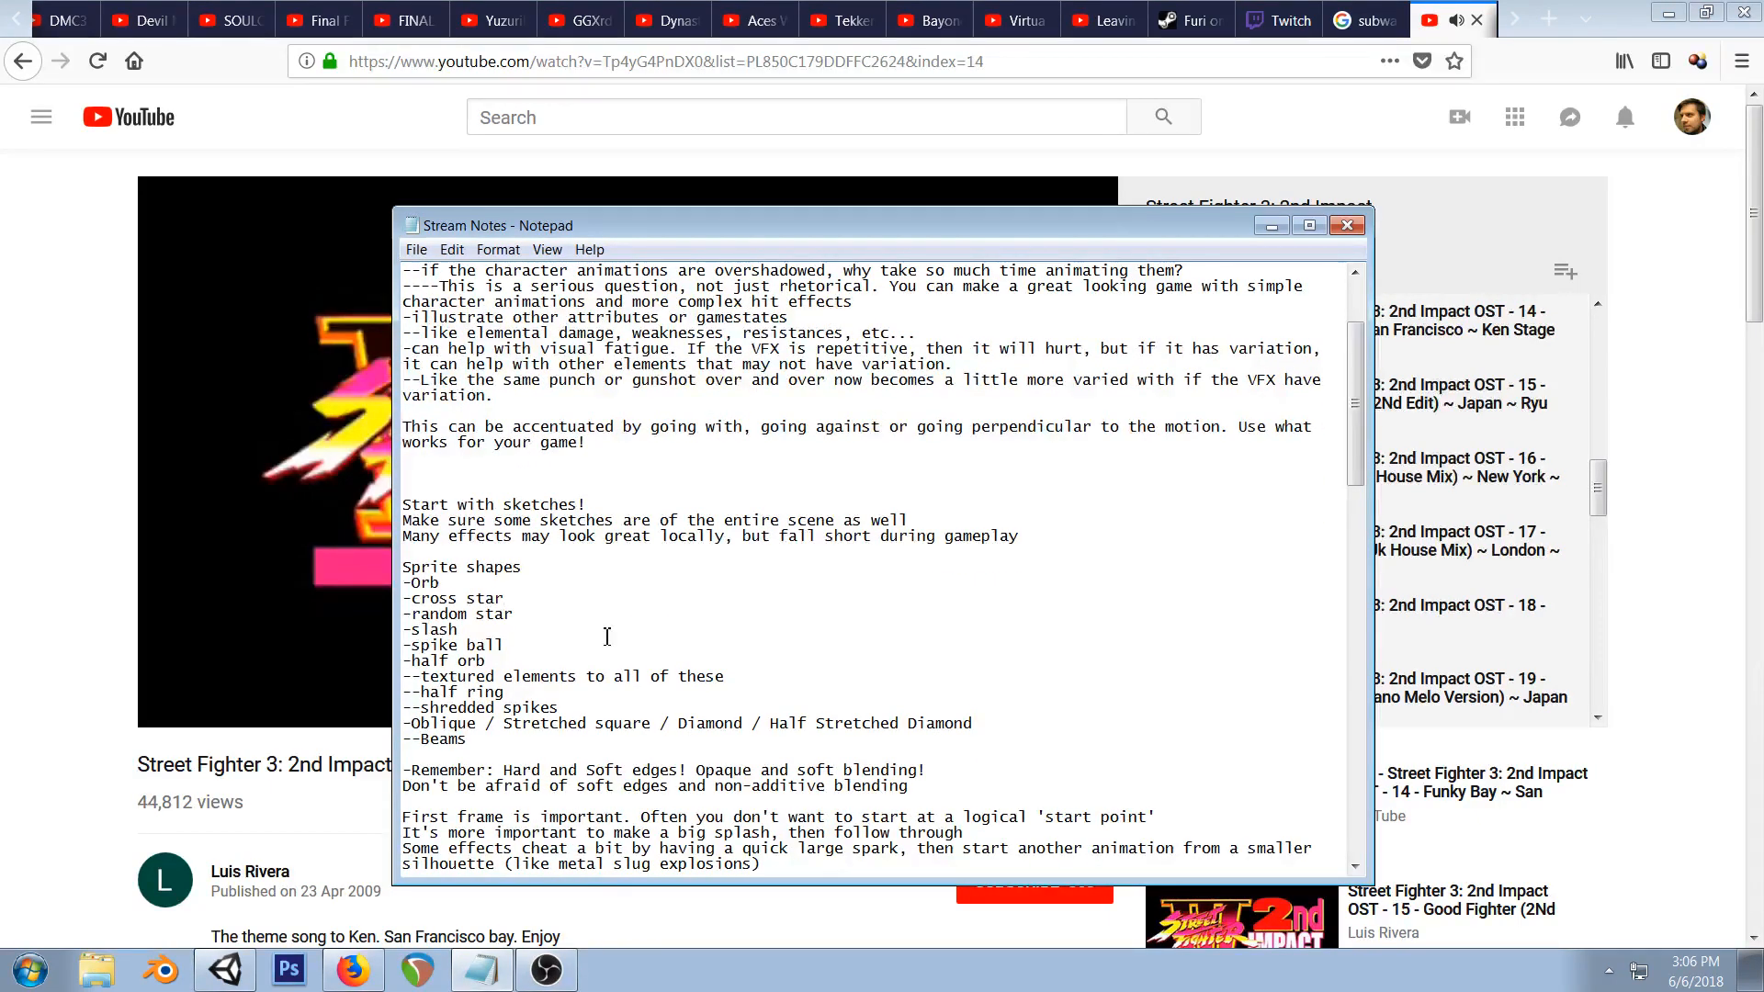
pyautogui.scroll(-2, 607, 635)
pyautogui.scroll(1, 734, 573)
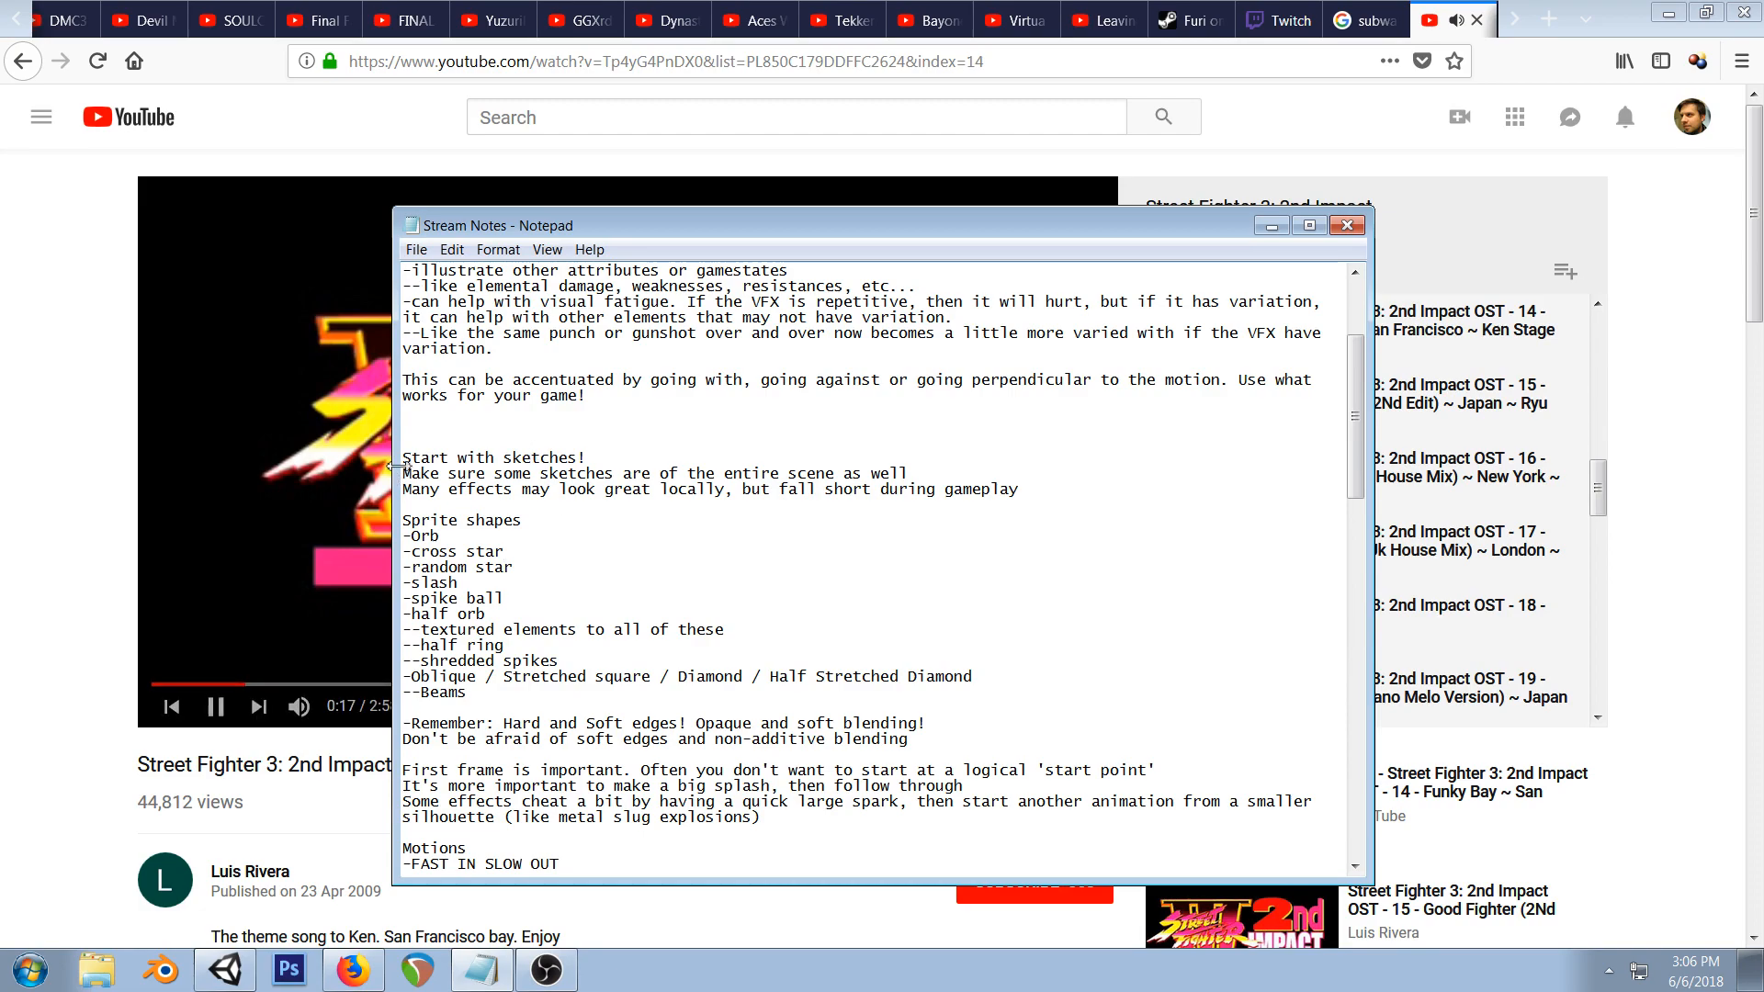
pyautogui.moveTo(403, 458)
pyautogui.mouseDown()
pyautogui.moveTo(632, 455)
pyautogui.moveTo(1031, 497)
pyautogui.mouseUp()
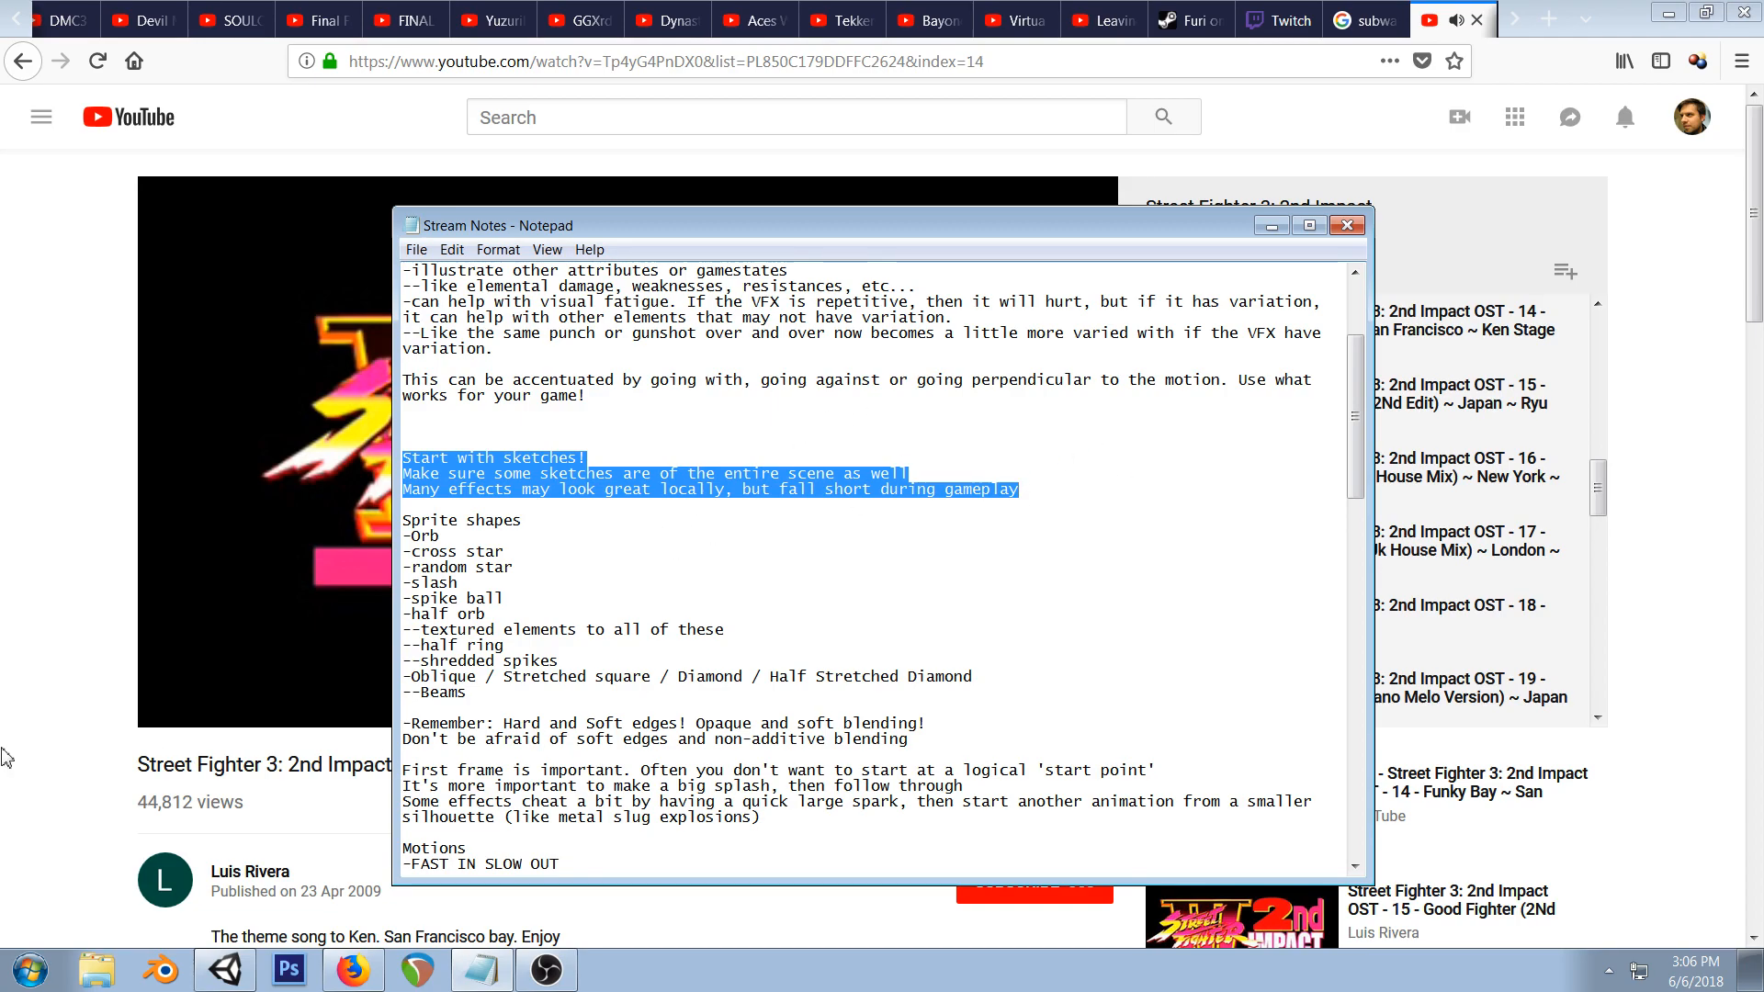
# - Switch to Unity, run the subway test scene and move the player character up to the Woodboi enemy
pyautogui.click(1, 750)
pyautogui.click(239, 972)
pyautogui.click(847, 64)
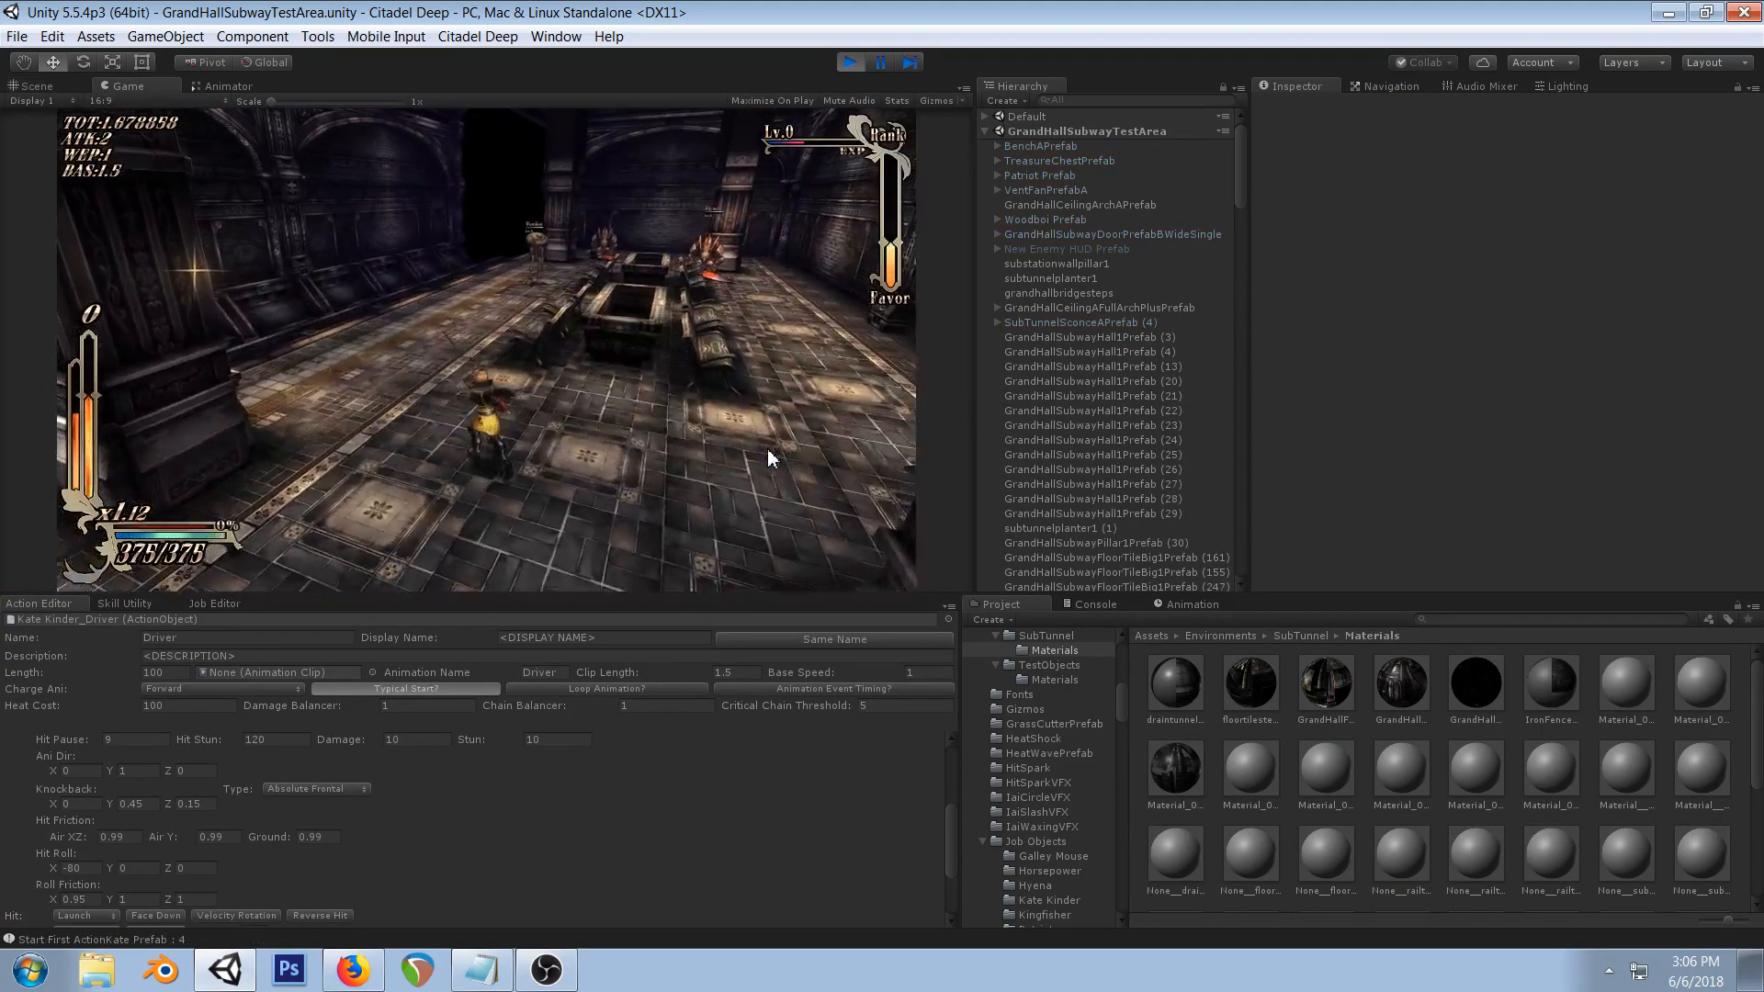
pyautogui.click(768, 449)
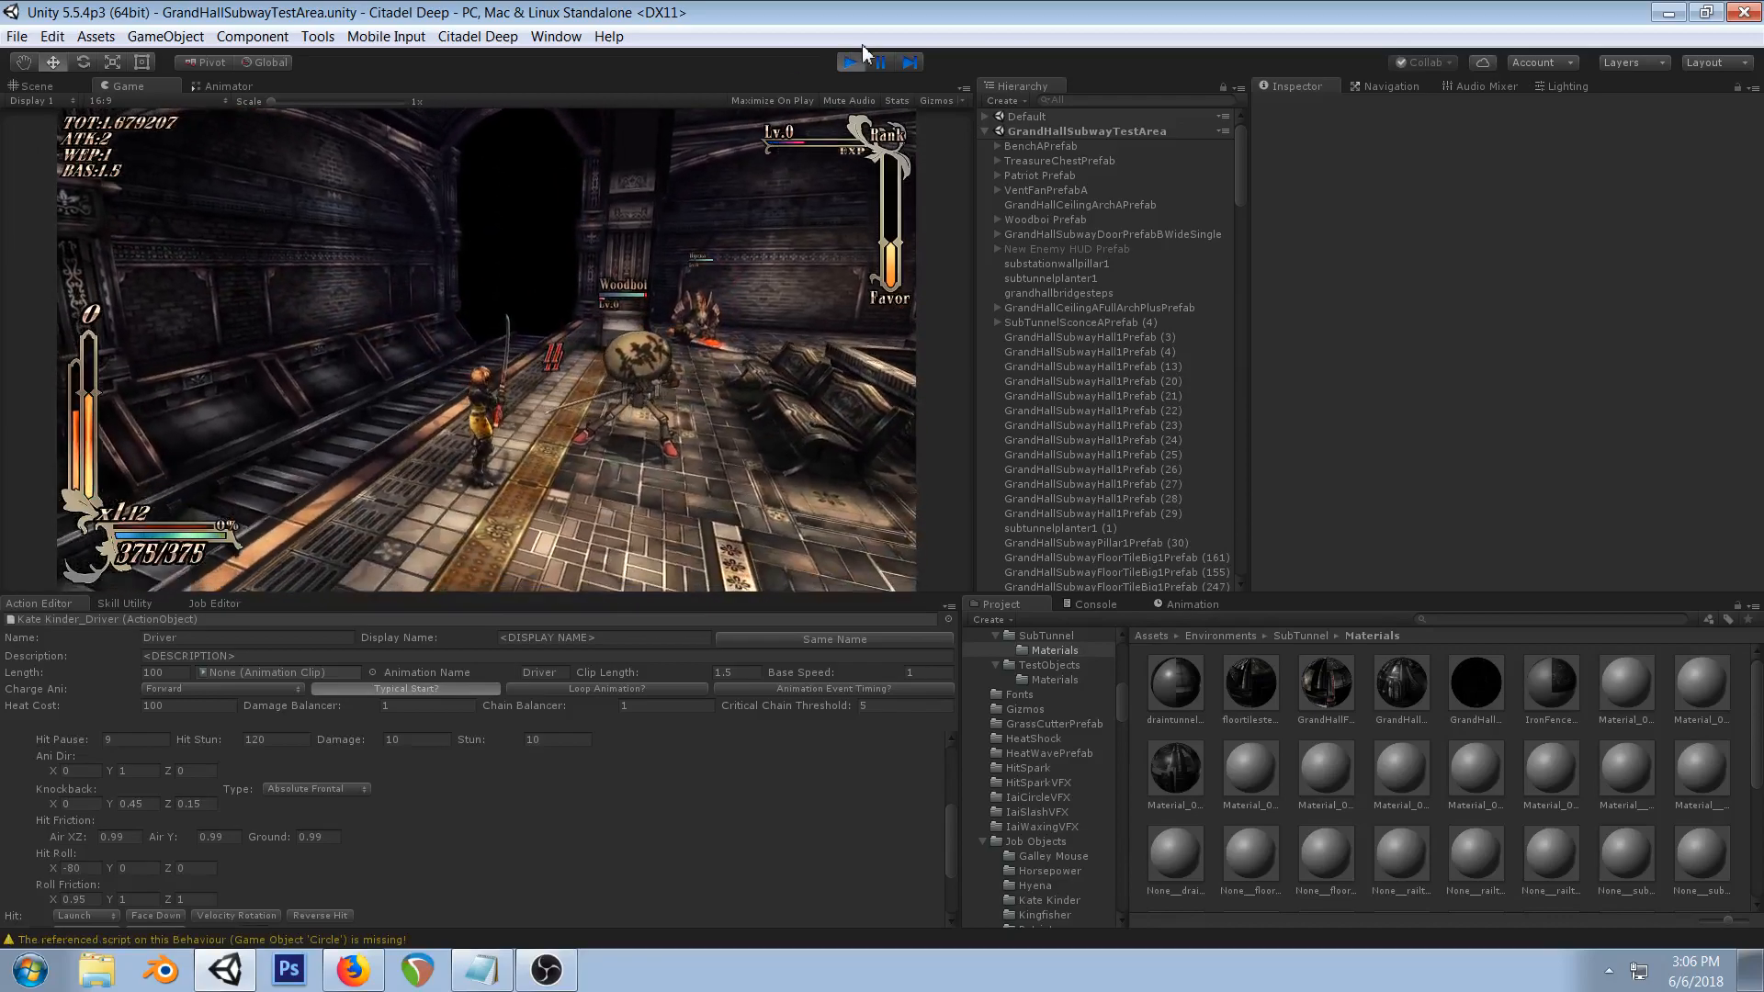
# - Pause the game during an attack on Woodboi and examine the hit spark frame by frame in the Game view
pyautogui.click(882, 64)
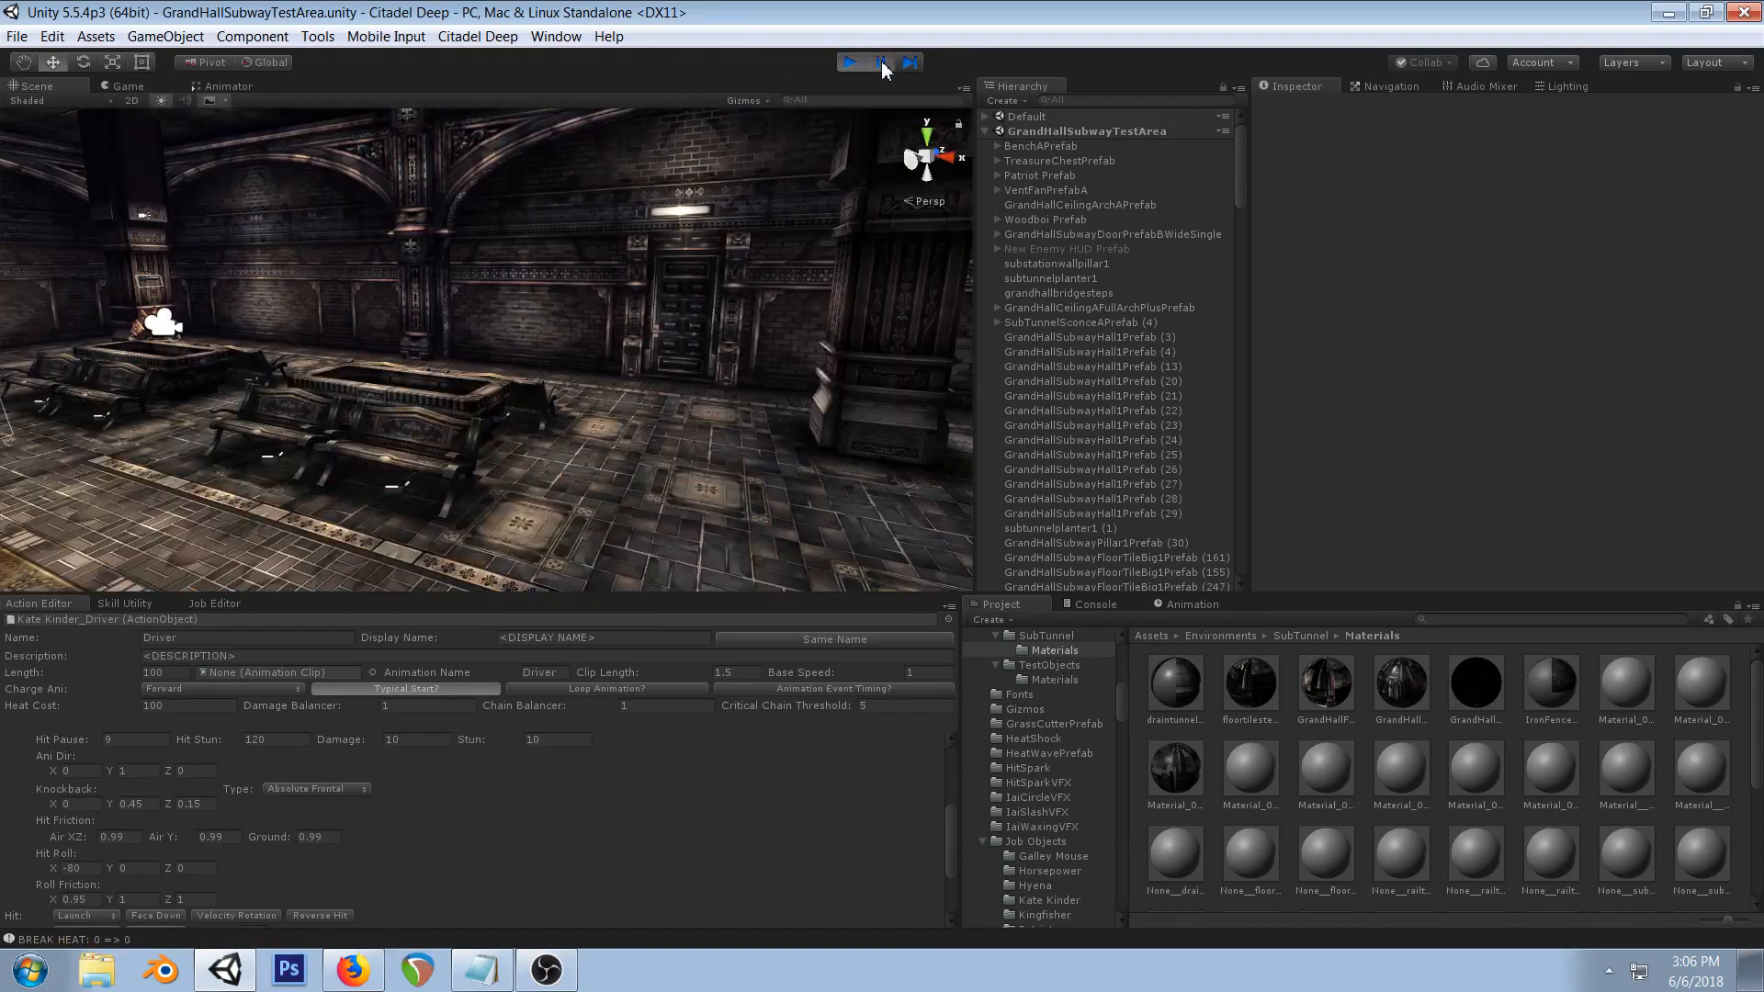
pyautogui.click(114, 88)
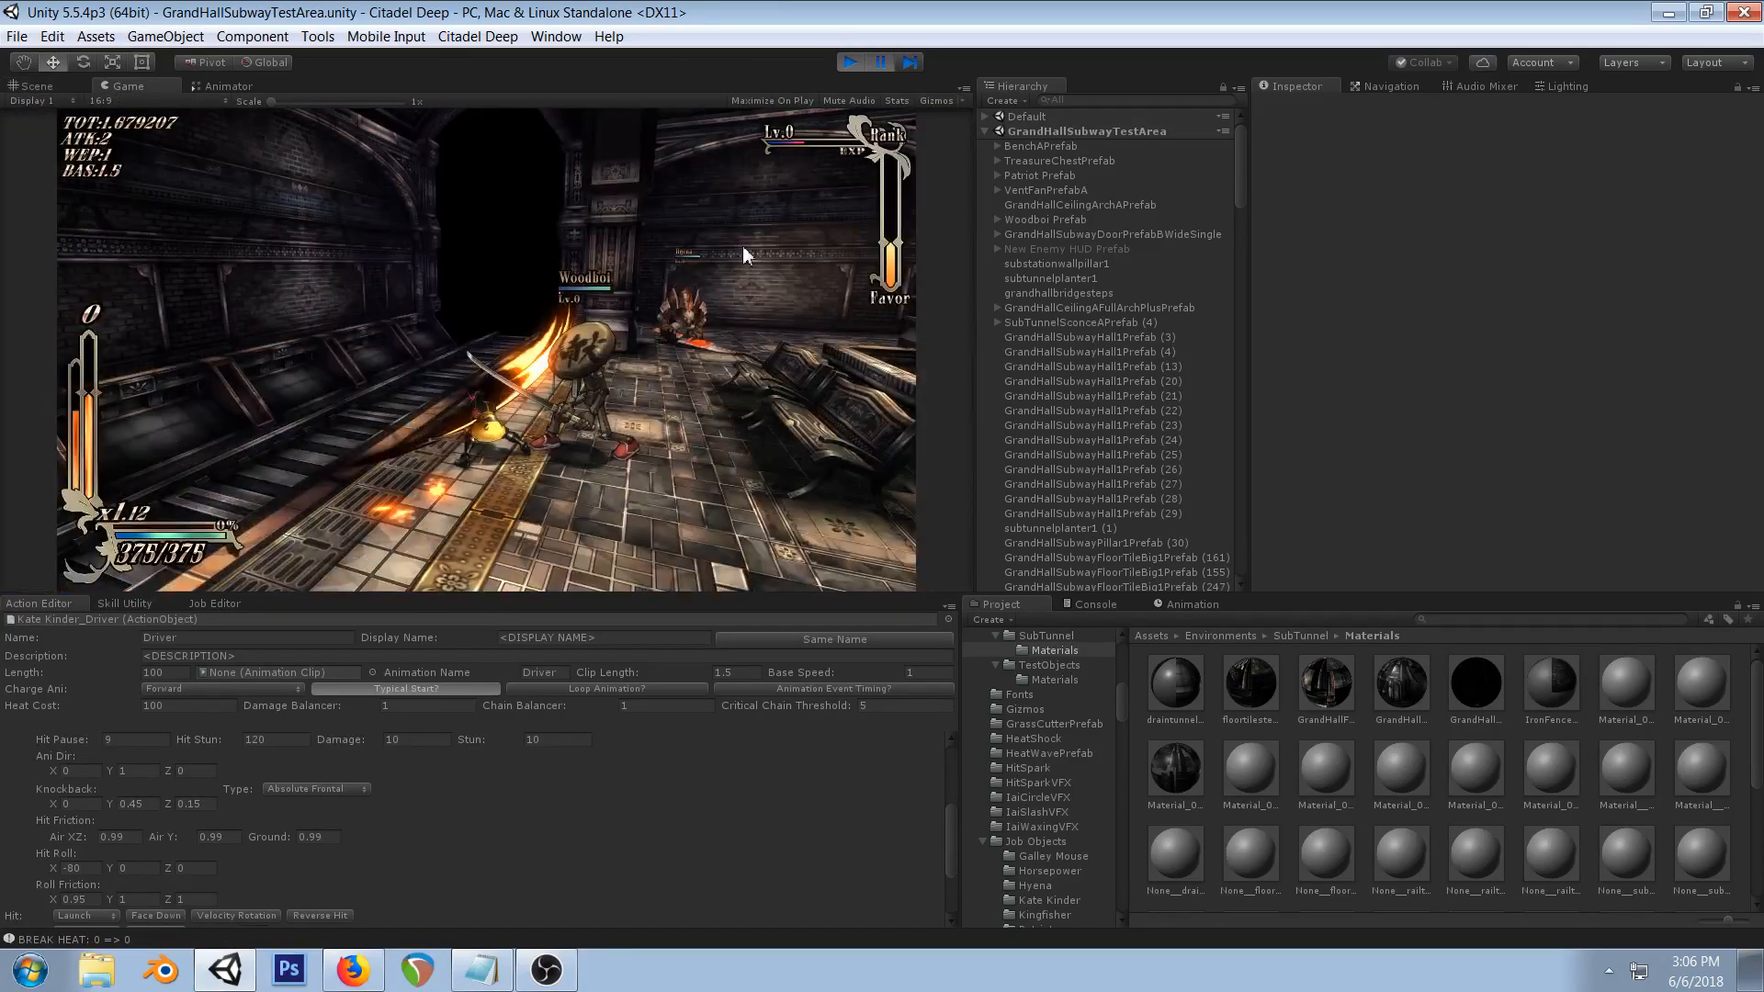
pyautogui.click(907, 62)
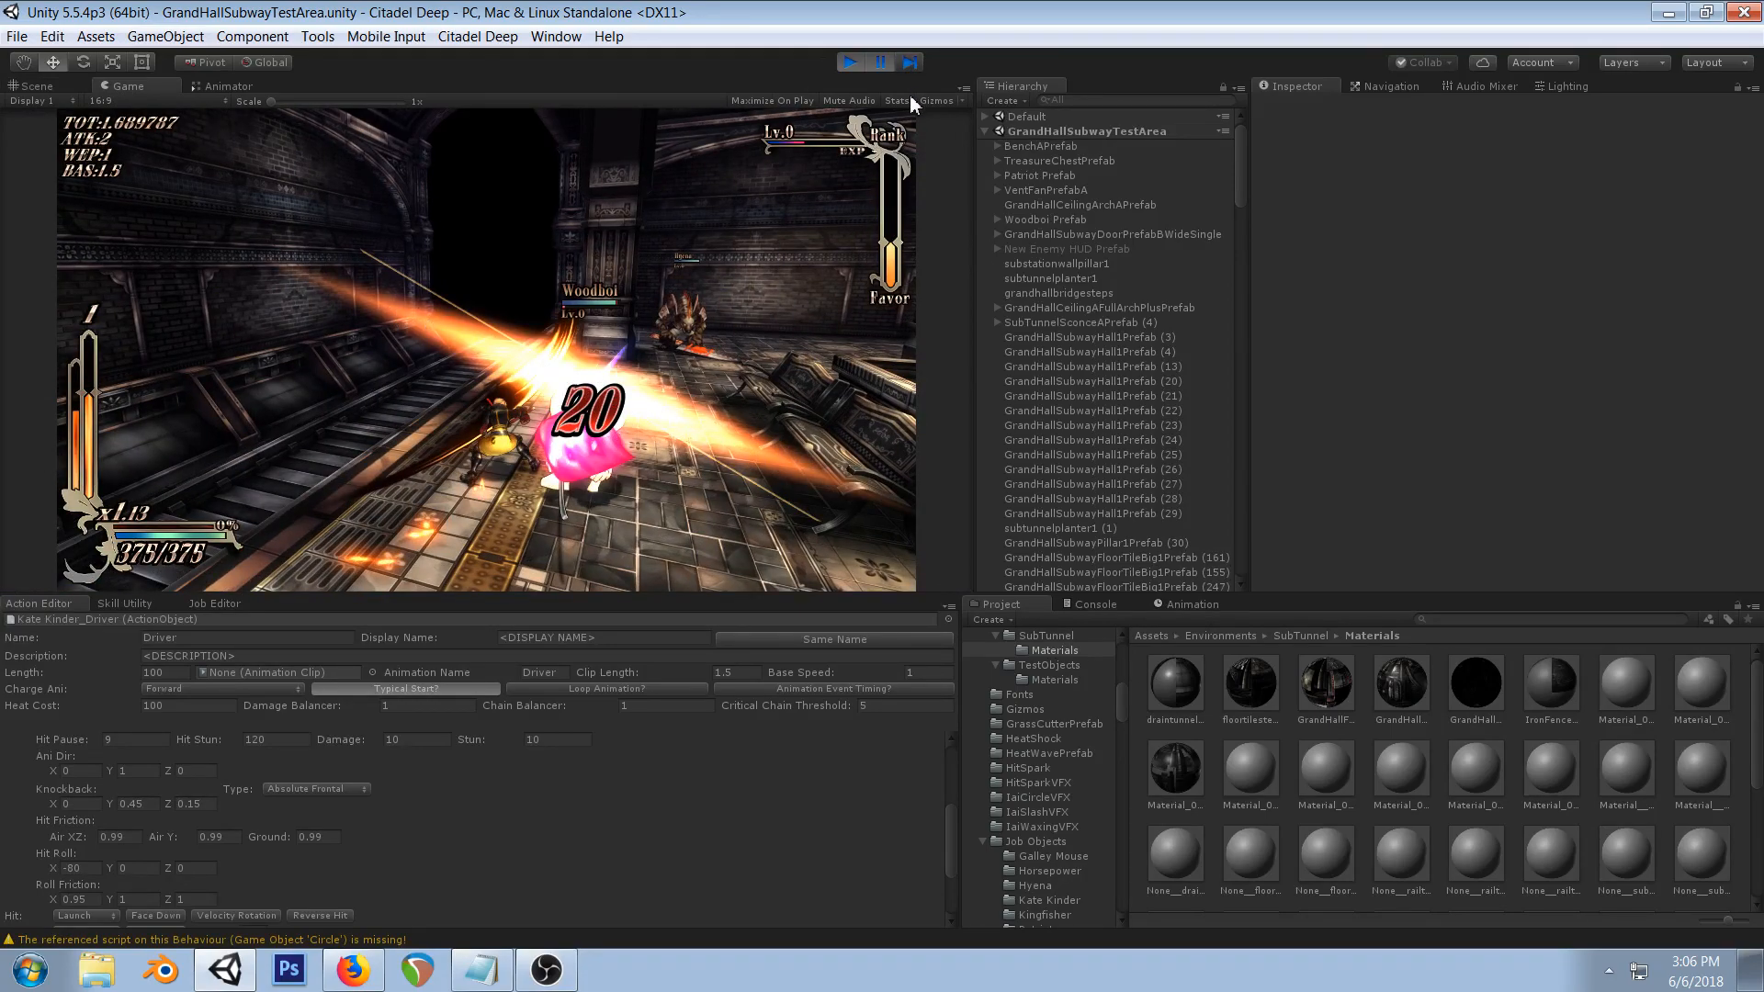
pyautogui.click(909, 65)
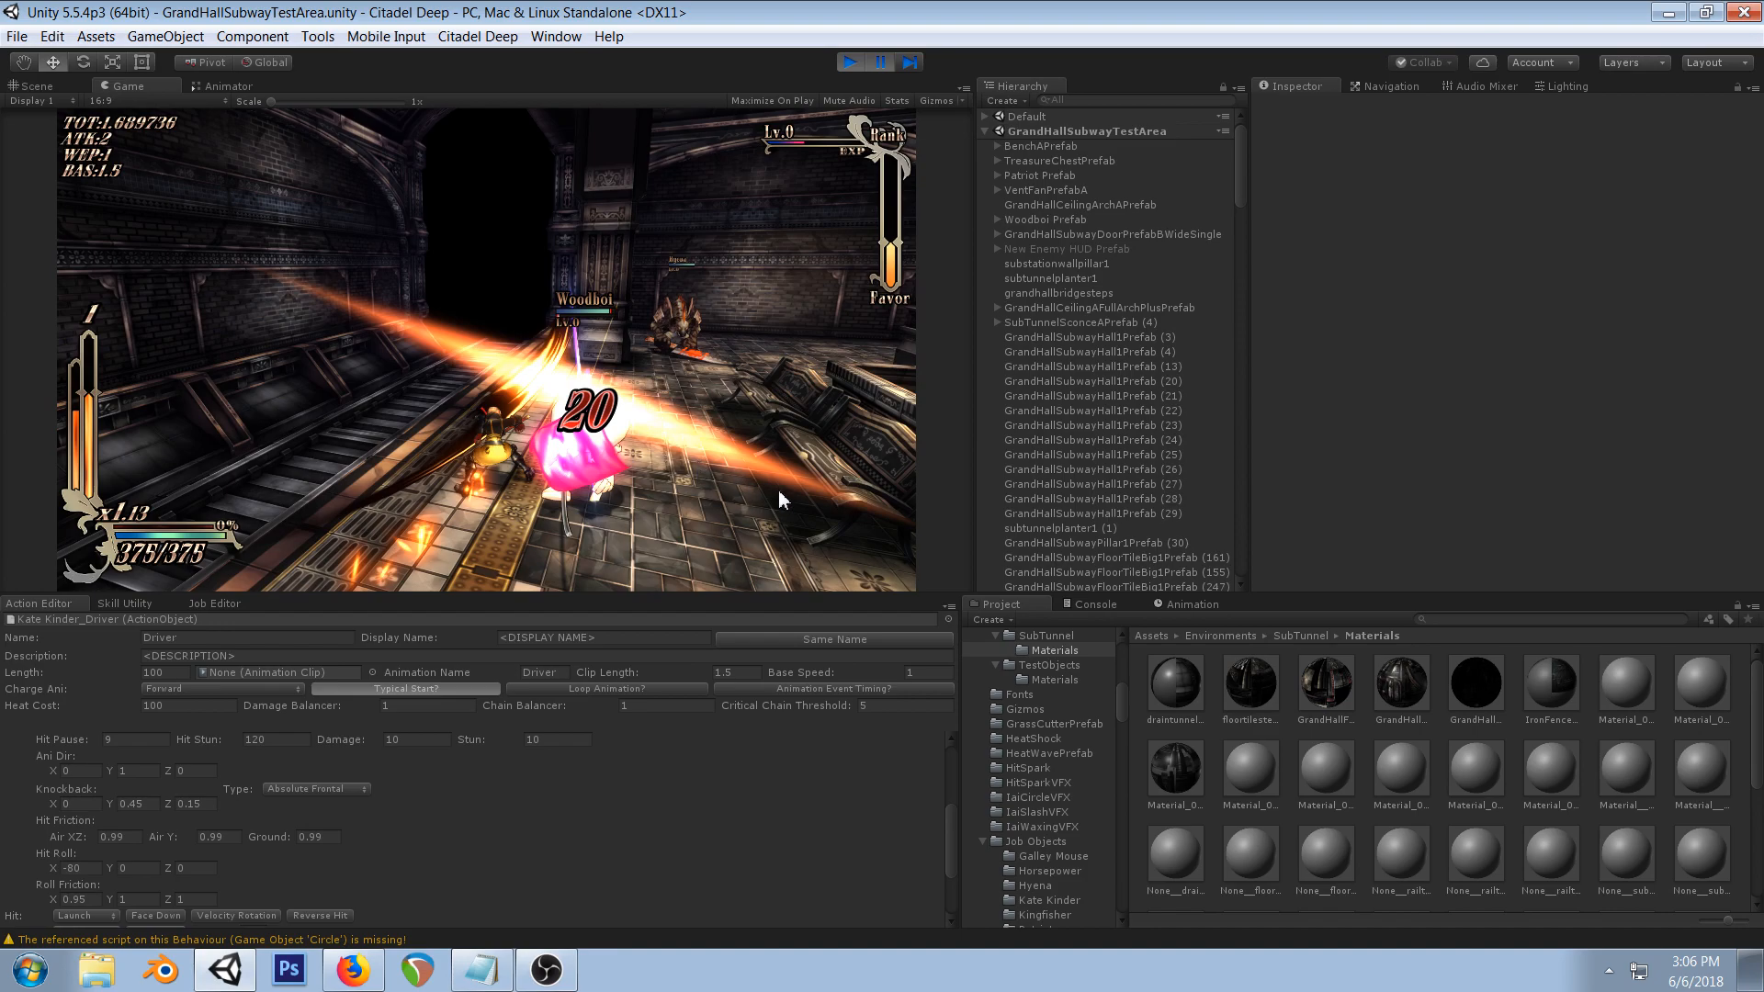
pyautogui.click(911, 63)
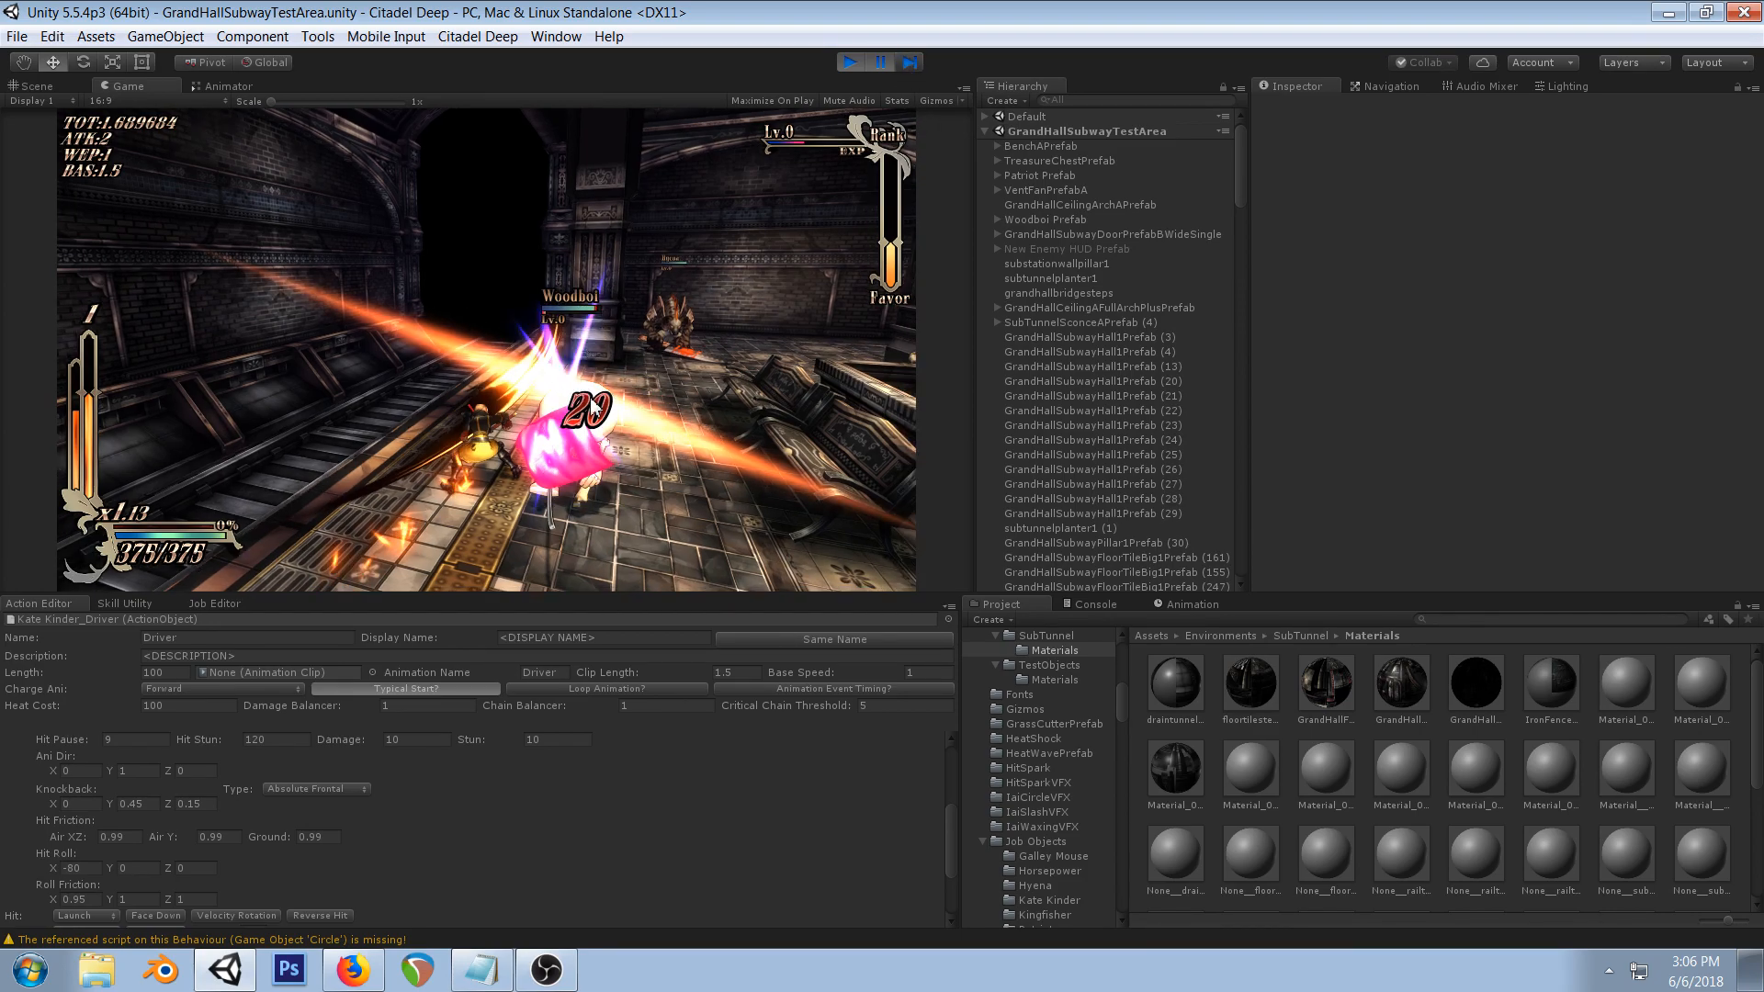
pyautogui.click(912, 62)
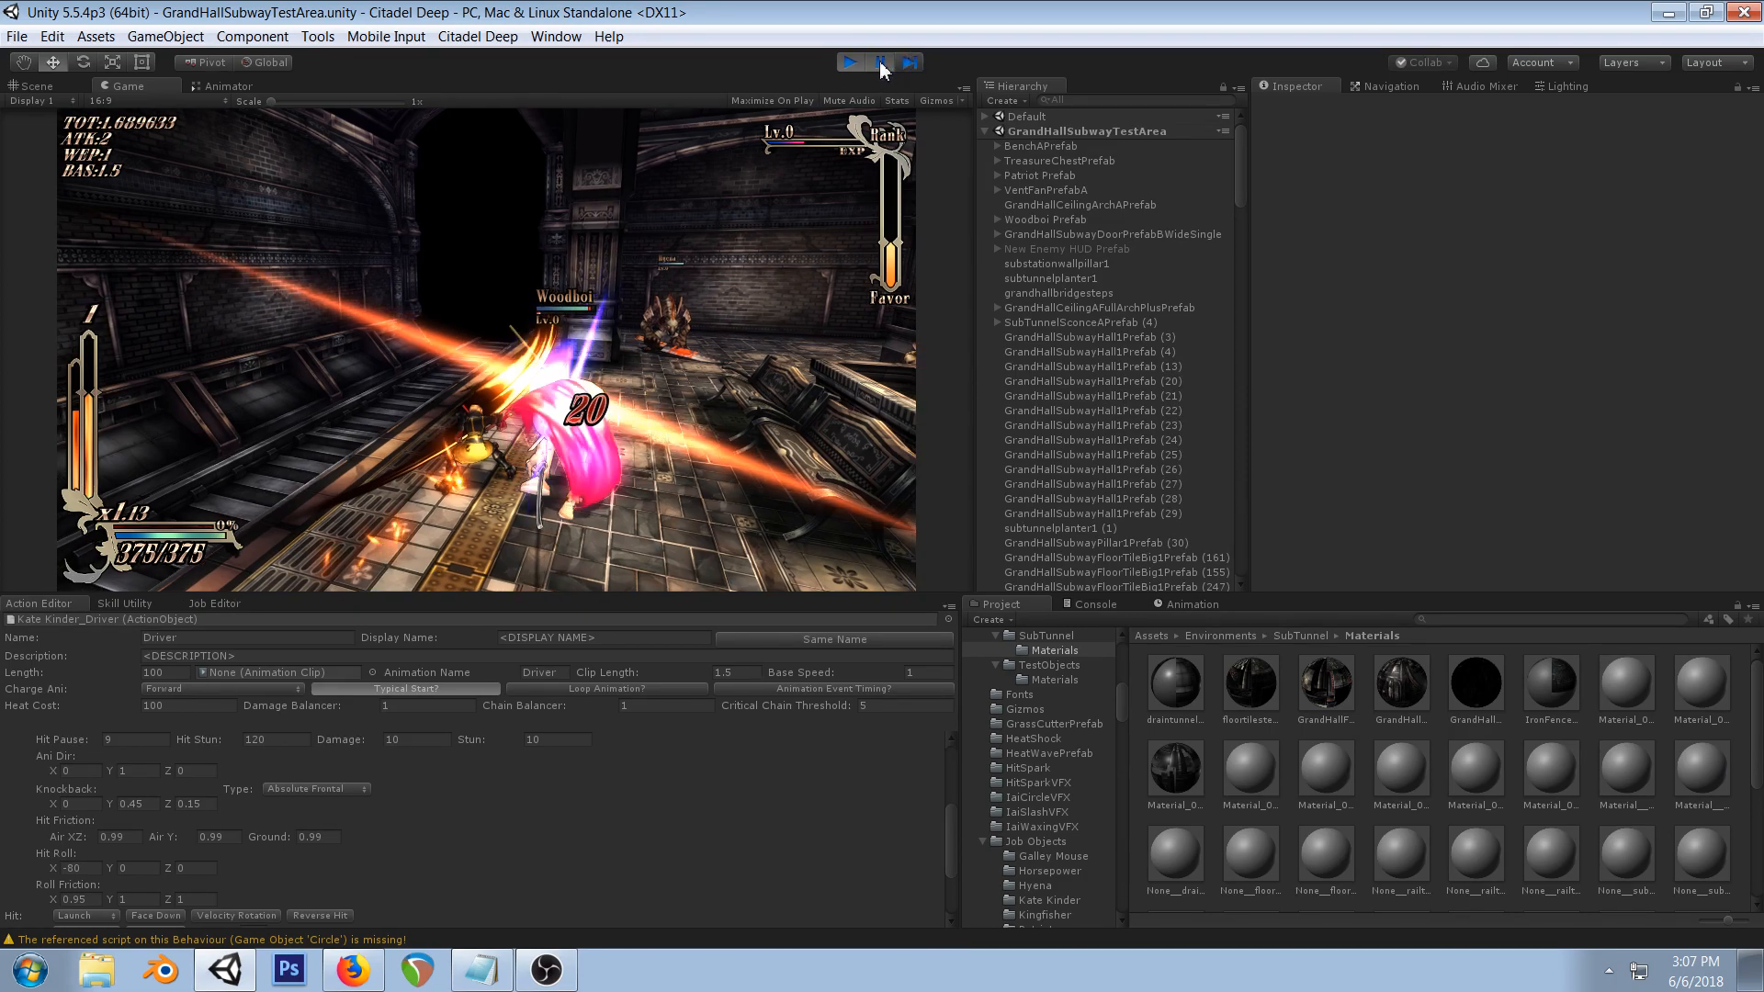
# - Resume the game, end play mode and examine the whole subway hall from above in the Scene view
pyautogui.click(880, 63)
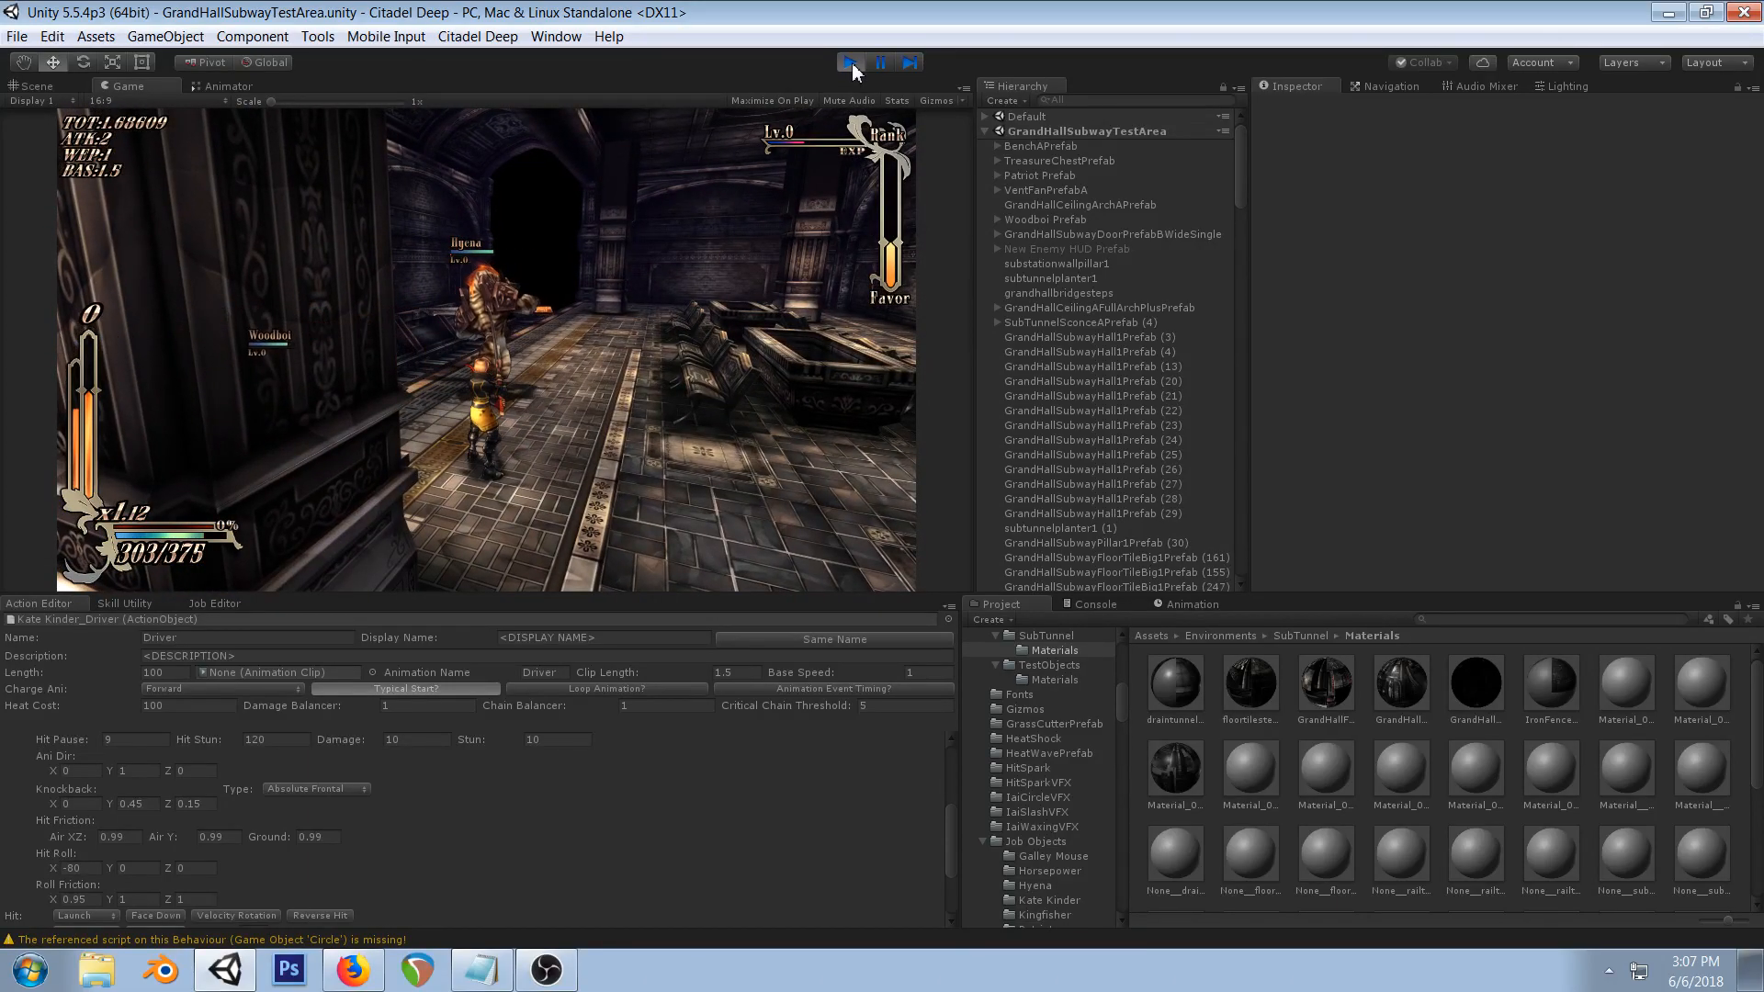
pyautogui.click(852, 62)
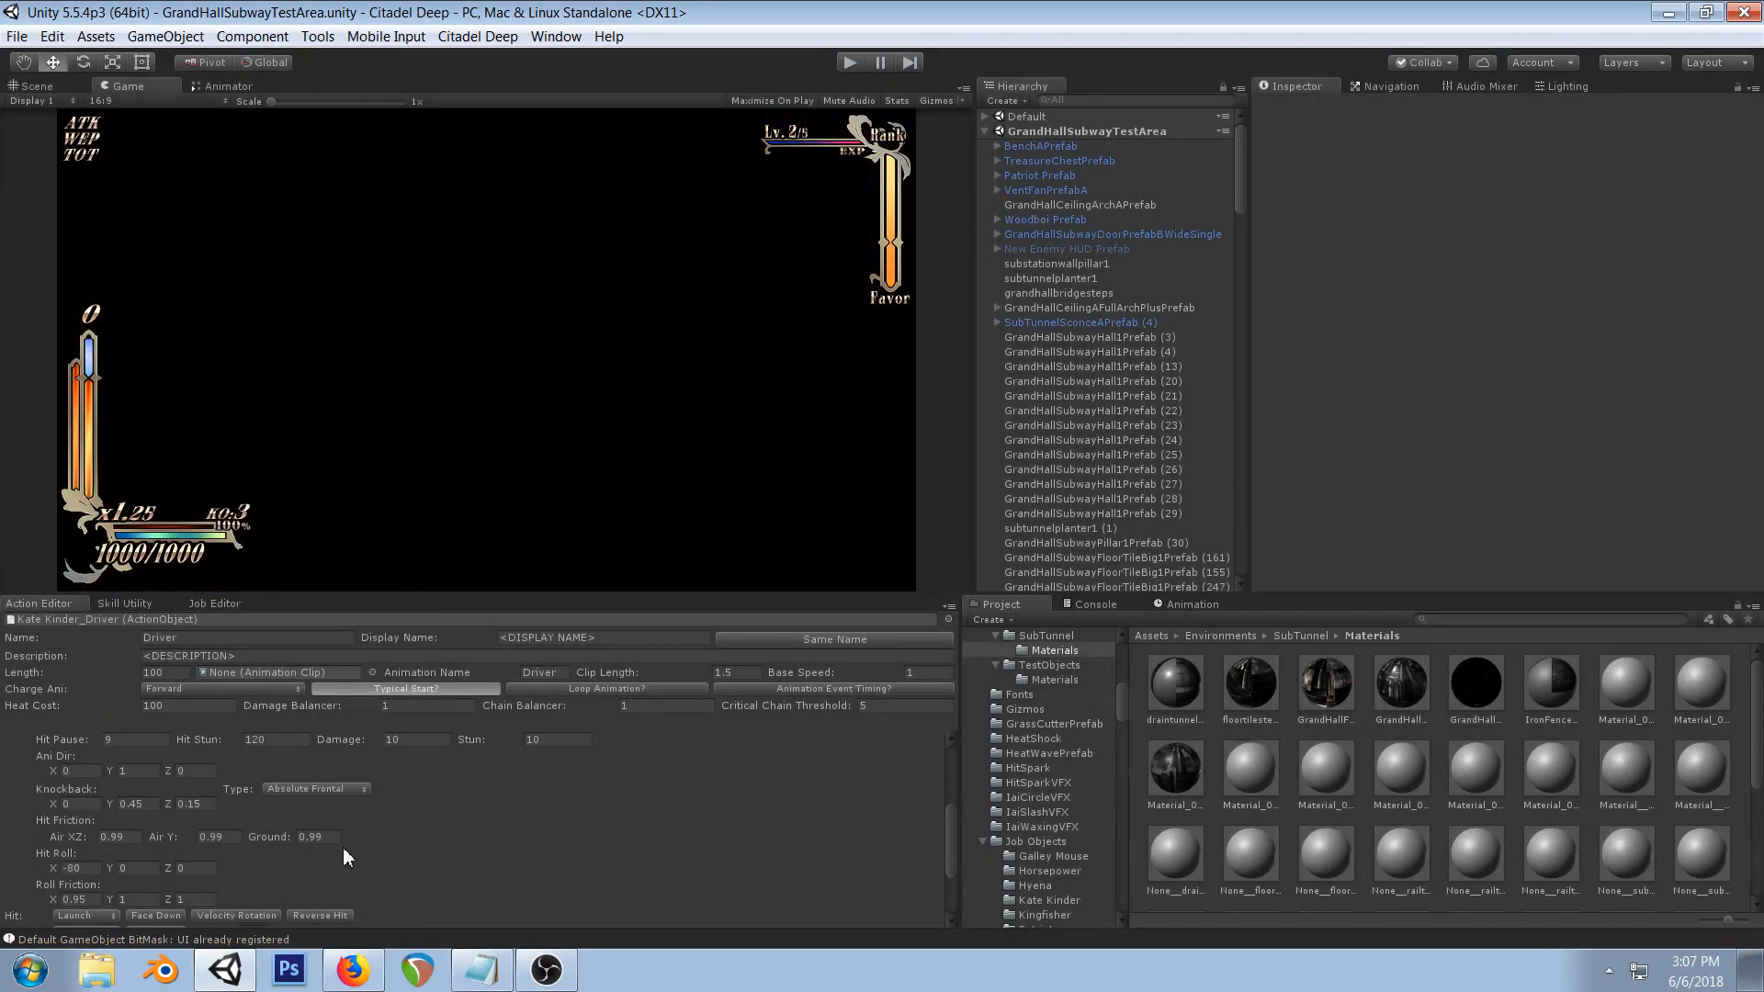
pyautogui.click(37, 86)
pyautogui.moveTo(555, 326)
pyautogui.keyDown('alt'); pyautogui.mouseDown()
pyautogui.moveTo(418, 368)
pyautogui.moveTo(400, 413)
pyautogui.moveTo(536, 348)
pyautogui.mouseUp(); pyautogui.keyUp('alt')
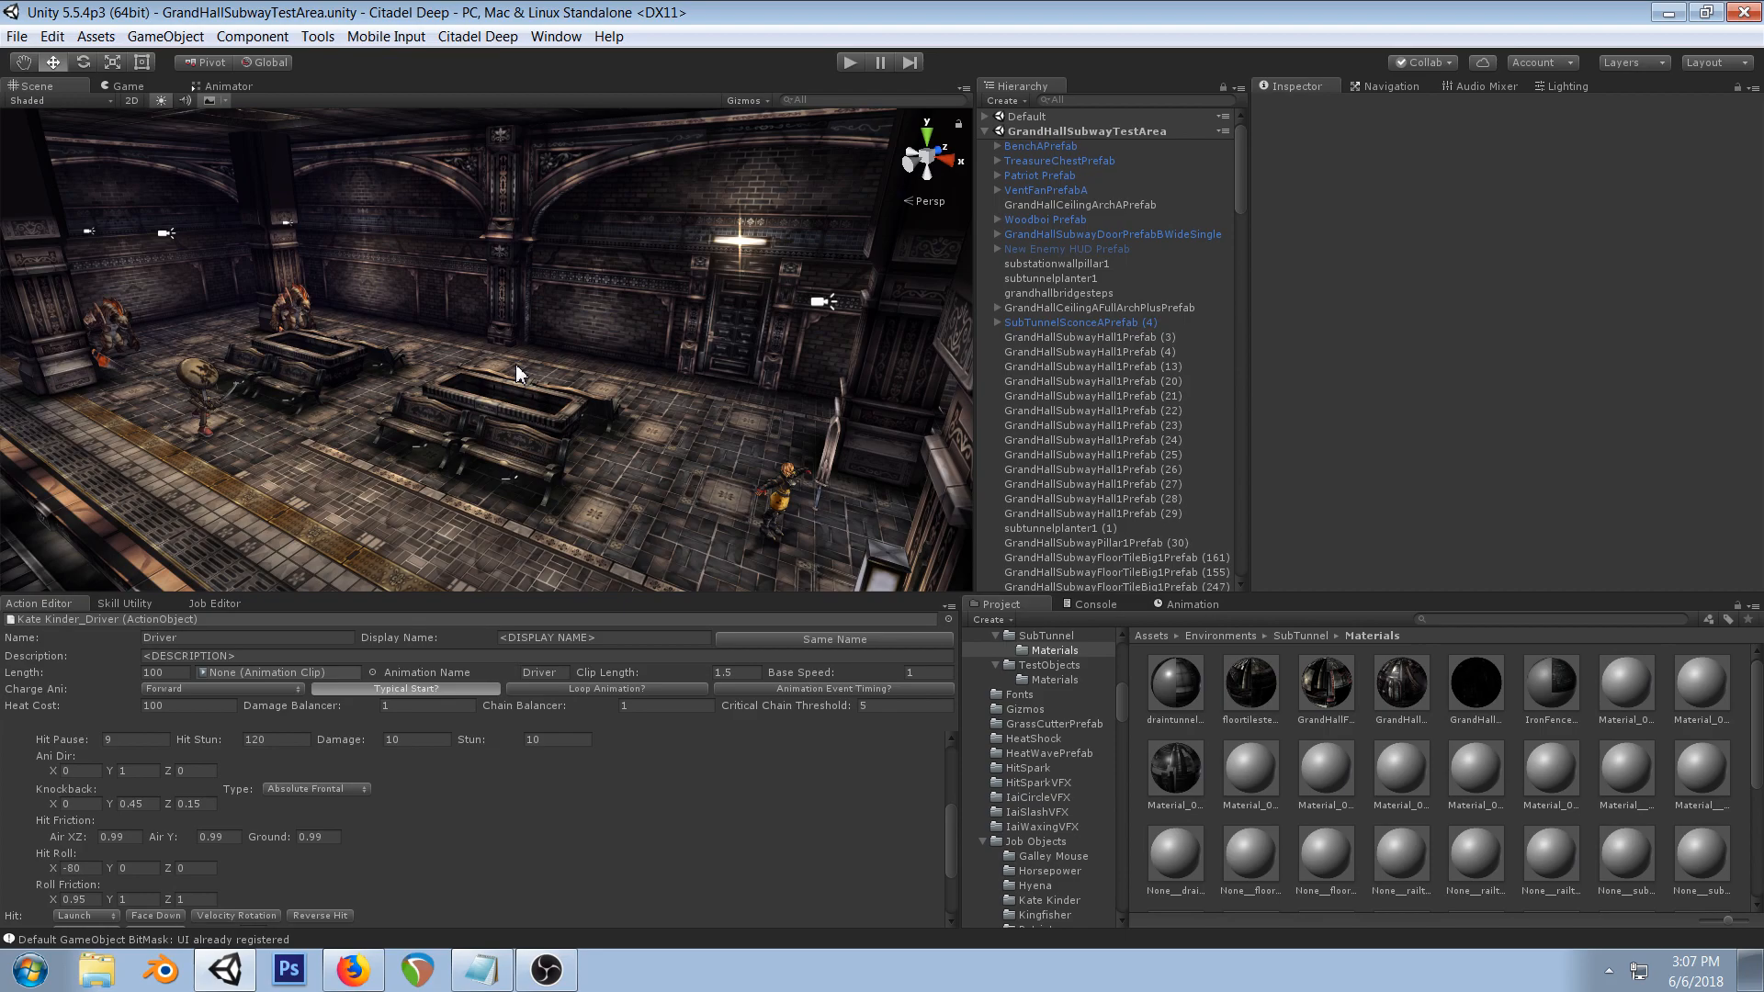
pyautogui.moveTo(682, 274); pyautogui.dragTo(570, 311, button='right')
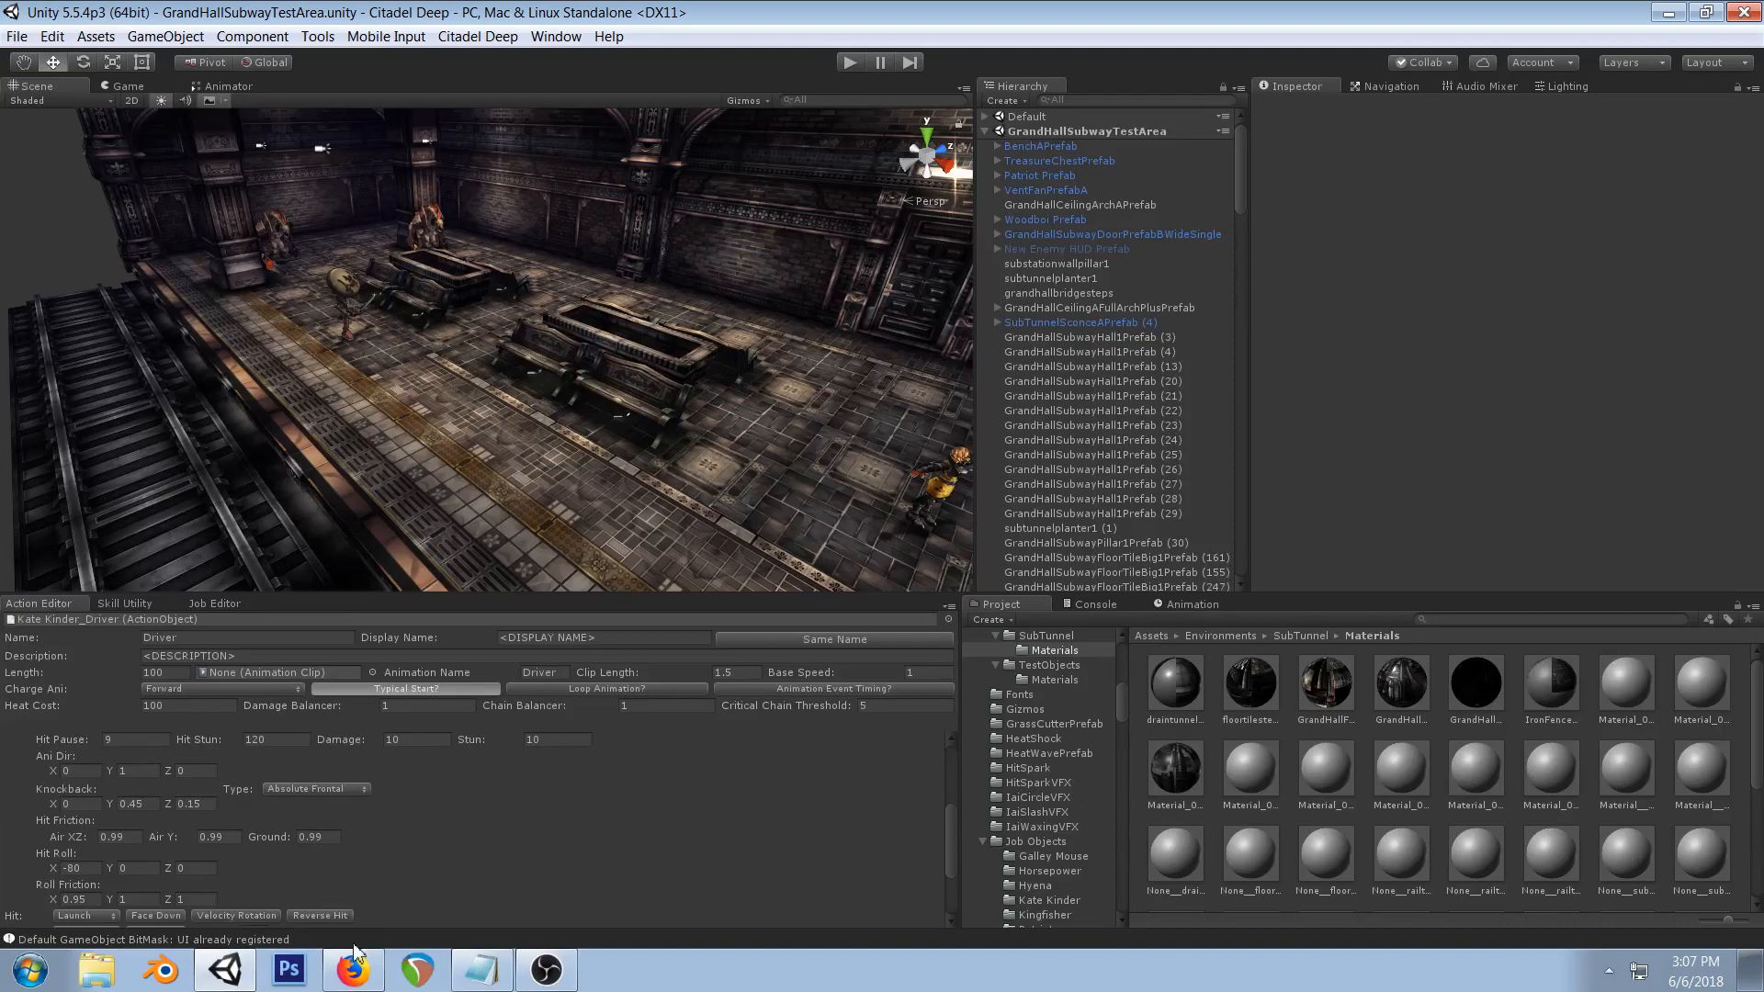
# - Switch to Photoshop and create a new 1000 × 1000 pixel document at 72 pixels/inch with the background colour as contents
pyautogui.click(281, 984)
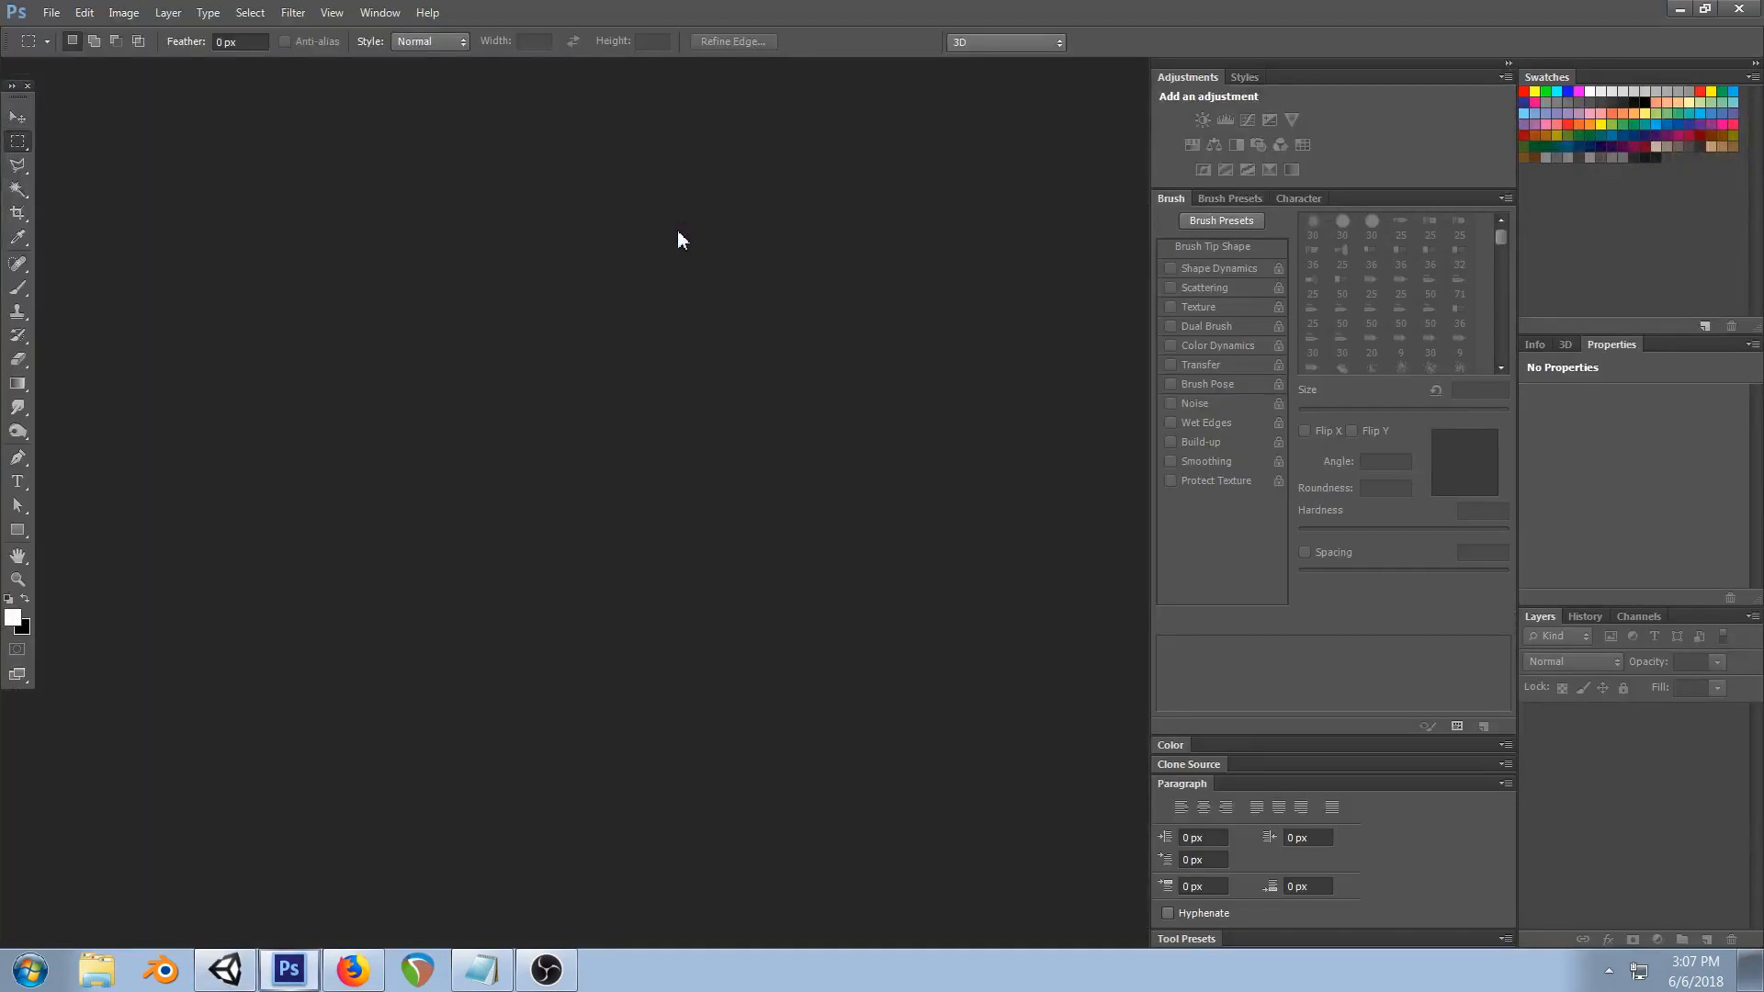
pyautogui.click(51, 13)
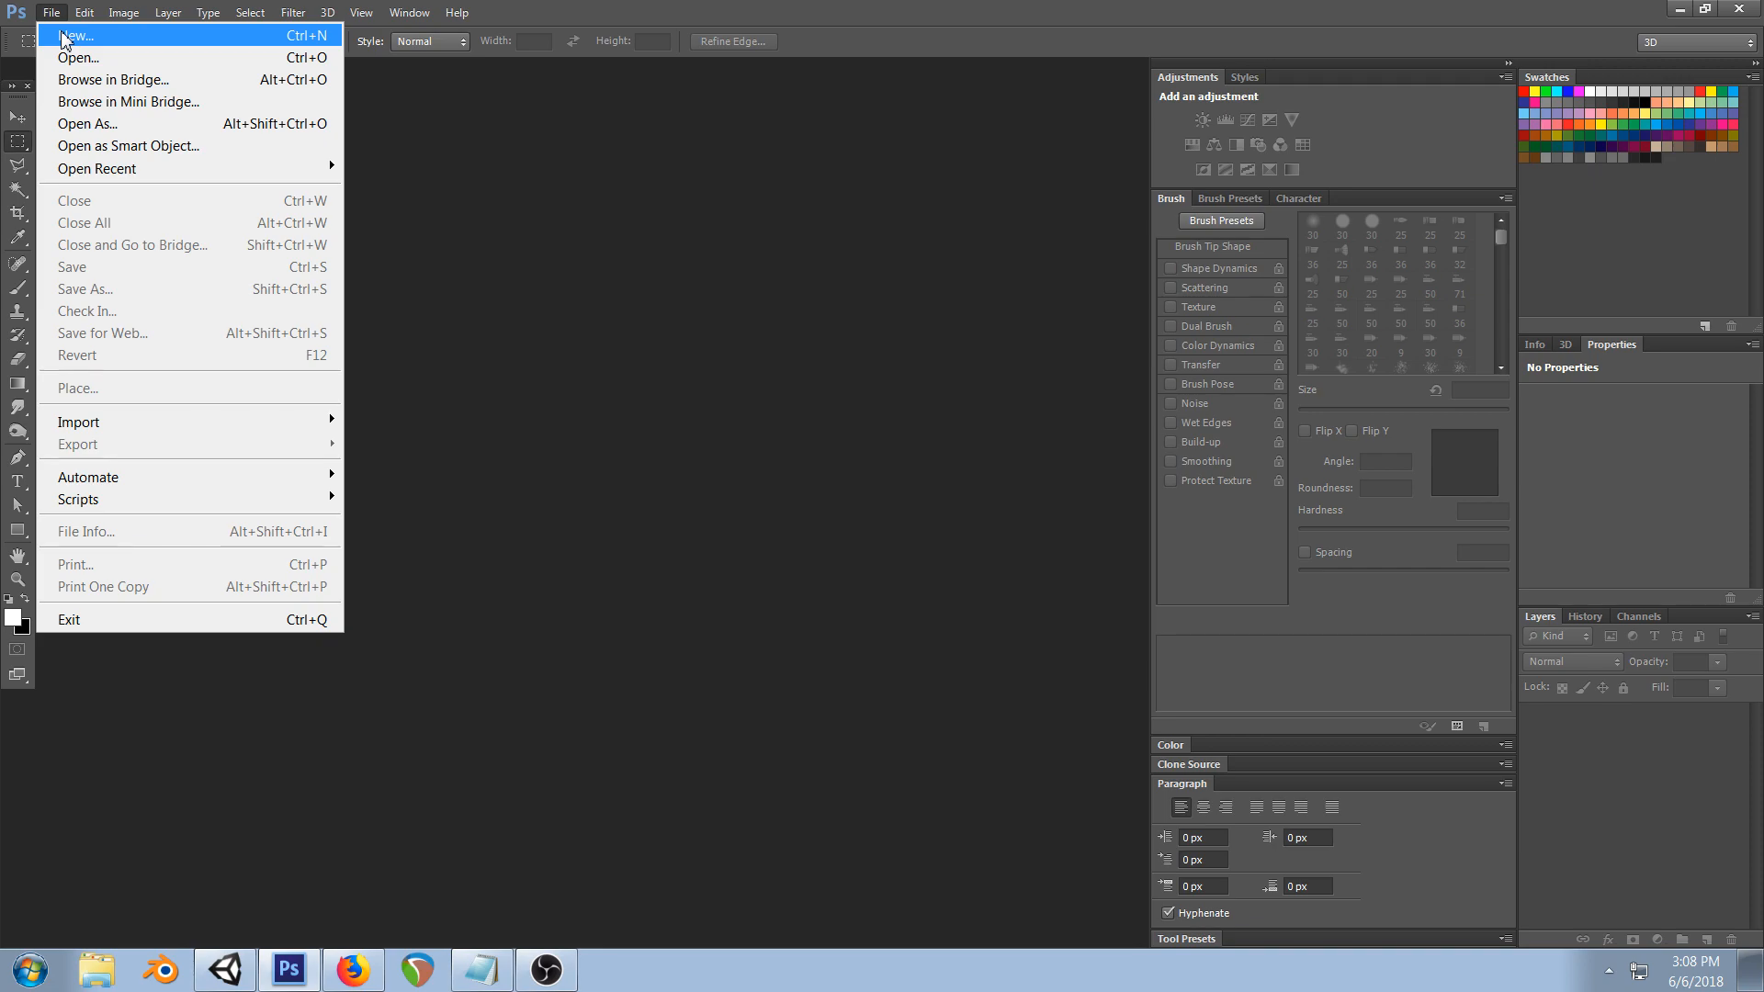
pyautogui.click(64, 39)
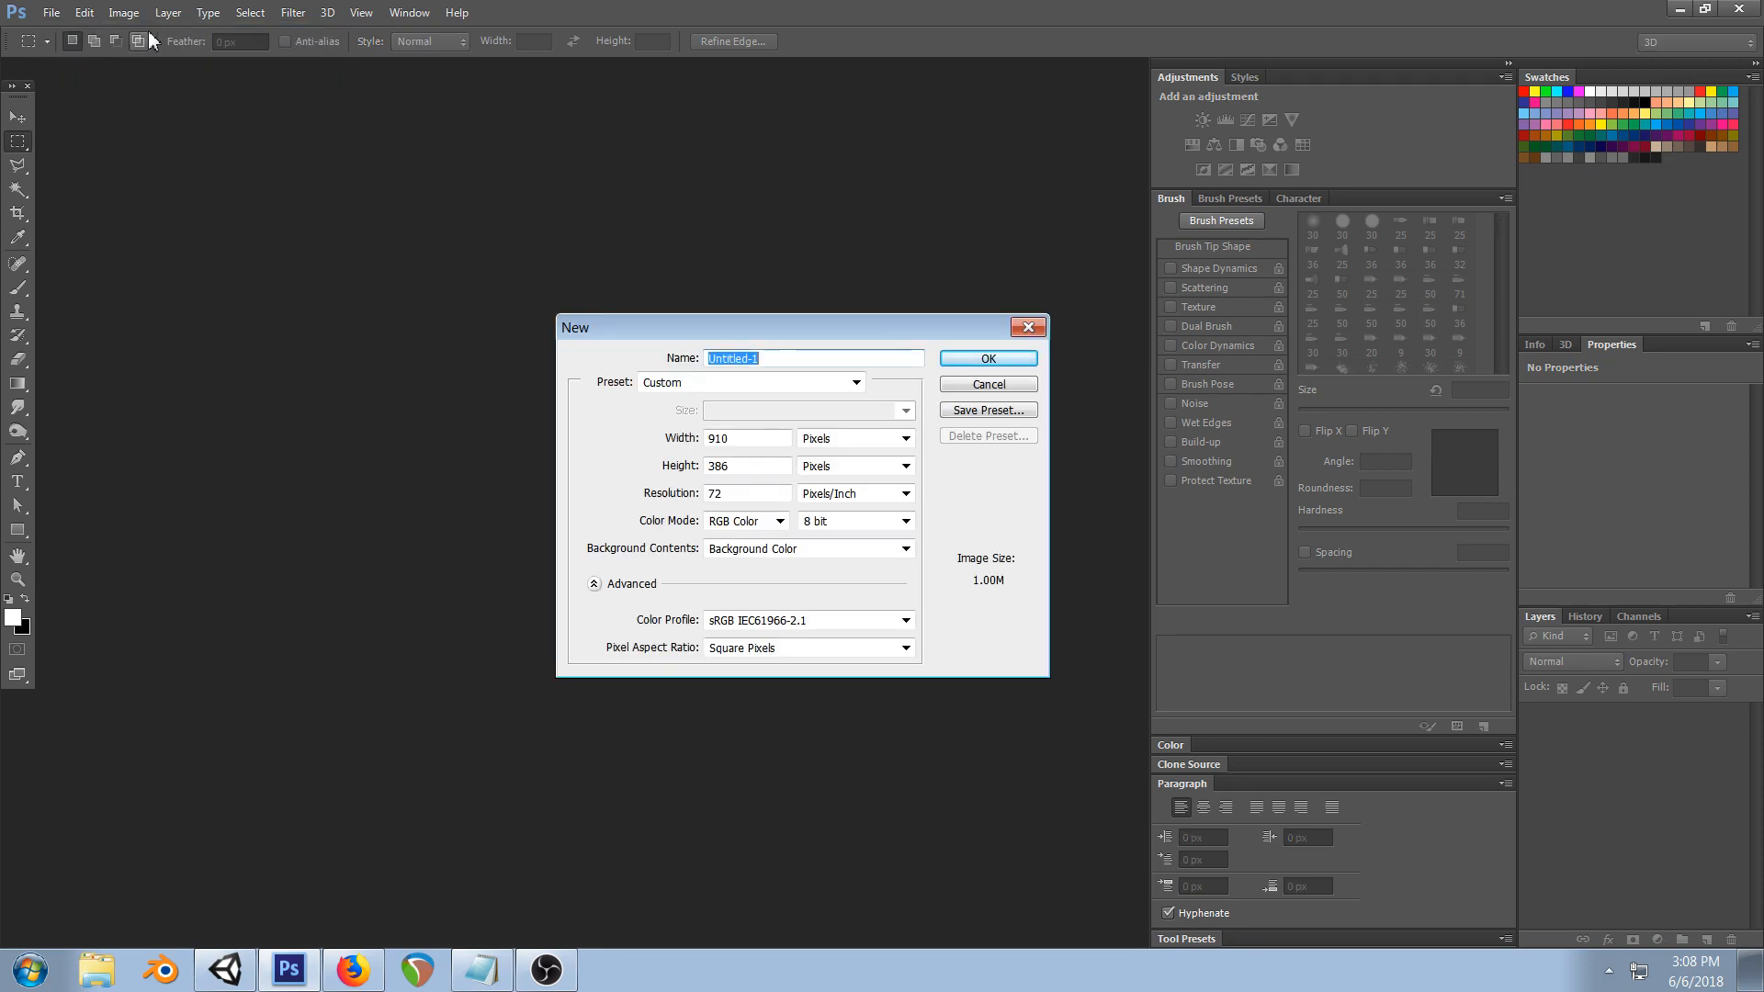
pyautogui.moveTo(734, 438); pyautogui.dragTo(541, 426)
pyautogui.write('1000')
pyautogui.press('Tab')
pyautogui.write('1000')
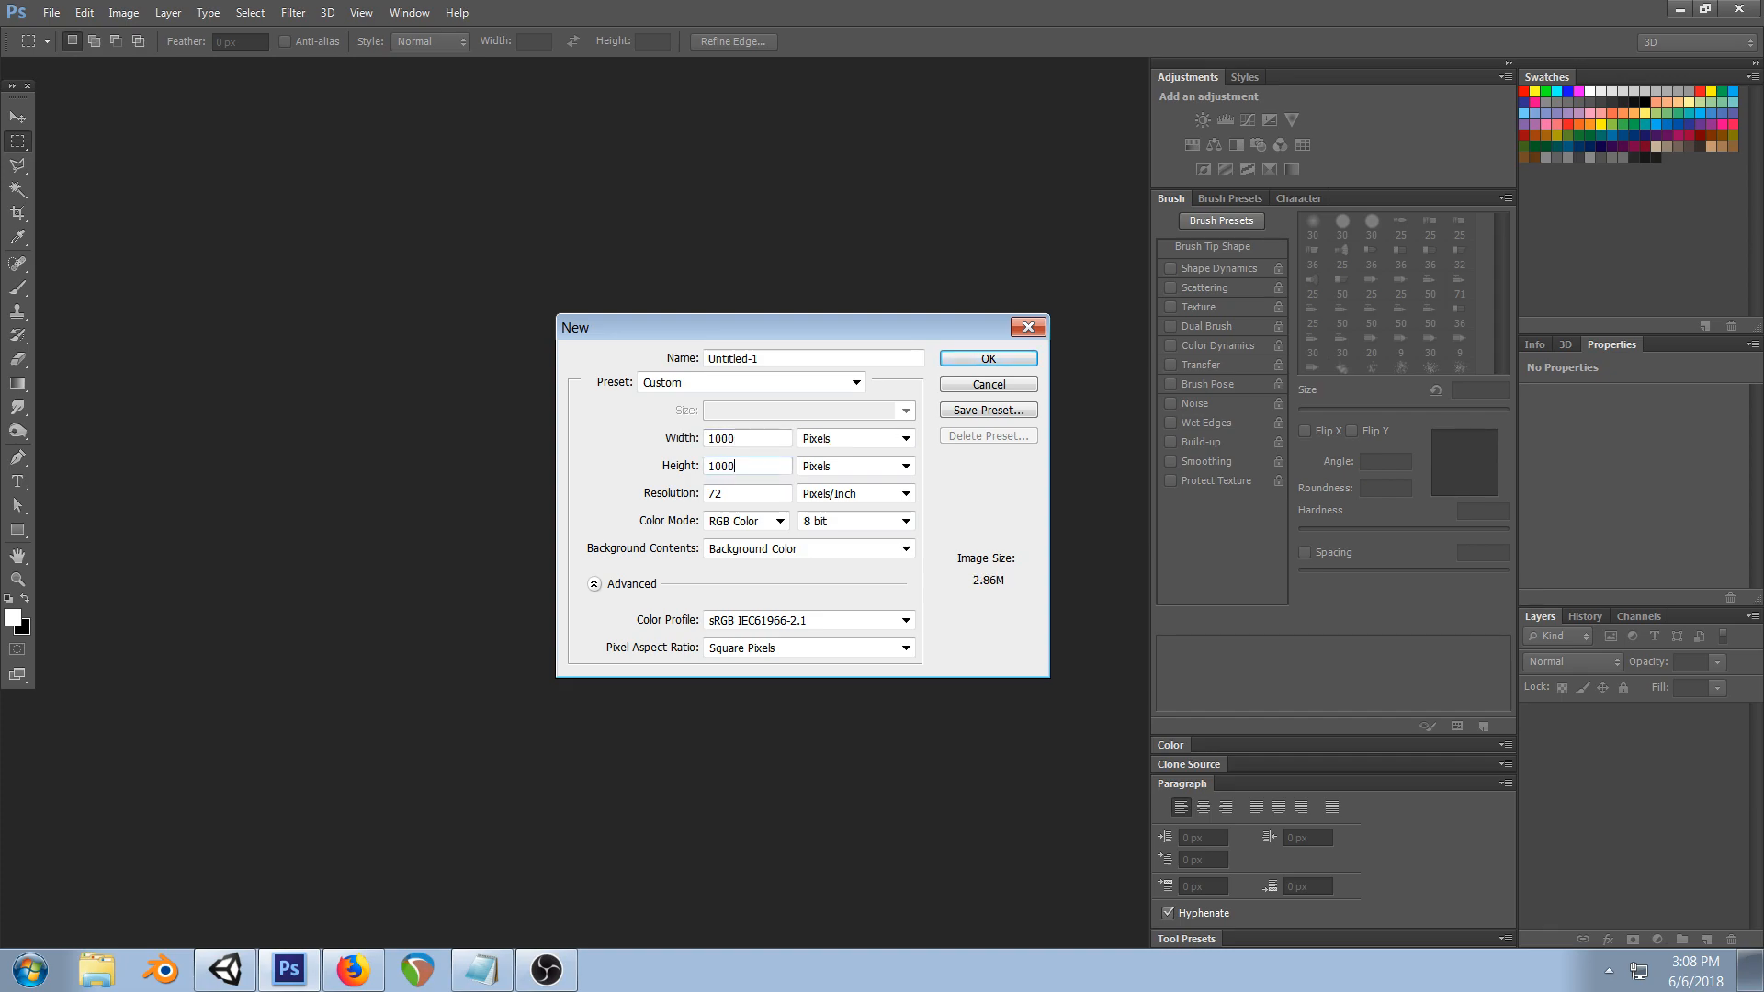
pyautogui.click(989, 360)
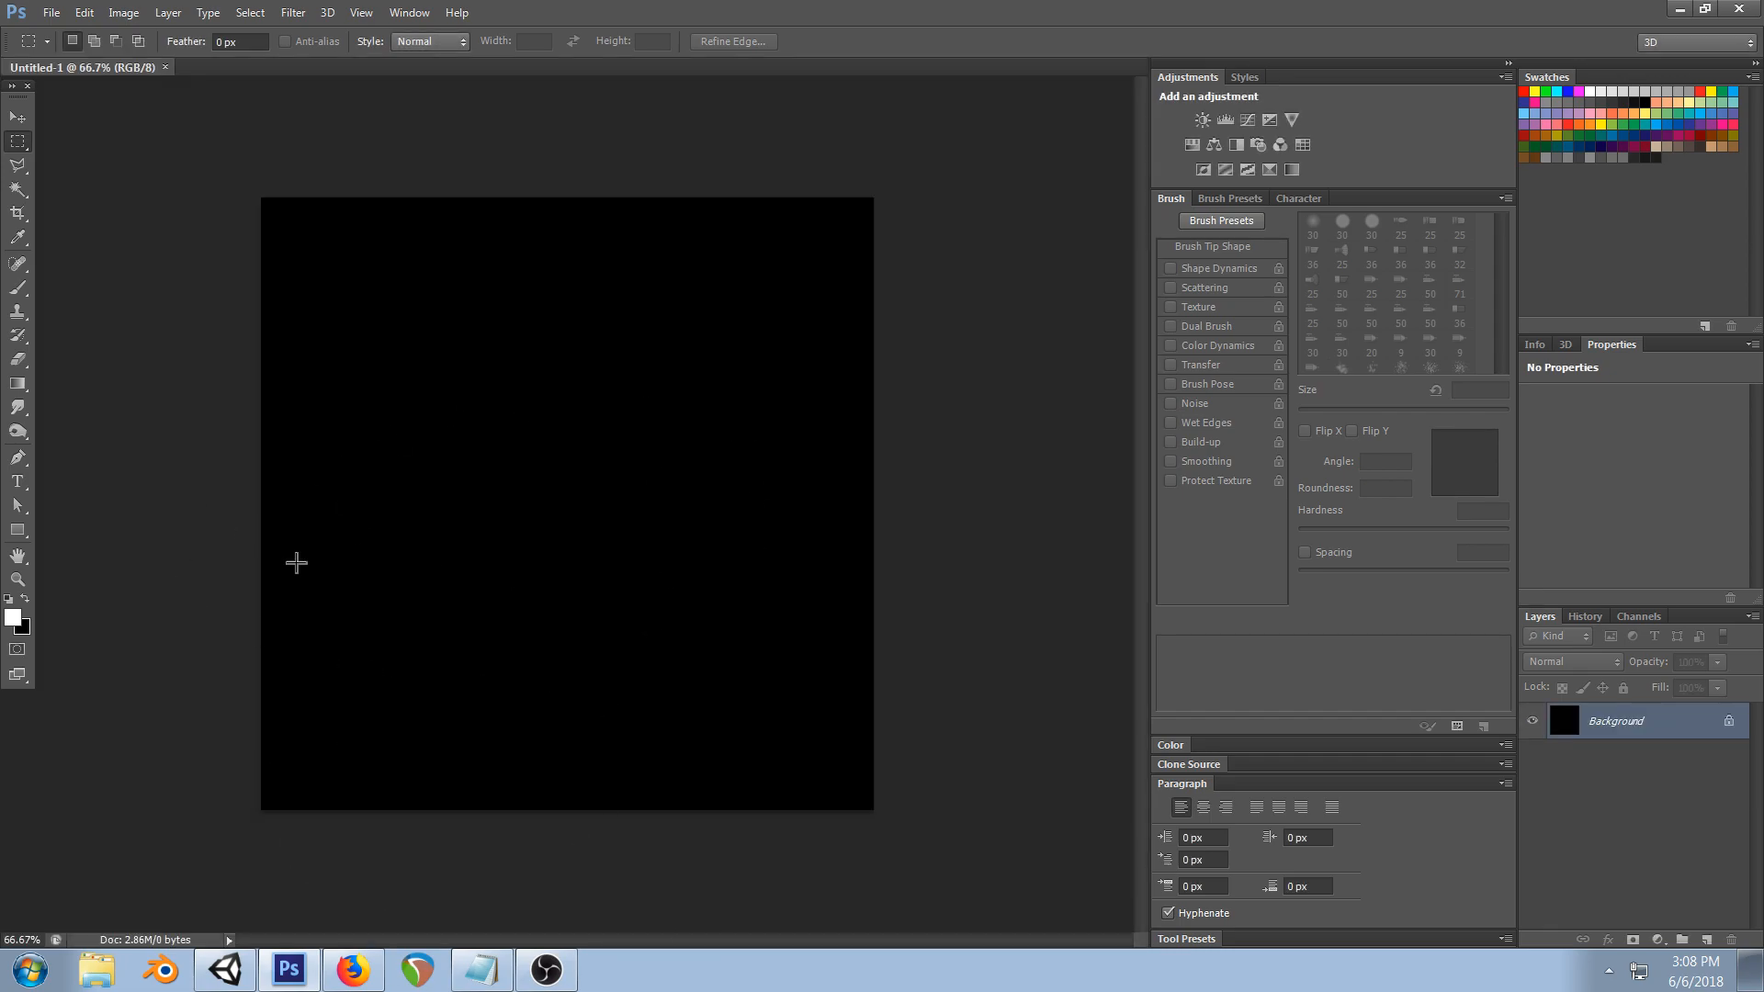
# - Add a new layer in Normal mode at 100% opacity above the background and choose the Brush tool
pyautogui.hotkey('ctrl', 'shift', 'n')
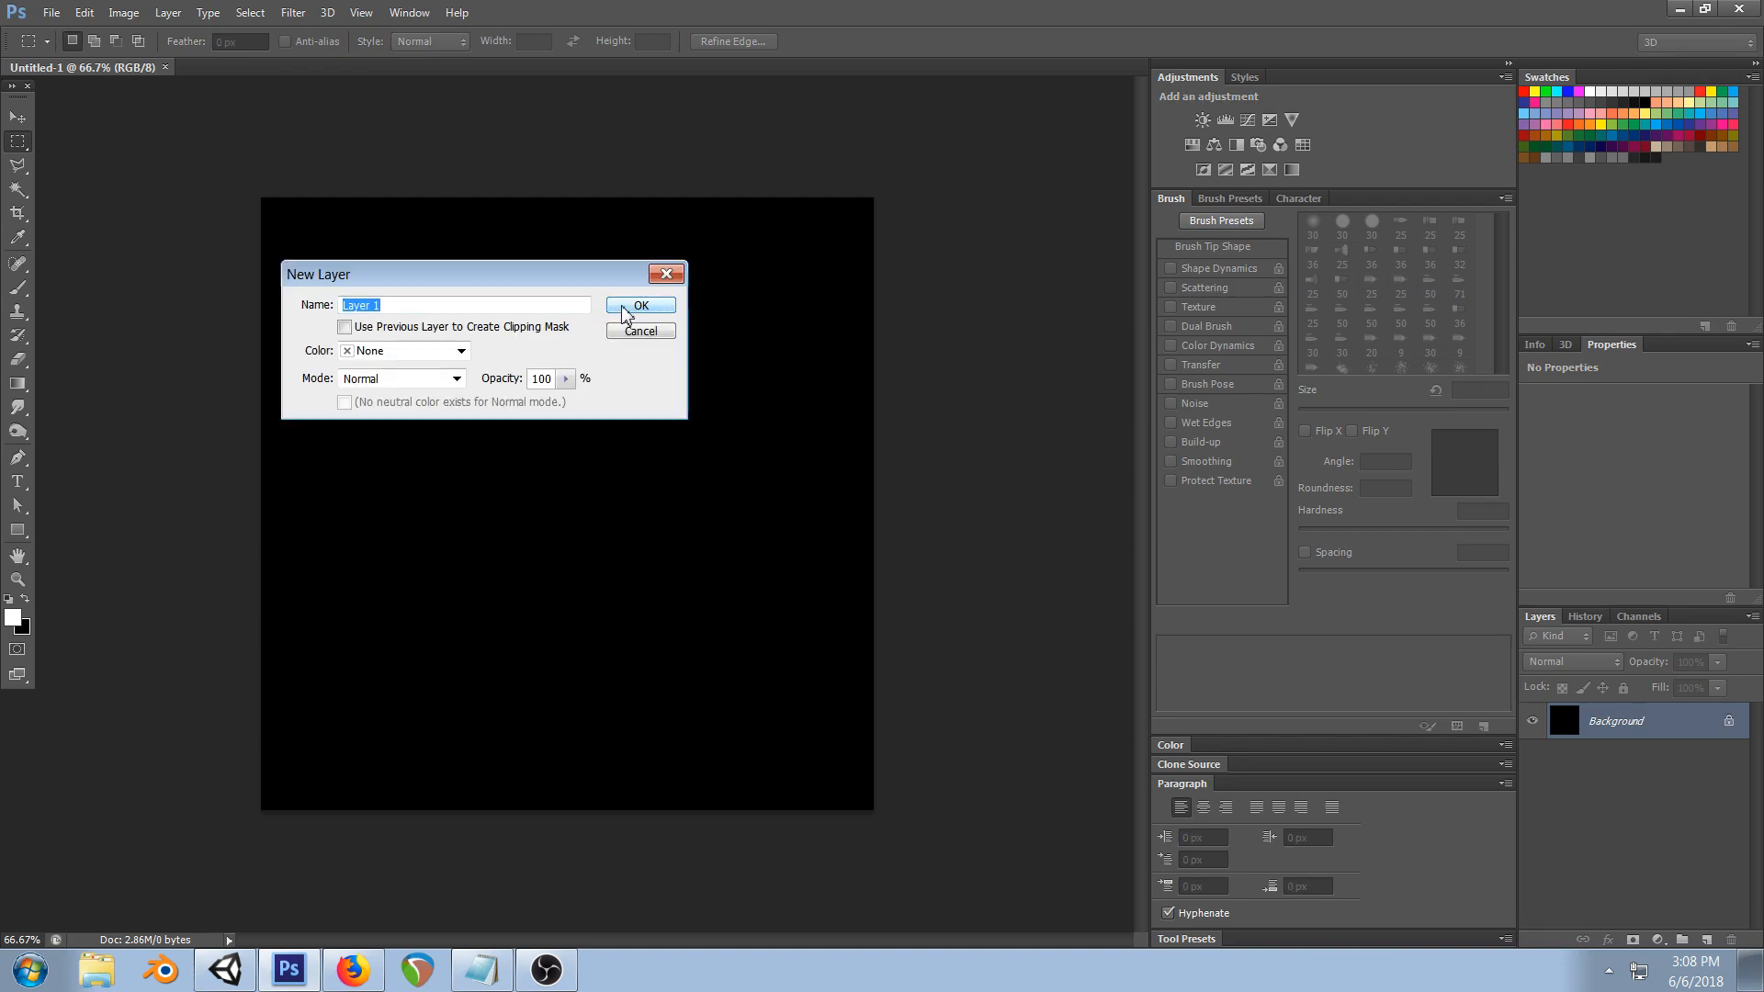
pyautogui.click(645, 302)
pyautogui.click(18, 287)
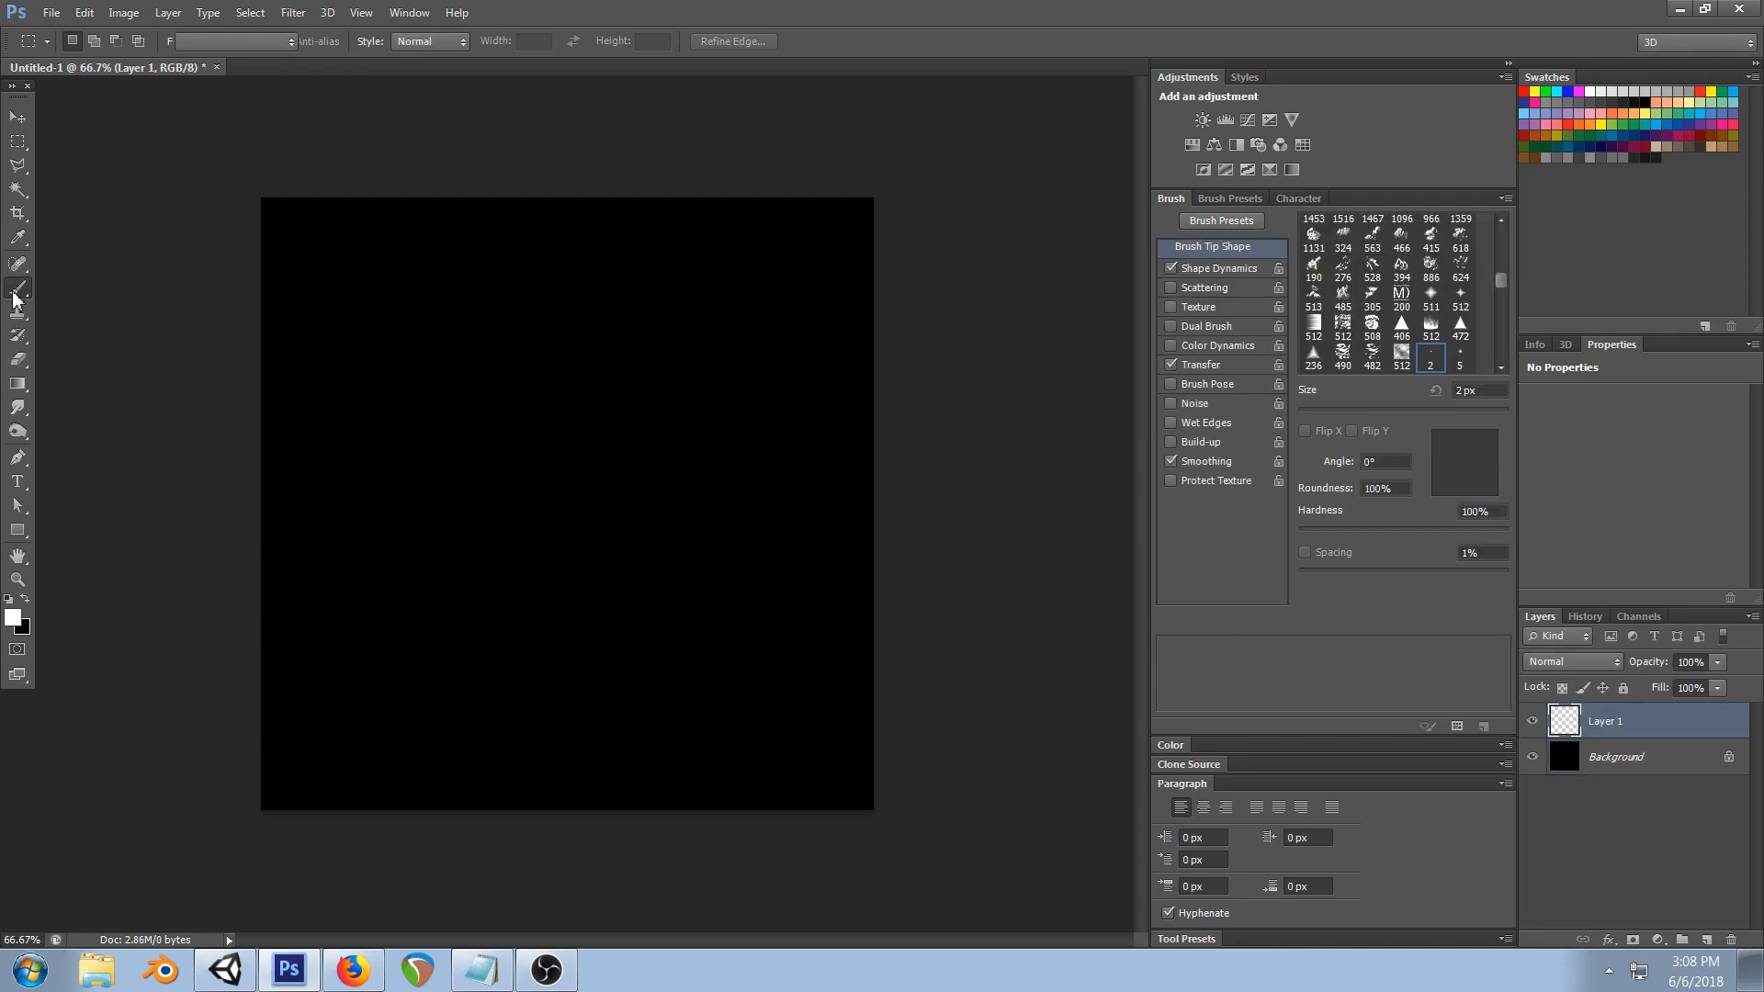
# - Lighten the black background layer to grey with Hue/Saturation at Lightness +39, and make Layer 1 active again
pyautogui.click(1665, 758)
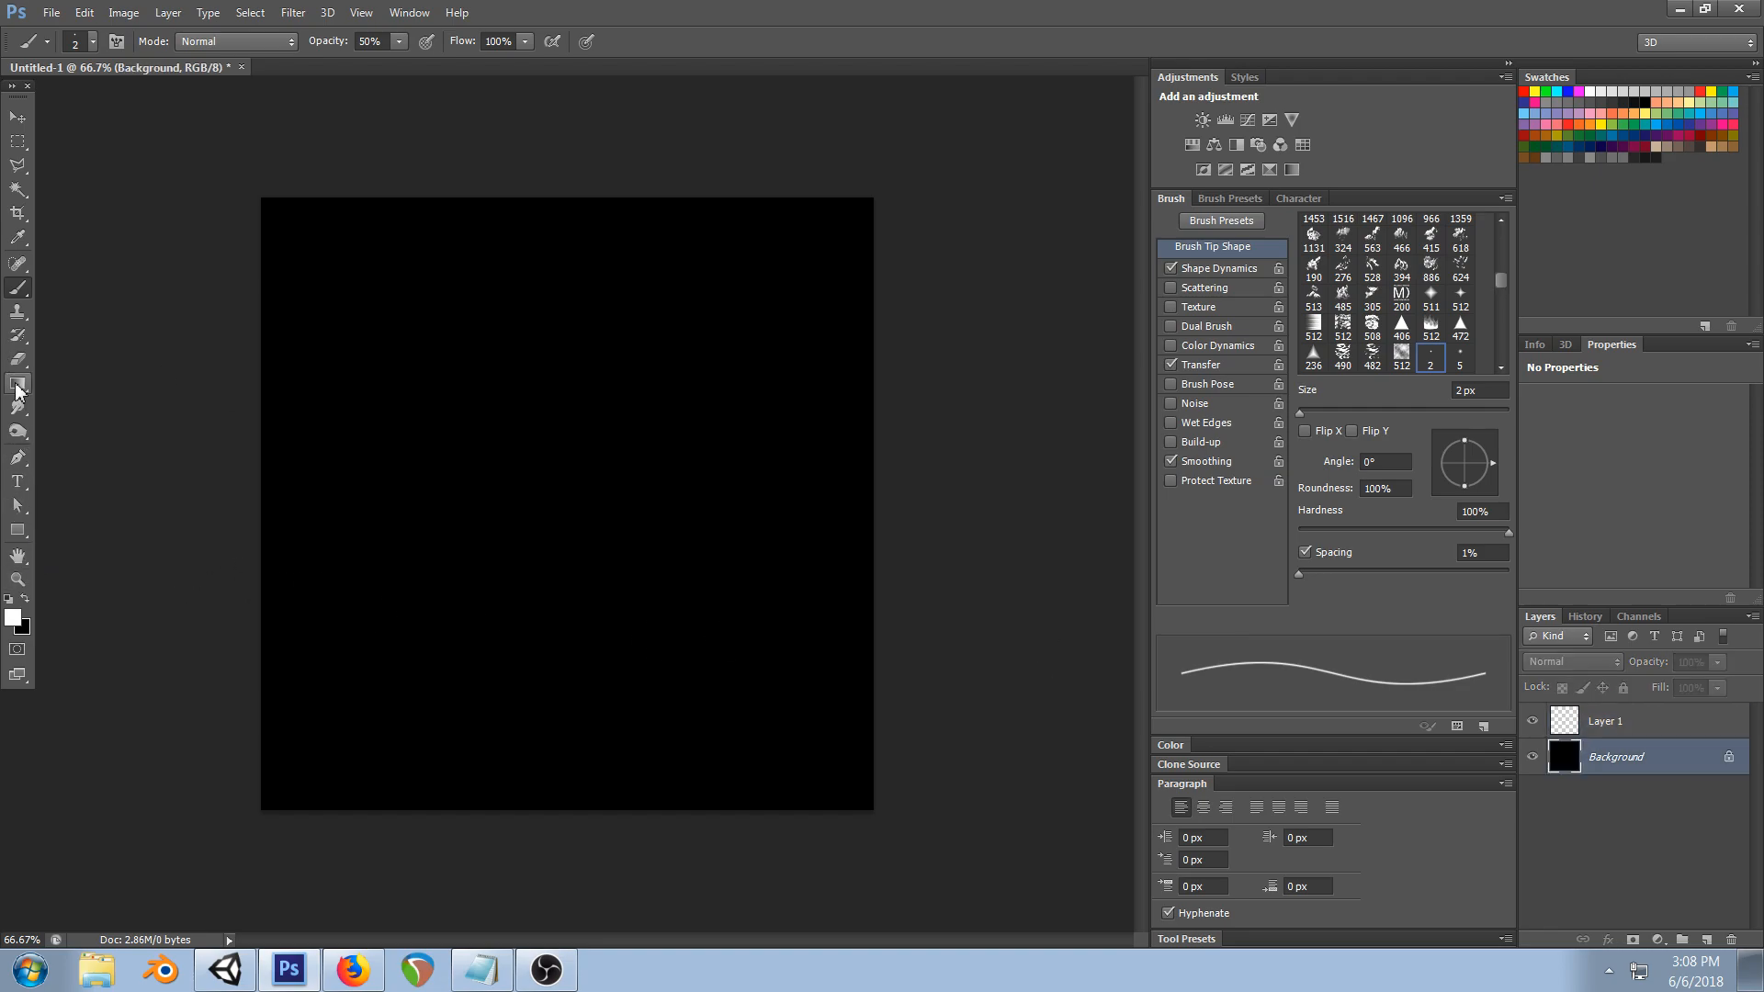
pyautogui.press('i')
pyautogui.hotkey('ctrl', 'u')
pyautogui.moveTo(1196, 566); pyautogui.dragTo(1231, 567)
pyautogui.click(1414, 393)
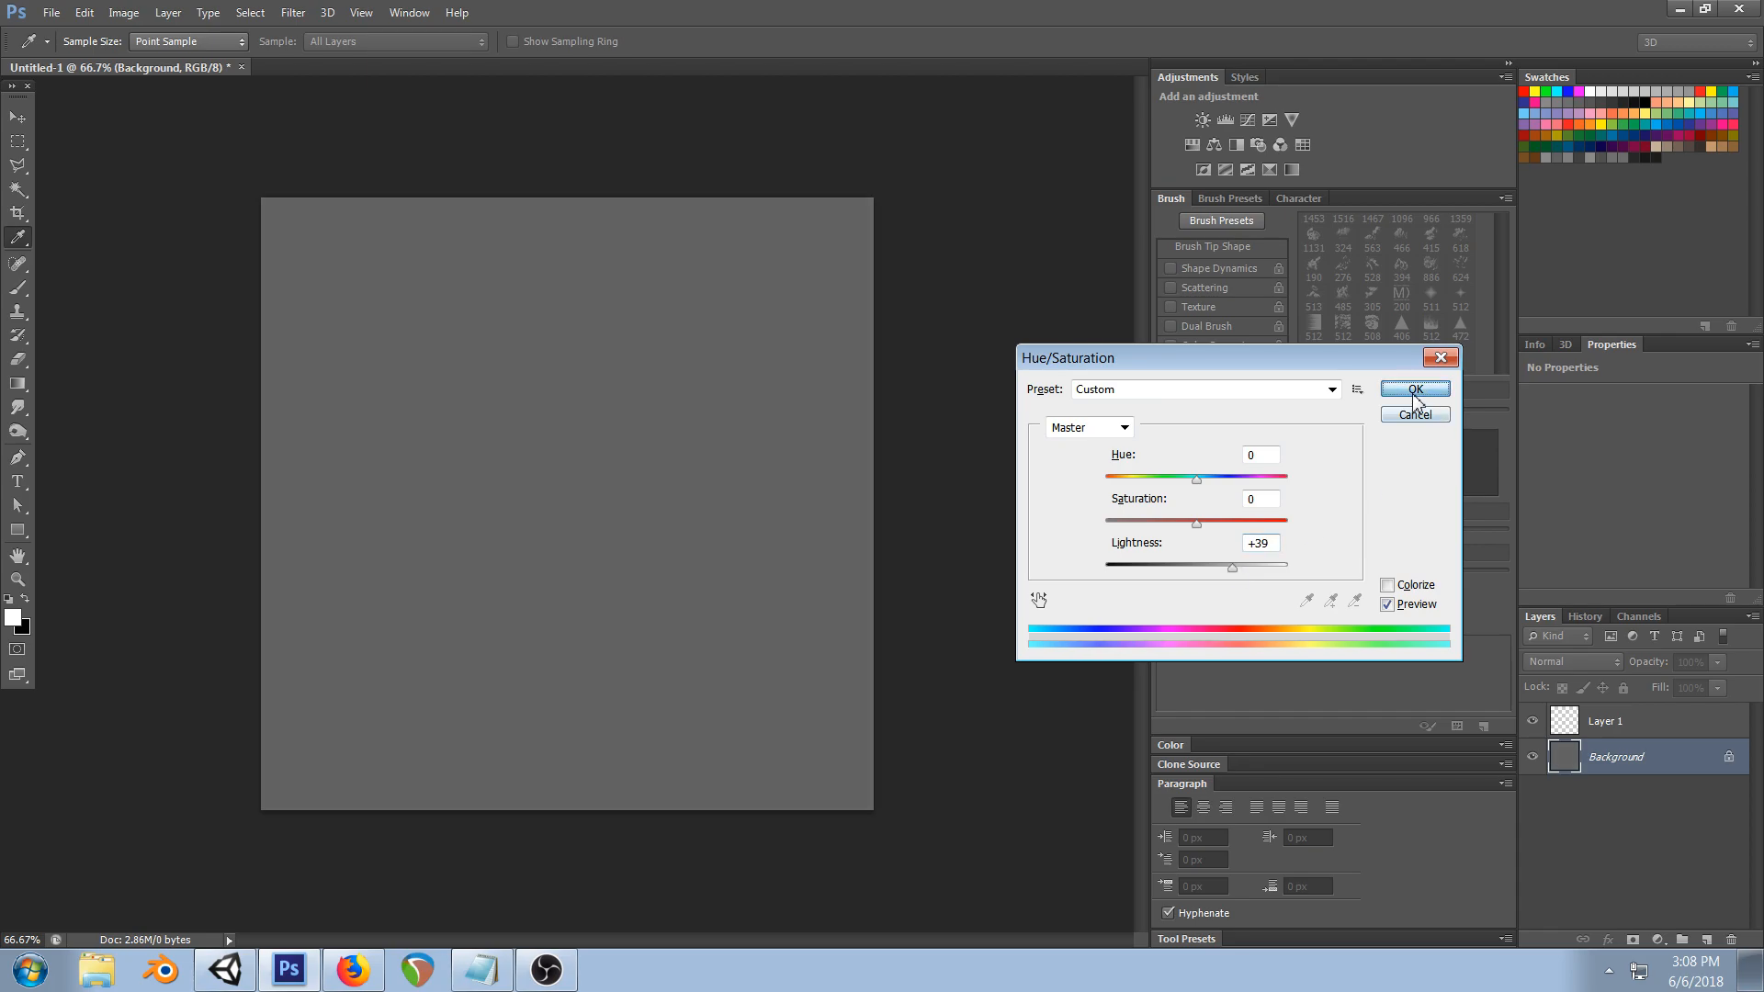
pyautogui.click(1629, 723)
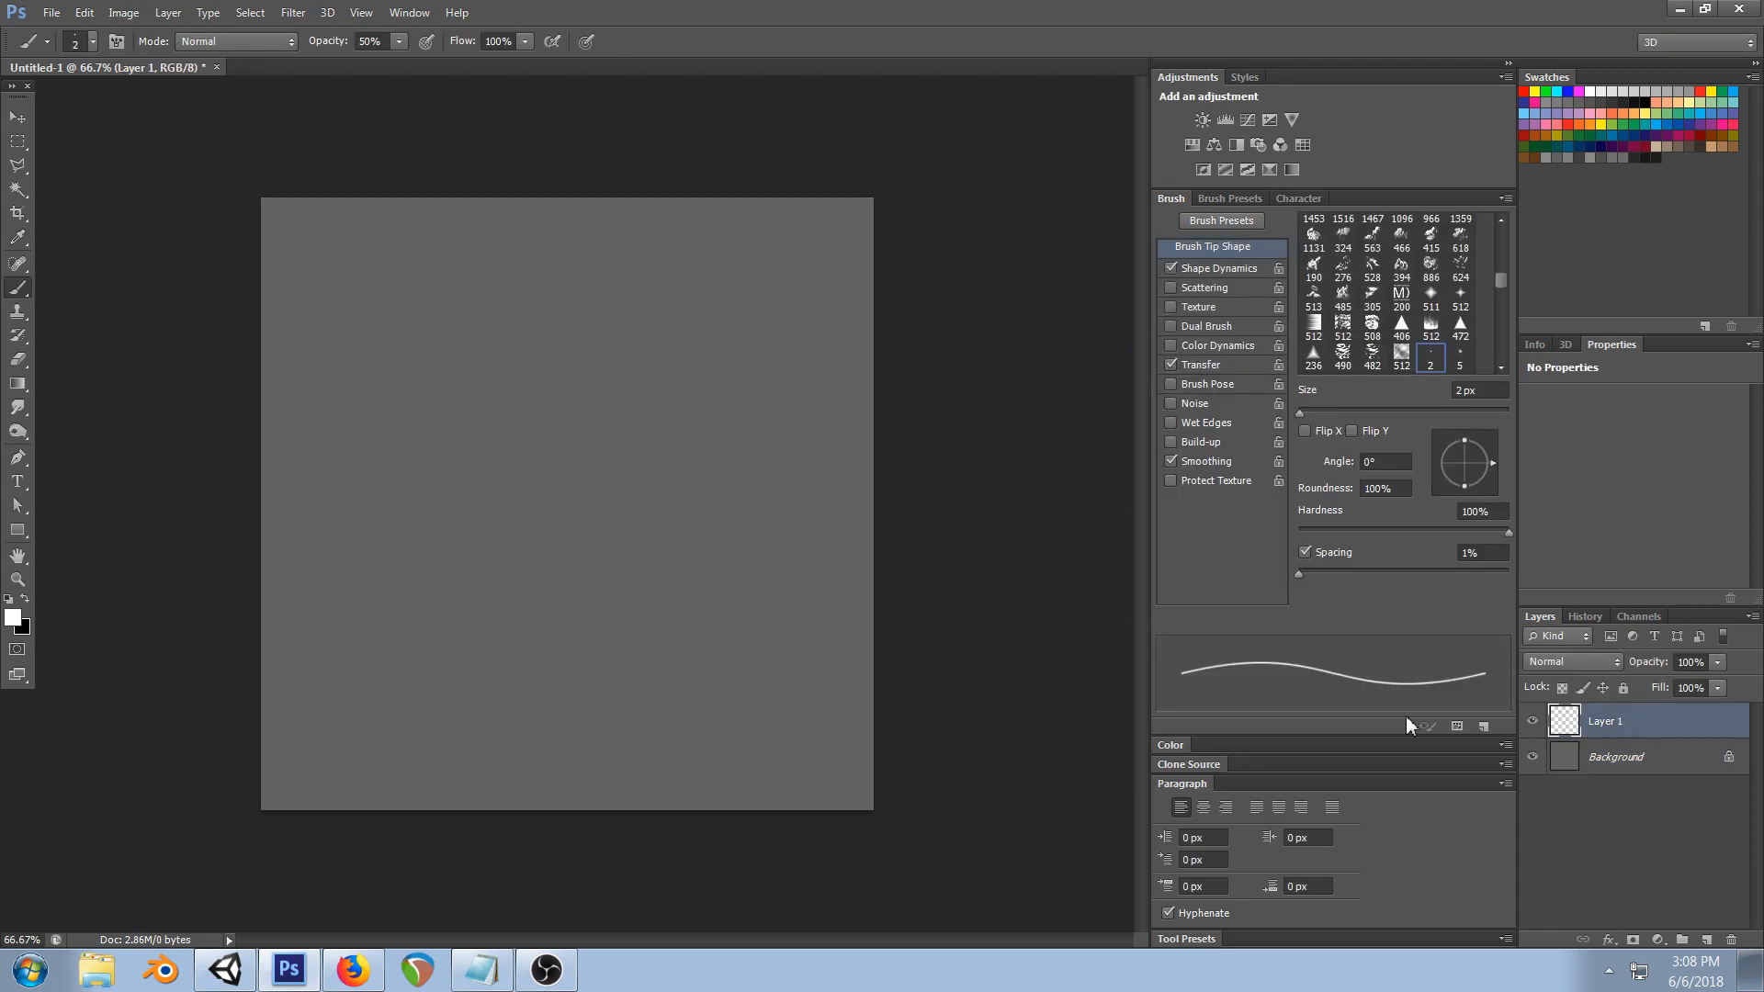
# - Choose the soft round brush with 0% hardness and enlarge it to 500 px
pyautogui.rightClick(480, 546)
pyautogui.doubleClick(521, 660)
pyautogui.press(']')
pyautogui.press(']')
pyautogui.press(']')
pyautogui.press(']')
pyautogui.press(']')
pyautogui.press(']')
pyautogui.press(']')
pyautogui.press(']')
pyautogui.press(']')
pyautogui.press(']')
pyautogui.press(']')
pyautogui.press(']')
pyautogui.press(']')
pyautogui.press(']')
pyautogui.press(']')
pyautogui.press(']')
pyautogui.press(']')
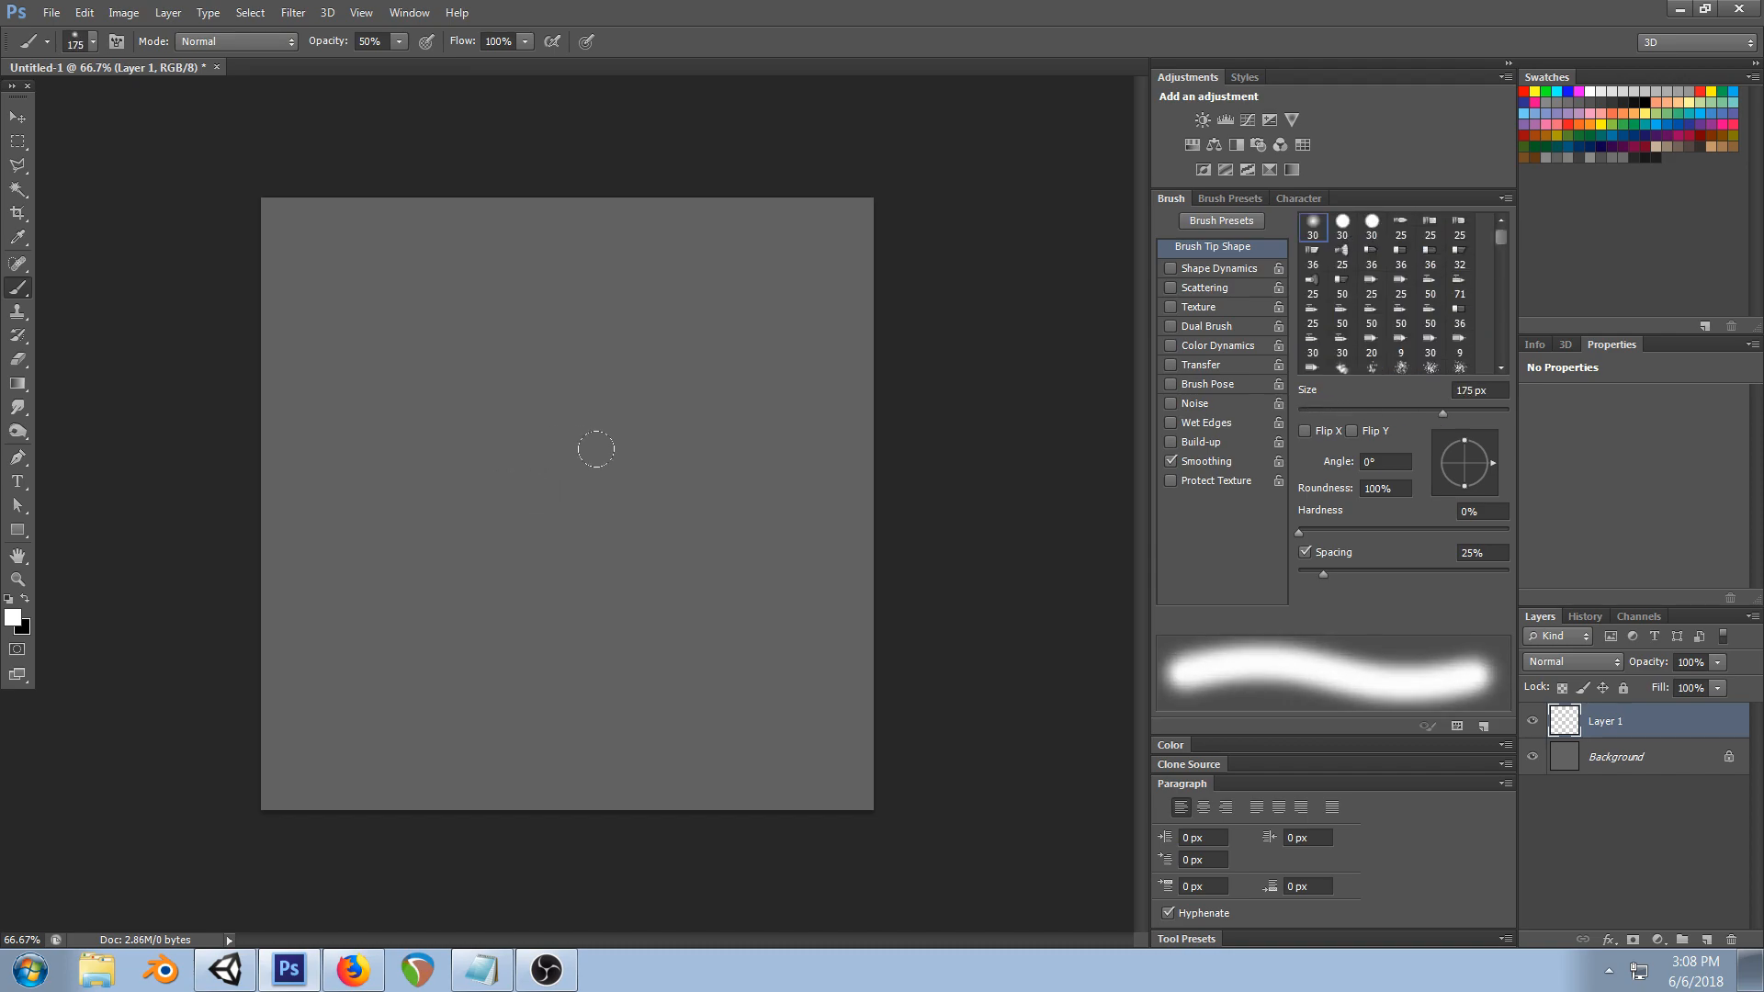
pyautogui.rightClick(557, 494)
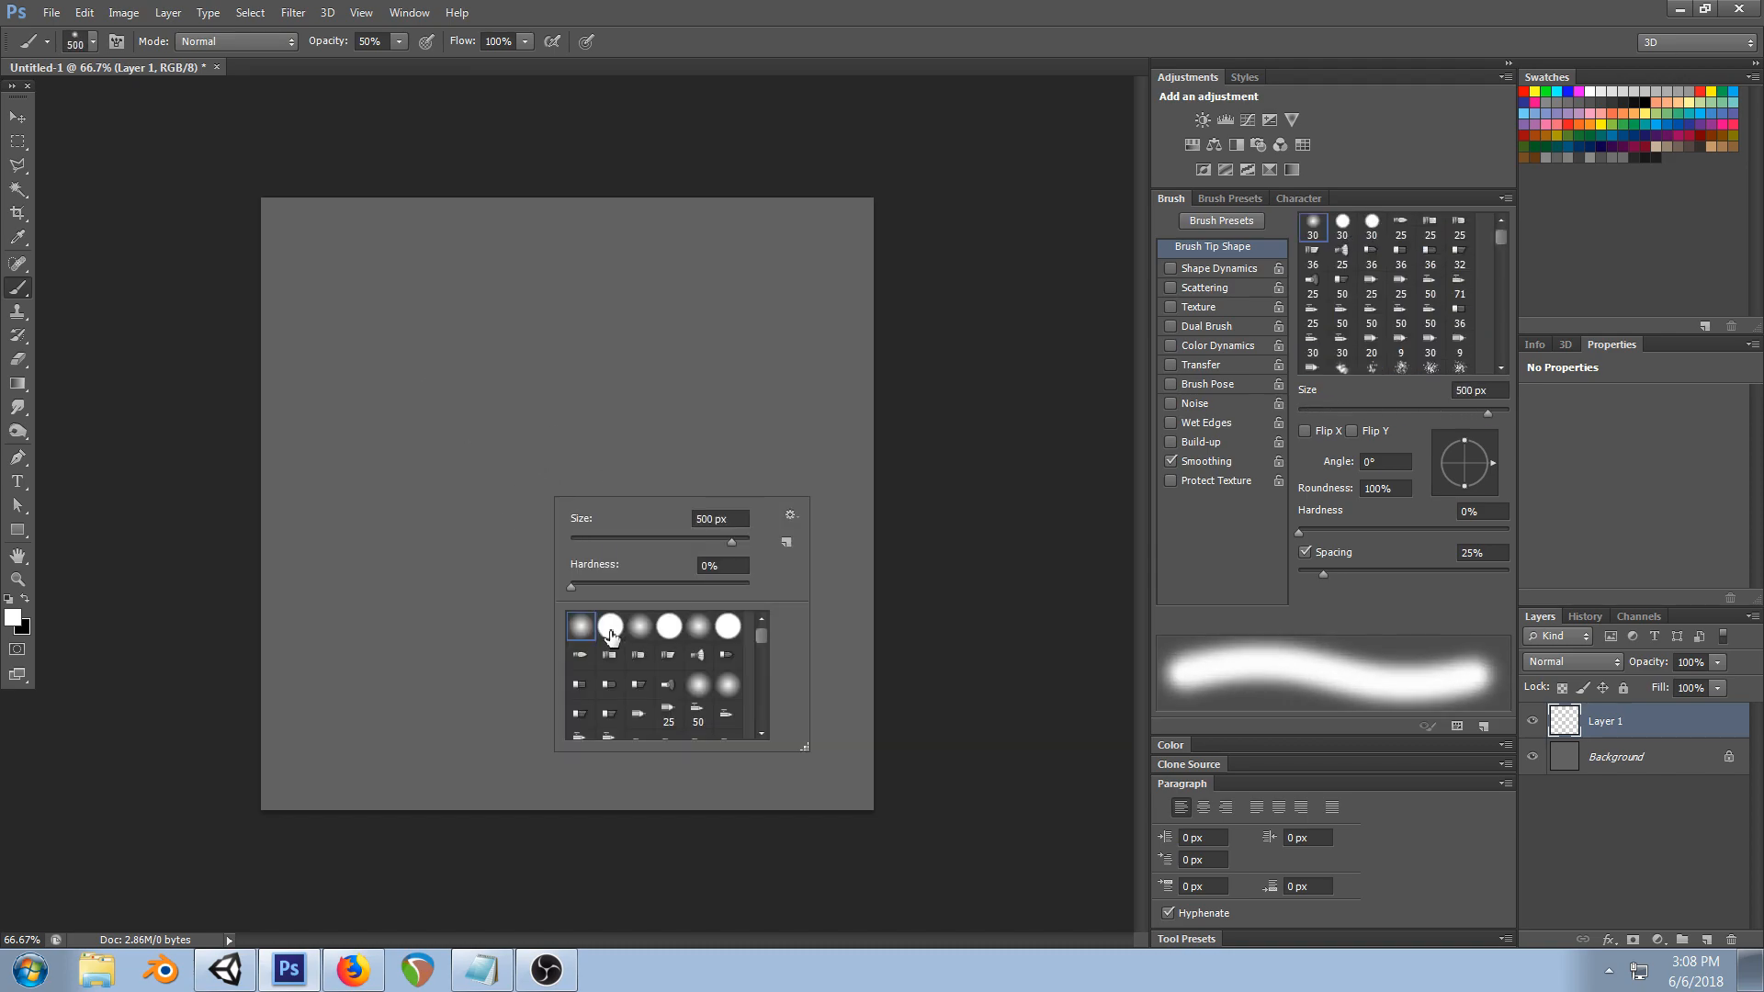
pyautogui.click(927, 172)
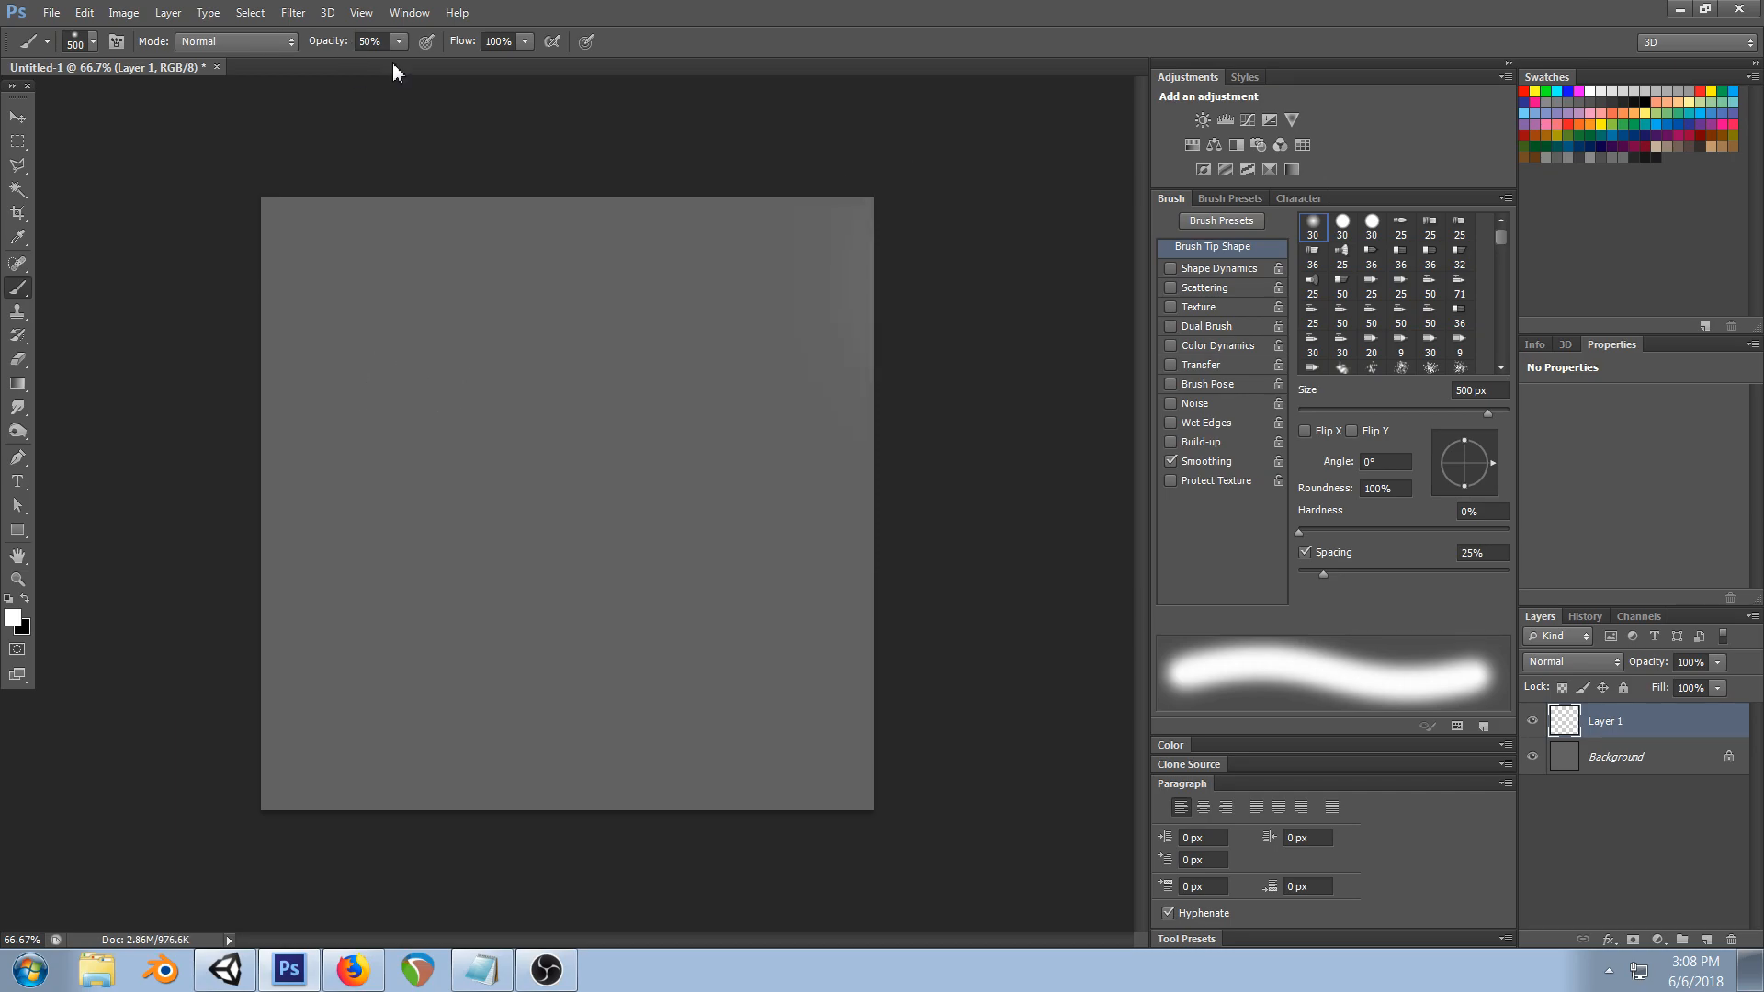
# - Set the brush opacity to 100% and paint a soft white glow in the middle of Layer 1
pyautogui.moveTo(403, 64); pyautogui.dragTo(455, 62)
pyautogui.click(1615, 663)
pyautogui.click(820, 9)
pyautogui.click(558, 493)
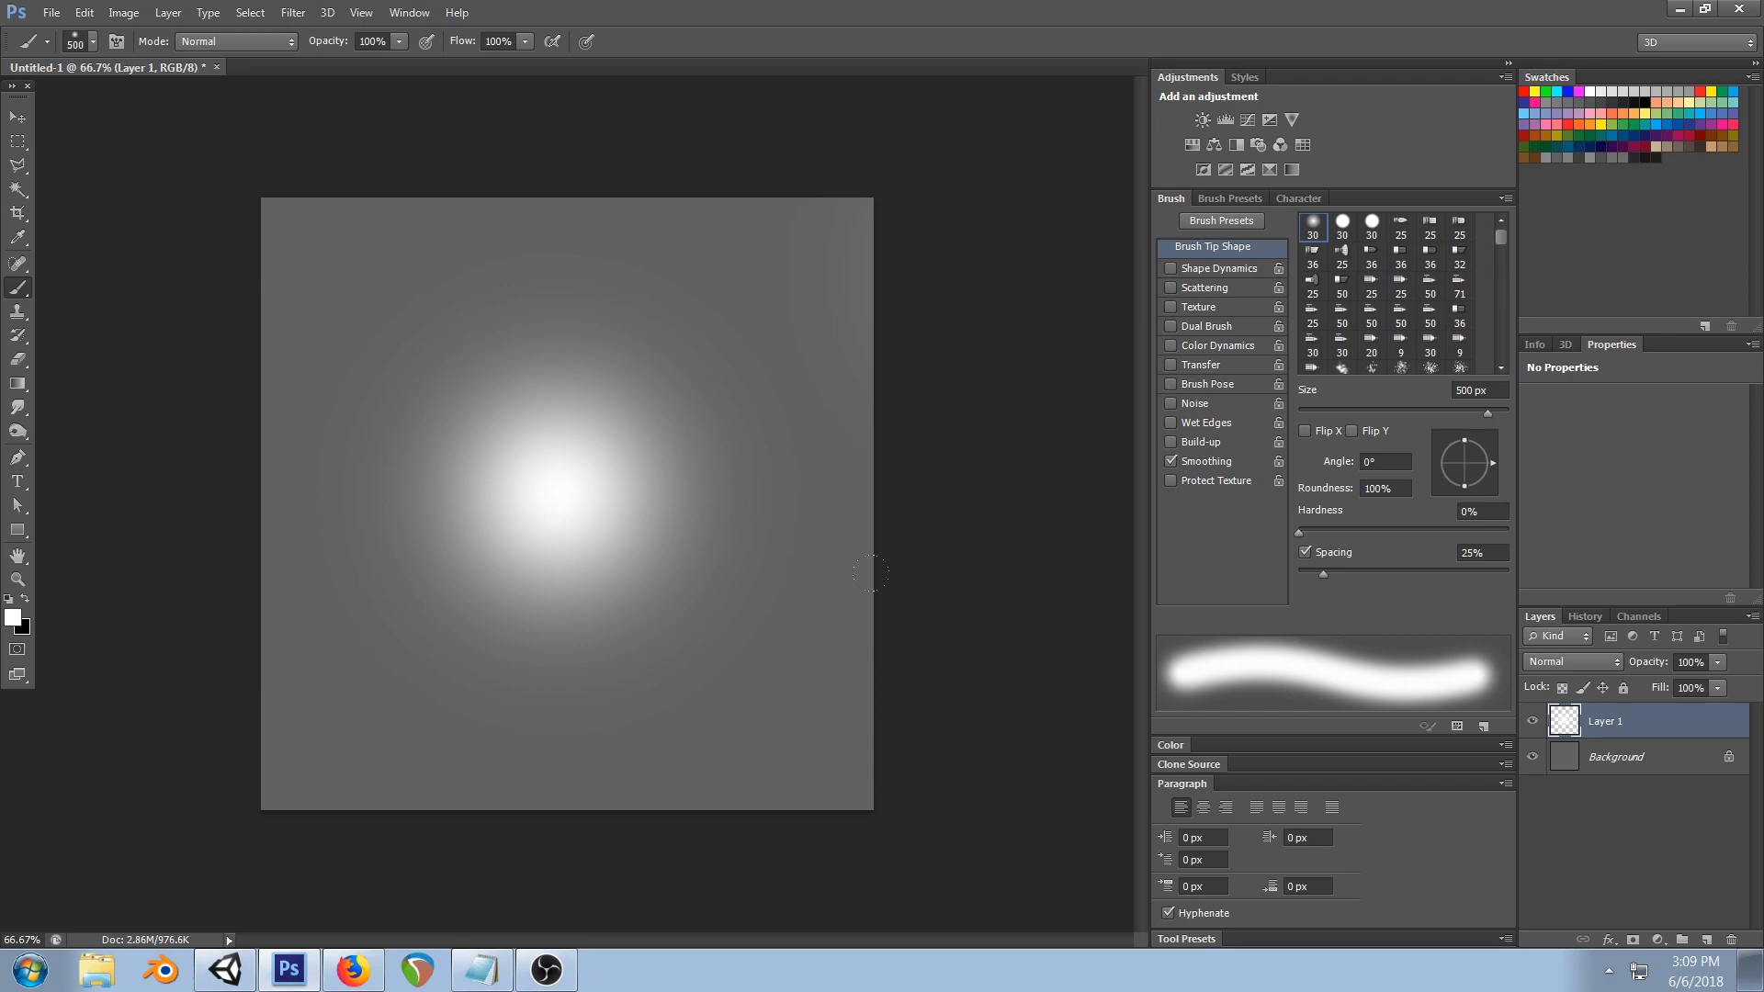
# - Add an Inner Glow layer style to Layer 1, leaving Outer Glow disabled
pyautogui.rightClick(1646, 723)
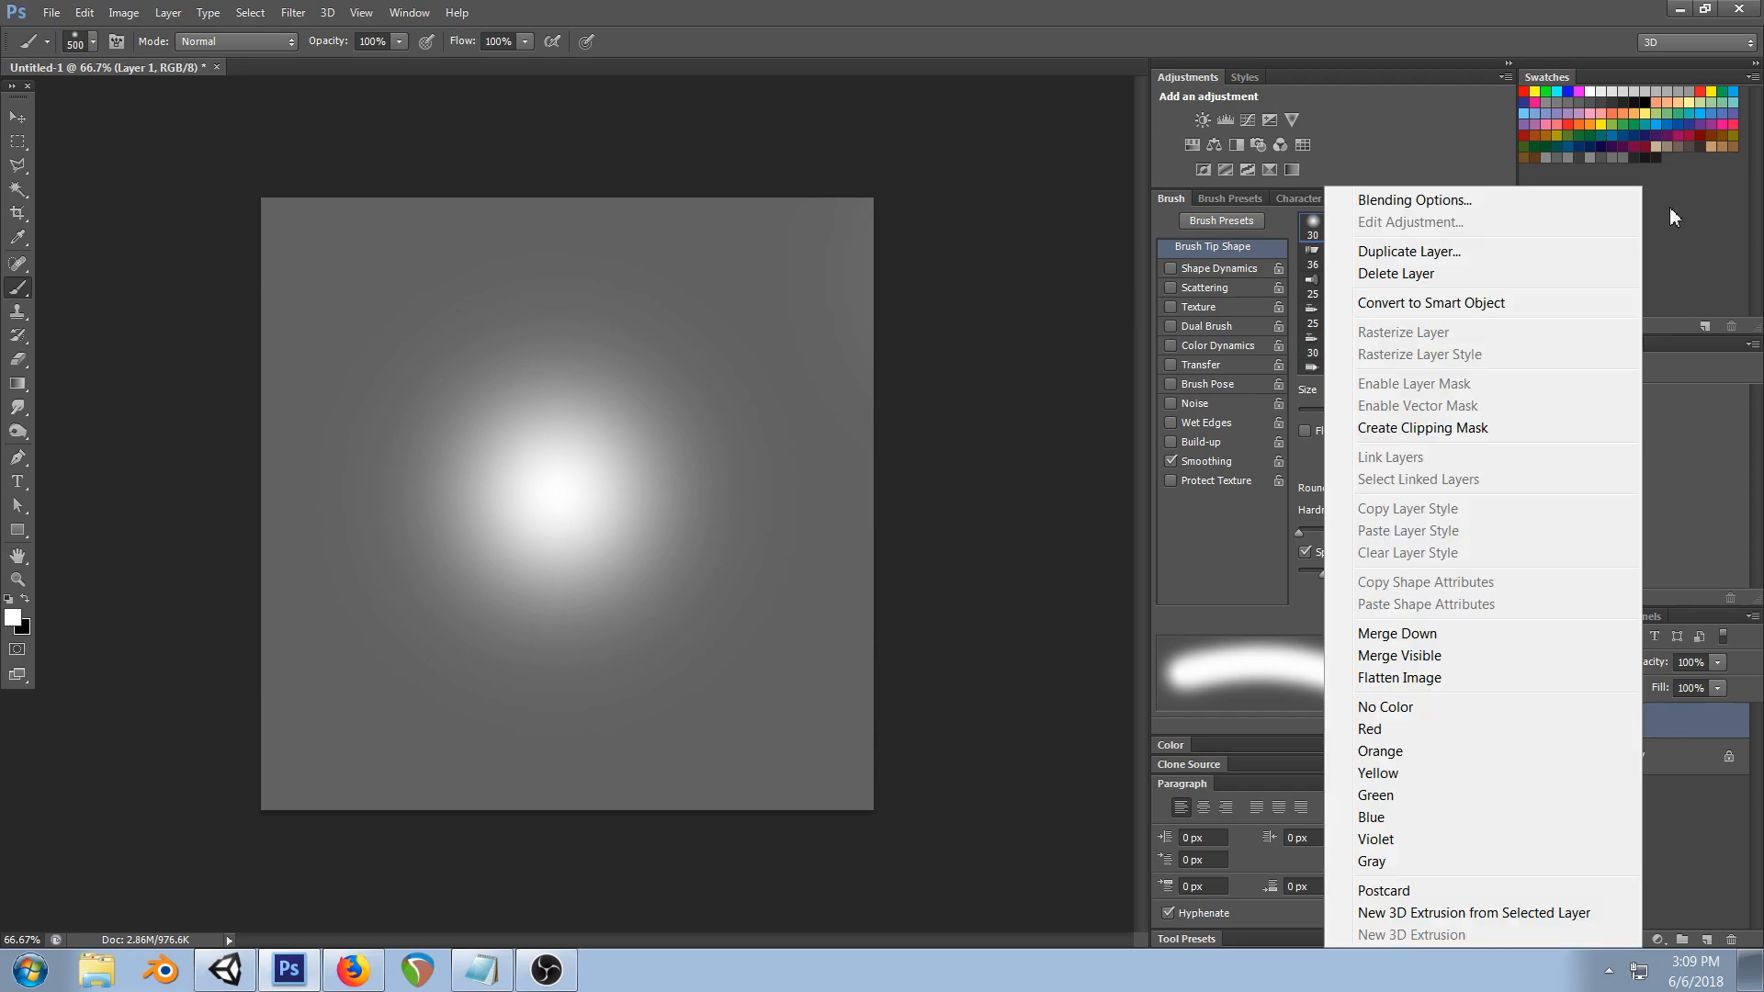
pyautogui.click(1413, 202)
pyautogui.click(1197, 520)
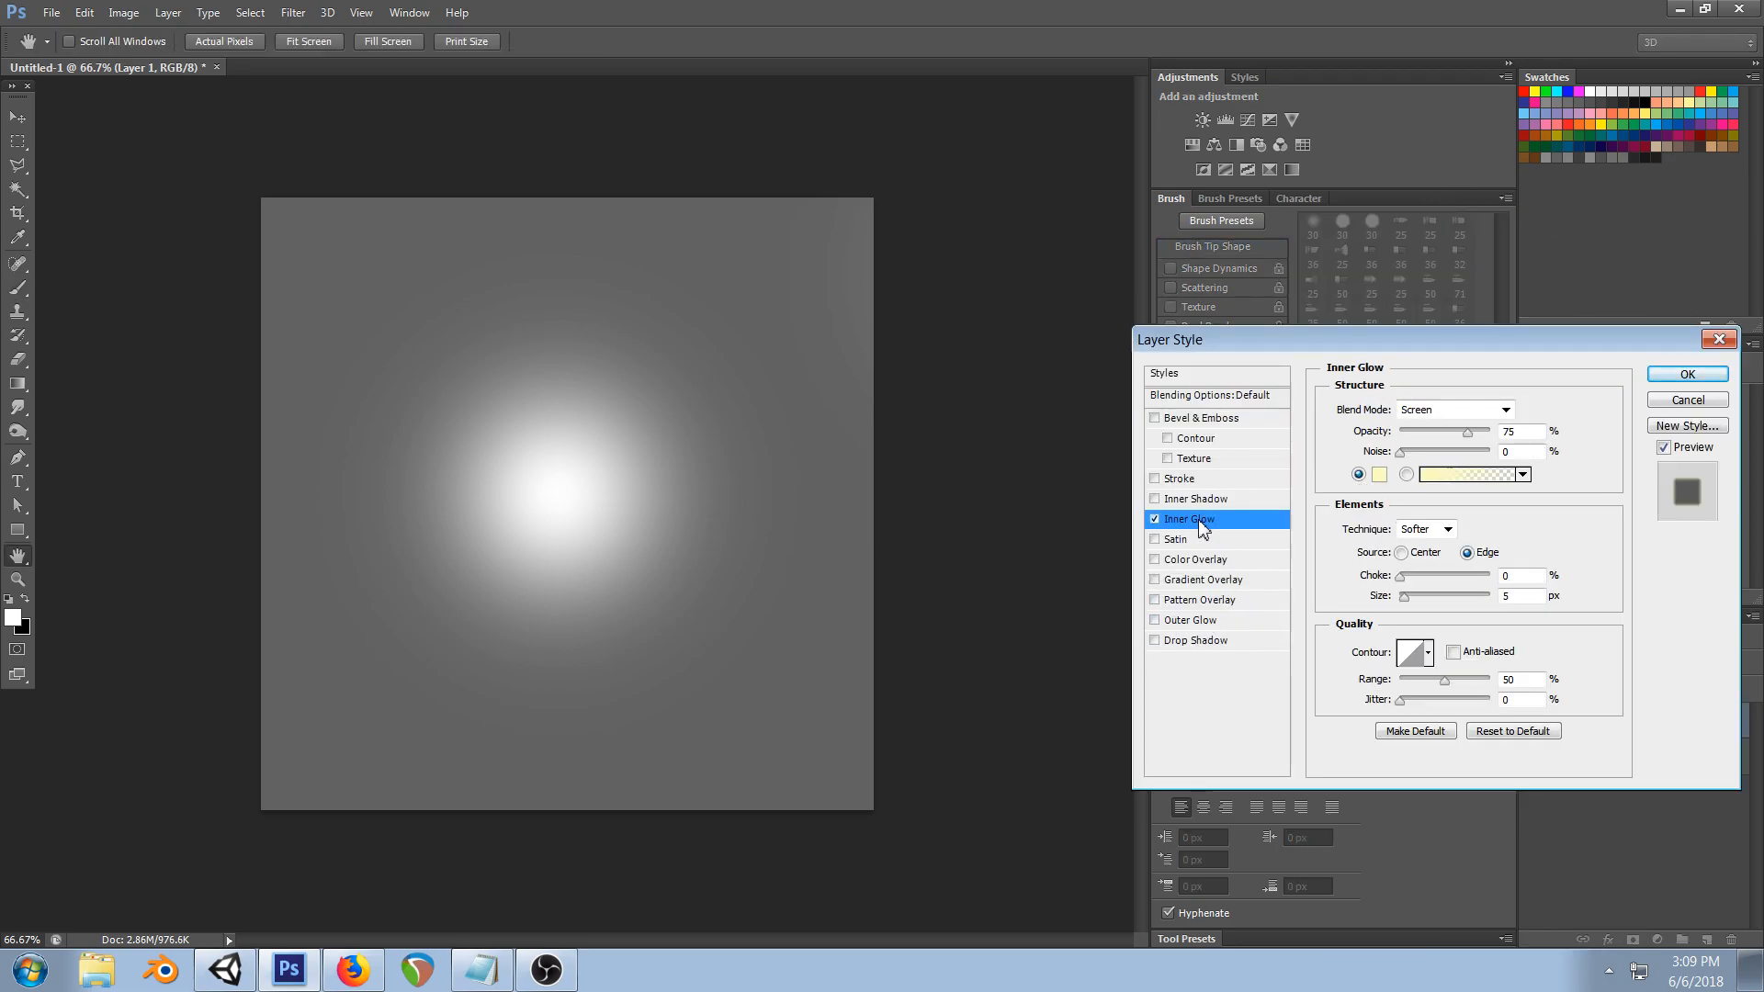
pyautogui.click(1188, 622)
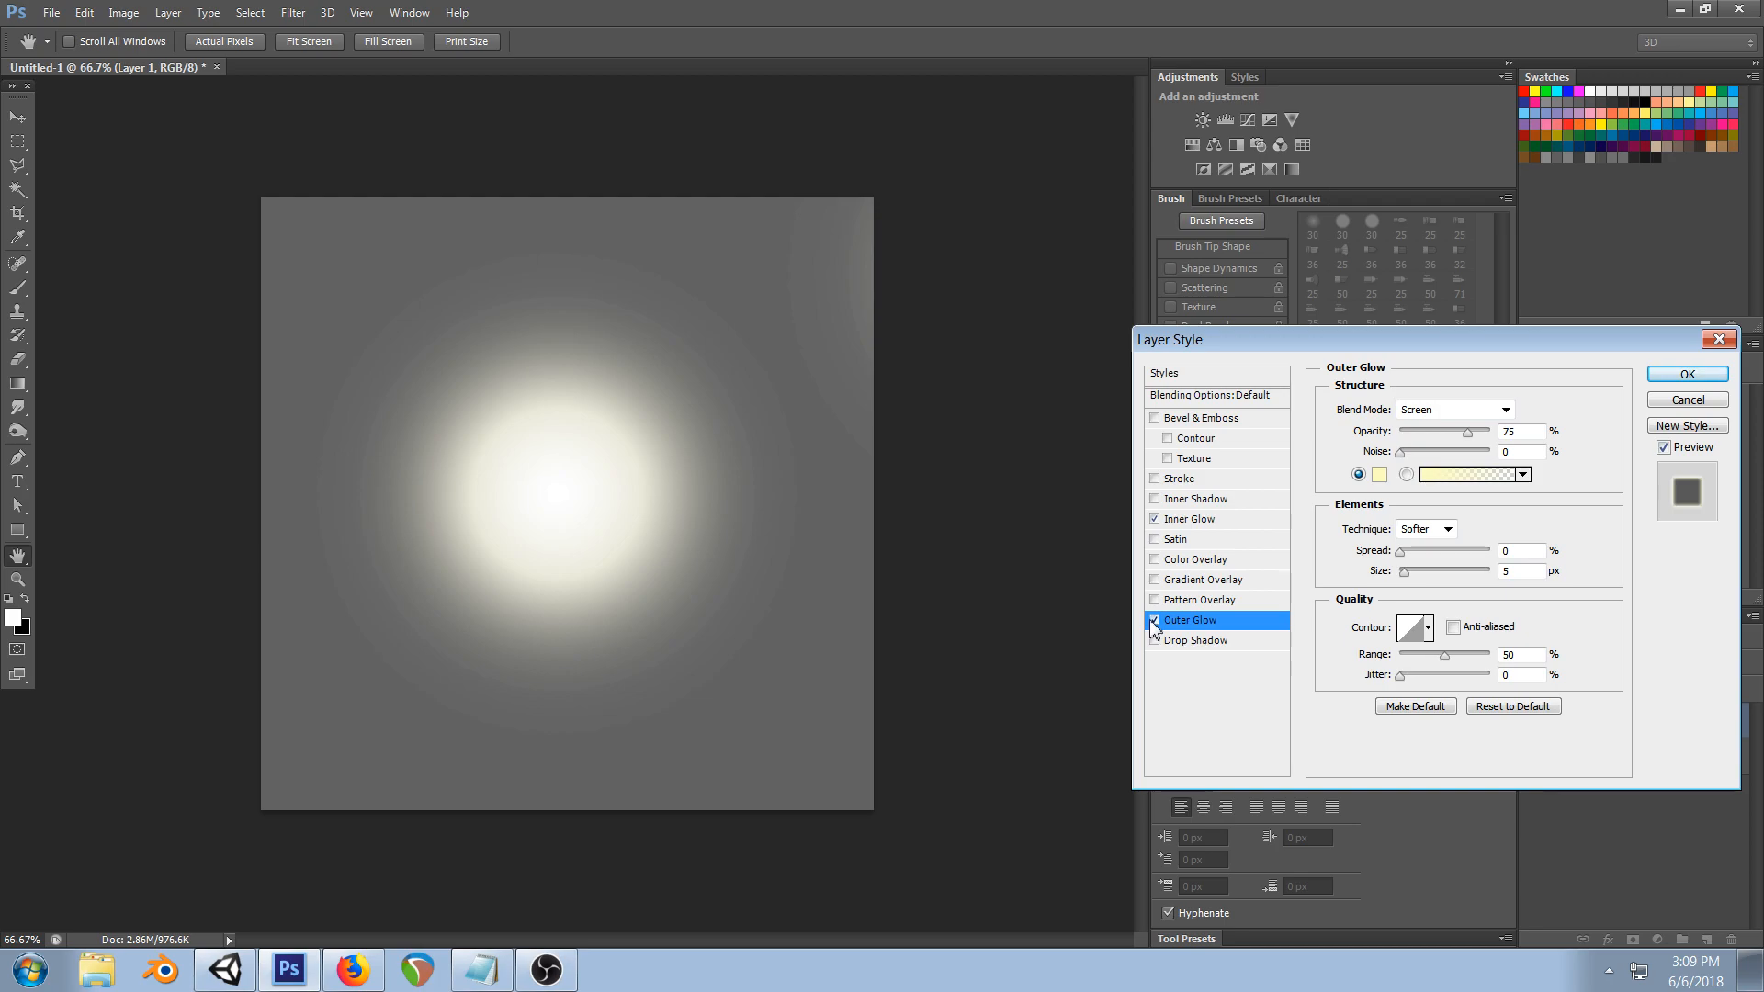
pyautogui.click(1155, 620)
pyautogui.click(1200, 520)
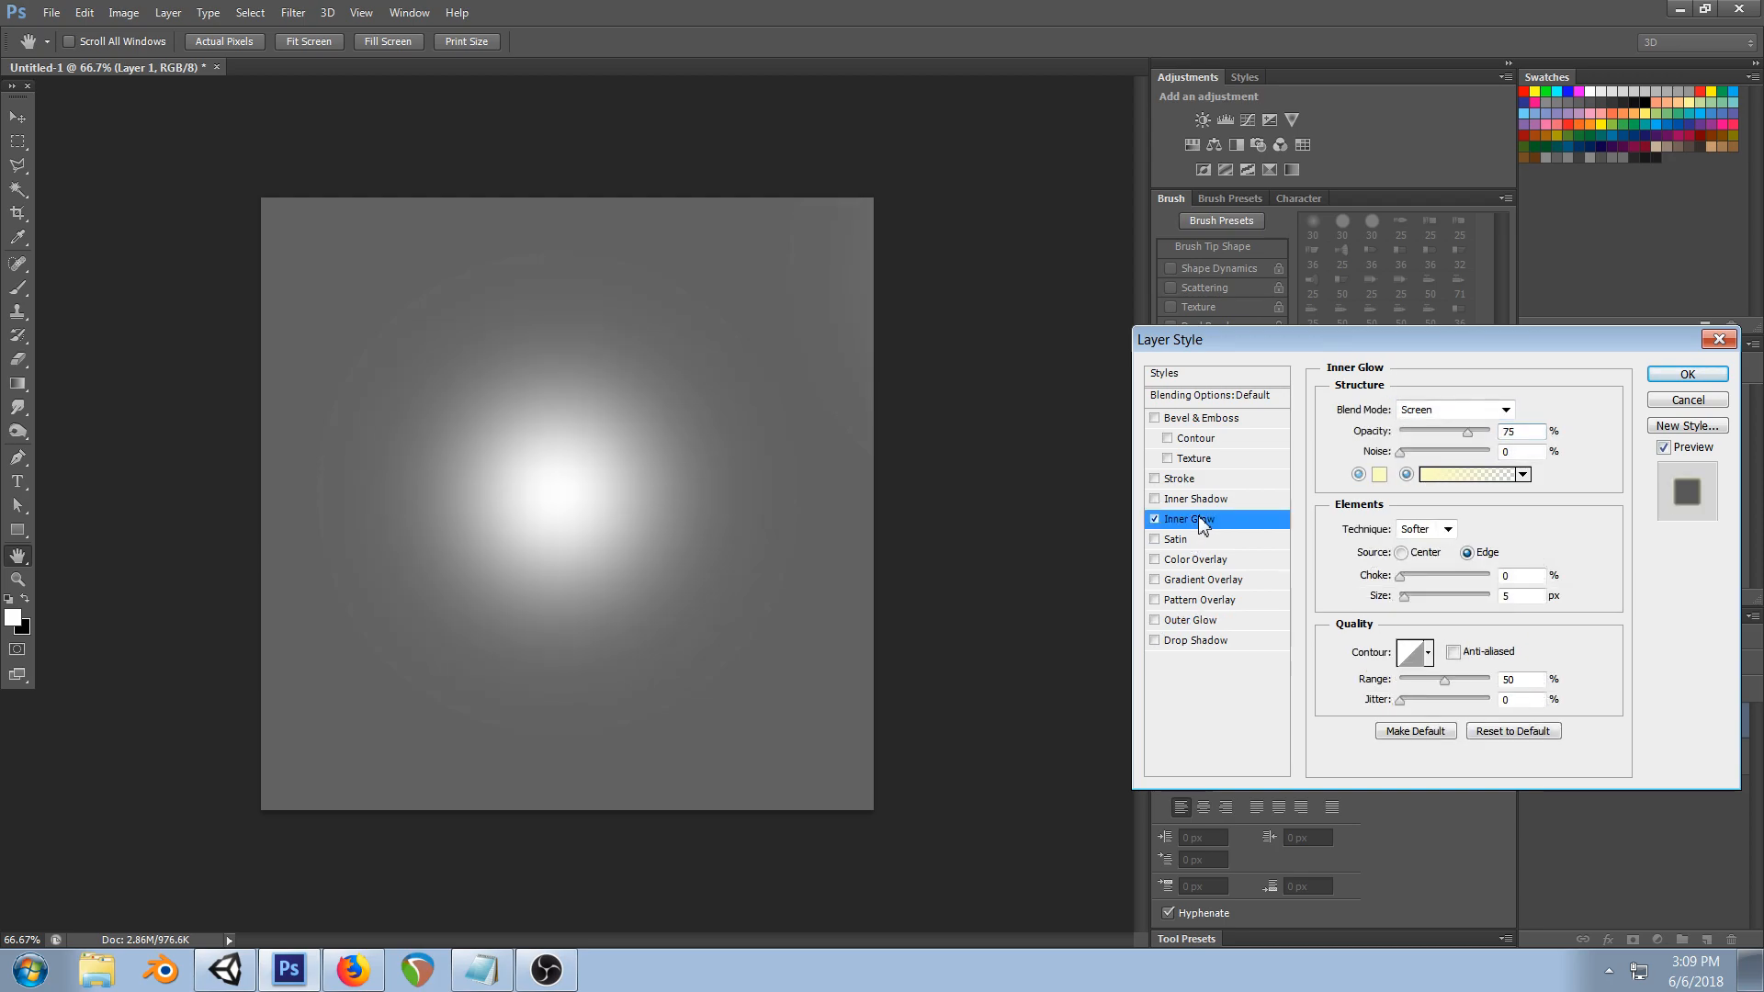
# - Set Layer 1's inner glow colour to black, its opacity to 100% and its blend mode to Normal
pyautogui.click(1381, 477)
pyautogui.moveTo(1116, 563); pyautogui.dragTo(928, 748)
pyautogui.click(1385, 473)
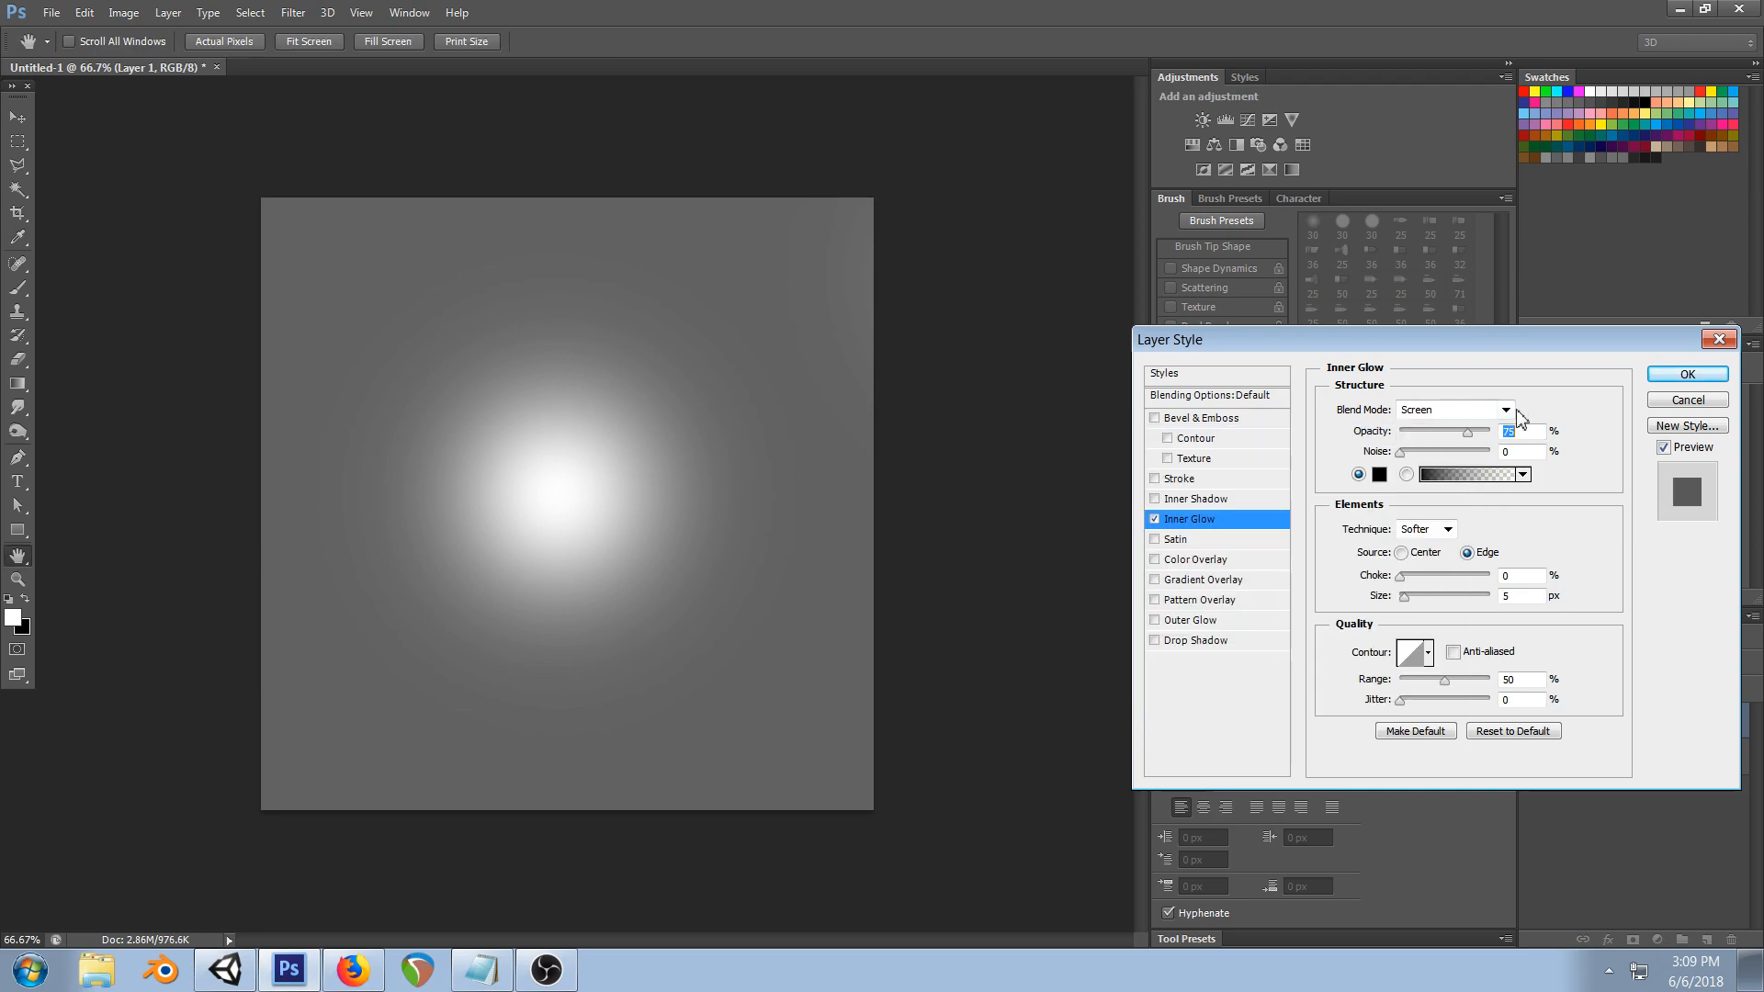
pyautogui.moveTo(1468, 434); pyautogui.dragTo(1516, 434)
pyautogui.click(1506, 409)
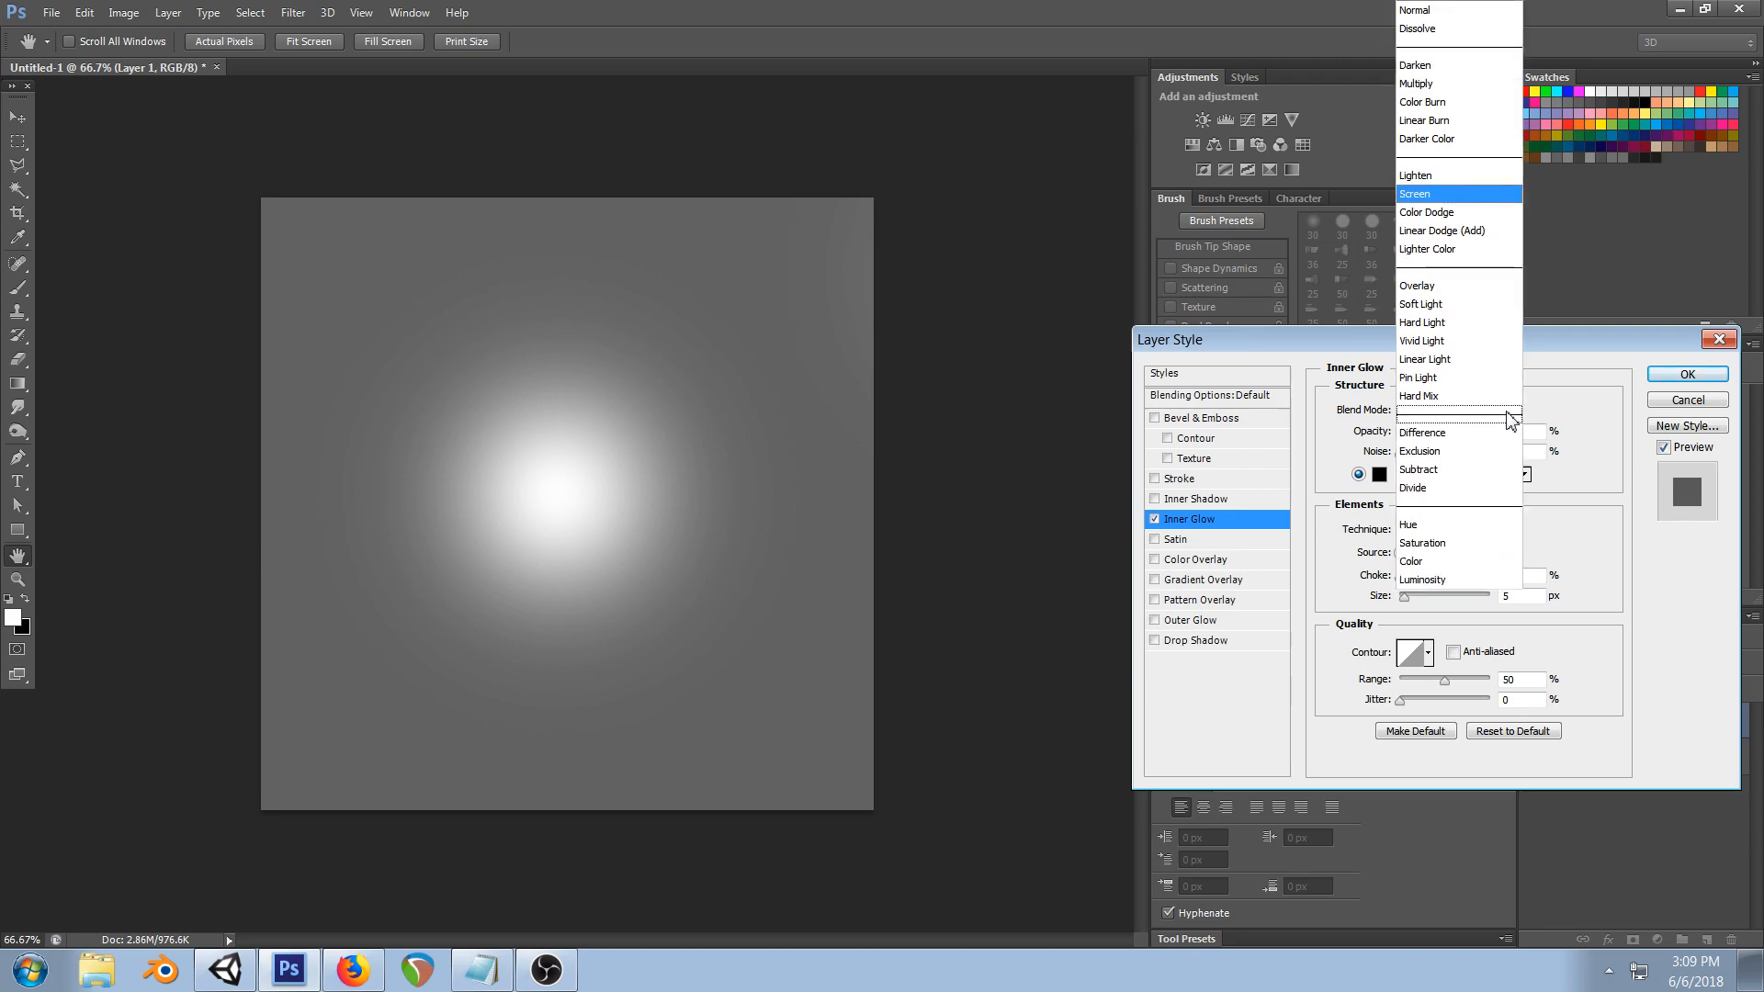
pyautogui.click(1425, 15)
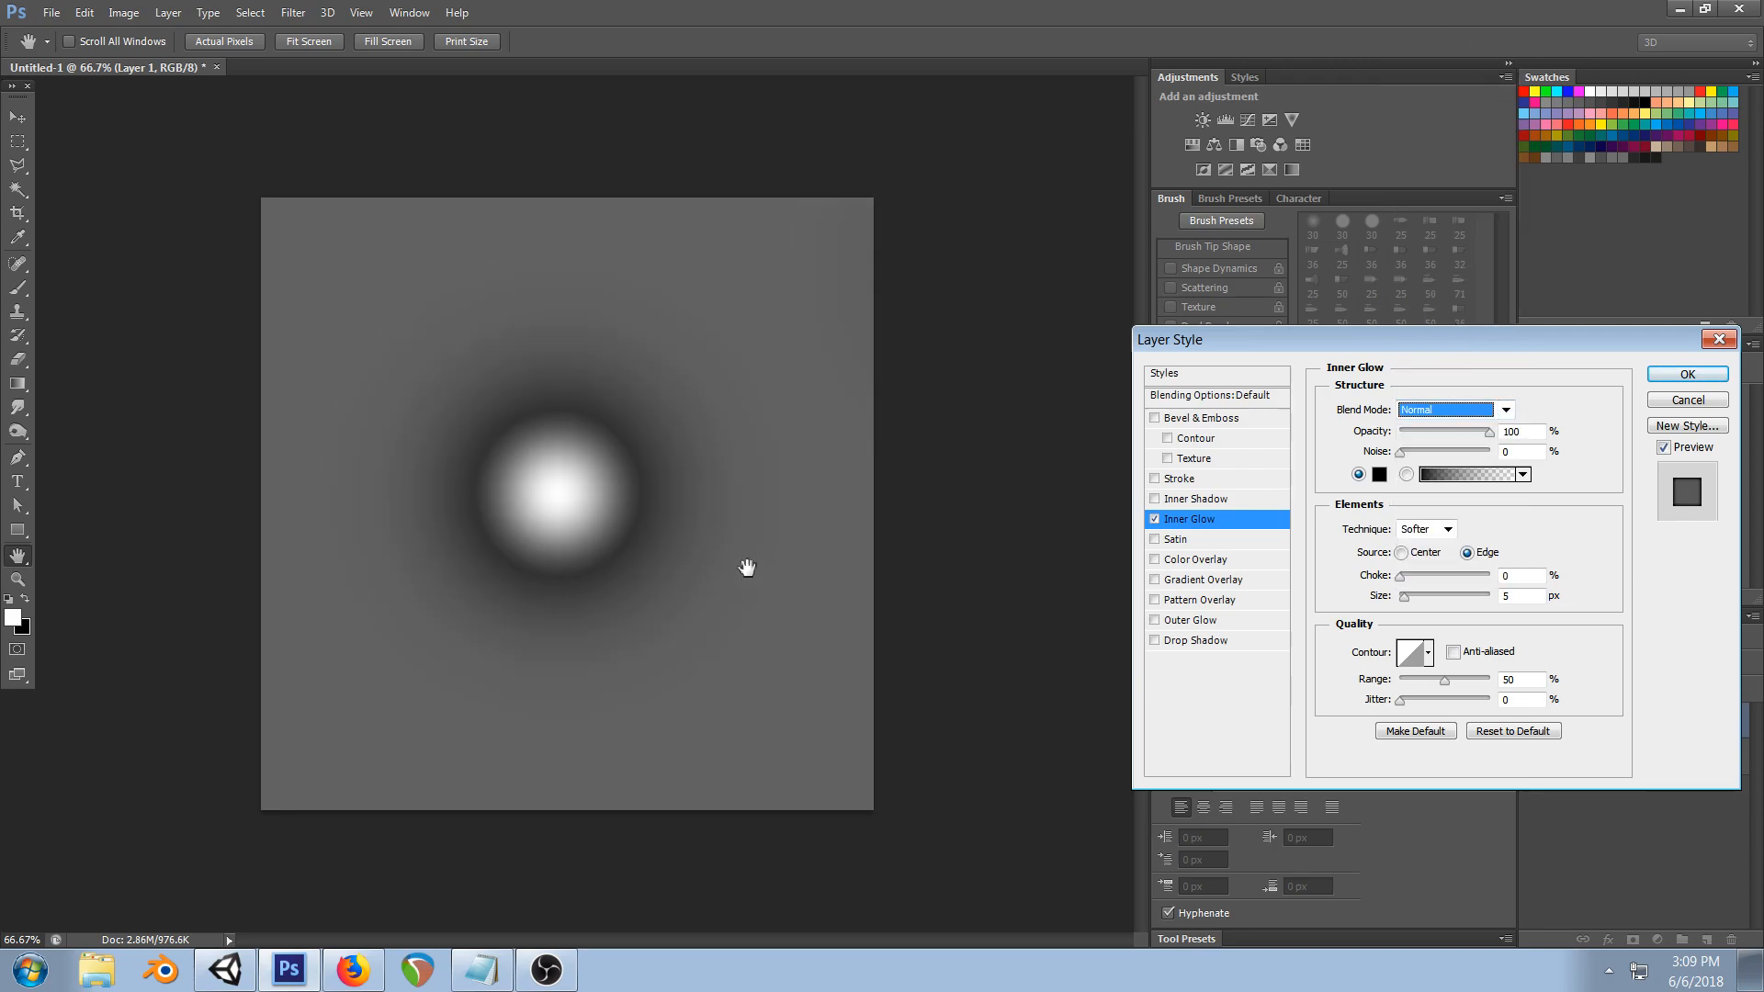
# - Set the inner glow size to 0 px and apply the layer style to Layer 1
pyautogui.click(1405, 603)
pyautogui.moveTo(1403, 601)
pyautogui.mouseDown()
pyautogui.moveTo(1442, 601)
pyautogui.moveTo(1412, 600)
pyautogui.mouseUp()
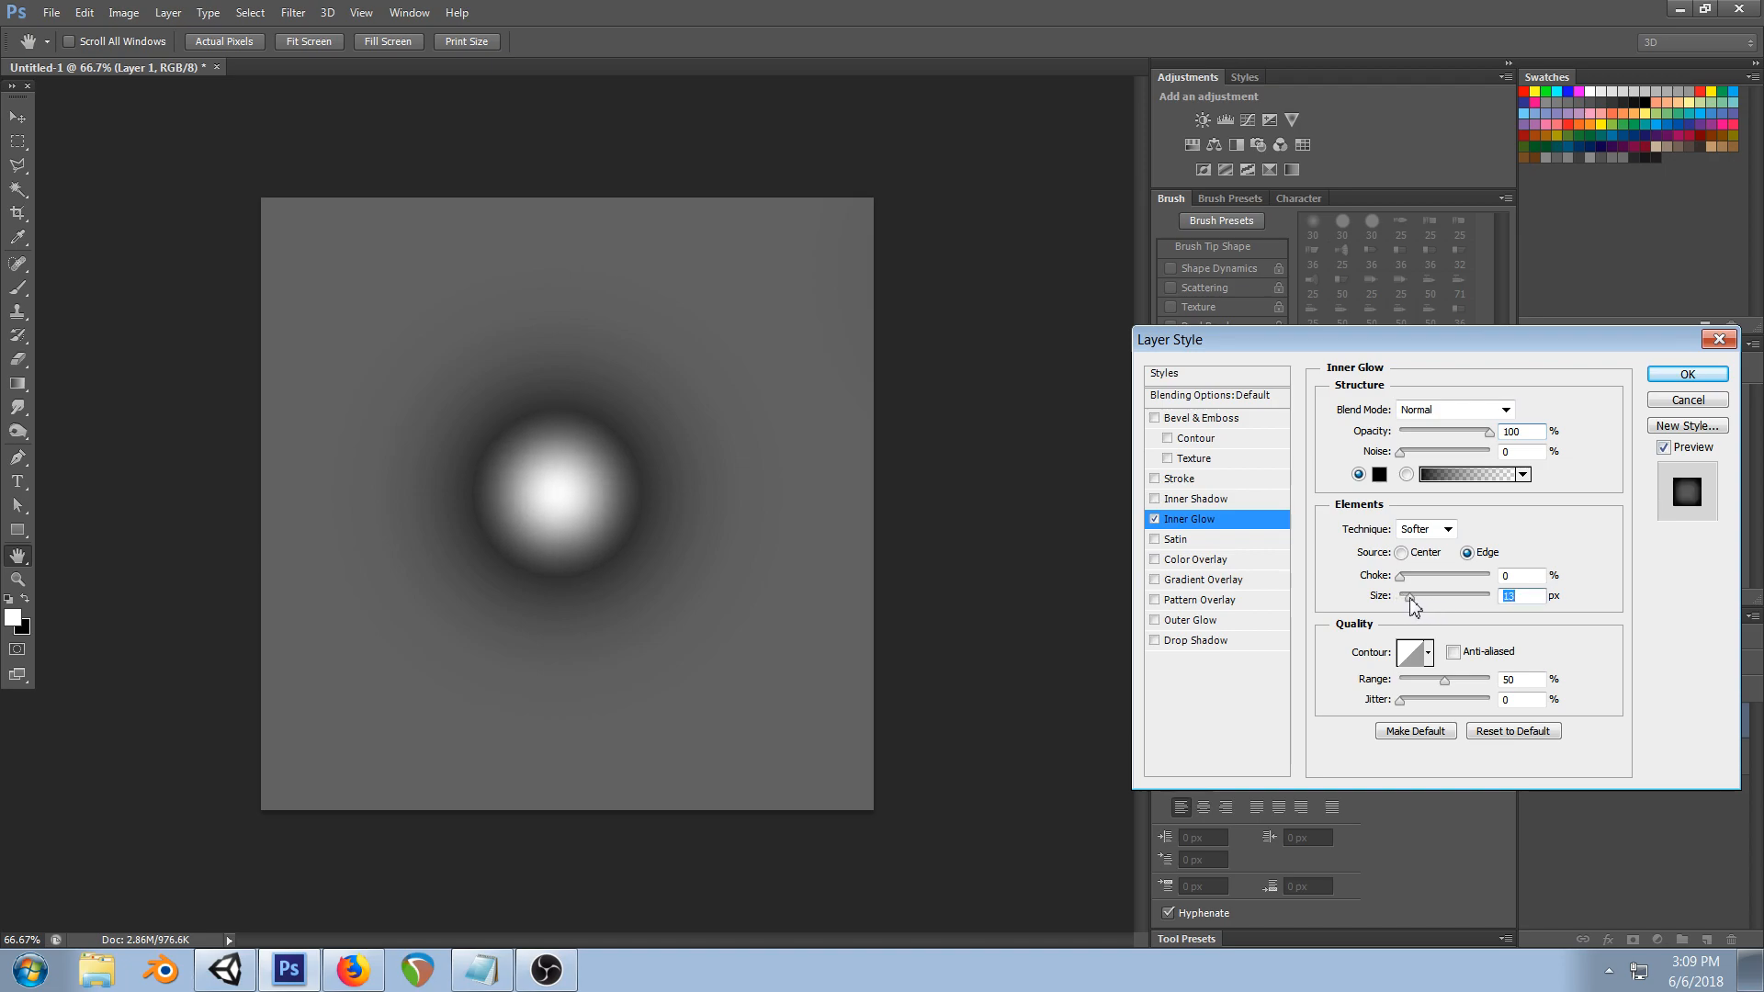
pyautogui.moveTo(1408, 603)
pyautogui.mouseDown()
pyautogui.moveTo(1480, 602)
pyautogui.moveTo(1397, 601)
pyautogui.mouseUp()
pyautogui.click(546, 970)
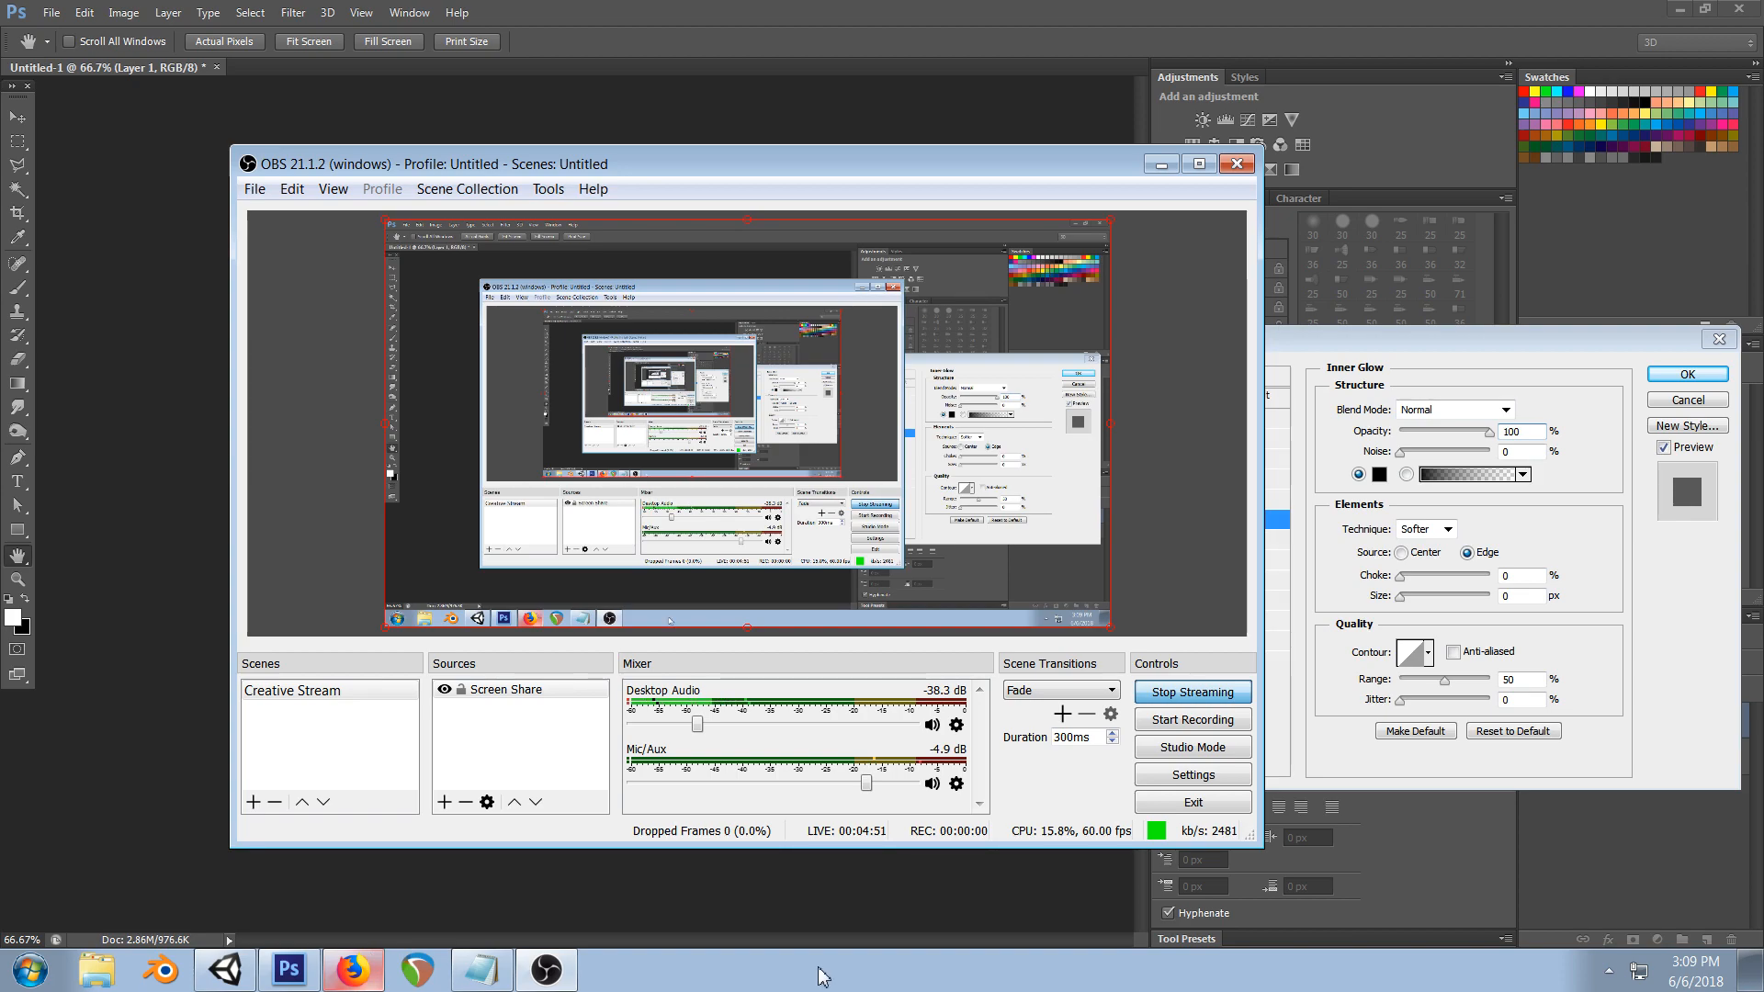
pyautogui.click(1634, 427)
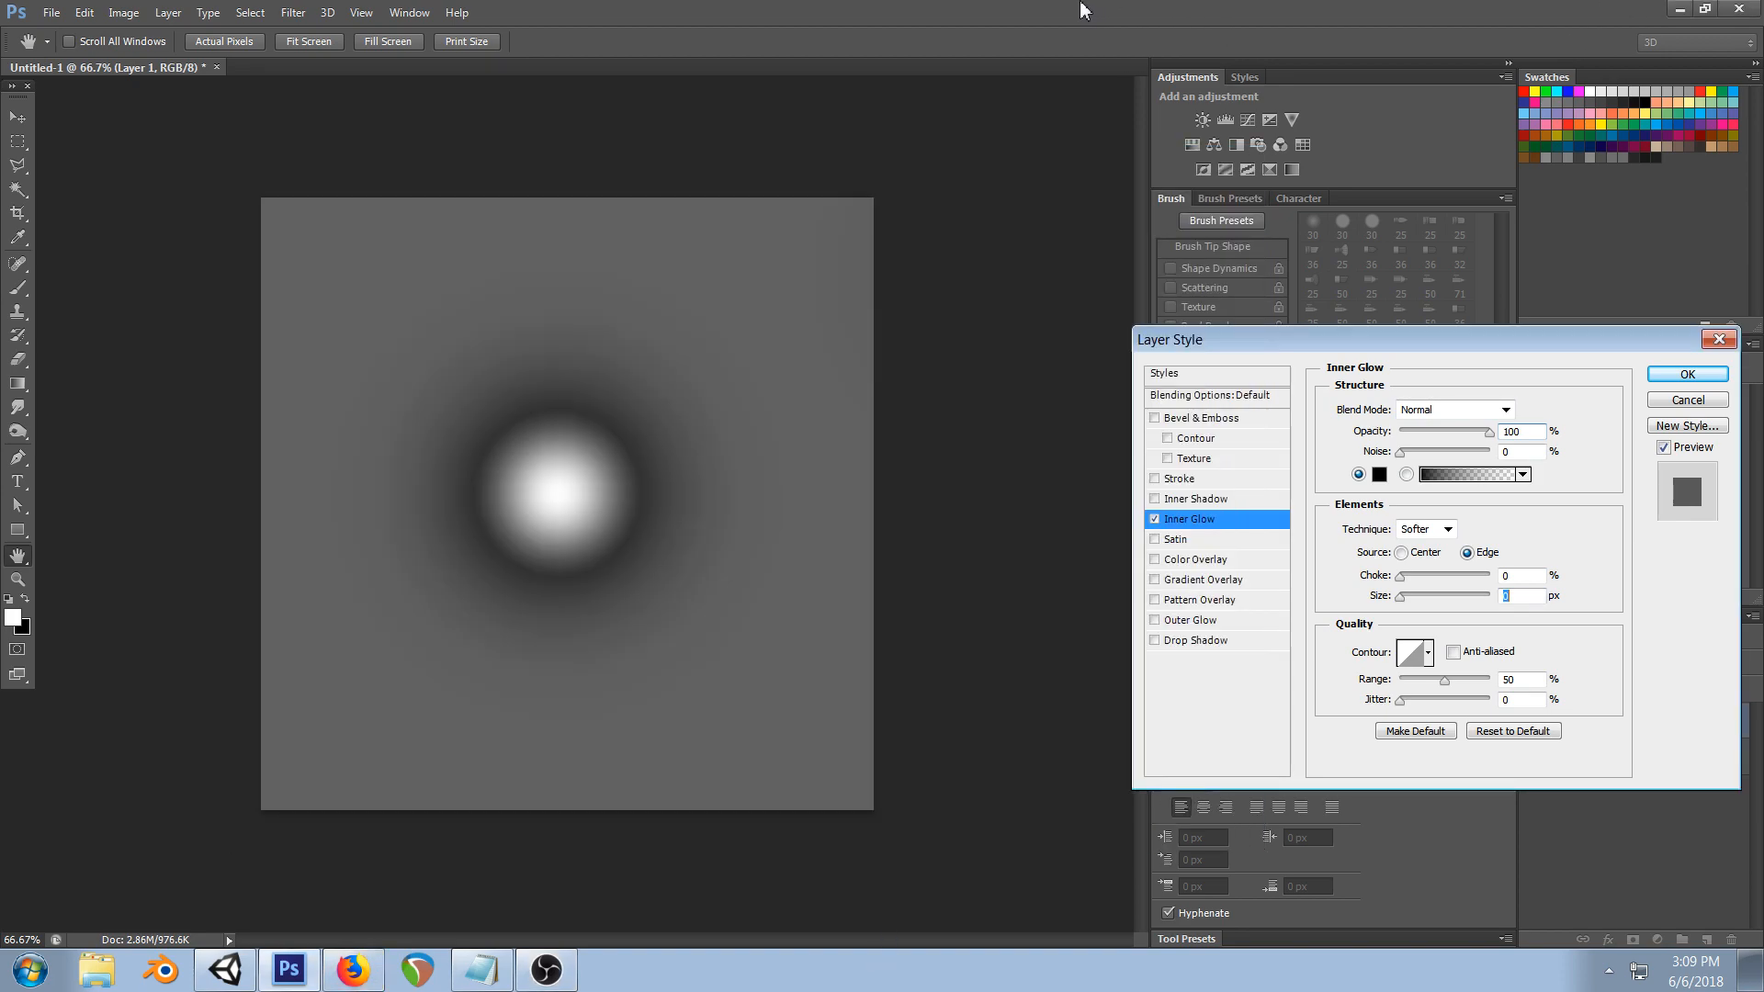
pyautogui.click(1680, 376)
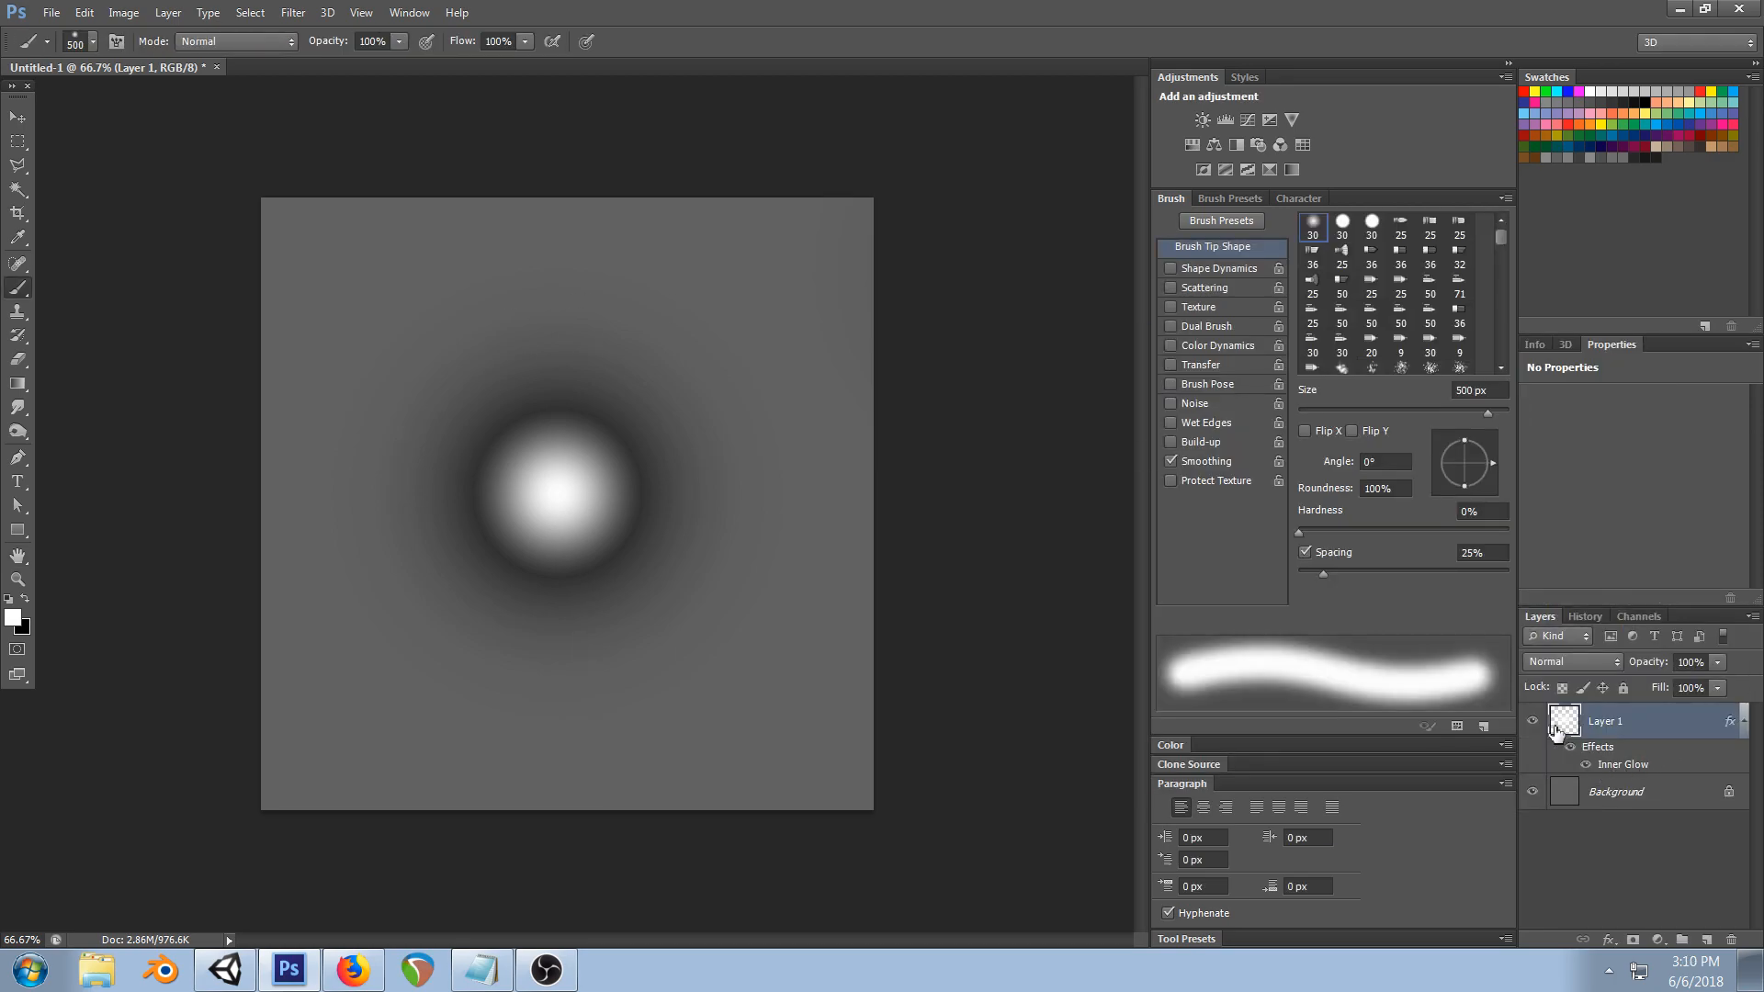
# - Copy Layer 1's layer style, hide that layer and paste the style onto a new layer above it
pyautogui.rightClick(1666, 718)
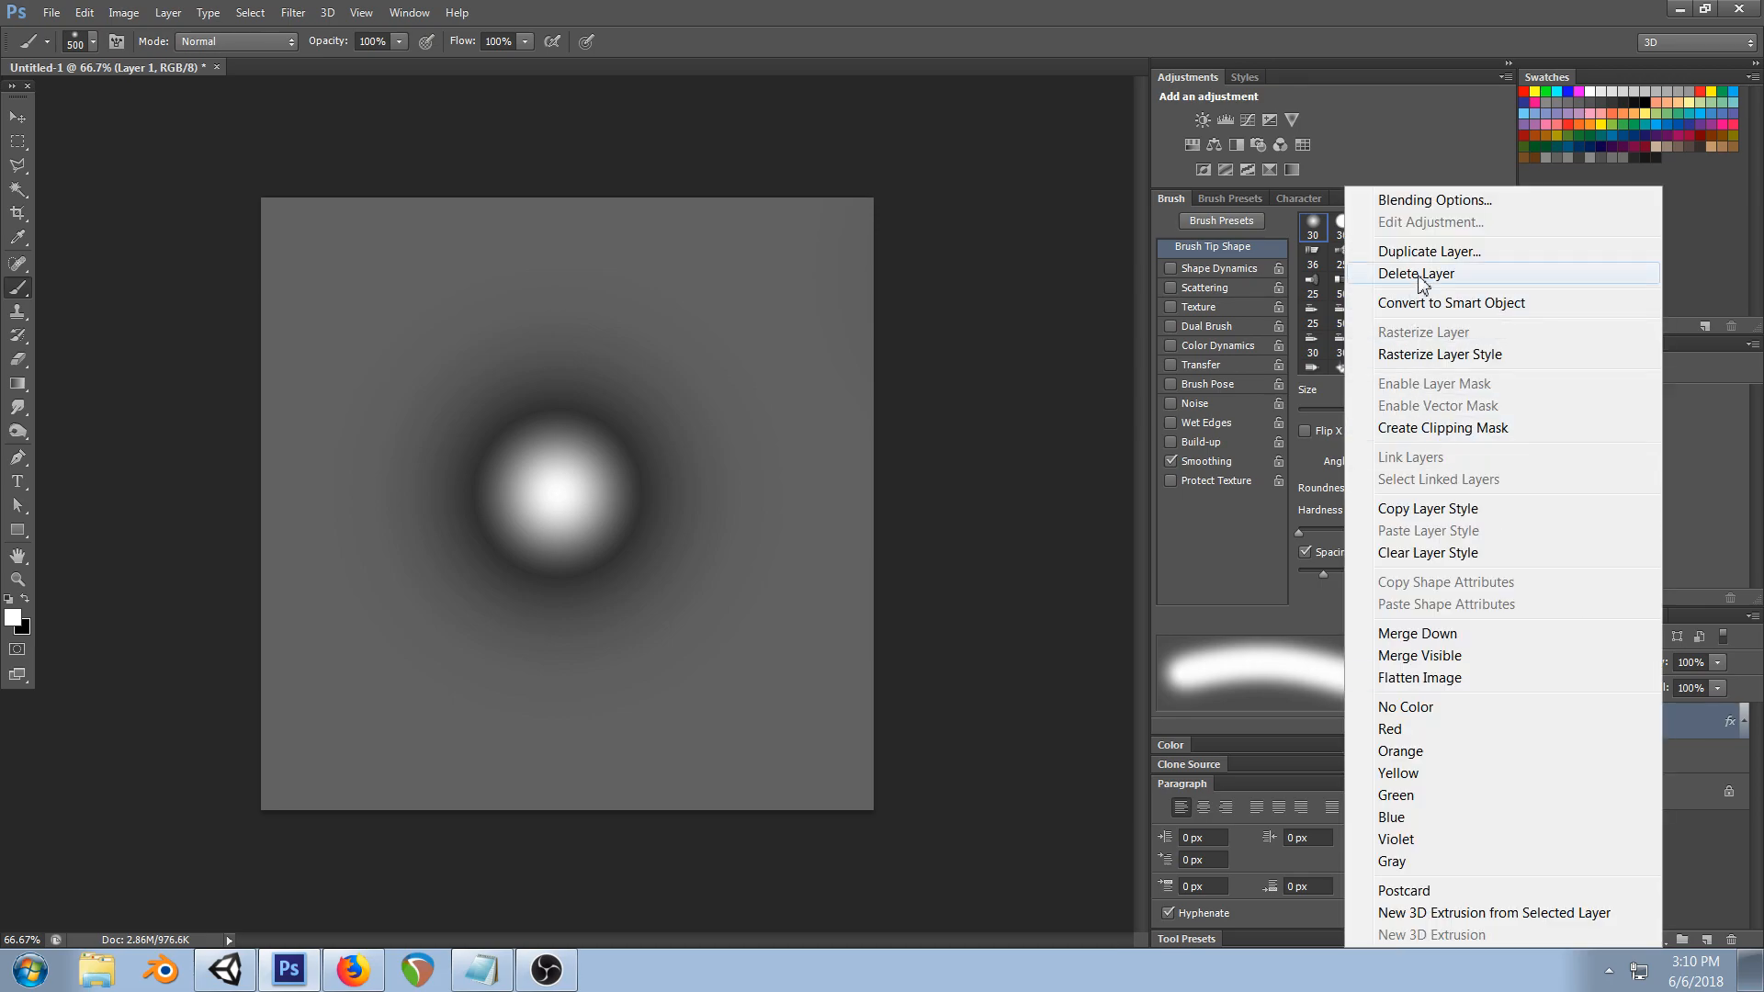
pyautogui.click(1423, 513)
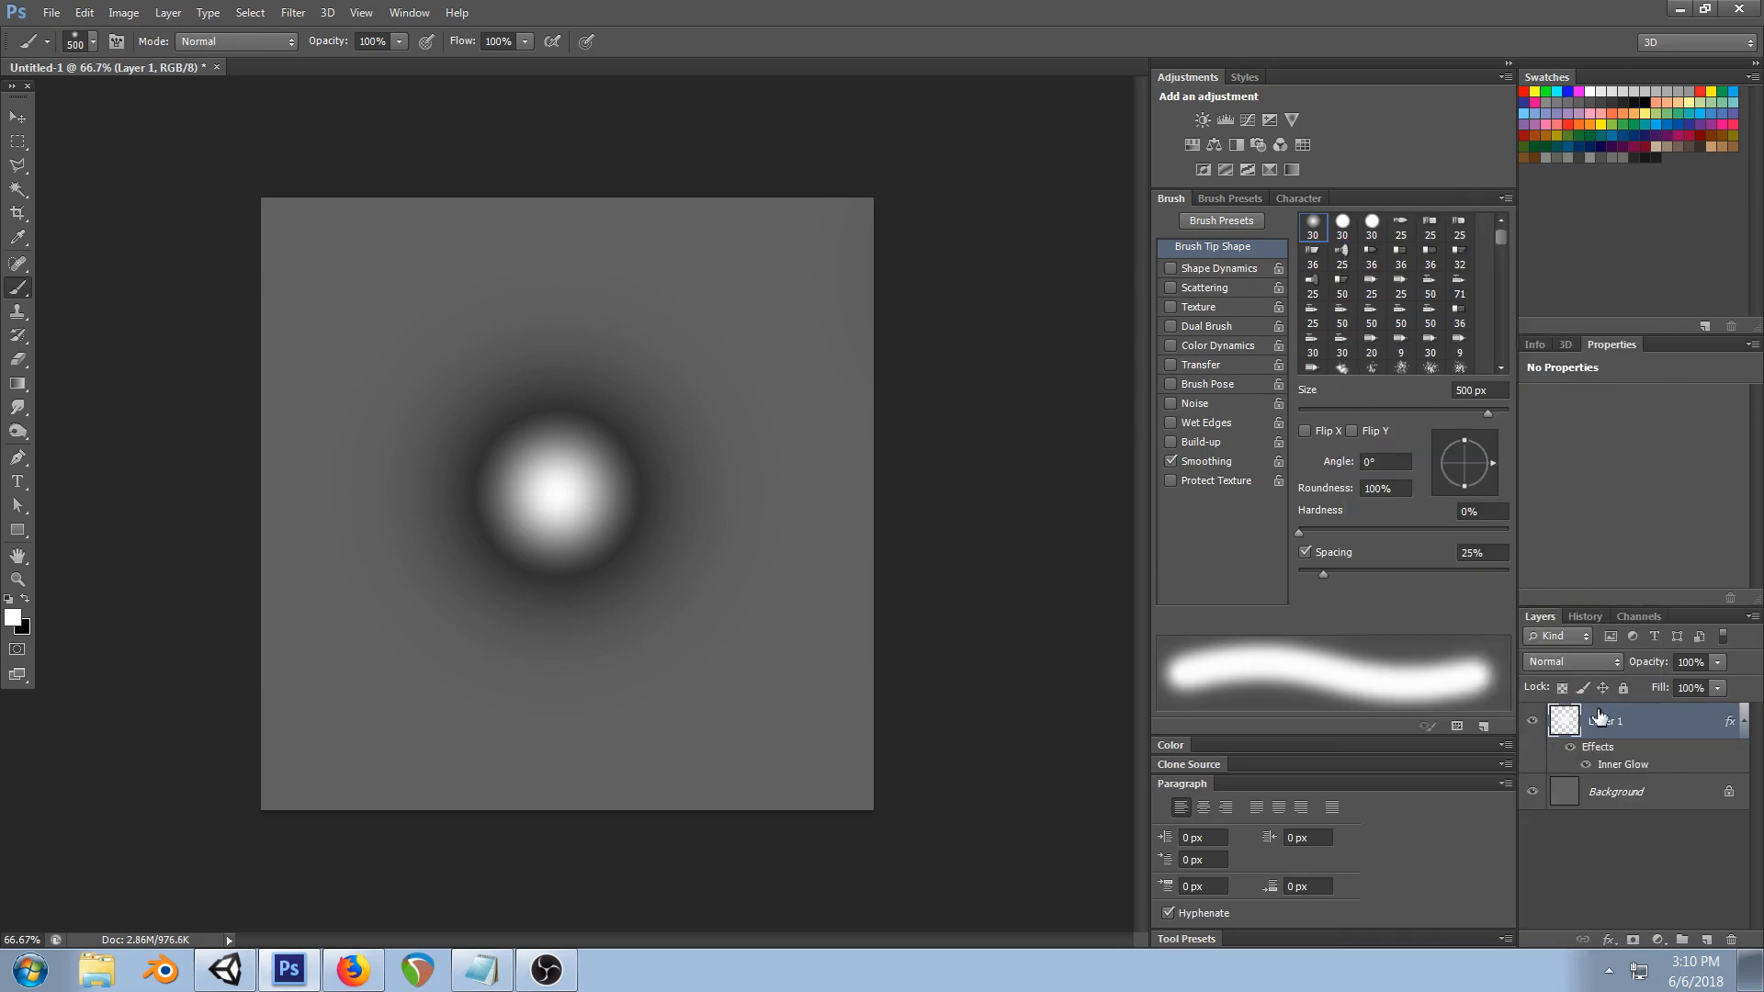
pyautogui.click(1531, 721)
pyautogui.hotkey('ctrl', 'shift', 'n')
pyautogui.click(609, 312)
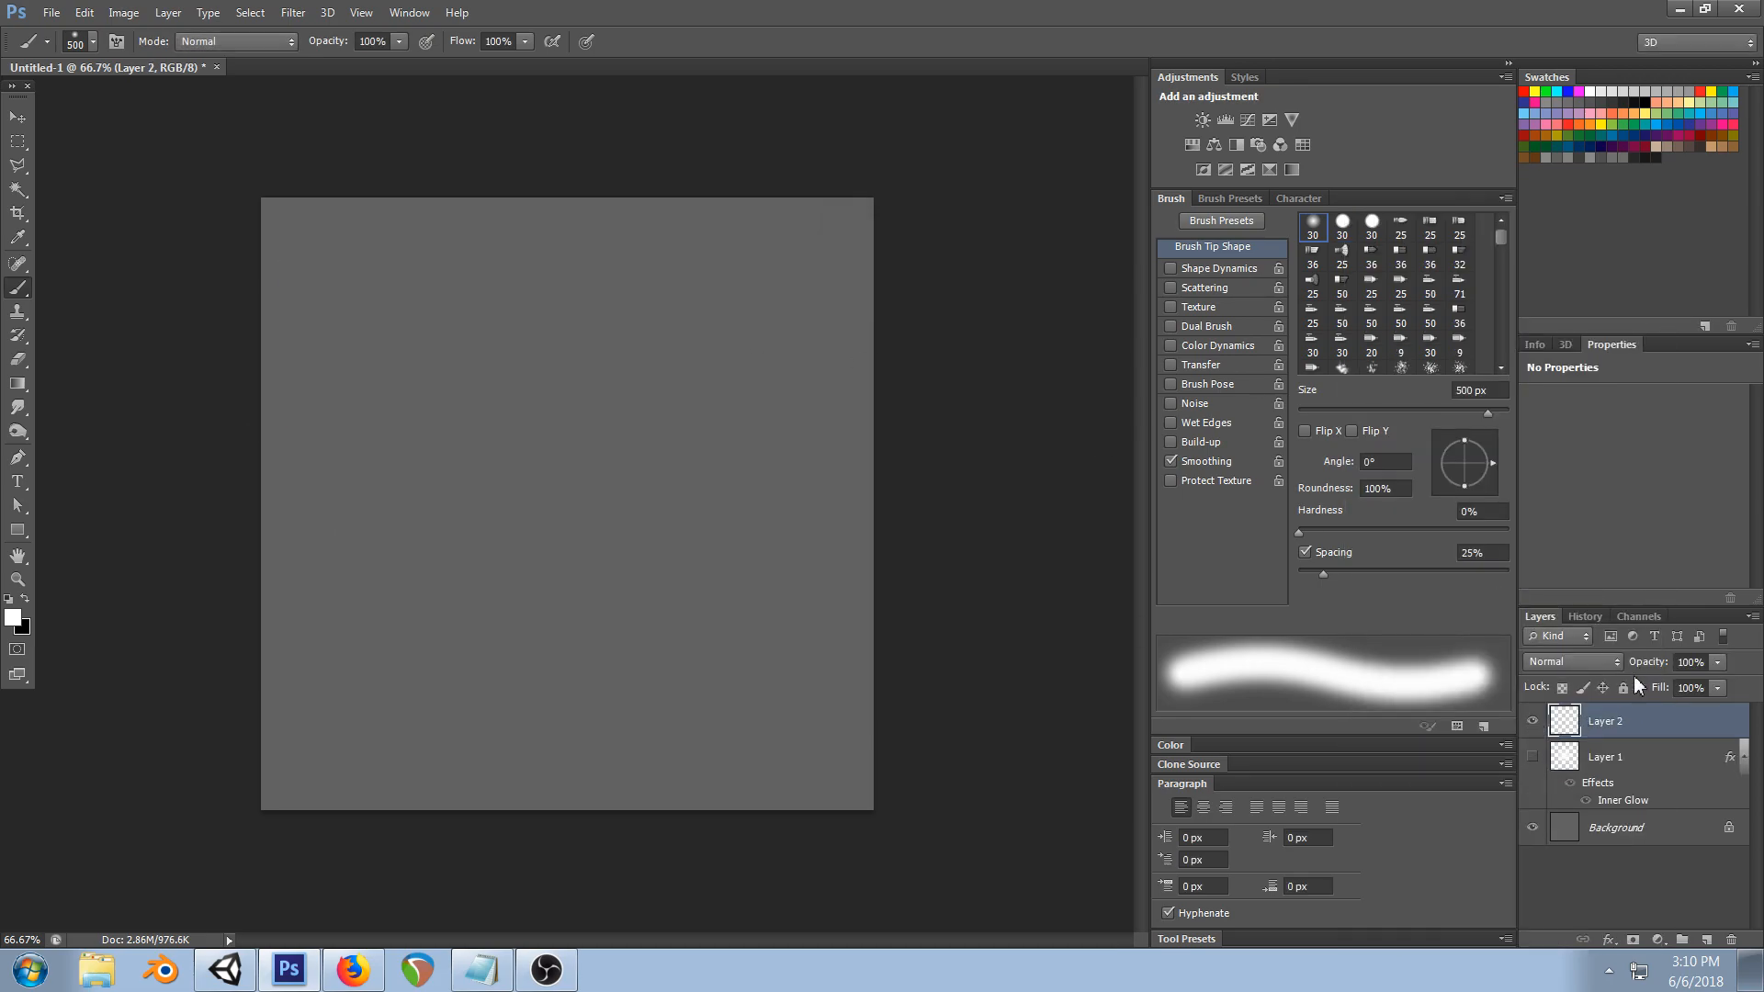
pyautogui.rightClick(1603, 722)
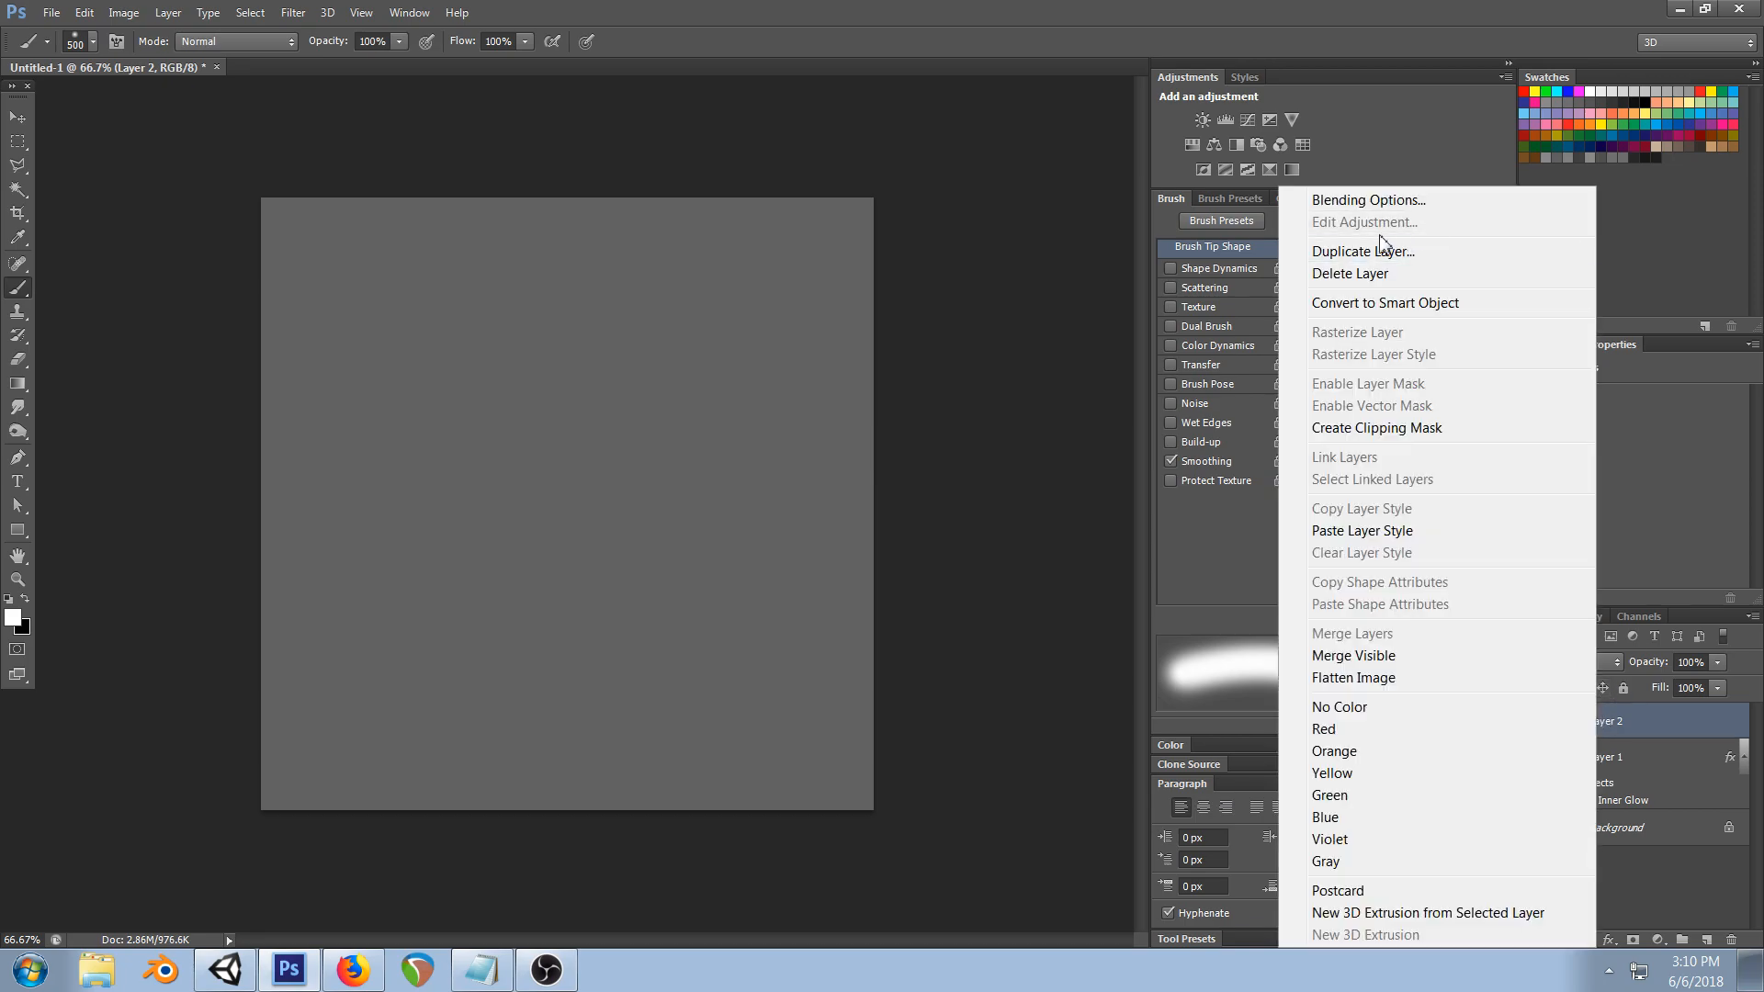
pyautogui.click(1359, 533)
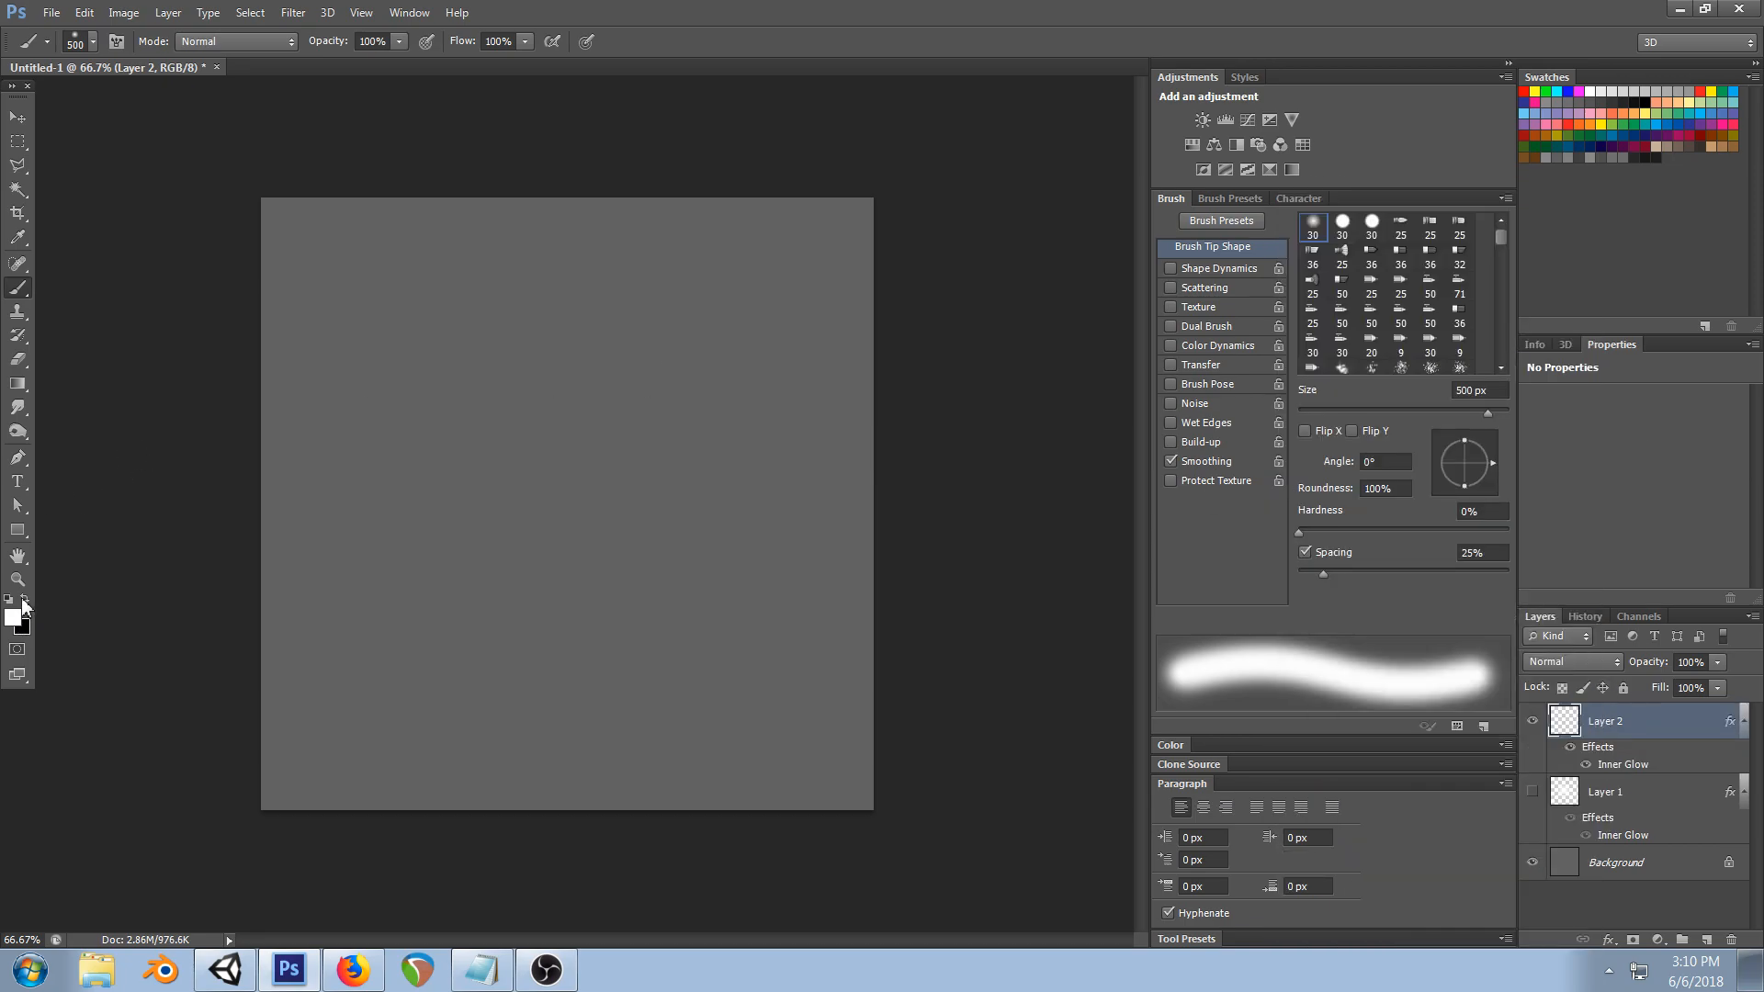
# - Paint a solid white circle in the middle of Layer 2 with the hard round brush at 500 px and 100% hardness
pyautogui.rightClick(501, 487)
pyautogui.doubleClick(555, 617)
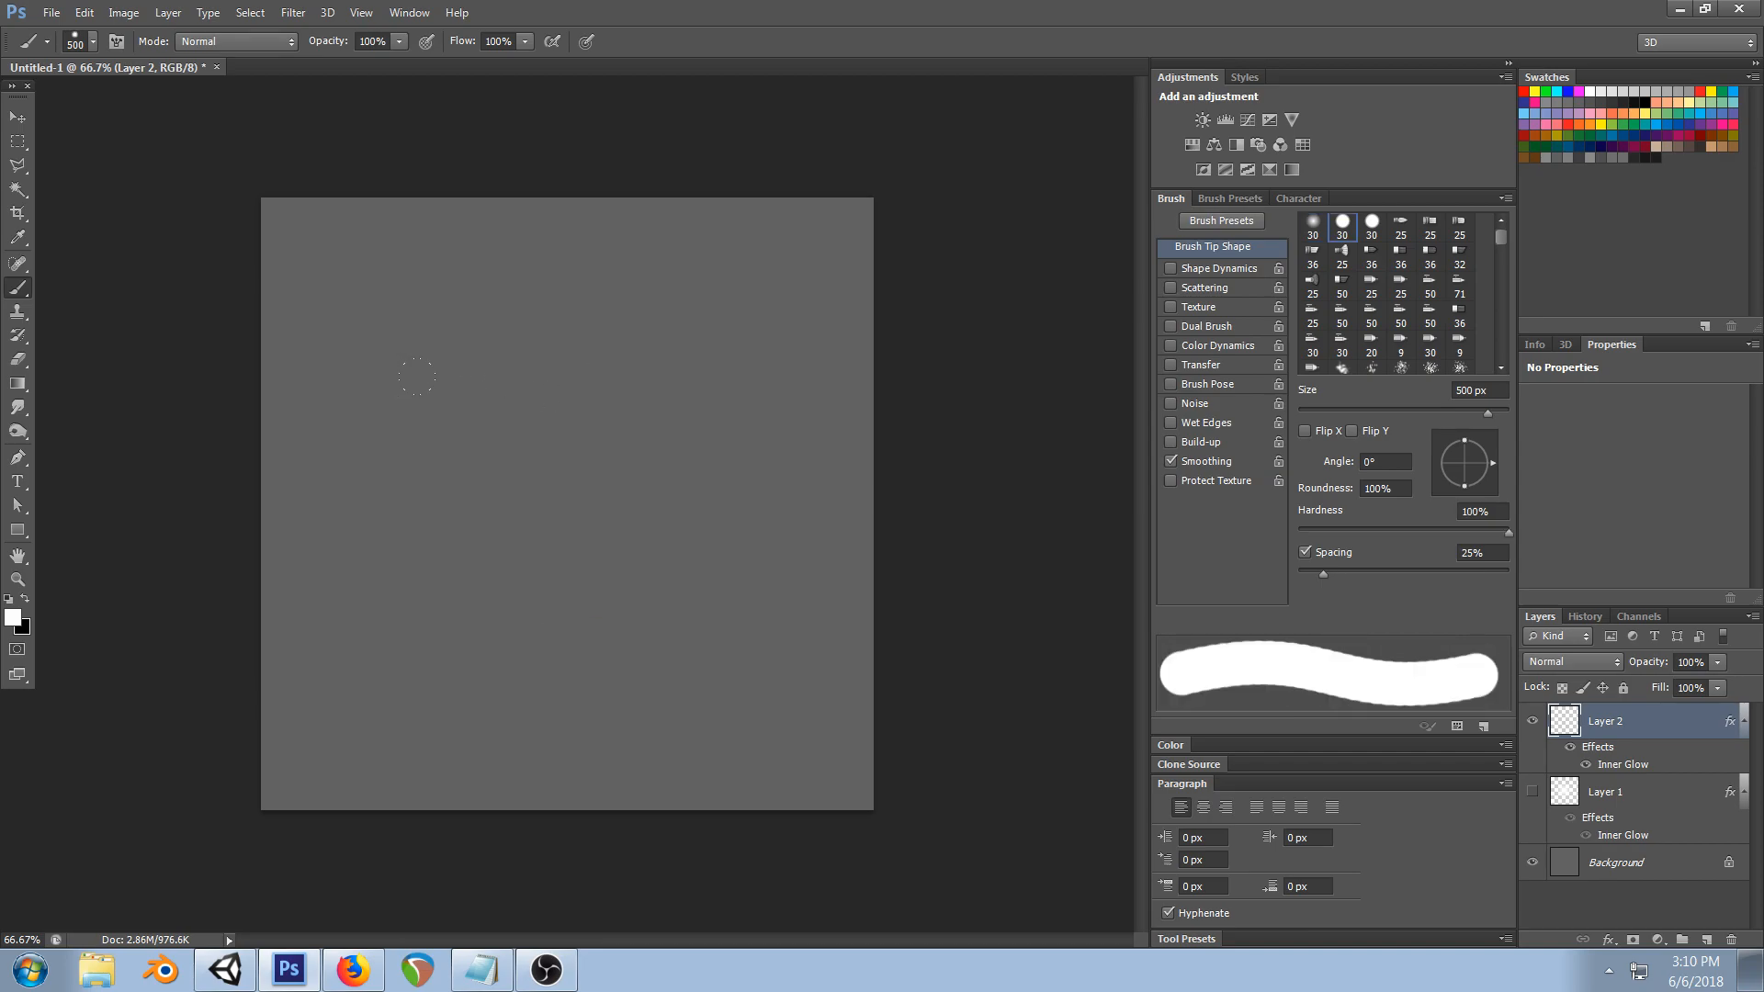
pyautogui.click(552, 512)
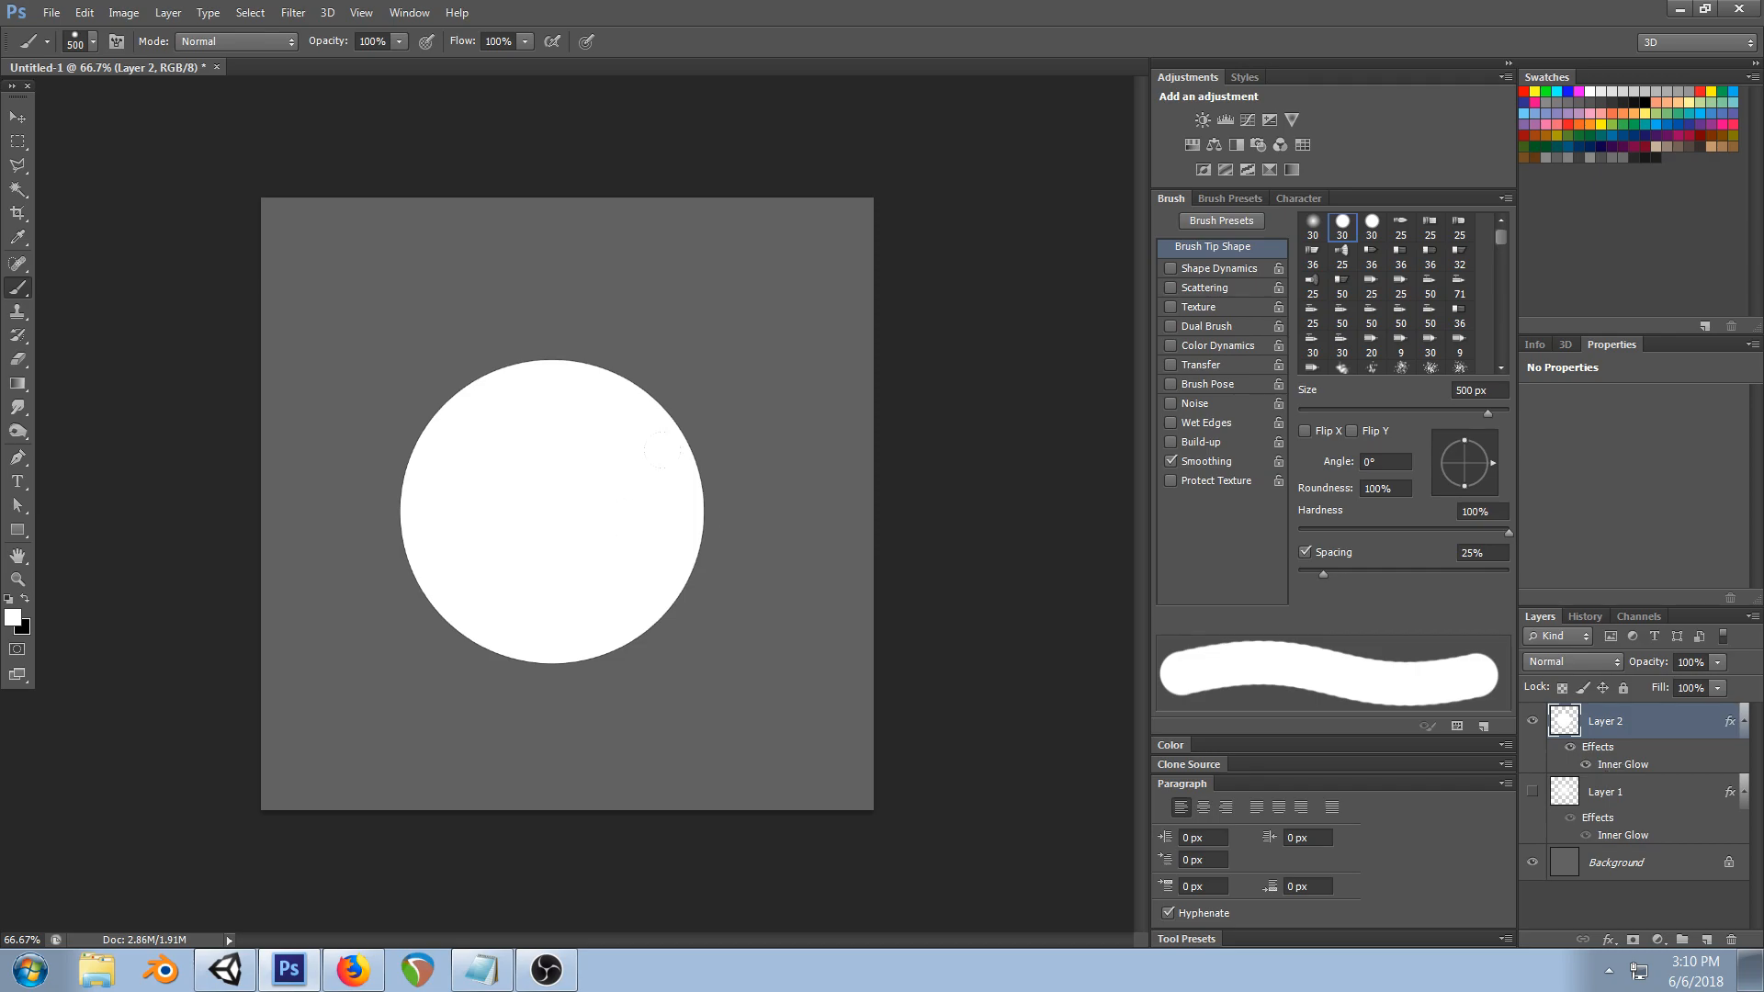
# - Try an inner glow of 27 px size and 1% range on the Layer 2 circle
pyautogui.doubleClick(1616, 768)
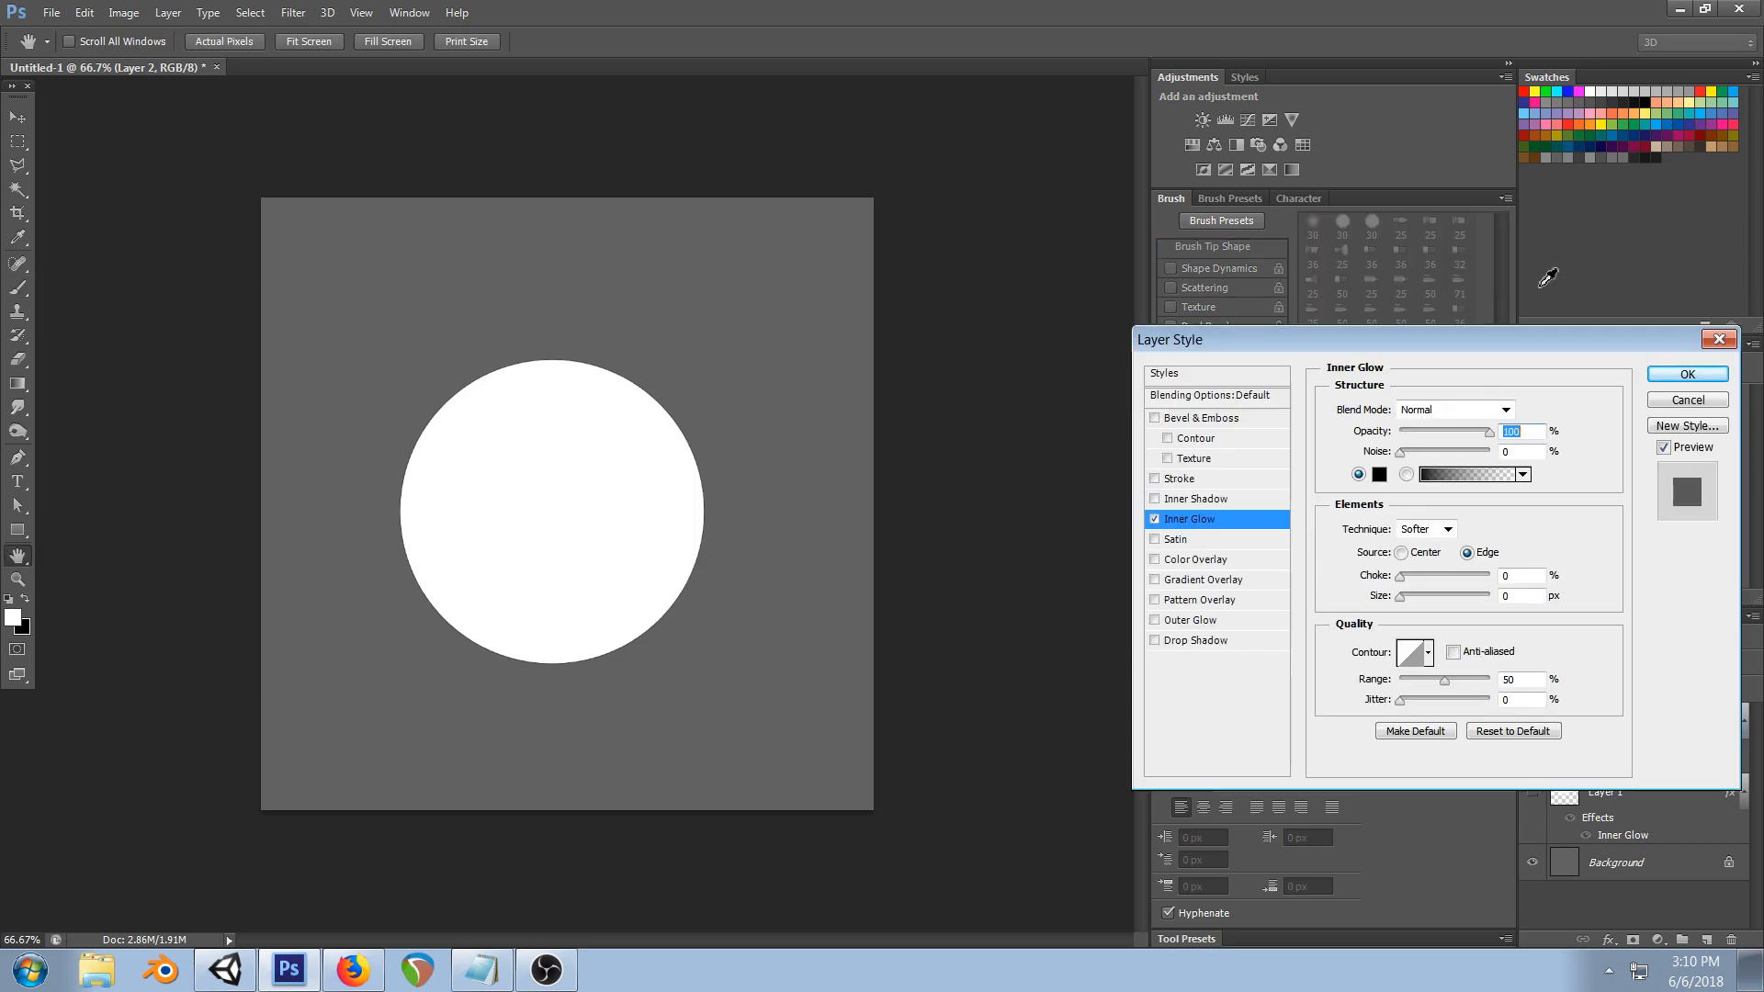
pyautogui.moveTo(1399, 602); pyautogui.dragTo(1430, 606)
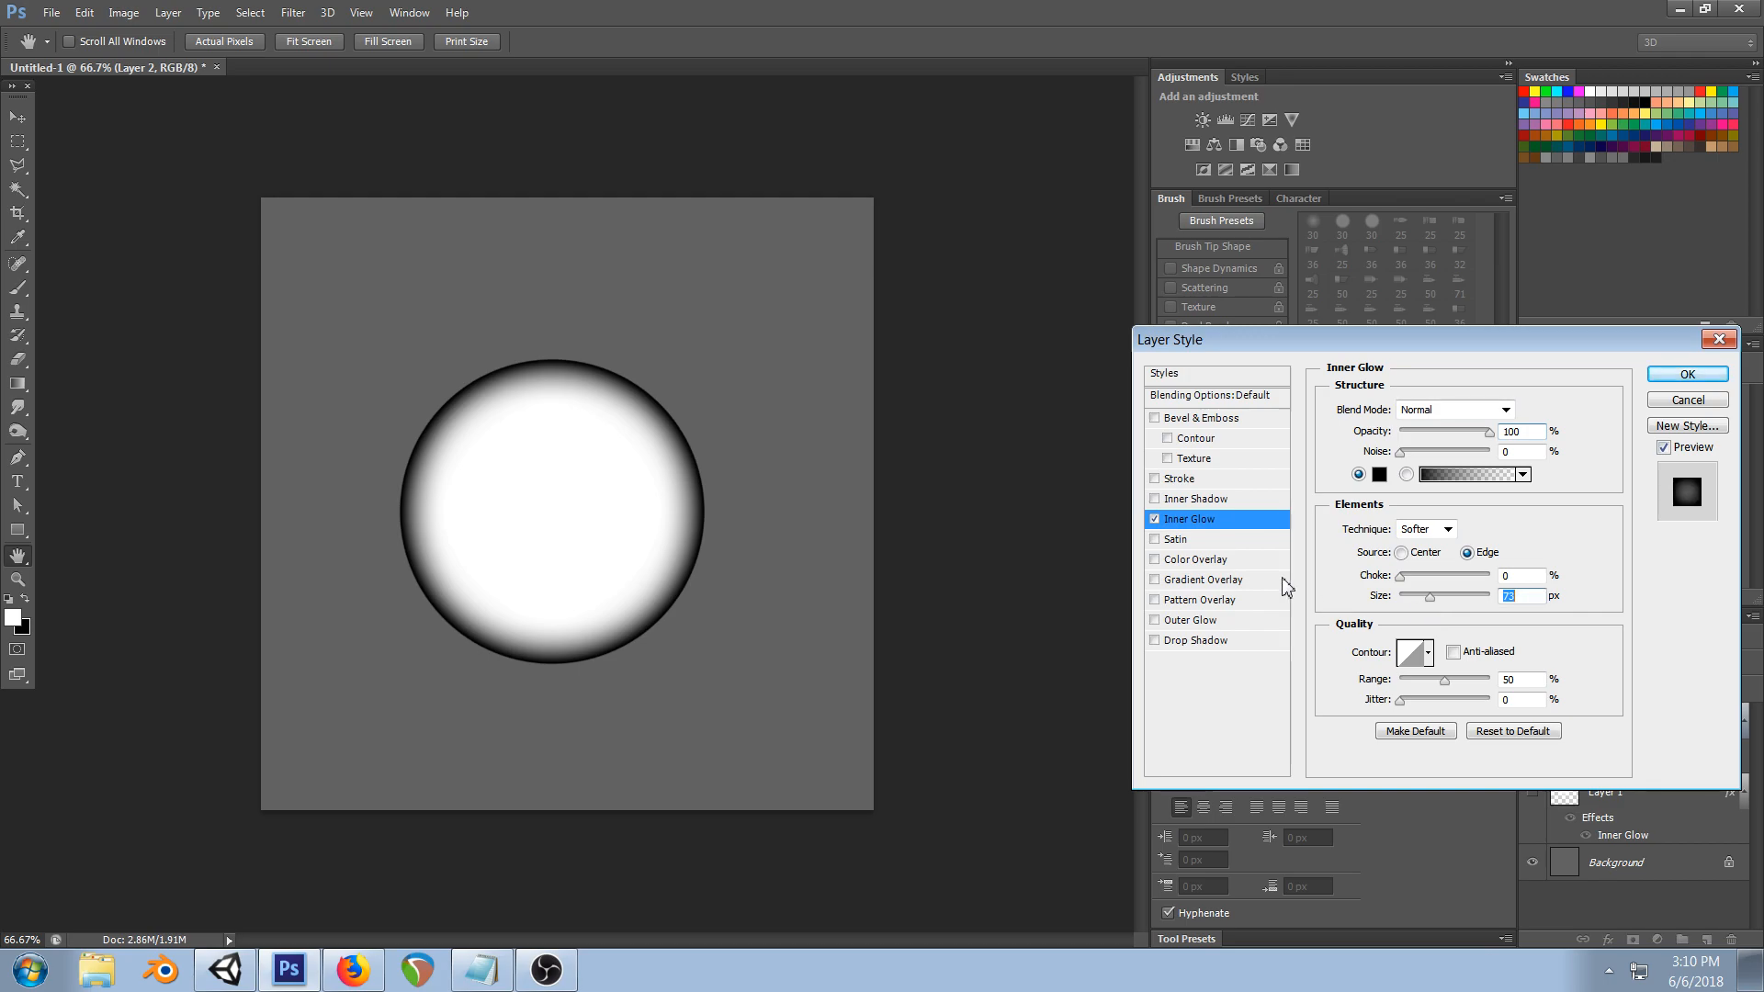
pyautogui.moveTo(1444, 681); pyautogui.dragTo(1394, 682)
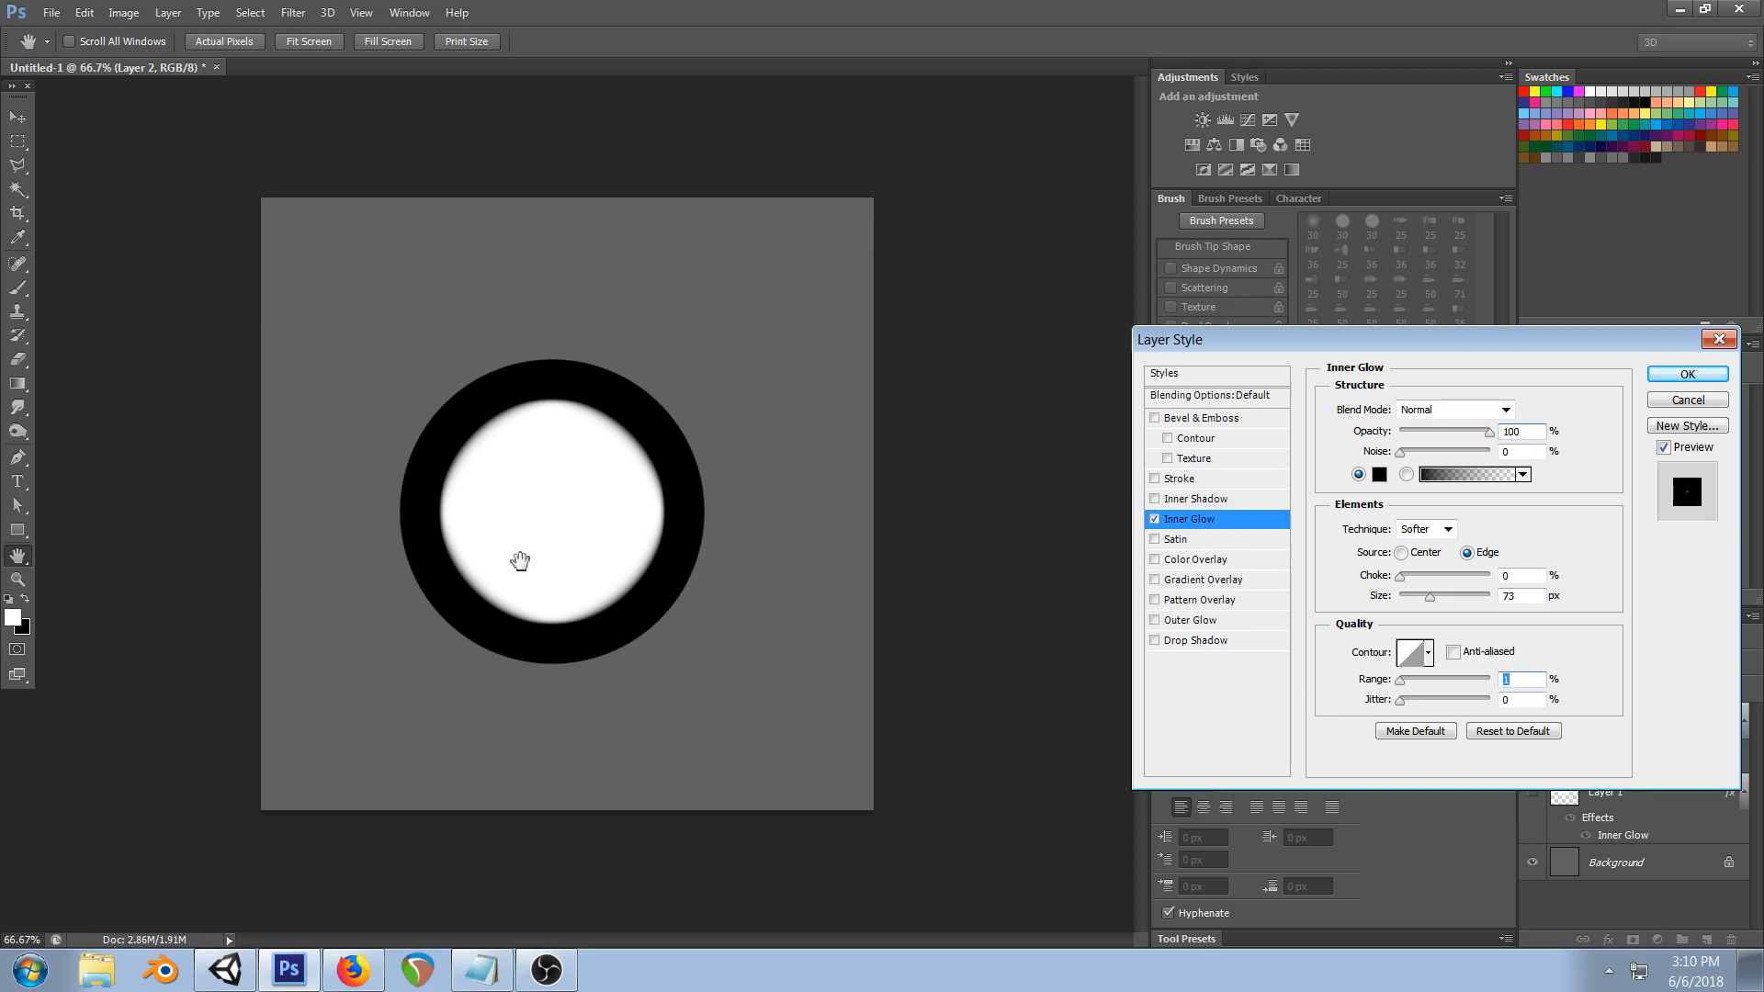
pyautogui.moveTo(1429, 599); pyautogui.dragTo(1415, 599)
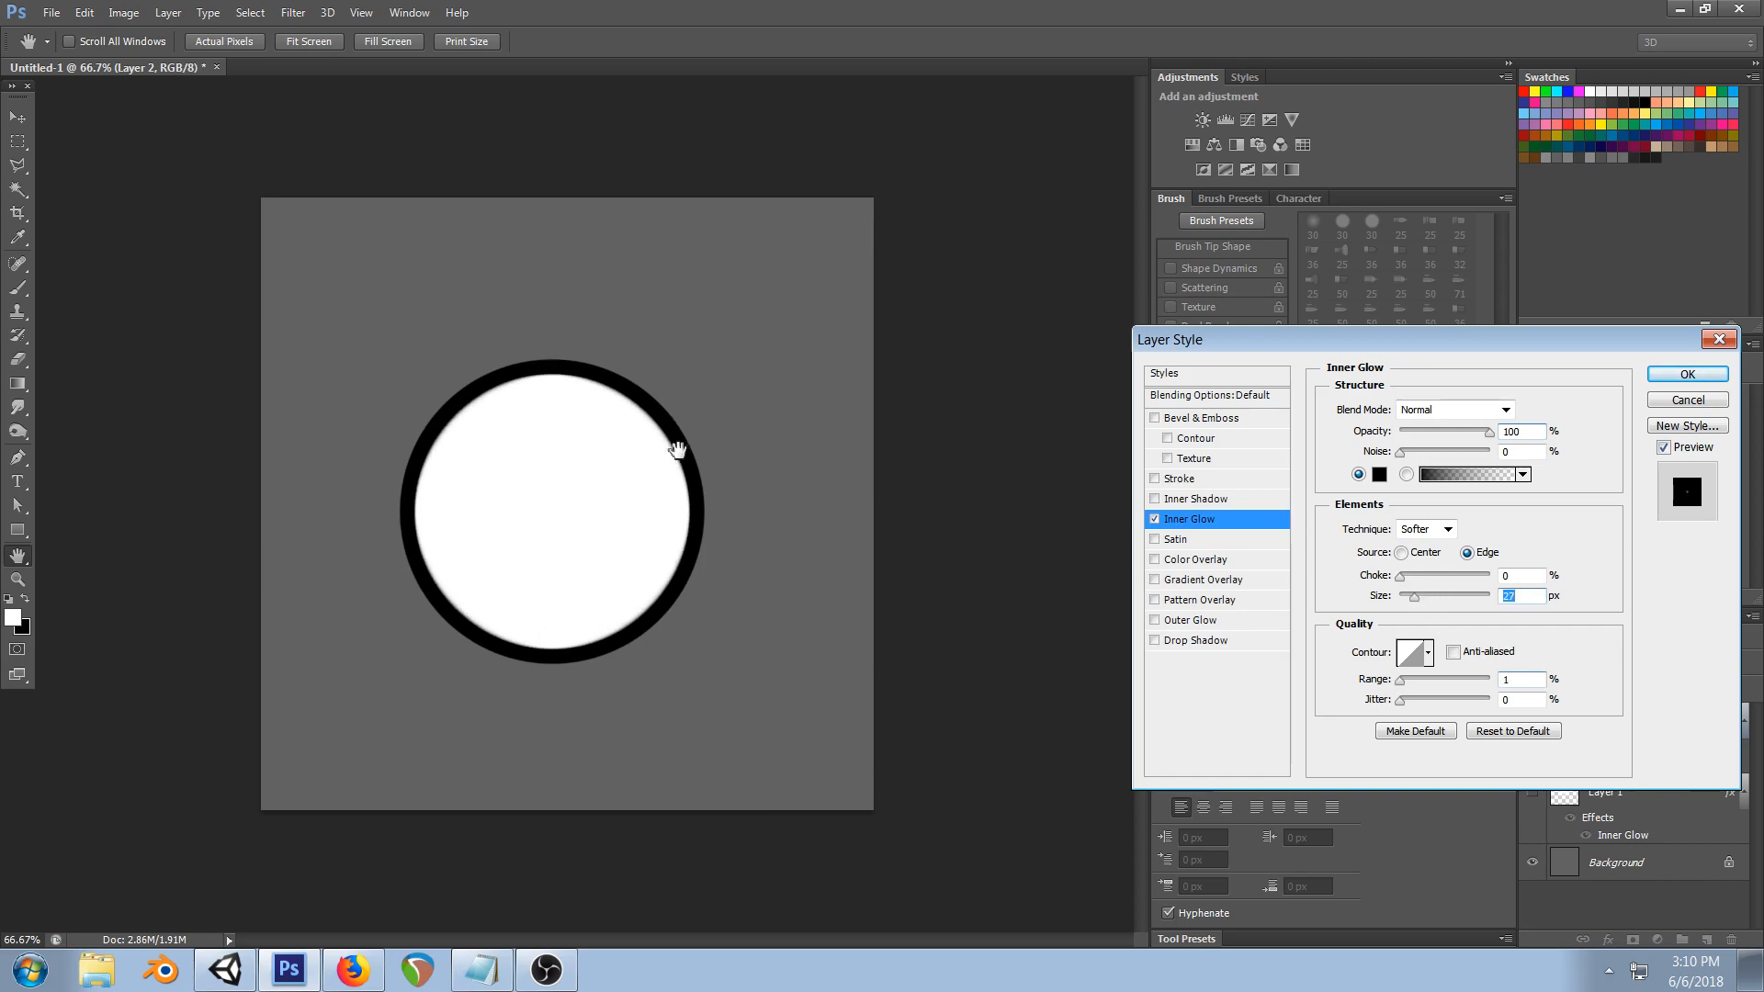
# - Try the Precise technique on the inner glow, raise the range to 21% and switch back to Softer
pyautogui.click(1446, 530)
pyautogui.click(1424, 567)
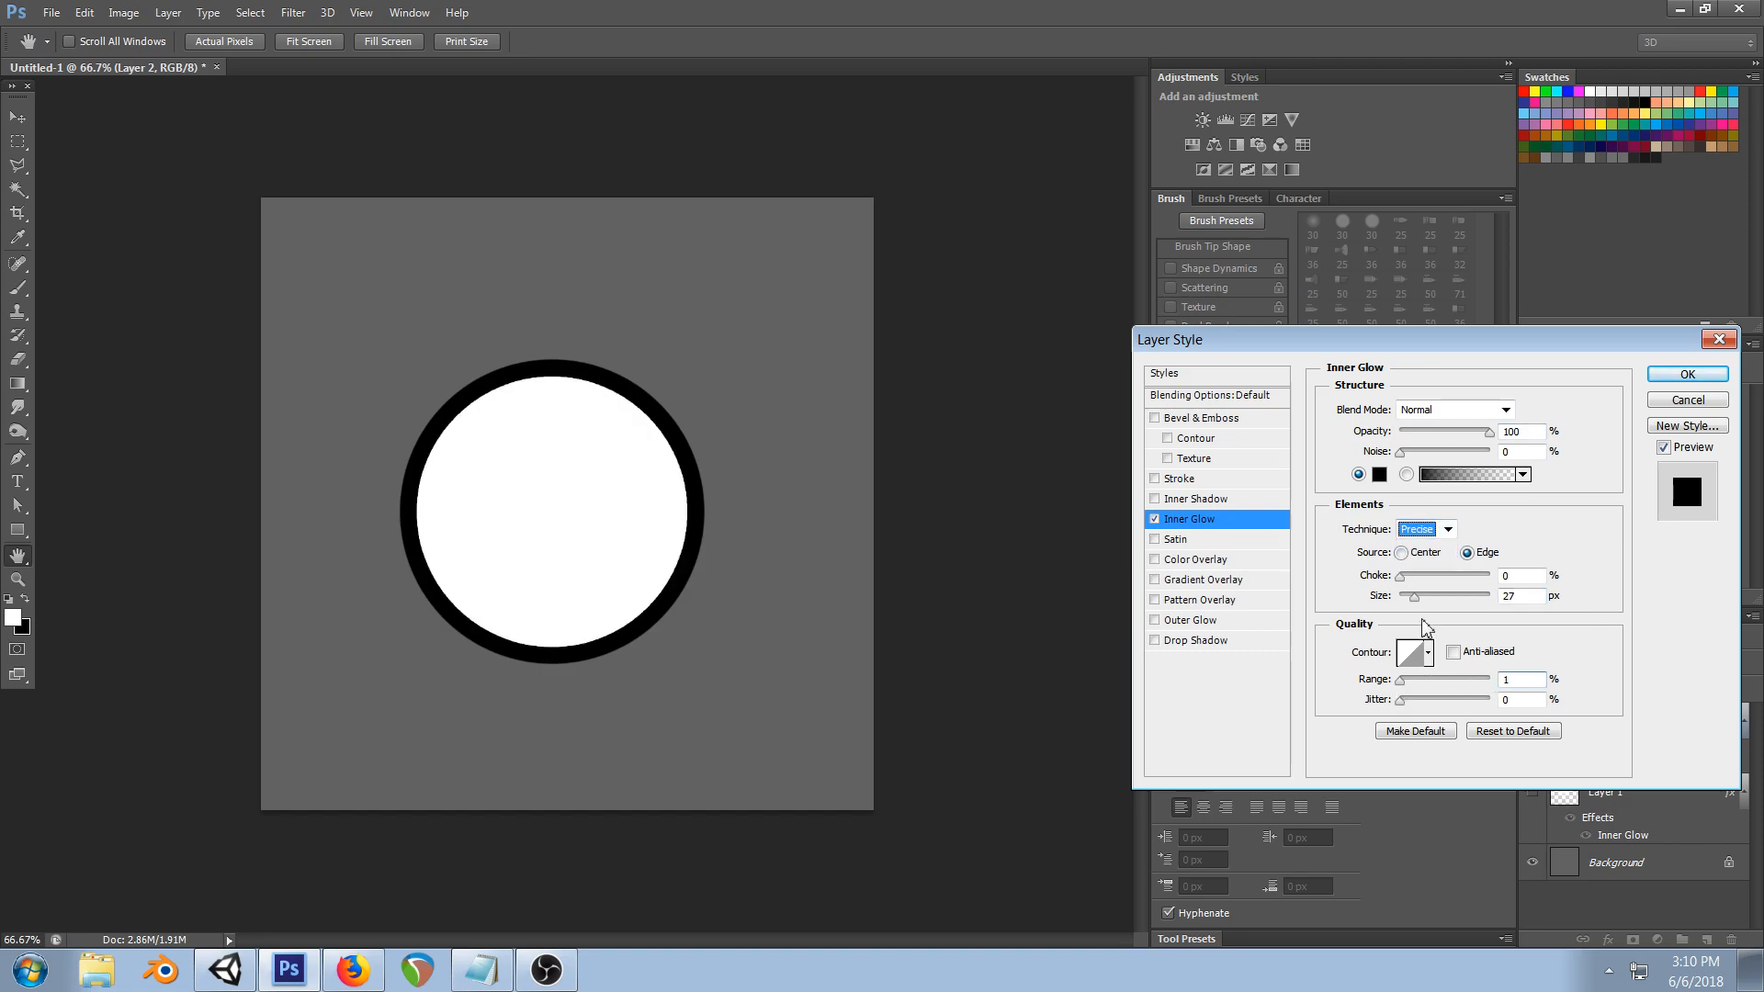
pyautogui.moveTo(1400, 680); pyautogui.dragTo(1417, 681)
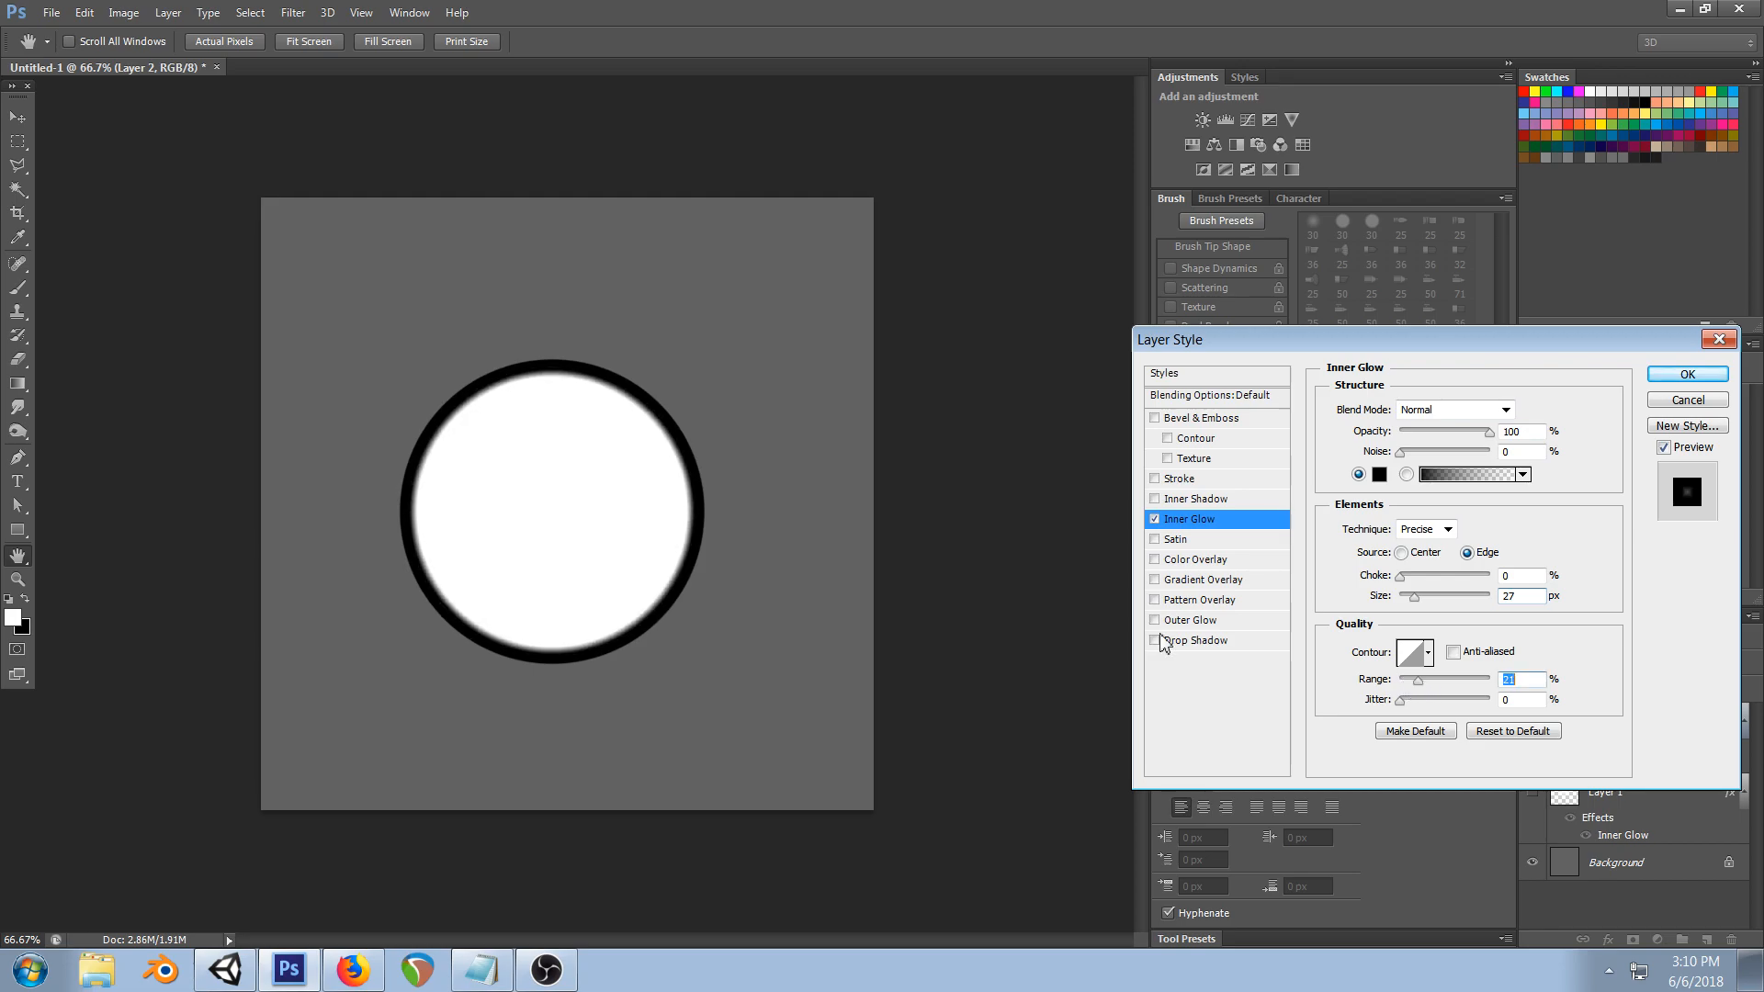
pyautogui.click(1446, 531)
pyautogui.click(1430, 549)
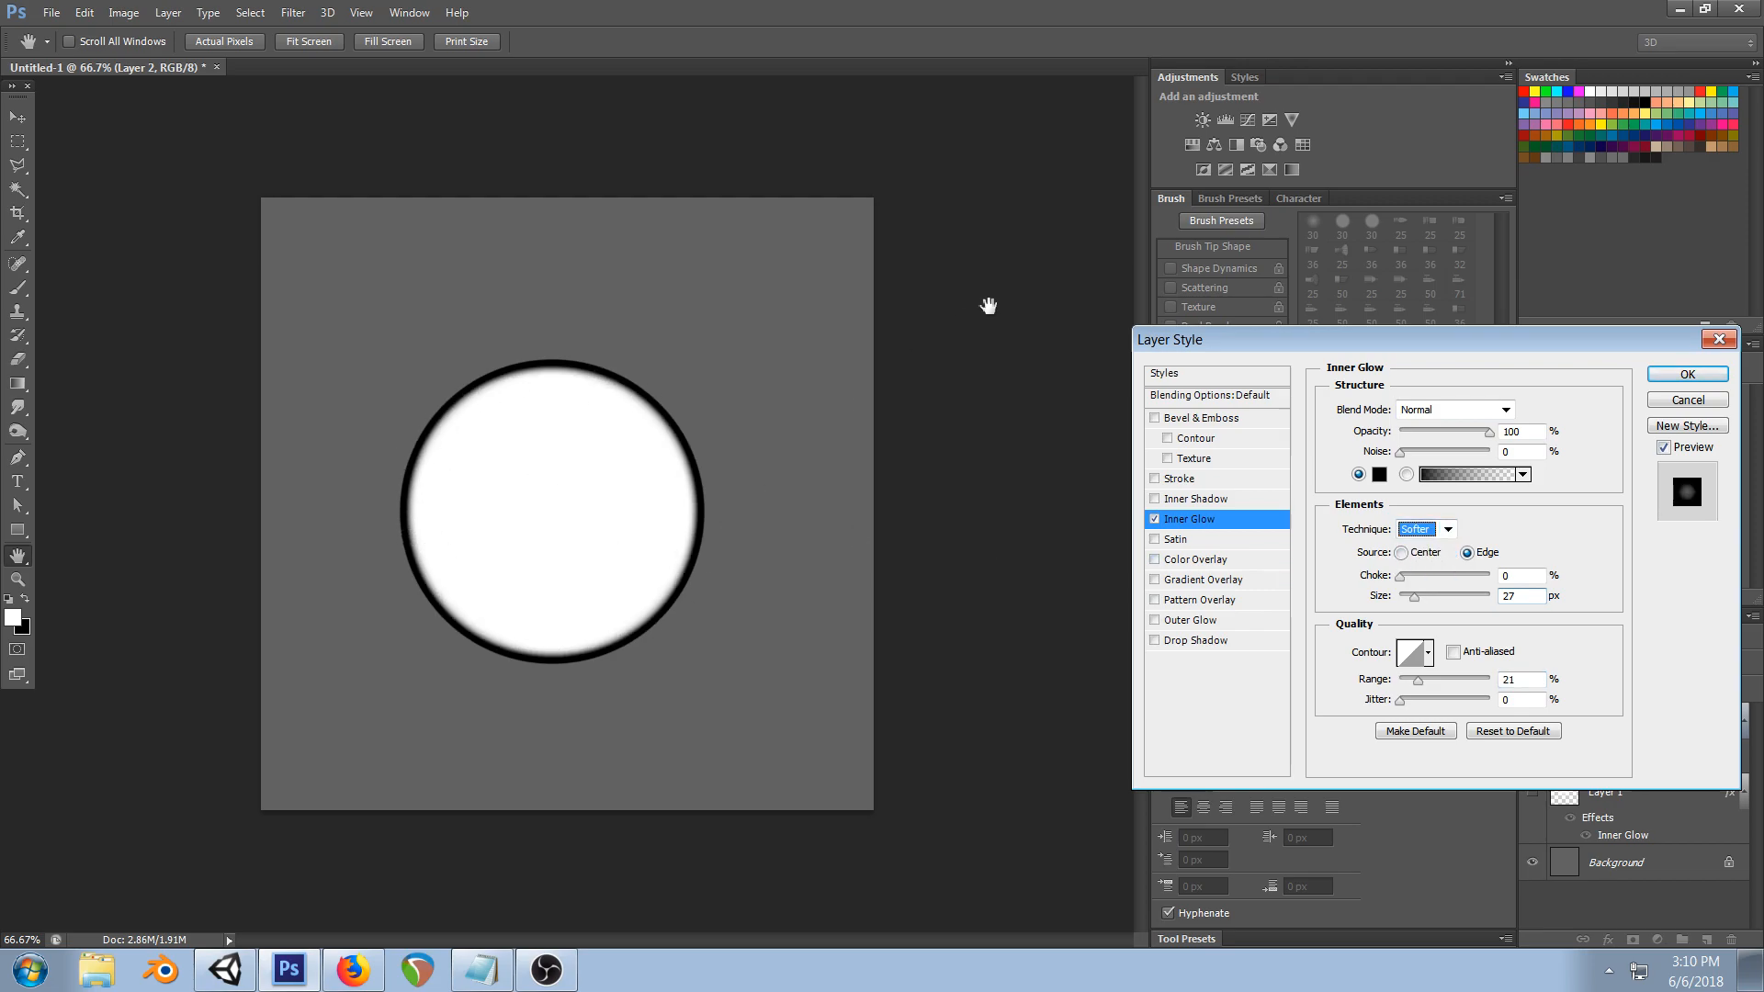
# - Try an inner glow size of 193 px, a 51% range and slightly more choke, and cancel the style changes
pyautogui.moveTo(1414, 596); pyautogui.dragTo(1472, 597)
pyautogui.moveTo(1418, 680); pyautogui.dragTo(1446, 682)
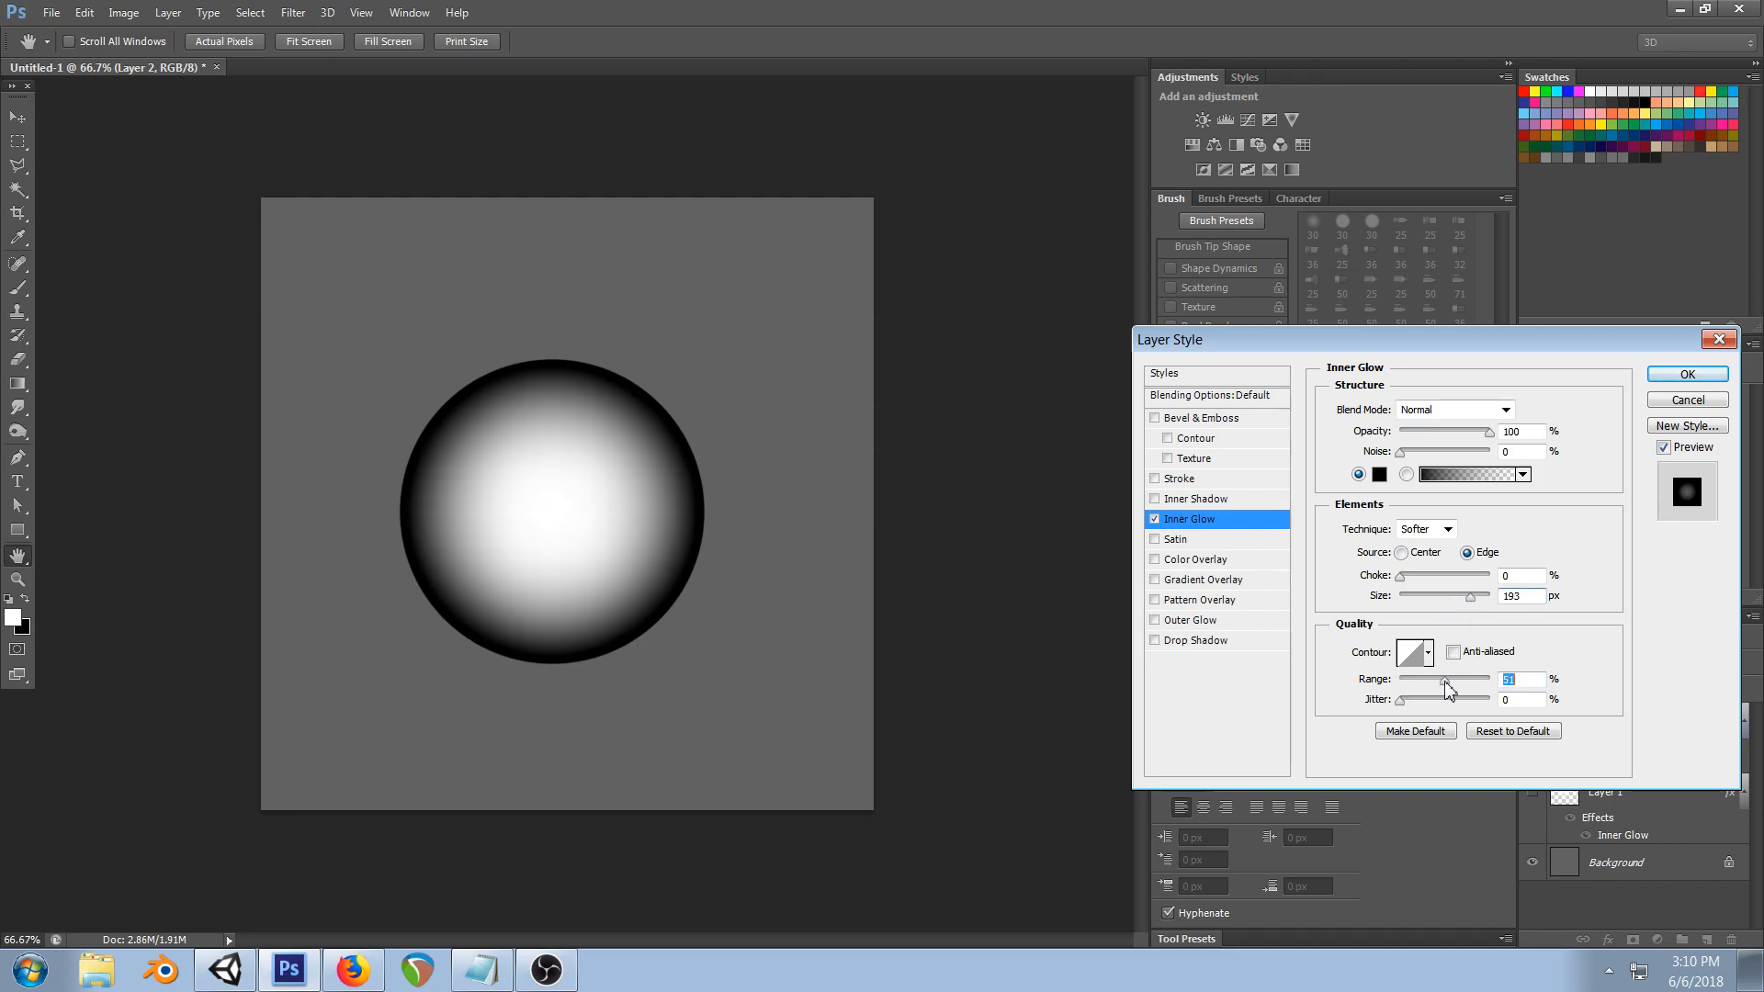
pyautogui.moveTo(1400, 577)
pyautogui.mouseDown()
pyautogui.moveTo(1453, 588)
pyautogui.moveTo(1404, 588)
pyautogui.mouseUp()
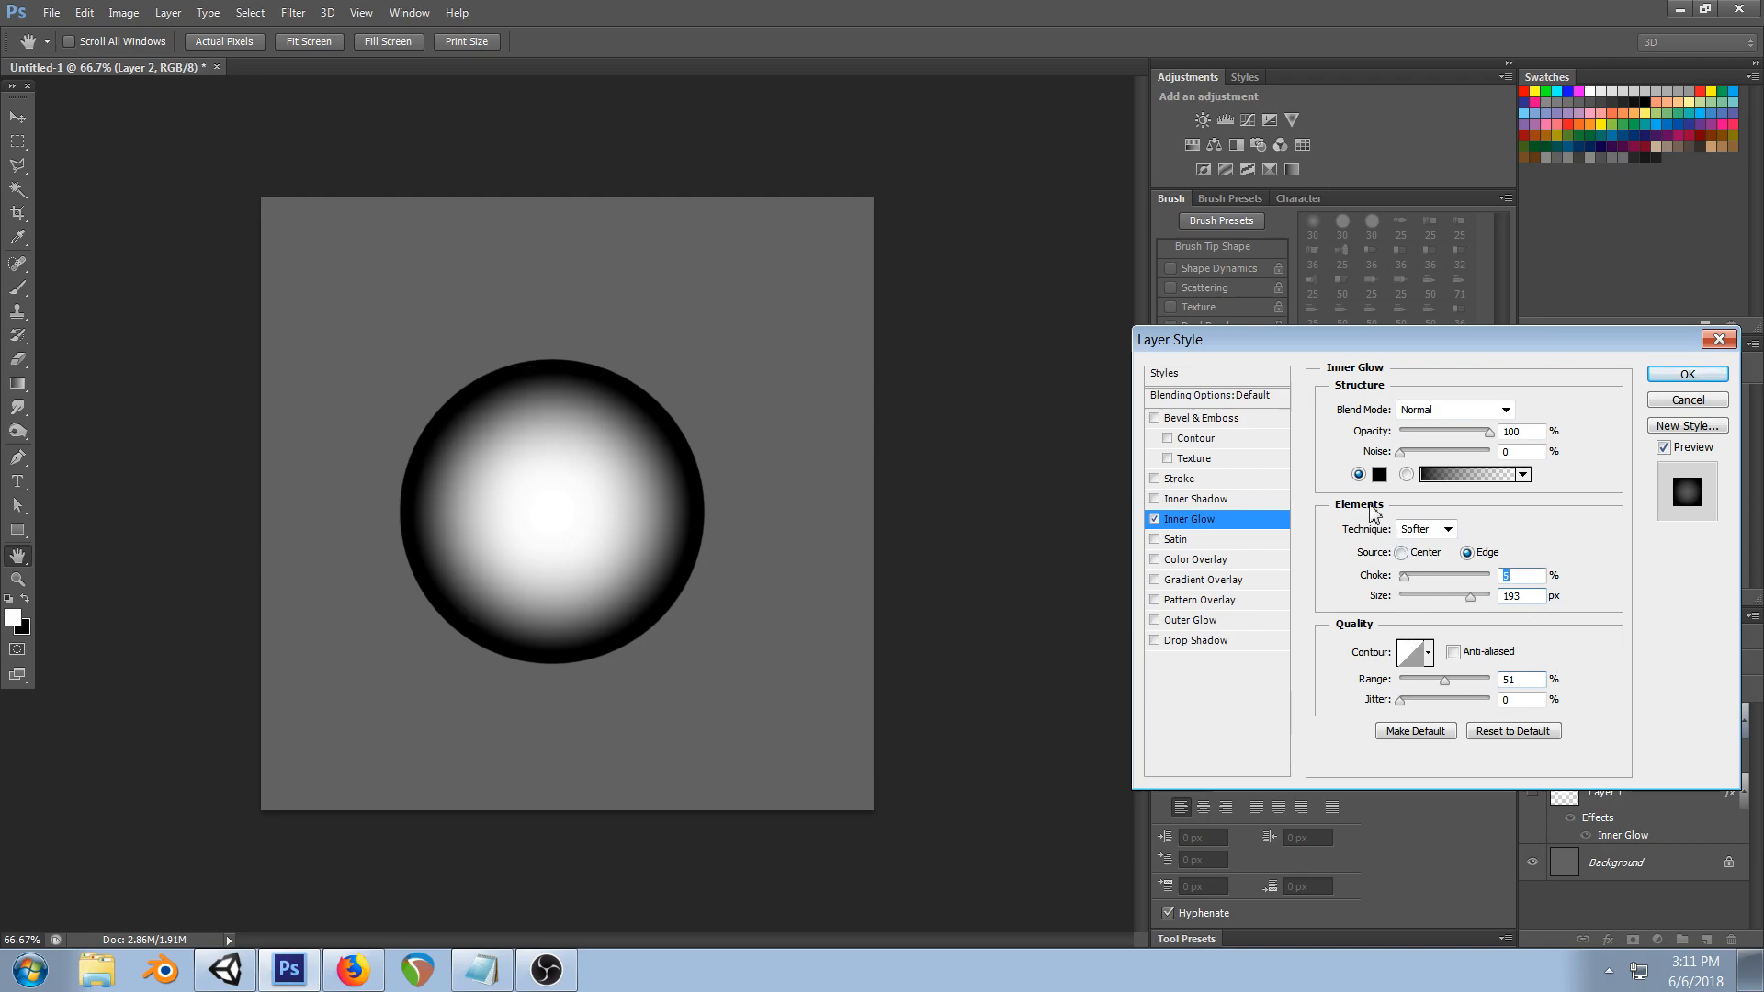
pyautogui.click(1651, 403)
# - Give the Layer 2 circle a black inner glow with 245 px size, 65% opacity, 0% choke and 61% range
pyautogui.doubleClick(1604, 768)
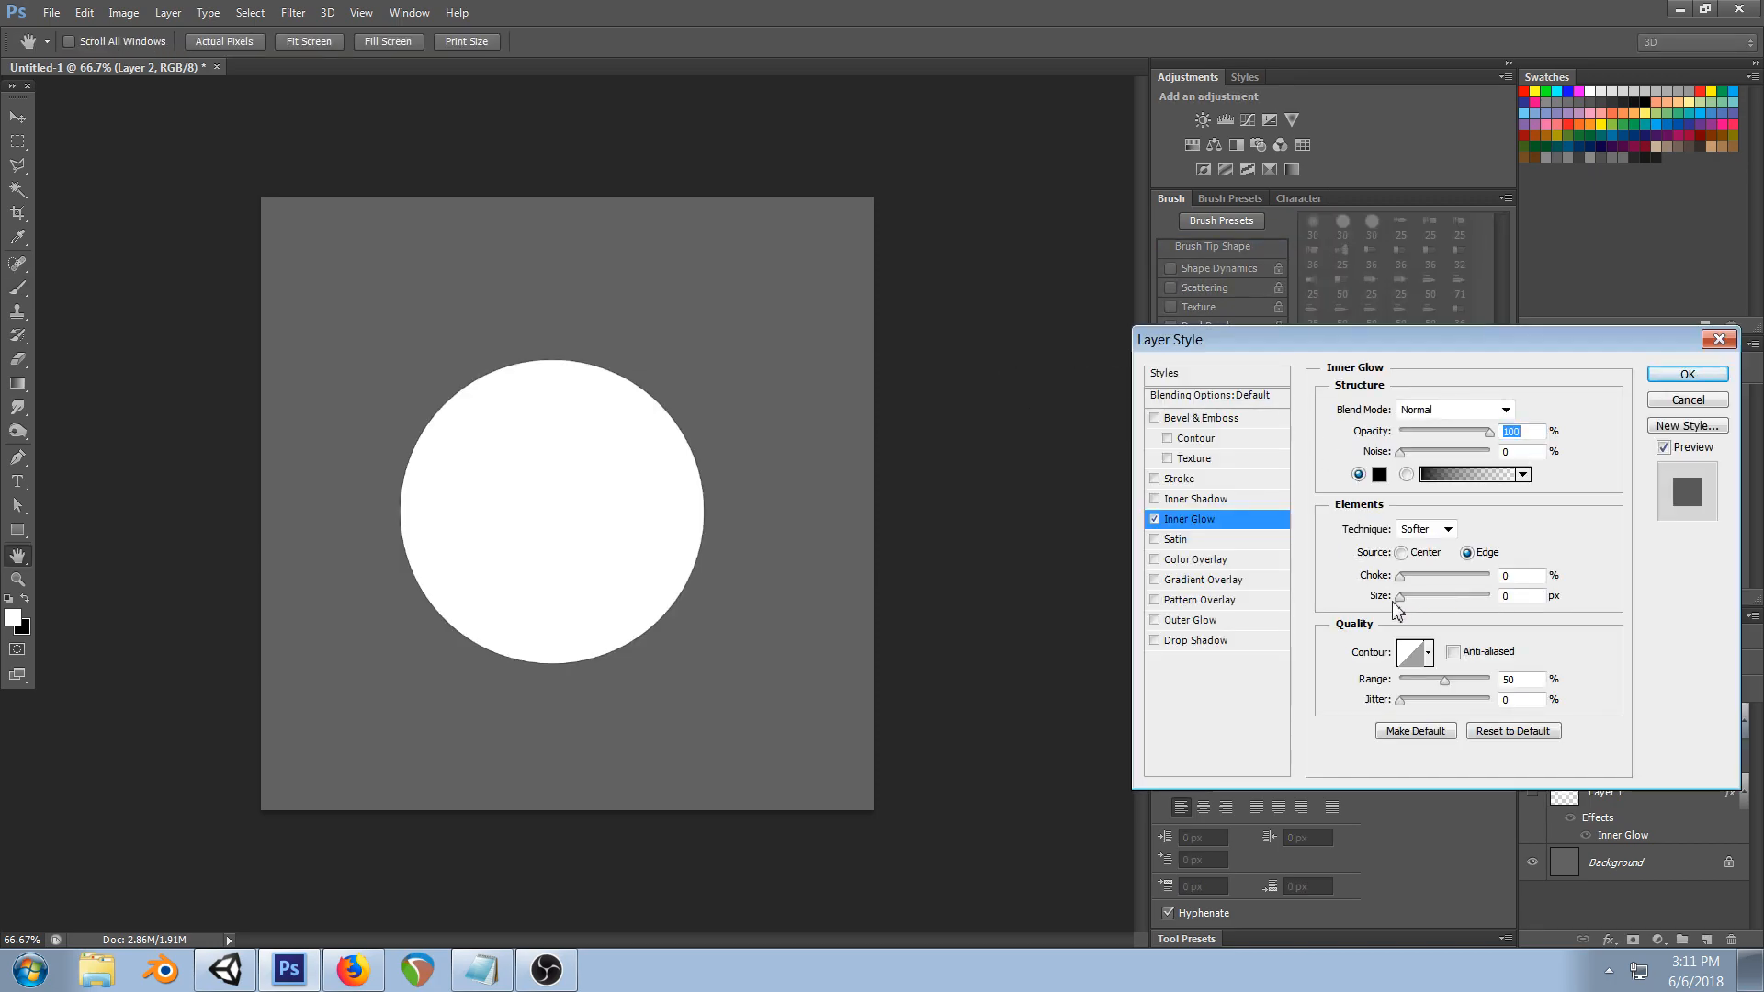
pyautogui.moveTo(1404, 597); pyautogui.dragTo(1489, 597)
pyautogui.click(1457, 430)
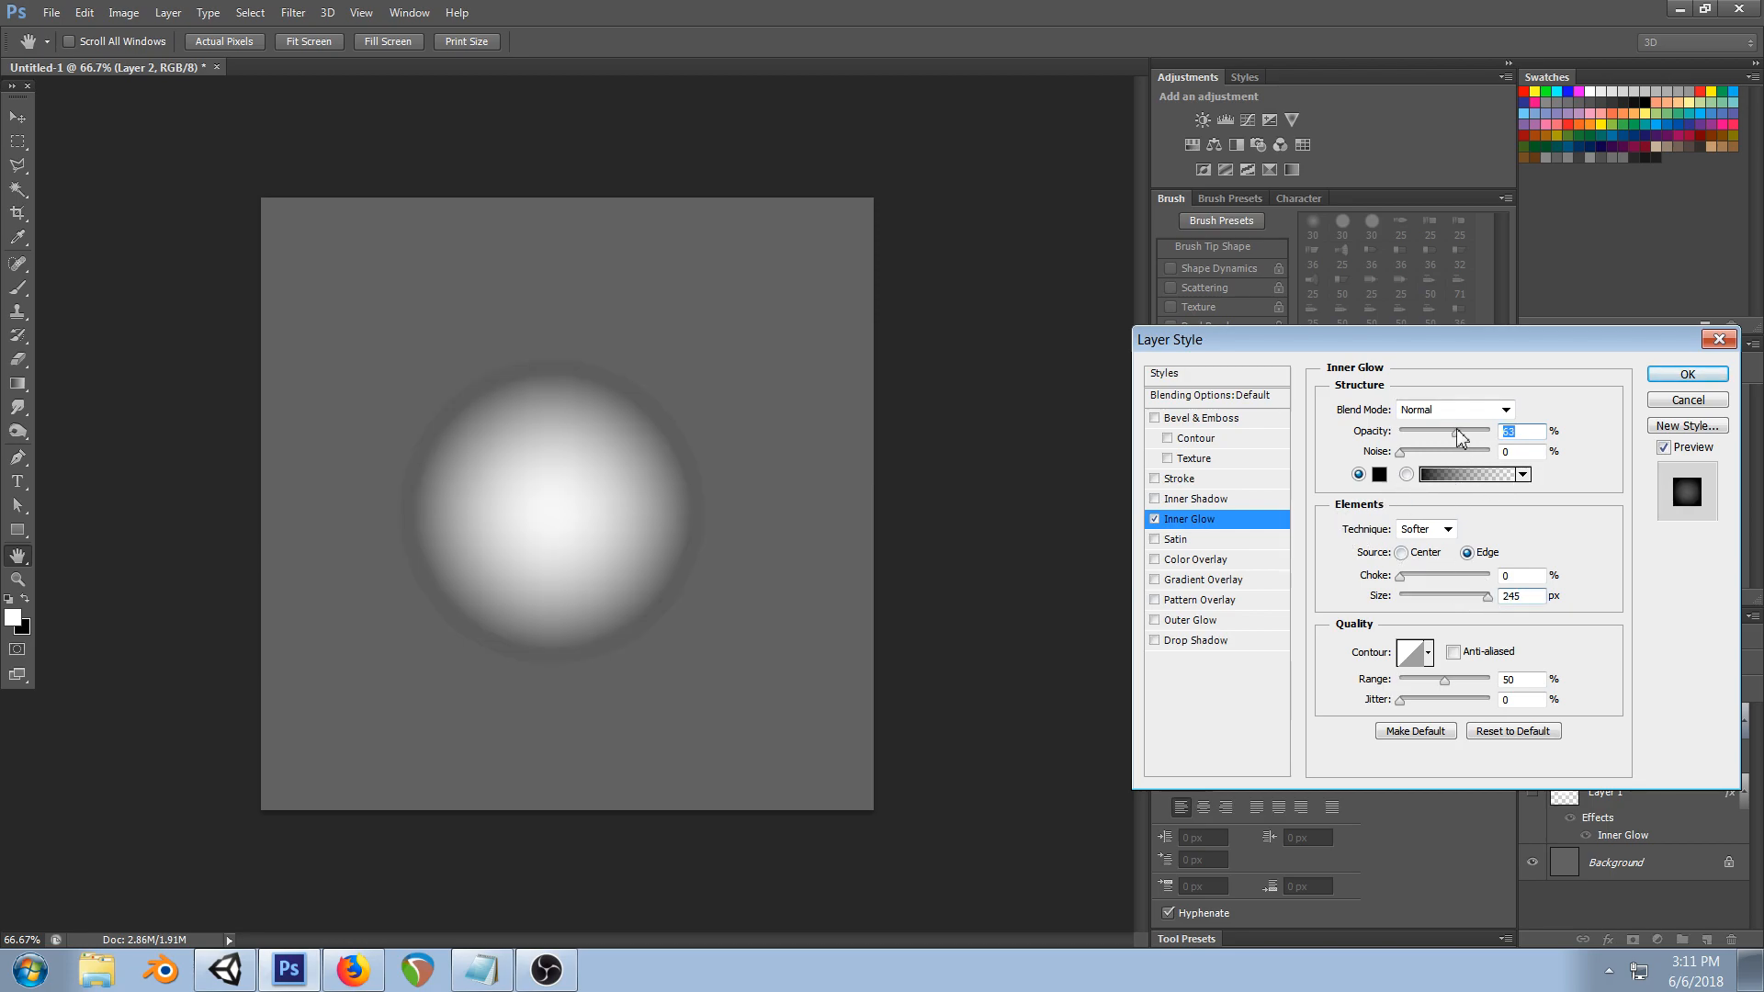
pyautogui.moveTo(1457, 432); pyautogui.dragTo(1460, 432)
pyautogui.moveTo(1400, 577); pyautogui.dragTo(1400, 586)
pyautogui.moveTo(1444, 687); pyautogui.dragTo(1457, 688)
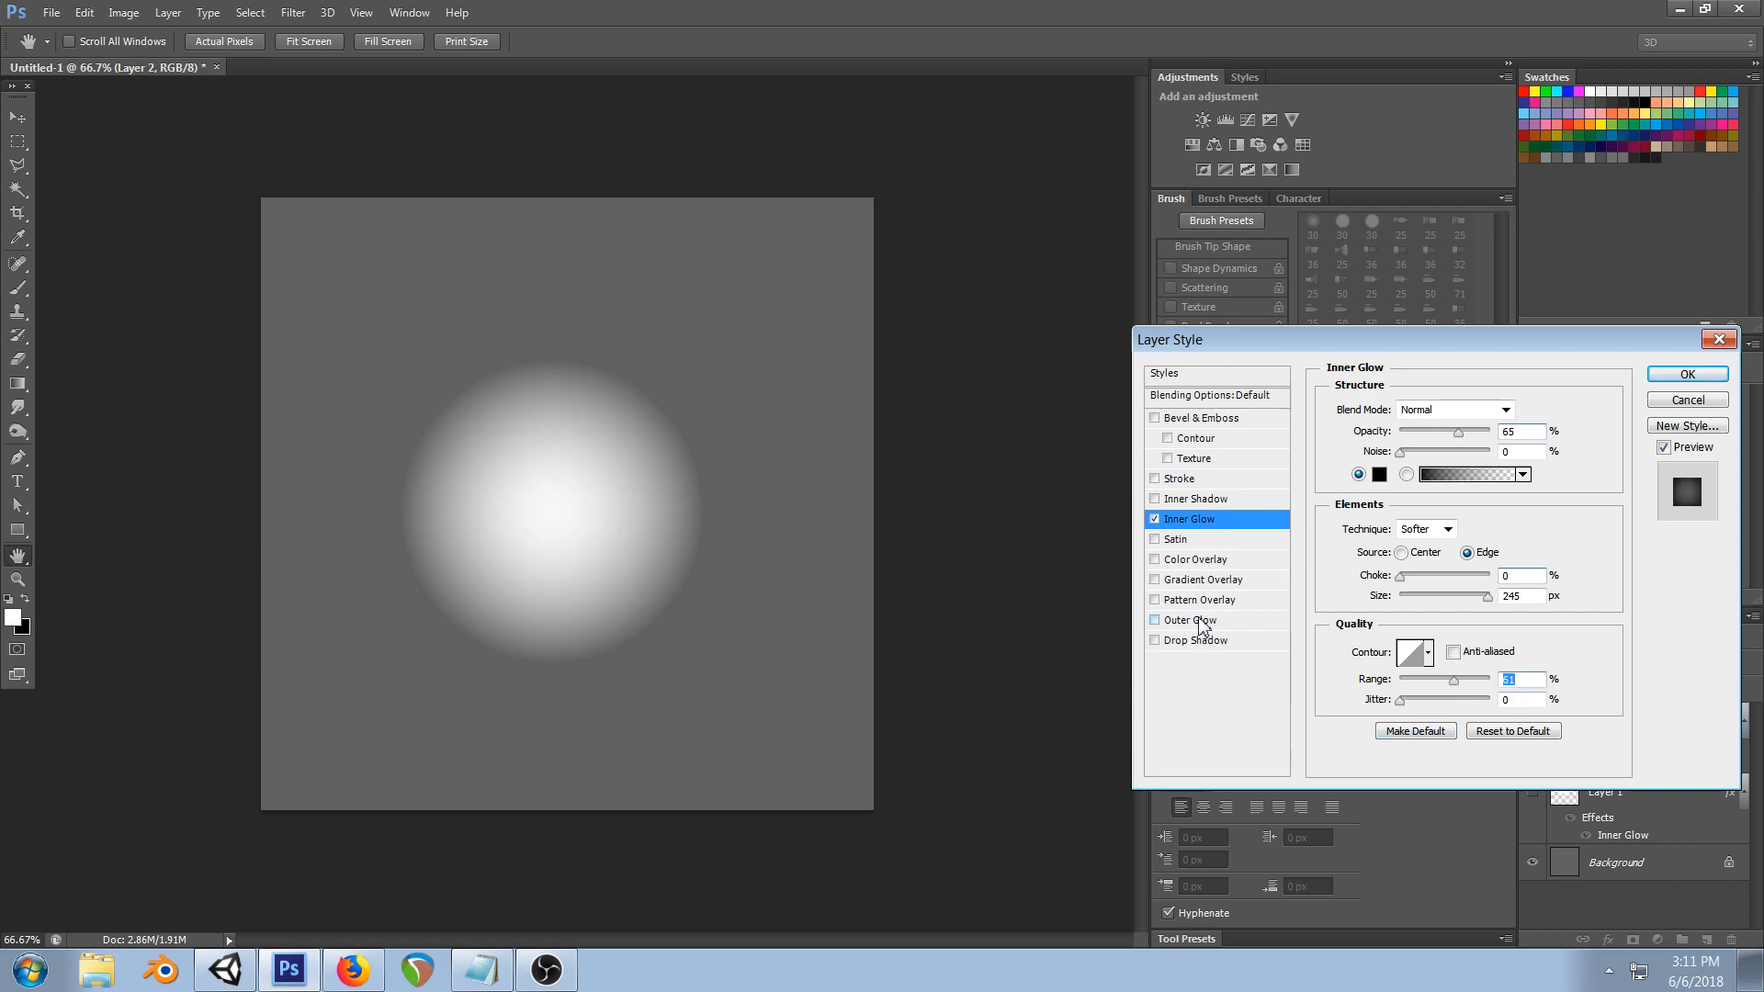
# - Add a black stroke of 21 px positioned inside the circle's edge
pyautogui.click(1184, 479)
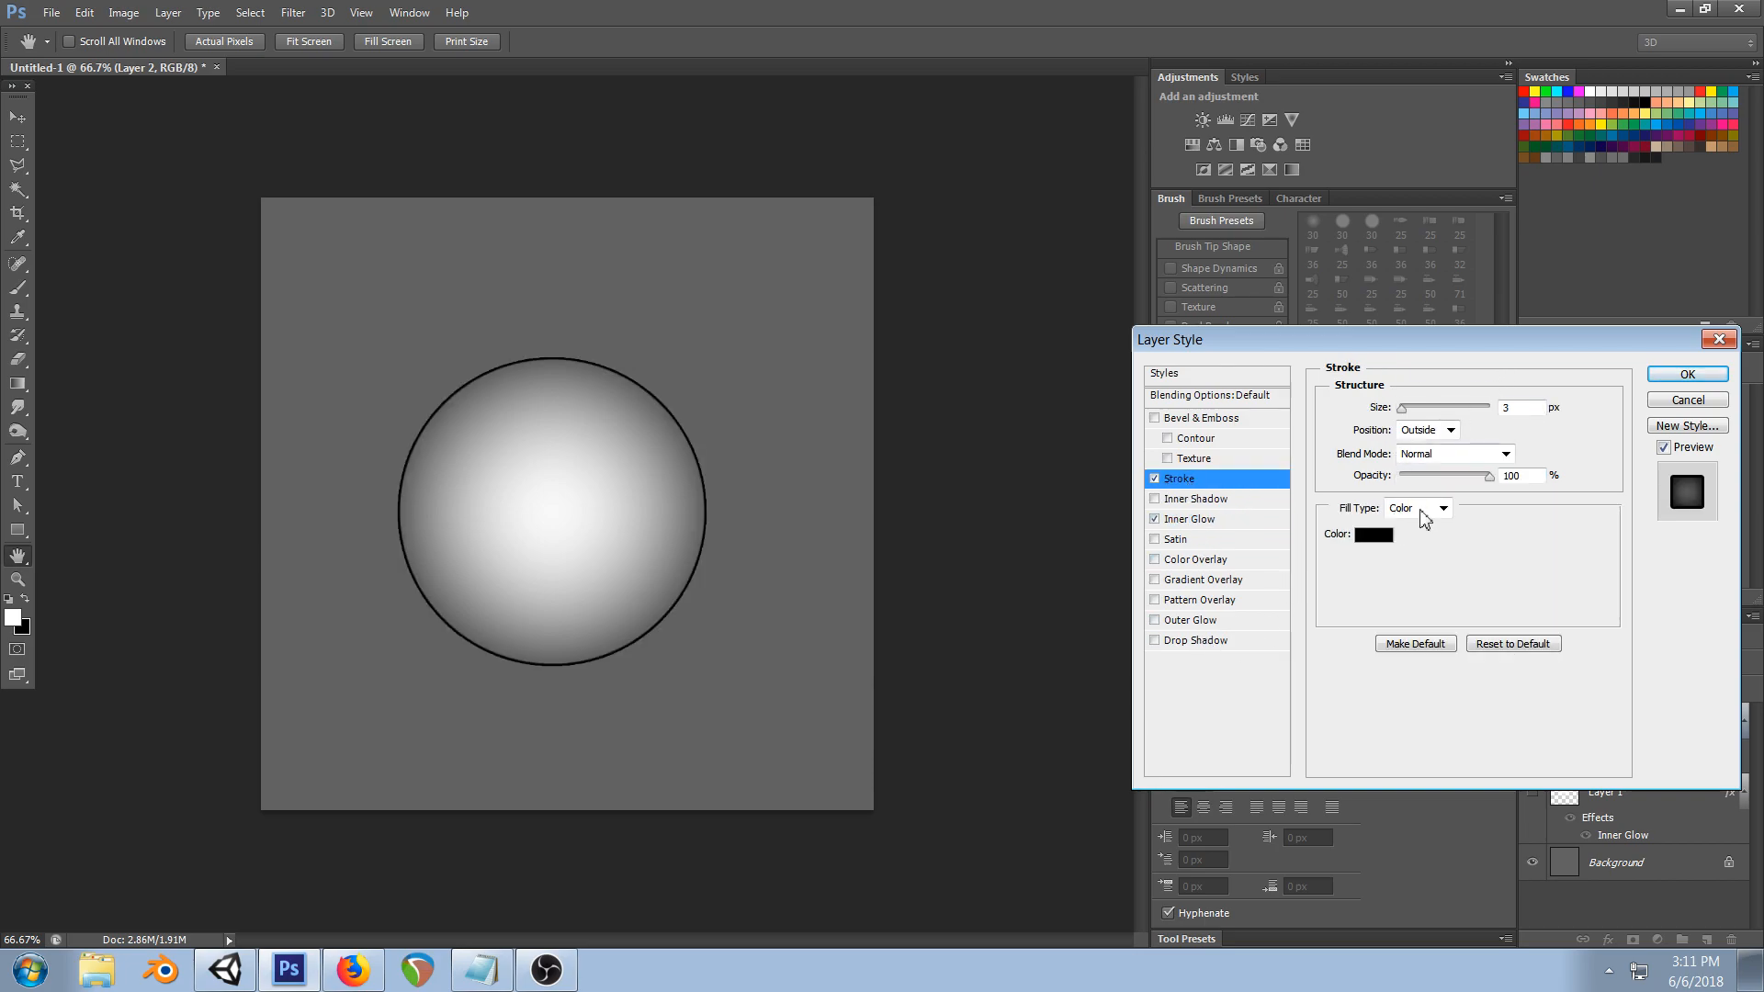
pyautogui.moveTo(1401, 411); pyautogui.dragTo(1408, 413)
pyautogui.click(1433, 432)
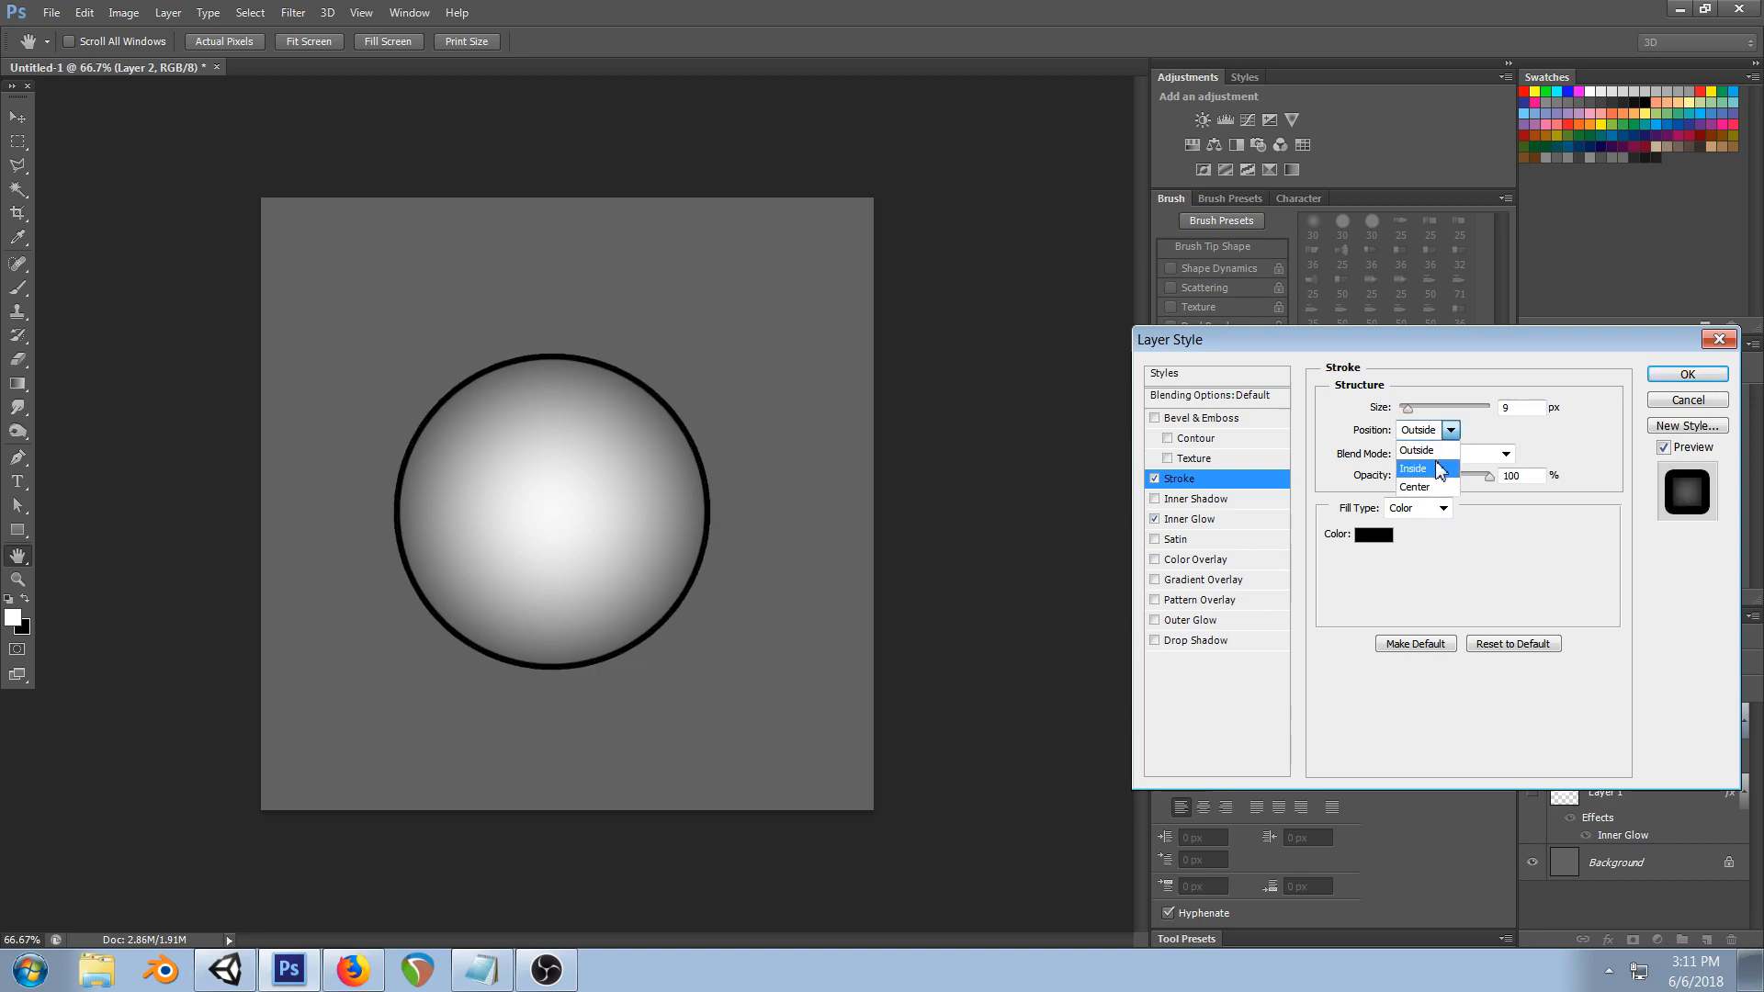
pyautogui.click(1419, 469)
pyautogui.moveTo(1406, 408); pyautogui.dragTo(1413, 409)
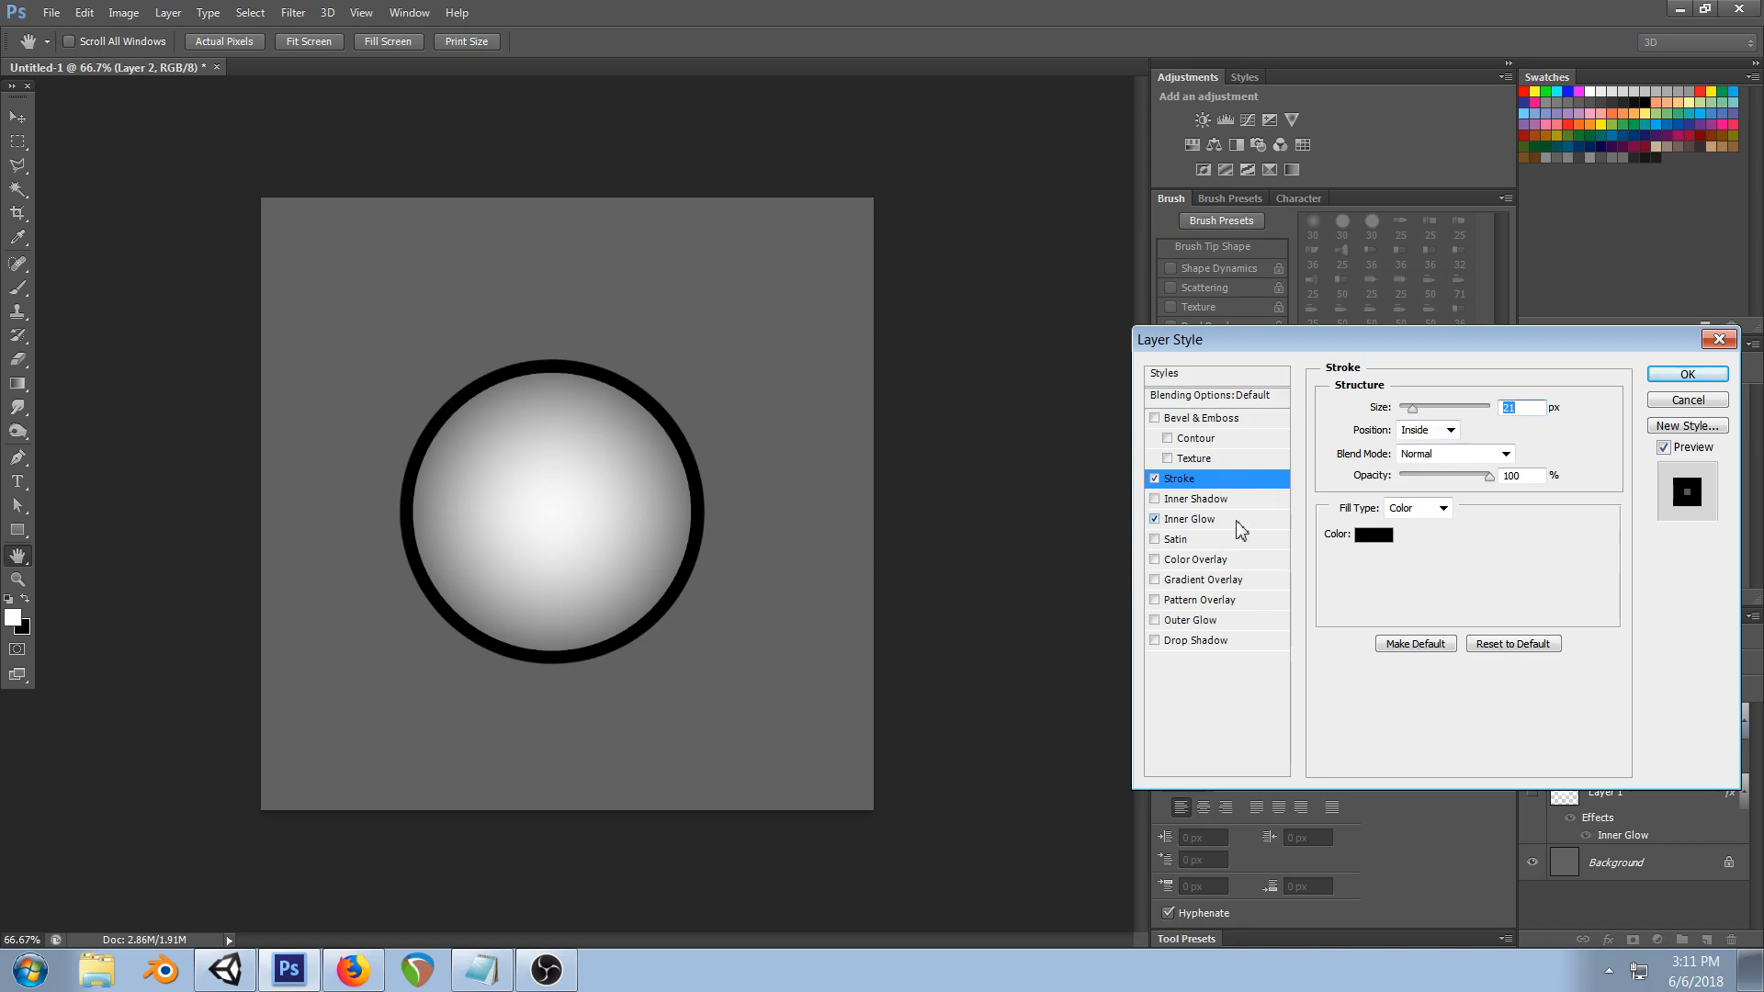
# - Add a black outer glow in Normal blend mode at 100% opacity and enlarge its size slightly
pyautogui.click(1195, 620)
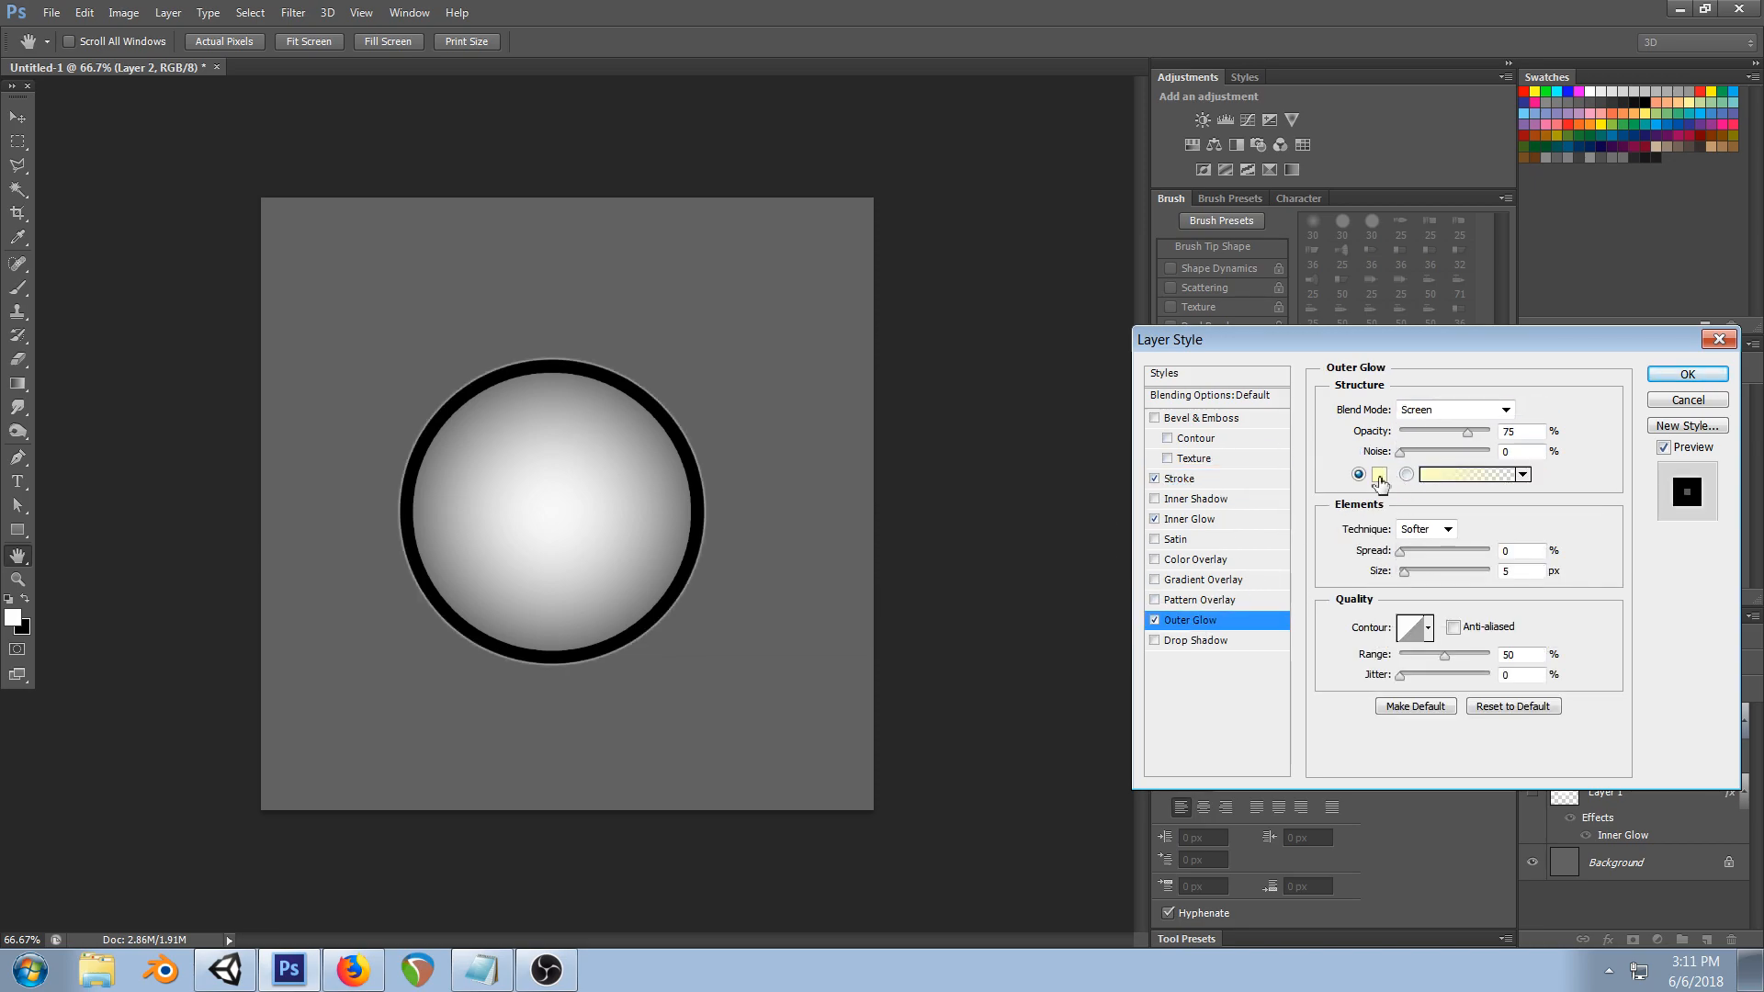
pyautogui.click(1378, 475)
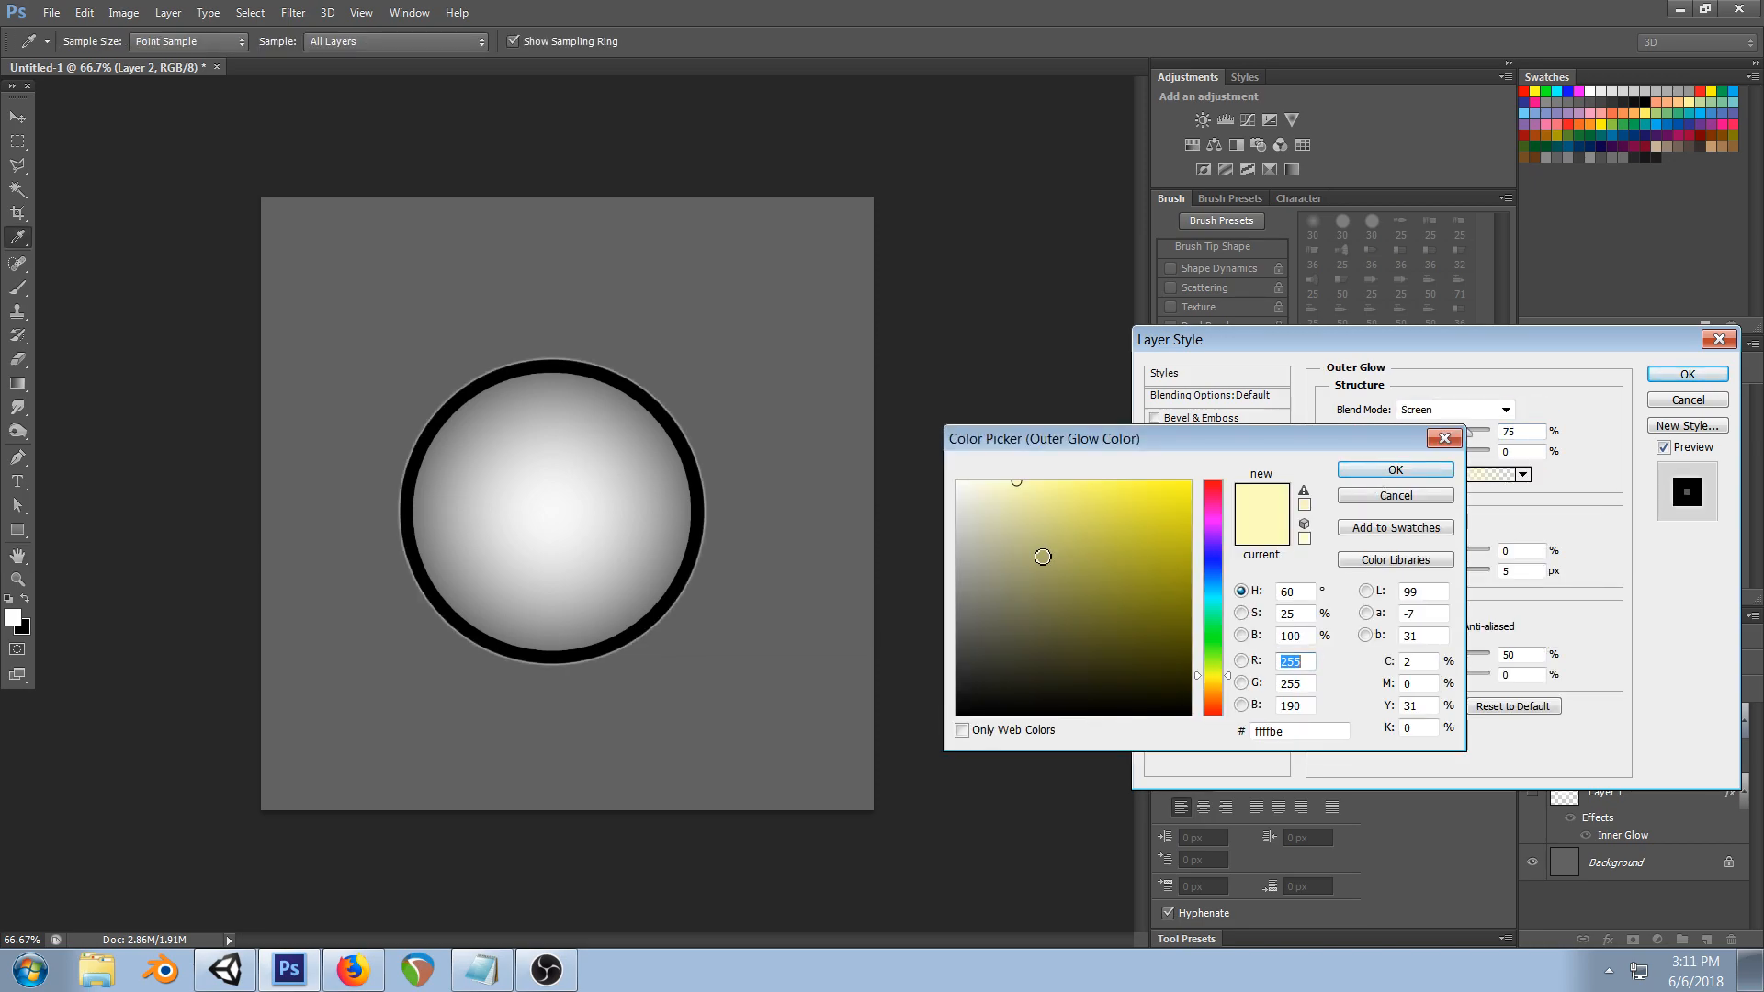
pyautogui.click(1392, 471)
pyautogui.click(1505, 409)
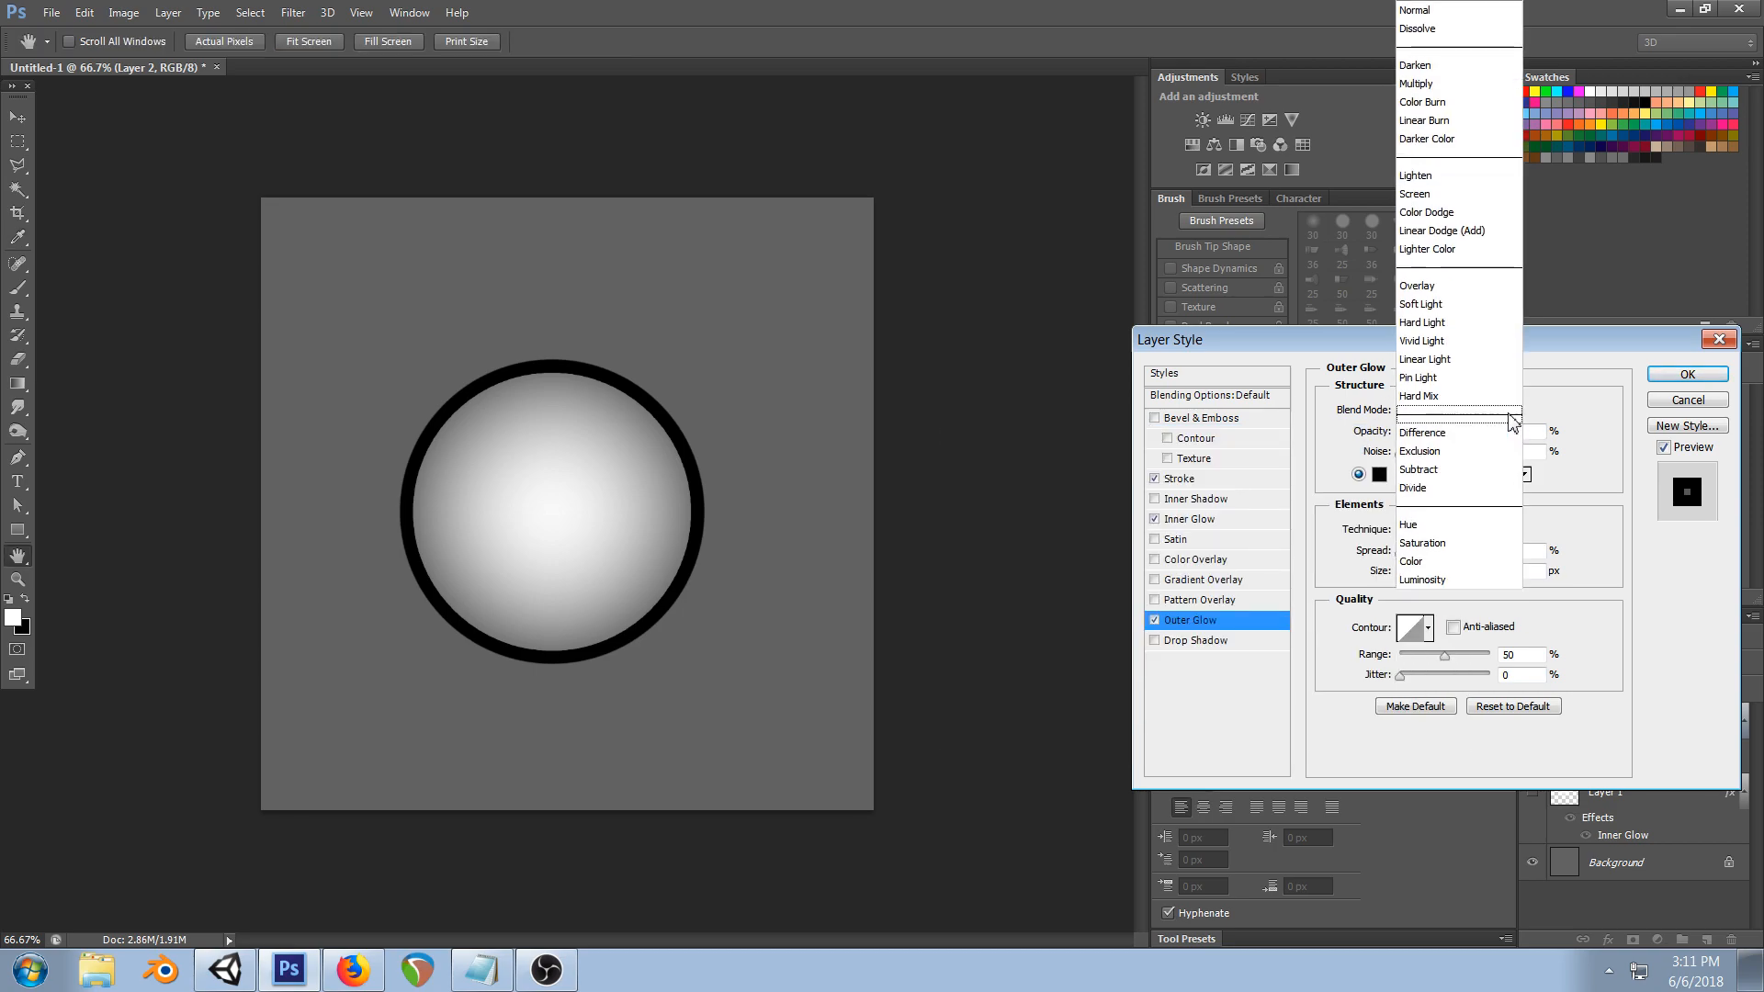
pyautogui.click(1460, 14)
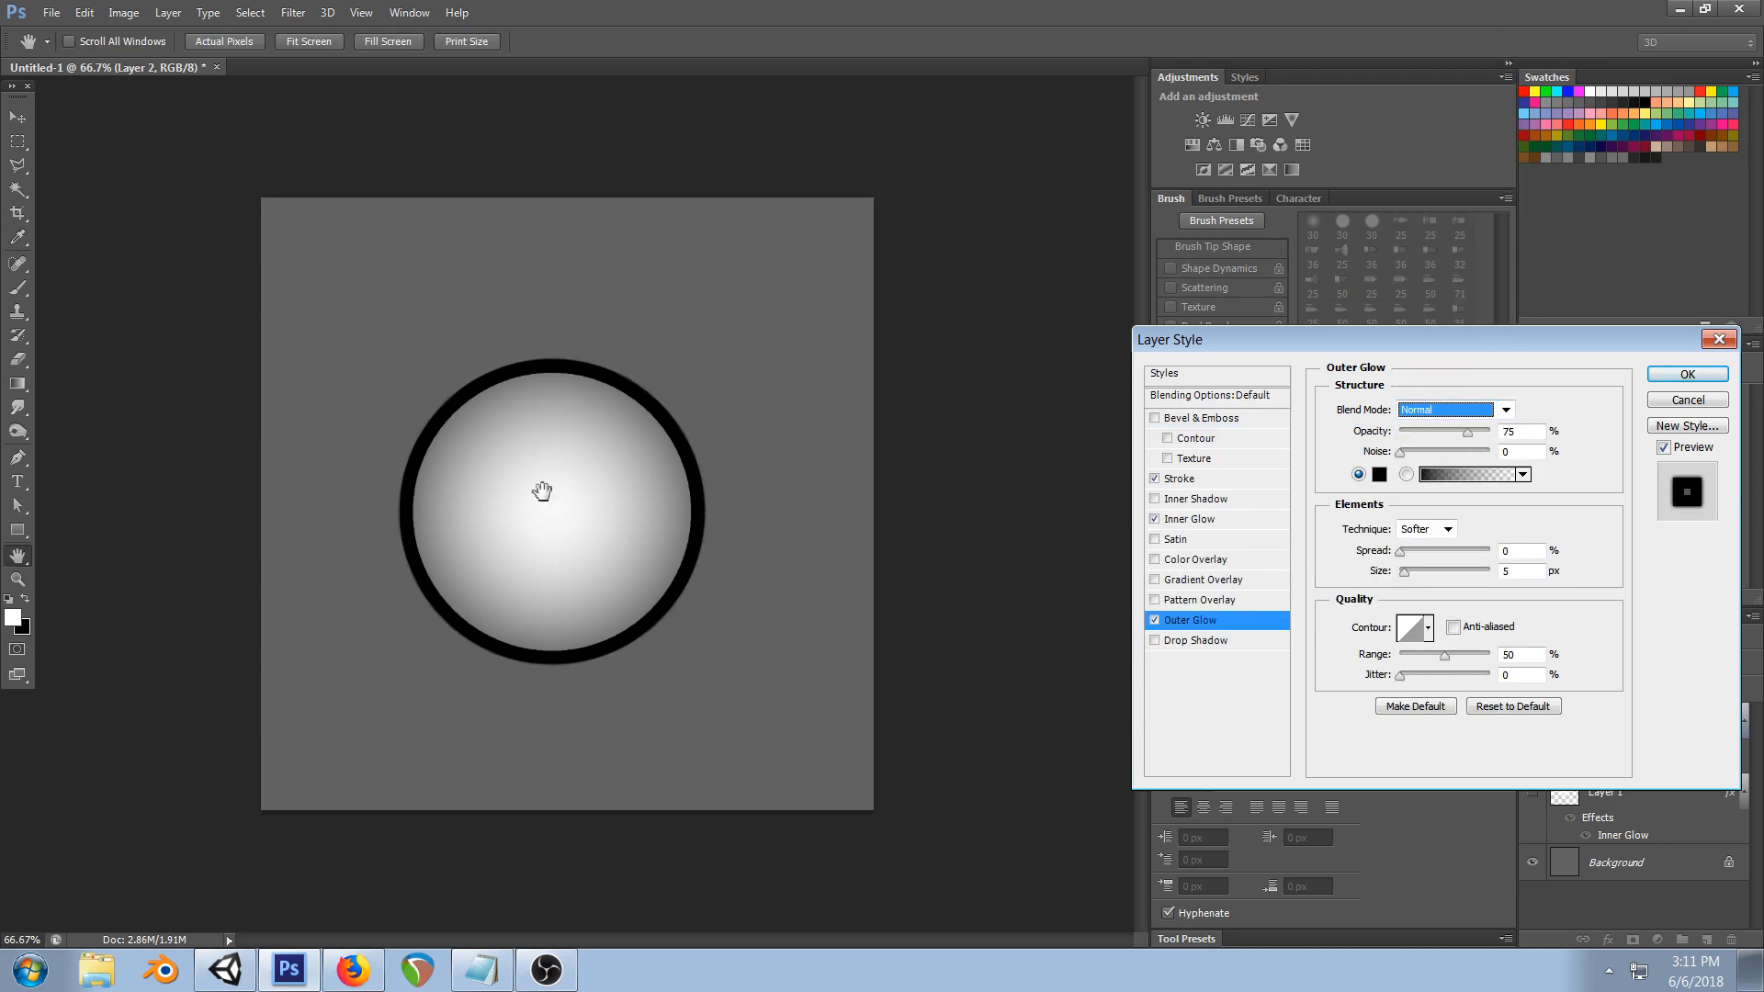
pyautogui.click(1471, 439)
pyautogui.moveTo(1476, 443); pyautogui.dragTo(1555, 445)
pyautogui.moveTo(1405, 575); pyautogui.dragTo(1410, 583)
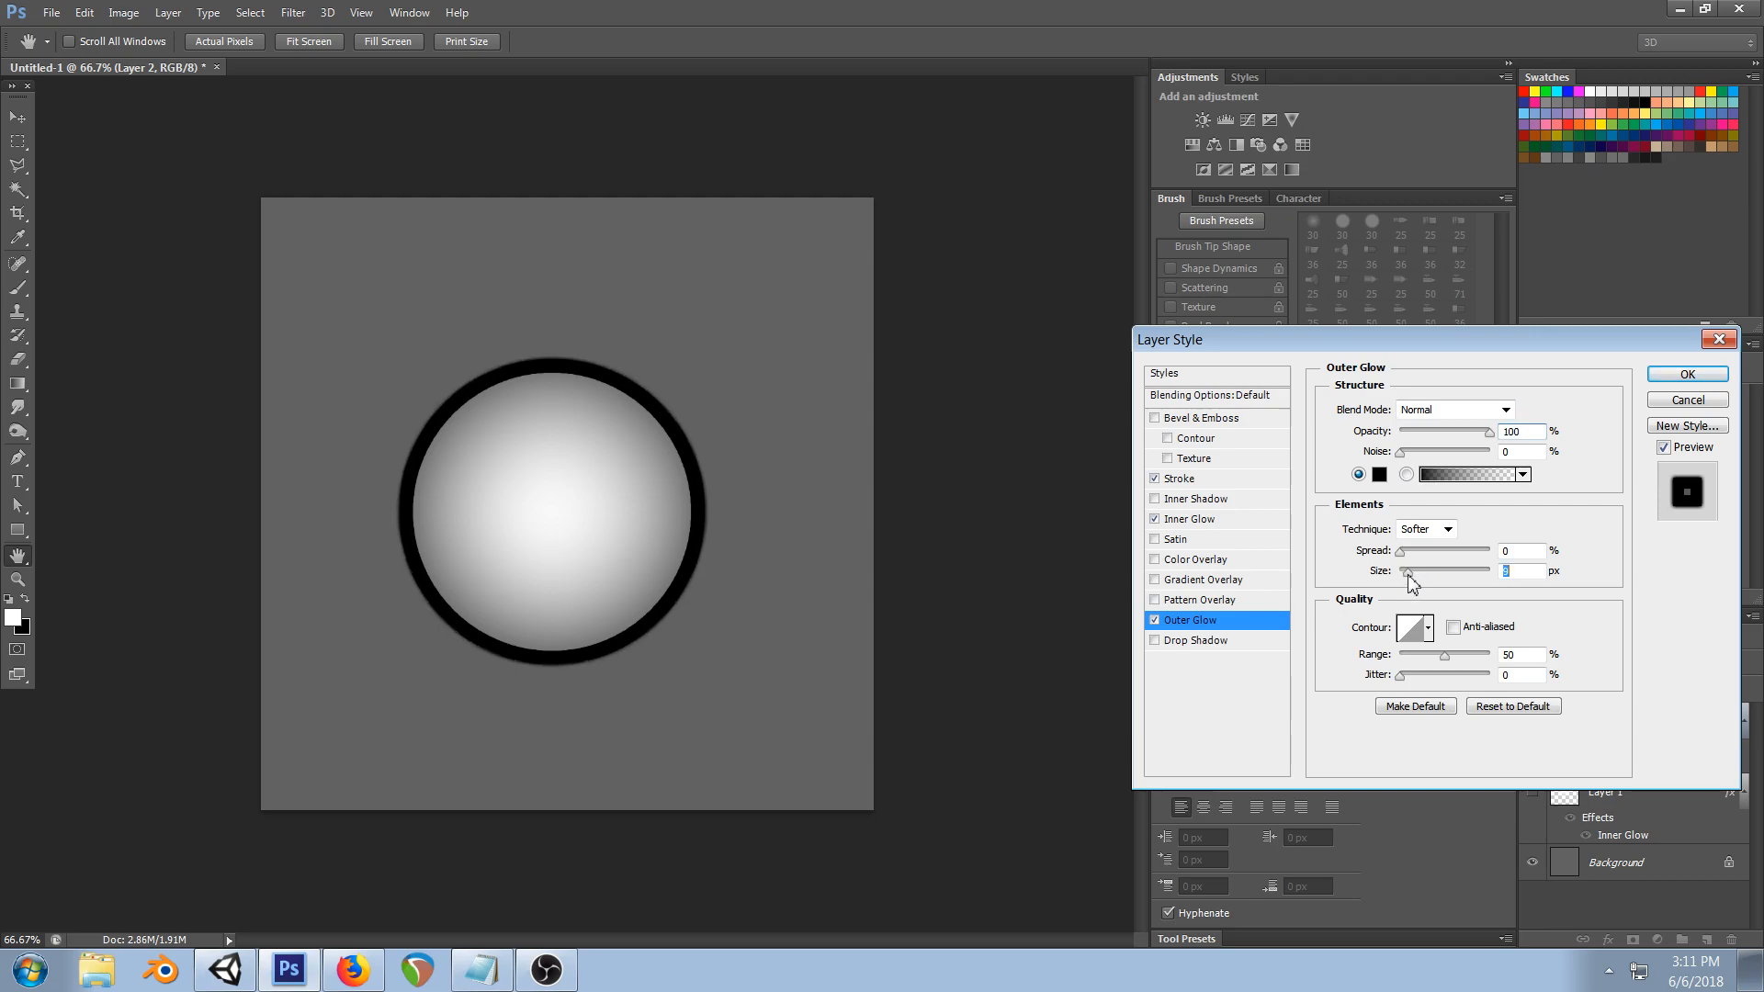
# - Change the stroke colour to dark grey #2a2a2a and apply the layer styles
pyautogui.click(1194, 479)
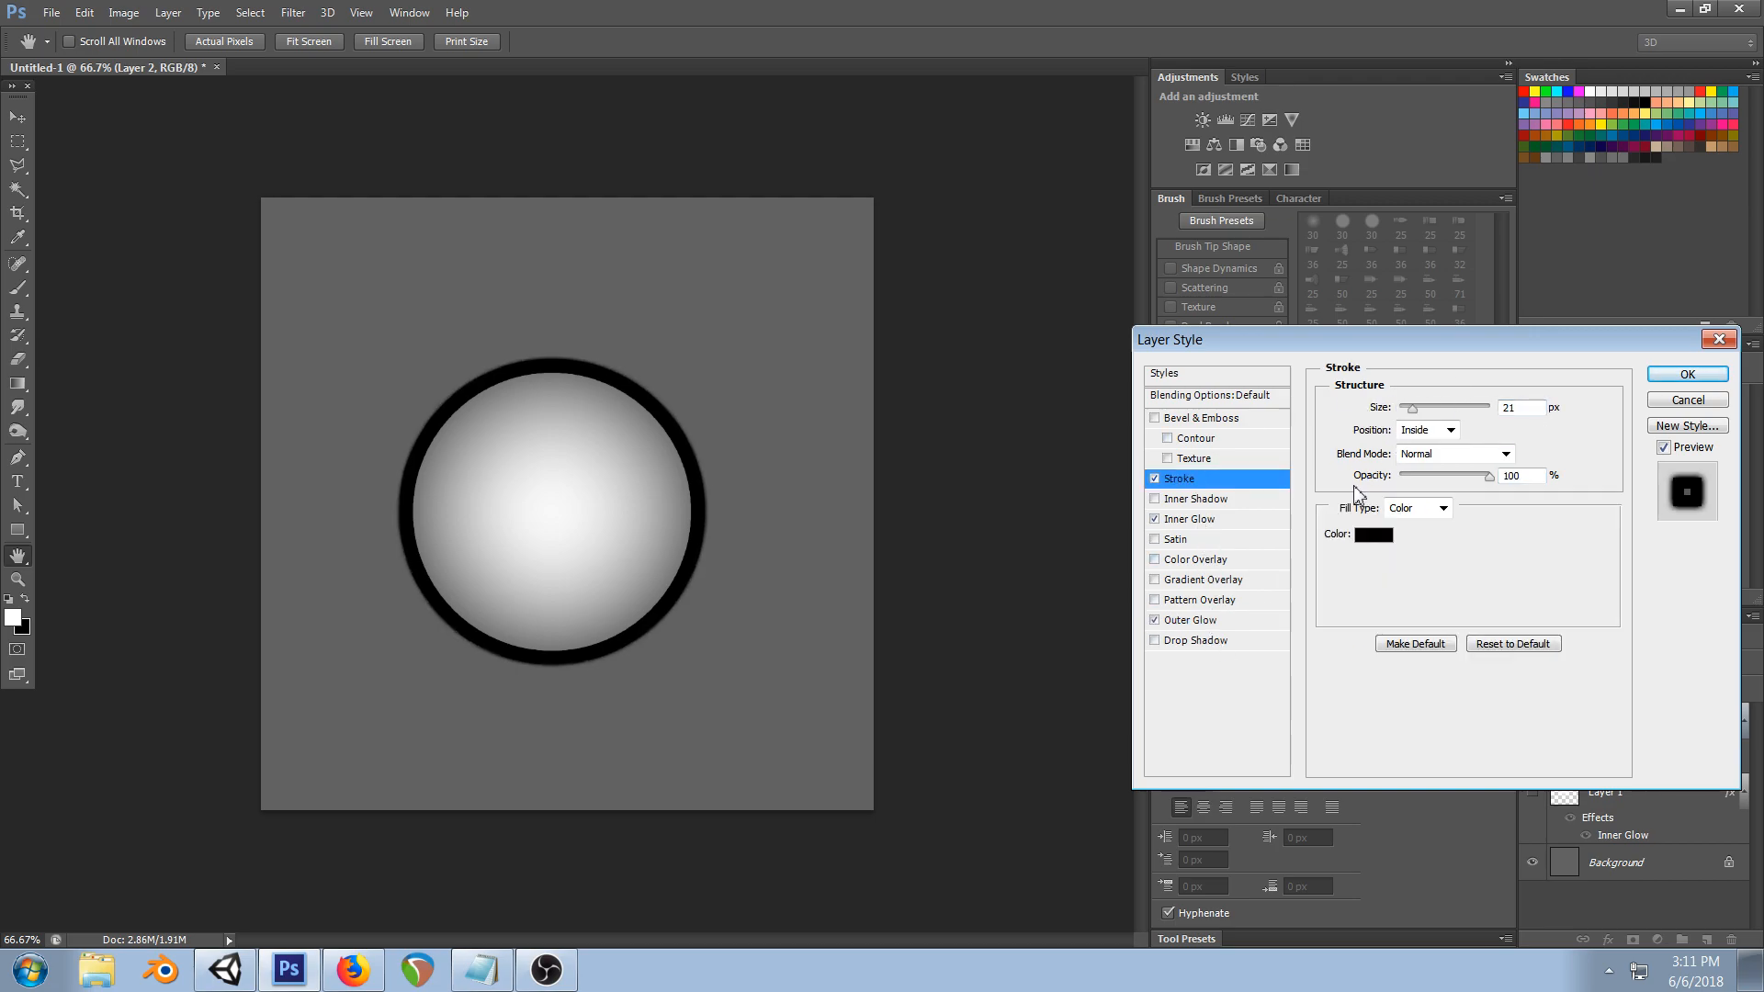
pyautogui.click(1374, 535)
pyautogui.moveTo(961, 698); pyautogui.dragTo(958, 677)
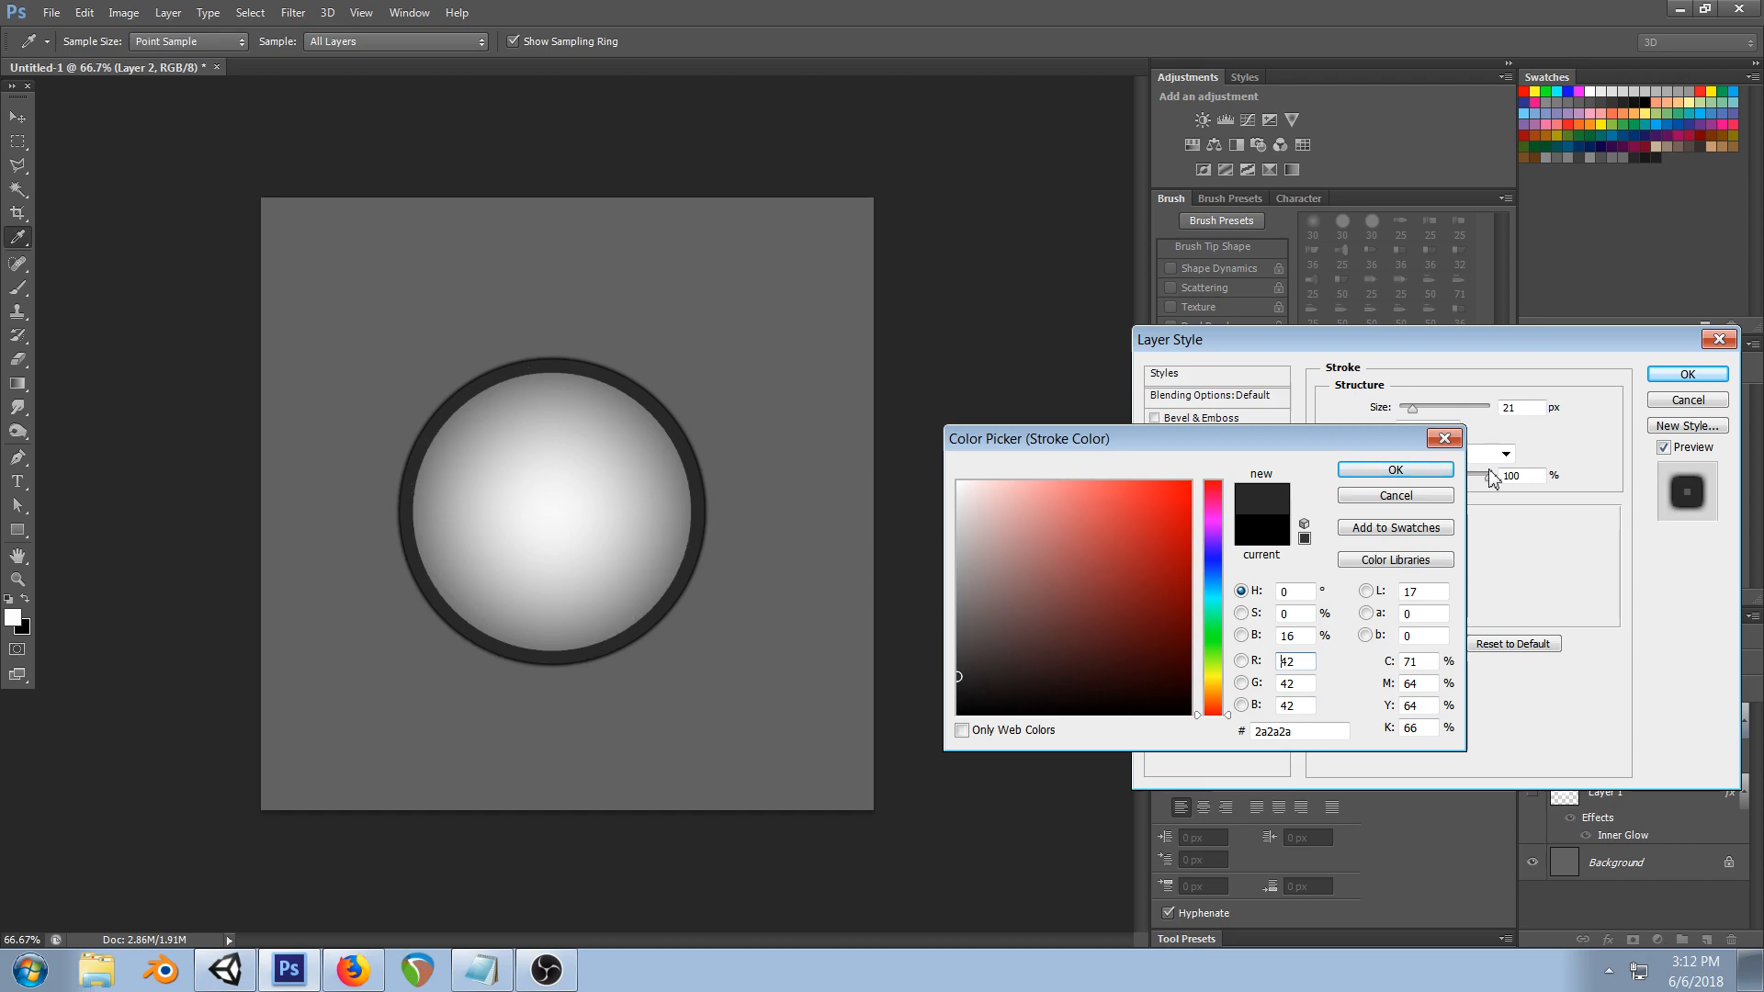
pyautogui.click(1396, 470)
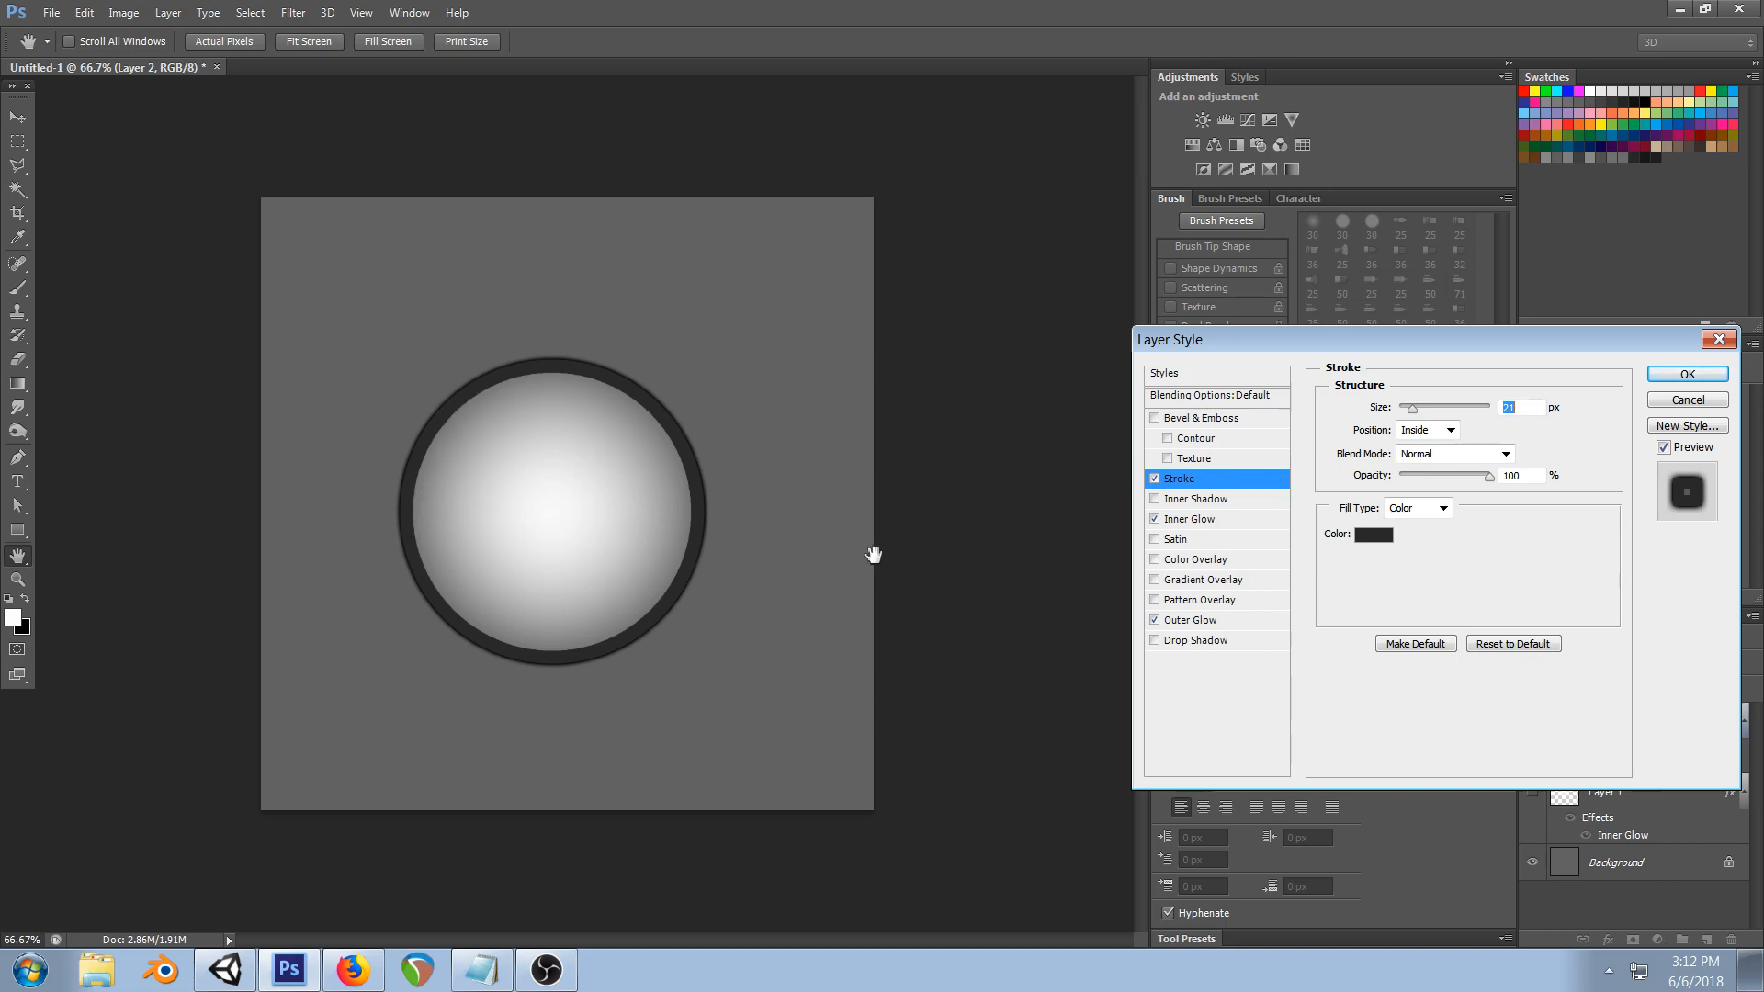
pyautogui.click(1690, 376)
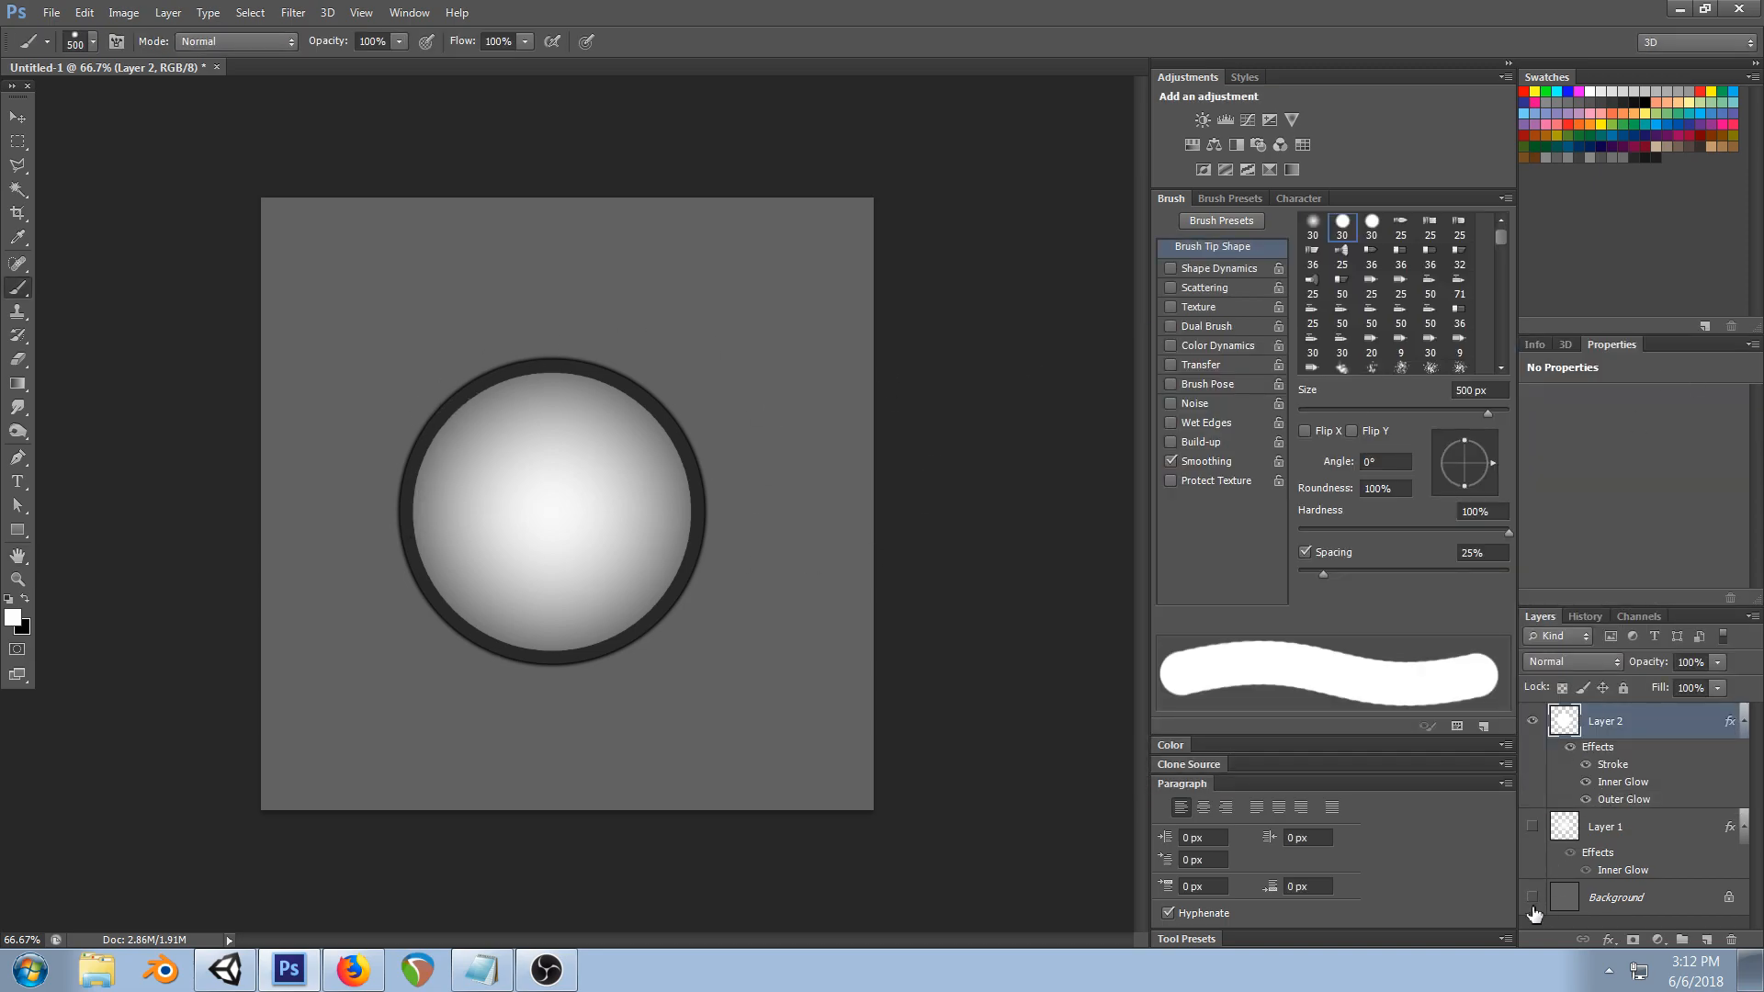
# - Hide the Background layer and move the Layer 2 circle slightly up and right toward the canvas centre
pyautogui.click(1531, 898)
pyautogui.click(17, 116)
pyautogui.moveTo(515, 476); pyautogui.dragTo(521, 472)
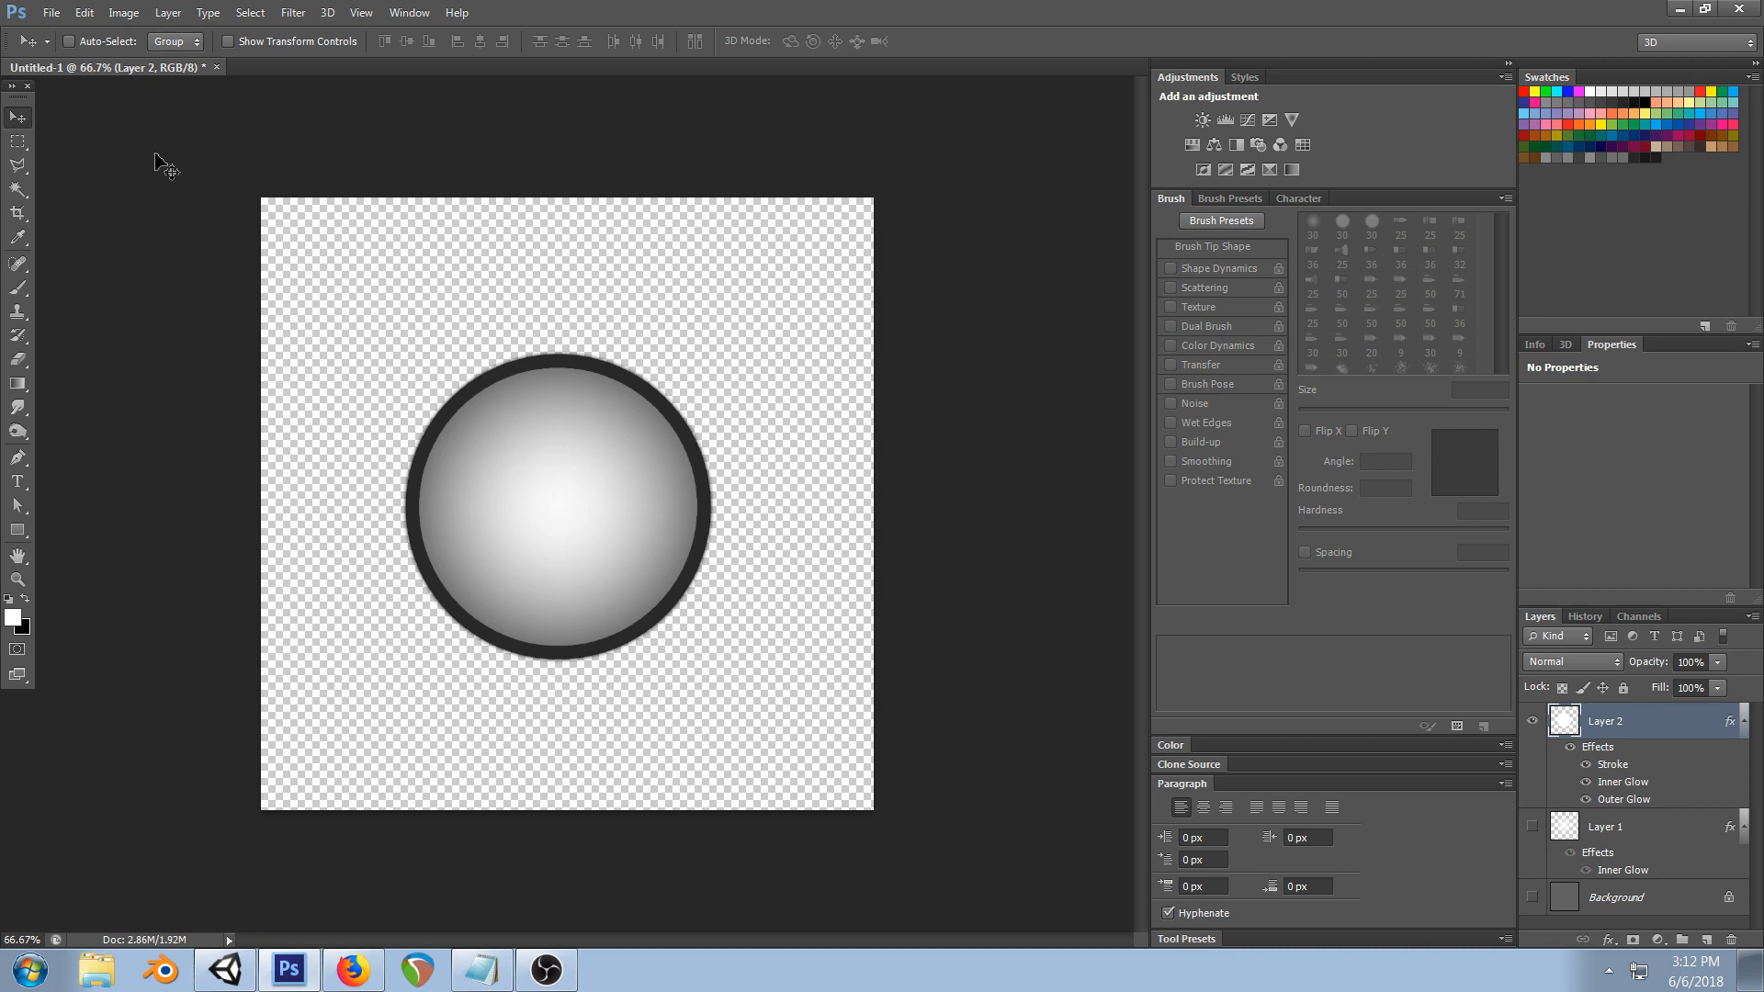
pyautogui.moveTo(592, 504); pyautogui.dragTo(600, 498)
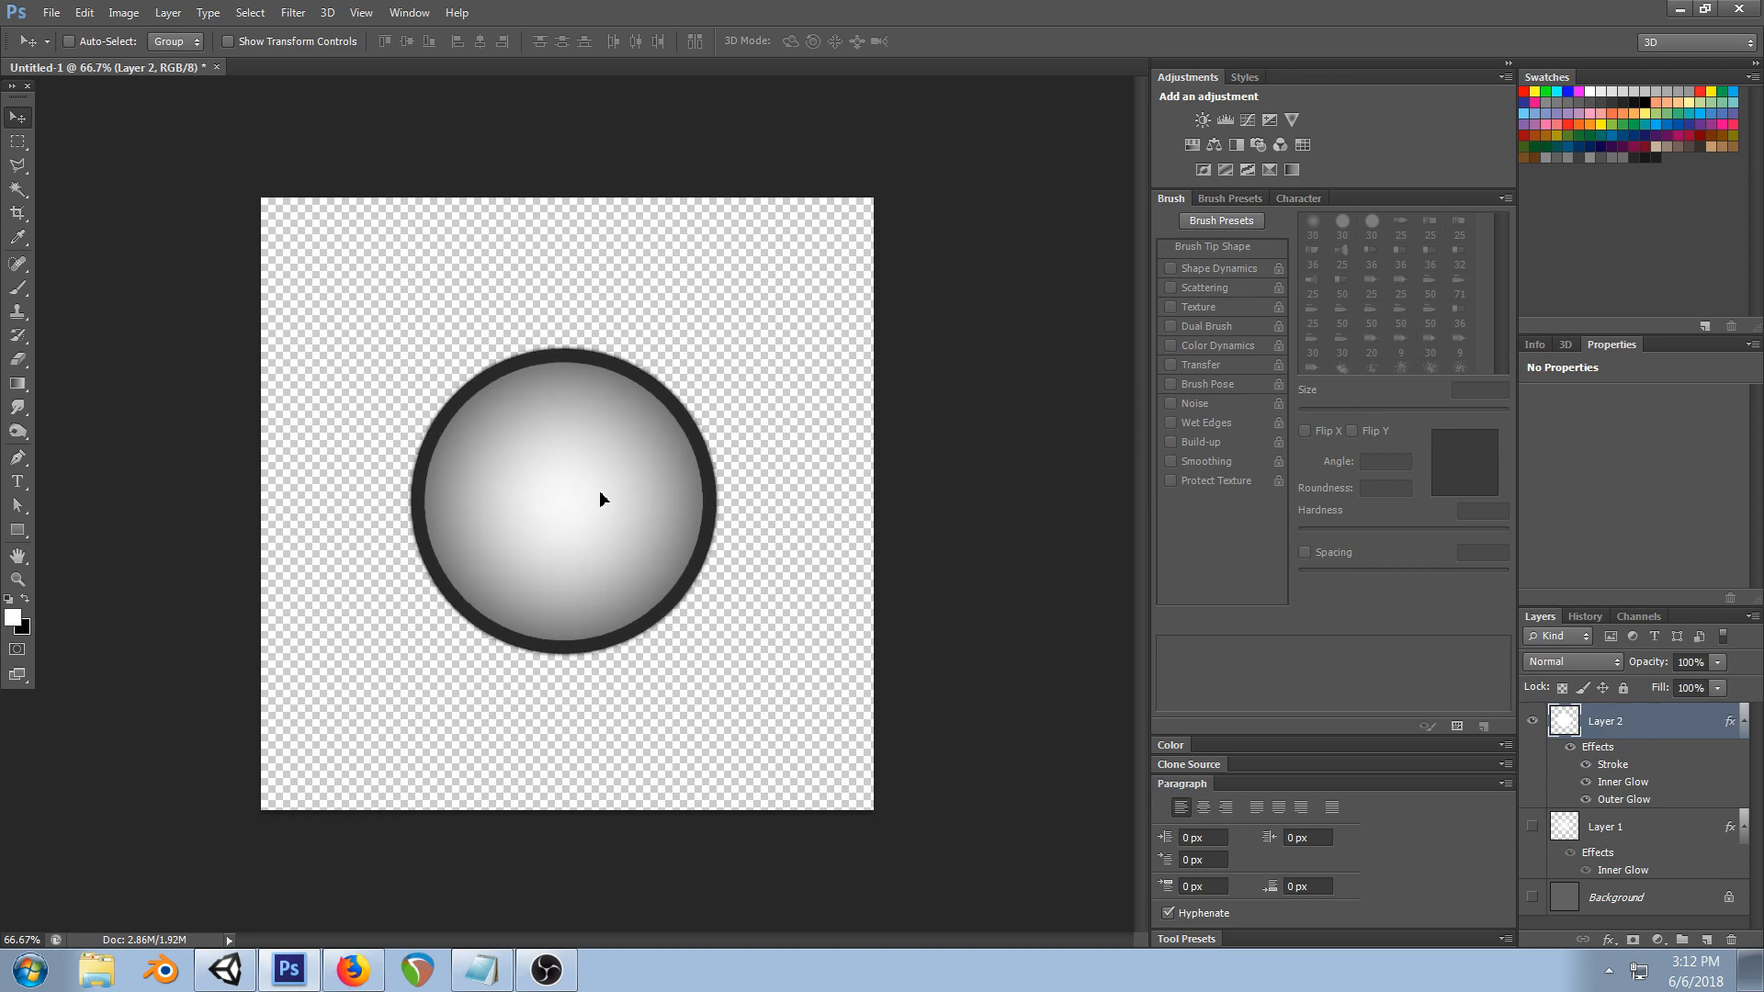
# - Reduce the circle's inner glow size, fine-tune its opacity and range, and shift the circle slightly upward
pyautogui.doubleClick(1612, 781)
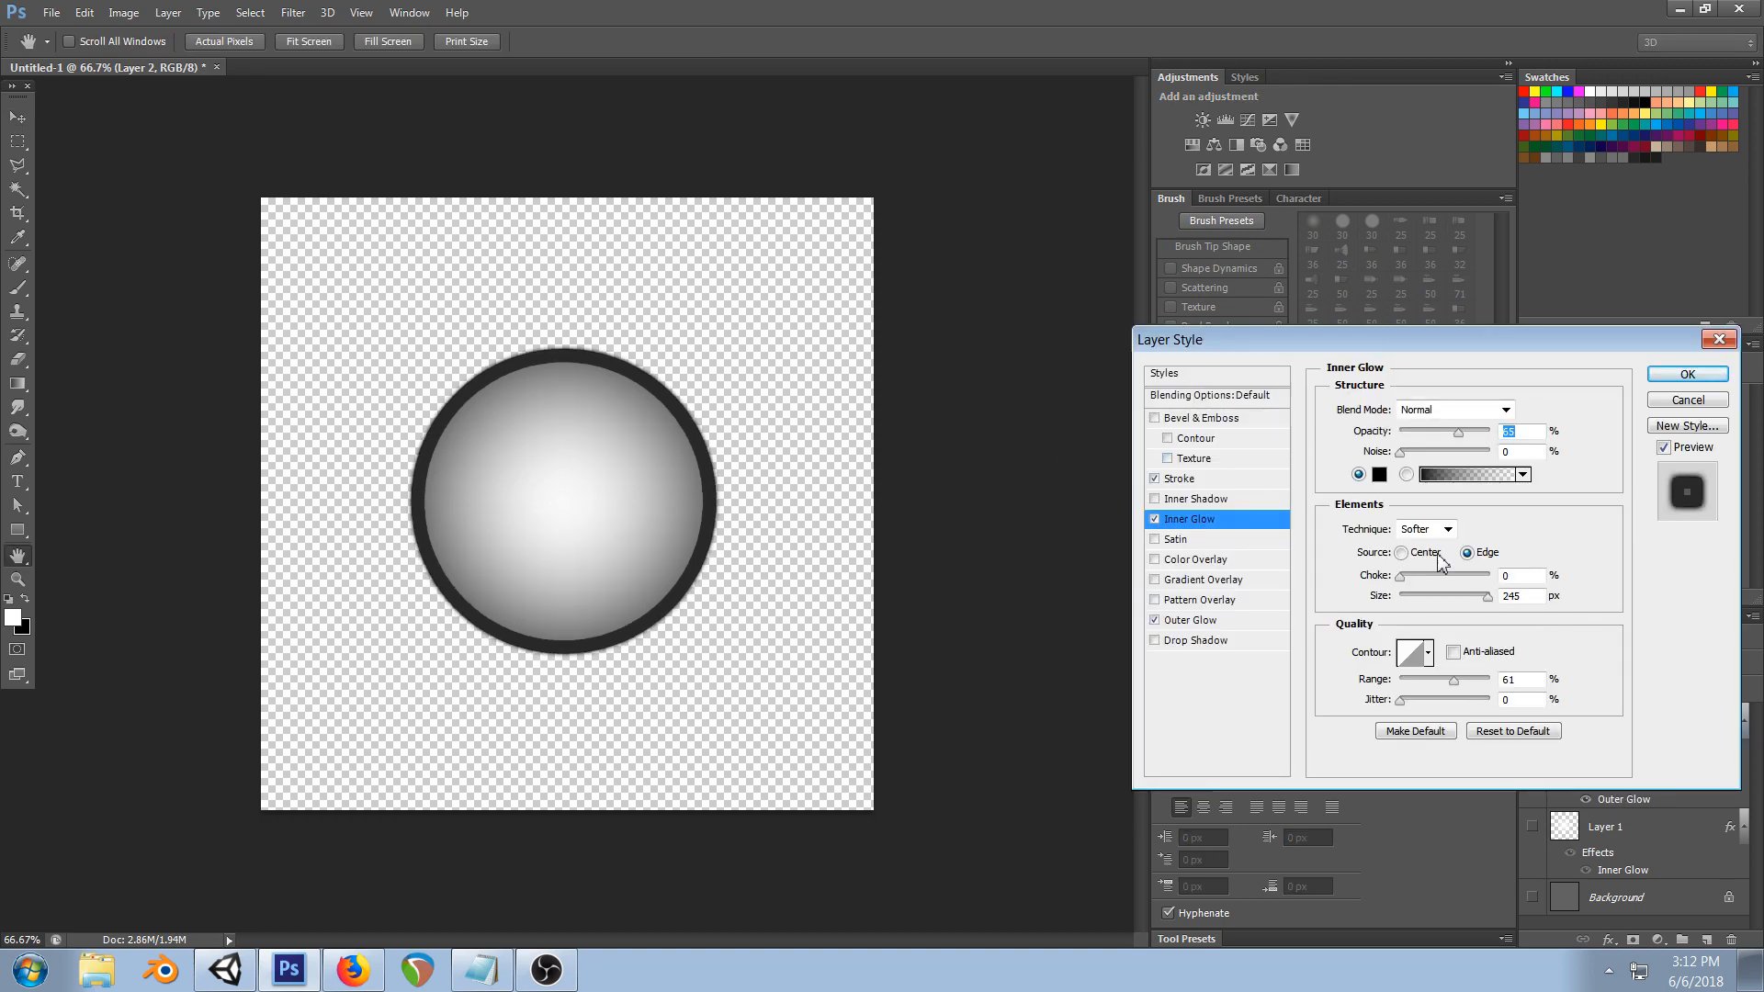
pyautogui.moveTo(1487, 596); pyautogui.dragTo(1469, 606)
pyautogui.moveTo(1463, 432); pyautogui.dragTo(1466, 432)
pyautogui.moveTo(1401, 576); pyautogui.dragTo(1402, 577)
pyautogui.moveTo(1452, 680); pyautogui.dragTo(1455, 681)
pyautogui.click(1686, 374)
pyautogui.press('v')
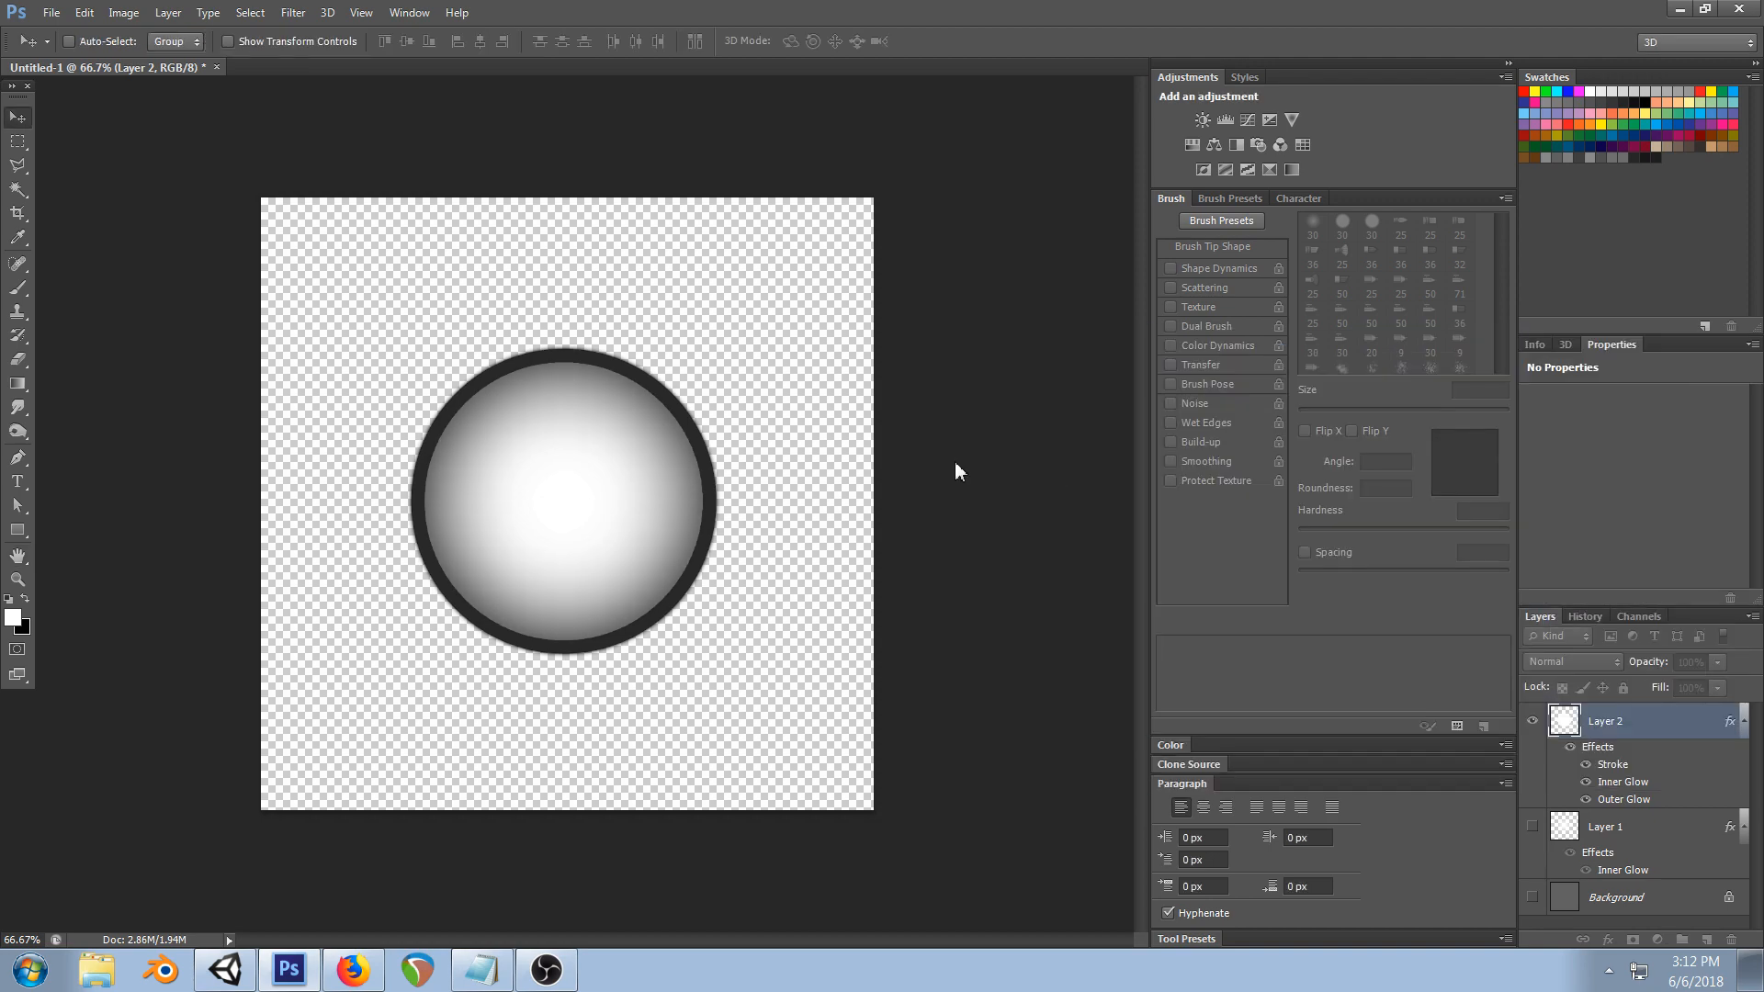
pyautogui.moveTo(511, 485); pyautogui.dragTo(509, 474)
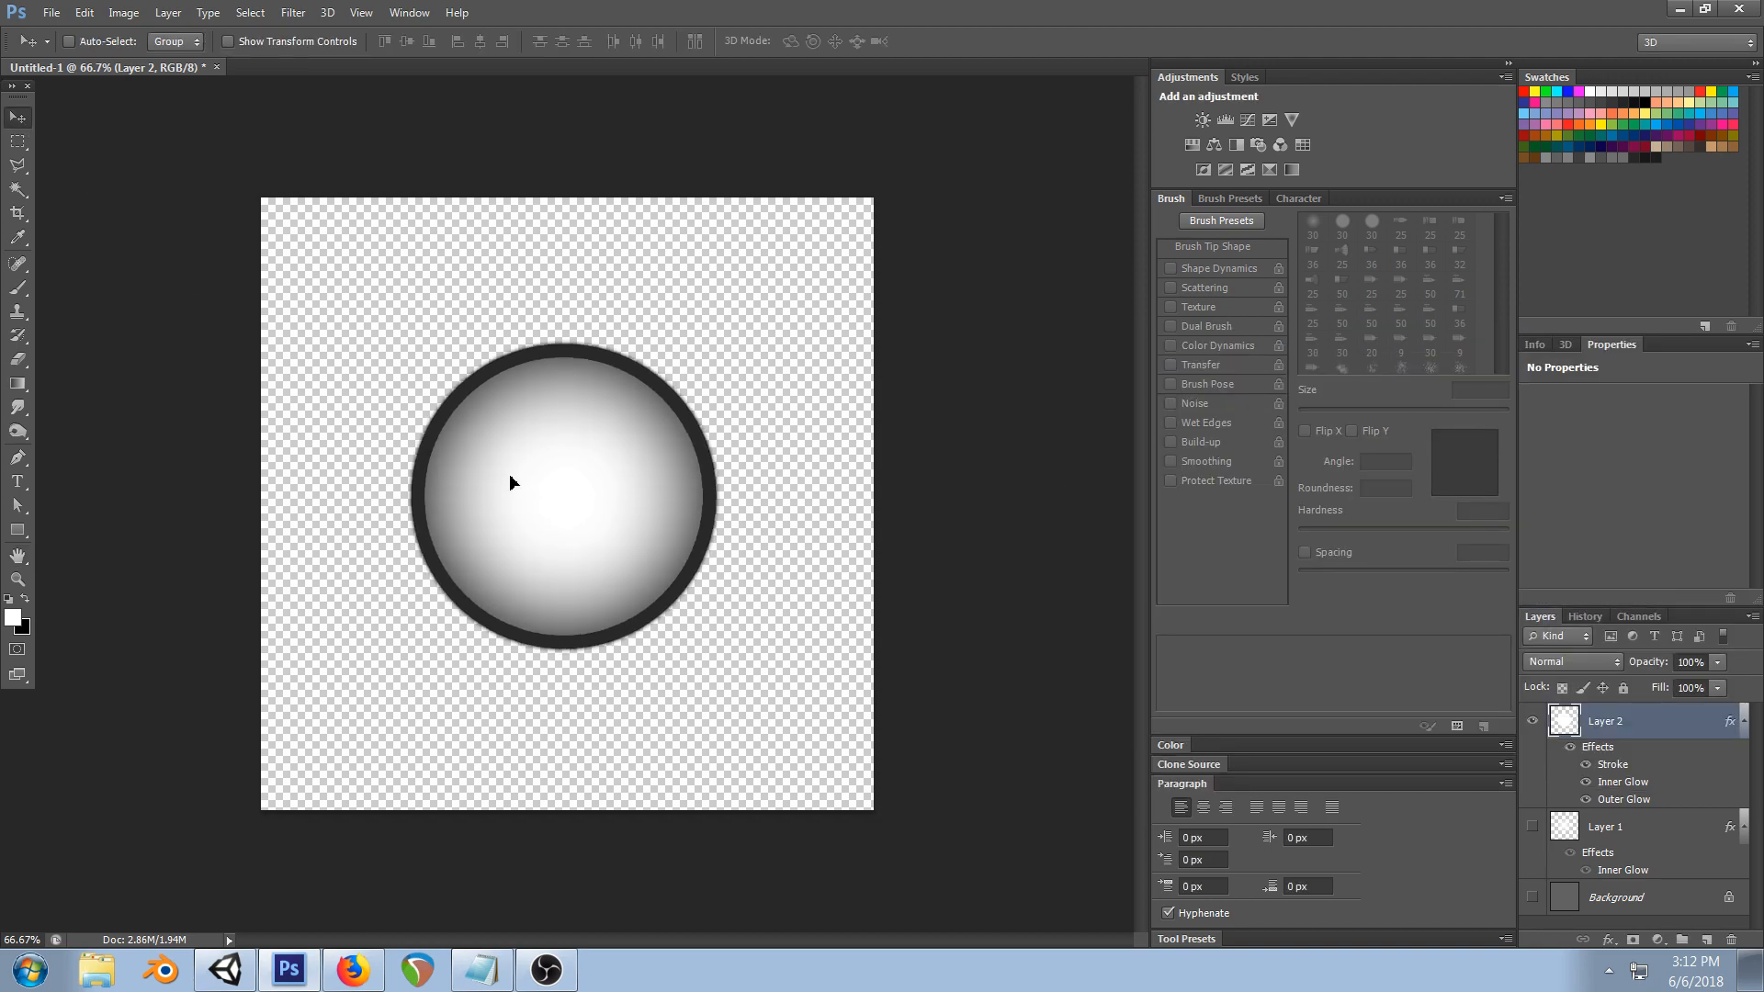
# - Save the document as tutorialorb in Photoshop format in the Assets folder of the Citadel Deep project
pyautogui.hotkey('ctrl', 's')
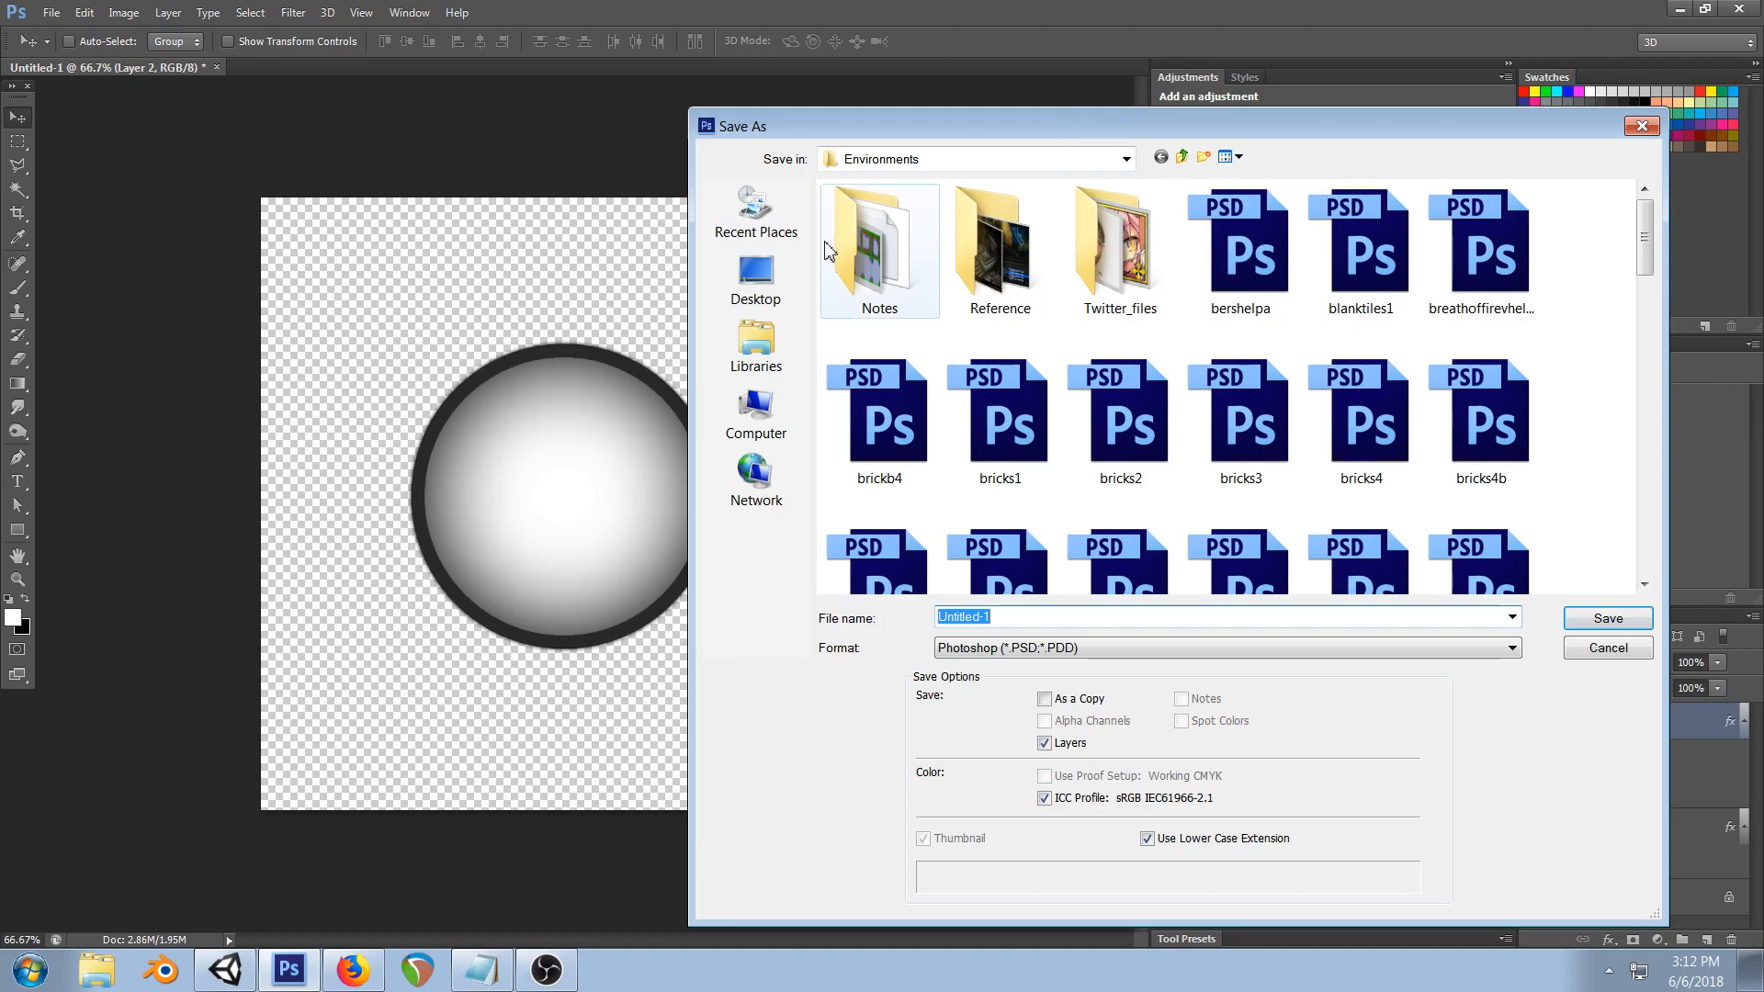
pyautogui.click(781, 354)
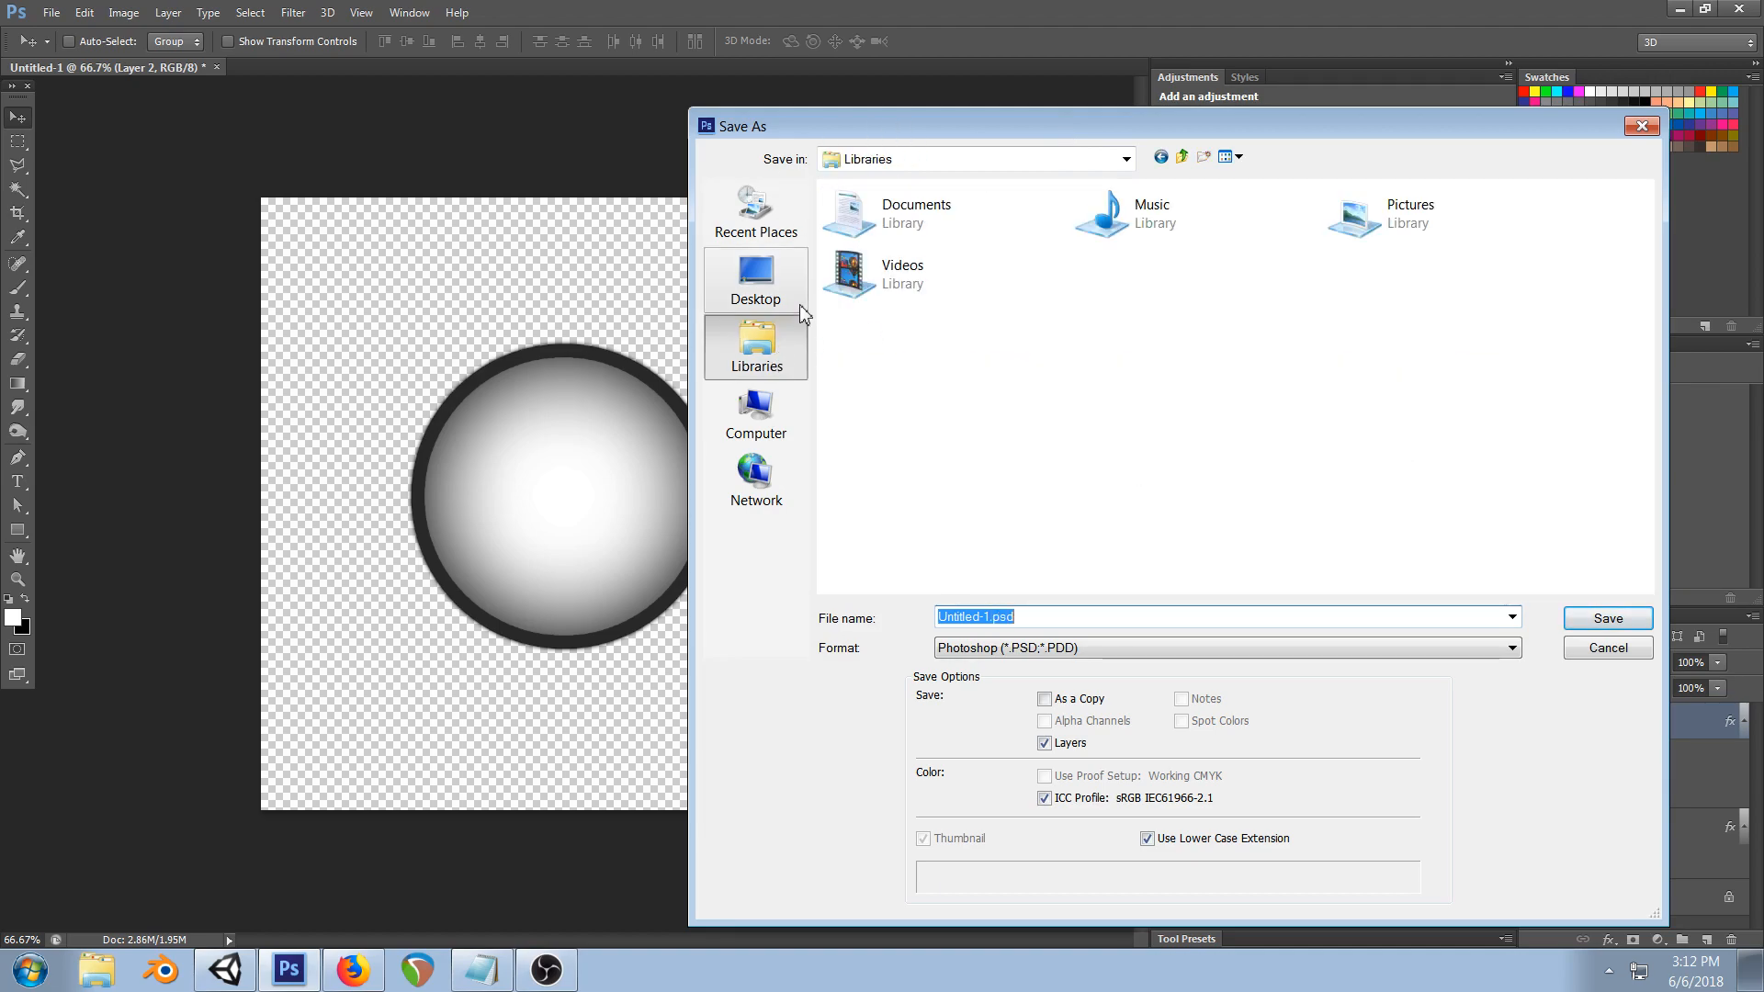
pyautogui.doubleClick(946, 225)
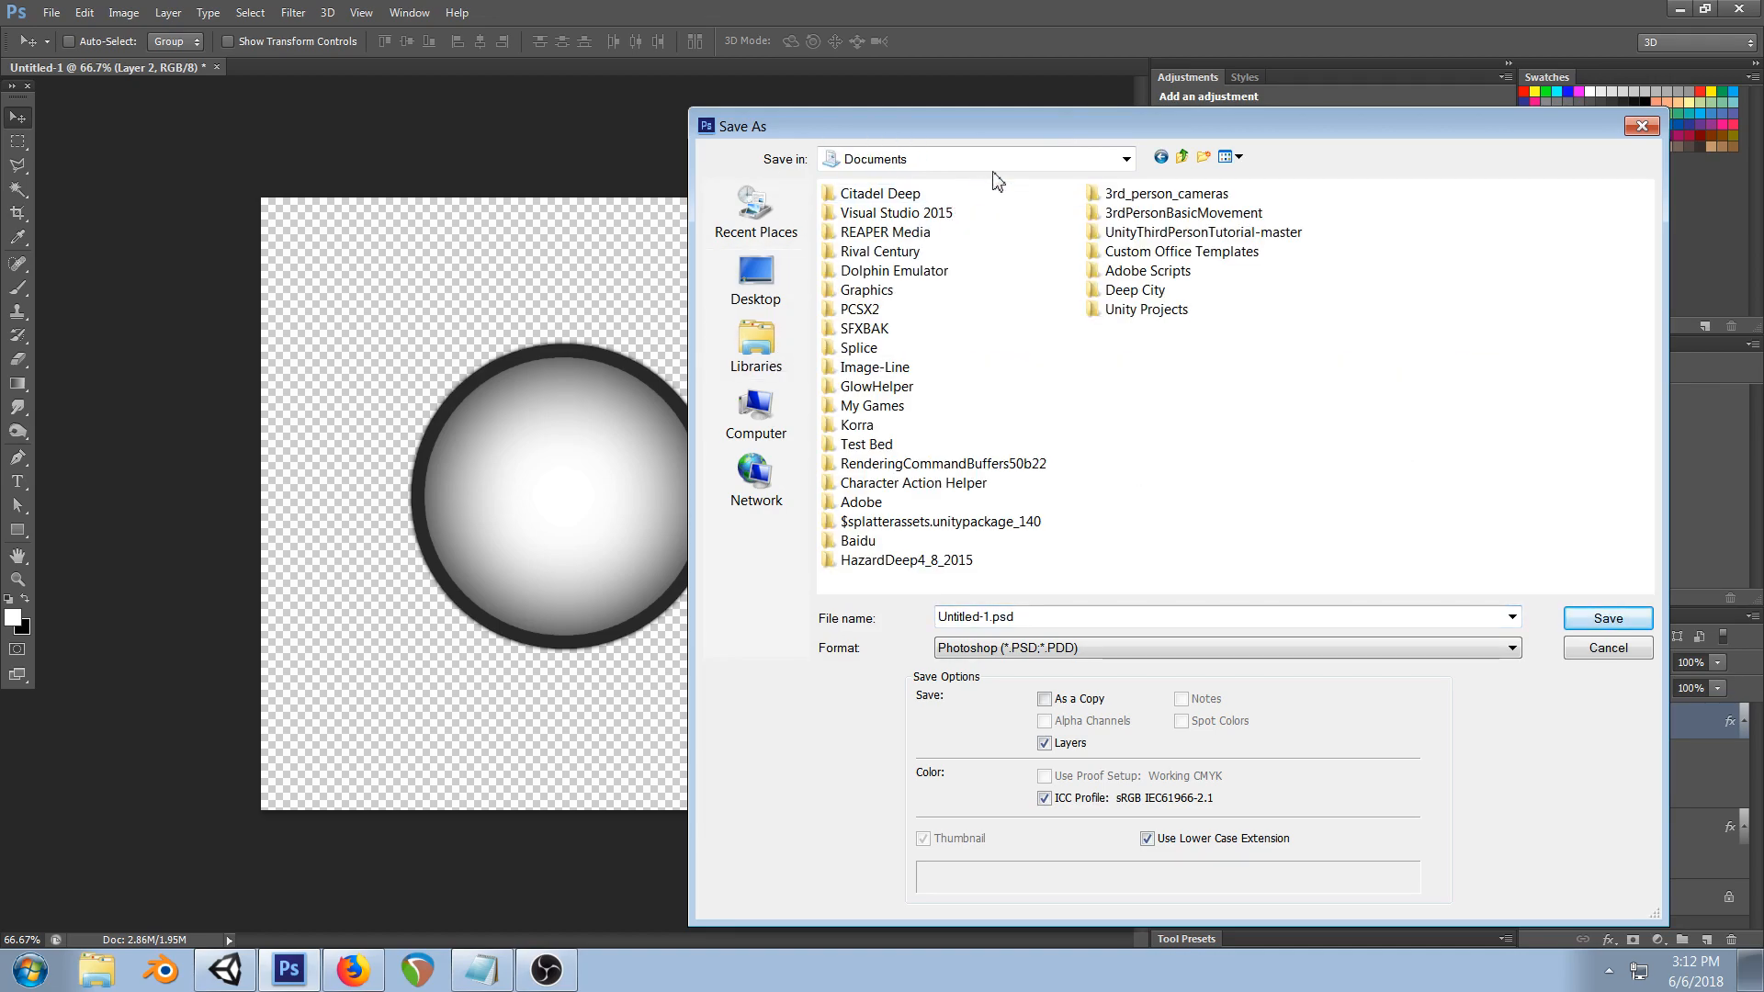
pyautogui.doubleClick(928, 193)
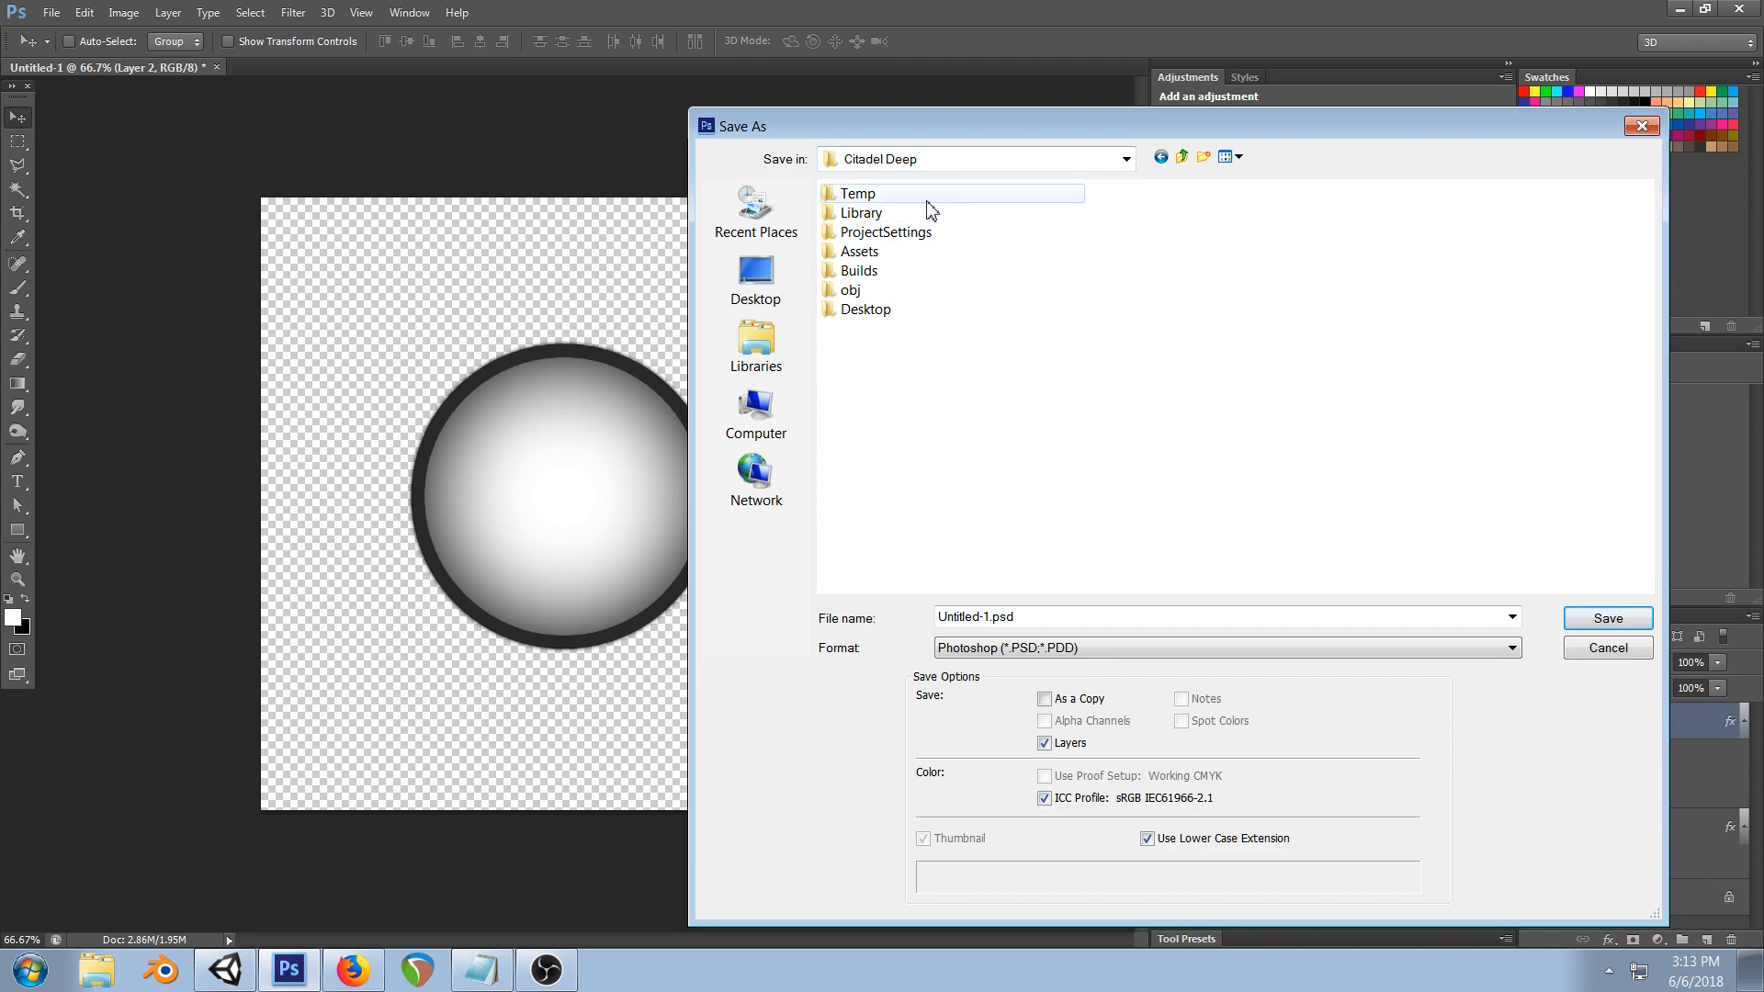
pyautogui.doubleClick(888, 255)
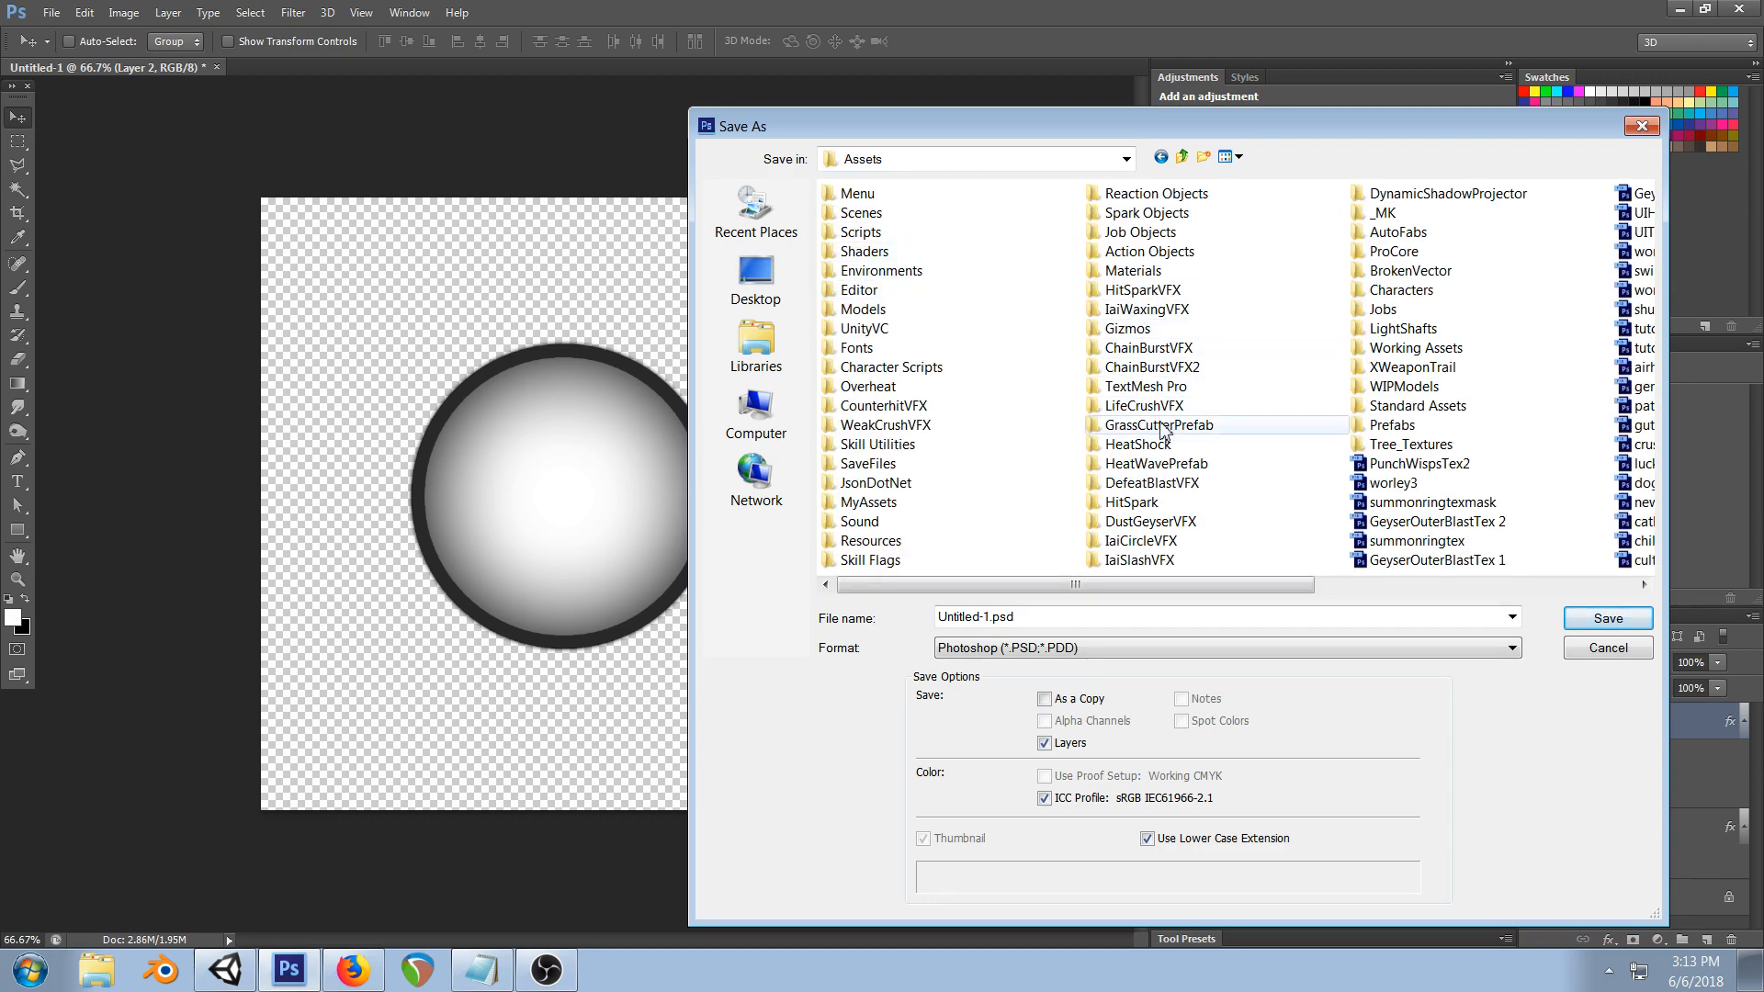
pyautogui.click(1107, 616)
pyautogui.write('tutorialorb')
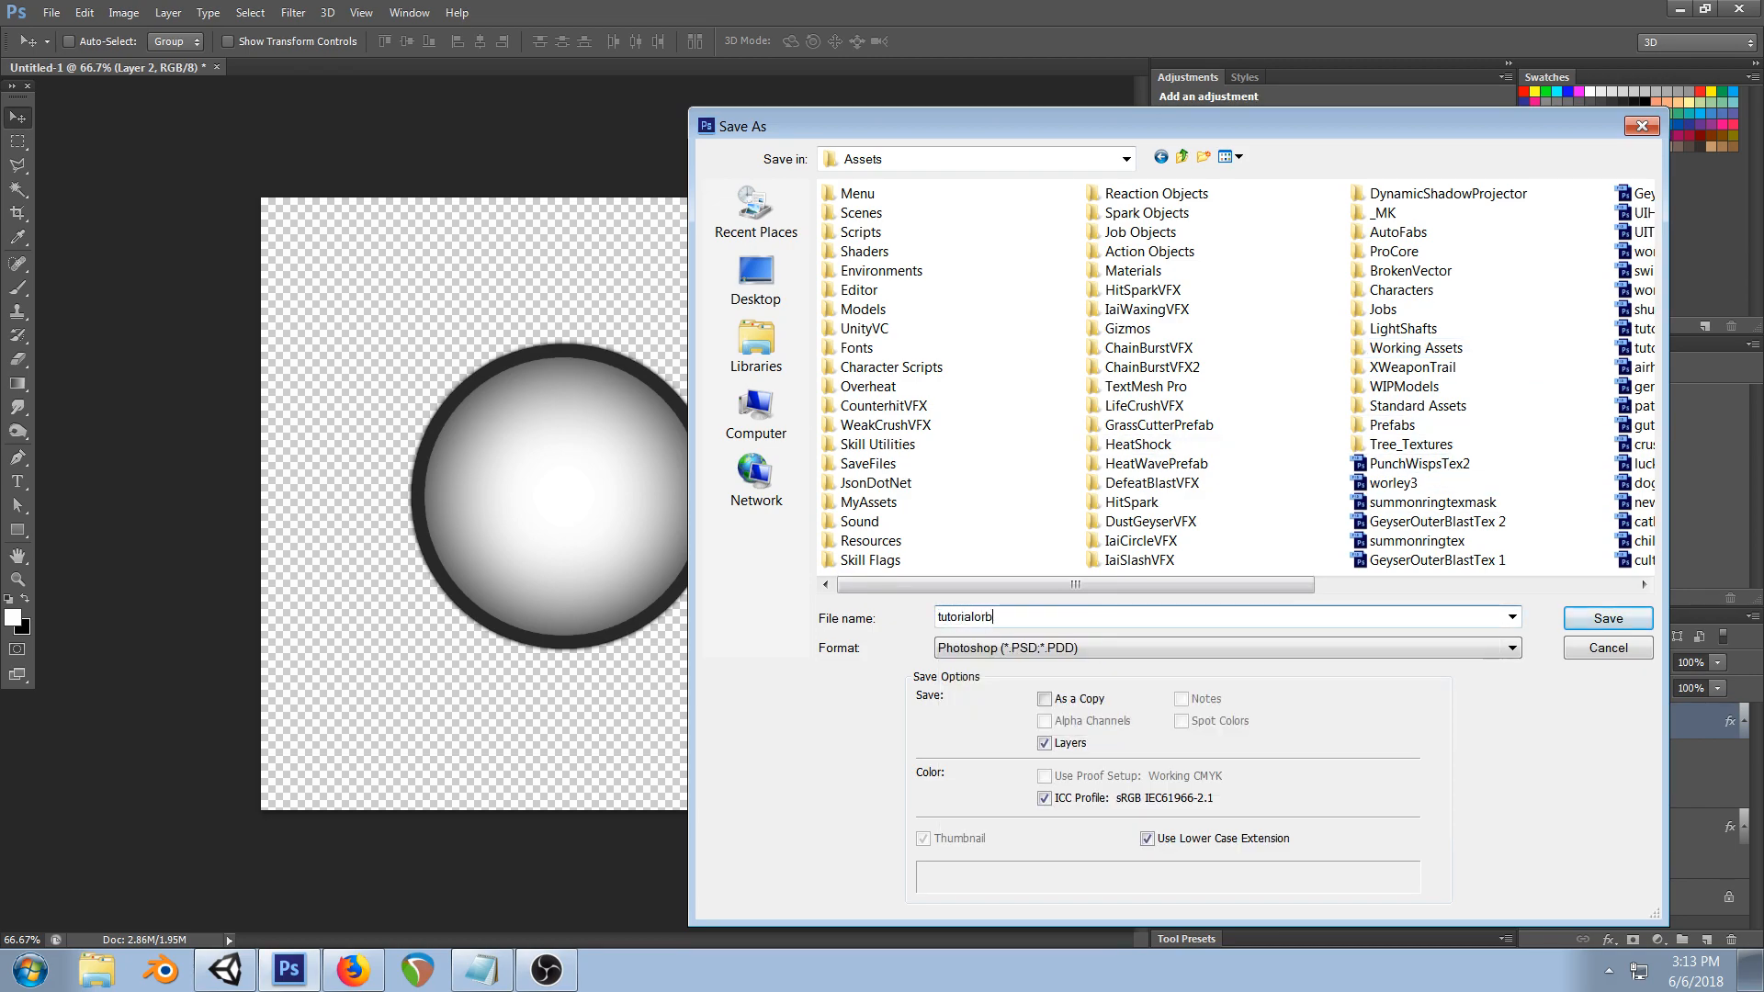
pyautogui.press('Return')
pyautogui.press('Return')
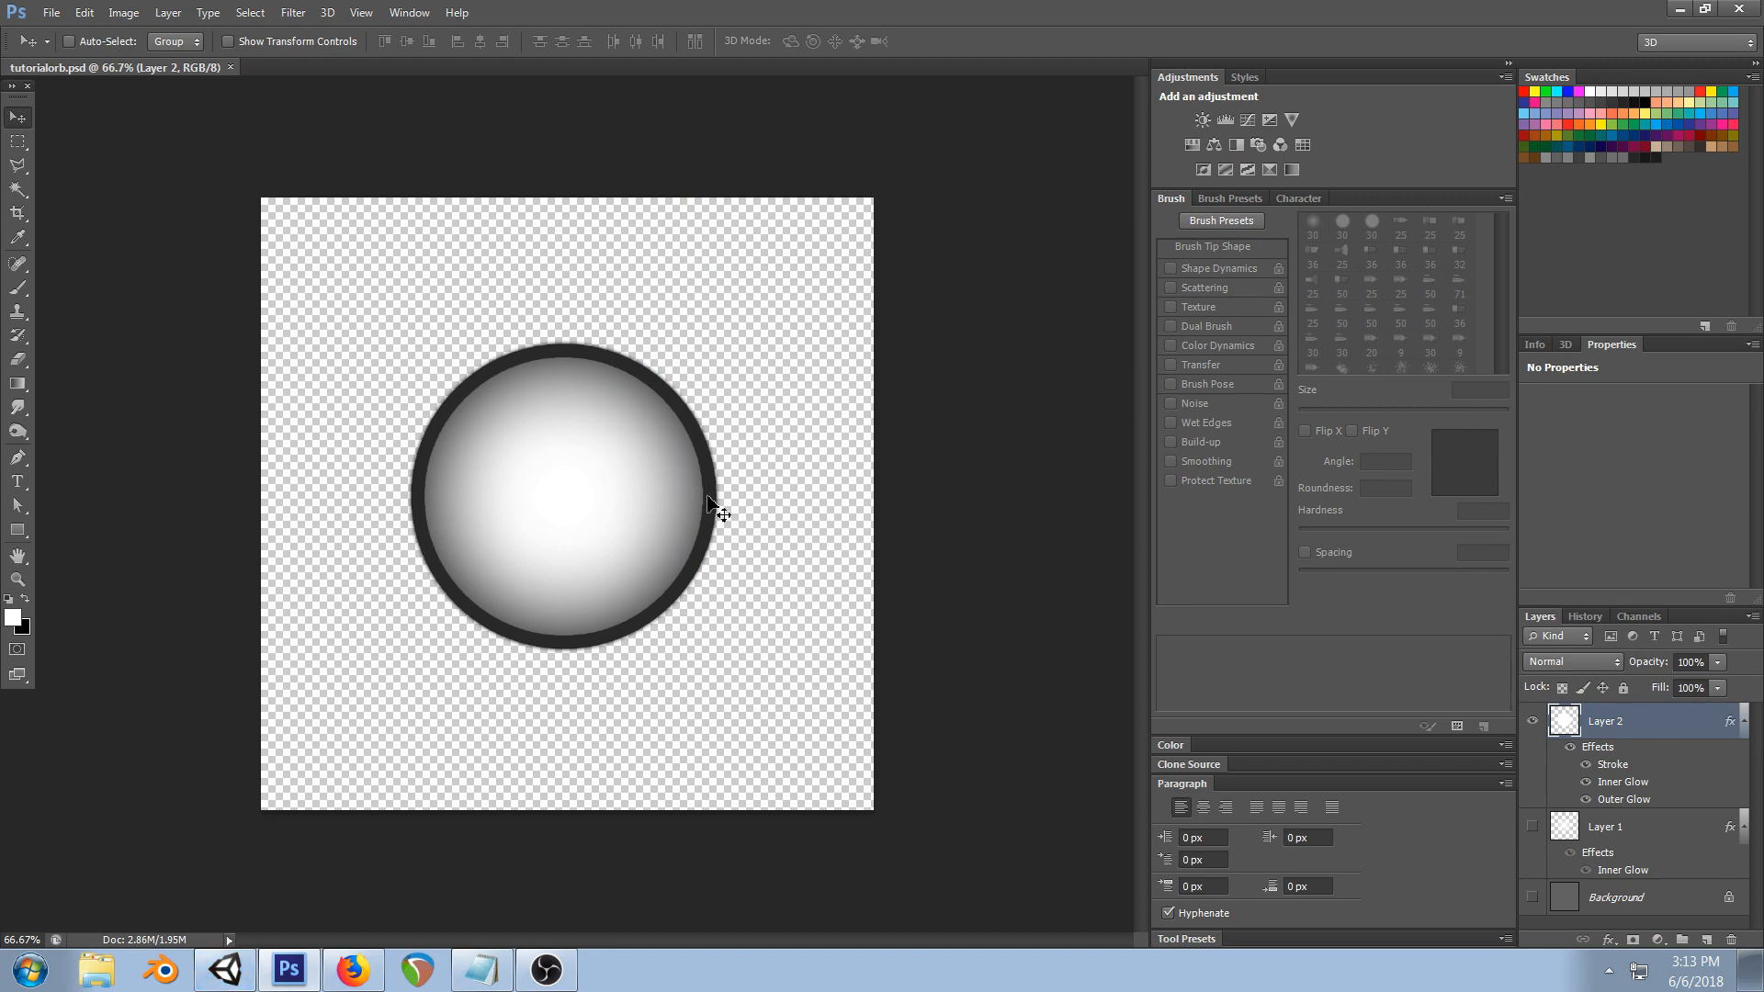
# - Switch to Unity and search the project assets for "tutorial or"
pyautogui.click(225, 969)
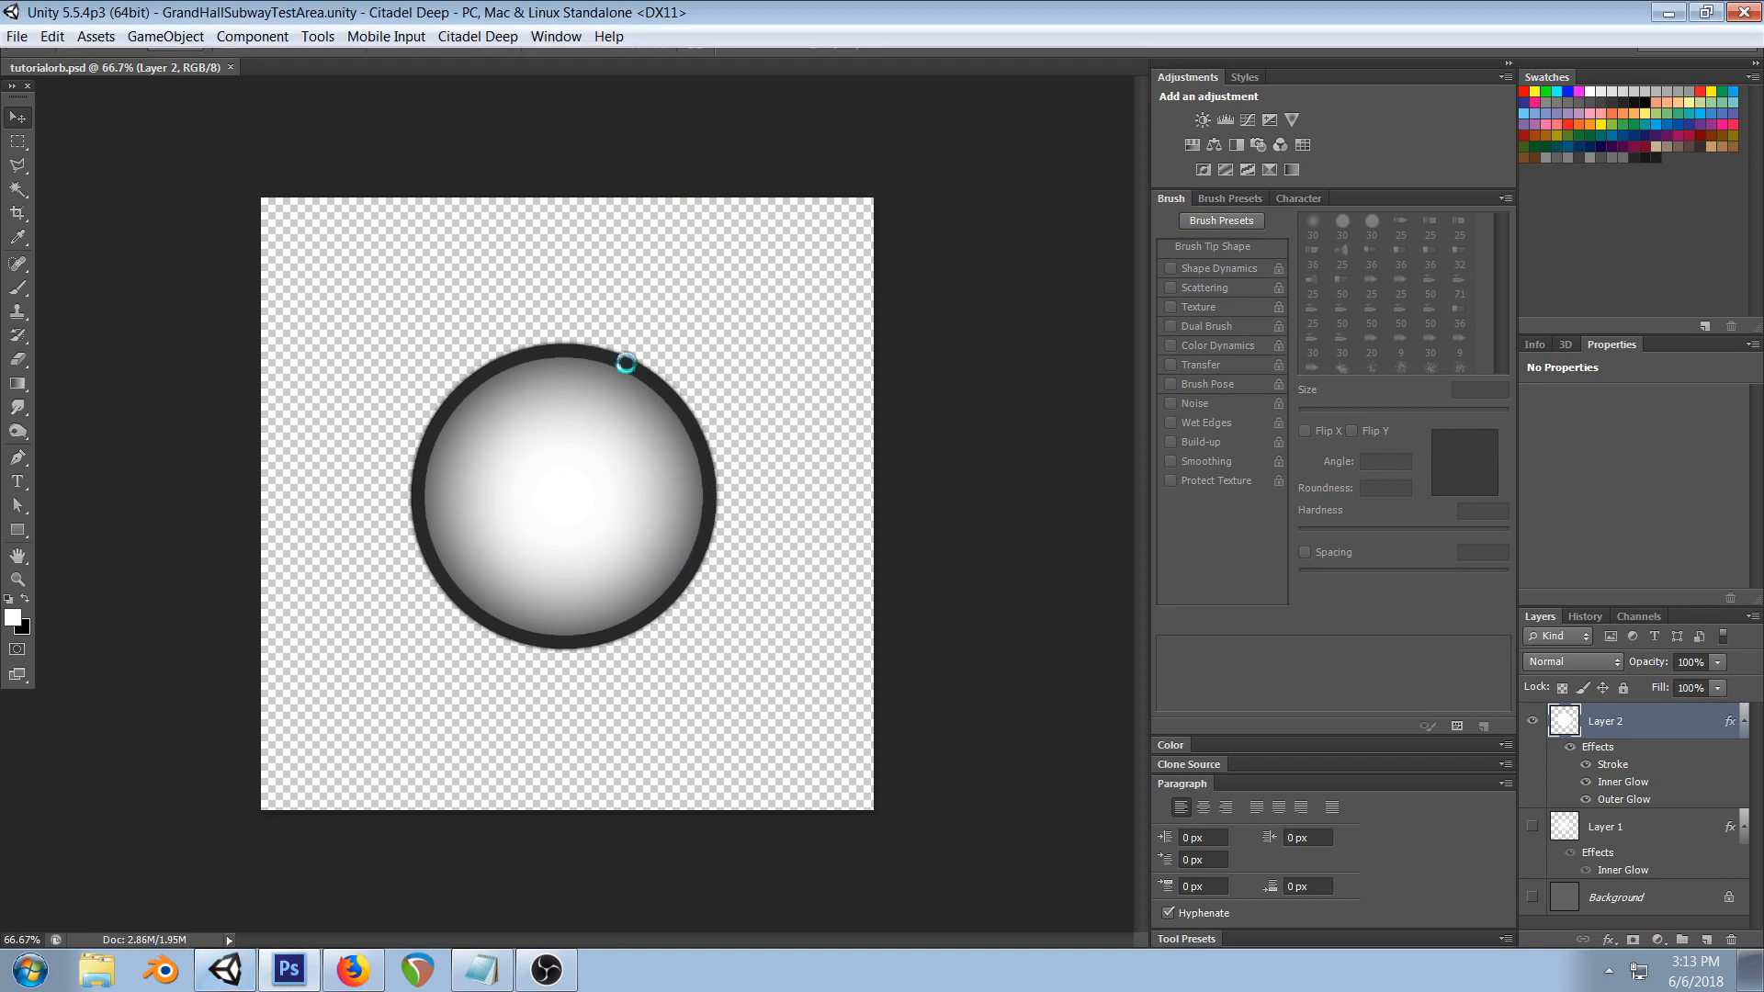
pyautogui.moveTo(669, 292); pyautogui.dragTo(812, 386, button='right')
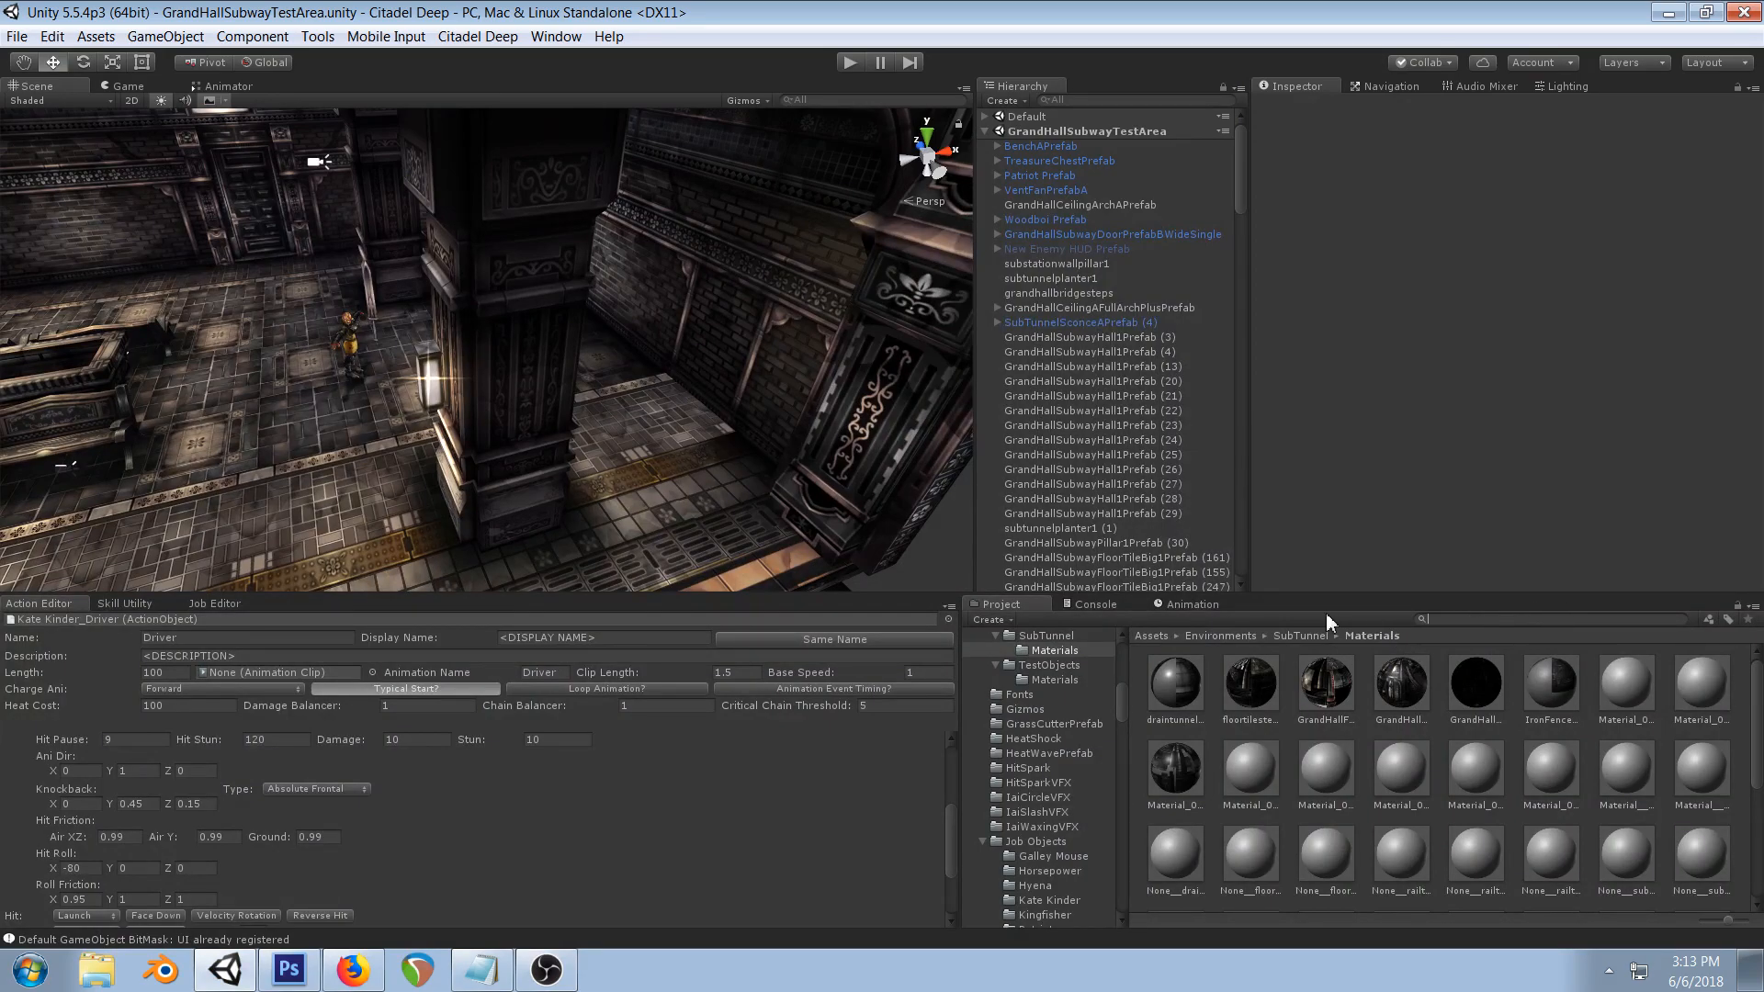
pyautogui.moveTo(1125, 703); pyautogui.dragTo(1128, 649)
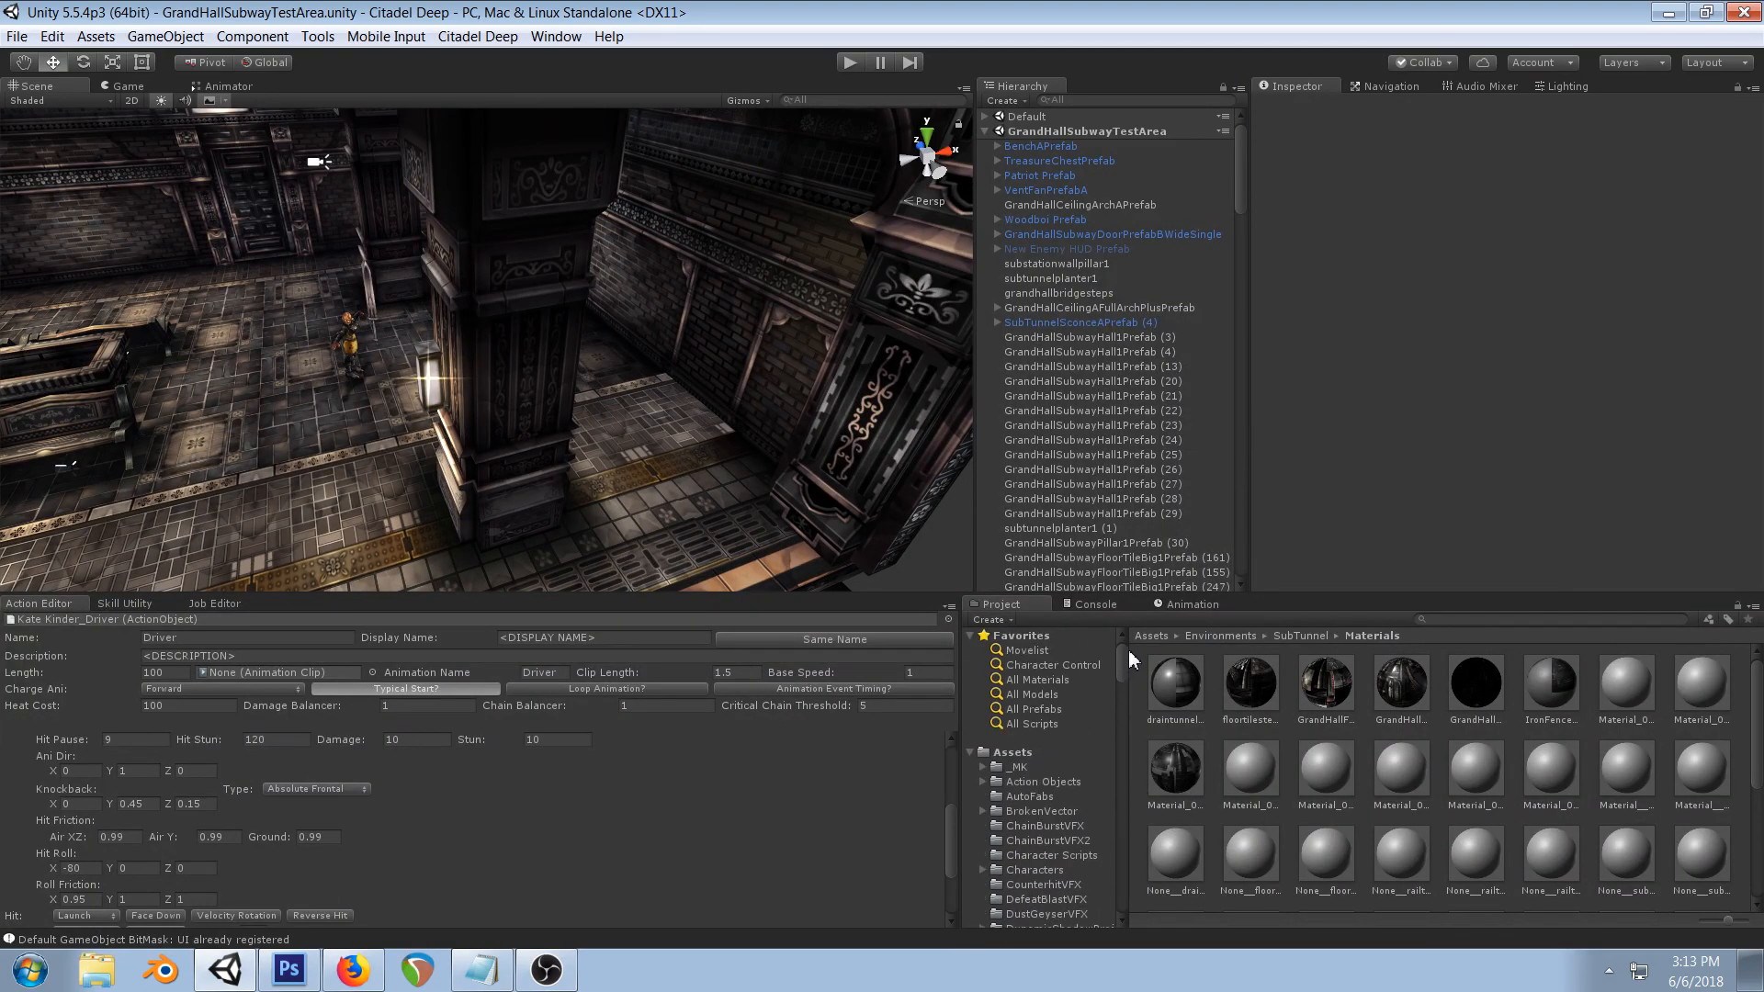
pyautogui.click(1062, 782)
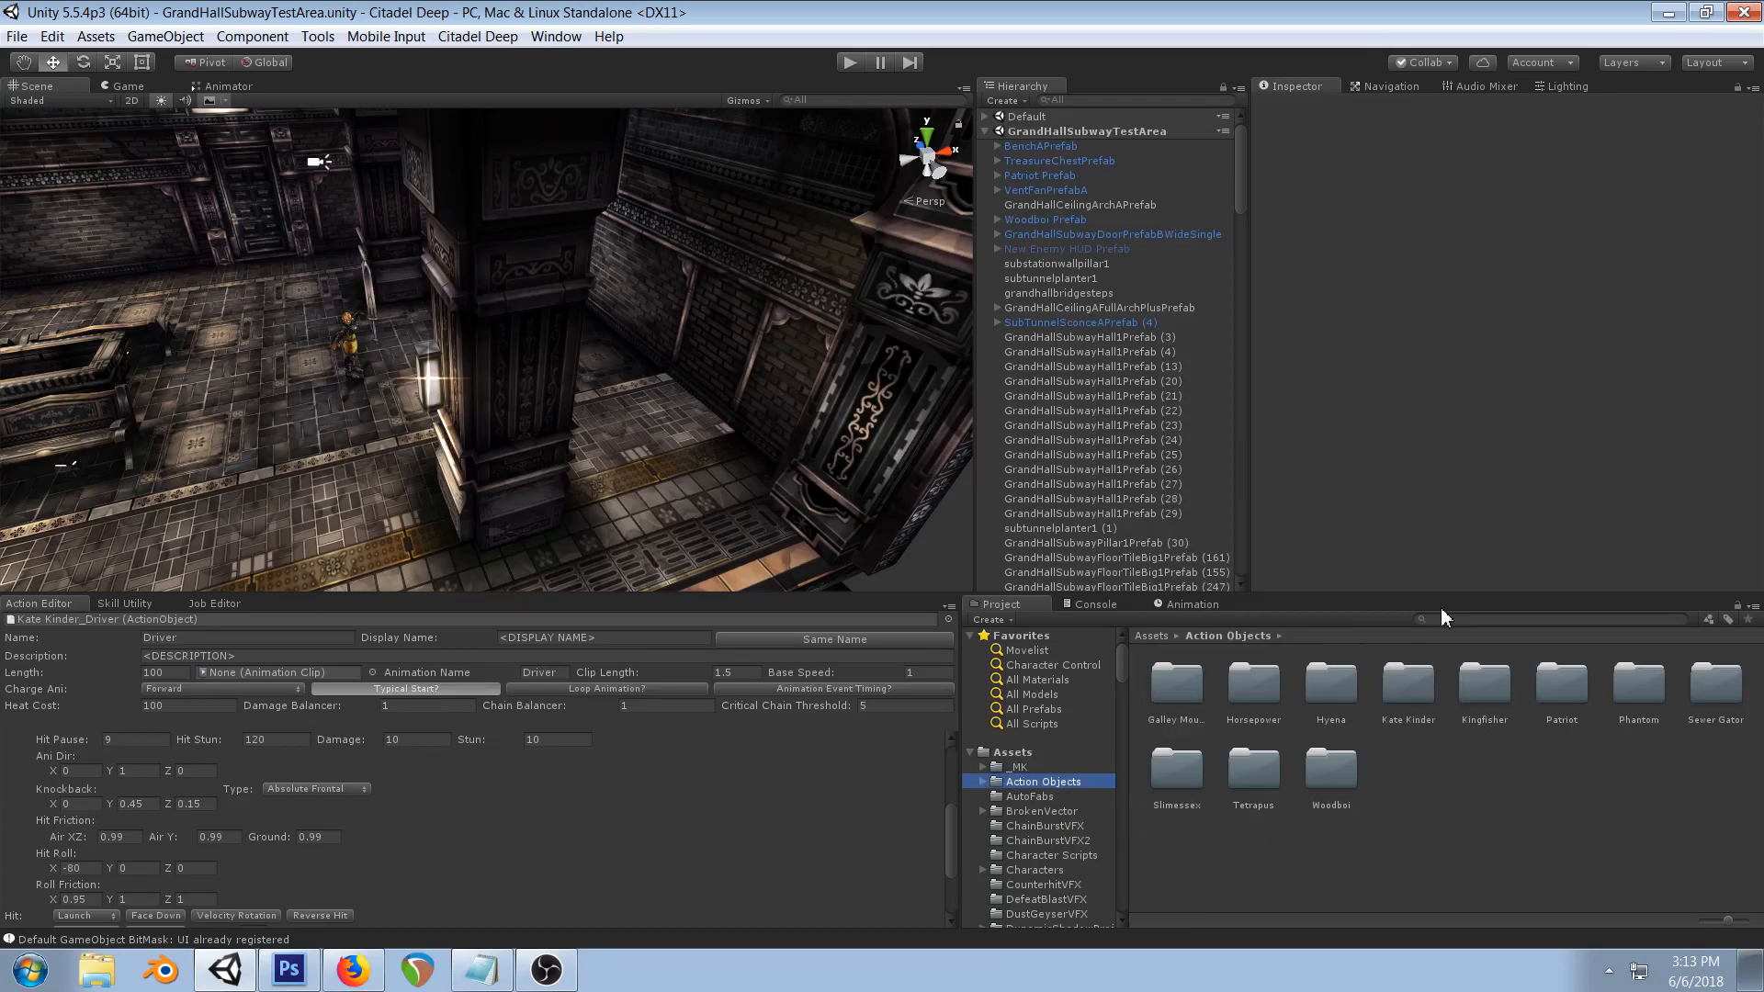
pyautogui.scroll(-4, 1065, 781)
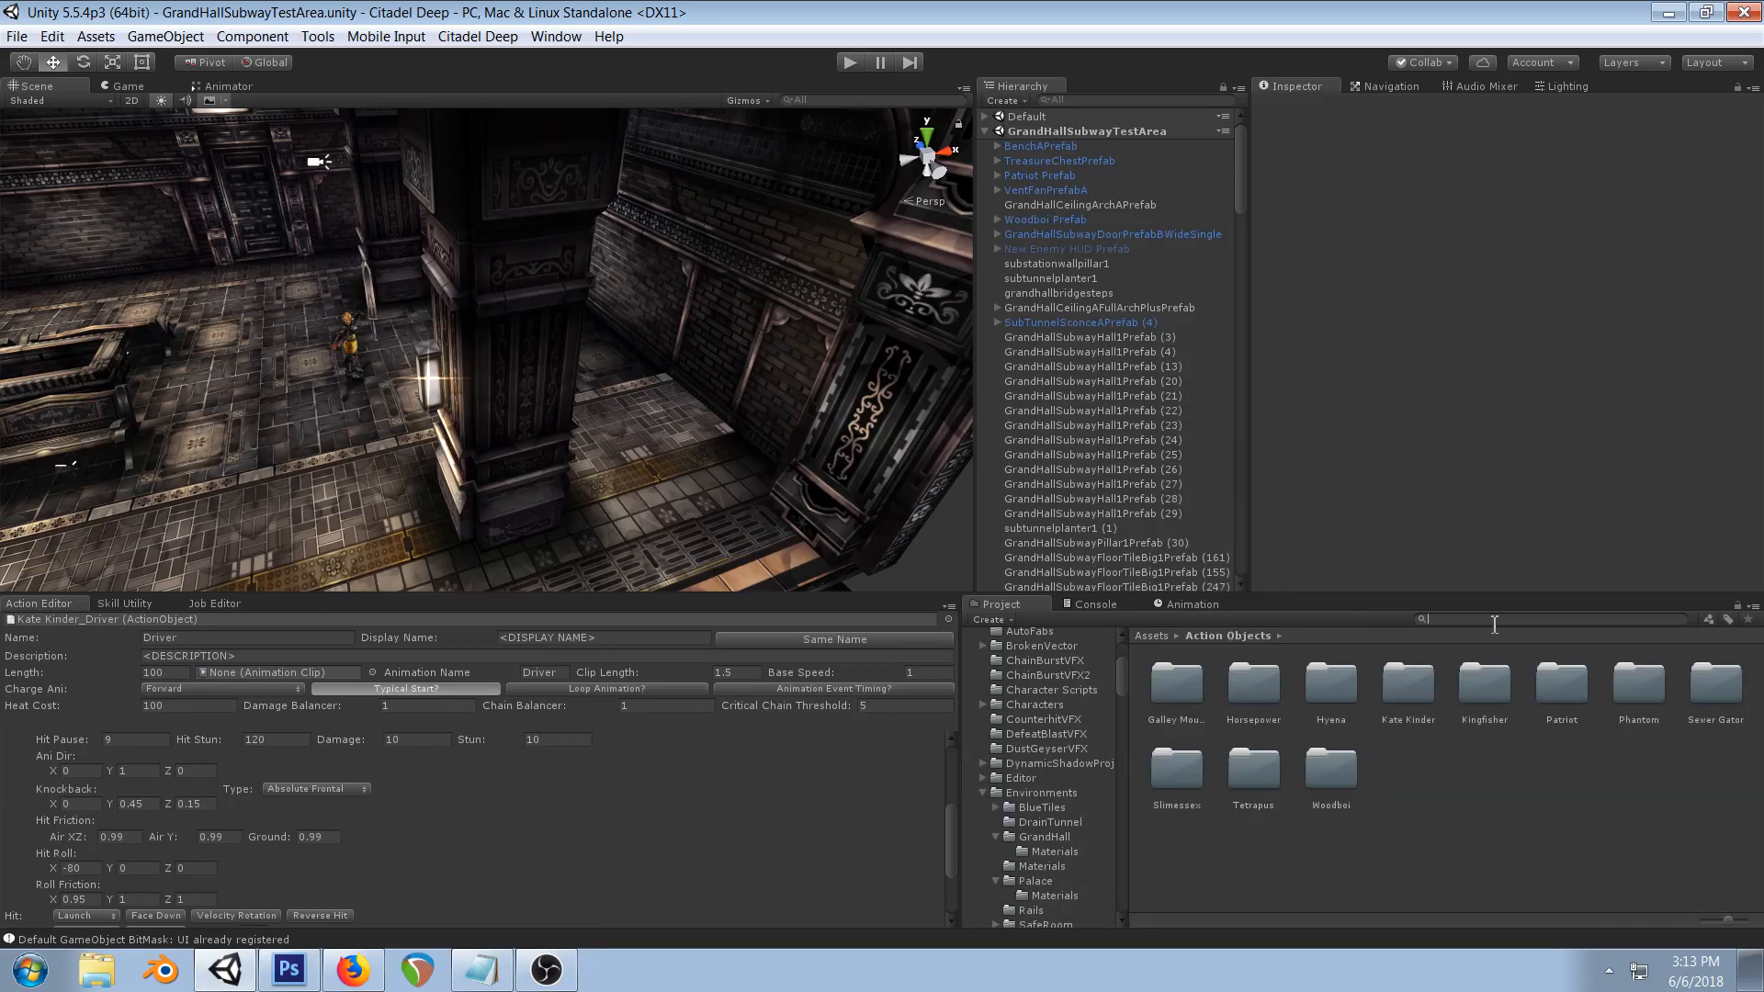
pyautogui.write('tutorial or')
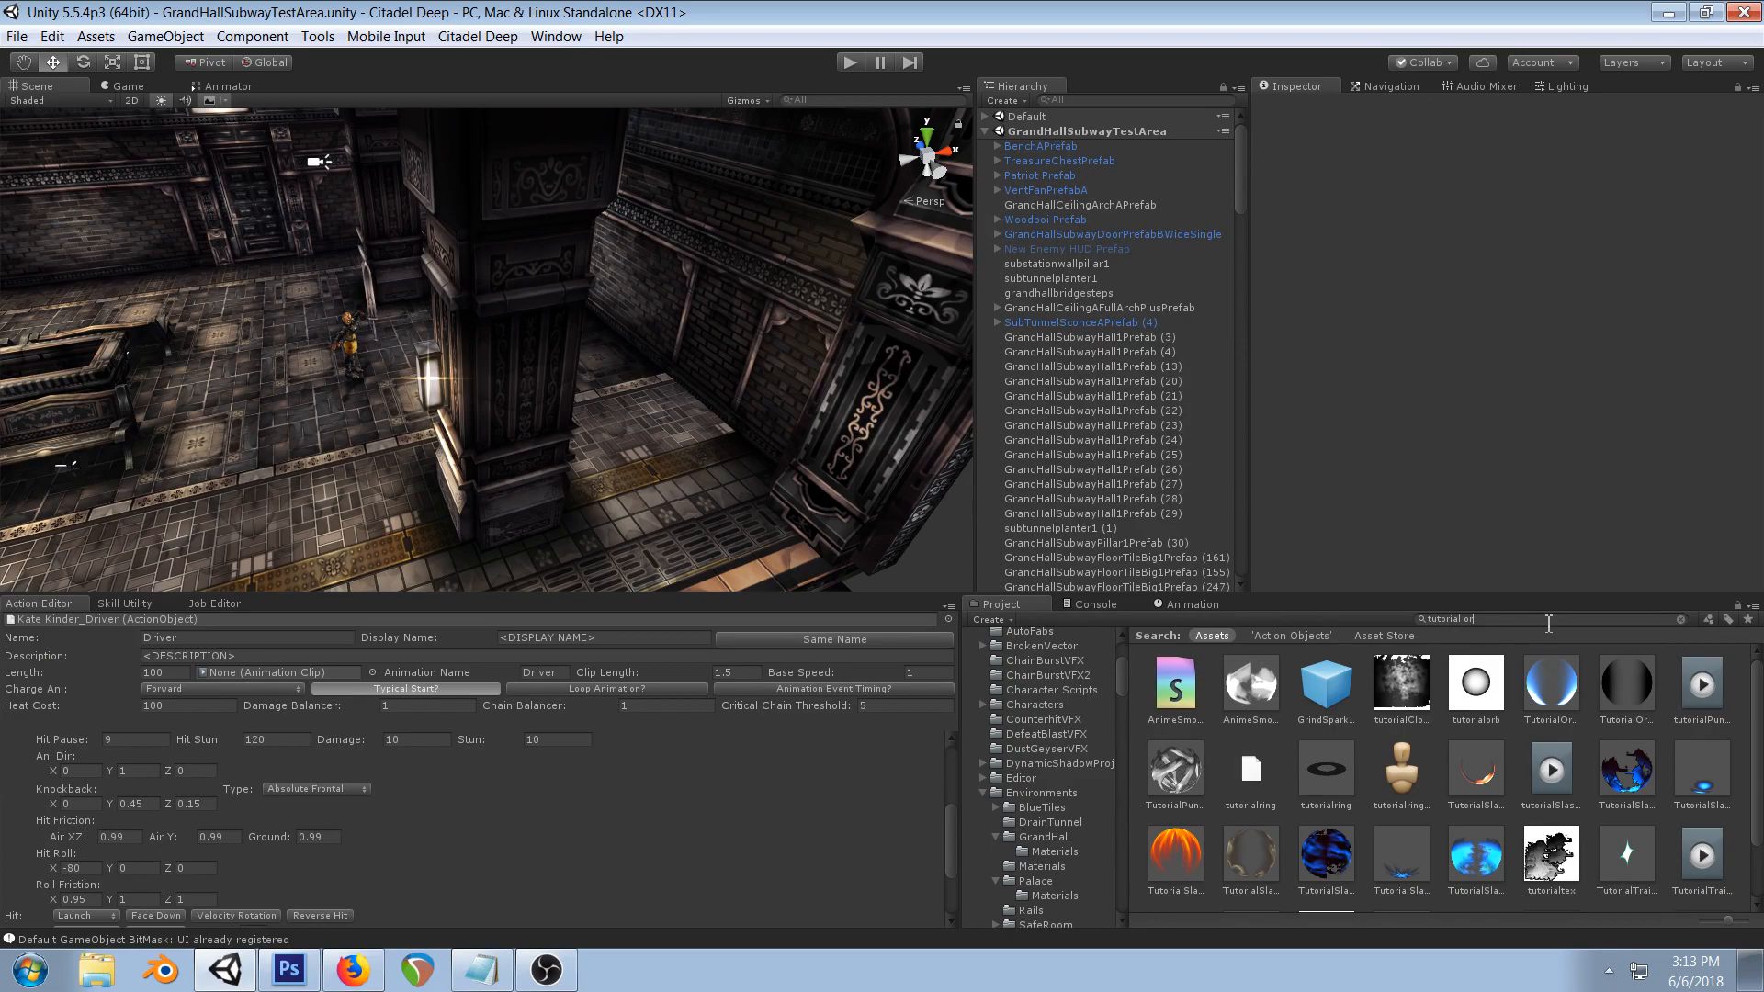
# - Duplicate the TutorialSlashVFXMat7 material in the MyAssets VFX folder
pyautogui.click(1475, 854)
pyautogui.click(1681, 620)
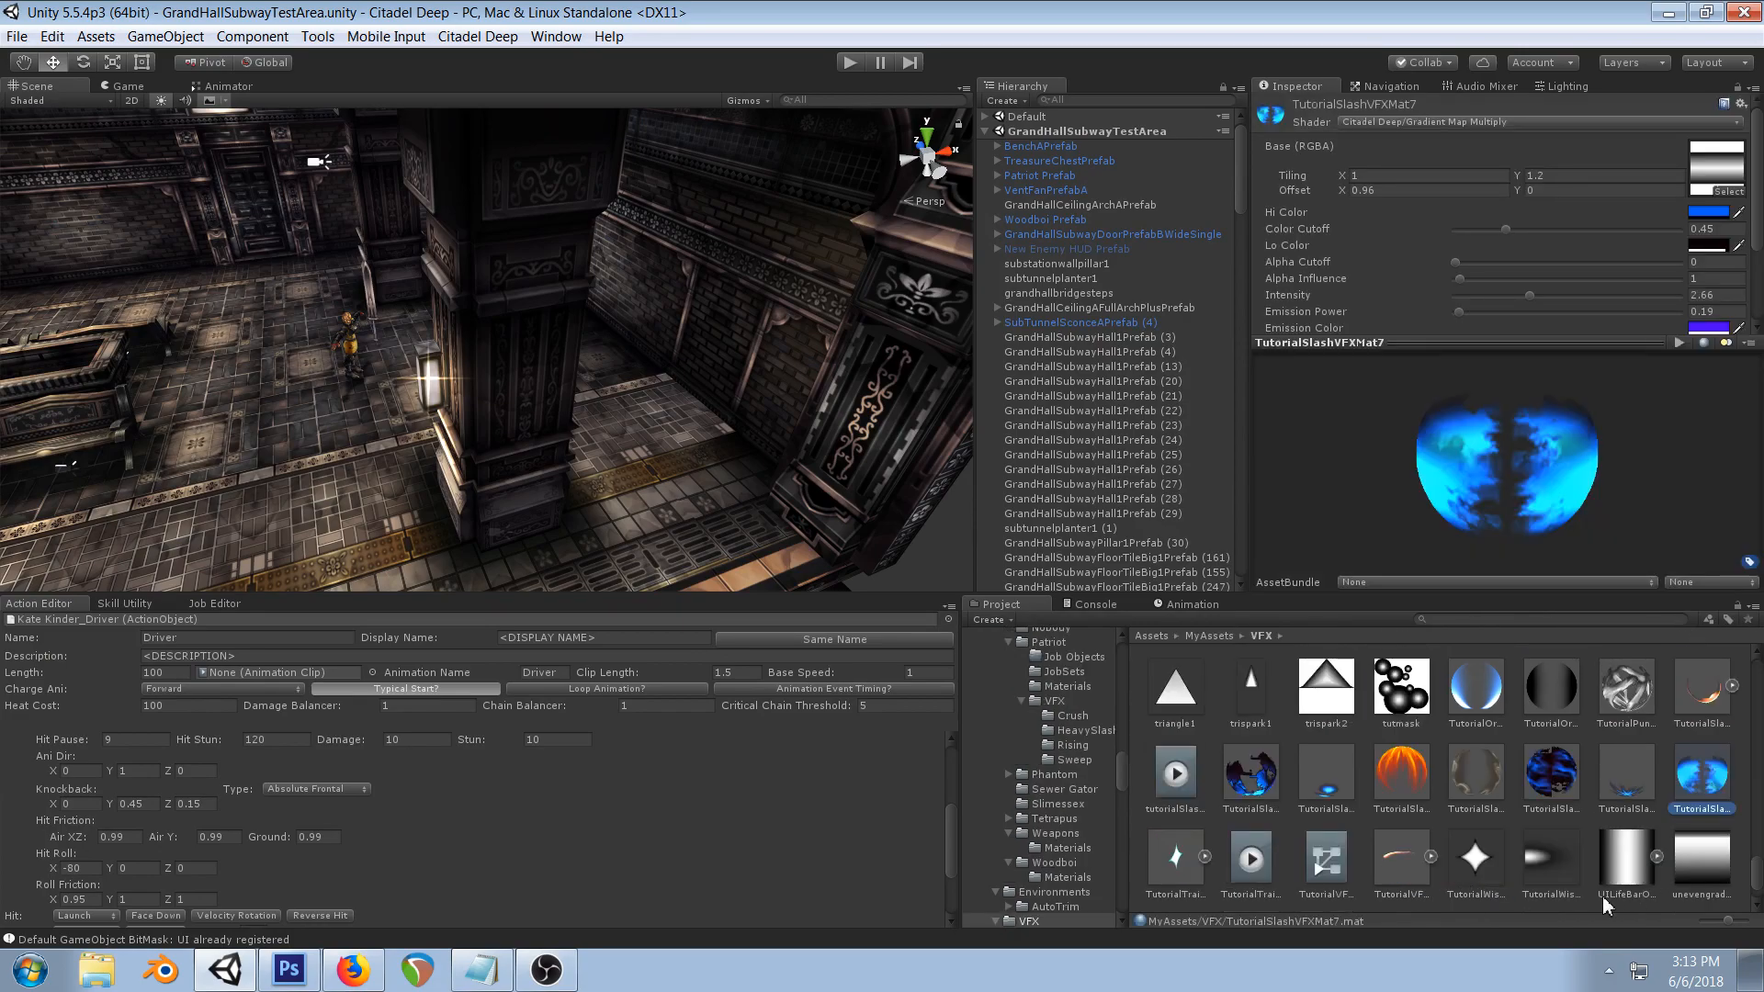
pyautogui.click(1723, 779)
pyautogui.hotkey('ctrl', 'd')
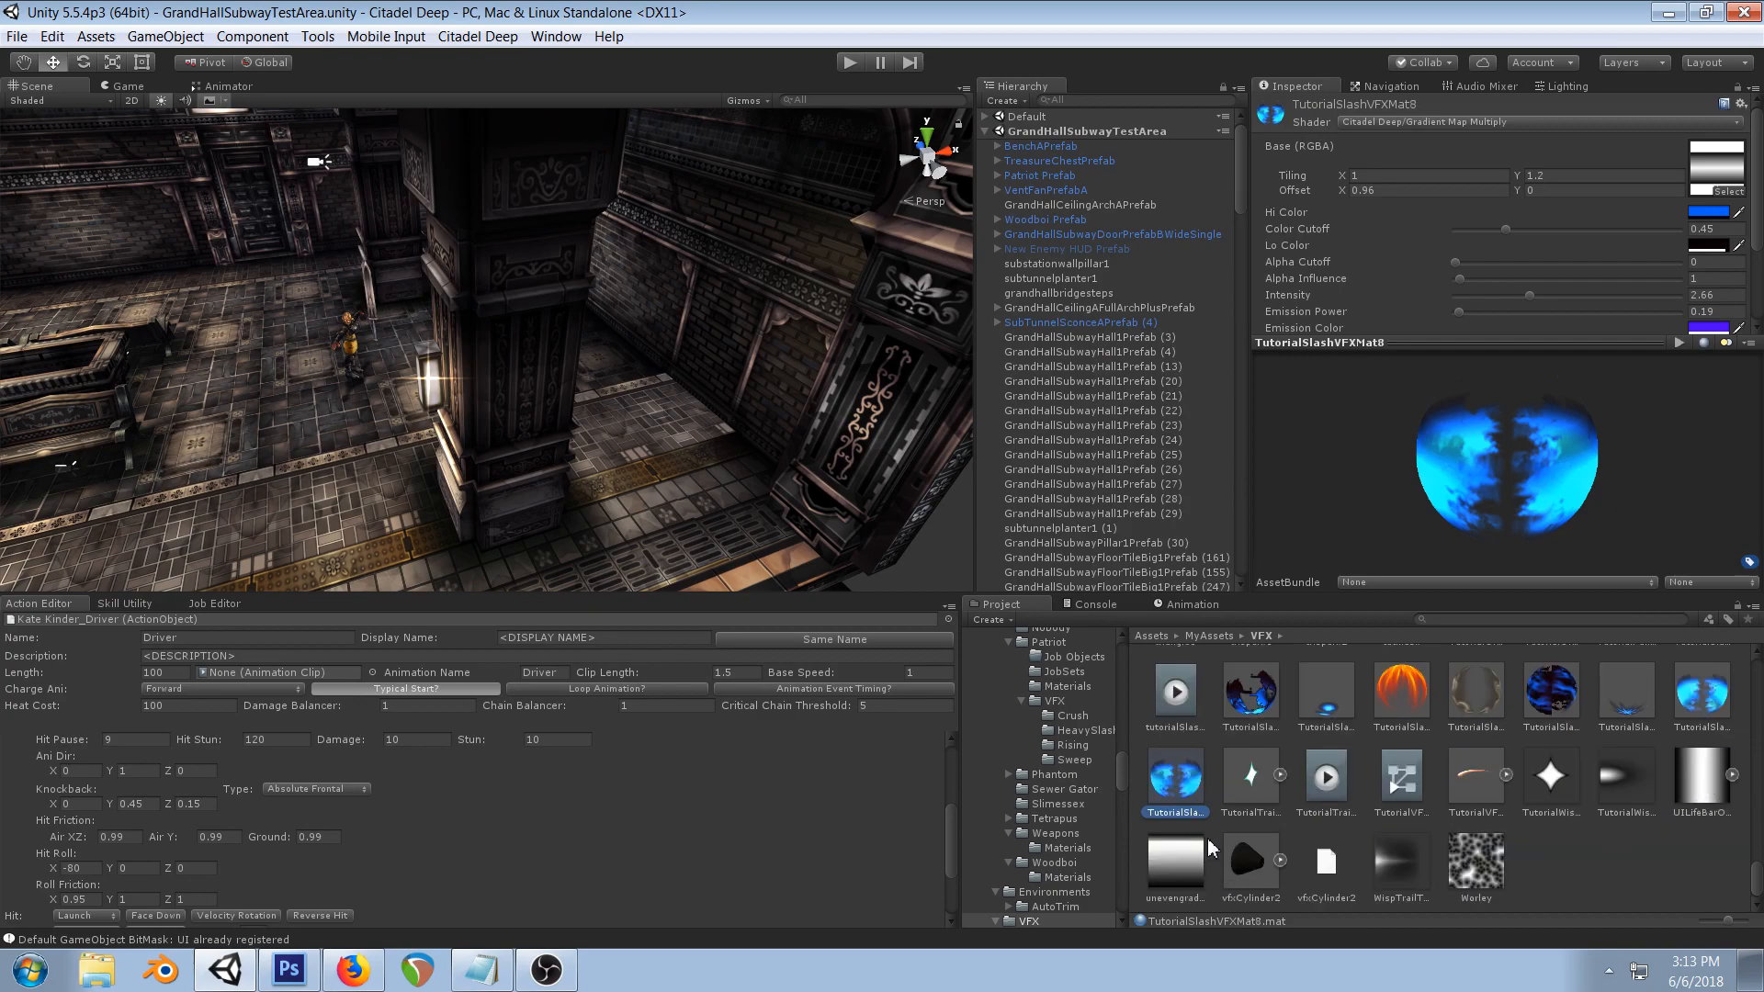
# - Rename the duplicated slash material as TutorialOrbHitSparkMat
pyautogui.click(1184, 813)
pyautogui.write('TutorialOrbHit')
pyautogui.write('SparkMat')
pyautogui.press('Return')
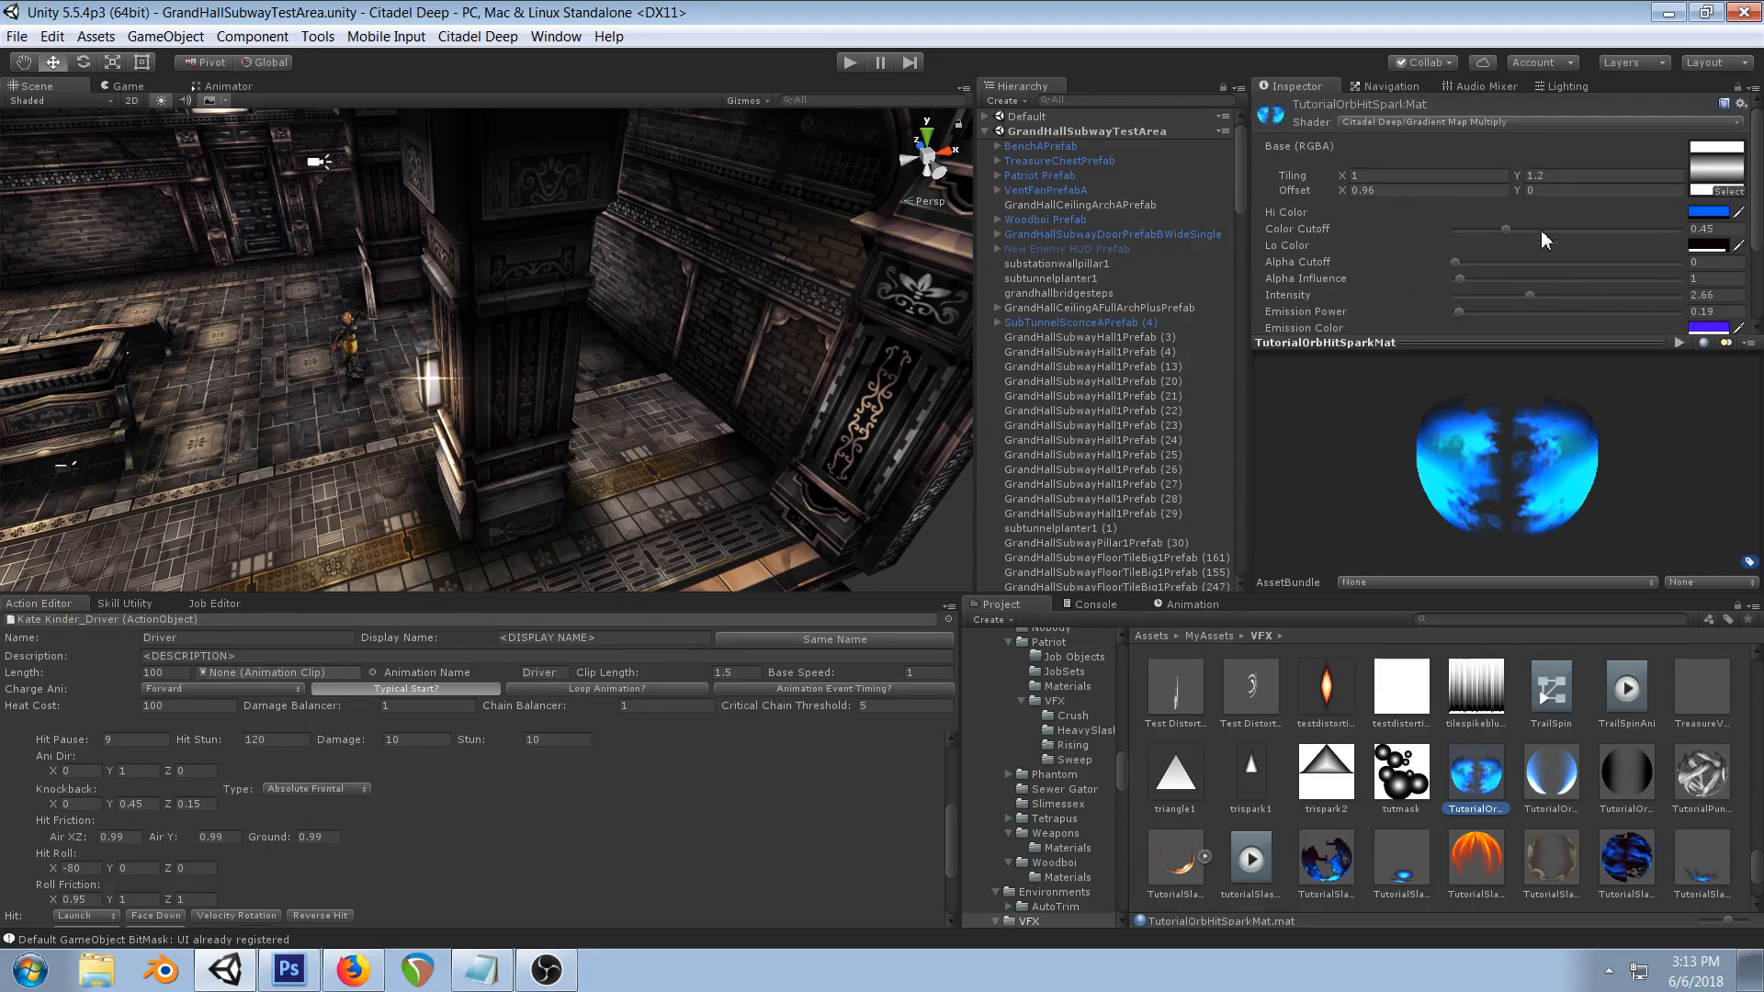
# - Assign the tutorialorb texture as the base texture of TutorialOrbHitSparkMat
pyautogui.click(1699, 190)
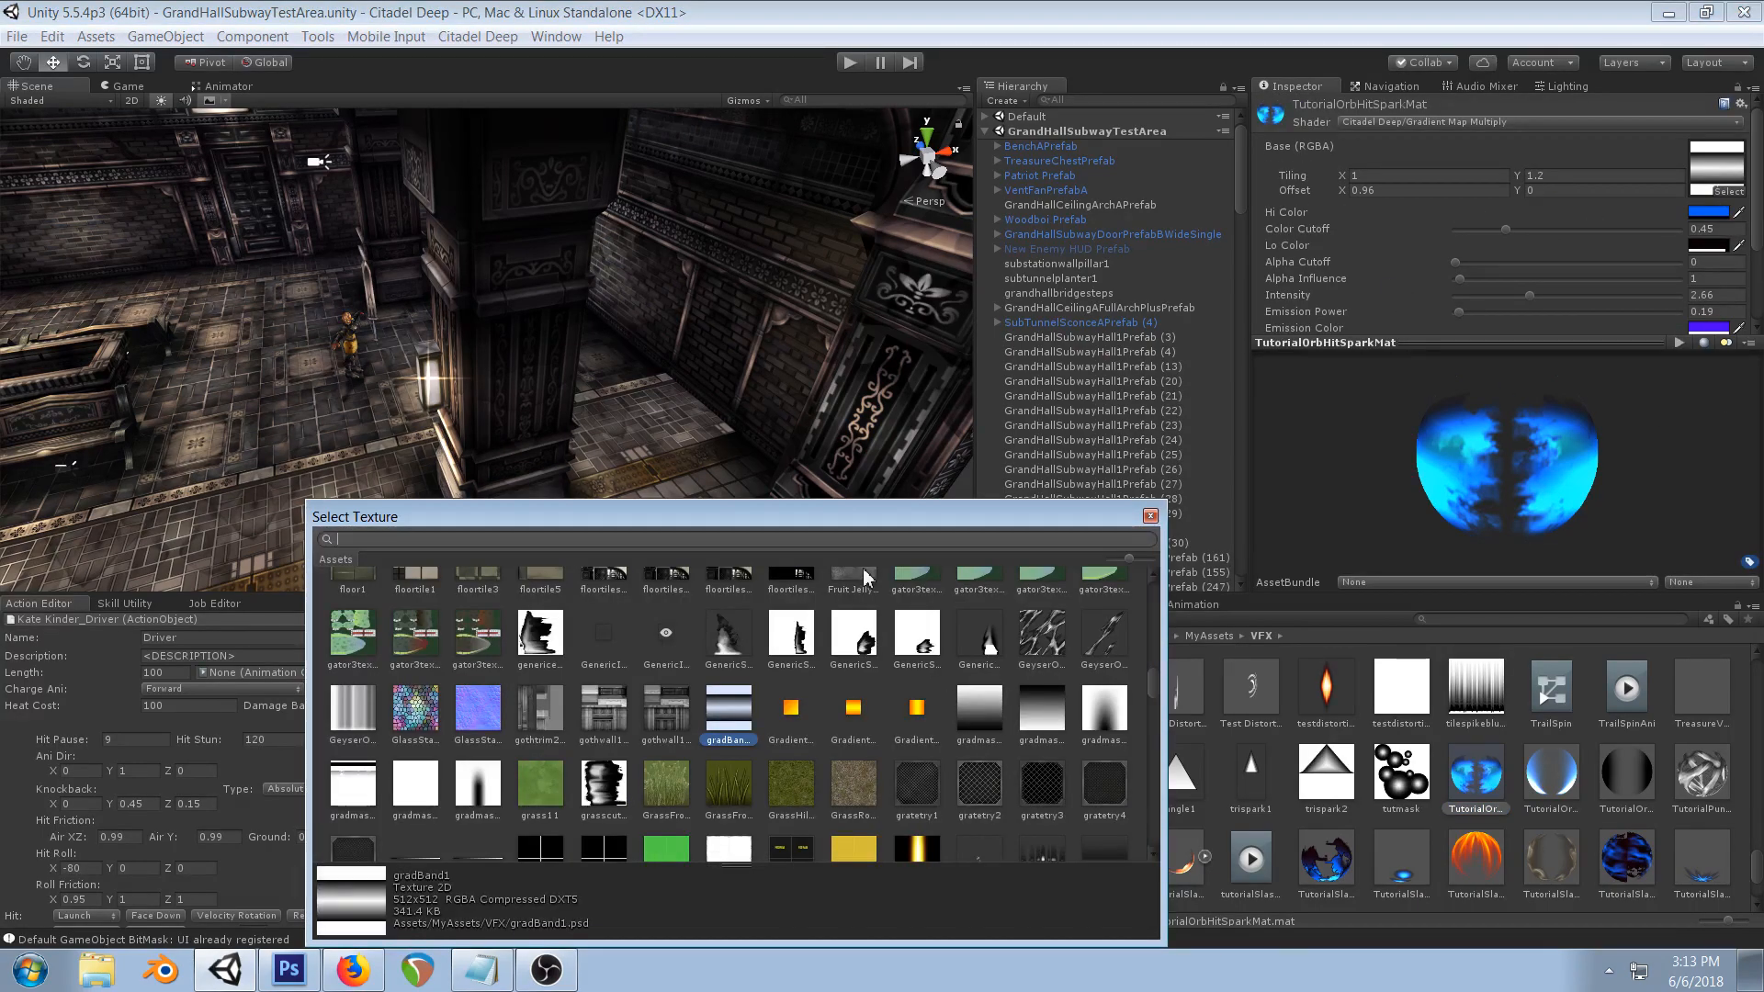
pyautogui.write('orb')
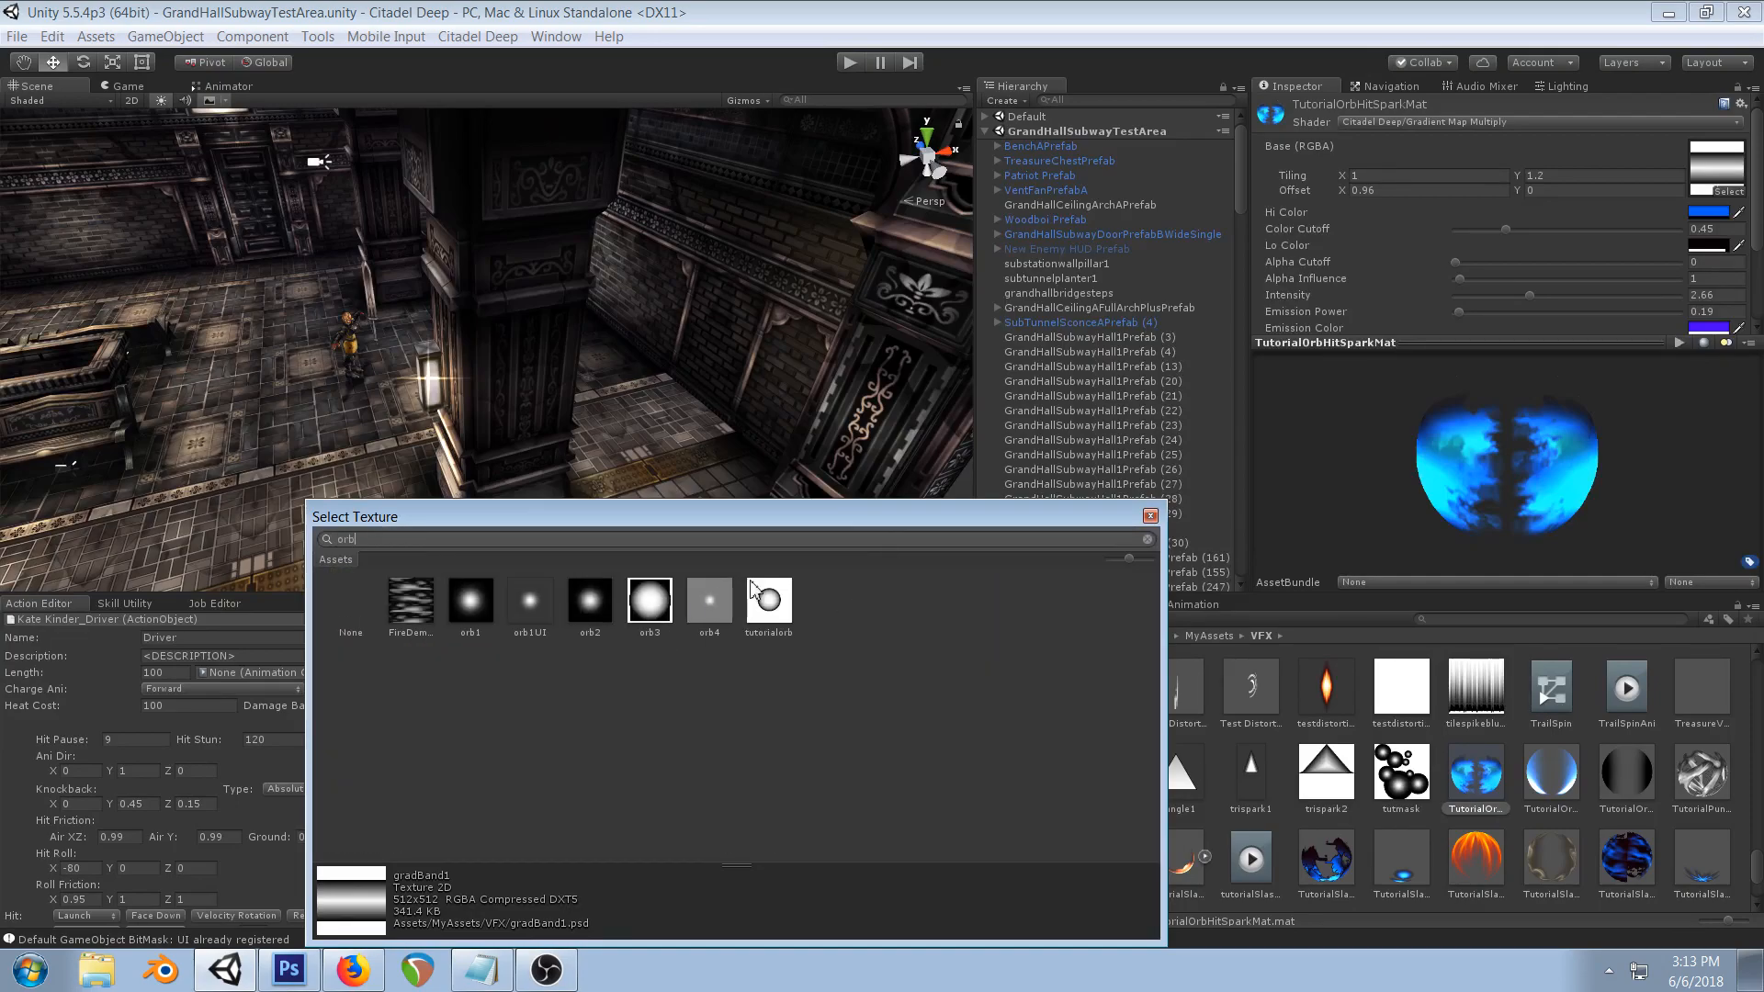
pyautogui.click(759, 615)
pyautogui.click(1150, 518)
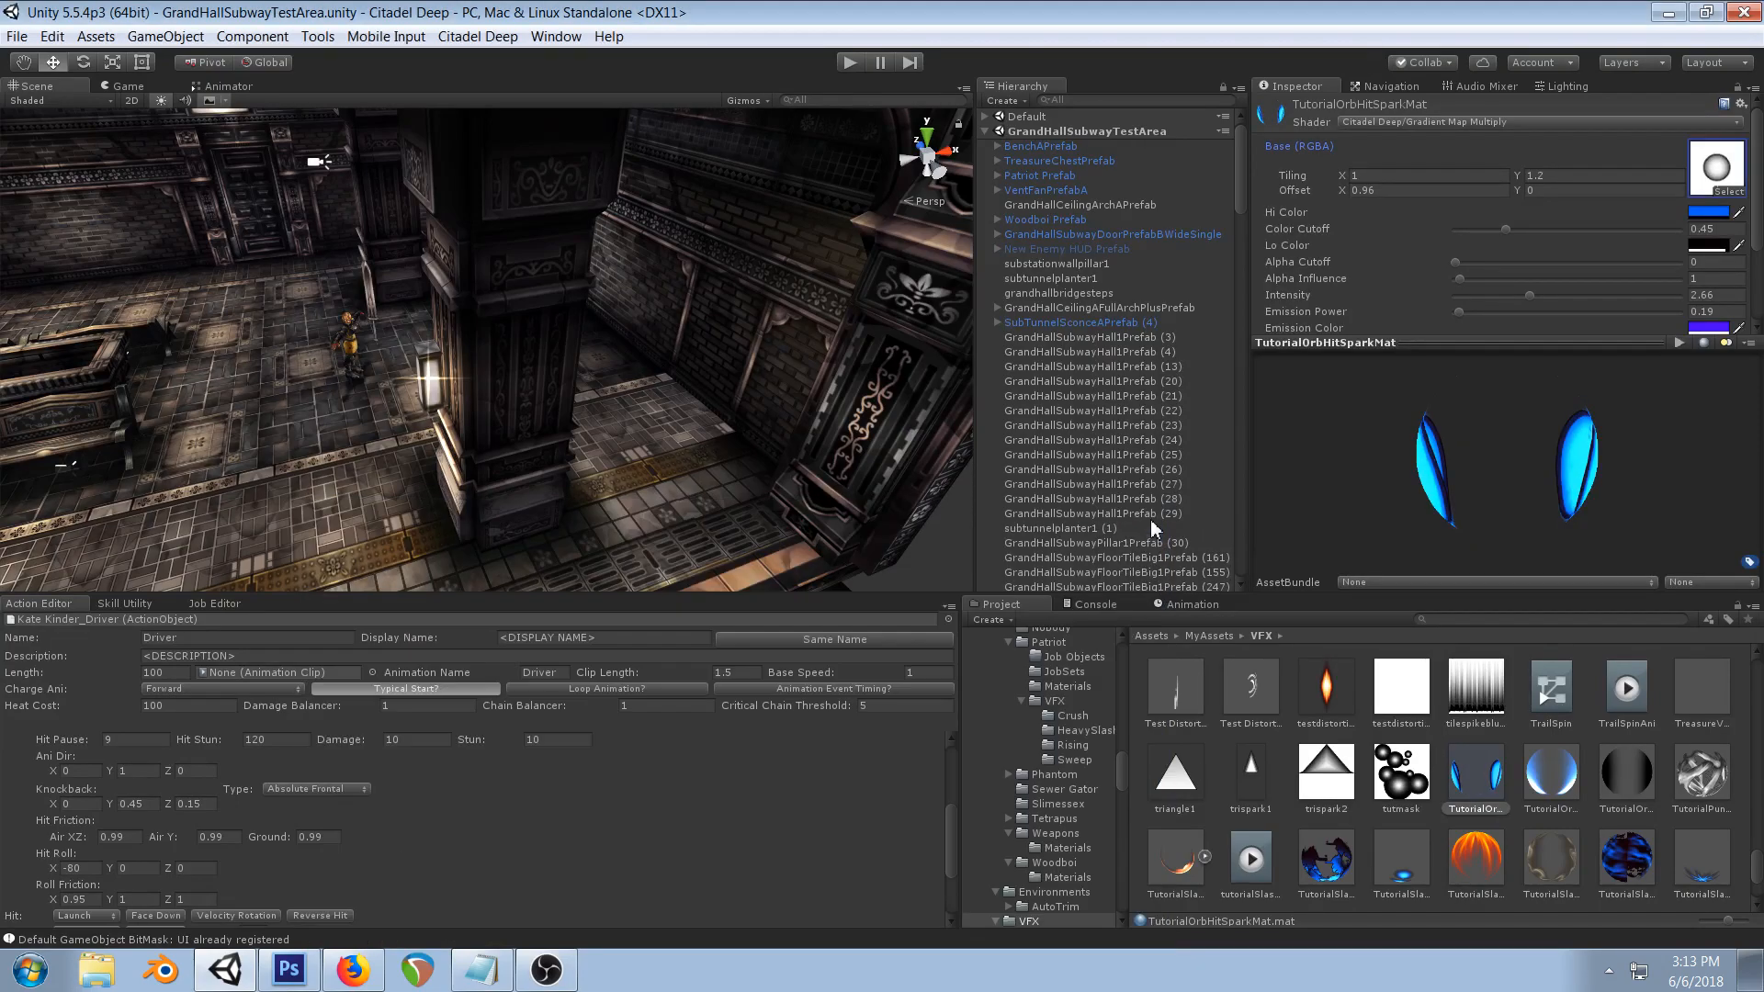
pyautogui.moveTo(1586, 442); pyautogui.dragTo(1520, 431)
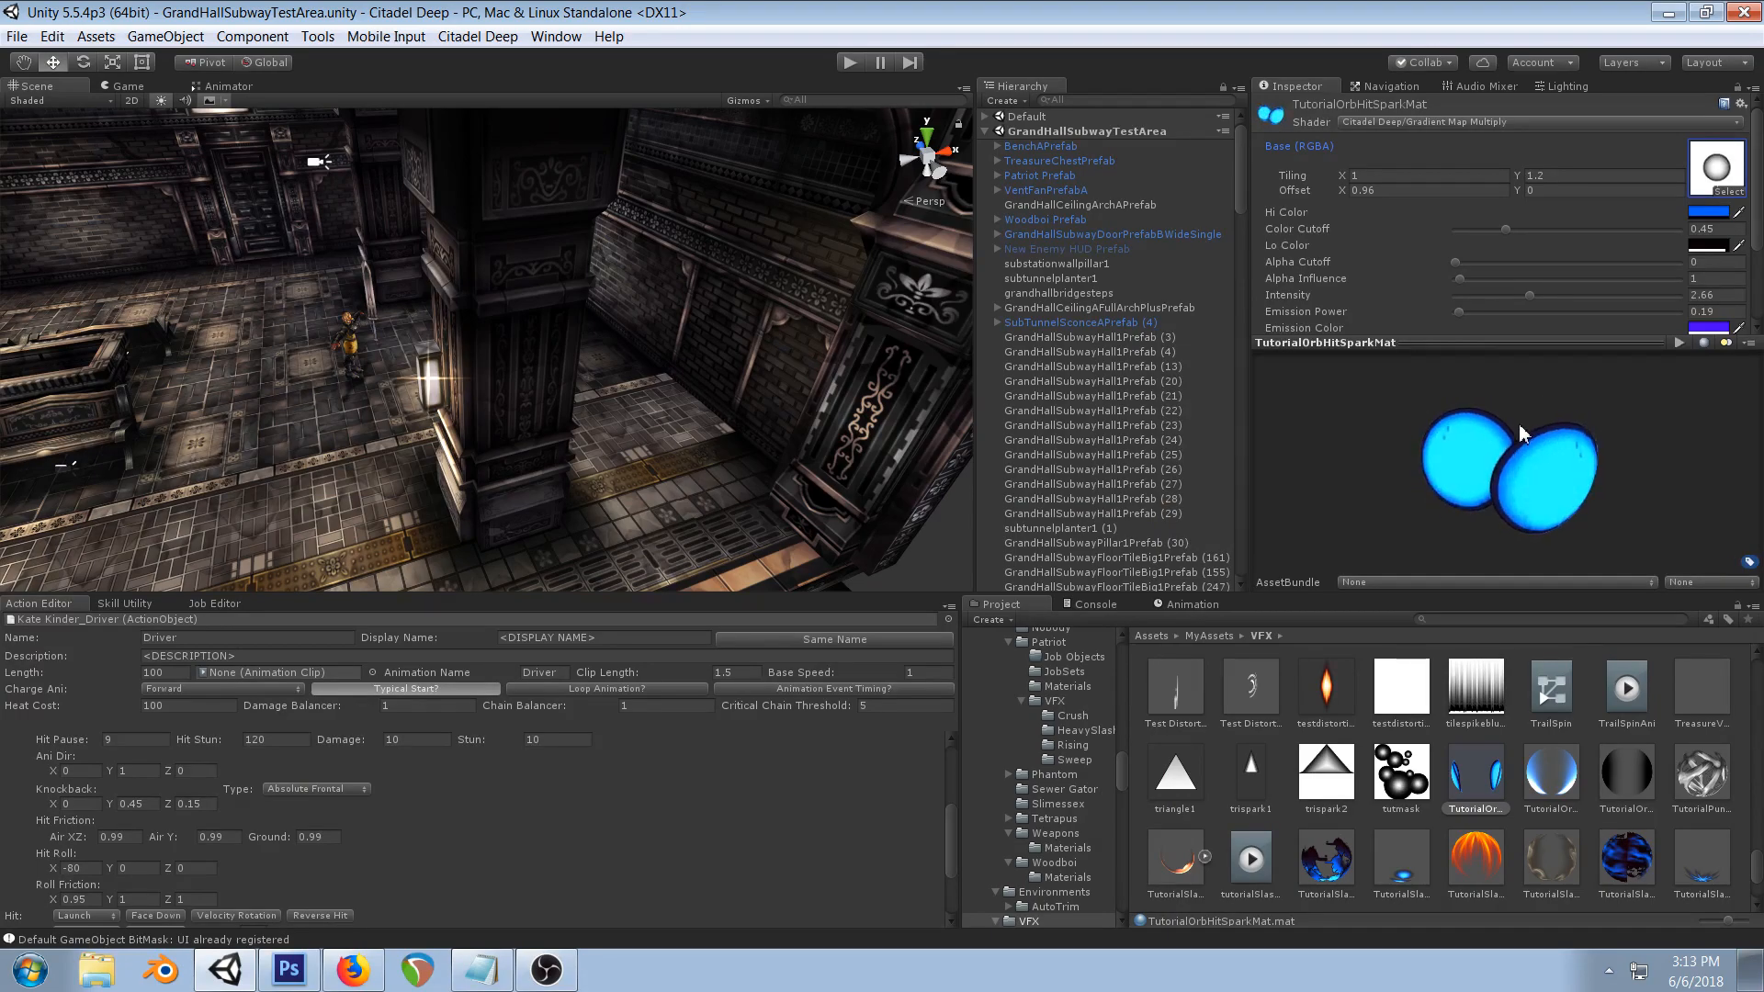
# - Remove the mask texture from TutorialOrbHitSparkMat by setting it to None
pyautogui.scroll(-3, 1634, 220)
pyautogui.click(1729, 262)
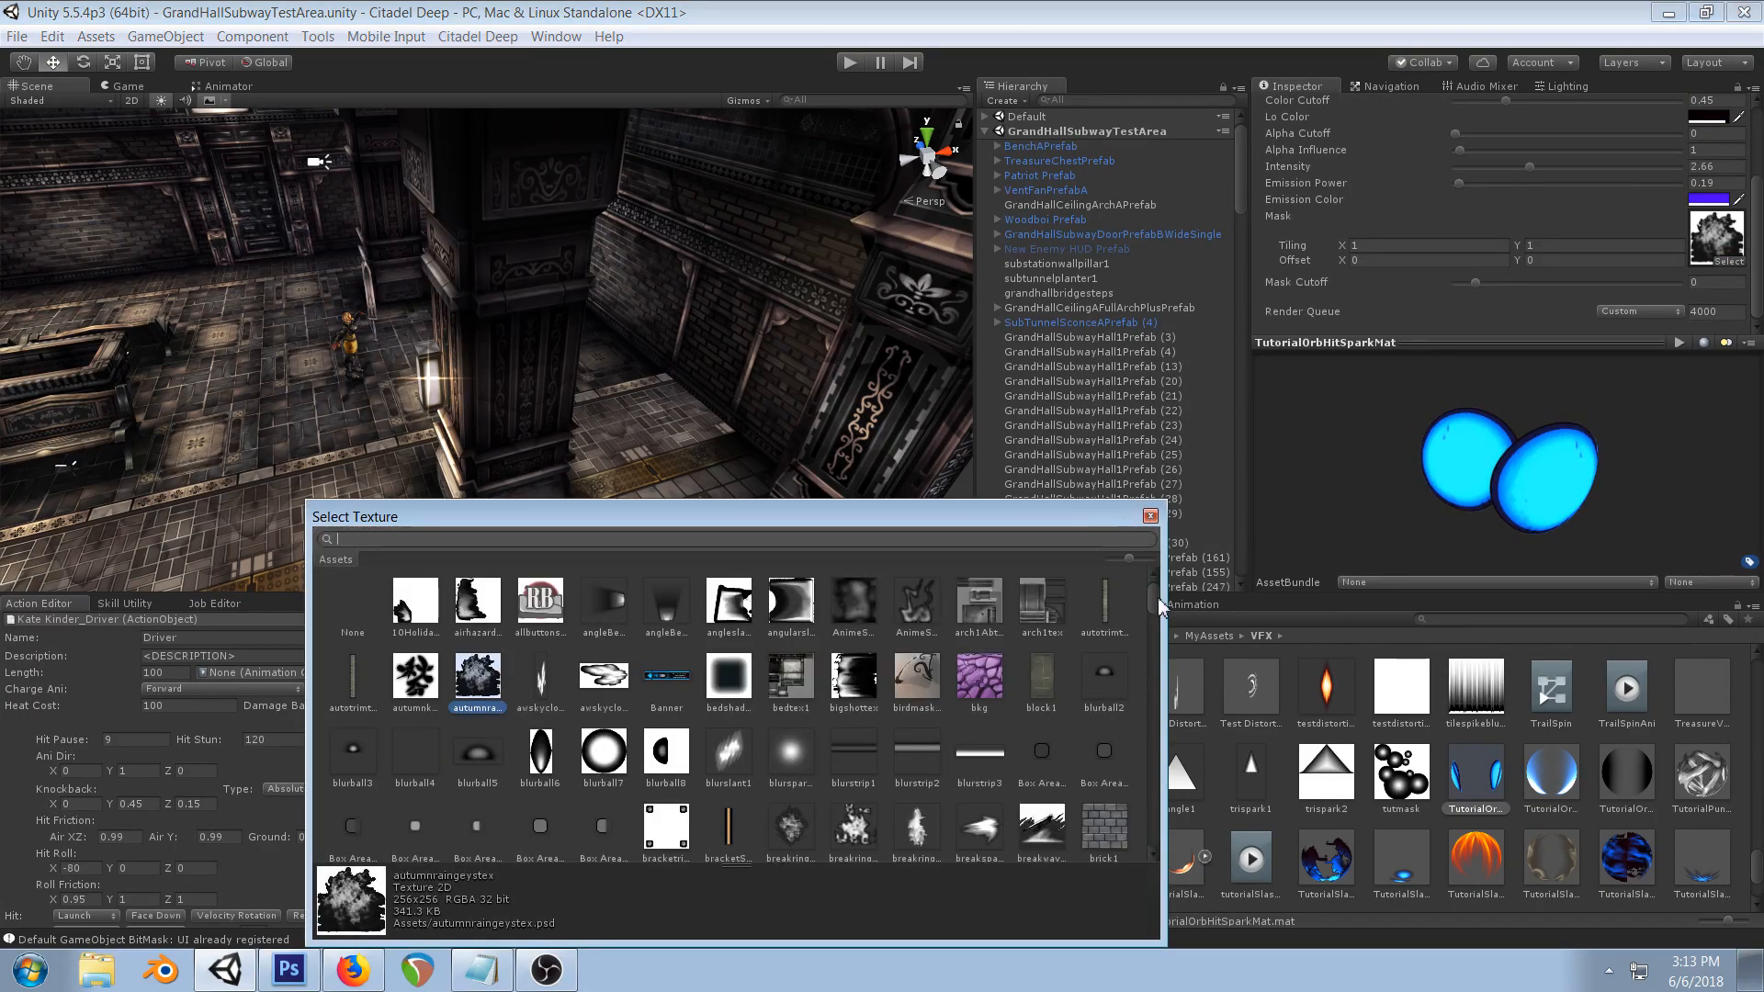
pyautogui.click(361, 619)
pyautogui.doubleClick(361, 619)
pyautogui.moveTo(1535, 465); pyautogui.dragTo(1451, 446)
pyautogui.scroll(3, 1615, 211)
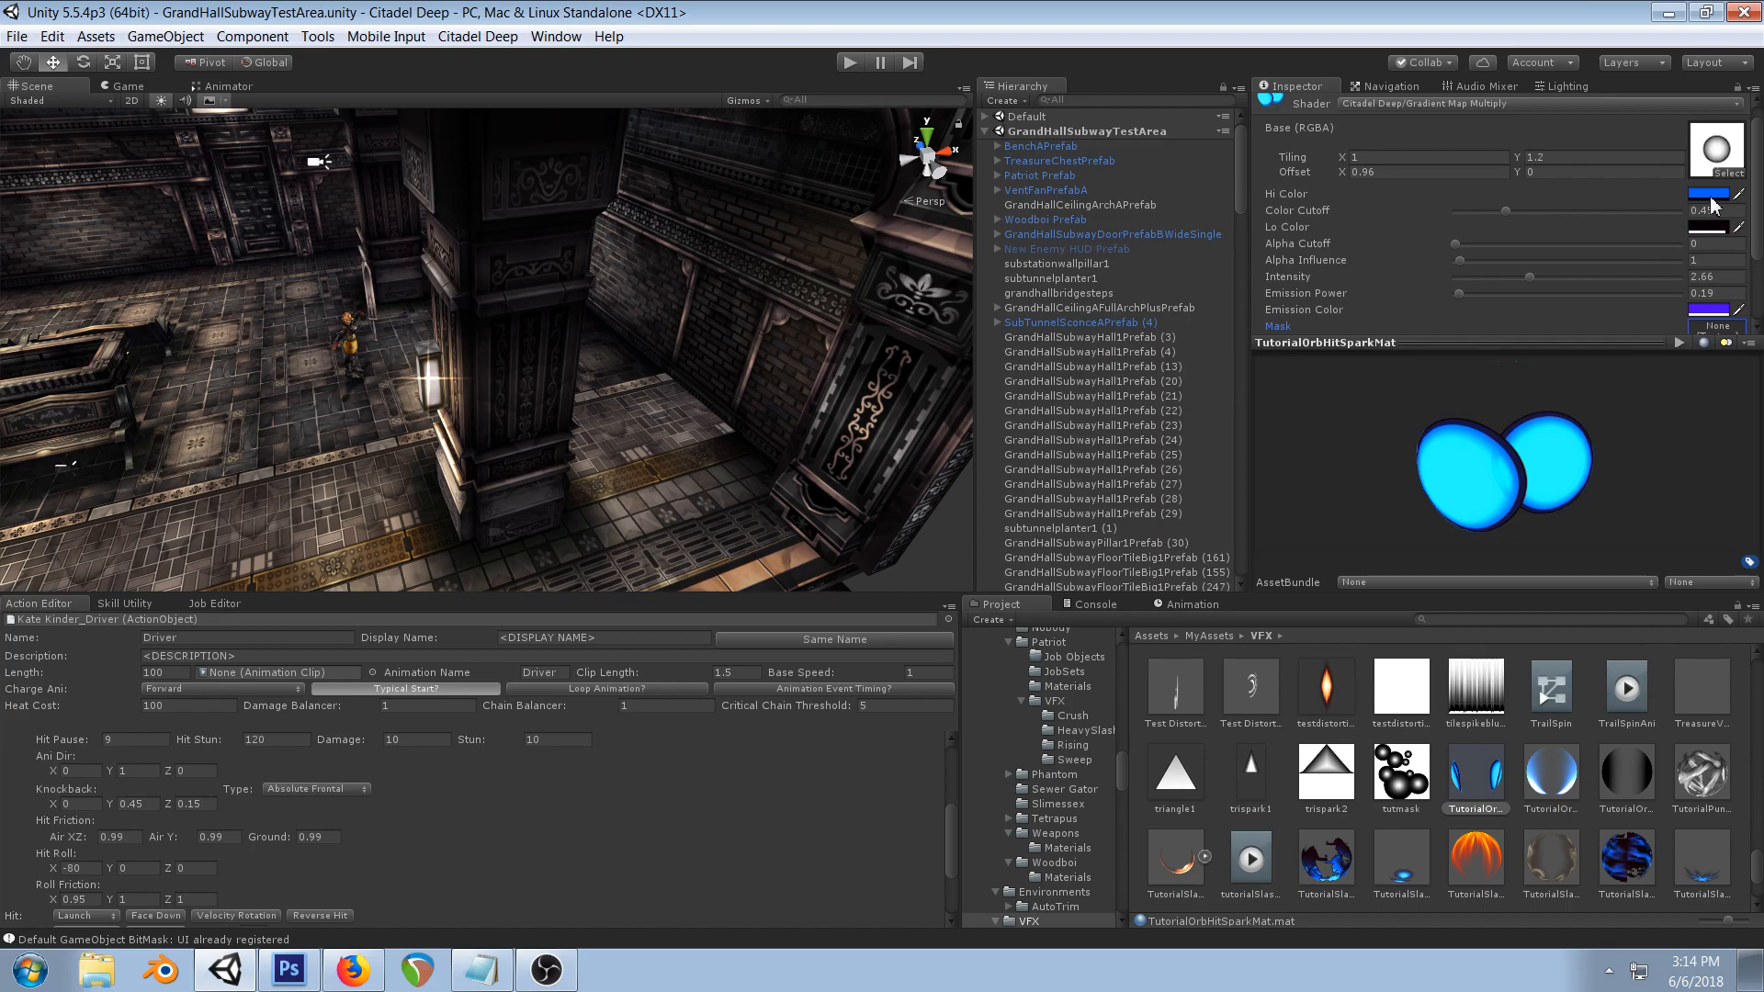
# - Set the base texture's Y tiling to 1 and its X offset to 0
pyautogui.click(1604, 158)
pyautogui.write('1')
pyautogui.click(1422, 173)
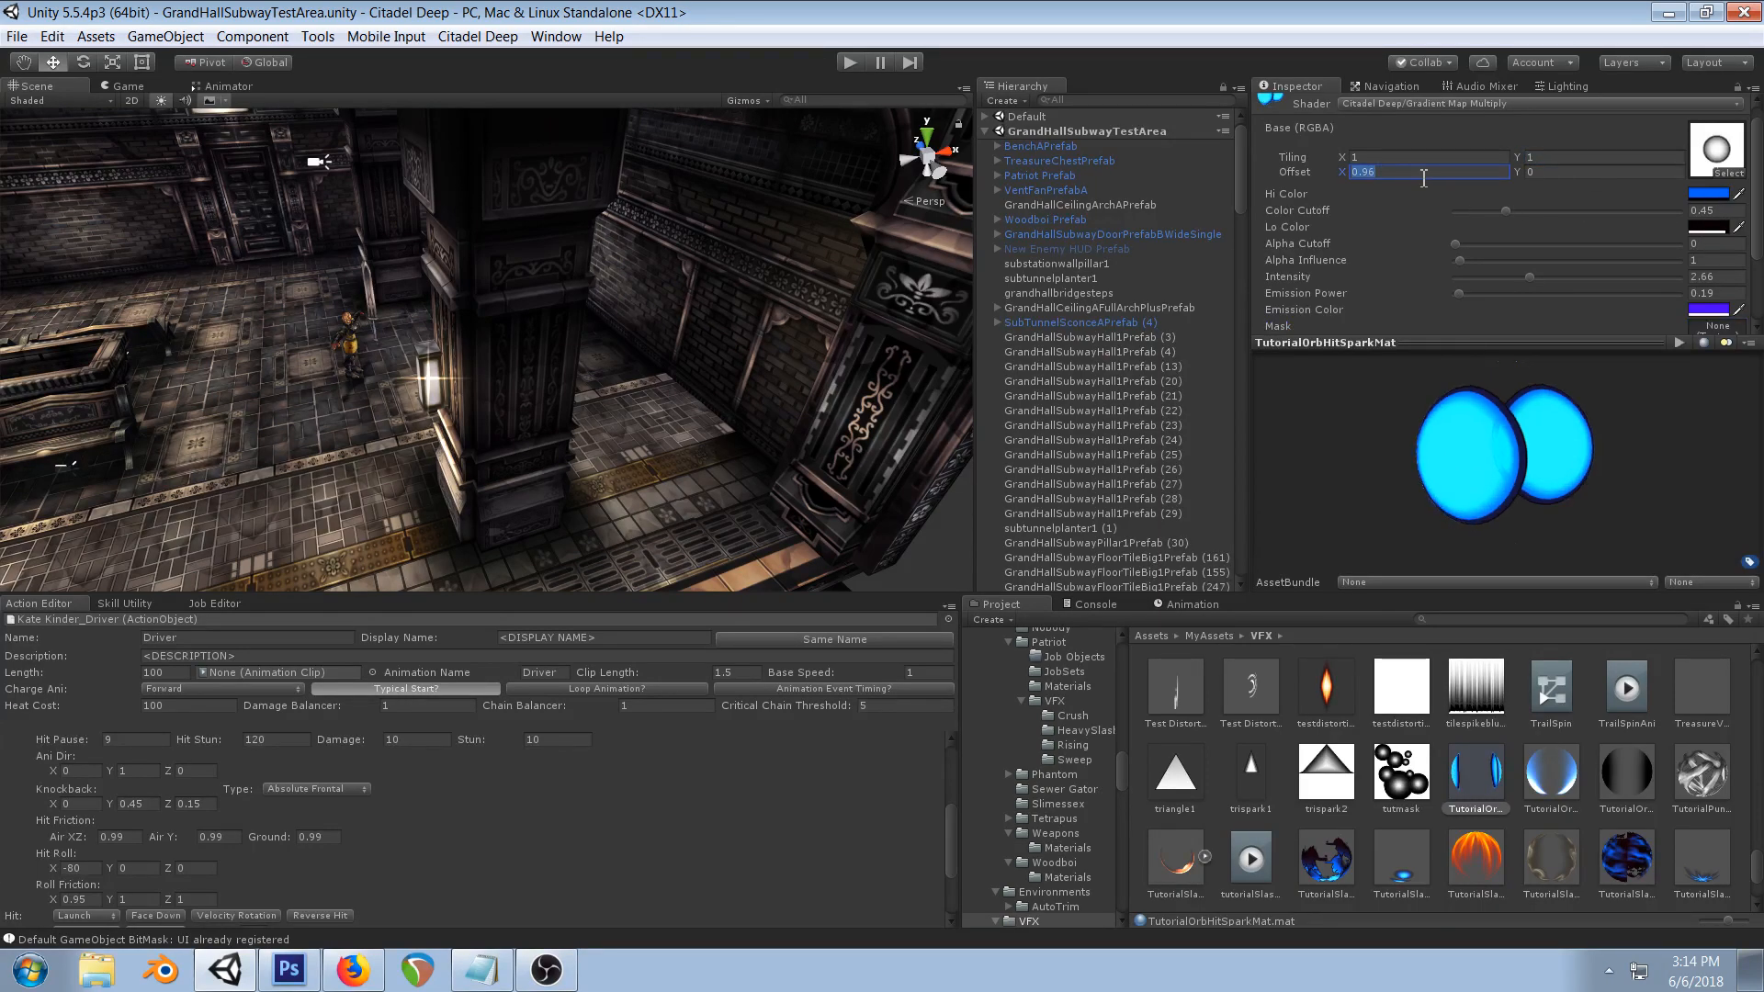
pyautogui.write('0')
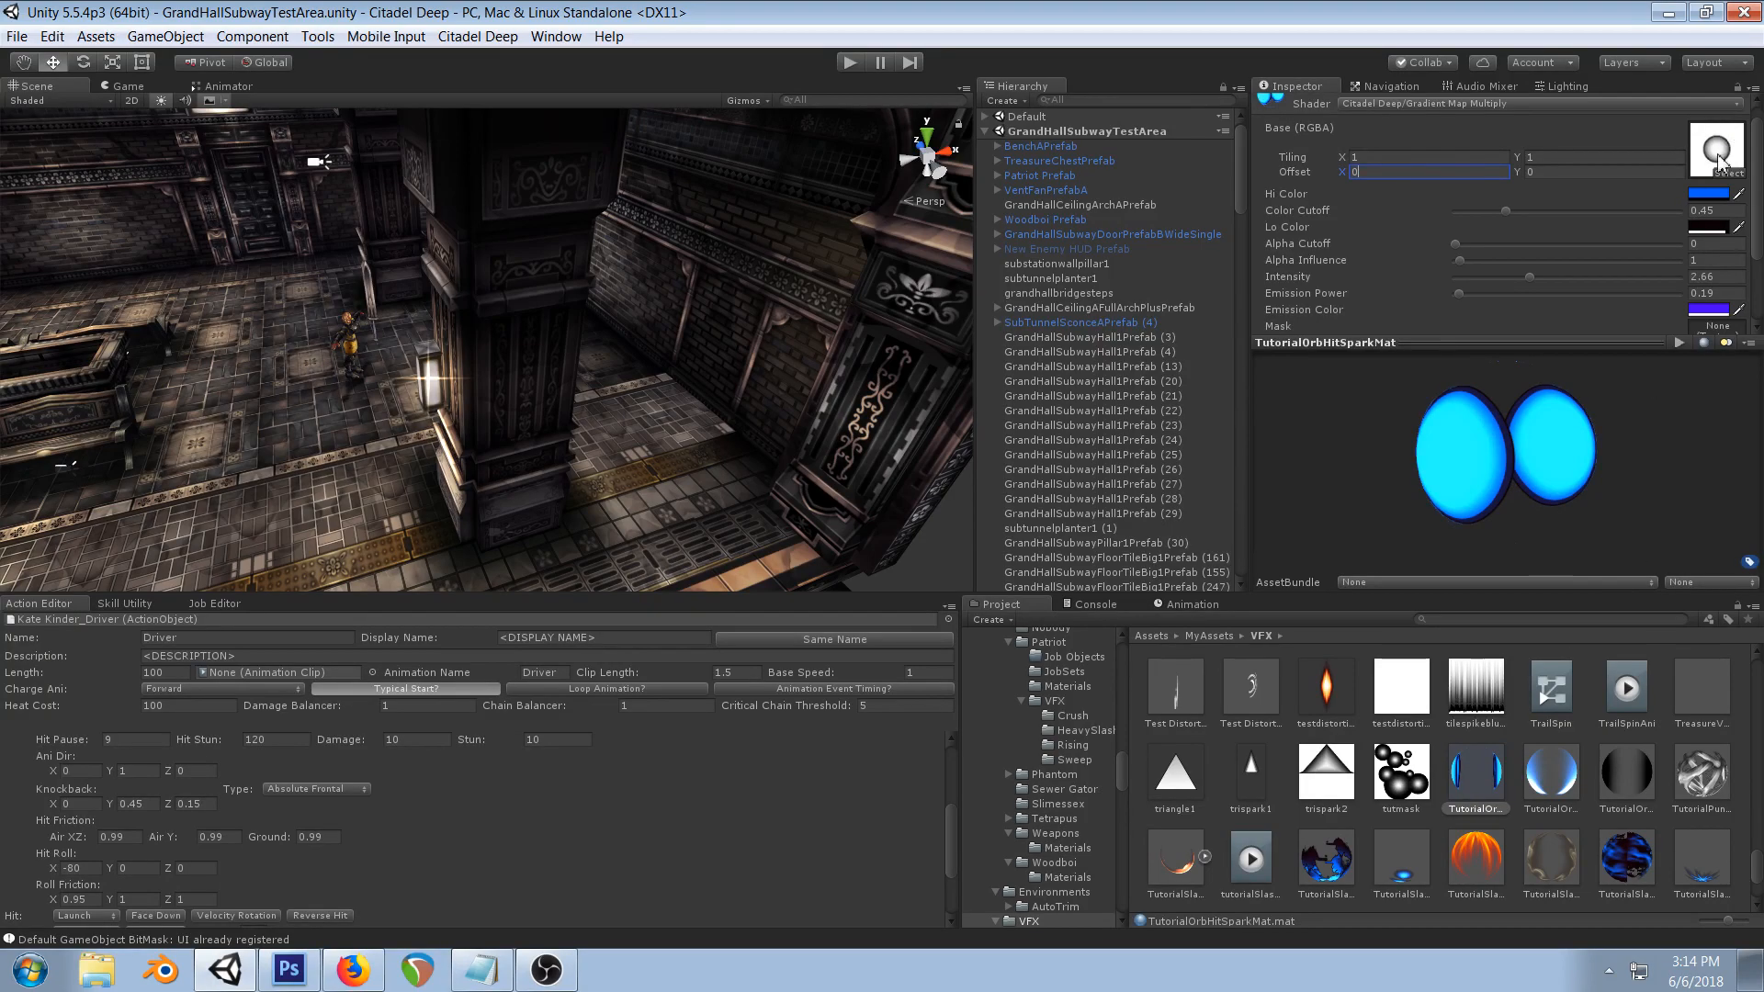
# - Set the orb material's Color Cutoff to 0.516 and its Intensity to 2.16
pyautogui.moveTo(1602, 454); pyautogui.dragTo(1415, 432)
pyautogui.moveTo(1515, 210); pyautogui.dragTo(1516, 216)
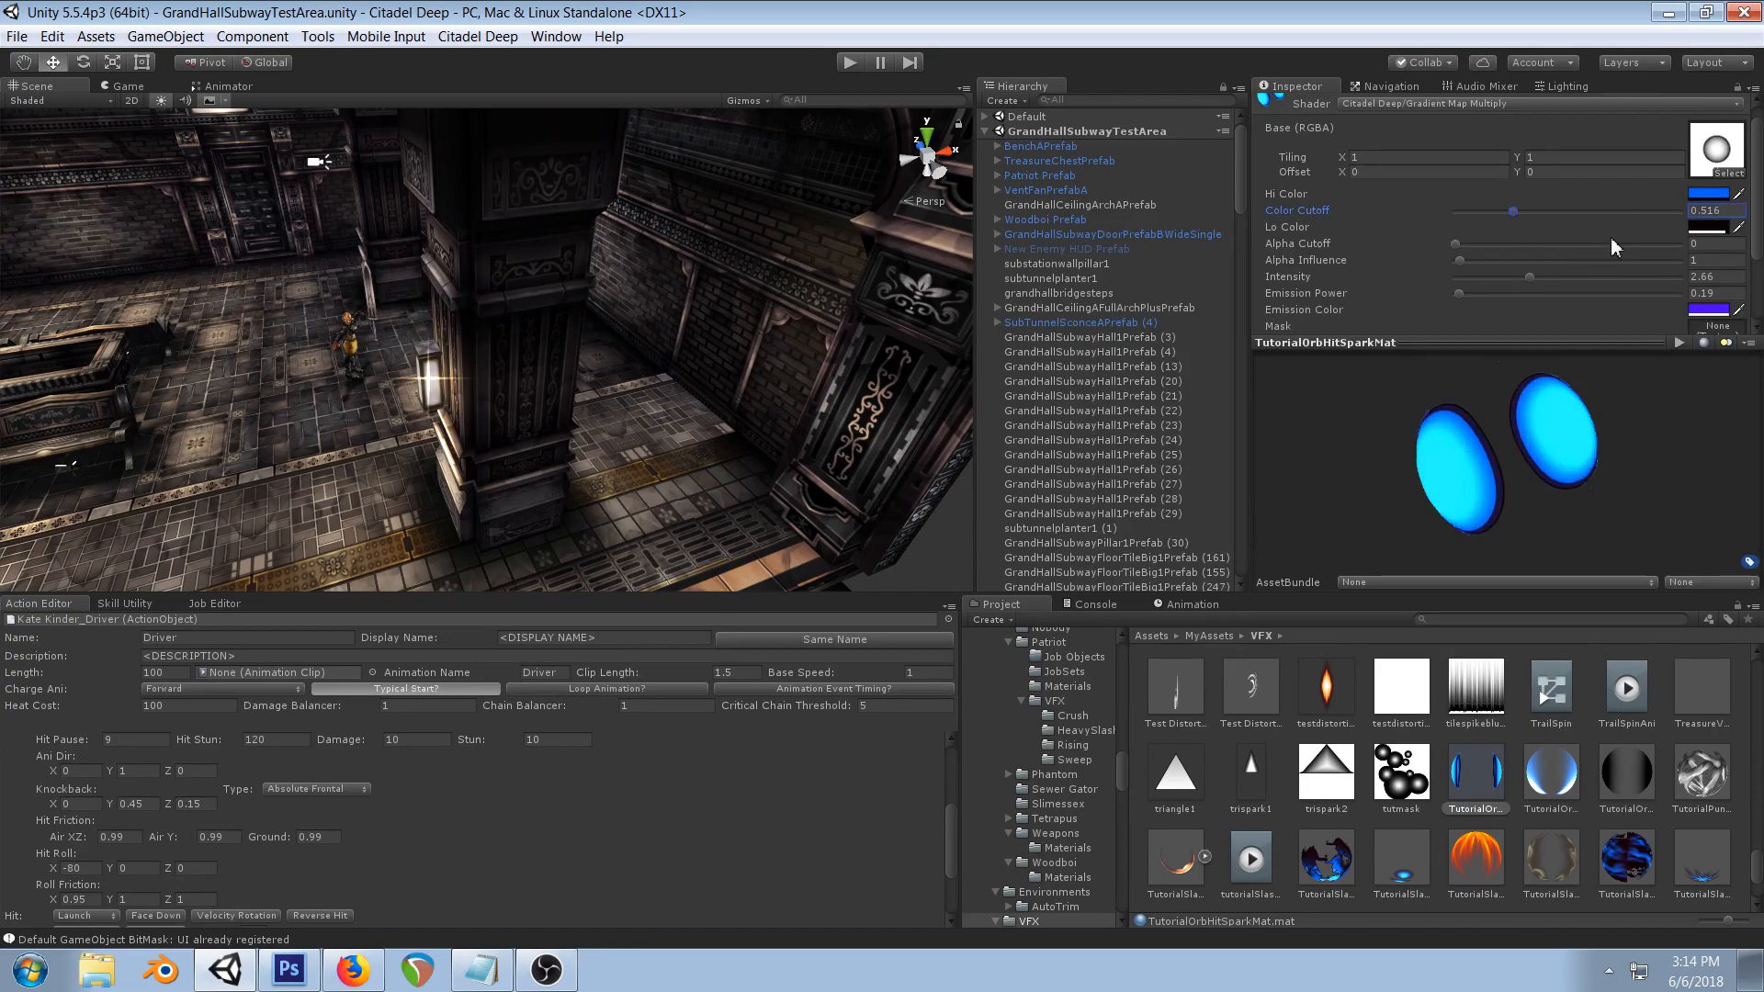
pyautogui.moveTo(1521, 281); pyautogui.dragTo(1521, 280)
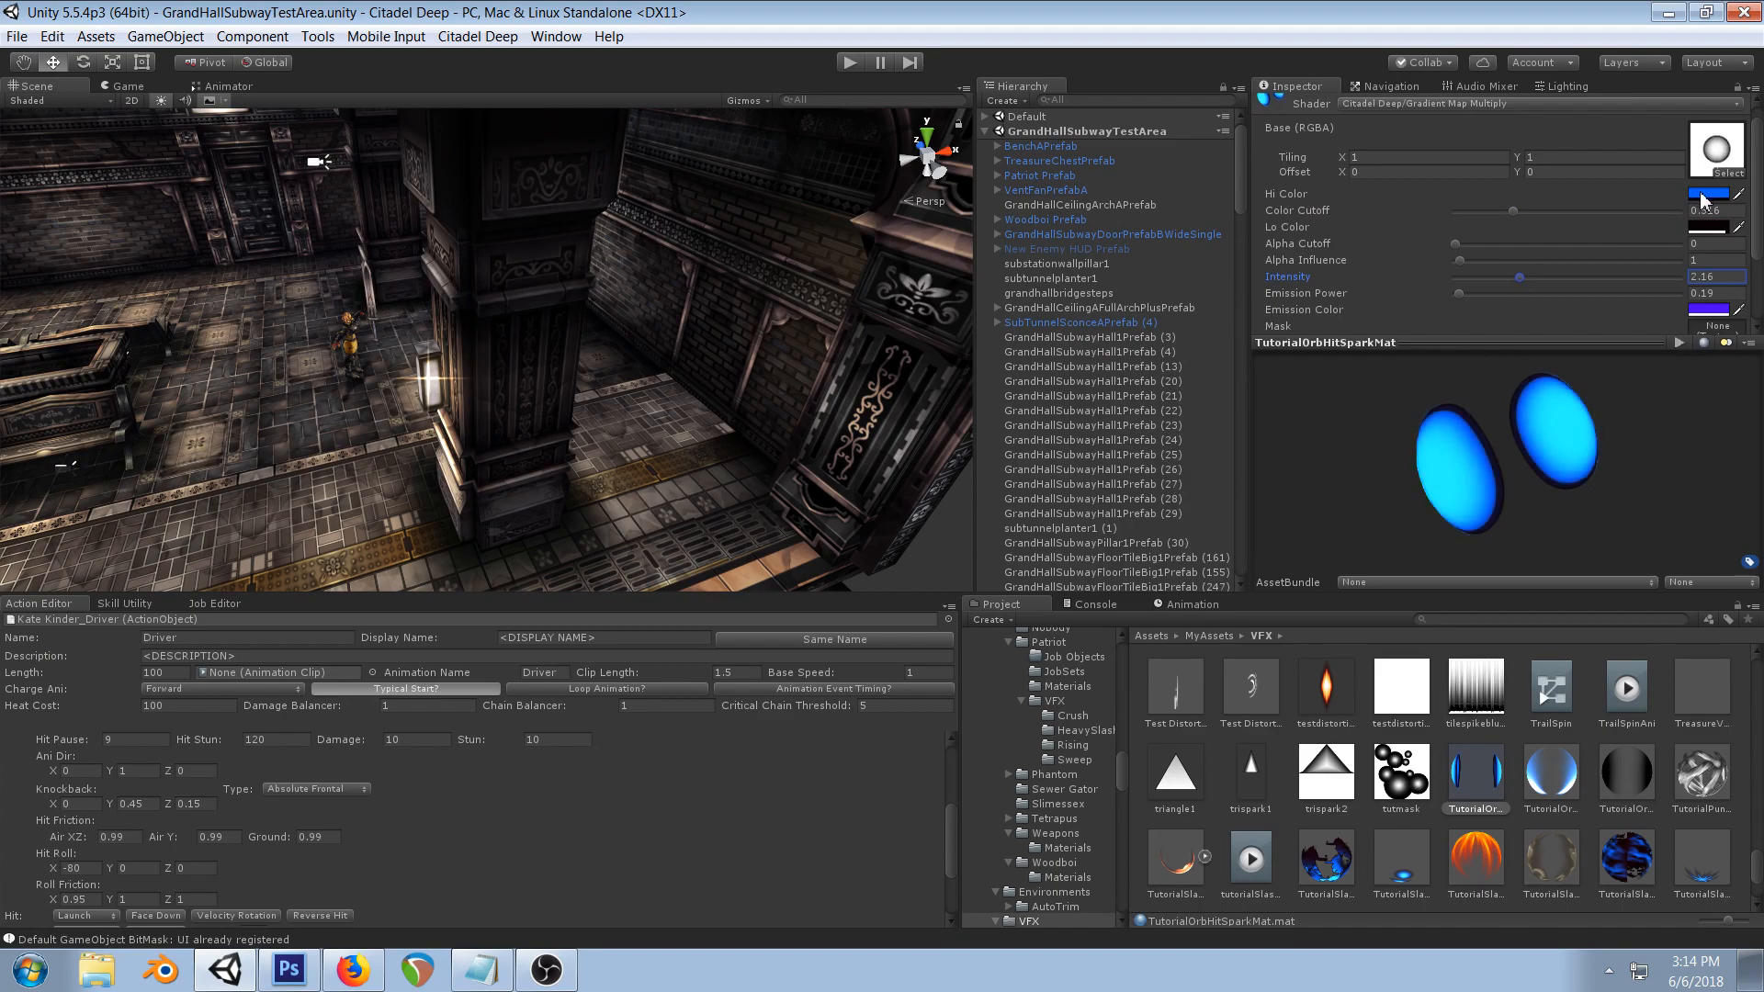
# - Change the orb material's Hi Color to a pale yellow, about F9FF9600
pyautogui.click(1702, 194)
pyautogui.moveTo(1226, 409); pyautogui.dragTo(1226, 458)
pyautogui.moveTo(1189, 355); pyautogui.dragTo(1133, 339)
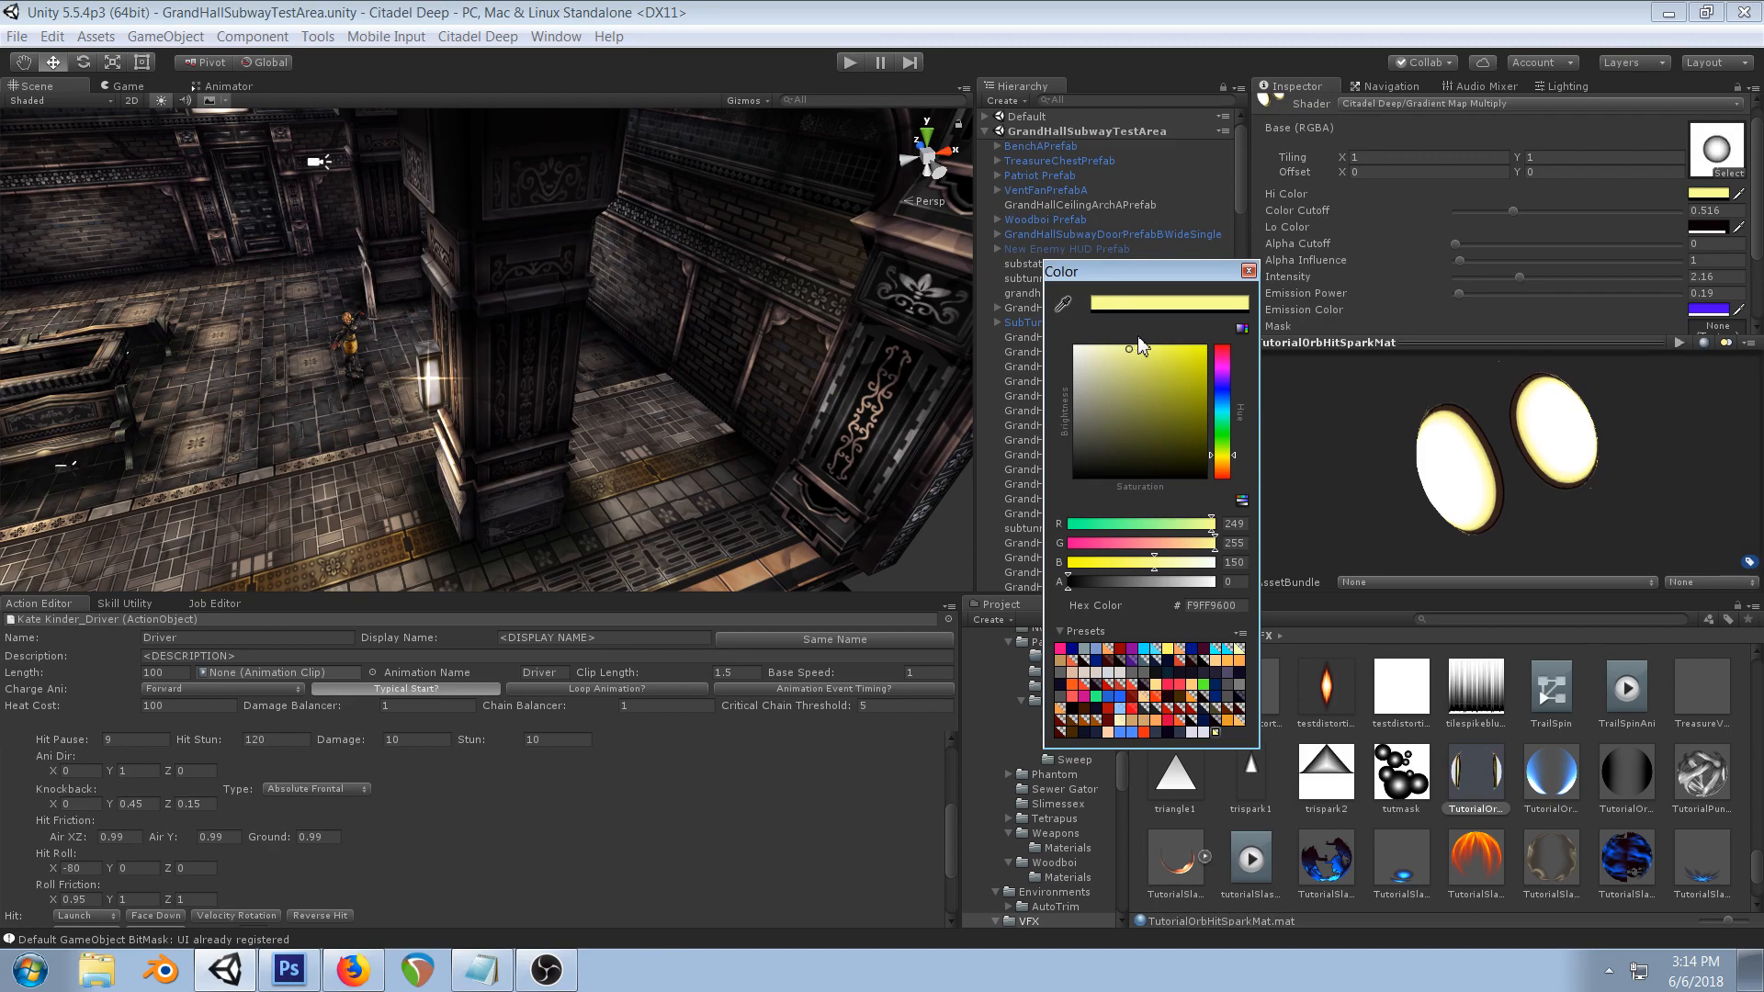
pyautogui.click(1247, 270)
# - Change the orb material's Lo Color to a bright red, about FF001AE6
pyautogui.click(1699, 227)
pyautogui.moveTo(1224, 472); pyautogui.dragTo(1226, 351)
pyautogui.moveTo(1189, 434); pyautogui.dragTo(1228, 200)
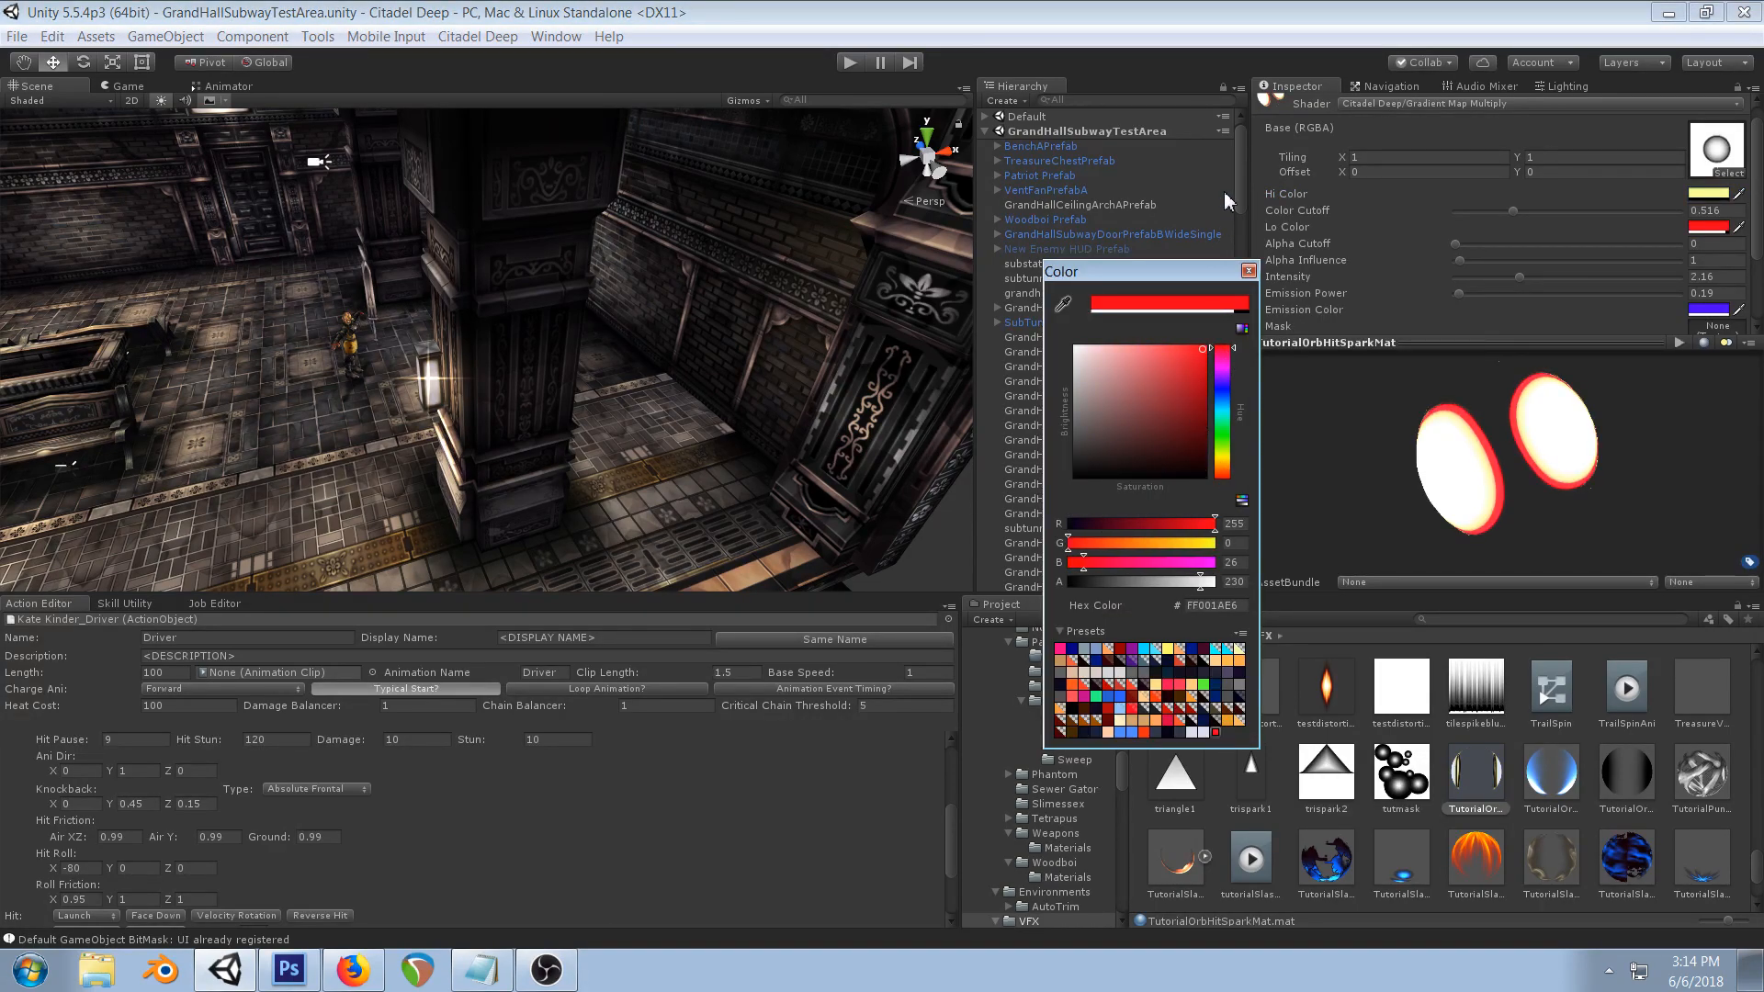
pyautogui.click(1247, 270)
pyautogui.moveTo(1607, 452); pyautogui.dragTo(1506, 424)
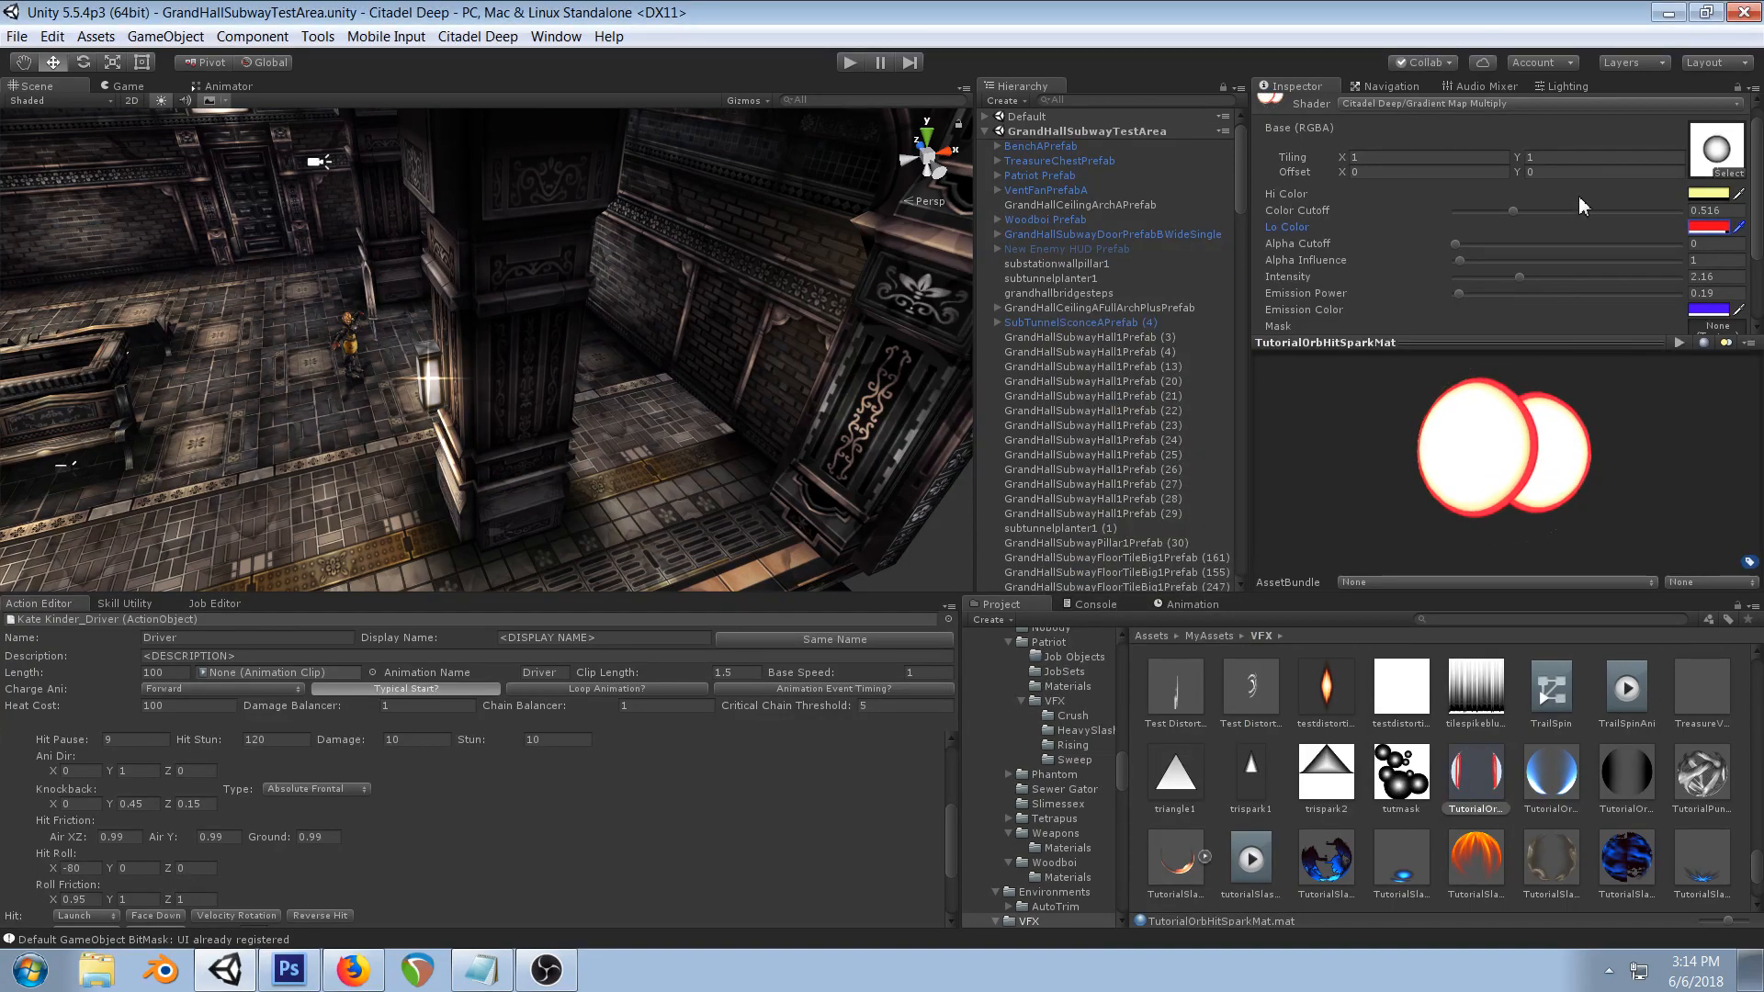
pyautogui.scroll(-3, 1552, 195)
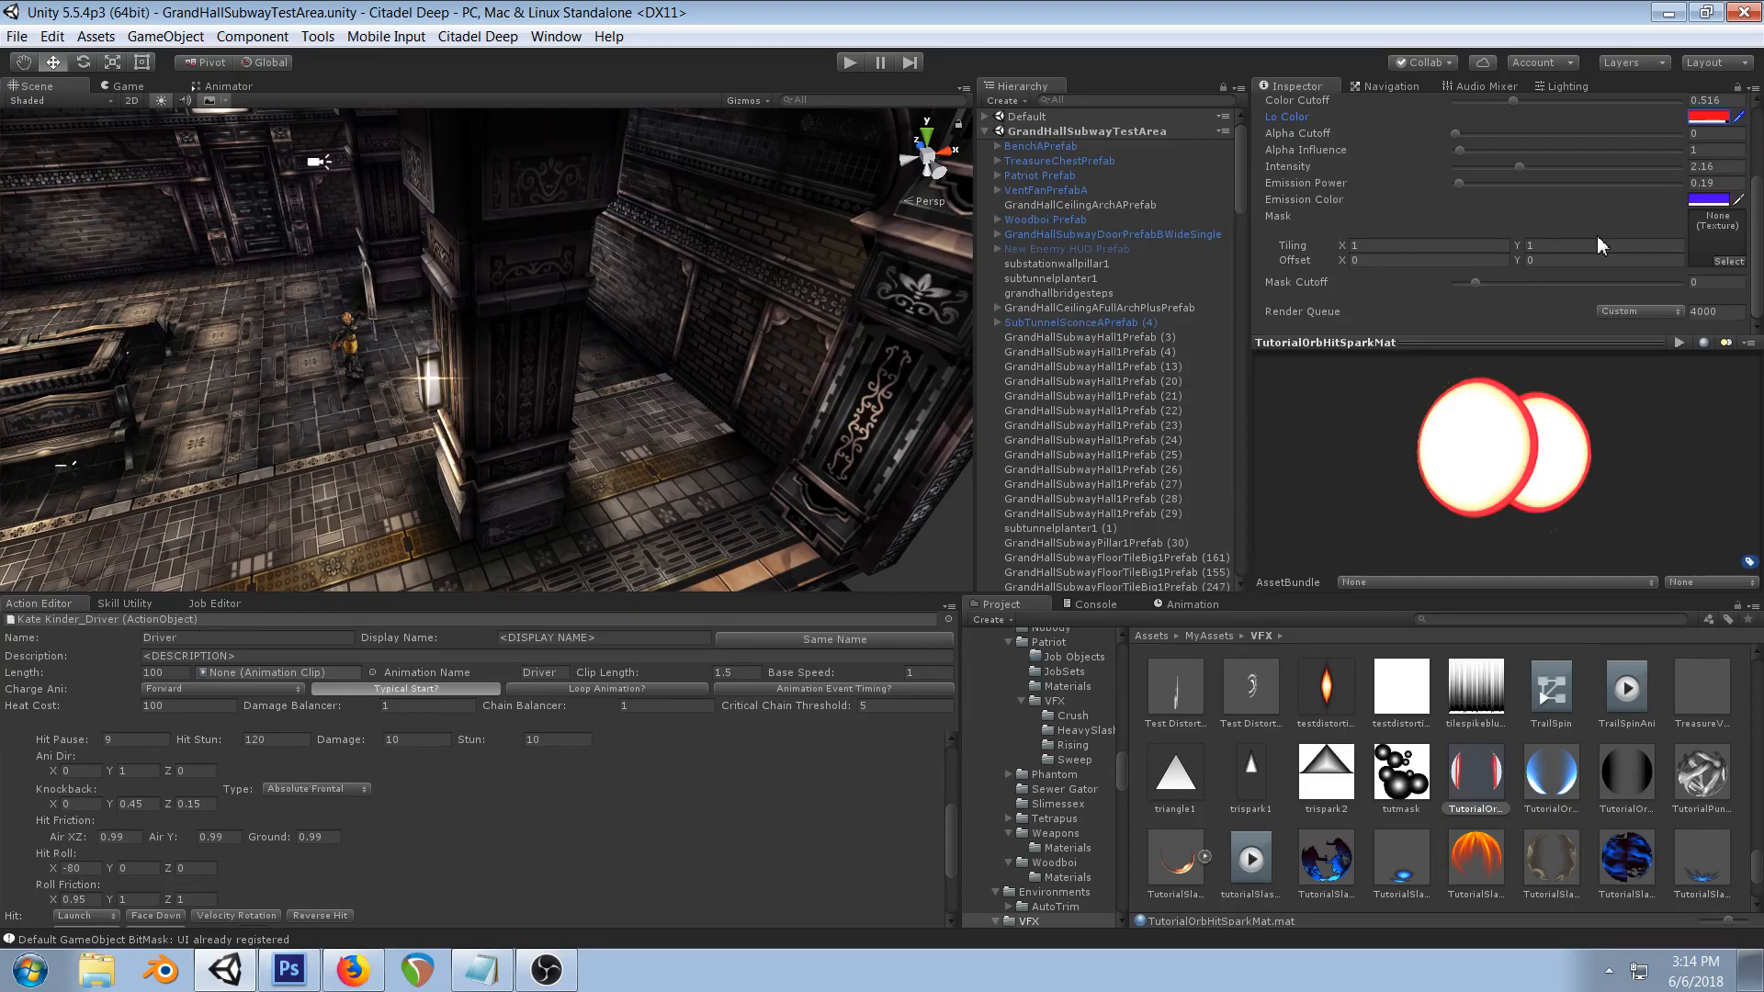
pyautogui.scroll(2, 1591, 234)
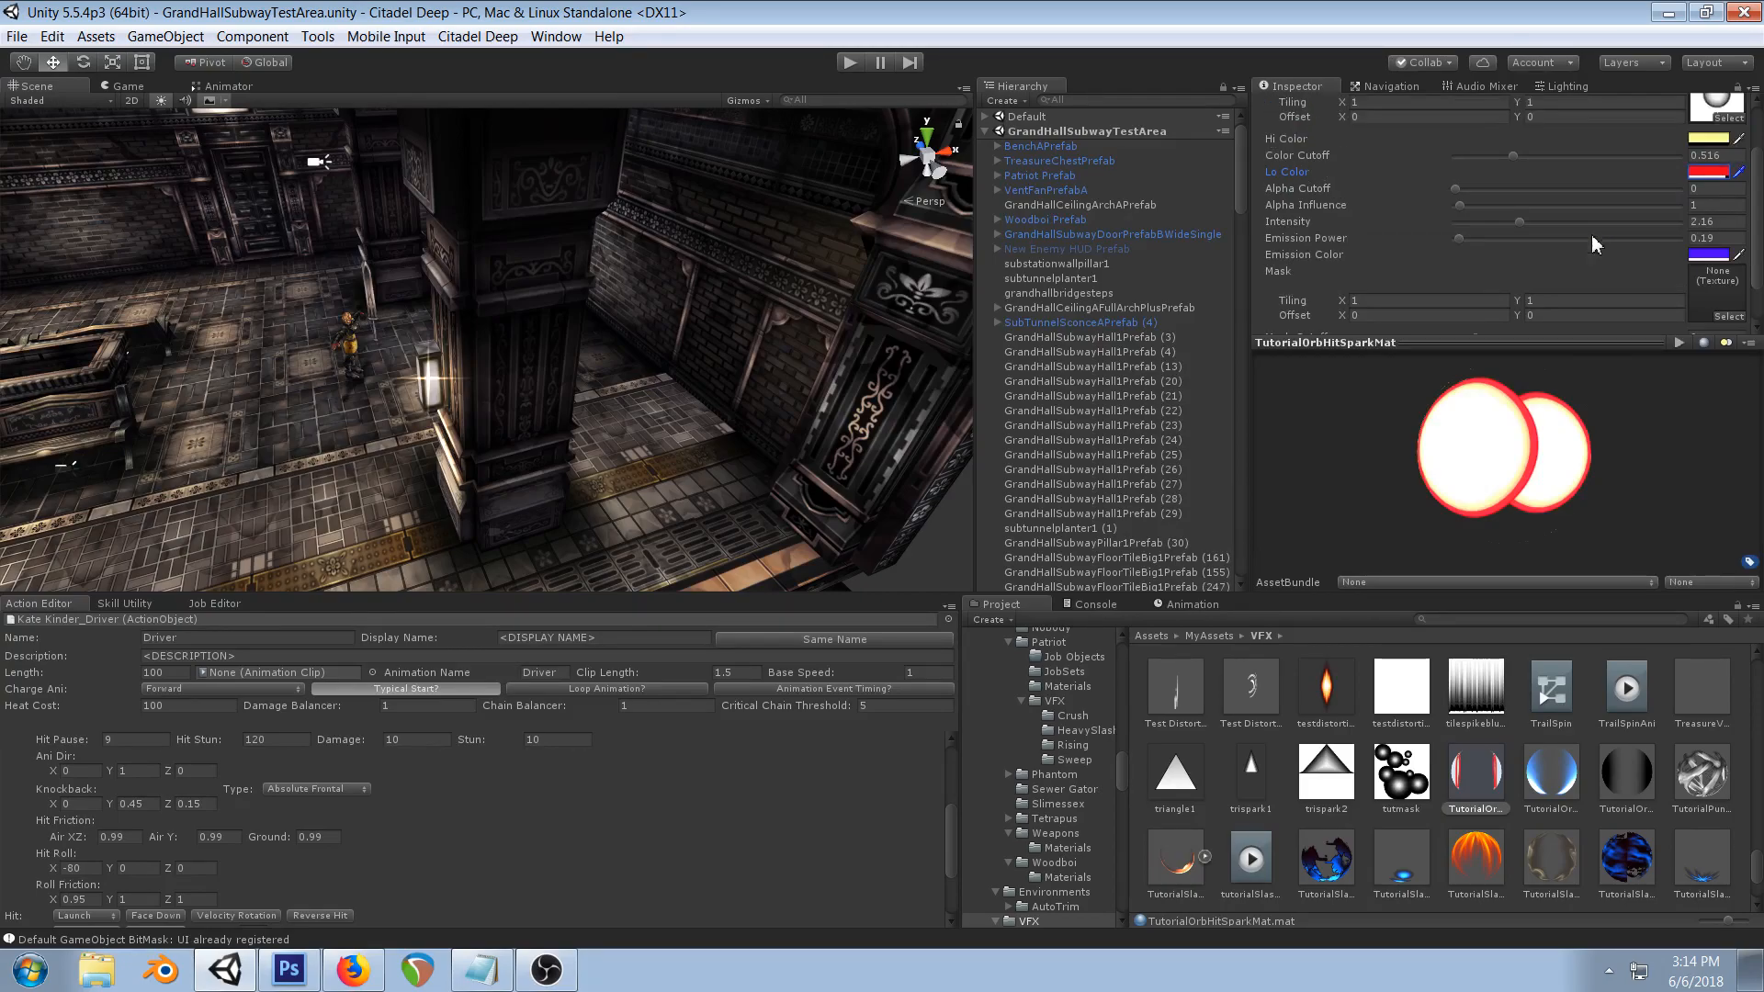
# - Add a Particle System to the scene and move it down to the floor near the character
pyautogui.moveTo(496, 441); pyautogui.dragTo(631, 342, button='right')
pyautogui.click(165, 36)
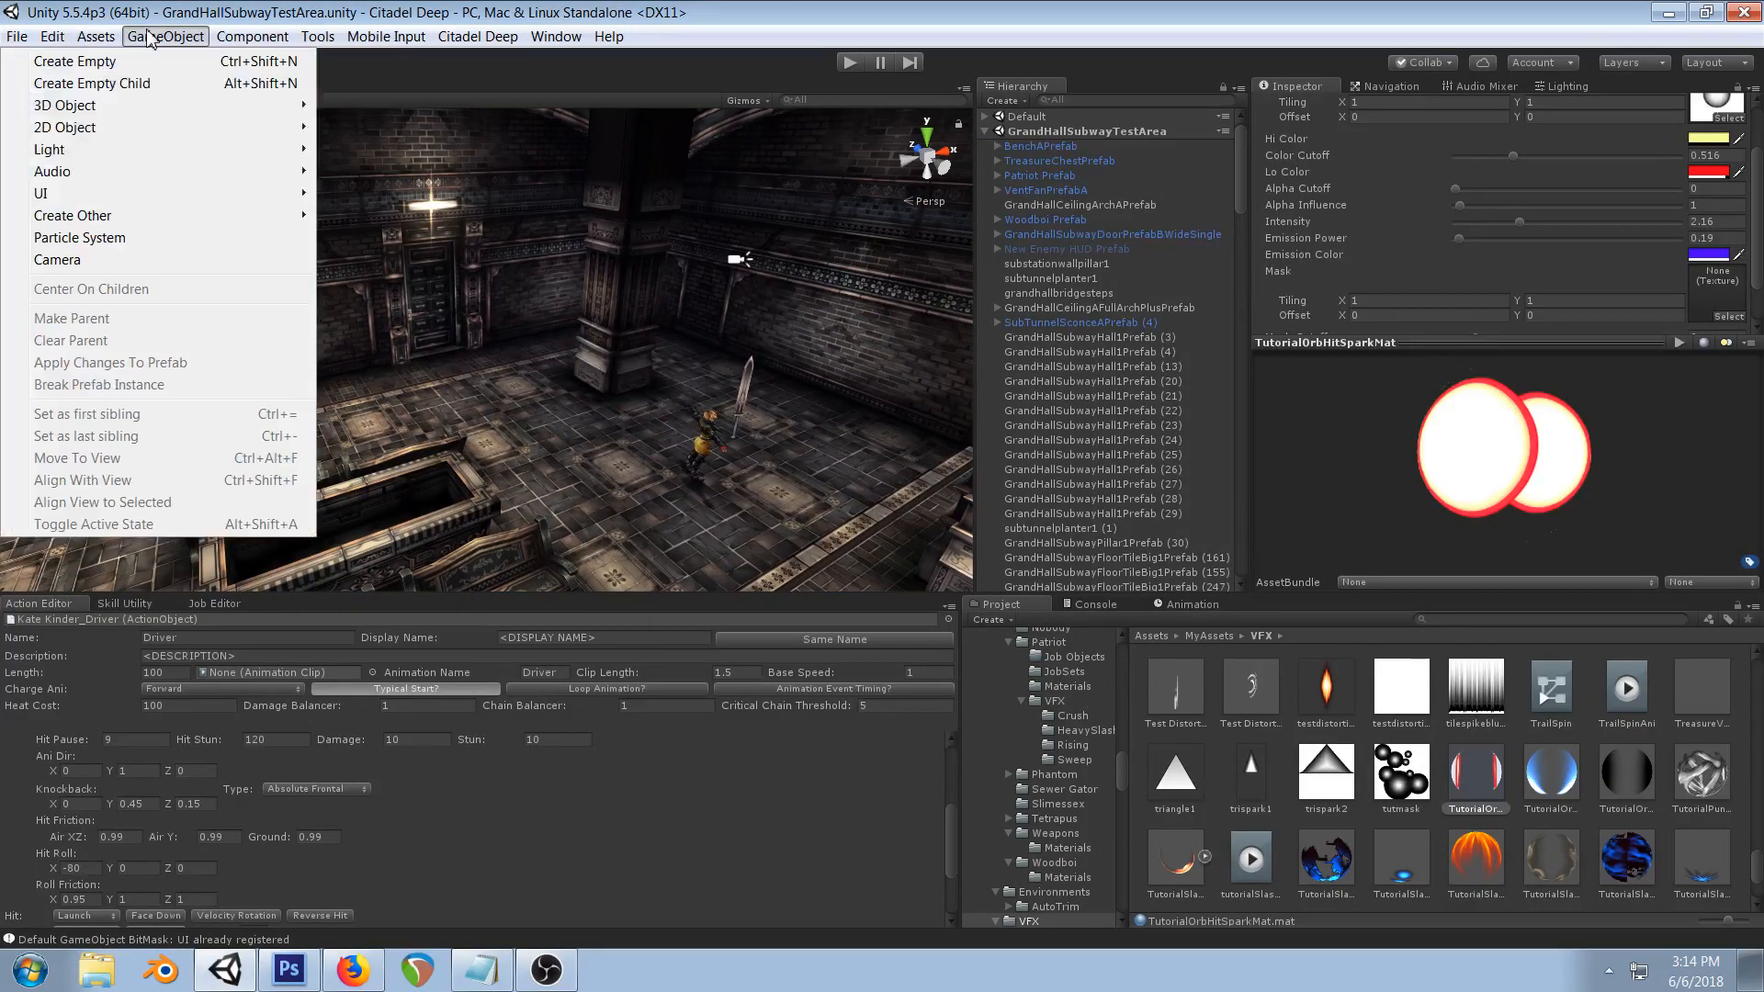
pyautogui.click(134, 241)
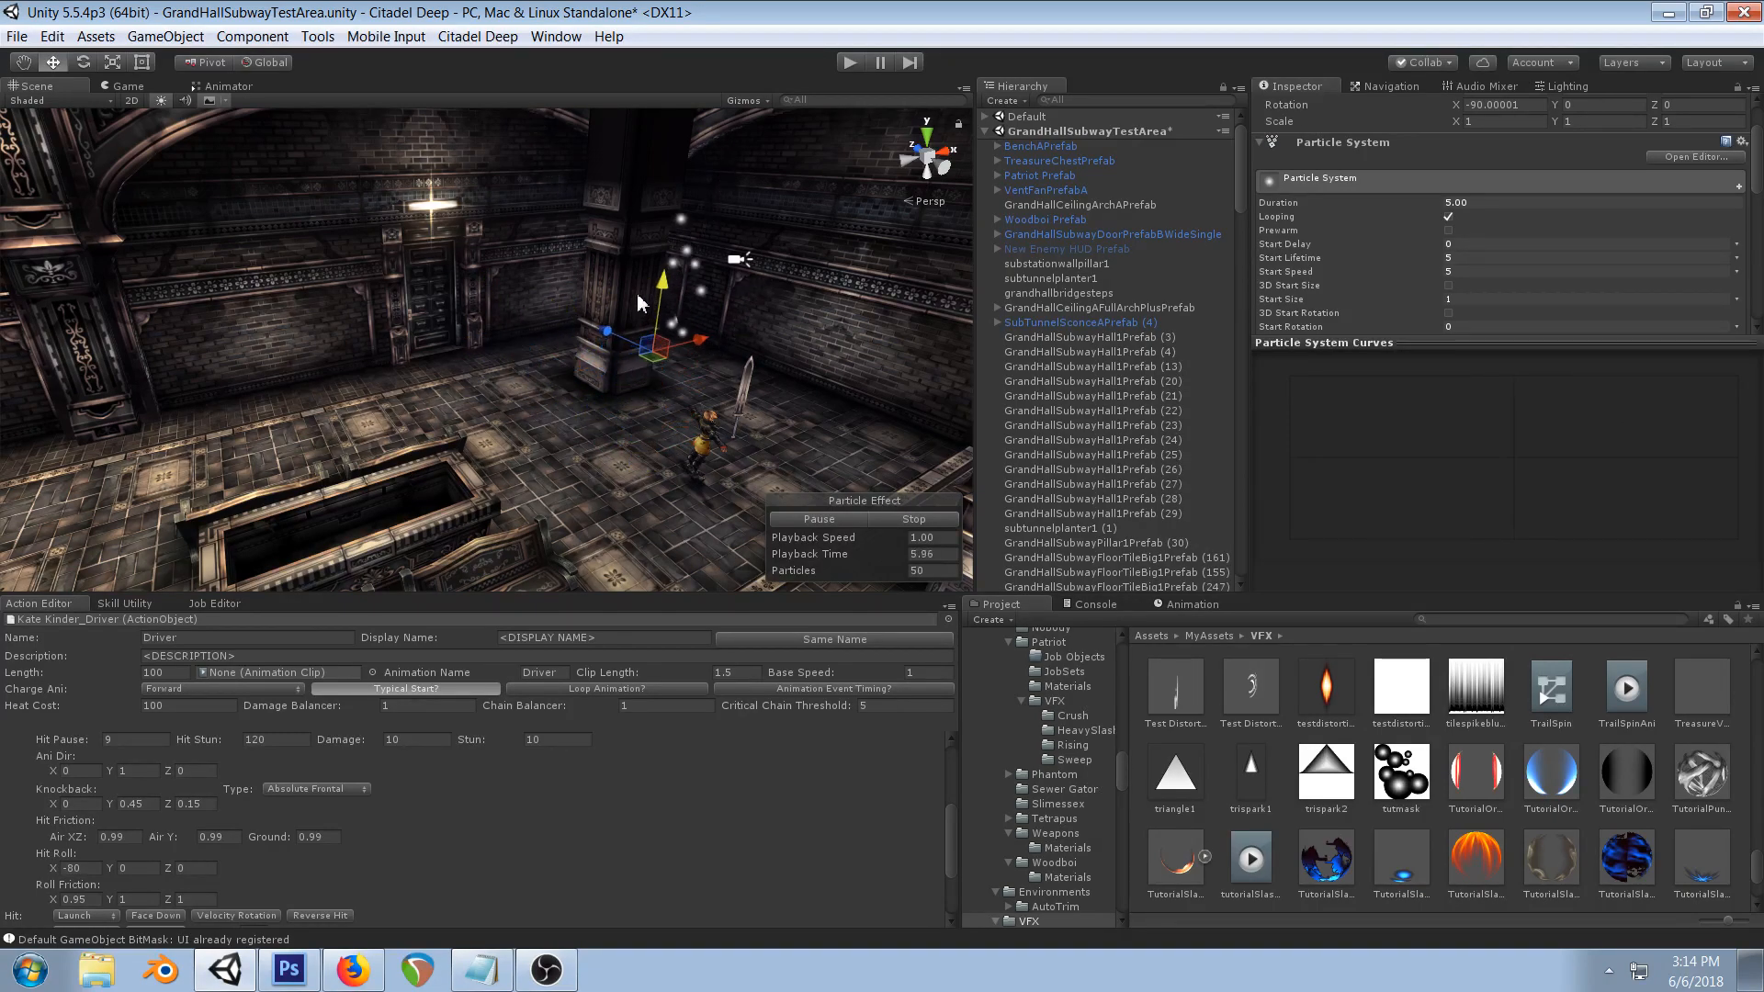
pyautogui.moveTo(702, 341); pyautogui.dragTo(671, 424)
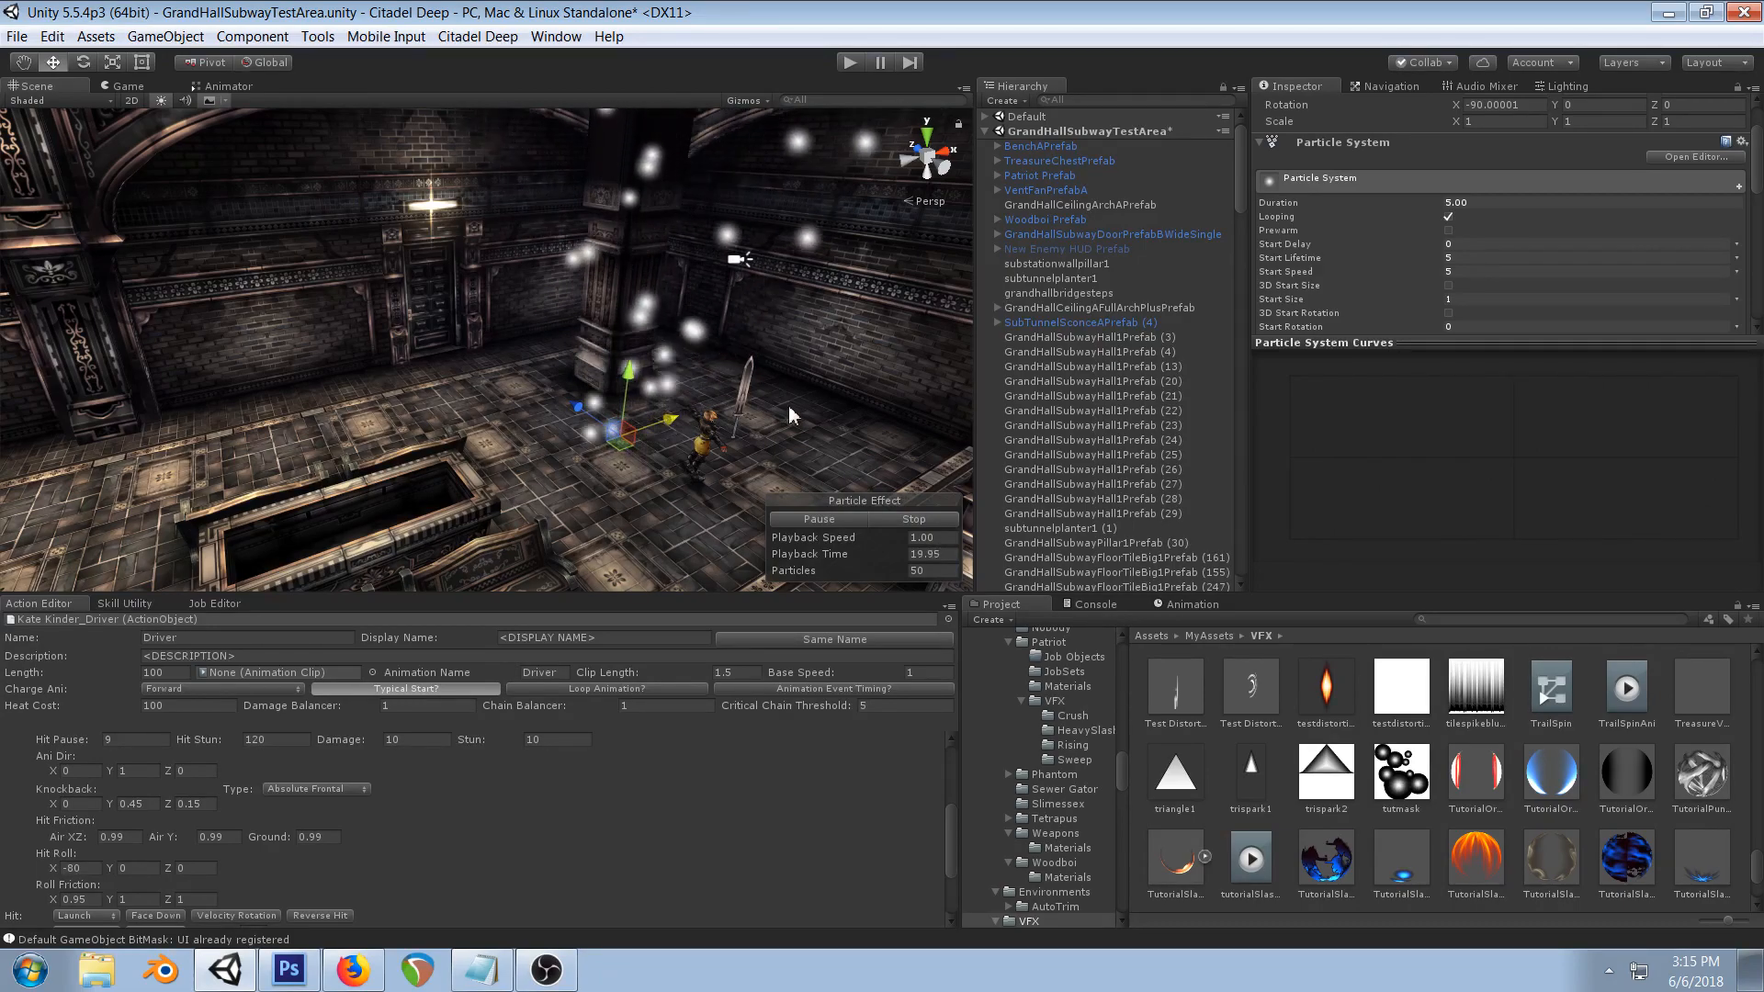
# - Assign TutorialOrbHitSparkMat as the material in the particle system's Renderer module
pyautogui.scroll(-10, 1131, 487)
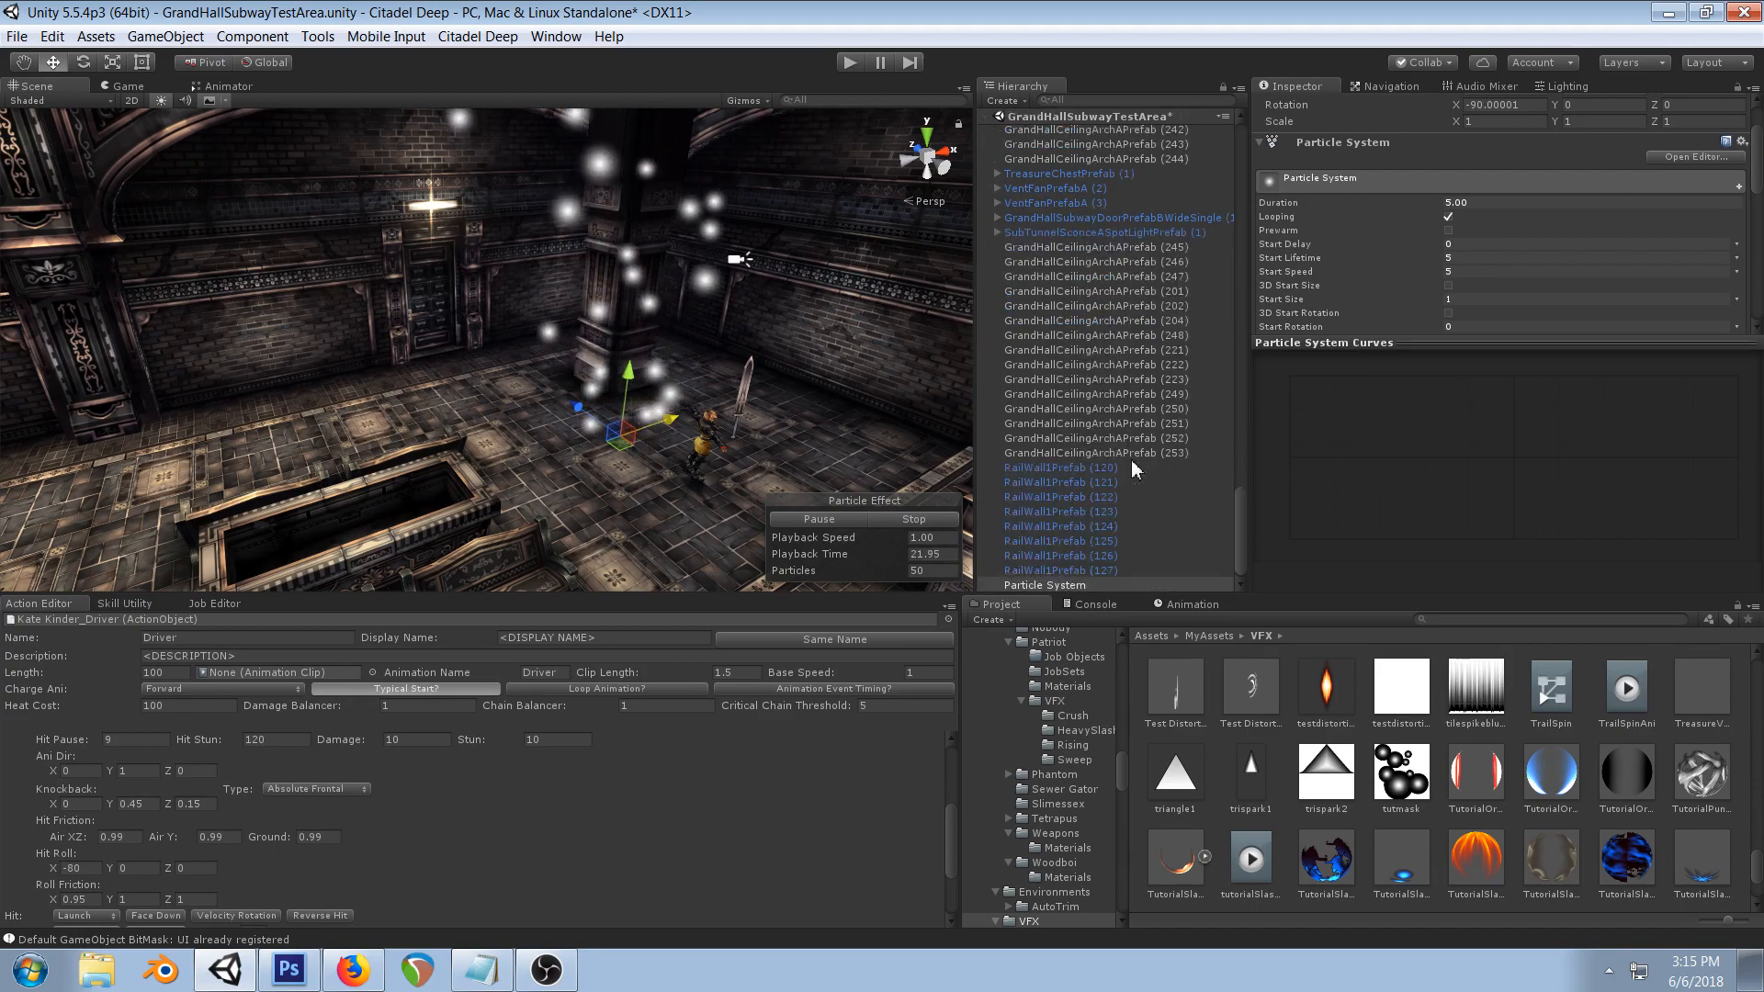
pyautogui.scroll(-10, 1542, 254)
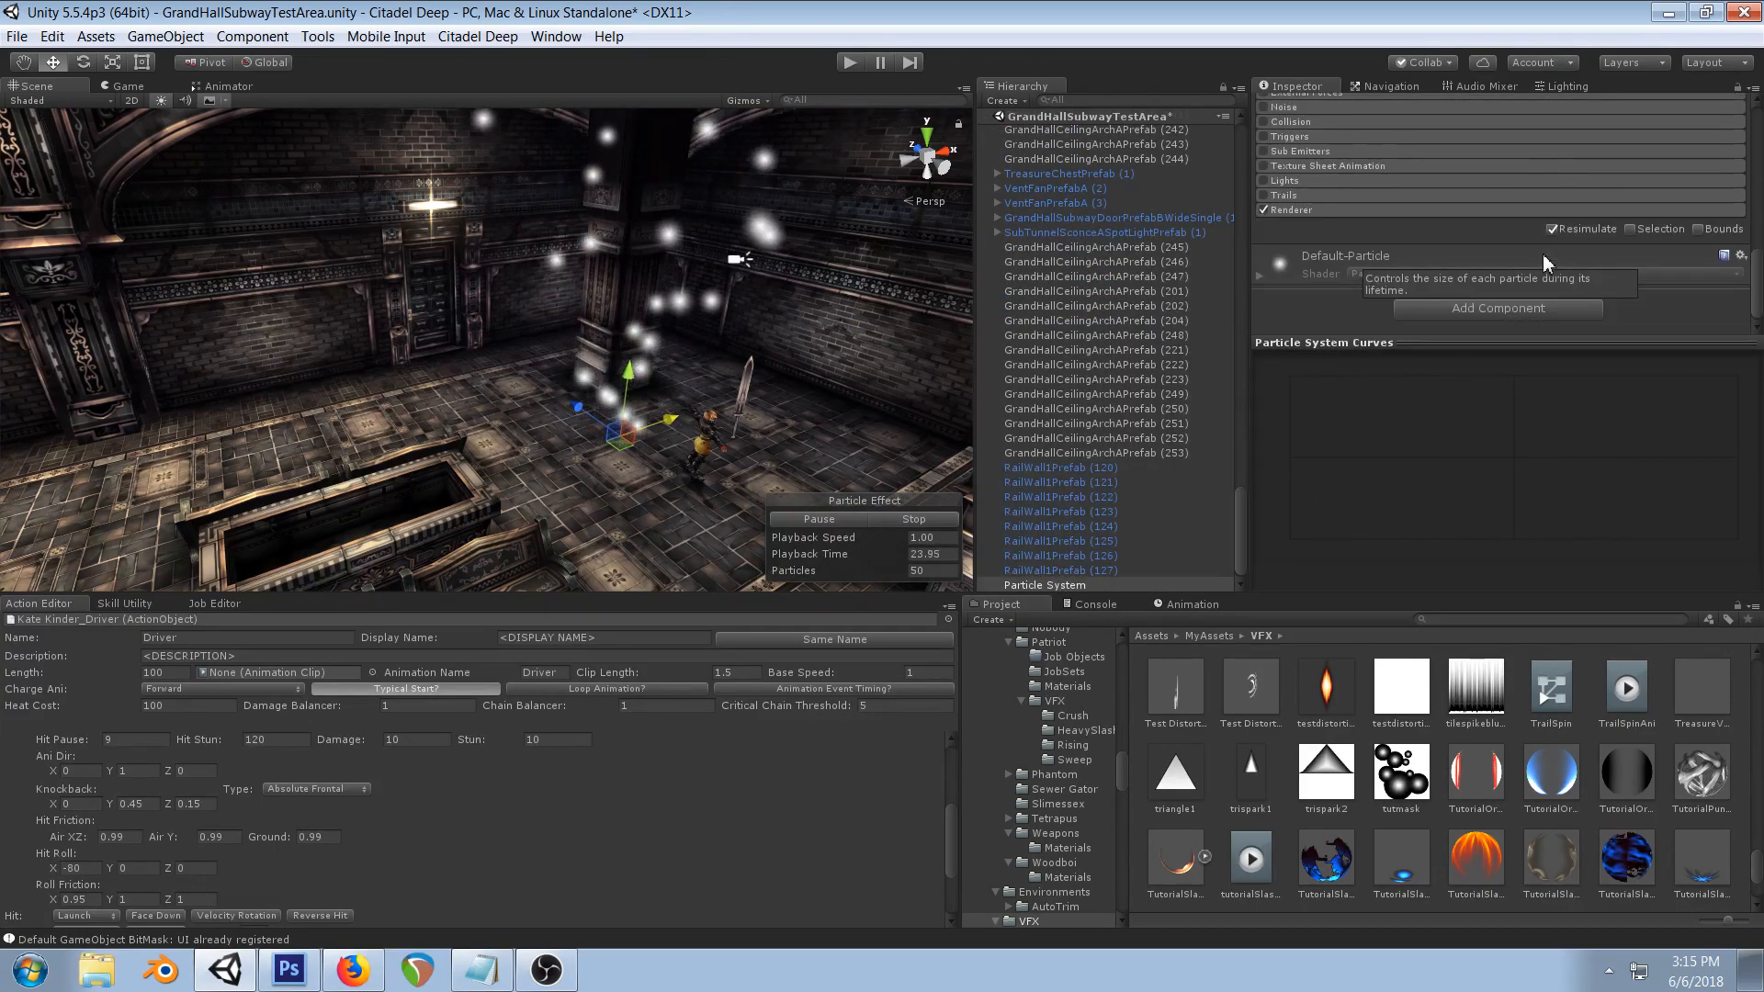
pyautogui.click(1293, 210)
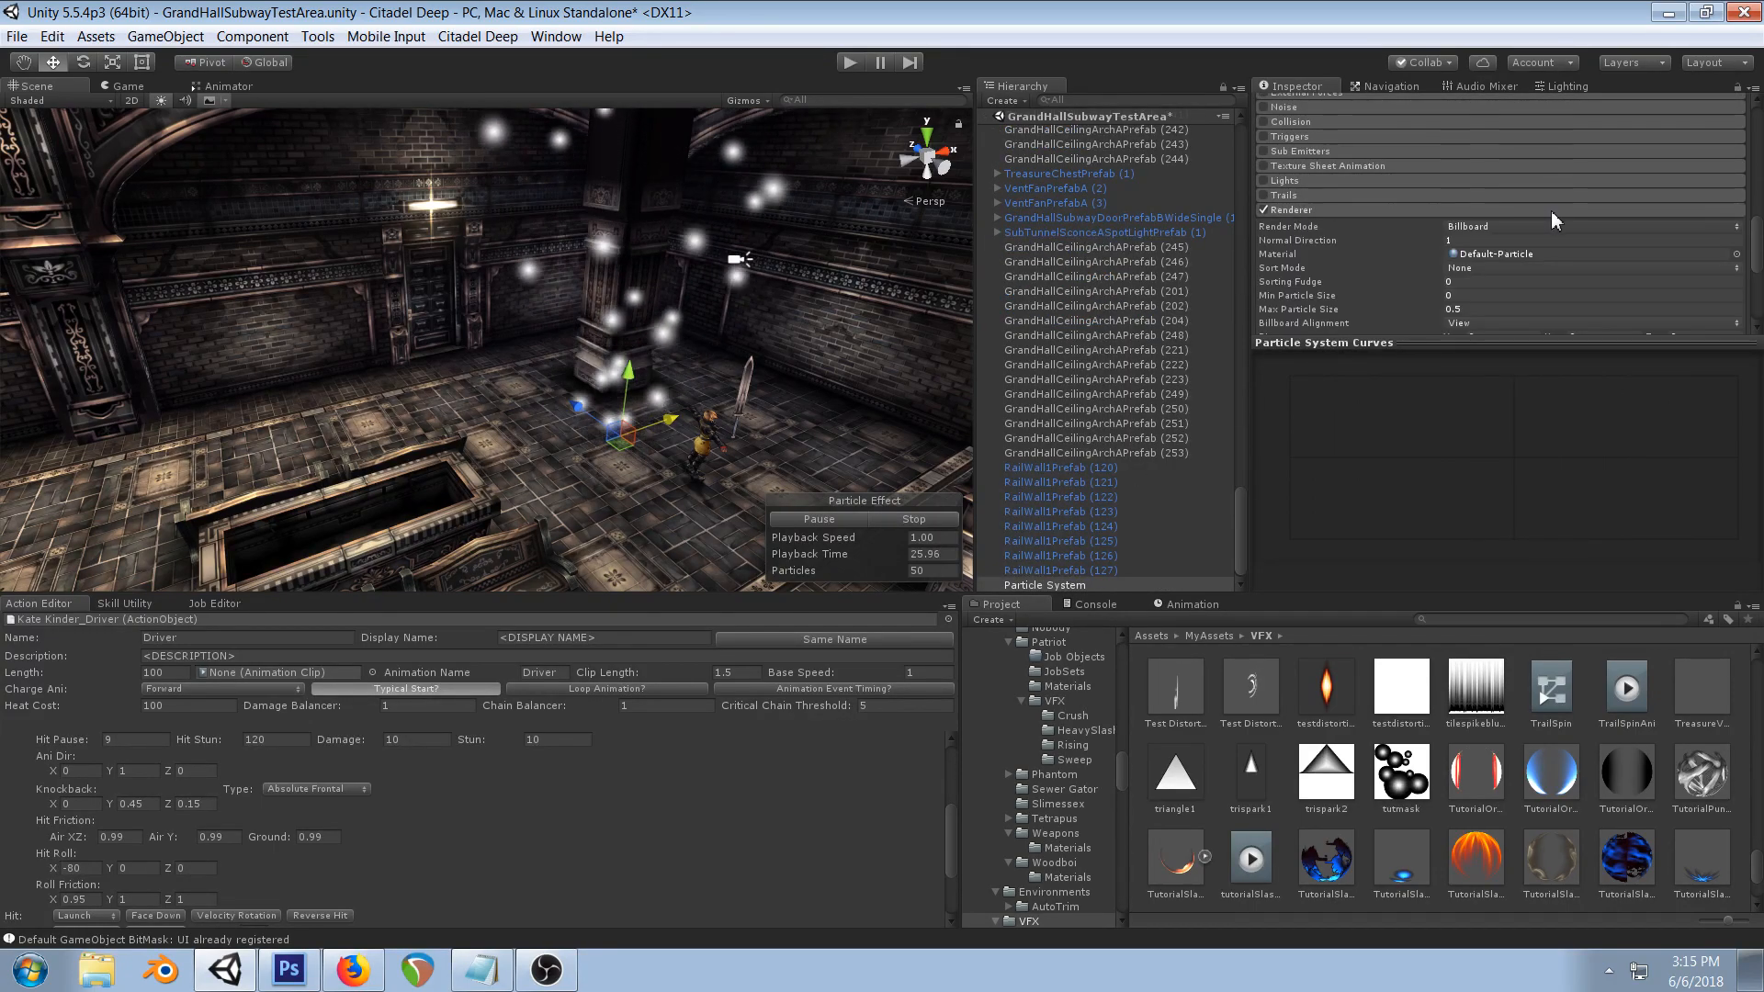
pyautogui.click(1736, 254)
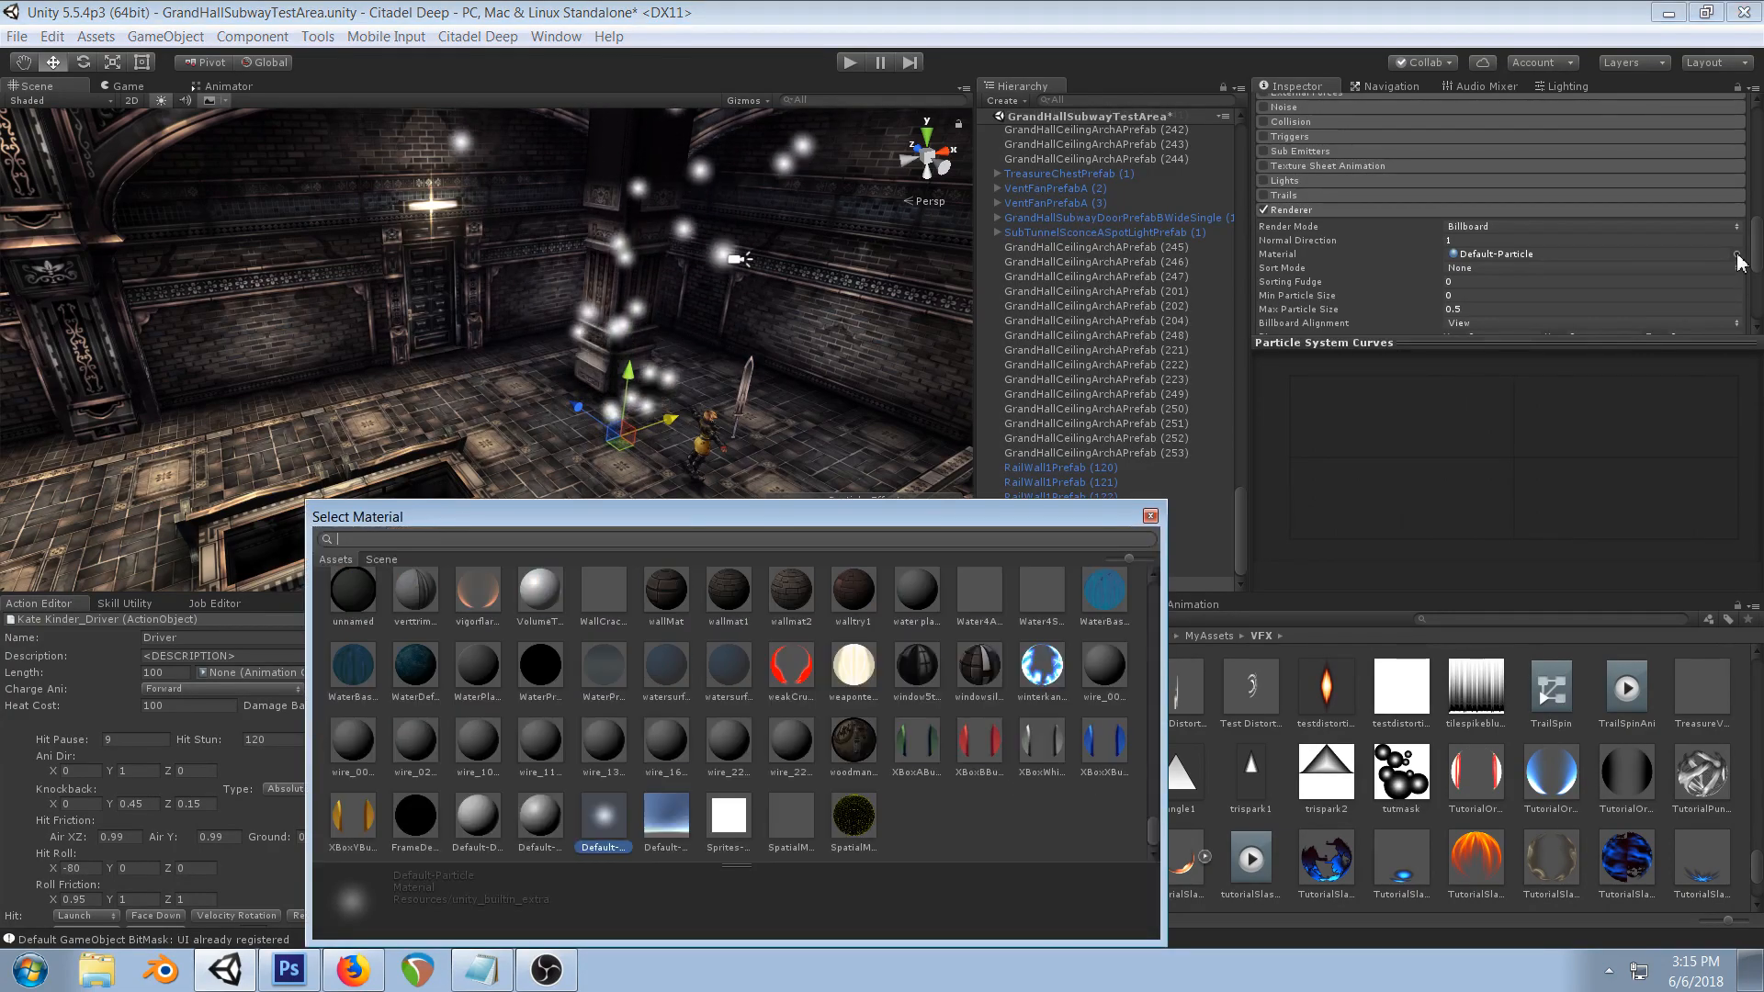
pyautogui.write('tuto')
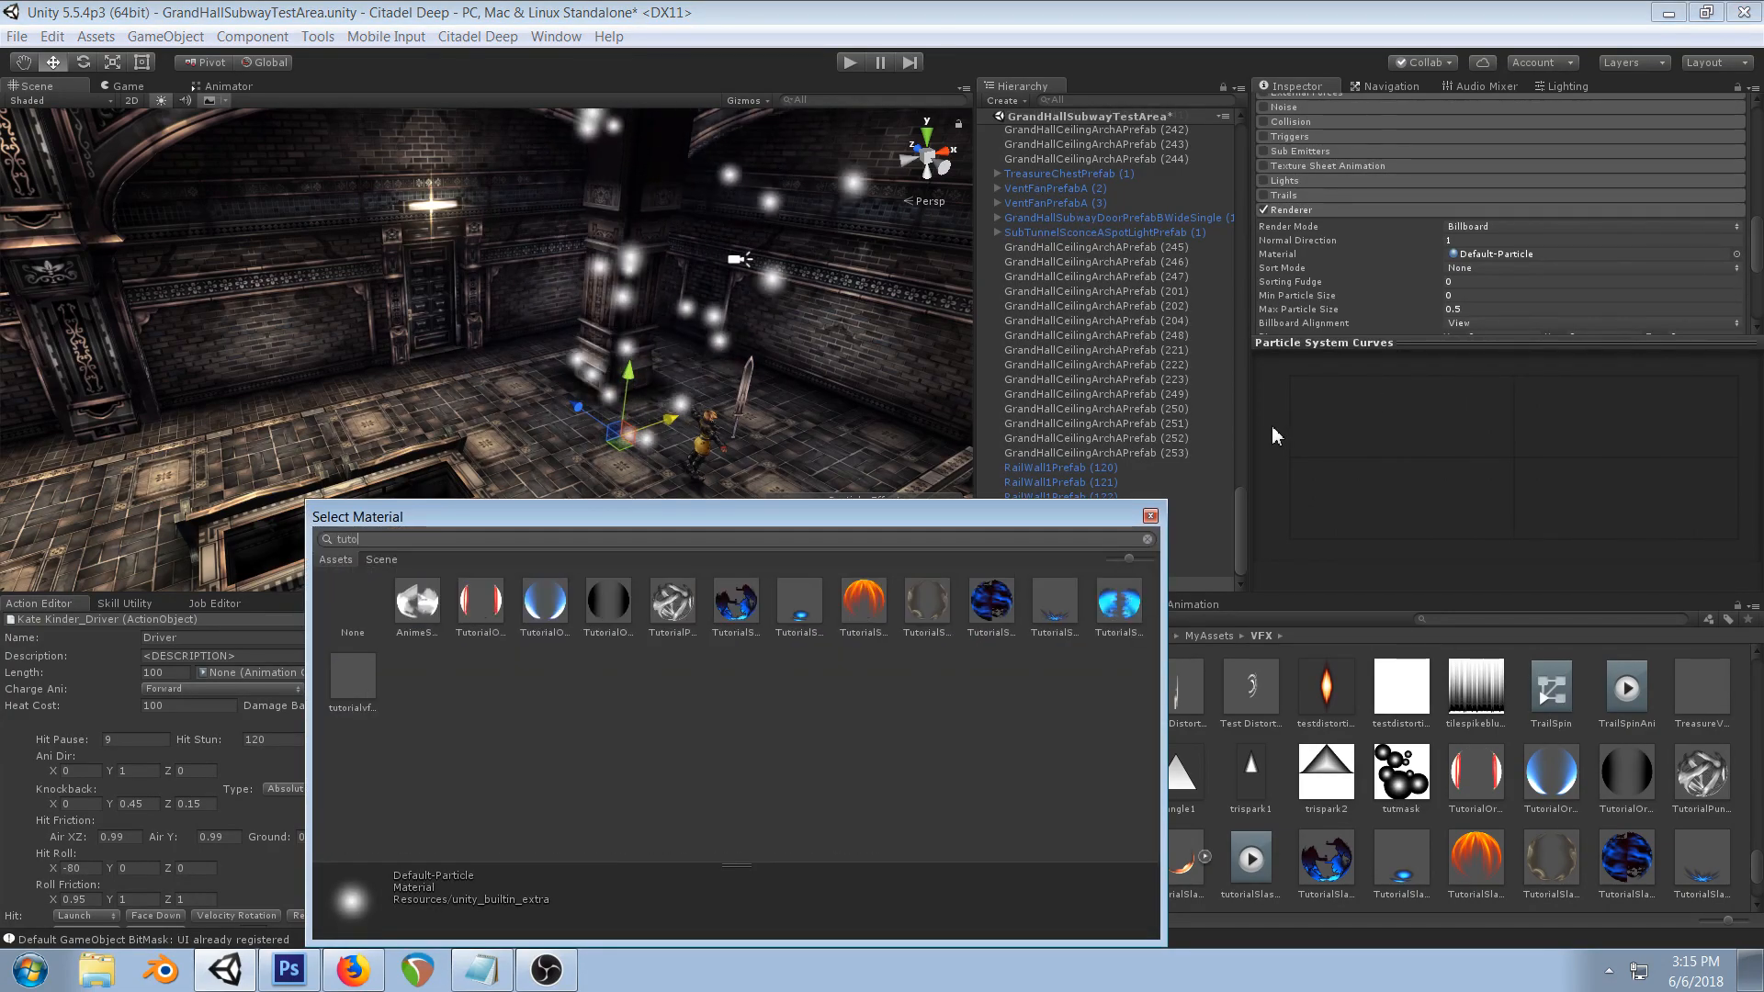
pyautogui.click(569, 606)
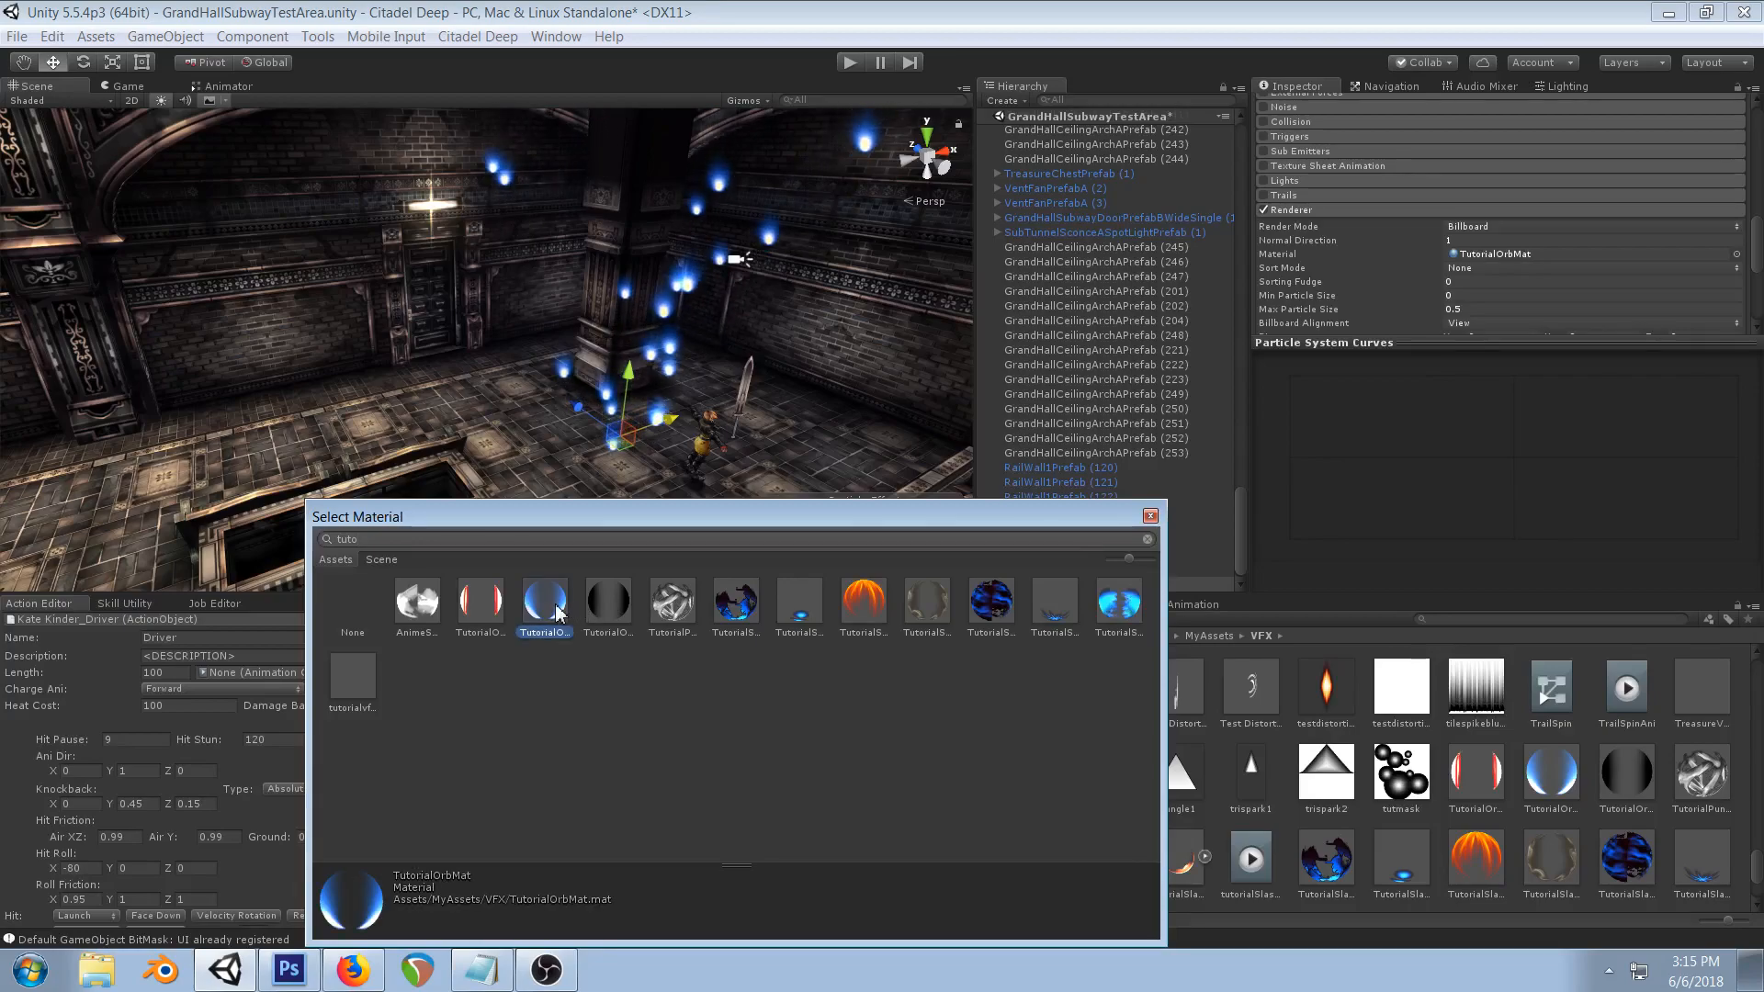
pyautogui.click(799, 604)
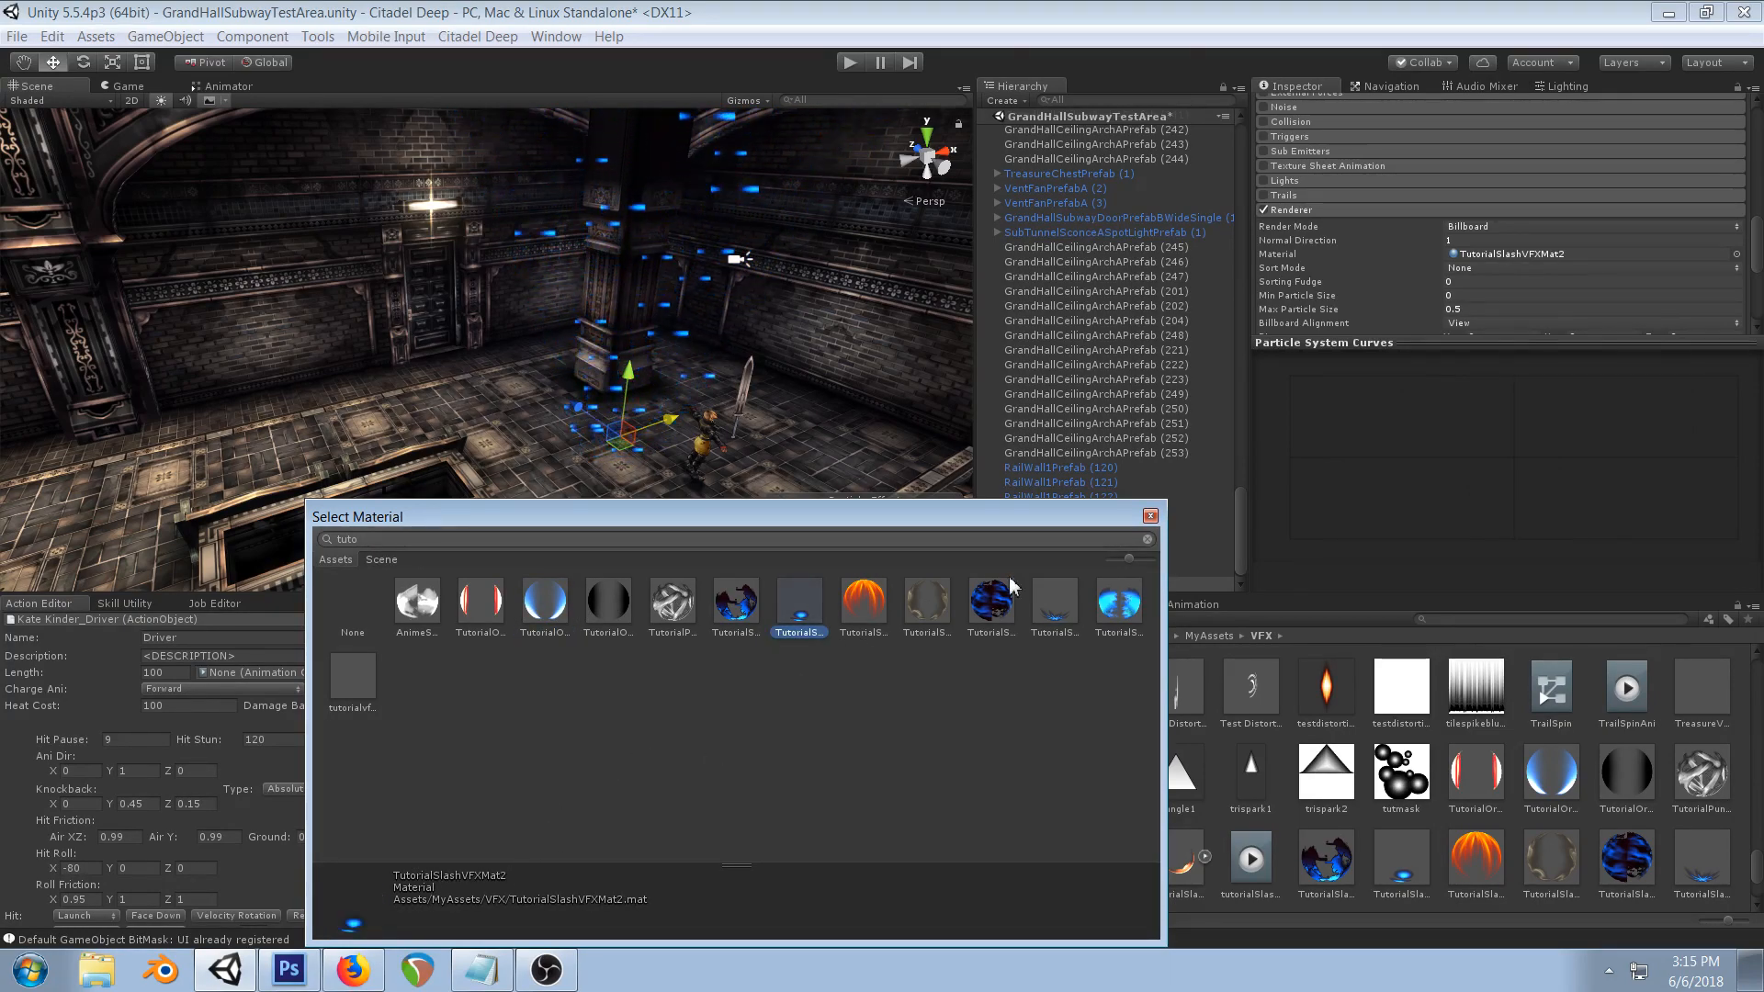
pyautogui.doubleClick(566, 628)
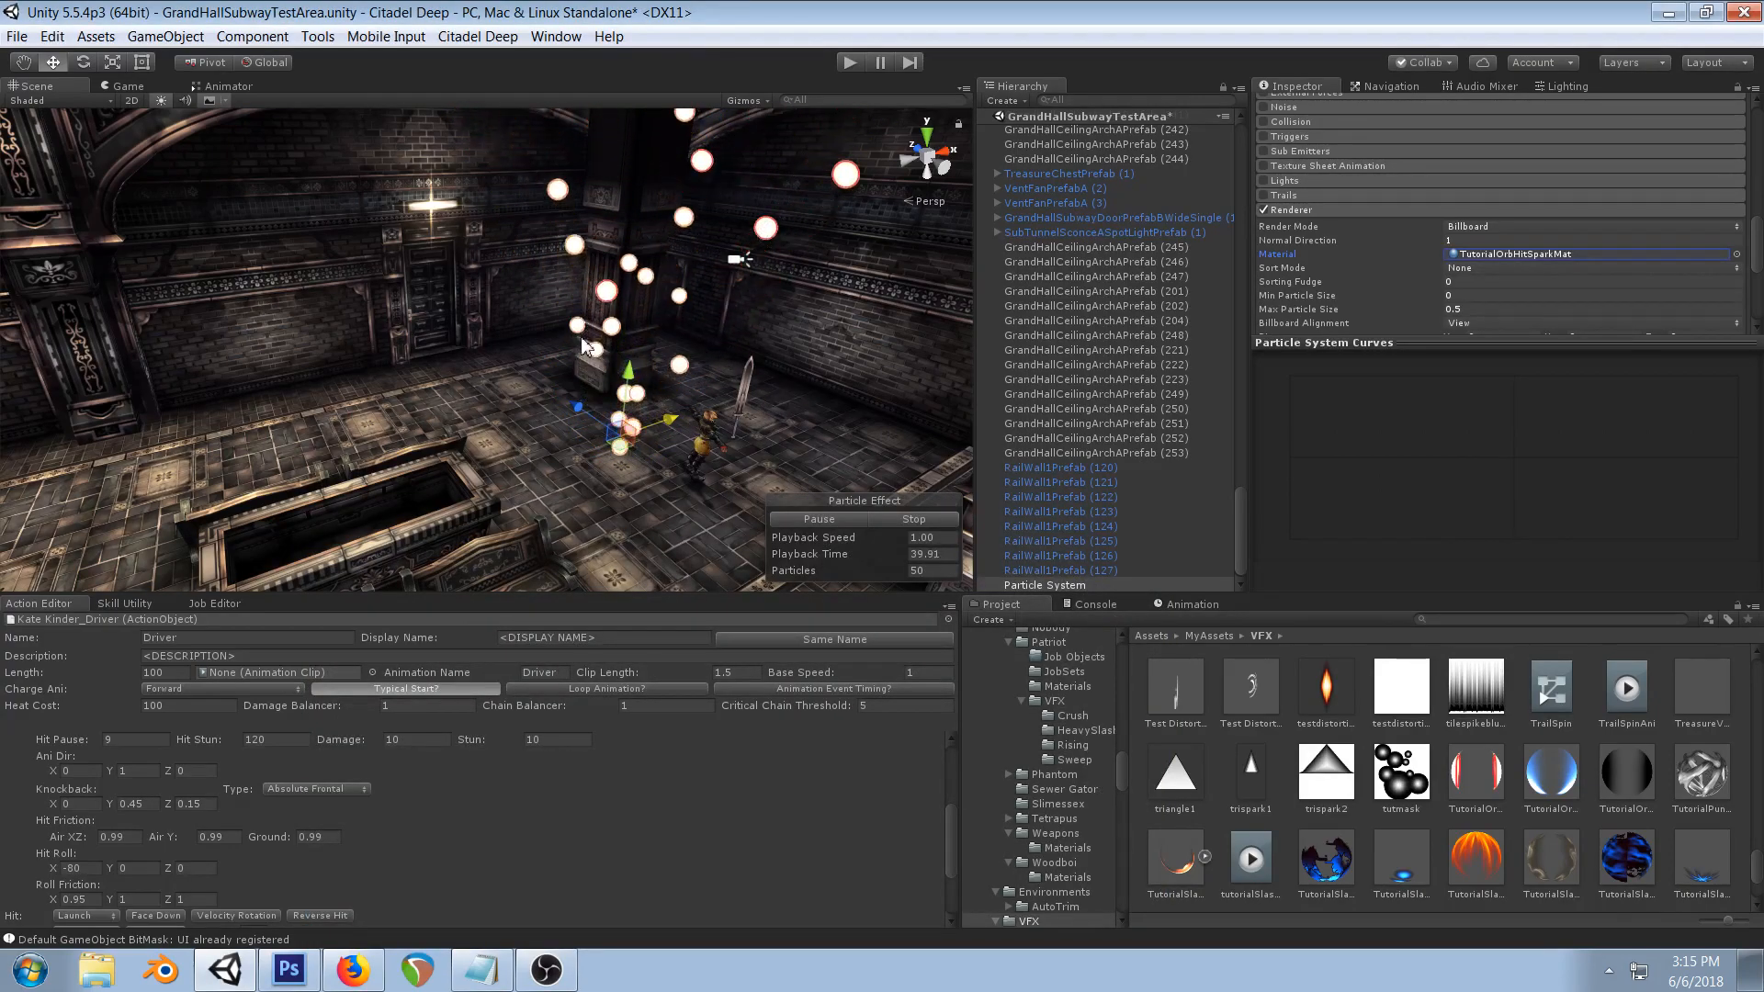
# - Locate the tutorialorb texture through the orb material's base map and set its Wrap Mode to Clamp
pyautogui.click(1476, 774)
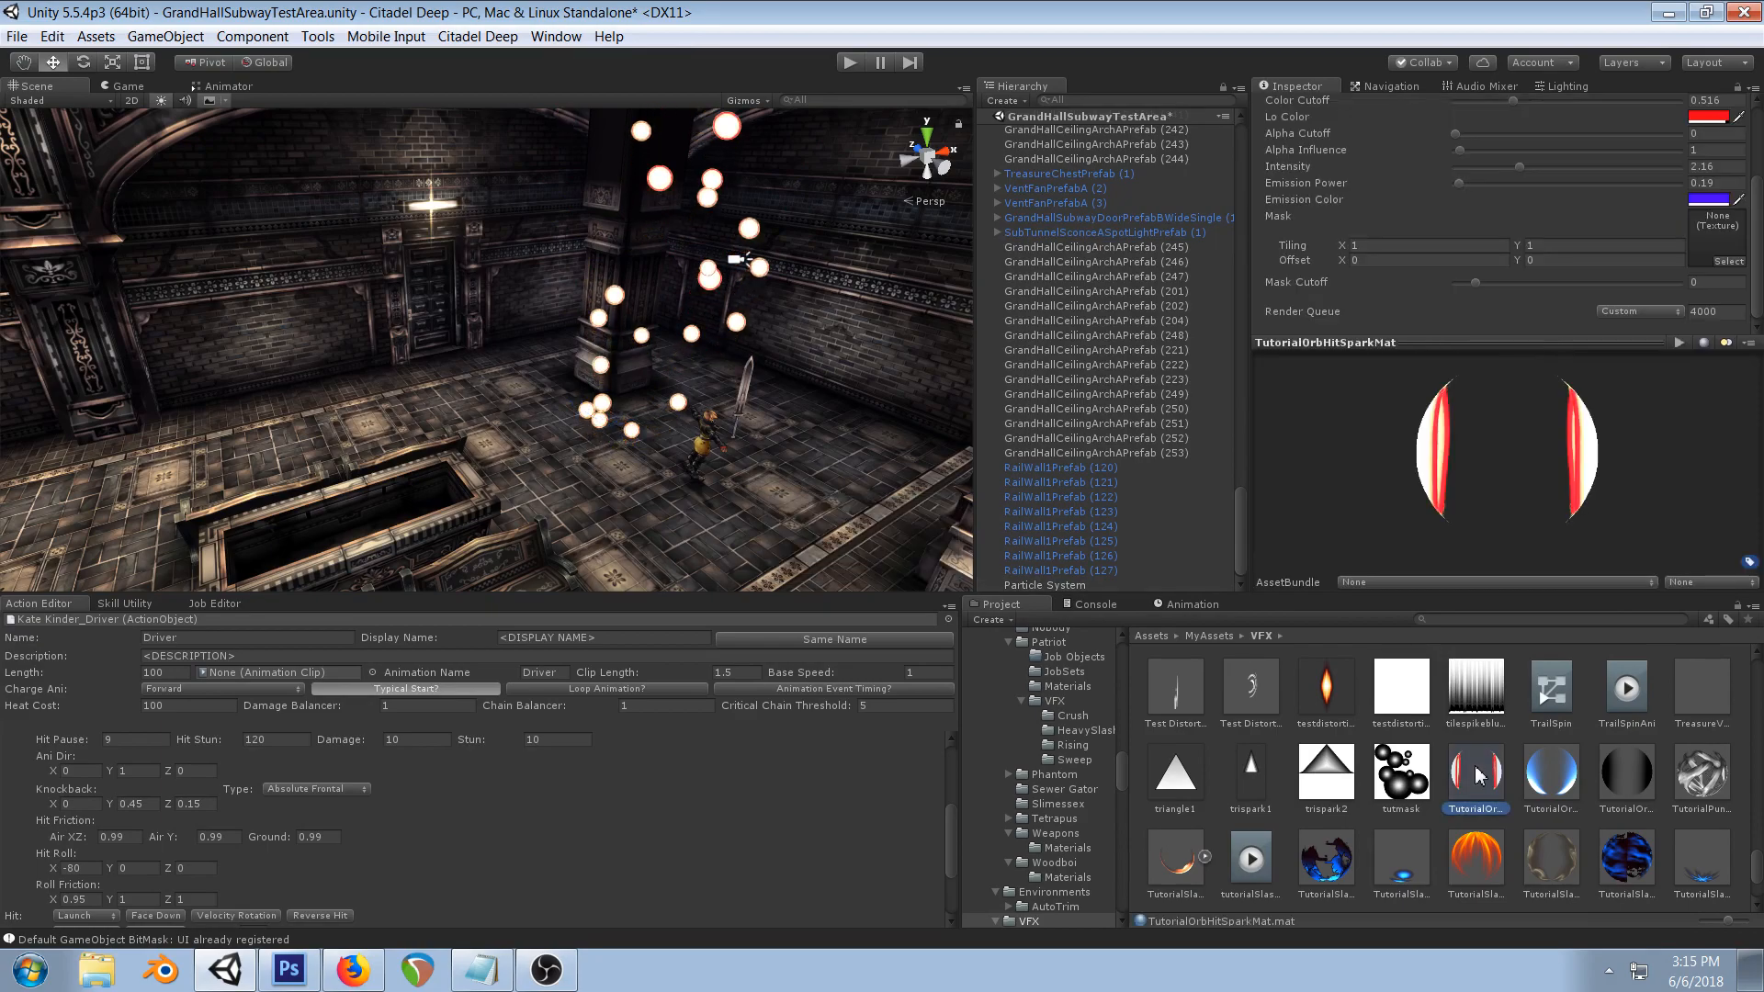
pyautogui.scroll(3, 1614, 225)
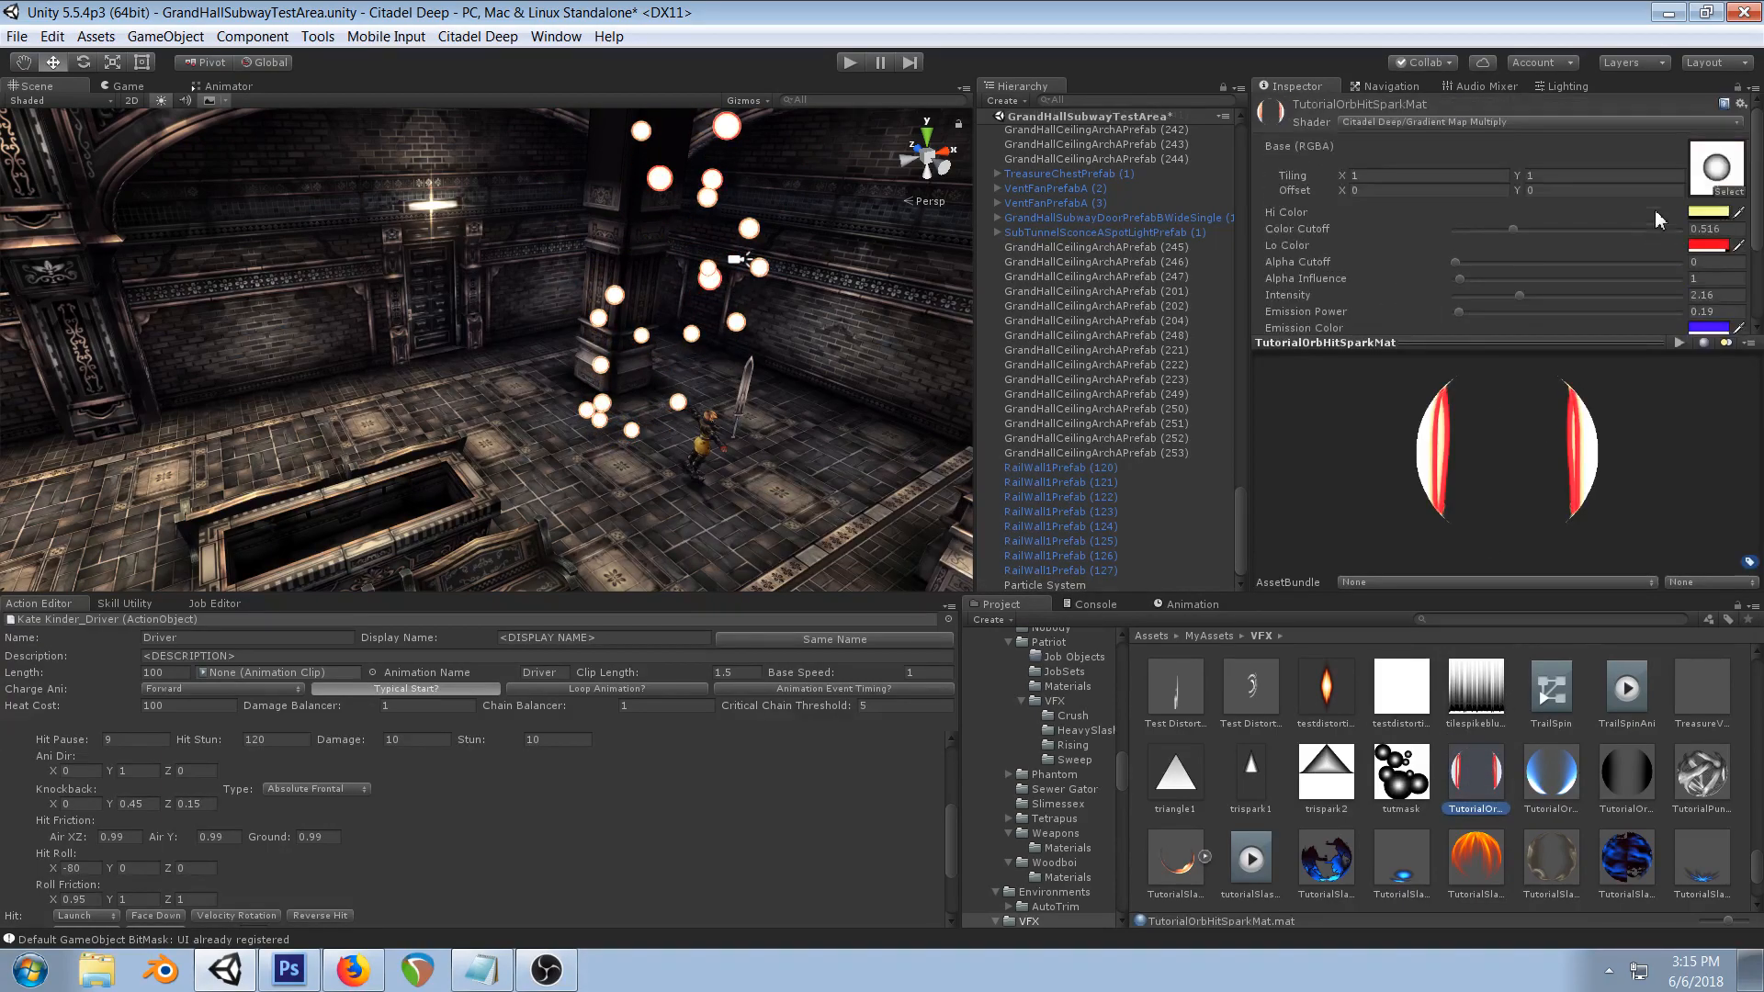
pyautogui.click(1715, 168)
pyautogui.click(1609, 777)
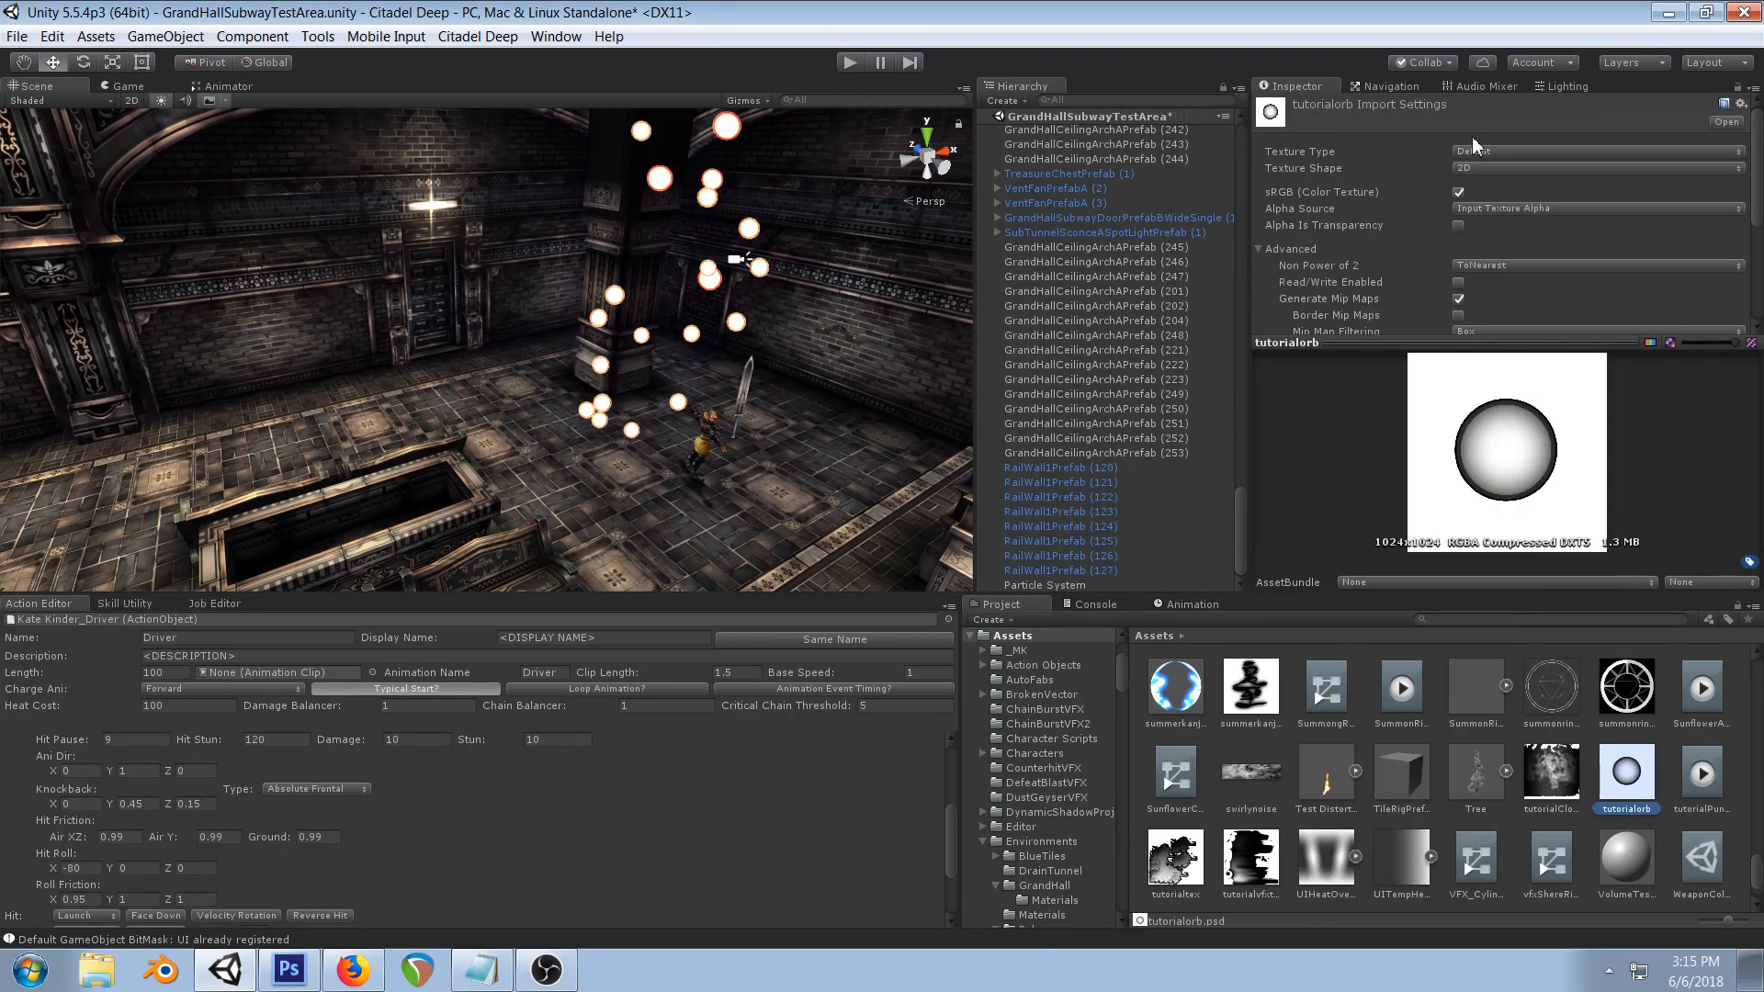
pyautogui.scroll(-5, 1614, 225)
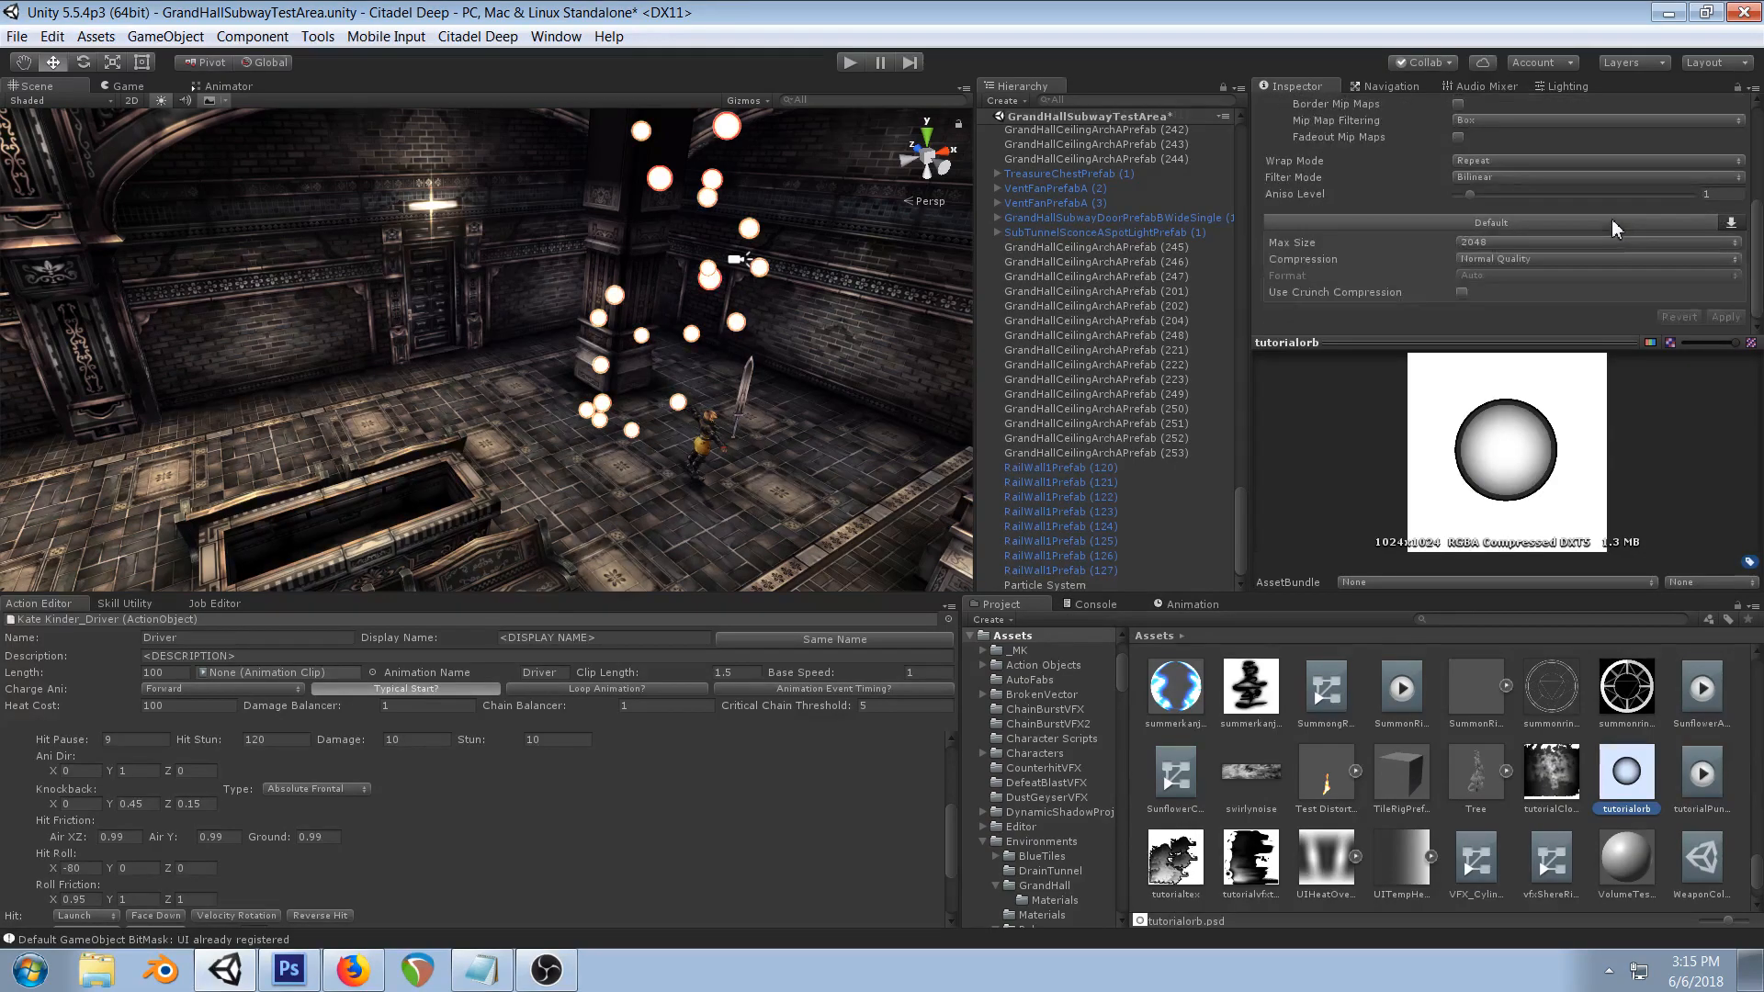
pyautogui.scroll(2, 1562, 223)
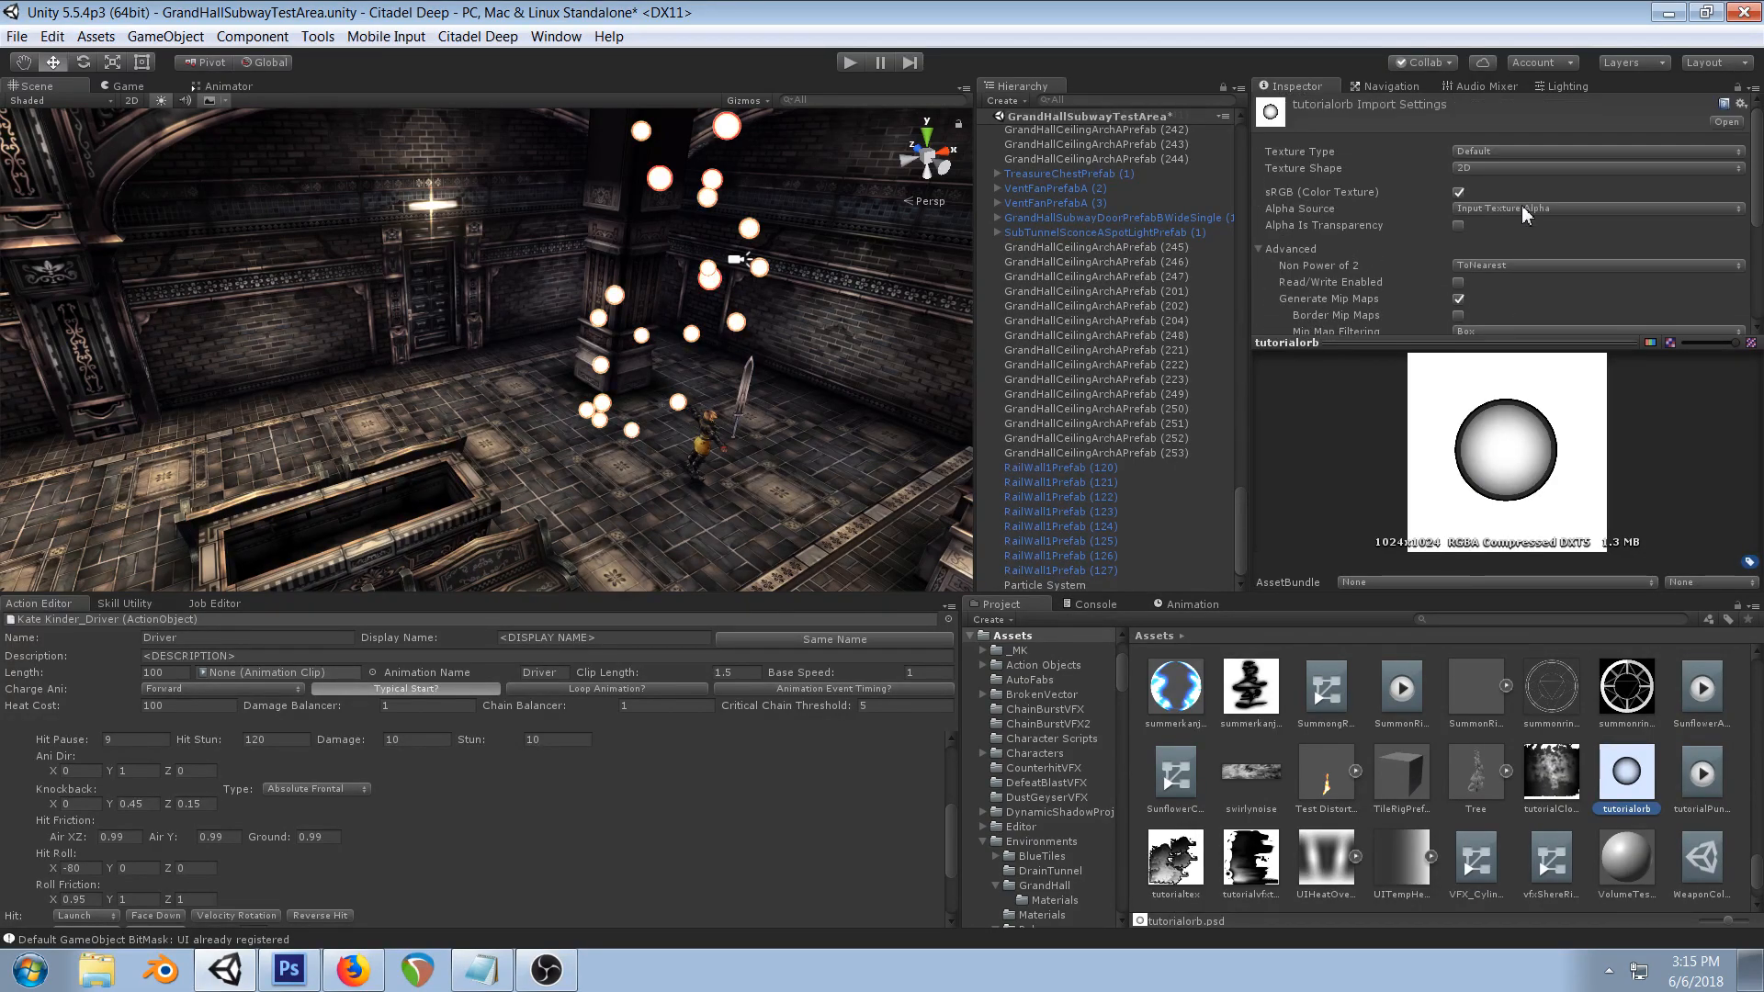
pyautogui.click(1502, 208)
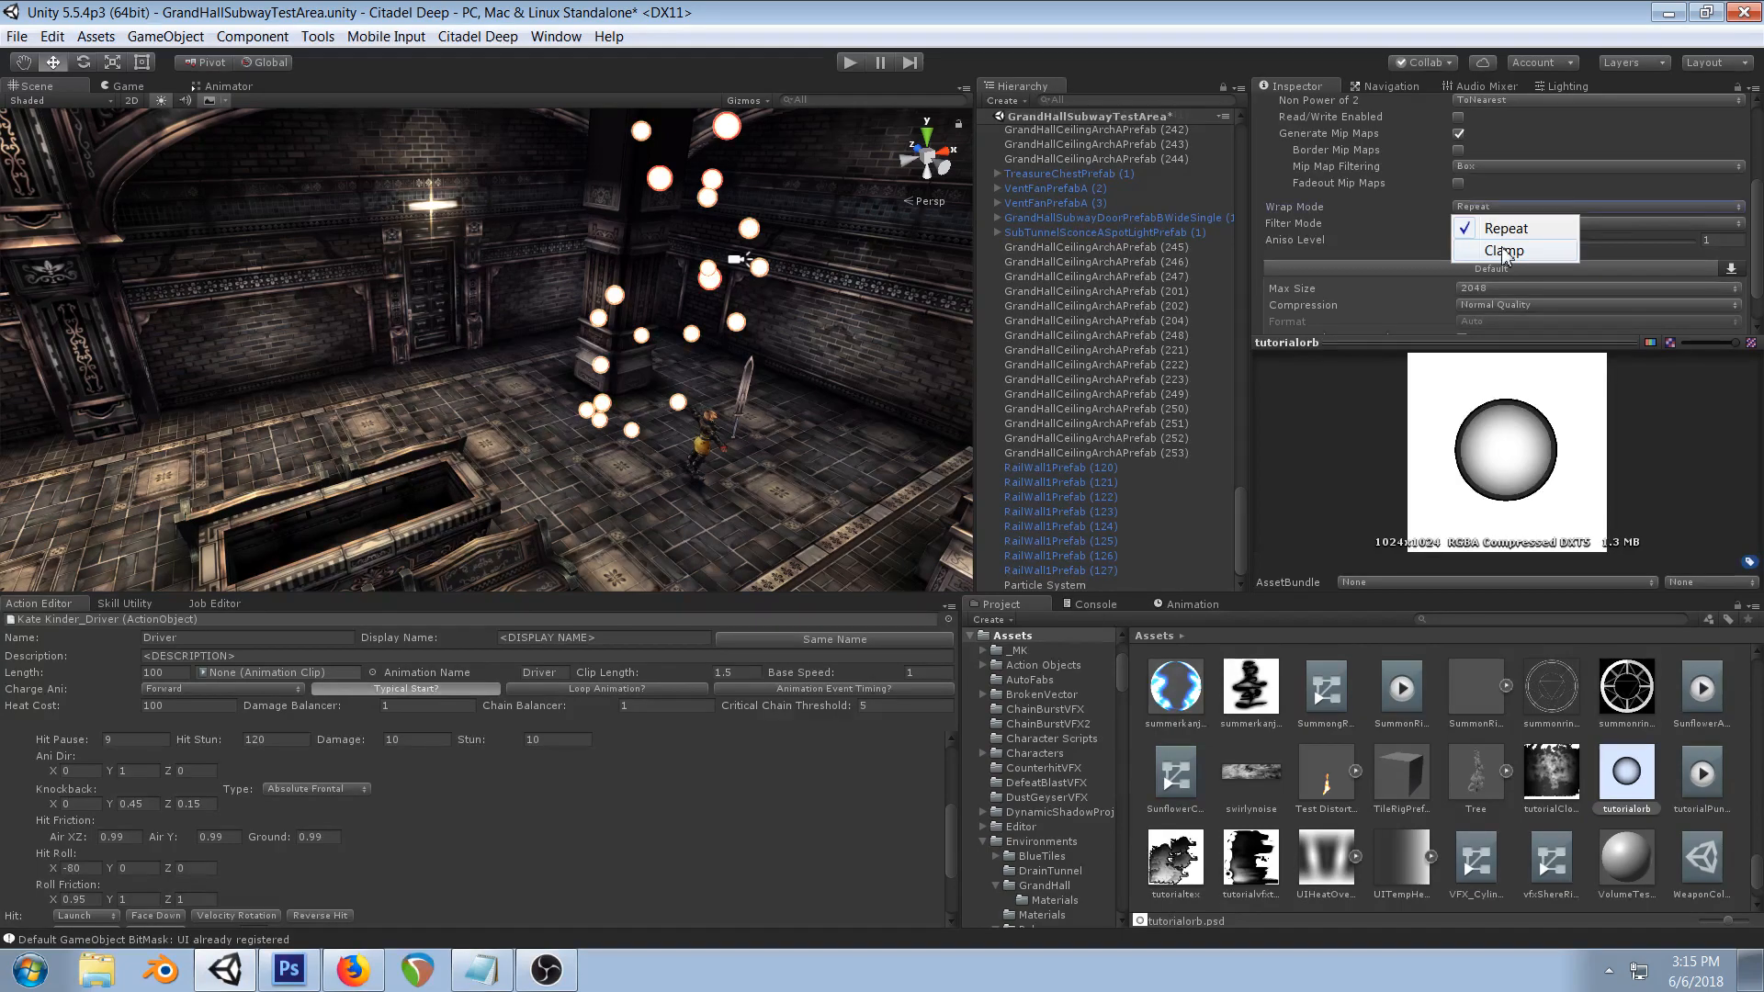
pyautogui.click(1504, 251)
pyautogui.scroll(-2, 1606, 251)
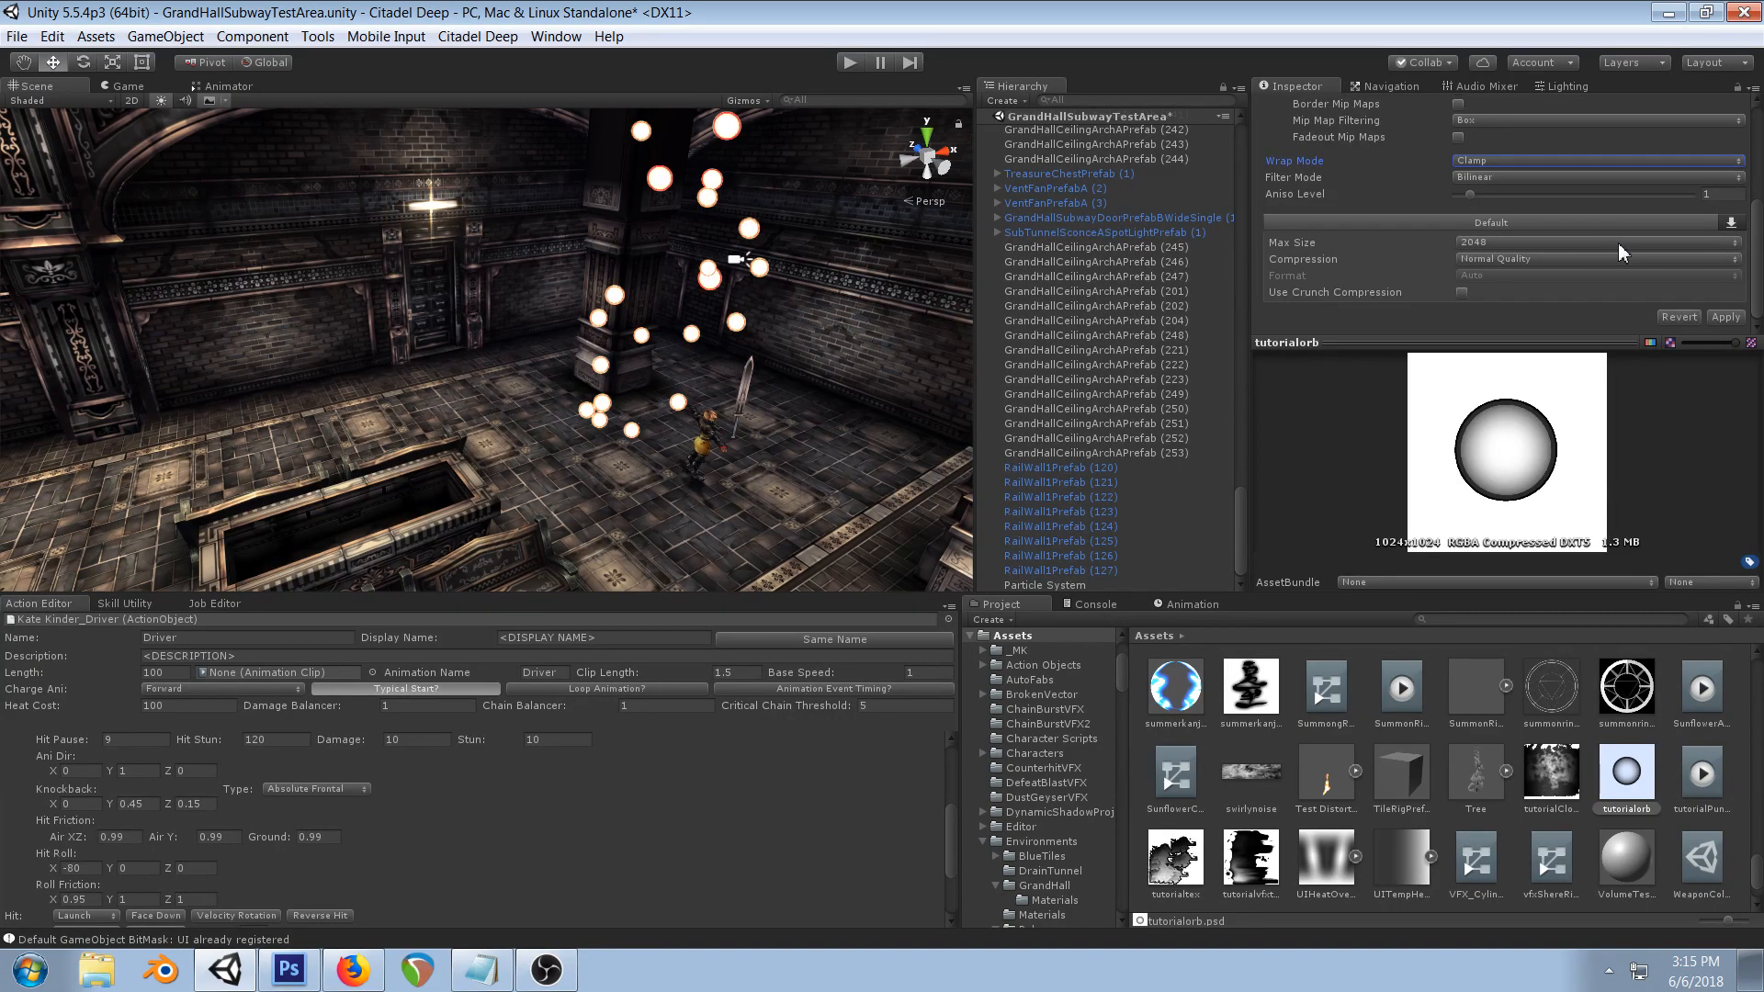
pyautogui.click(1504, 261)
pyautogui.click(1497, 274)
pyautogui.scroll(5, 1582, 277)
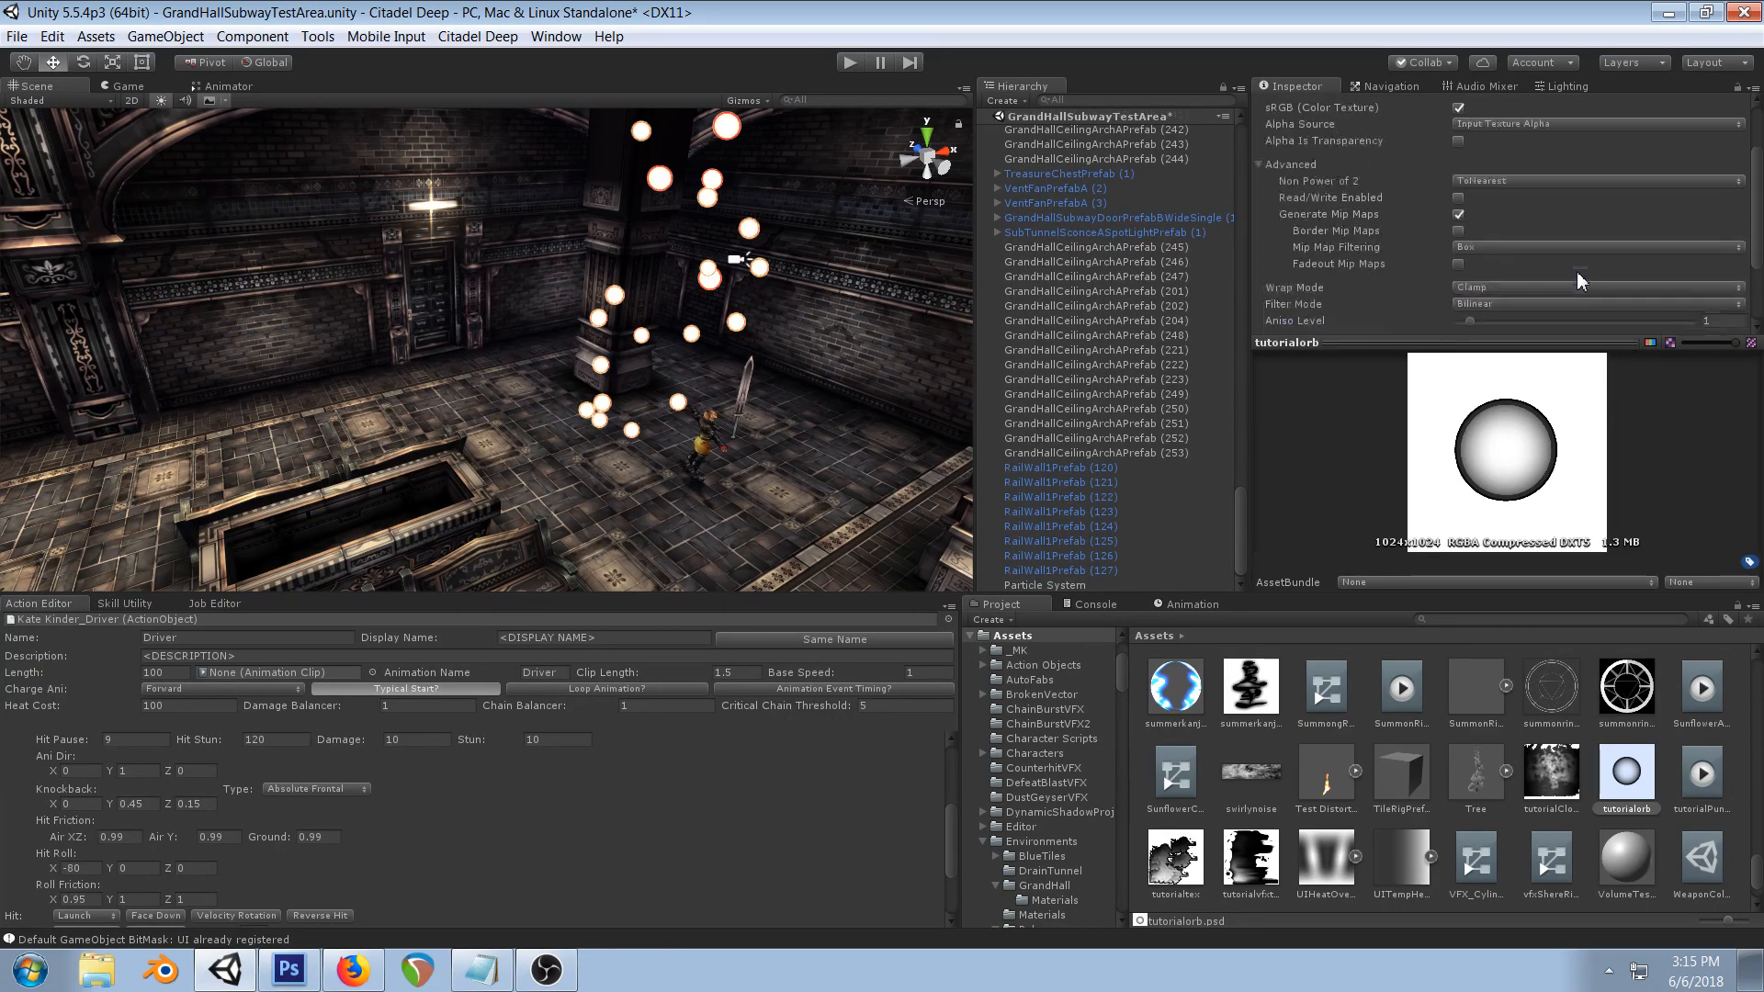
# - Turn off Generate Mip Maps for the tutorialorb texture and apply its import settings
pyautogui.scroll(-2, 1582, 277)
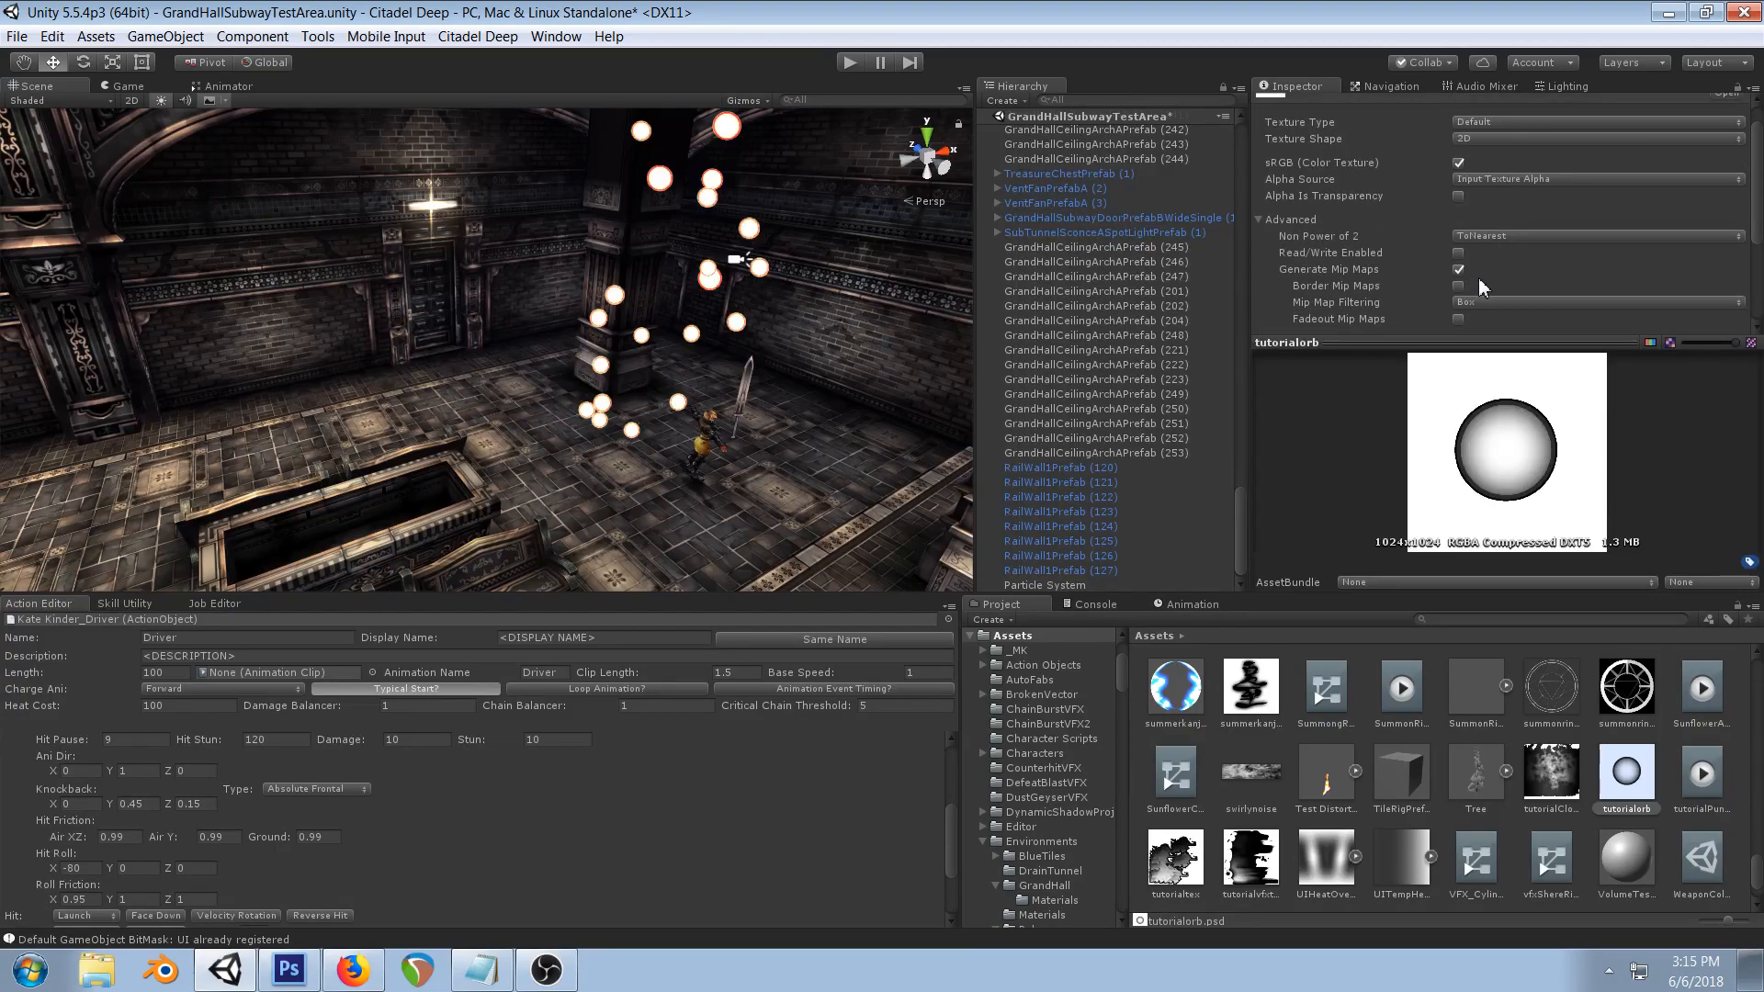
pyautogui.click(1459, 270)
pyautogui.scroll(-4, 1618, 253)
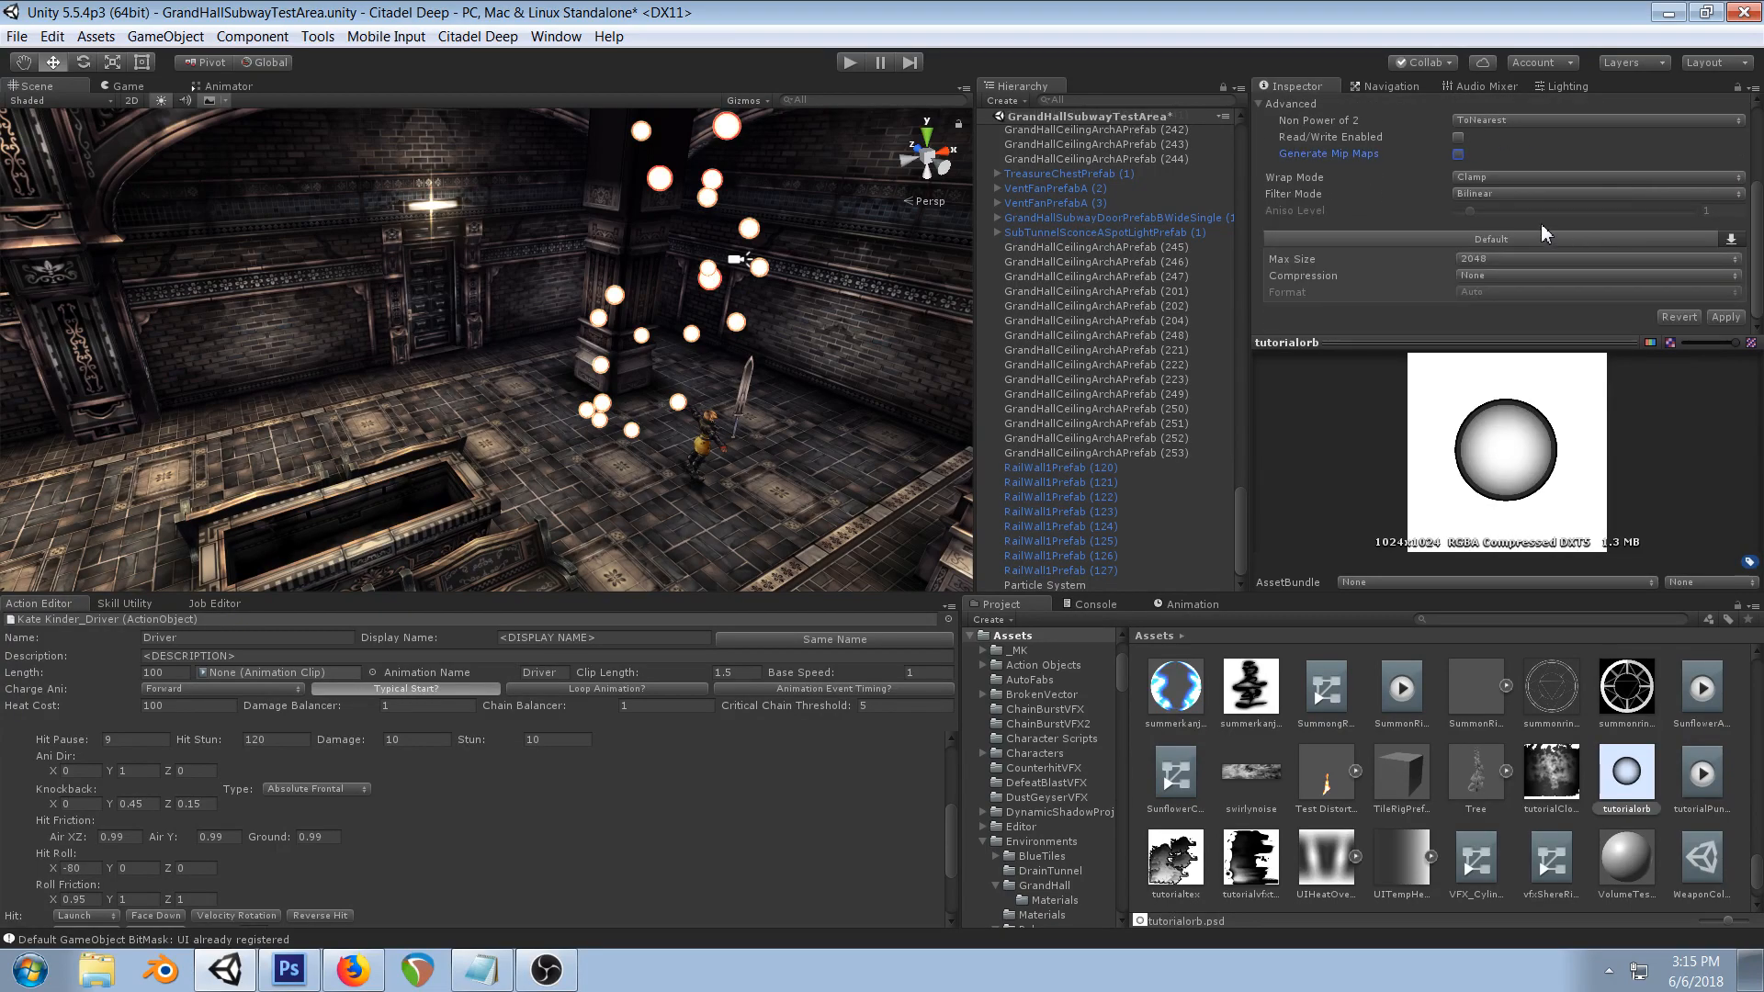
pyautogui.click(1725, 318)
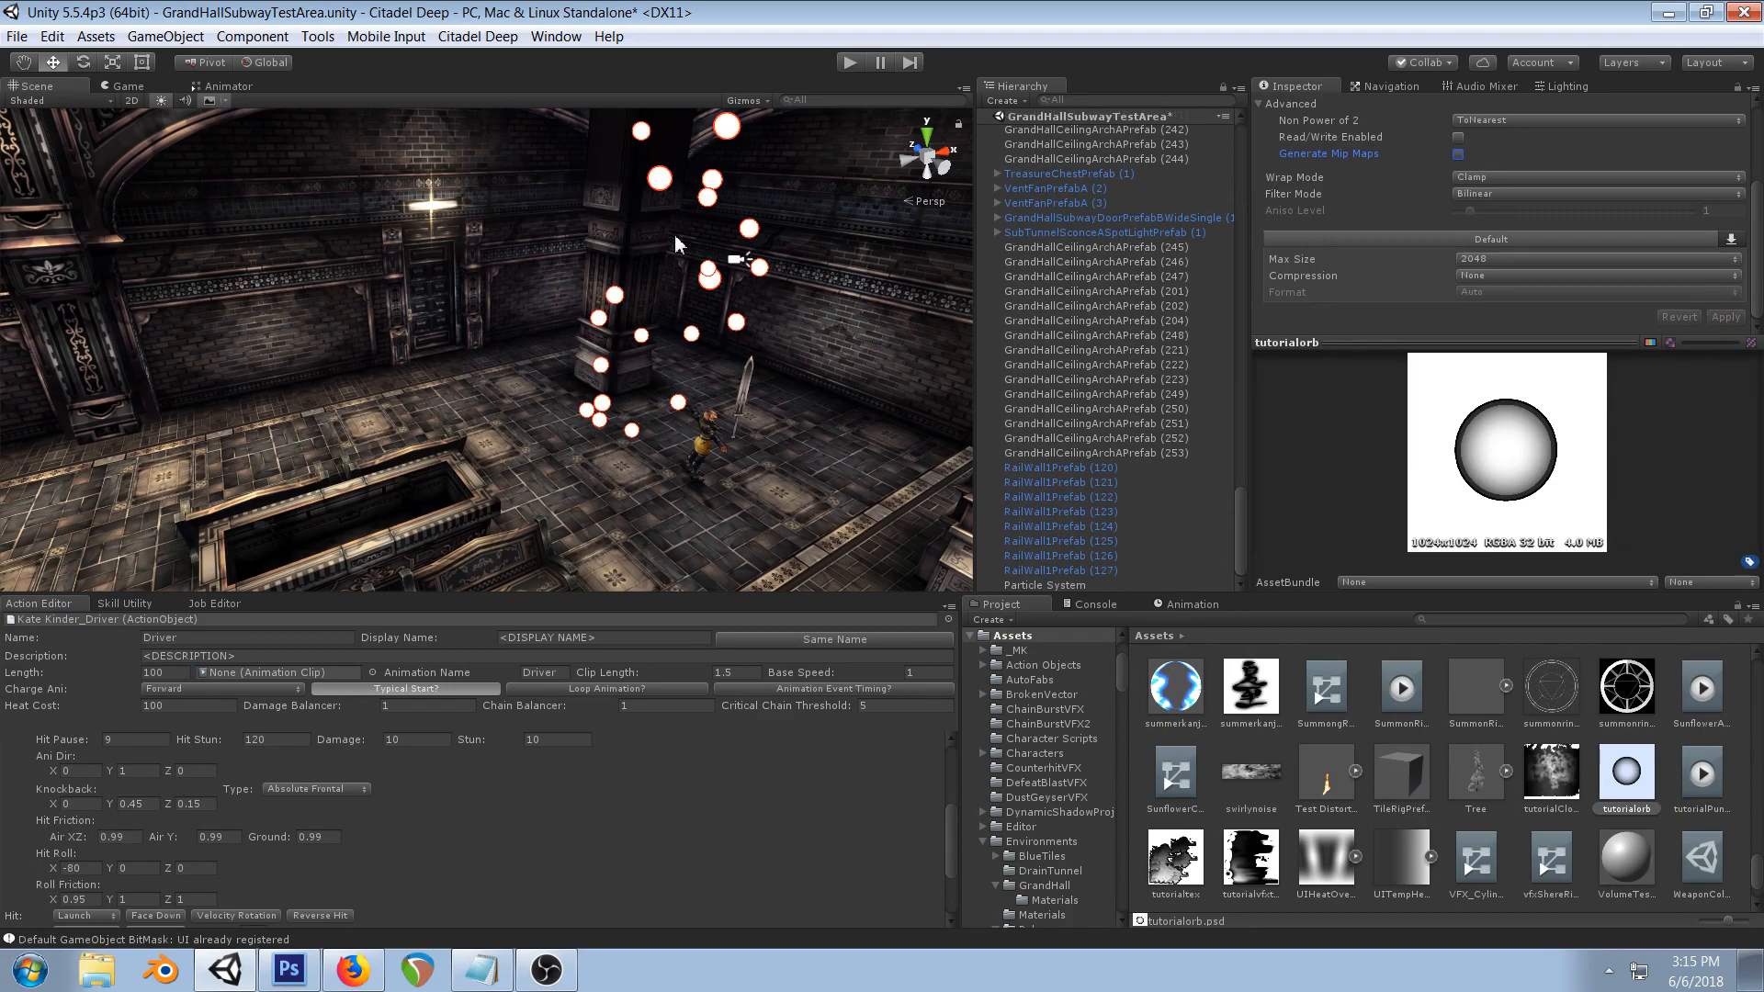
pyautogui.moveTo(804, 268); pyautogui.dragTo(677, 274, button='right')
pyautogui.moveTo(849, 274); pyautogui.dragTo(635, 305, button='middle')
pyautogui.scroll(6, 663, 367)
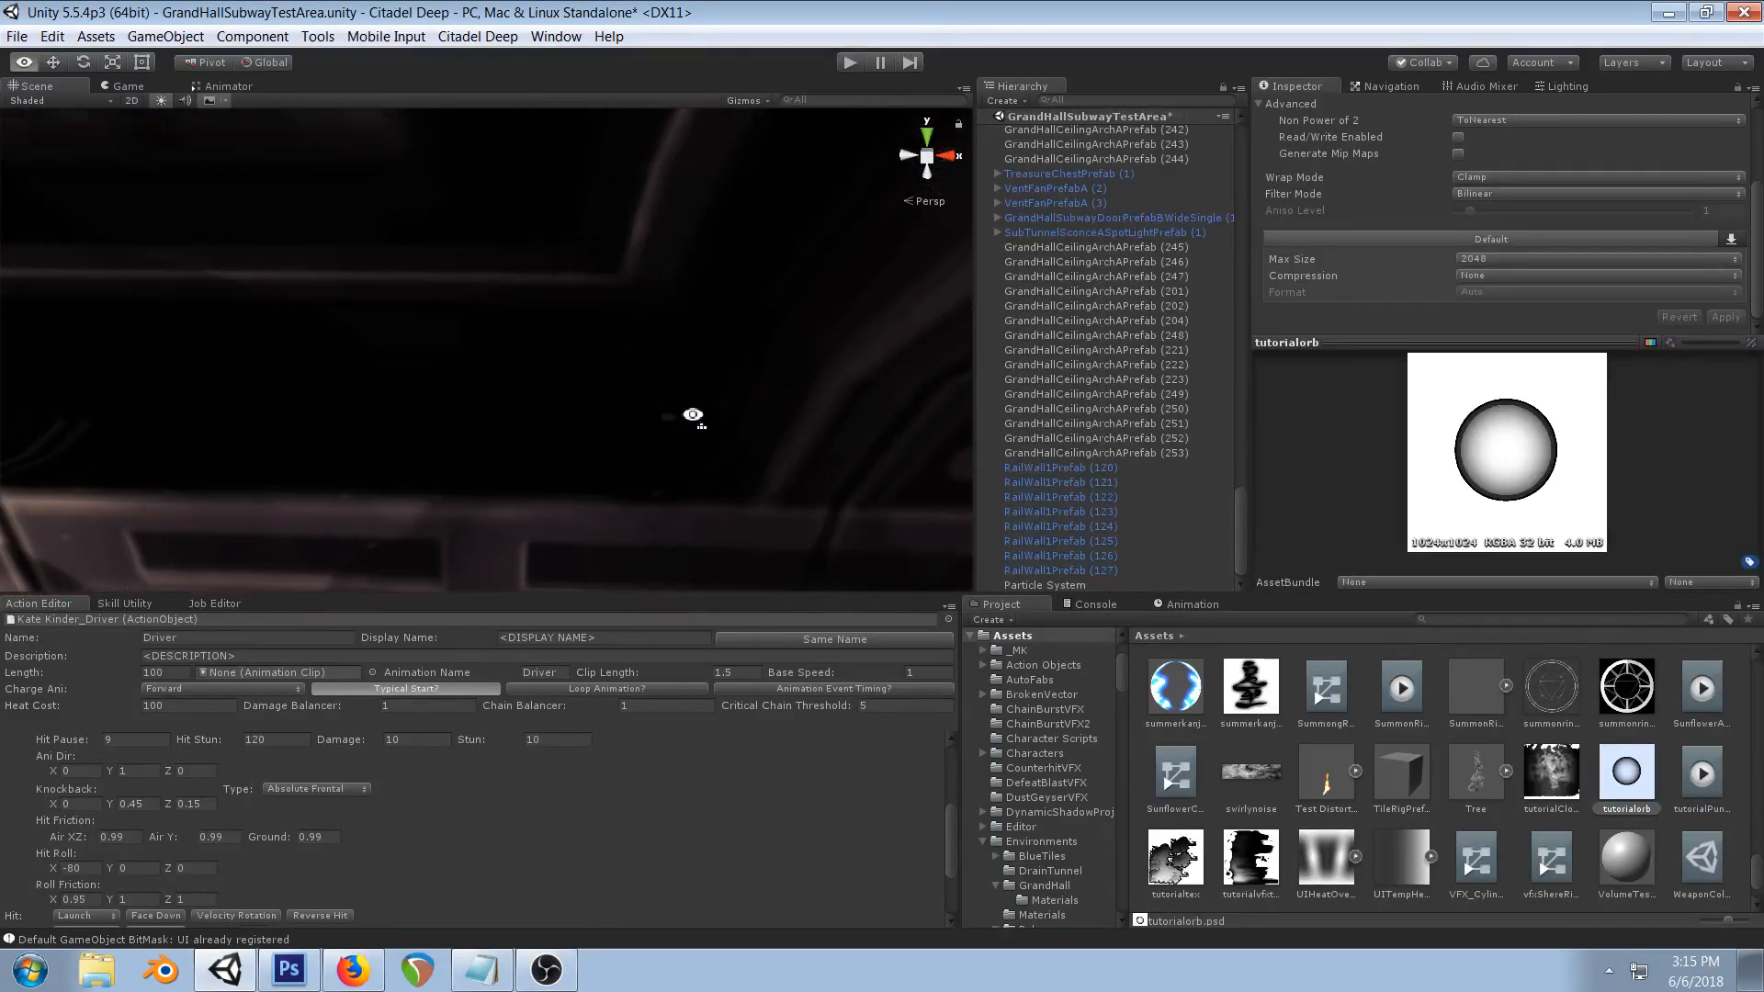
pyautogui.scroll(-8, 687, 425)
pyautogui.scroll(3, 718, 347)
pyautogui.moveTo(718, 347); pyautogui.dragTo(709, 432, button='middle')
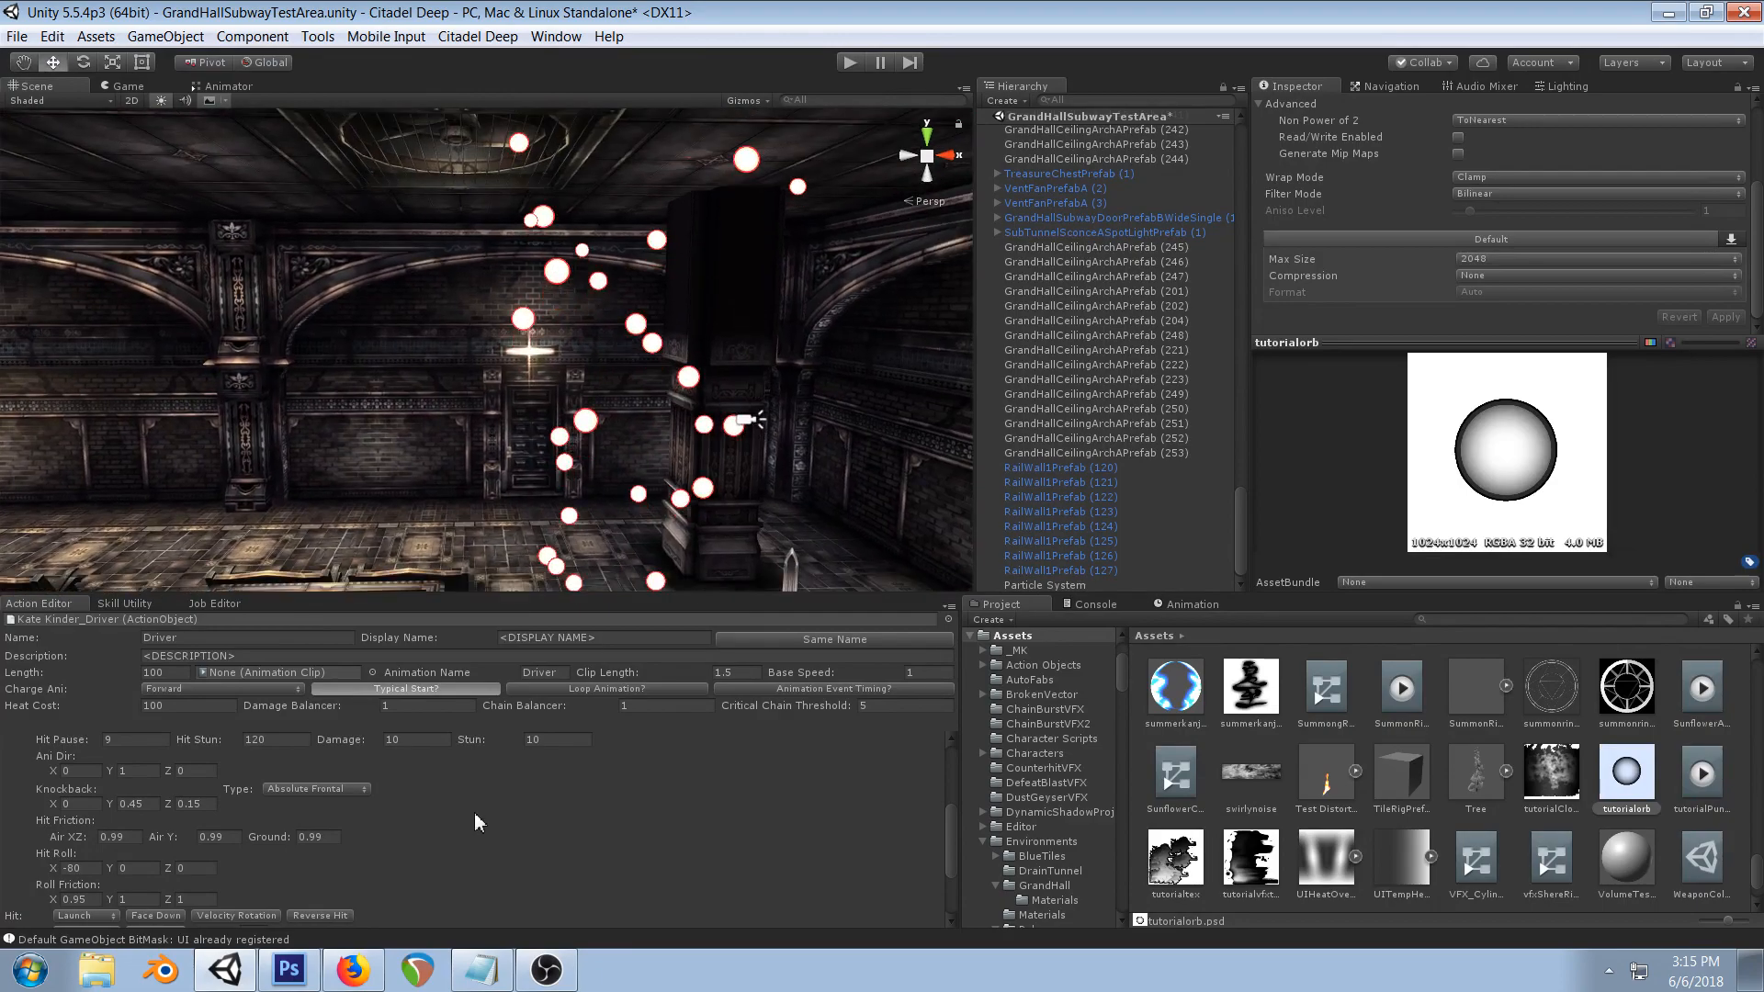
# - Switch to Photoshop, try erasing the orb's edges on Layer 2 into an angular shape, save tutorialorb.psd, and return to Unity
pyautogui.click(289, 970)
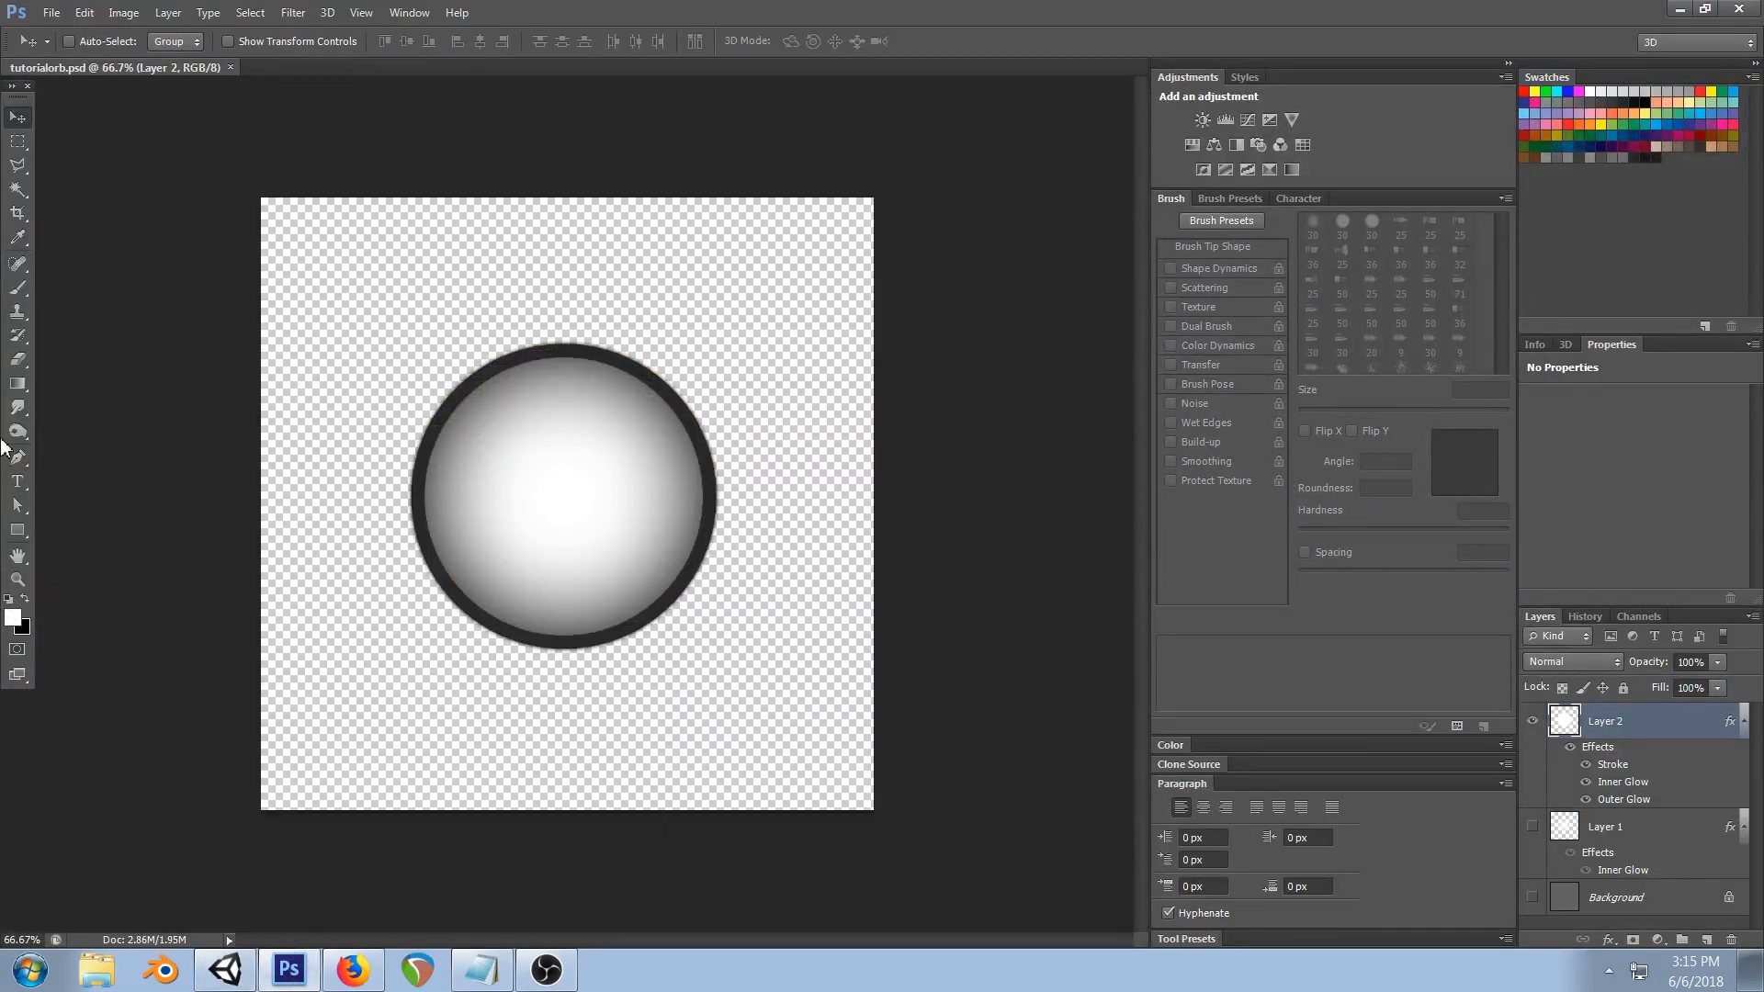
pyautogui.click(17, 359)
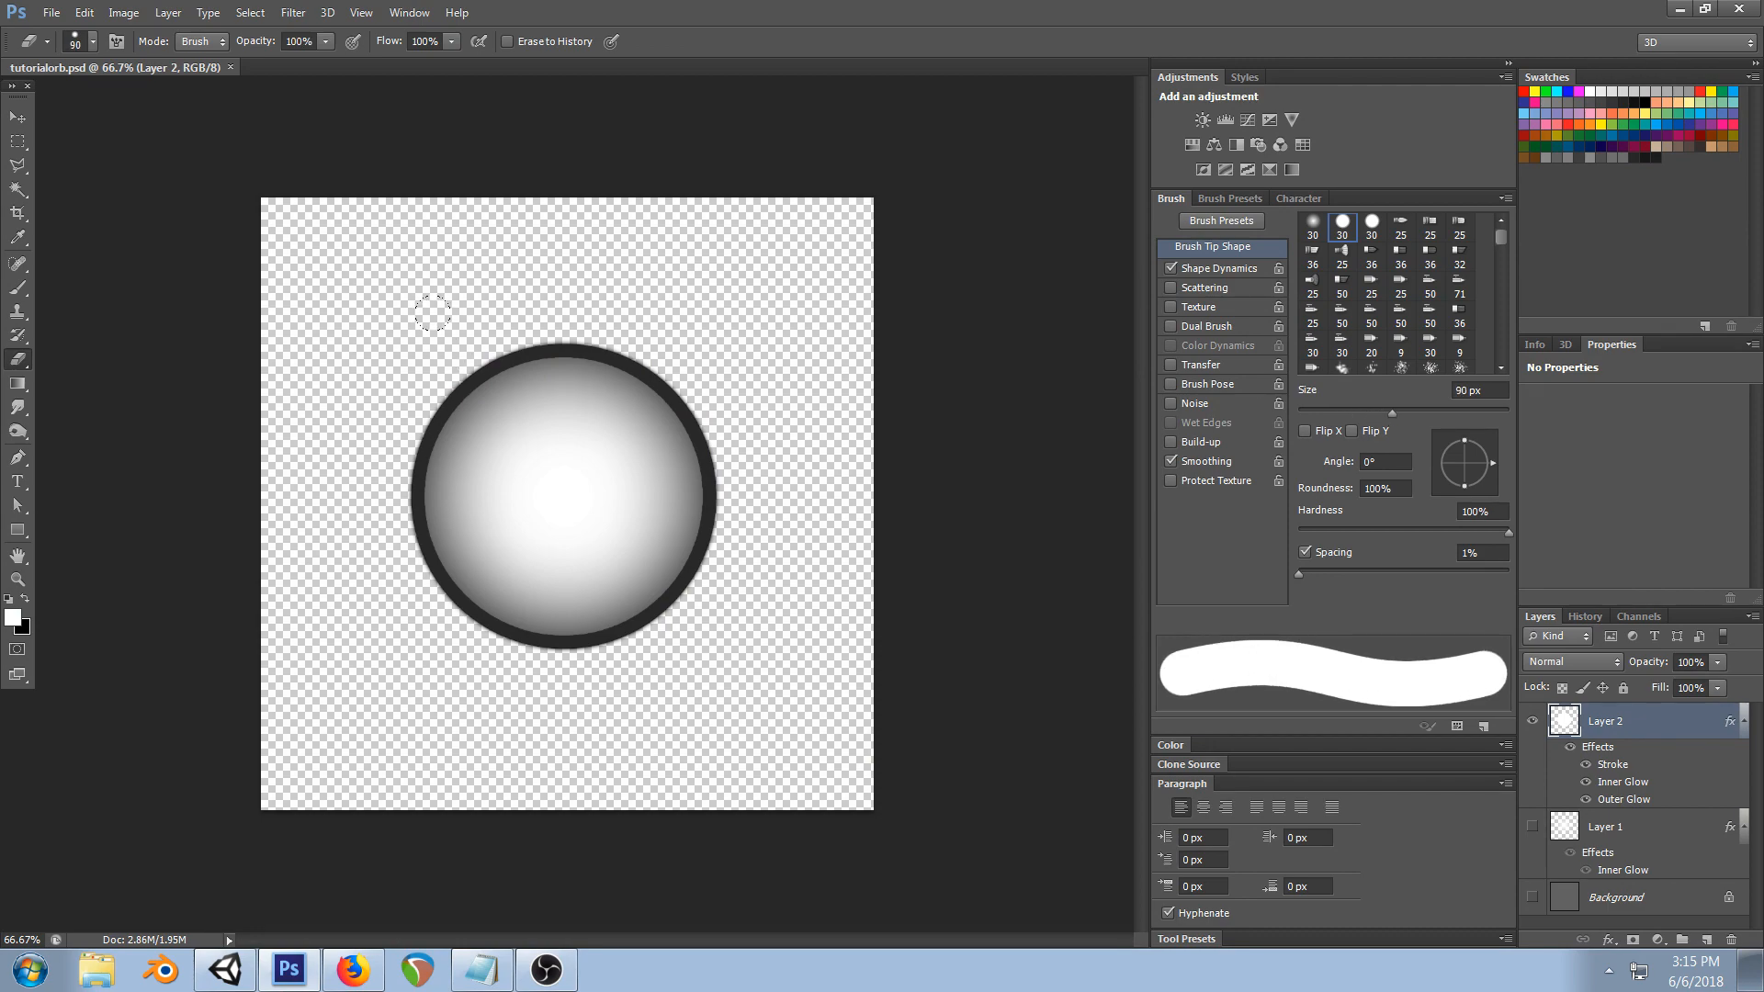
pyautogui.moveTo(467, 356); pyautogui.dragTo(375, 488)
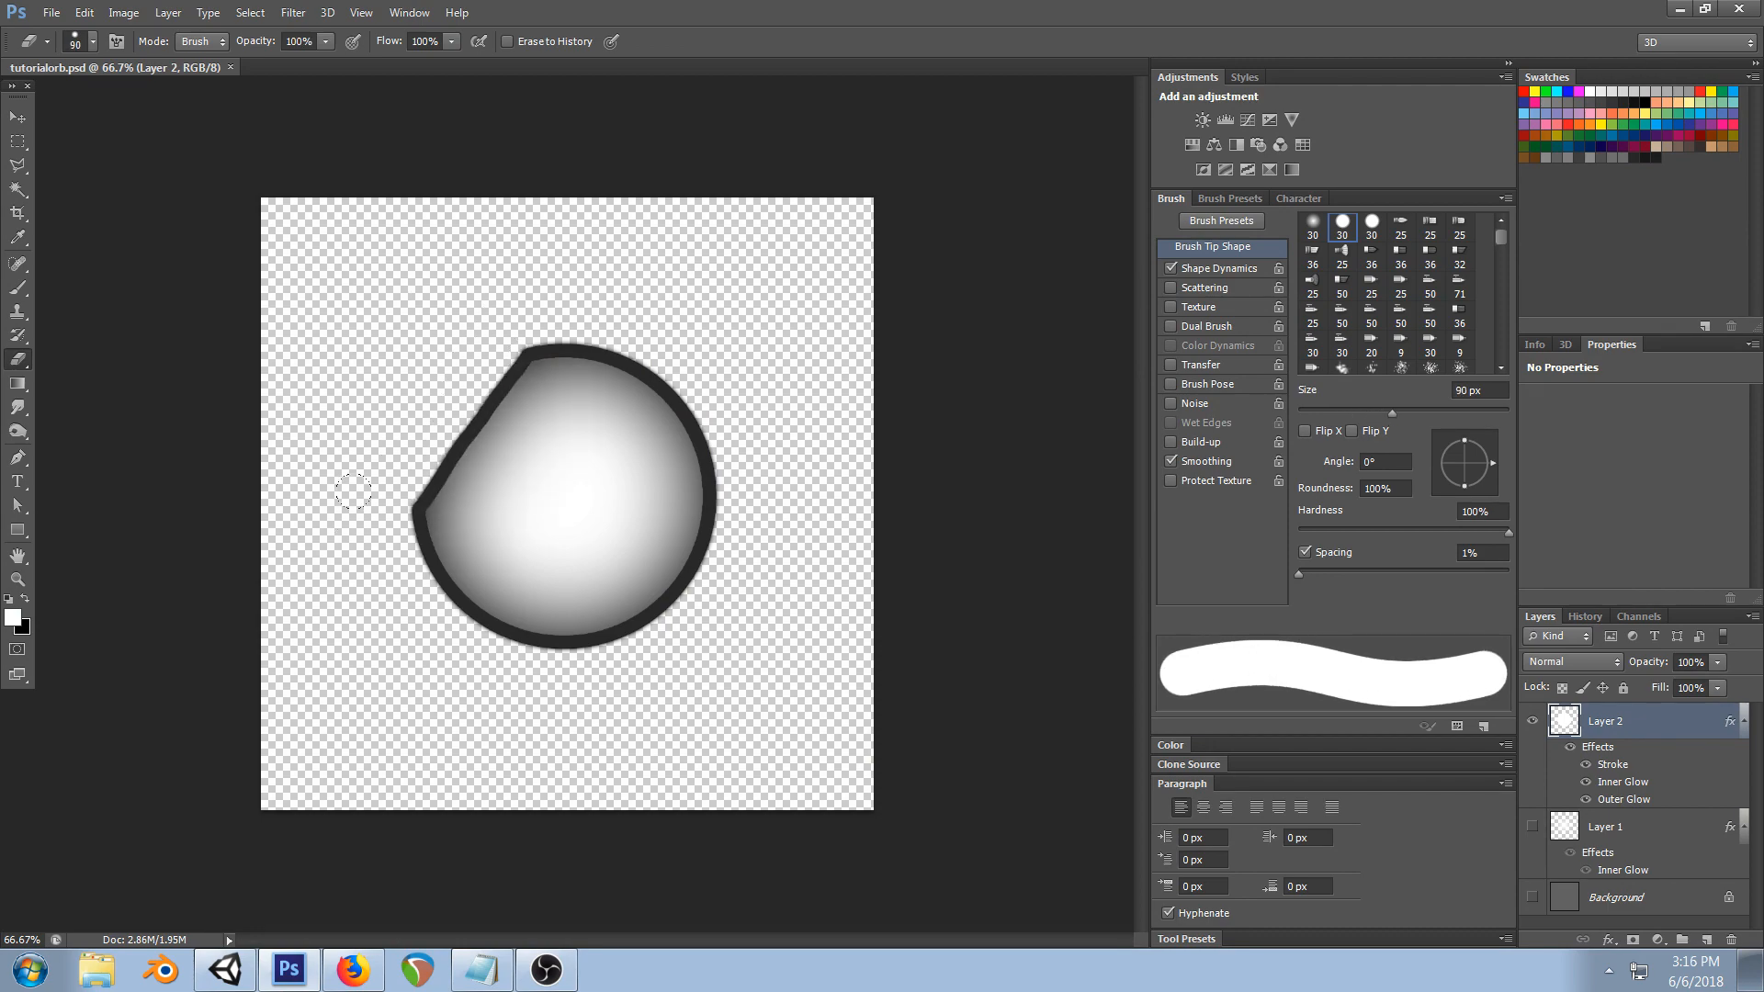
pyautogui.moveTo(475, 630)
pyautogui.mouseDown()
pyautogui.moveTo(602, 654)
pyautogui.moveTo(709, 439)
pyautogui.moveTo(654, 360)
pyautogui.mouseUp()
pyautogui.hotkey('ctrl', 's')
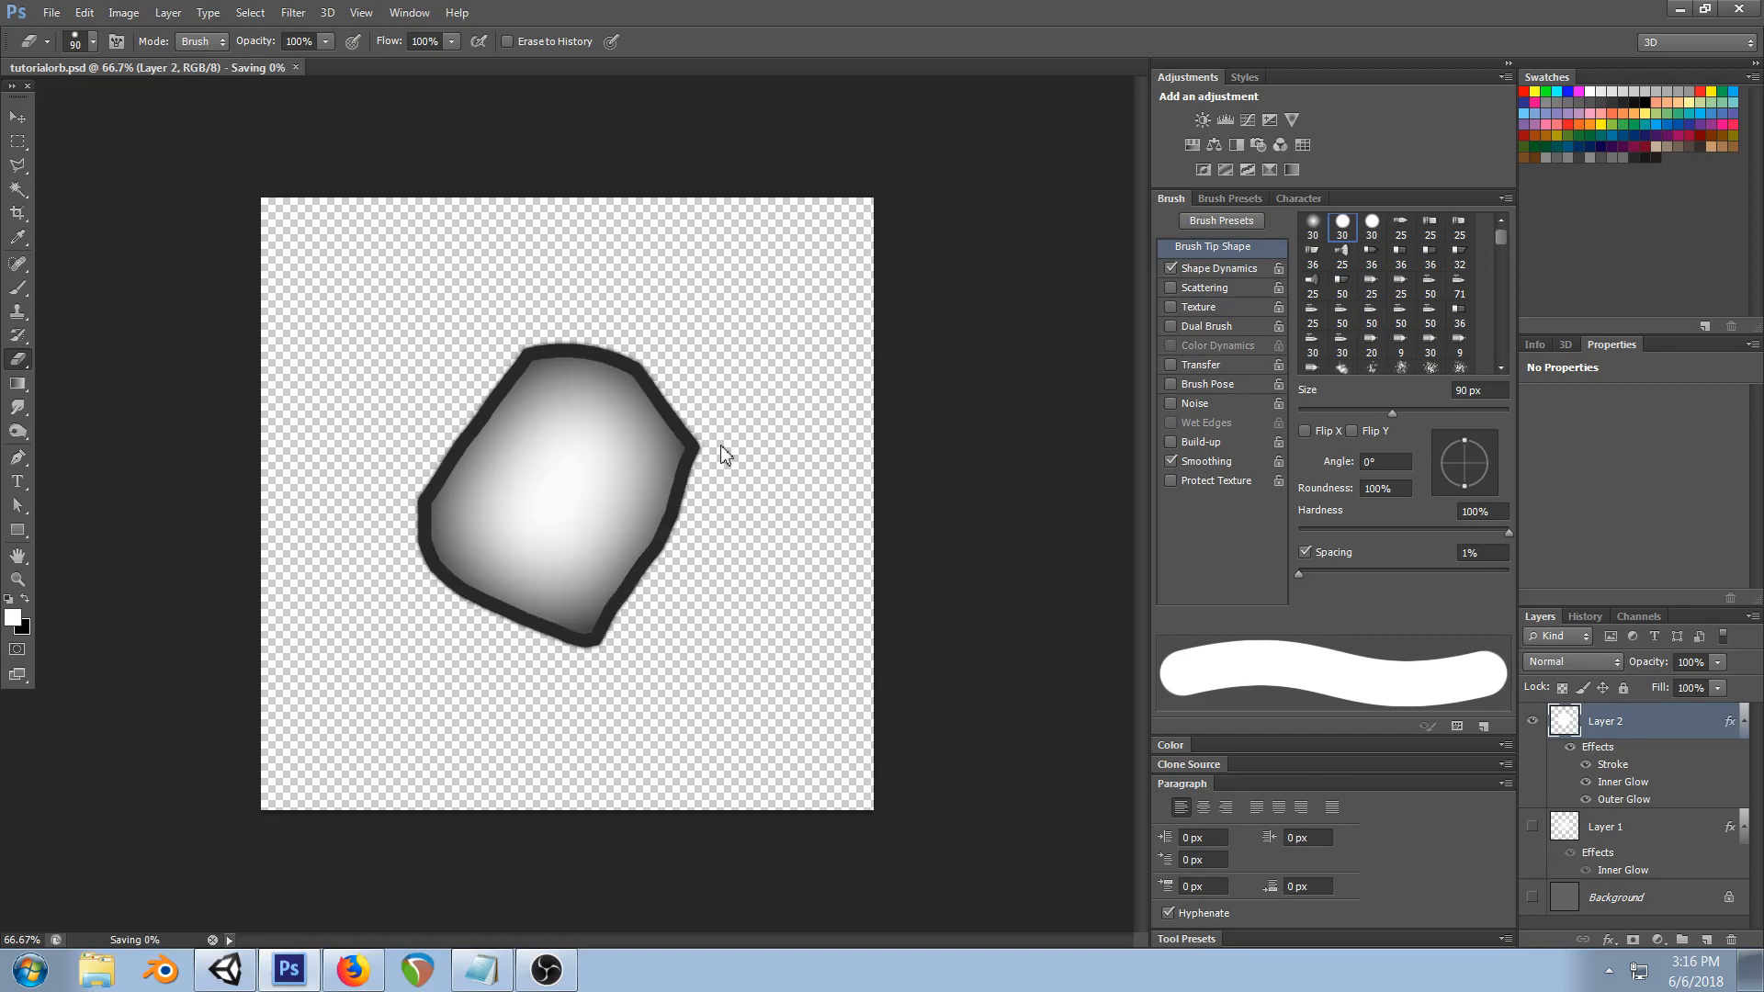
pyautogui.click(234, 966)
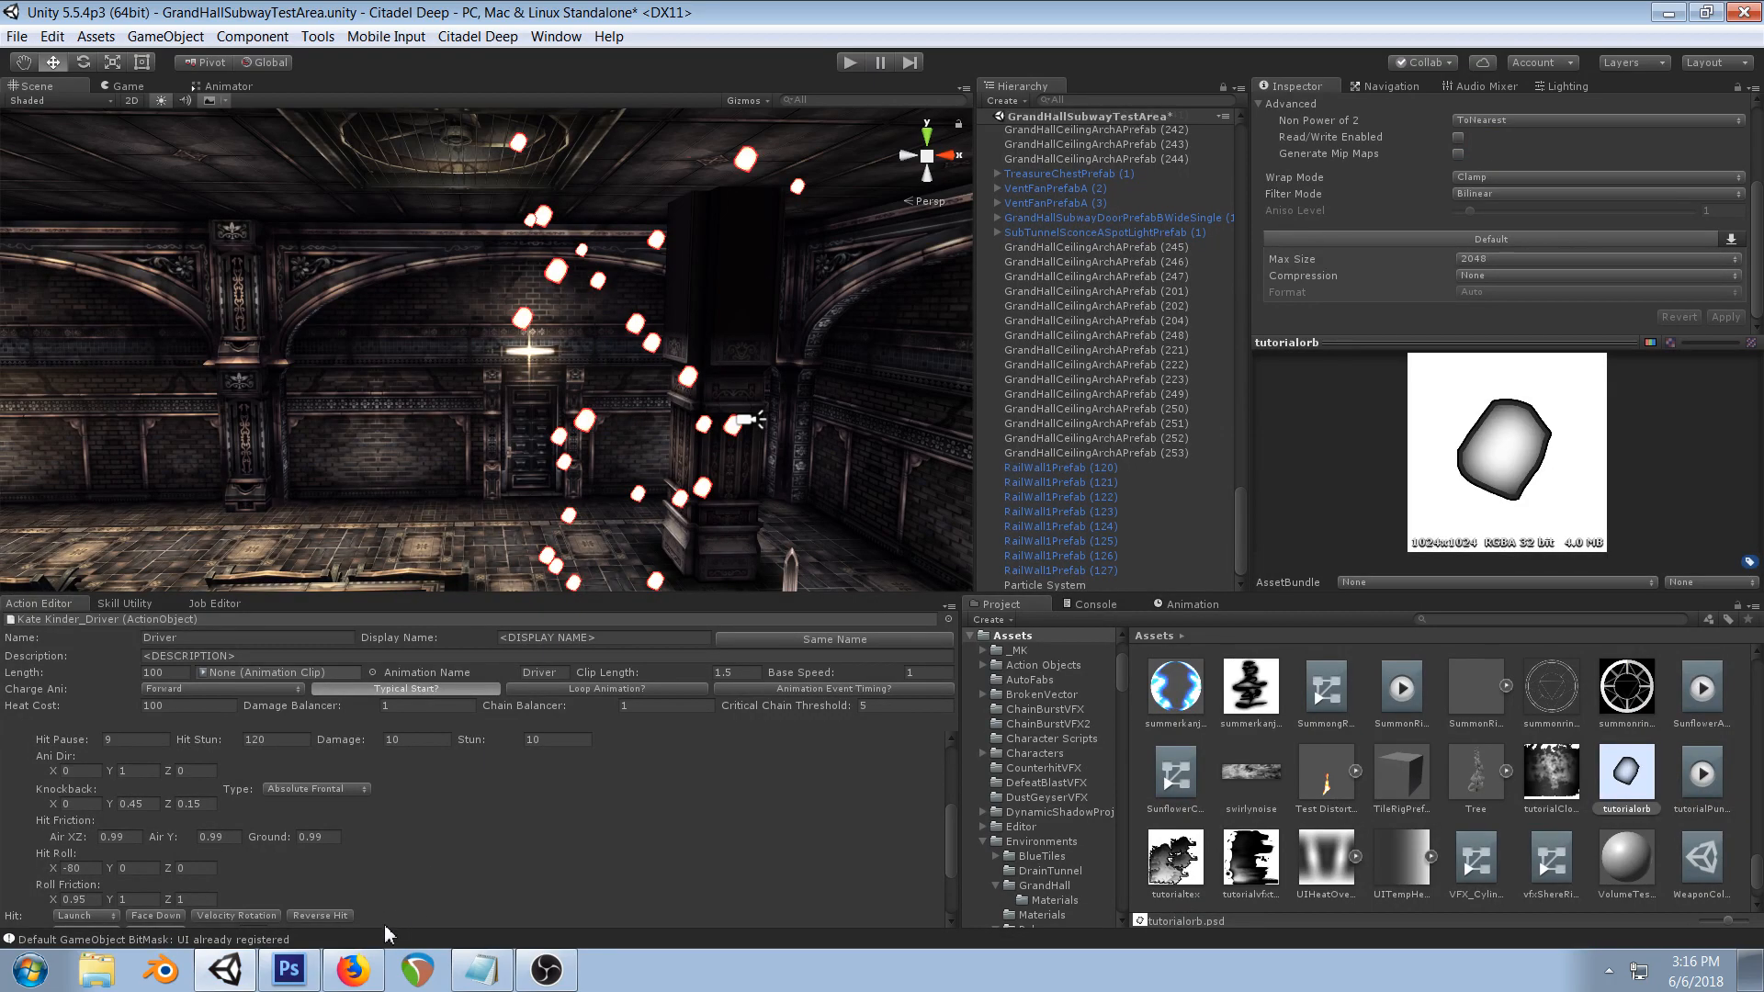
# - Switch to Photoshop, undo the eraser strokes on the orb, and return to Unity
pyautogui.click(290, 975)
pyautogui.hotkey('ctrl', 'alt', 'z')
pyautogui.hotkey('ctrl', 'alt', 'z')
pyautogui.hotkey('ctrl', 'alt', 'z')
pyautogui.hotkey('ctrl', 'alt', 'z')
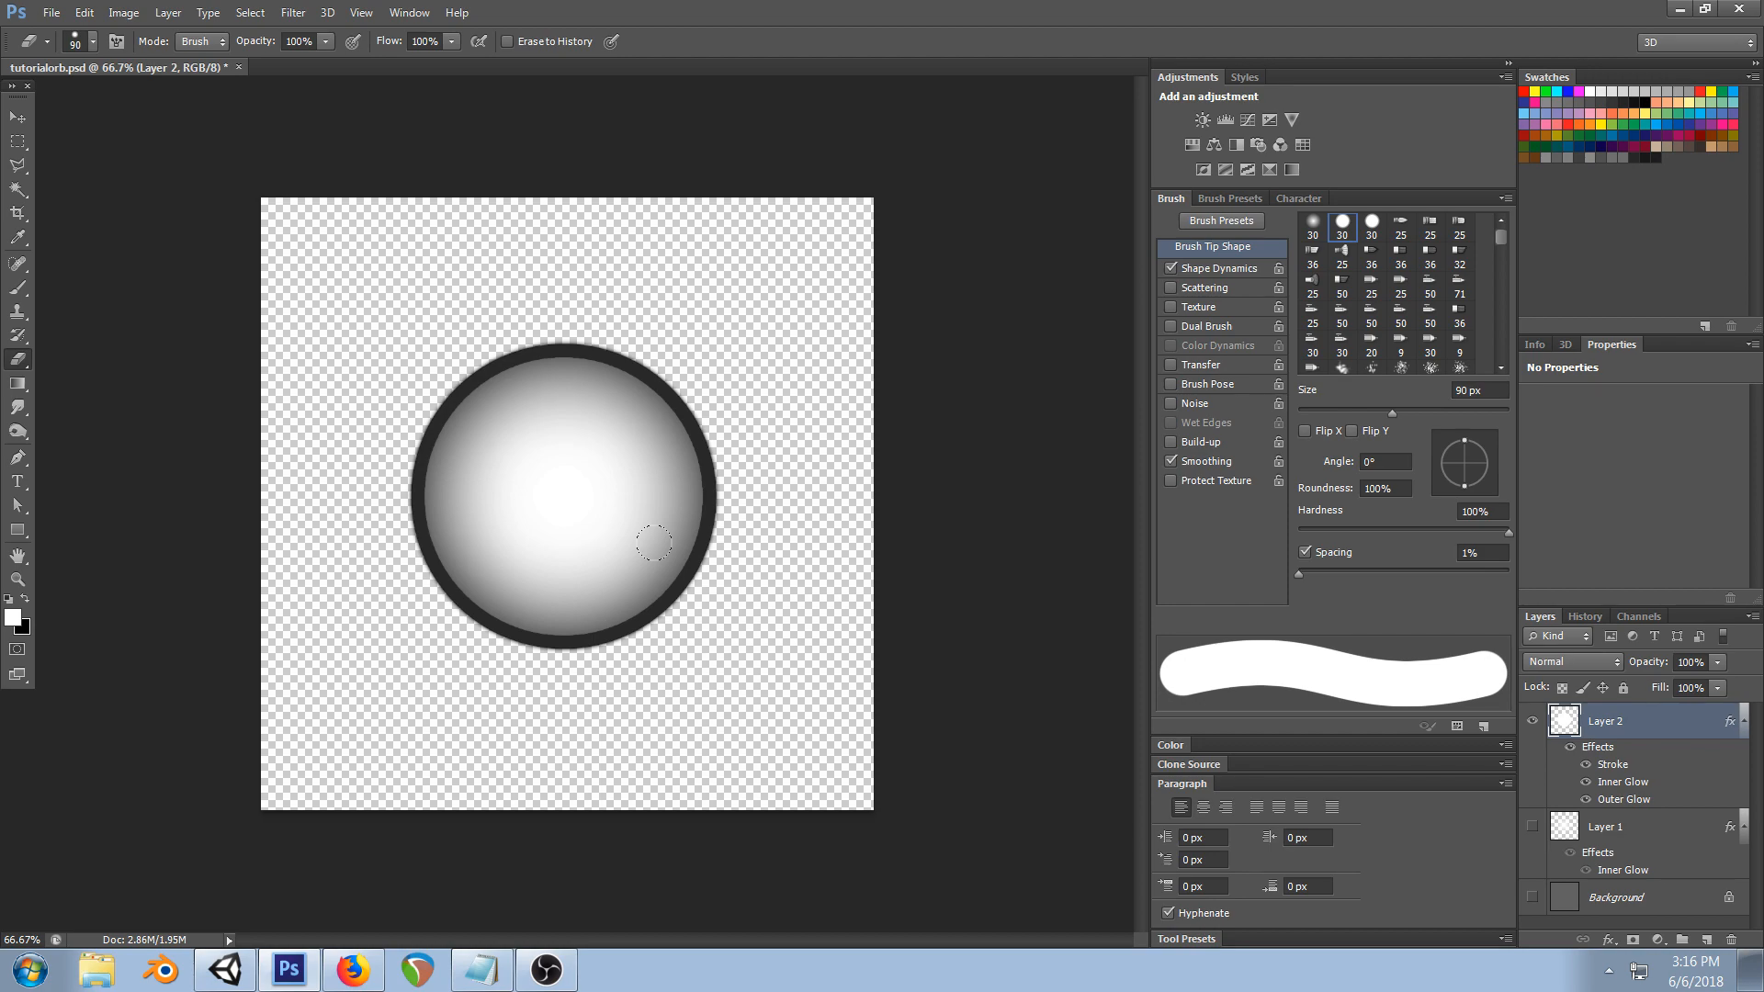
pyautogui.click(227, 979)
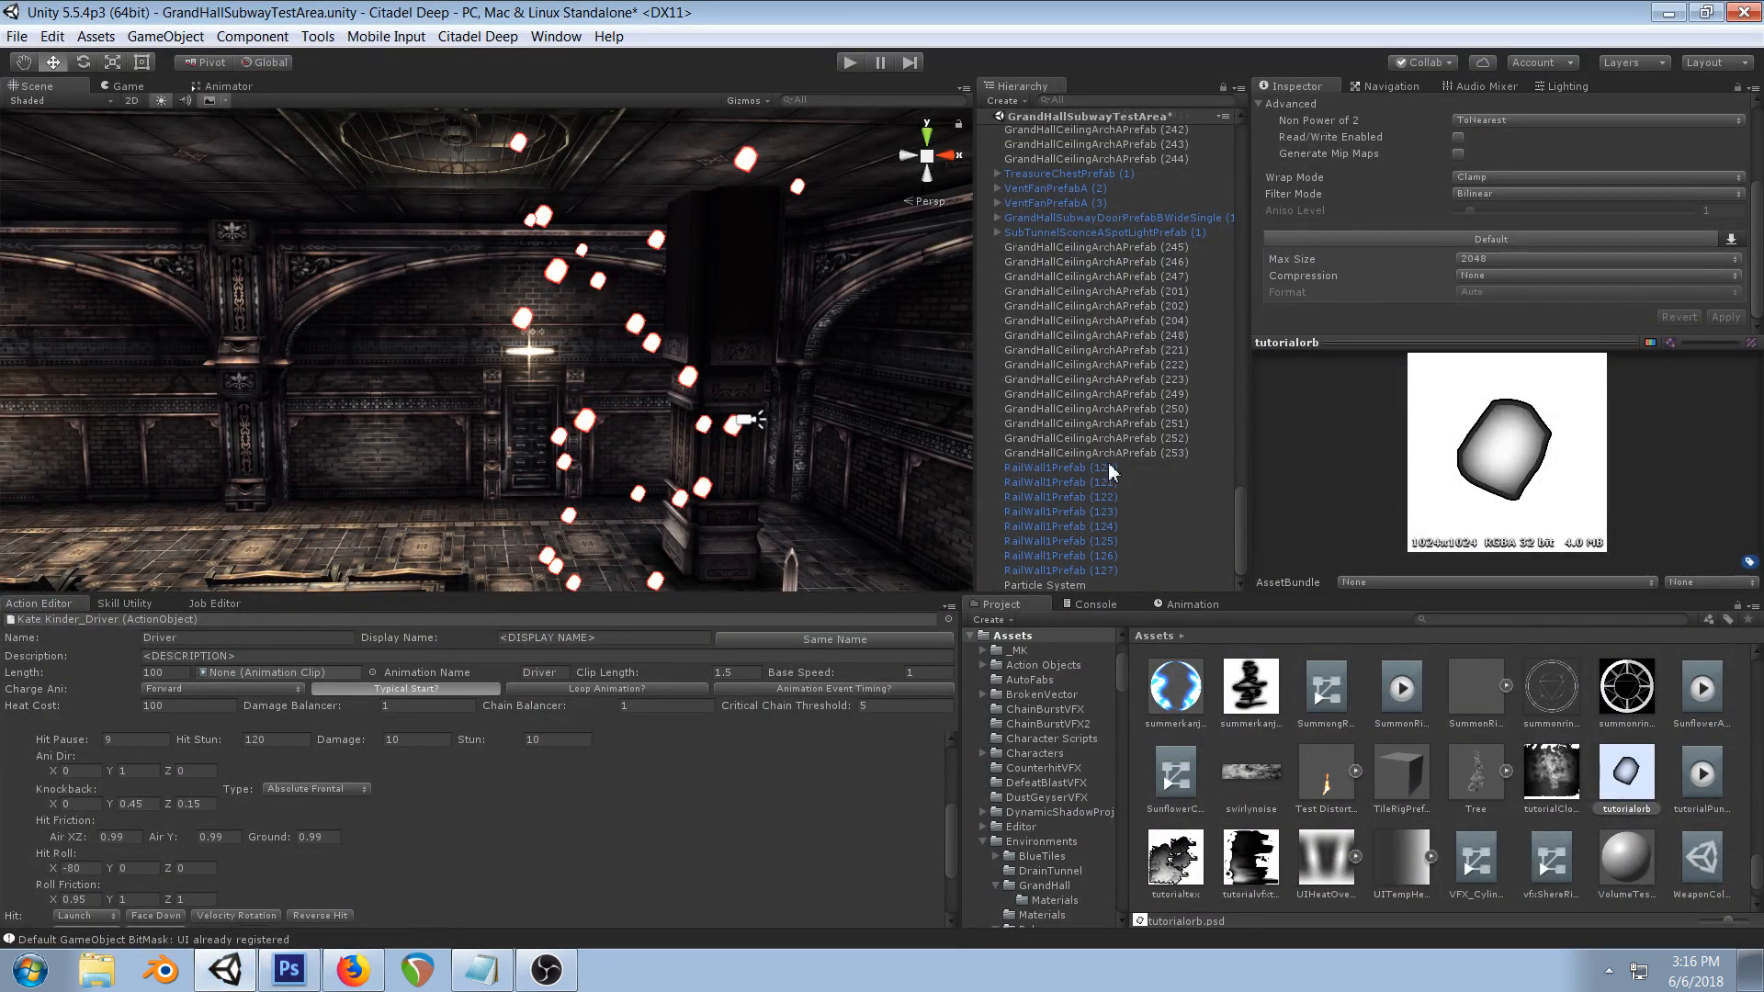
# - Set the Particle System's Duration to 1 and Start Lifetime to 1
pyautogui.click(1044, 585)
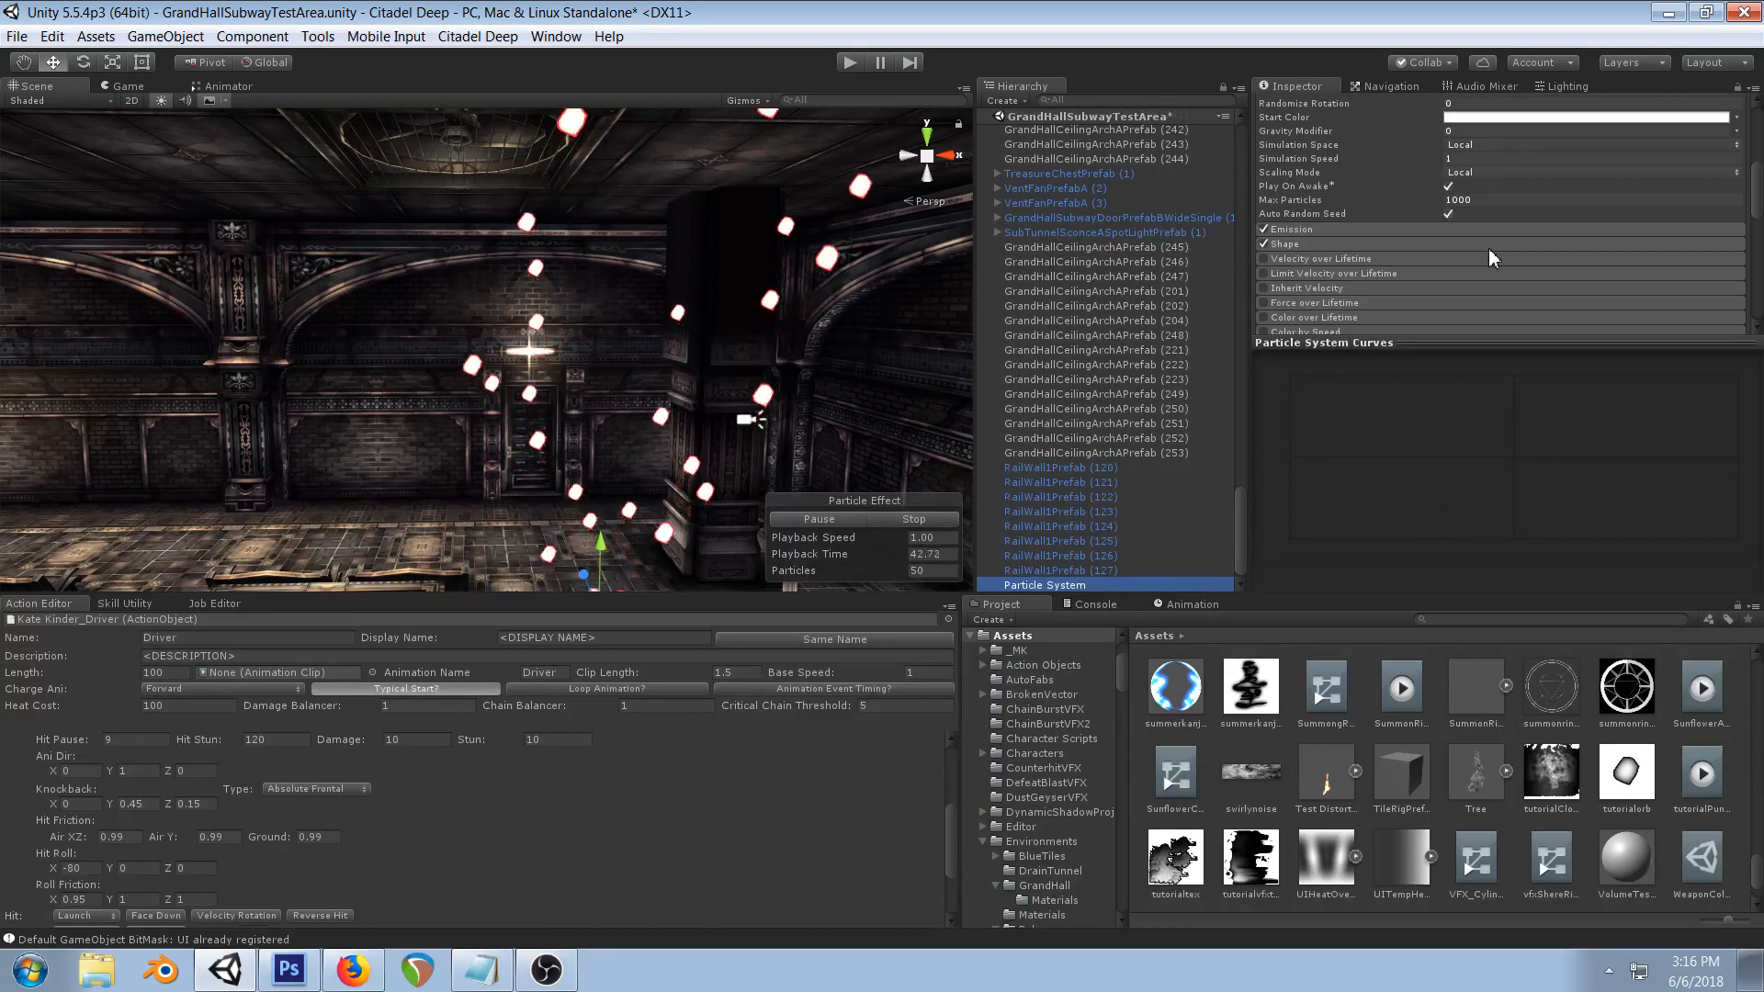
pyautogui.click(1481, 128)
pyautogui.write('1')
pyautogui.press('Return')
pyautogui.click(1489, 185)
pyautogui.write('1')
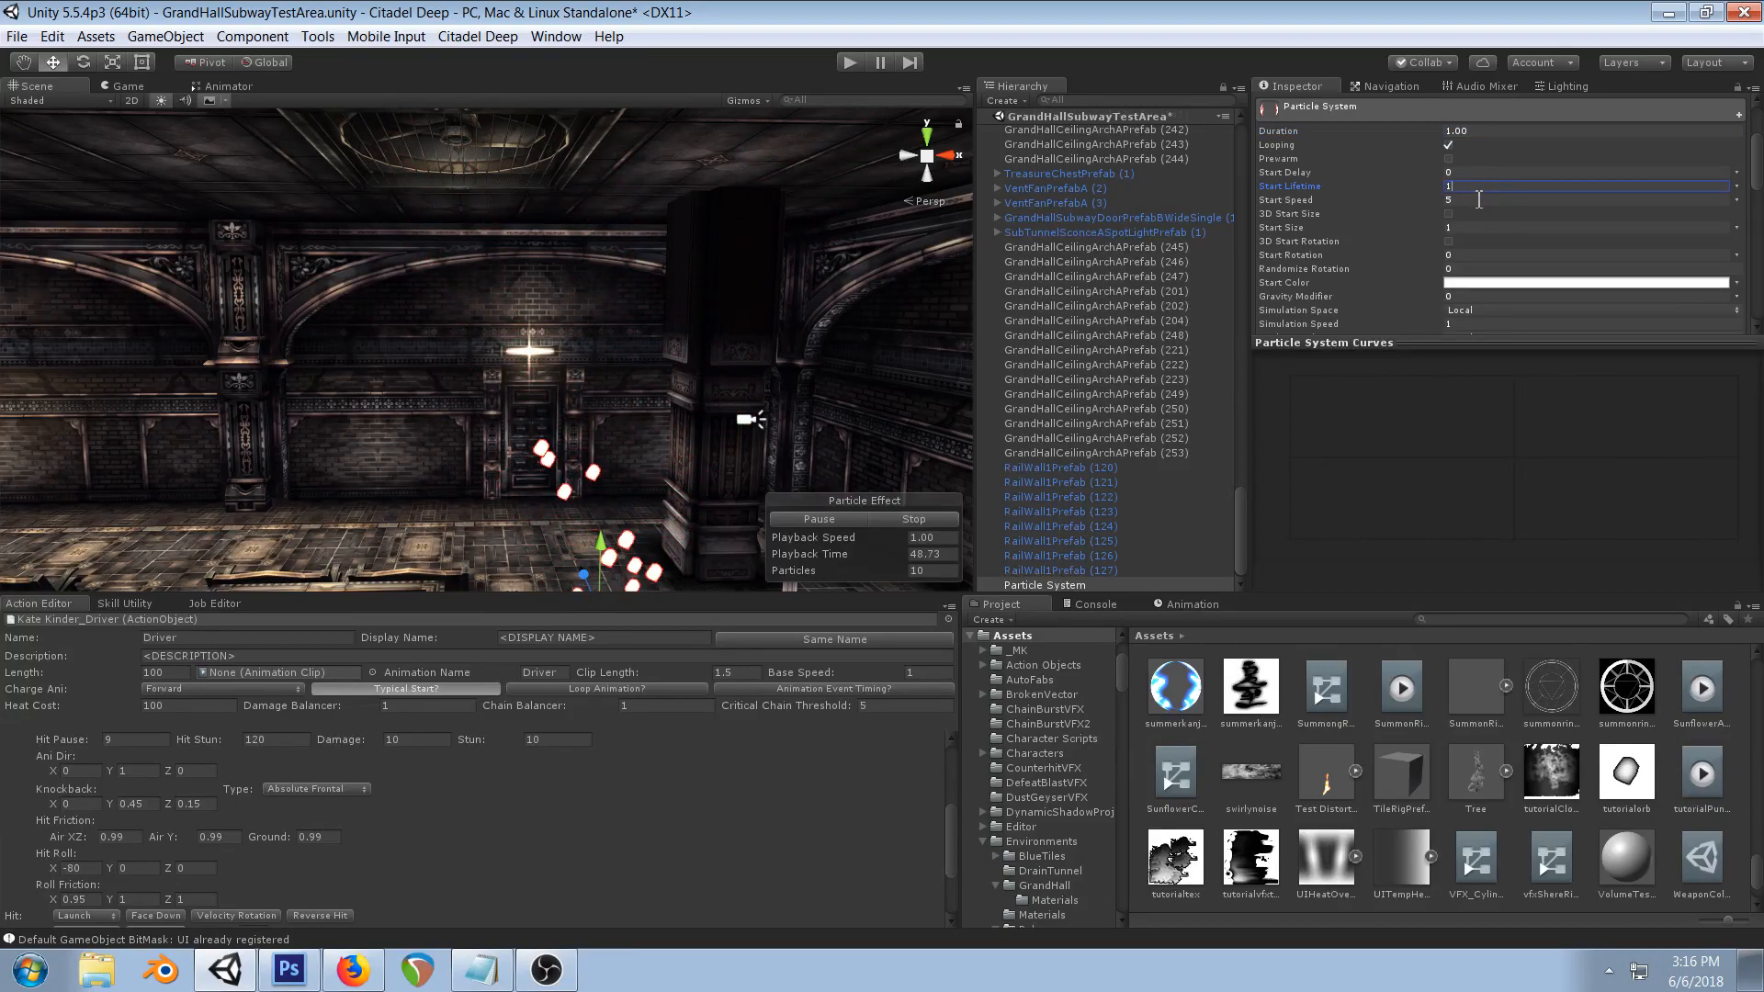
# - Set the particle emission shape to Sphere with a radius of 0.01 and Spherize Direction of 1
pyautogui.moveTo(788, 280); pyautogui.dragTo(795, 138, button='middle')
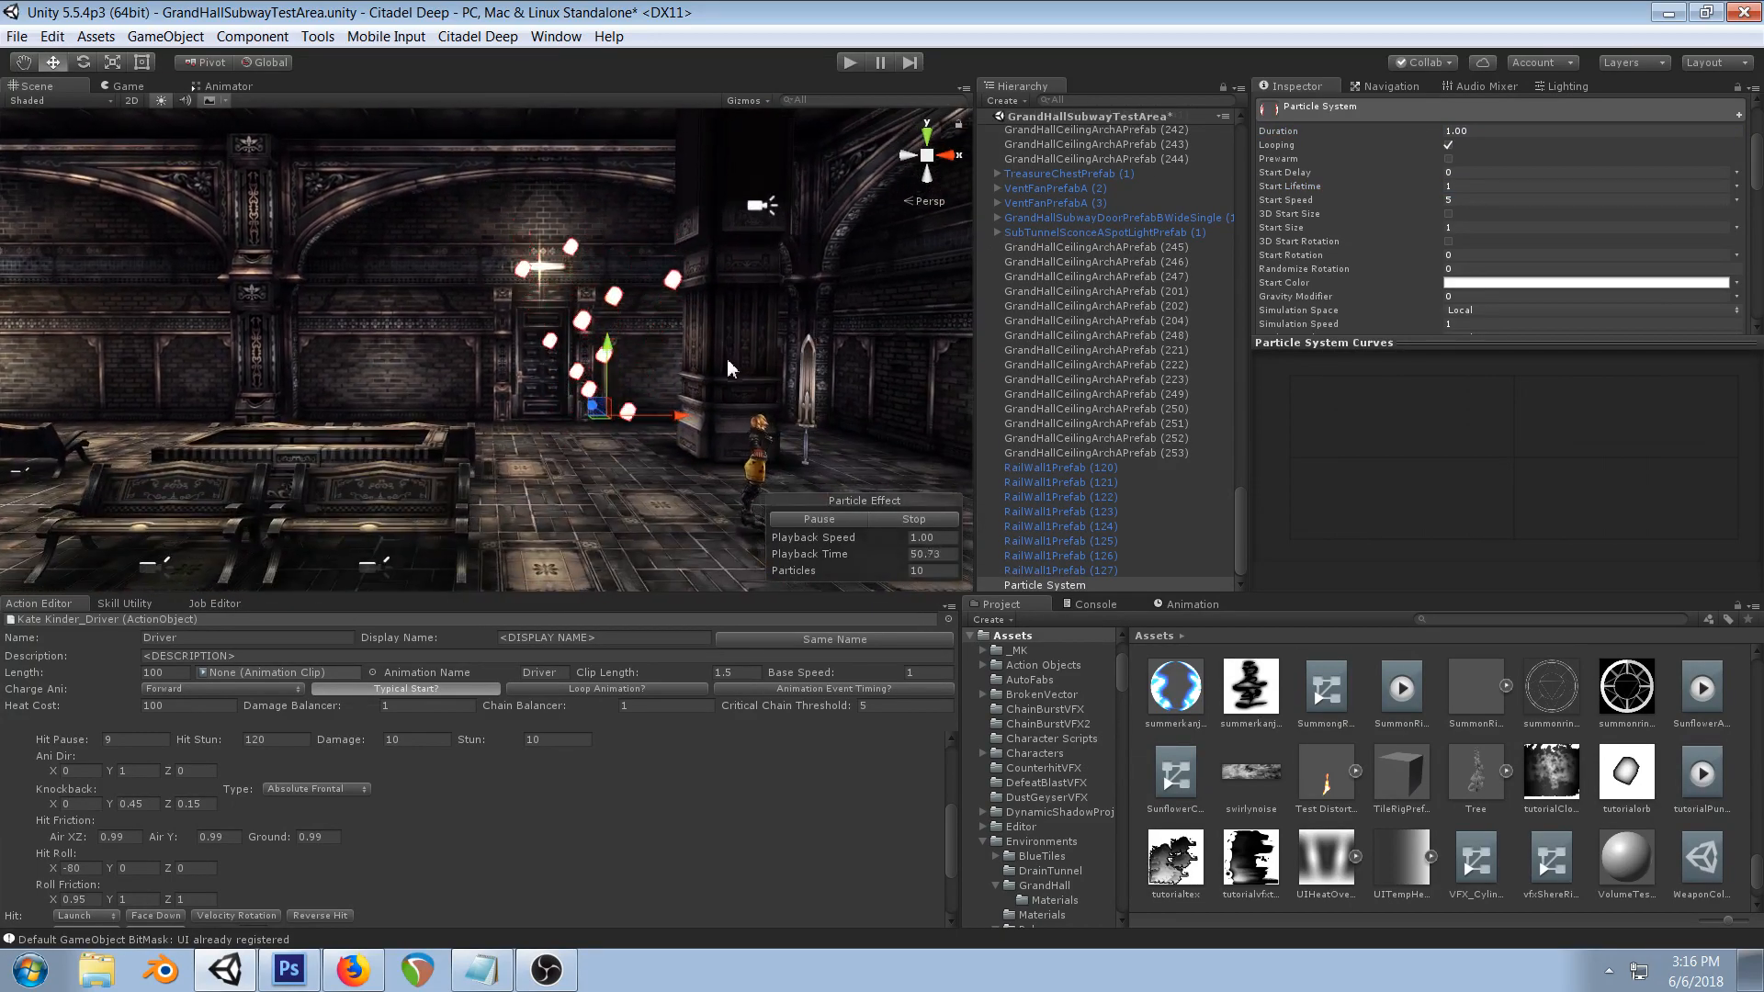
pyautogui.scroll(-5, 1446, 279)
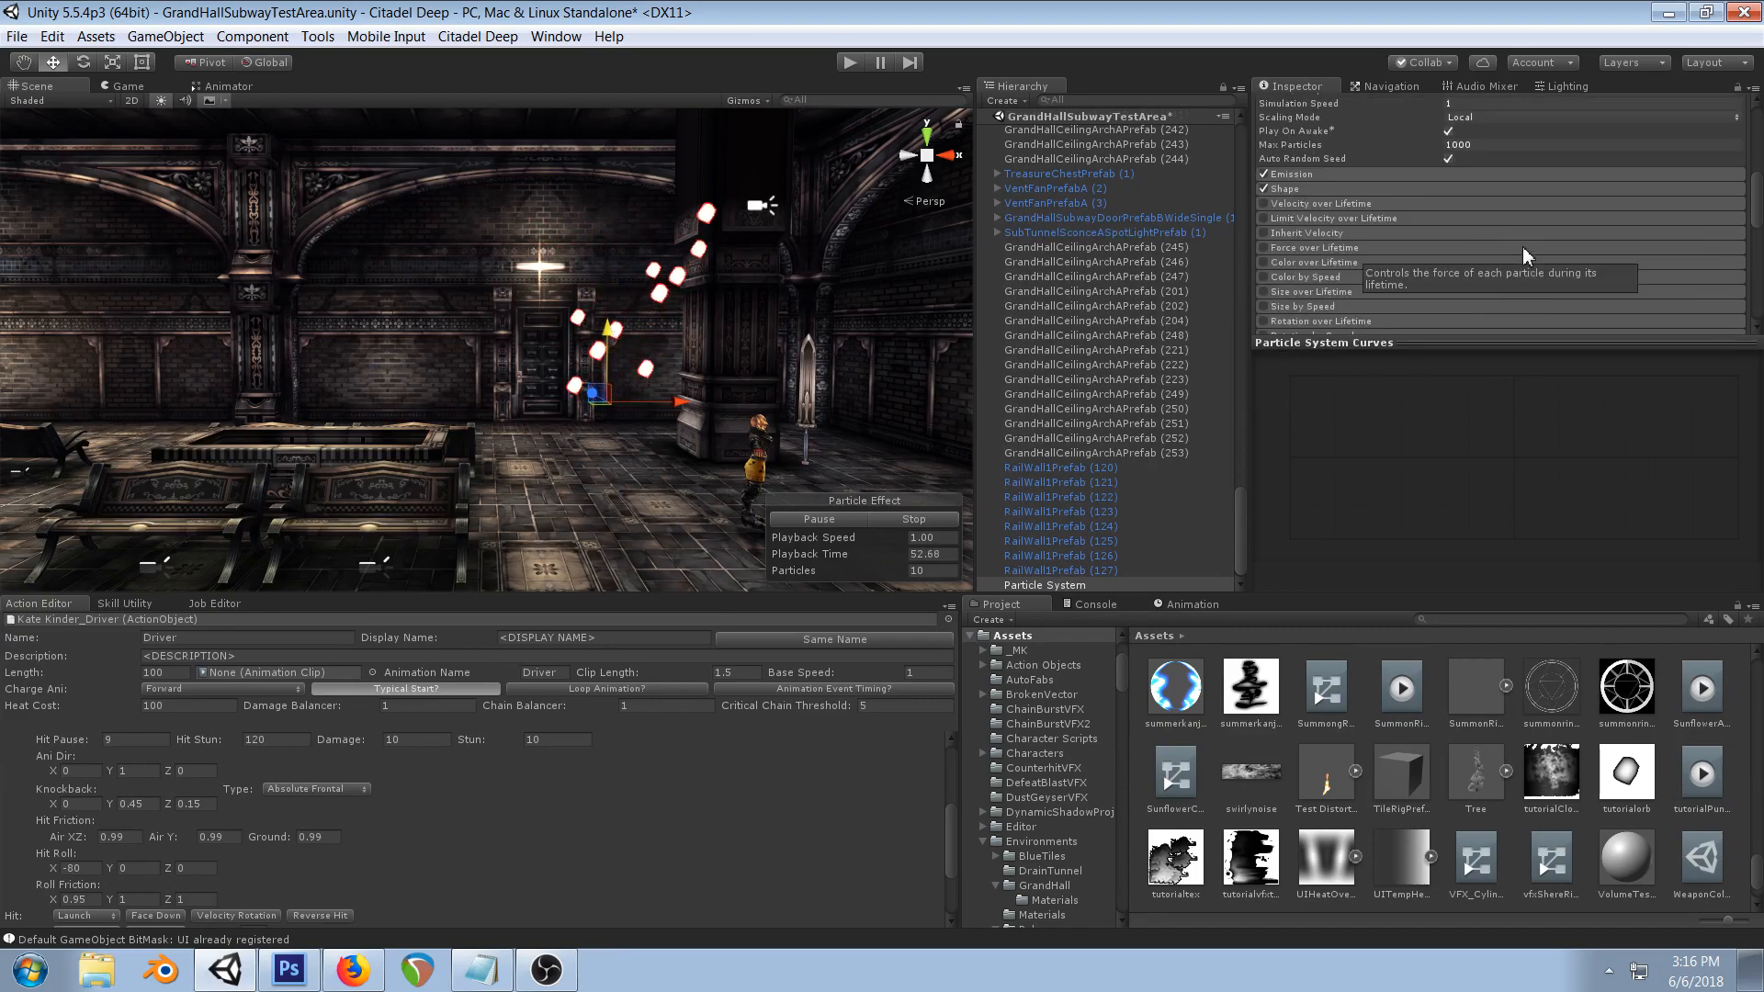
pyautogui.click(1320, 189)
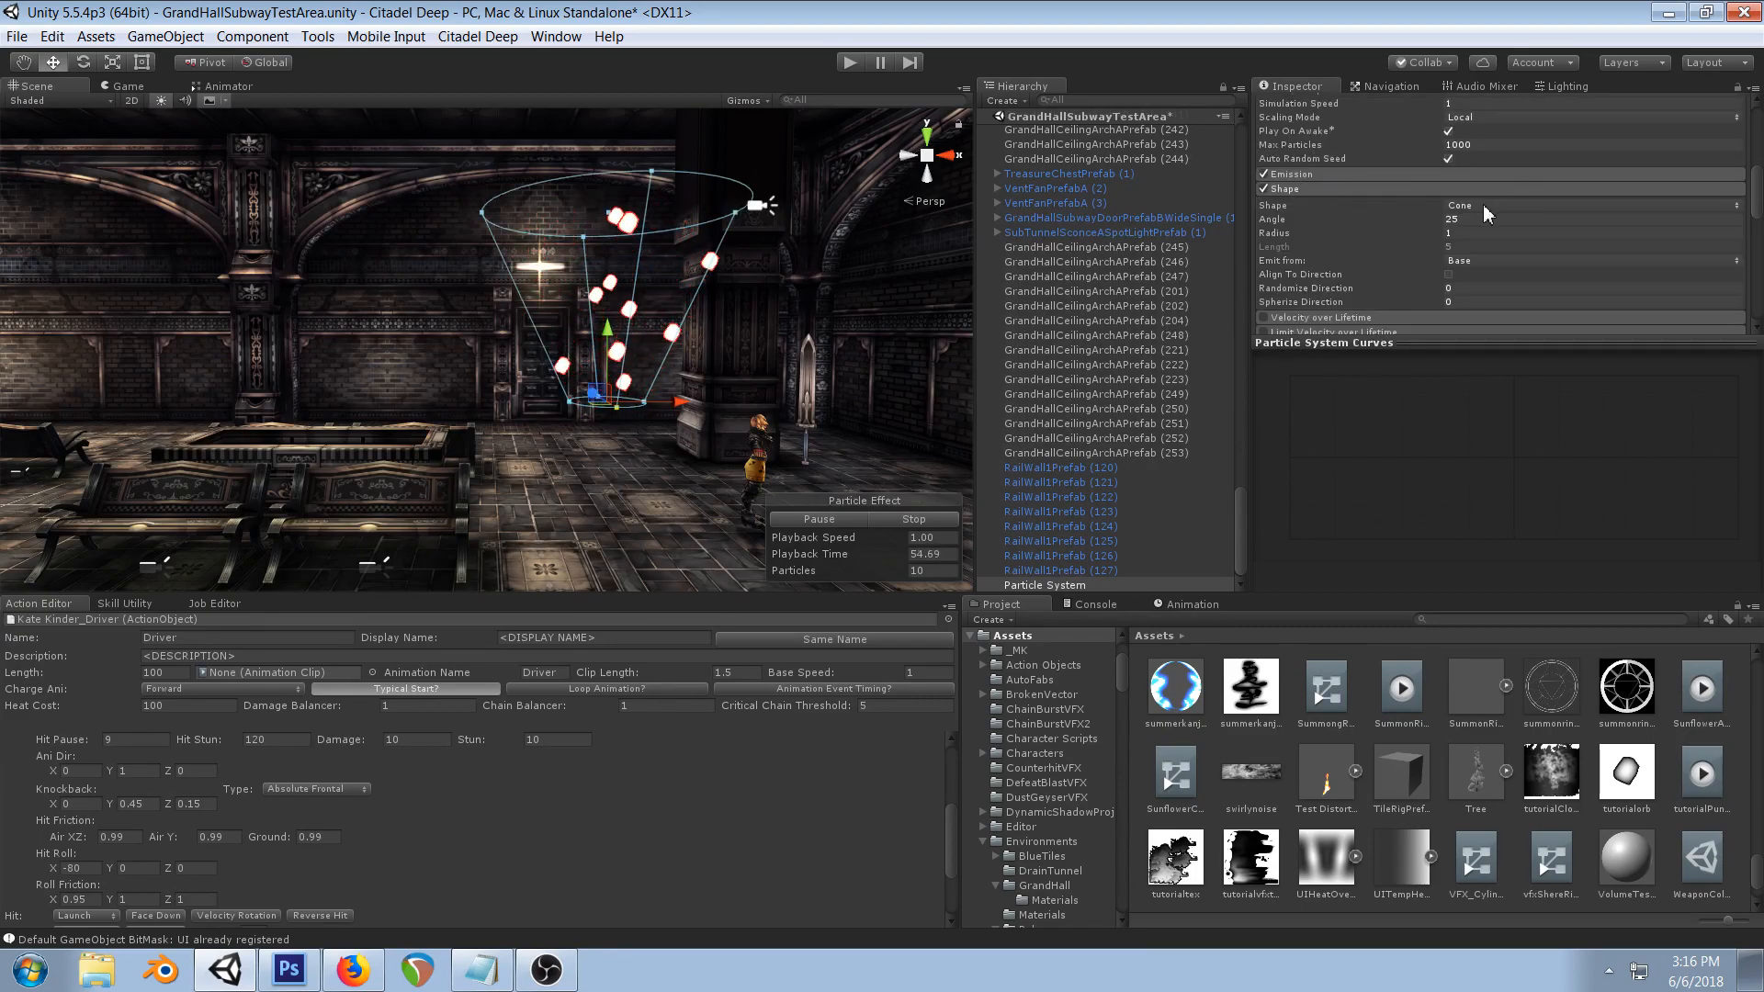
pyautogui.click(1508, 206)
pyautogui.click(1514, 229)
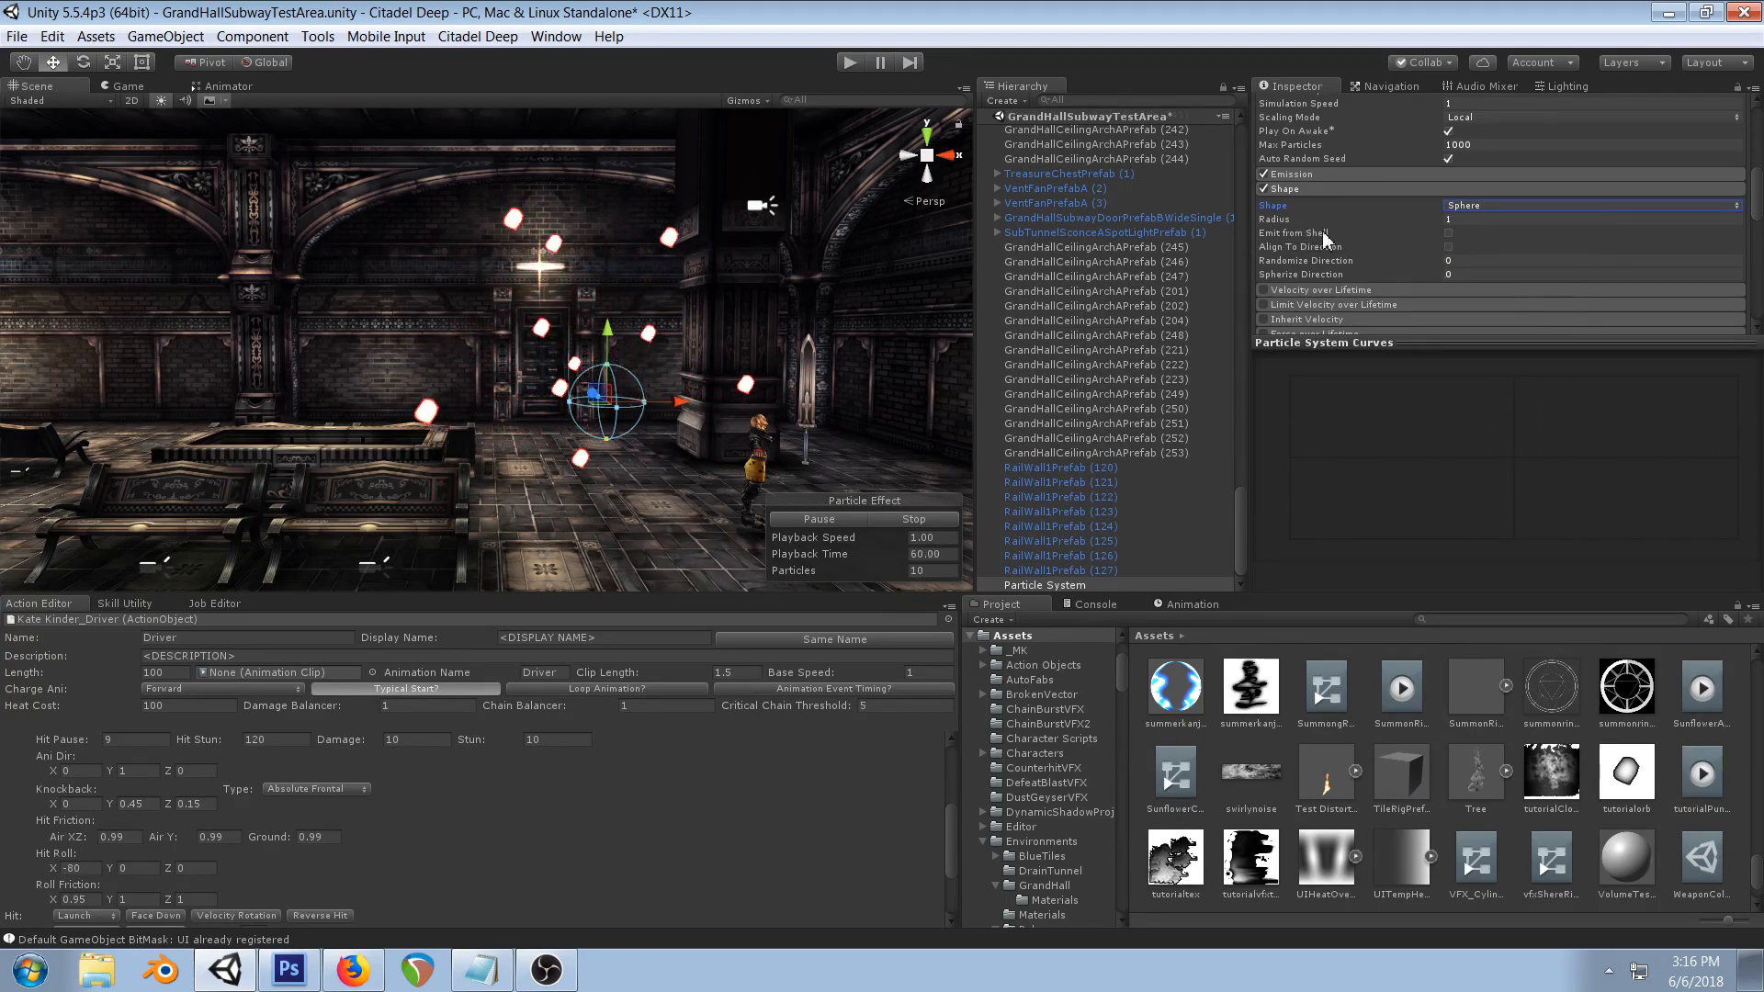
pyautogui.click(1267, 221)
pyautogui.moveTo(1265, 220); pyautogui.dragTo(1205, 223)
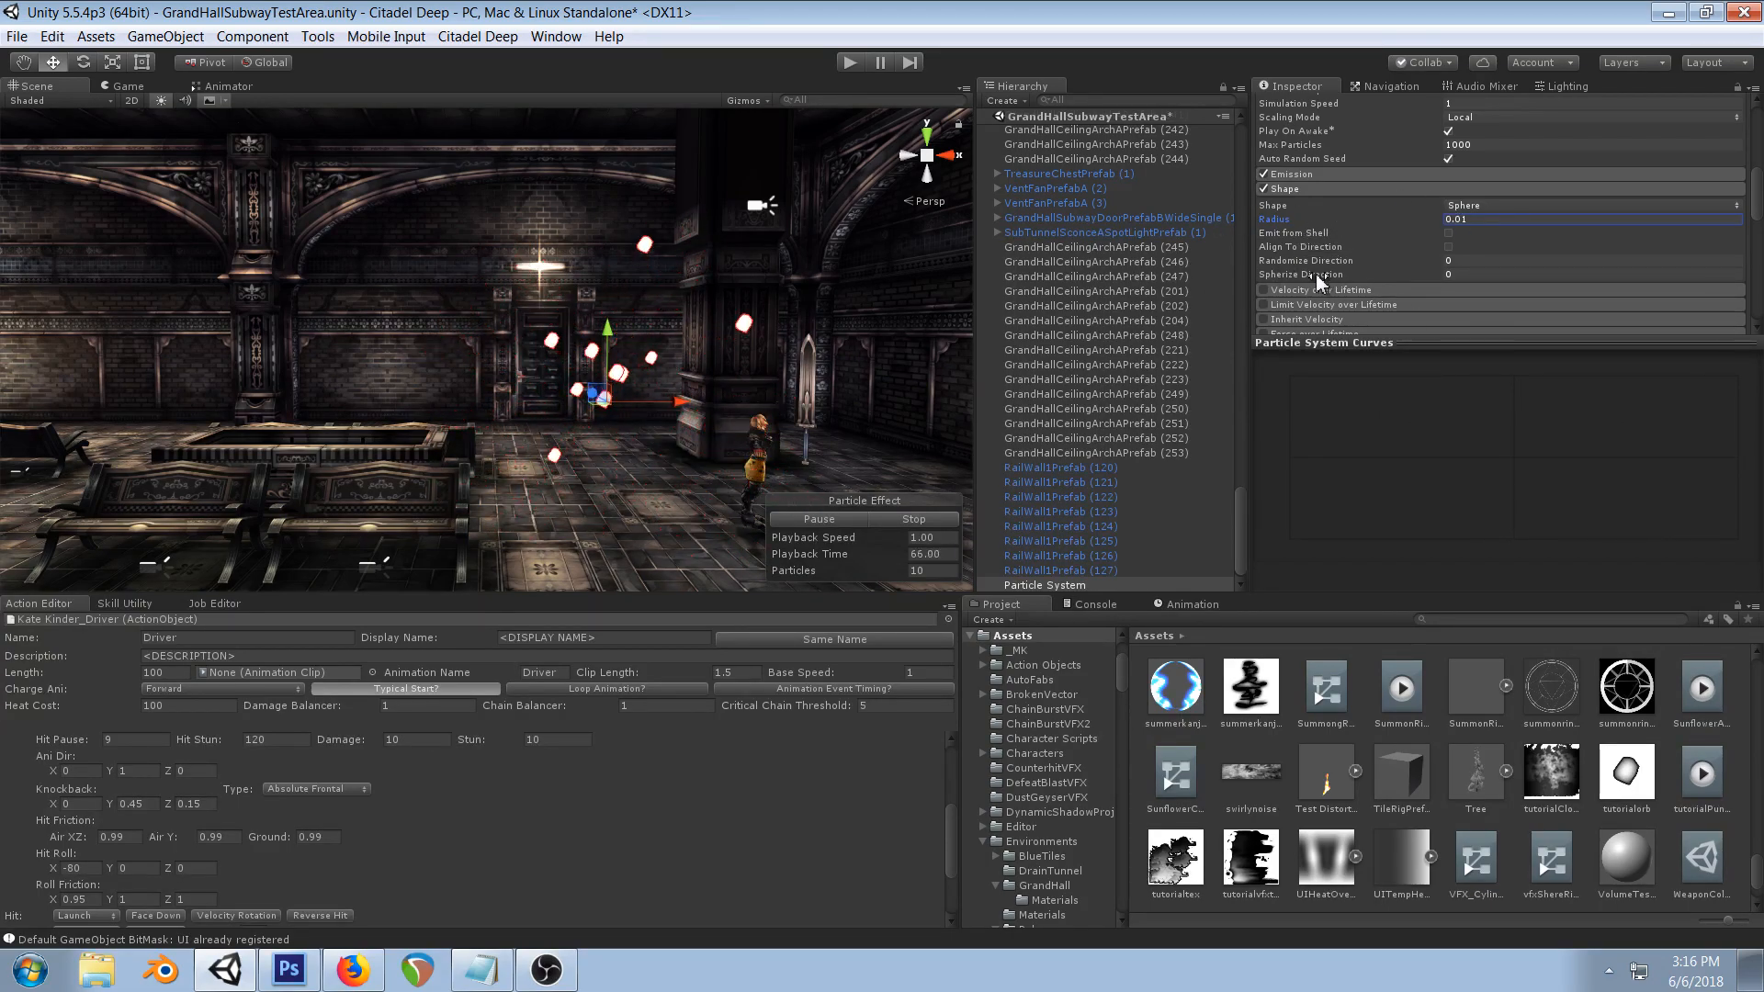
pyautogui.moveTo(1447, 273); pyautogui.dragTo(1680, 271)
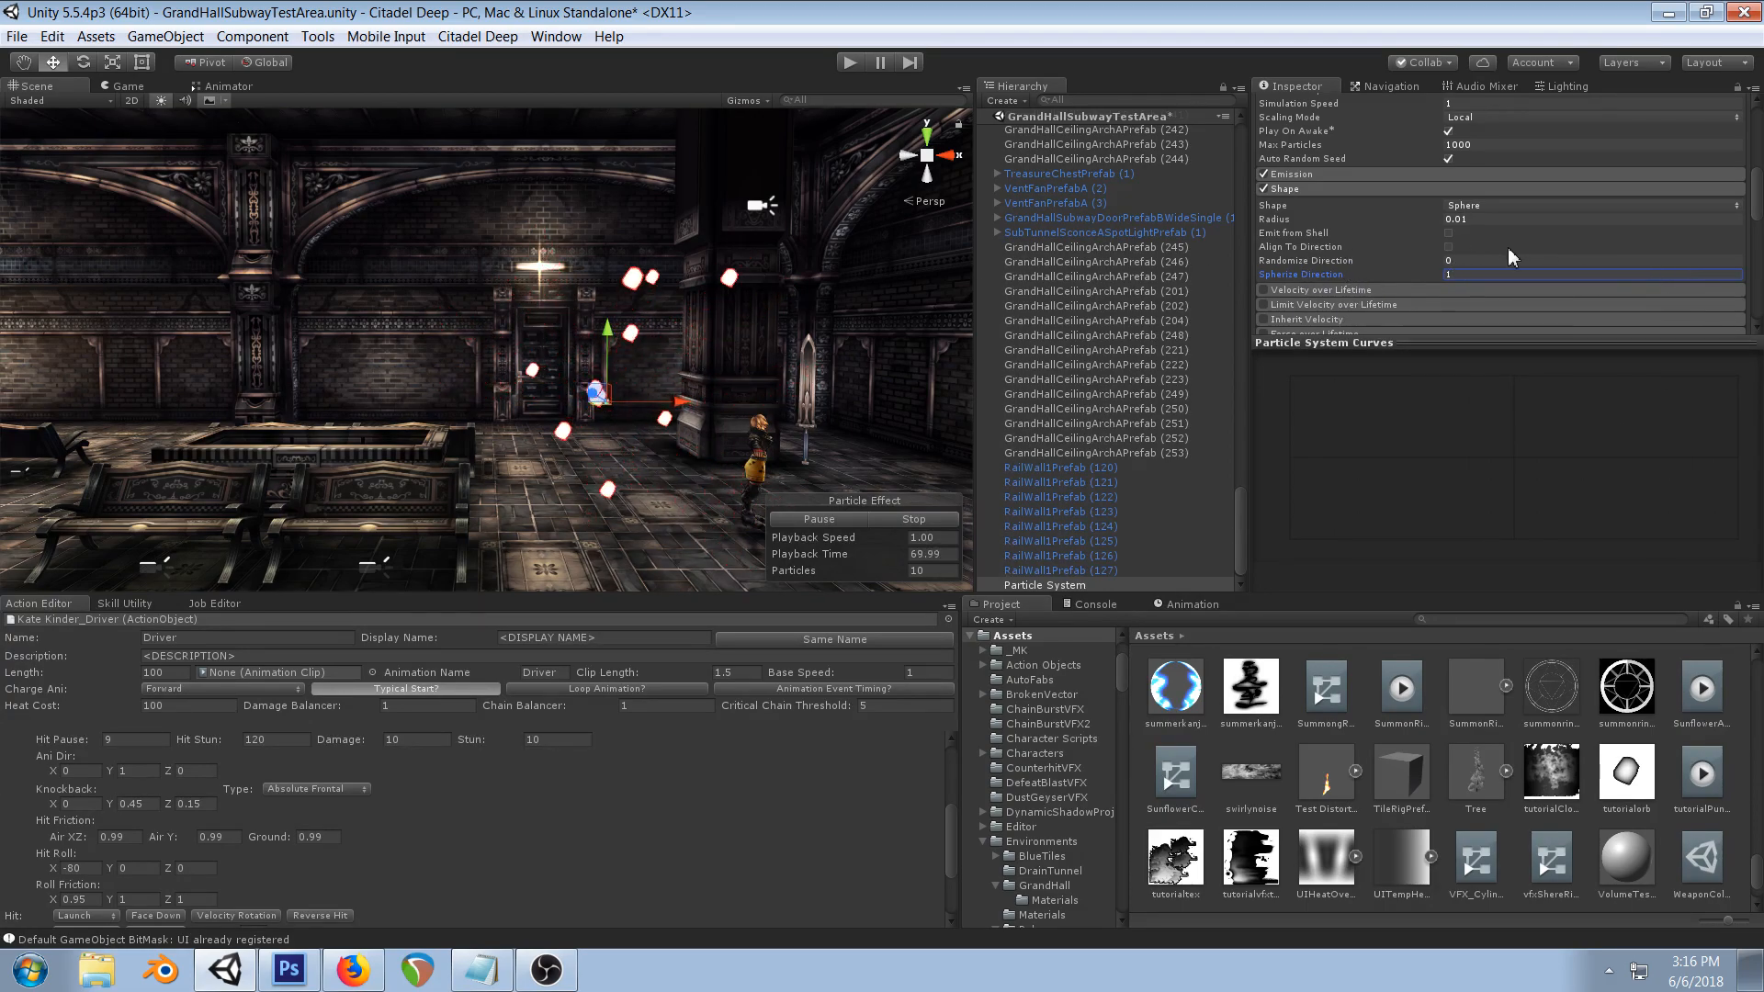
# - Switch to Photoshop, save the restored round orb texture, and return to Unity
pyautogui.scroll(5, 1508, 247)
pyautogui.click(289, 969)
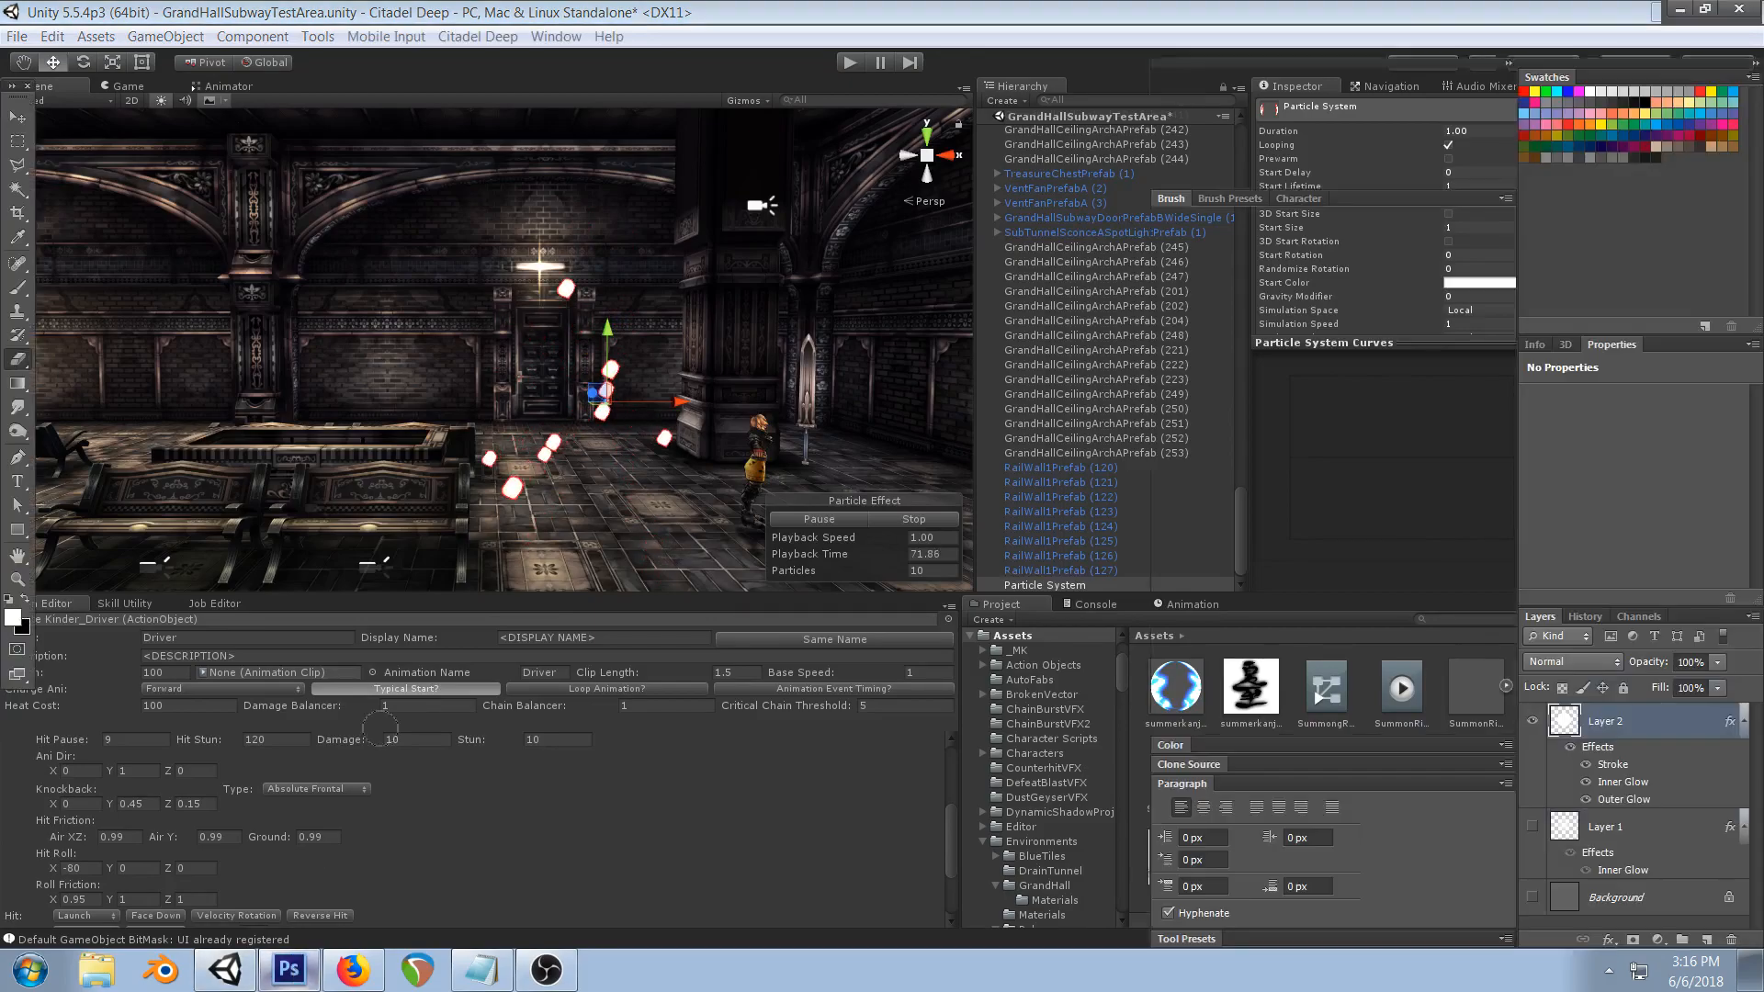
pyautogui.click(226, 969)
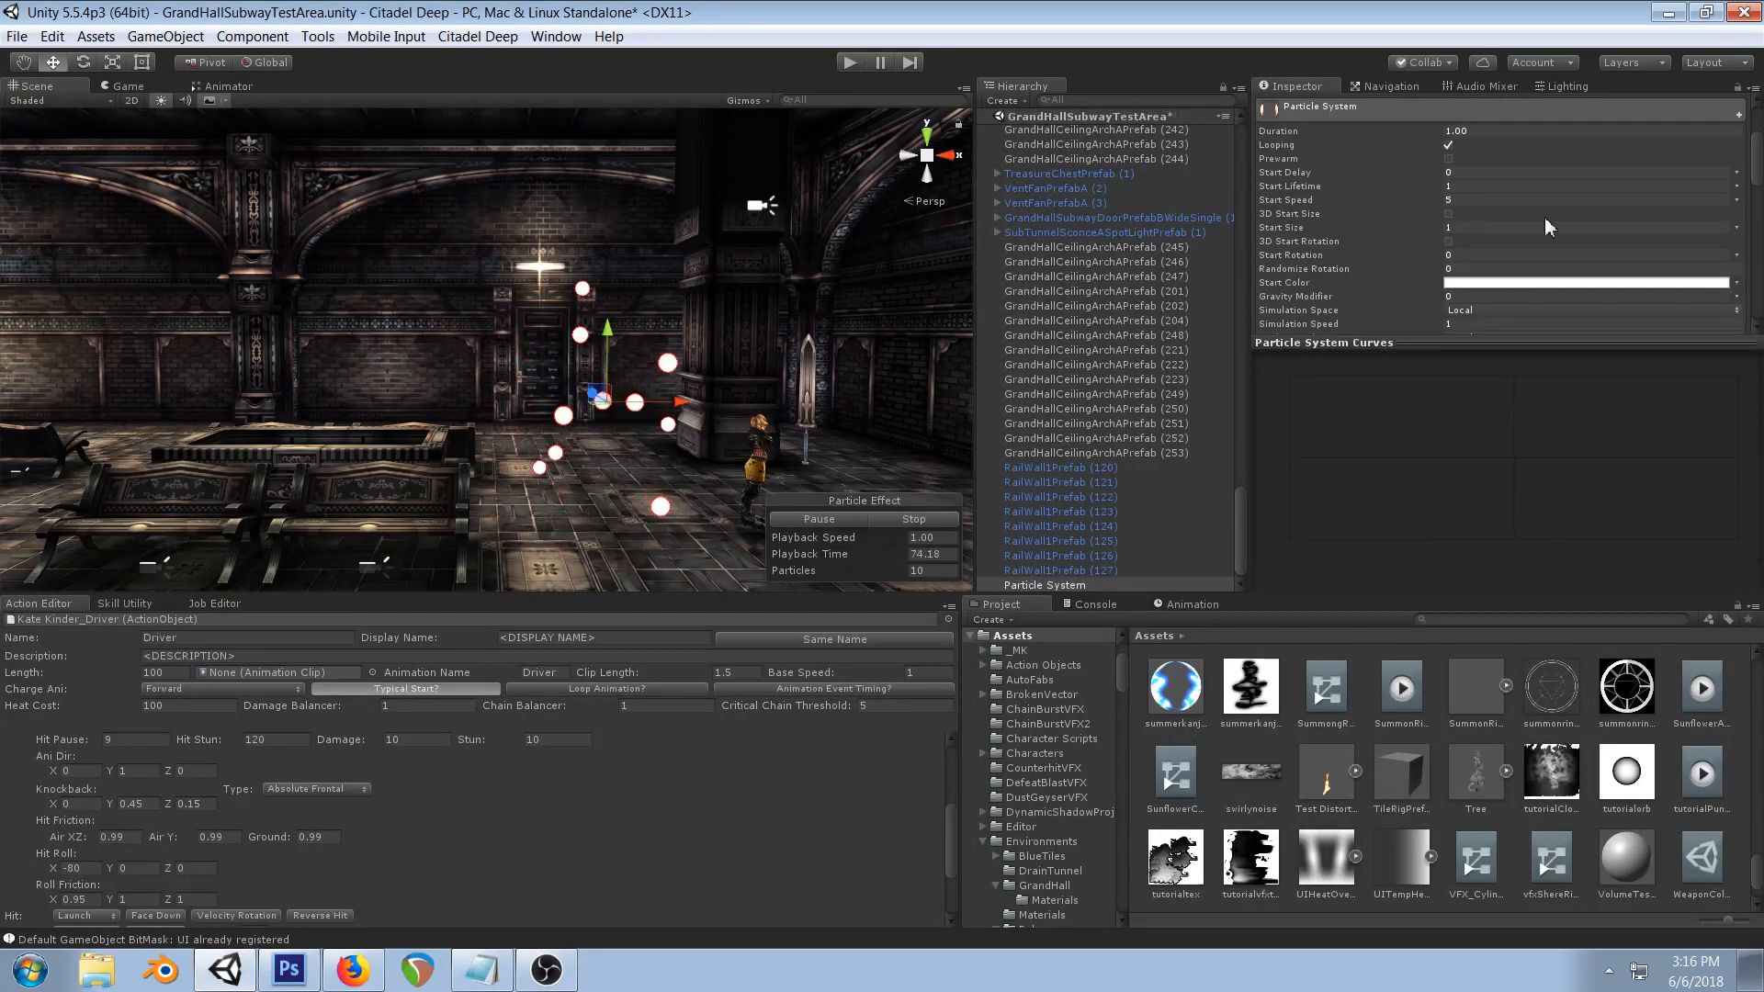
# - Collapse the Shape module, expand the Emission module, and set Rate over Time to 0
pyautogui.scroll(4, 1562, 262)
pyautogui.scroll(-6, 1562, 257)
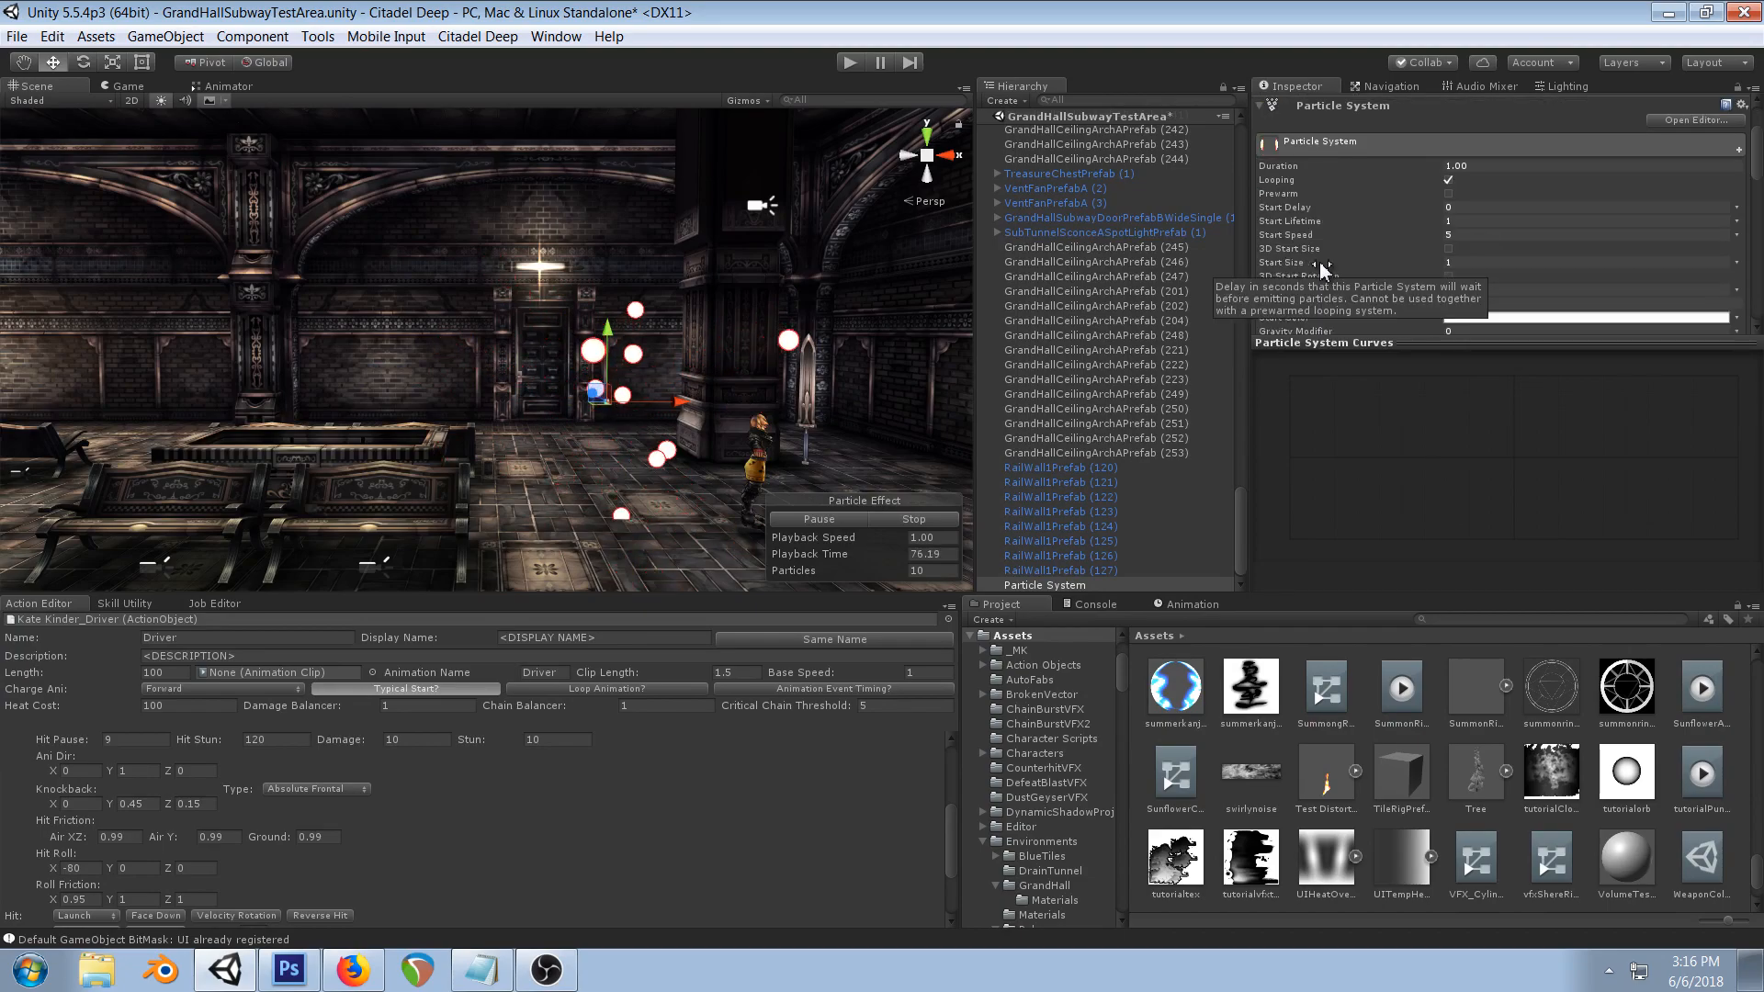
pyautogui.scroll(-2, 1525, 231)
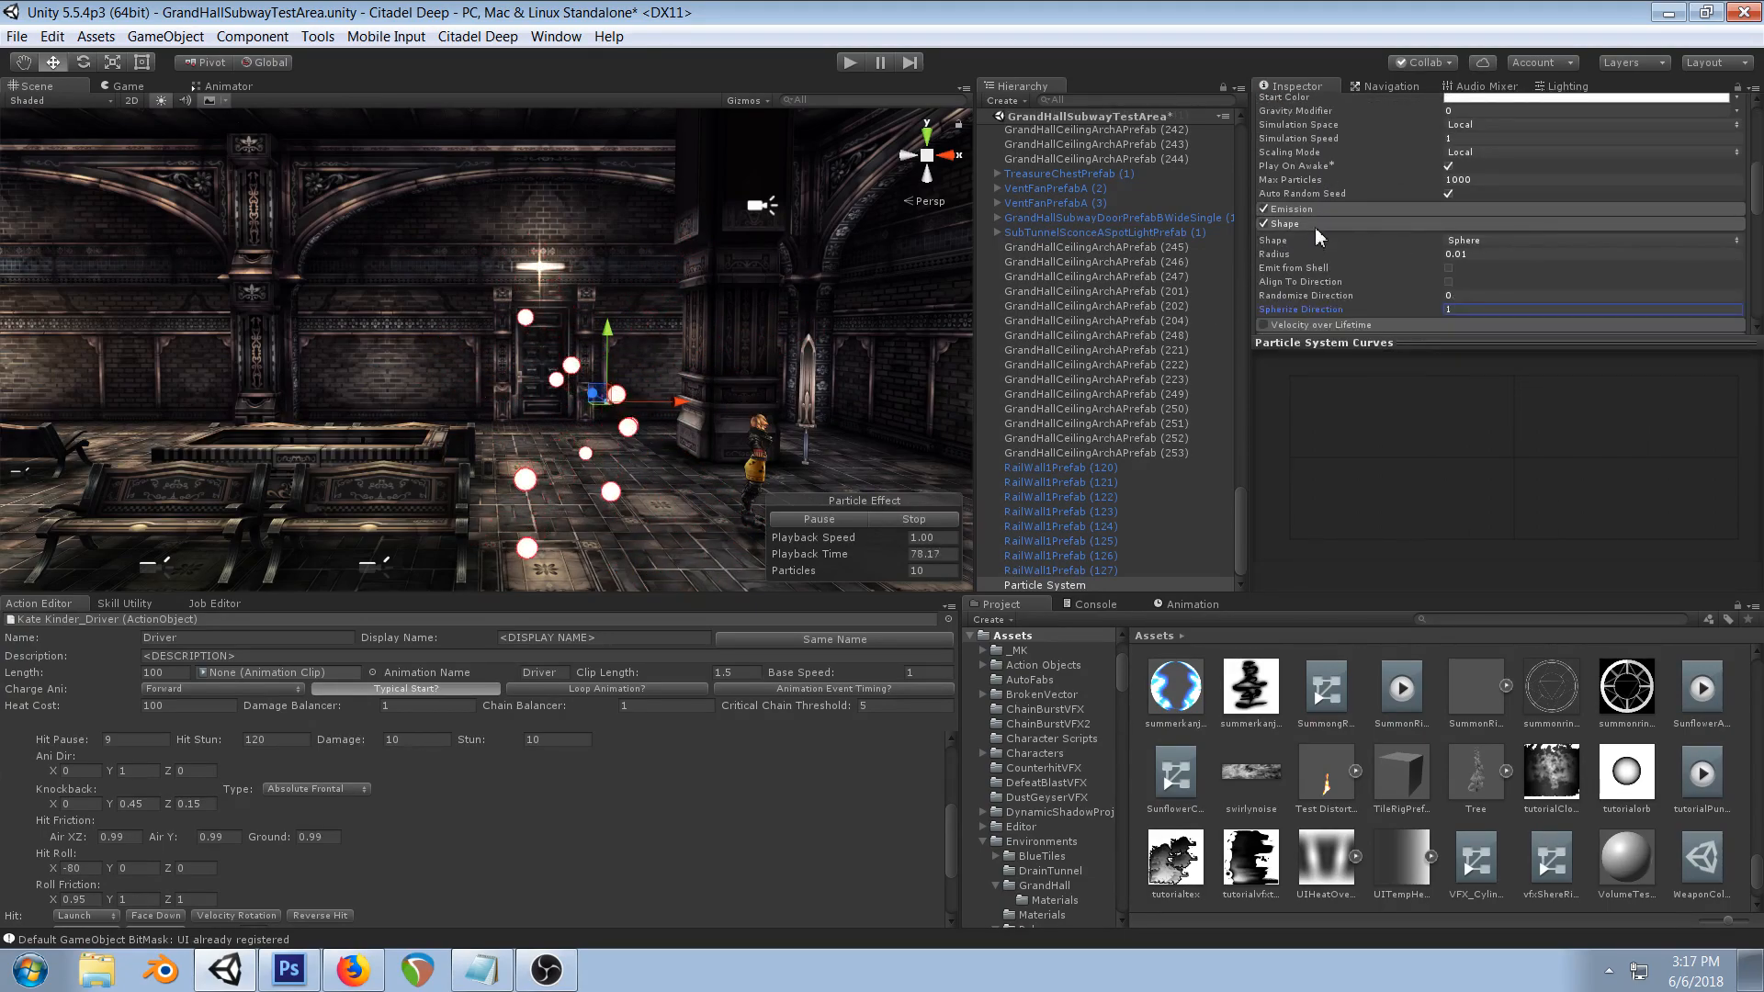
pyautogui.click(1314, 226)
pyautogui.click(1338, 209)
pyautogui.click(1496, 226)
pyautogui.write('0')
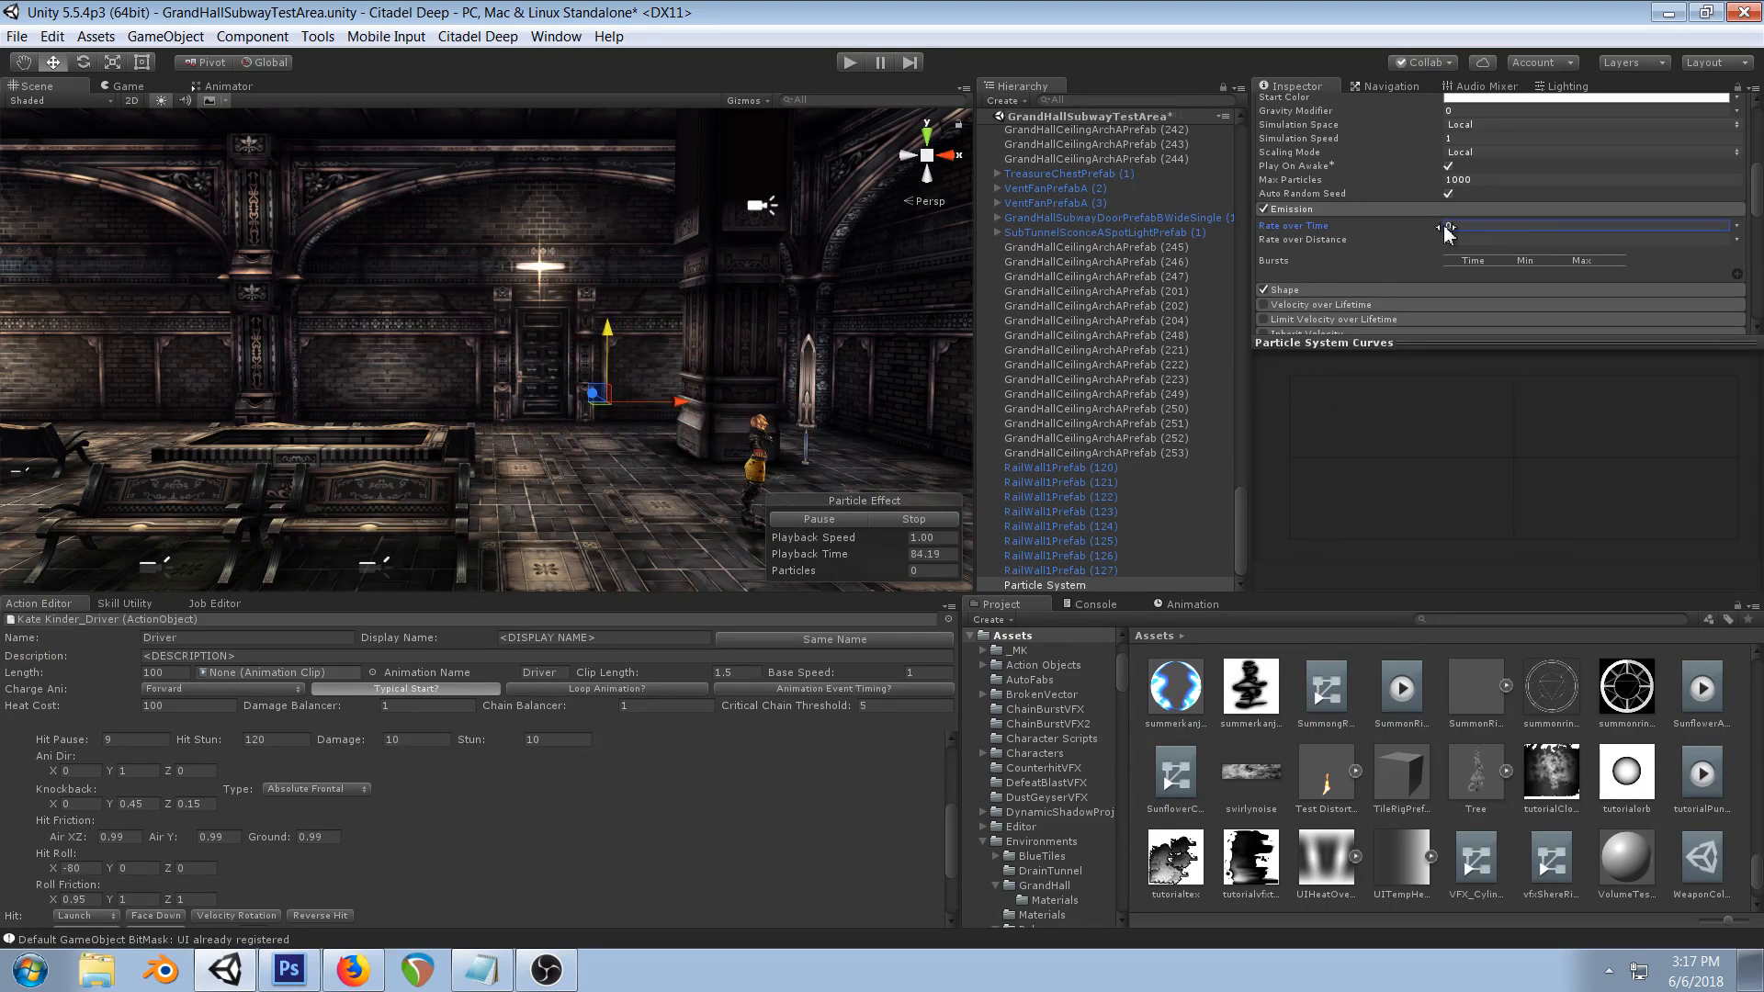
# - Try a Rate over Time of 0.1 with a Duration of 0.21 on the Particle System
pyautogui.write('.03')
pyautogui.scroll(5, 1461, 244)
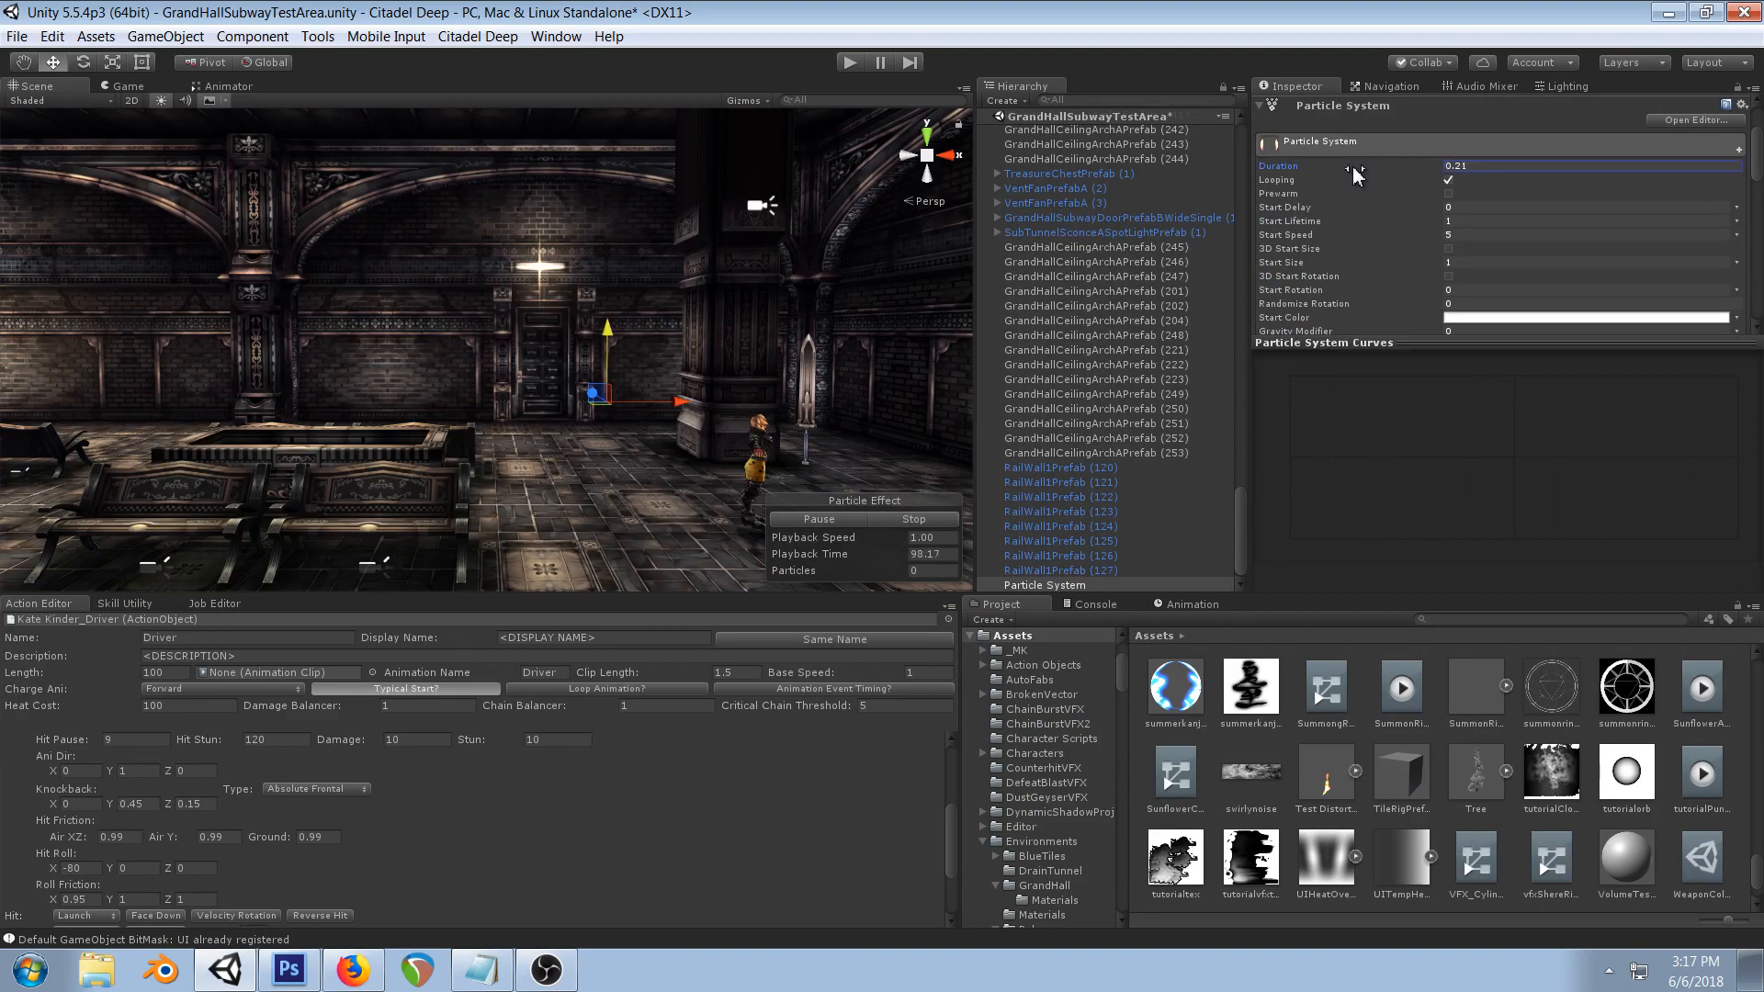
pyautogui.scroll(-5, 1400, 251)
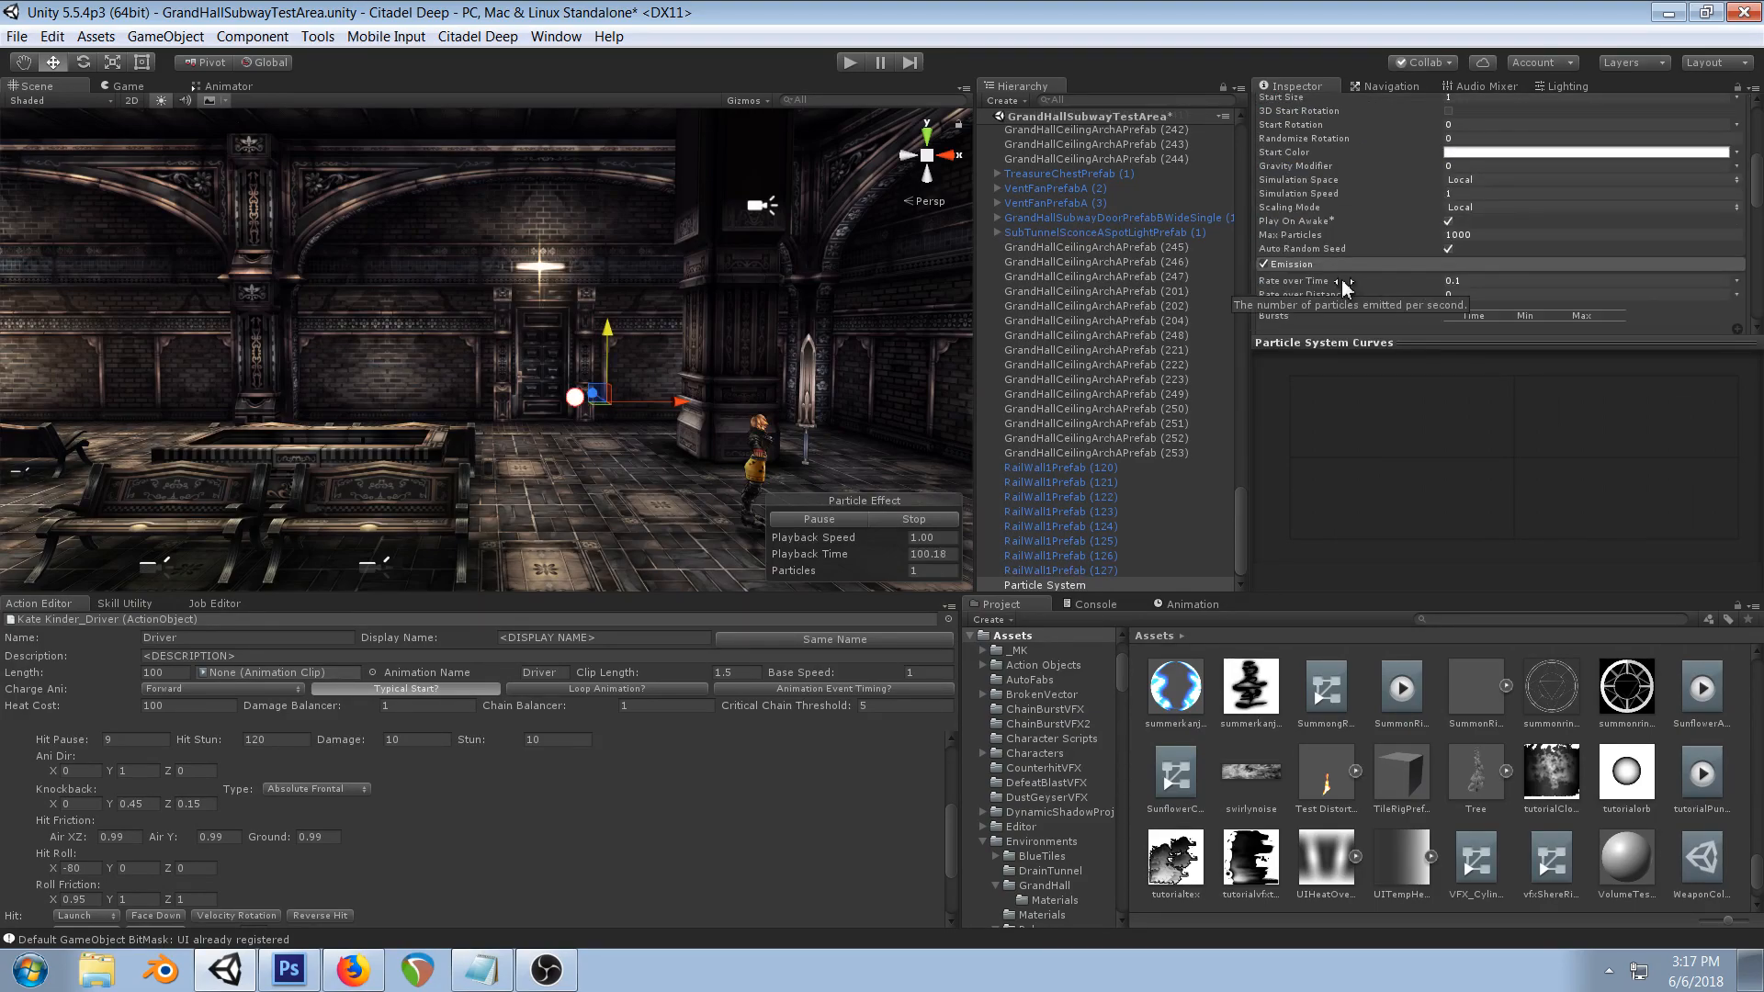
pyautogui.scroll(5, 1742, 173)
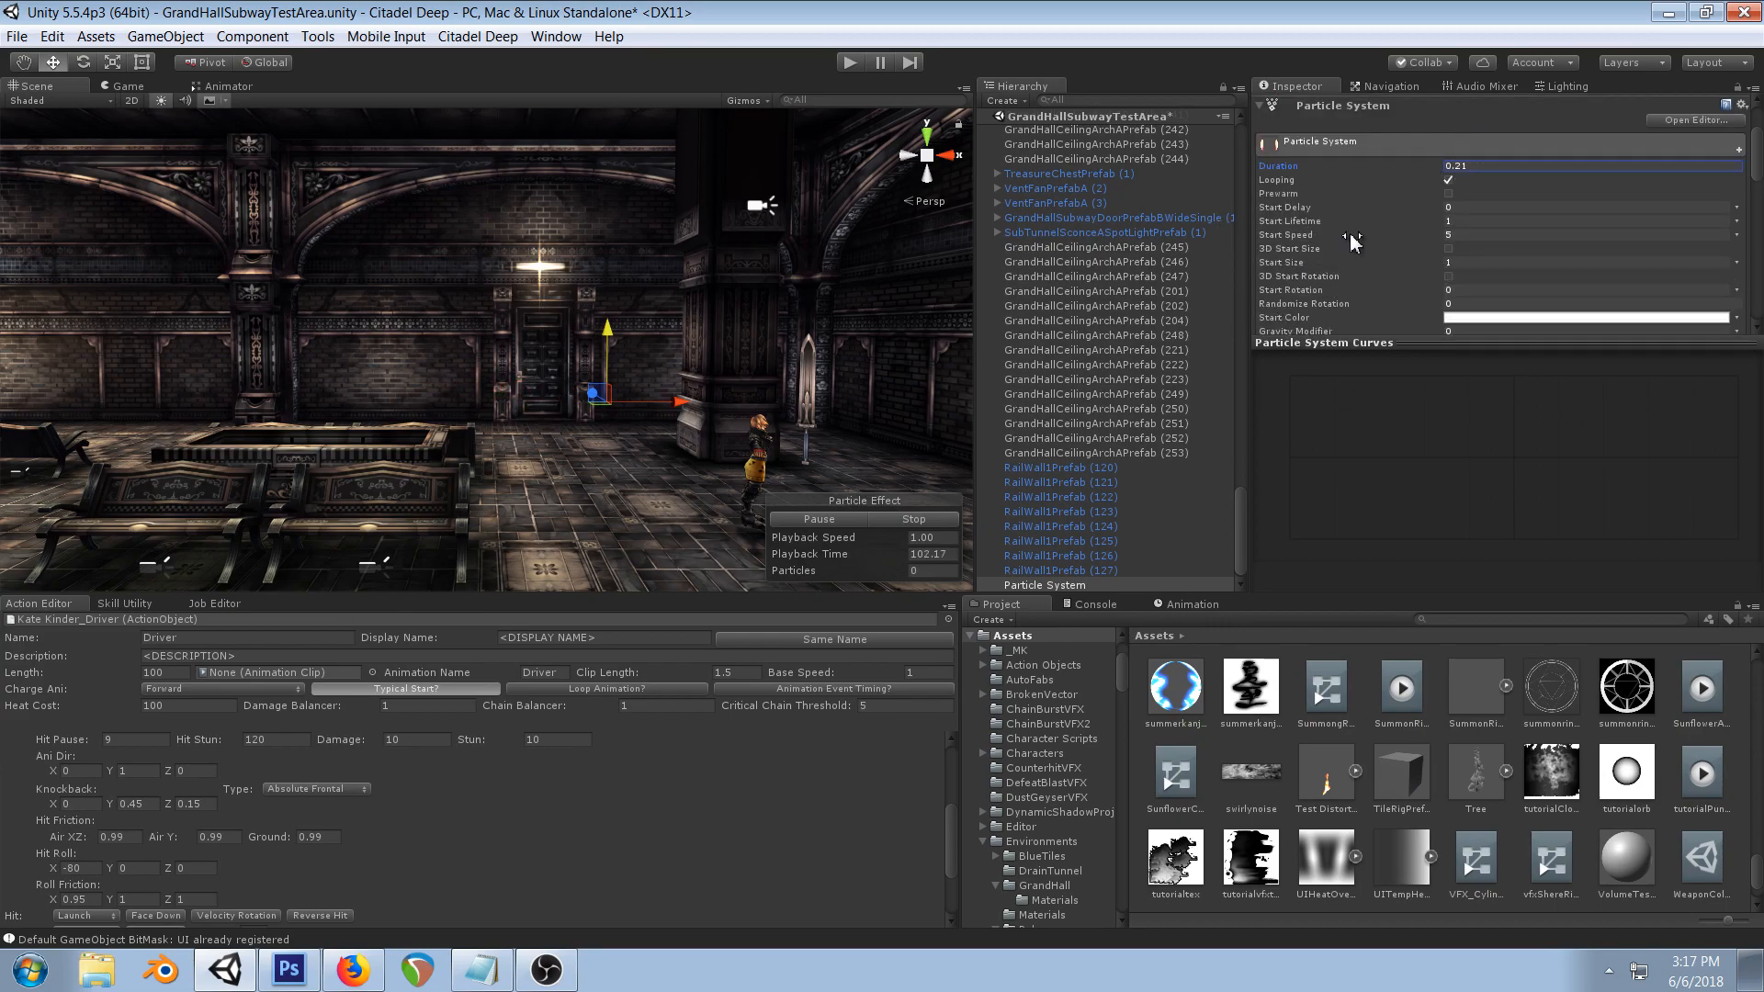
pyautogui.scroll(-6, 1519, 195)
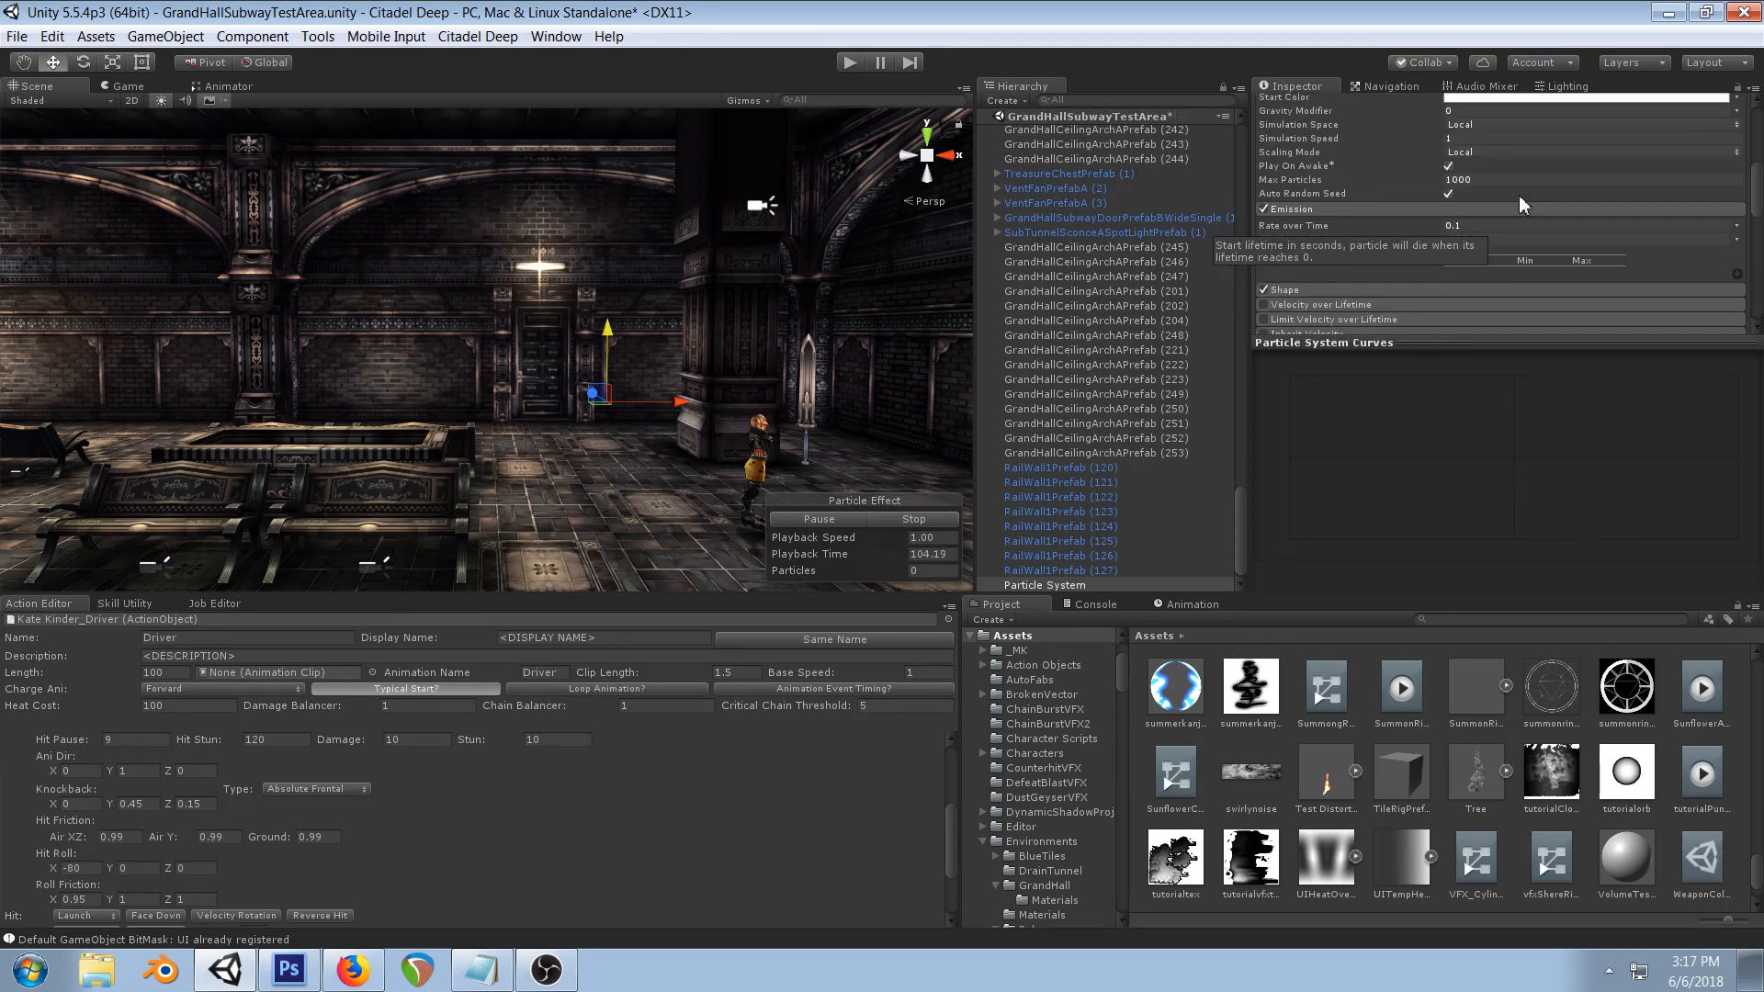
# - Try a Rate over Time of about 19 and set it back to 0.1
pyautogui.moveTo(1349, 231); pyautogui.dragTo(184, 224)
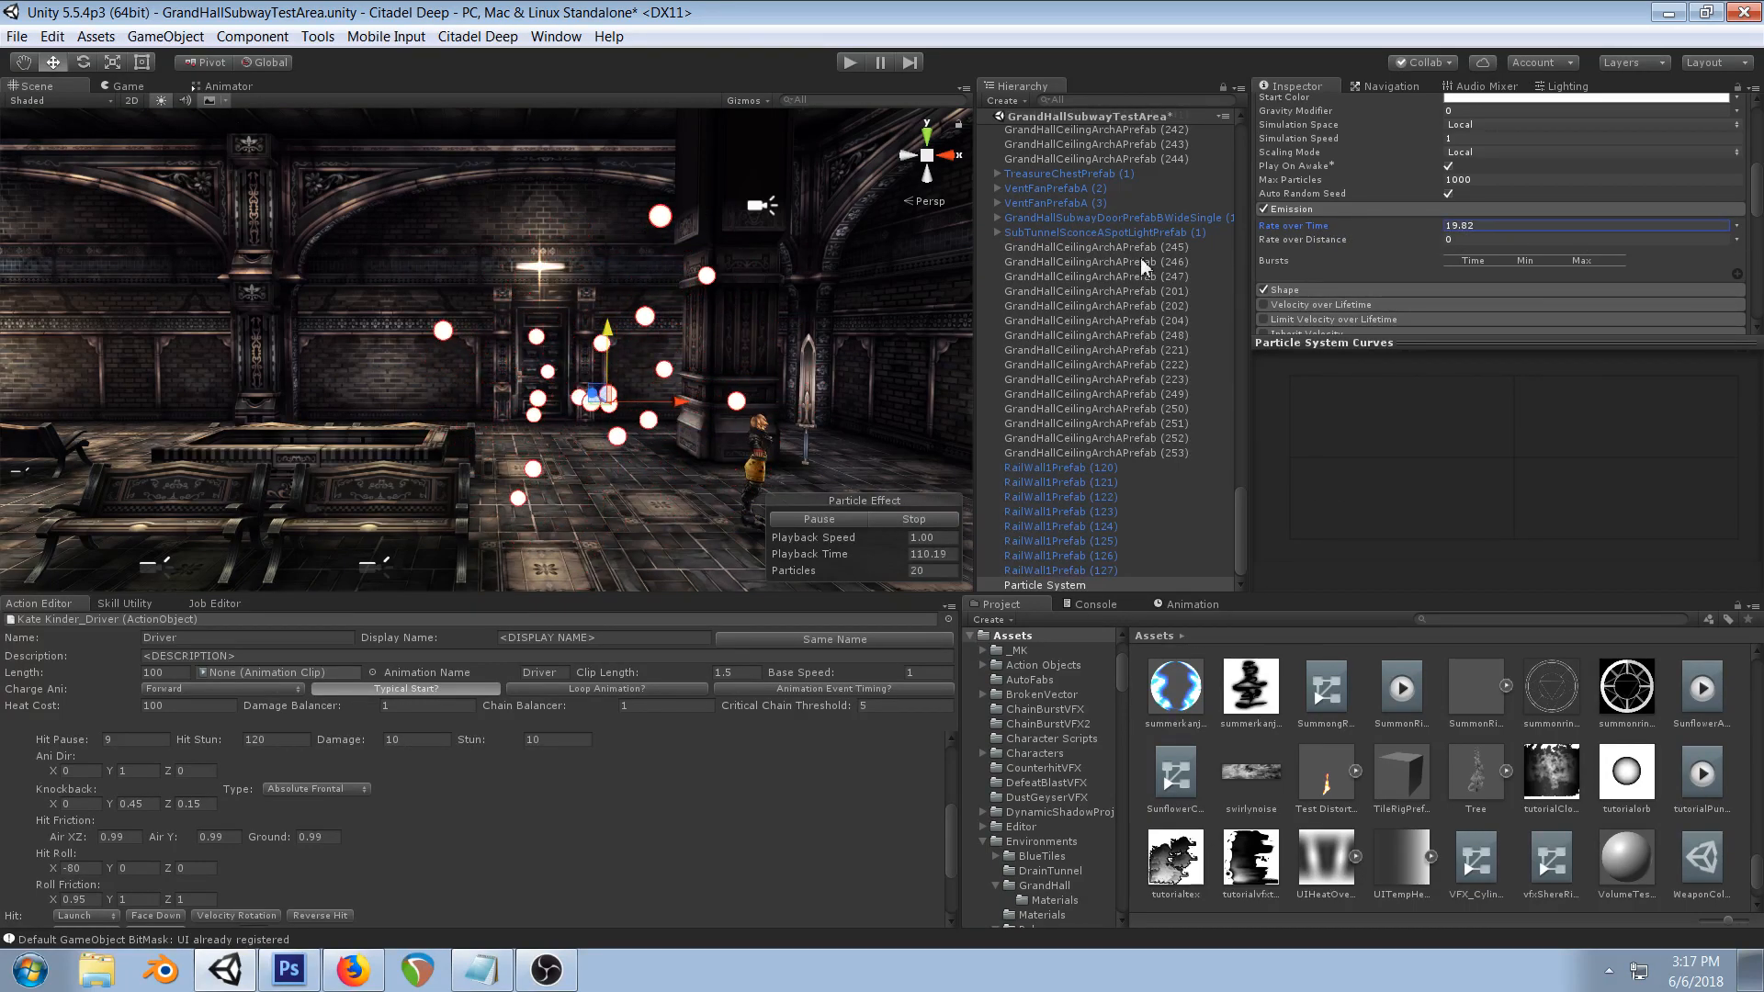
pyautogui.click(1586, 225)
pyautogui.write('0.1')
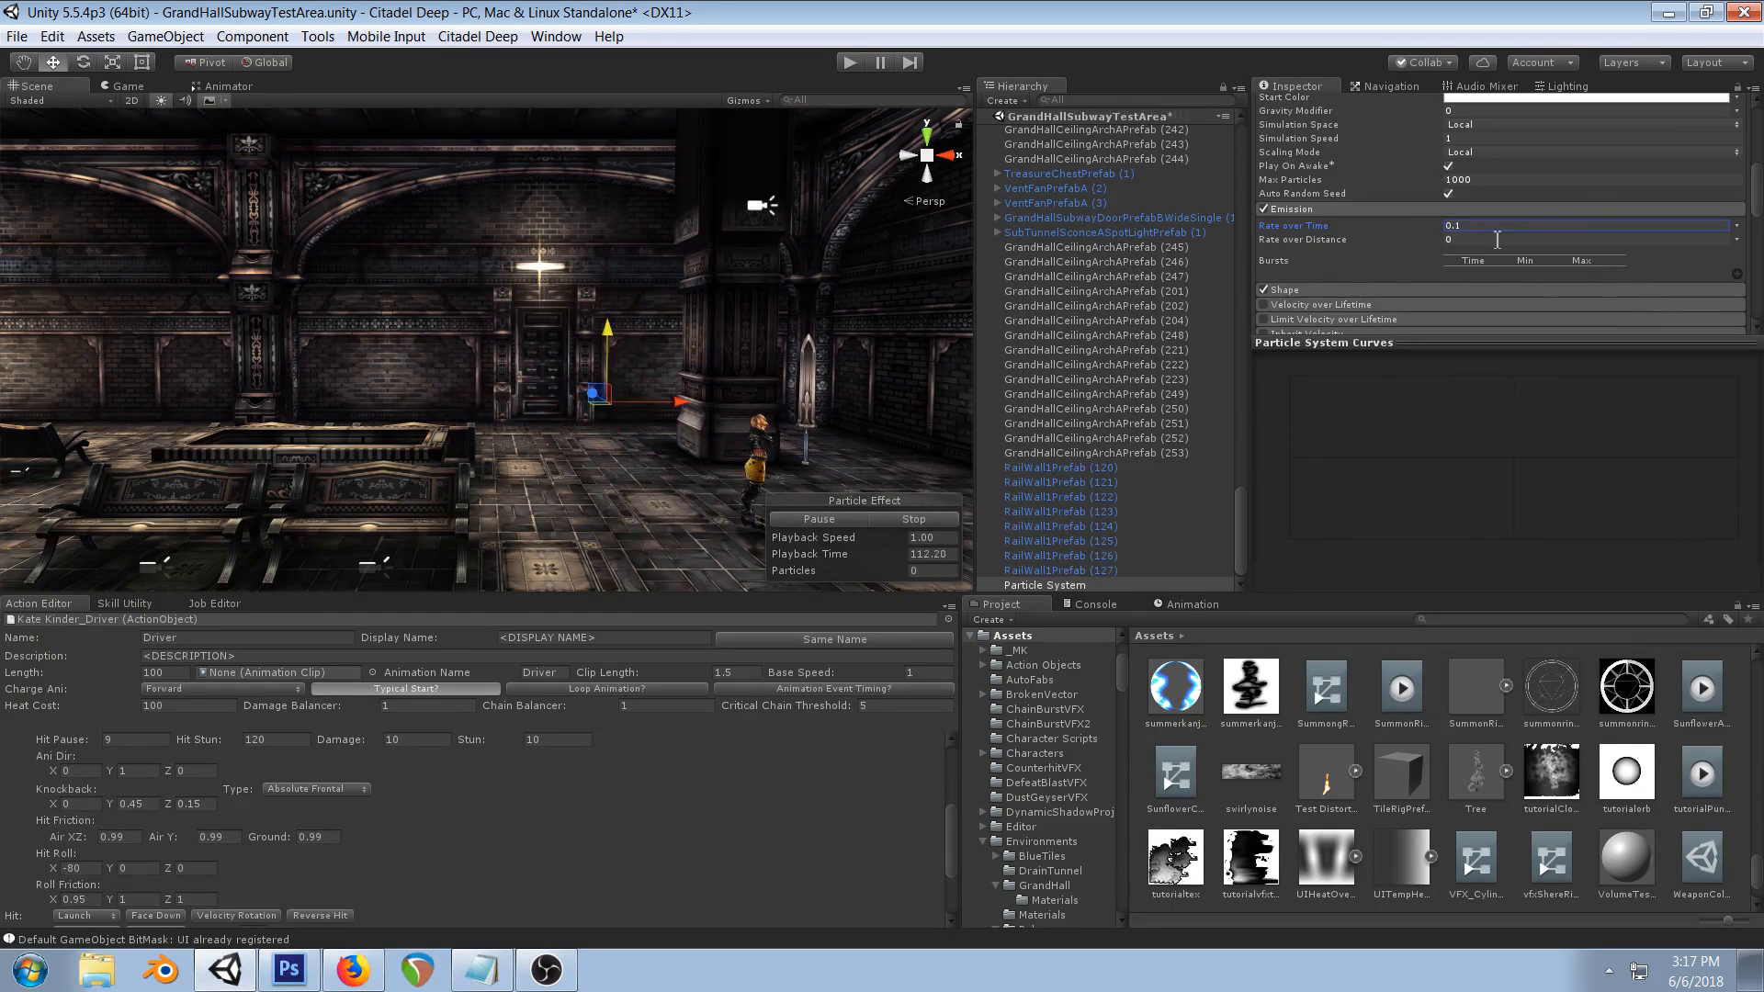
# - Set the emission's Rate over Time to 0 and the Particle System's Duration to 1
pyautogui.moveTo(1464, 227); pyautogui.dragTo(1415, 227)
pyautogui.scroll(3, 1387, 233)
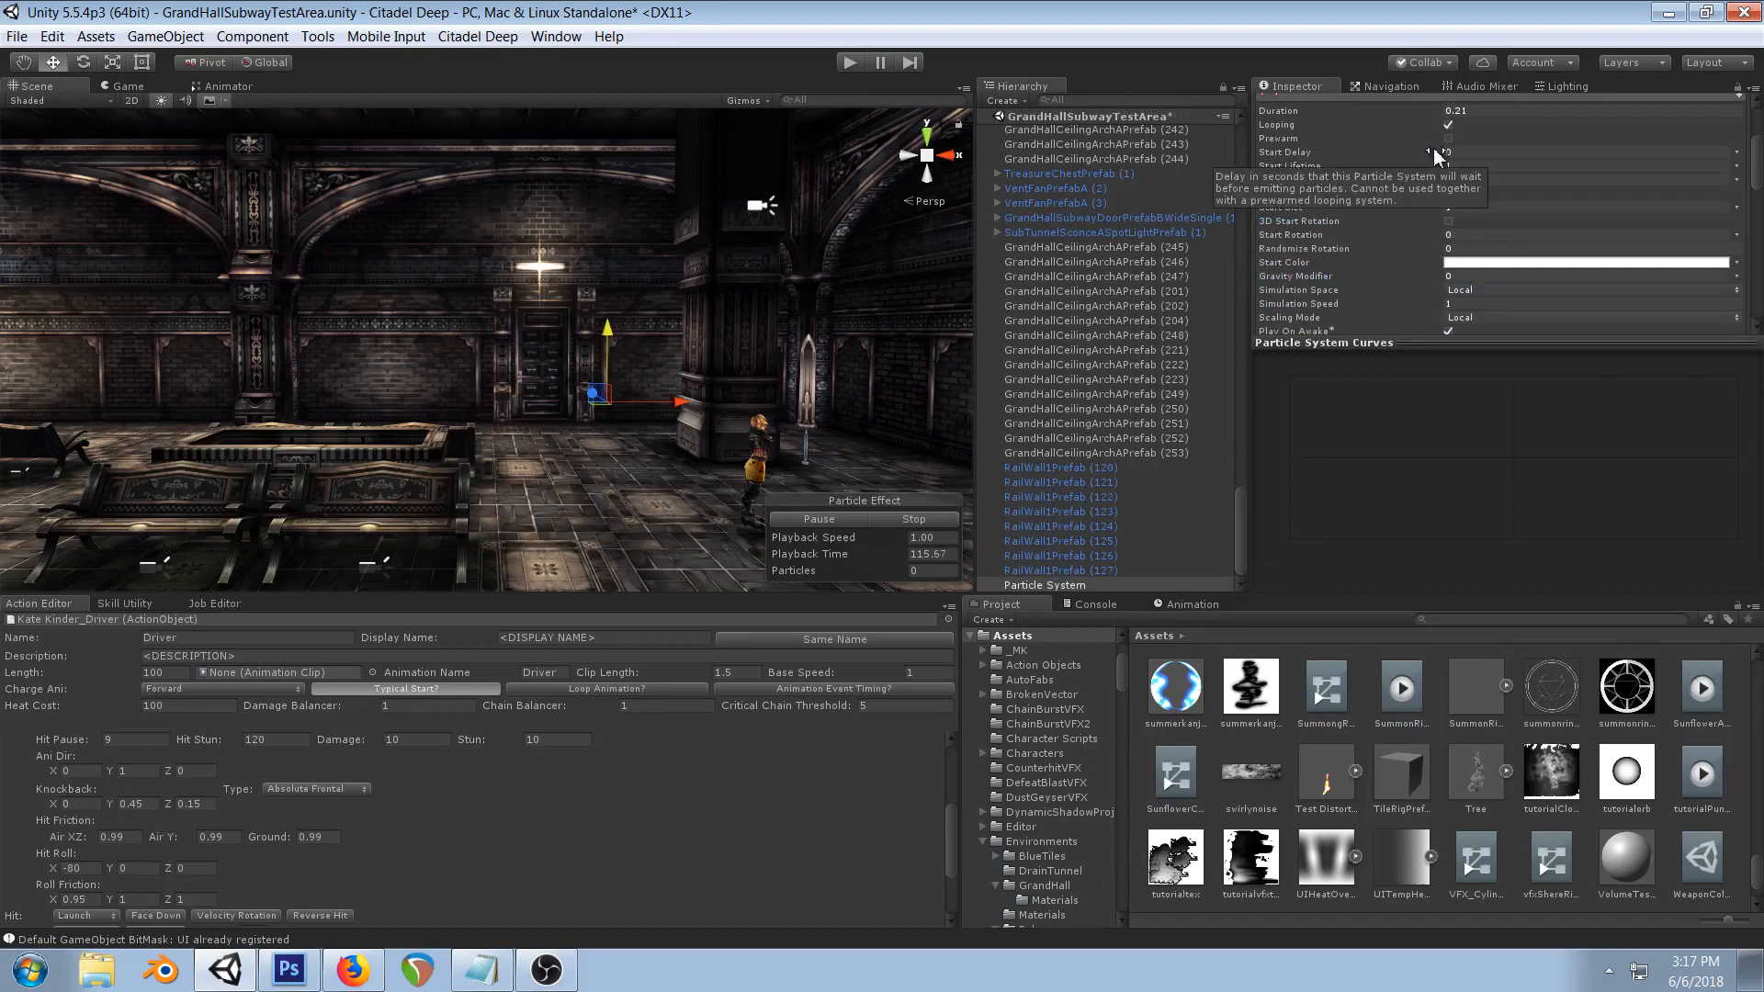
pyautogui.click(1480, 111)
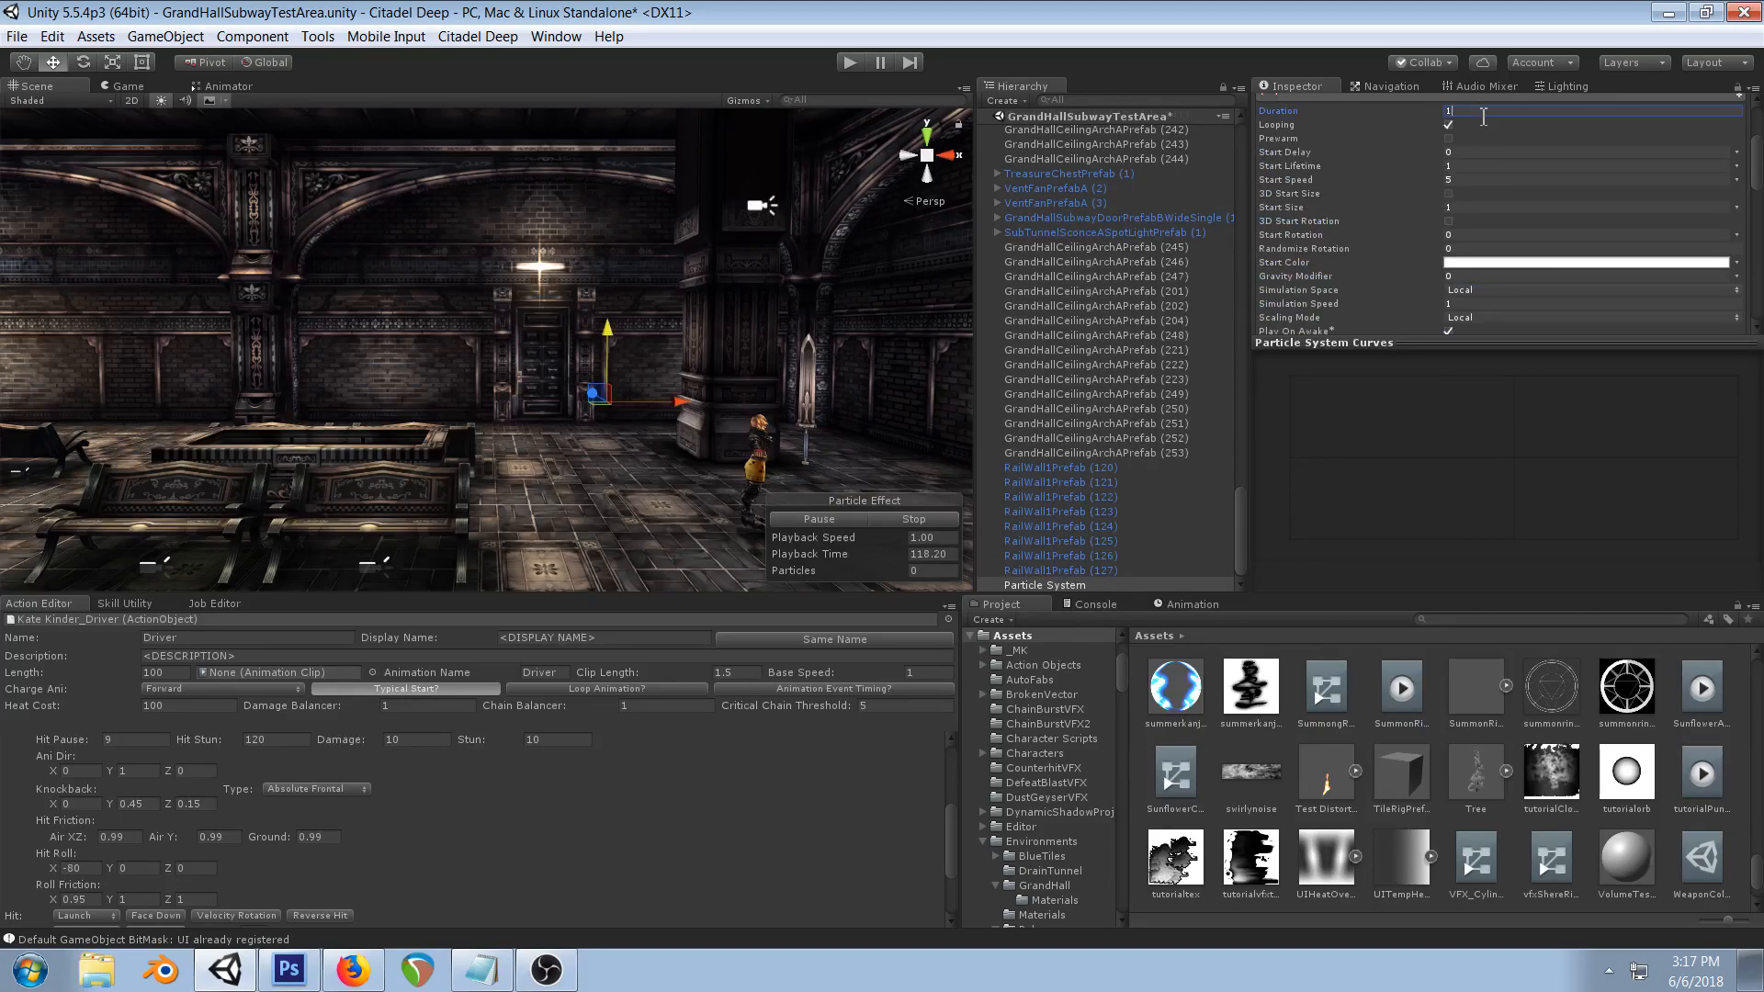
# - Add an emission burst at time 0.00 with a minimum and maximum of 30 particles
pyautogui.scroll(-4, 1497, 187)
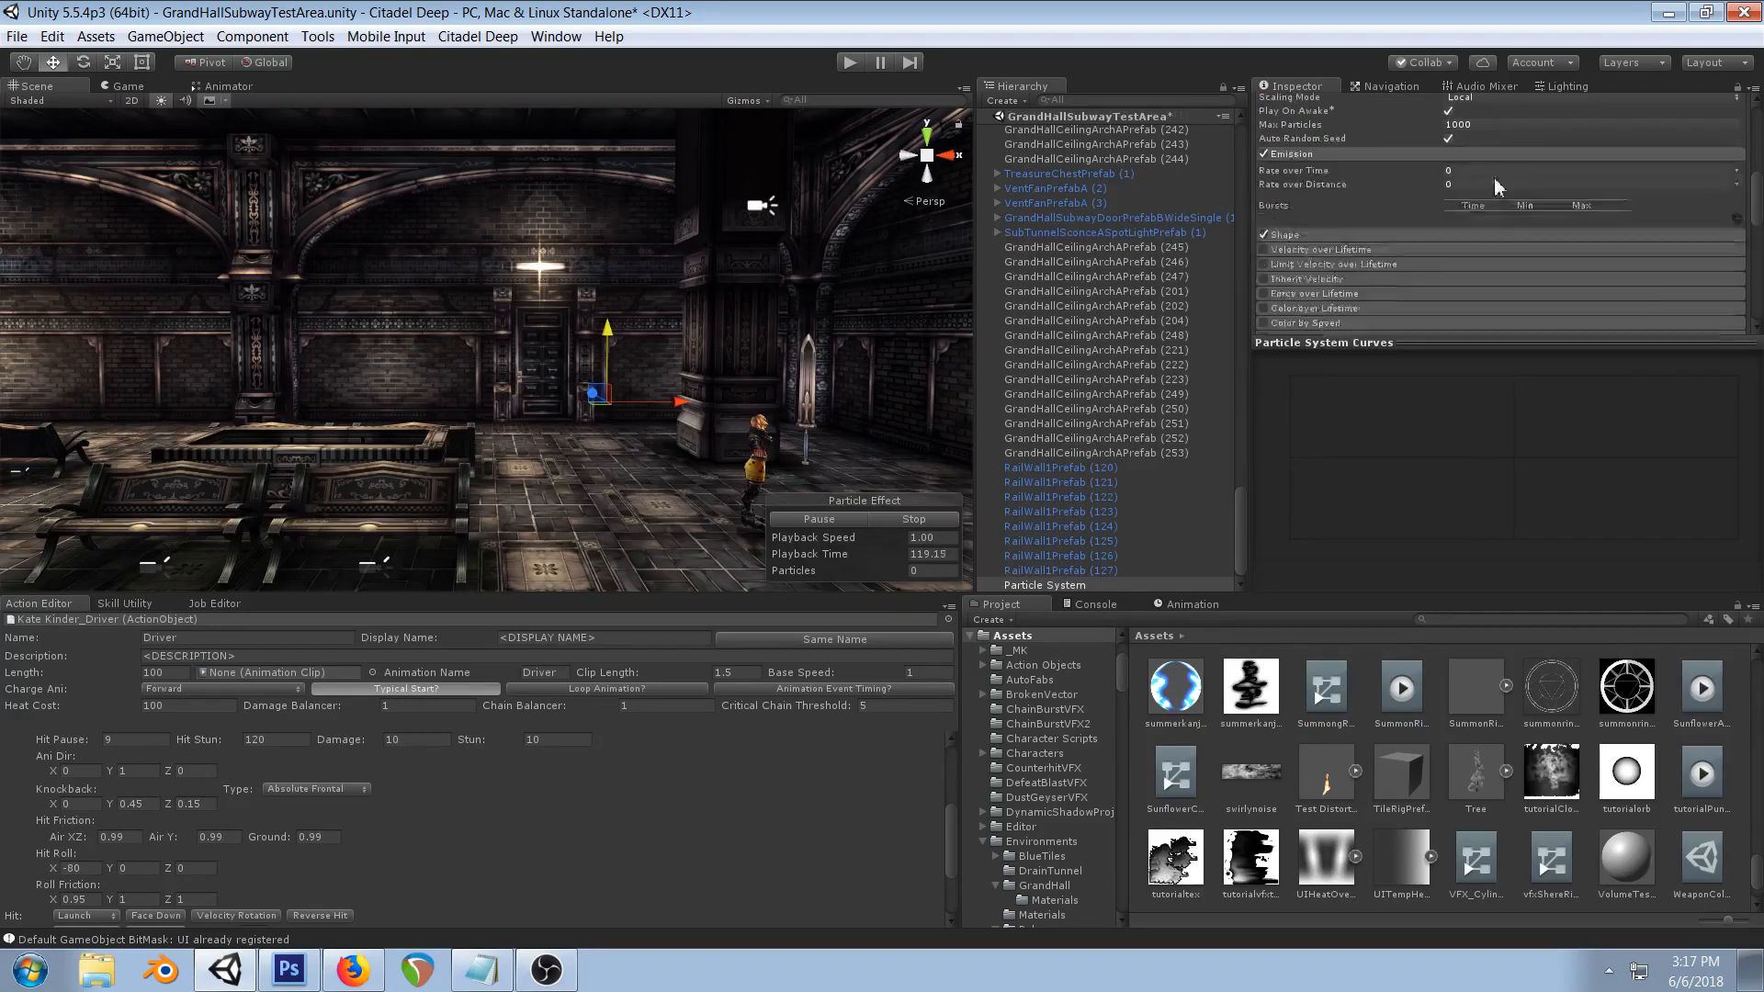
pyautogui.click(1737, 220)
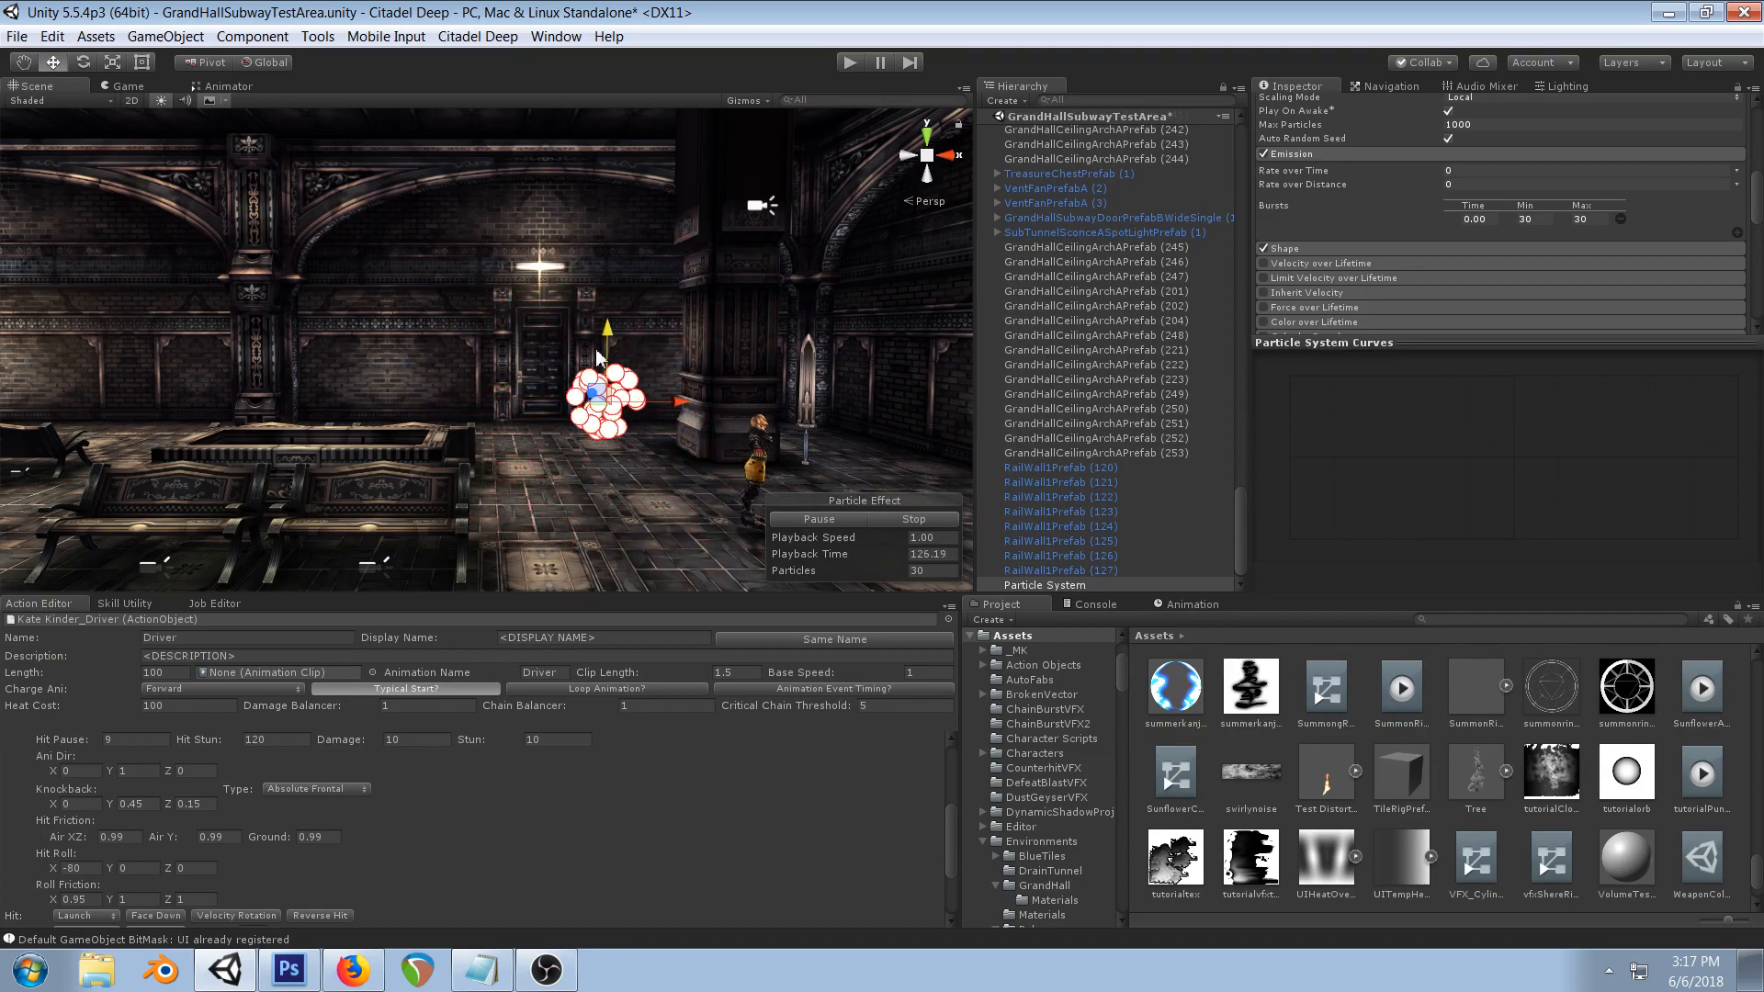
# - In Photoshop, erase the Layer 2 orb's edges into an irregular chunk, save tutorialorb.psd, and return to Unity
pyautogui.click(292, 969)
pyautogui.moveTo(517, 334)
pyautogui.mouseDown()
pyautogui.moveTo(401, 533)
pyautogui.moveTo(721, 437)
pyautogui.moveTo(648, 341)
pyautogui.mouseUp()
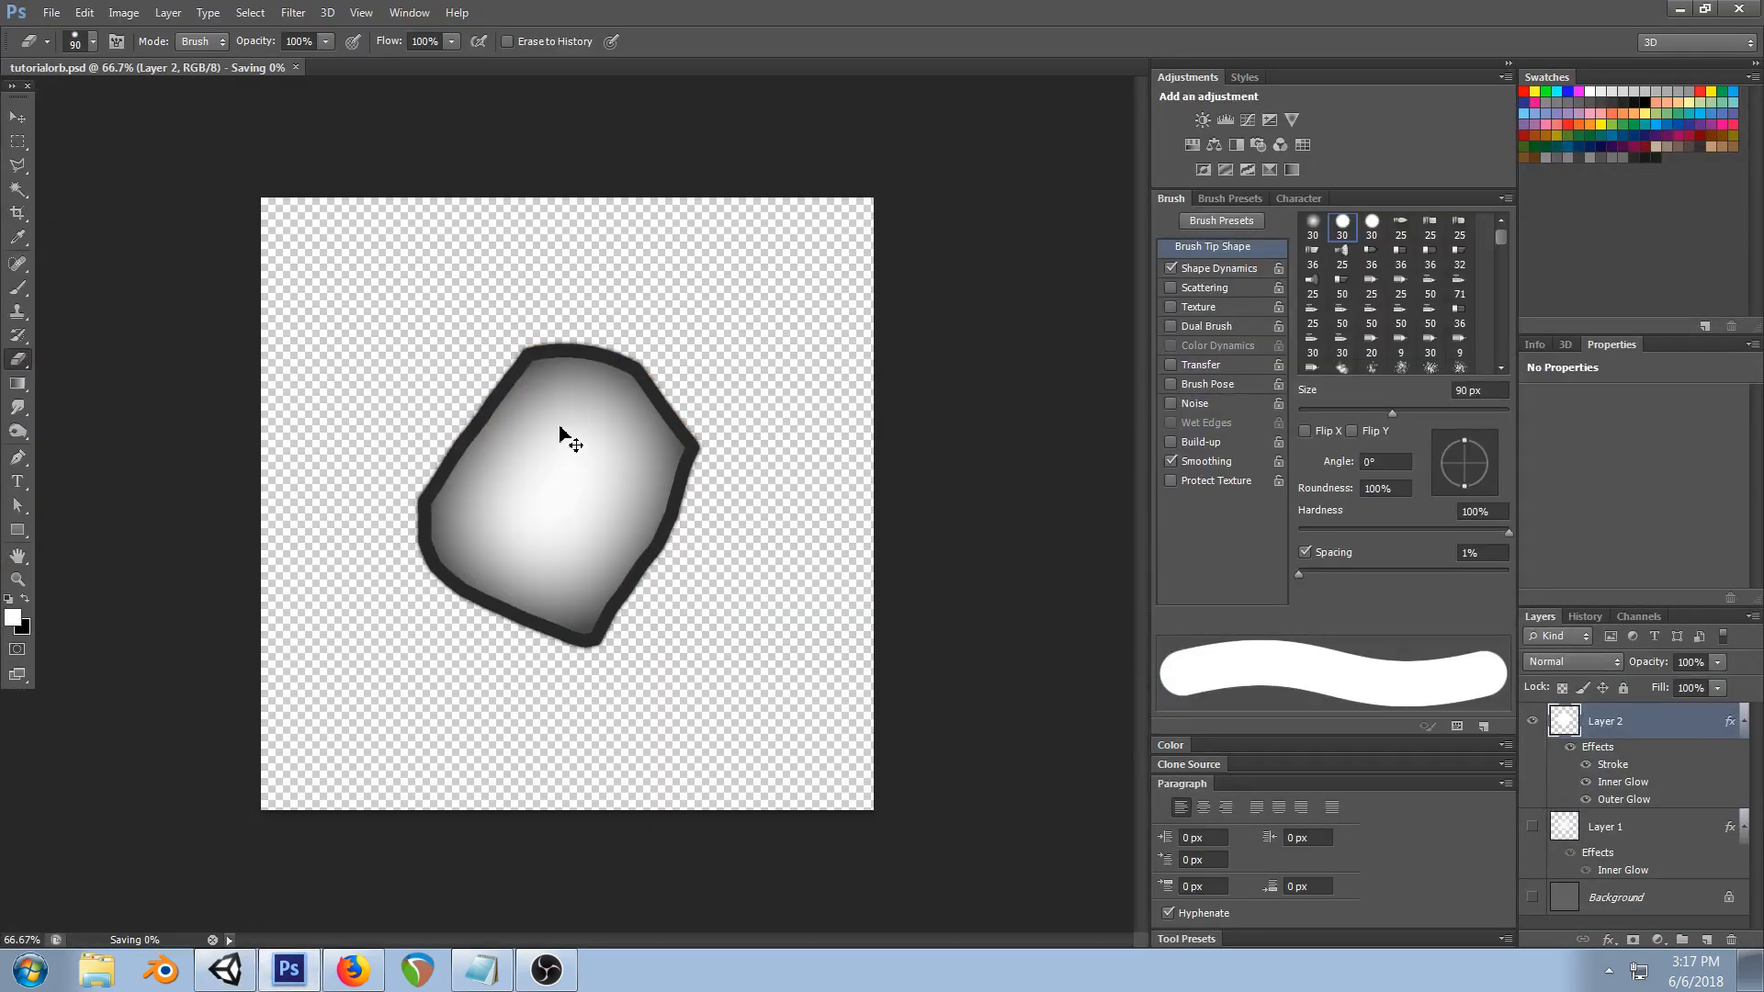
pyautogui.click(243, 981)
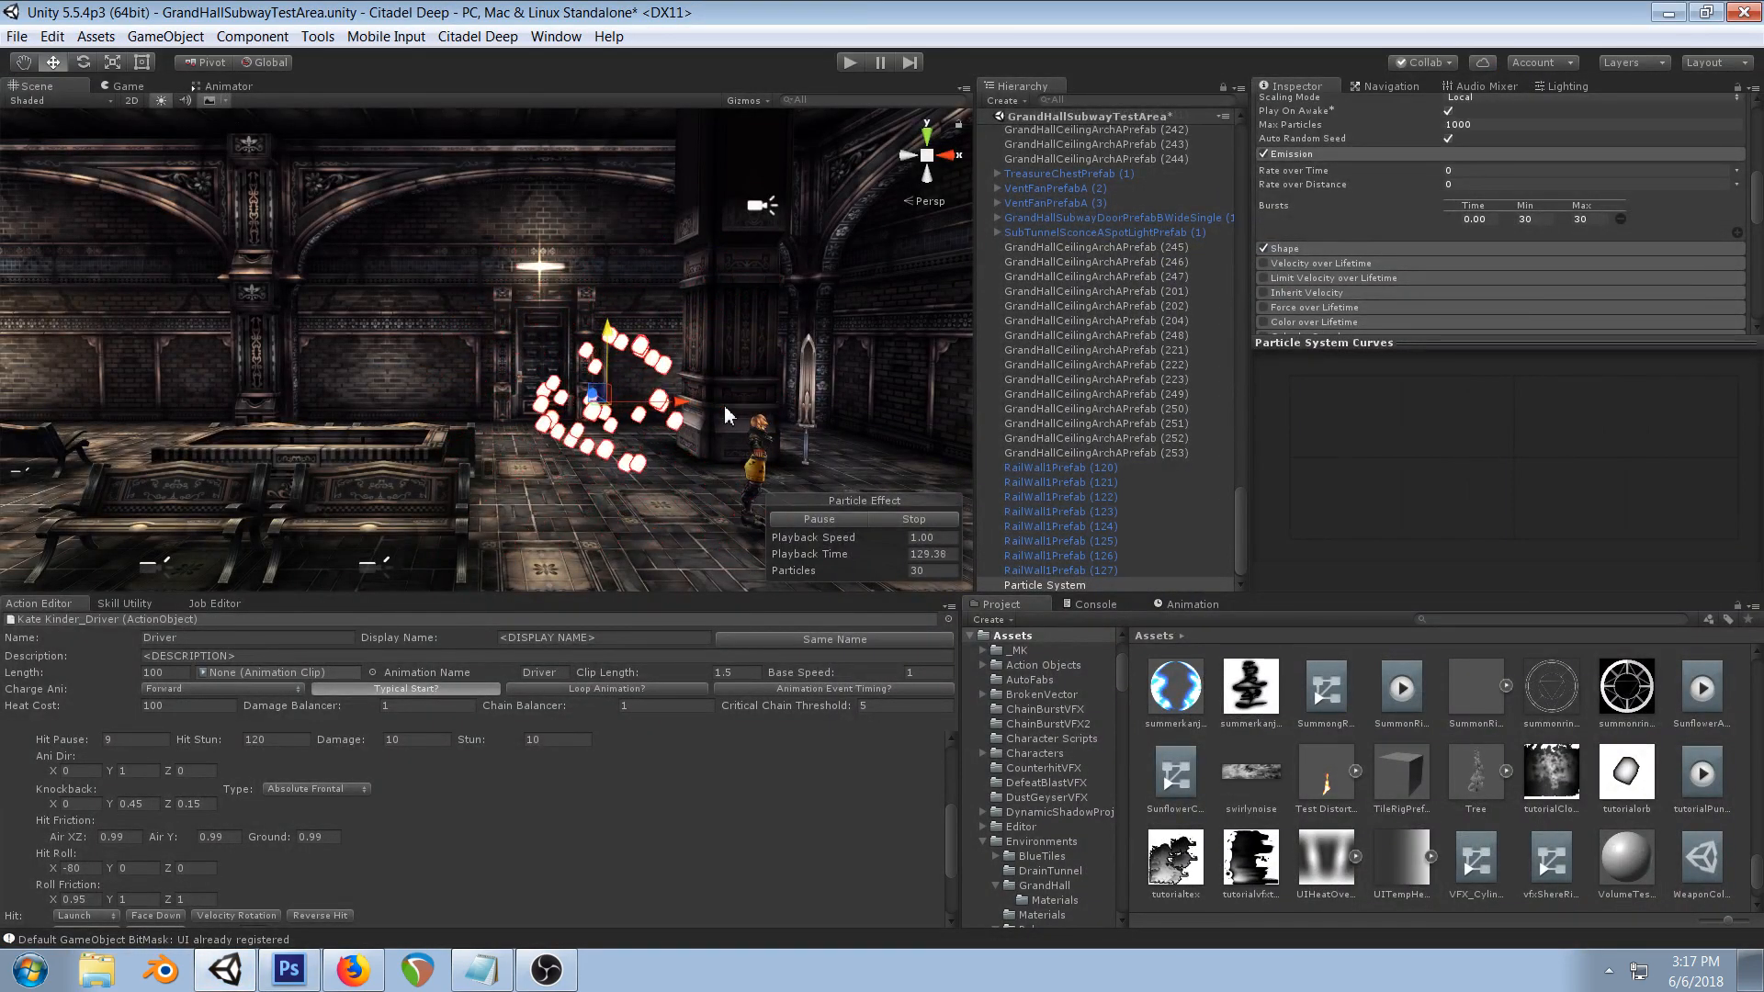
# - Set the emission burst's minimum and maximum to 20 particles
pyautogui.click(1525, 219)
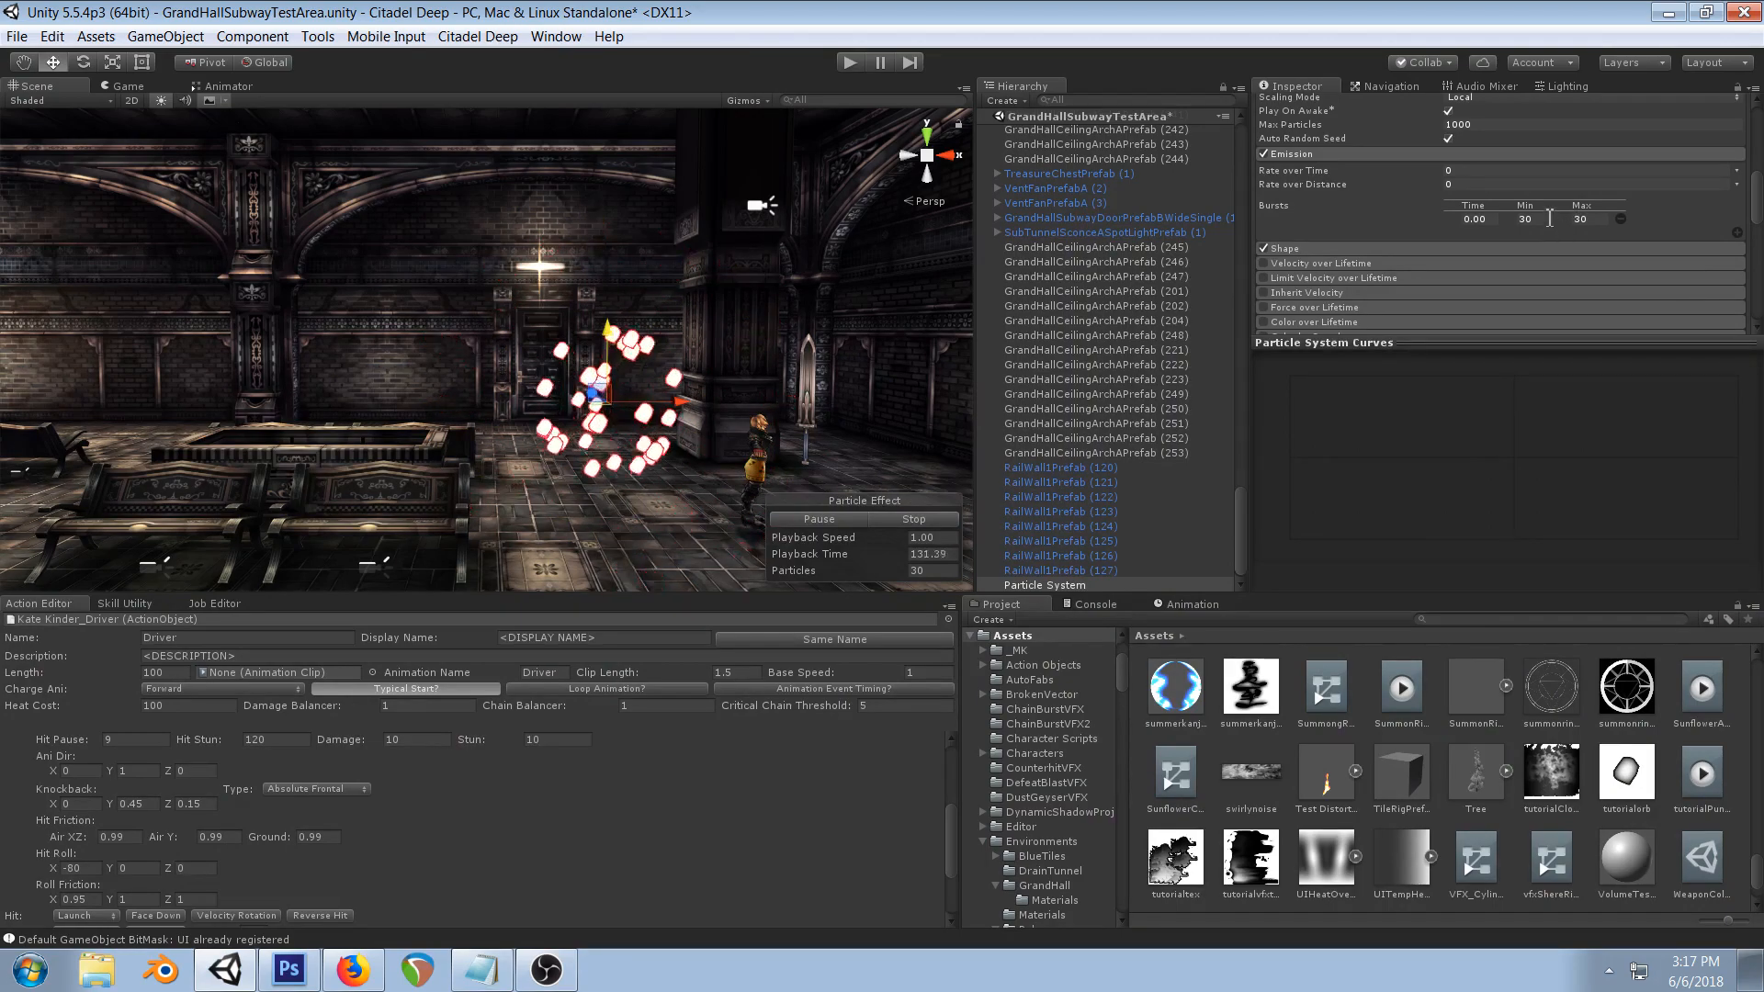
pyautogui.write('20')
pyautogui.click(1580, 219)
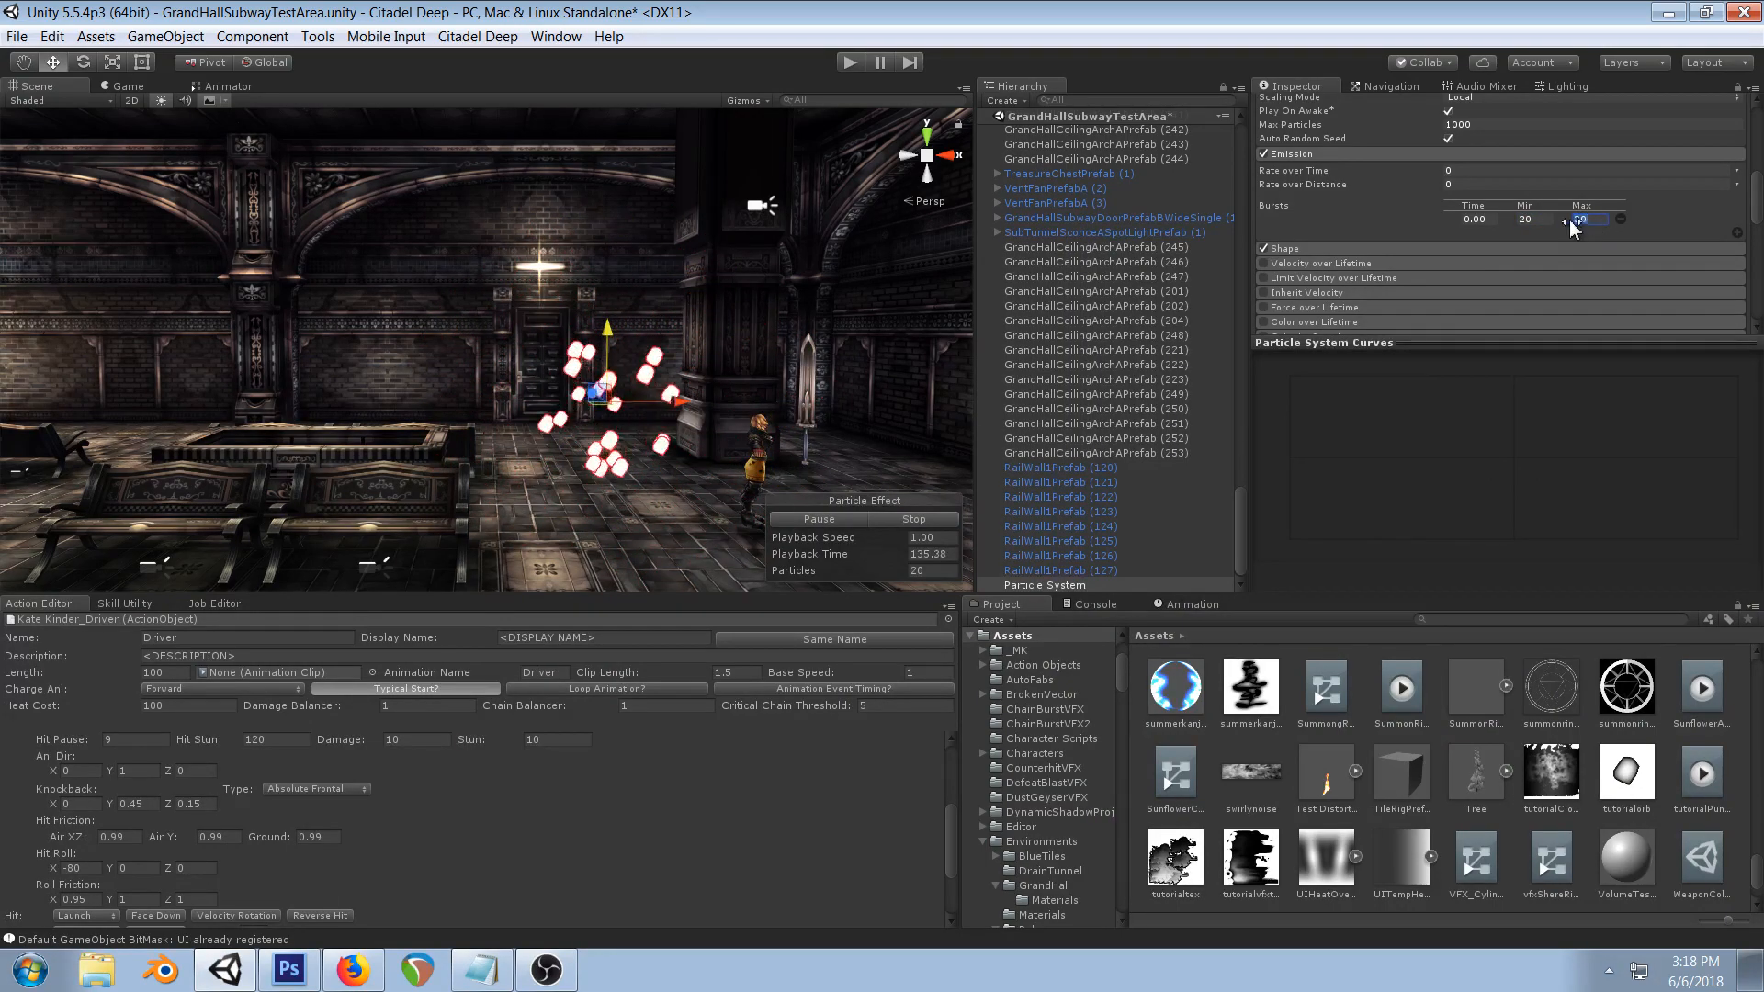
pyautogui.write('20')
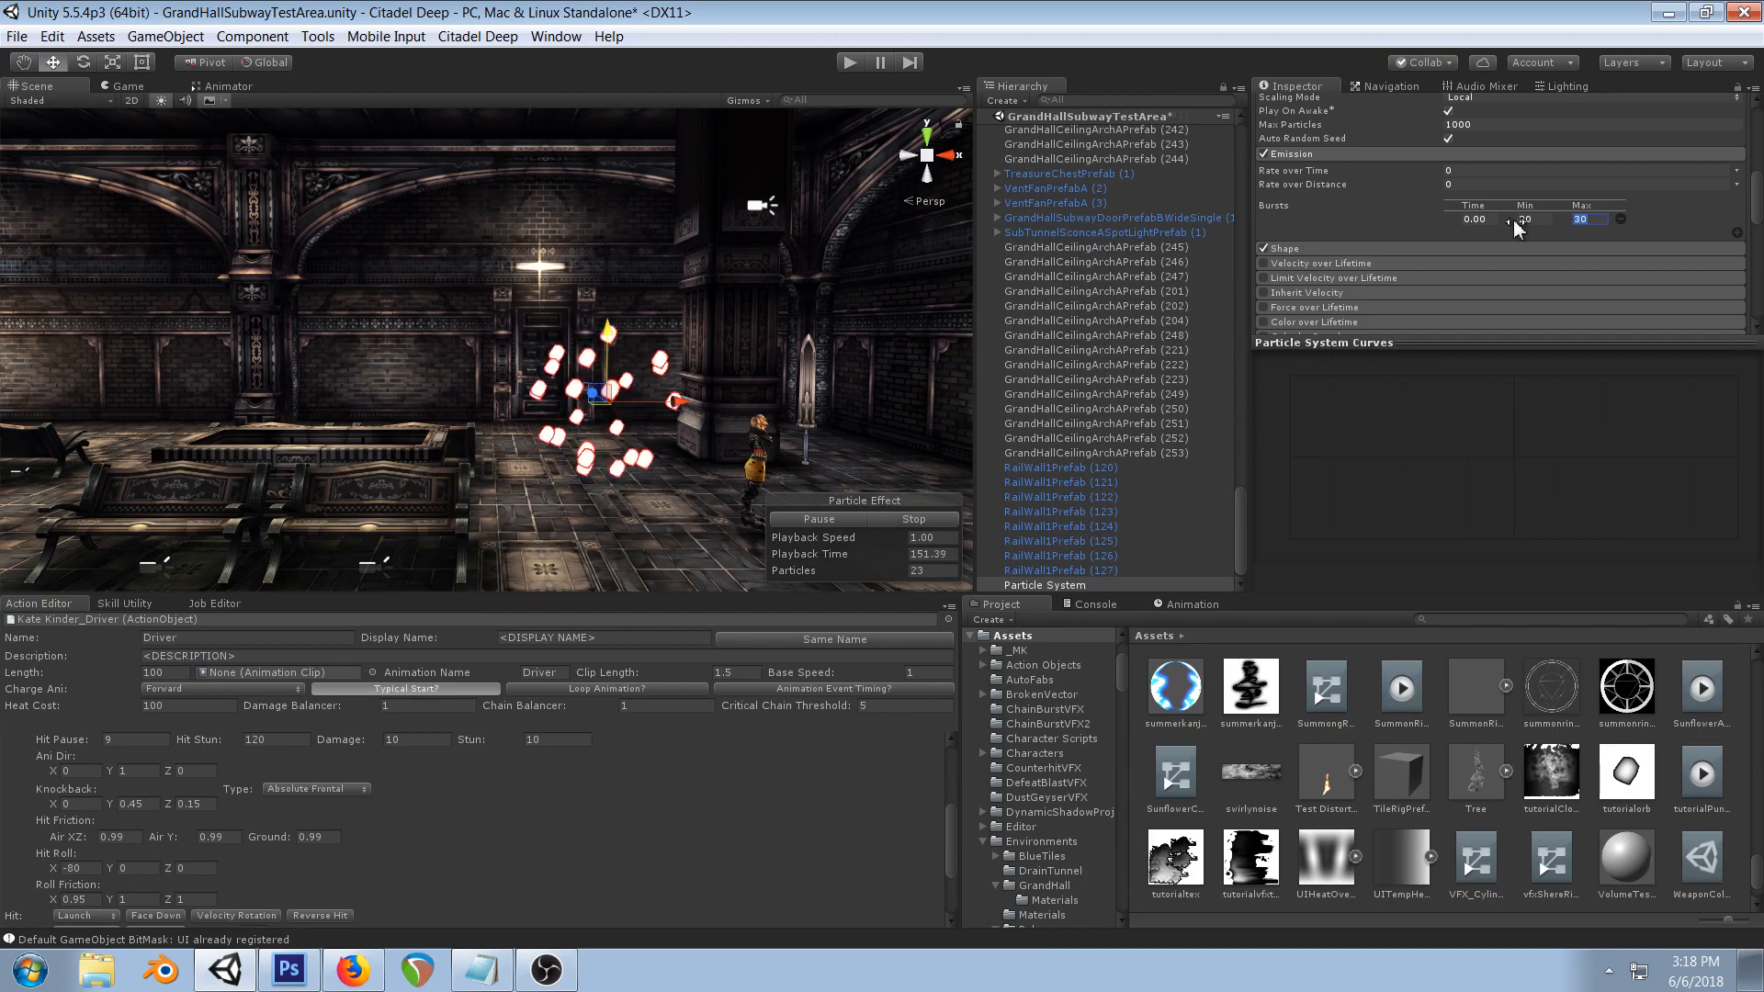
pyautogui.write('20')
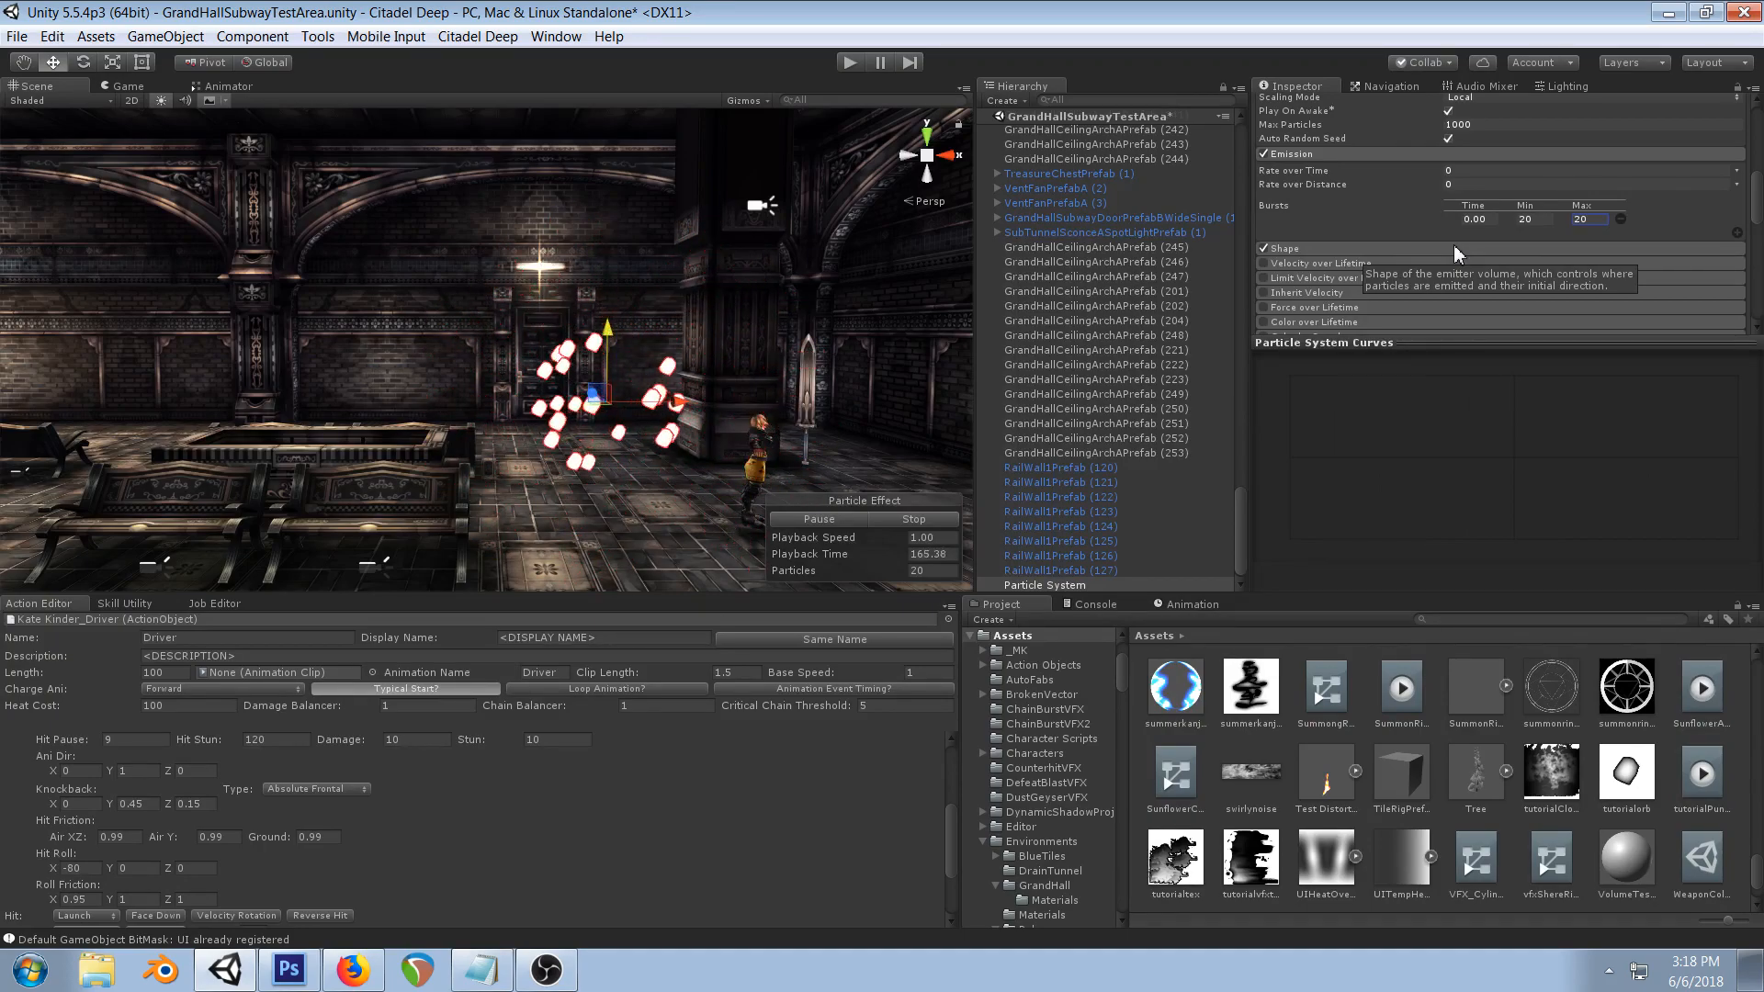
pyautogui.click(354, 970)
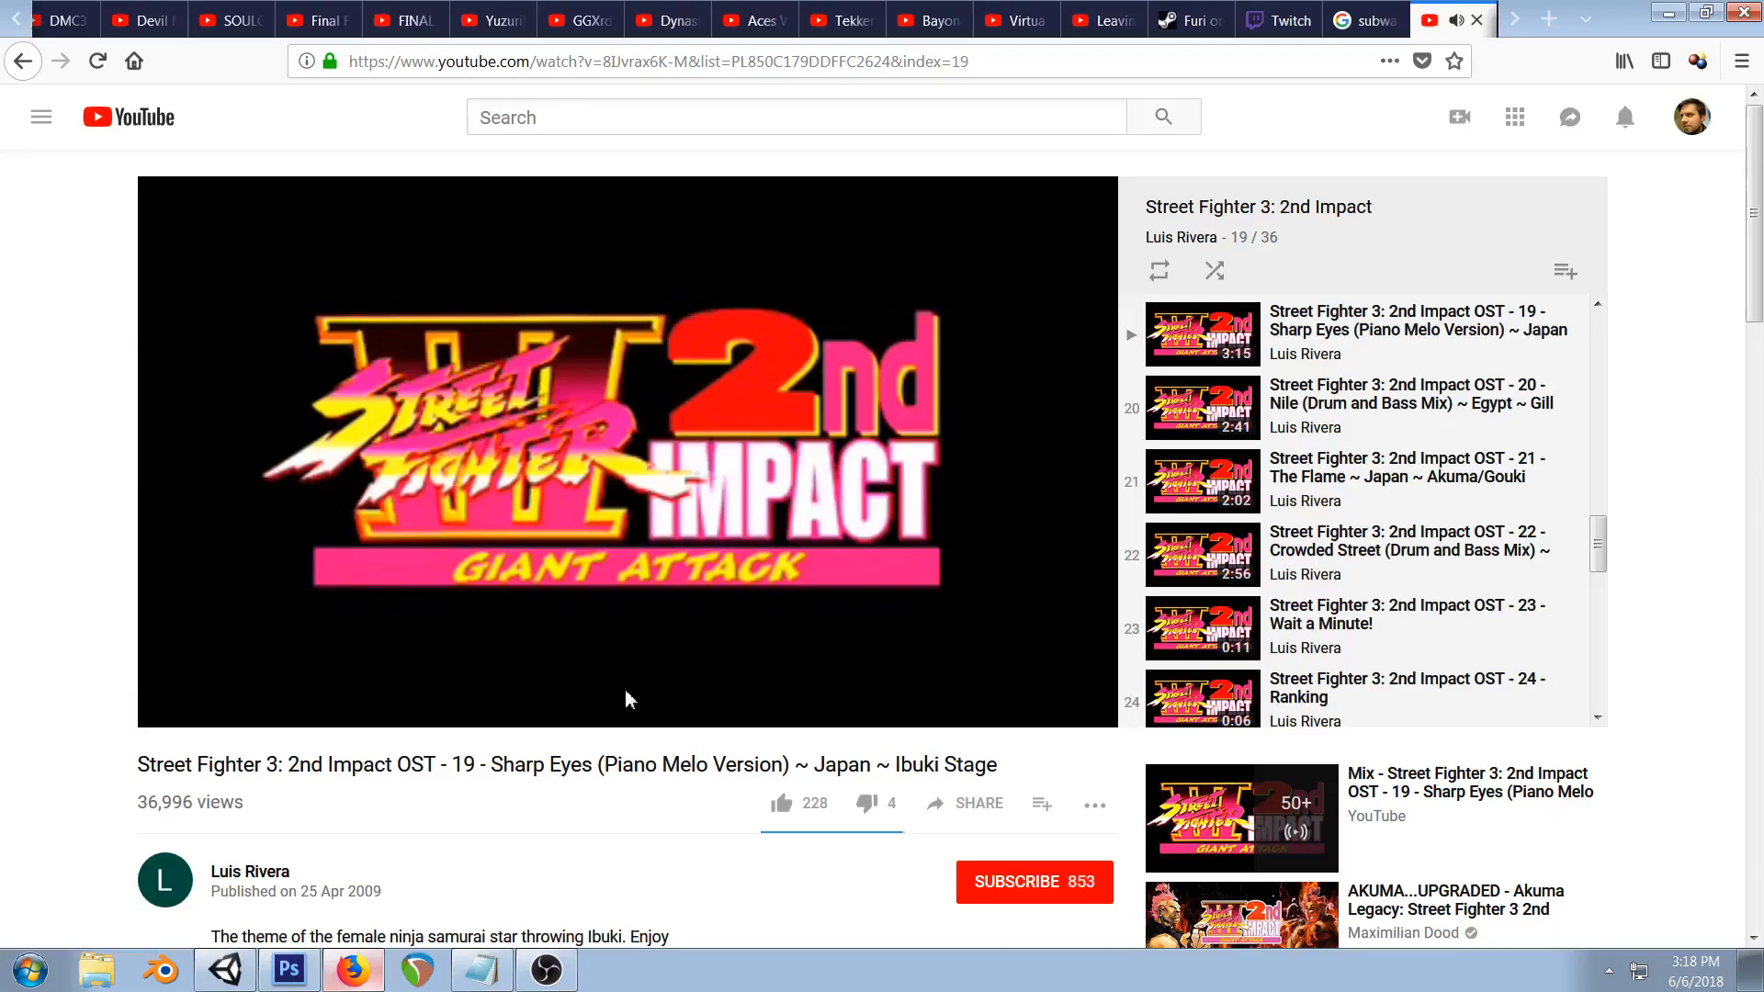
pyautogui.click(1290, 14)
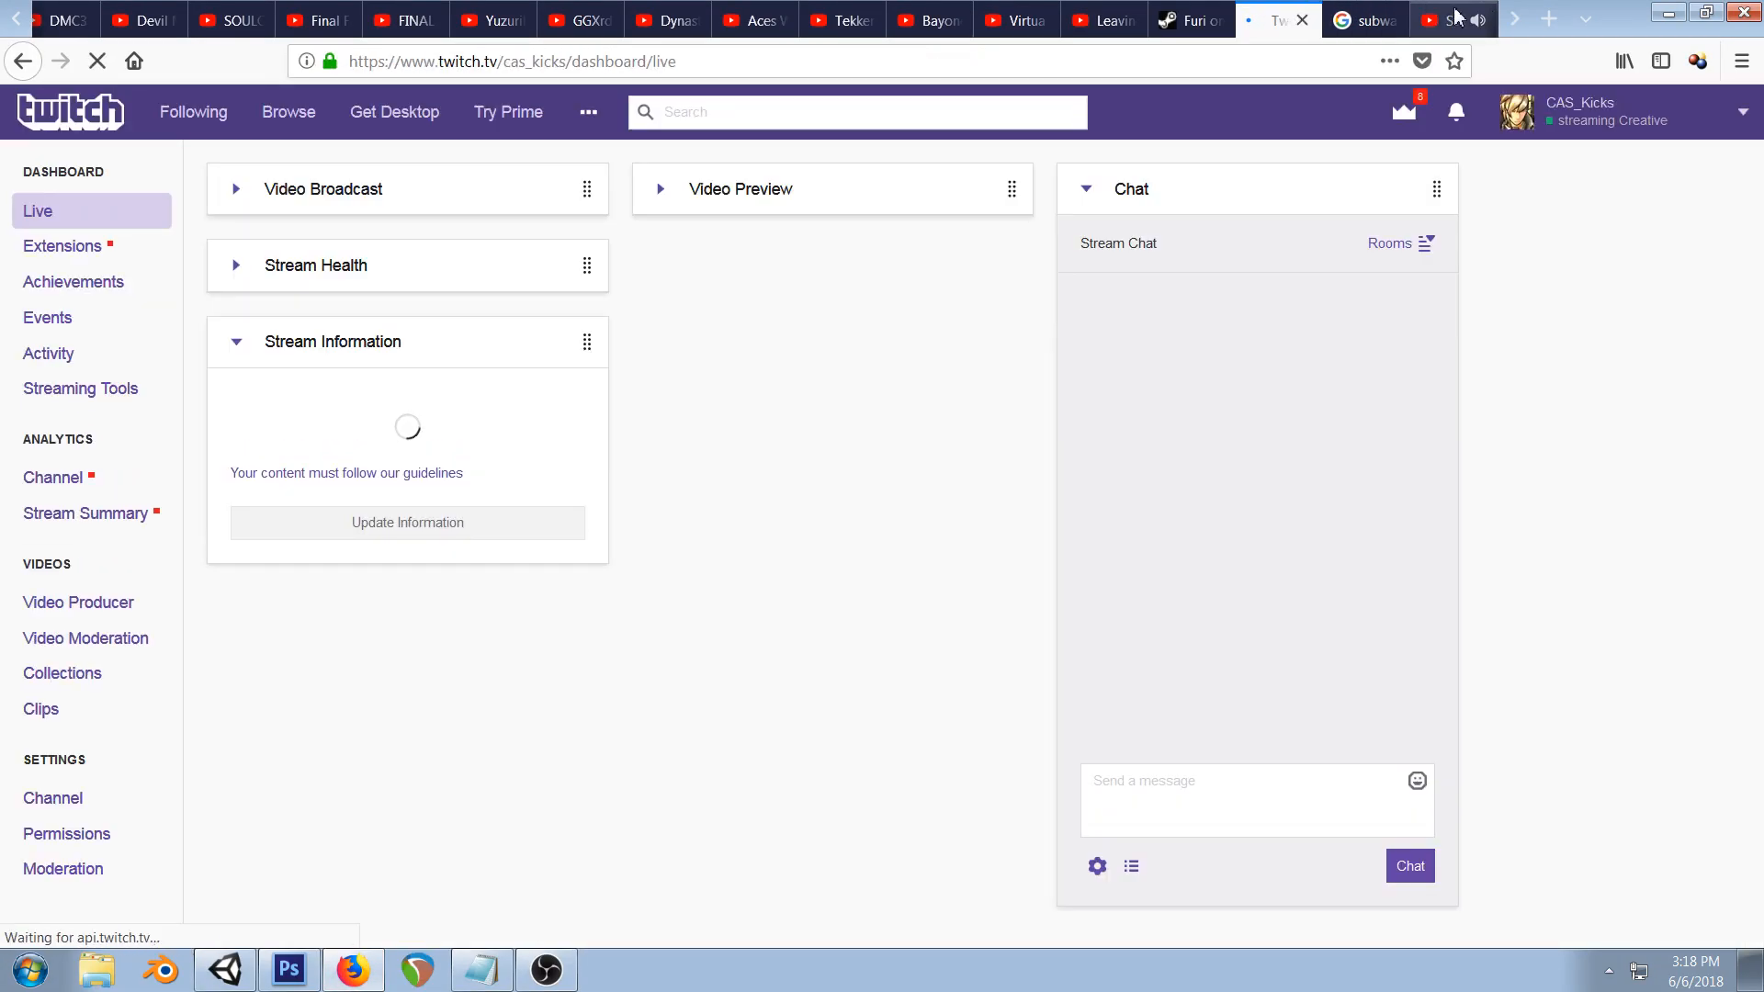
pyautogui.click(1456, 18)
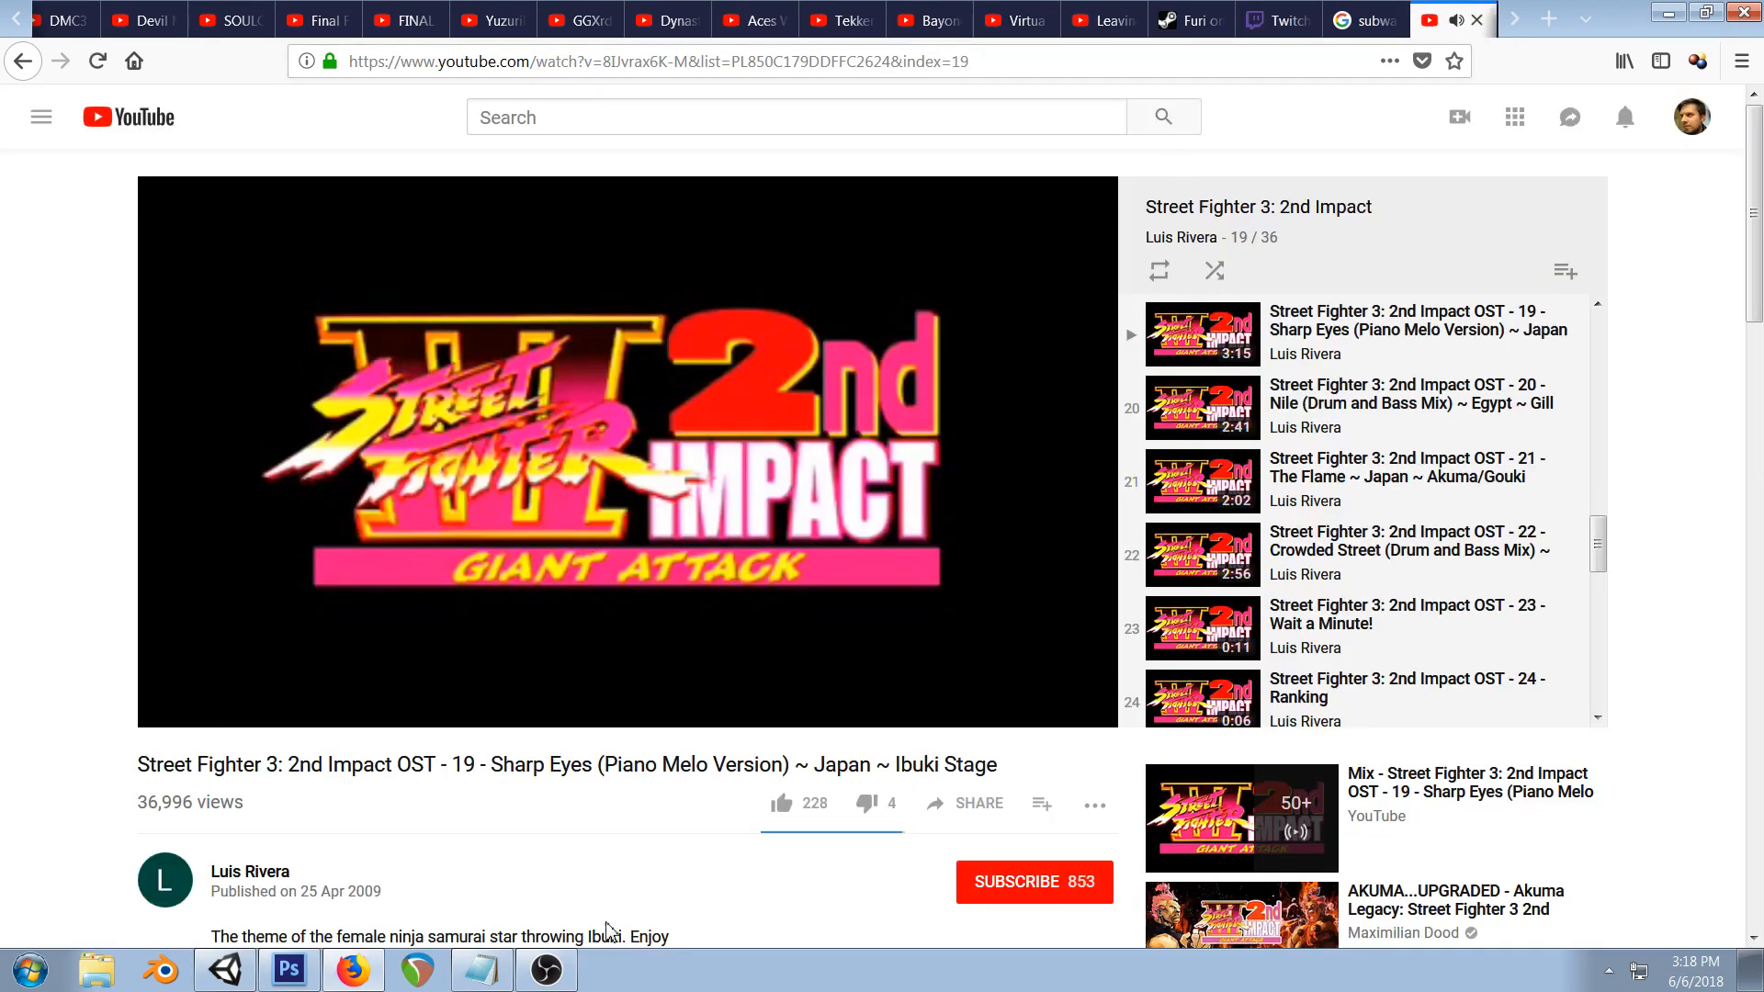
pyautogui.click(547, 970)
pyautogui.click(287, 974)
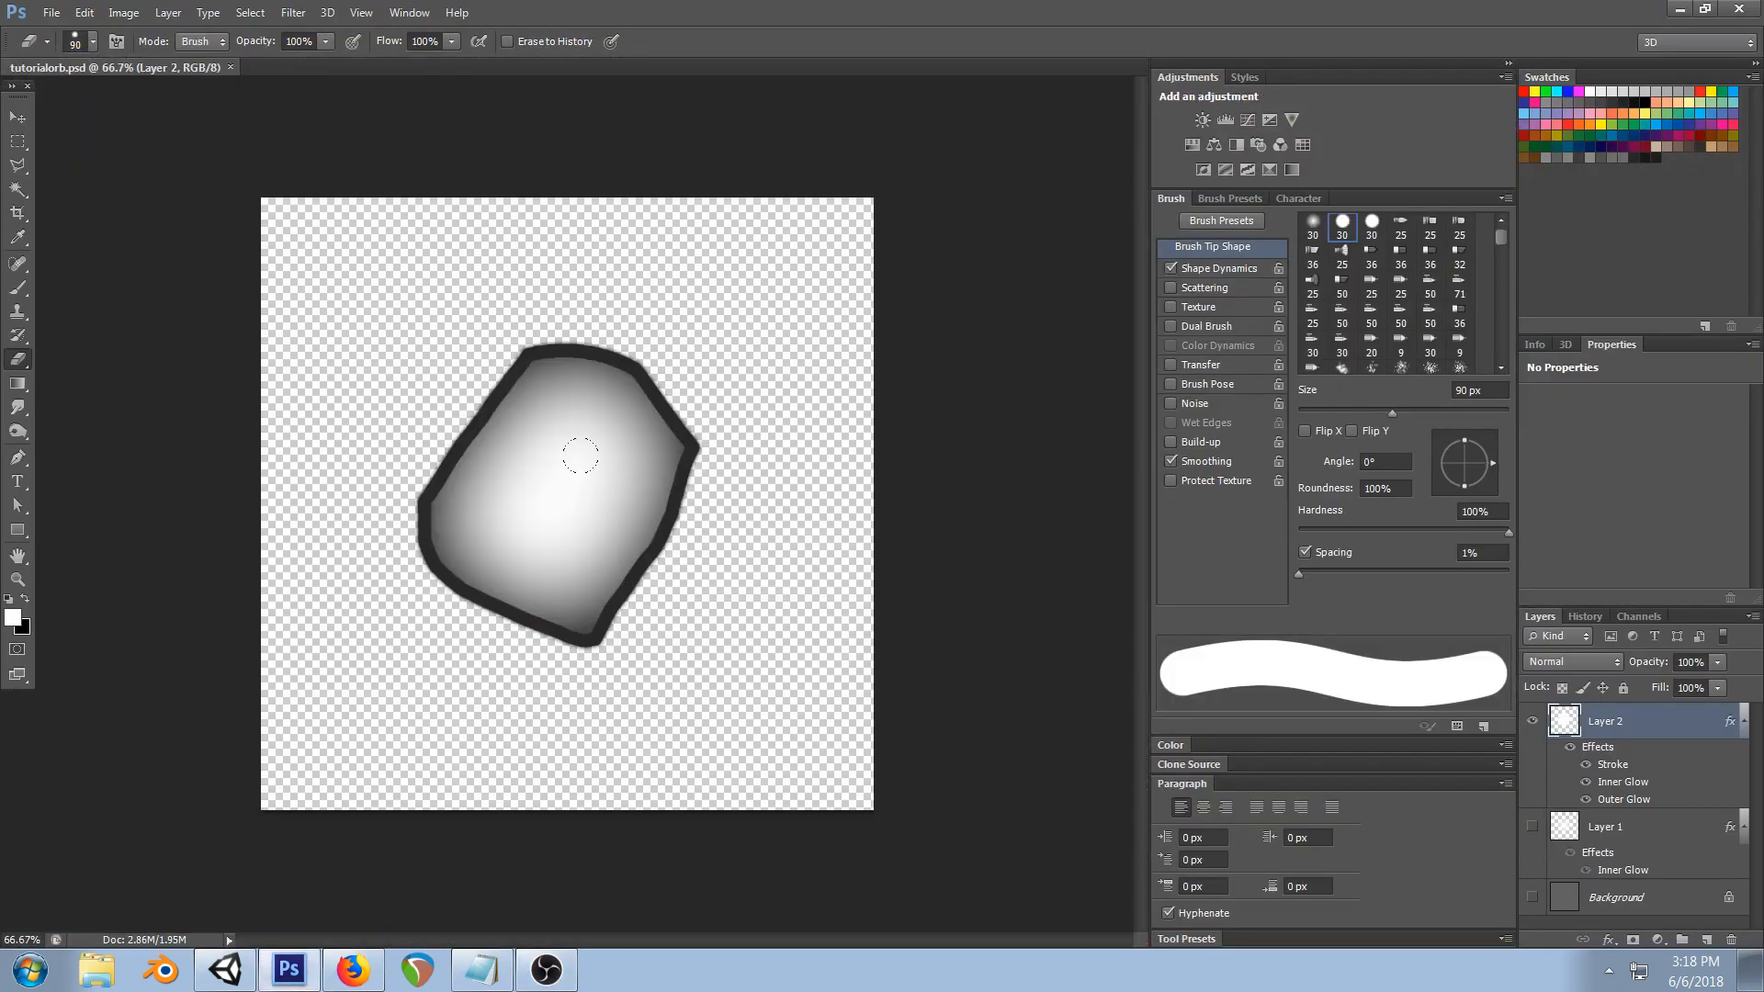
pyautogui.click(231, 972)
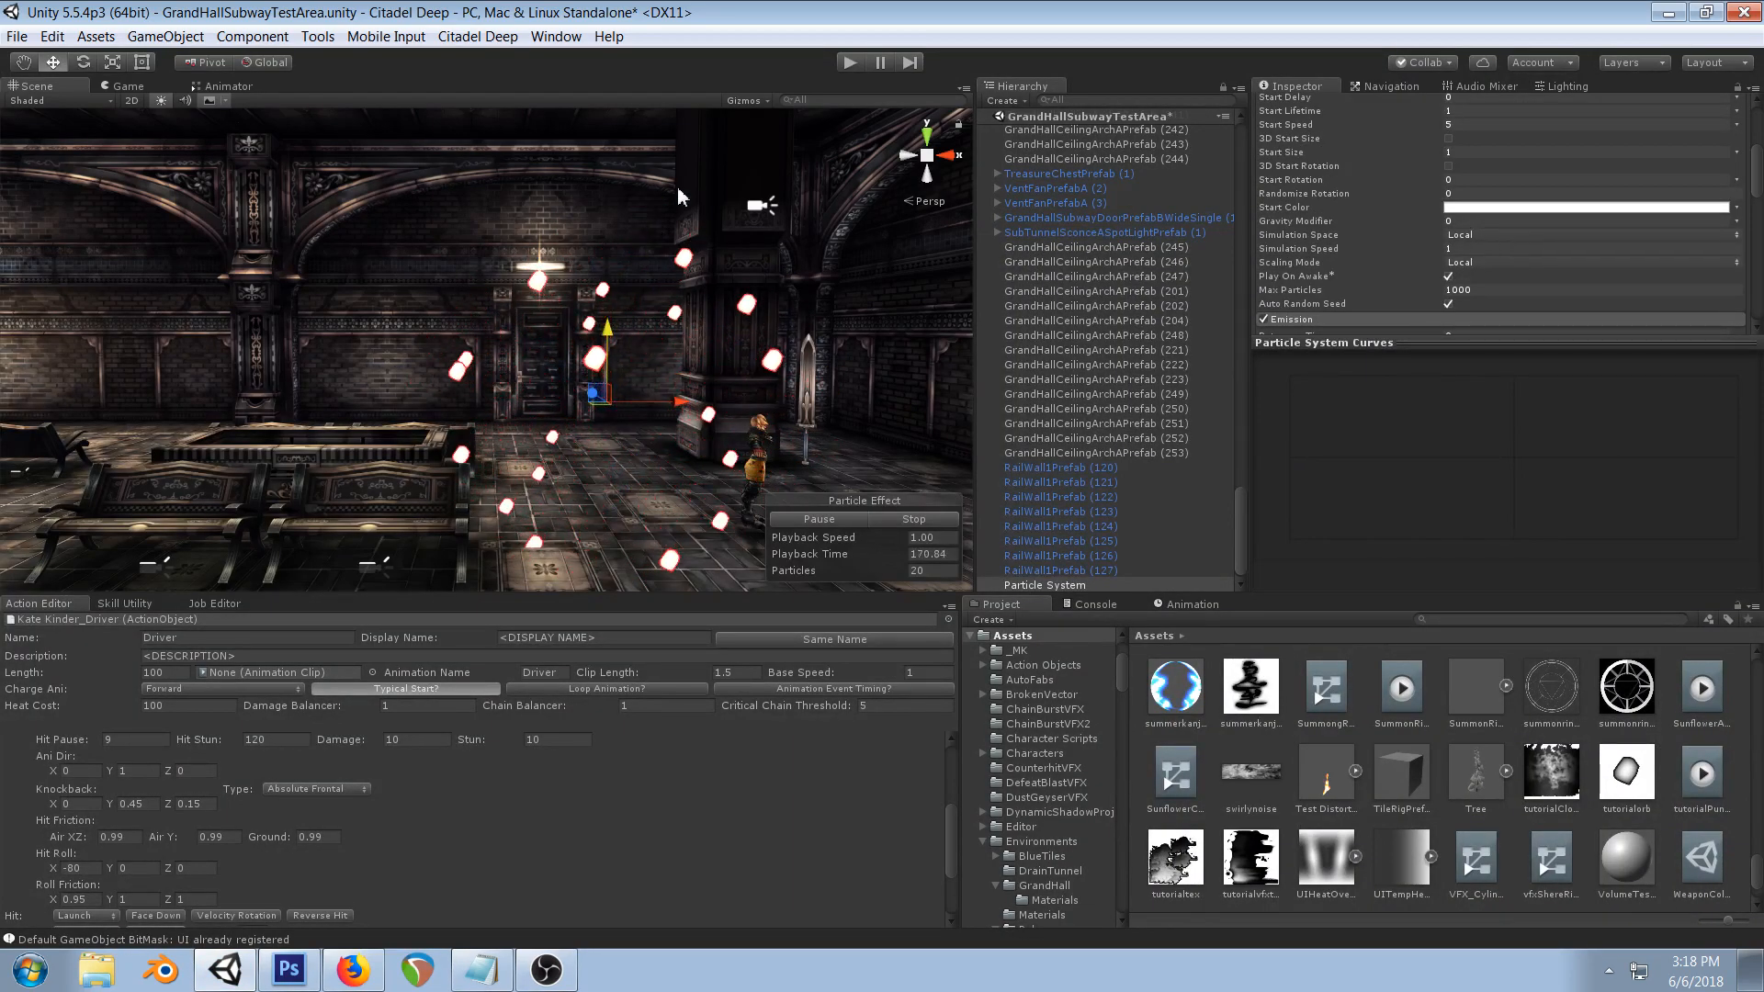
# - Pause the particle simulation and examine the burst up close from other angles in the scene
pyautogui.click(847, 522)
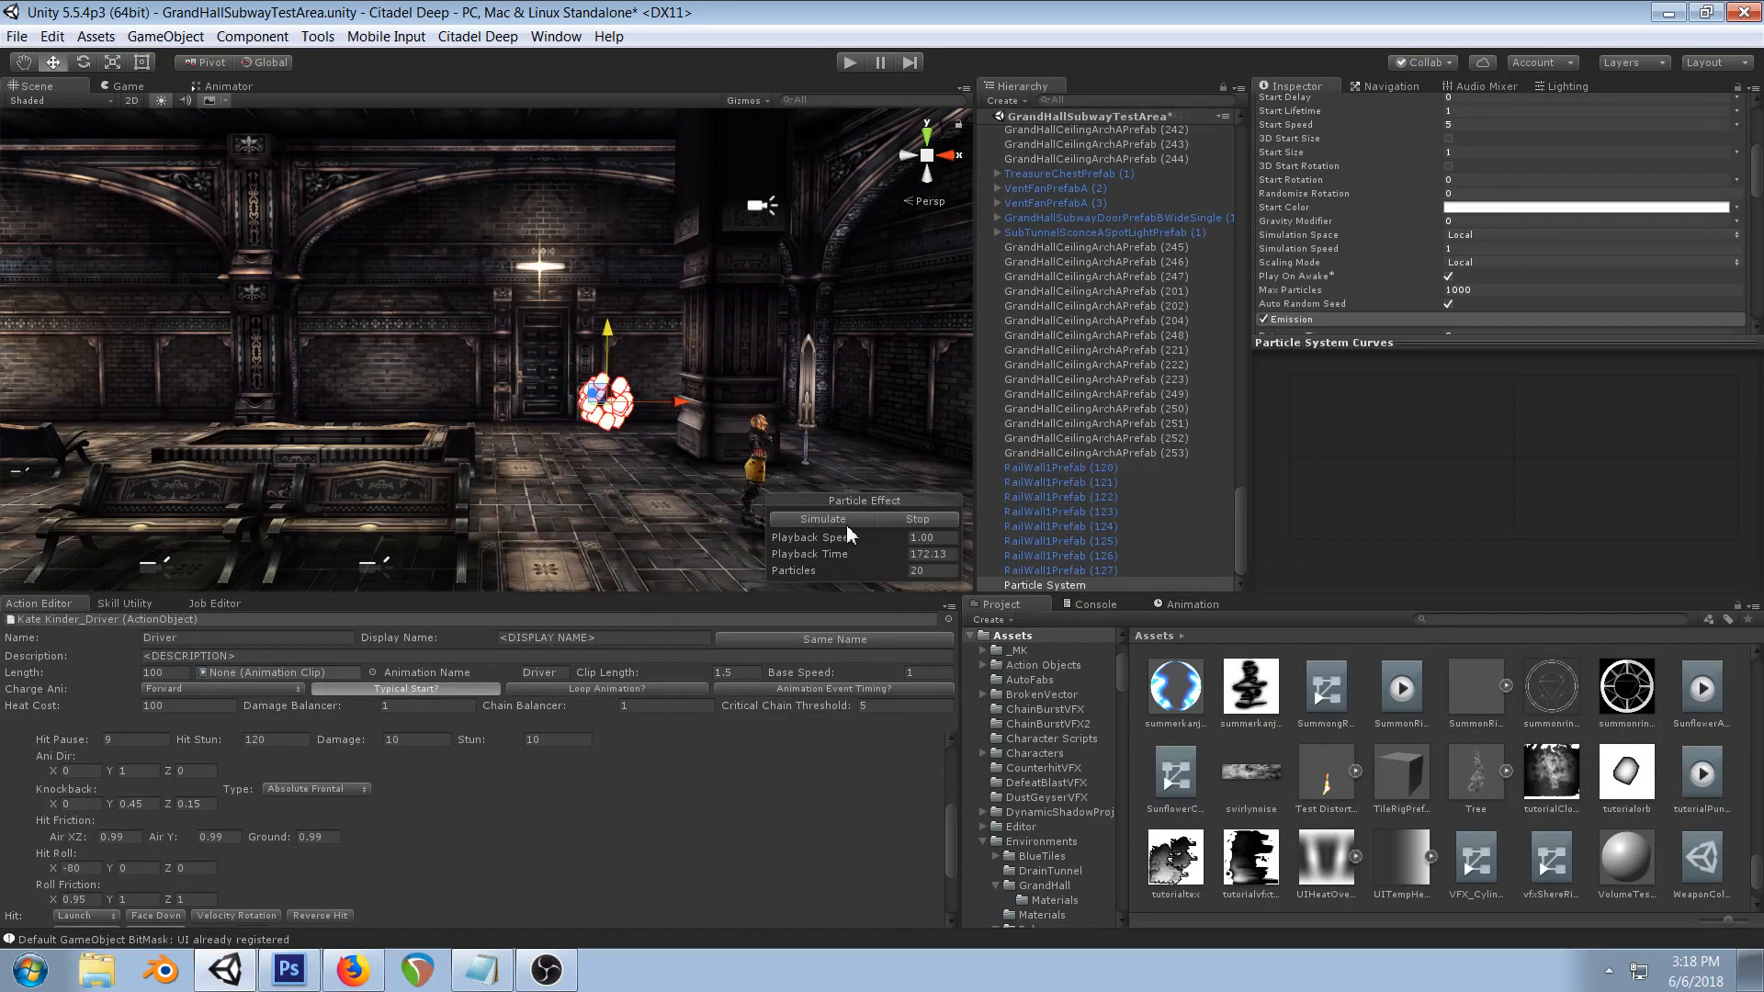
pyautogui.moveTo(680, 347); pyautogui.dragTo(818, 414, button='right')
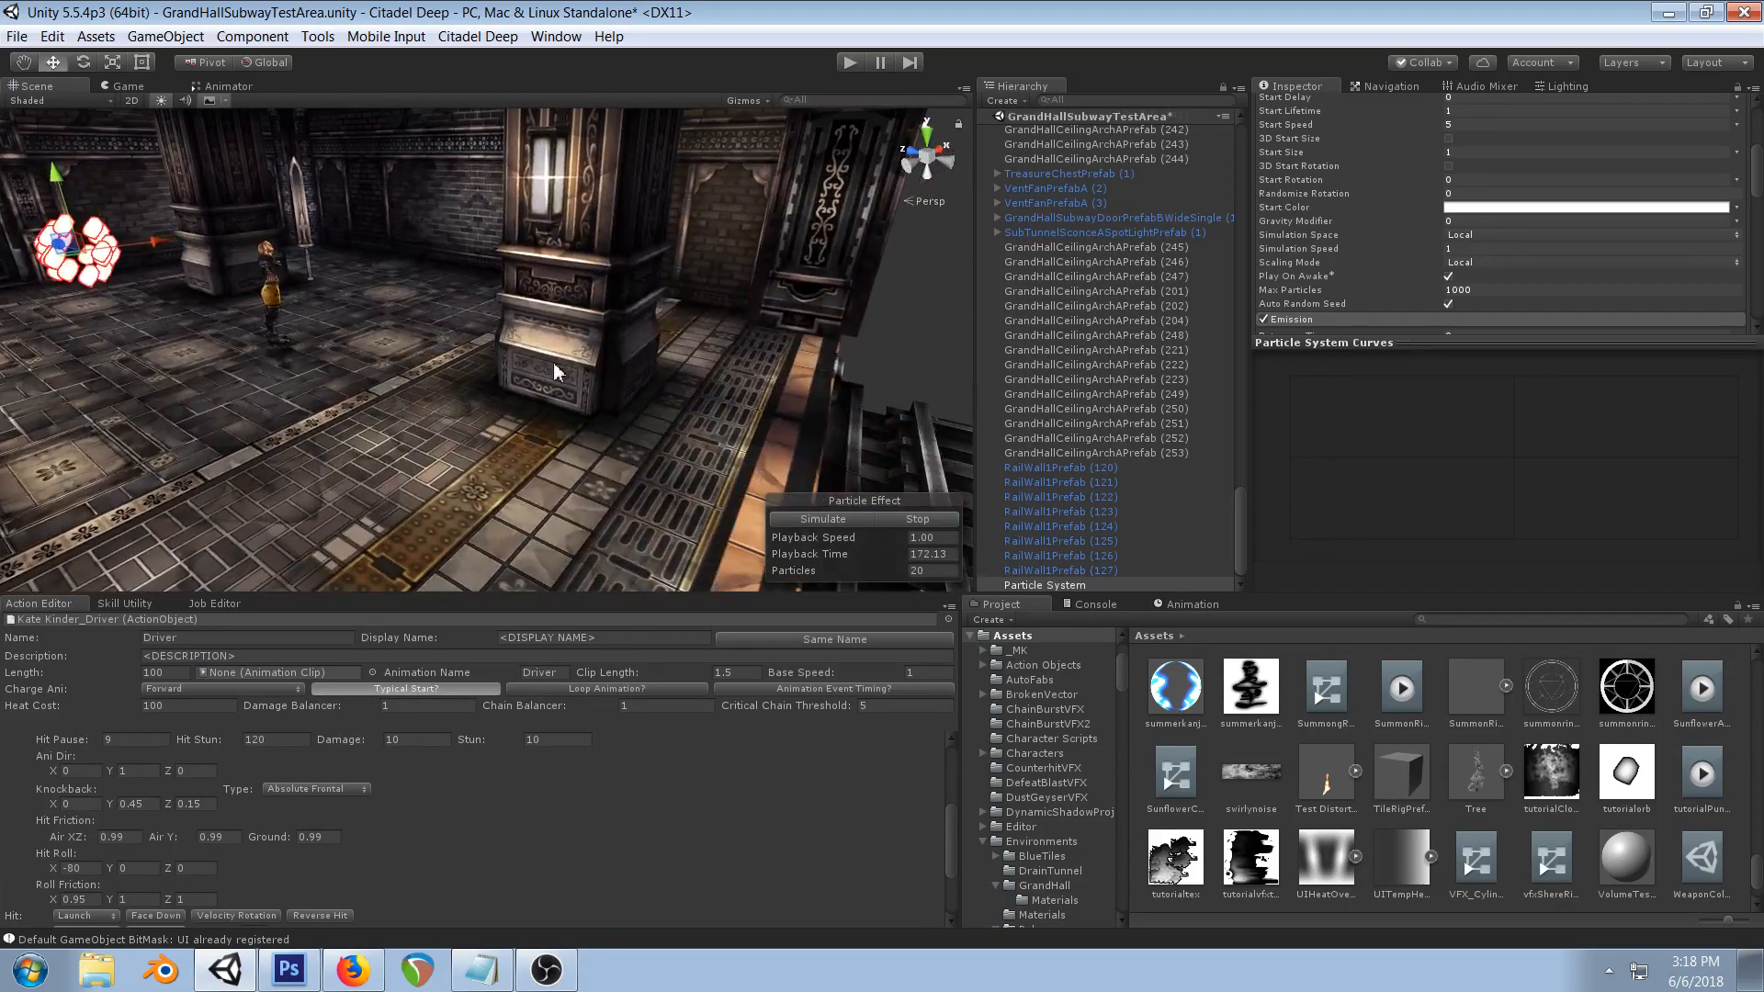
pyautogui.moveTo(553, 361); pyautogui.dragTo(581, 395, button='middle')
pyautogui.scroll(3, 580, 395)
pyautogui.moveTo(440, 404); pyautogui.dragTo(556, 413, button='right')
pyautogui.moveTo(556, 413); pyautogui.dragTo(586, 414, button='middle')
pyautogui.scroll(4, 1575, 222)
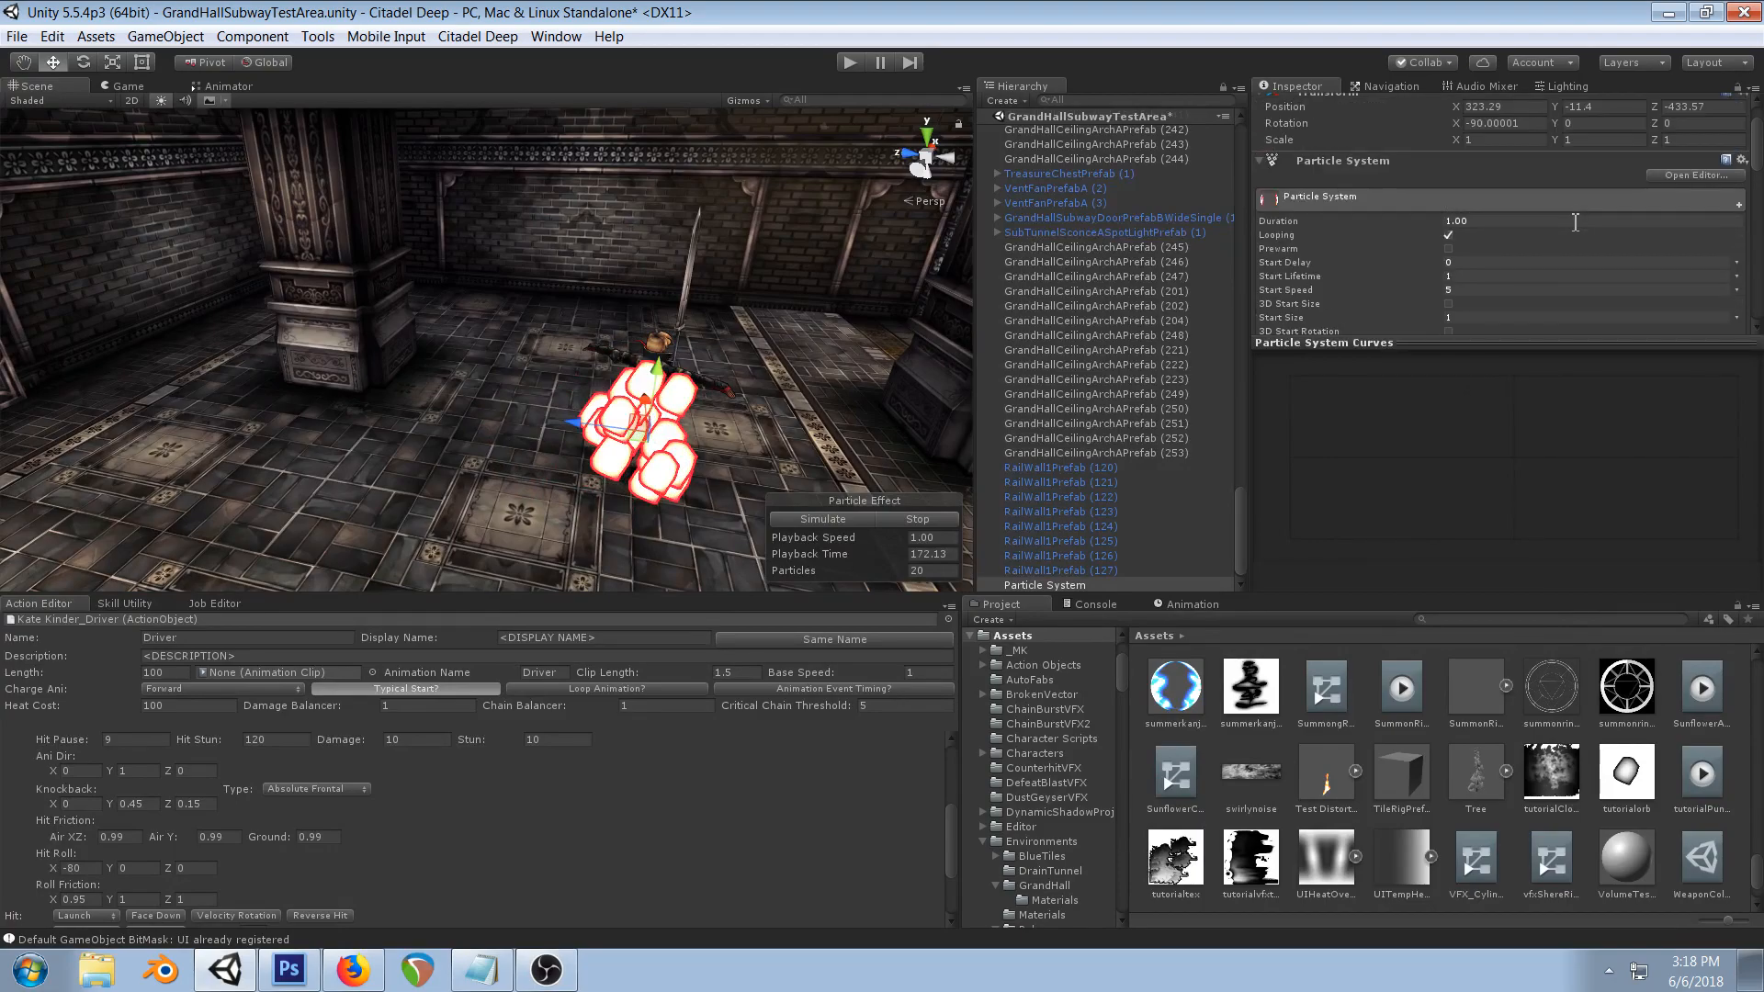
pyautogui.scroll(-1, 1575, 222)
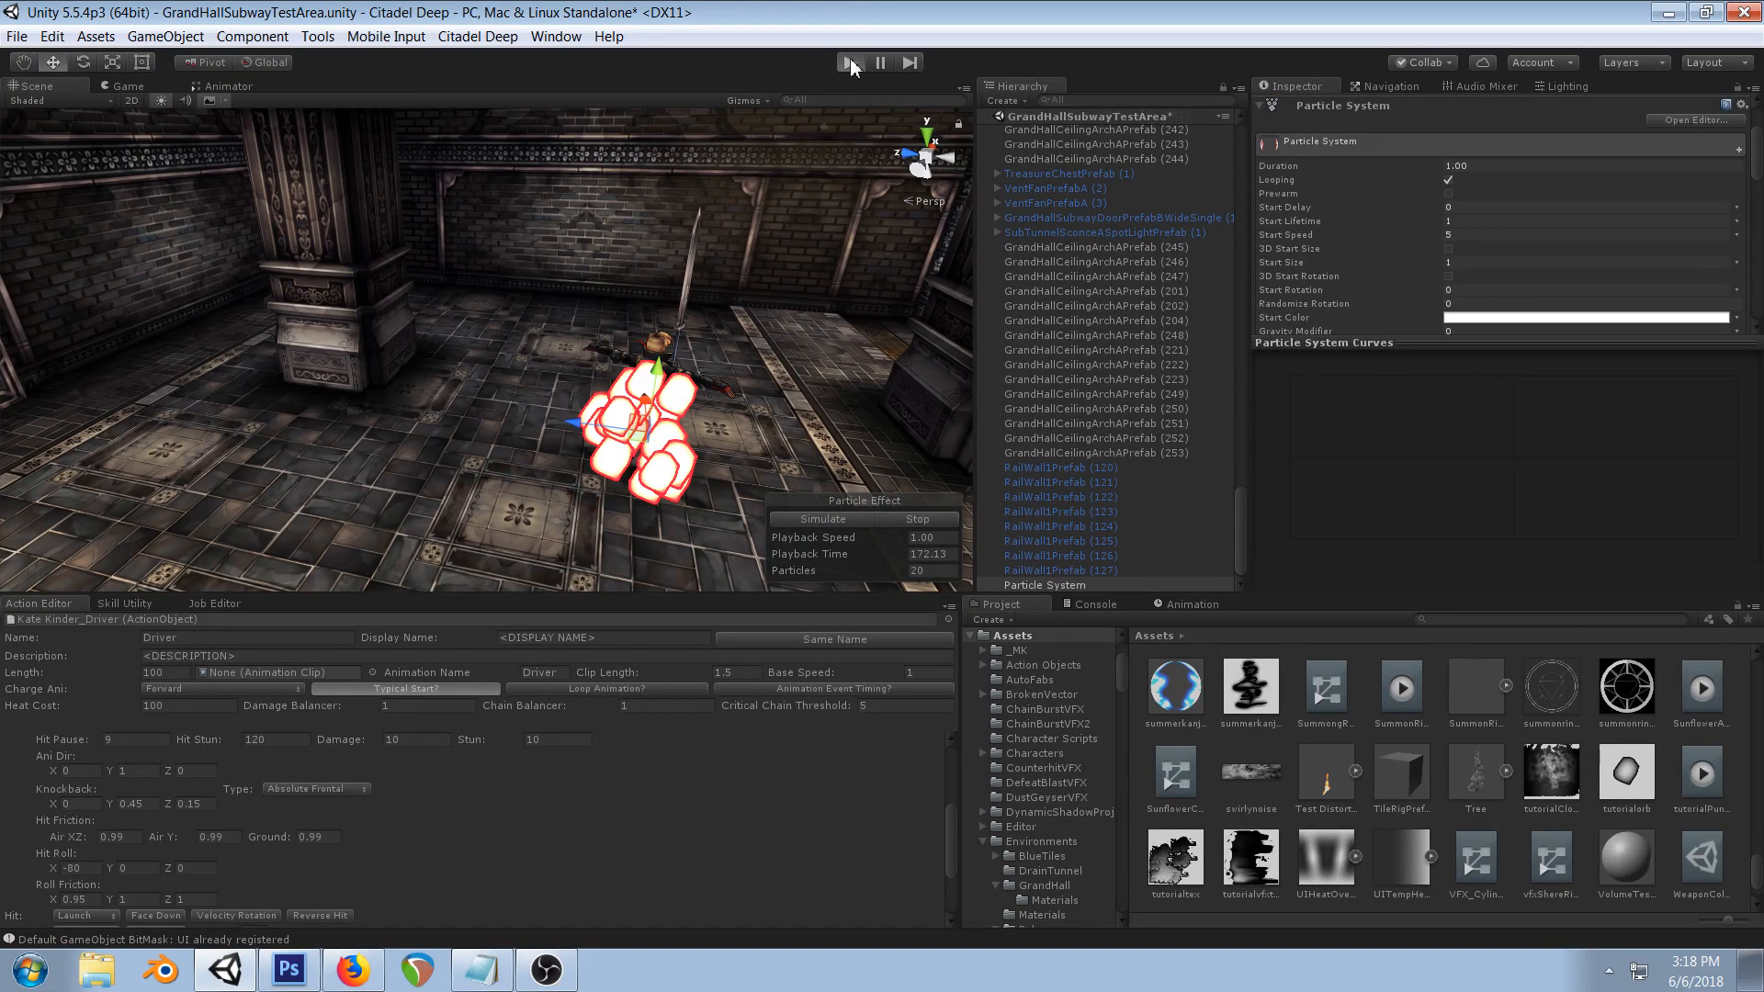
# - Play the scene to preview the looping particle burst in the game view
pyautogui.click(850, 60)
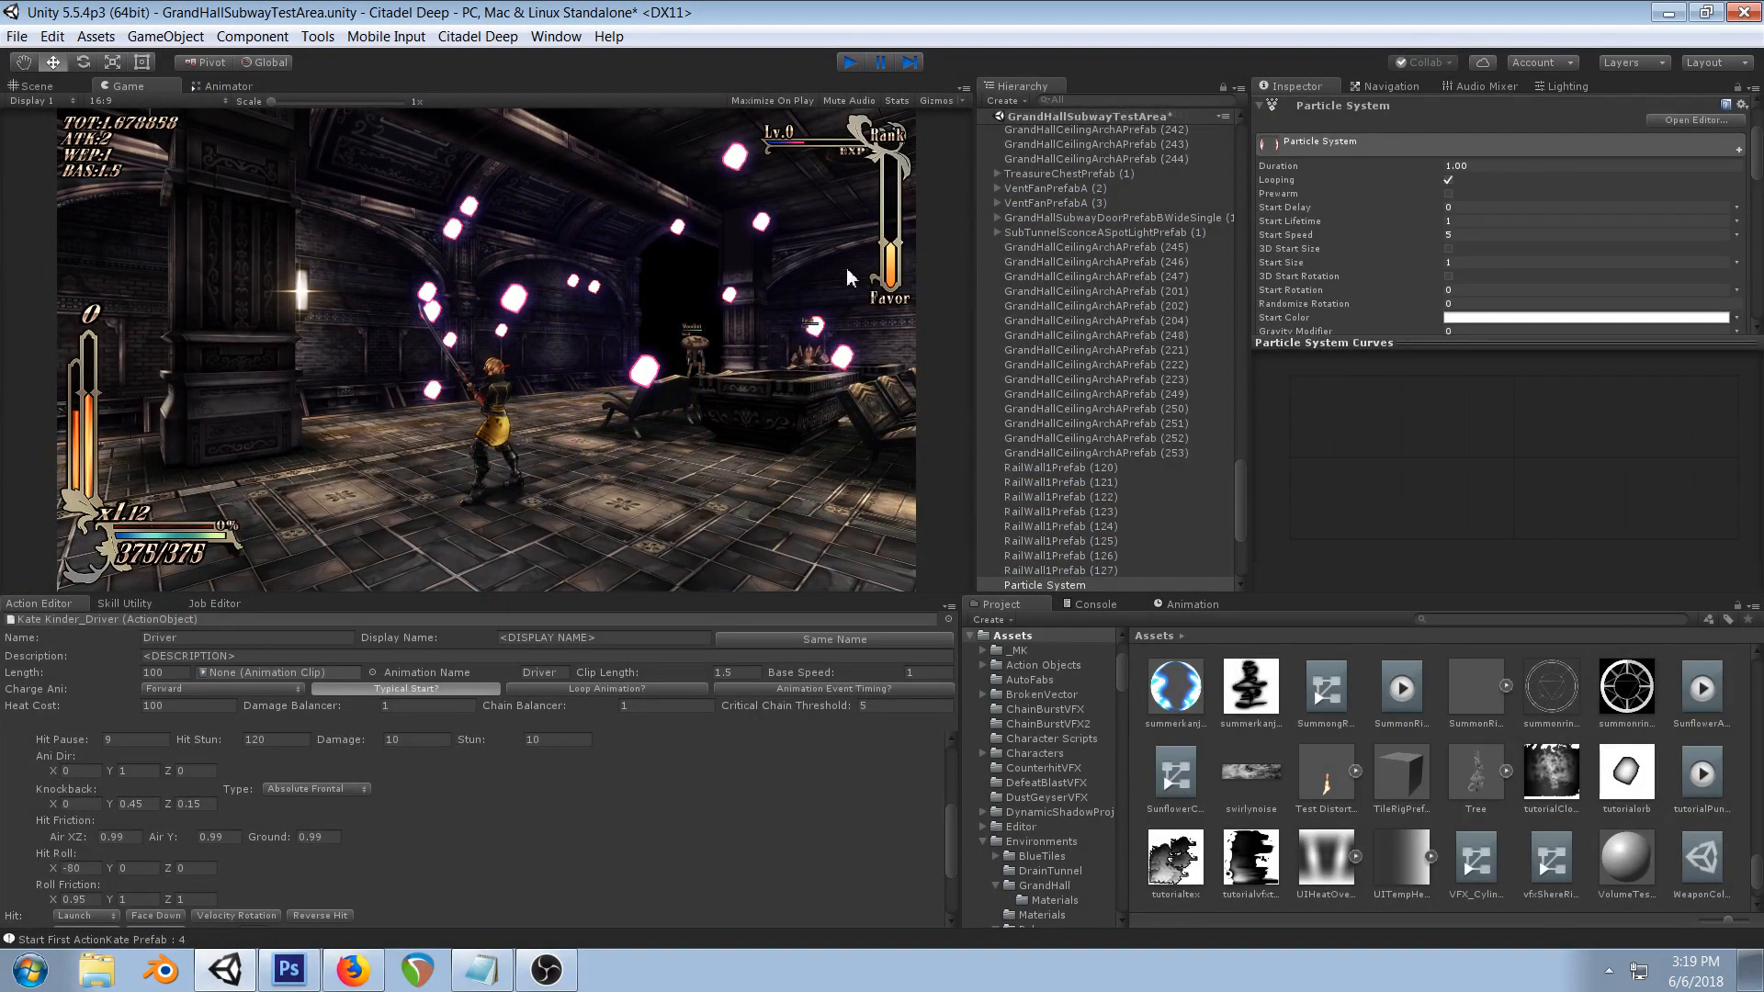
pyautogui.scroll(-3, 846, 316)
pyautogui.moveTo(846, 316); pyautogui.dragTo(794, 381, button='right')
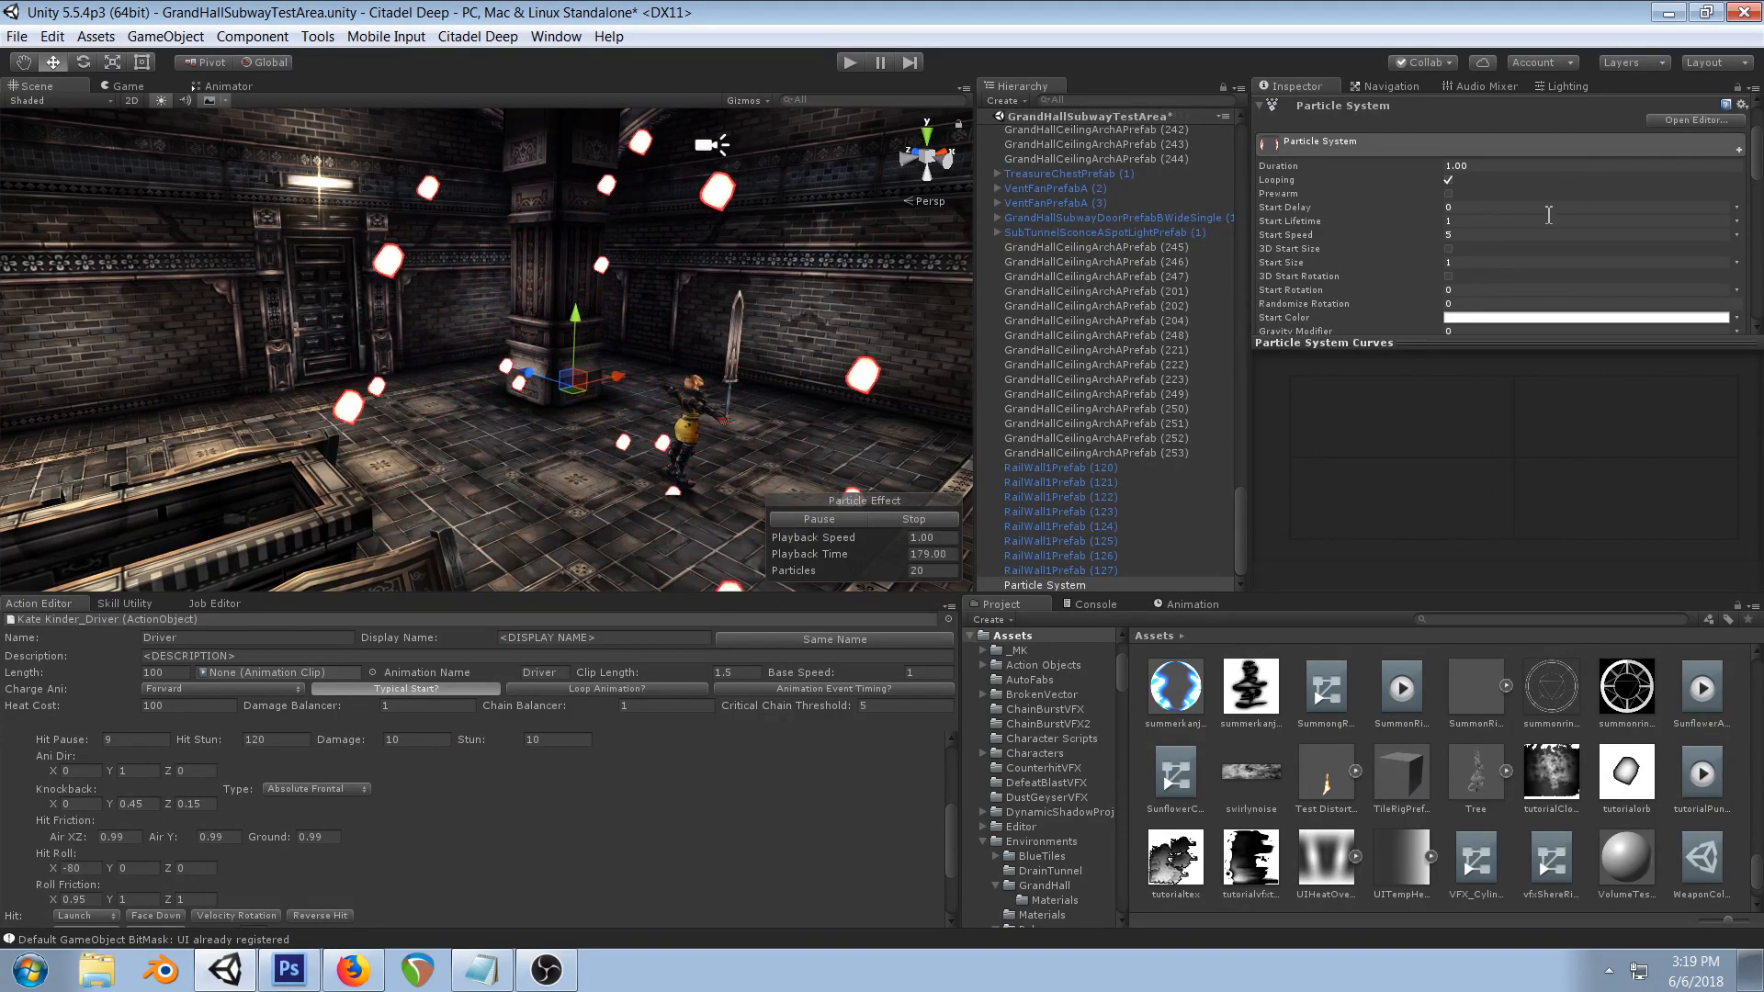
# - Make the Particle System's Start Speed random between two constants, 0 and 13.18
pyautogui.scroll(-3, 1553, 206)
pyautogui.scroll(2, 1545, 212)
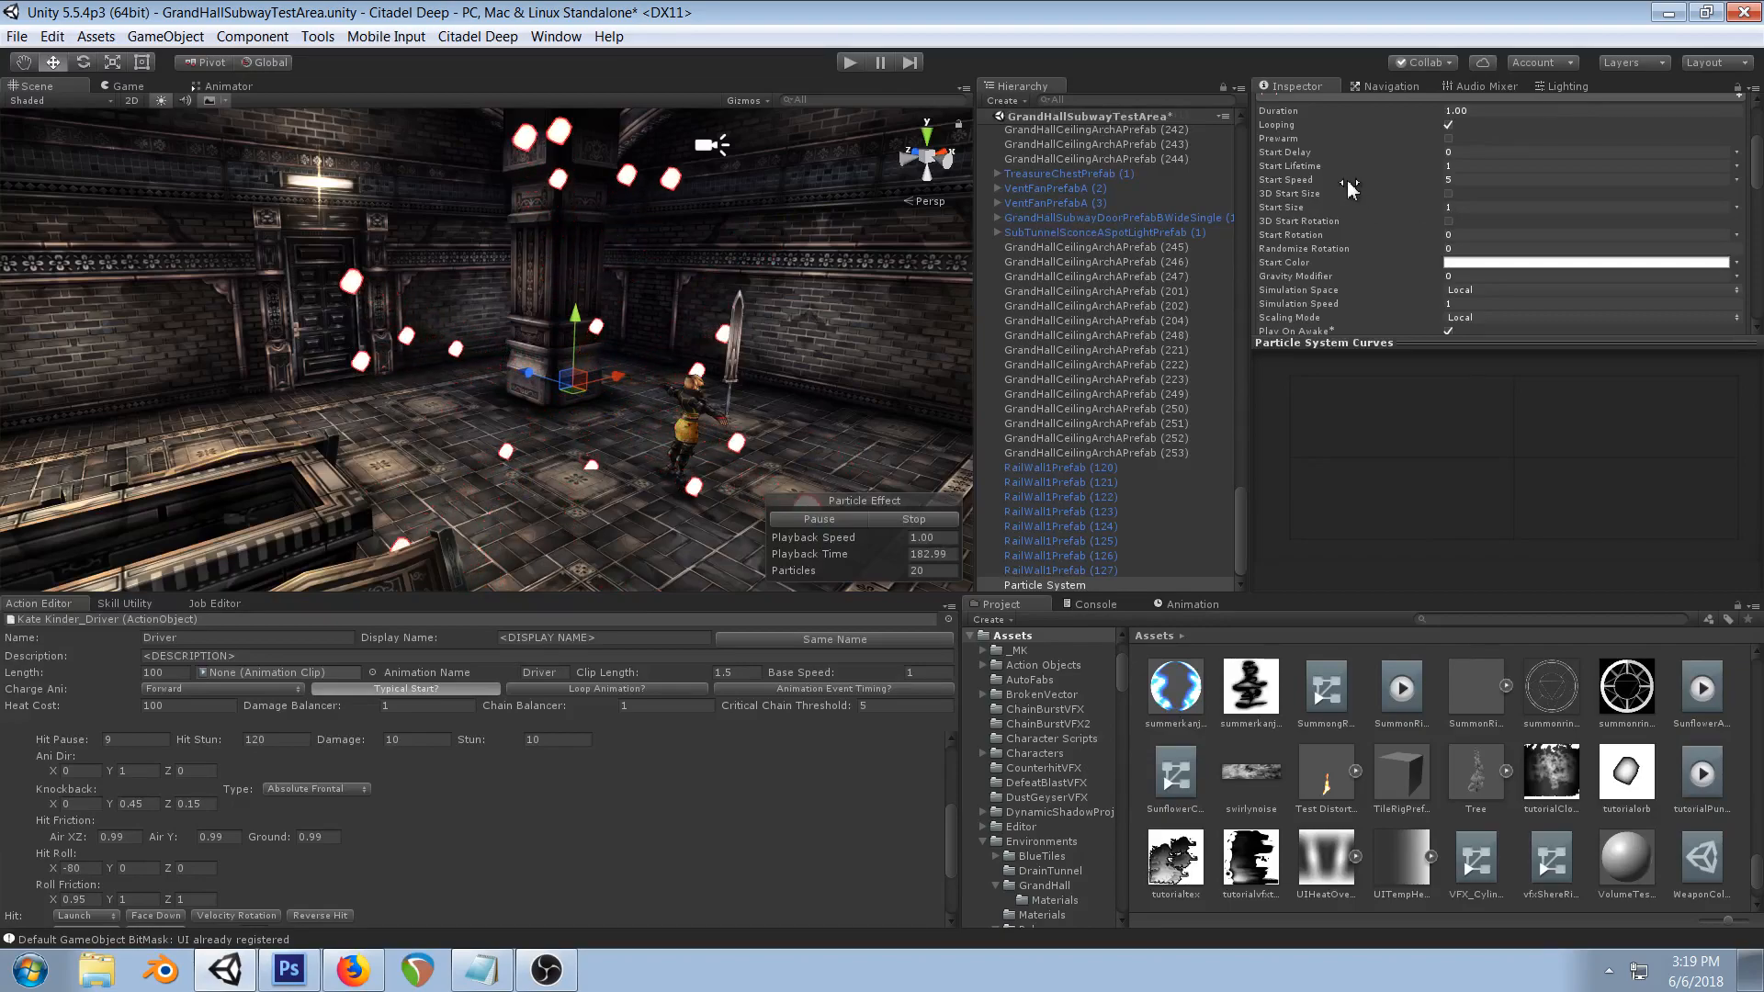
pyautogui.moveTo(1332, 180); pyautogui.dragTo(1545, 173)
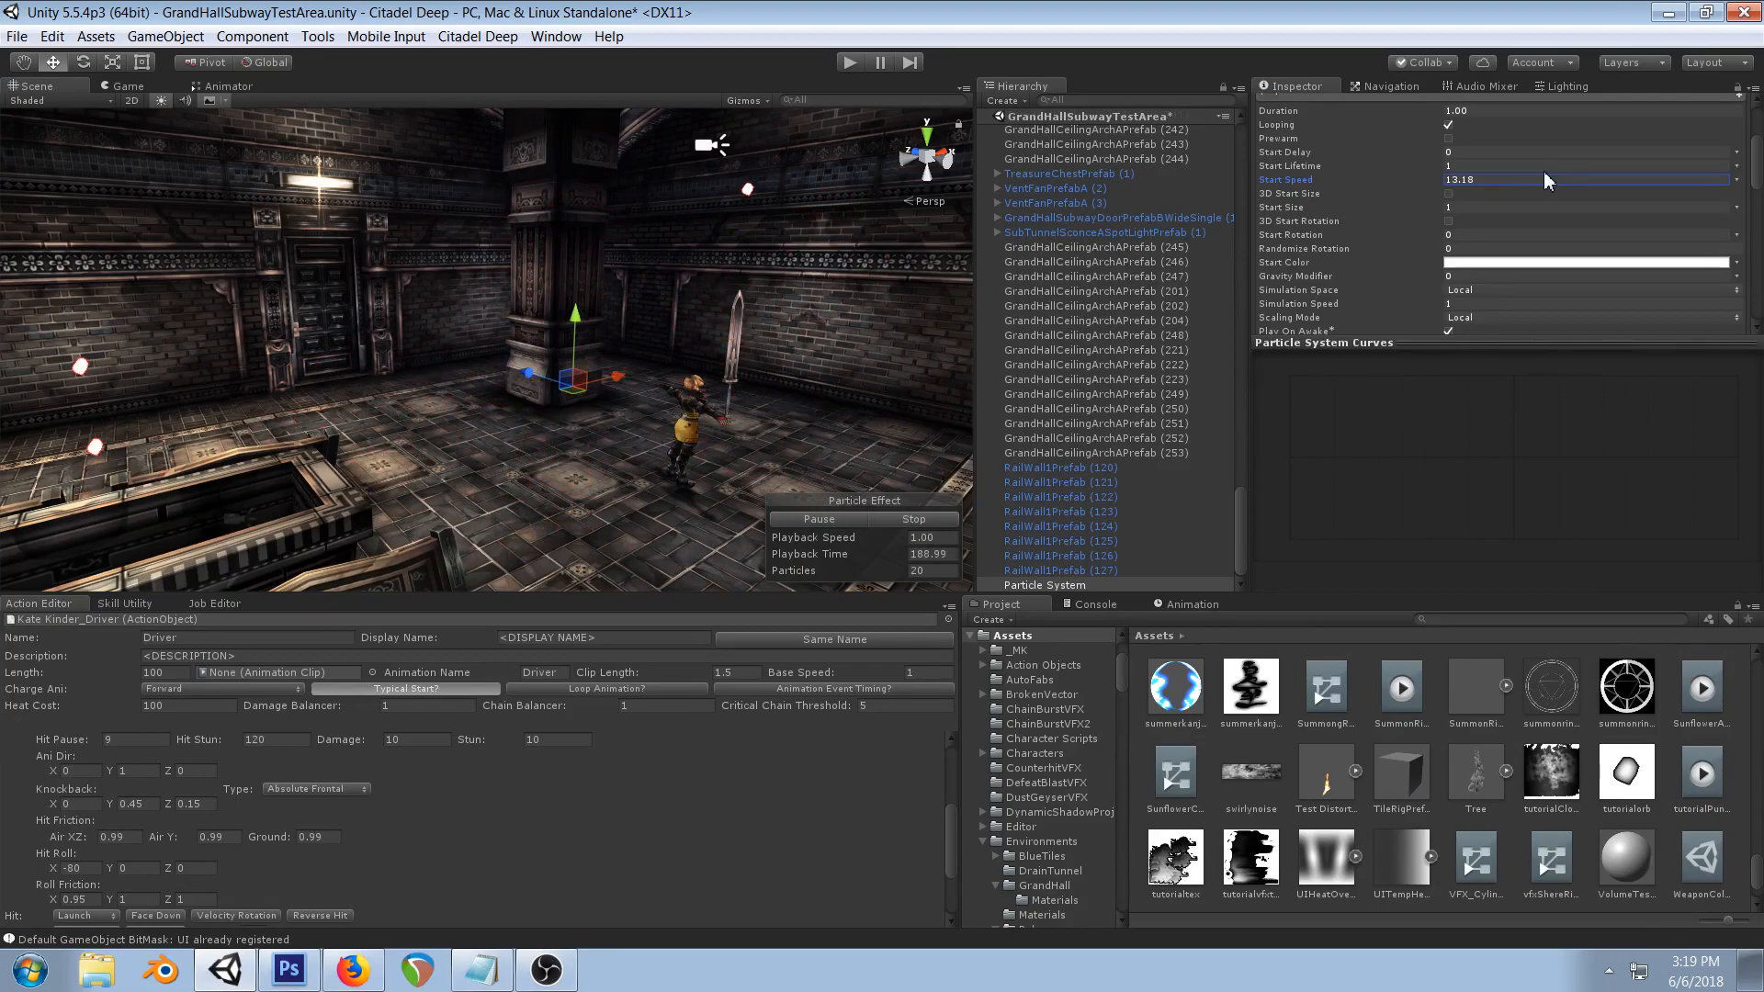
pyautogui.scroll(-2, 586, 331)
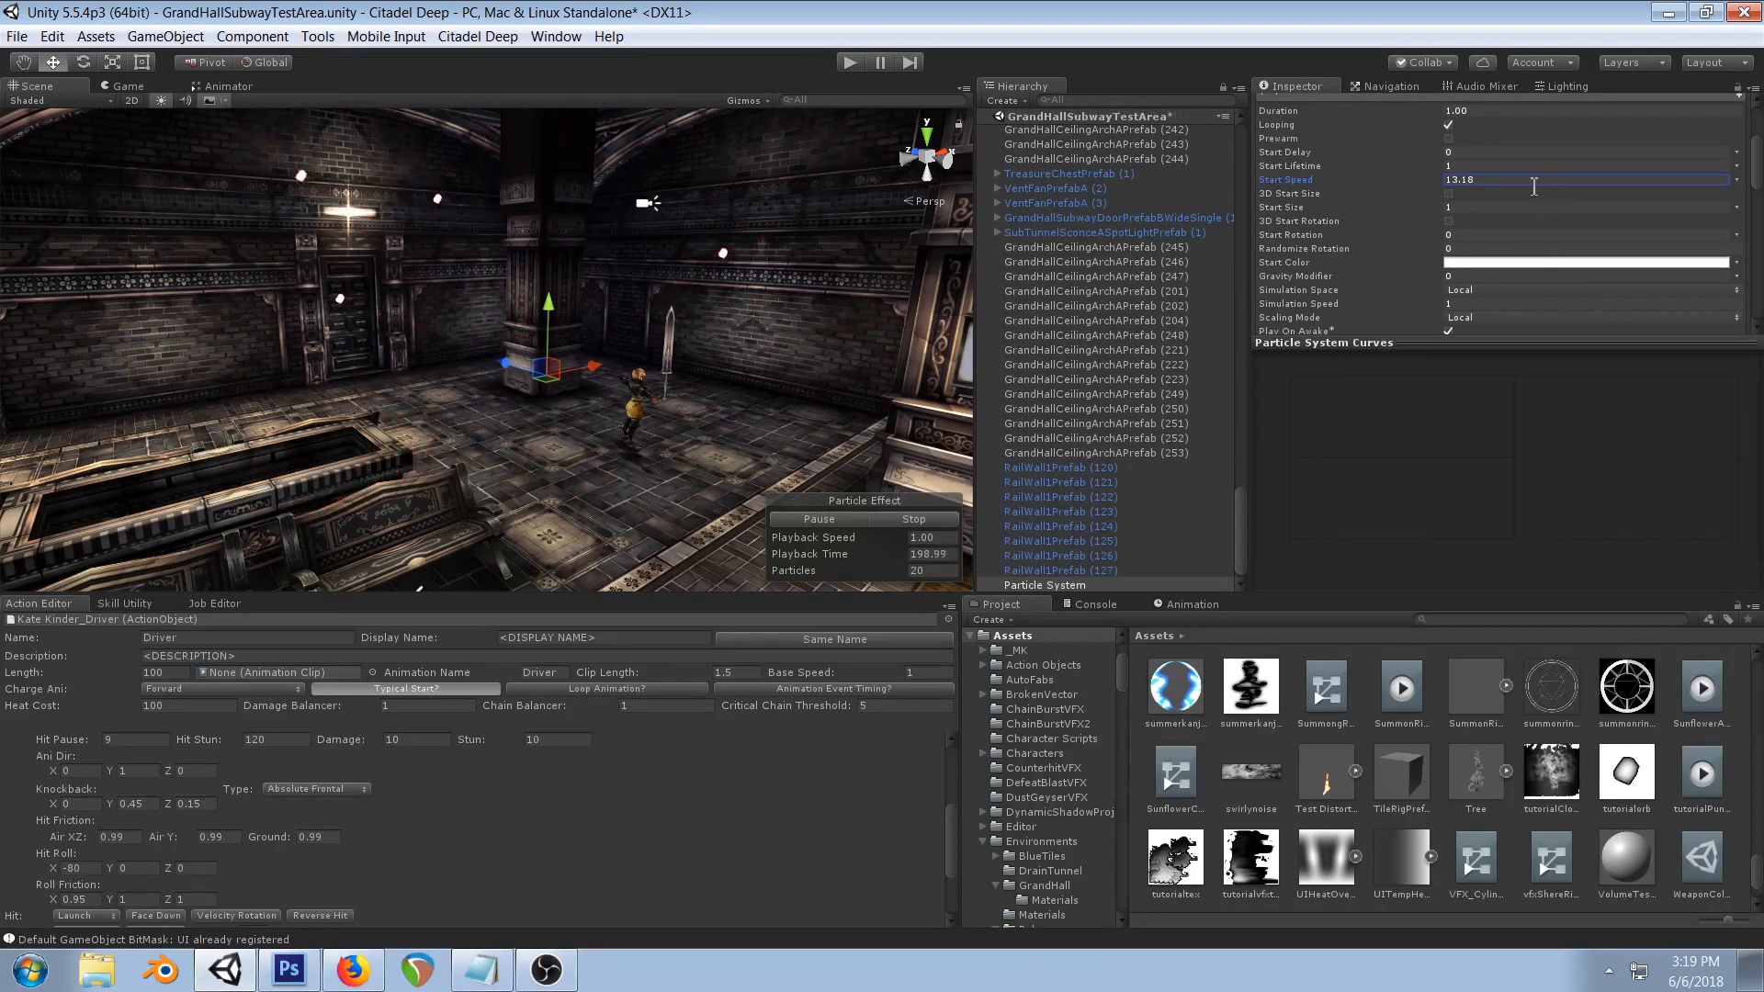
pyautogui.click(1737, 182)
pyautogui.click(1634, 244)
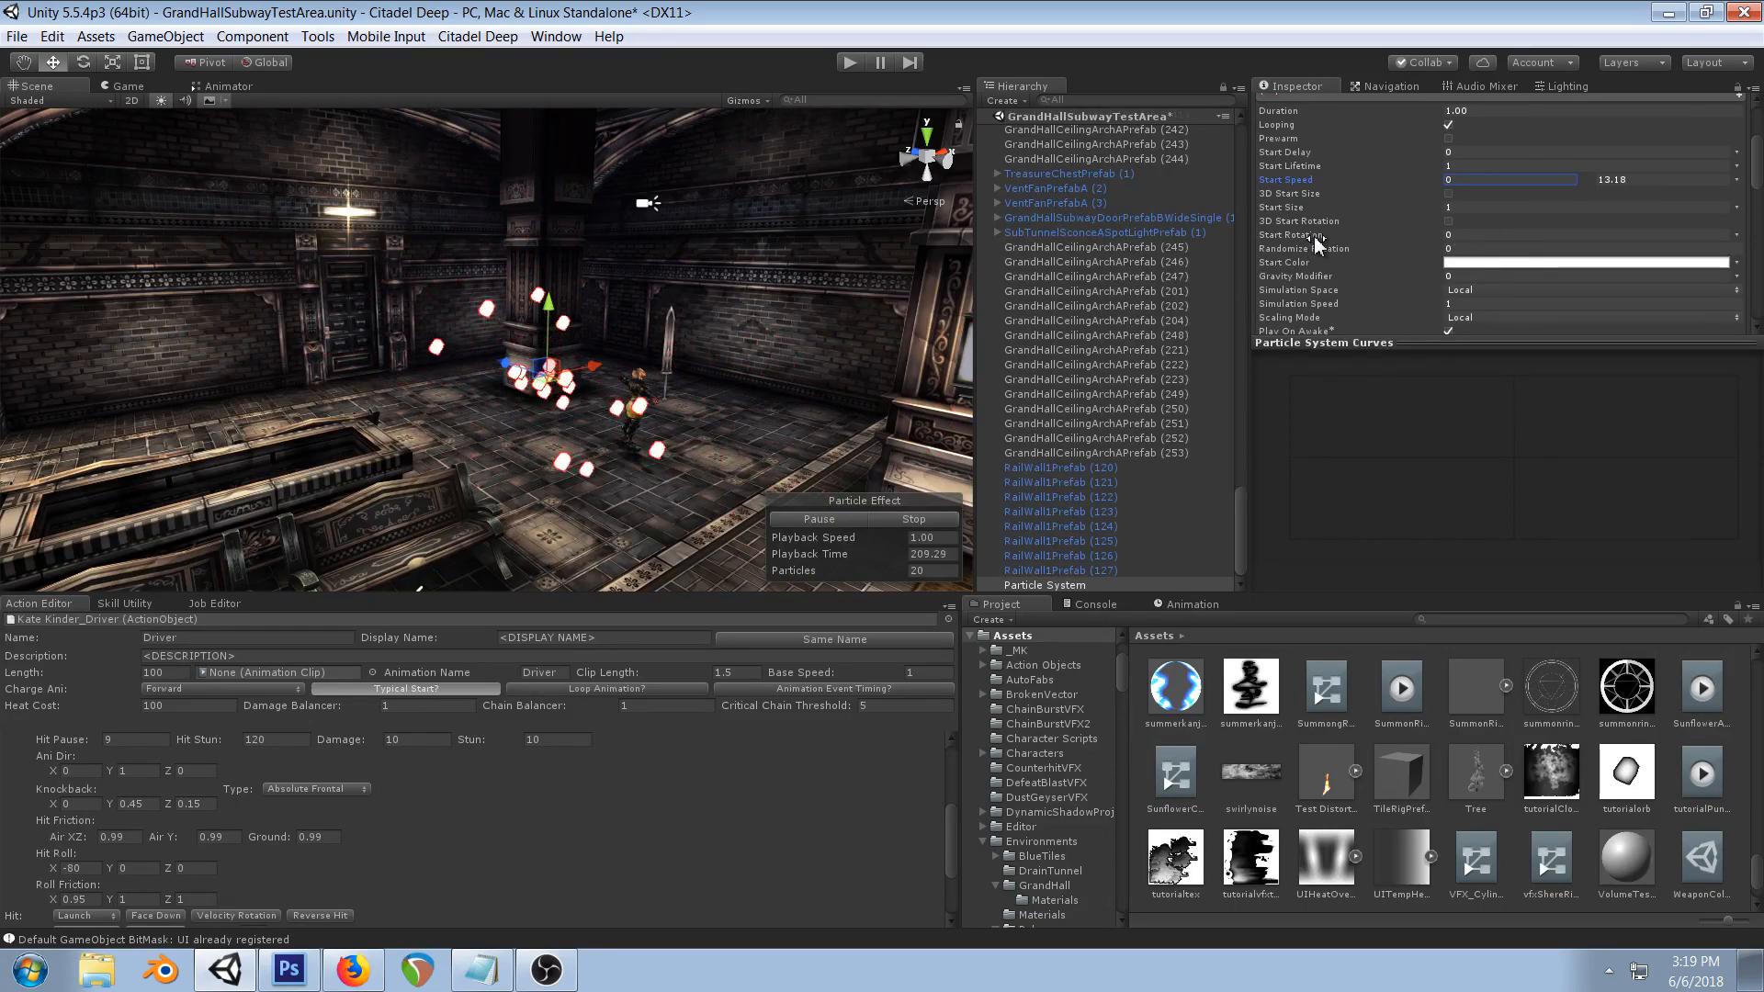
# - Reset Randomize Rotation to 0 after trying 1, and make Start Rotation random between two constants, 0 and 414.28
pyautogui.moveTo(1356, 246); pyautogui.dragTo(1485, 247)
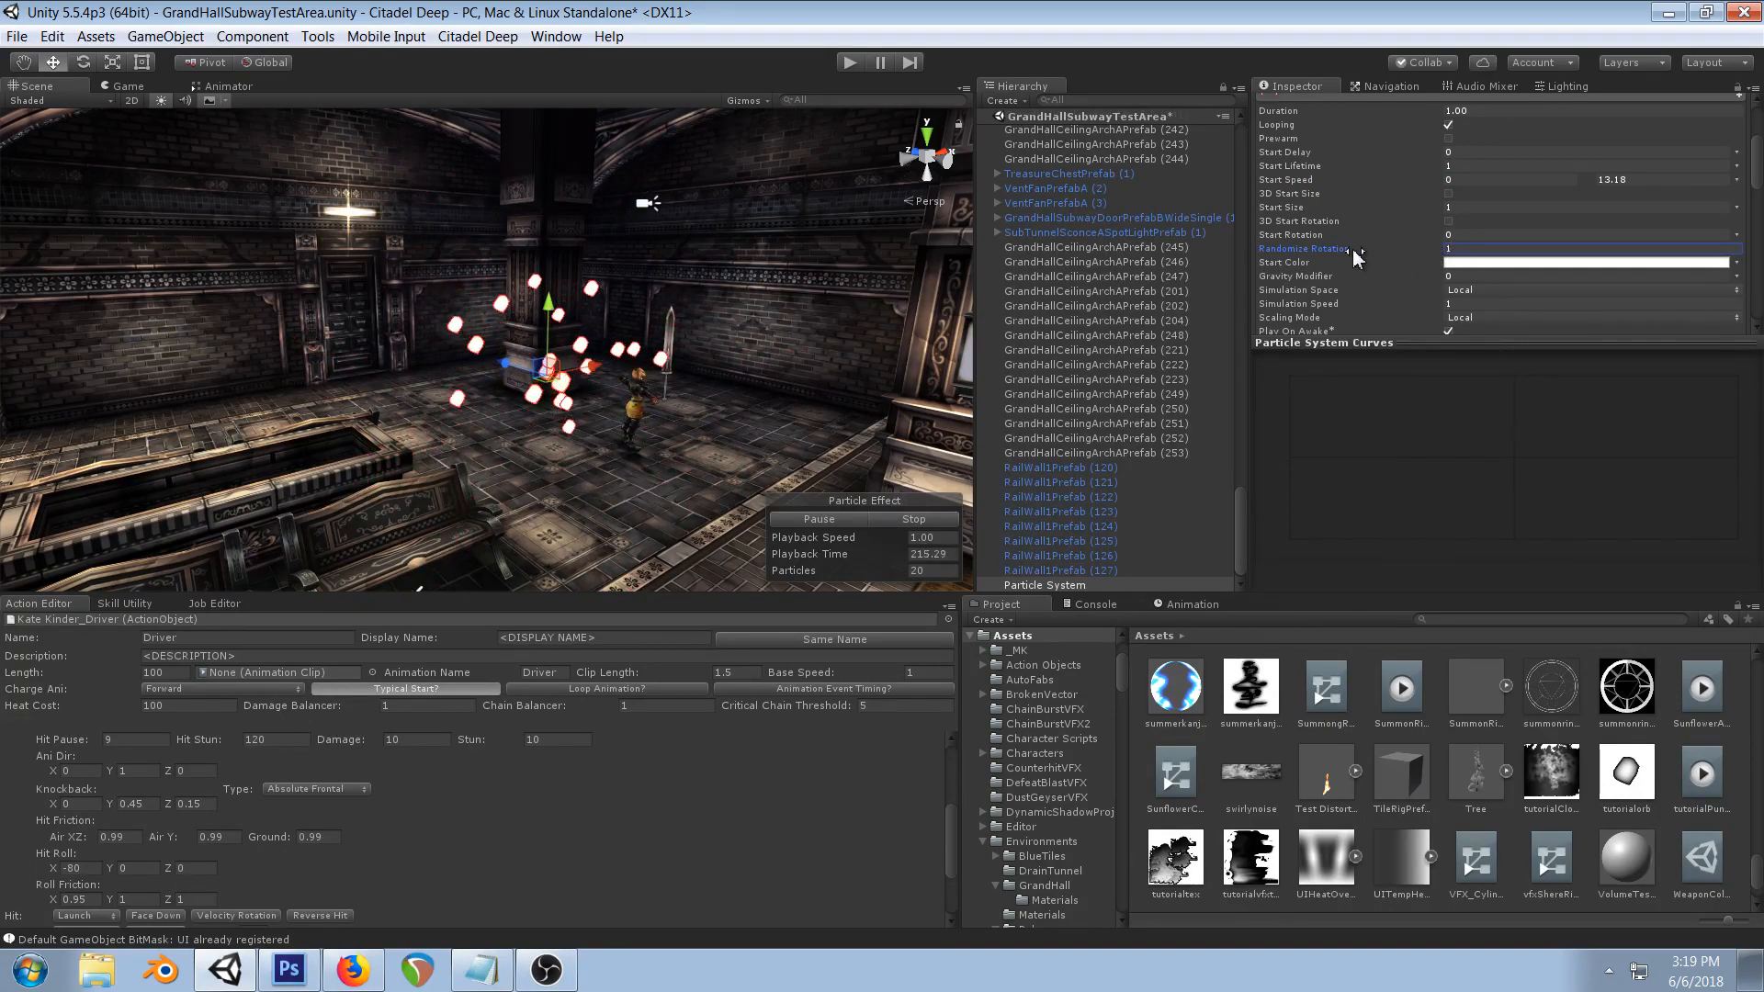
pyautogui.write('0')
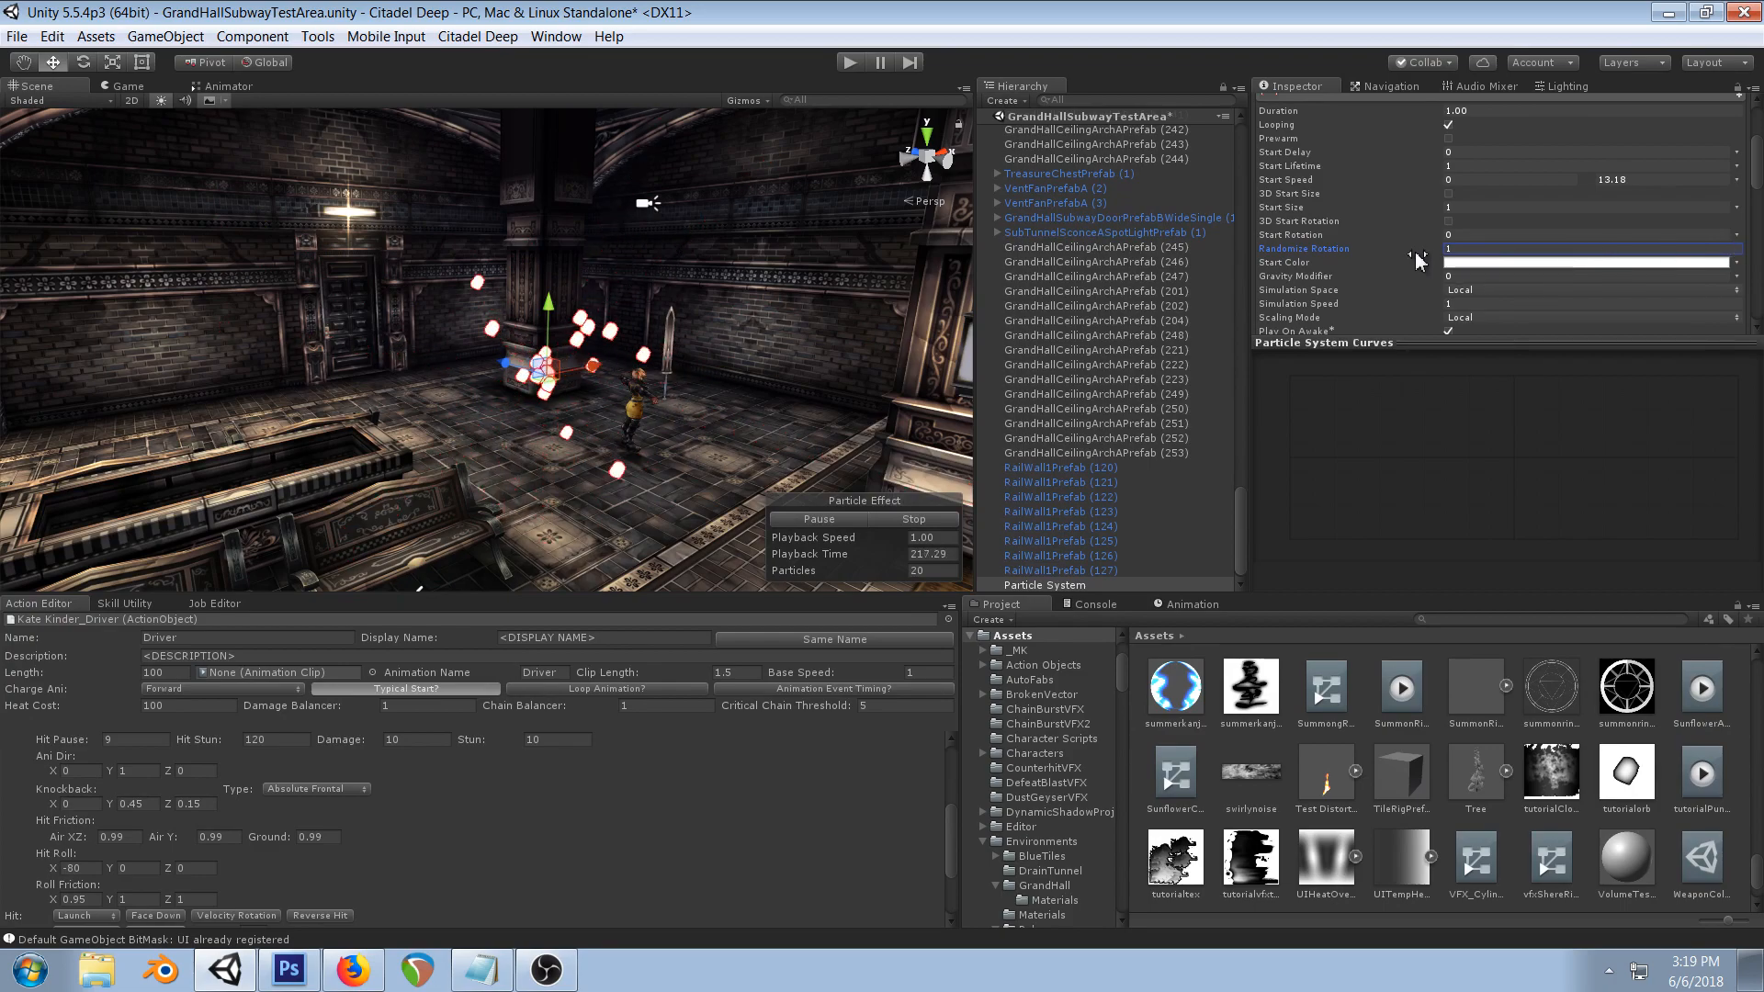
pyautogui.click(1737, 235)
pyautogui.click(1614, 301)
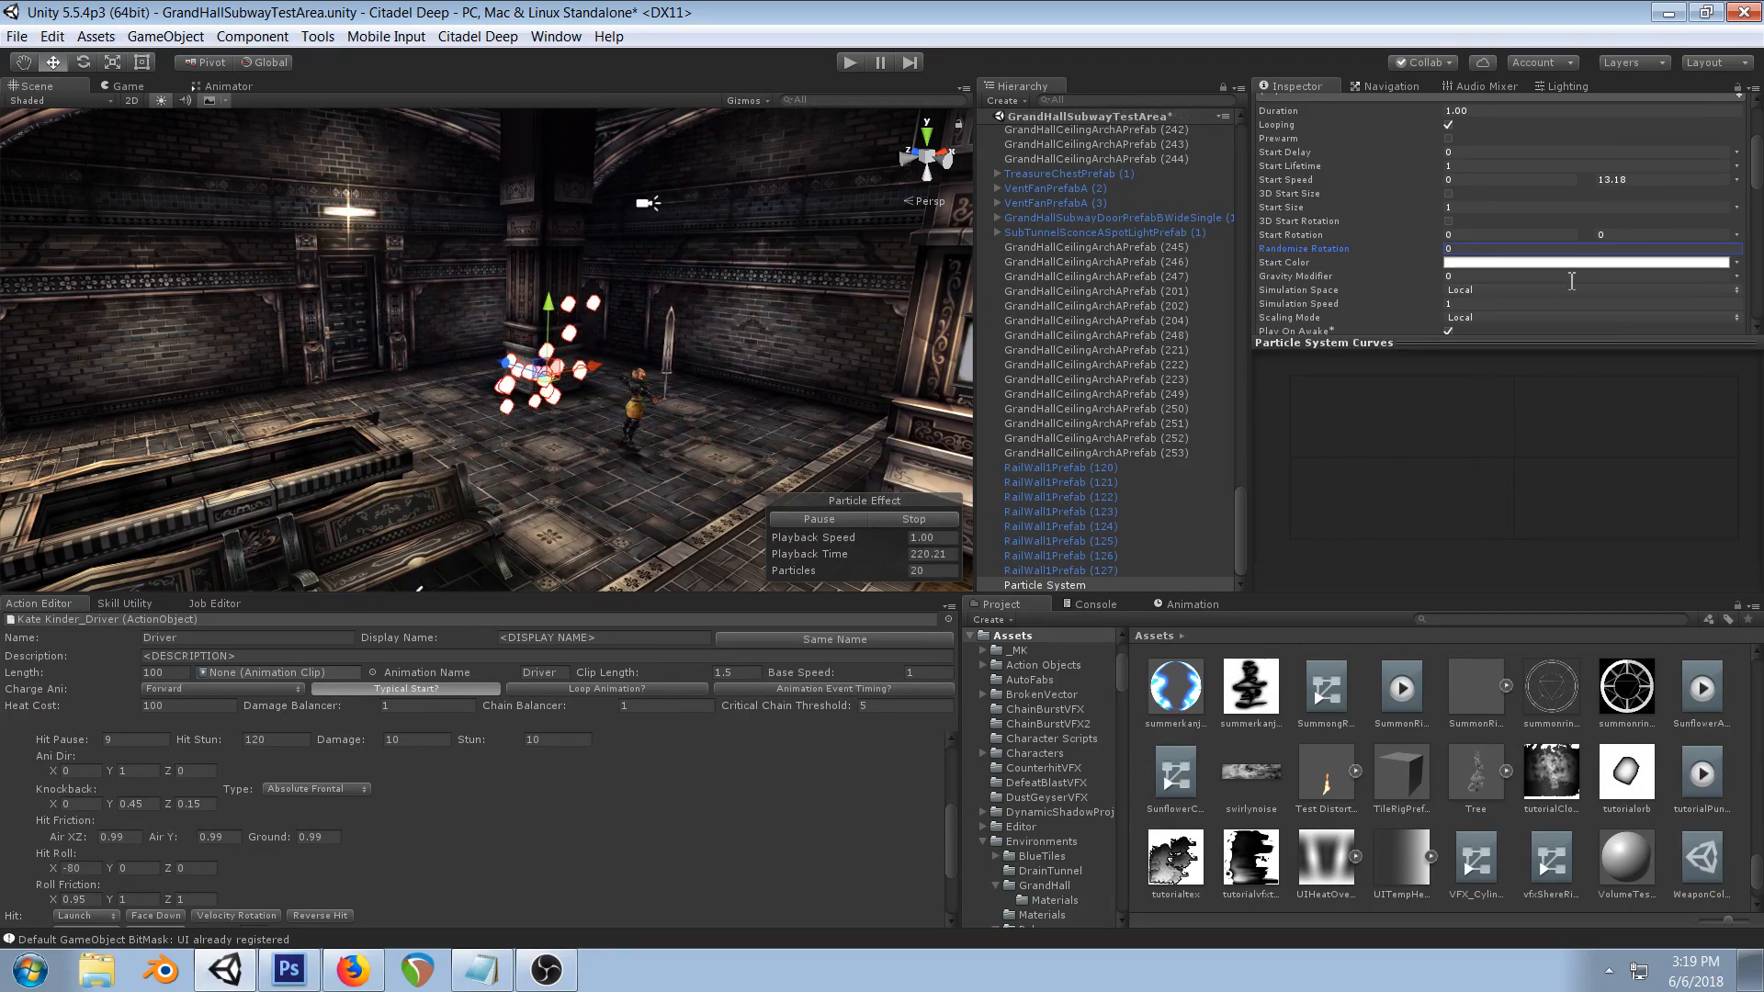
pyautogui.moveTo(81, 236); pyautogui.dragTo(395, 470)
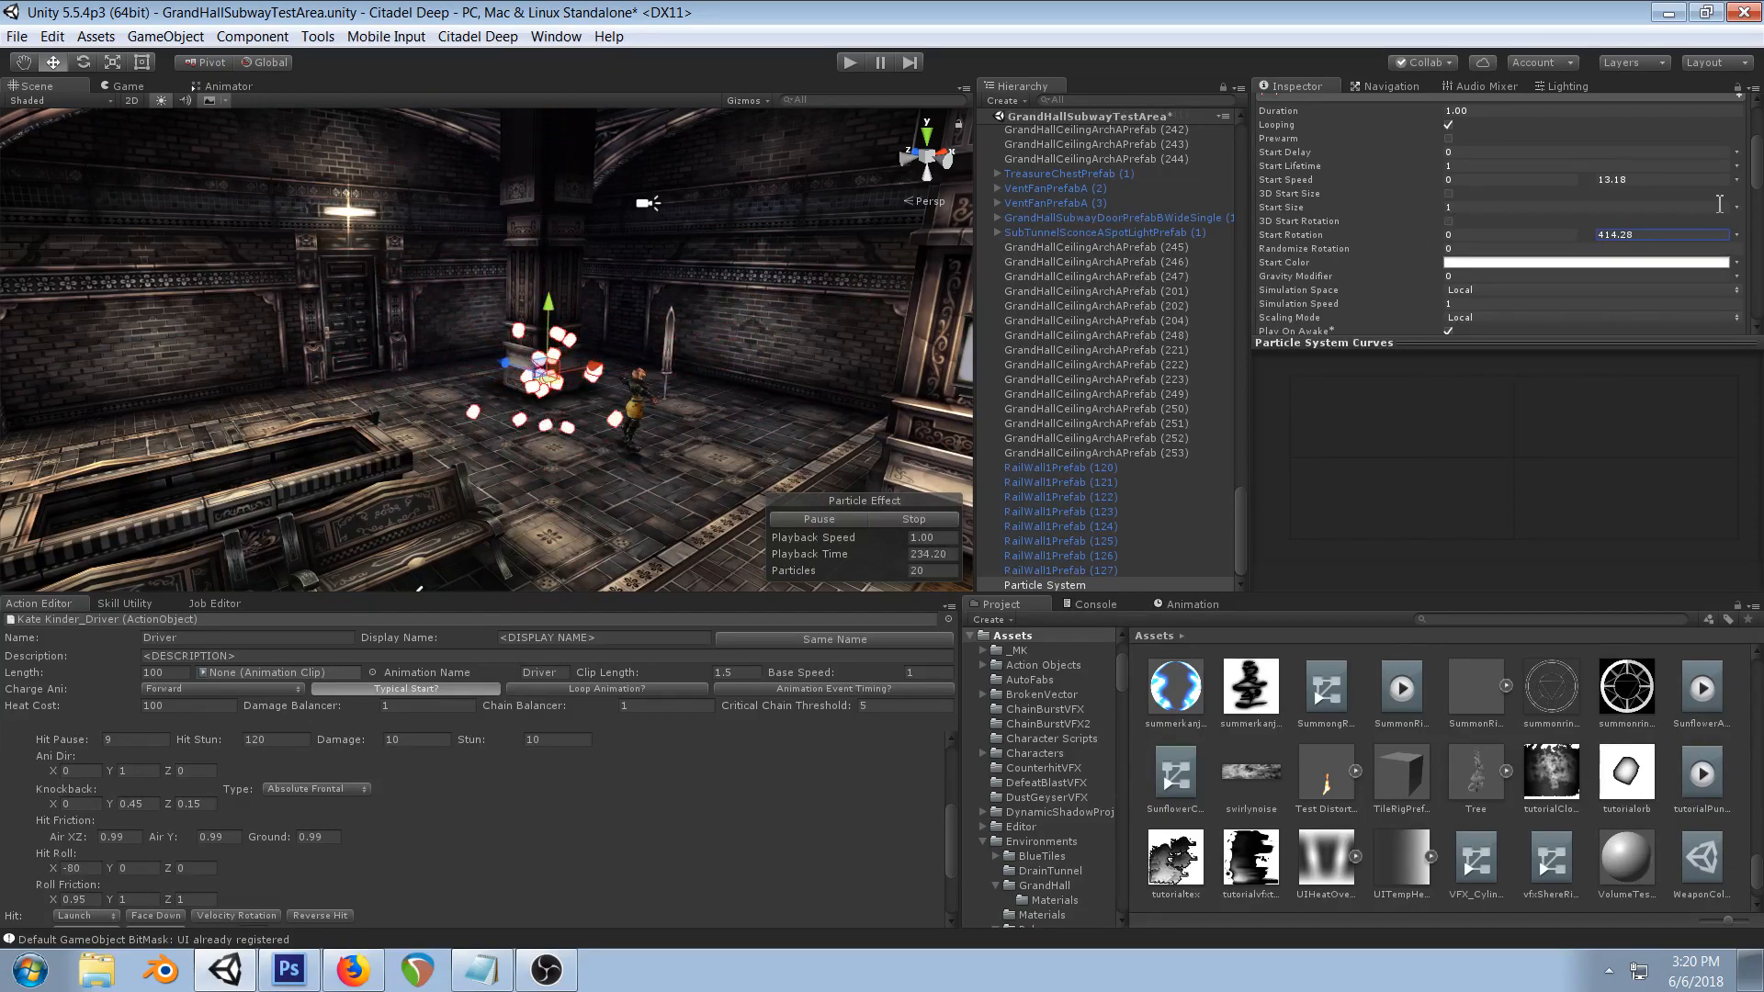
# - Make the particles' Start Size random between two constants, 0 and 1
pyautogui.click(1735, 234)
pyautogui.click(1688, 272)
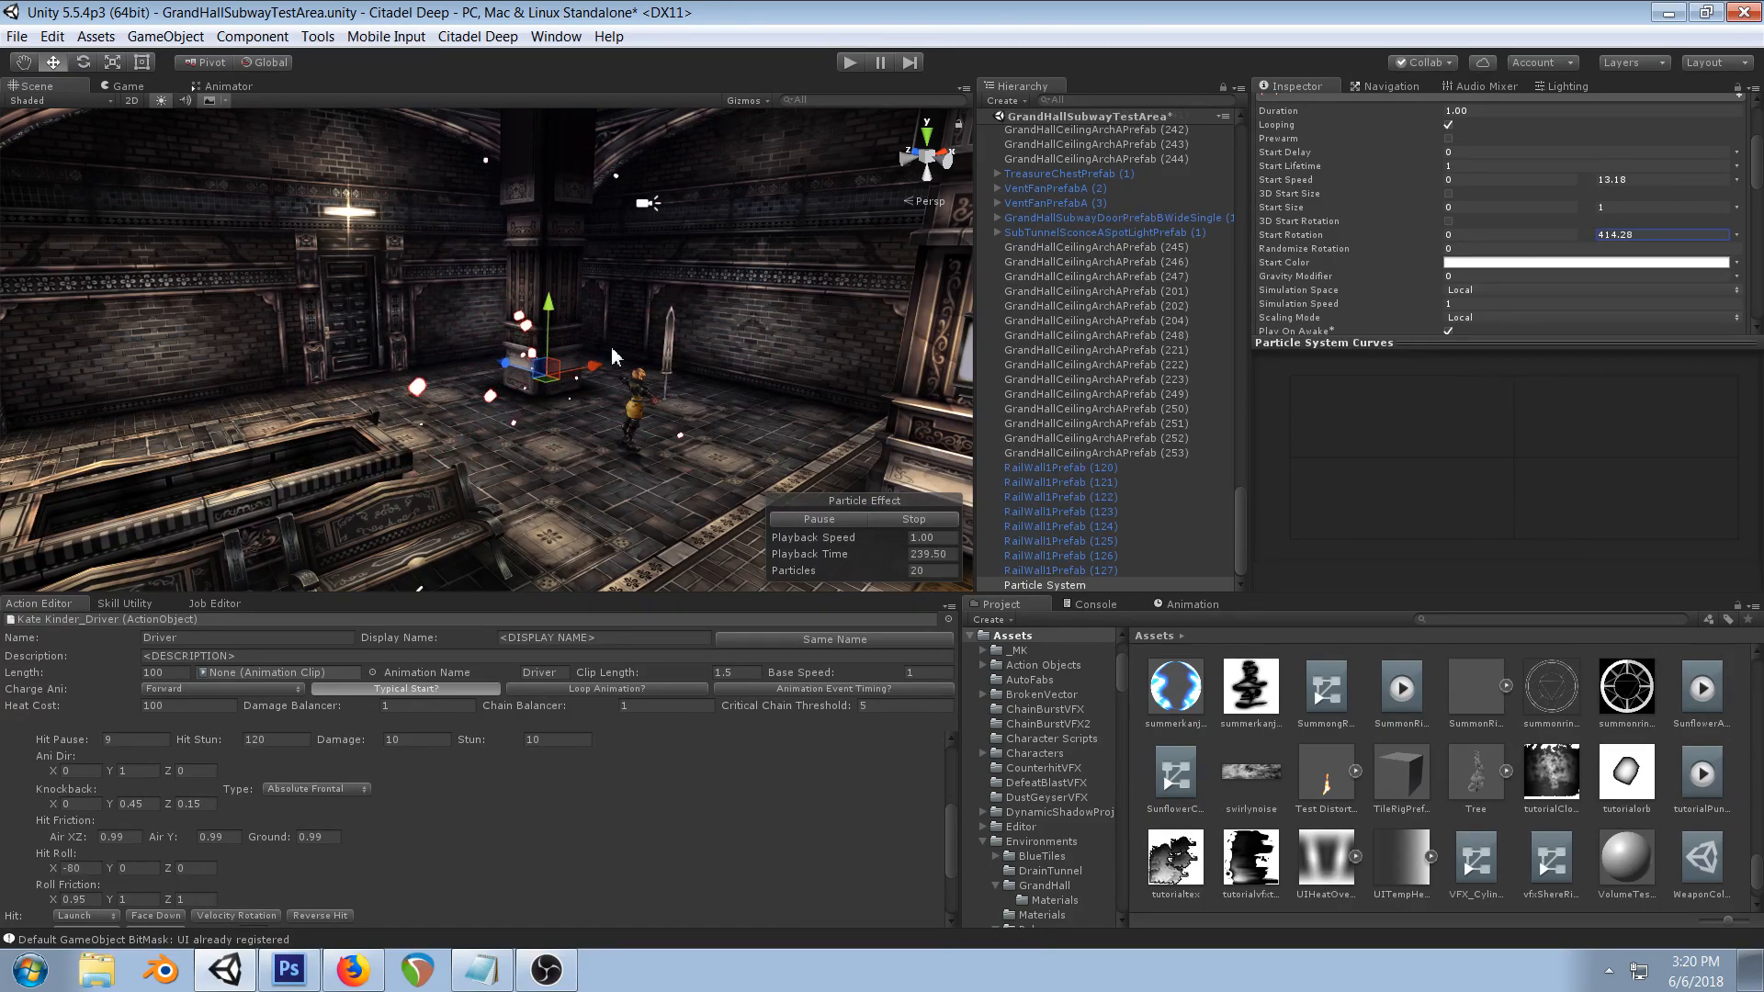
pyautogui.moveTo(663, 381); pyautogui.dragTo(599, 356, button='right')
pyautogui.keyDown('alt'); pyautogui.moveTo(598, 356); pyautogui.dragTo(552, 330); pyautogui.keyUp('alt')
# - Try a Cone emitter shape with Spherize Direction 0, and rotate the Particle System to aim the cone sideways
pyautogui.scroll(-5, 1266, 189)
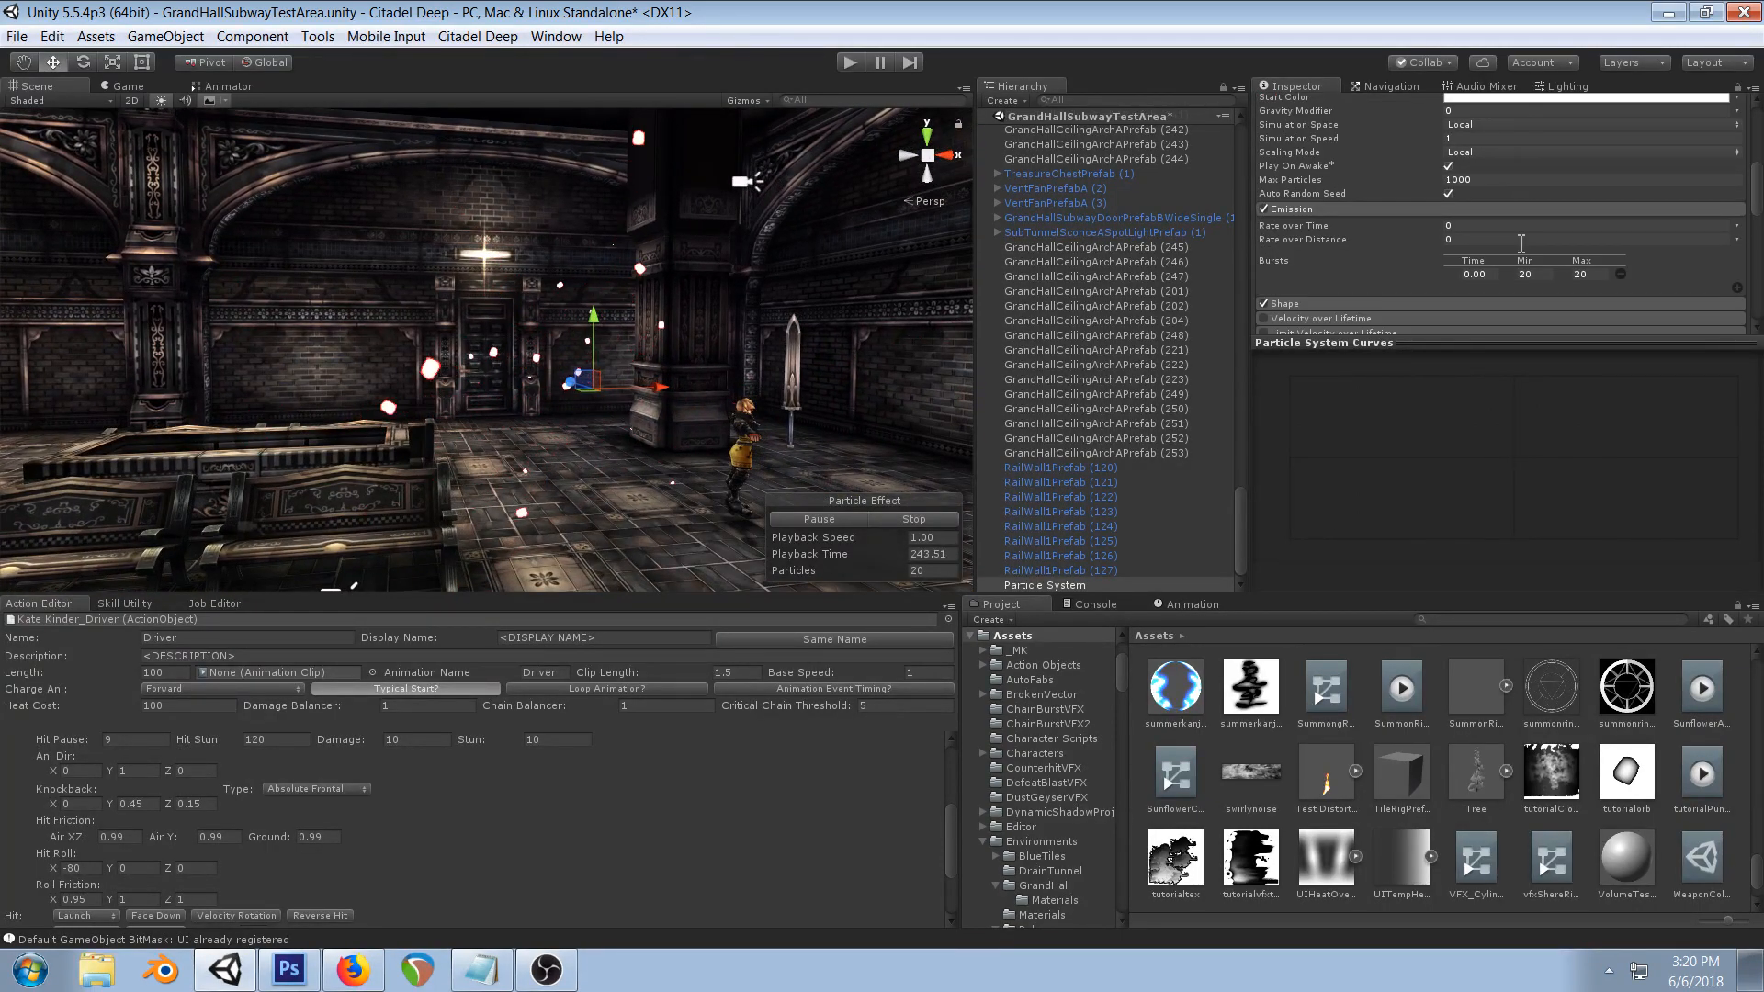
pyautogui.click(1336, 193)
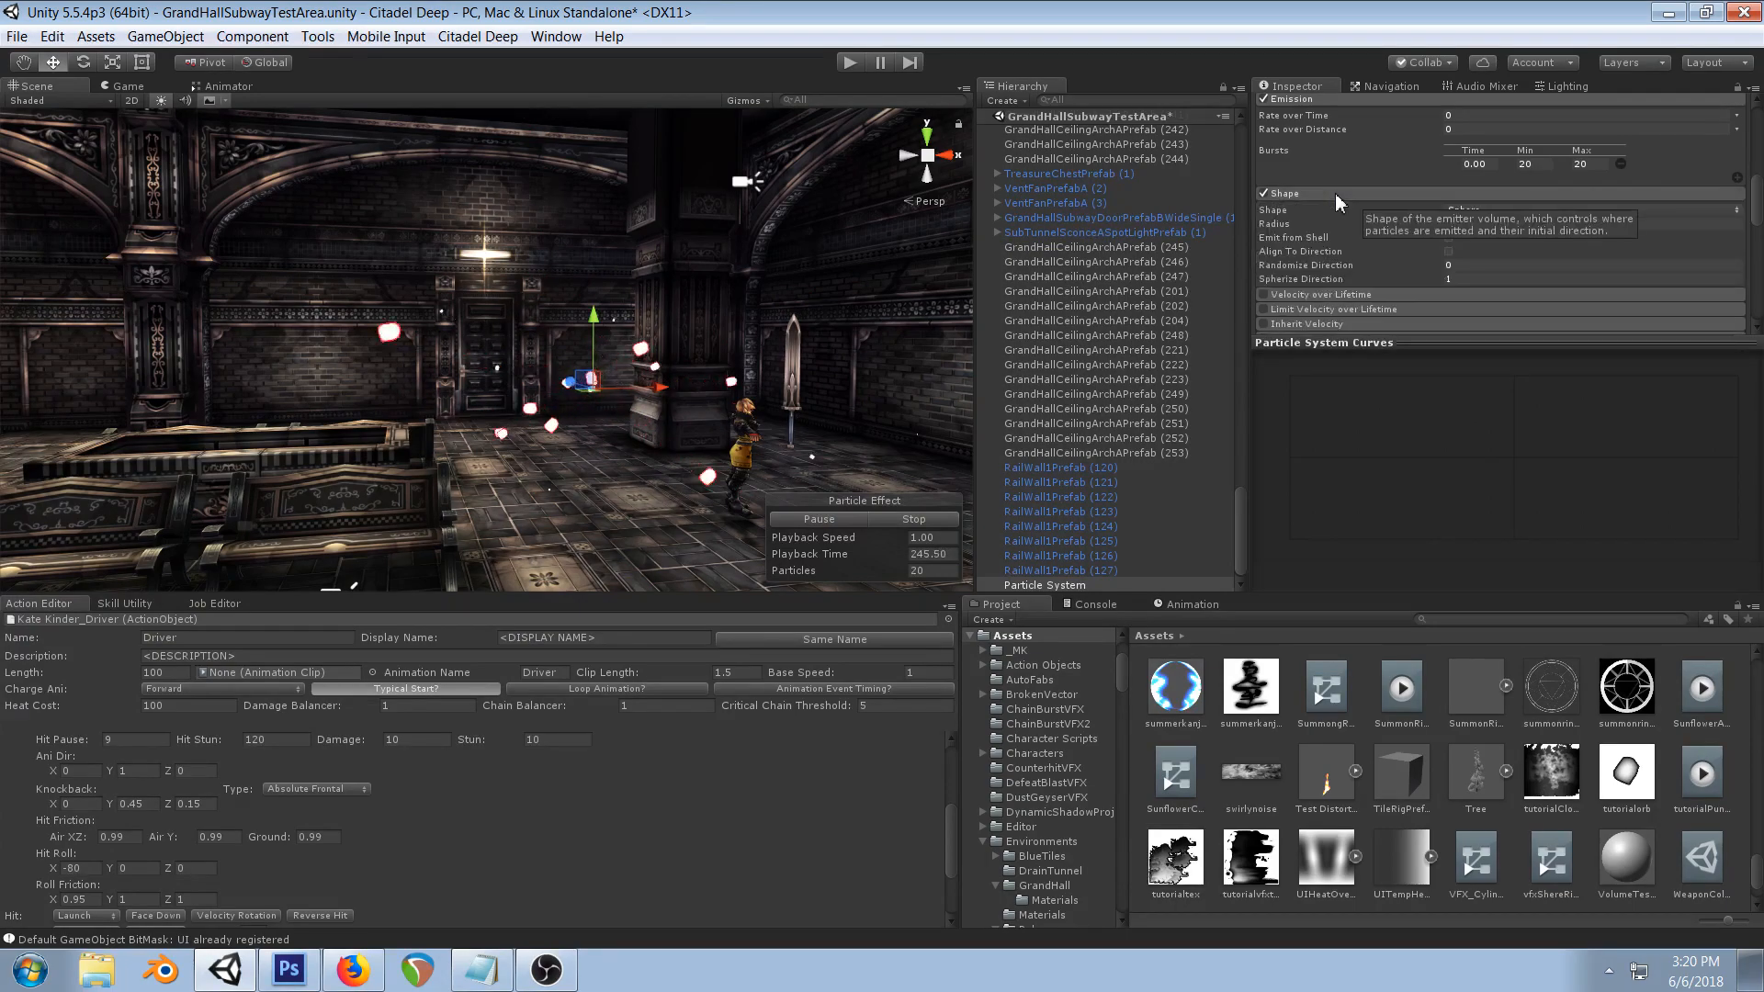
pyautogui.click(1497, 209)
pyautogui.click(1492, 268)
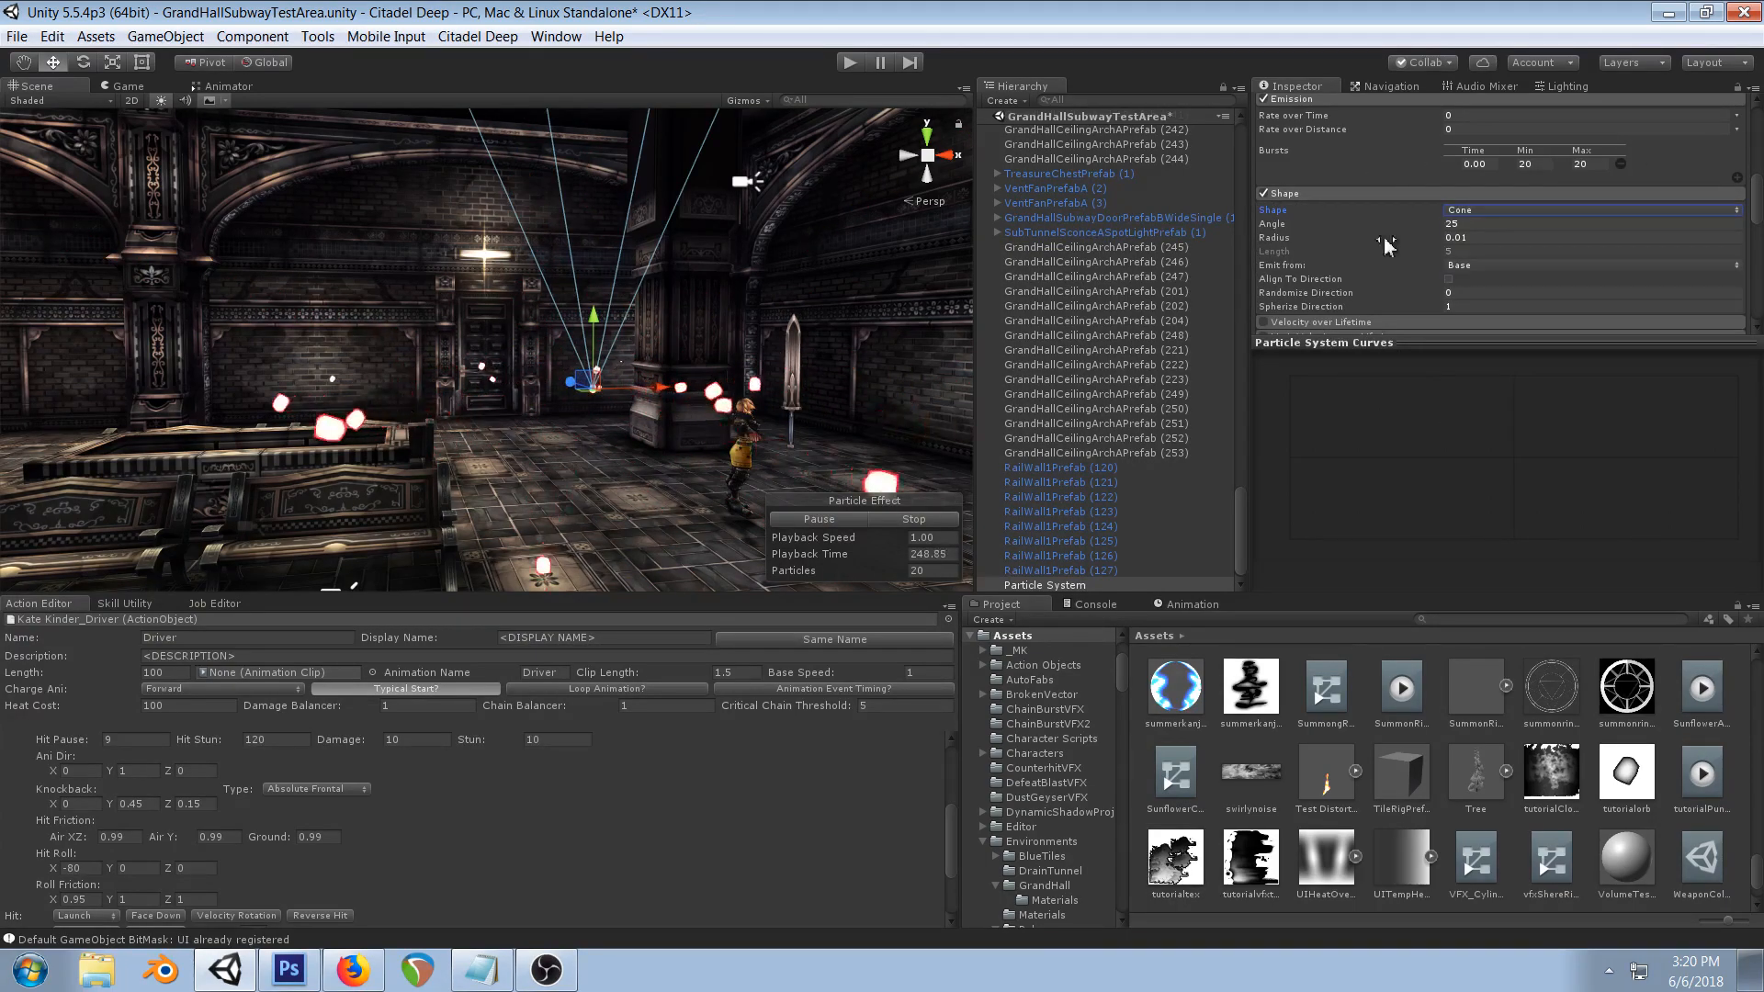
pyautogui.moveTo(1316, 307); pyautogui.dragTo(1164, 310)
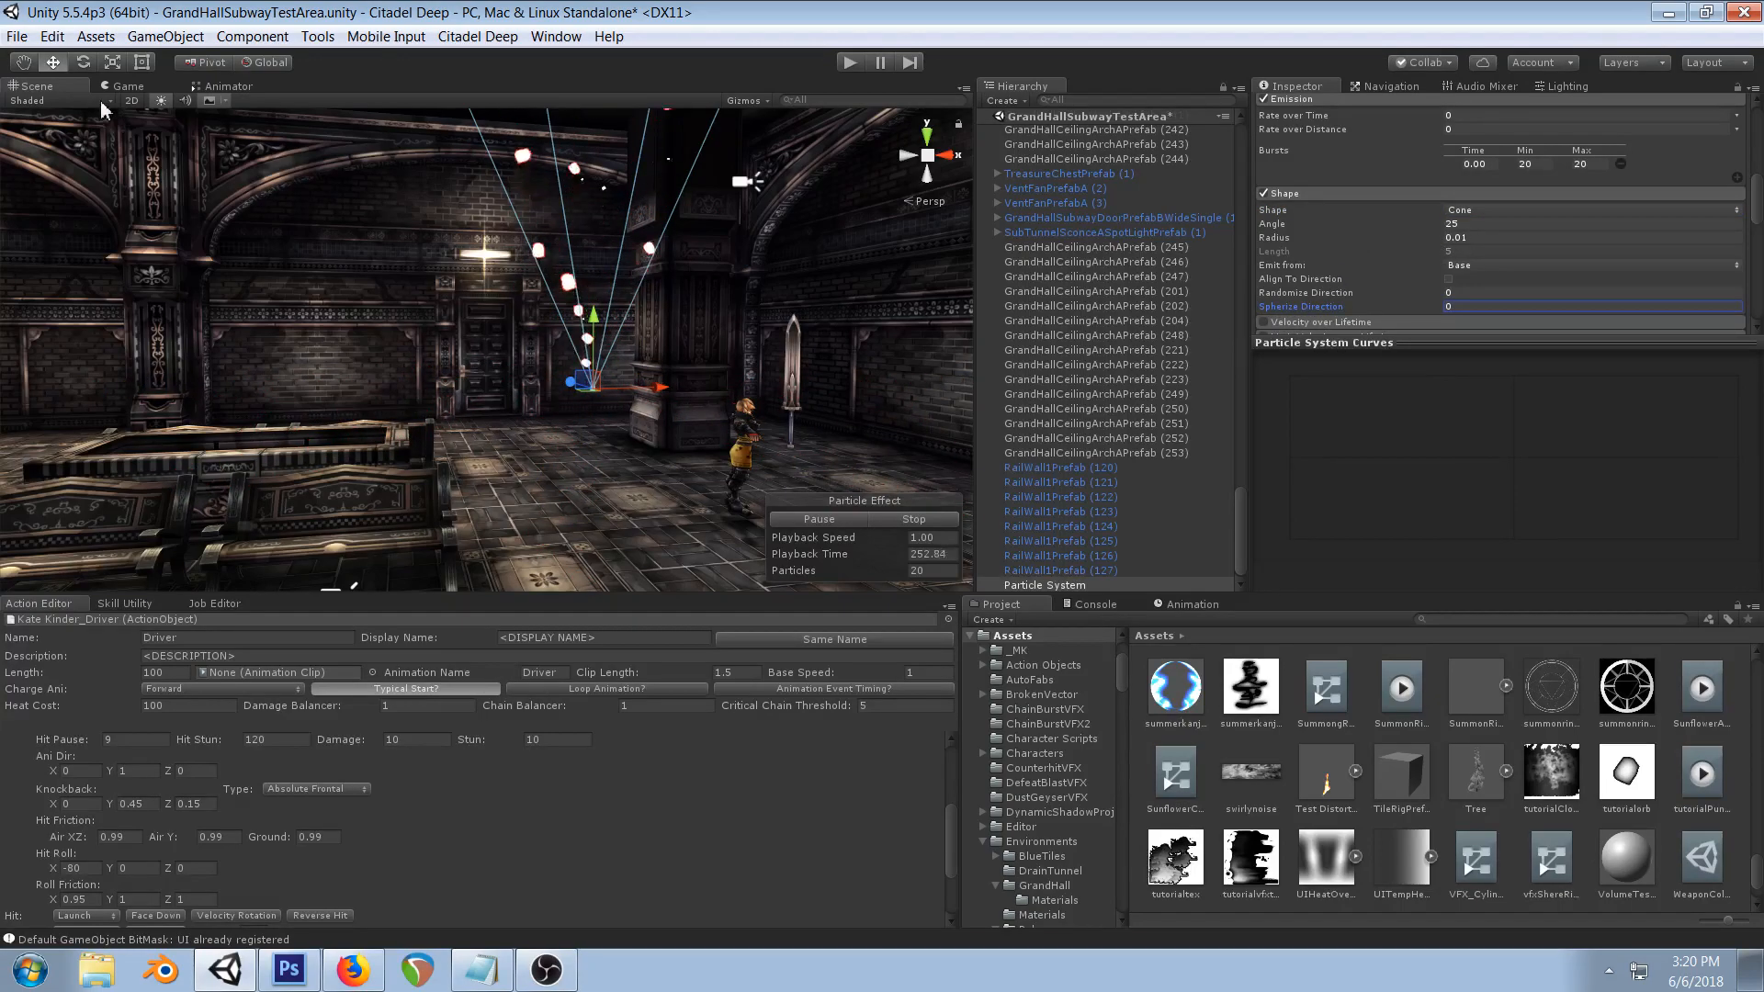
pyautogui.click(83, 62)
pyautogui.moveTo(531, 364); pyautogui.dragTo(426, 501)
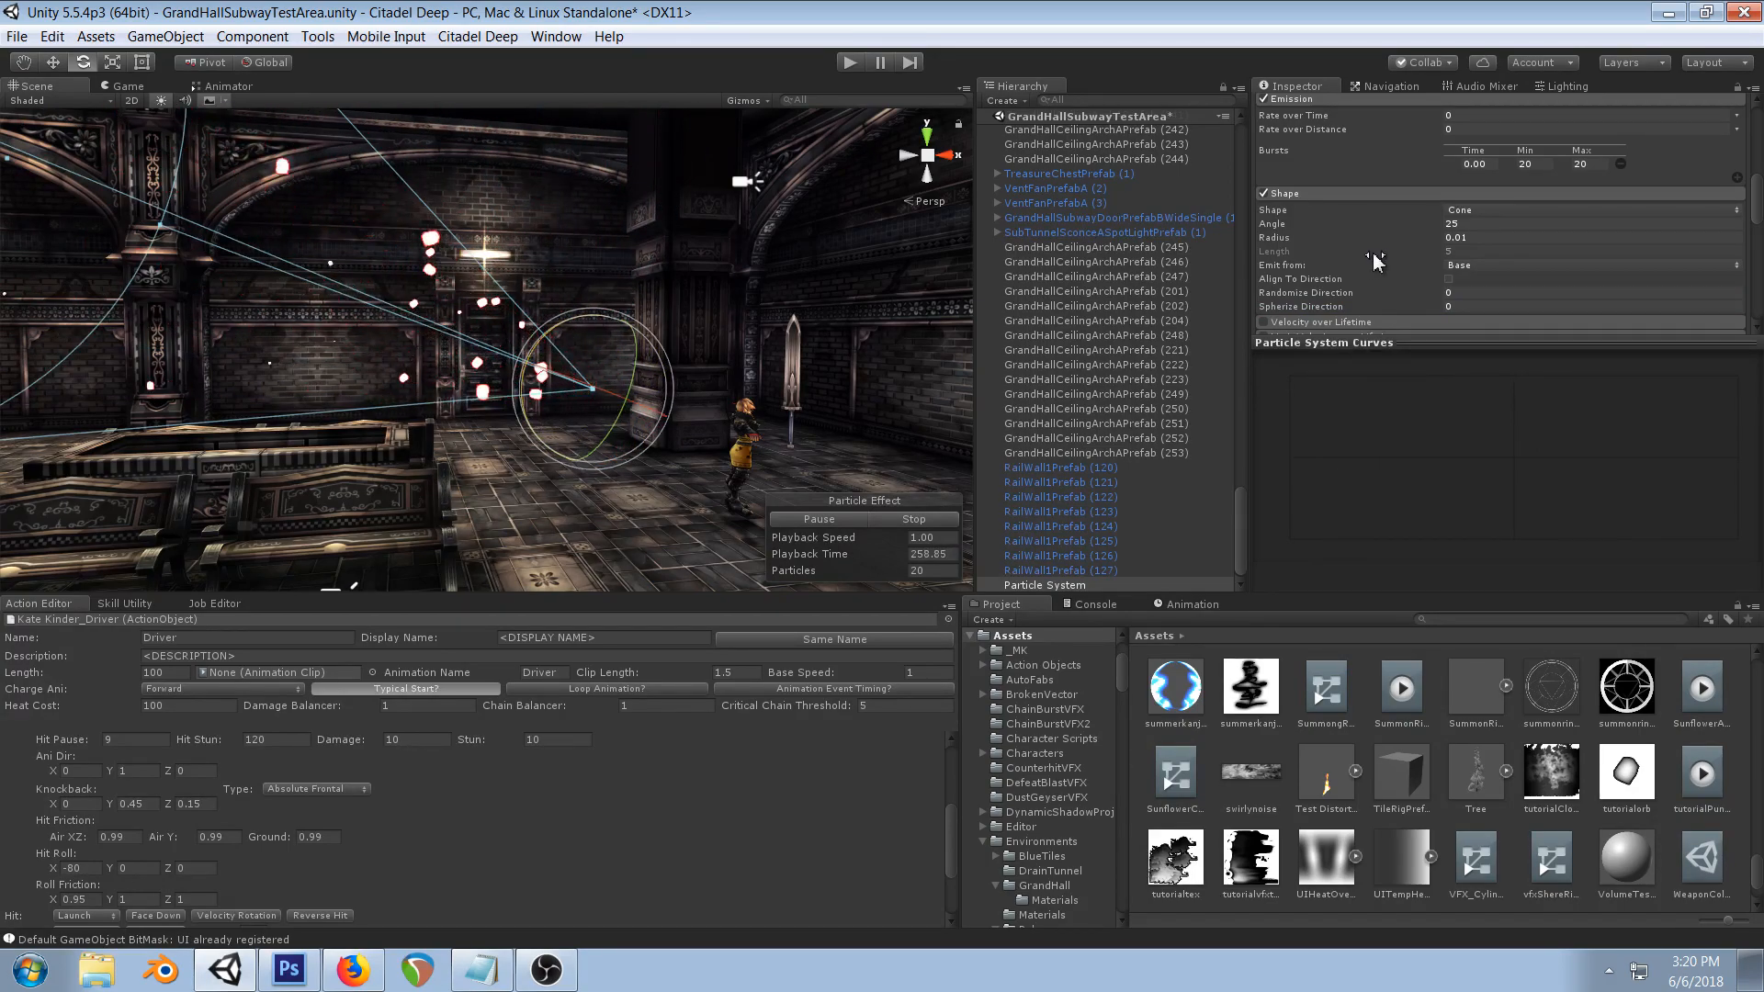
# - Try a different cone Angle, and undo the angle, rotation and shape changes back to the Sphere emitter
pyautogui.moveTo(1283, 230); pyautogui.dragTo(906, 294)
pyautogui.hotkey('ctrl', 'z')
pyautogui.hotkey('ctrl', 'z')
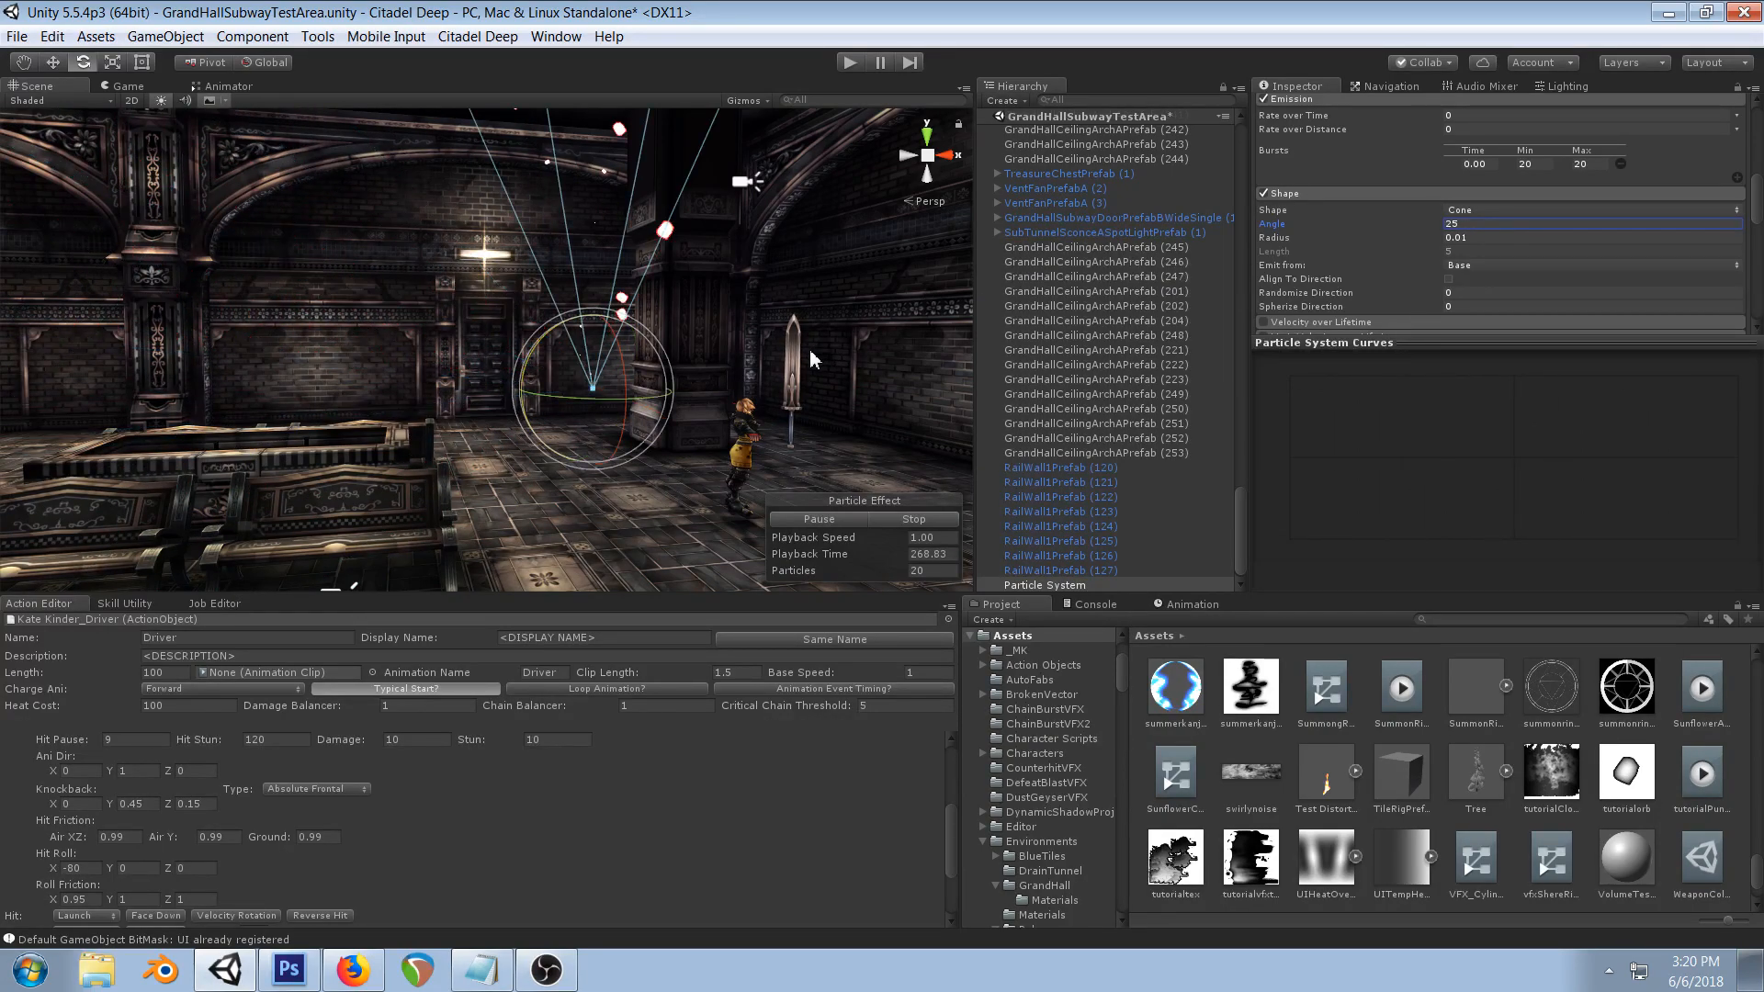
pyautogui.hotkey('ctrl', 'z')
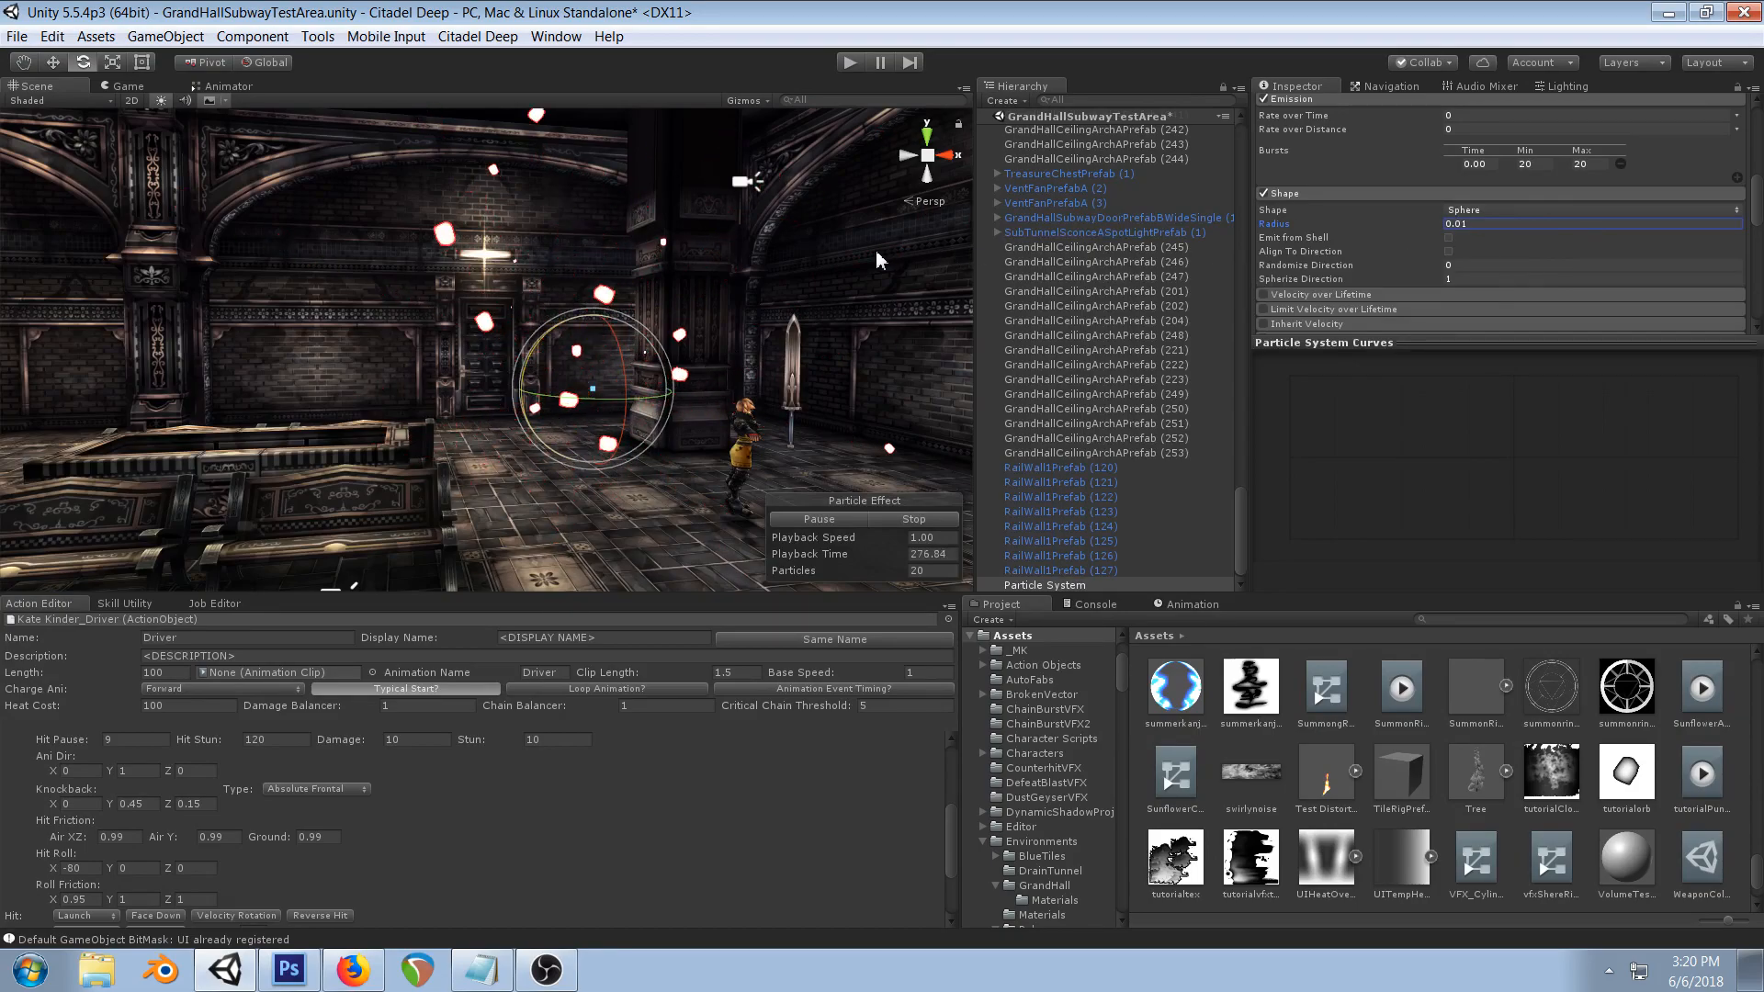
# - Examine the spherical particle burst from several angles in the scene
pyautogui.keyDown('alt'); pyautogui.moveTo(797, 257); pyautogui.dragTo(625, 329); pyautogui.keyUp('alt')
pyautogui.moveTo(625, 329); pyautogui.dragTo(626, 329, button='middle')
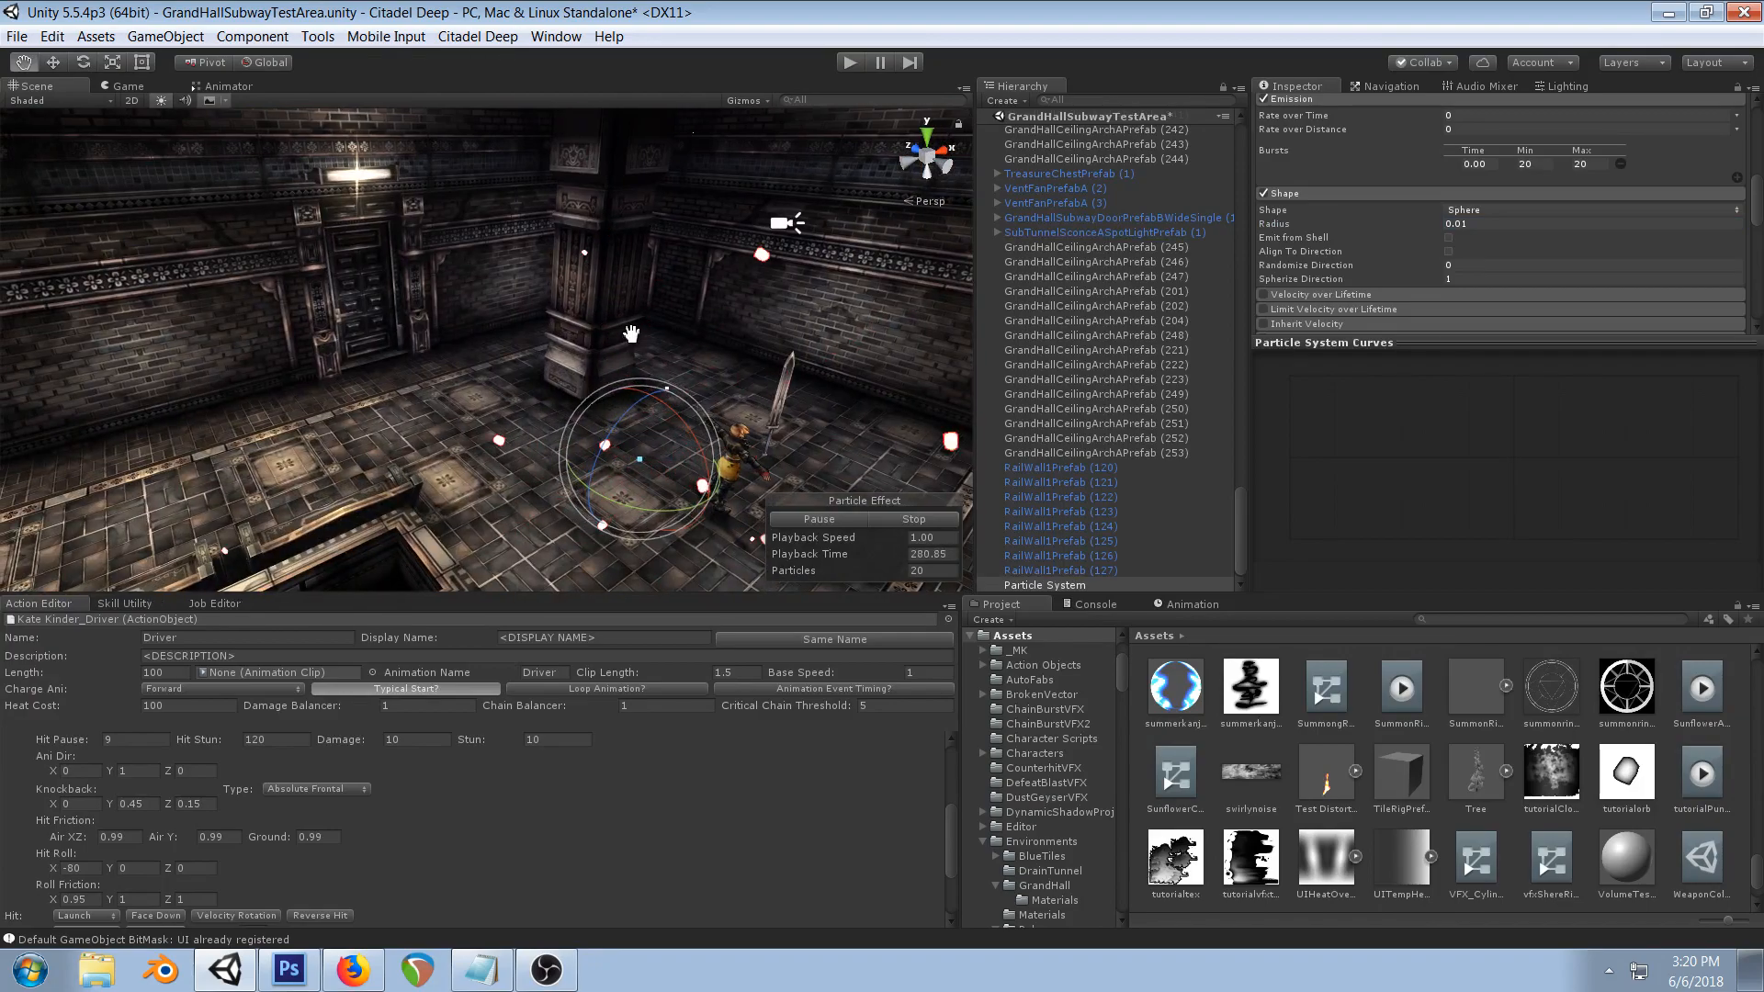
pyautogui.keyDown('alt'); pyautogui.moveTo(627, 328); pyautogui.dragTo(557, 198); pyautogui.keyUp('alt')
pyautogui.moveTo(557, 199); pyautogui.dragTo(678, 482, button='middle')
pyautogui.keyDown('alt'); pyautogui.moveTo(678, 481); pyautogui.dragTo(518, 305); pyautogui.keyUp('alt')
pyautogui.moveTo(518, 304); pyautogui.dragTo(614, 378, button='middle')
pyautogui.scroll(-3, 616, 383)
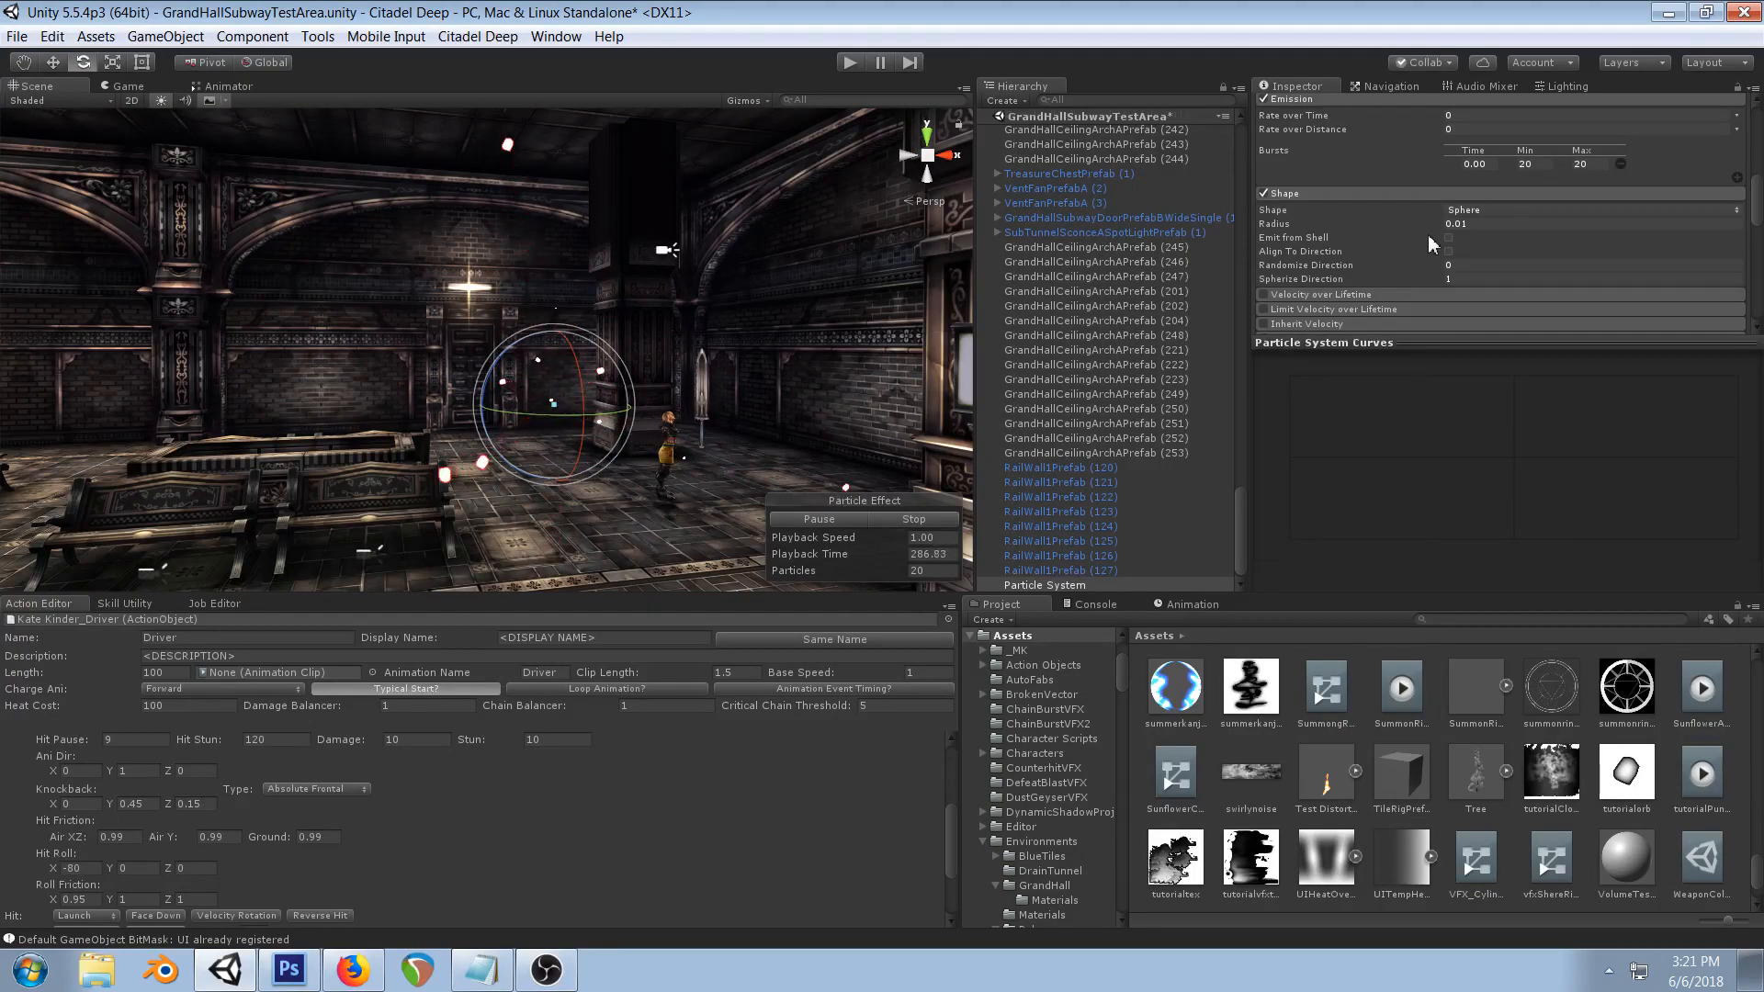
# - Make the particles' Start Lifetime random between two constants, 0 and 1
pyautogui.scroll(10, 1458, 250)
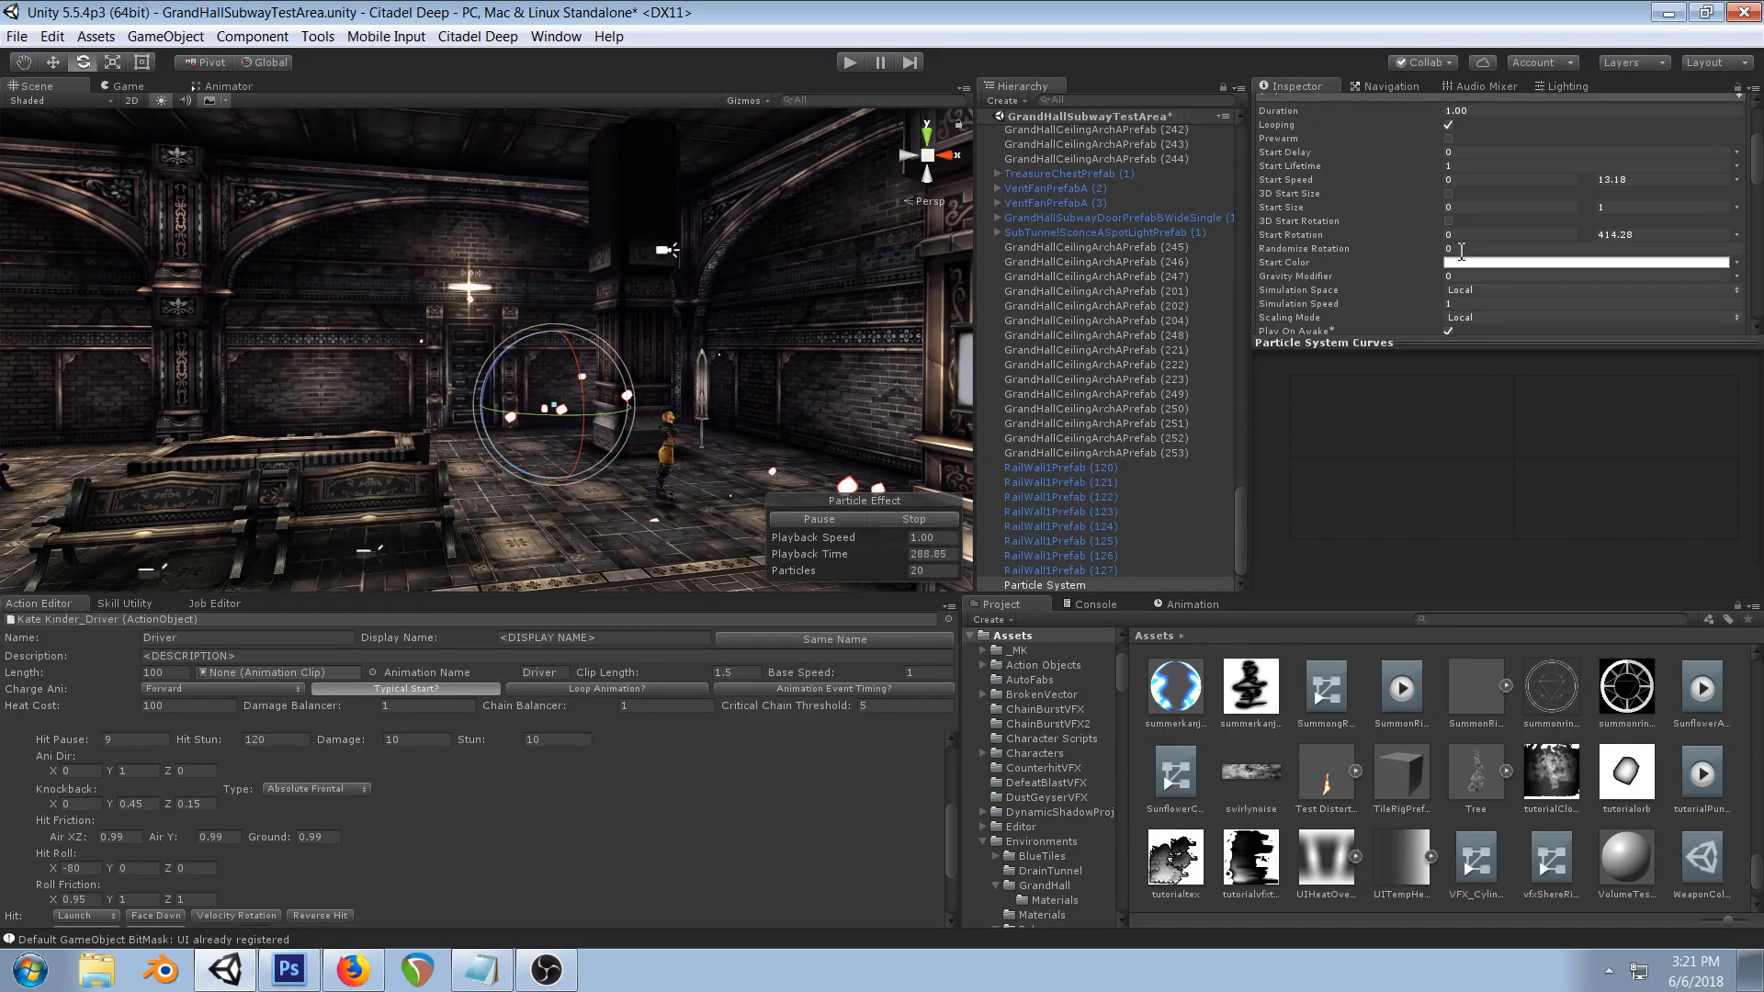
pyautogui.scroll(2, 1461, 253)
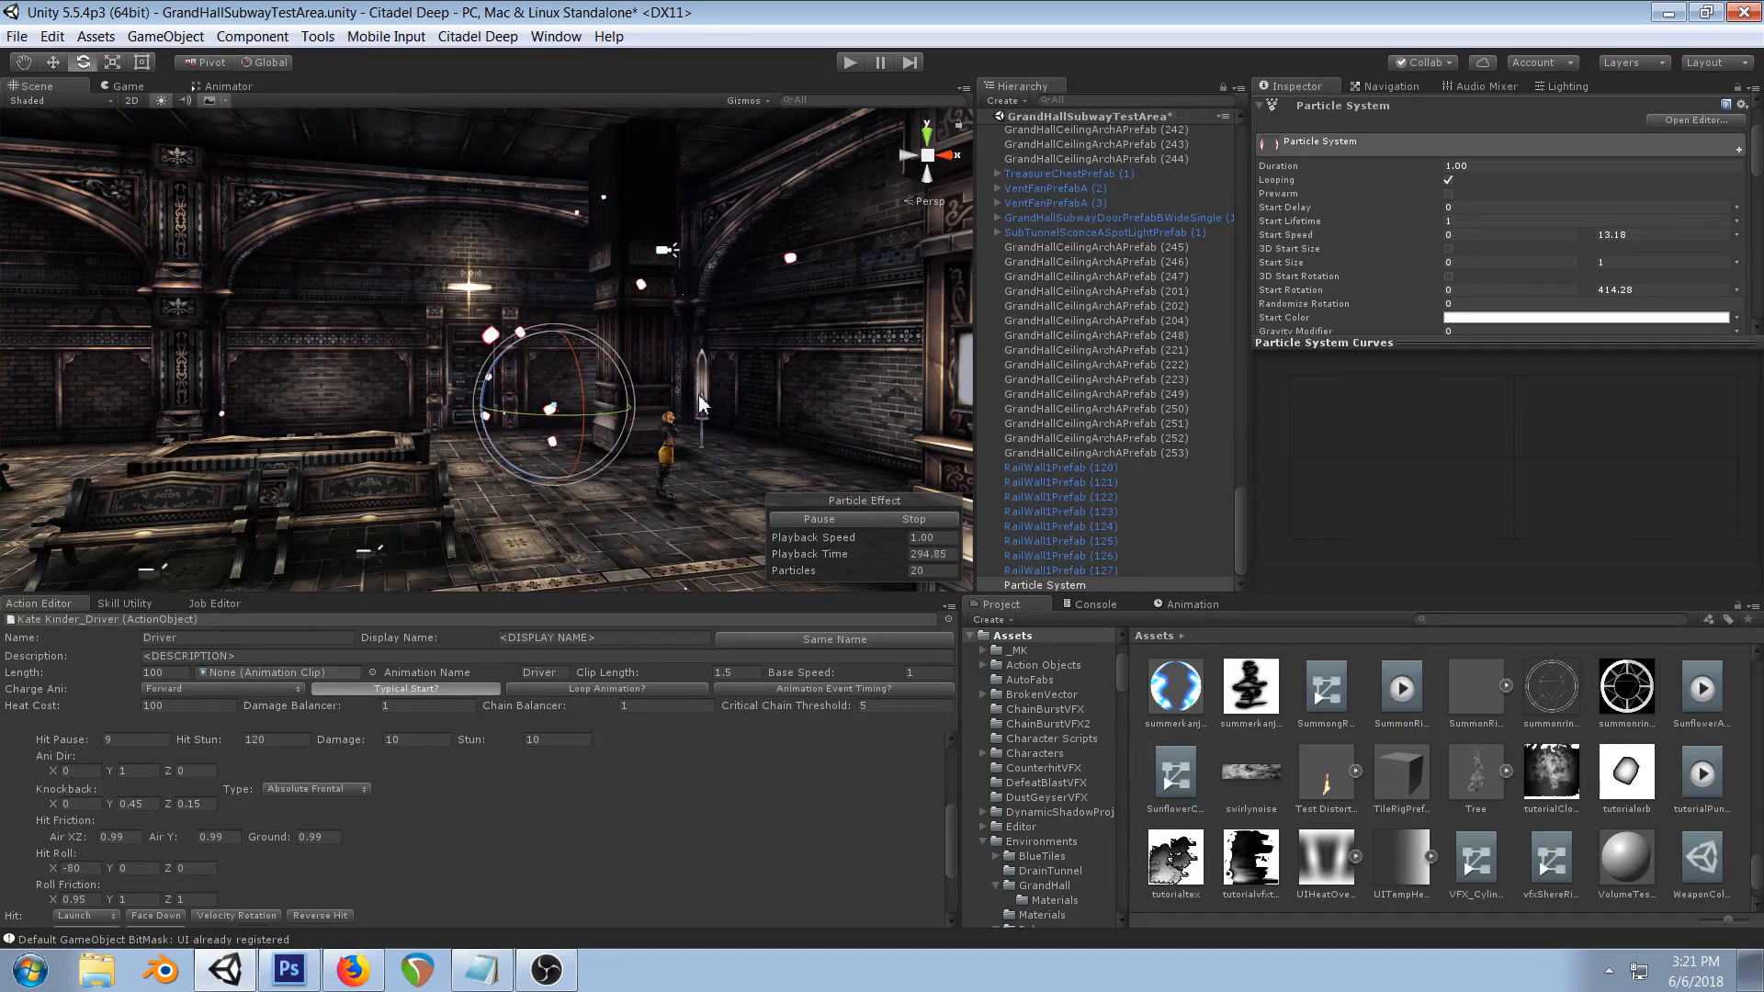
pyautogui.click(482, 970)
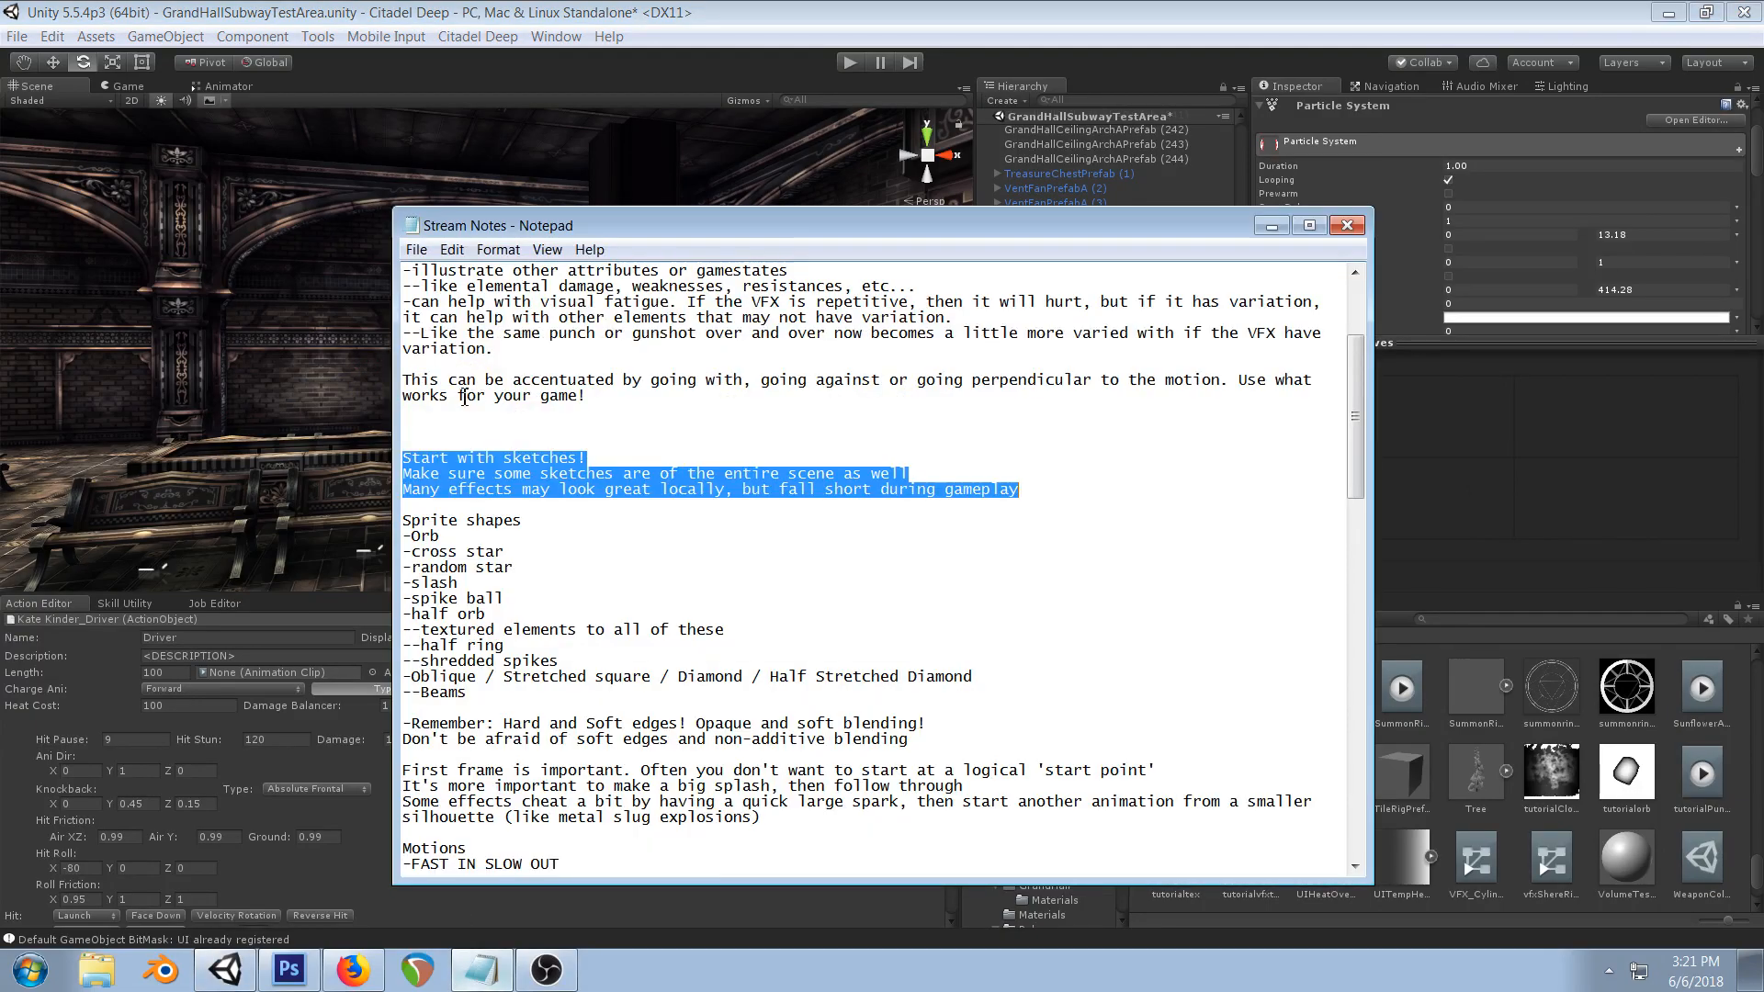
pyautogui.click(648, 10)
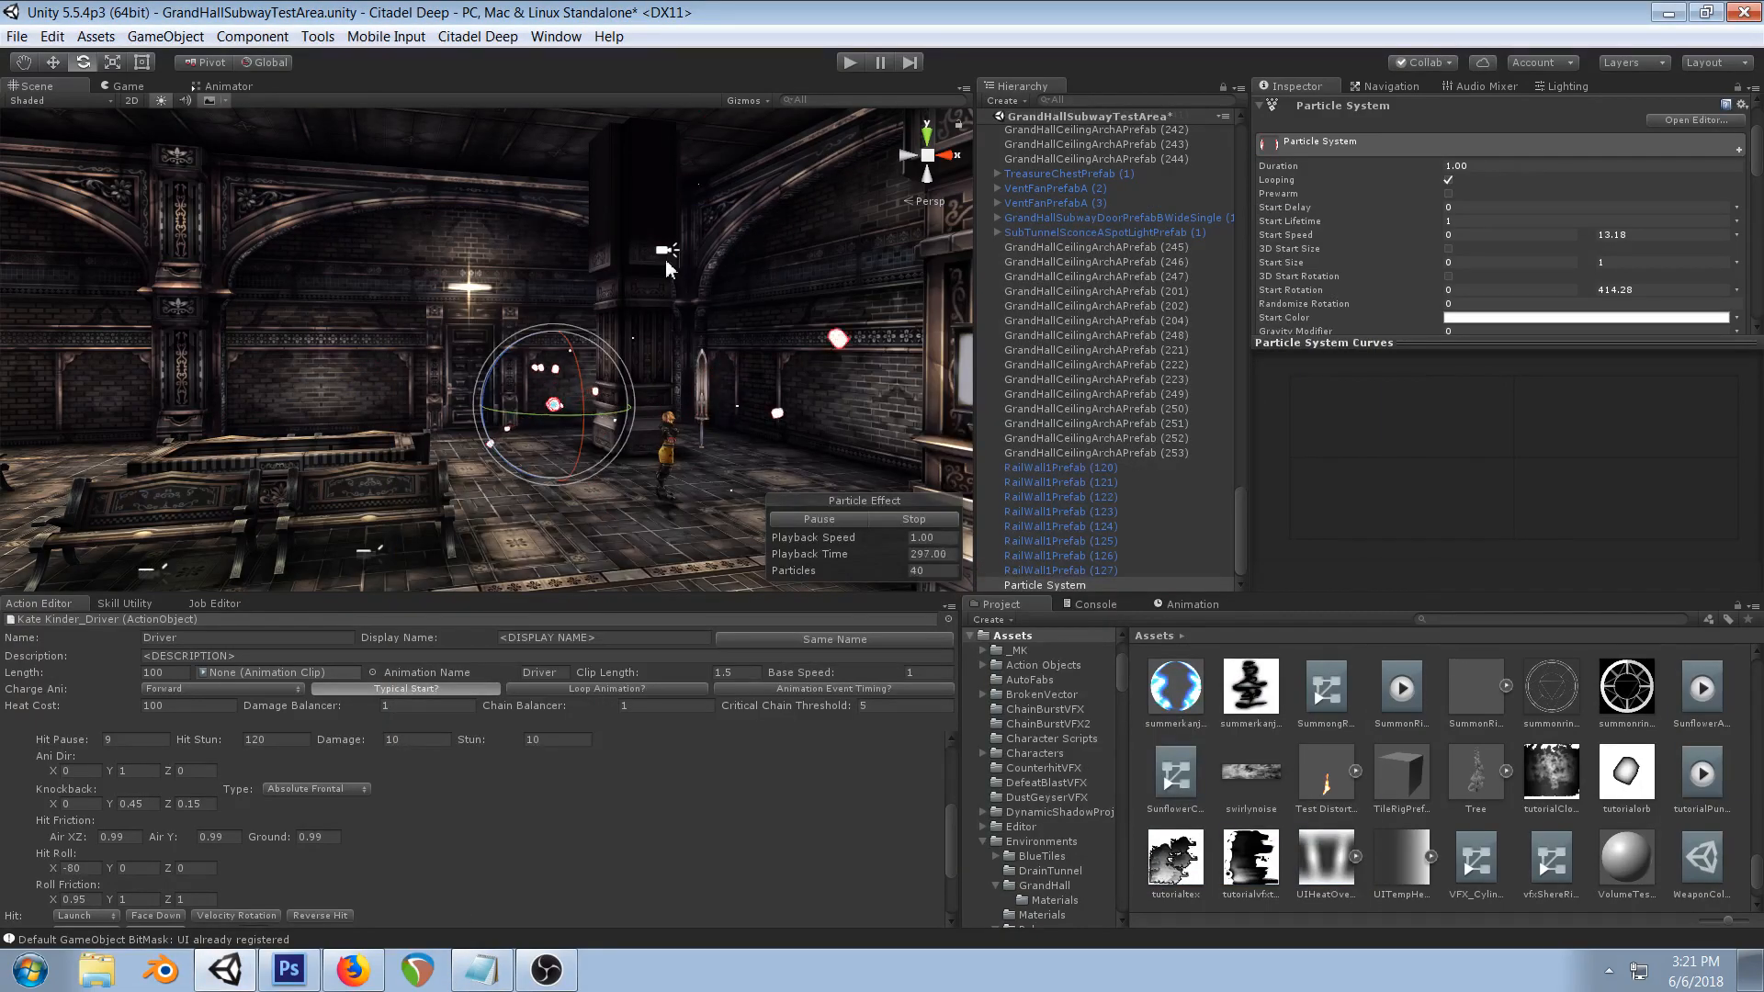
pyautogui.moveTo(665, 259); pyautogui.dragTo(643, 306, button='right')
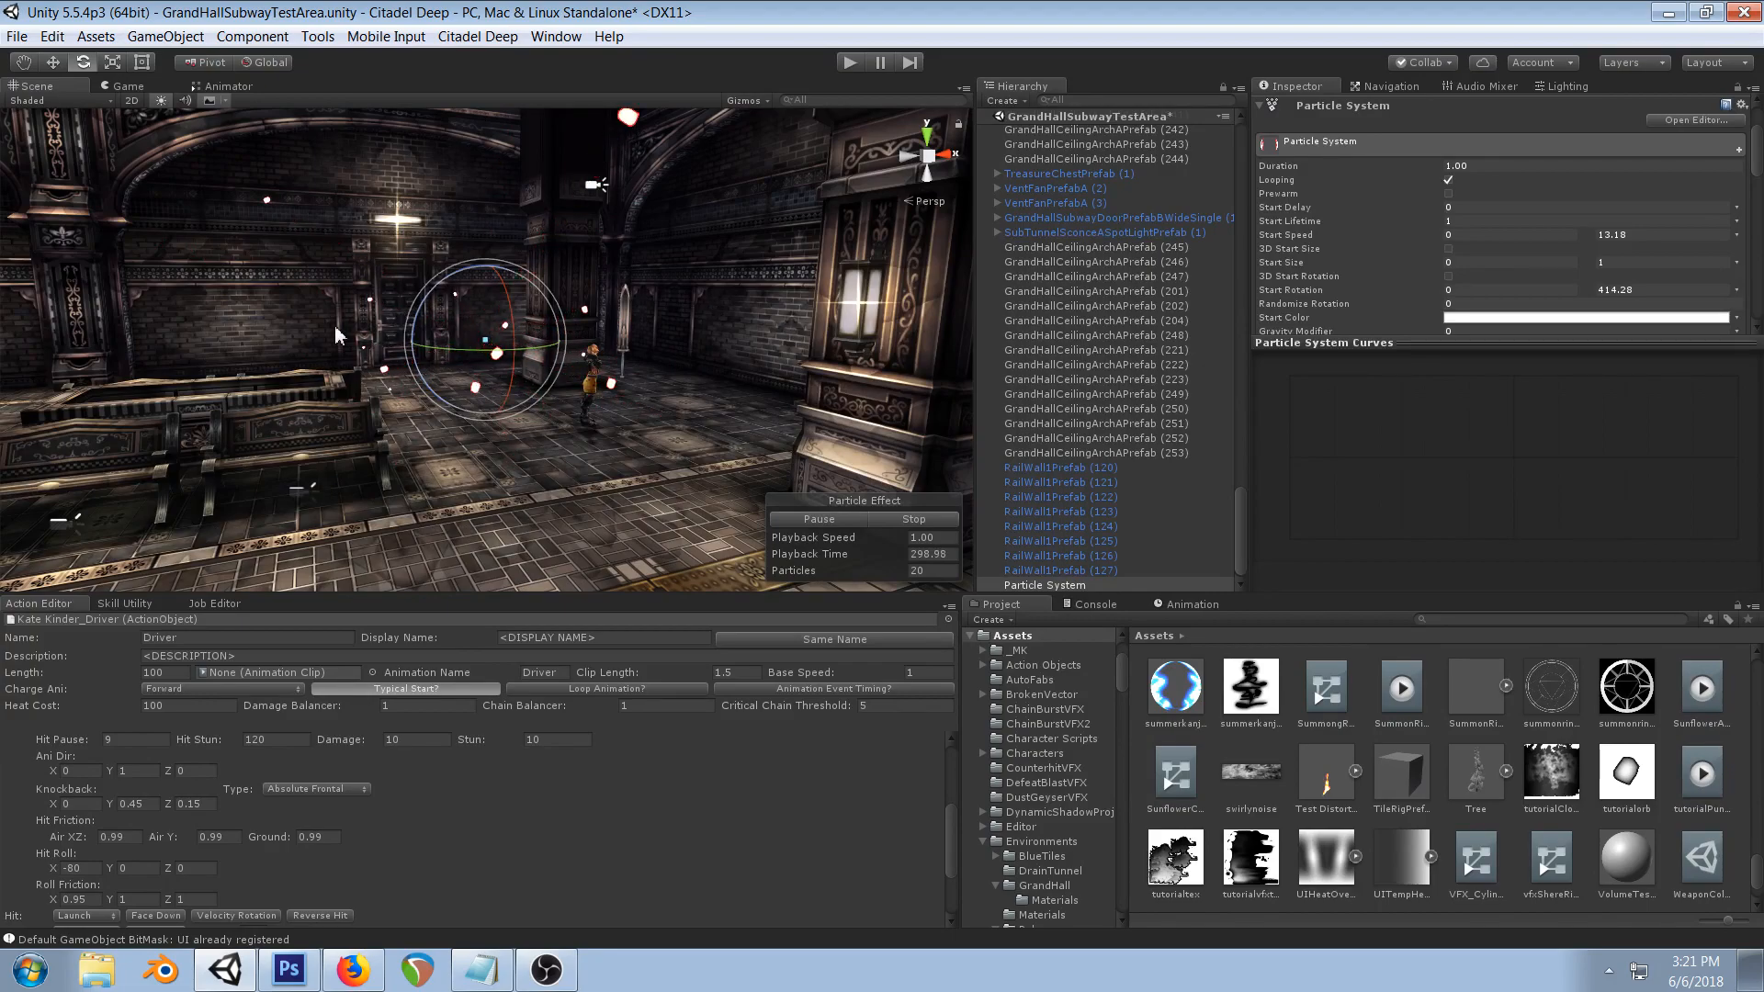
pyautogui.scroll(2, 1624, 254)
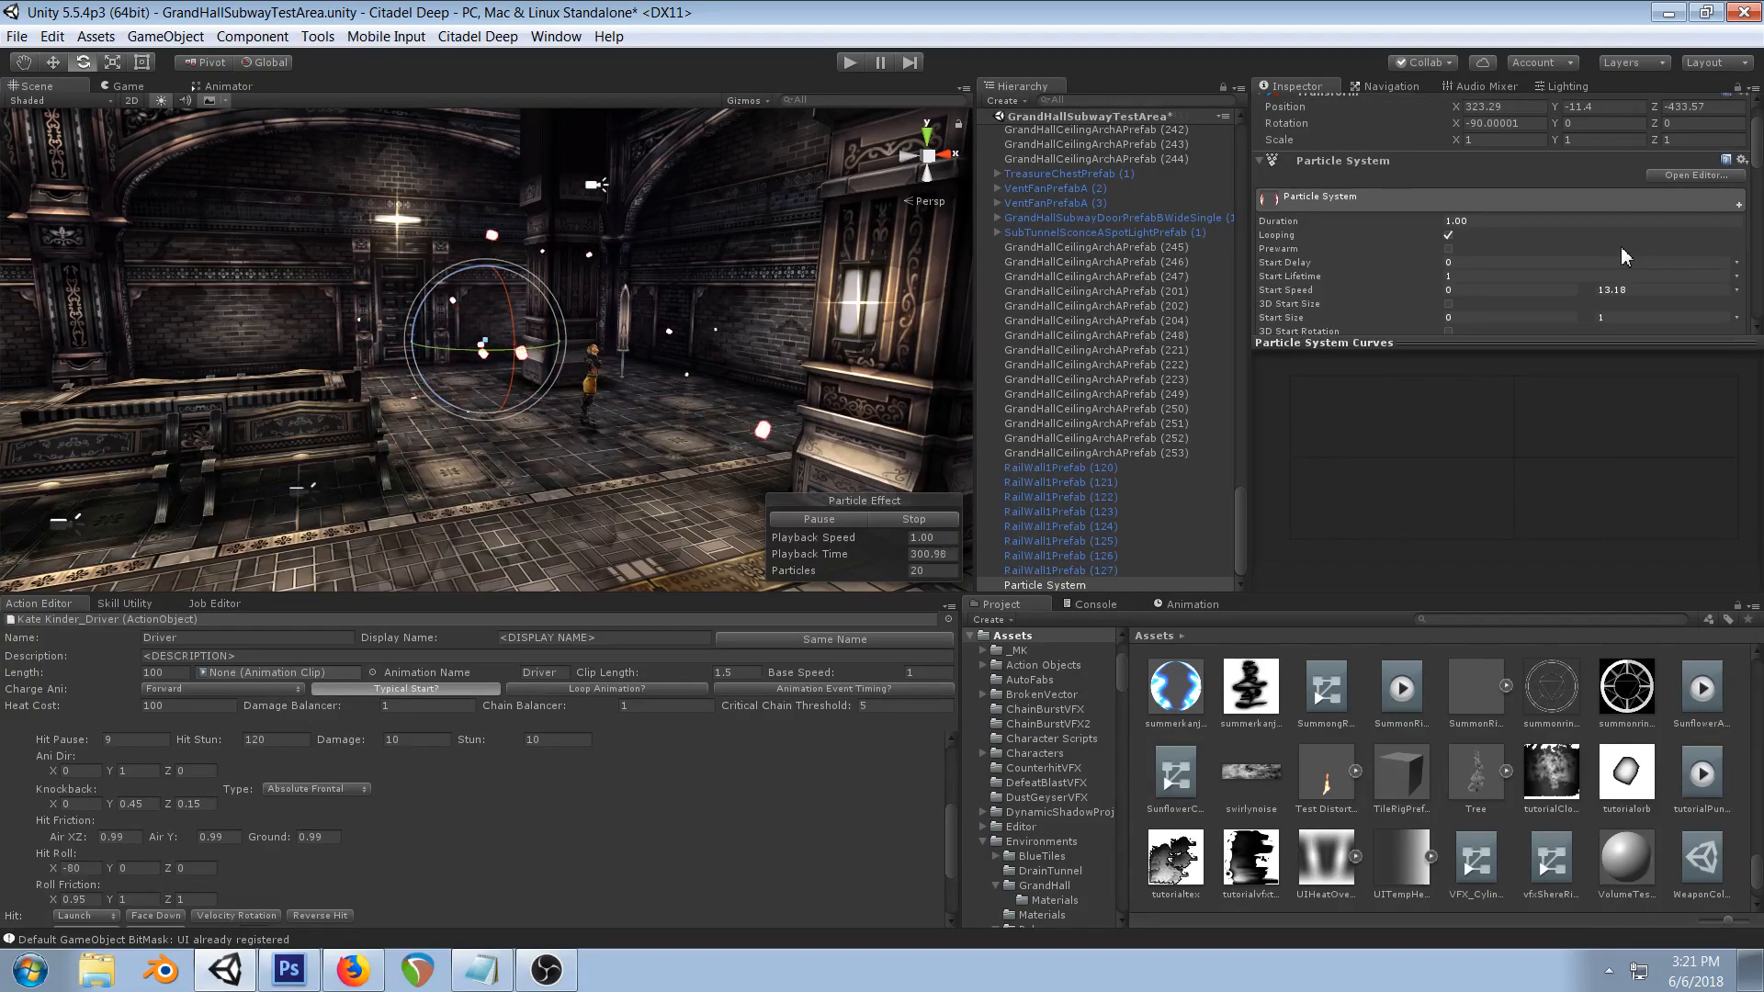
pyautogui.click(1736, 276)
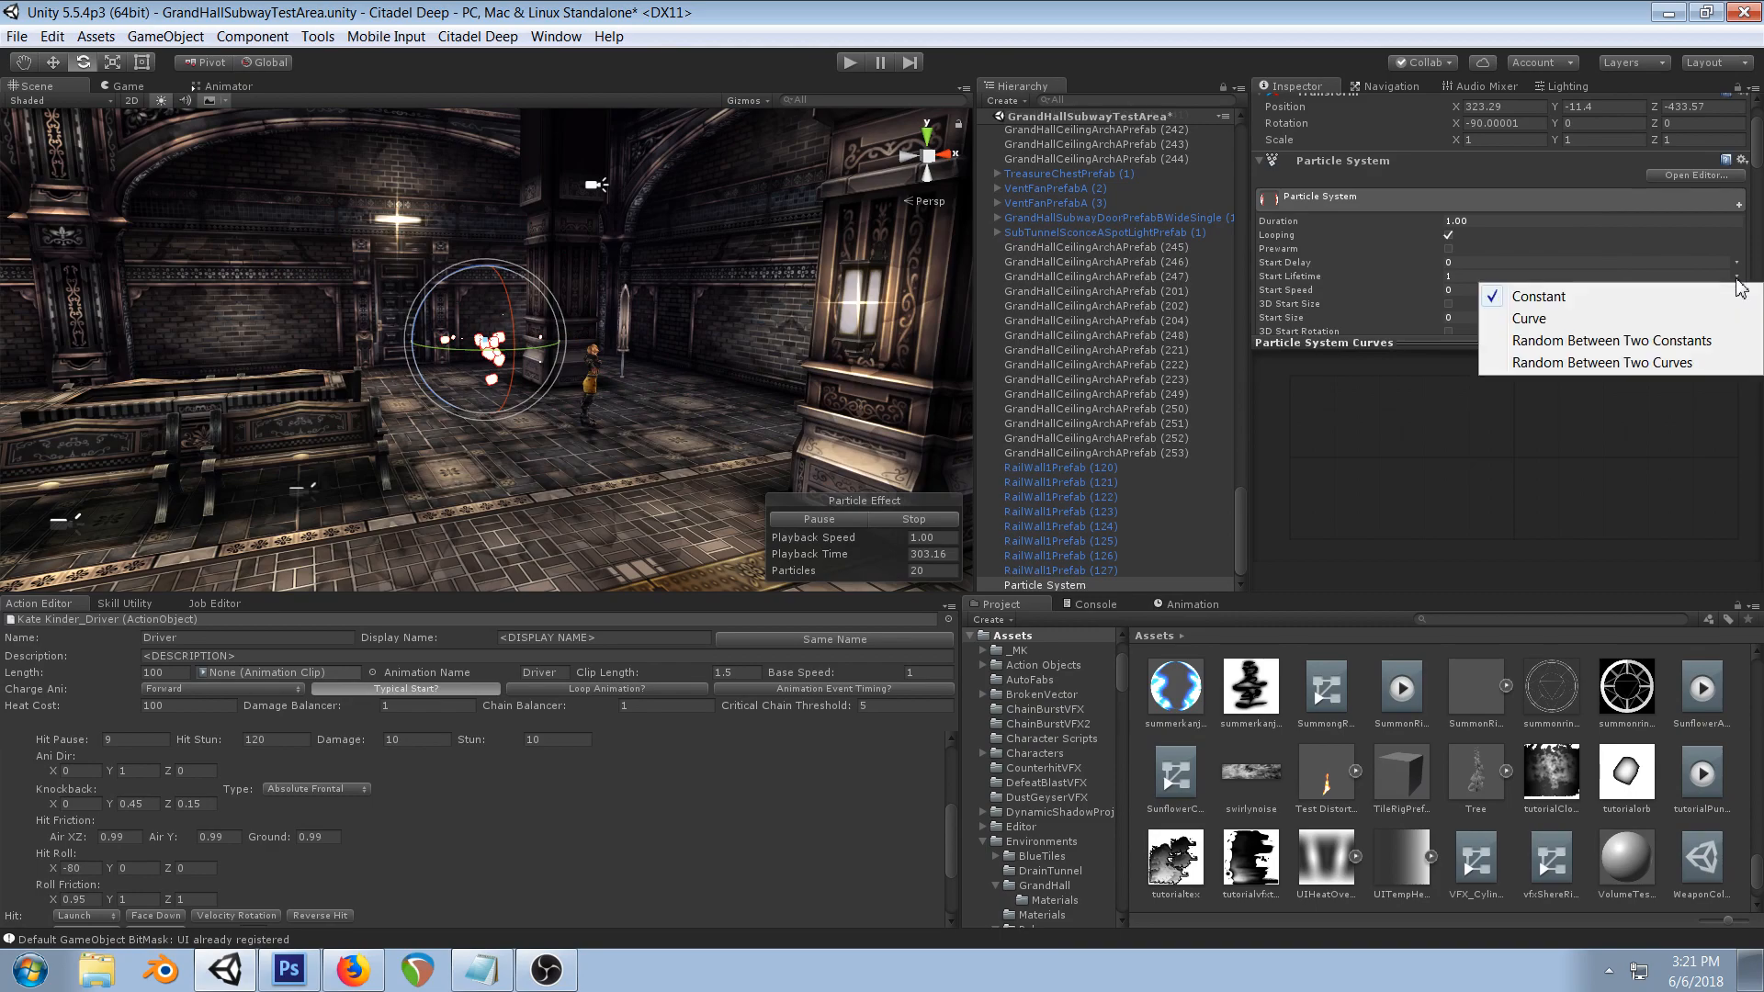
pyautogui.click(1680, 342)
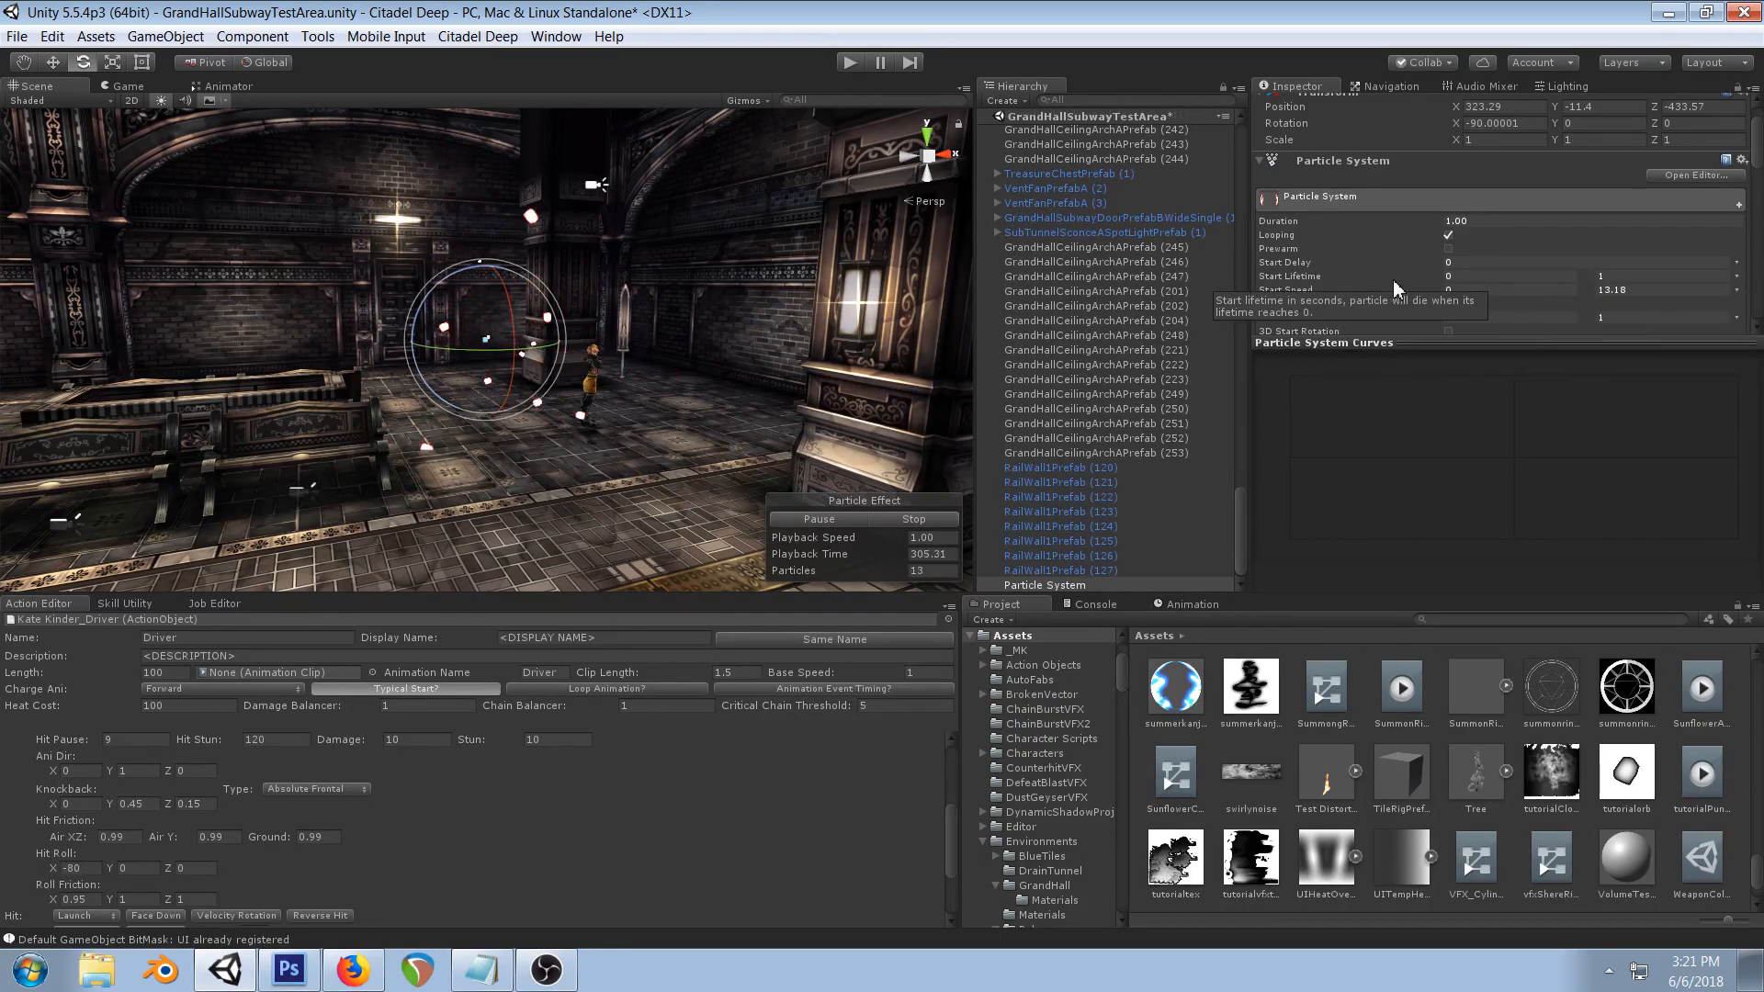
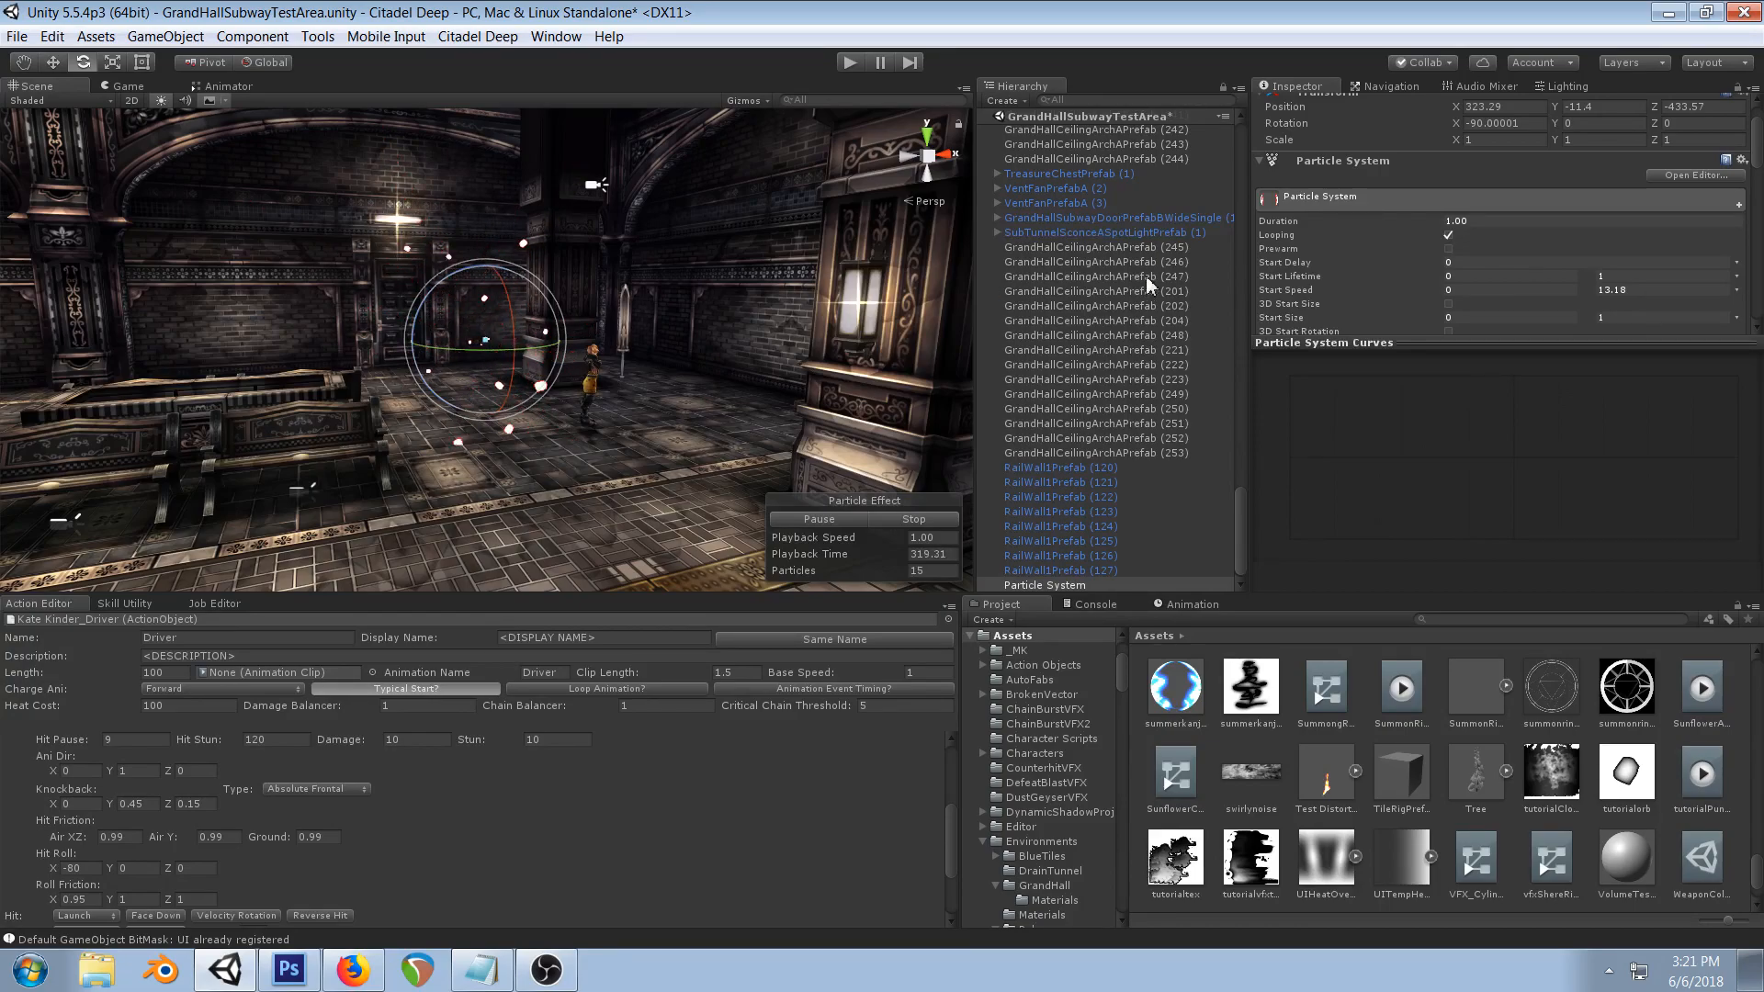
# - Set the minimum of the particles' random Start Speed to 0.1
pyautogui.scroll(-10, 1440, 222)
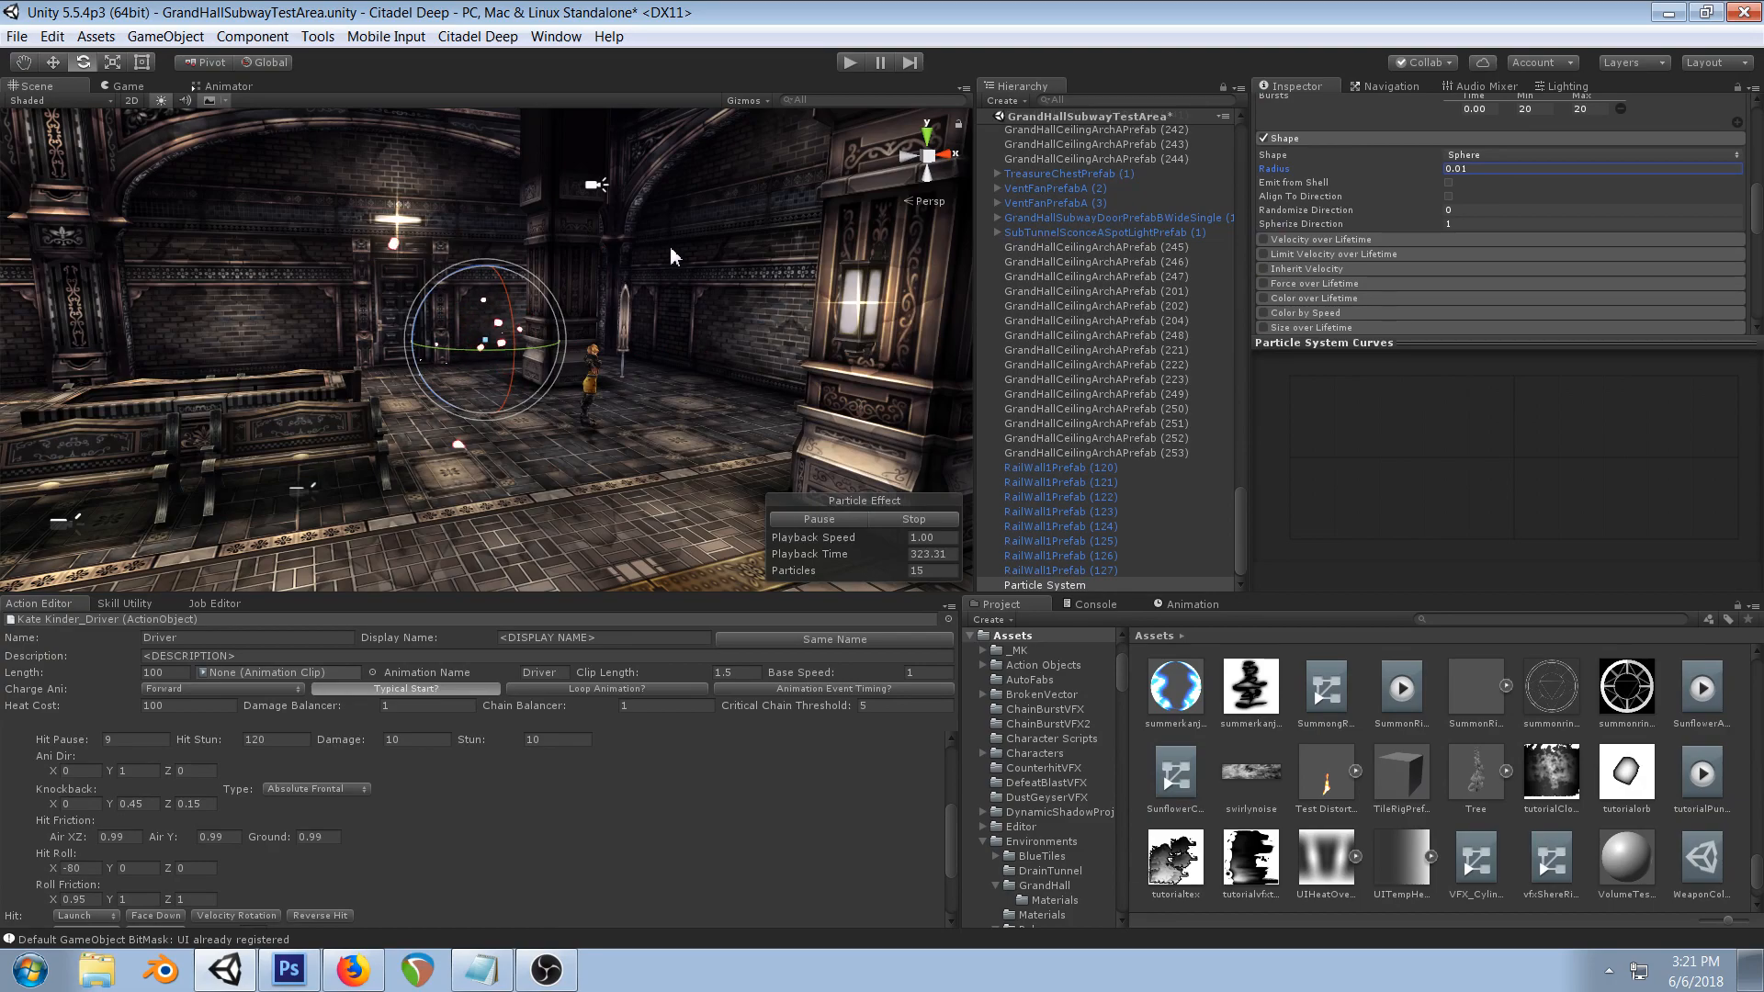
pyautogui.moveTo(669, 247); pyautogui.dragTo(681, 312, button='middle')
pyautogui.scroll(2, 678, 319)
pyautogui.moveTo(419, 289); pyautogui.dragTo(540, 370, button='middle')
pyautogui.keyDown('alt'); pyautogui.moveTo(574, 390); pyautogui.dragTo(544, 306); pyautogui.keyUp('alt')
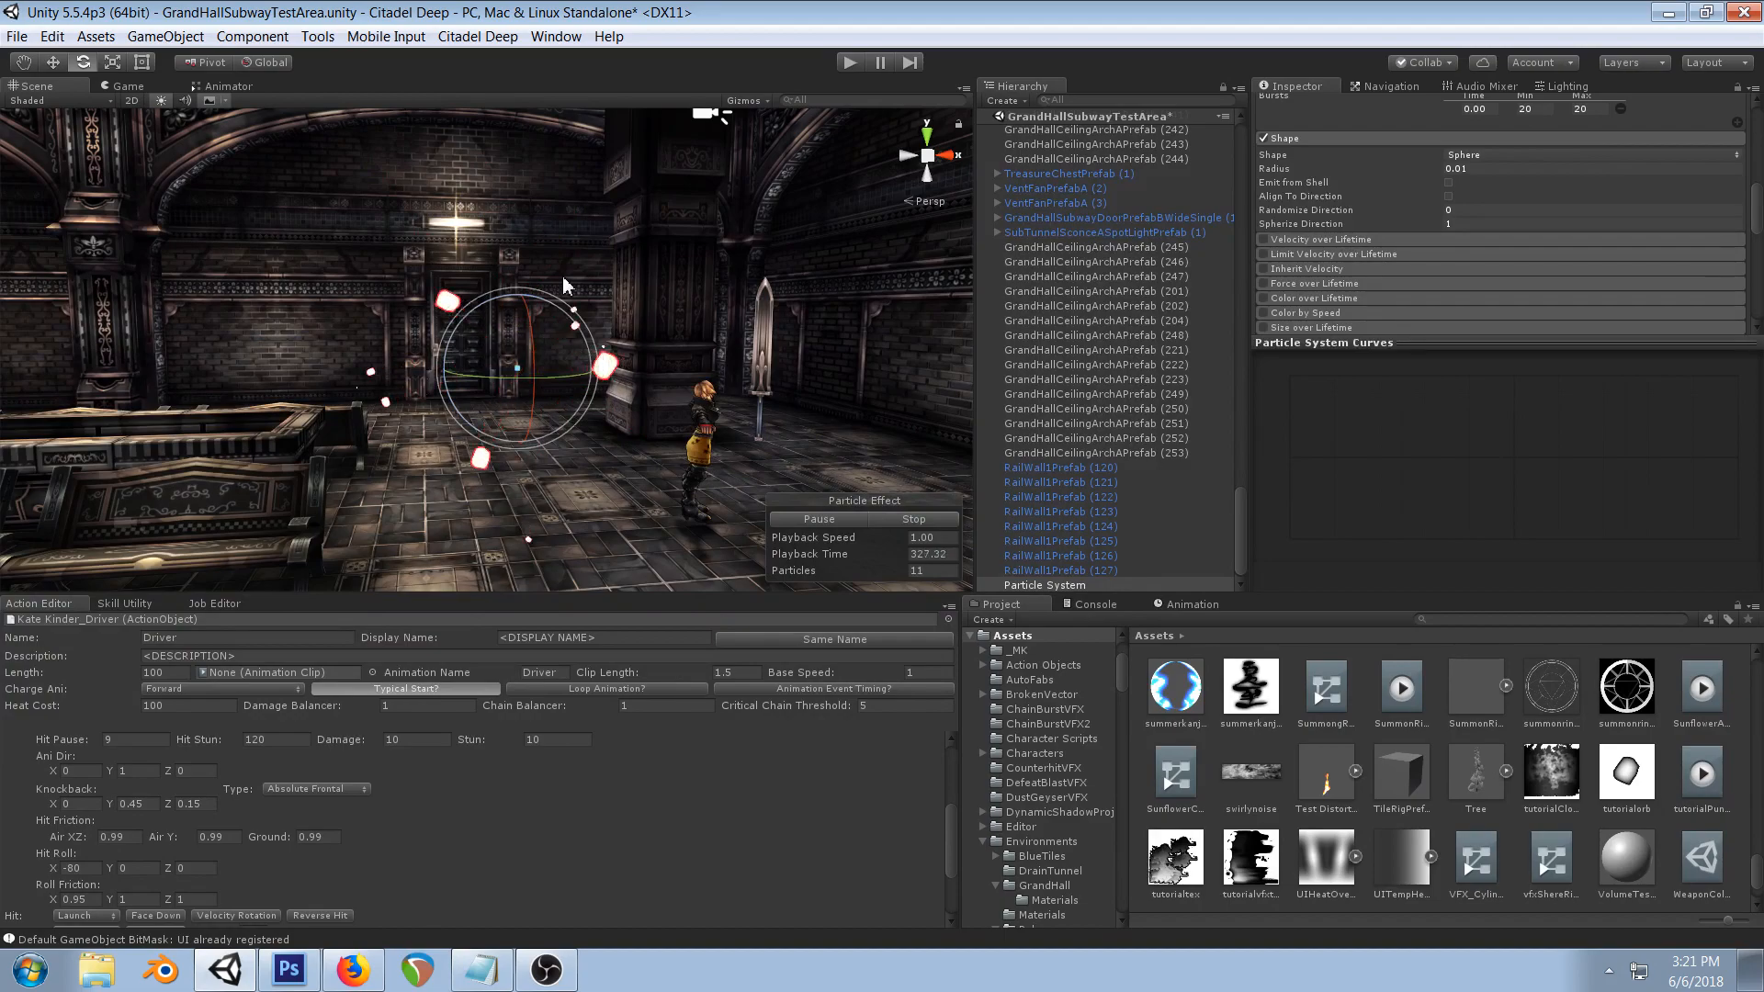
pyautogui.scroll(10, 1516, 234)
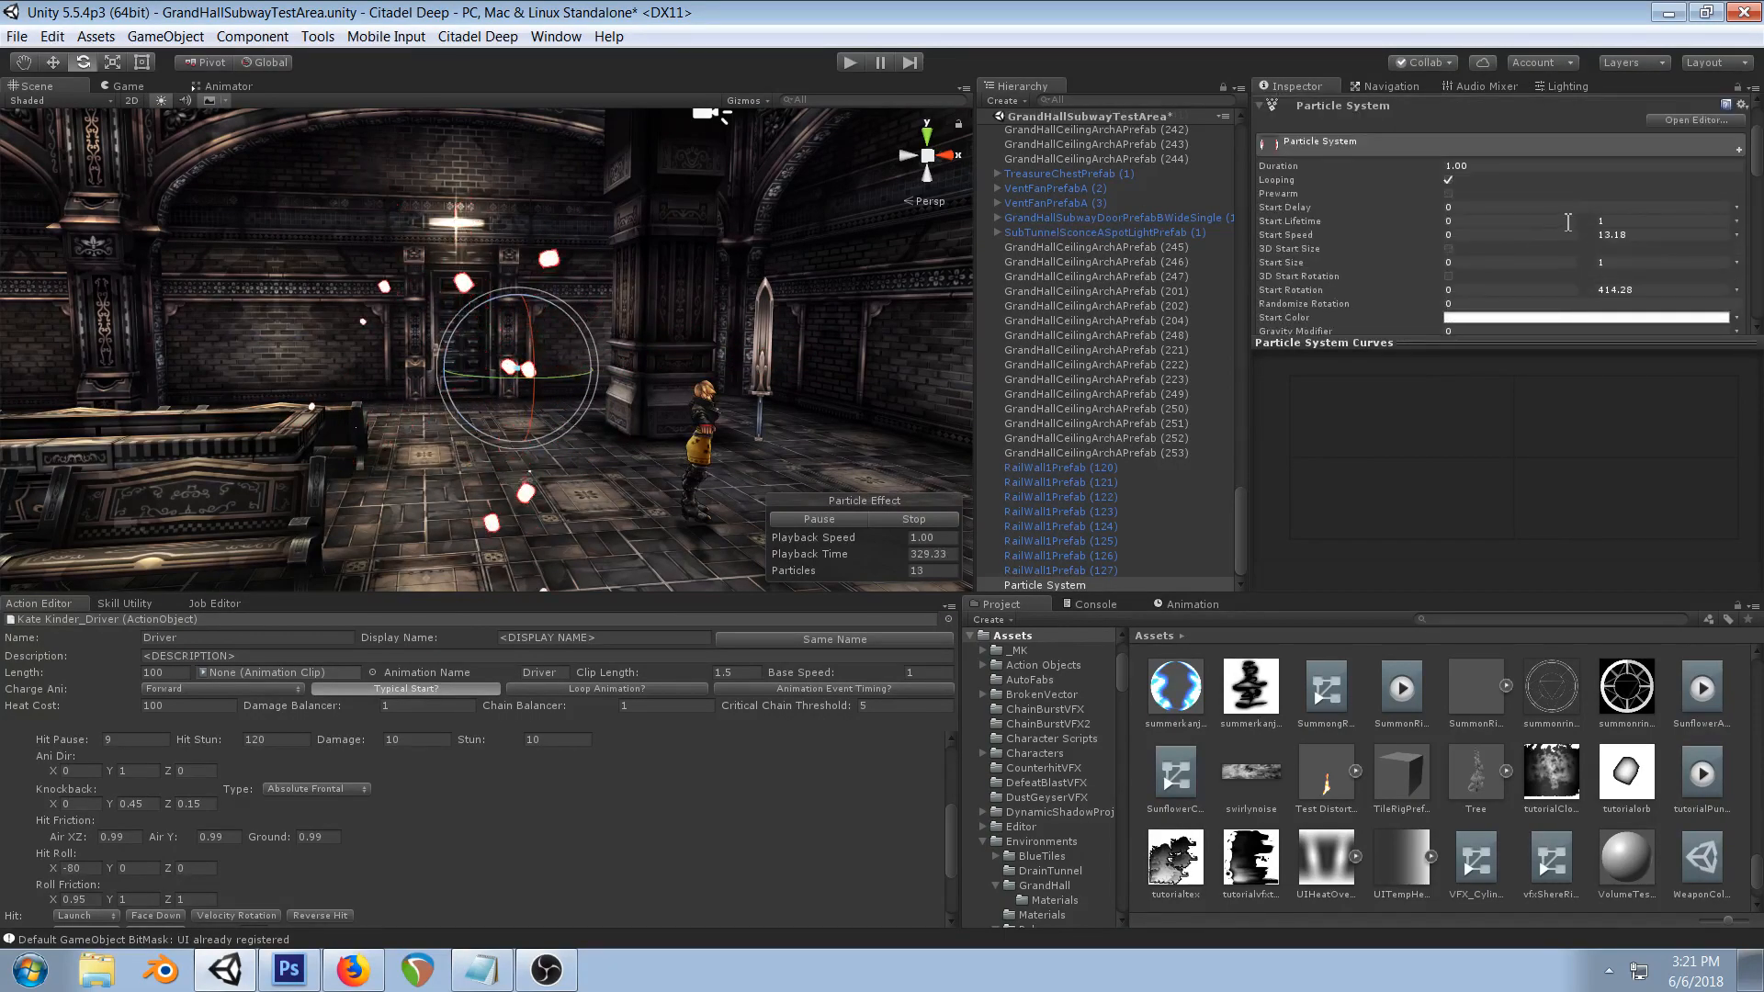
pyautogui.click(1431, 237)
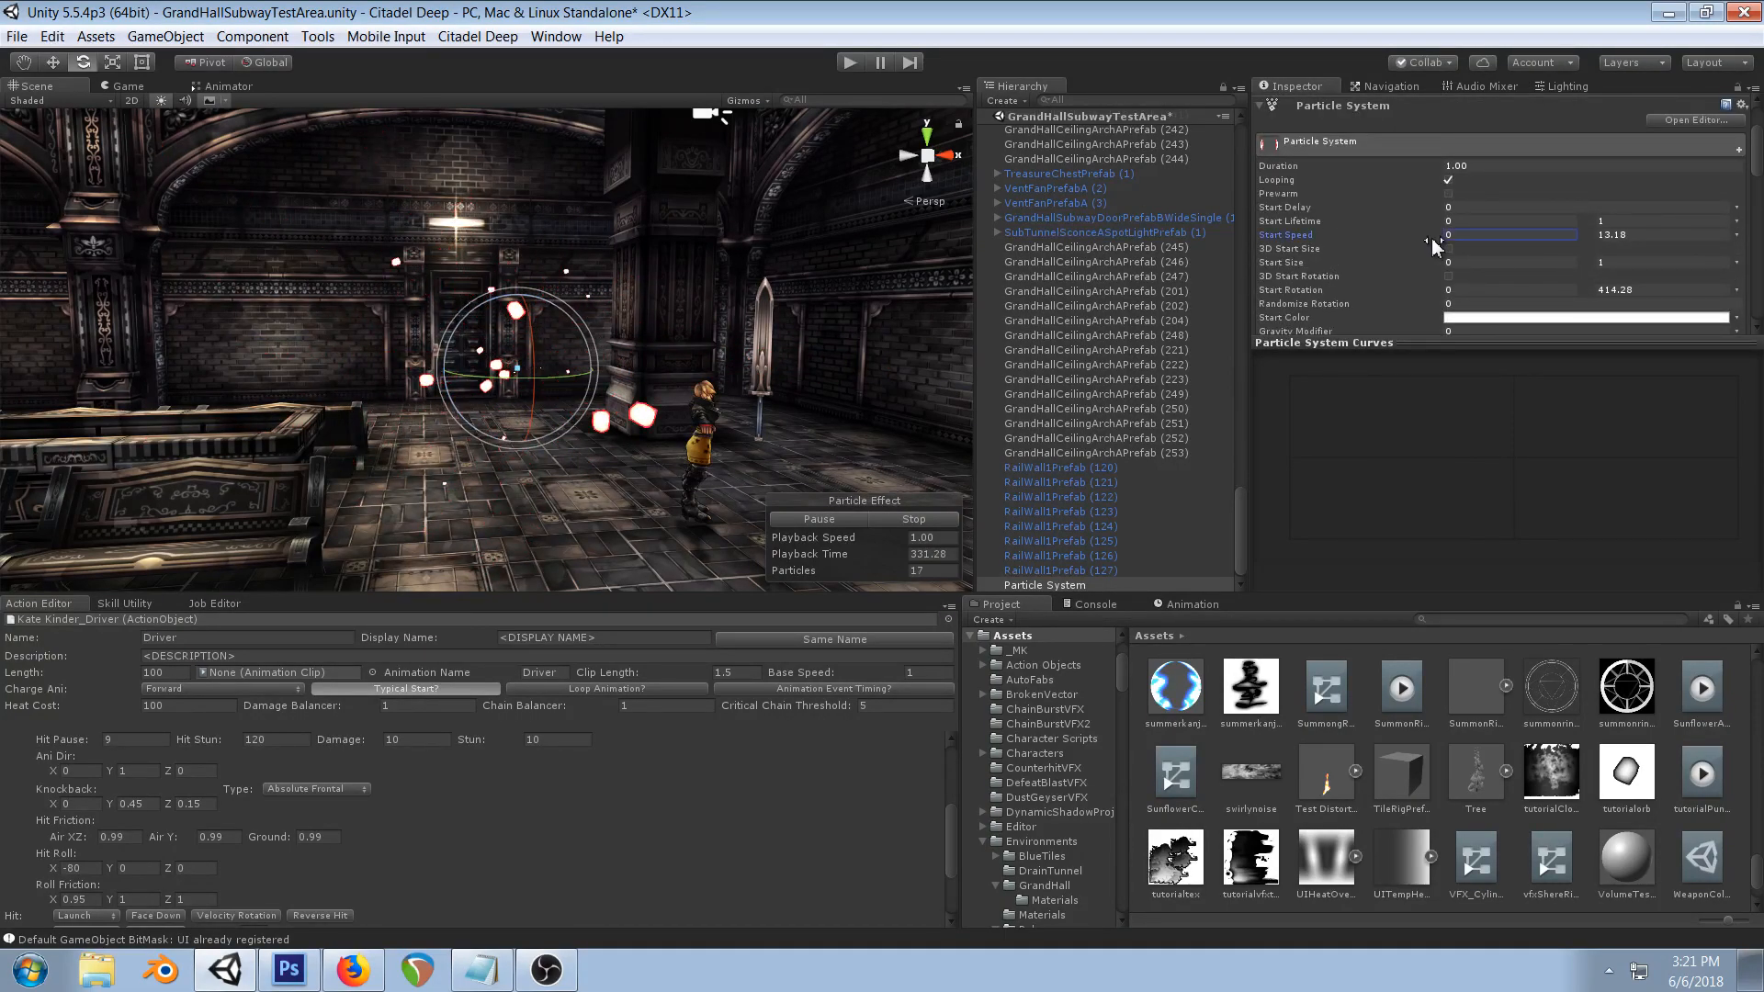
pyautogui.moveTo(1471, 241)
pyautogui.mouseDown()
pyautogui.moveTo(1486, 241)
pyautogui.moveTo(1444, 256)
pyautogui.mouseUp()
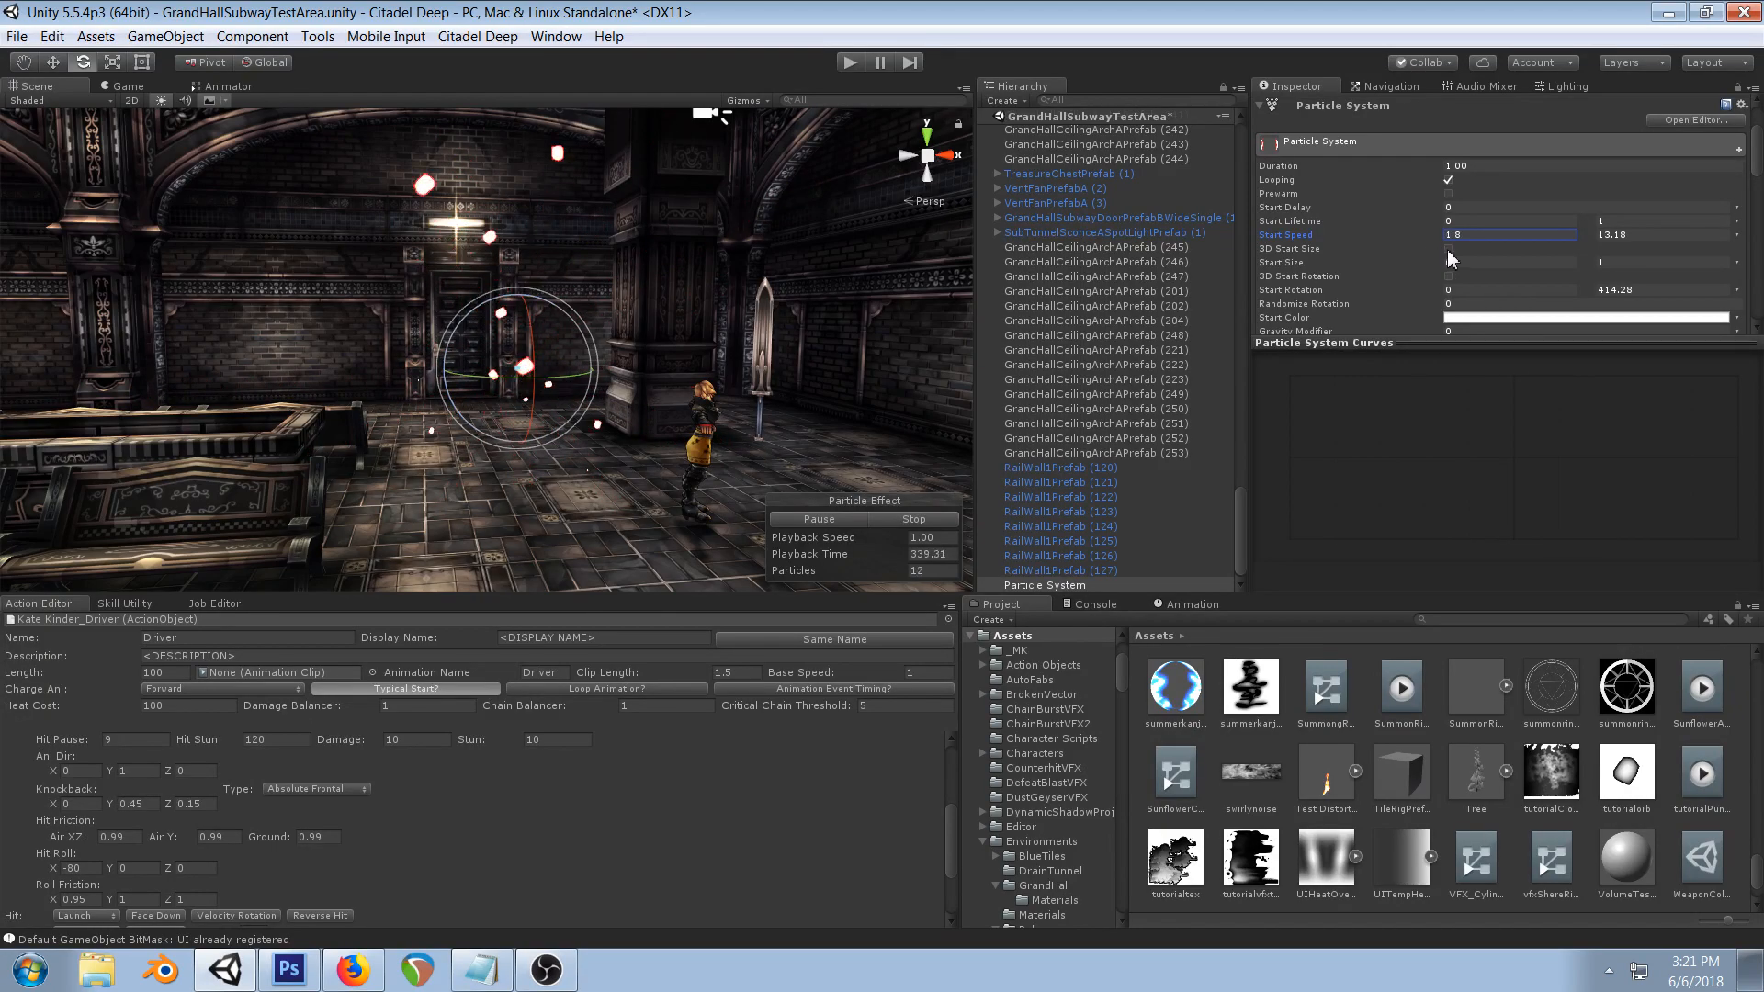
pyautogui.moveTo(1447, 236); pyautogui.dragTo(1461, 236)
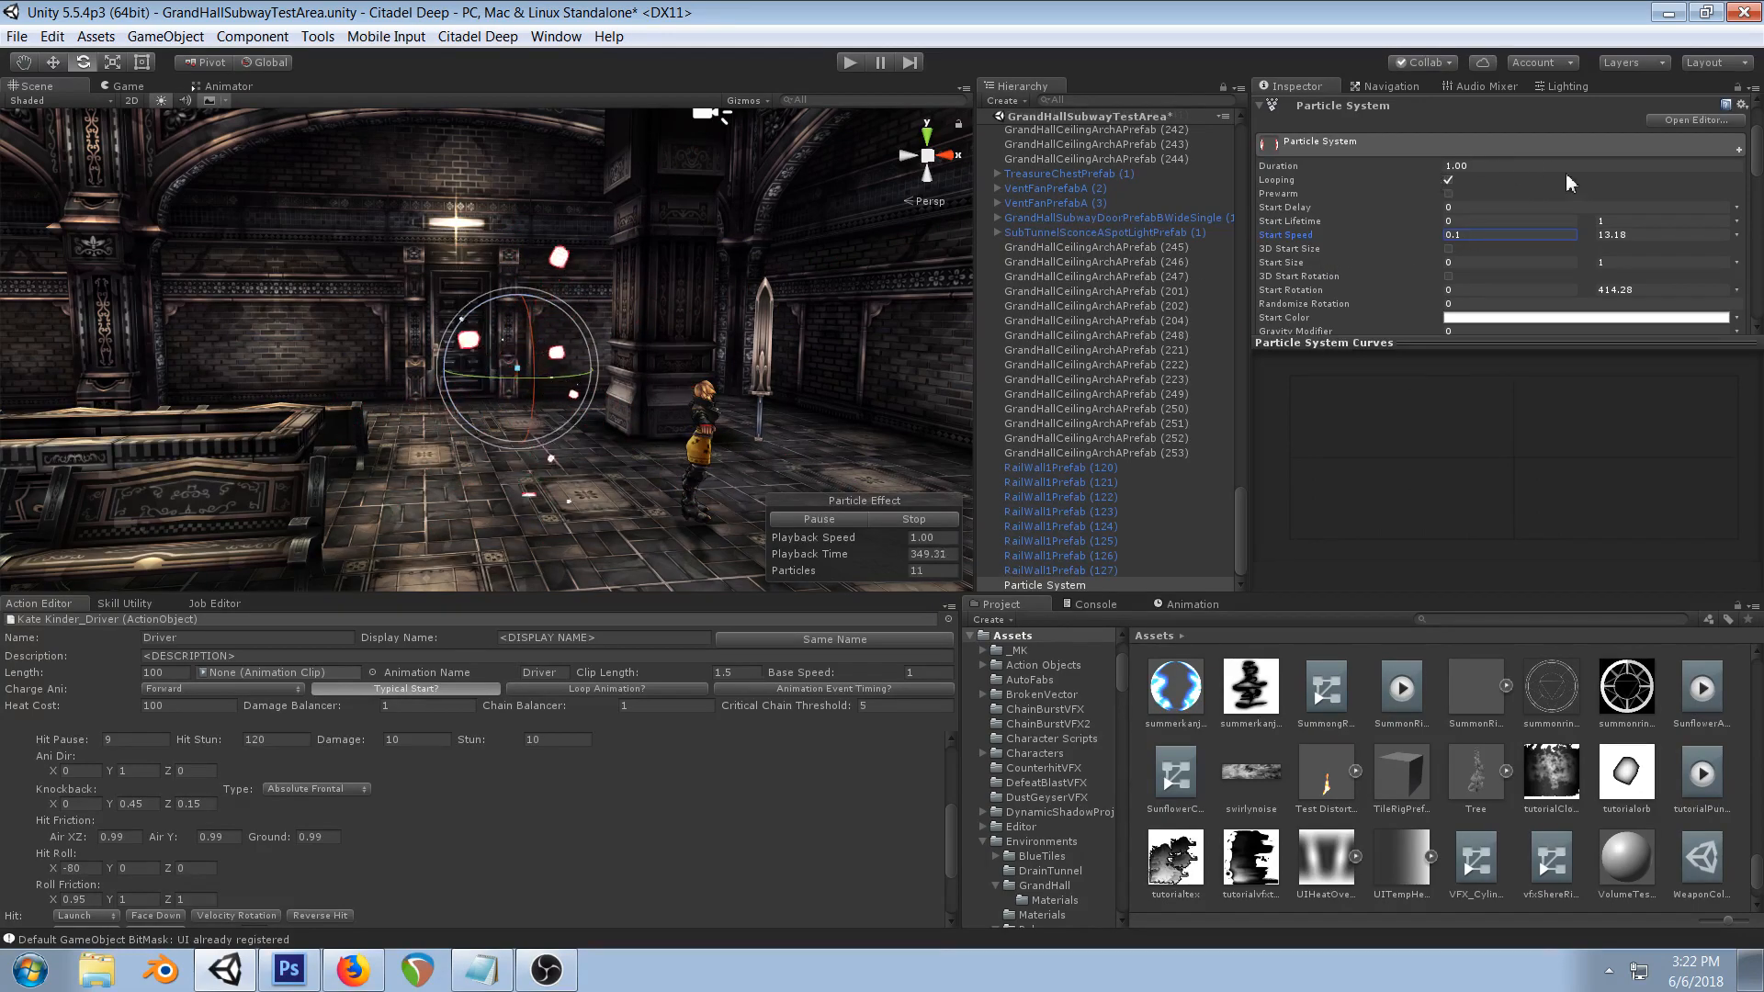
# - Try a maximum Start Lifetime of 2 together with a particle system Duration of 2.00
pyautogui.click(1598, 224)
pyautogui.write('1.66')
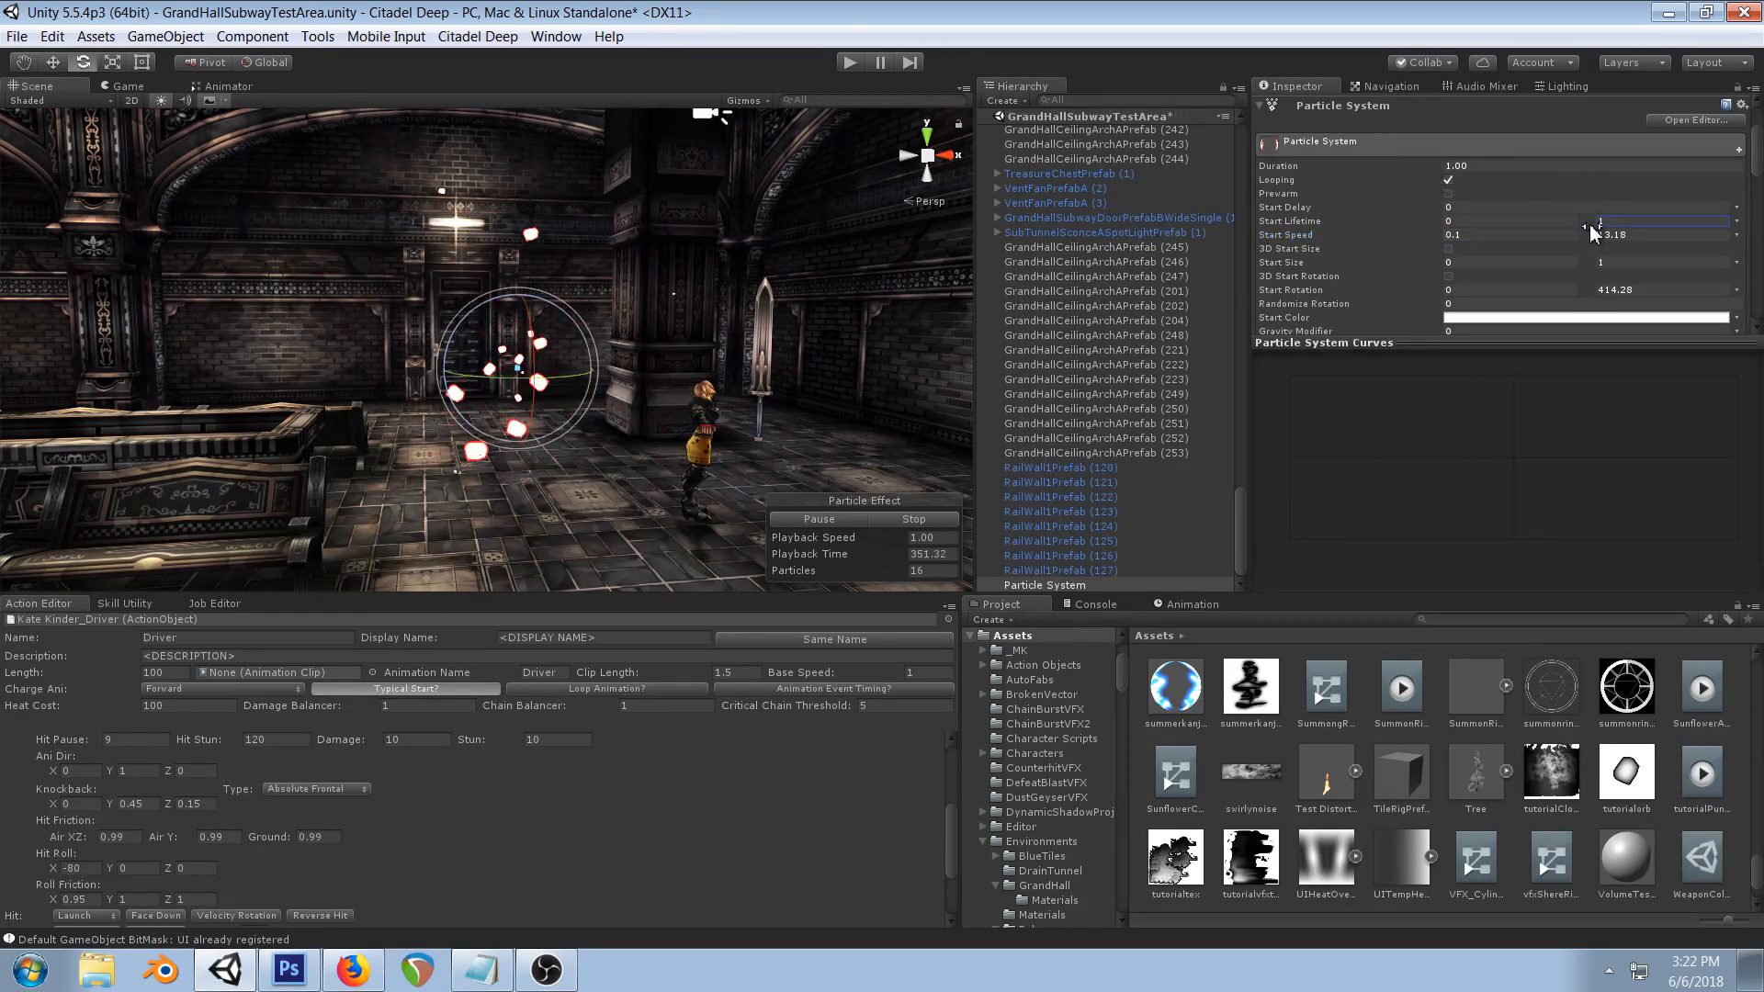
pyautogui.moveTo(1610, 231); pyautogui.dragTo(1622, 235)
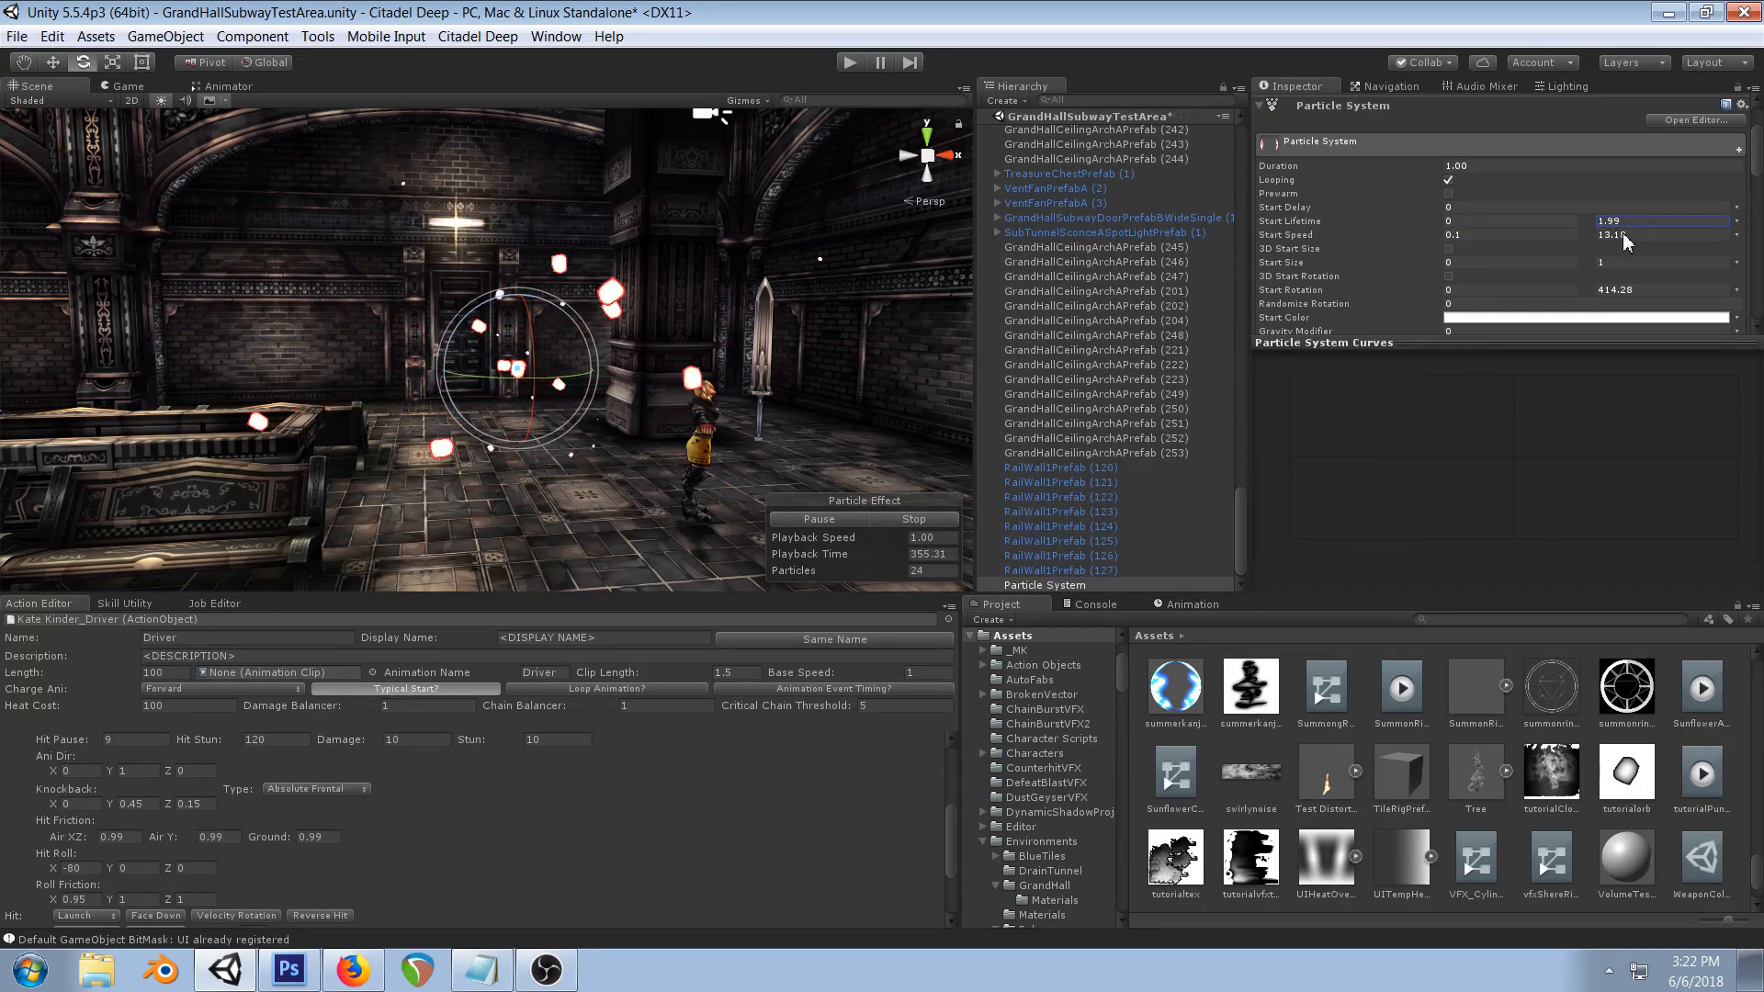
pyautogui.click(1627, 225)
pyautogui.write('2')
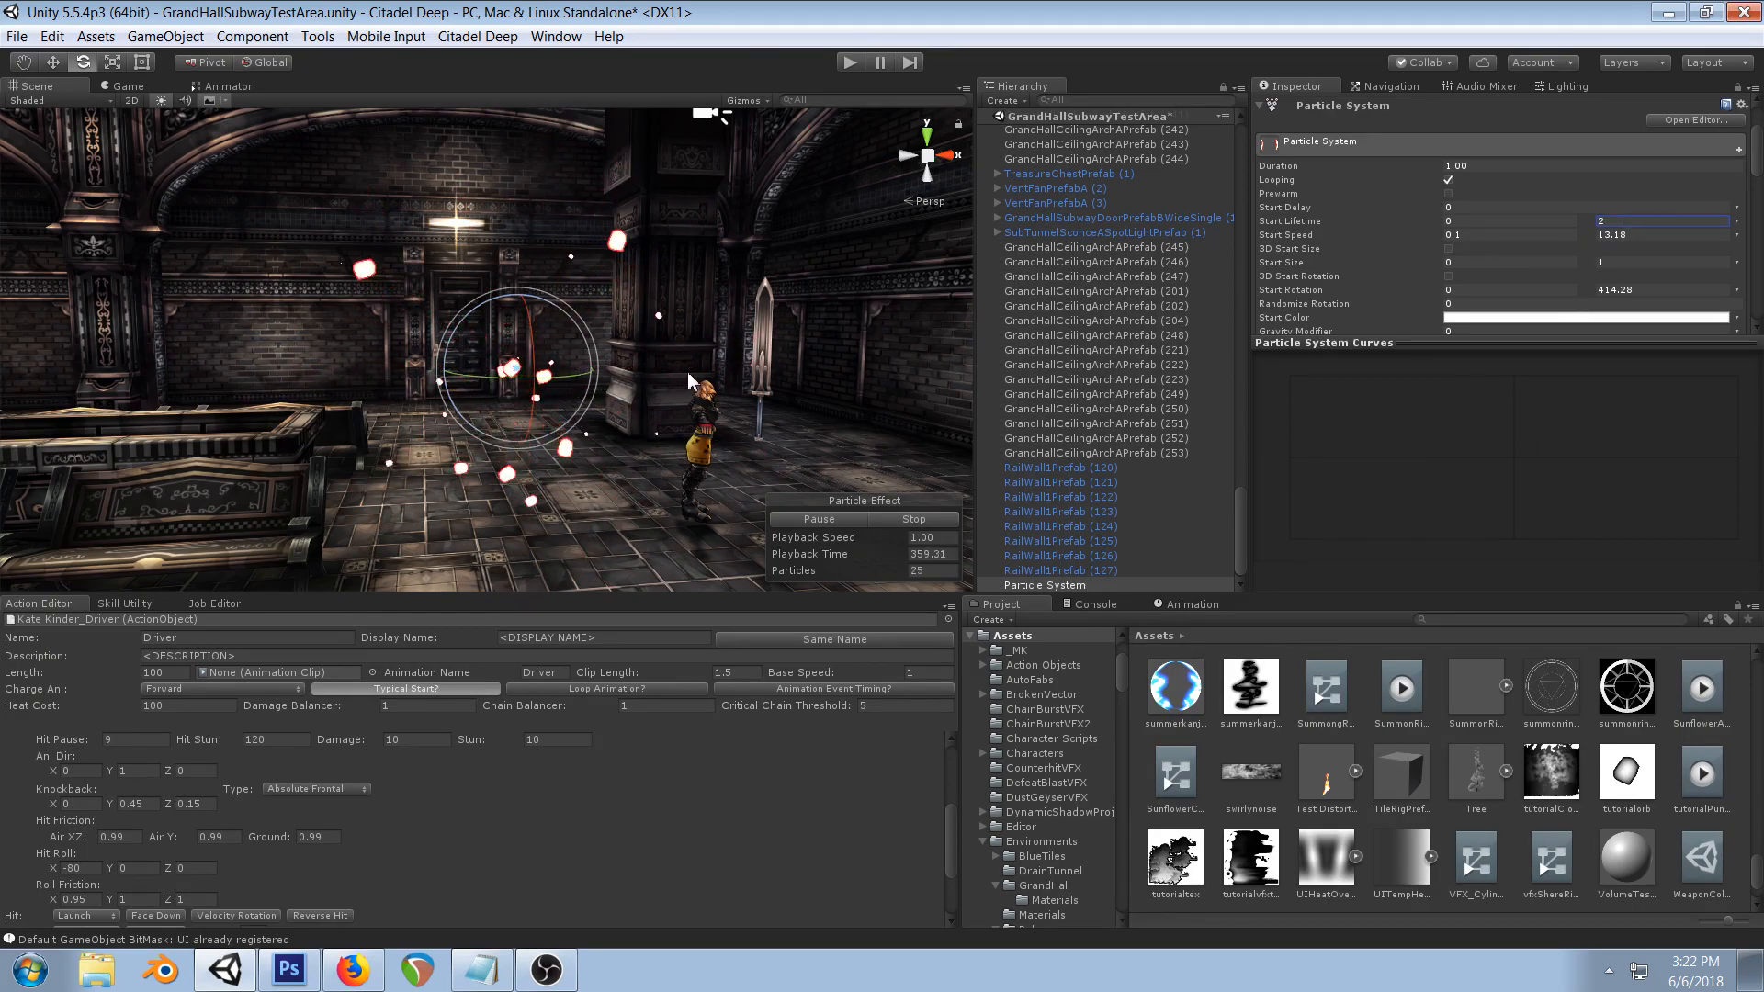
pyautogui.click(1486, 167)
pyautogui.press('BackSpace')
pyautogui.press('BackSpace')
pyautogui.press('BackSpace')
pyautogui.press('BackSpace')
pyautogui.write('2')
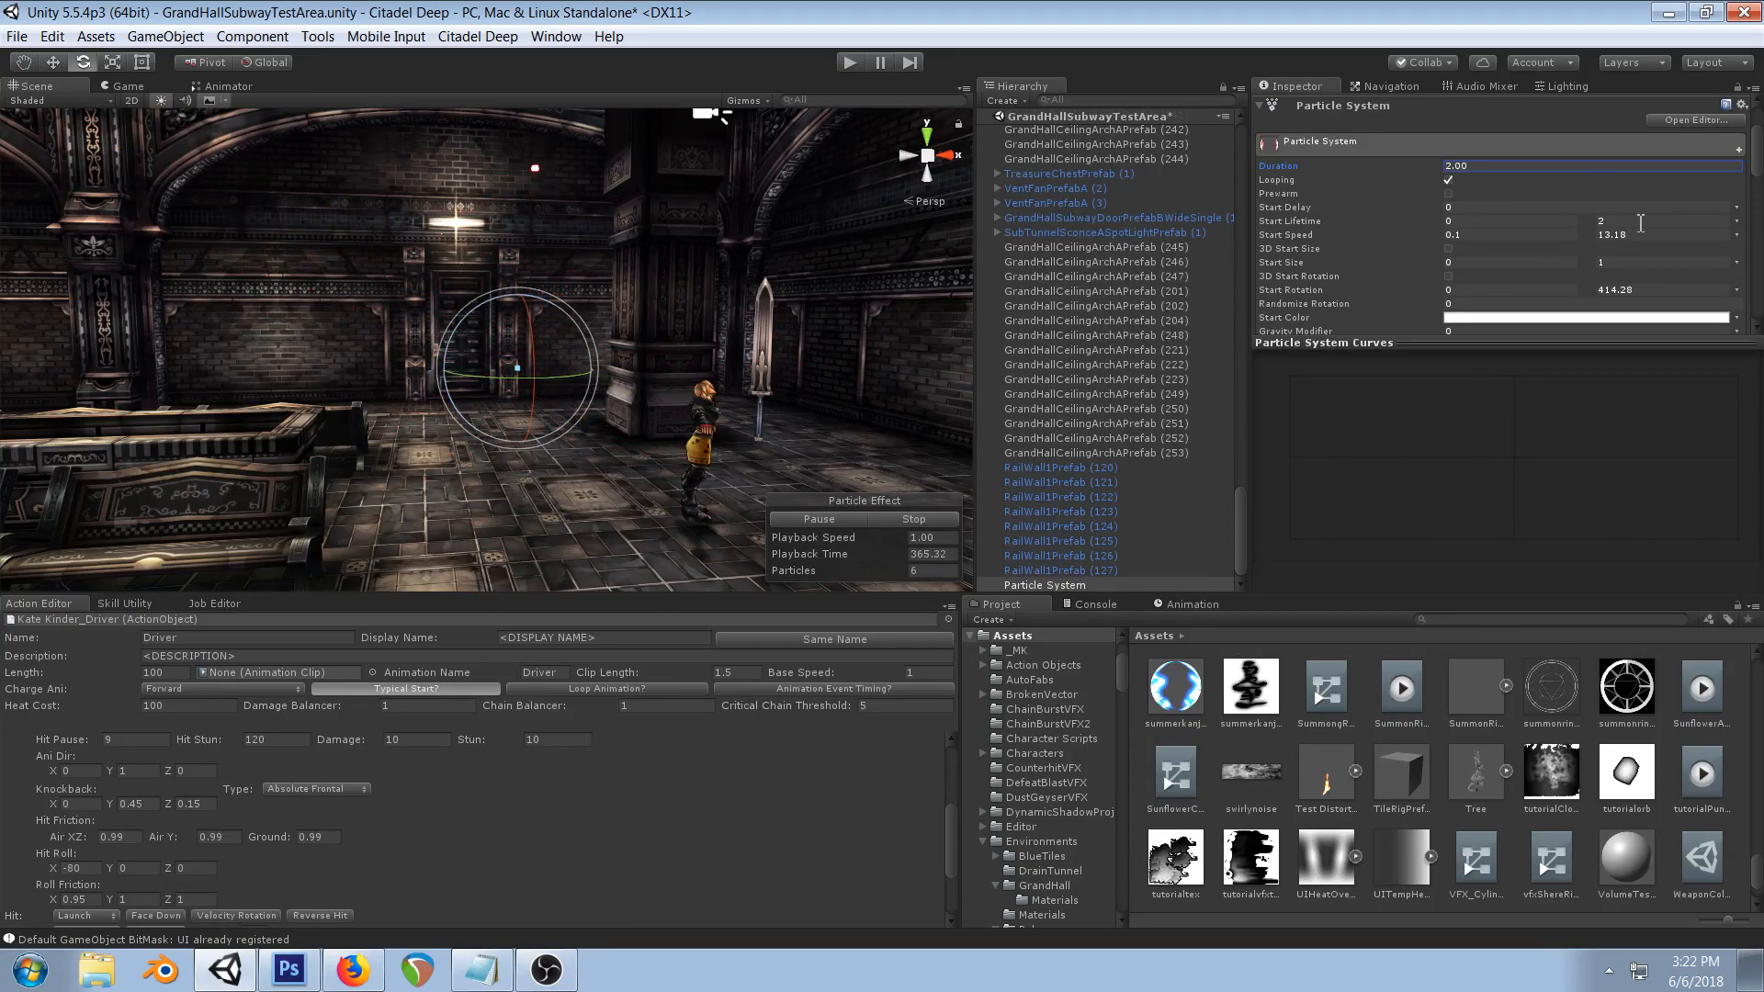
# - Set the maximum Start Lifetime to 1.5 and the particle system's Duration to 1.50
pyautogui.write('1.5')
pyautogui.press('BackSpace')
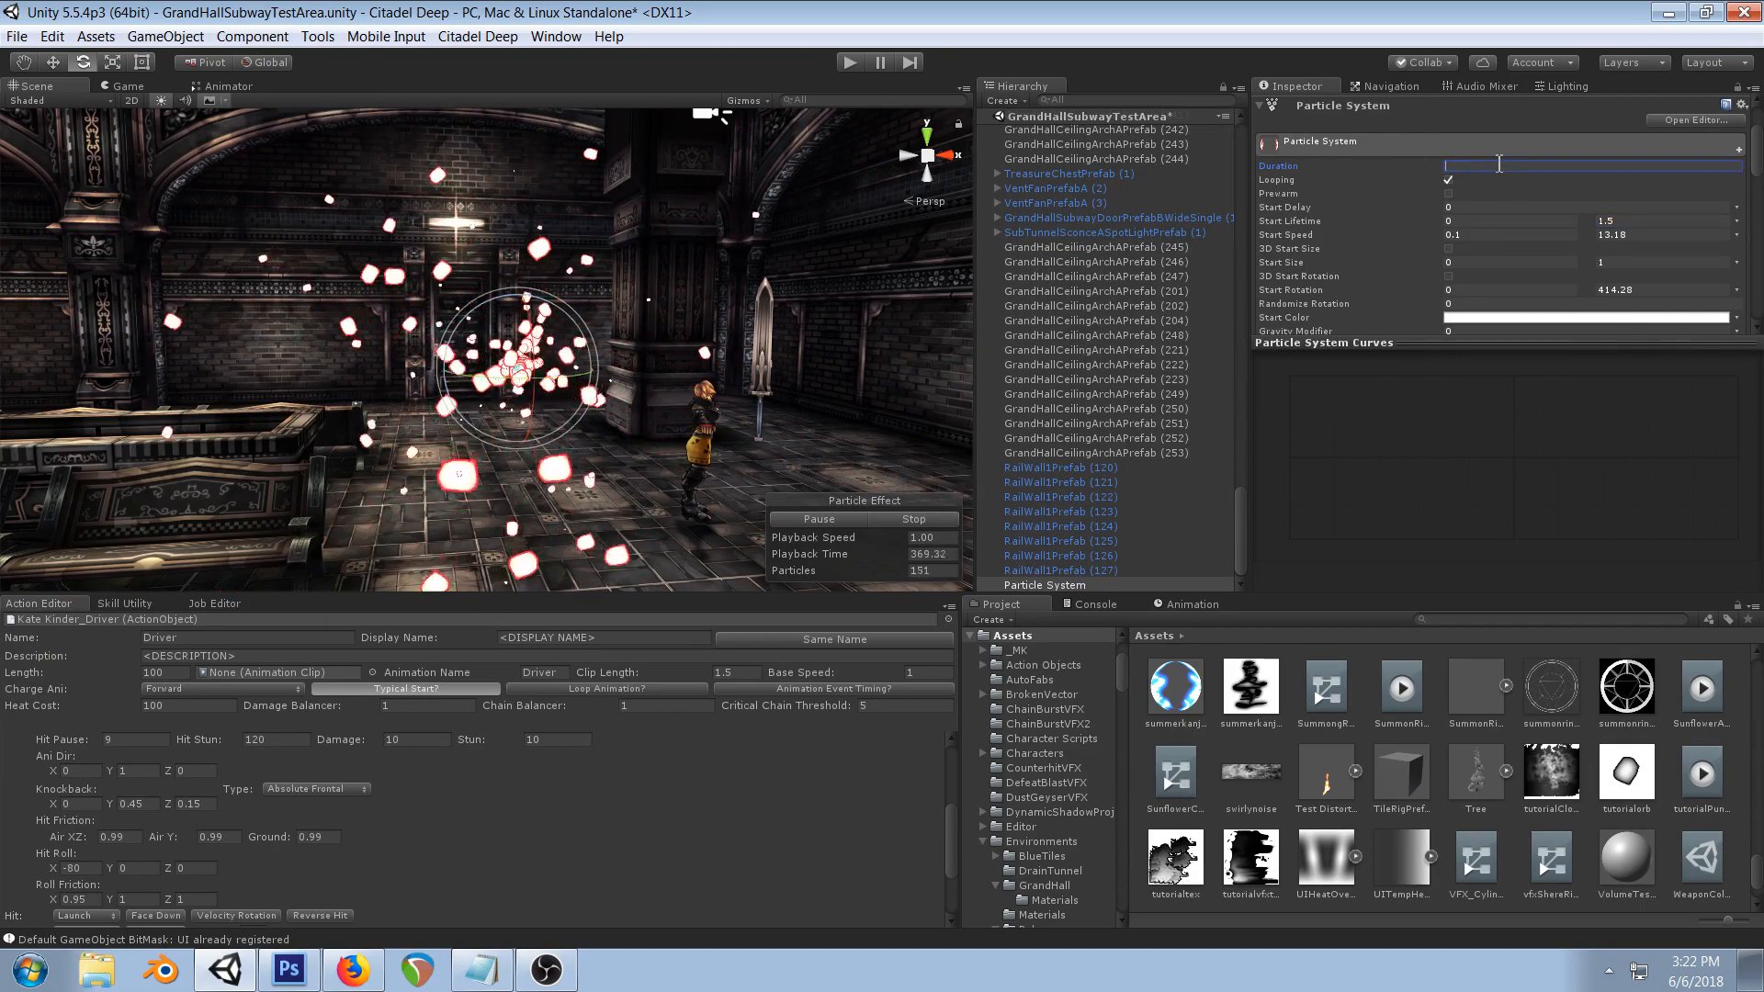
pyautogui.write('1.50')
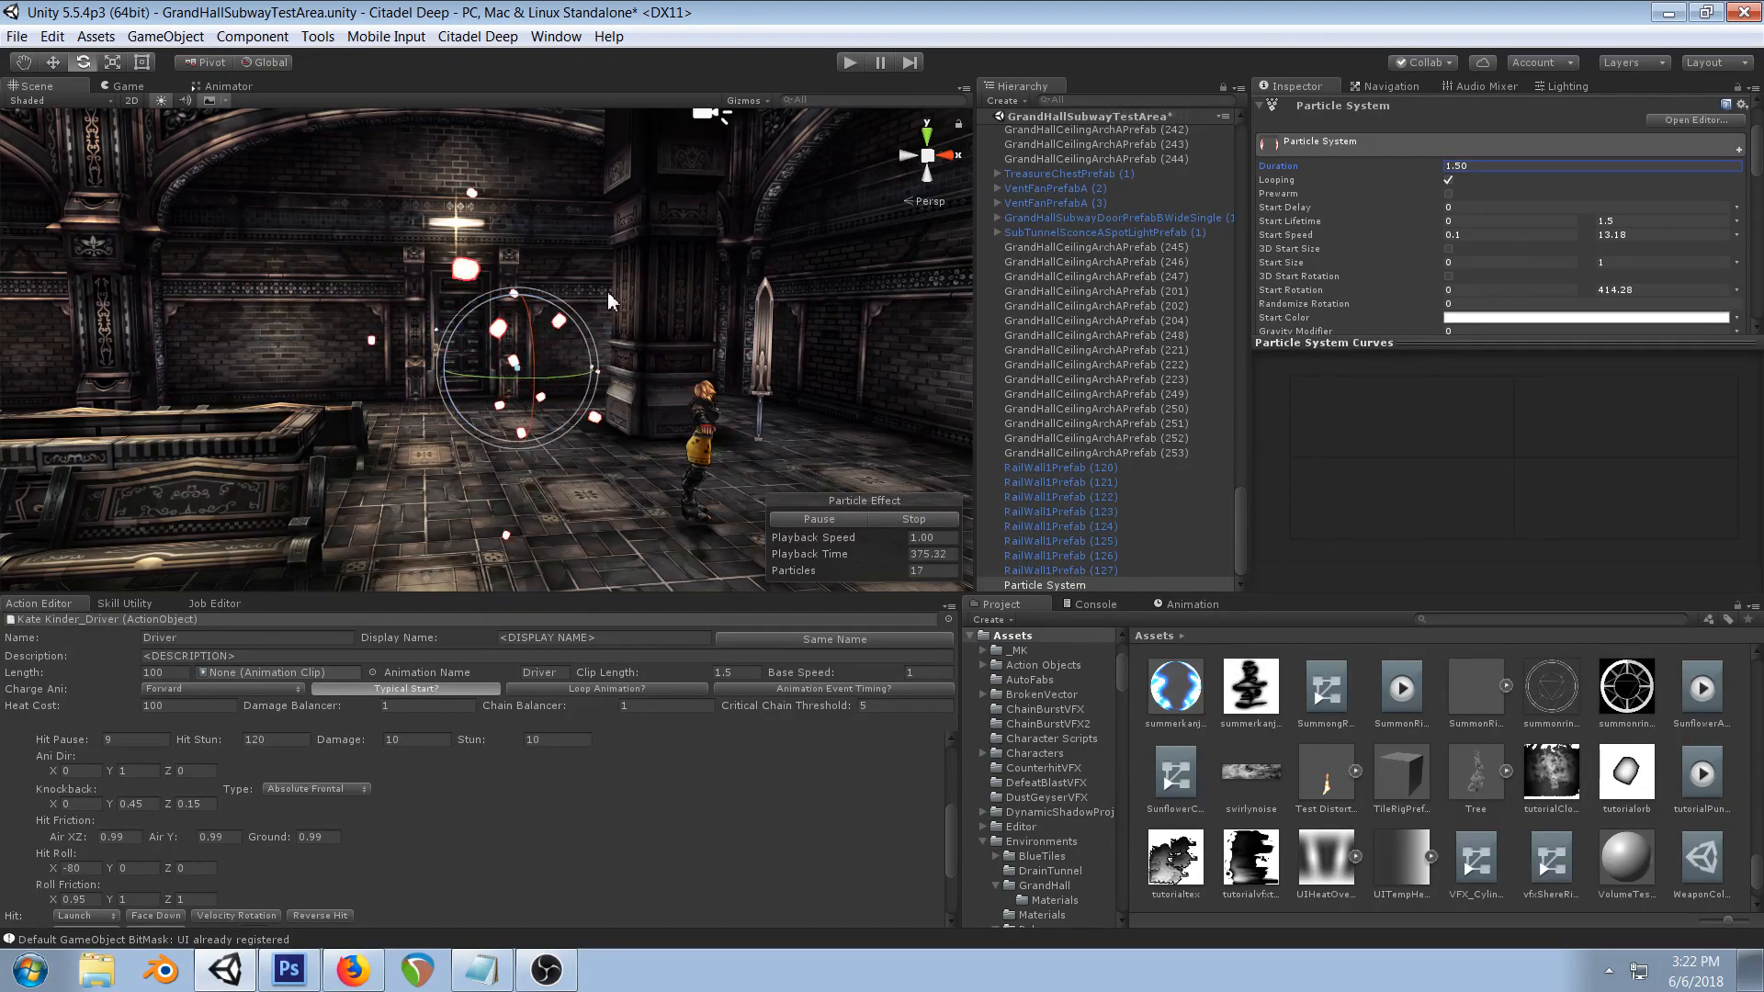
# - Enable Color over Lifetime and make the gradient's end color red (FF0000)
pyautogui.scroll(-10, 1520, 230)
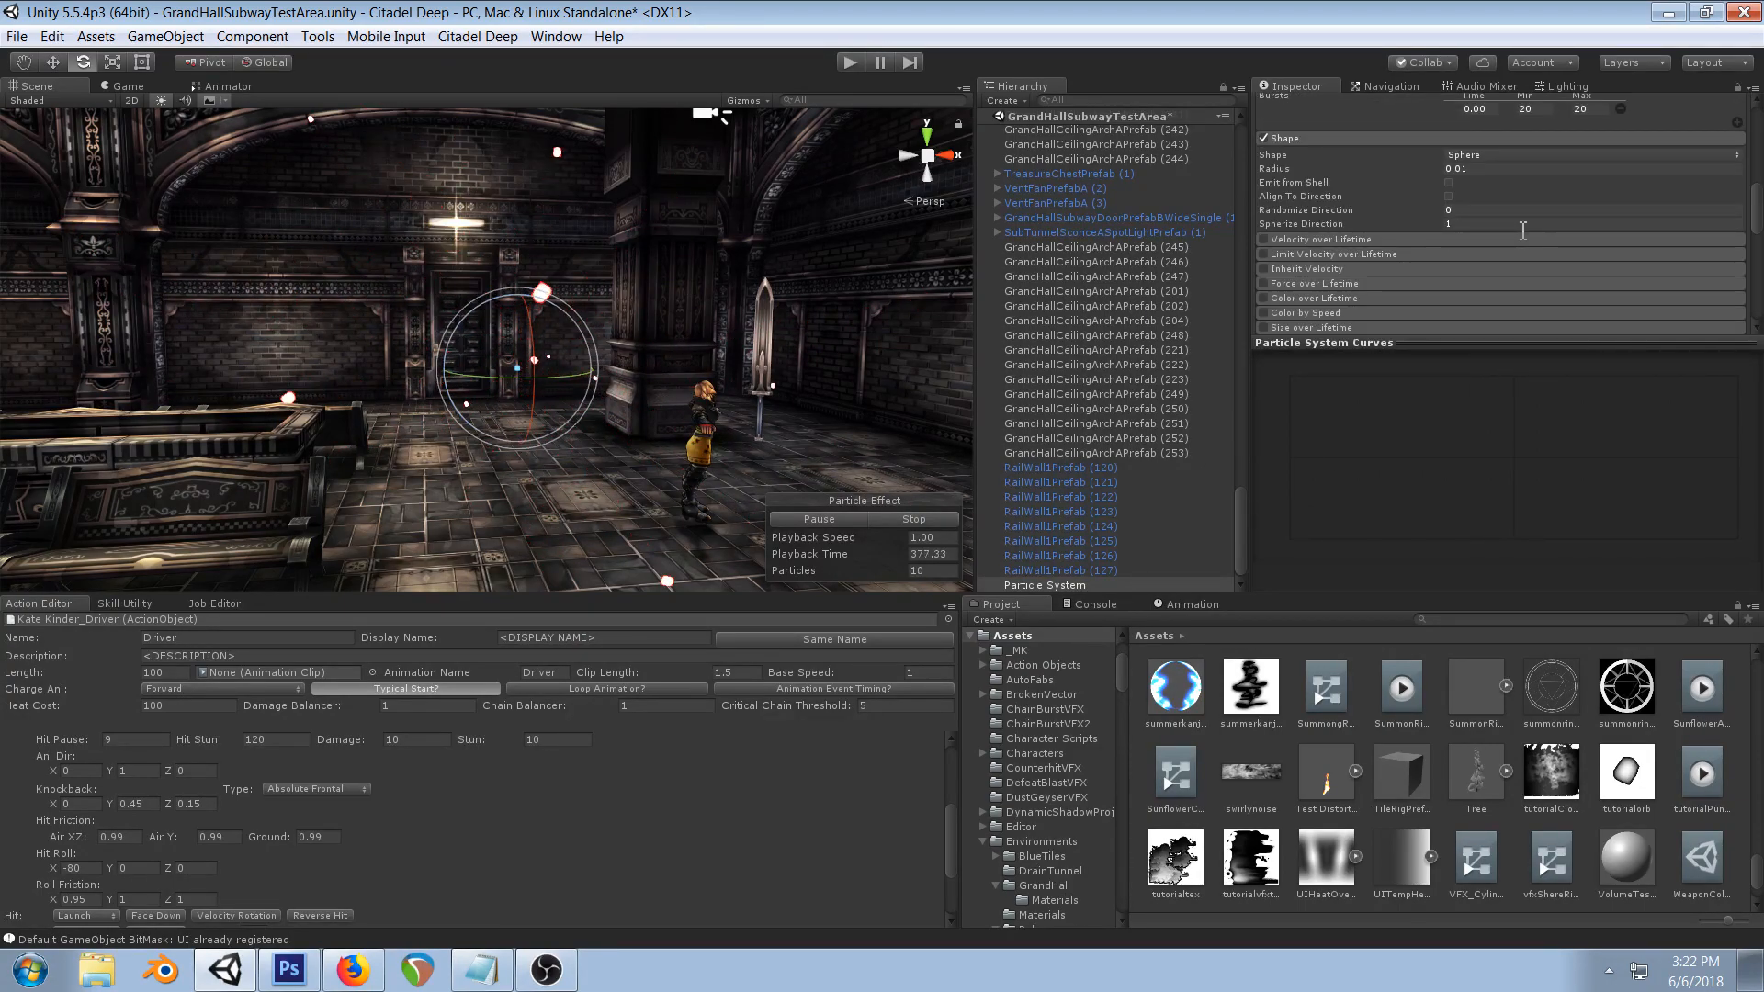
pyautogui.click(1376, 245)
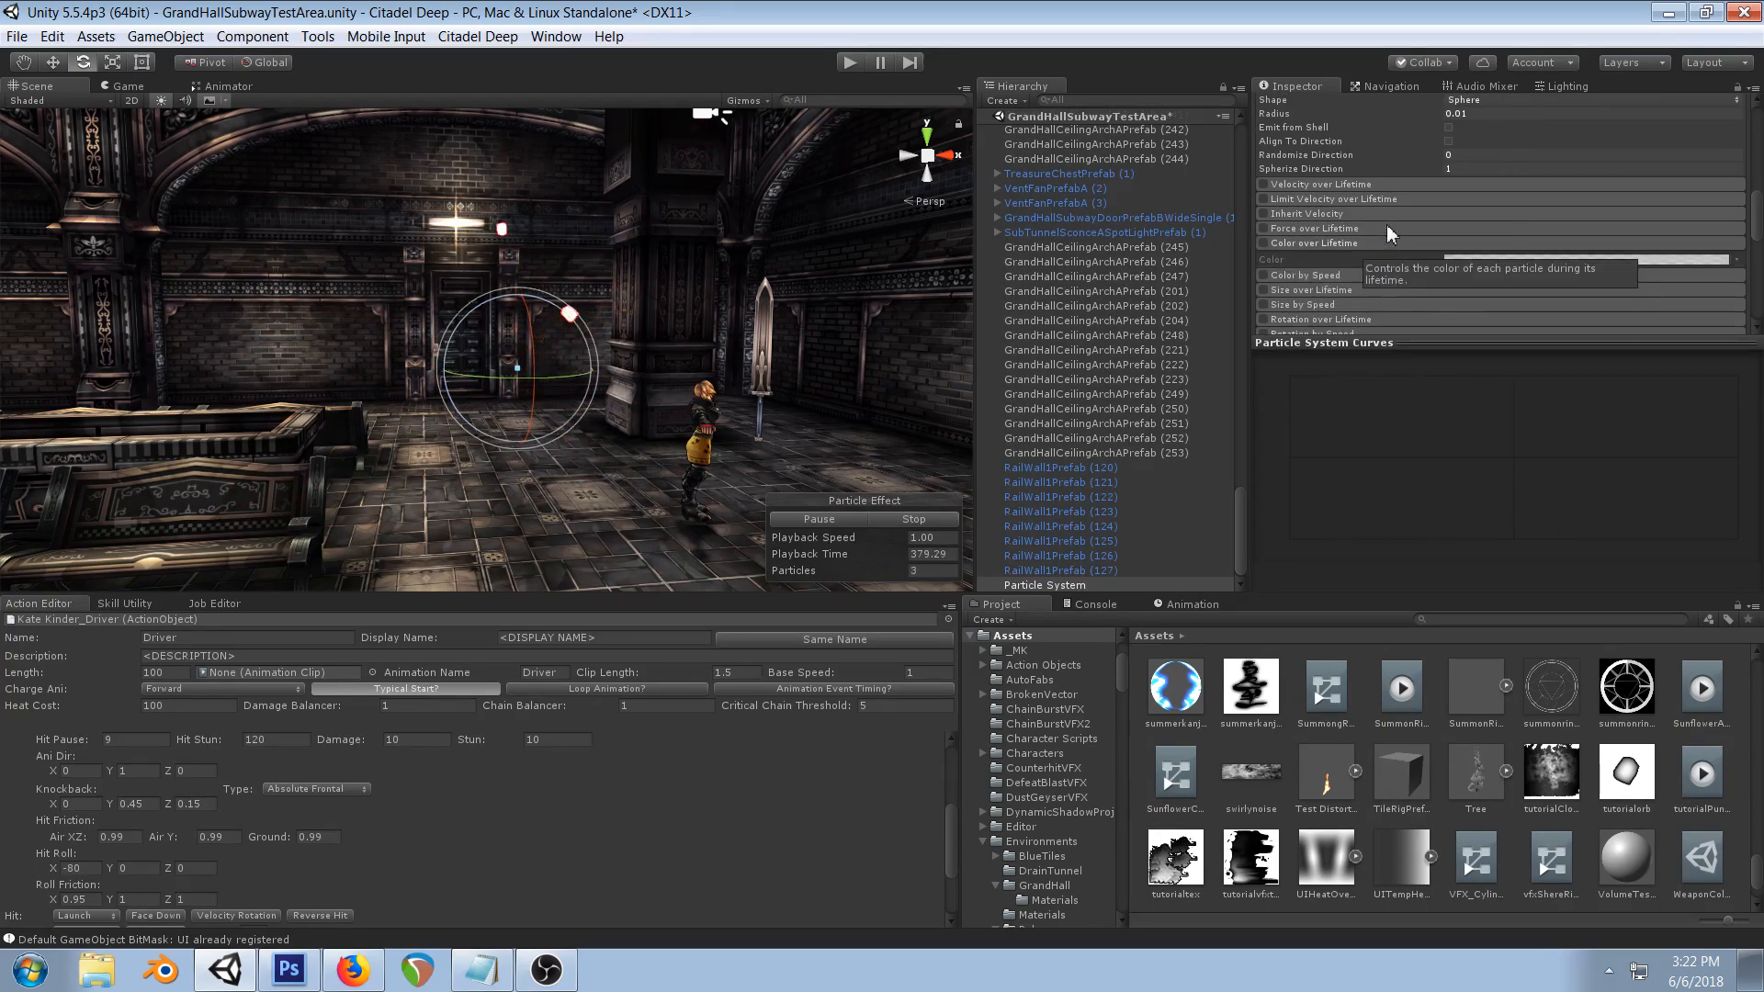
pyautogui.click(1264, 244)
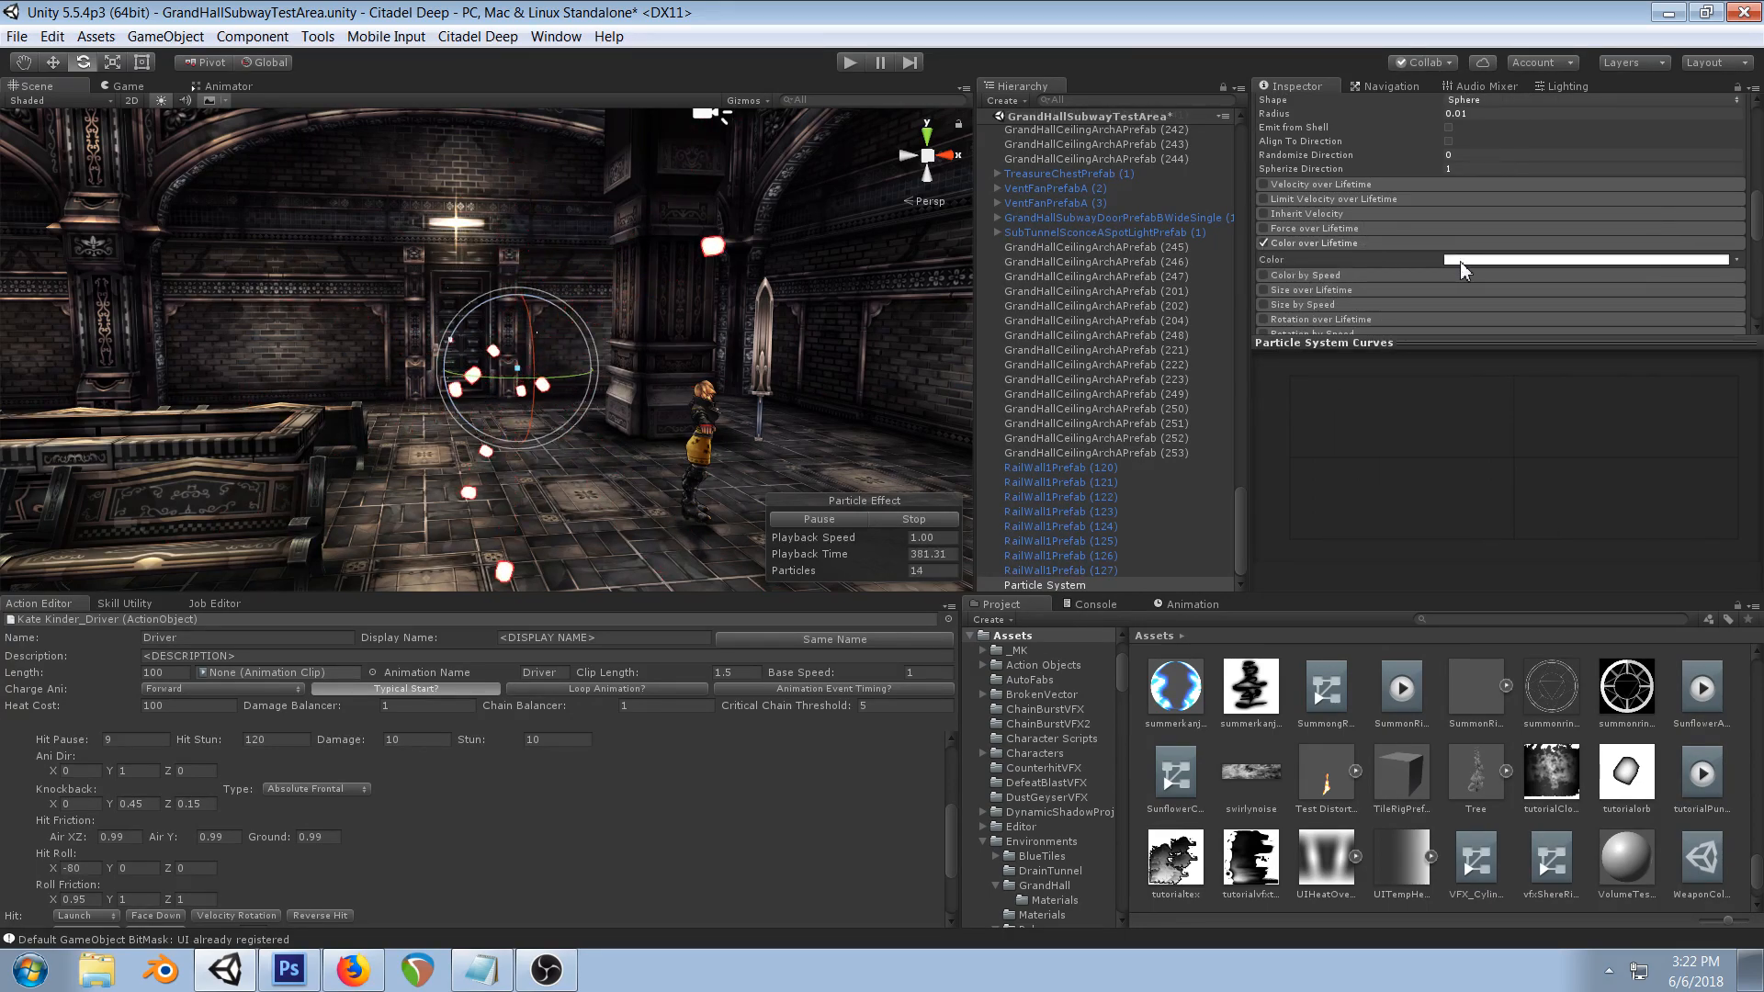
pyautogui.click(1459, 260)
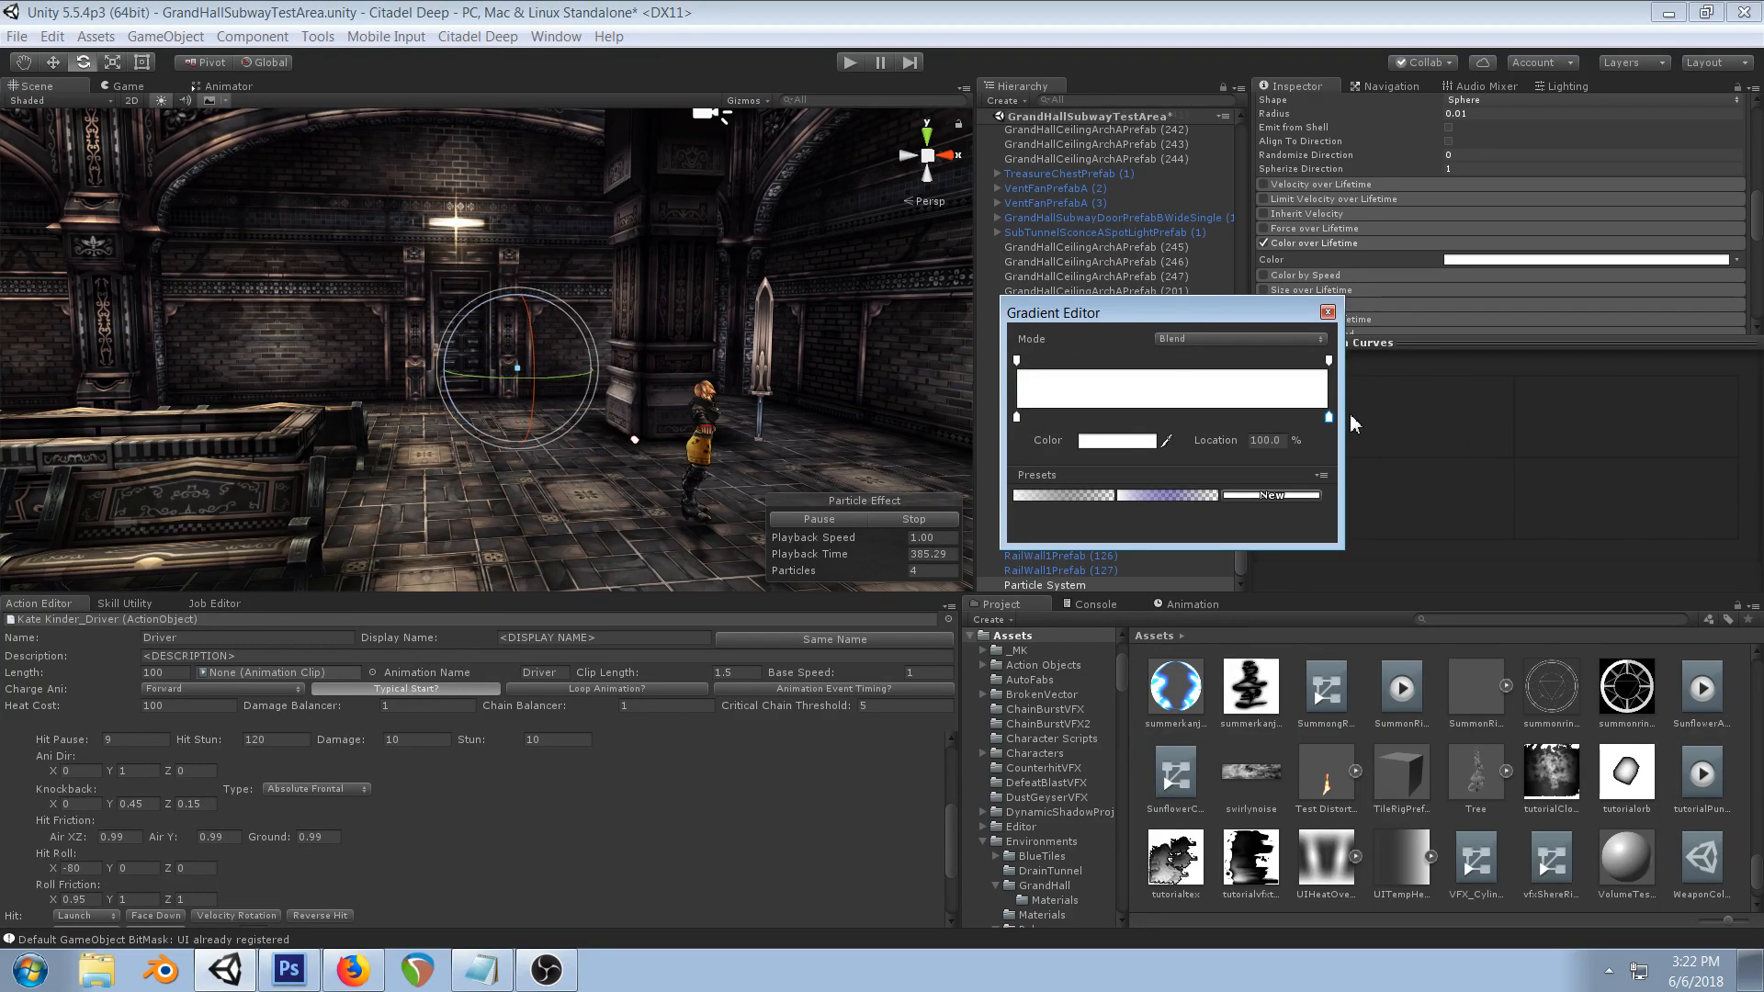
pyautogui.click(1145, 443)
pyautogui.moveTo(1161, 410); pyautogui.dragTo(1224, 323)
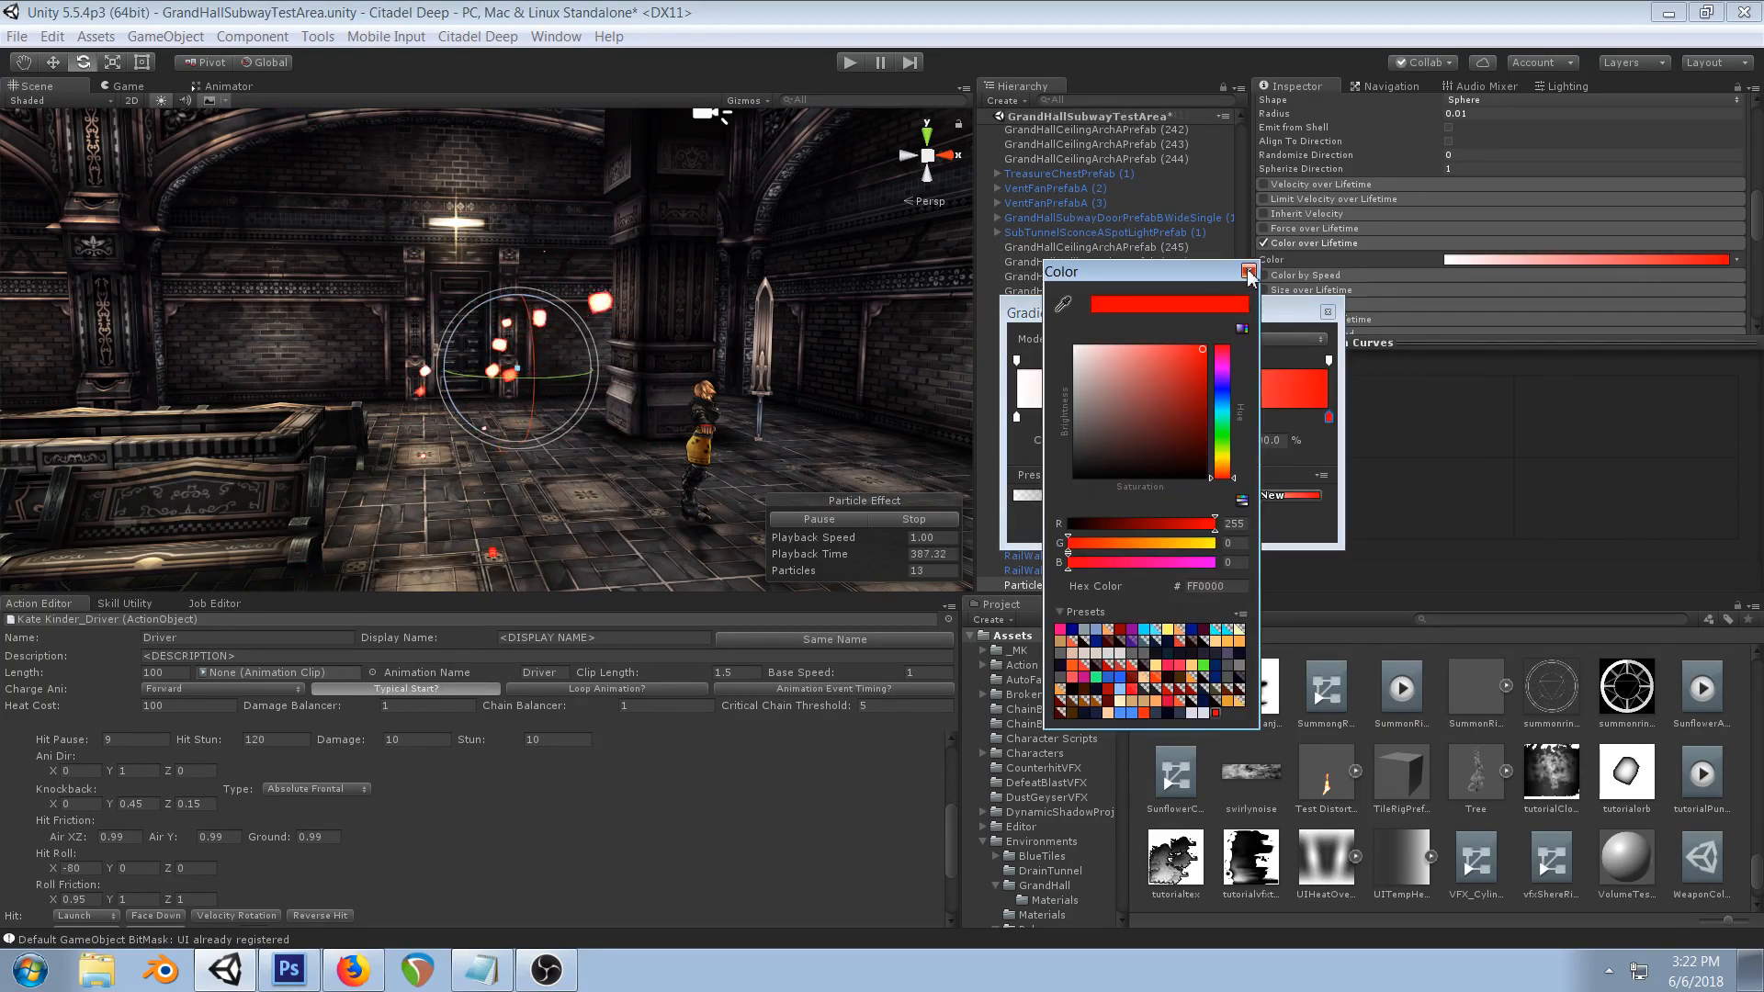
pyautogui.click(1248, 271)
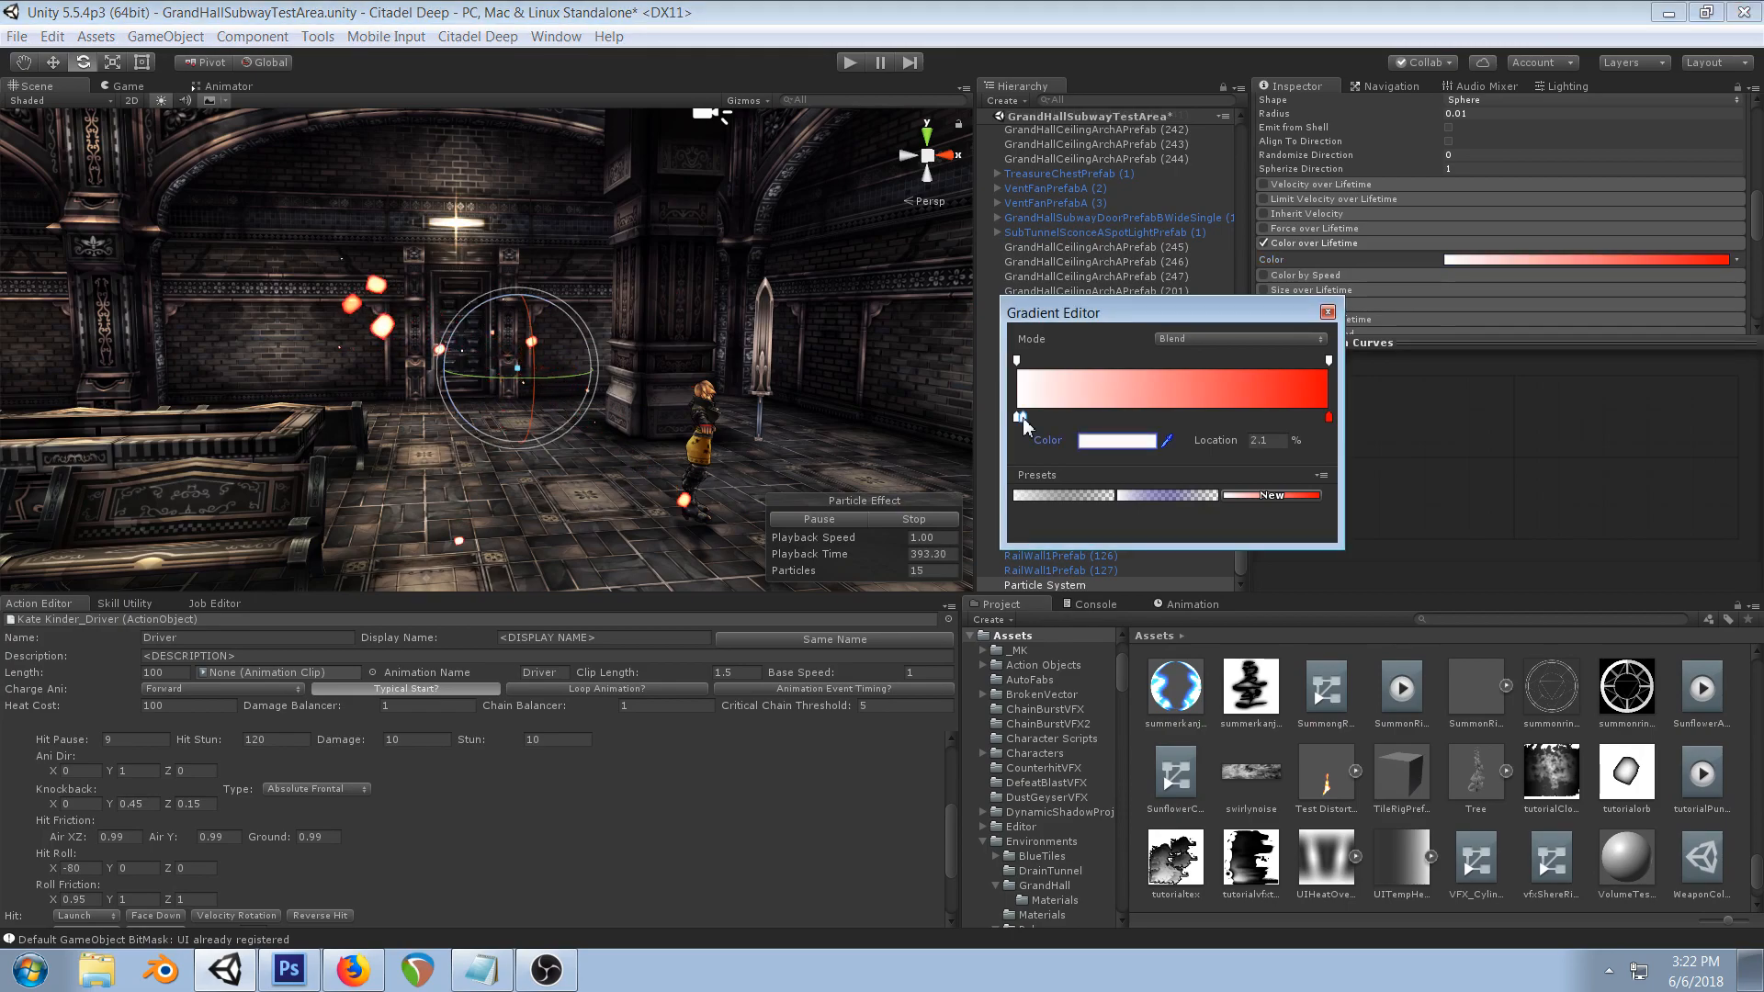
# - Add a color key at location 66.8% of the lifetime gradient and make it pale cream (FFF7E5)
pyautogui.click(1072, 417)
pyautogui.moveTo(1107, 420); pyautogui.dragTo(1224, 417)
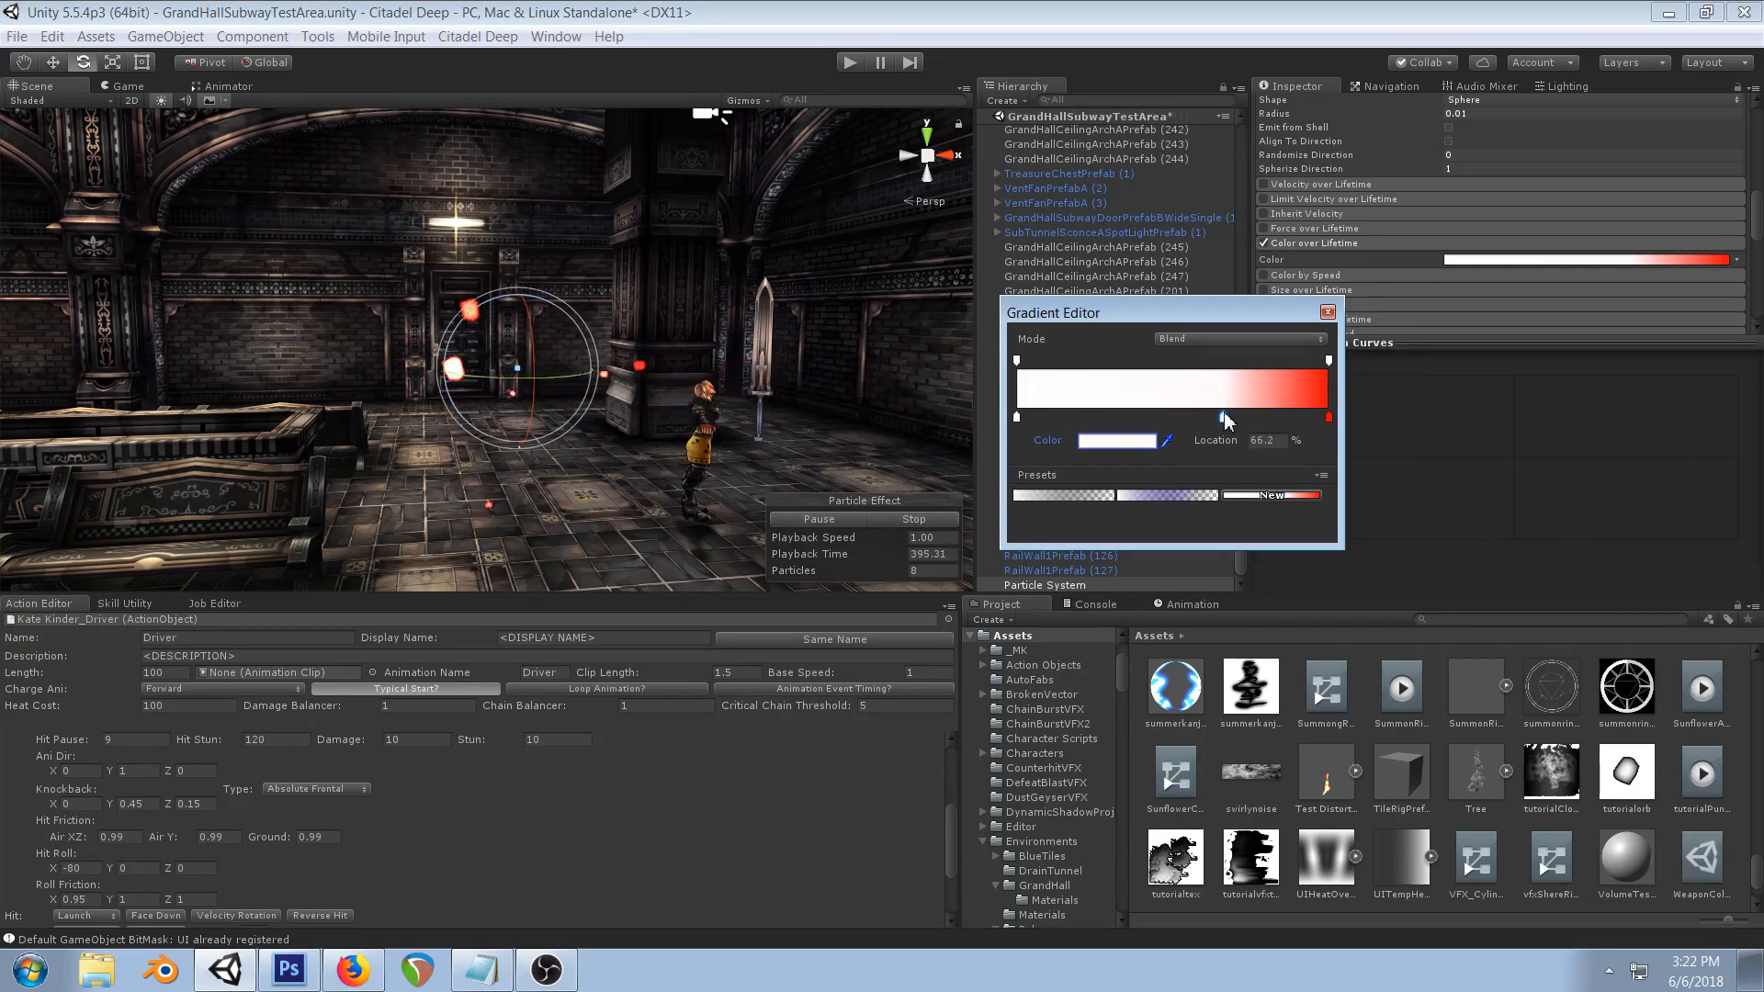
pyautogui.click(1121, 441)
pyautogui.click(1091, 349)
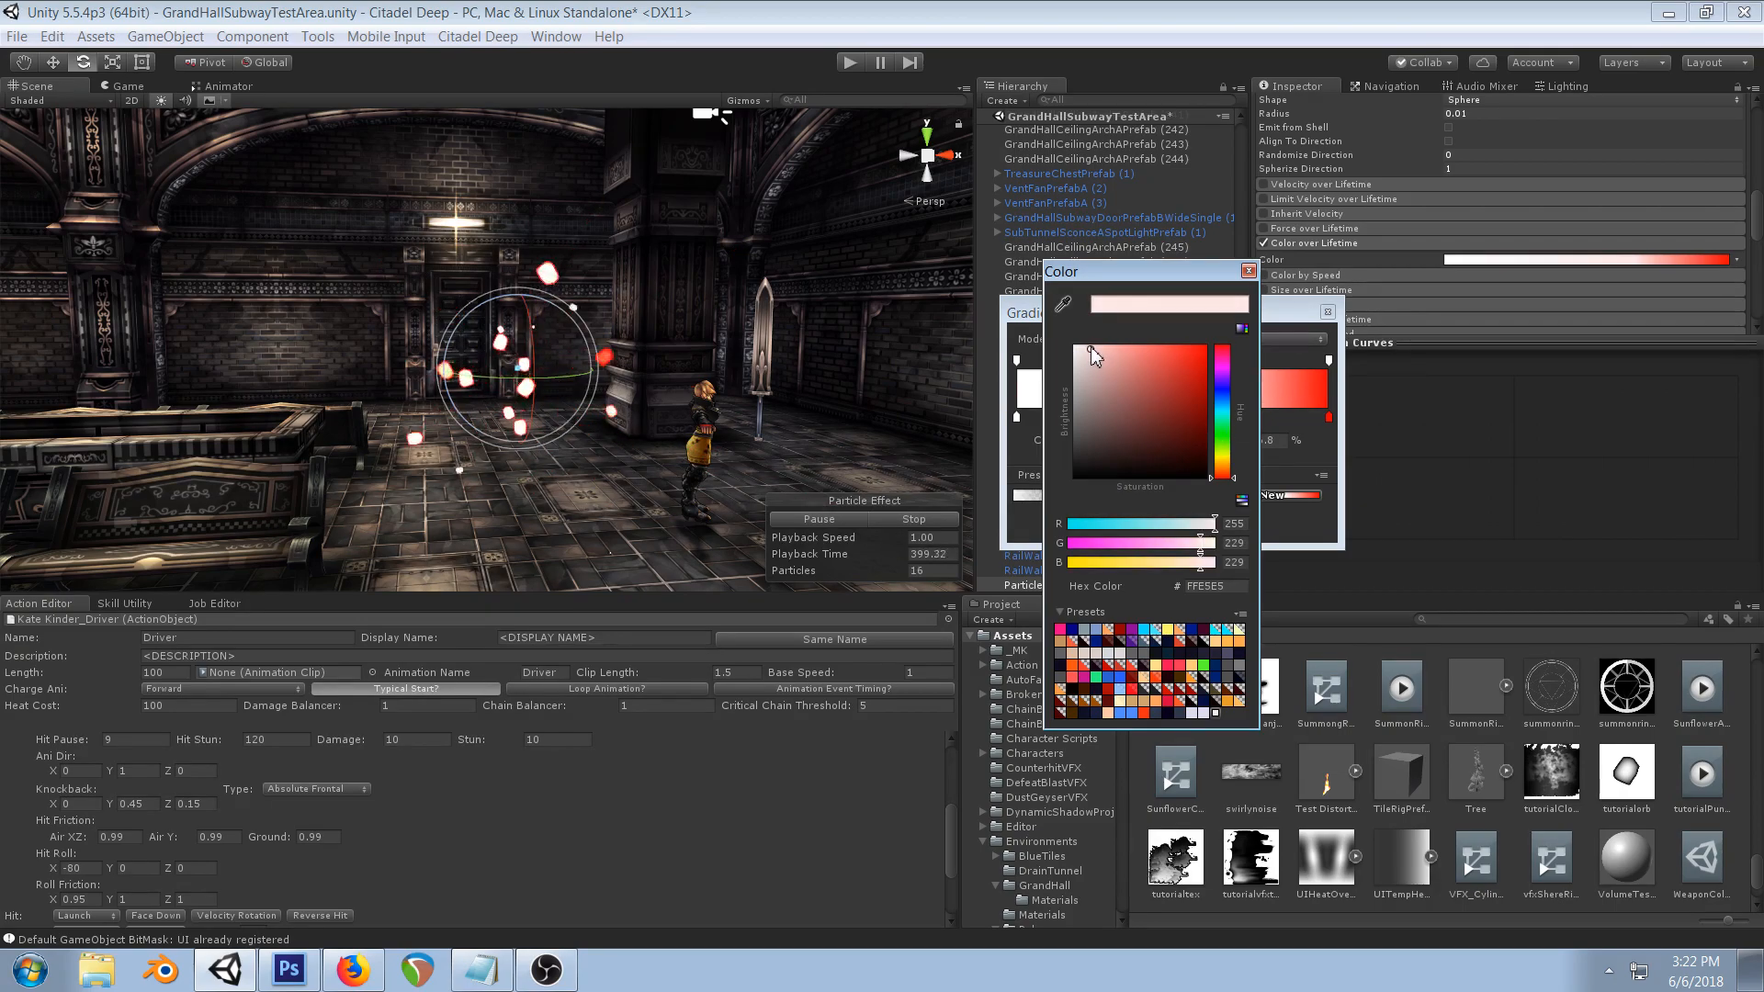
pyautogui.click(1248, 271)
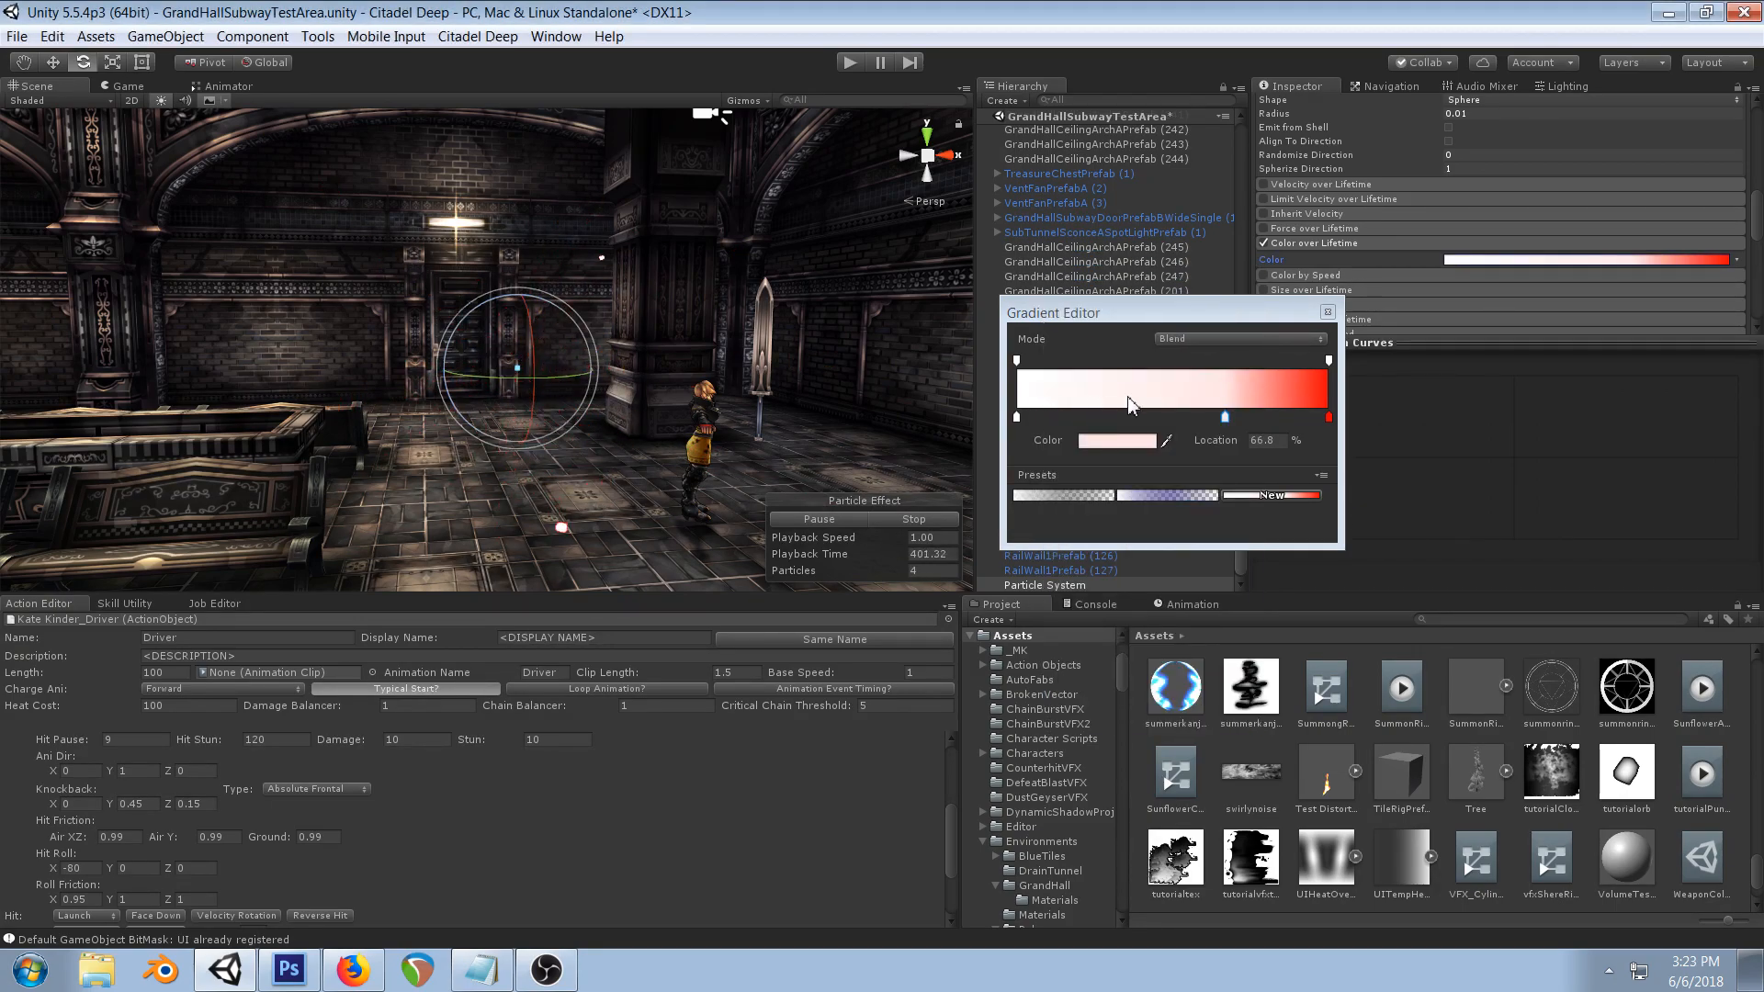
pyautogui.doubleClick(1224, 417)
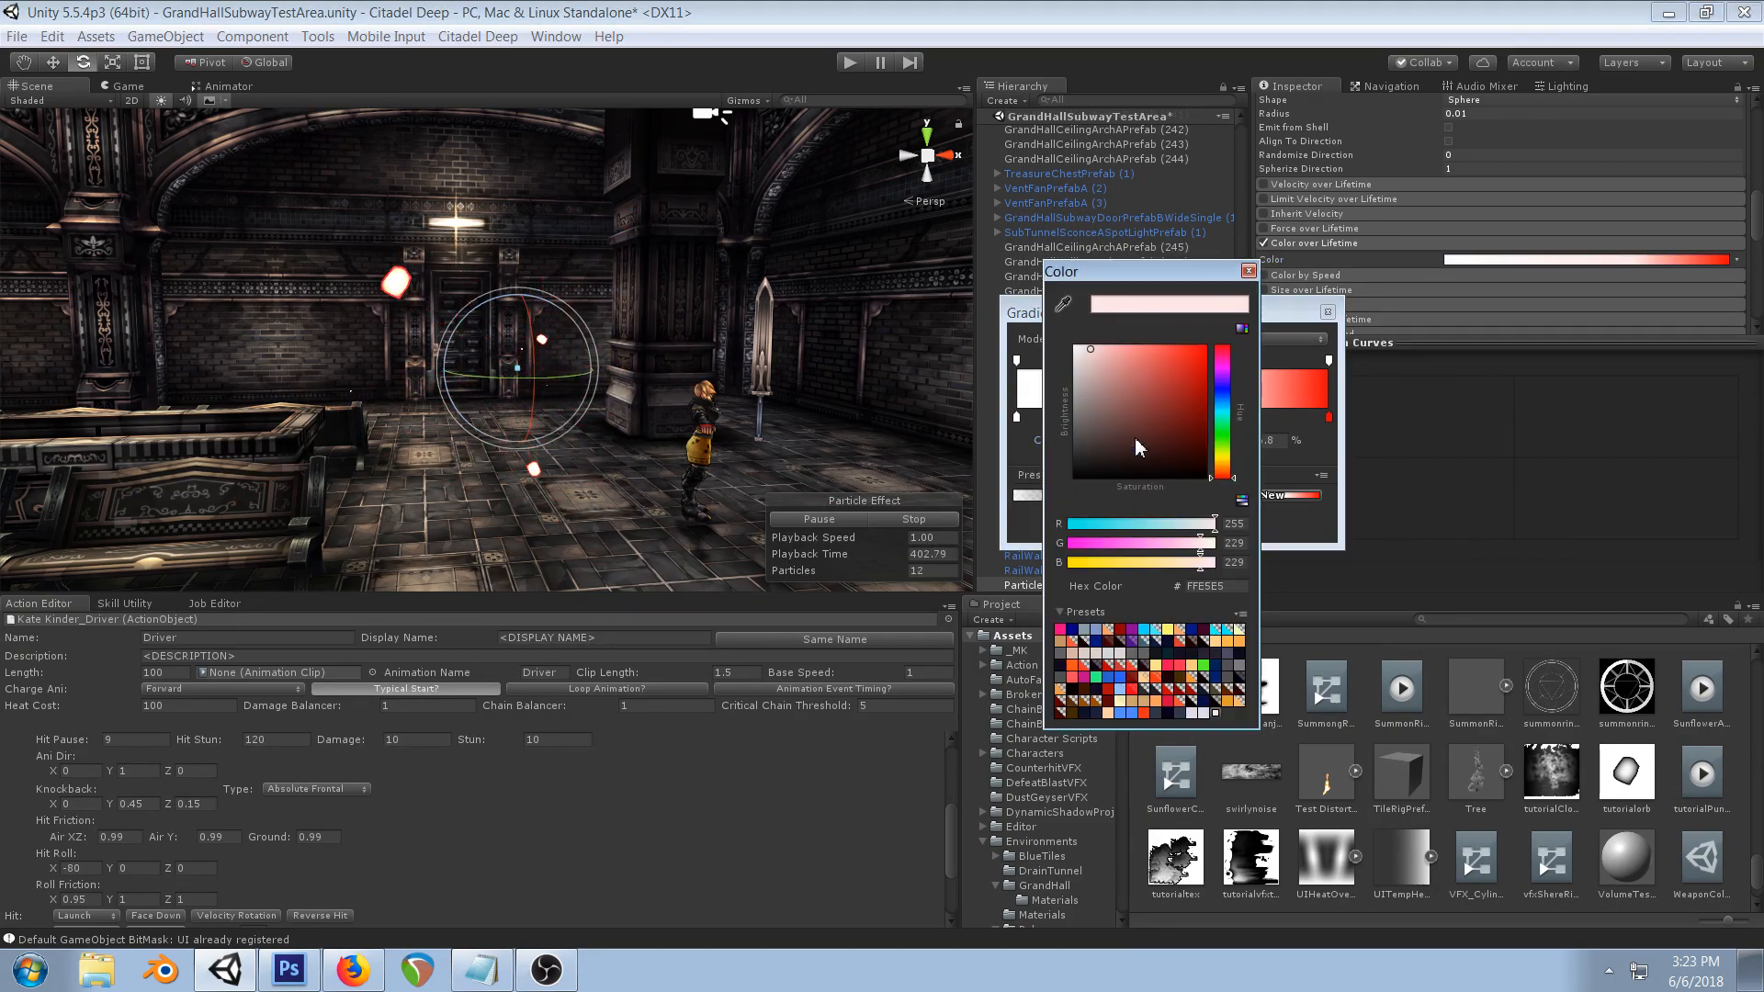
pyautogui.click(1219, 464)
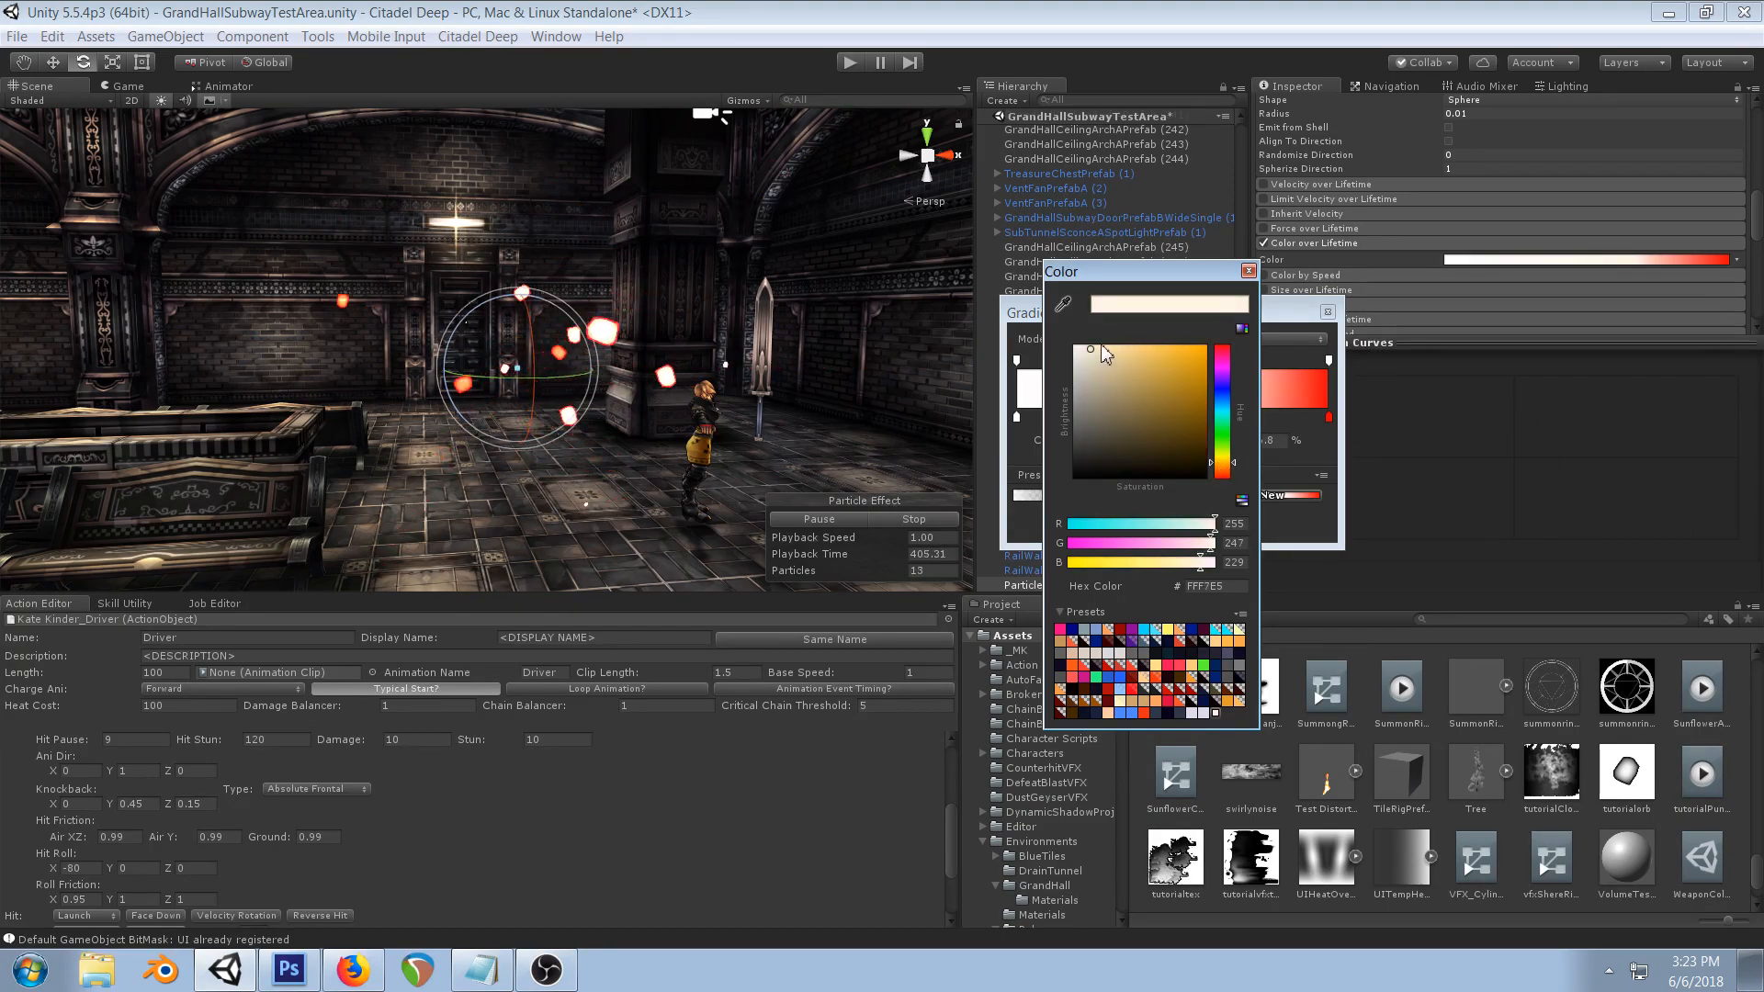
pyautogui.click(1247, 272)
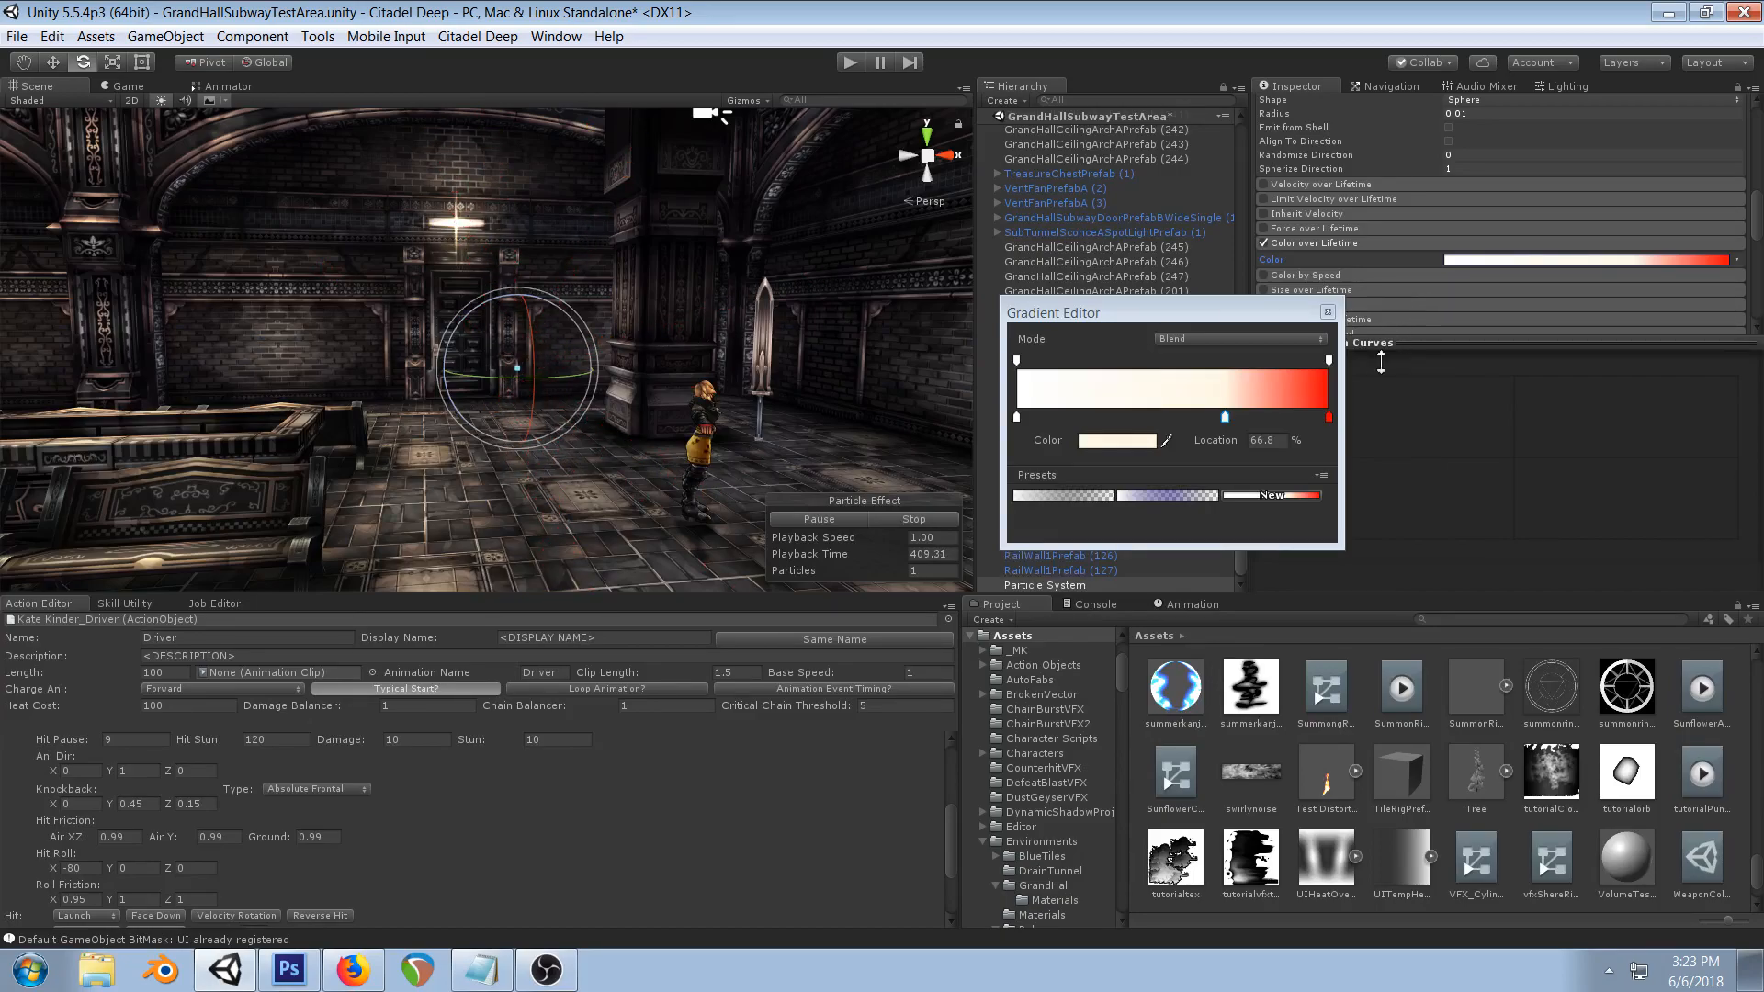
# - Set the lifetime gradient's end alpha to 0 so the particles fade out
pyautogui.click(1328, 361)
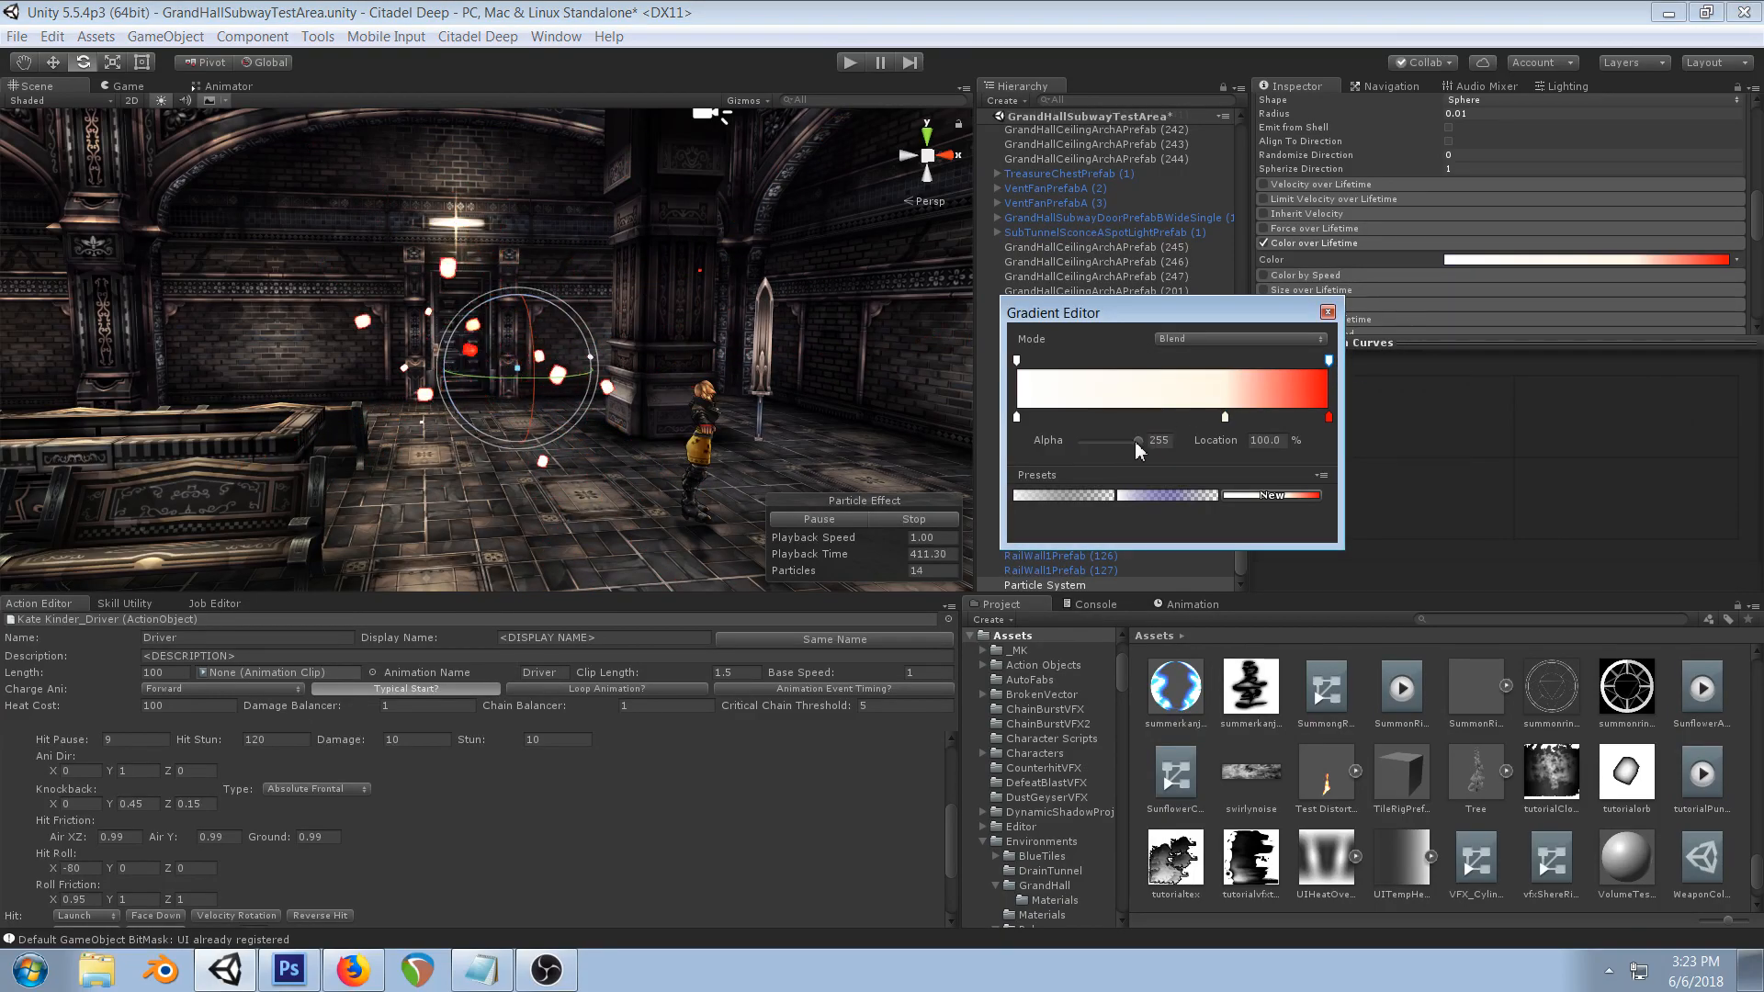
pyautogui.moveTo(1136, 443); pyautogui.dragTo(1044, 439)
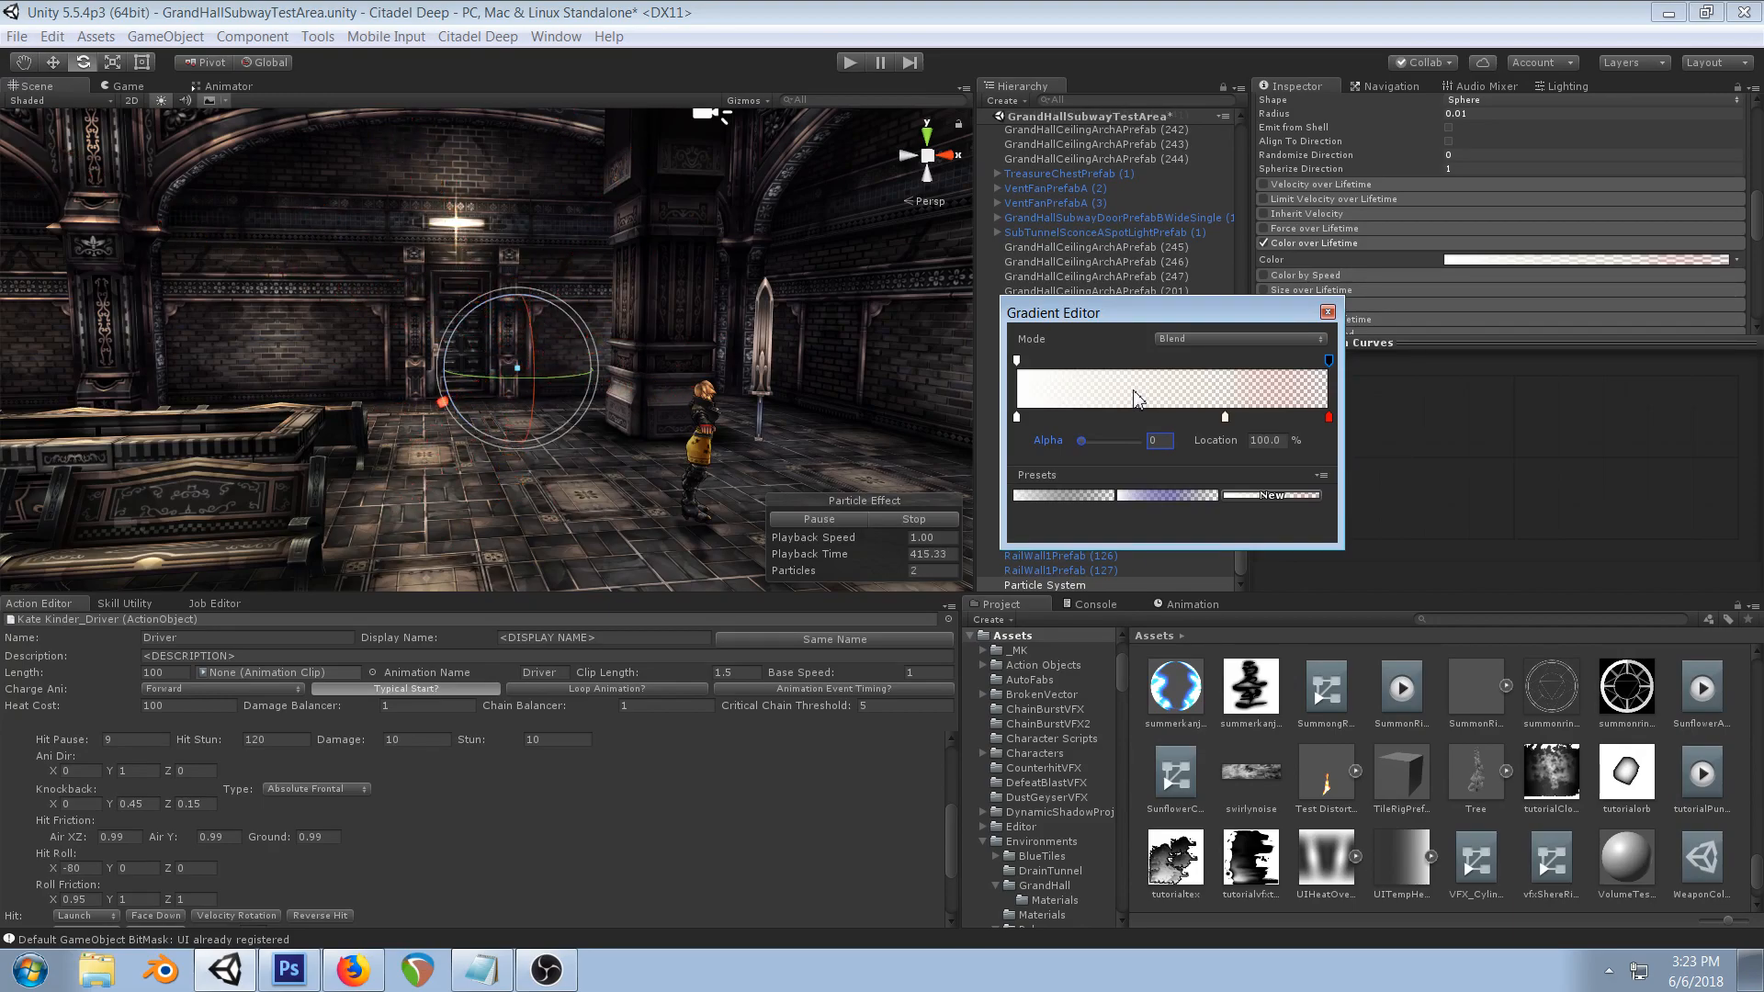
# - Delete the pale cream color key from the Color over Lifetime gradient
pyautogui.moveTo(1226, 416); pyautogui.dragTo(1073, 424)
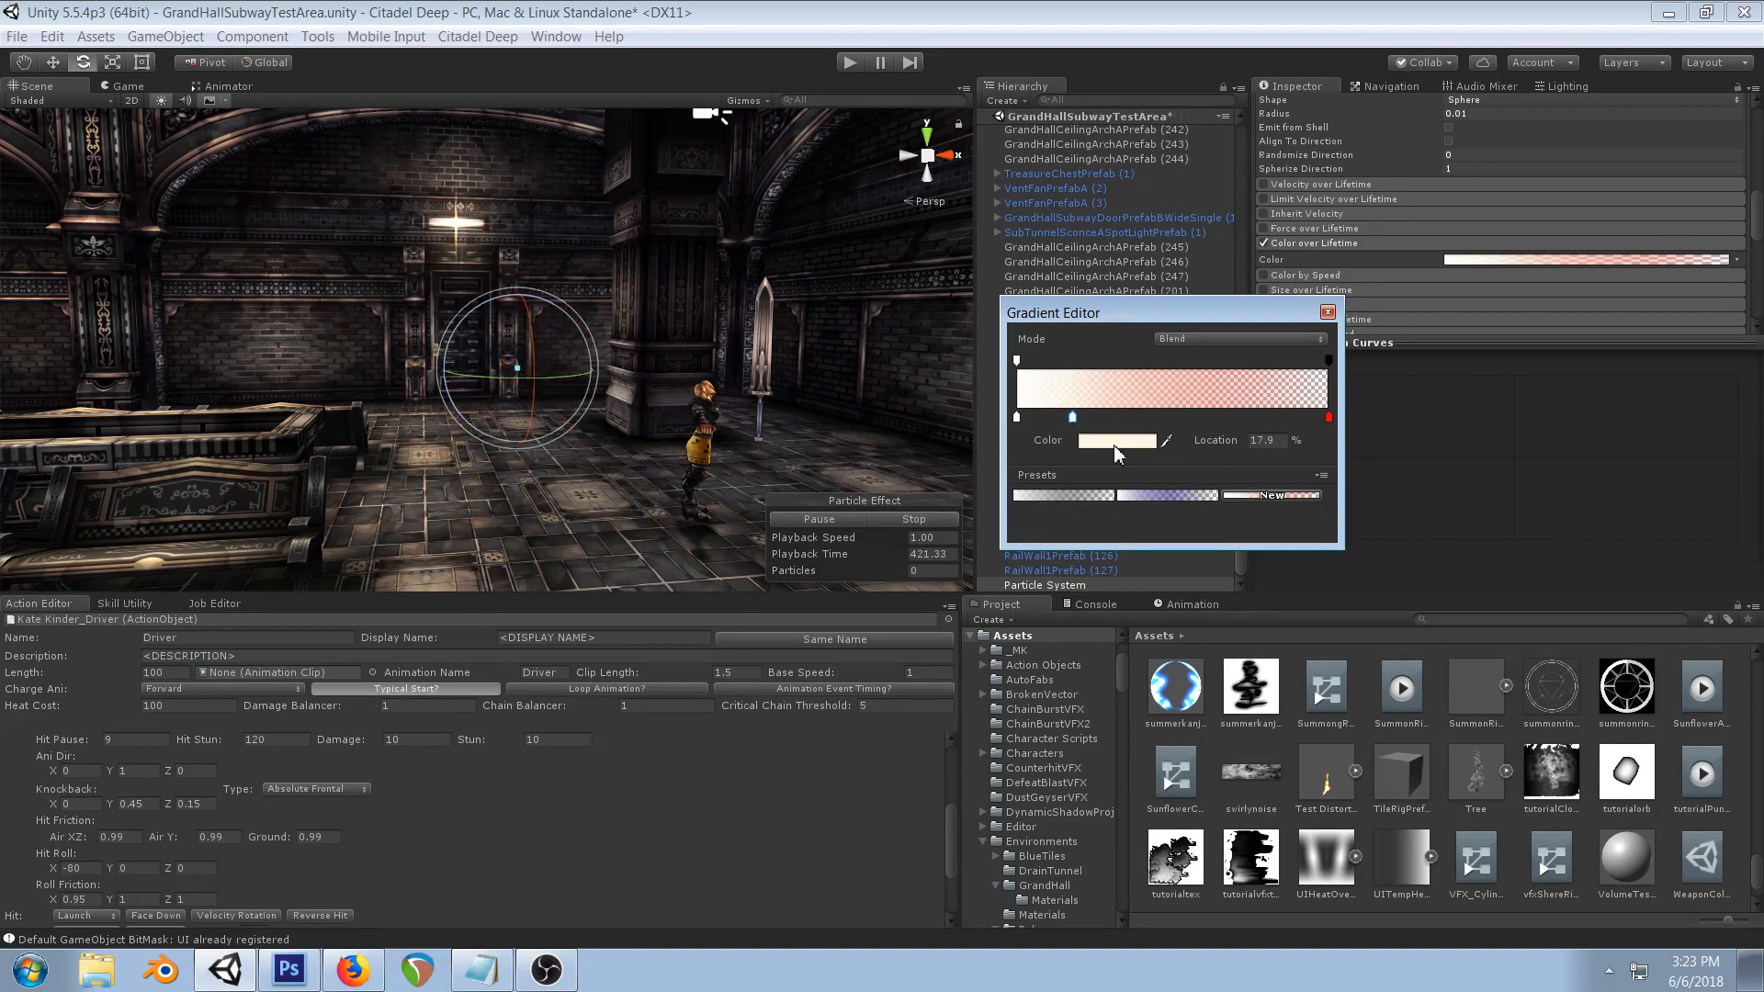
pyautogui.press('Delete')
# - Add a red color key just past the middle of the lifetime gradient and make the 100% color key black
pyautogui.click(1328, 418)
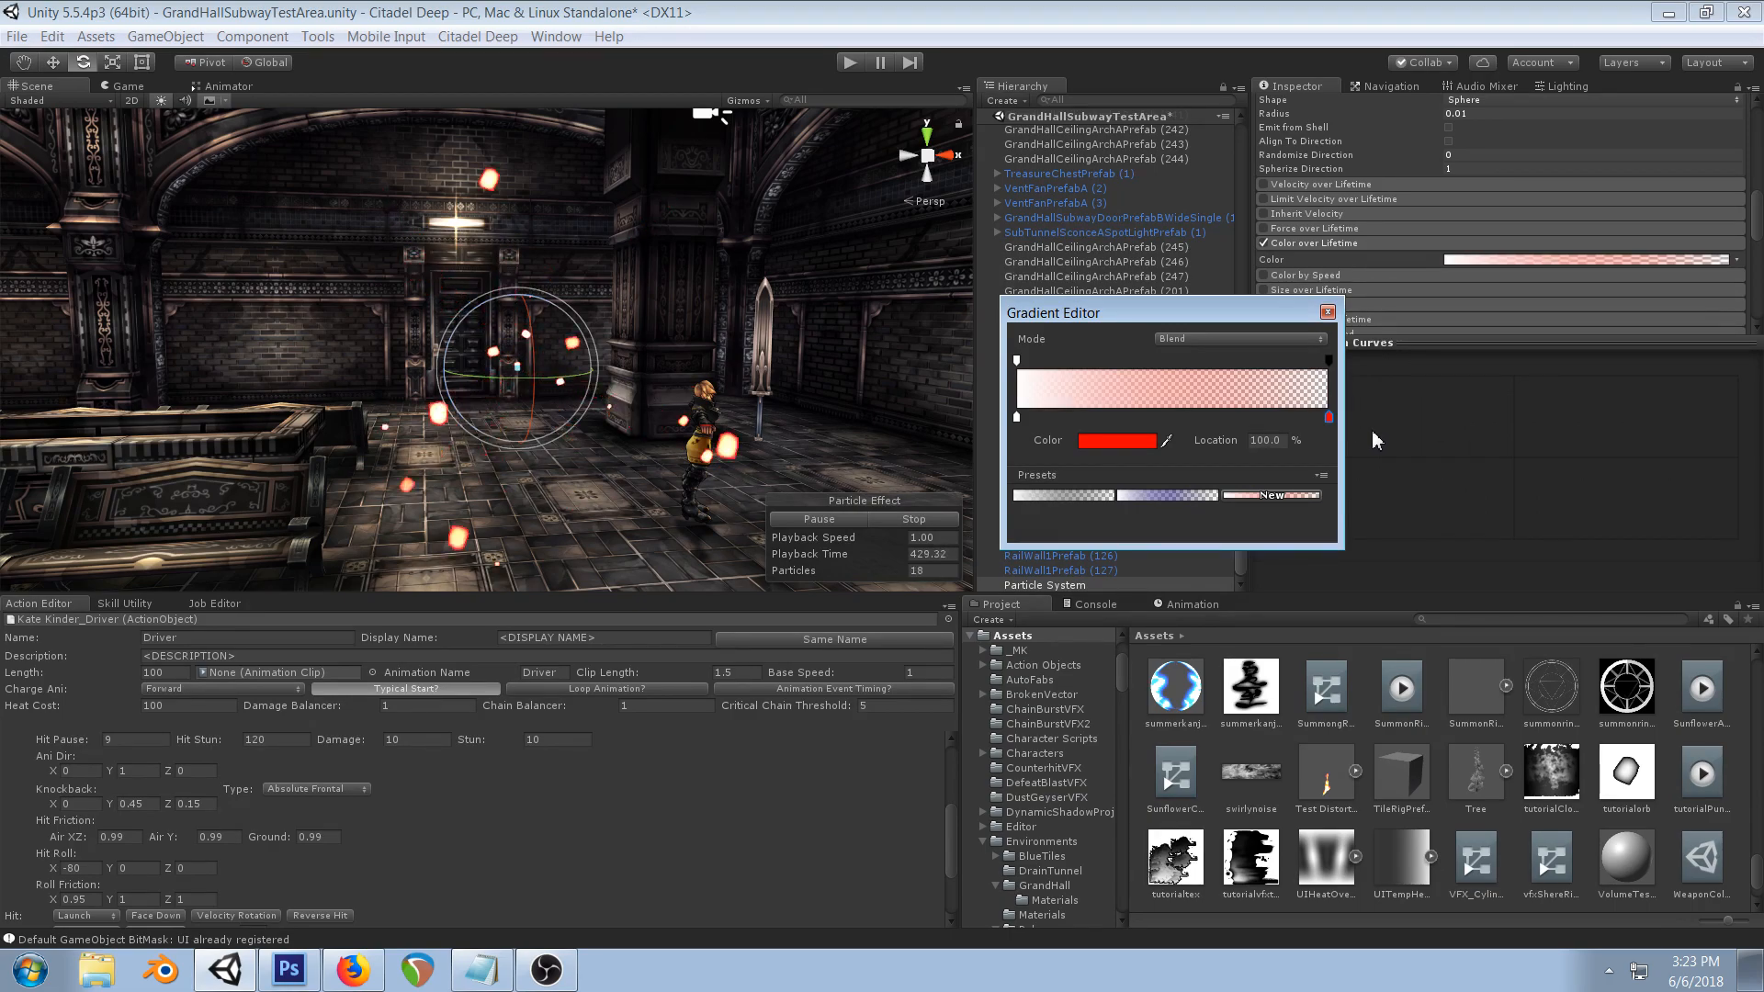
pyautogui.moveTo(1329, 418); pyautogui.dragTo(1365, 413)
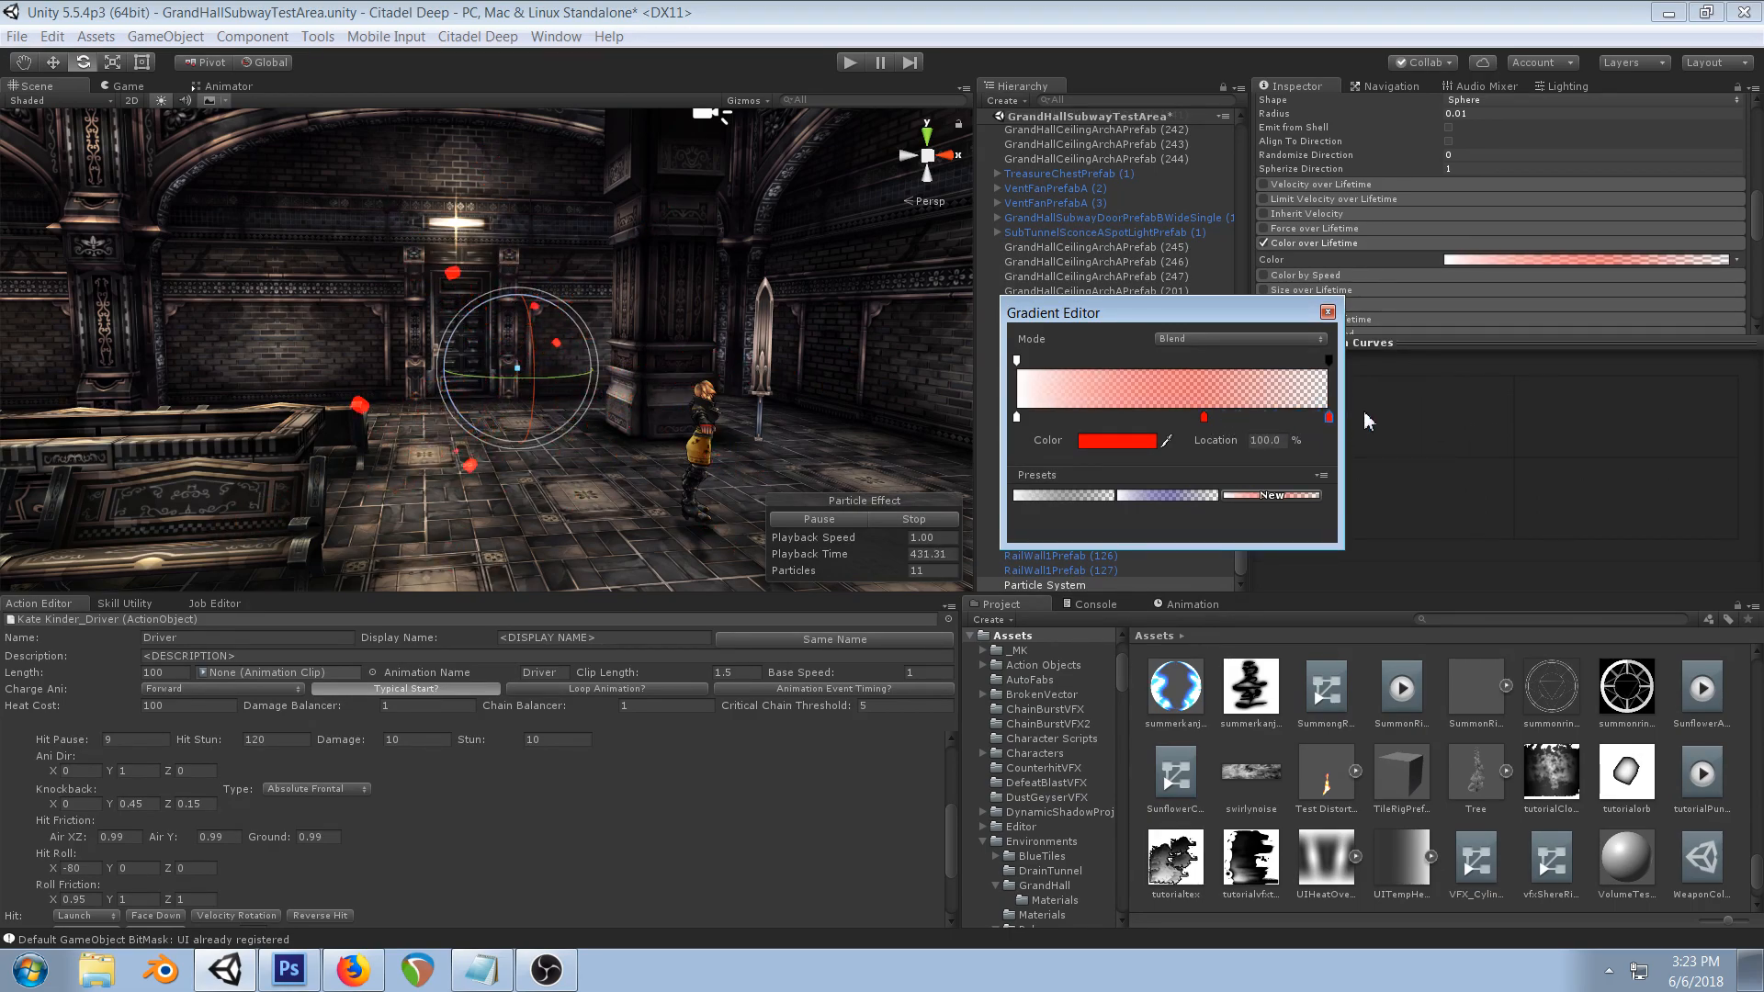
pyautogui.click(1099, 445)
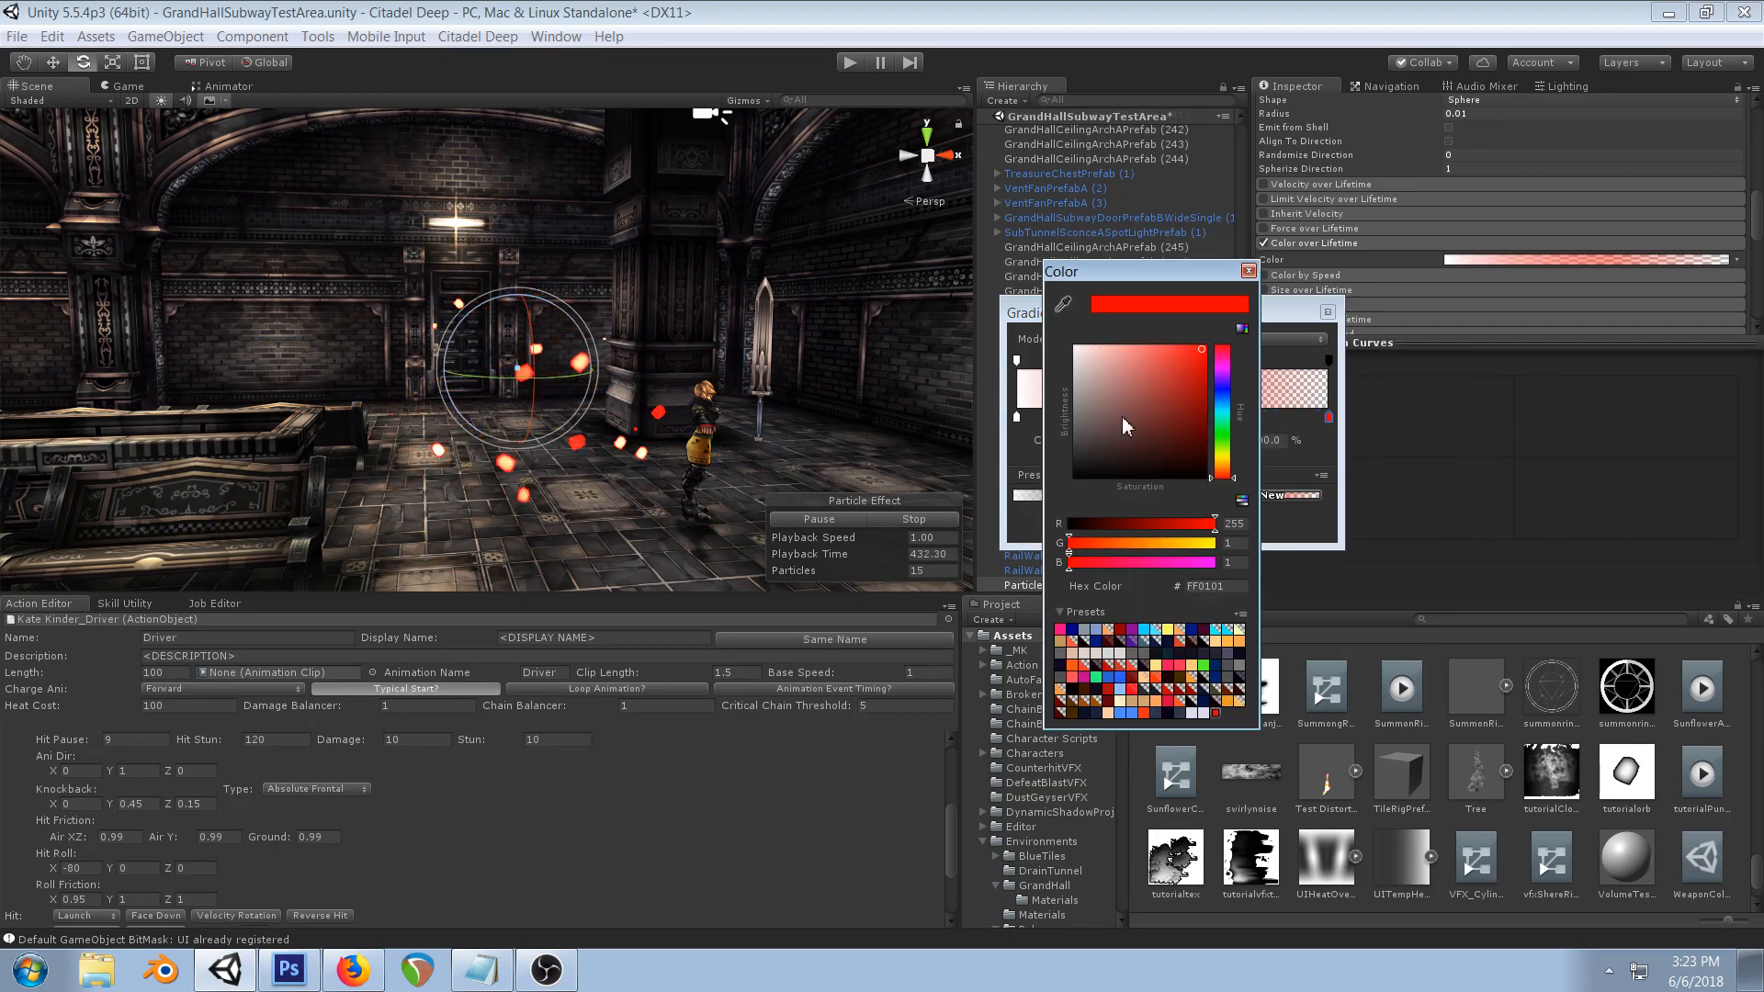
pyautogui.click(1247, 271)
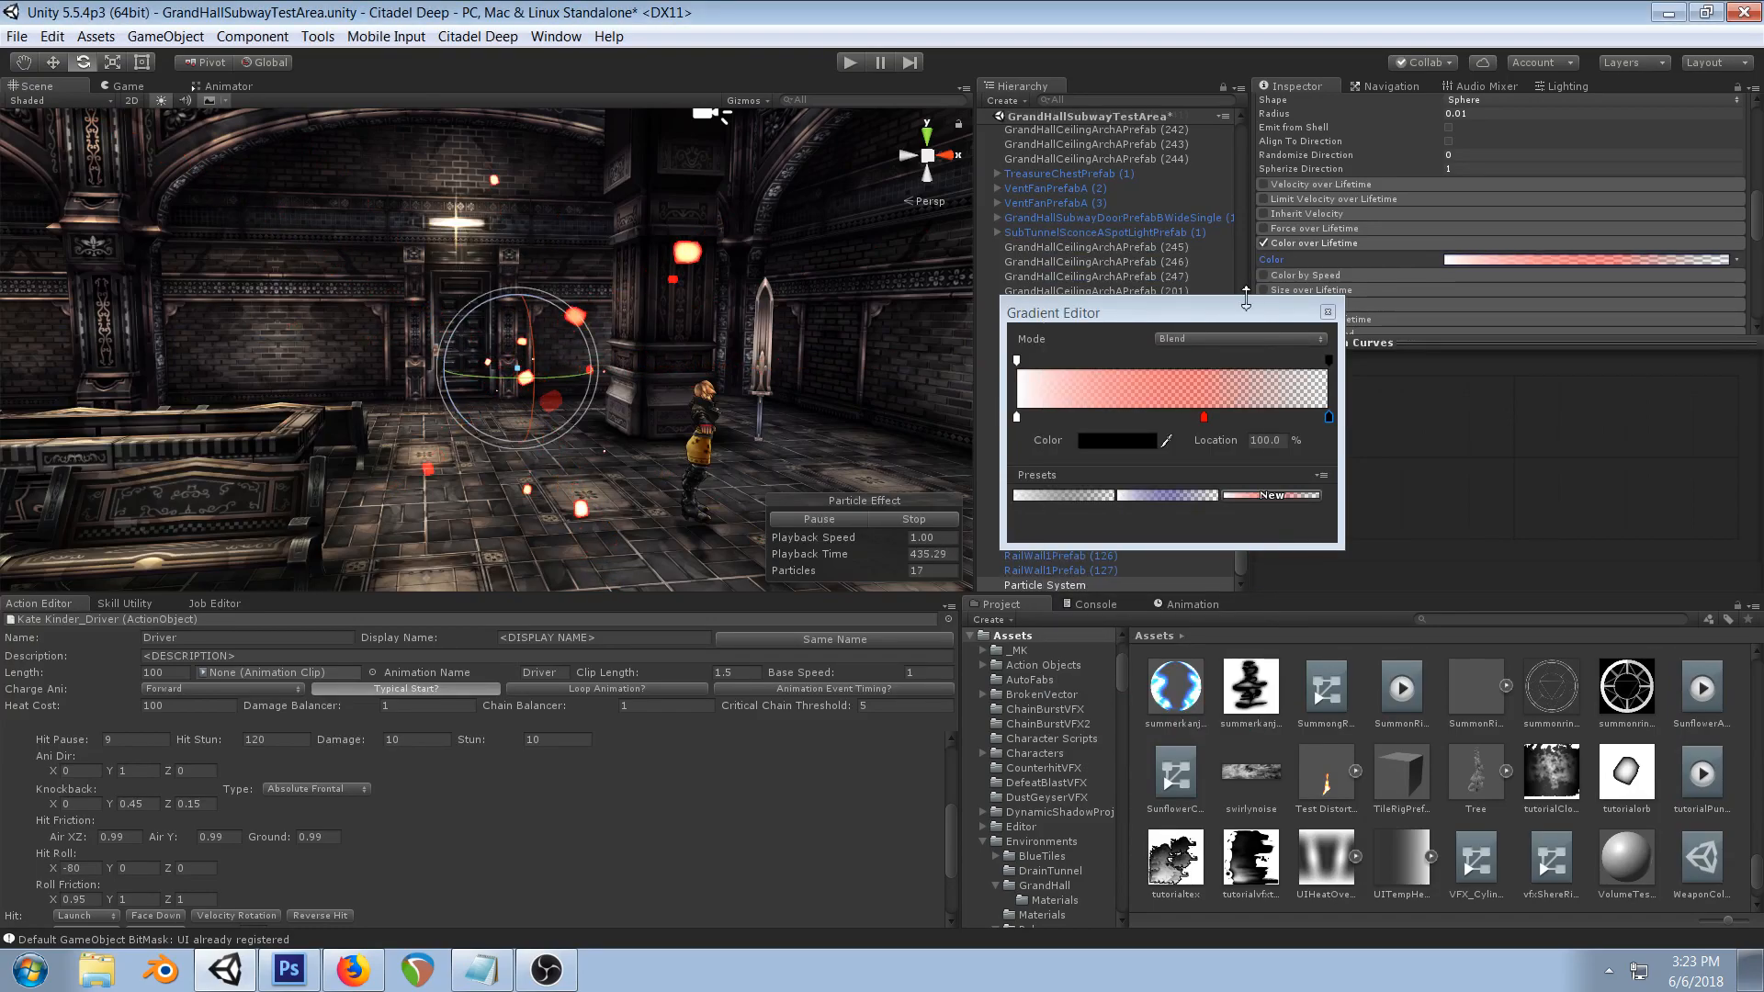
# - Move the red middle color key to location 52.1% and darken it to deep red (6F0000)
pyautogui.click(1203, 418)
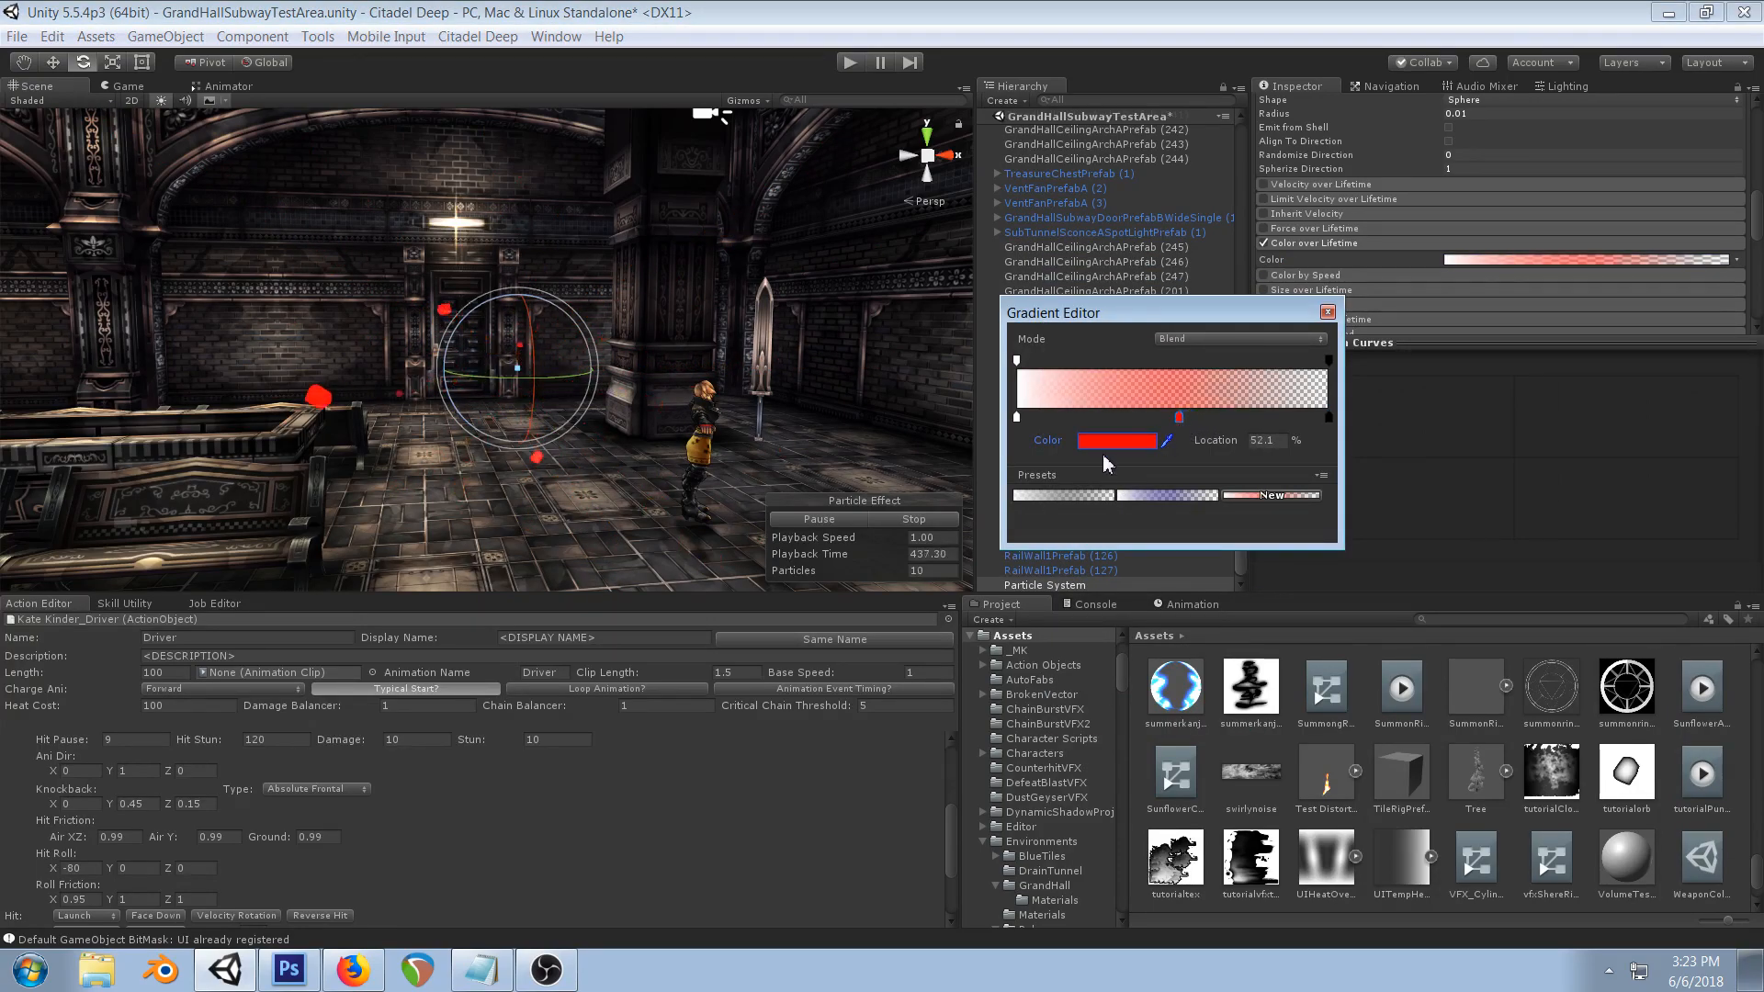
pyautogui.click(1123, 440)
pyautogui.moveTo(1202, 360); pyautogui.dragTo(1215, 418)
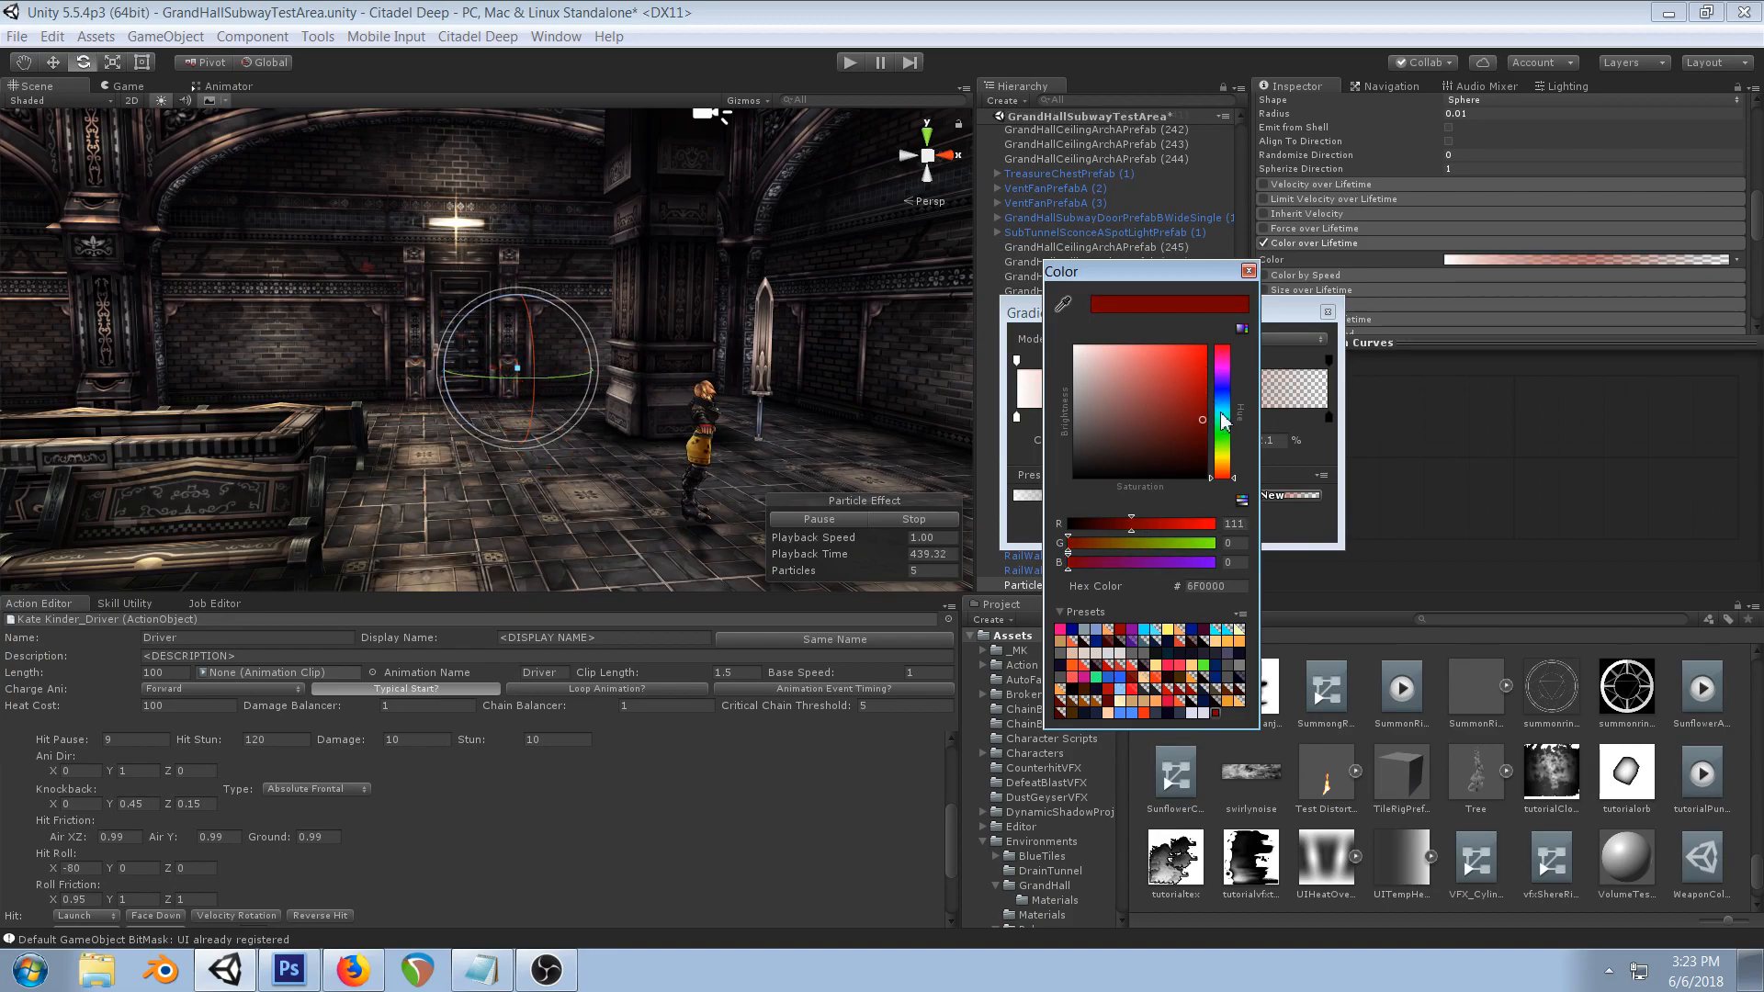
pyautogui.click(1249, 271)
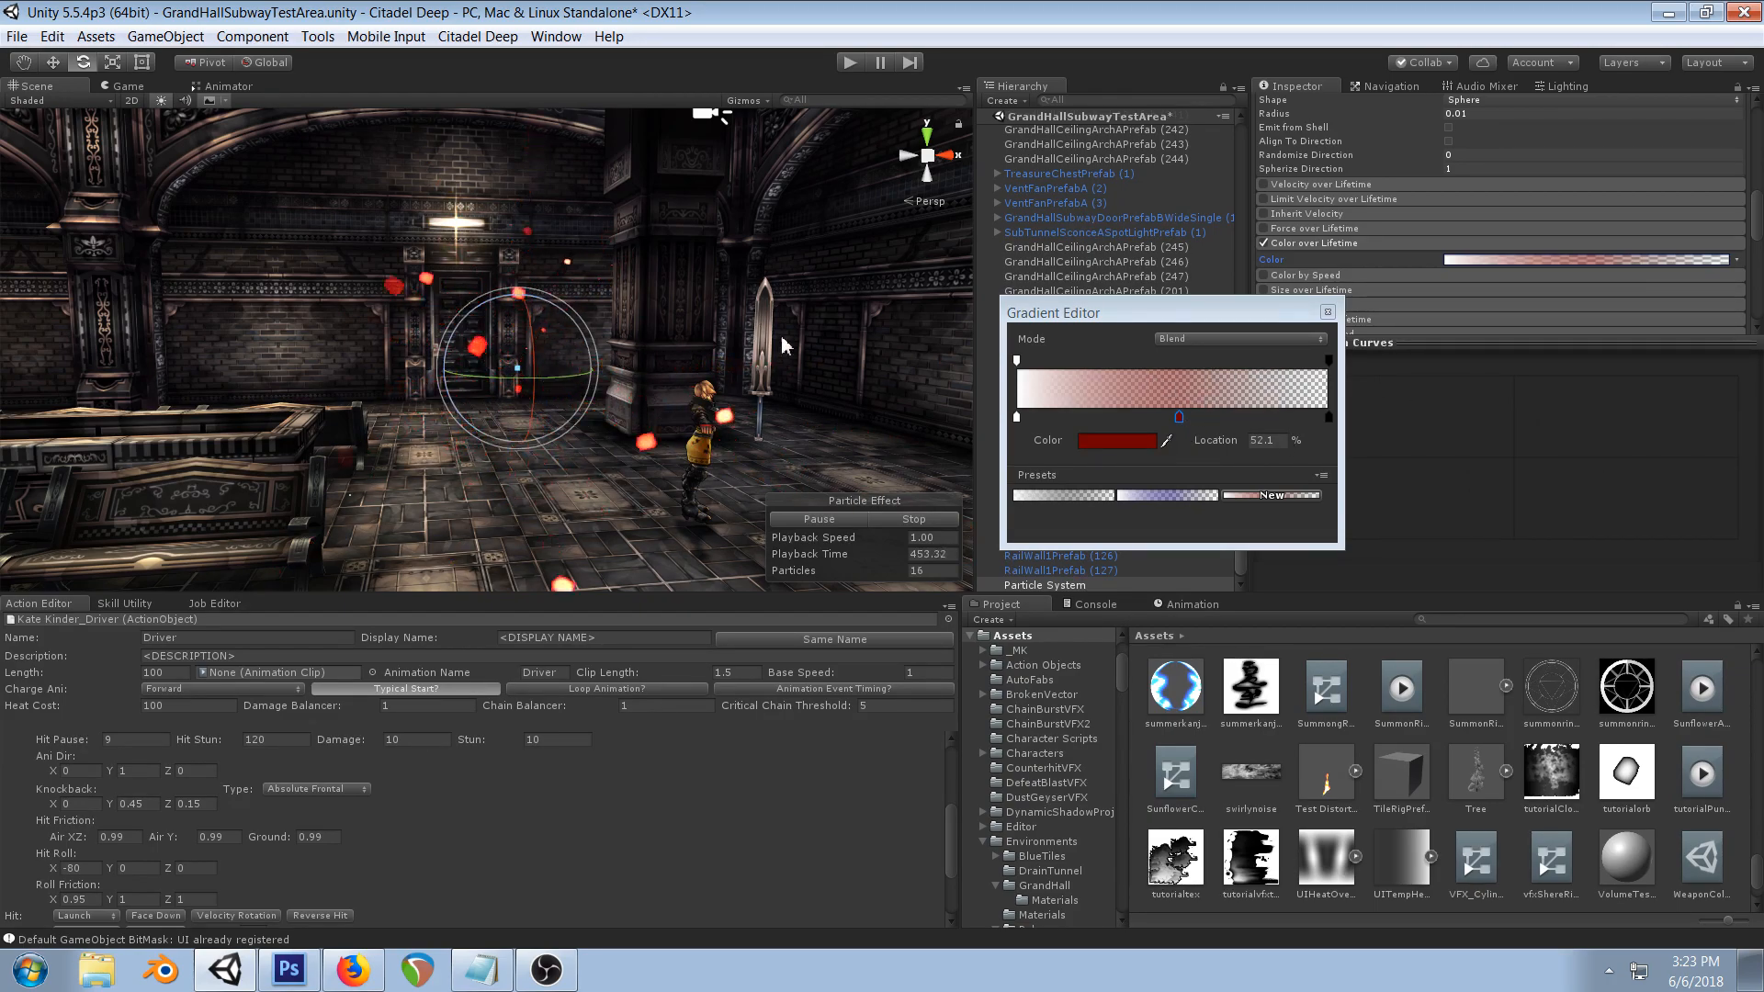
# - Change the color key at 52.1% to dark blue (000A6F)
pyautogui.click(1096, 438)
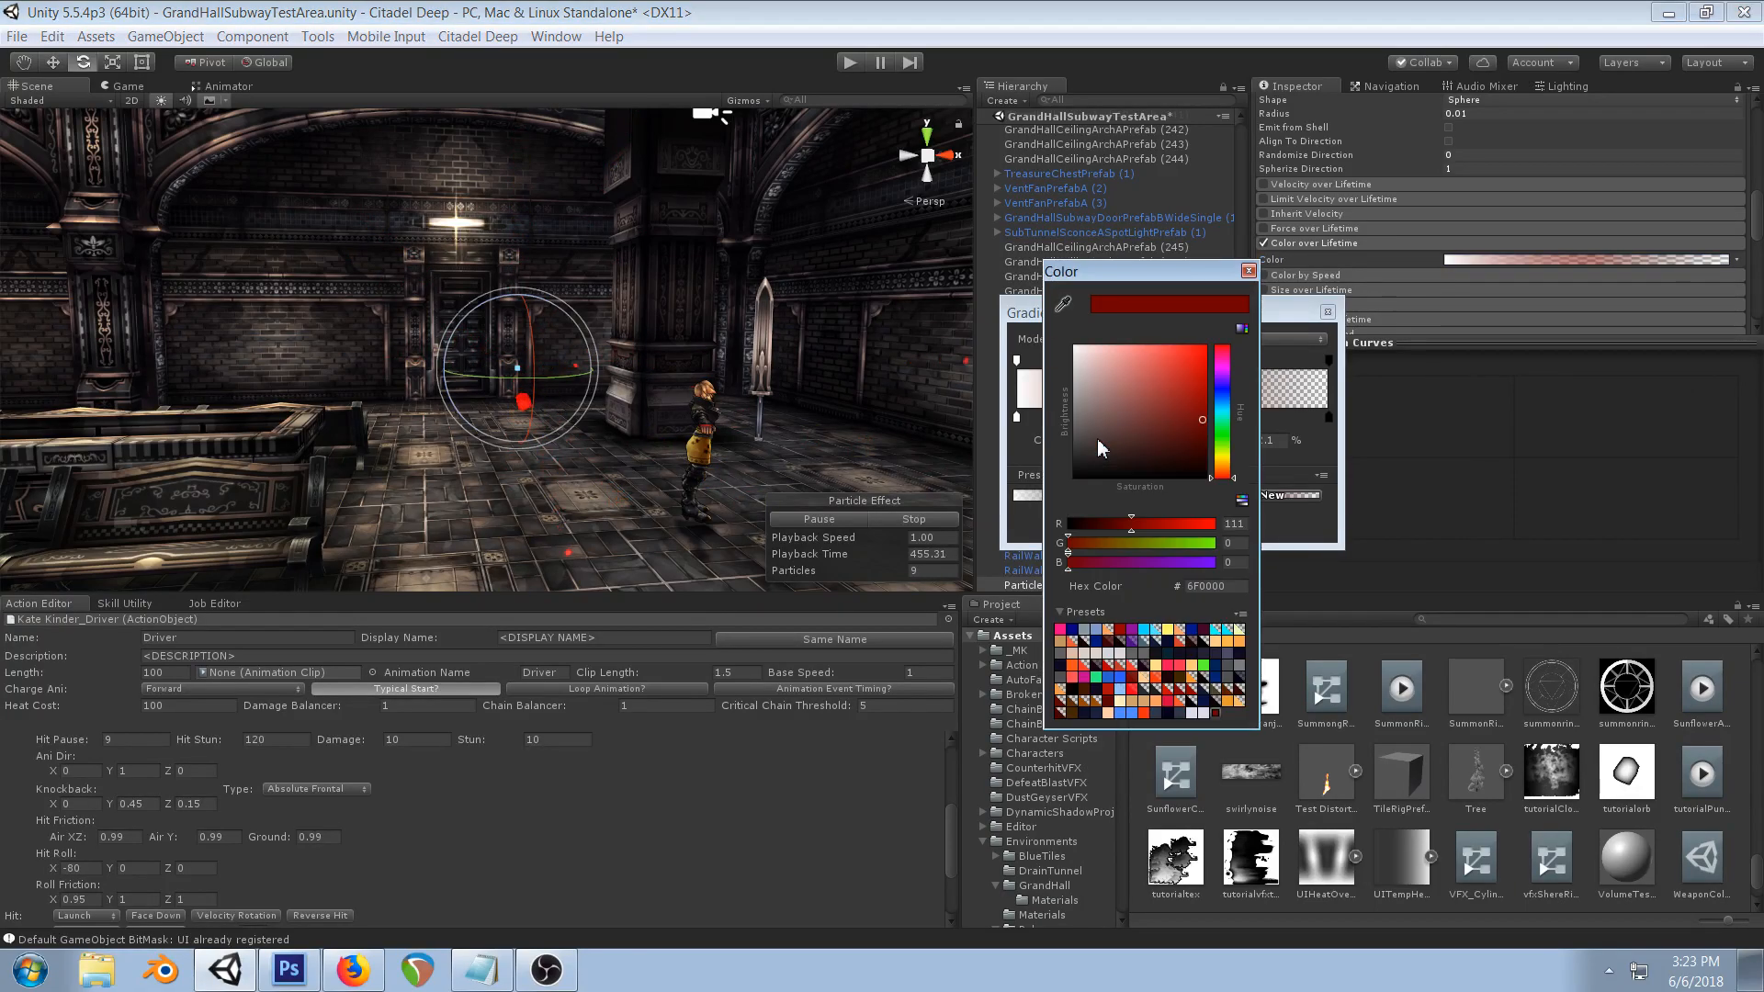
pyautogui.click(1222, 391)
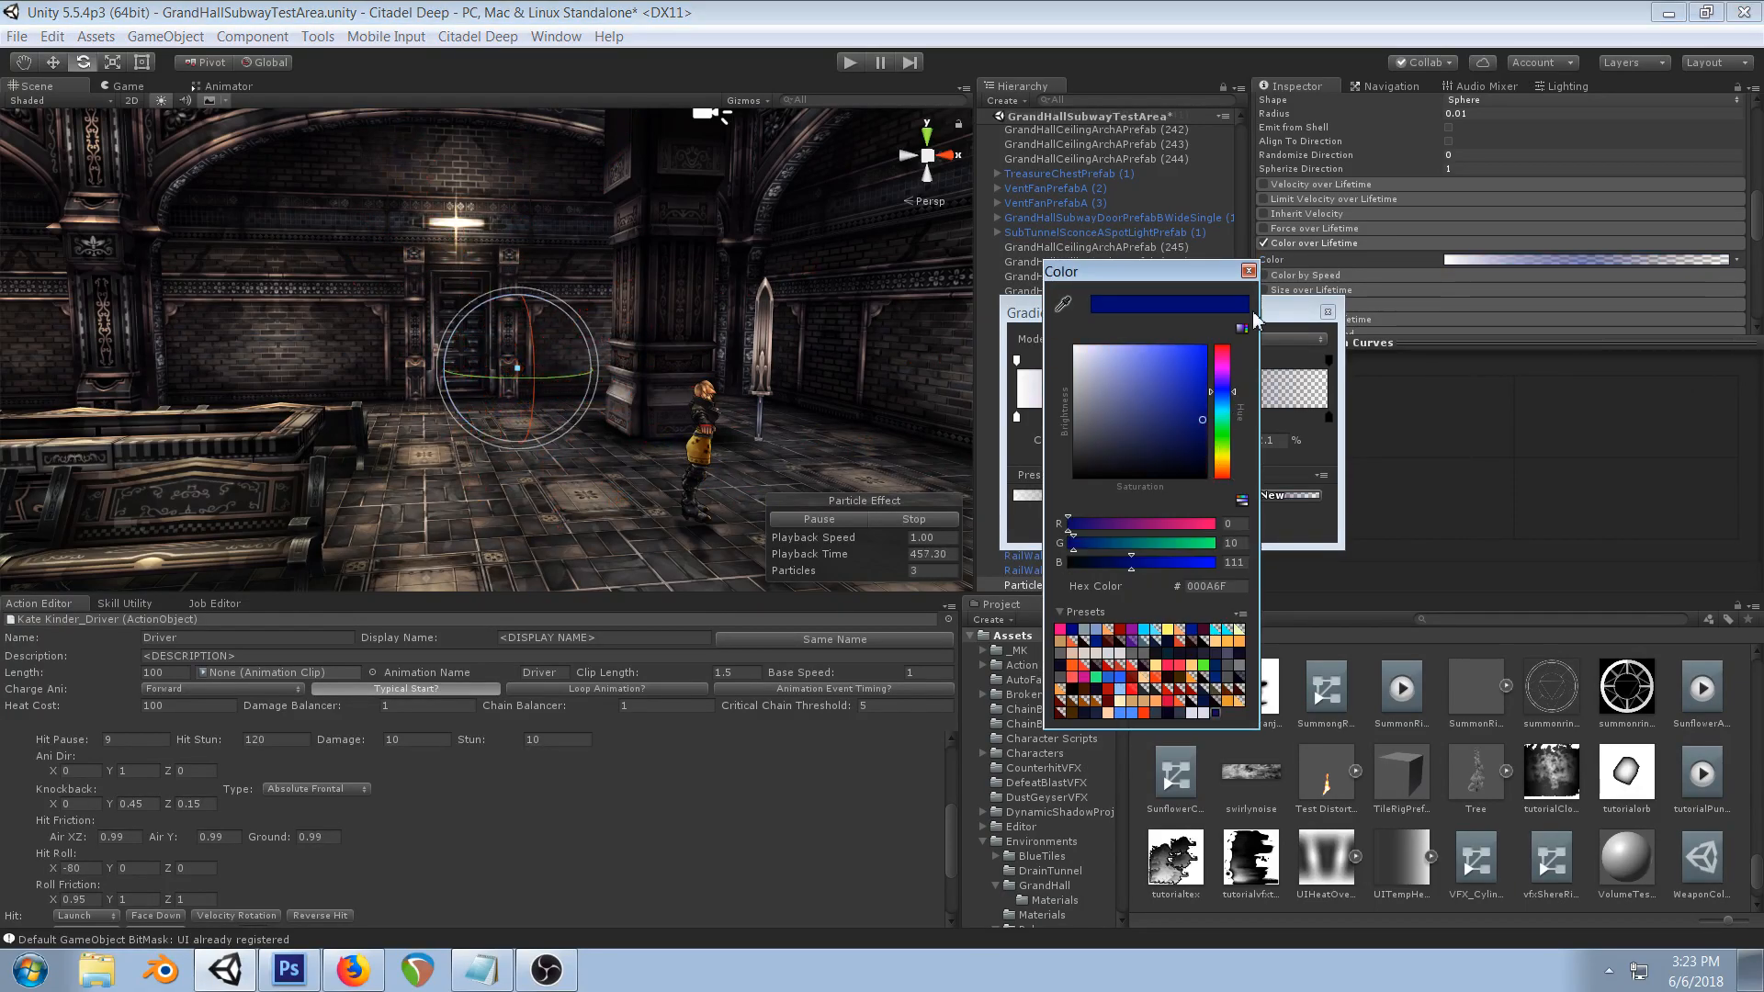
pyautogui.click(1248, 272)
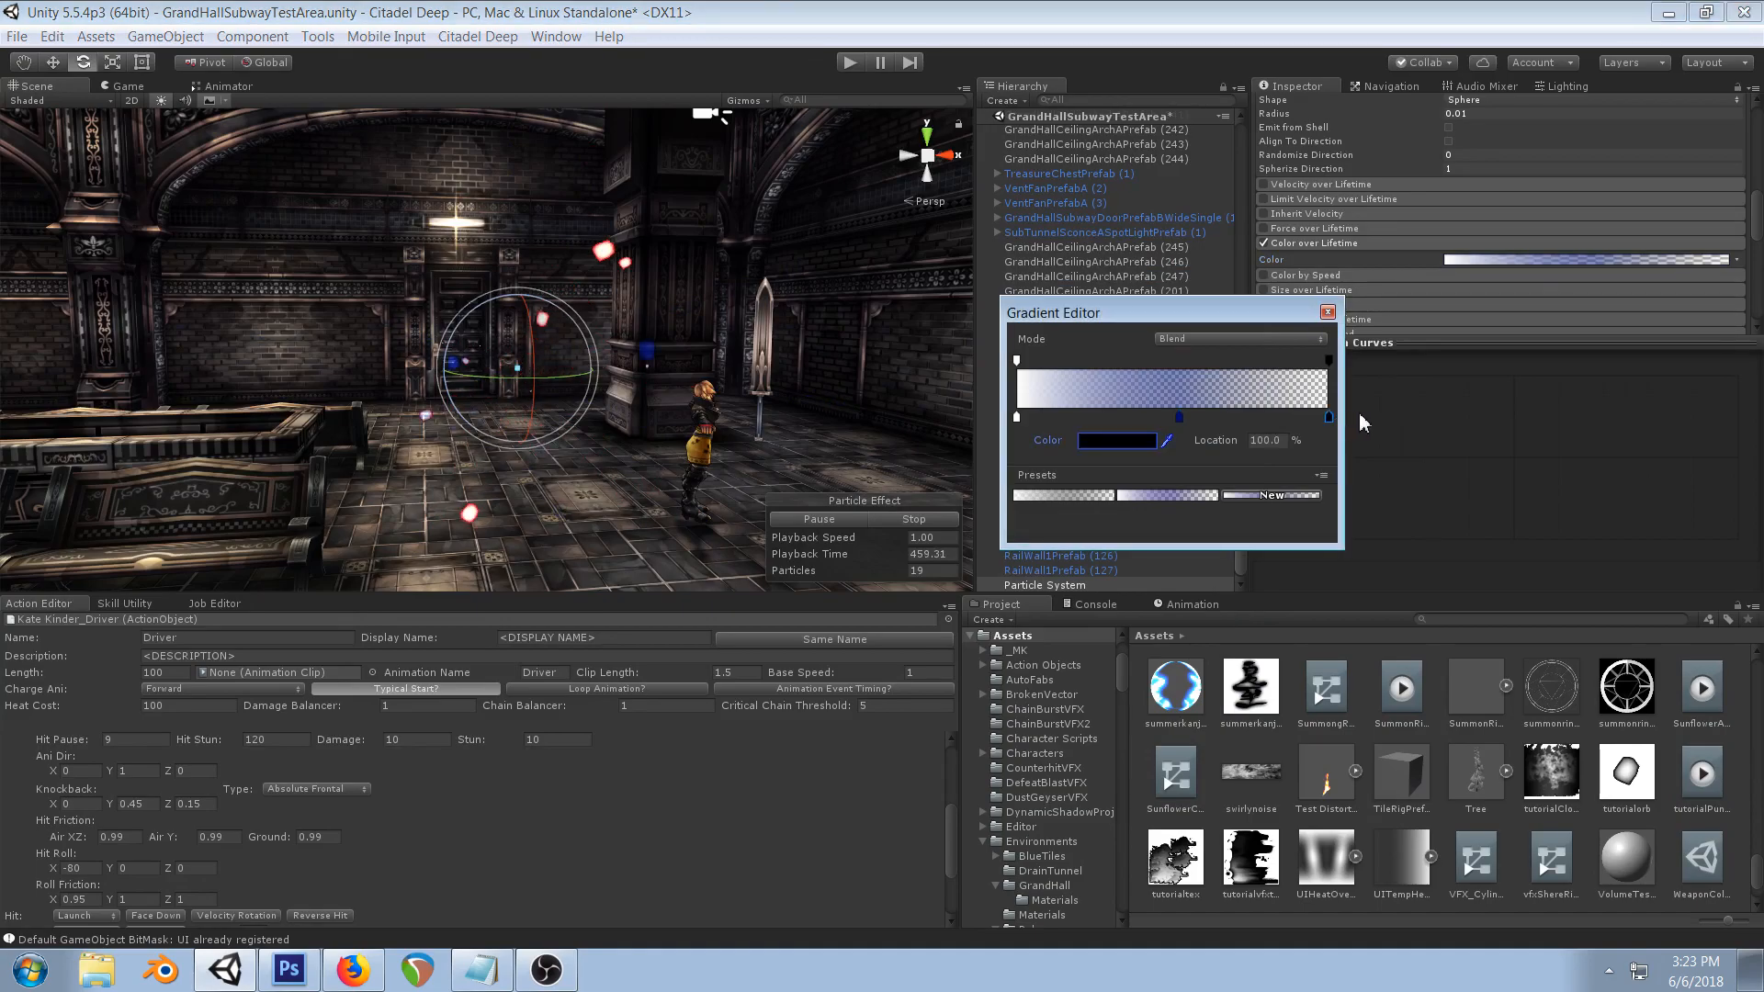
# - Change the color key at 52.1% to dark yellow (6F5900)
pyautogui.click(1141, 441)
pyautogui.moveTo(1221, 459); pyautogui.dragTo(1227, 470)
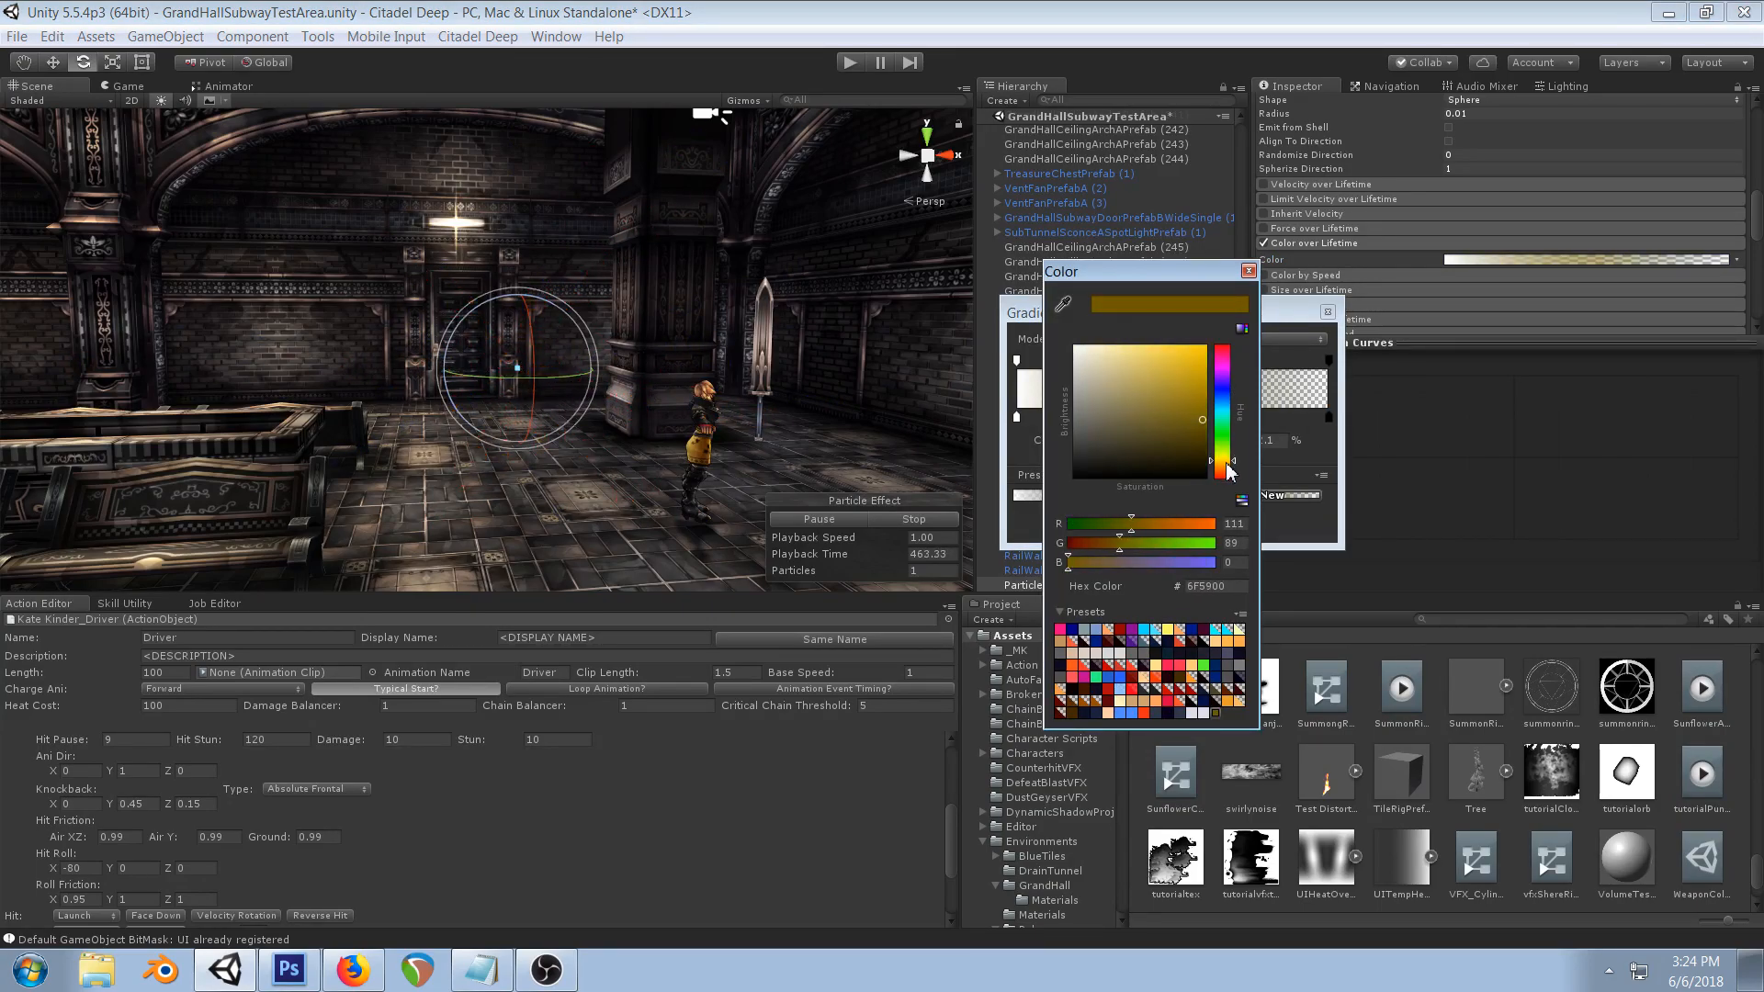
pyautogui.click(1248, 271)
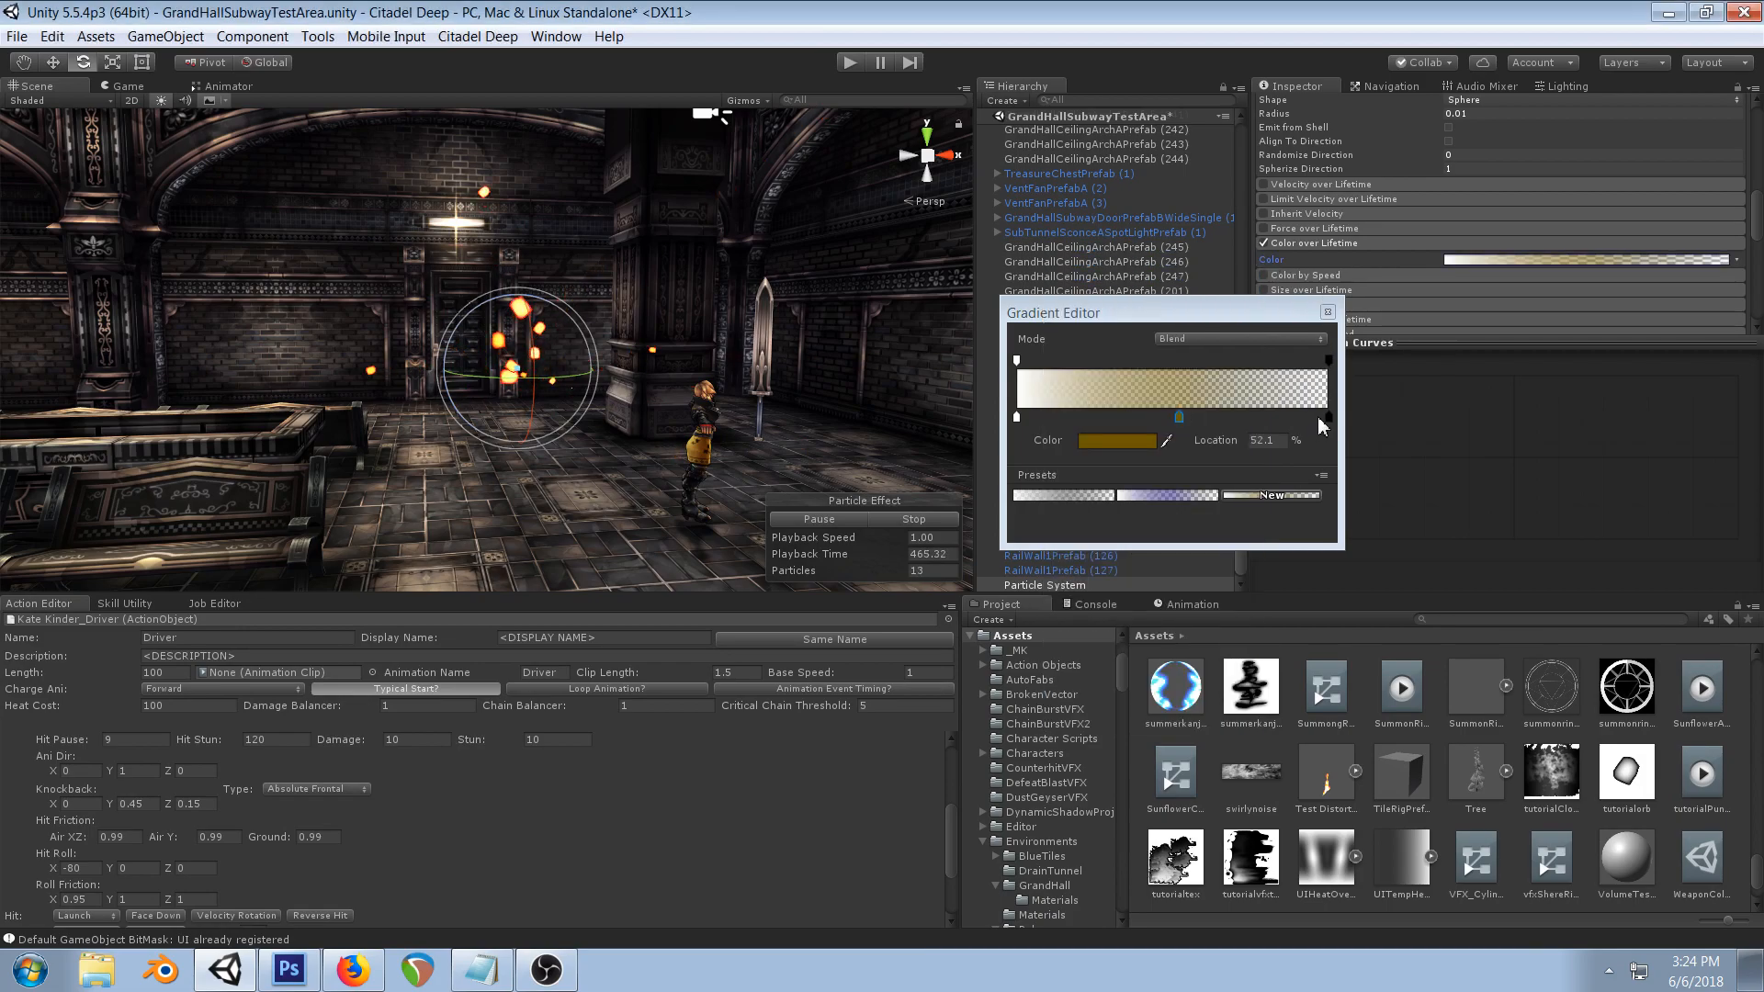
# - Make the lifetime gradient's end color key bright red (FF0000)
pyautogui.click(1328, 418)
pyautogui.click(1100, 442)
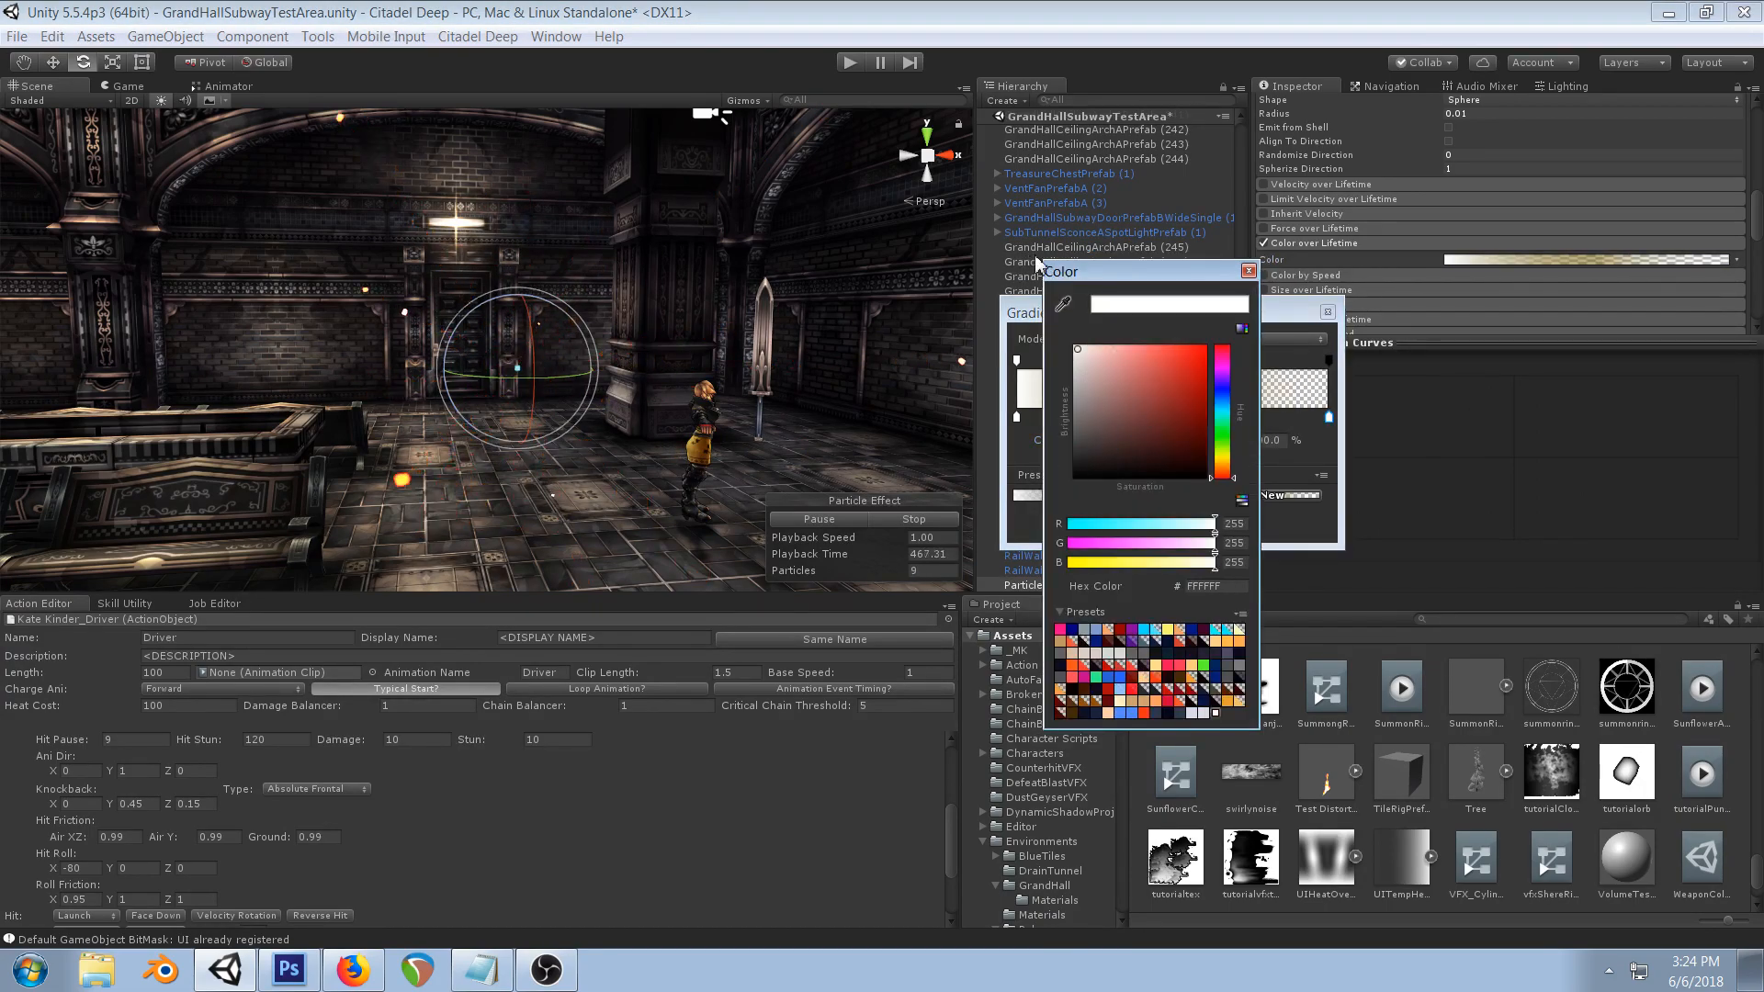
pyautogui.moveTo(1204, 388); pyautogui.dragTo(1246, 303)
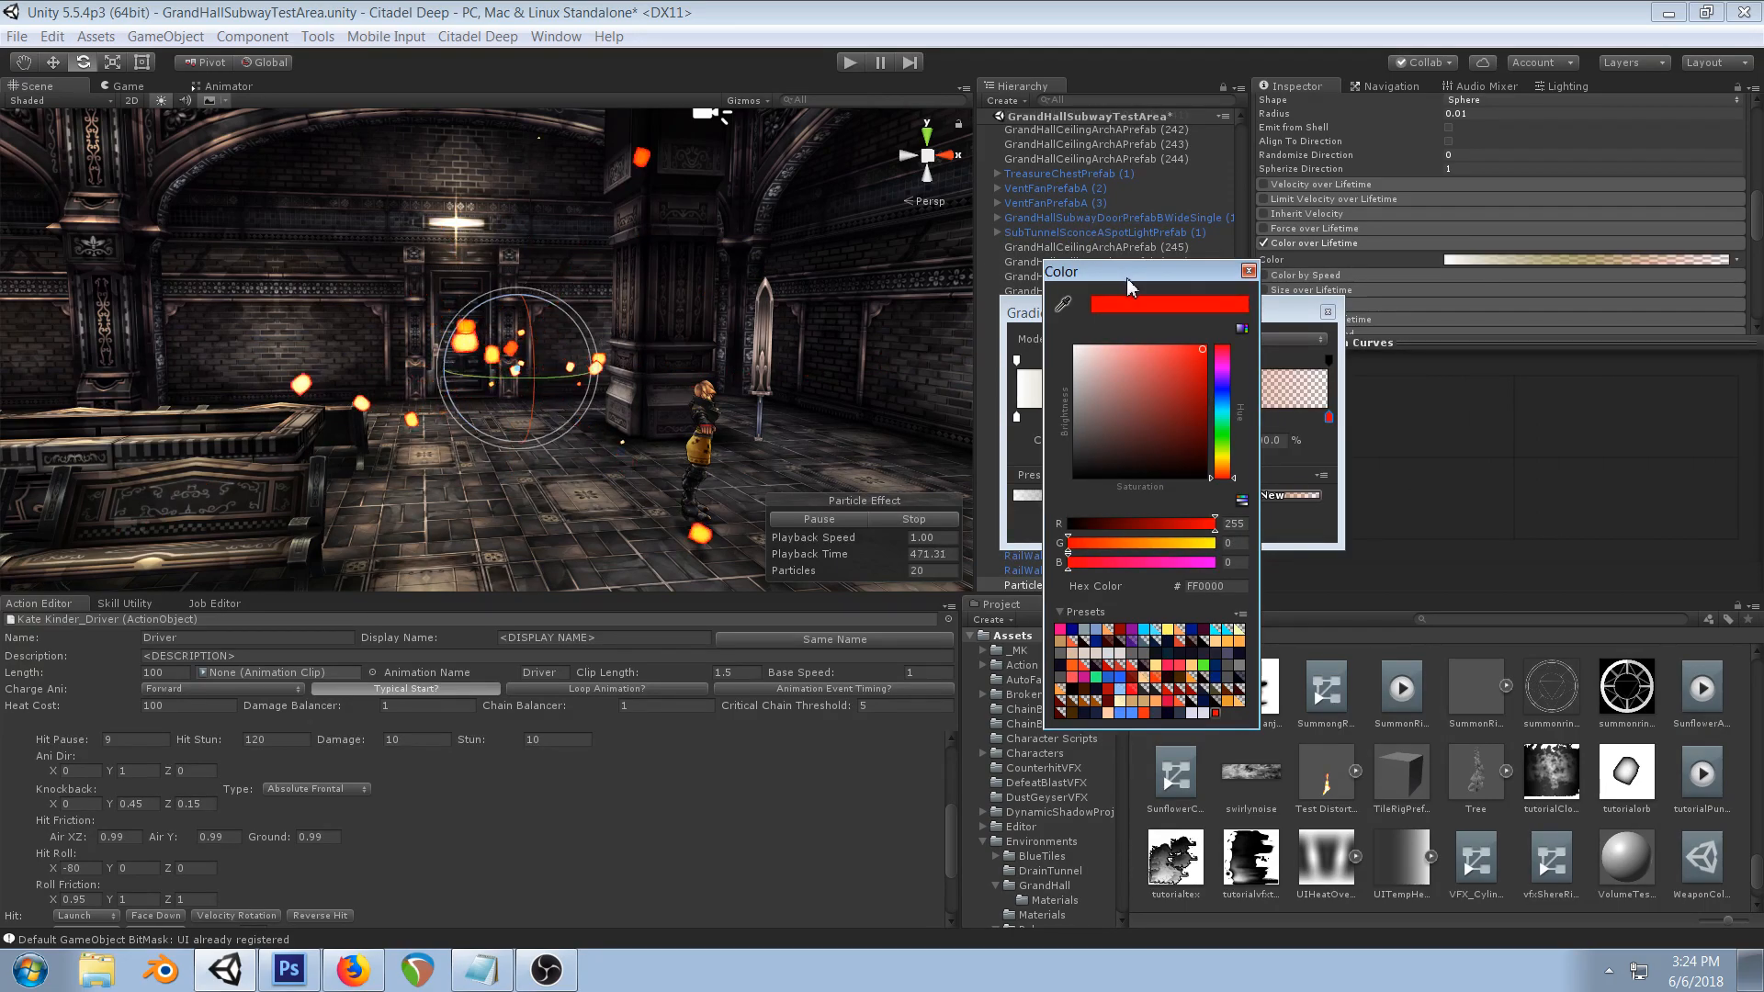
pyautogui.click(1247, 271)
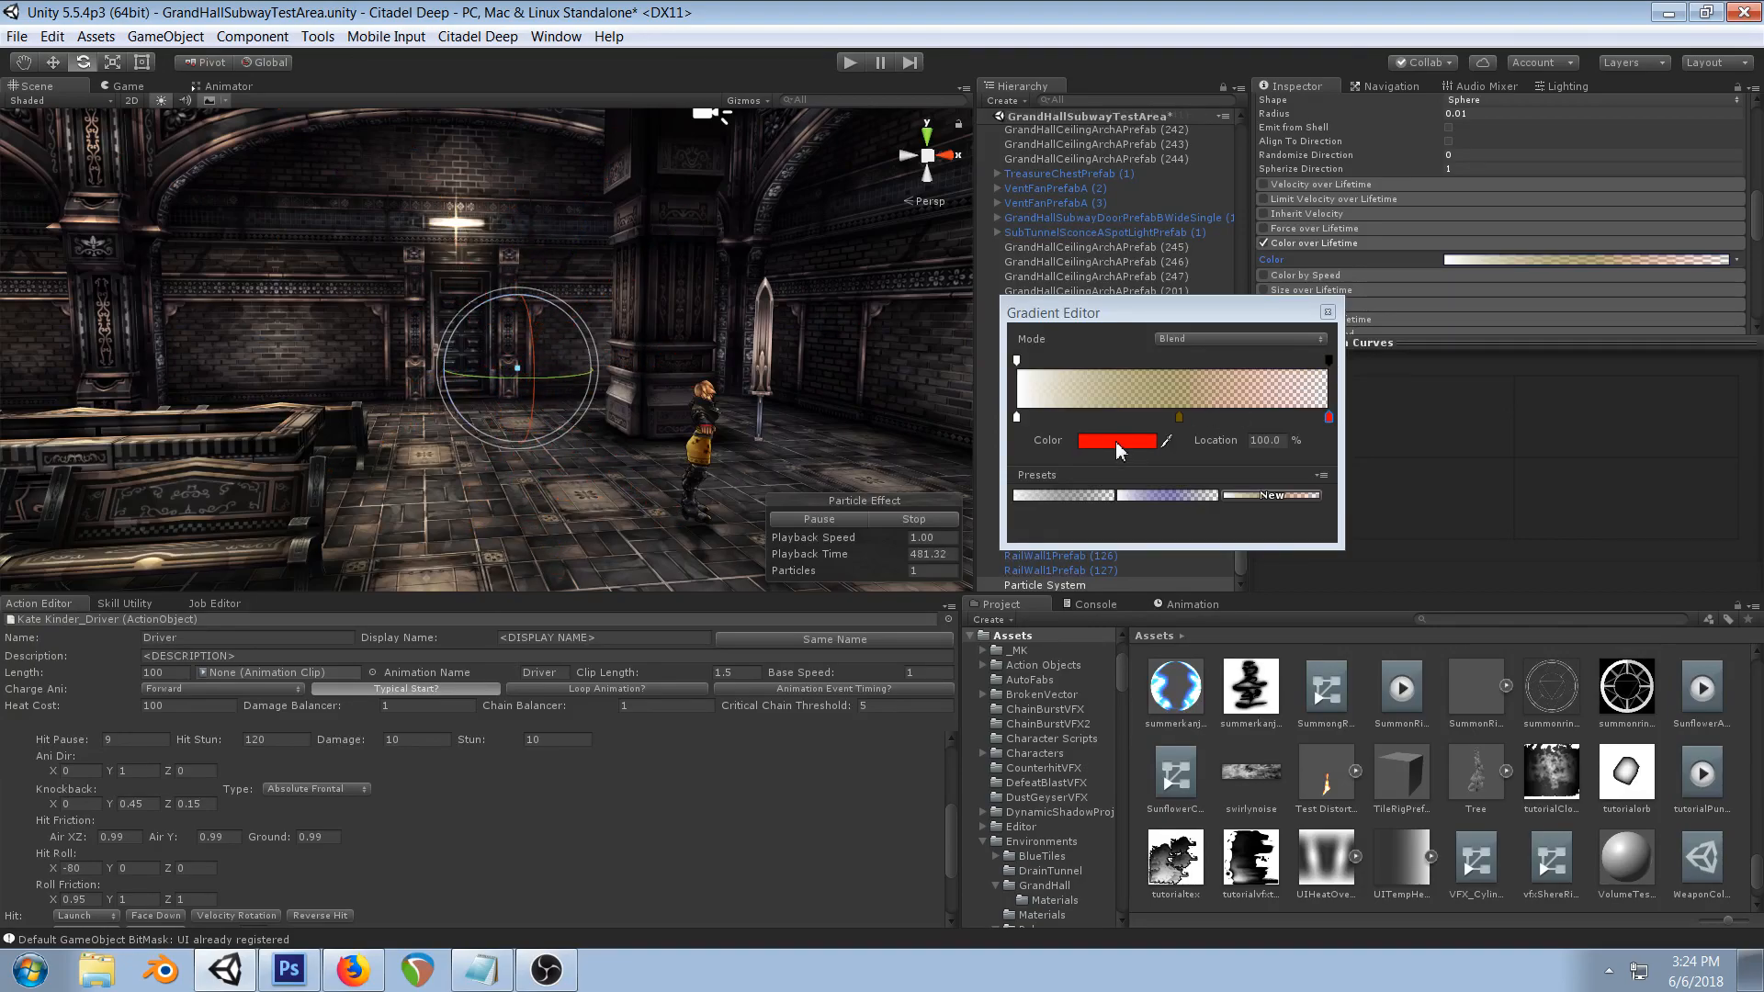
# - Move the dark yellow color key to location 27.9% and the red end key to 72.6%
pyautogui.moveTo(1179, 418); pyautogui.dragTo(1105, 420)
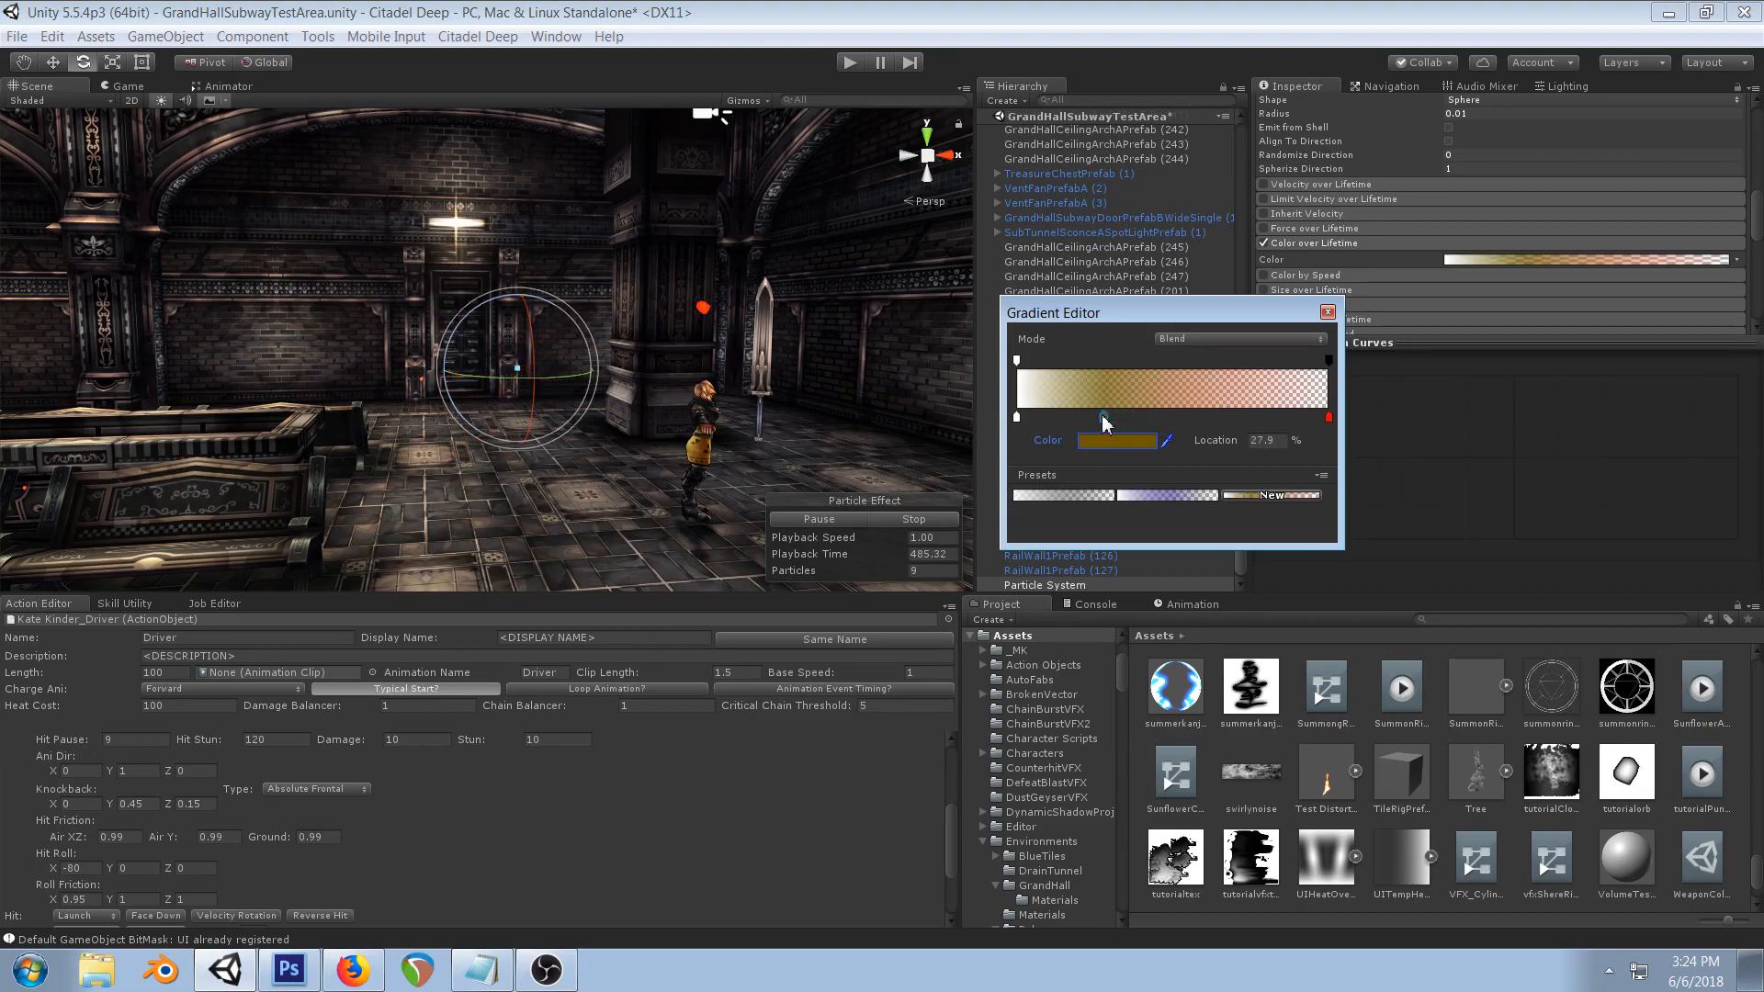
pyautogui.moveTo(1328, 419); pyautogui.dragTo(1263, 419)
pyautogui.click(1105, 418)
pyautogui.click(1116, 440)
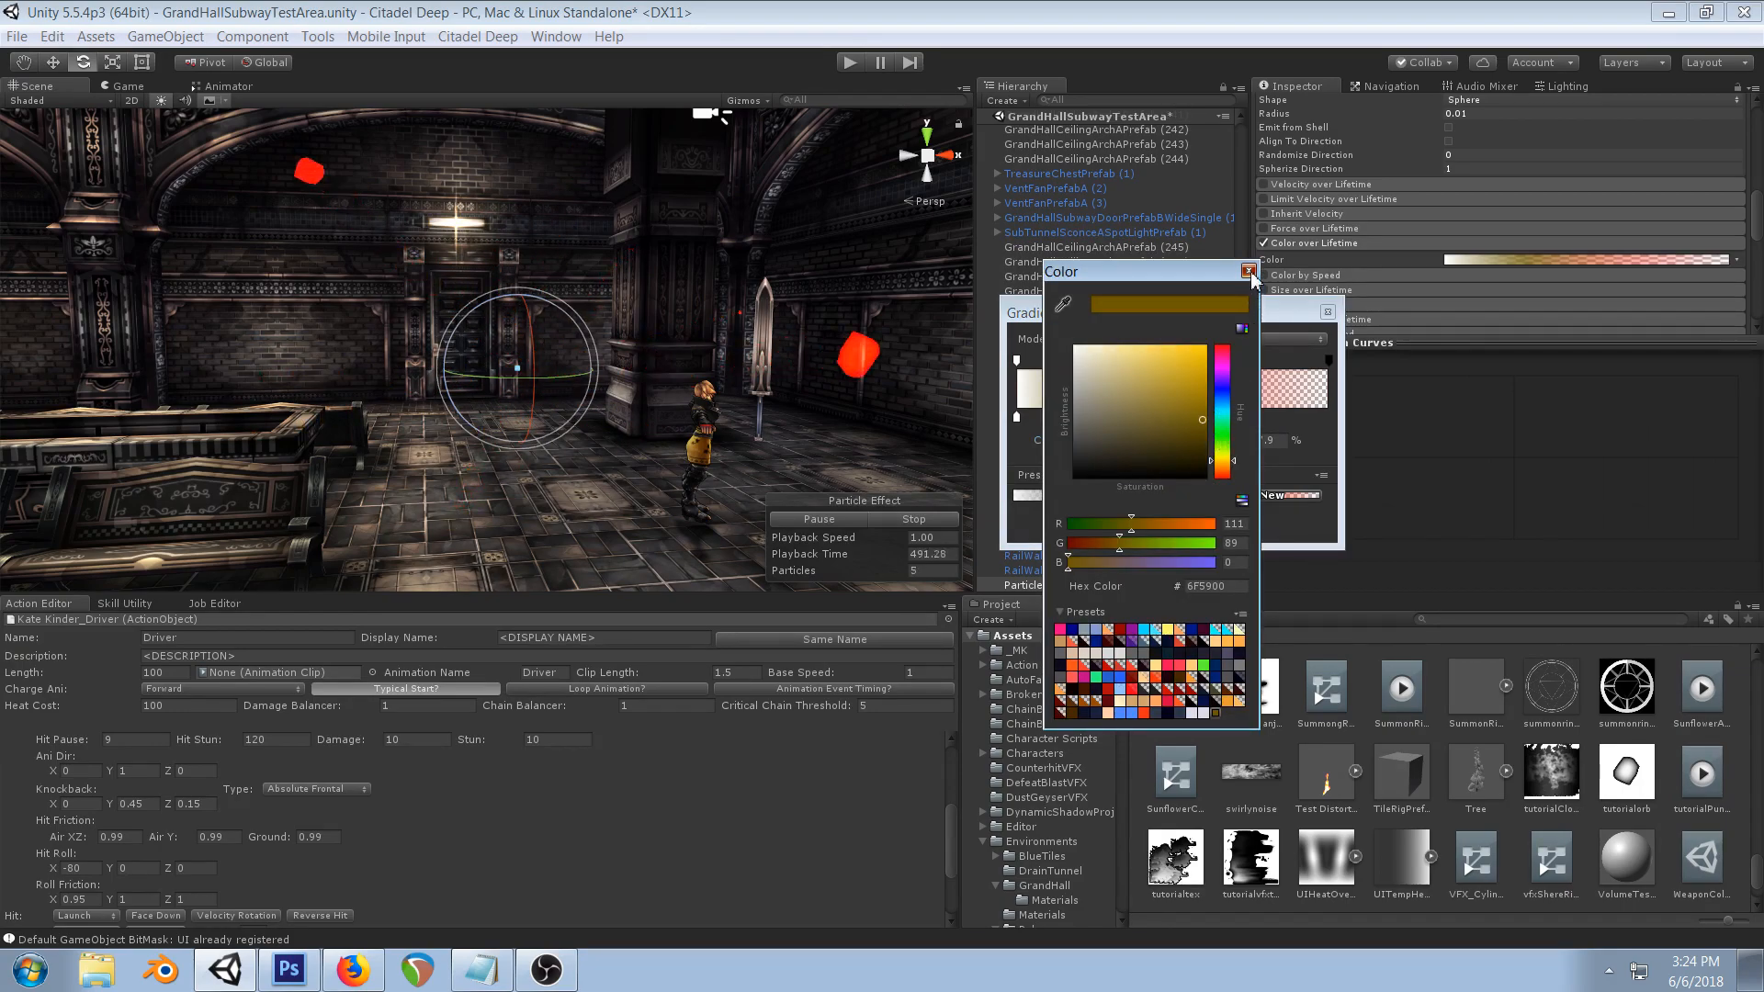
pyautogui.click(1249, 272)
# - Darken the color key at 72.6% to deep red (4D0606)
pyautogui.click(1244, 420)
pyautogui.click(1157, 442)
pyautogui.click(1193, 436)
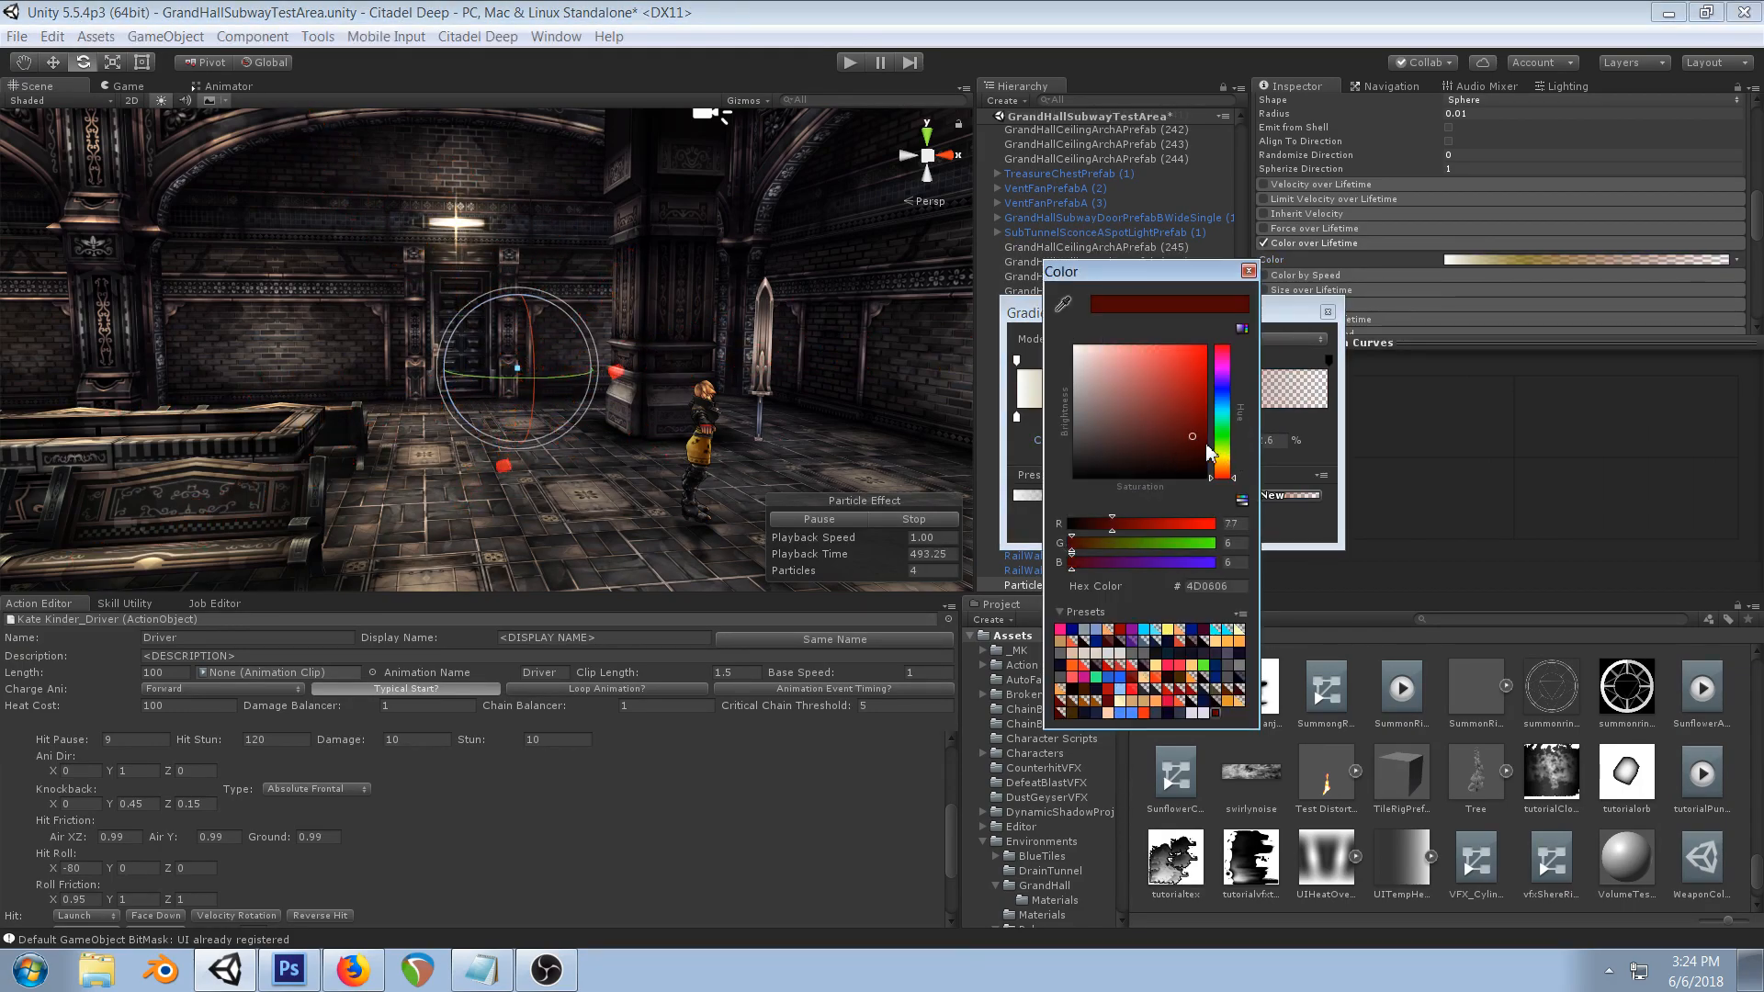
pyautogui.click(1249, 272)
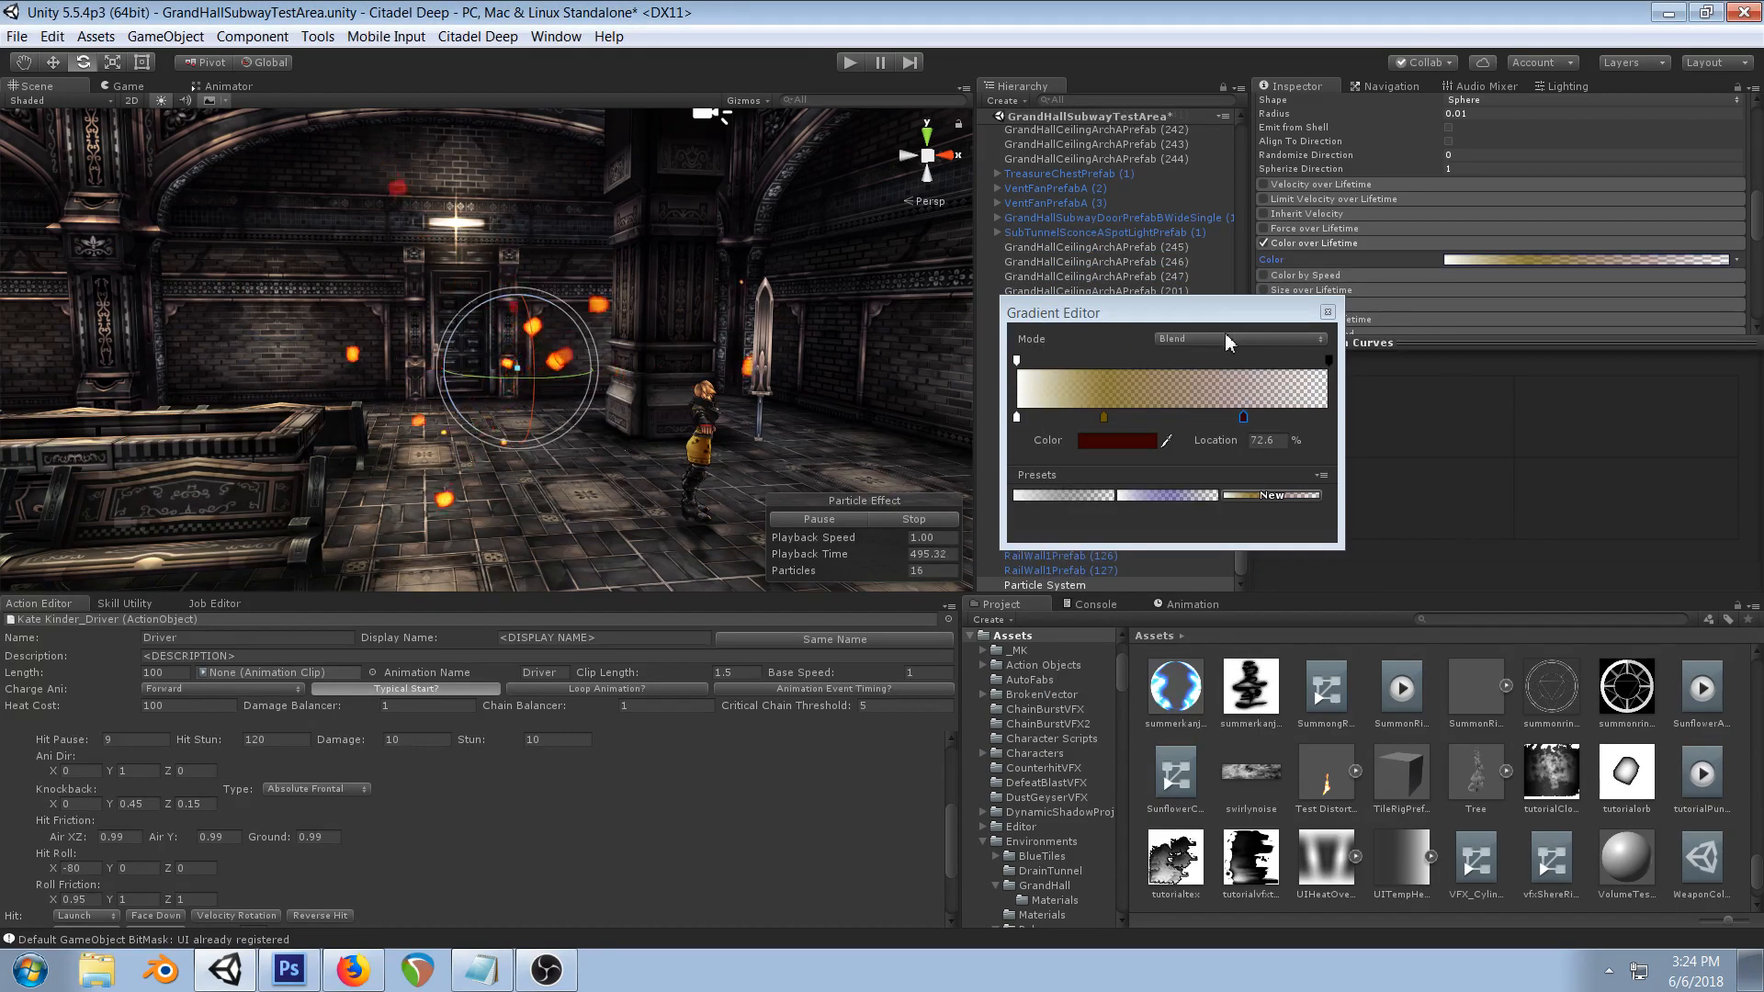
# - Brighten the color key at 27.9% to golden yellow (DFB400)
pyautogui.click(1104, 416)
pyautogui.click(1116, 440)
pyautogui.moveTo(1155, 391); pyautogui.dragTo(1201, 365)
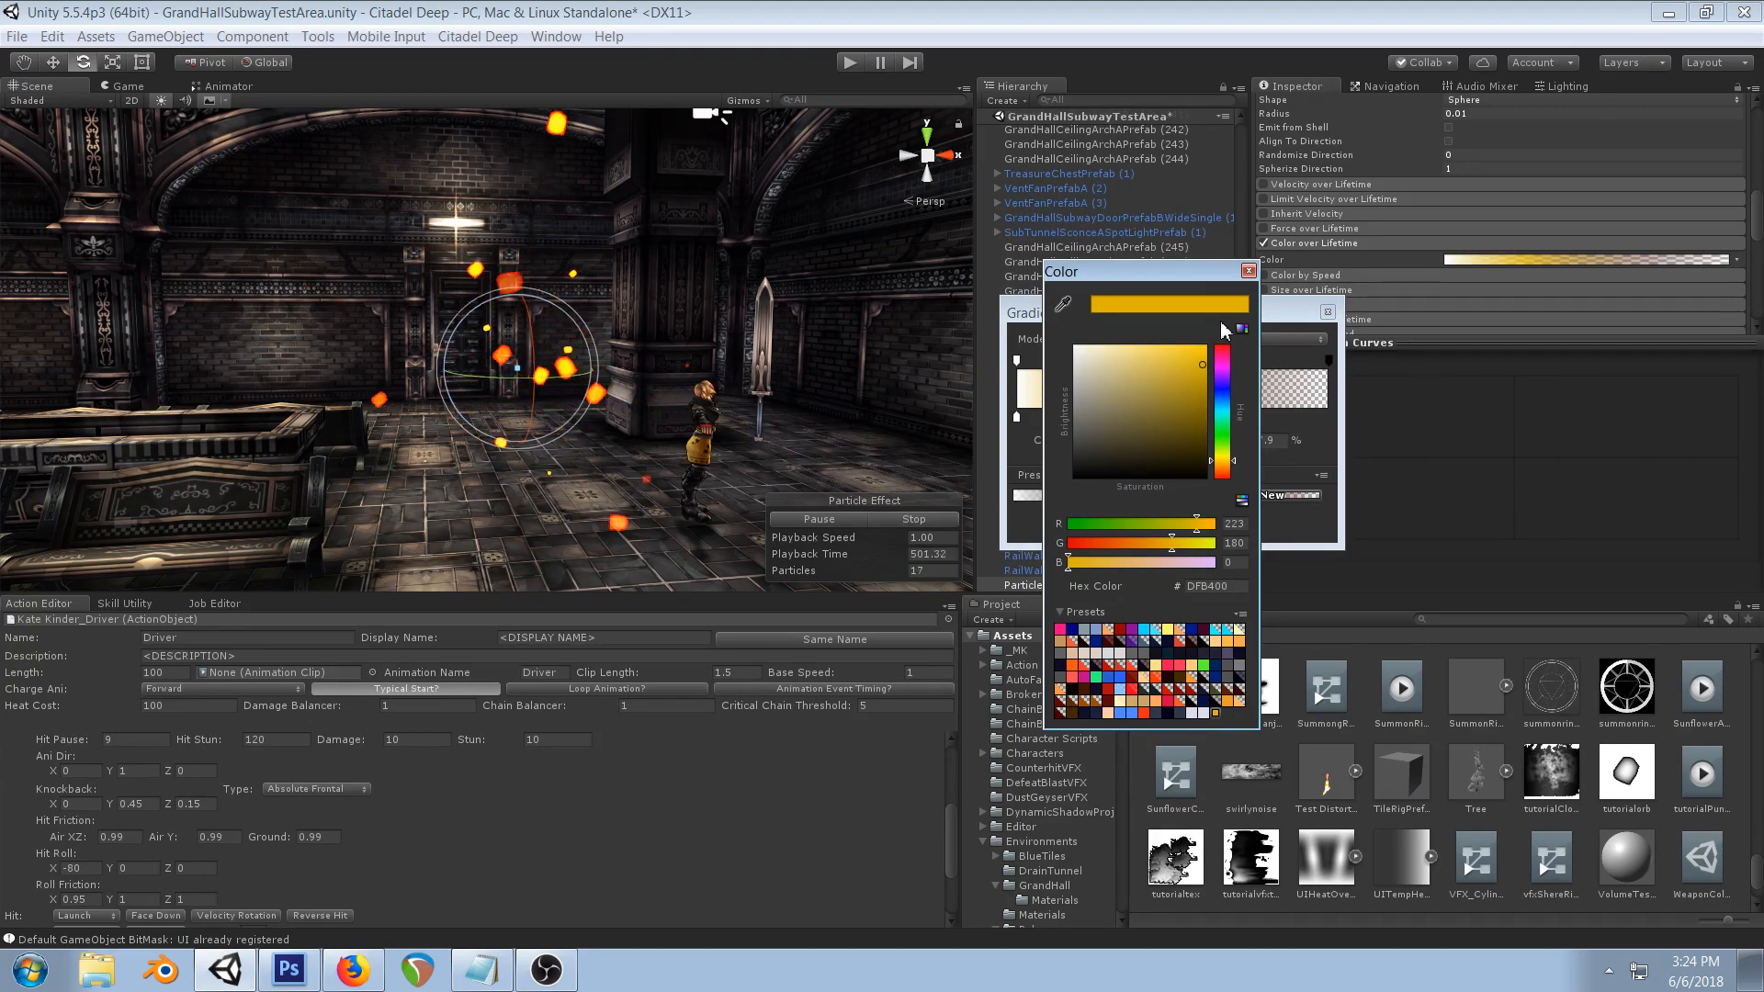
pyautogui.click(1248, 271)
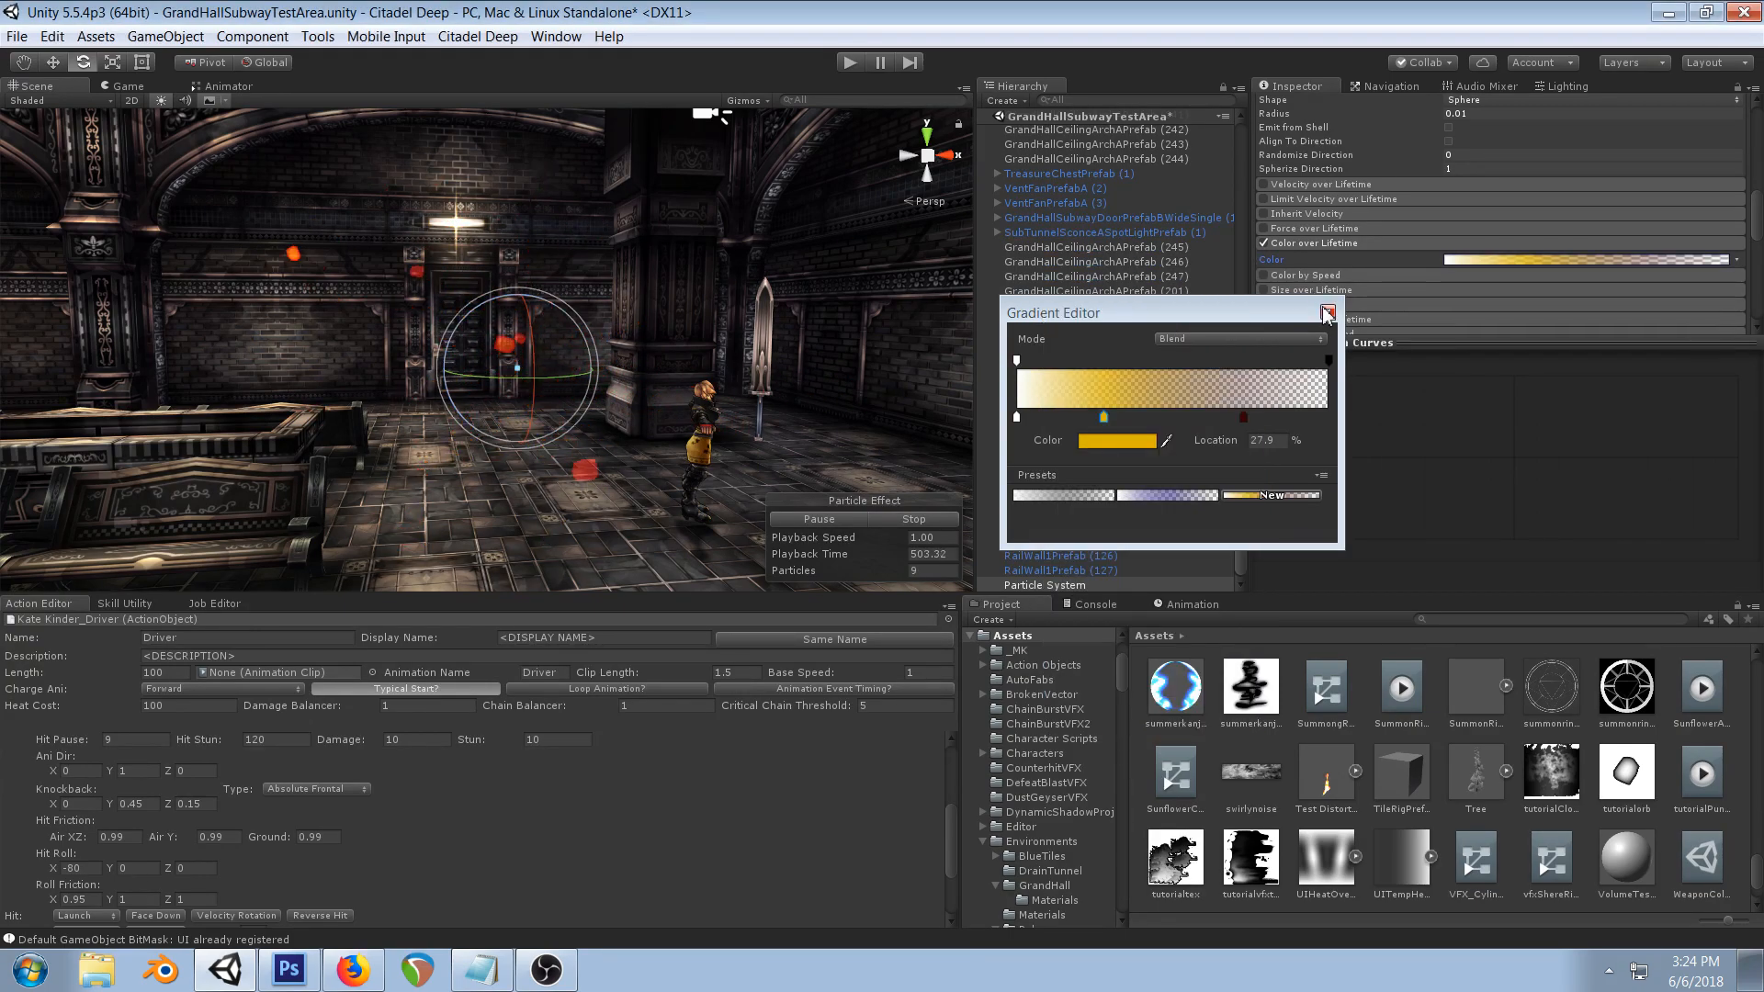
# - Close the gradient and switch Color over Lifetime off and on again to compare the particles
pyautogui.click(1327, 314)
pyautogui.click(1265, 243)
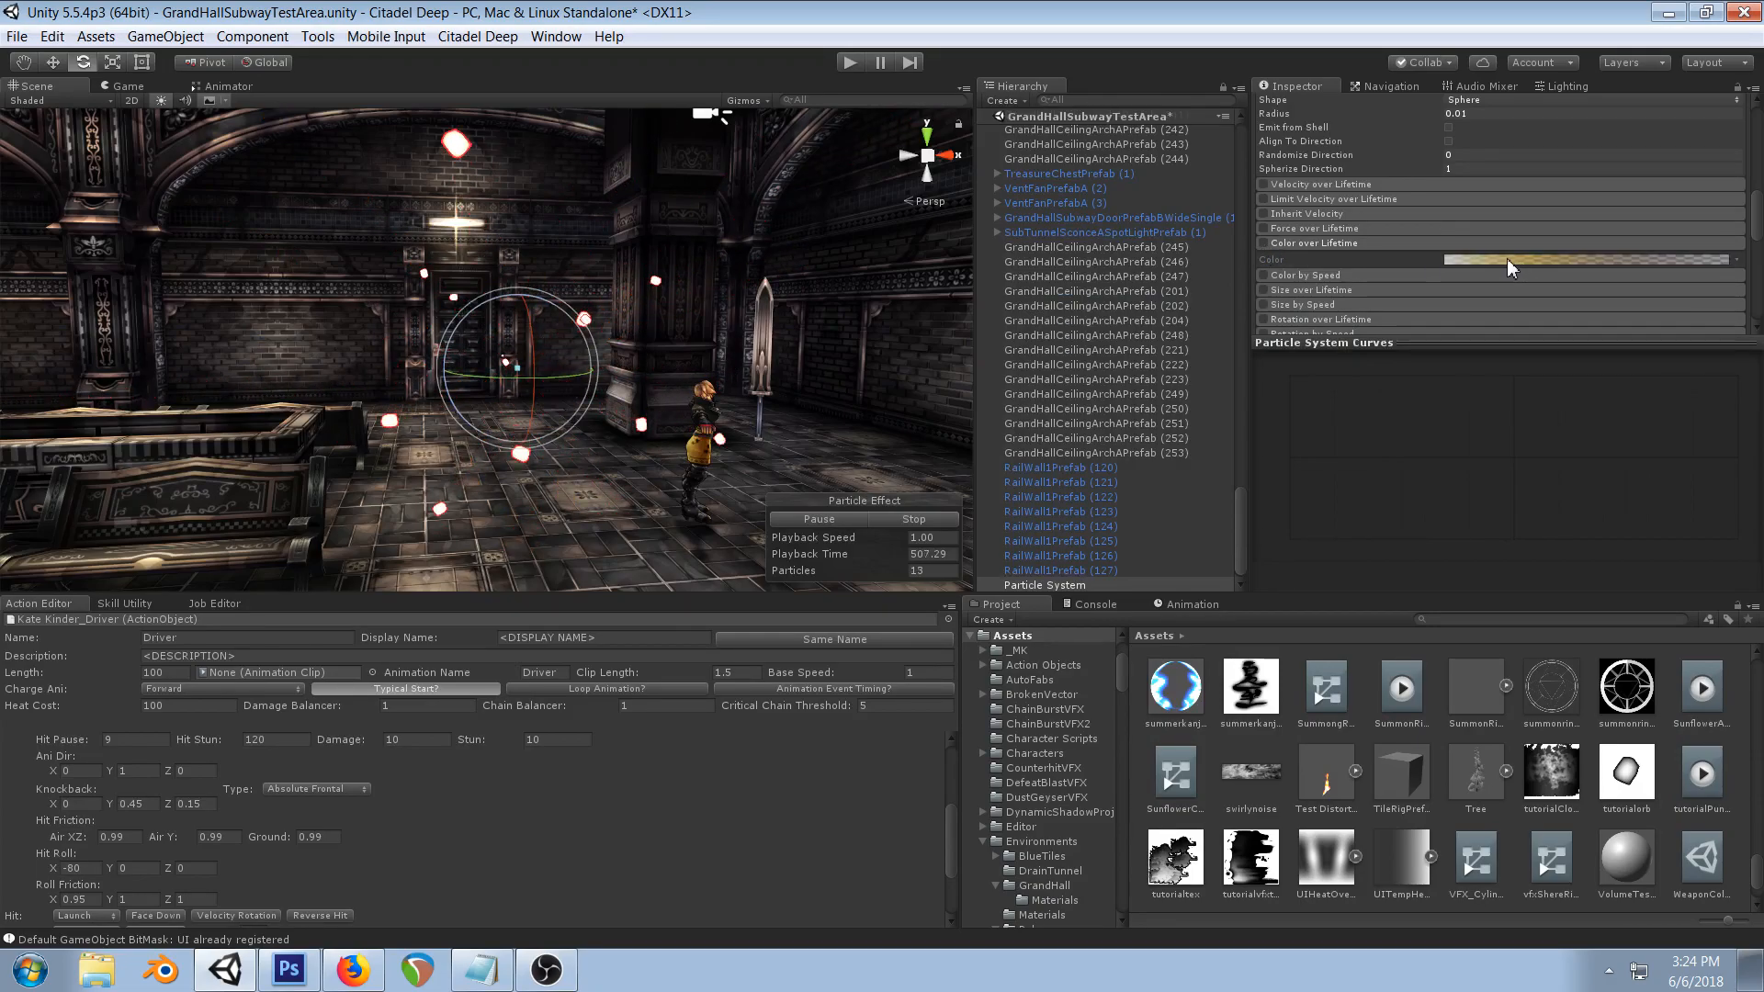
pyautogui.click(1263, 243)
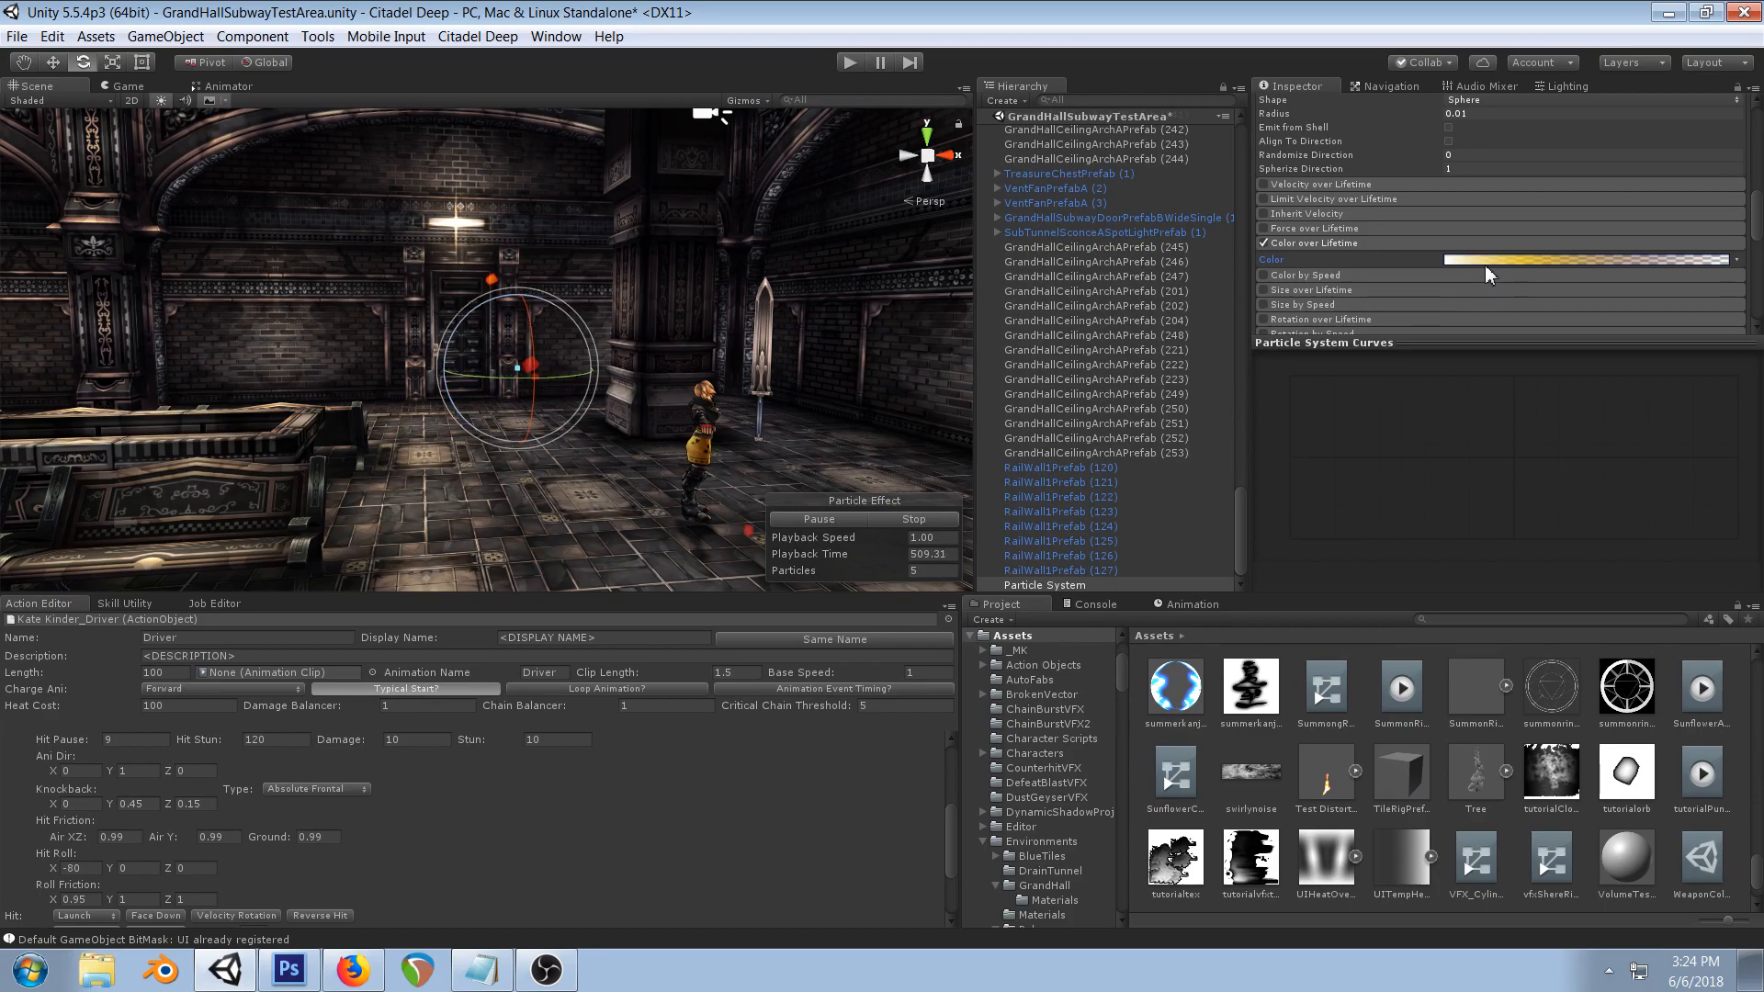
# - Reopen the lifetime gradient and delete the dark red color key at 72.6%
pyautogui.click(1480, 261)
pyautogui.click(1245, 418)
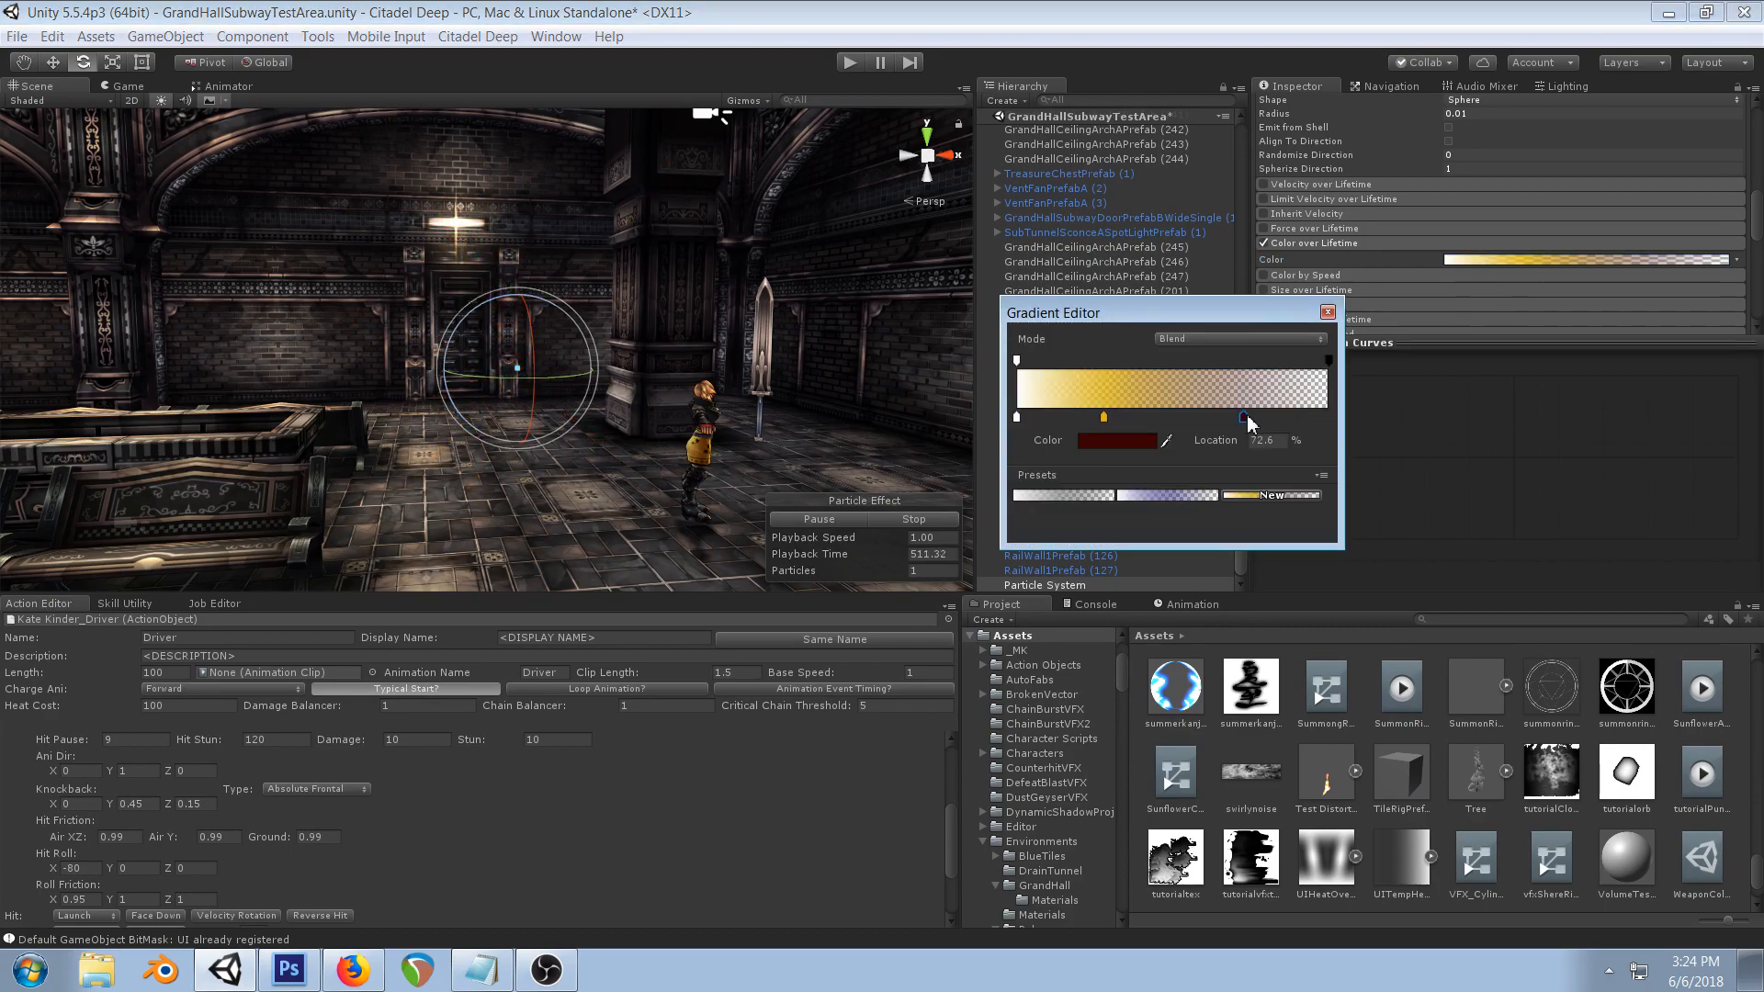
pyautogui.press('Delete')
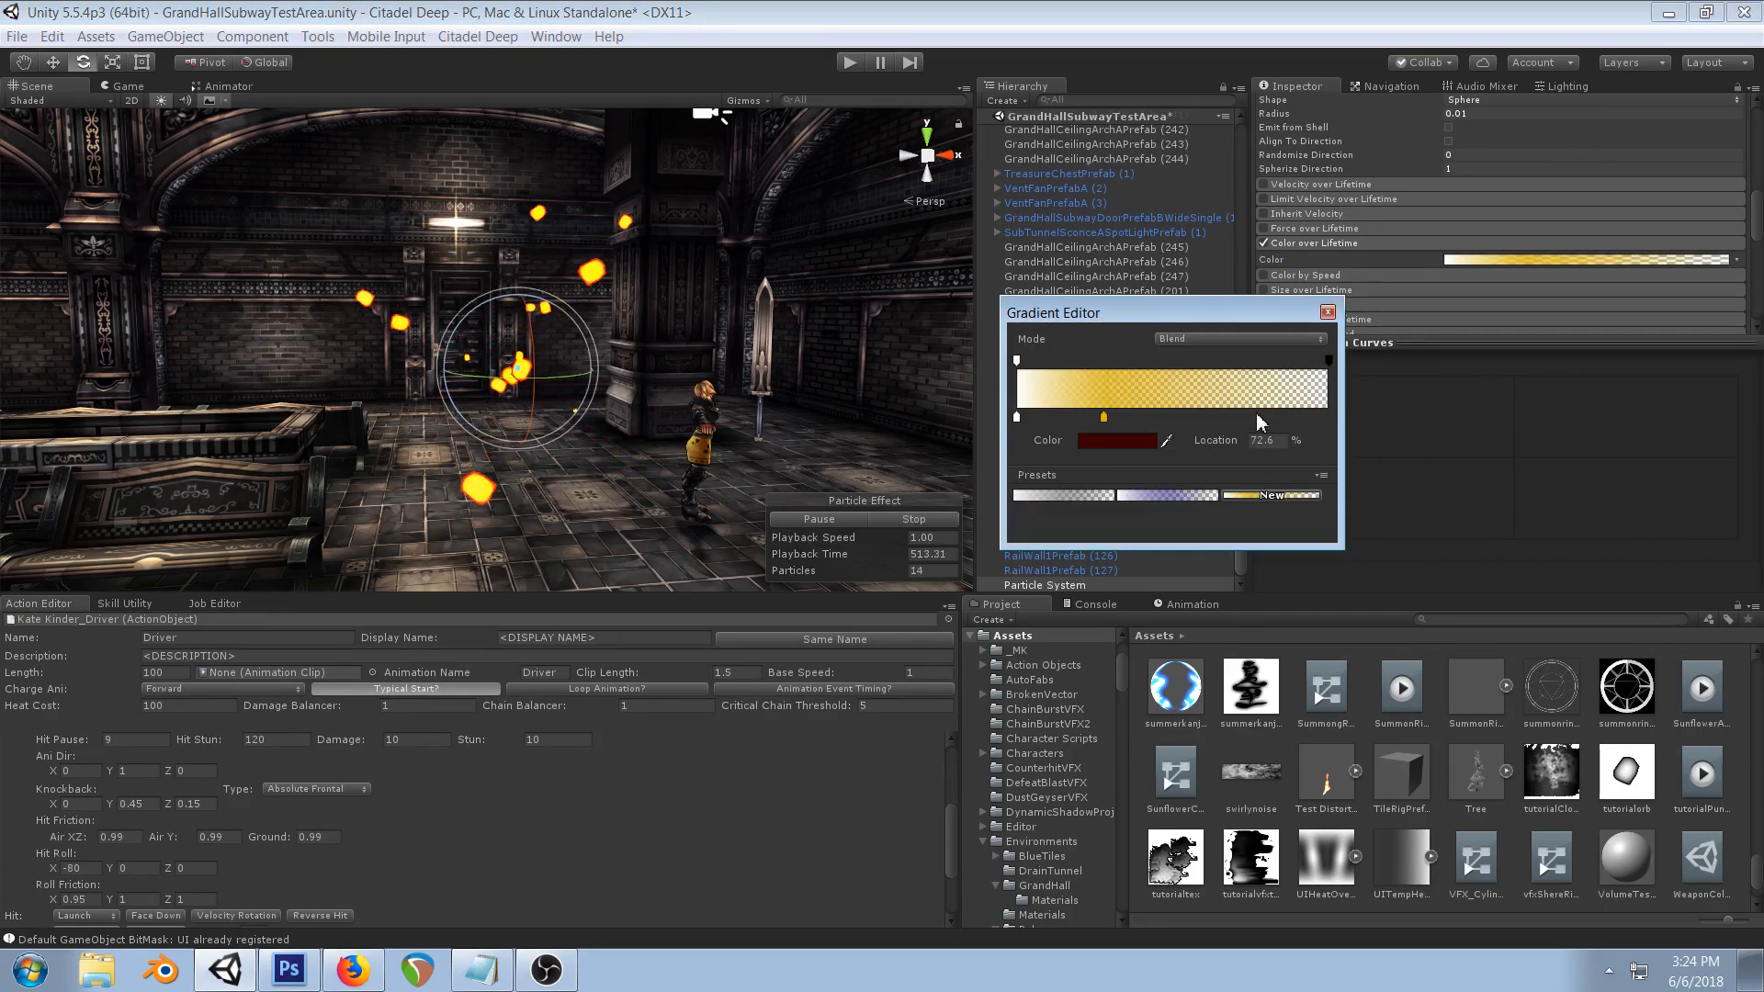
# - Lighten the golden color key to a softer yellow and move it to location 48.5%
pyautogui.moveTo(1105, 417); pyautogui.dragTo(1478, 420)
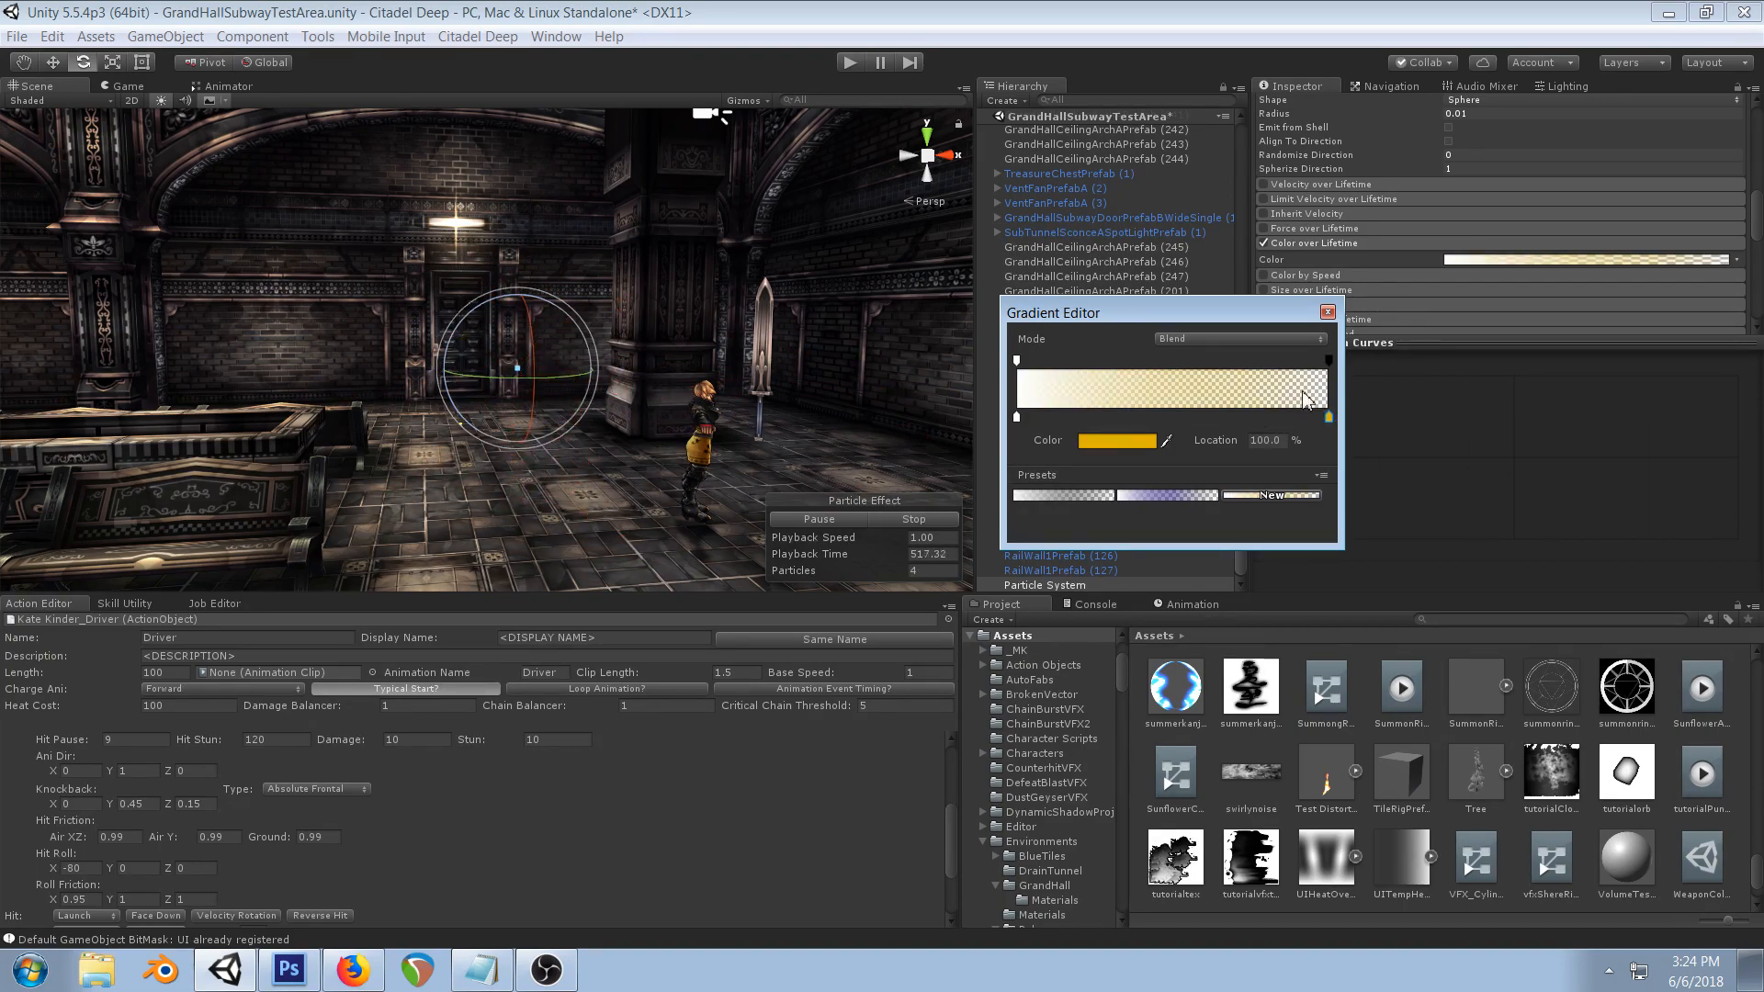
pyautogui.moveTo(1327, 418)
pyautogui.mouseDown()
pyautogui.moveTo(1221, 419)
pyautogui.moveTo(1196, 328)
pyautogui.mouseUp()
pyautogui.click(1133, 445)
pyautogui.click(1247, 270)
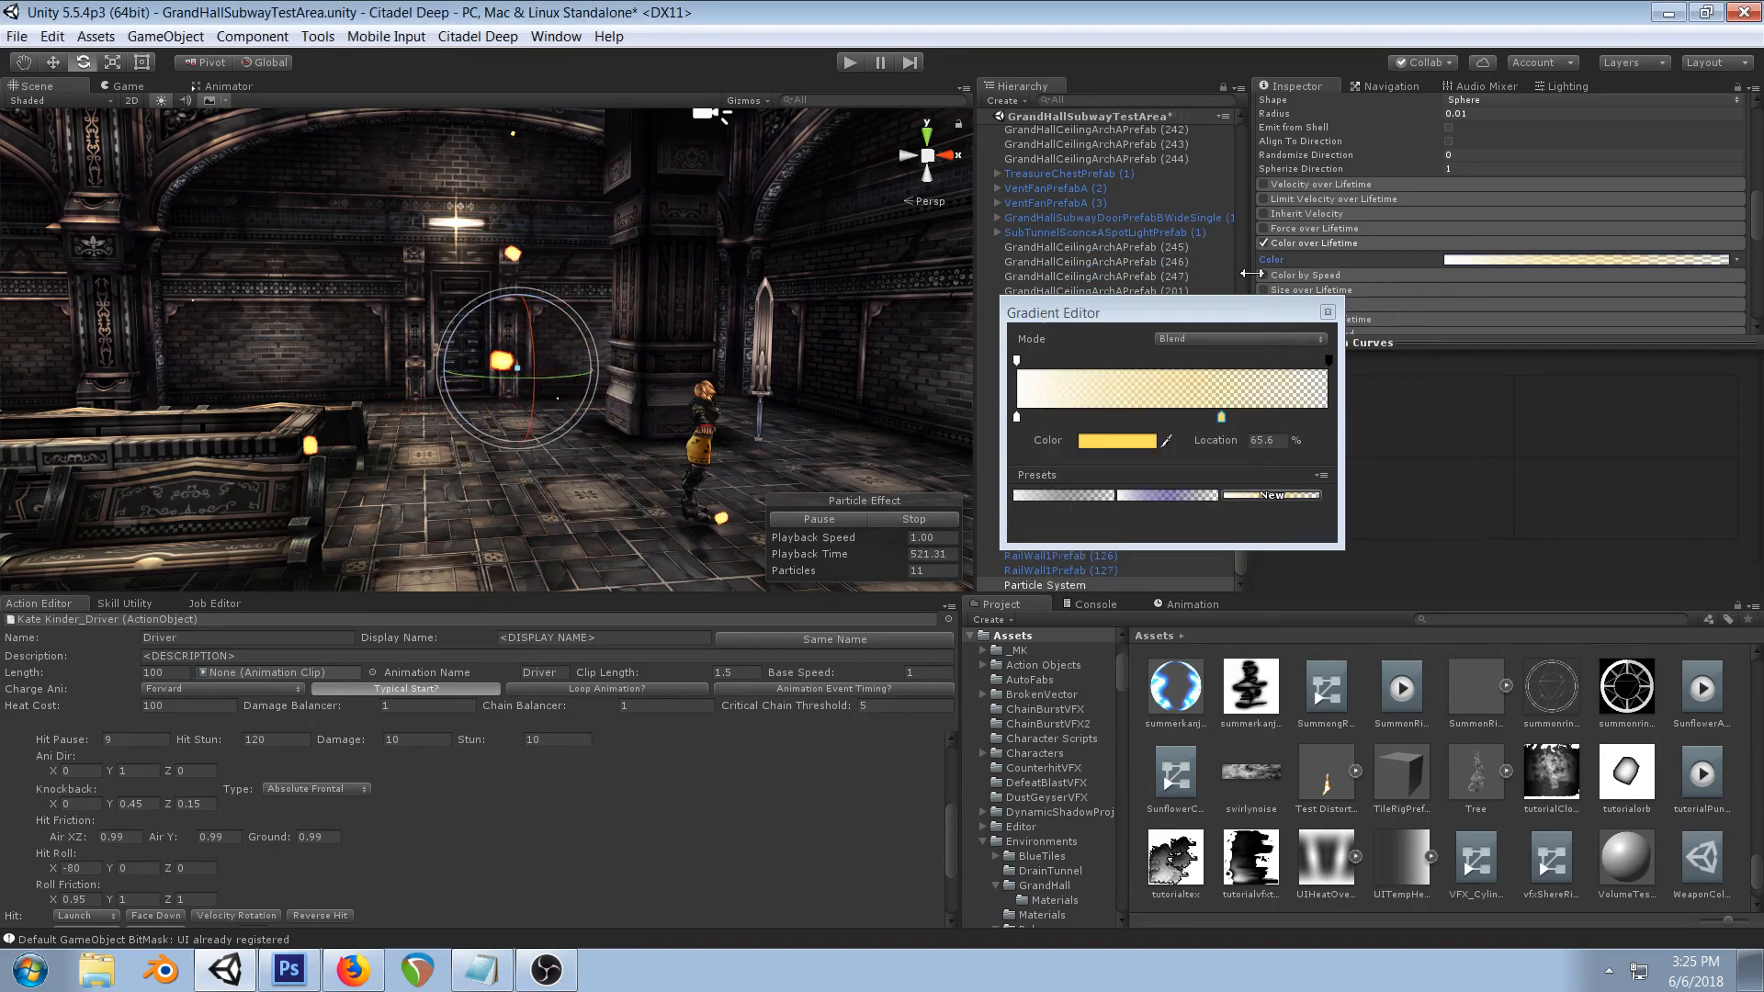
pyautogui.moveTo(1211, 415); pyautogui.dragTo(1204, 411)
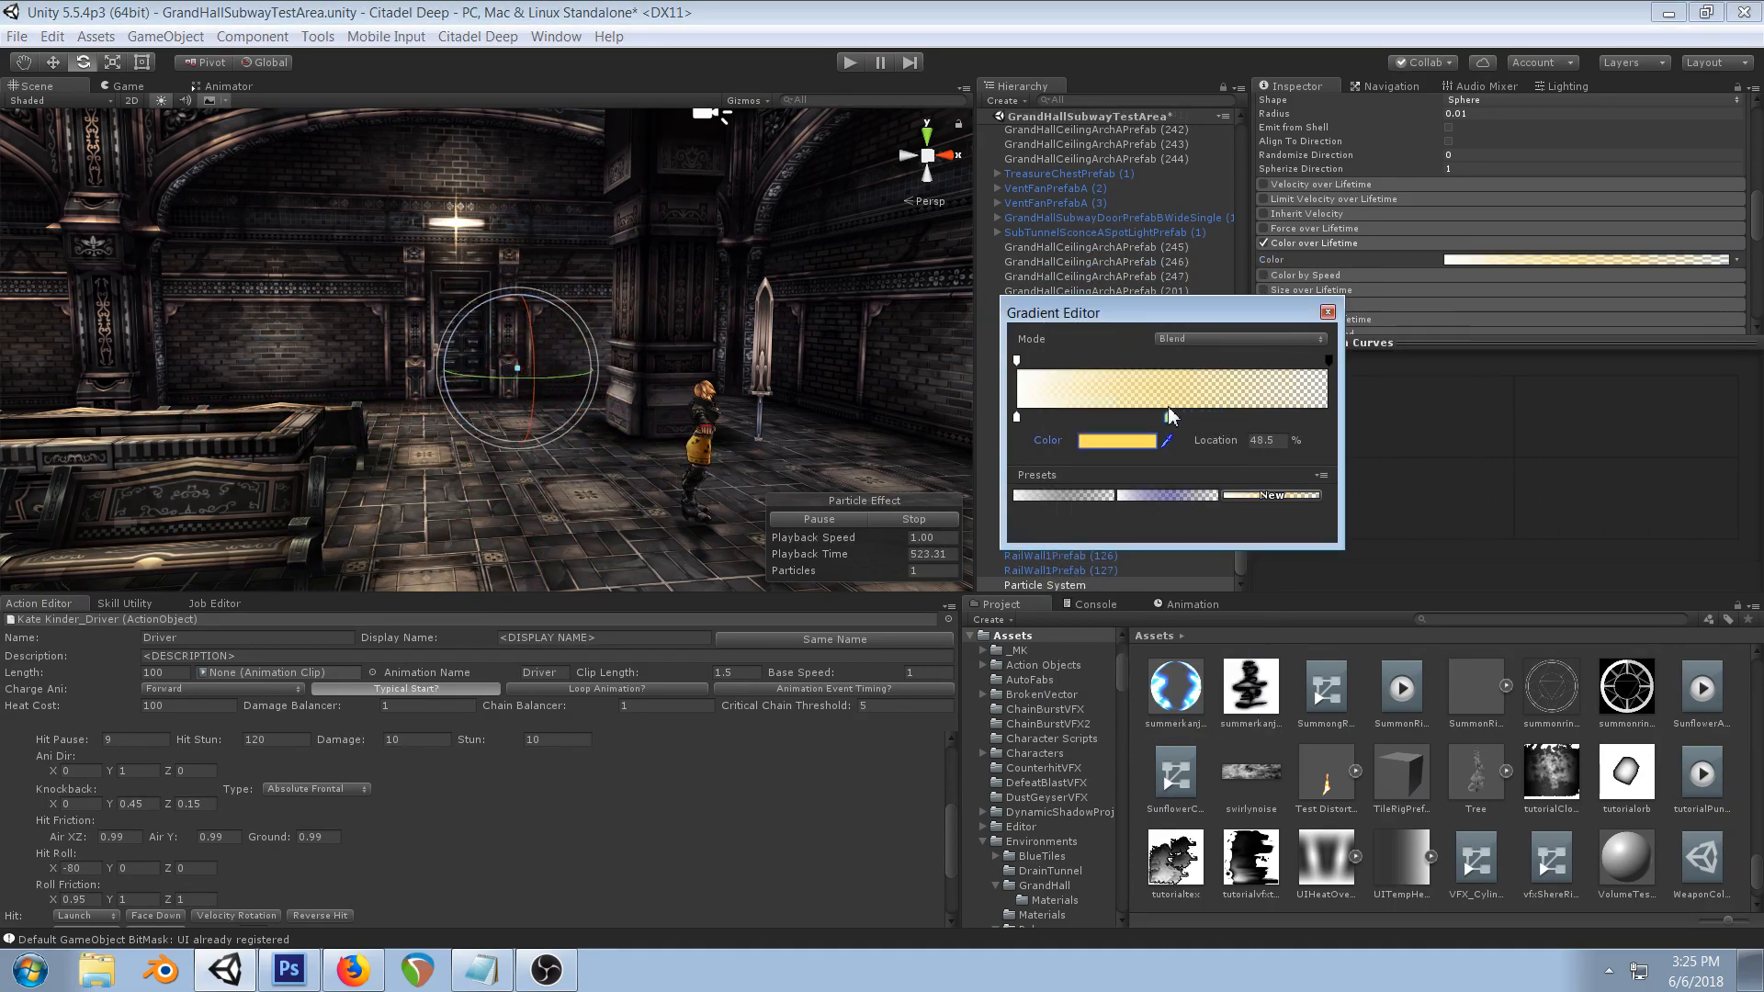
# - Add a black color key at location 100% of the lifetime gradient
pyautogui.moveTo(1319, 416); pyautogui.dragTo(1366, 413)
pyautogui.click(1117, 442)
pyautogui.moveTo(1144, 393); pyautogui.dragTo(979, 535)
pyautogui.click(1247, 272)
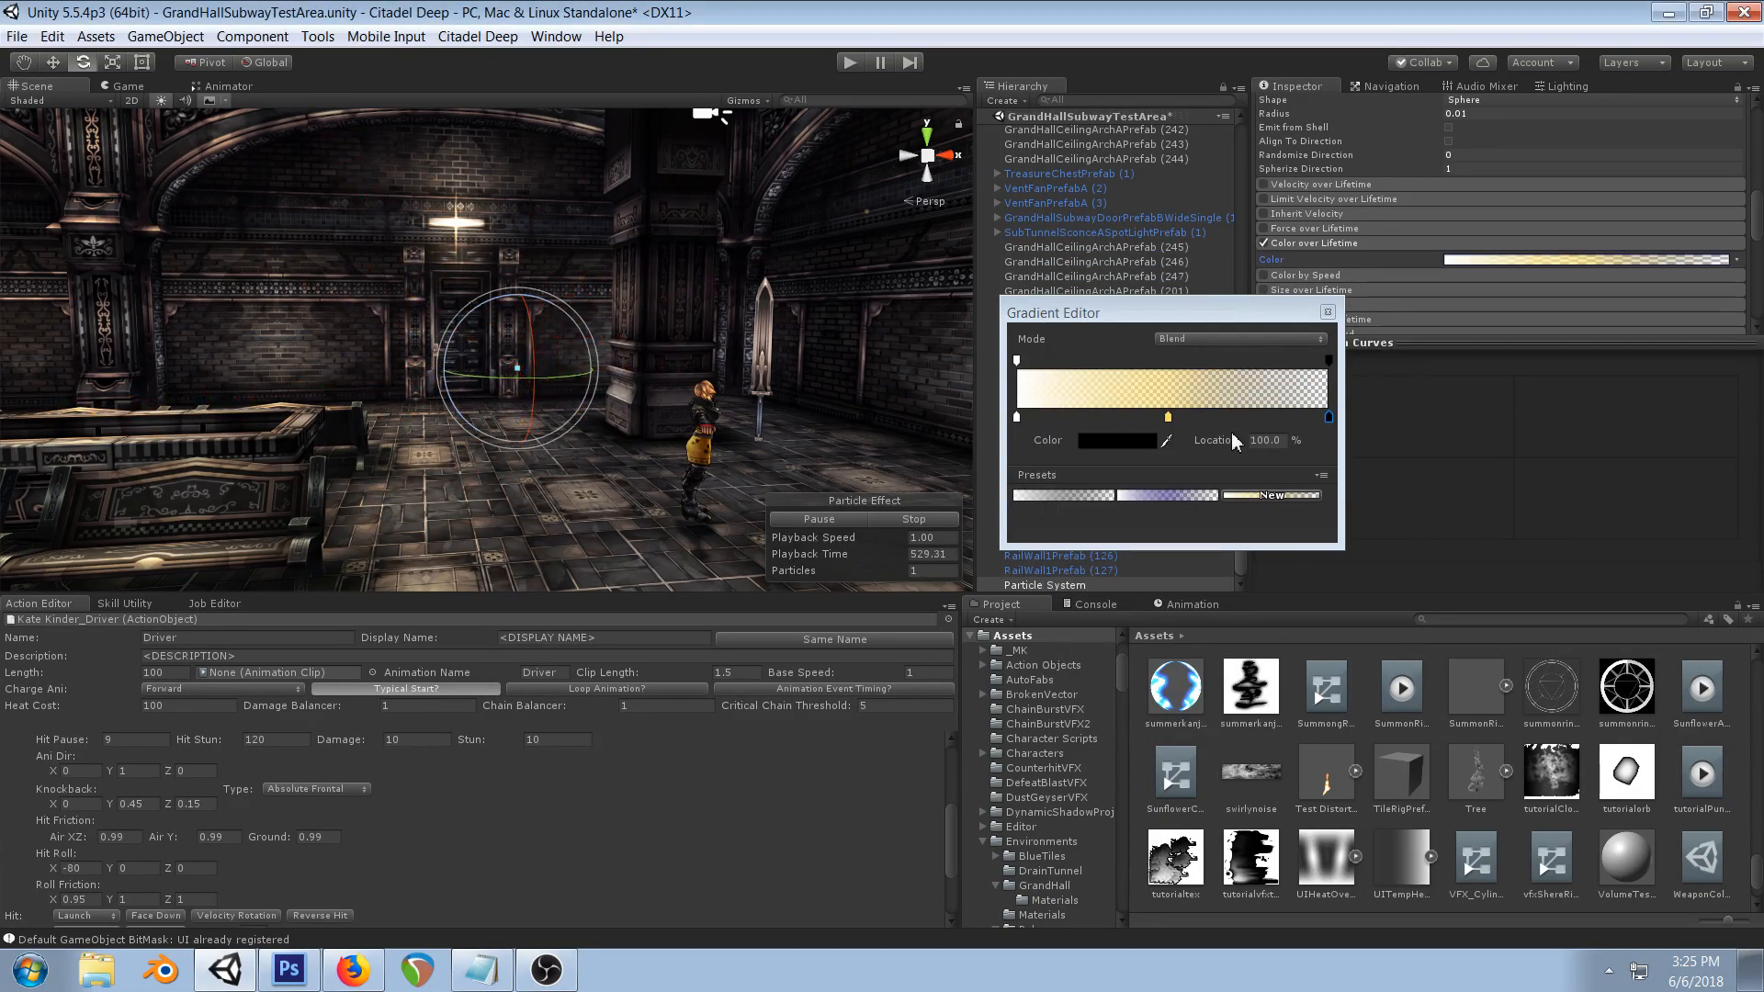
# - Add a color key at location 75.3% of the lifetime gradient and make it dark red (721212)
pyautogui.click(1252, 417)
pyautogui.click(1137, 448)
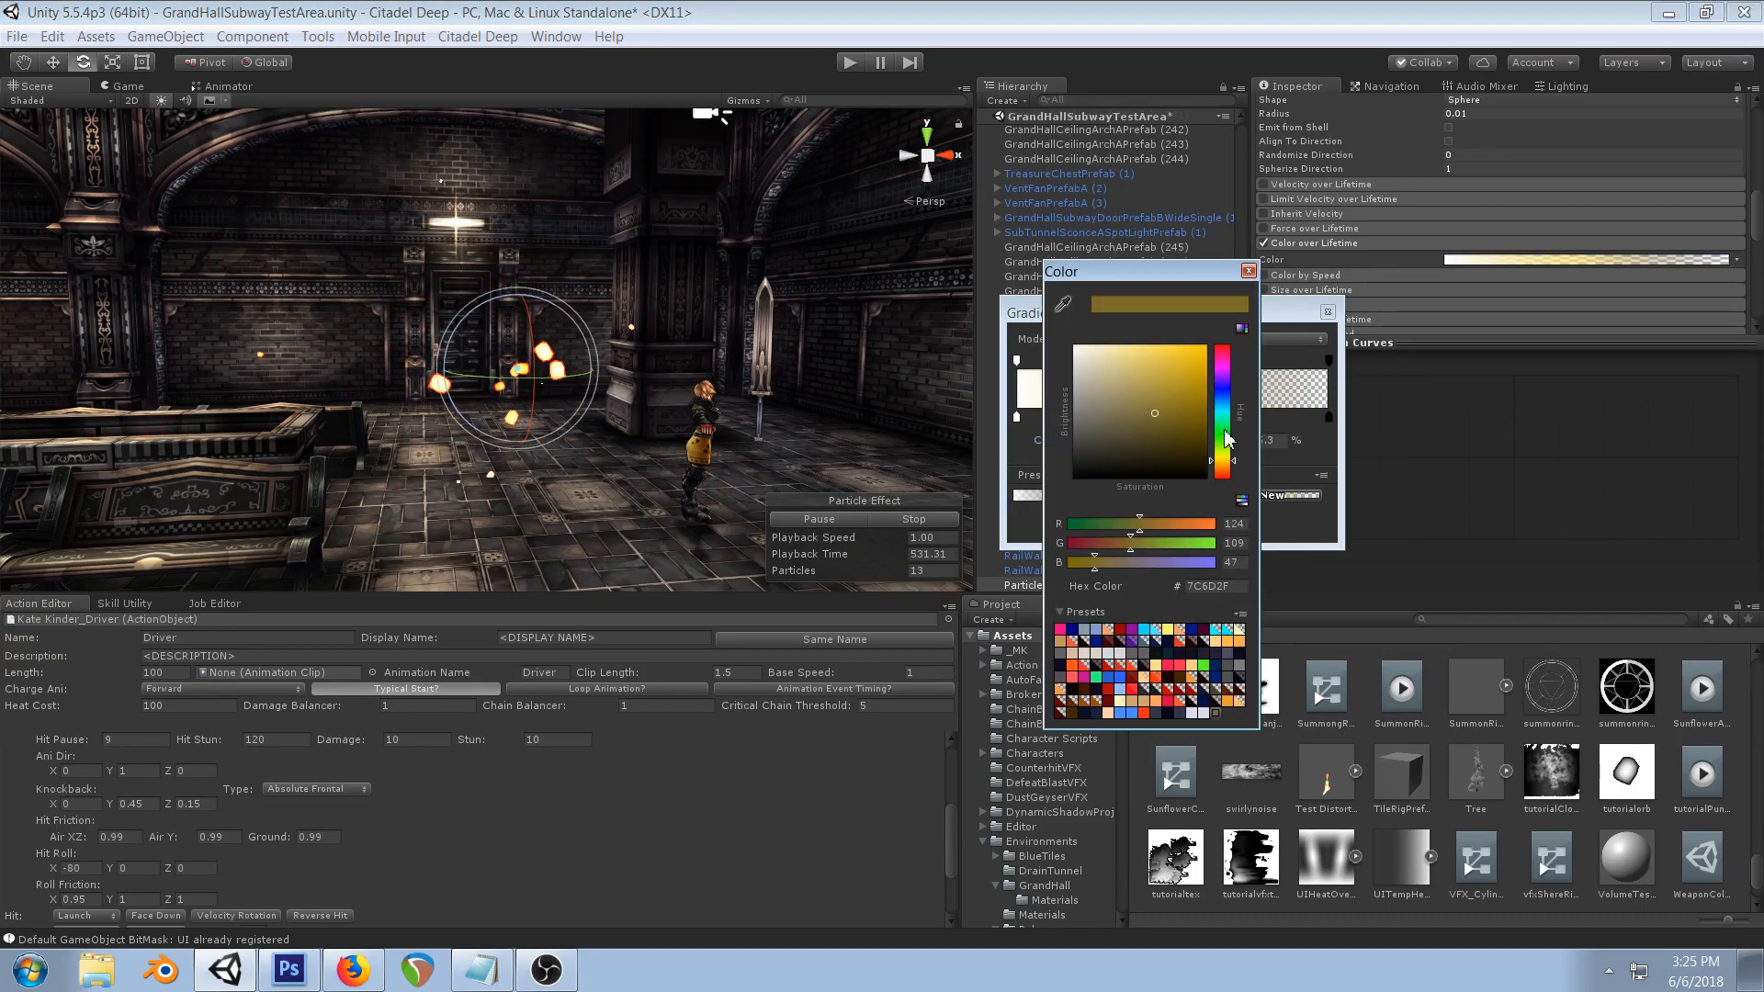
pyautogui.click(1224, 475)
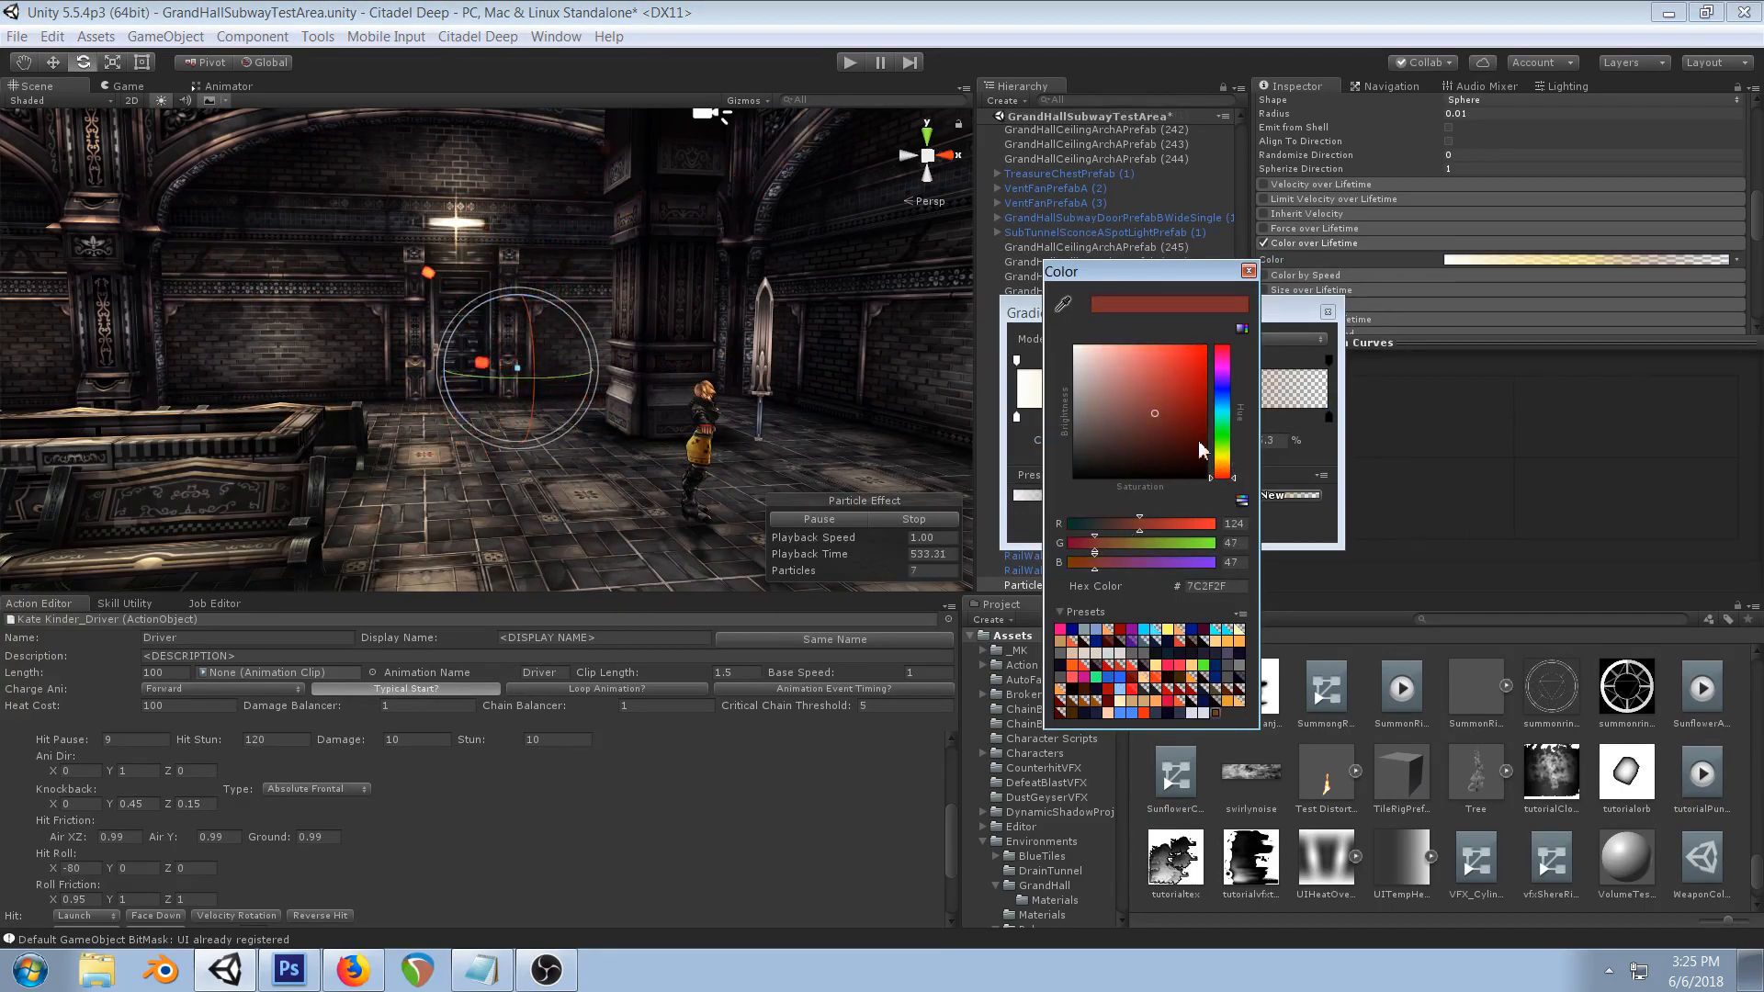
pyautogui.moveTo(1176, 425); pyautogui.dragTo(1204, 424)
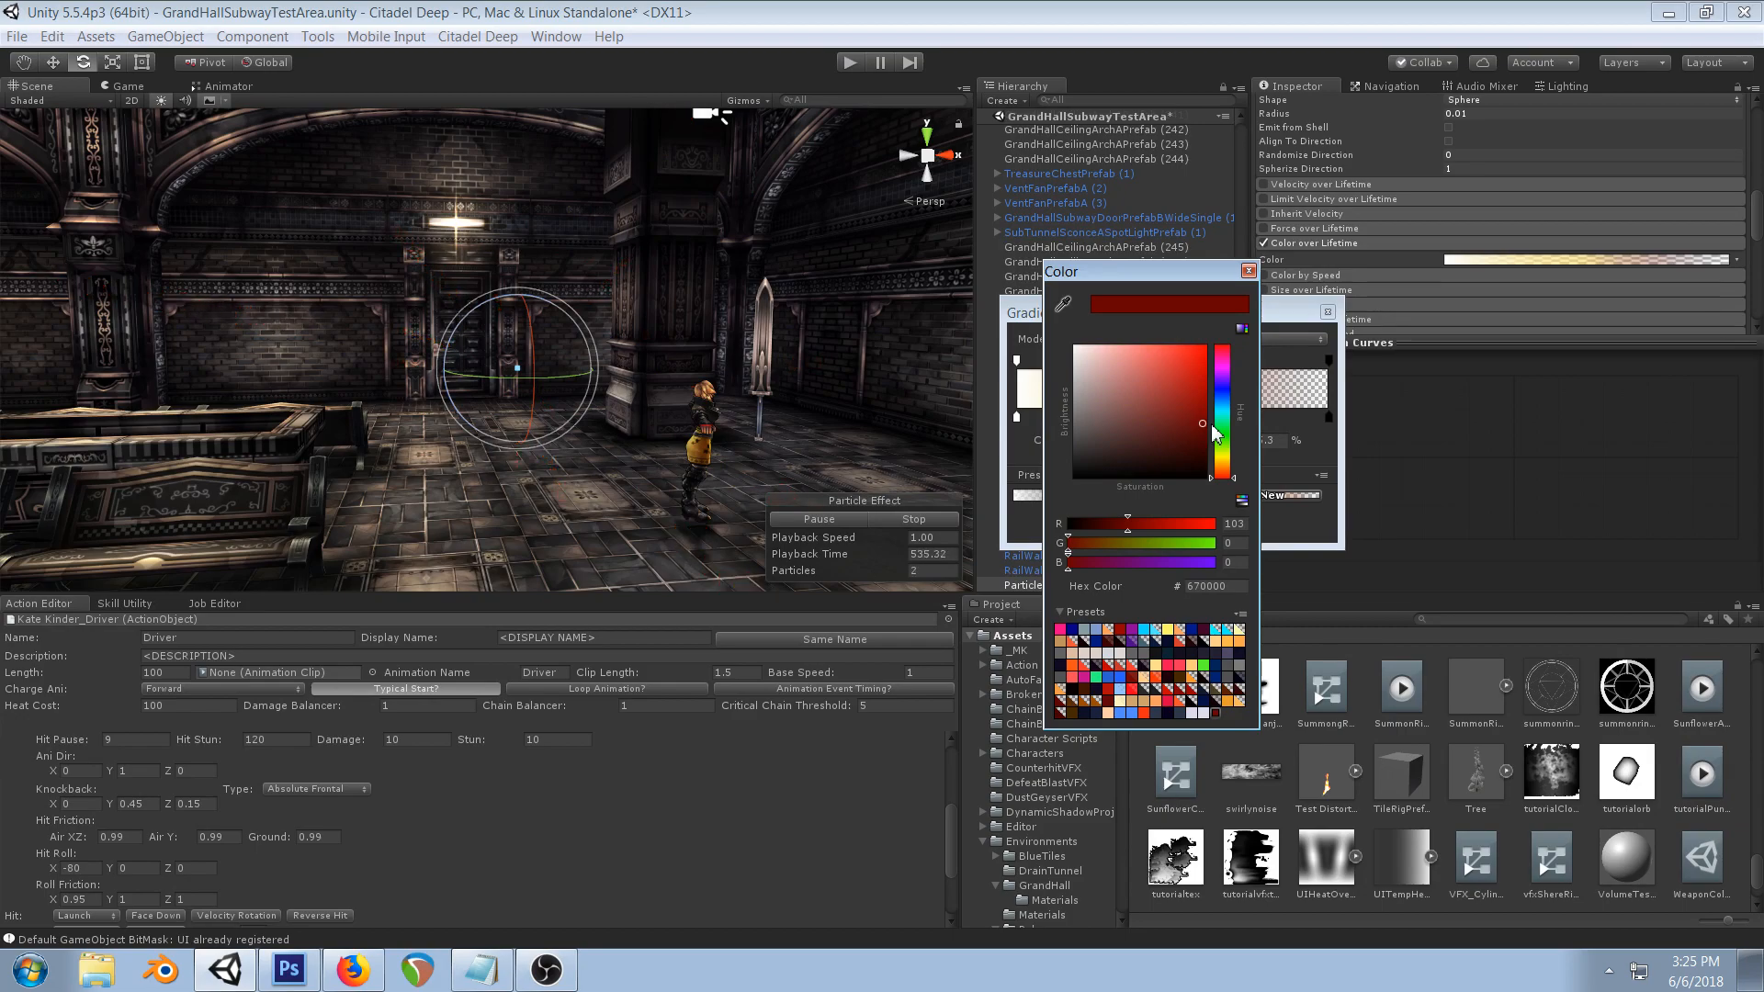
pyautogui.click(1184, 419)
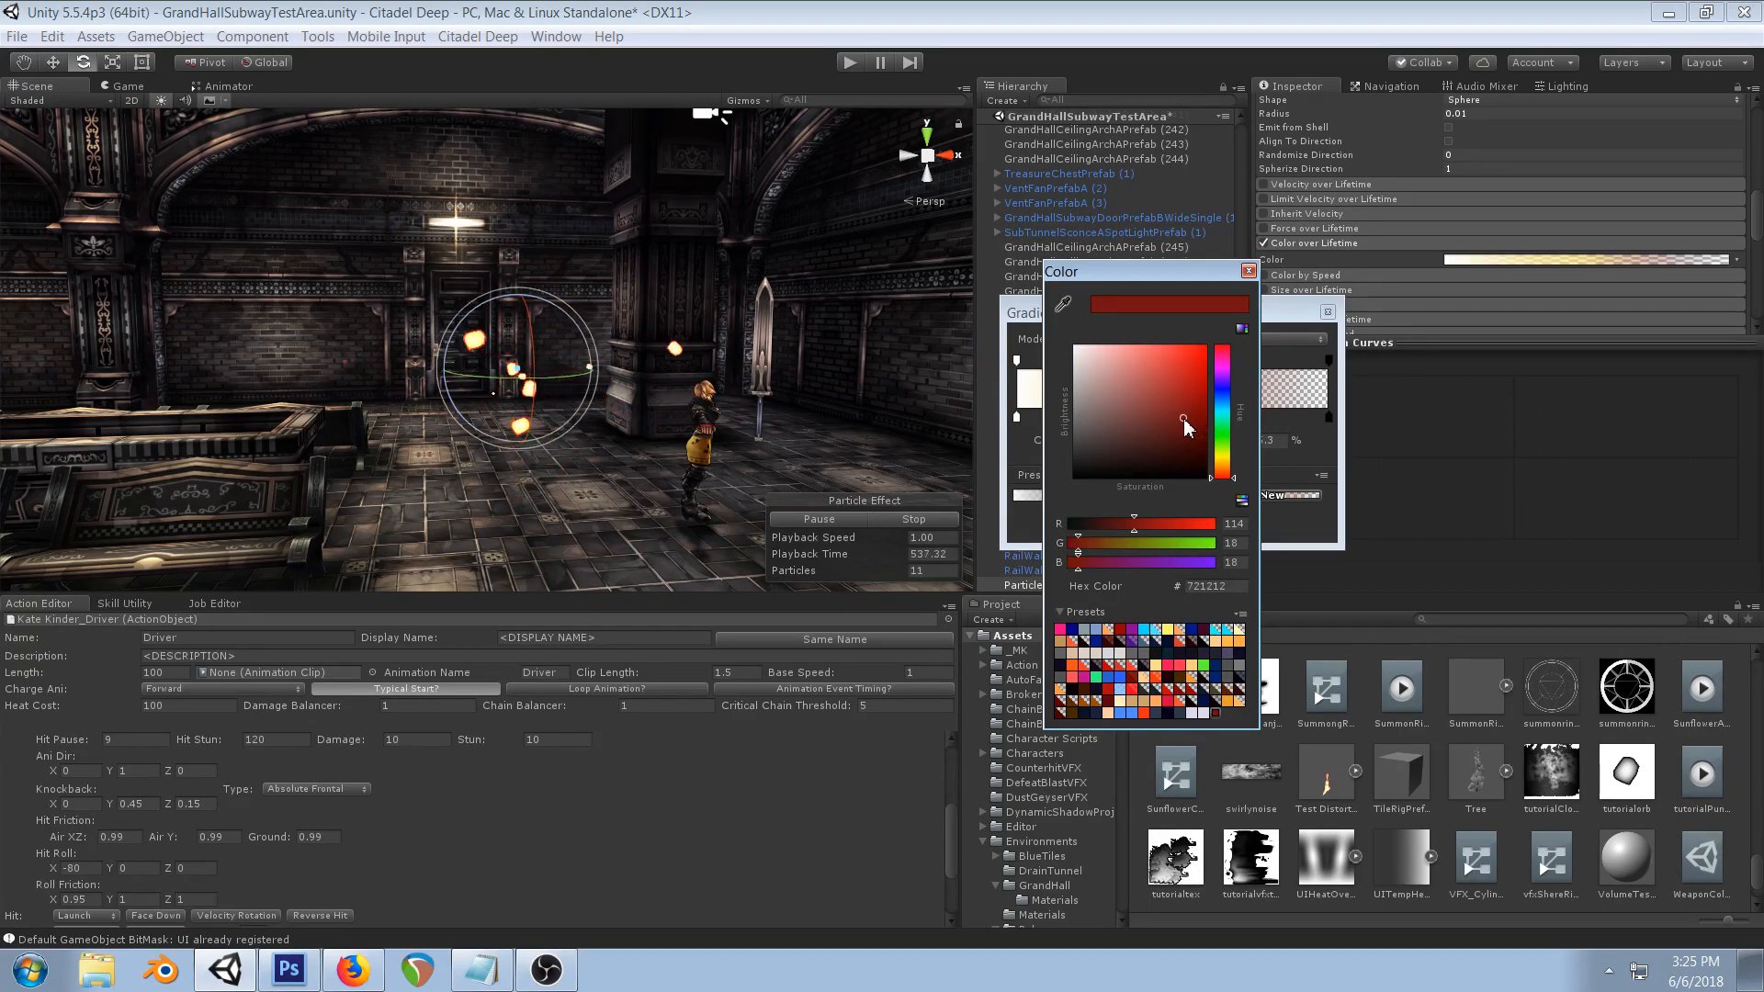
pyautogui.click(1248, 271)
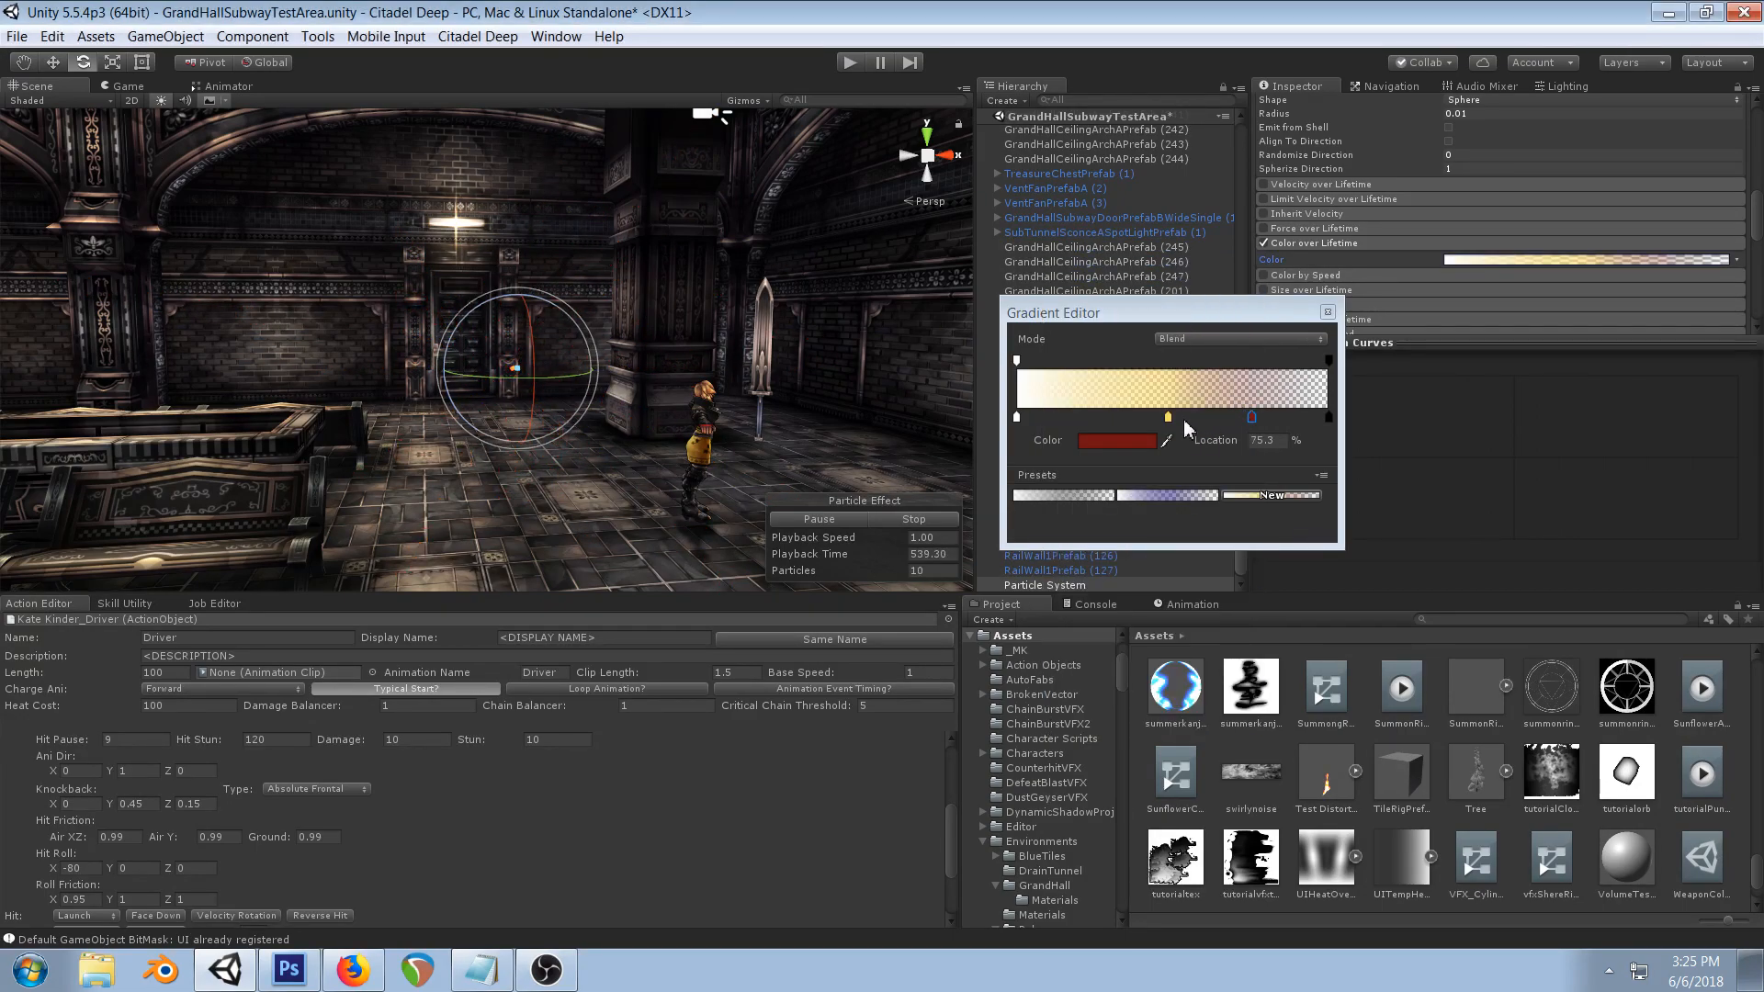
# - Move the yellow key of the lifetime gradient to location 37.9% and darken the dark red key
pyautogui.moveTo(1167, 419); pyautogui.dragTo(1137, 424)
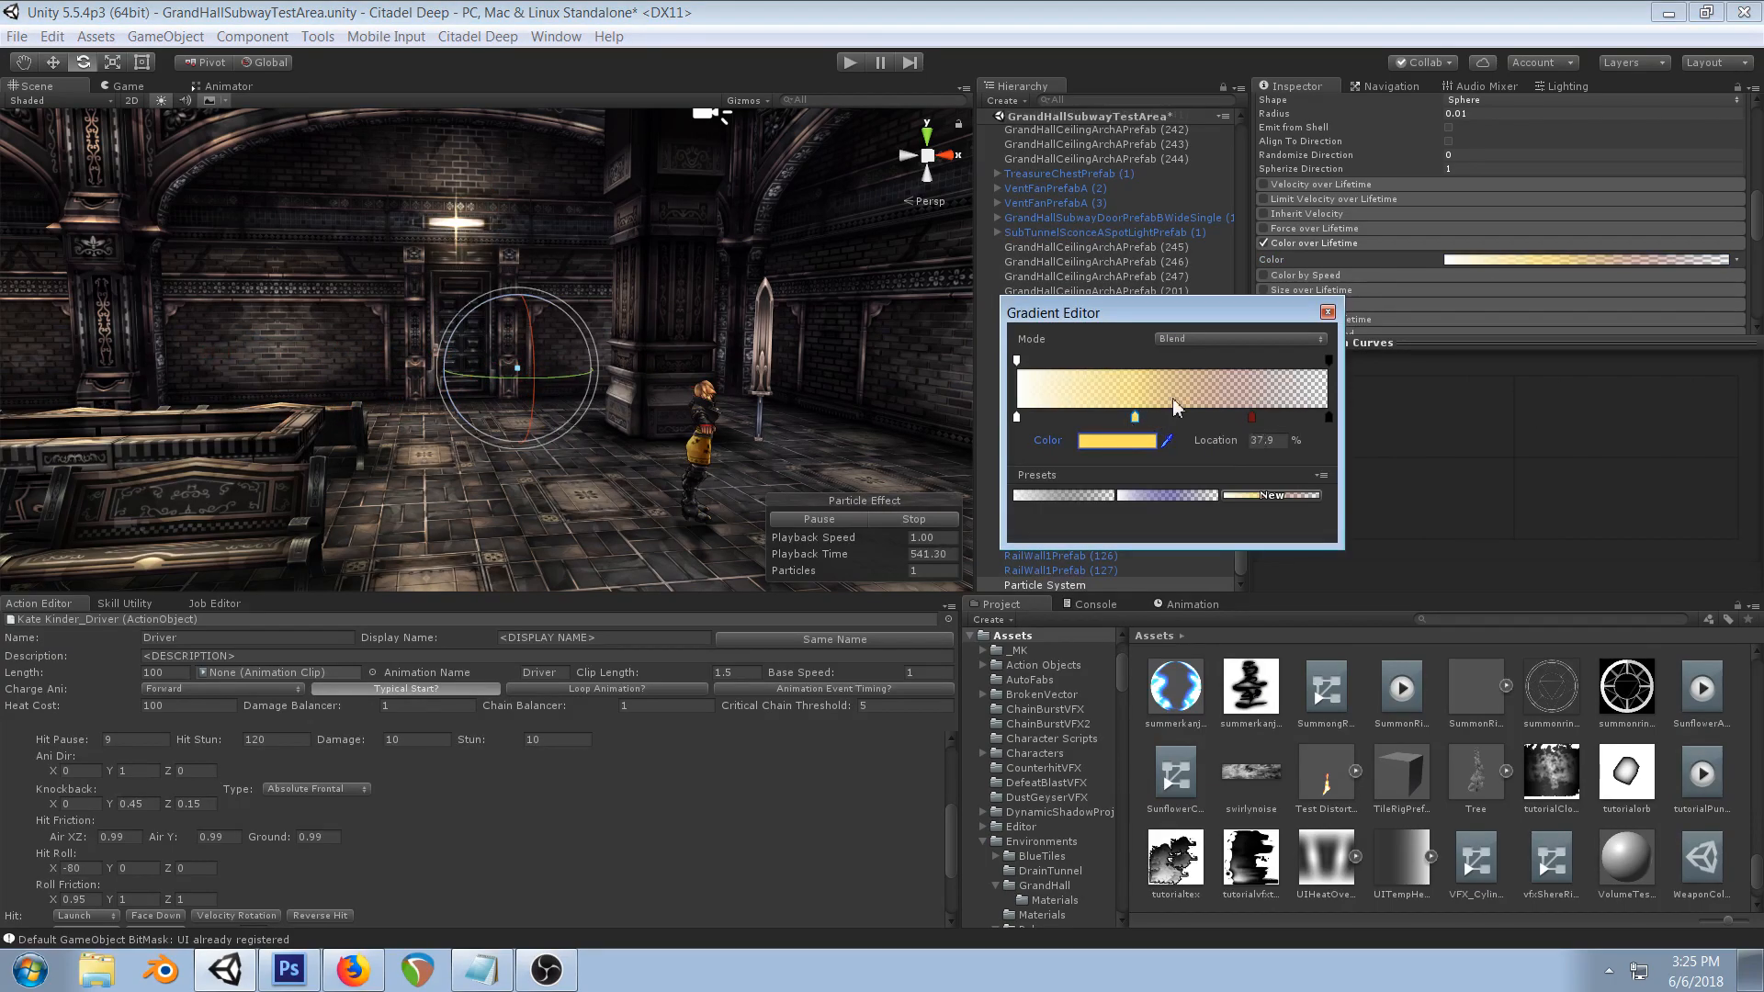
pyautogui.click(1251, 417)
pyautogui.click(1125, 441)
pyautogui.click(1174, 419)
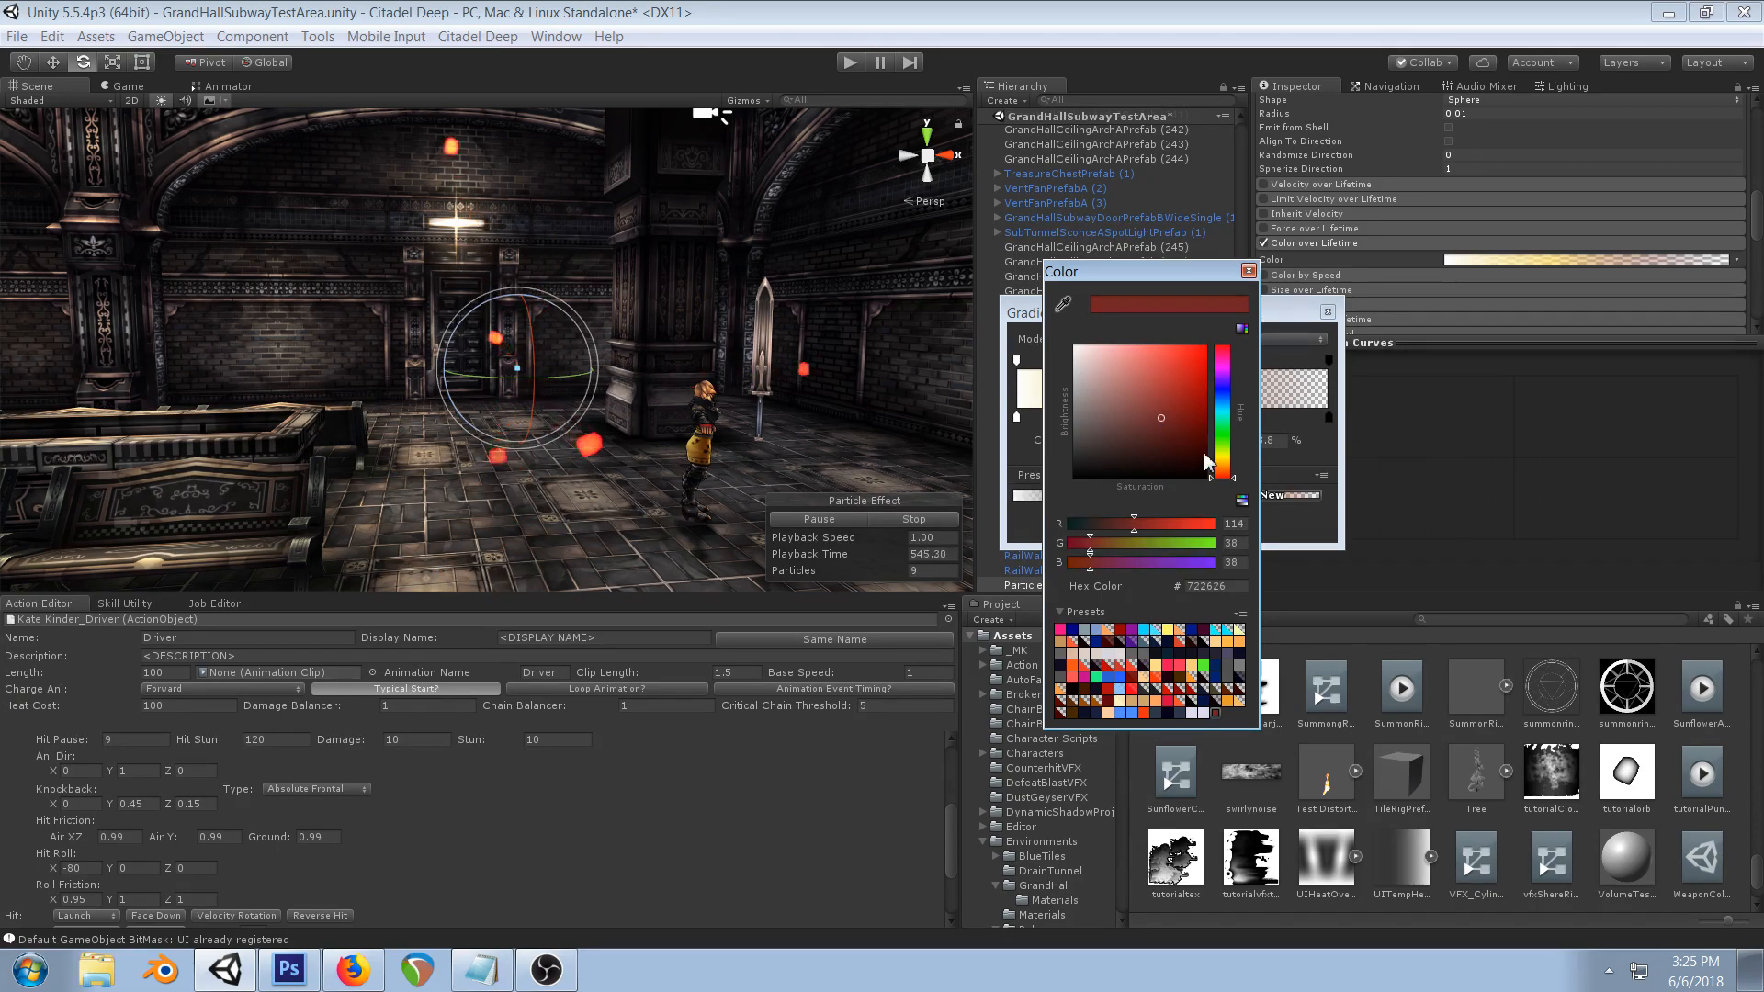
pyautogui.click(1161, 434)
pyautogui.click(1247, 271)
# - Make the yellow gradient key at 37.9% a more saturated golden yellow (FFD72D)
pyautogui.click(1134, 419)
pyautogui.click(1126, 440)
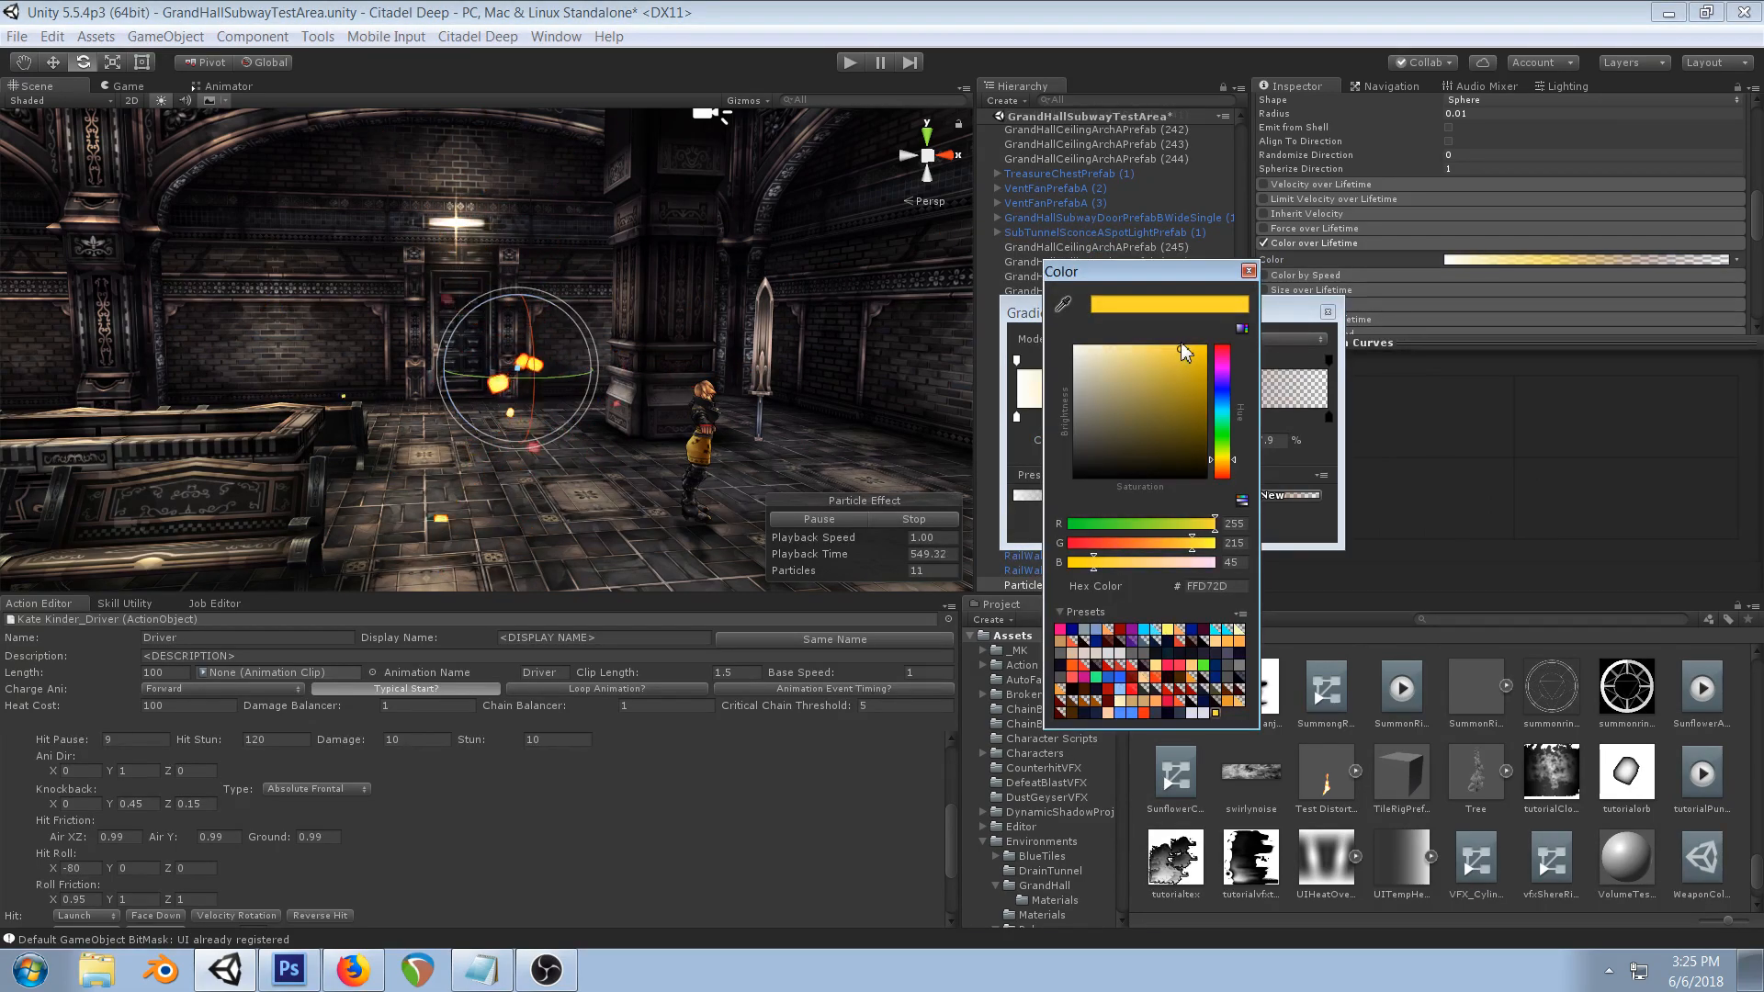
pyautogui.click(1247, 271)
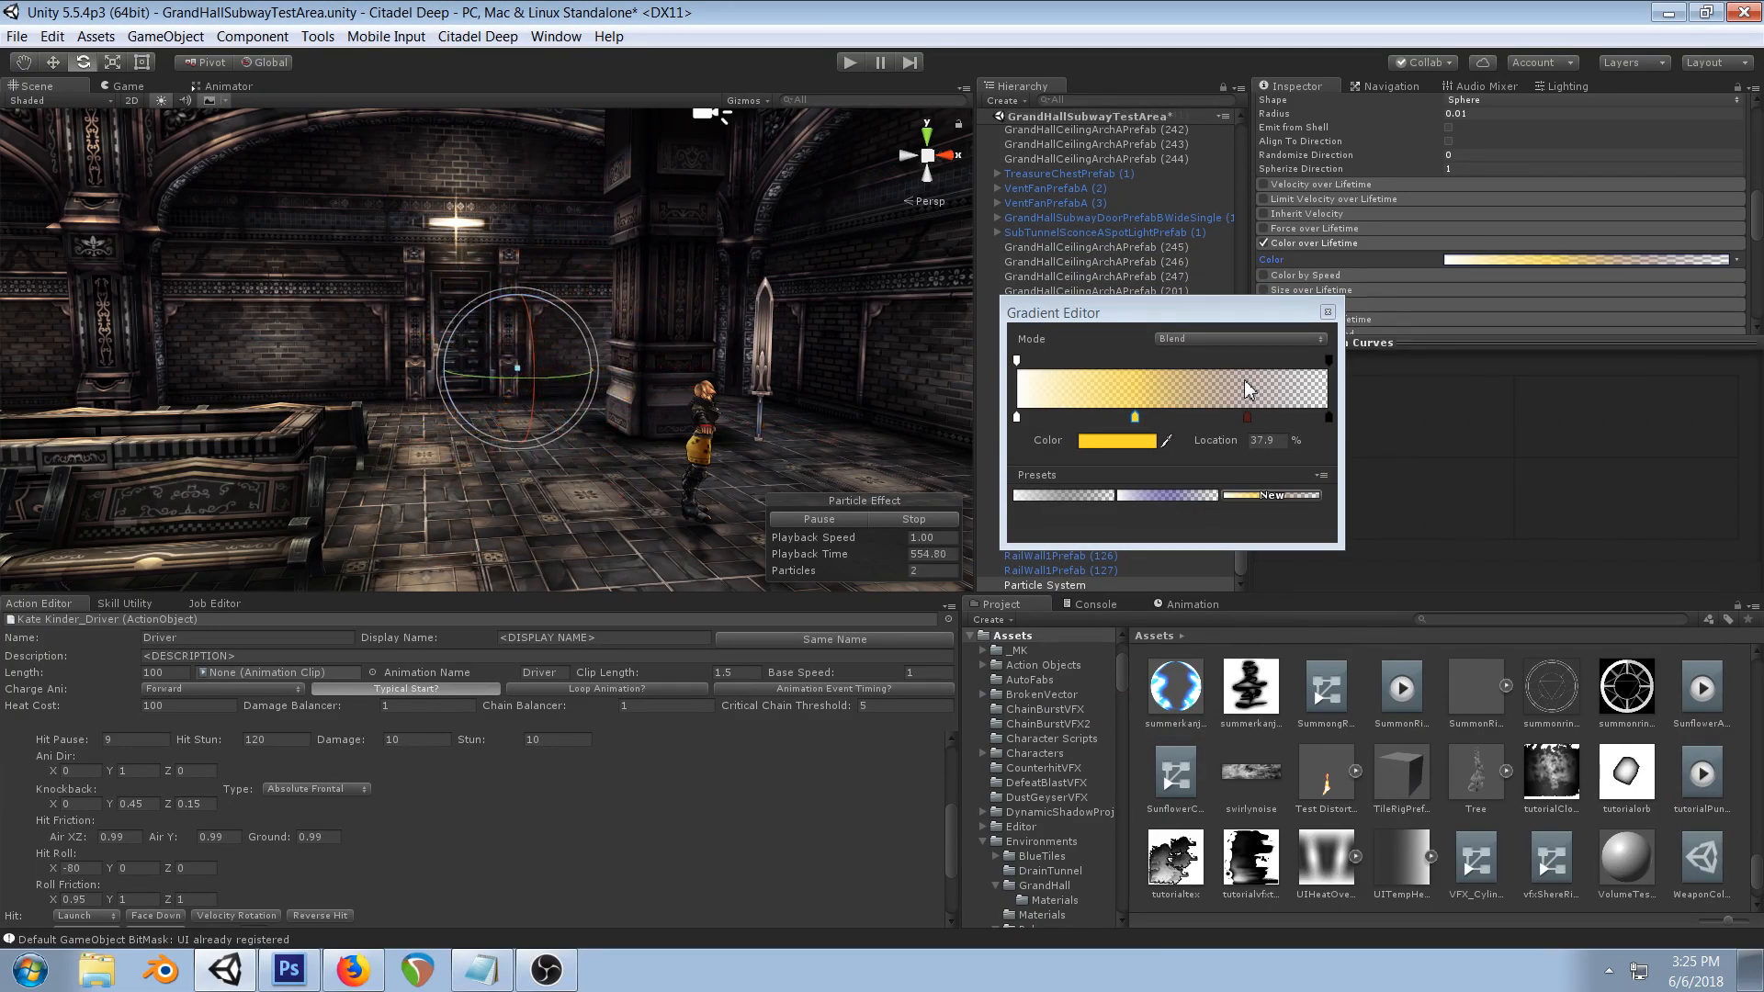
# - Lighten the golden gradient key at 37.9% to a pale cream (FFF8DA)
pyautogui.click(1116, 440)
pyautogui.click(1108, 361)
pyautogui.moveTo(1107, 356); pyautogui.dragTo(1099, 347)
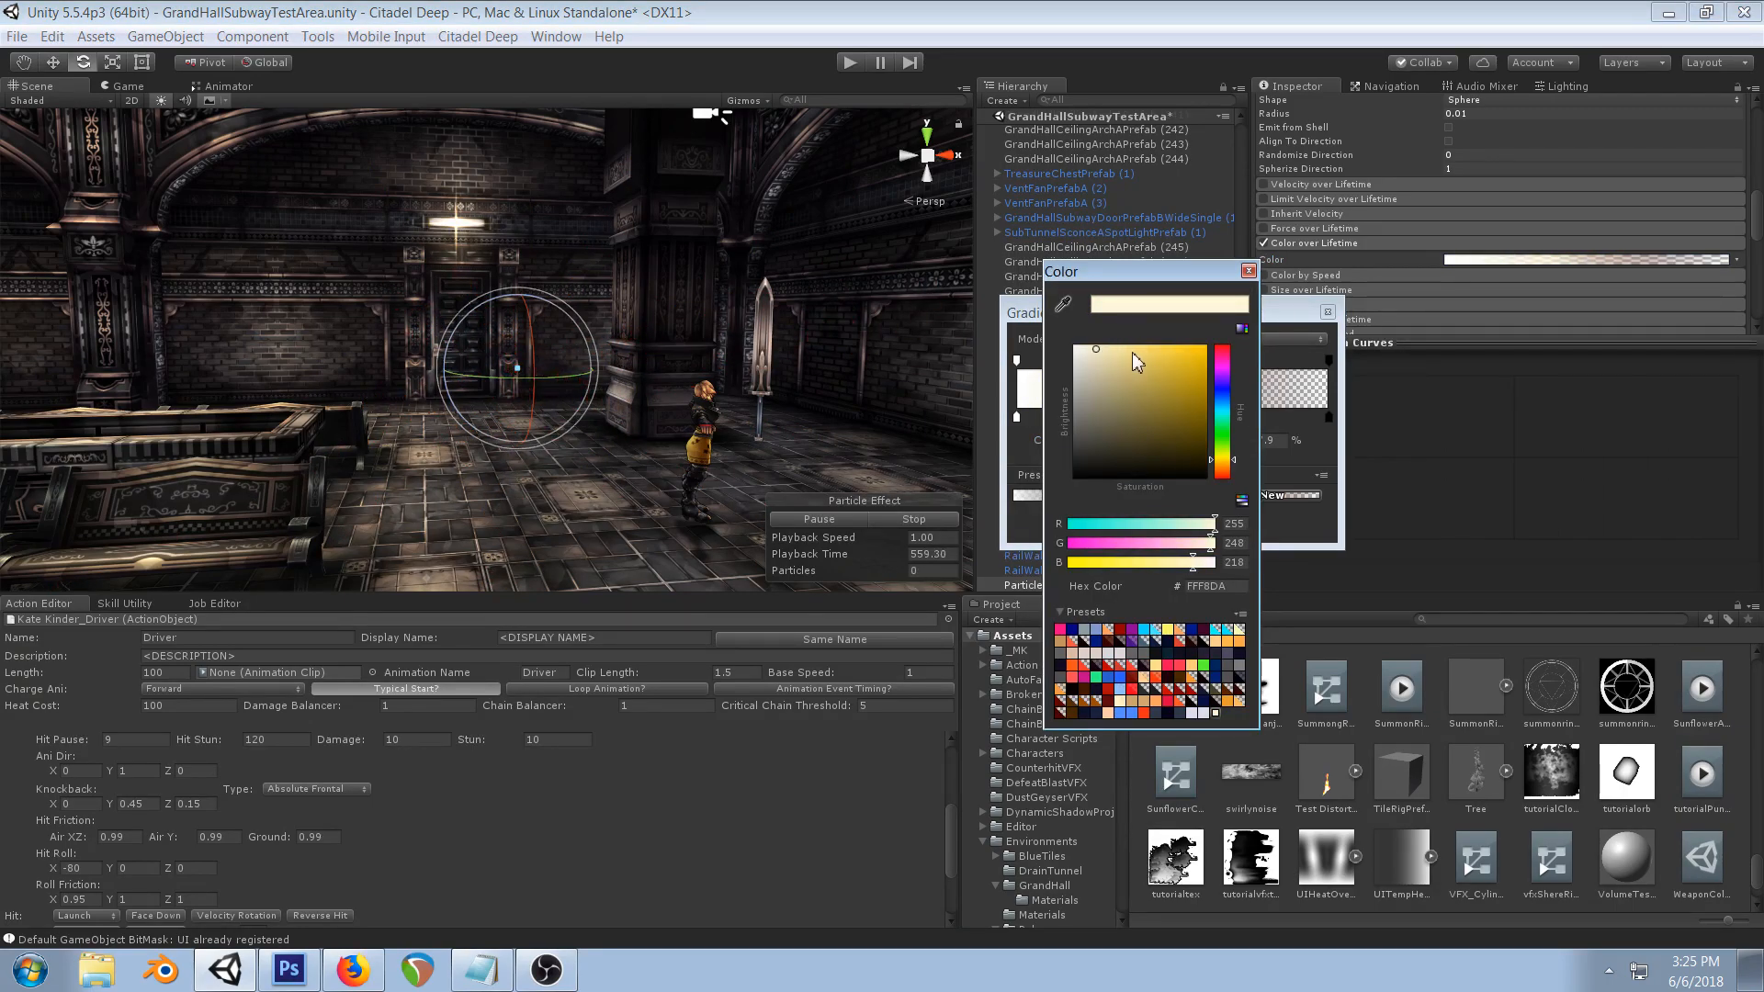
pyautogui.click(1247, 271)
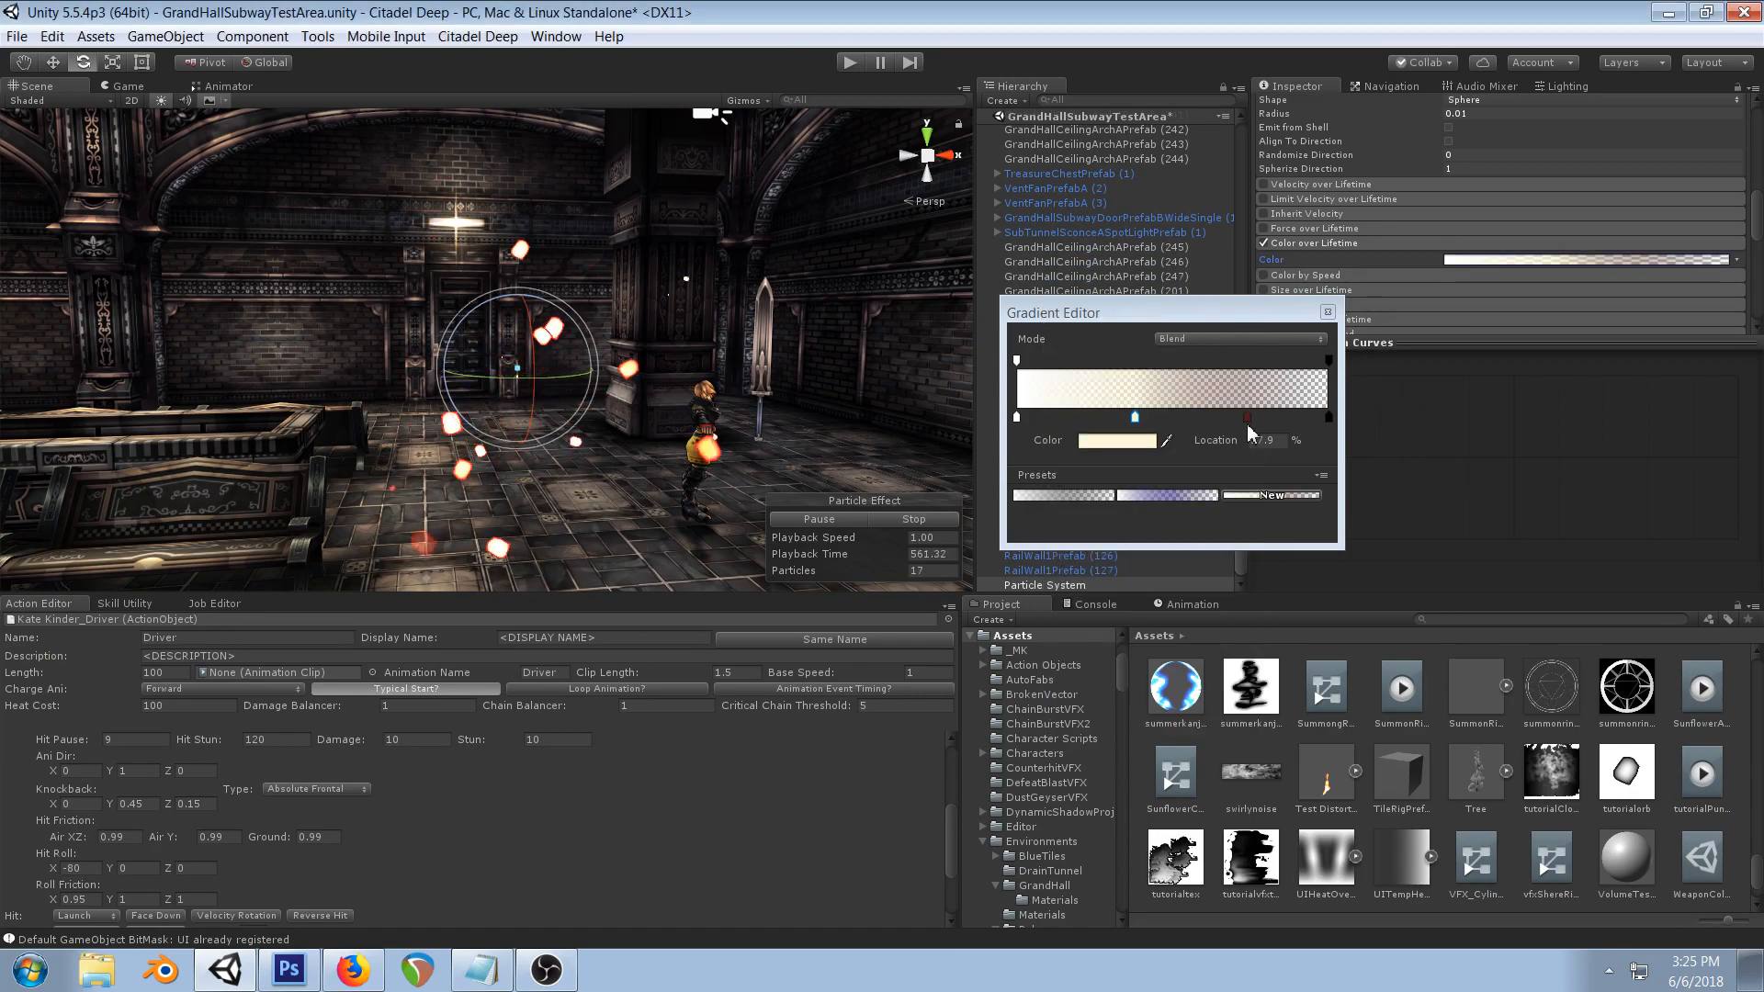
# - Recolor the dark red gradient key at 73.8% to an orange-brown (805928)
pyautogui.doubleClick(1247, 416)
pyautogui.moveTo(1219, 466); pyautogui.dragTo(1219, 466)
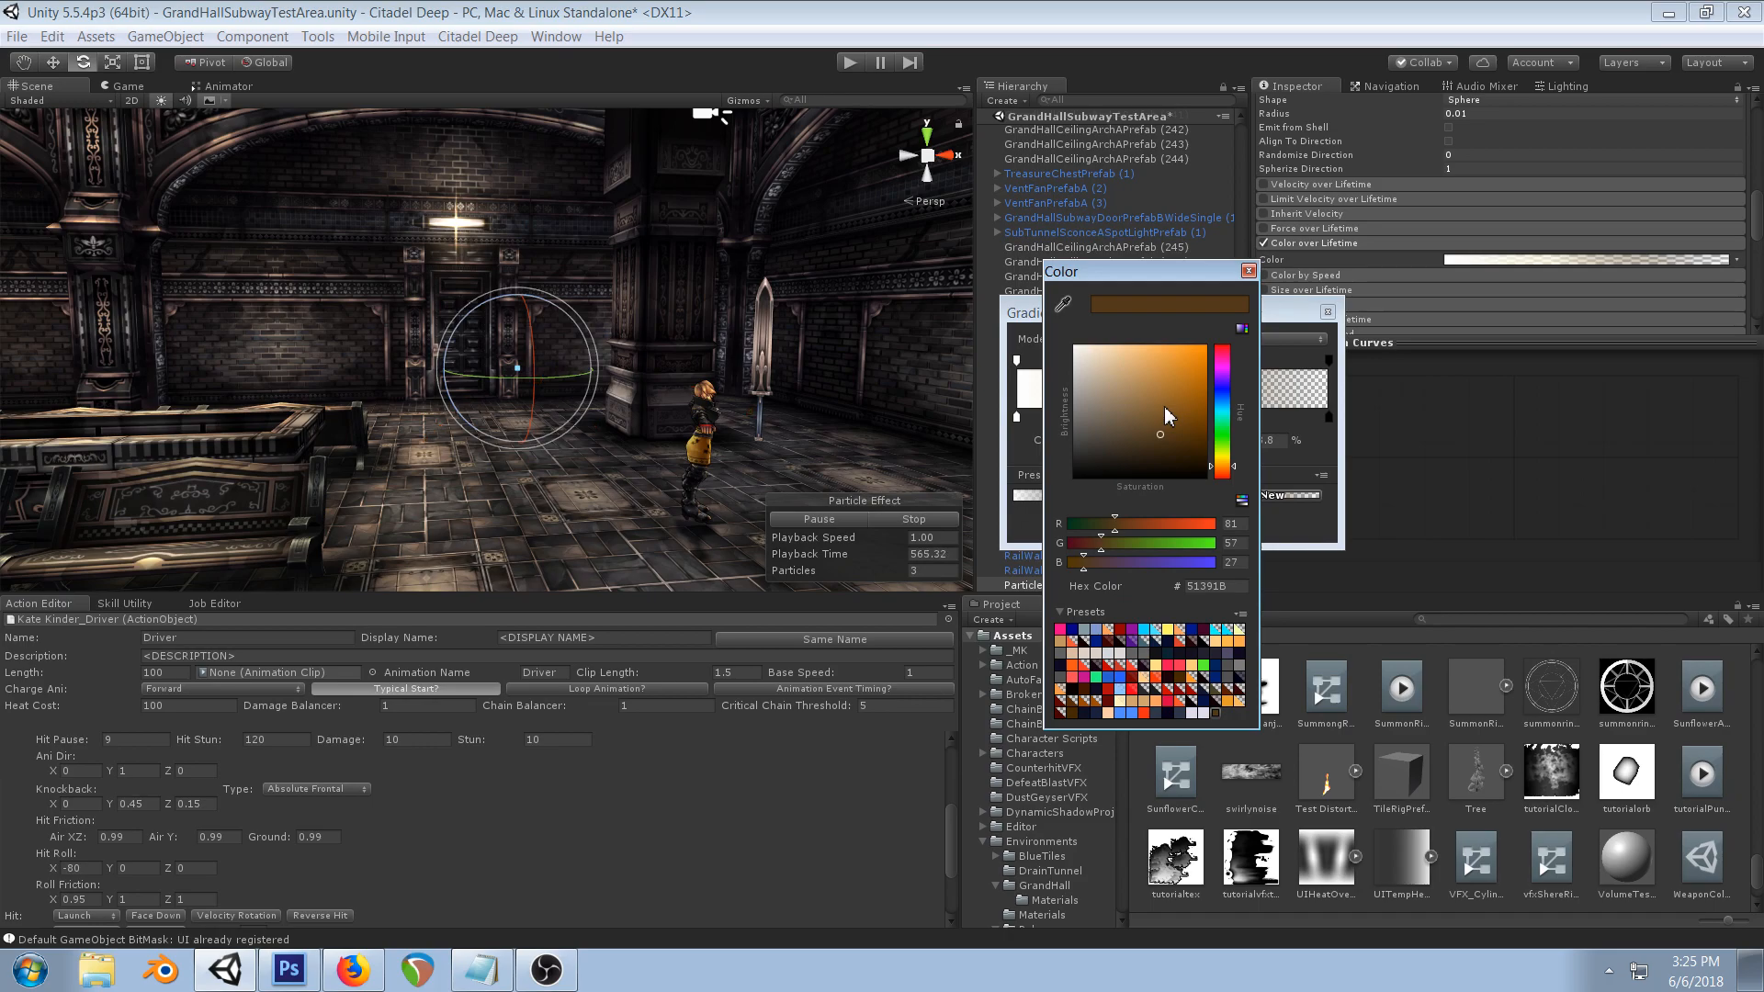
pyautogui.click(1163, 411)
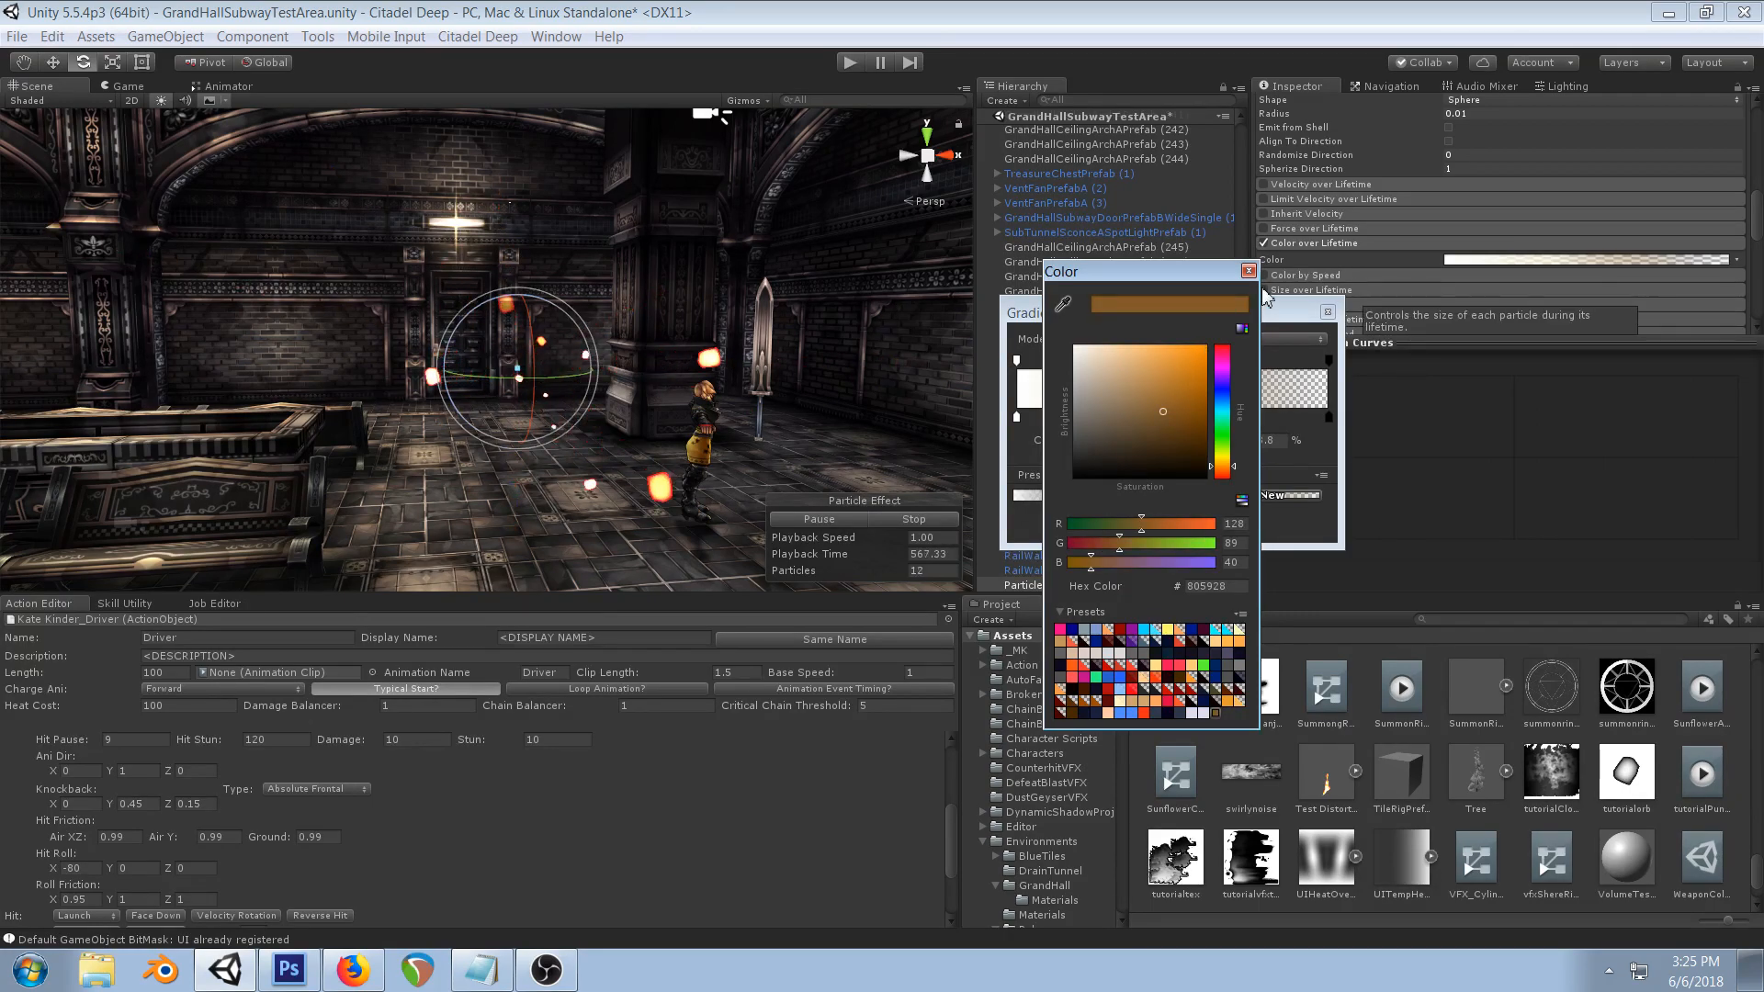
pyautogui.click(1248, 270)
# - Add a color key between the brown key and the black end key and make it dark crimson (3D1322)
pyautogui.click(1289, 417)
pyautogui.click(1142, 442)
pyautogui.click(1219, 353)
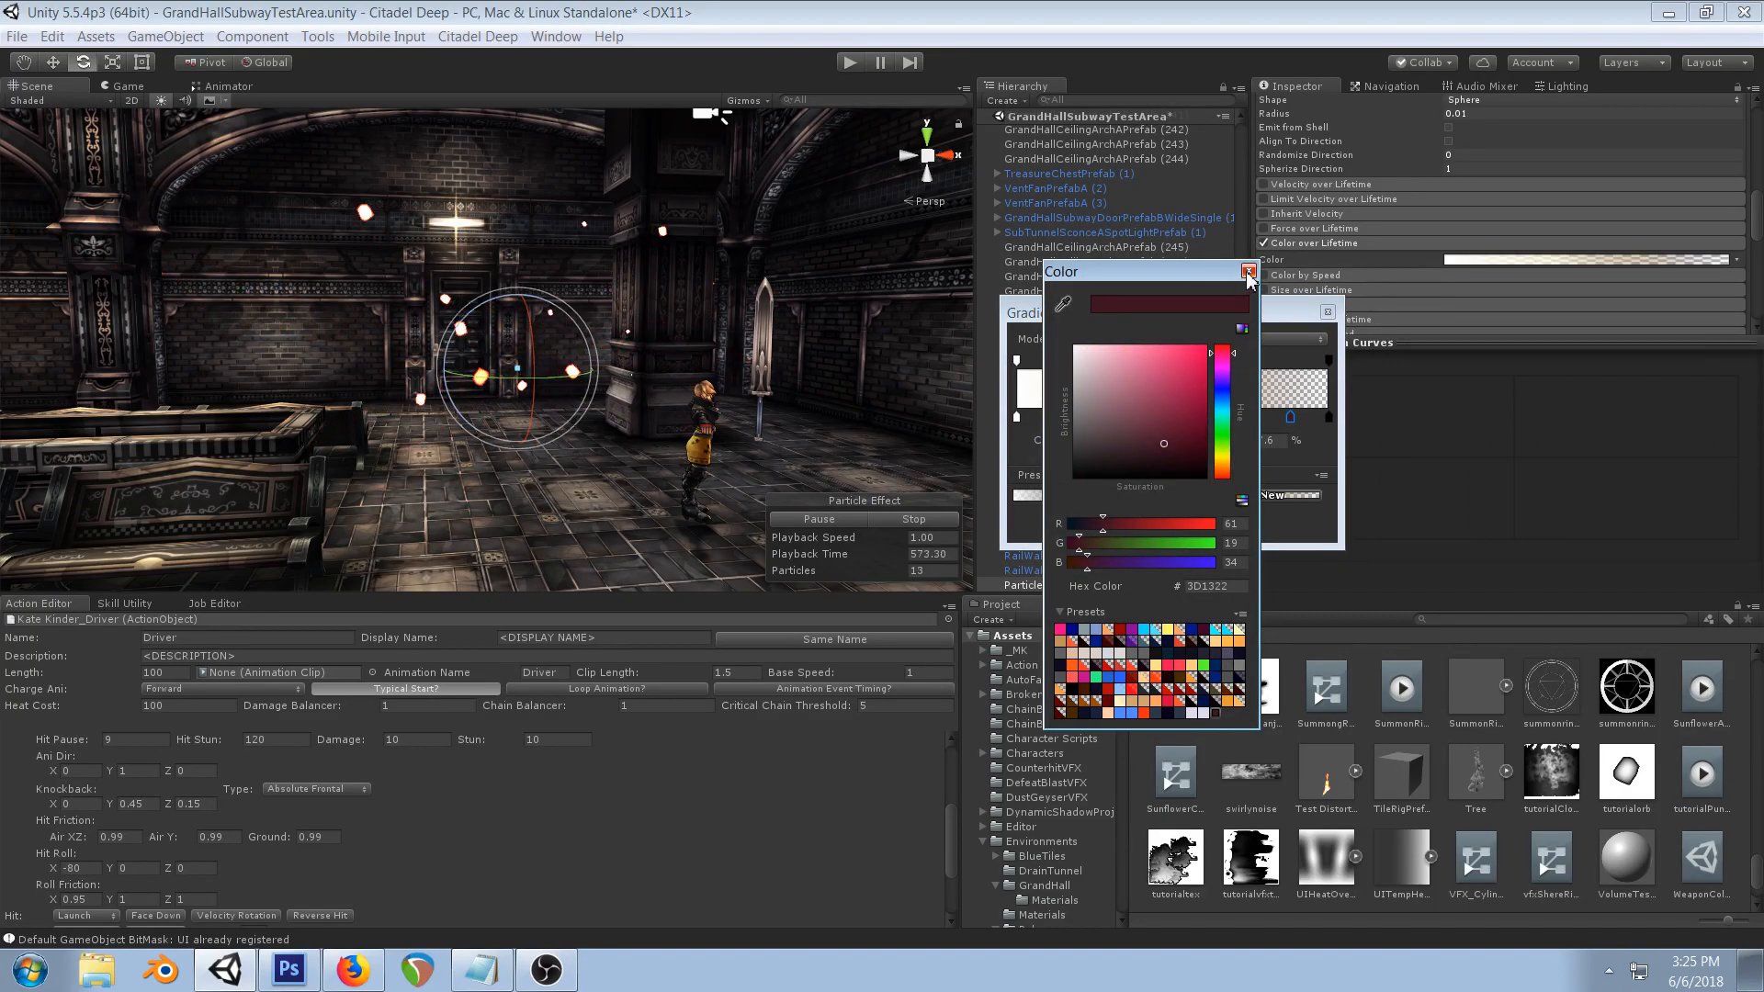
pyautogui.click(1247, 271)
# - Delete the cream key at 37.9% and the brown key at 73.8%, and close the gradient editor
pyautogui.click(1136, 420)
pyautogui.press('Delete')
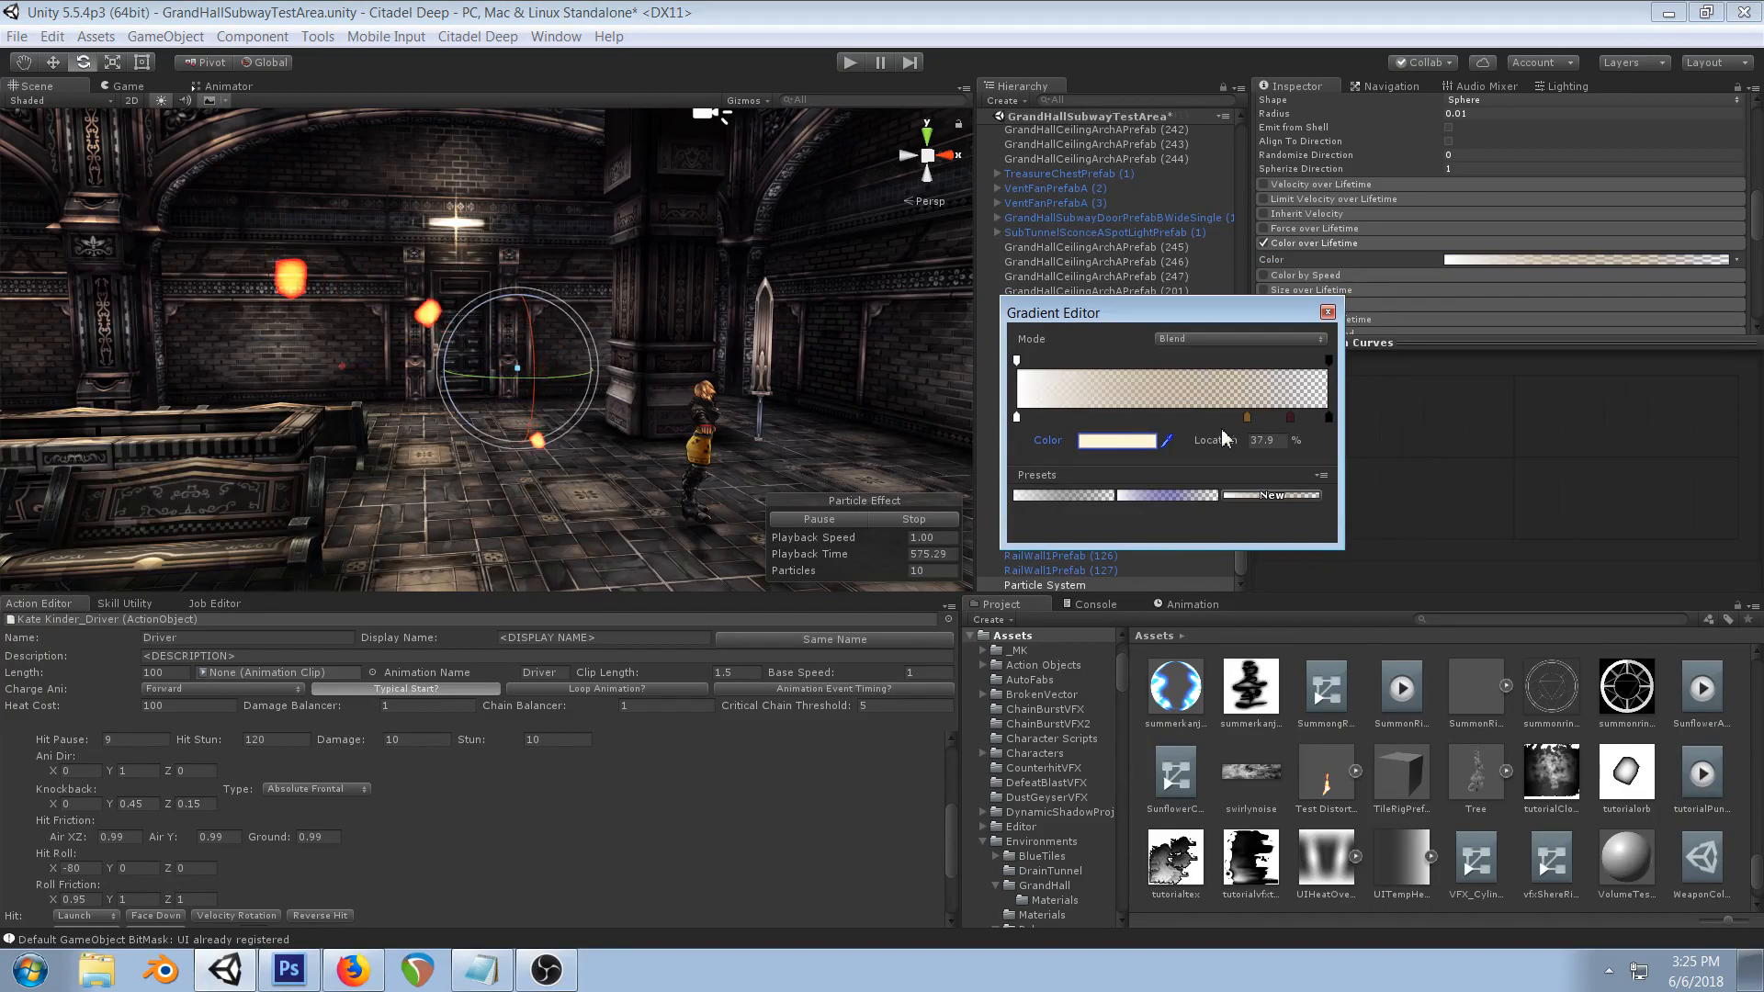
pyautogui.click(1248, 419)
pyautogui.press('Delete')
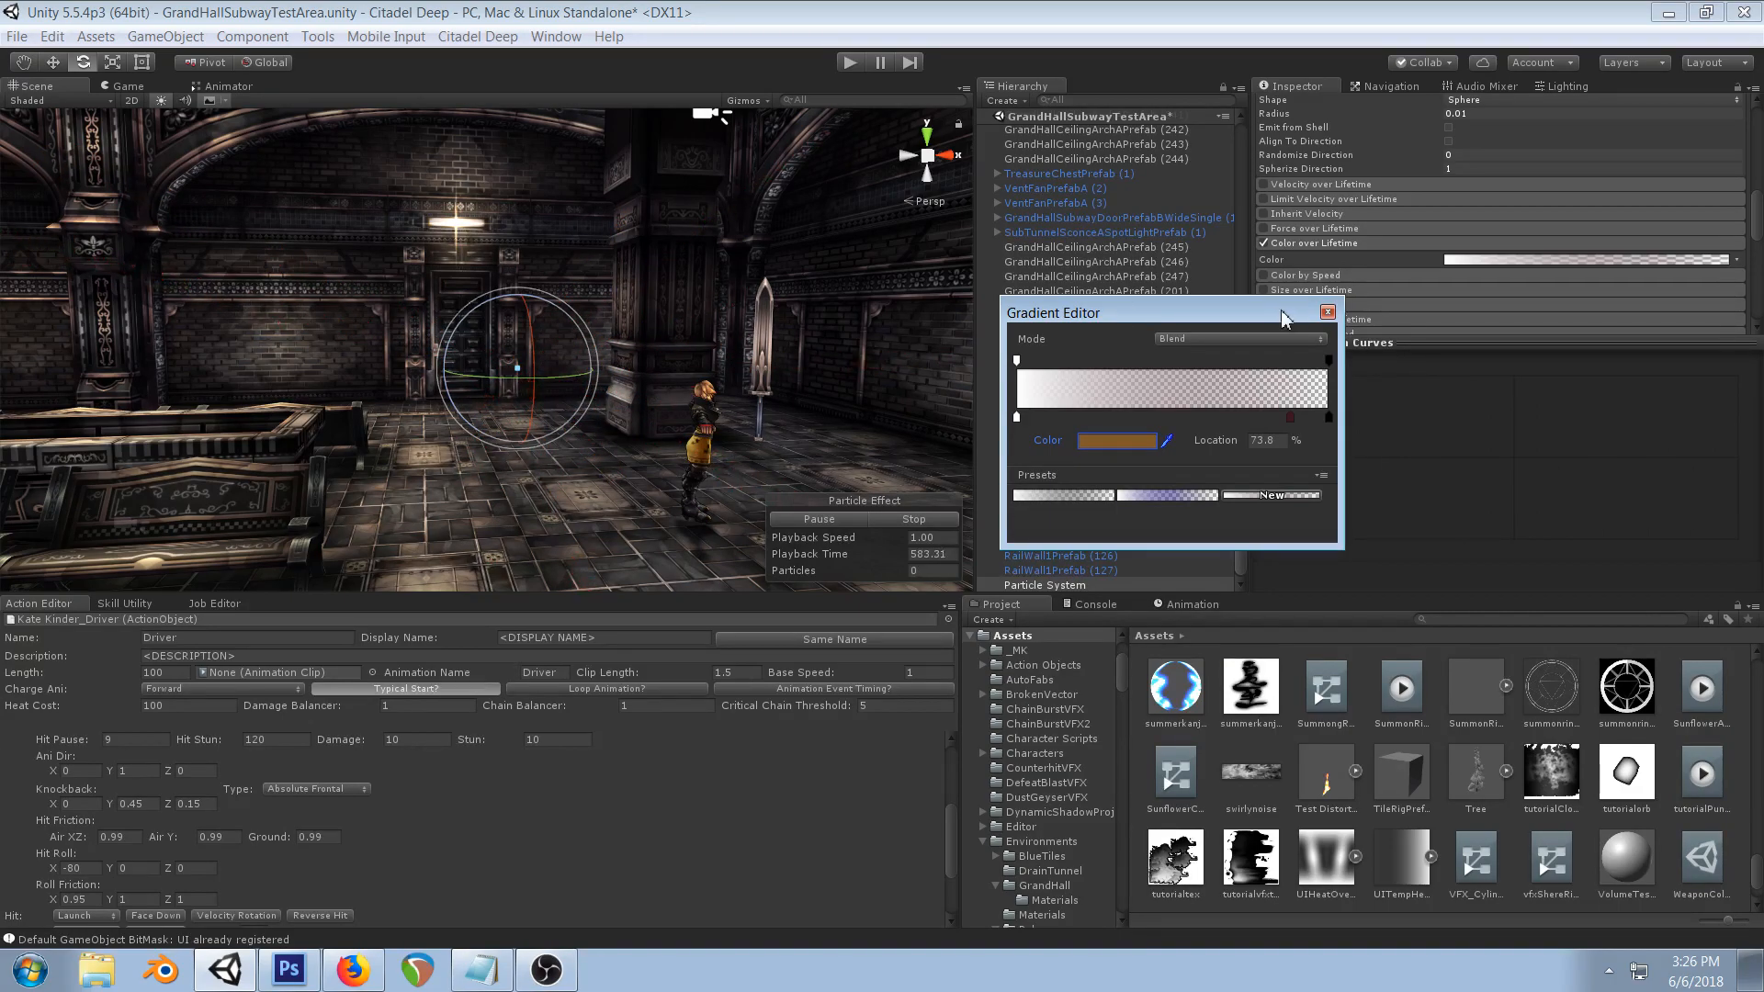
pyautogui.click(1327, 312)
# - Enable Limit Velocity over Lifetime and set its speed to 0 and dampen to 0.15
pyautogui.scroll(2, 1334, 264)
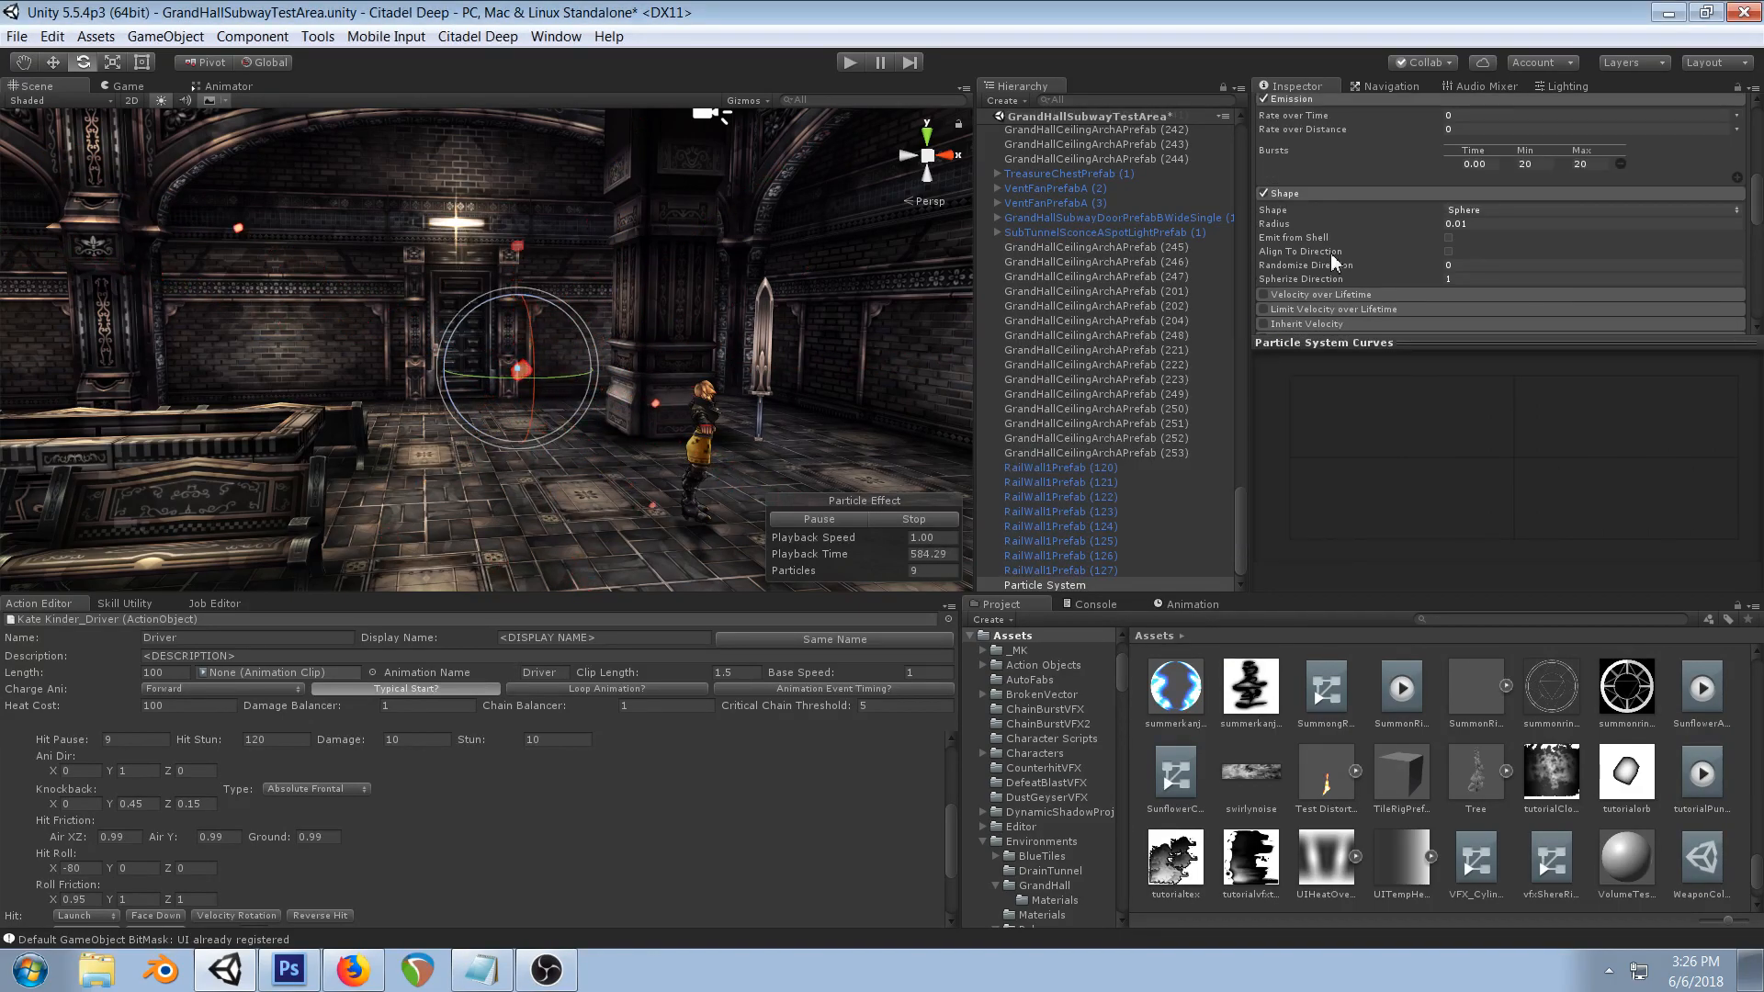
pyautogui.click(1347, 309)
pyautogui.scroll(-3, 1304, 266)
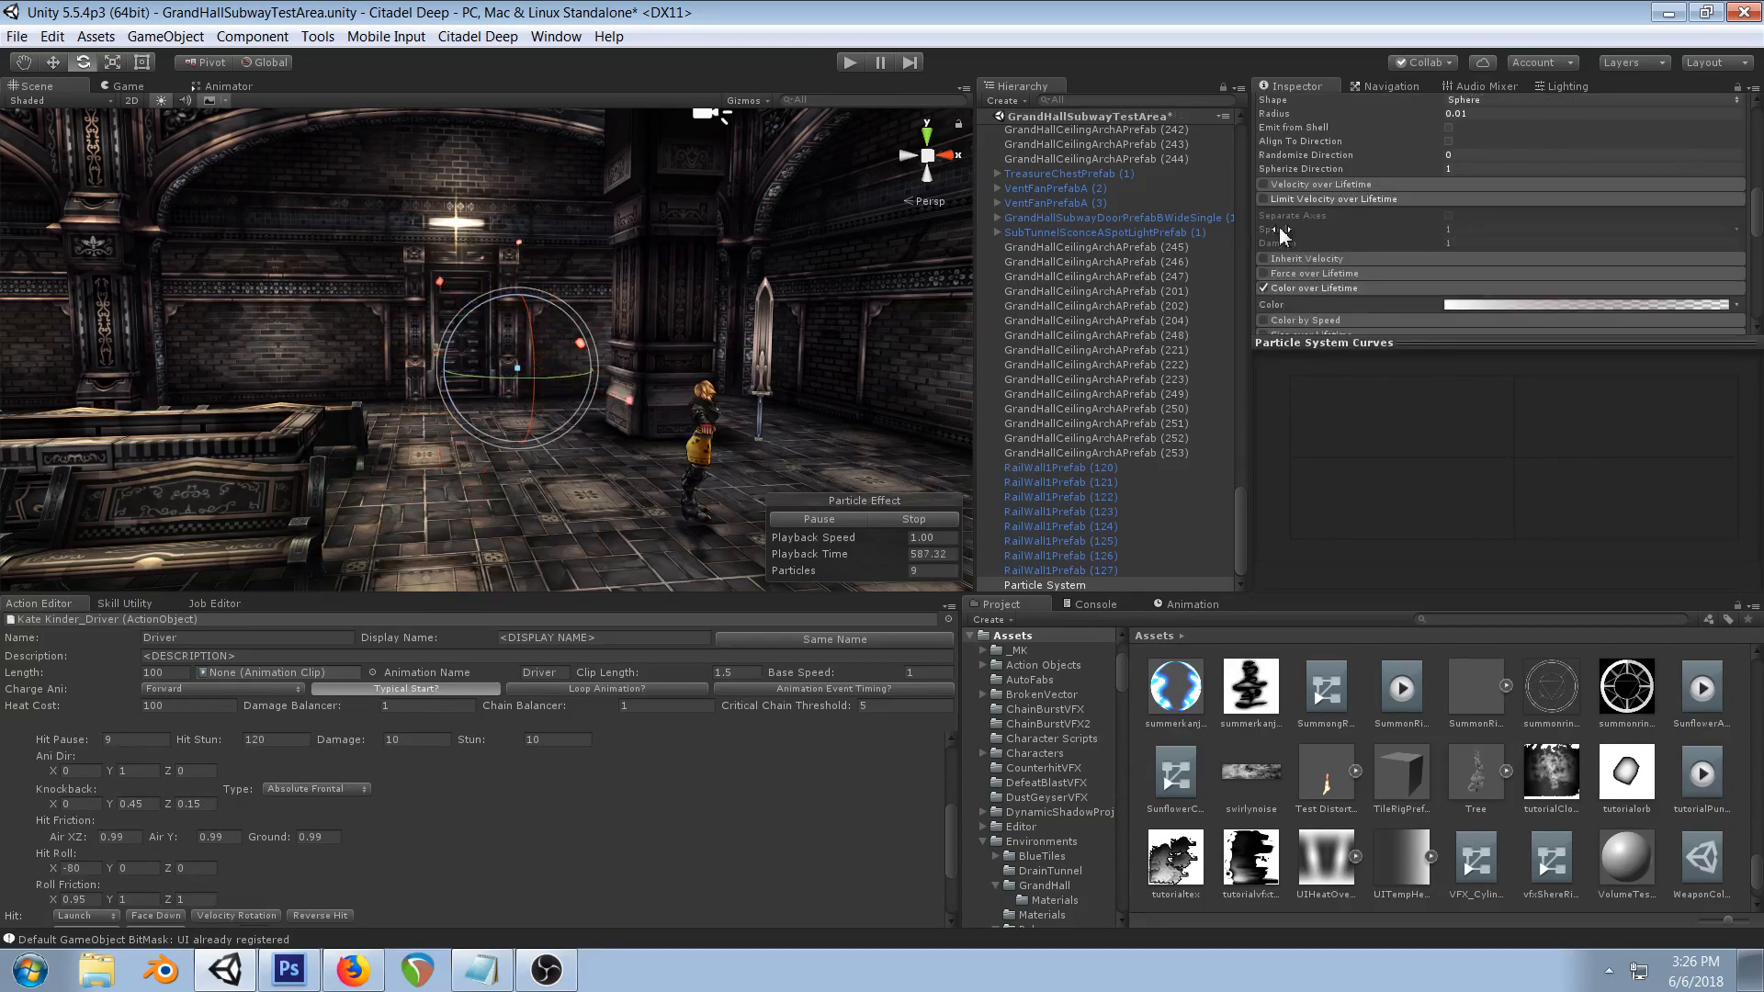
pyautogui.click(1263, 198)
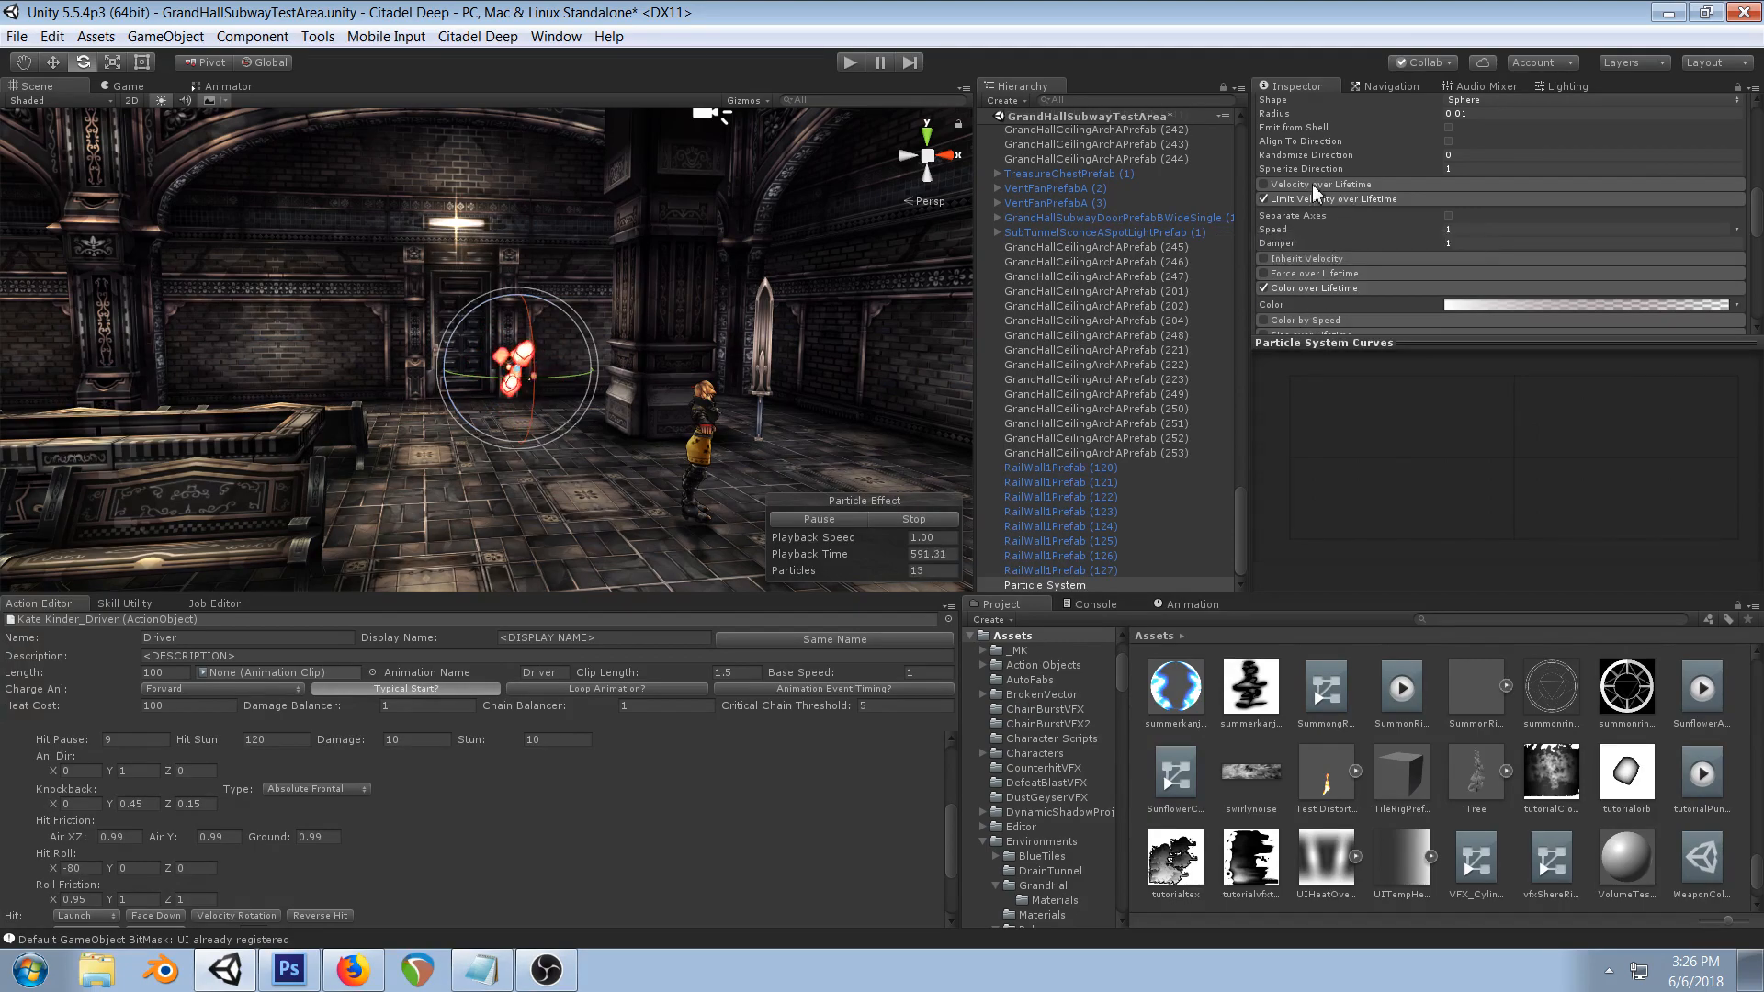
pyautogui.click(1297, 245)
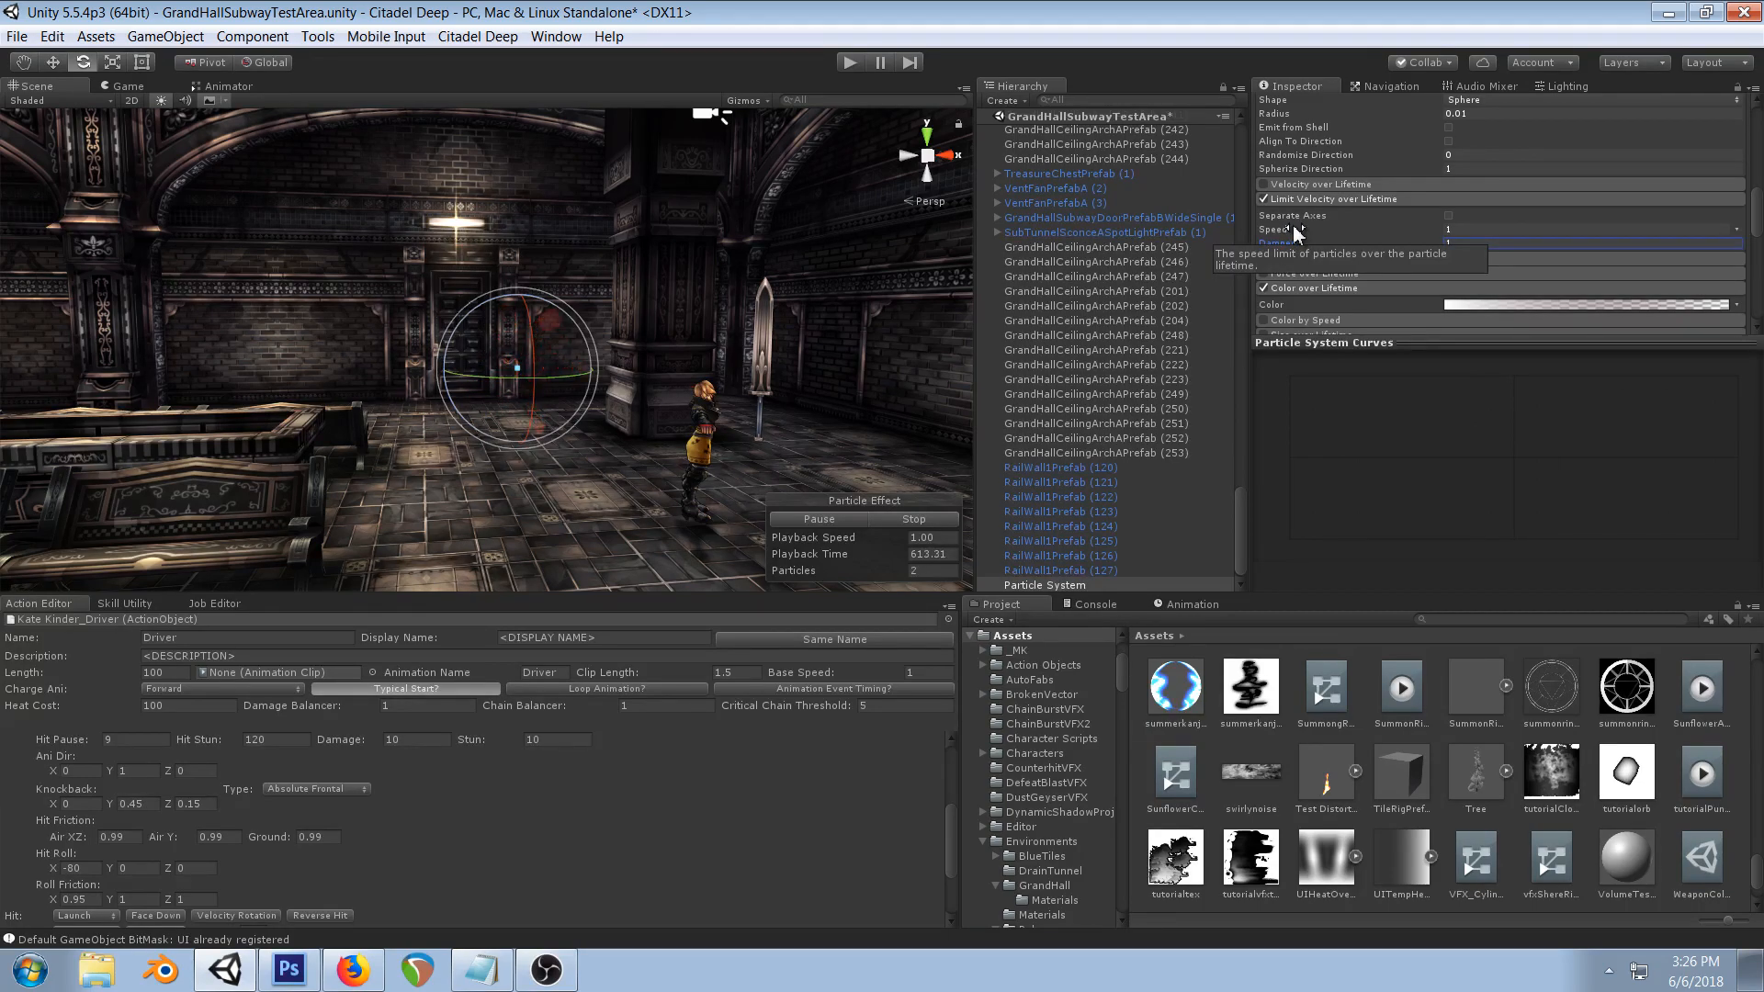
pyautogui.moveTo(1293, 227); pyautogui.dragTo(1244, 236)
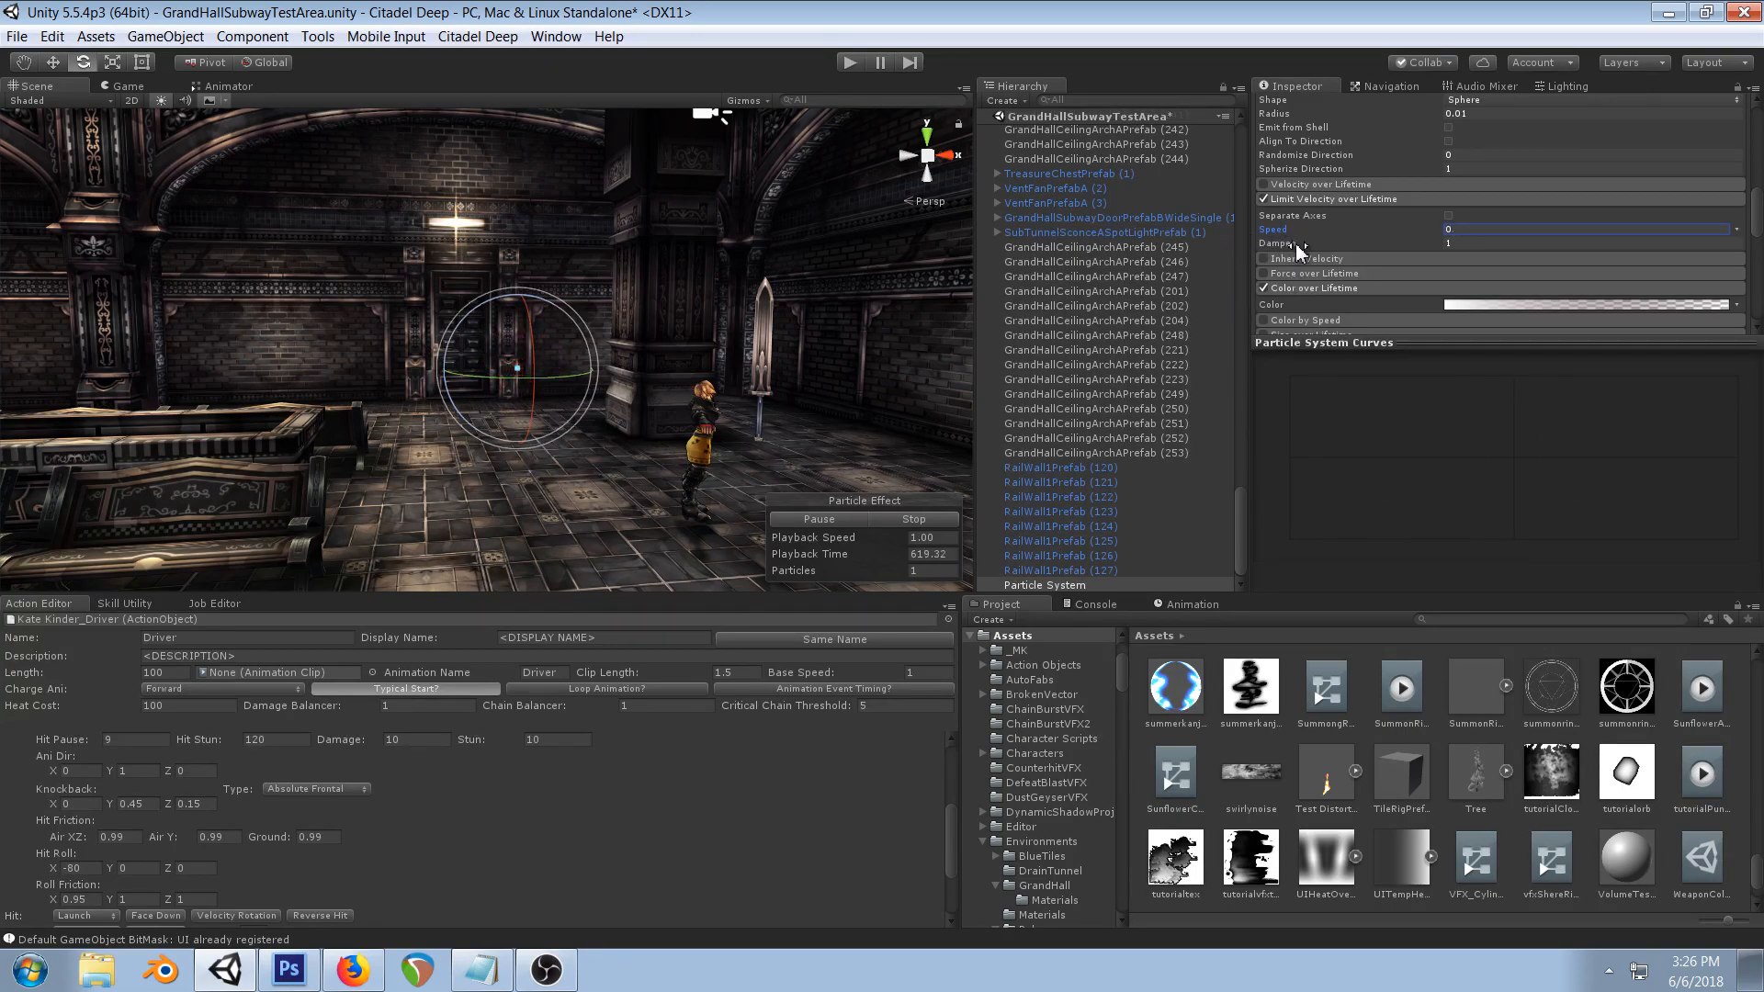
pyautogui.moveTo(1293, 244); pyautogui.dragTo(1262, 240)
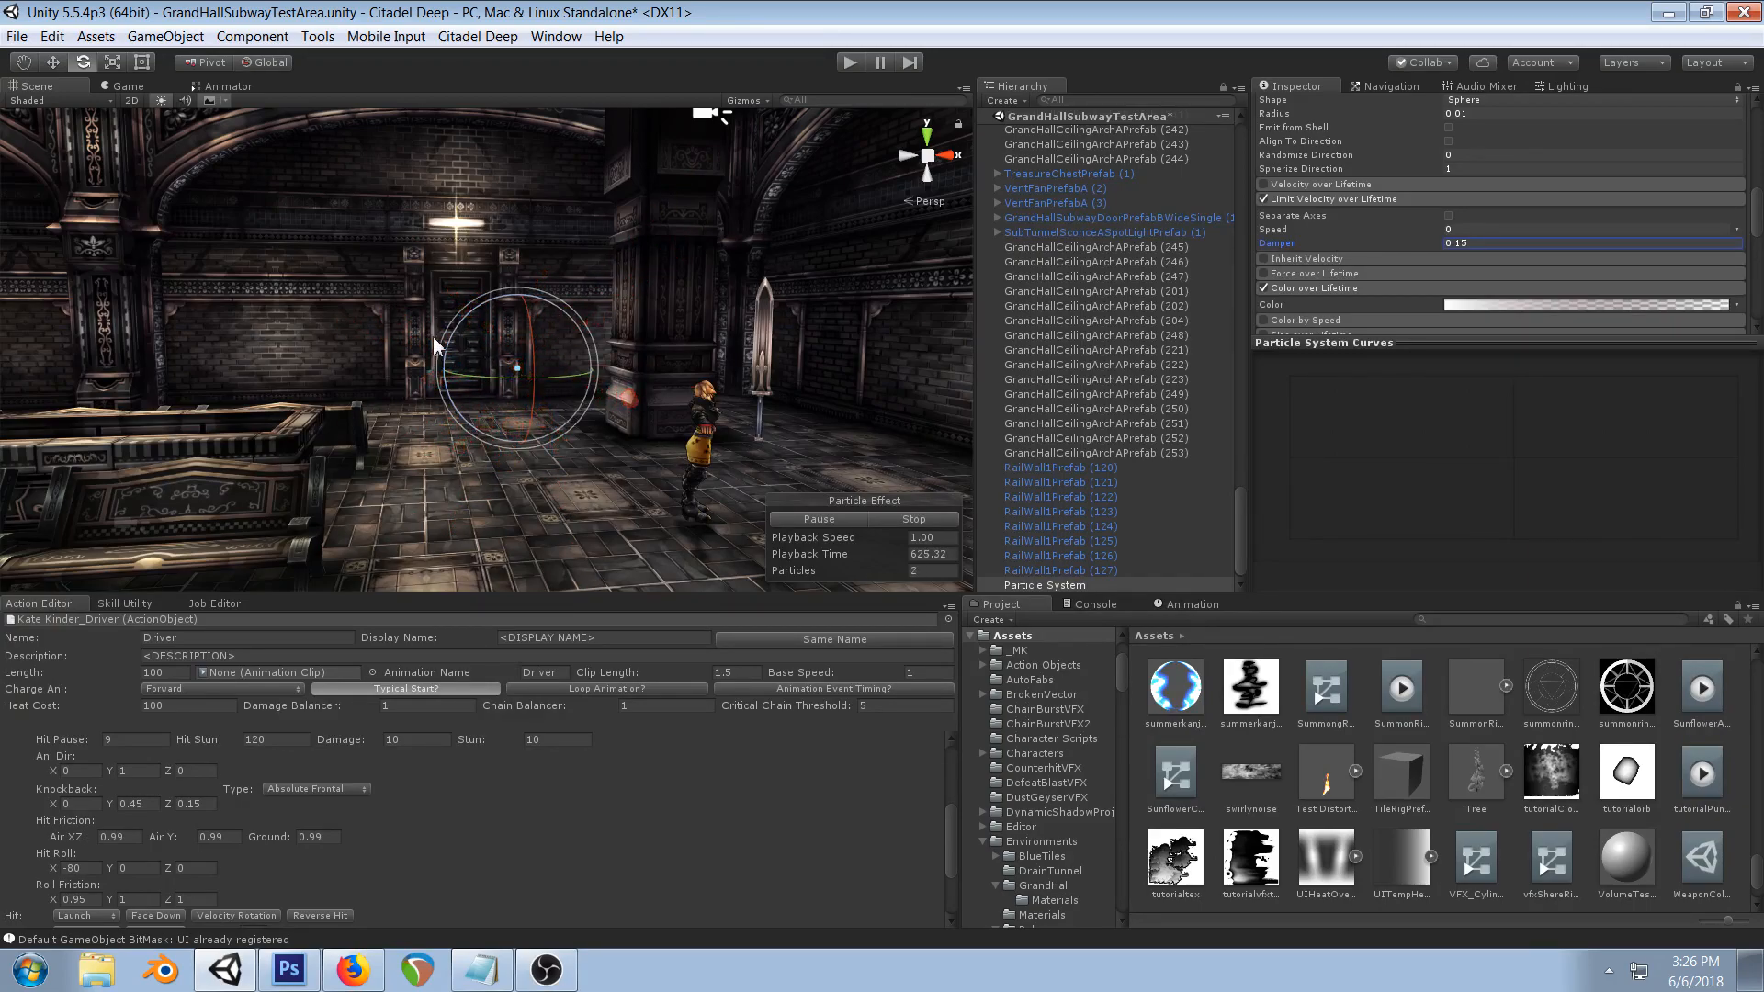
# - Set the particle system's maximum start speed to 42.5
pyautogui.moveTo(360, 307); pyautogui.dragTo(568, 313, button='right')
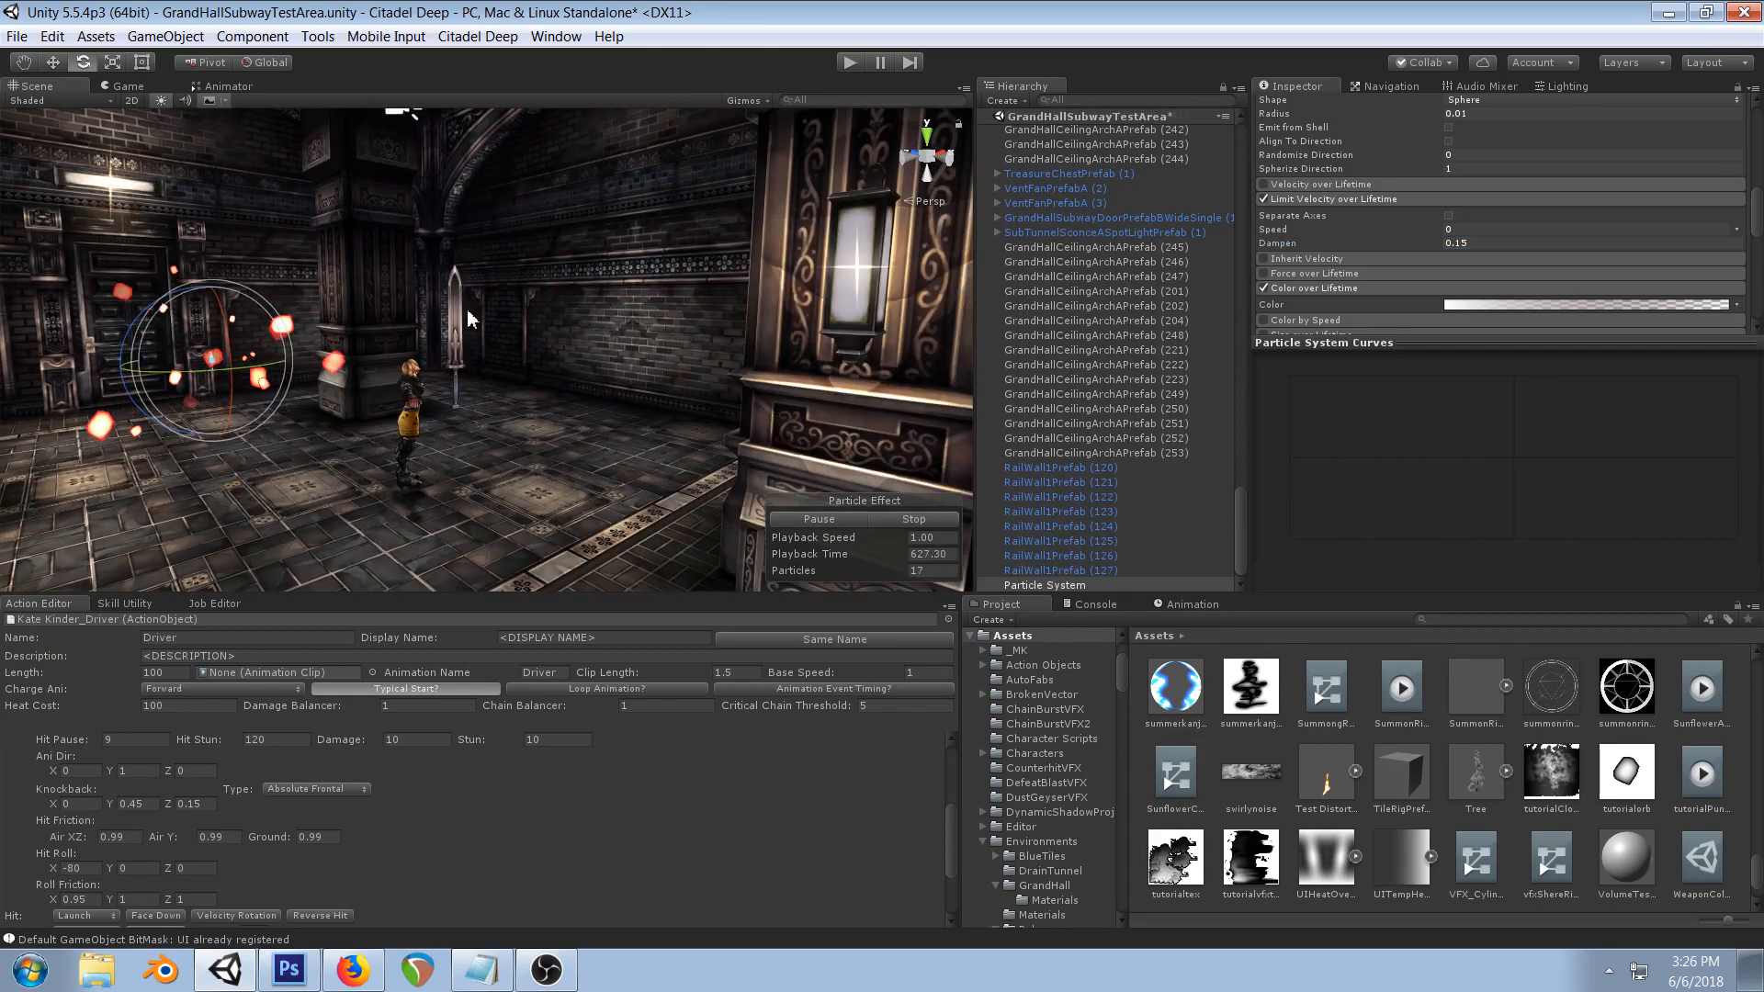
pyautogui.scroll(-3, 469, 319)
pyautogui.keyDown('alt'); pyautogui.moveTo(466, 324); pyautogui.dragTo(651, 355); pyautogui.keyUp('alt')
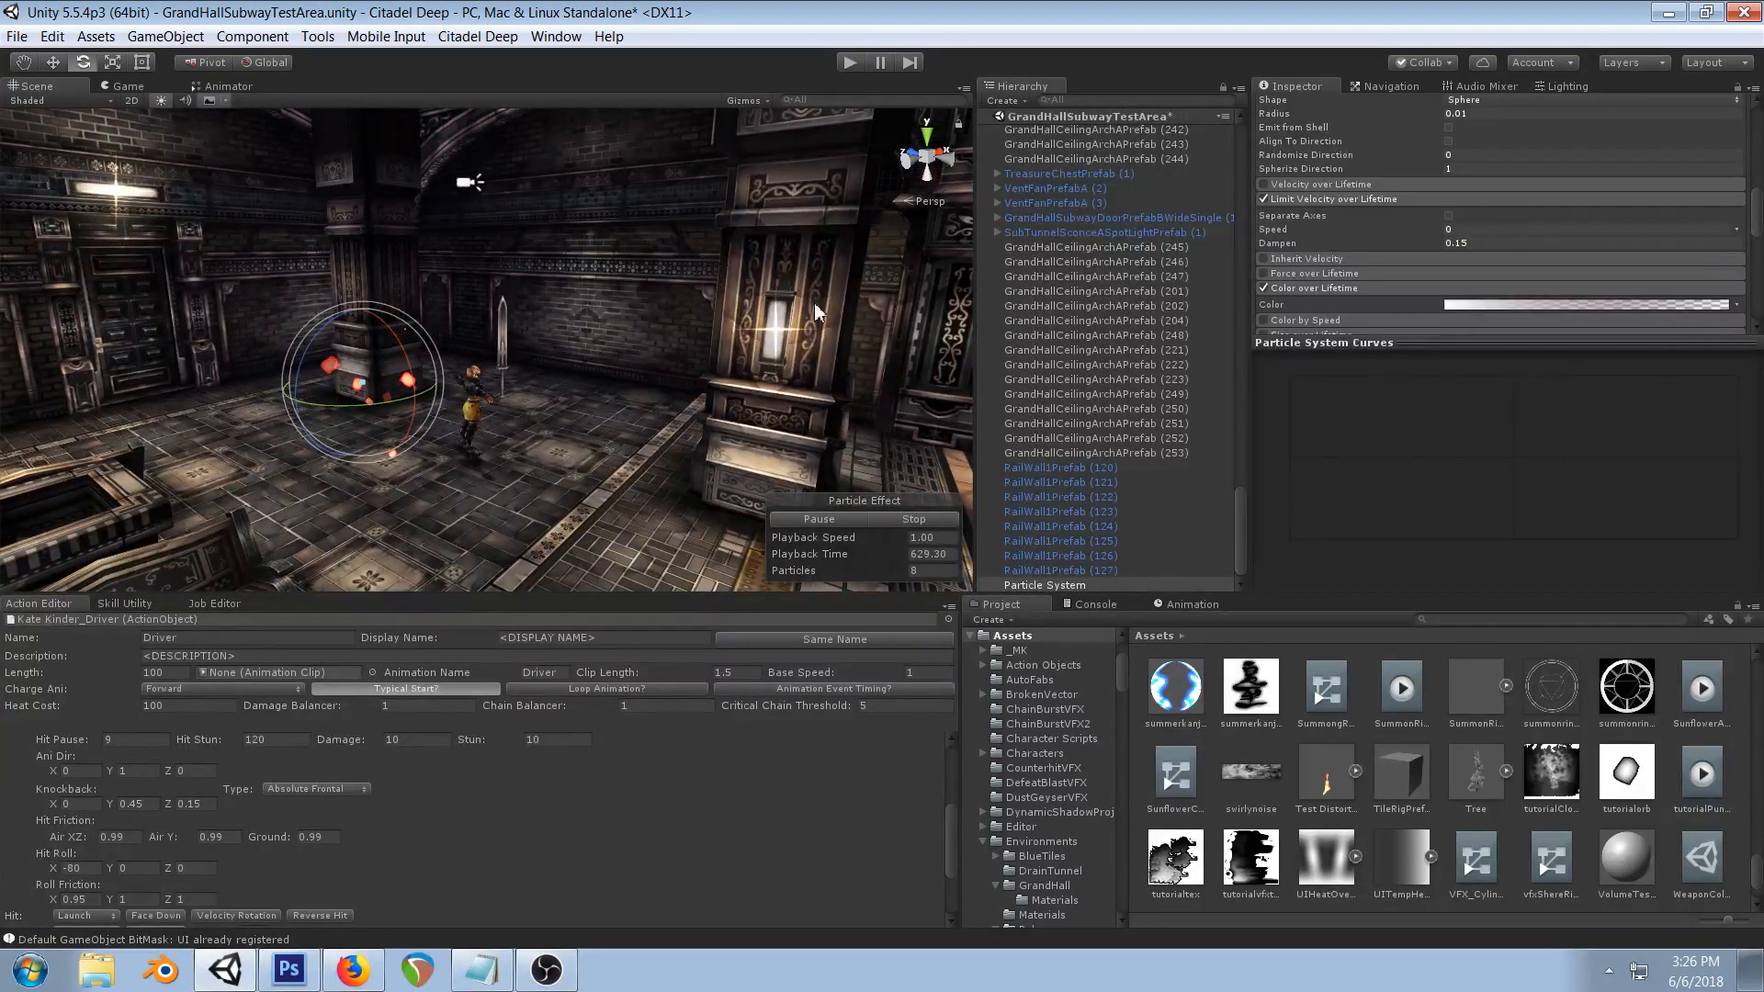
pyautogui.scroll(10, 1543, 234)
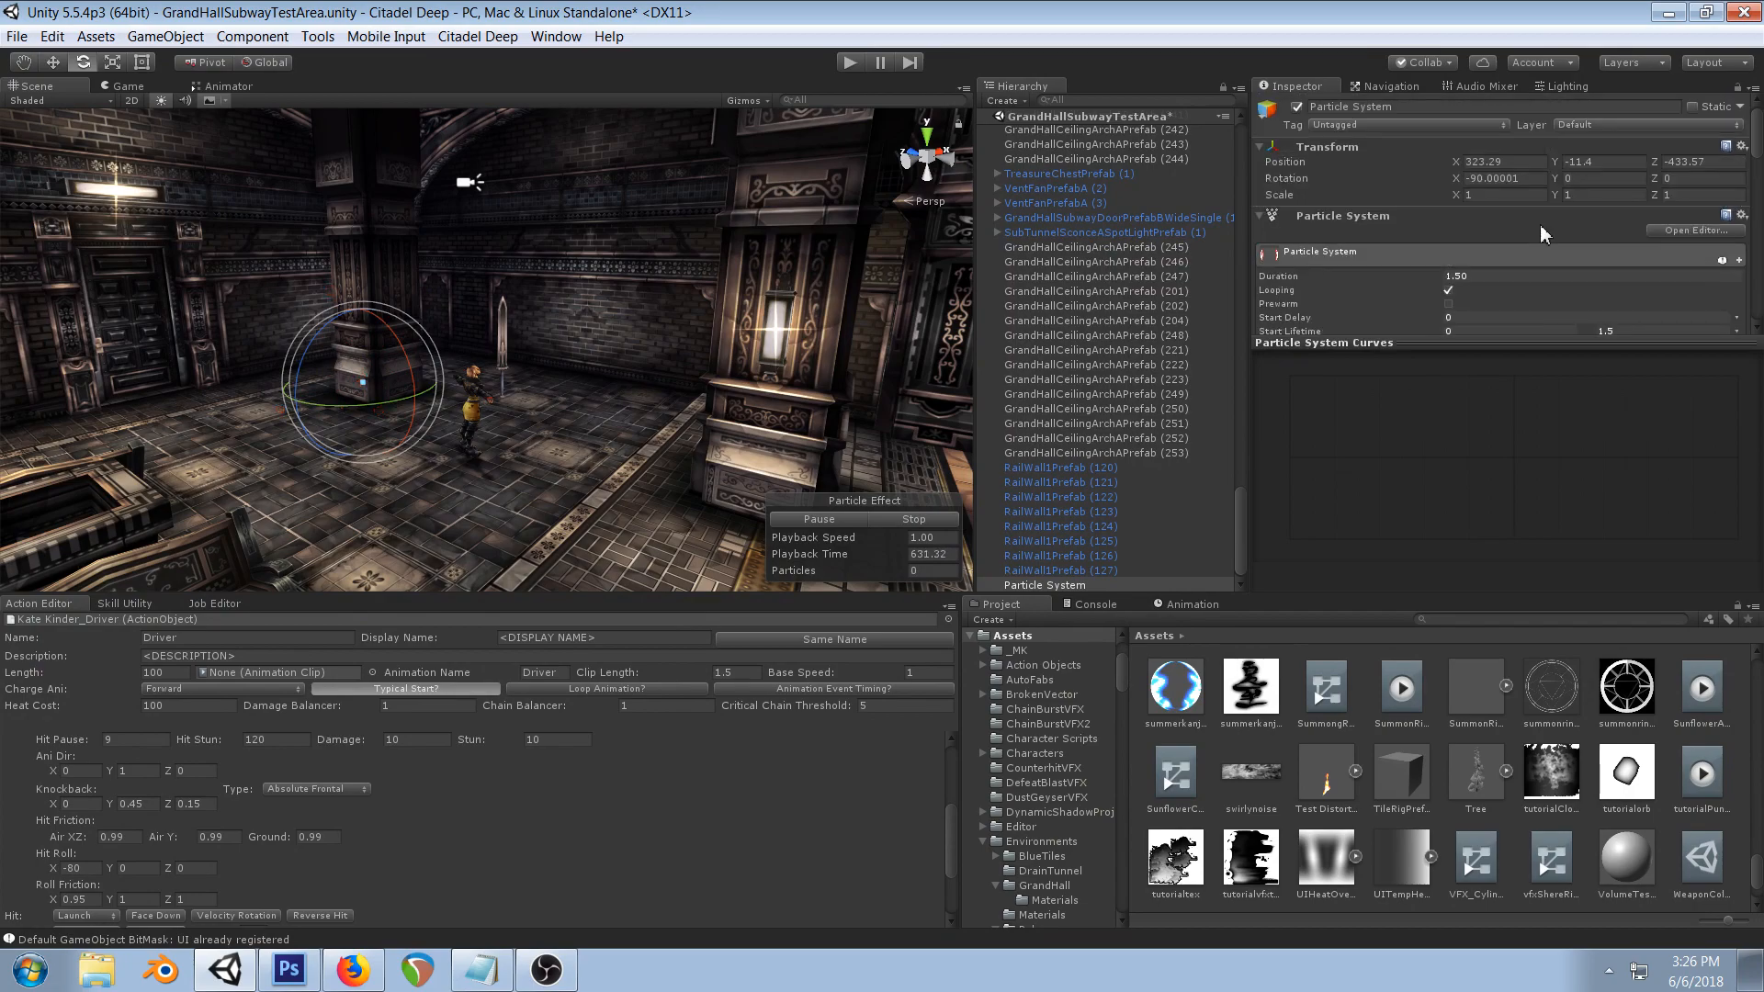
pyautogui.moveTo(1590, 237); pyautogui.dragTo(48, 236)
pyautogui.moveTo(493, 219); pyautogui.dragTo(749, 217)
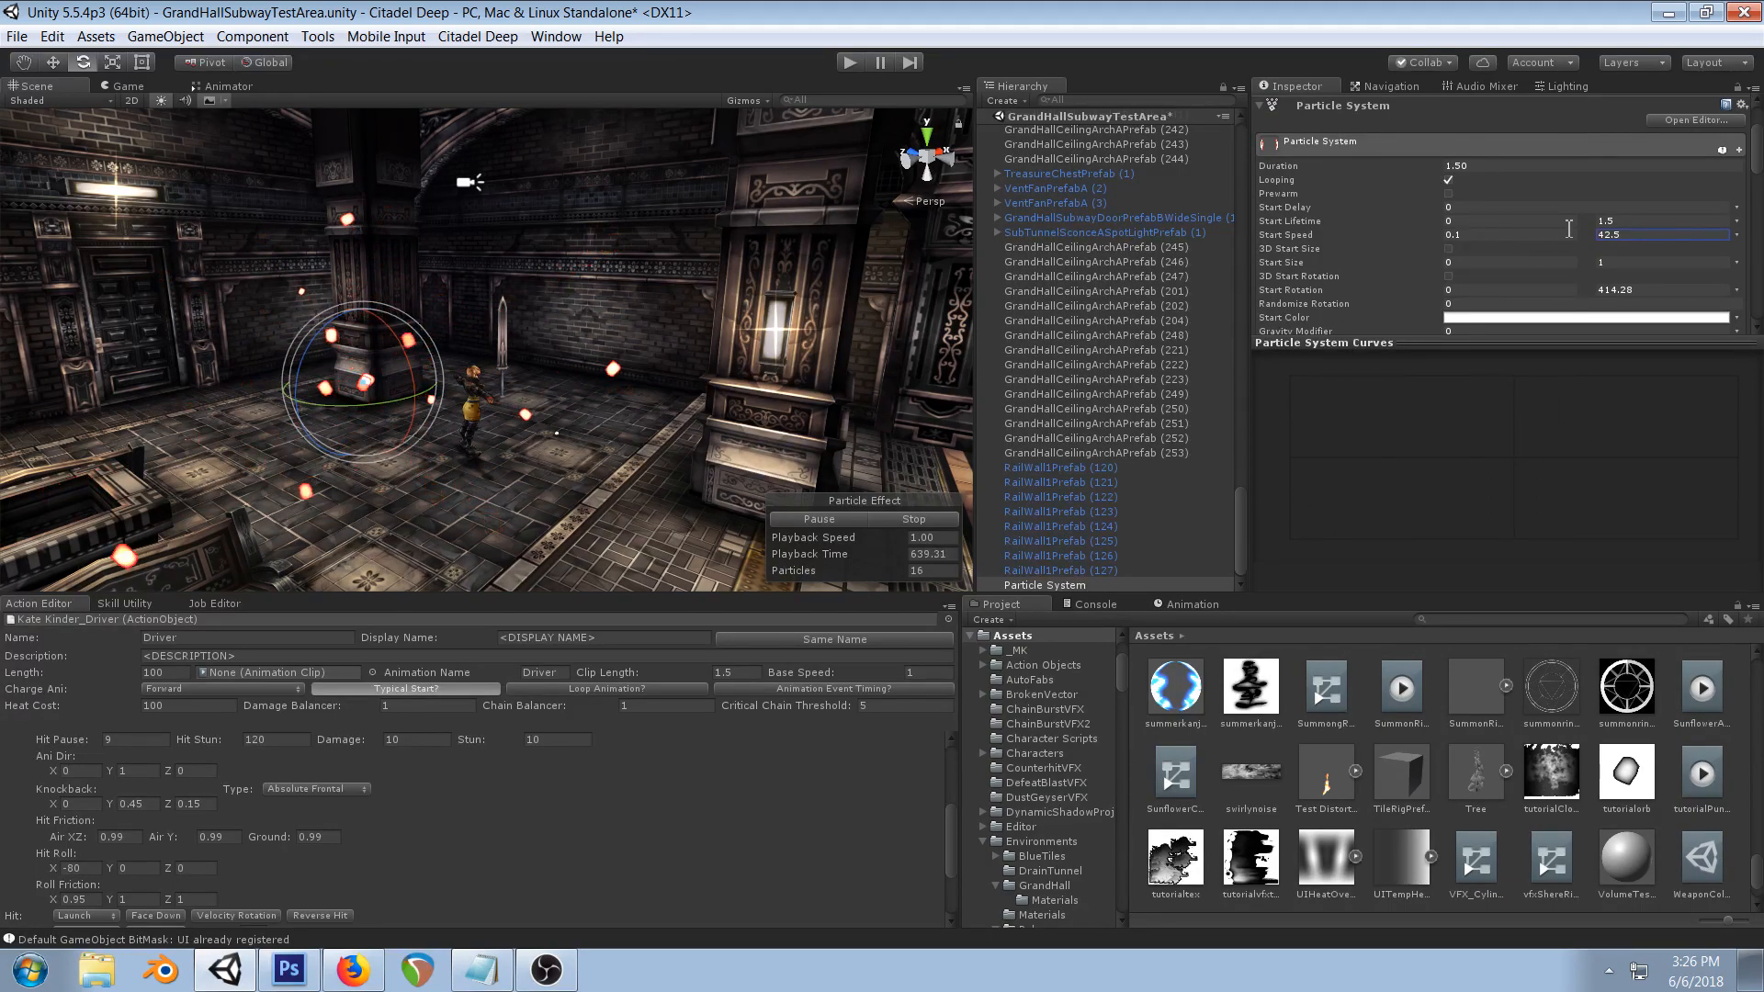
# - Run the scene in play mode to preview the particle burst in the game view, and stop playback
pyautogui.scroll(-10, 1571, 234)
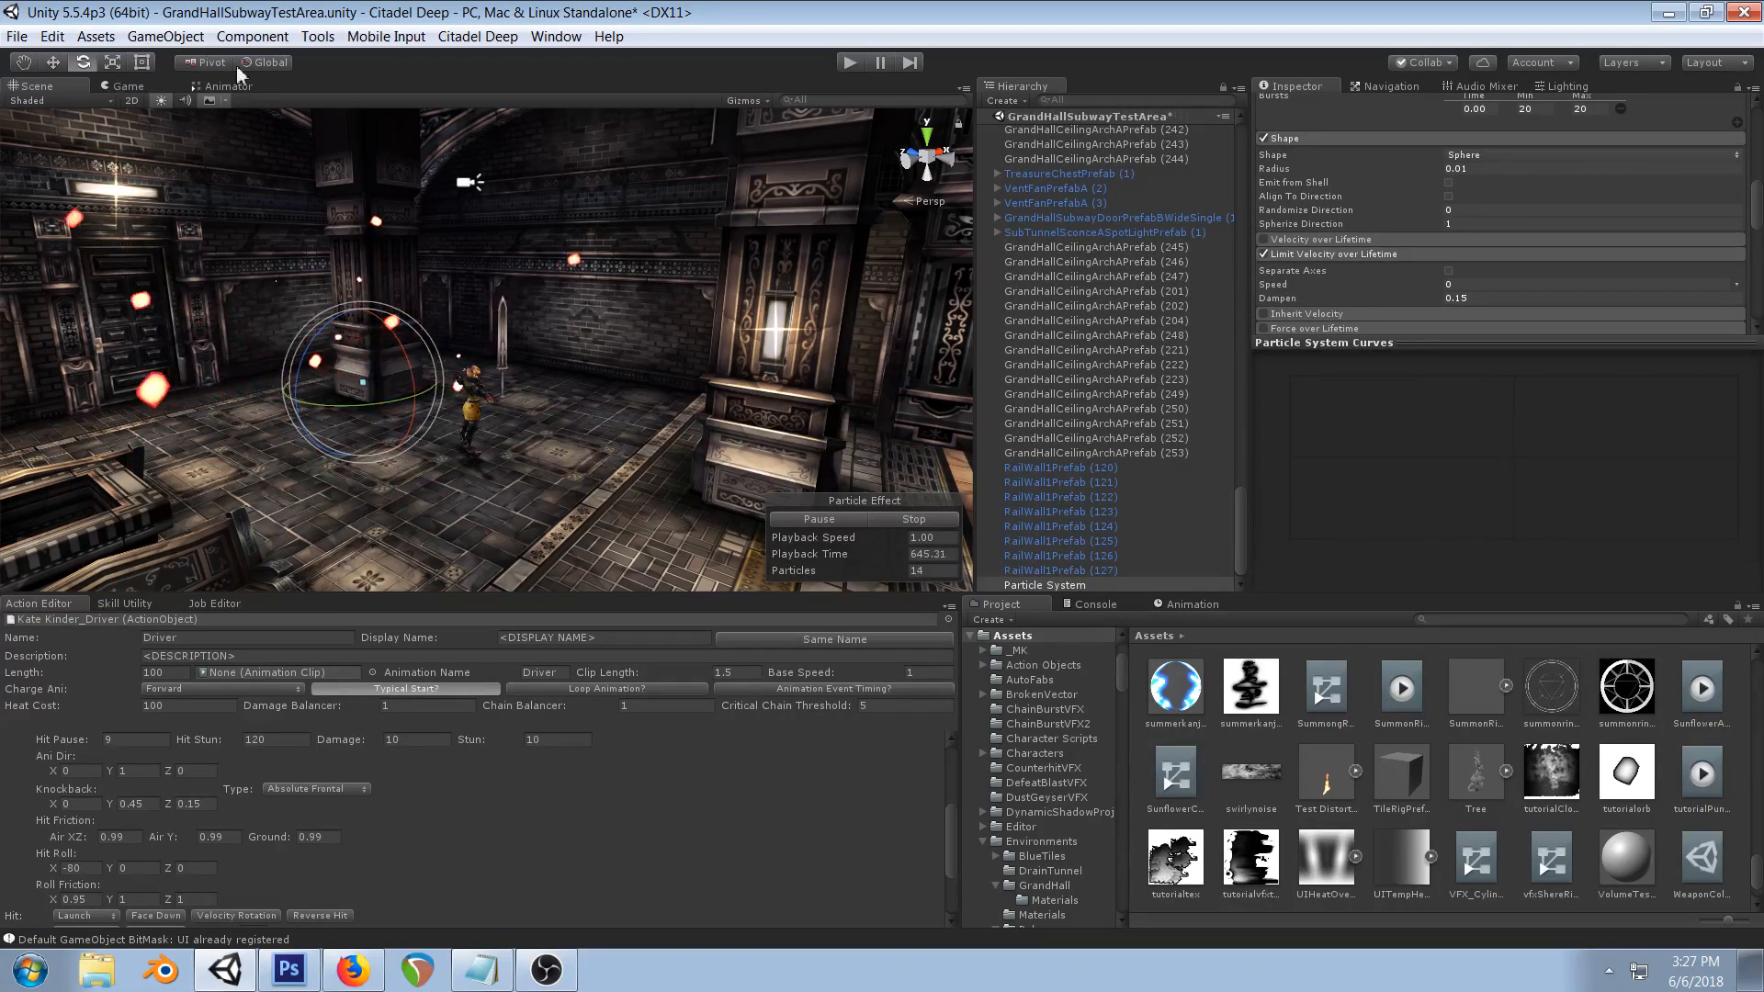
pyautogui.click(853, 62)
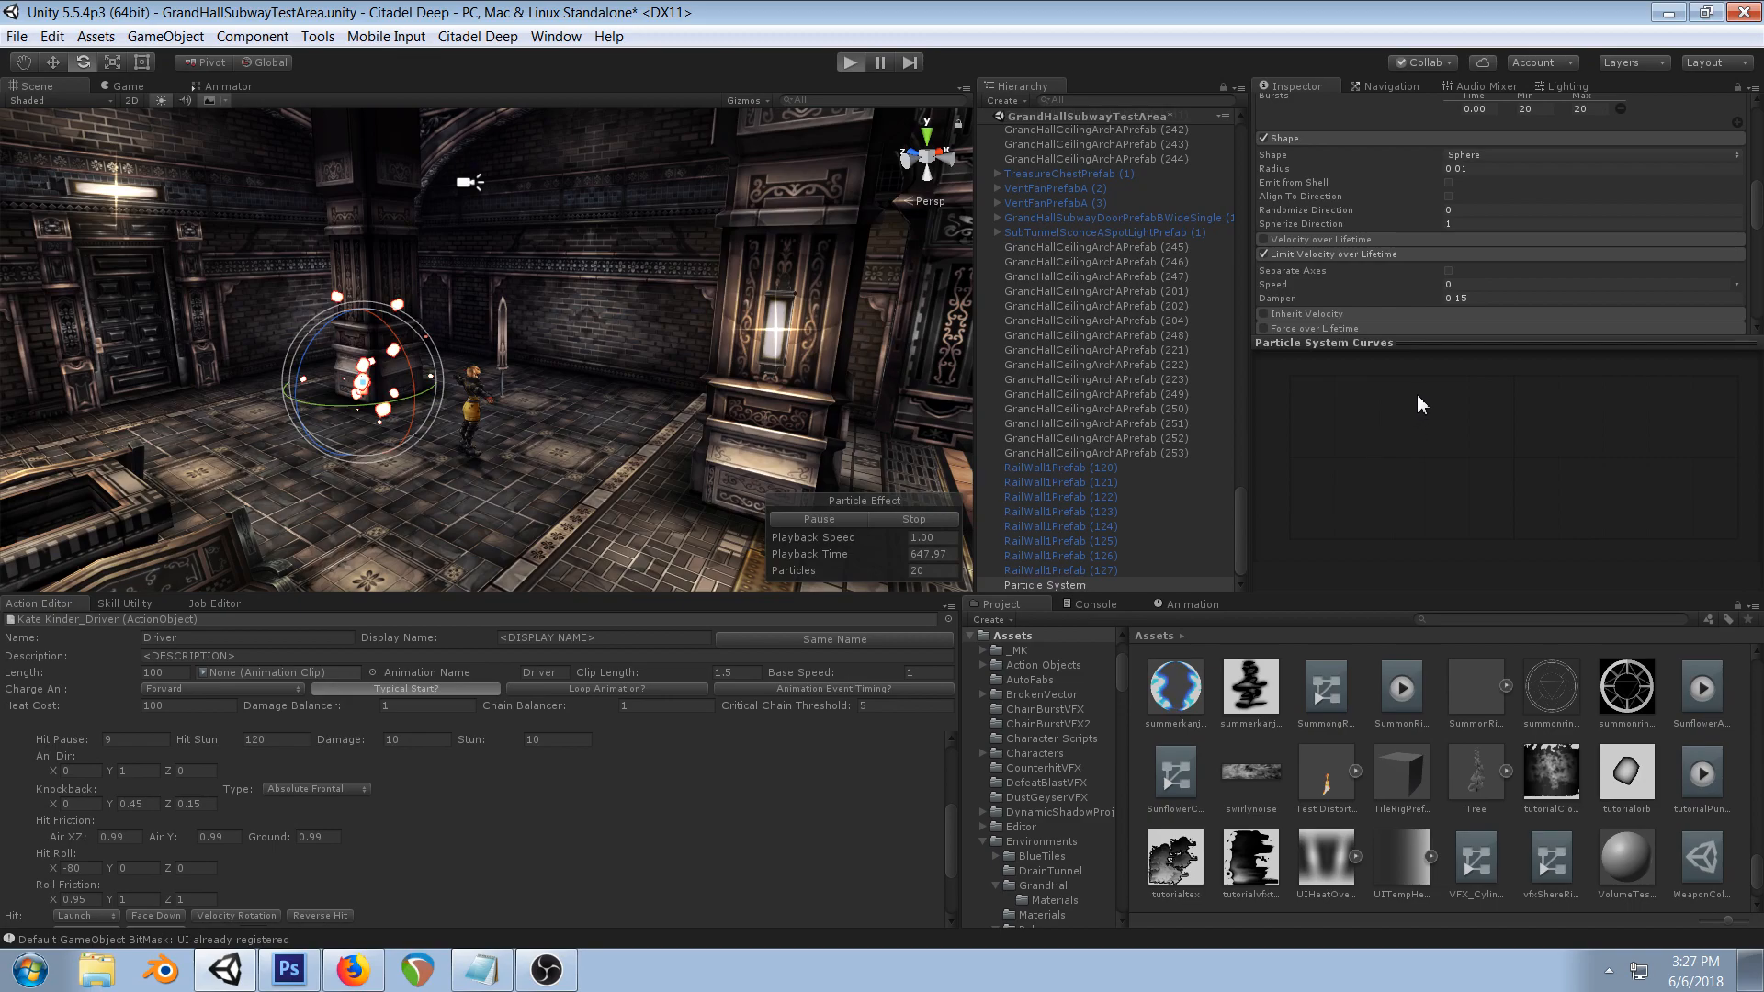
pyautogui.click(1484, 623)
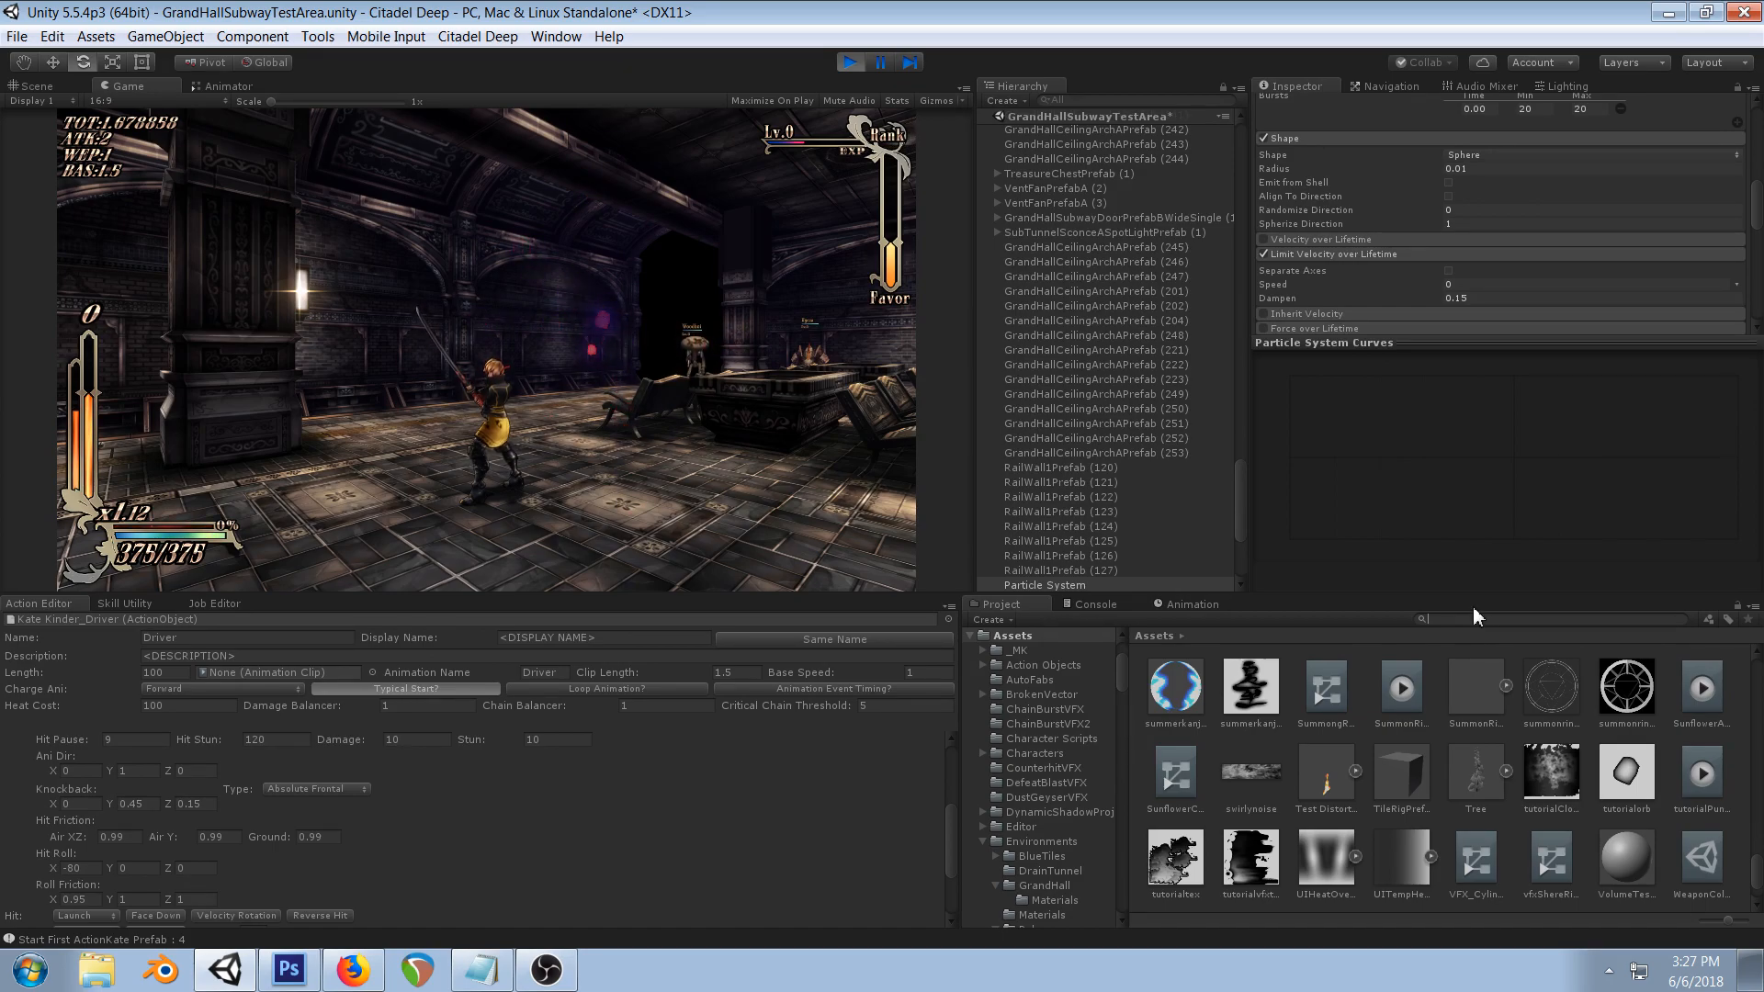
pyautogui.click(288, 969)
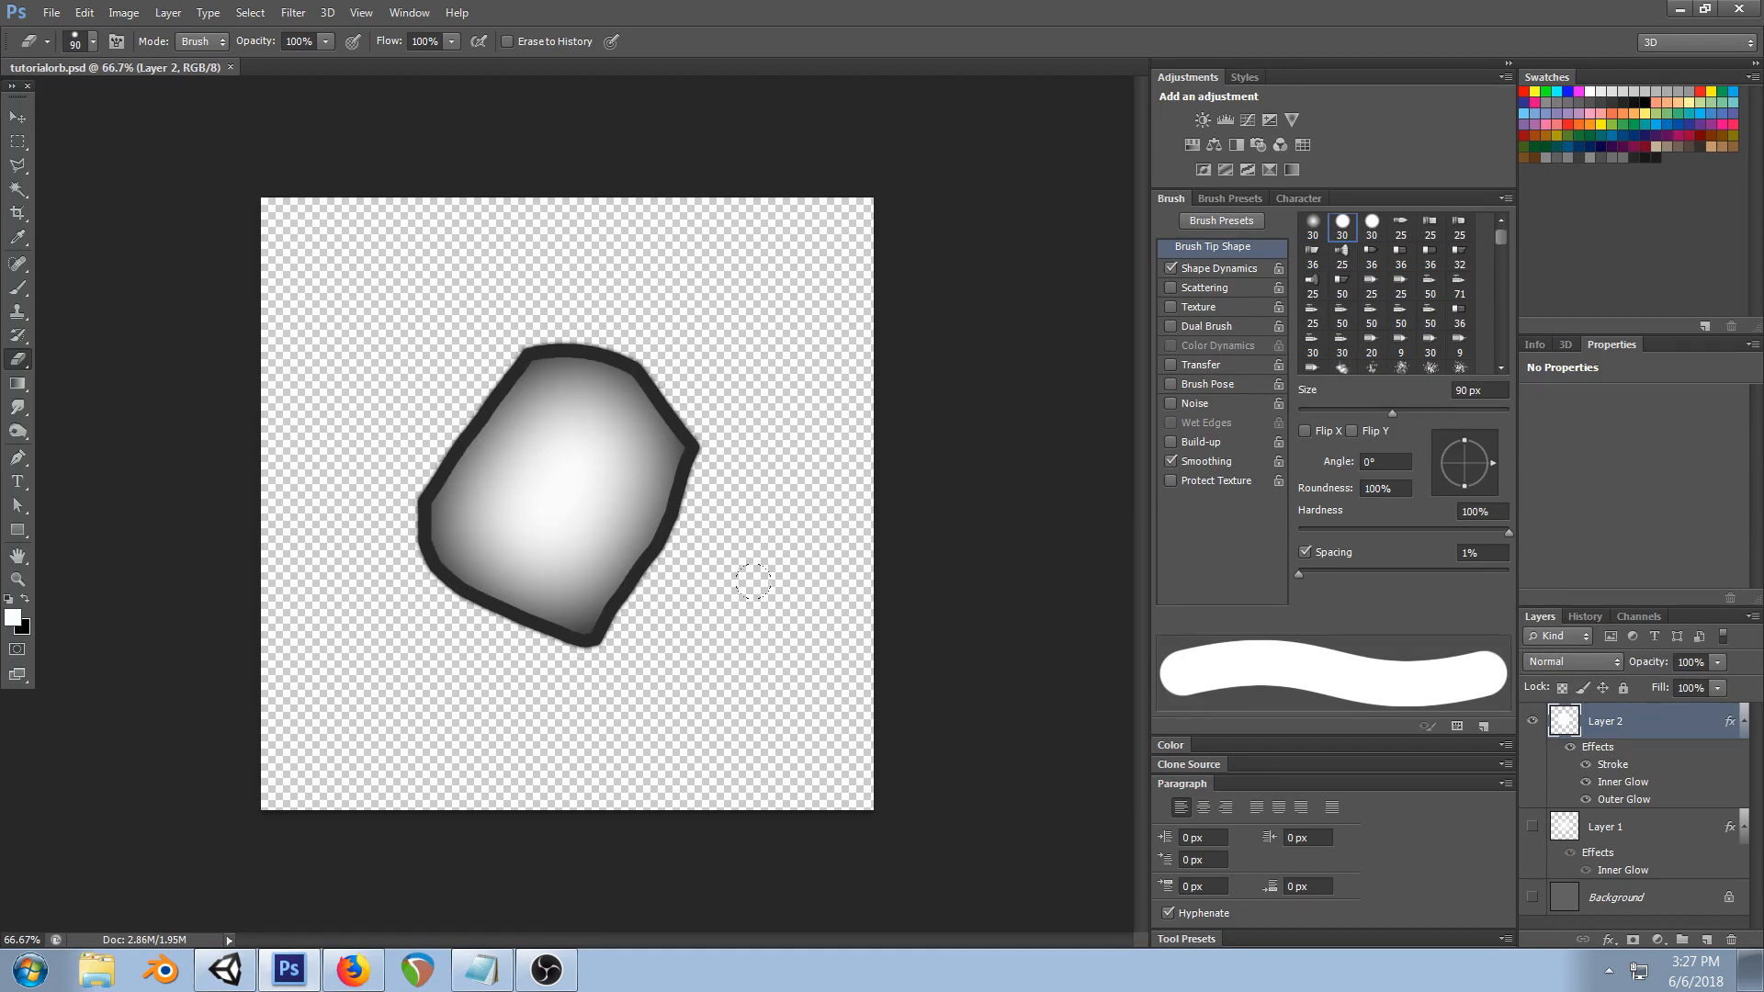
pyautogui.click(223, 972)
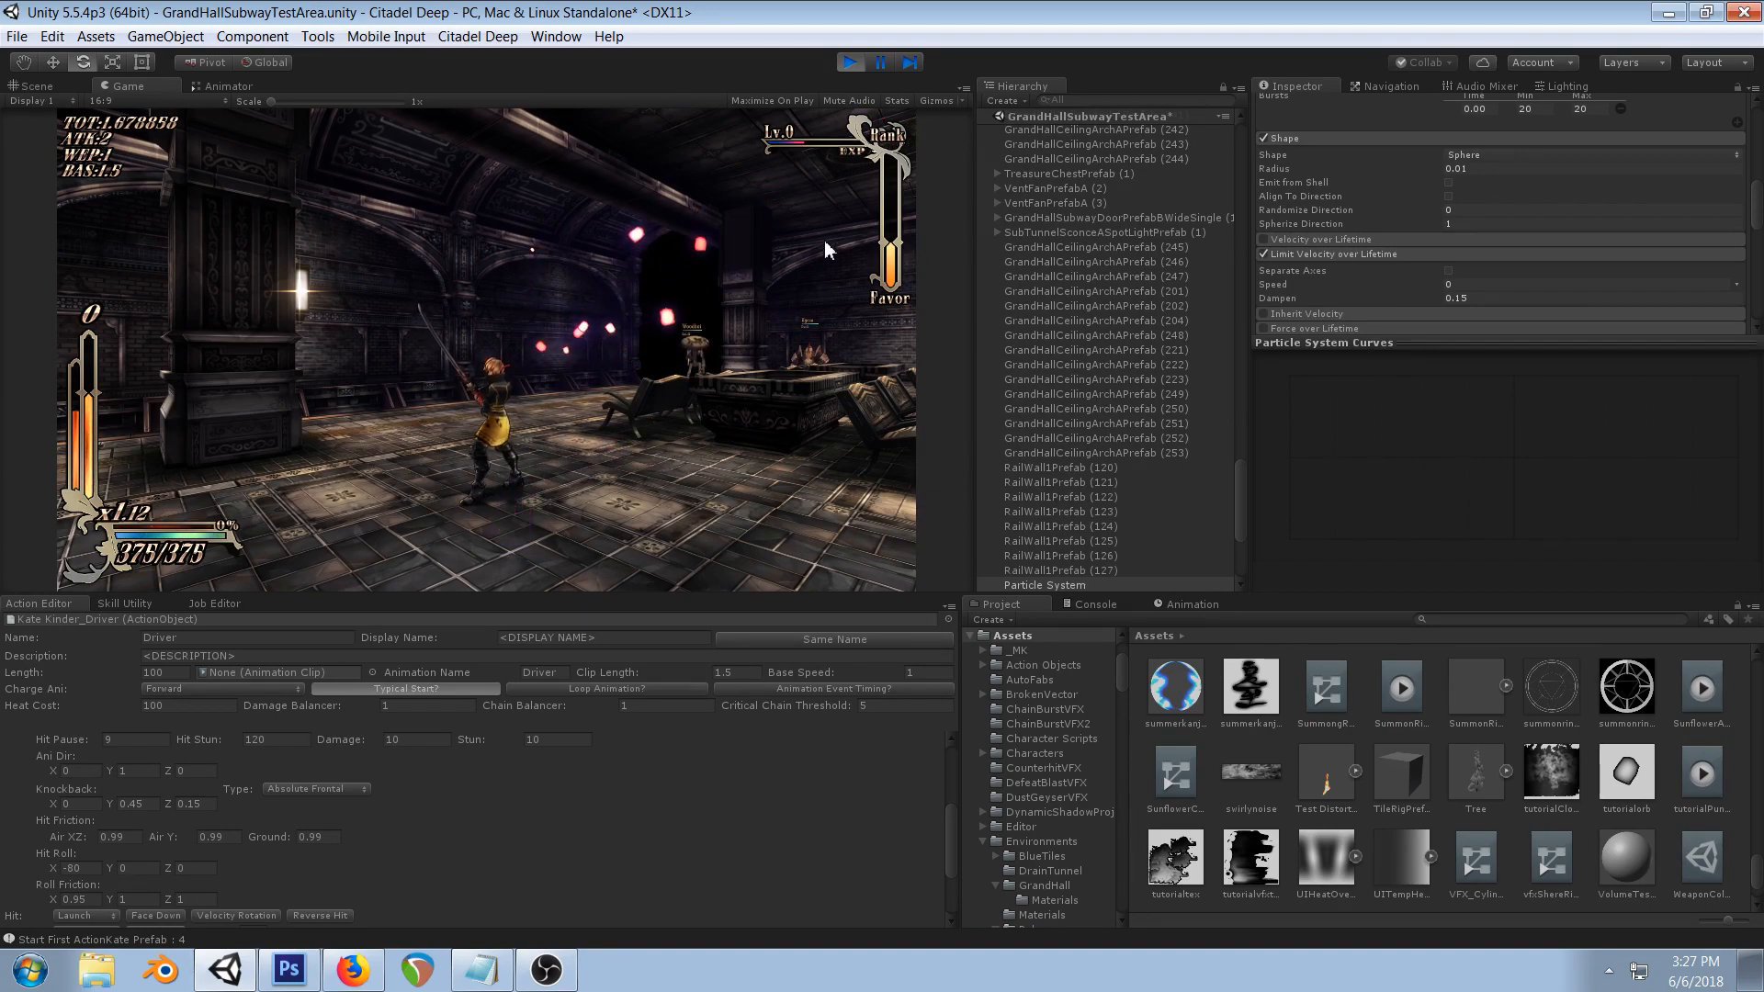
pyautogui.click(850, 62)
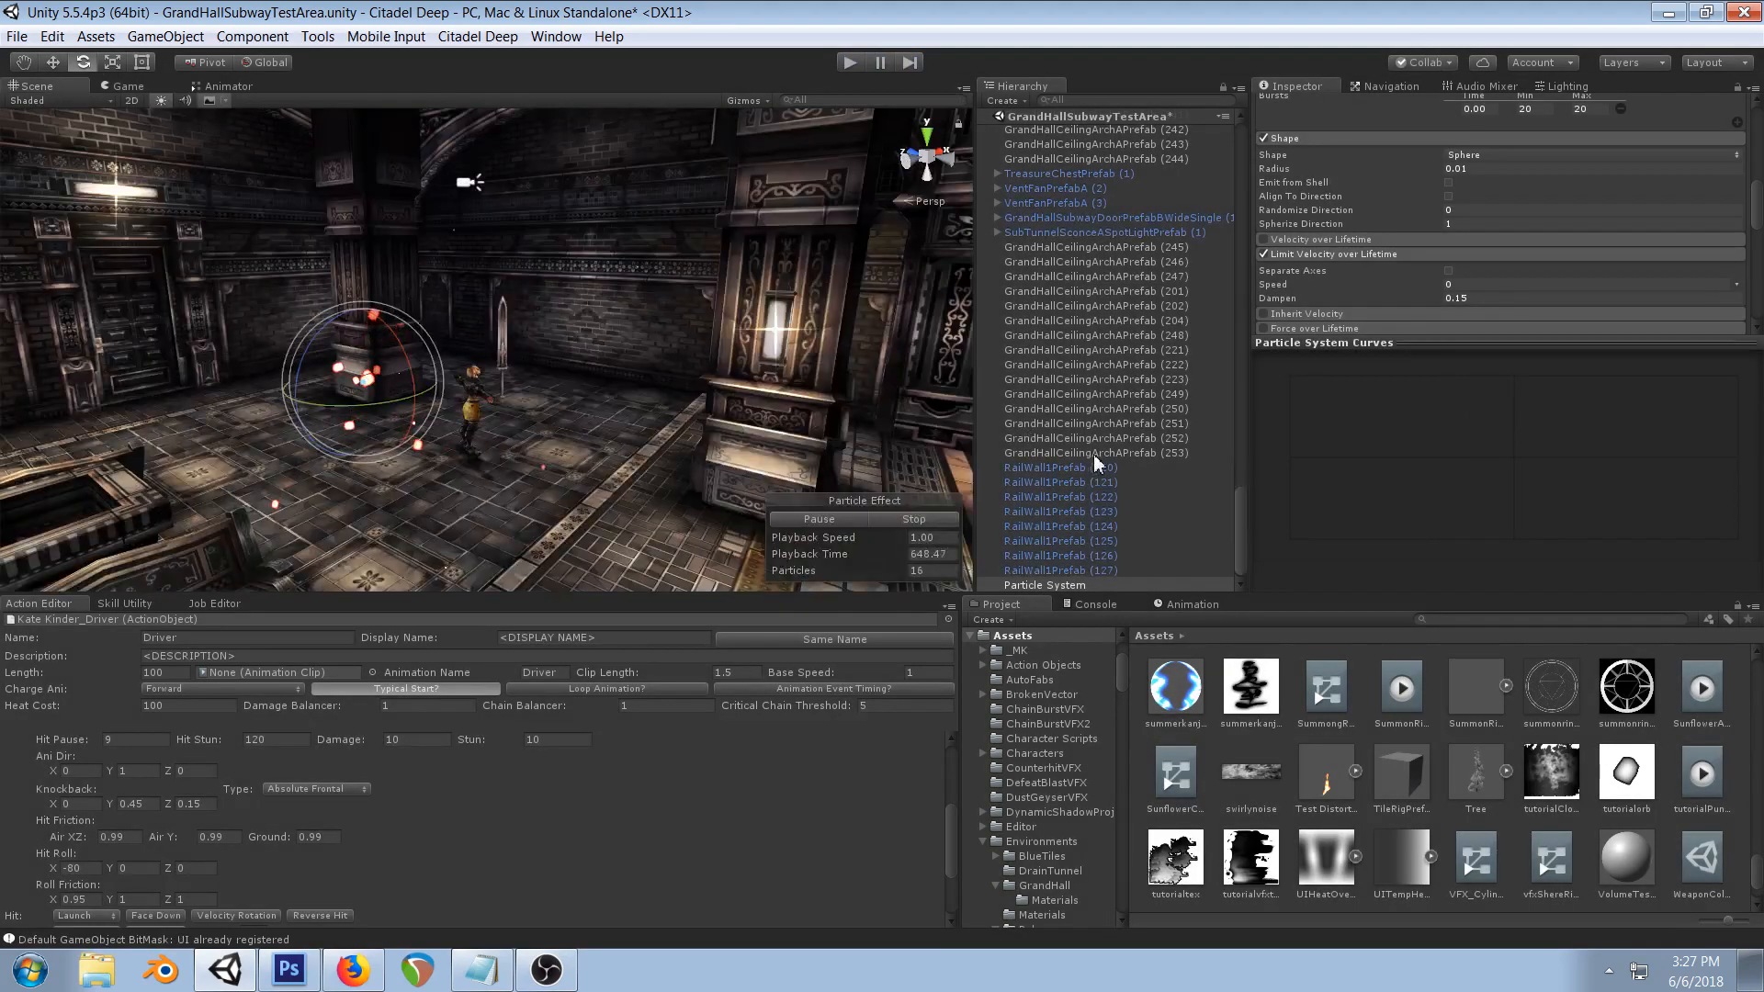
# - Raise the particle system to Y -9.78, duplicate it, and move the copy to X 319.46
pyautogui.moveTo(520, 381); pyautogui.dragTo(11, 81, button='right')
pyautogui.scroll(-3, 611, 367)
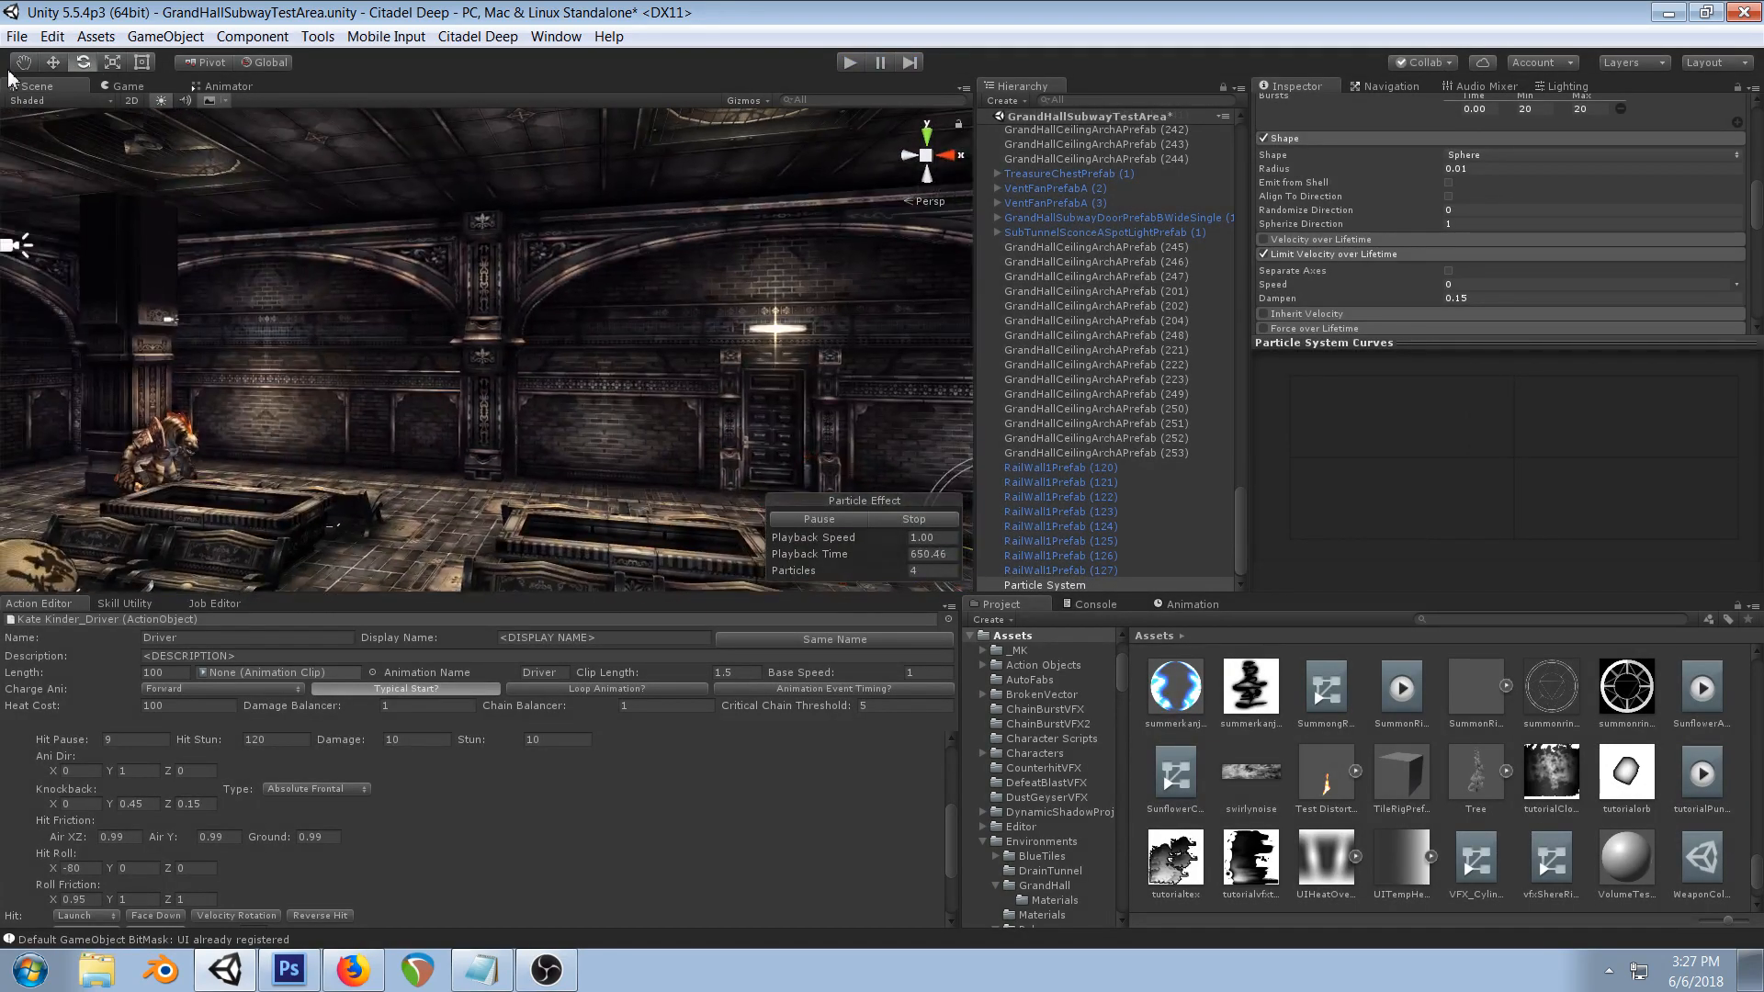
pyautogui.click(55, 61)
pyautogui.moveTo(369, 342); pyautogui.dragTo(637, 464, button='right')
pyautogui.moveTo(599, 319); pyautogui.dragTo(546, 296)
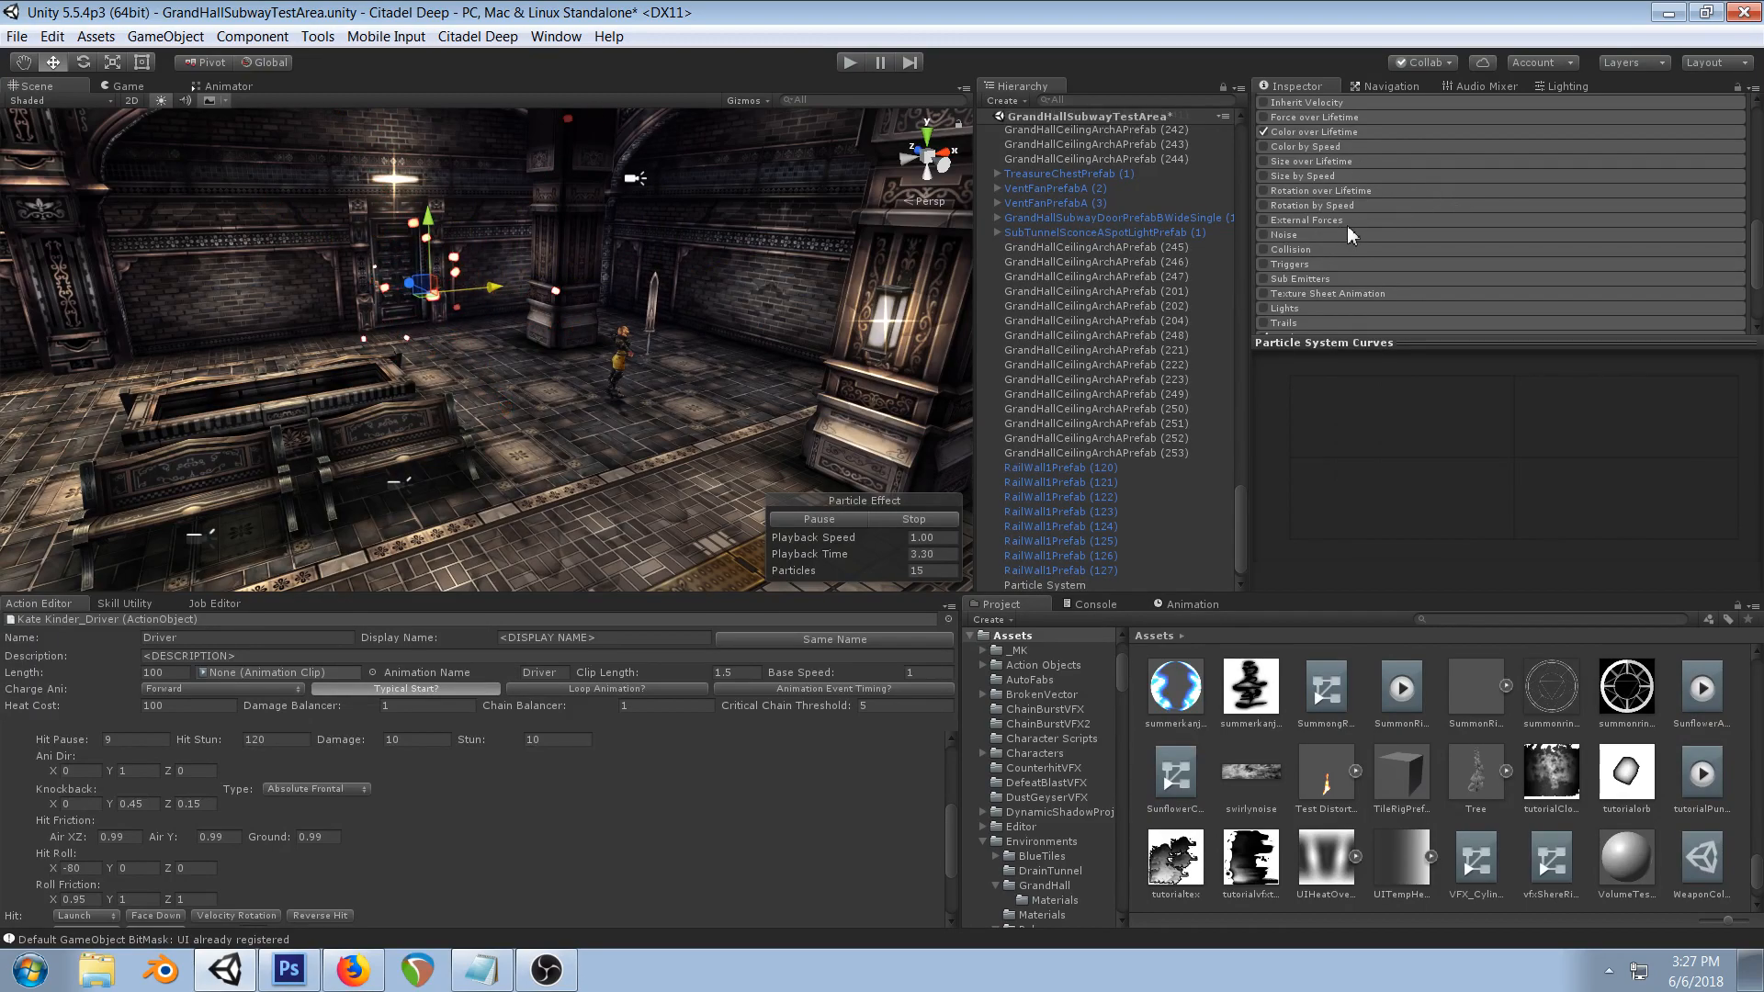
pyautogui.hotkey('ctrl', 'd')
# - Review the duplicated system's settings and locate its material's Gradient Map Multiply shader in the project
pyautogui.scroll(10, 1356, 264)
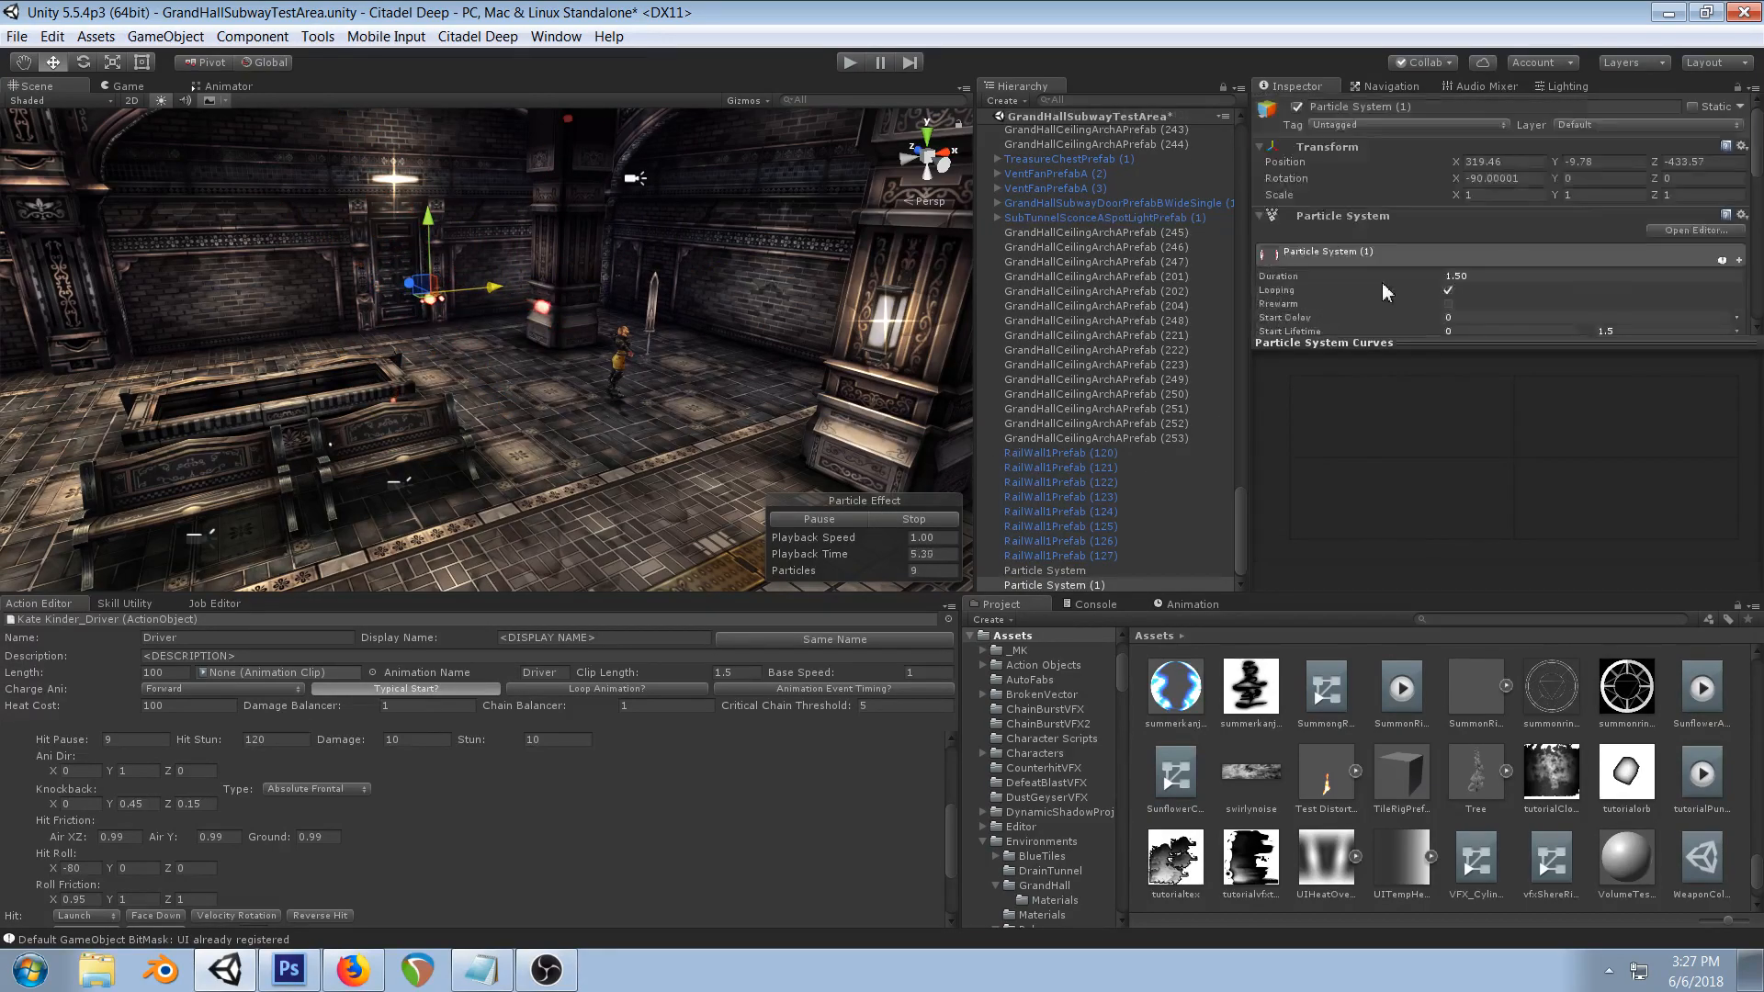
pyautogui.scroll(-10, 1479, 283)
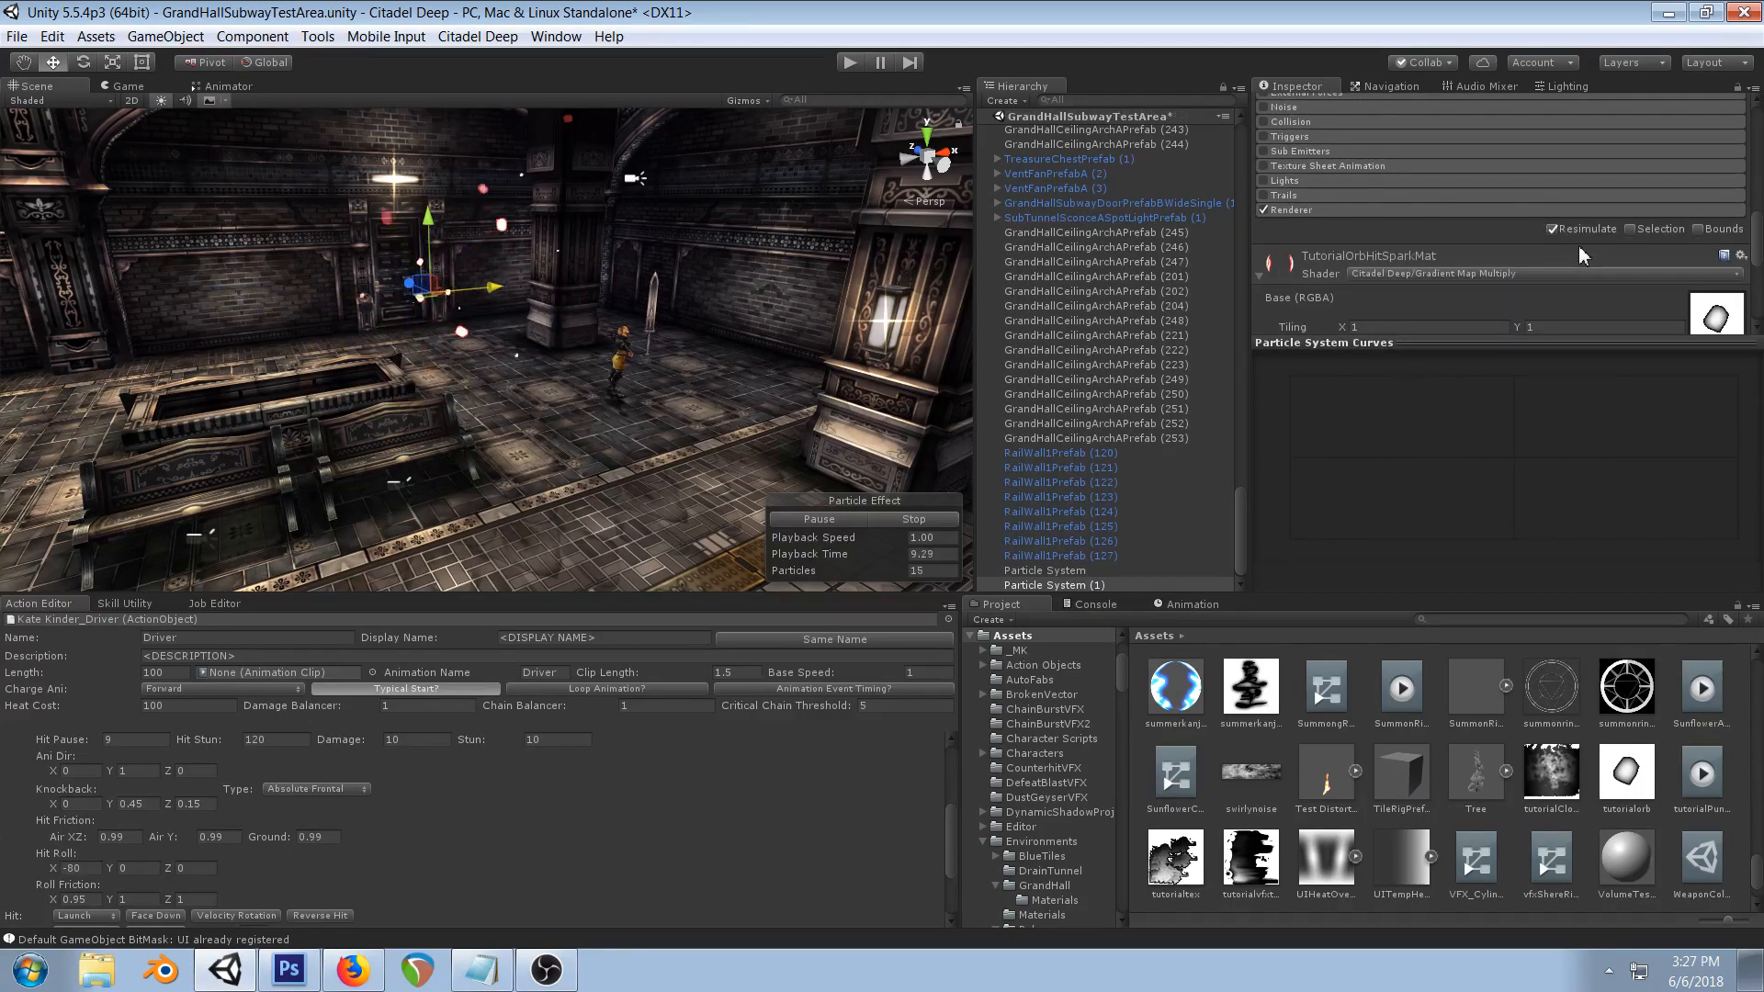
pyautogui.scroll(-2, 1578, 245)
pyautogui.scroll(3, 1603, 220)
pyautogui.scroll(-5, 1589, 252)
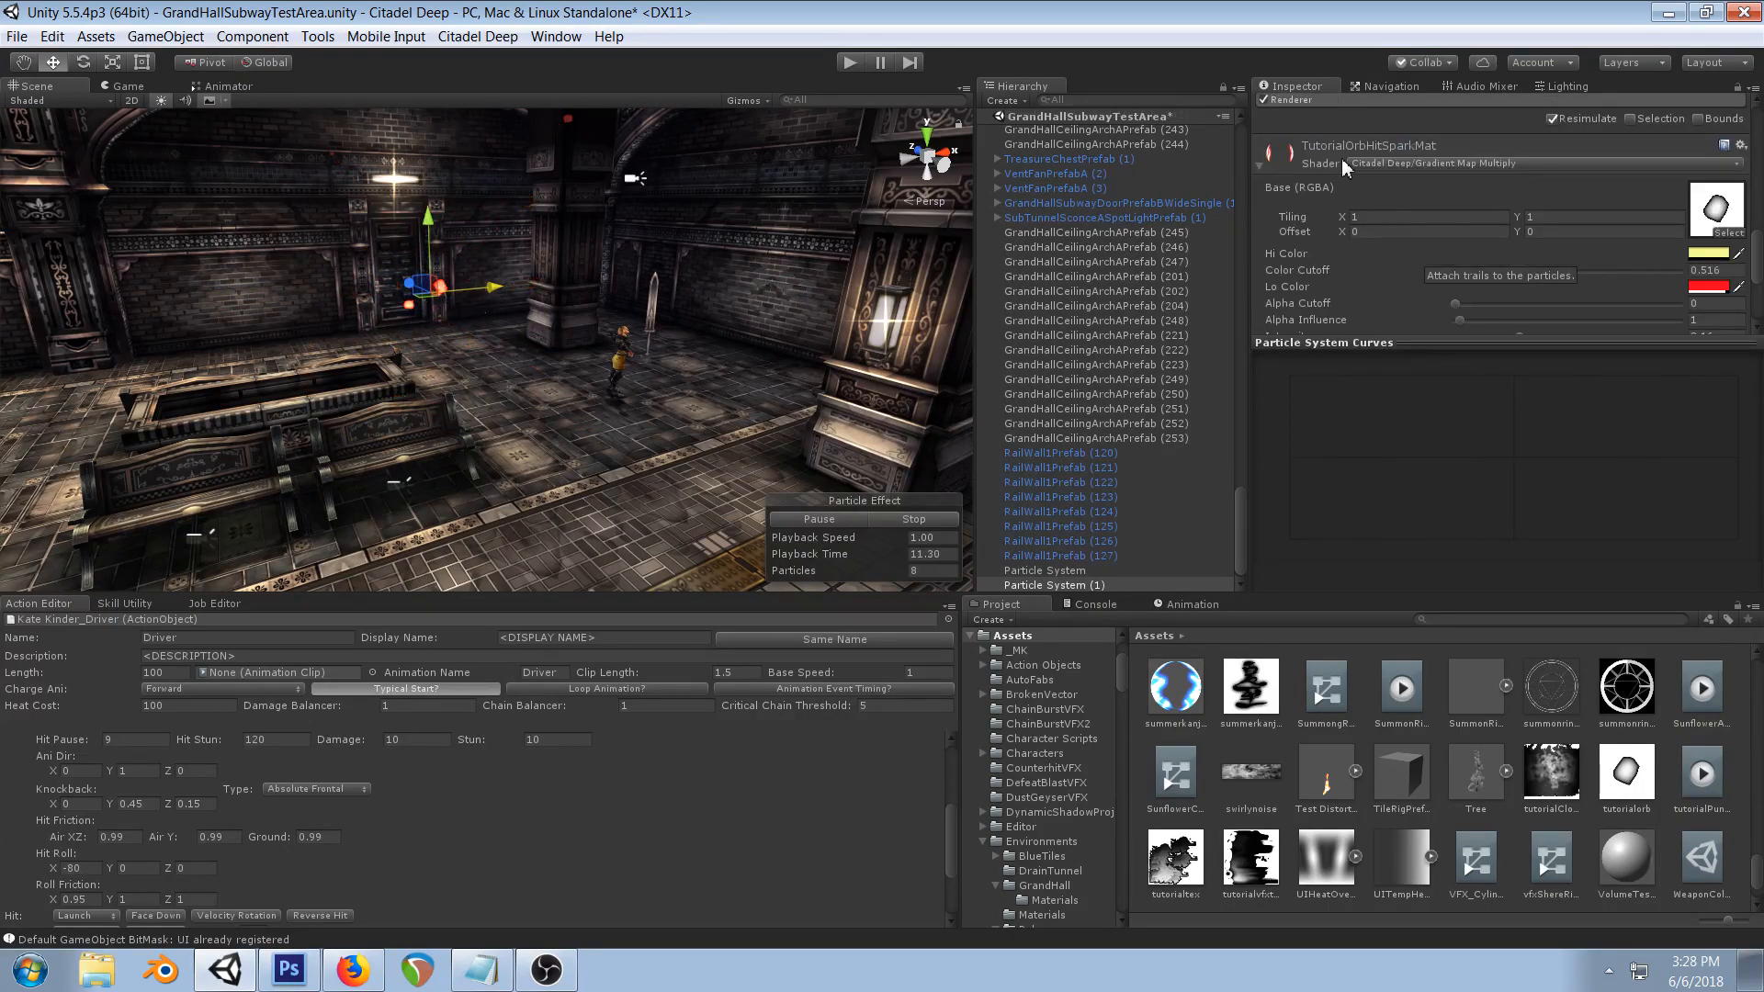
pyautogui.rightClick(1374, 140)
pyautogui.click(1419, 156)
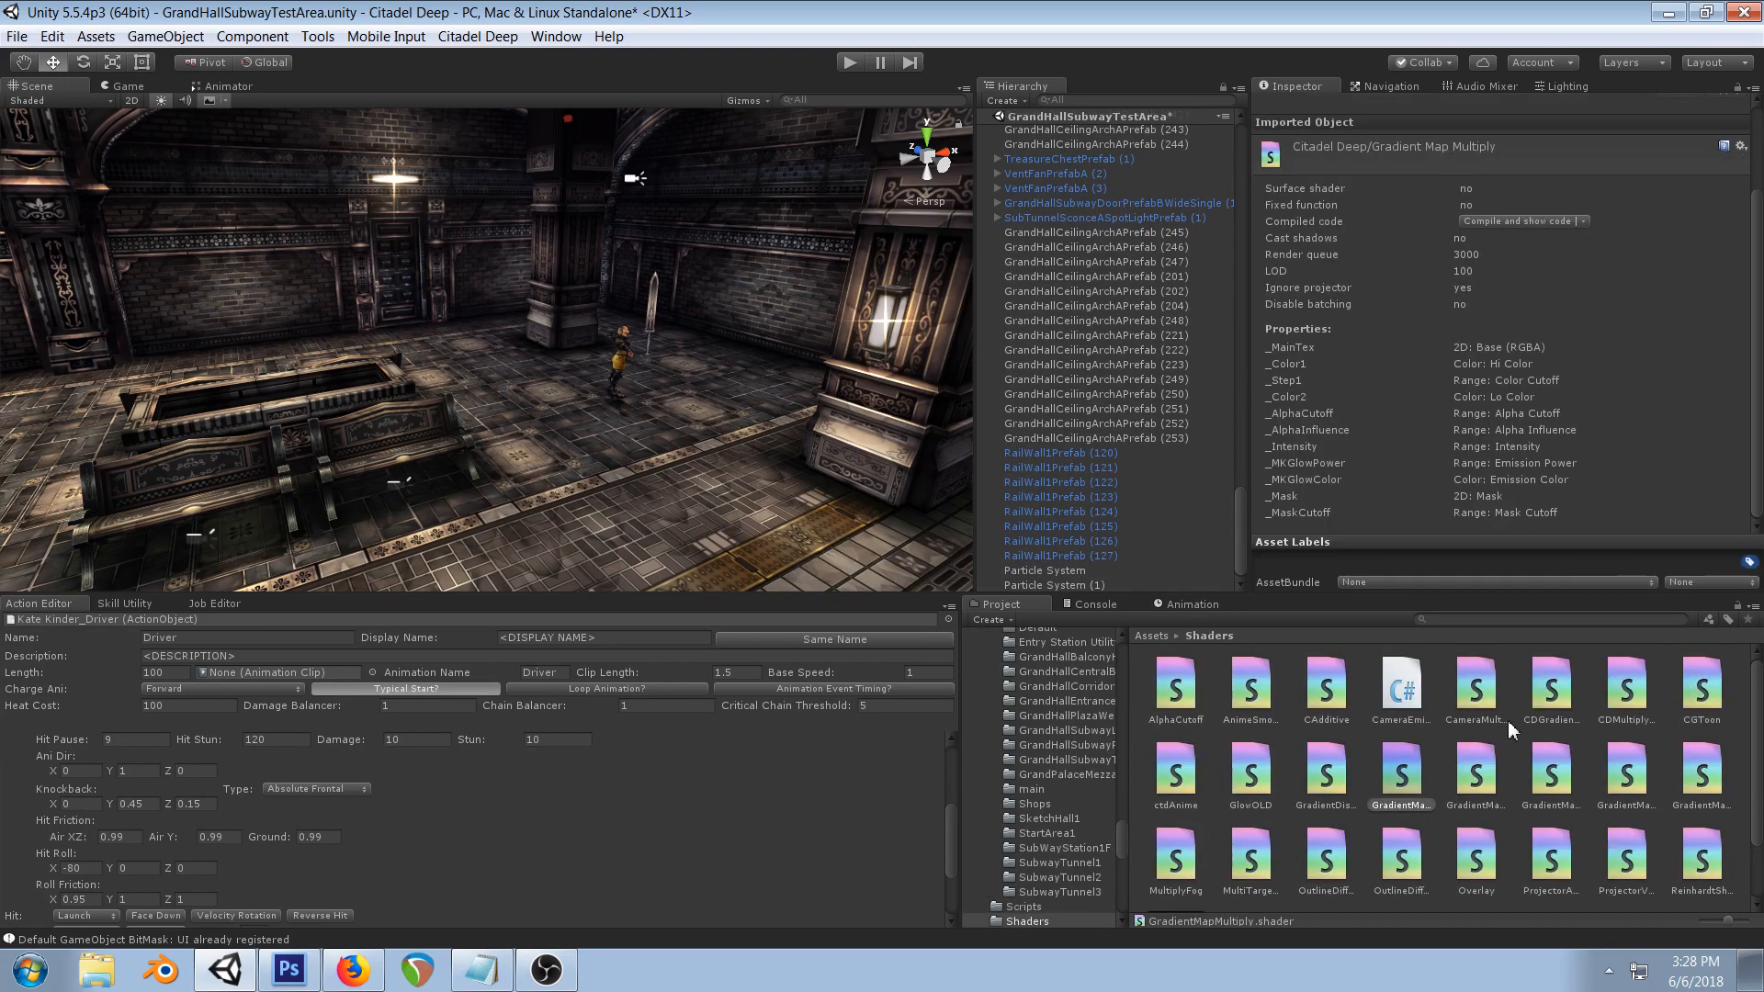
# - Rename the original particle system as 3rd Strike
pyautogui.click(1049, 570)
pyautogui.click(1429, 107)
pyautogui.write('3rd Strike')
pyautogui.press('Return')
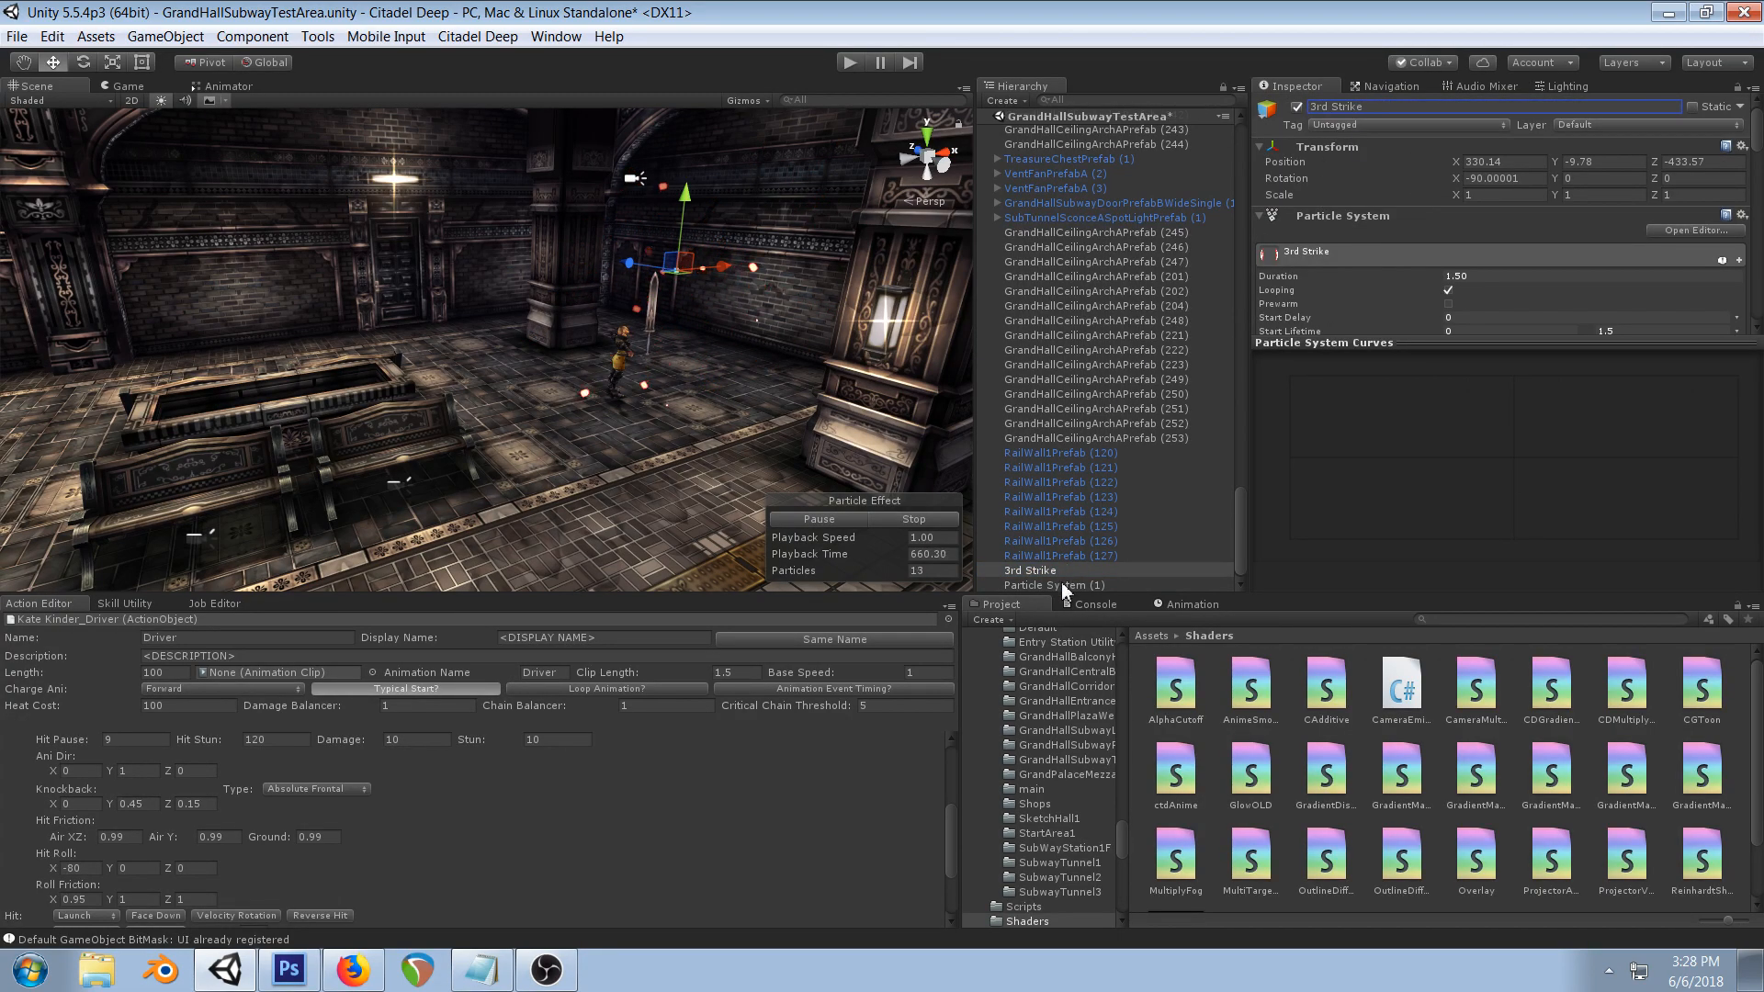
# - Rename the duplicated particle system as Aces Wild
pyautogui.click(1061, 585)
pyautogui.click(1422, 106)
pyautogui.write('Aces Wild')
pyautogui.press('Return')
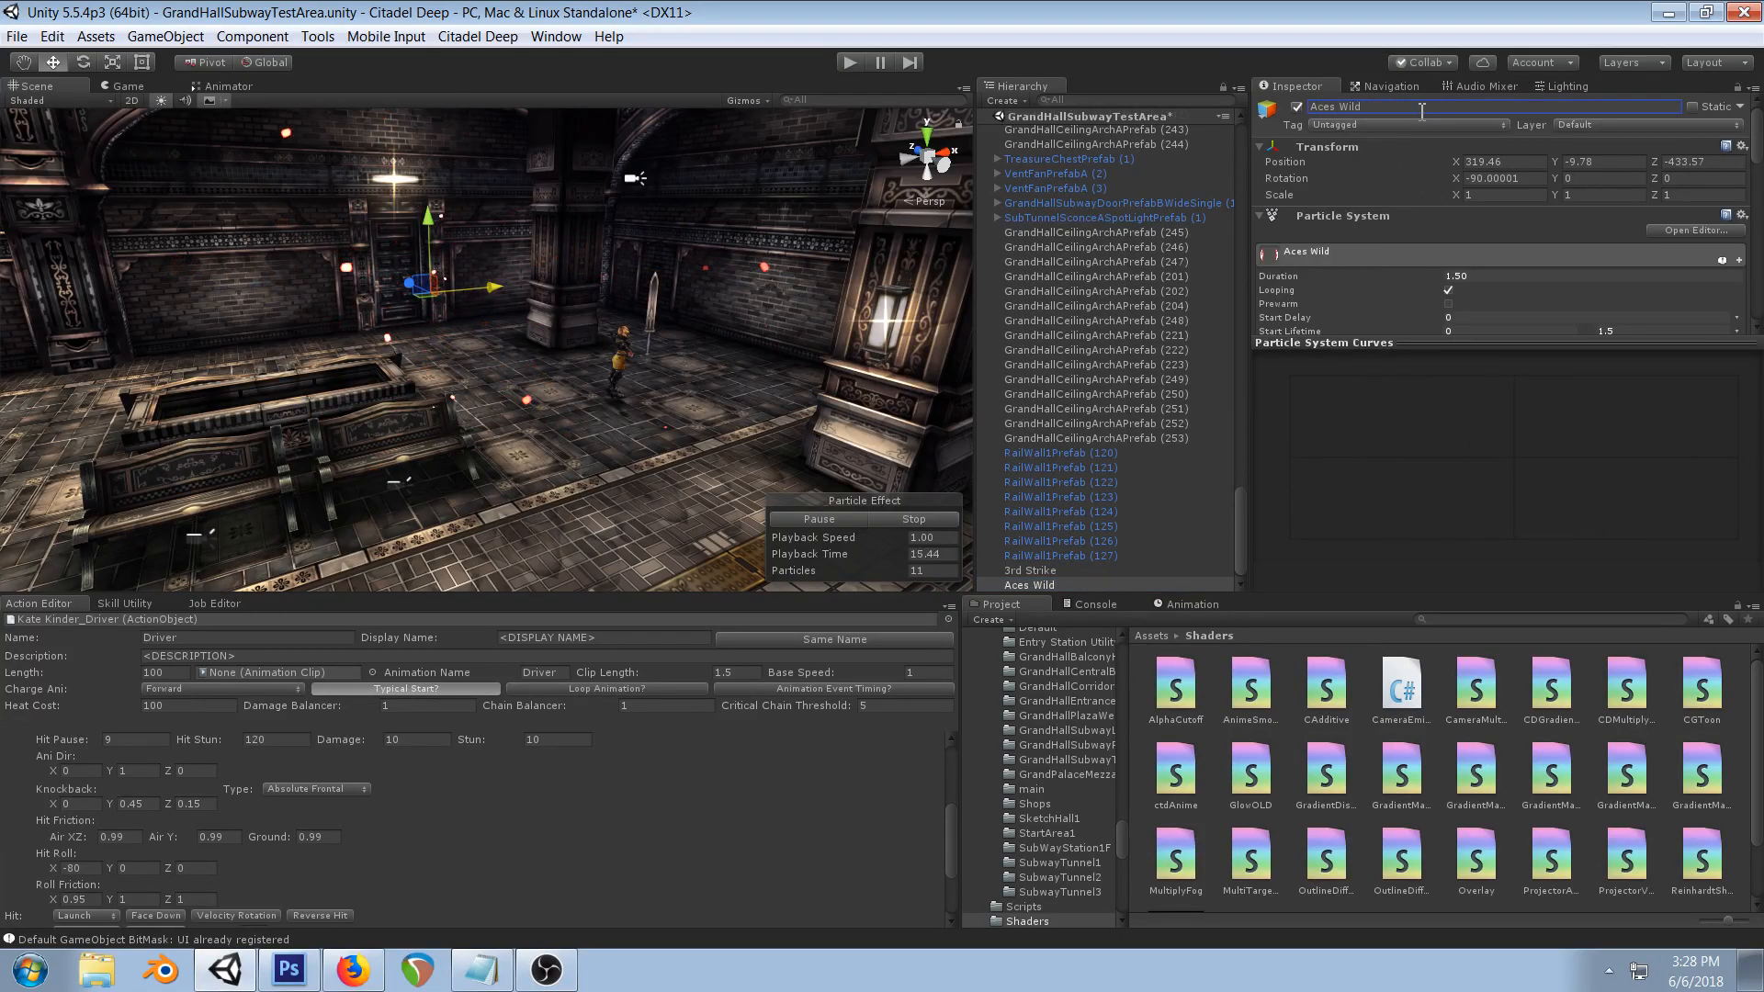
# - Locate the TutorialOrbHitSparkMat material used by the Aces Wild particle renderer in the project and duplicate it
pyautogui.scroll(-5, 1464, 251)
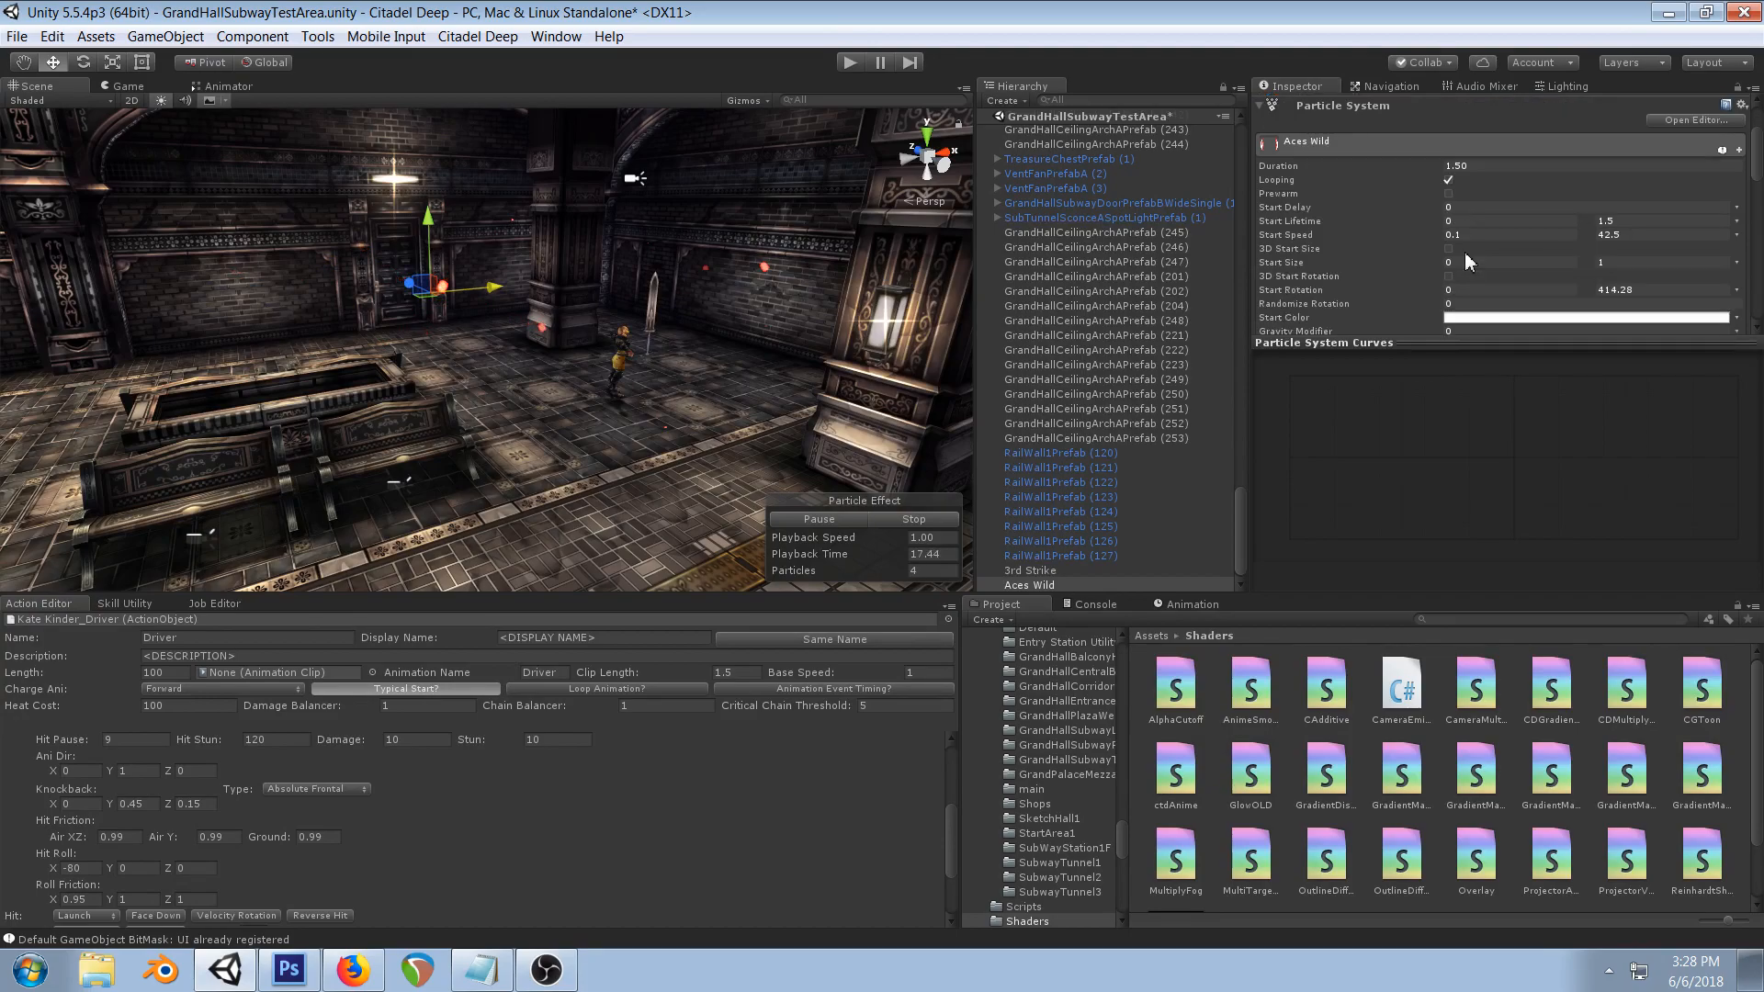
pyautogui.scroll(-5, 1464, 252)
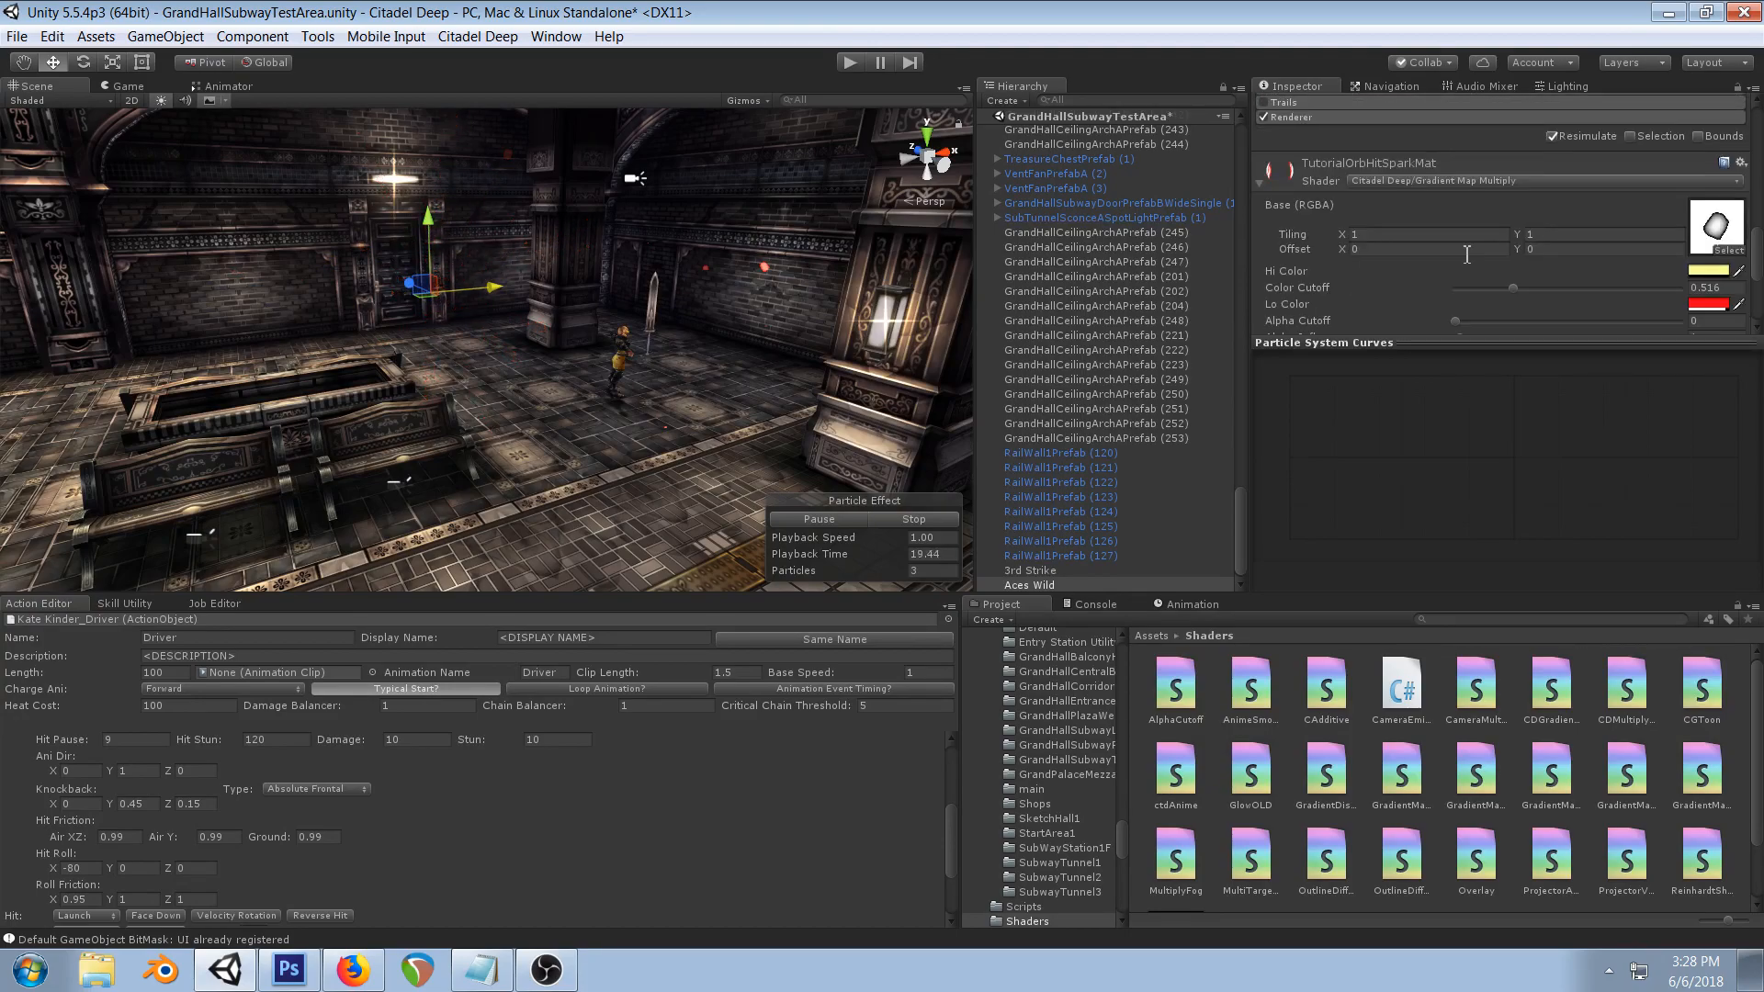
pyautogui.scroll(3, 1467, 255)
pyautogui.click(1336, 169)
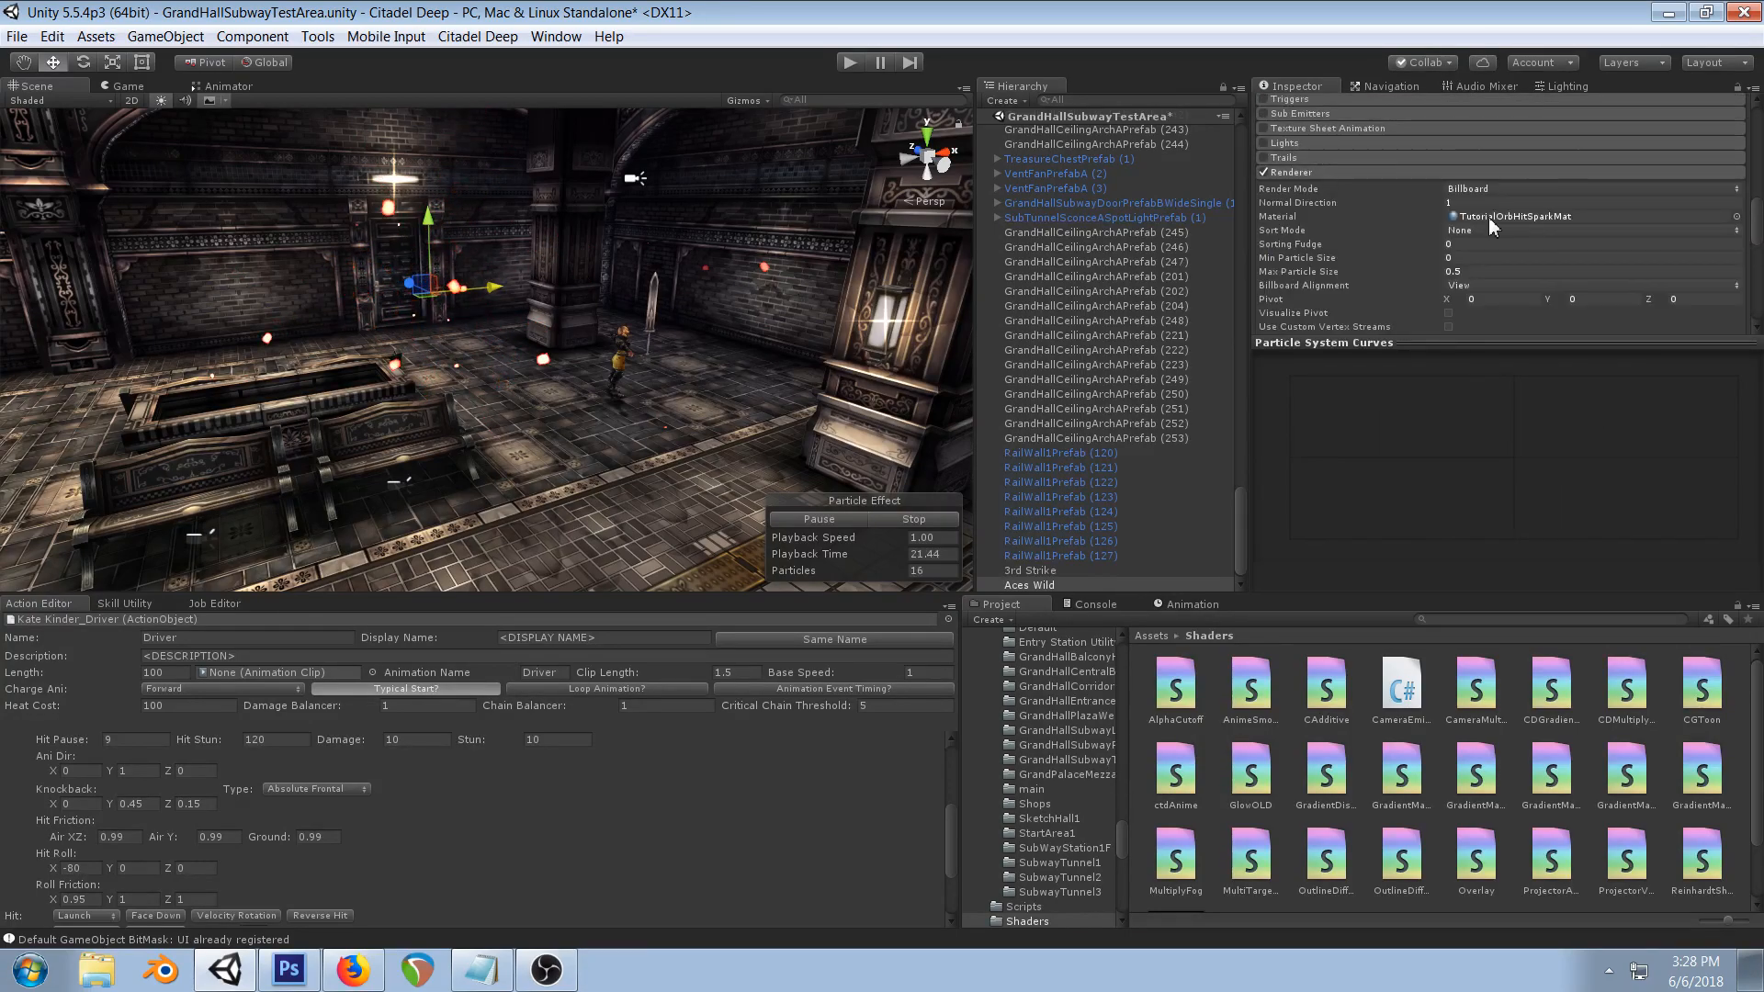
pyautogui.click(1488, 217)
pyautogui.click(1503, 771)
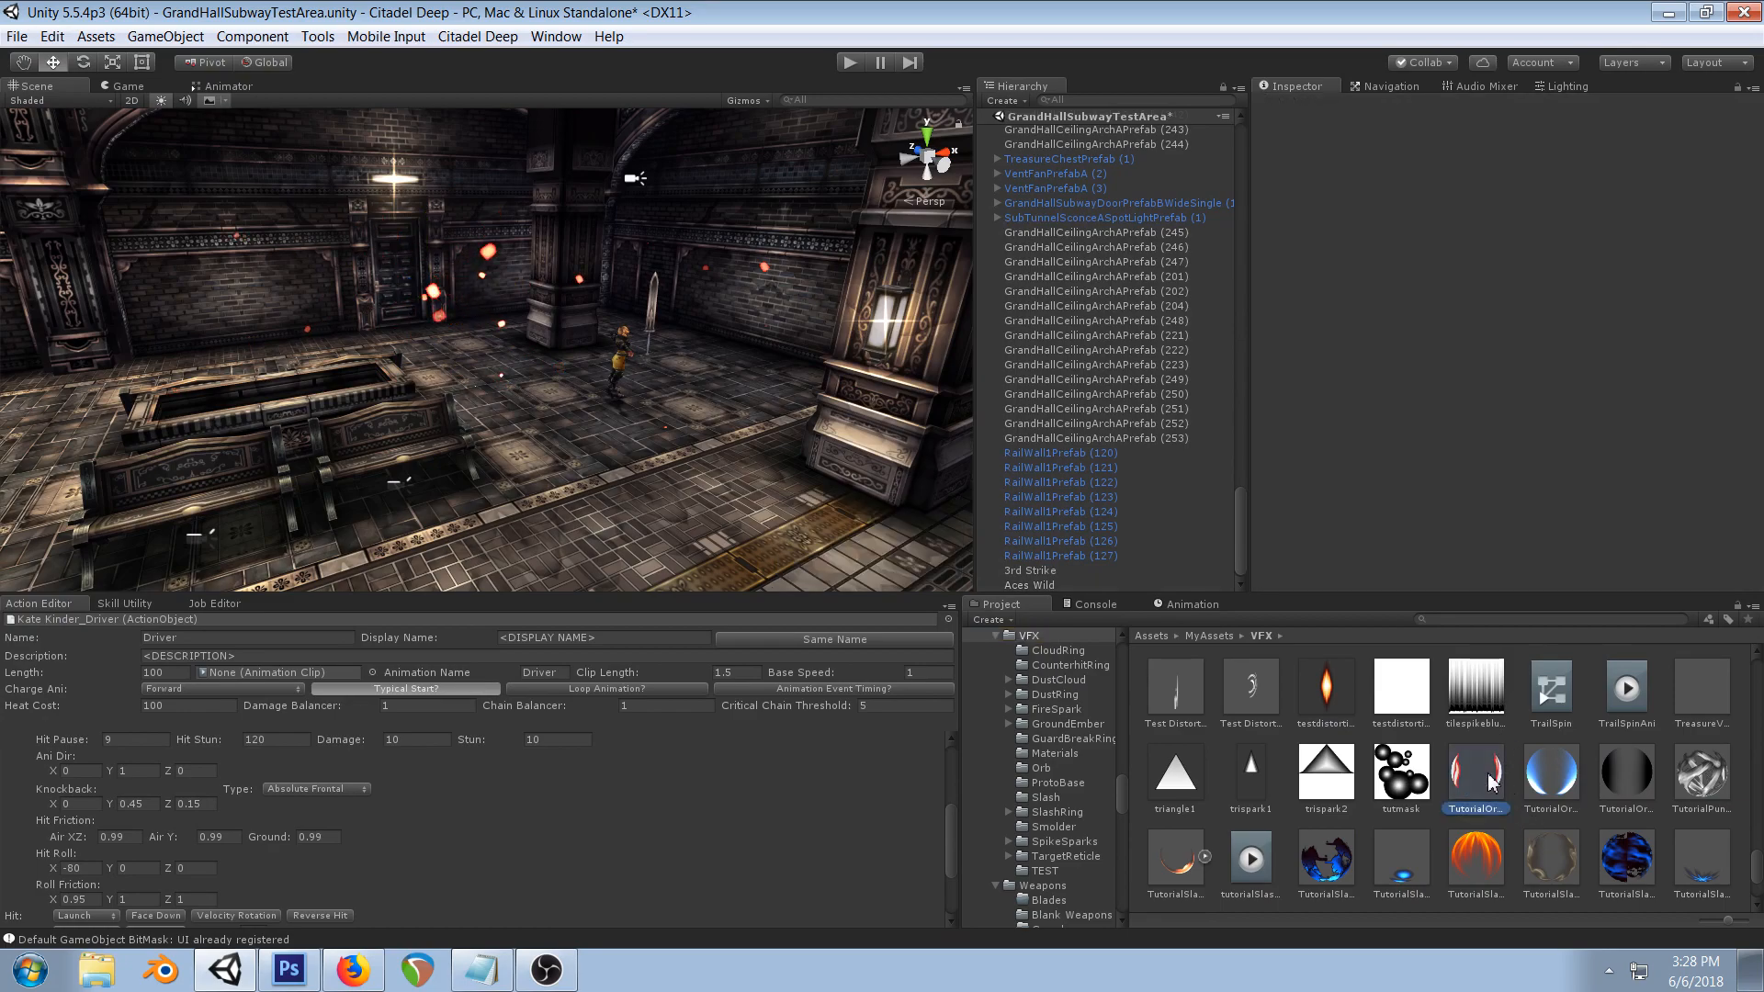
pyautogui.hotkey('ctrl', 'd')
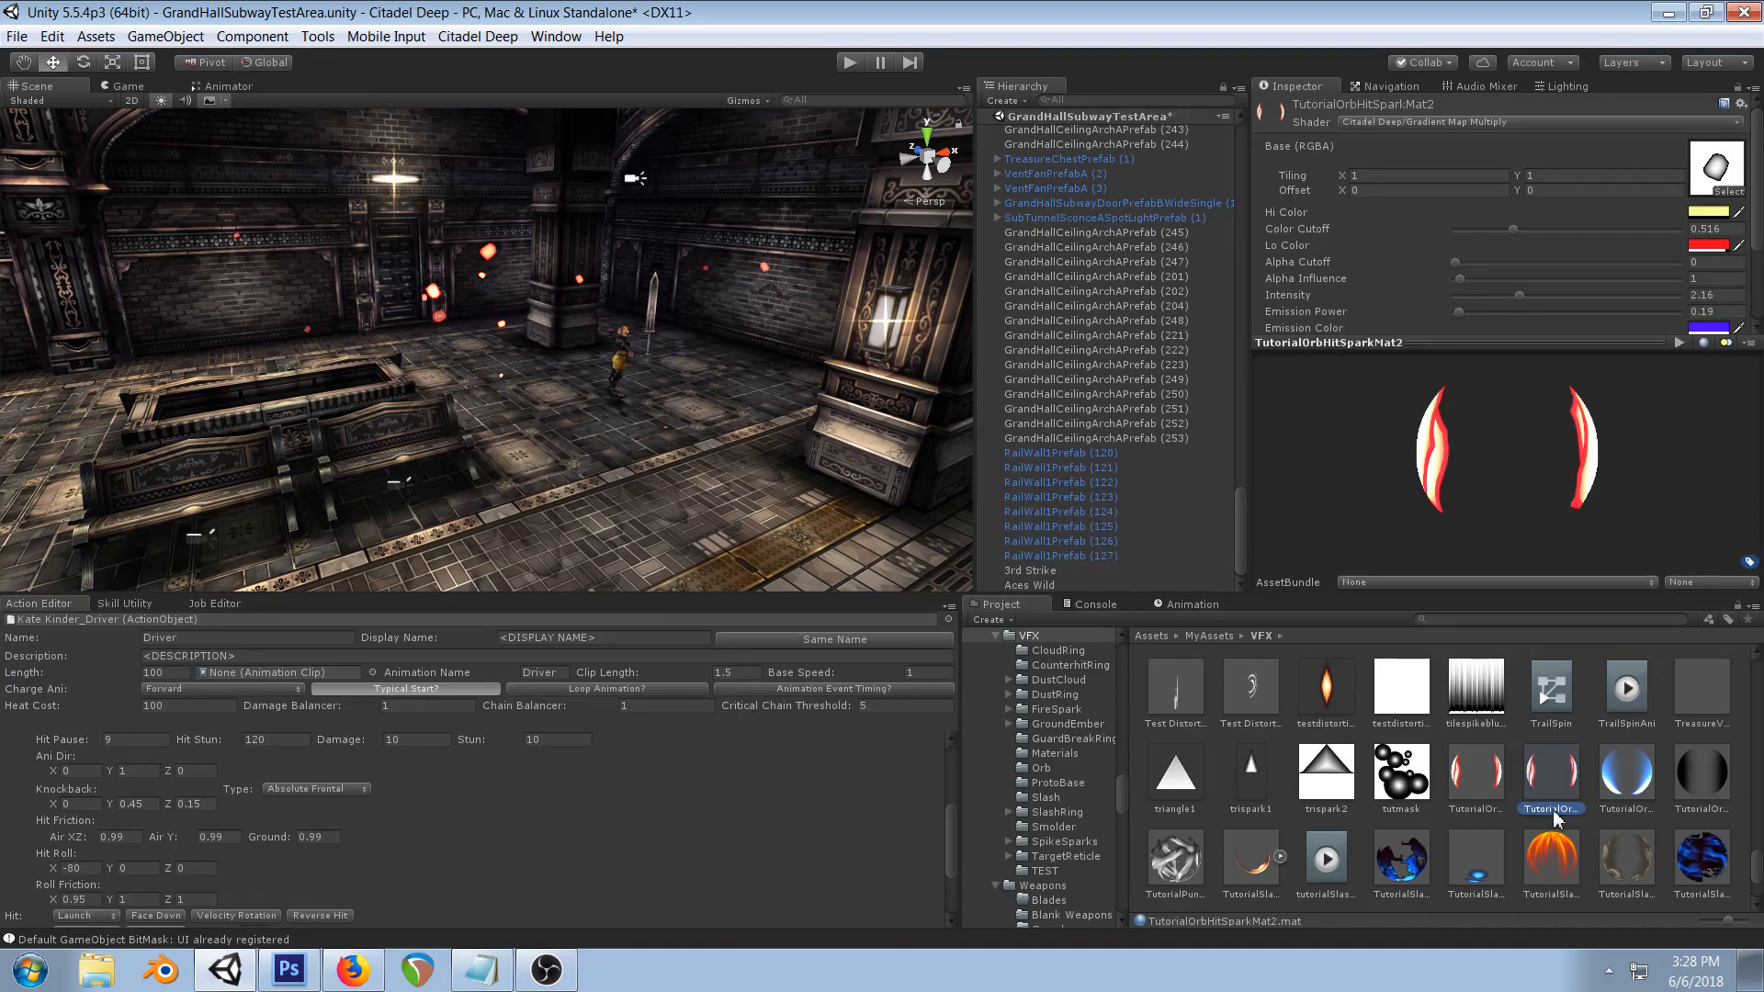
# - Duplicate the copied material's base texture, tutorialorb, and open the duplicate texture in Photoshop
pyautogui.click(1727, 173)
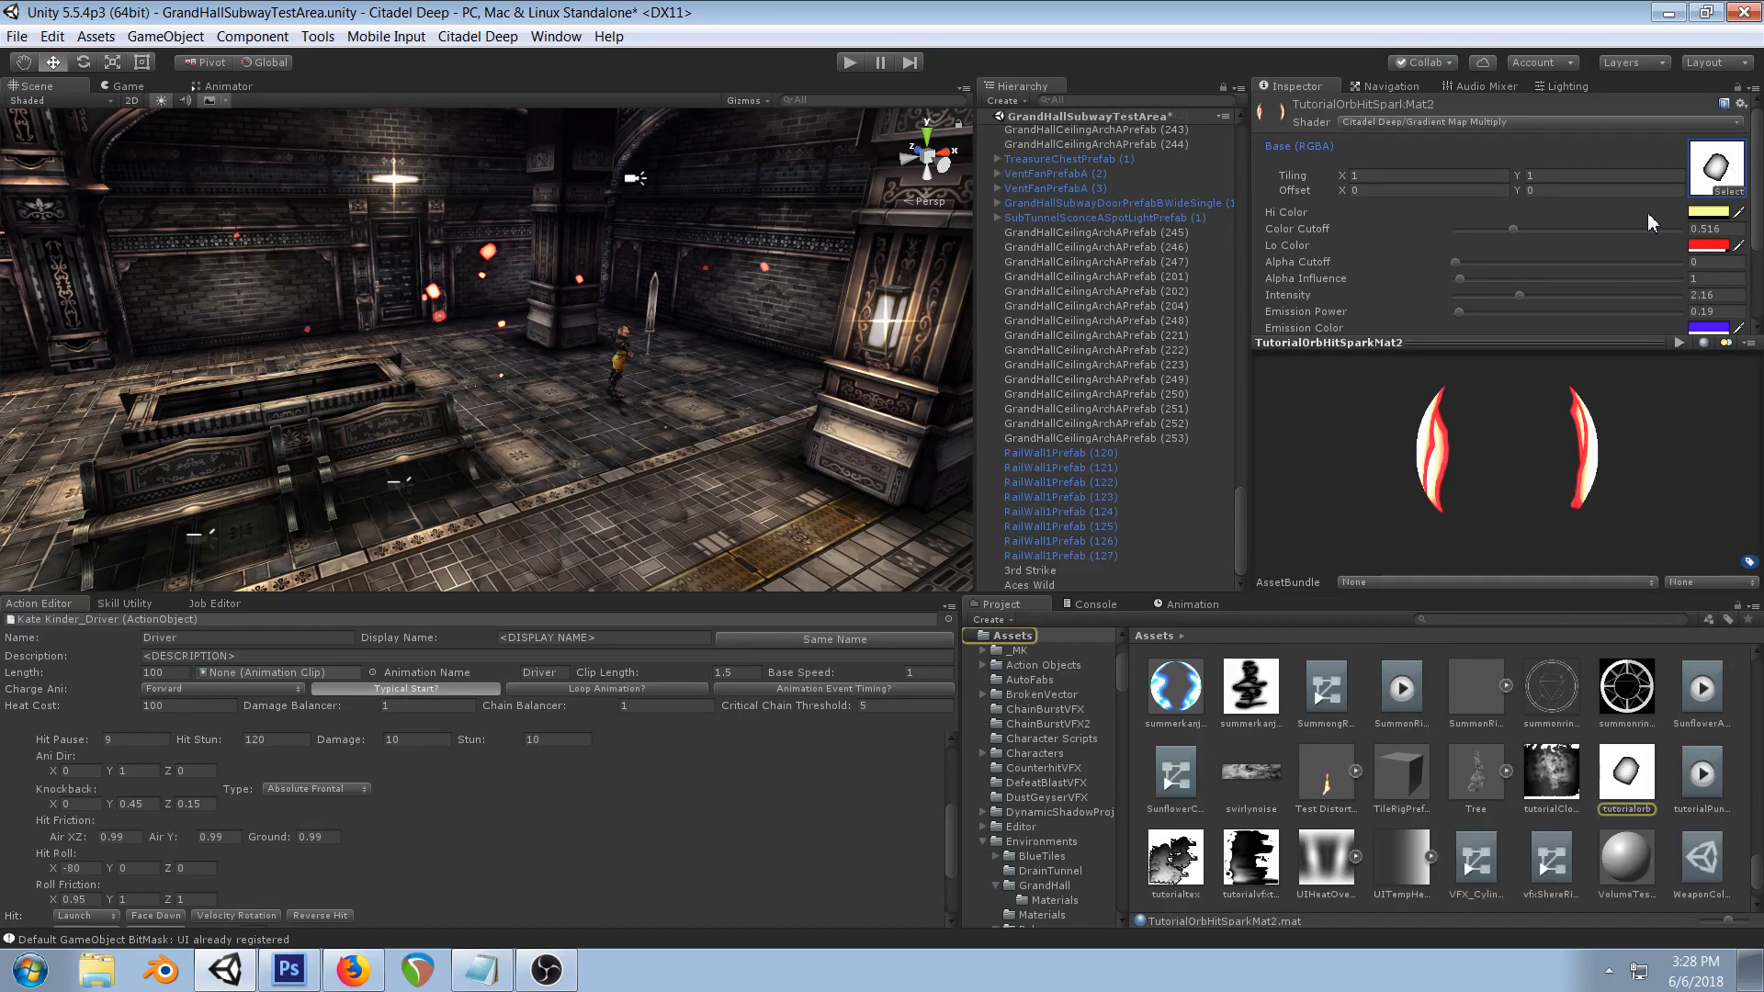
pyautogui.click(1616, 775)
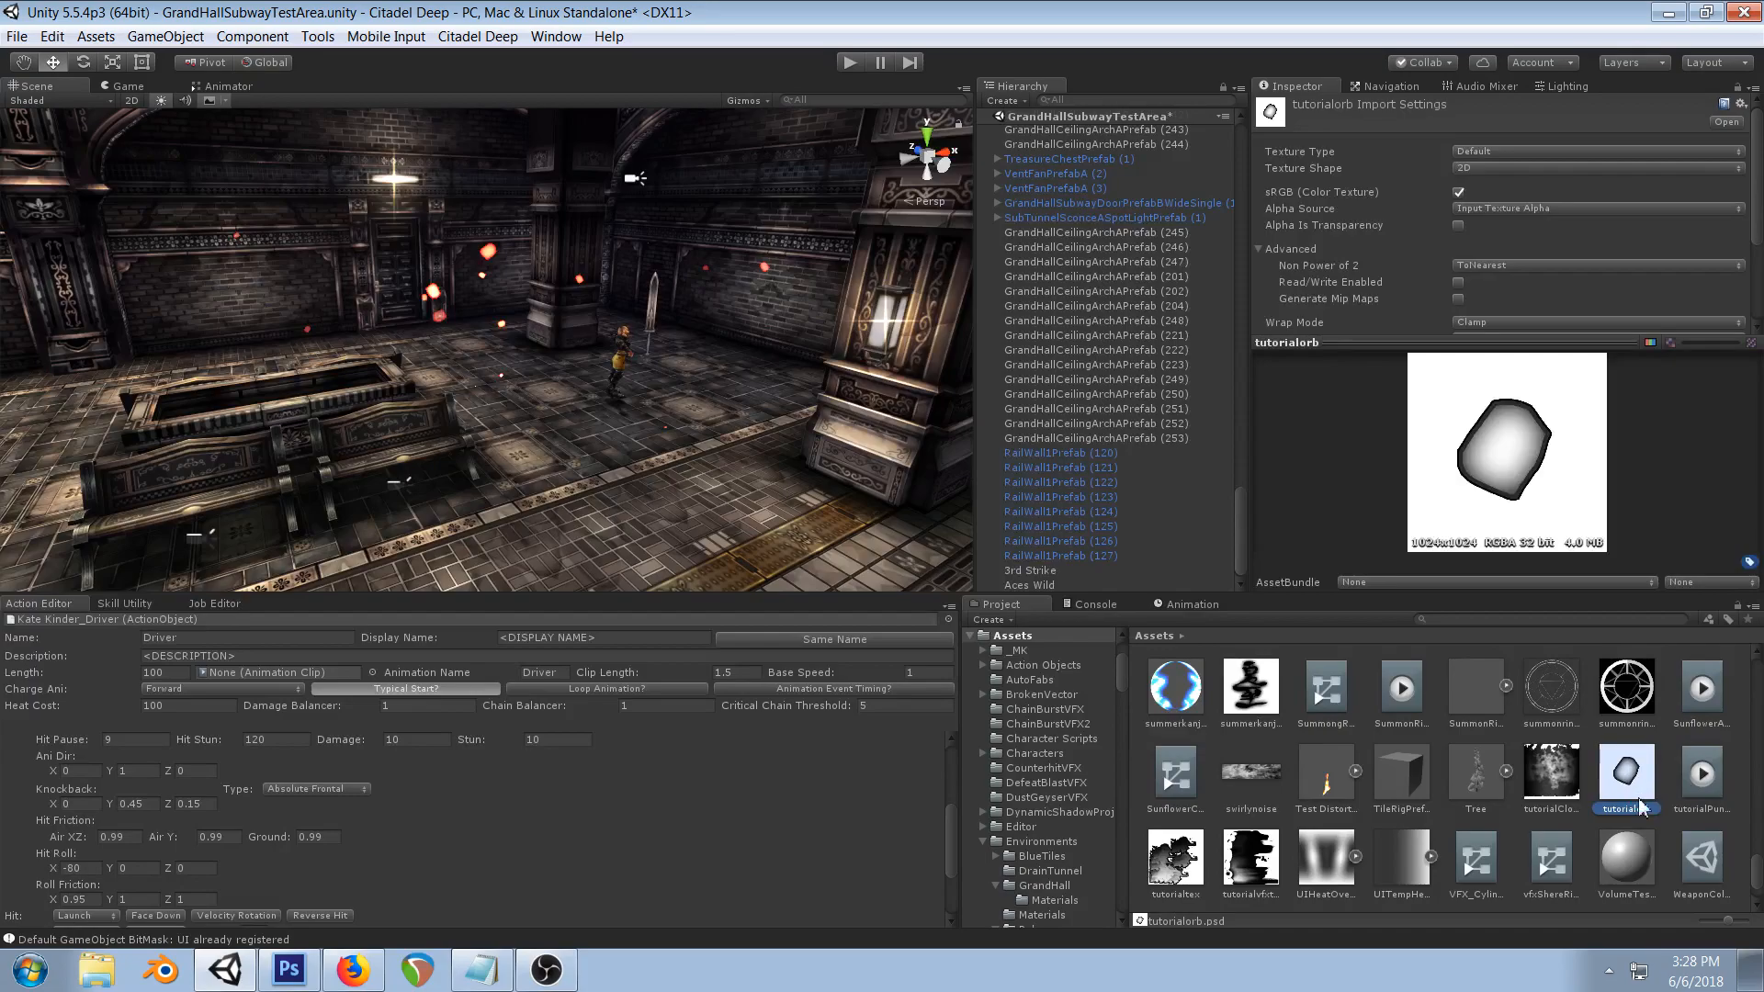
pyautogui.hotkey('ctrl', 'd')
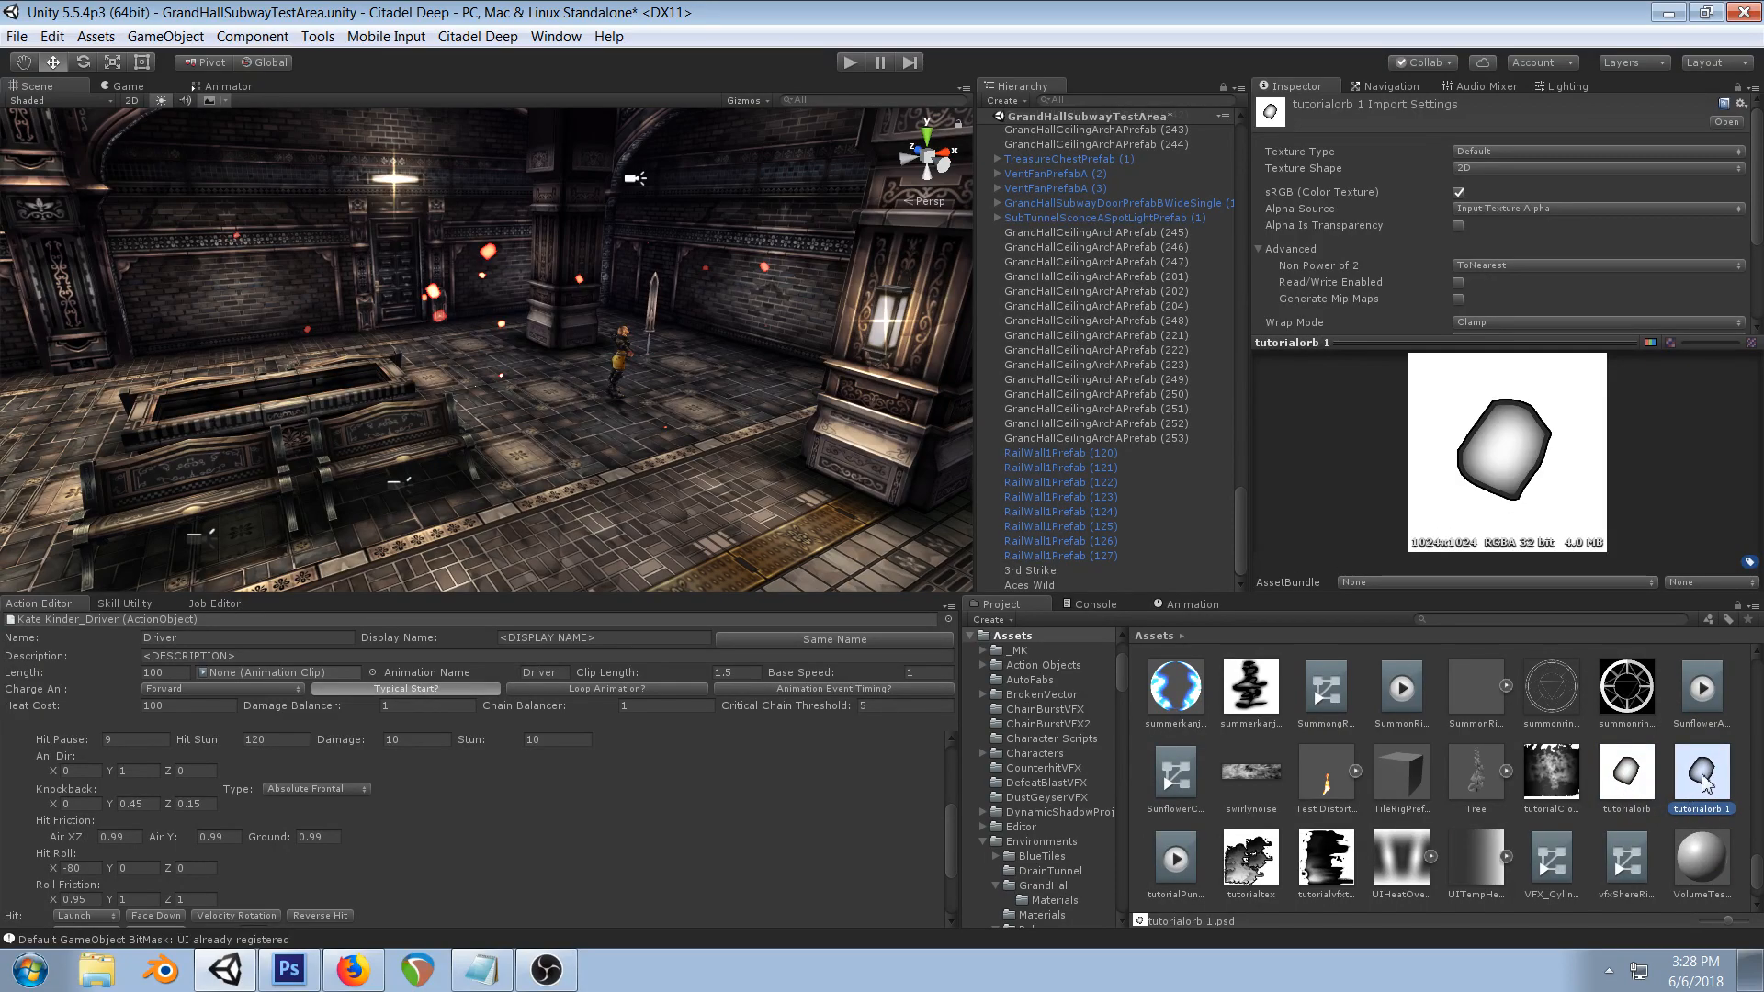
pyautogui.doubleClick(1702, 771)
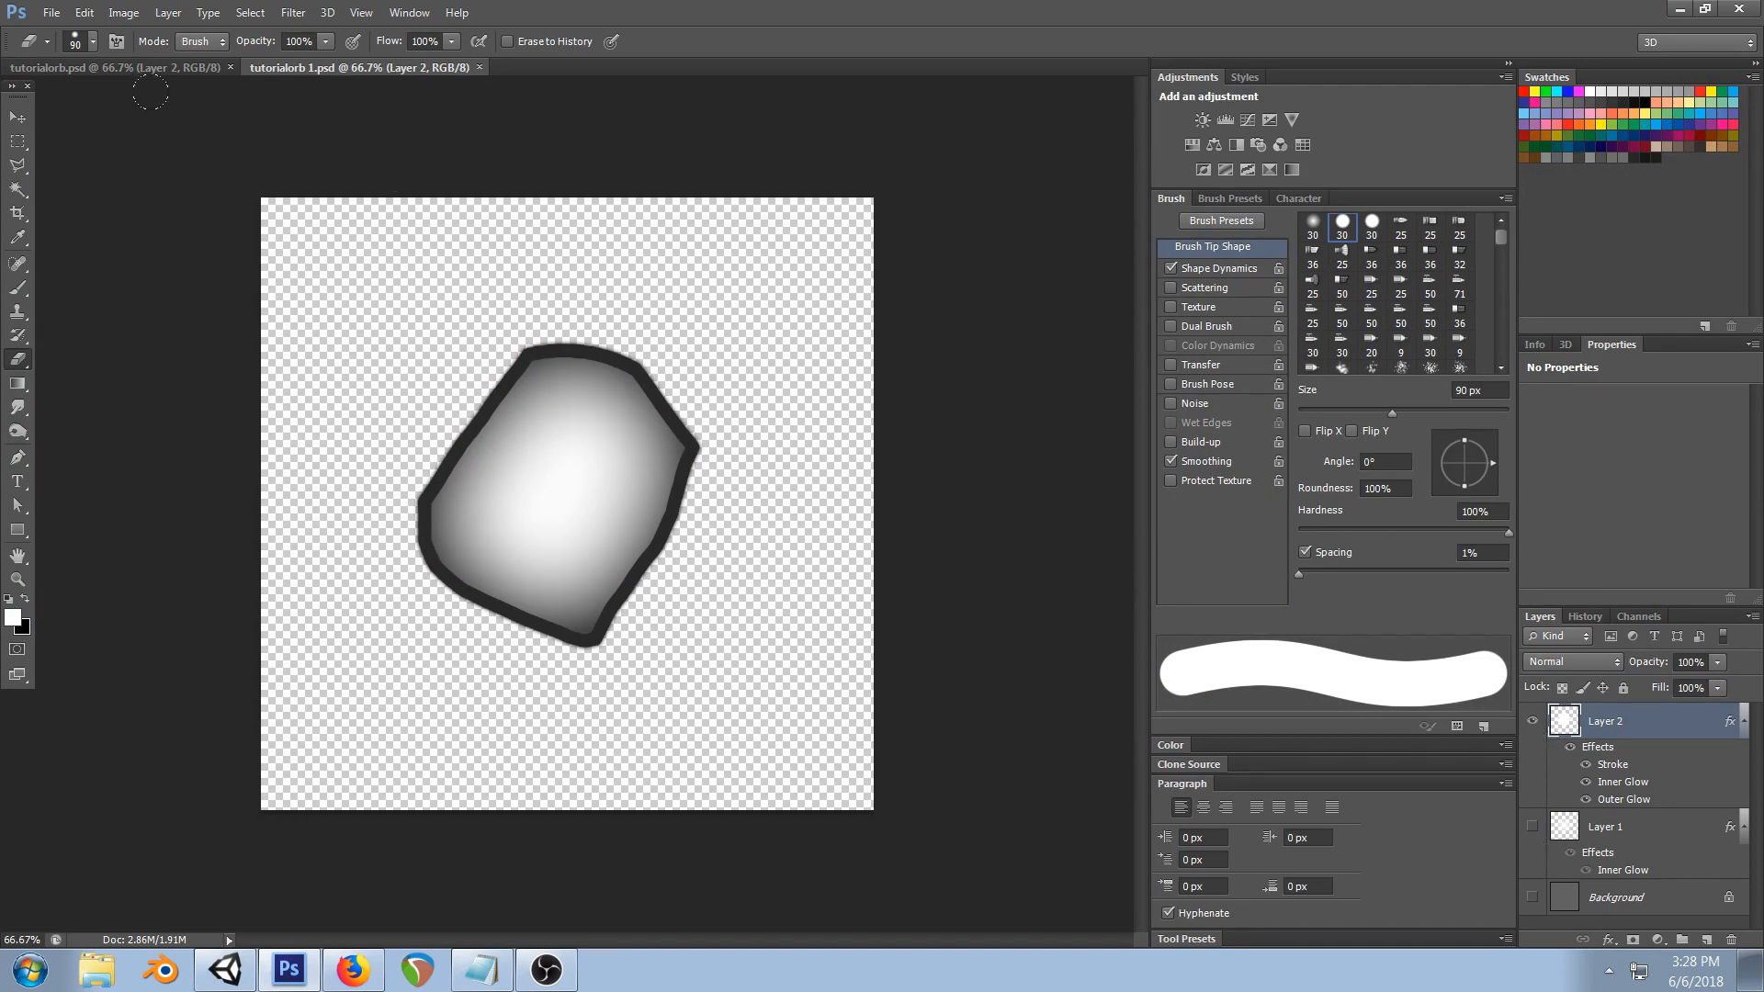
# - Switch to the original tutorialorb.psd and step back through its edits to the full round orb
pyautogui.click(136, 68)
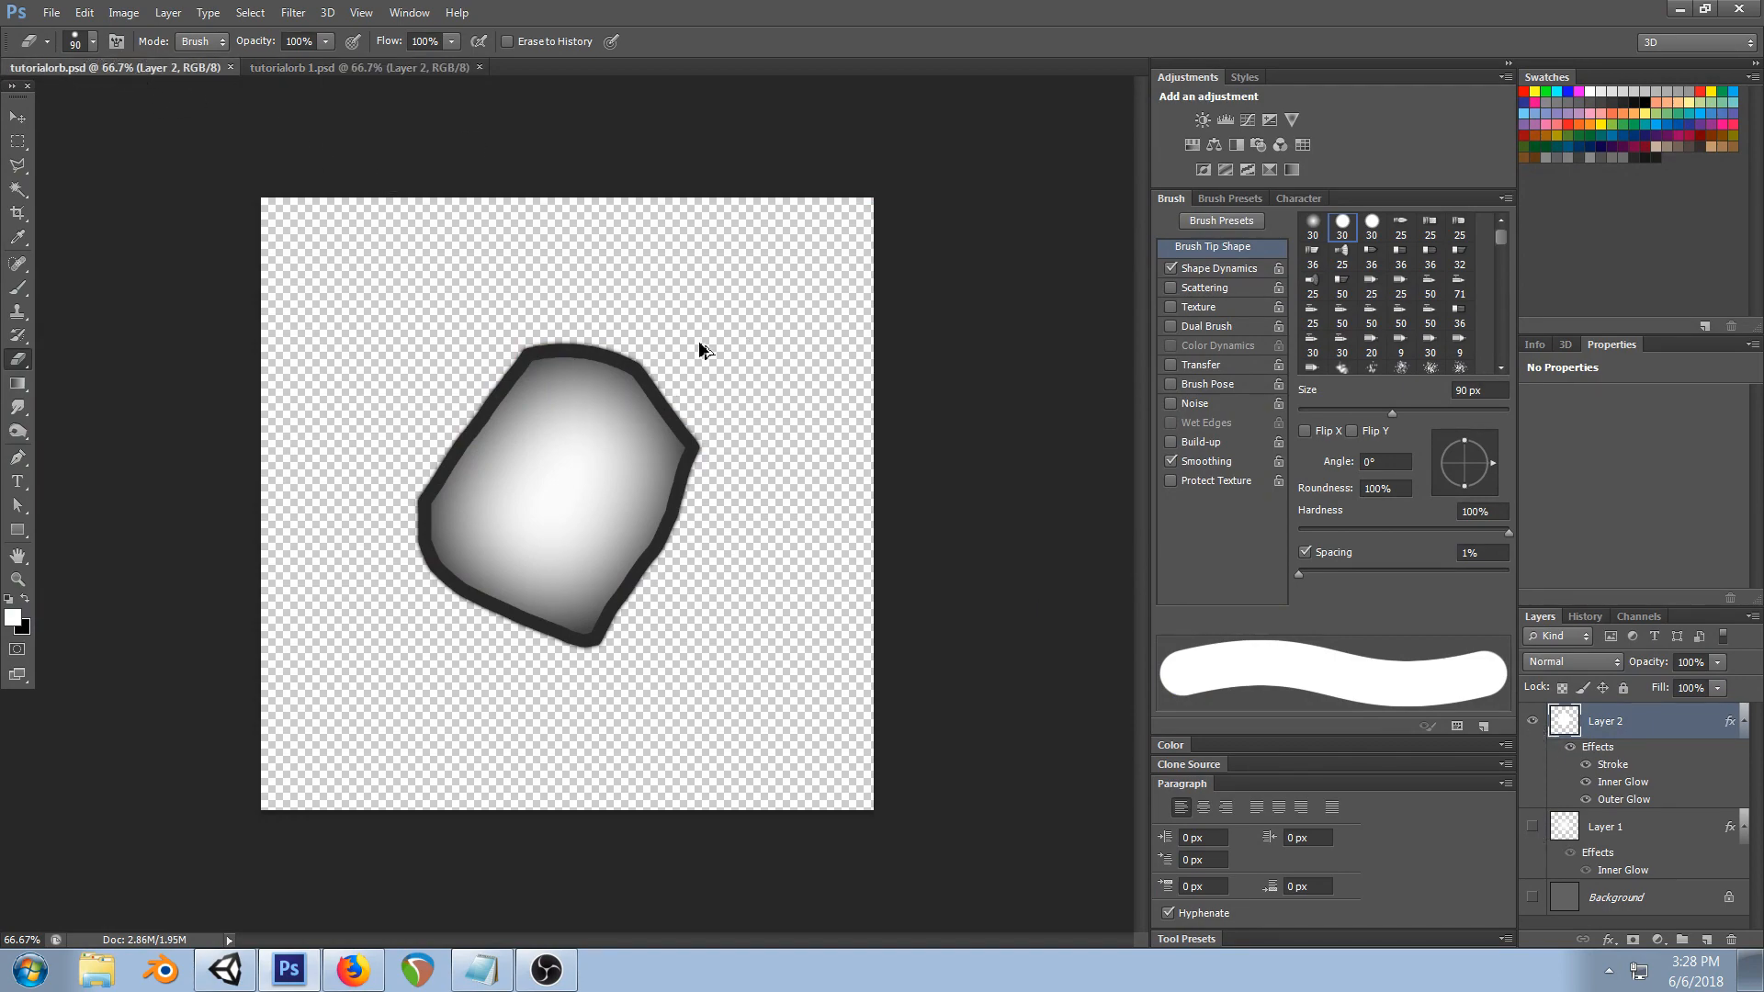
pyautogui.hotkey('ctrl', 'alt', 'z')
pyautogui.hotkey('ctrl', 'alt', 'z')
pyautogui.hotkey('ctrl', 'alt', 'z')
pyautogui.hotkey('ctrl', 'alt', 'z')
# - Copy the round orb artwork and close tutorialorb.psd without saving the reverted state
pyautogui.hotkey('ctrl', 'a')
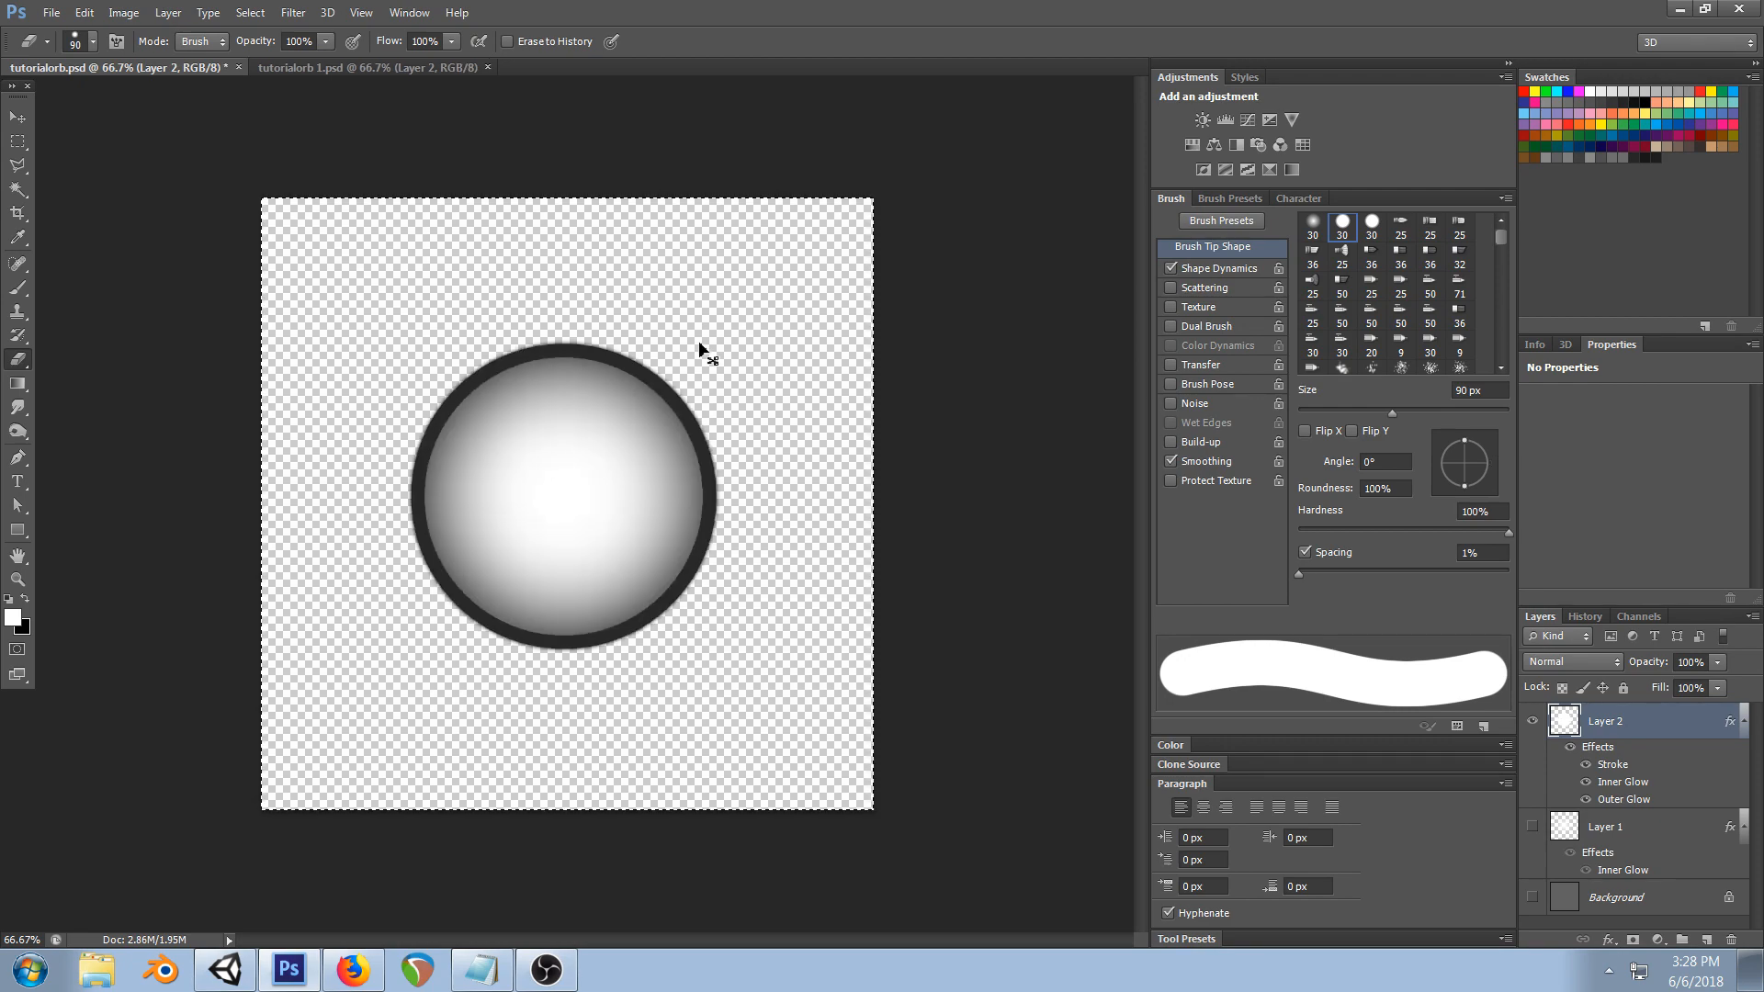
pyautogui.hotkey('ctrl', 'd')
pyautogui.hotkey('ctrl', 'a')
pyautogui.click(239, 67)
pyautogui.click(864, 362)
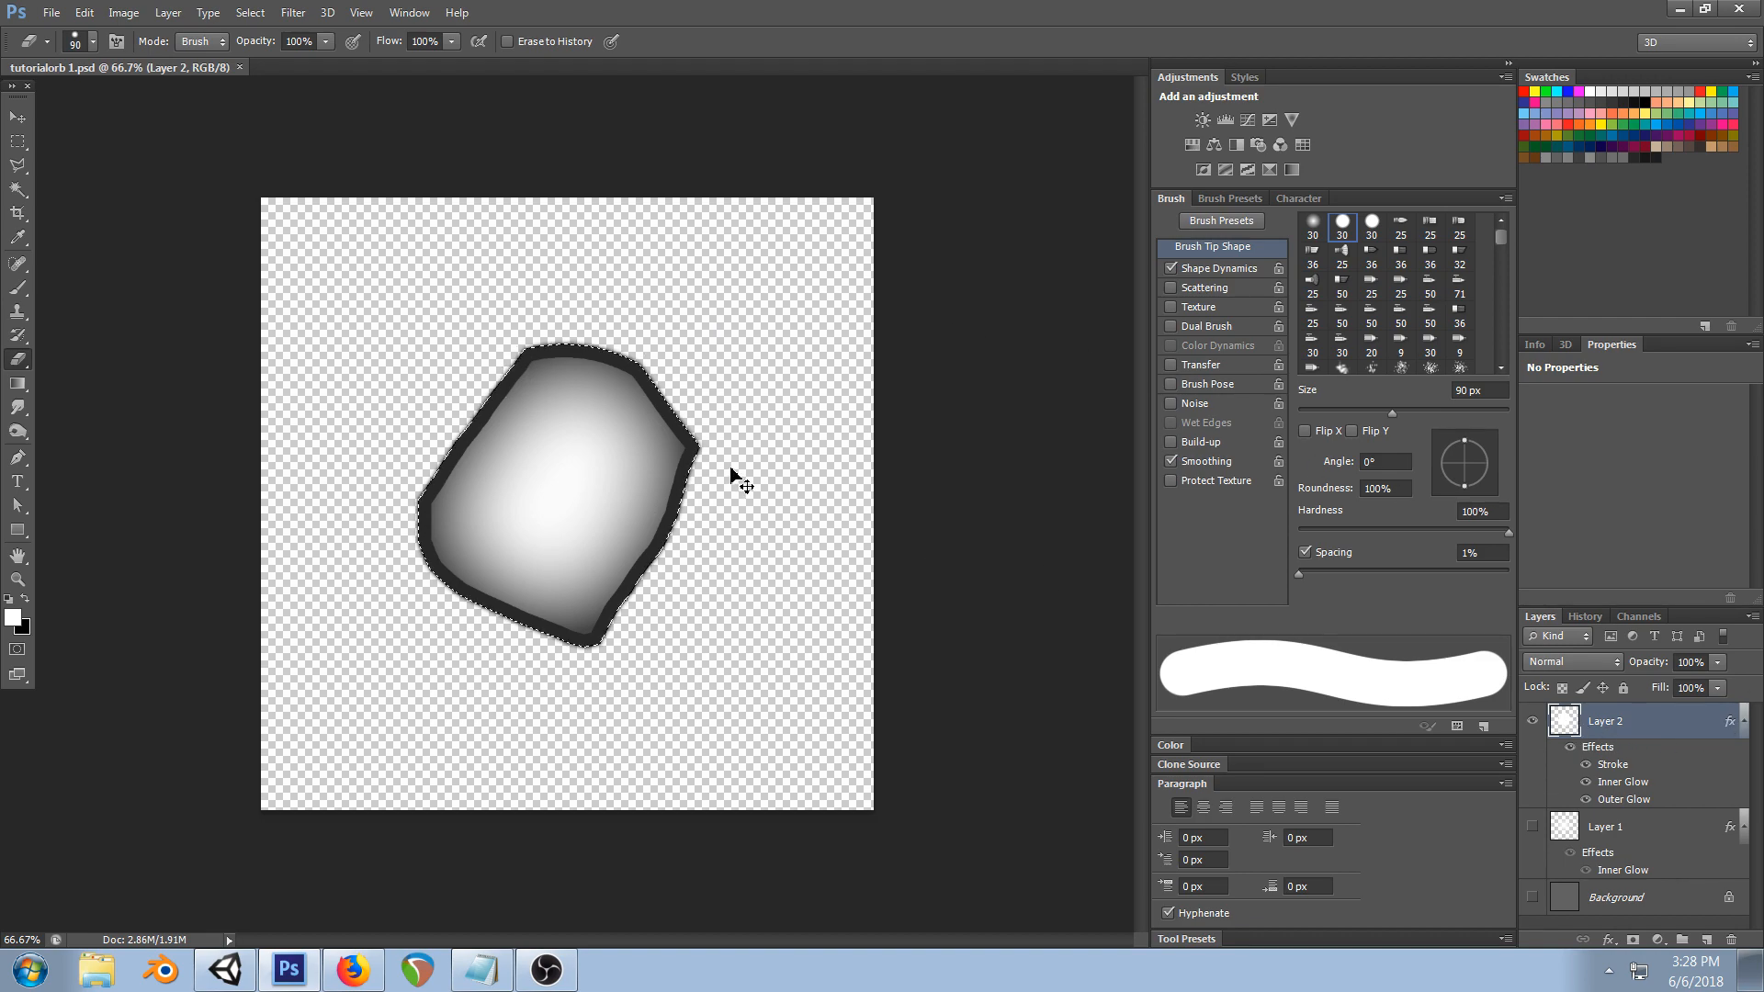
# - Paste the round orb into tutorialorb 1.psd as a new layer, apply Layer 2's layer style to it, and save
pyautogui.hotkey('ctrl', 'v')
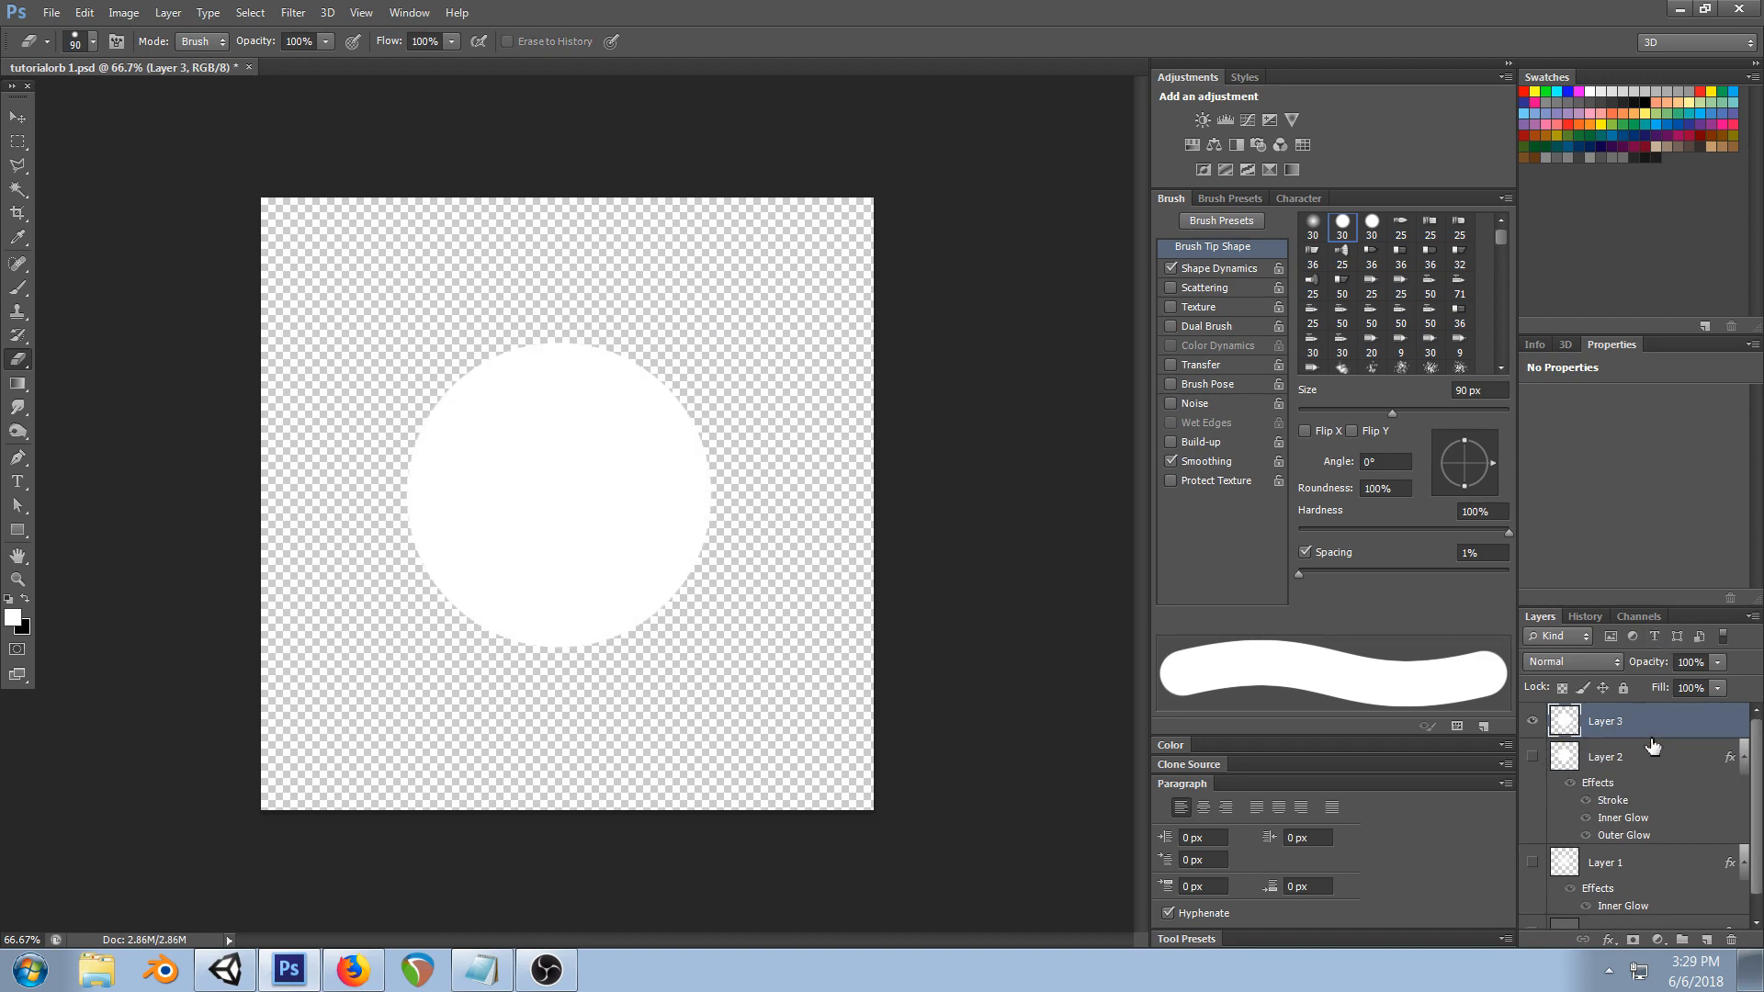
pyautogui.click(1658, 764)
pyautogui.rightClick(1655, 763)
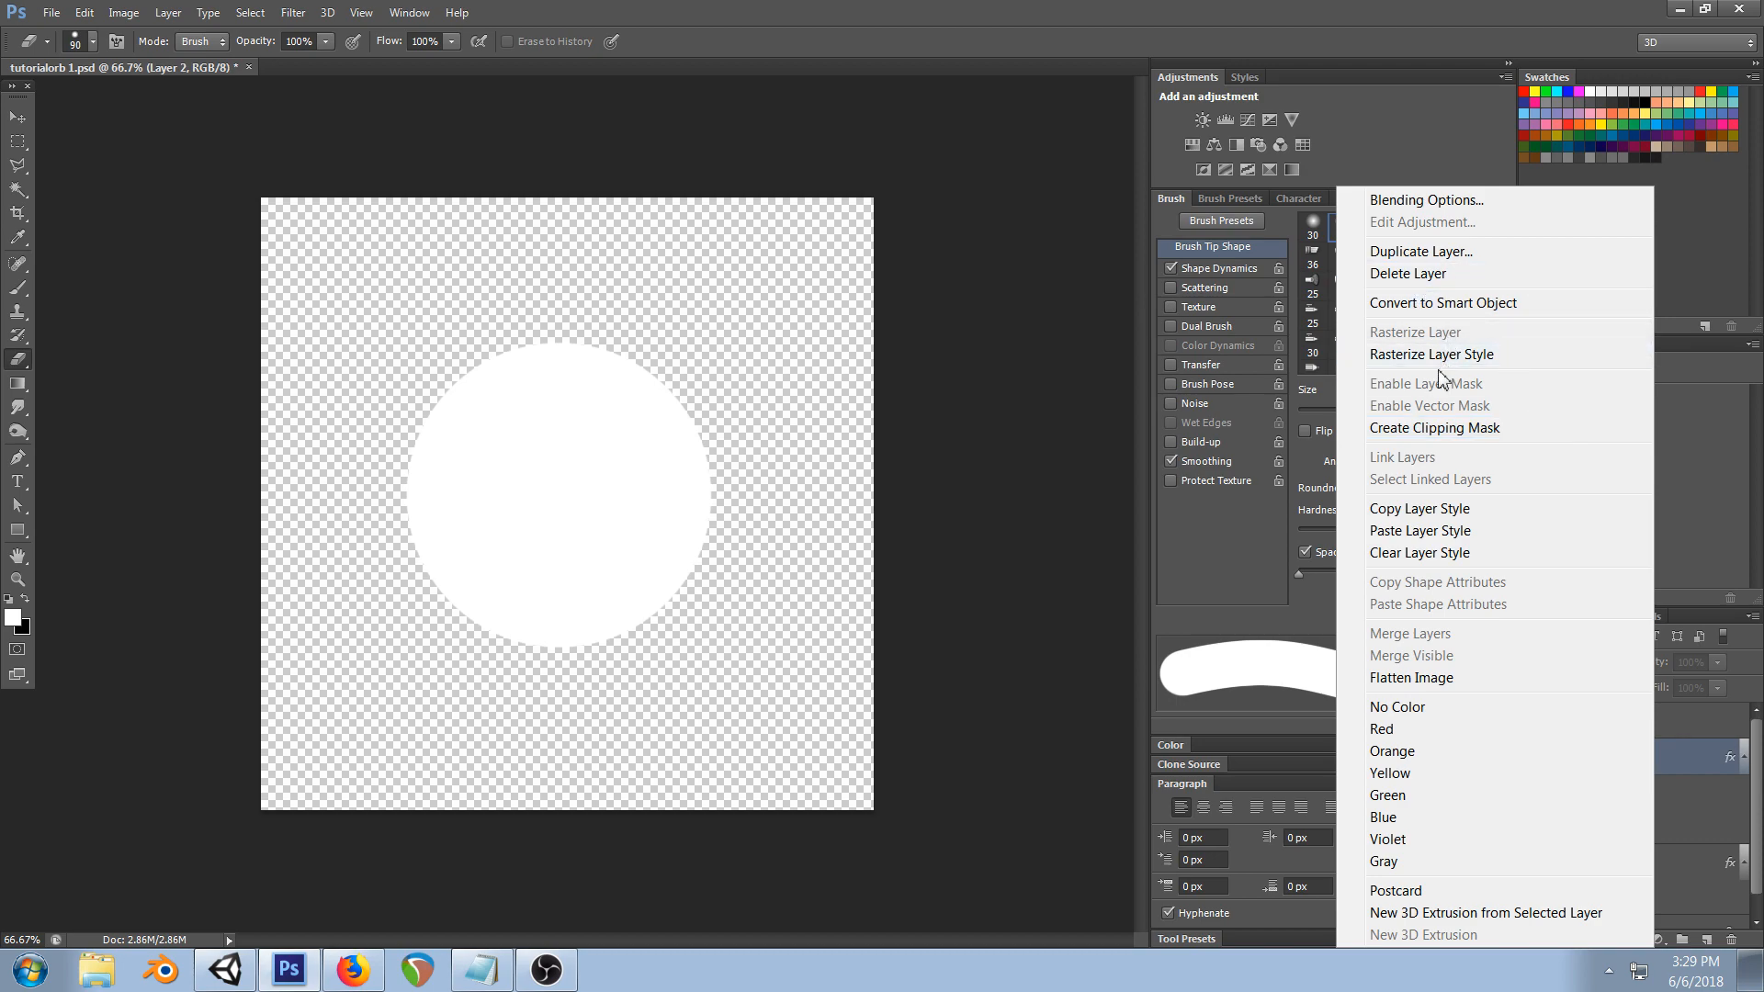
pyautogui.click(1419, 508)
pyautogui.click(1663, 718)
pyautogui.rightClick(1663, 718)
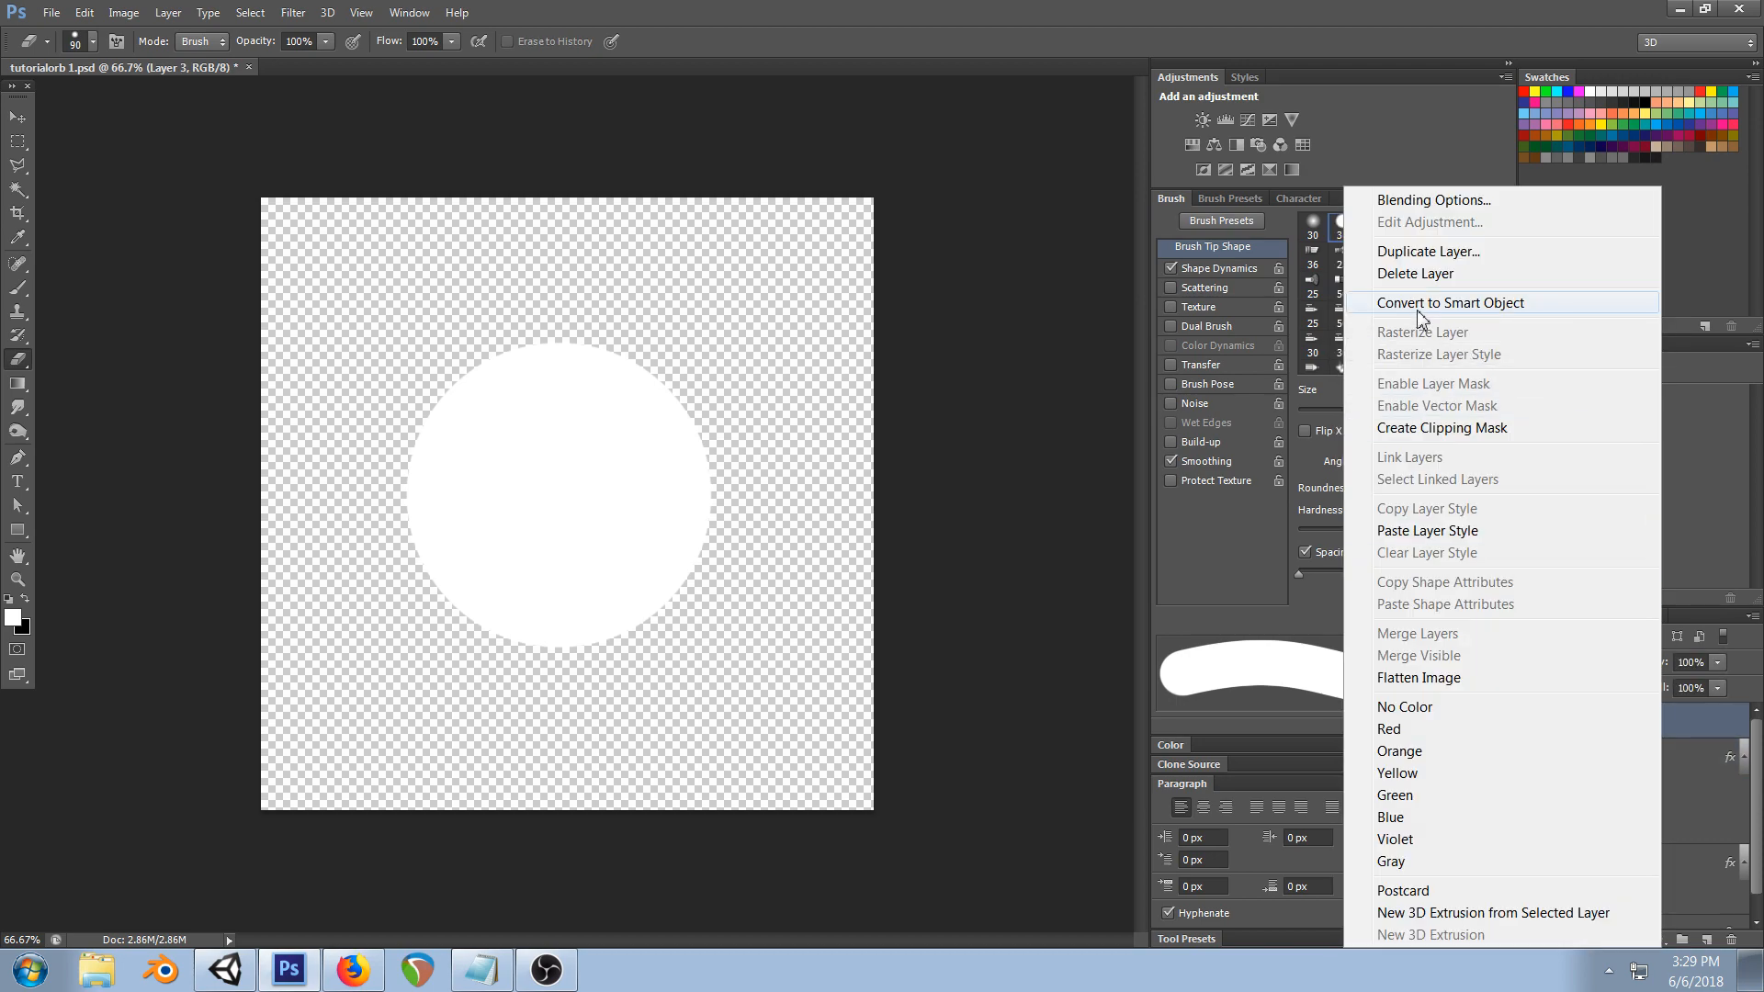
pyautogui.click(1429, 531)
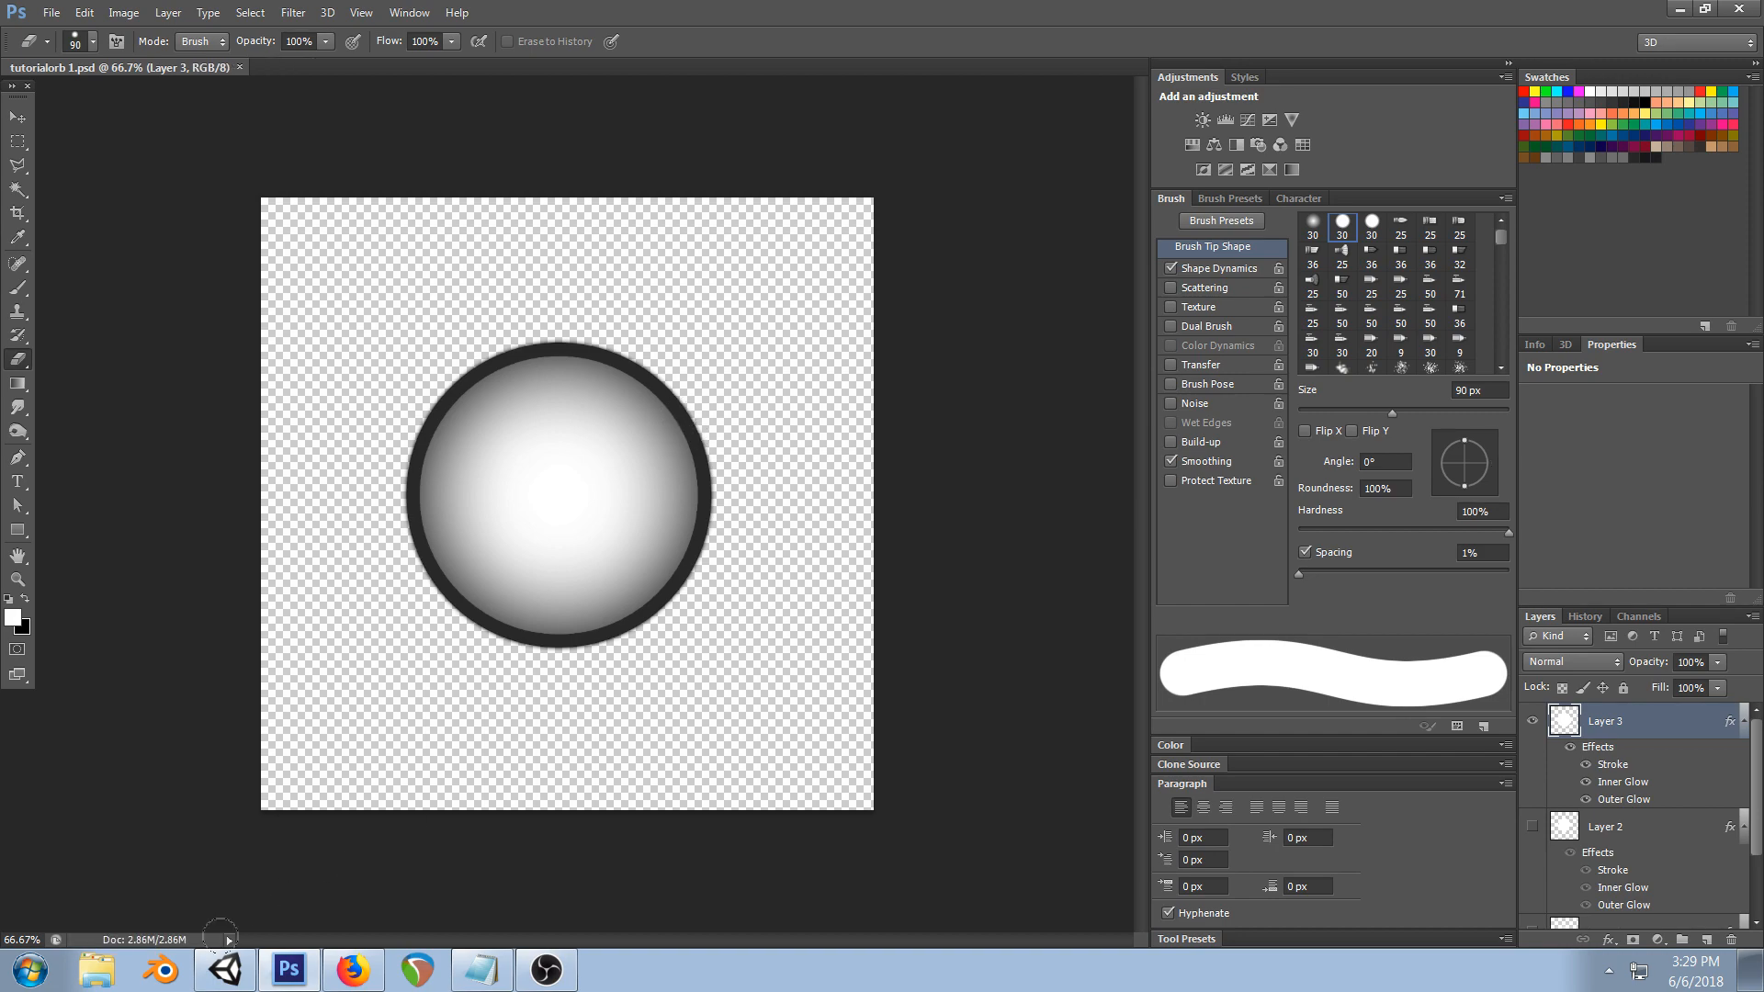
# - Return to Unity, find TutorialOrbHitSparkMat2 with an asset search, and set its base texture to tutorialorb 1
pyautogui.click(225, 969)
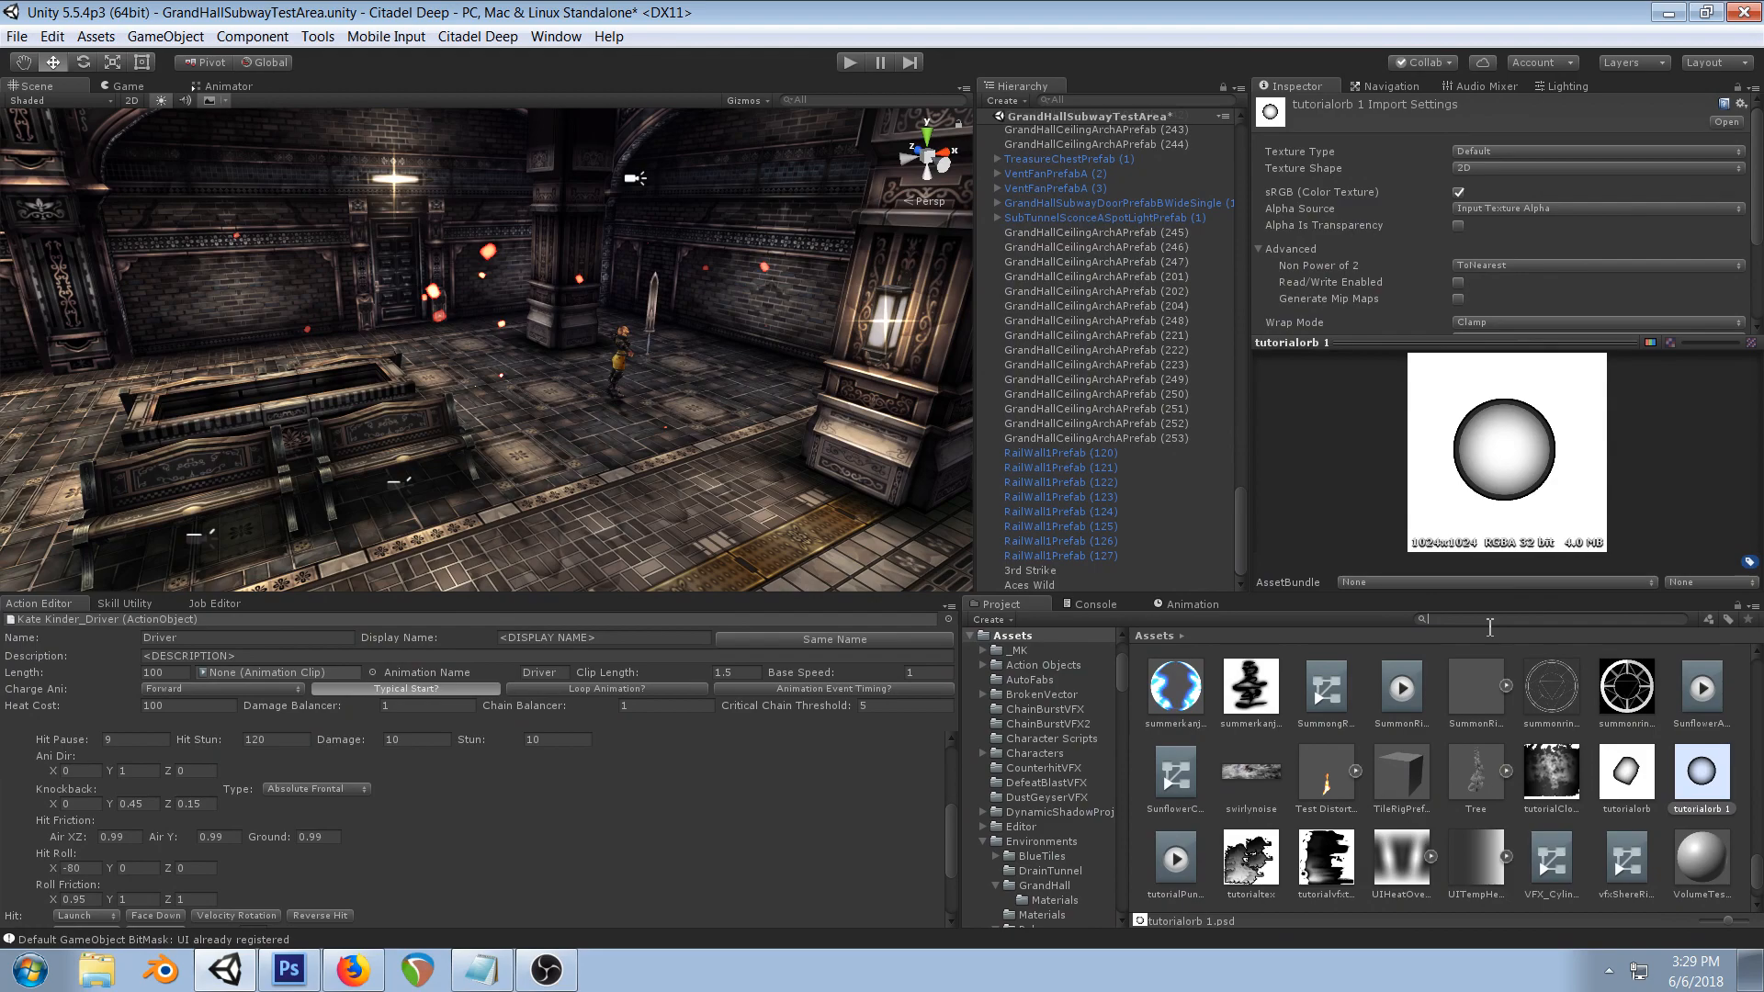
pyautogui.write('tuto or')
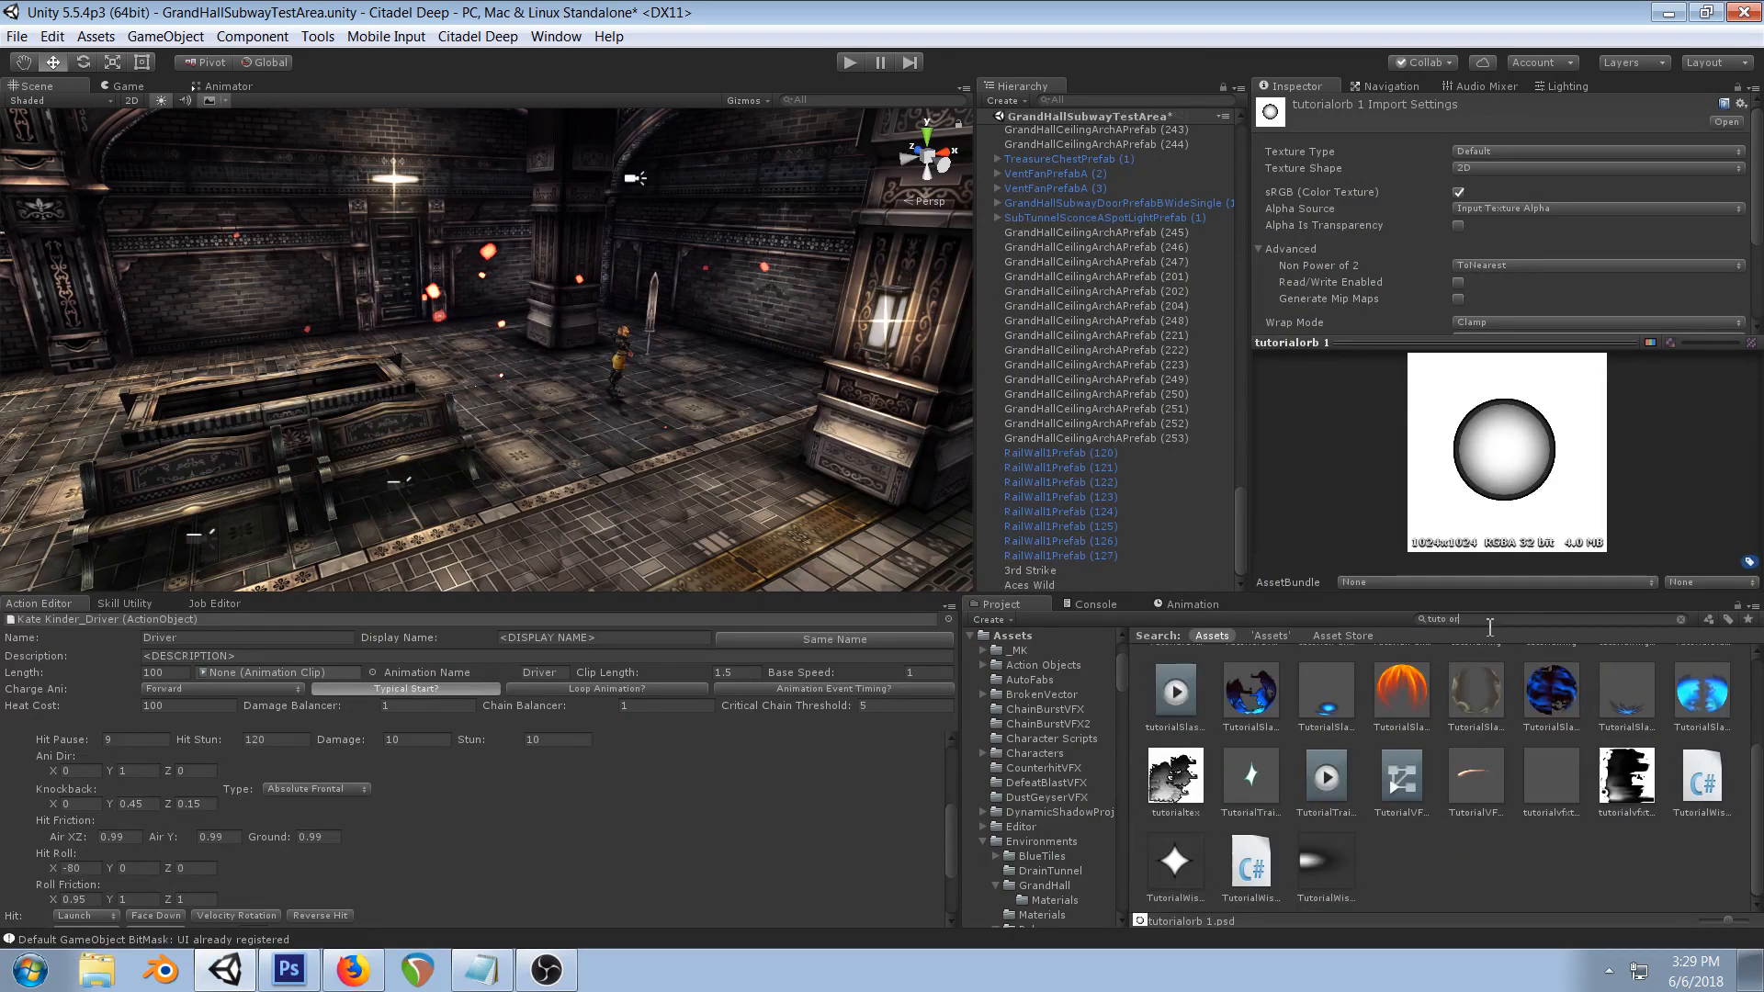
pyautogui.write('b m')
pyautogui.click(1189, 688)
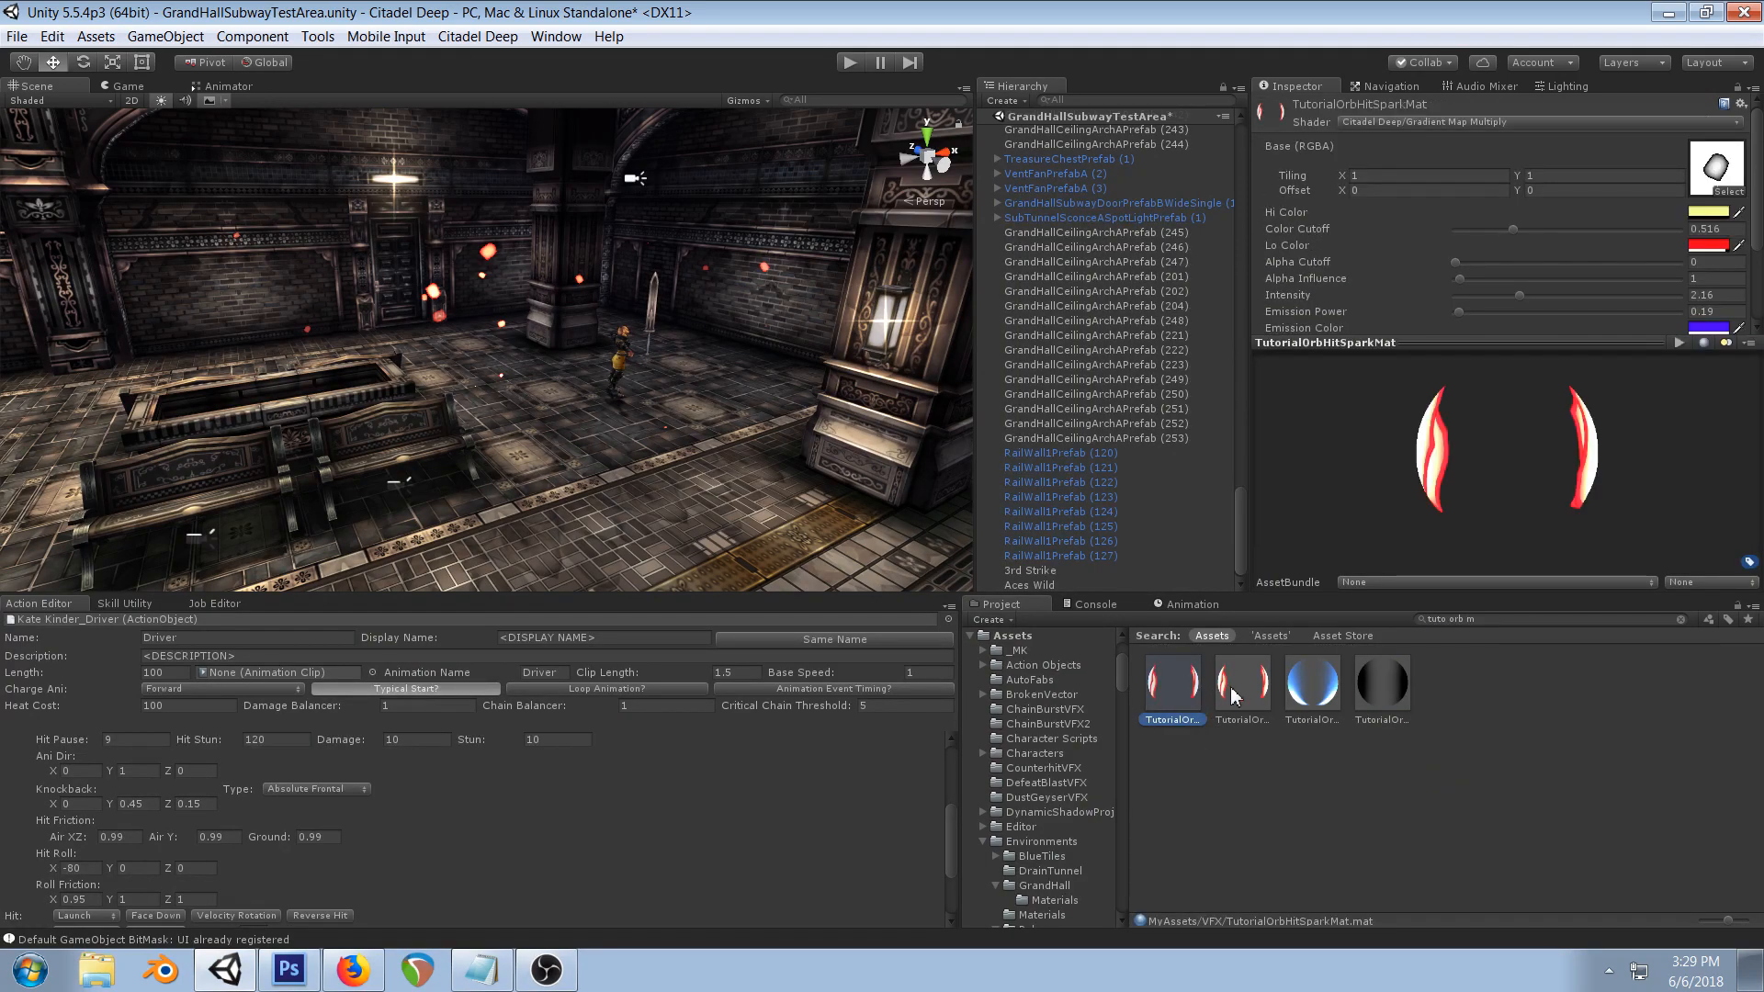
pyautogui.click(1259, 687)
pyautogui.click(1730, 192)
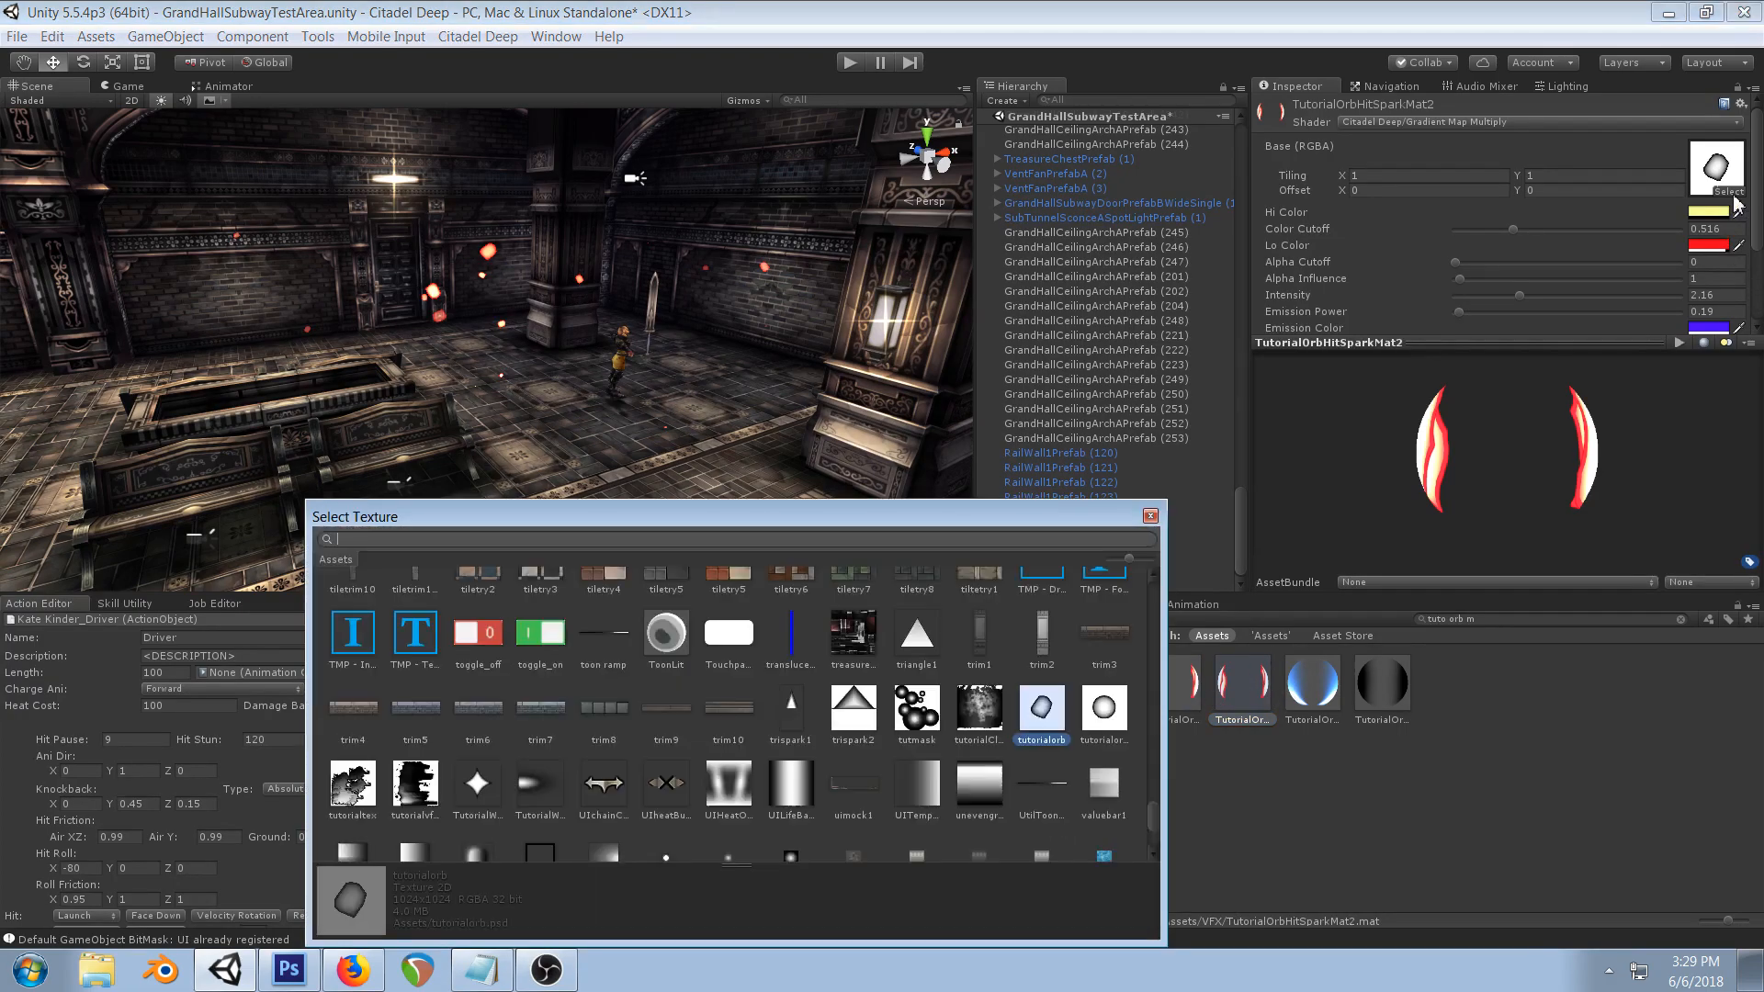
pyautogui.doubleClick(1114, 723)
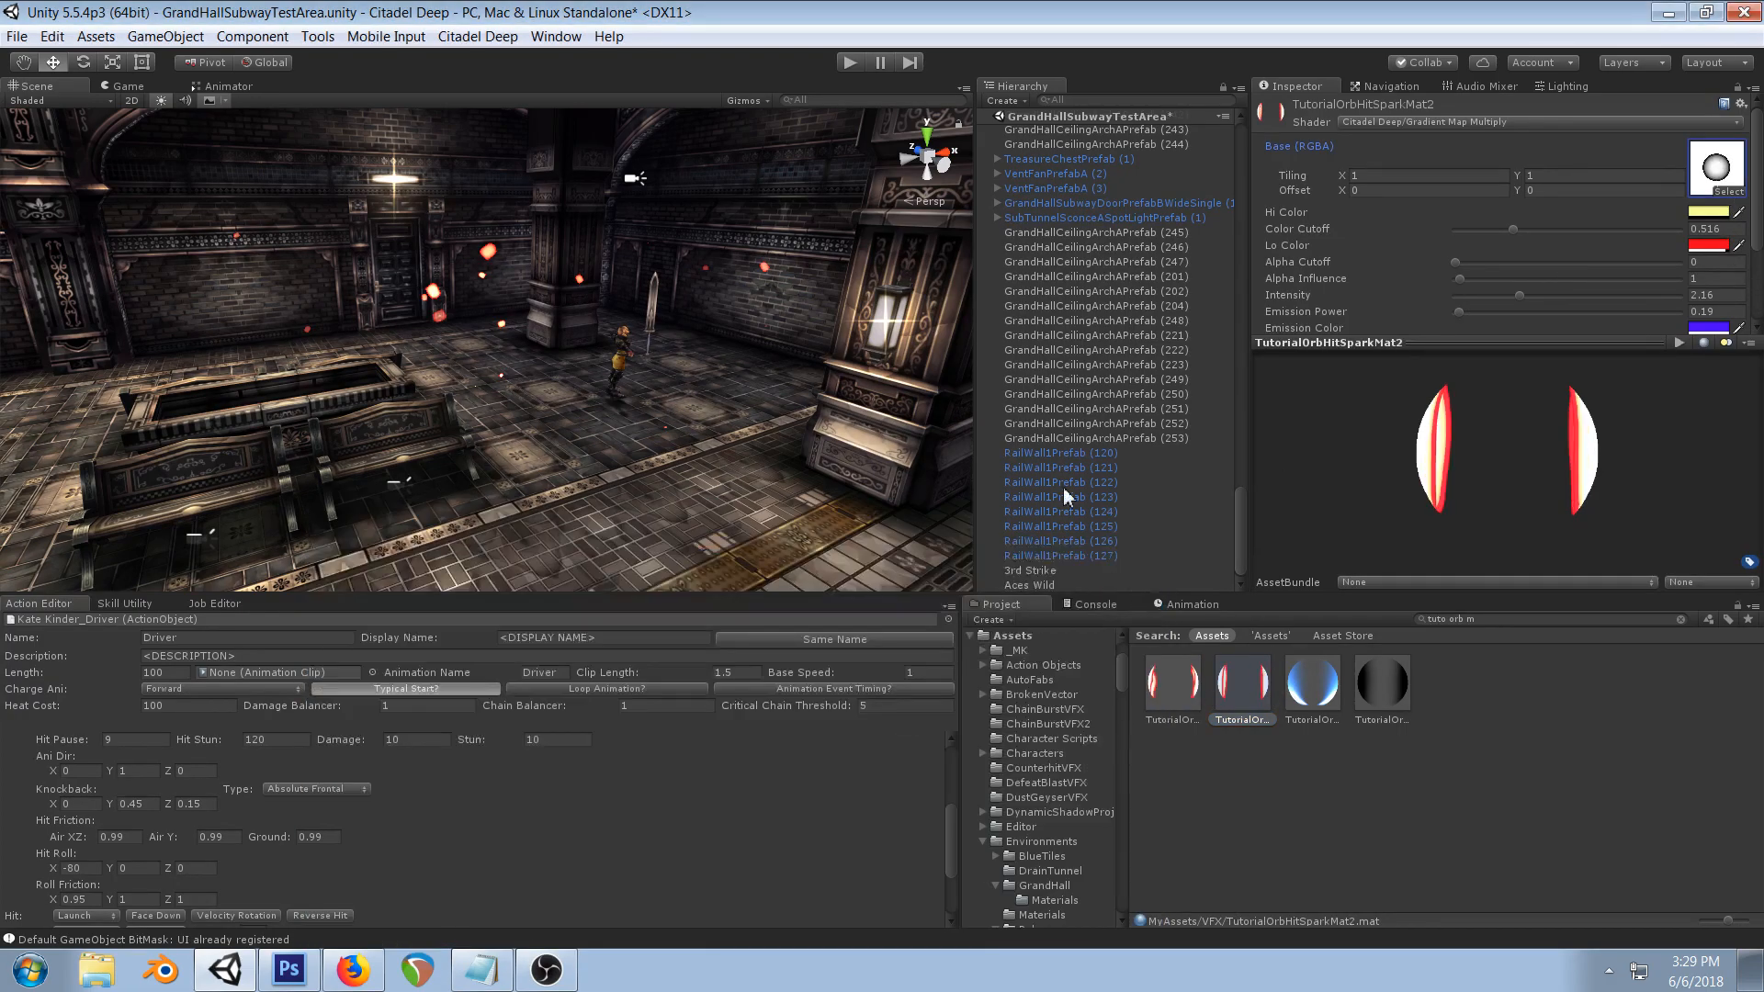
# - Assign TutorialOrbHitSparkMat2 as the renderer material of the Aces Wild particle system and frame the system in the scene
pyautogui.click(1029, 584)
pyautogui.scroll(-10, 1507, 257)
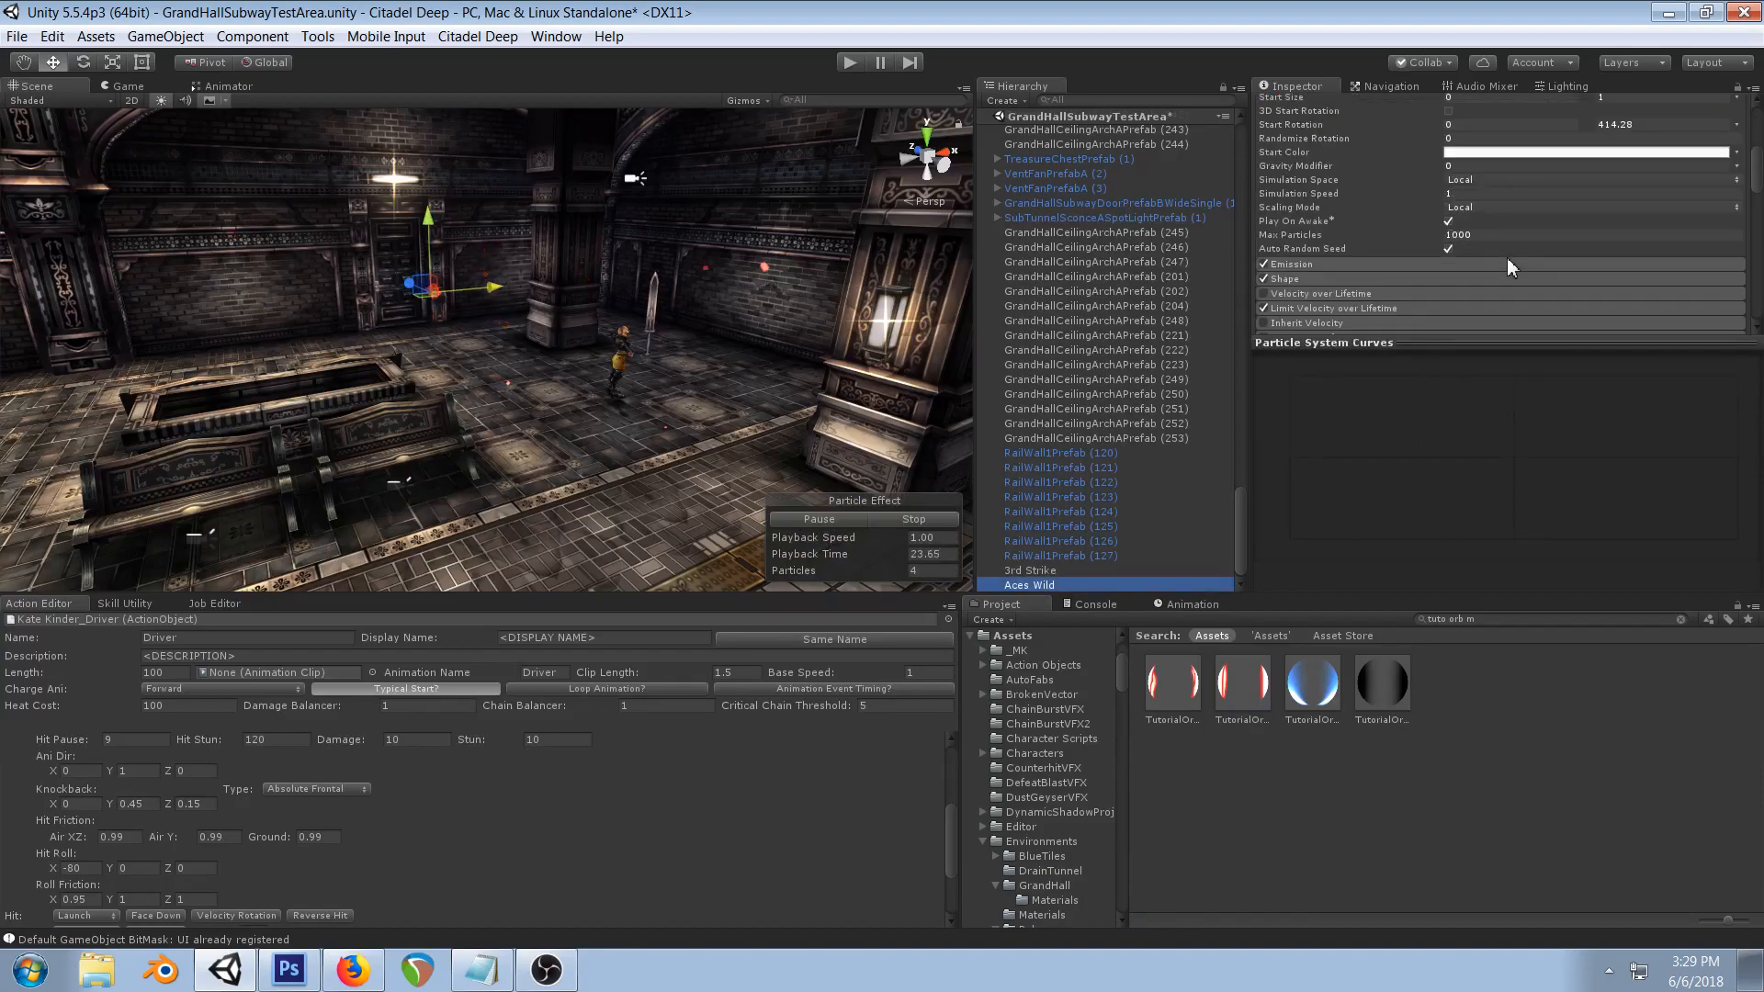
pyautogui.click(1736, 161)
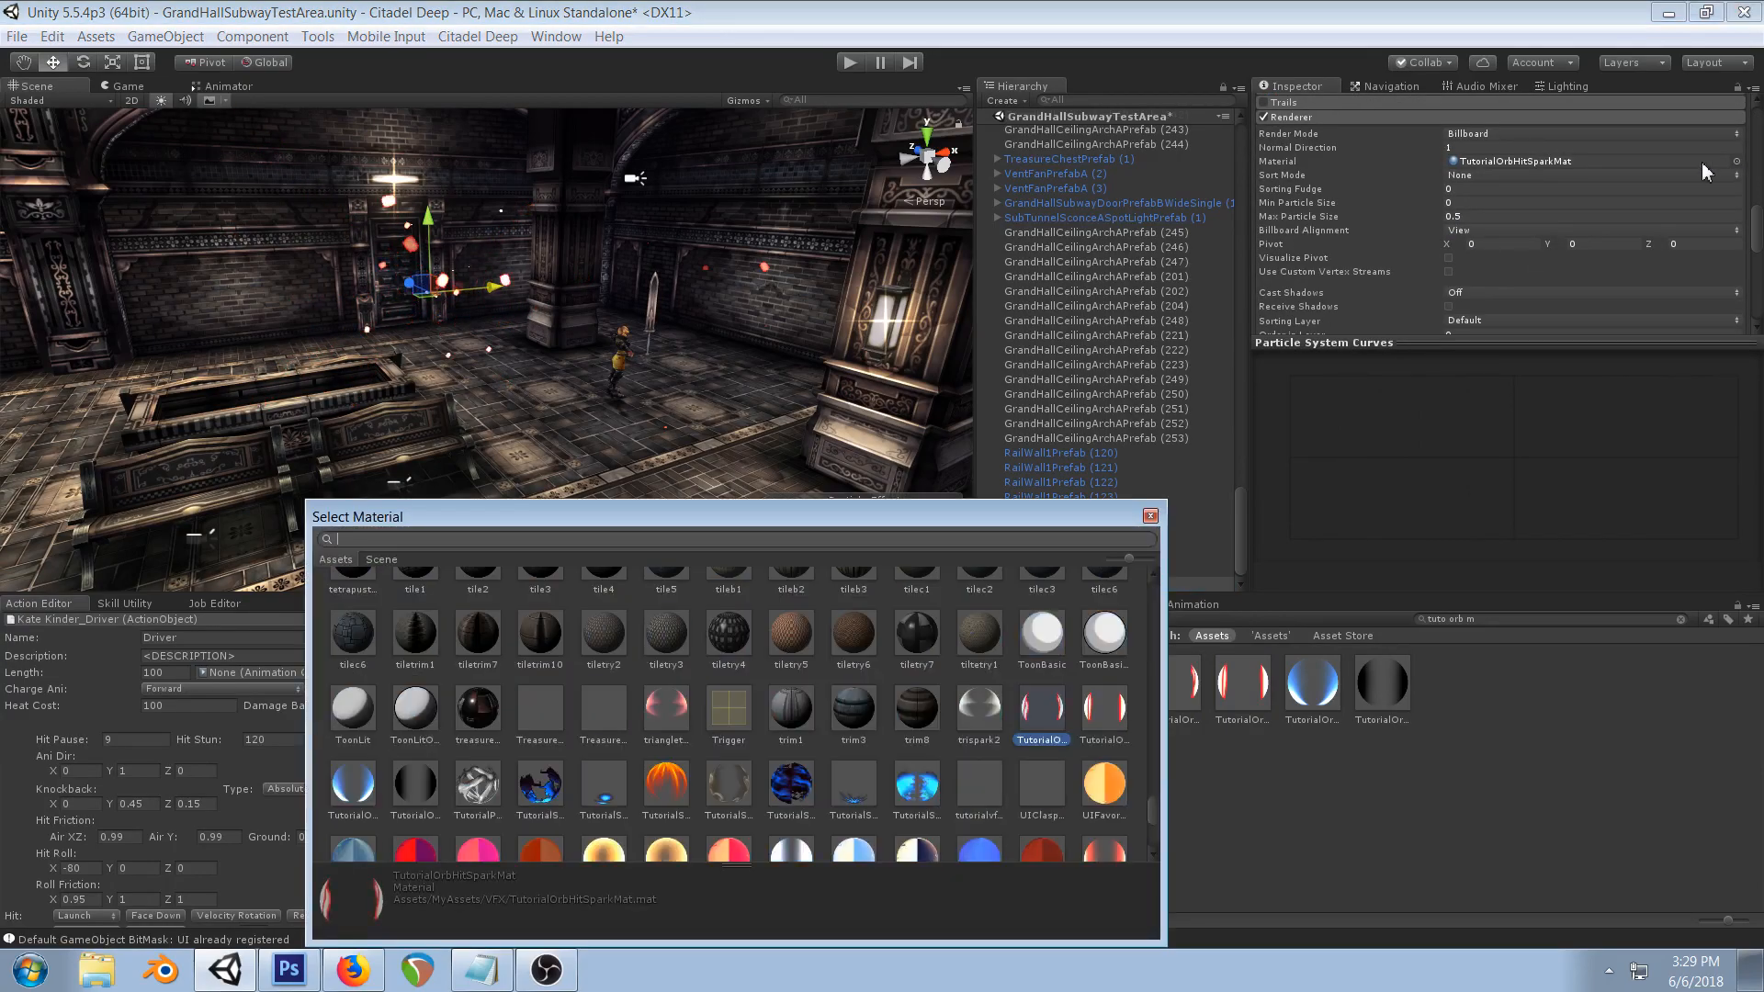
pyautogui.doubleClick(1103, 706)
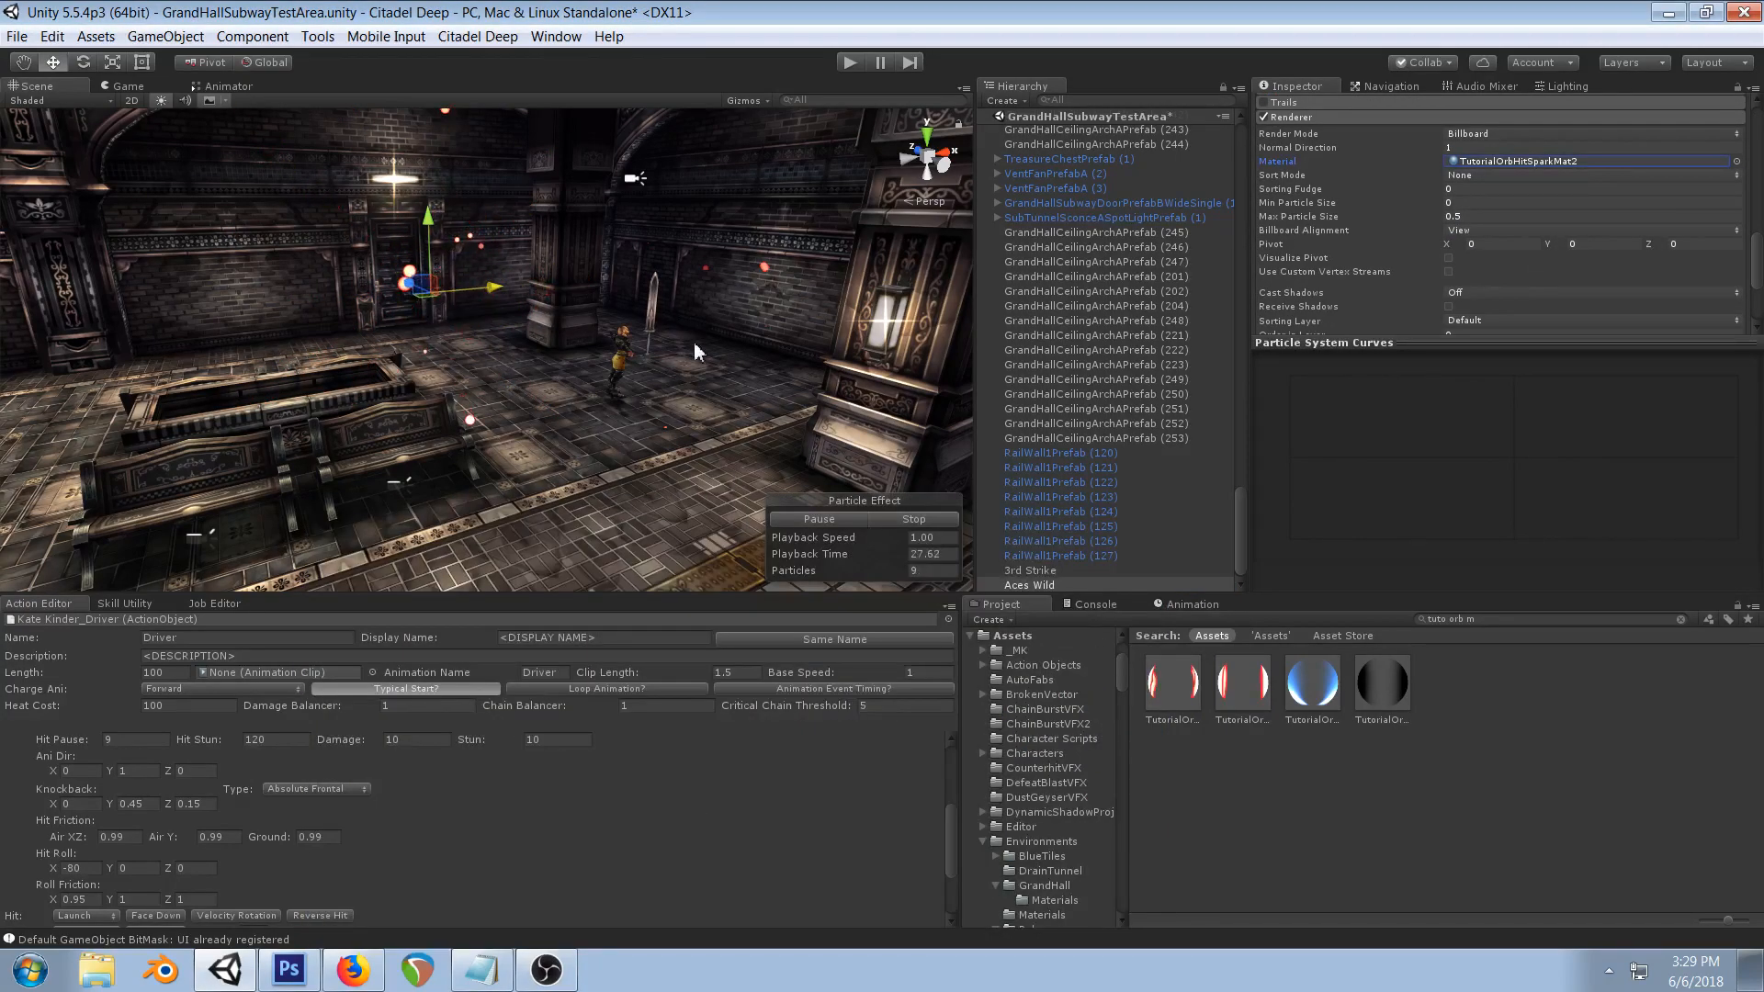
pyautogui.press('f')
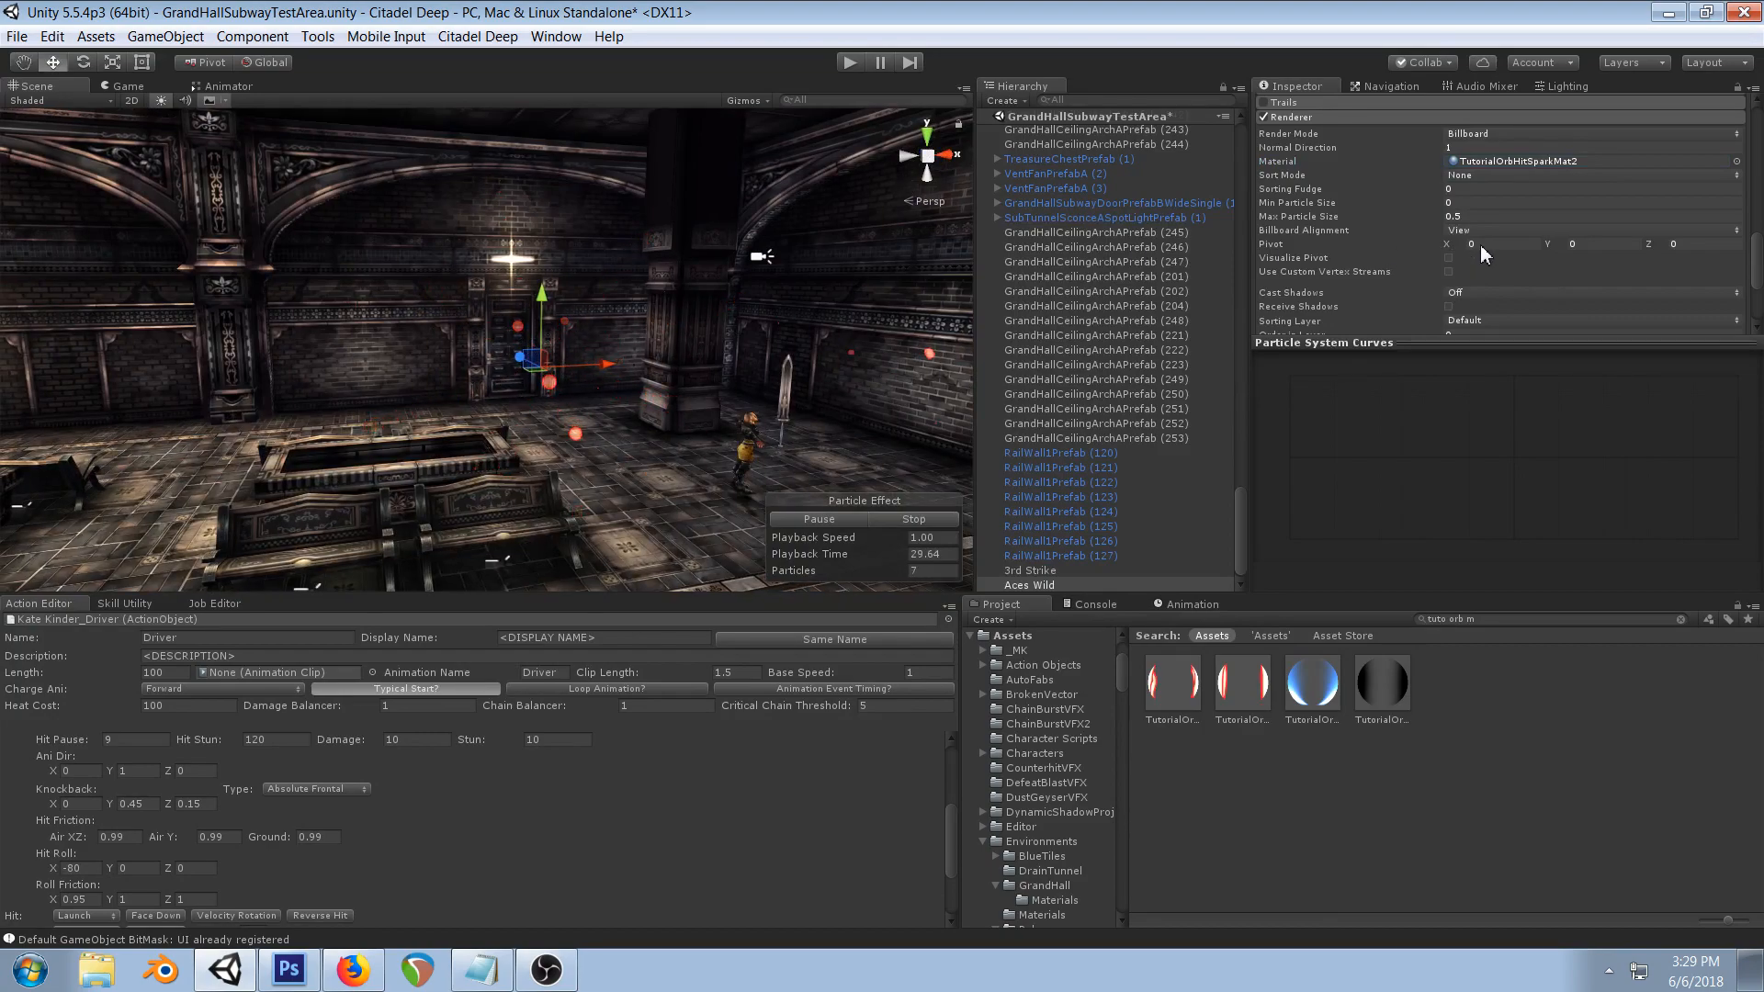
# - Set the Aces Wild particle system's render mode to Stretched Billboard
pyautogui.scroll(-3, 1479, 244)
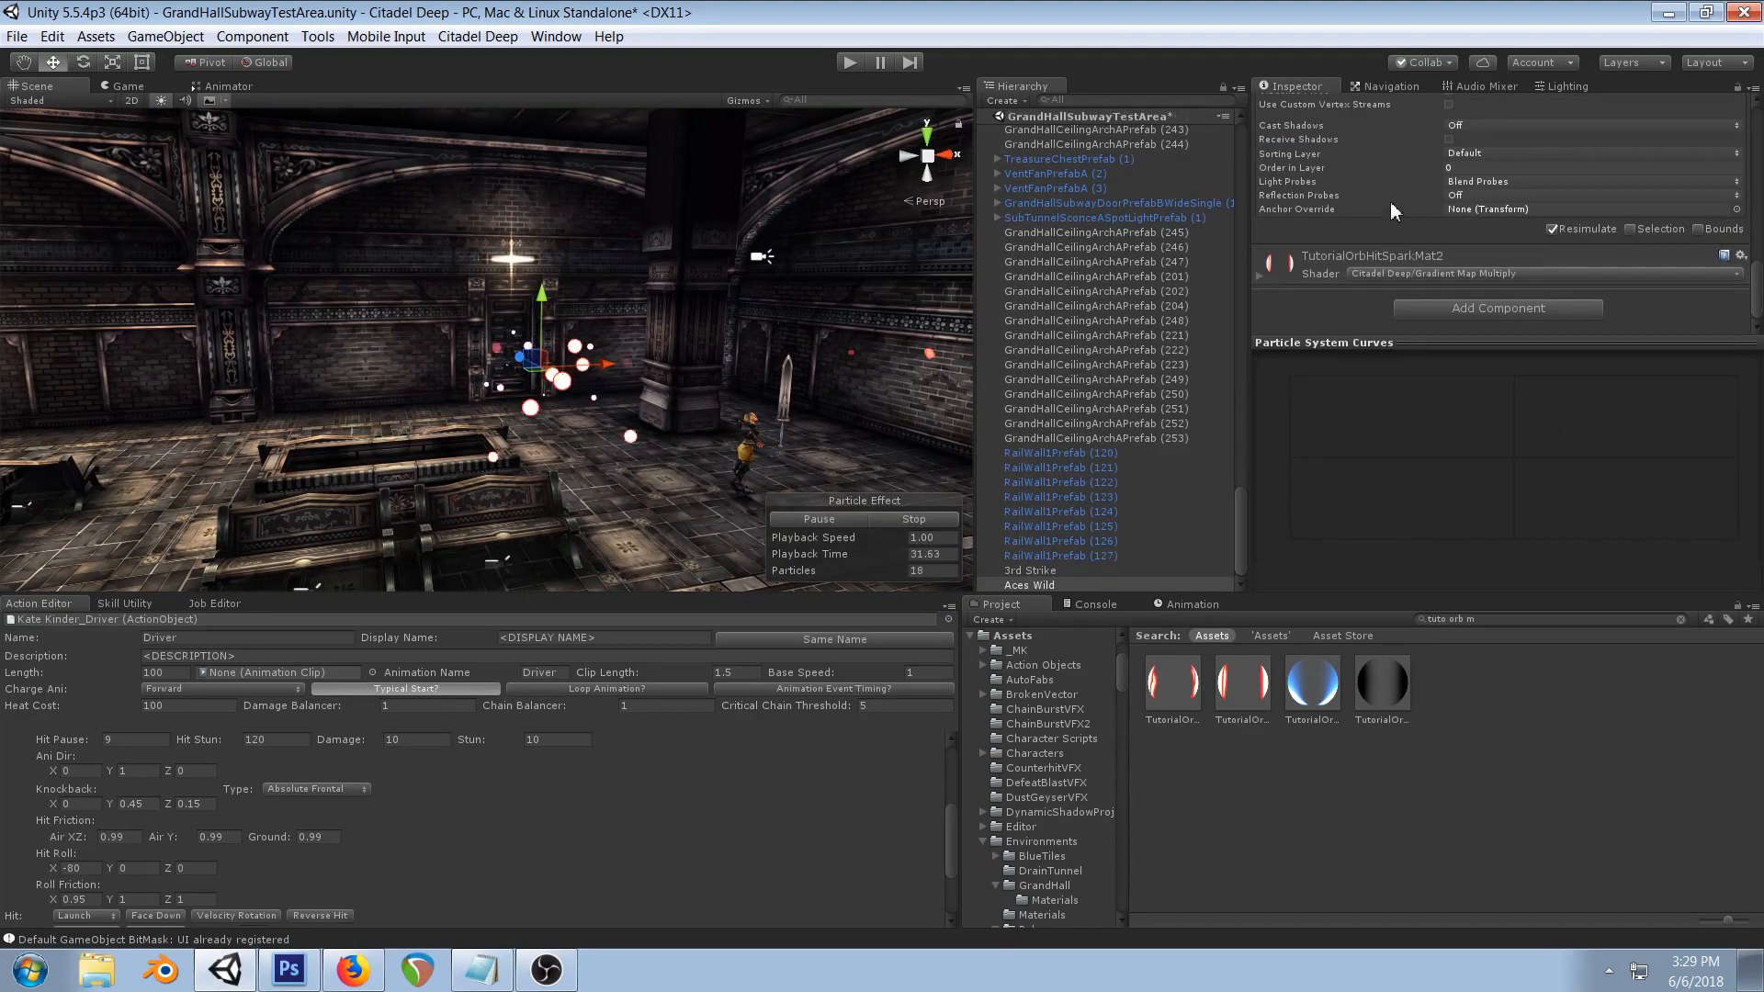
pyautogui.scroll(2, 1469, 201)
pyautogui.scroll(3, 1546, 212)
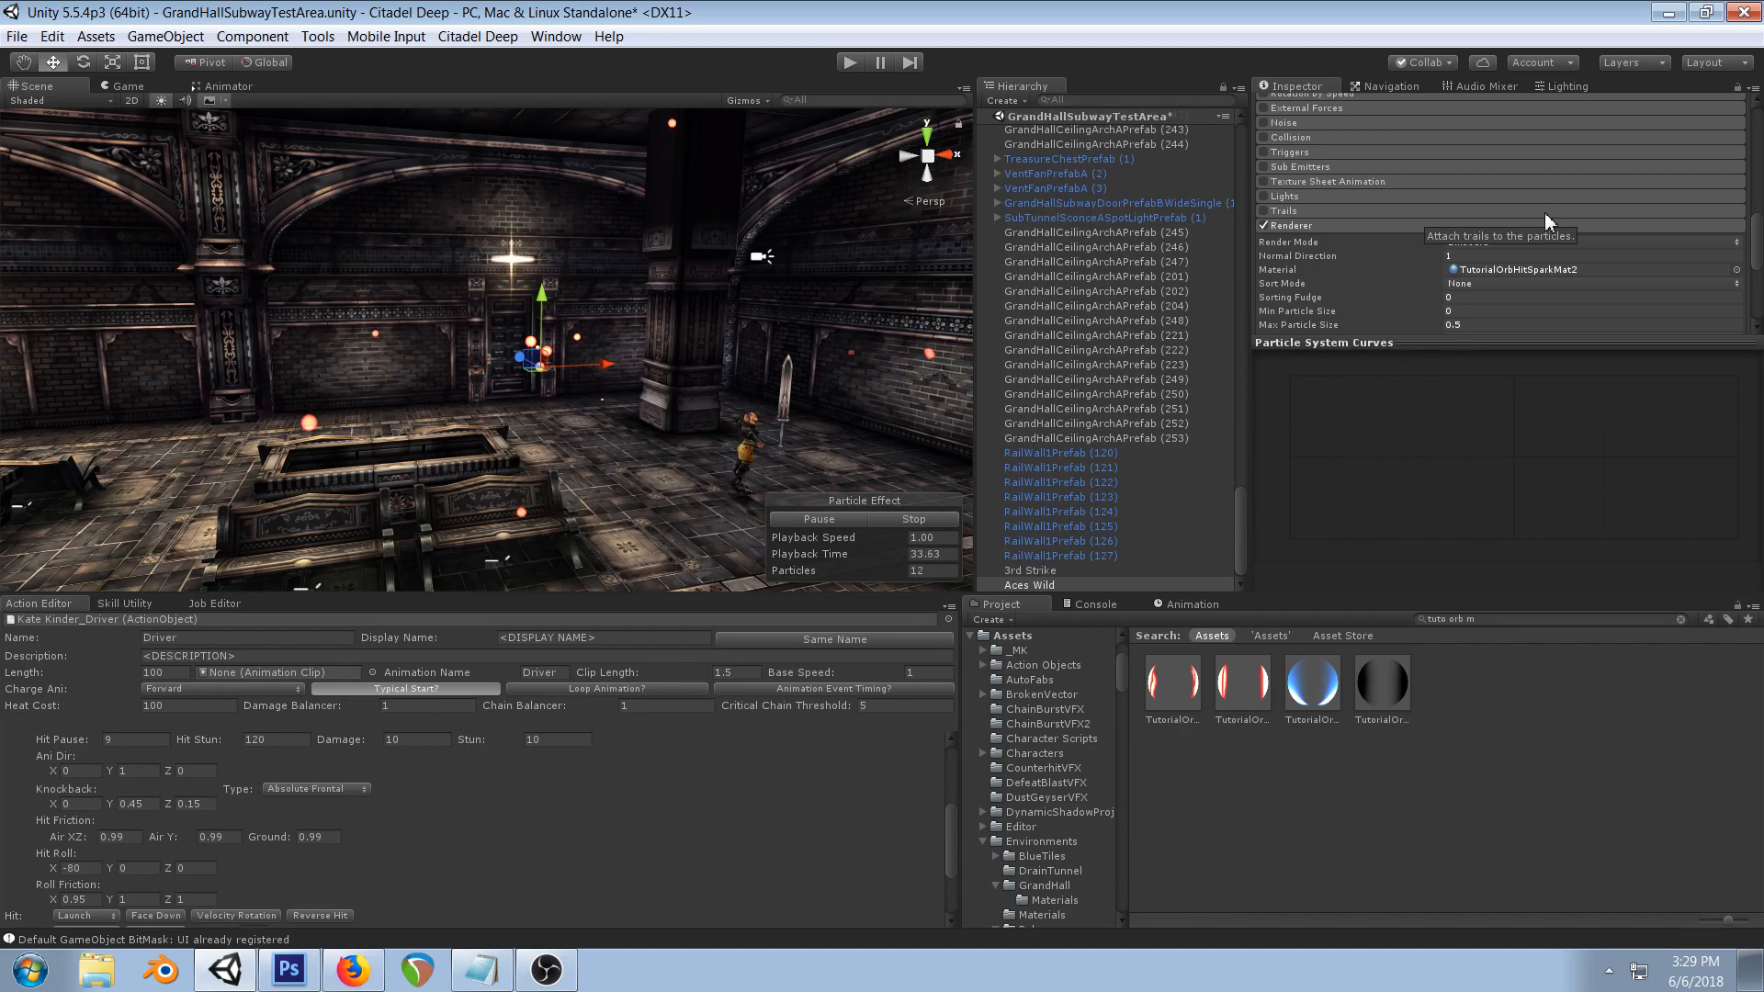
pyautogui.scroll(-1, 1545, 212)
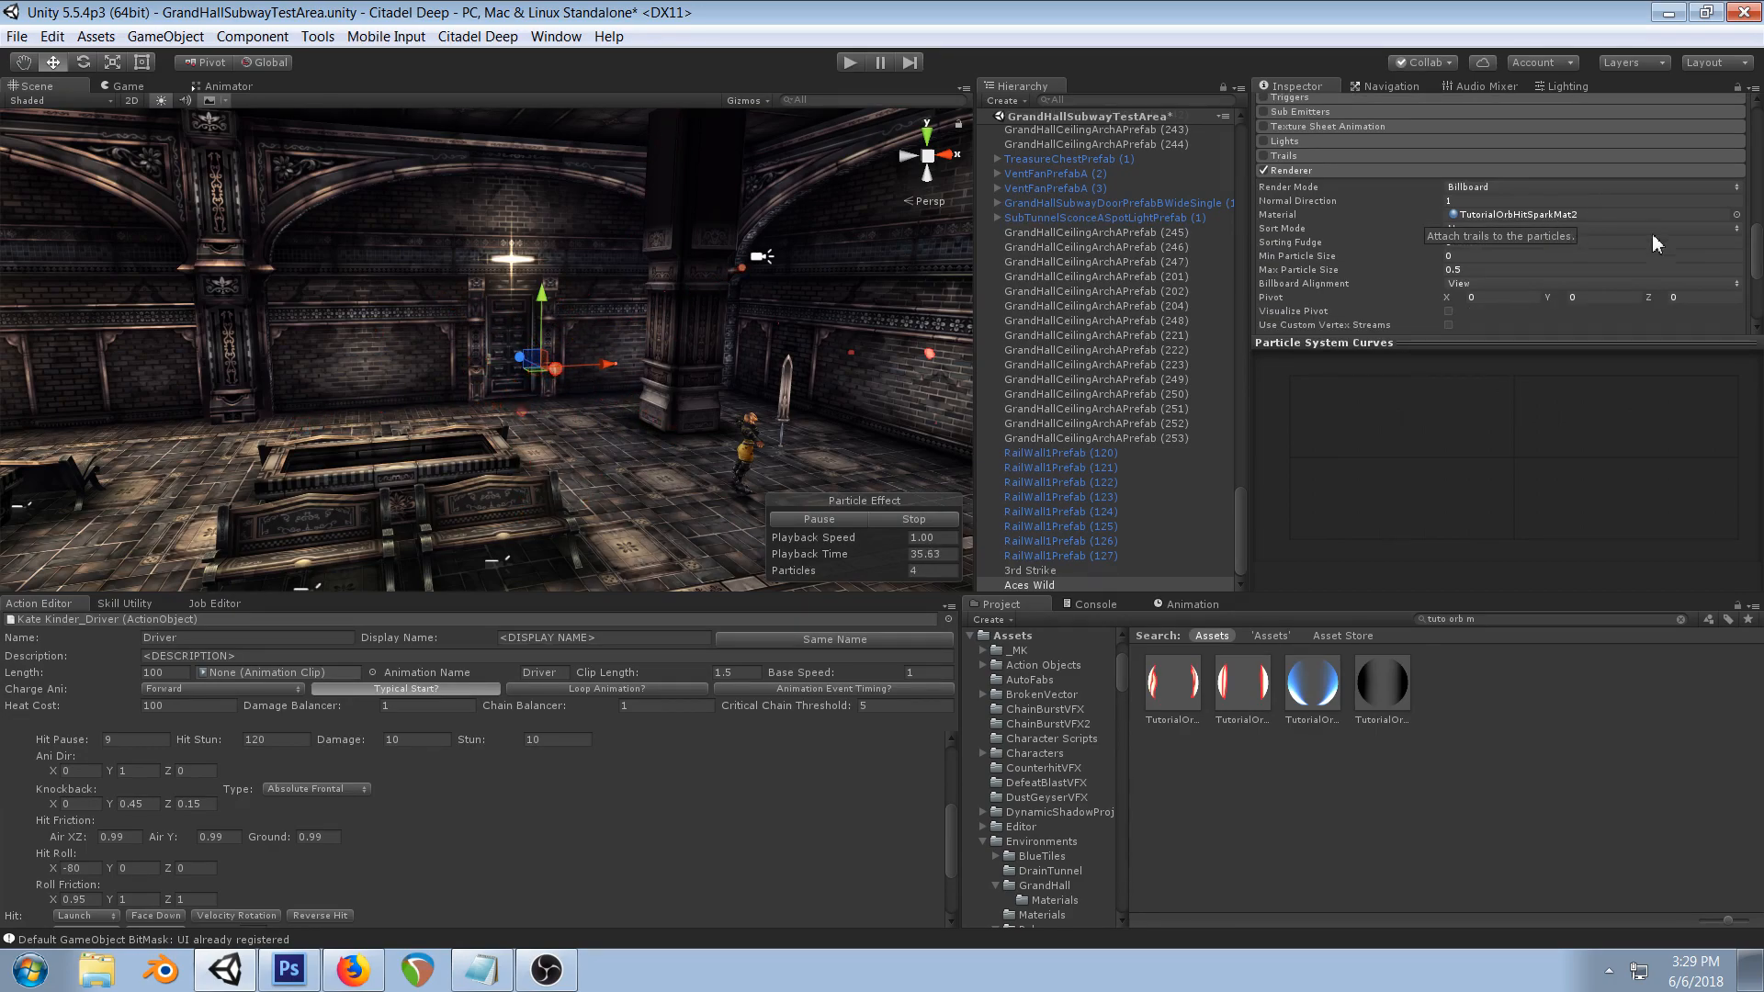
pyautogui.click(1539, 189)
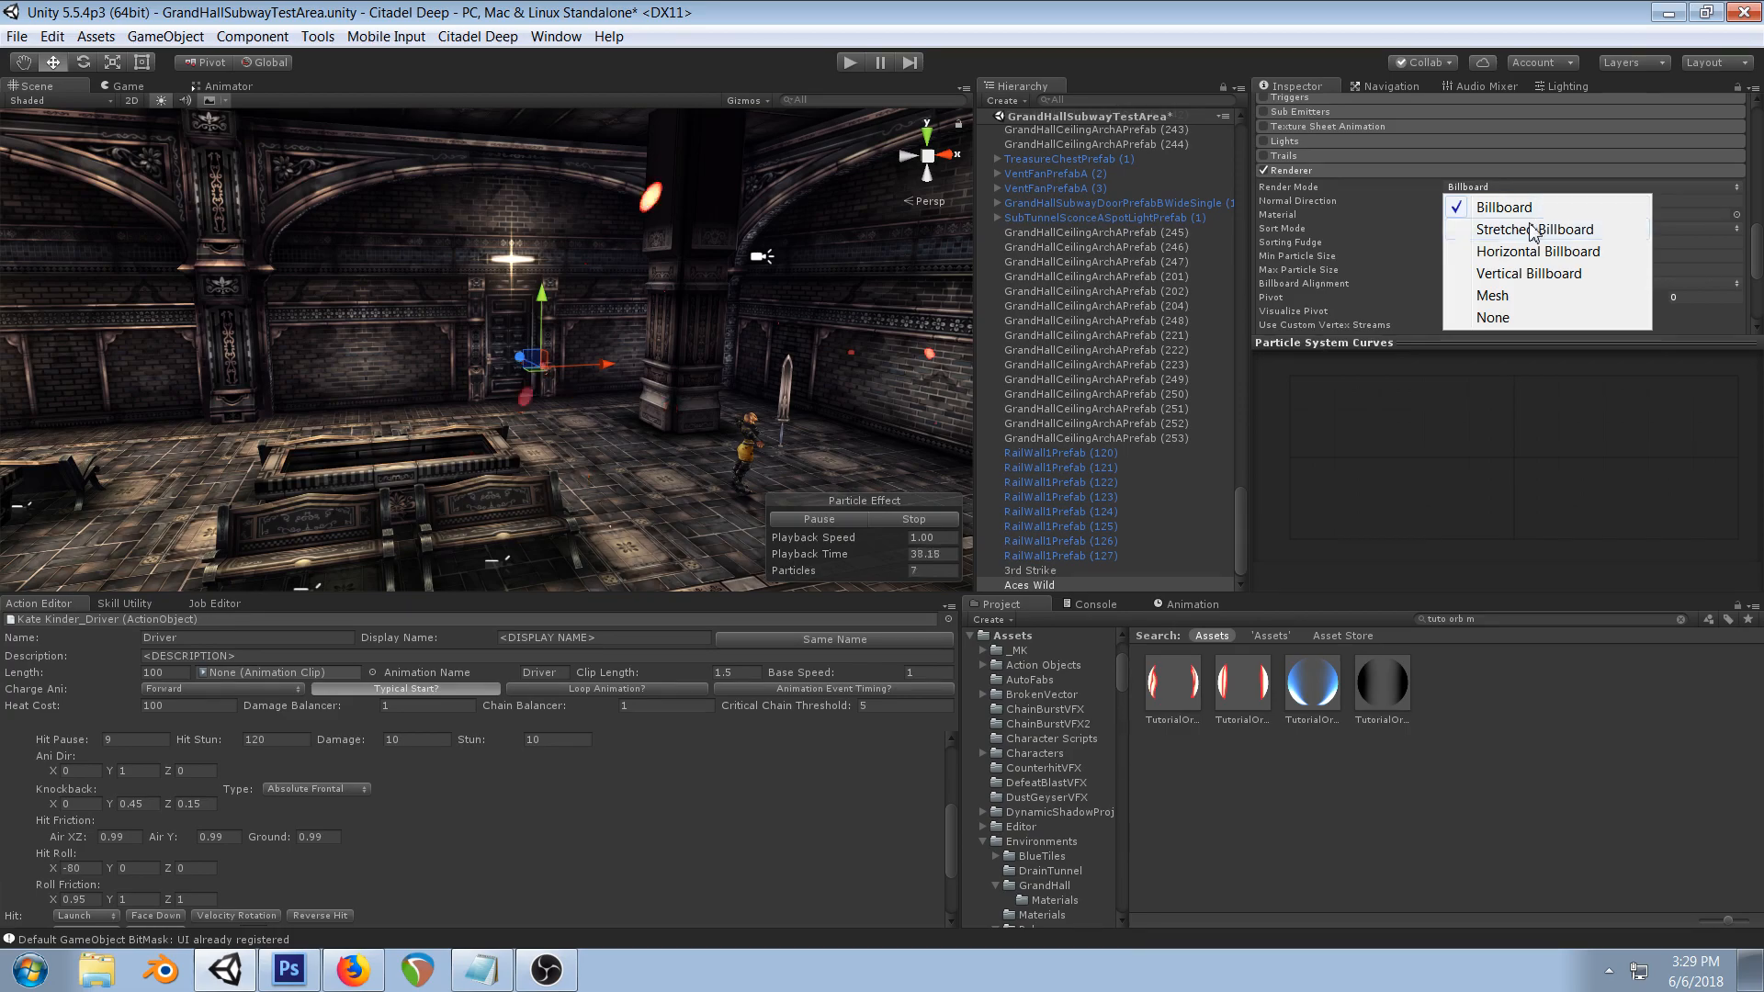
pyautogui.click(1533, 229)
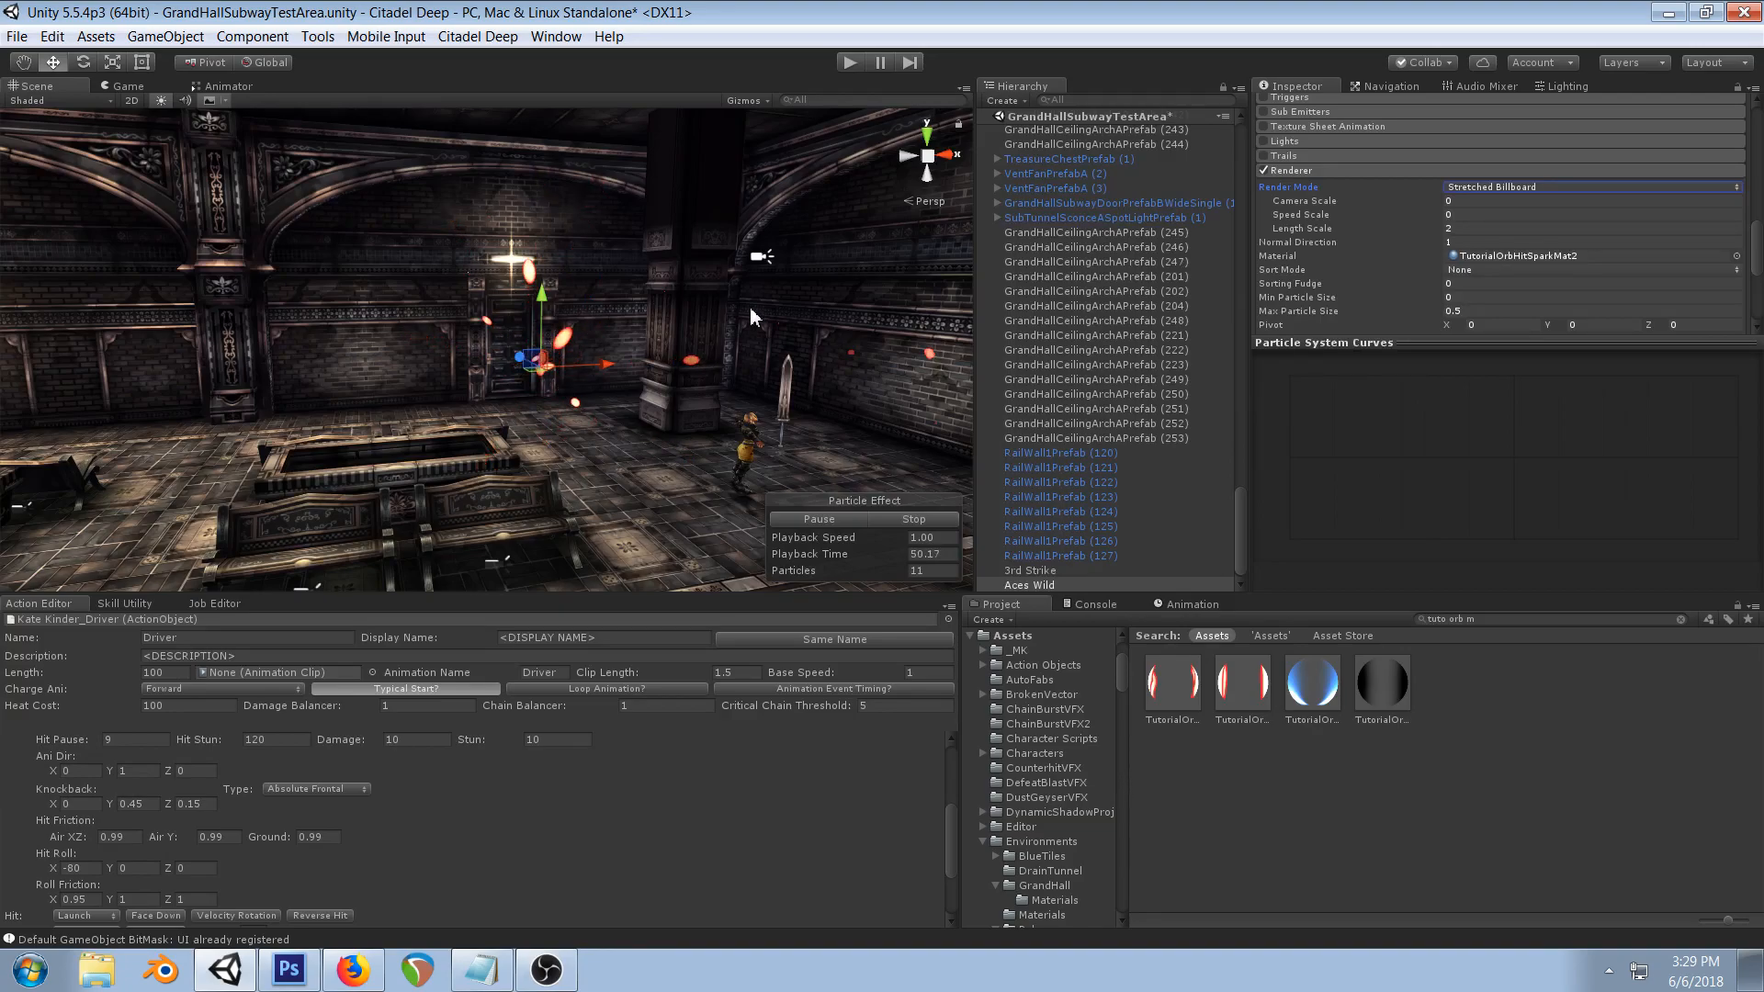
# - Try a length scale of about 4.11 for the stretched particles and set it back to 2
pyautogui.moveTo(750, 307); pyautogui.dragTo(775, 358, button='right')
pyautogui.moveTo(776, 358); pyautogui.dragTo(716, 354, button='middle')
pyautogui.moveTo(717, 353); pyautogui.dragTo(607, 321, button='right')
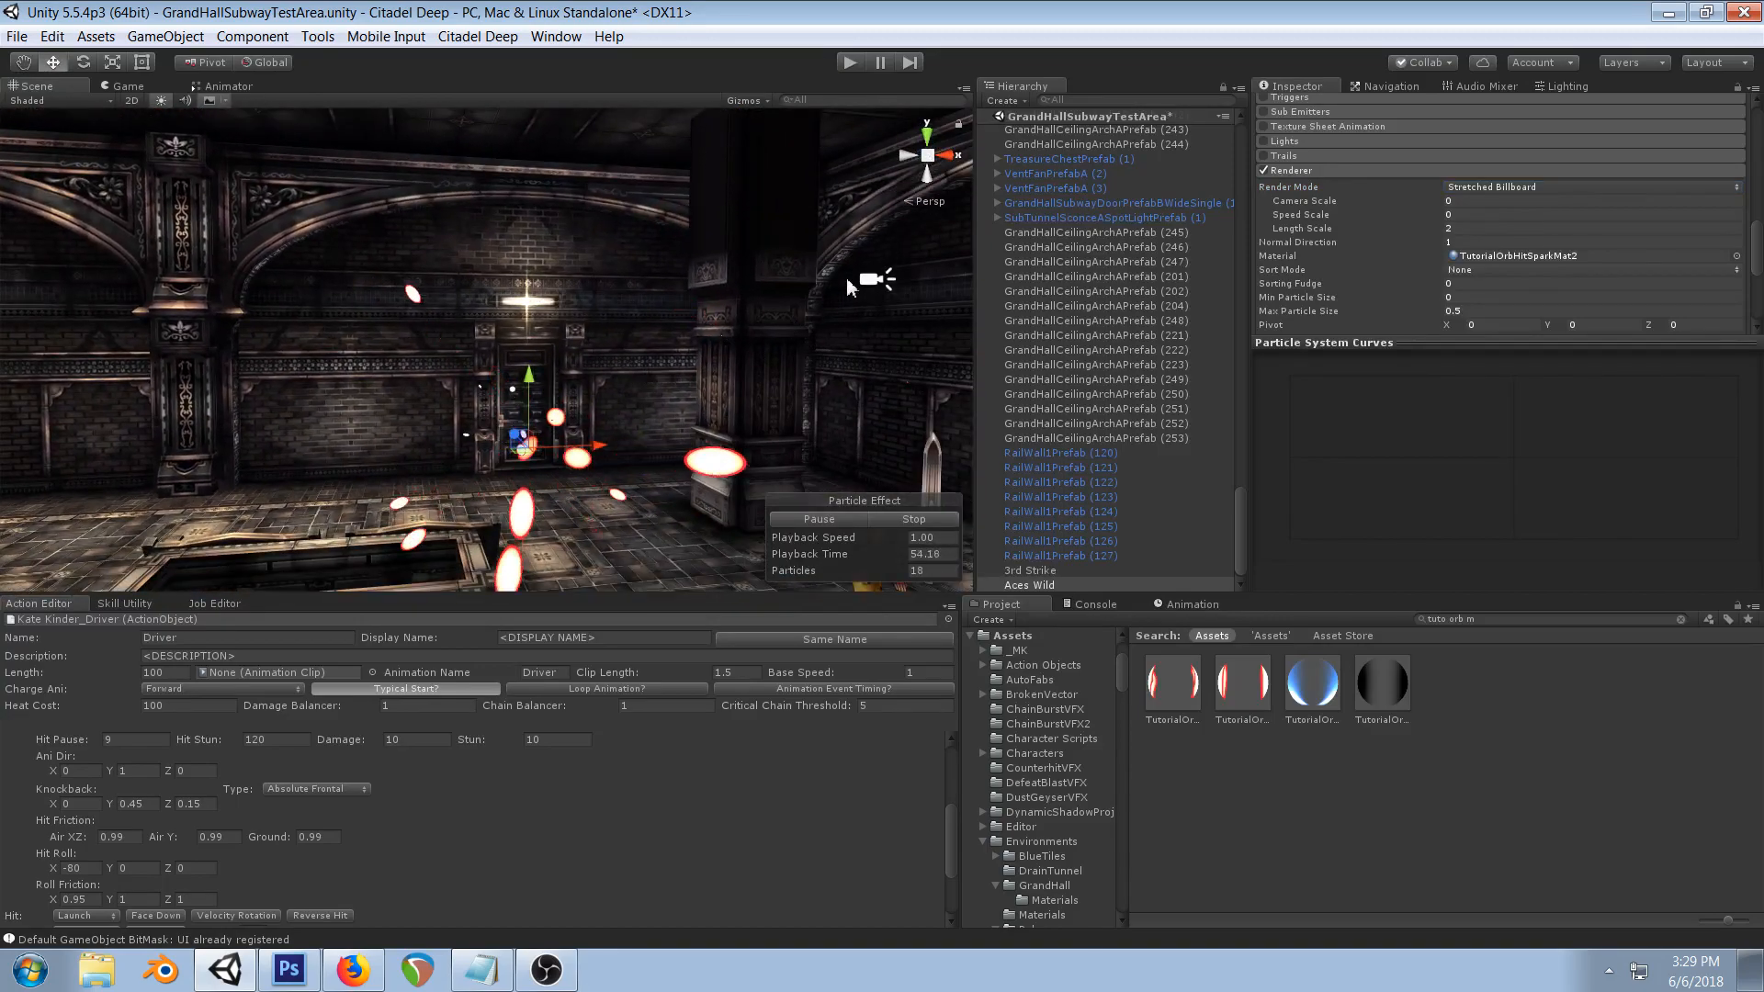
pyautogui.click(1358, 229)
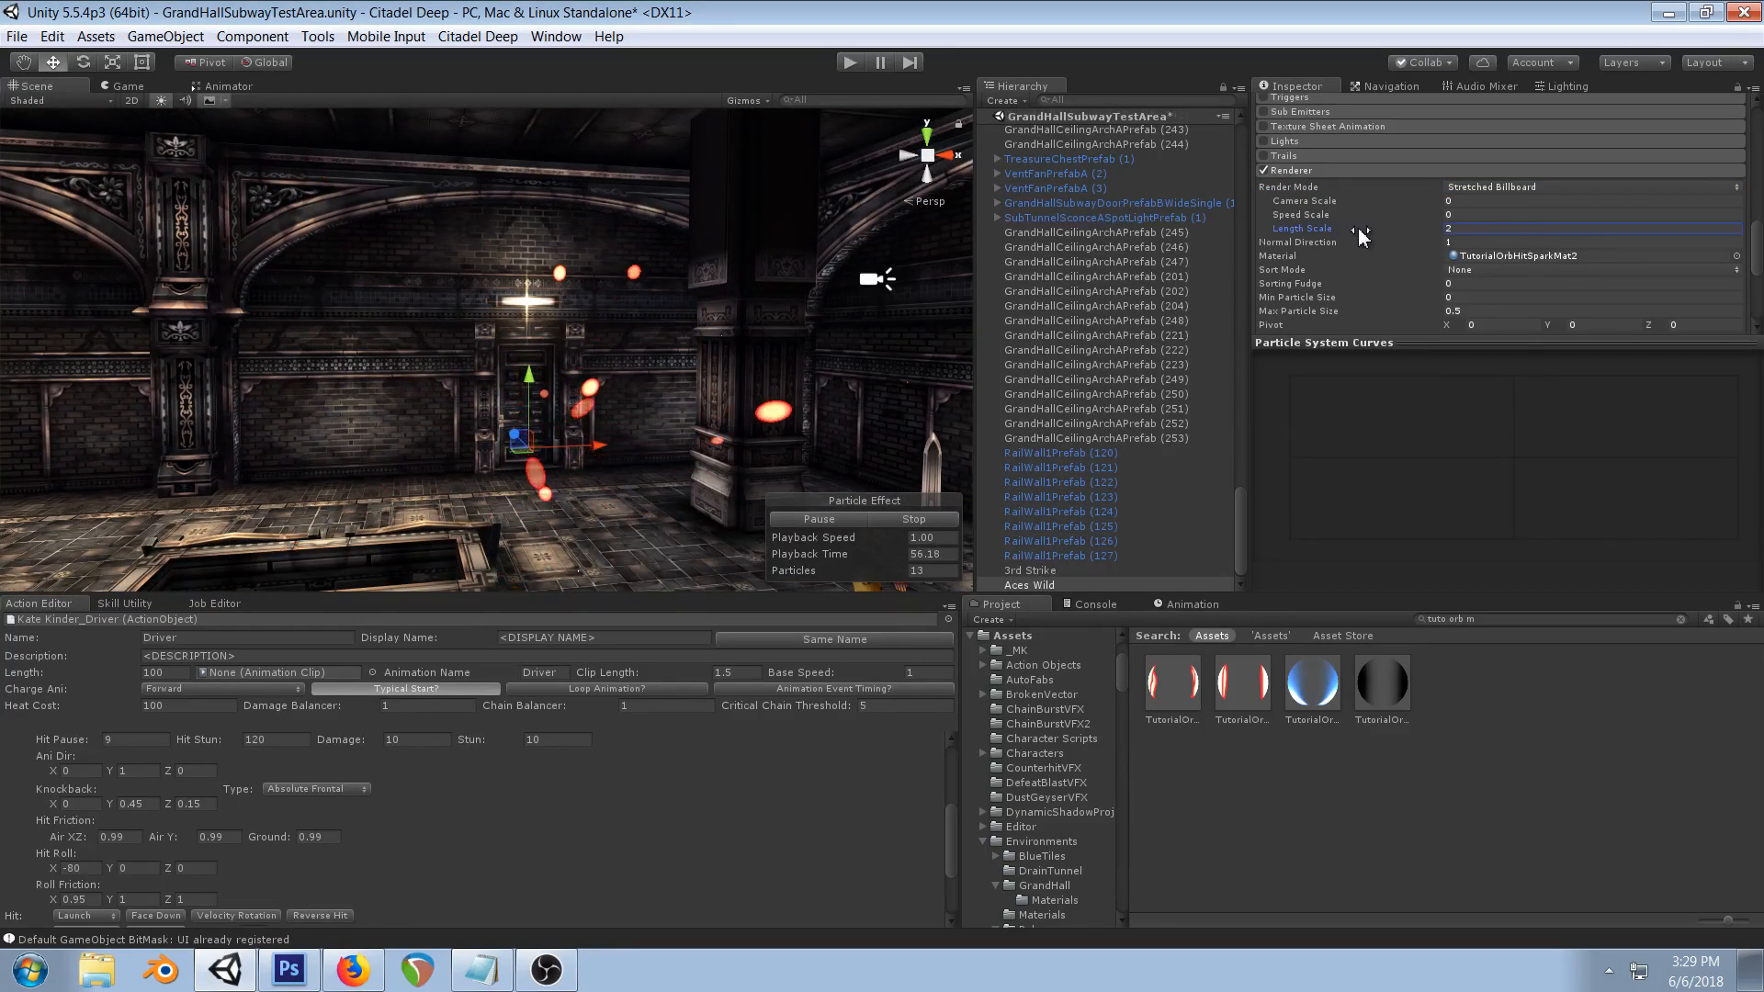
pyautogui.moveTo(1371, 229); pyautogui.dragTo(1424, 226)
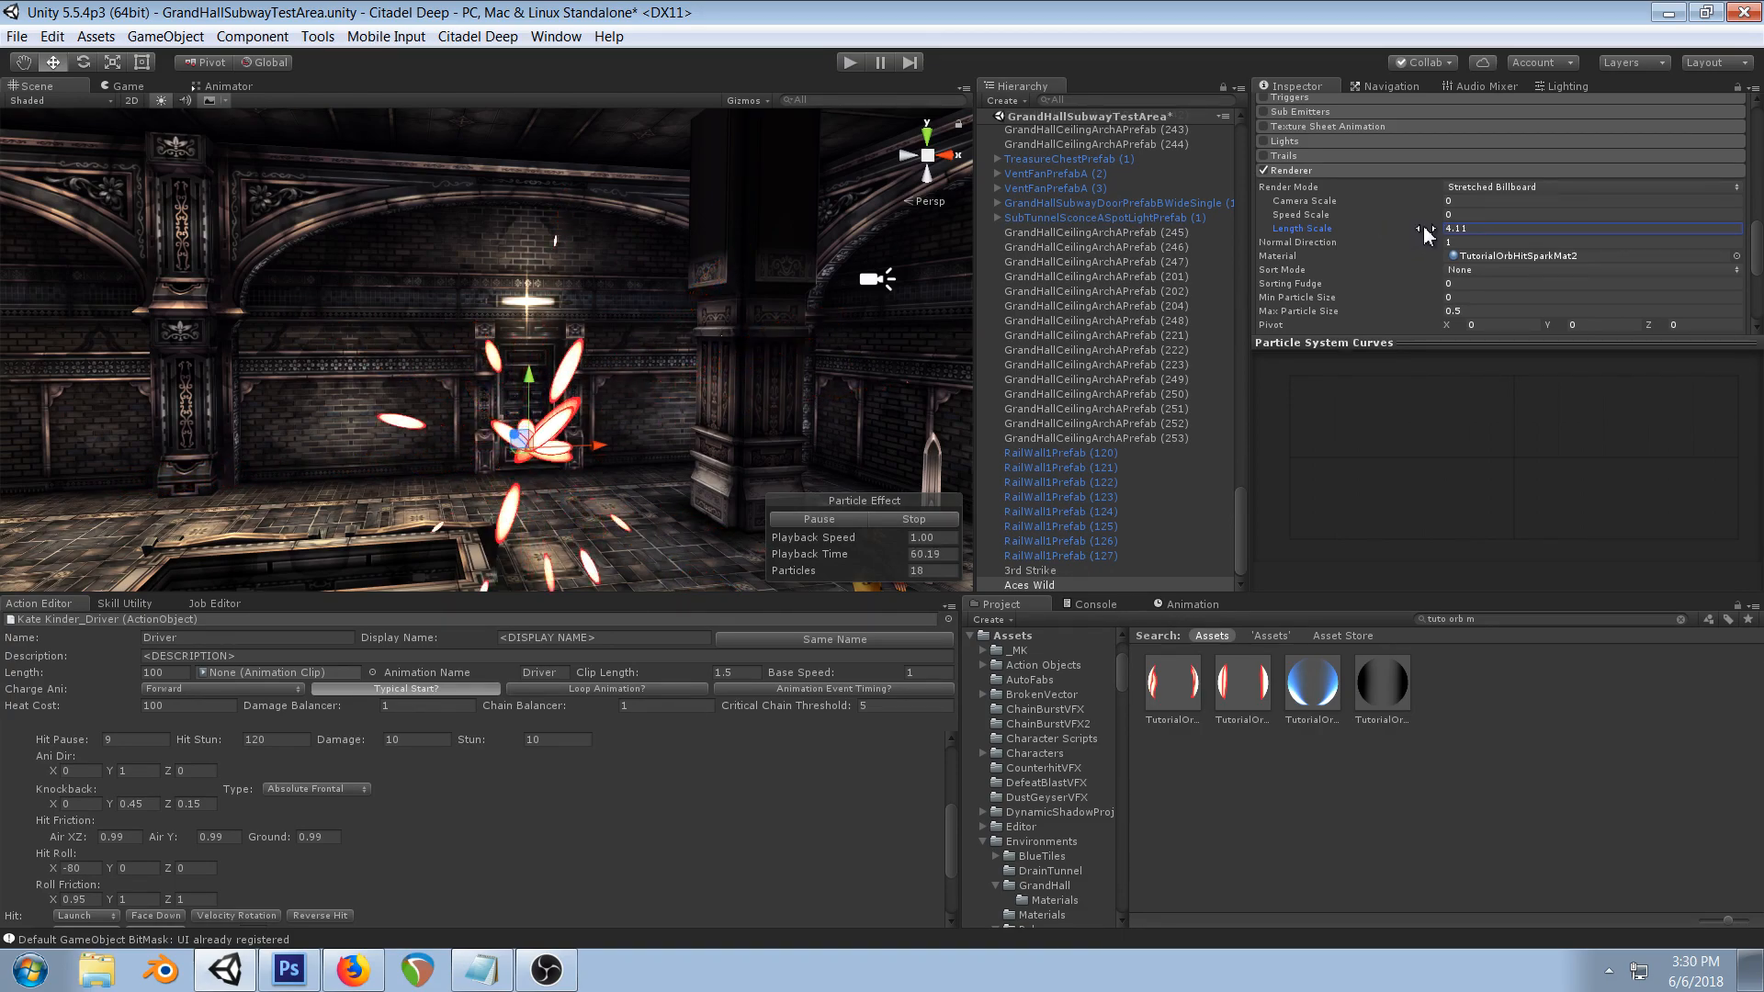
pyautogui.write('2')
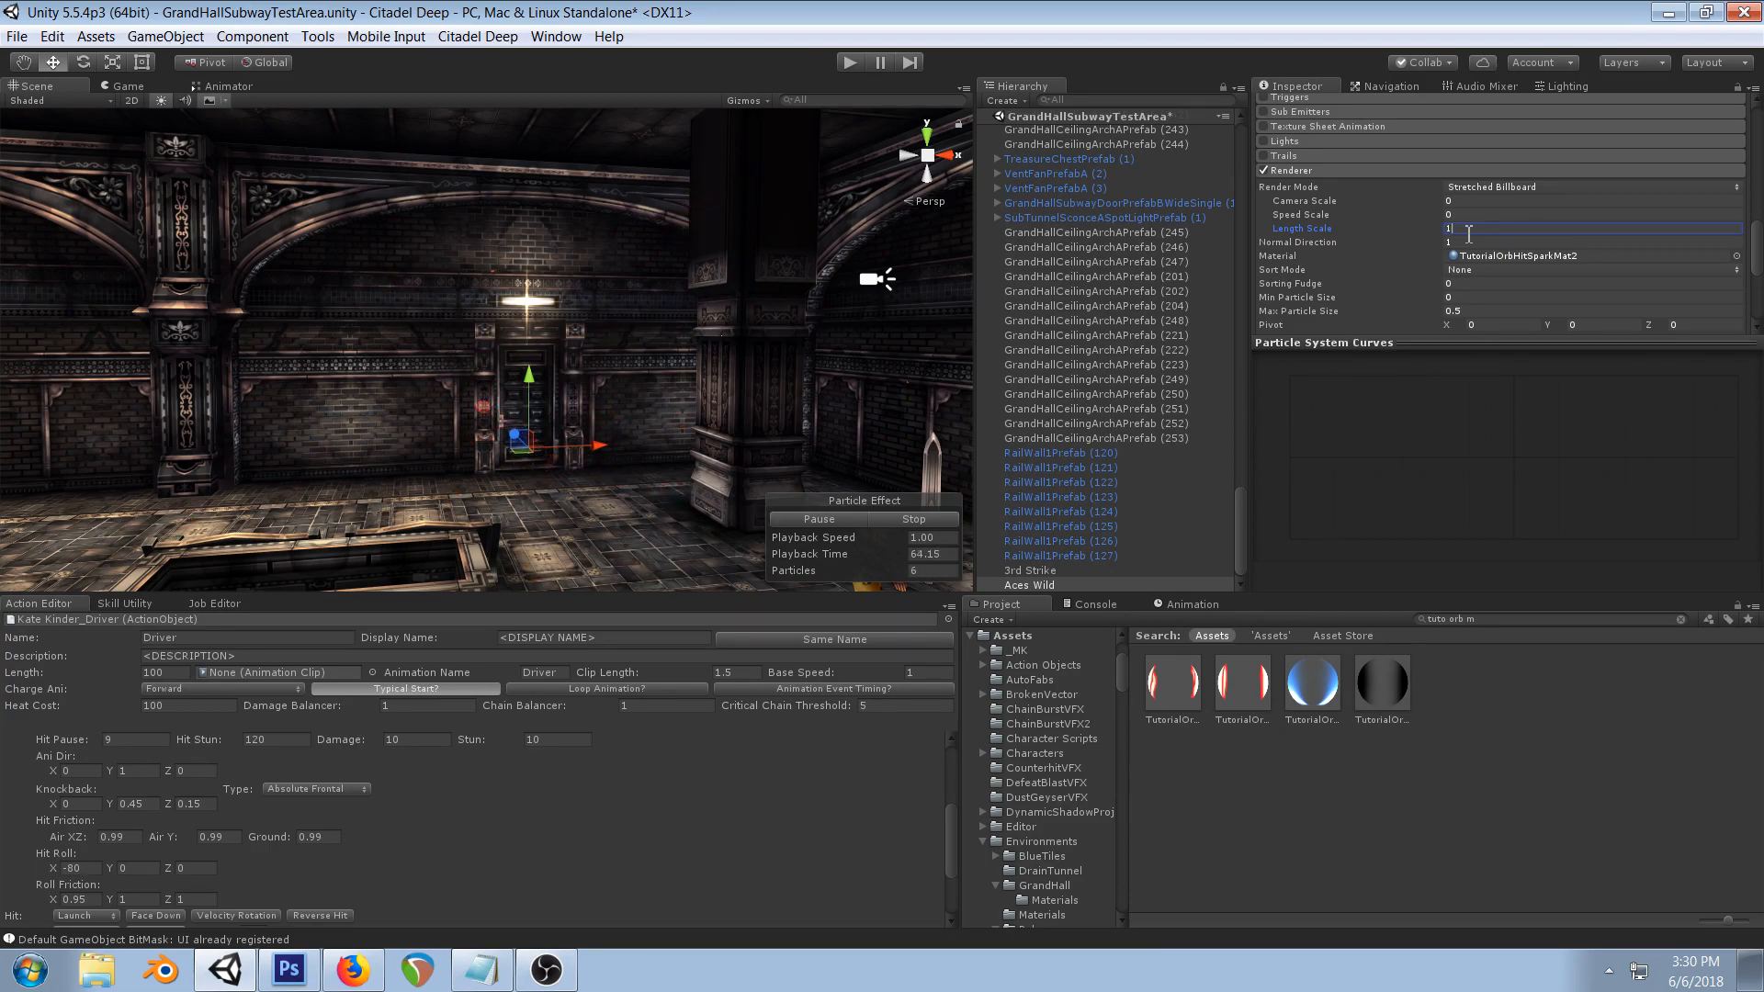
# - Enable 3D Start Size and set the second X, Y and Z size values to 1
pyautogui.scroll(10, 1529, 235)
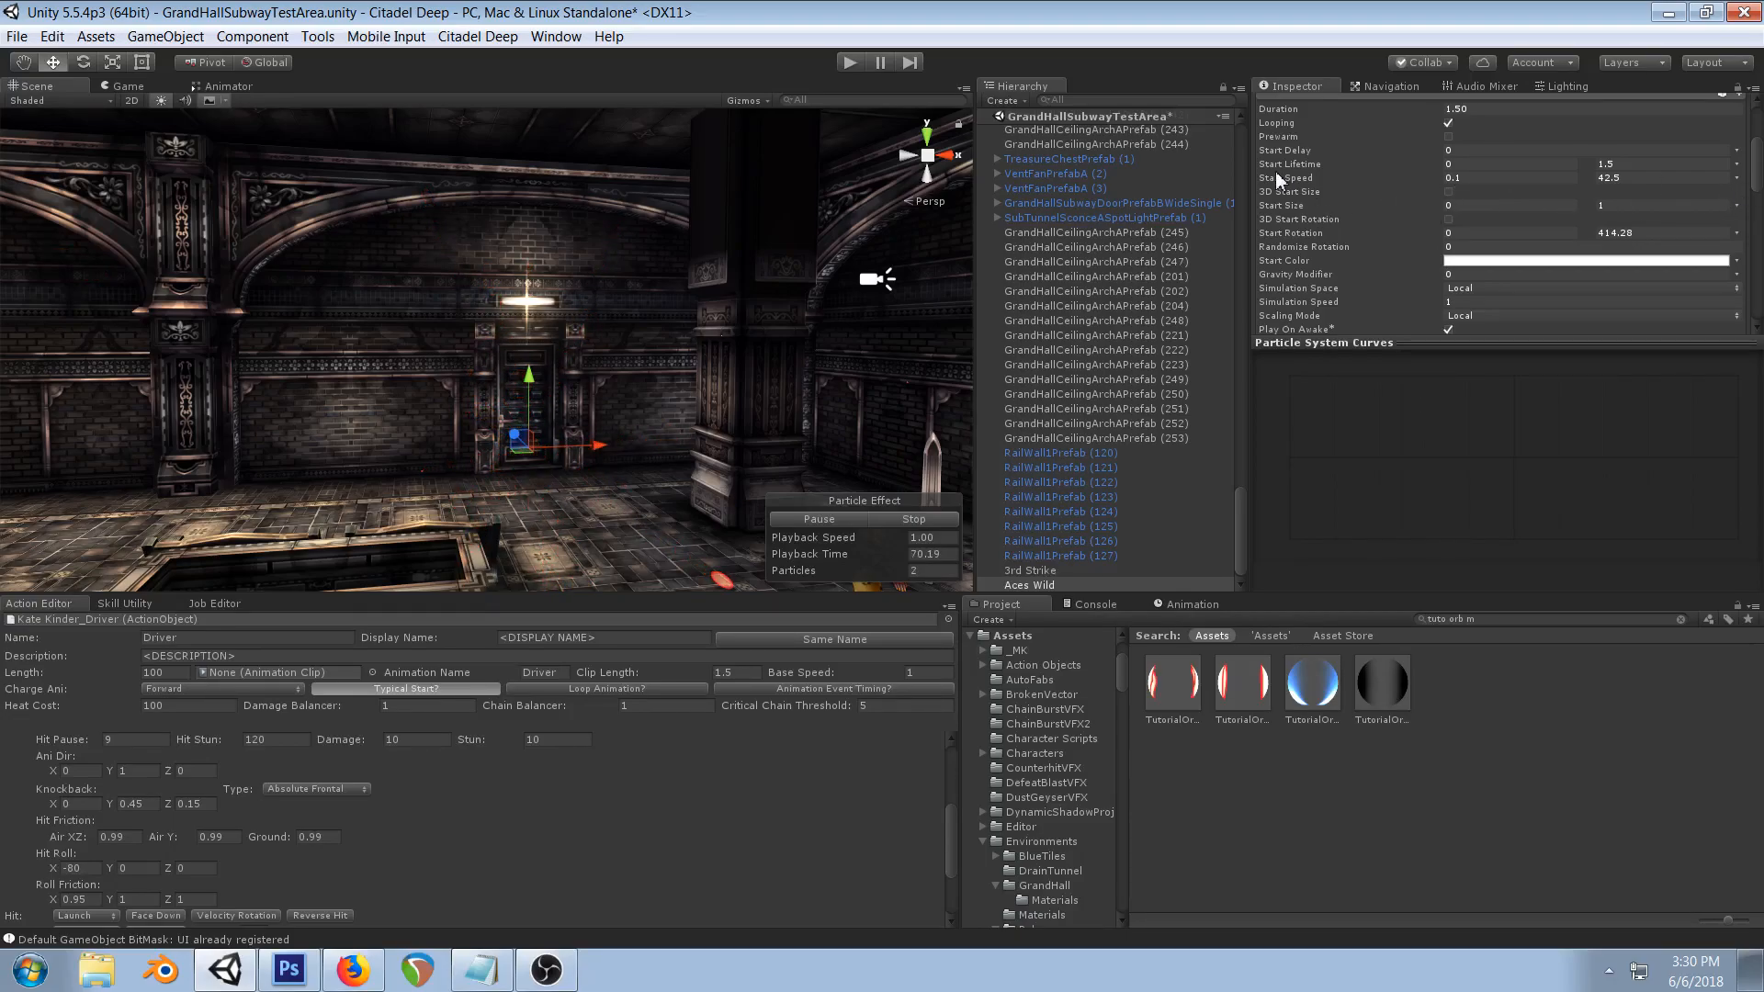
pyautogui.click(1449, 191)
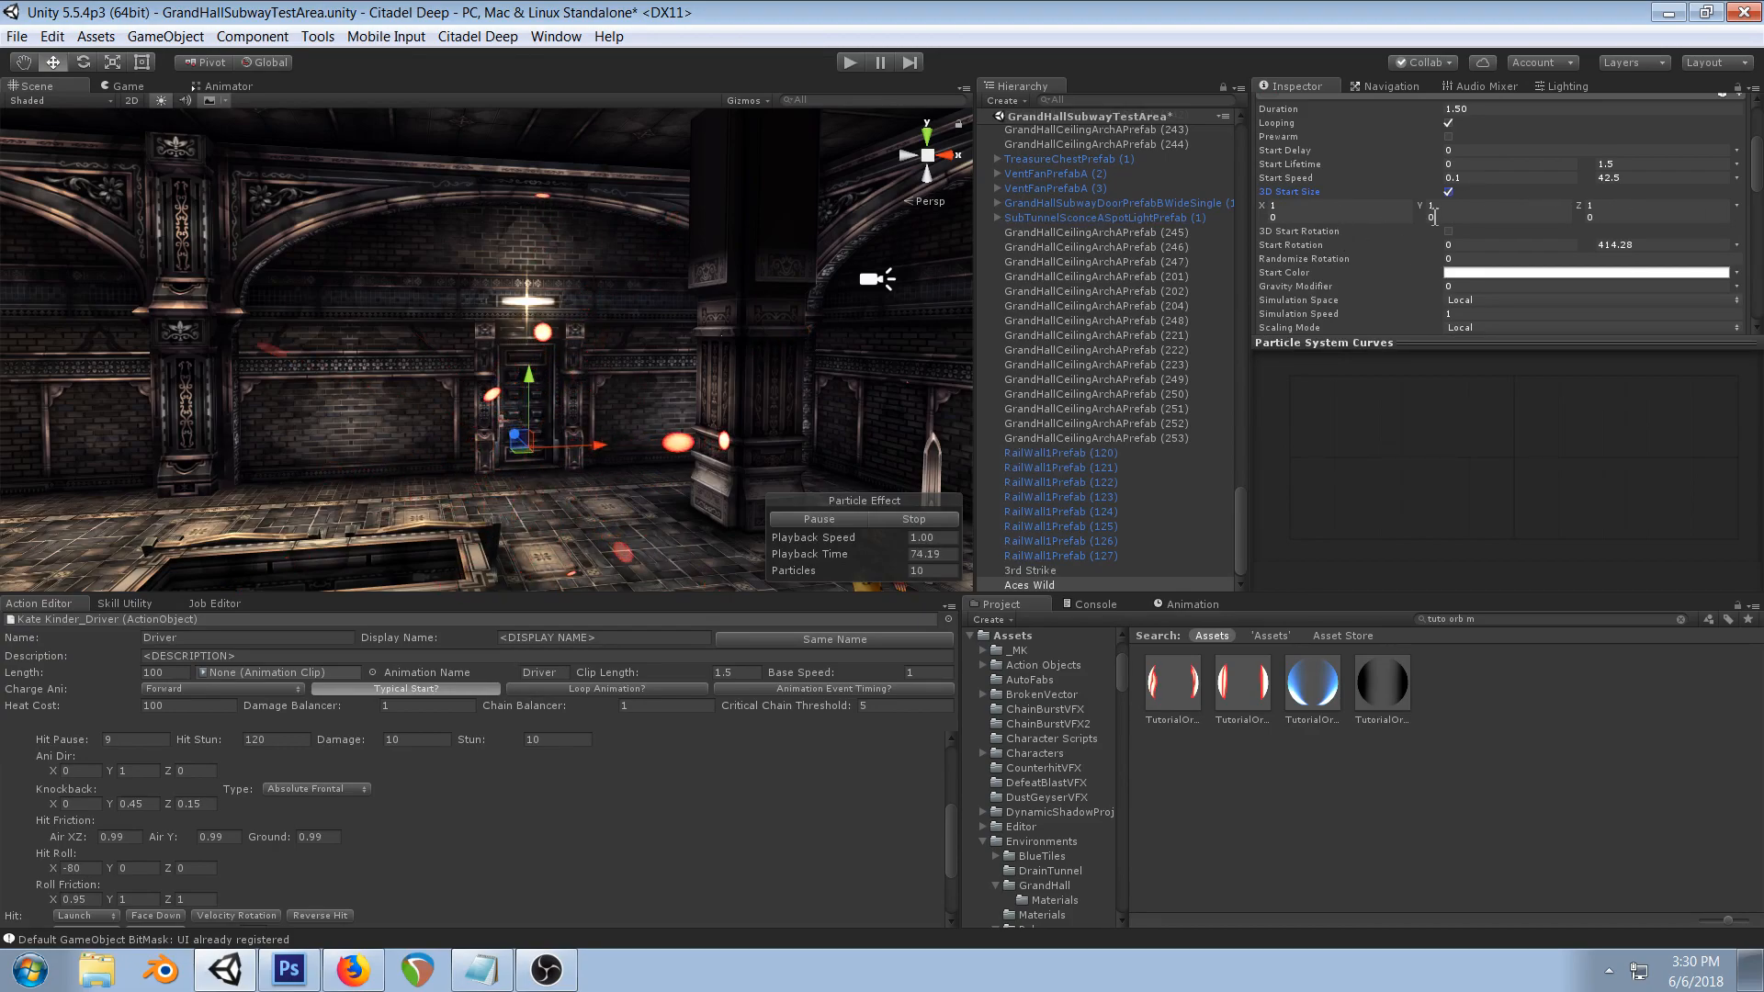
pyautogui.click(1737, 207)
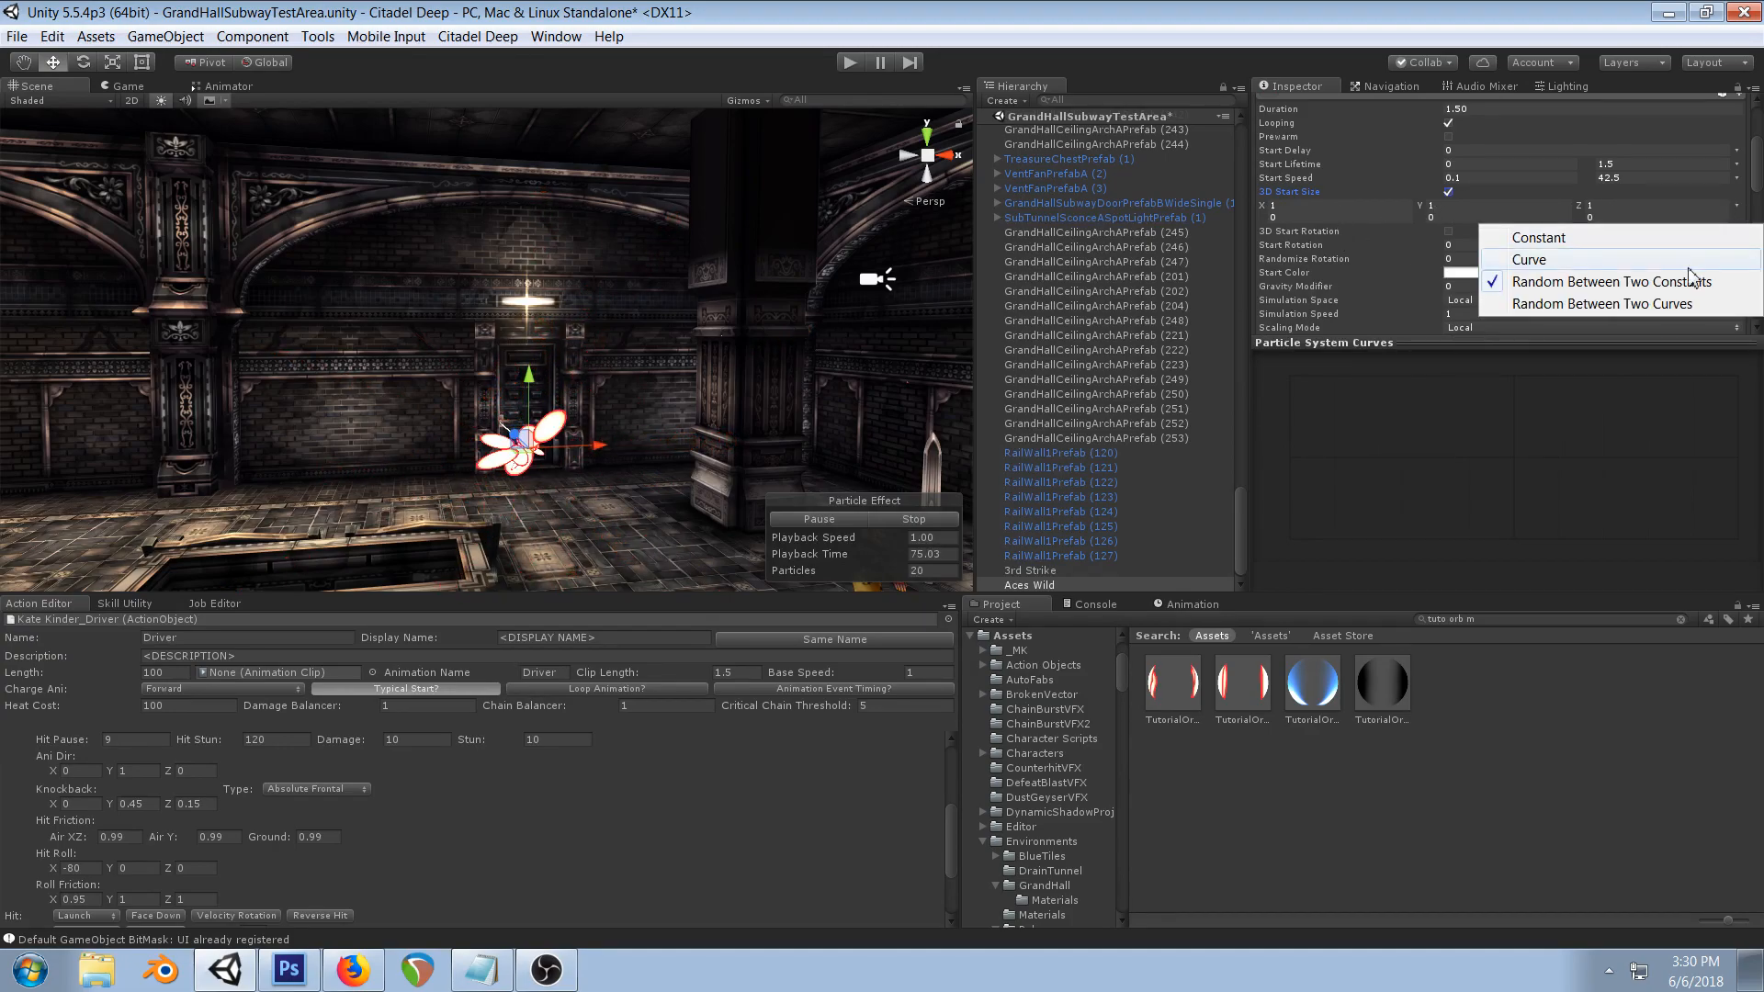
pyautogui.click(1553, 5)
pyautogui.write('1')
pyautogui.press('Tab')
pyautogui.press('Tab')
pyautogui.hotkey('shift', 'Tab')
pyautogui.write('1')
pyautogui.press('Tab')
pyautogui.press('Tab')
pyautogui.write('1')
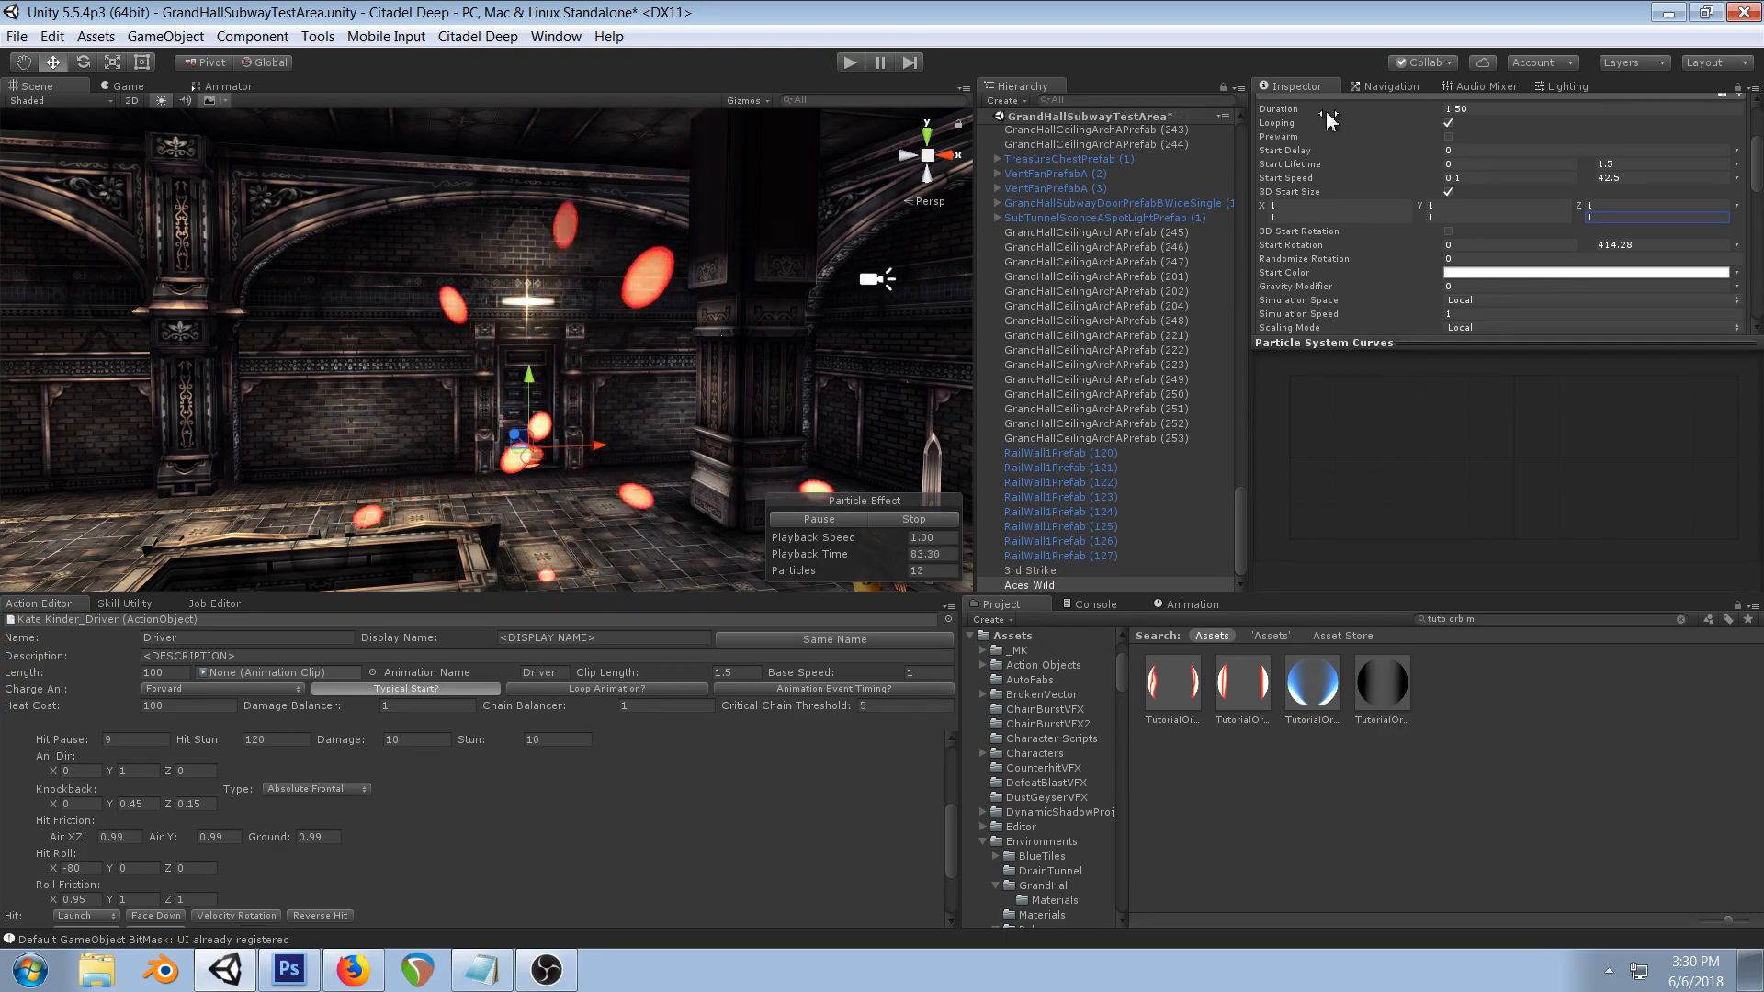
# - Switch the 3D start size to a Constant value on all axes
pyautogui.click(1285, 216)
pyautogui.click(1737, 206)
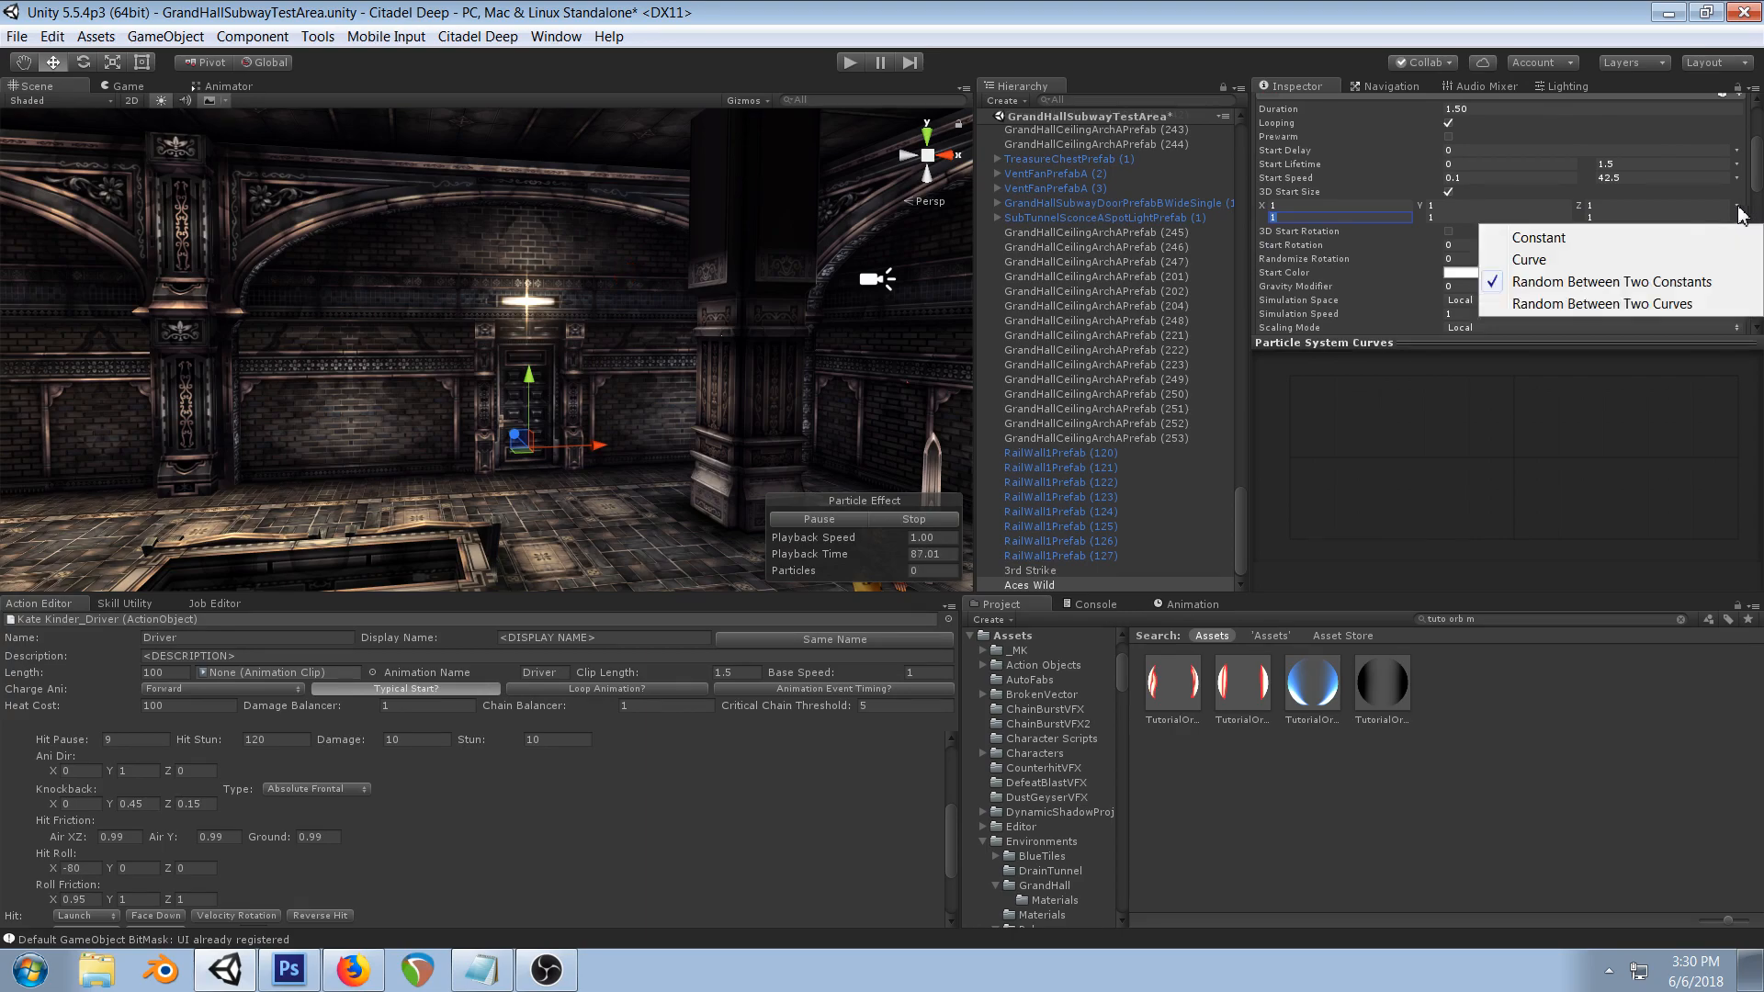
pyautogui.click(1591, 239)
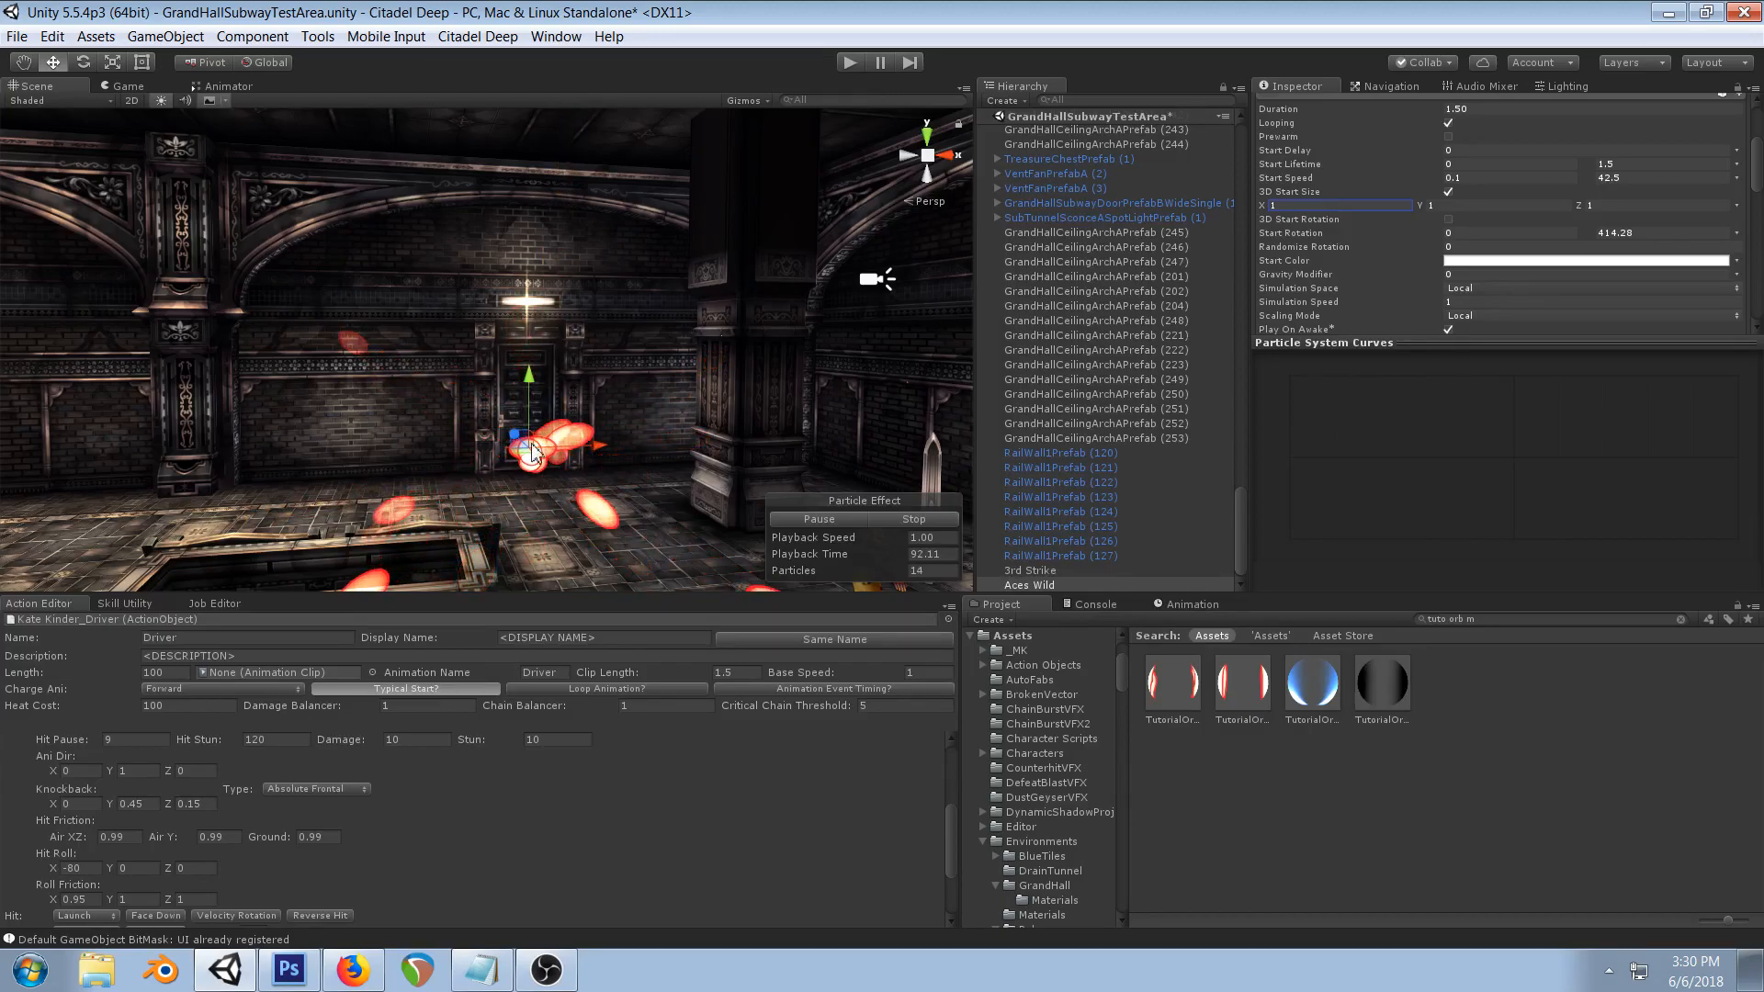
# - Set the renderer's Y pivot to 0.5 and raise it to 1
pyautogui.scroll(-12, 1510, 285)
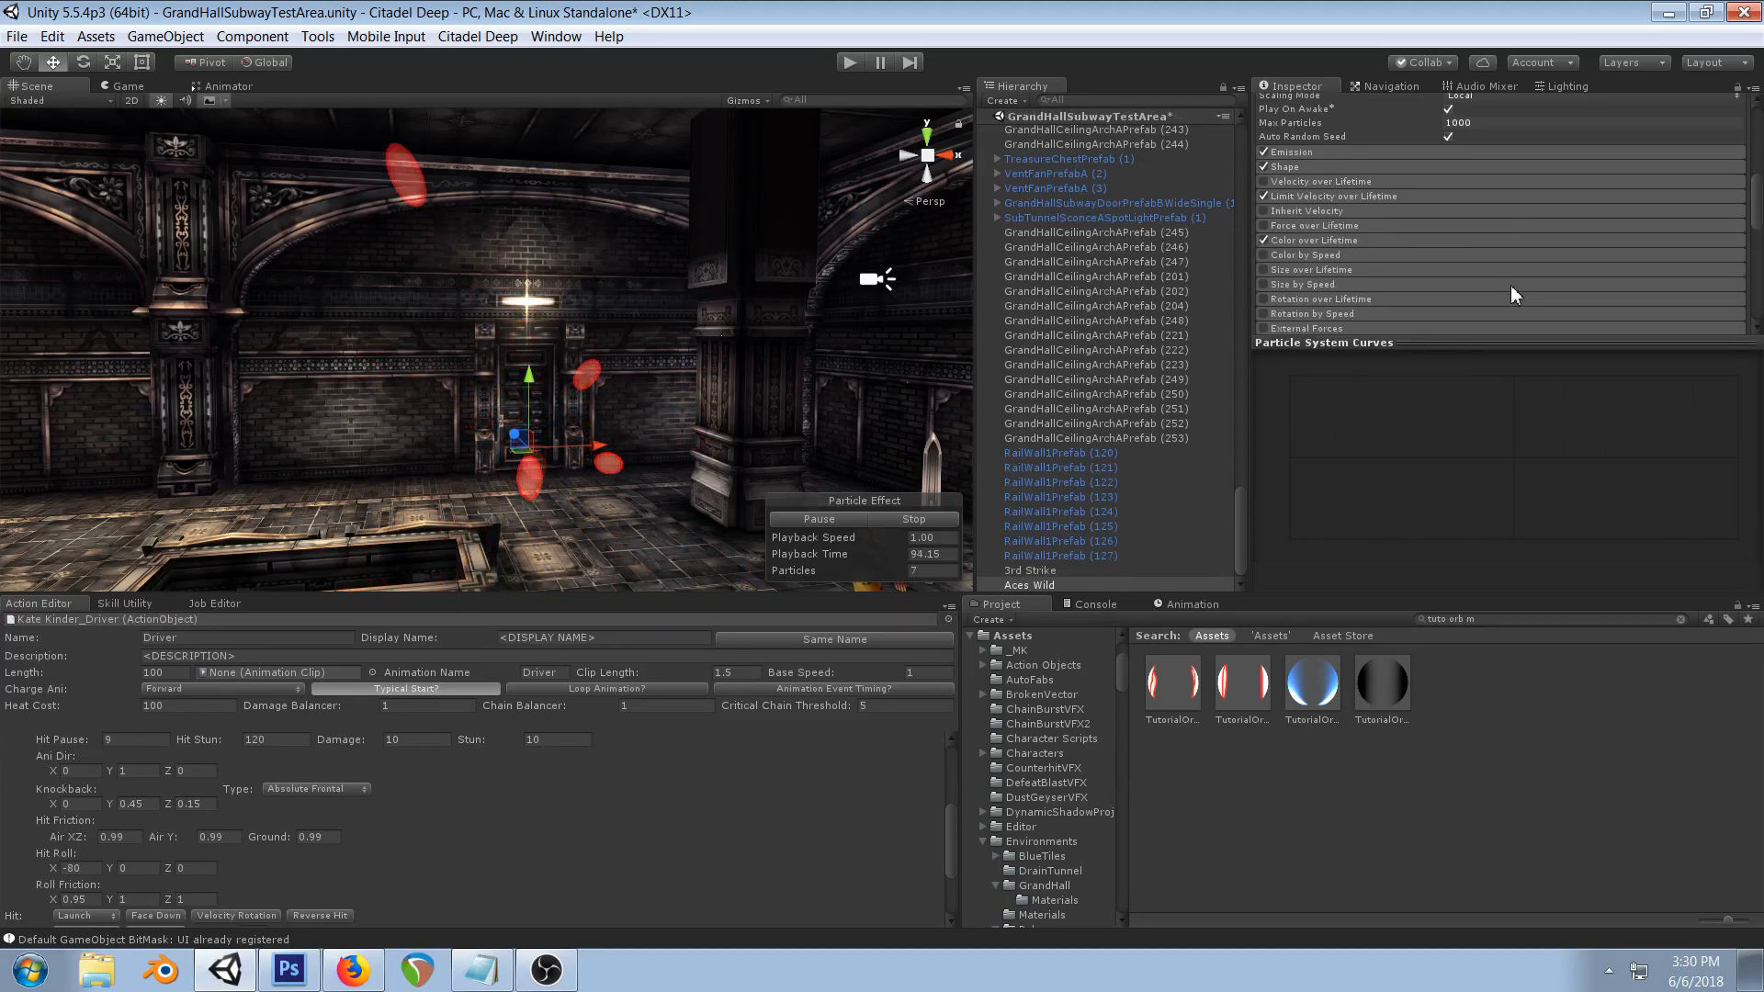
pyautogui.scroll(2, 1552, 221)
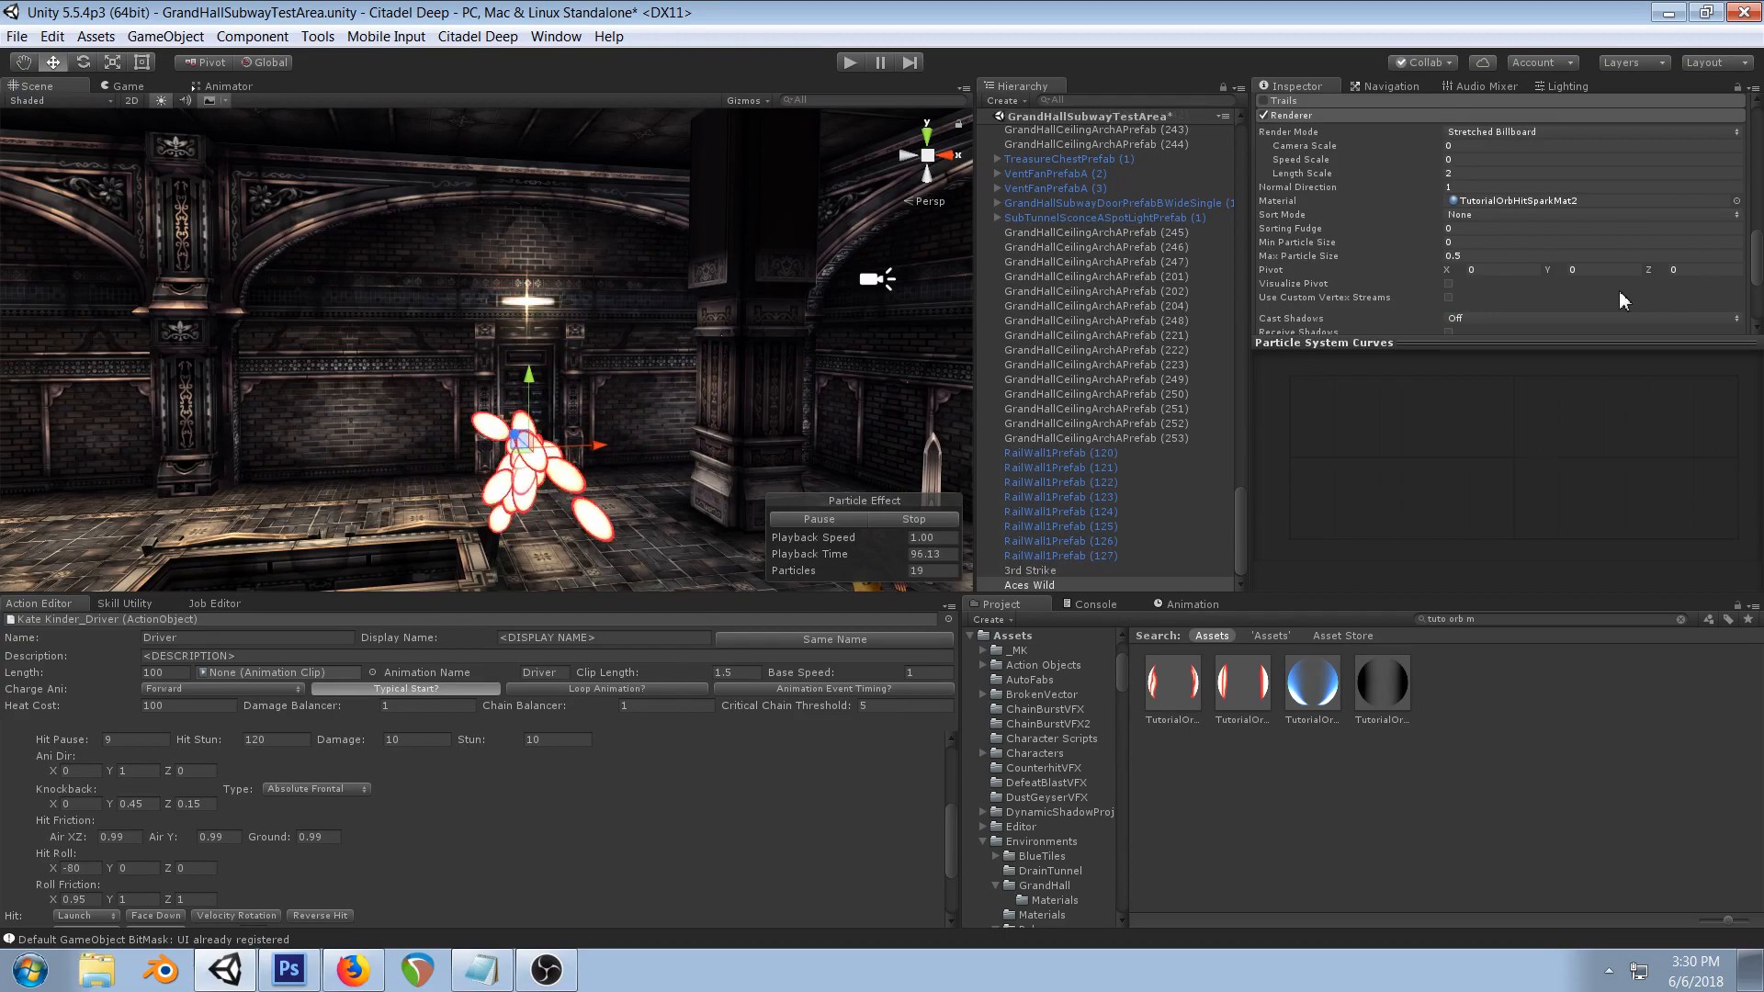
pyautogui.click(1602, 270)
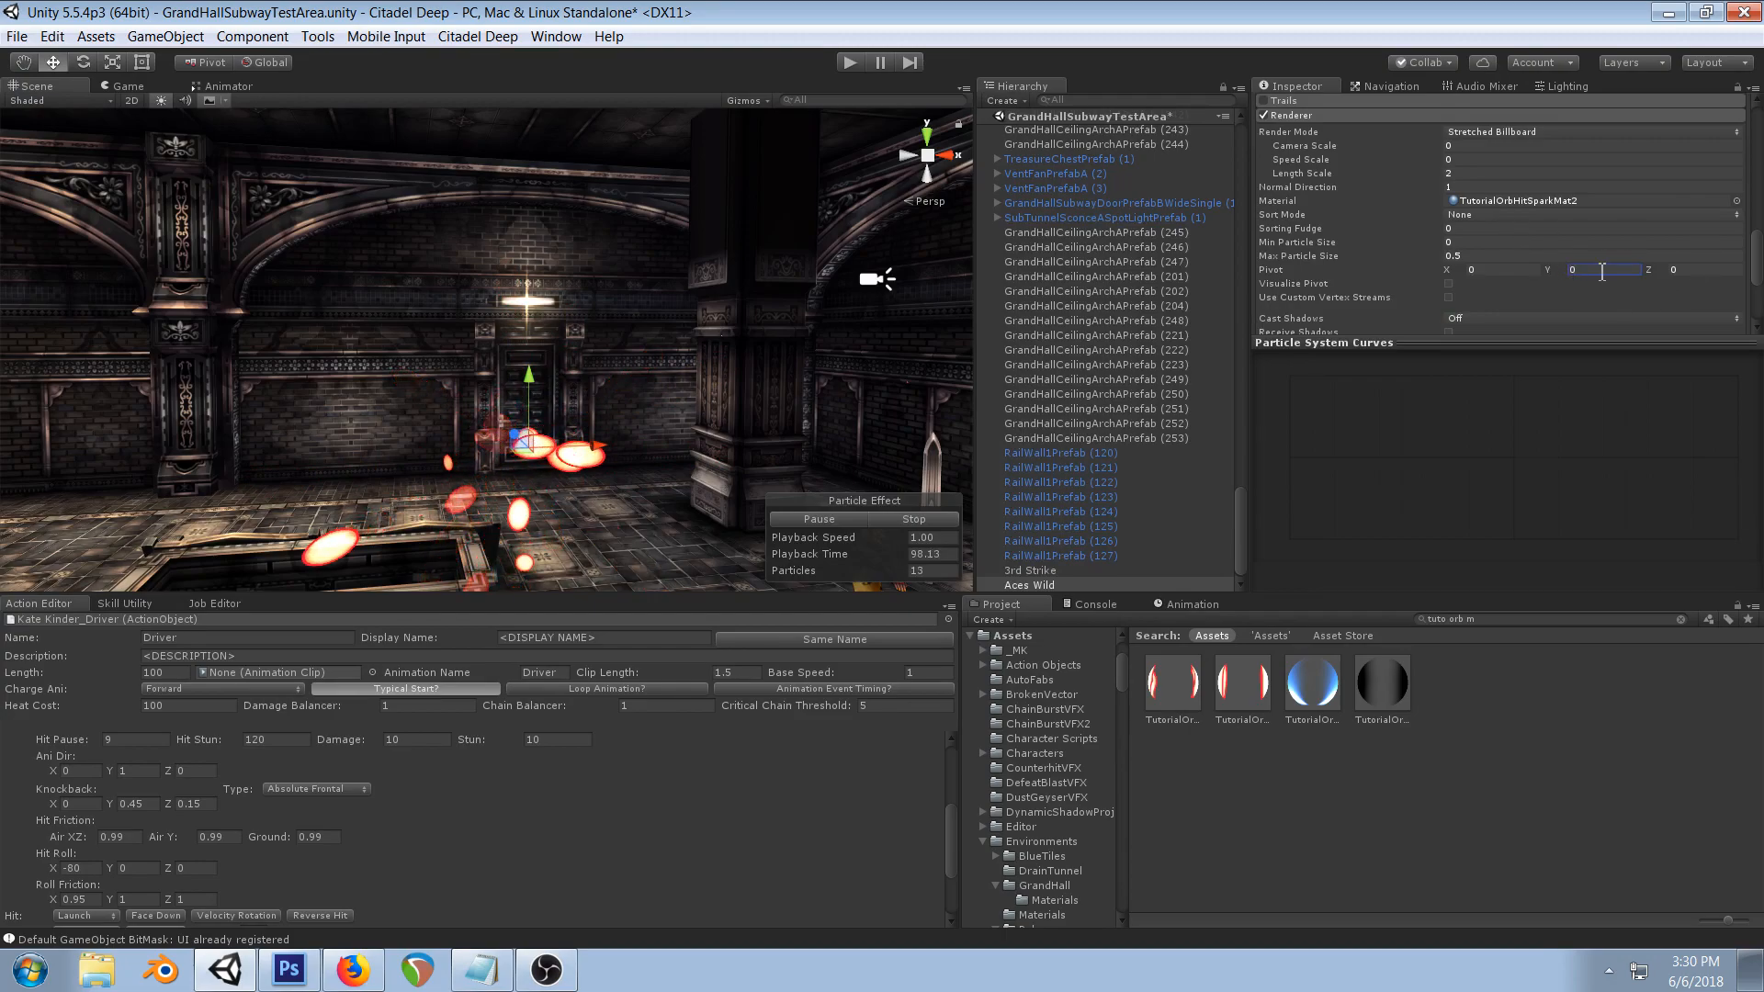
pyautogui.write('0.5')
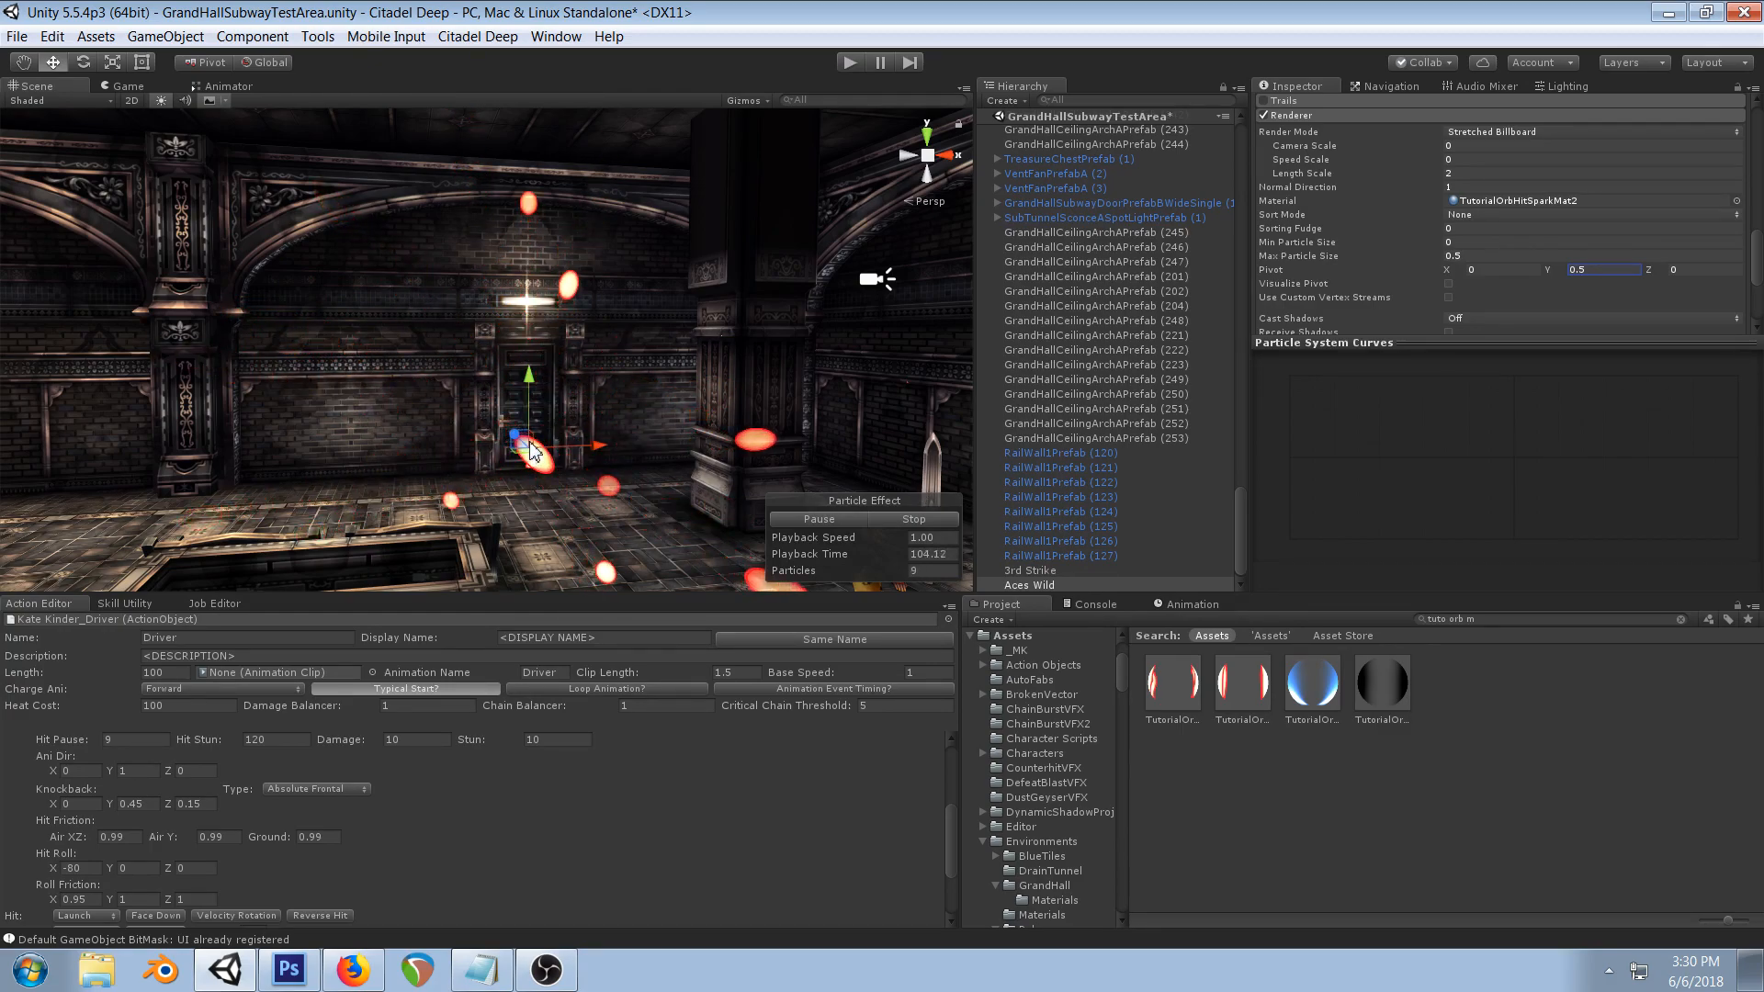
pyautogui.doubleClick(1601, 275)
pyautogui.write('1')
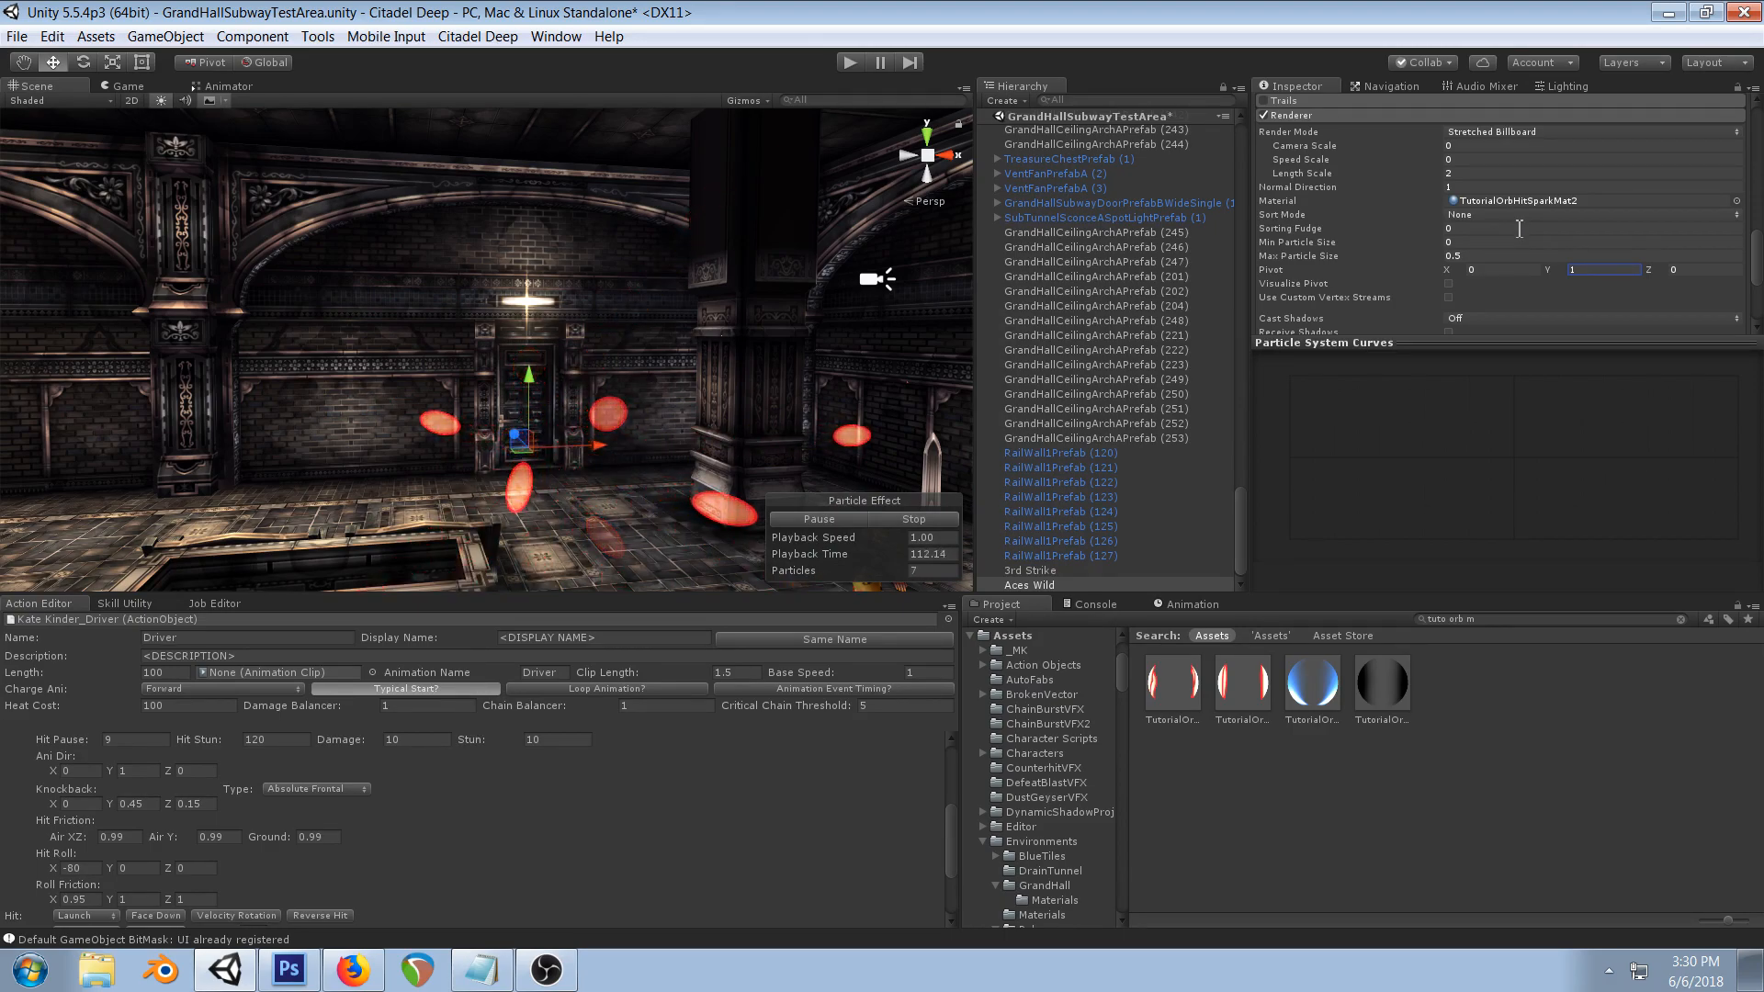
# - Narrow the particles by reducing the 3D start size on X to 0.34
pyautogui.scroll(3, 1518, 230)
pyautogui.scroll(15, 1514, 226)
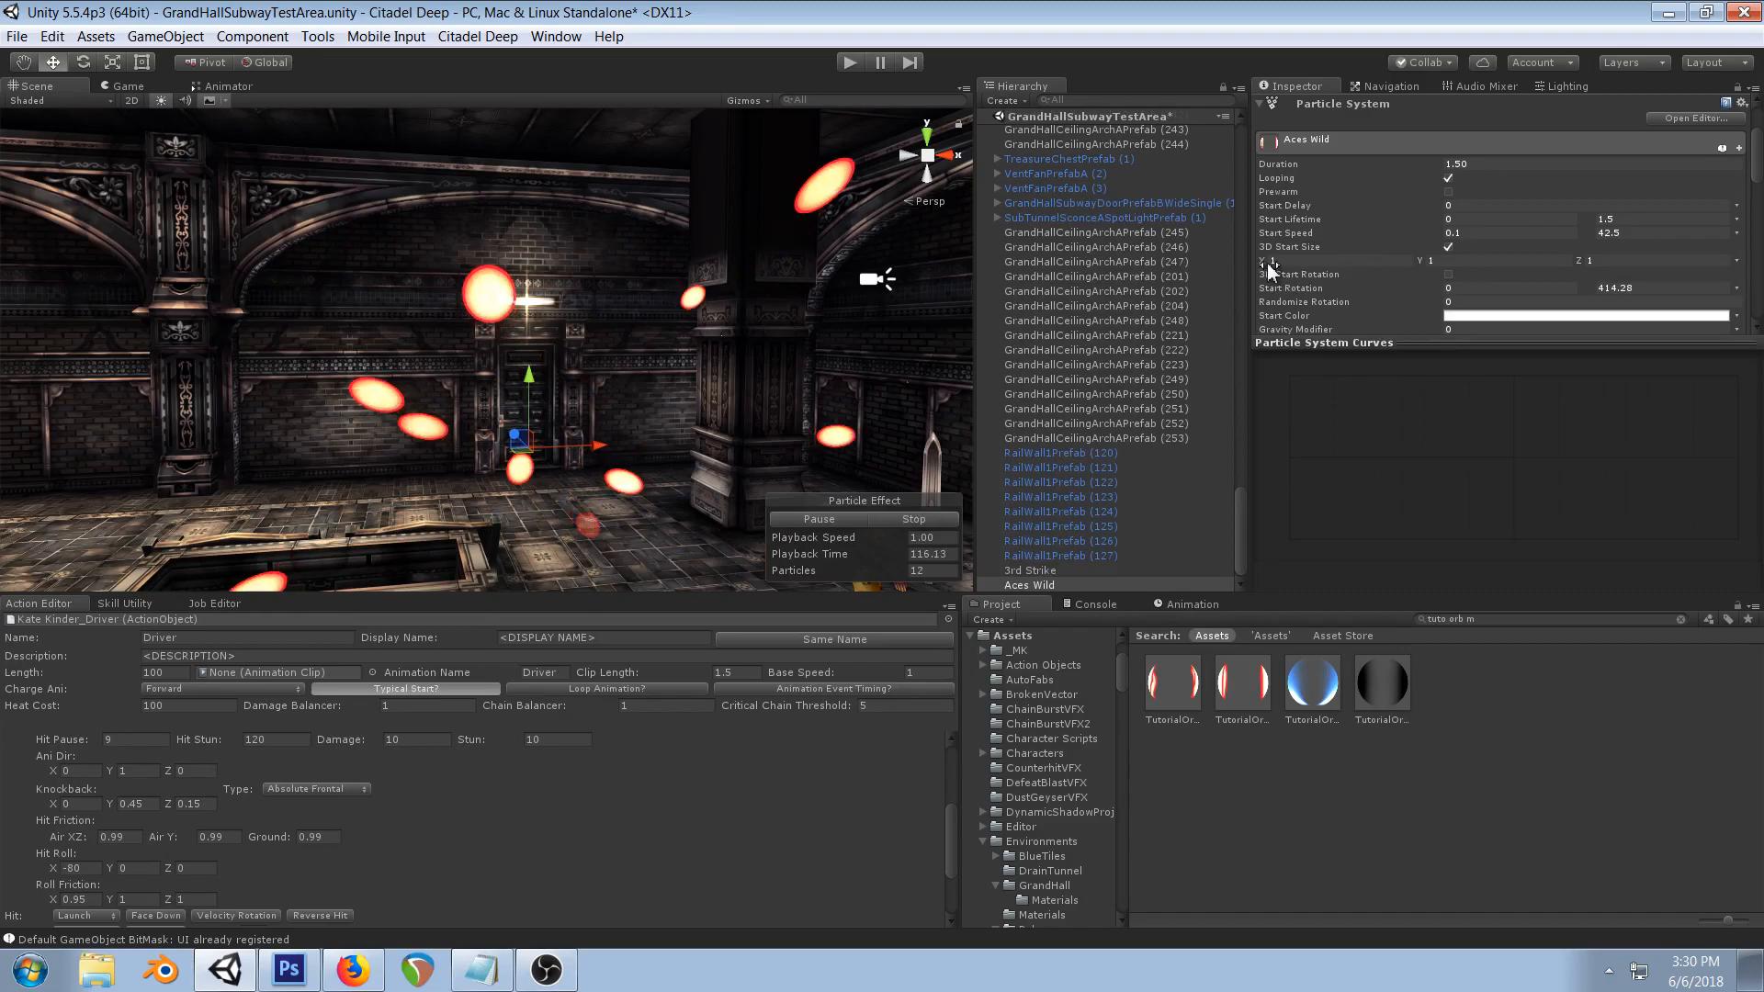
pyautogui.moveTo(1266, 263); pyautogui.dragTo(1244, 258)
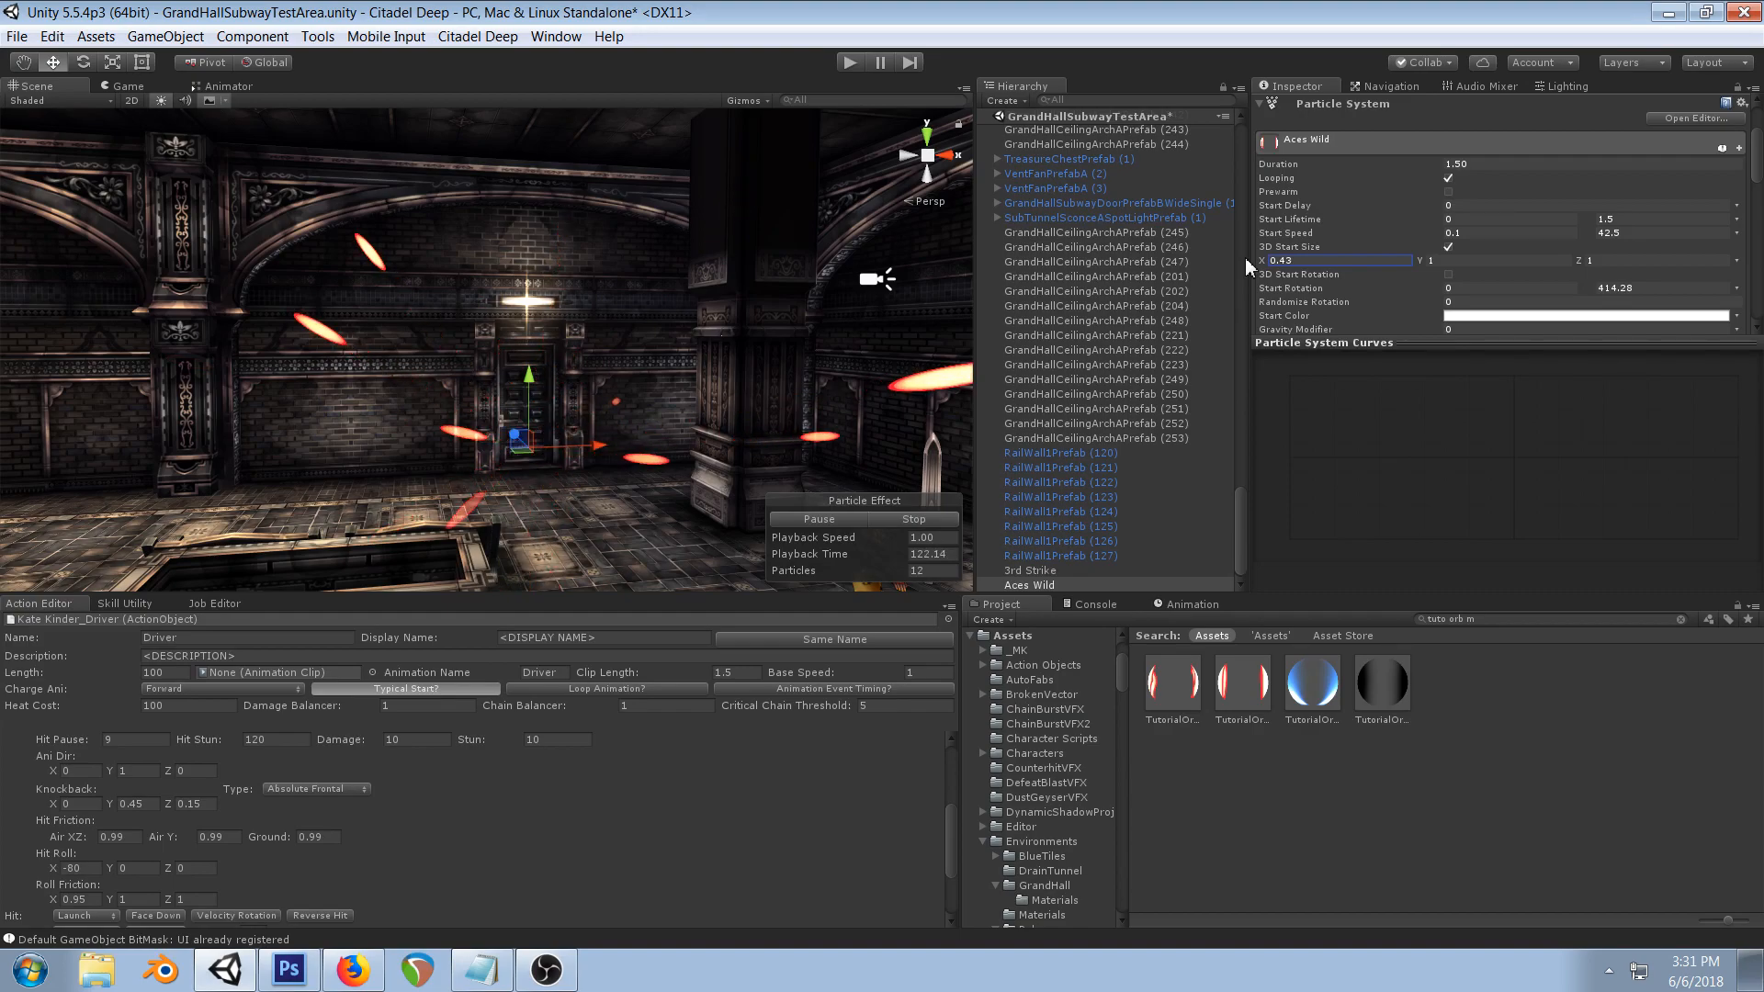
pyautogui.moveTo(1244, 257); pyautogui.dragTo(1242, 257)
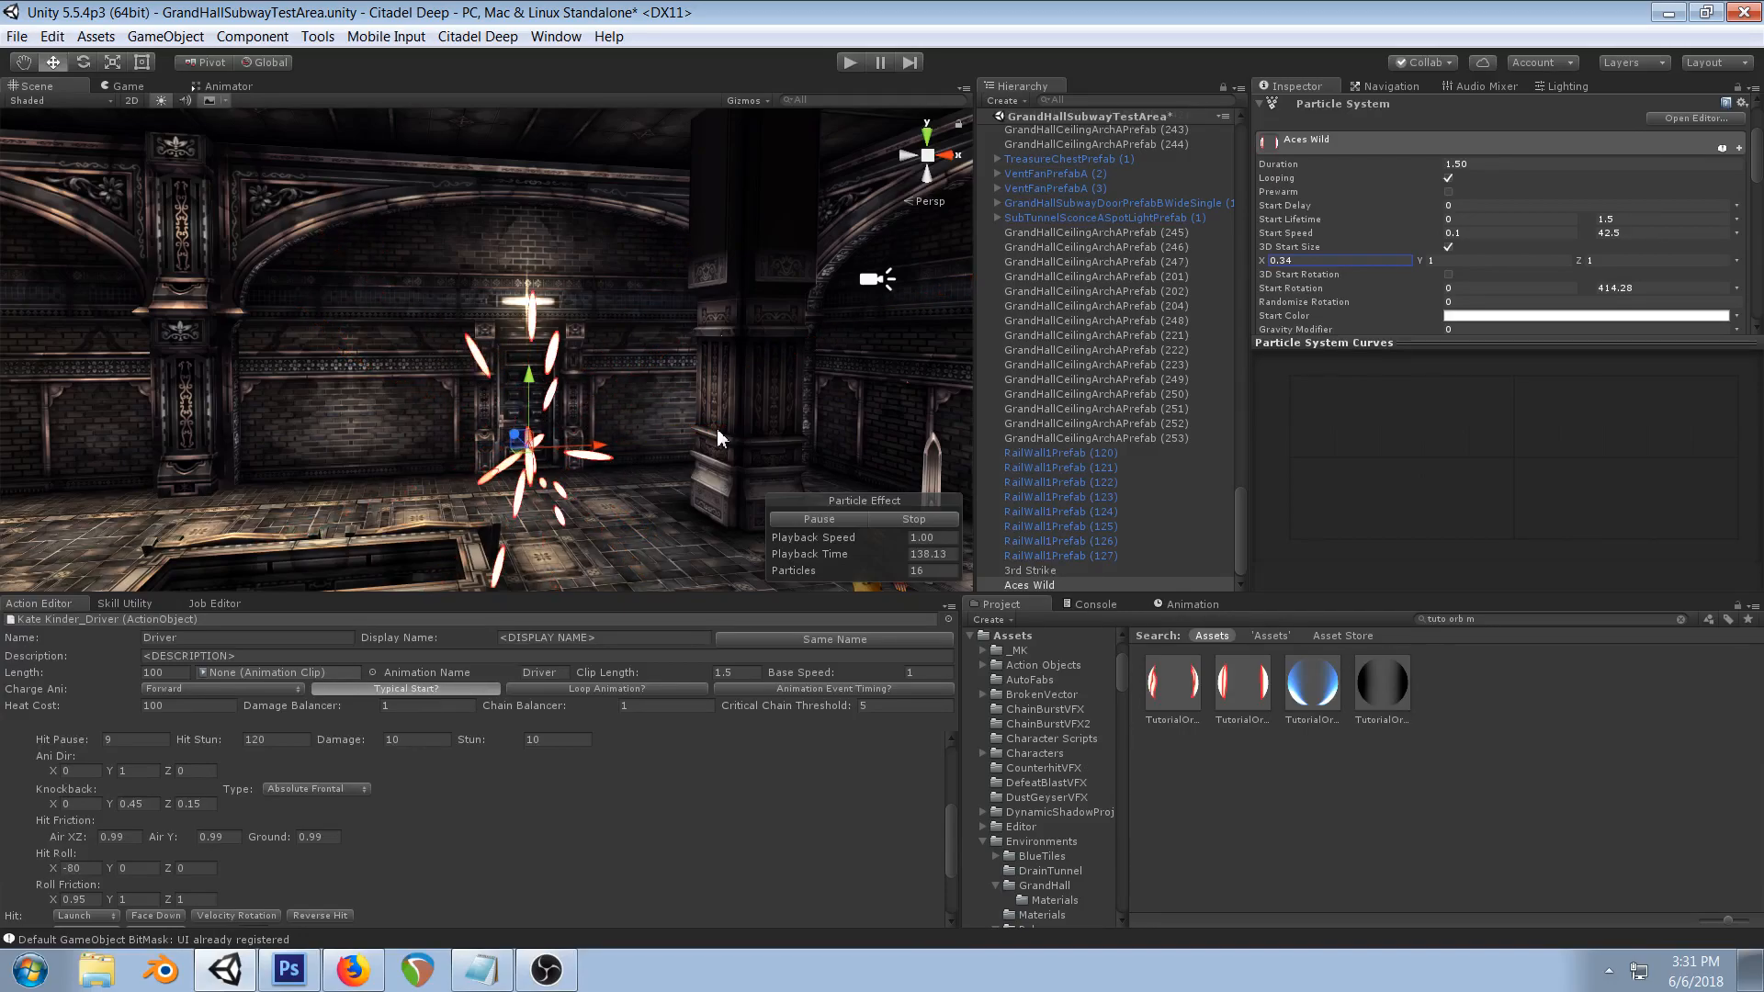
# - Try Random Between Two Constants and Random Between Two Curves for the 3D start size, and return it to Constant
pyautogui.moveTo(542, 437); pyautogui.dragTo(634, 421, button='right')
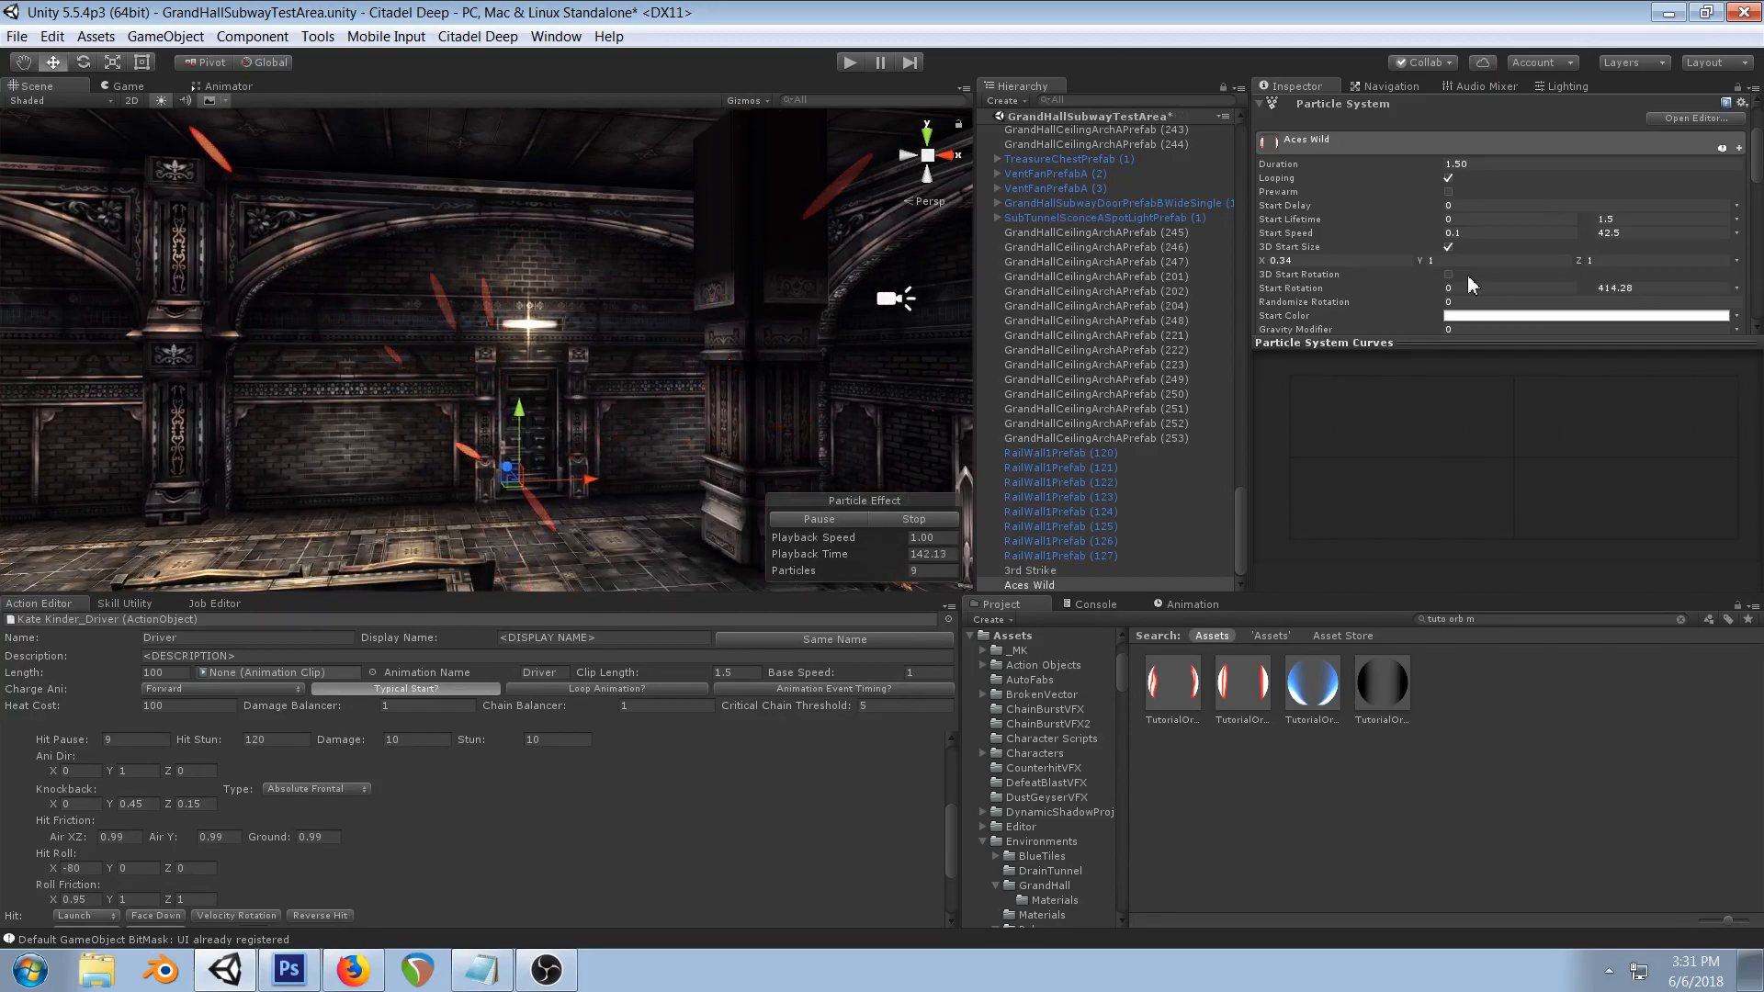
pyautogui.click(1736, 261)
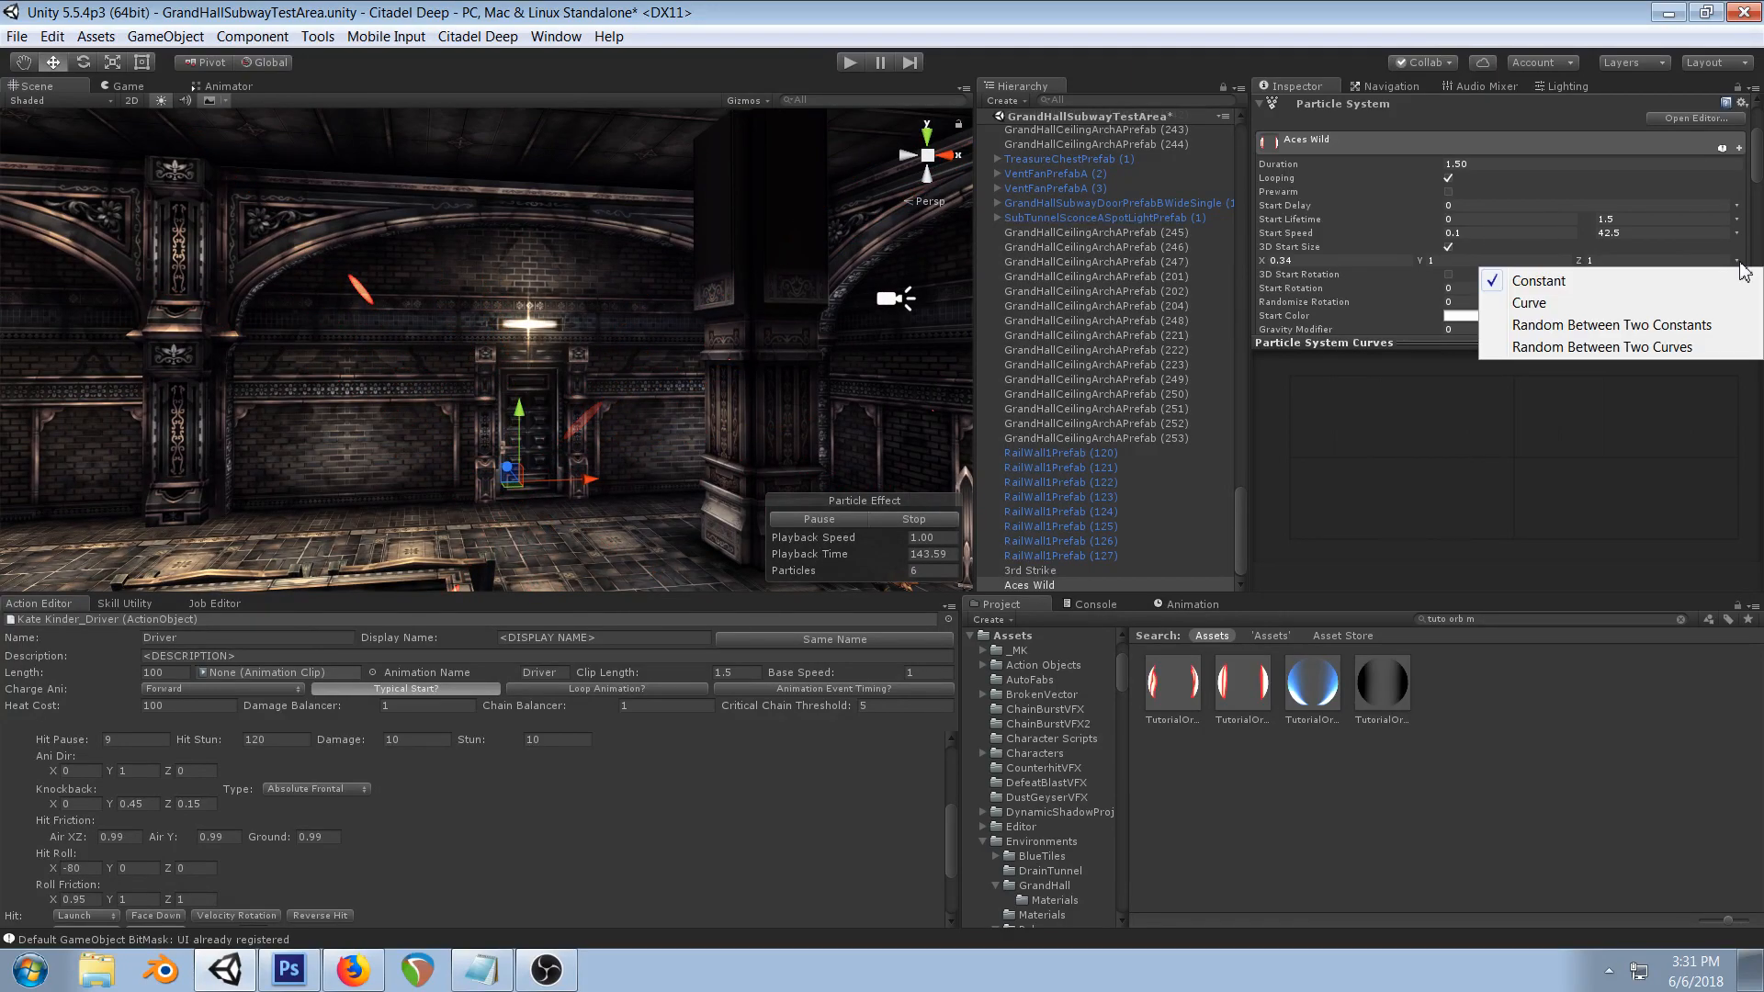
pyautogui.click(1702, 332)
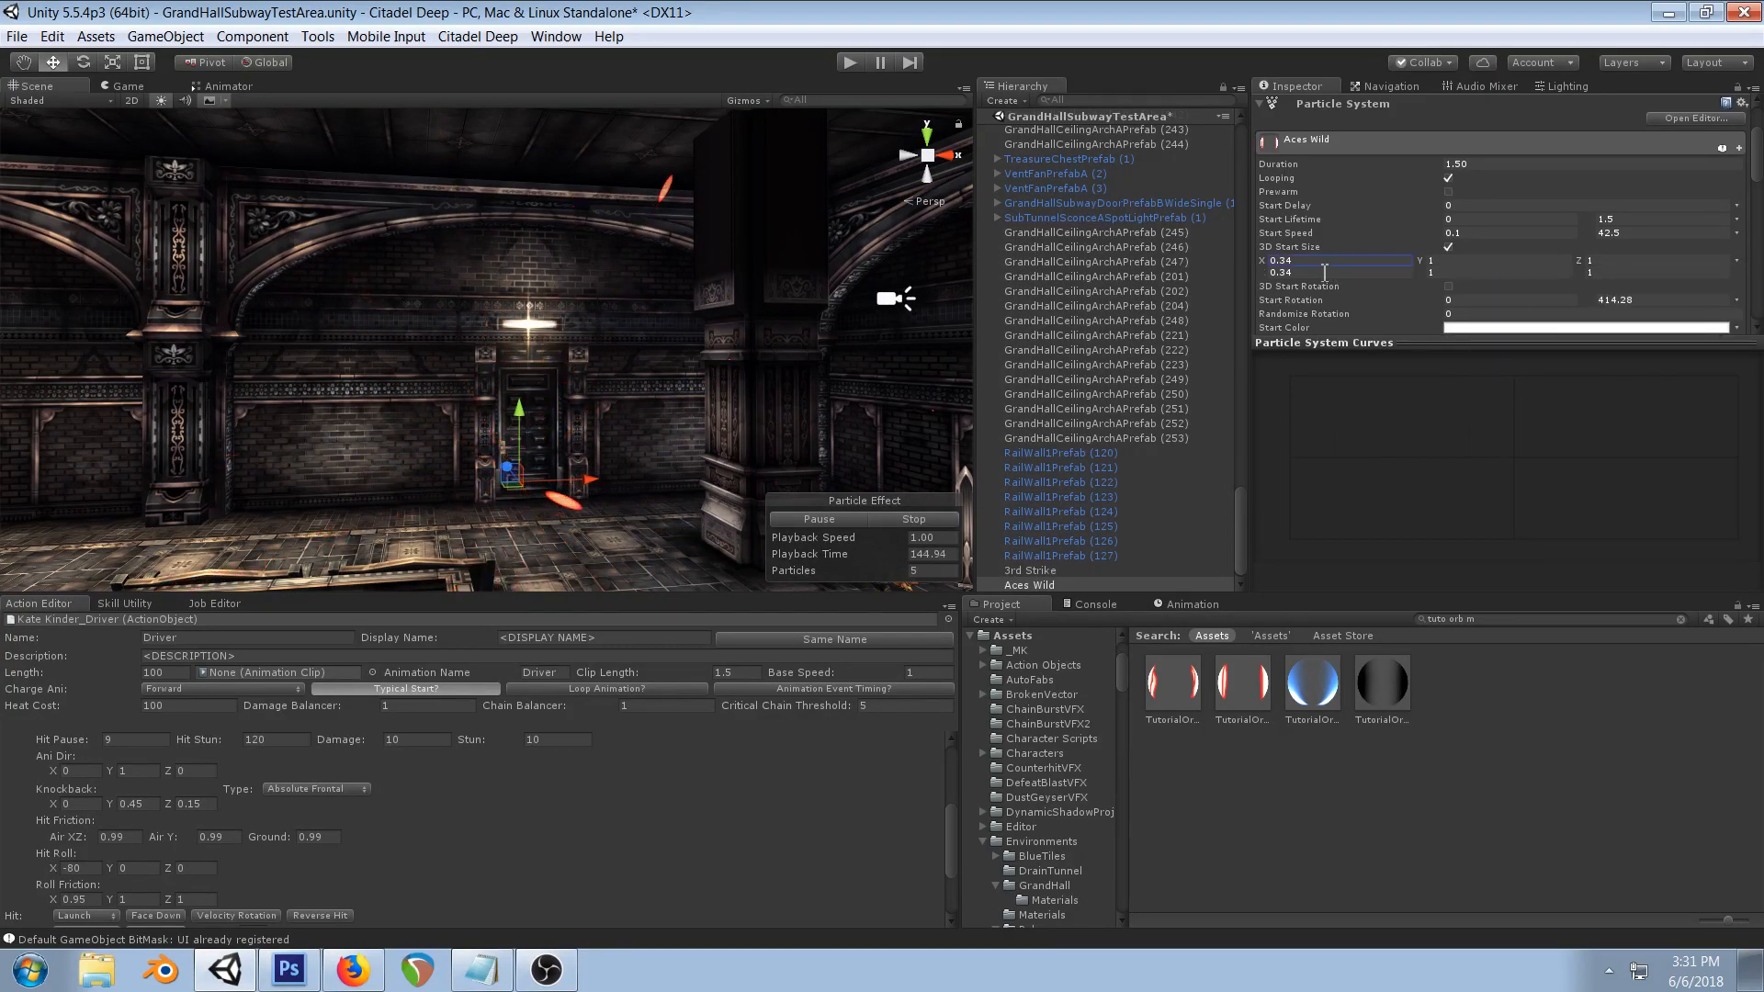
pyautogui.click(1449, 263)
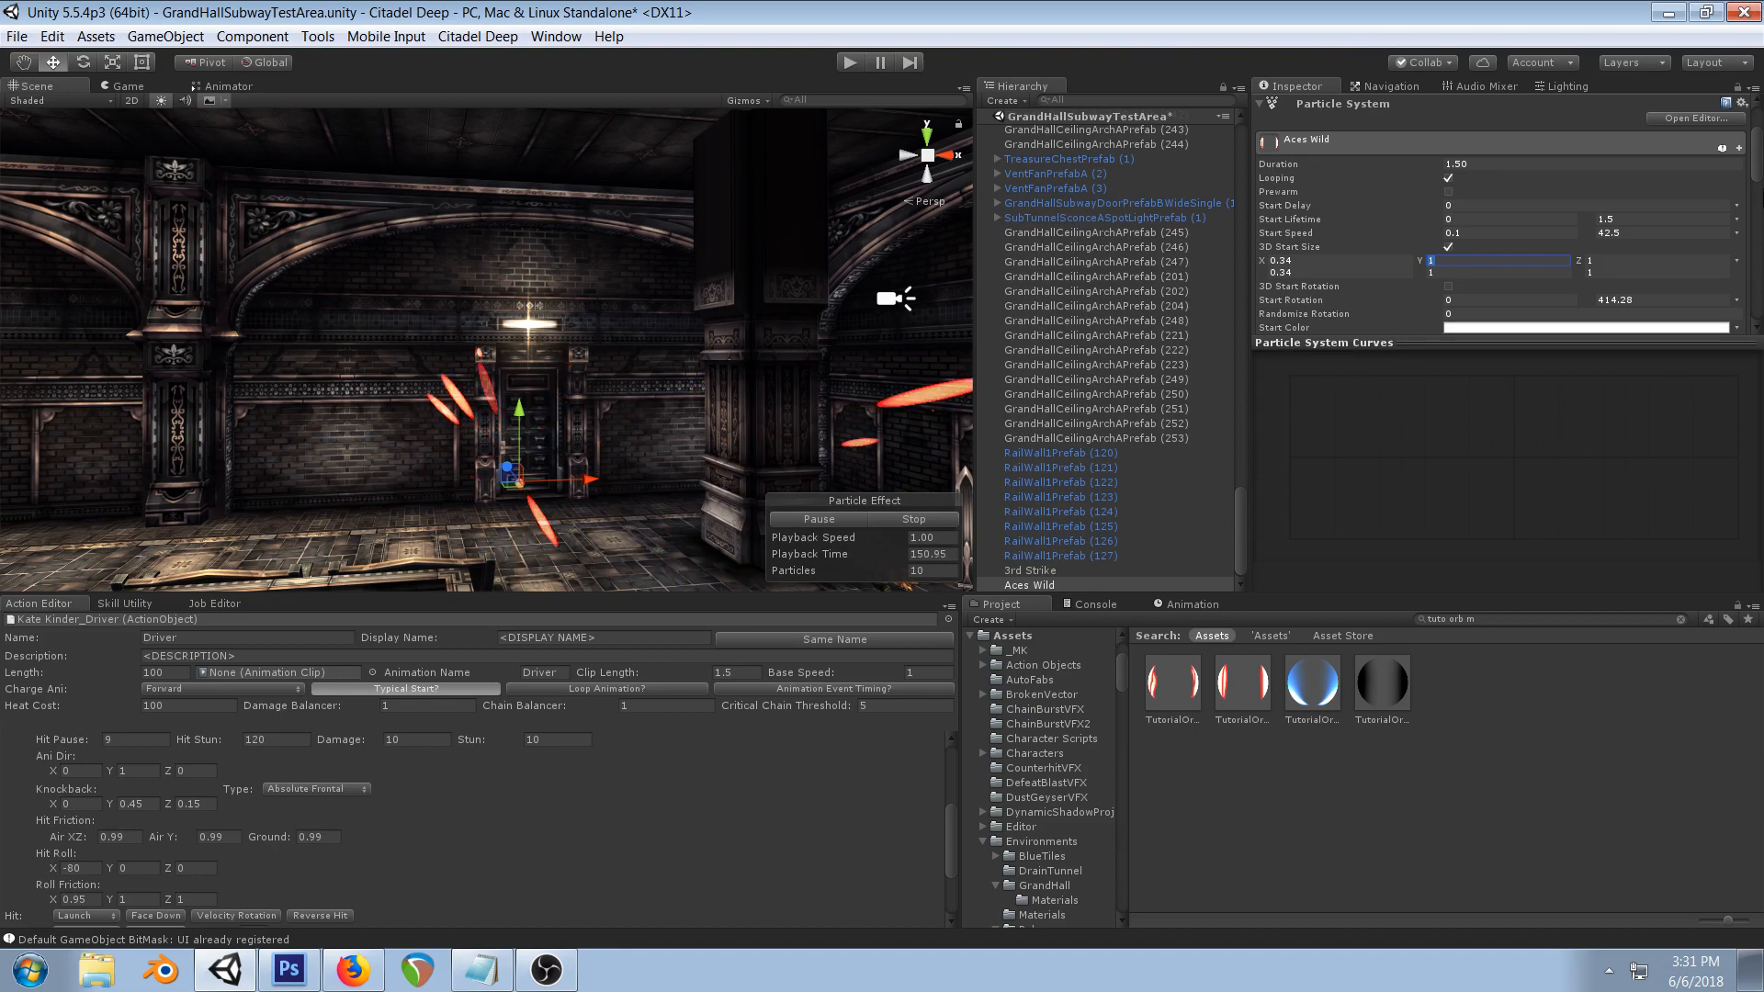
pyautogui.click(1736, 262)
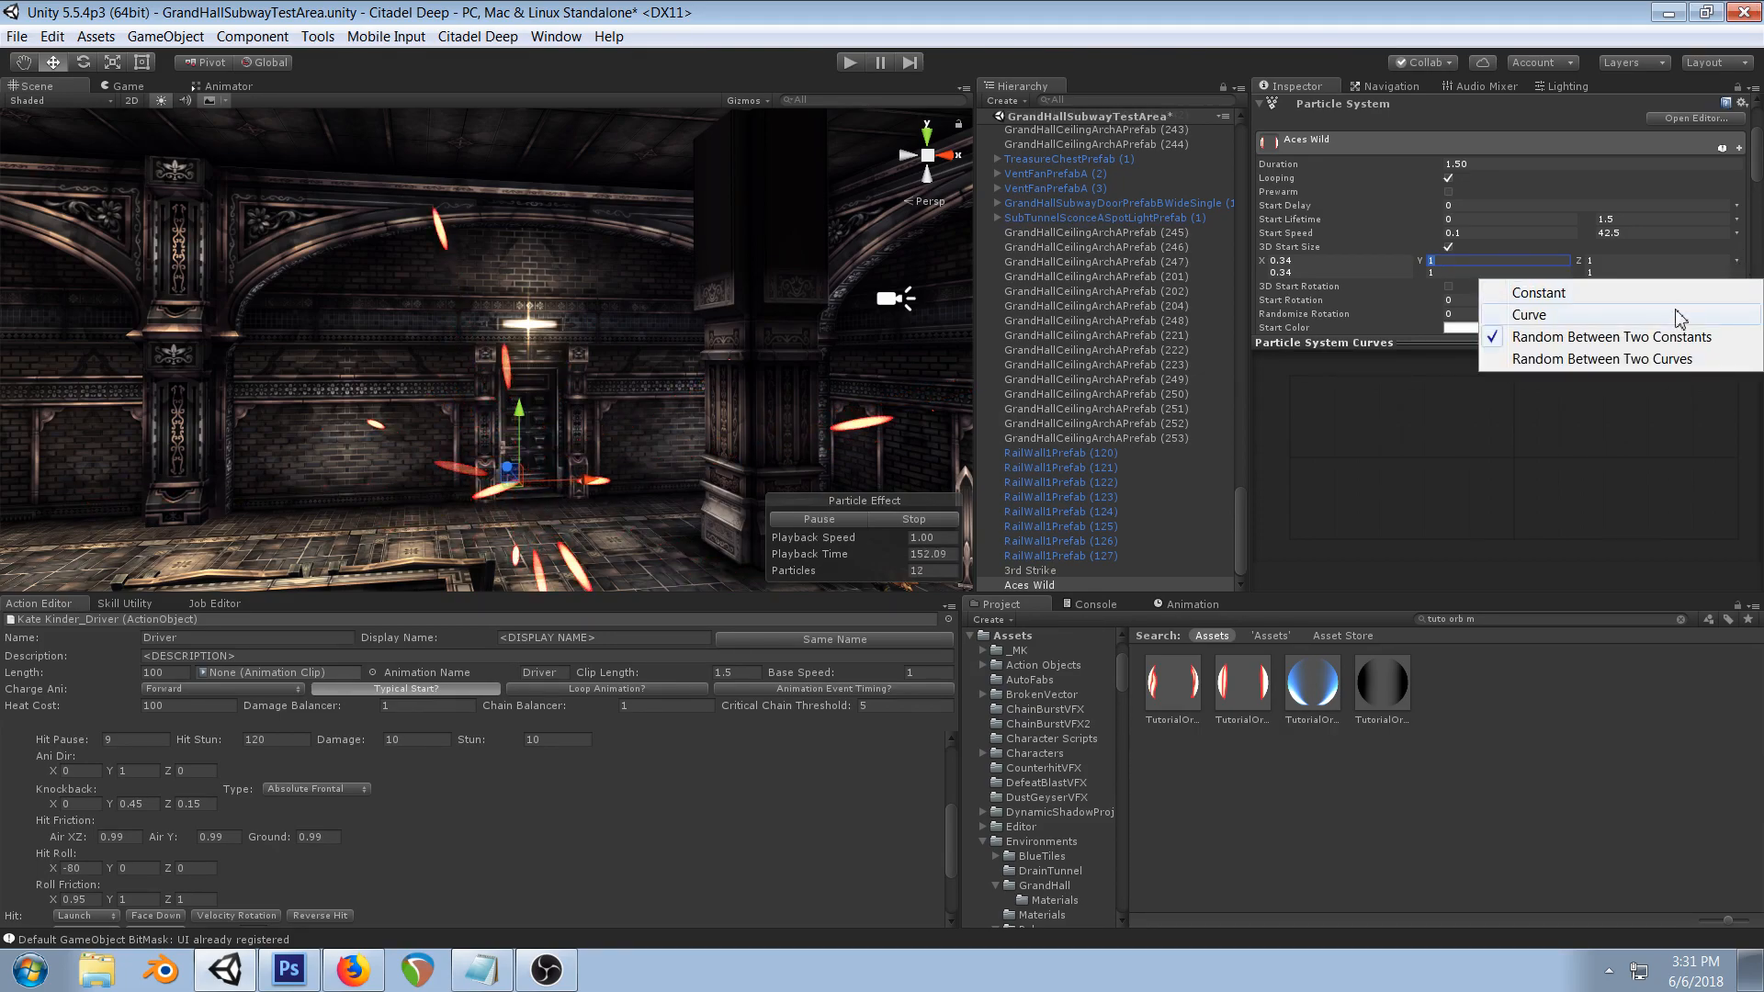
pyautogui.click(1614, 359)
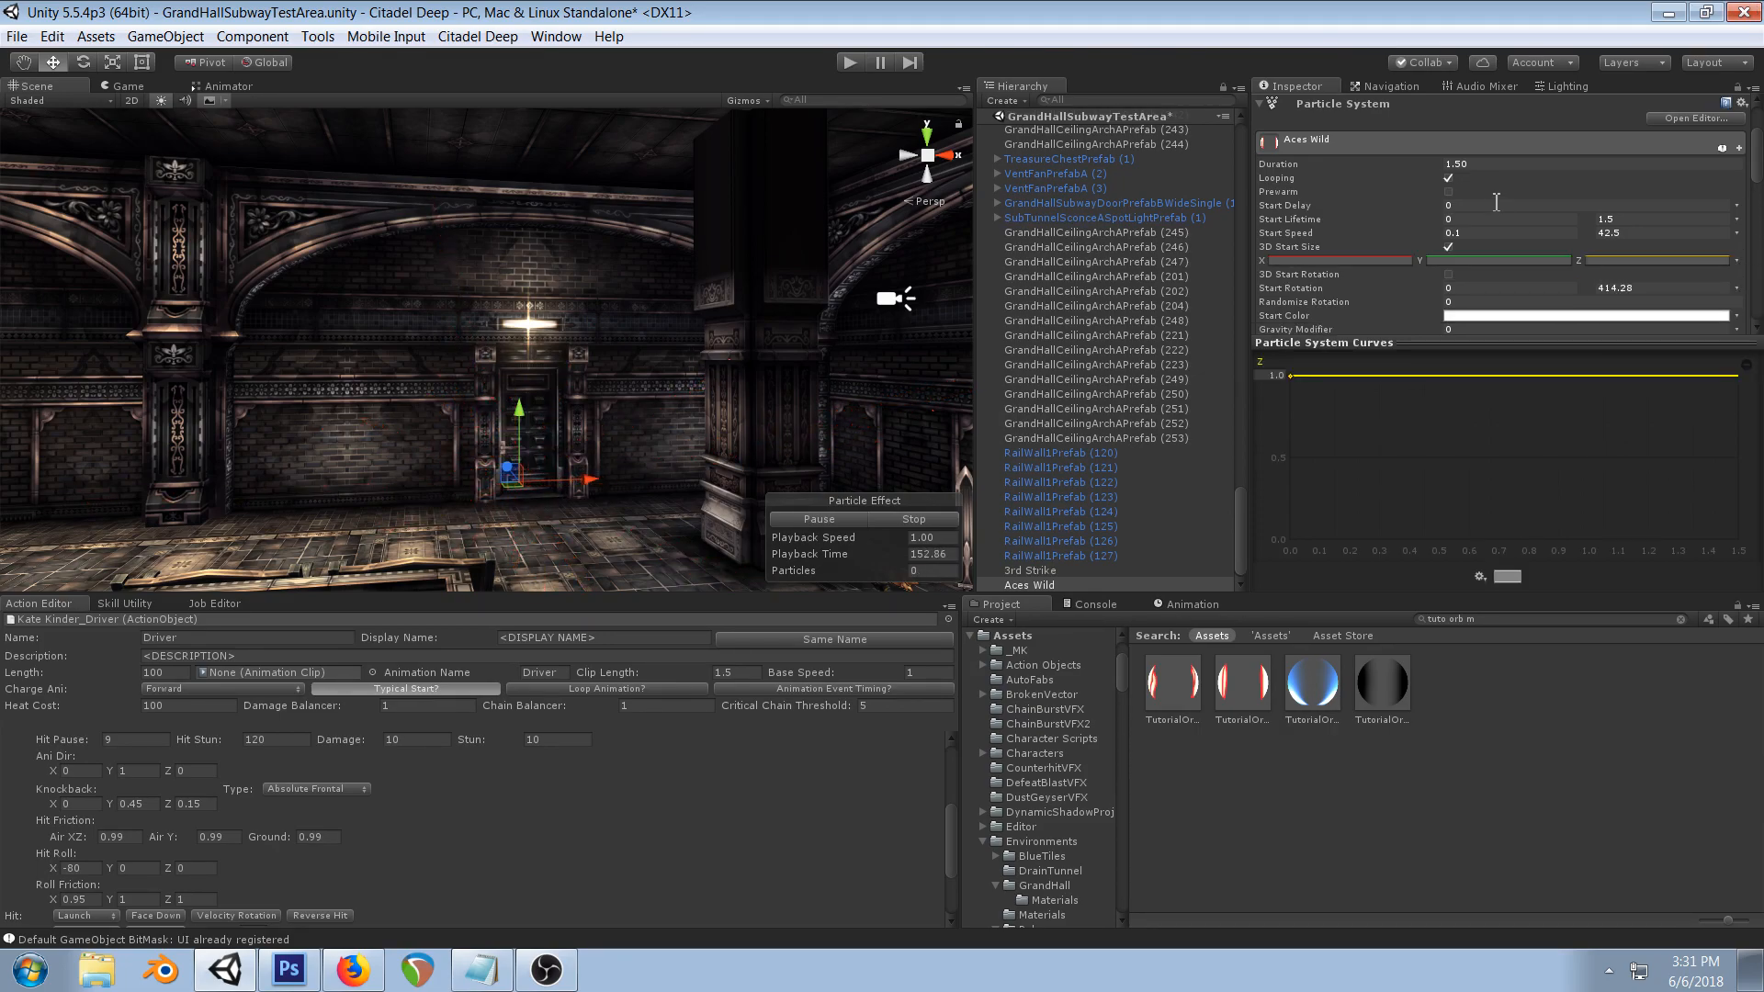
pyautogui.click(1332, 261)
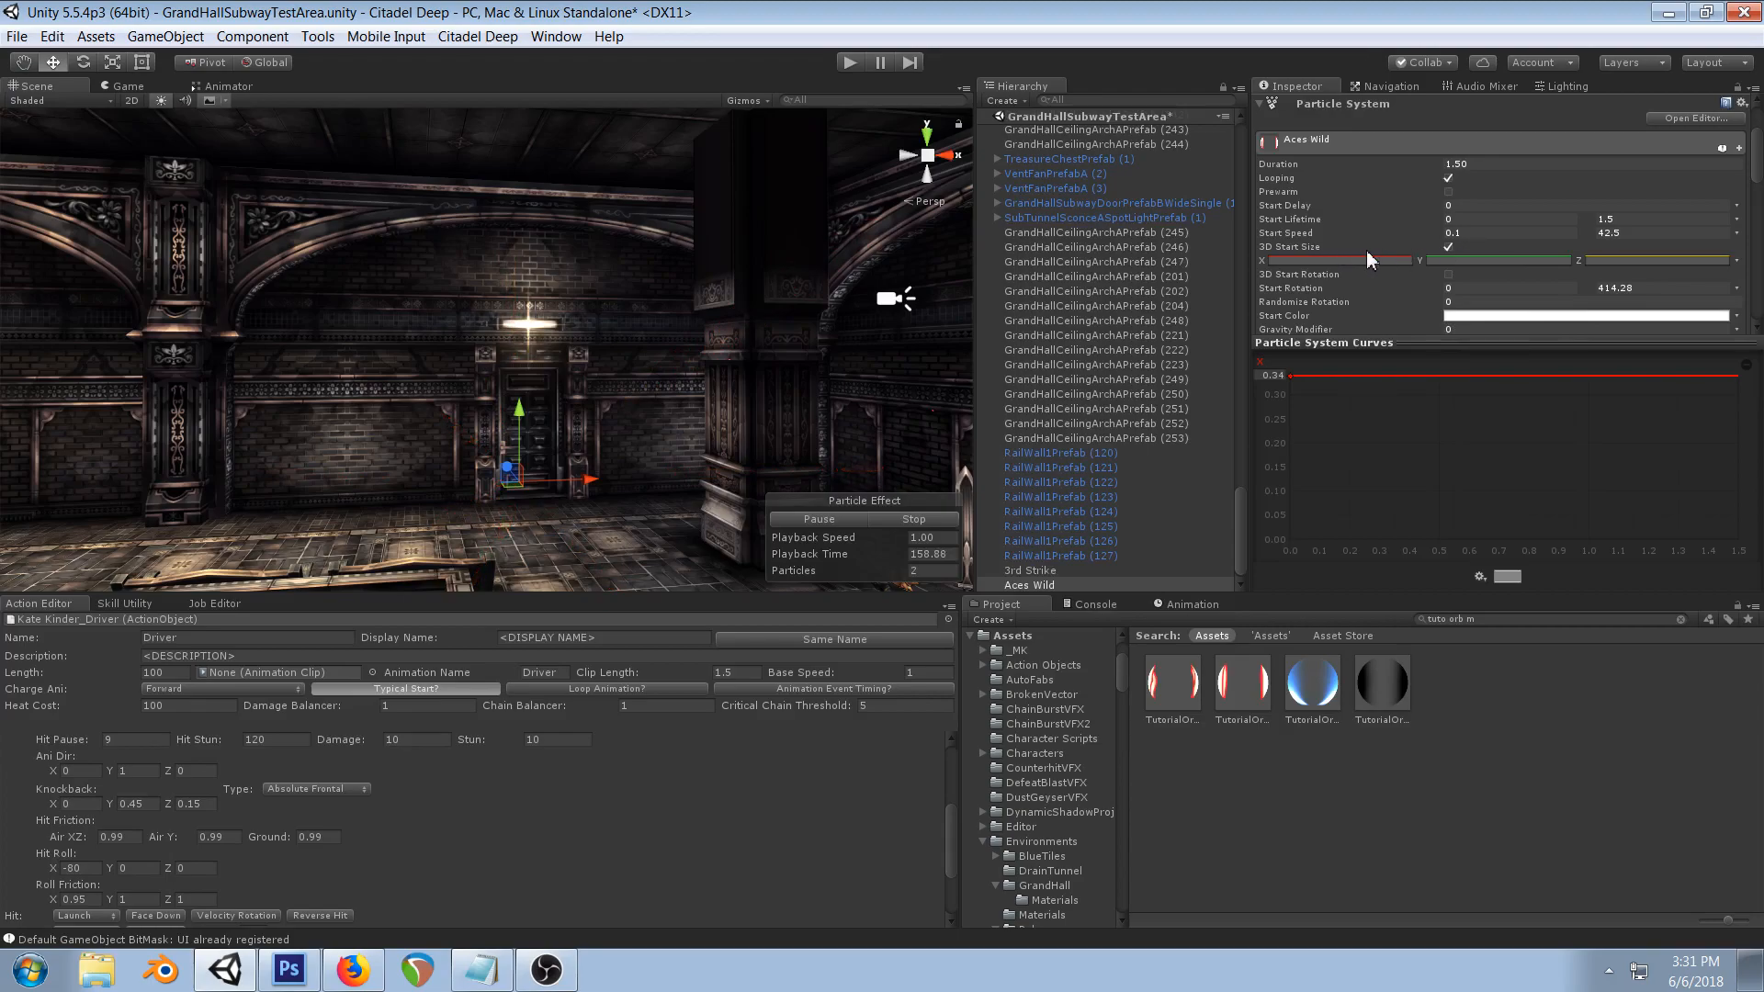
pyautogui.click(1737, 262)
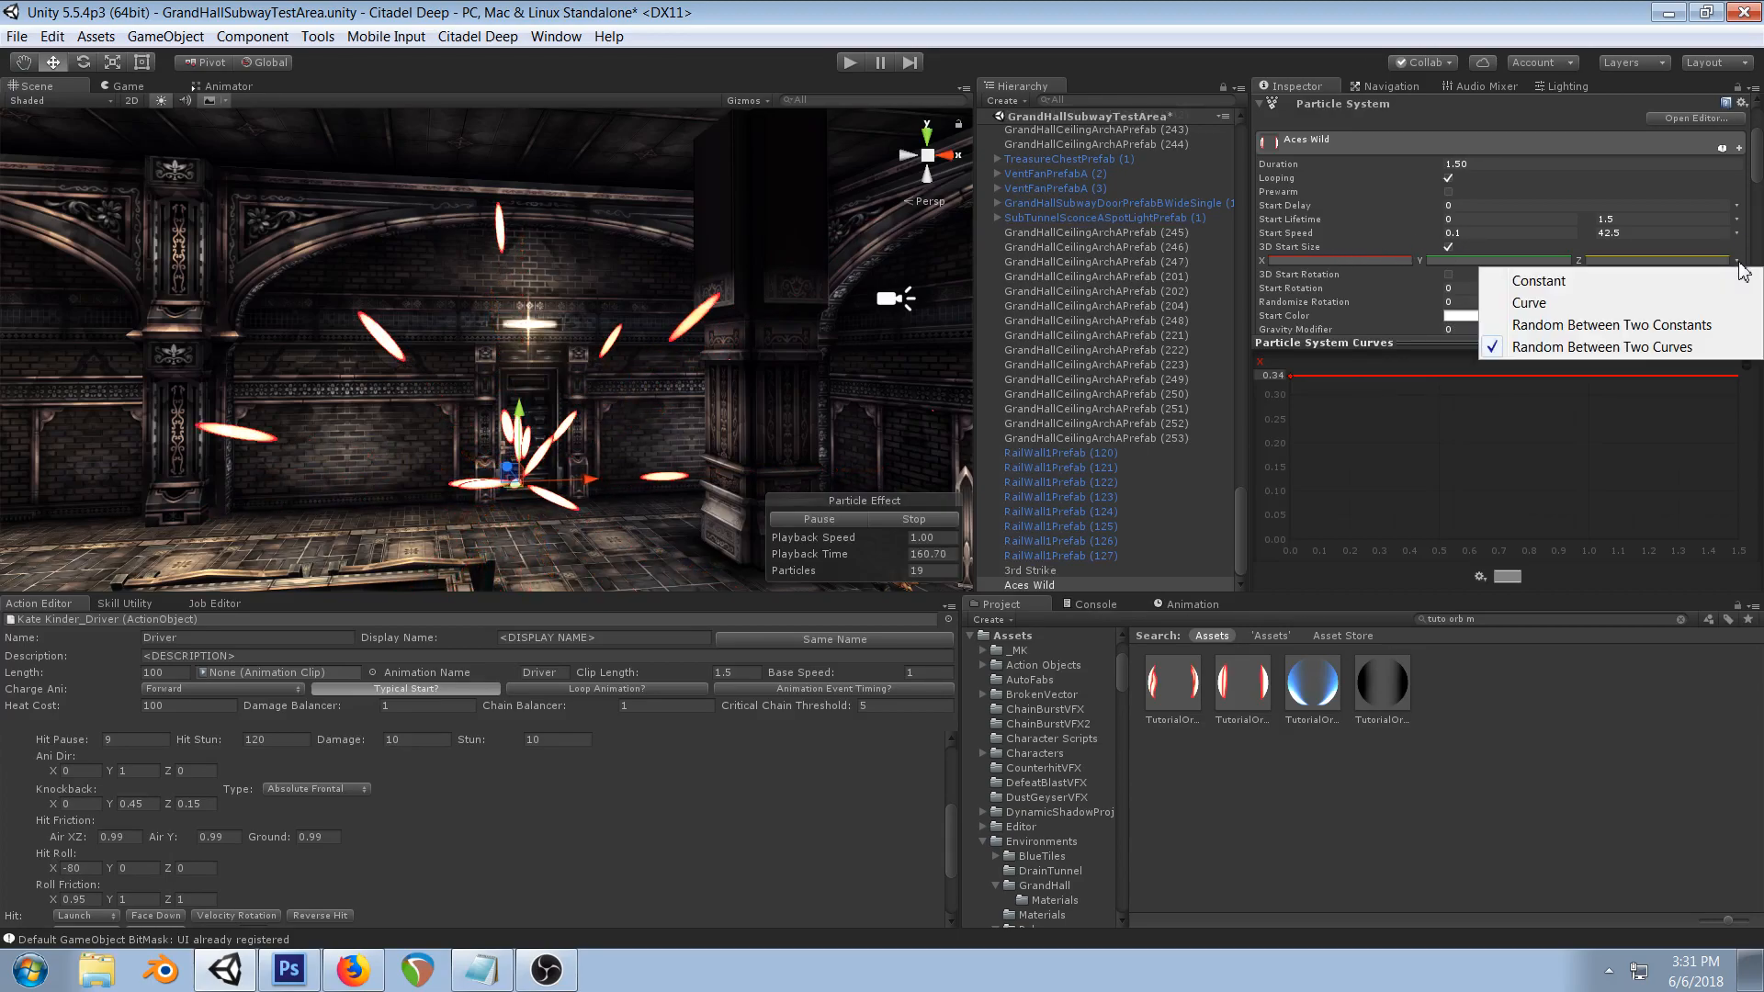
pyautogui.click(1559, 284)
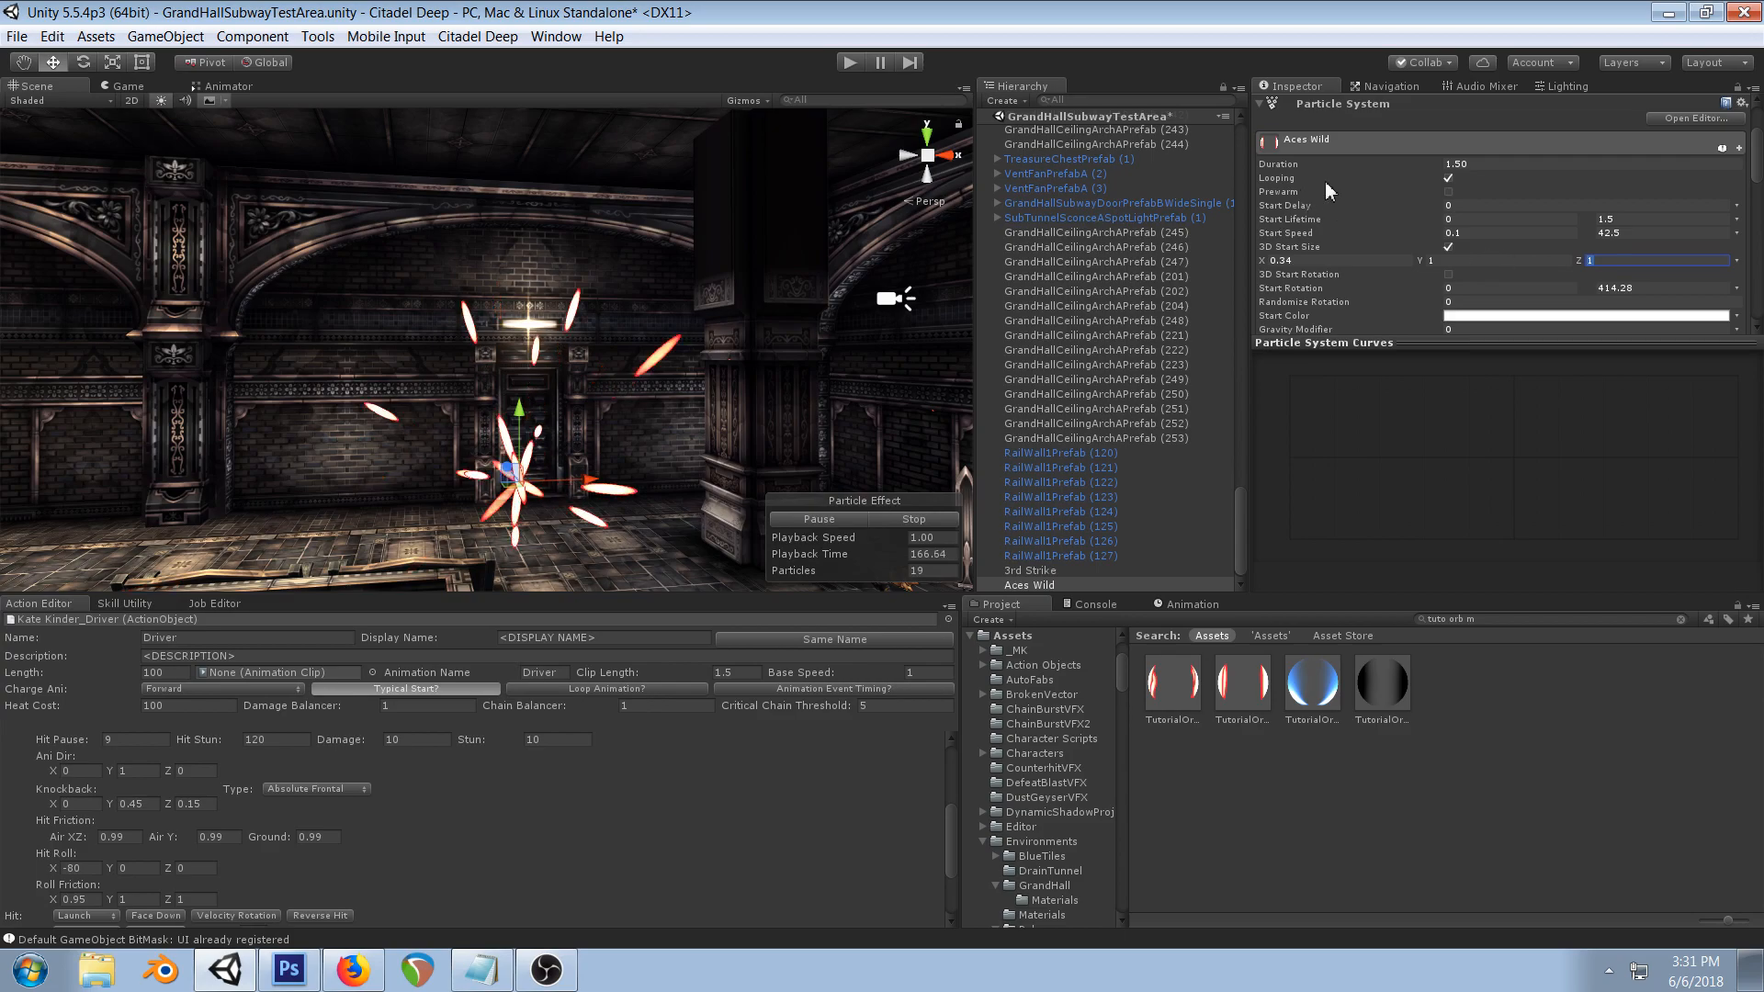
pyautogui.scroll(-3, 1413, 212)
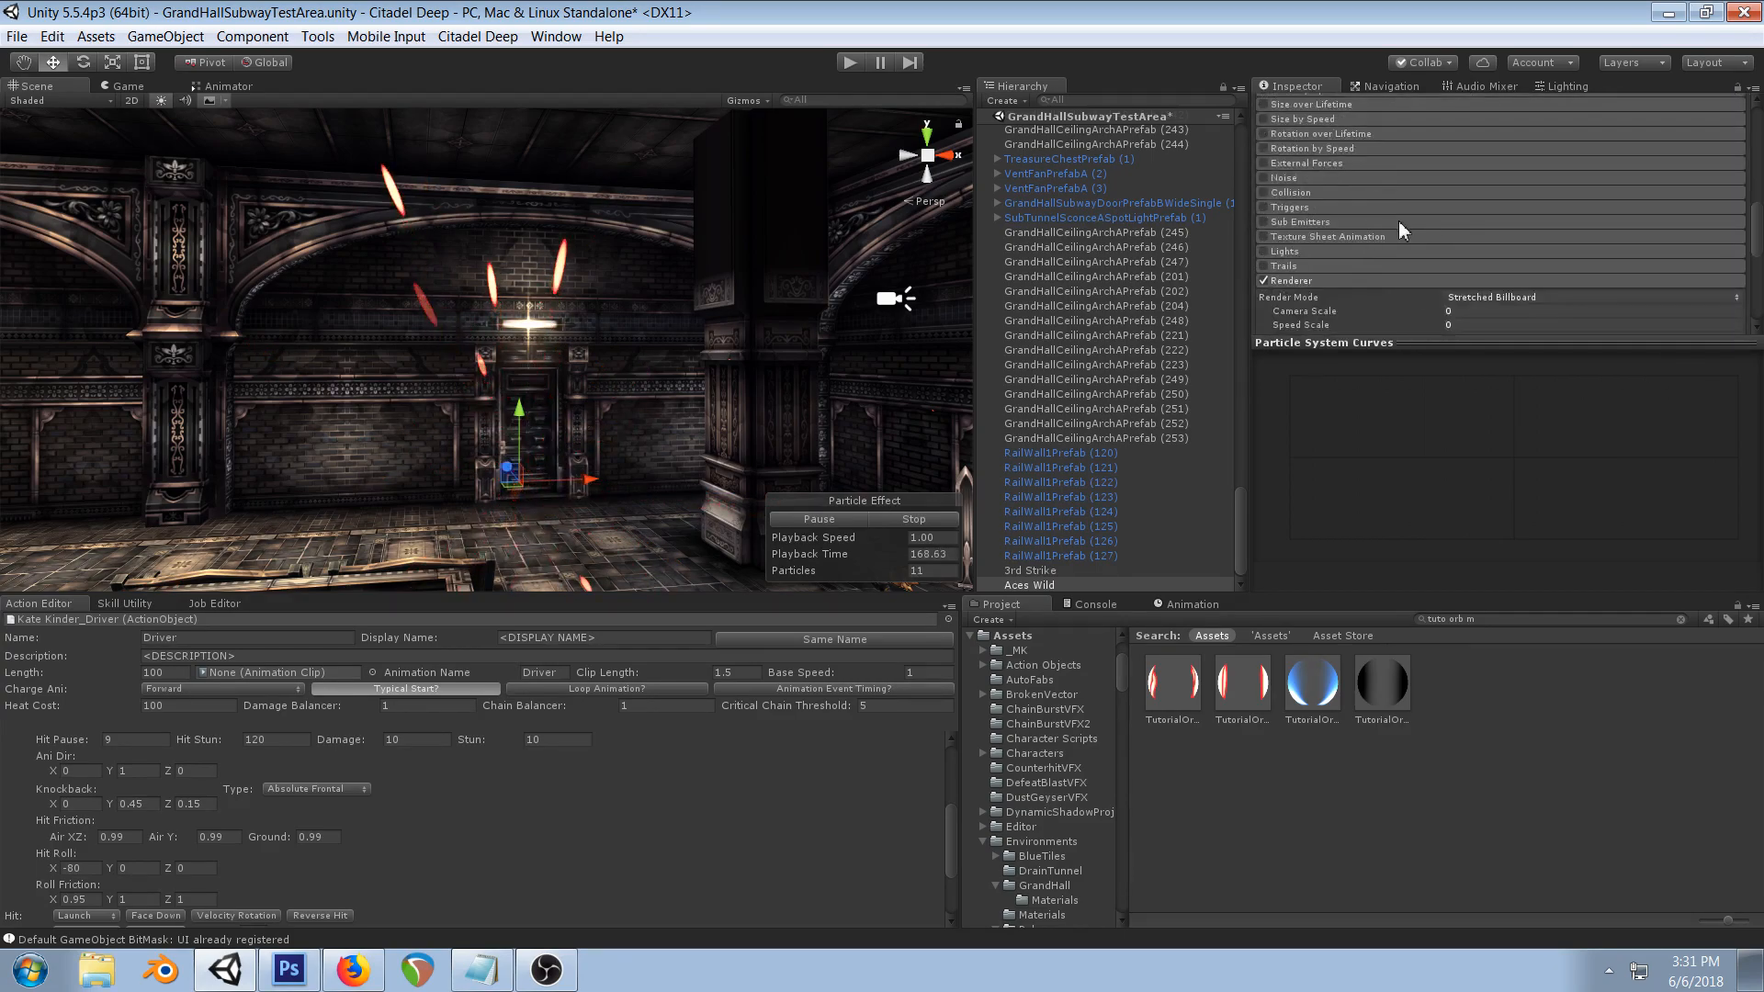
pyautogui.scroll(-5, 1451, 241)
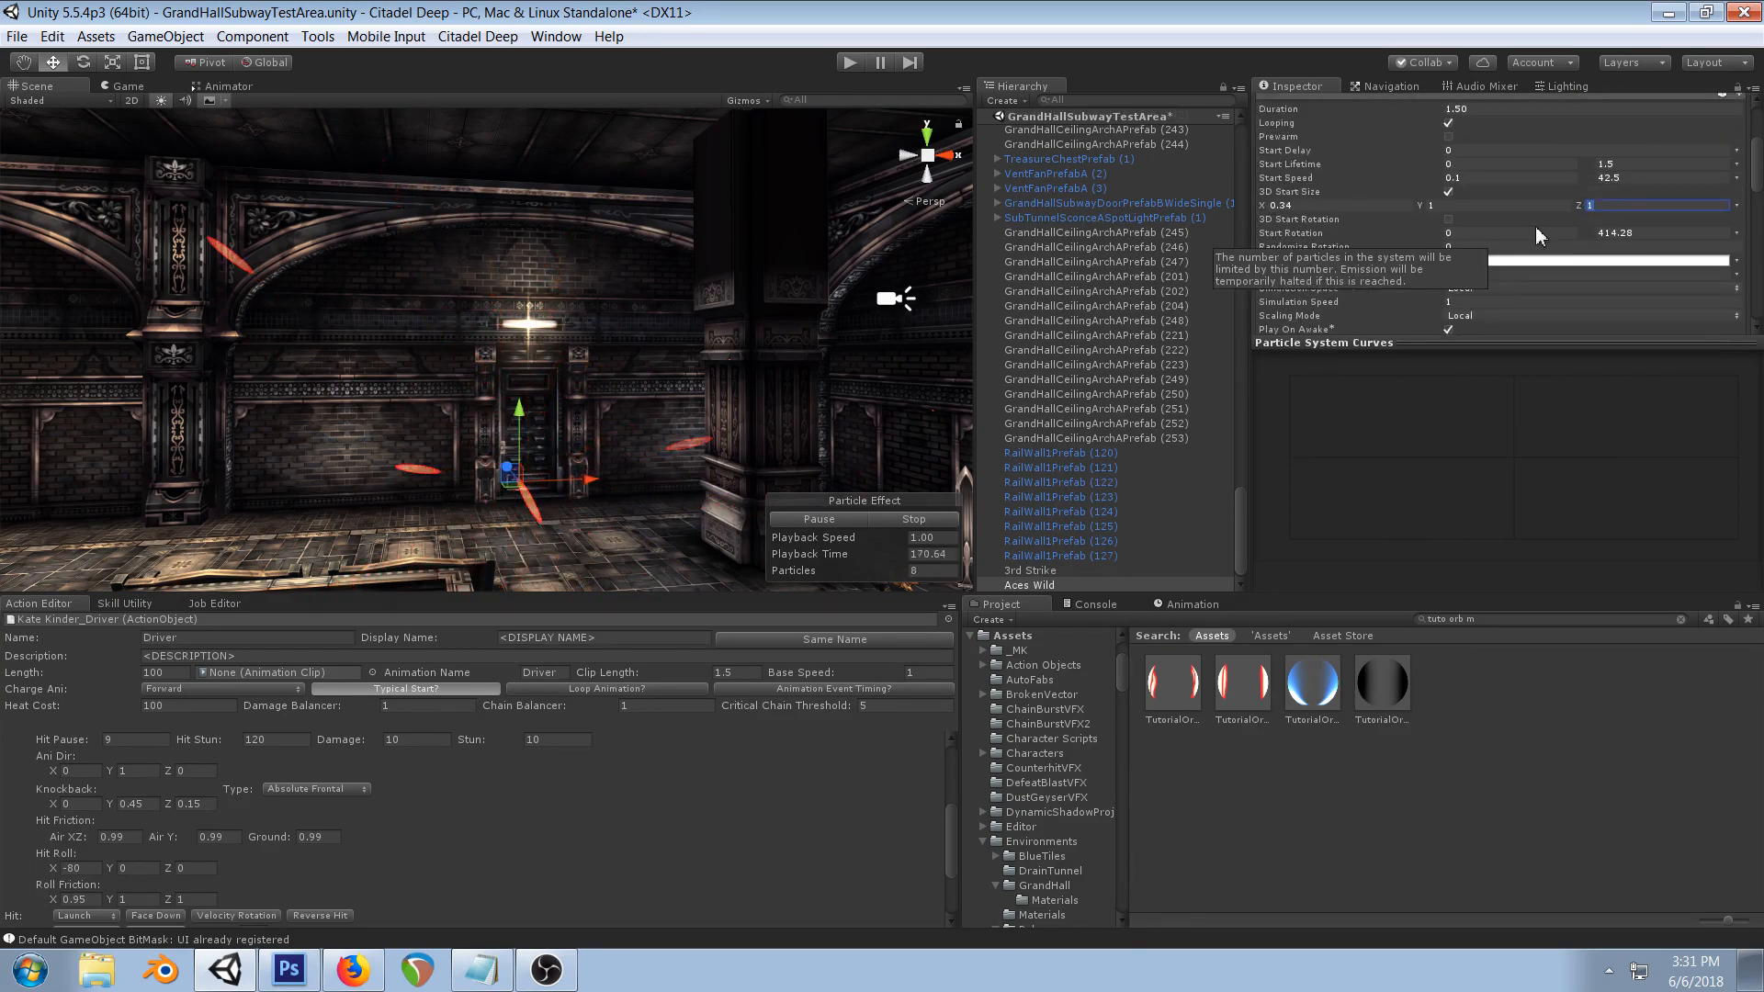
pyautogui.scroll(-3, 1468, 280)
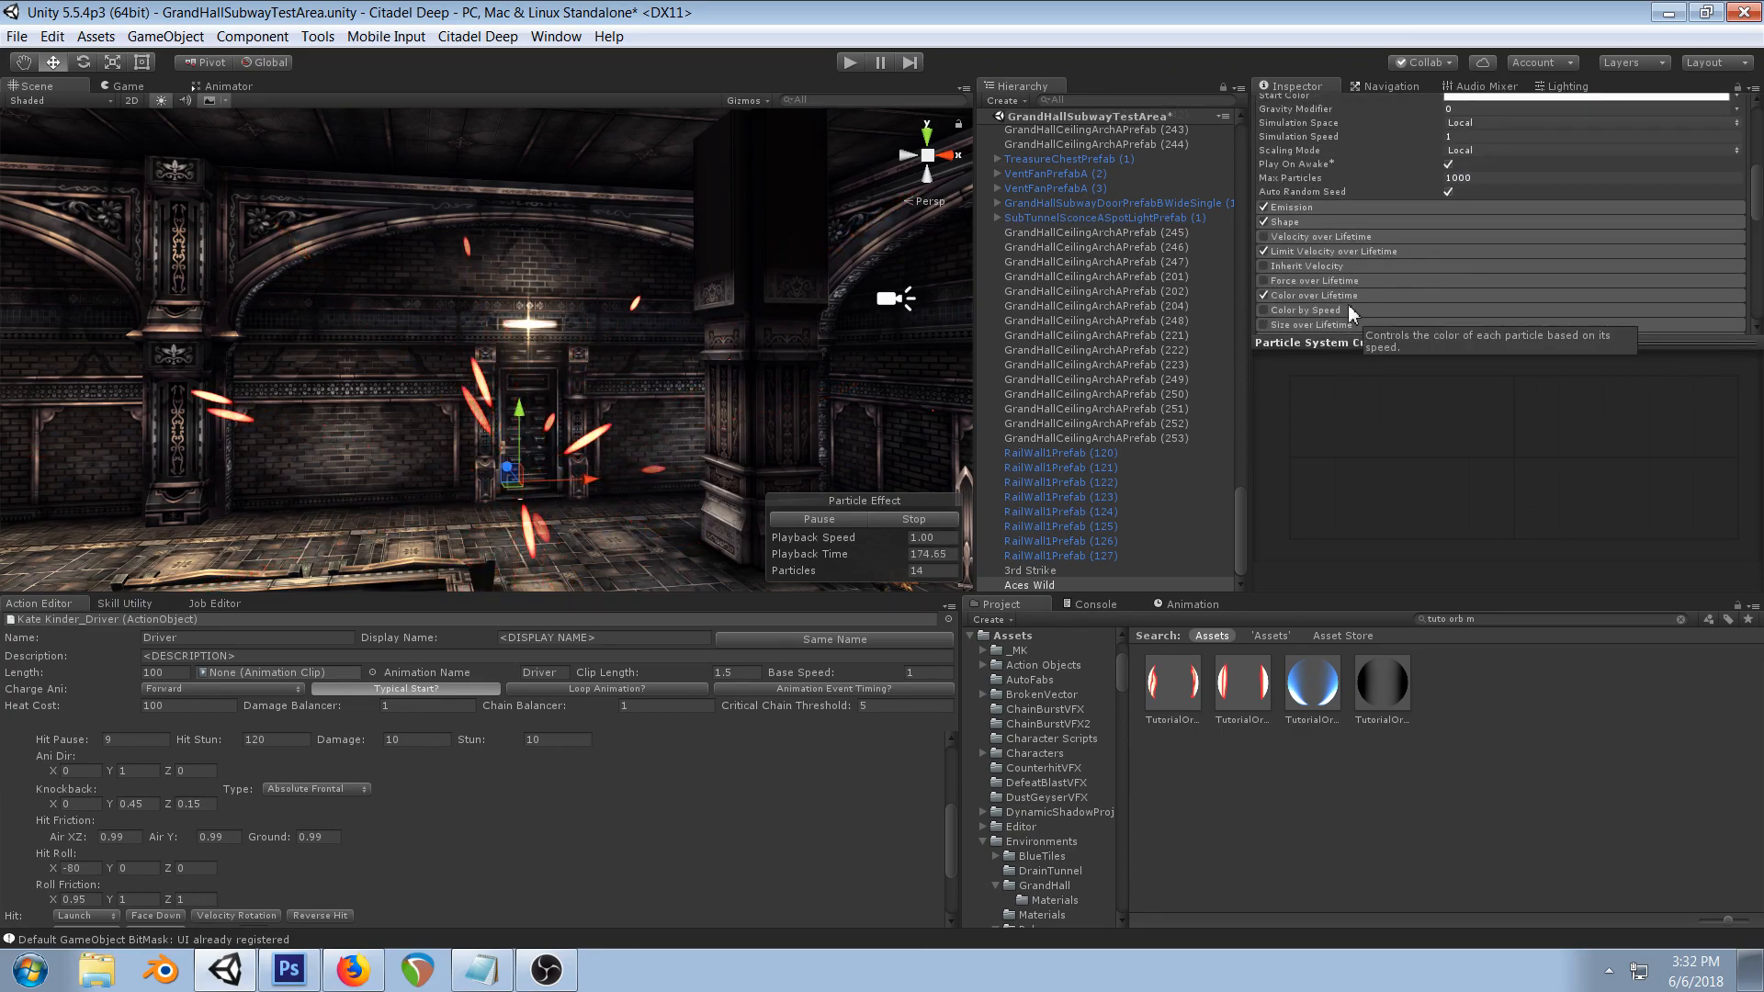
# - Enable the Size over Lifetime module on Aces Wild and turn on Separate Axes
pyautogui.scroll(5, 1369, 252)
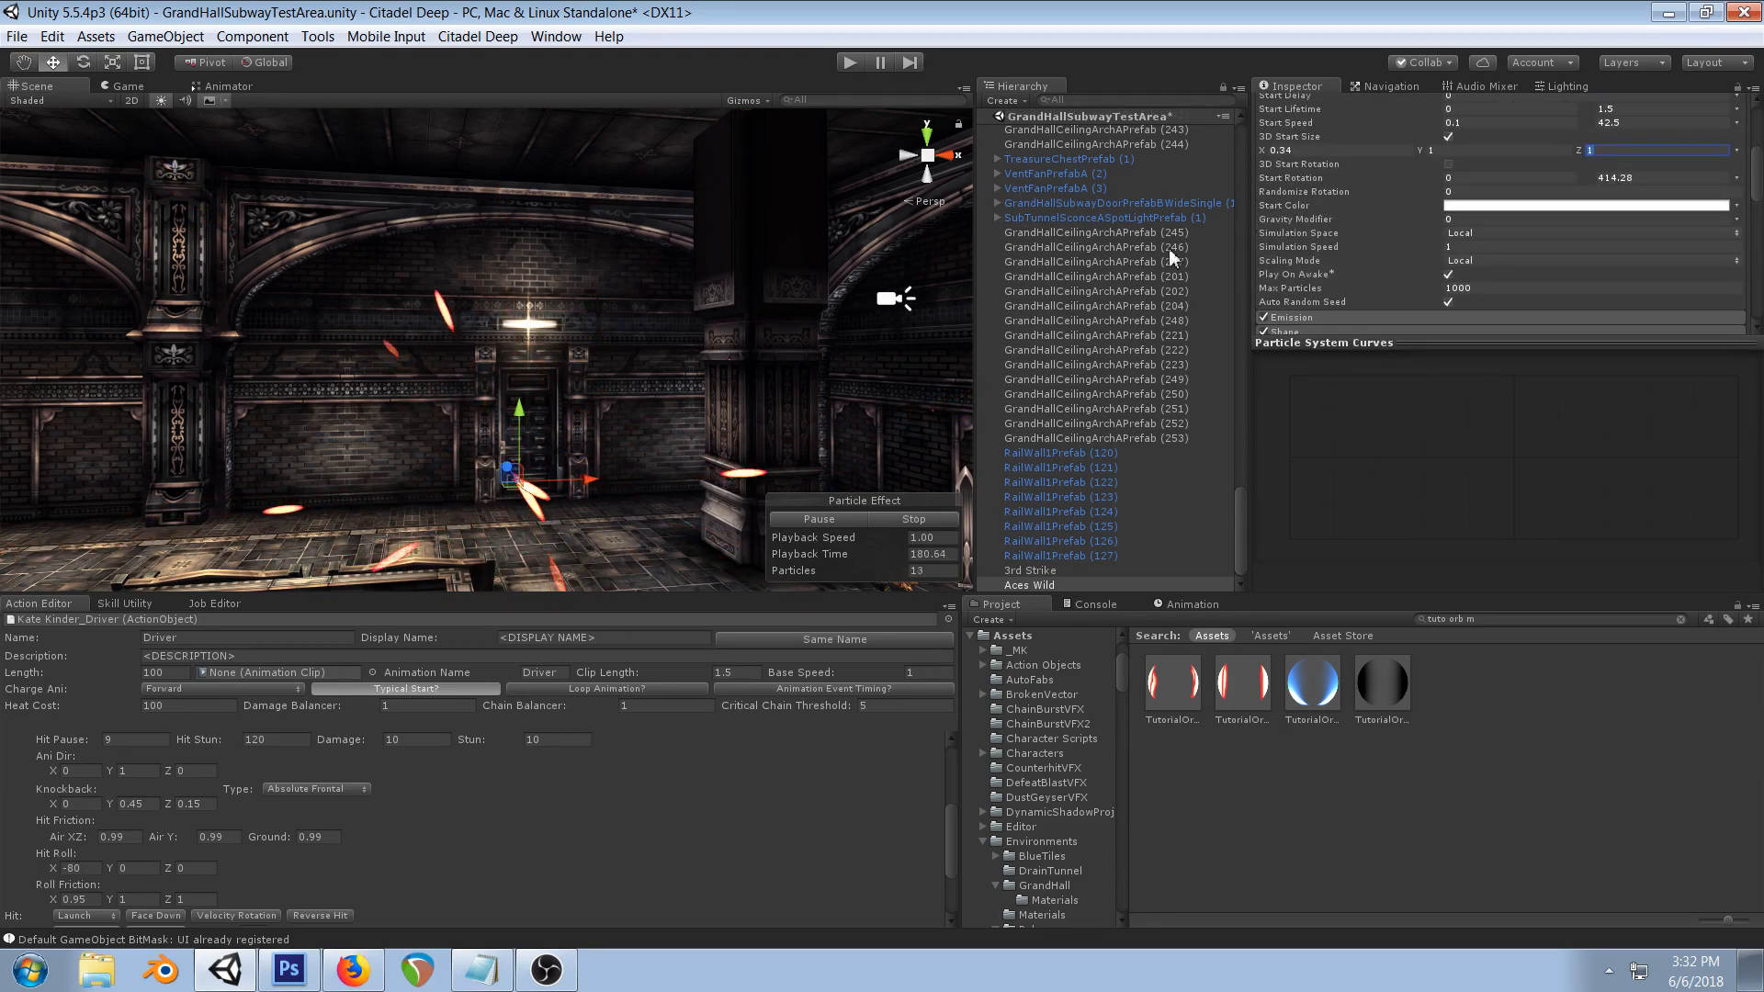
pyautogui.scroll(-6, 1440, 207)
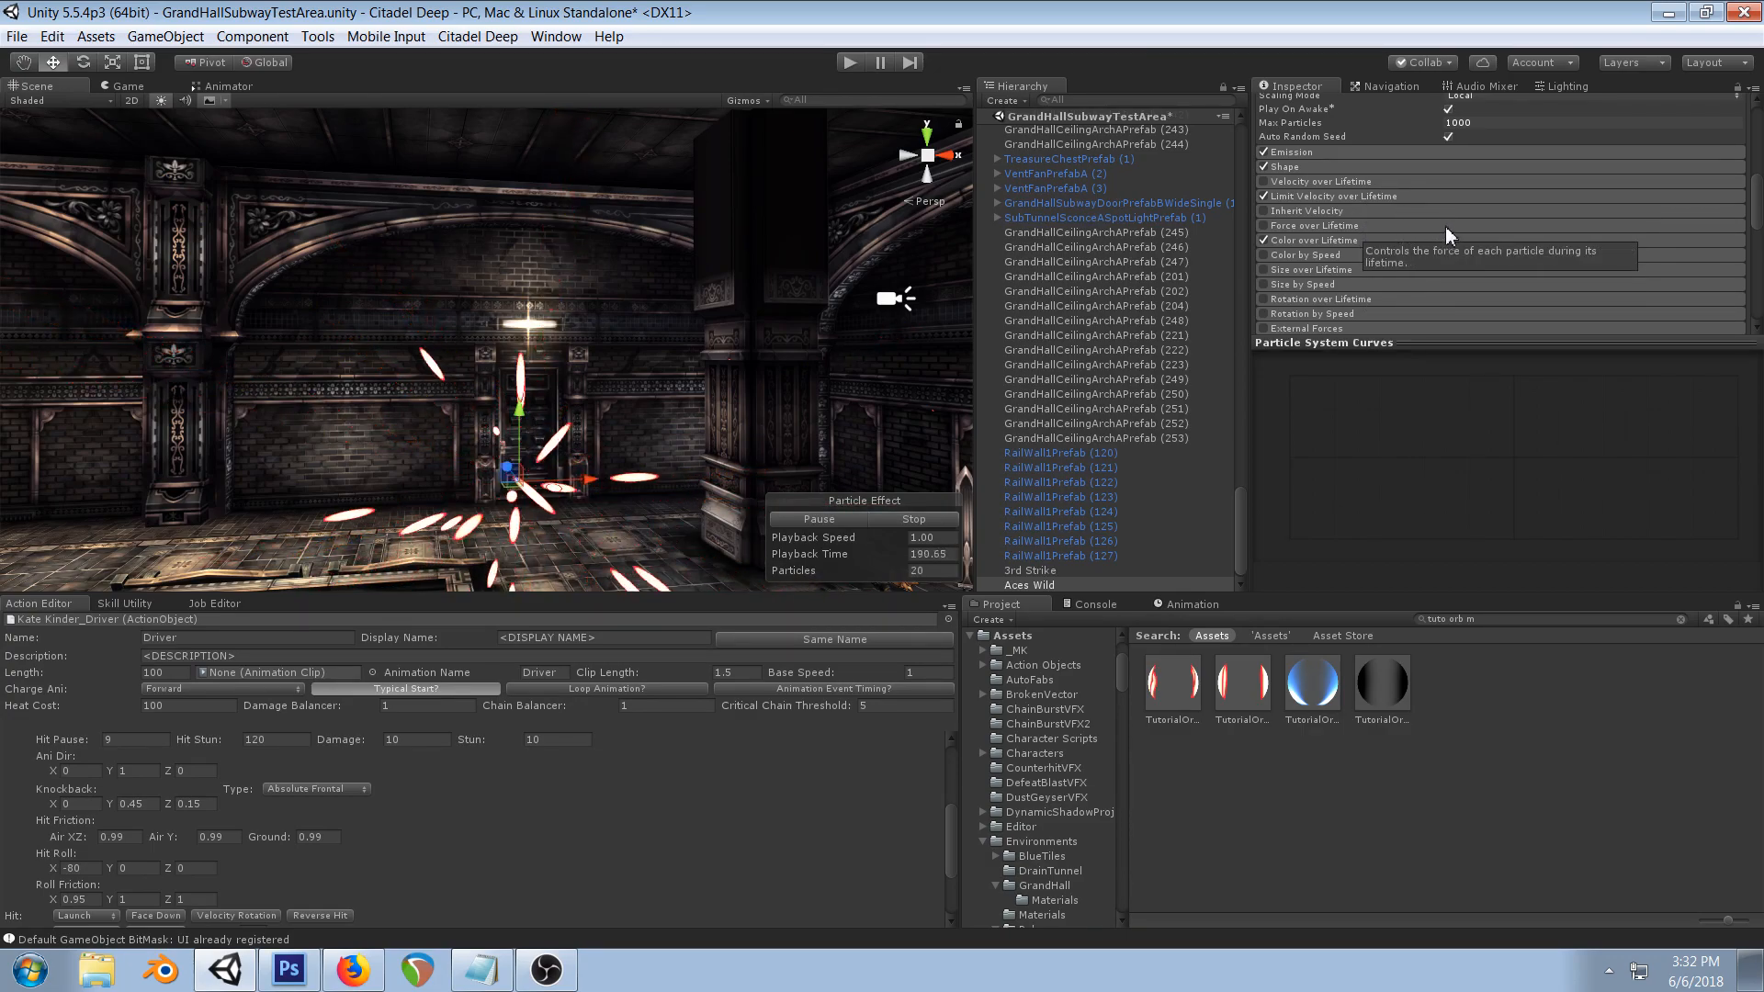
pyautogui.click(1348, 270)
pyautogui.click(1263, 268)
pyautogui.click(1448, 288)
pyautogui.scroll(-3, 1575, 196)
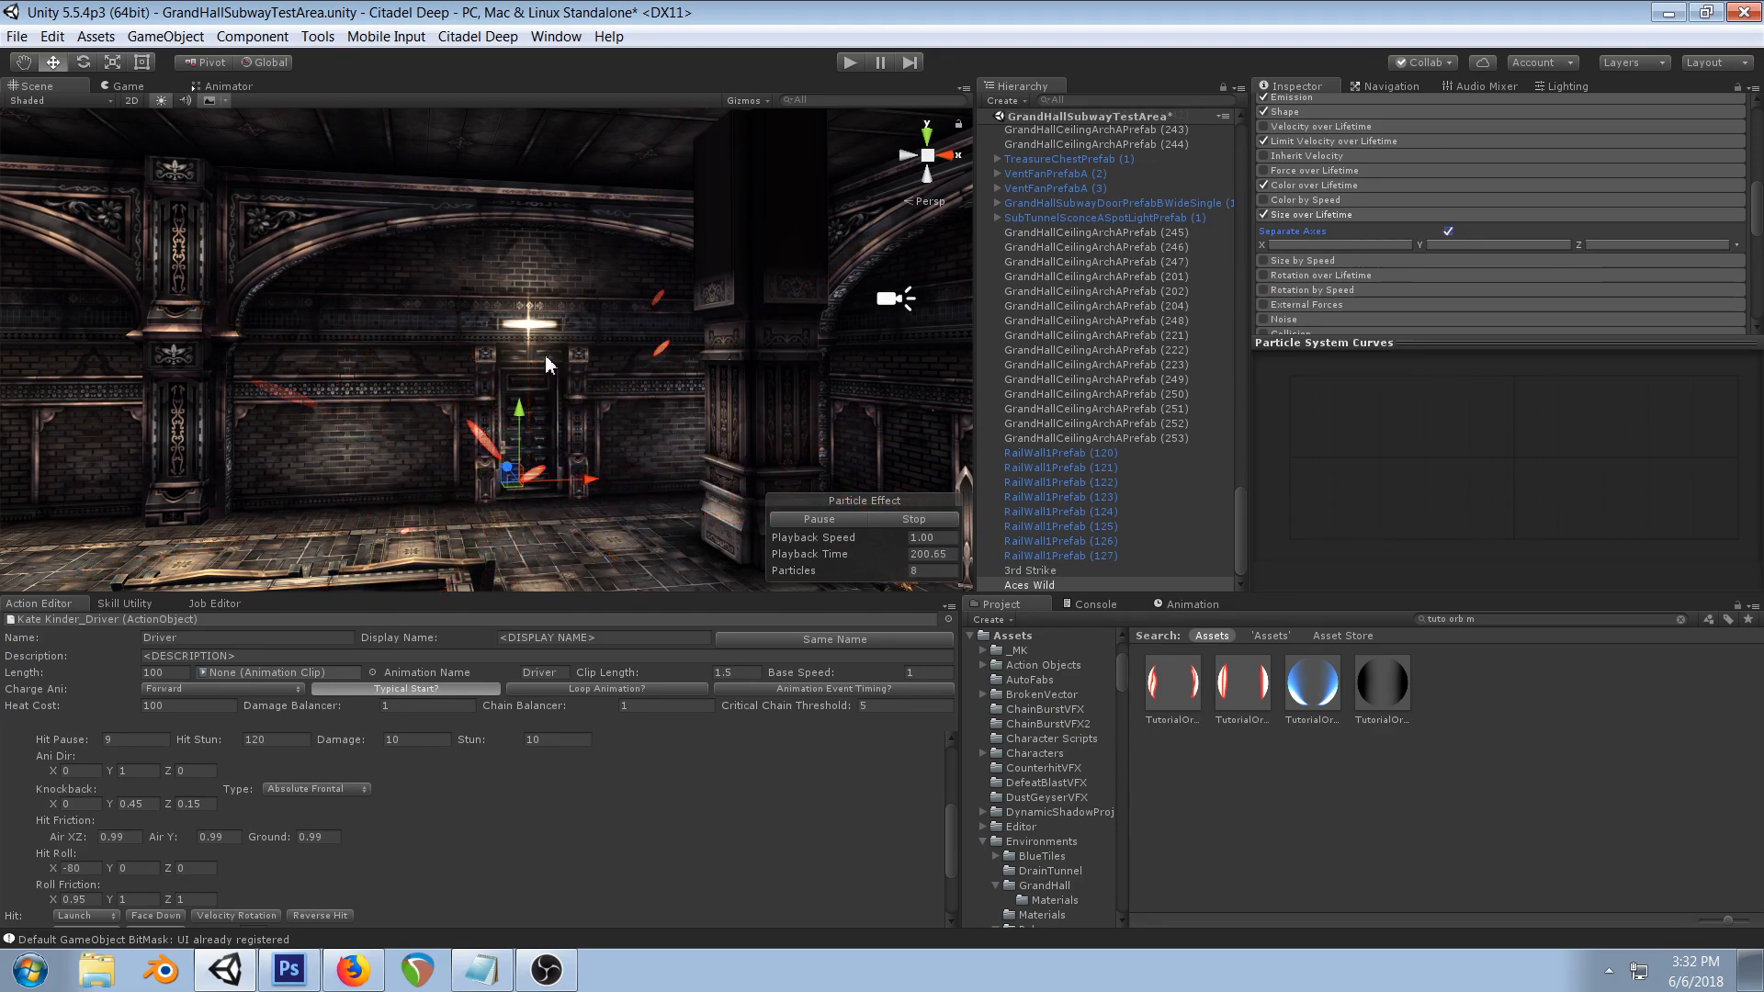
# - Shape the X size-over-lifetime curve to fall from 1 to 0, with its start tangent sloping steeply downward
pyautogui.click(1303, 245)
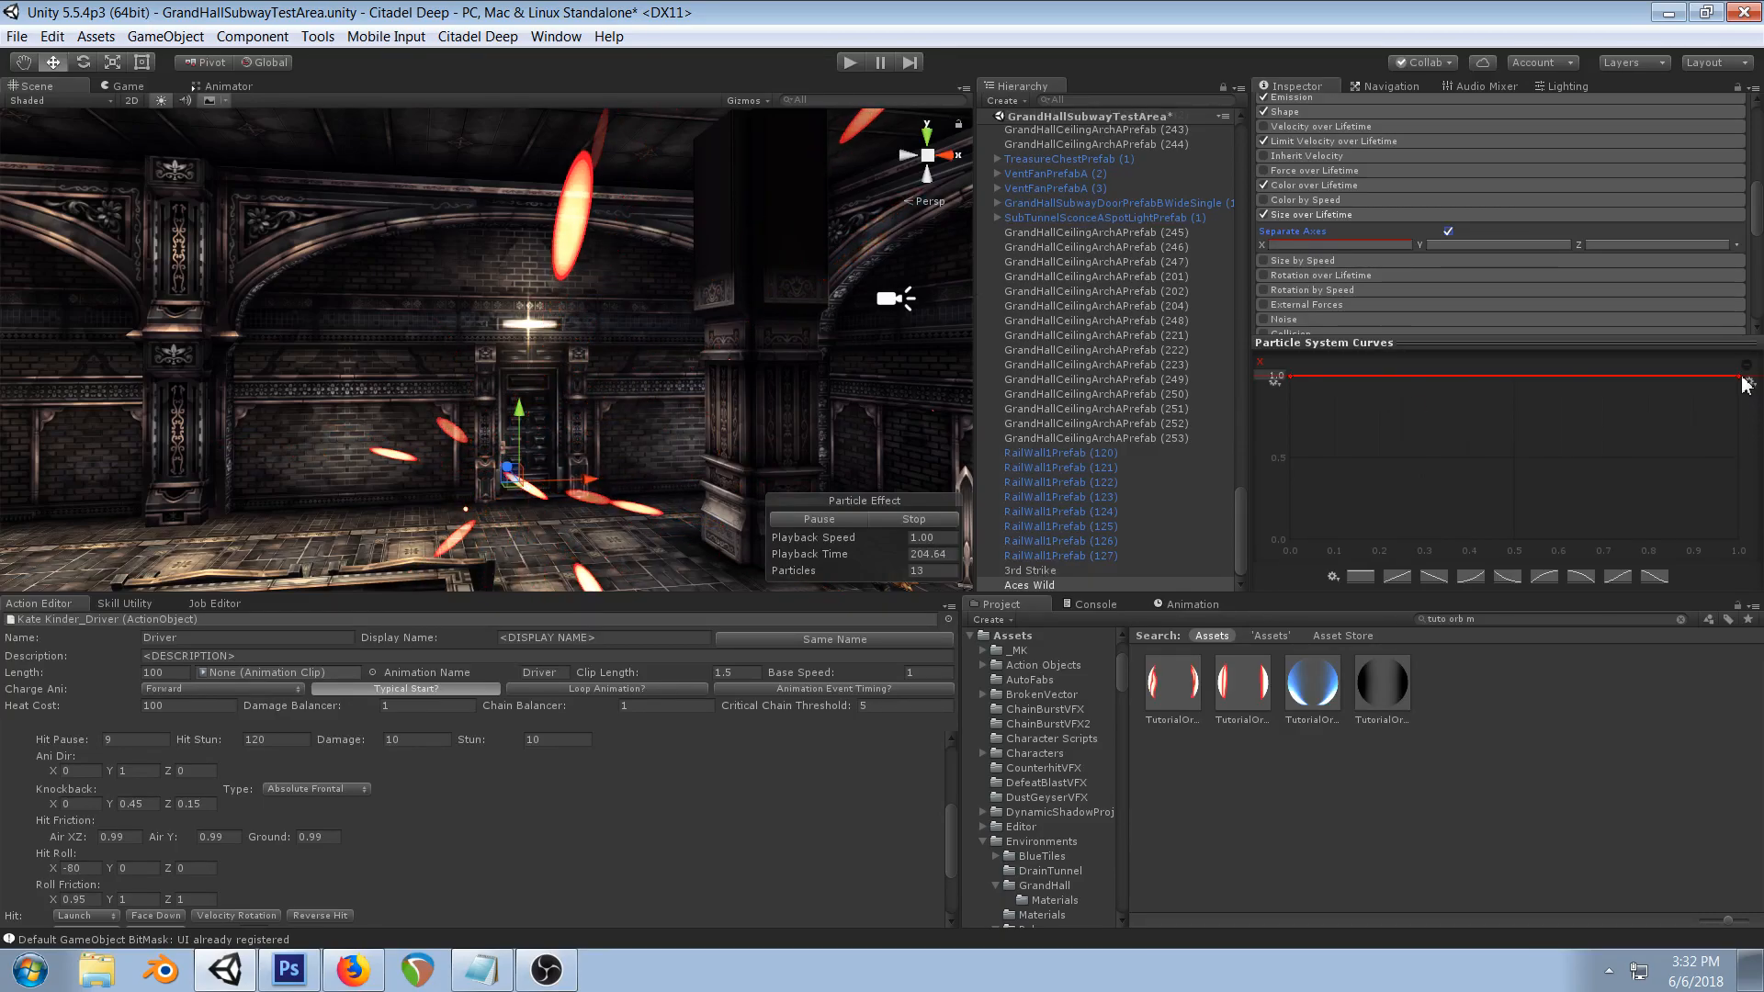
pyautogui.moveTo(1739, 432); pyautogui.dragTo(1739, 540)
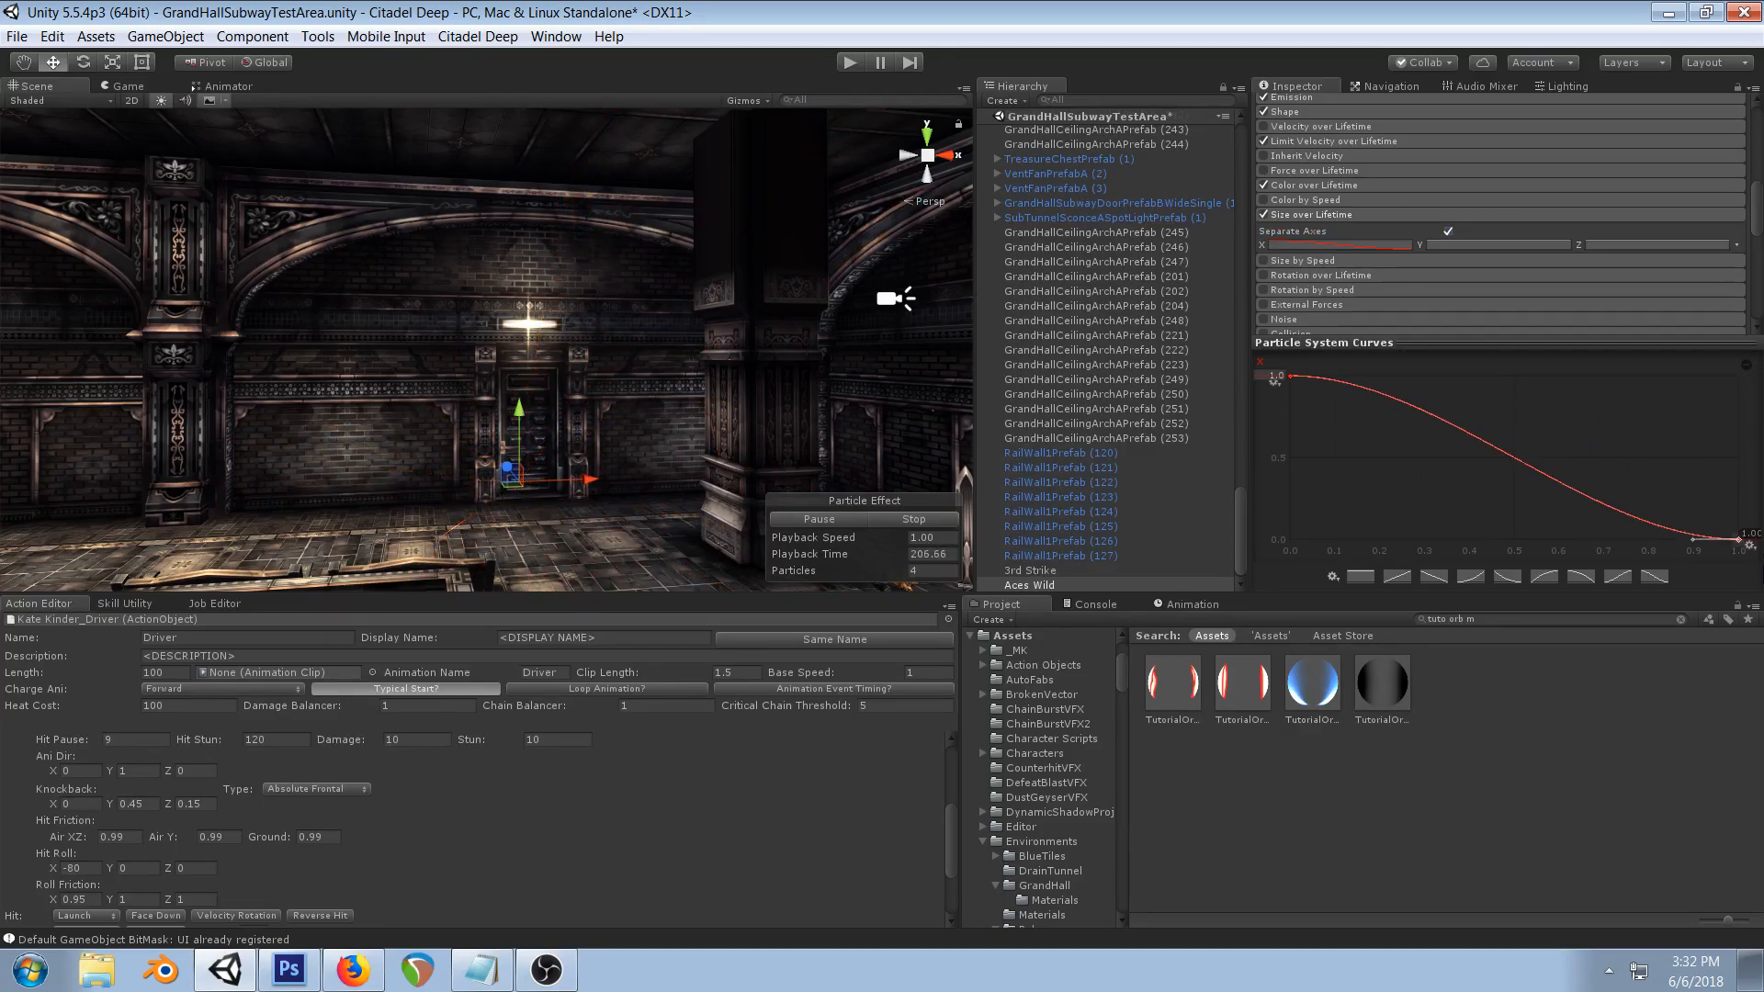
pyautogui.click(1290, 377)
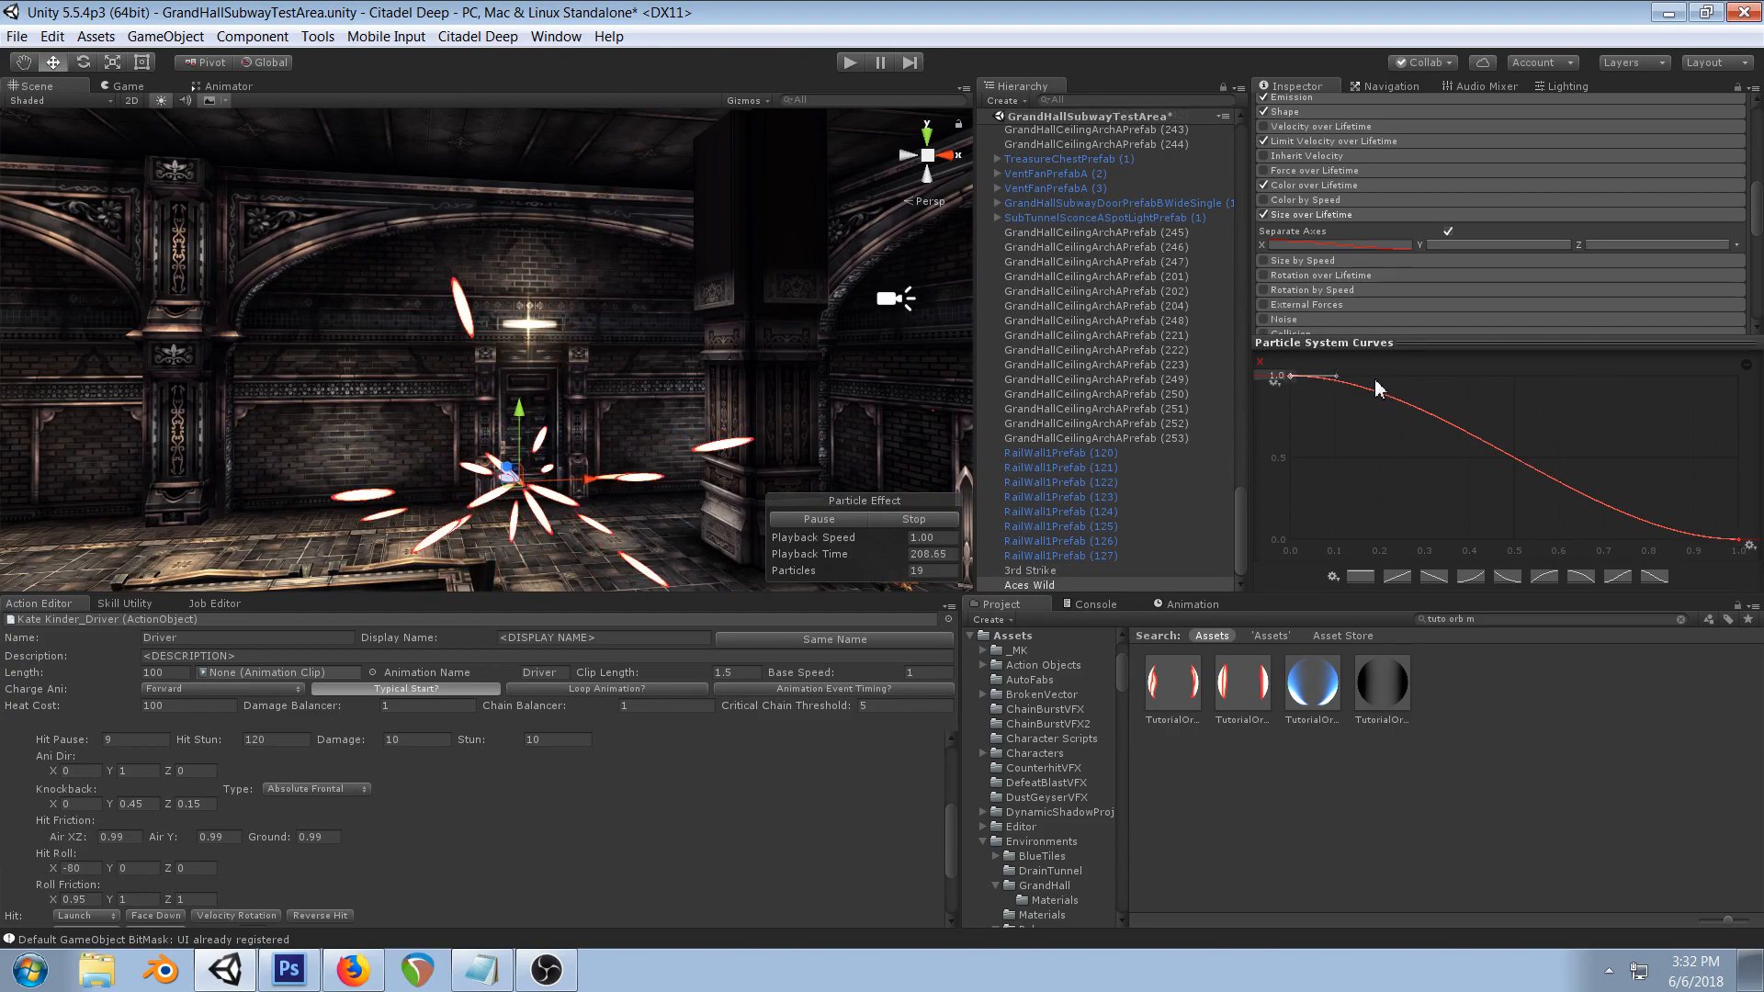
pyautogui.moveTo(1336, 375); pyautogui.dragTo(1334, 420)
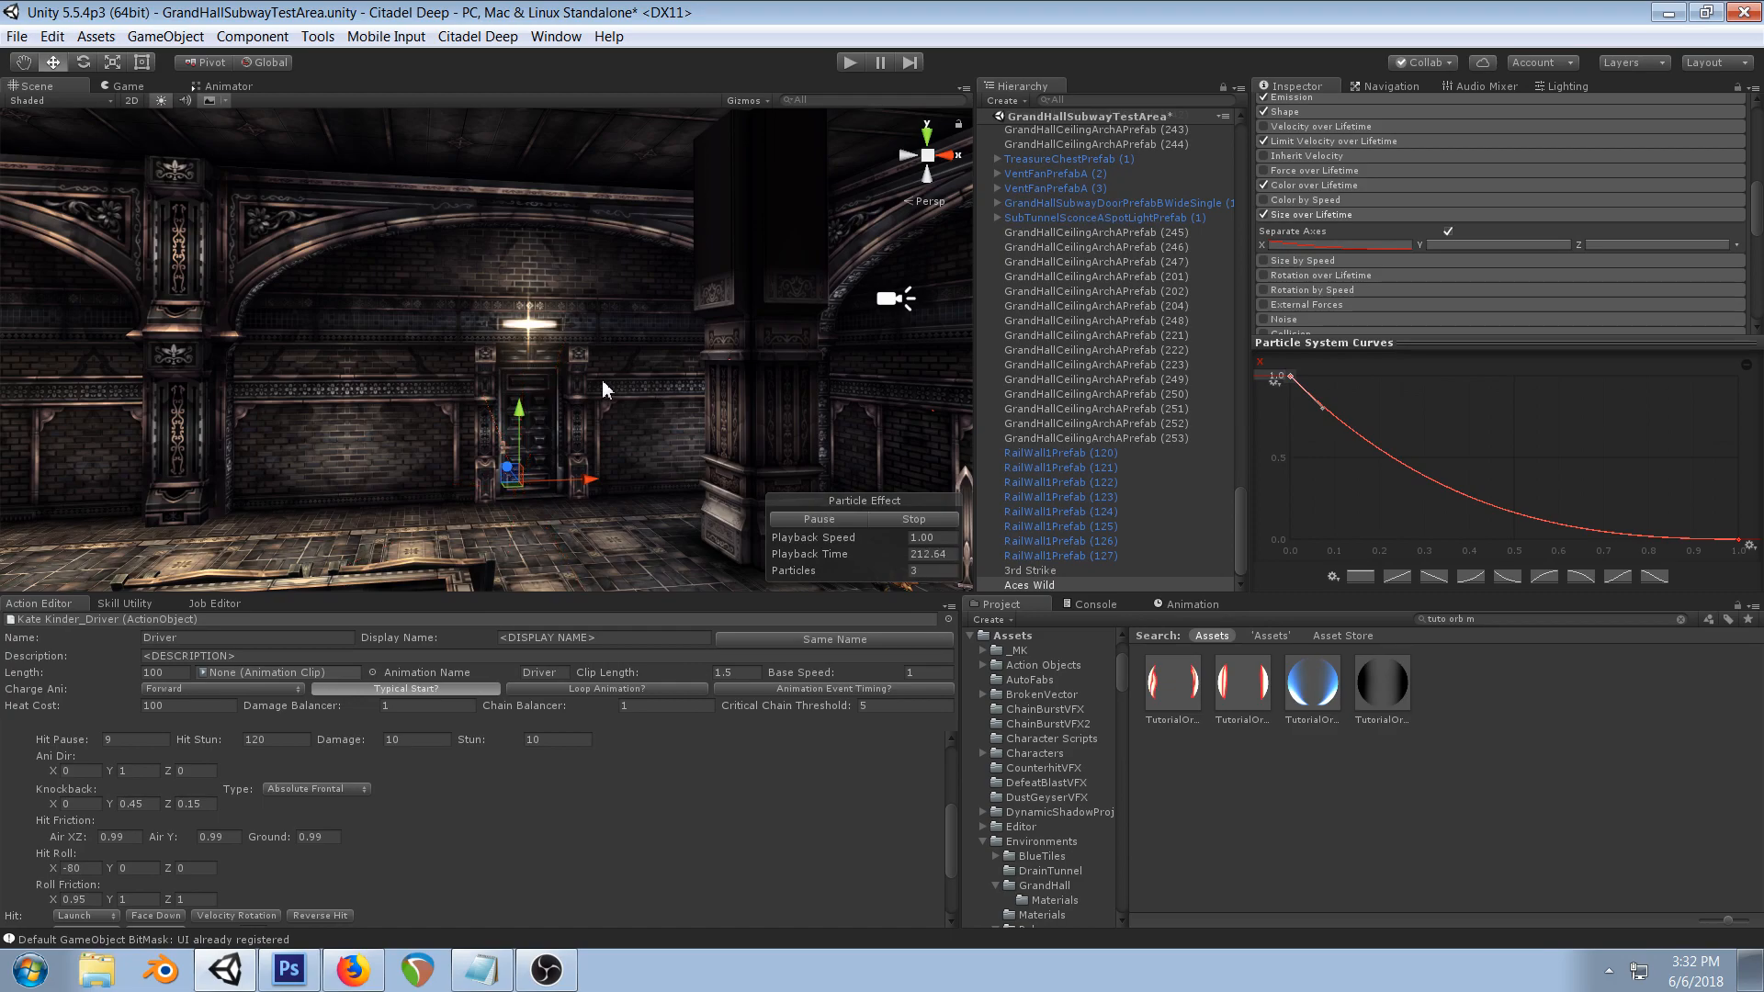
# - Add an X curve key at about 0.28 lifetime and 0.45 size, smooth the initial drop, and raise the end key to about 0.27
pyautogui.rightClick(1582, 536)
pyautogui.click(1626, 539)
pyautogui.moveTo(1578, 533); pyautogui.dragTo(1417, 522)
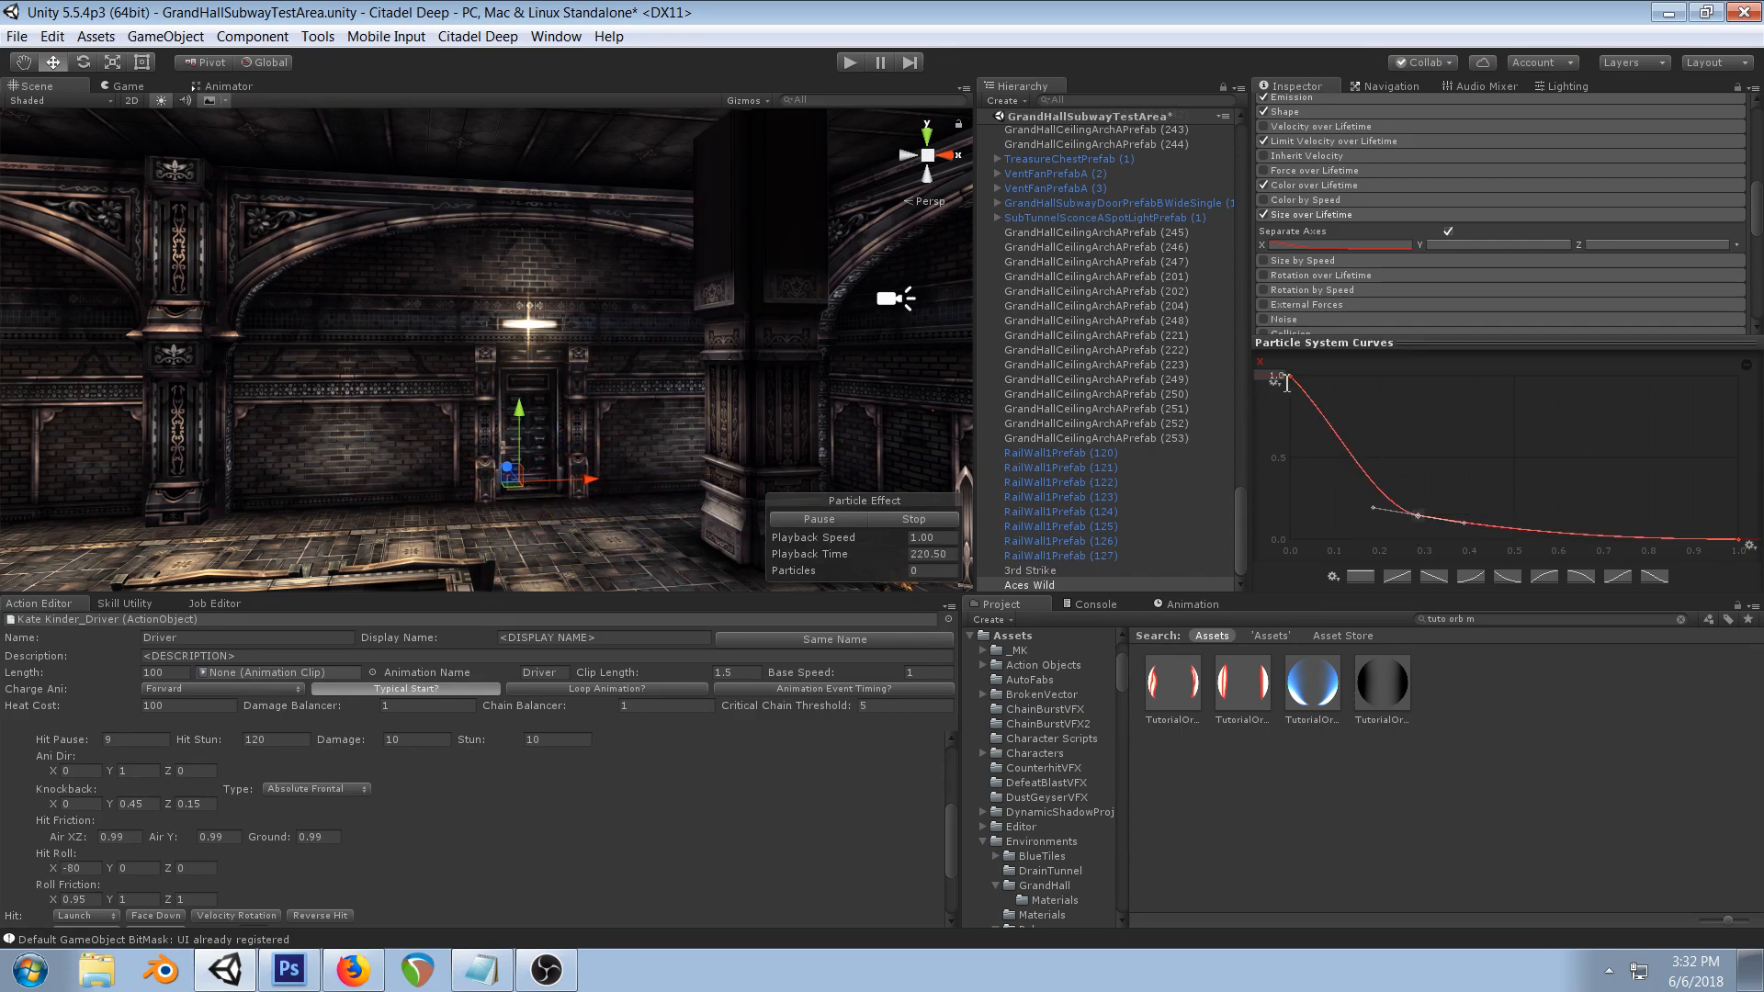
pyautogui.moveTo(1418, 516); pyautogui.dragTo(1419, 465)
pyautogui.click(1291, 378)
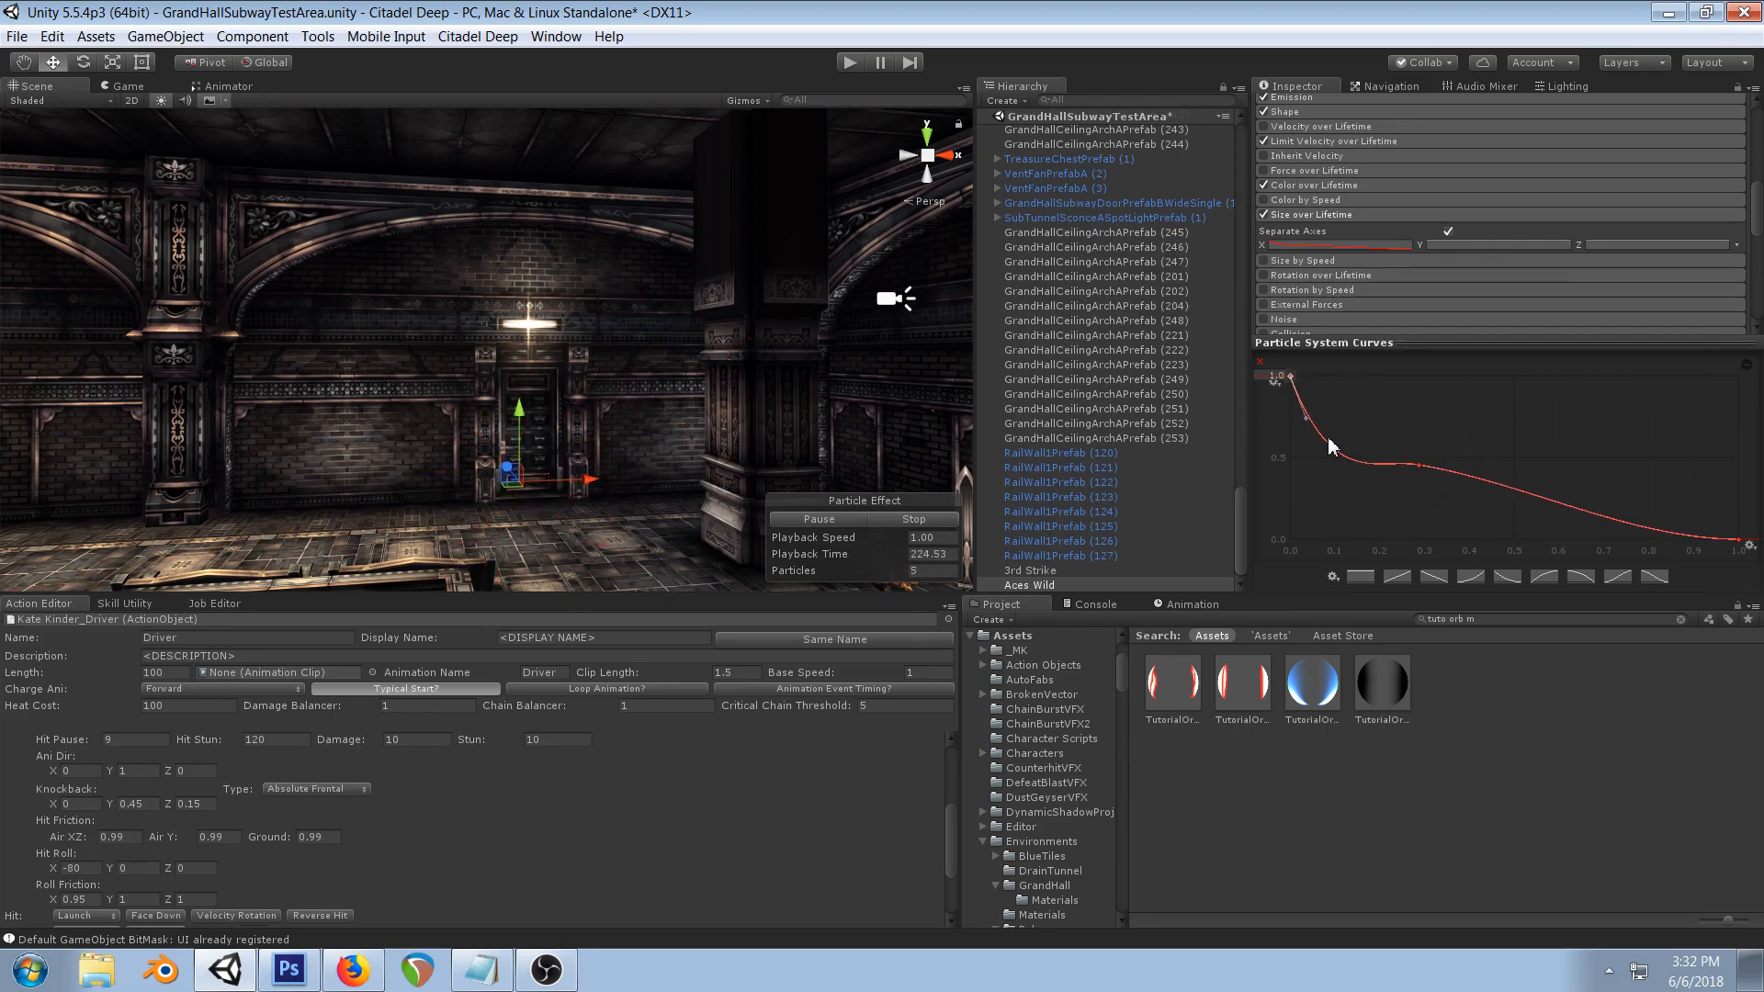
pyautogui.moveTo(1310, 424); pyautogui.dragTo(1349, 438)
pyautogui.moveTo(1743, 539); pyautogui.dragTo(1744, 502)
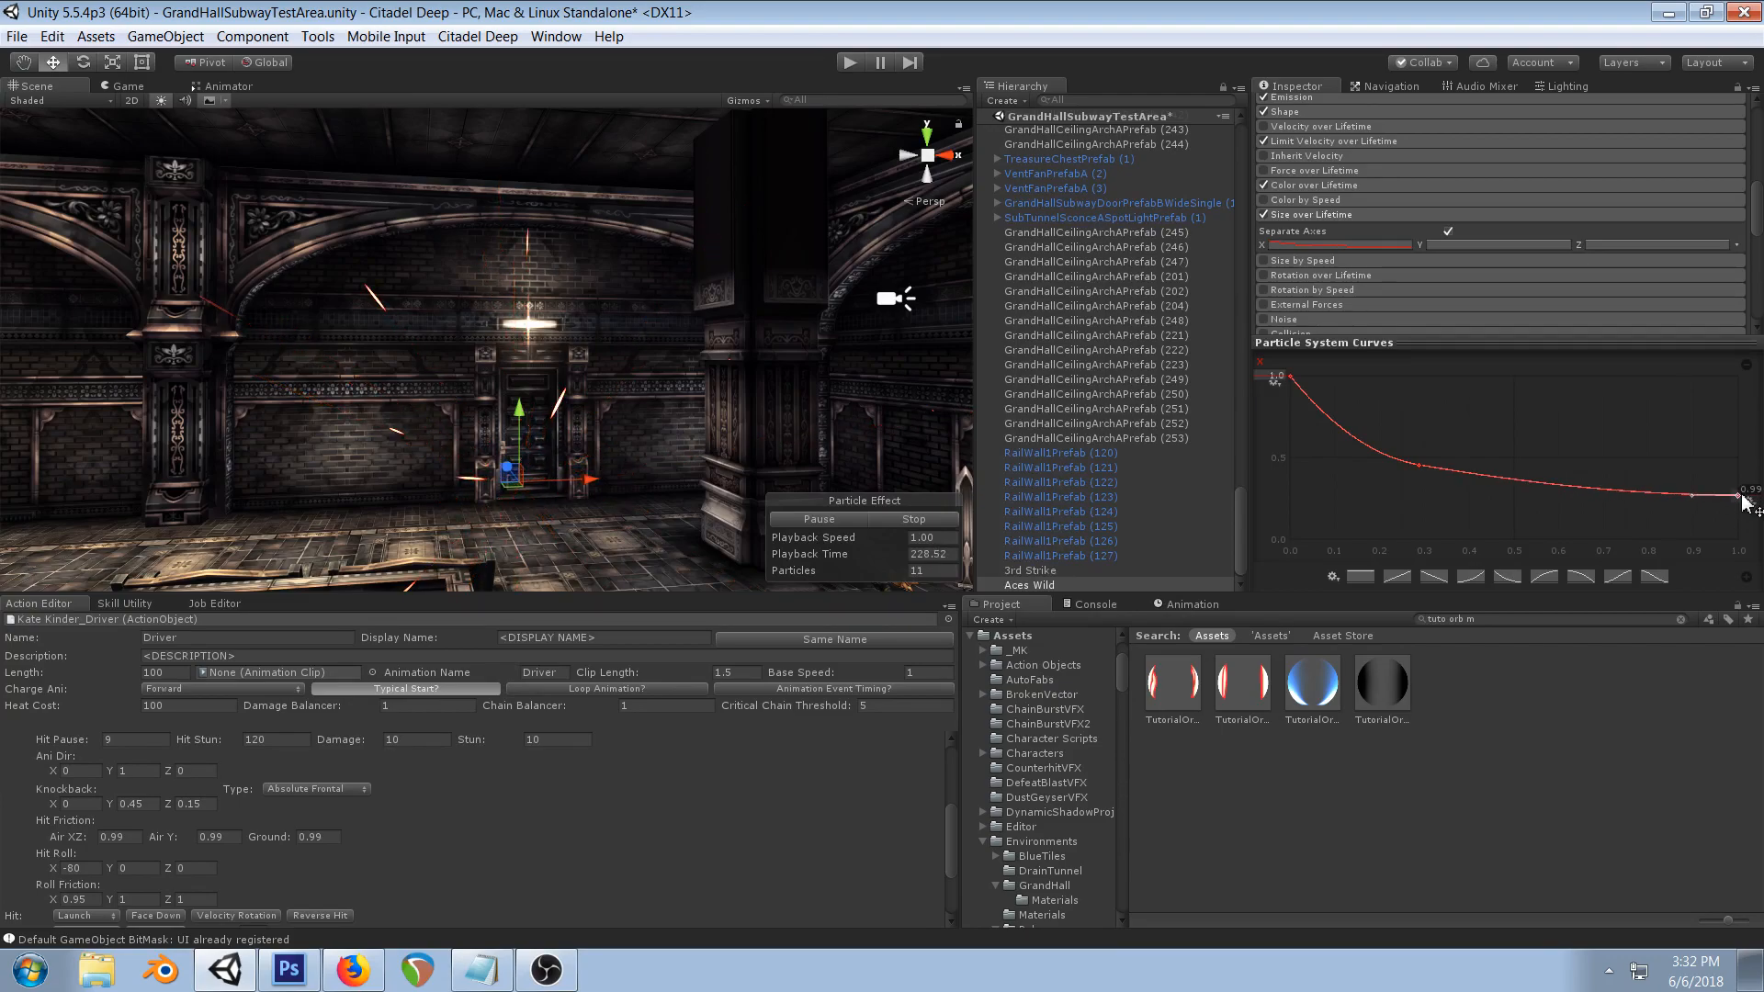
# - Switch the 3D start size to Random Between Two Constants, with the Y minimum at 0.75 and the X maximum at 1.54
pyautogui.scroll(10, 1585, 242)
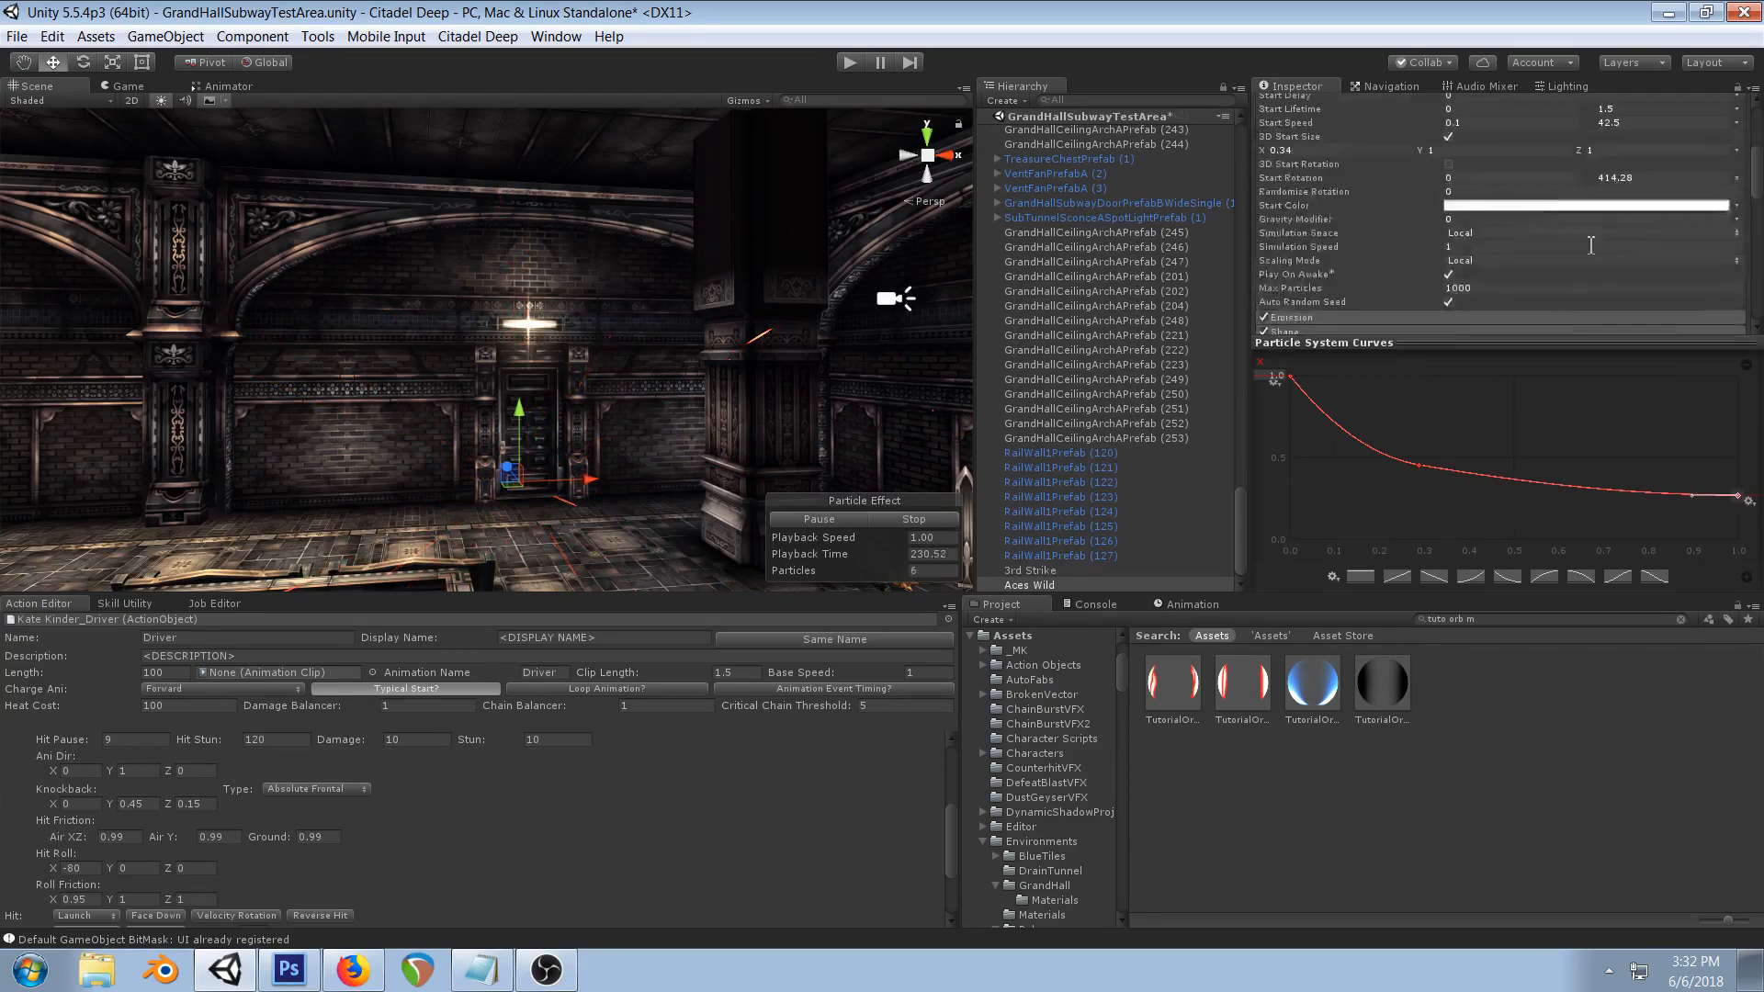
pyautogui.scroll(-3, 1499, 258)
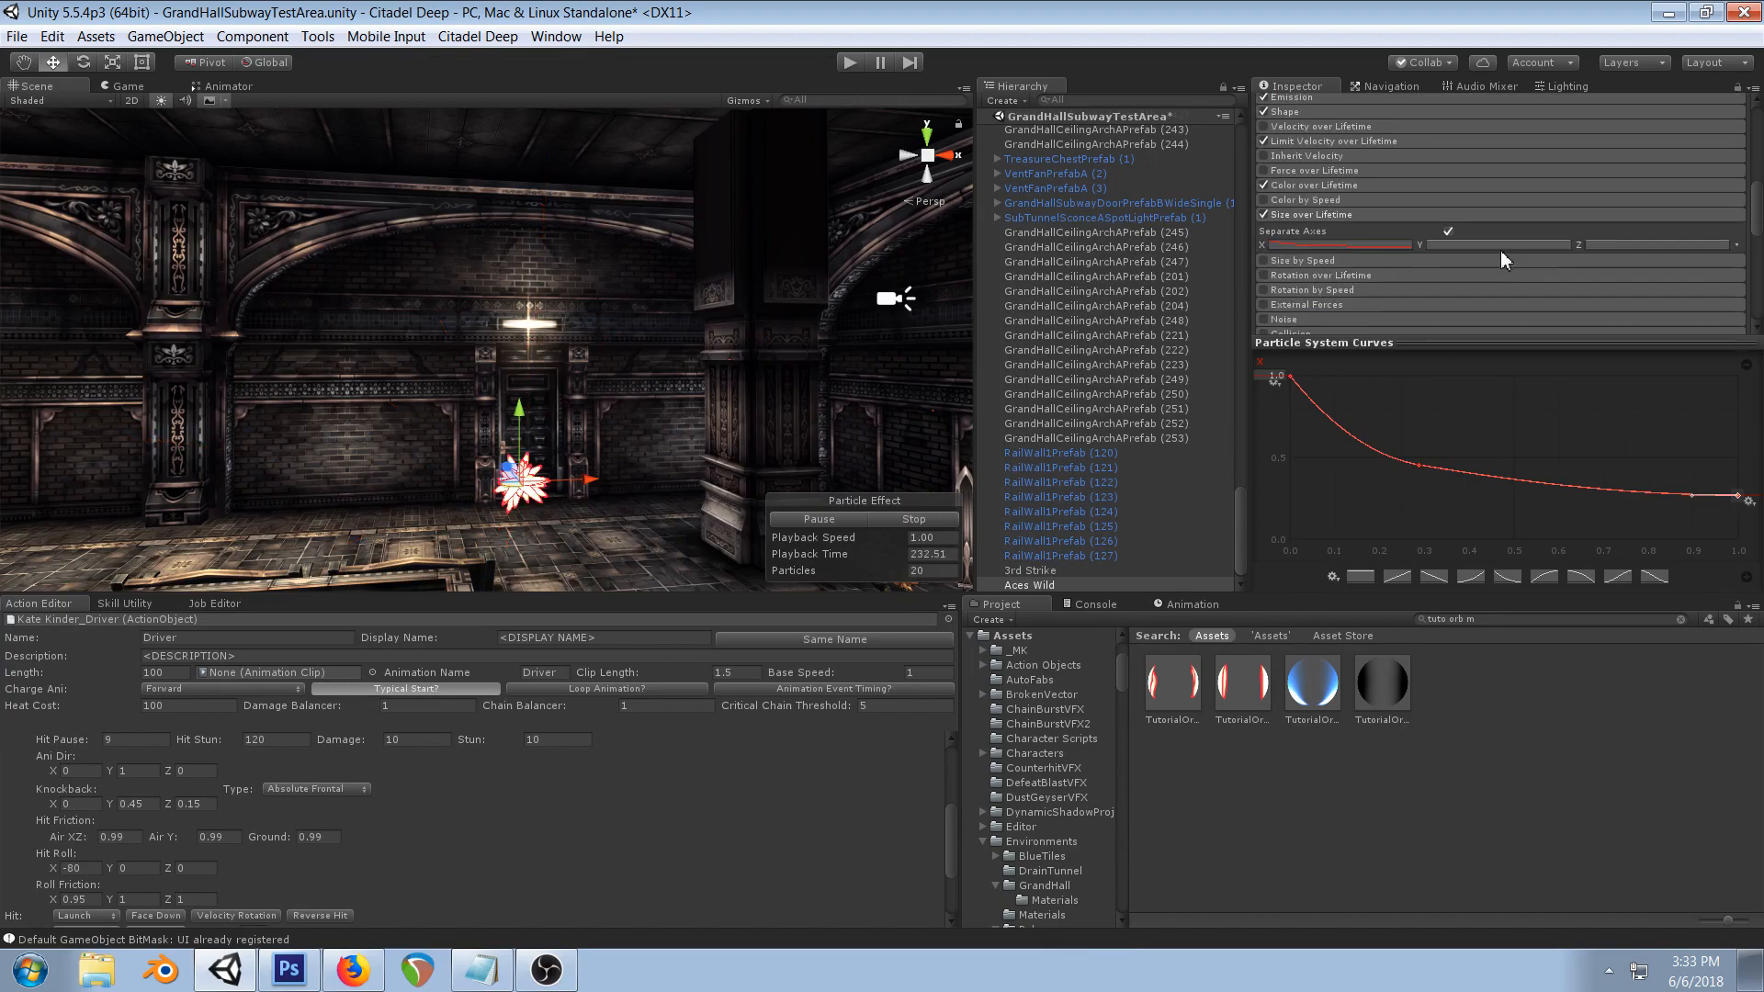
pyautogui.scroll(-3, 1570, 230)
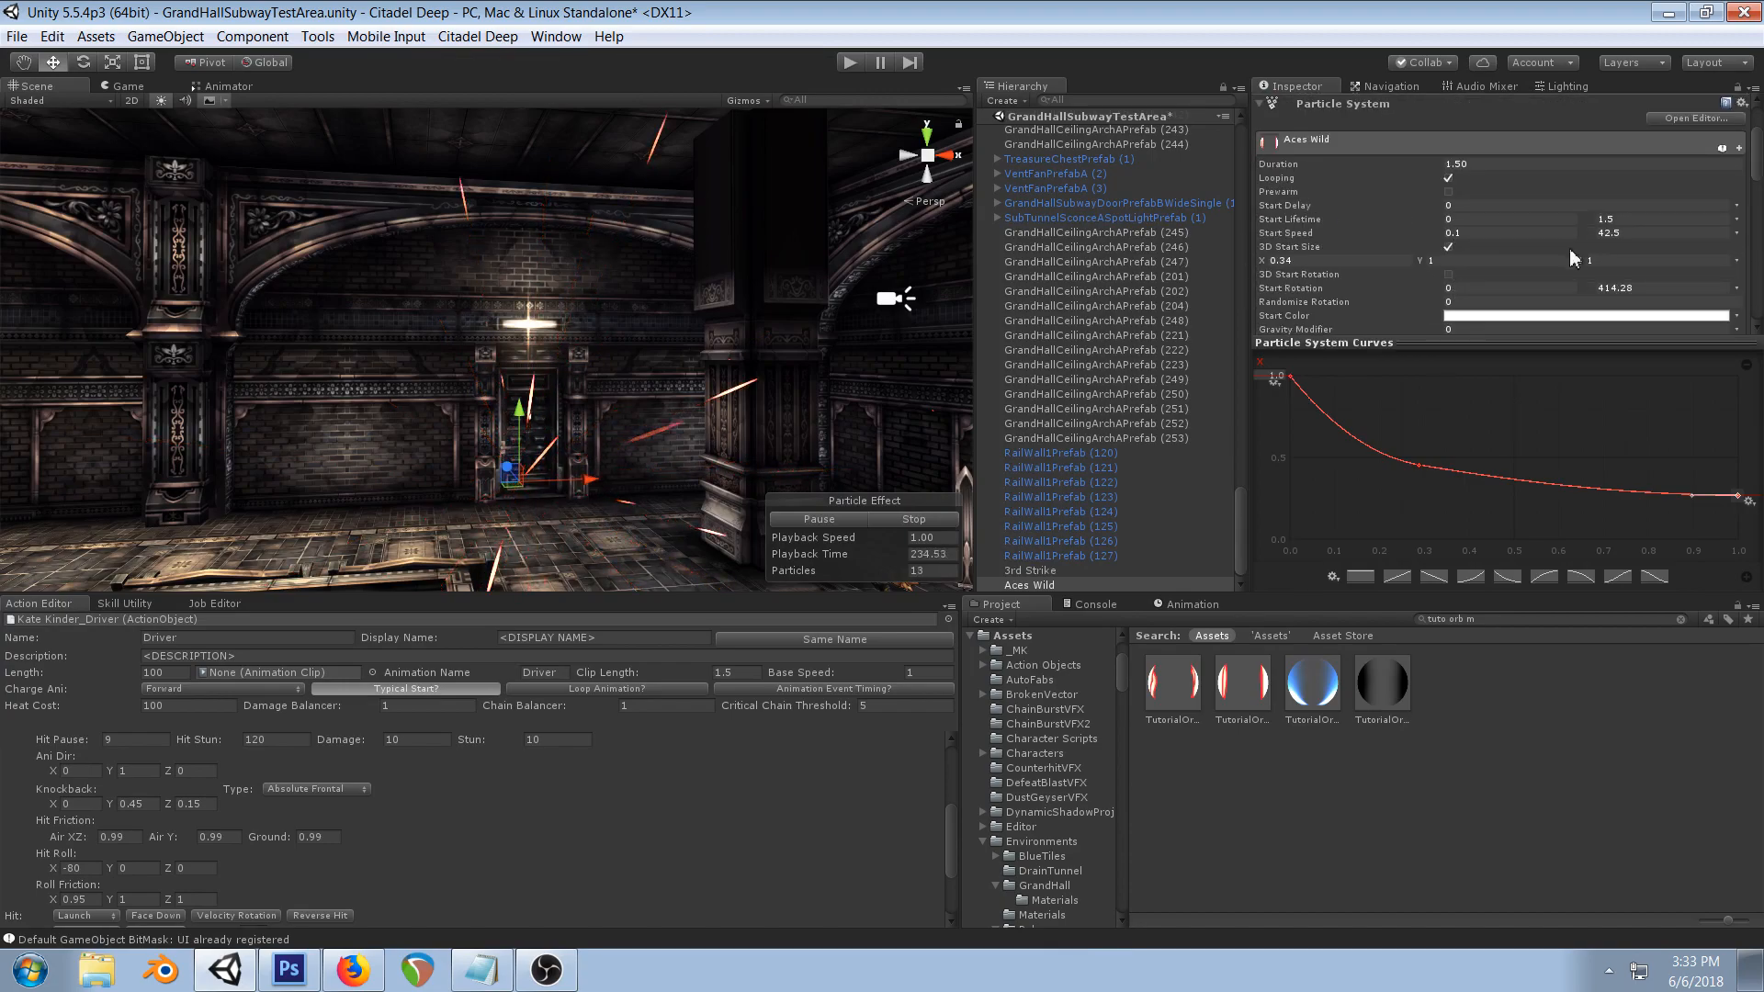
pyautogui.click(1737, 260)
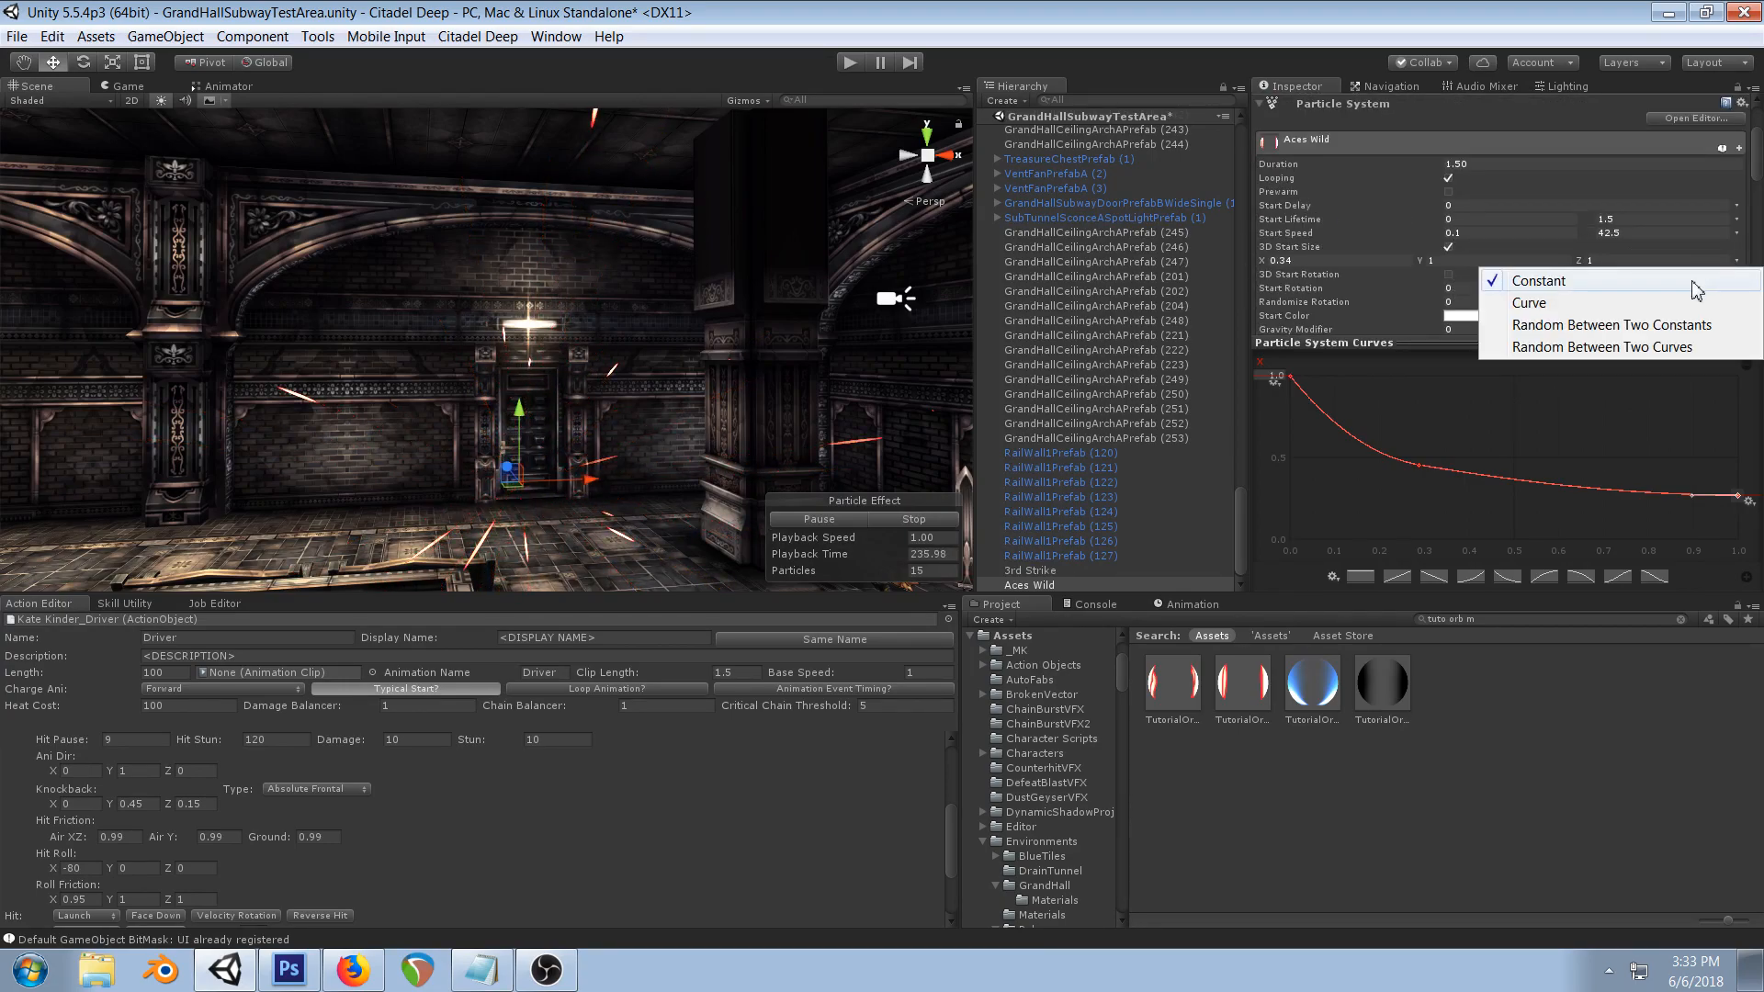
pyautogui.click(1661, 326)
pyautogui.click(1470, 262)
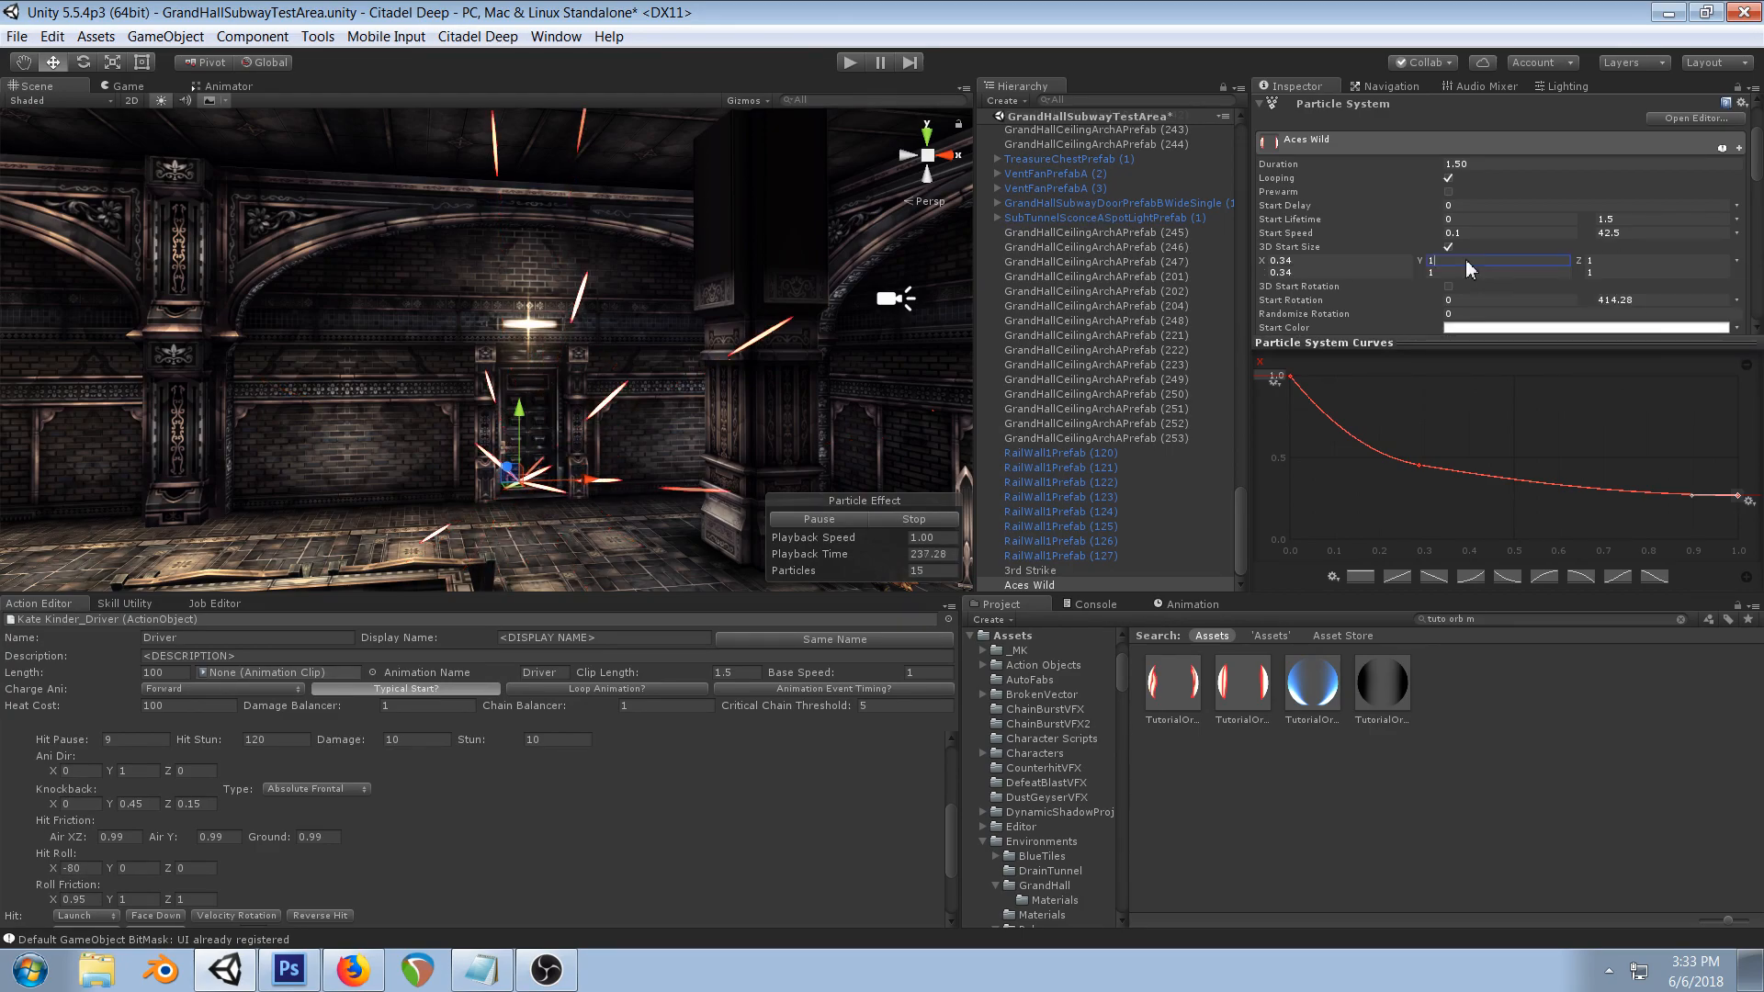
pyautogui.click(1460, 273)
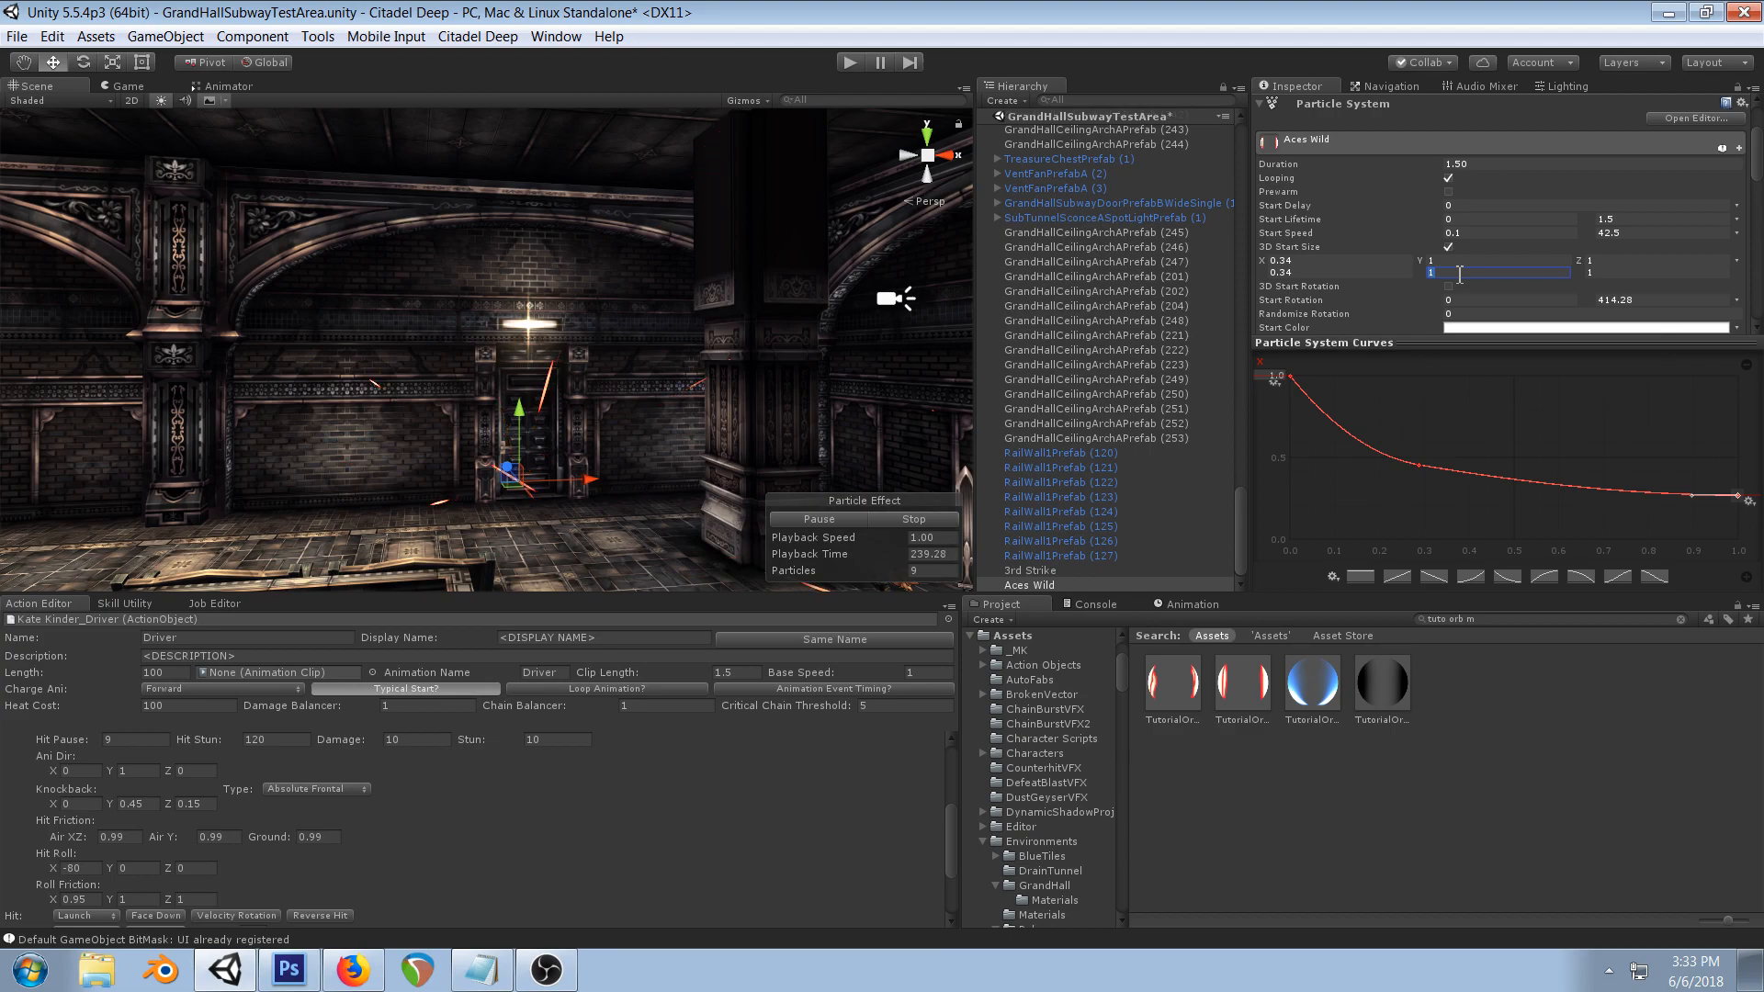
pyautogui.click(1459, 261)
pyautogui.write('0.75')
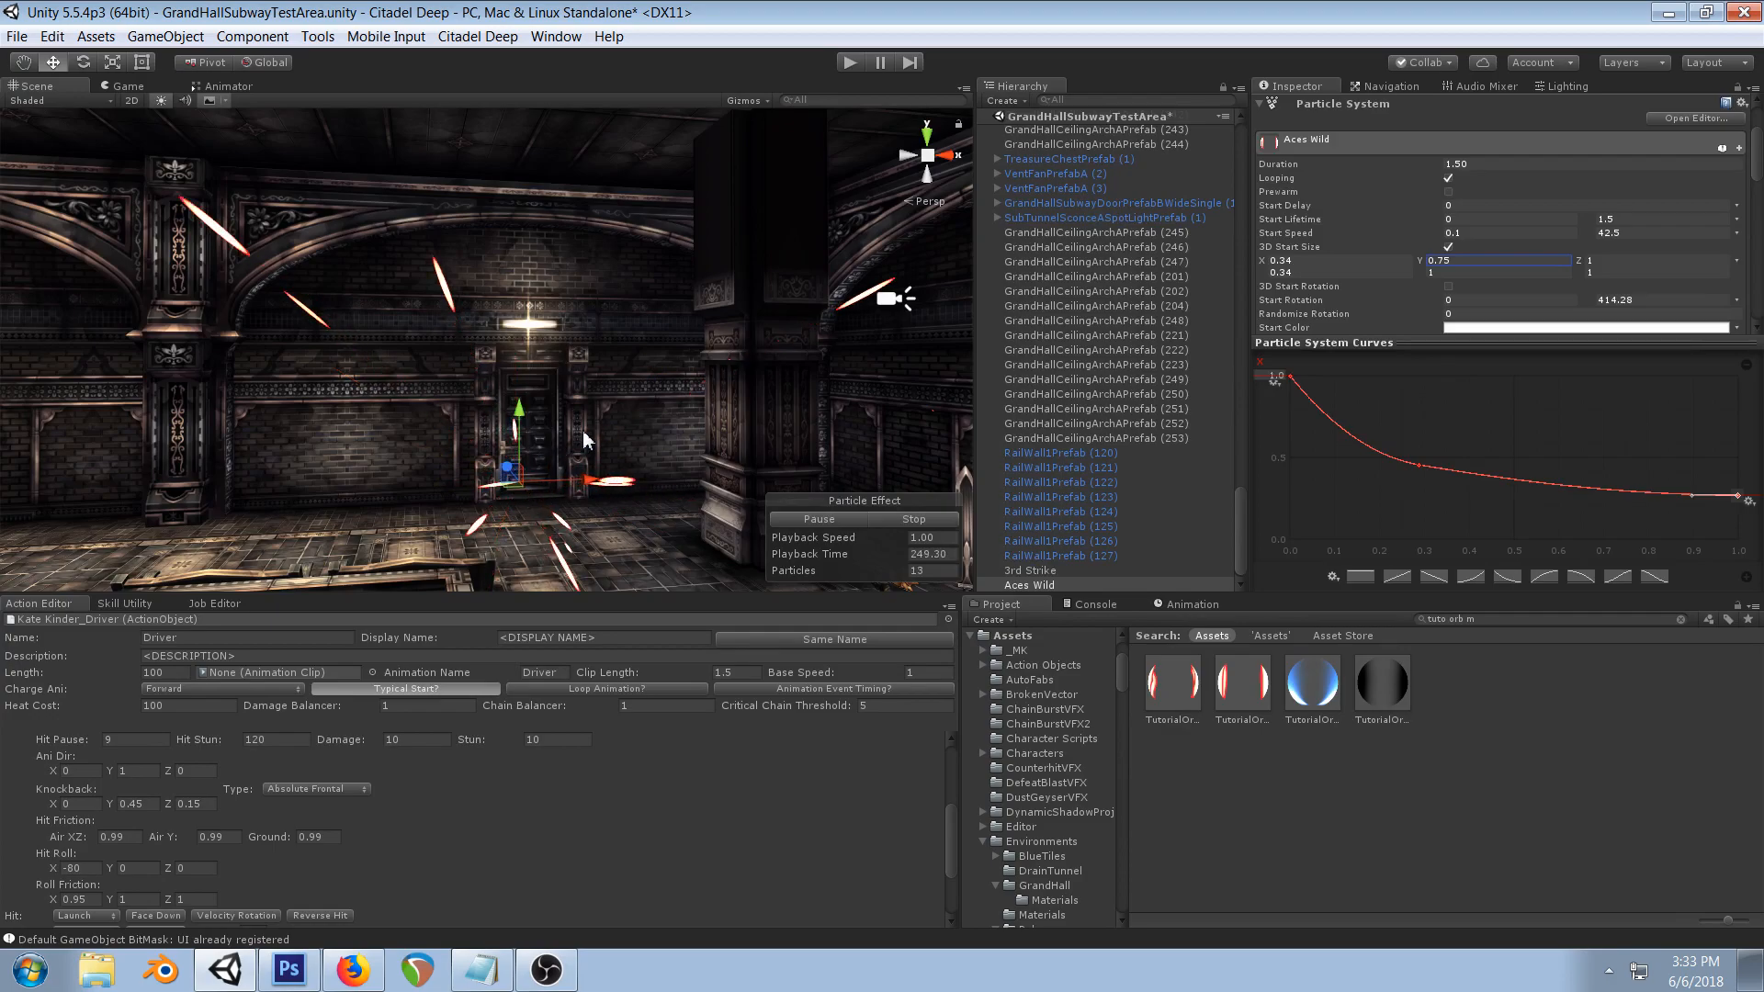
pyautogui.moveTo(1266, 272); pyautogui.dragTo(1335, 315)
# - Steepen the X size curve's initial drop, moving the middle key to about 0.18 lifetime and 0.32 size and the end key to about 0.15
pyautogui.moveTo(1419, 466); pyautogui.dragTo(1375, 481)
pyautogui.click(1290, 377)
pyautogui.moveTo(1314, 411); pyautogui.dragTo(1303, 412)
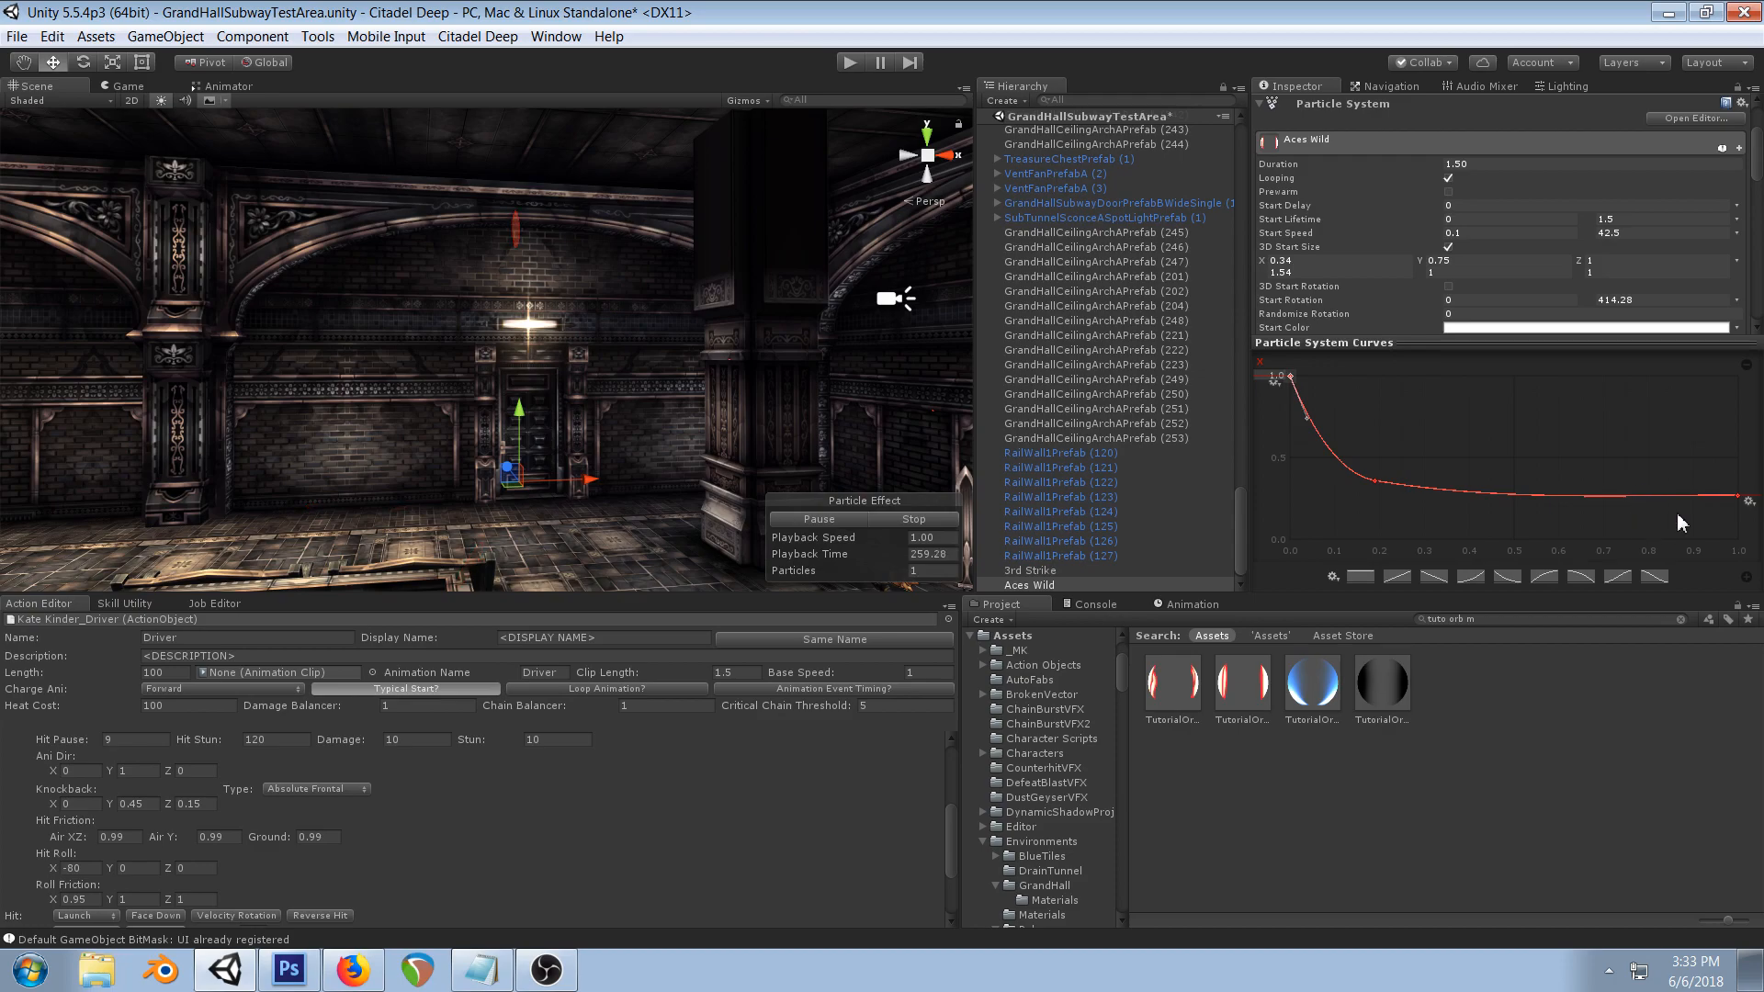
pyautogui.moveTo(1738, 496); pyautogui.dragTo(1738, 515)
pyautogui.click(1375, 480)
pyautogui.moveTo(1375, 489); pyautogui.dragTo(1369, 495)
# - Set the minimum 3D start size on X to 1.5
pyautogui.click(1312, 261)
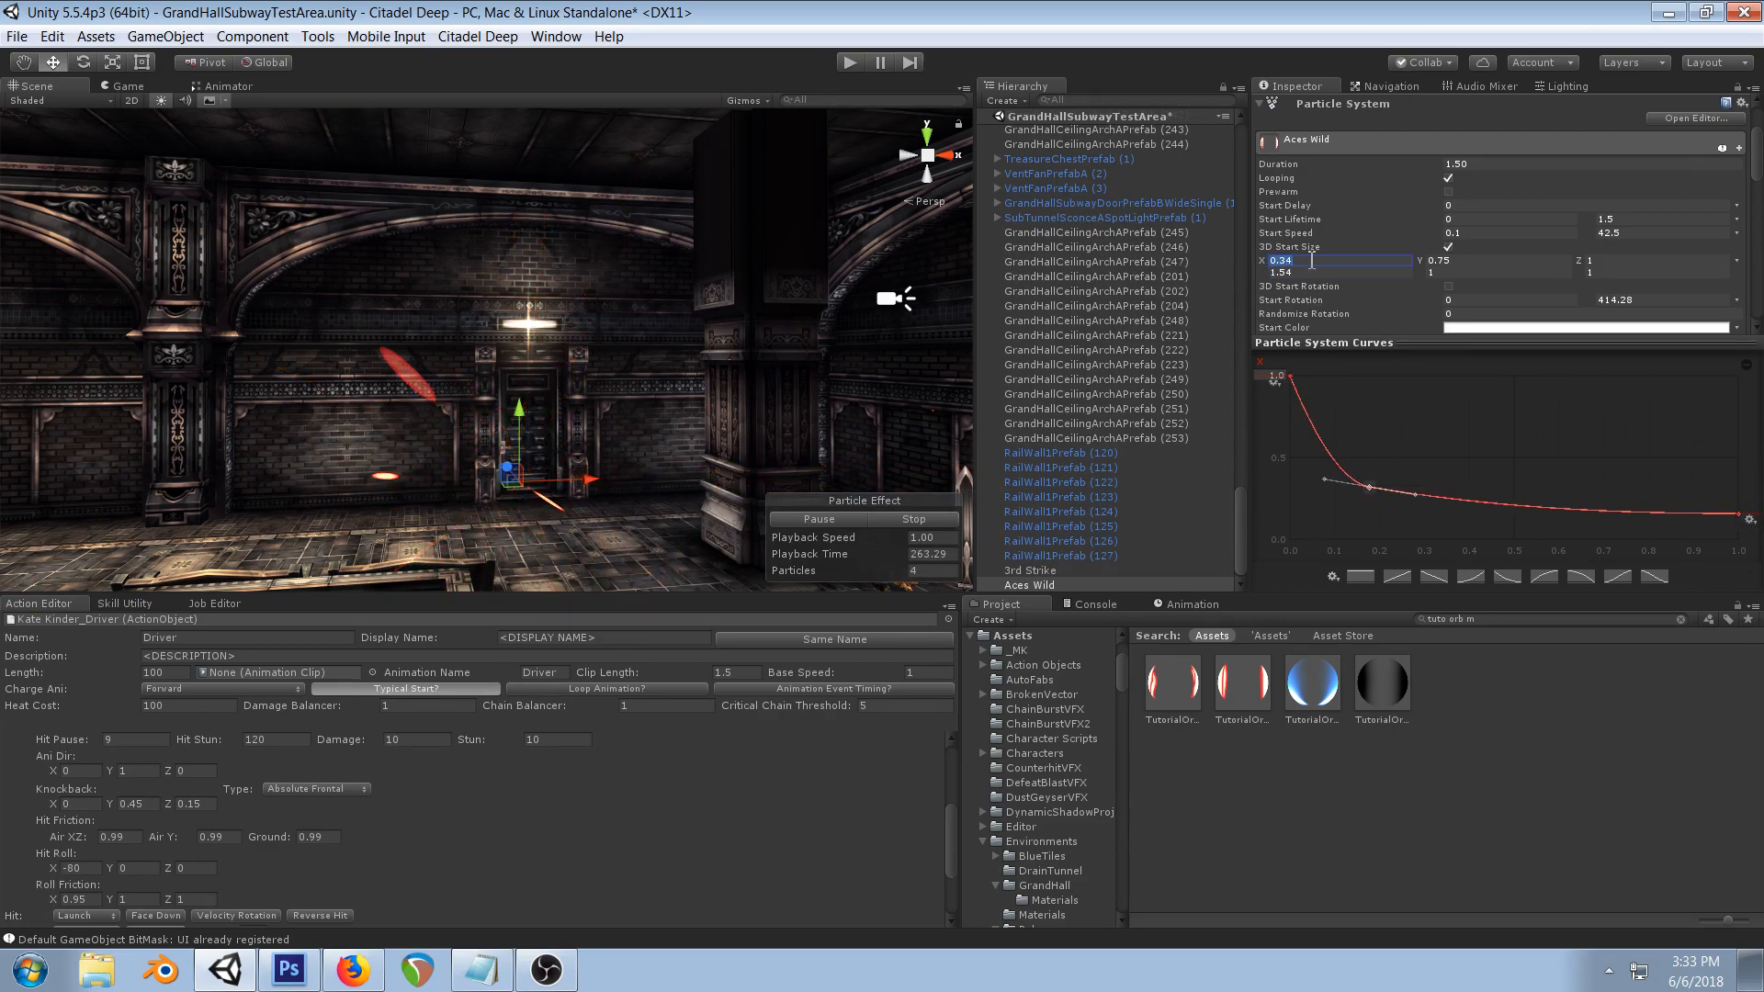
pyautogui.press('BackSpace')
pyautogui.write('1.5')
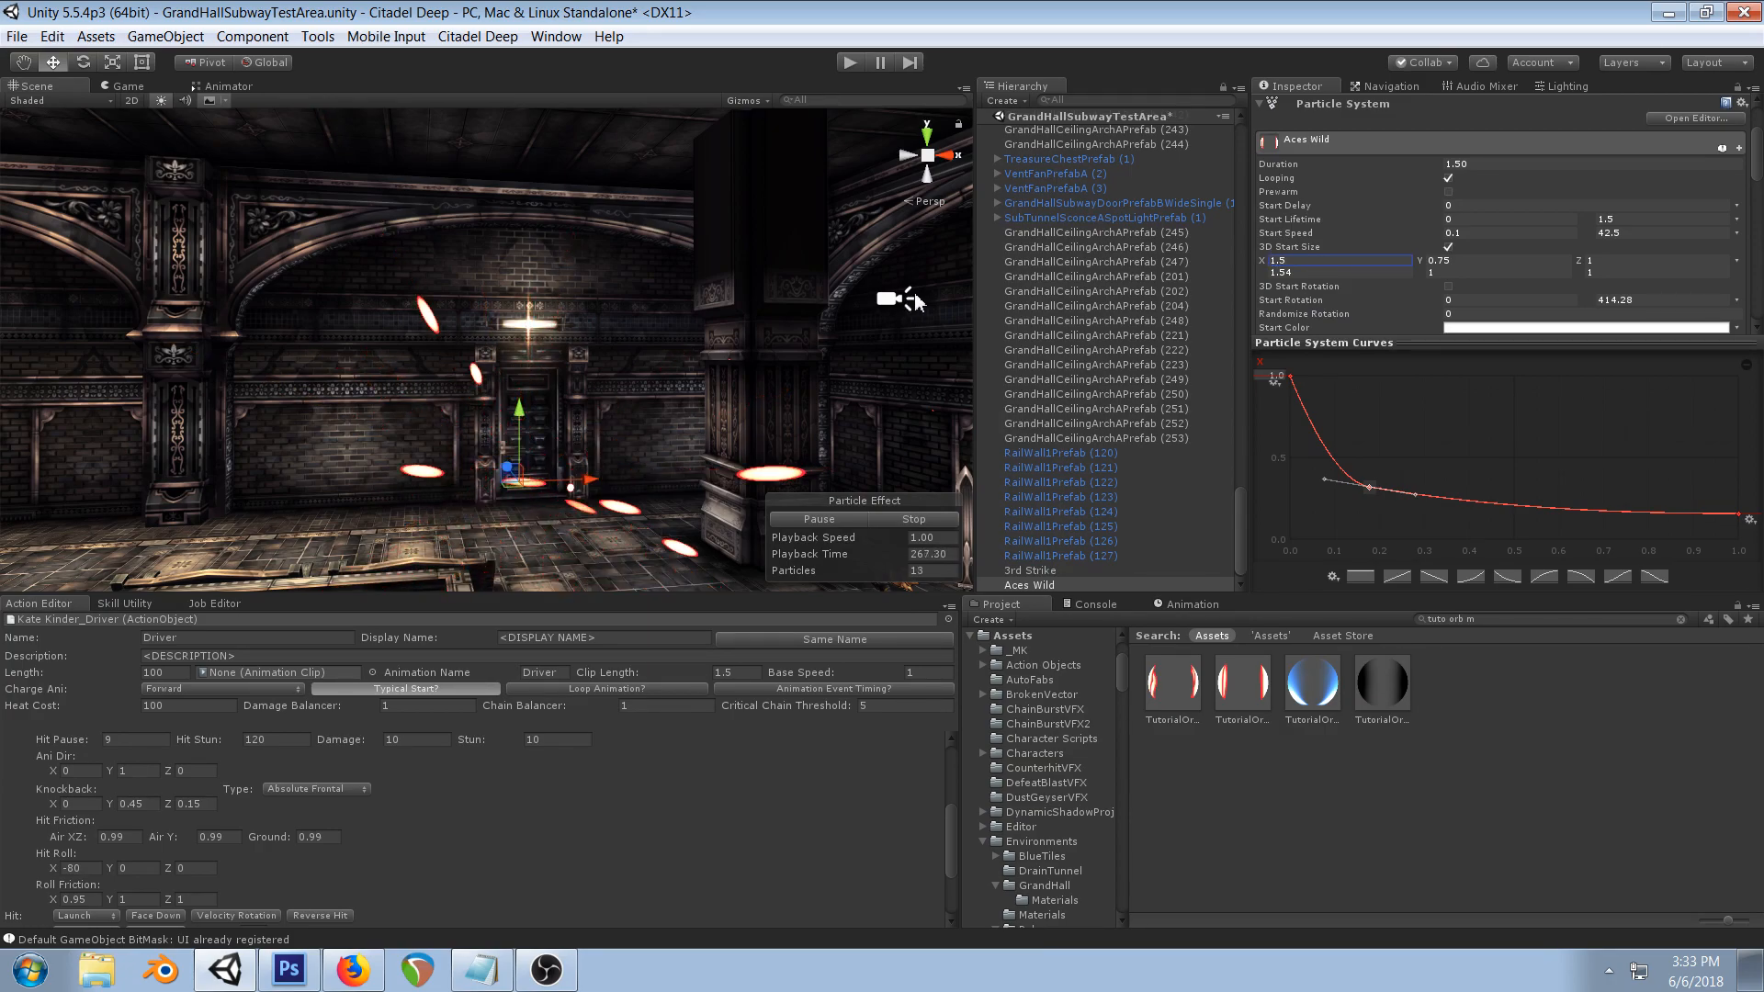
# - Lower the X size curve's middle key to about 0.25 and its end key to about 0.04
pyautogui.scroll(-3, 634, 360)
pyautogui.moveTo(432, 361); pyautogui.dragTo(610, 364, button='right')
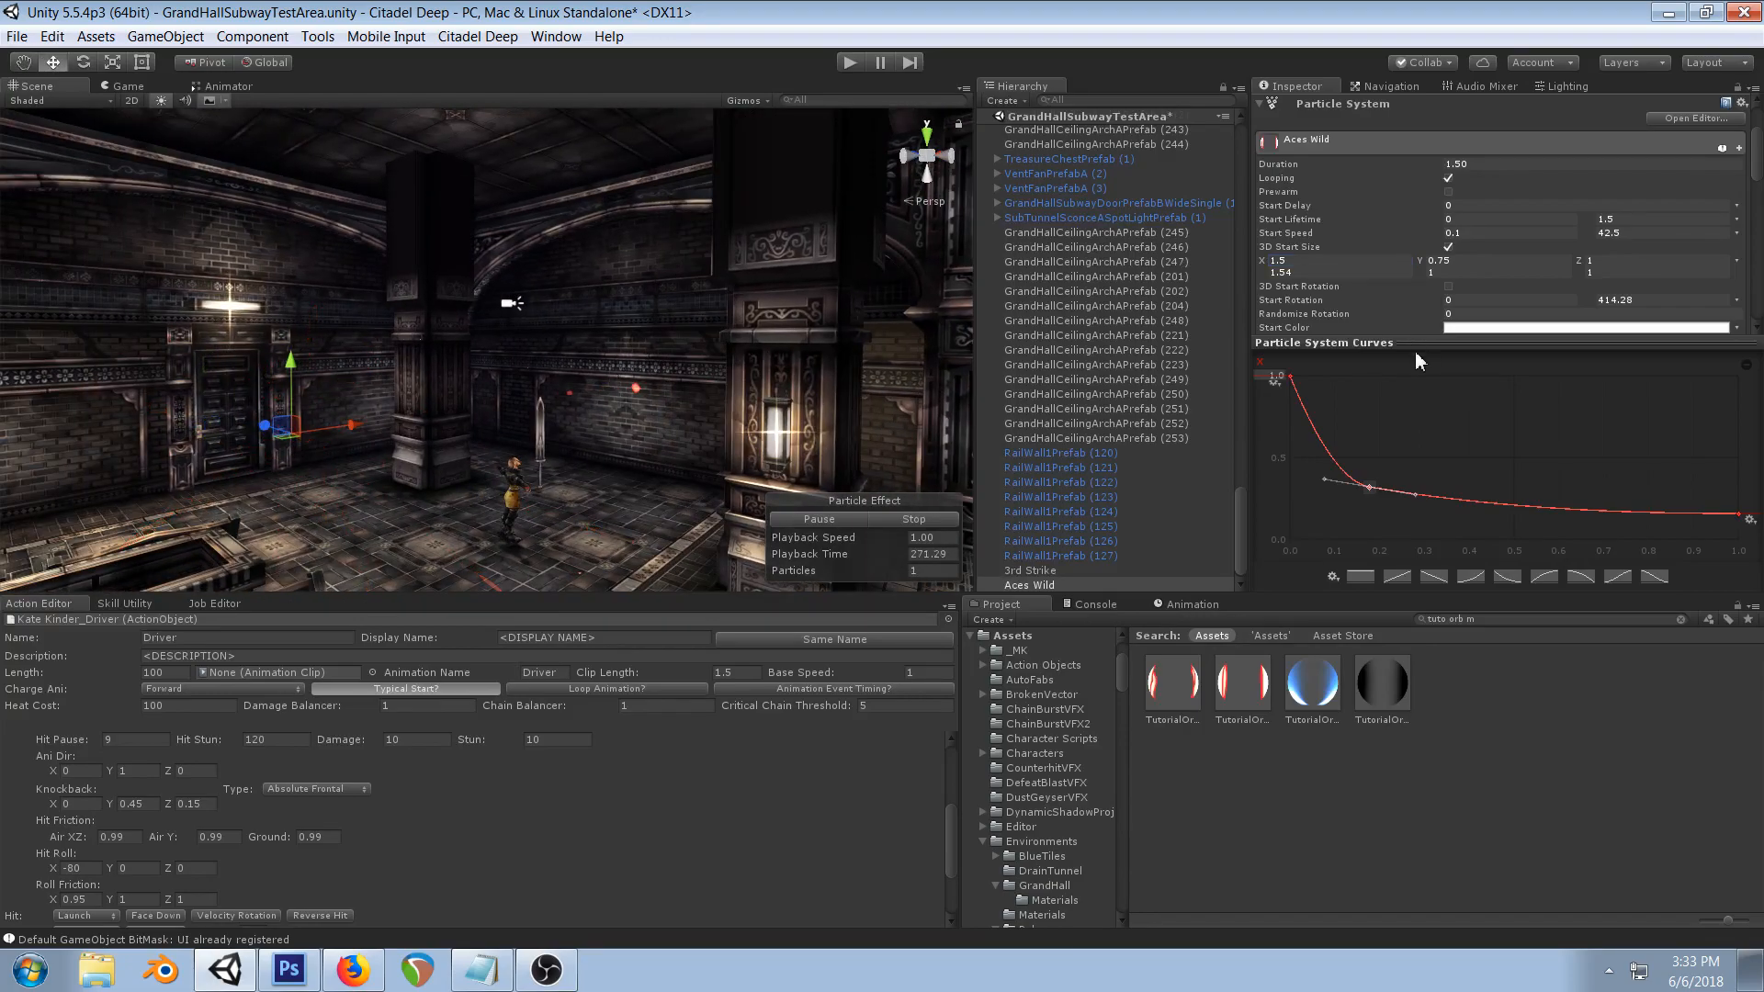
pyautogui.moveTo(1369, 488); pyautogui.dragTo(1372, 501)
pyautogui.moveTo(1738, 516); pyautogui.dragTo(1745, 542)
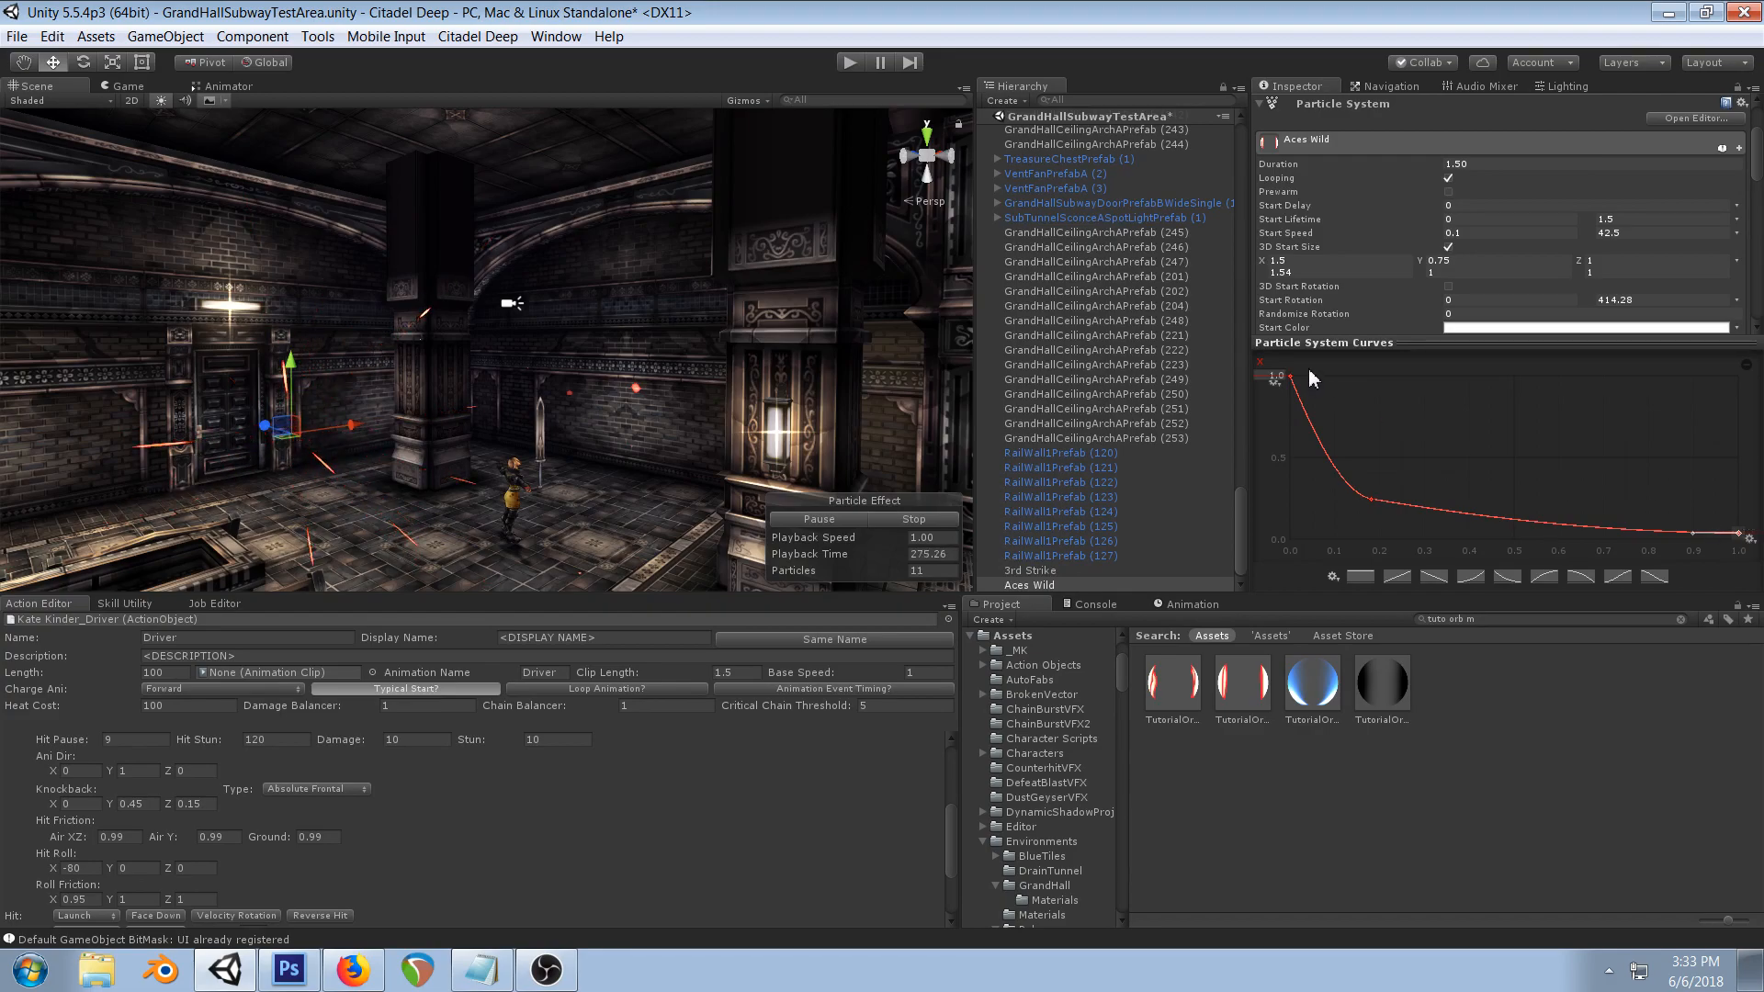
# - Examine the spark burst in the hall from several distances and angles
pyautogui.moveTo(634, 340); pyautogui.dragTo(625, 355, button='right')
pyautogui.scroll(-3, 625, 355)
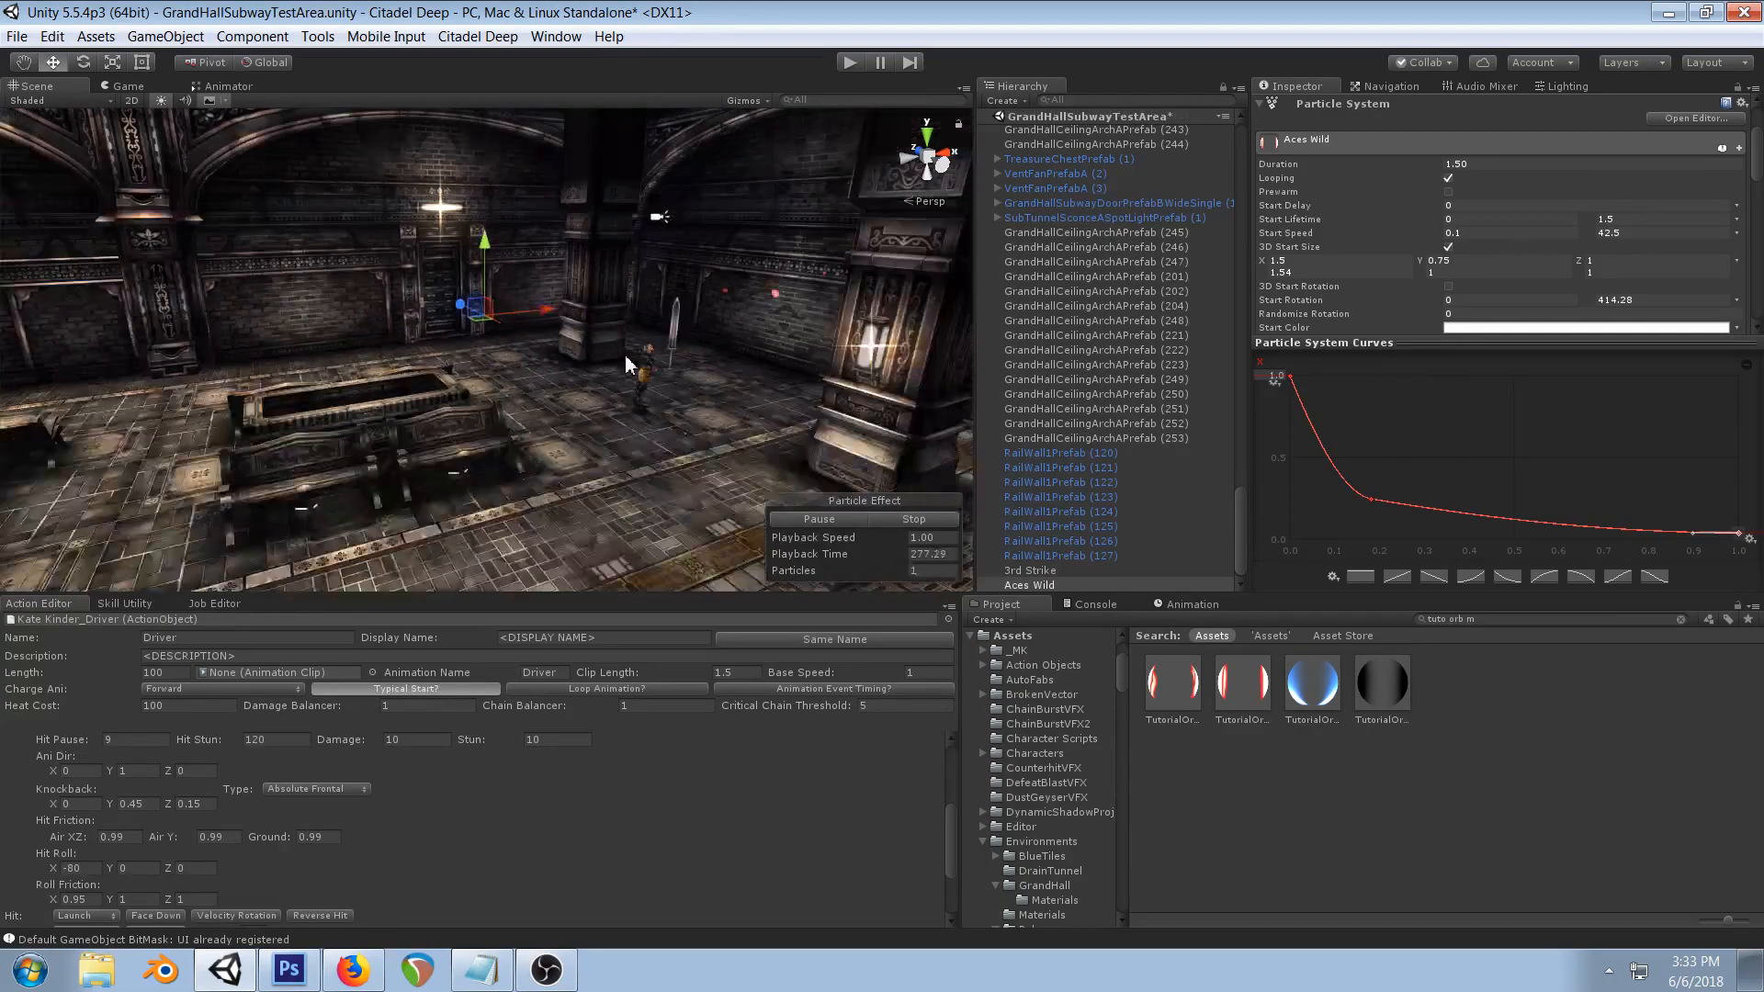
pyautogui.scroll(2, 625, 365)
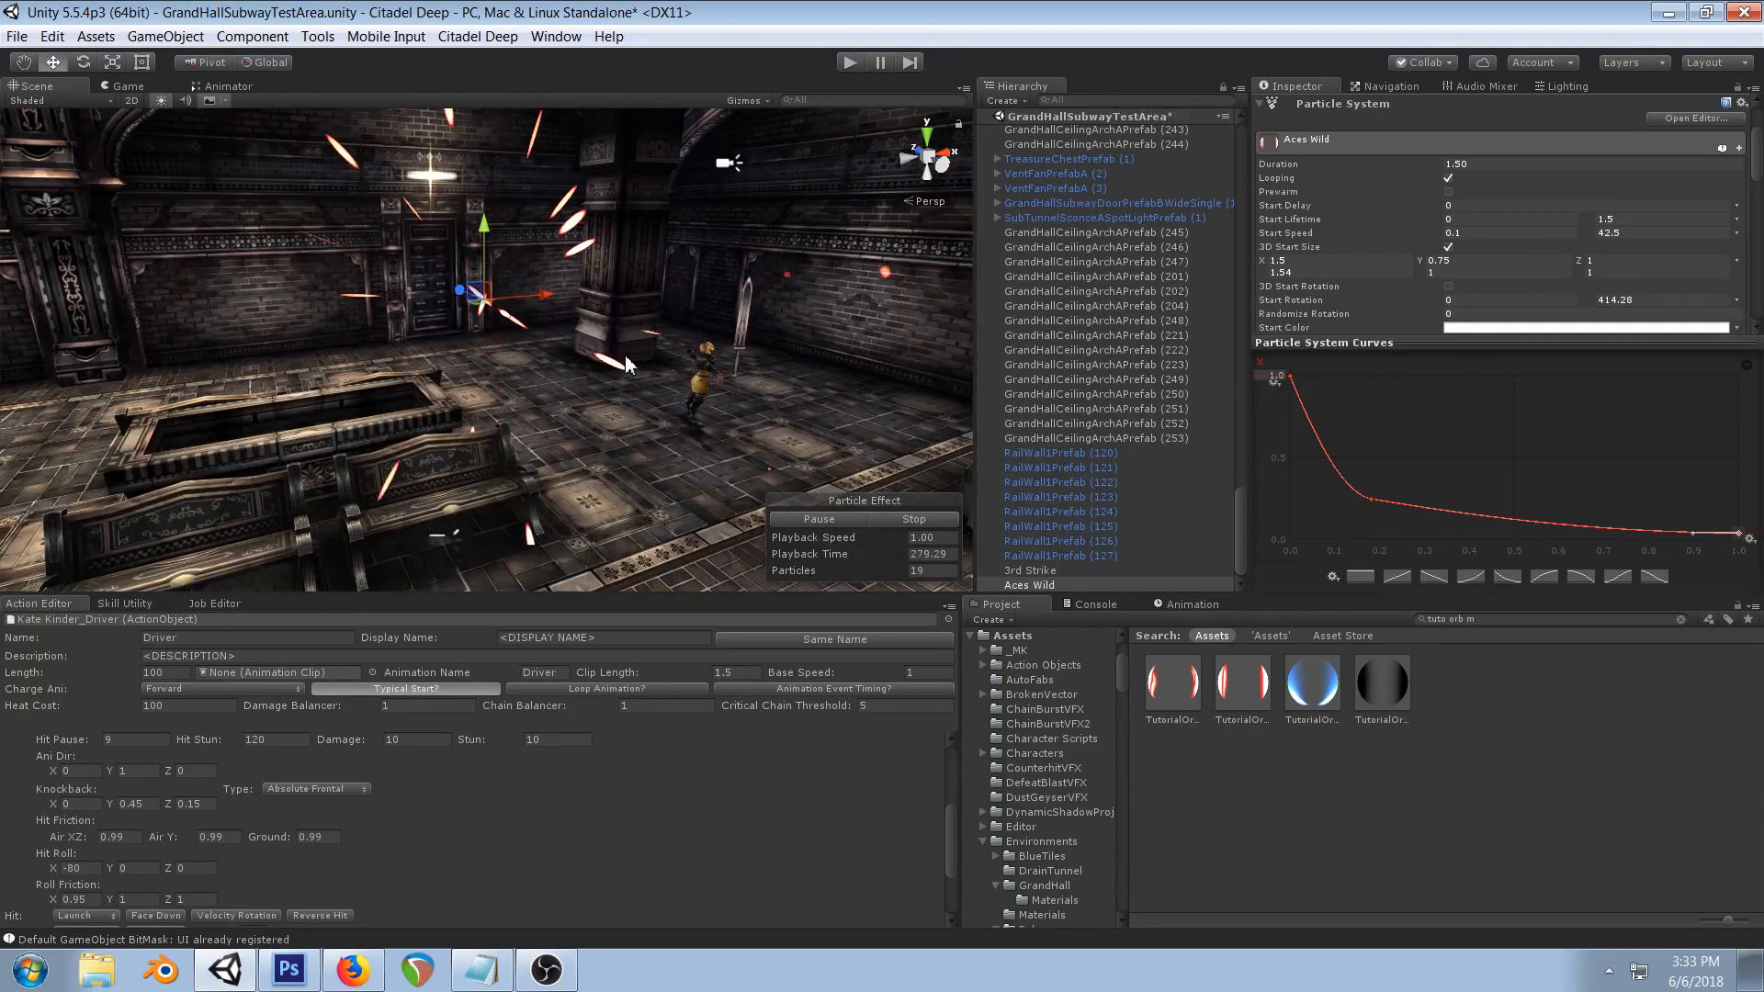
pyautogui.moveTo(680, 393)
pyautogui.mouseDown(button='right')
pyautogui.moveTo(713, 374)
pyautogui.moveTo(647, 334)
pyautogui.mouseUp(button='right')
pyautogui.scroll(-3, 649, 358)
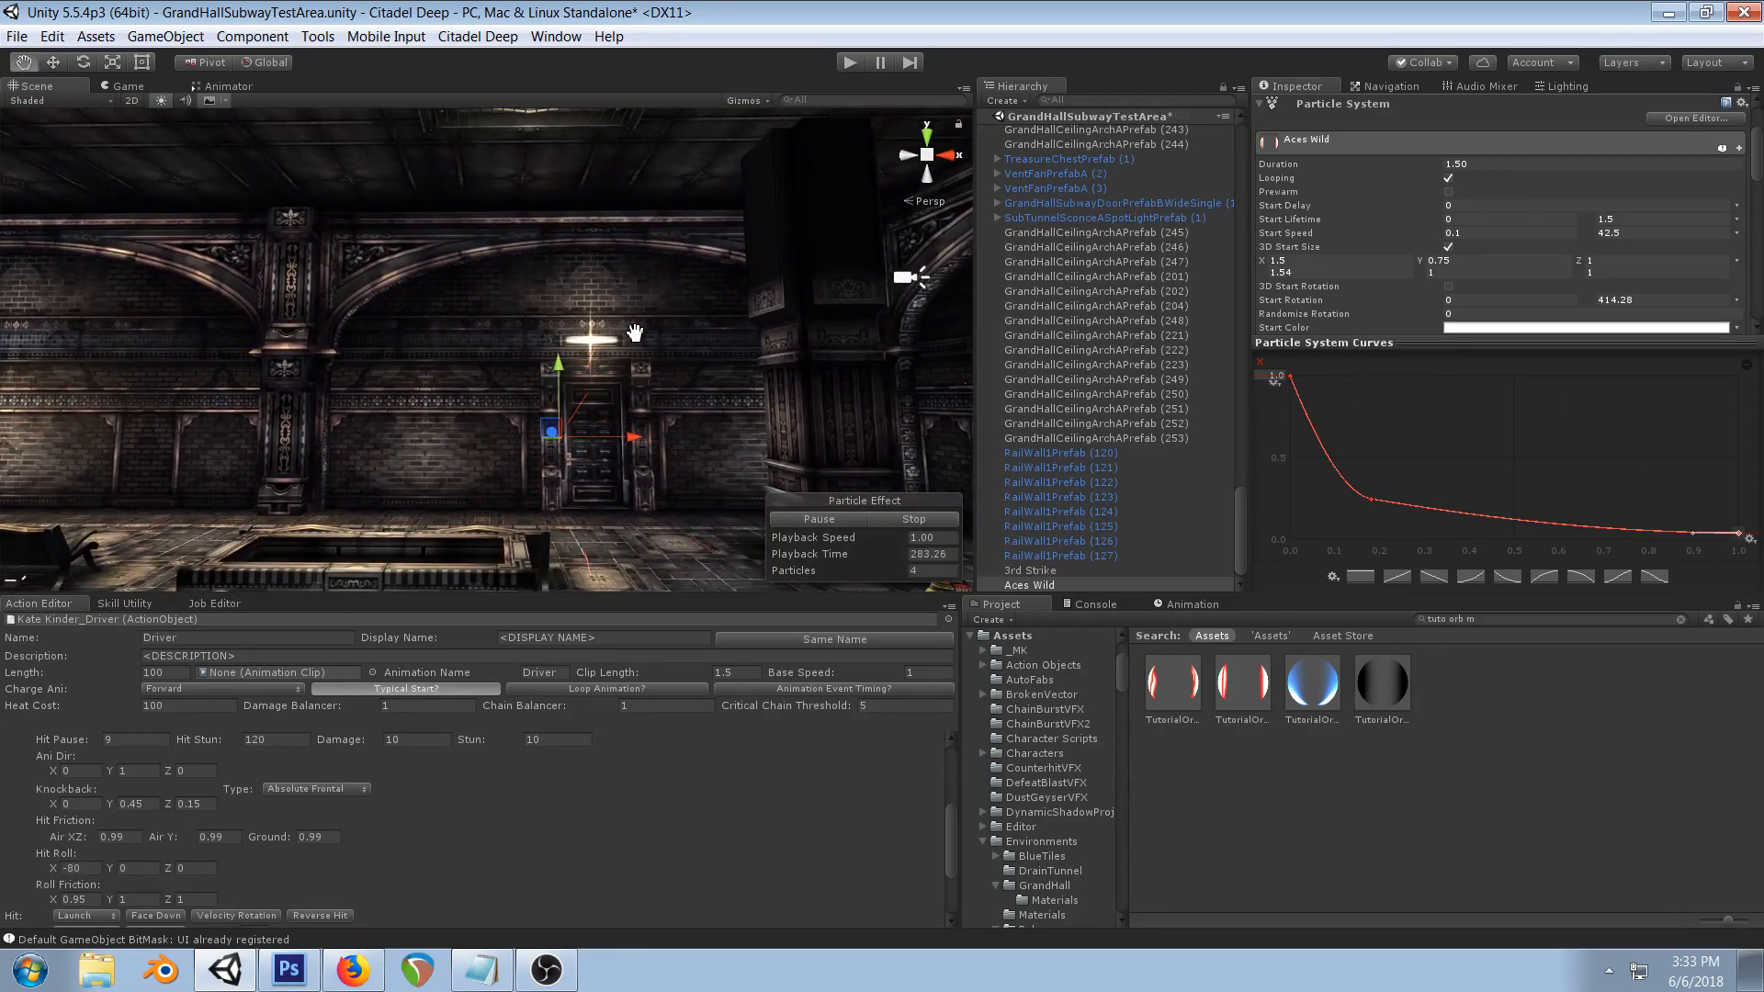
pyautogui.scroll(3, 649, 360)
pyautogui.moveTo(648, 360); pyautogui.dragTo(535, 336, button='middle')
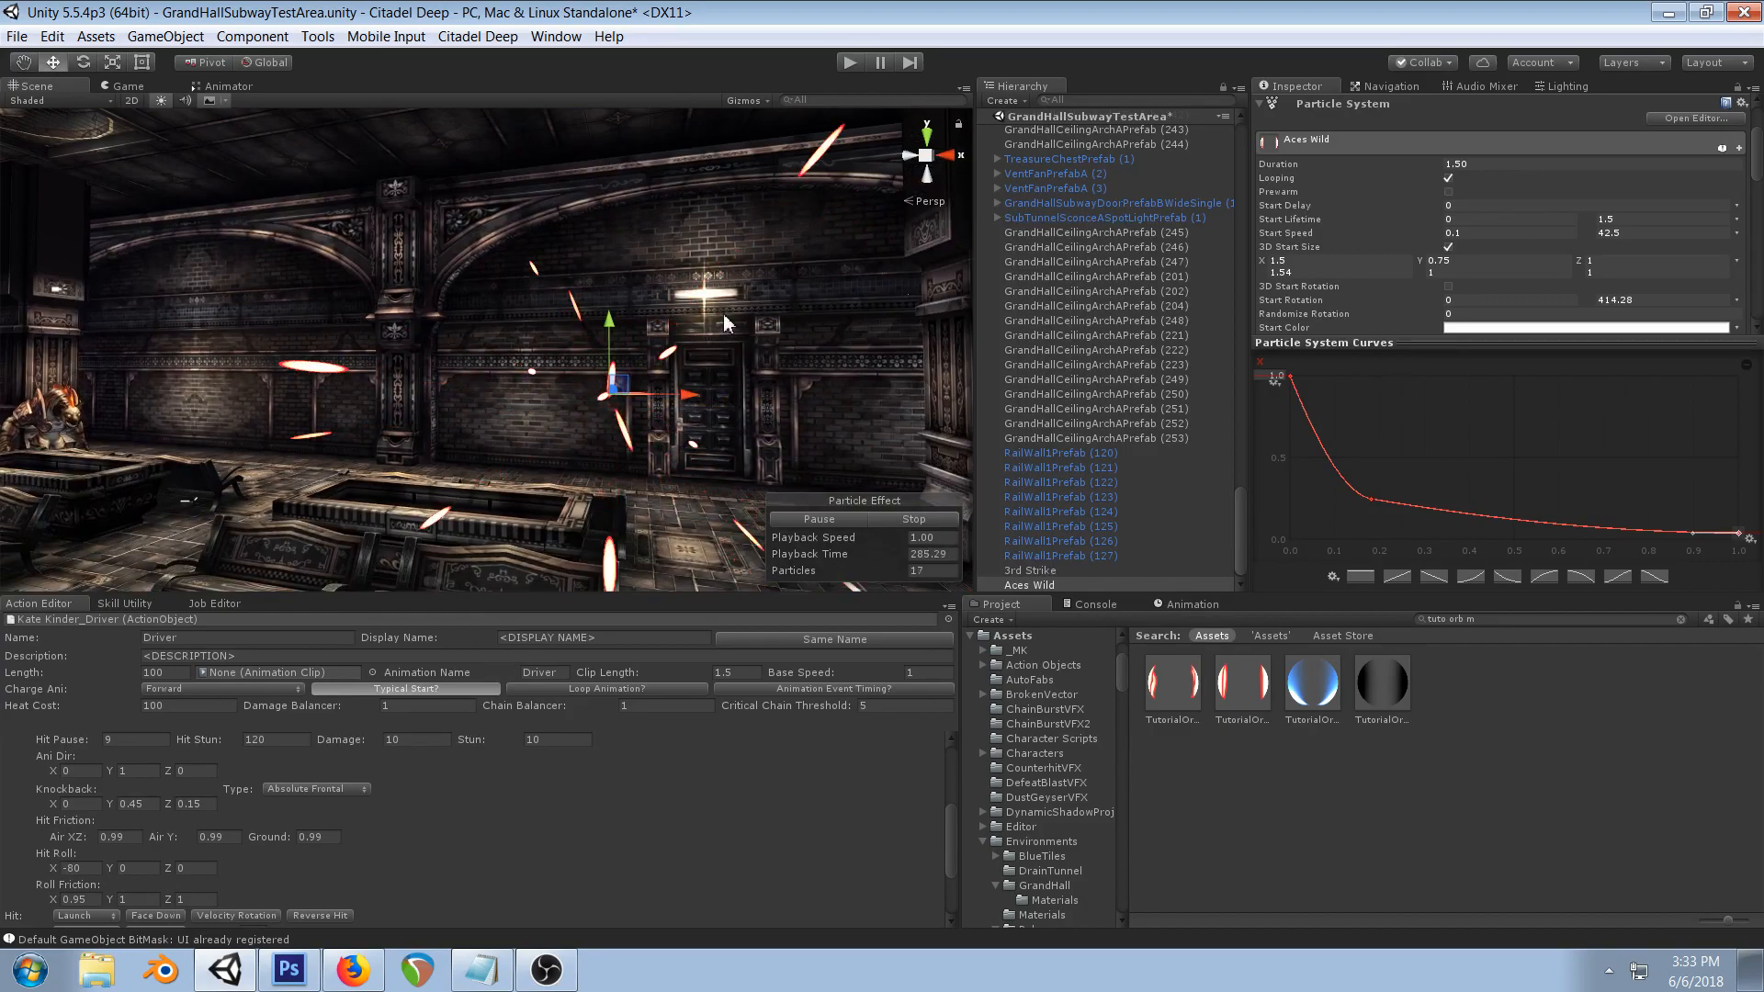
pyautogui.scroll(-3, 722, 314)
pyautogui.moveTo(722, 321); pyautogui.dragTo(551, 364, button='middle')
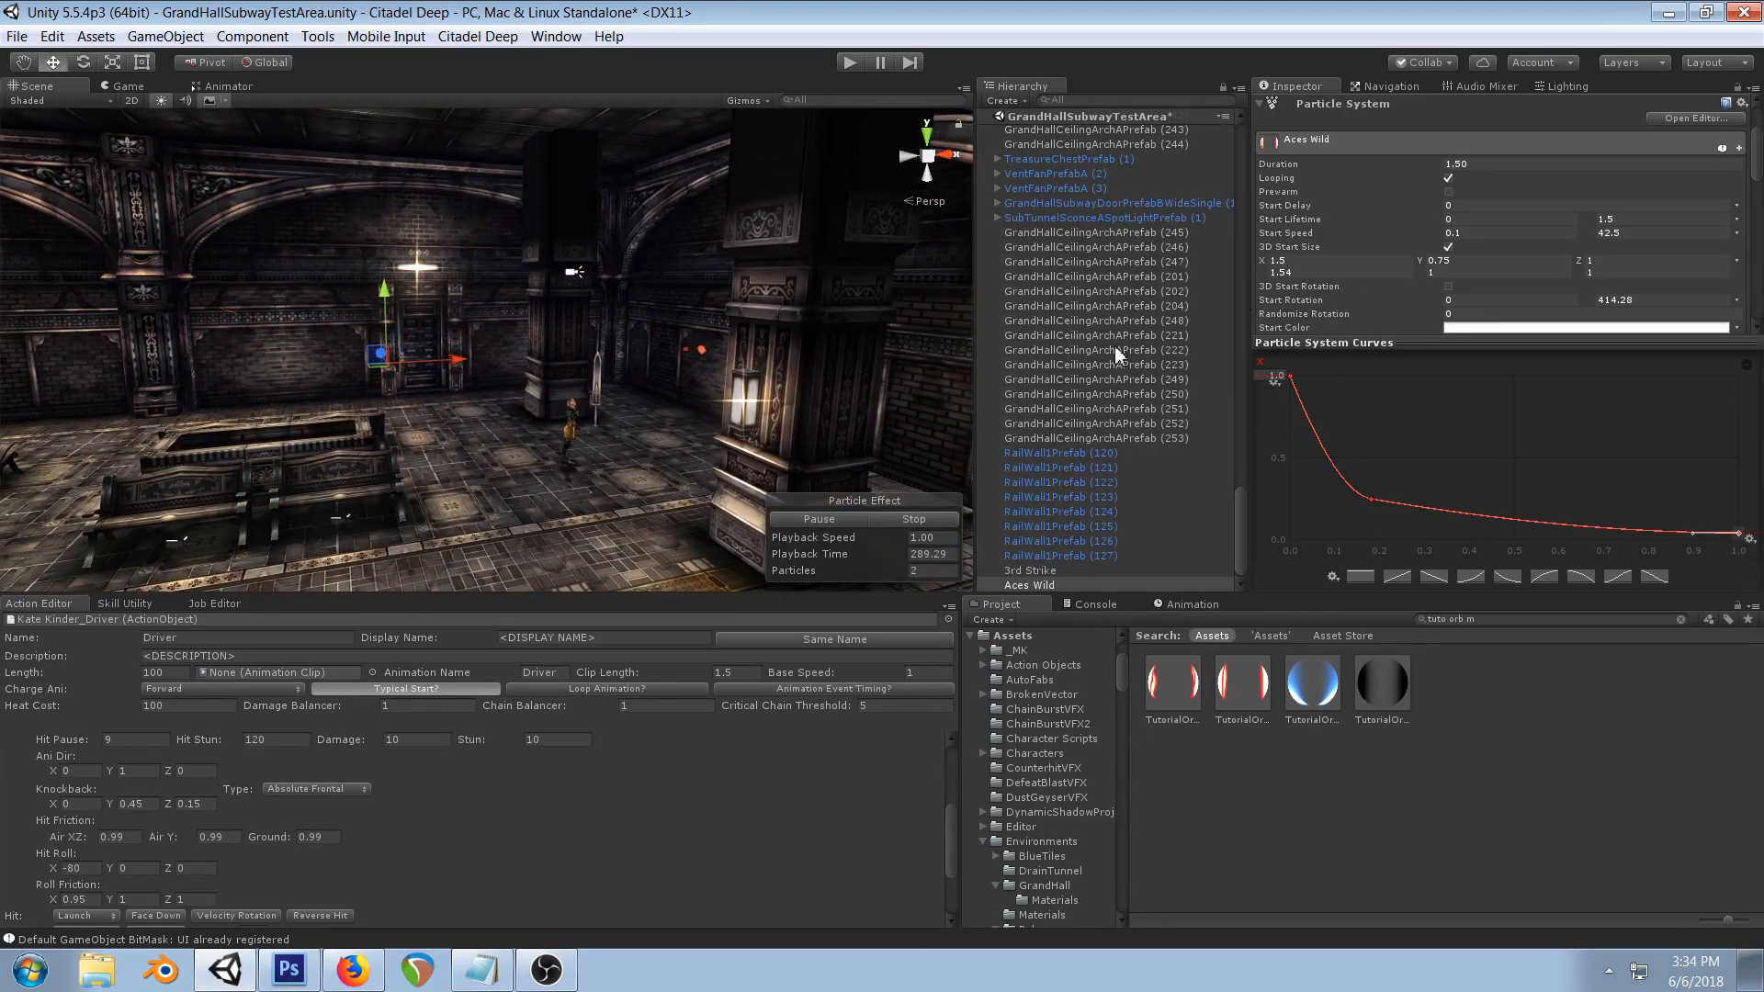
# - Duplicate the Aces Wild particle system and move the copy away from the original, above the benches
pyautogui.click(1039, 585)
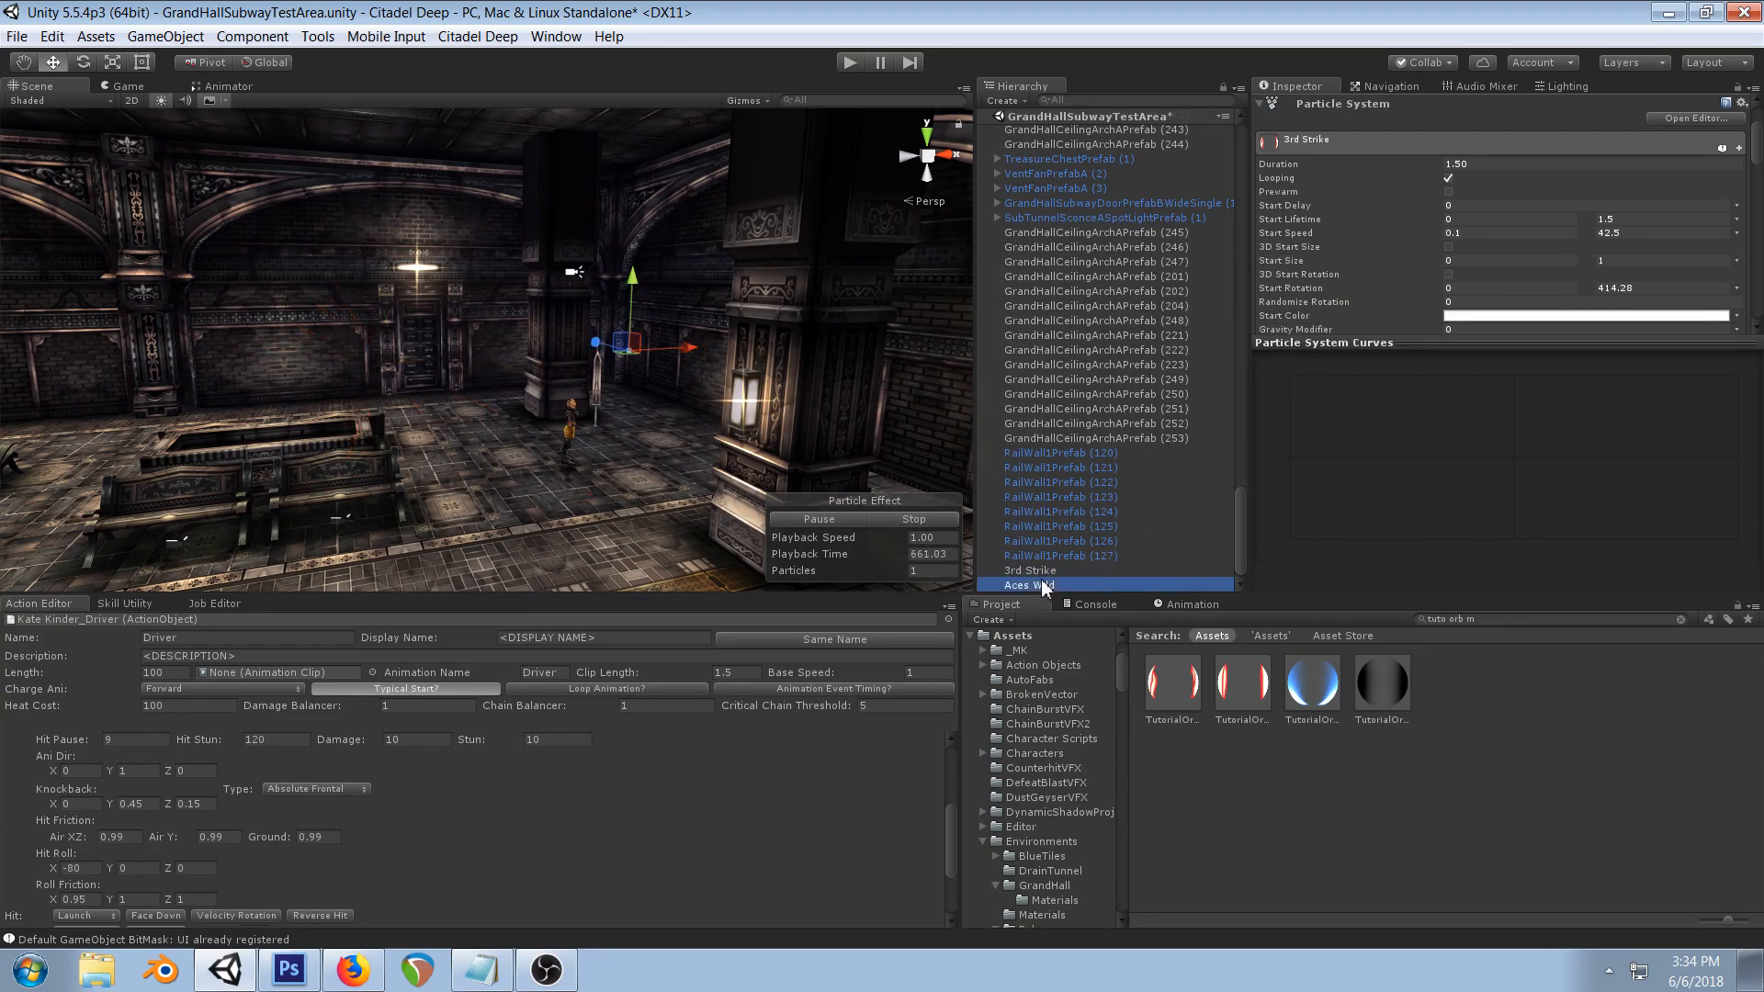
pyautogui.hotkey('ctrl', 'd')
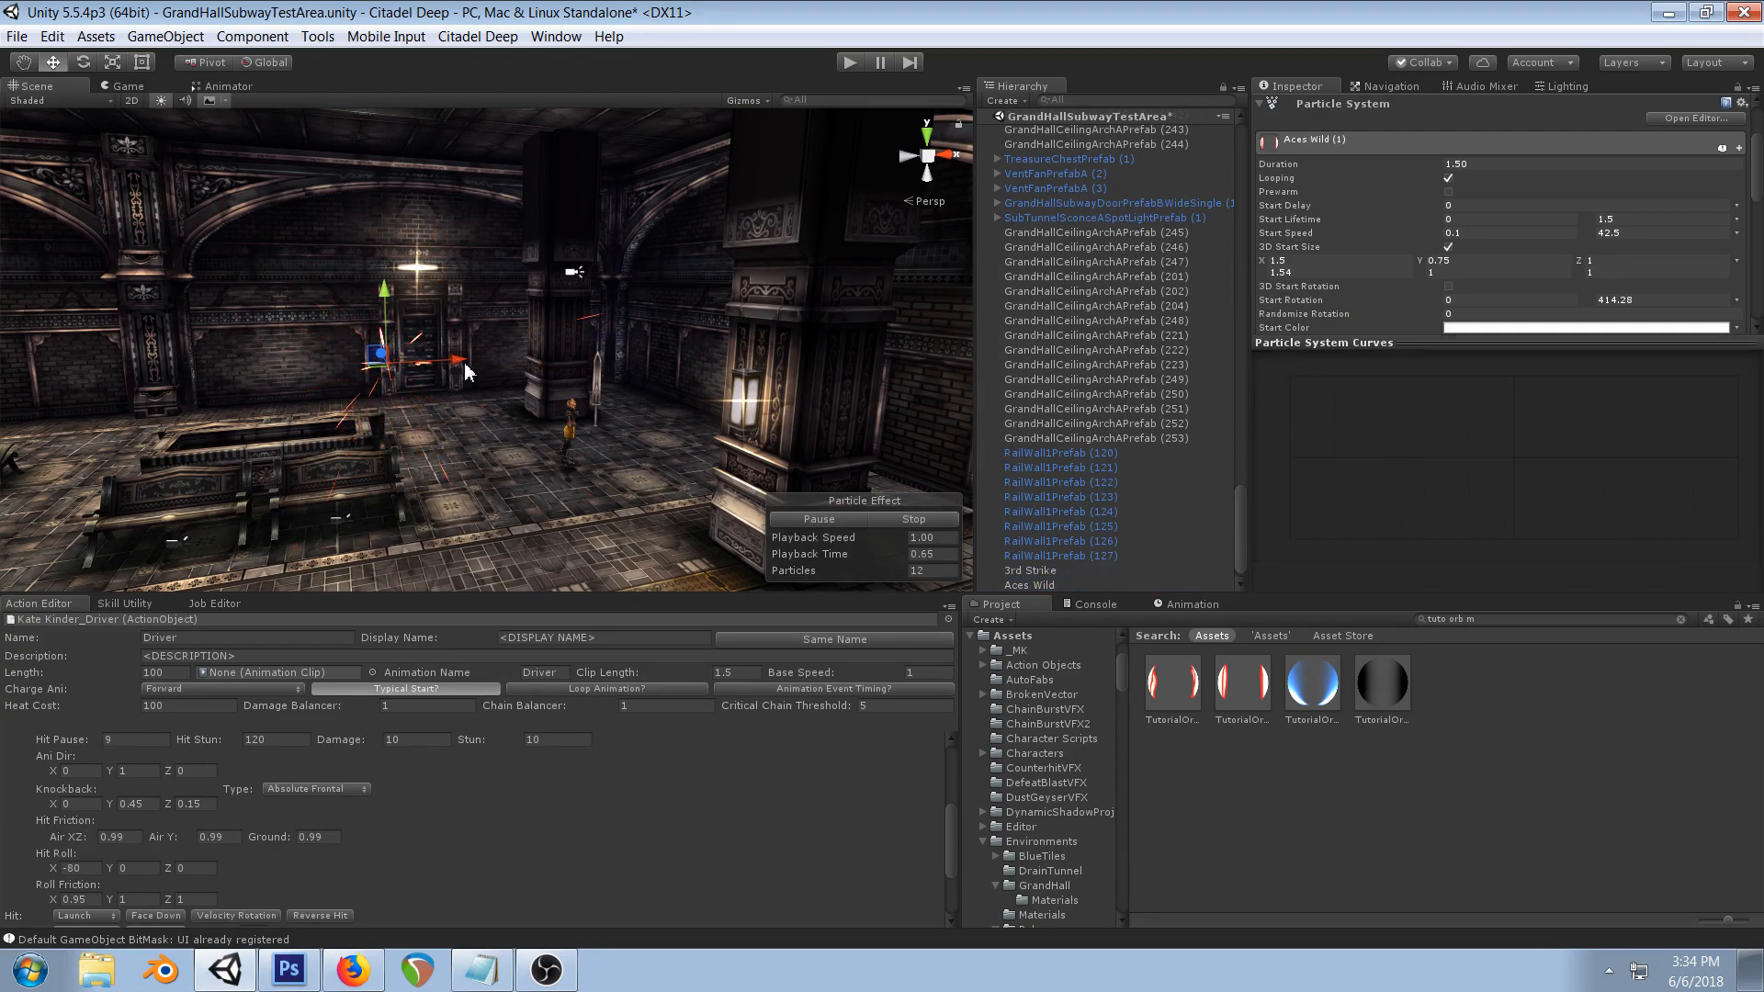
pyautogui.moveTo(359, 379); pyautogui.dragTo(326, 380)
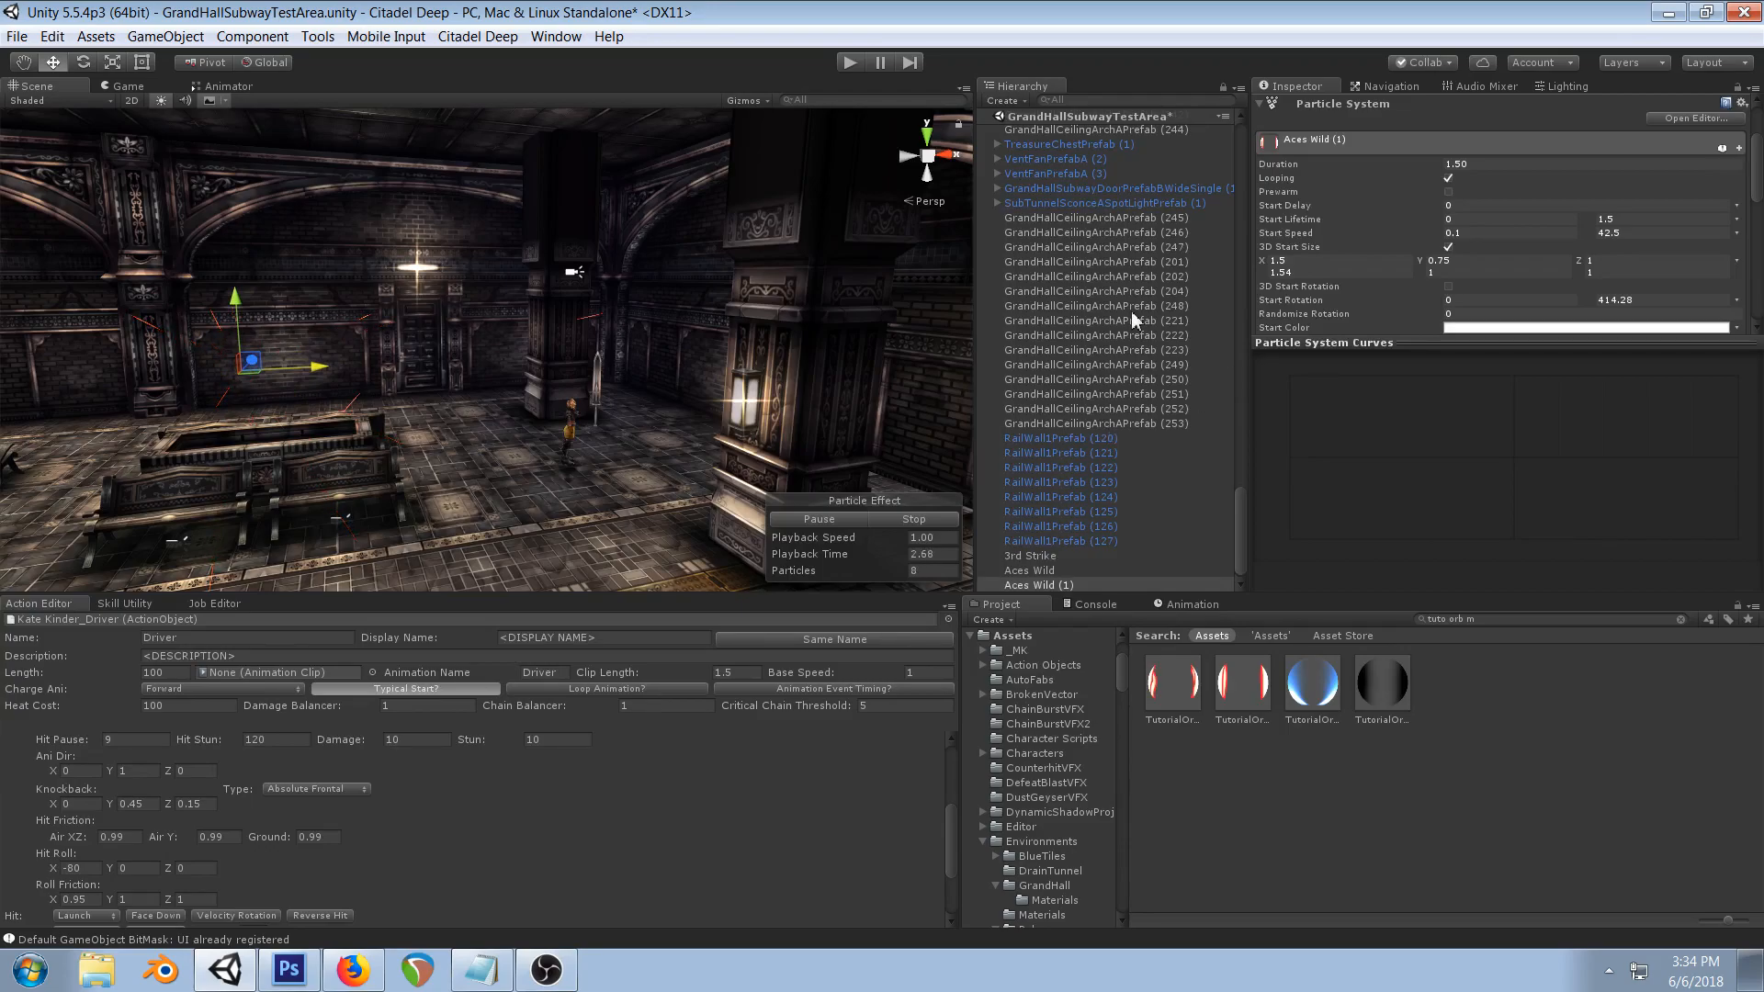
# - Flatten the duplicate's X size-over-lifetime curve to a constant 1.0
pyautogui.scroll(-3, 1447, 264)
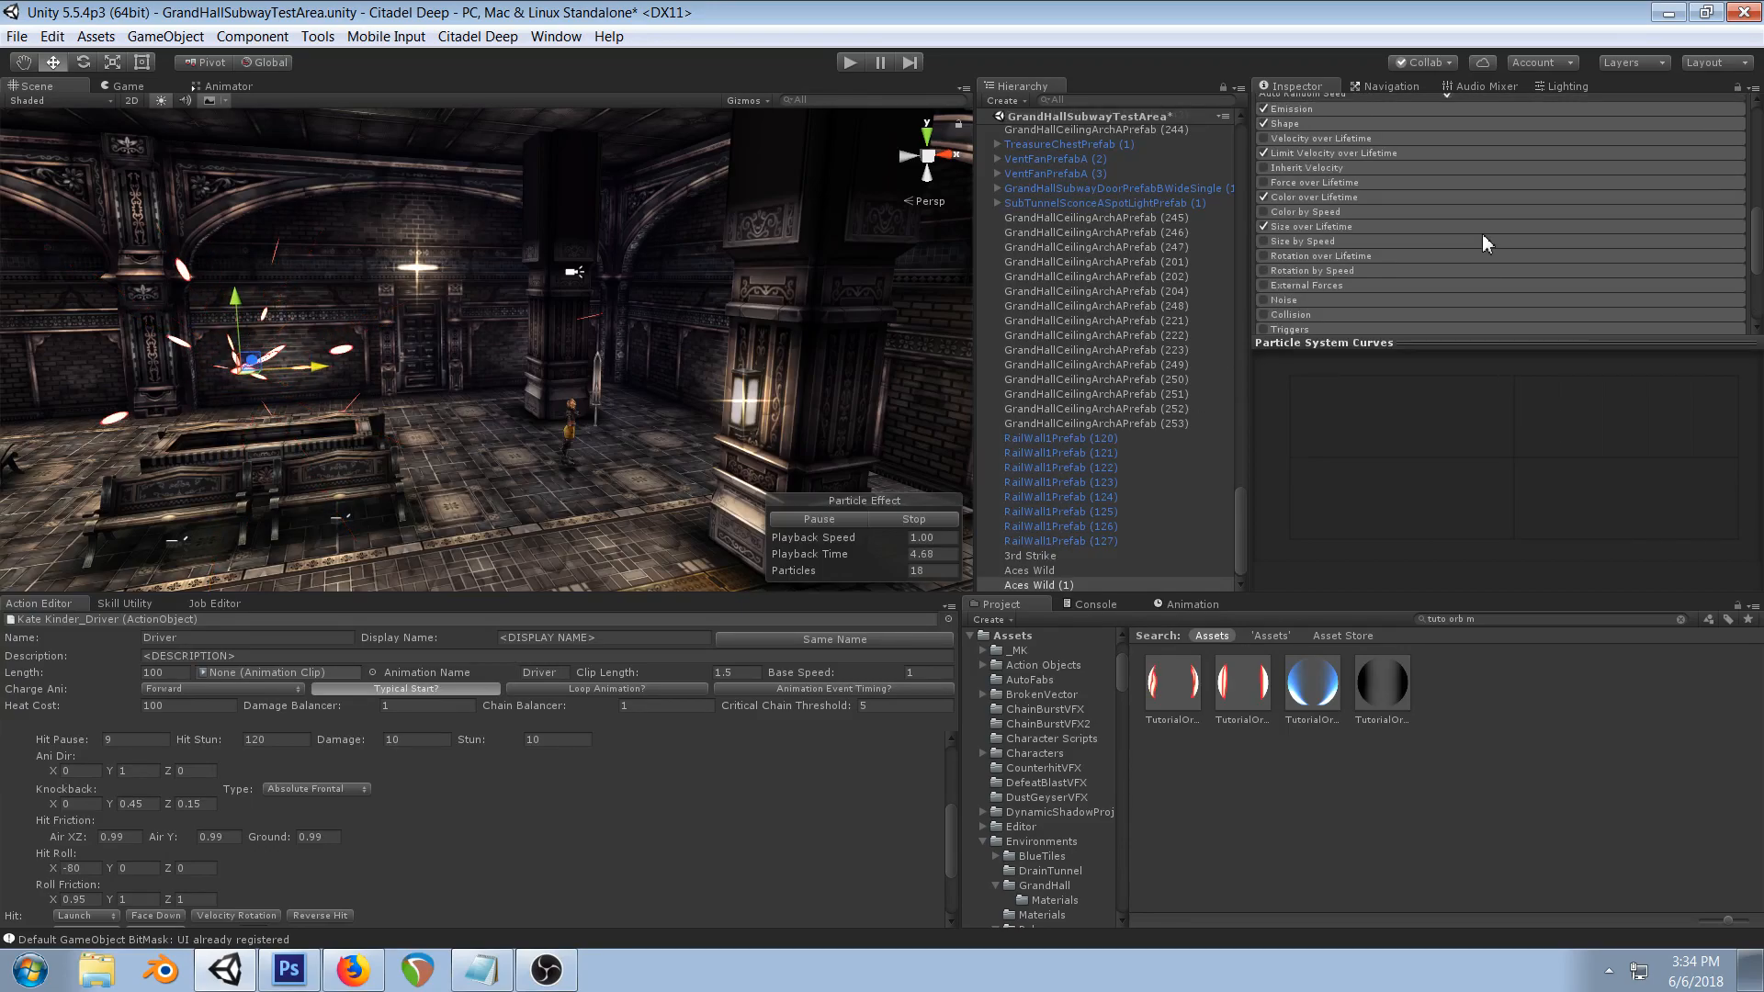
pyautogui.scroll(-3, 1484, 234)
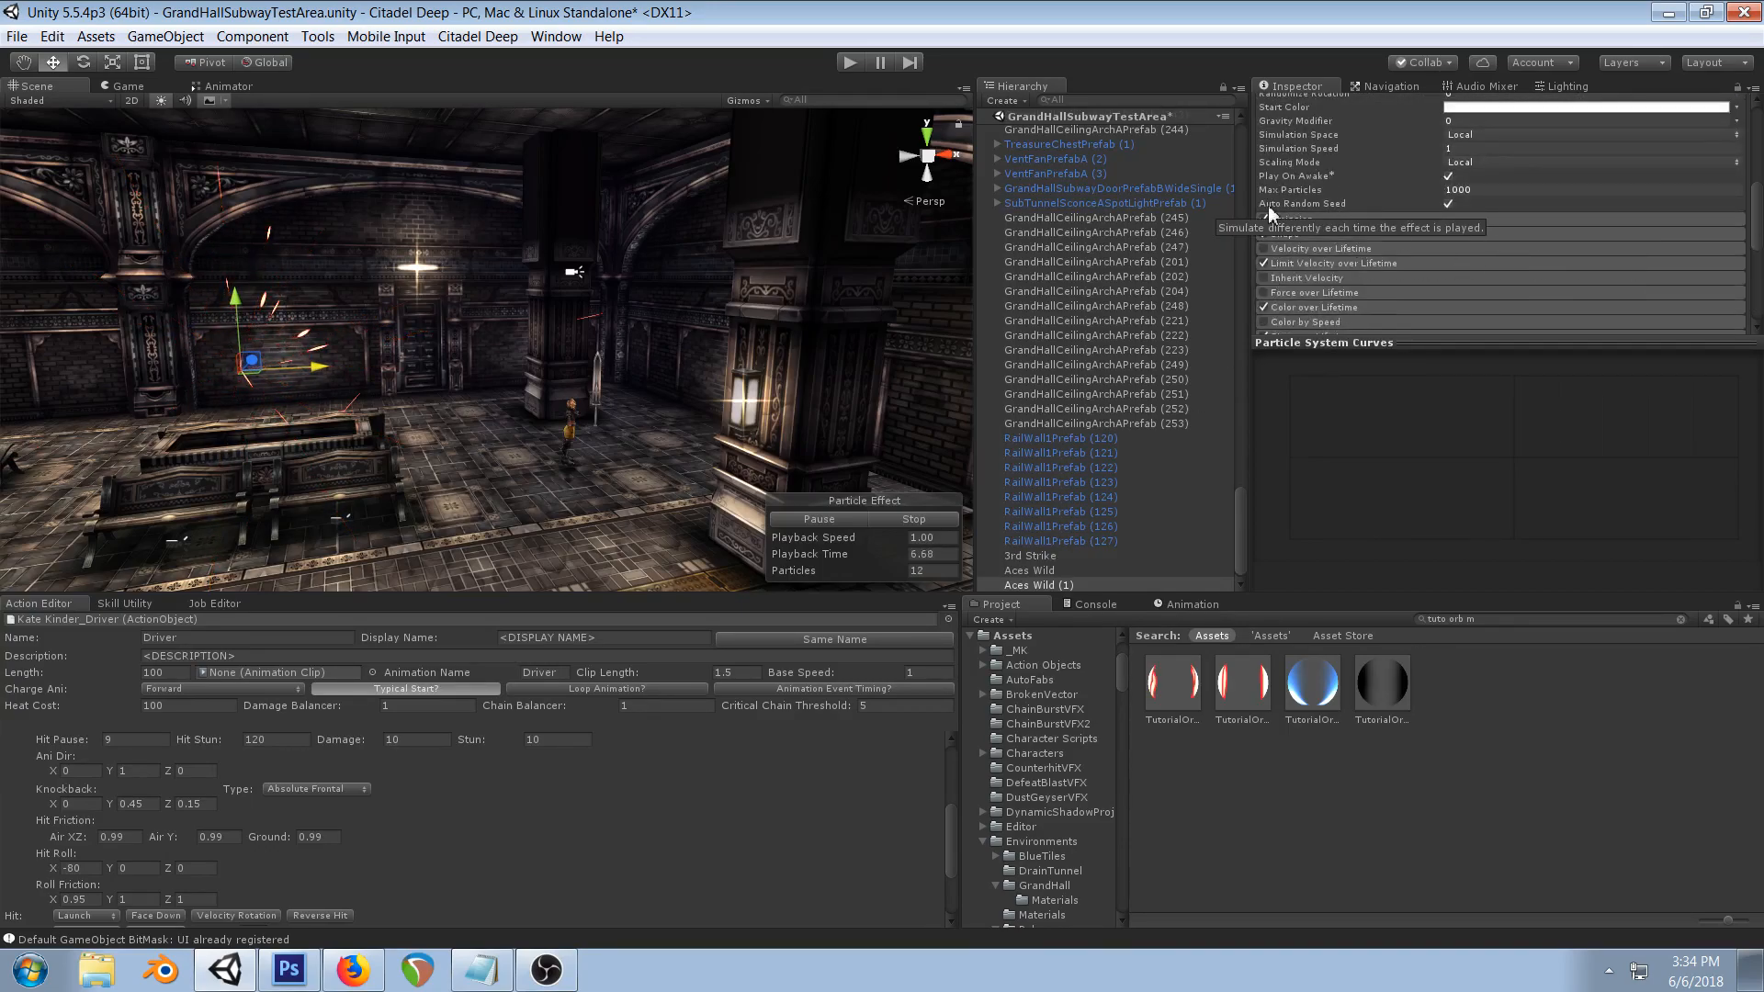
pyautogui.scroll(-3, 1483, 203)
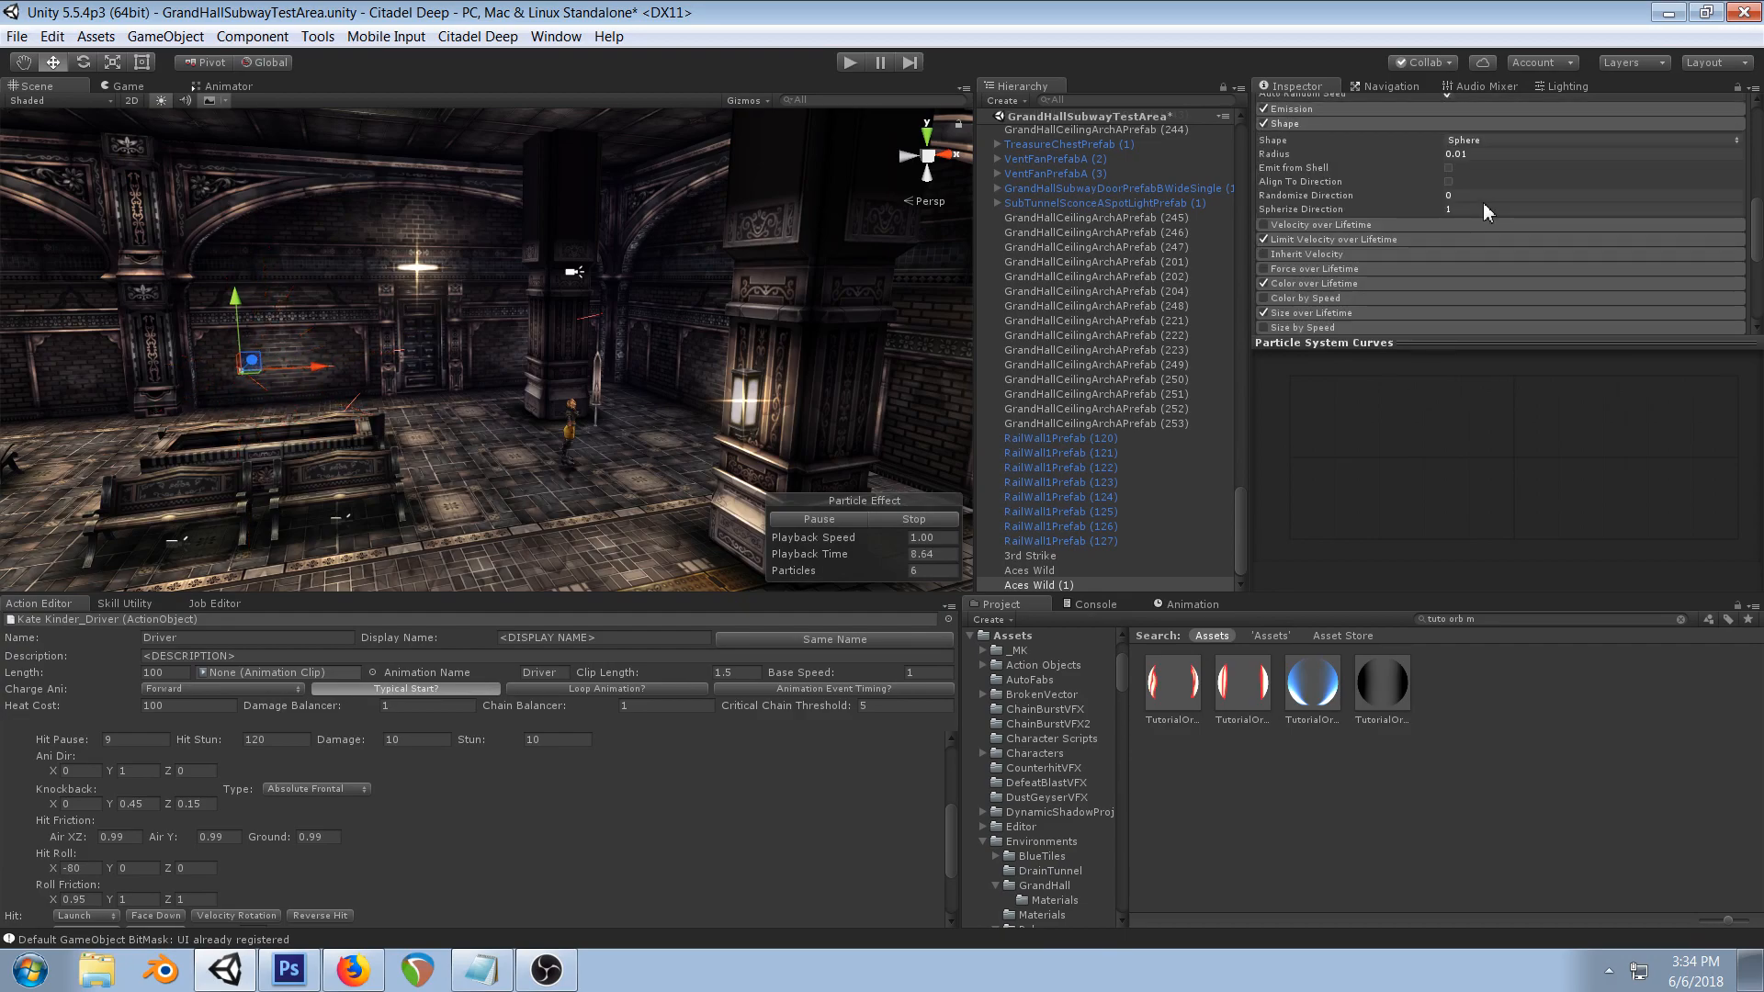
pyautogui.click(1390, 227)
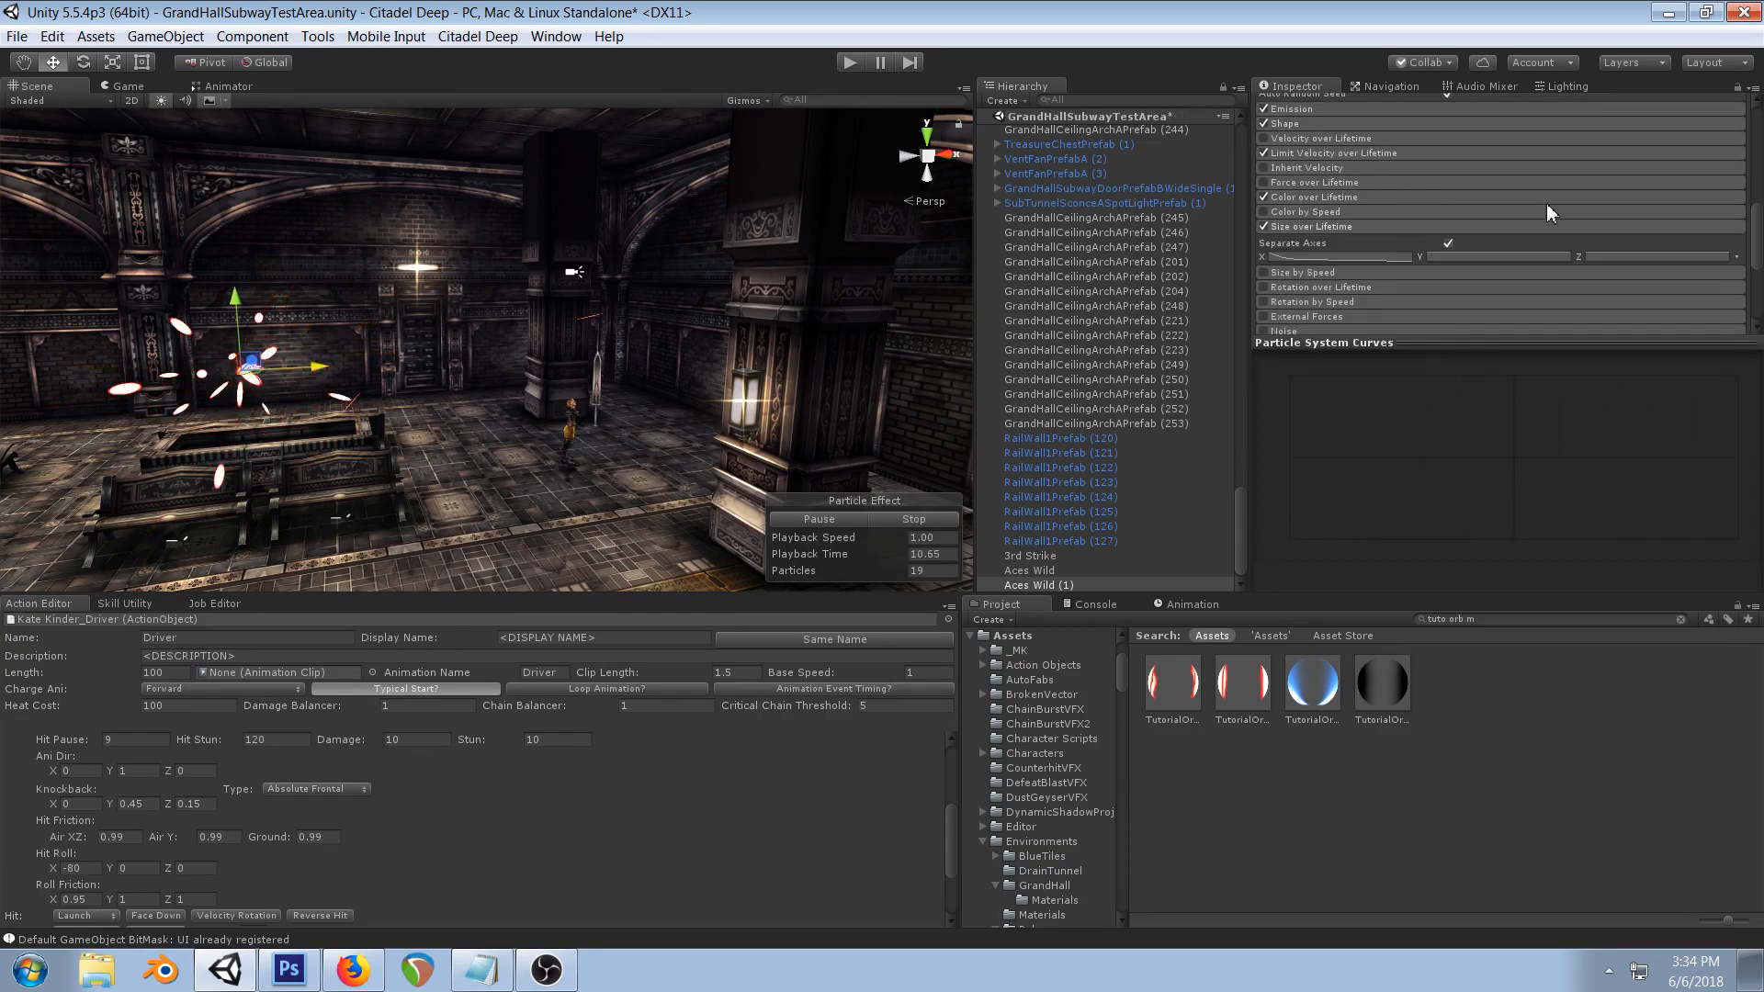
pyautogui.click(1344, 256)
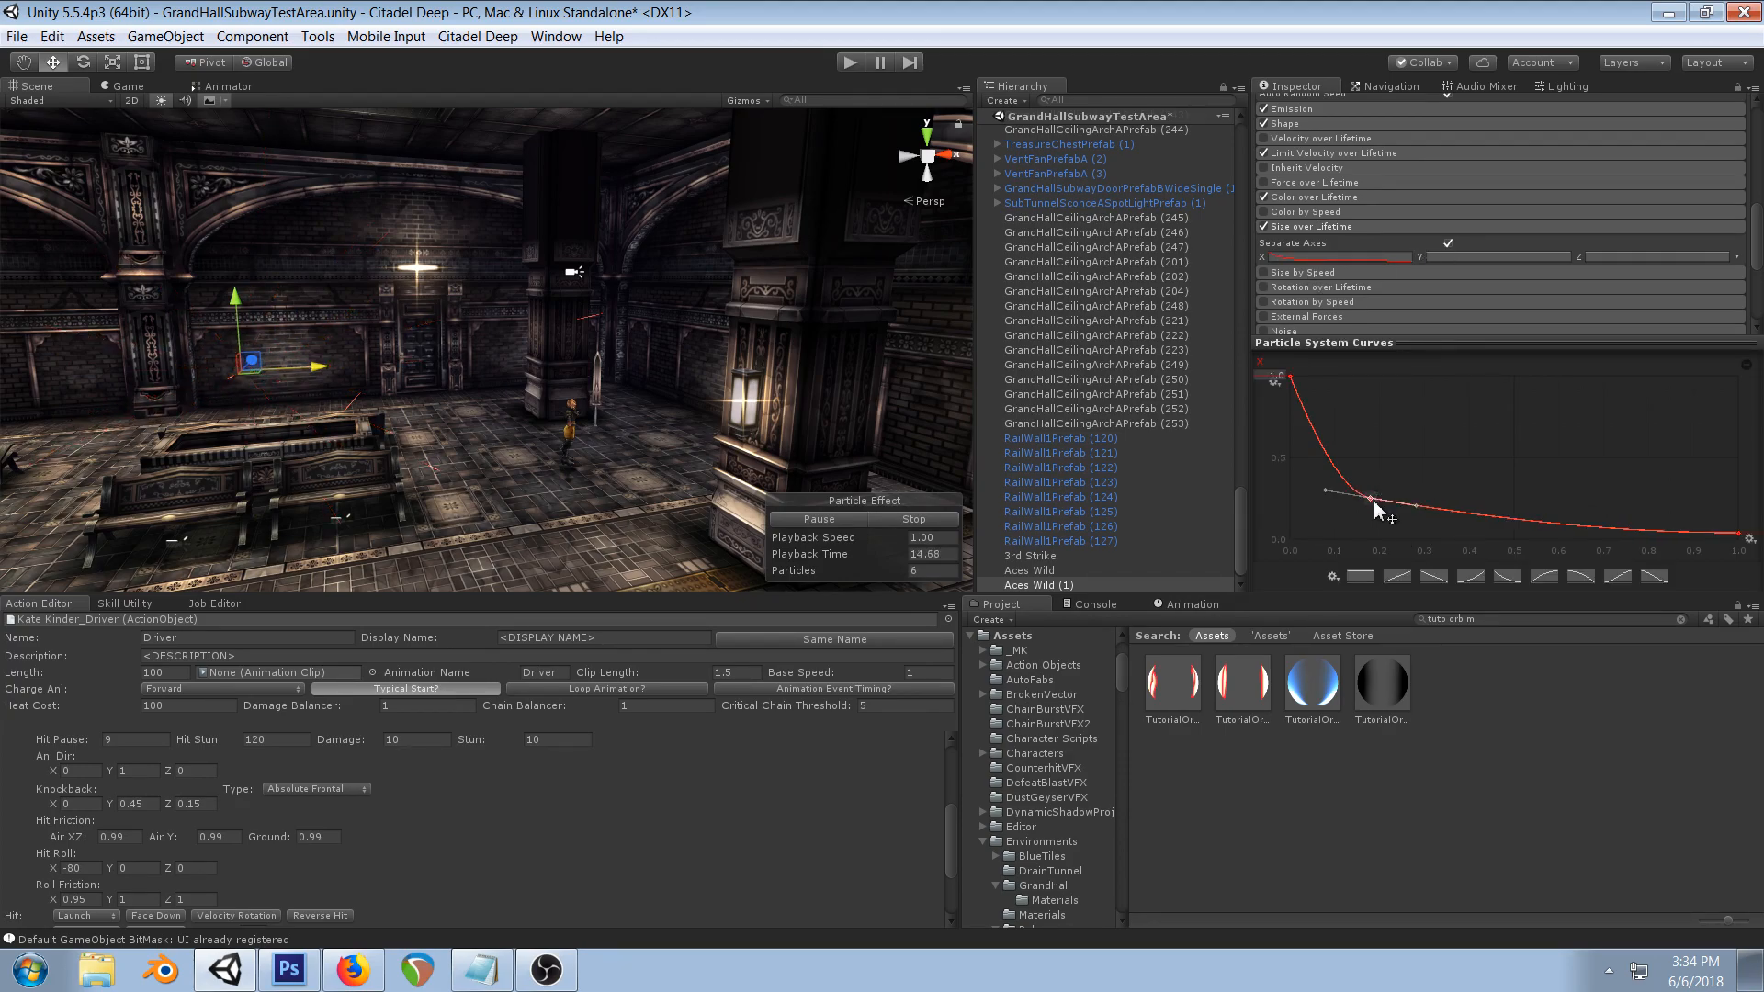
pyautogui.moveTo(1289, 378); pyautogui.dragTo(1672, 485)
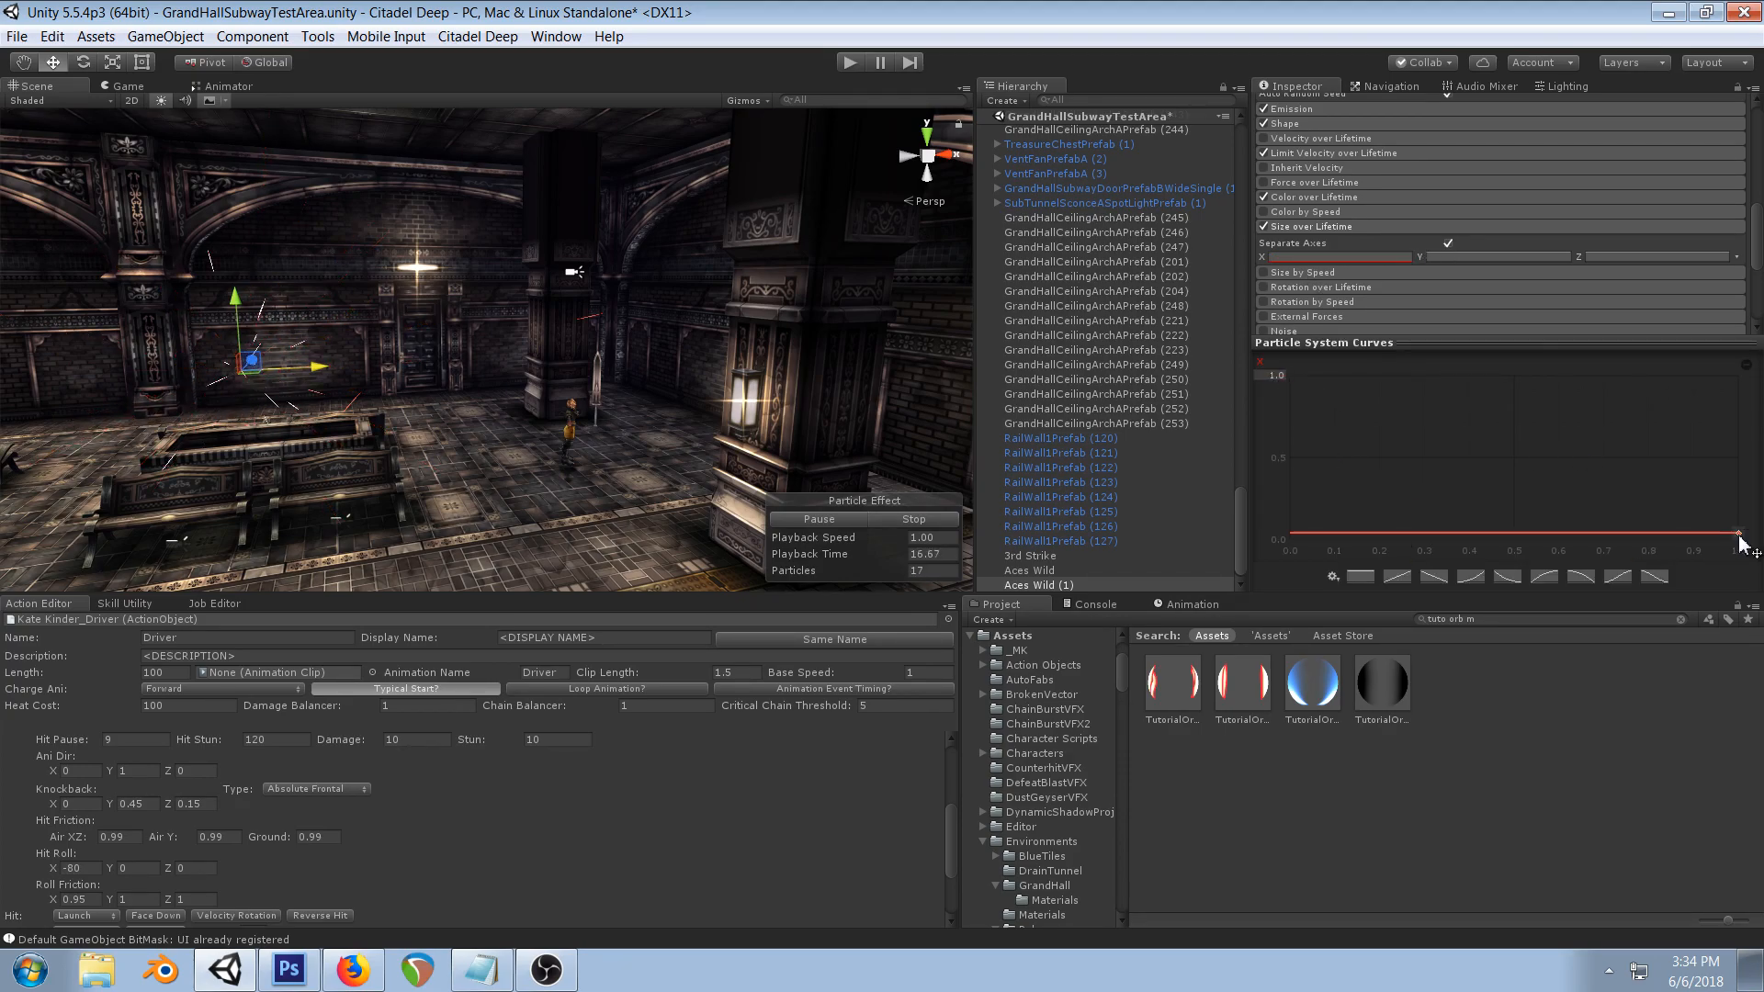
pyautogui.moveTo(1294, 535); pyautogui.dragTo(1294, 376)
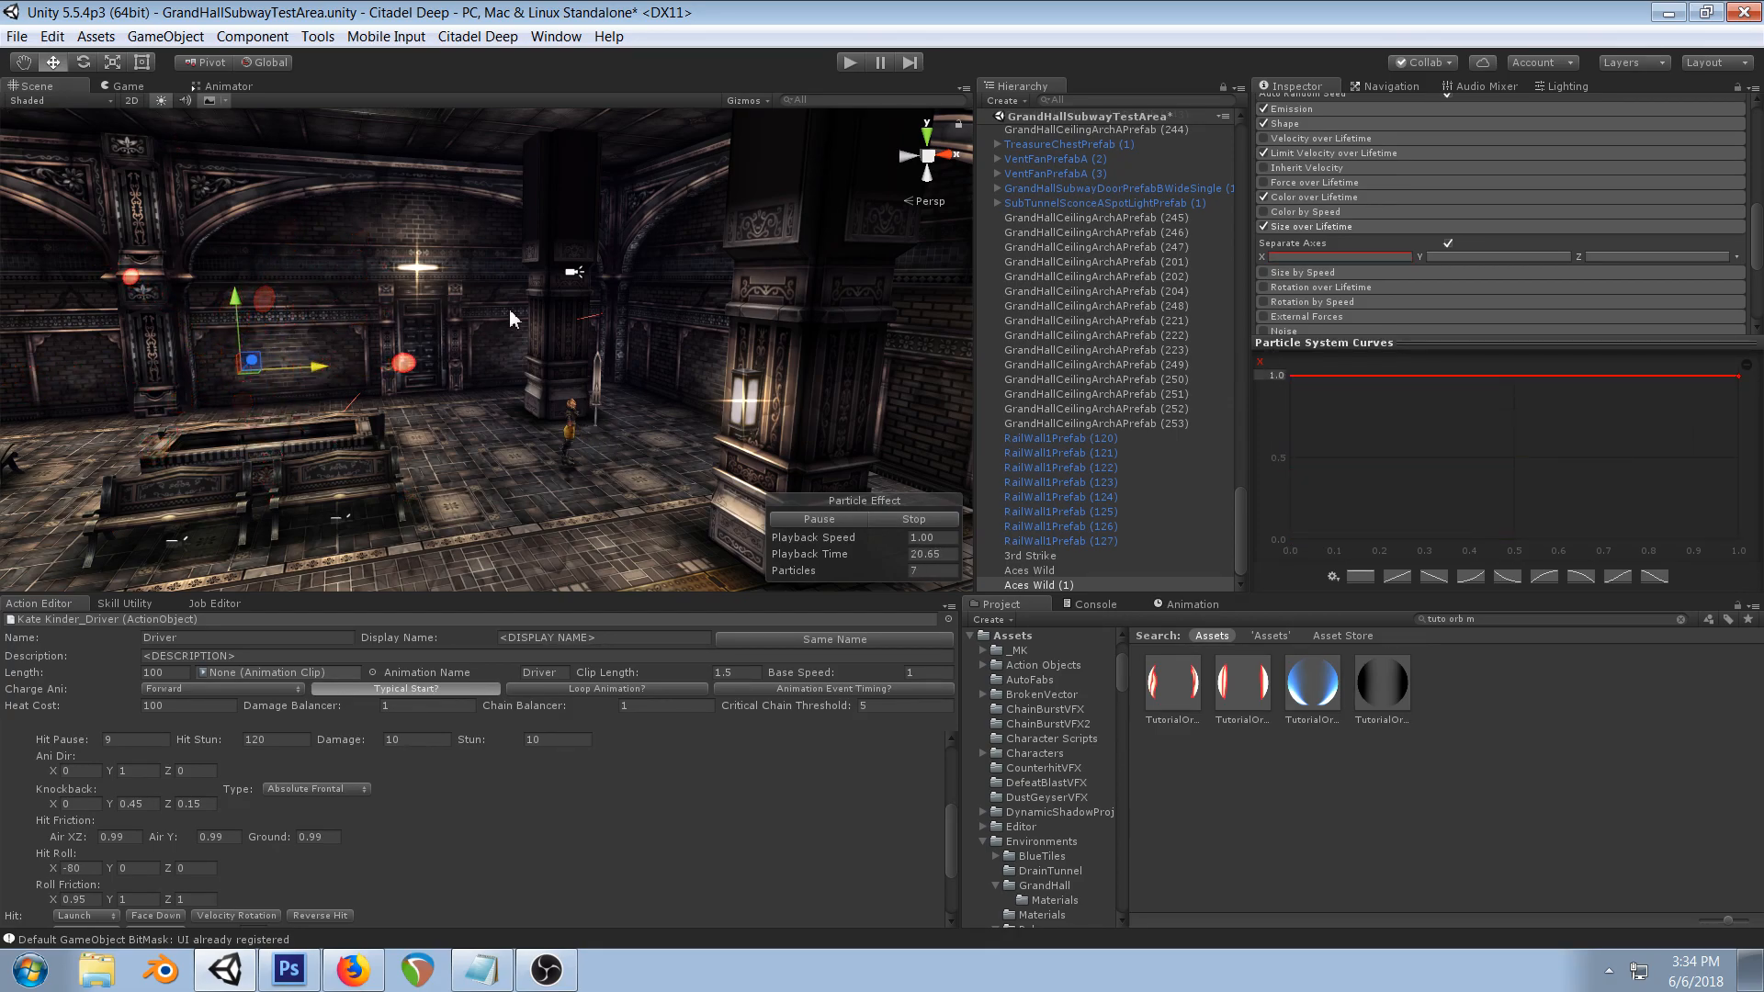
# - Set the duplicate's minimum and maximum 3D start size on X to 0.5 and the maximum on Y to 1.61
pyautogui.scroll(5, 1457, 235)
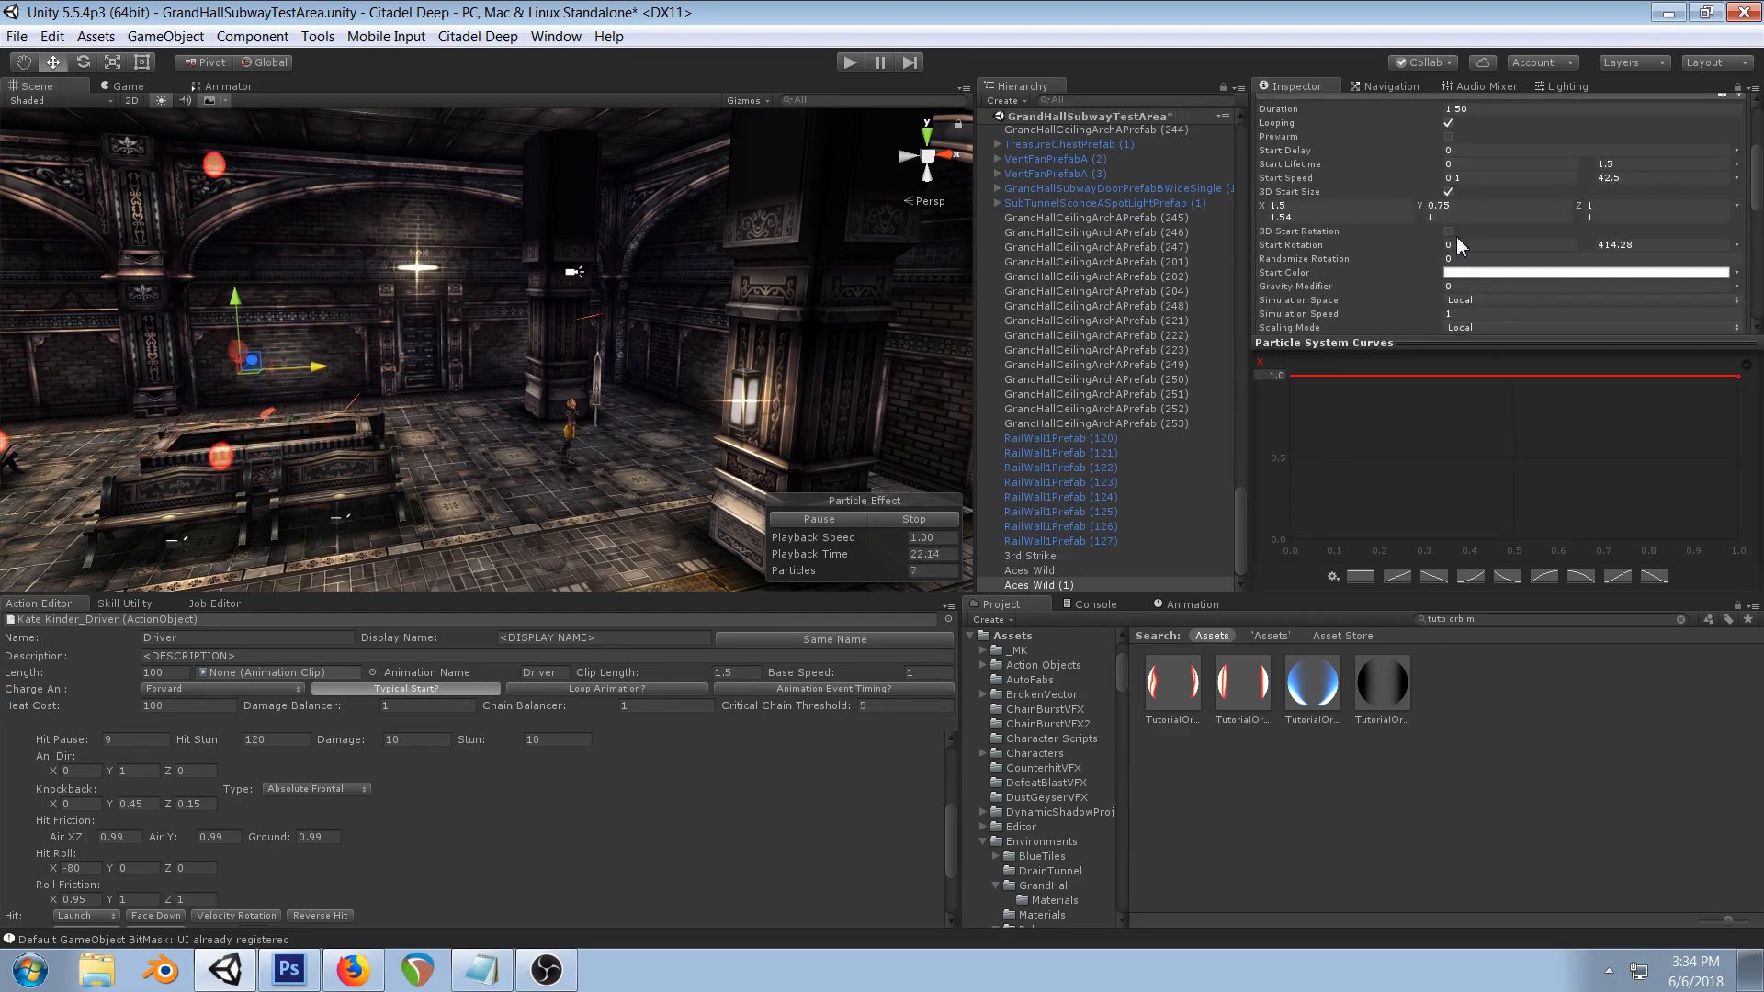
pyautogui.click(1337, 206)
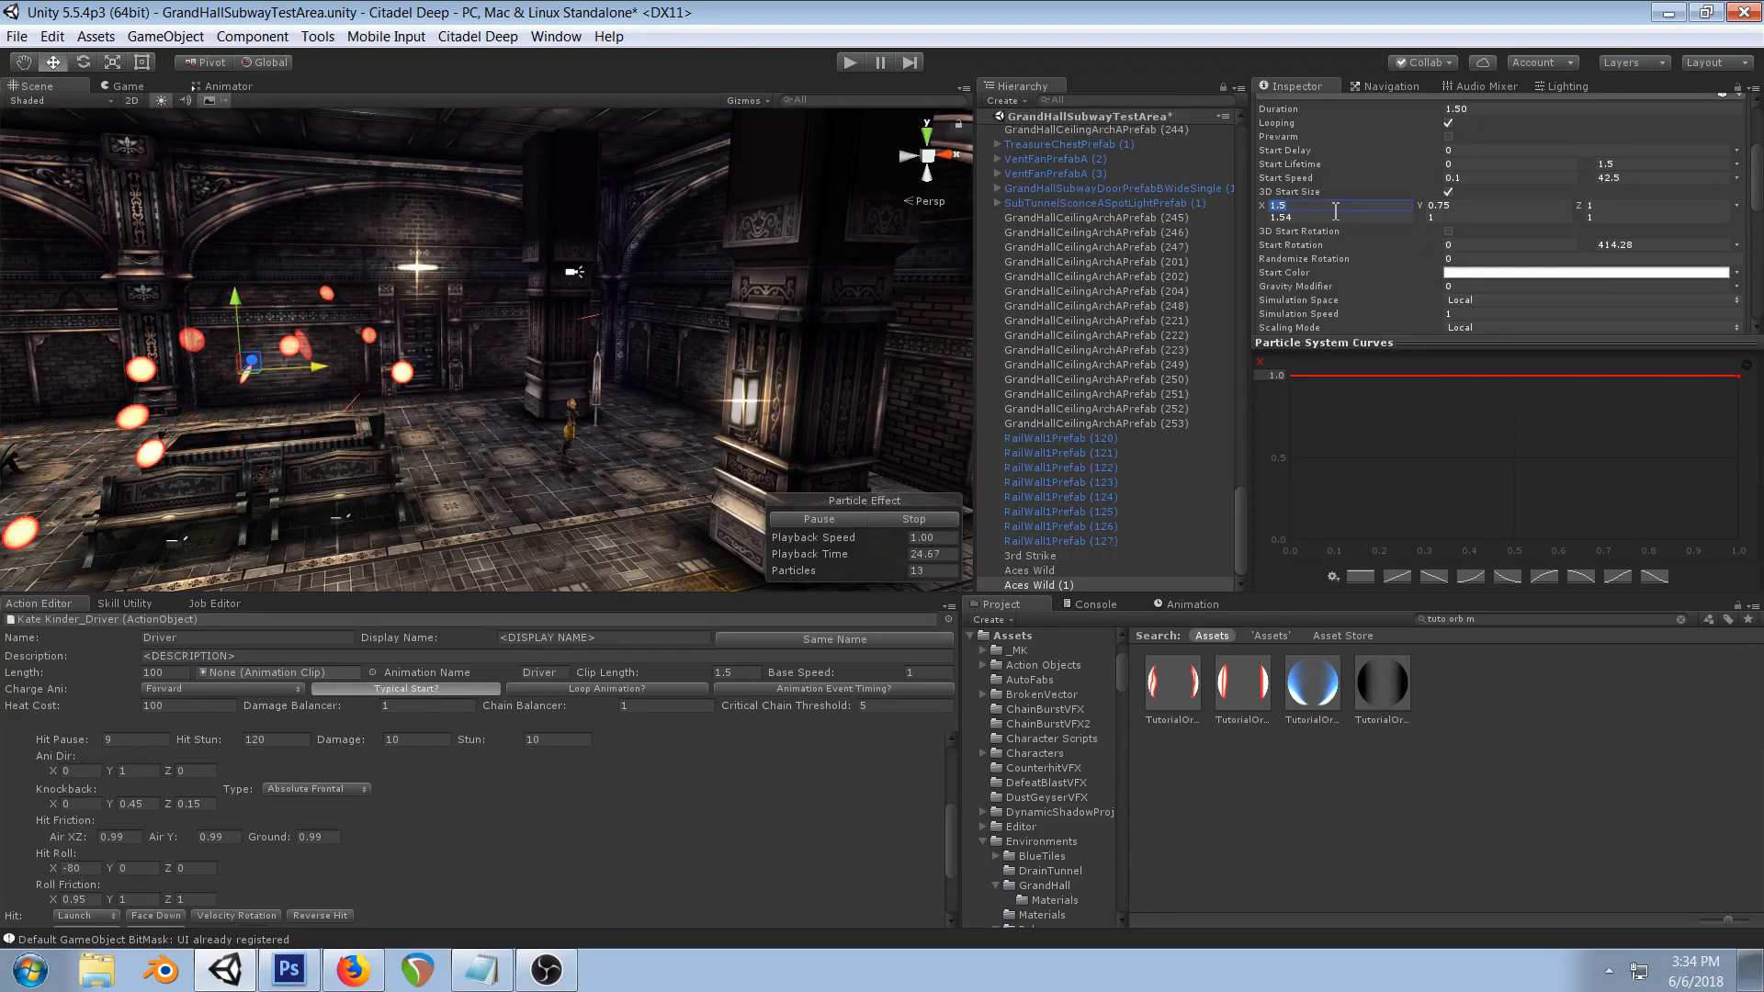
pyautogui.write('.5')
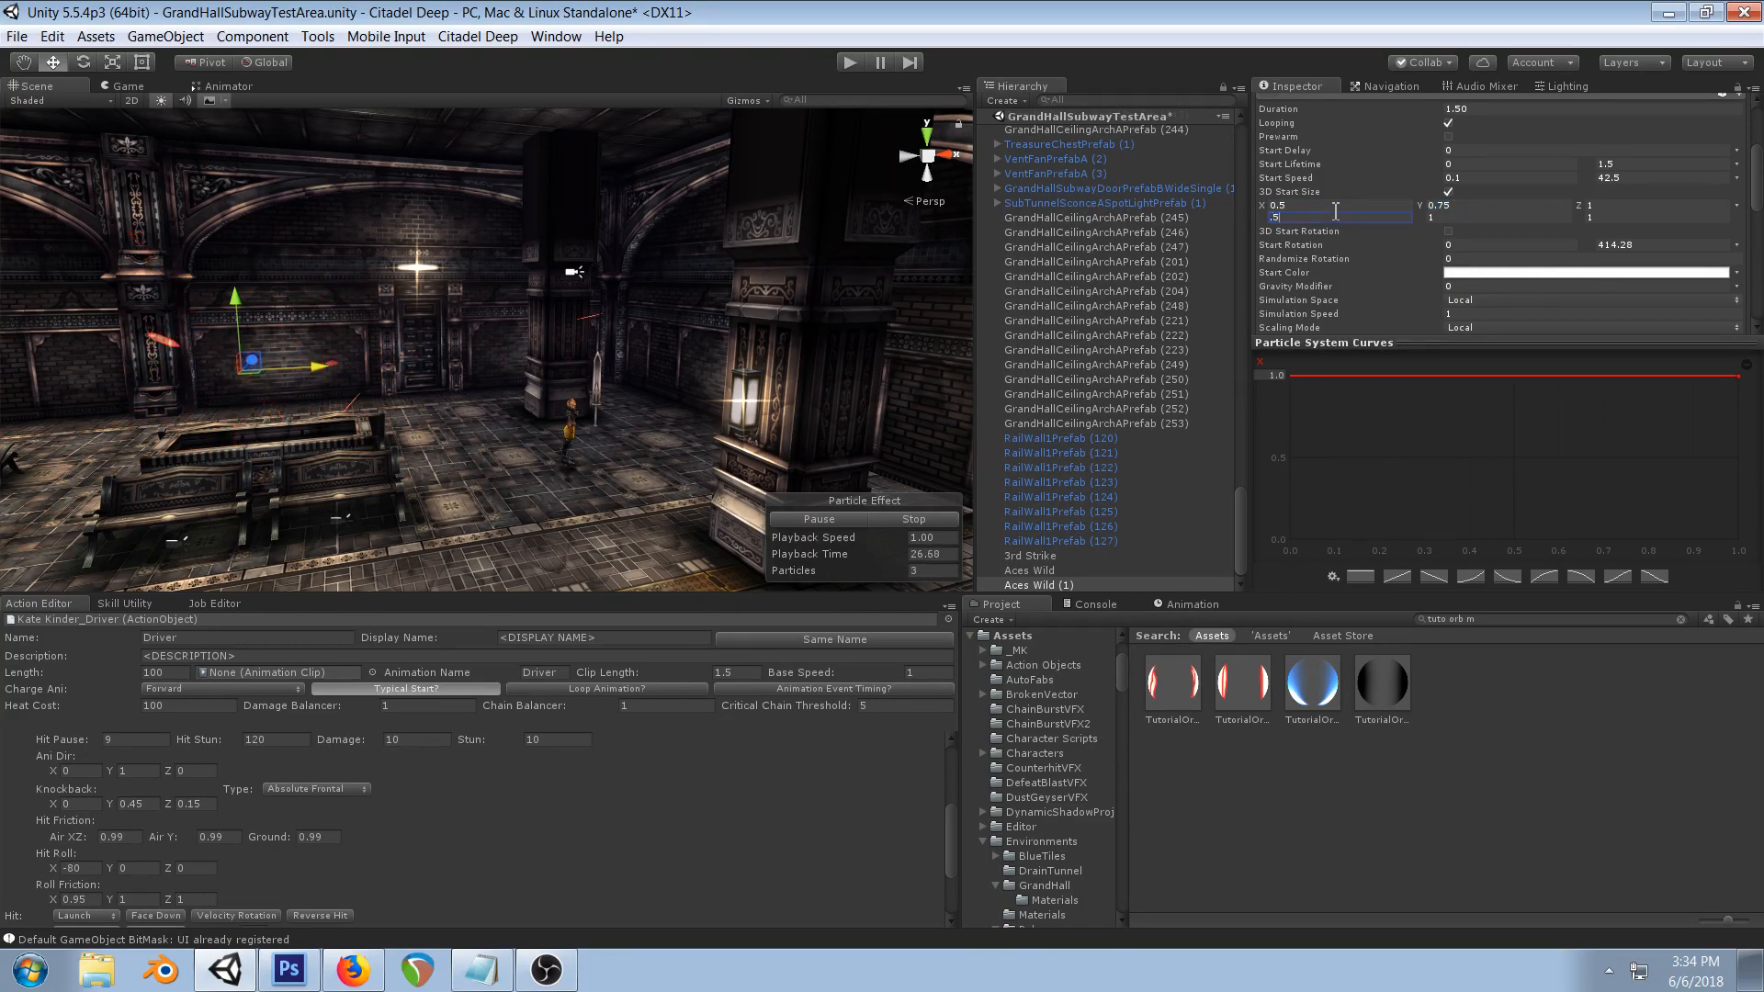
pyautogui.moveTo(493, 346)
pyautogui.mouseDown(button='right')
pyautogui.moveTo(397, 358)
pyautogui.moveTo(461, 357)
pyautogui.mouseUp(button='right')
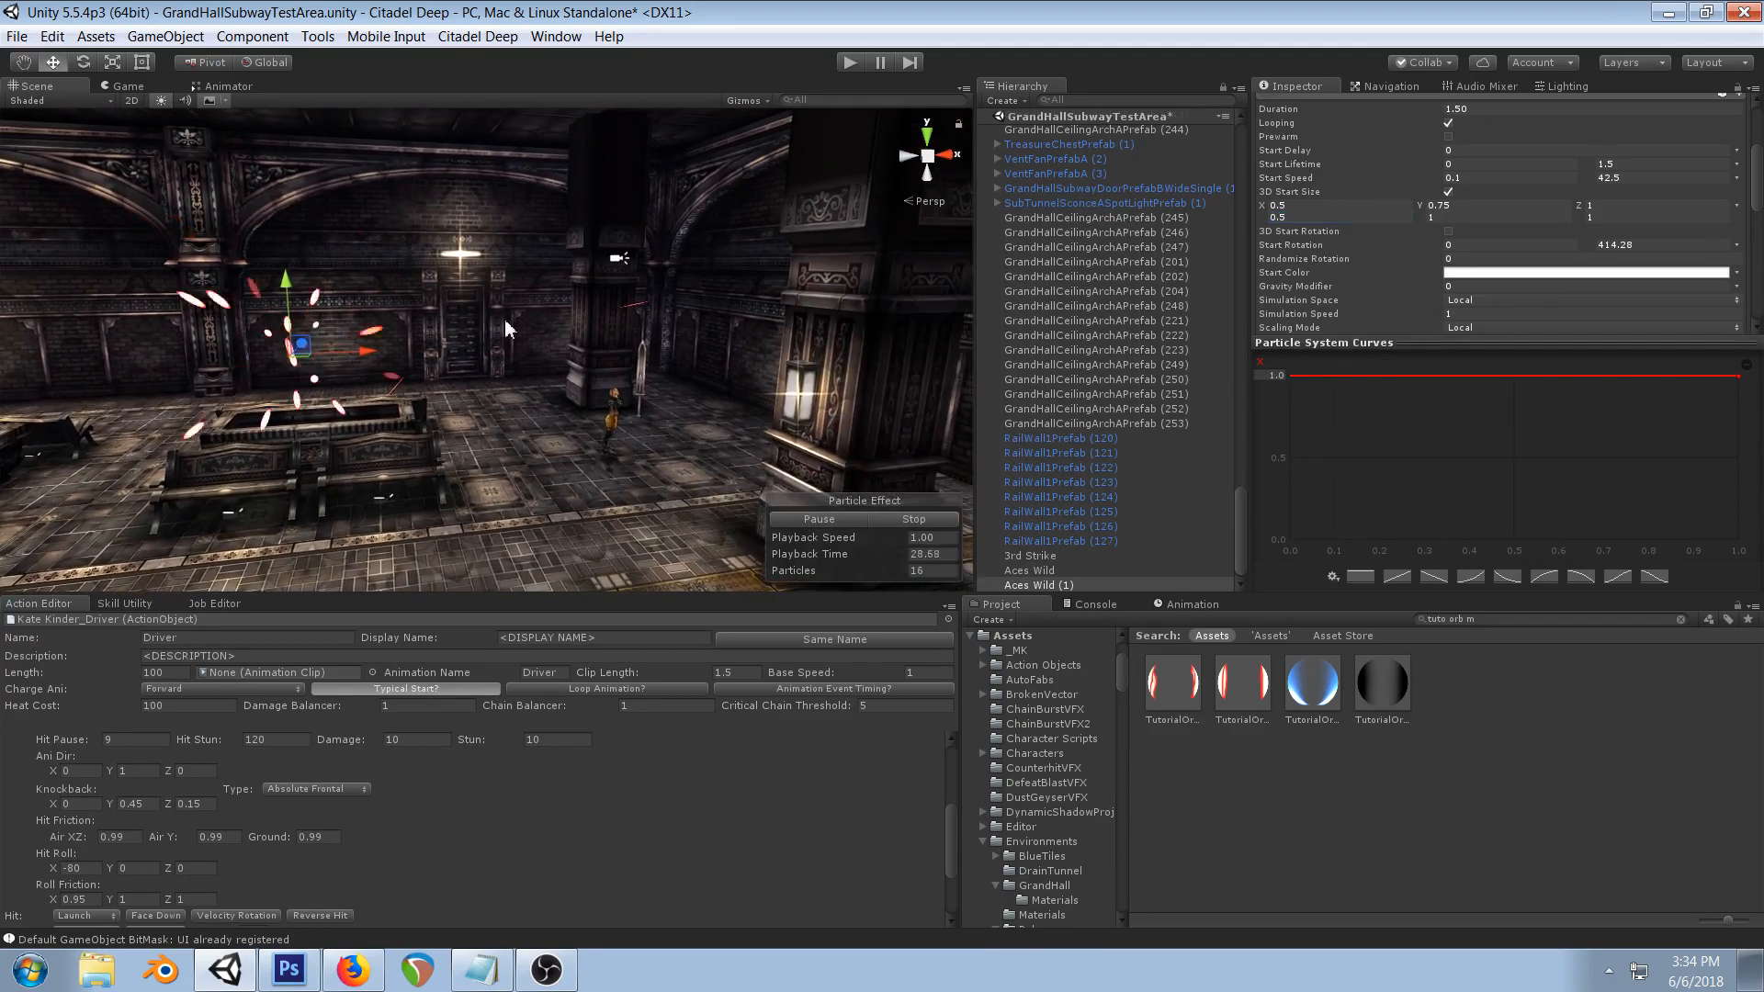
pyautogui.click(1428, 218)
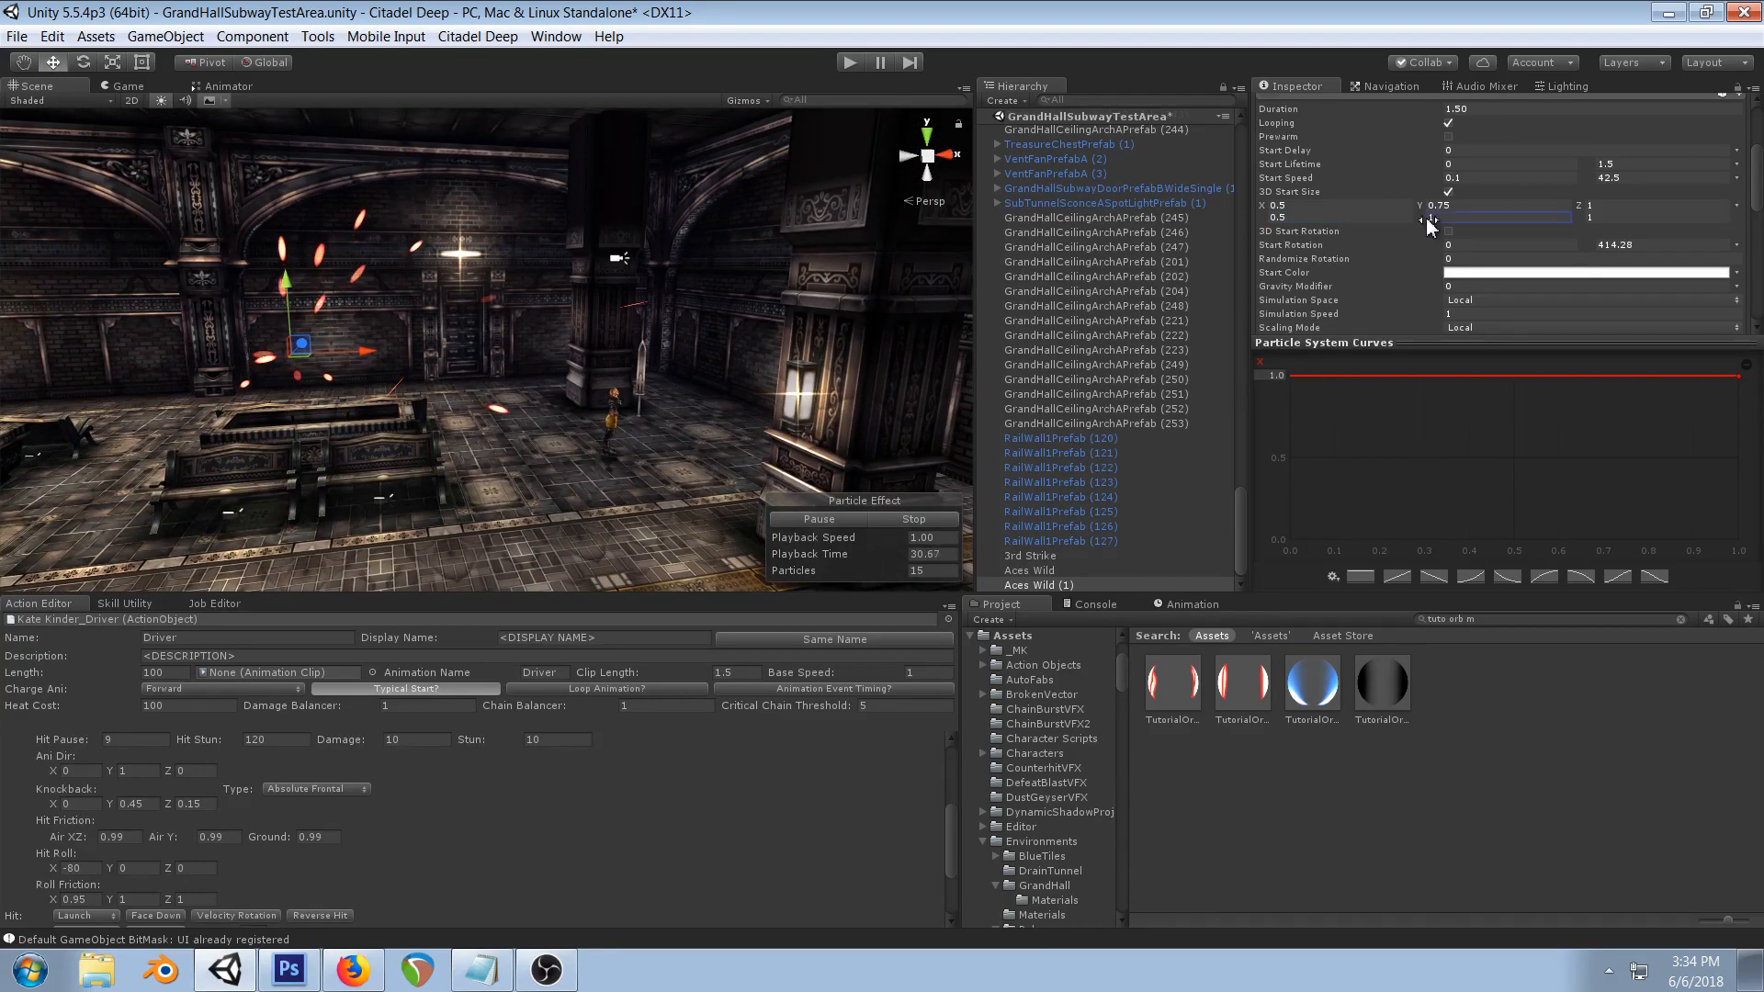
pyautogui.write('1.61')
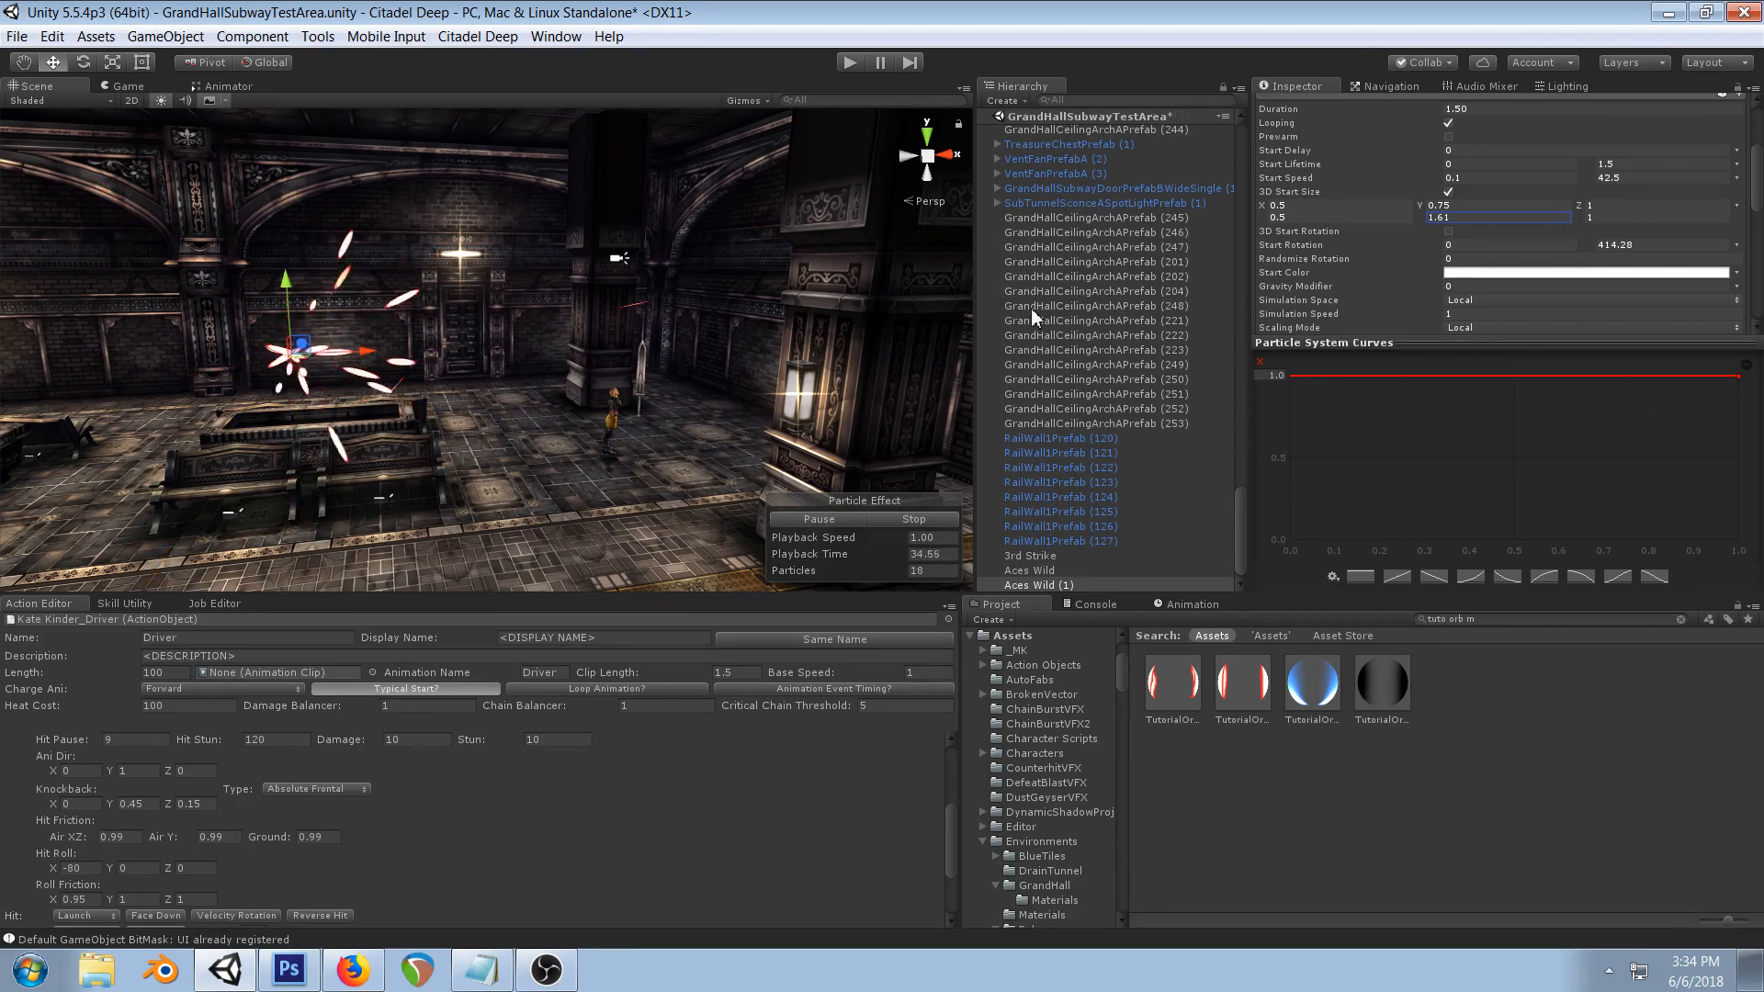
pyautogui.keyDown('alt'); pyautogui.moveTo(519, 327); pyautogui.dragTo(538, 320); pyautogui.keyUp('alt')
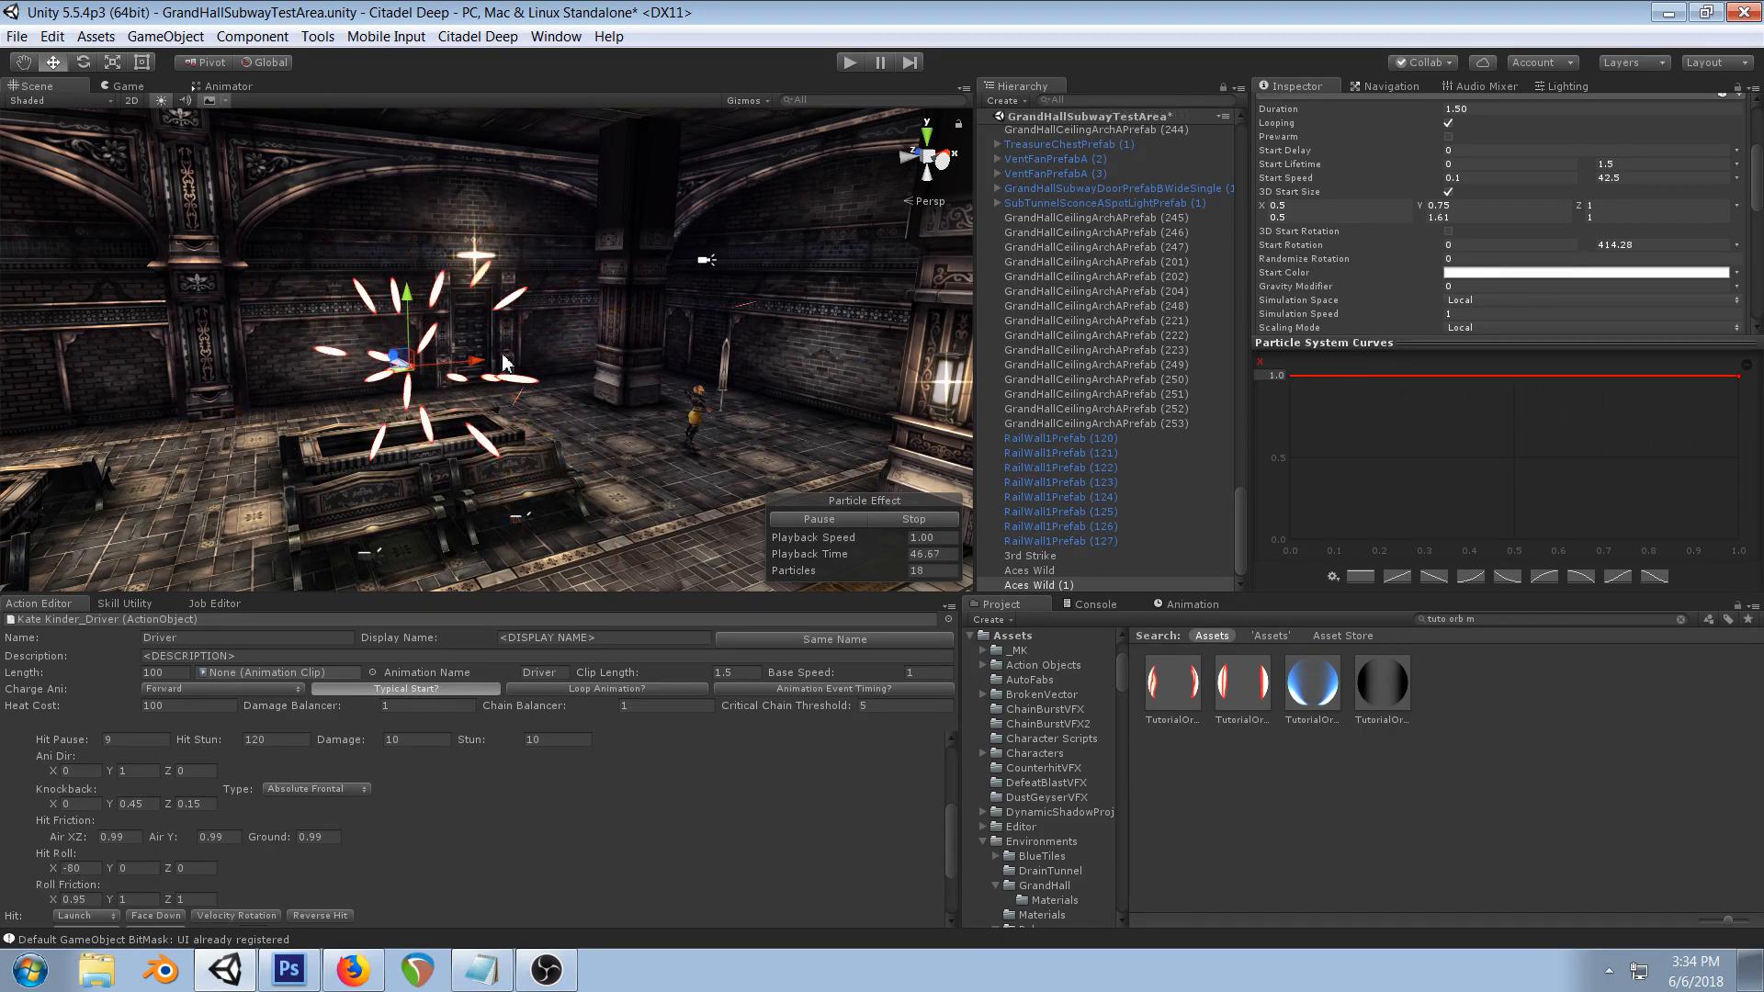
# - Shape the Y size-over-lifetime curve to fall smoothly from 1.0 to about 0.3 at the end
pyautogui.scroll(-2, 1442, 291)
pyautogui.scroll(-5, 1562, 240)
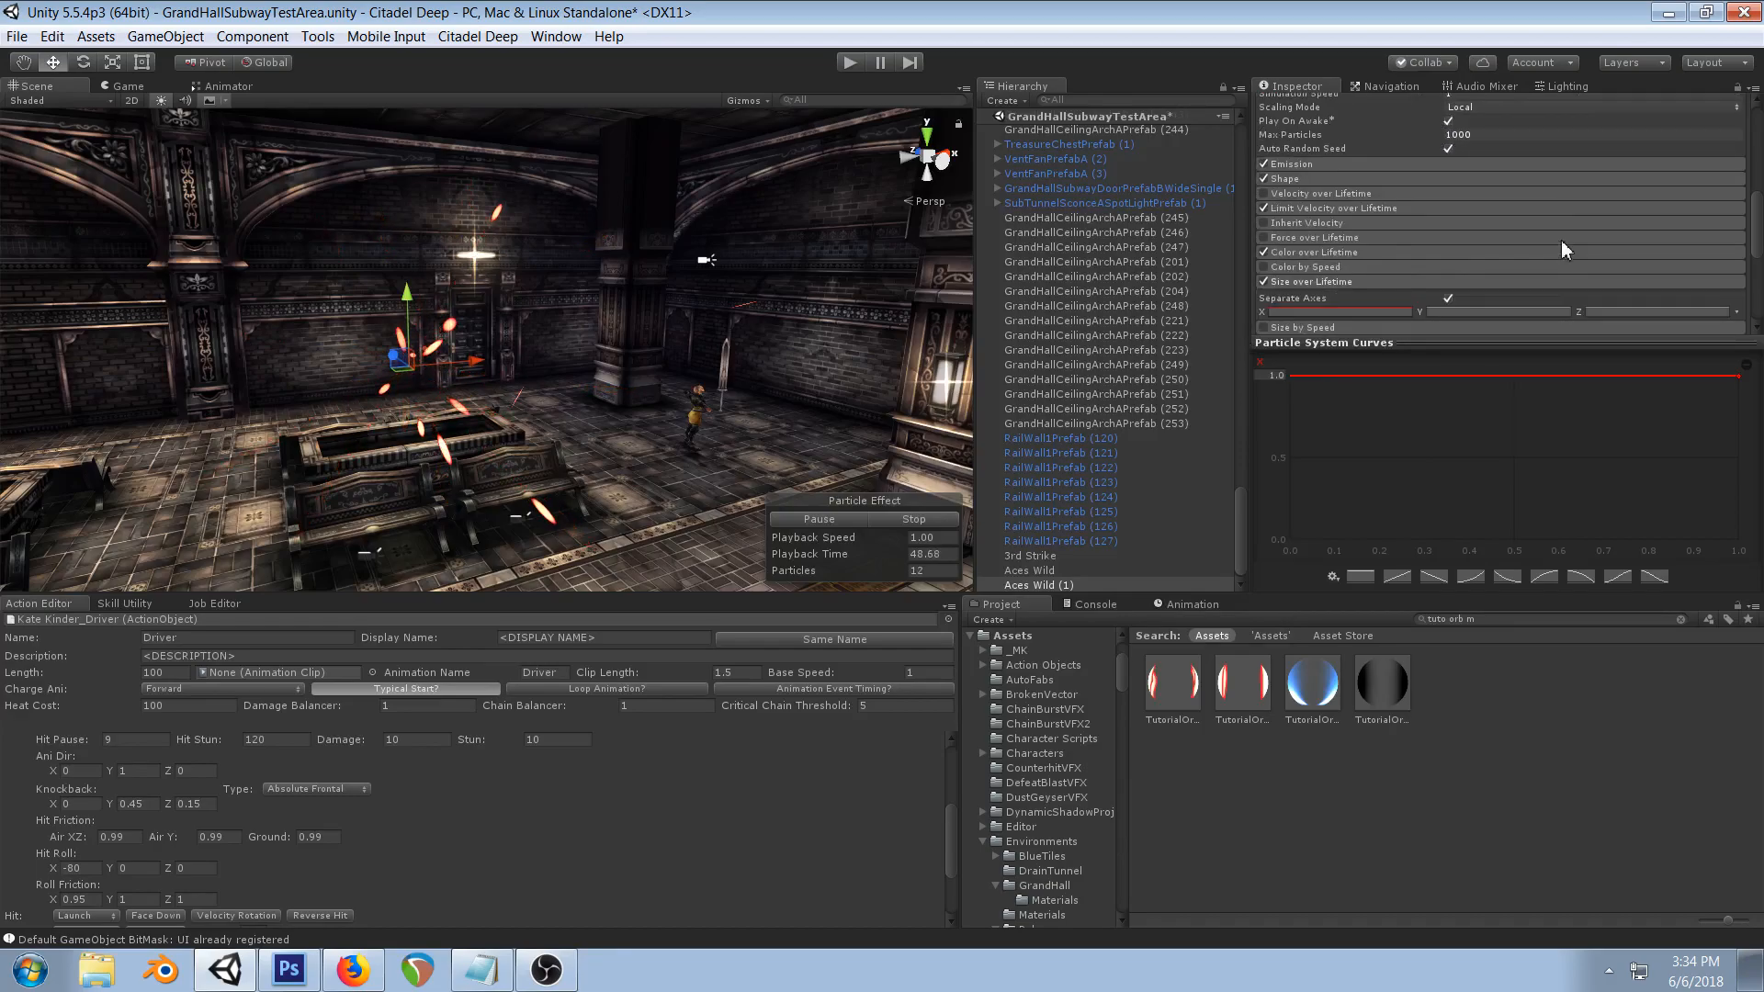
pyautogui.click(1453, 198)
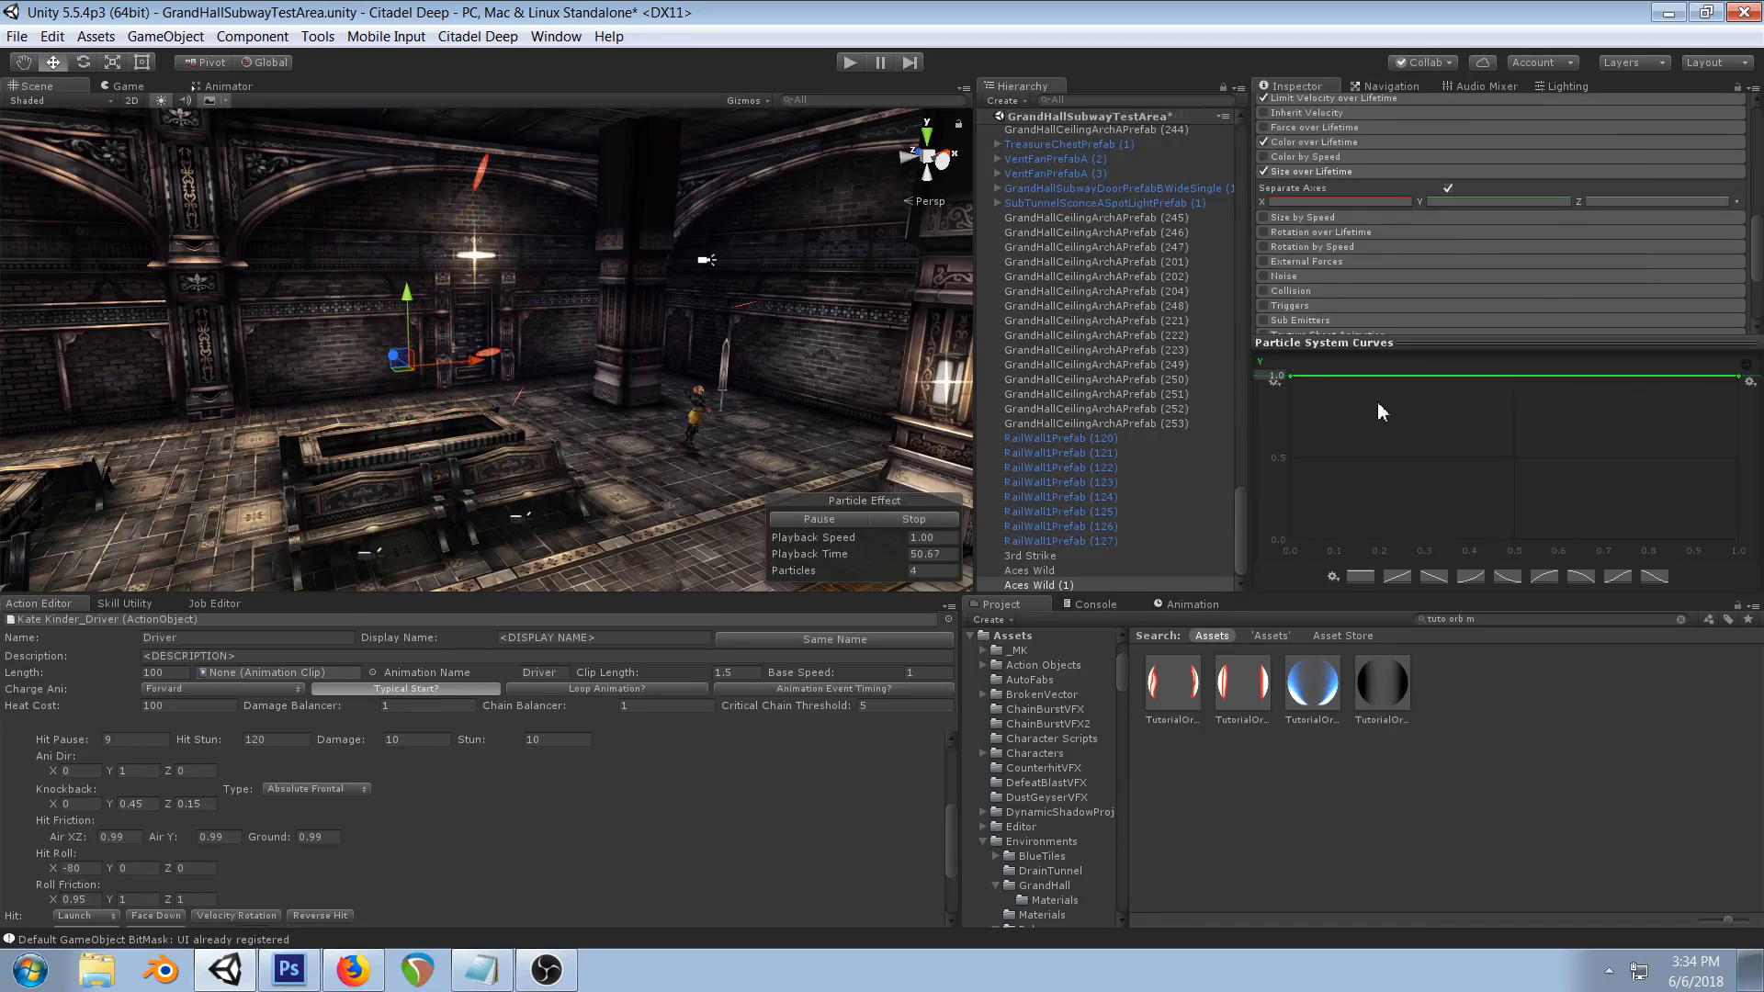
pyautogui.moveTo(1337, 379); pyautogui.dragTo(1750, 501)
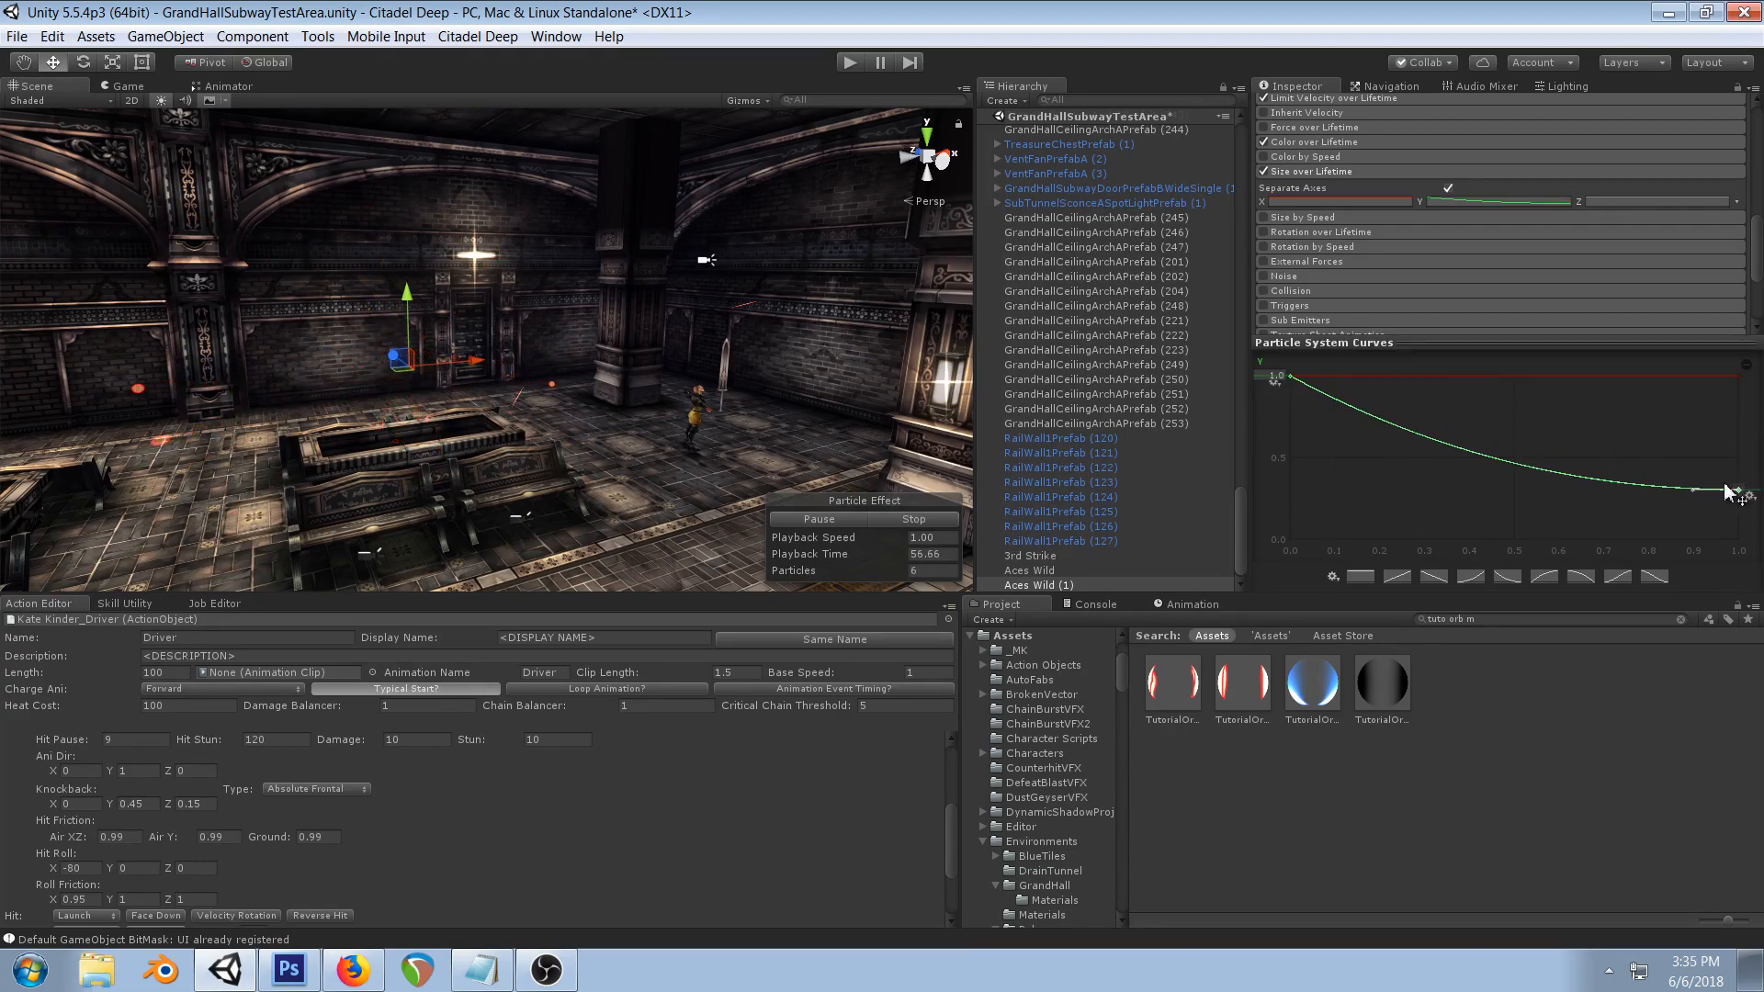
pyautogui.moveTo(1288, 375); pyautogui.dragTo(1320, 406)
pyautogui.moveTo(1738, 491); pyautogui.dragTo(1751, 537)
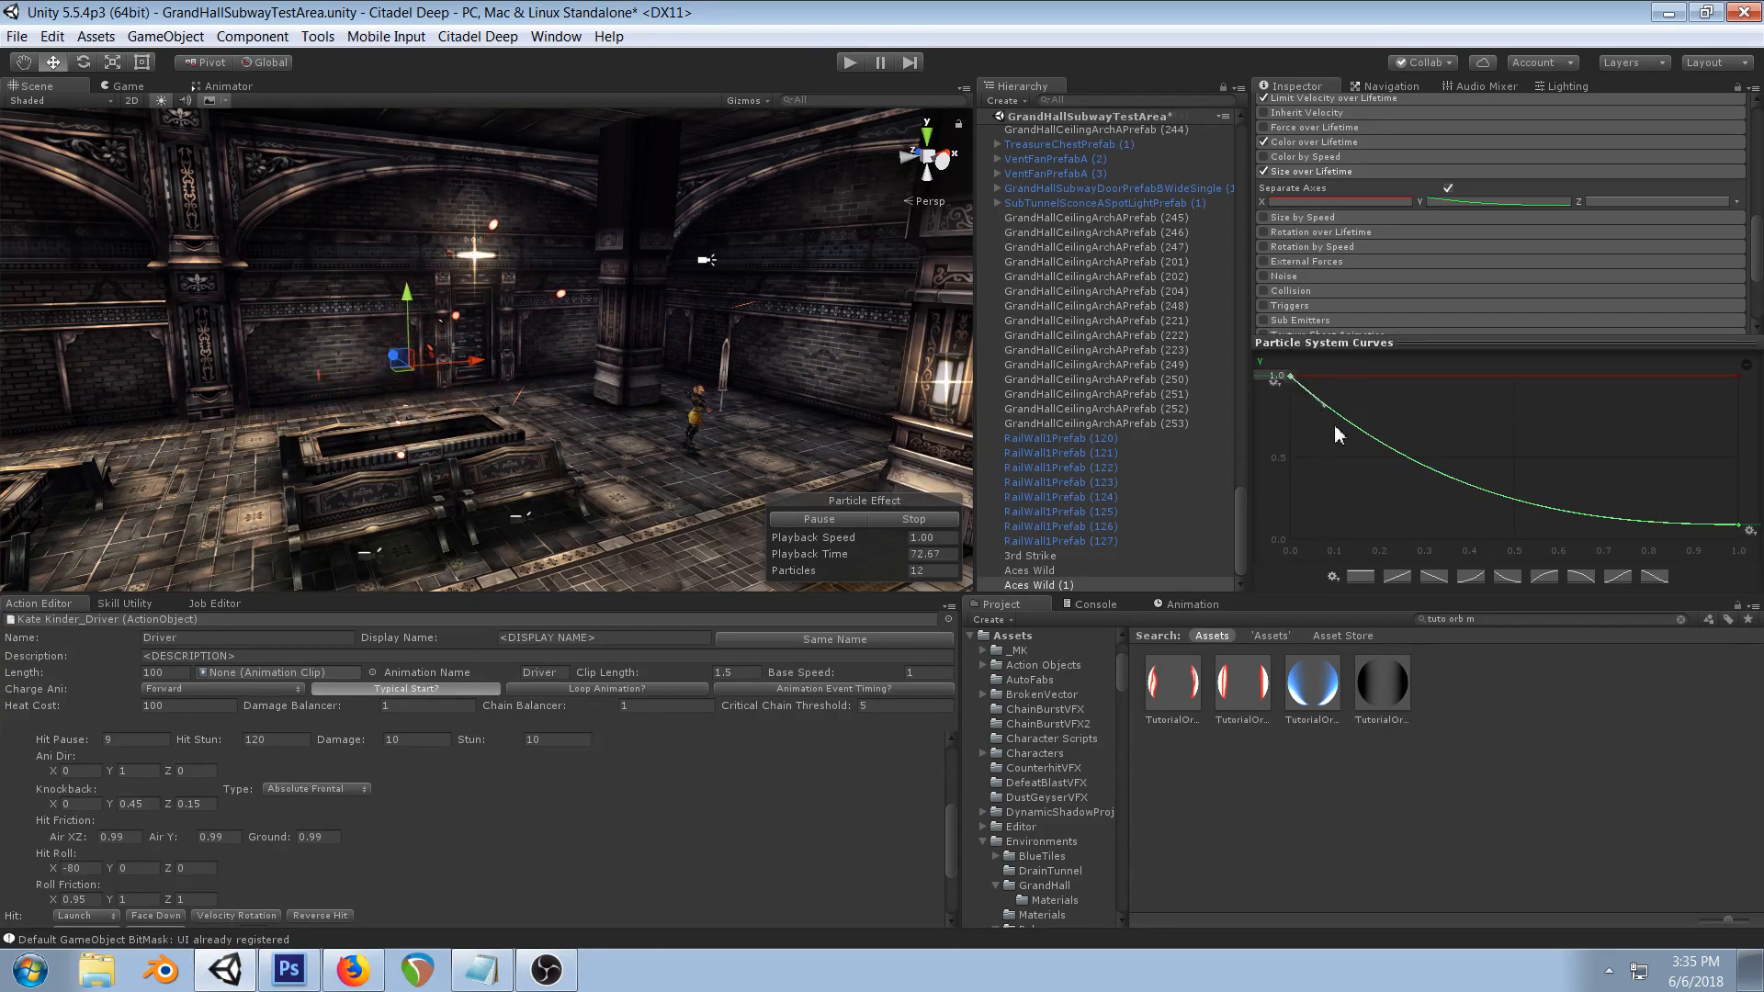
pyautogui.moveTo(1739, 525); pyautogui.dragTo(1742, 518)
pyautogui.moveTo(1744, 496); pyautogui.dragTo(1743, 491)
pyautogui.click(1289, 377)
pyautogui.moveTo(1324, 406); pyautogui.dragTo(1332, 407)
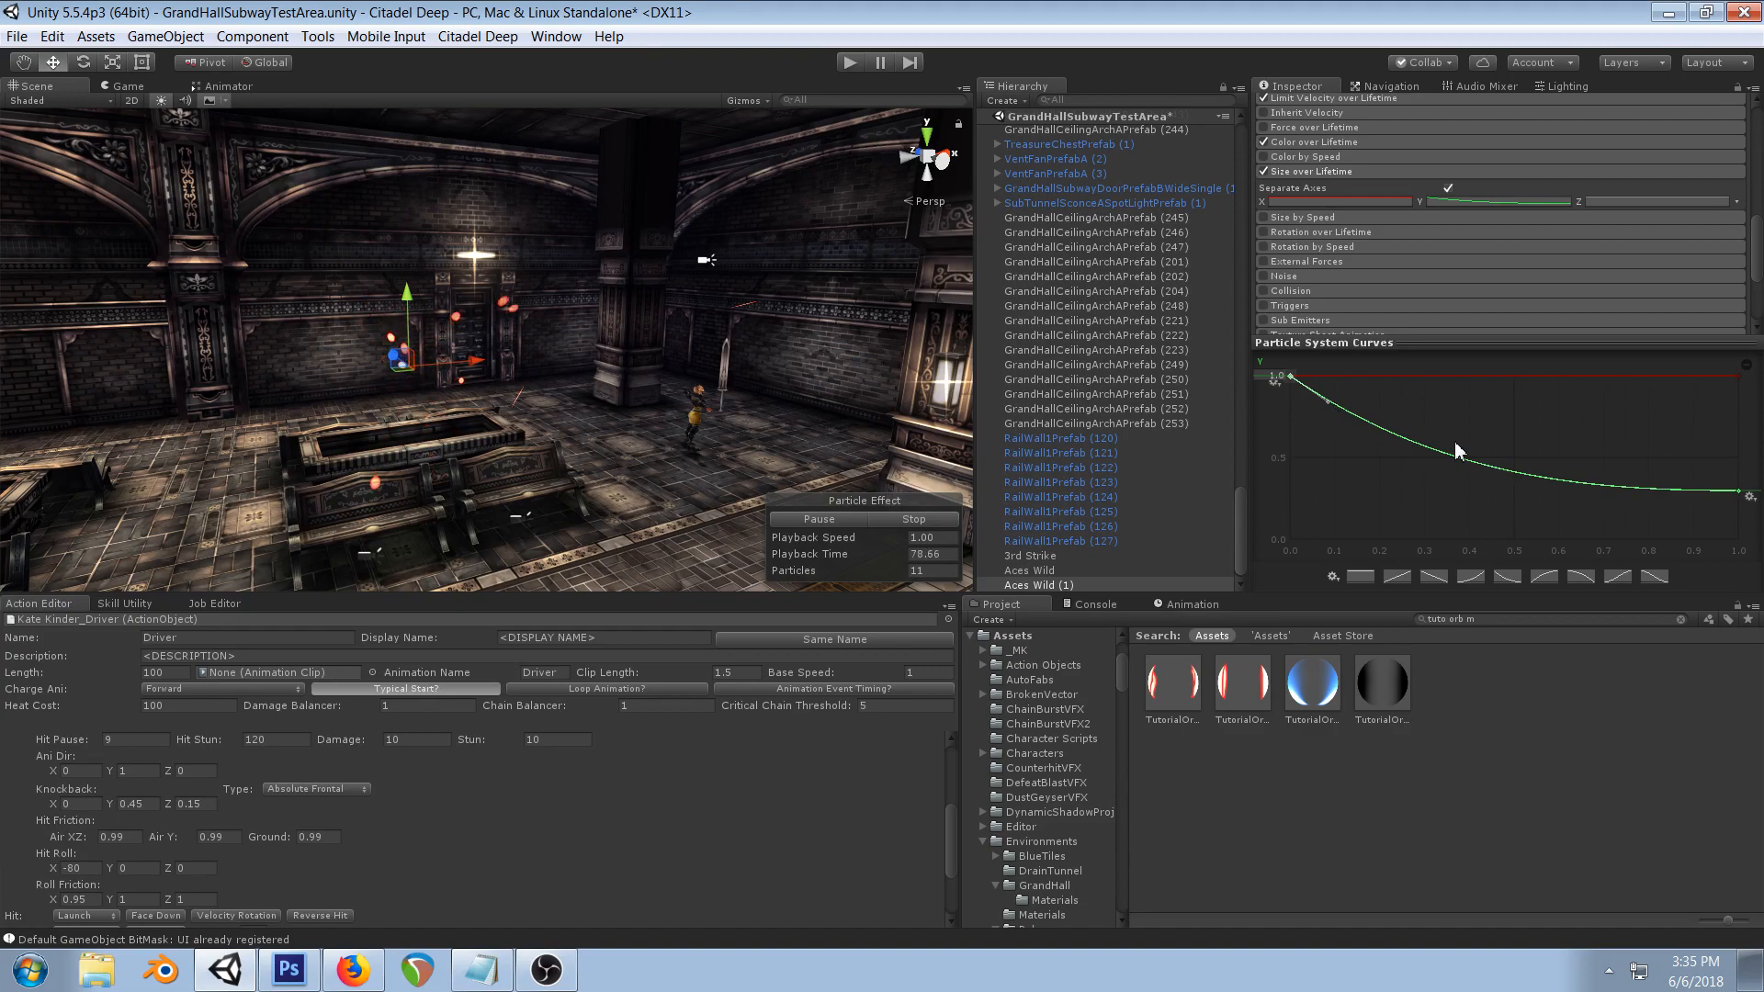
# - Add a key to the Y size curve at about 0.18 of the lifetime with value 0.5, and steepen the start
pyautogui.rightClick(1485, 465)
pyautogui.click(1523, 485)
pyautogui.moveTo(1481, 467); pyautogui.dragTo(1376, 470)
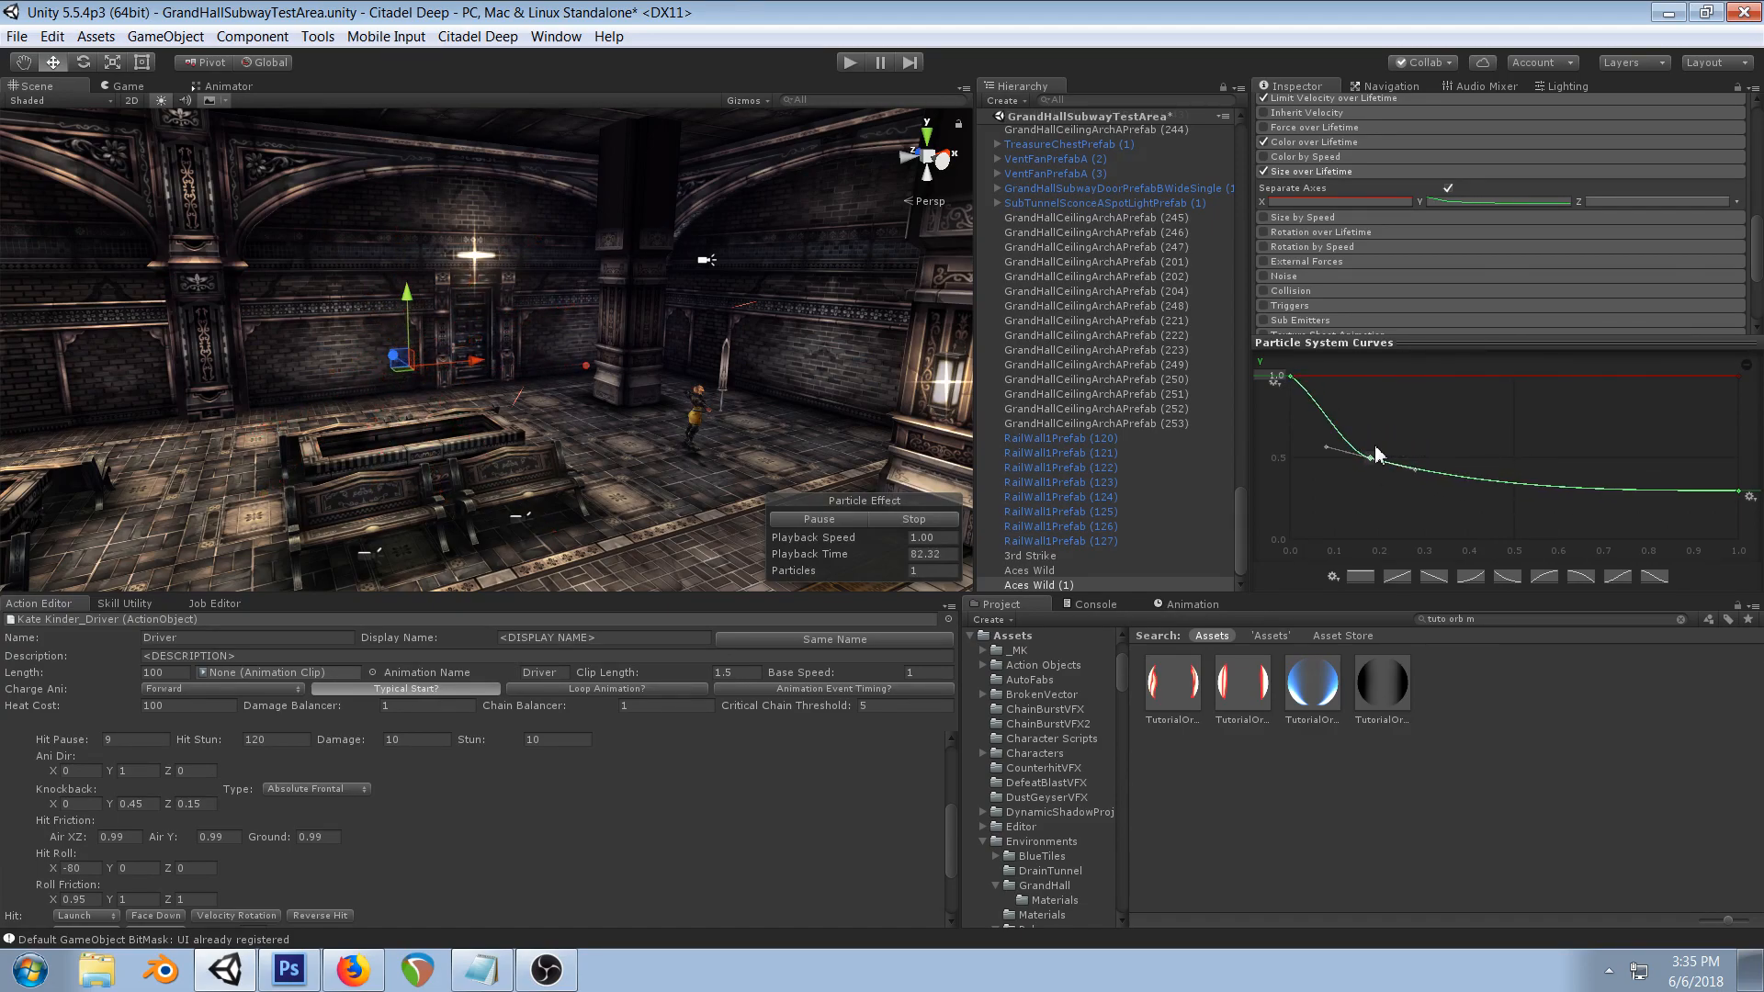
pyautogui.click(1290, 377)
pyautogui.moveTo(1324, 401); pyautogui.dragTo(1311, 403)
# - Add a Y curve key at about 0.13 with value 0.8, level the curve's start, and shift the 0.5 key to about 0.21
pyautogui.rightClick(1339, 437)
pyautogui.click(1346, 446)
pyautogui.moveTo(1339, 439); pyautogui.dragTo(1327, 383)
pyautogui.click(1291, 377)
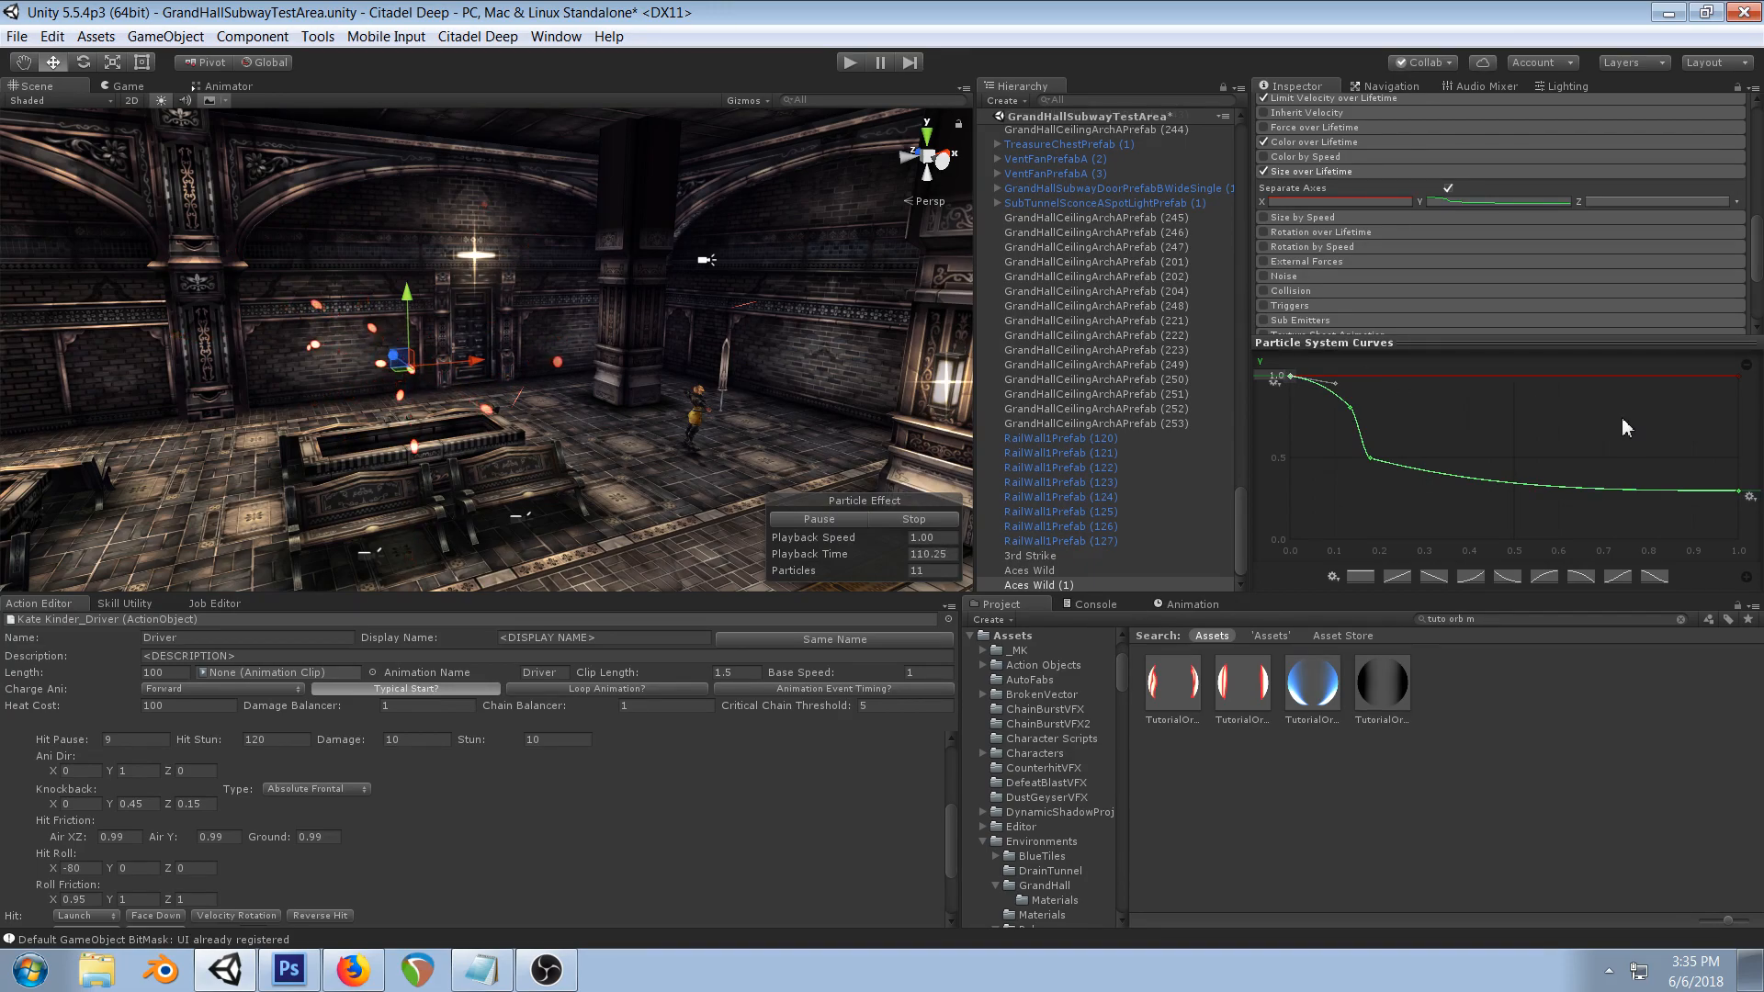
pyautogui.moveTo(1370, 458); pyautogui.dragTo(1389, 465)
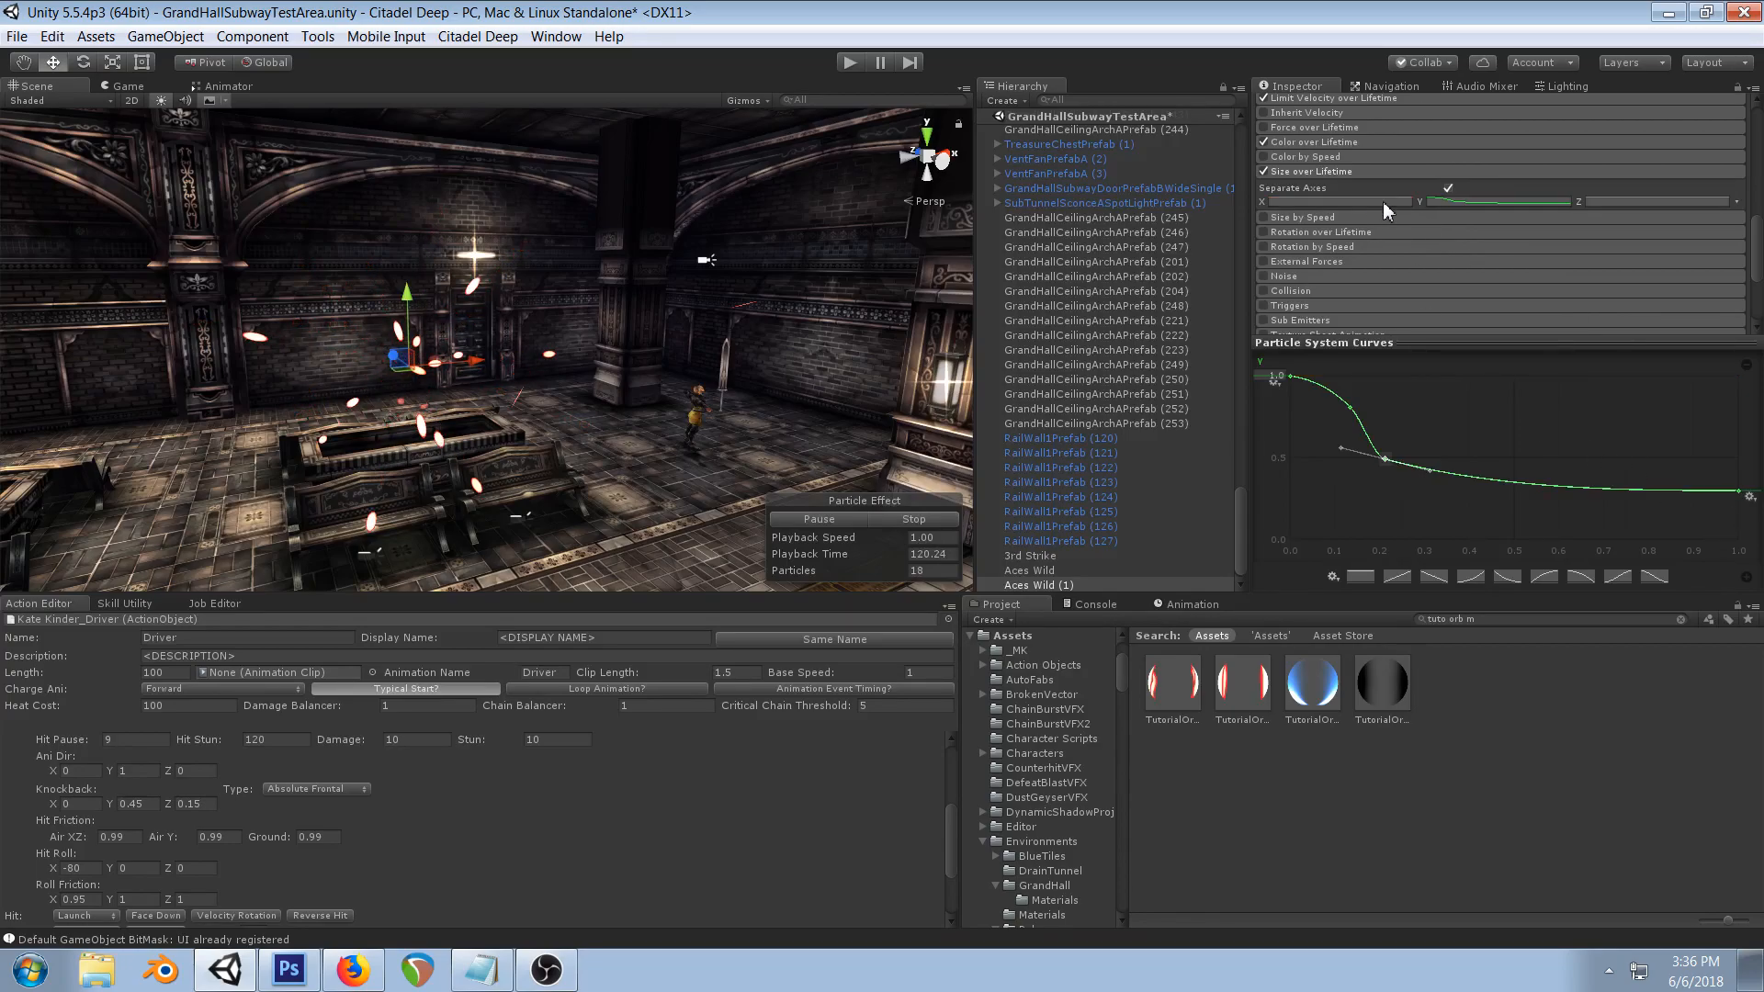
# - Lower the X size curve's end key to about 0.43 so it declines smoothly from 1.0
pyautogui.click(1331, 201)
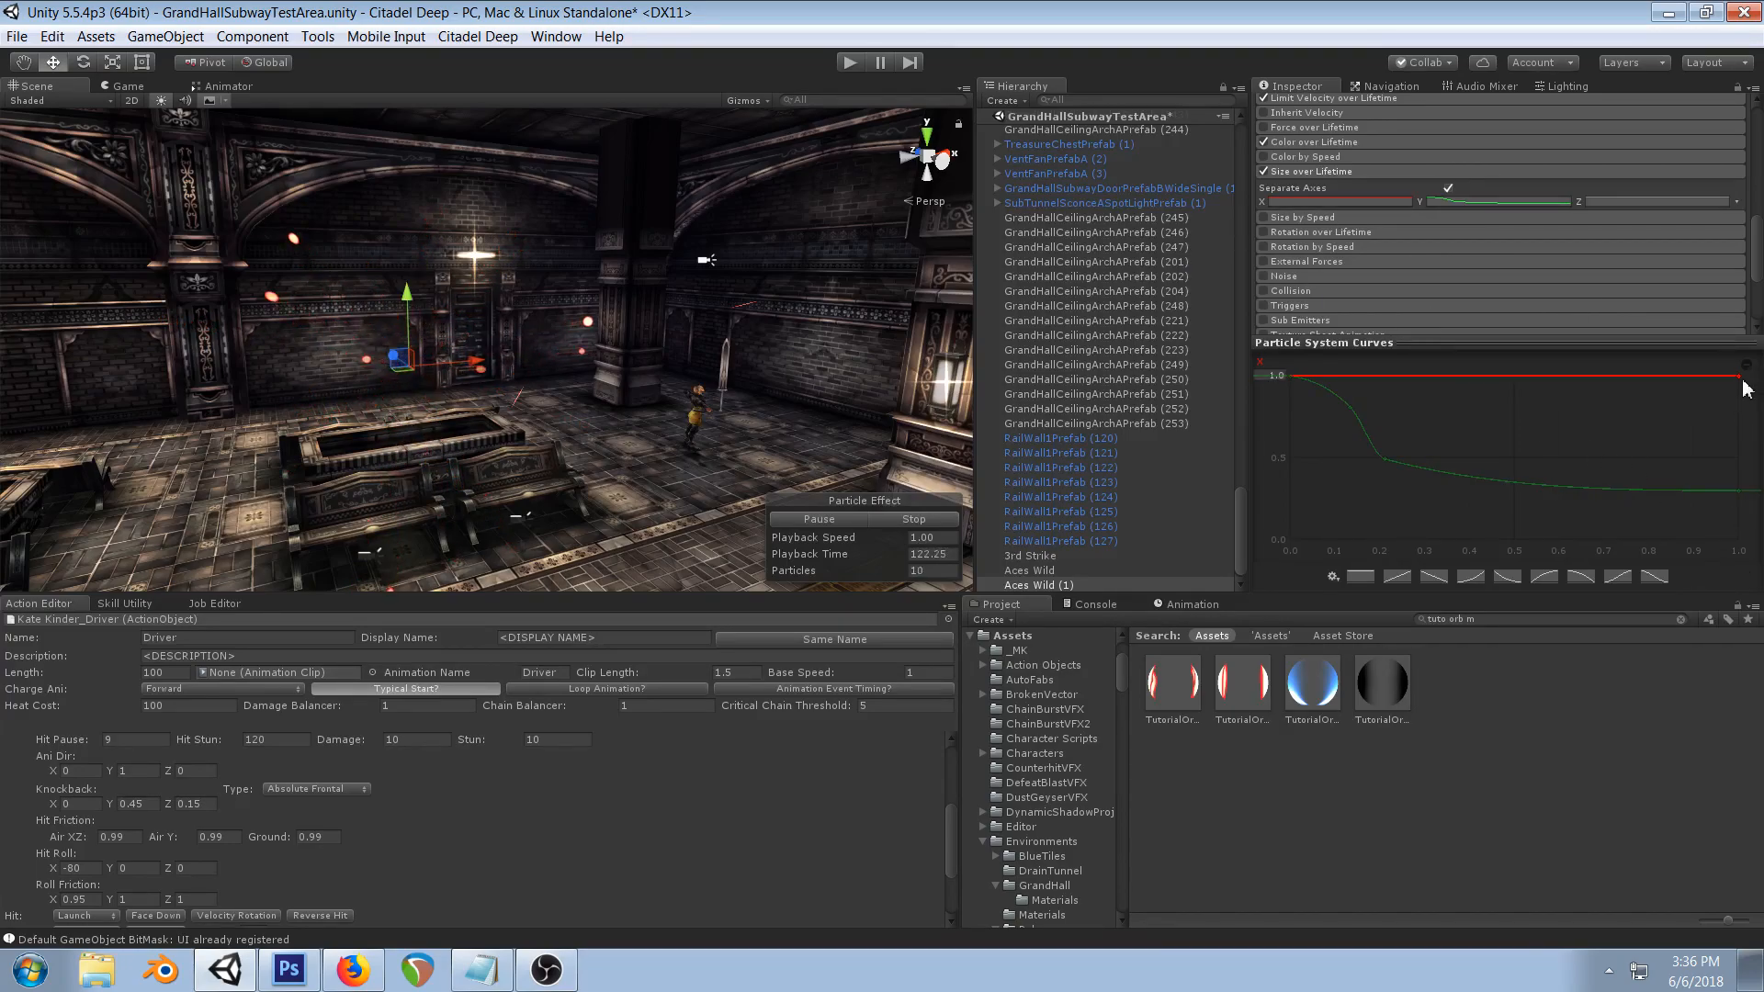
pyautogui.click(1290, 376)
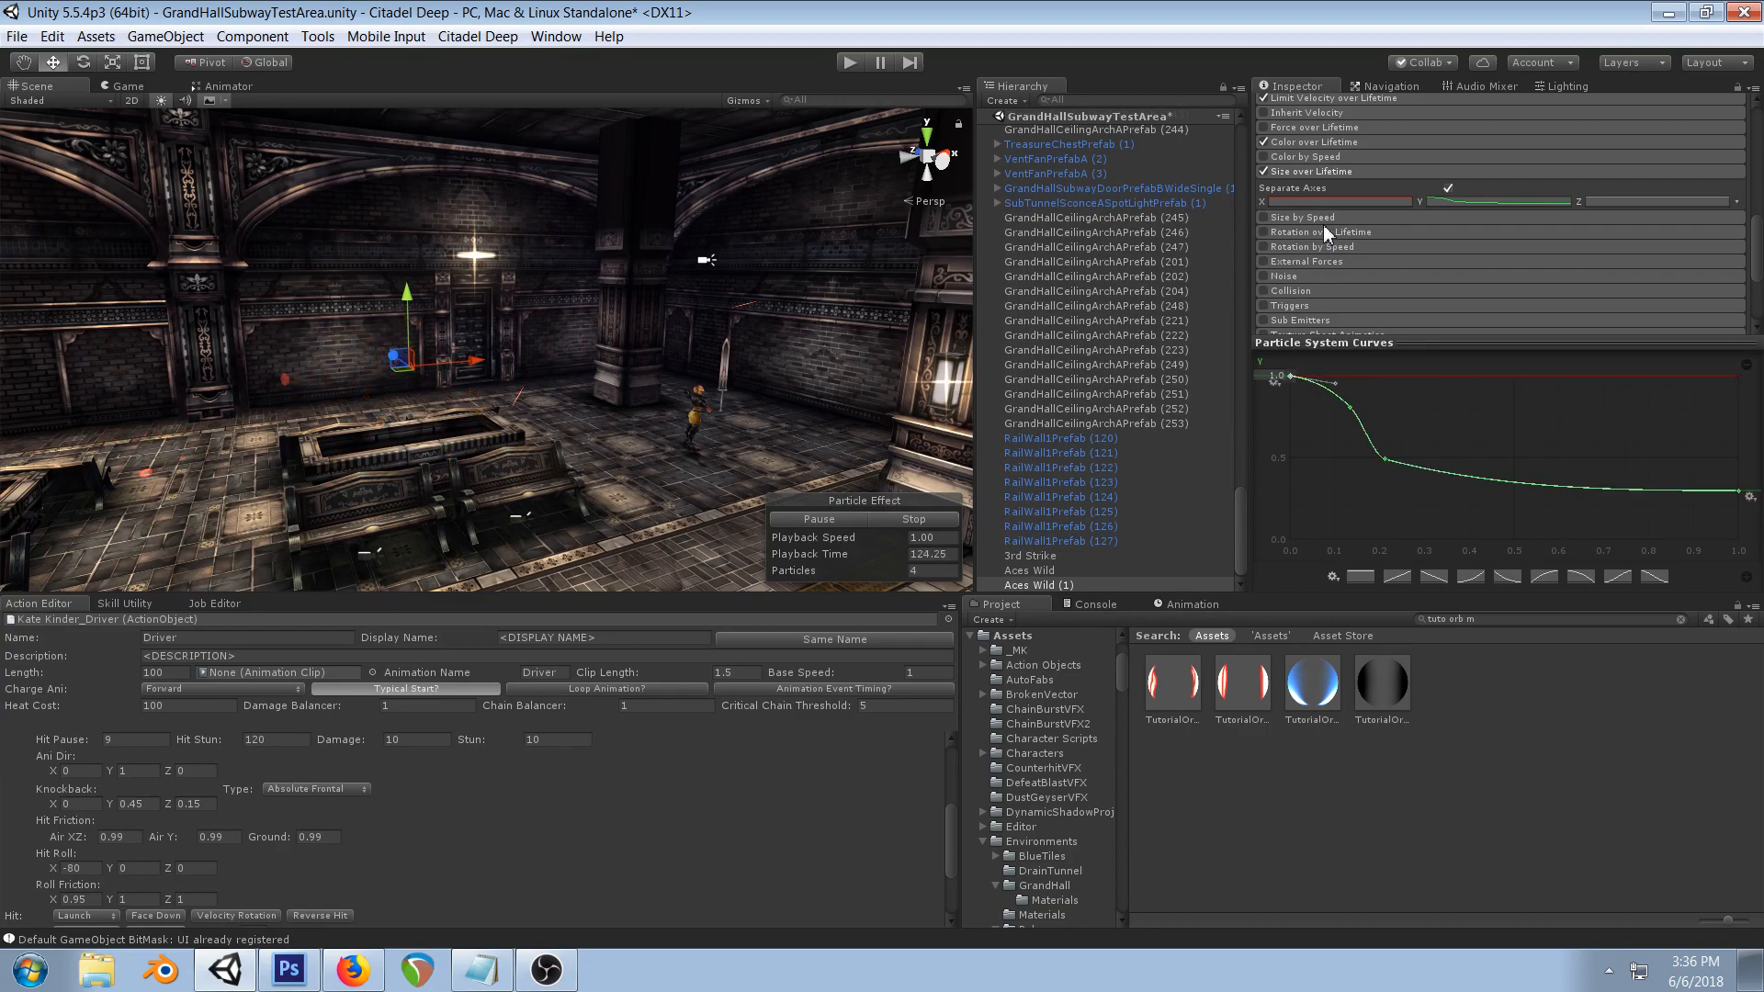
pyautogui.click(1305, 199)
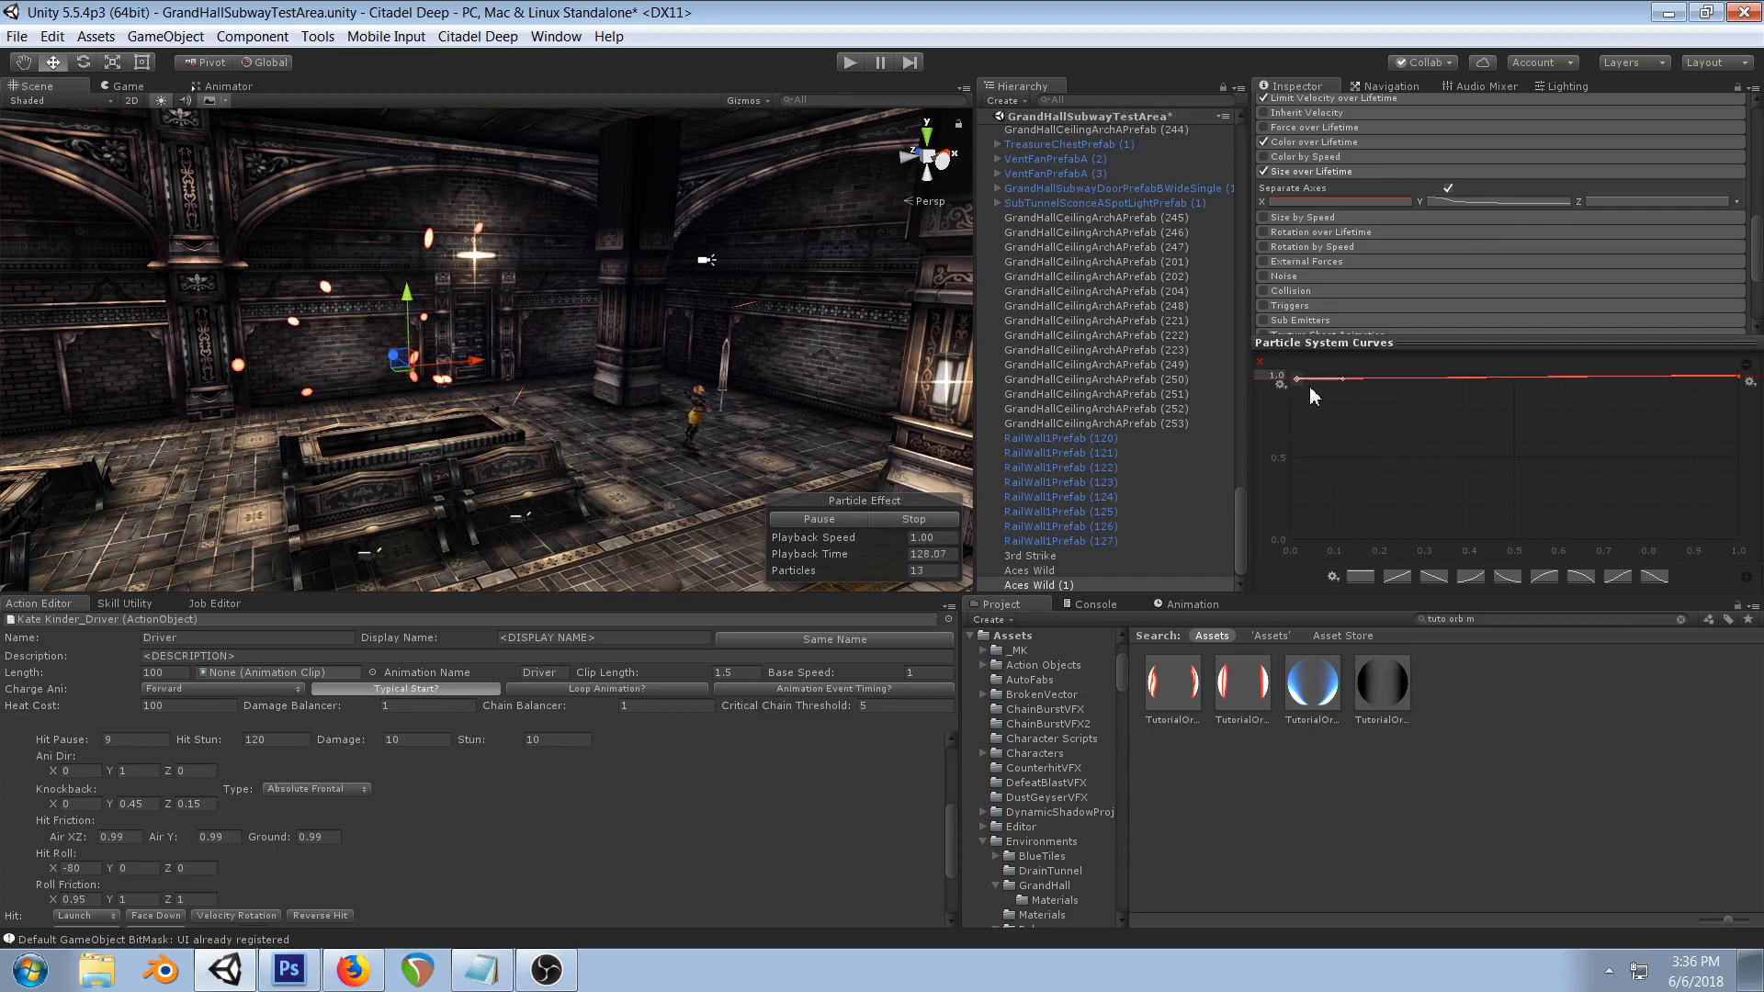
pyautogui.click(1287, 375)
pyautogui.moveTo(1336, 377); pyautogui.dragTo(1344, 393)
pyautogui.click(1740, 378)
pyautogui.moveTo(1742, 382); pyautogui.dragTo(1756, 475)
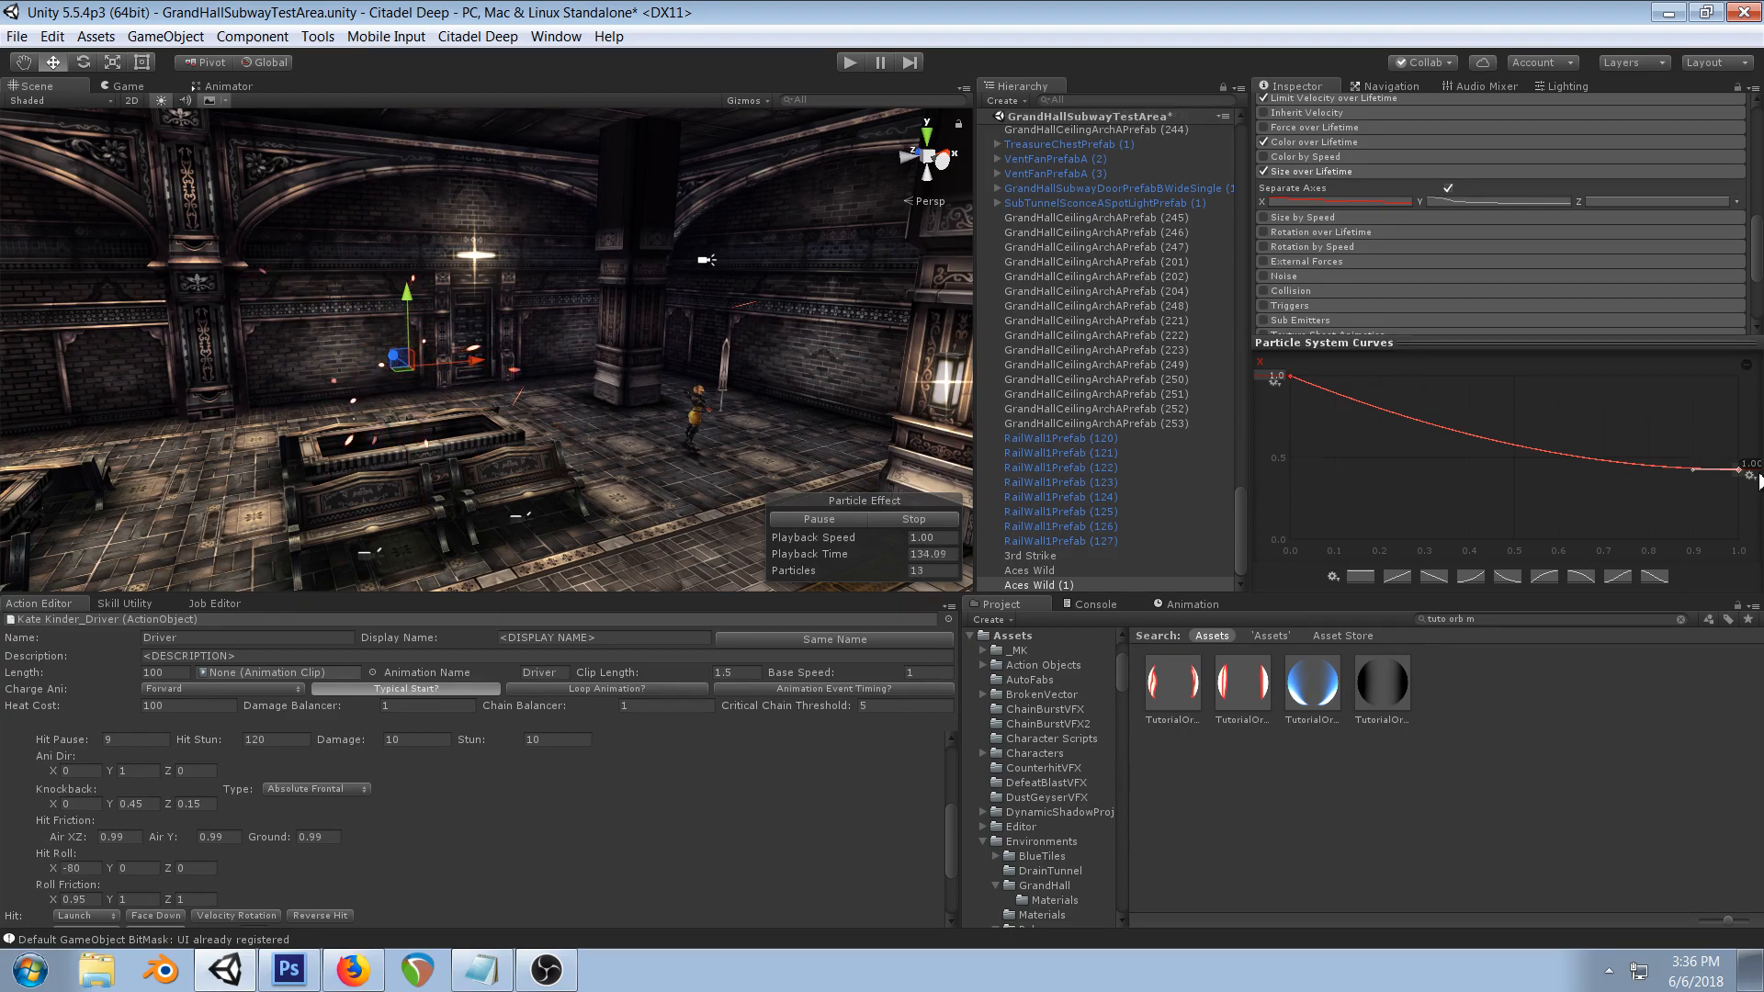
# - Add an X curve key at about 0.25 with value 0.94 after a level start, and lower the Y curve's end key to about 0.17
pyautogui.rightClick(1344, 397)
pyautogui.click(1368, 411)
pyautogui.moveTo(1345, 396); pyautogui.dragTo(1290, 376)
pyautogui.click(1292, 378)
pyautogui.moveTo(1399, 384); pyautogui.dragTo(1404, 390)
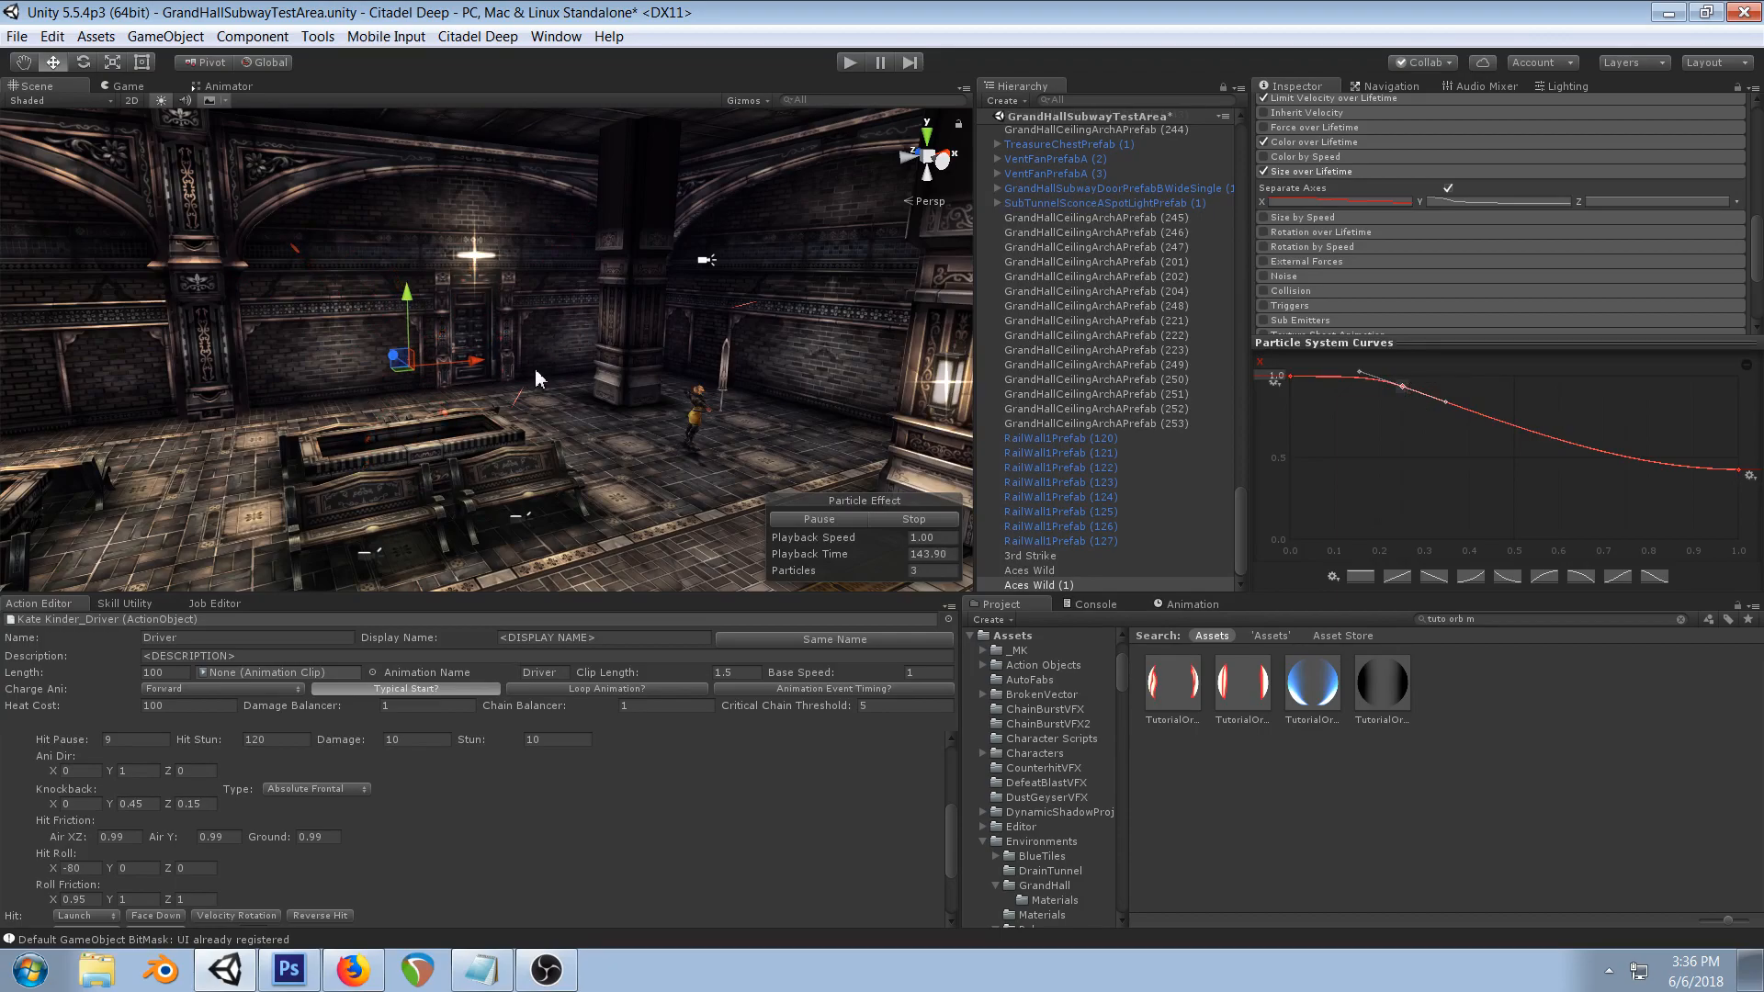
pyautogui.click(1458, 202)
pyautogui.moveTo(1740, 492); pyautogui.dragTo(1746, 514)
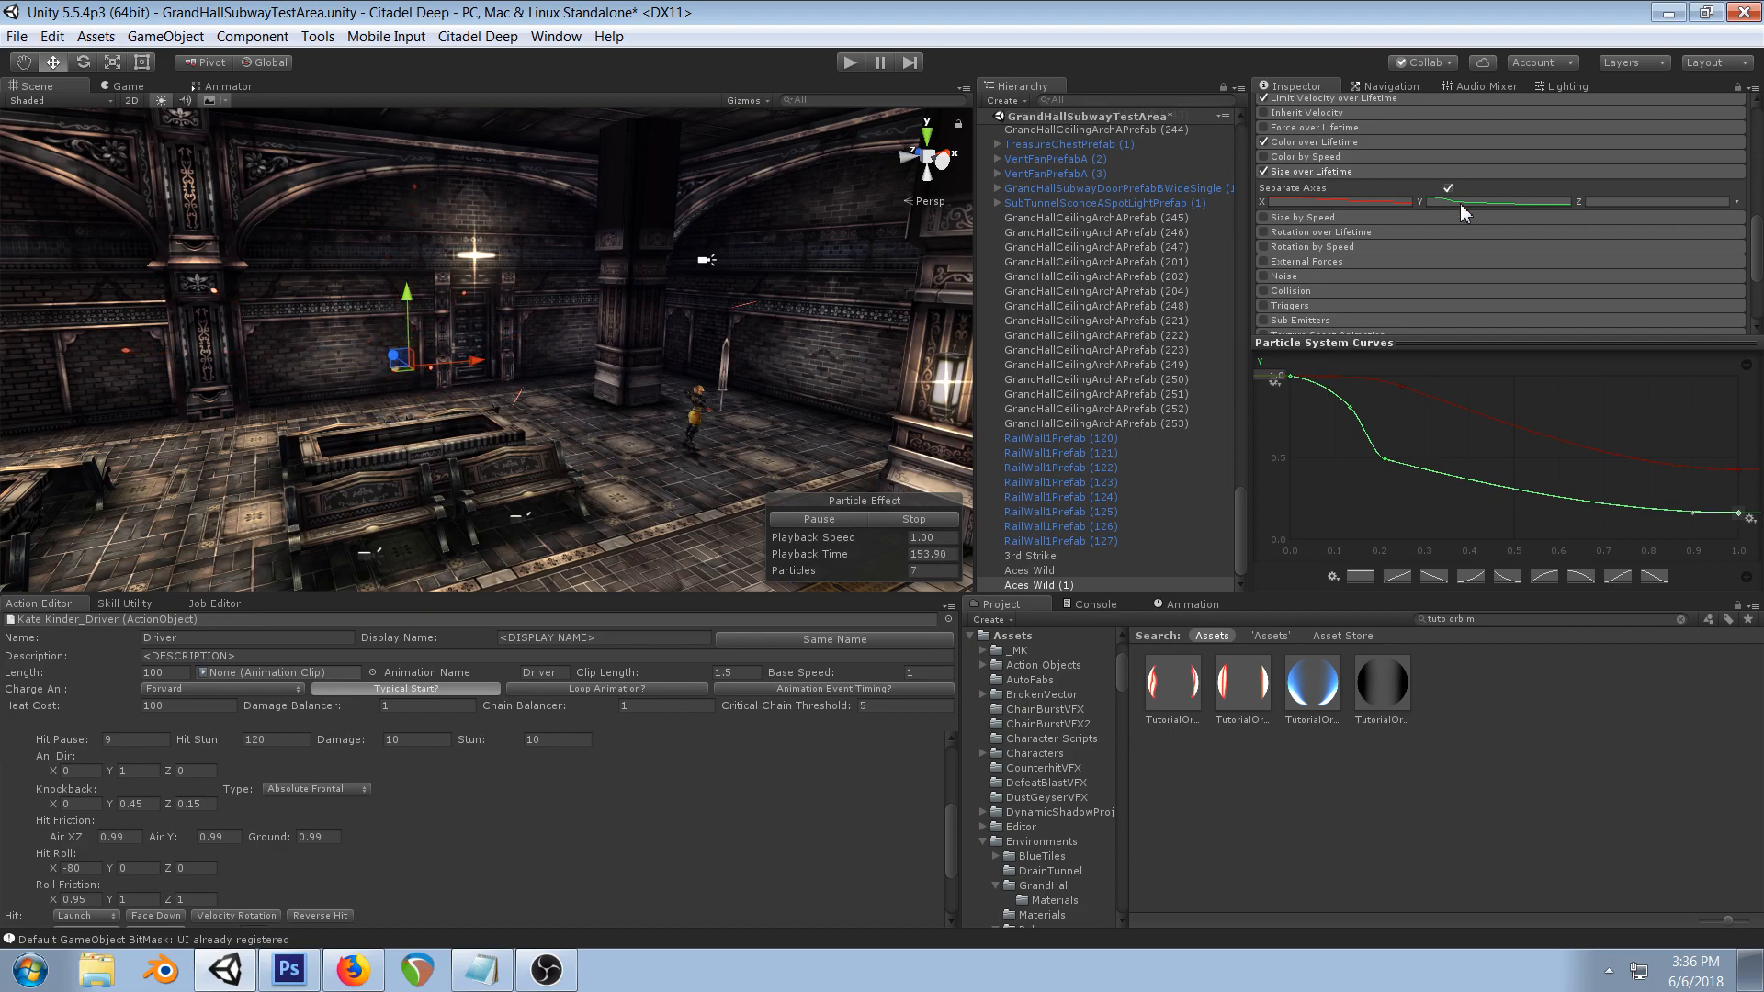
# - Raise the maximum 3D start size to 4.86 on Y and 1.83 on X, and the minimum on X to 0.71
pyautogui.scroll(10, 1488, 216)
pyautogui.scroll(-2, 1535, 227)
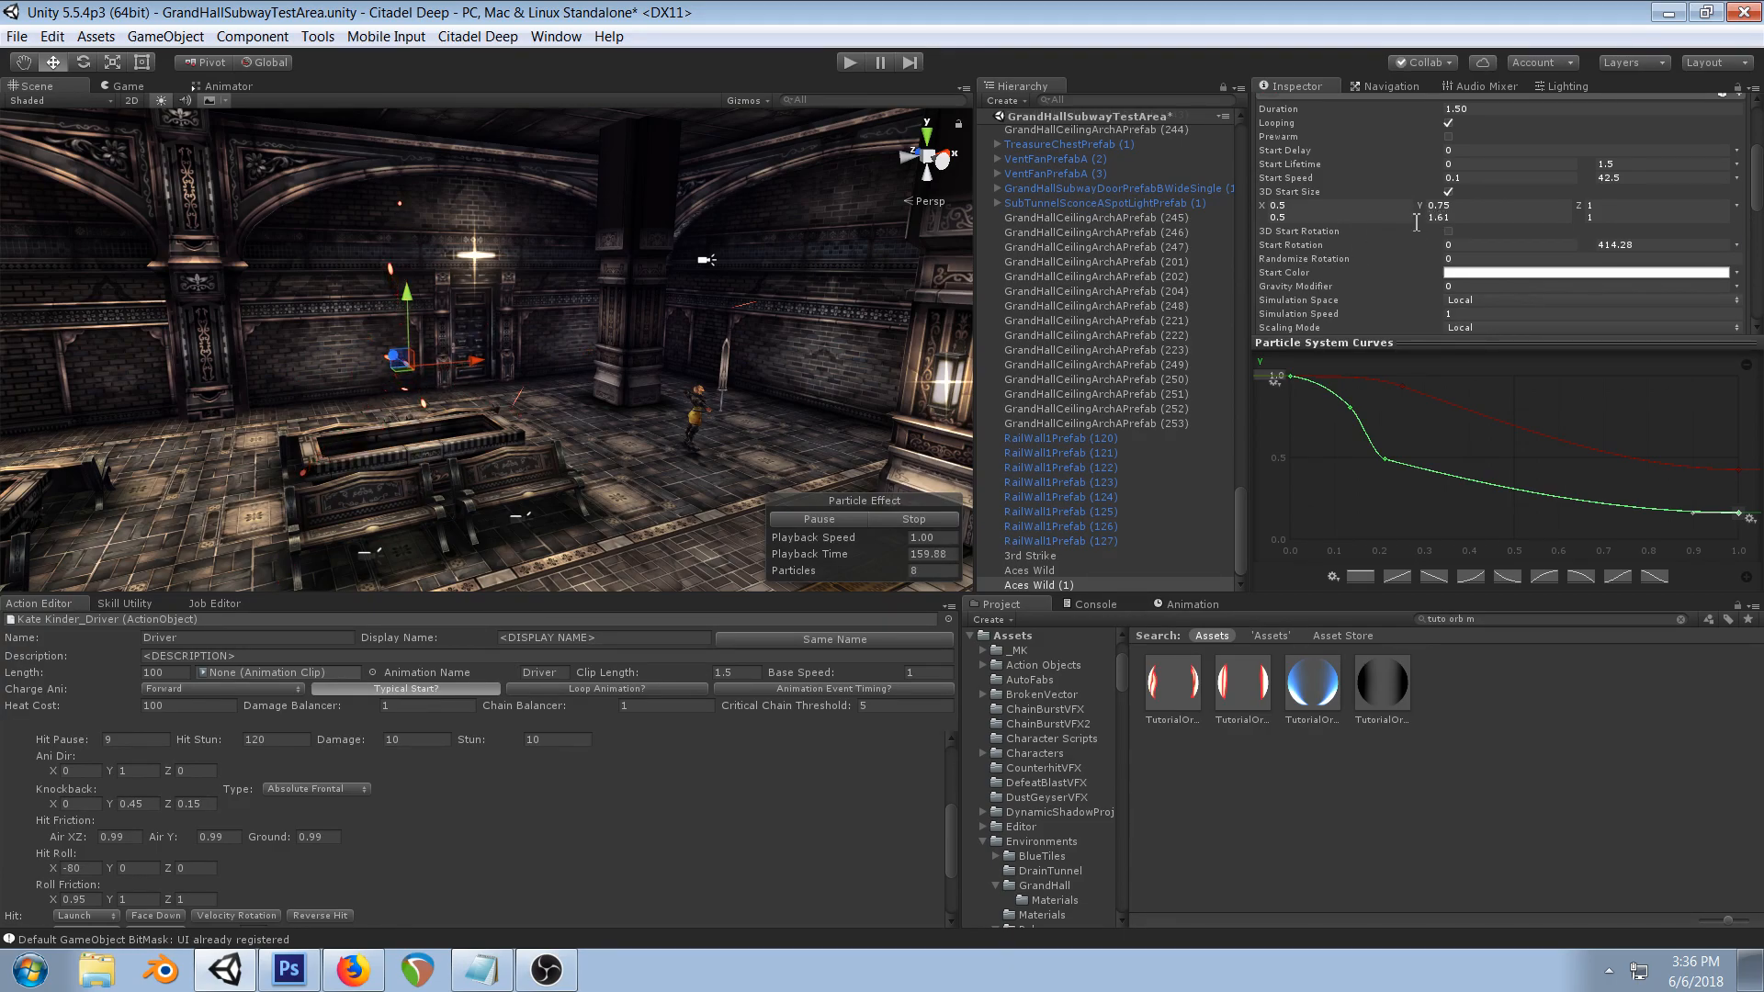
pyautogui.moveTo(1435, 222); pyautogui.dragTo(1534, 218)
pyautogui.moveTo(1266, 217)
pyautogui.mouseDown()
pyautogui.moveTo(1304, 221)
pyautogui.moveTo(1251, 216)
pyautogui.moveTo(1271, 209)
pyautogui.mouseUp()
# - Try the Size by Speed module on the duplicated sparks
pyautogui.scroll(-5, 1447, 248)
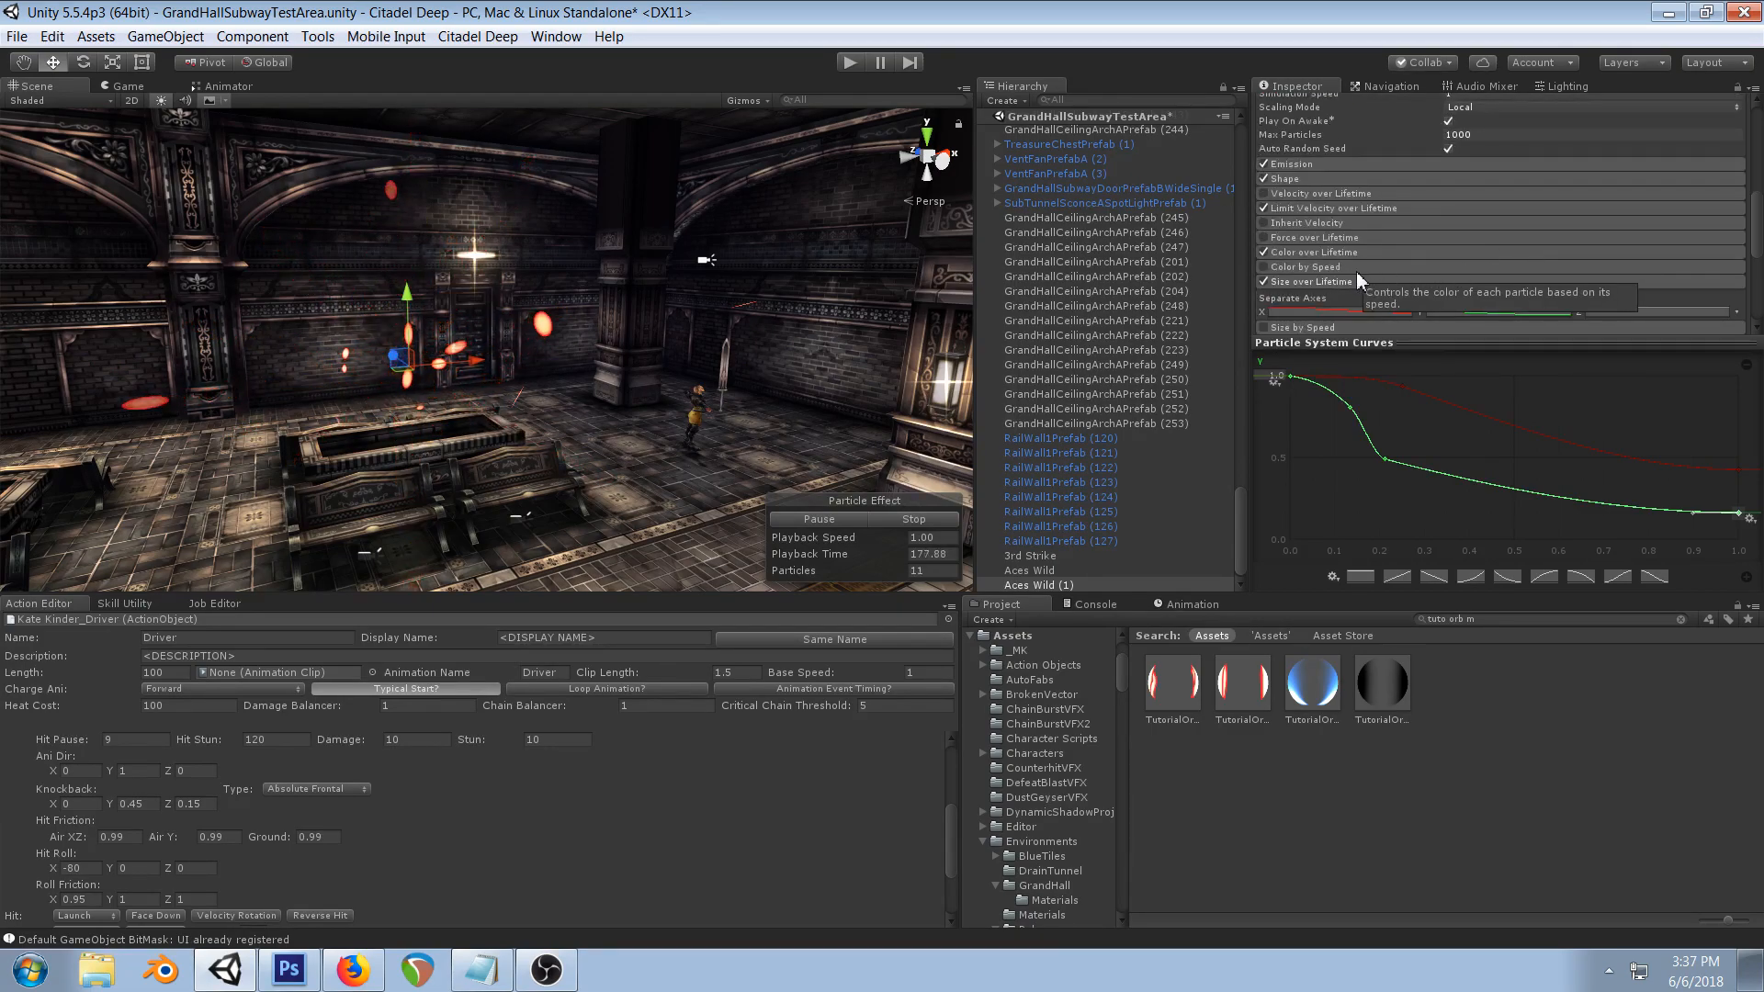
pyautogui.scroll(-3, 1426, 213)
pyautogui.click(1297, 218)
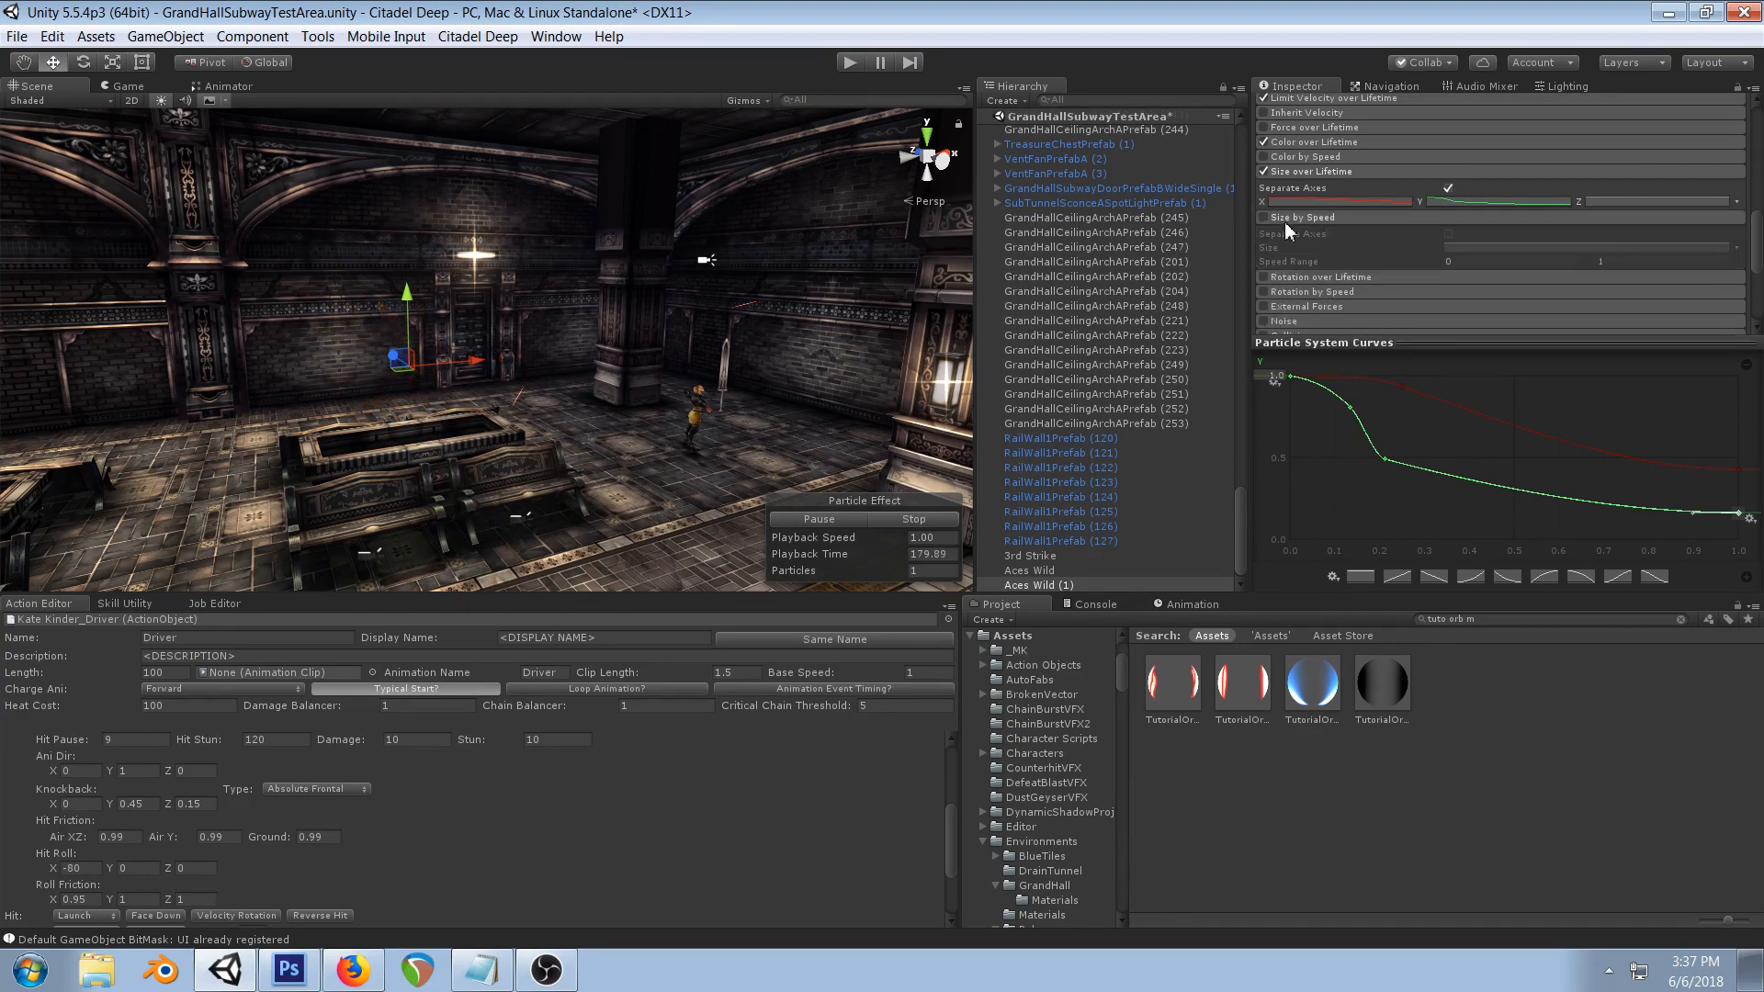
pyautogui.click(1264, 218)
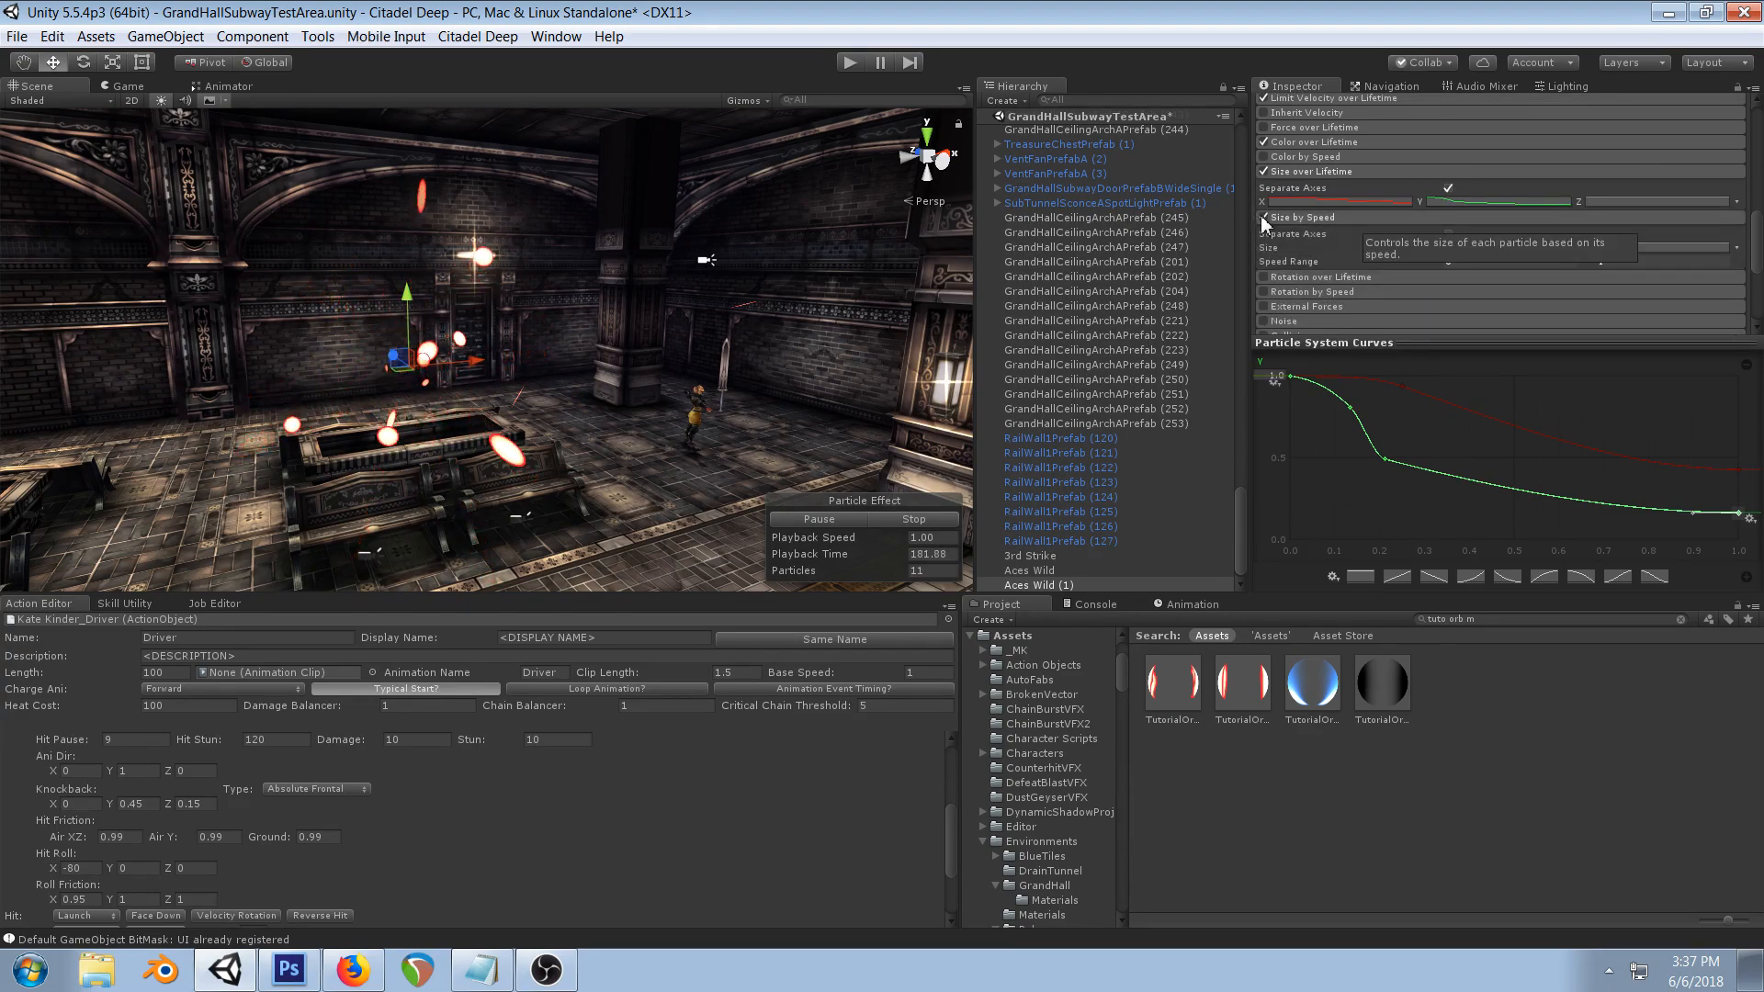
pyautogui.click(1264, 218)
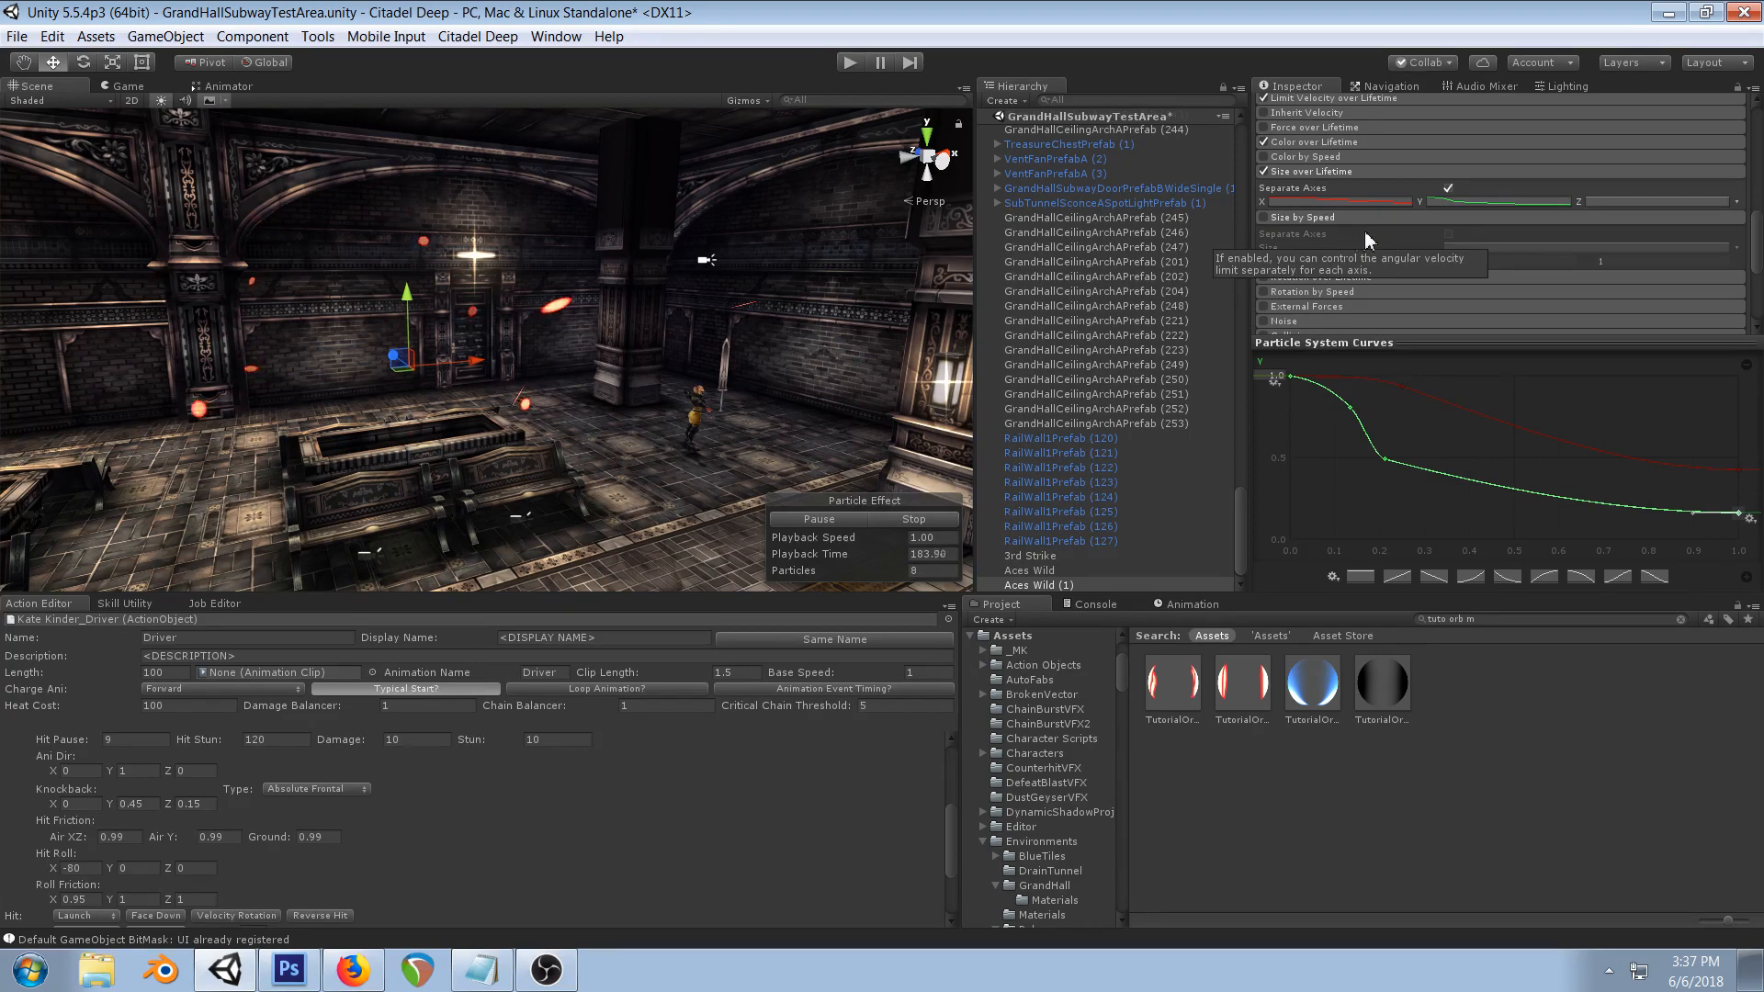
pyautogui.scroll(4, 1369, 229)
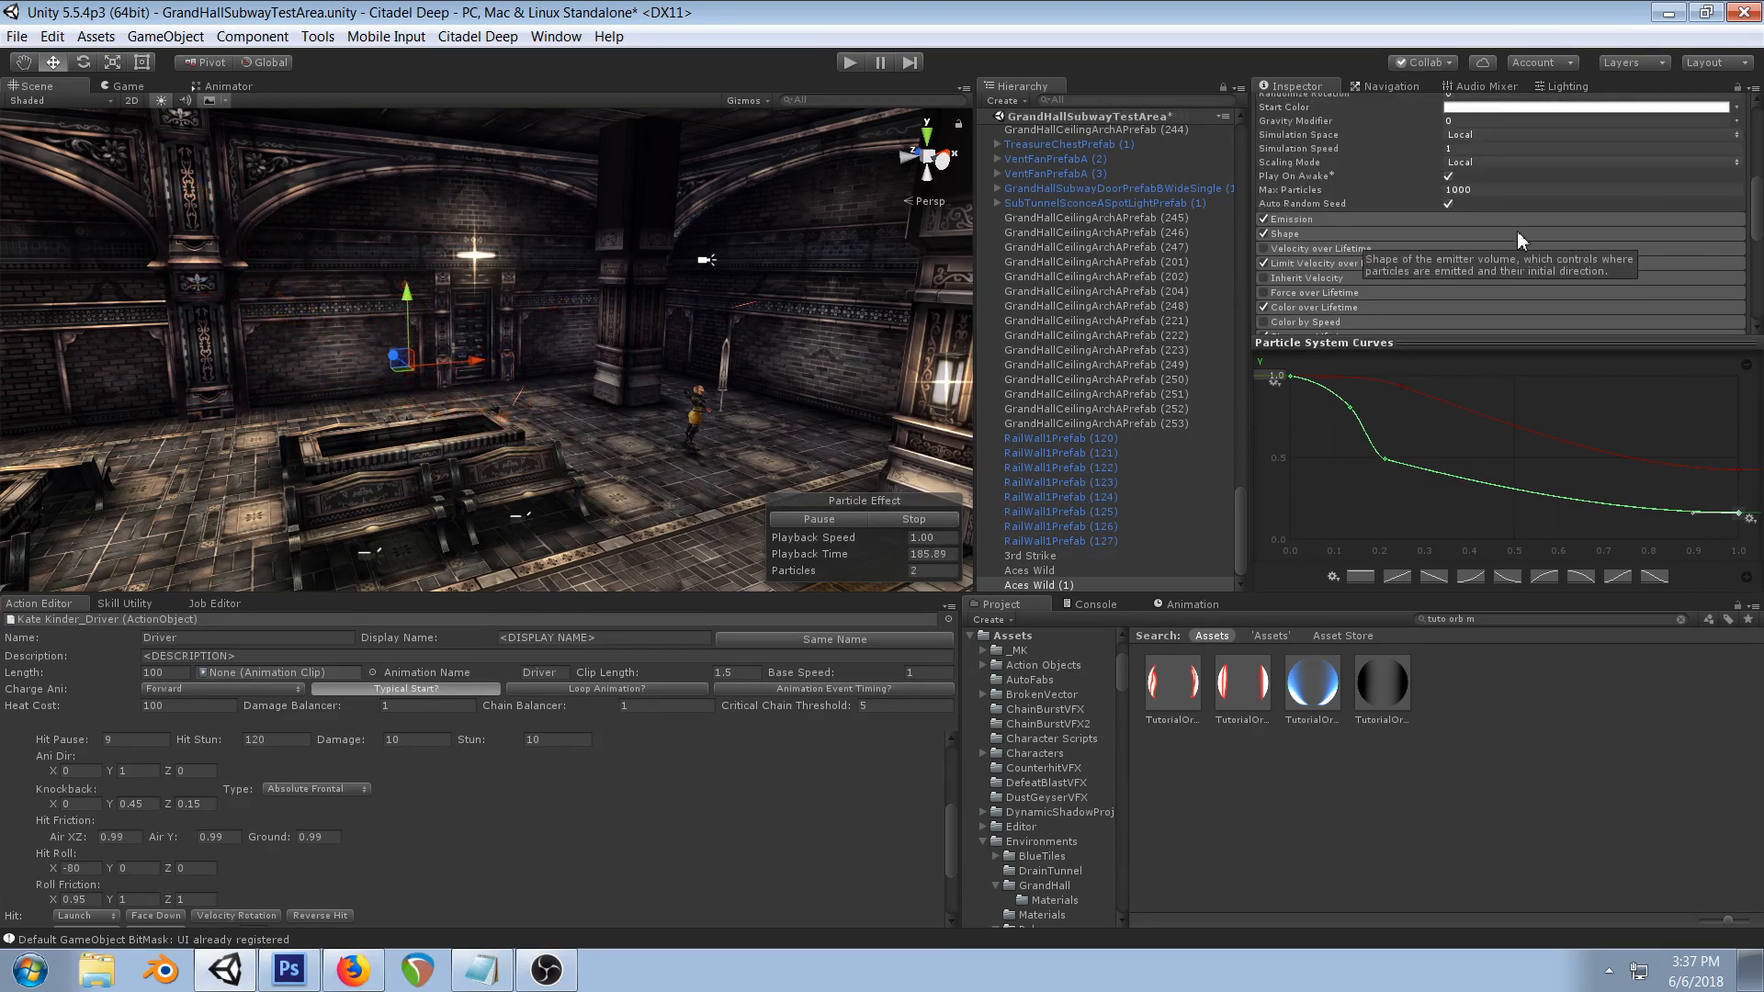
pyautogui.scroll(3, 1469, 220)
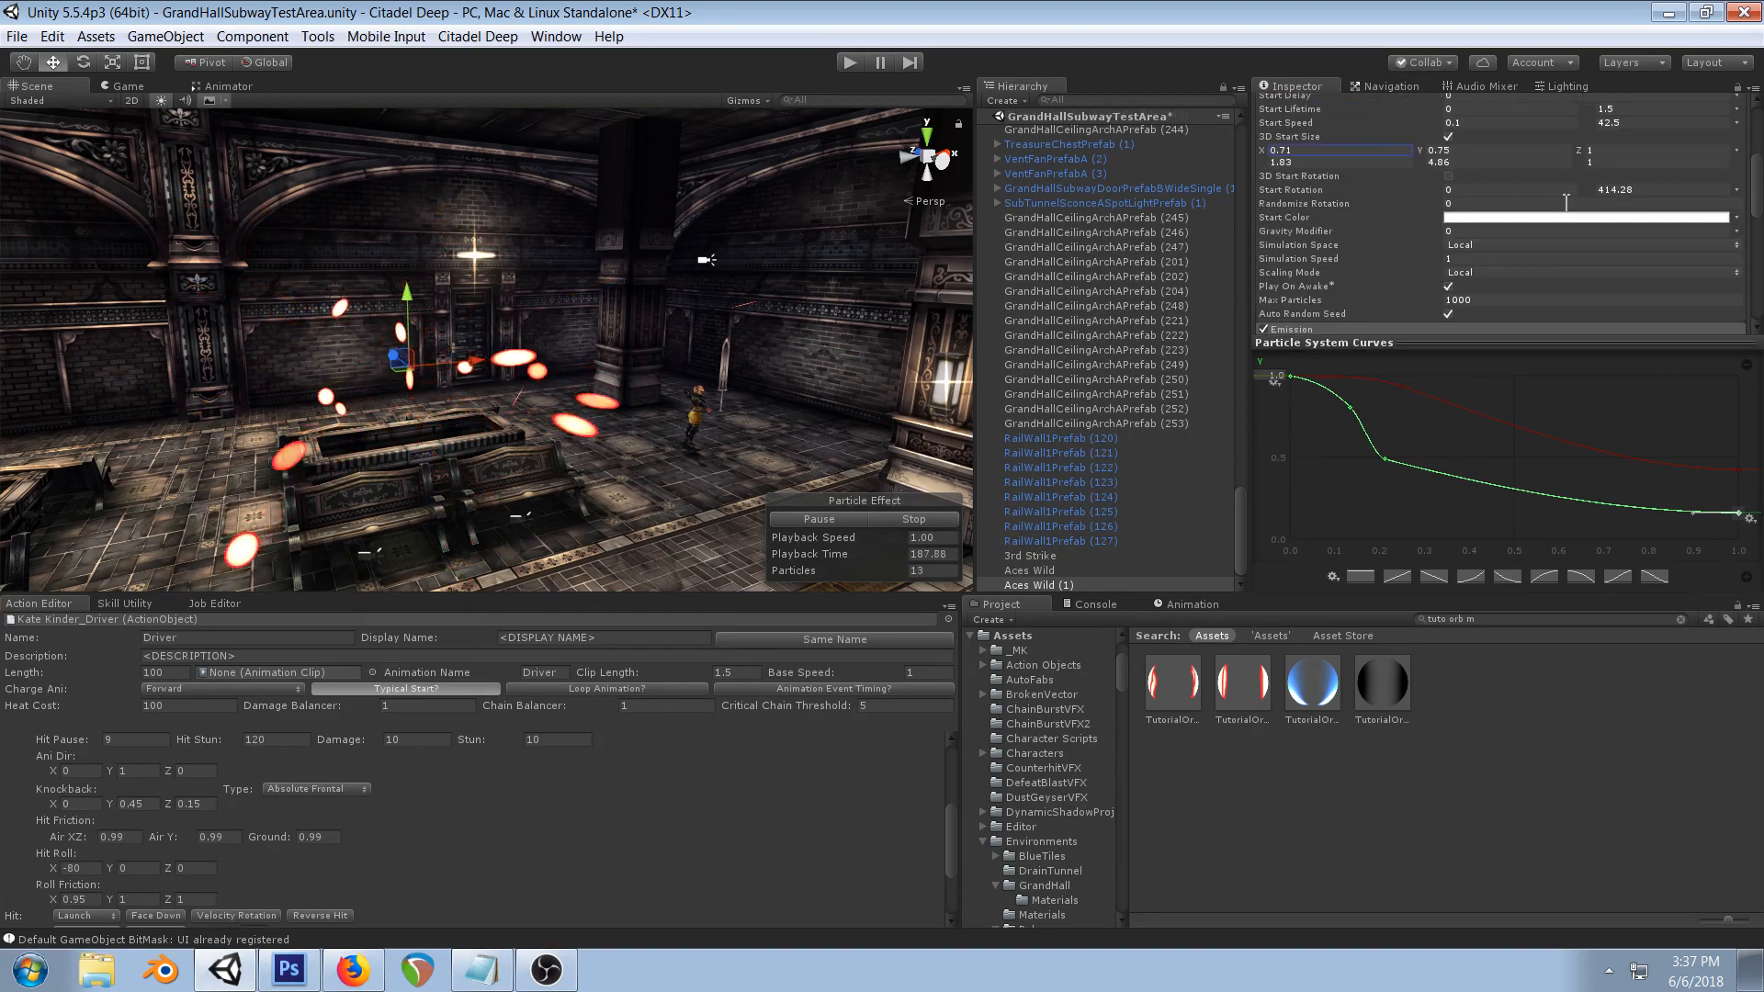
# - Set the maximum 3D start size on X to 0.7 and the Y start size range to 1.59–2.52
pyautogui.scroll(3, 1547, 223)
pyautogui.click(1303, 274)
pyautogui.write('.7')
pyautogui.click(1498, 273)
pyautogui.write('1')
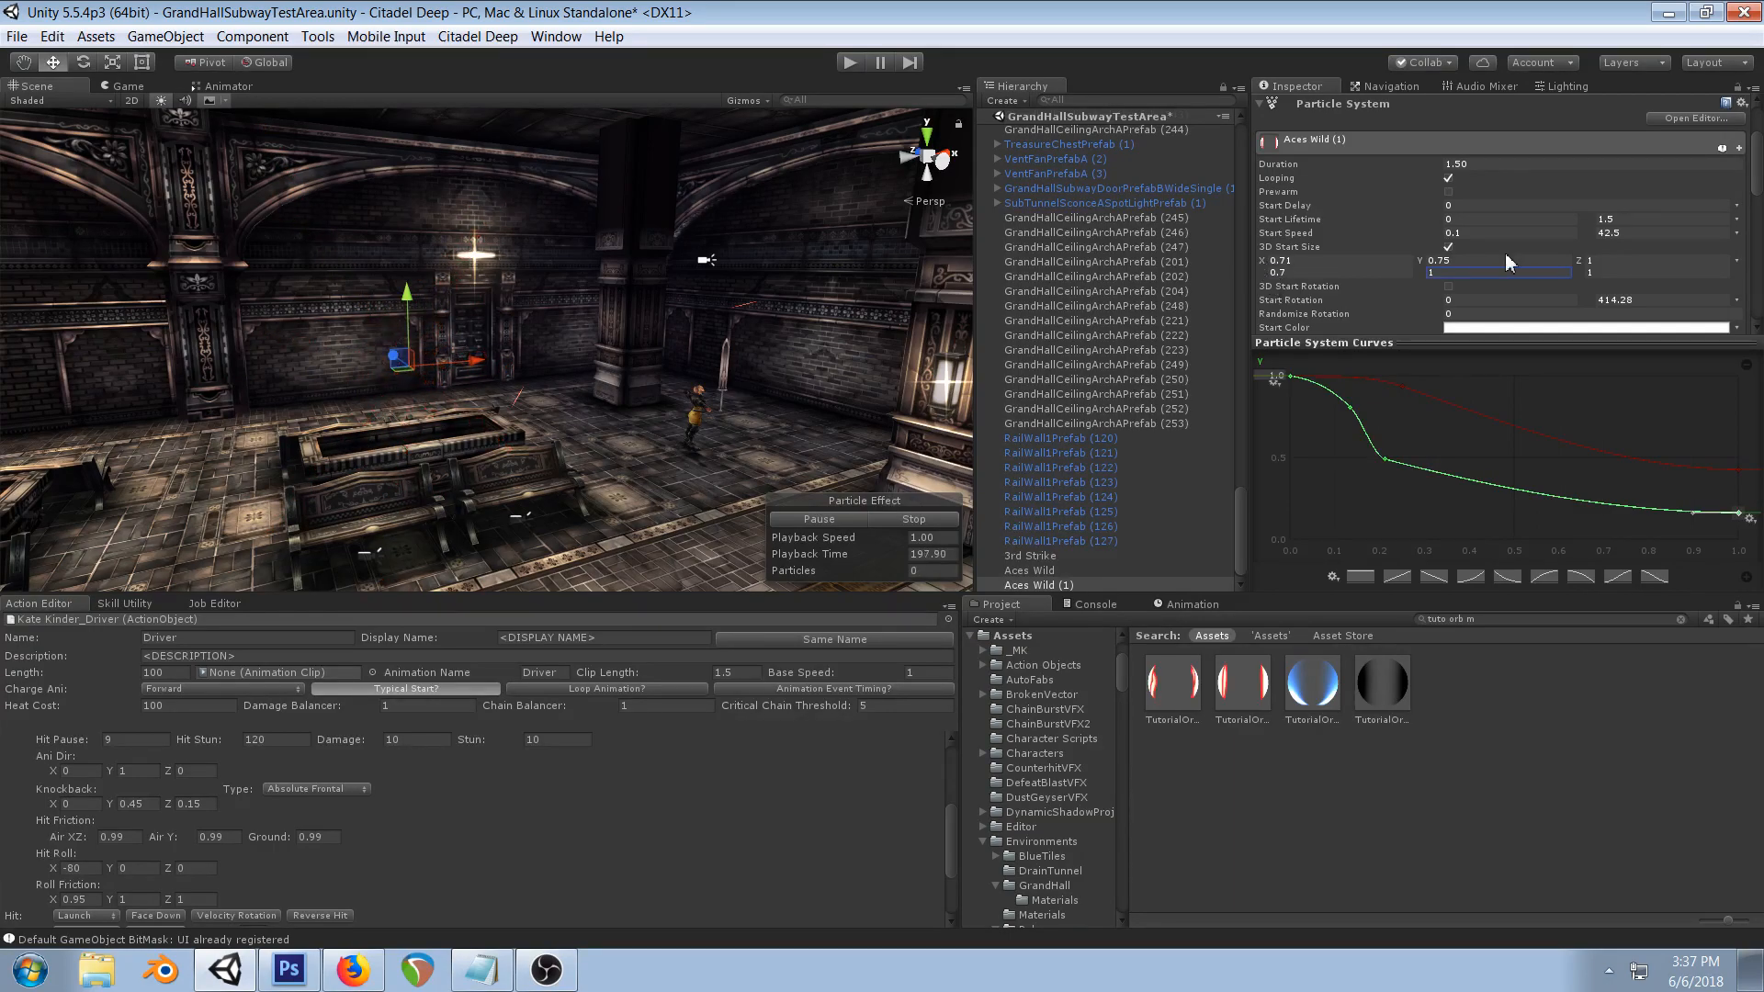
pyautogui.click(1430, 261)
pyautogui.moveTo(1450, 263); pyautogui.dragTo(1473, 273)
pyautogui.click(1430, 274)
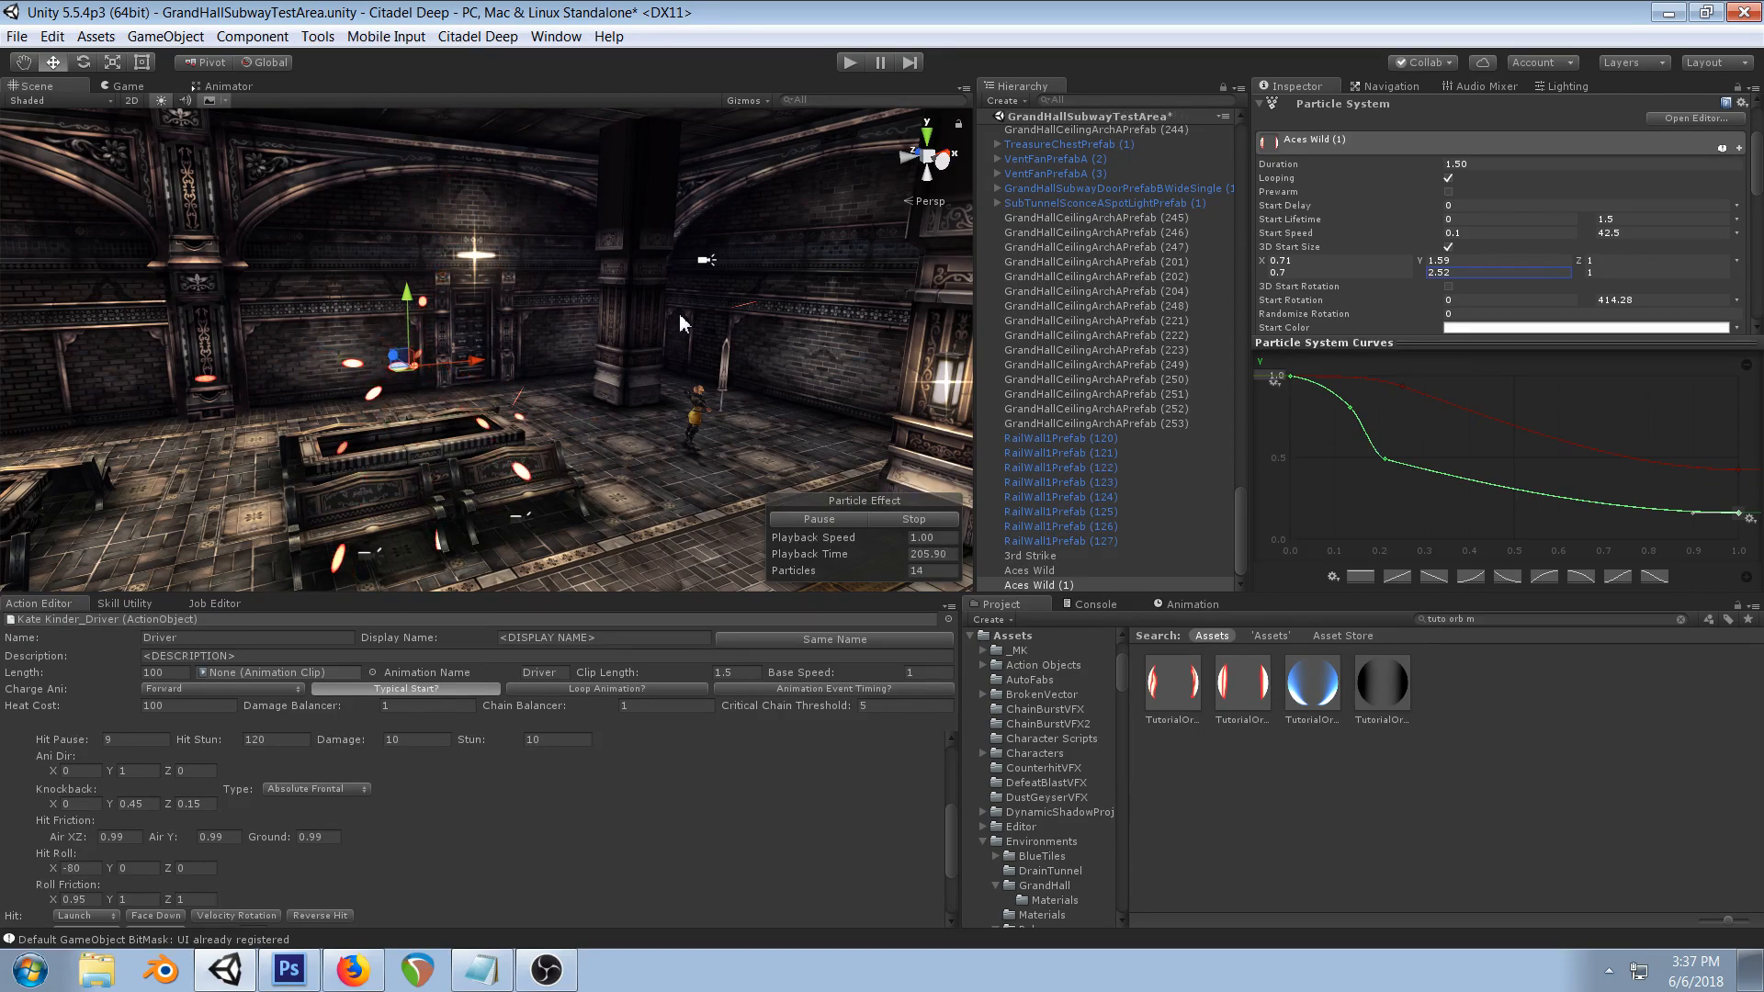
# - Move the Y size curve's two middle keys earlier, to about 0.08 with value 0.85 and about 0.13 with value 0.54
pyautogui.moveTo(1350, 407); pyautogui.dragTo(1372, 468)
pyautogui.moveTo(1332, 377); pyautogui.dragTo(1341, 405)
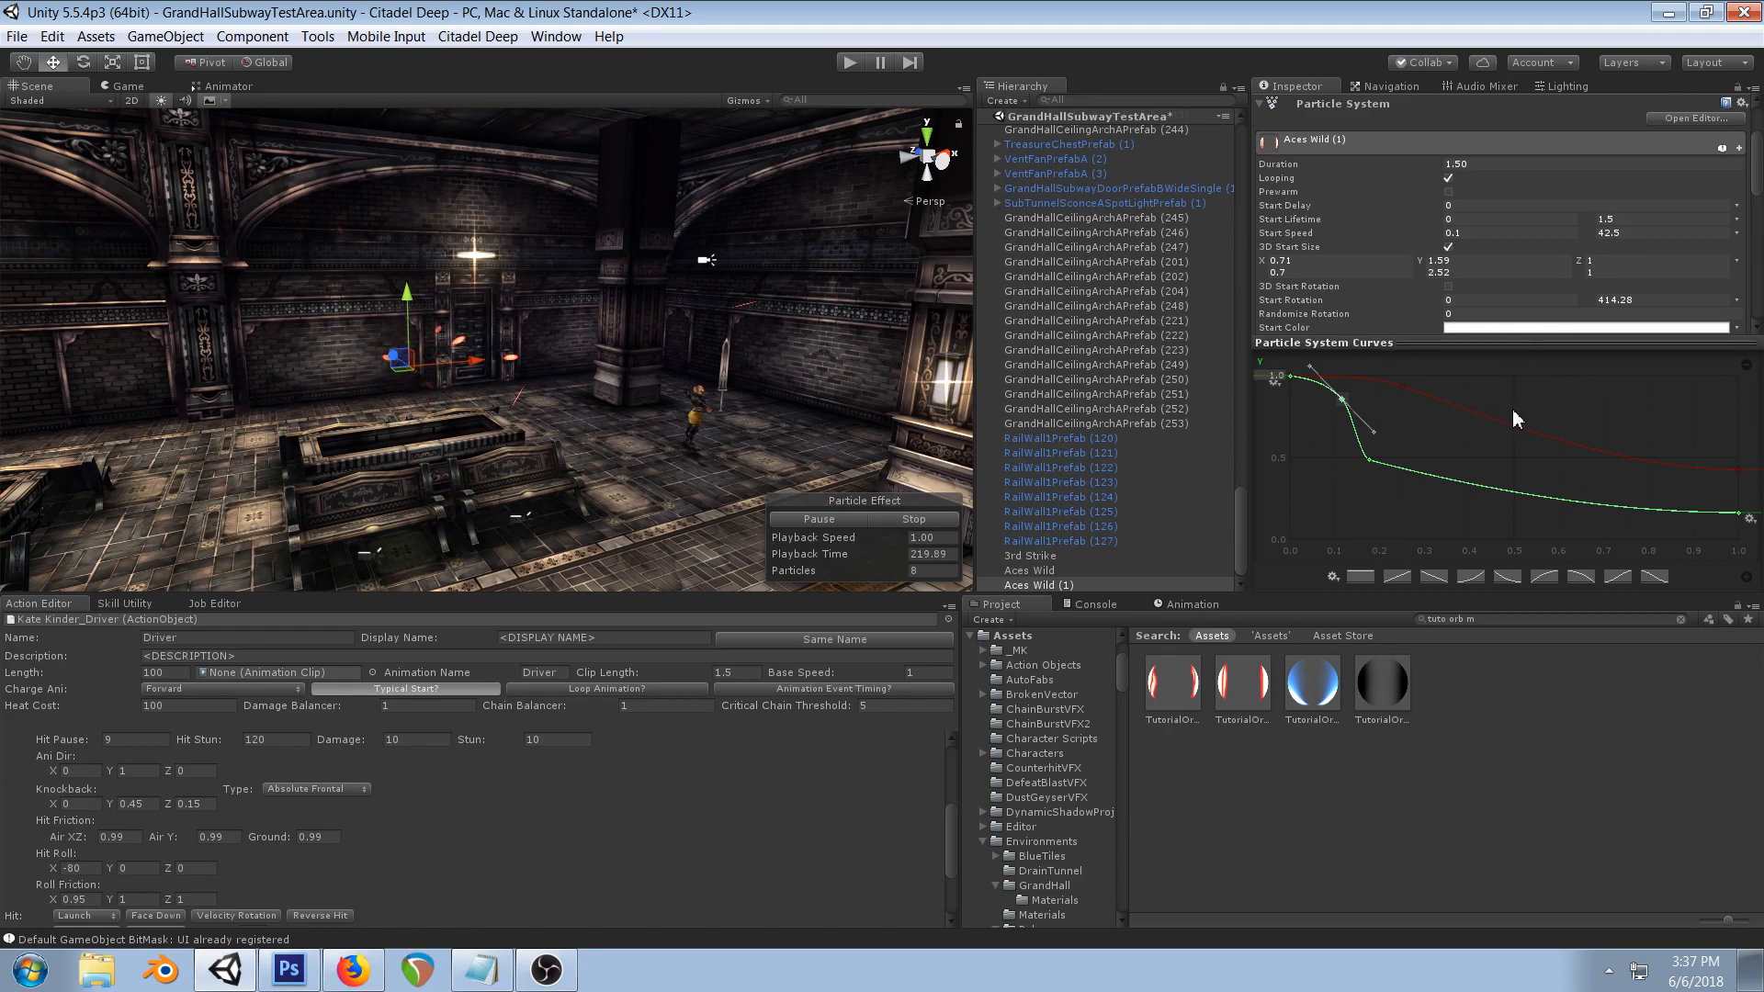
pyautogui.moveTo(1341, 400); pyautogui.dragTo(1348, 453)
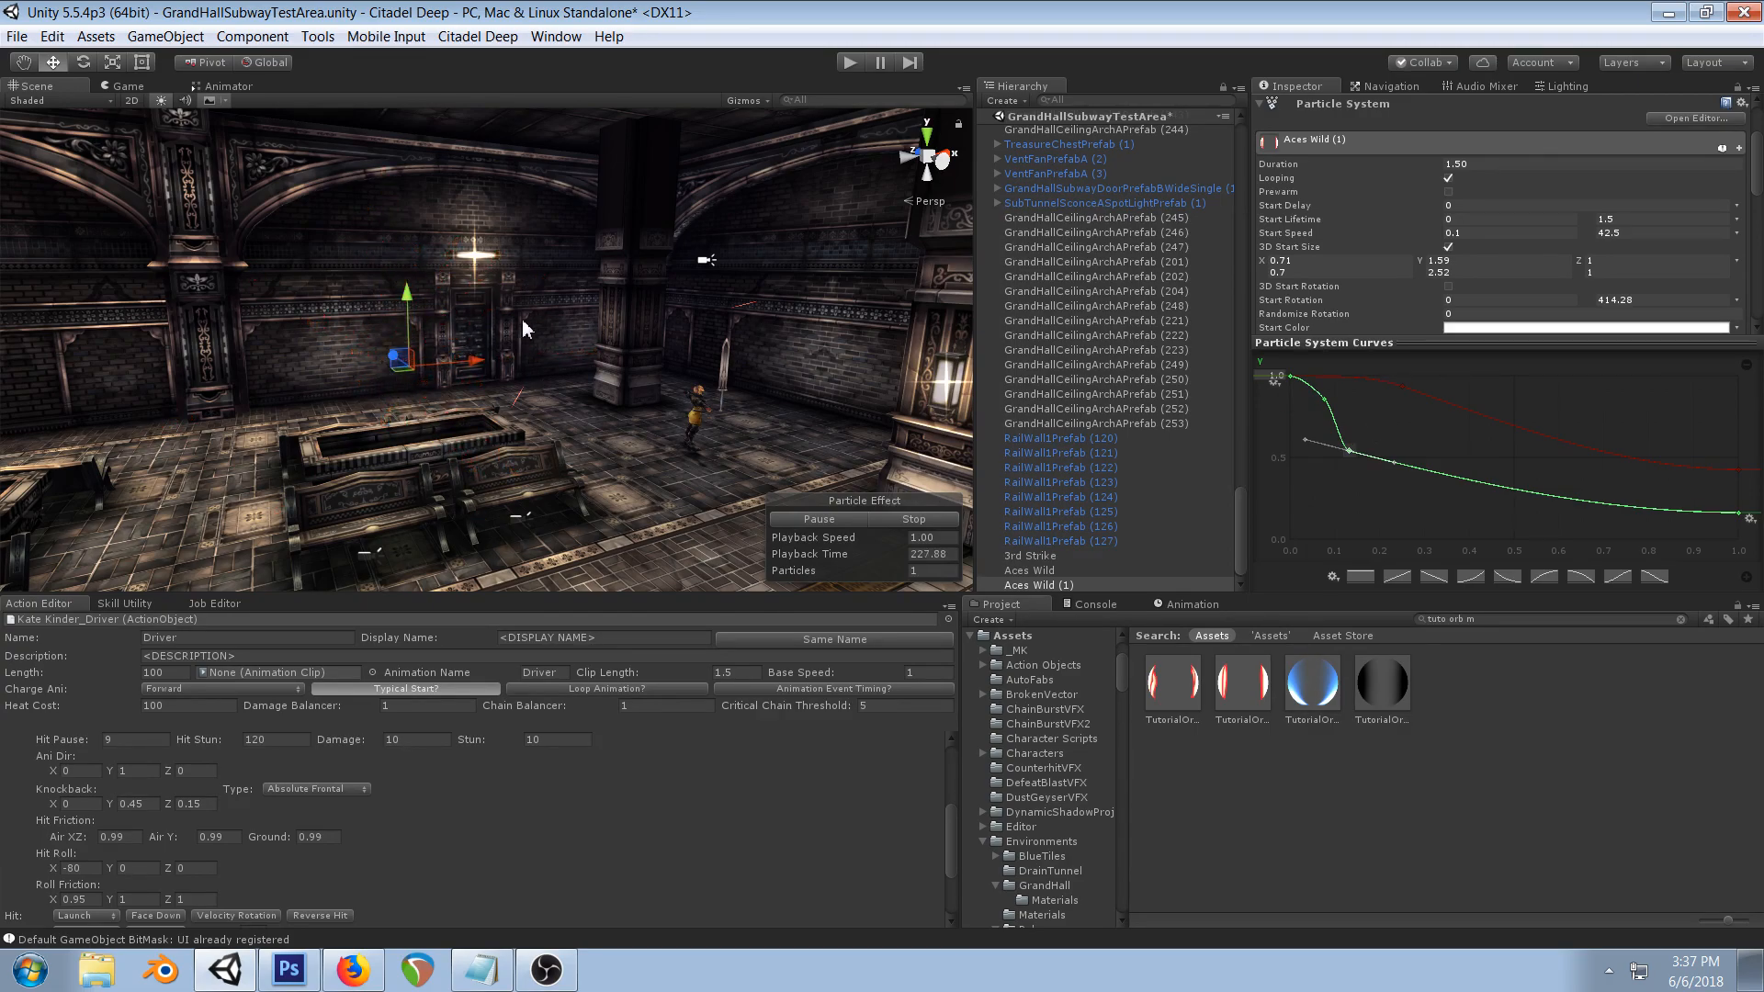
# - Set the minimum 3D start size to 0.32 on X and 2 on Y, and the maximum on Y to 2.76
pyautogui.scroll(-2, 649, 348)
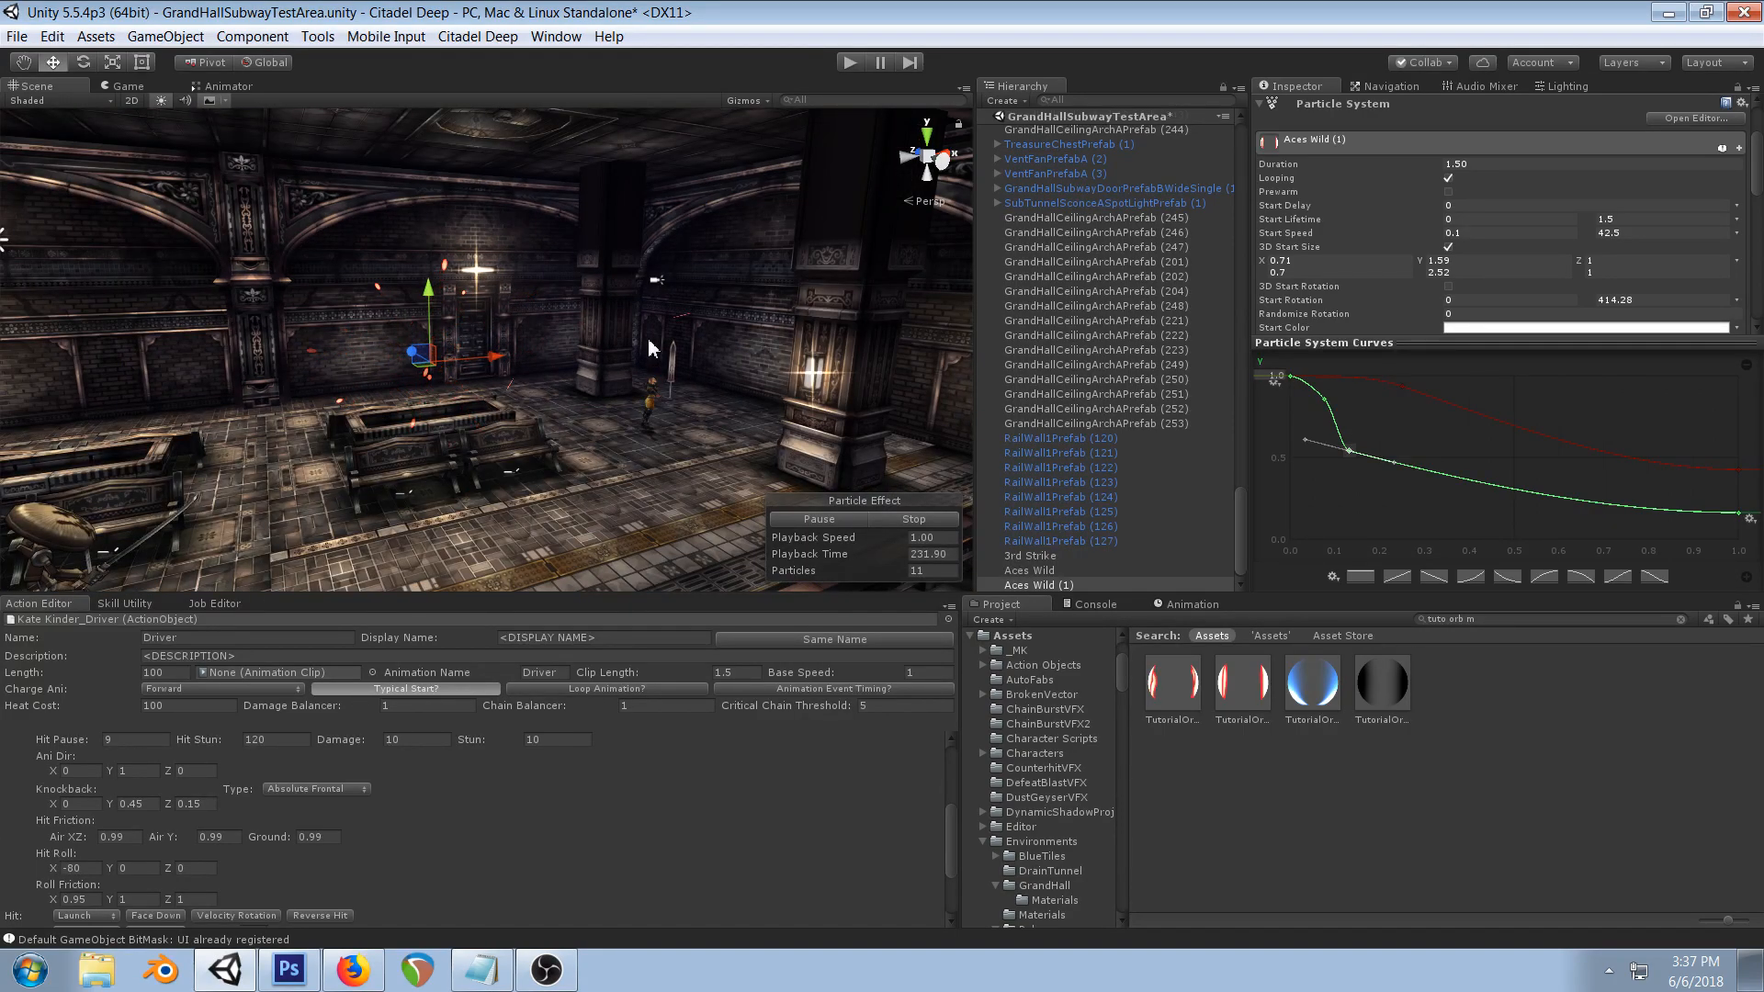
pyautogui.keyDown('alt'); pyautogui.moveTo(674, 396); pyautogui.dragTo(577, 325); pyautogui.keyUp('alt')
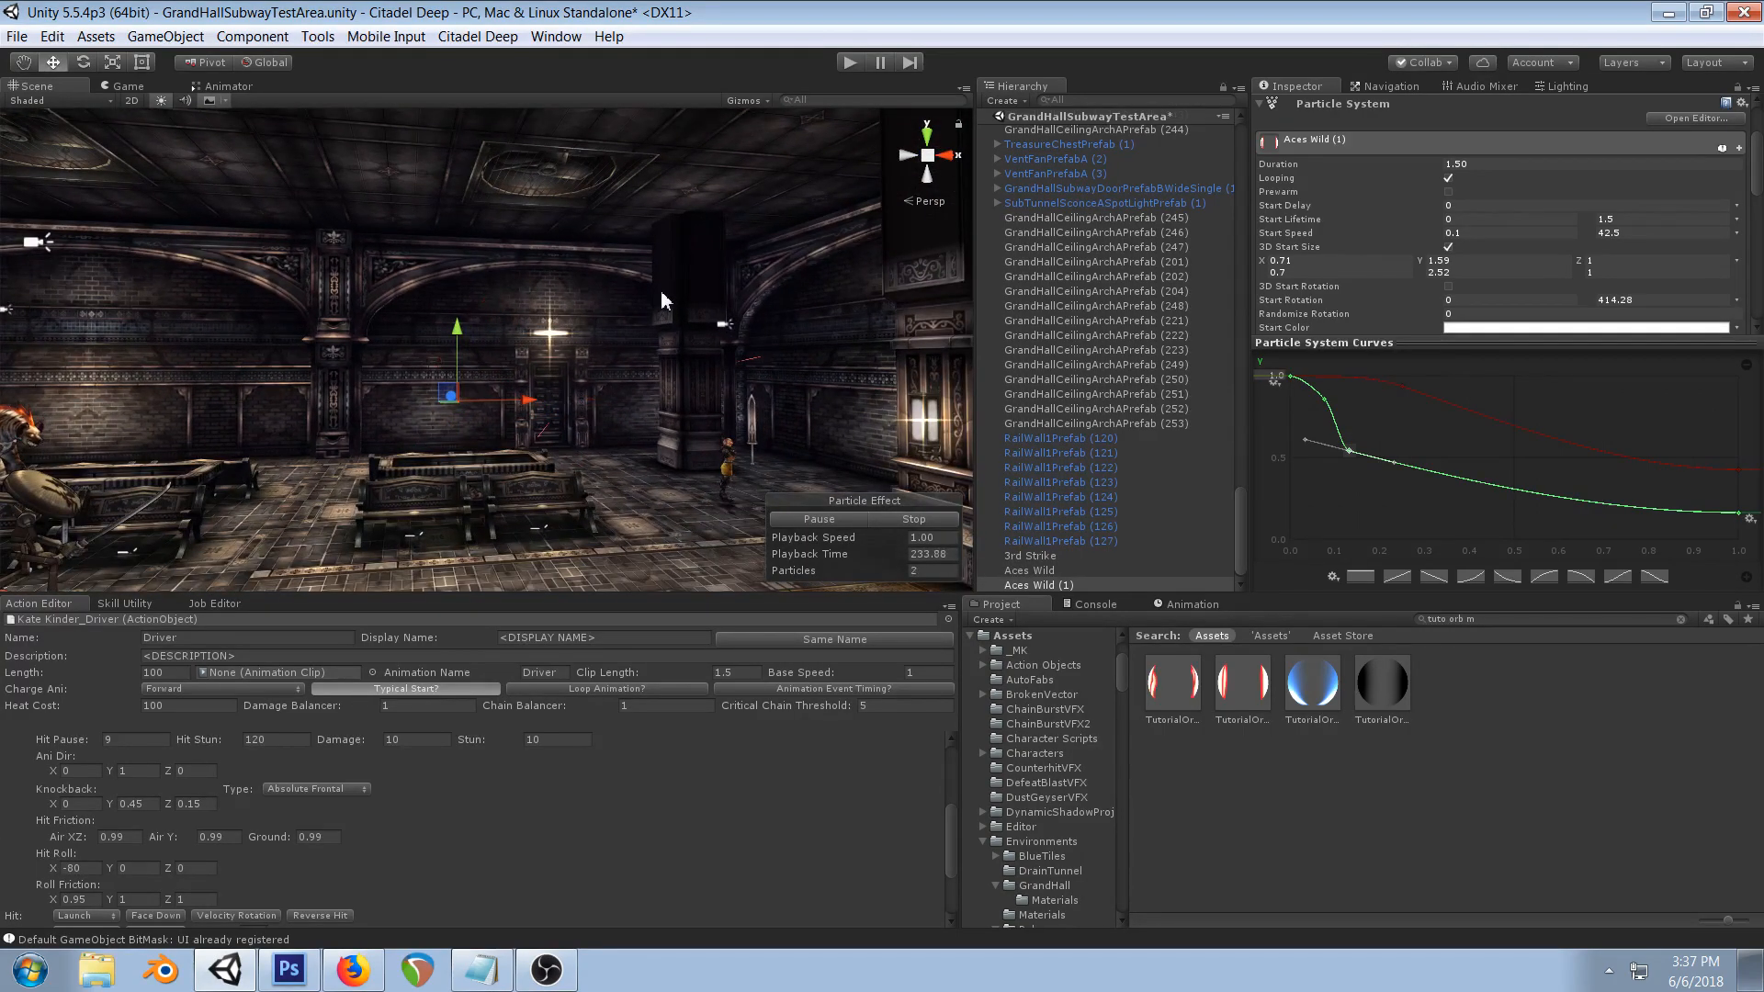
pyautogui.scroll(2, 666, 297)
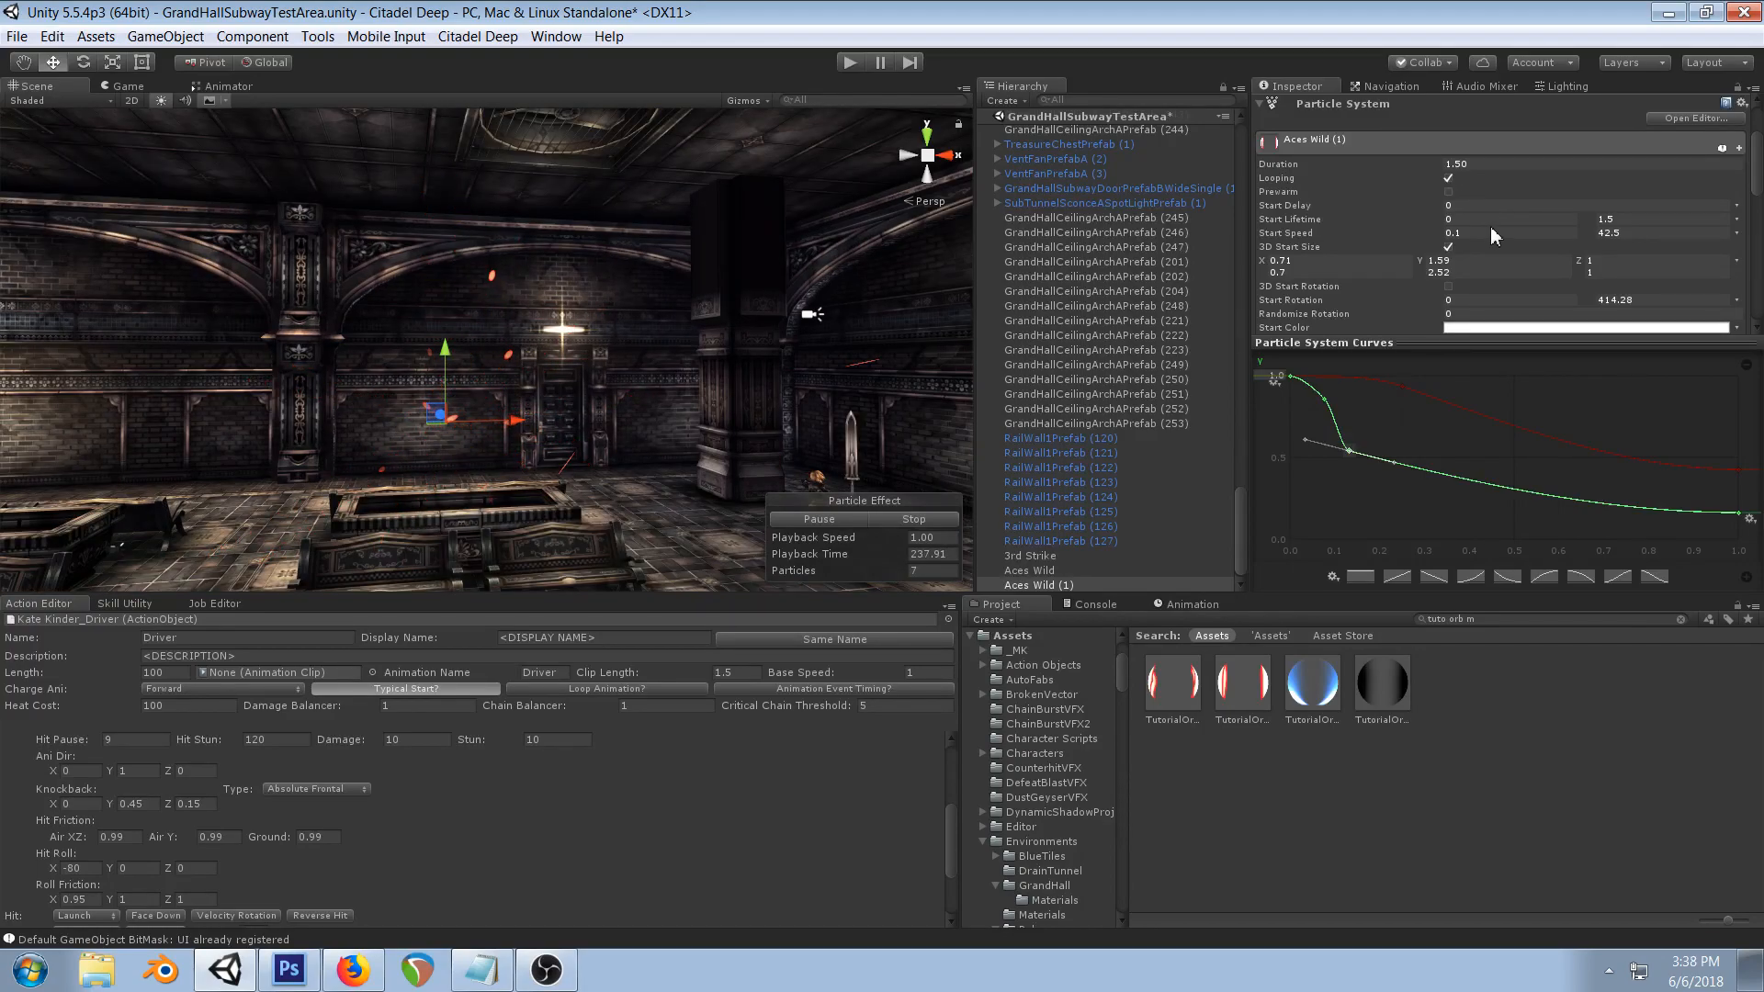
pyautogui.moveTo(1422, 274); pyautogui.dragTo(1528, 261)
pyautogui.moveTo(1423, 266); pyautogui.dragTo(1443, 267)
pyautogui.click(1431, 273)
pyautogui.write('2')
pyautogui.press('Tab')
pyautogui.write('2')
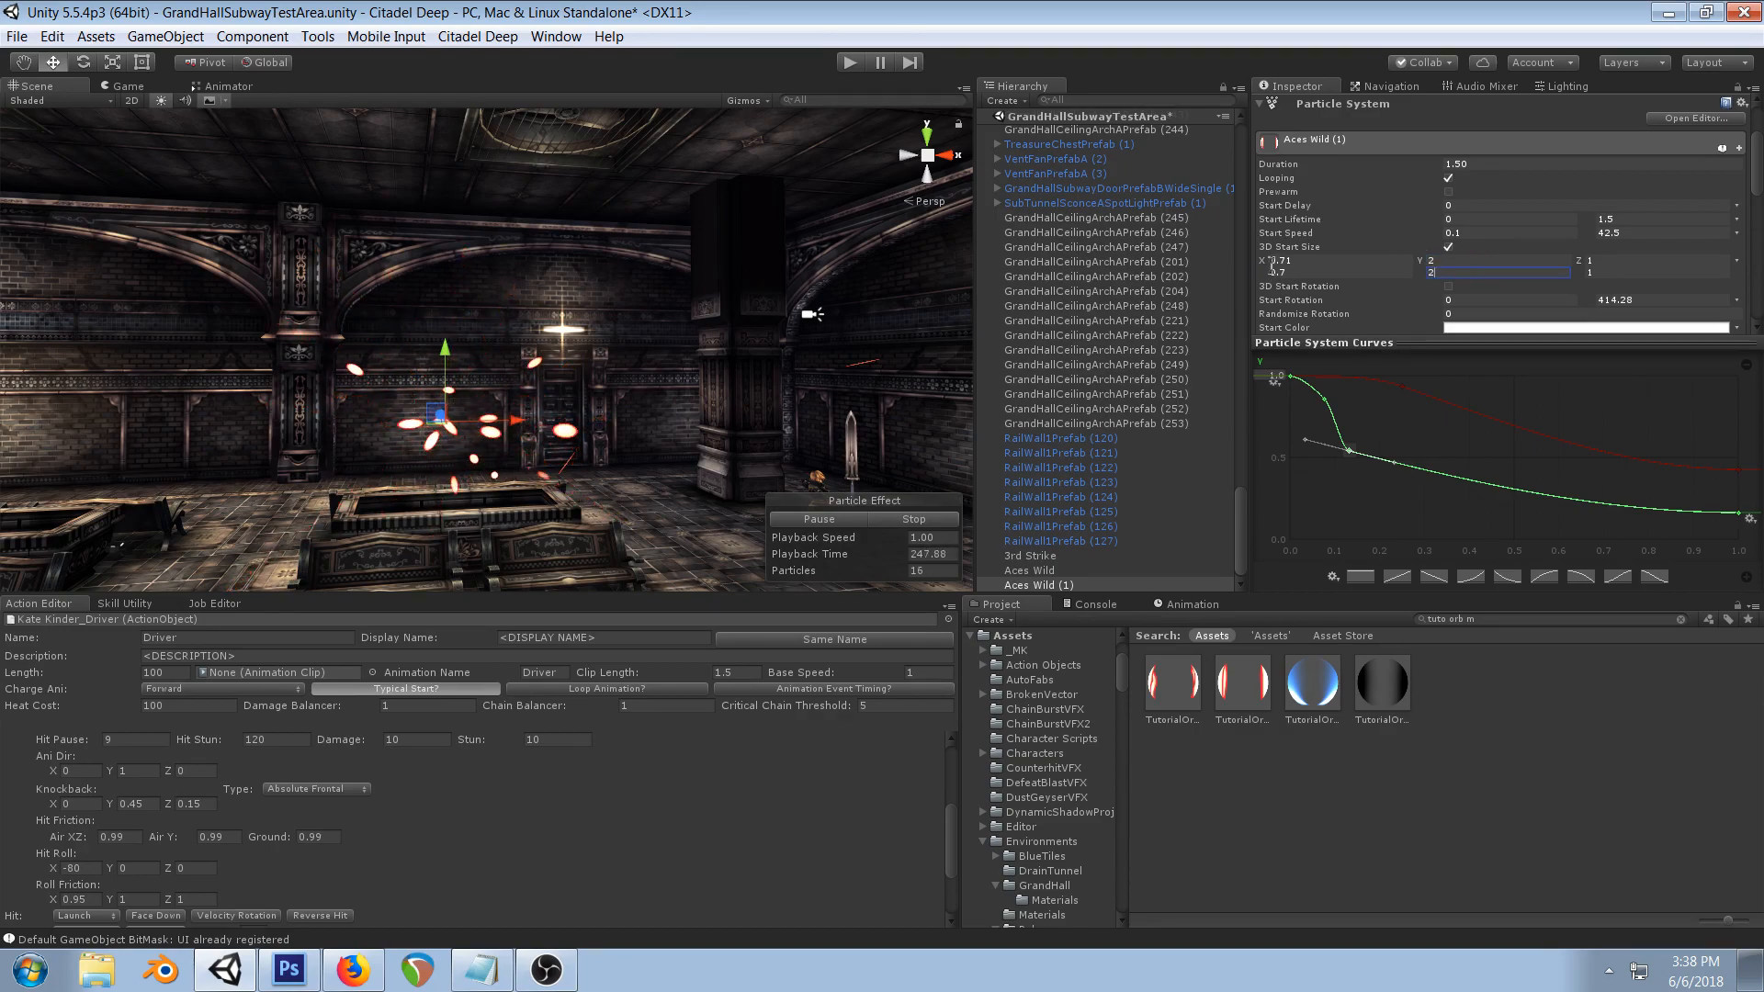
pyautogui.moveTo(1251, 265); pyautogui.dragTo(1257, 264)
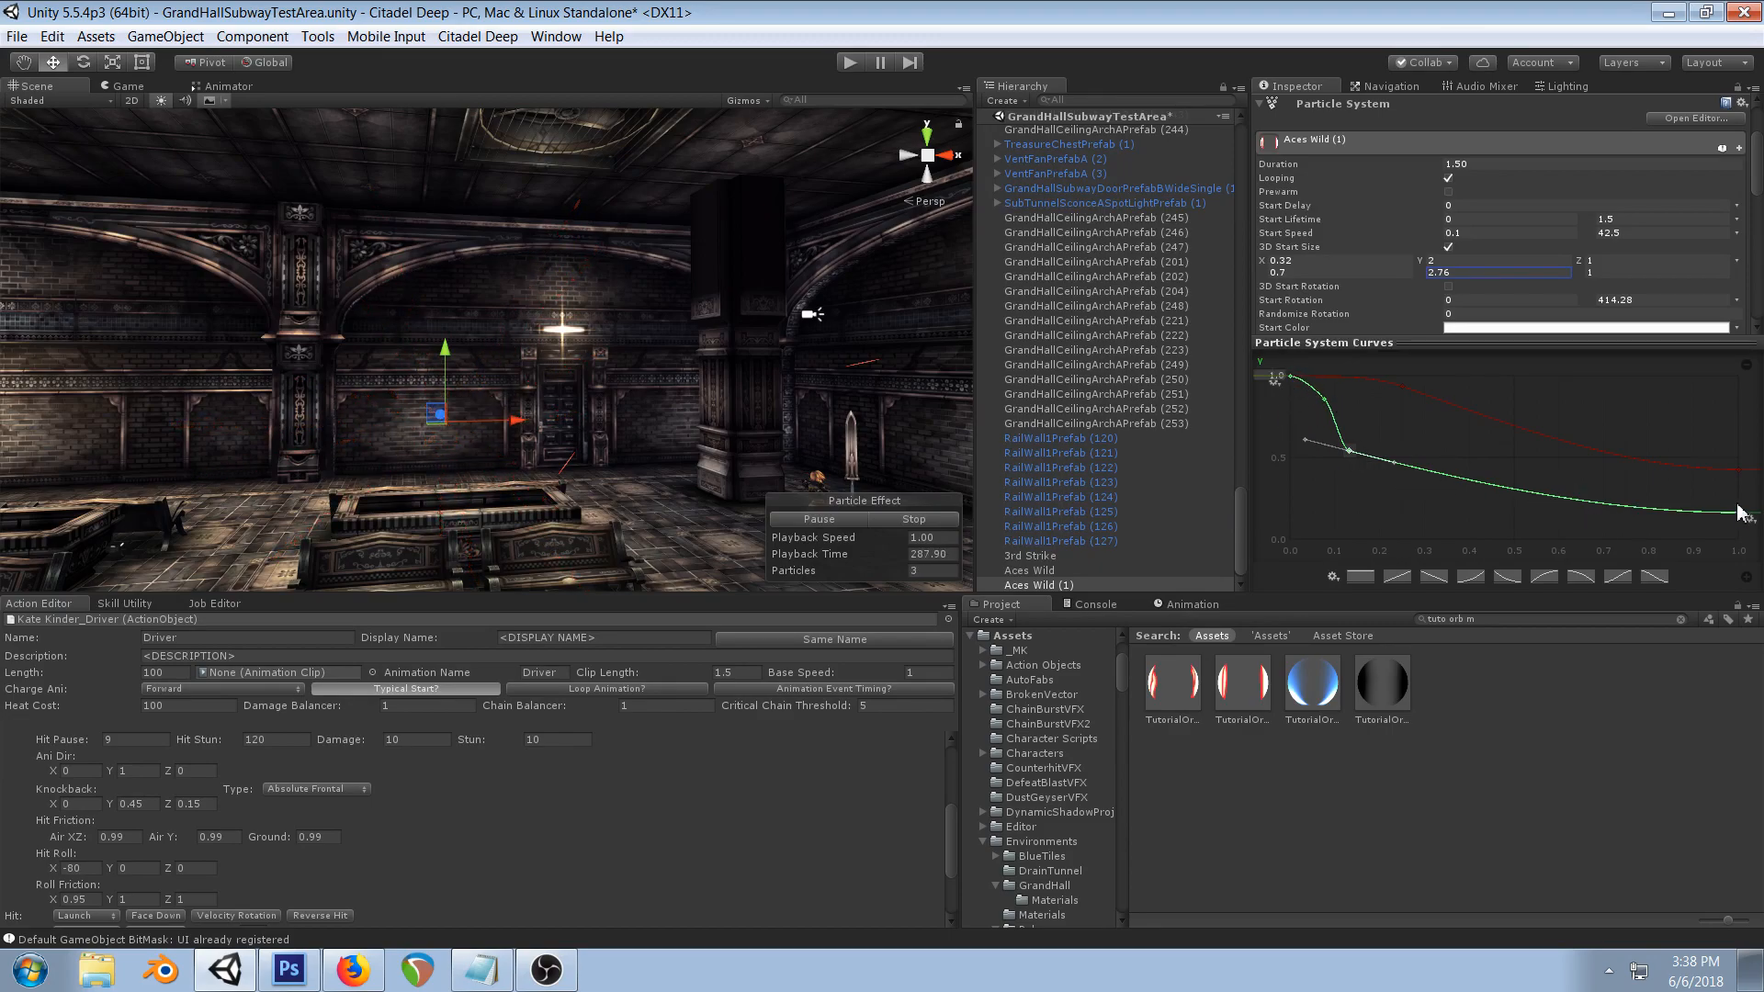
# - Switch Size over Lifetime to random between two curves and remove the Z curve from the curve display
pyautogui.scroll(-10, 1576, 222)
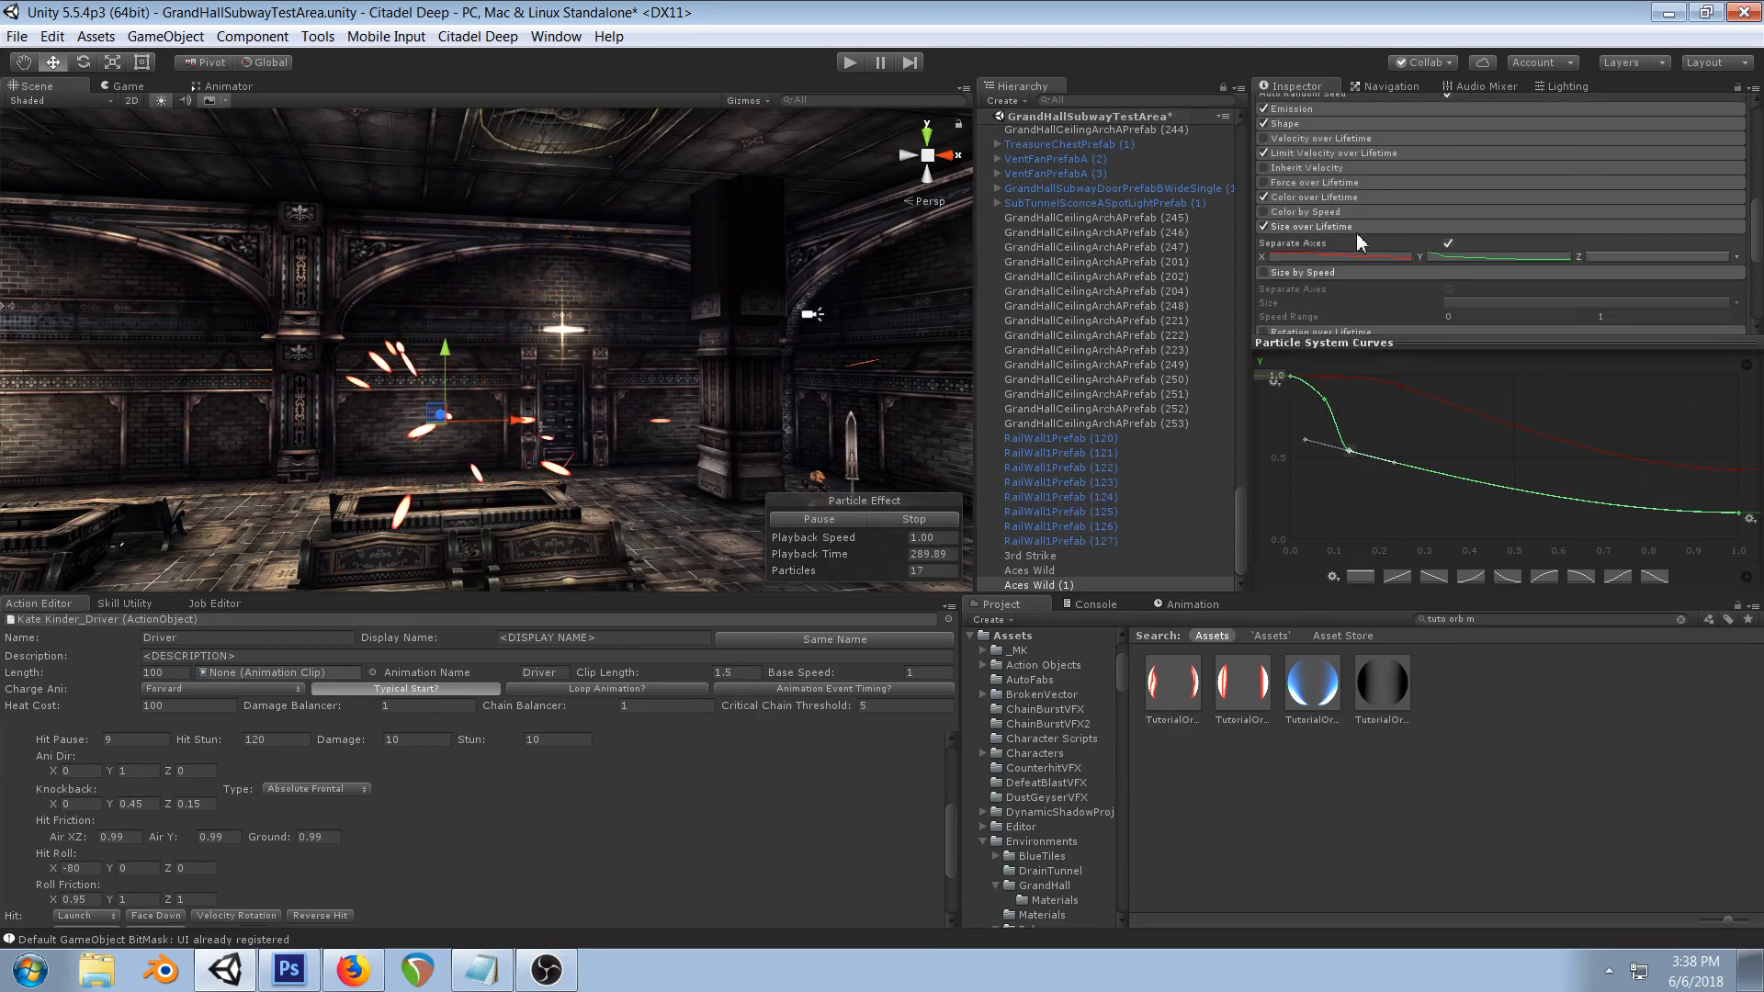
pyautogui.click(1736, 257)
pyautogui.click(1659, 318)
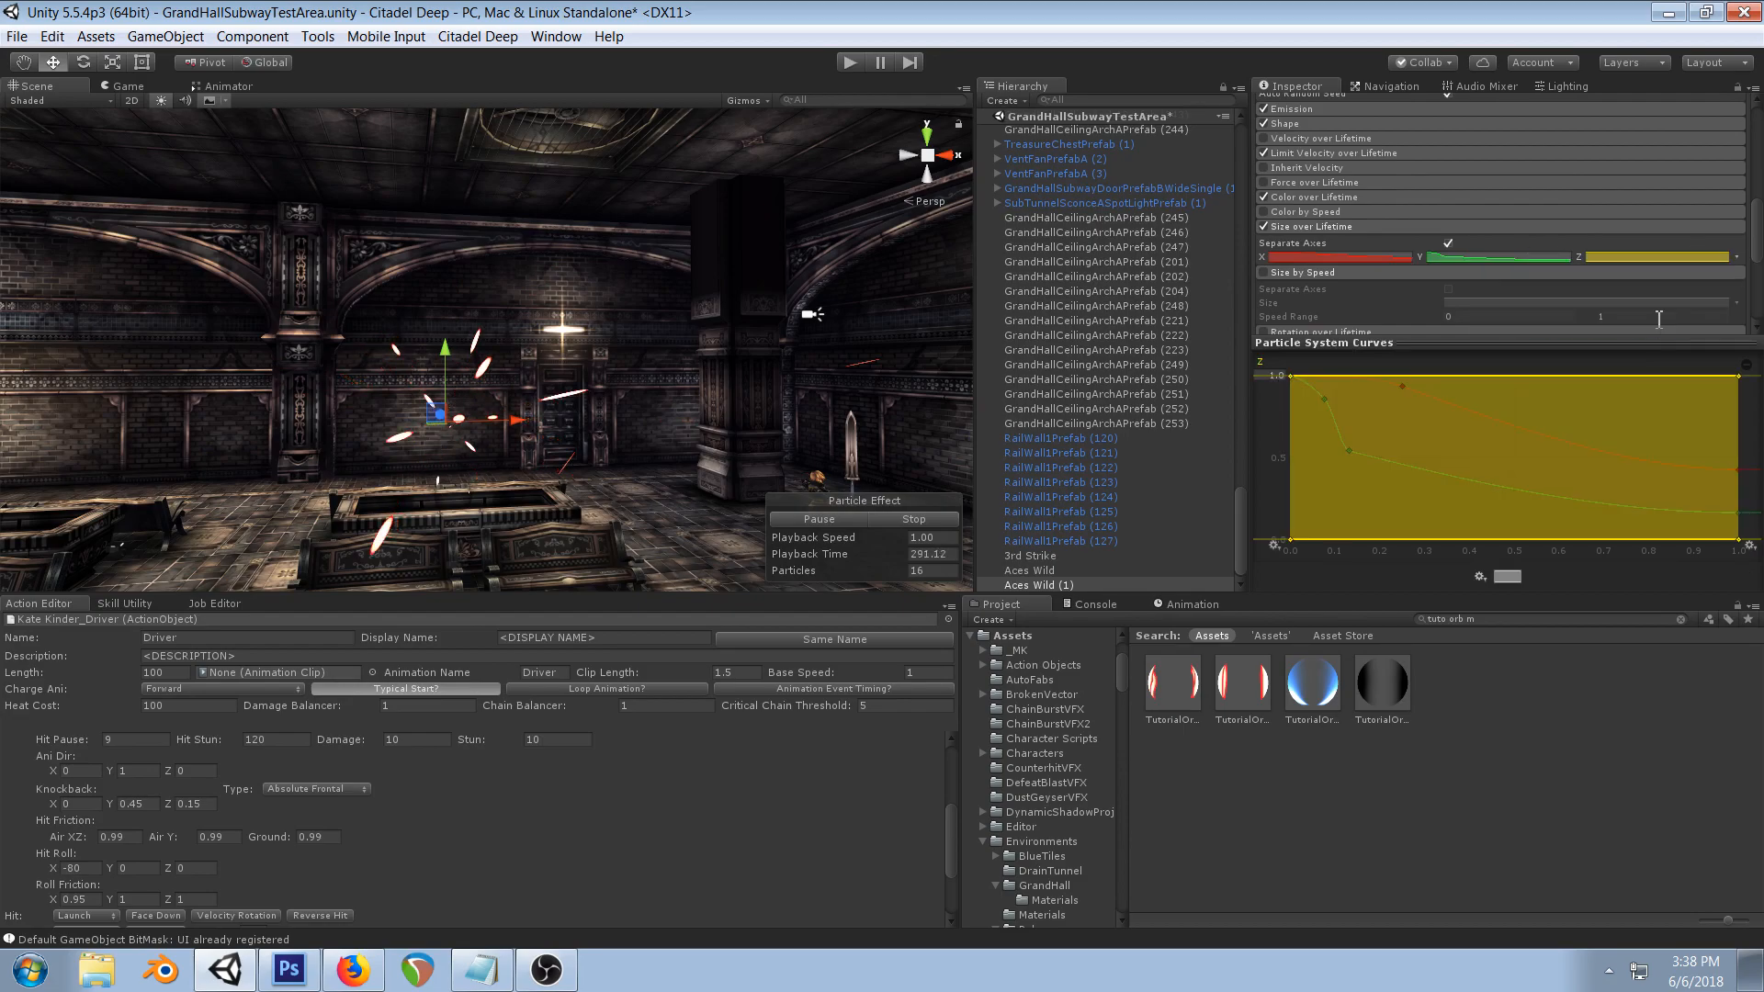
pyautogui.click(1617, 255)
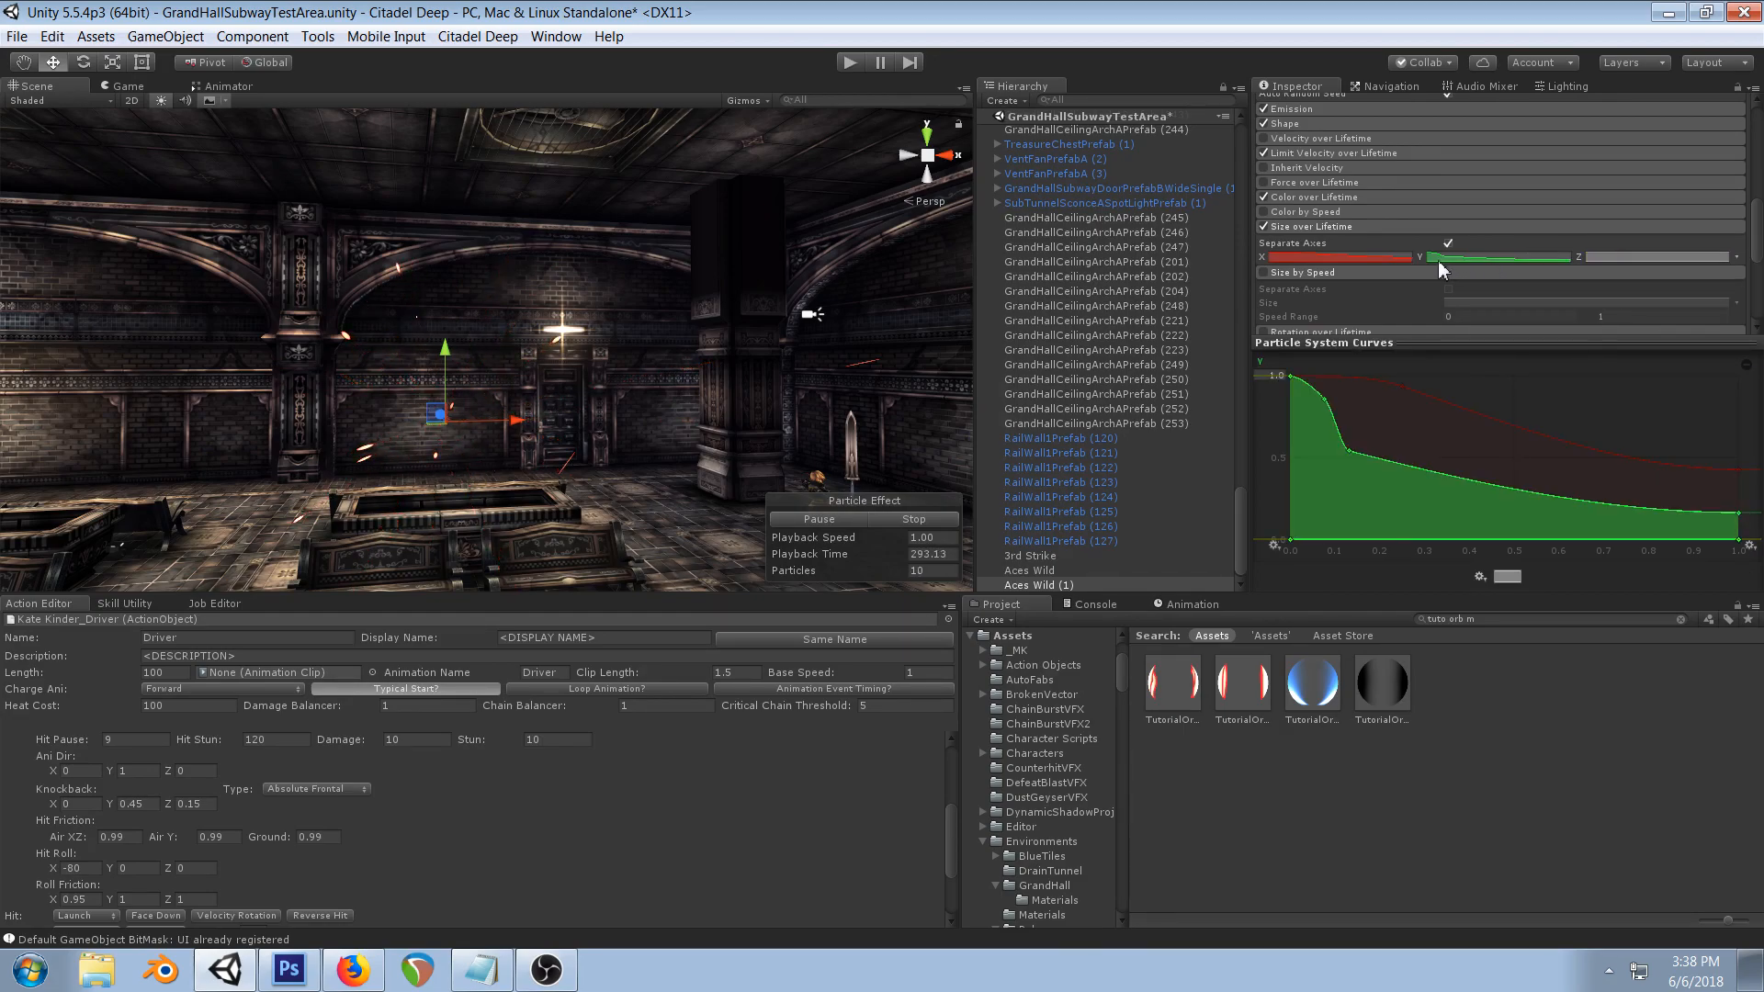
# - Raise the lower Y curve's start to about 0.93 and add a key at about 0.1 with value 0.4
pyautogui.moveTo(1291, 539); pyautogui.dragTo(1343, 426)
pyautogui.rightClick(1415, 480)
pyautogui.click(1451, 487)
pyautogui.moveTo(1415, 483); pyautogui.dragTo(1335, 477)
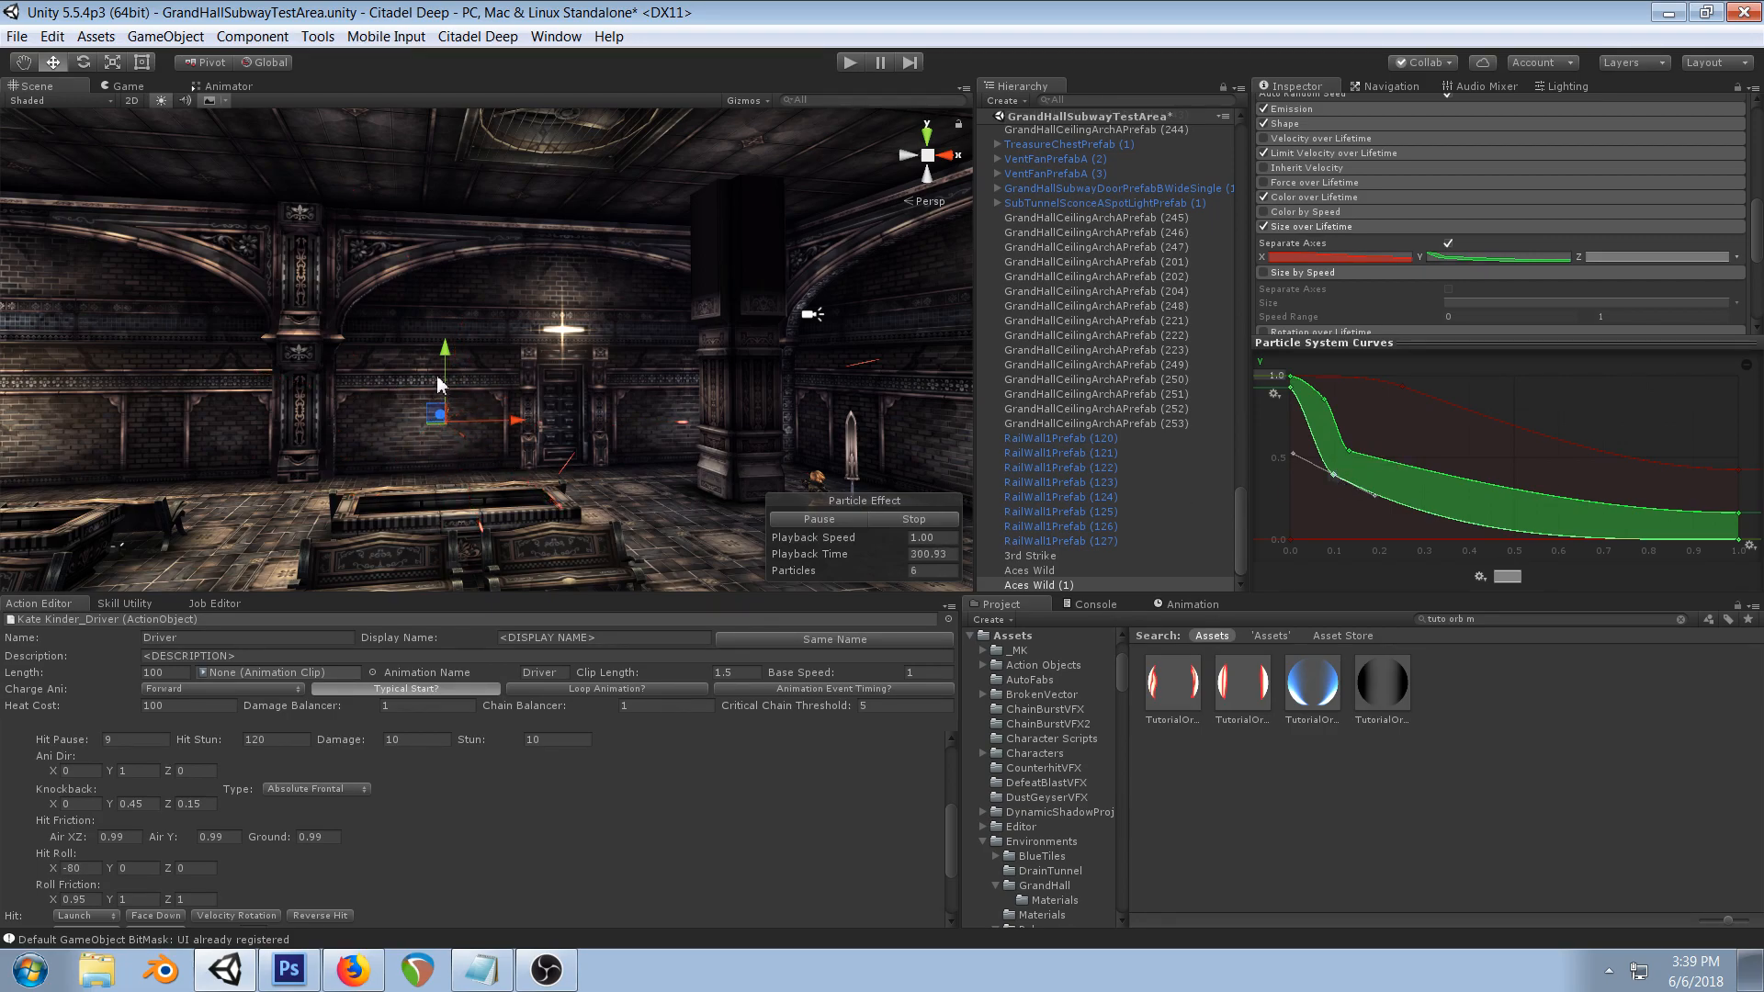
# - Raise the lower X size curve's start to about 0.95 so it declines smoothly to 0 at the end
pyautogui.click(1471, 408)
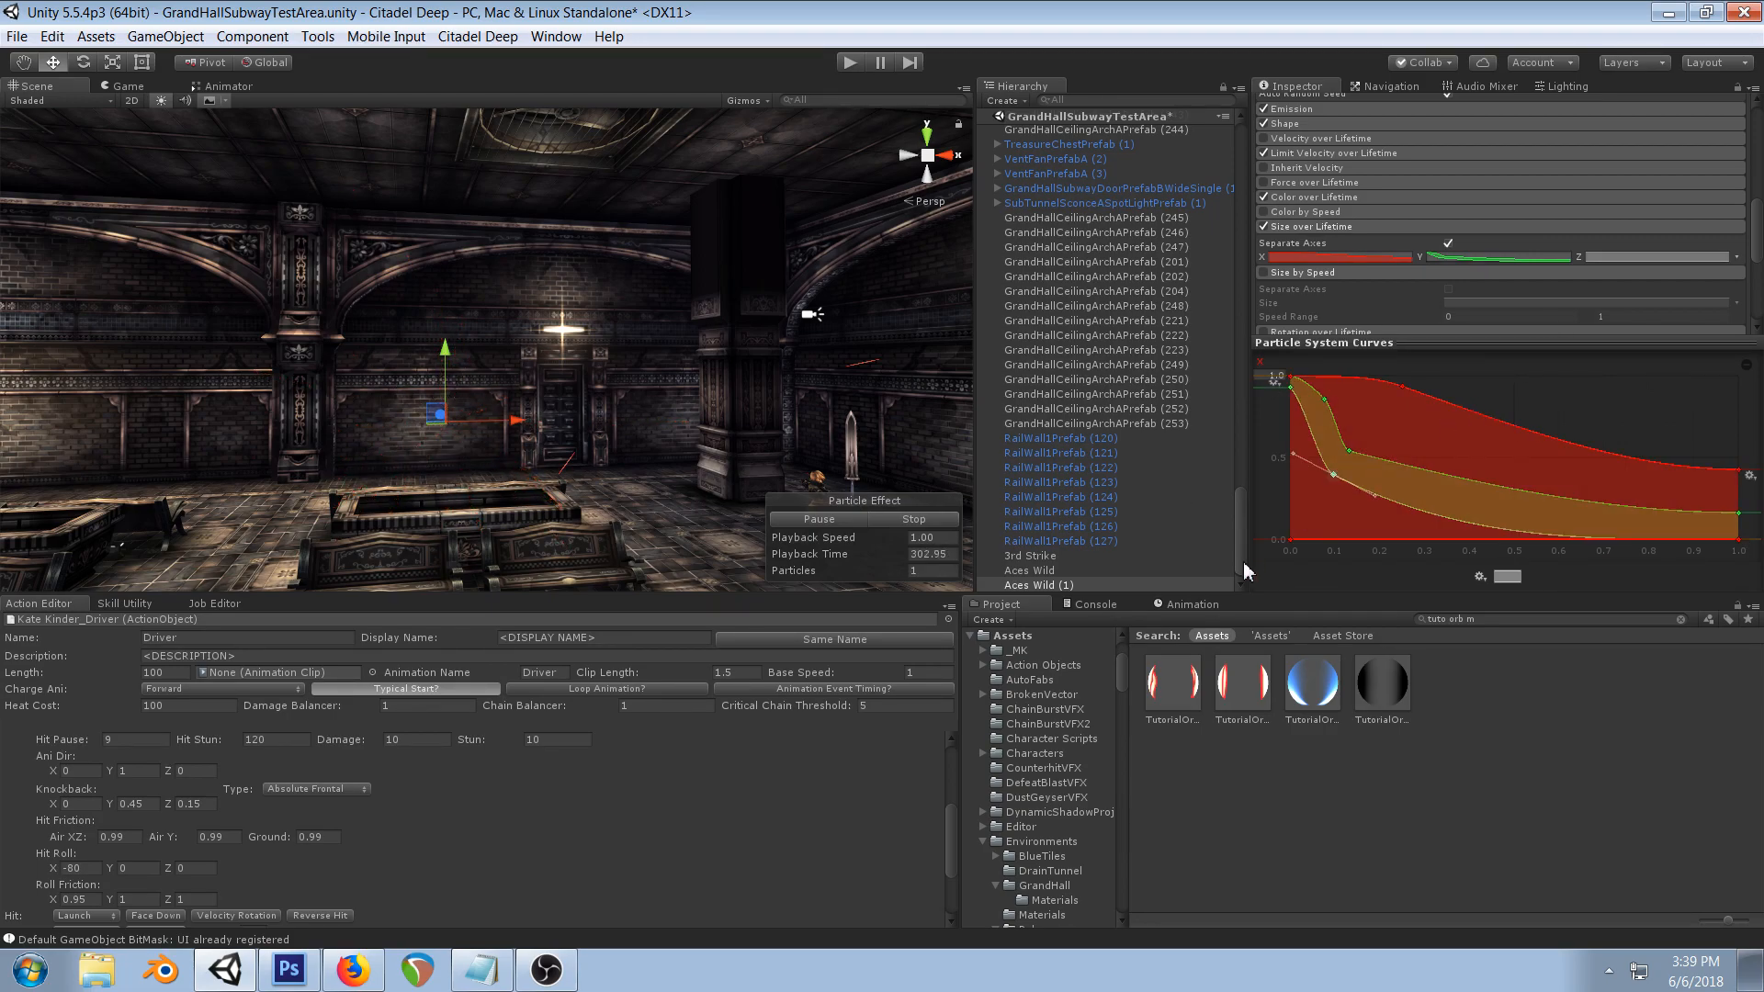
pyautogui.moveTo(1291, 541); pyautogui.dragTo(1289, 383)
pyautogui.moveTo(1737, 540)
pyautogui.mouseDown()
pyautogui.moveTo(1736, 487)
pyautogui.moveTo(1743, 550)
pyautogui.mouseUp()
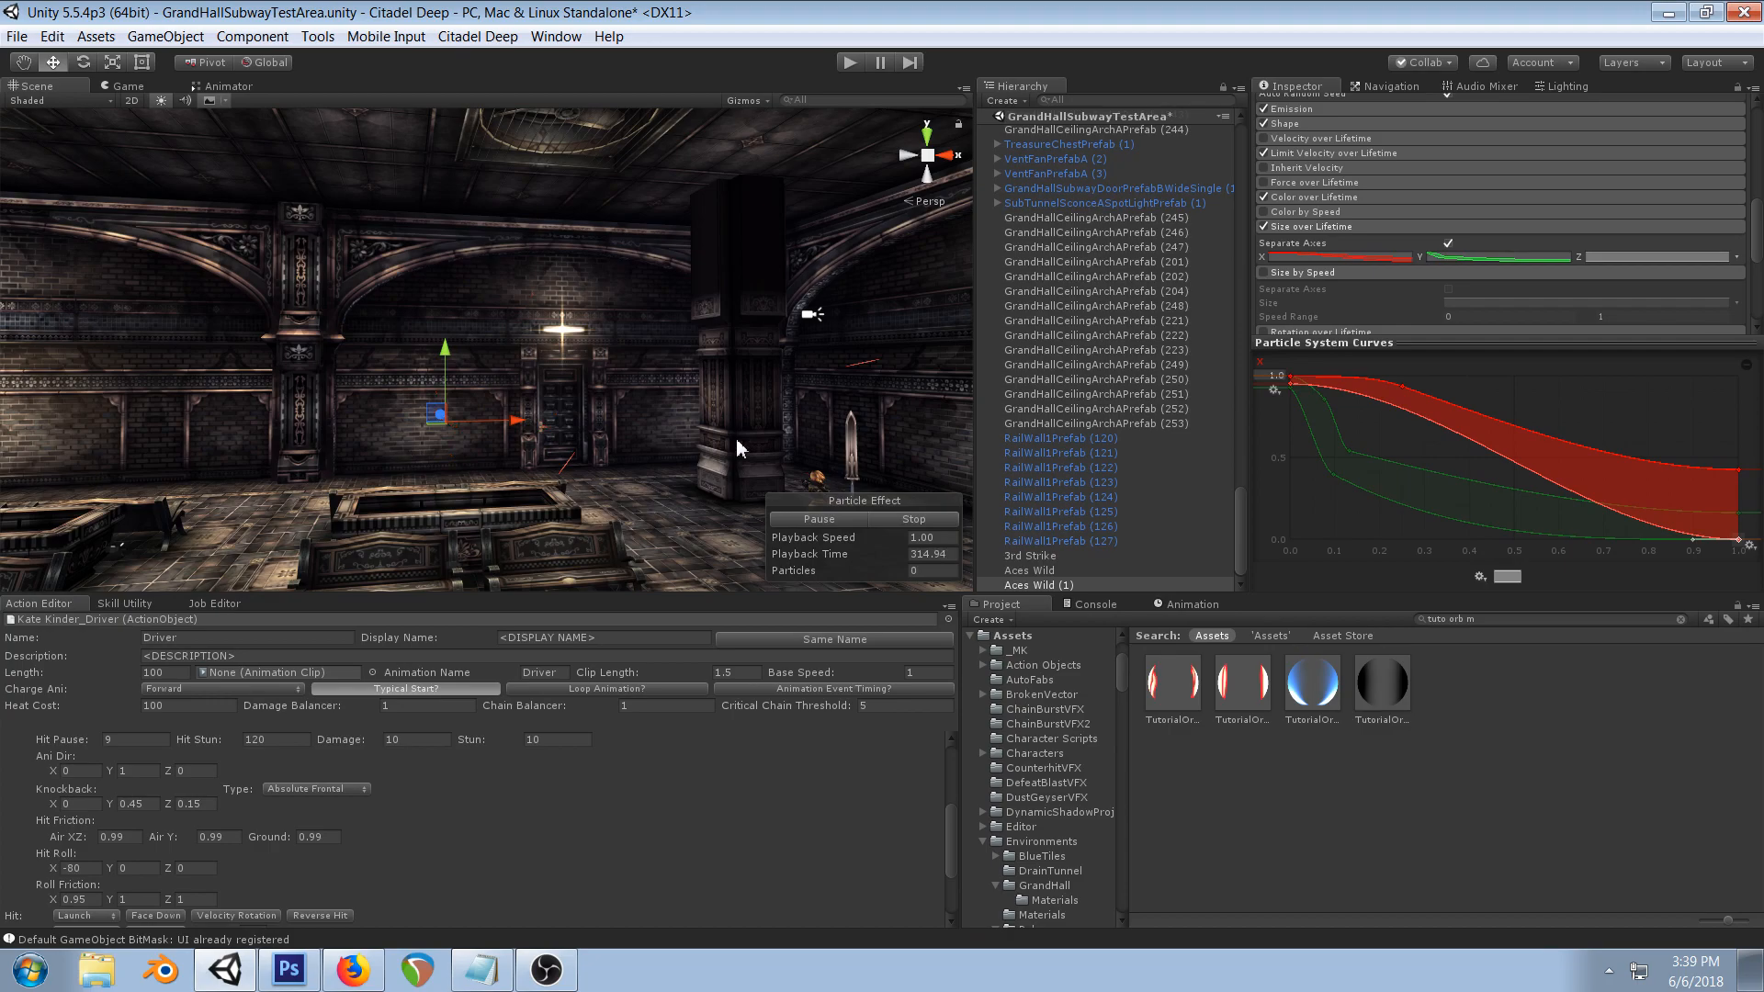
# - Replace the base texture of the spark material with the tutorialorb texture
pyautogui.keyDown('alt'); pyautogui.moveTo(590, 428); pyautogui.dragTo(732, 322); pyautogui.keyUp('alt')
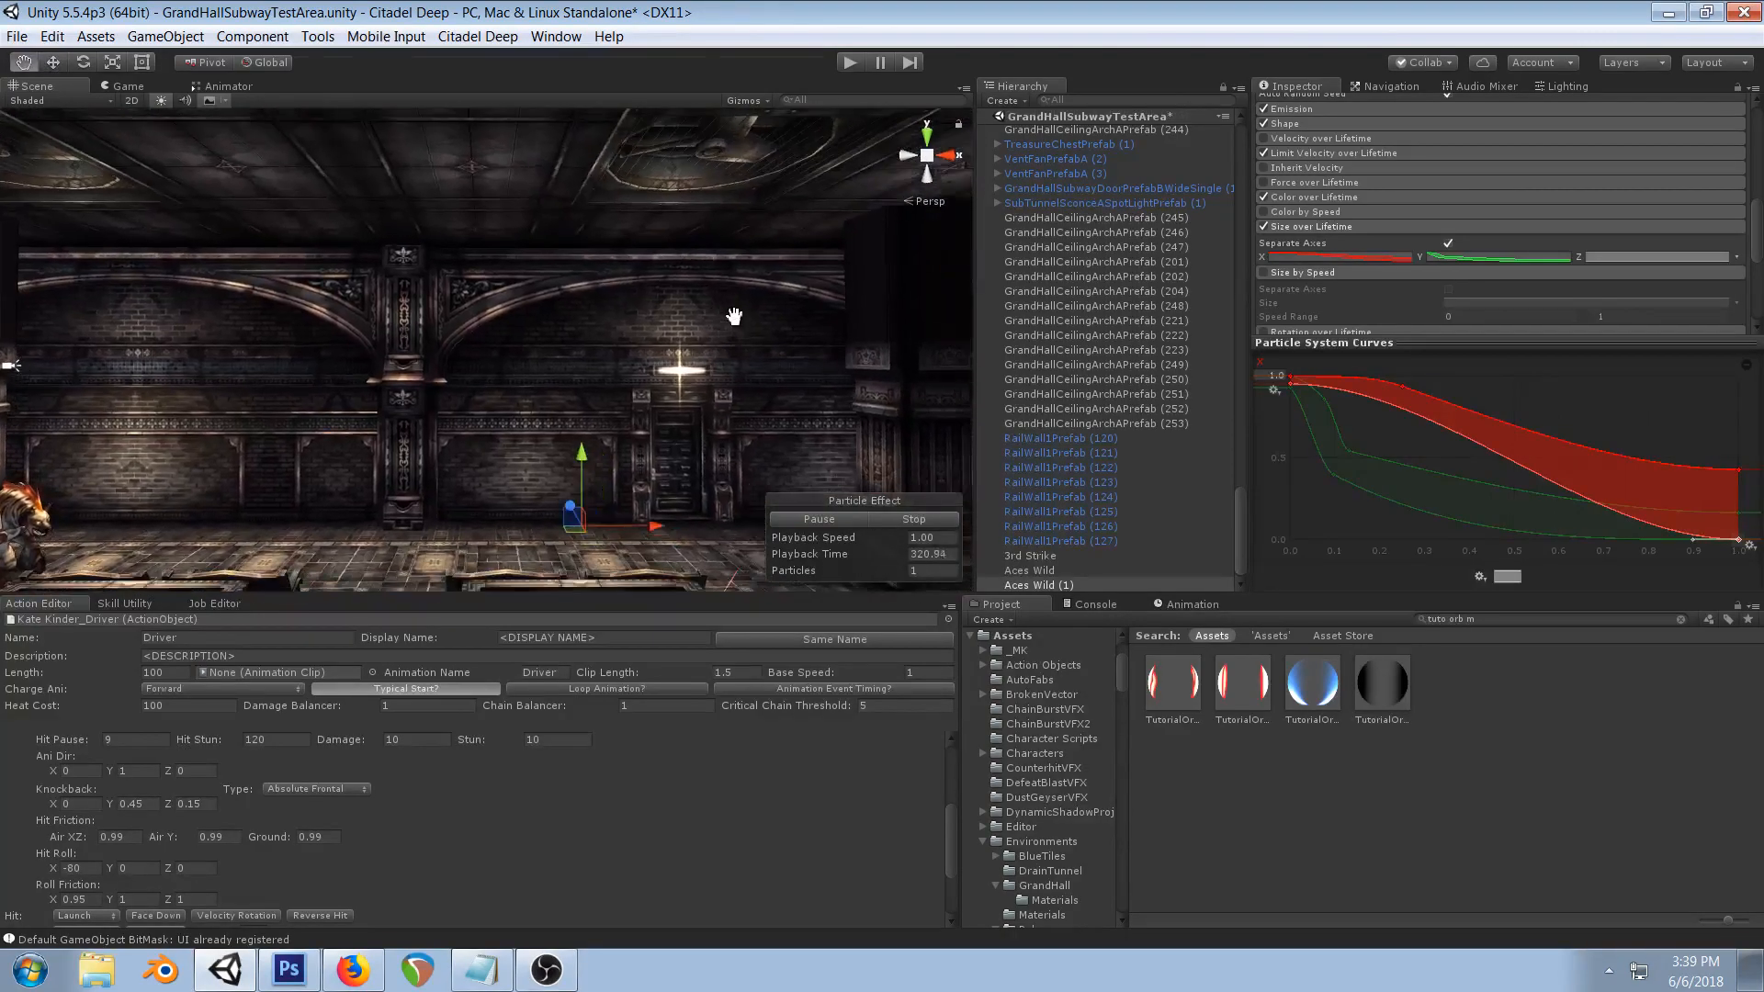
pyautogui.moveTo(732, 323); pyautogui.dragTo(729, 315, button='middle')
pyautogui.scroll(-5, 1484, 260)
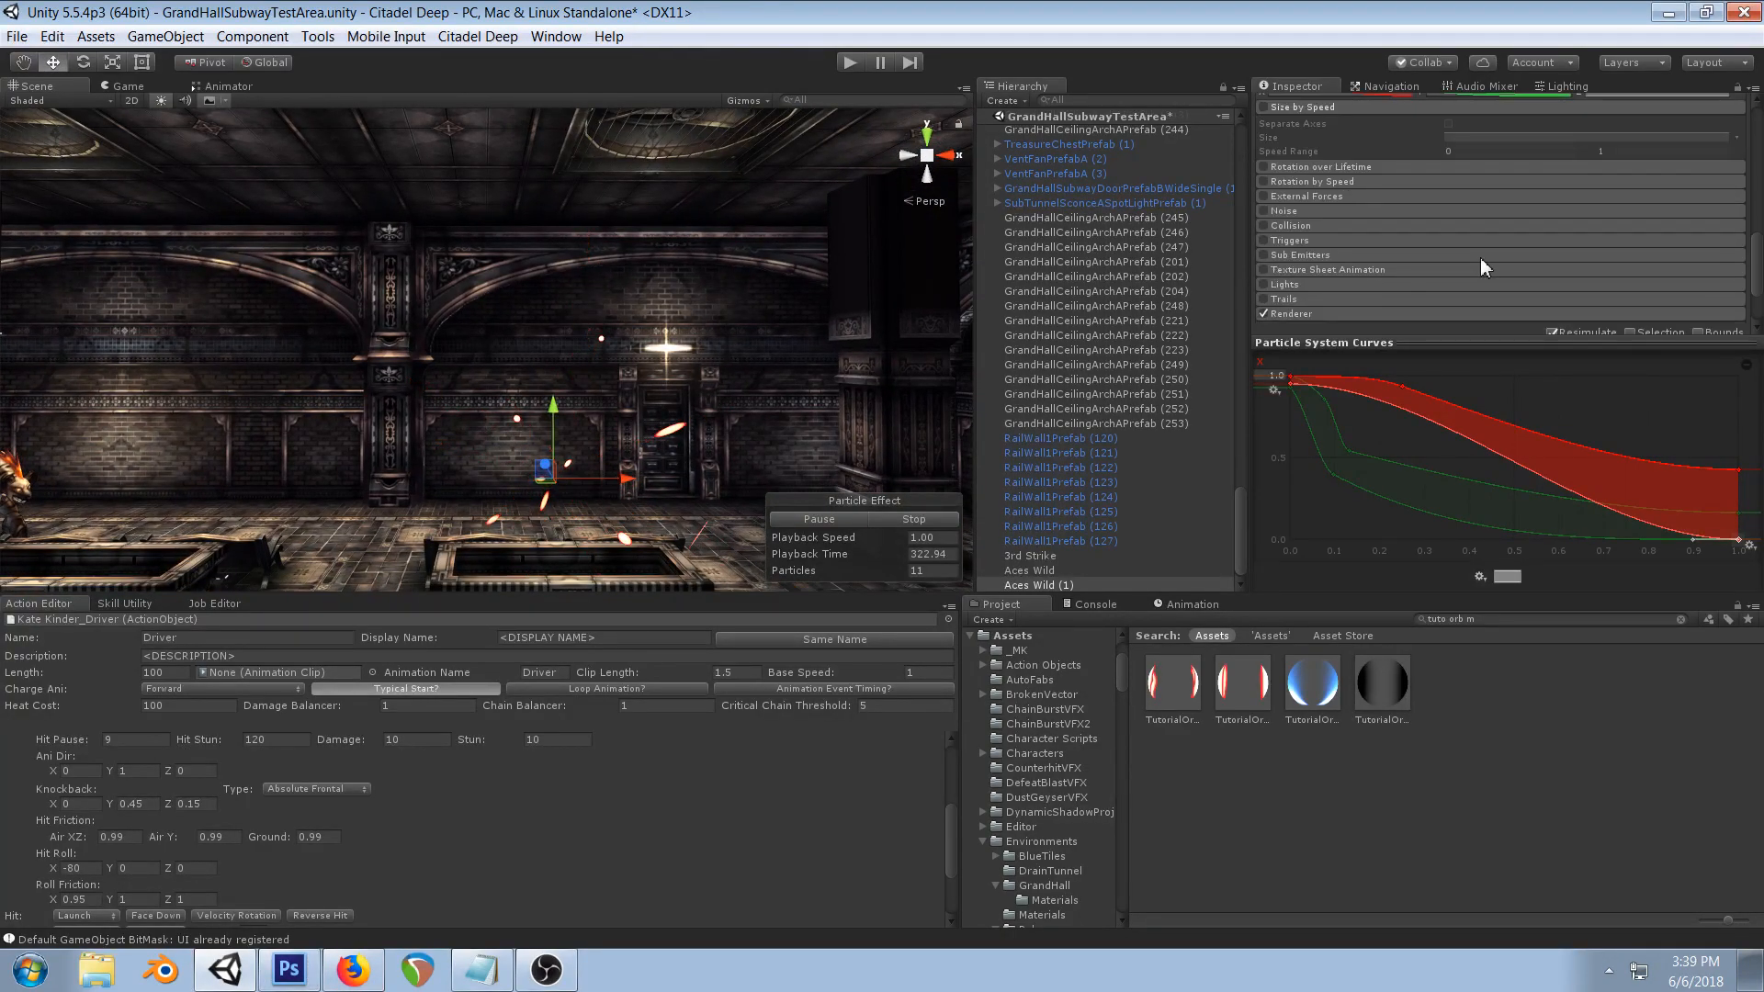
pyautogui.click(1259, 276)
pyautogui.scroll(-2, 1678, 220)
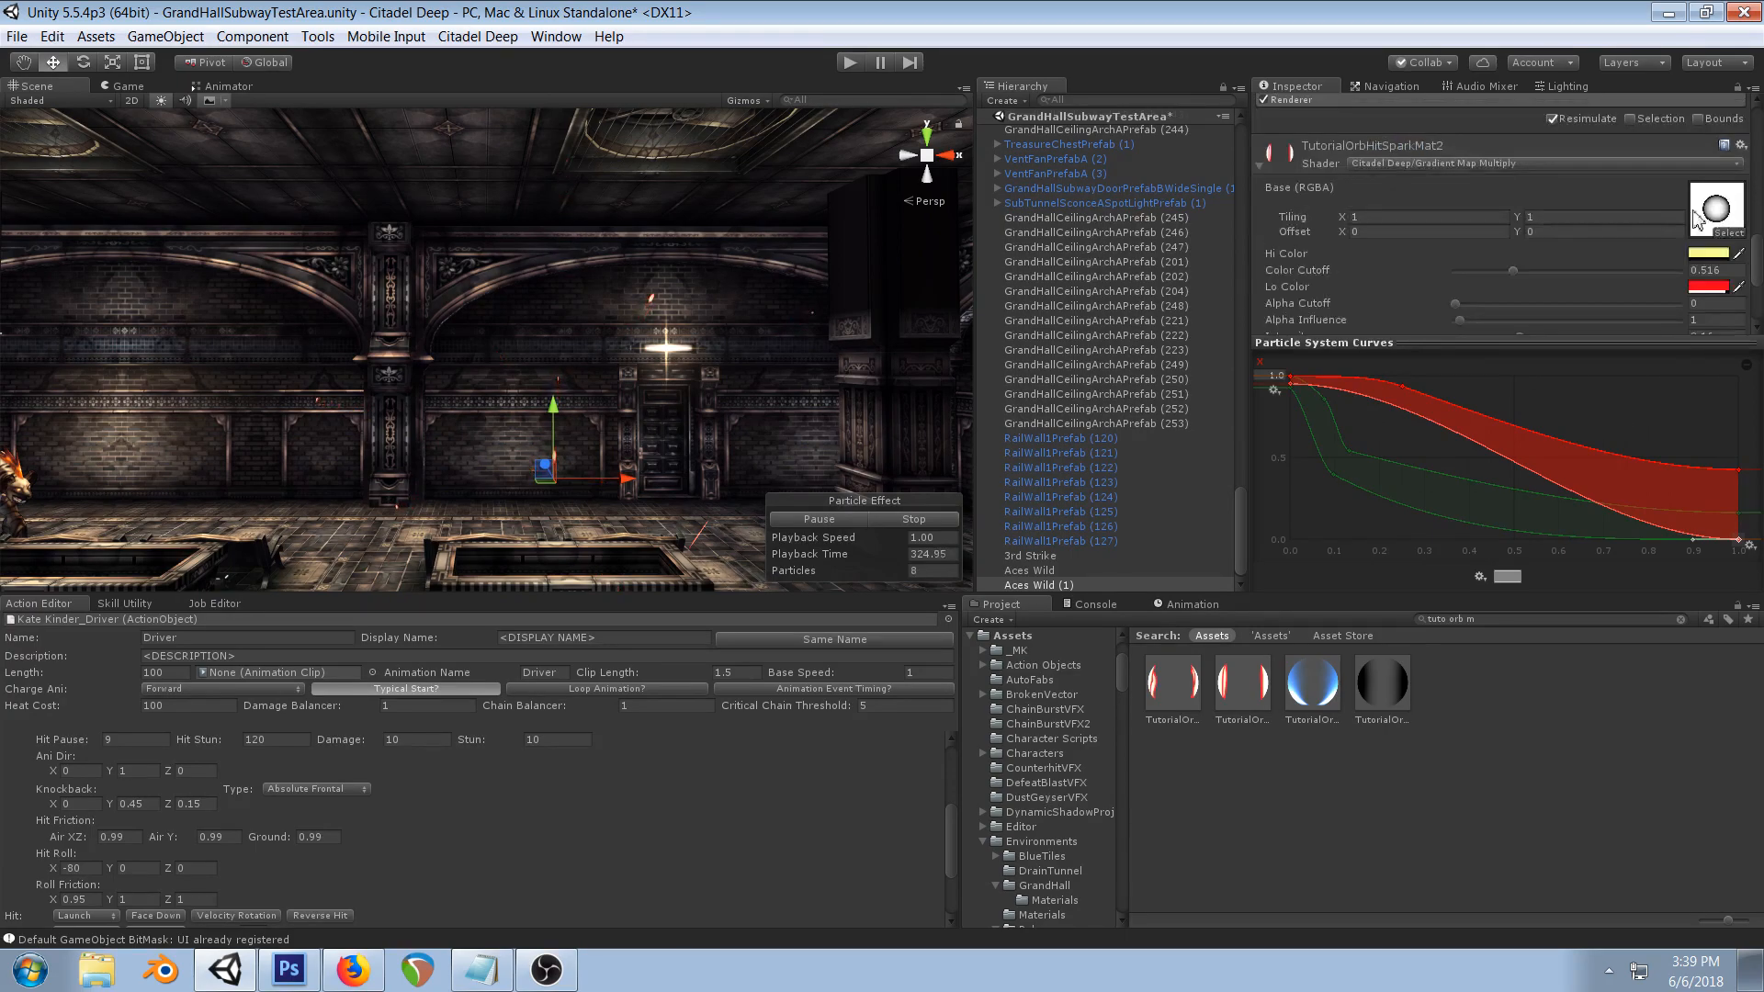
pyautogui.click(1728, 233)
pyautogui.click(1041, 723)
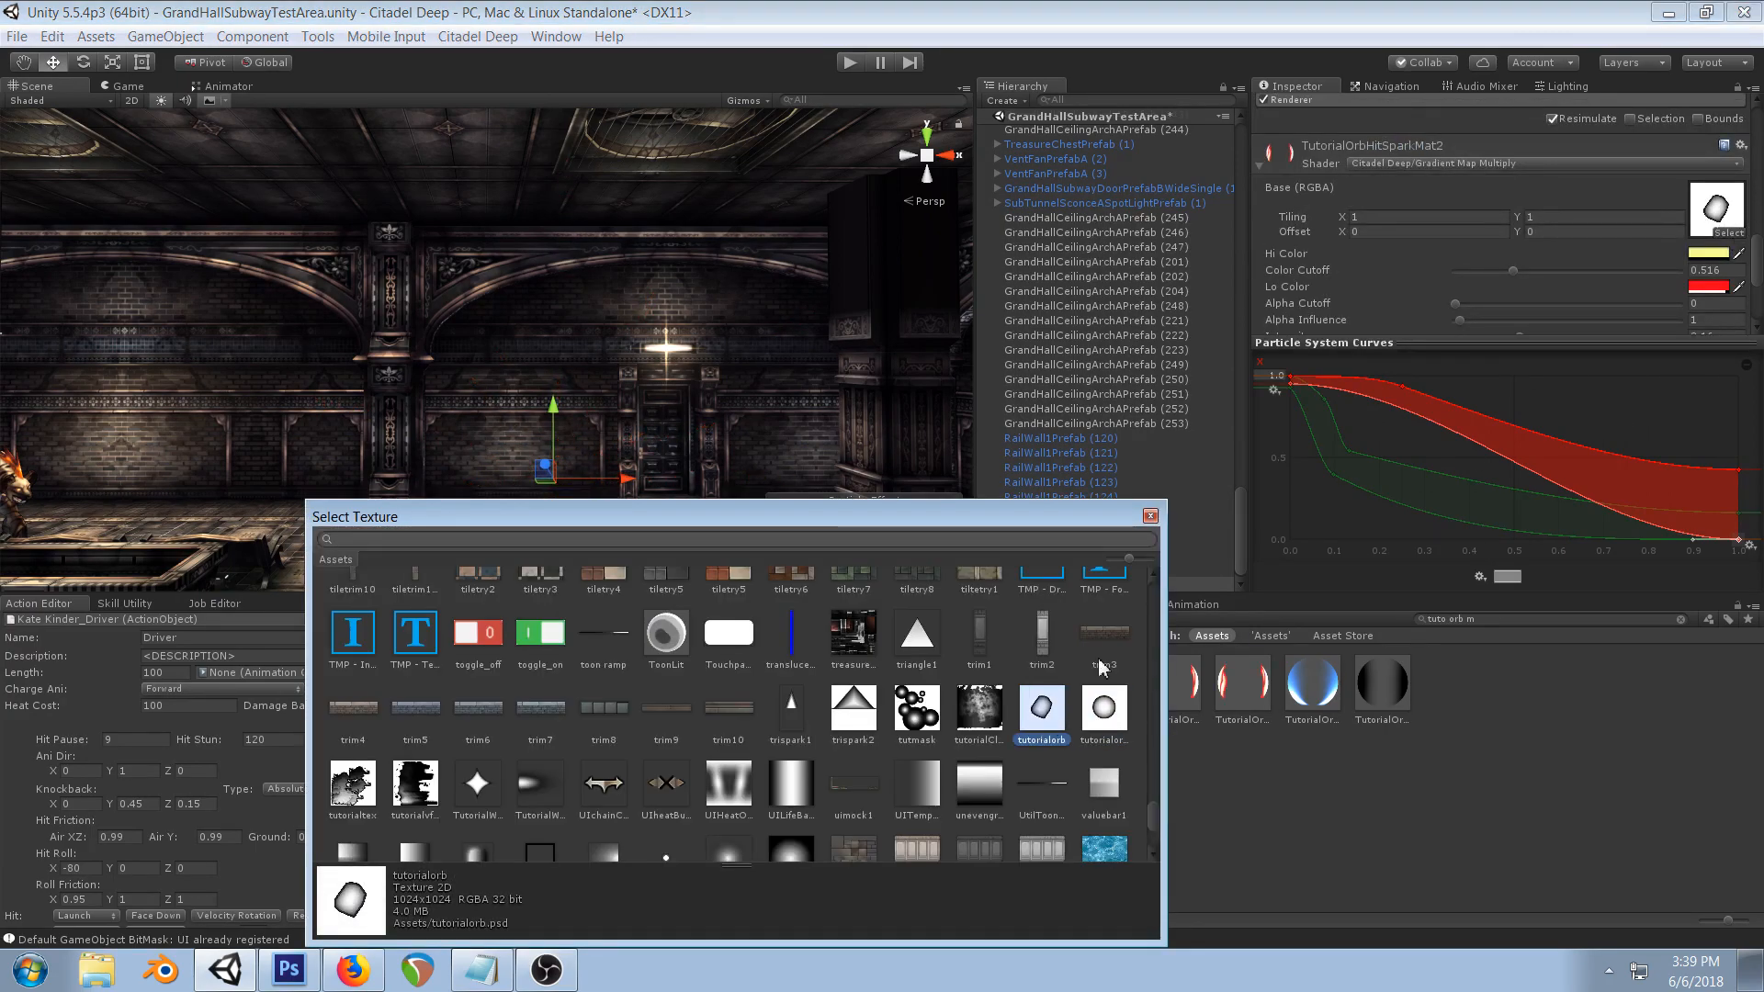
pyautogui.click(1150, 518)
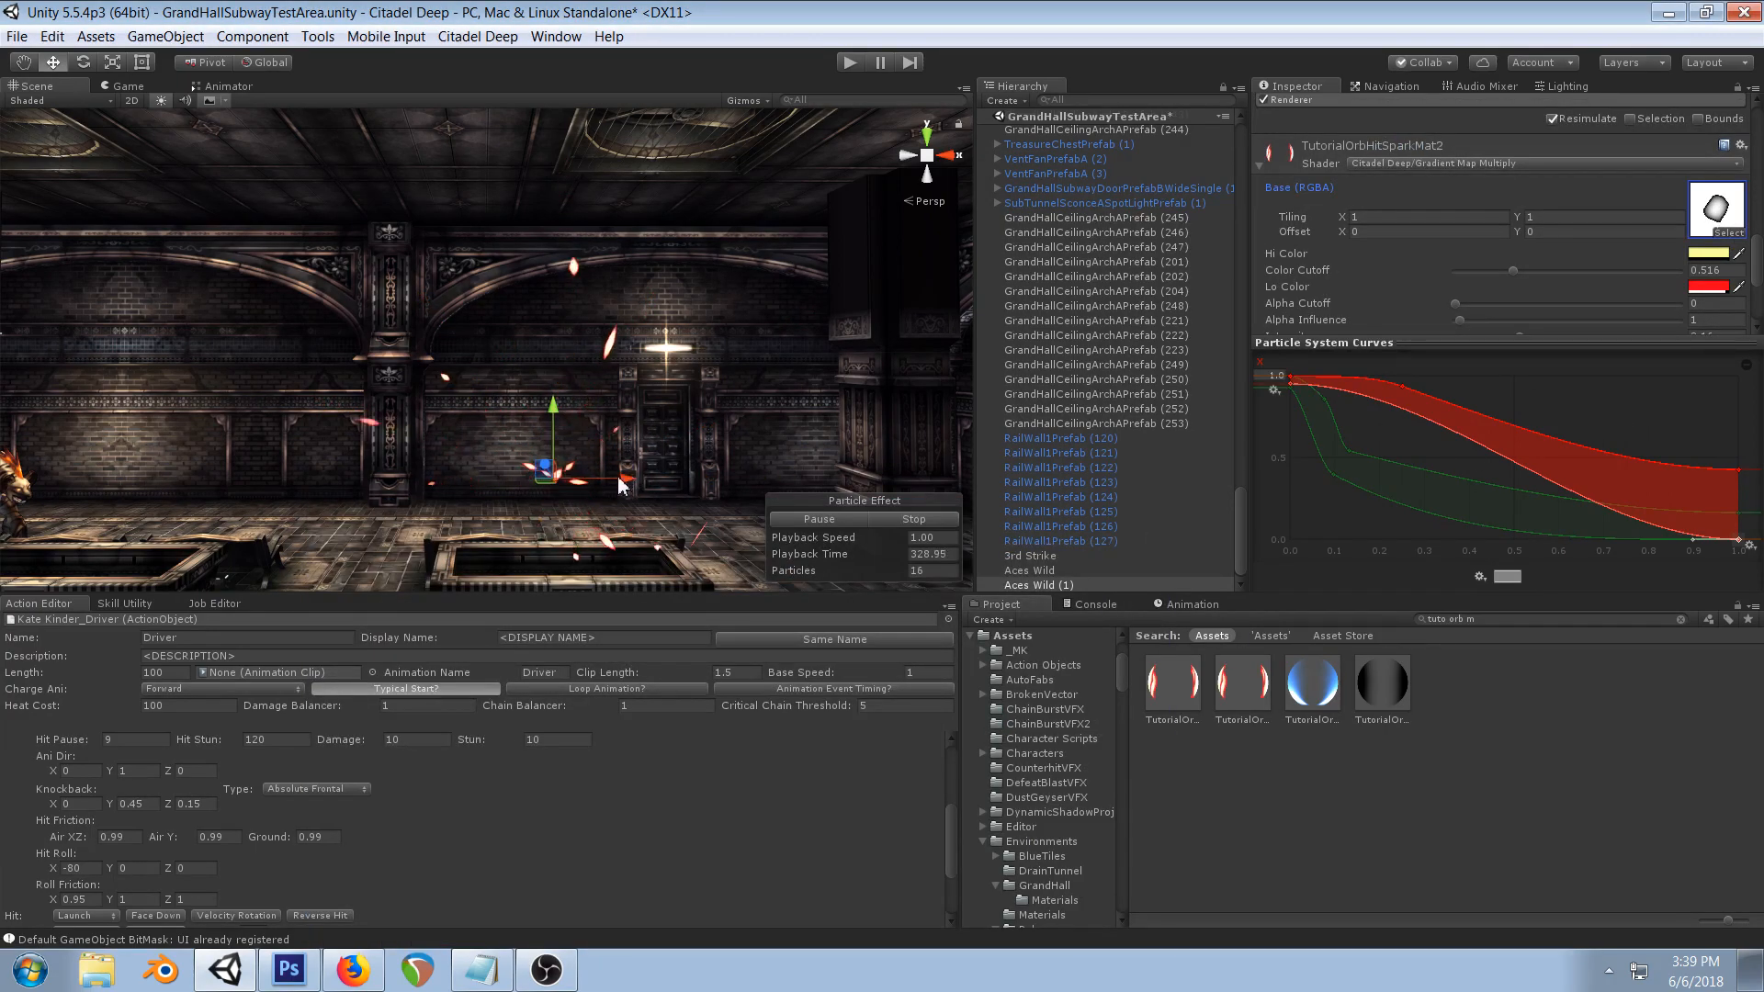
# - Examine the retextured spark burst in the scene from several angles and distances
pyautogui.scroll(-2, 577, 412)
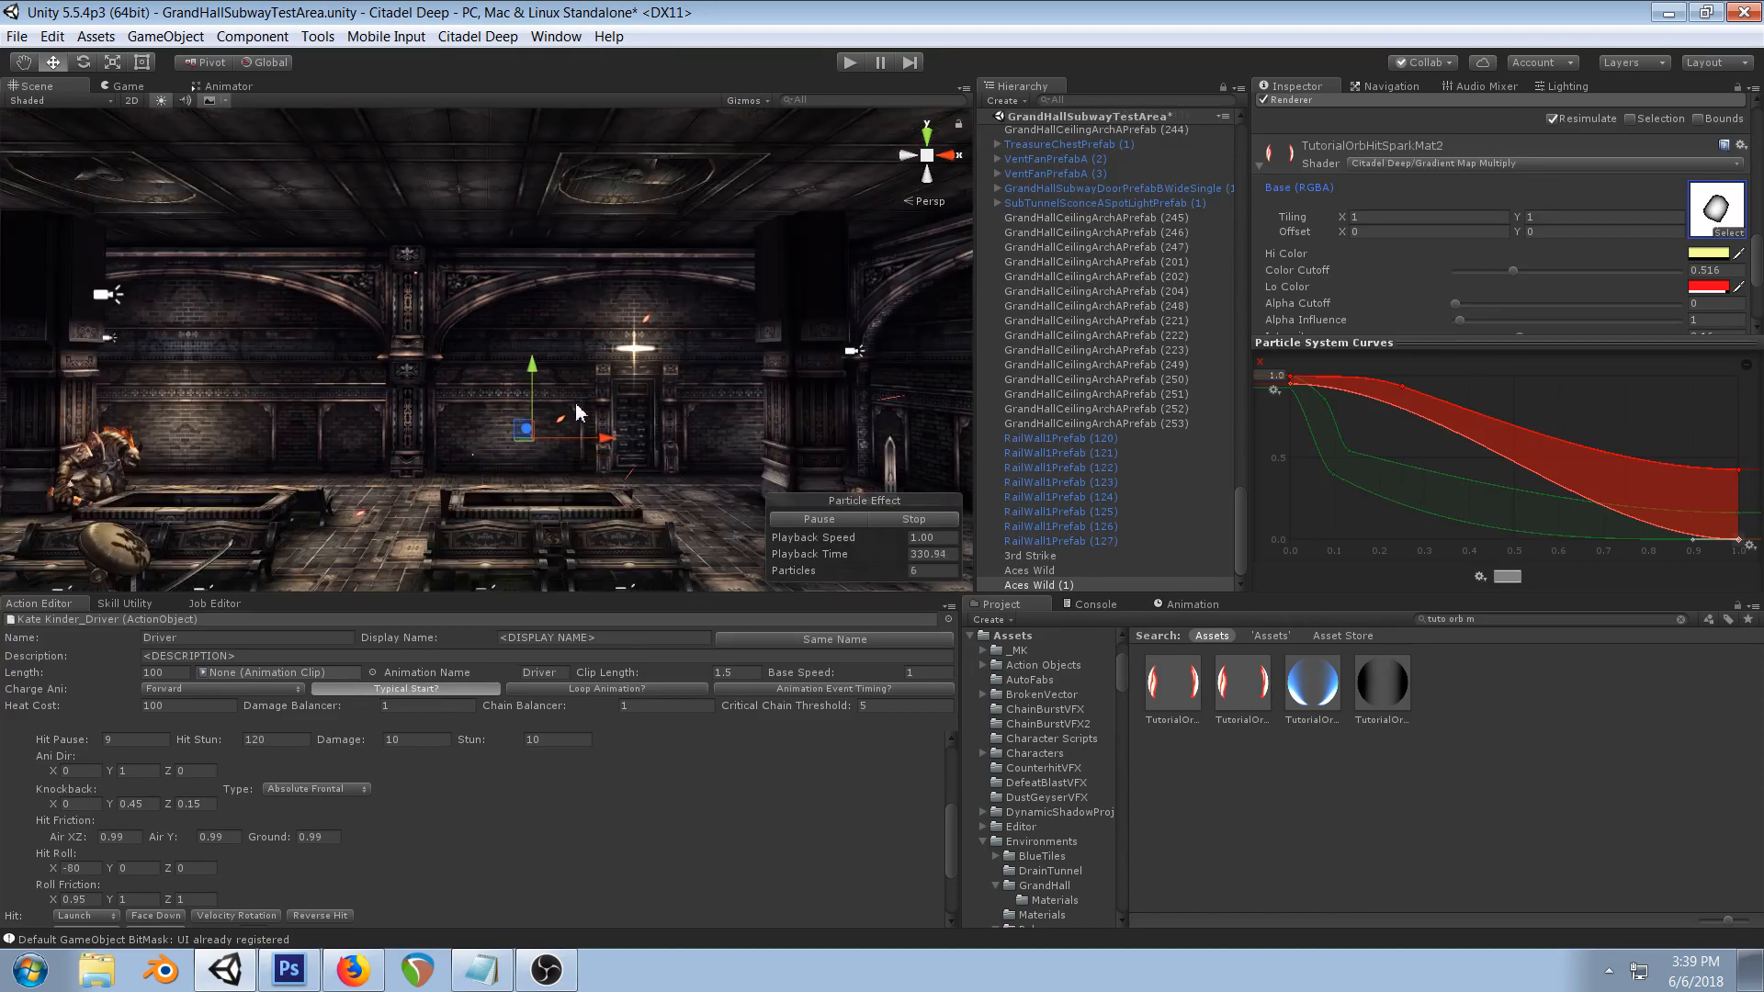
pyautogui.moveTo(520, 444); pyautogui.dragTo(570, 436, button='right')
pyautogui.moveTo(444, 434); pyautogui.dragTo(626, 405, button='right')
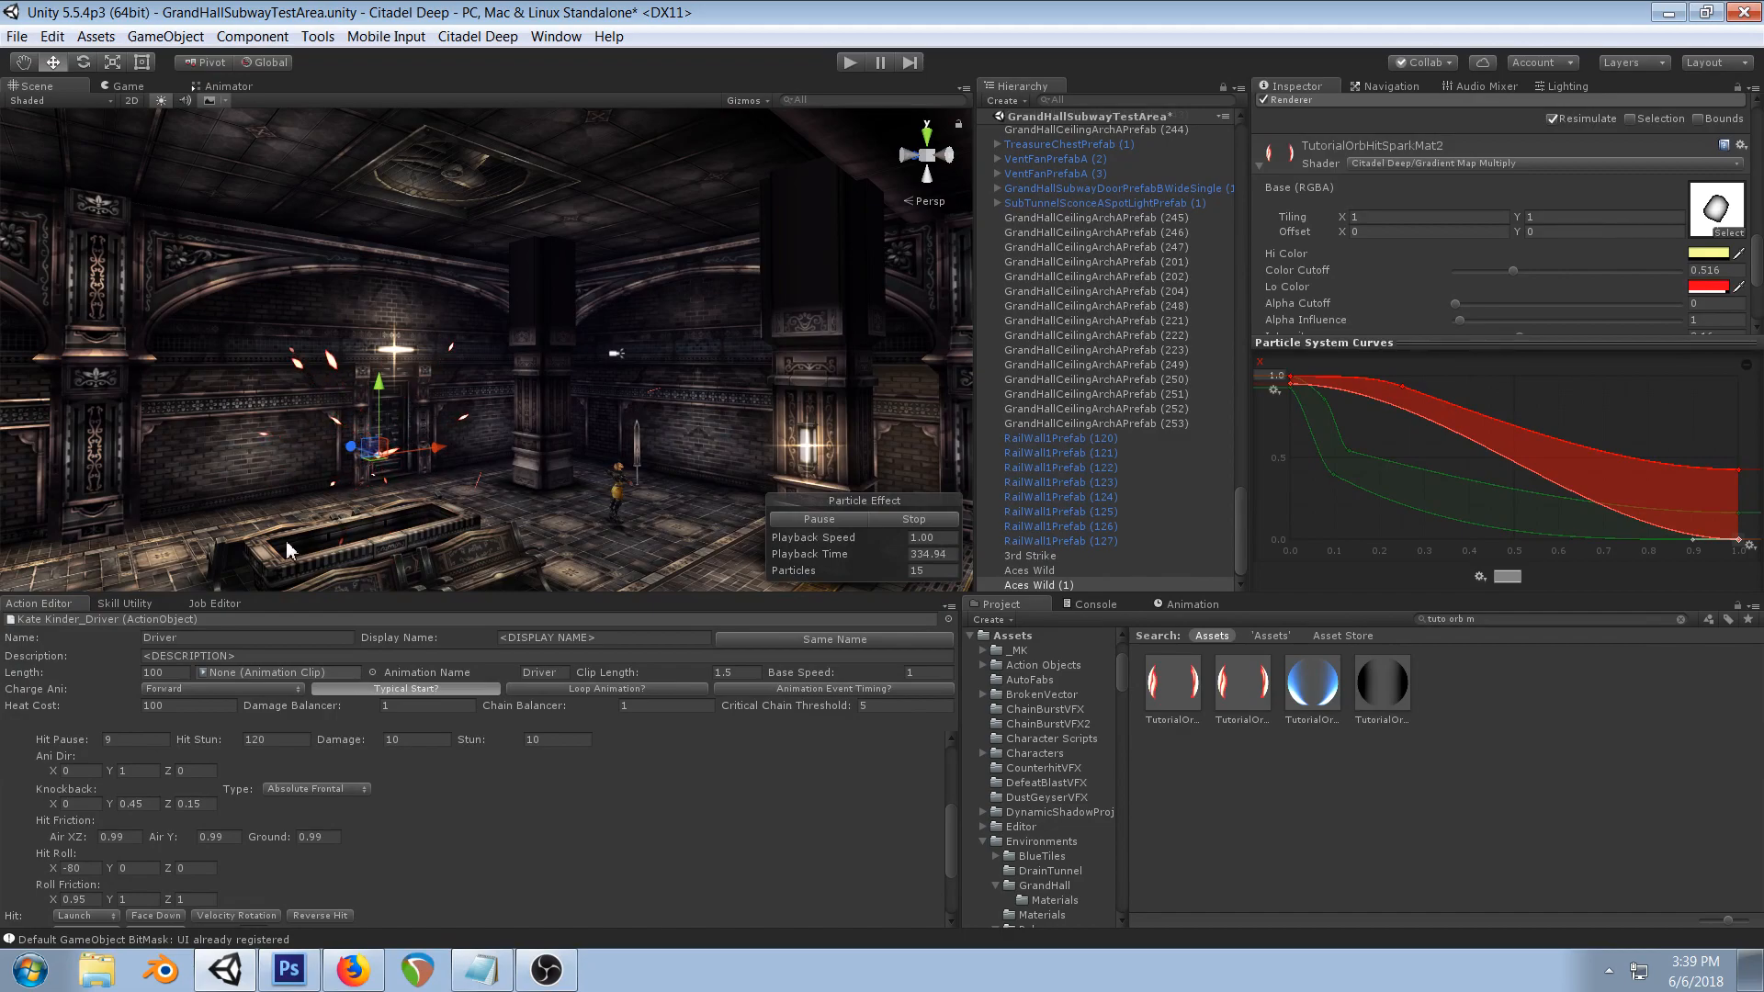
pyautogui.moveTo(564, 395); pyautogui.dragTo(417, 370, button='right')
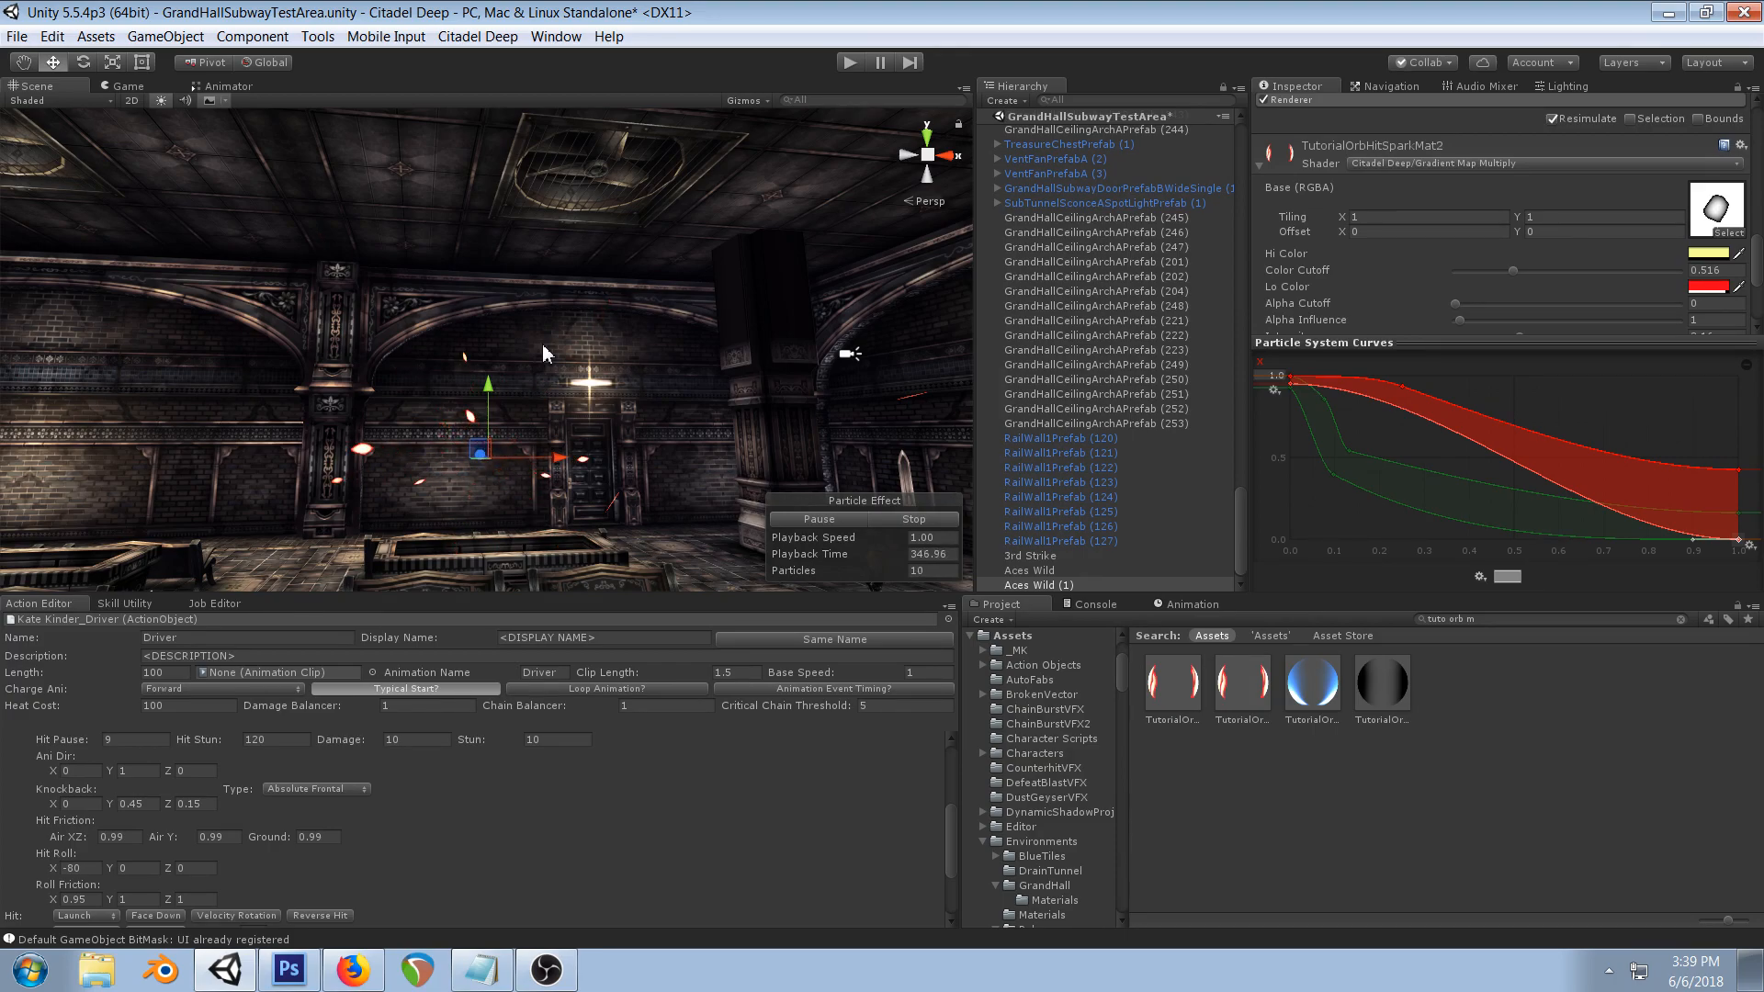
pyautogui.moveTo(542, 344); pyautogui.dragTo(642, 393, button='right')
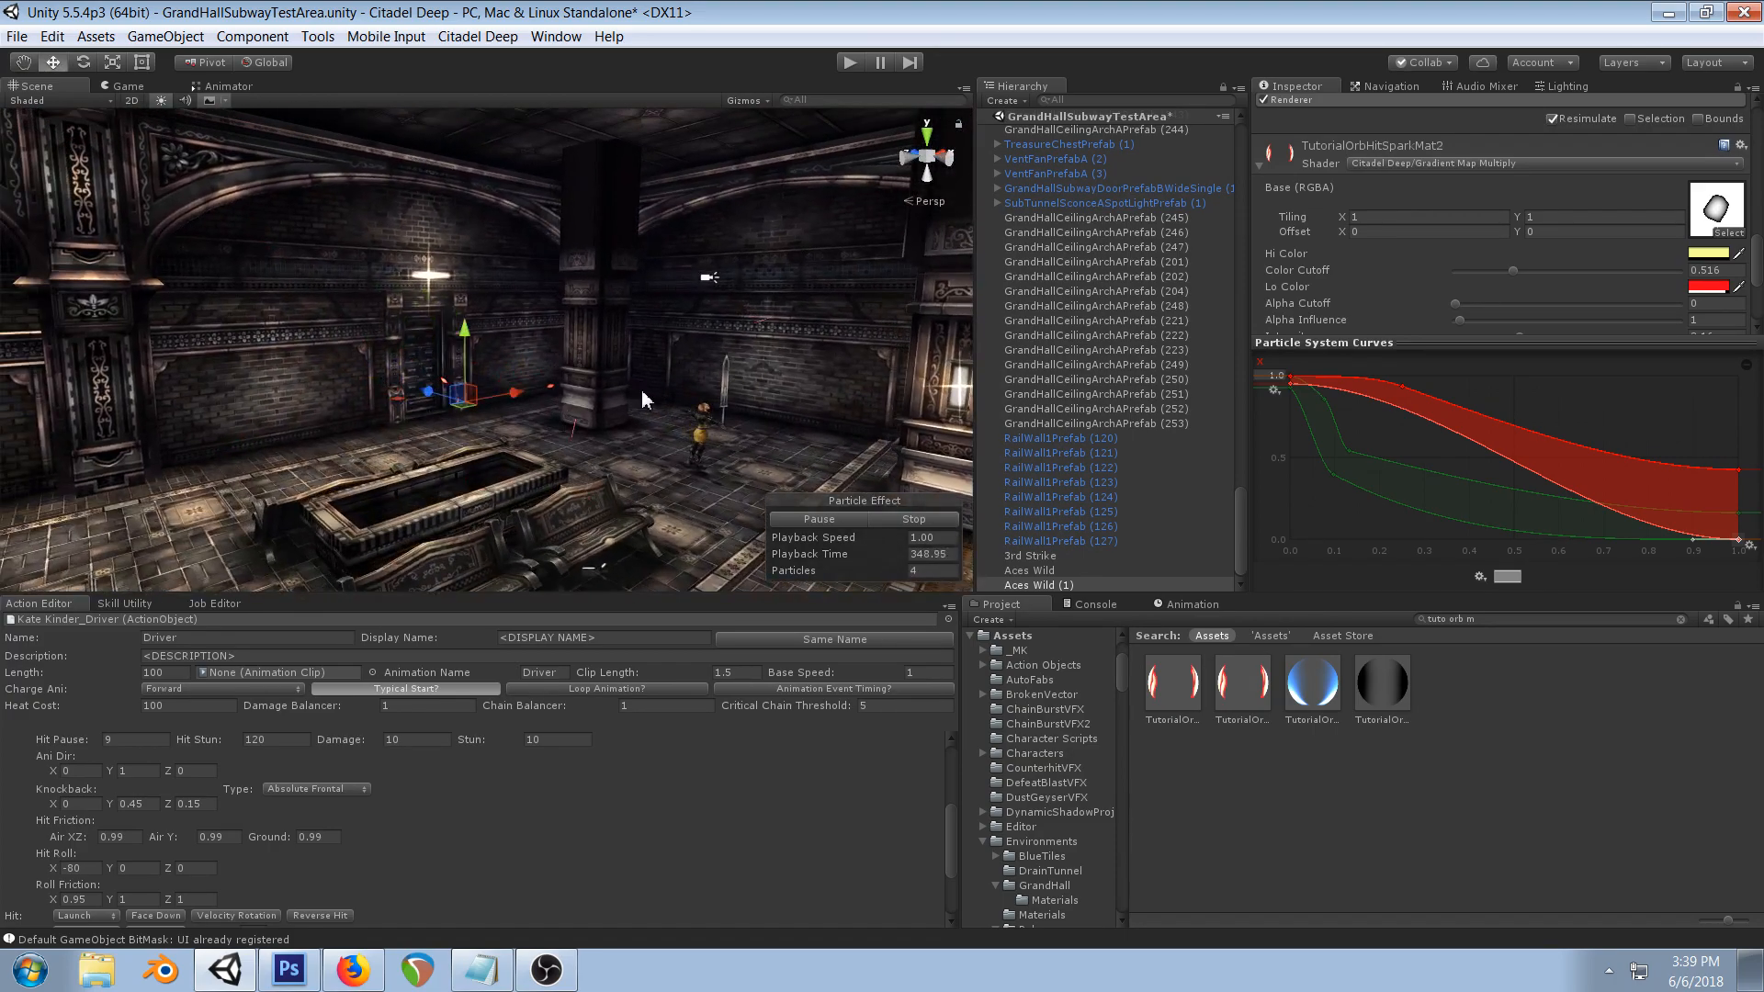
pyautogui.scroll(-3, 642, 393)
pyautogui.scroll(2, 641, 390)
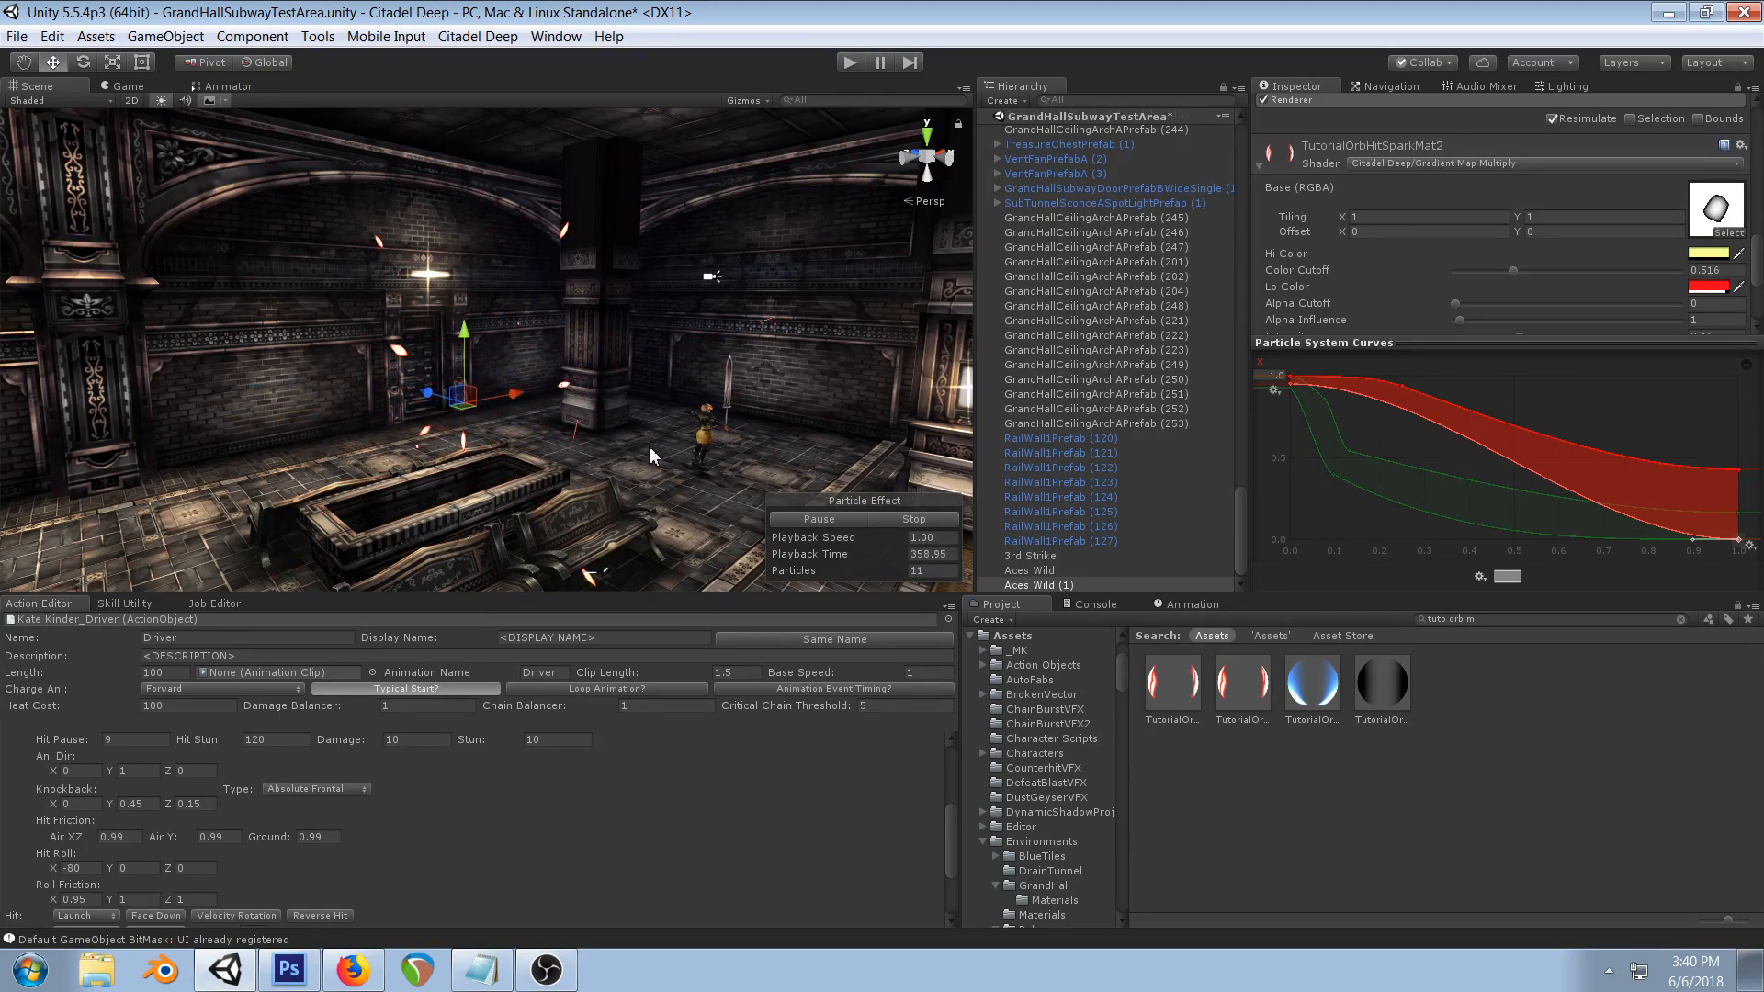
# - Switch to Firefox, check the Twitch stream chat and the YouTube playlist page, and return to Unity
pyautogui.click(352, 970)
pyautogui.click(1282, 20)
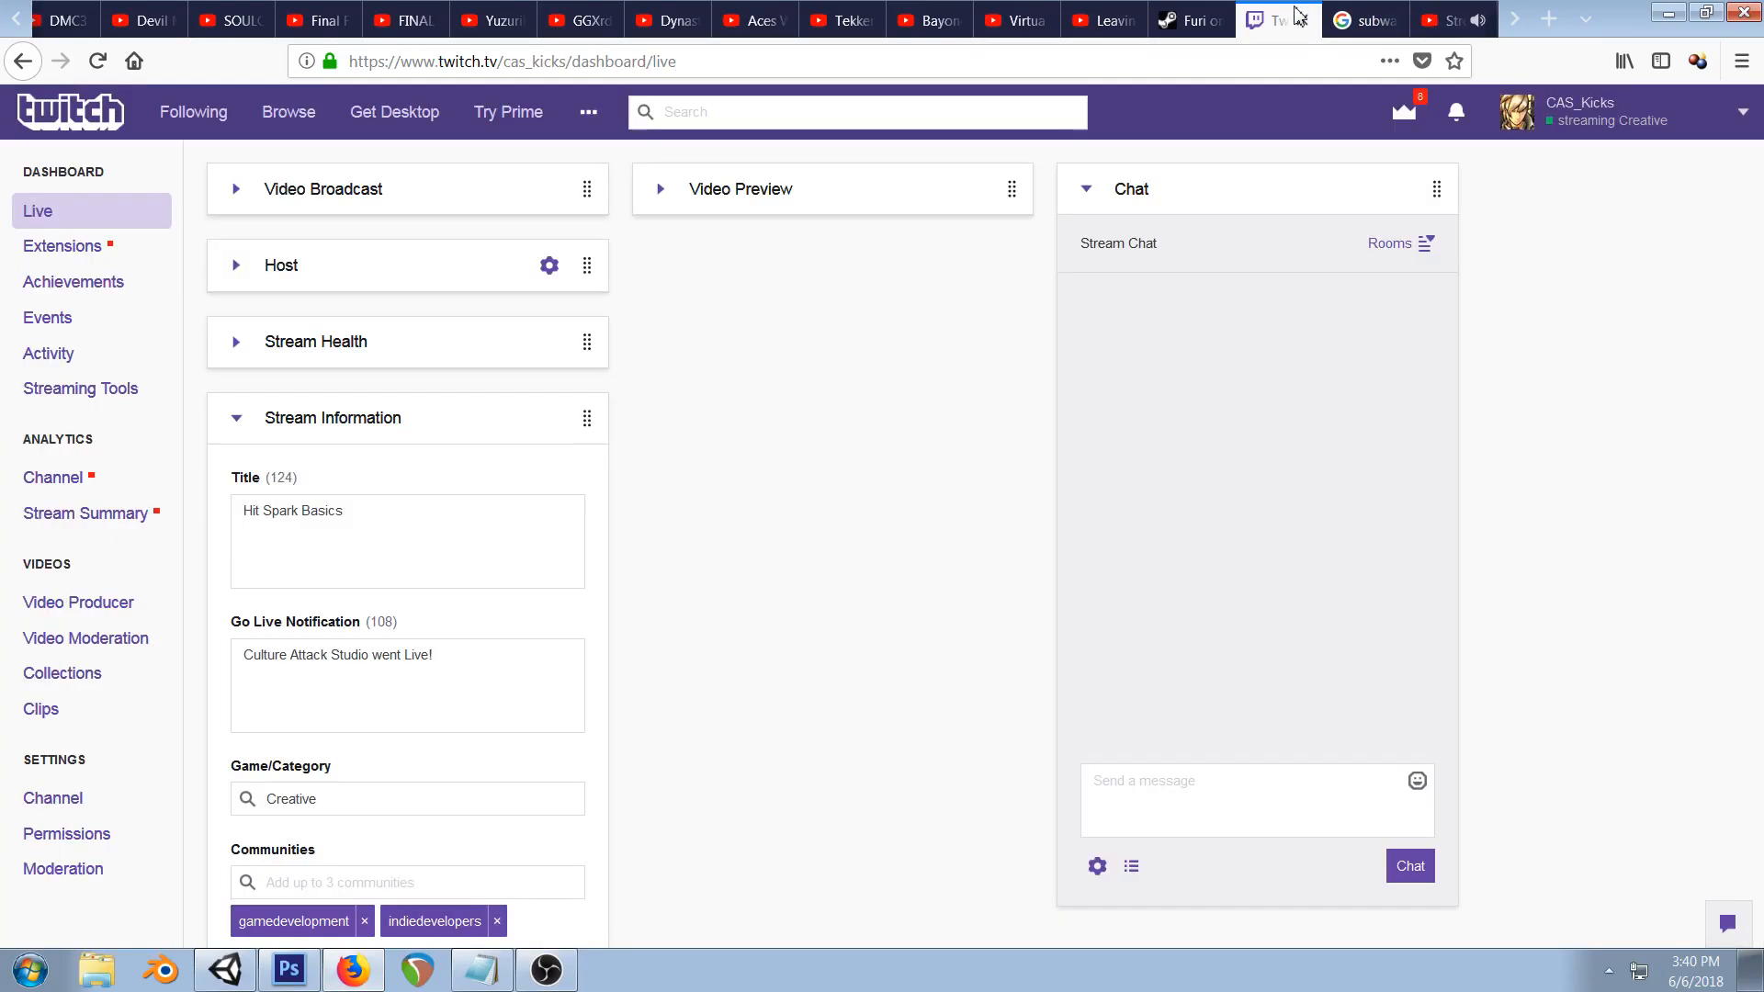
pyautogui.click(1443, 18)
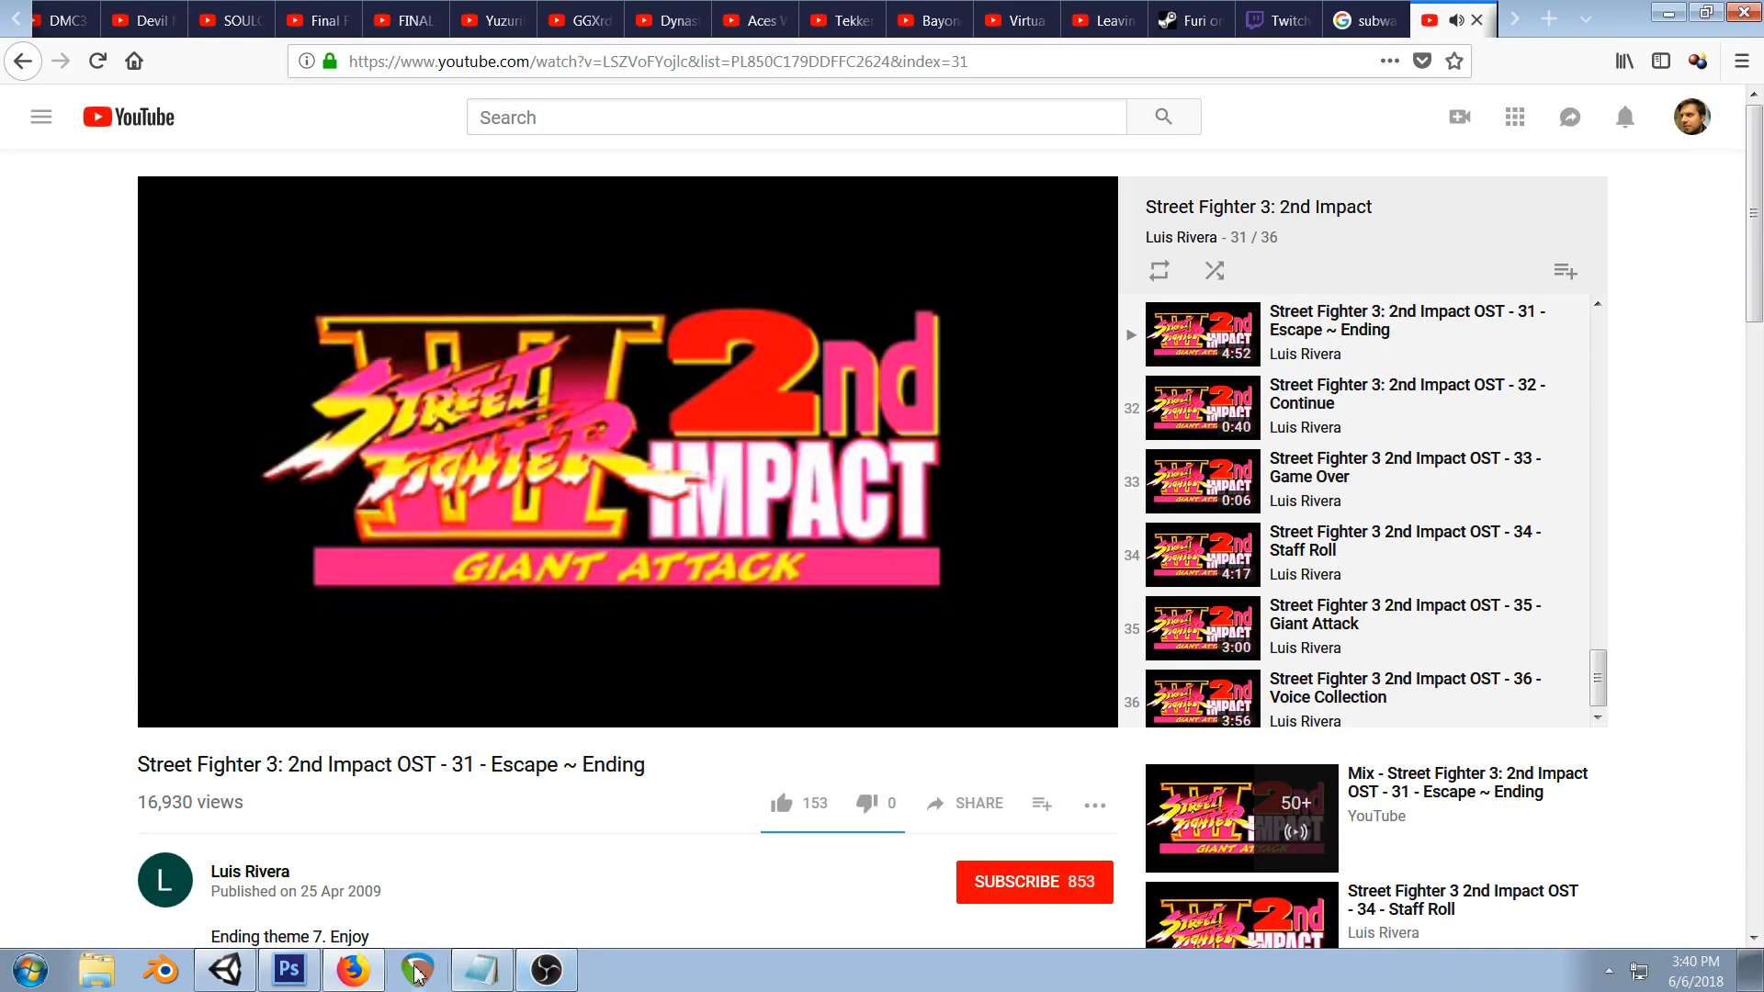
pyautogui.click(290, 971)
pyautogui.click(225, 970)
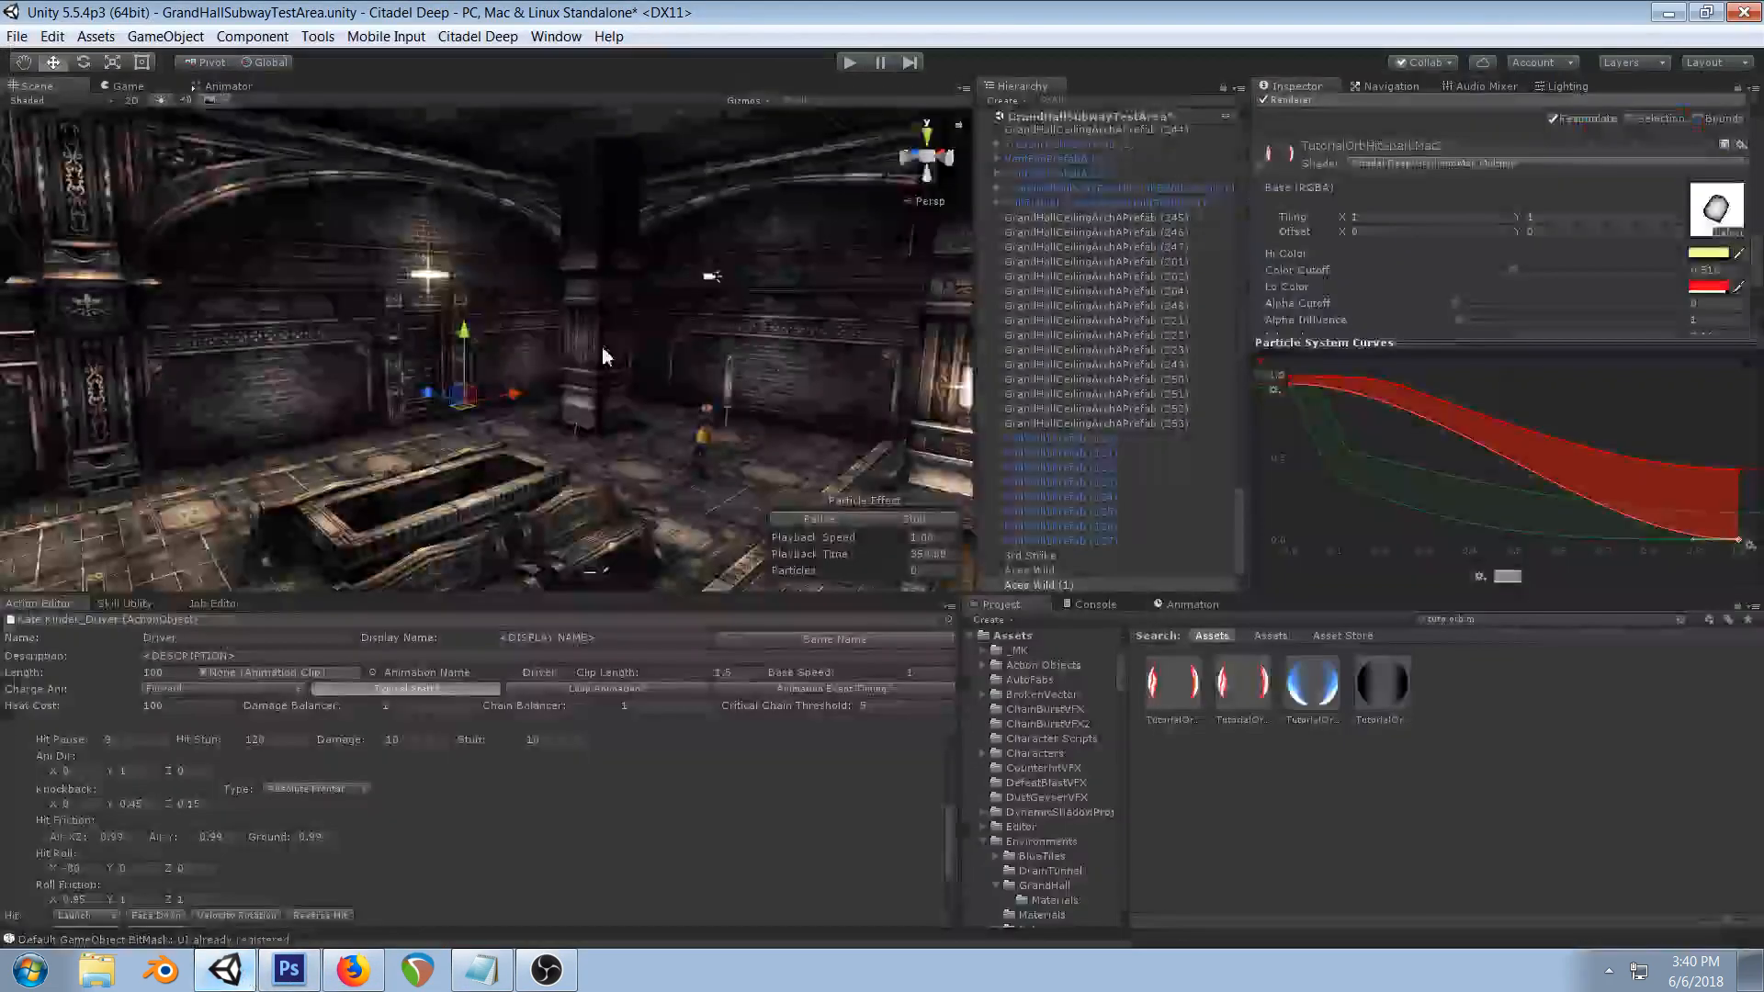
# - Consult the list of sprite shapes in the Stream Notes file in Notepad and return to the spark effect in Unity
pyautogui.keyDown('alt'); pyautogui.moveTo(706, 434); pyautogui.dragTo(662, 378); pyautogui.keyUp('alt')
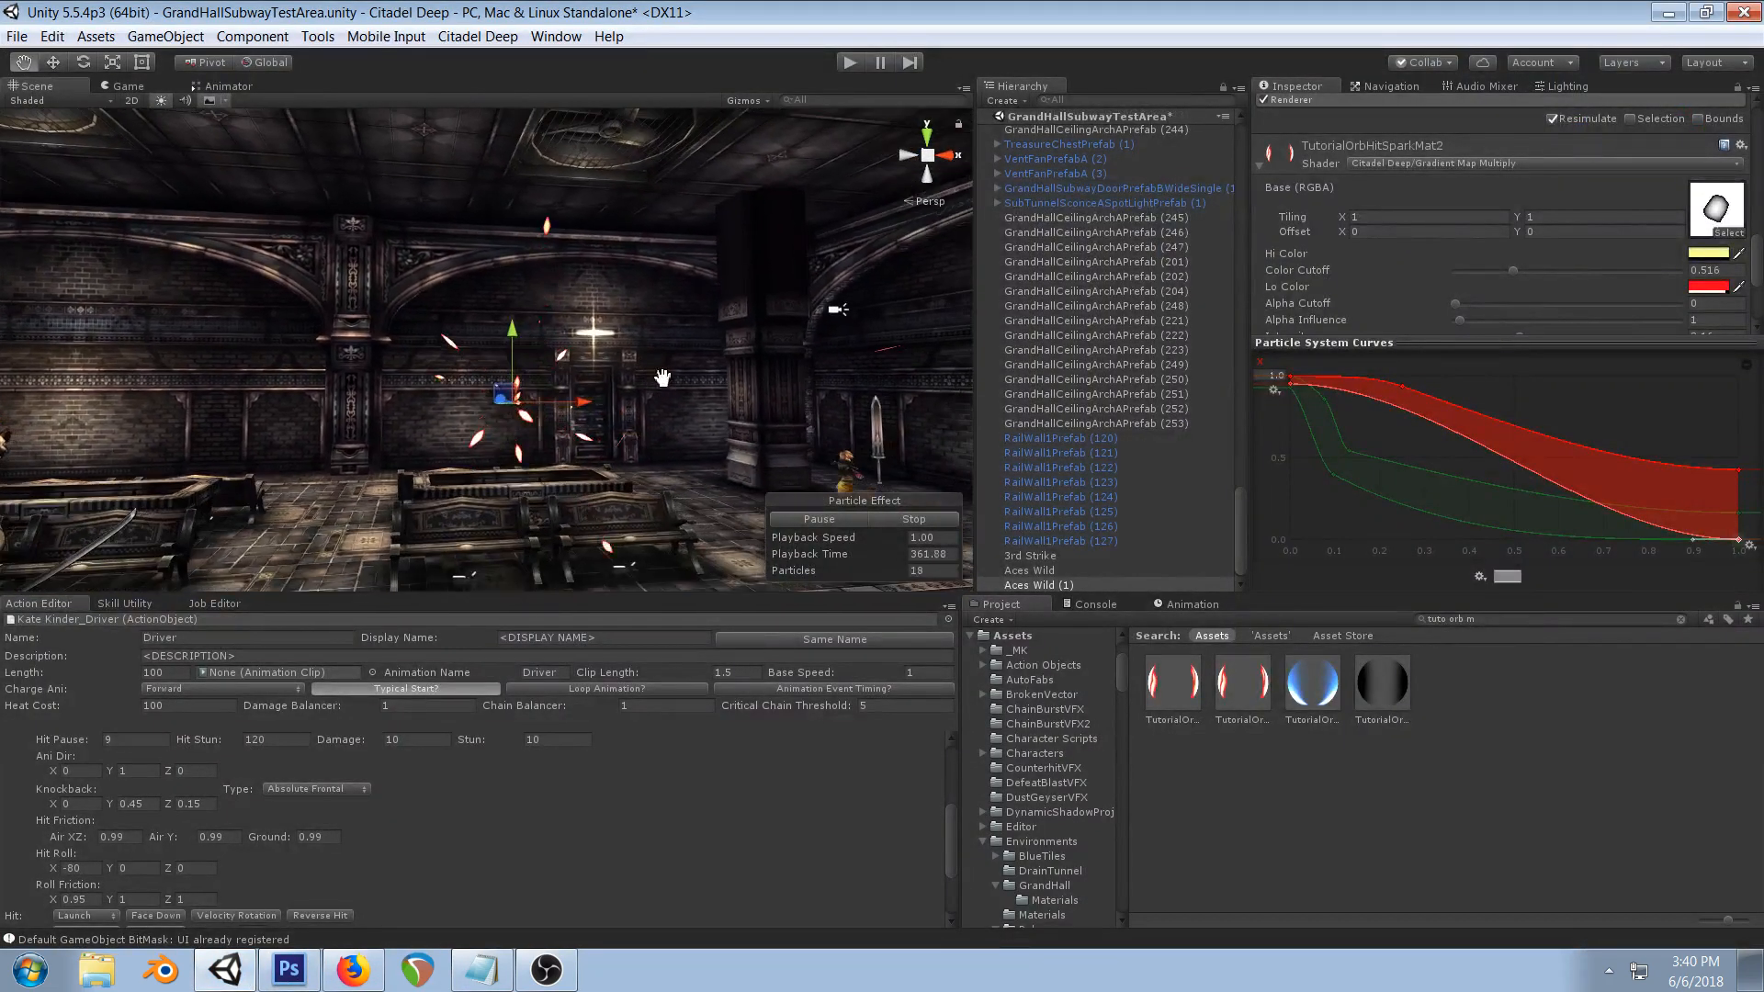
pyautogui.moveTo(661, 356); pyautogui.dragTo(736, 366, button='middle')
pyautogui.click(496, 970)
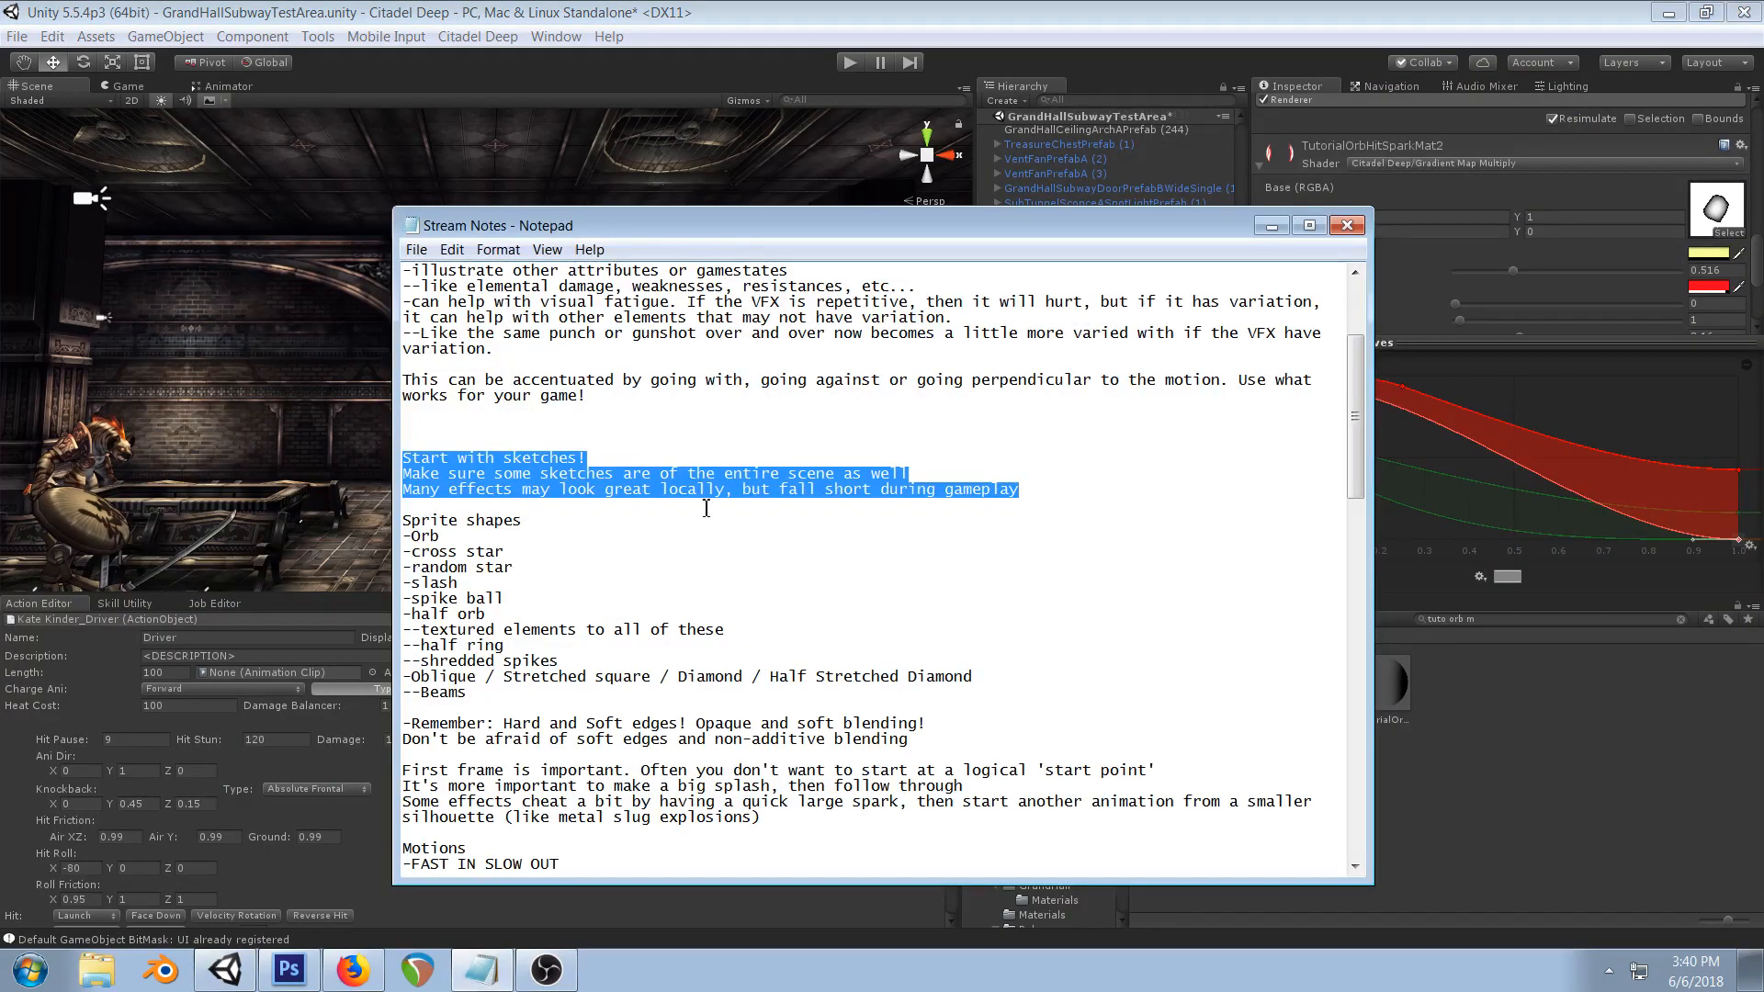
pyautogui.scroll(2, 696, 515)
pyautogui.click(456, 629)
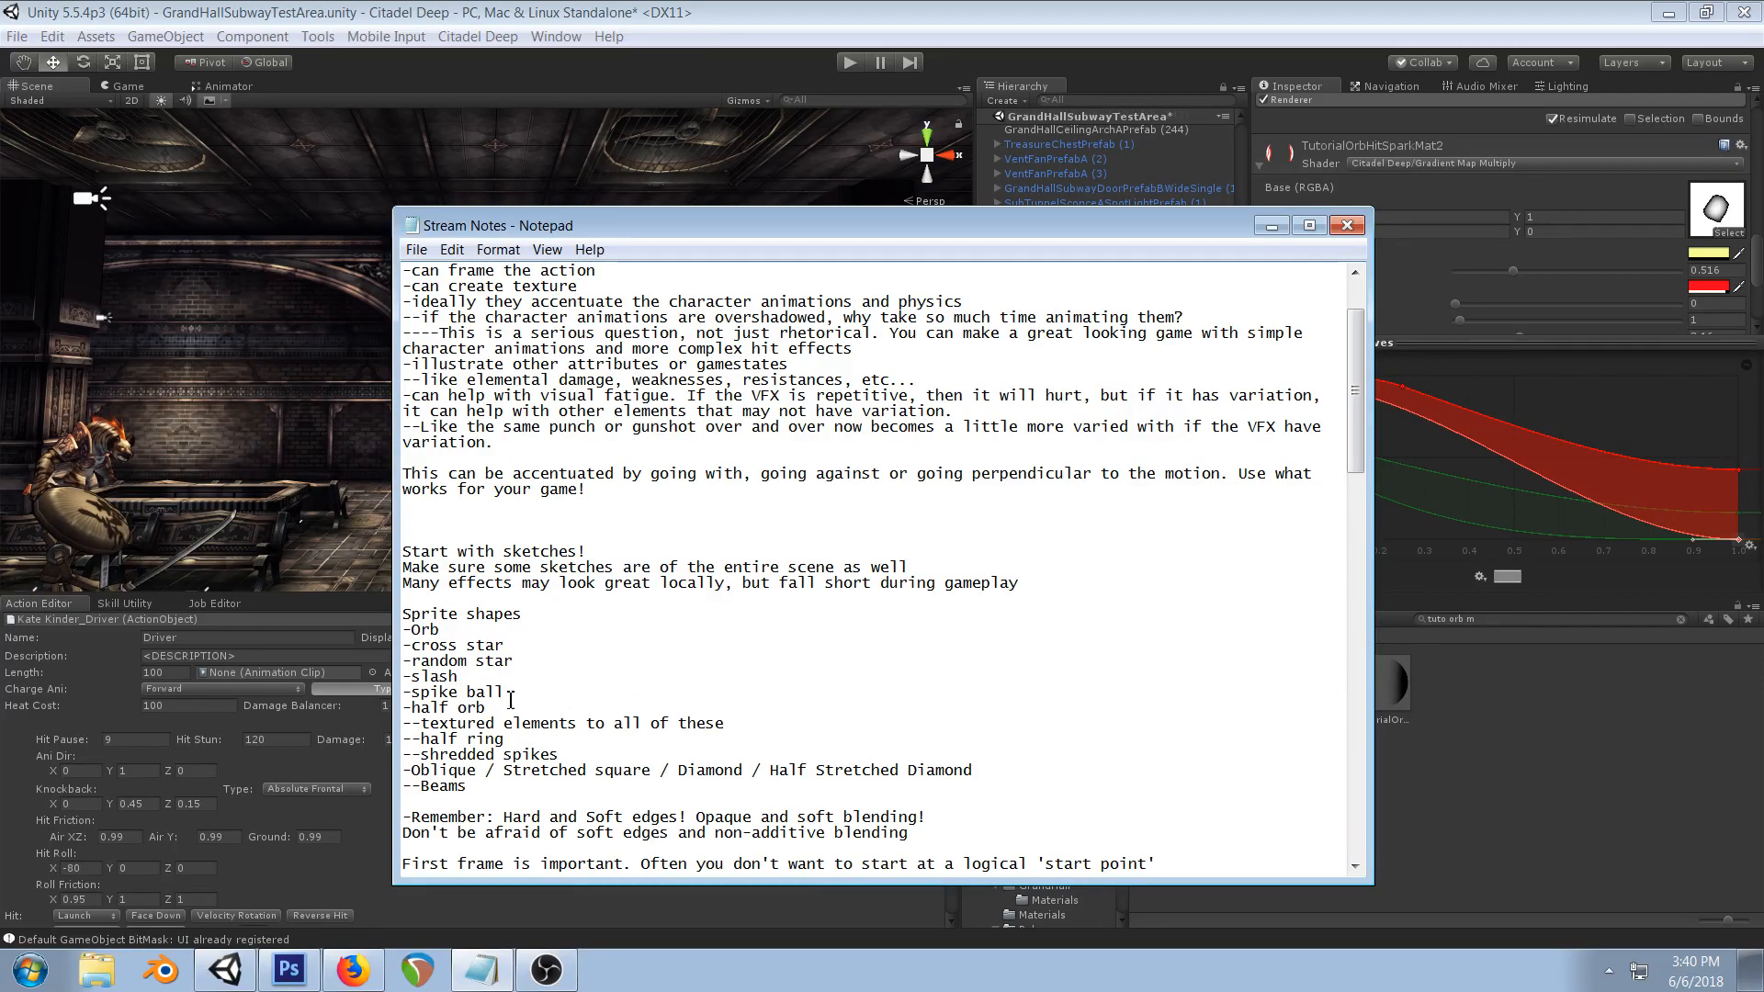
pyautogui.moveTo(442, 678); pyautogui.dragTo(431, 678)
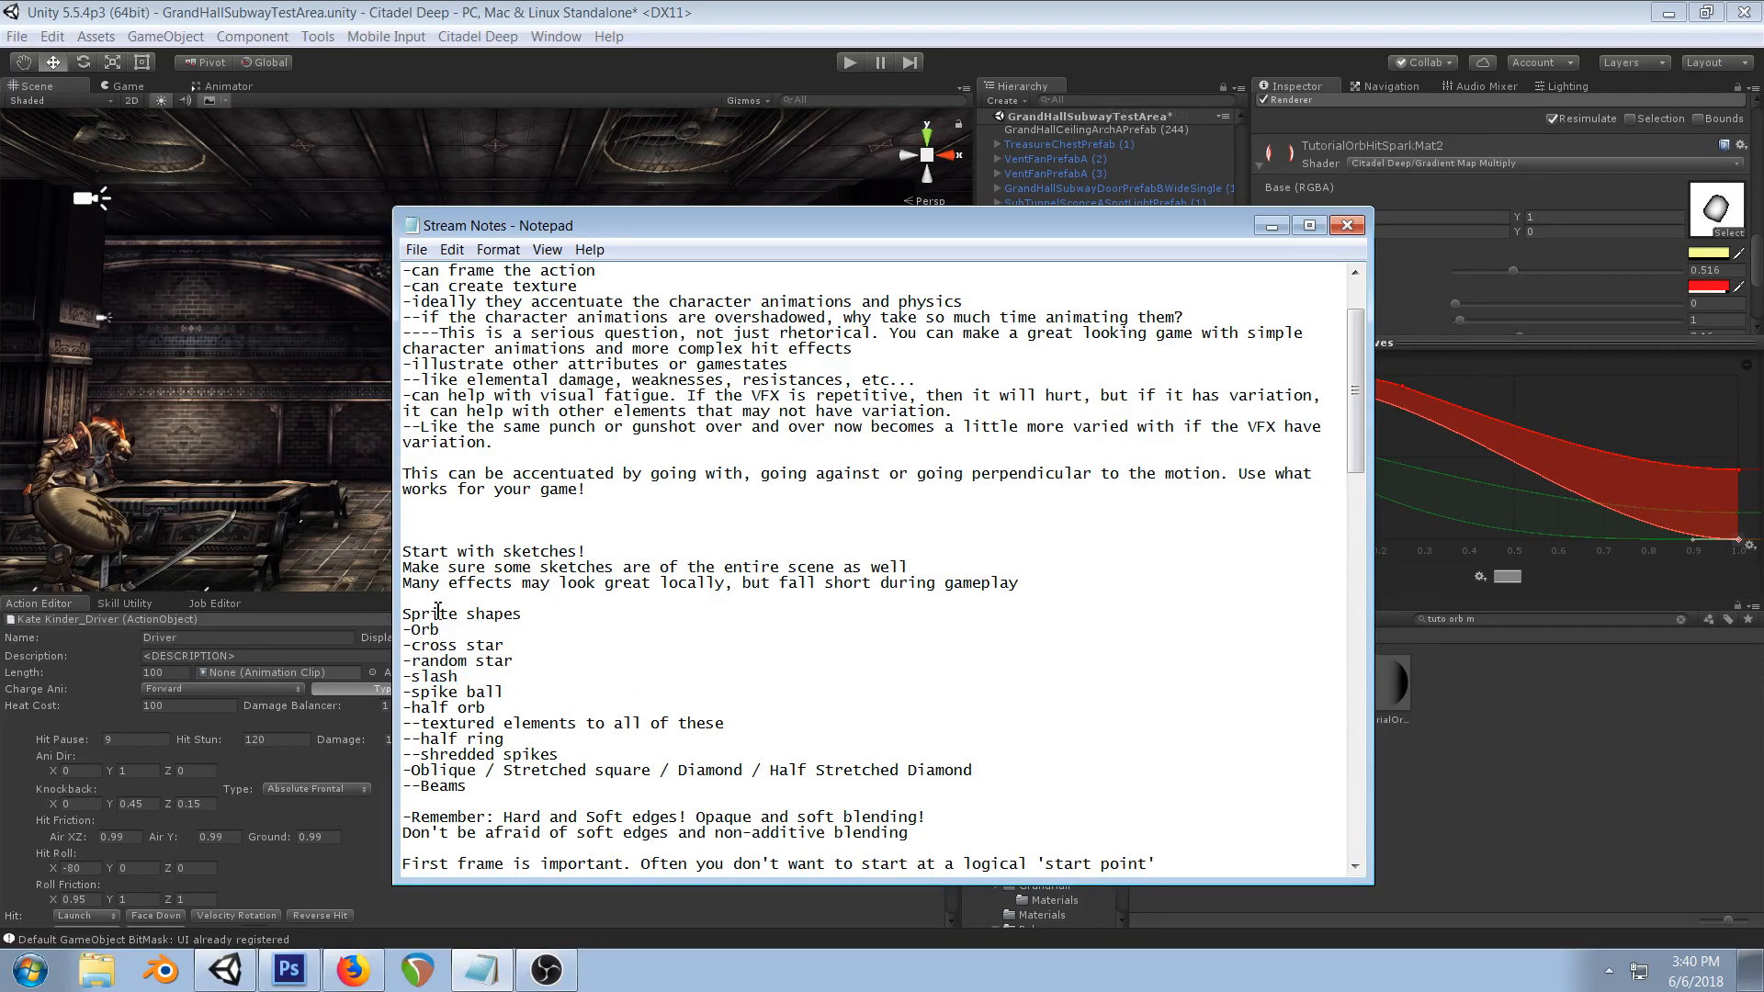
pyautogui.click(1009, 11)
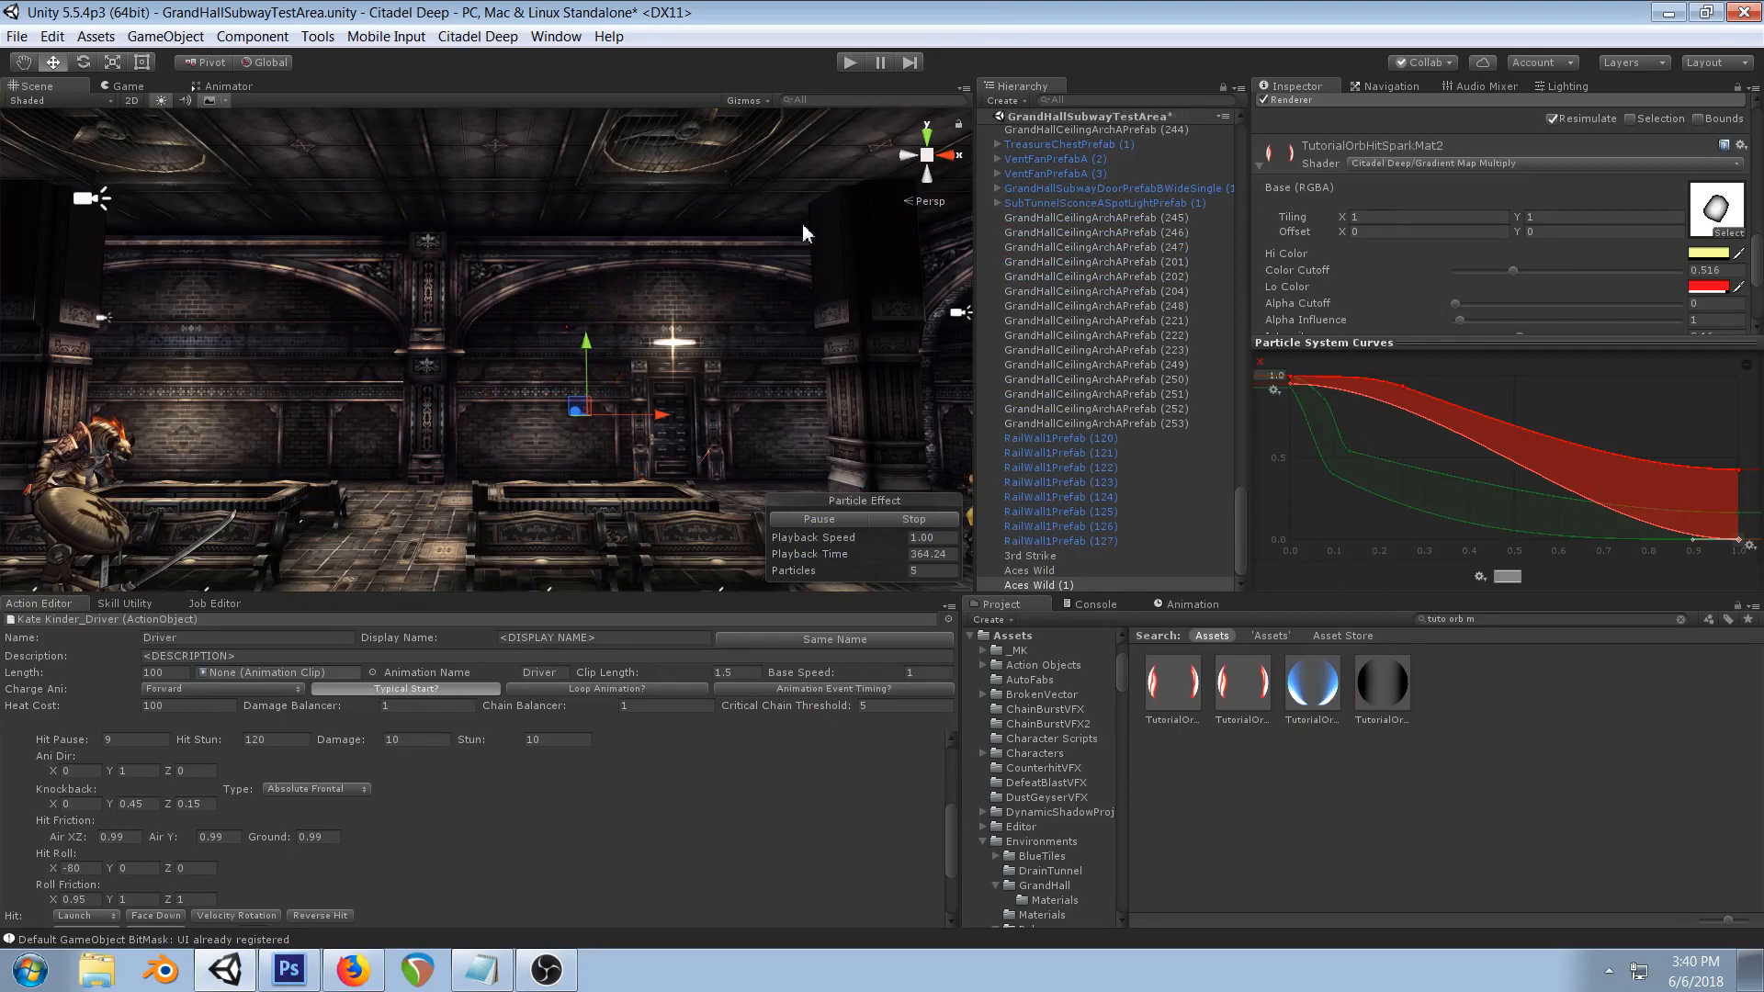
pyautogui.click(493, 979)
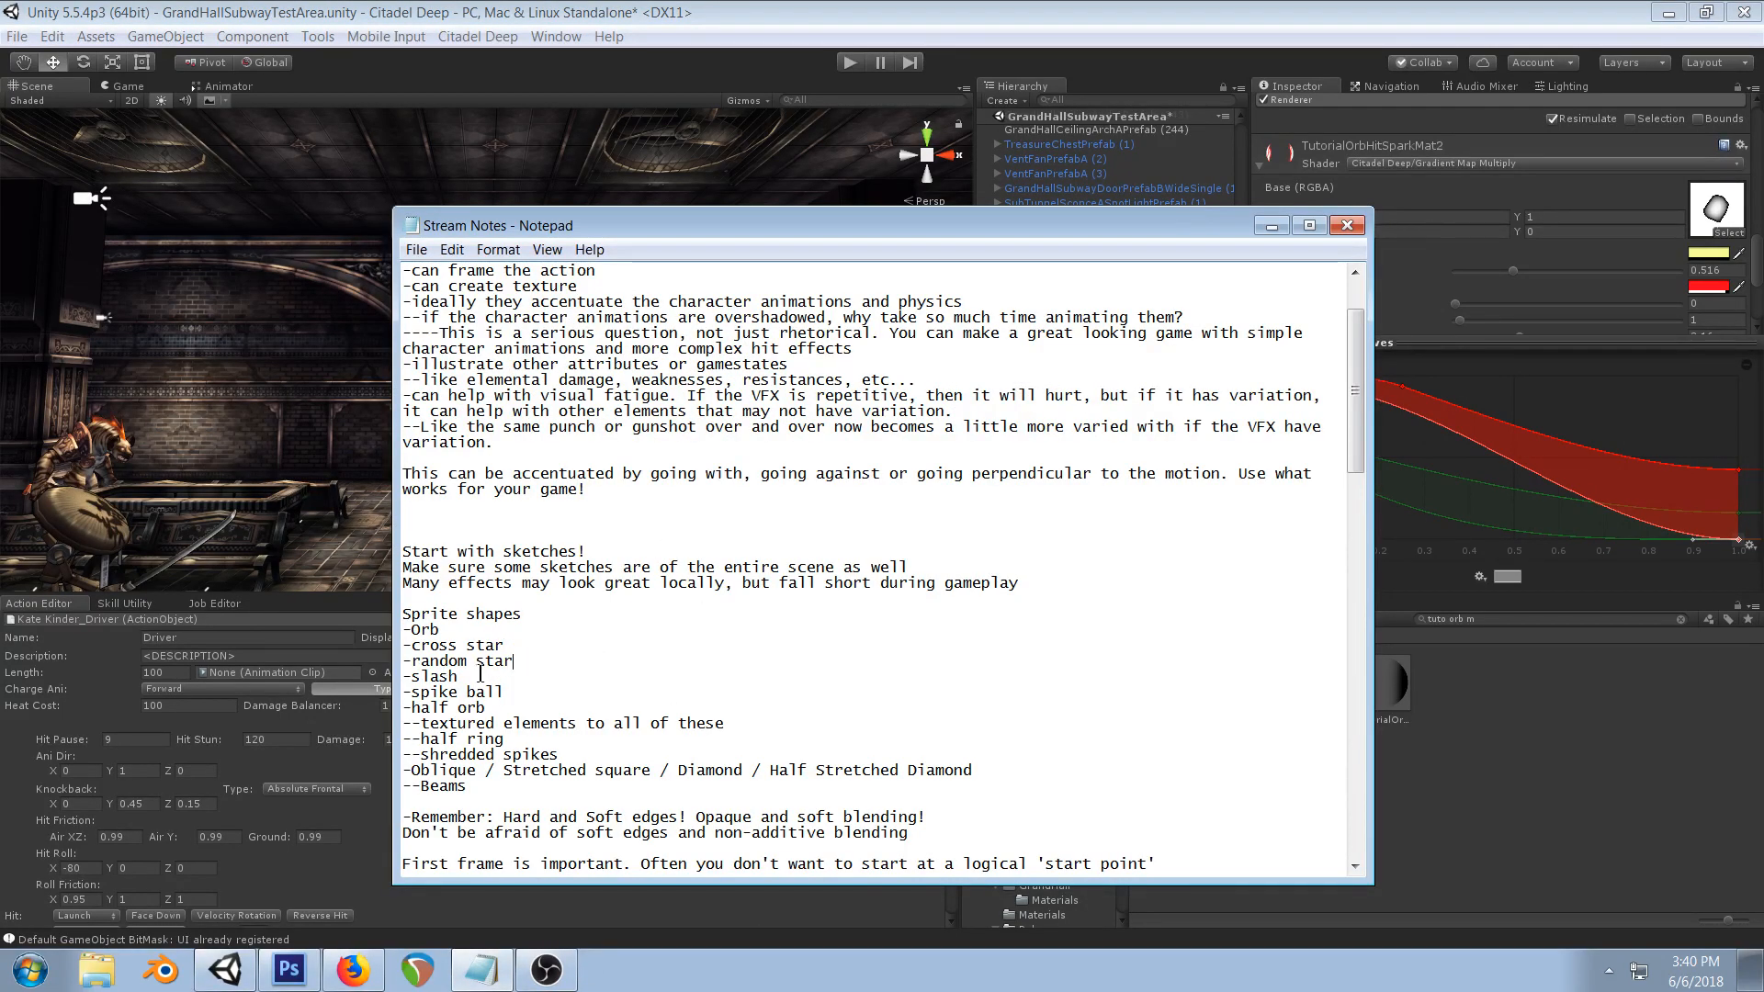
pyautogui.click(788, 11)
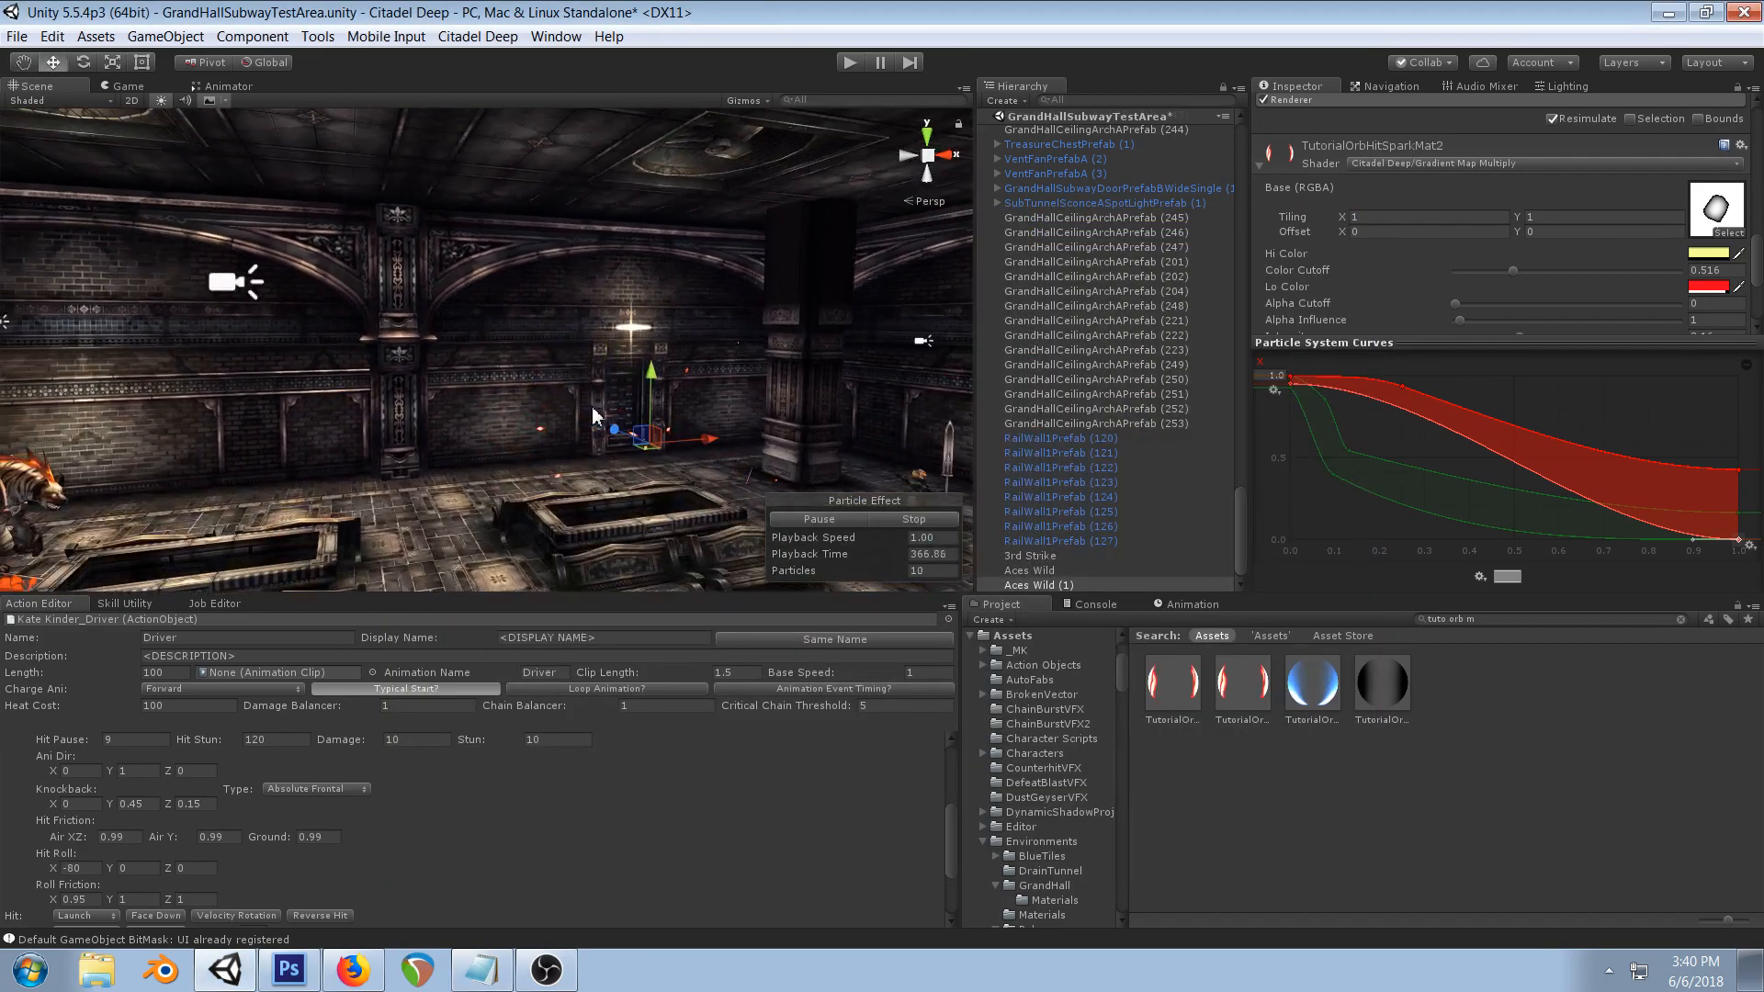
# - Duplicate the tutorialorb 1 texture in the Unity project and open the copy, tutorialorb 2, in Photoshop
pyautogui.hotkey('alt', 'Tab')
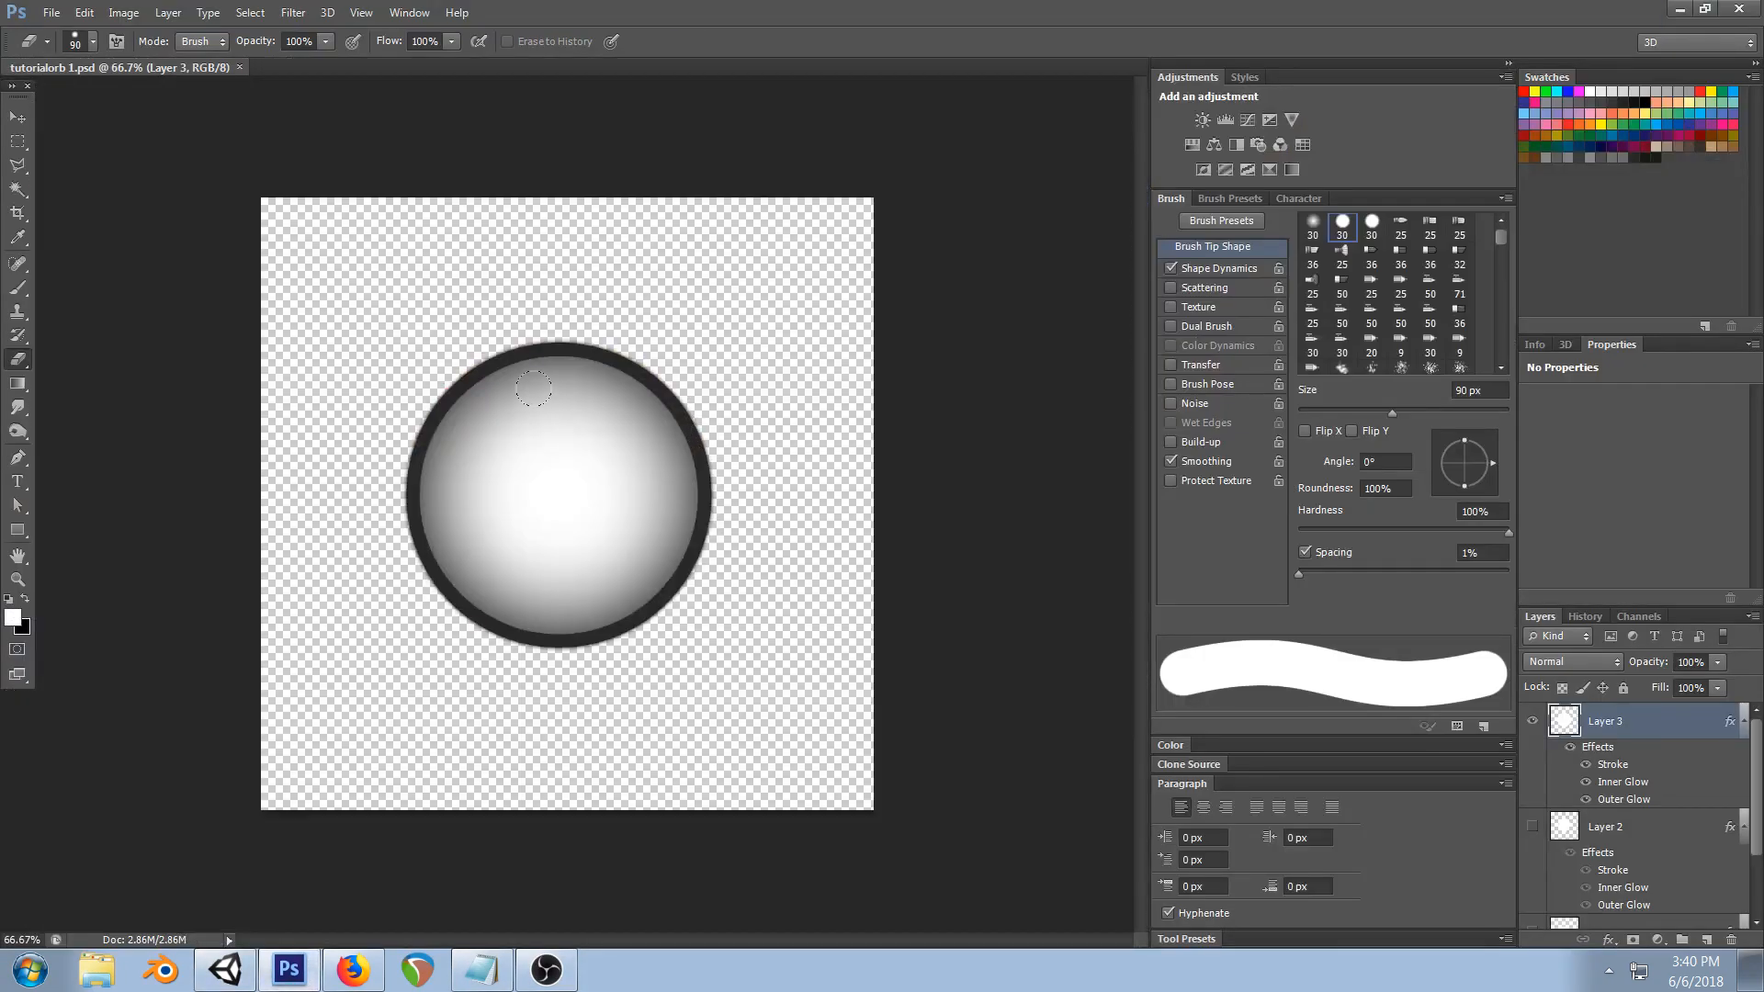
pyautogui.click(203, 971)
pyautogui.click(1706, 211)
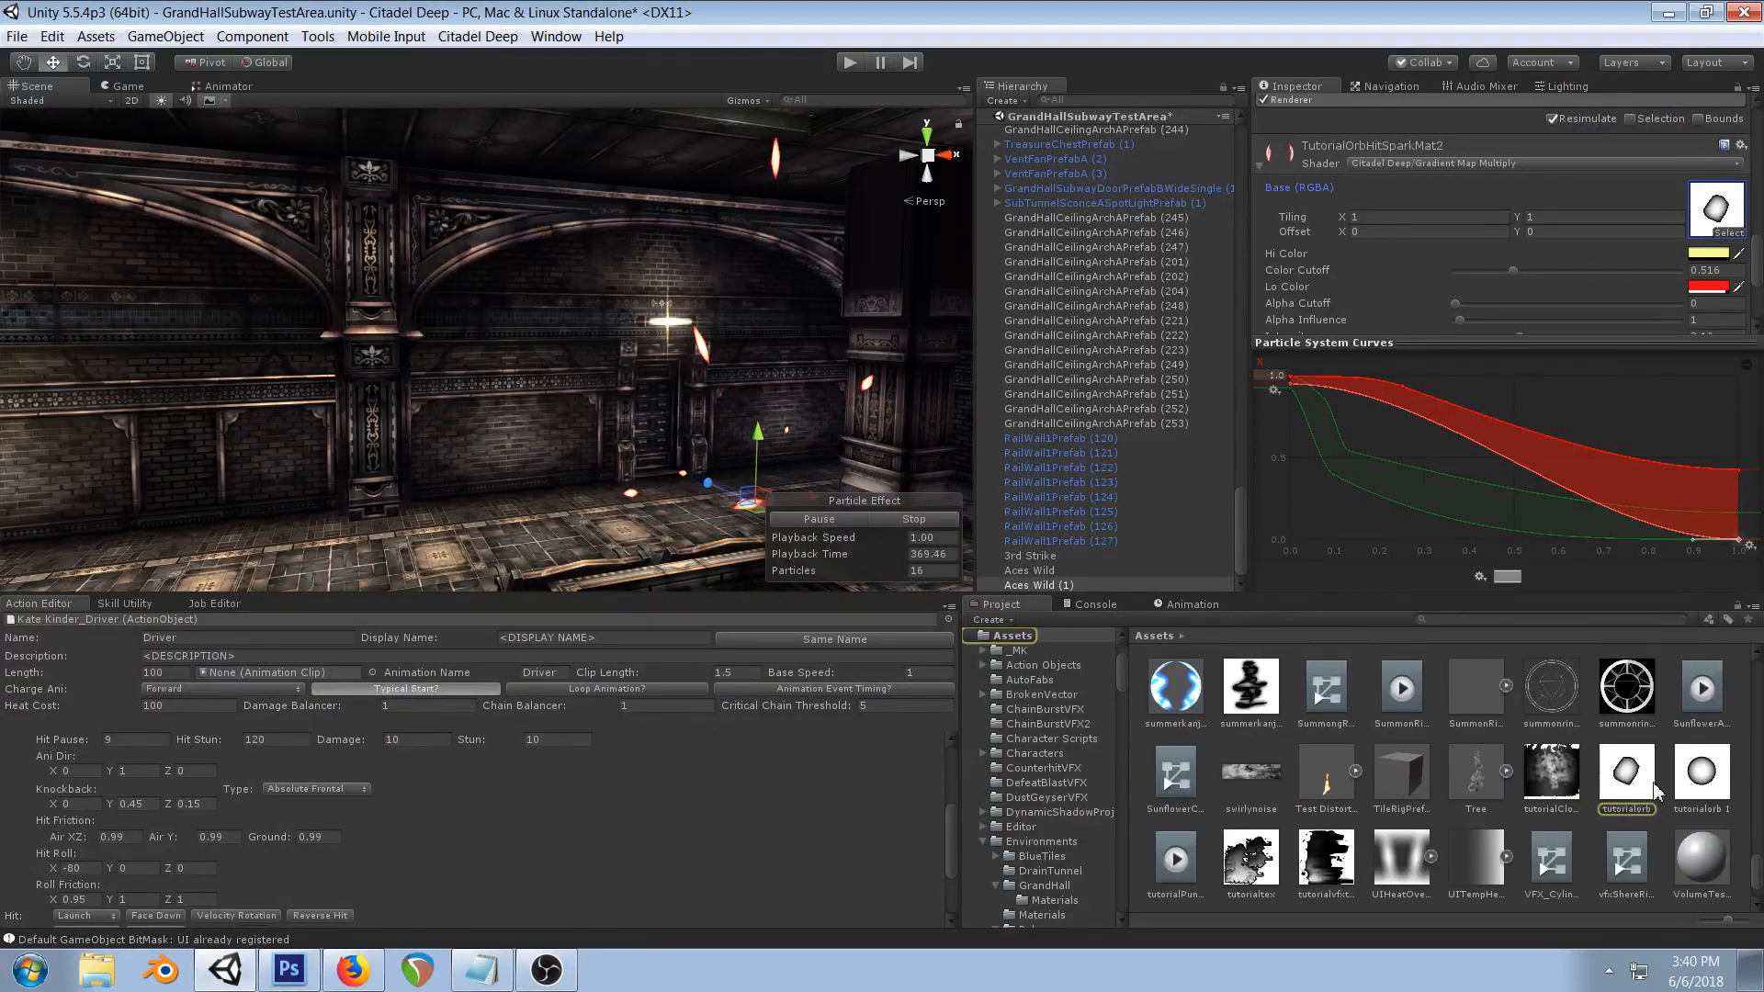
pyautogui.click(1705, 776)
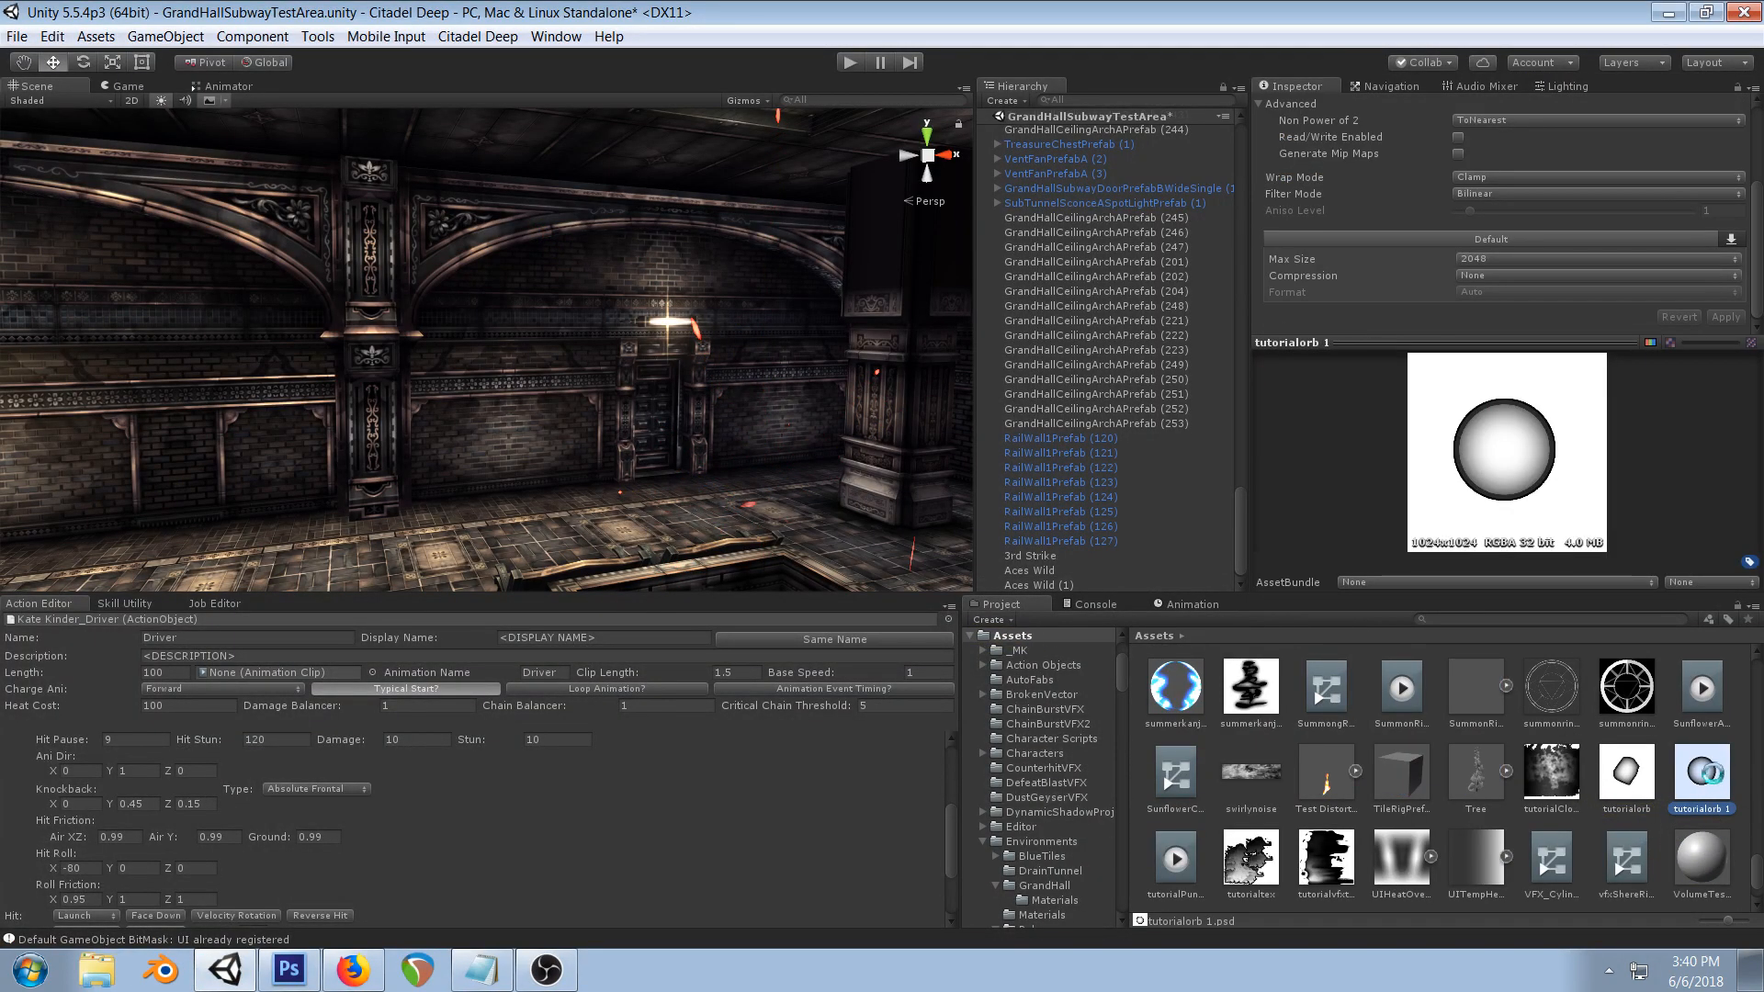
pyautogui.hotkey('ctrl', 'd')
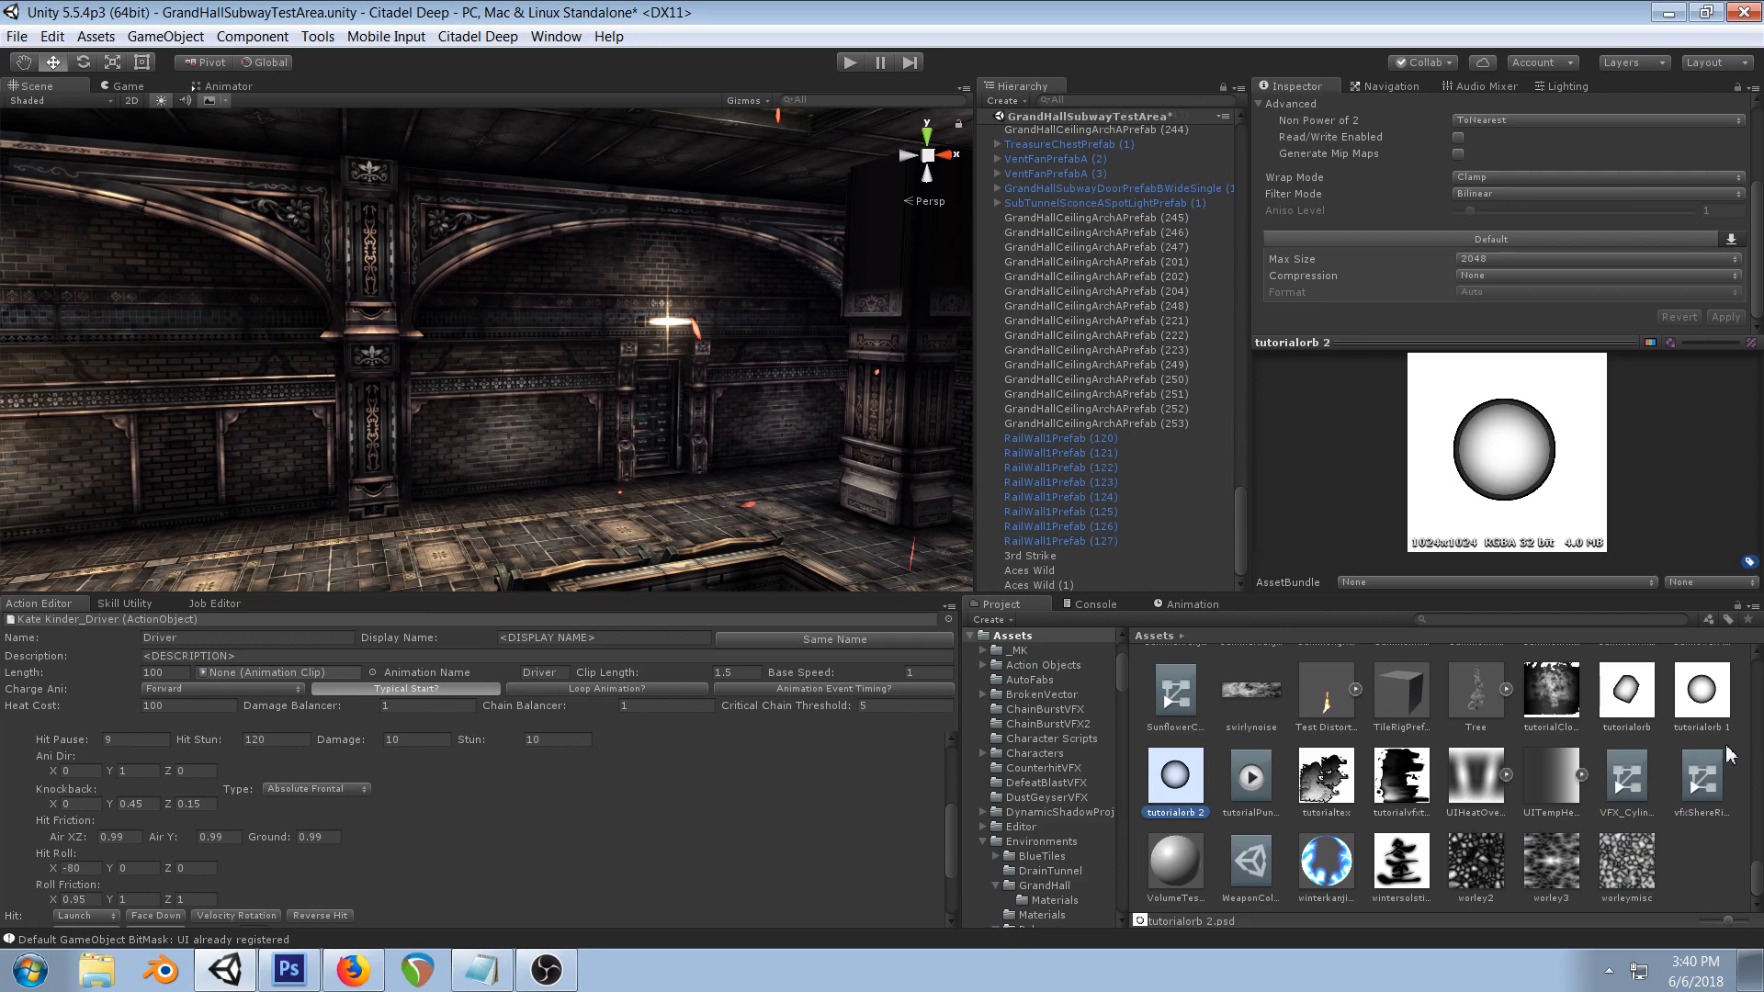
pyautogui.doubleClick(1190, 802)
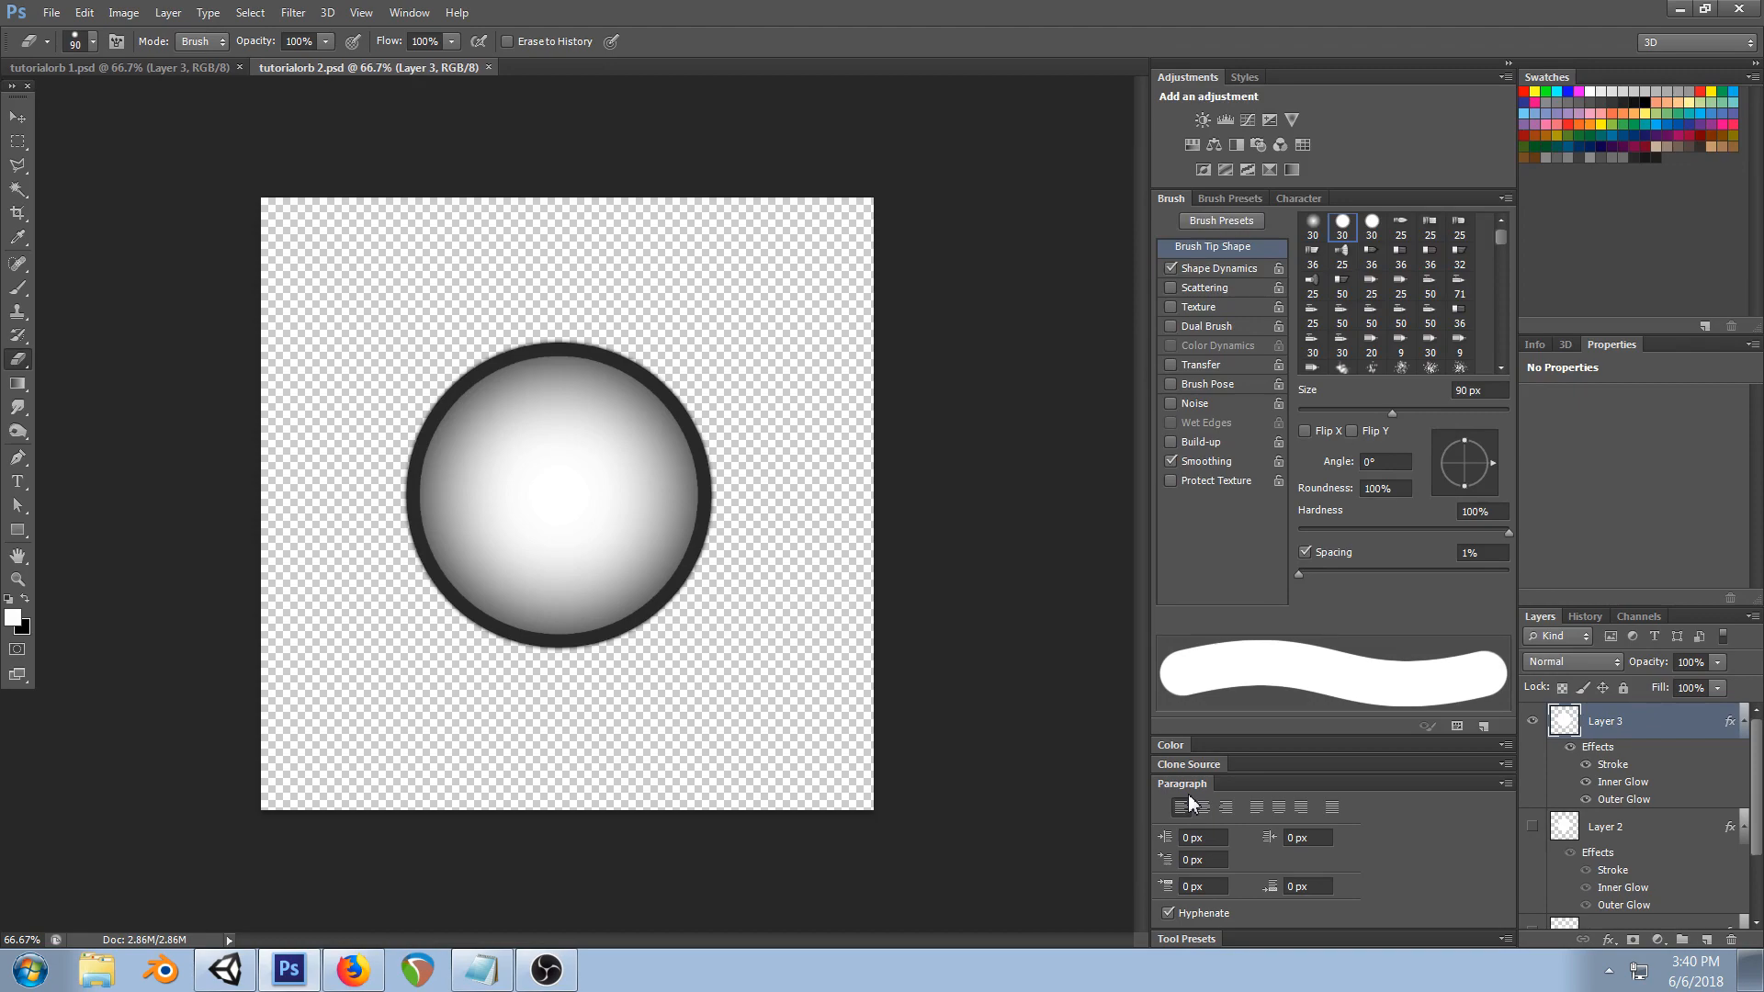
# - Delete Layer 2 and Layer 1 from tutorialorb 2.psd and erase the orb from Layer 3
pyautogui.scroll(-2, 1645, 799)
pyautogui.click(1651, 814)
pyautogui.keyDown('shift'); pyautogui.click(1644, 839); pyautogui.keyUp('shift')
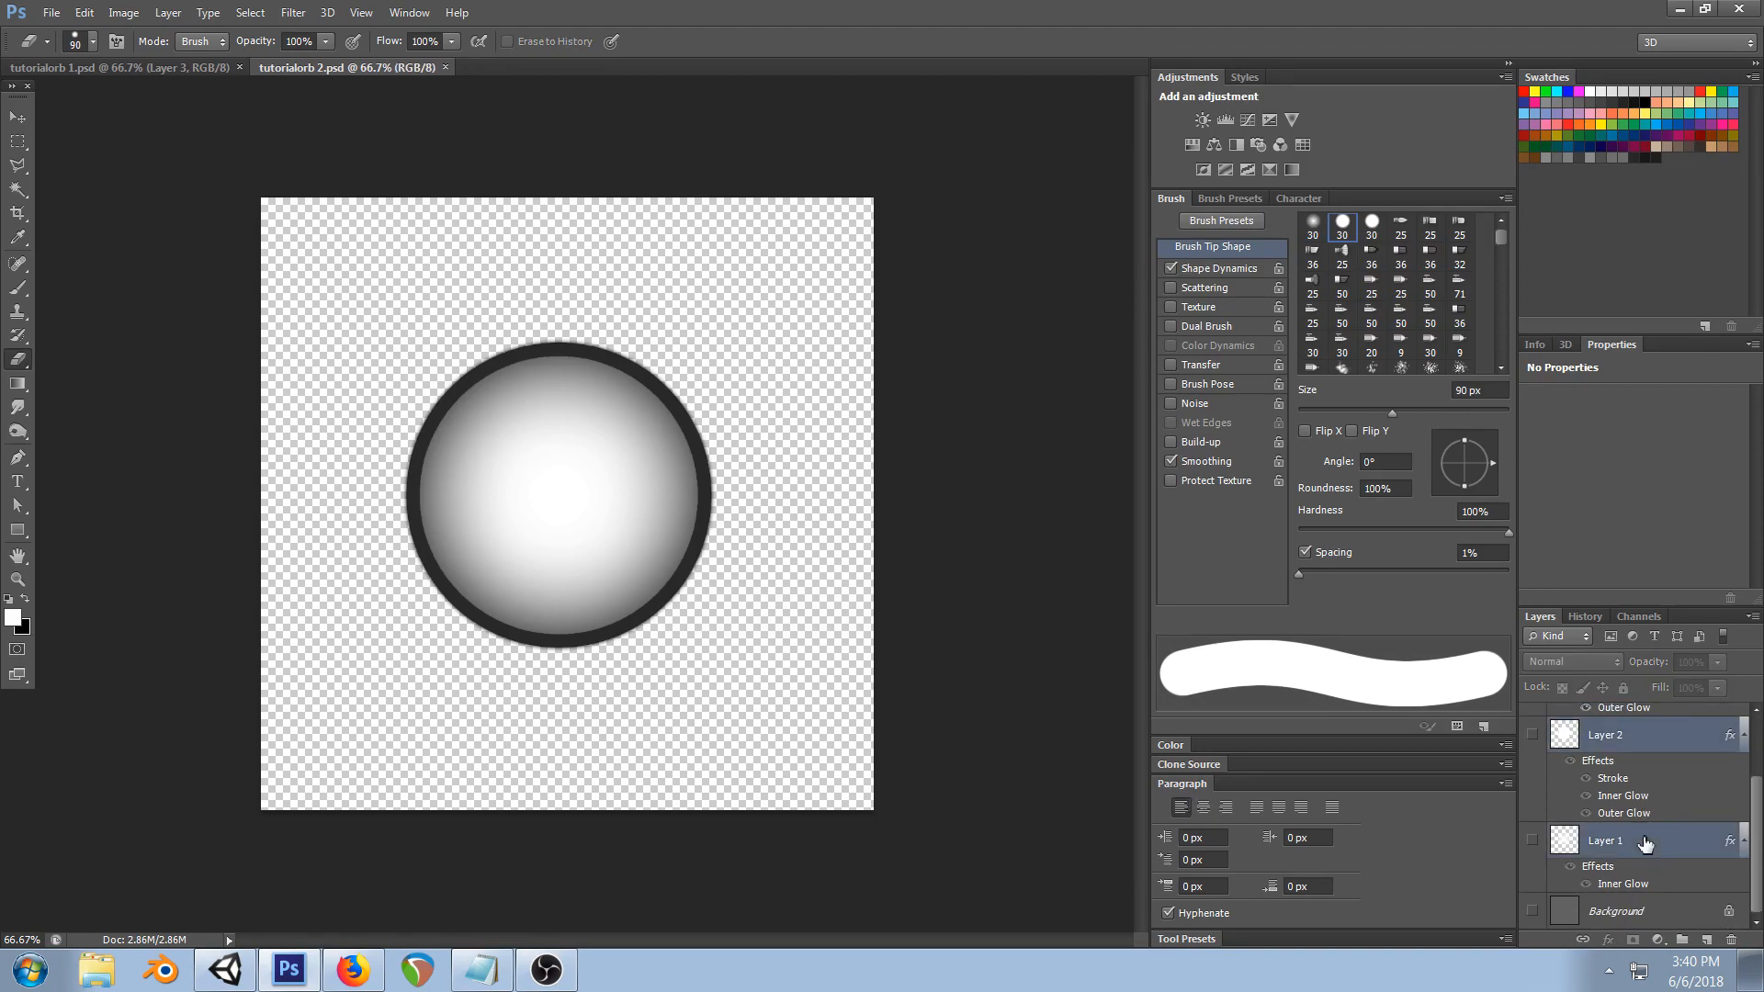
pyautogui.press('Delete')
pyautogui.click(1671, 726)
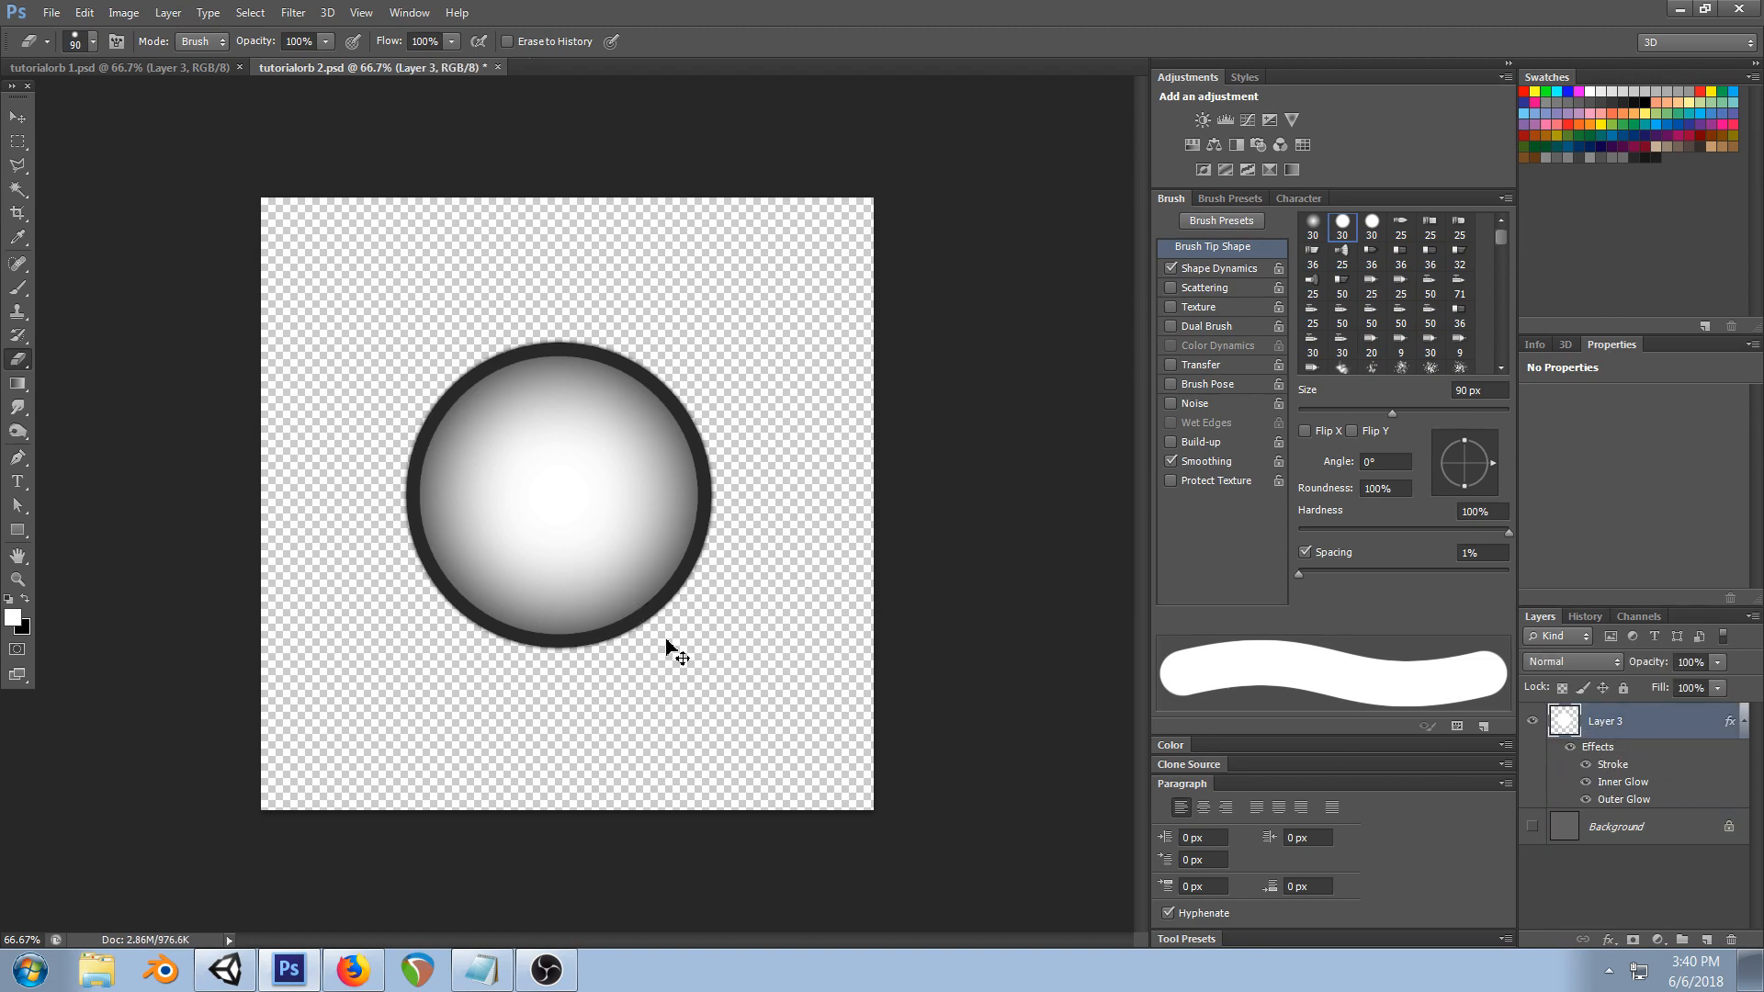
pyautogui.hotkey('ctrl', 'a')
pyautogui.press('Delete')
pyautogui.hotkey('ctrl', 'd')
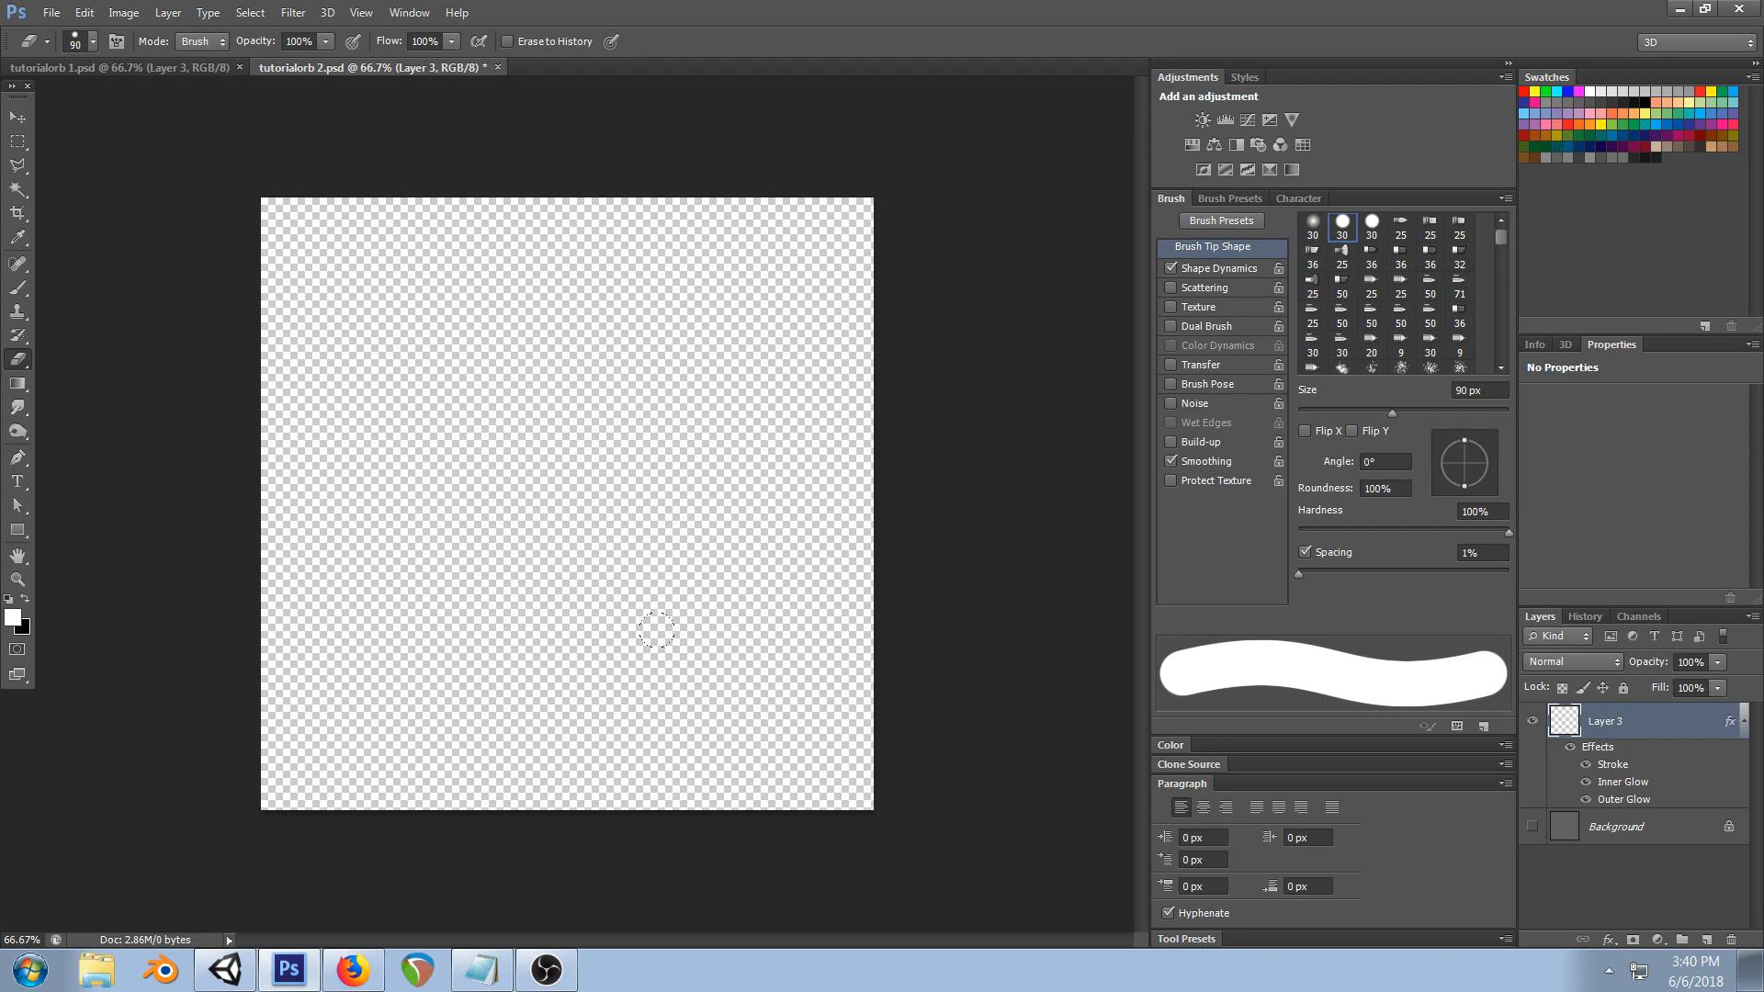
# - Paint one white dab at the canvas centre on Layer 3 with a 300 px soft round brush at 0% hardness
pyautogui.click(18, 287)
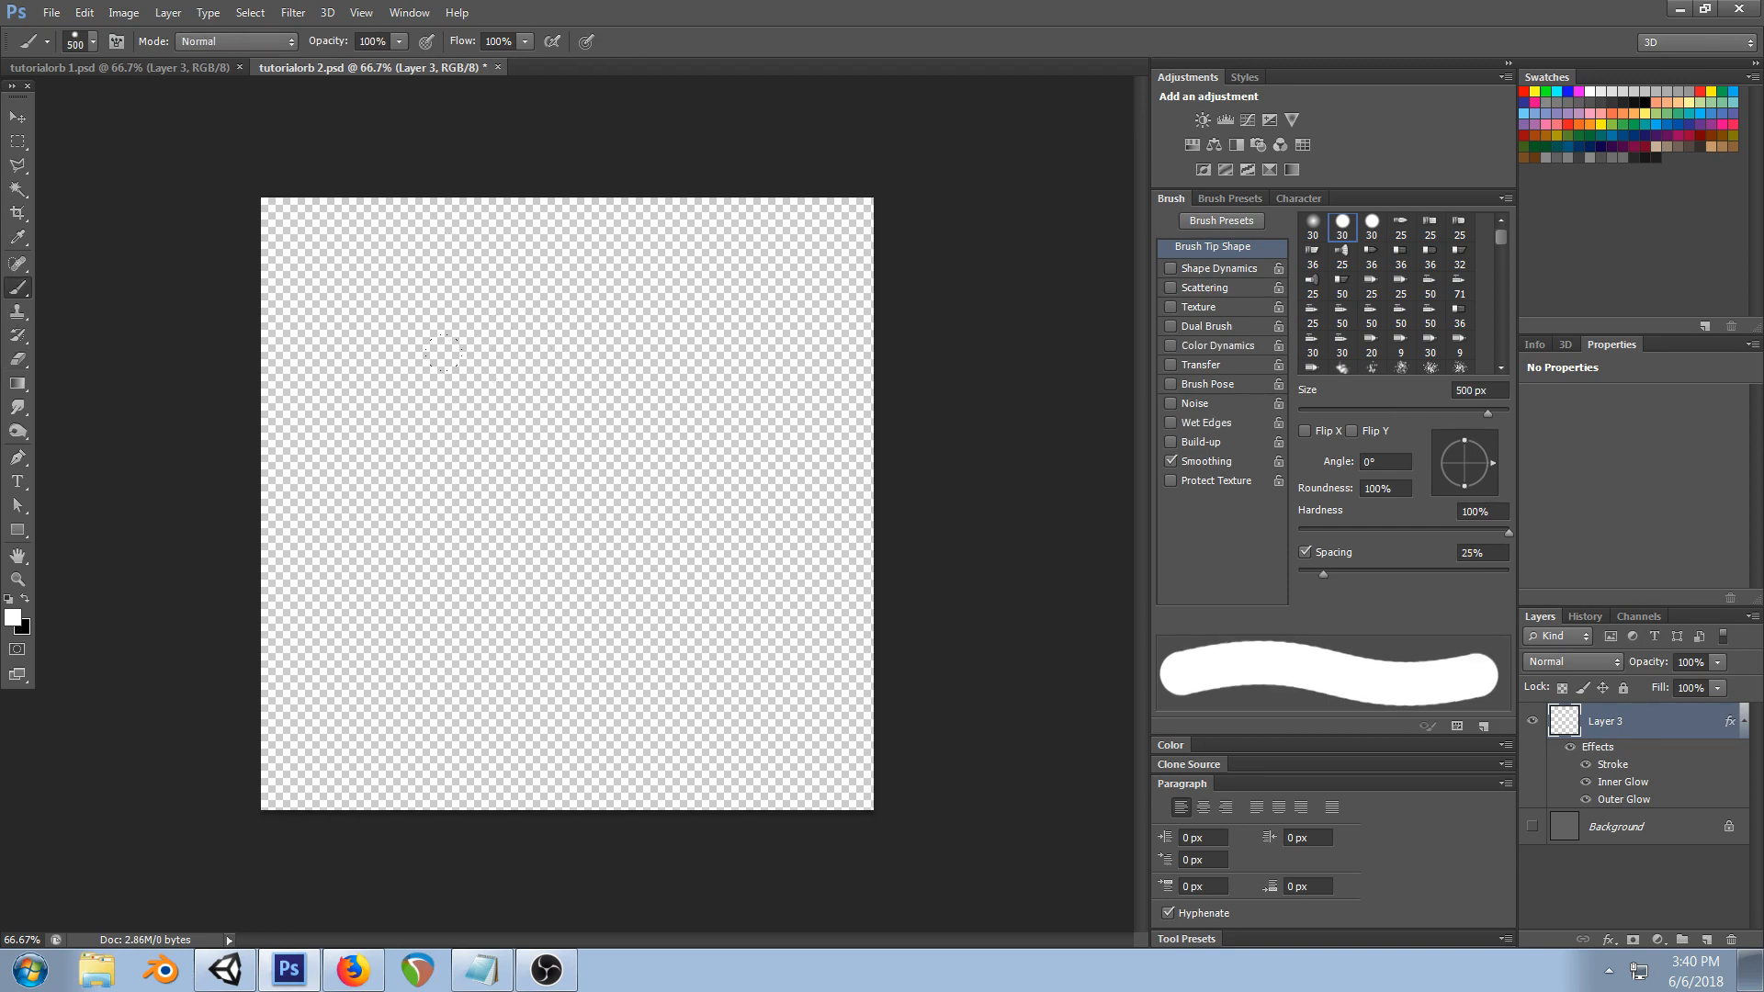
pyautogui.rightClick(713, 586)
pyautogui.doubleClick(626, 619)
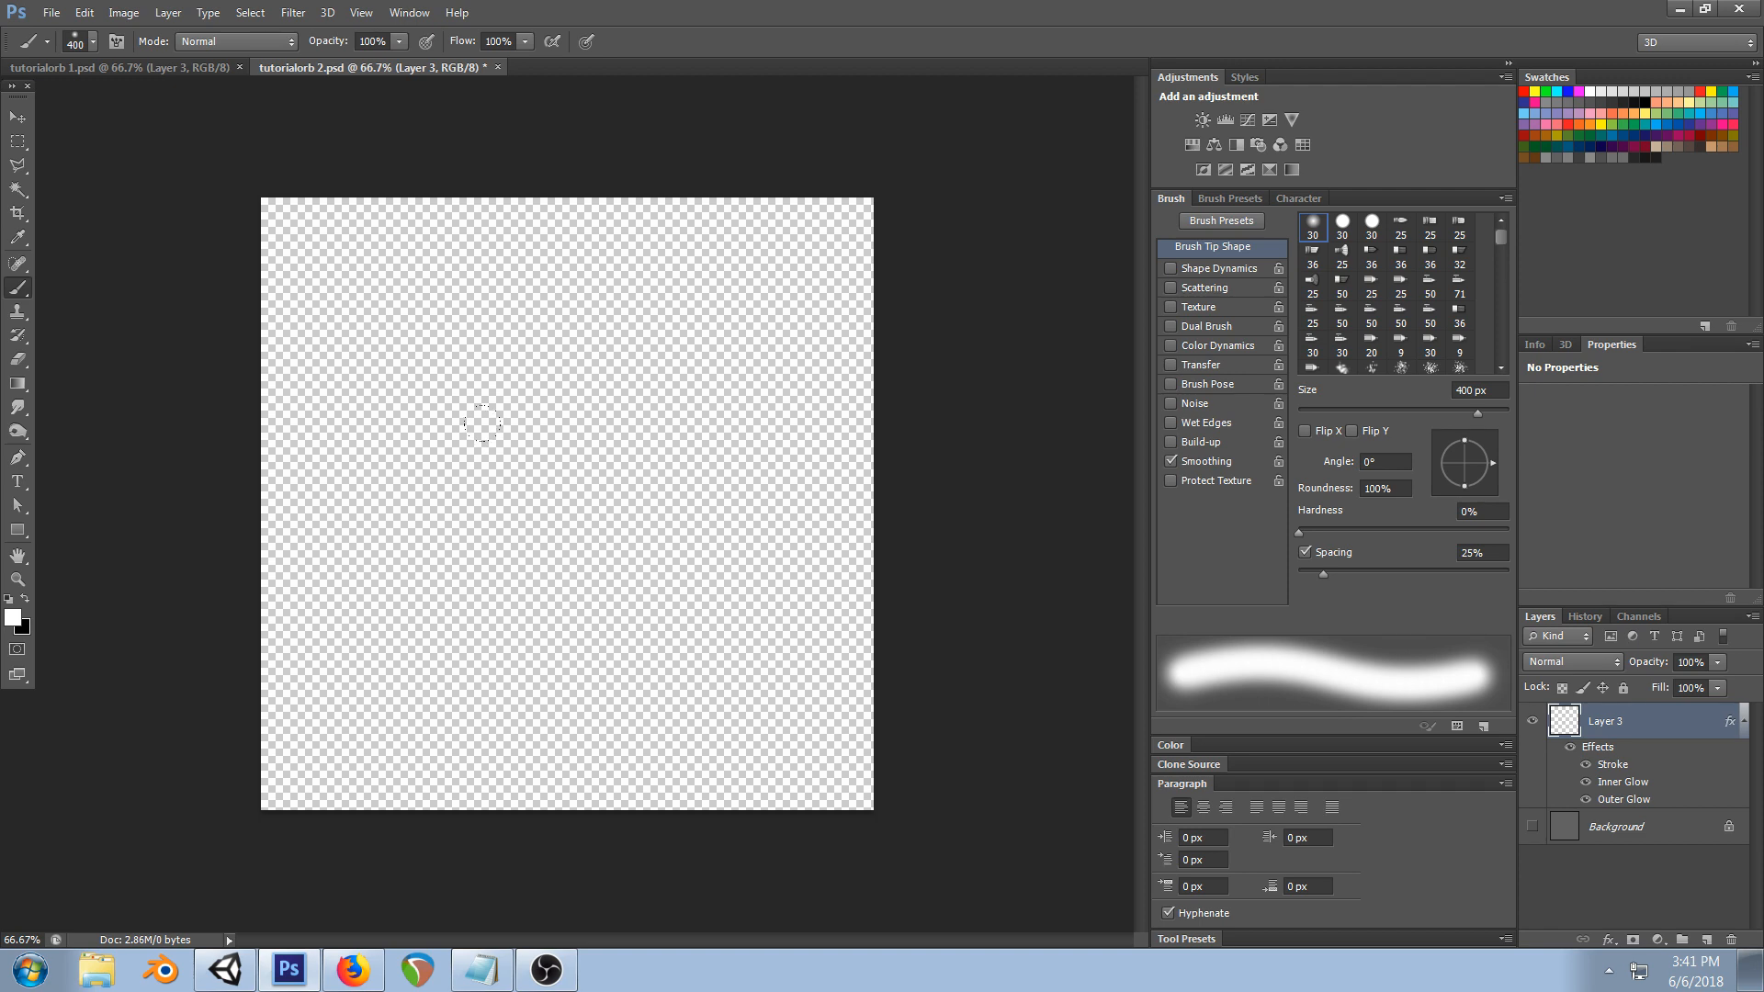
pyautogui.rightClick(505, 448)
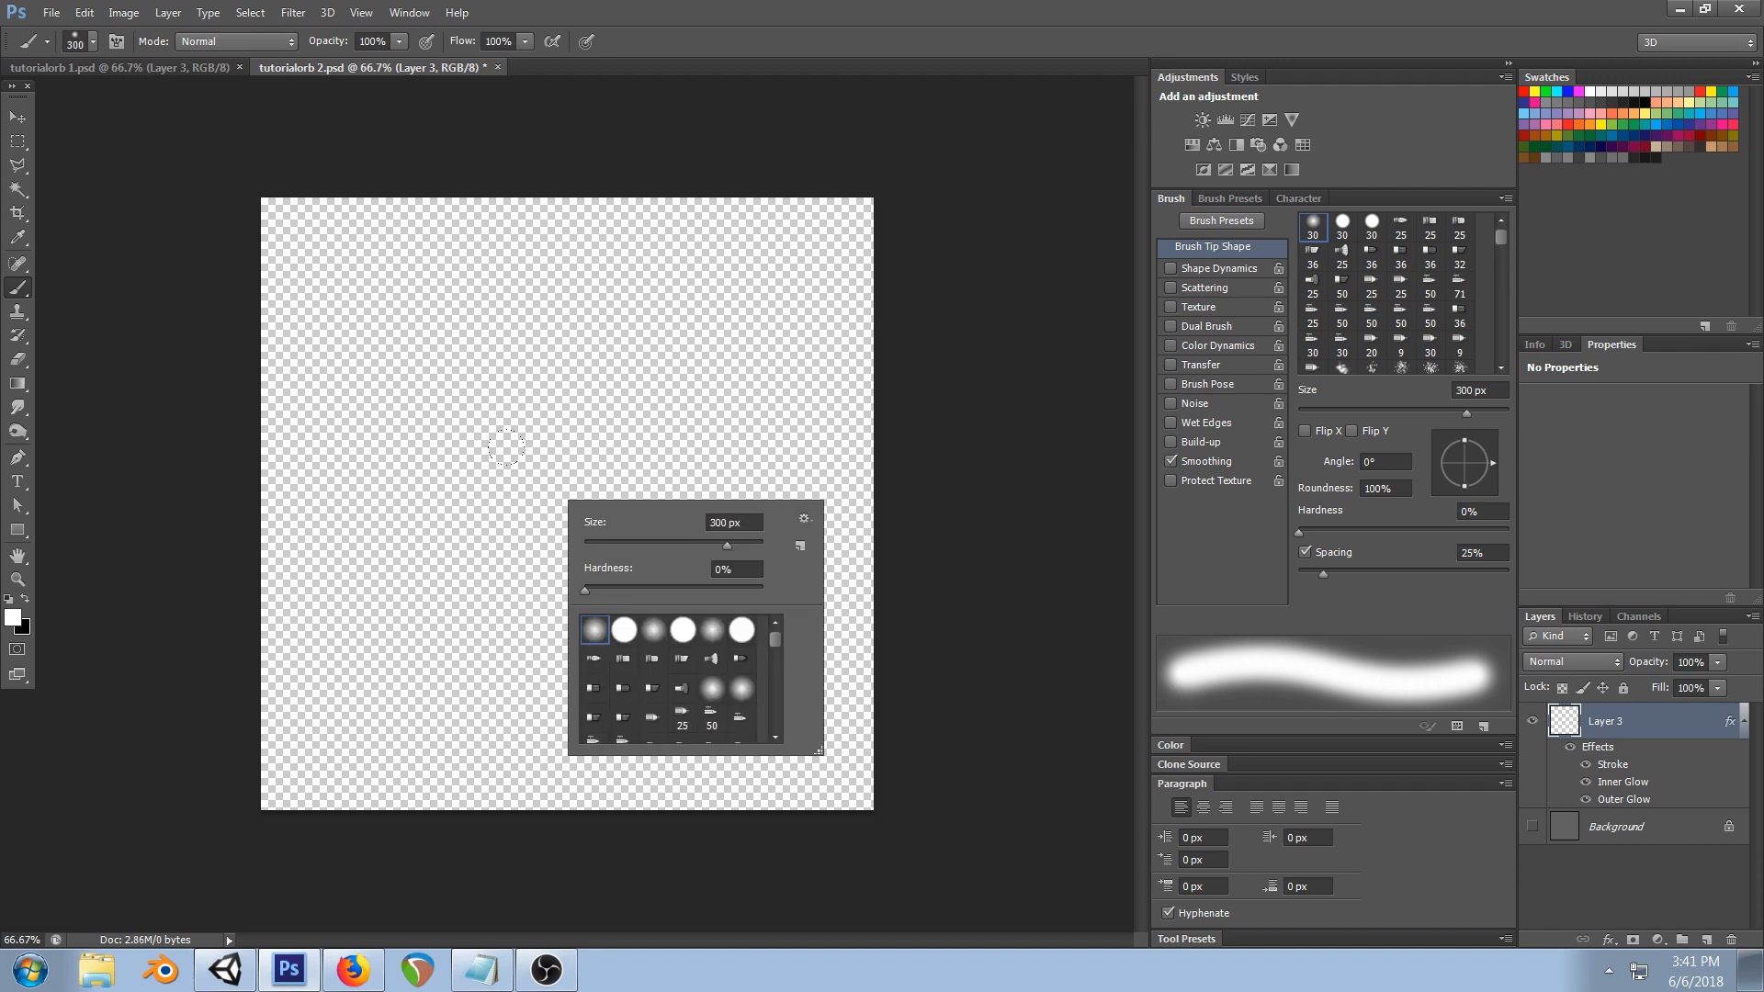
pyautogui.doubleClick(604, 632)
pyautogui.click(553, 497)
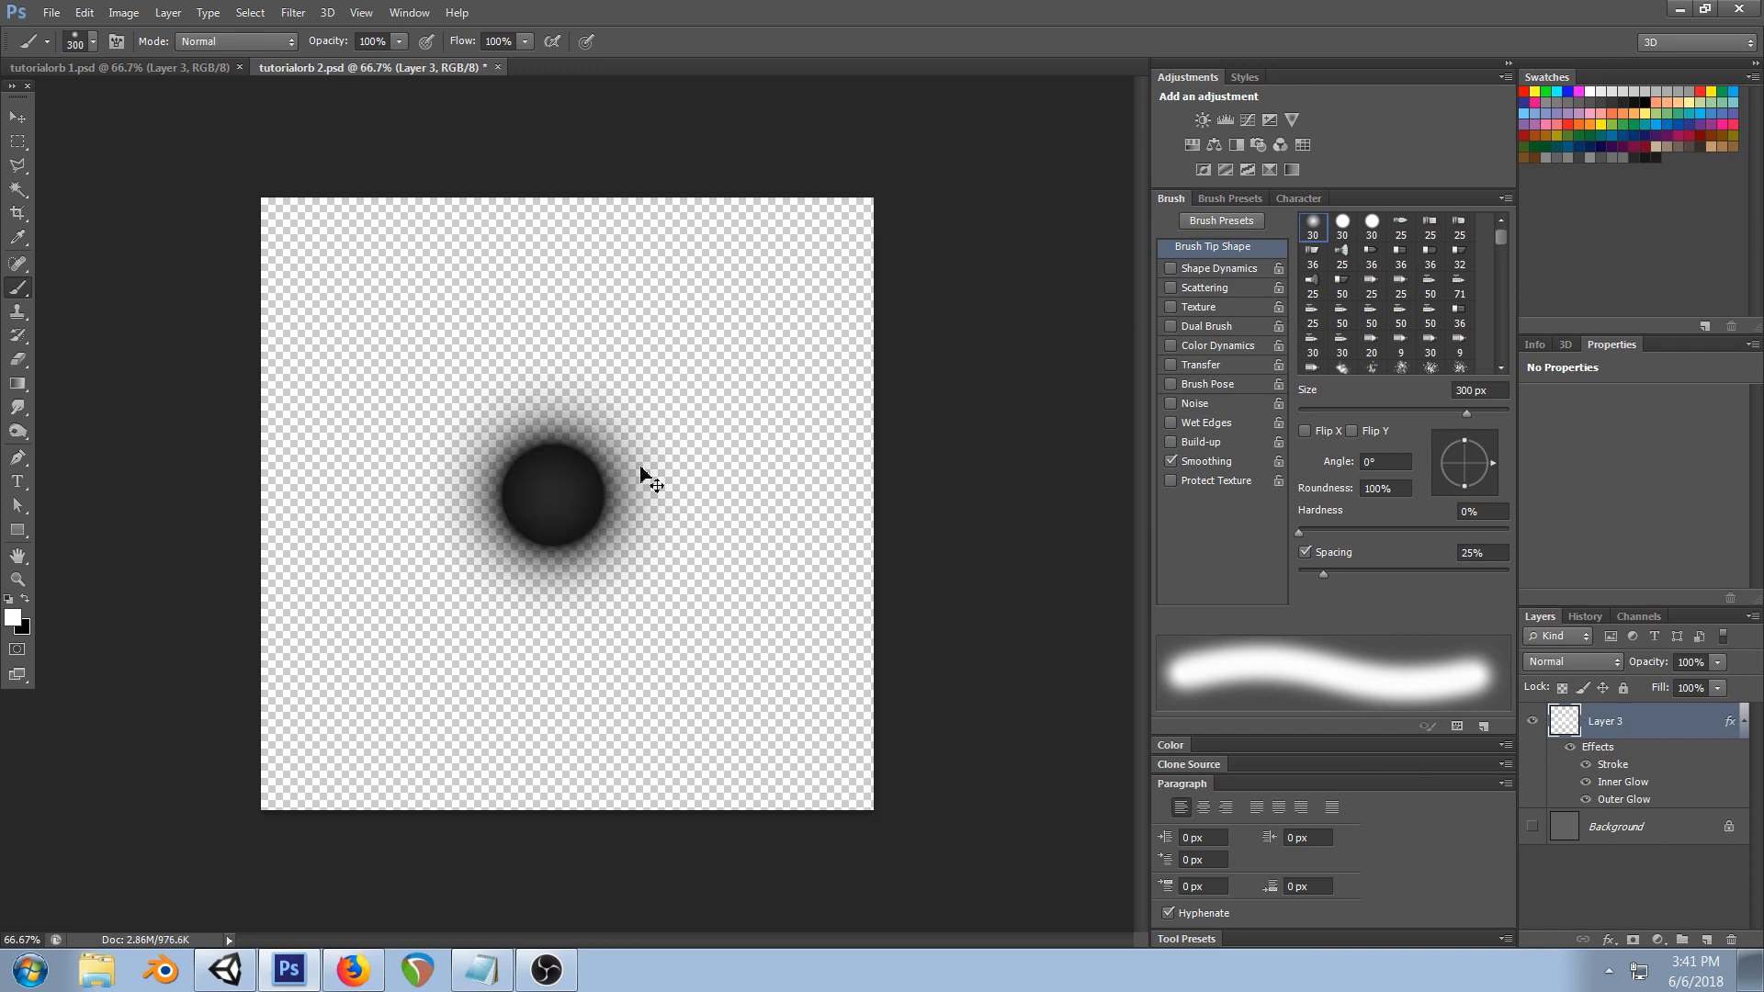
# - Transform the dab into a tall, thin vertical streak at about 26% width and 198% height
pyautogui.hotkey('ctrl', 't')
pyautogui.moveTo(405, 347)
pyautogui.keyDown('alt'); pyautogui.mouseDown()
pyautogui.moveTo(484, 272)
pyautogui.moveTo(513, 200)
pyautogui.mouseUp(); pyautogui.keyUp('alt')
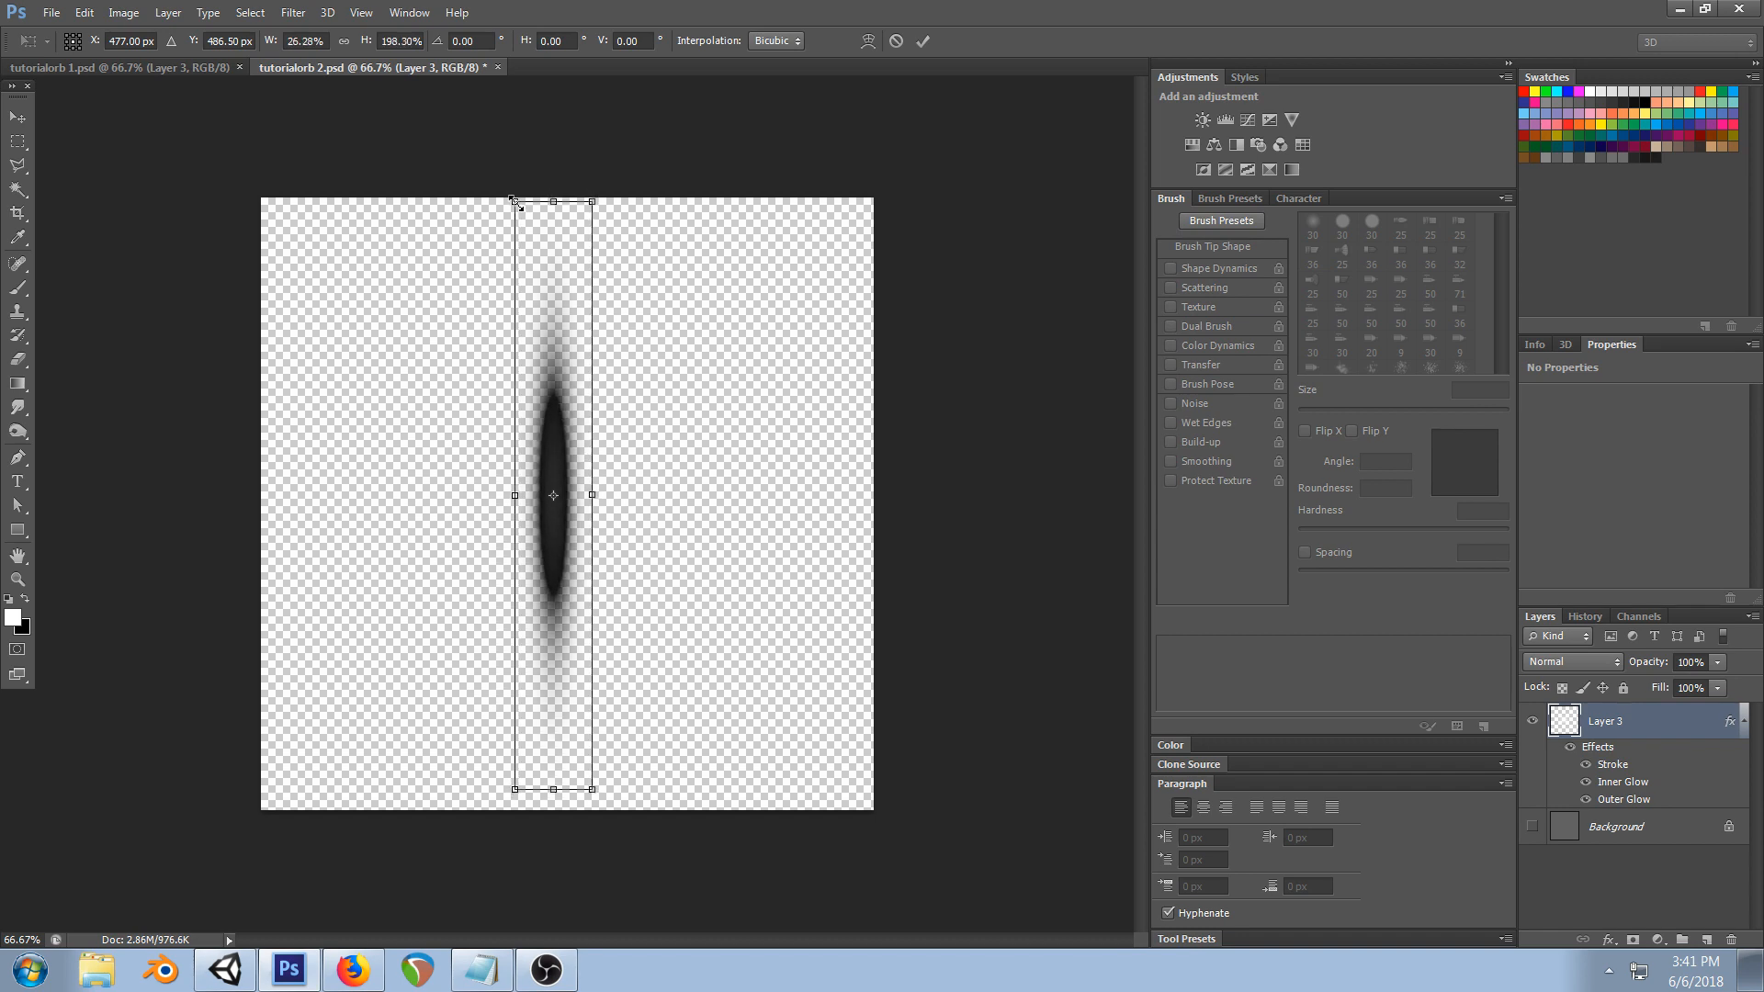
pyautogui.click(18, 117)
pyautogui.click(814, 367)
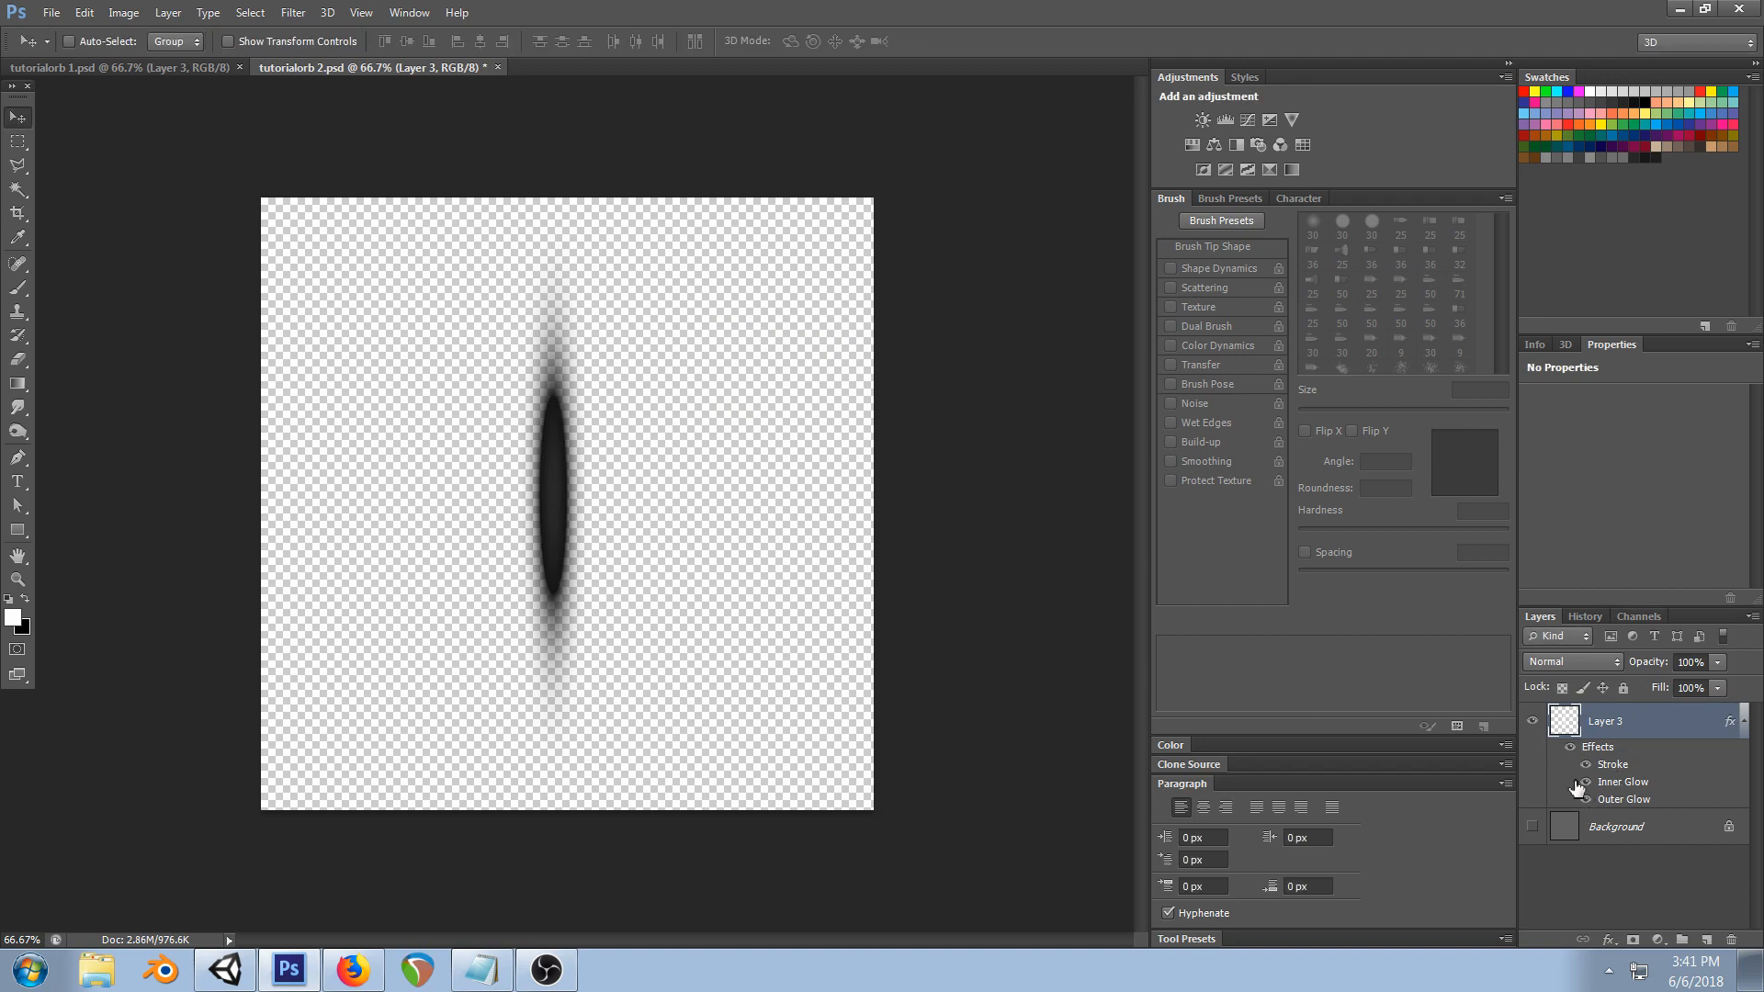
# - Turn off Layer 3's effects and show the gray Background layer
pyautogui.click(1571, 750)
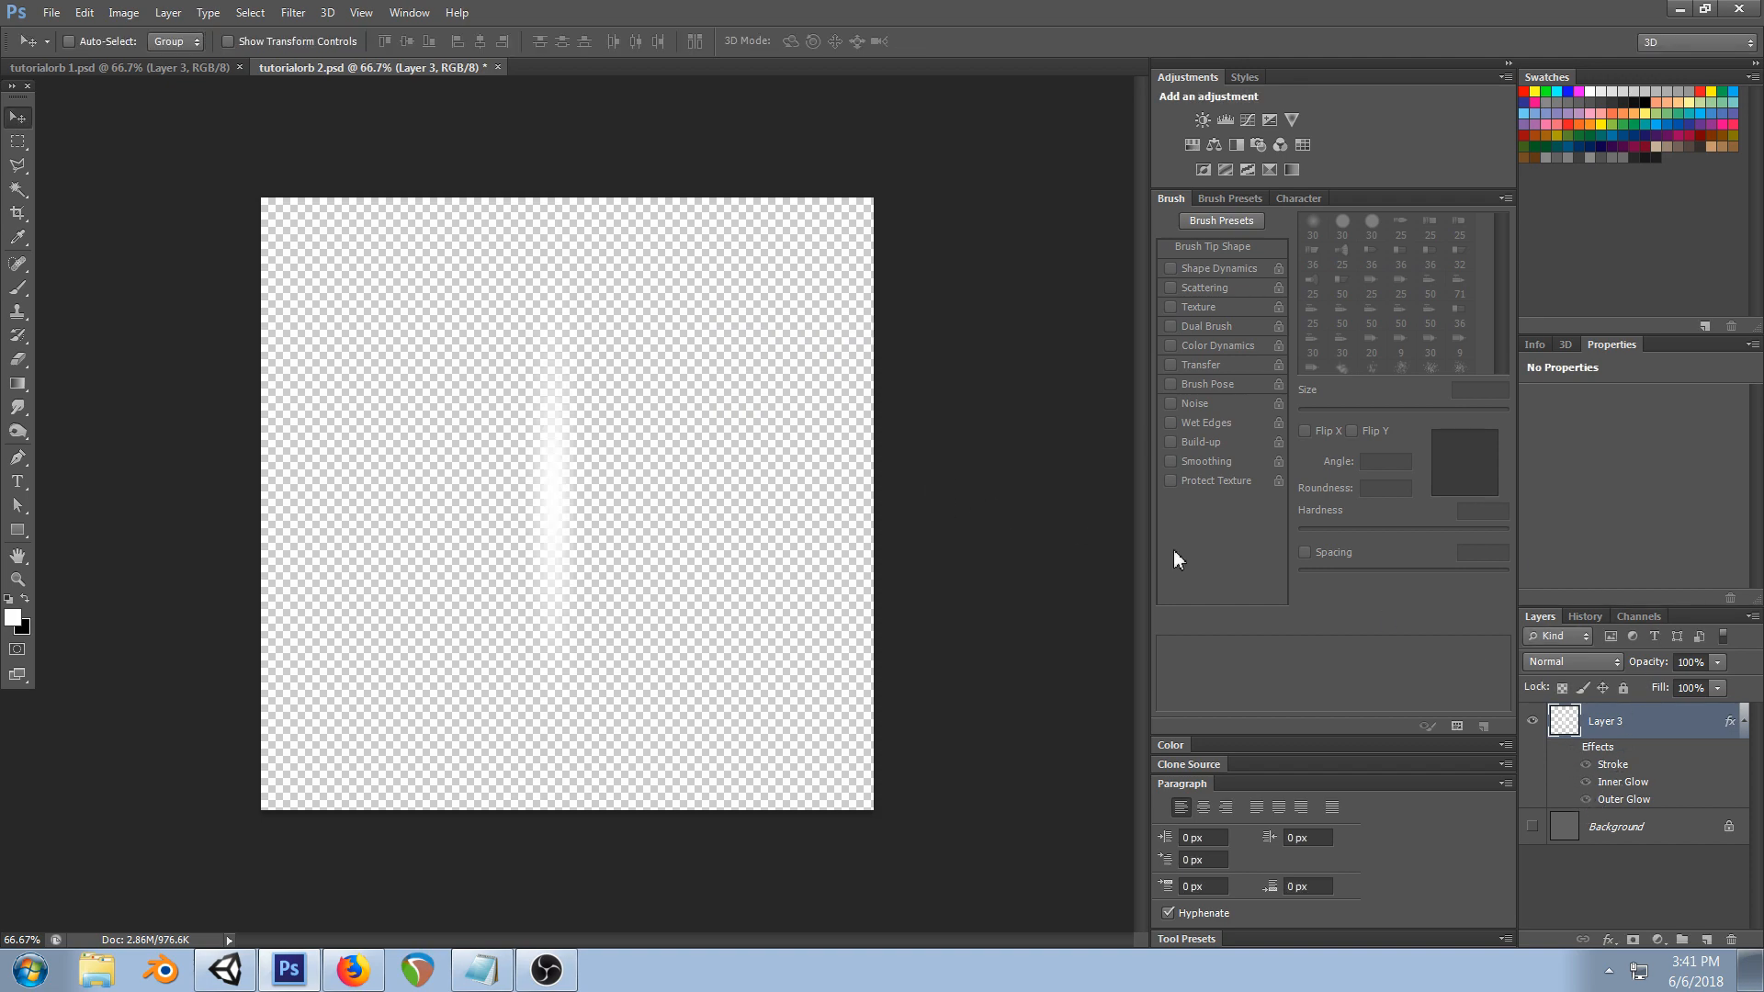
pyautogui.click(1532, 826)
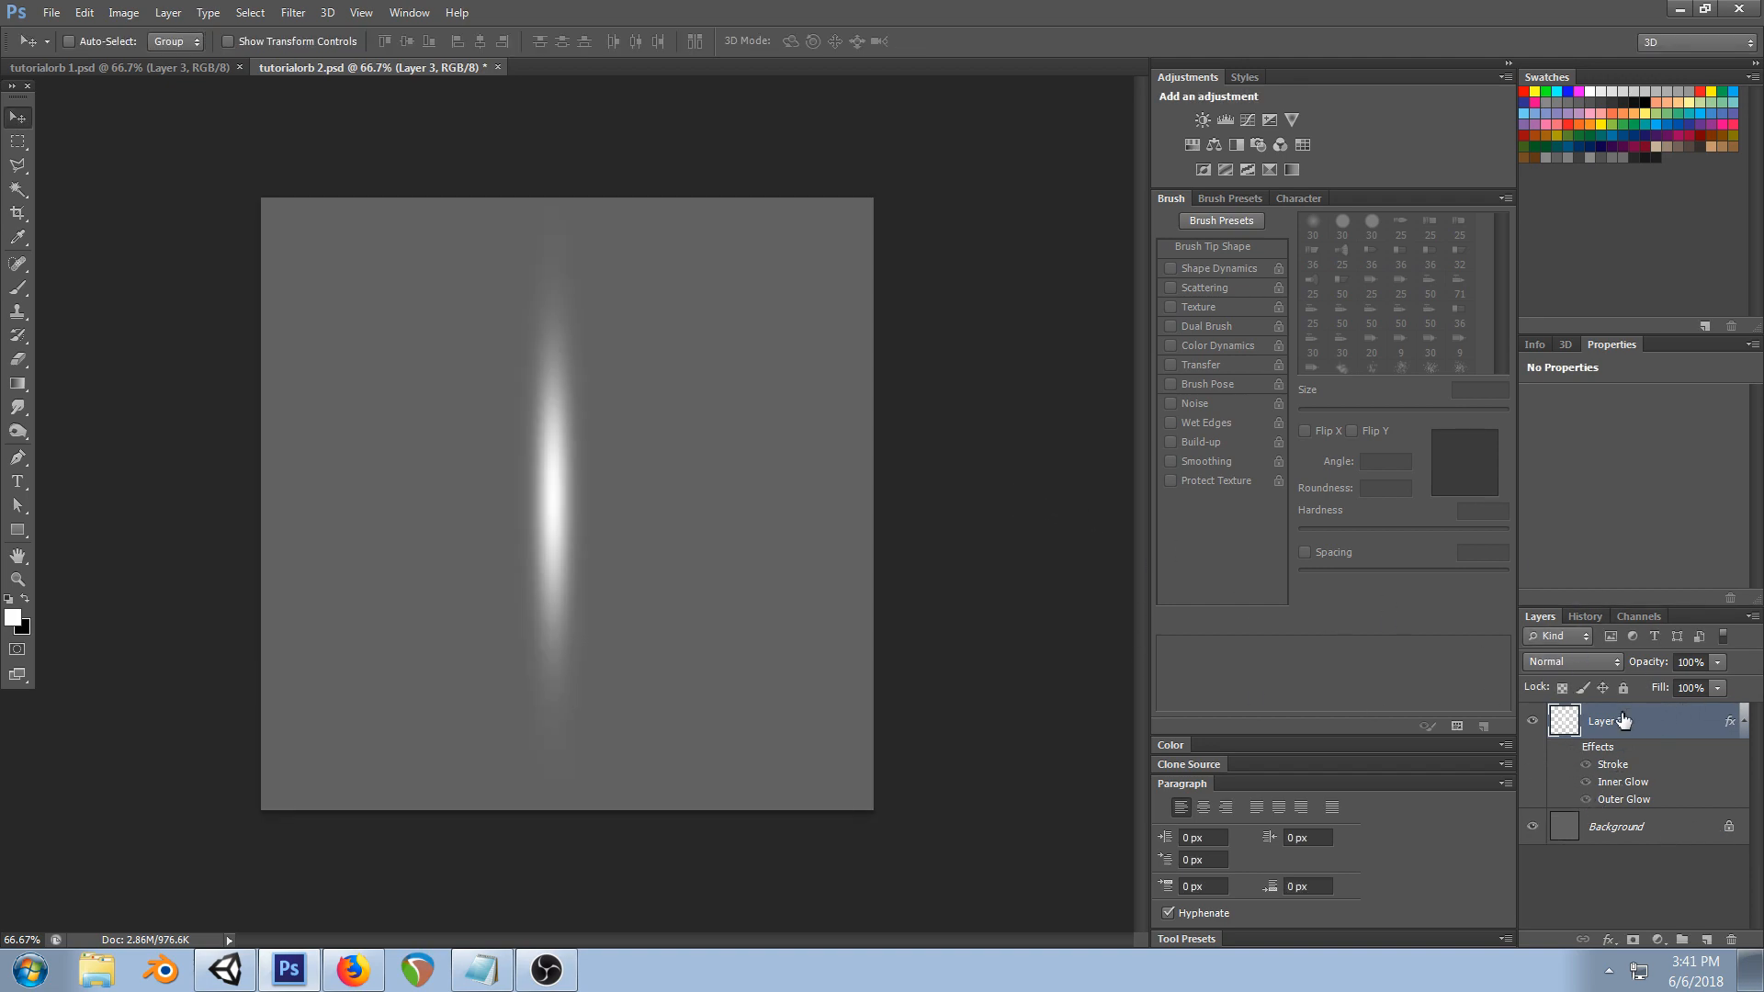
# - Shrink the vertical streak around its centre to about 60% width and 69% height
pyautogui.hotkey('ctrl', 't')
pyautogui.keyDown('alt'); pyautogui.moveTo(512, 203); pyautogui.dragTo(528, 297); pyautogui.keyUp('alt')
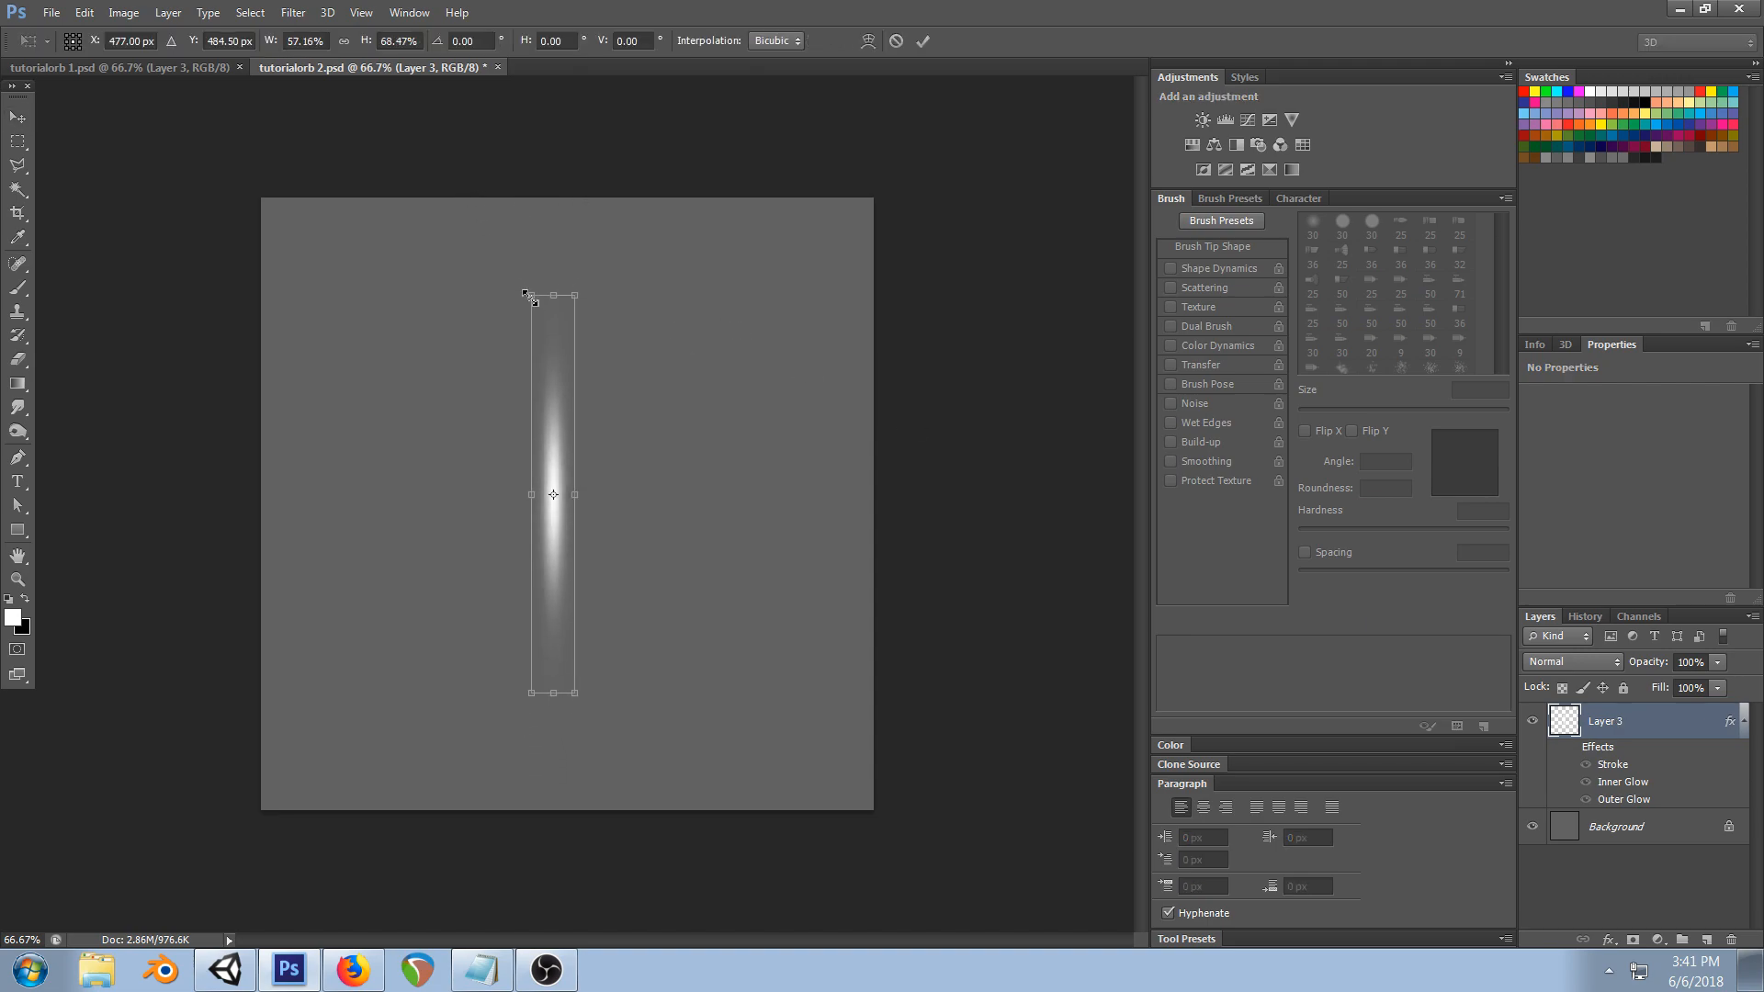
pyautogui.click(18, 117)
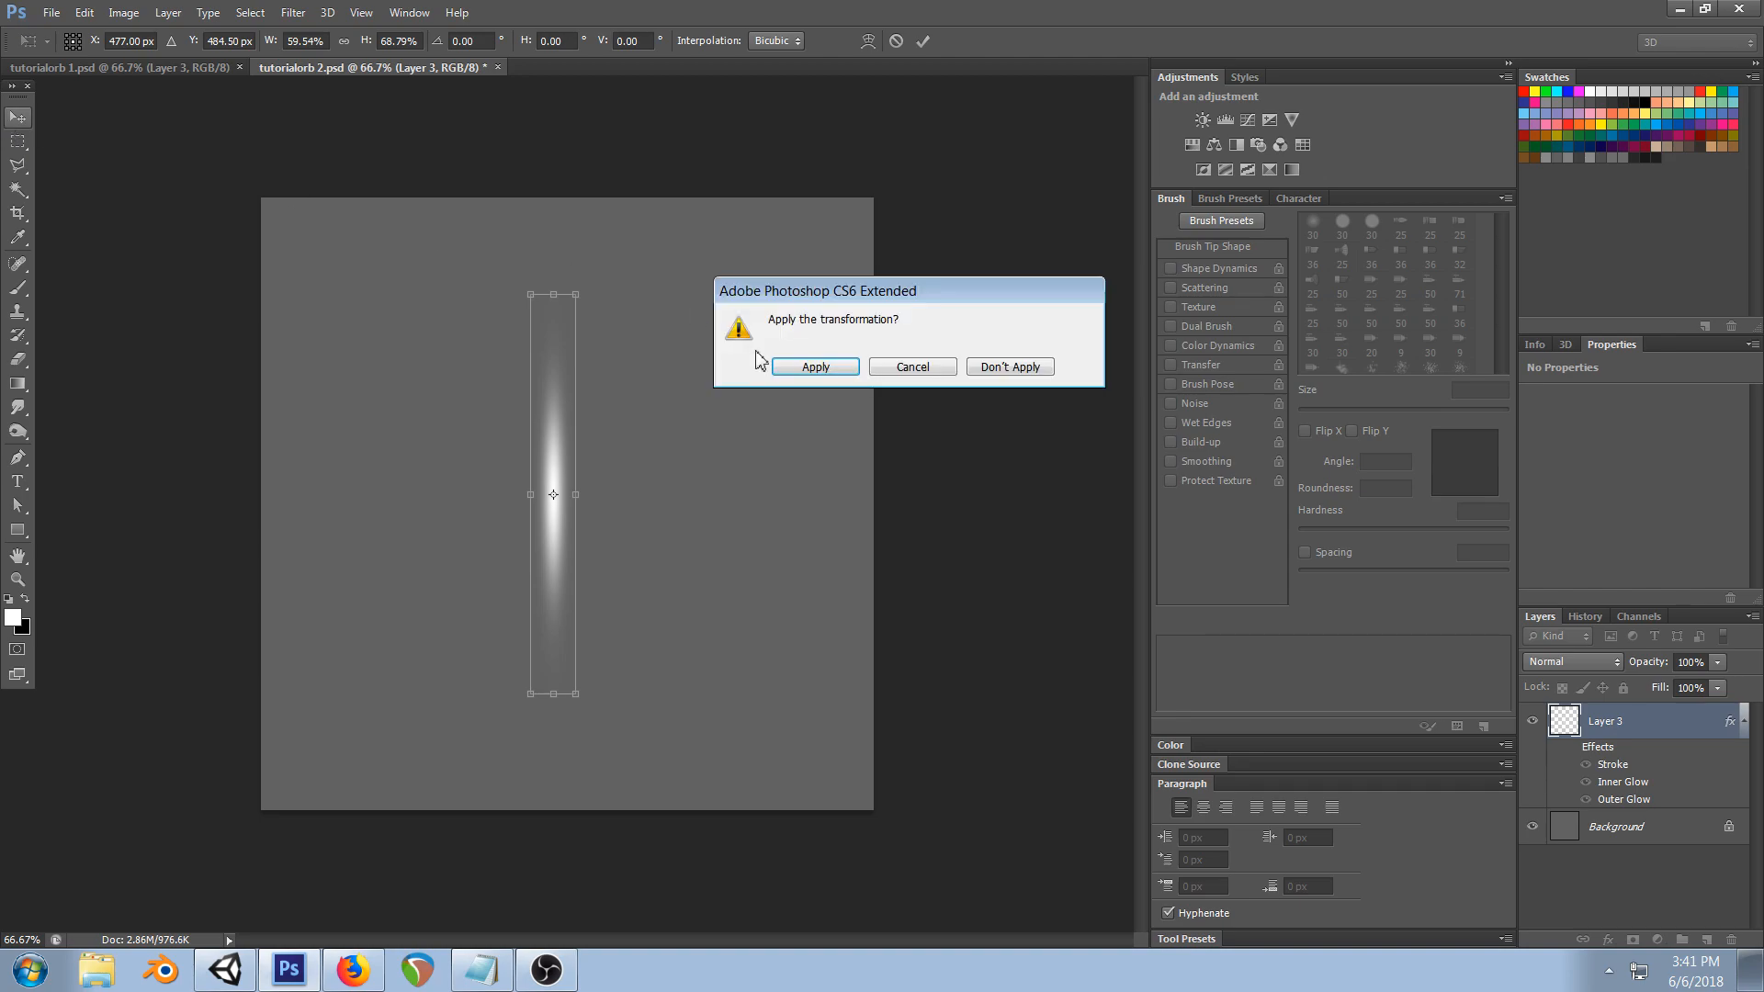
pyautogui.click(813, 368)
# - Duplicate the vertical streak, rotate the copy 90 degrees and centre it on the original to form a cross
pyautogui.keyDown('alt'); pyautogui.moveTo(799, 455); pyautogui.dragTo(770, 455); pyautogui.keyUp('alt')
pyautogui.hotkey('ctrl', 't')
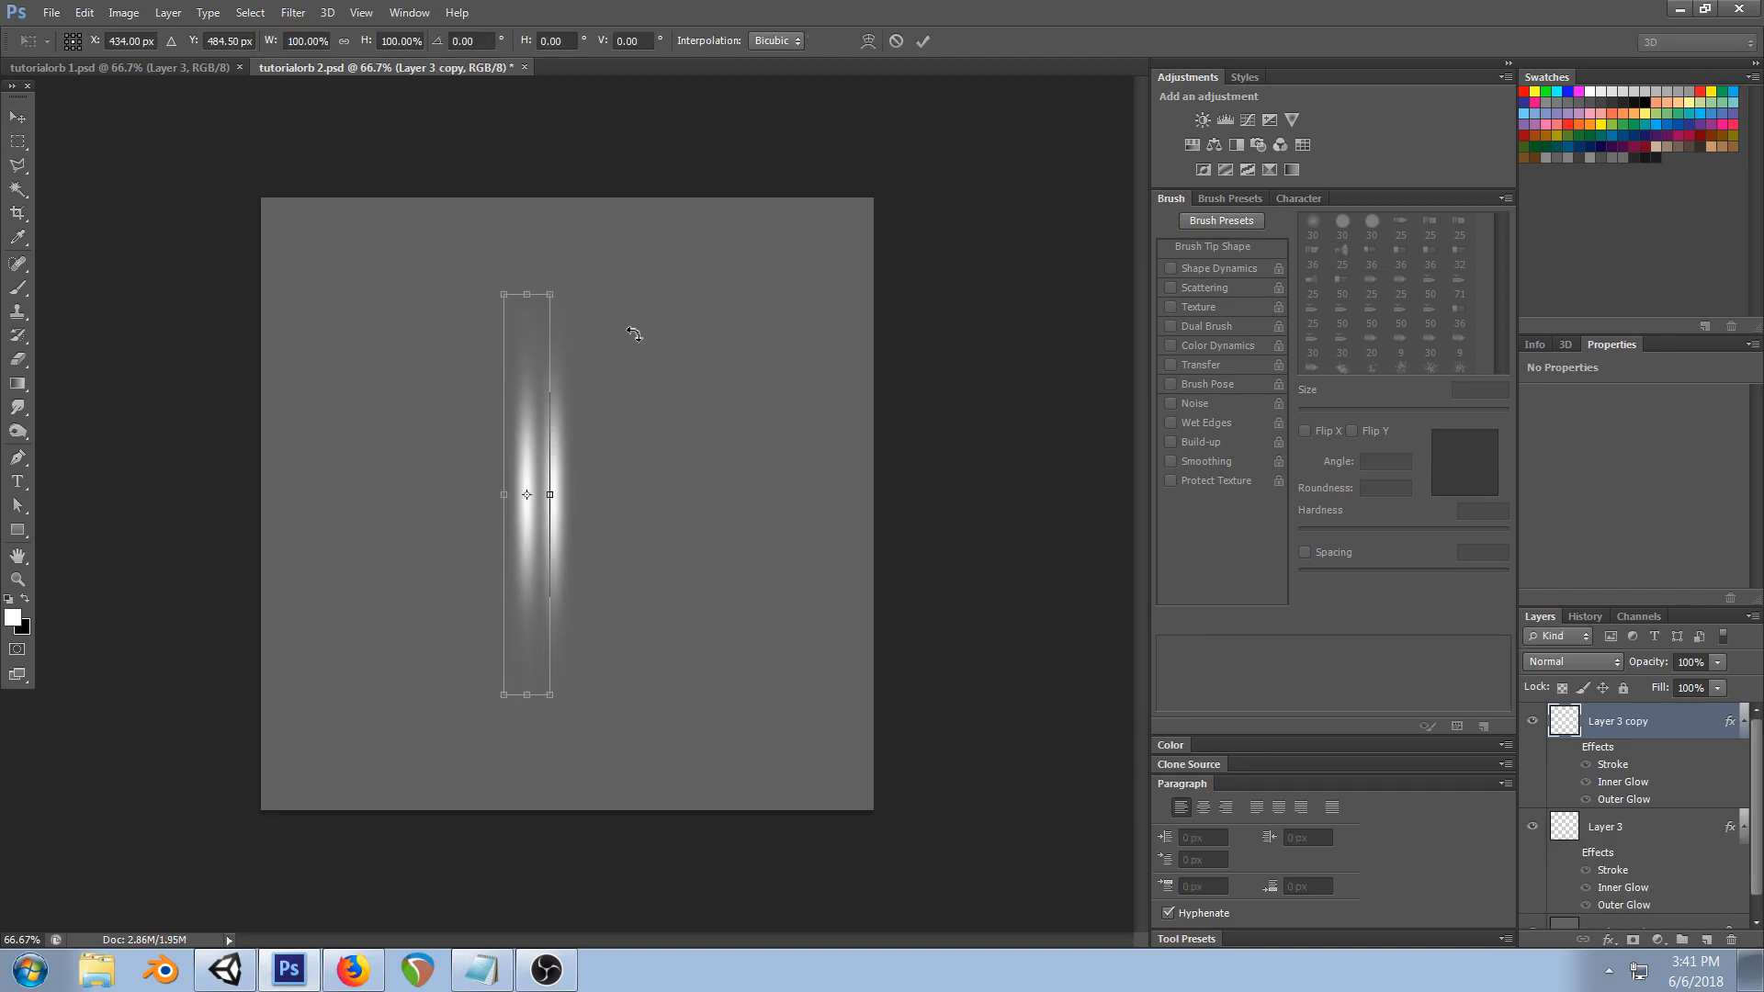
pyautogui.keyDown('shift'); pyautogui.moveTo(581, 289); pyautogui.dragTo(618, 496); pyautogui.keyUp('shift')
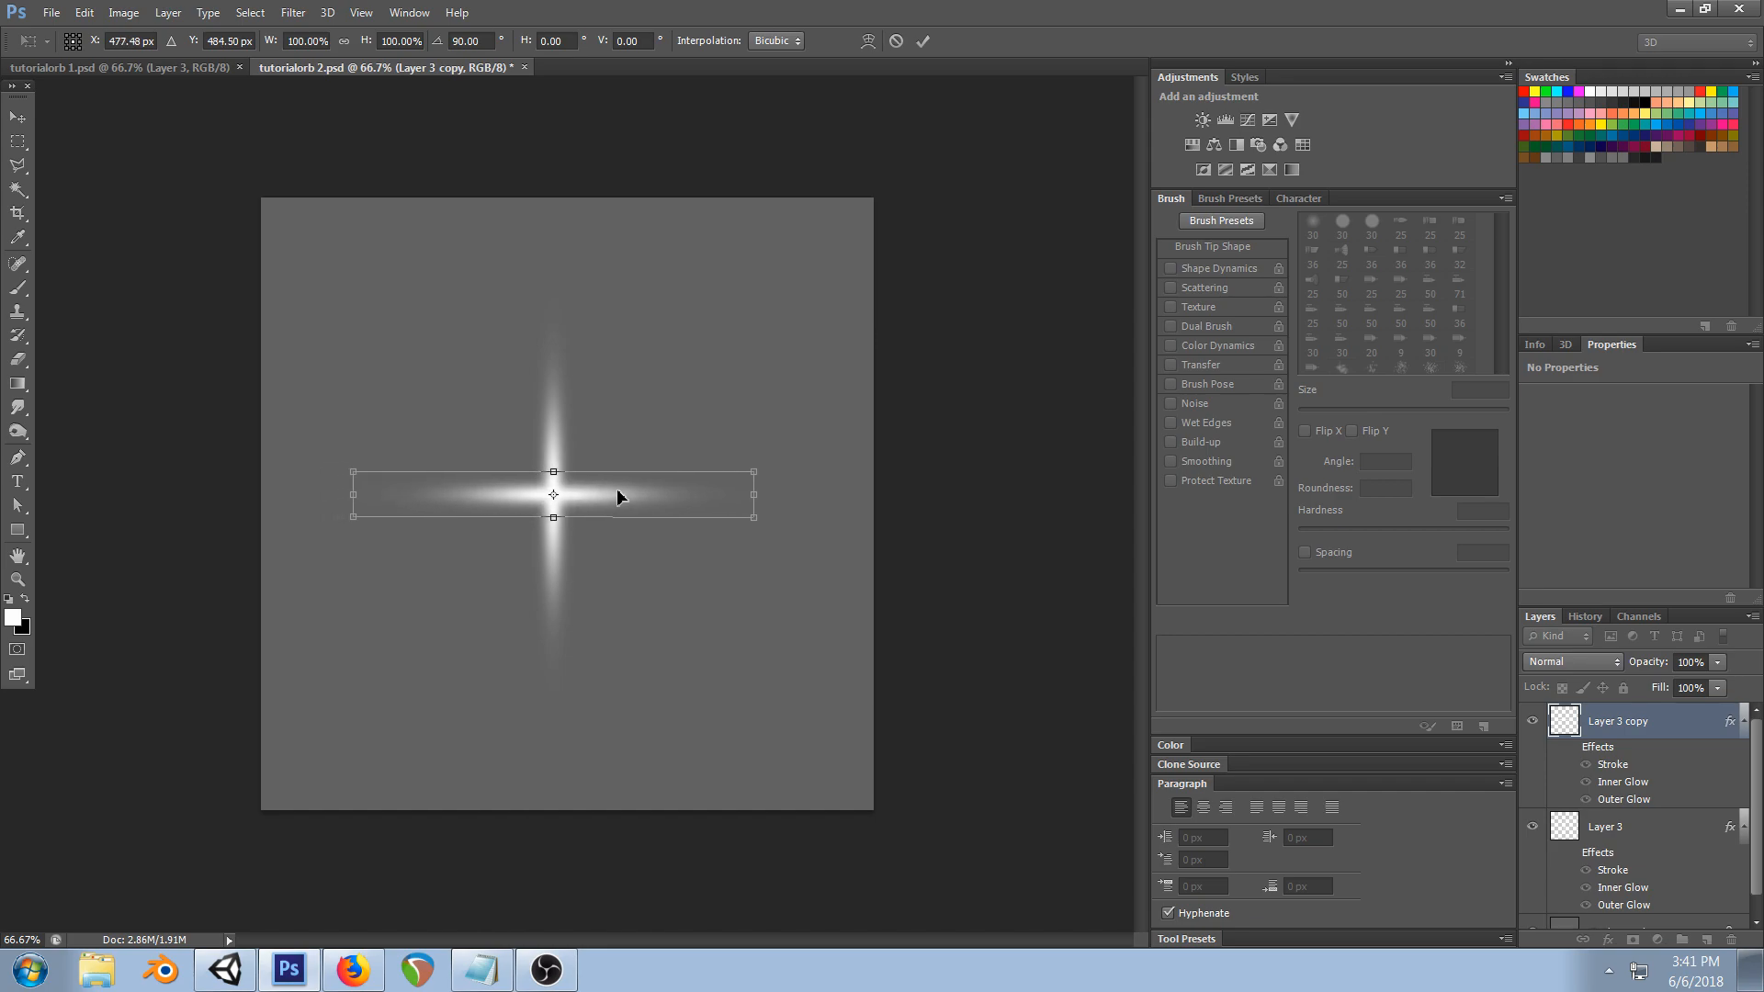
pyautogui.click(18, 116)
pyautogui.click(809, 367)
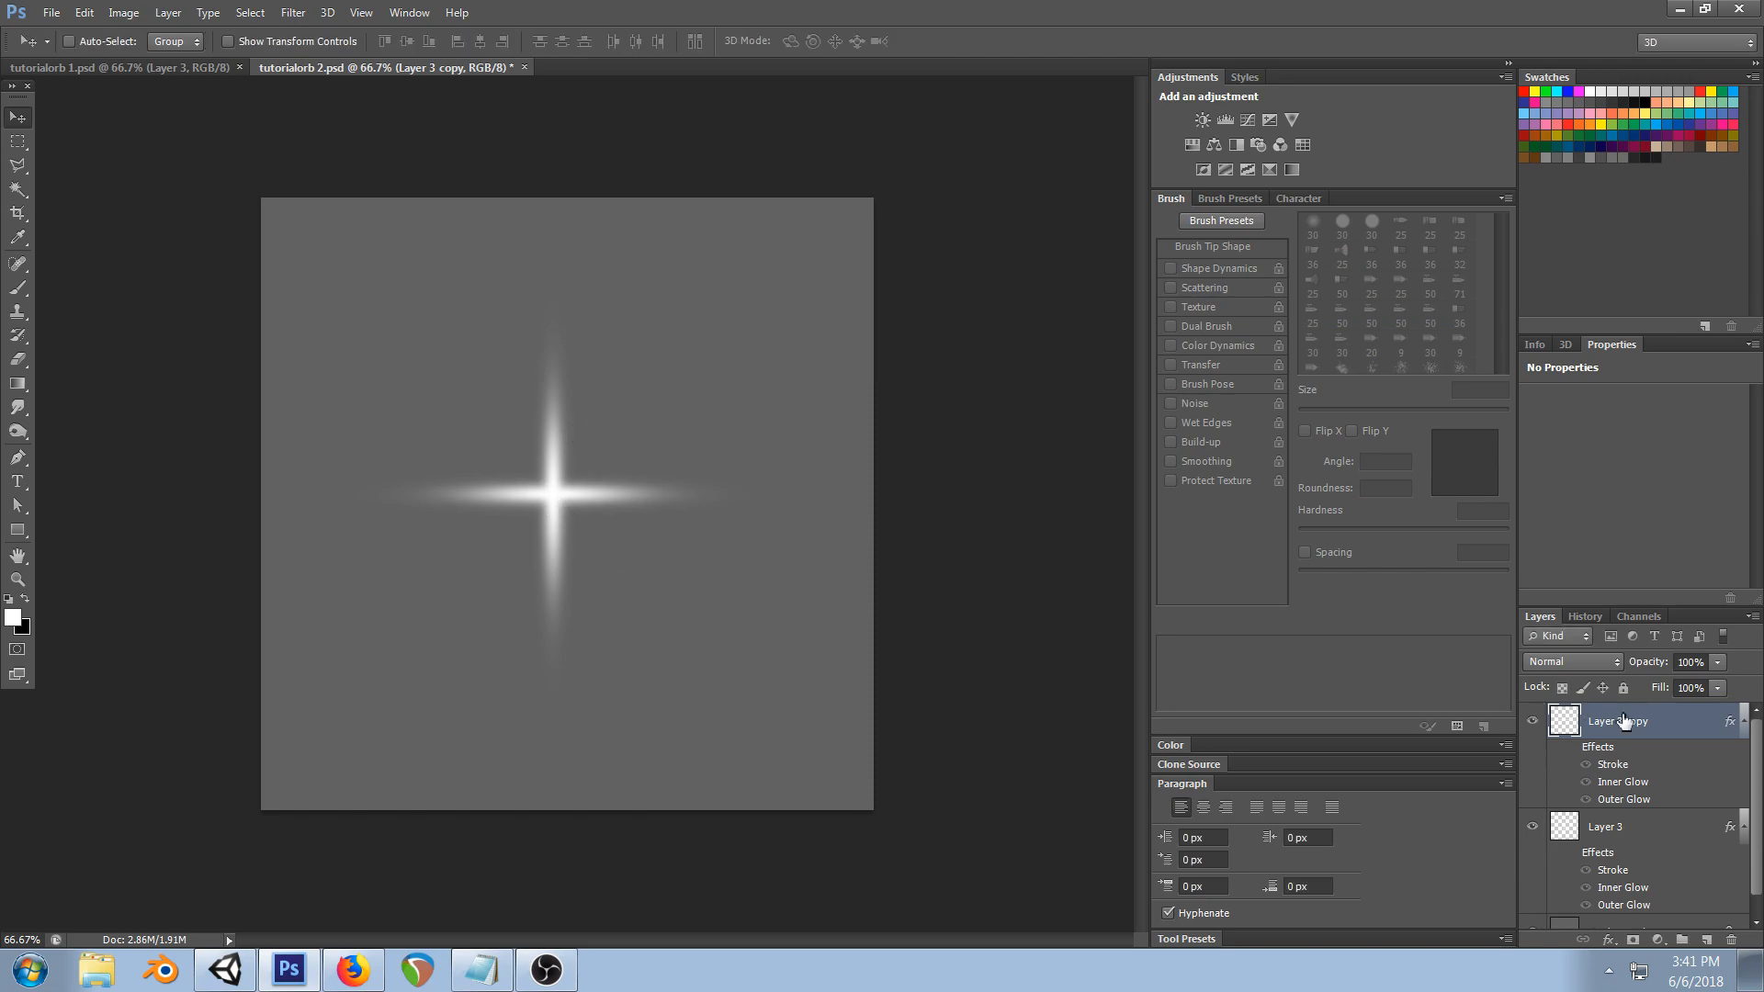
# - Try thickening the horizontal streak to about 191% height and the vertical one to about 195% width, and undo both changes
pyautogui.hotkey('ctrl', 't')
pyautogui.keyDown('alt'); pyautogui.moveTo(553, 472); pyautogui.dragTo(561, 451); pyautogui.keyUp('alt')
pyautogui.click(17, 117)
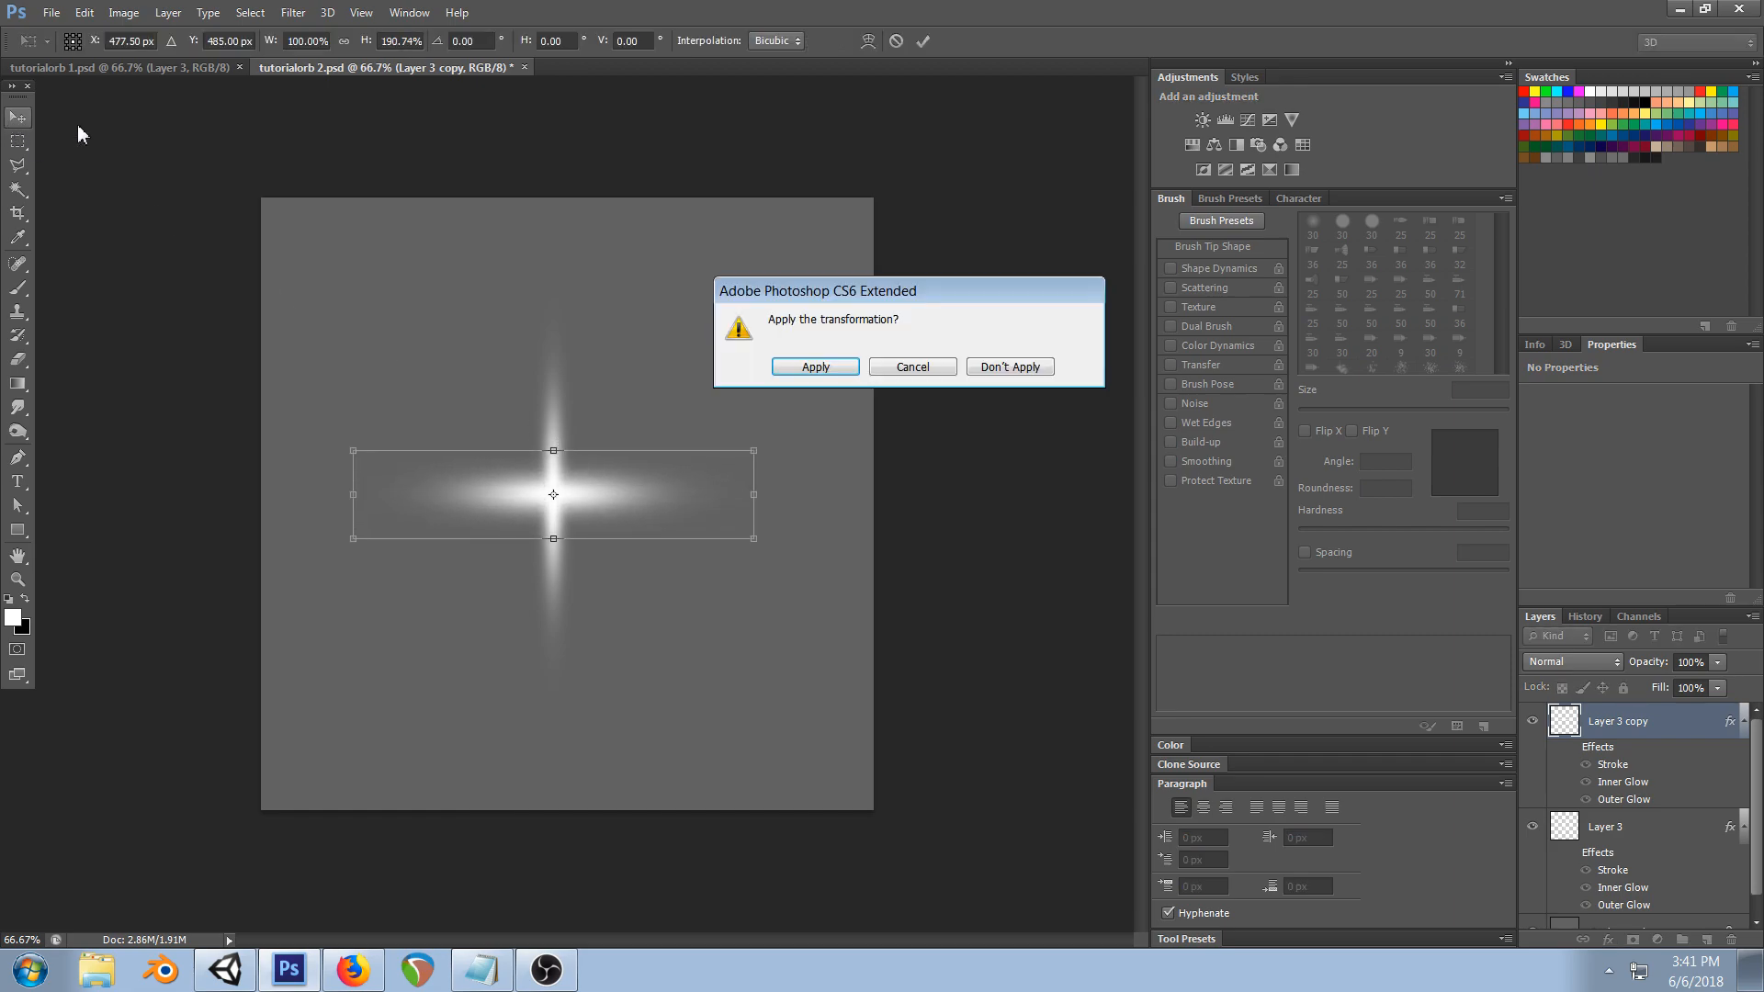
pyautogui.click(808, 366)
pyautogui.click(1609, 826)
pyautogui.hotkey('ctrl', 't')
pyautogui.keyDown('alt'); pyautogui.moveTo(532, 494); pyautogui.dragTo(508, 494); pyautogui.keyUp('alt')
pyautogui.click(17, 117)
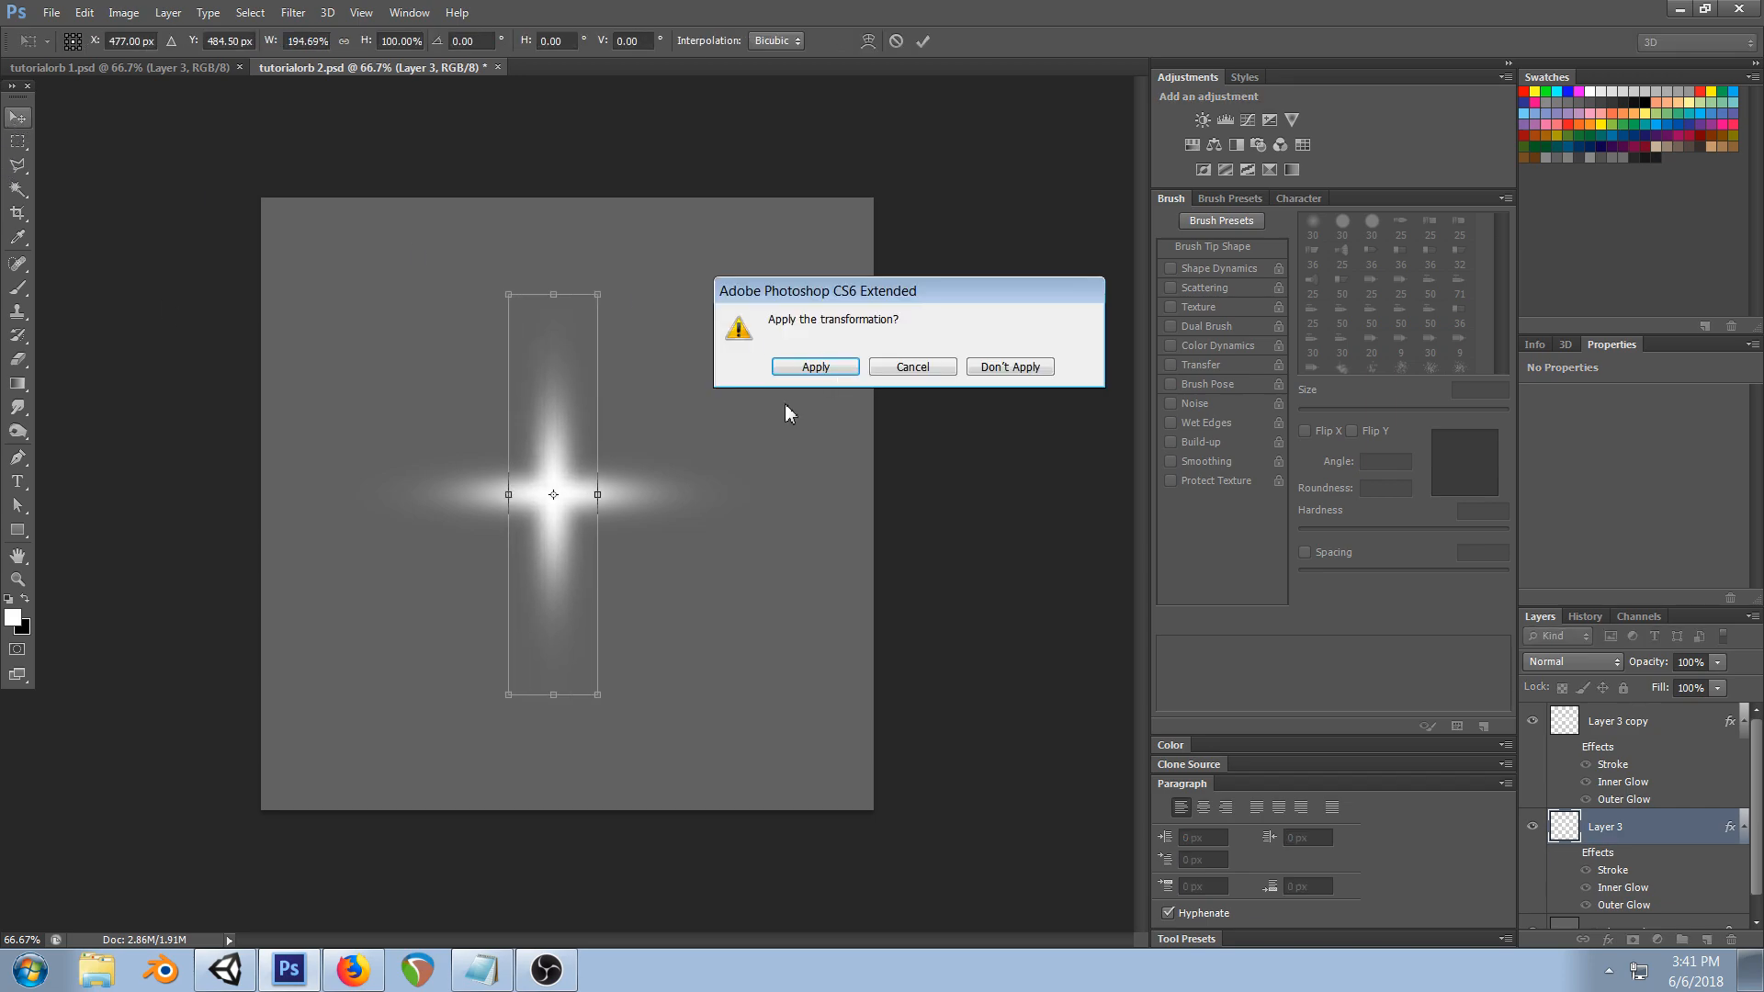
pyautogui.click(794, 368)
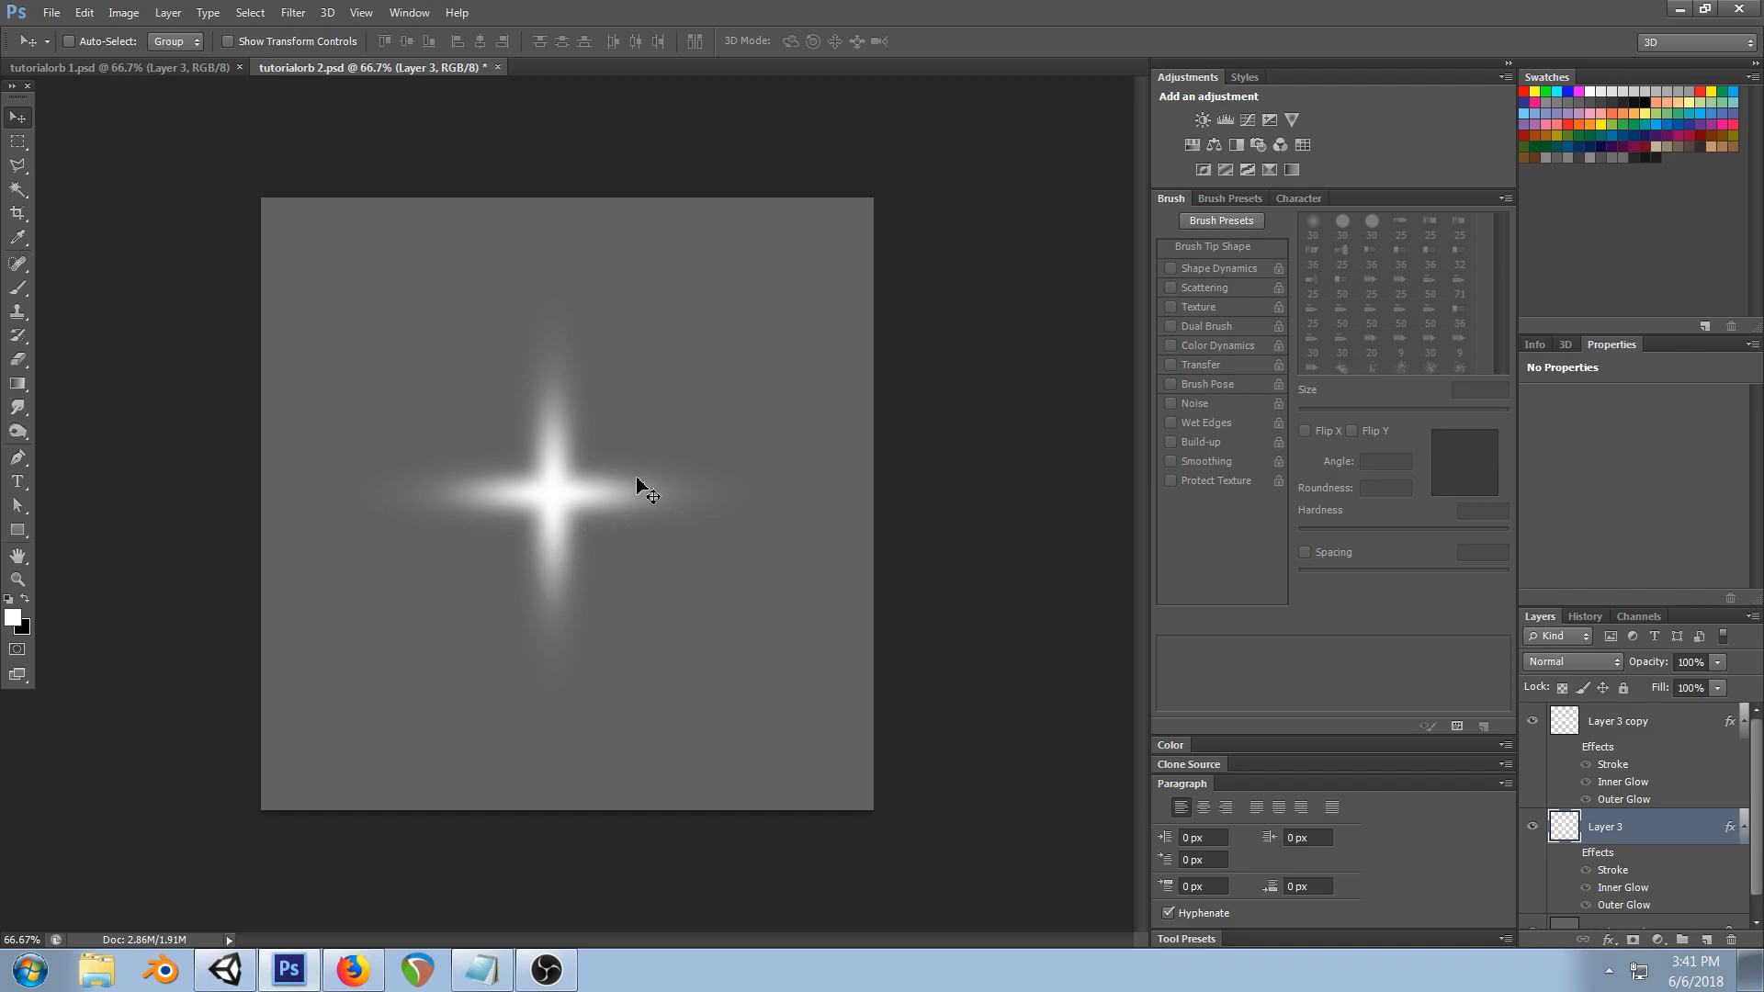
pyautogui.hotkey('alt', ']')
# - Add a new normal-mode layer named Layer 4 above the cross, with the Brush tool active
pyautogui.click(18, 288)
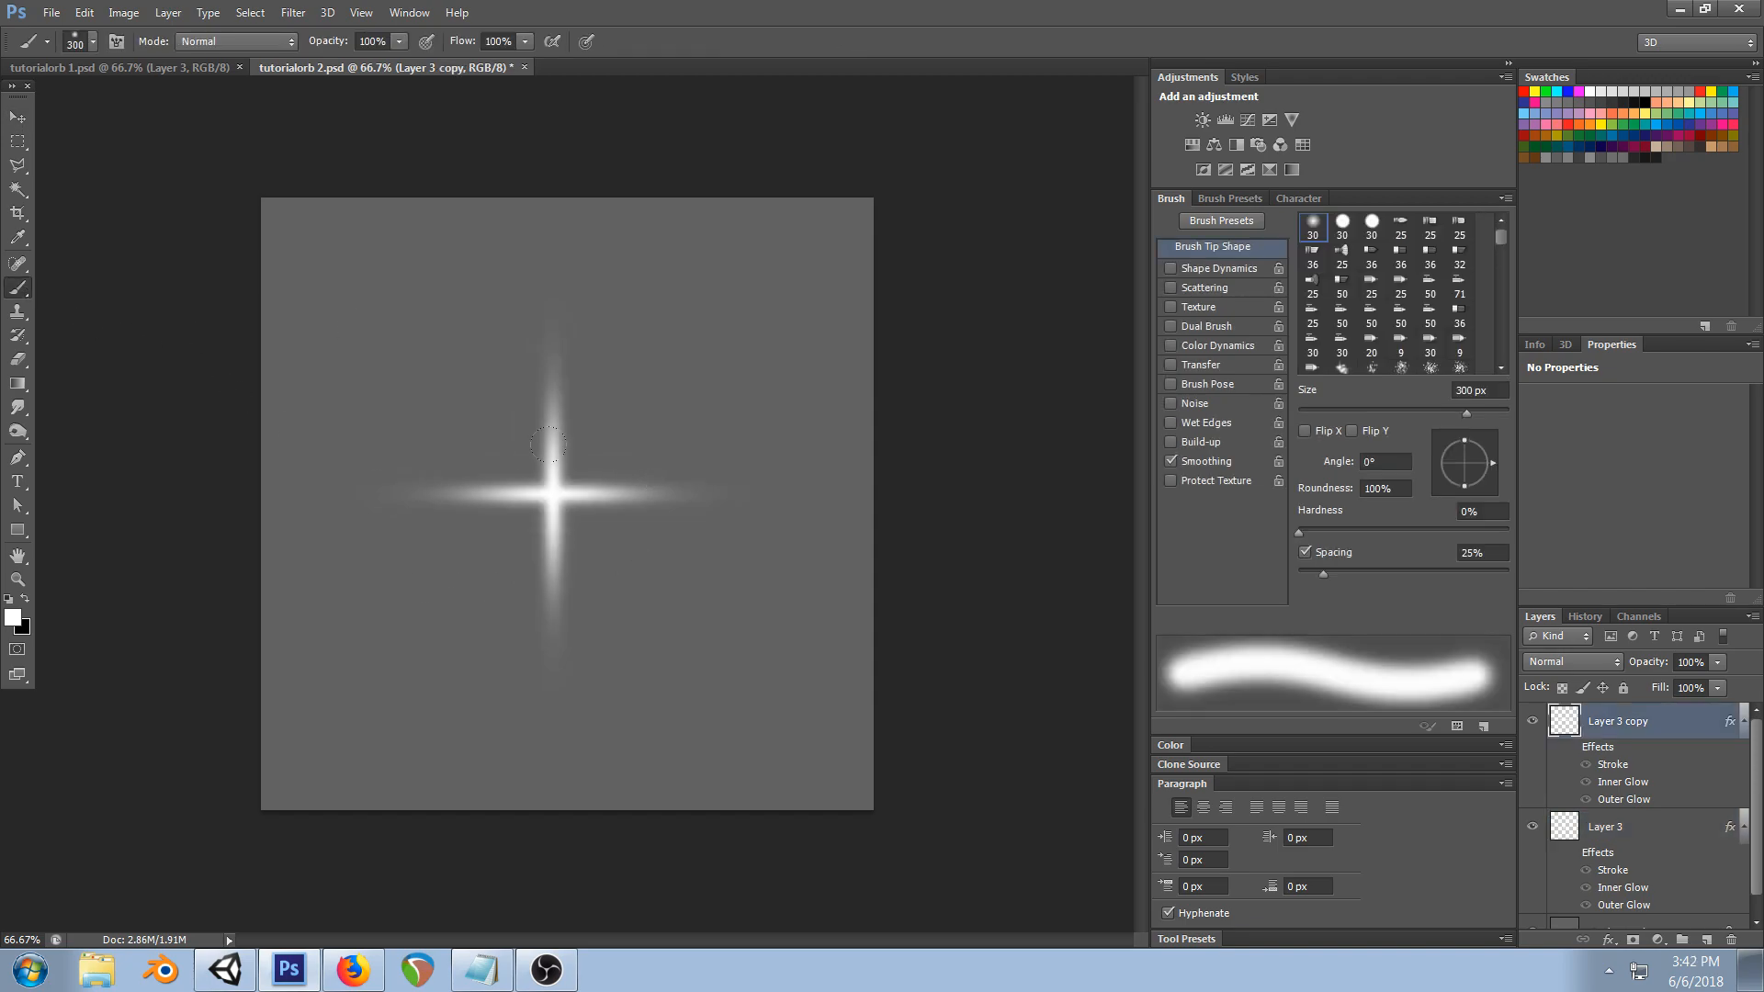
pyautogui.hotkey('ctrl', 'shift', 'n')
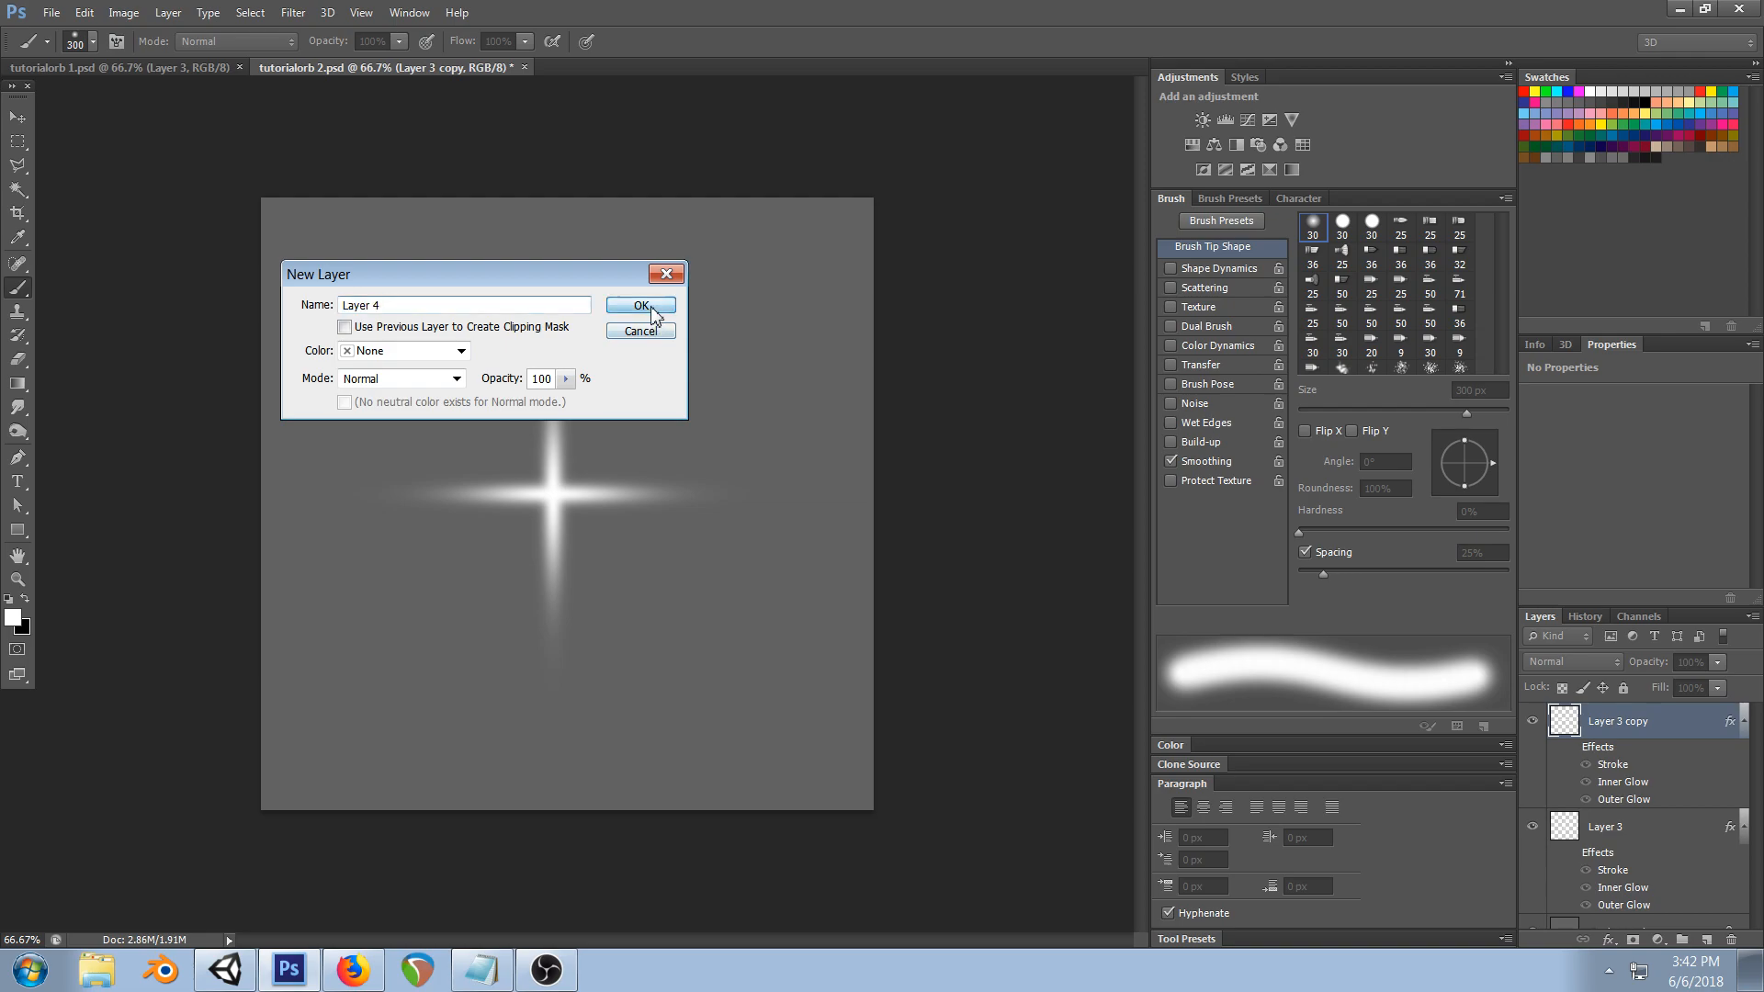
pyautogui.click(654, 304)
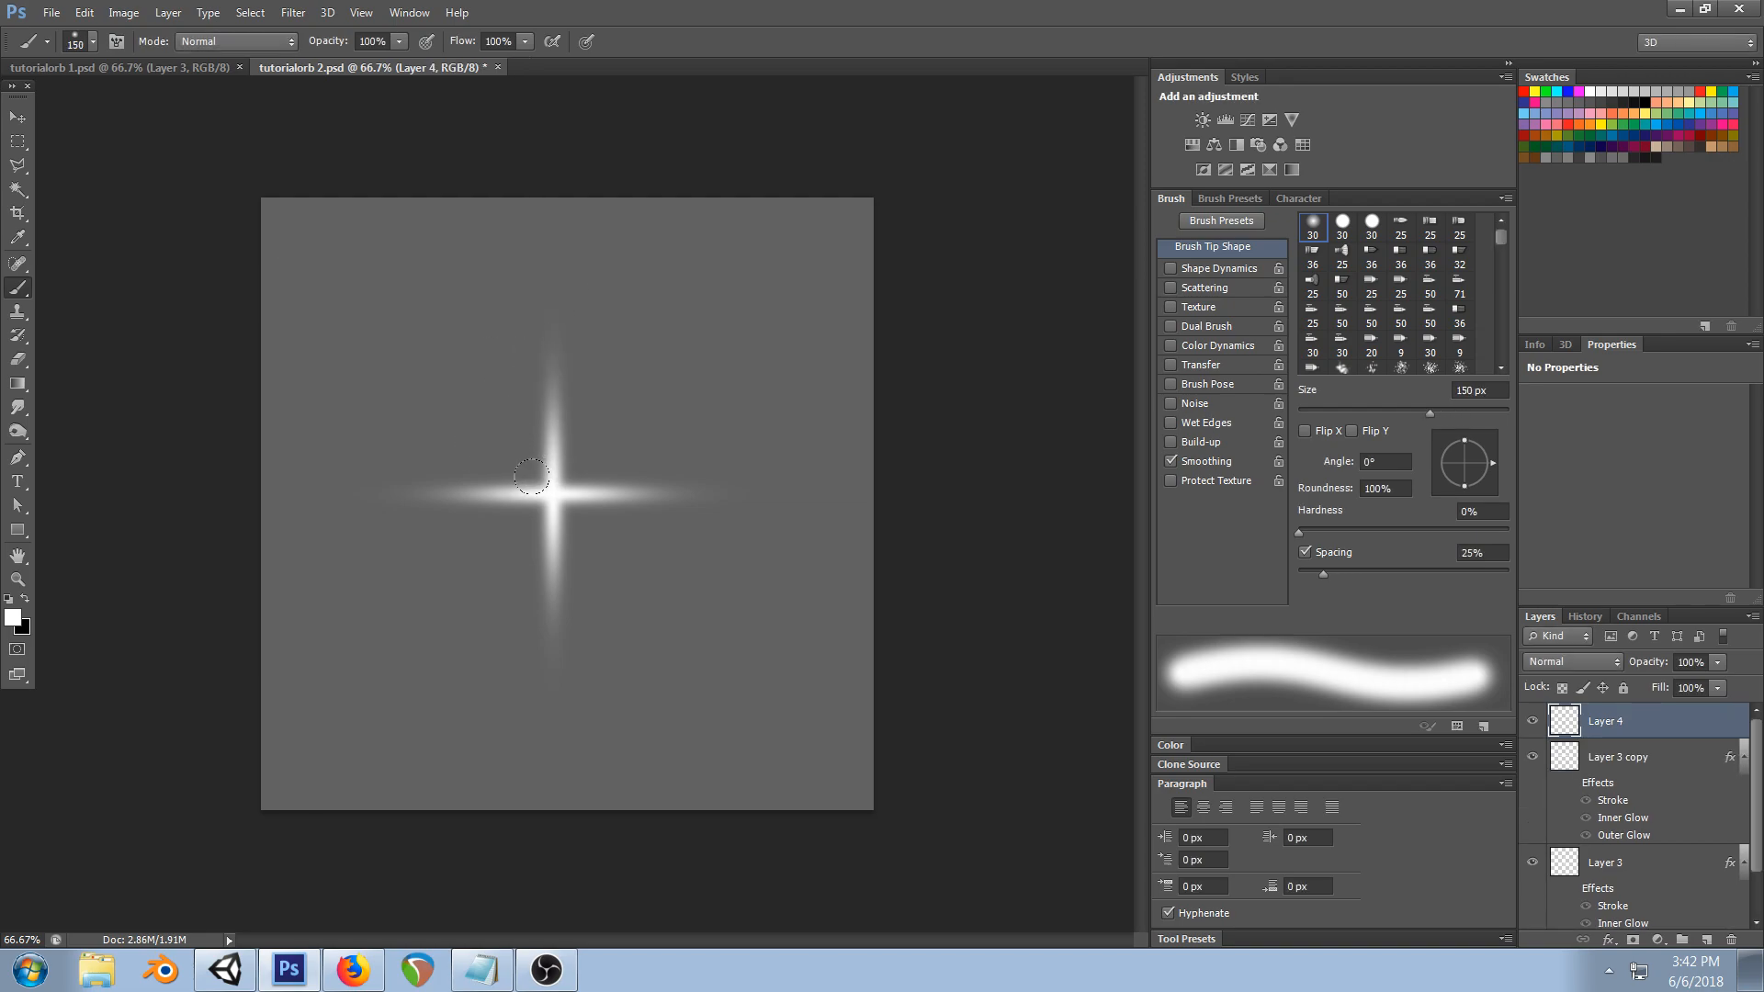
# - Try a 150 px soft white glow dab at the centre of the cross on Layer 4, and undo it
pyautogui.click(551, 495)
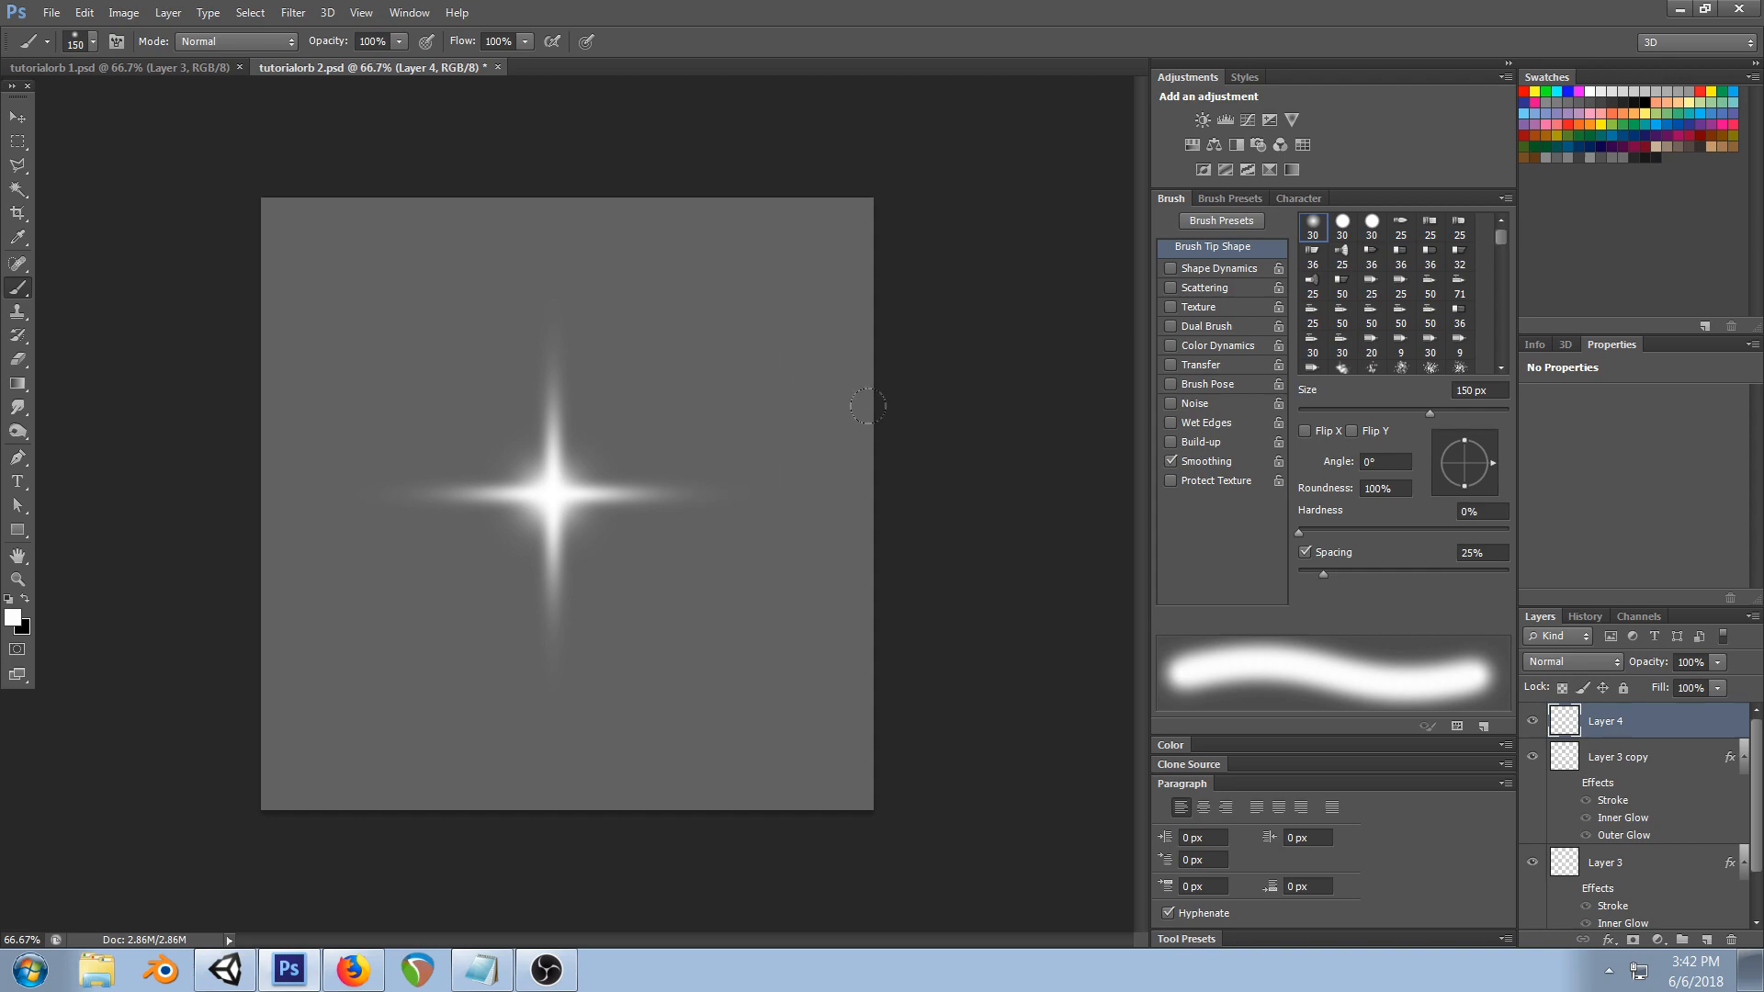
pyautogui.hotkey('ctrl', 'z')
pyautogui.click(1534, 722)
pyautogui.click(1534, 722)
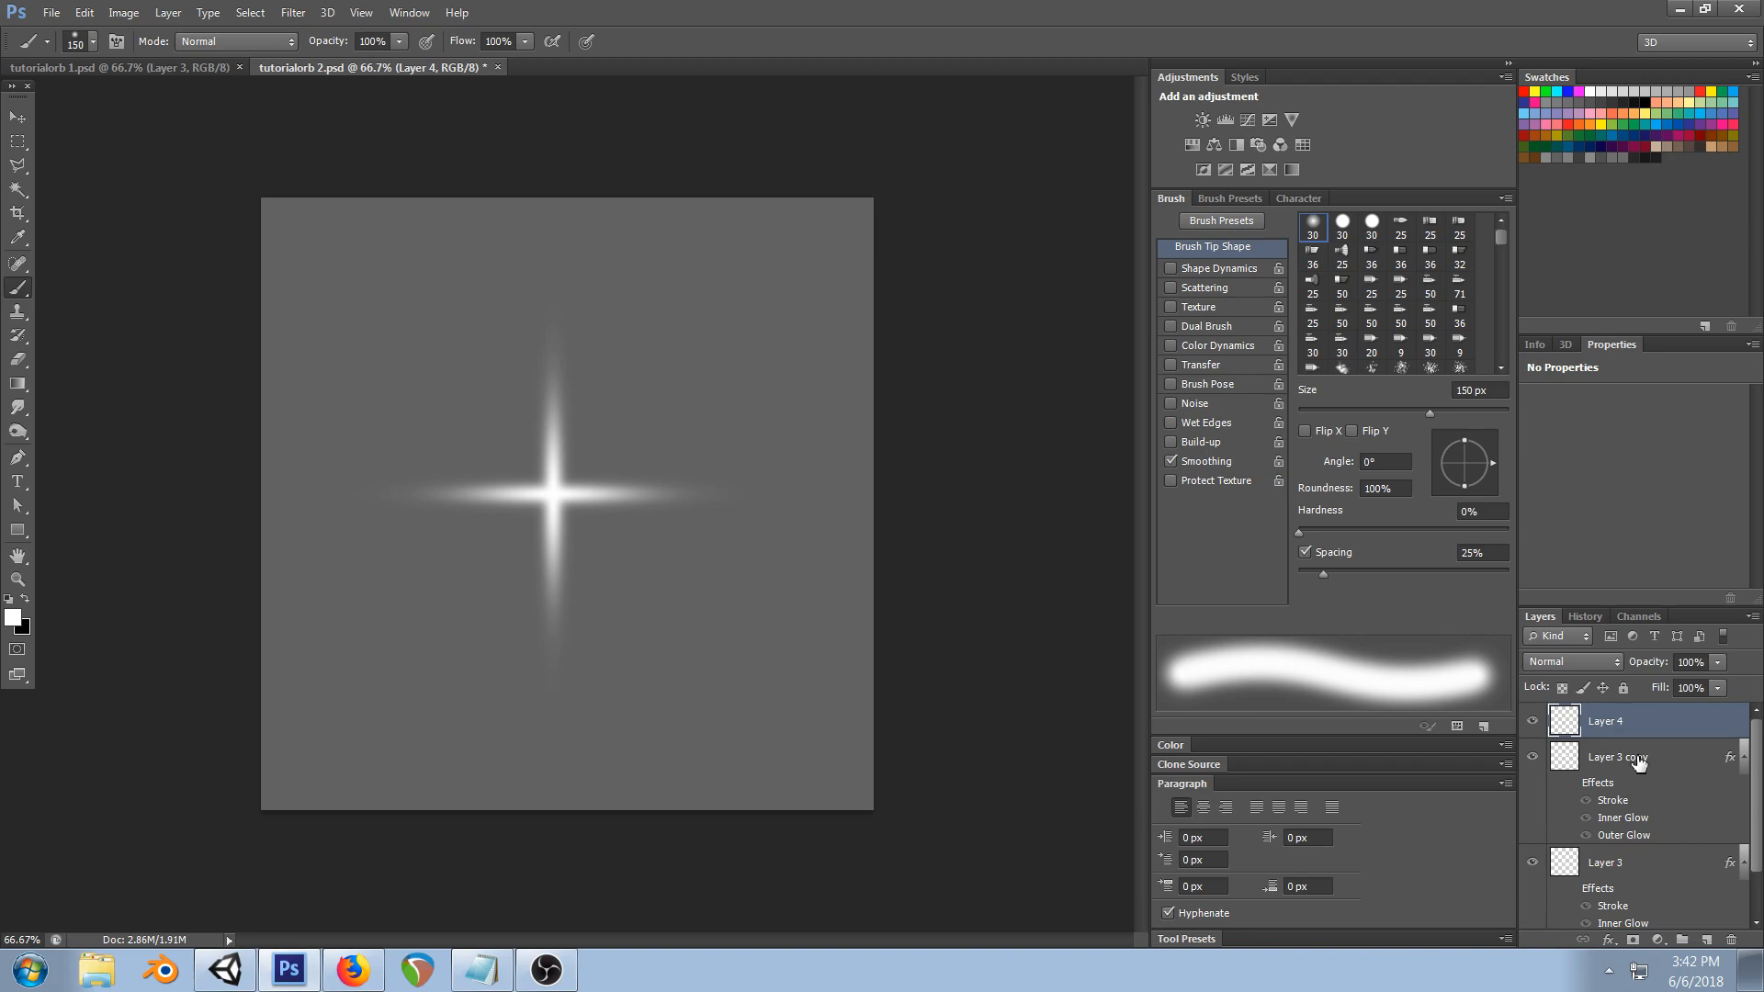
# - Duplicate both streak layers within tutorialorb 2.psd and rotate the copies 45 degrees into an eight-pointed star
pyautogui.click(1637, 760)
pyautogui.keyDown('shift'); pyautogui.click(1631, 871); pyautogui.keyUp('shift')
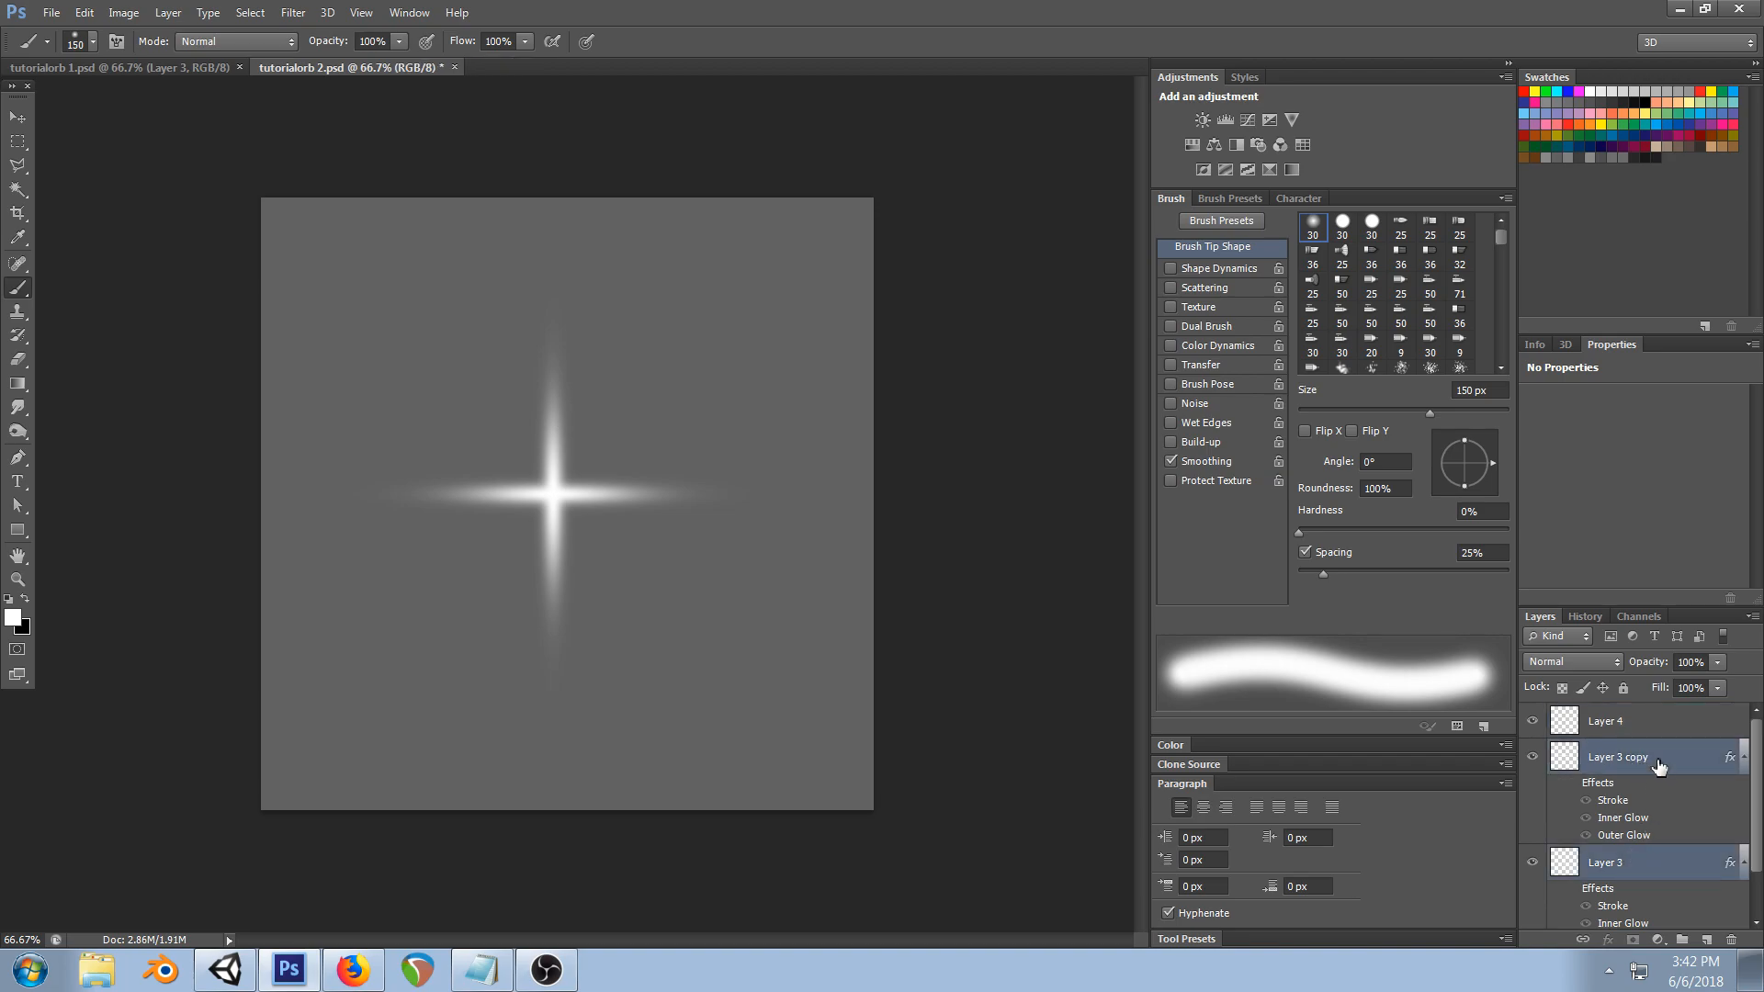
pyautogui.rightClick(1653, 768)
pyautogui.click(1449, 261)
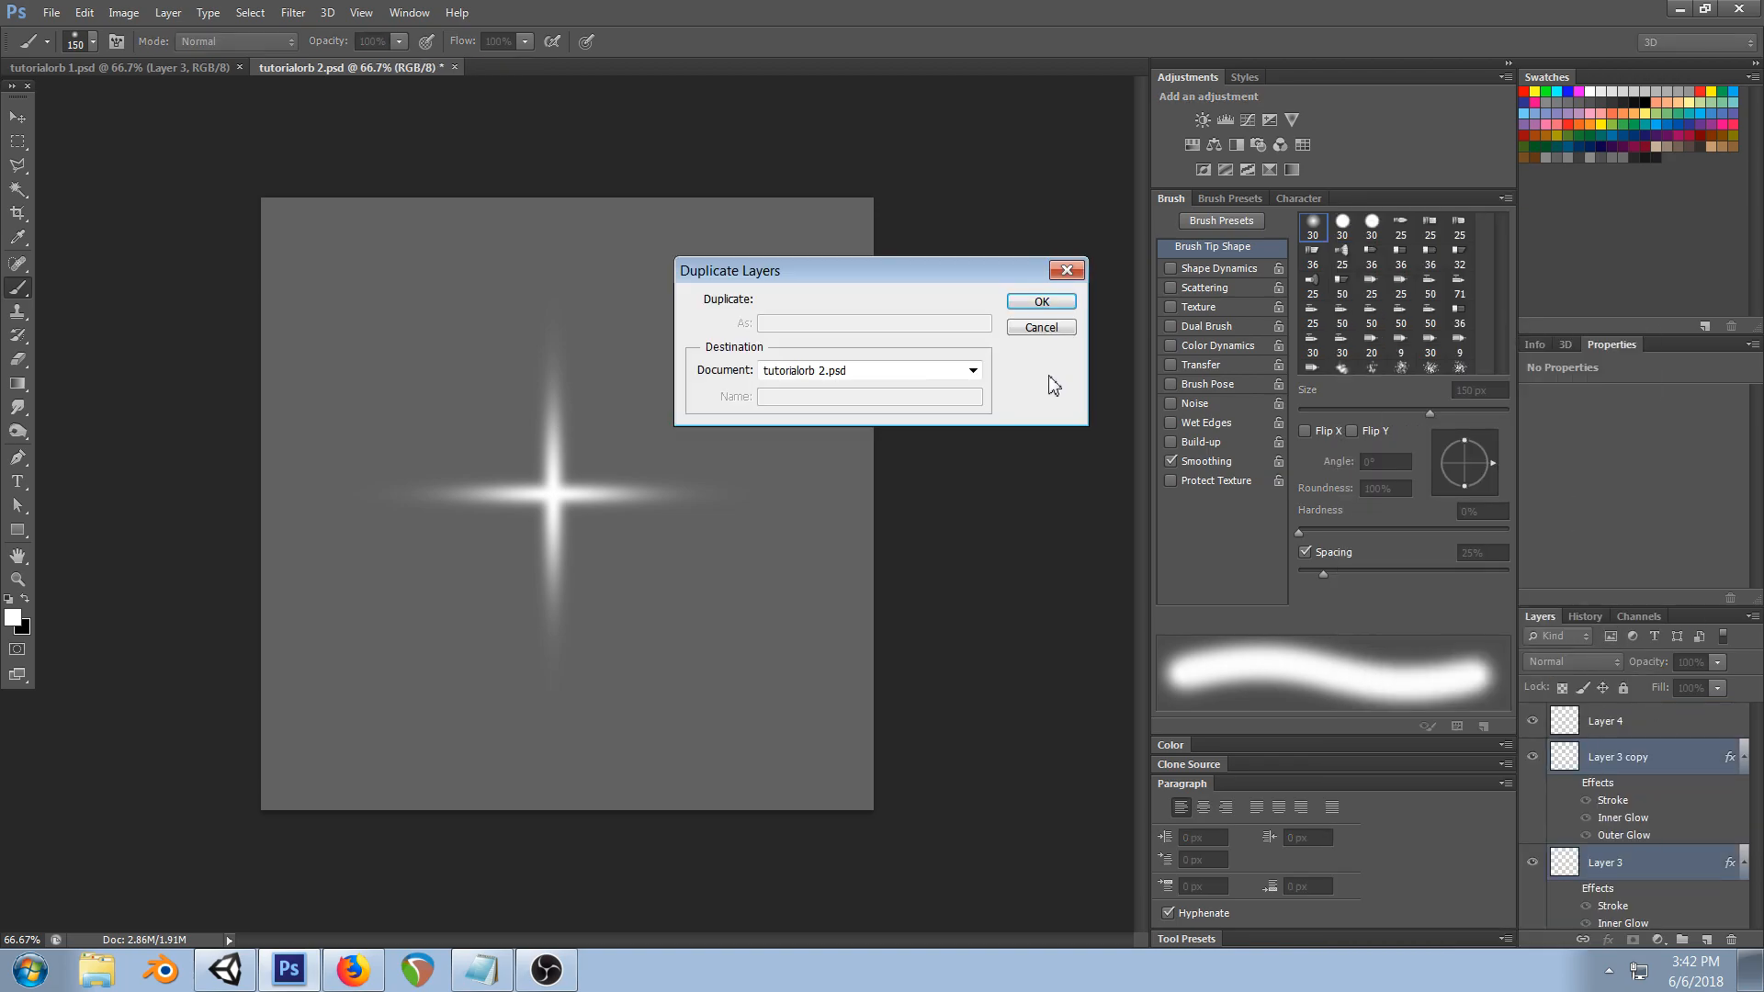
pyautogui.click(1039, 302)
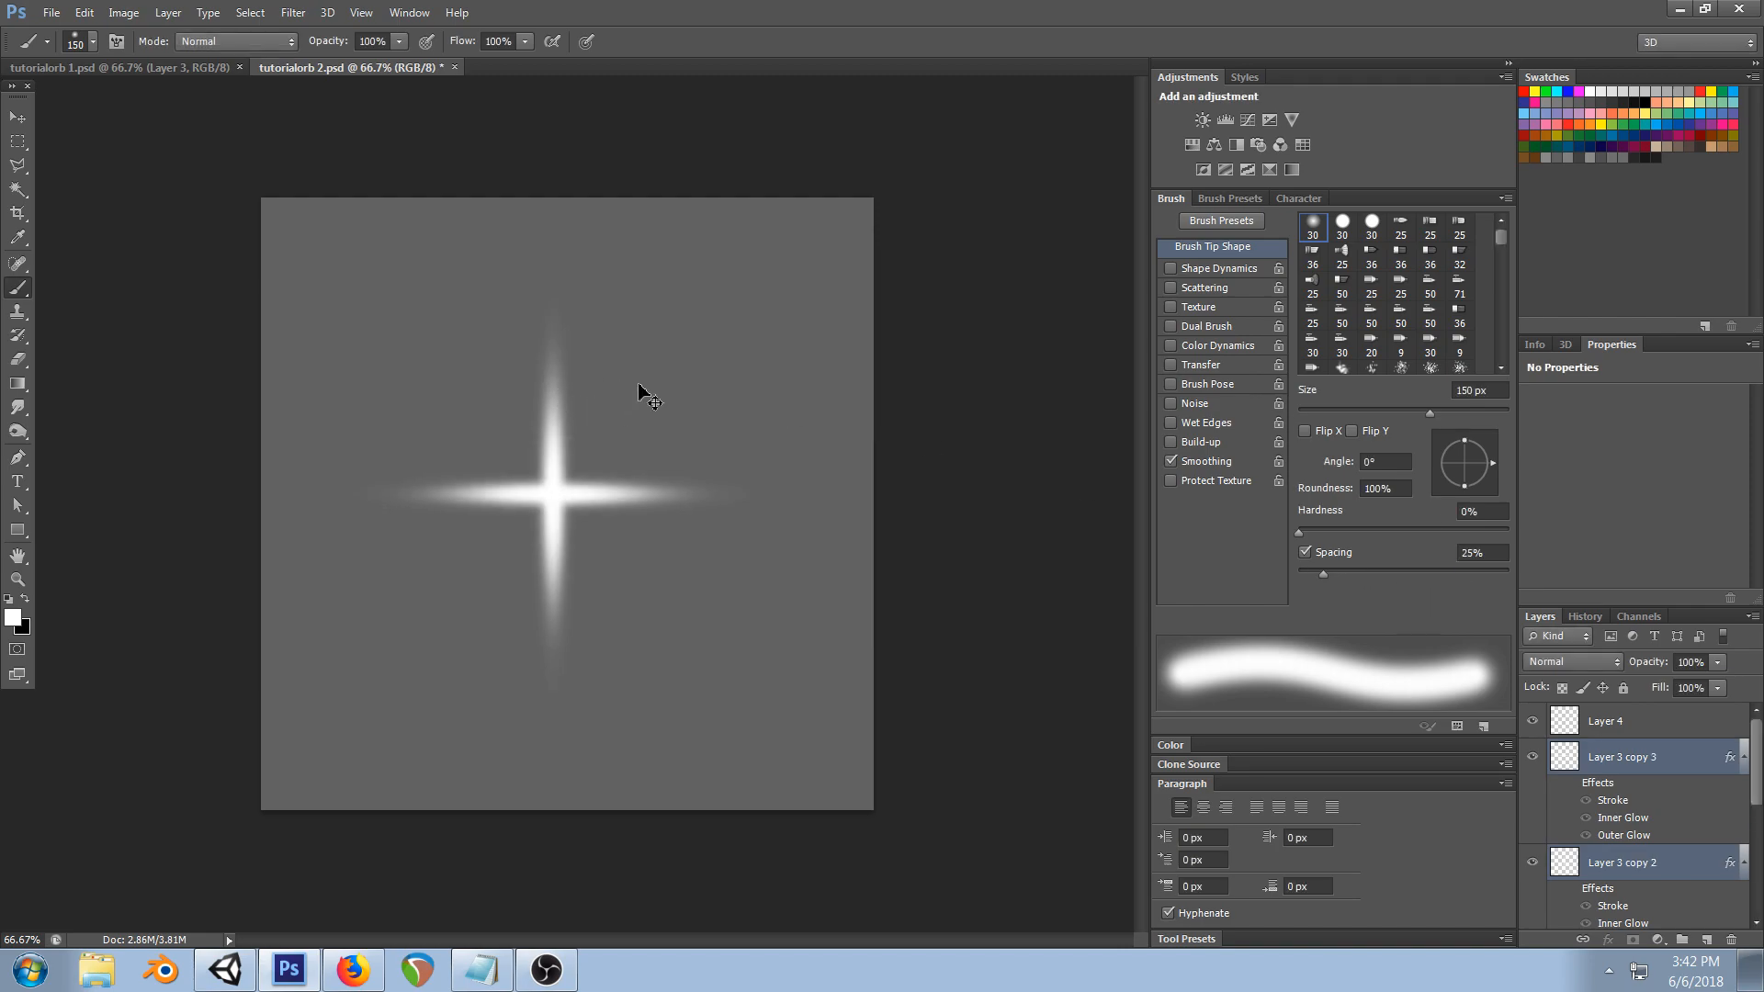
pyautogui.hotkey('ctrl', 't')
pyautogui.keyDown('shift'); pyautogui.moveTo(786, 277); pyautogui.dragTo(917, 465); pyautogui.keyUp('shift')
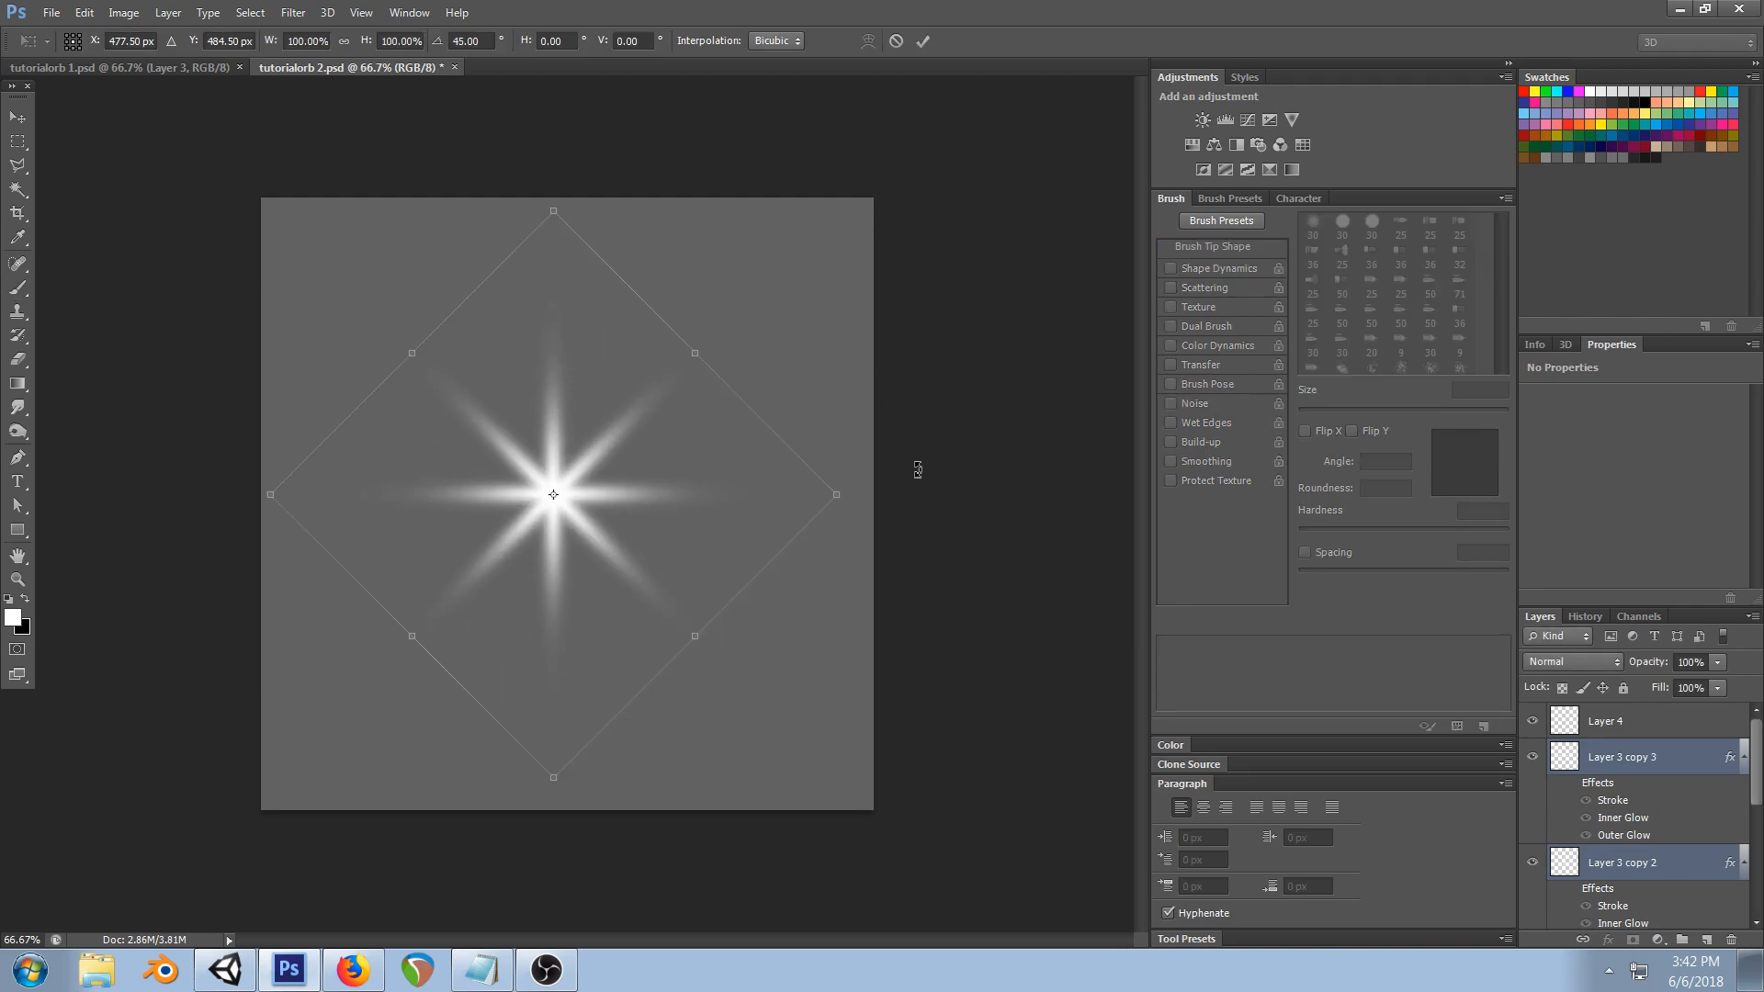
pyautogui.click(18, 117)
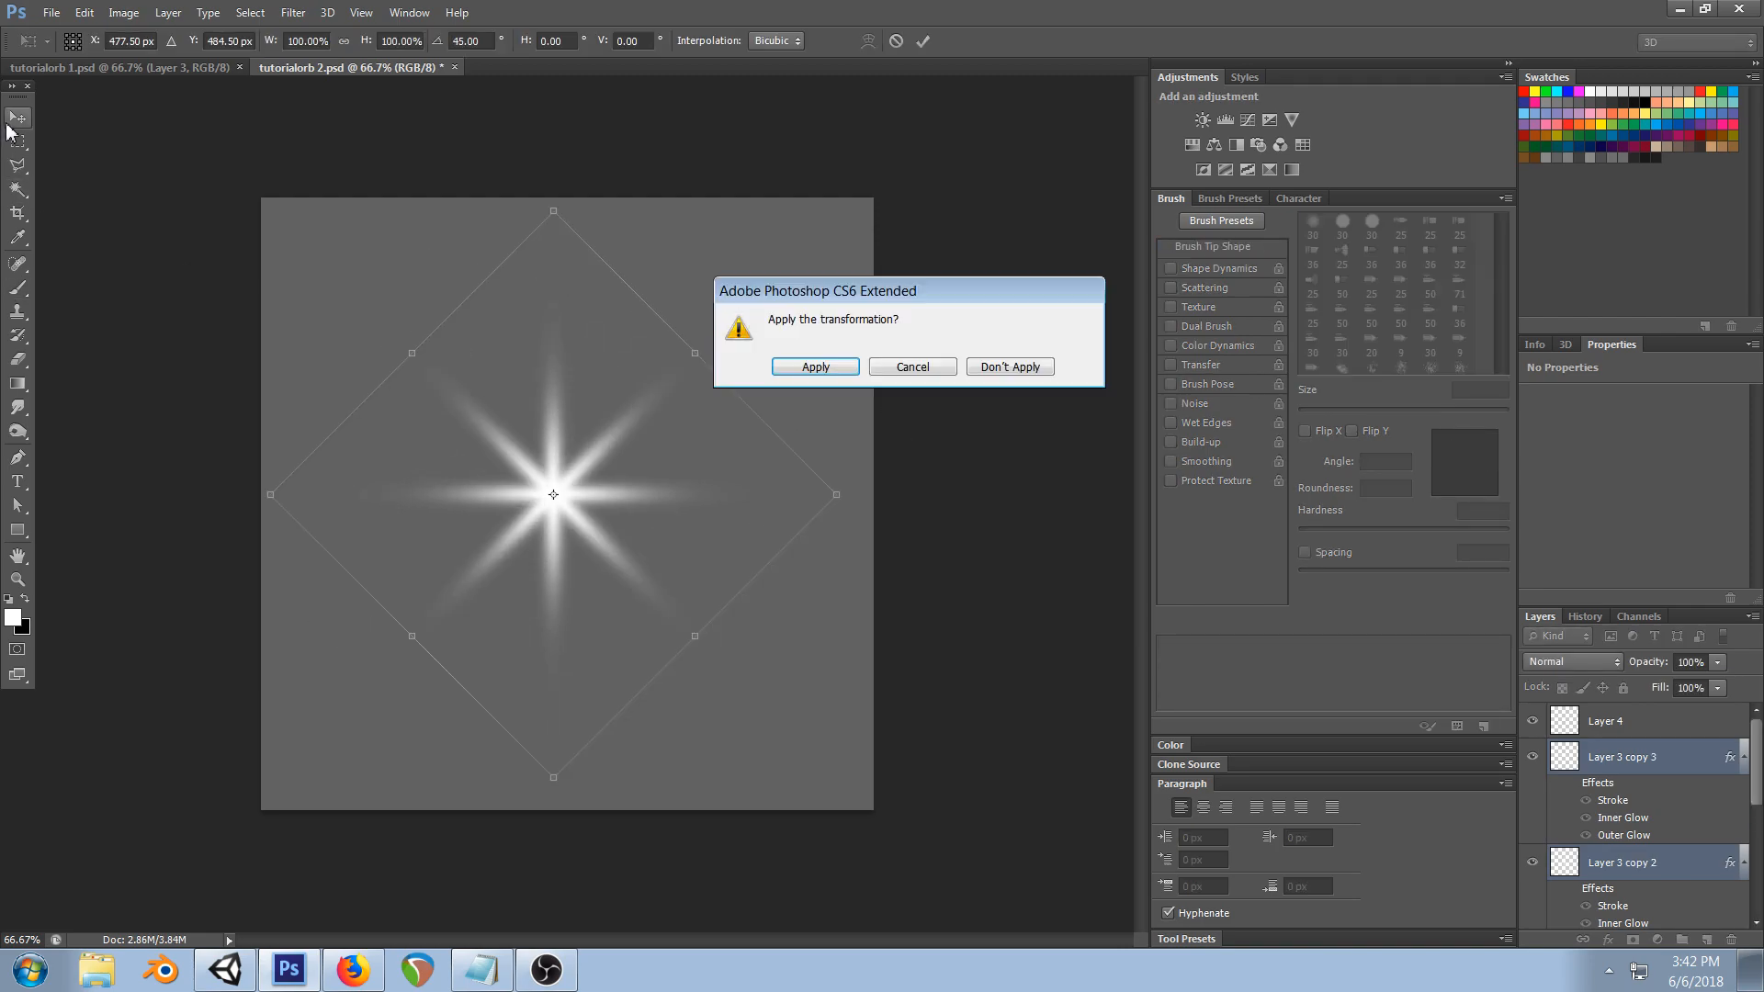
pyautogui.click(809, 371)
# - Scale the two diagonal streak copies down proportionally to about 59% around the centre of the star
pyautogui.hotkey('ctrl', 't')
pyautogui.keyDown('alt'); pyautogui.keyDown('shift'); pyautogui.moveTo(715, 350); pyautogui.dragTo(635, 394); pyautogui.keyUp('shift'); pyautogui.keyUp('alt')
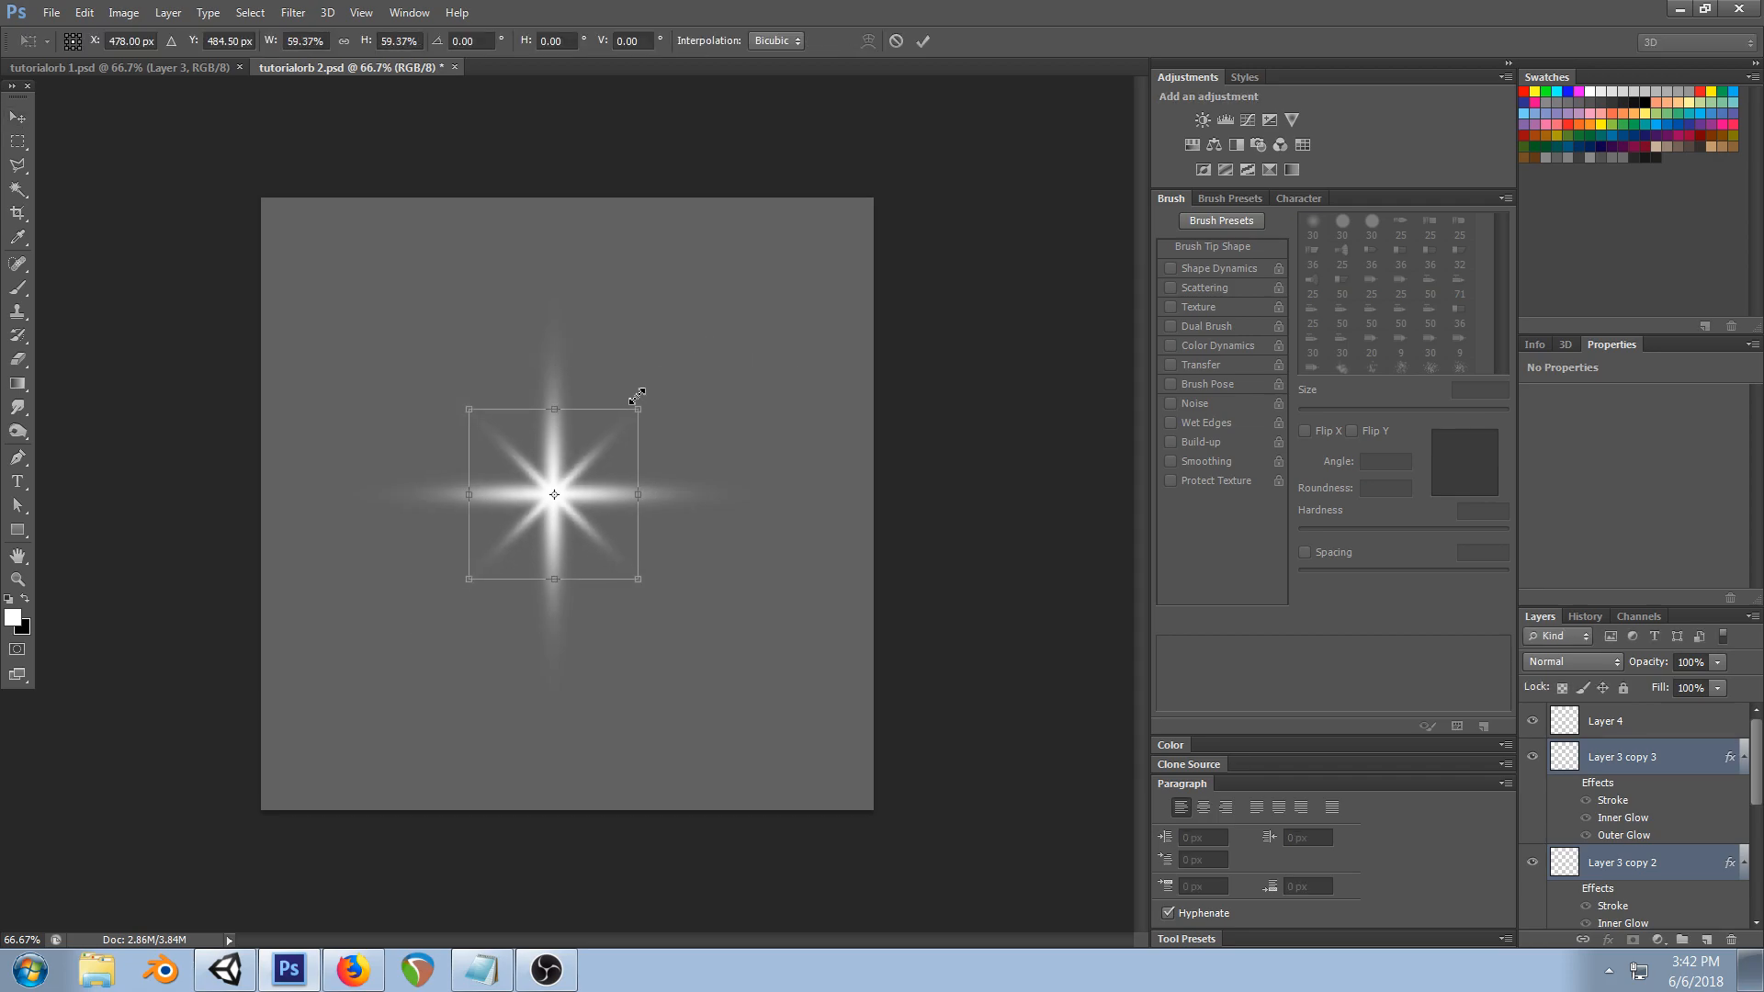
pyautogui.click(18, 117)
pyautogui.click(809, 370)
# - Paint a 150 px soft white glow dab at the star's centre on Layer 4
pyautogui.click(1622, 722)
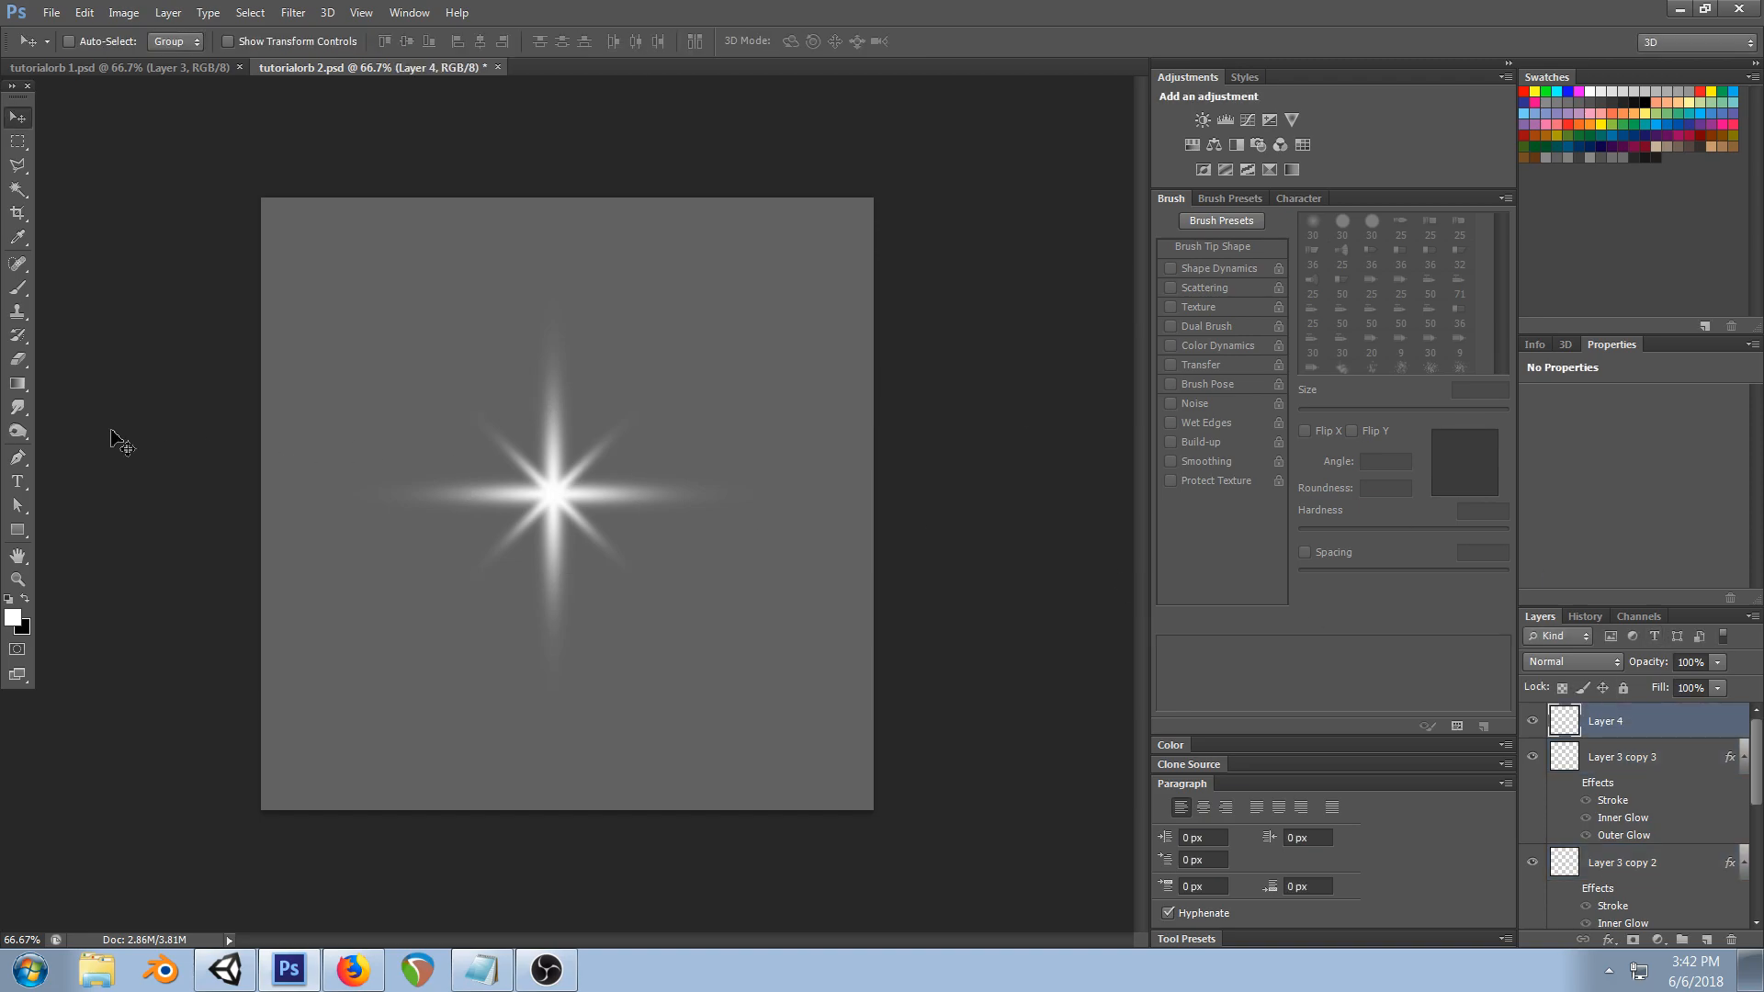
pyautogui.click(17, 287)
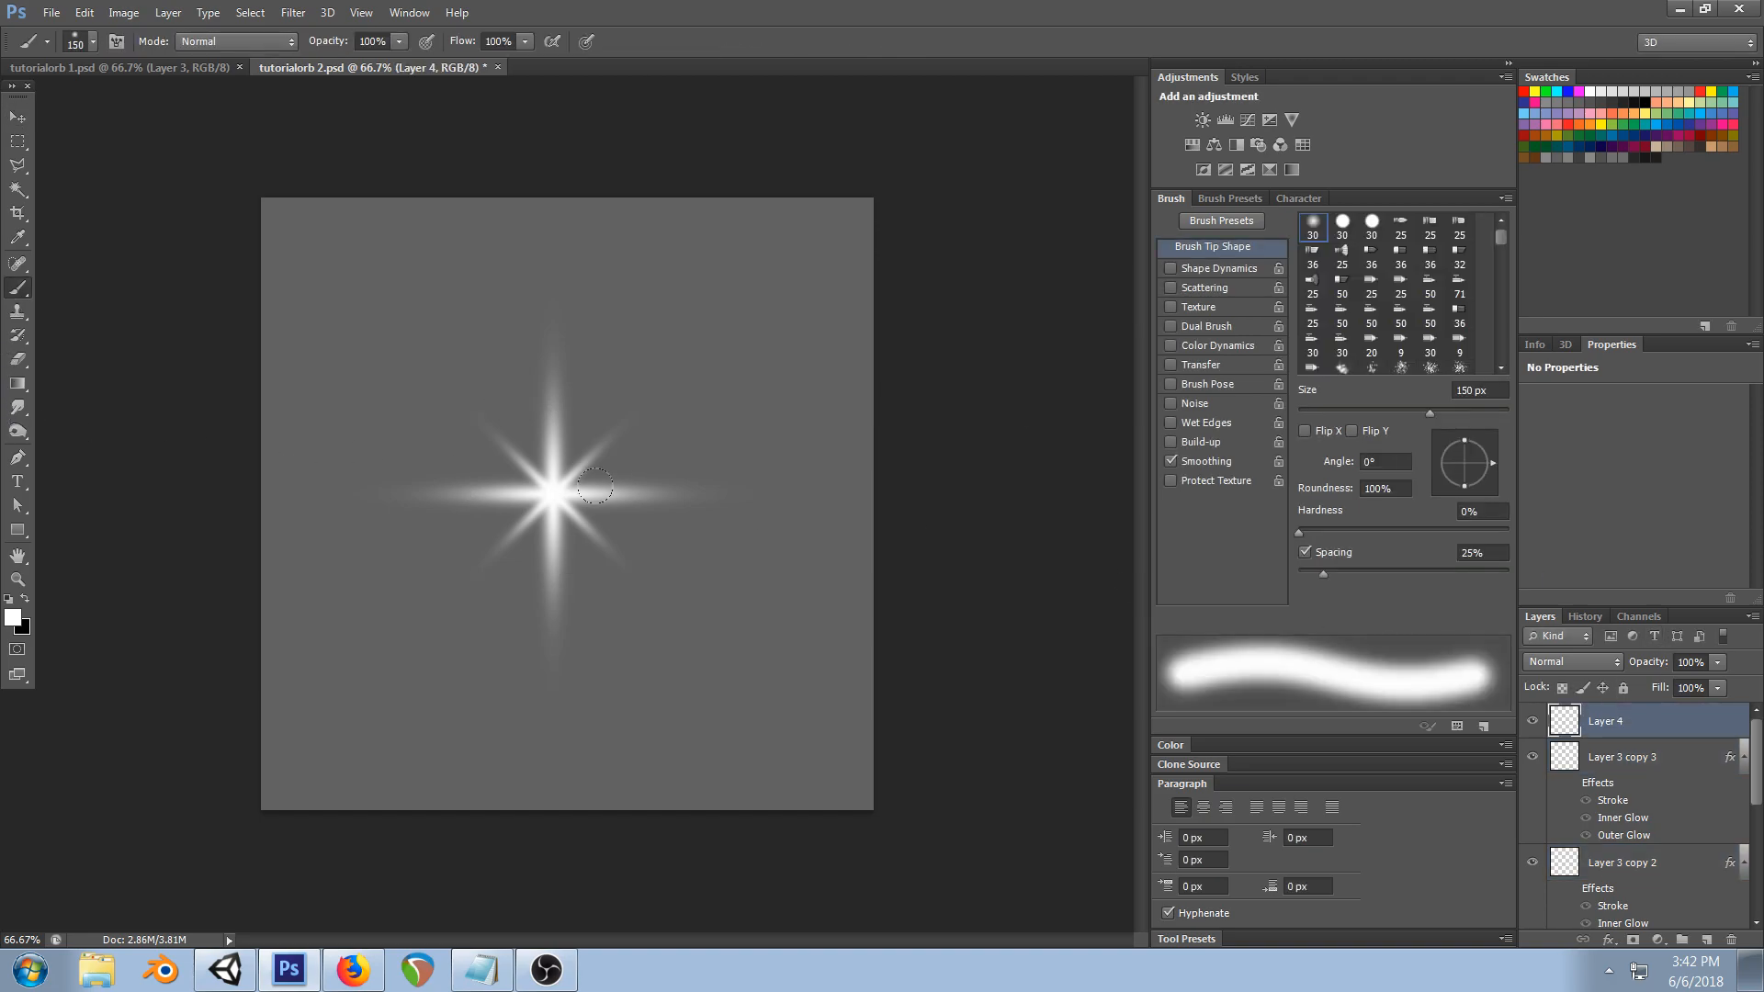
pyautogui.click(532, 474)
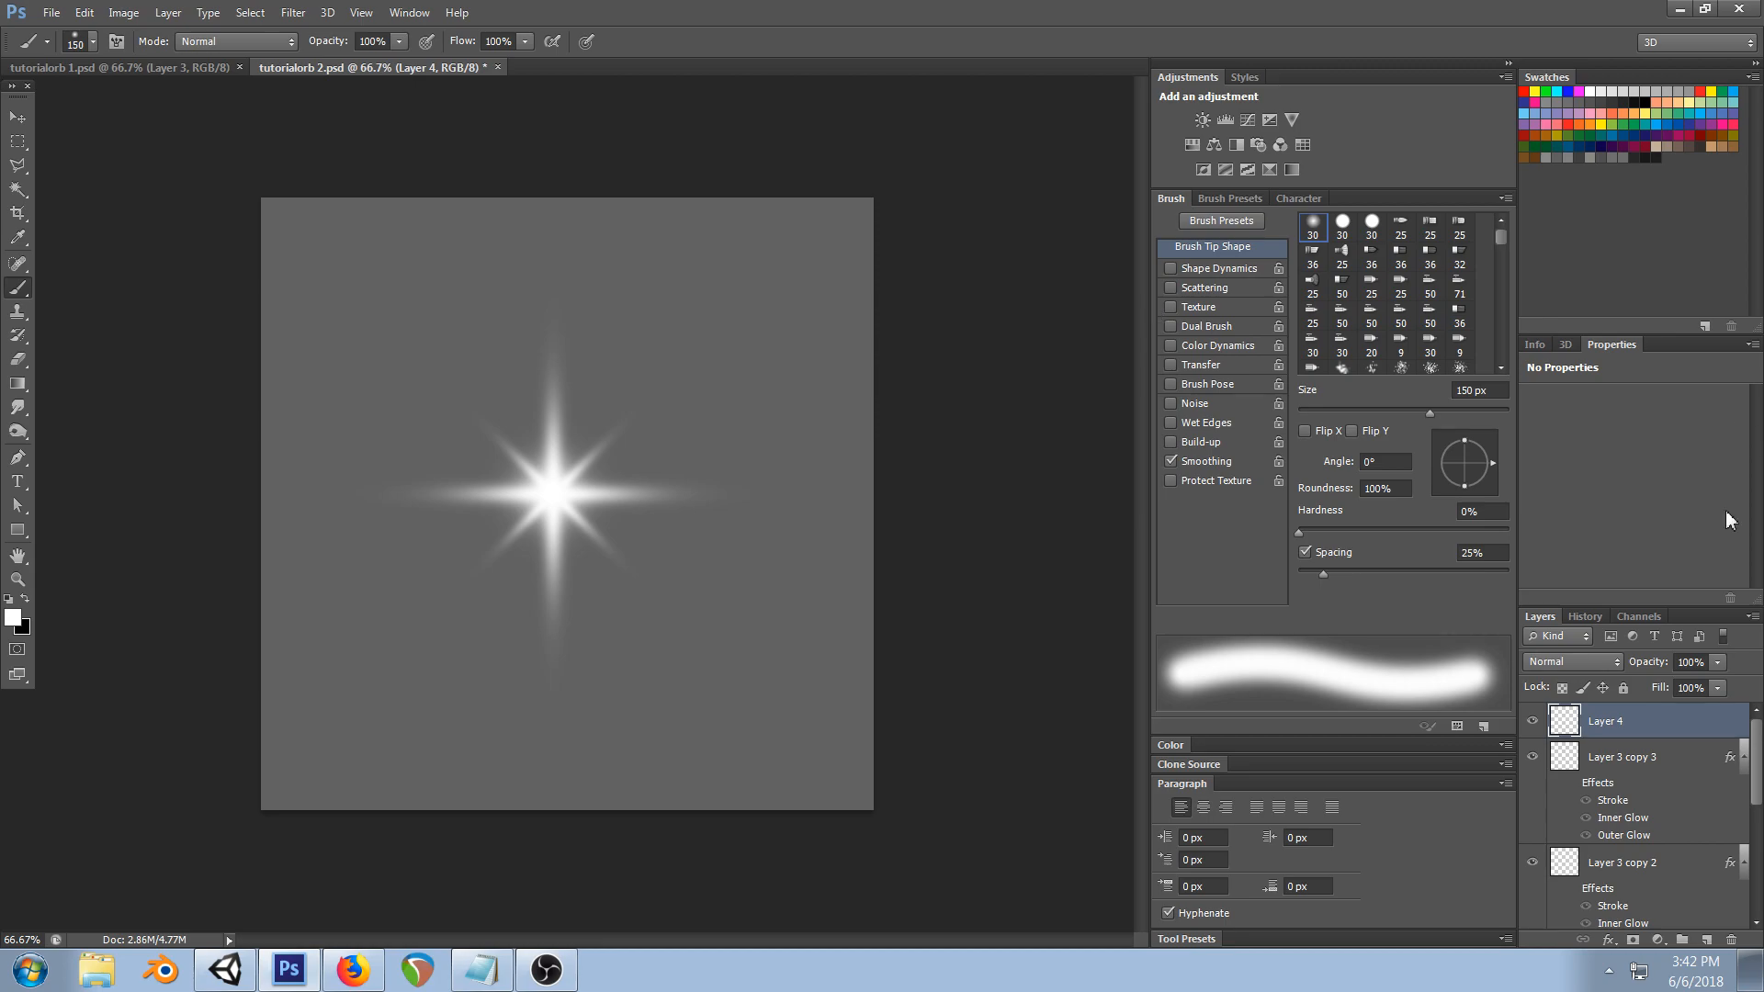
# - Hide Layer 4 and the three Layer 3 copies so that only the original vertical streak shows
pyautogui.click(1533, 721)
pyautogui.click(1533, 757)
pyautogui.click(1532, 863)
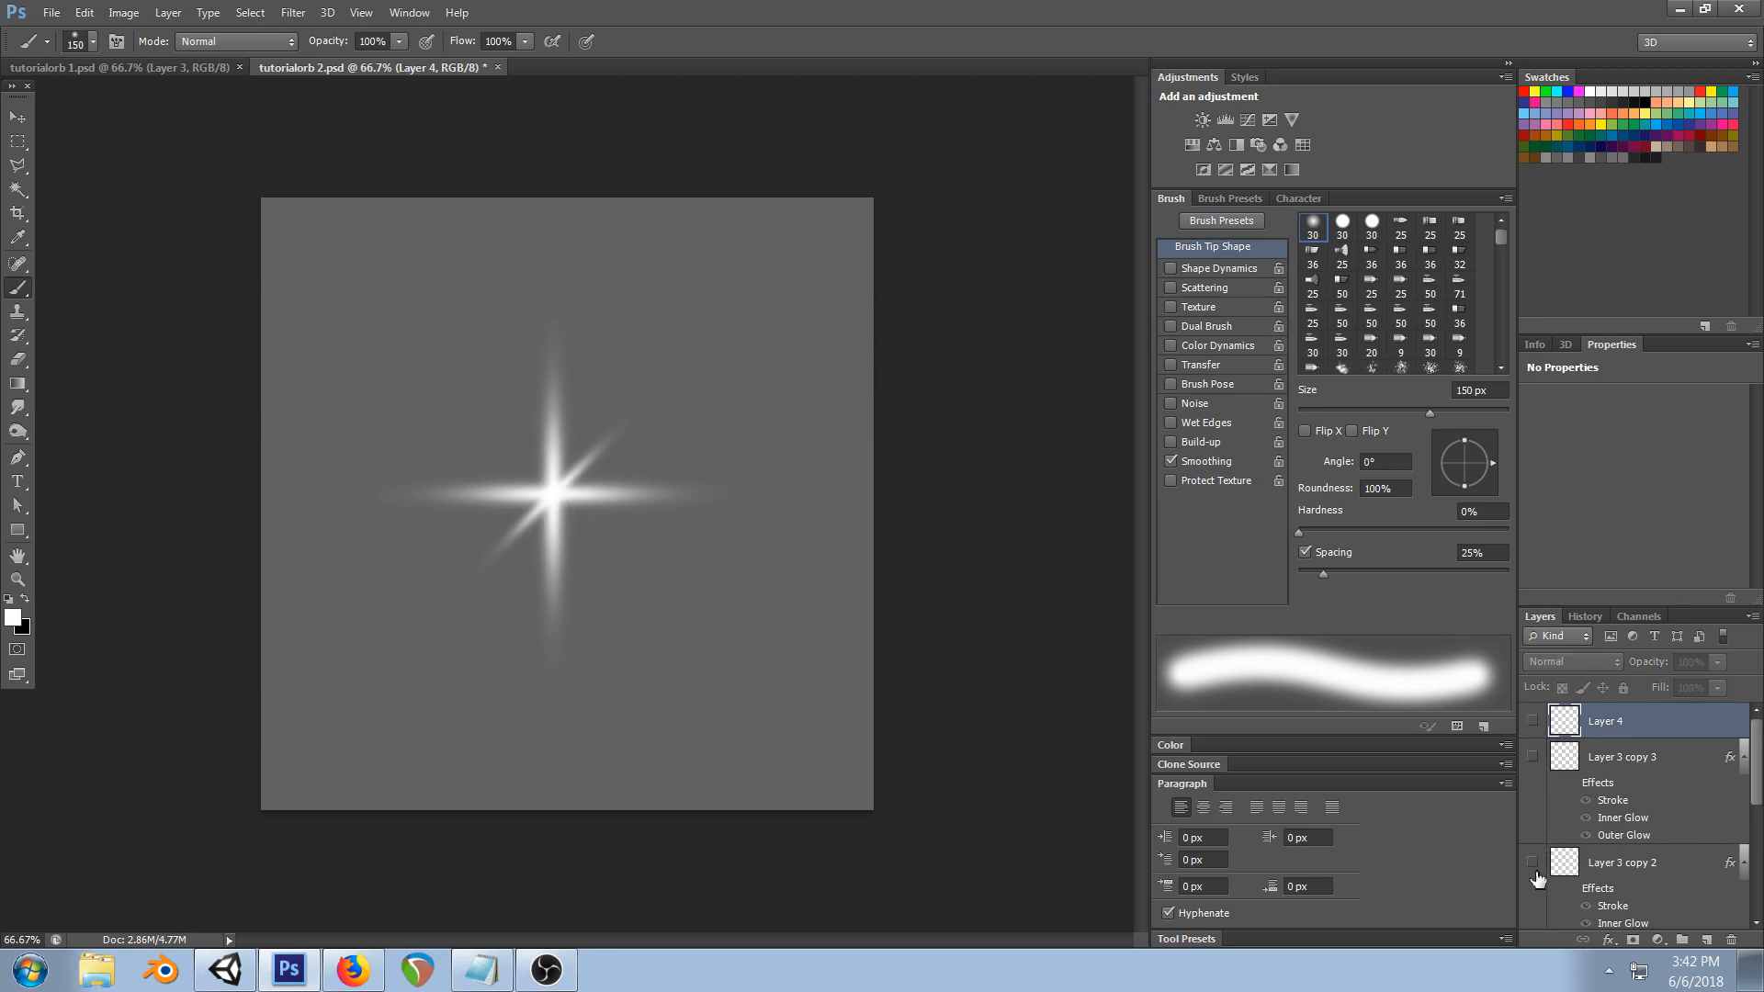
pyautogui.scroll(-2, 1565, 830)
pyautogui.click(1531, 898)
pyautogui.scroll(-2, 1596, 852)
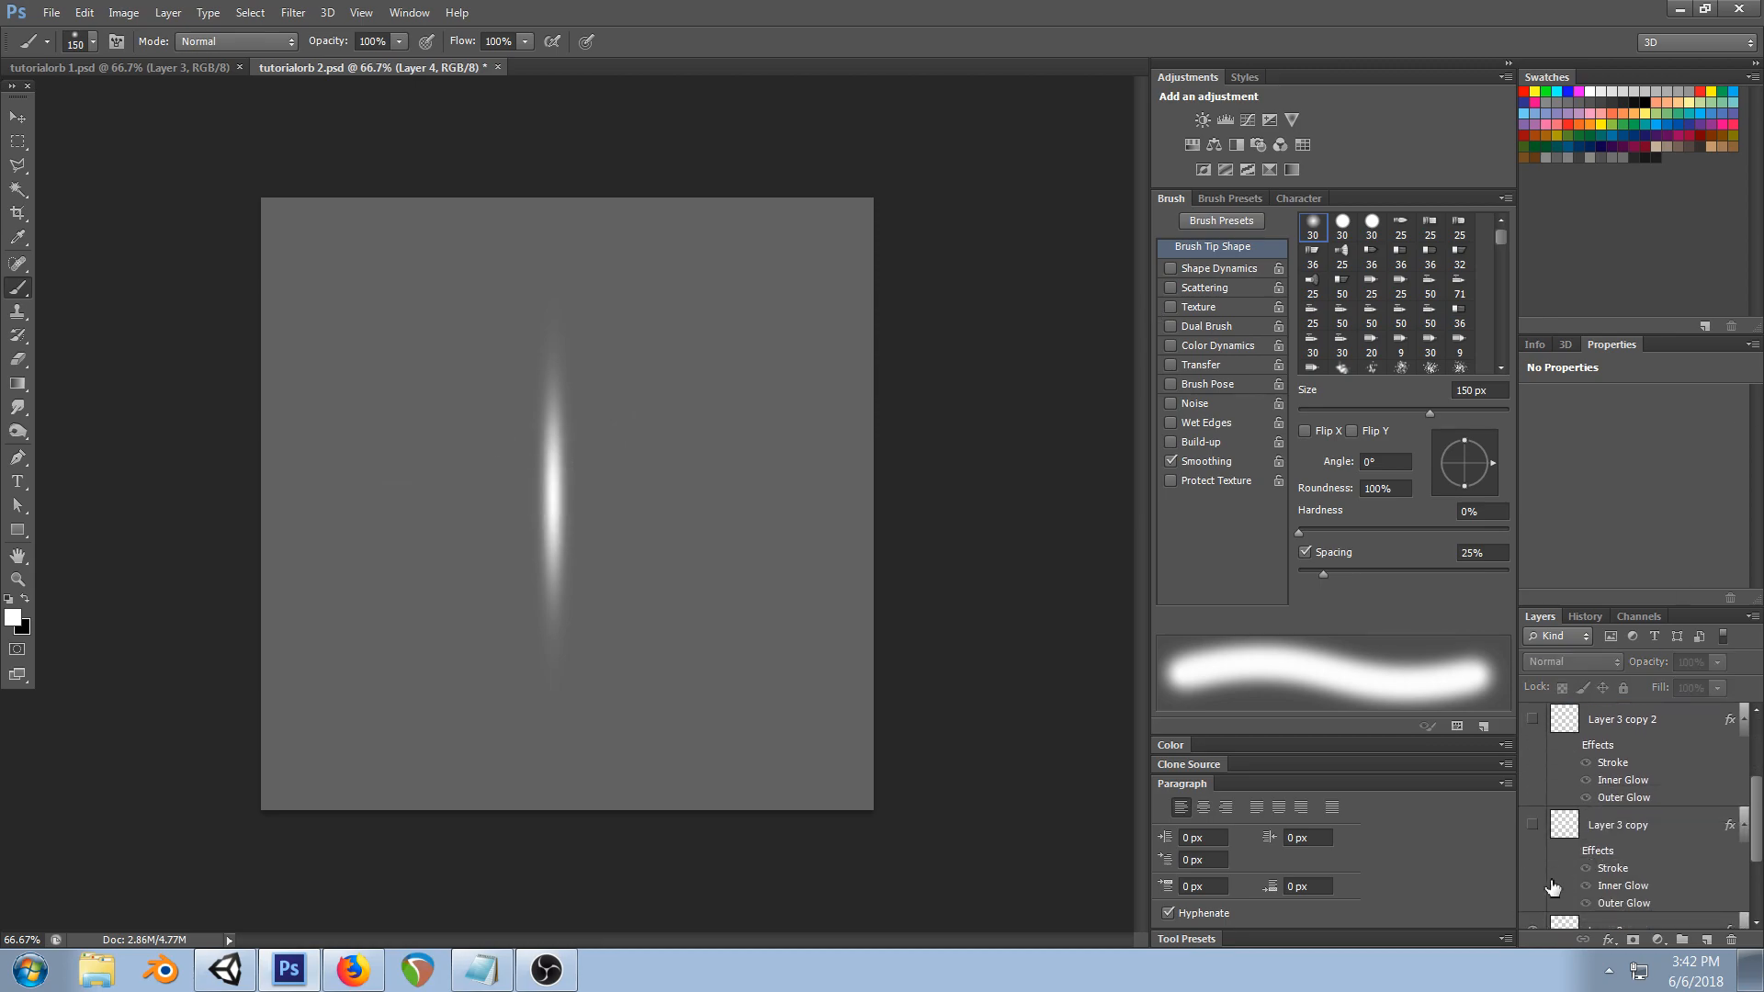
pyautogui.scroll(-2, 1550, 897)
# - Clear the vertical streak from Layer 3 and paint a 400 px soft white dab at the canvas centre
pyautogui.click(1603, 813)
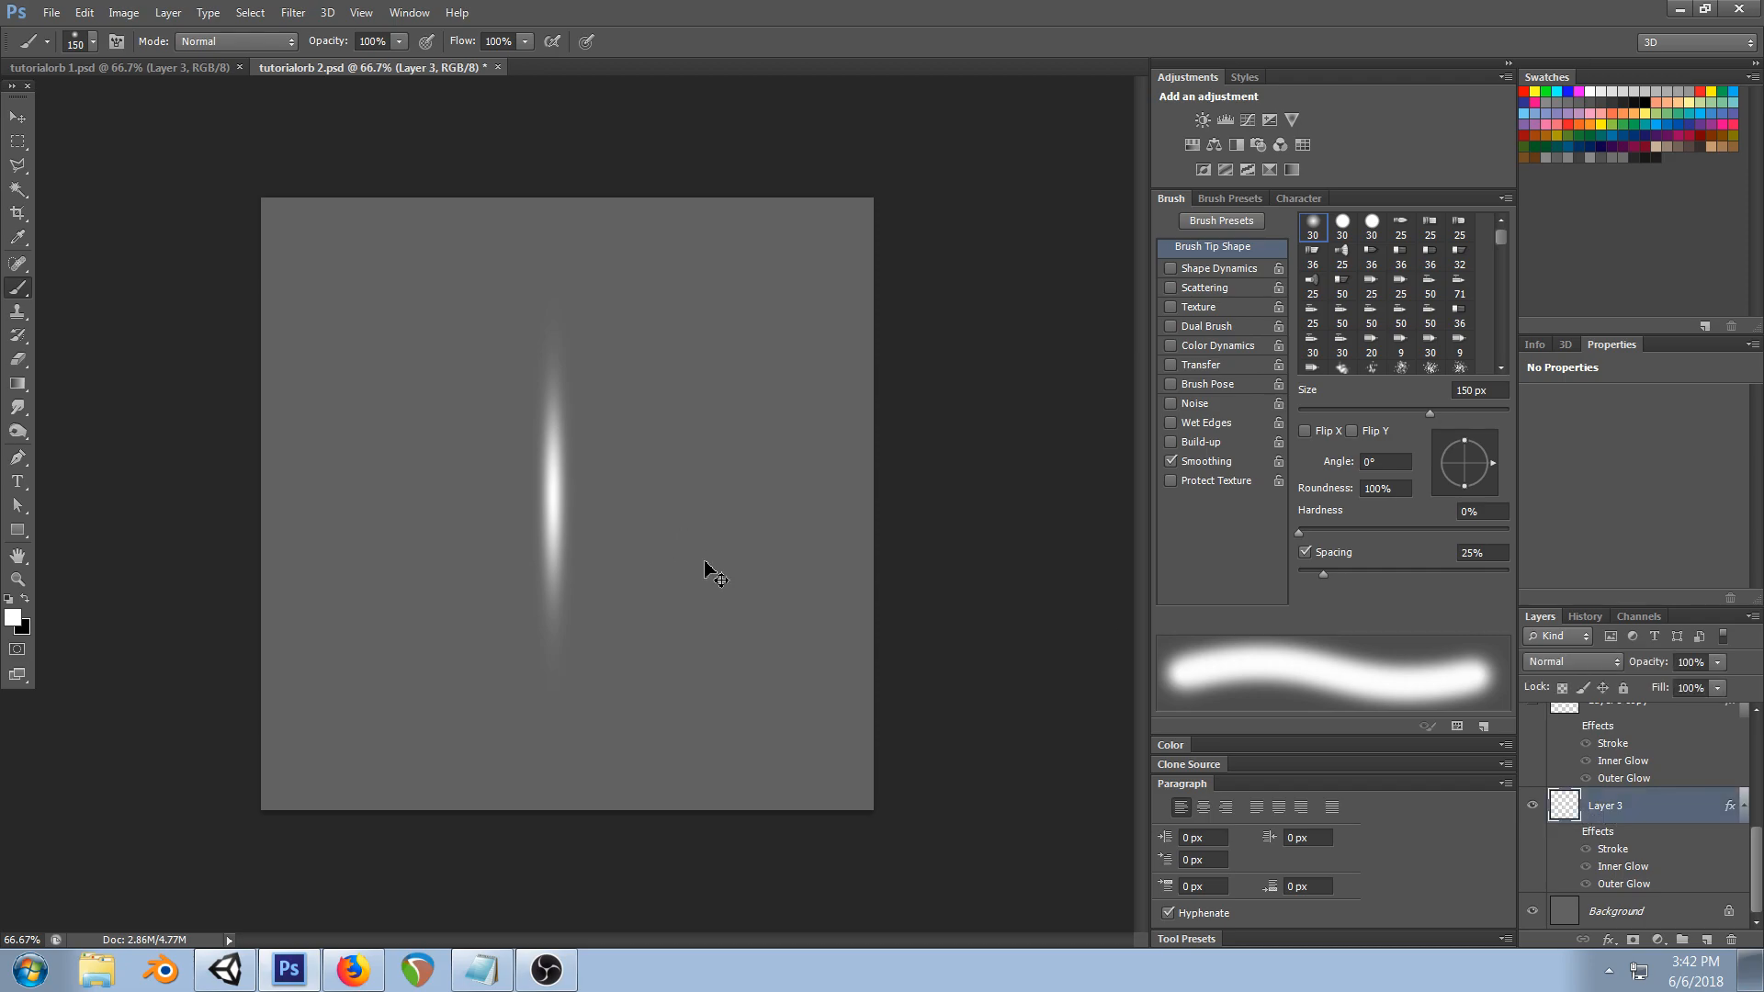
pyautogui.press('Delete')
pyautogui.hotkey('ctrl', 'd')
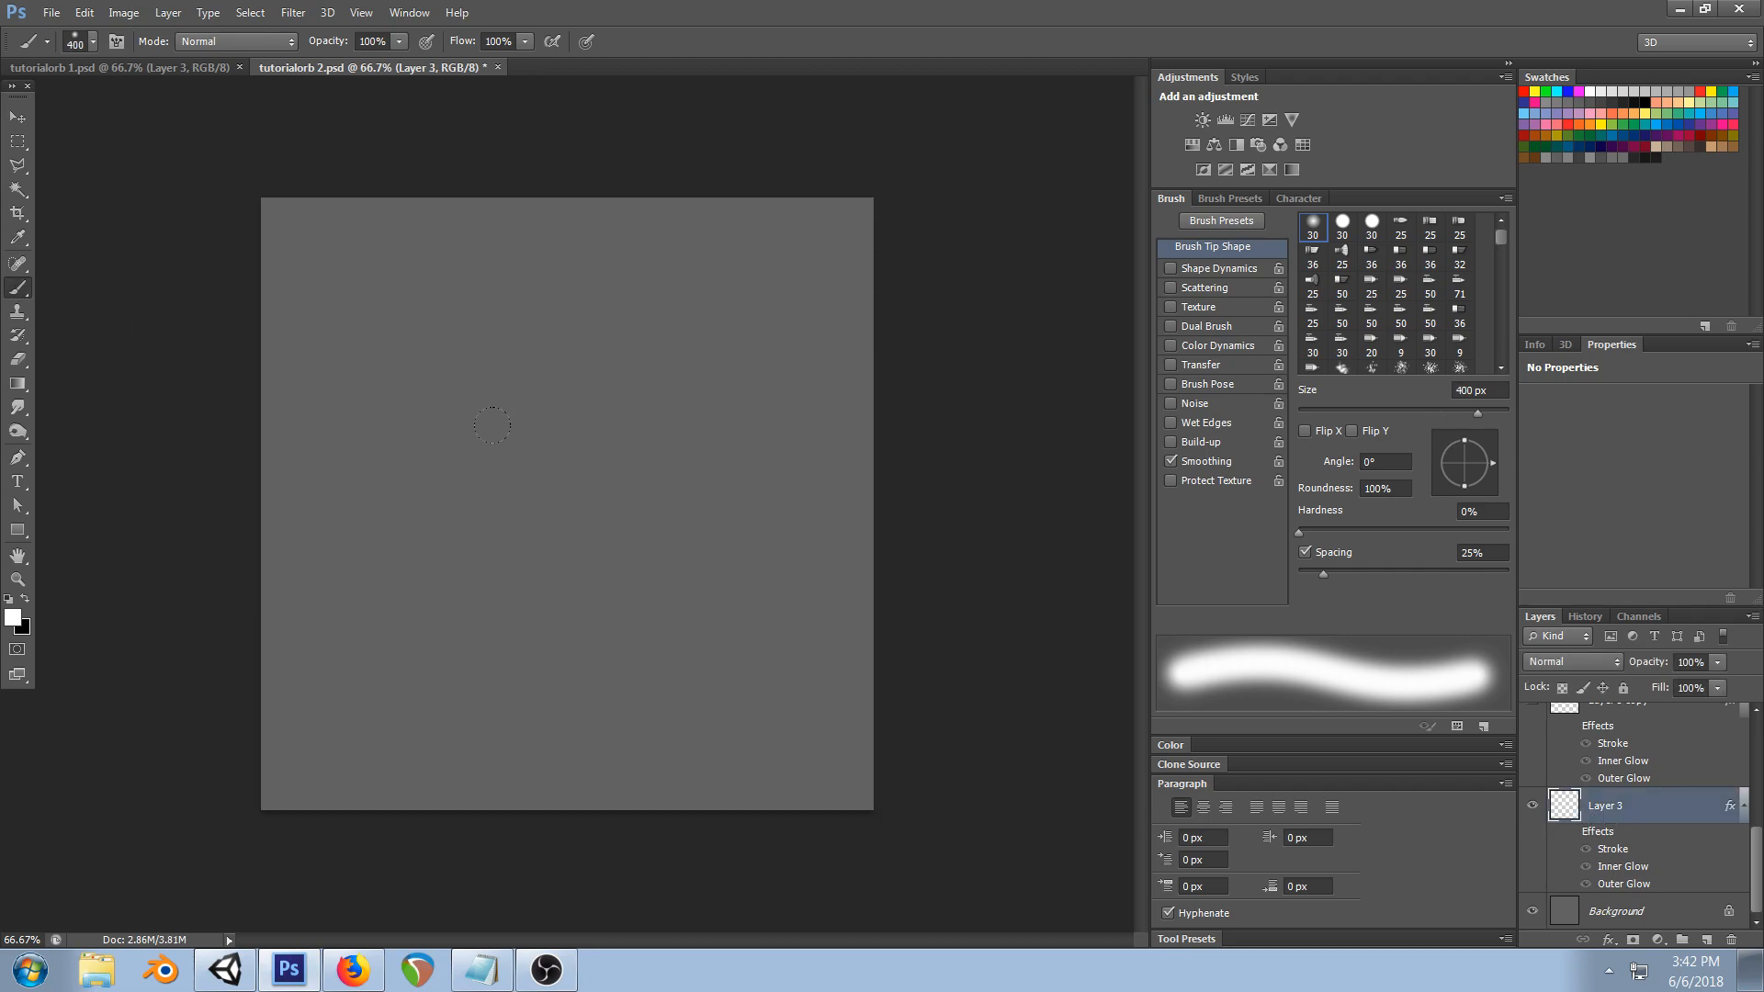
pyautogui.click(566, 500)
# - Transform the dab on Layer 3 into a thin horizontal streak, about 154.5% wide and 11% high
pyautogui.hotkey('ctrl', 't')
pyautogui.moveTo(369, 298); pyautogui.dragTo(259, 476)
pyautogui.click(17, 117)
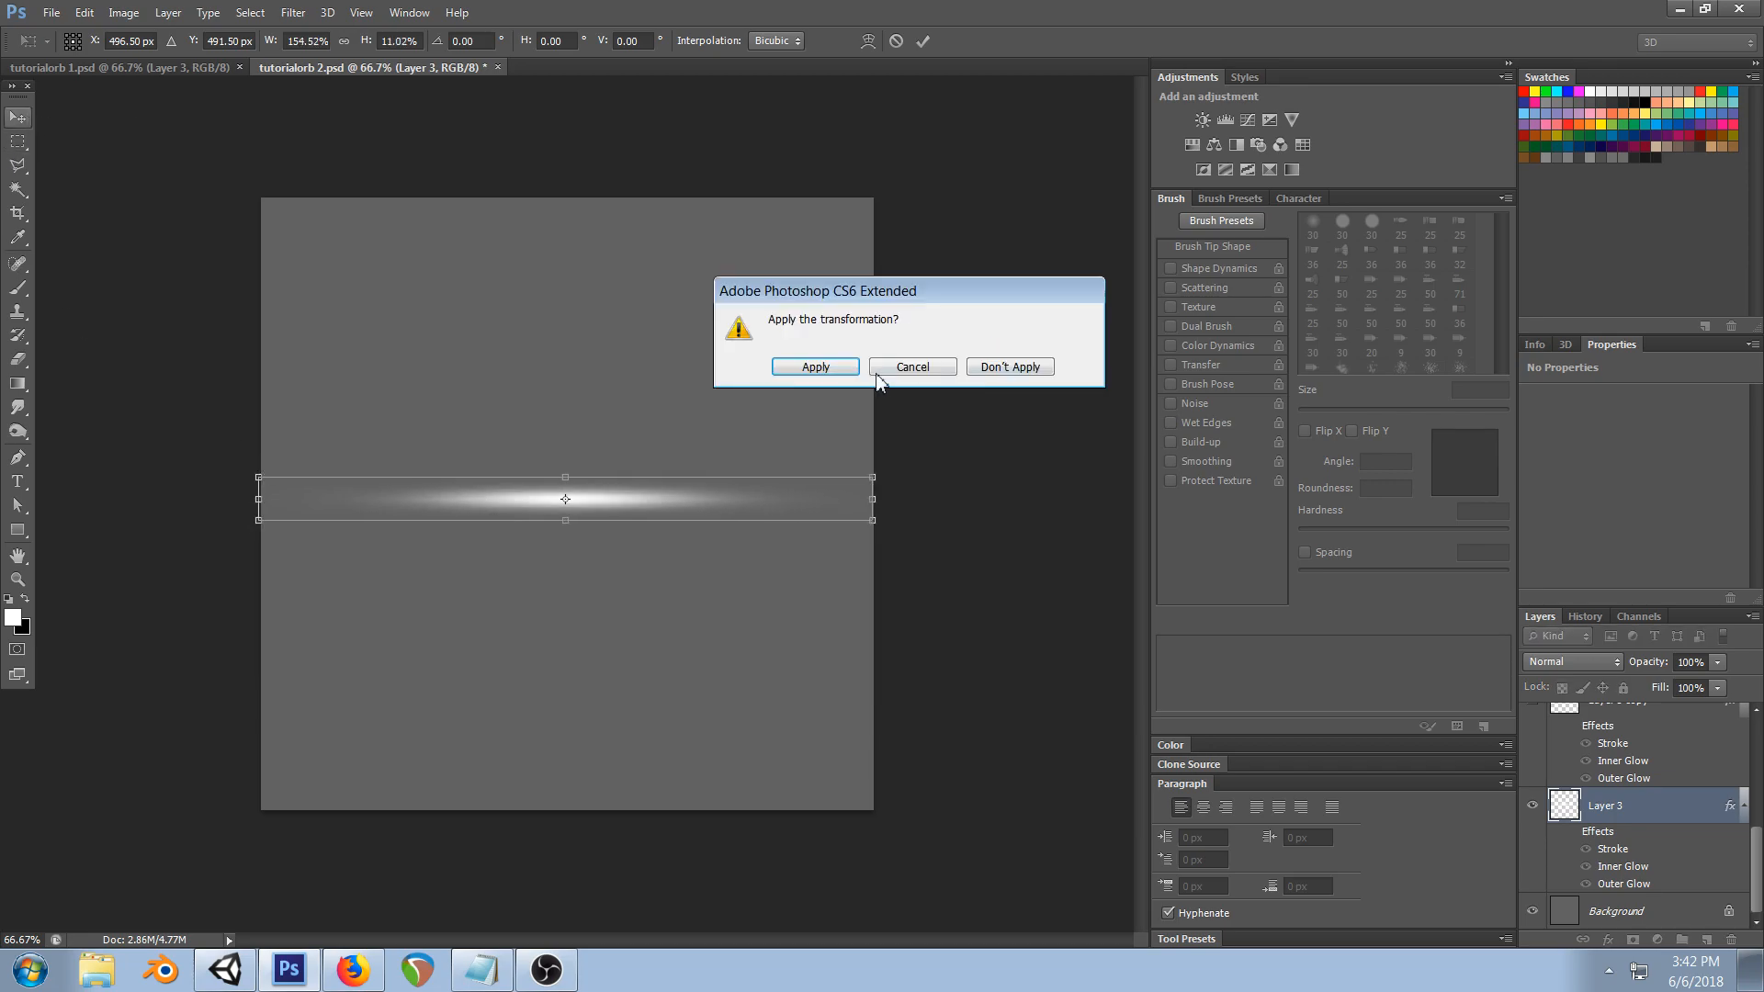
pyautogui.click(815, 367)
# - Duplicate the horizontal streak, rotate the copy -90 degrees, shorten it to about 51% and centre it to form a cross
pyautogui.keyDown('alt'); pyautogui.moveTo(653, 499); pyautogui.dragTo(653, 522); pyautogui.keyUp('alt')
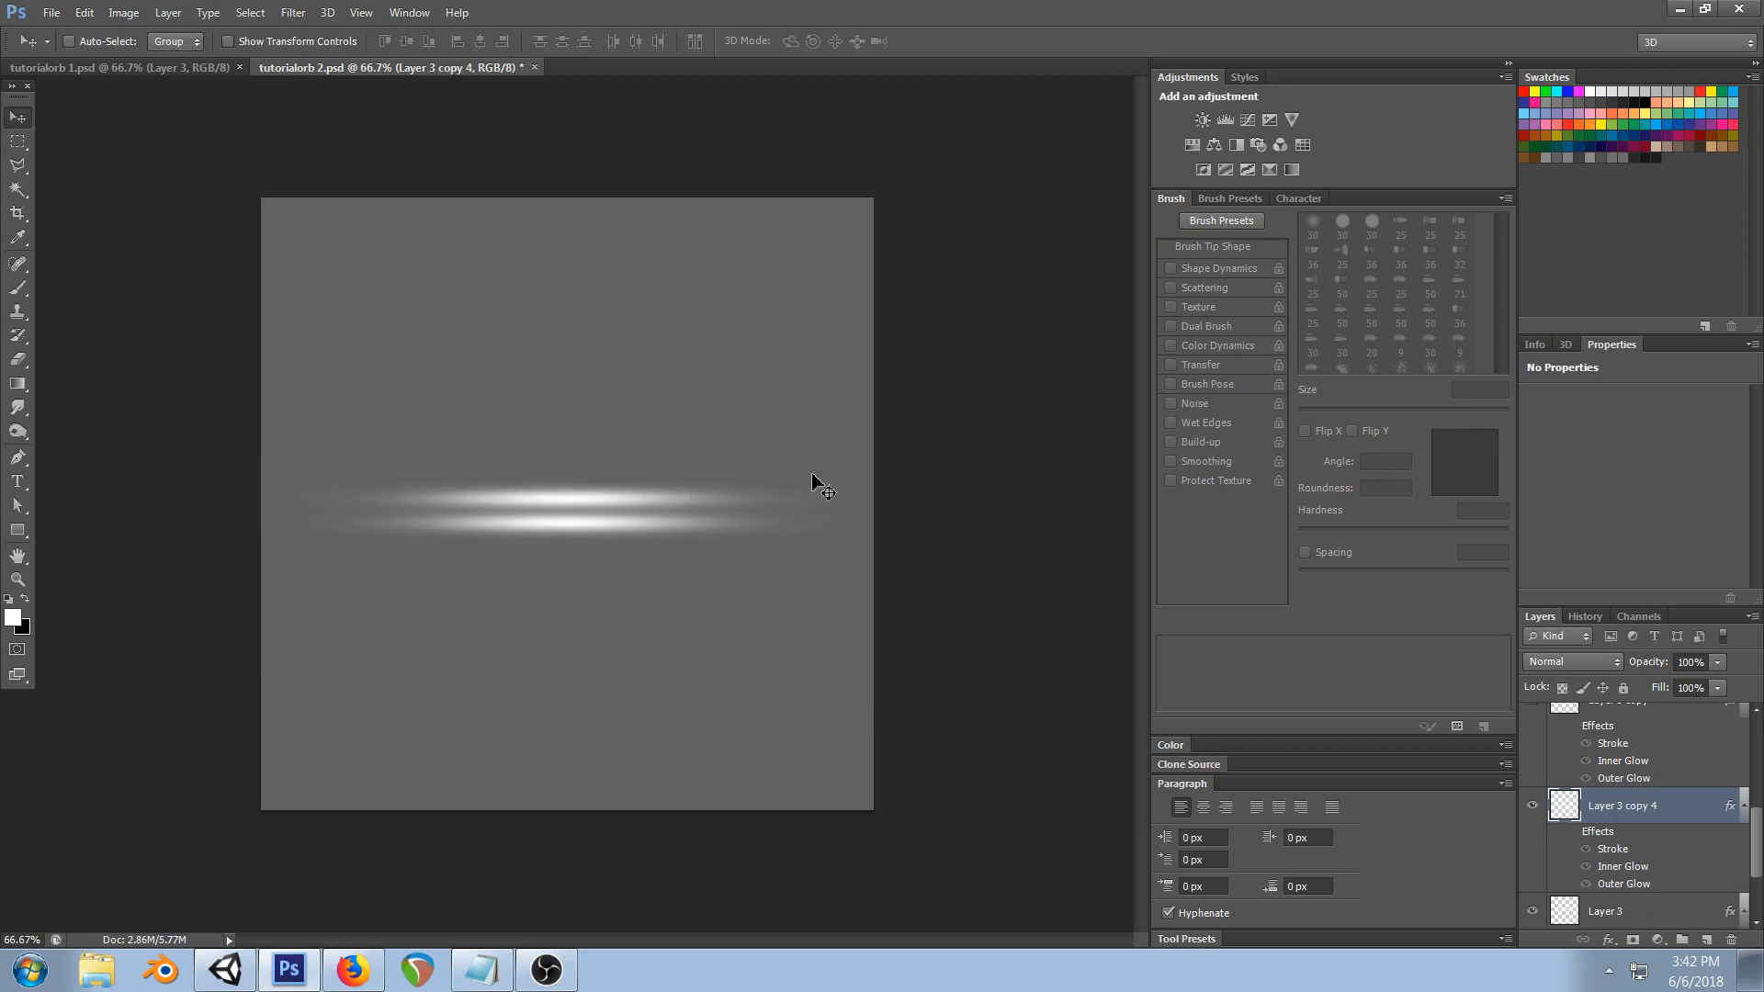
pyautogui.hotkey('ctrl', 't')
pyautogui.moveTo(882, 501)
pyautogui.keyDown('shift'); pyautogui.mouseDown()
pyautogui.moveTo(804, 317)
pyautogui.moveTo(560, 265)
pyautogui.moveTo(575, 246)
pyautogui.moveTo(575, 436)
pyautogui.mouseUp(); pyautogui.keyUp('shift')
pyautogui.moveTo(583, 682)
pyautogui.mouseDown()
pyautogui.moveTo(561, 560)
pyautogui.moveTo(561, 700)
pyautogui.moveTo(560, 669)
pyautogui.mouseUp()
pyautogui.moveTo(559, 565); pyautogui.dragTo(559, 547)
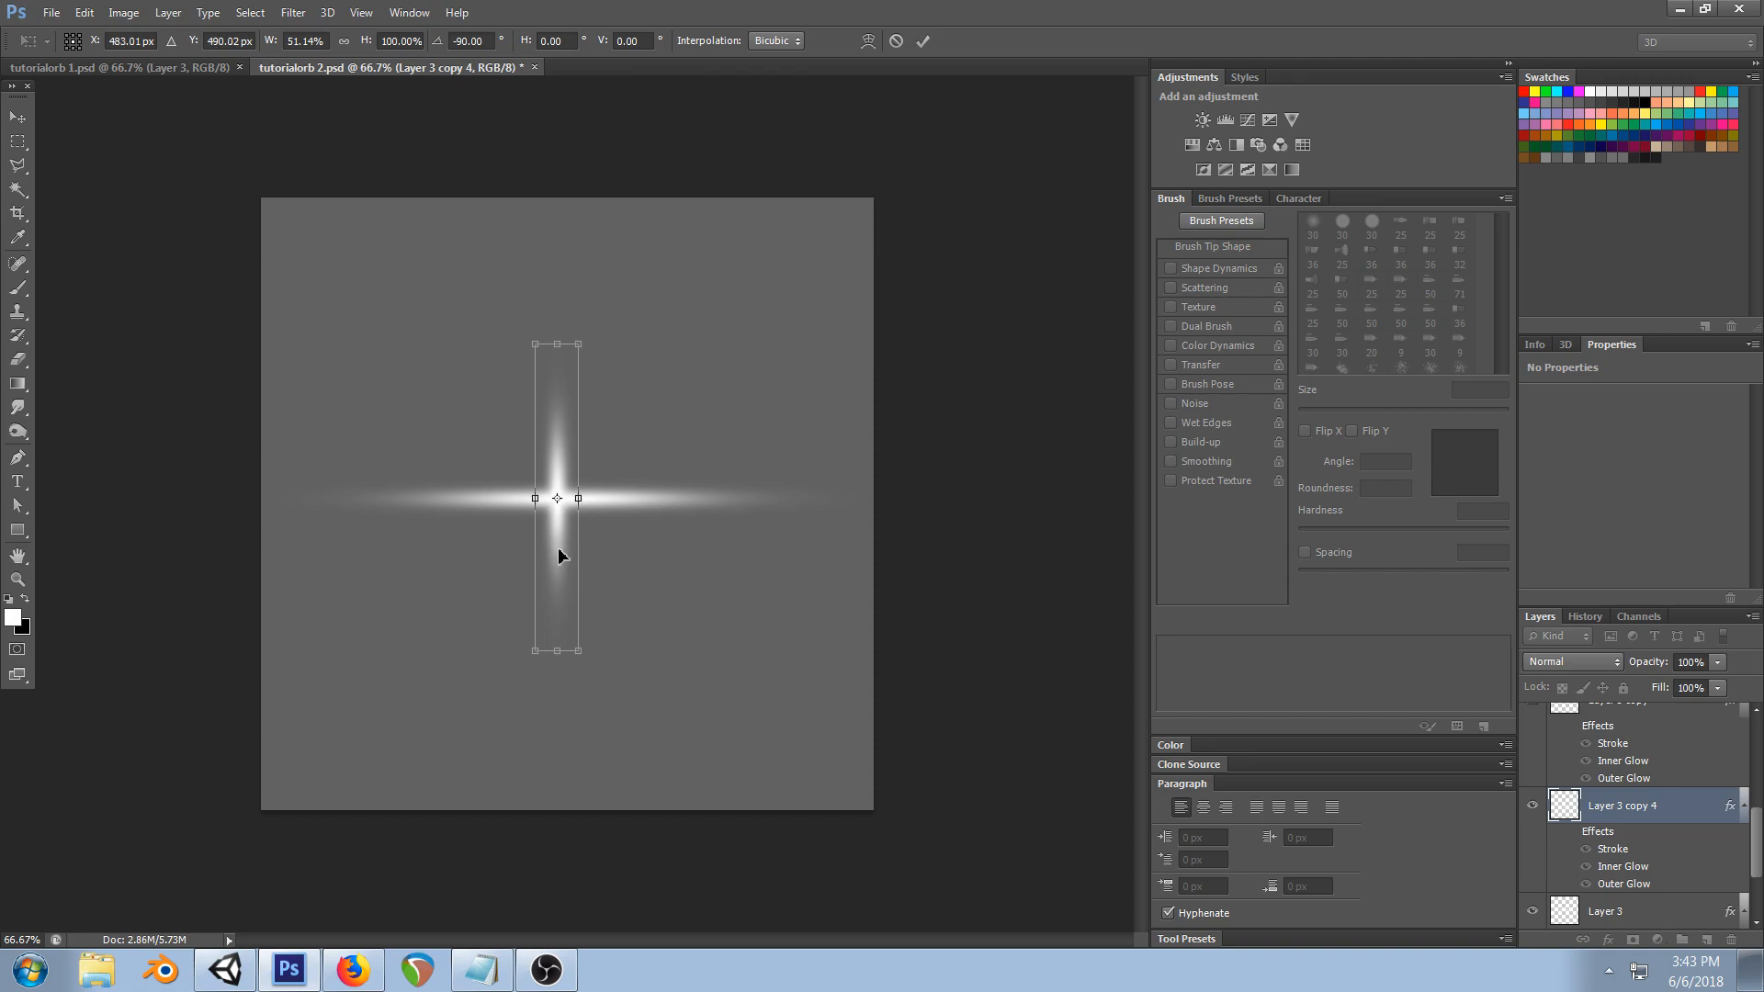
pyautogui.click(17, 117)
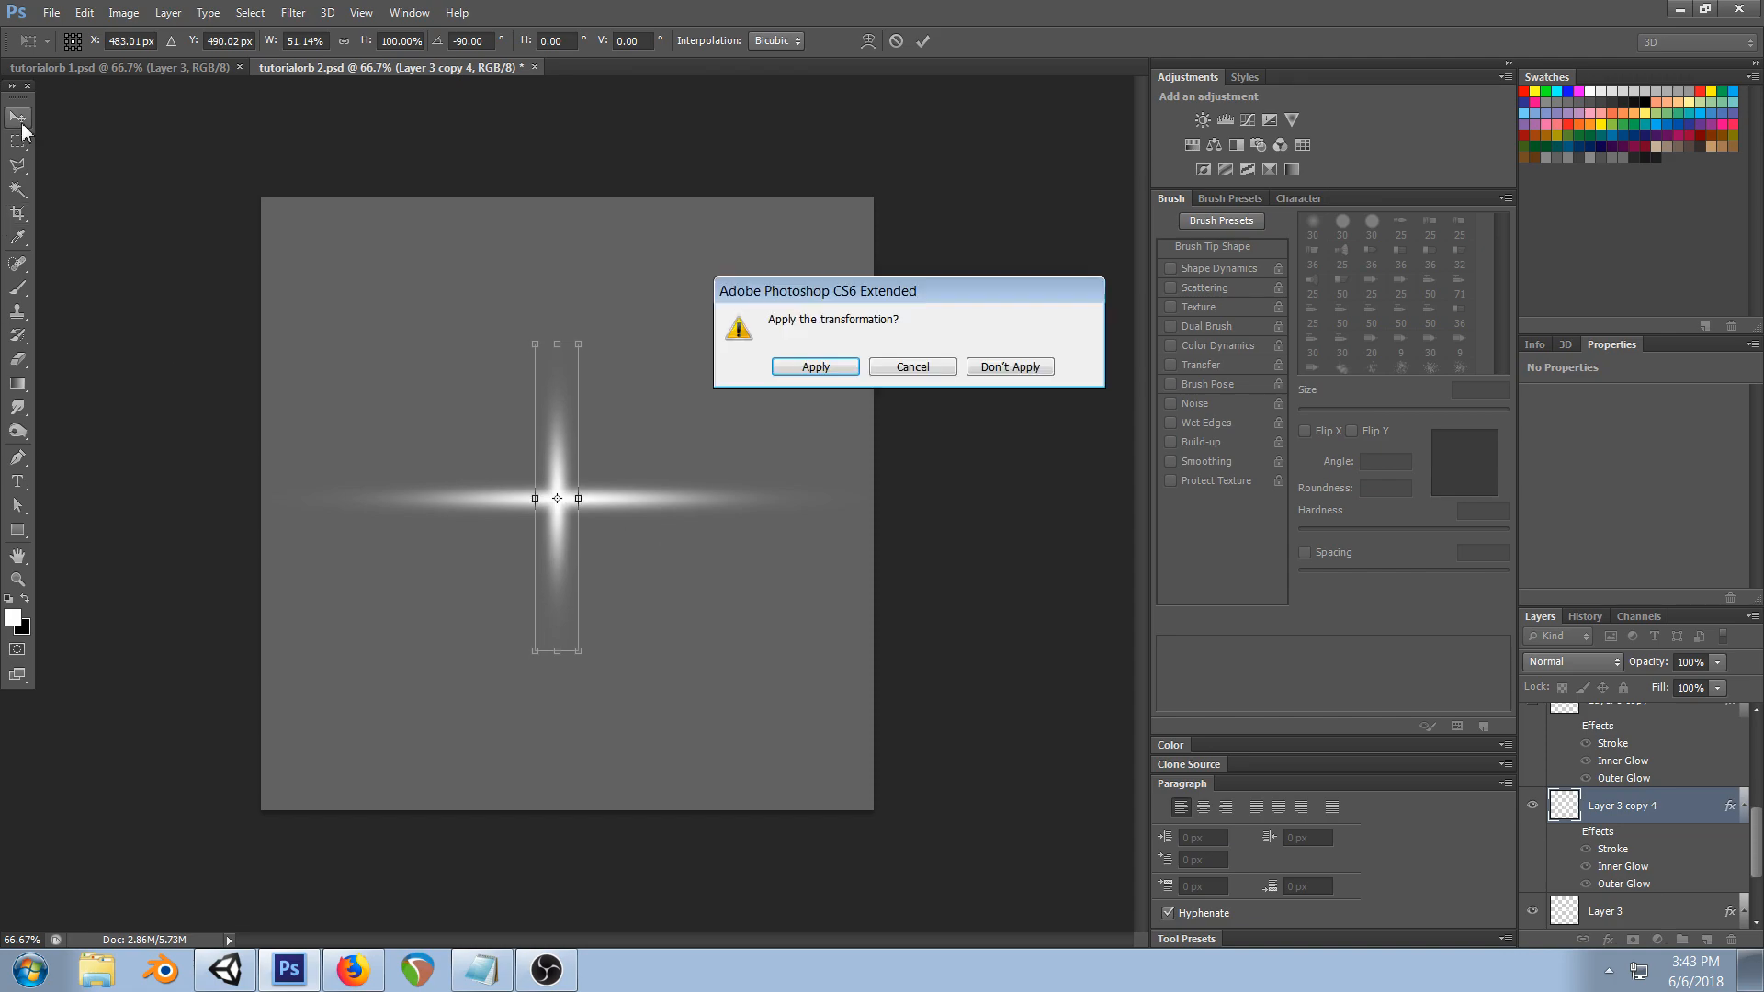
pyautogui.click(824, 367)
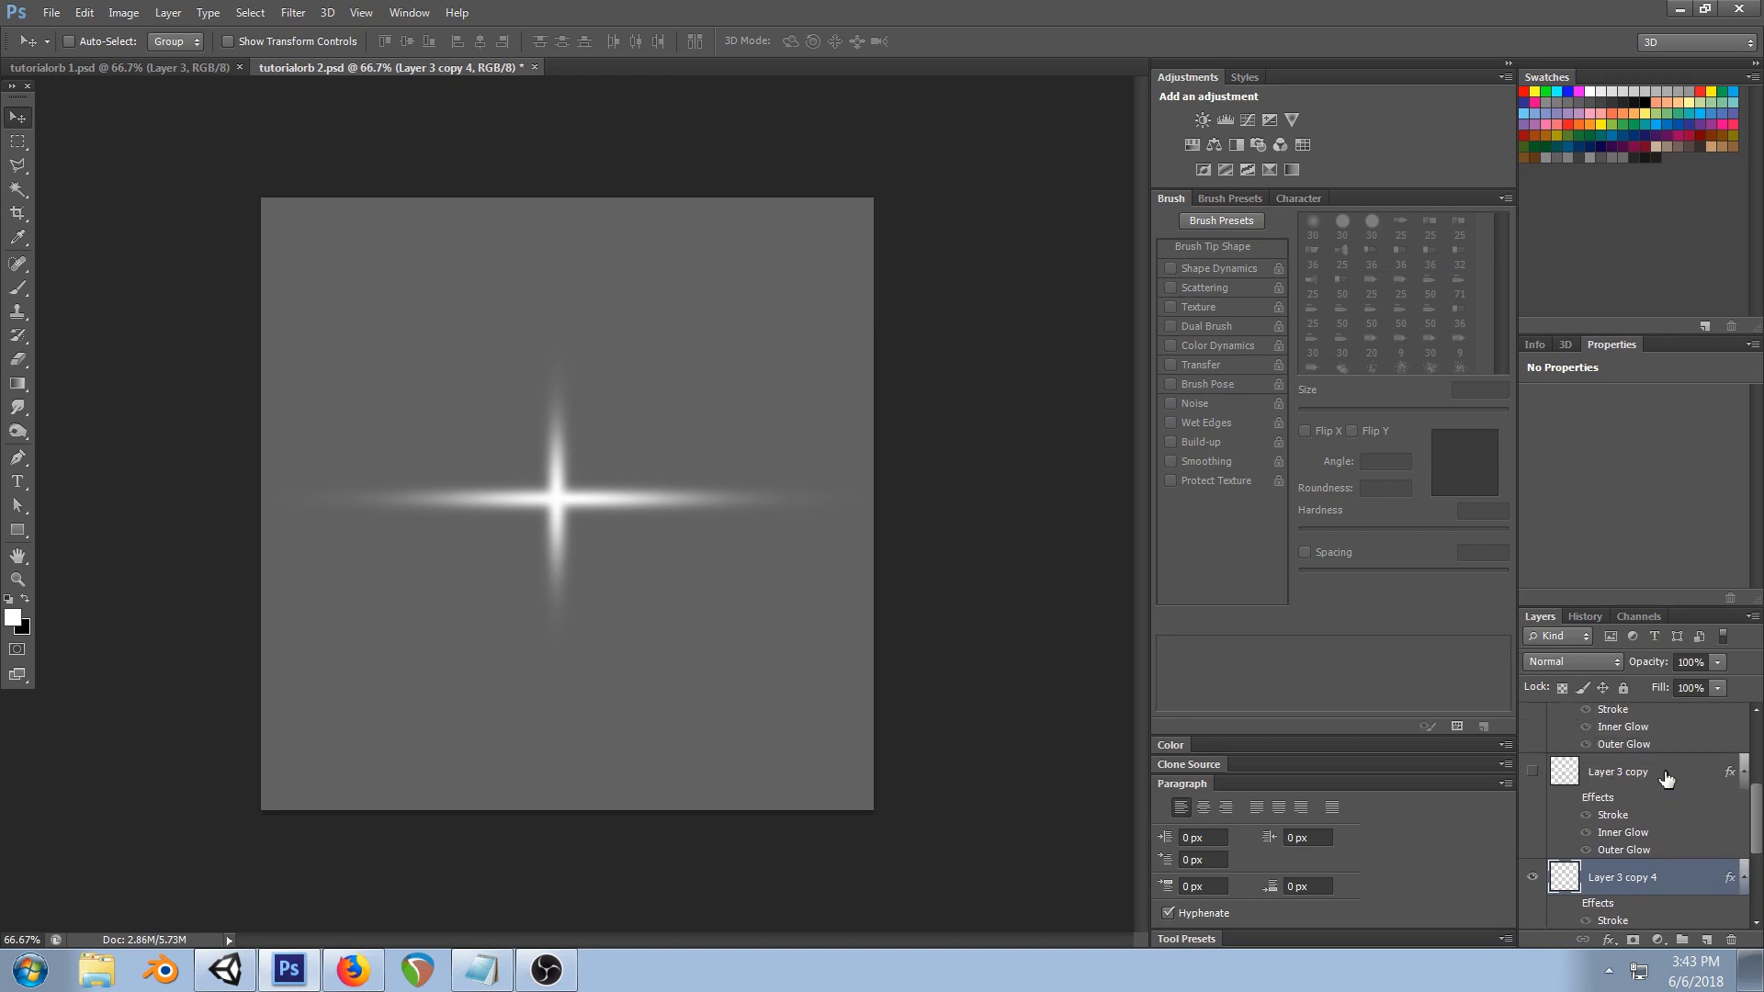
# - Merge the vertical streak copy into Layer 3 and turn on the merged layer's effects
pyautogui.scroll(-1, 1665, 778)
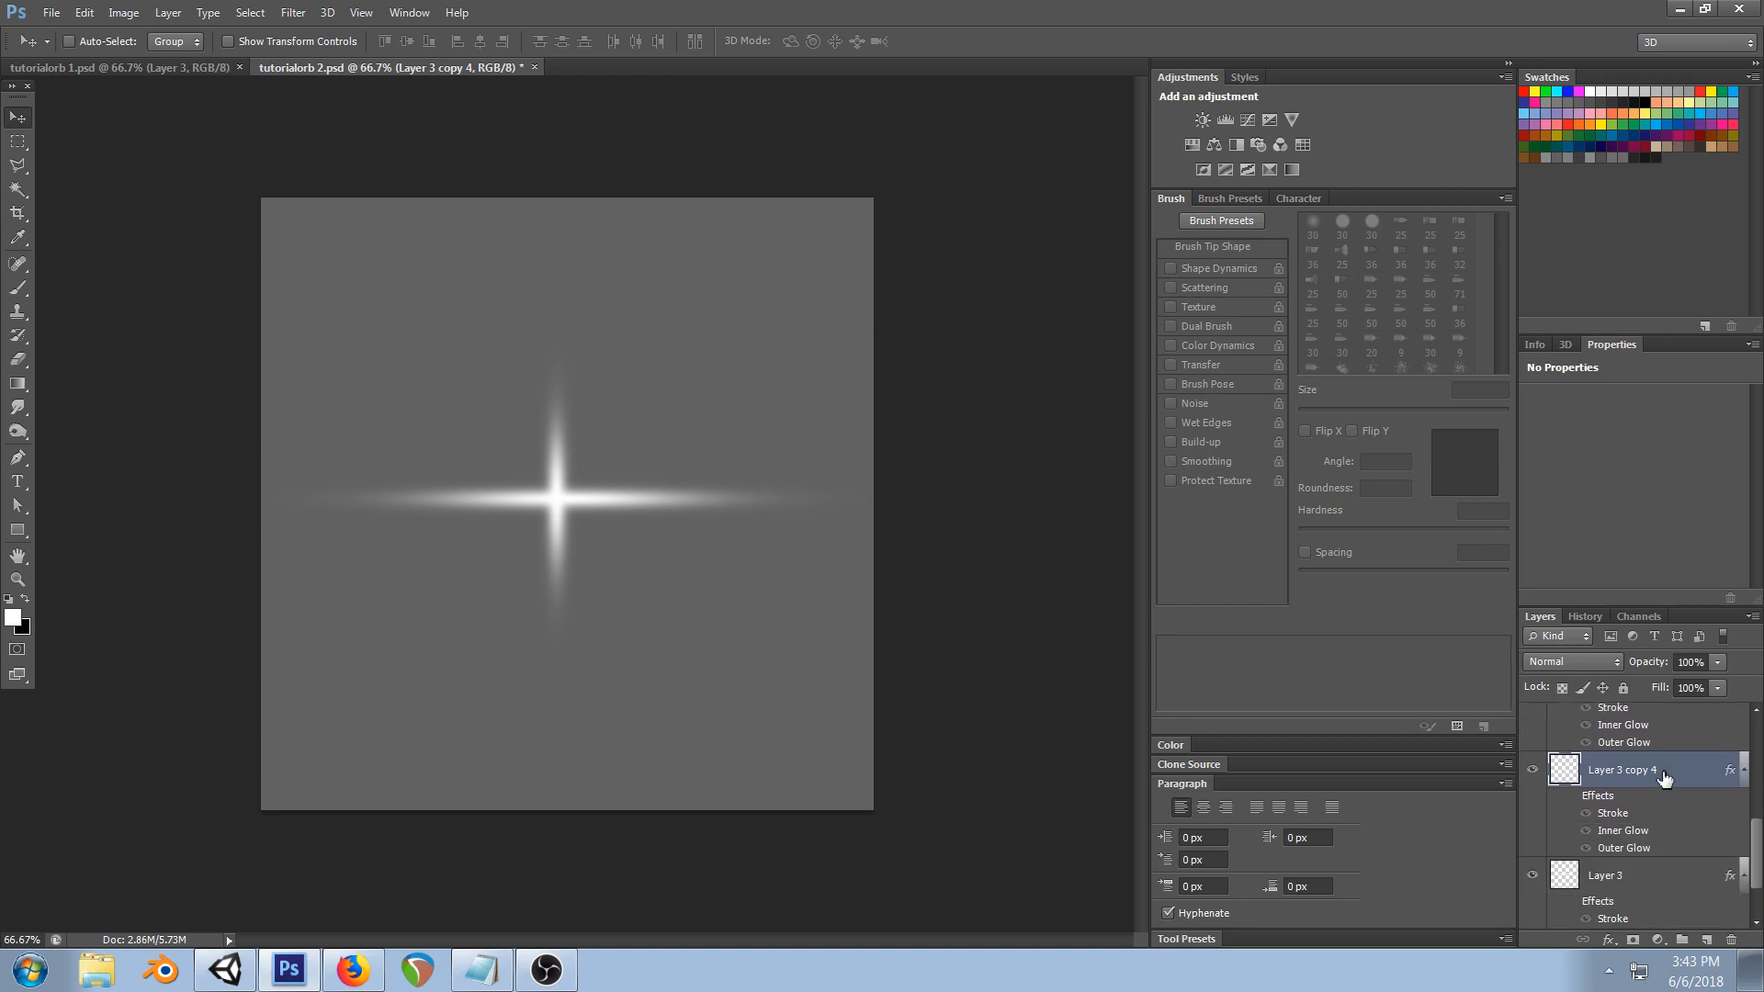
pyautogui.press('Delete')
pyautogui.click(1573, 832)
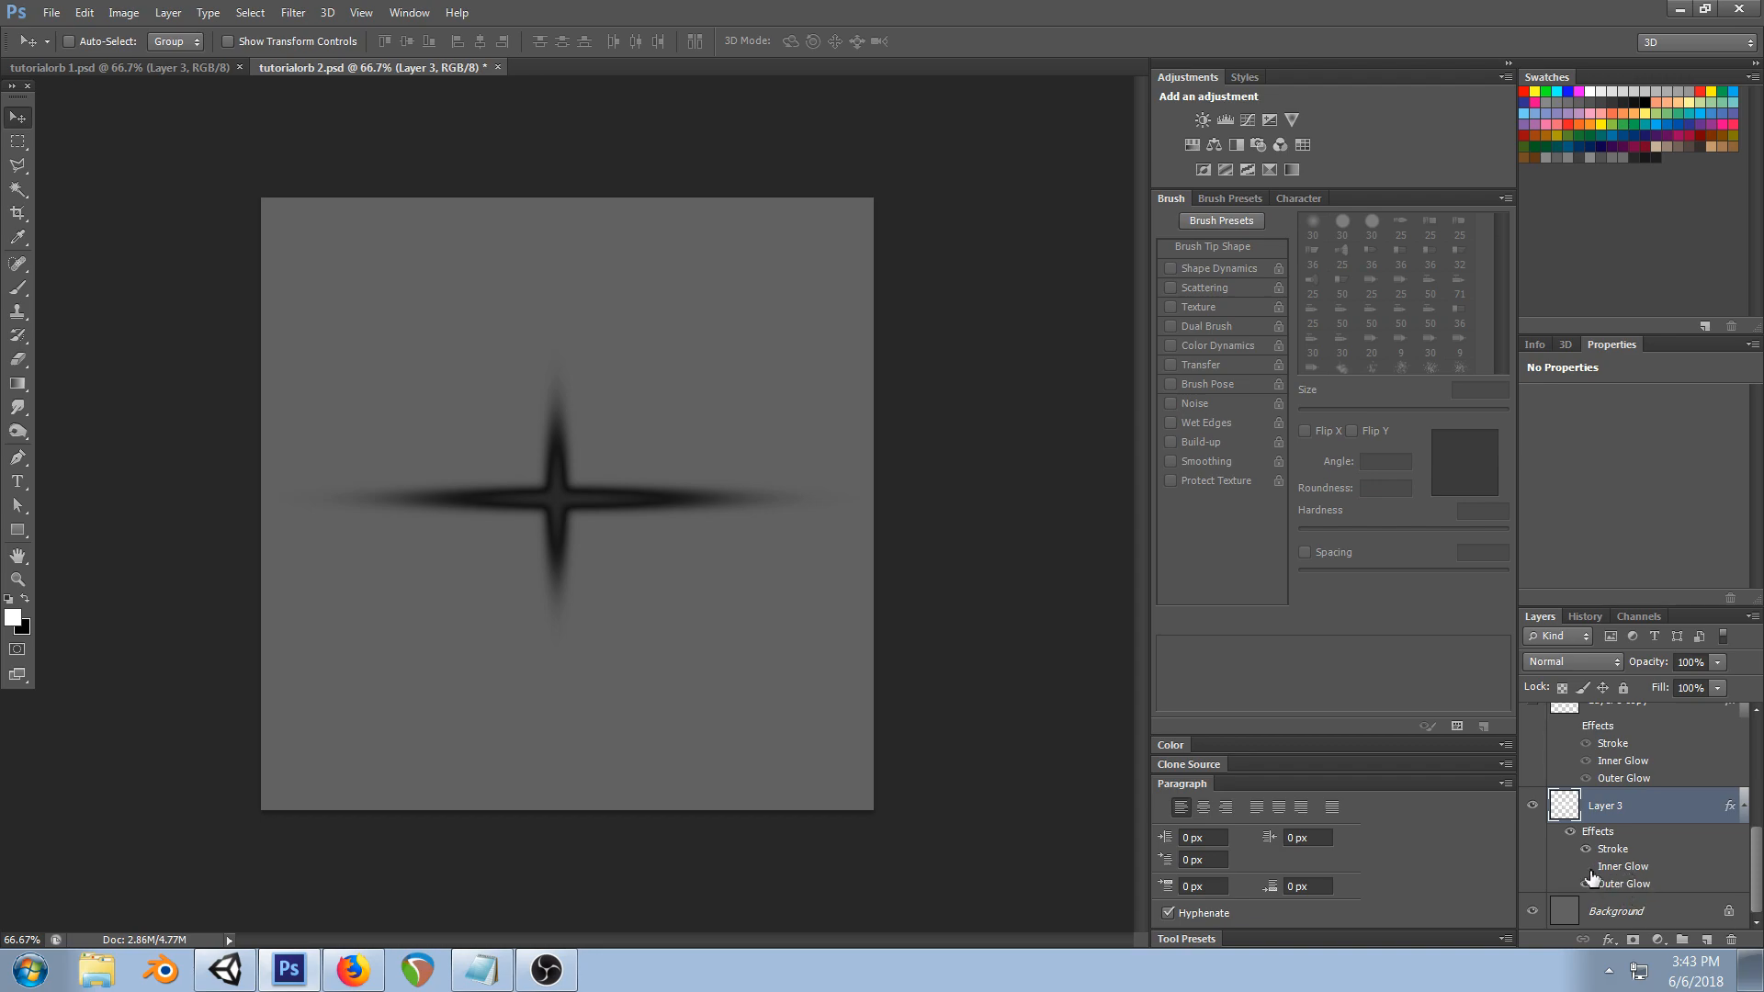
pyautogui.click(1587, 883)
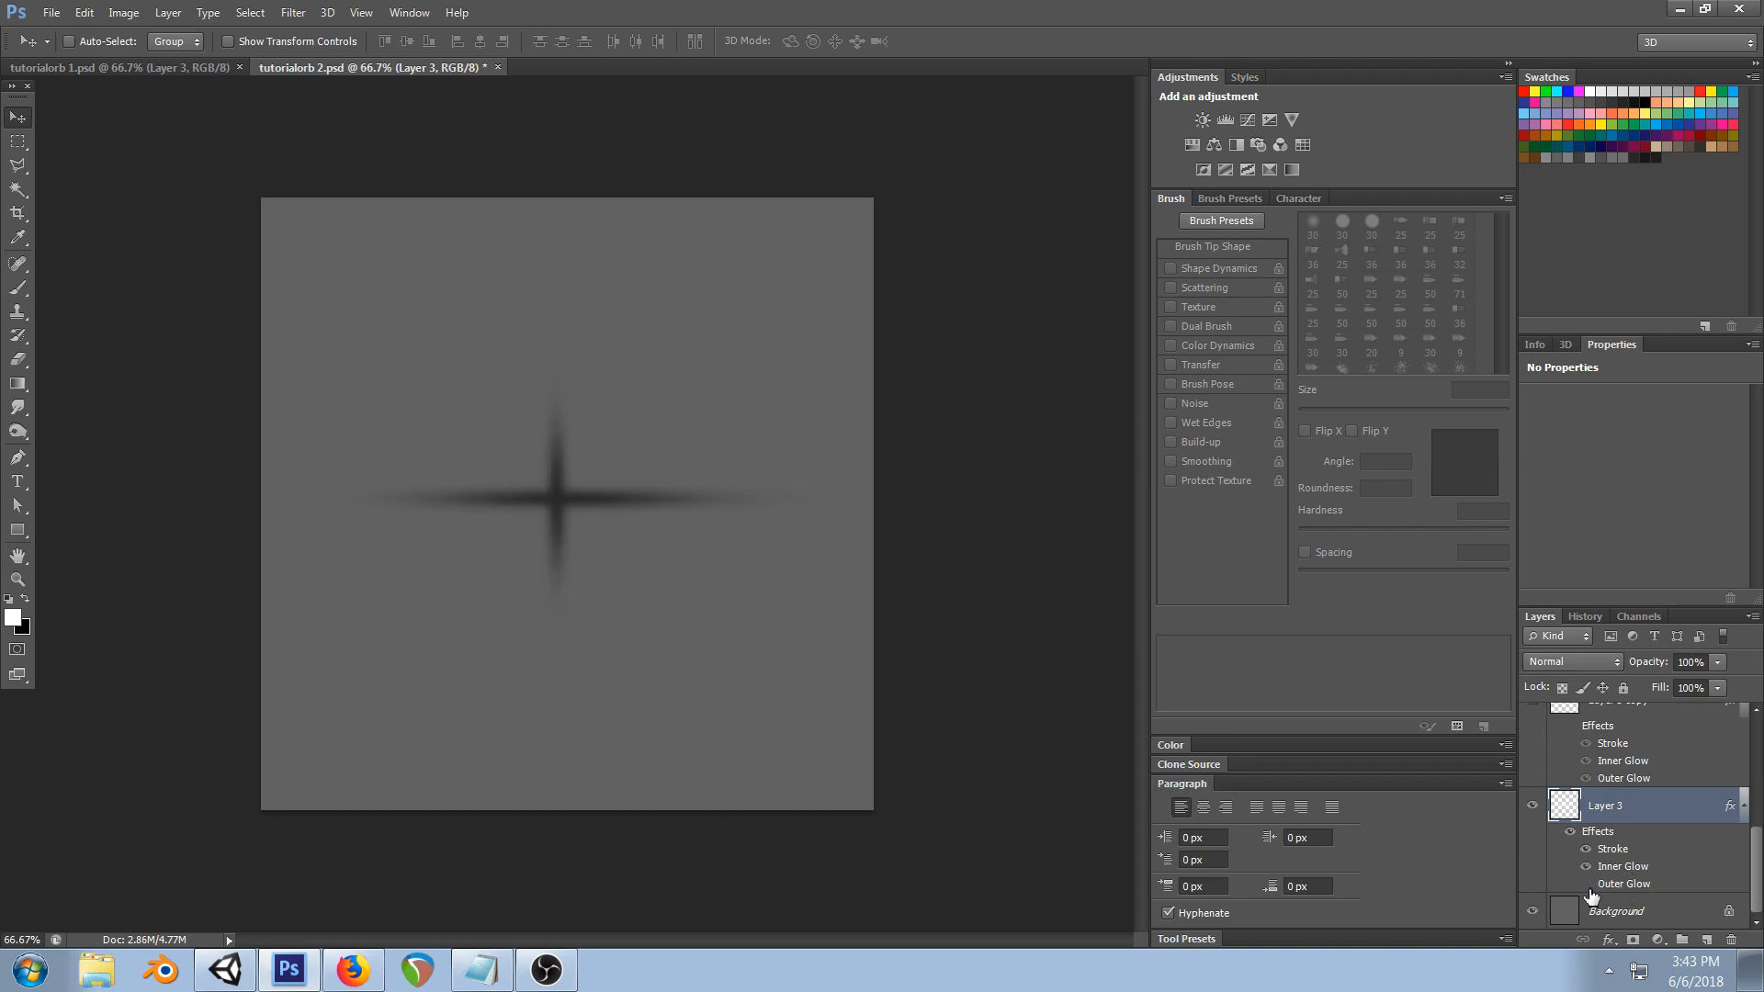
pyautogui.click(1587, 884)
# - Turn off the Stroke effect in Layer 3's layer style and preview the cross without Inner Glow and Outer Glow
pyautogui.doubleClick(1612, 868)
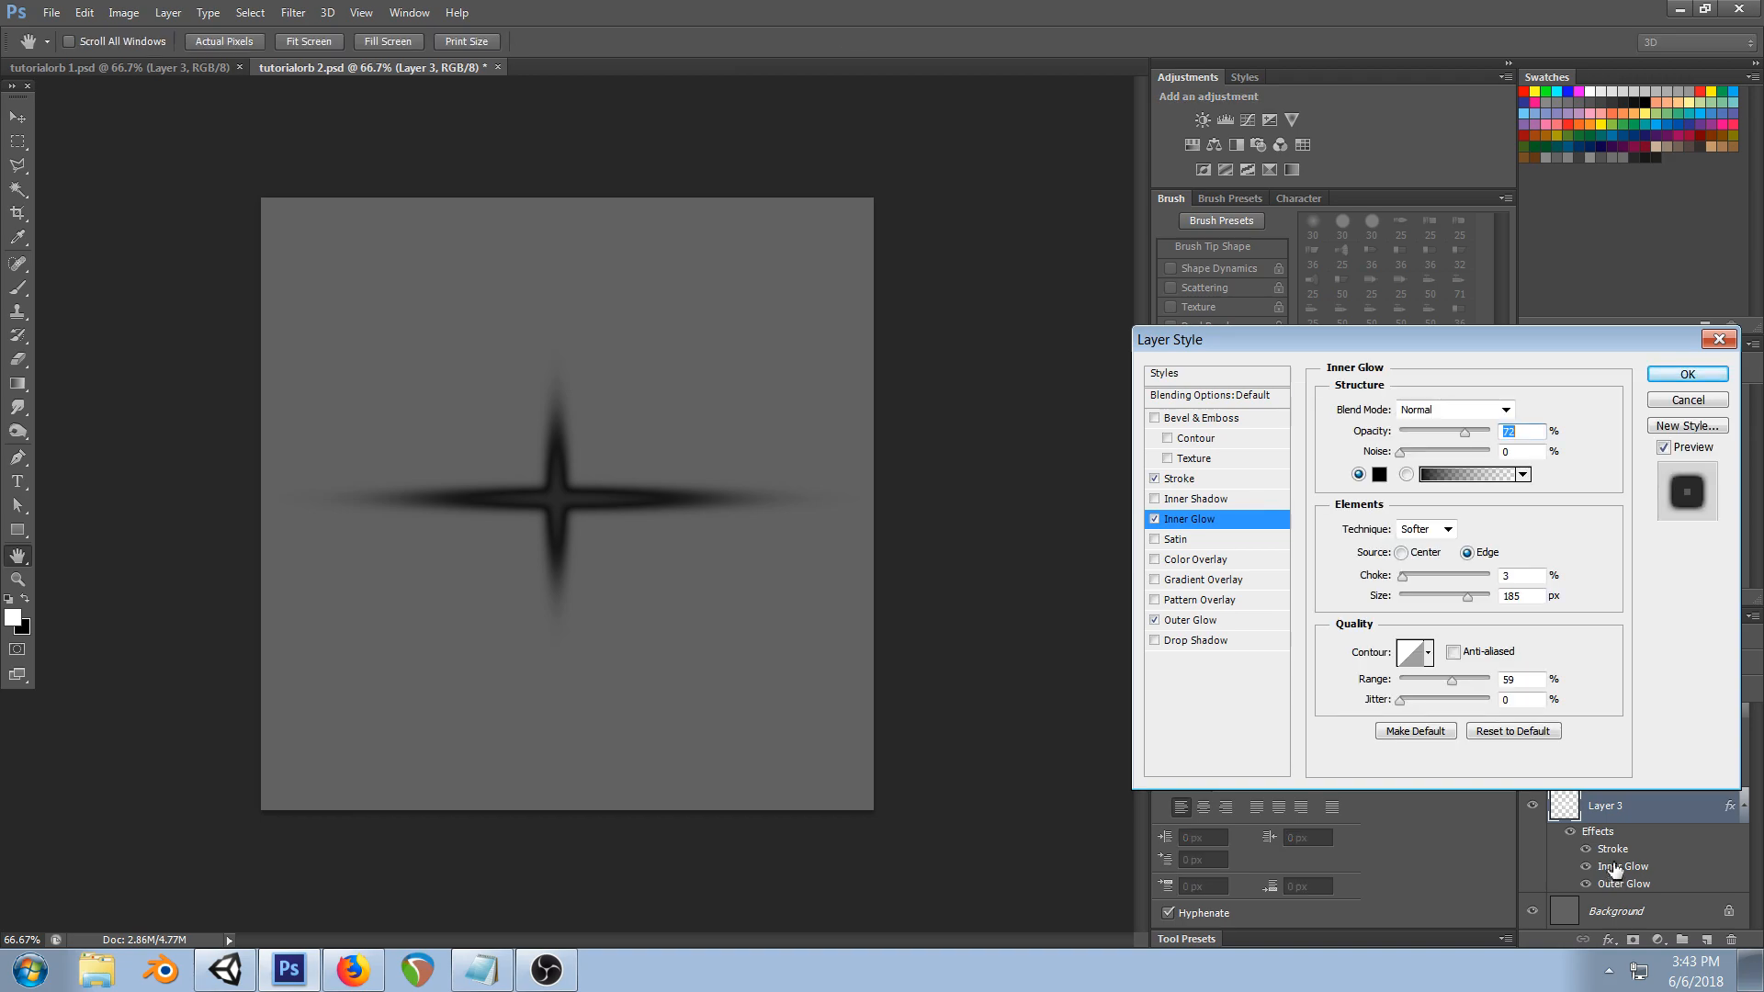
pyautogui.click(1155, 478)
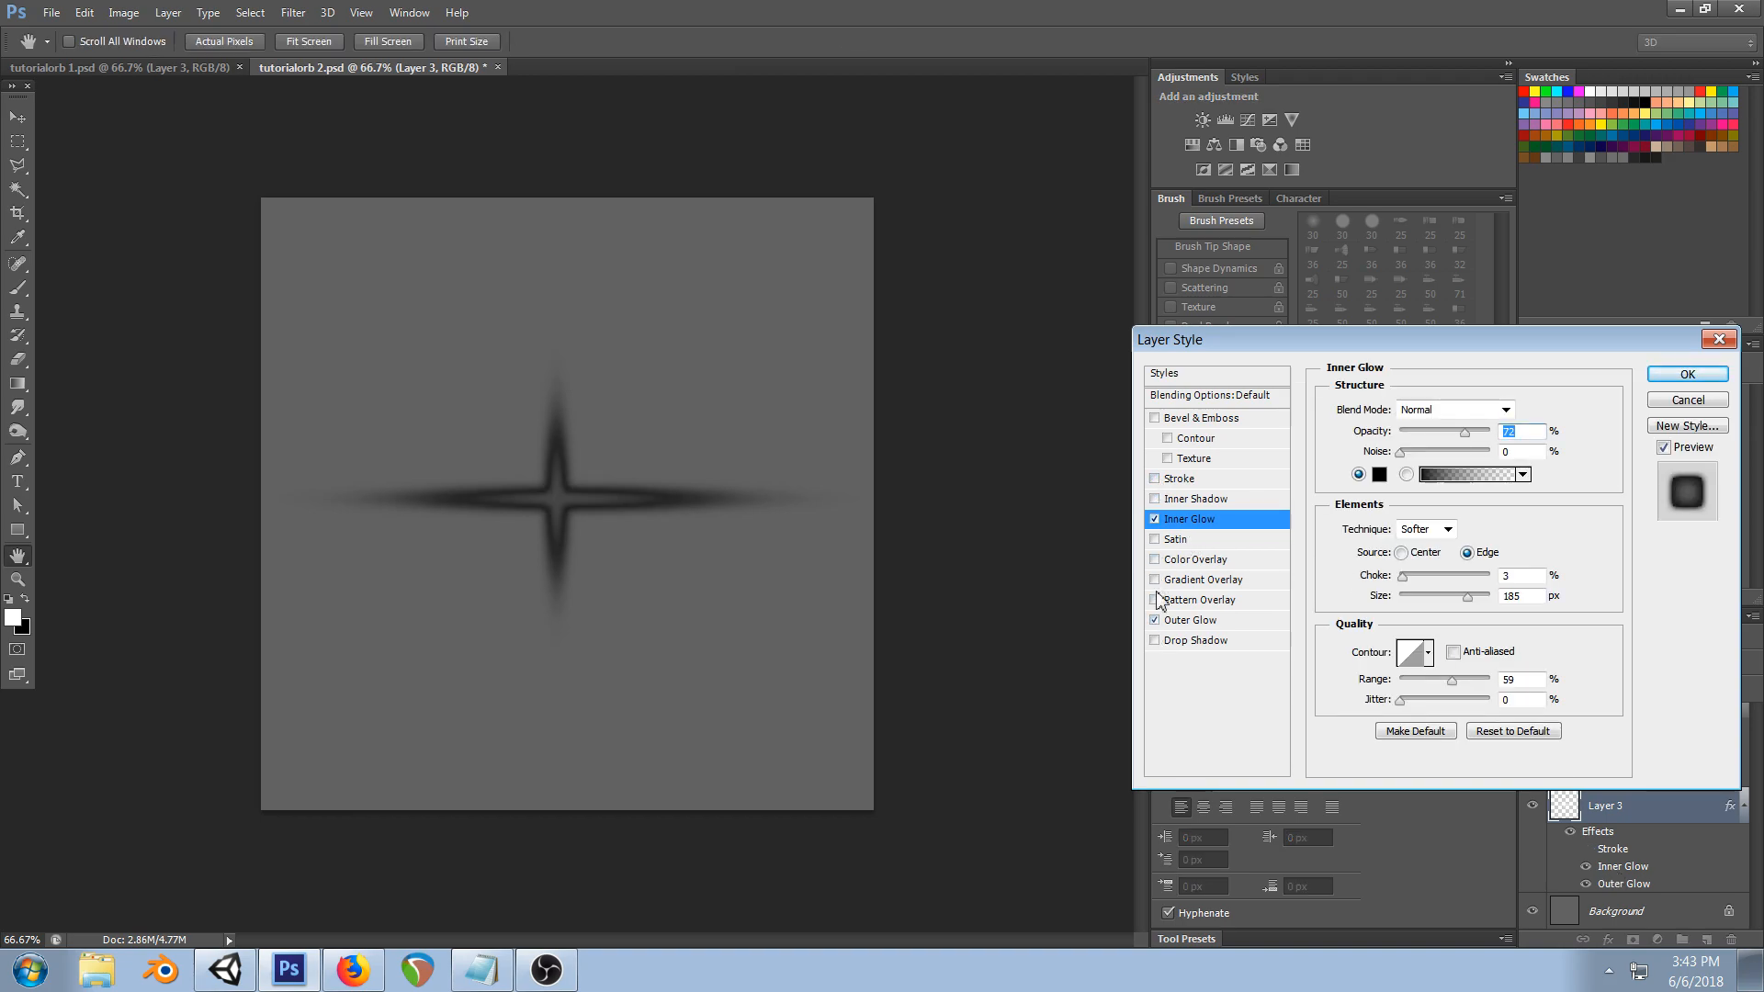
pyautogui.click(1154, 520)
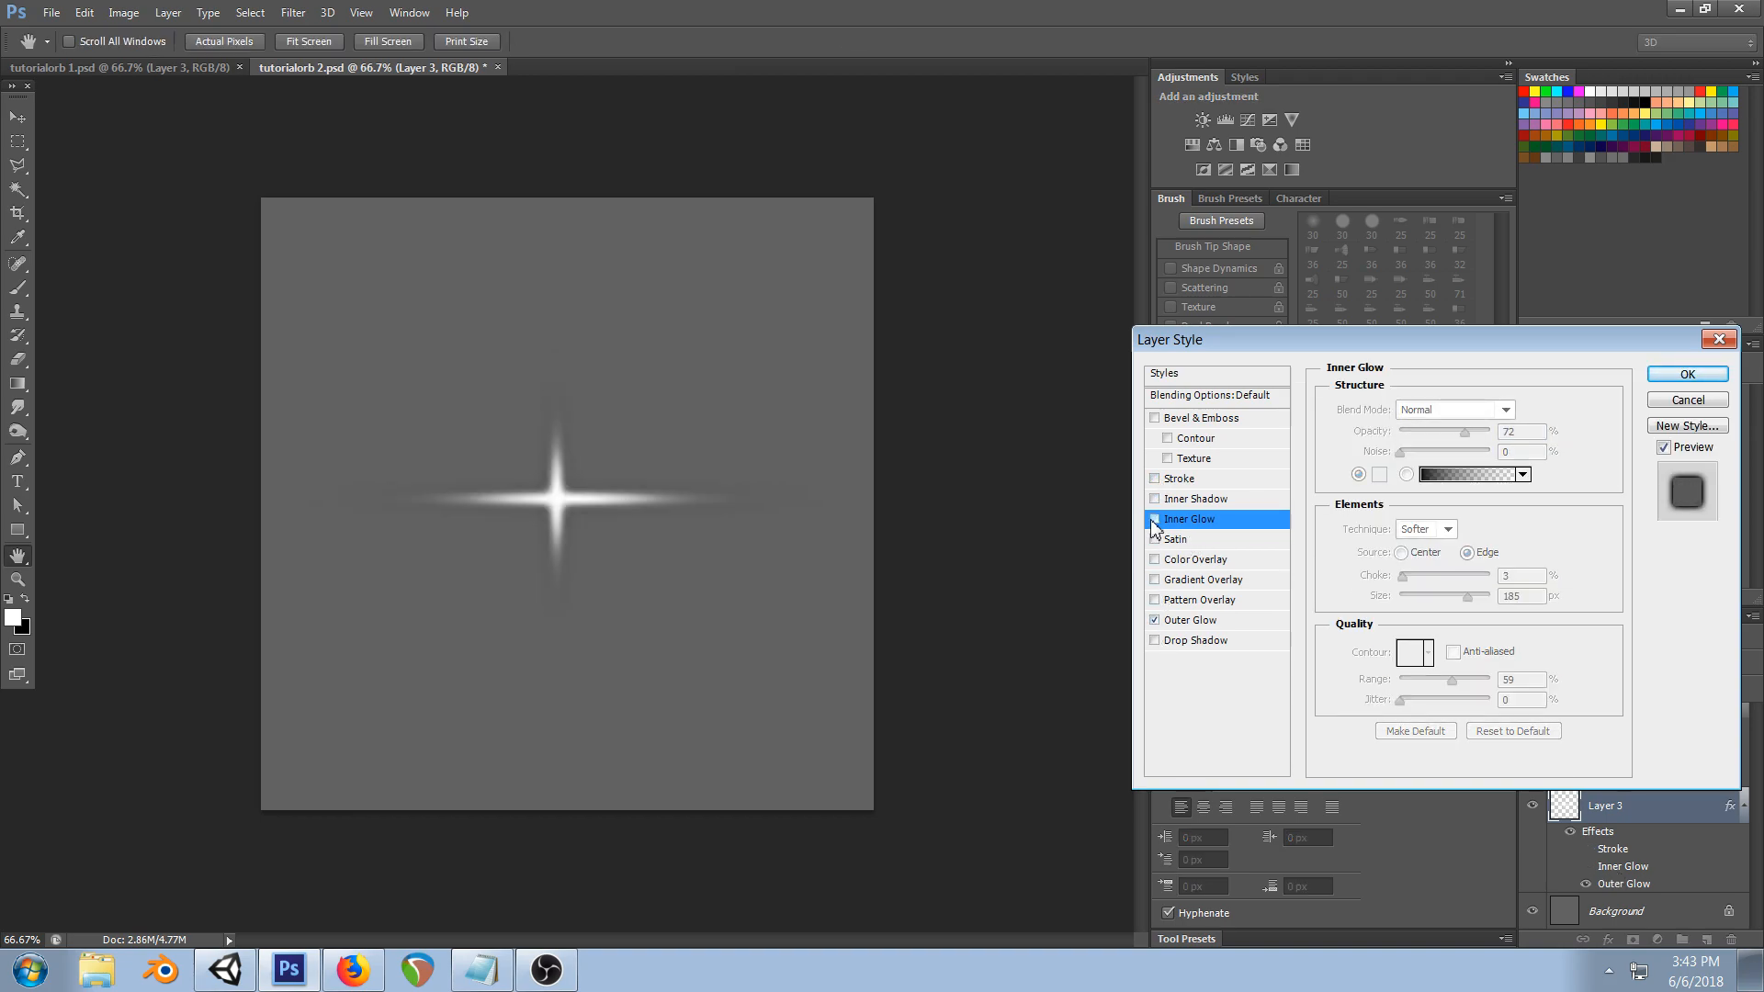
pyautogui.click(1155, 519)
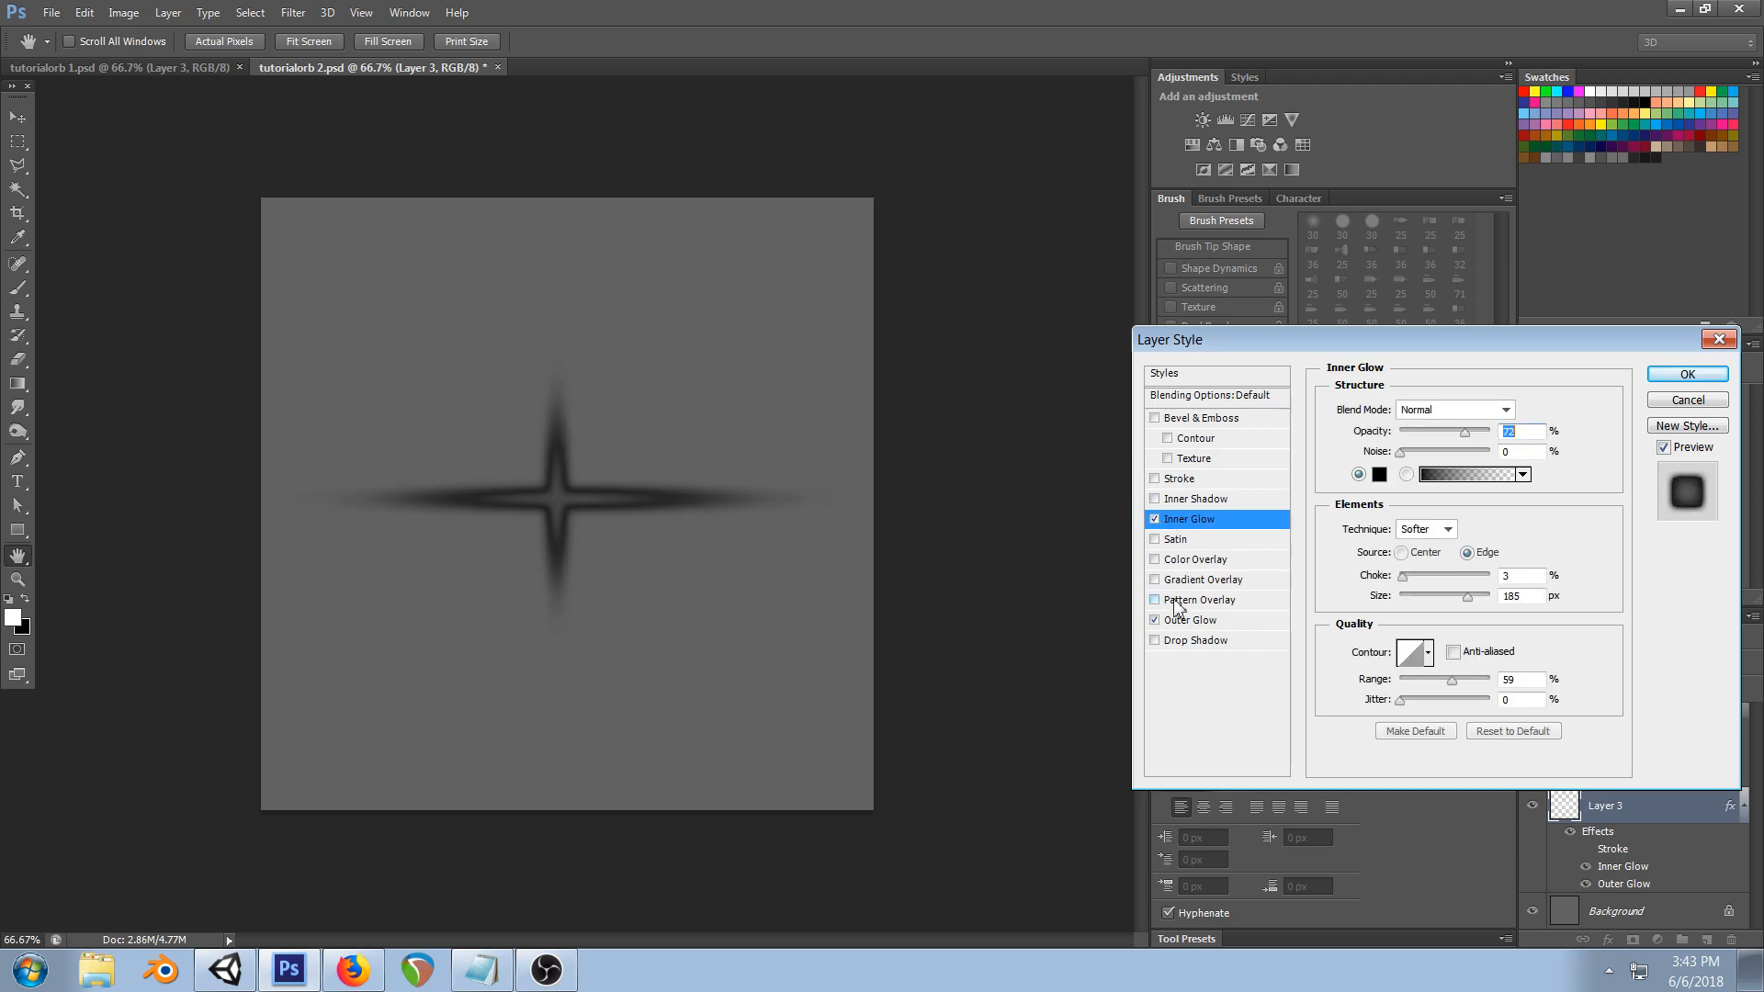
pyautogui.click(1177, 621)
pyautogui.click(1154, 620)
# - Set Layer 3's Inner Glow to the gradient fill with a size of 13 px, keeping Outer Glow enabled
pyautogui.click(1190, 520)
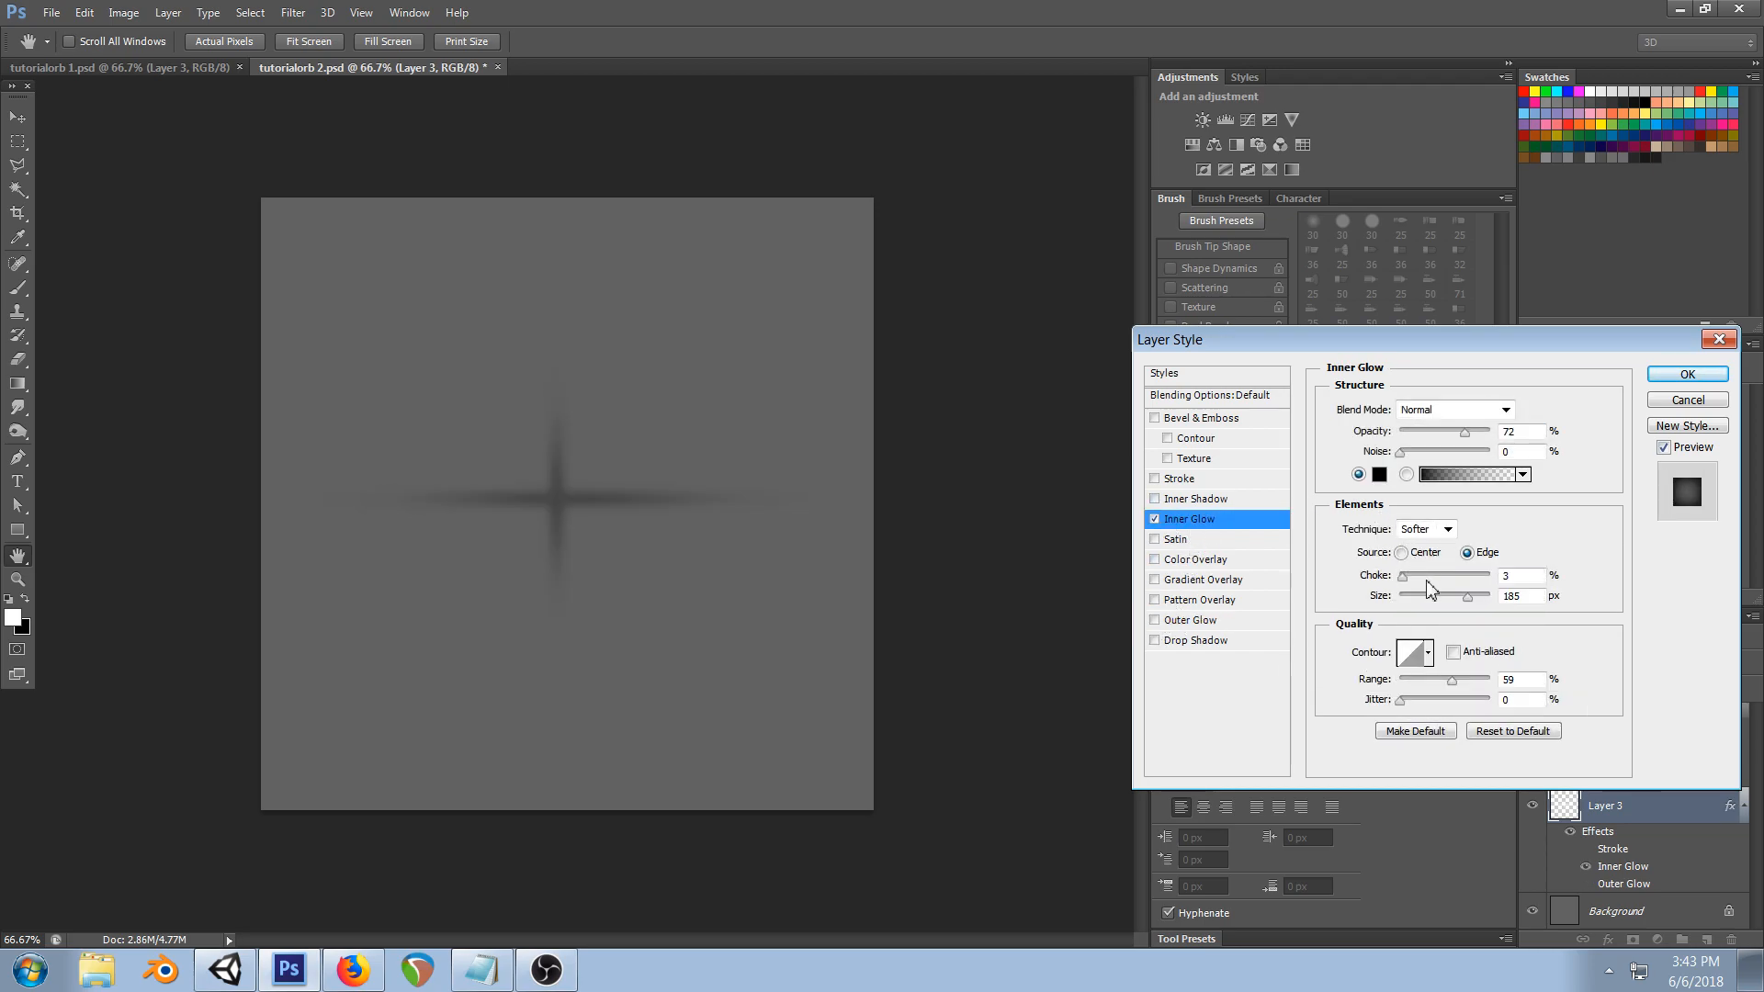
pyautogui.moveTo(1469, 595); pyautogui.dragTo(1381, 595)
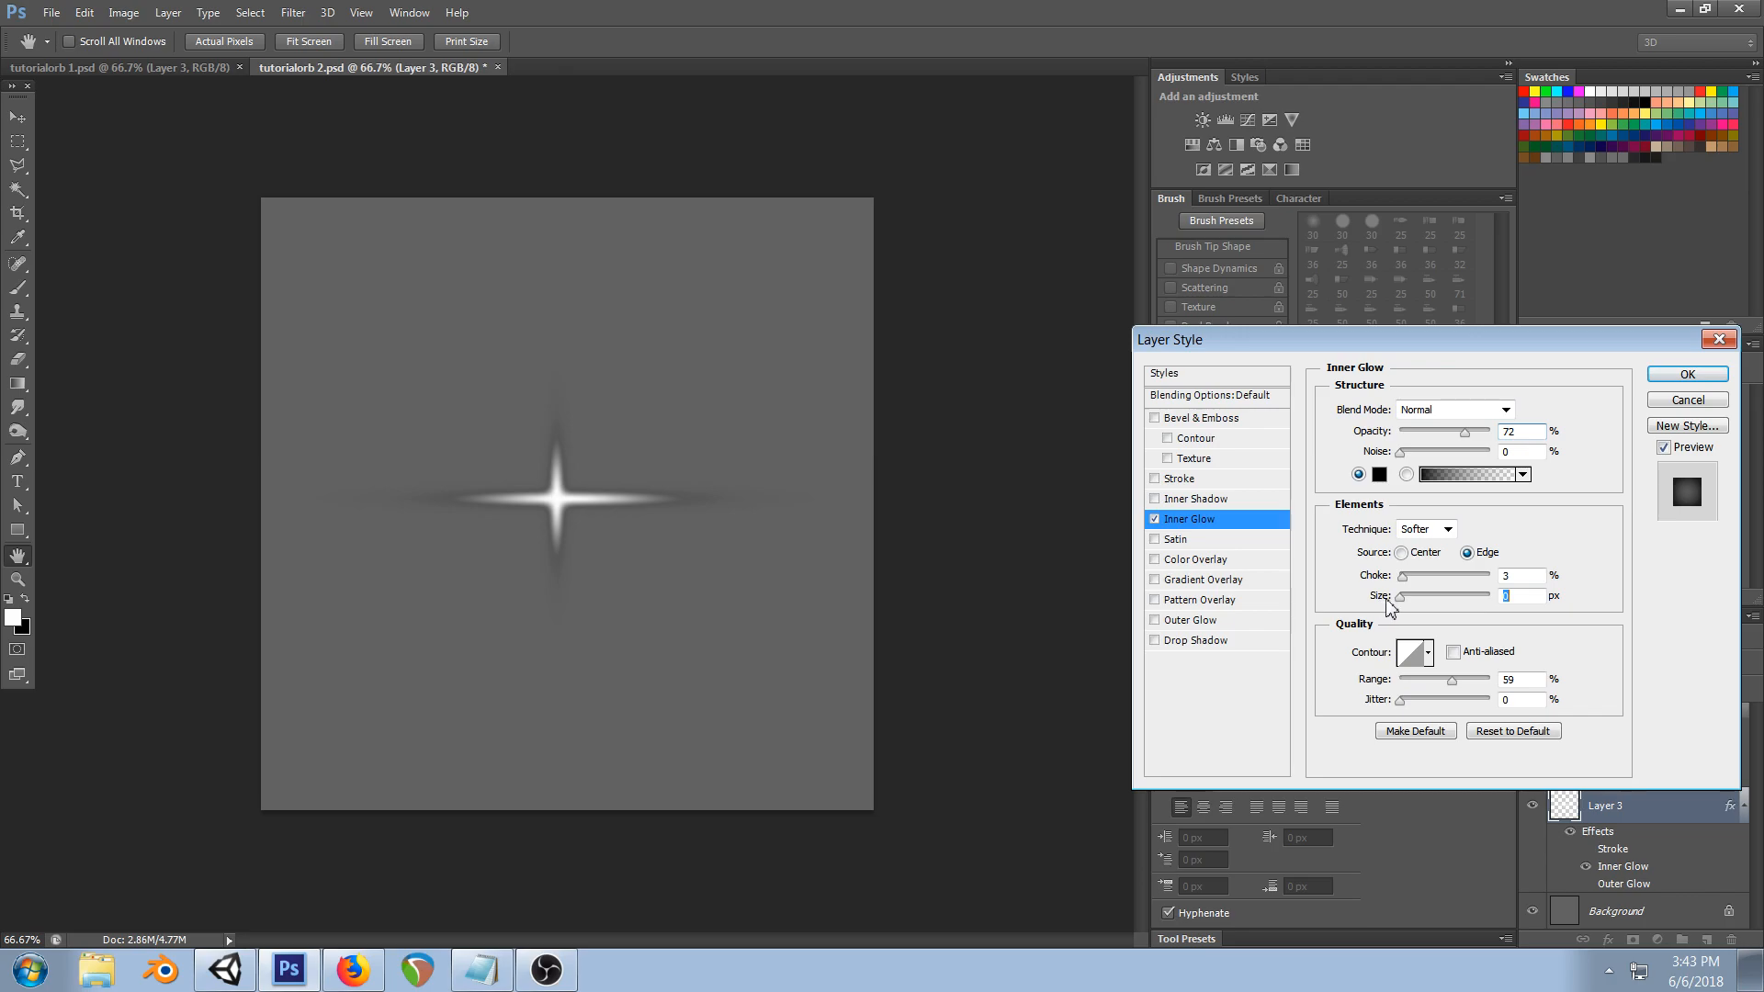
pyautogui.click(1200, 621)
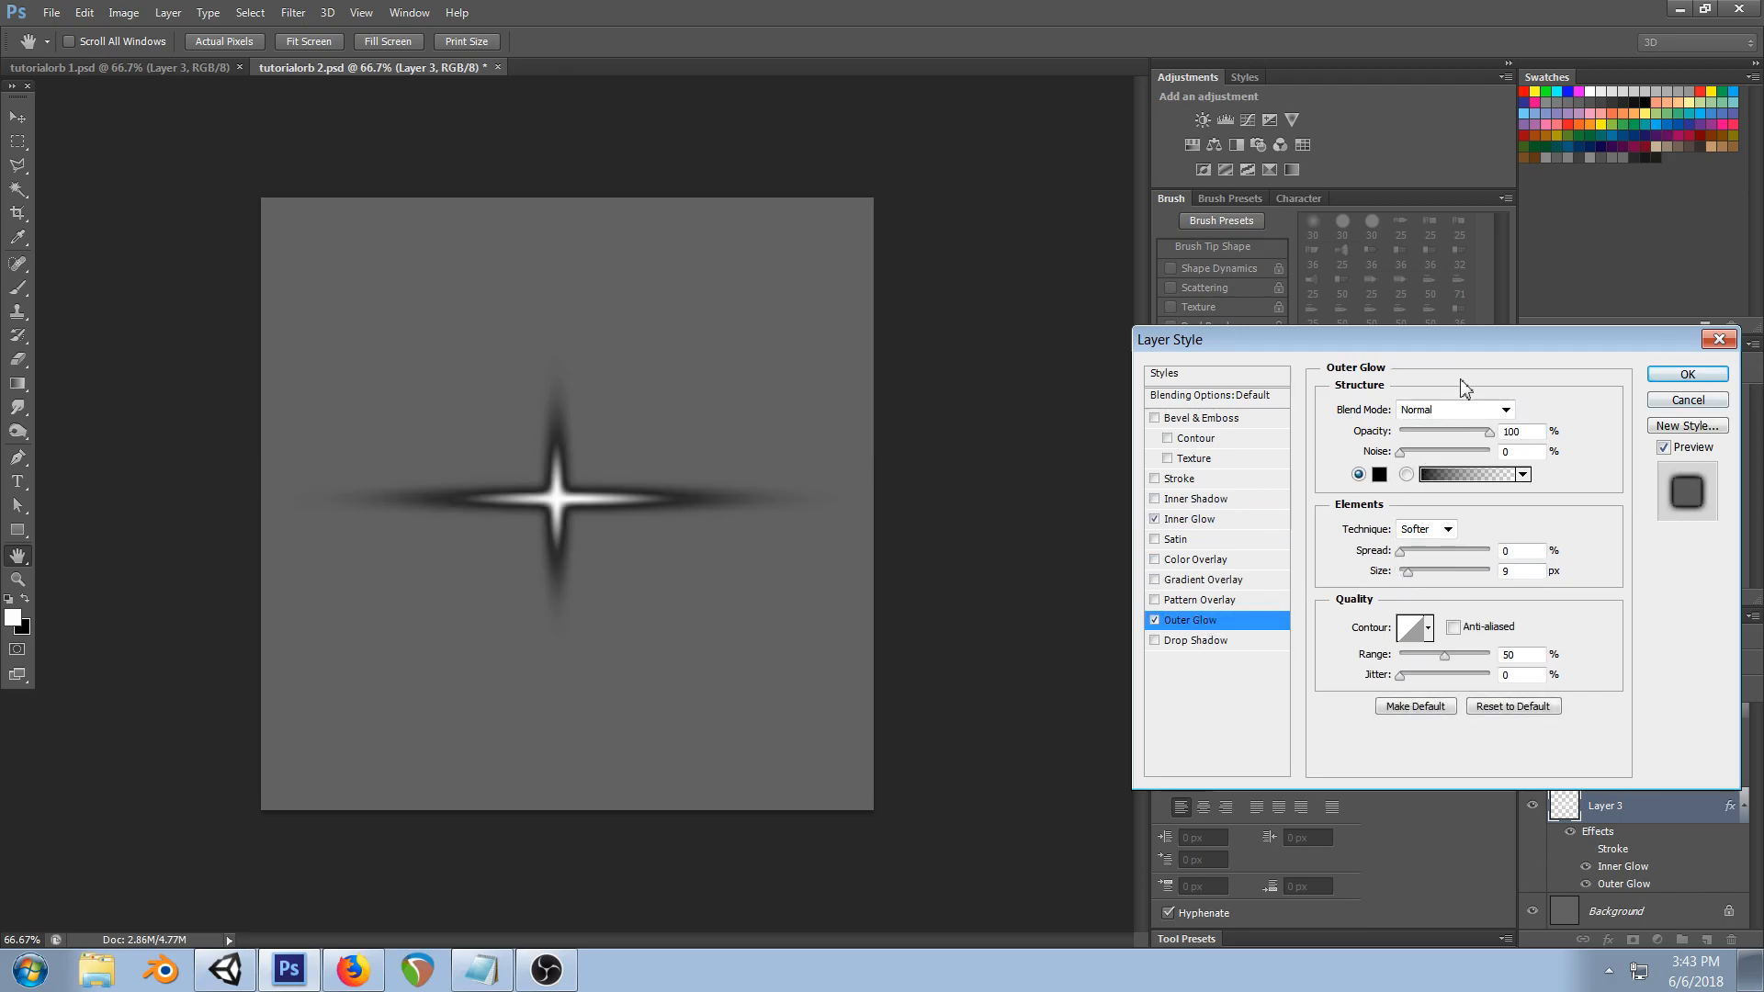
pyautogui.click(1187, 521)
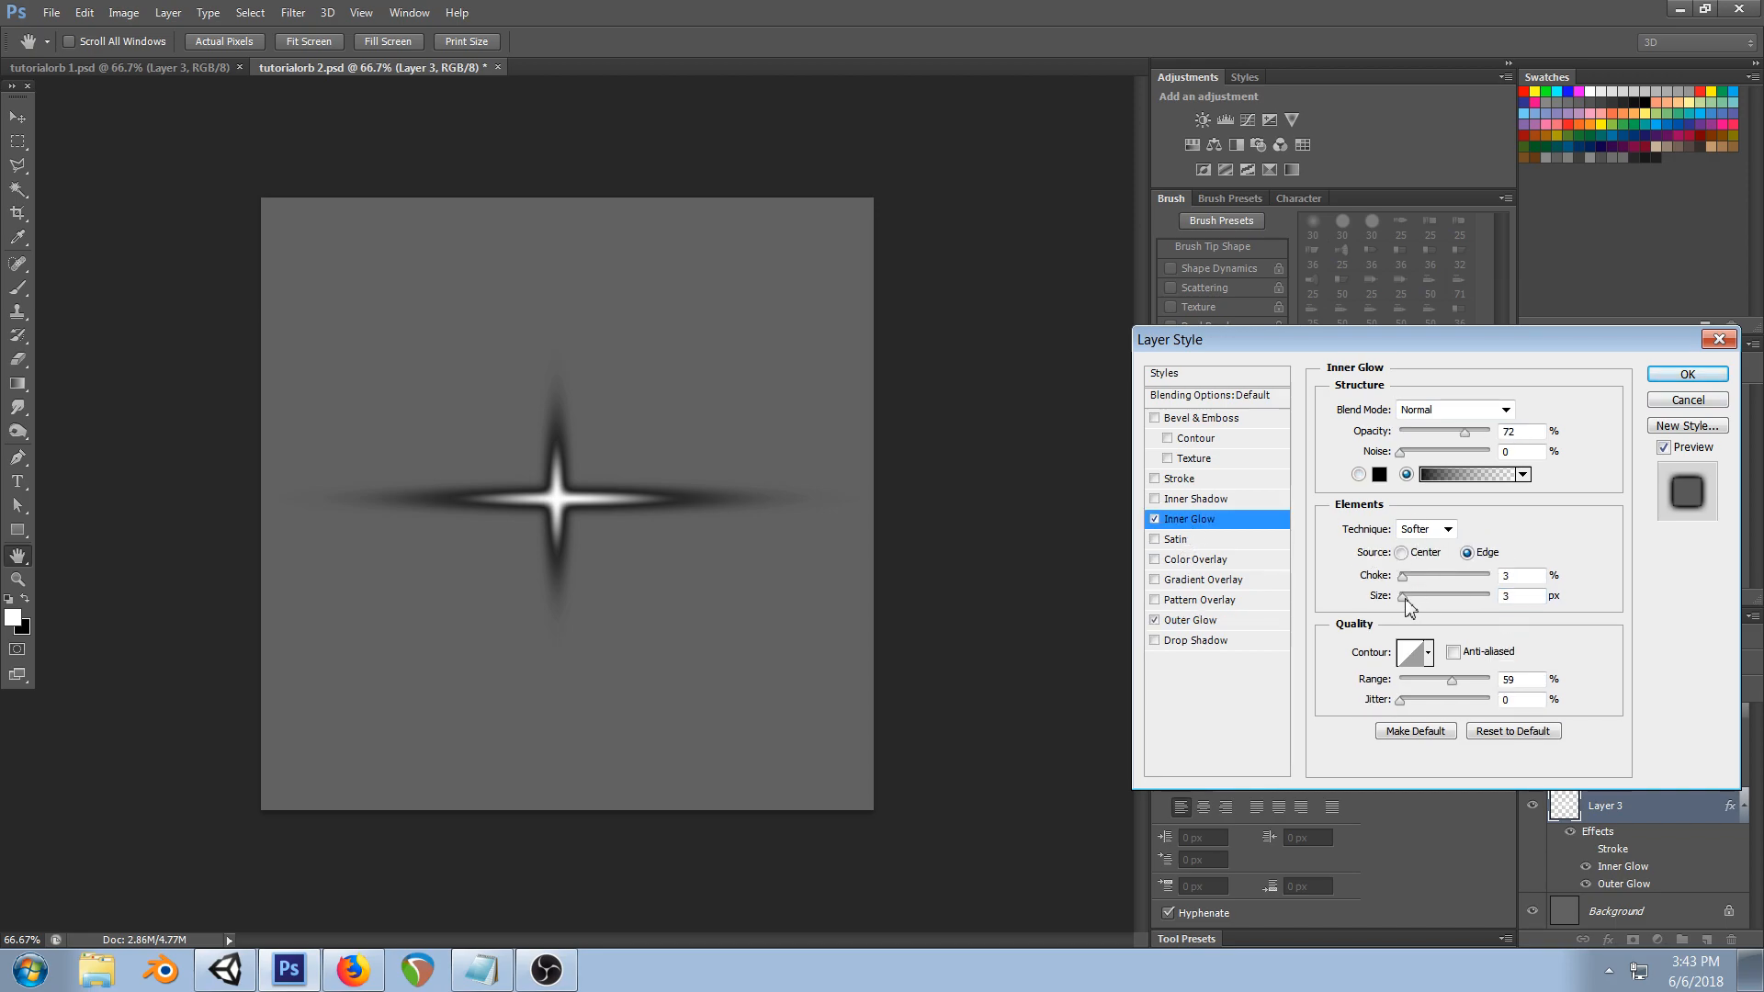
pyautogui.moveTo(1407, 597); pyautogui.dragTo(1410, 599)
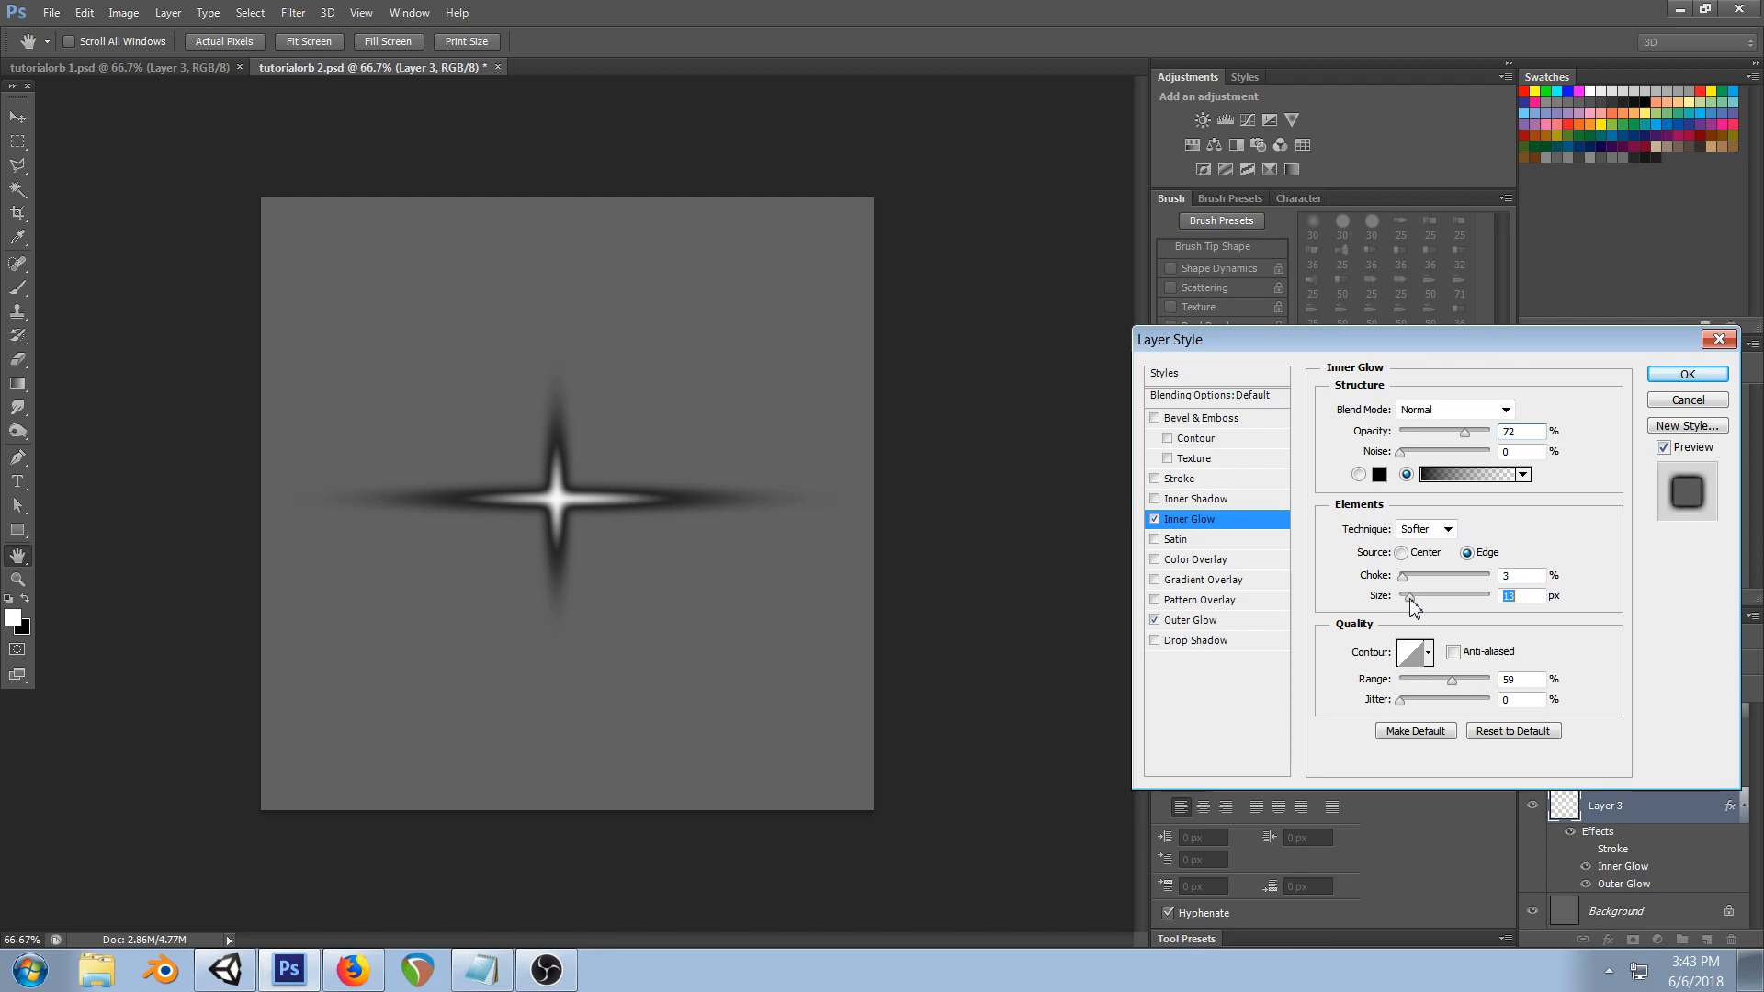
pyautogui.click(1687, 373)
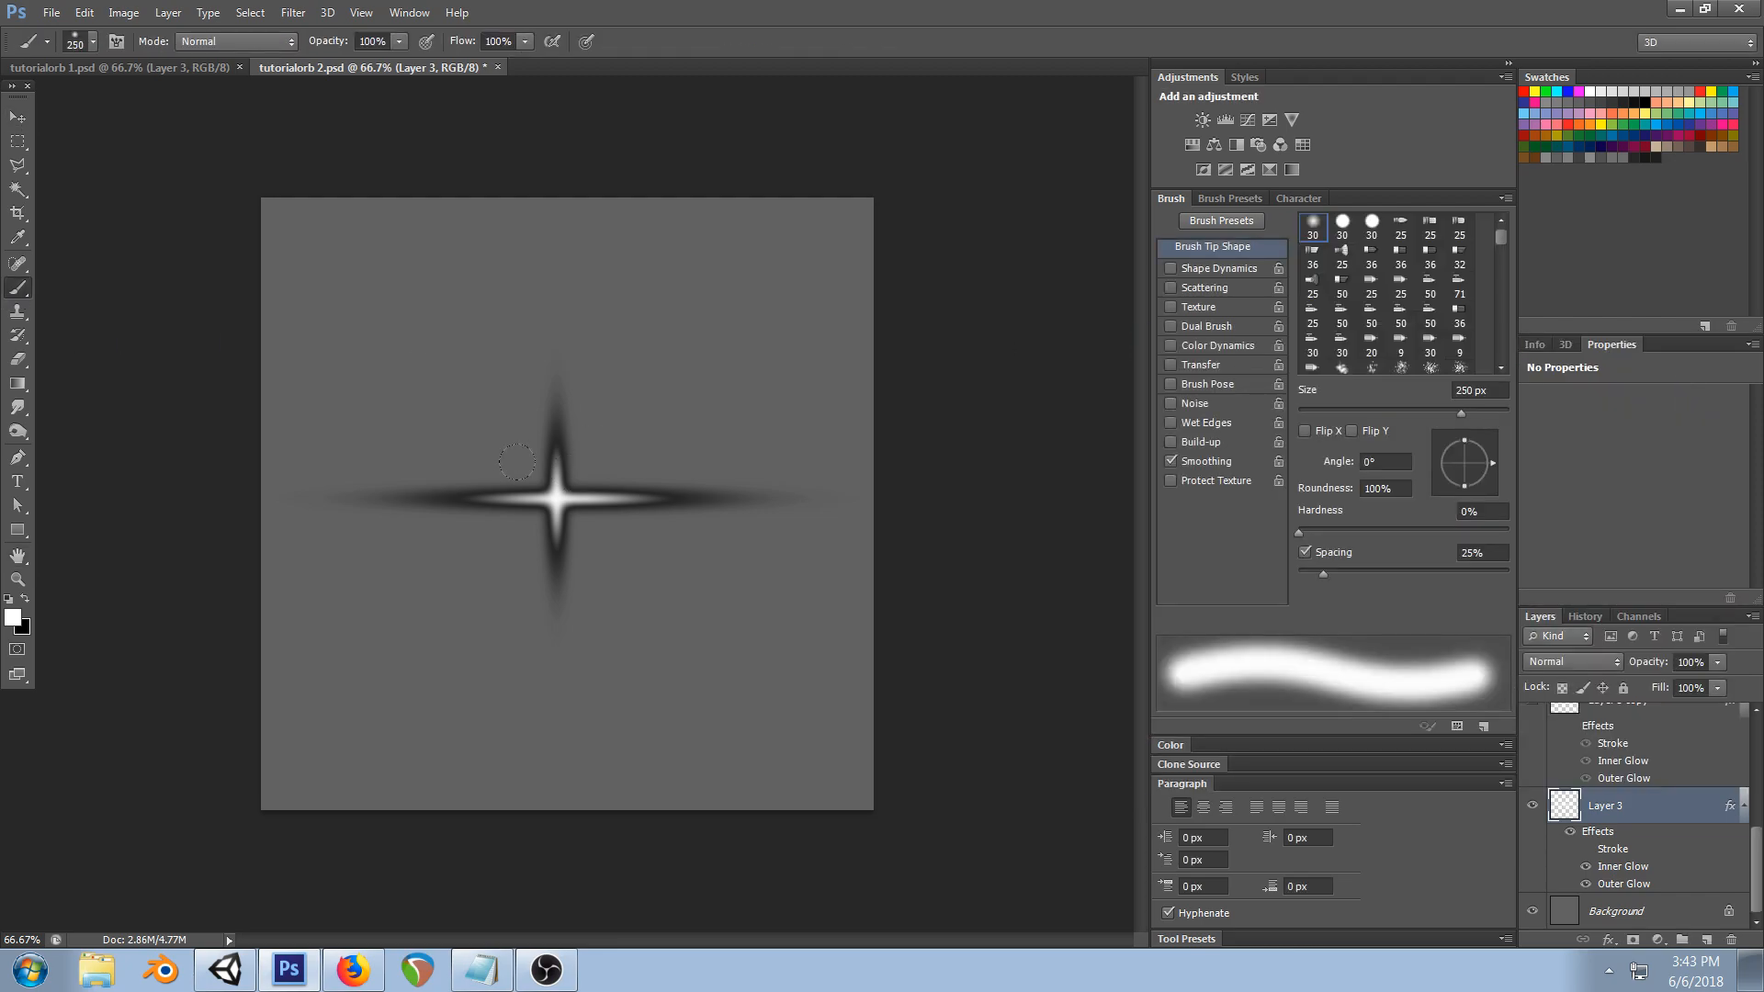
# - Brighten the centre of the cross on Layer 3 with a soft white brush
pyautogui.click(543, 482)
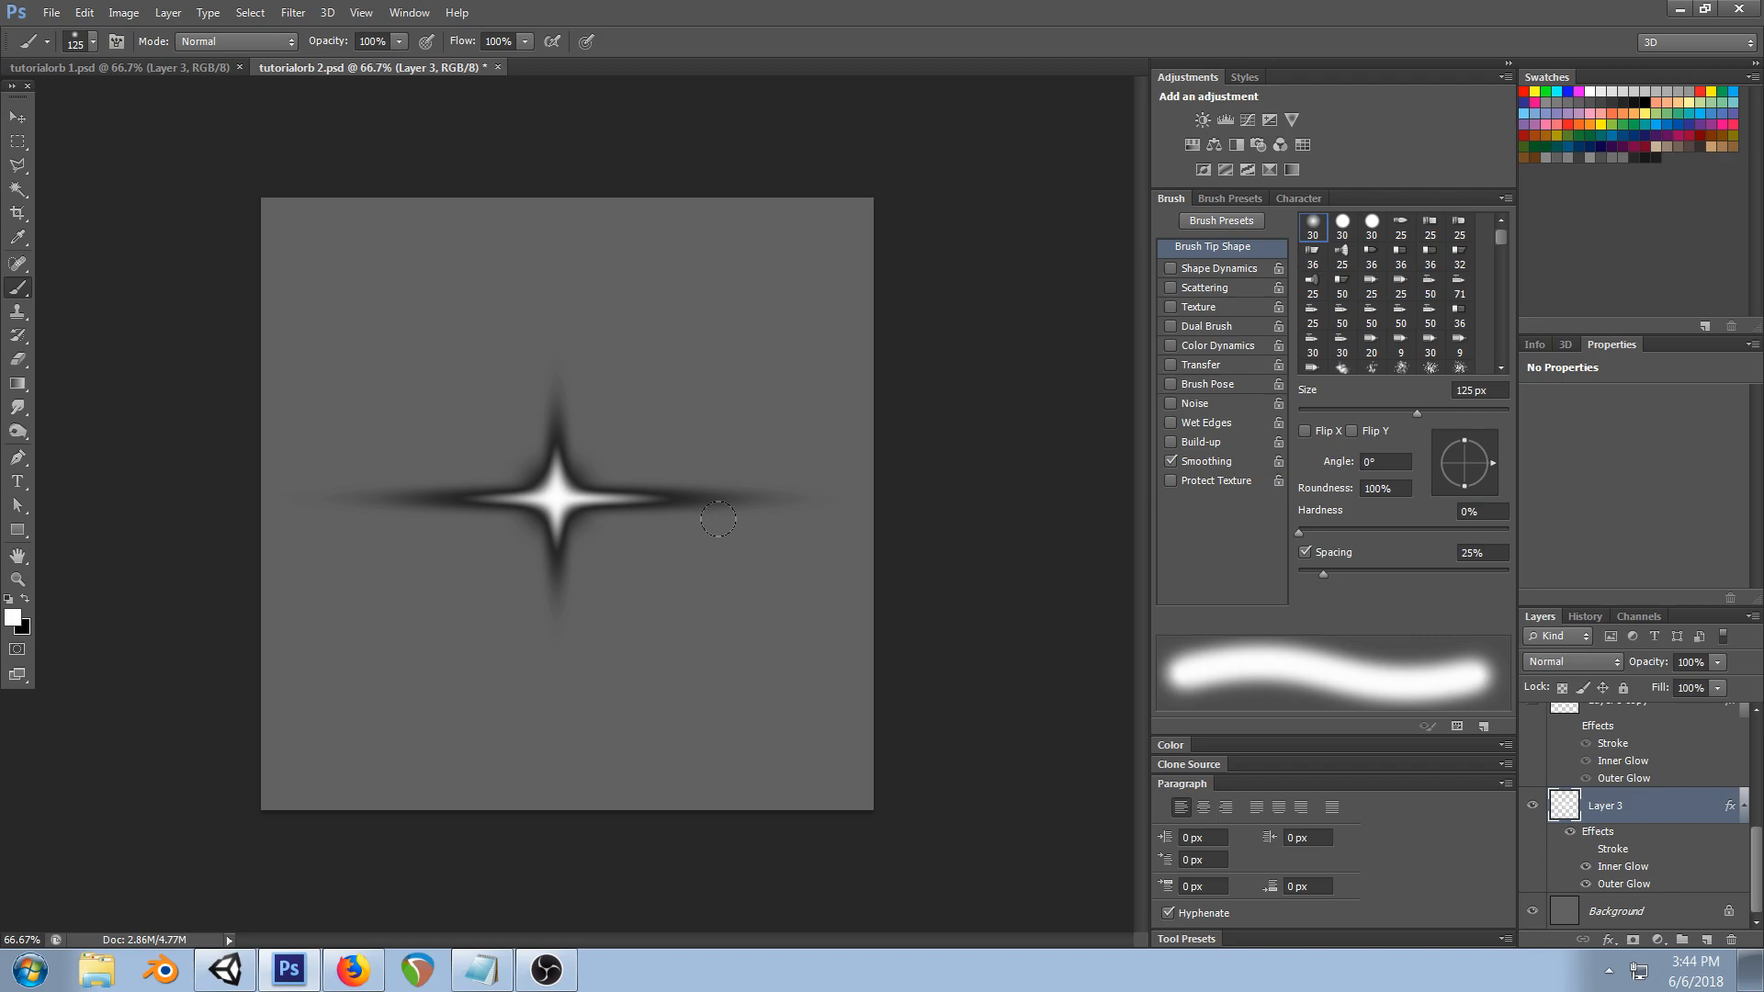
# - Hide the Background layer, then save and close tutorialorb 2.psd
pyautogui.click(1531, 910)
pyautogui.hotkey('ctrl', 's')
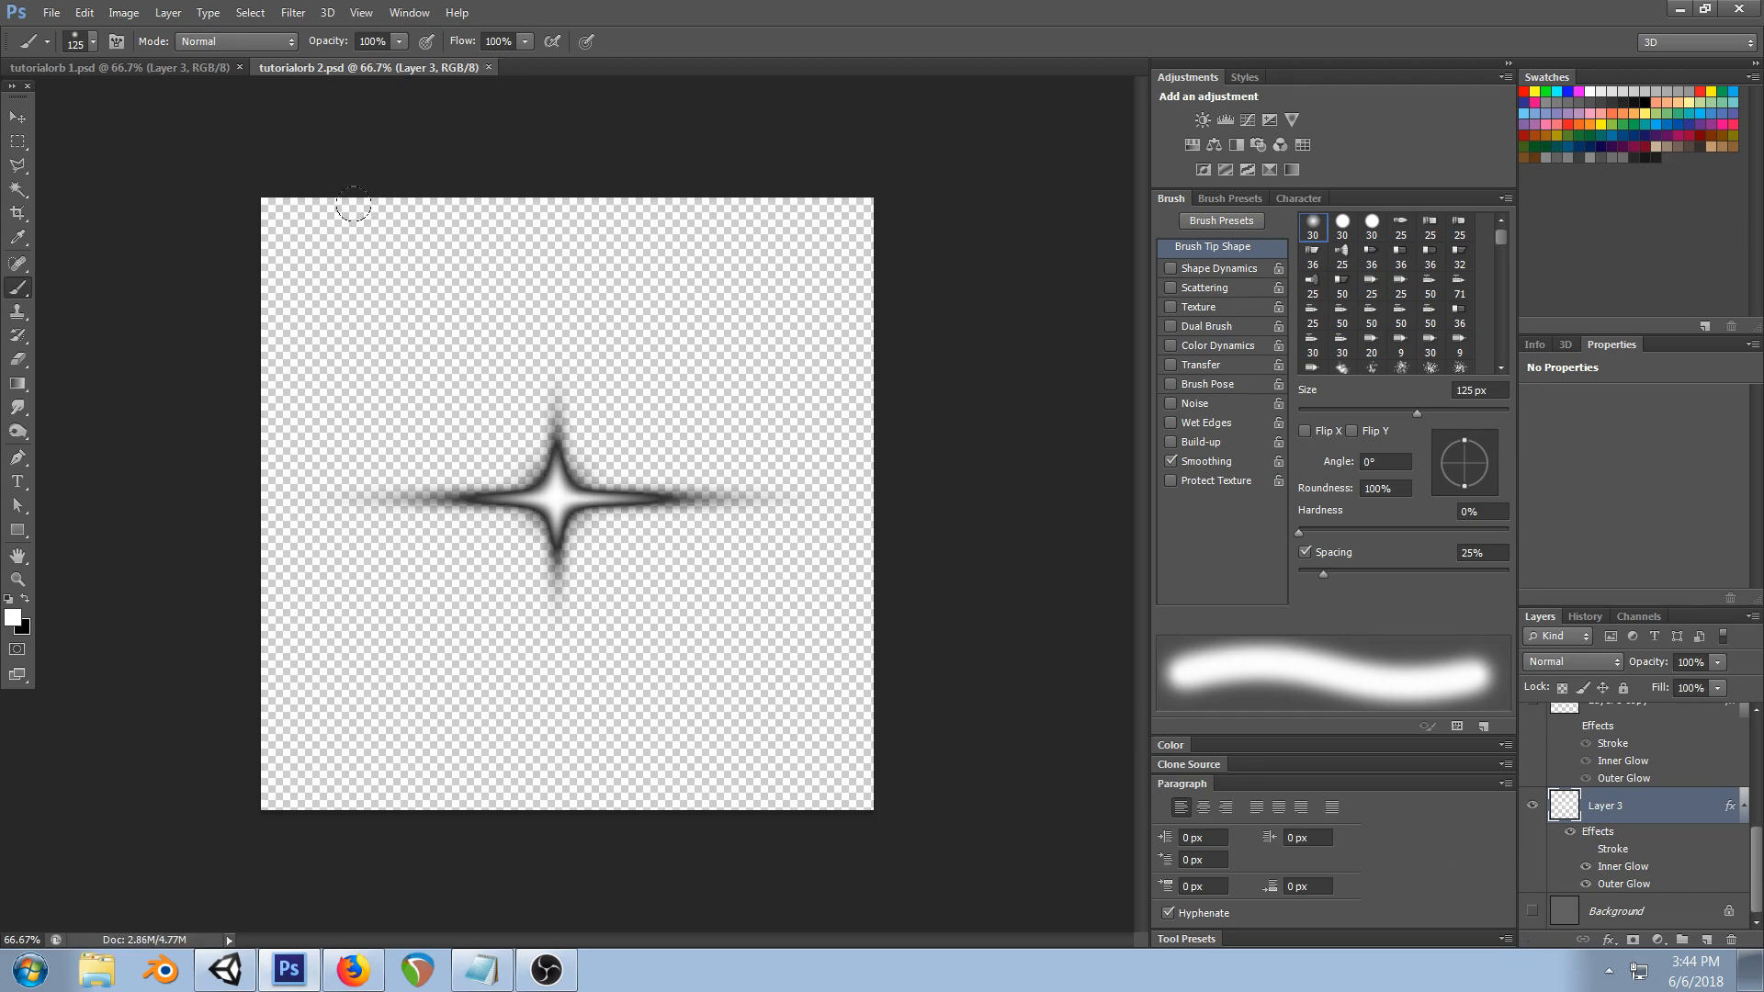
pyautogui.click(488, 67)
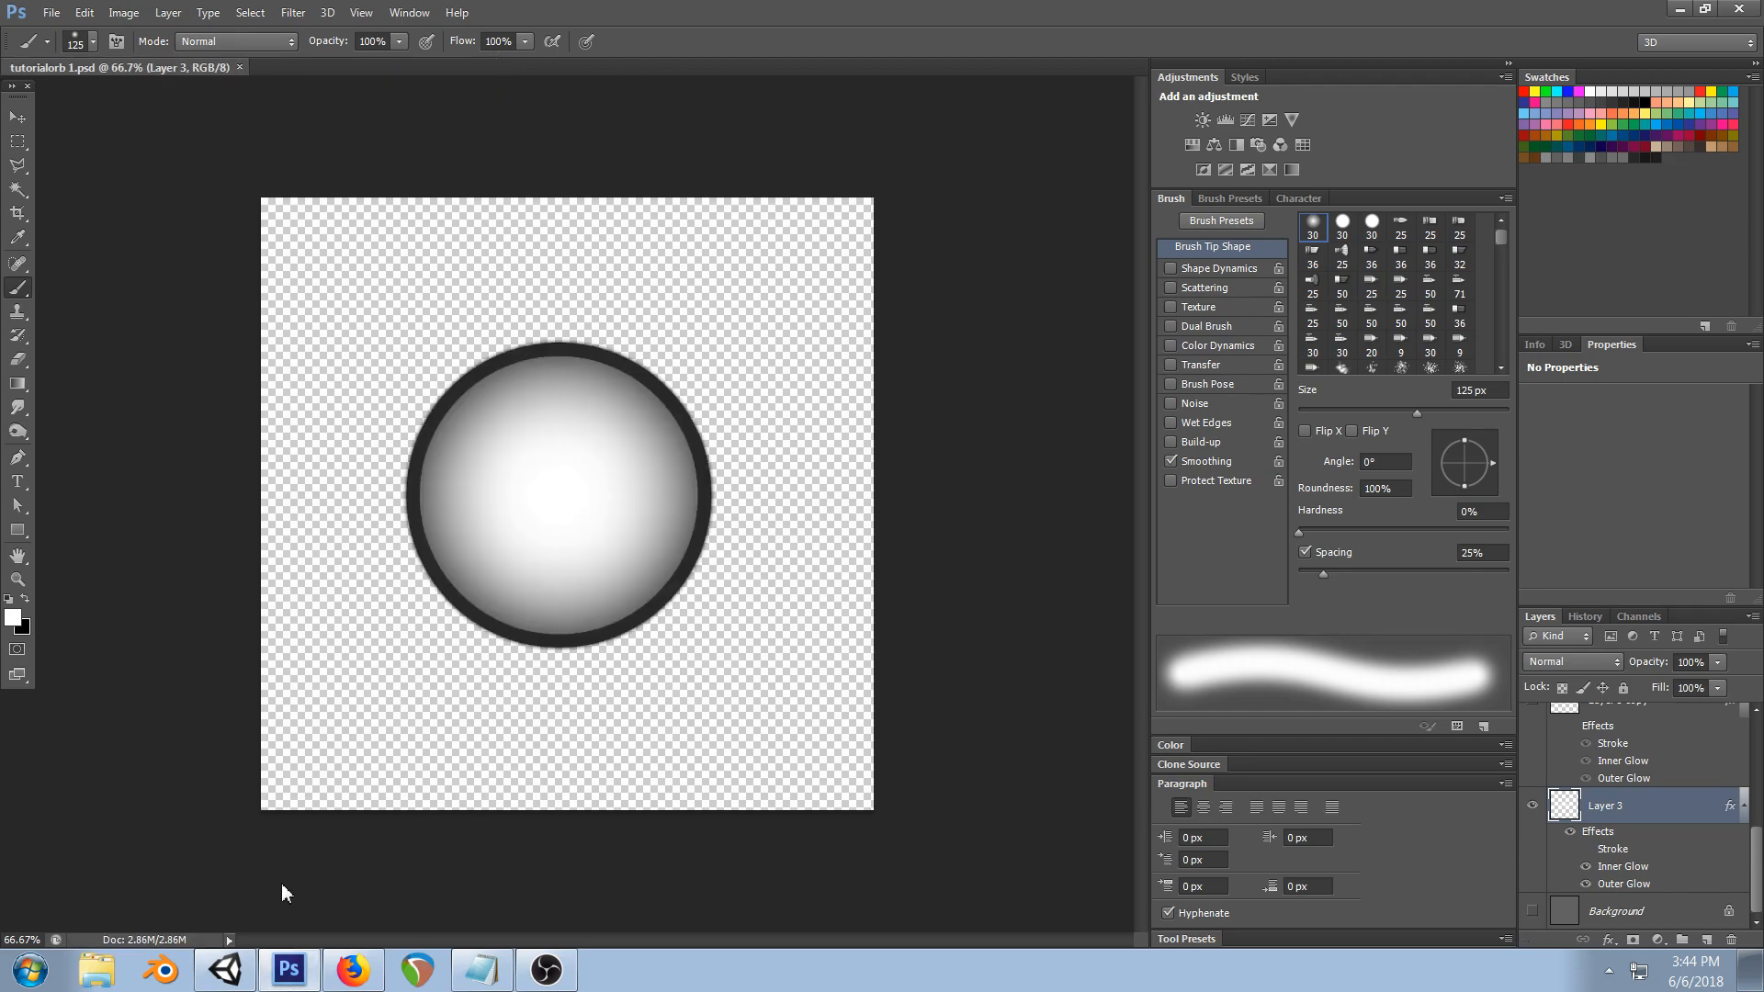
# - Switch to Unity and rename the tutorialorb 2 texture as tutorialcross
pyautogui.click(225, 970)
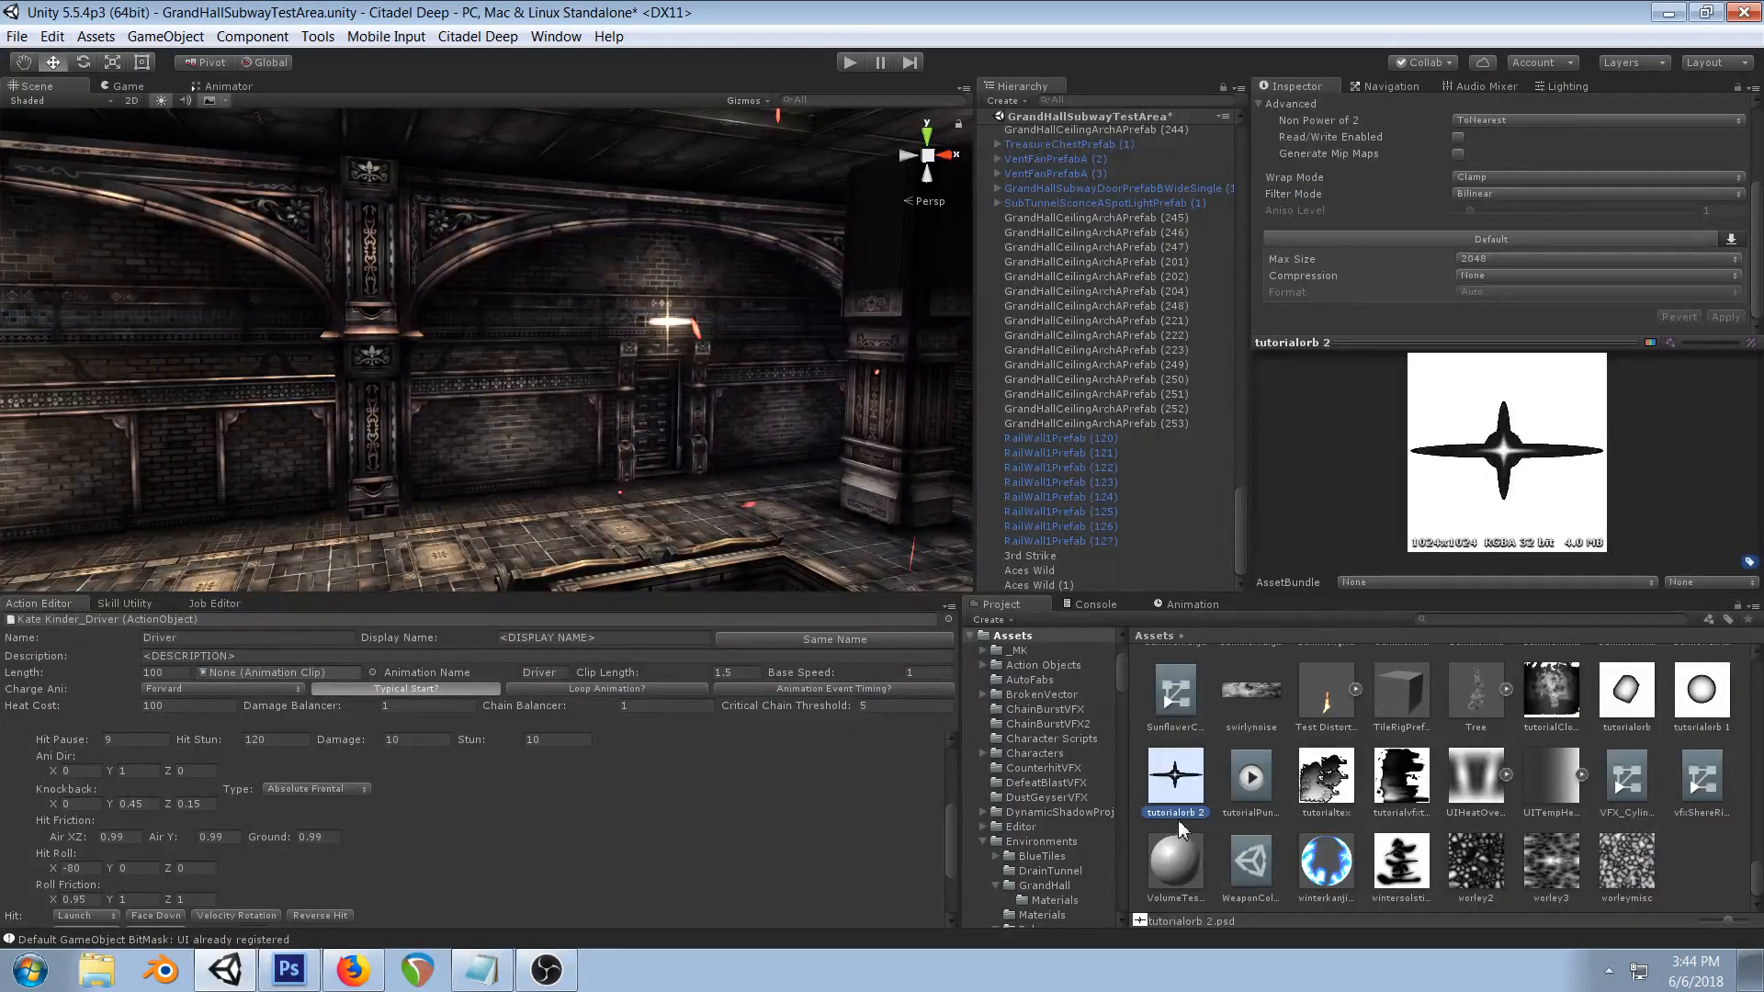
pyautogui.click(1179, 814)
pyautogui.press('Return')
# - Locate the TutorialOrbHitSparkMat2 material used by the Aces Wild (1) particle renderer and duplicate it
pyautogui.click(1080, 585)
pyautogui.scroll(-5, 1498, 250)
pyautogui.scroll(3, 1498, 250)
pyautogui.scroll(3, 1566, 221)
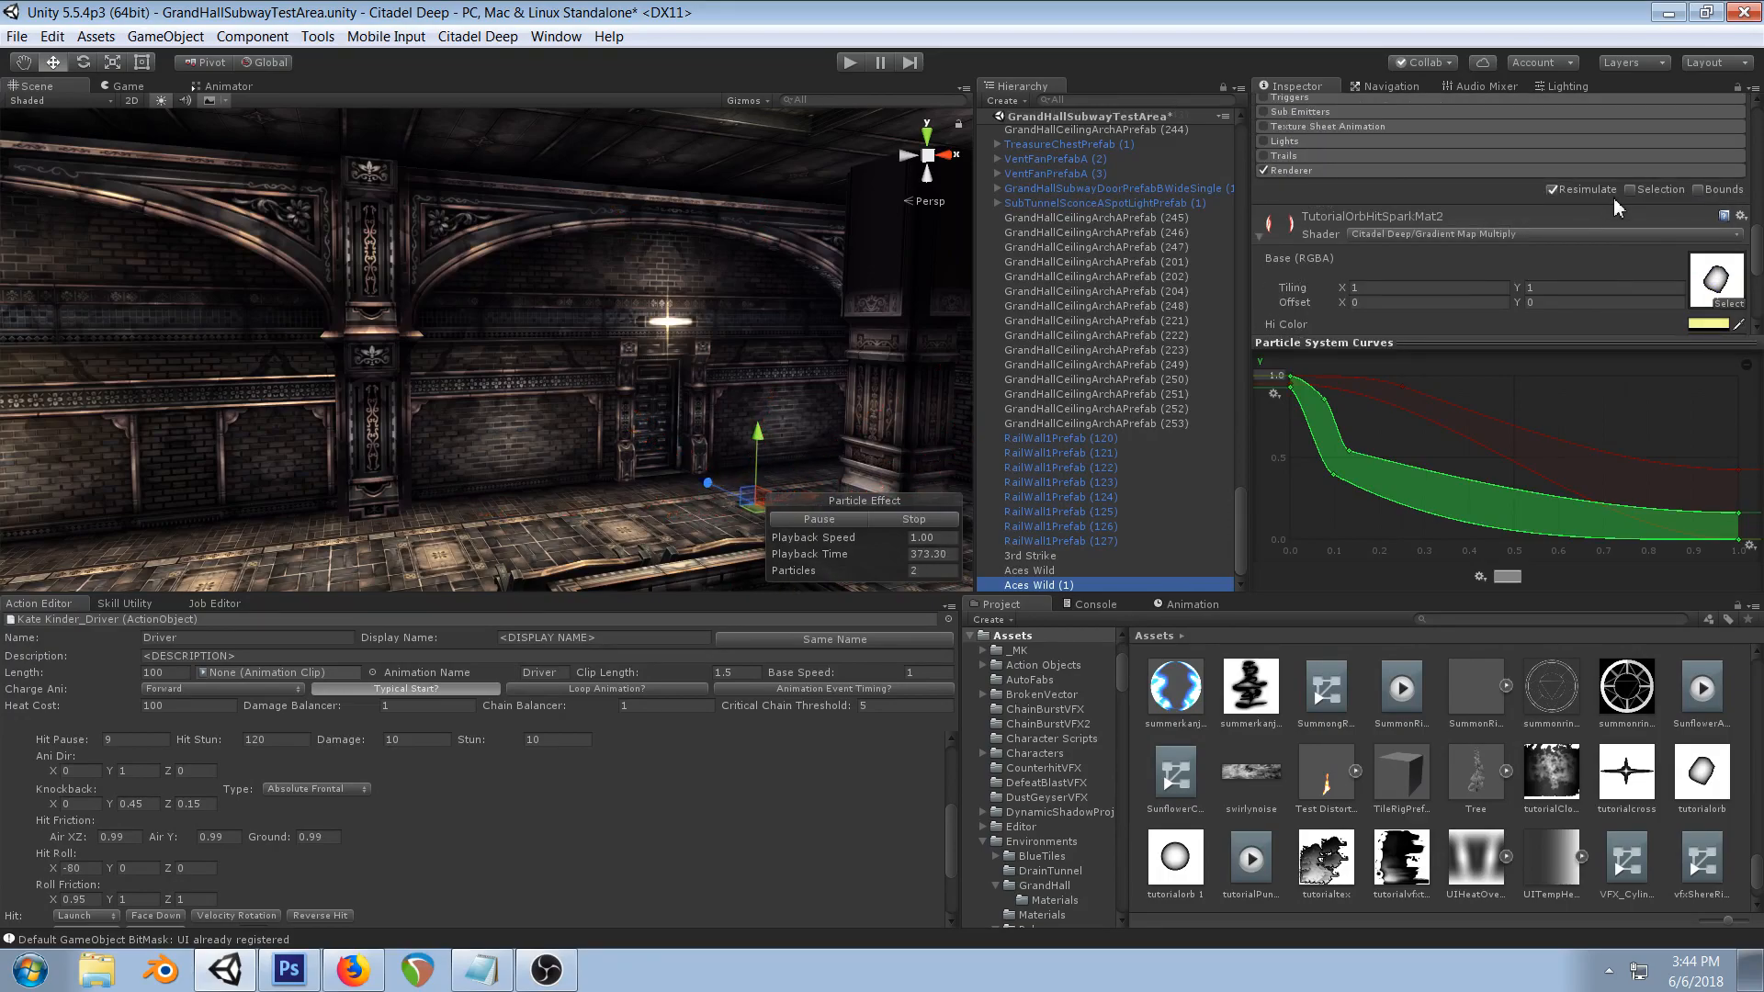
pyautogui.scroll(-2, 1609, 210)
pyautogui.scroll(2, 1578, 212)
pyautogui.click(1341, 171)
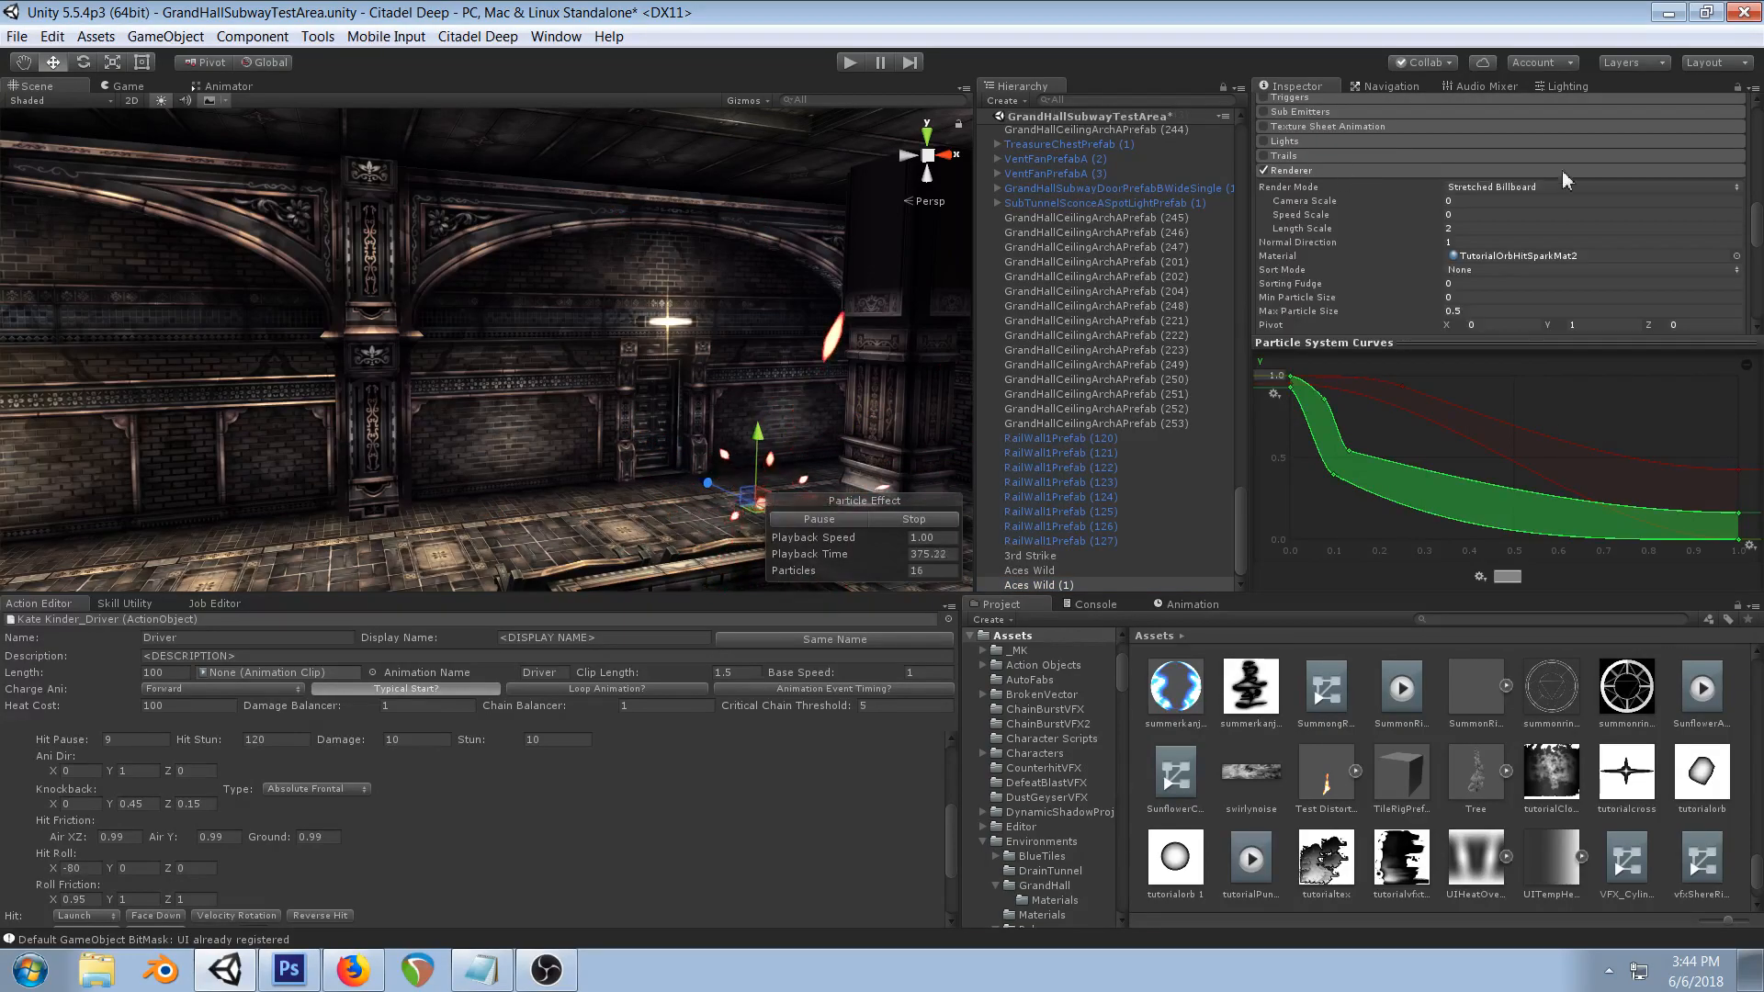
pyautogui.click(1556, 257)
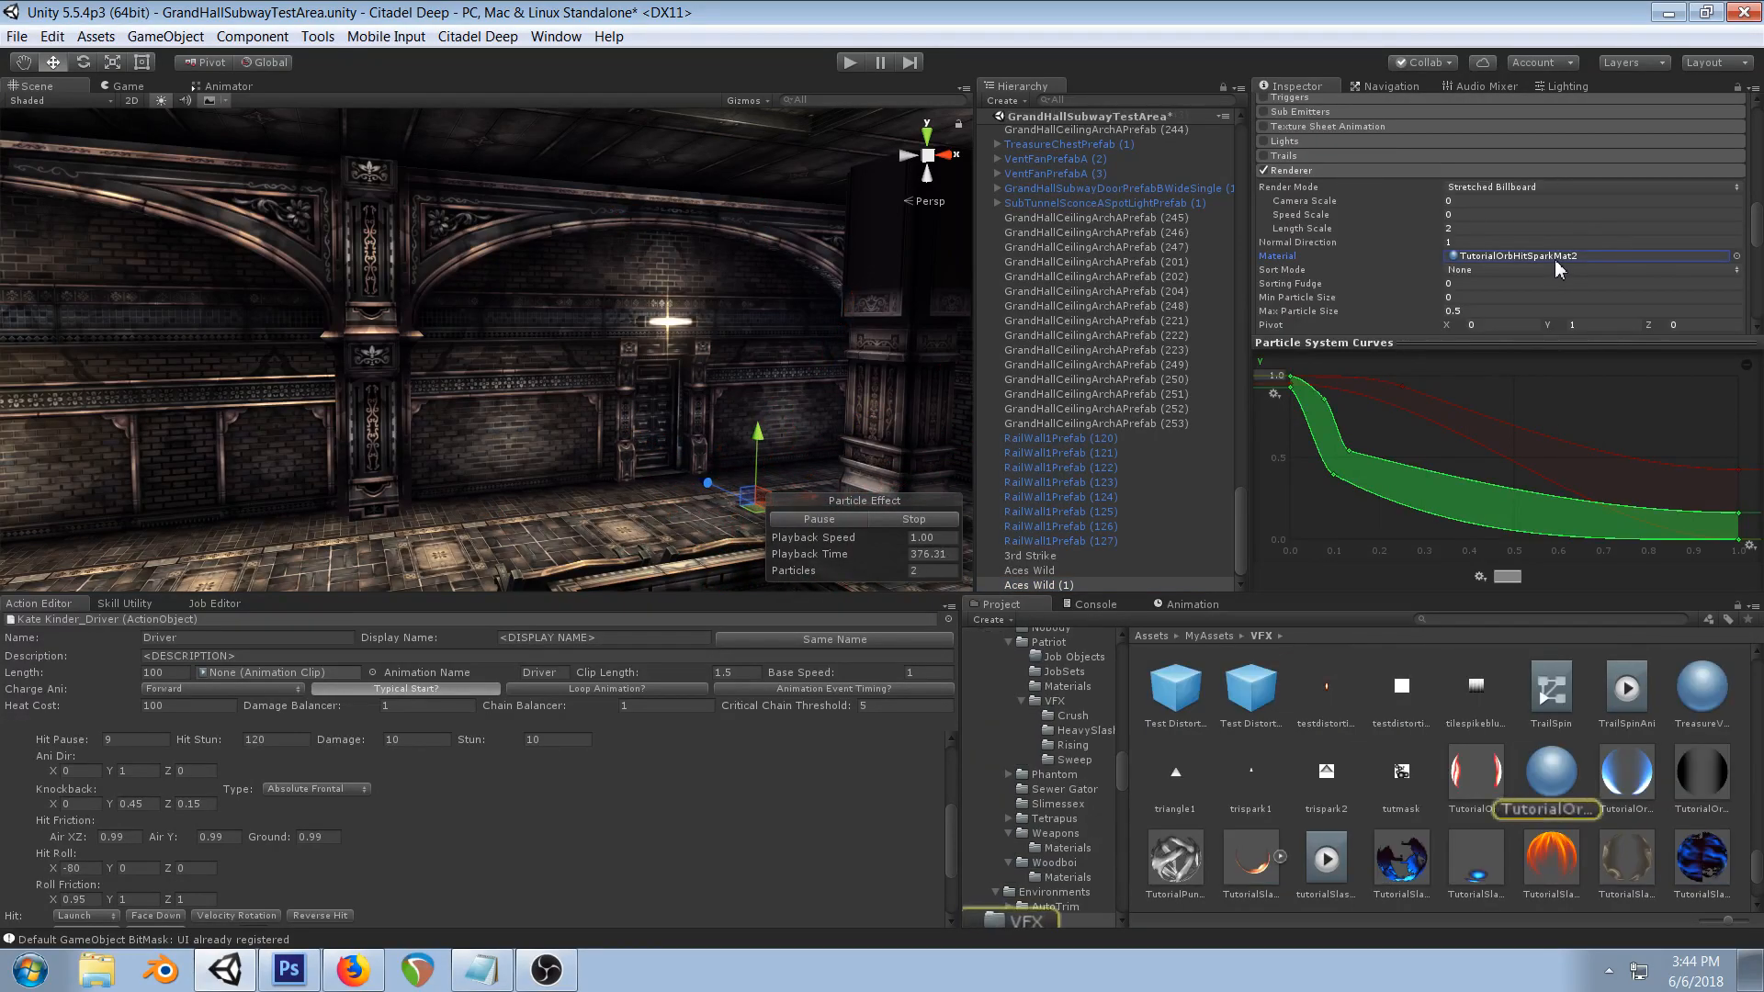
pyautogui.click(1556, 773)
pyautogui.hotkey('ctrl', 'd')
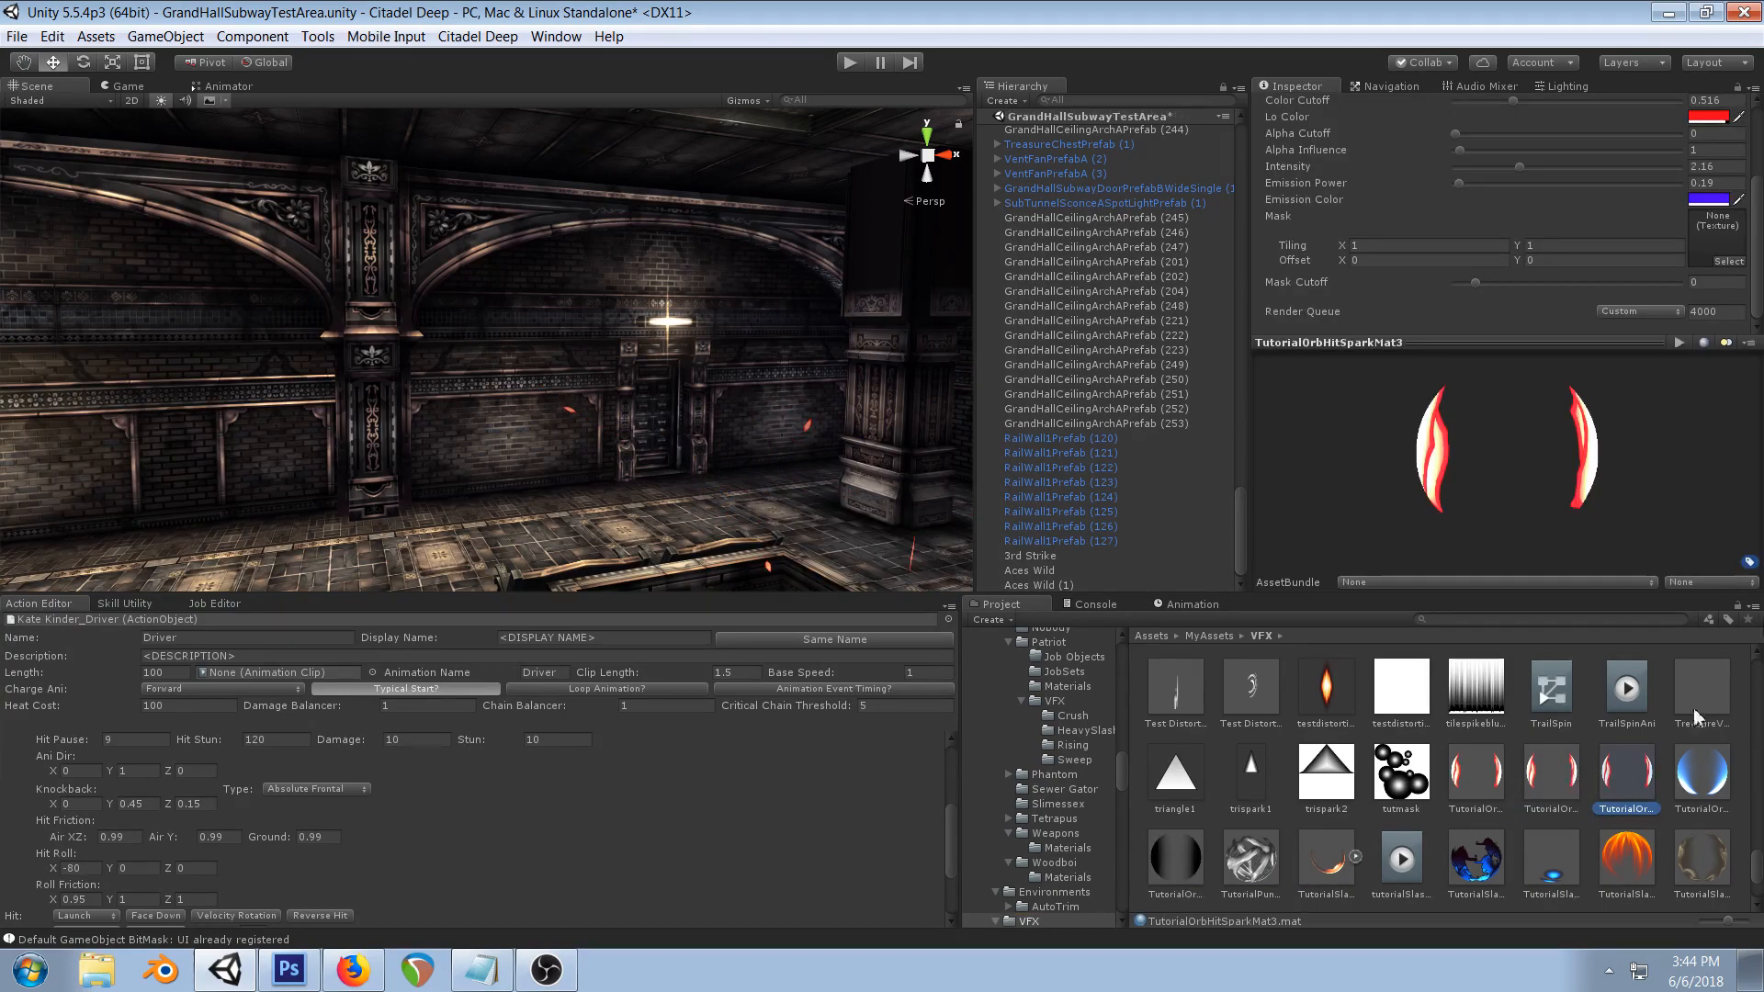
# - Assign the tutorialcross texture as the Base (RGBA) map of TutorialOrbHitSparkMat3
pyautogui.scroll(3, 1725, 101)
pyautogui.click(1728, 190)
pyautogui.write('cross')
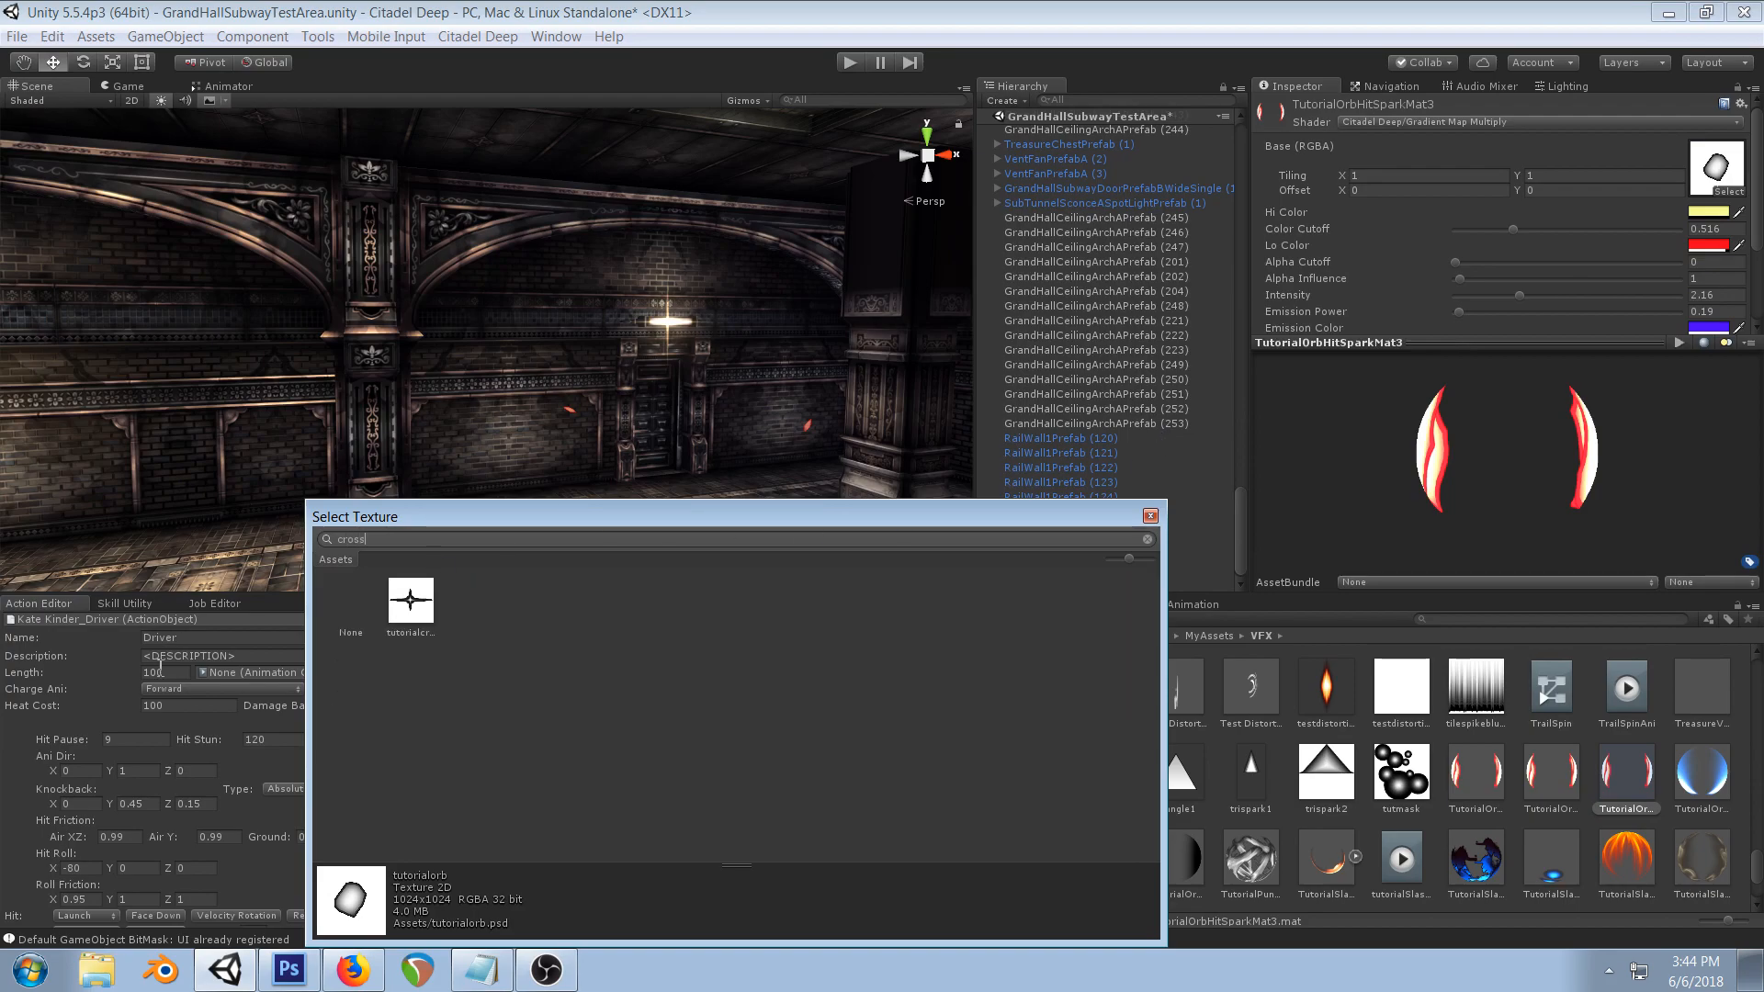
pyautogui.doubleClick(409, 602)
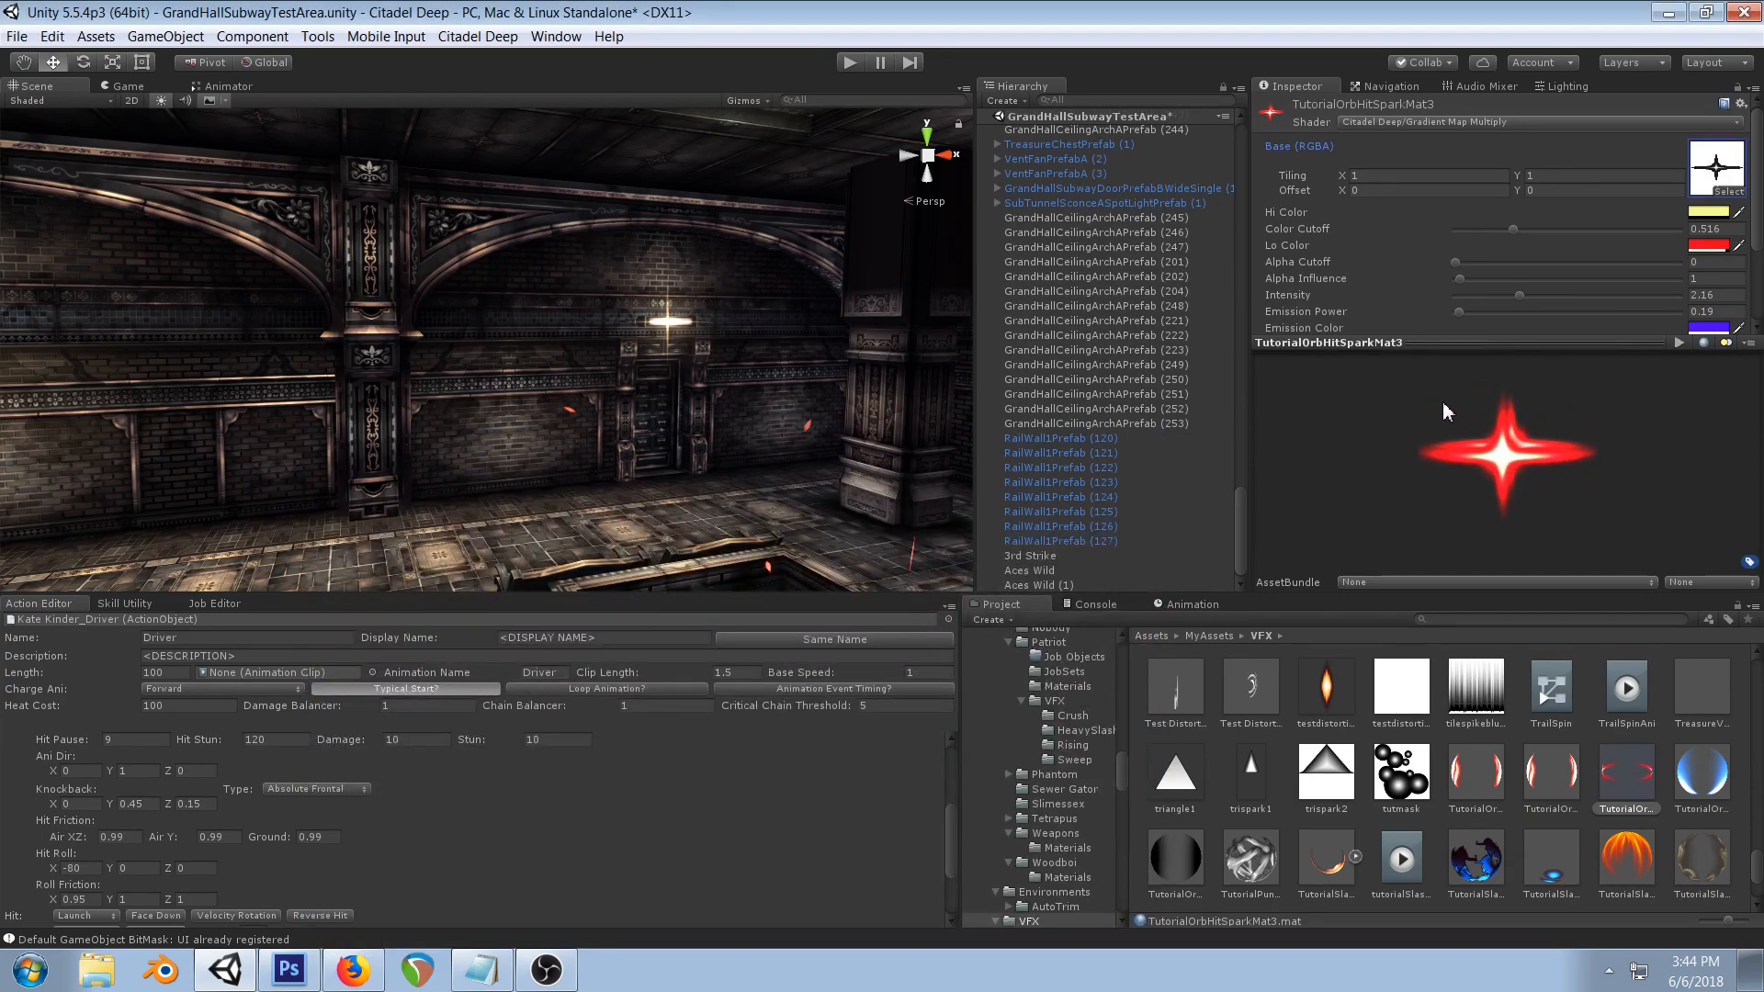
pyautogui.scroll(-5, 767, 407)
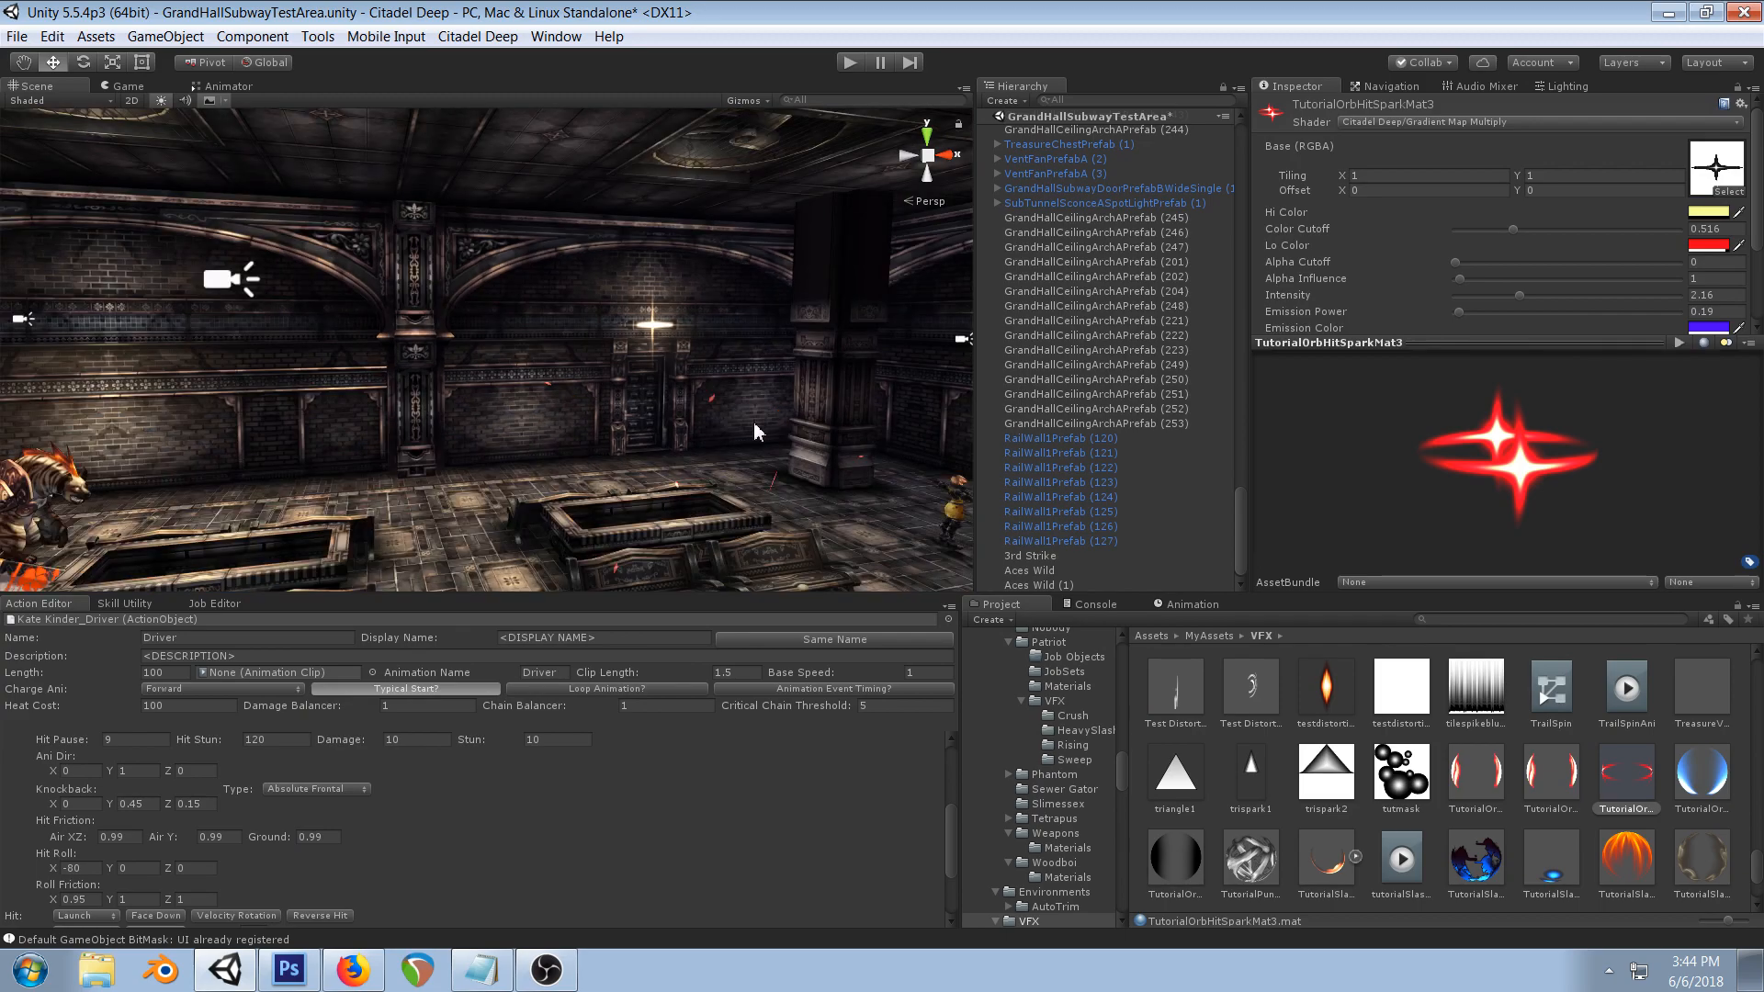
pyautogui.click(165, 36)
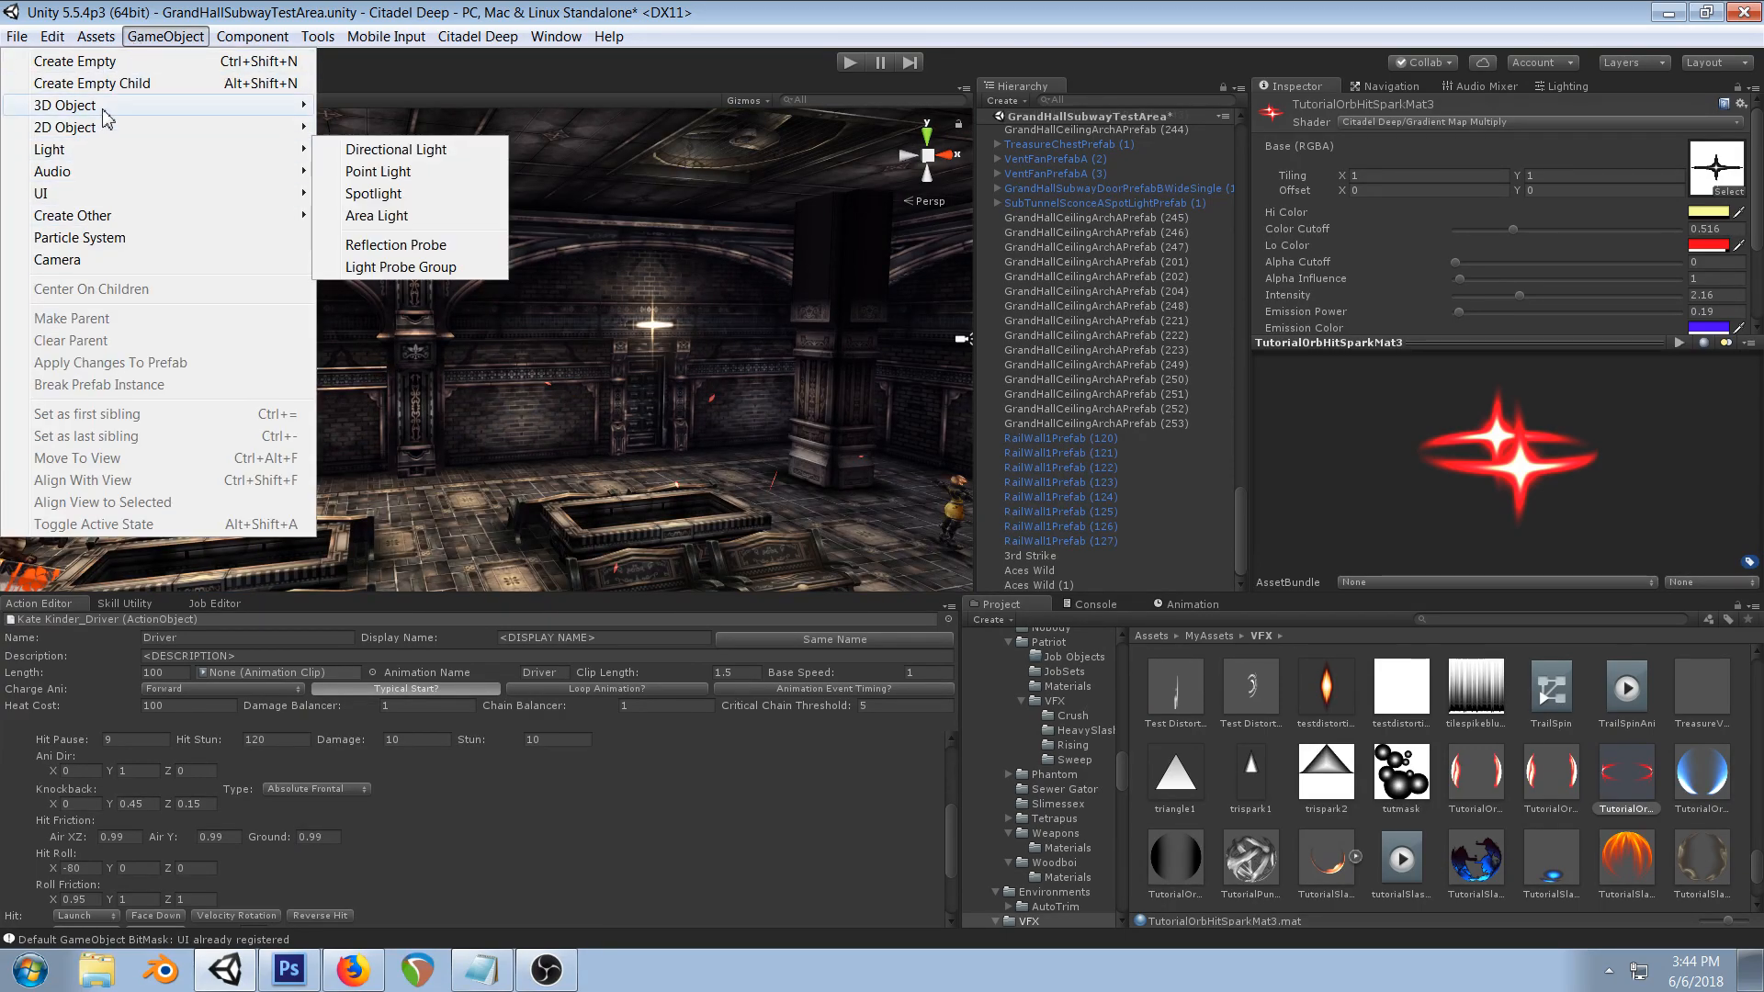
pyautogui.moveTo(114, 110)
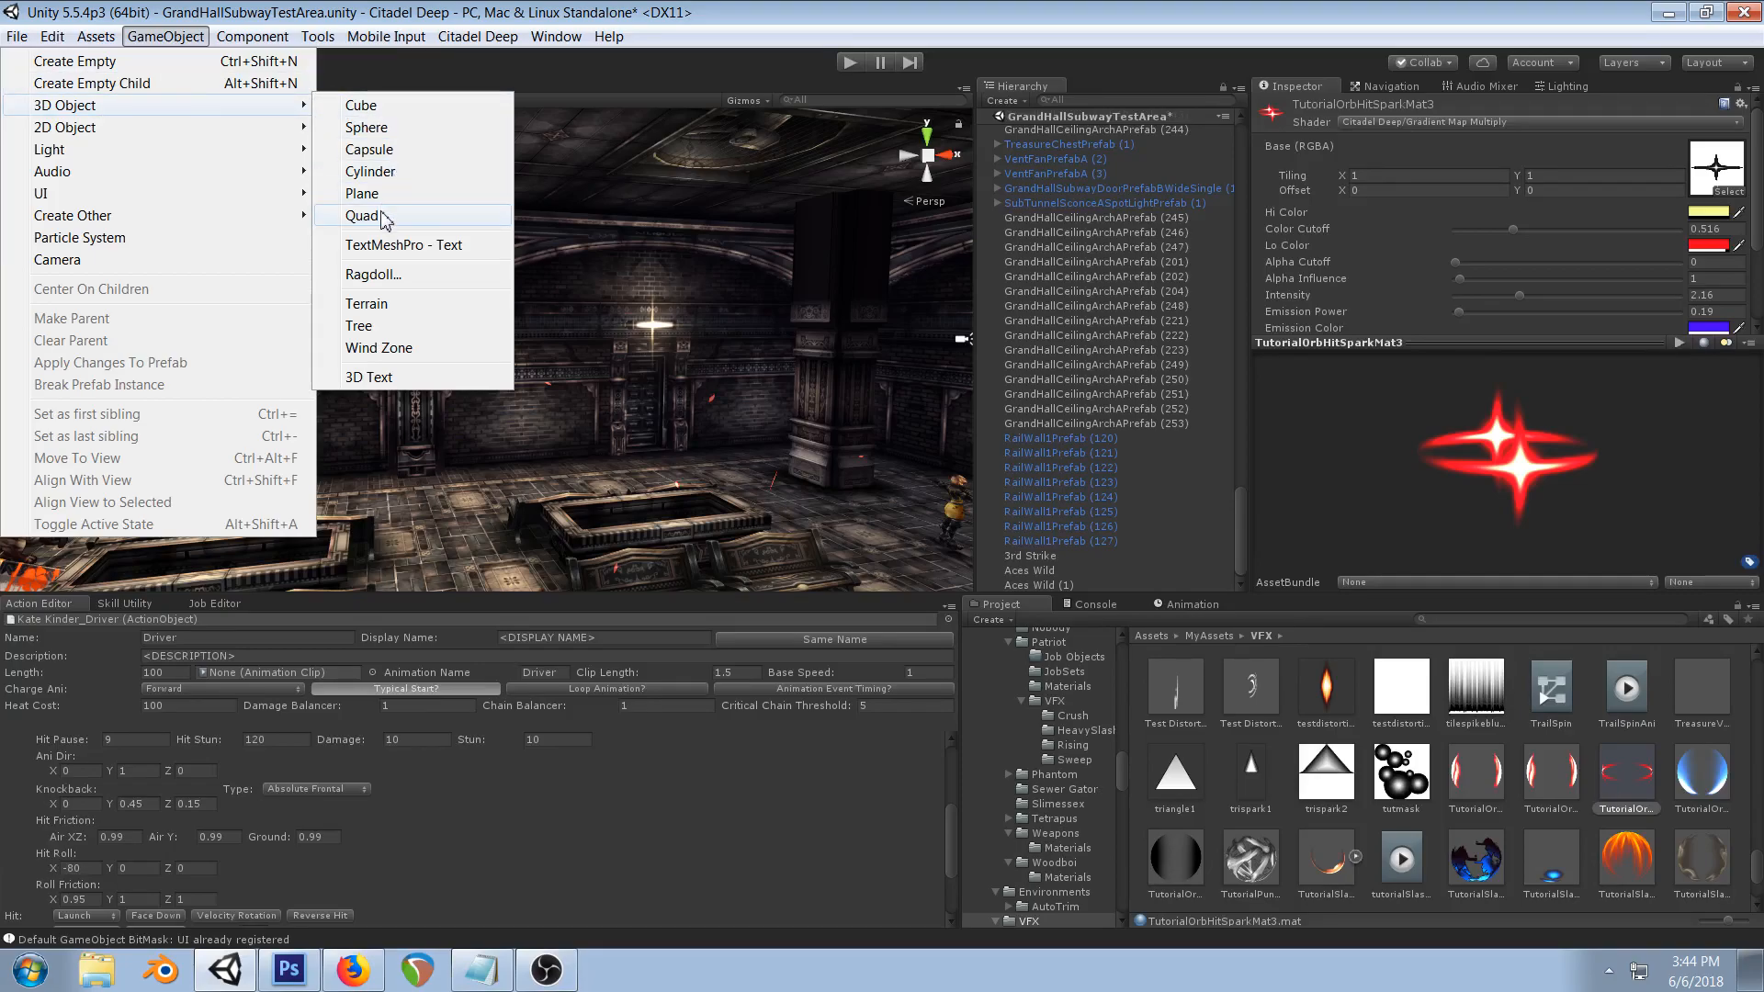
pyautogui.click(844, 3)
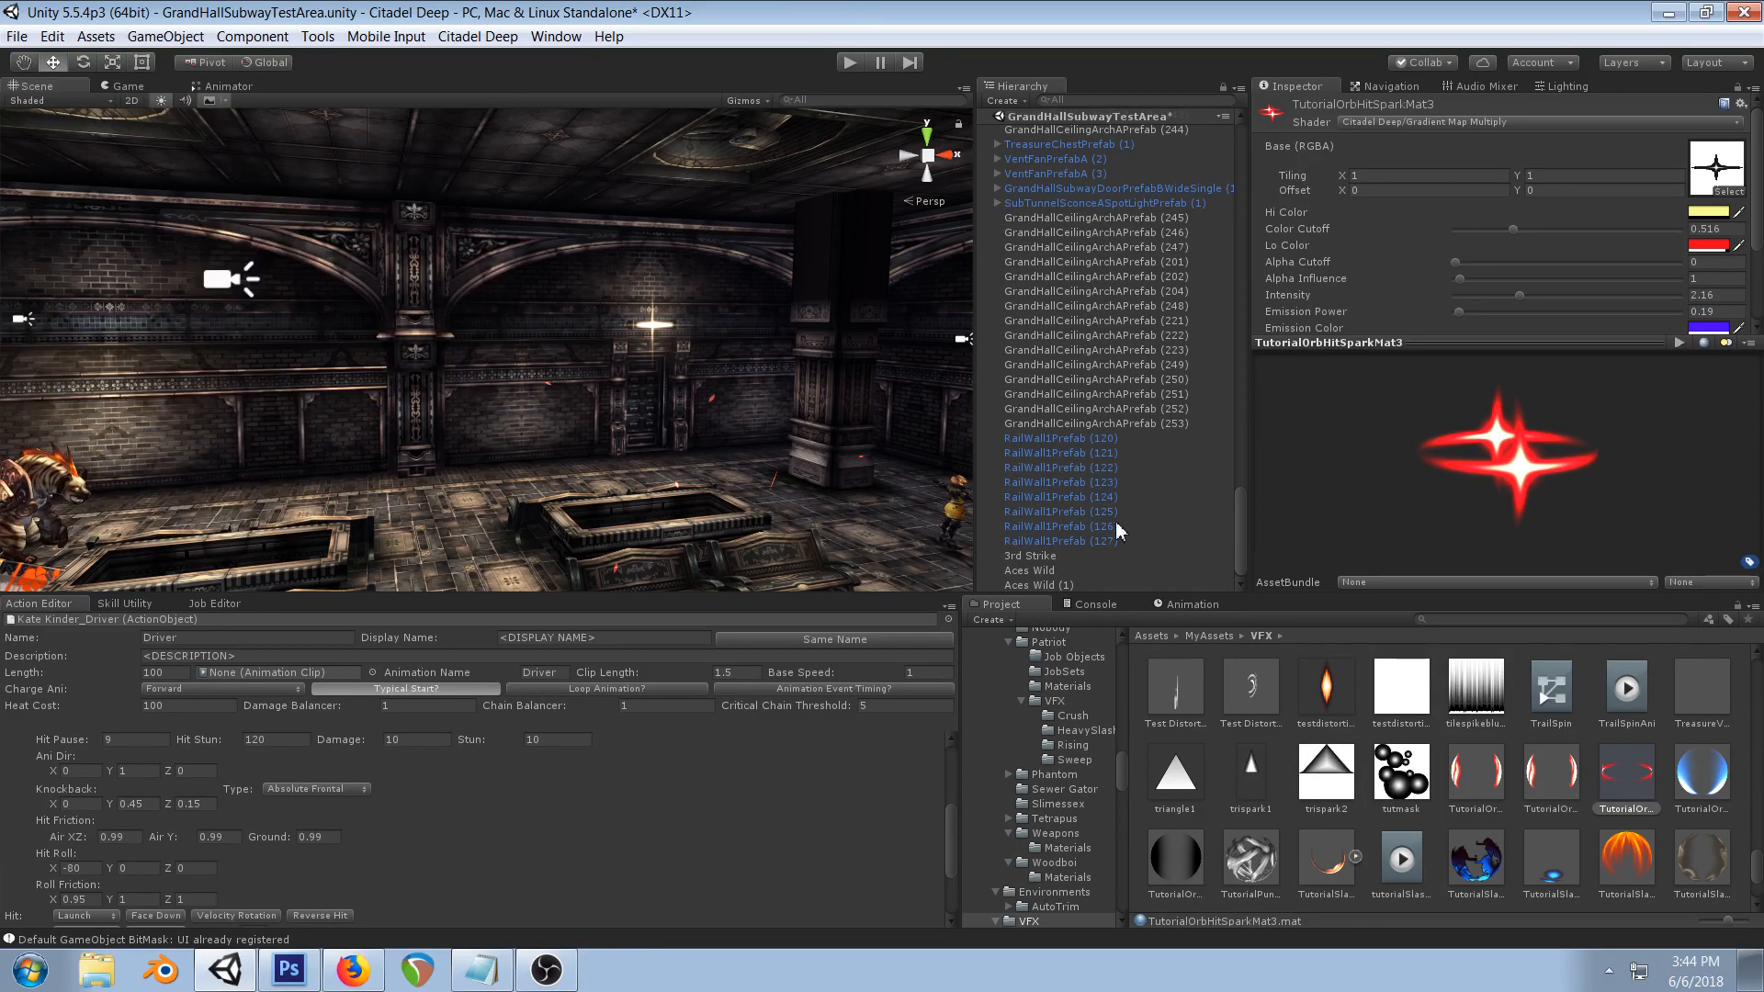
# - Duplicate the Aces Wild (1) particle system and move the copy along X to about 308.4
pyautogui.click(1043, 586)
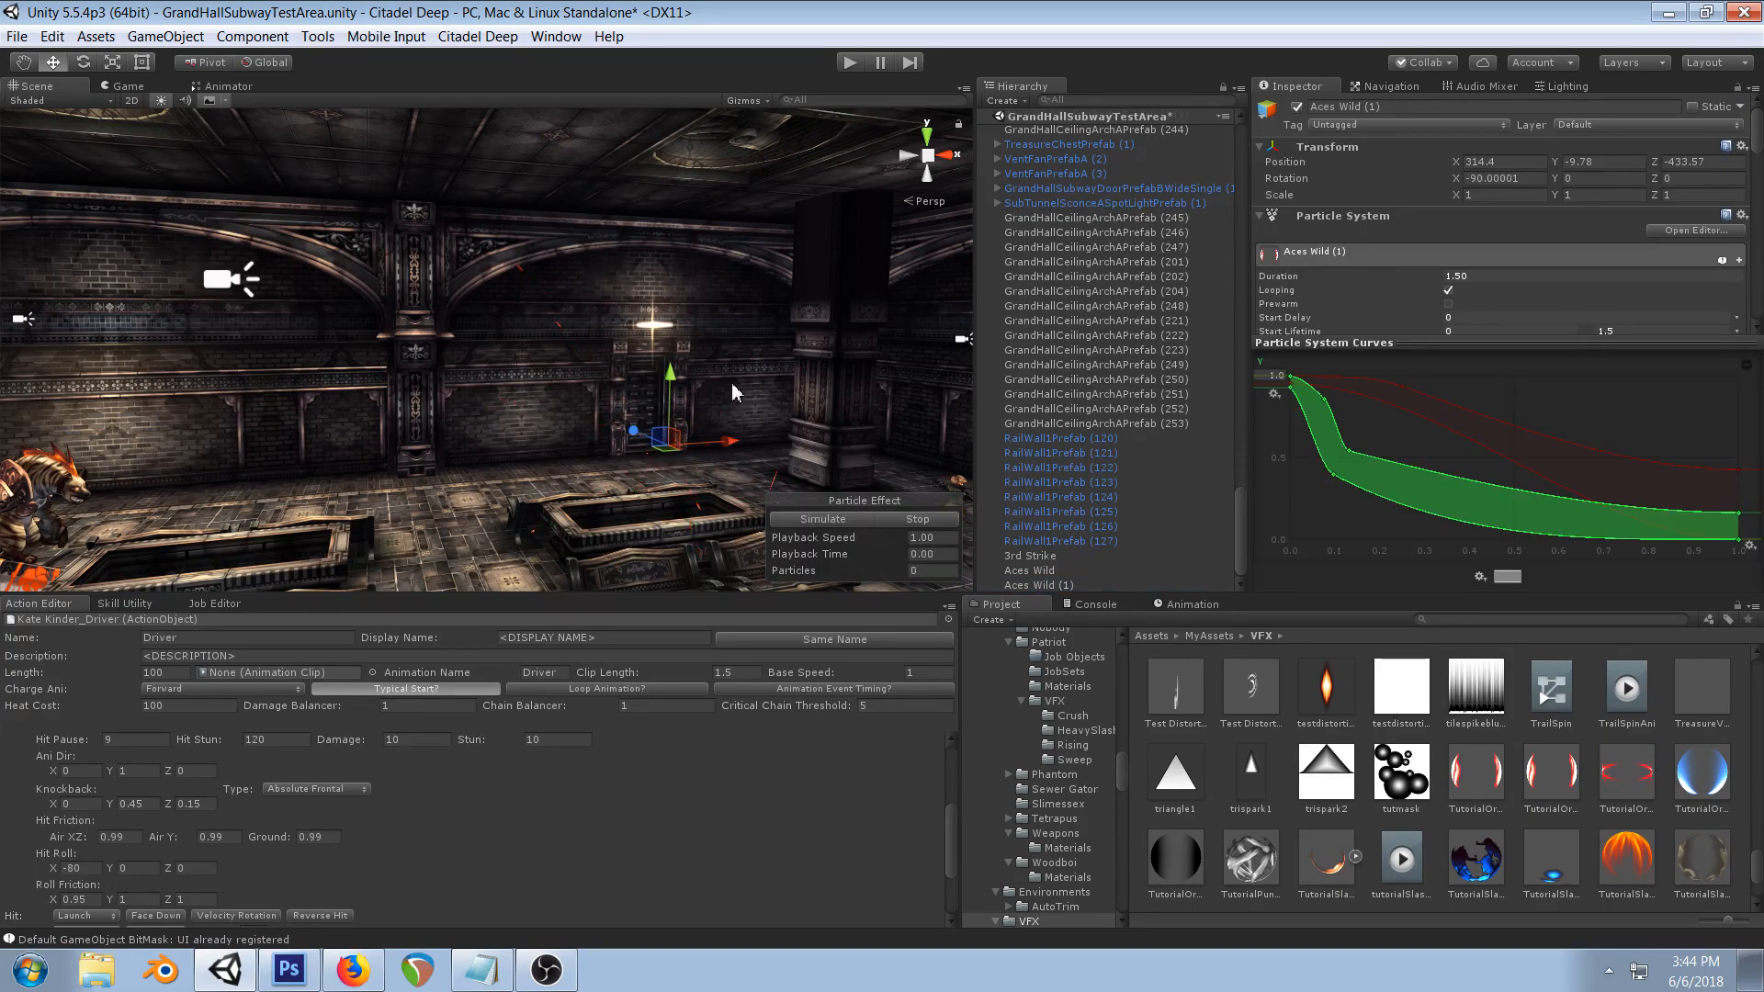
pyautogui.hotkey('ctrl', 'd')
pyautogui.moveTo(730, 441); pyautogui.dragTo(562, 450)
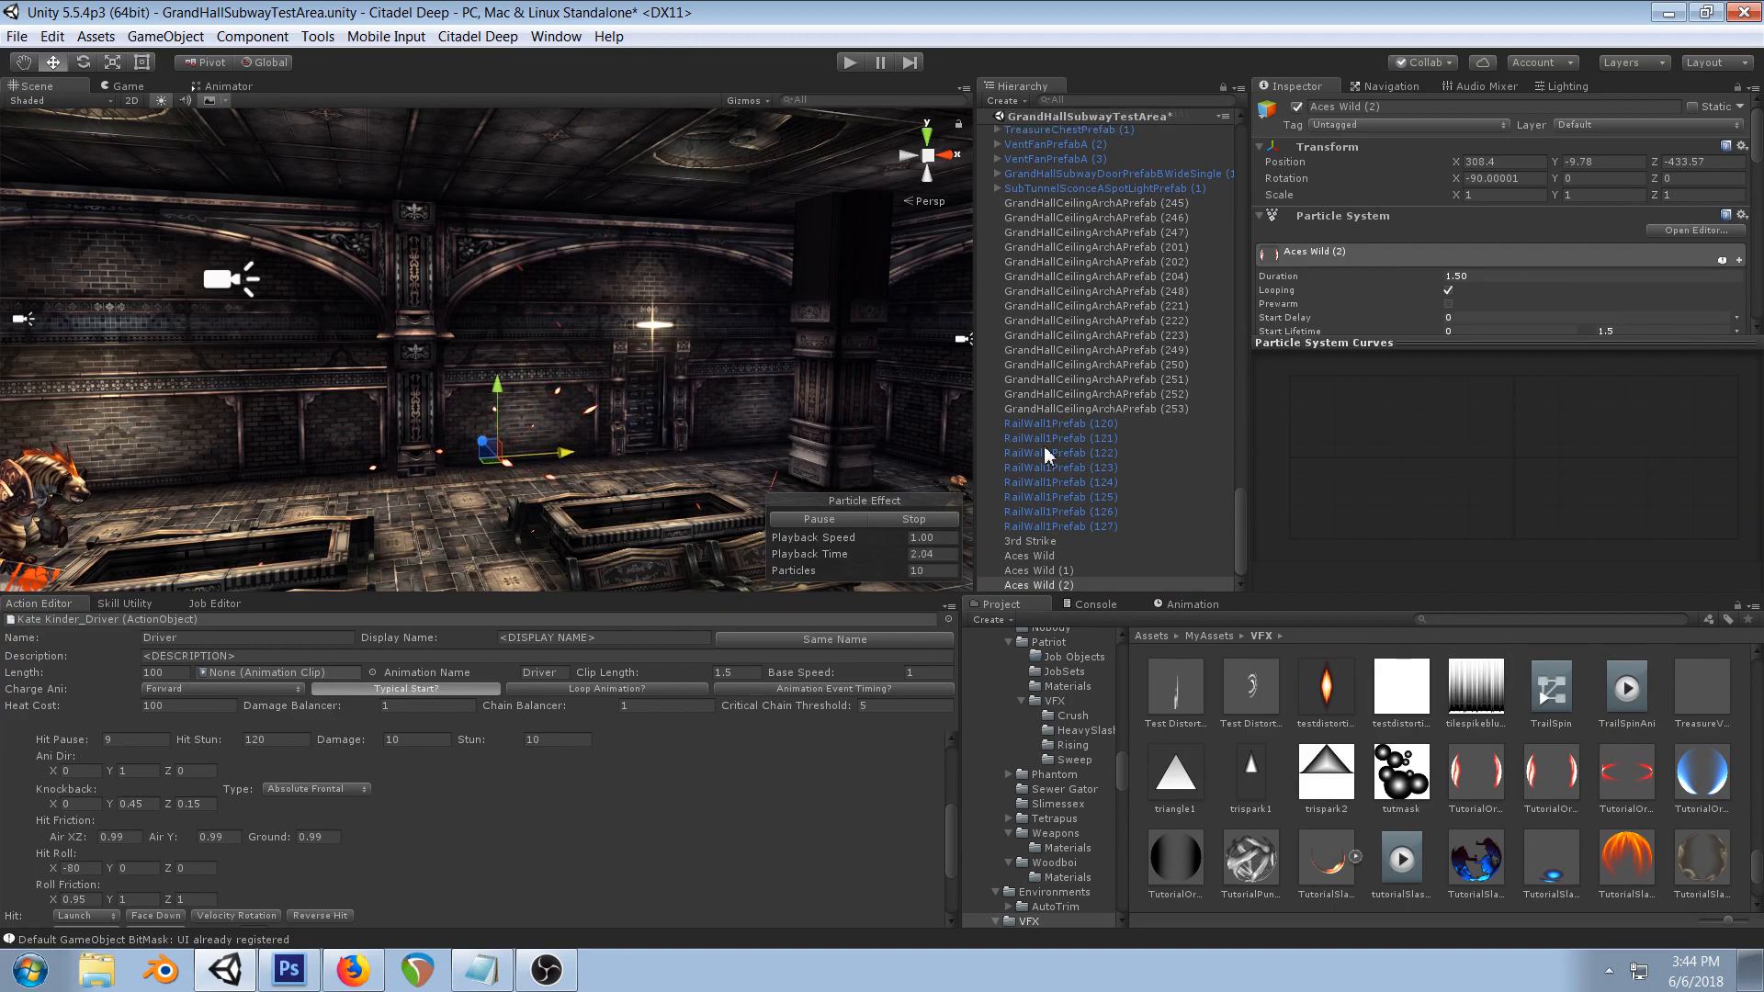
# - Rename the duplicated particle object as Cross1
pyautogui.click(1424, 108)
pyautogui.write('CRoss')
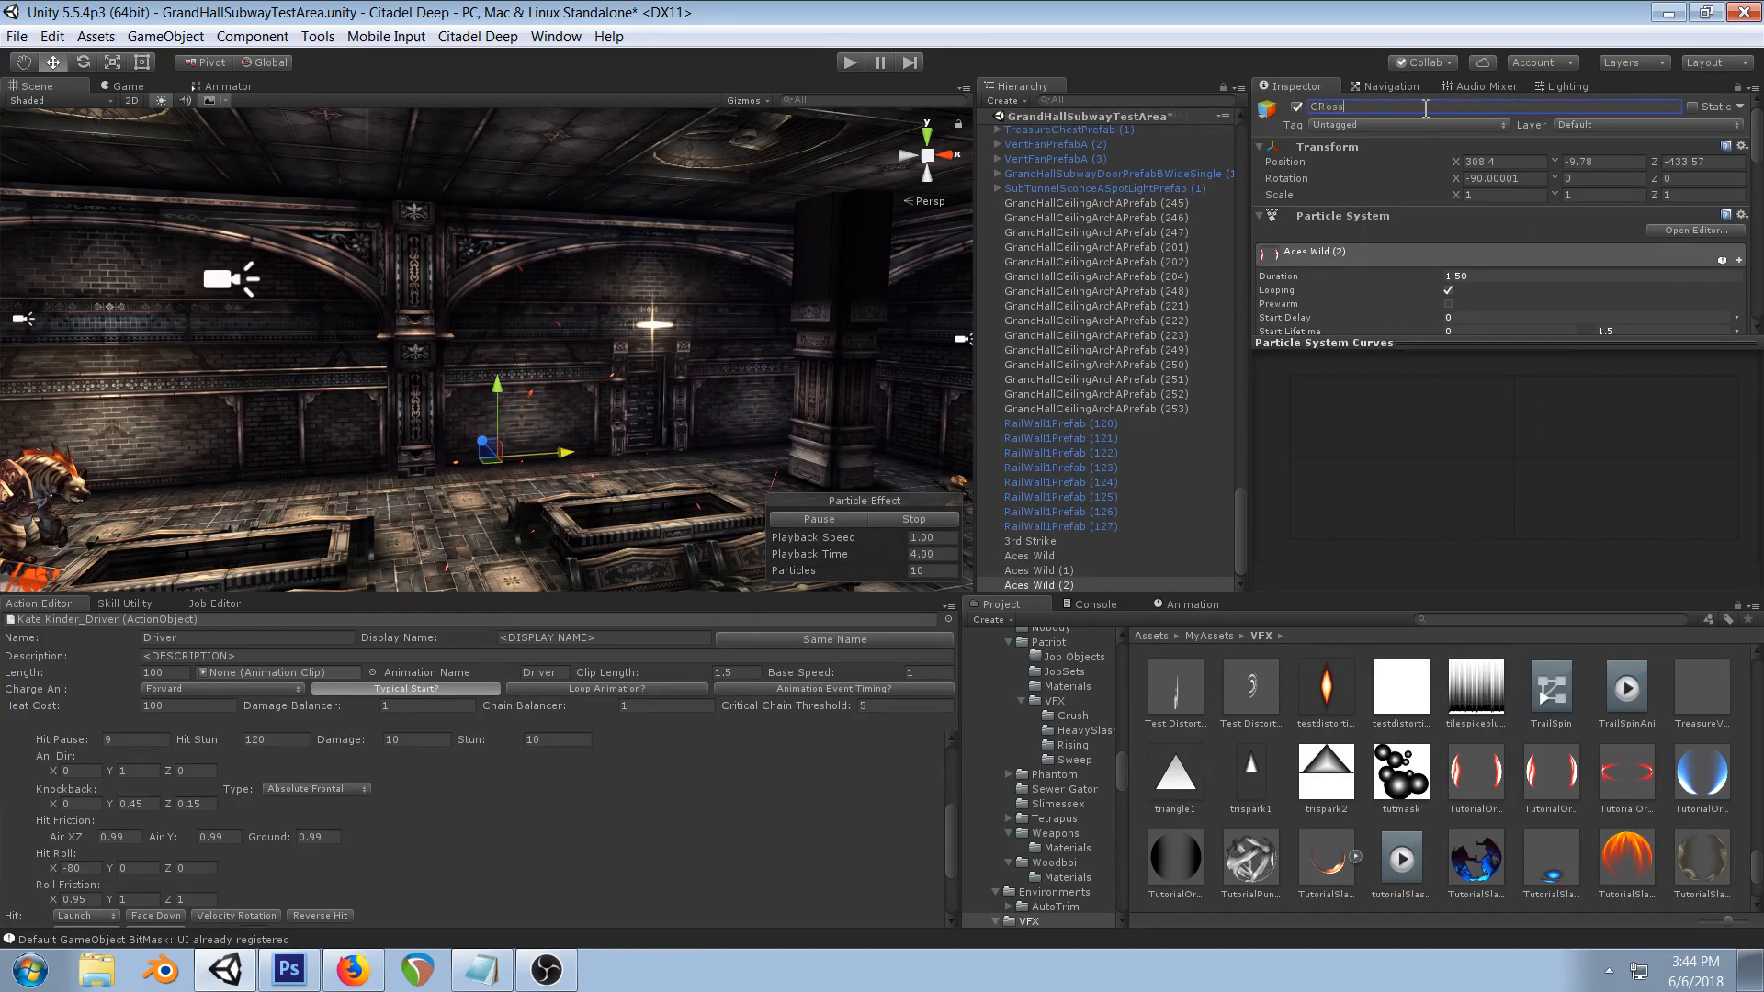
pyautogui.press('BackSpace')
pyautogui.press('BackSpace')
pyautogui.write('ross')
pyautogui.press('Return')
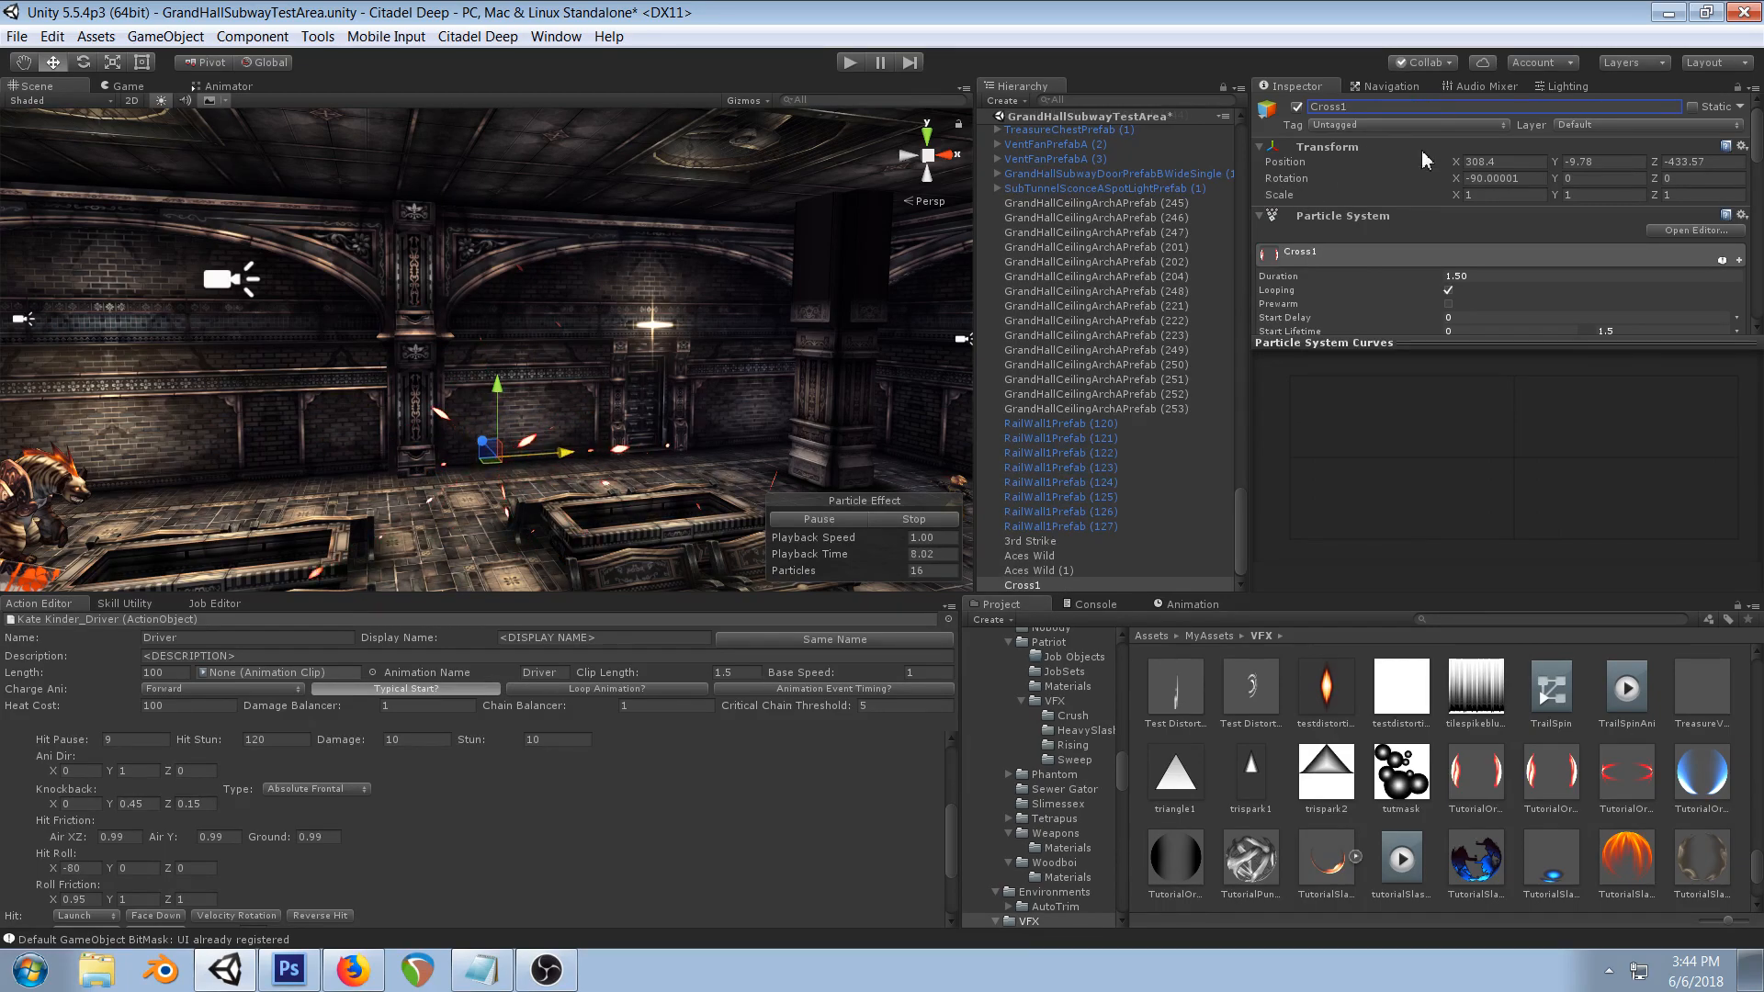
# - Remove the existing Particle System component from Cross1 and add a fresh default Particle System
pyautogui.scroll(-2, 1498, 221)
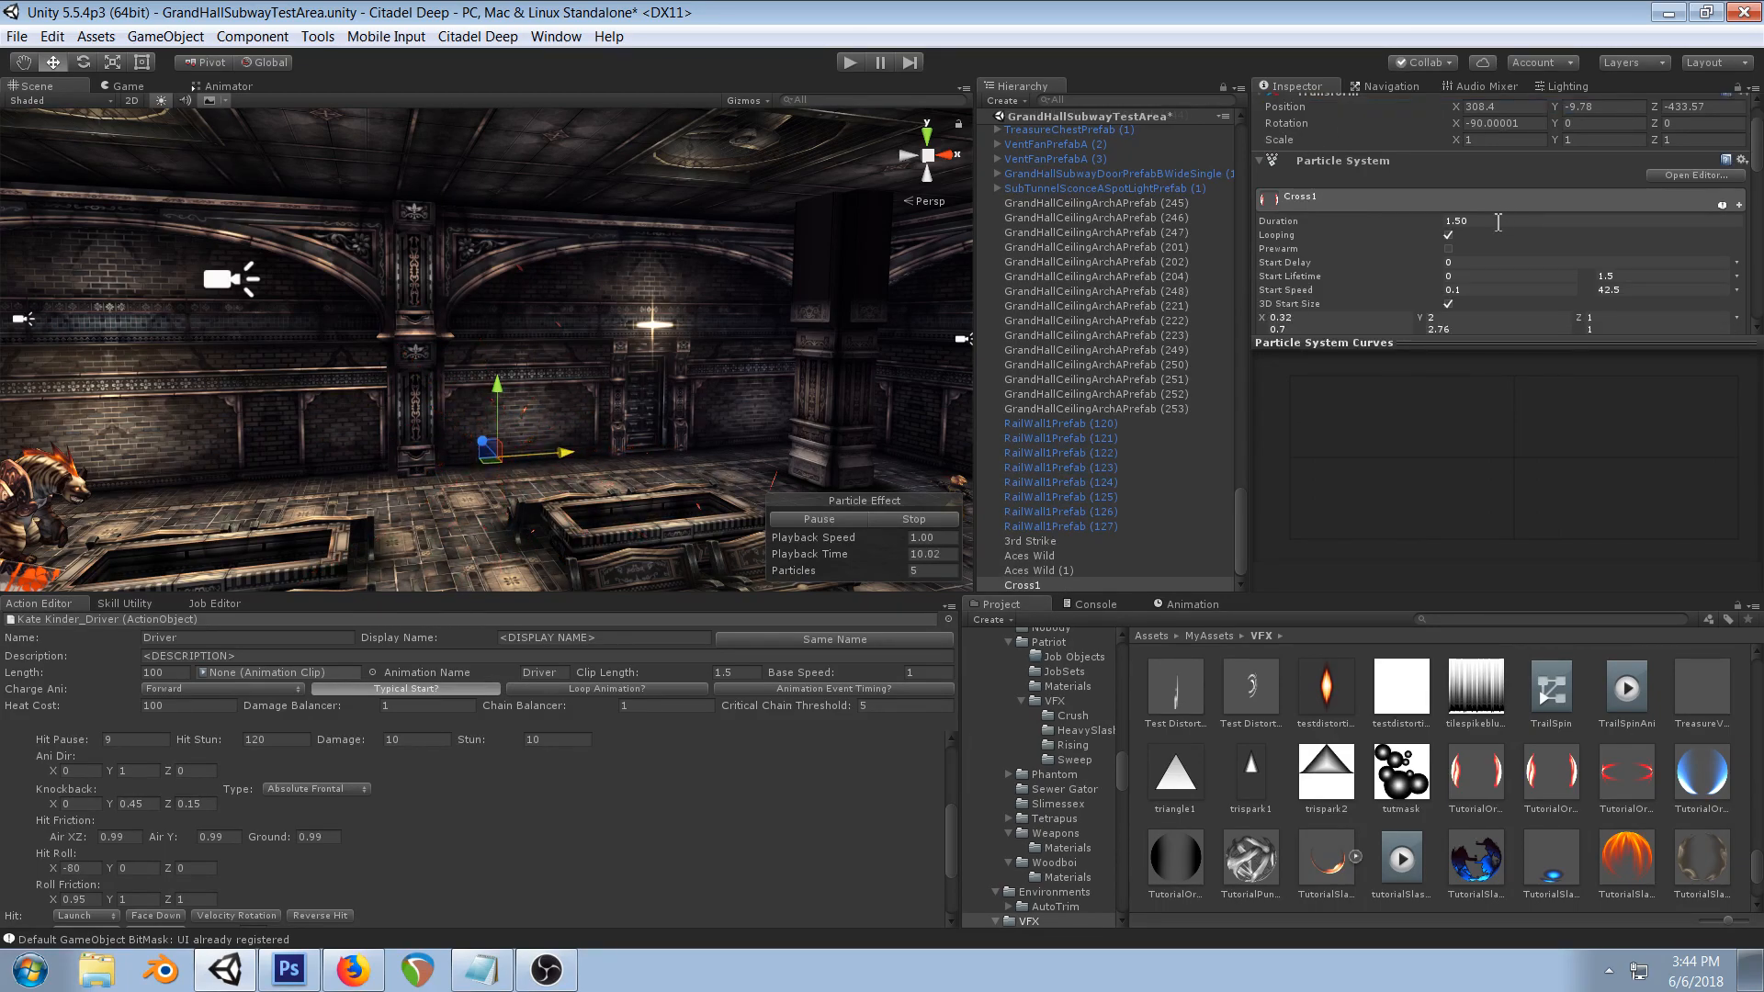
pyautogui.rightClick(1369, 161)
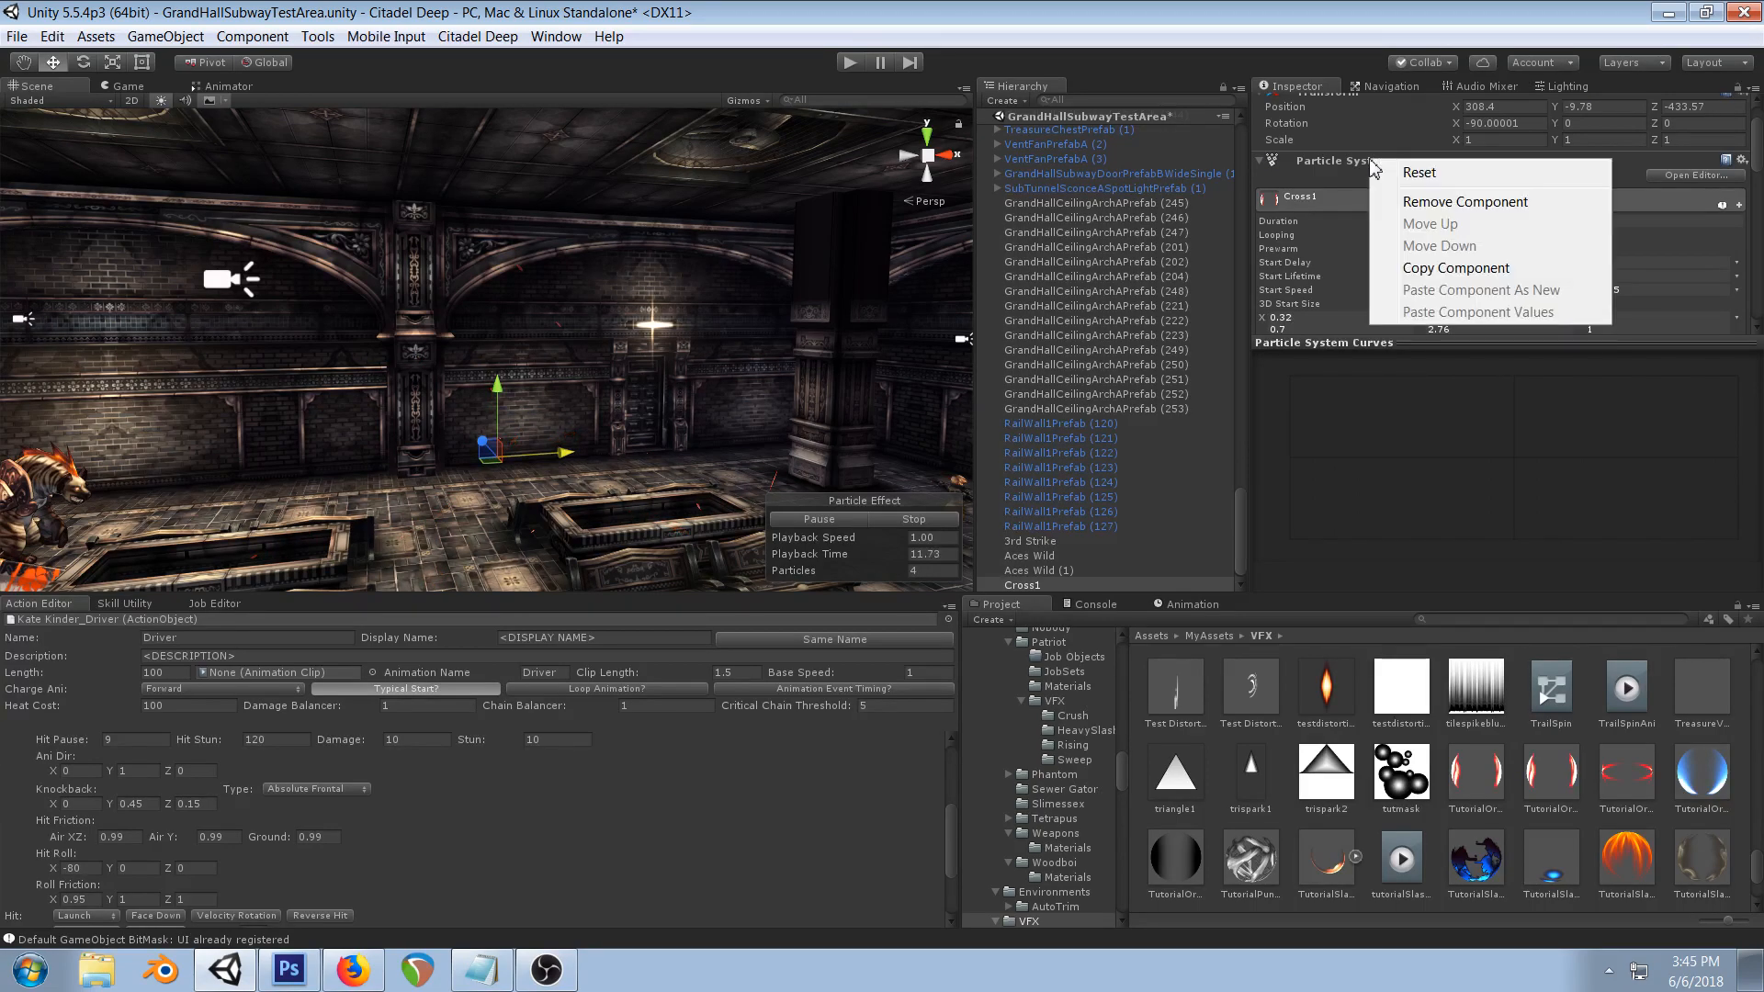
pyautogui.click(1490, 202)
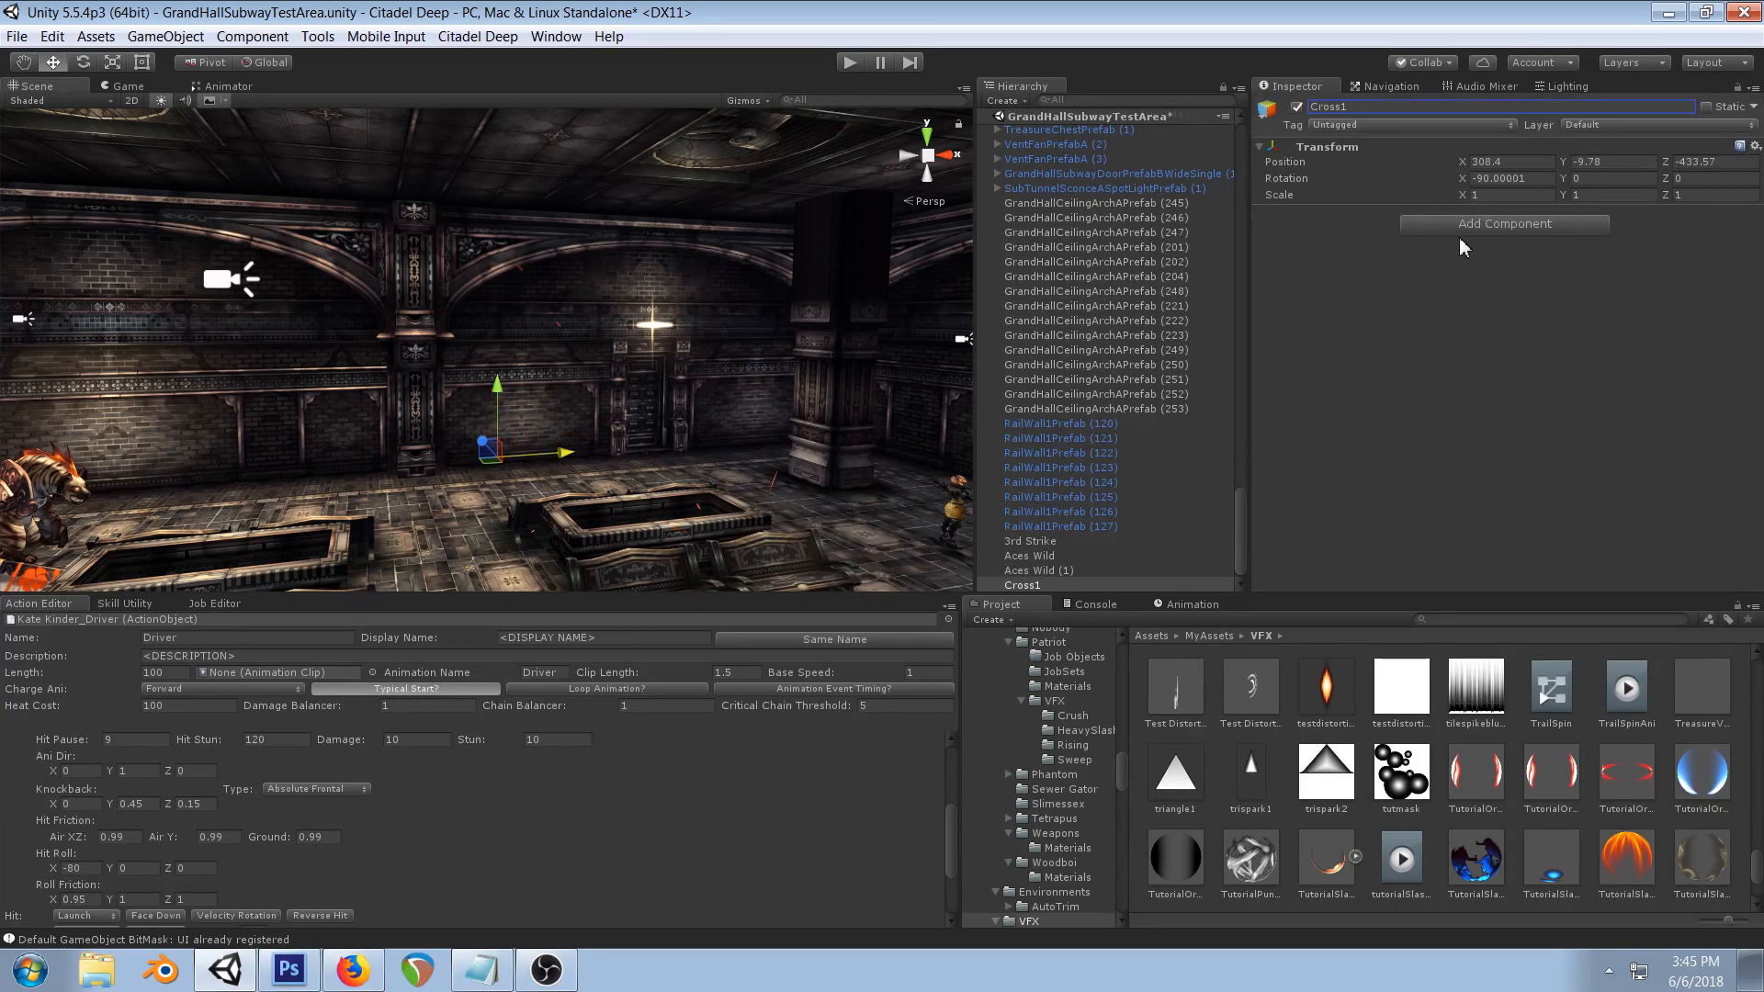
pyautogui.click(1466, 226)
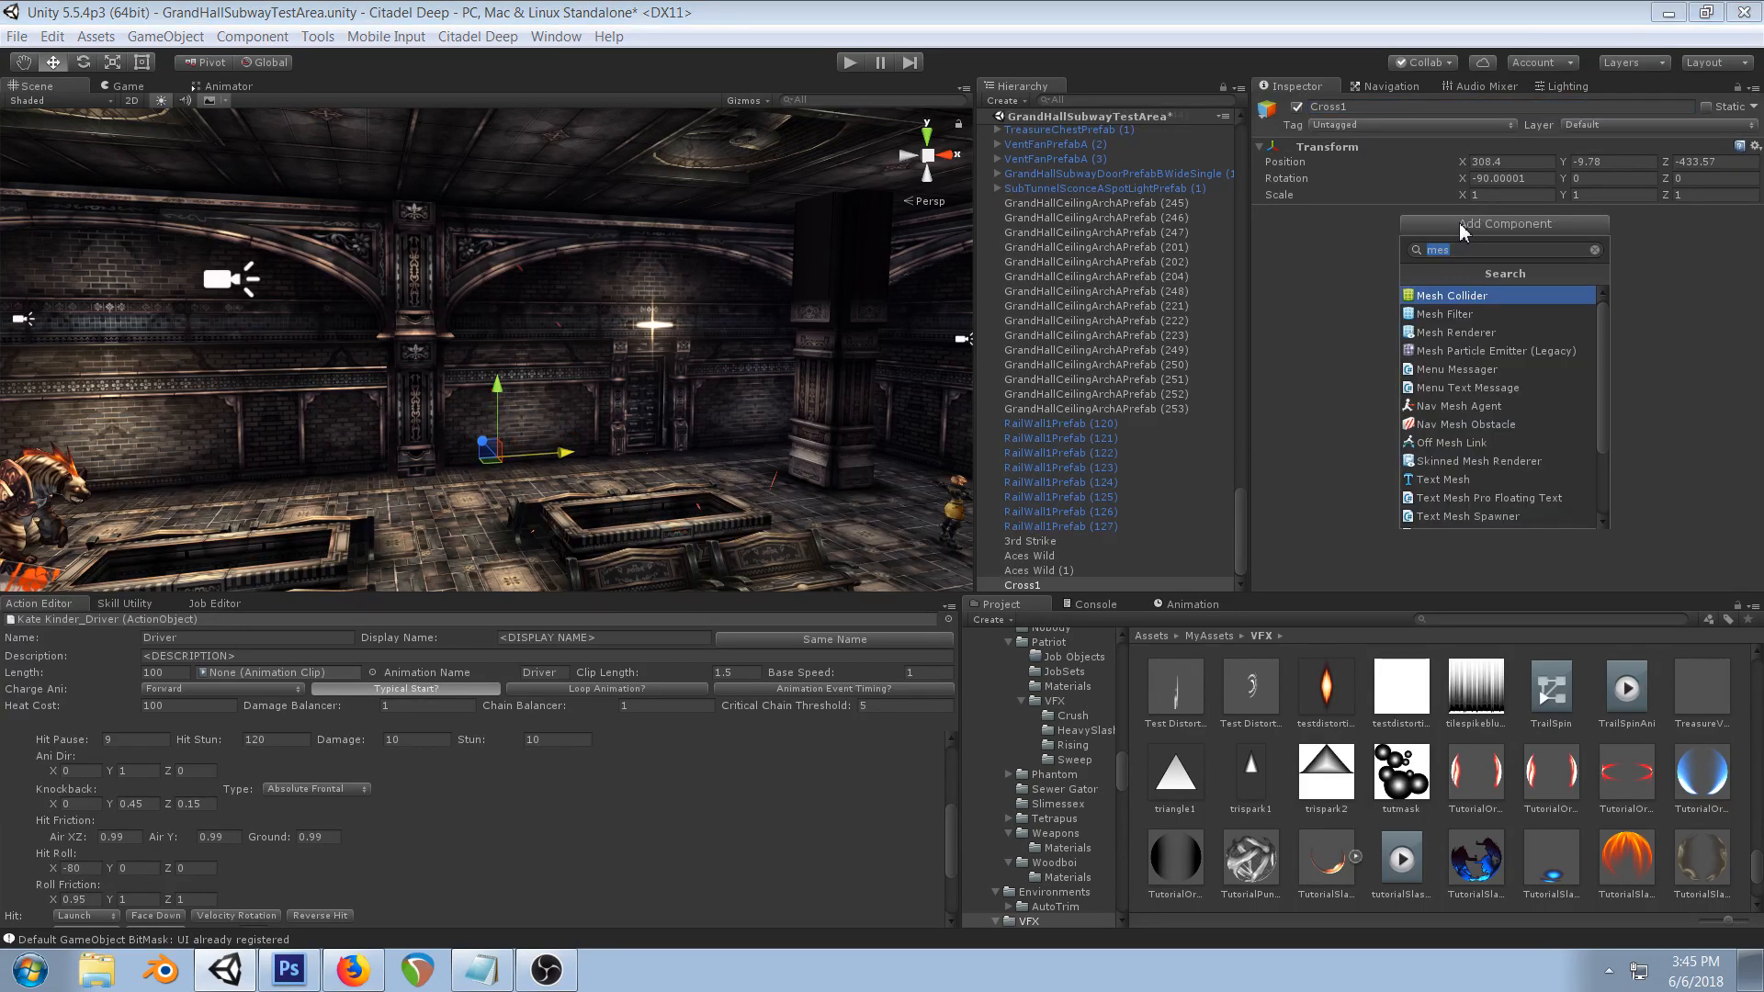
pyautogui.write('parti')
pyautogui.click(1482, 353)
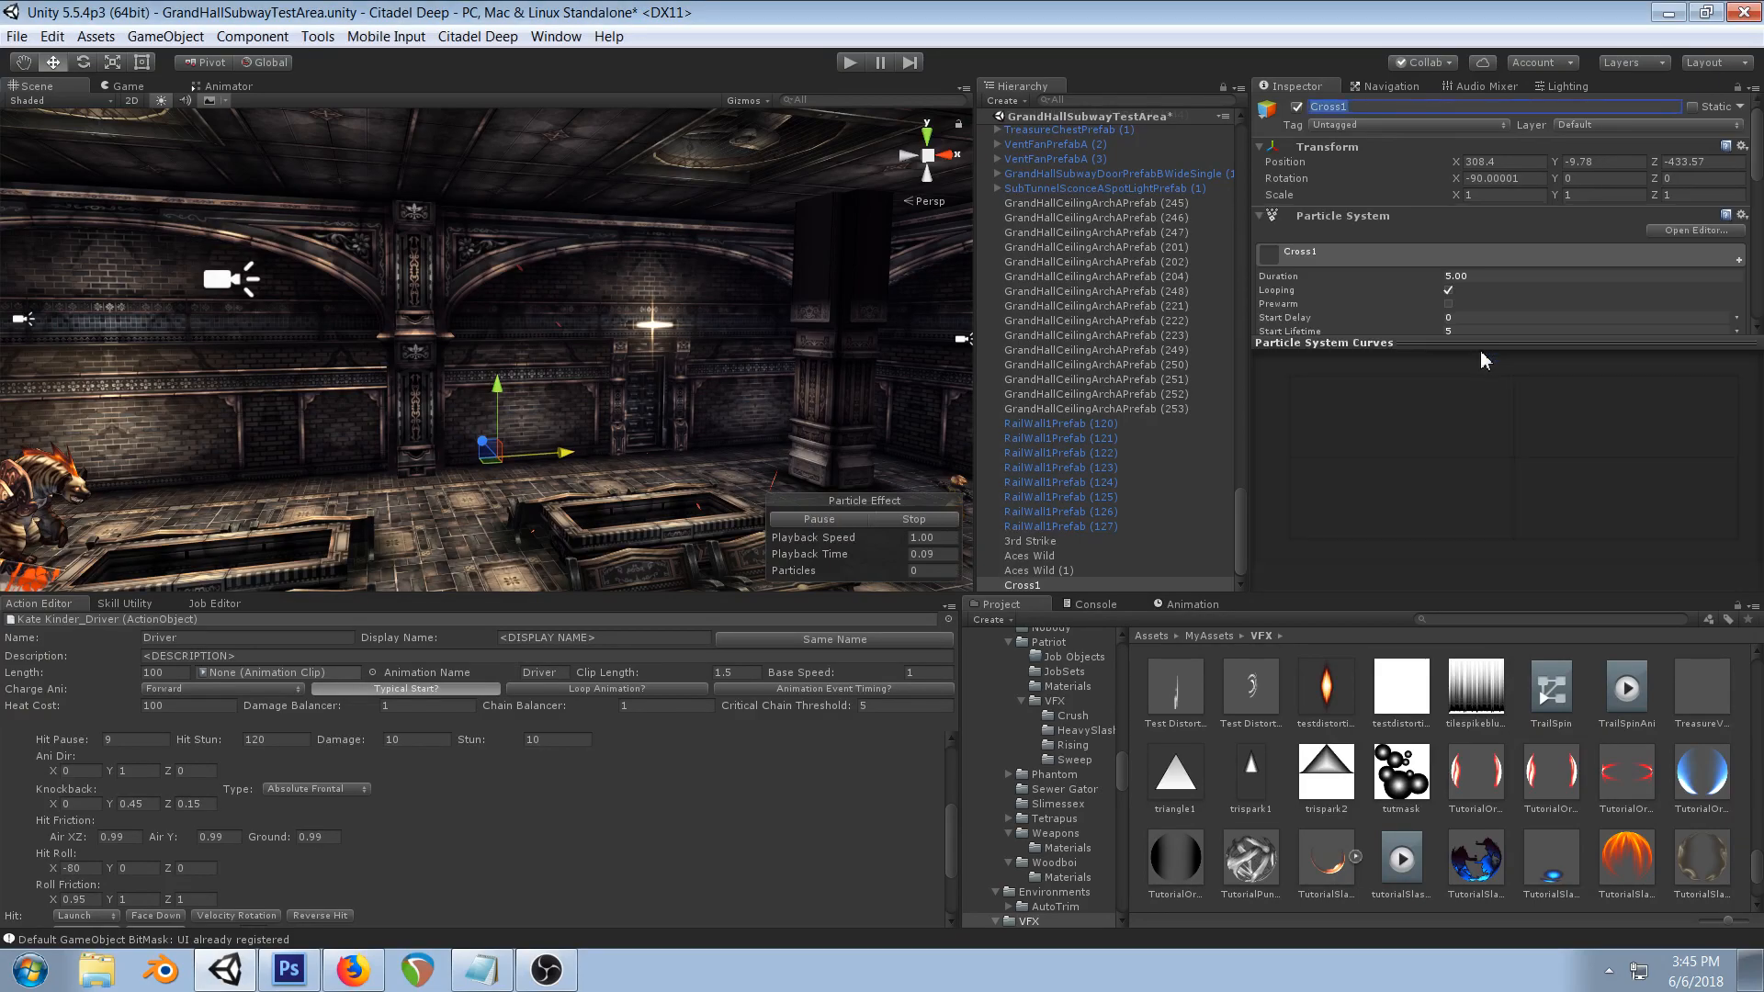
# - Assign TutorialOrbHitSparkMat3 as the renderer material of the Cross1 particle system
pyautogui.scroll(-10, 1486, 257)
pyautogui.scroll(-6, 1488, 259)
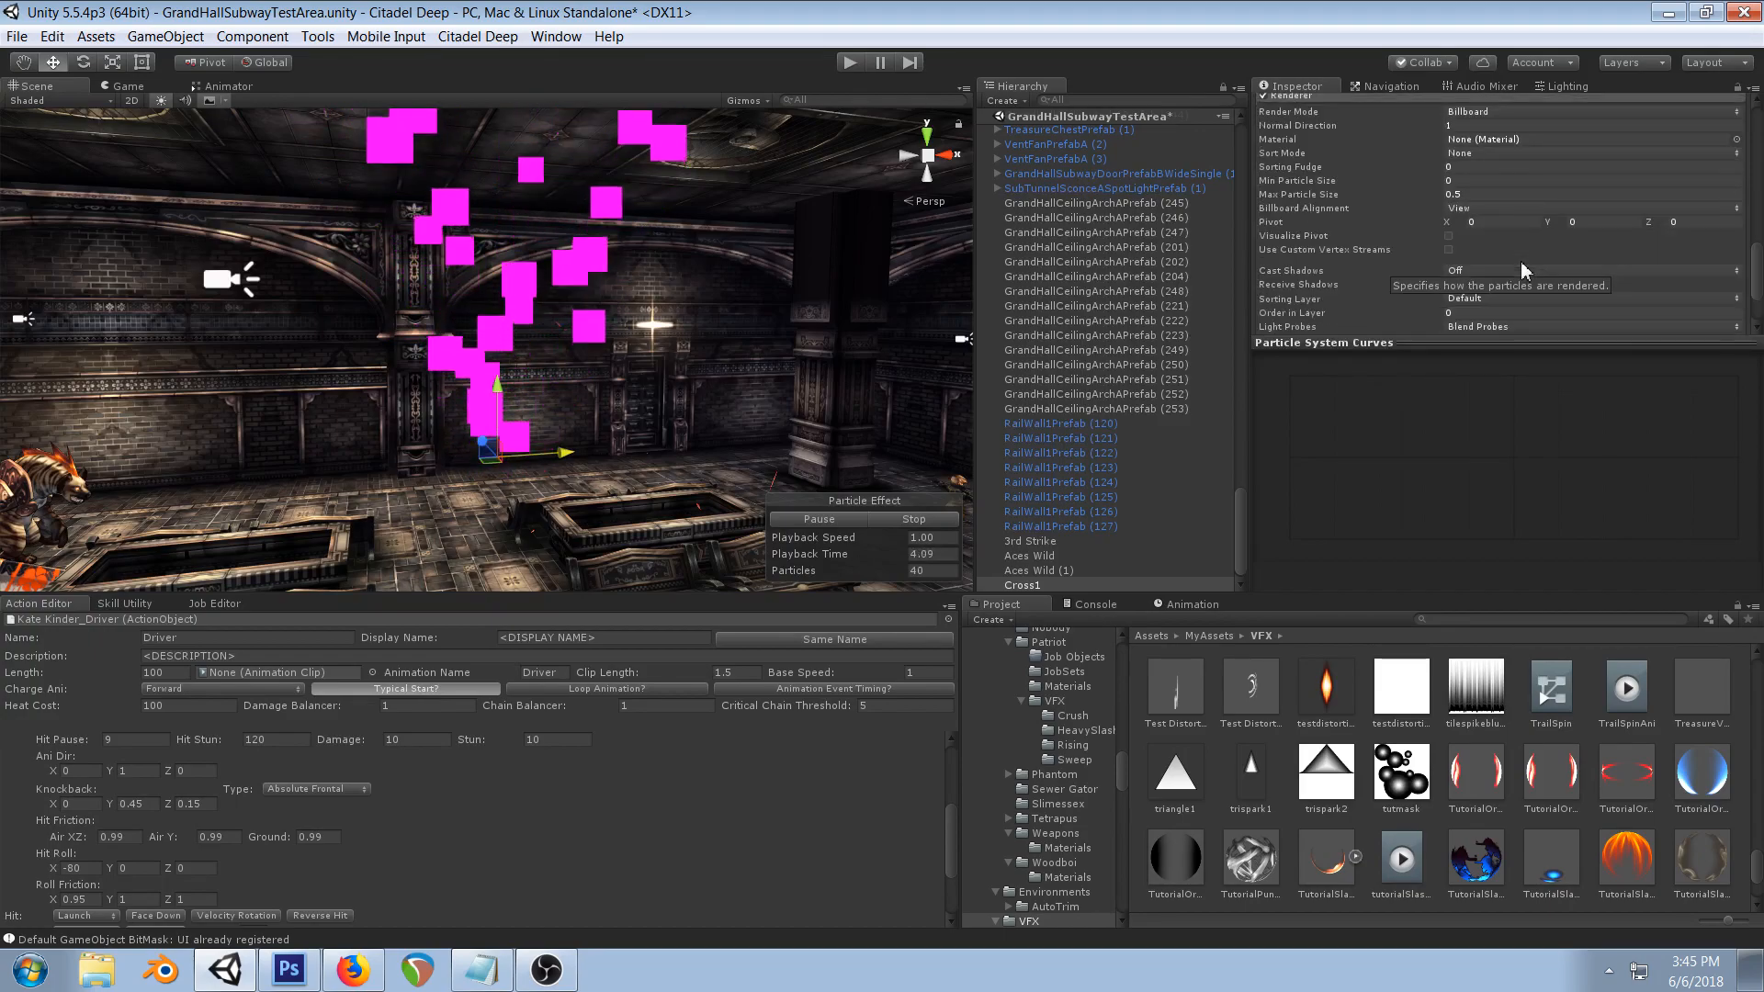
pyautogui.click(1736, 139)
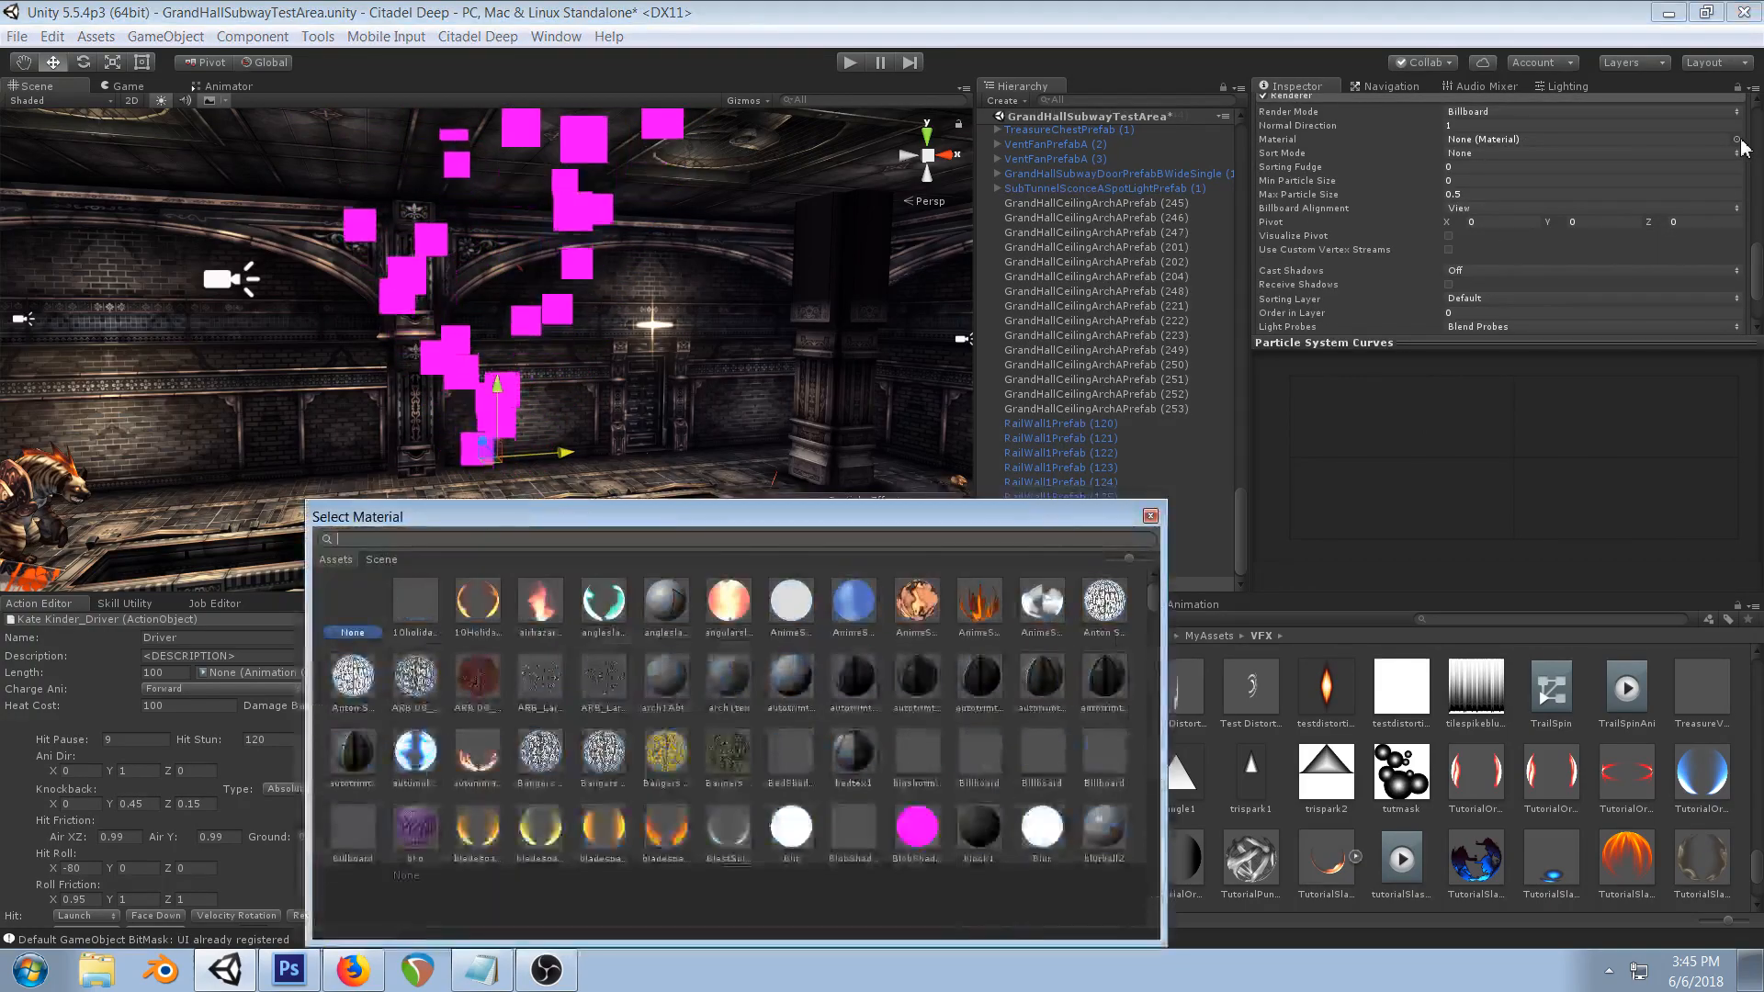
pyautogui.write('cros')
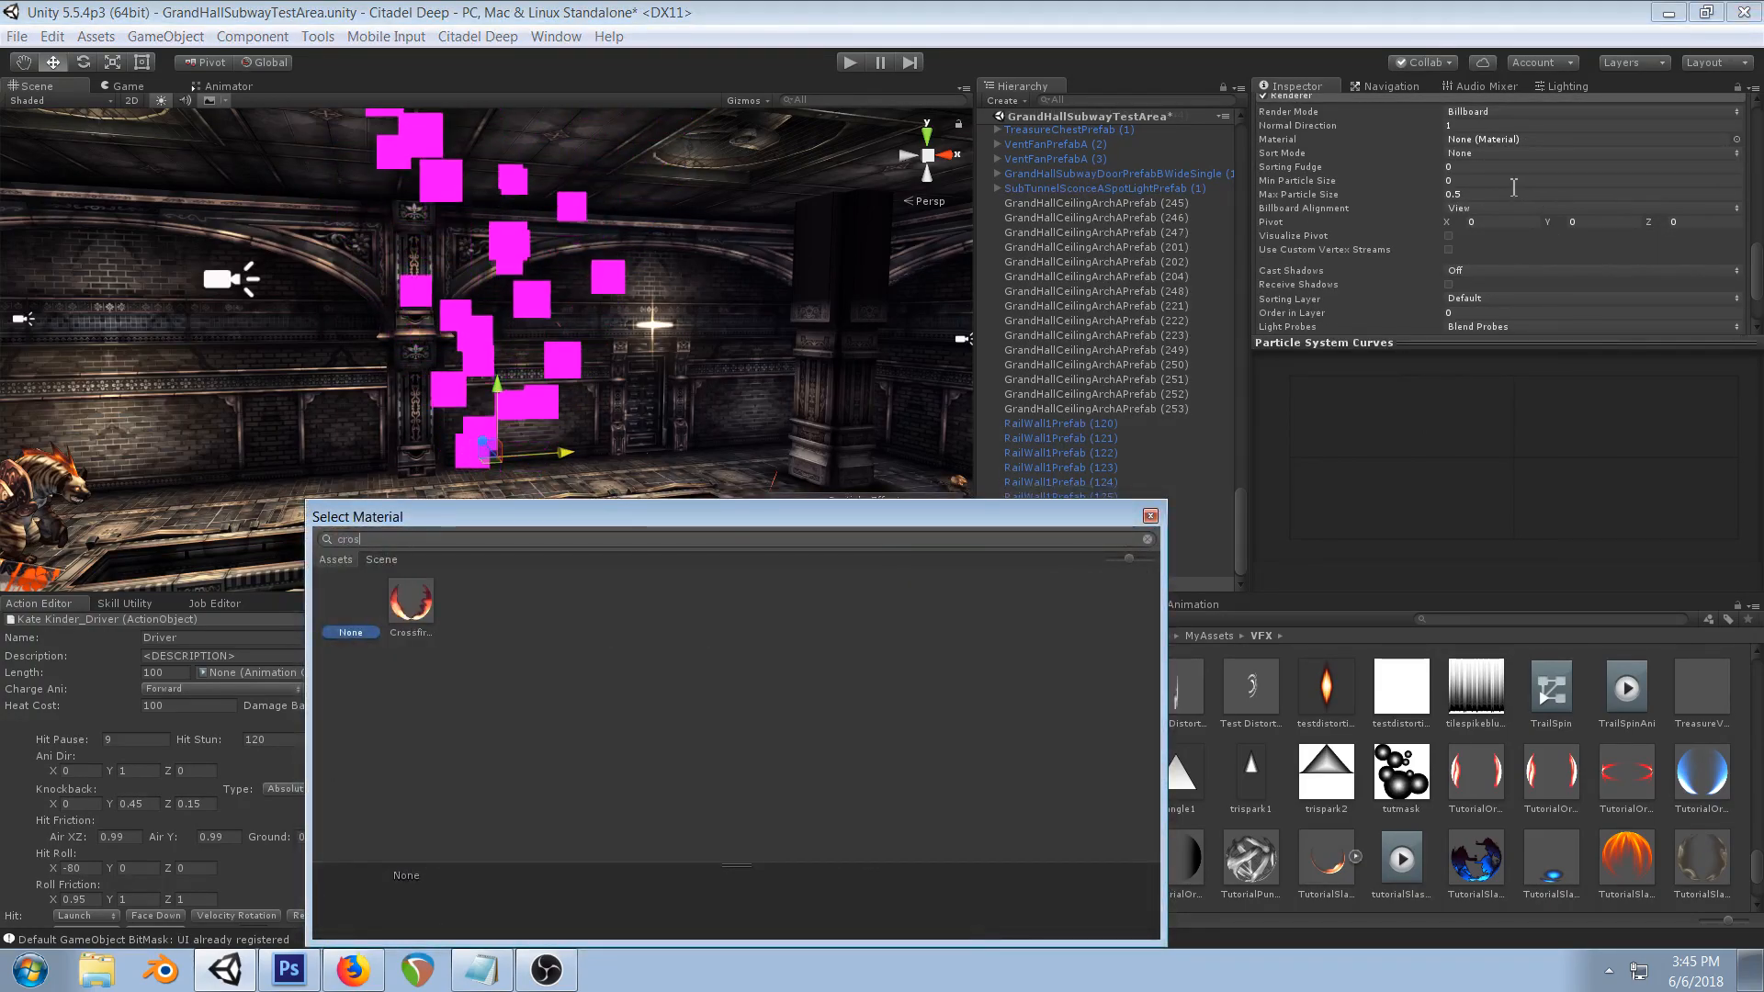
pyautogui.press('BackSpace')
pyautogui.press('BackSpace')
pyautogui.press('BackSpace')
pyautogui.press('BackSpace')
pyautogui.write('turo')
pyautogui.write('tor')
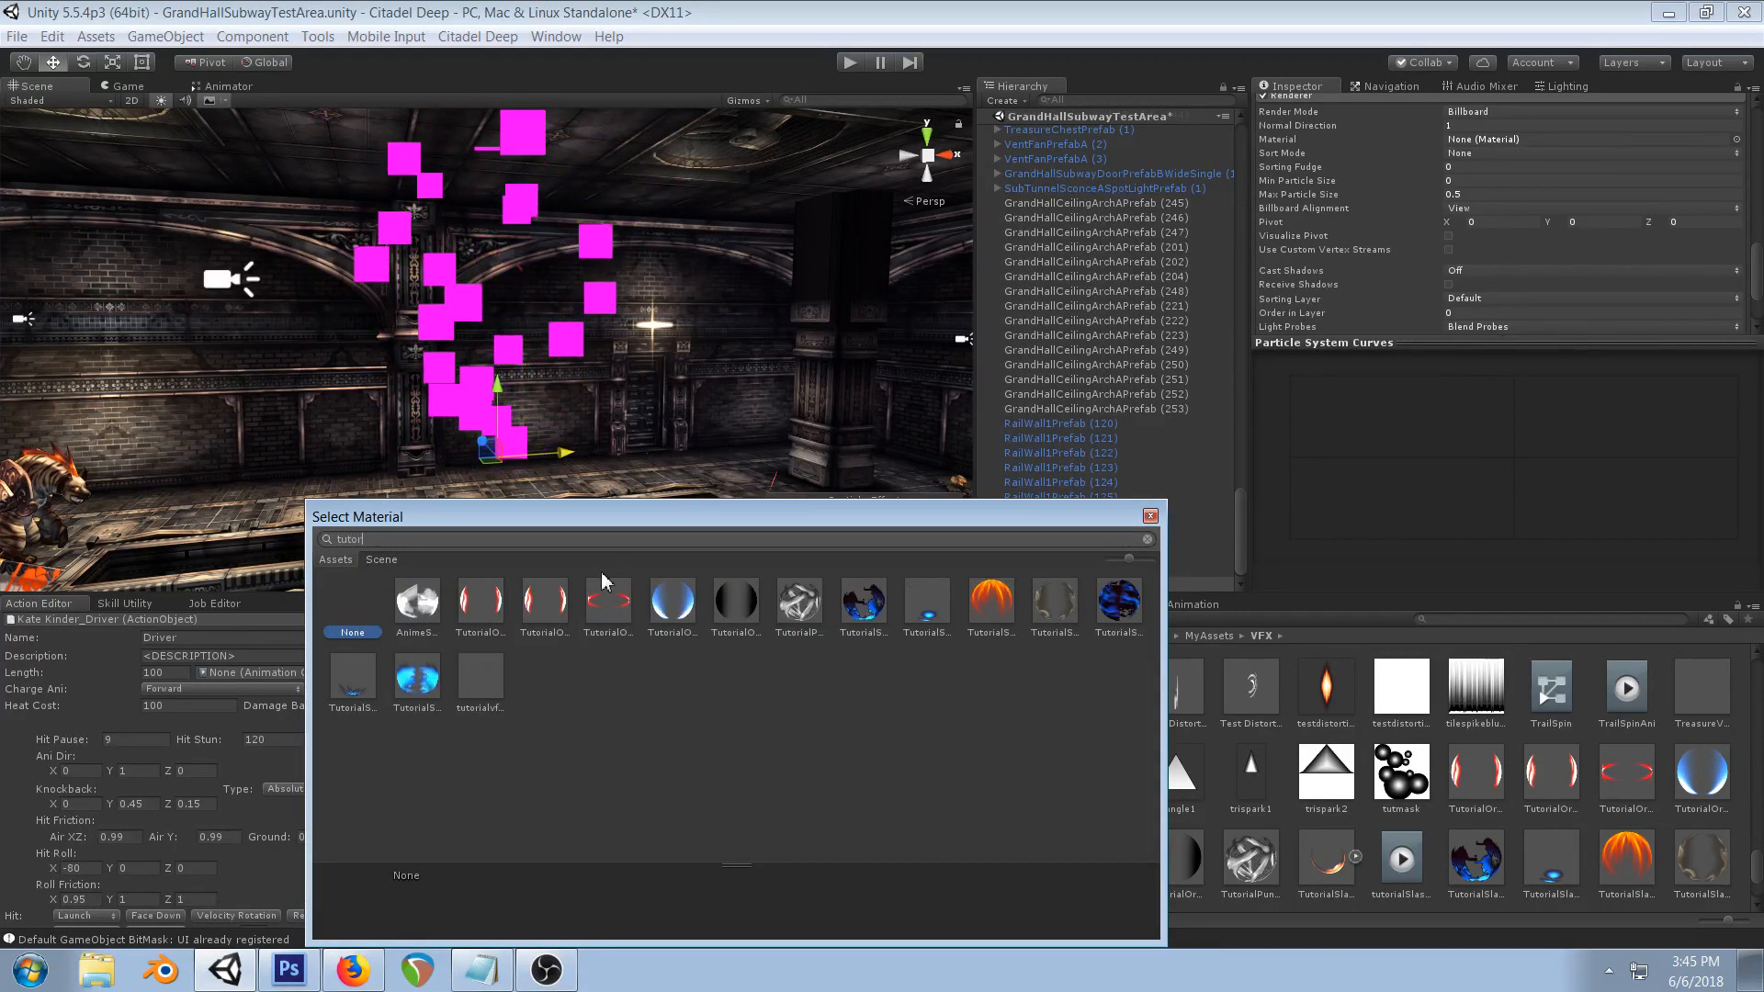
pyautogui.click(621, 617)
pyautogui.doubleClick(622, 618)
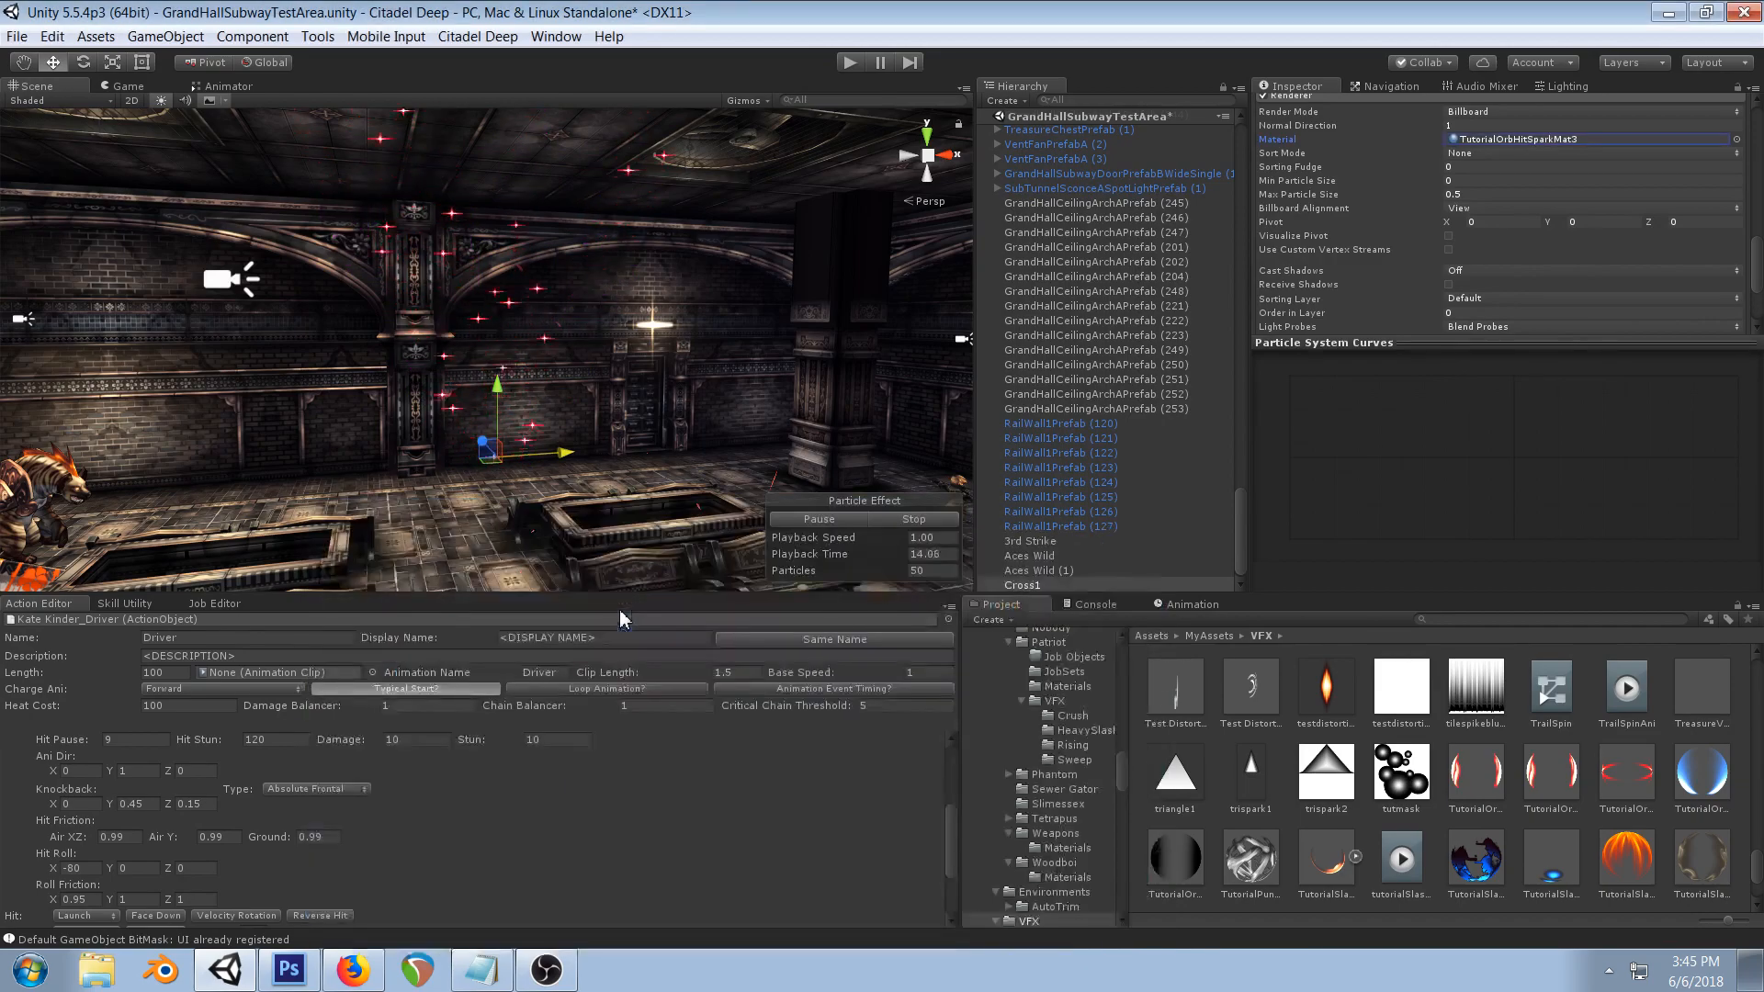
# - Set the Cross1 particle system's Duration to 1 and its Start Lifetime to 1
pyautogui.moveTo(790, 432); pyautogui.dragTo(724, 408, button='right')
pyautogui.moveTo(723, 407); pyautogui.dragTo(668, 372, button='middle')
pyautogui.scroll(3, 668, 372)
pyautogui.scroll(5, 1626, 211)
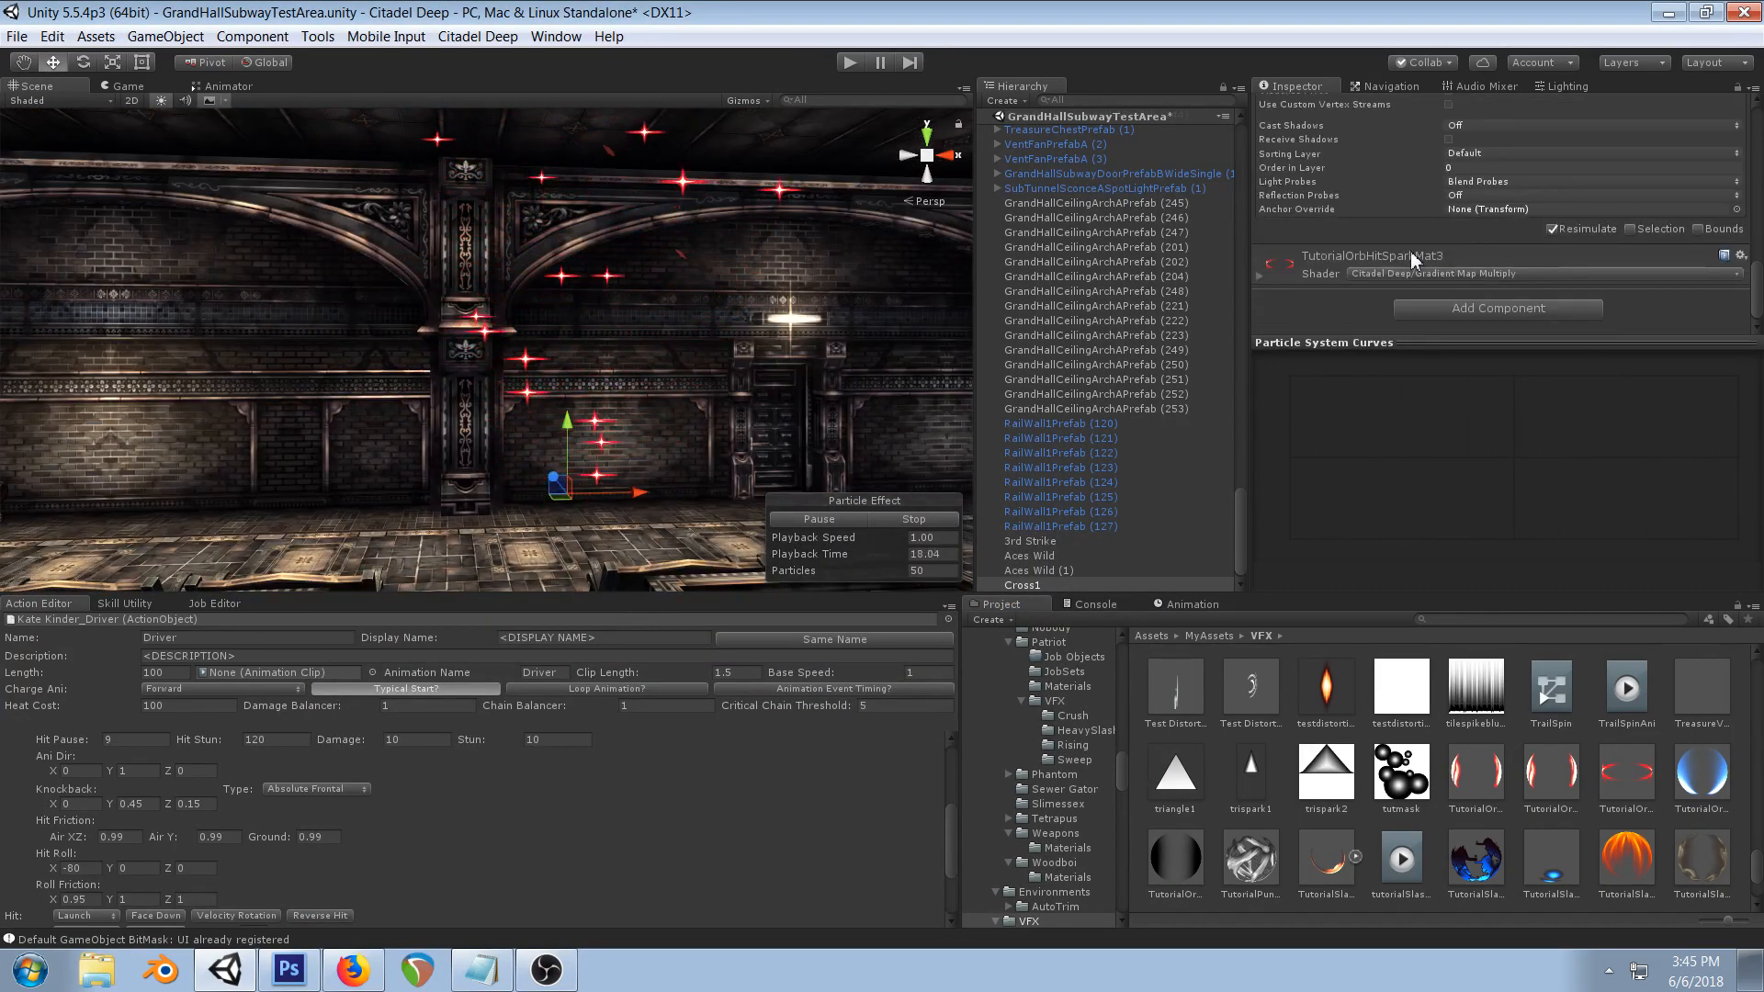
pyautogui.scroll(6, 1626, 211)
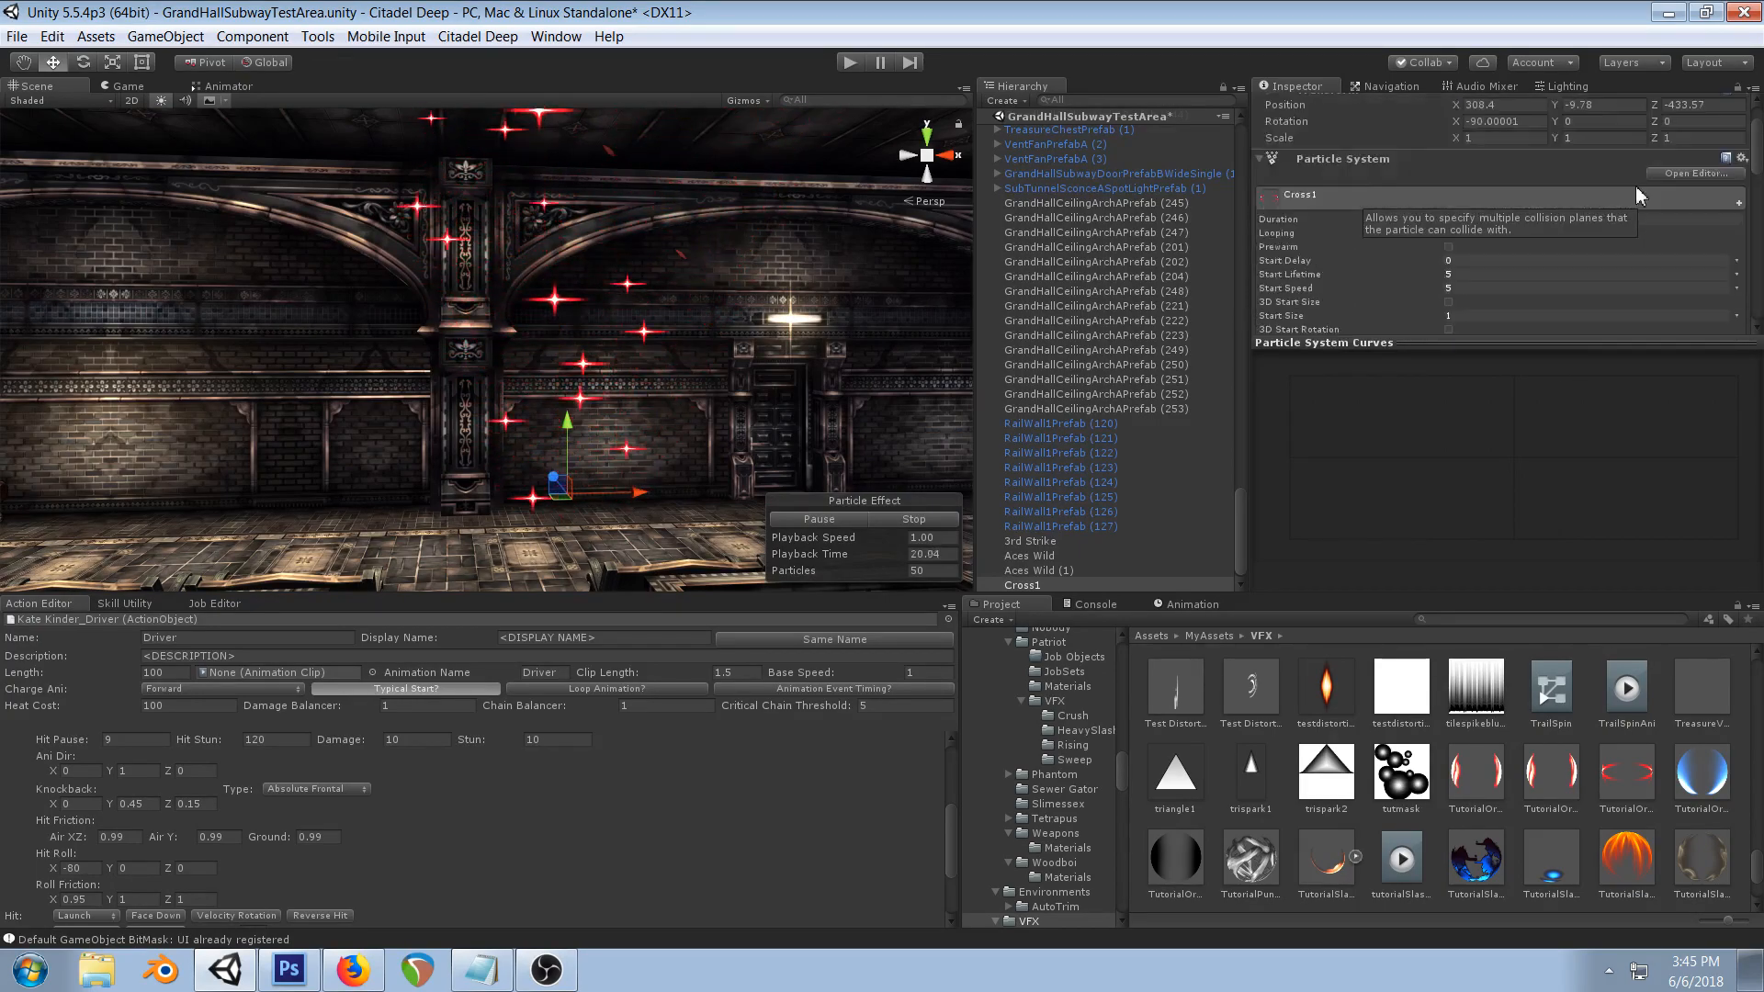
pyautogui.scroll(3, 1529, 223)
pyautogui.click(1493, 108)
pyautogui.write('1')
pyautogui.click(1490, 163)
pyautogui.write('1')
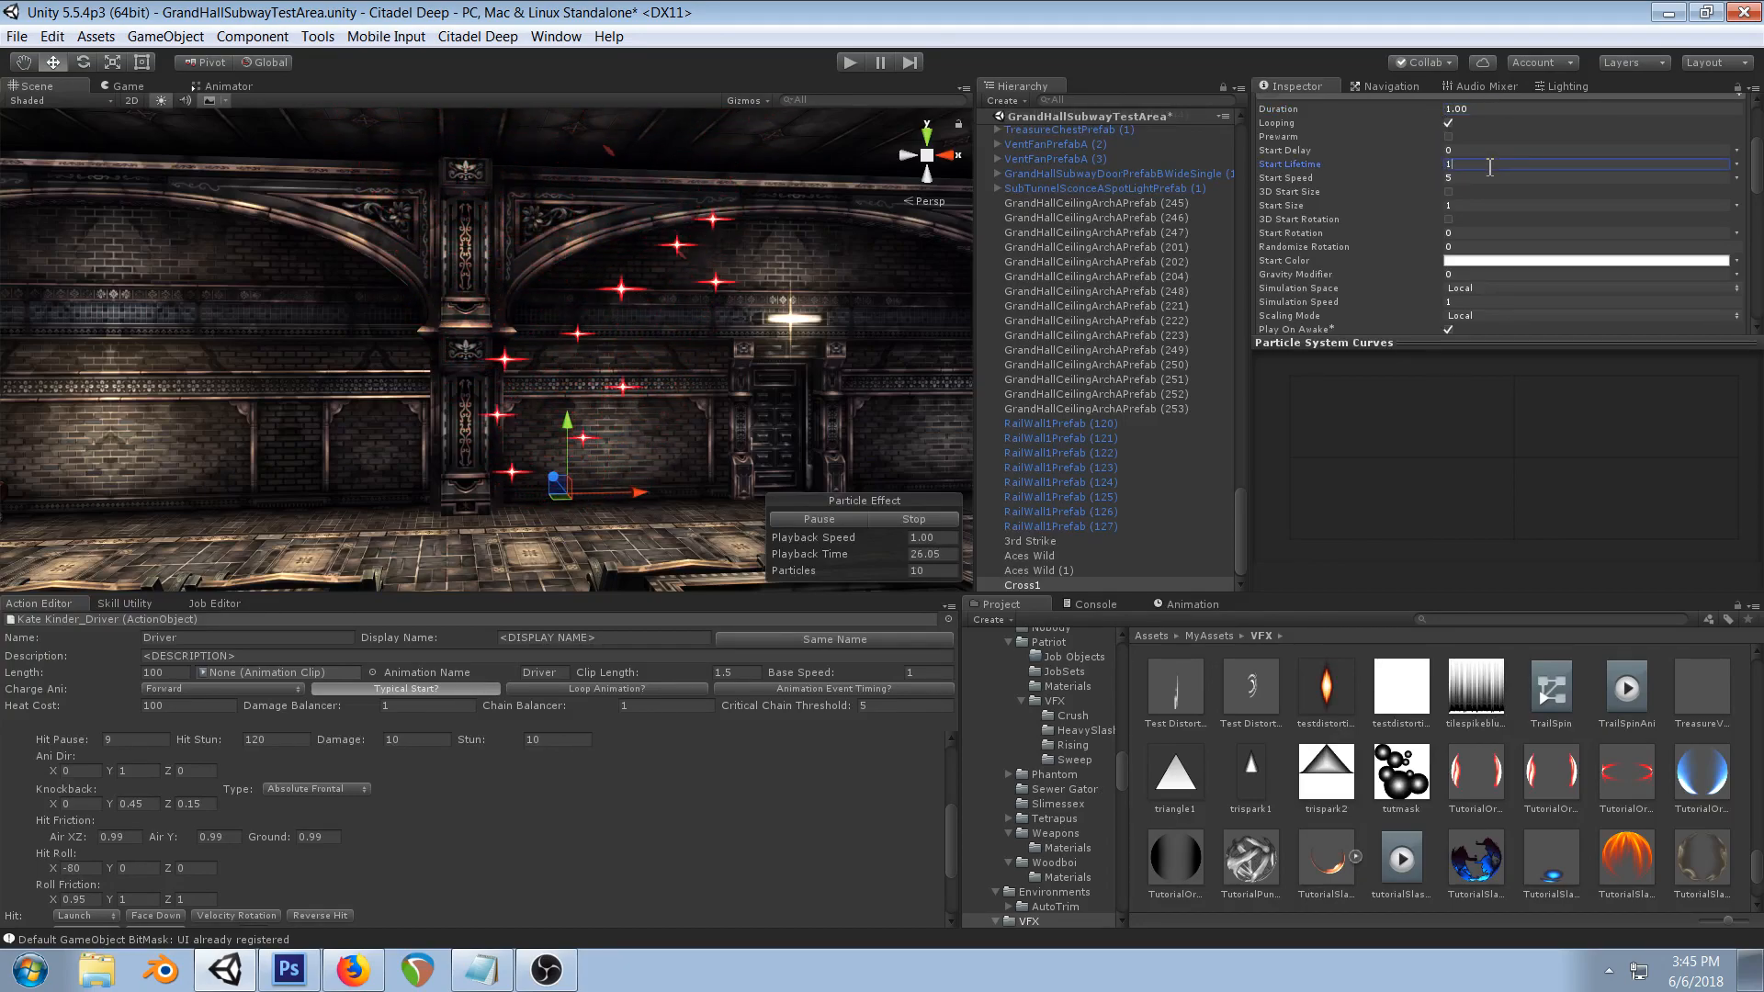
# - Set Cross1's emission Rate over Time to 0 and add a burst at time 0.00 with Min 1 and Max 1
pyautogui.scroll(-3, 1342, 256)
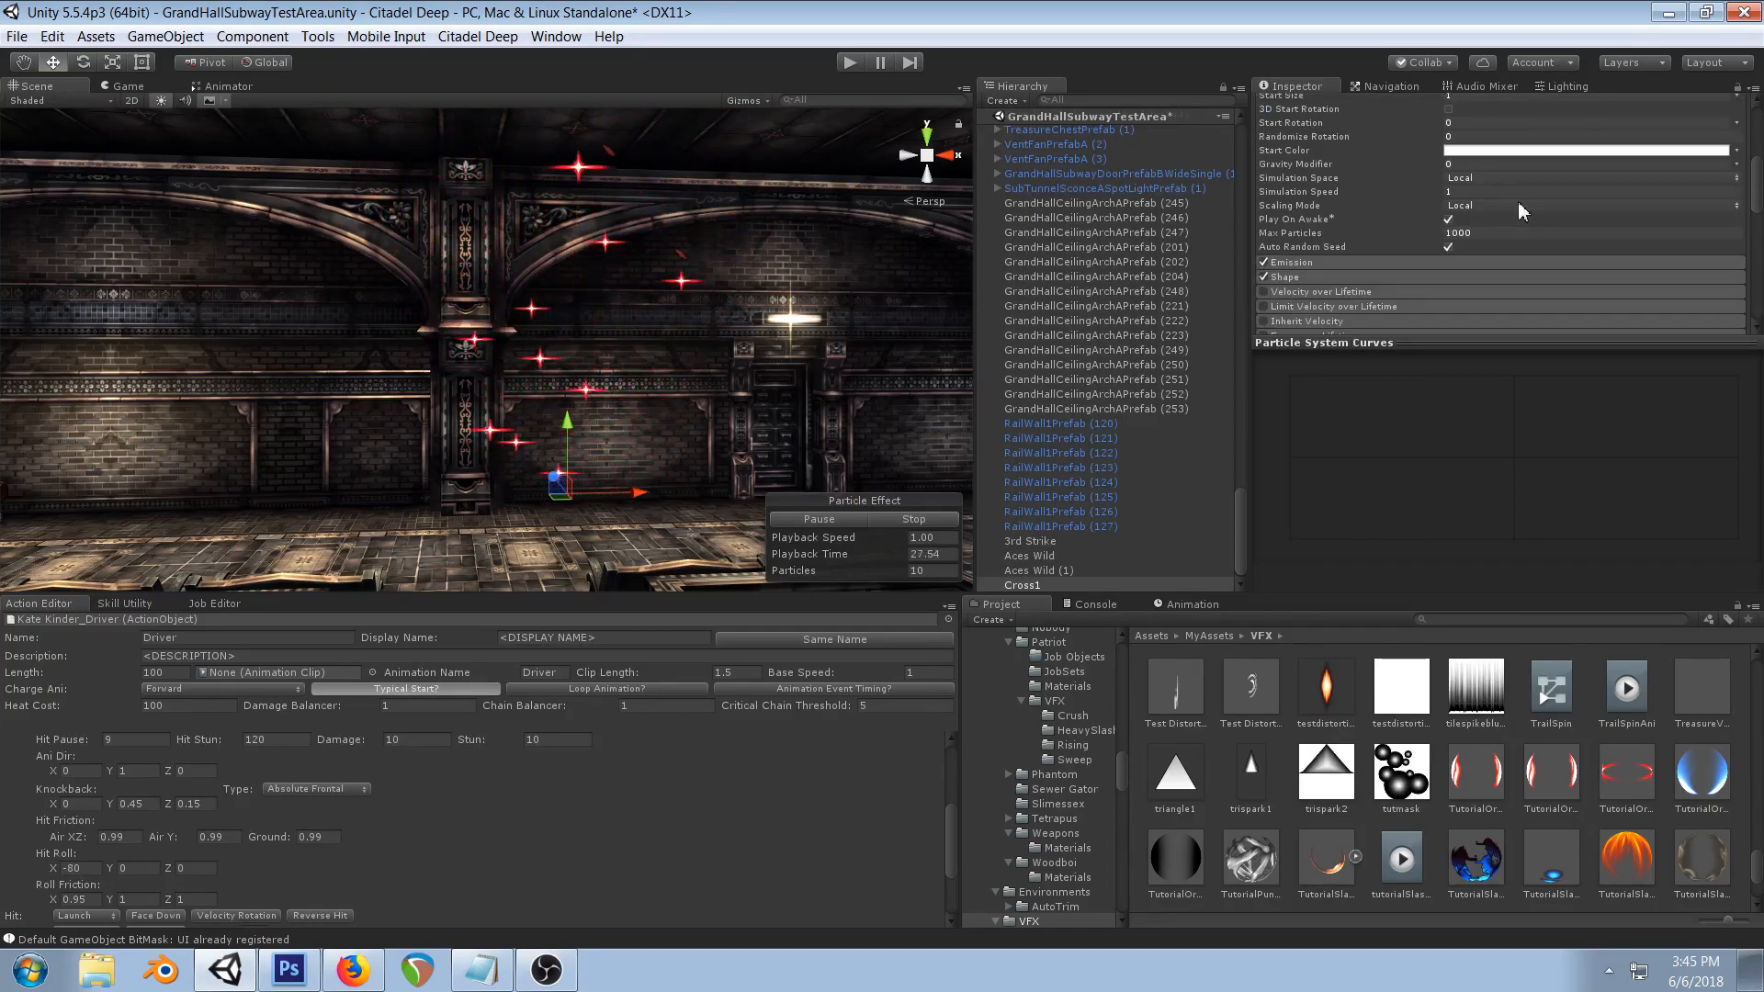
pyautogui.click(1323, 261)
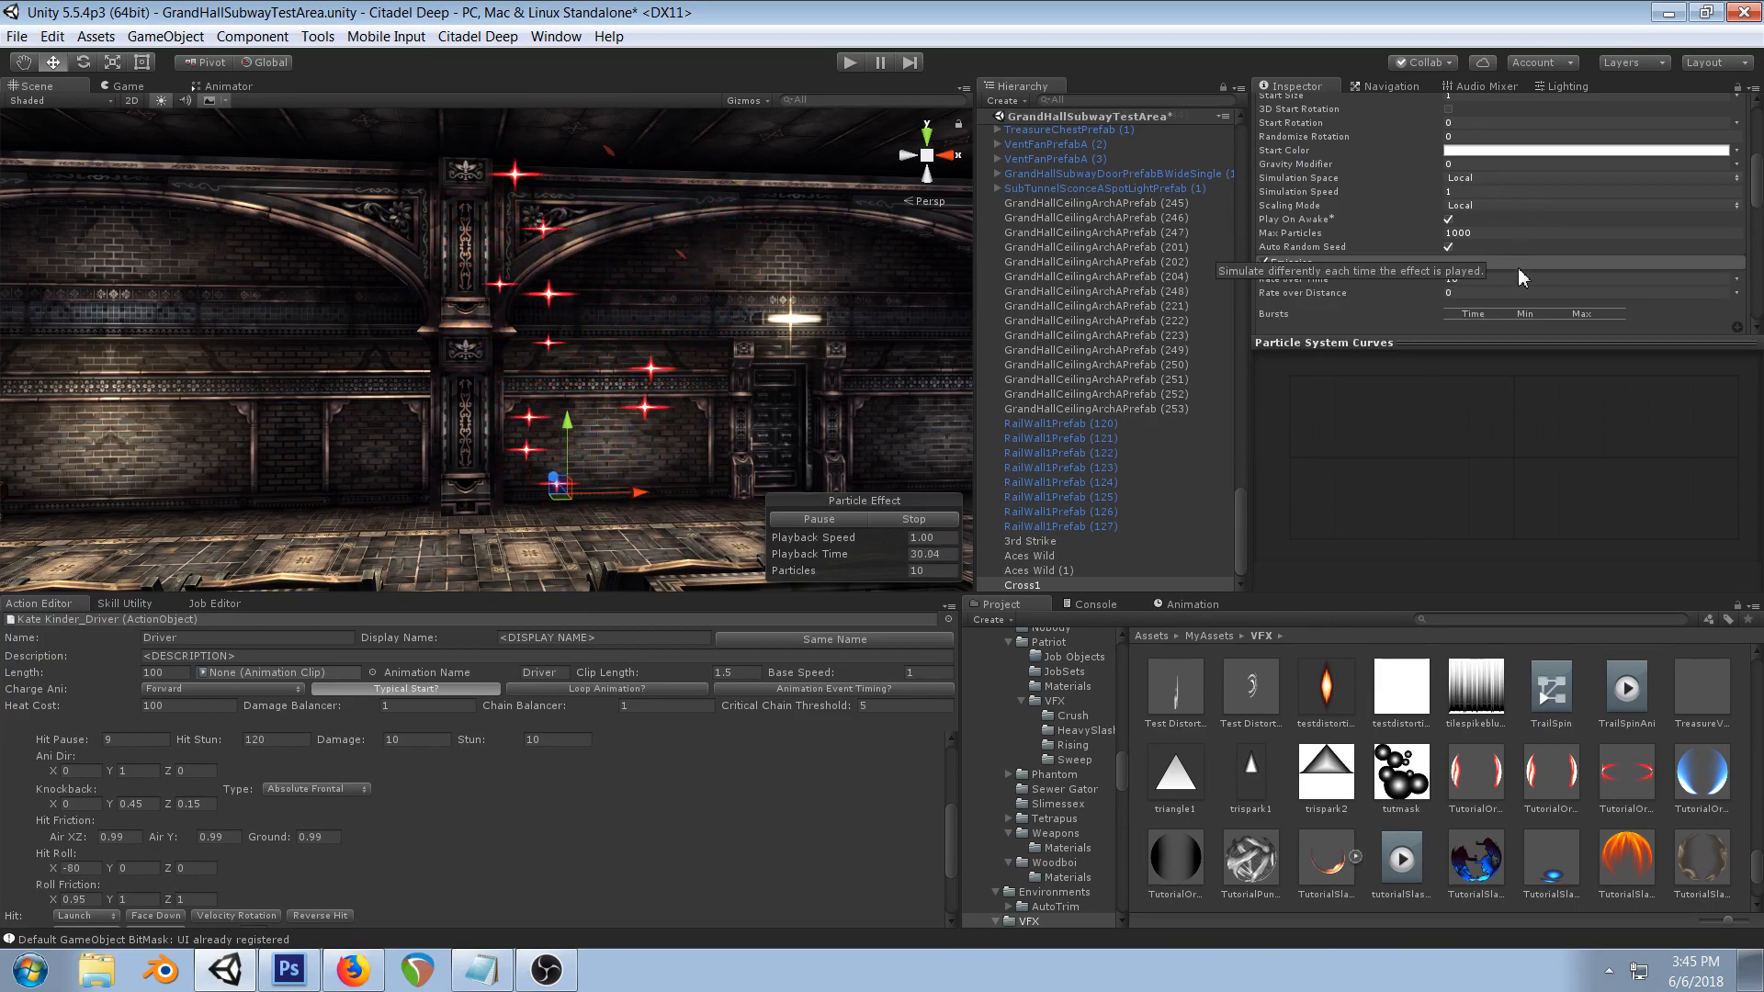
pyautogui.scroll(-2, 1512, 272)
pyautogui.click(1504, 225)
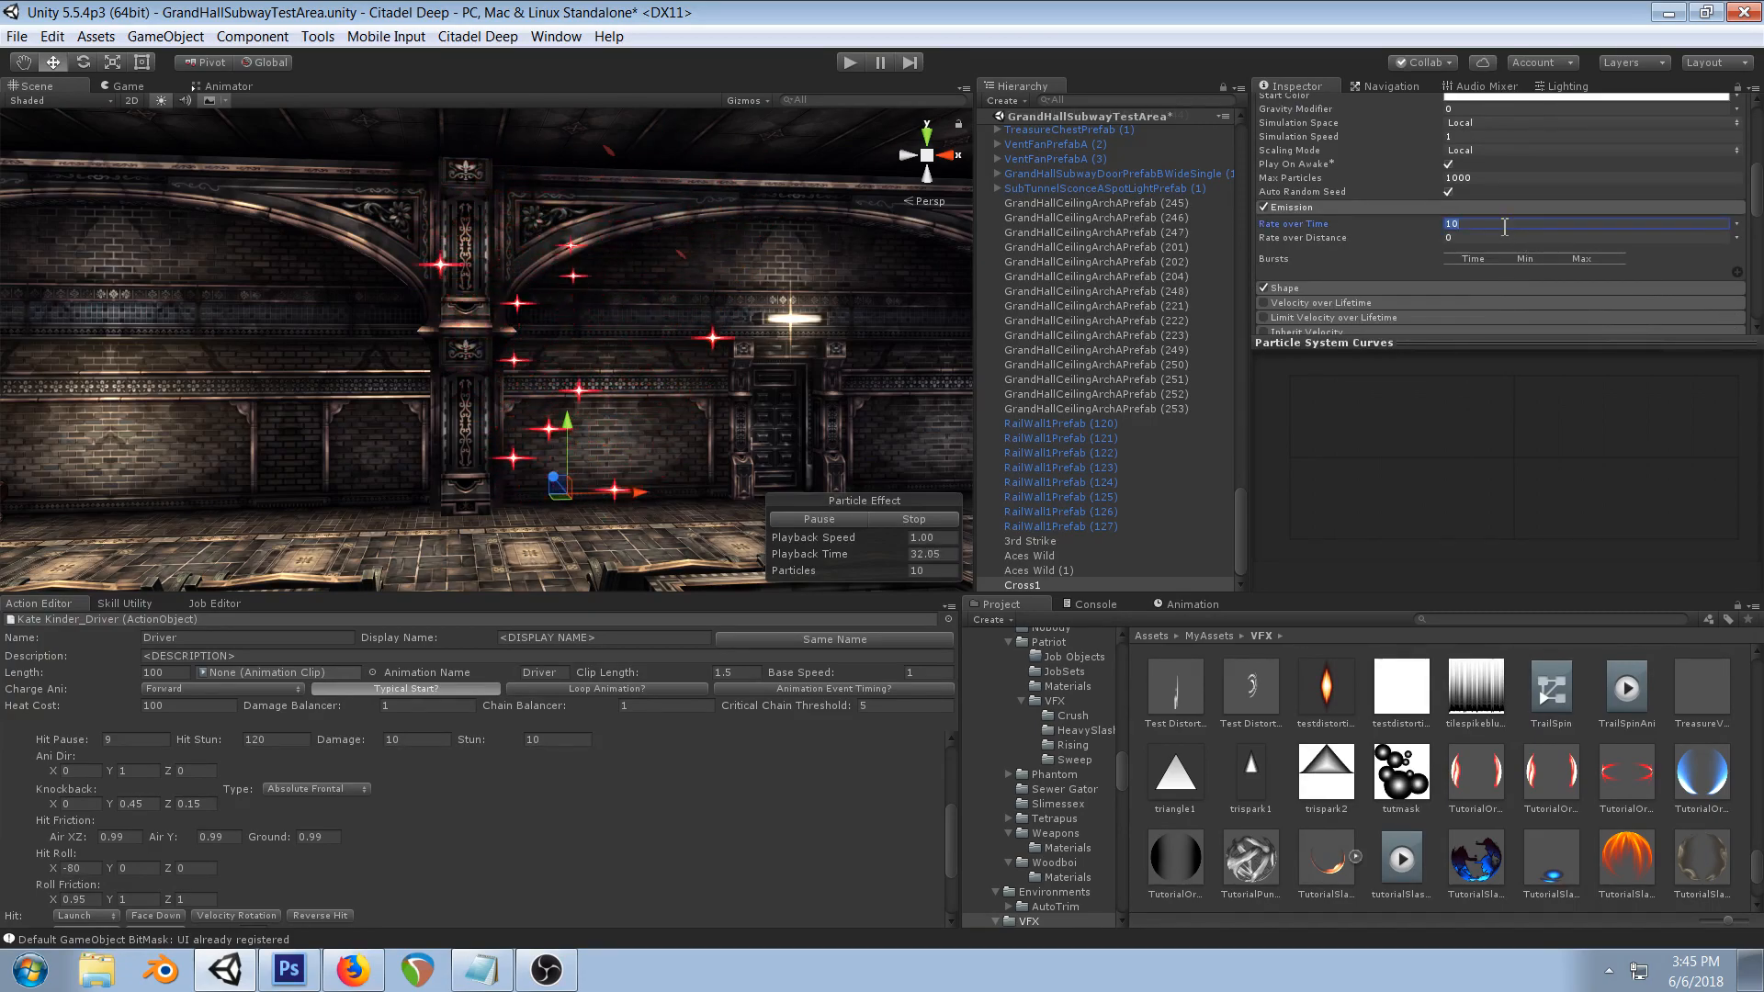
pyautogui.click(1736, 274)
pyautogui.click(1546, 273)
pyautogui.write('1')
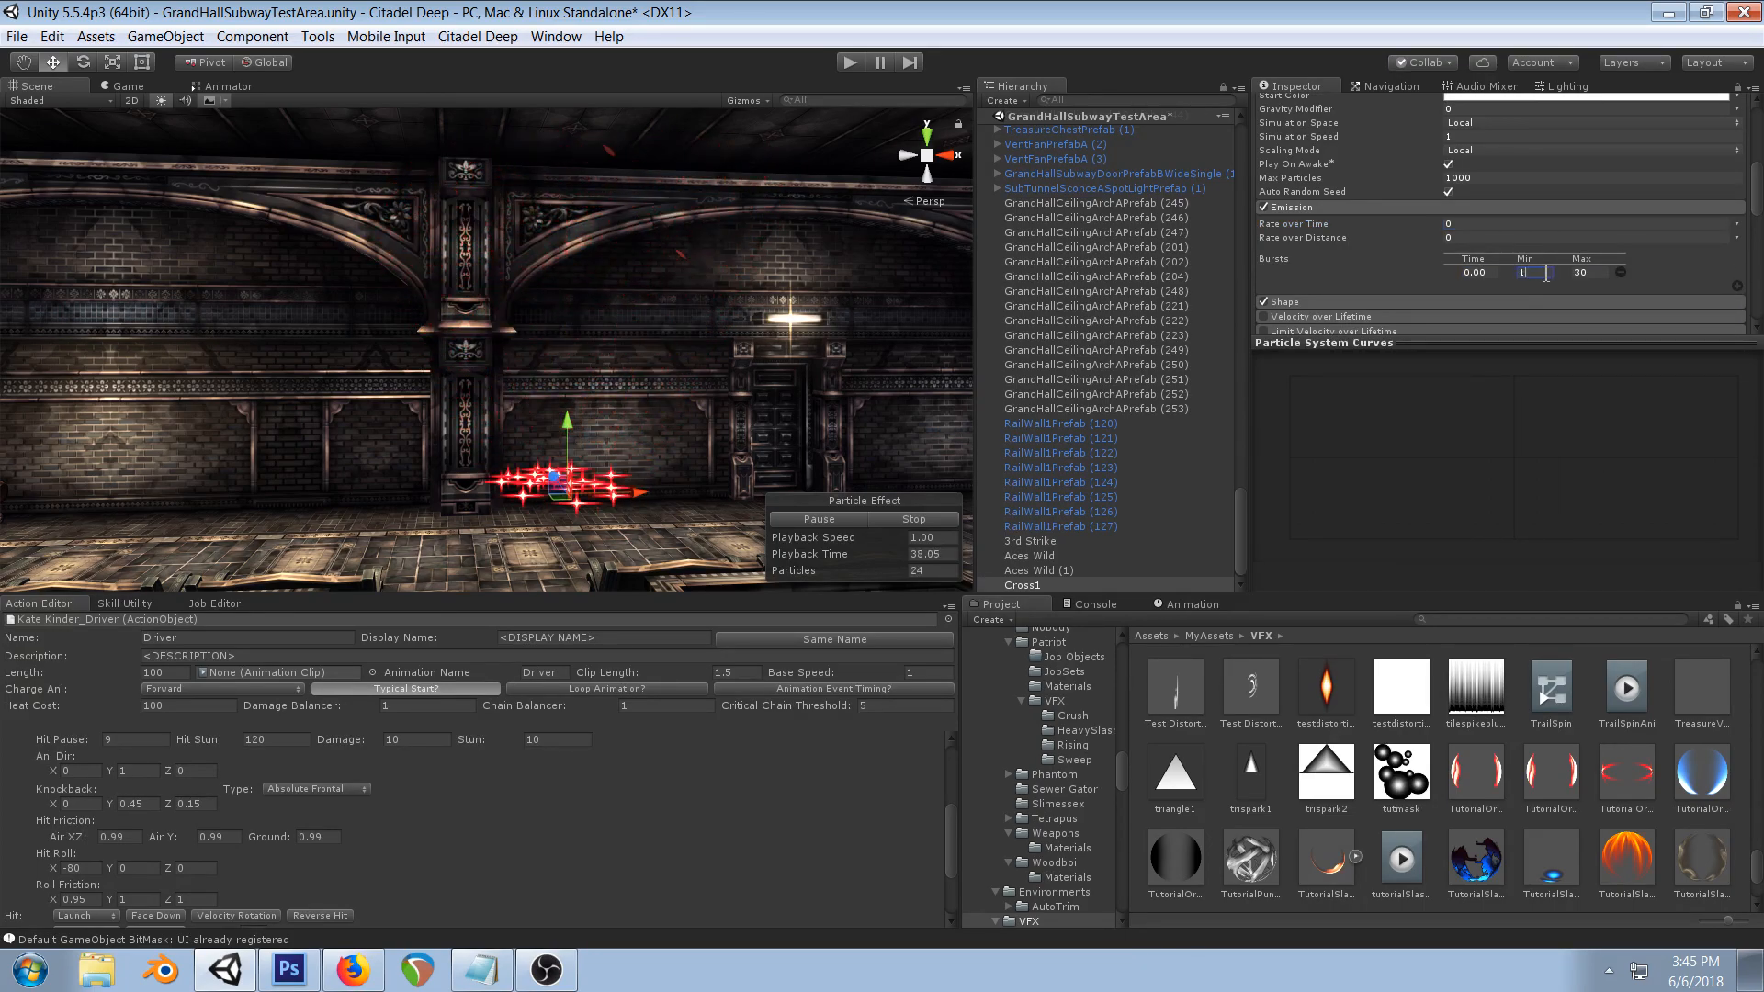
pyautogui.scroll(-10, 1544, 276)
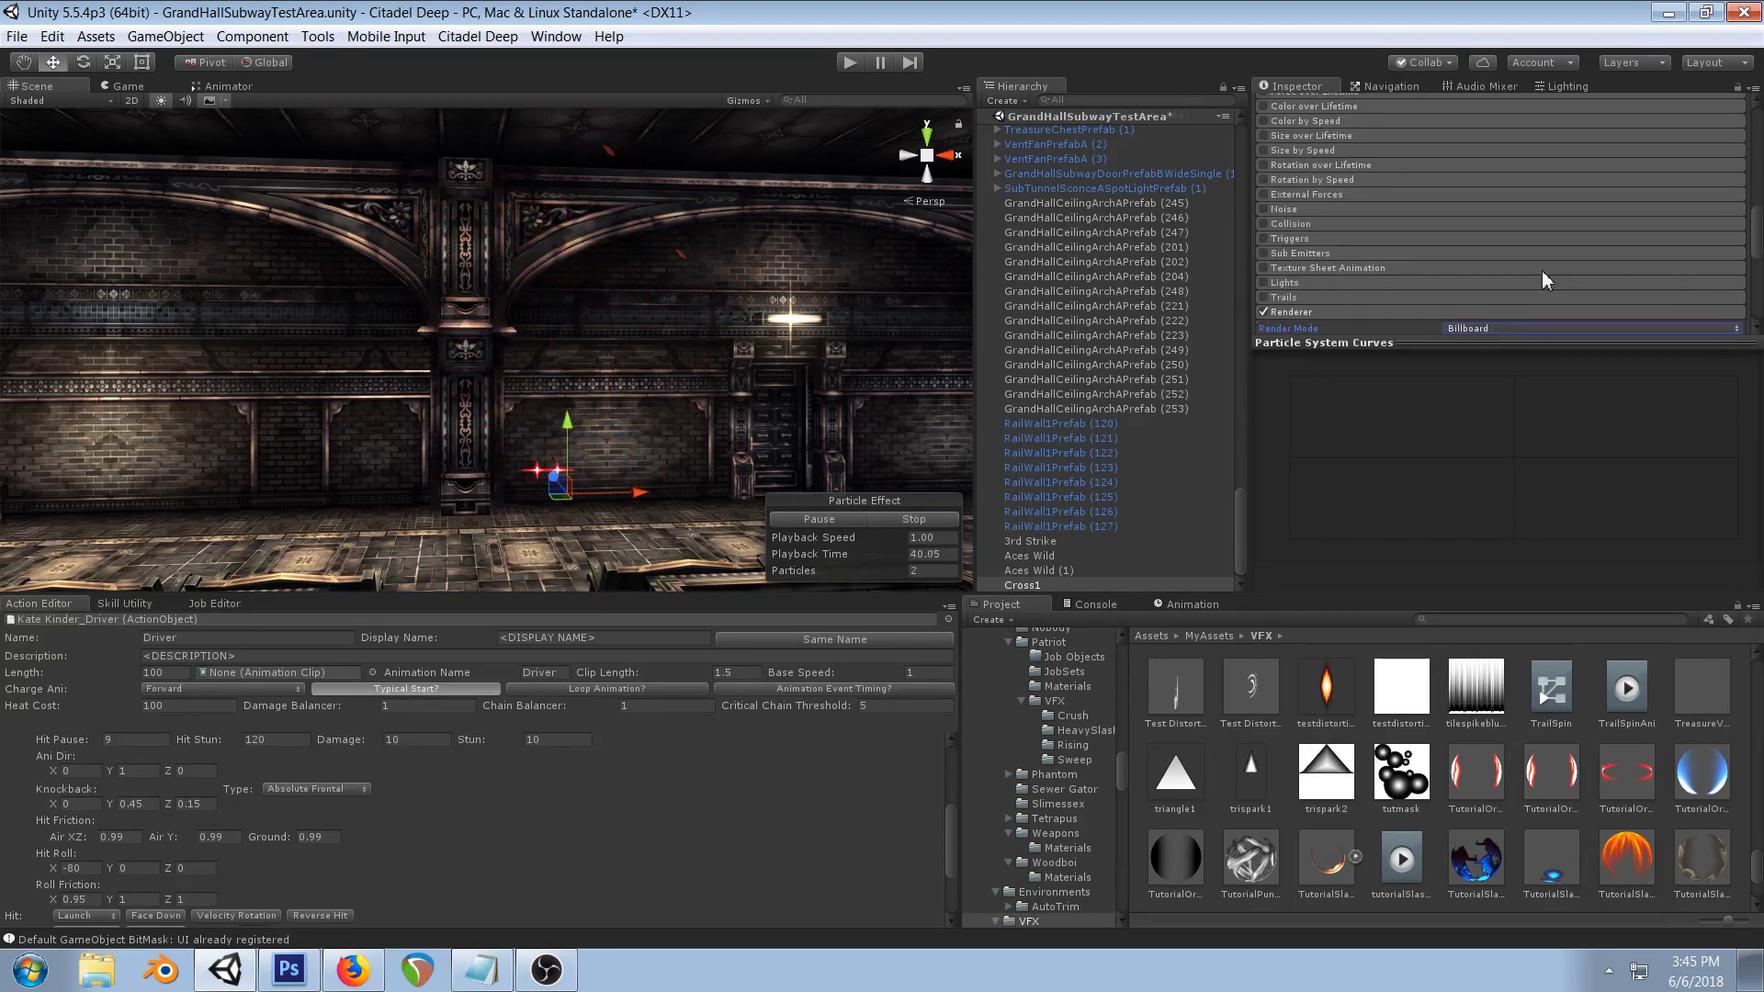
pyautogui.scroll(10, 1541, 270)
pyautogui.click(1601, 278)
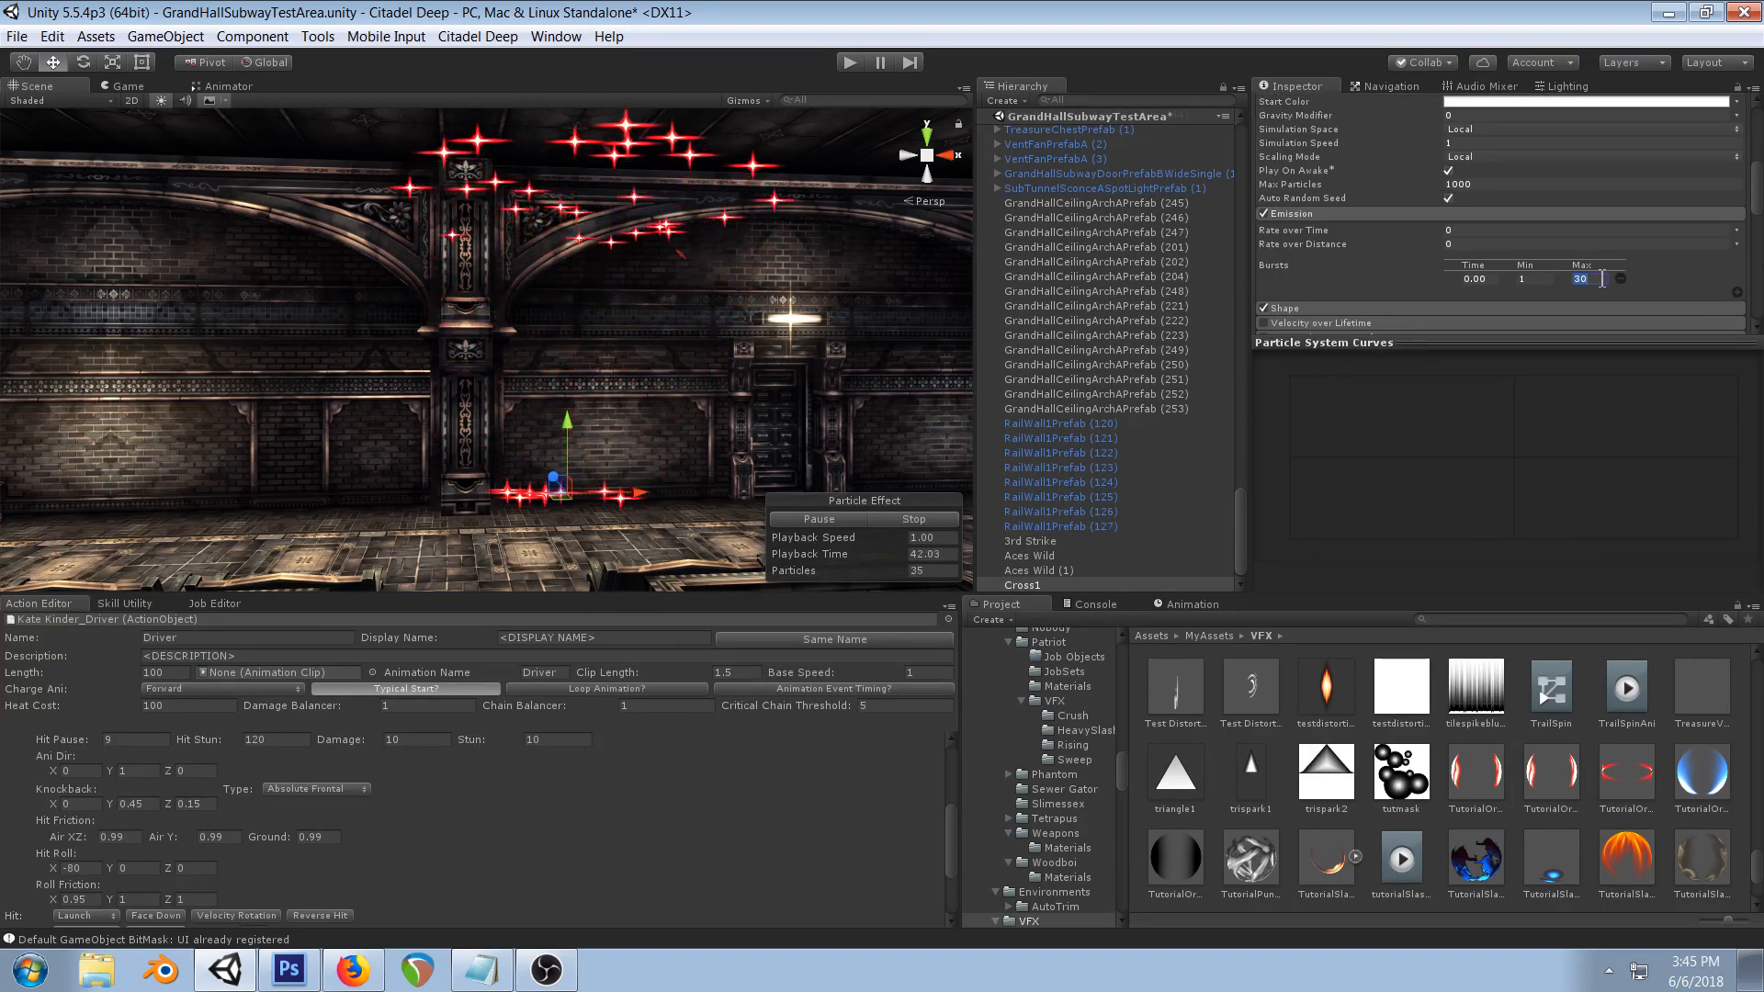
# - Set the Start Speed of the Cross1 particles to 0
pyautogui.scroll(4, 1531, 237)
pyautogui.click(1486, 185)
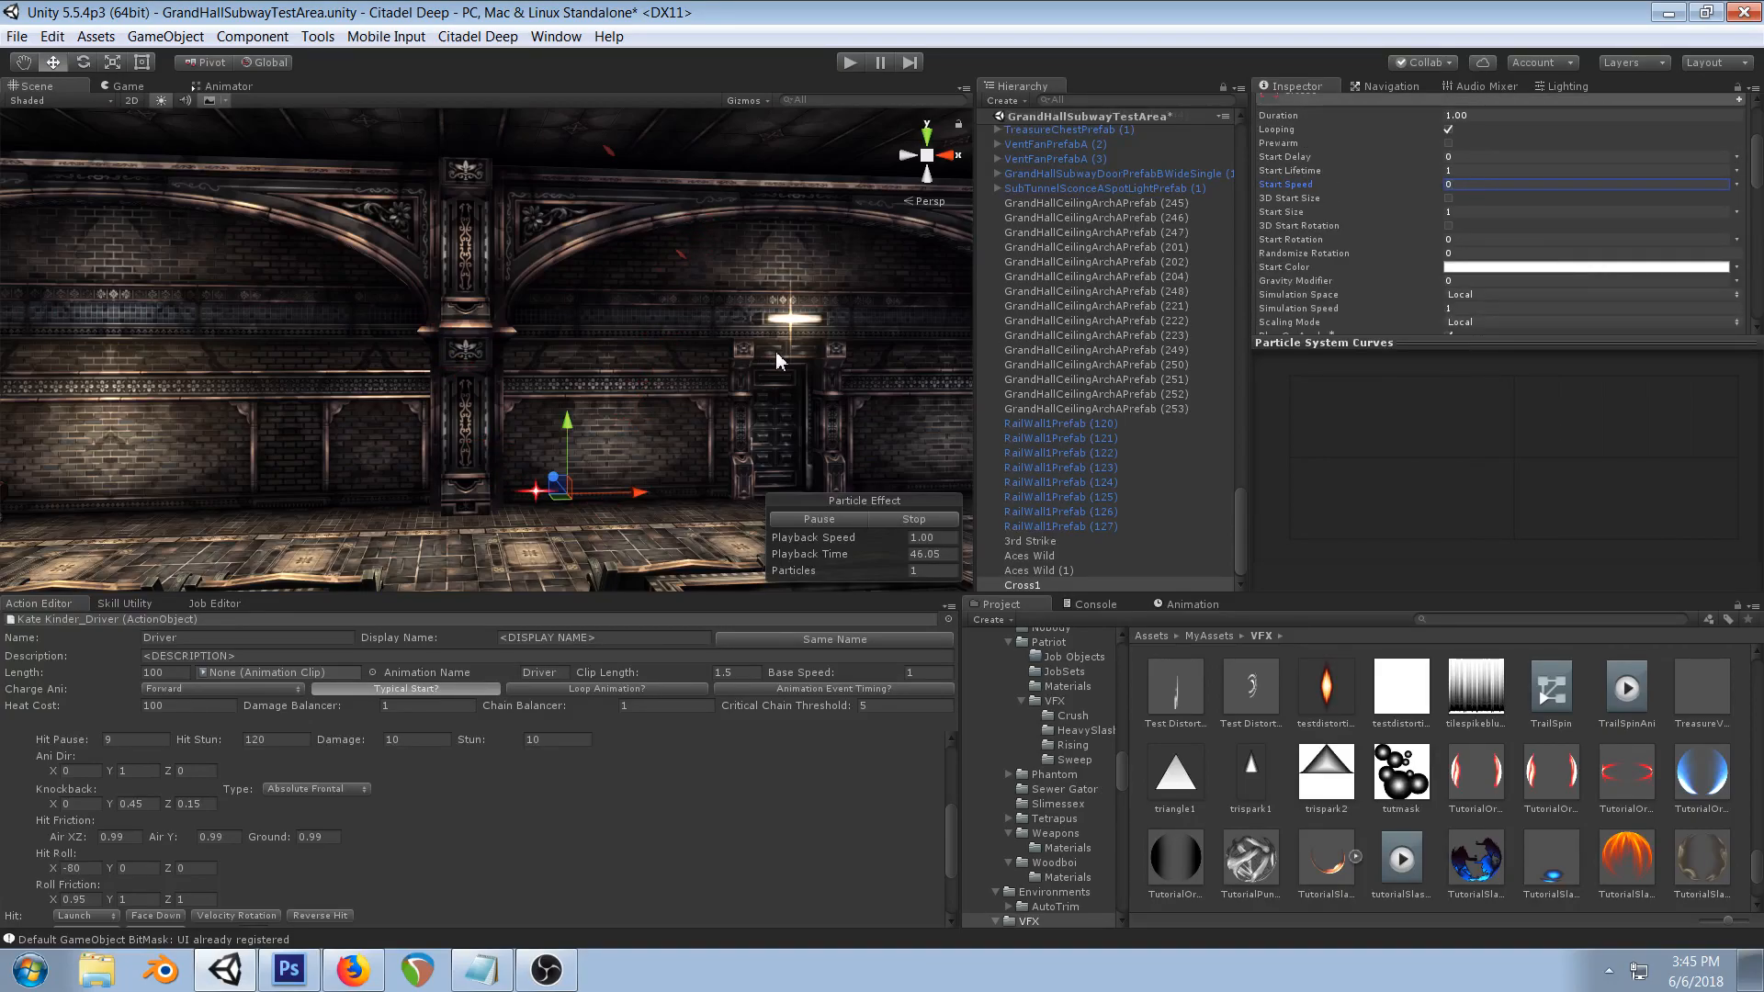
pyautogui.moveTo(780, 358); pyautogui.dragTo(720, 342, button='right')
pyautogui.moveTo(720, 343); pyautogui.dragTo(688, 218, button='middle')
# - Change the Cross1 emitter shape to Sphere and reduce its Radius to 0.01
pyautogui.scroll(-3, 1551, 220)
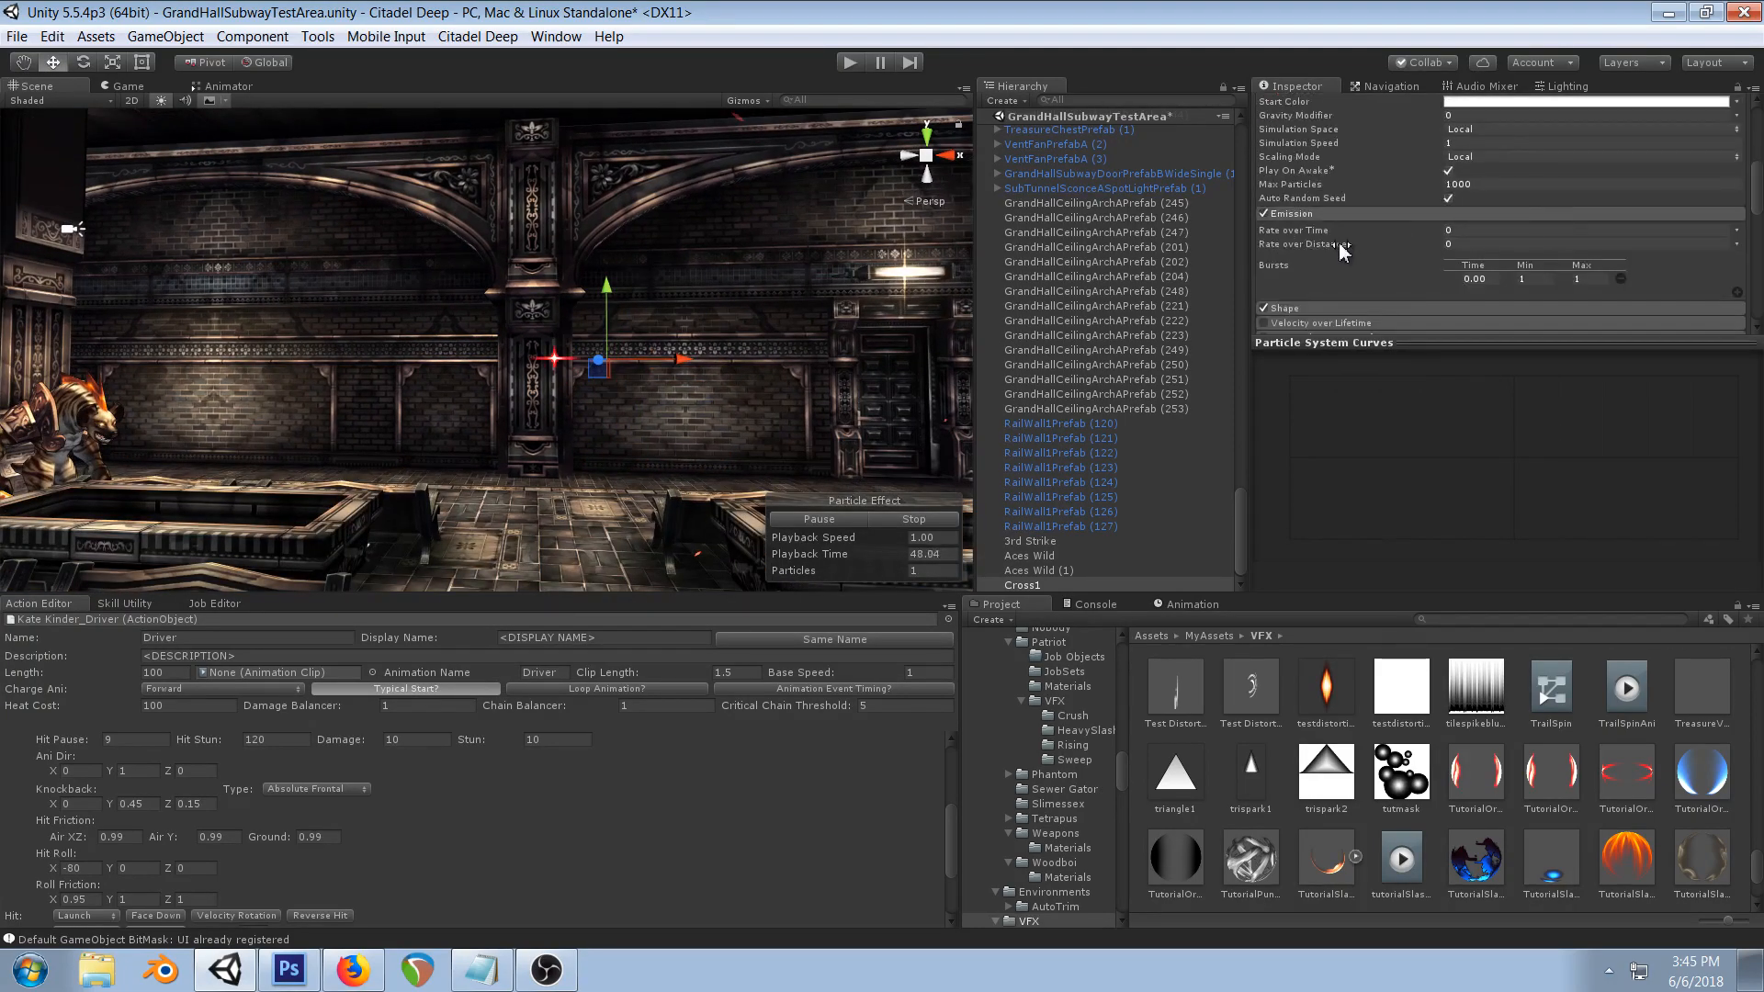
pyautogui.click(1309, 309)
pyautogui.scroll(-3, 1382, 251)
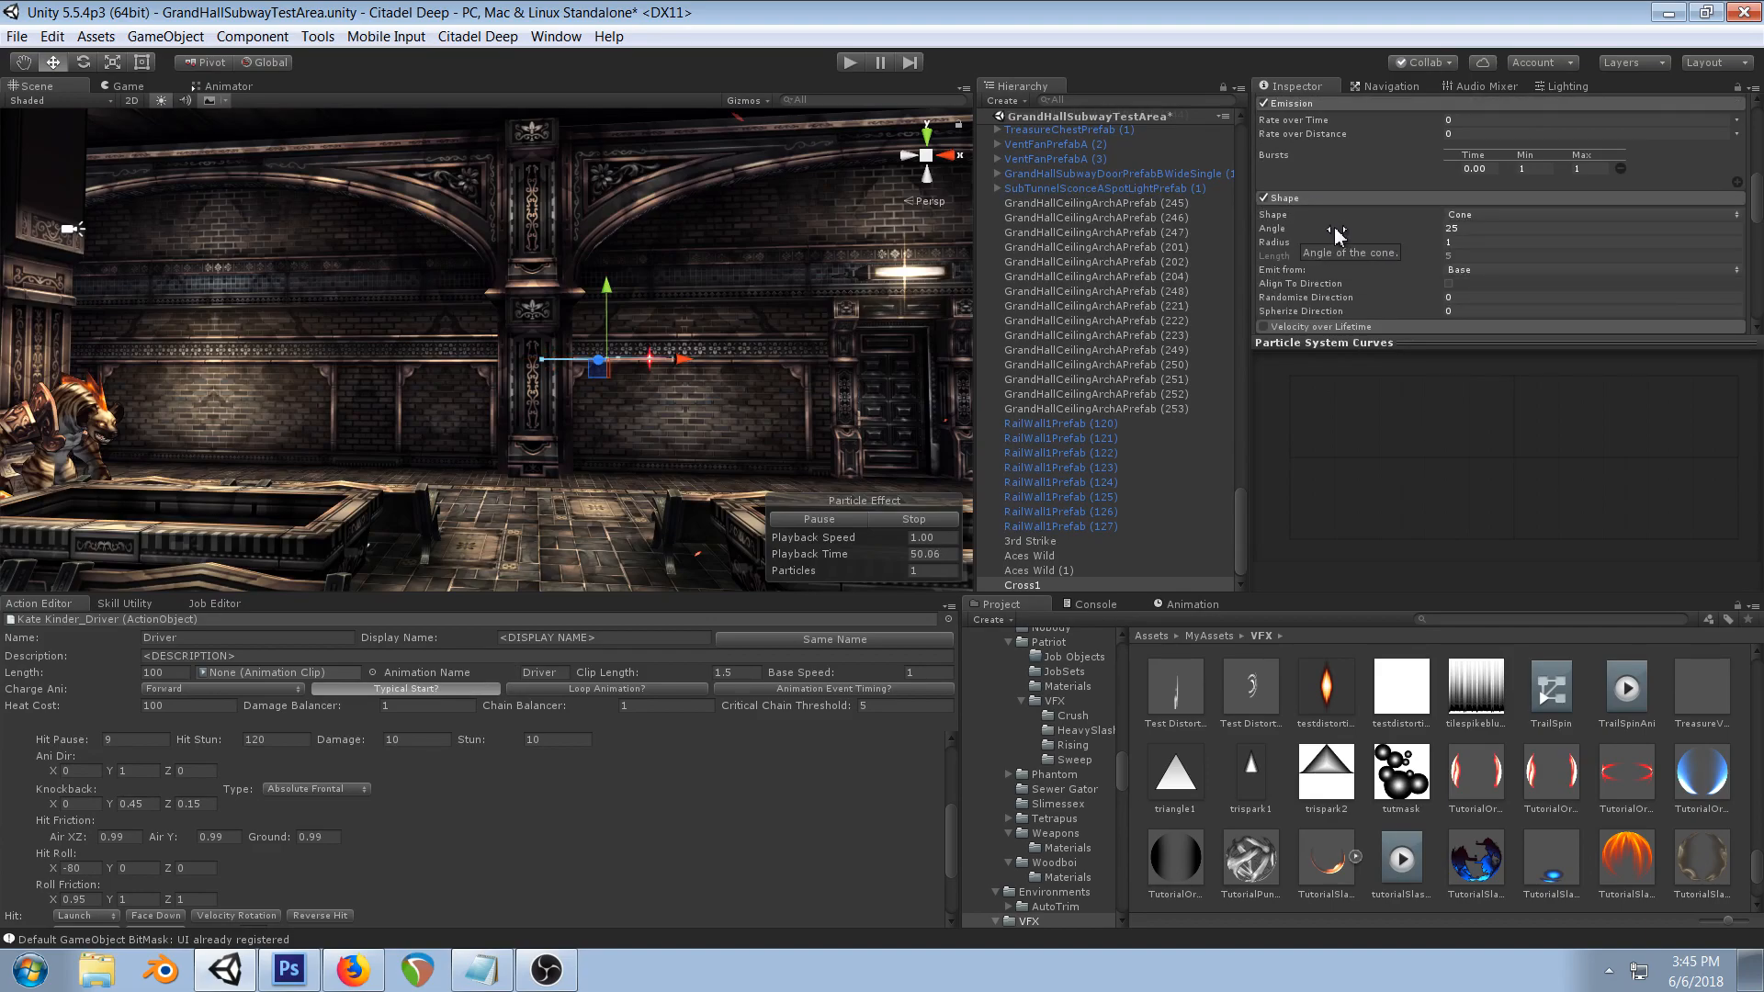
pyautogui.click(1477, 216)
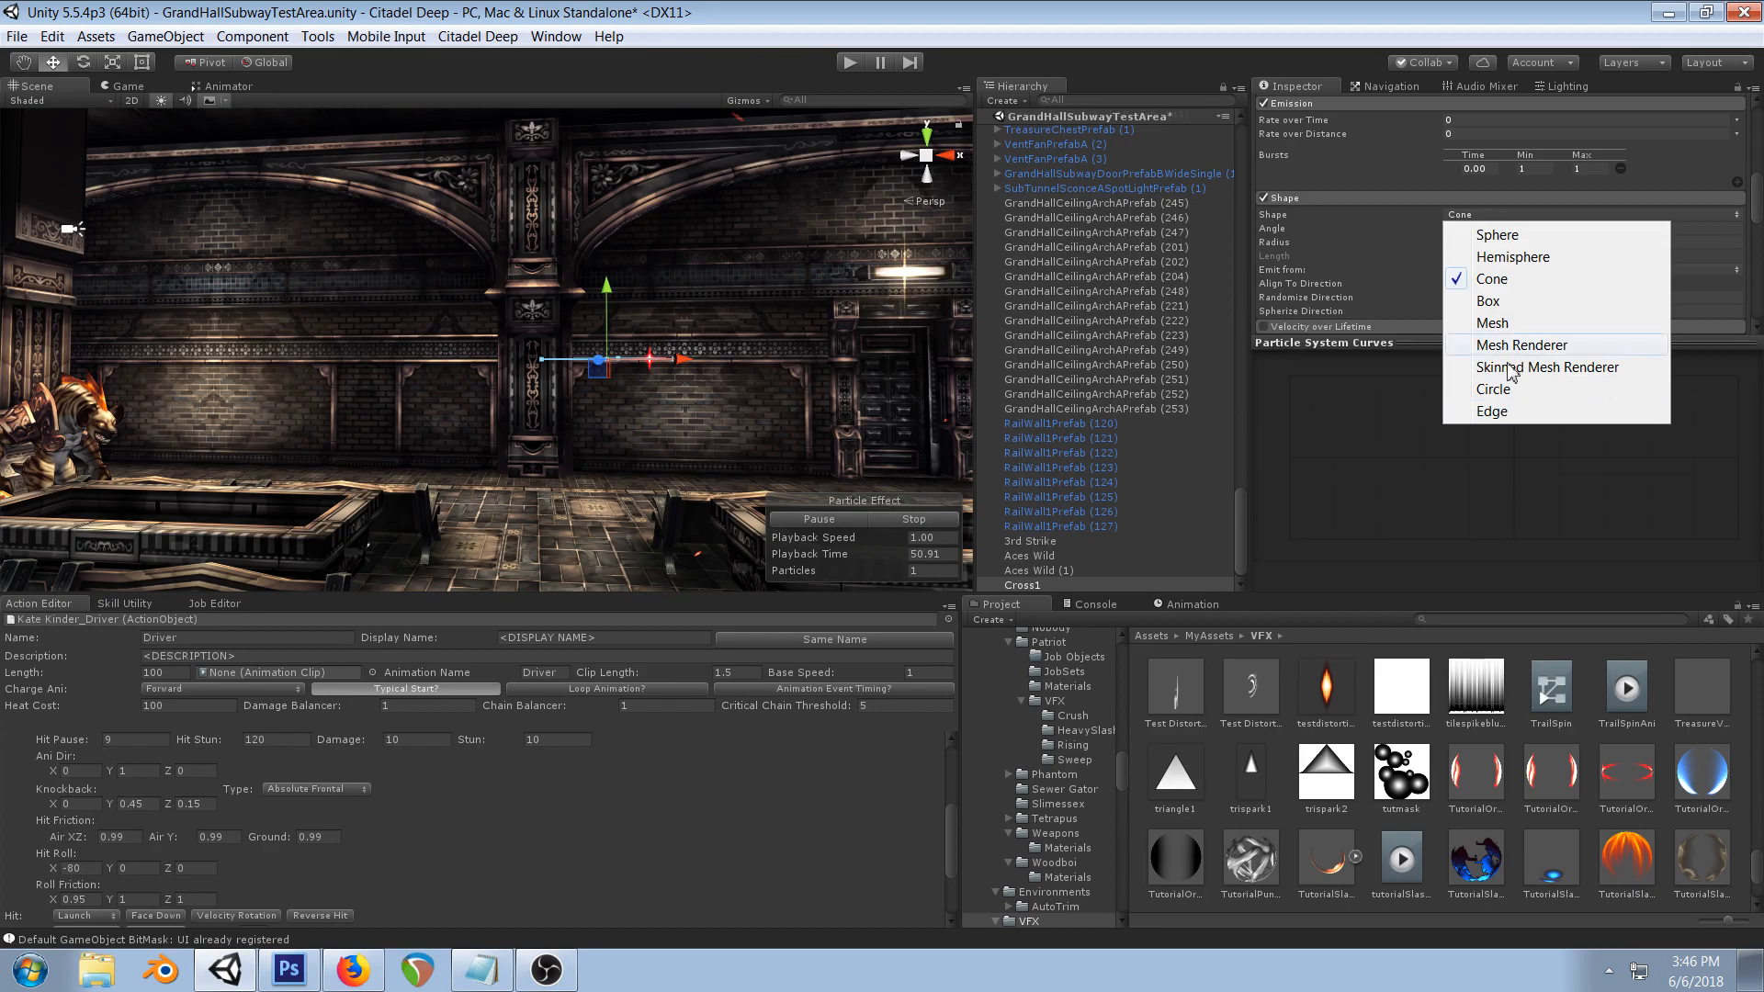
pyautogui.click(1495, 235)
pyautogui.moveTo(1312, 231); pyautogui.dragTo(978, 231)
pyautogui.moveTo(776, 227); pyautogui.dragTo(787, 243, button='right')
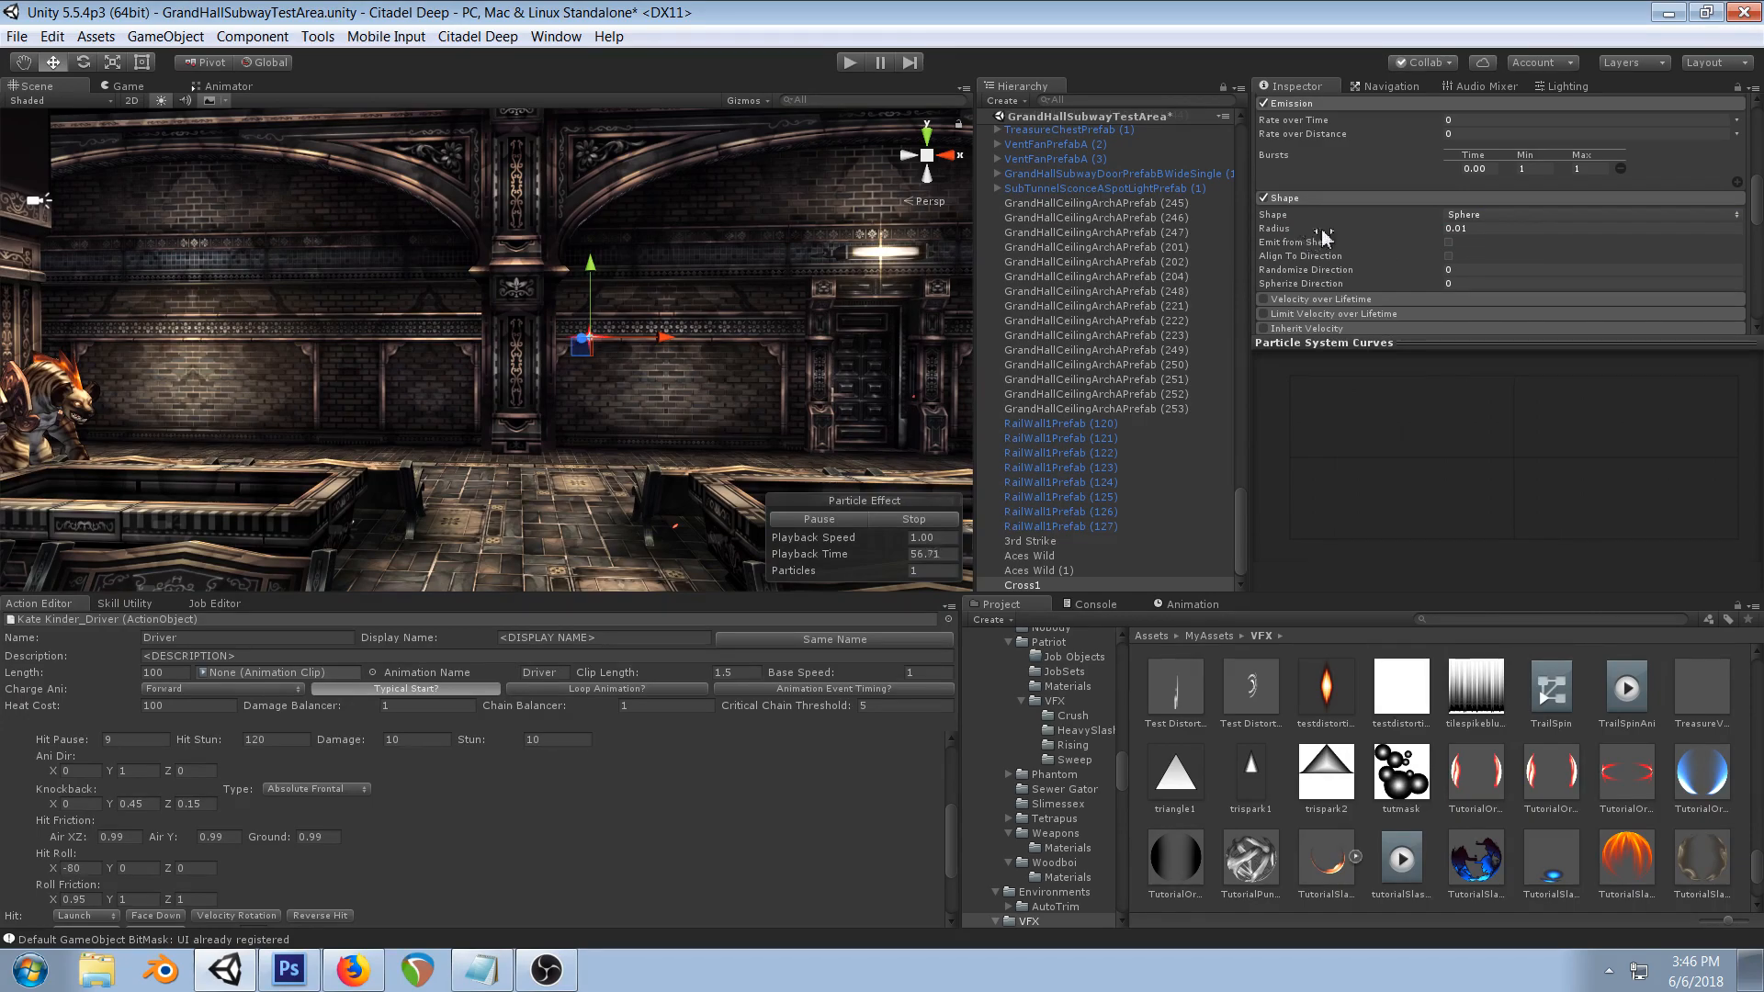
pyautogui.scroll(-3, 1360, 264)
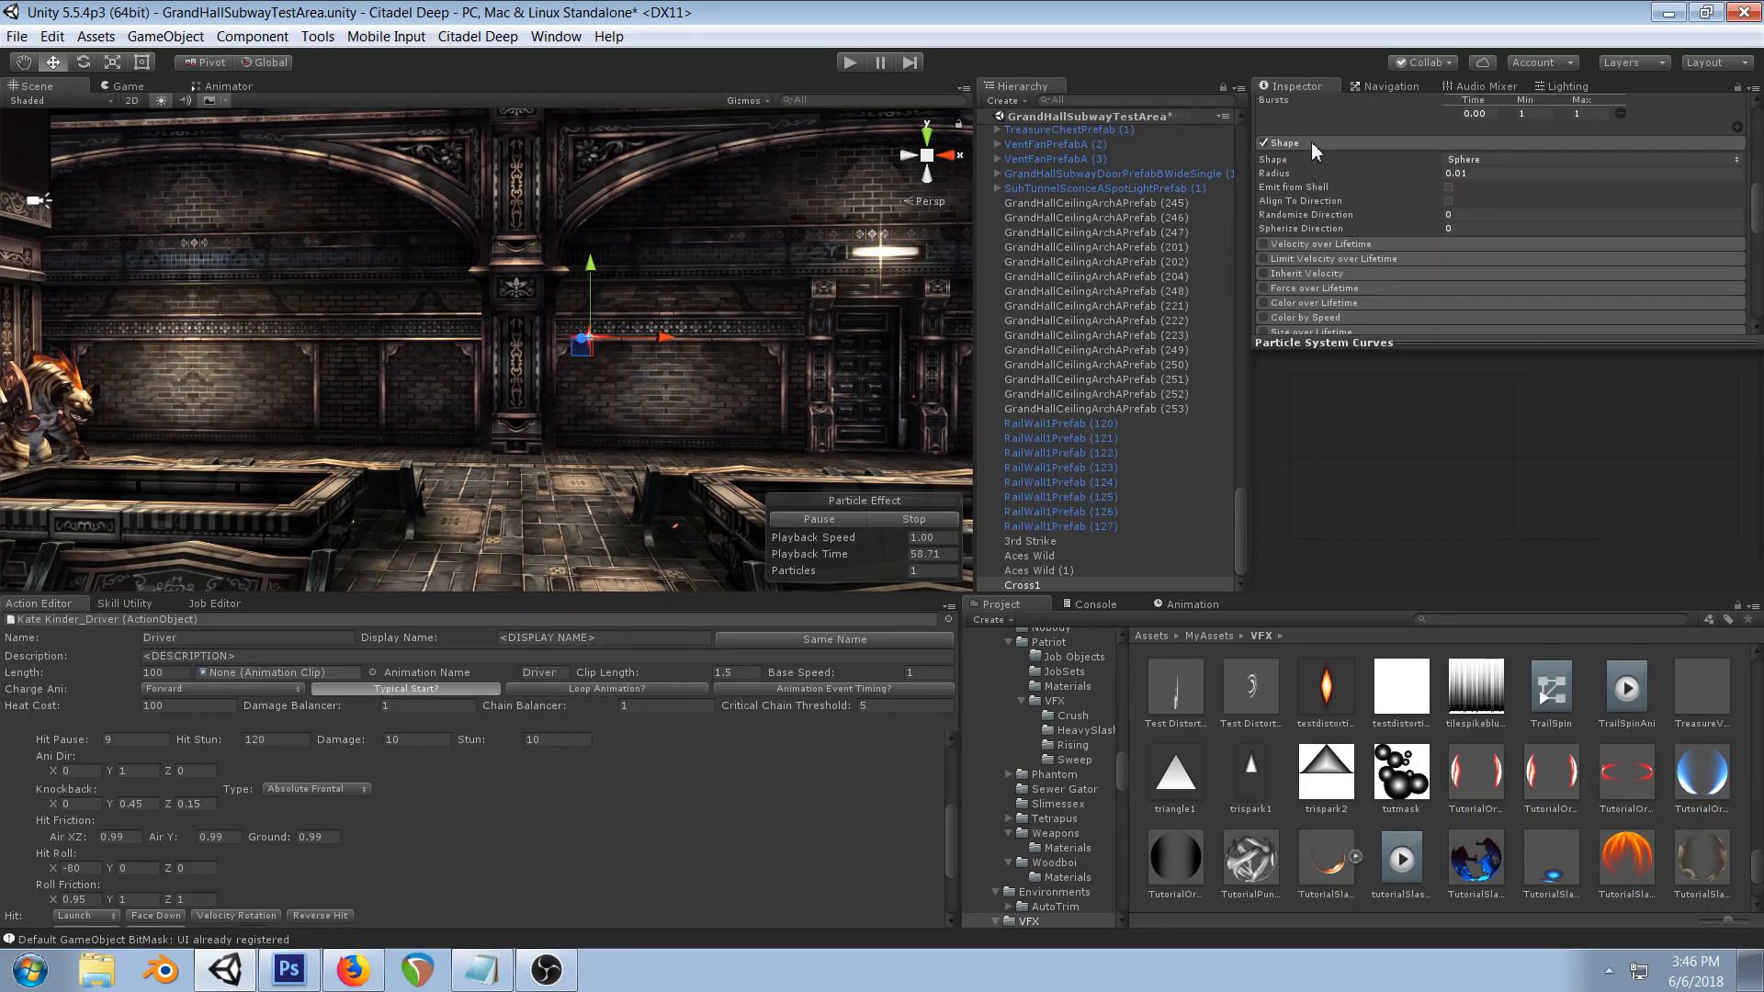
# - Try Edge as the emitter shape of the Cross1 particle system
pyautogui.click(1471, 157)
pyautogui.click(1530, 354)
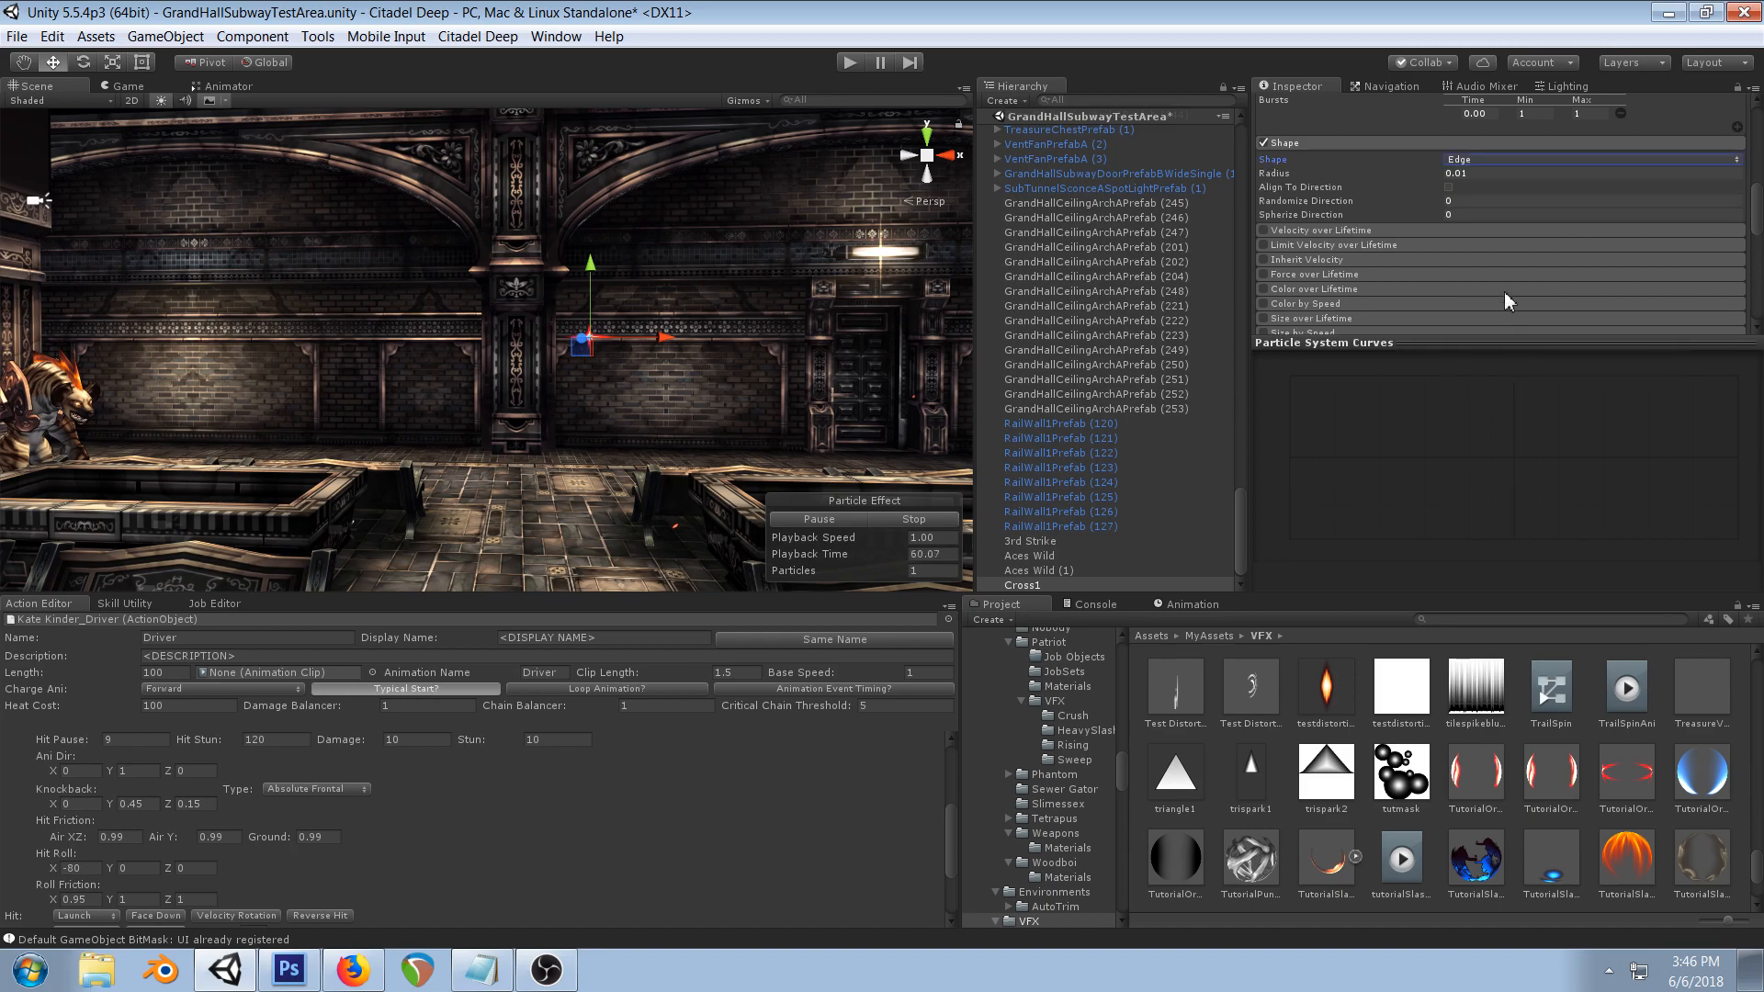
pyautogui.click(1392, 176)
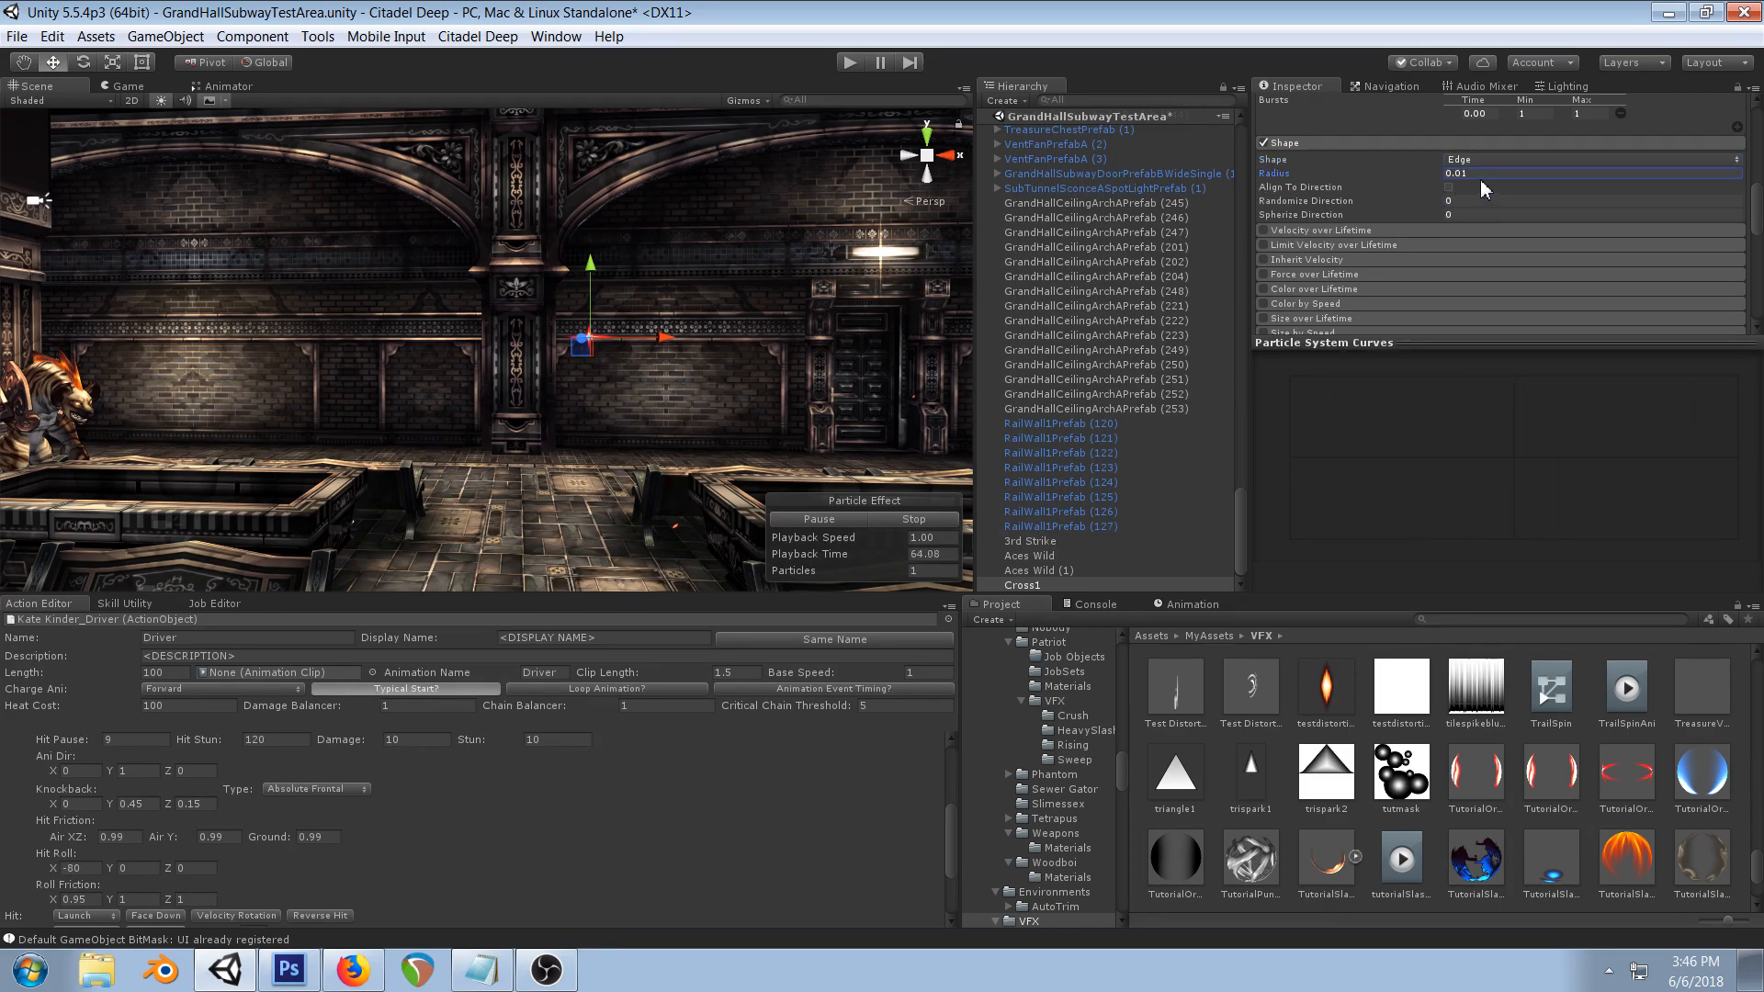
# - Change the Cross1 emitter shape to Circle and set its Arc to 0
pyautogui.click(1495, 158)
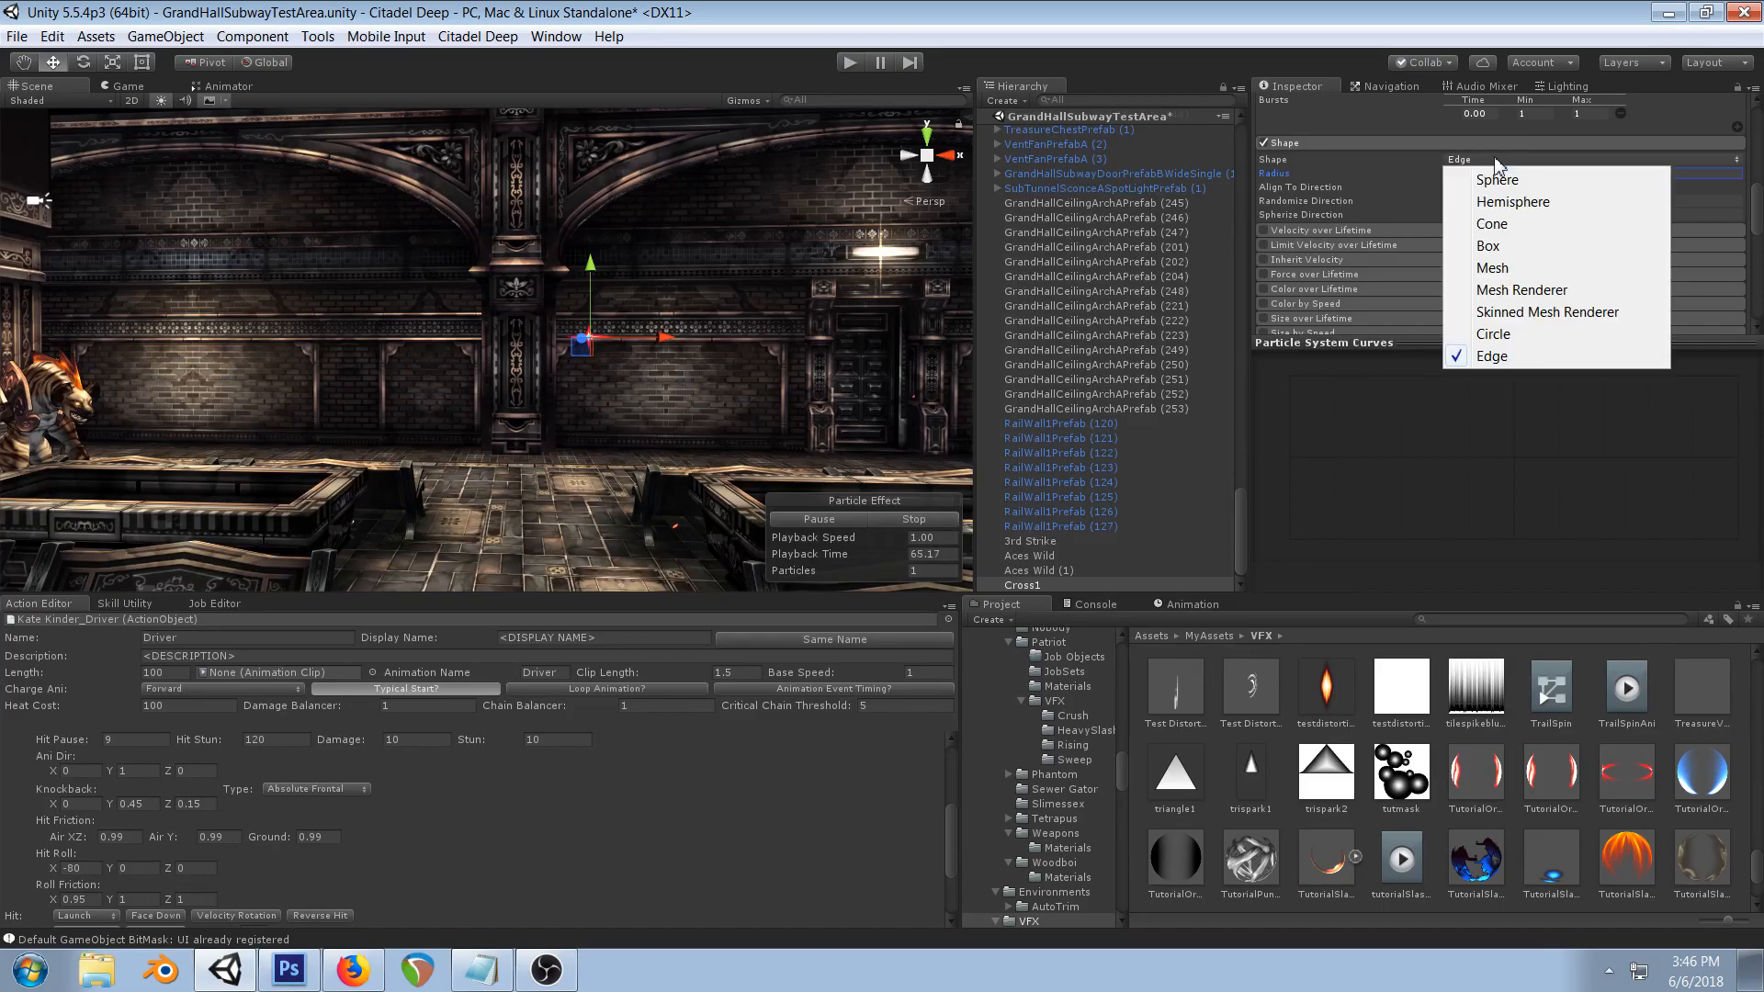
pyautogui.click(1493, 333)
pyautogui.moveTo(1393, 172); pyautogui.dragTo(1336, 174)
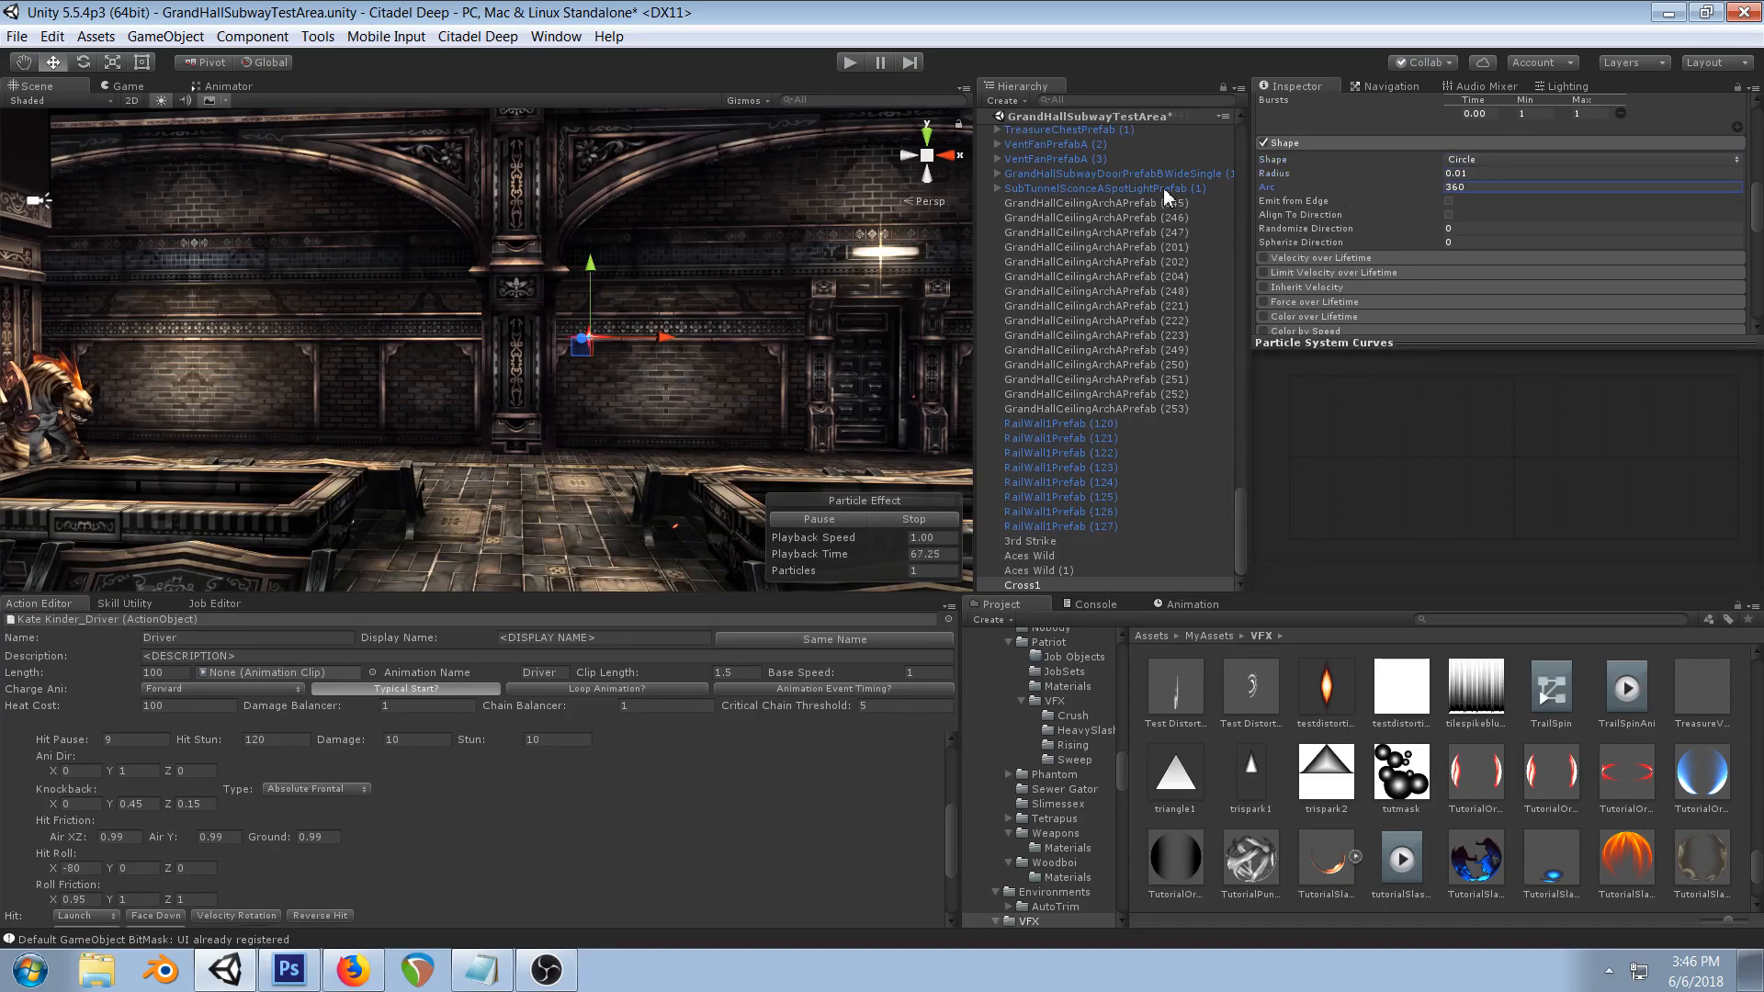
pyautogui.click(1512, 190)
# - Examine the flashing red cross in the scene at several distances and angles
pyautogui.scroll(3, 690, 321)
pyautogui.scroll(-5, 689, 321)
pyautogui.moveTo(689, 322); pyautogui.dragTo(648, 327, button='middle')
pyautogui.scroll(3, 649, 327)
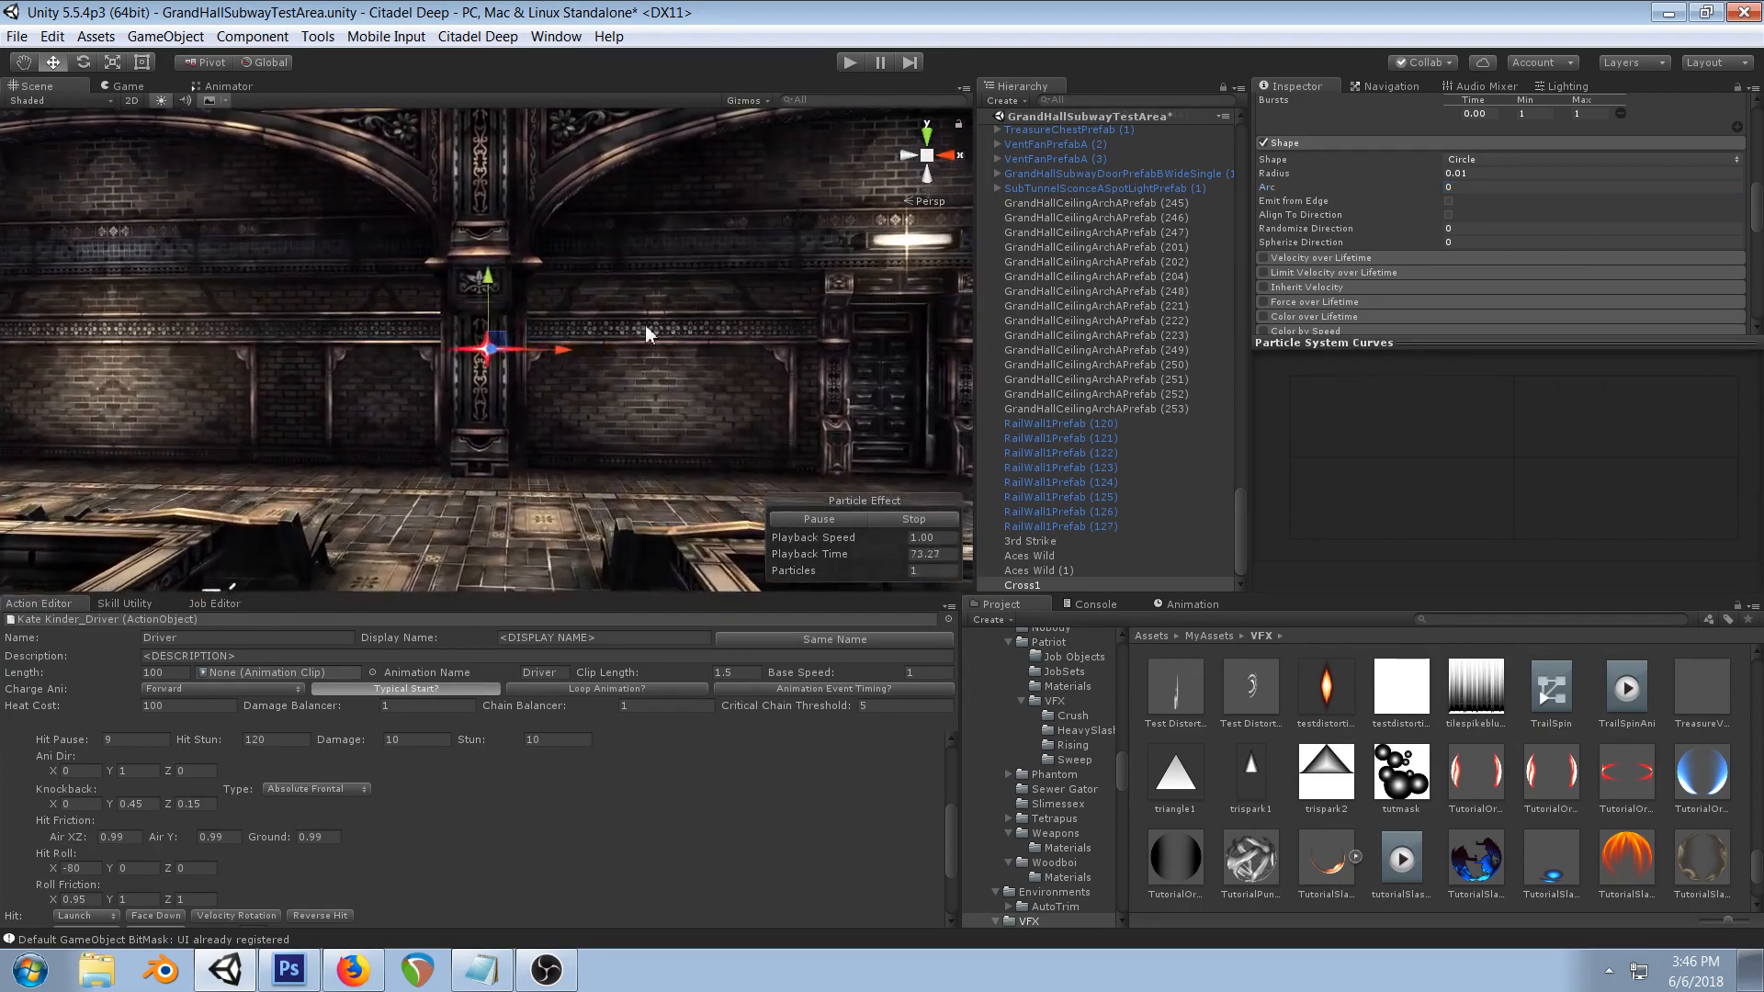
pyautogui.scroll(2, 643, 323)
pyautogui.scroll(-1, 643, 323)
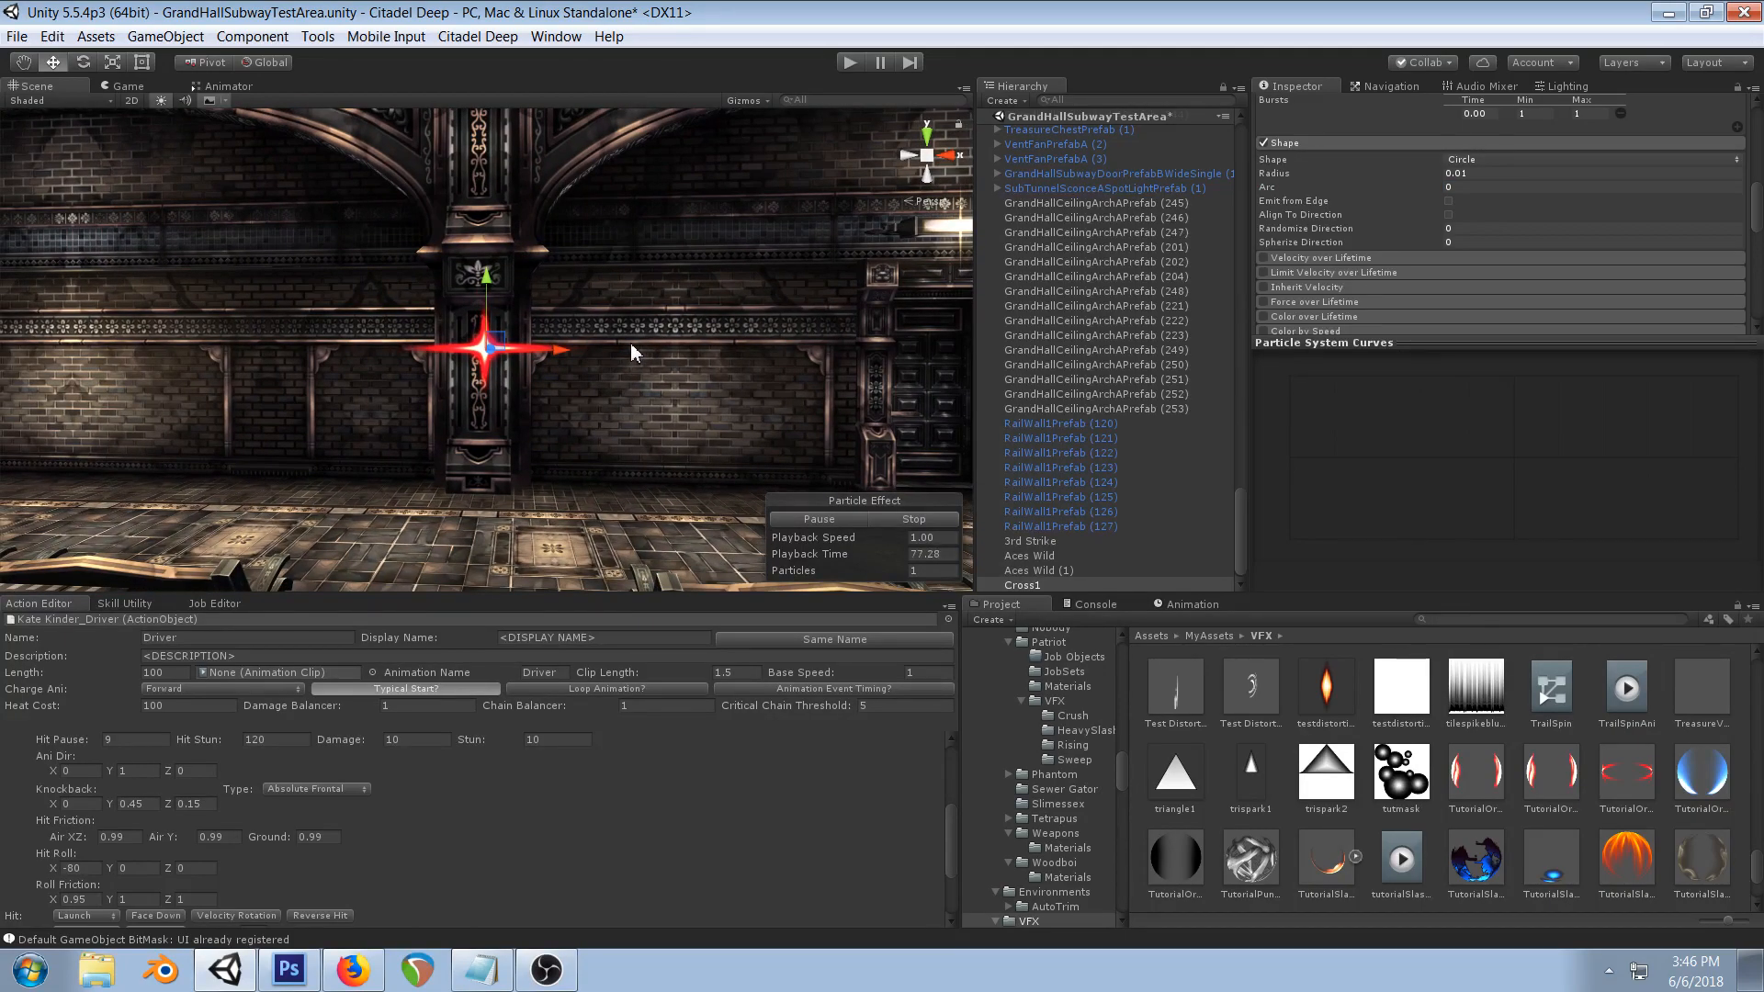
pyautogui.moveTo(630, 343); pyautogui.dragTo(660, 340, button='right')
pyautogui.moveTo(678, 325); pyautogui.dragTo(723, 405, button='middle')
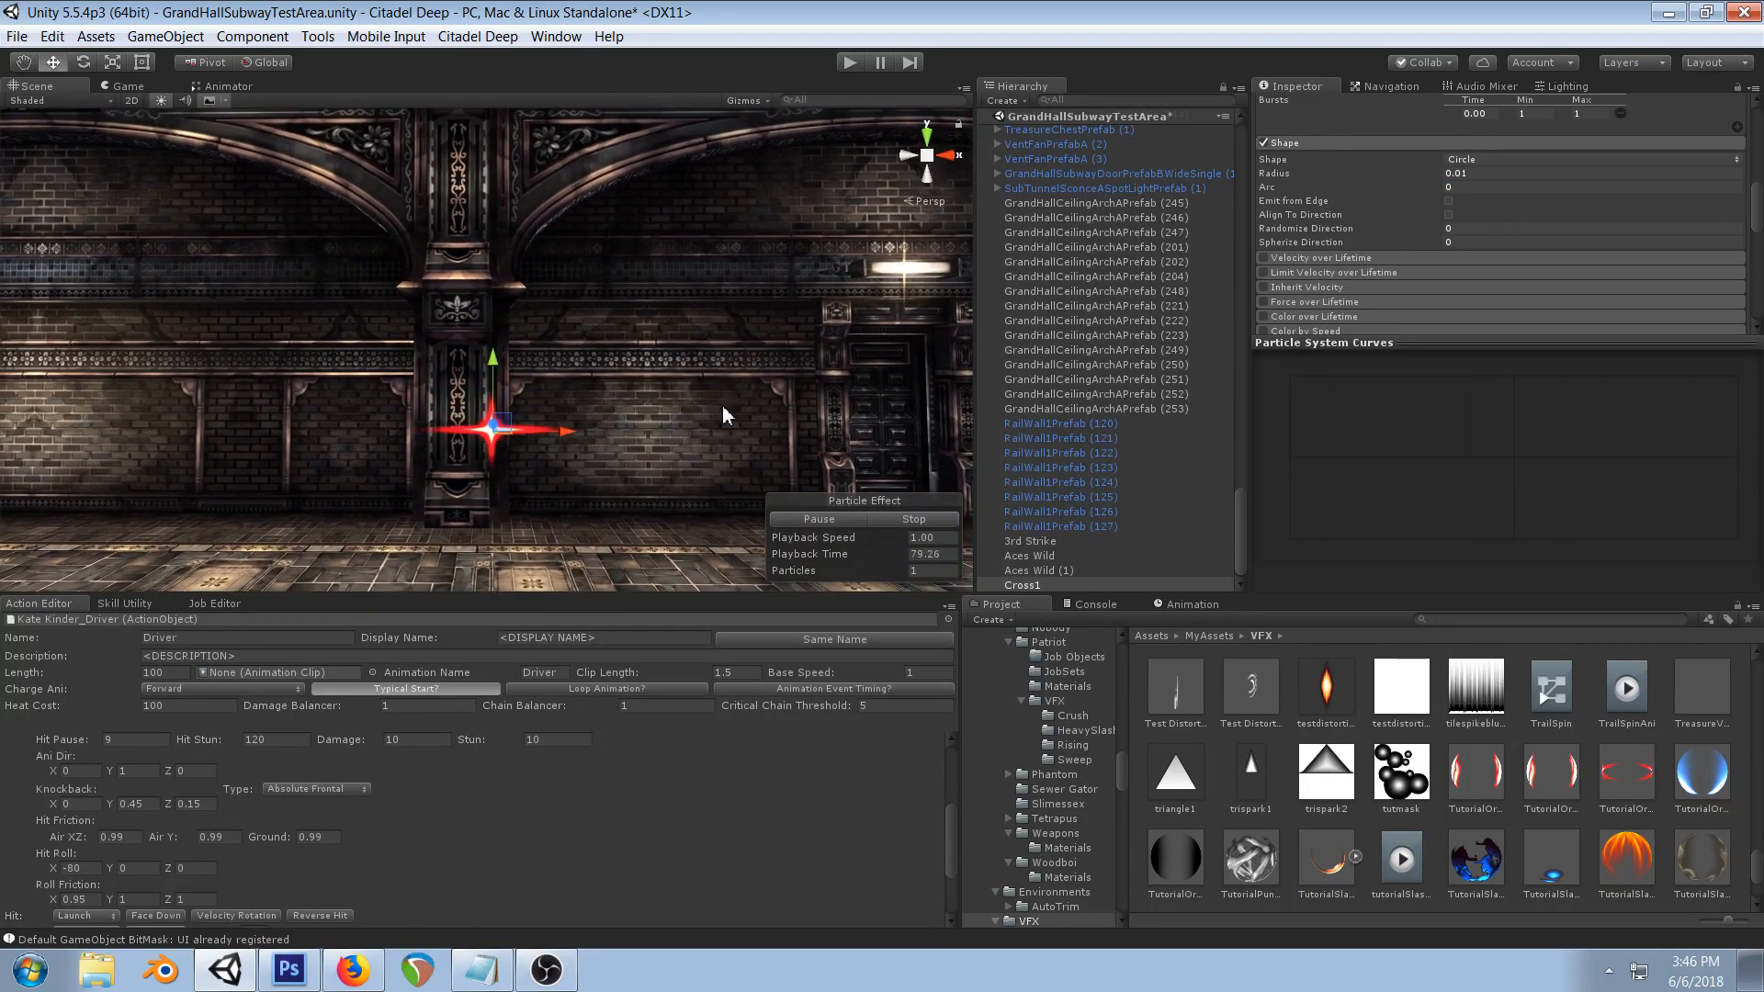
pyautogui.scroll(-1, 689, 402)
pyautogui.scroll(-1, 717, 370)
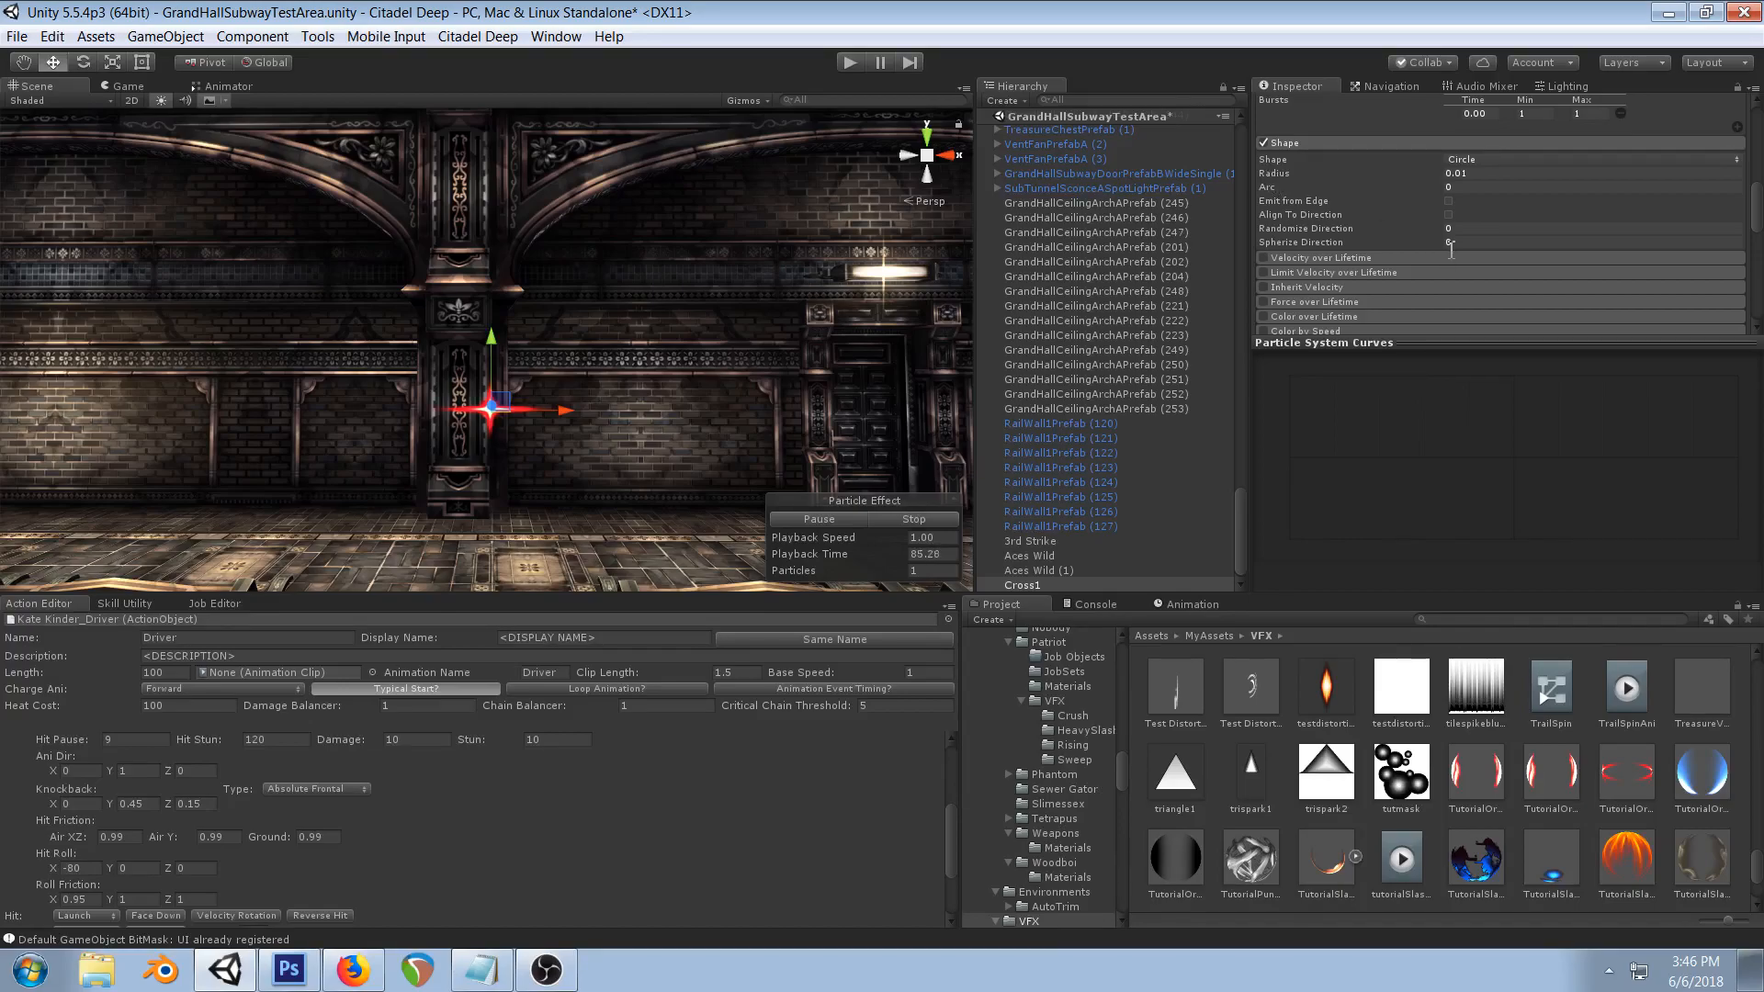
# - Set the Start Lifetime of the Cross1 particles to 0.75
pyautogui.scroll(10, 1451, 248)
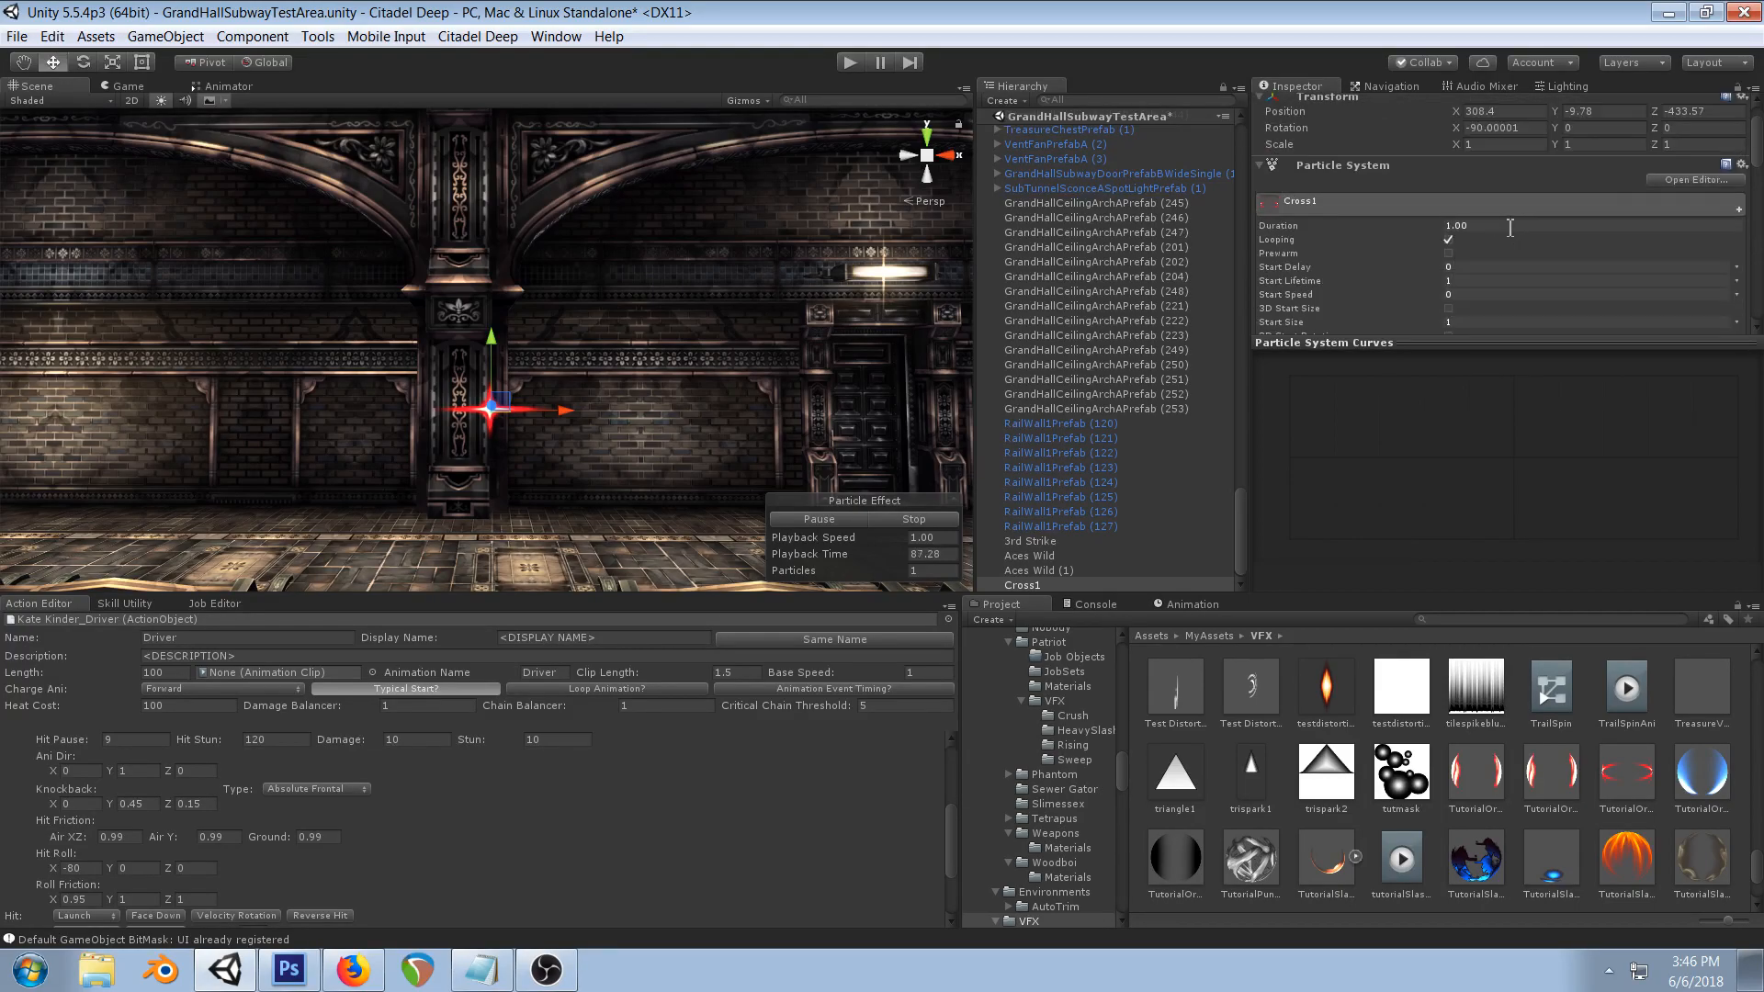
pyautogui.click(1485, 271)
pyautogui.click(1482, 282)
pyautogui.write('0.75')
# - Set Max Particle Size to 1 in the Renderer module of Cross1
pyautogui.scroll(-9, 679, 406)
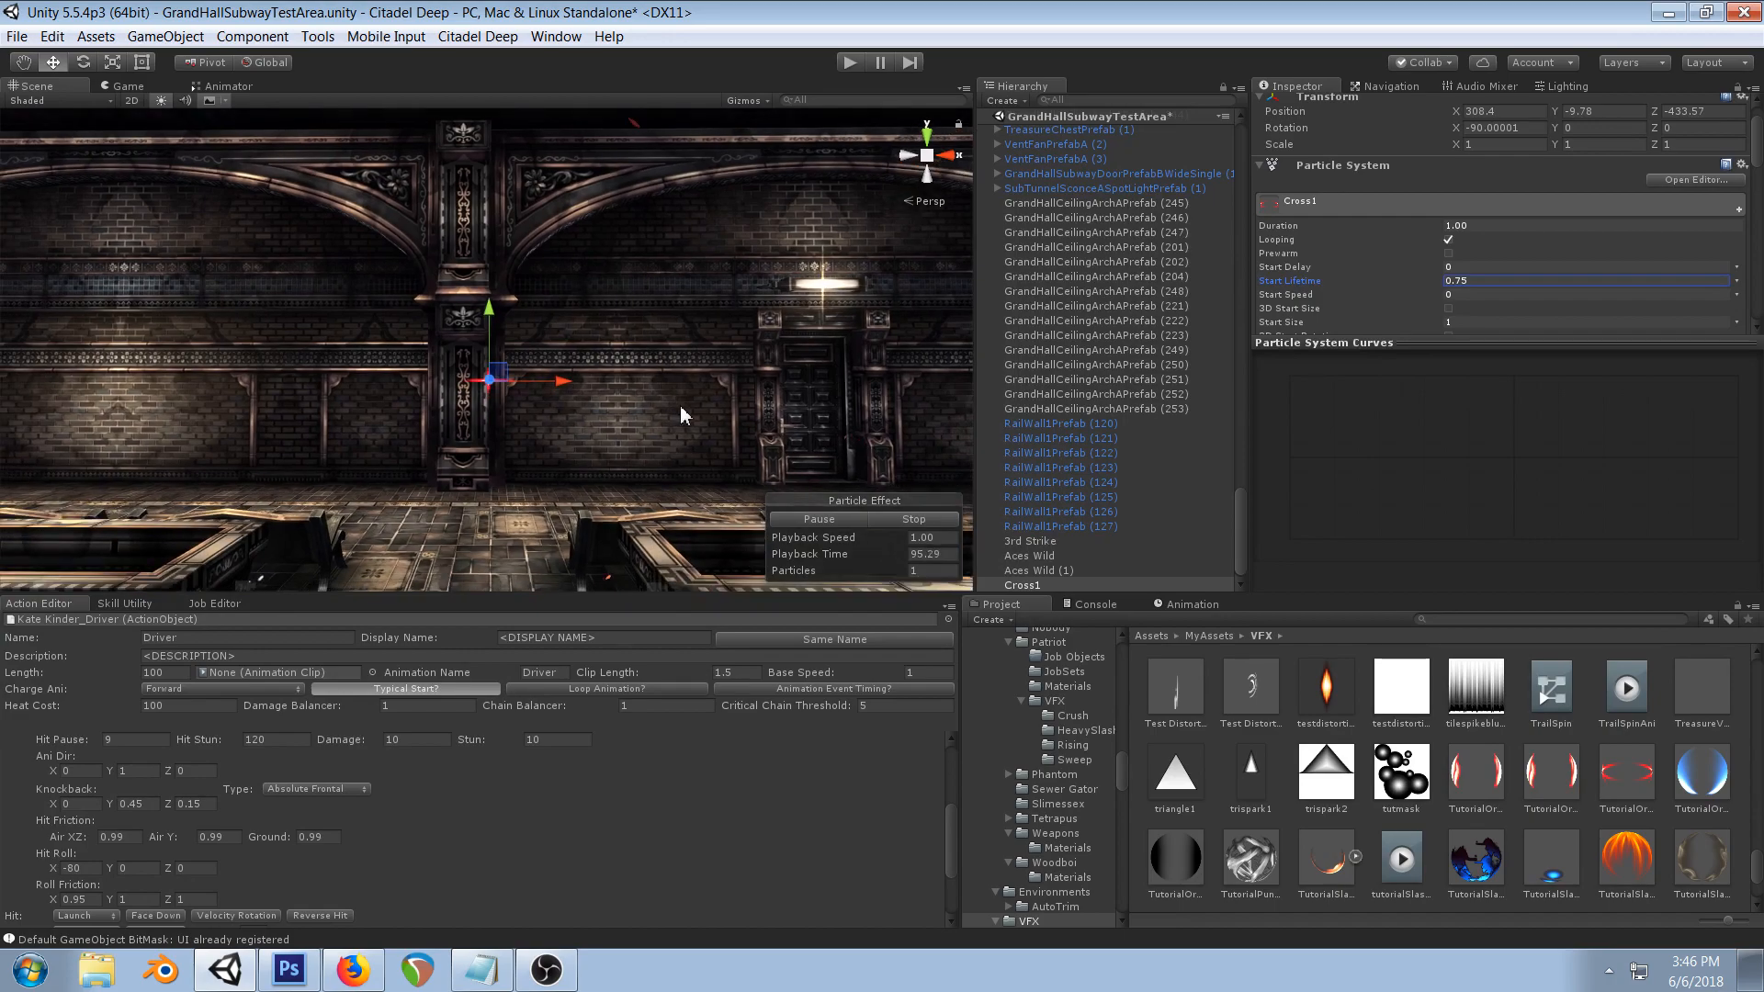
pyautogui.scroll(-2, 643, 405)
pyautogui.scroll(-10, 1535, 217)
pyautogui.scroll(-5, 1539, 226)
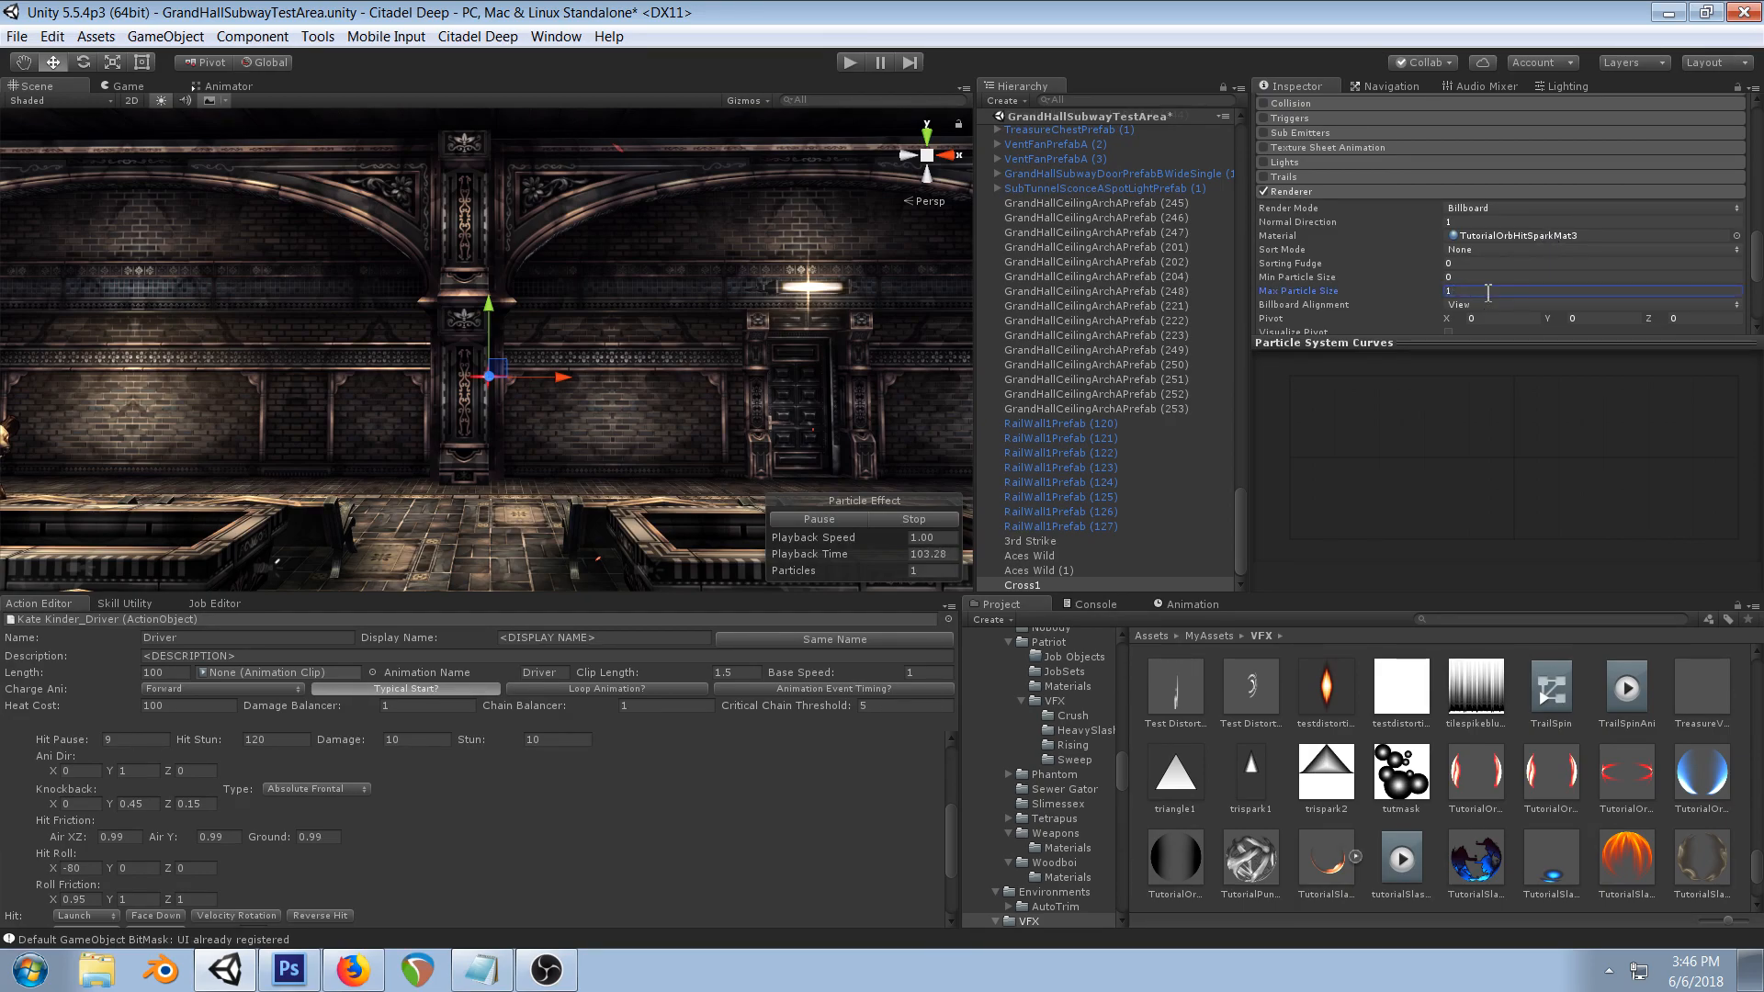
# - Increase the Start Size of Cross1 to 8.5 and check the enlarged cross in the scene
pyautogui.scroll(3, 1491, 290)
pyautogui.scroll(6, 1457, 202)
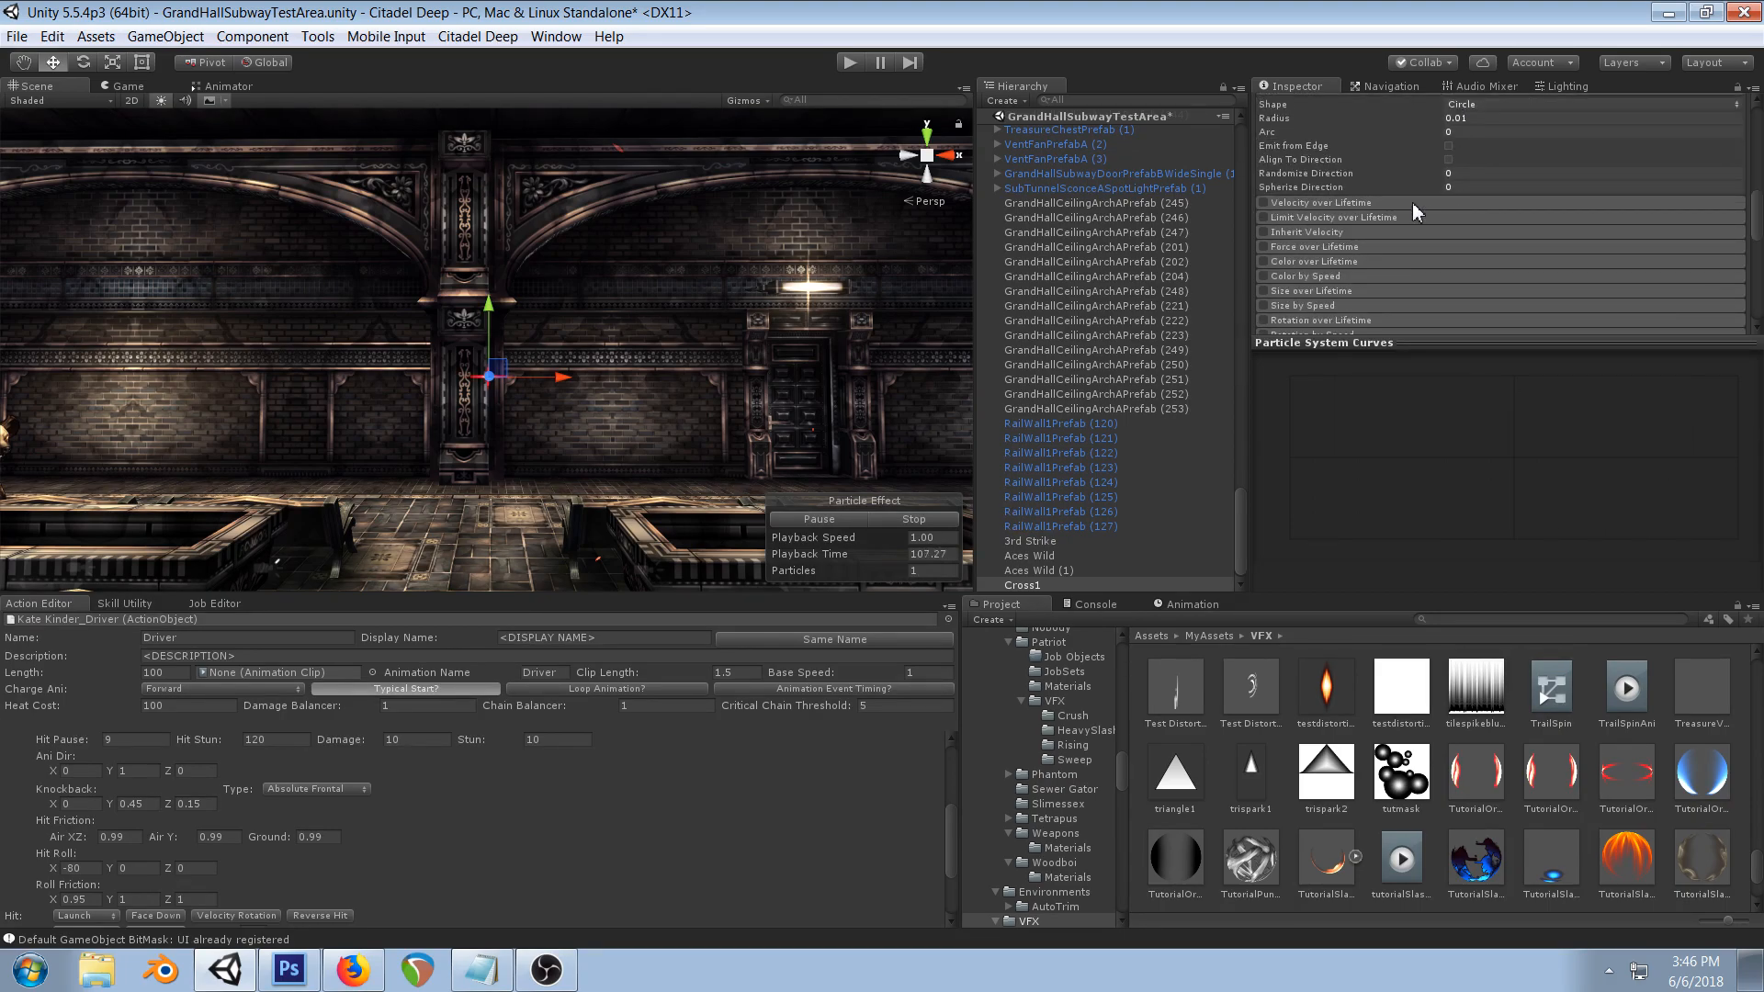
pyautogui.scroll(5, 1413, 202)
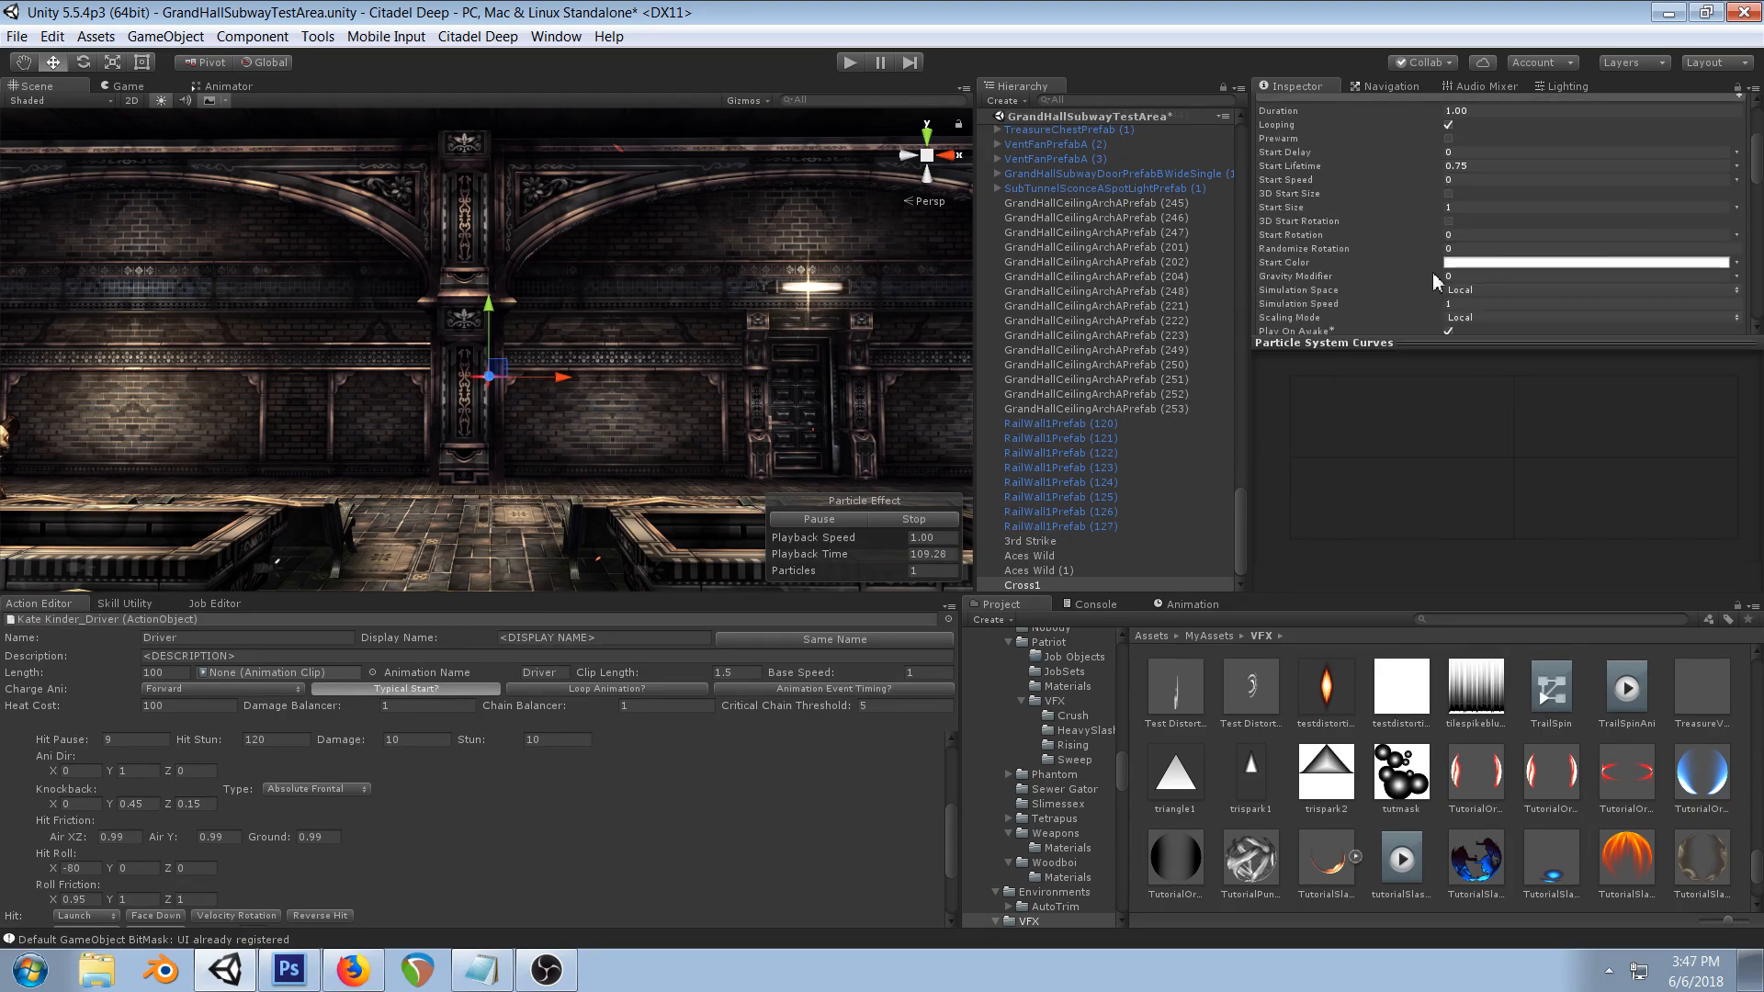
pyautogui.moveTo(1298, 217); pyautogui.dragTo(1319, 212)
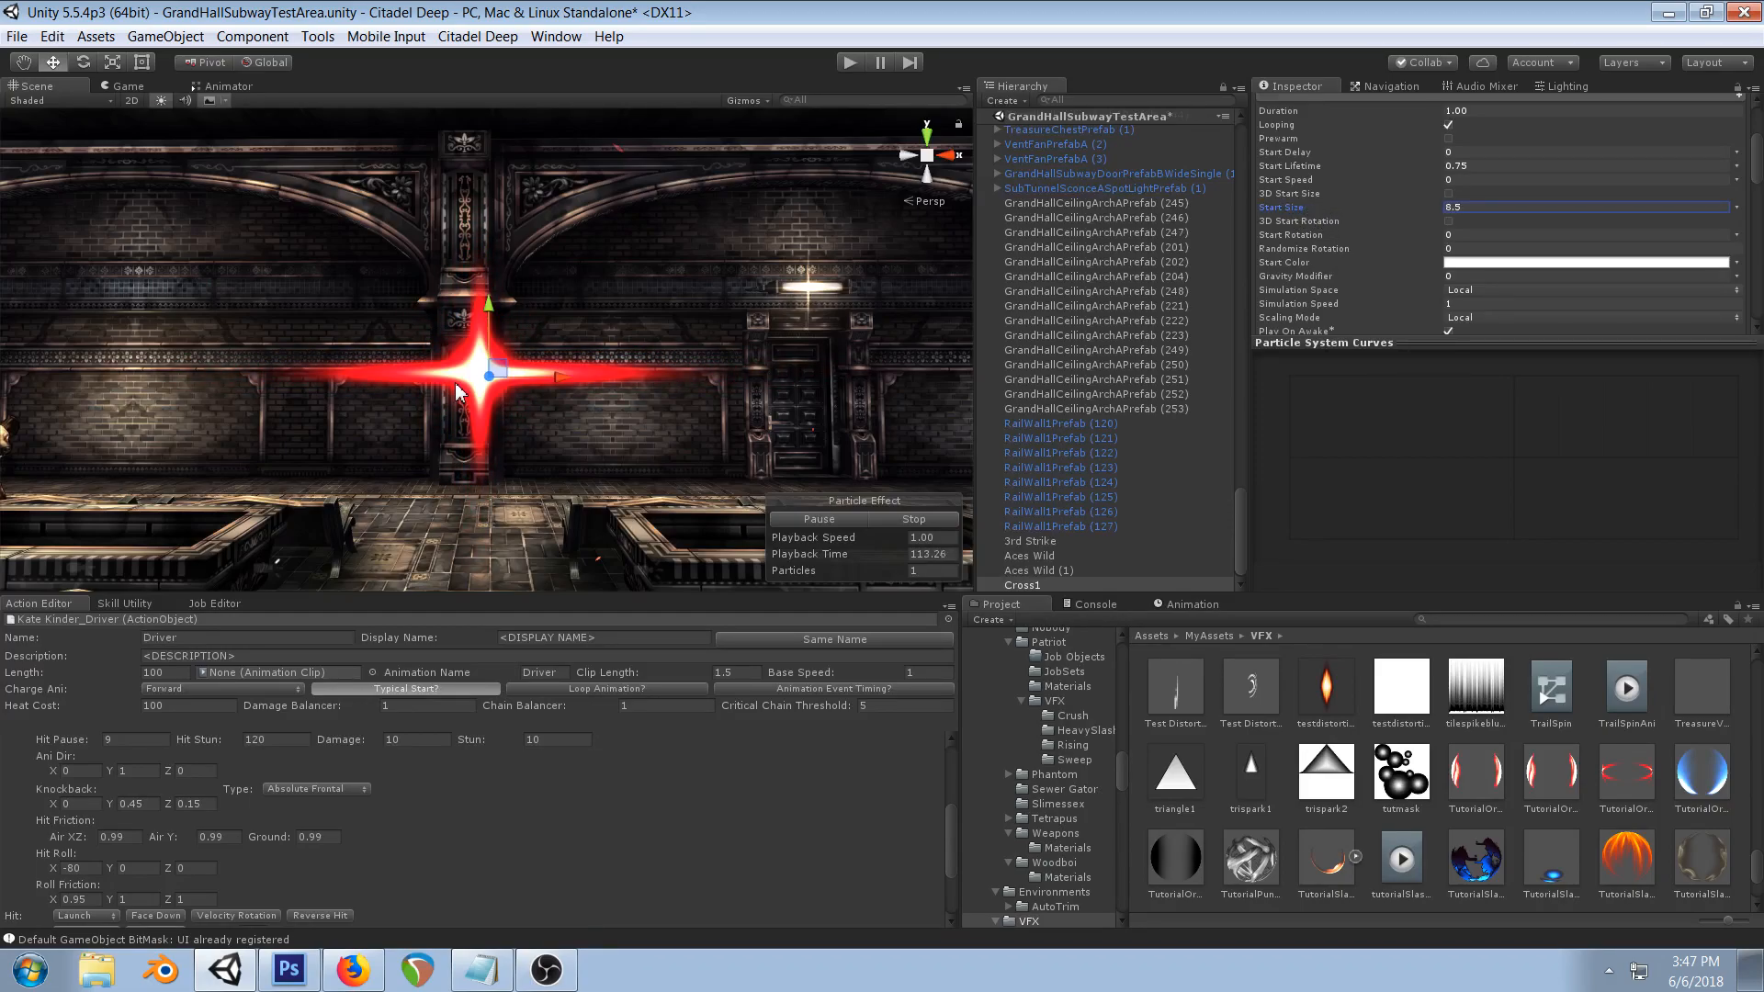
pyautogui.scroll(-5, 591, 317)
pyautogui.moveTo(632, 311); pyautogui.dragTo(654, 332, button='right')
pyautogui.moveTo(654, 333); pyautogui.dragTo(671, 381, button='middle')
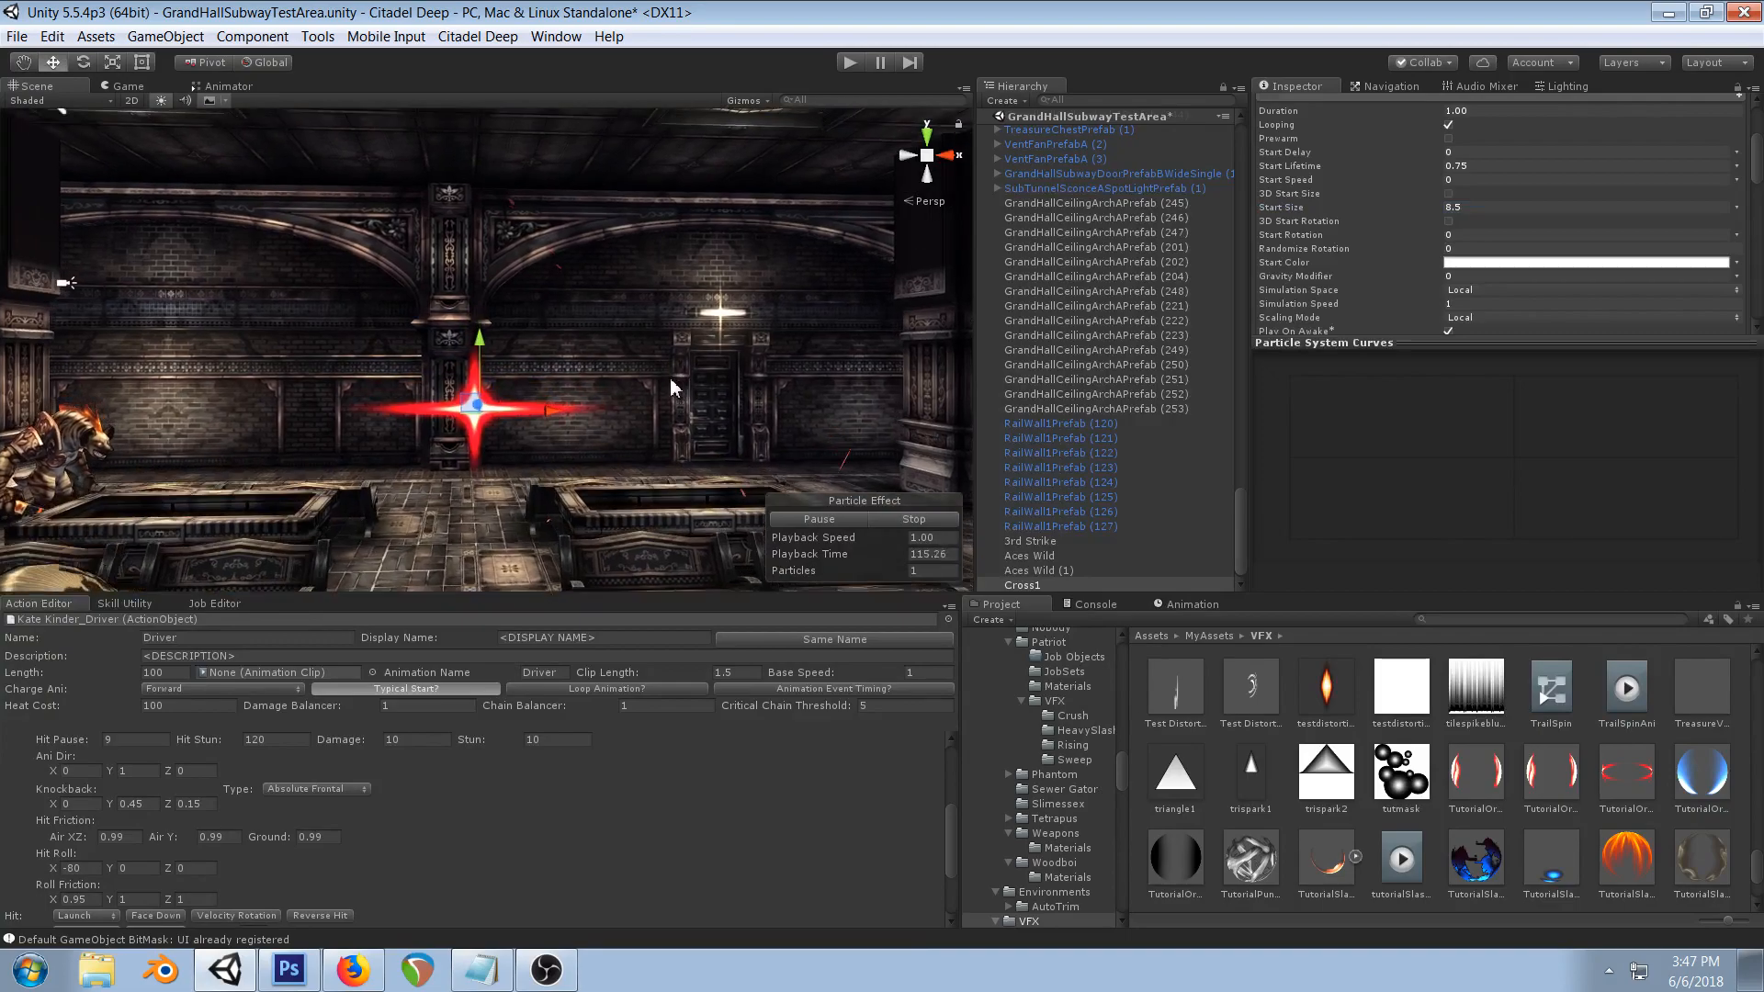
pyautogui.scroll(2, 670, 379)
pyautogui.moveTo(670, 378); pyautogui.dragTo(675, 356, button='right')
pyautogui.moveTo(675, 356); pyautogui.dragTo(678, 292, button='middle')
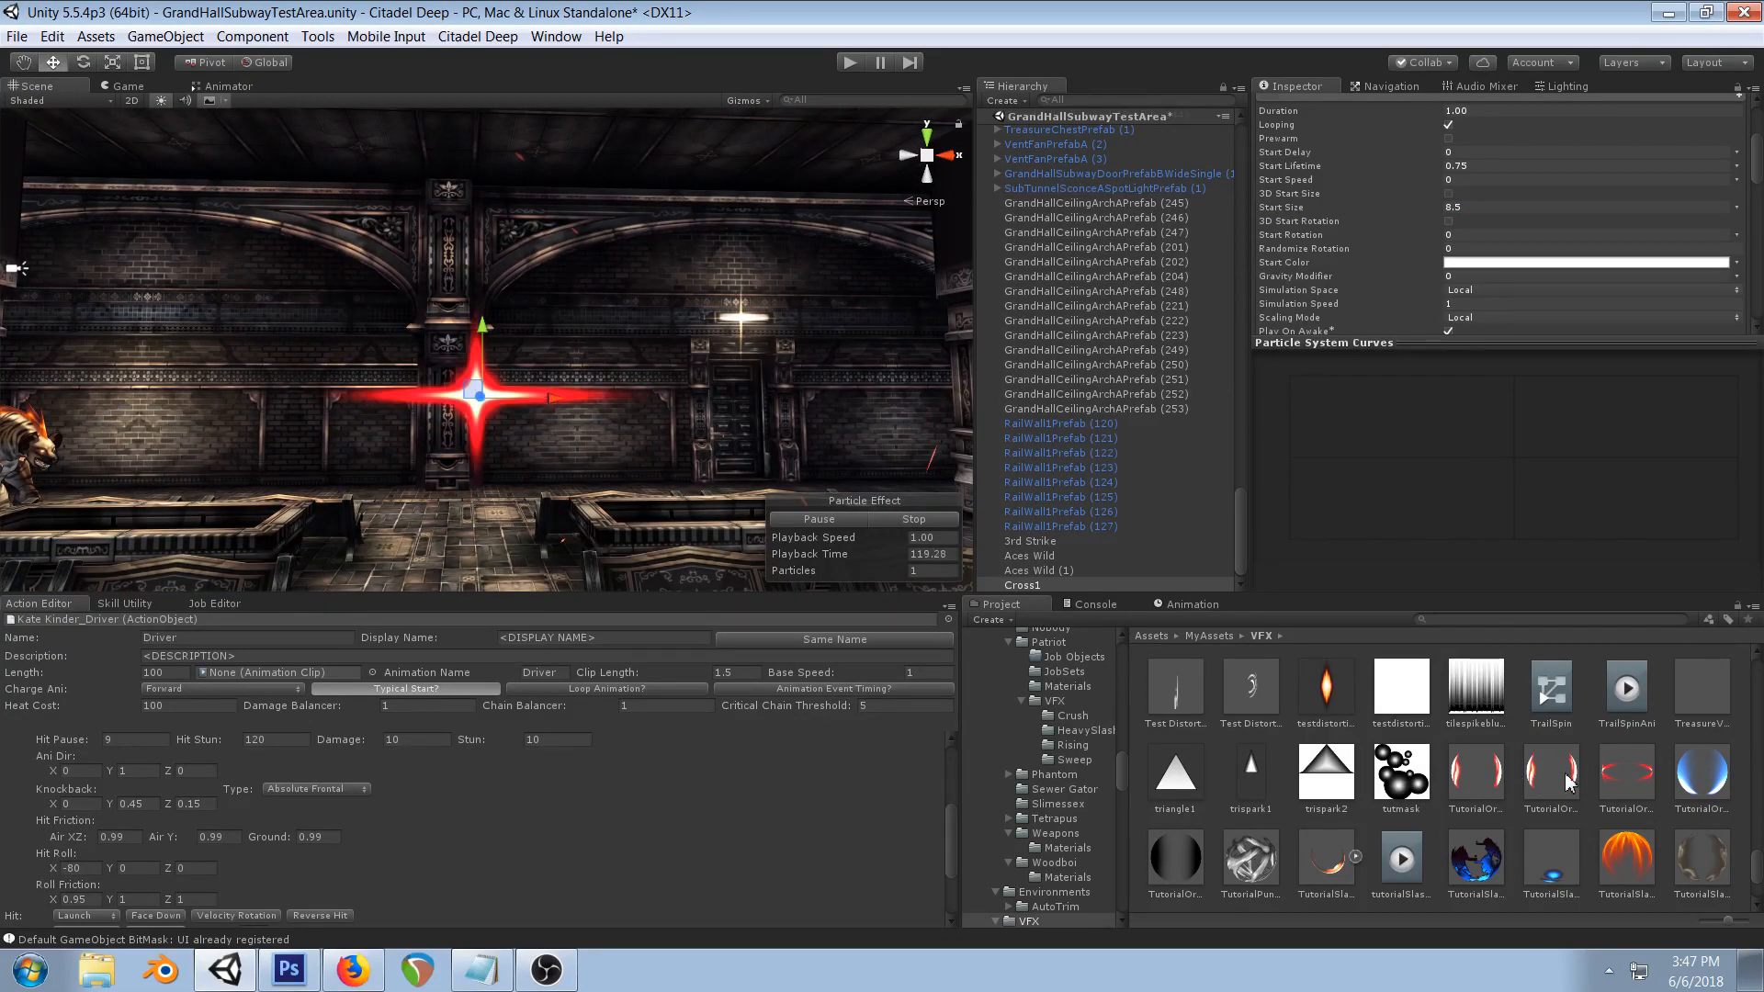
# - Change the Hi Color of the TutorialOrbHitSparkMat3 material to light blue with RGB 99, 229, 255
pyautogui.click(1644, 771)
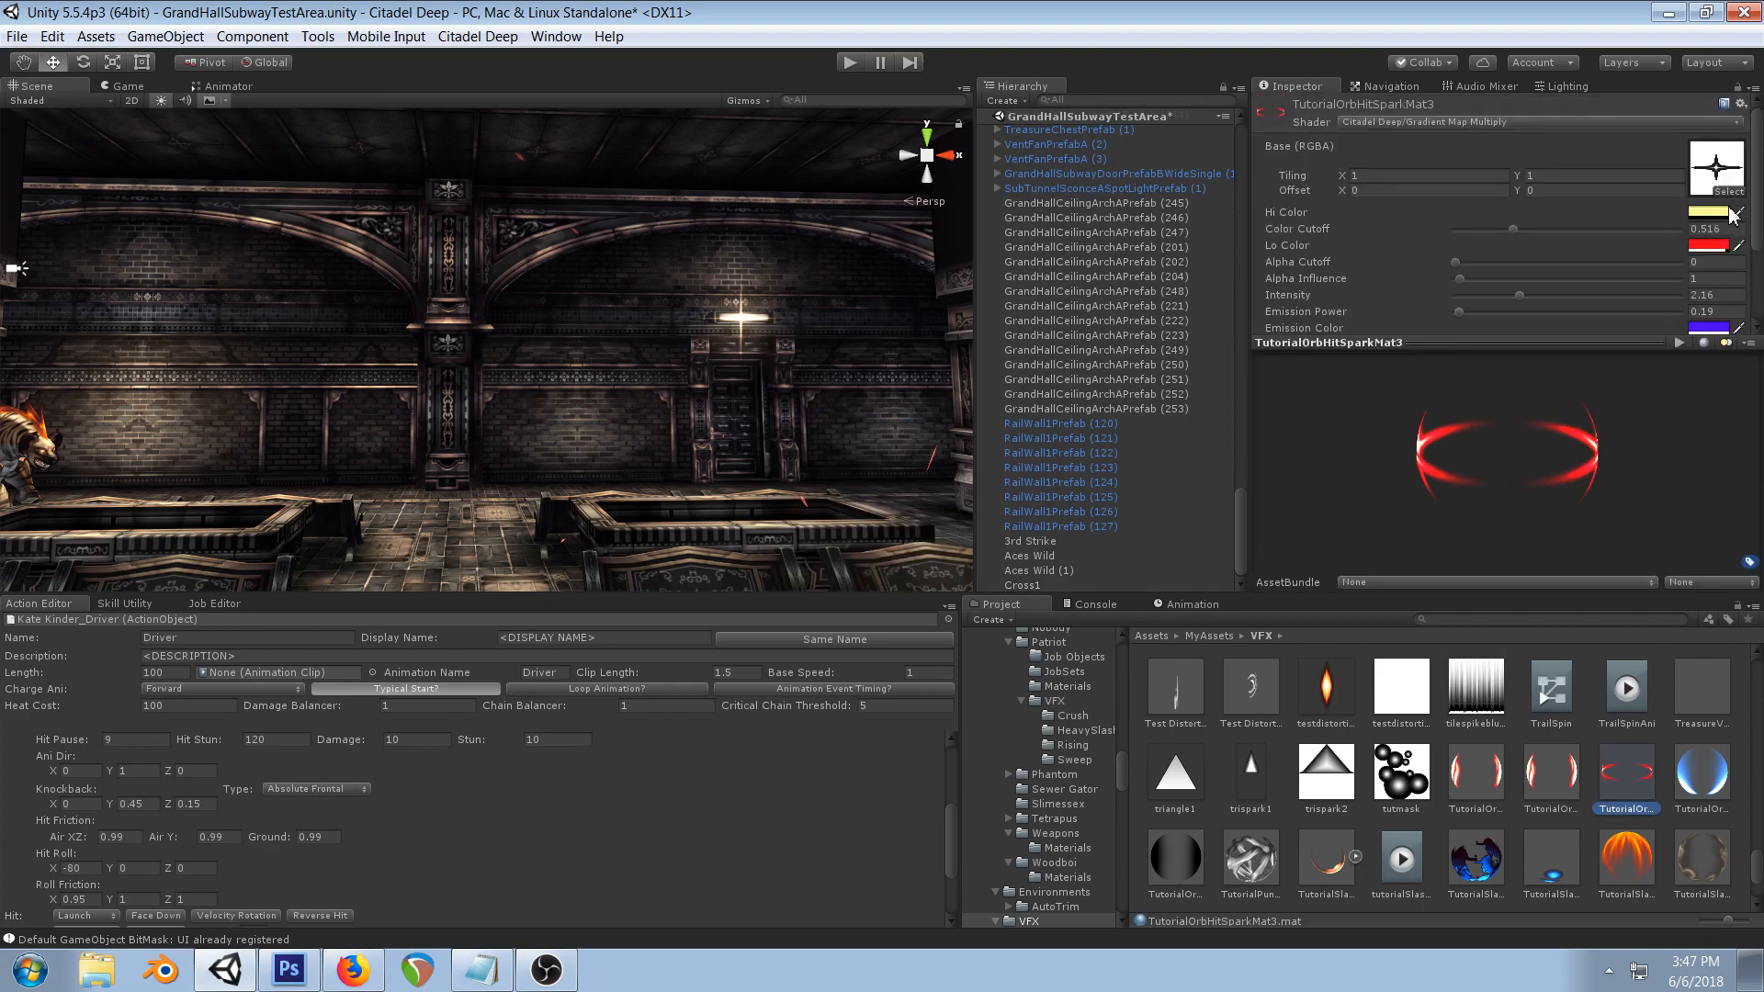
pyautogui.click(1711, 213)
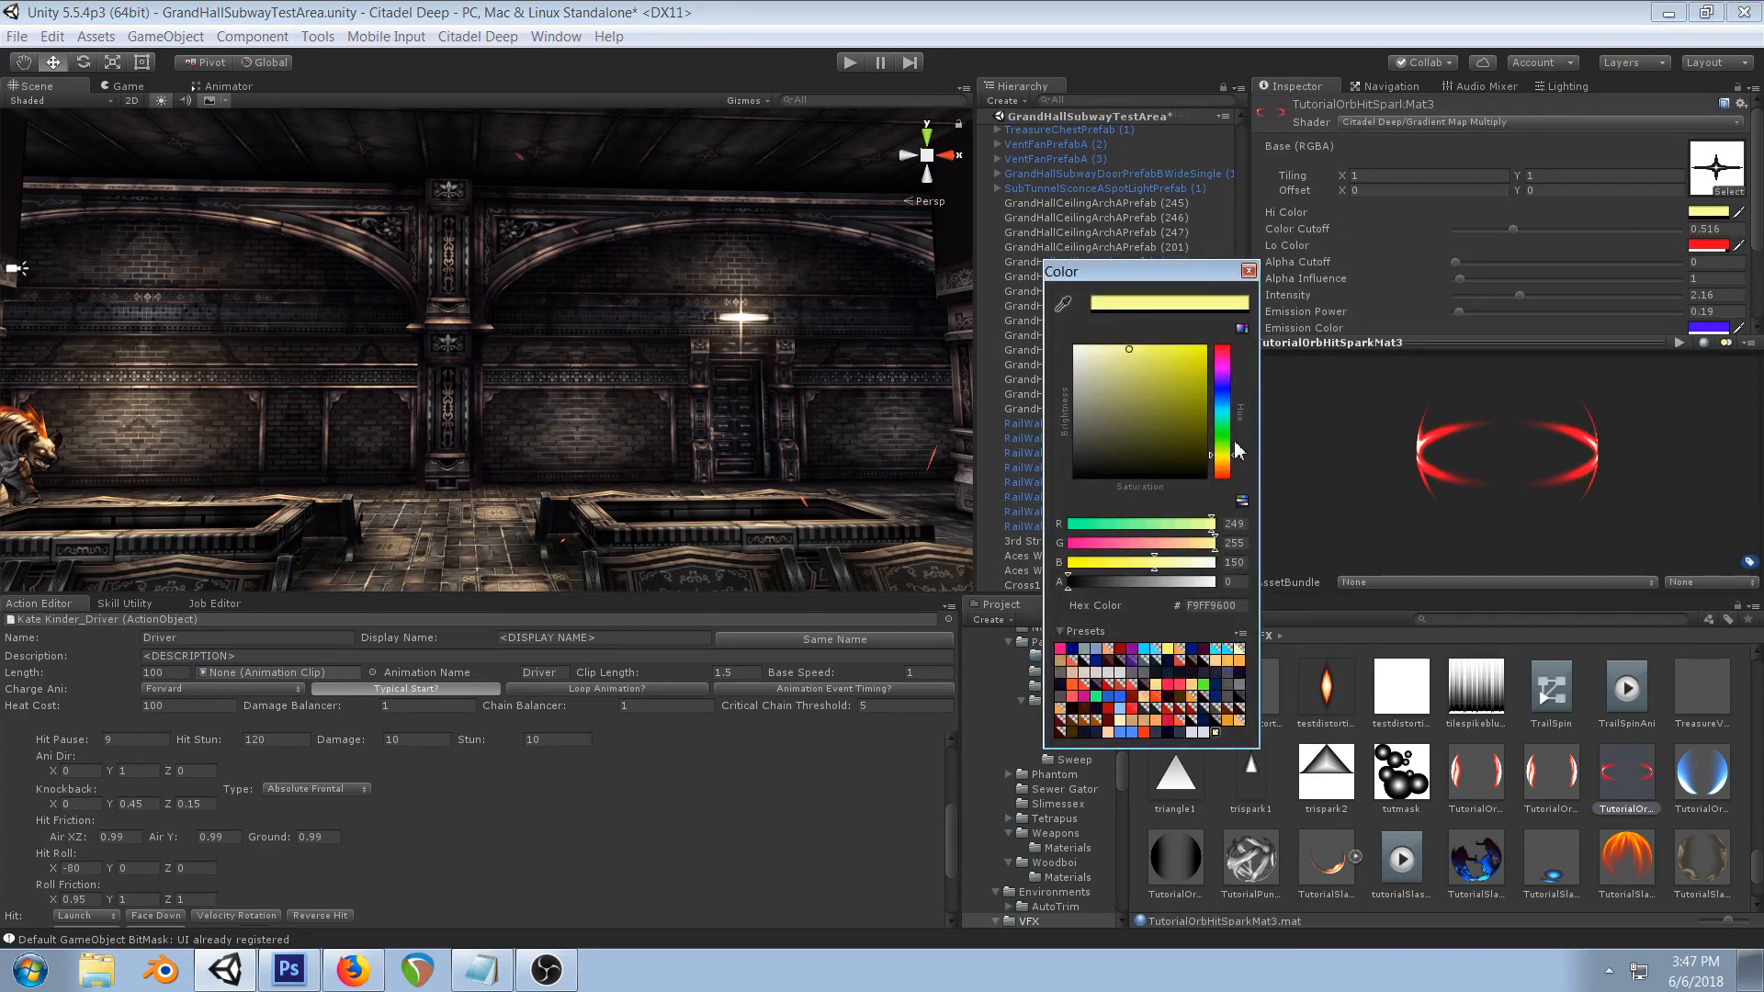
pyautogui.click(1226, 415)
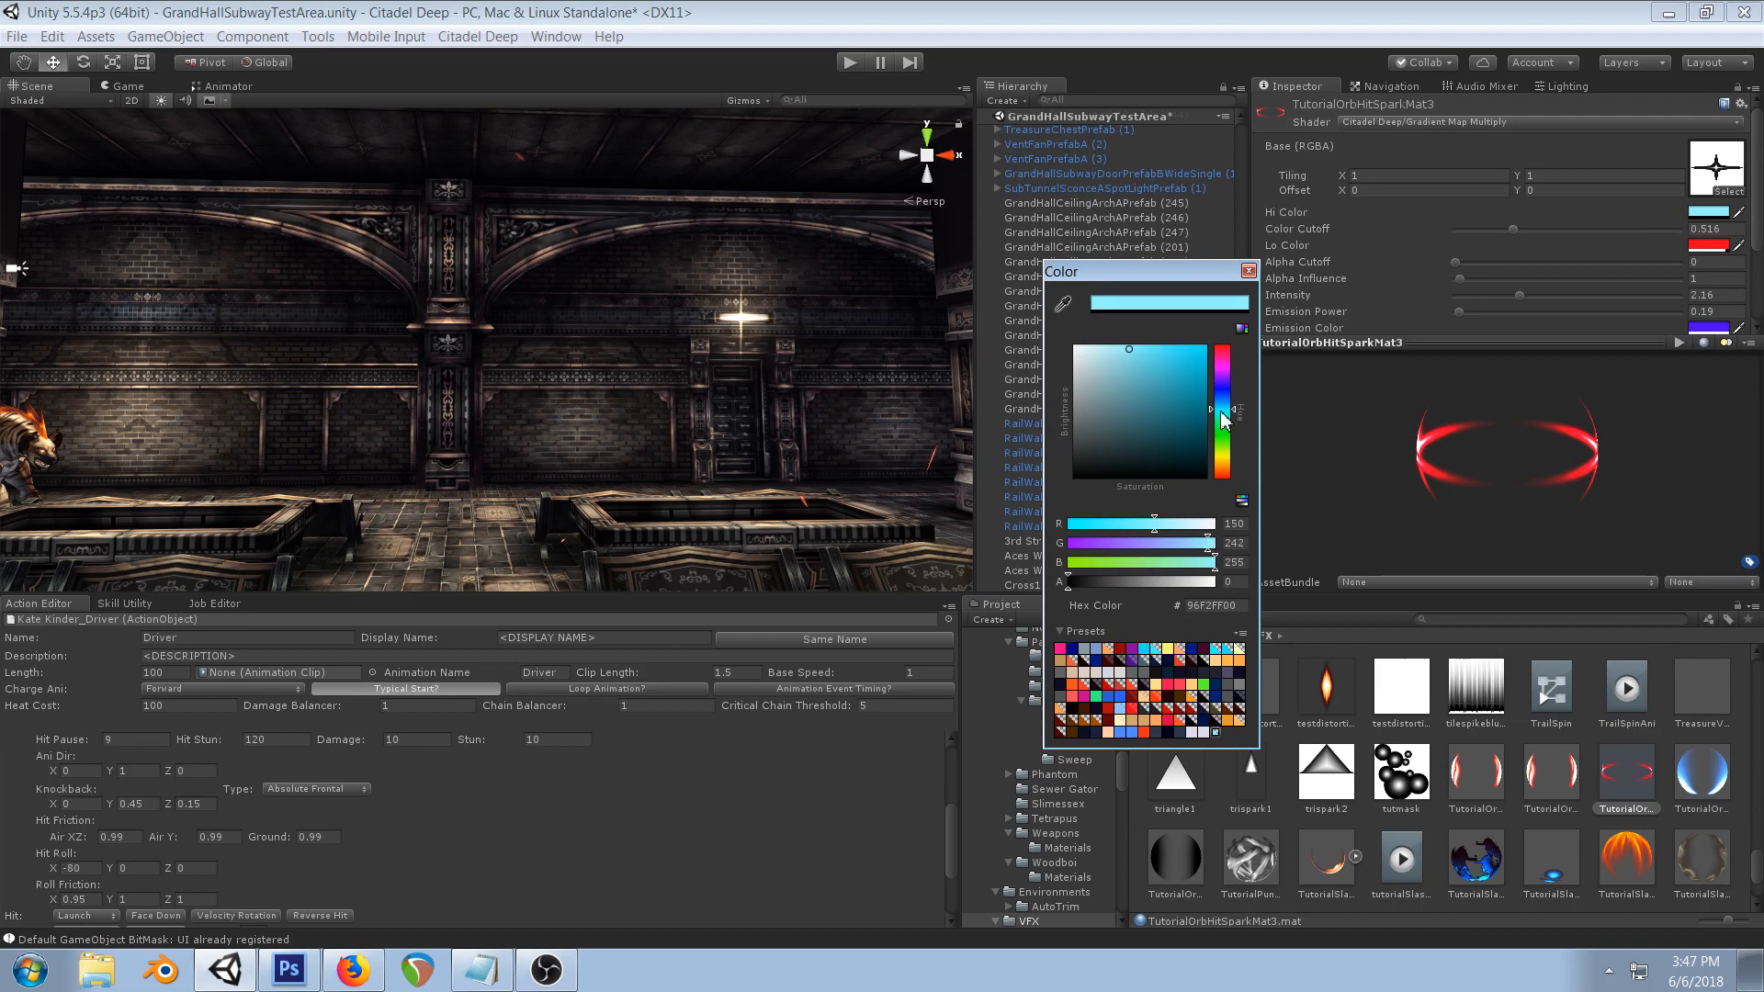
pyautogui.click(1155, 350)
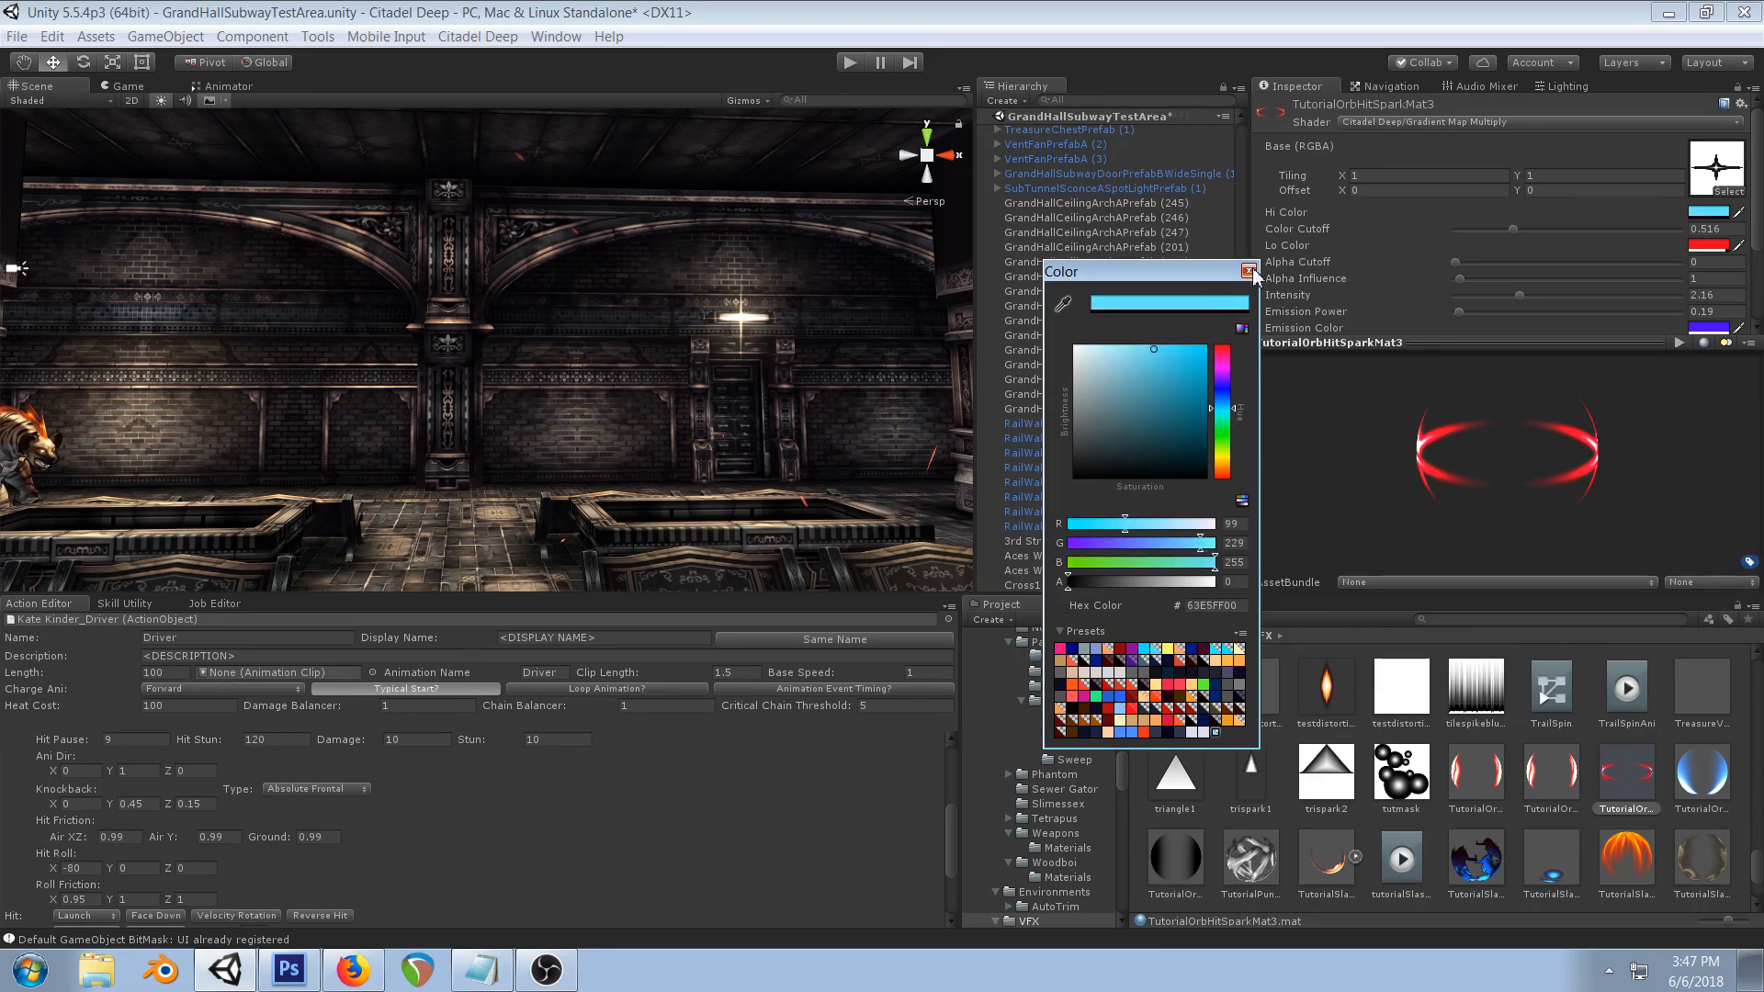
pyautogui.click(1247, 270)
# - Change the material's Lo Color to deep blue with RGB 19, 0, 255 and an alpha of 144
pyautogui.click(1710, 246)
pyautogui.click(1224, 388)
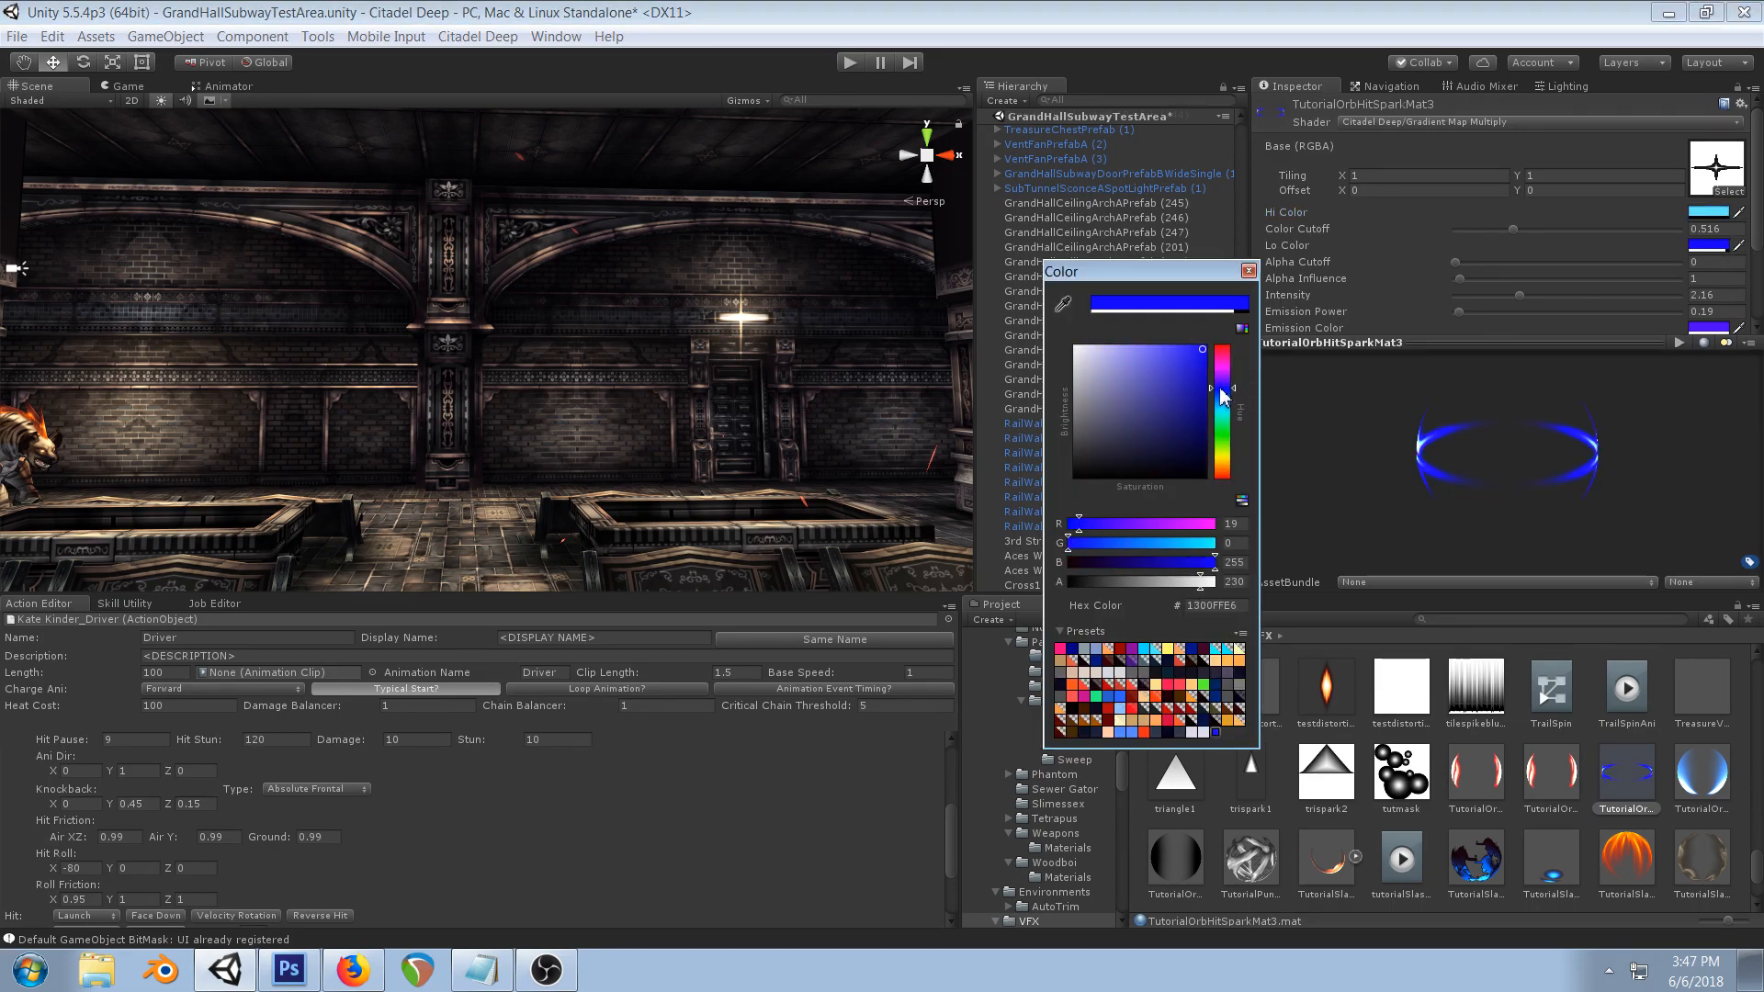
pyautogui.click(1249, 272)
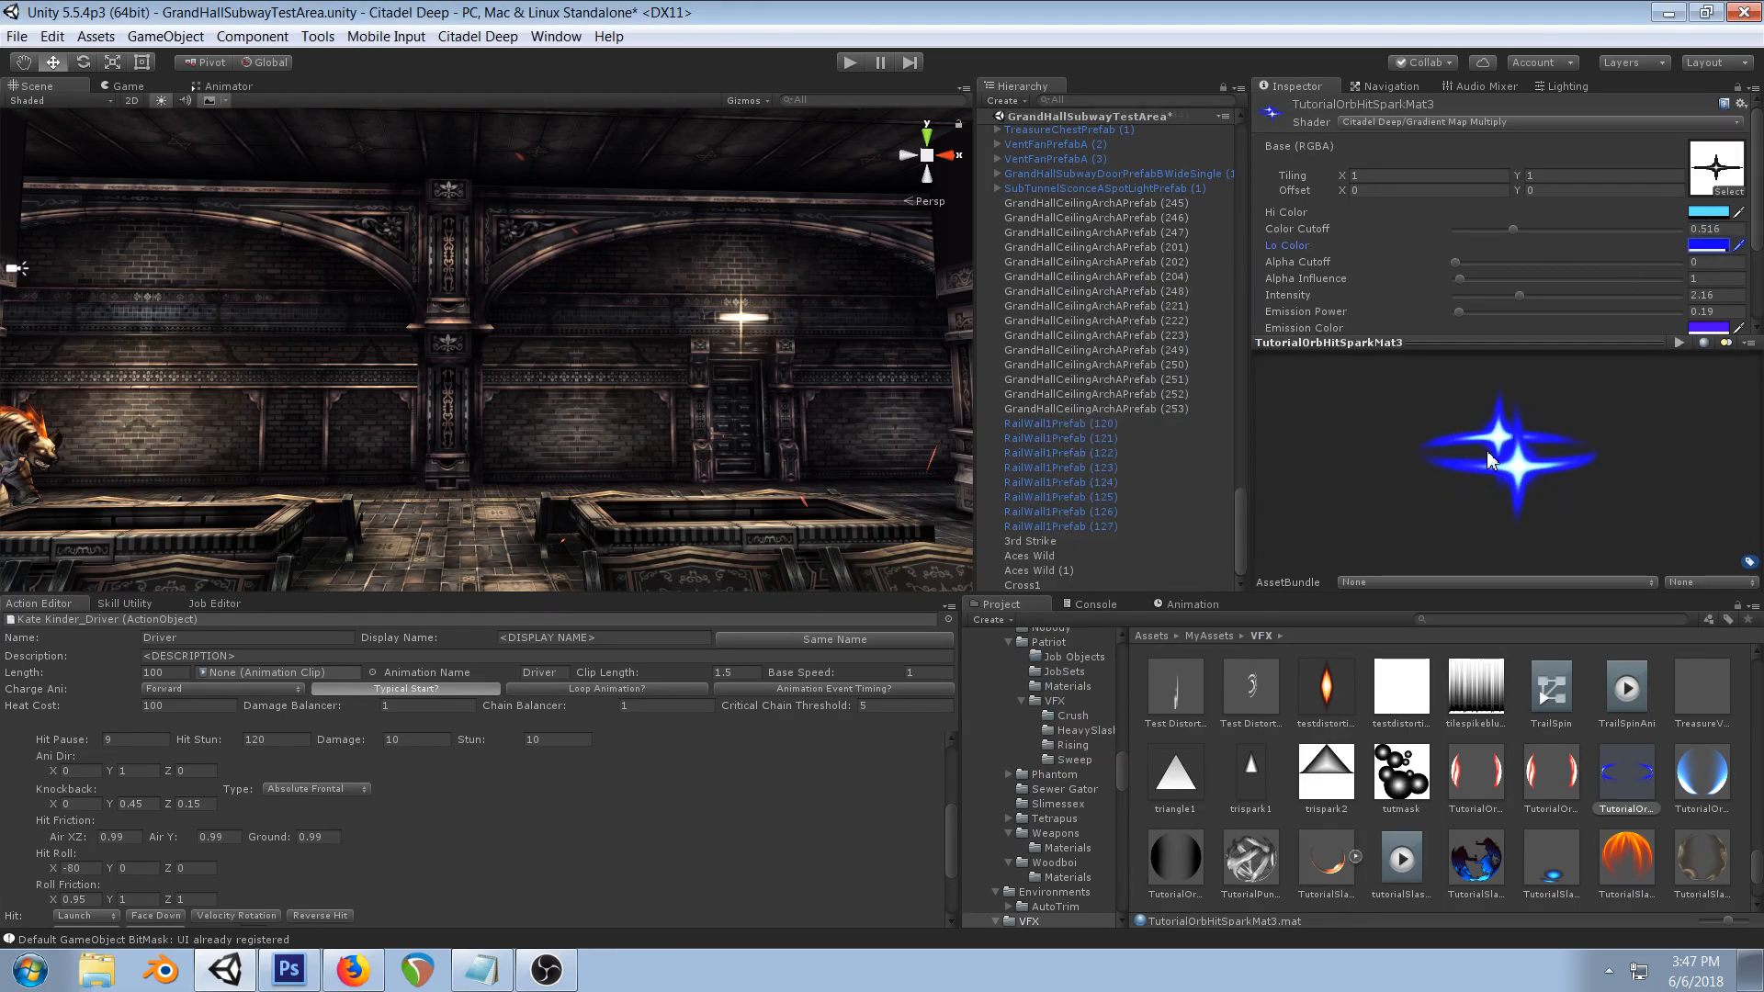
pyautogui.click(1714, 245)
pyautogui.moveTo(1204, 587); pyautogui.dragTo(1151, 579)
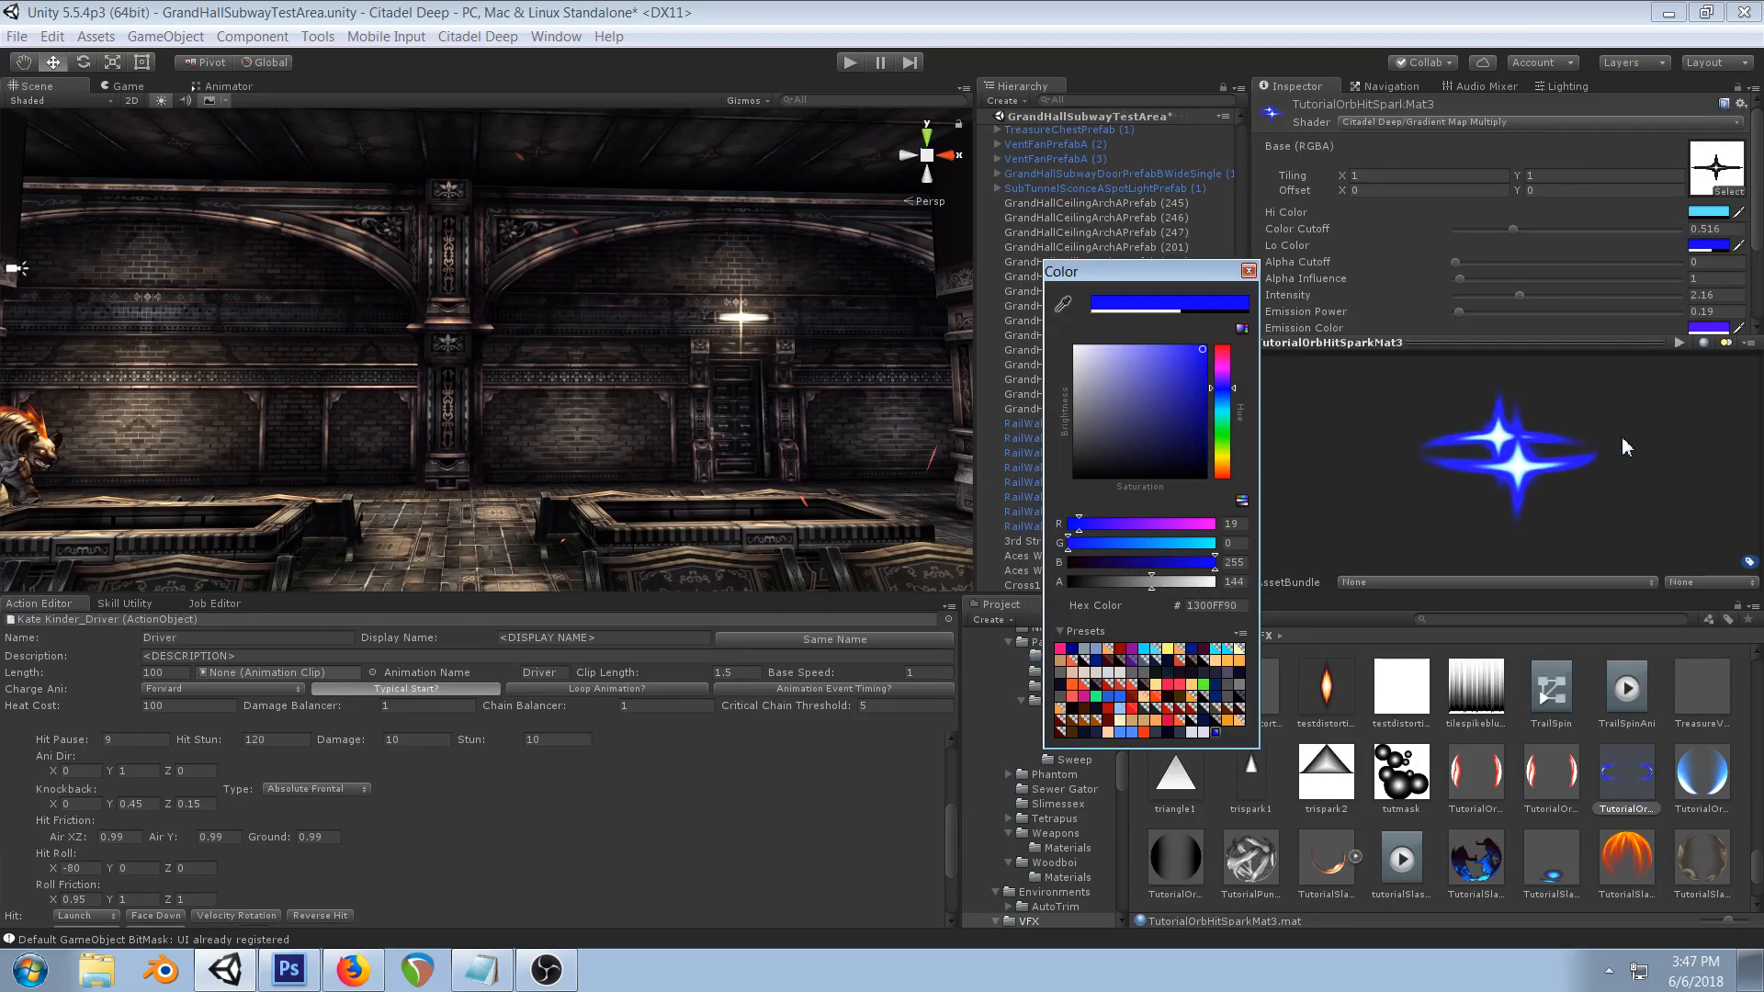
pyautogui.click(1248, 270)
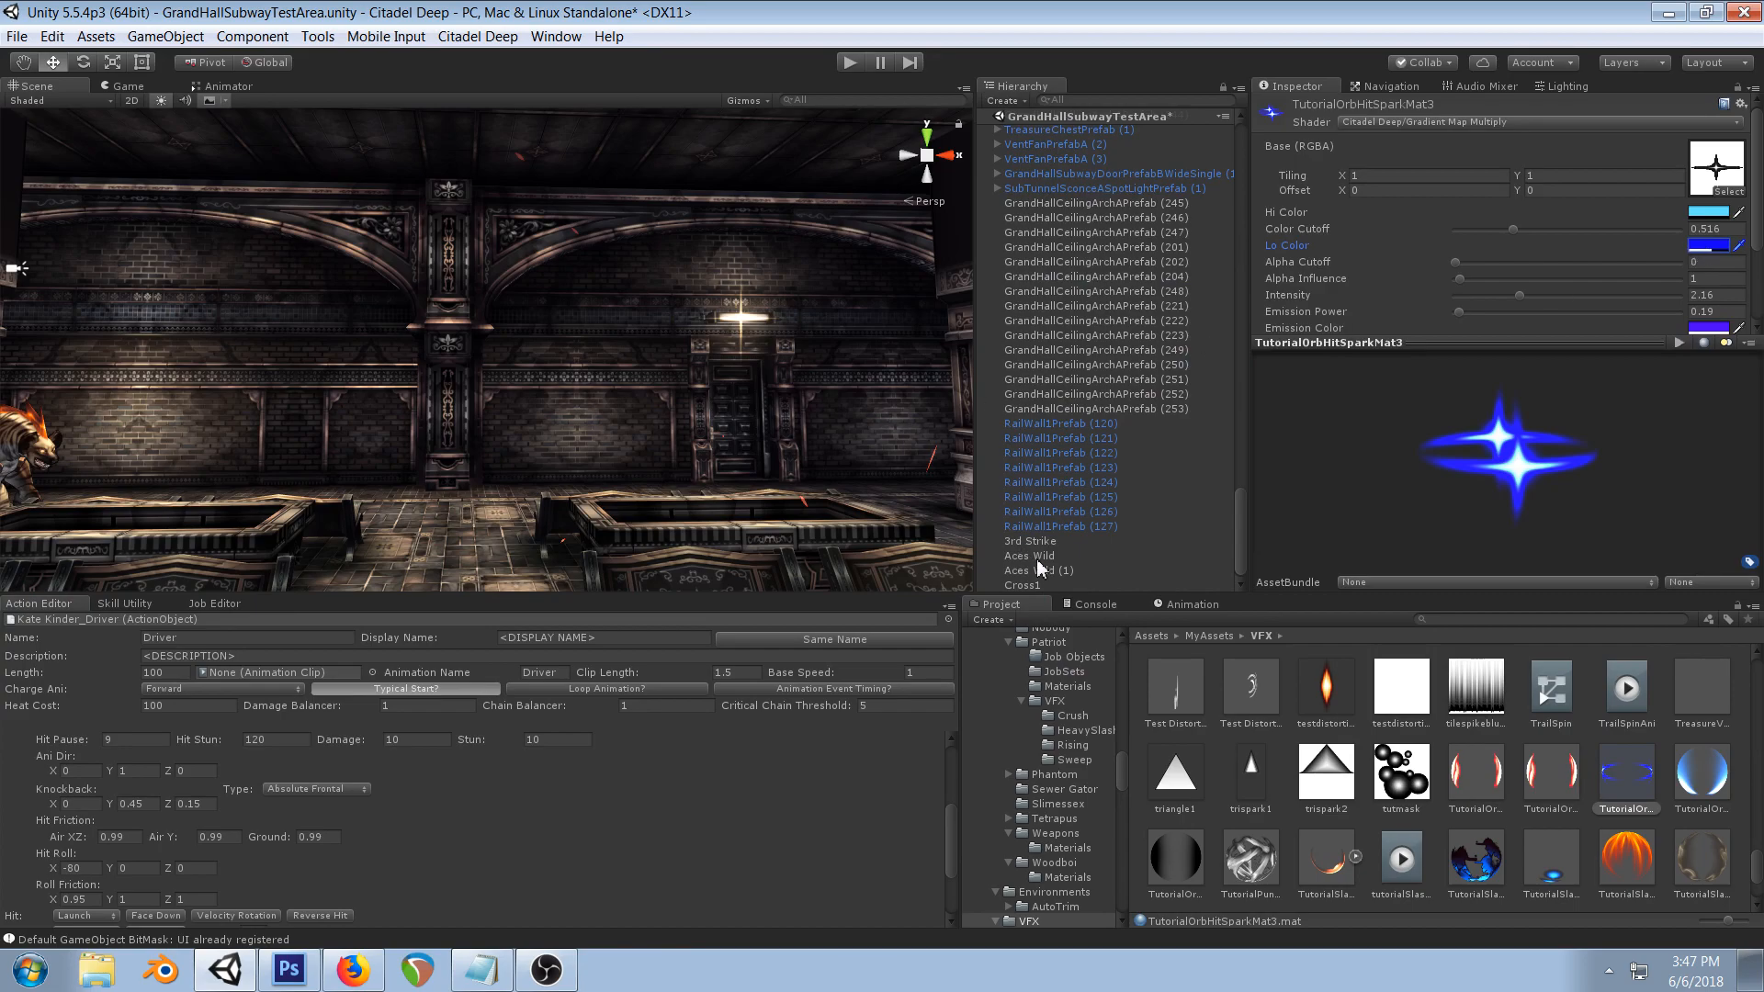
# - Select Cross1 and examine its recolored cross in the scene from several distances and angles
pyautogui.click(1020, 585)
pyautogui.scroll(-2, 745, 307)
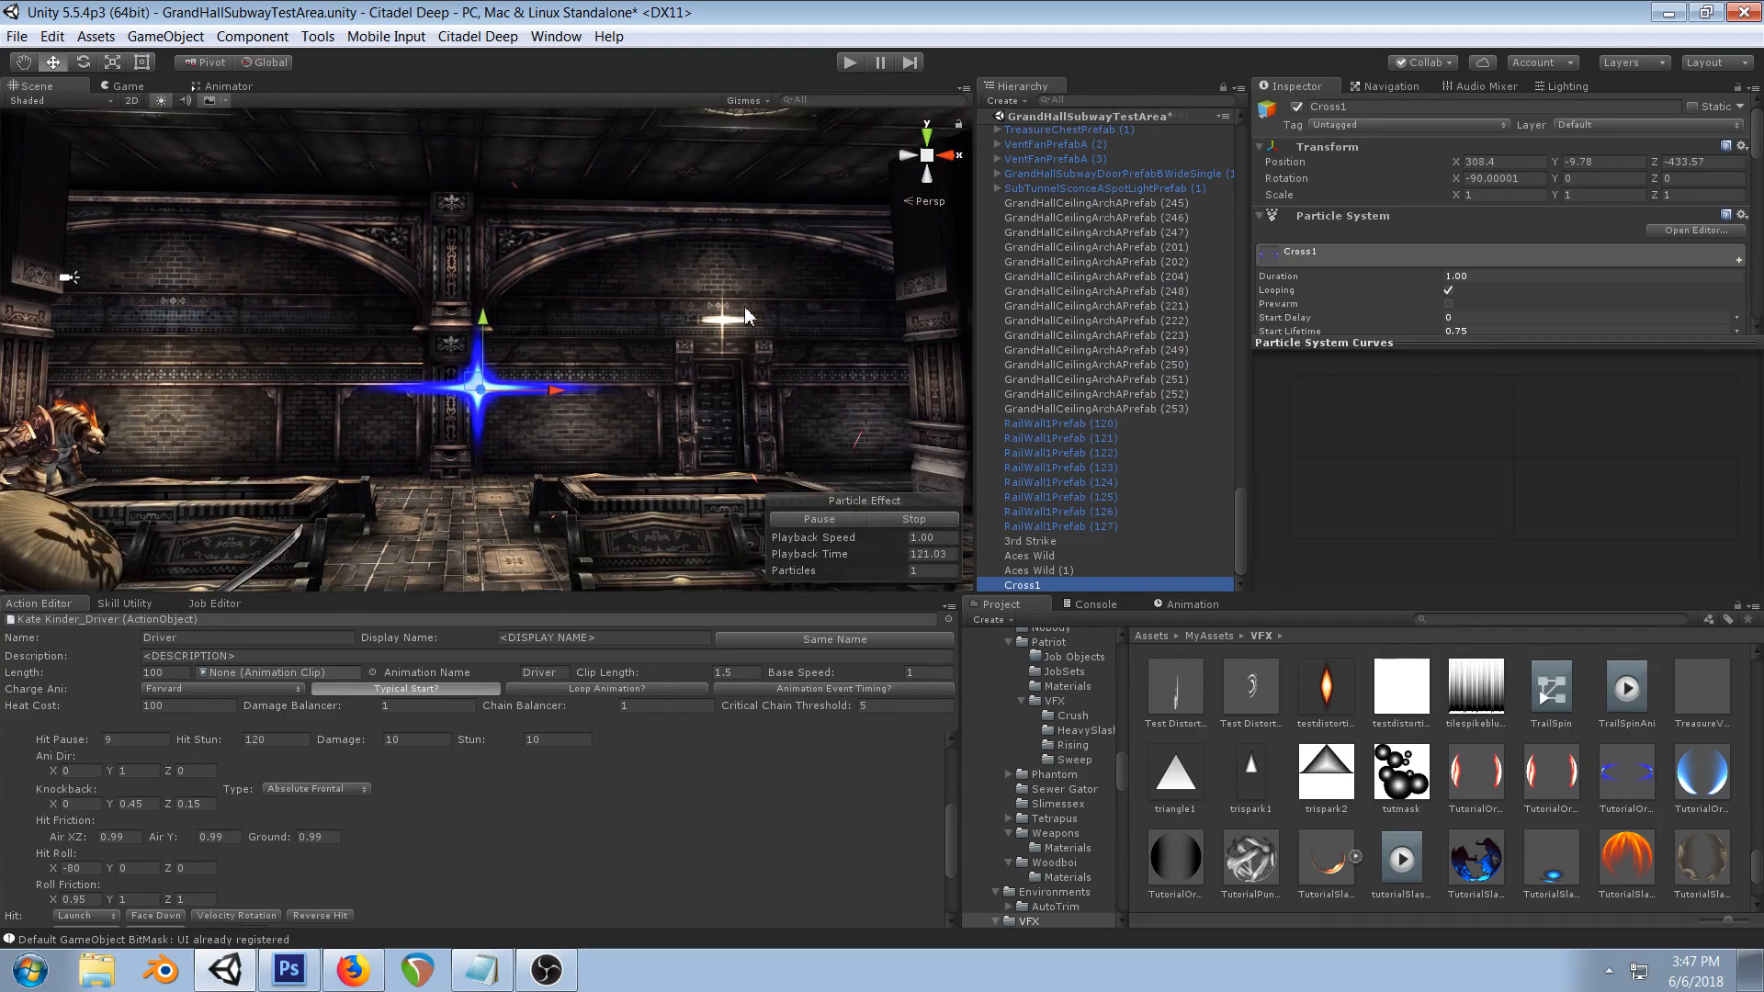
pyautogui.scroll(-2, 746, 315)
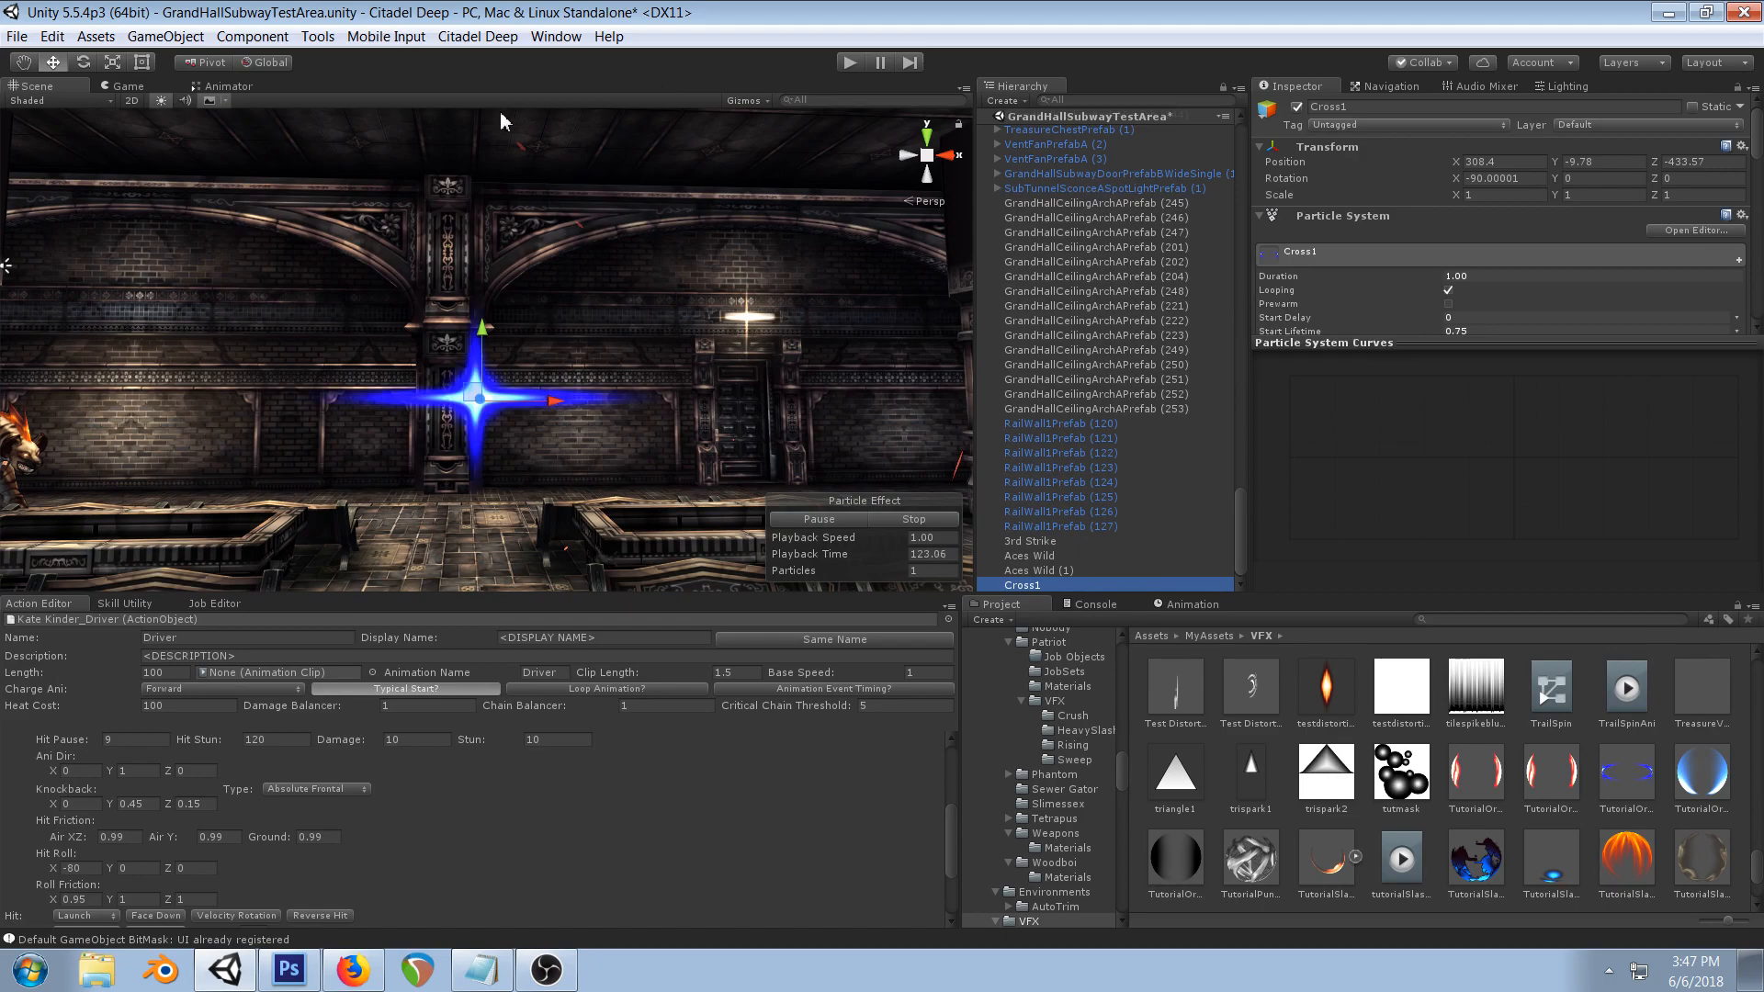
pyautogui.scroll(-3, 746, 301)
pyautogui.moveTo(669, 337); pyautogui.dragTo(684, 398, button='middle')
pyautogui.scroll(-2, 702, 390)
pyautogui.moveTo(698, 418); pyautogui.dragTo(681, 368, button='right')
pyautogui.moveTo(680, 367); pyautogui.dragTo(664, 331, button='middle')
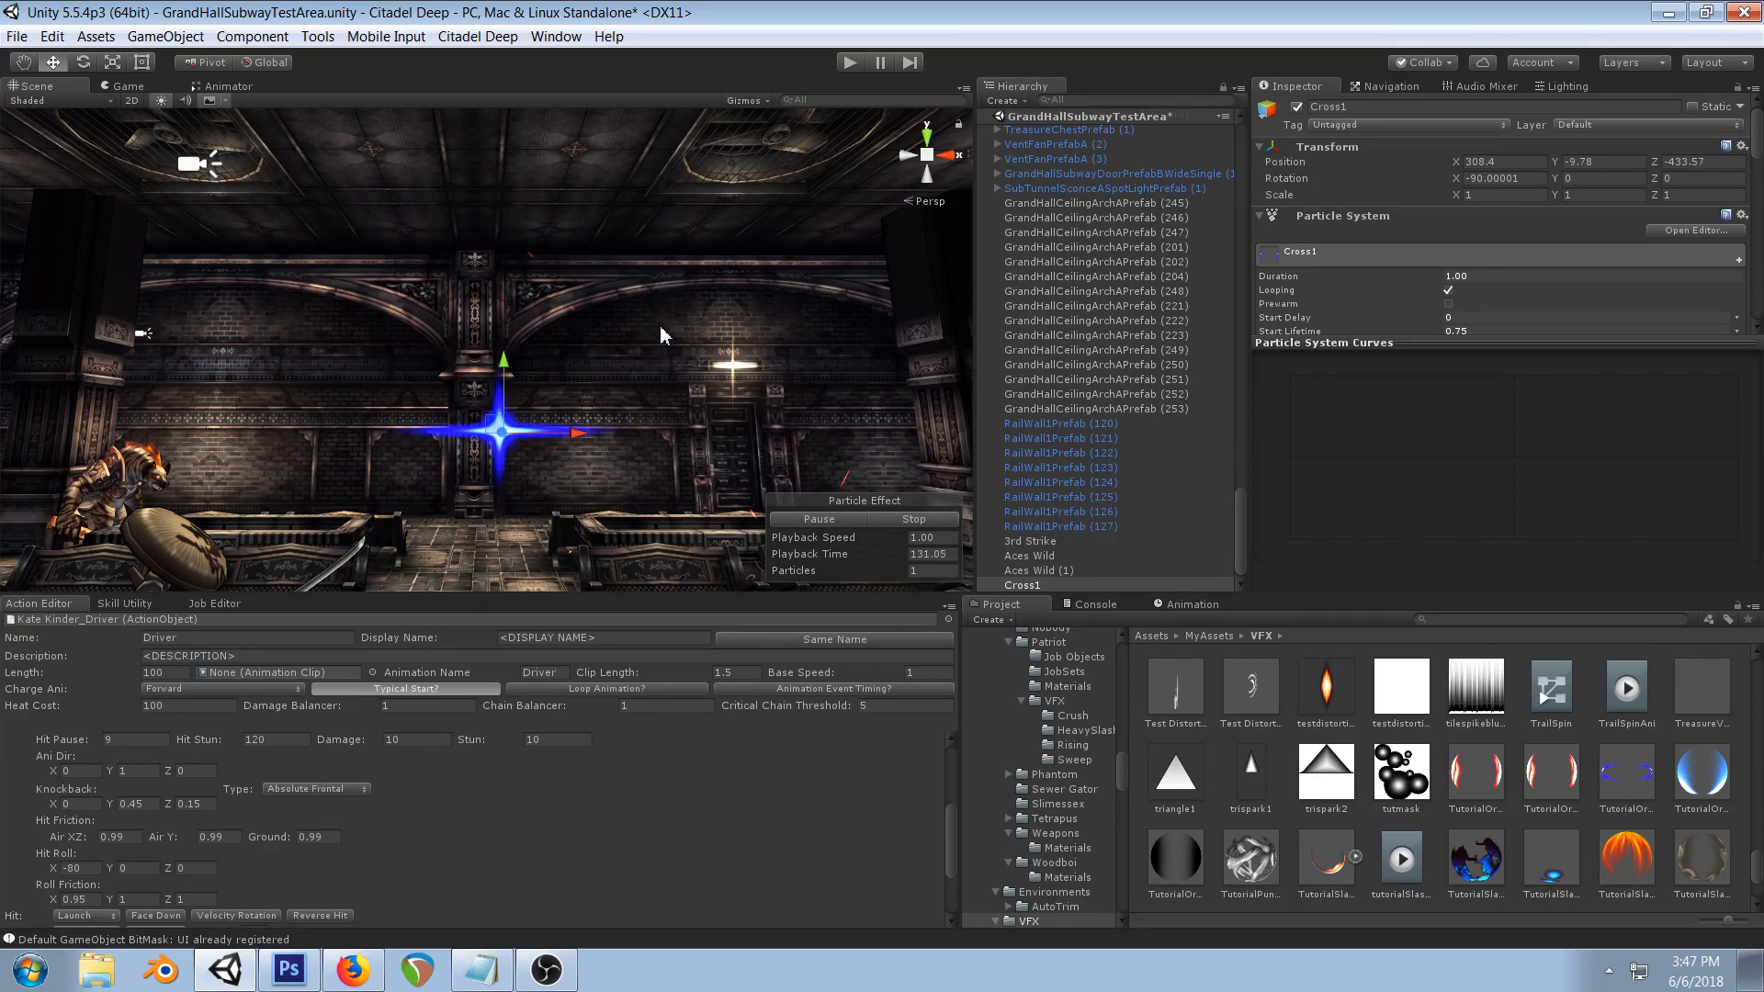
pyautogui.scroll(-1, 660, 325)
pyautogui.moveTo(660, 300); pyautogui.dragTo(689, 340, button='right')
pyautogui.moveTo(689, 340); pyautogui.dragTo(693, 423, button='middle')
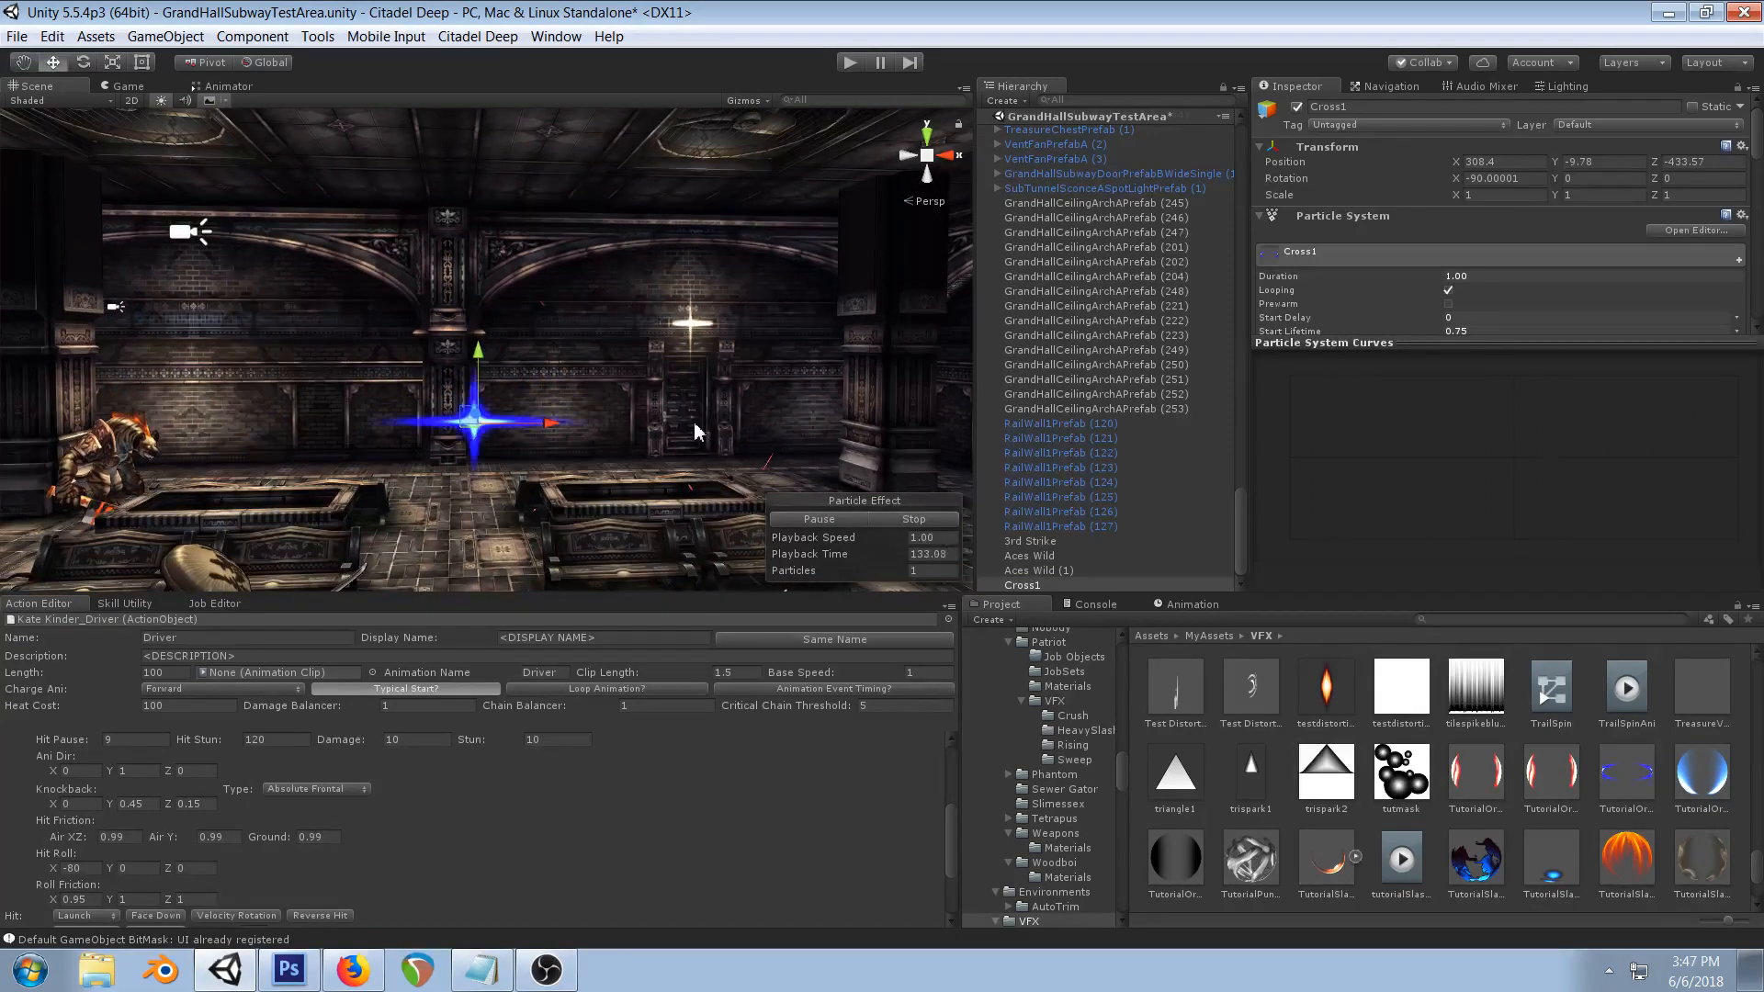
pyautogui.scroll(2, 692, 421)
pyautogui.scroll(1, 693, 422)
pyautogui.moveTo(693, 422); pyautogui.dragTo(684, 391, button='right')
pyautogui.moveTo(684, 391); pyautogui.dragTo(684, 287, button='middle')
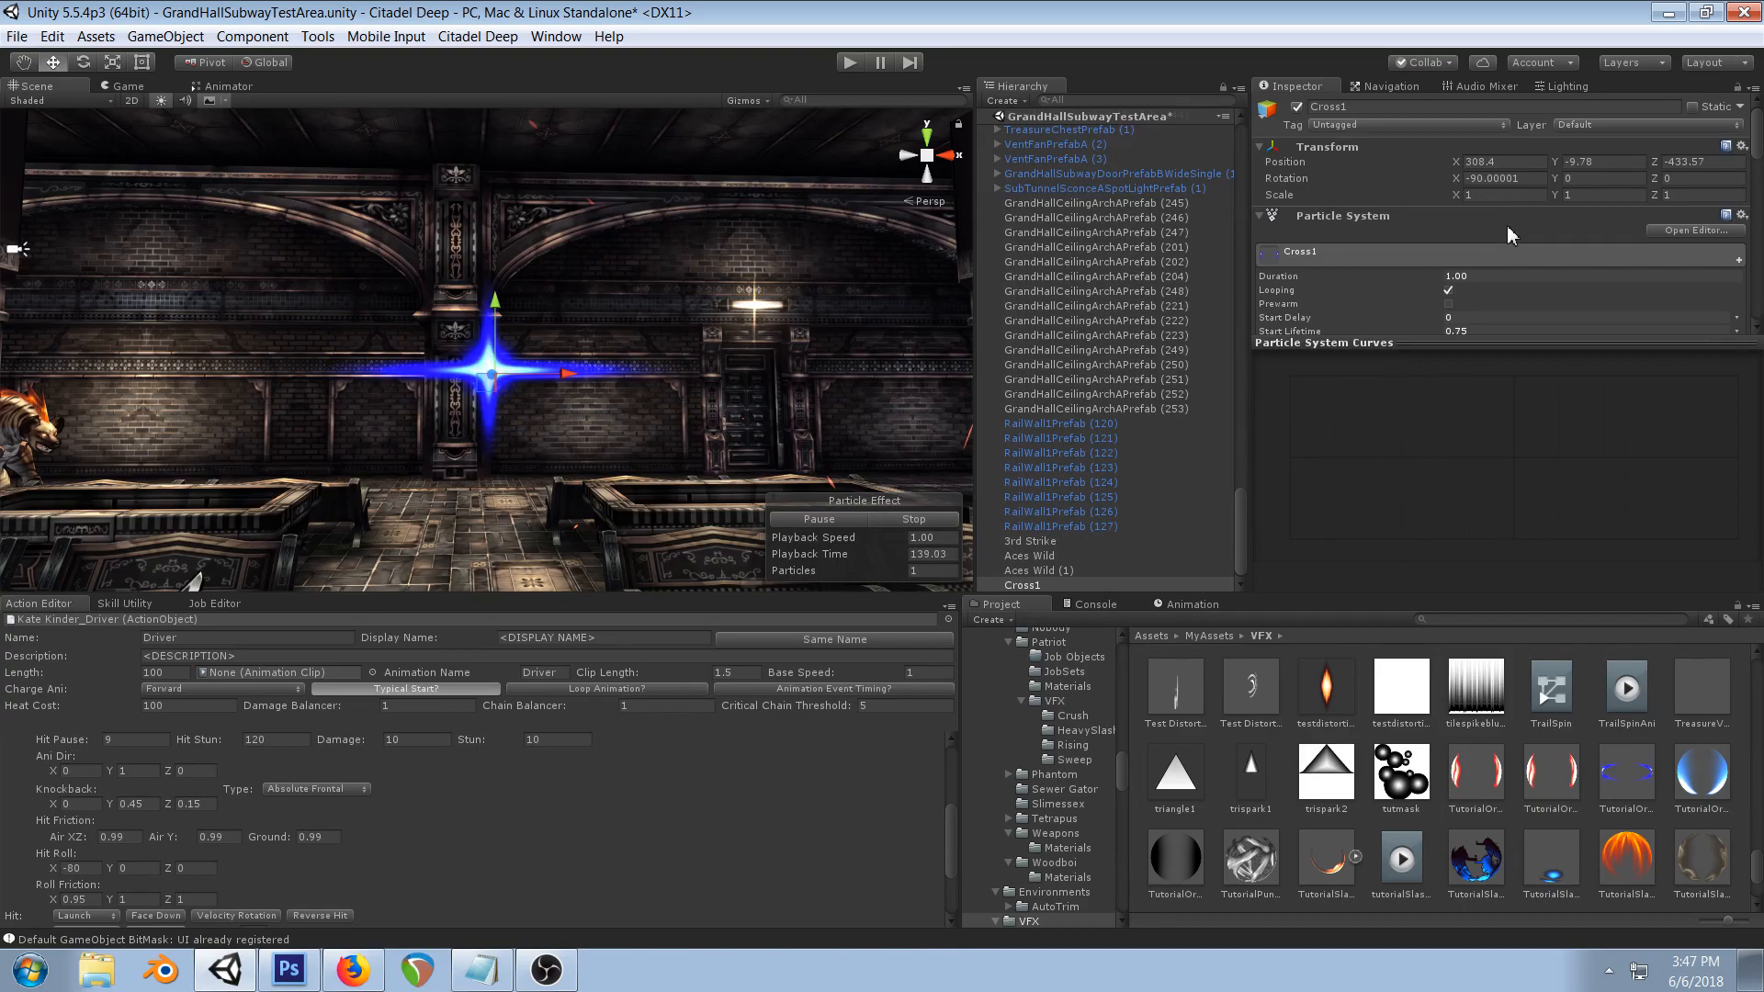
# - Enable Size over Lifetime for Cross1 and open its Size curve for editing
pyautogui.scroll(-3, 1507, 228)
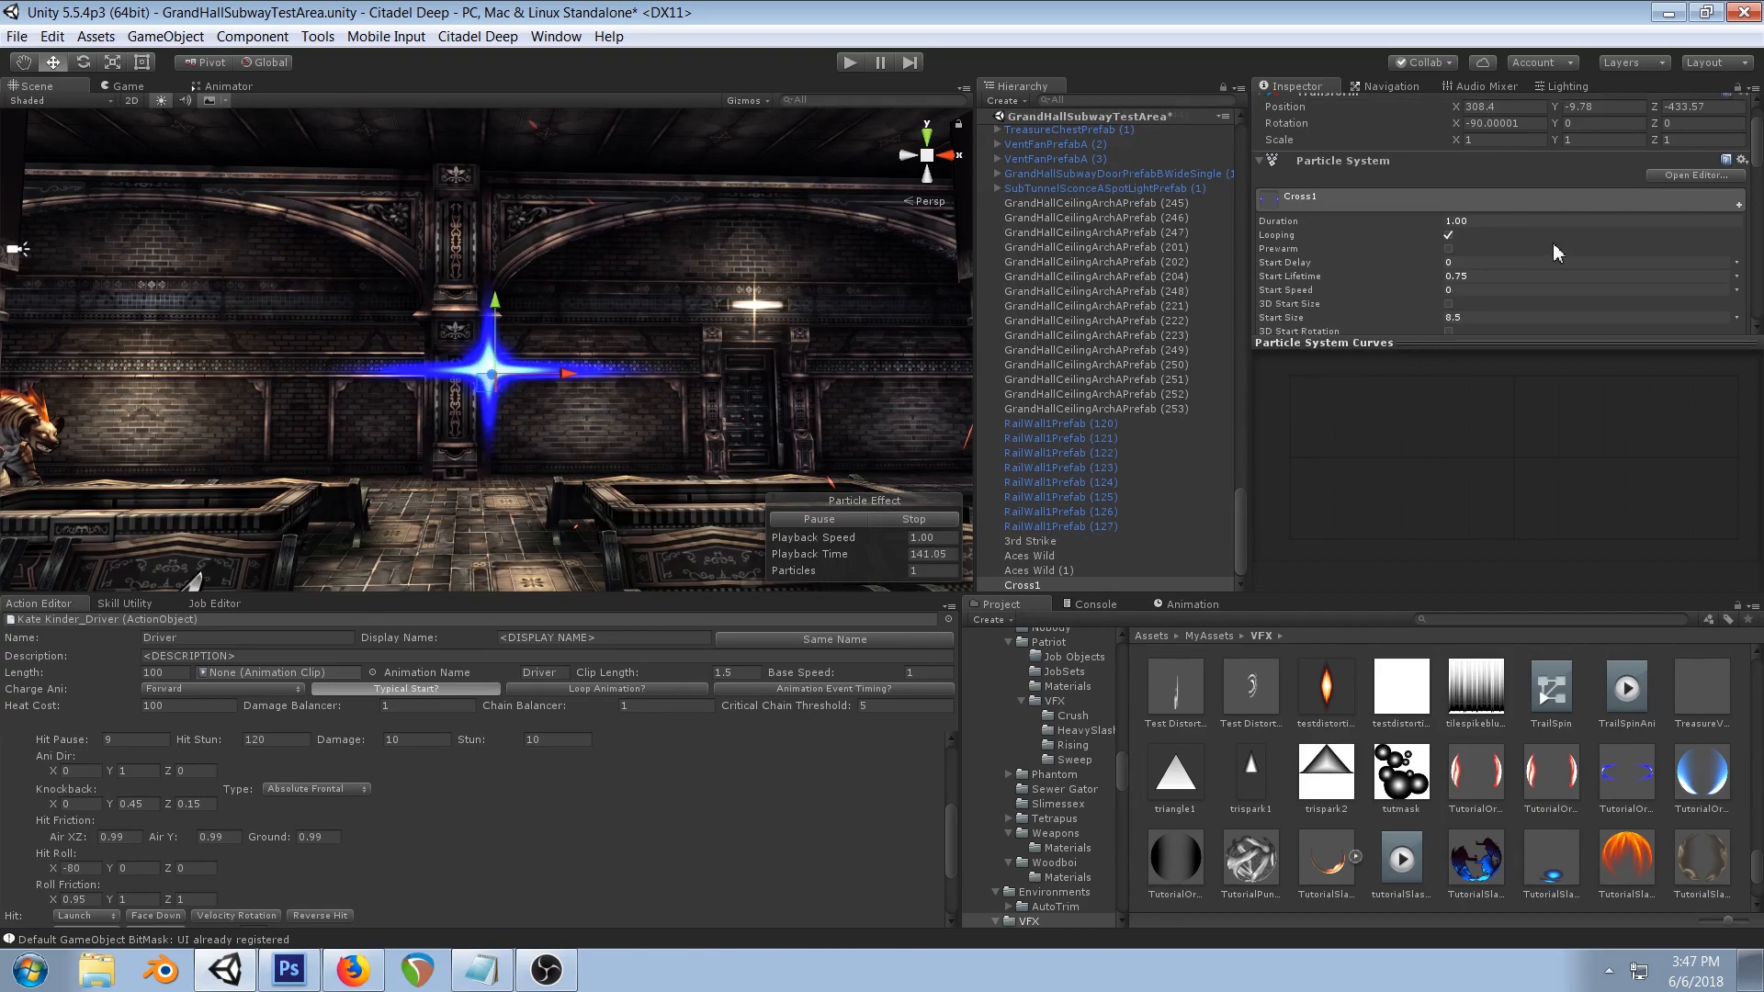
pyautogui.scroll(-10, 1552, 243)
pyautogui.scroll(-10, 1556, 245)
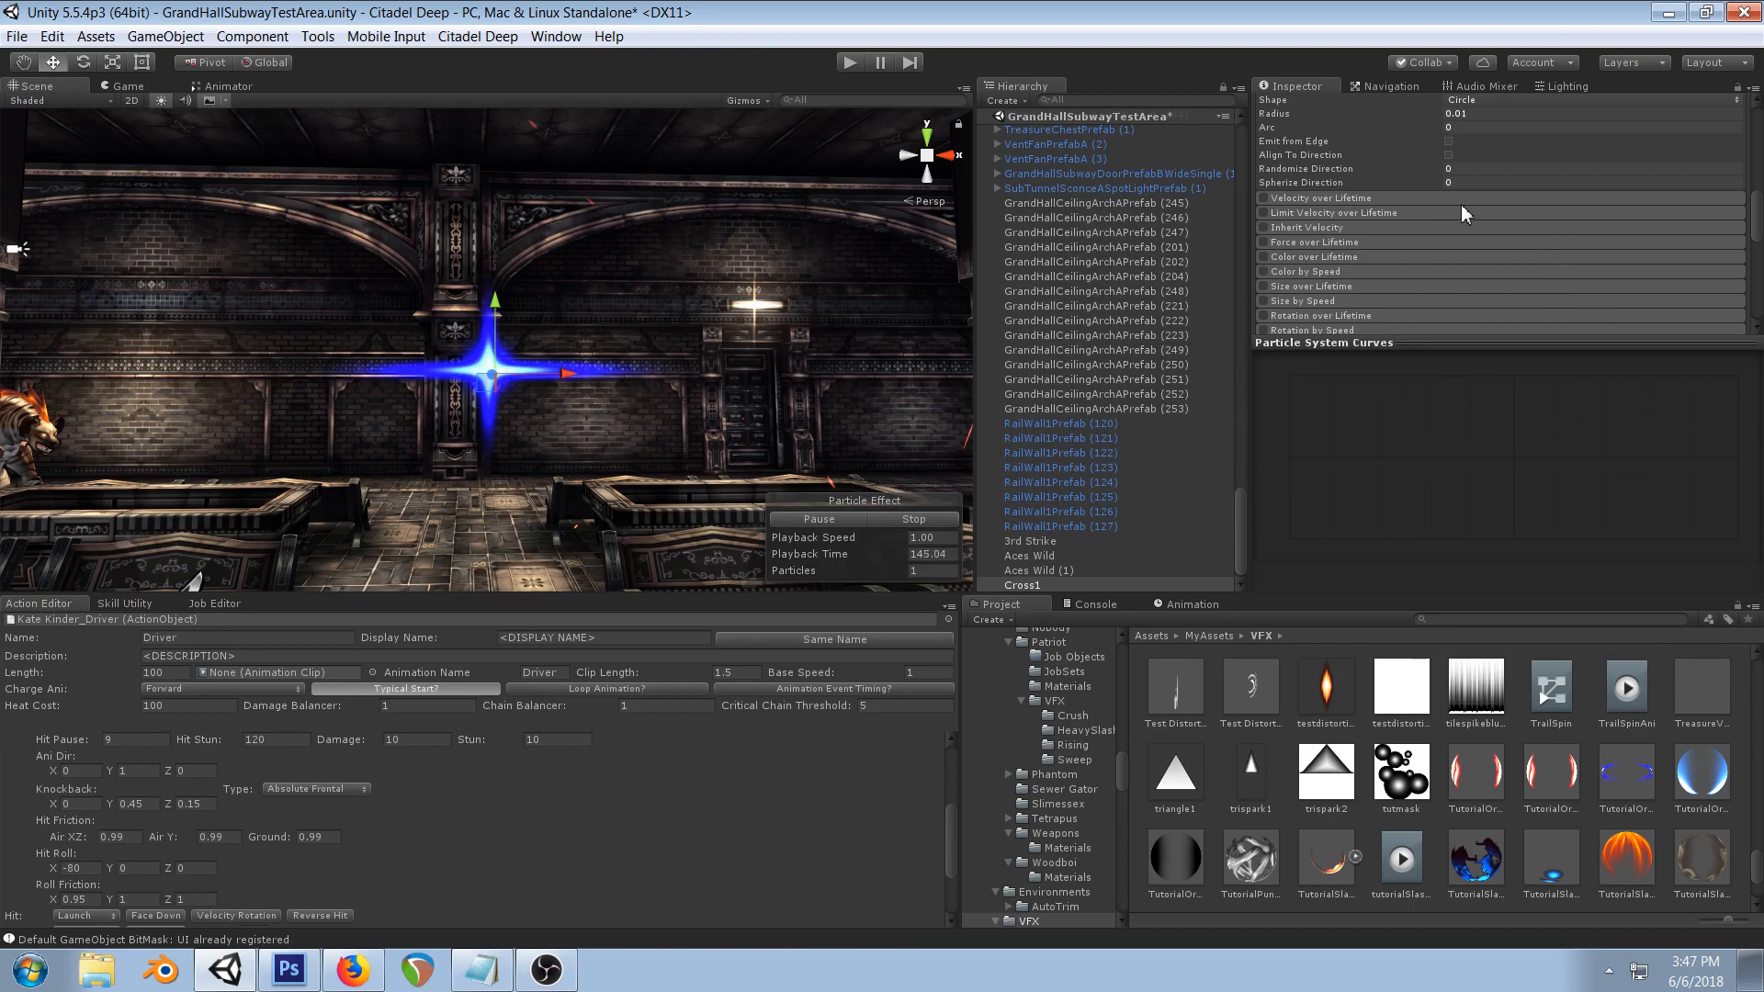
pyautogui.click(1326, 287)
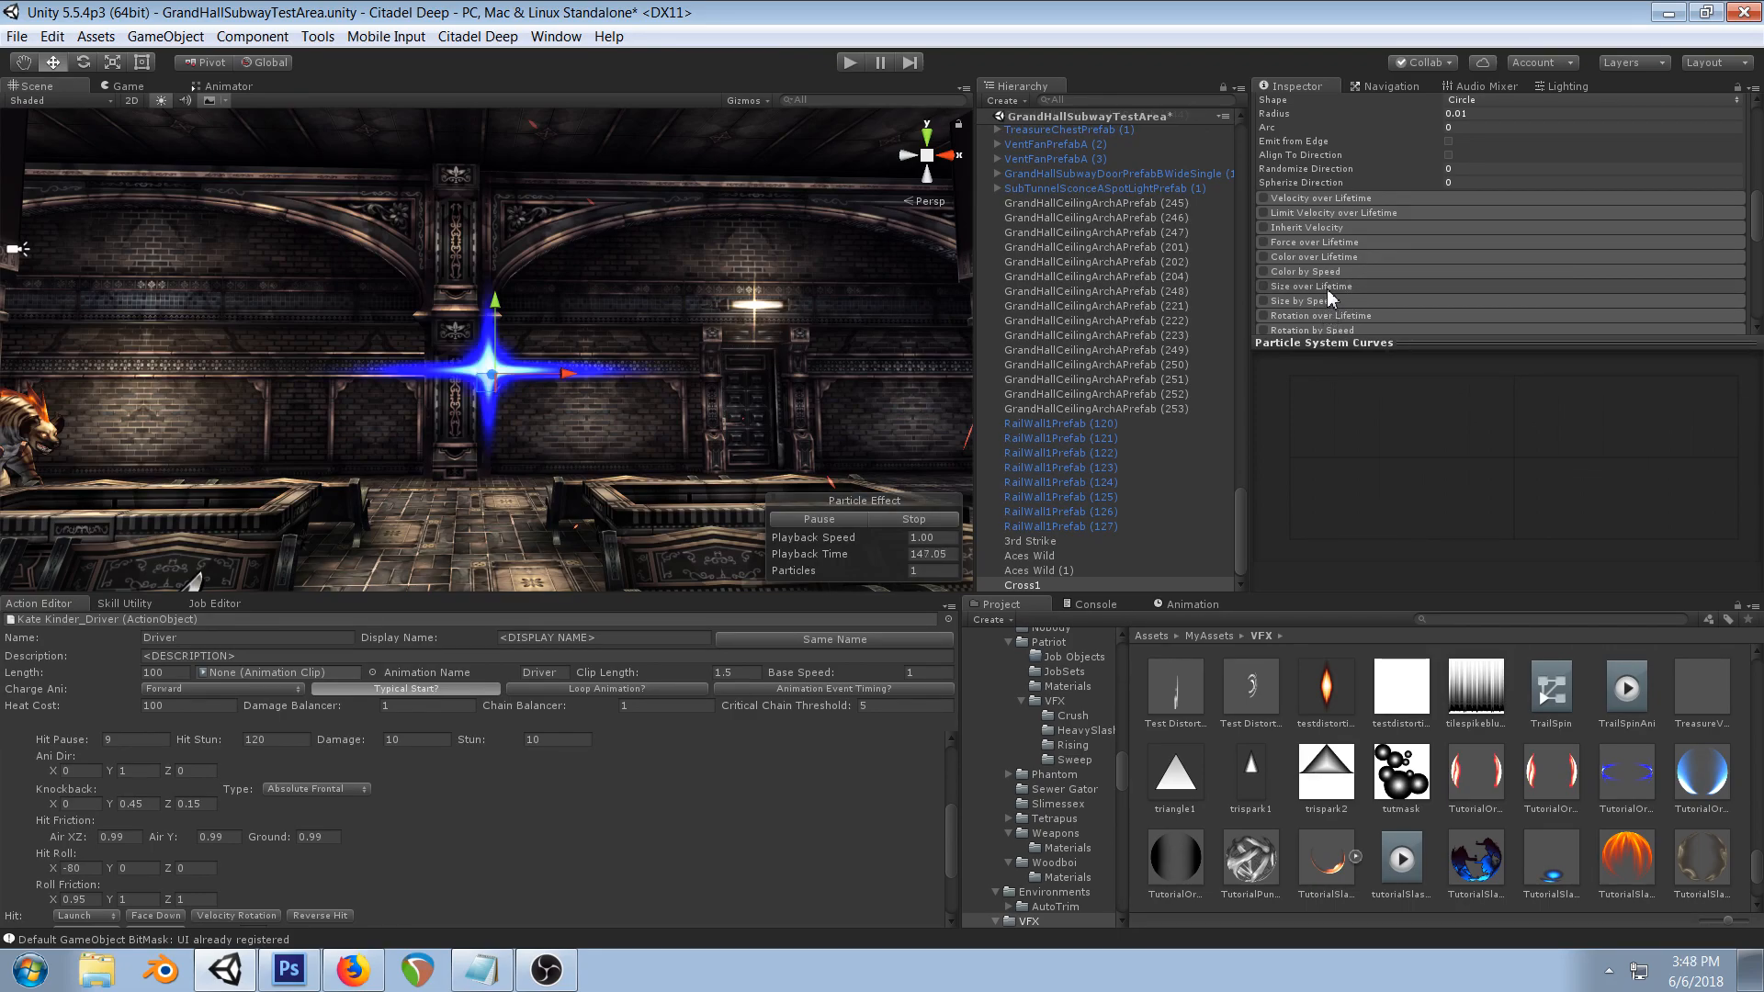
pyautogui.scroll(-3, 1514, 281)
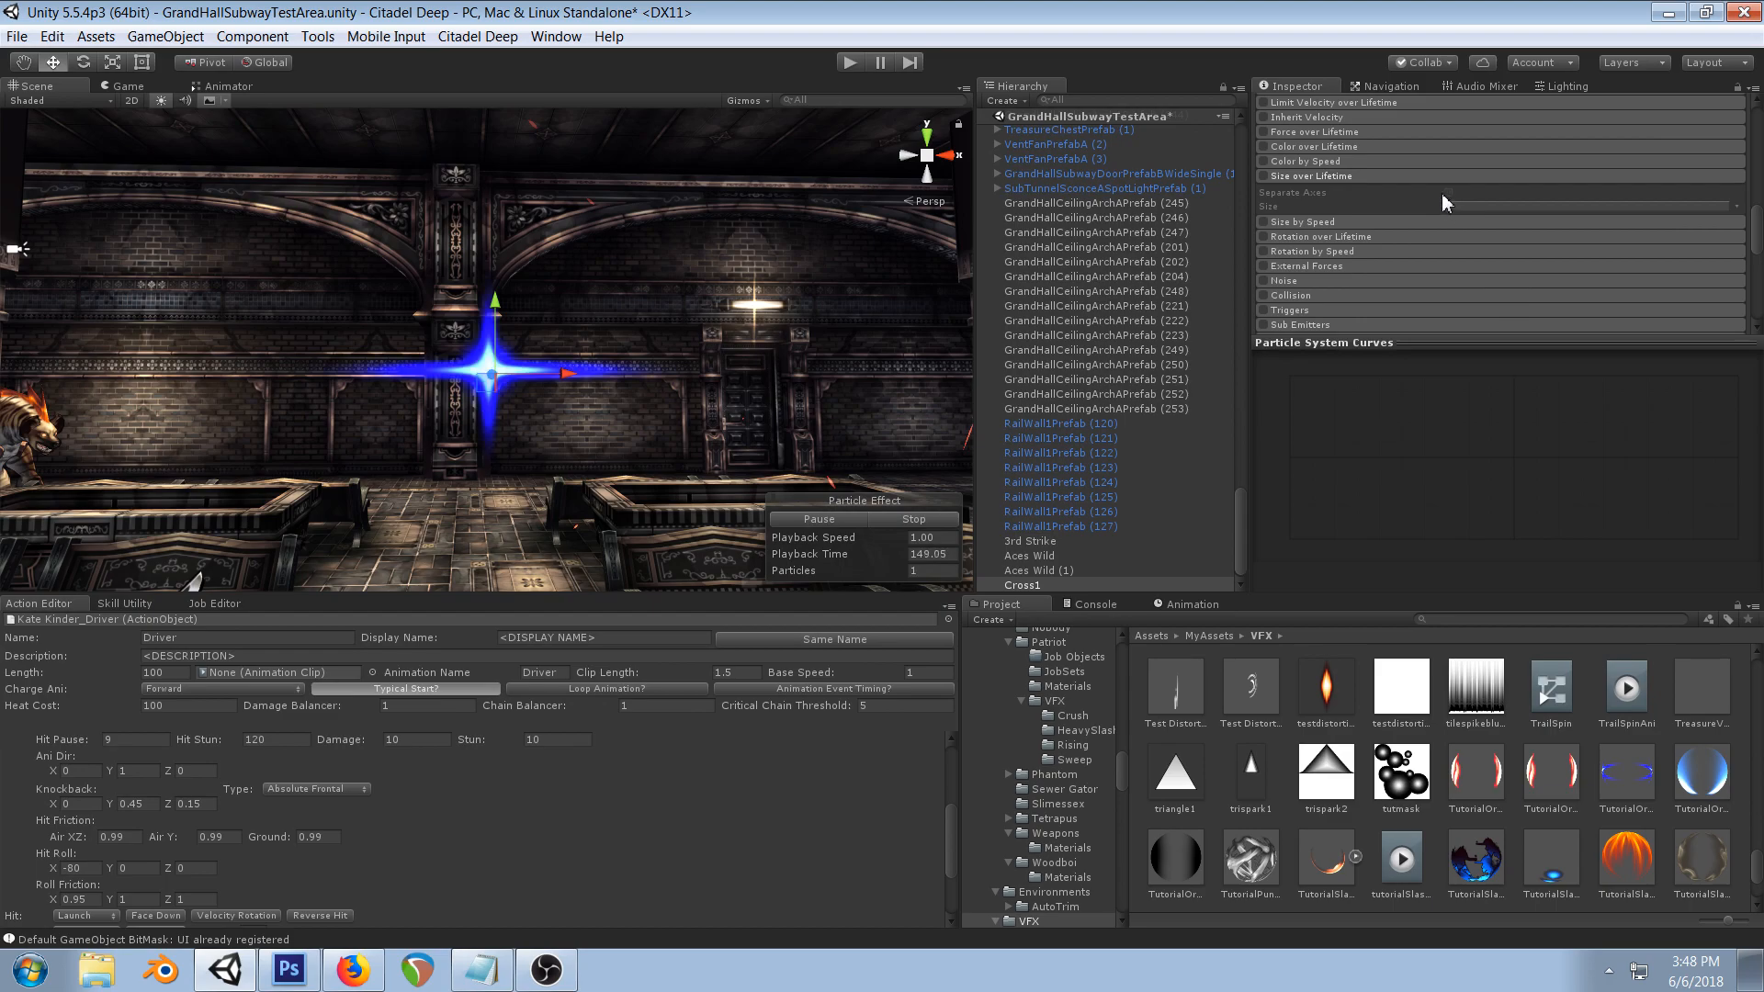
pyautogui.click(1264, 175)
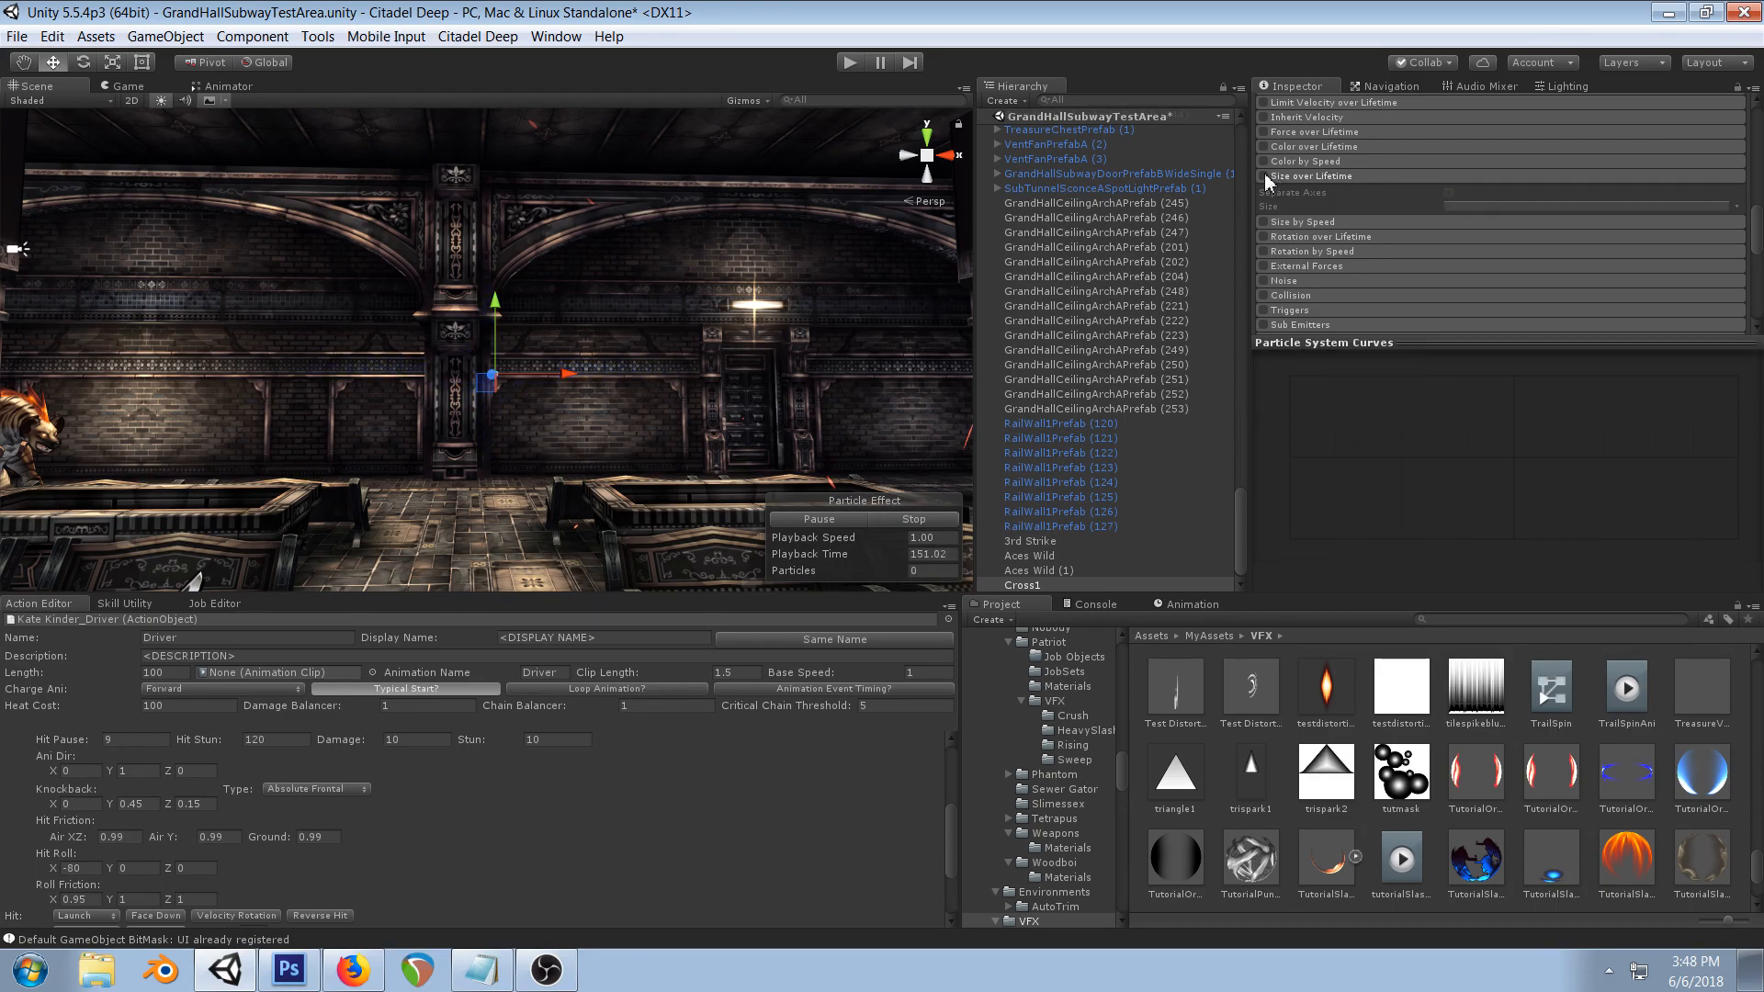
pyautogui.click(1483, 208)
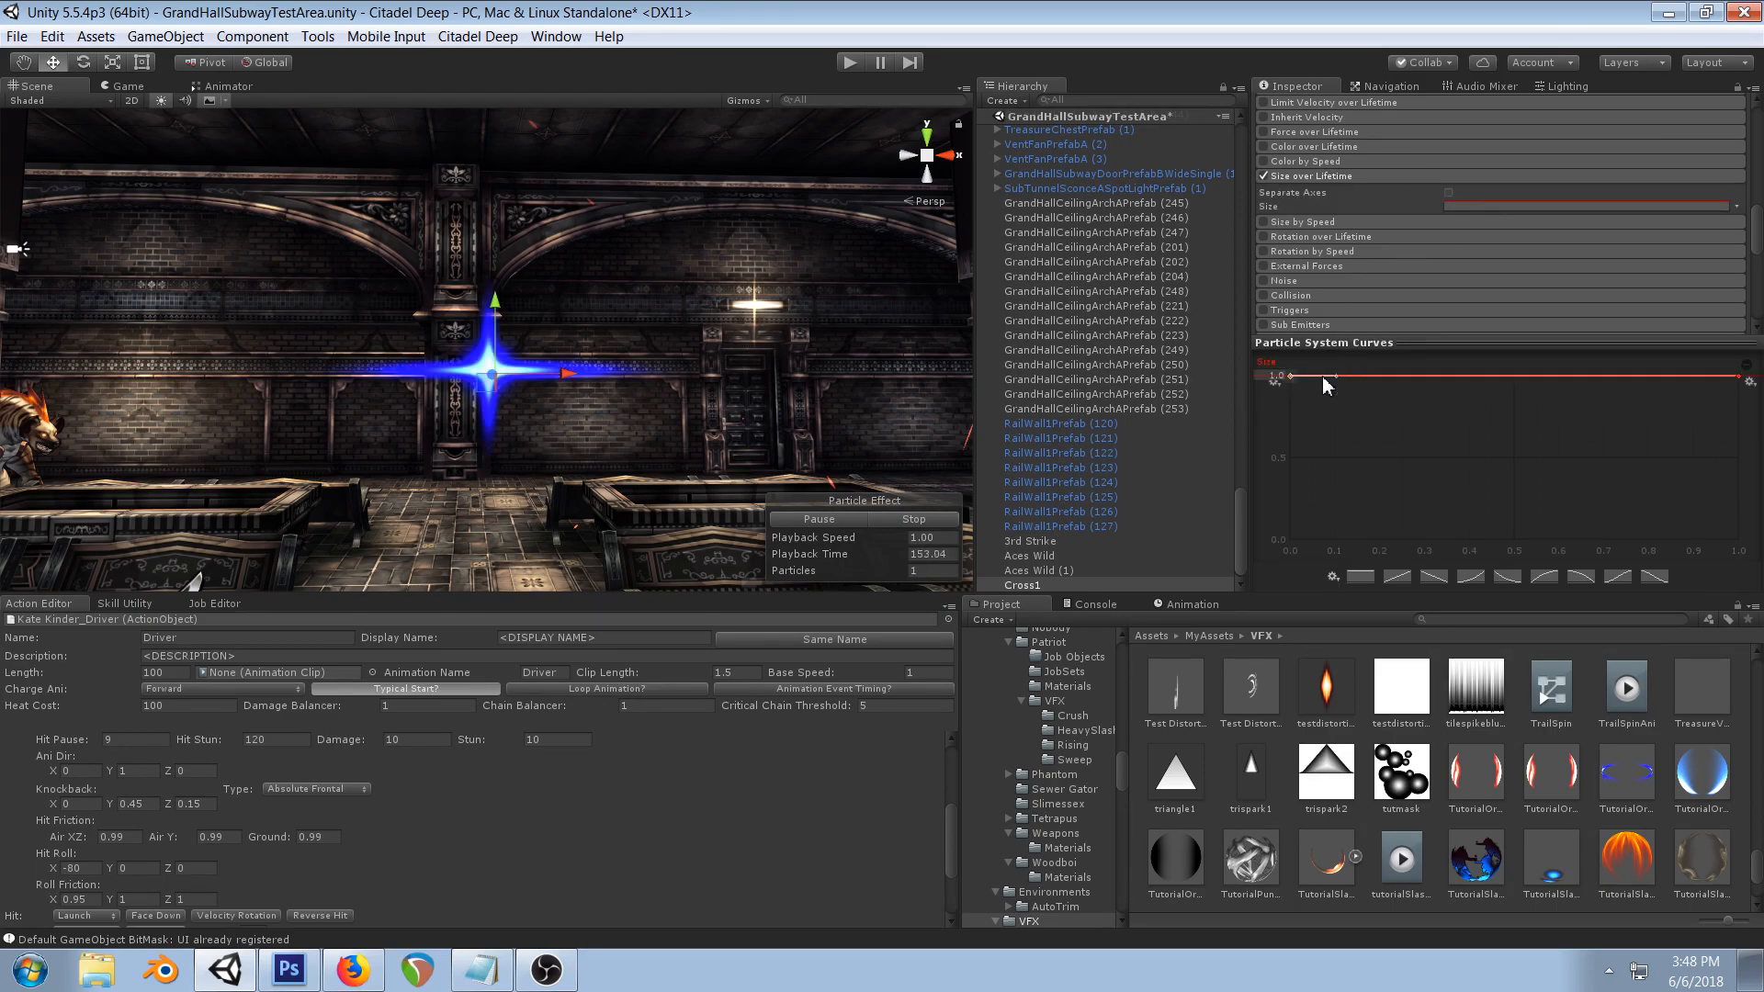
# - Shape Cross1's Size curve to fall from 1.0 to 0 over the lifetime, with a steep drop at the start
pyautogui.moveTo(1739, 377); pyautogui.dragTo(1739, 539)
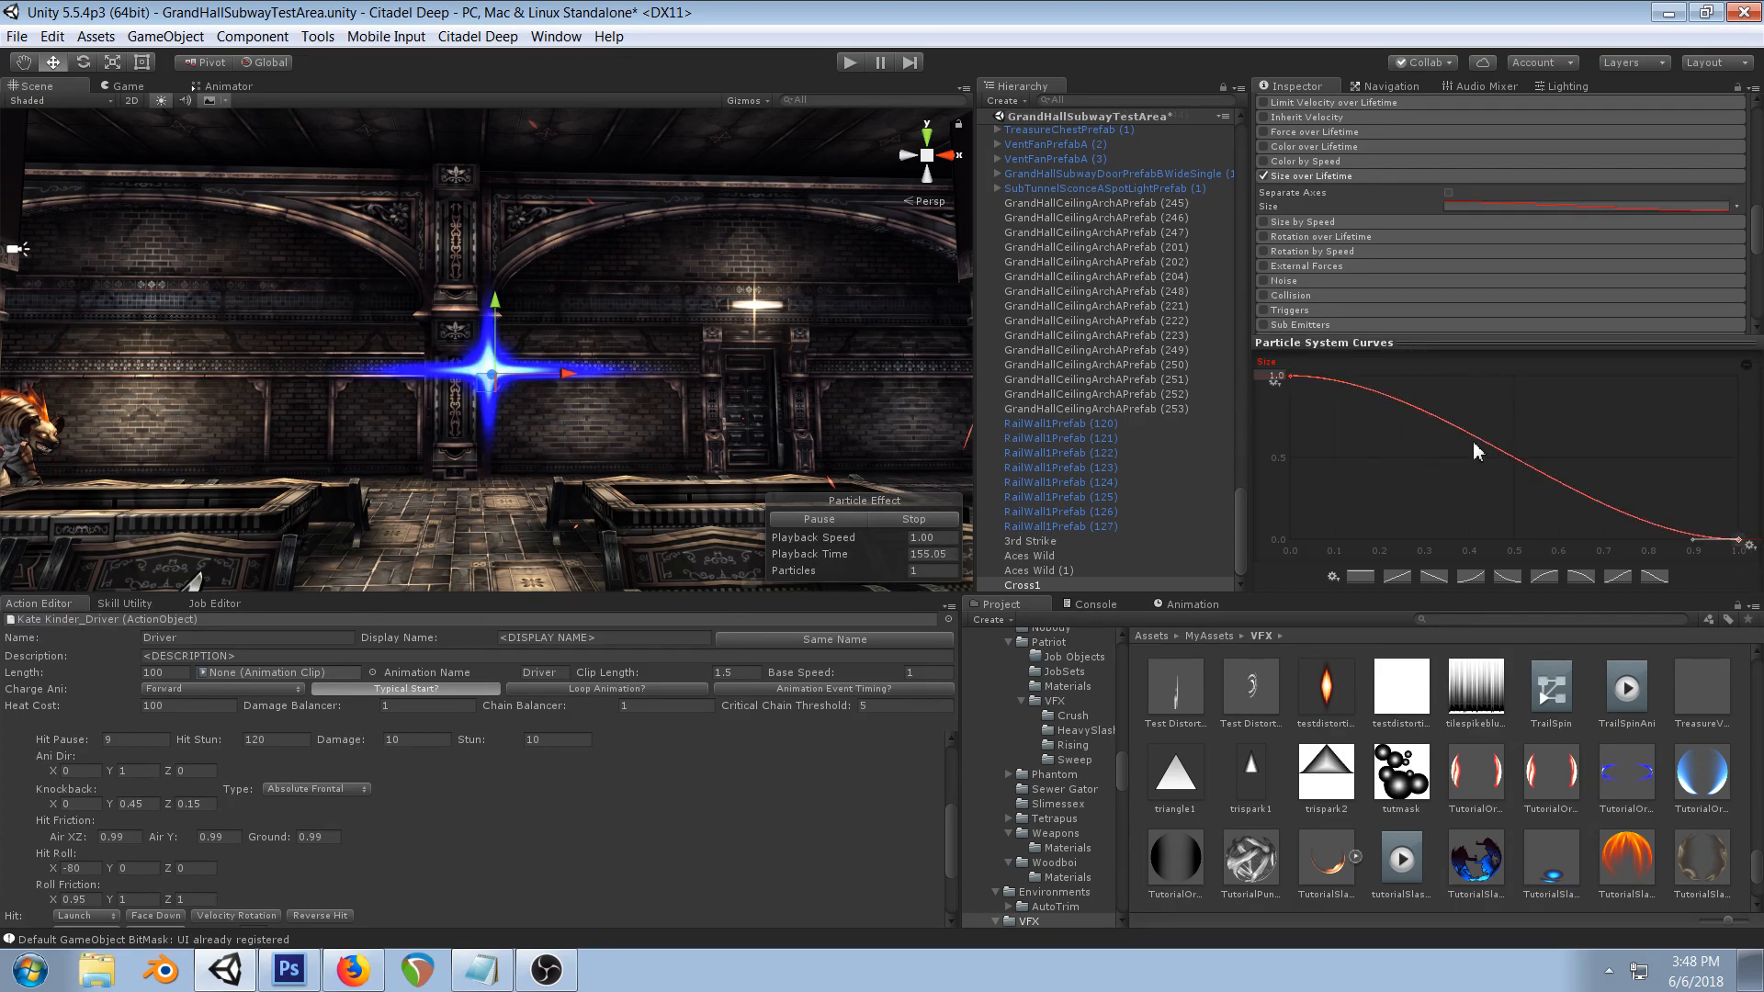
pyautogui.click(1290, 377)
pyautogui.moveTo(1308, 378)
pyautogui.mouseDown()
pyautogui.moveTo(1318, 395)
pyautogui.moveTo(1294, 354)
pyautogui.mouseUp()
pyautogui.moveTo(1738, 519); pyautogui.dragTo(1744, 546)
pyautogui.click(1291, 378)
pyautogui.moveTo(1336, 377); pyautogui.dragTo(1327, 417)
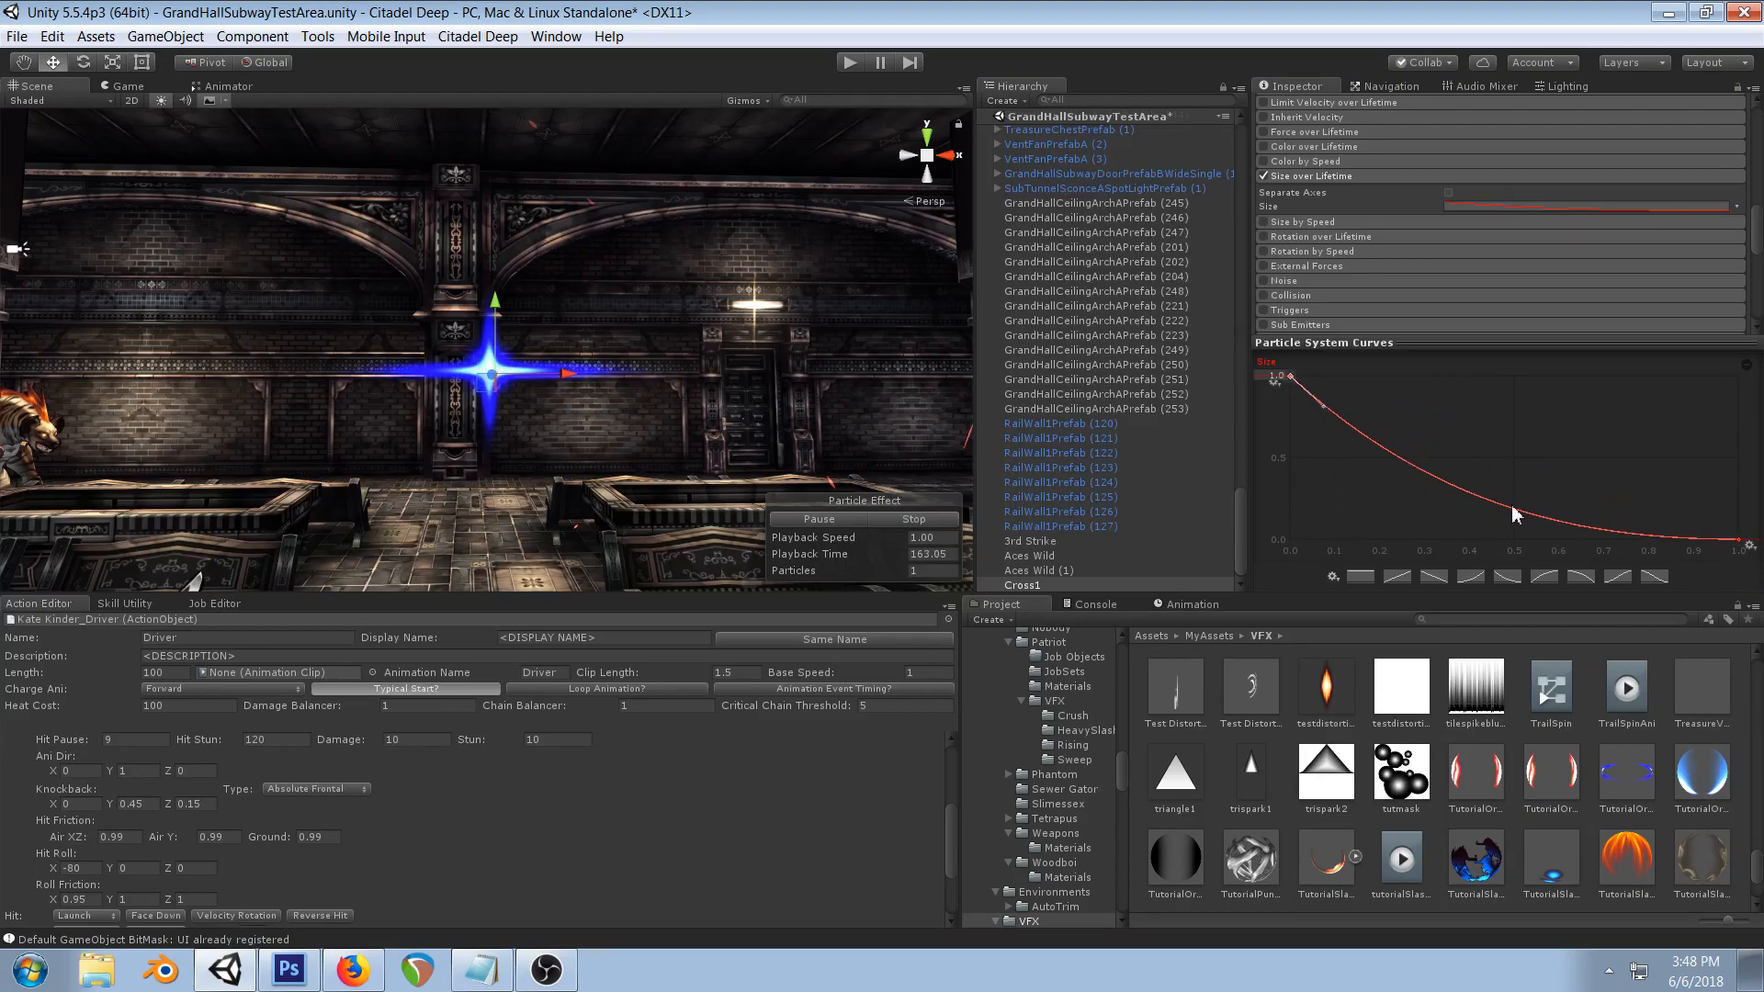
# - Add a middle key to the Size curve and place it at about 0.15 time and 0.4 size
pyautogui.doubleClick(1453, 486)
pyautogui.moveTo(1452, 491); pyautogui.dragTo(1339, 490)
pyautogui.moveTo(765, 382); pyautogui.dragTo(632, 324, button='right')
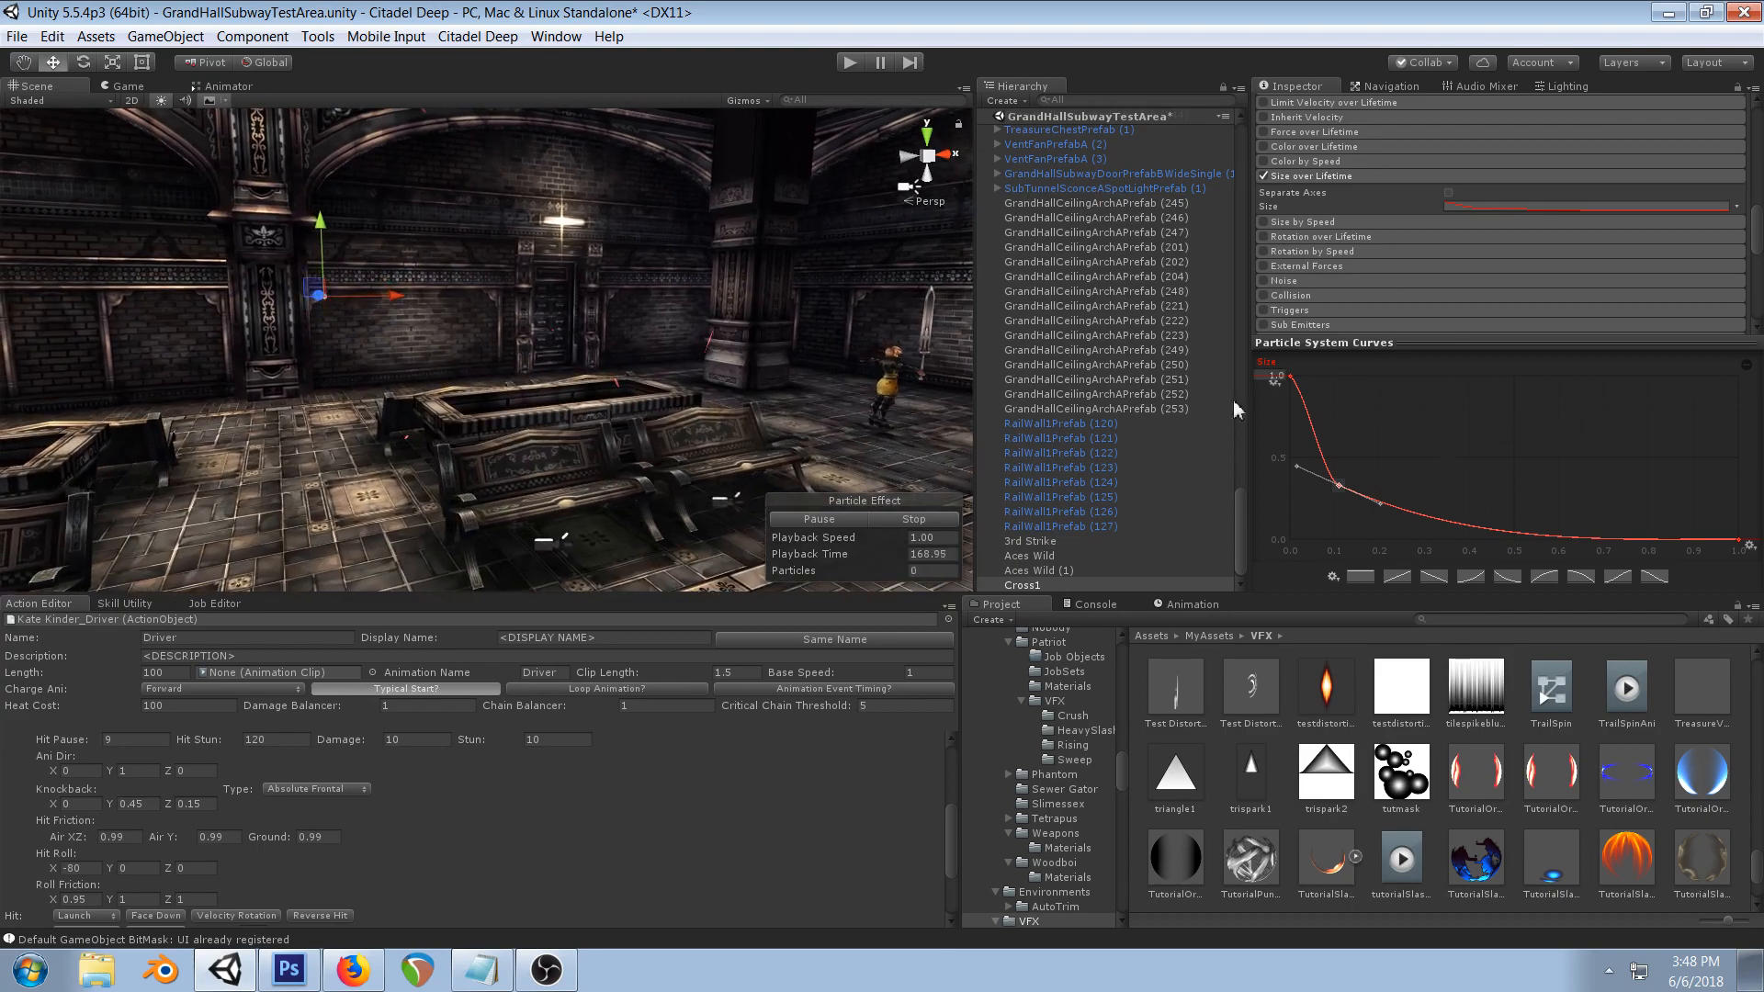
pyautogui.moveTo(1340, 487)
pyautogui.mouseDown()
pyautogui.moveTo(1358, 492)
pyautogui.moveTo(1356, 473)
pyautogui.mouseUp()
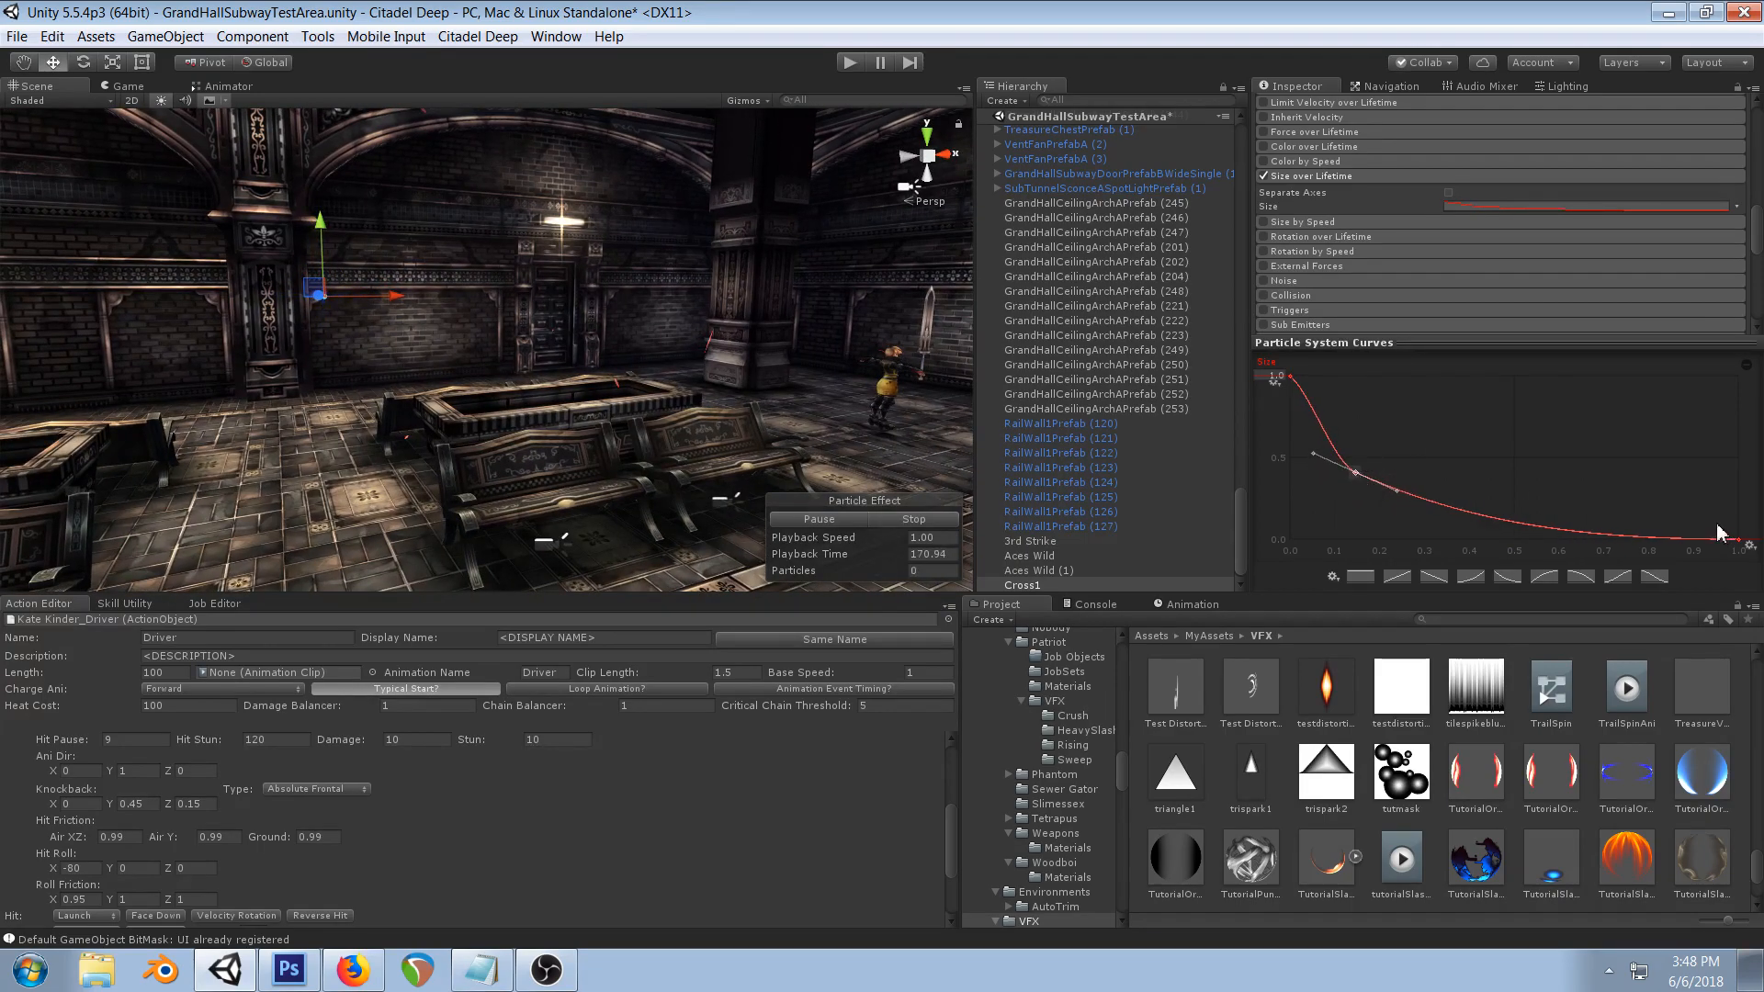
# - Raise the Size curve's end key to about 0.13 and lower its middle key to about 0.3
pyautogui.moveTo(1735, 541); pyautogui.dragTo(1737, 510)
pyautogui.doubleClick(1692, 508)
pyautogui.moveTo(1356, 474); pyautogui.dragTo(1402, 474)
pyautogui.scroll(-1, 687, 315)
pyautogui.moveTo(779, 364); pyautogui.dragTo(695, 321, button='right')
pyautogui.moveTo(1361, 470); pyautogui.dragTo(1359, 487)
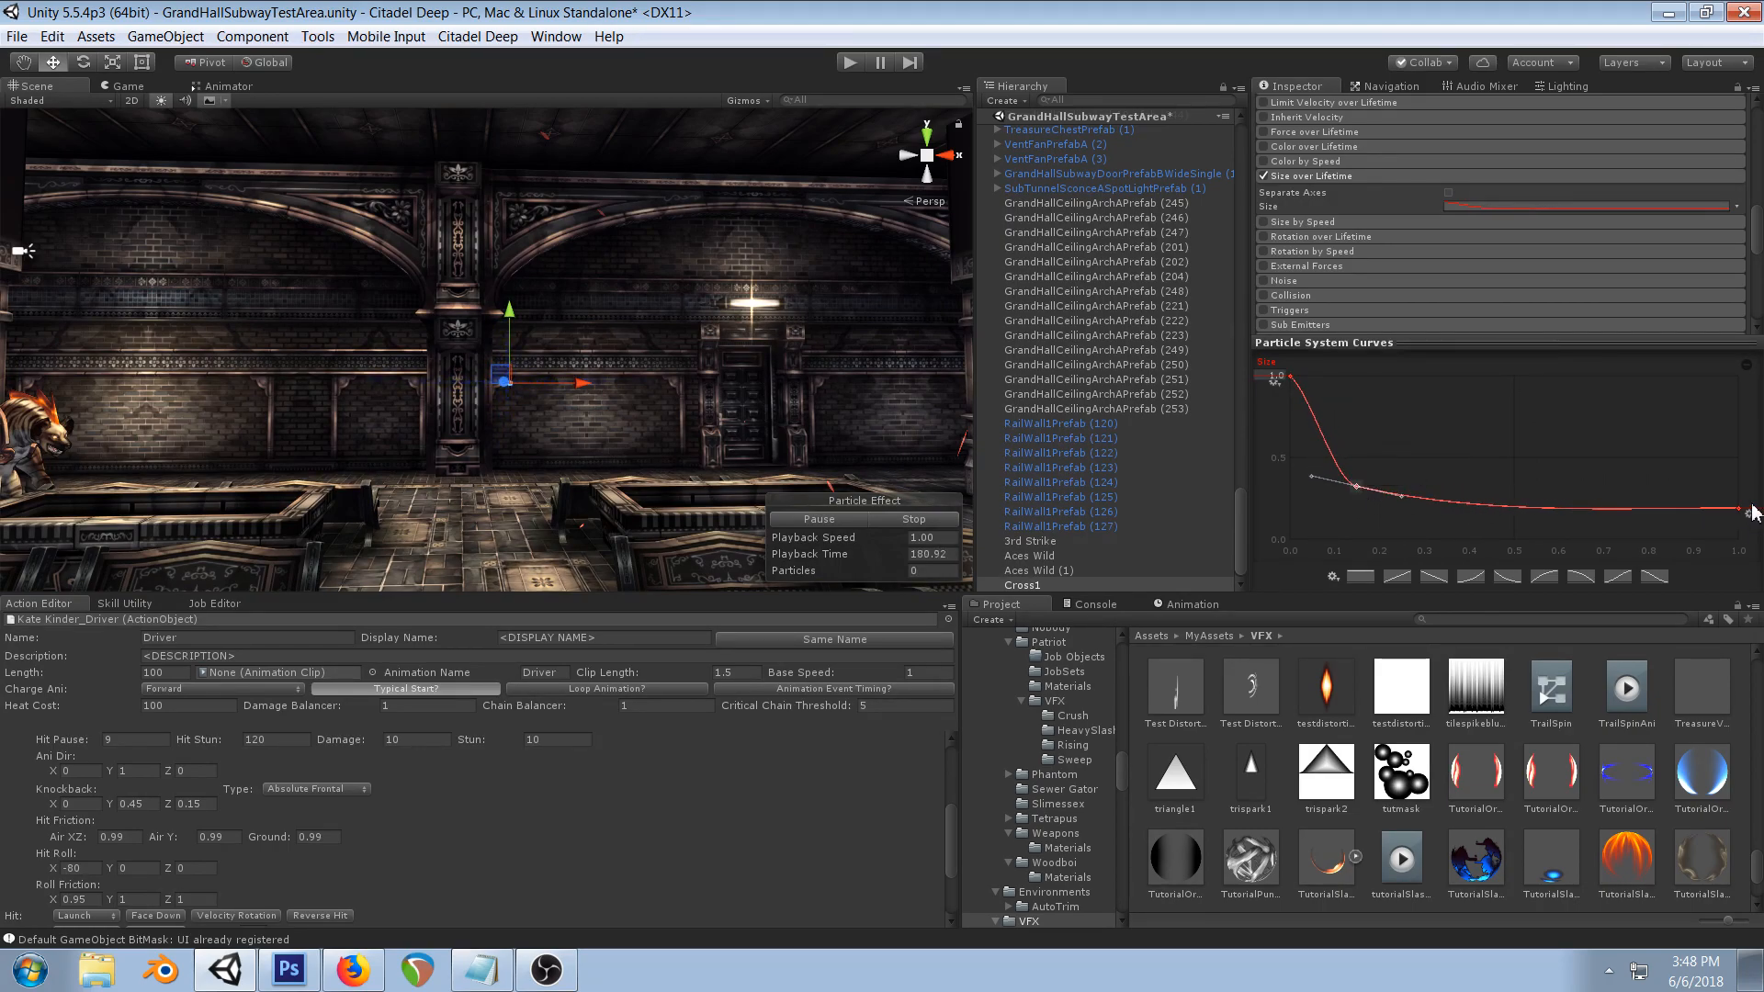
pyautogui.moveTo(1746, 507); pyautogui.dragTo(1745, 520)
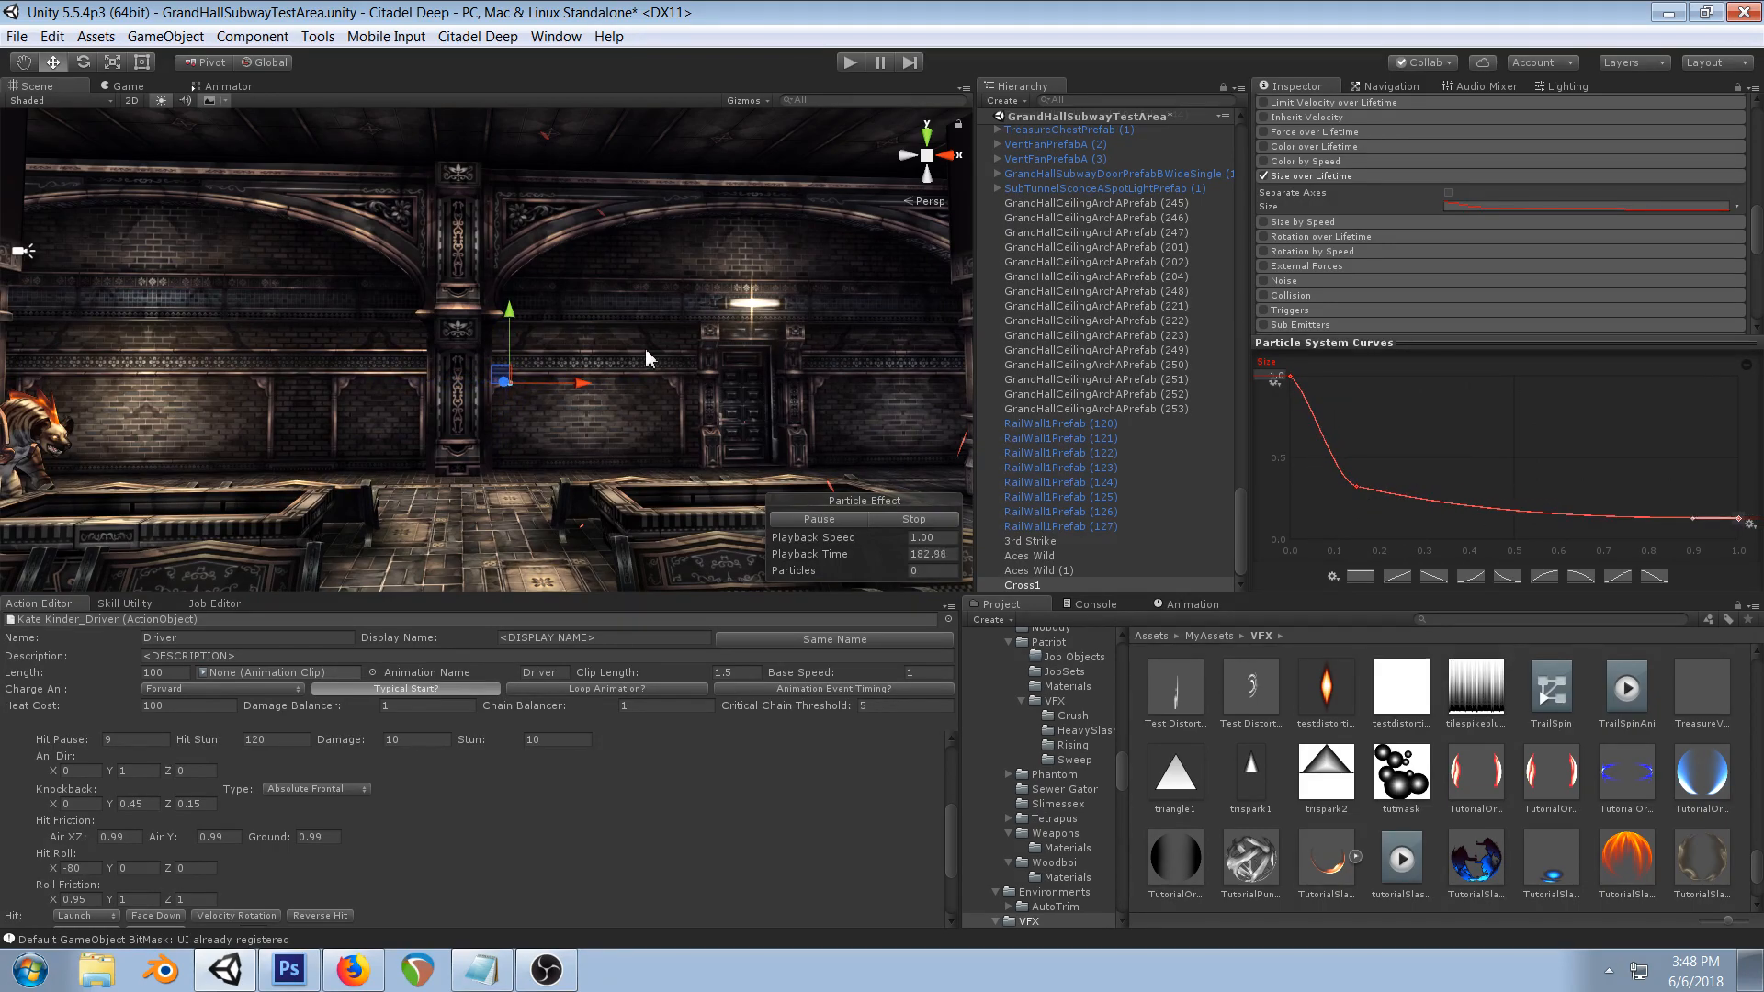
# - Try the tutorialorb 1 texture as the material's Base texture on Cross1, and switch back to tutorialcross
pyautogui.scroll(2, 648, 357)
pyautogui.scroll(2, 646, 351)
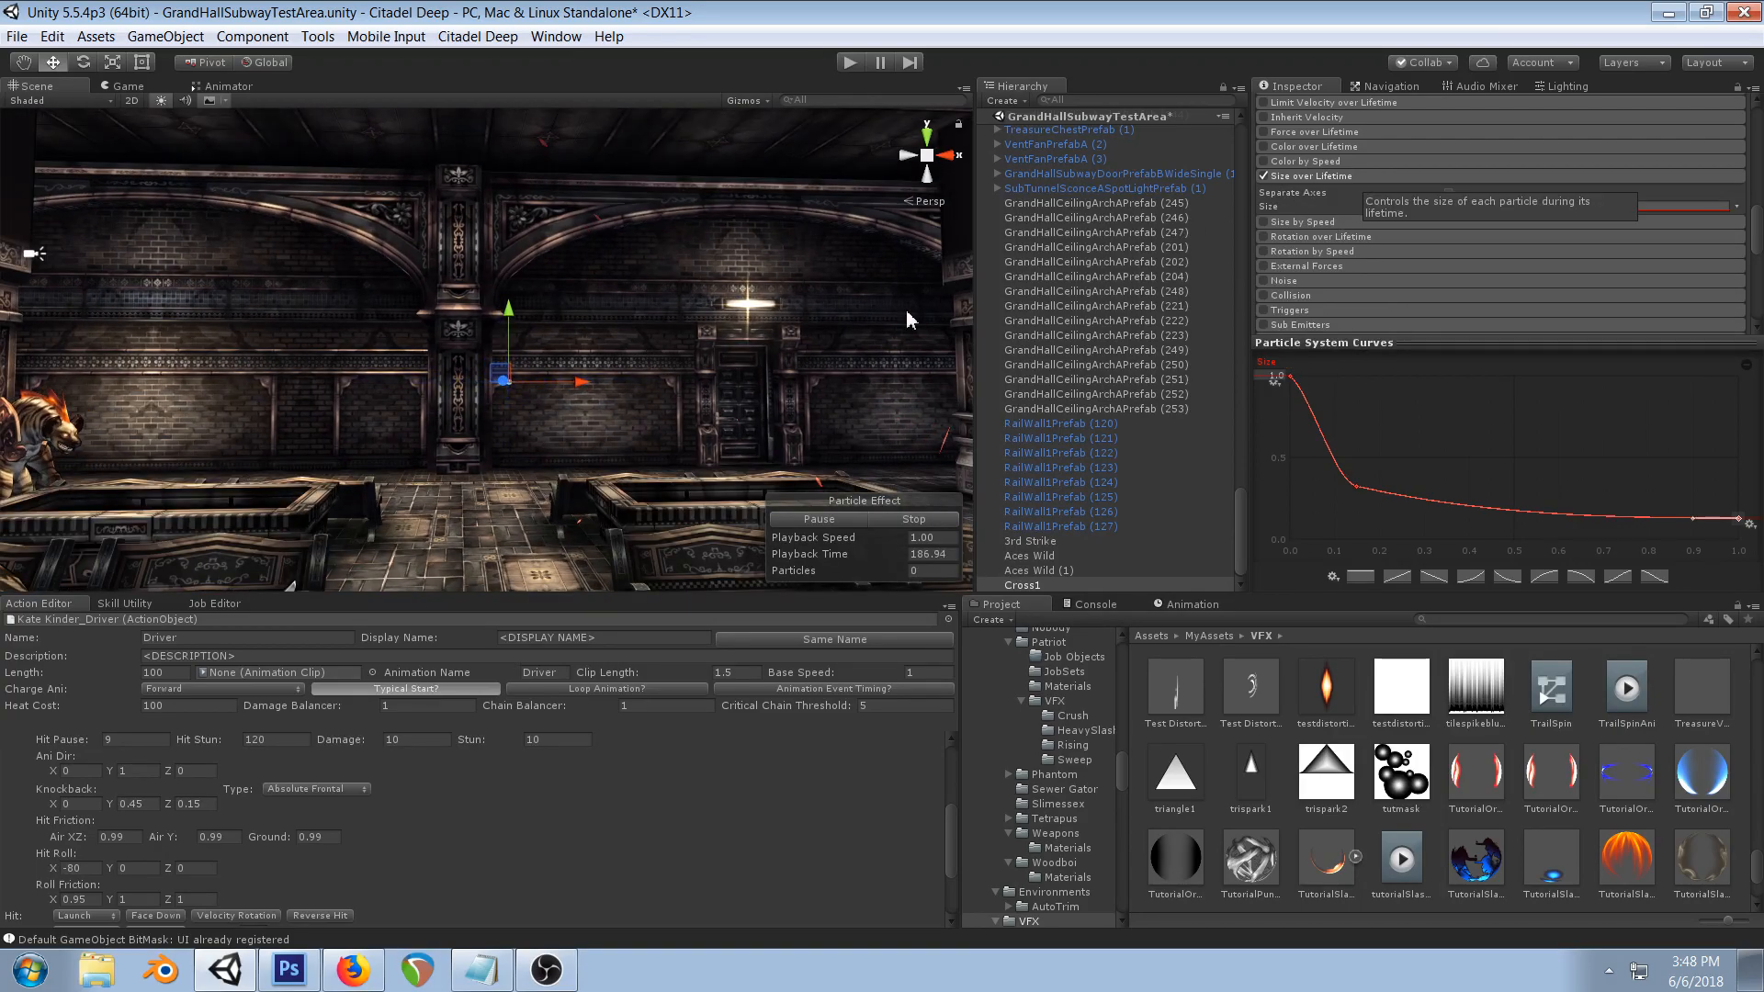
pyautogui.scroll(-6, 1501, 230)
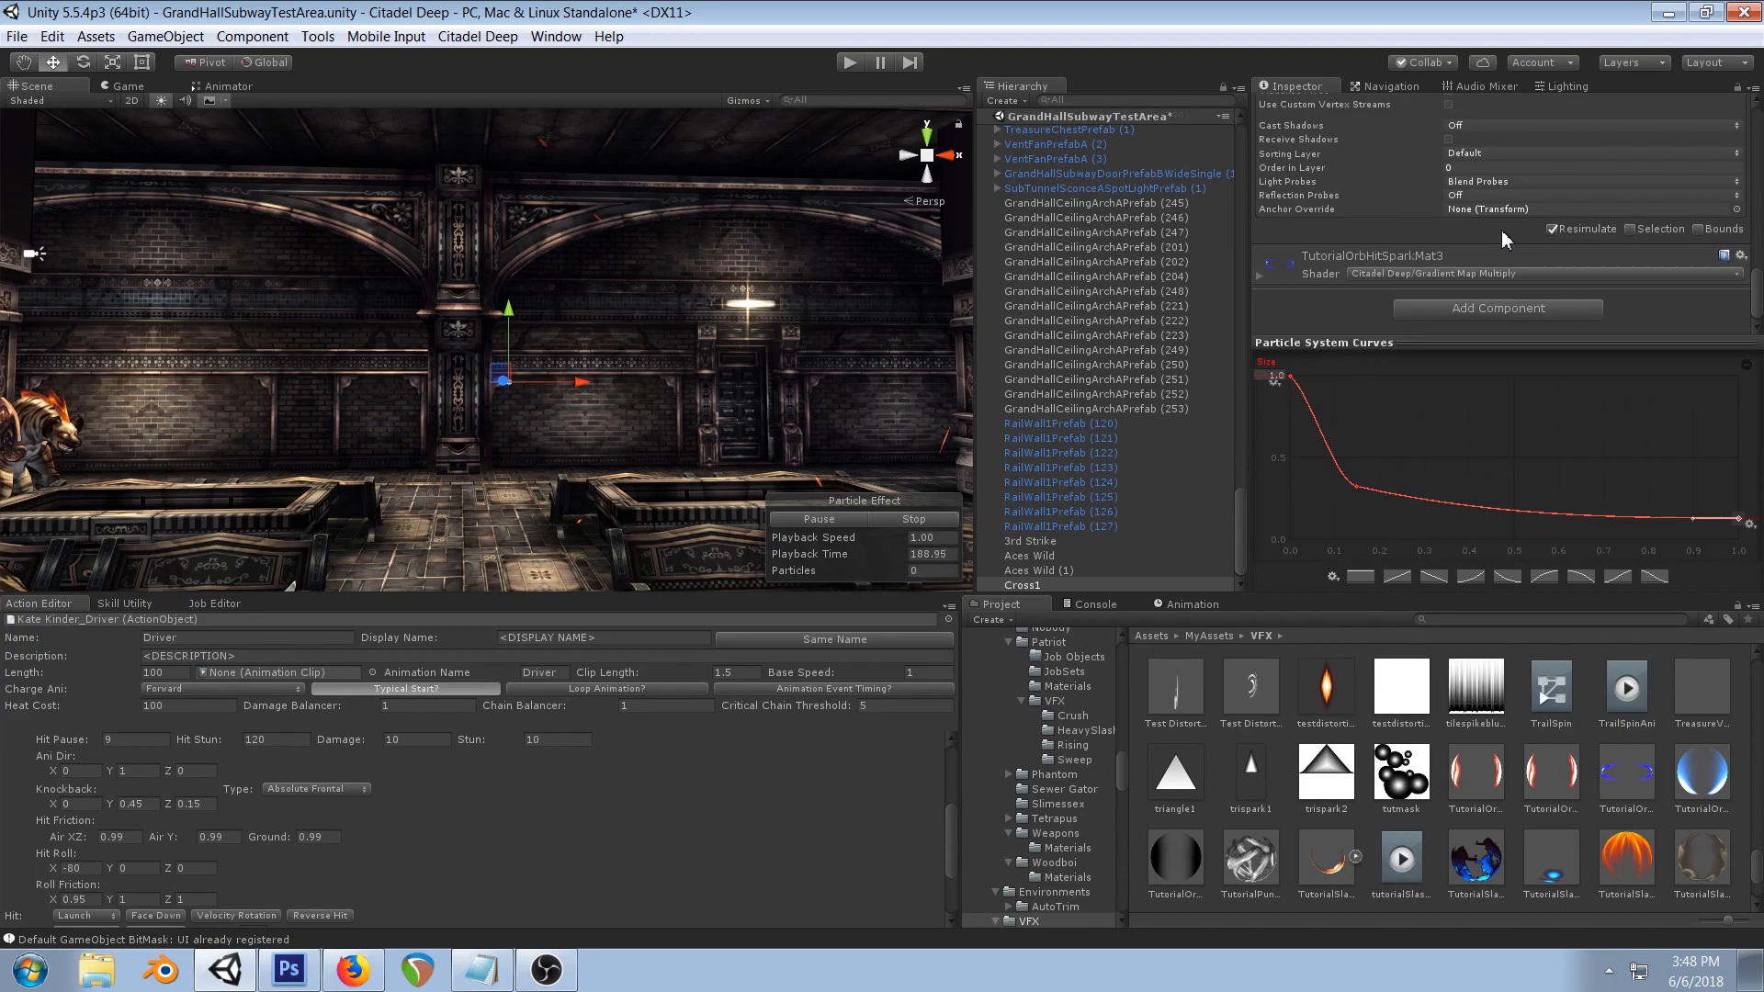
pyautogui.click(1259, 276)
pyautogui.scroll(-5, 1501, 230)
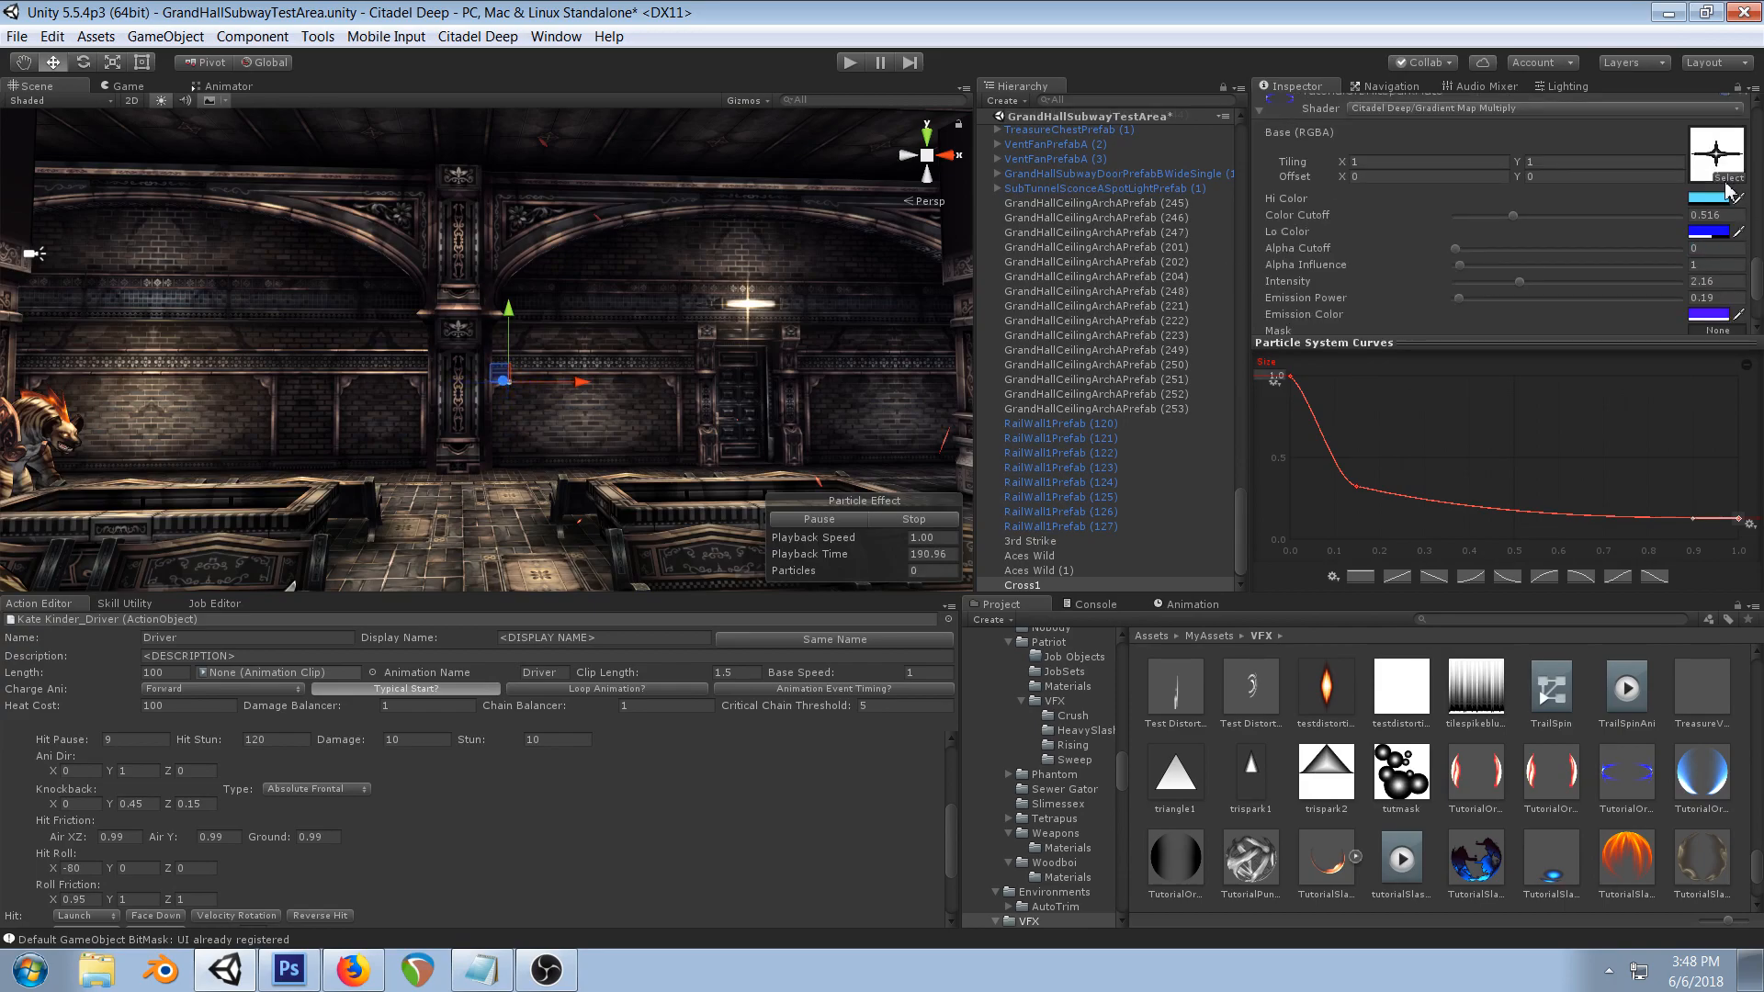
pyautogui.click(1727, 179)
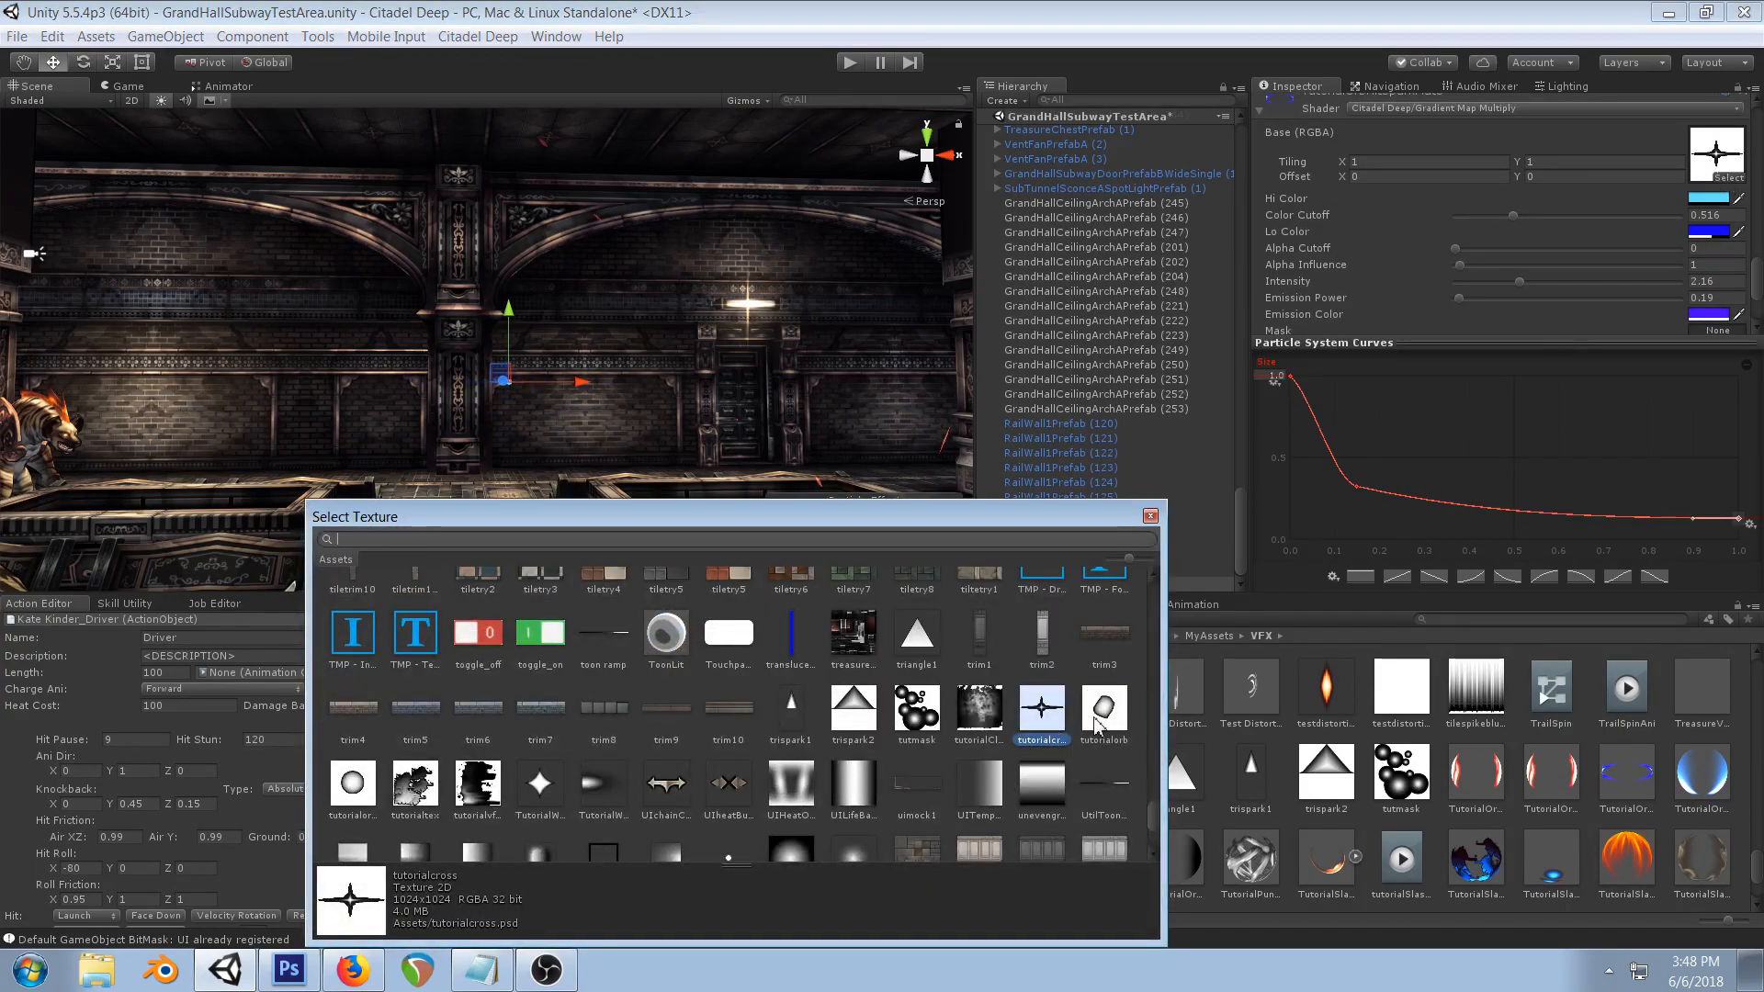
pyautogui.click(353, 786)
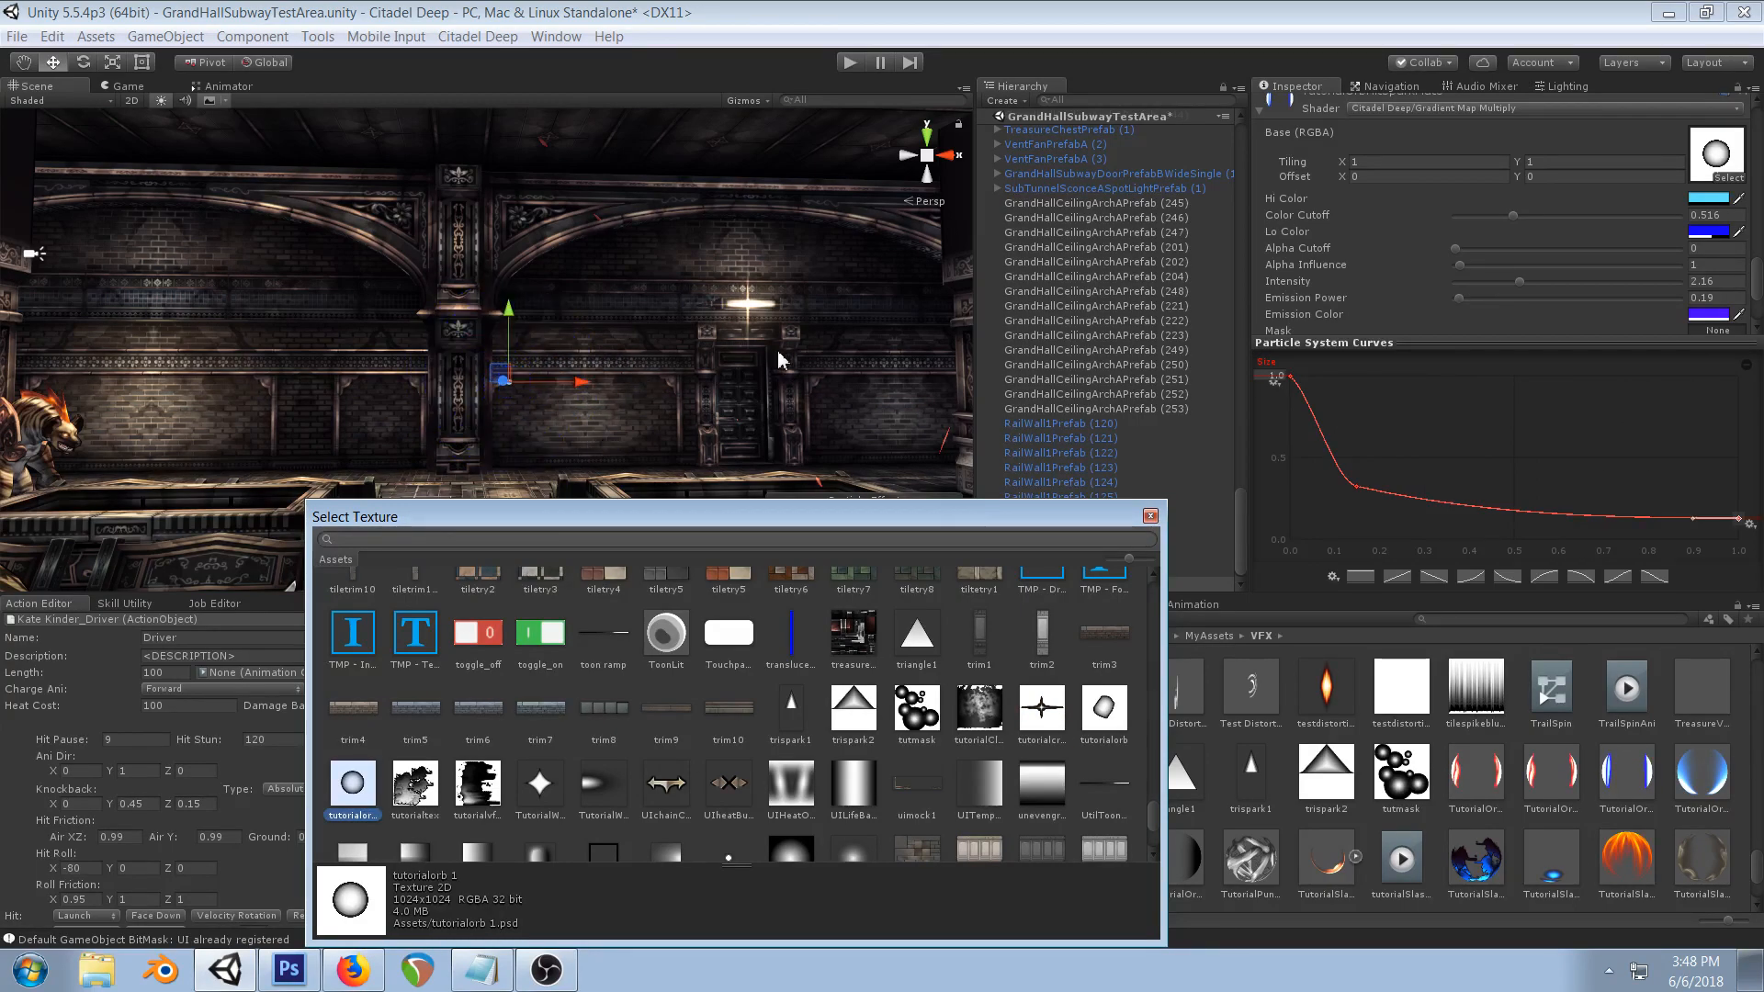
pyautogui.click(1047, 721)
pyautogui.click(1150, 517)
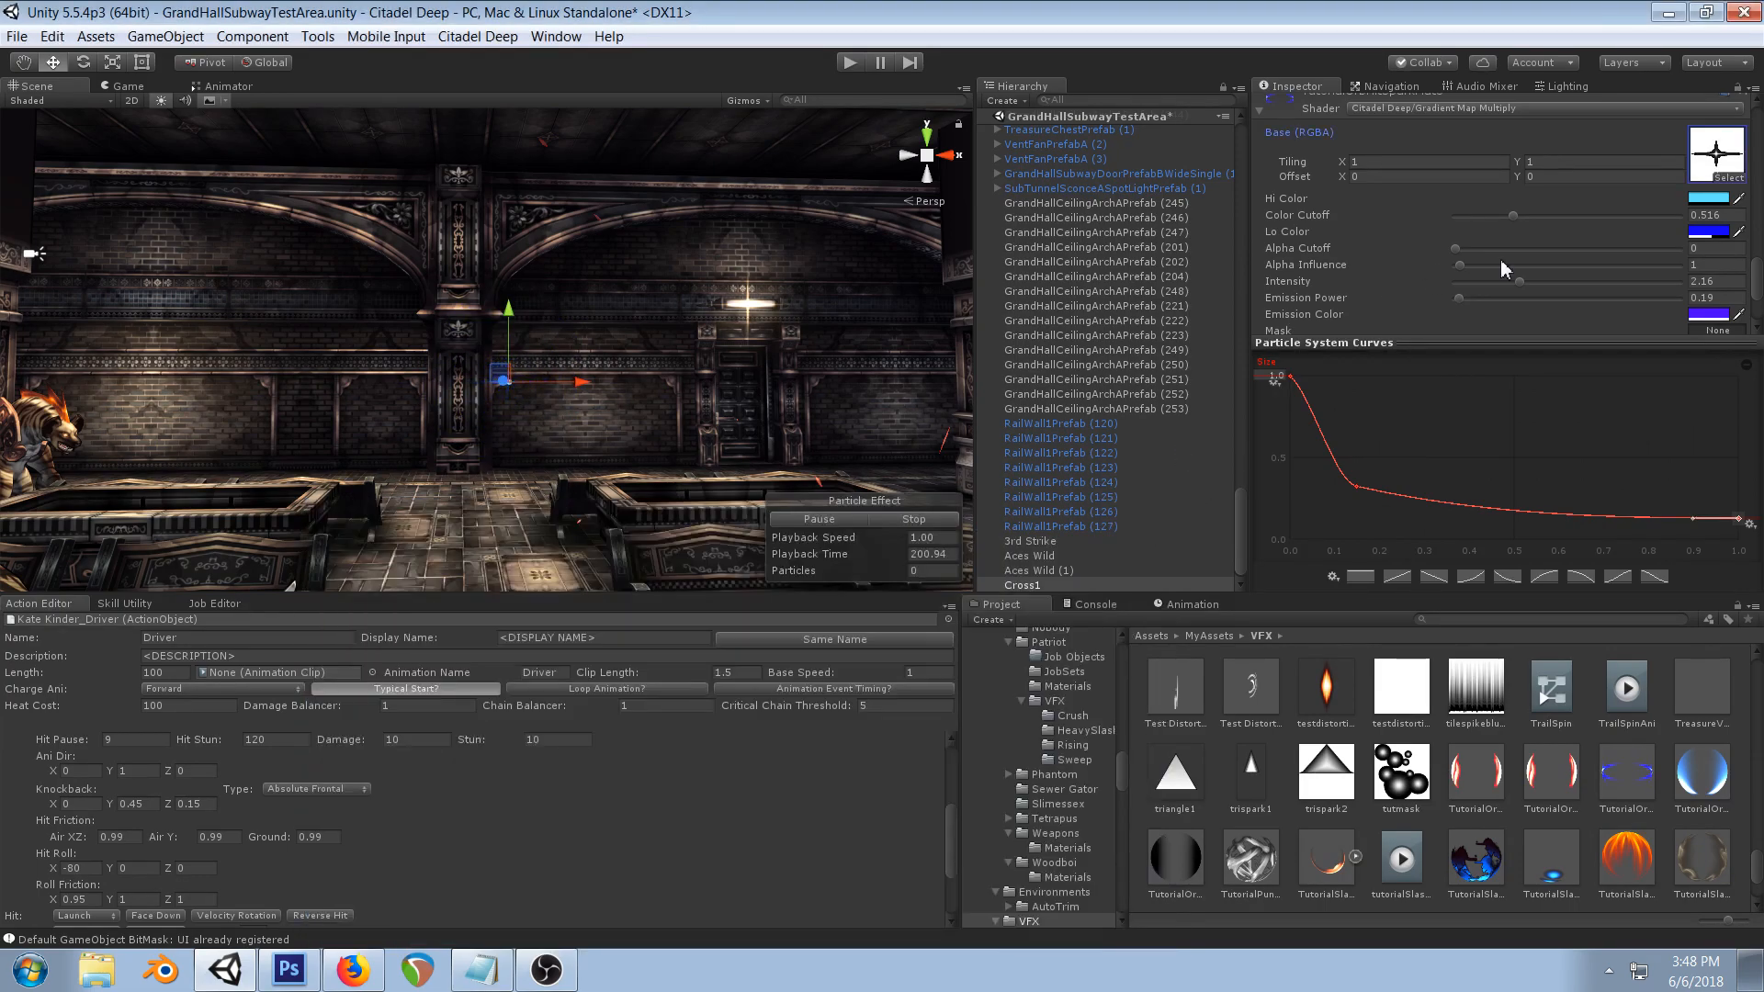
# - Turn off Size over Lifetime for Cross1
pyautogui.scroll(-3, 1426, 223)
pyautogui.scroll(5, 1470, 195)
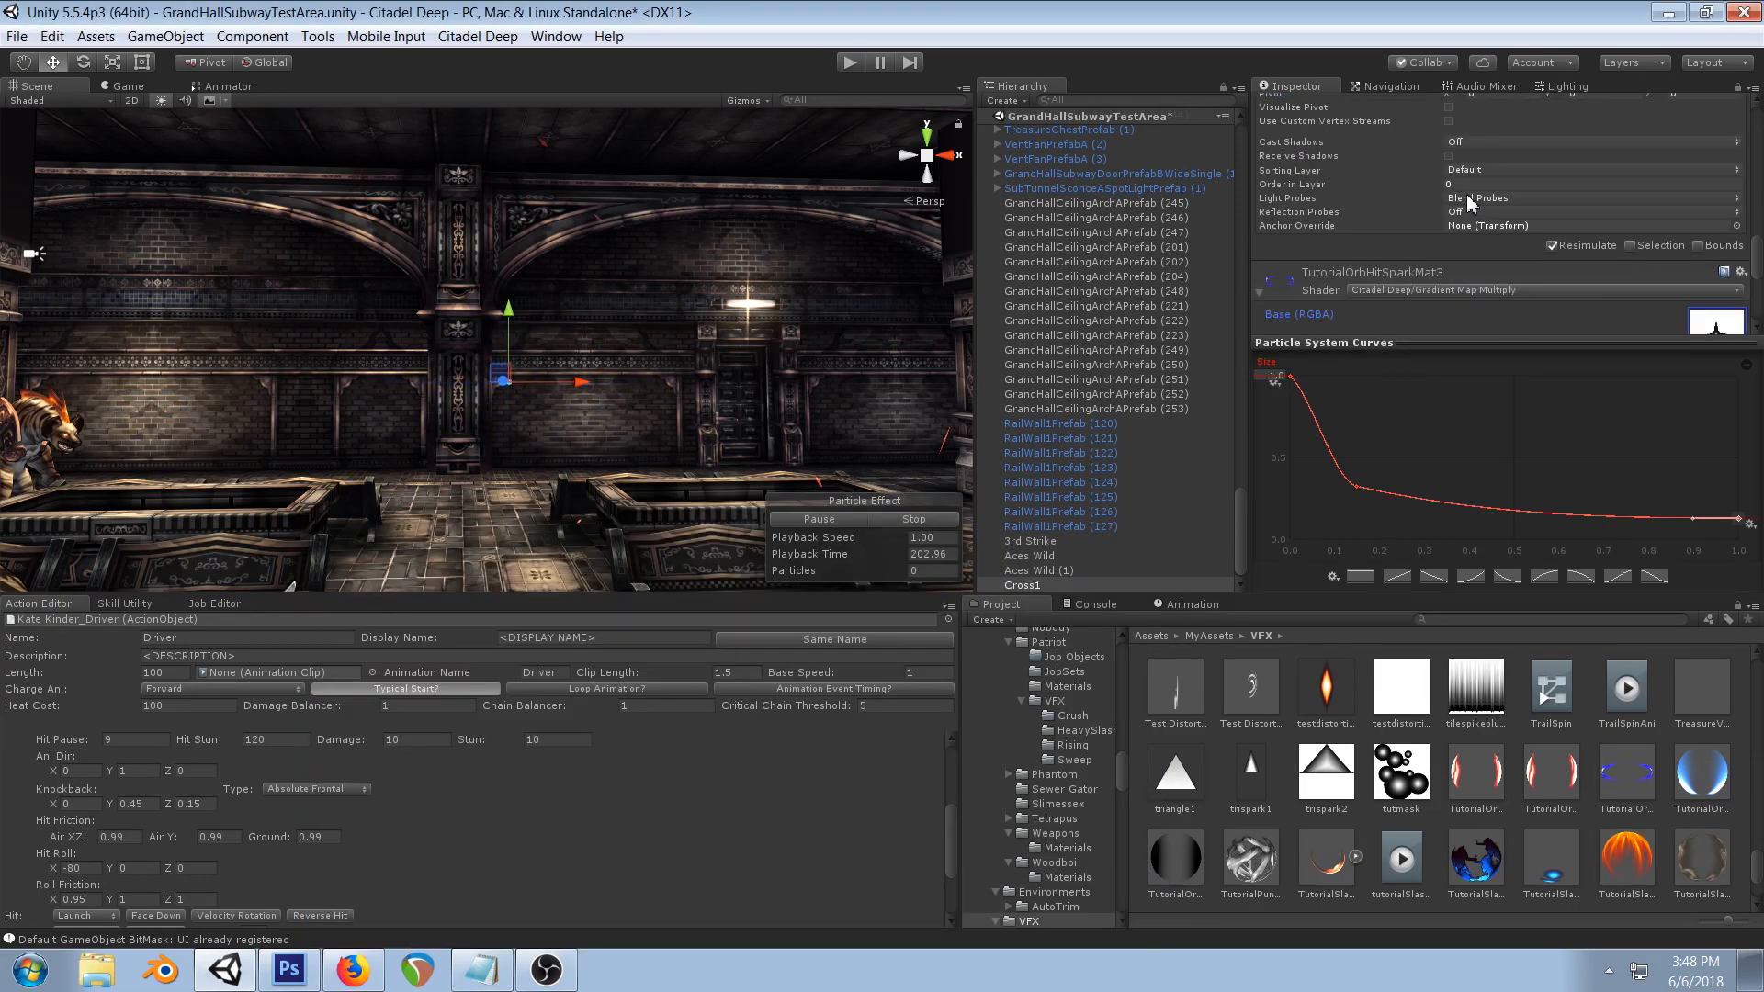
pyautogui.click(1264, 202)
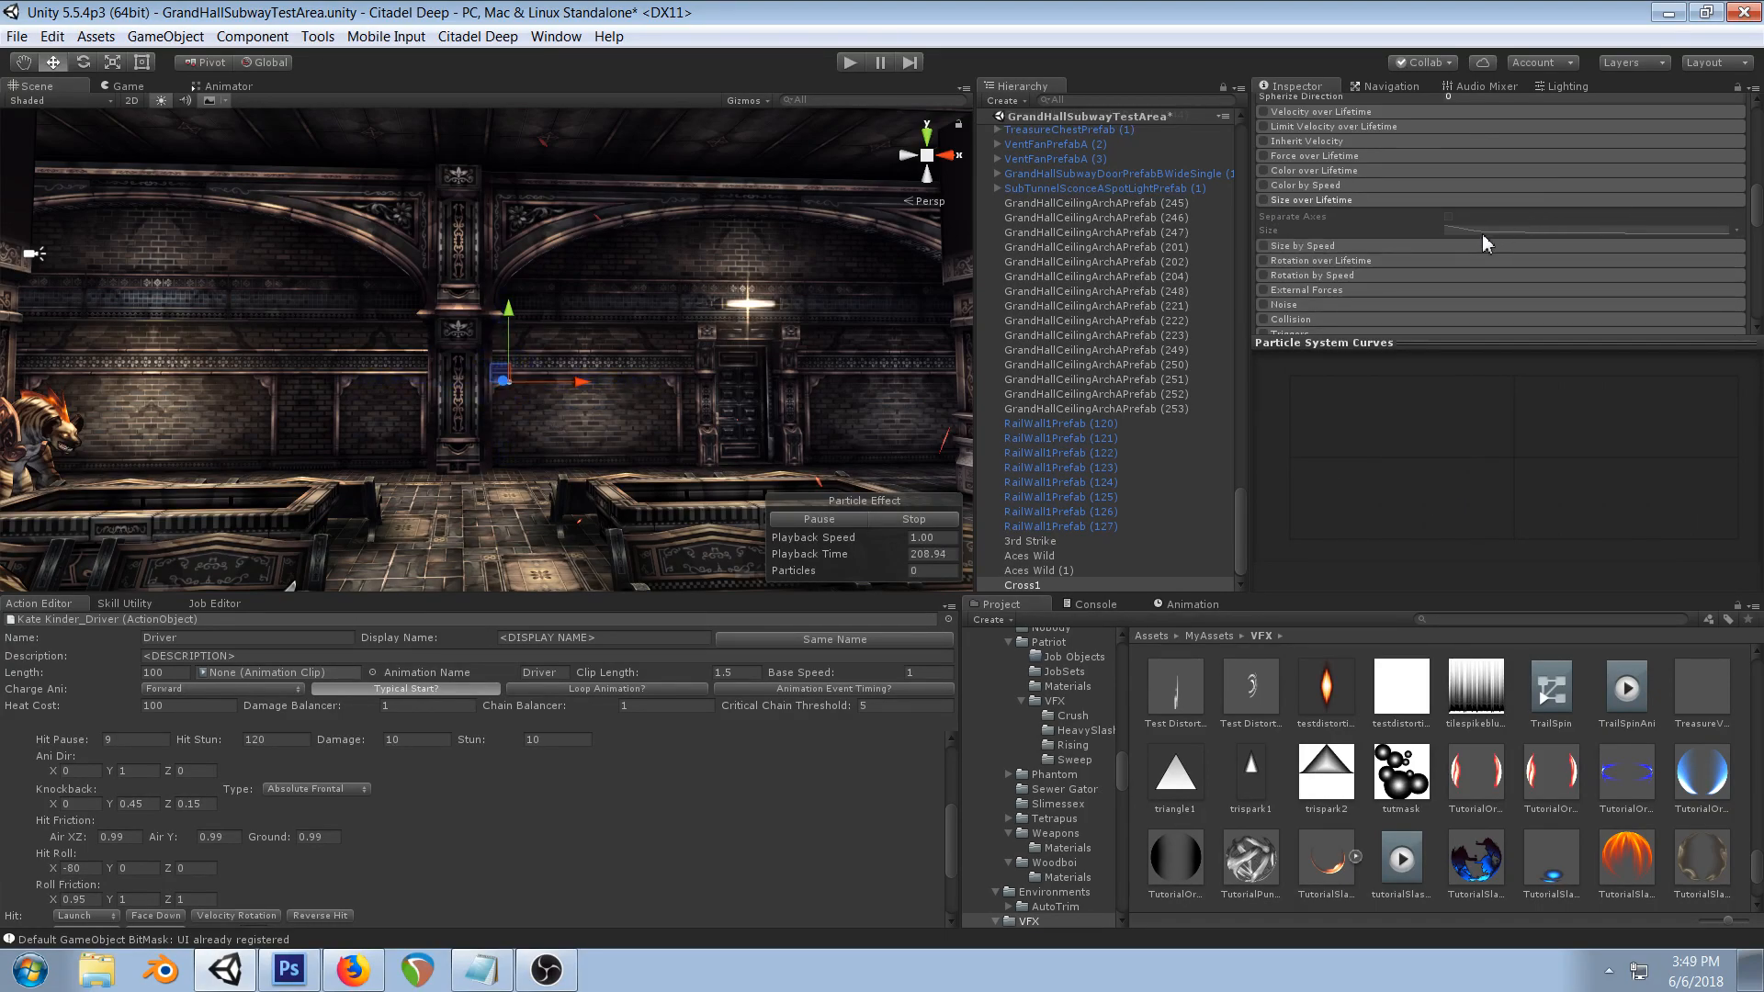
# - Select the TutorialOrbHitSparkMat3 material in the VFX folder and change its Hi Color to white
pyautogui.scroll(-3, 1481, 234)
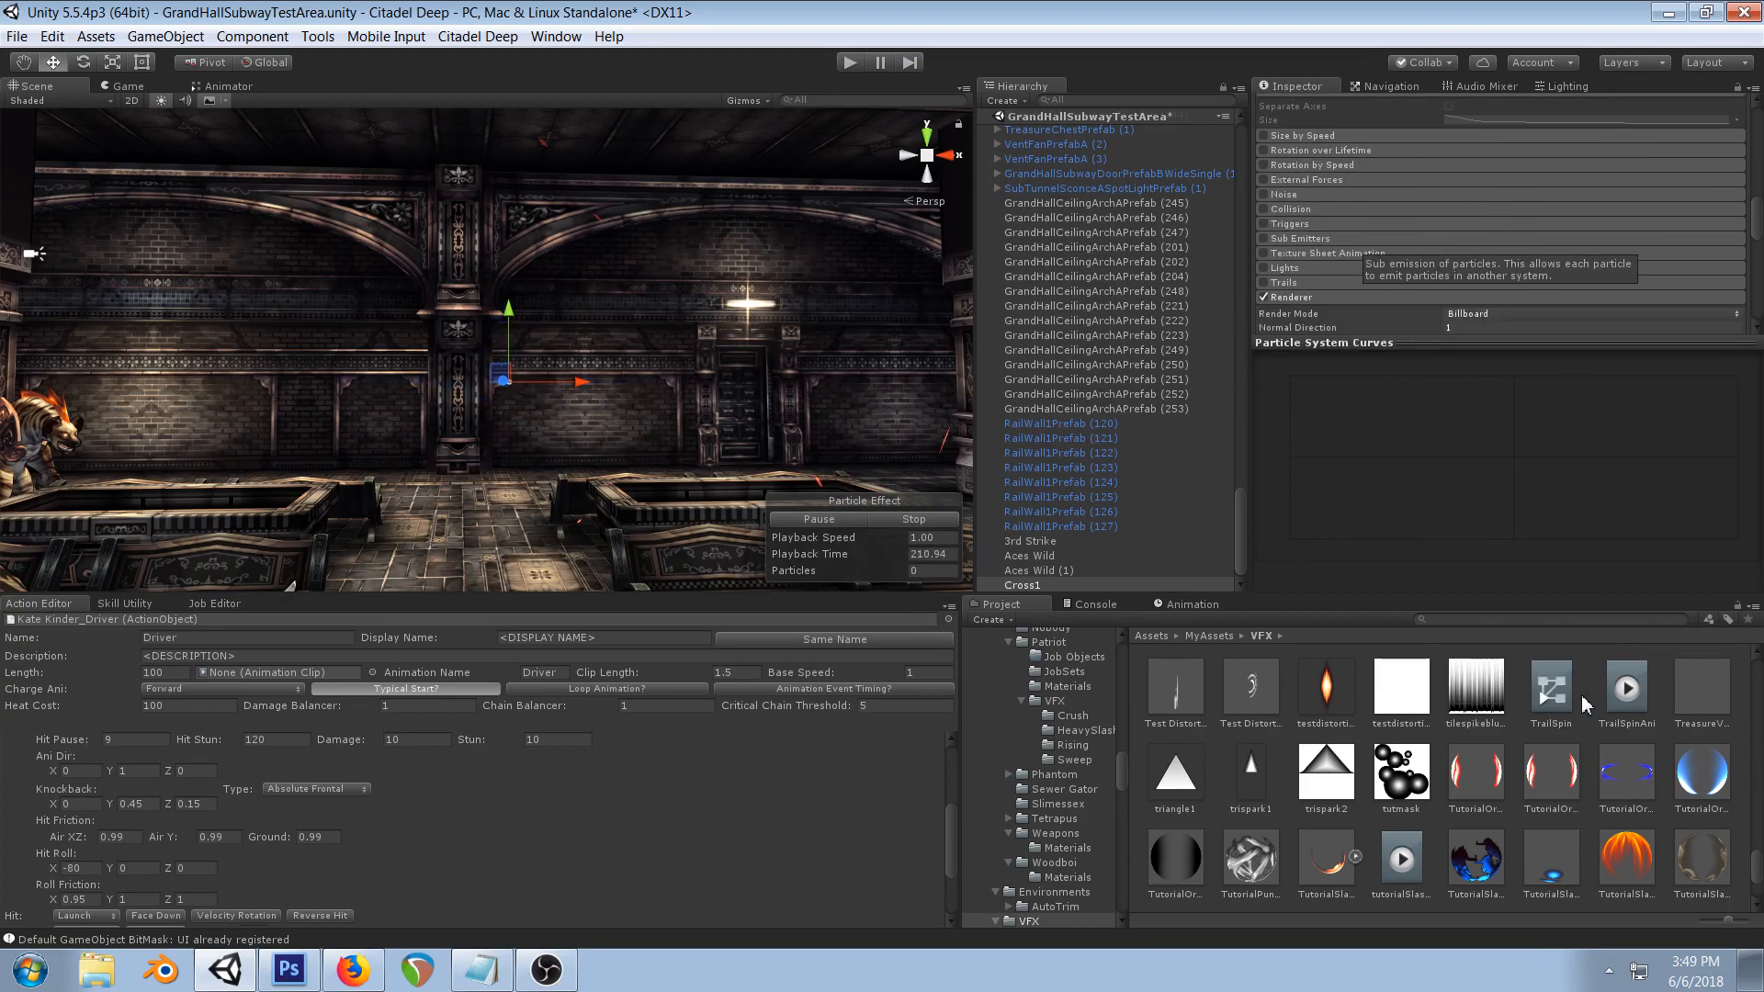
pyautogui.click(1626, 774)
pyautogui.scroll(5, 1659, 216)
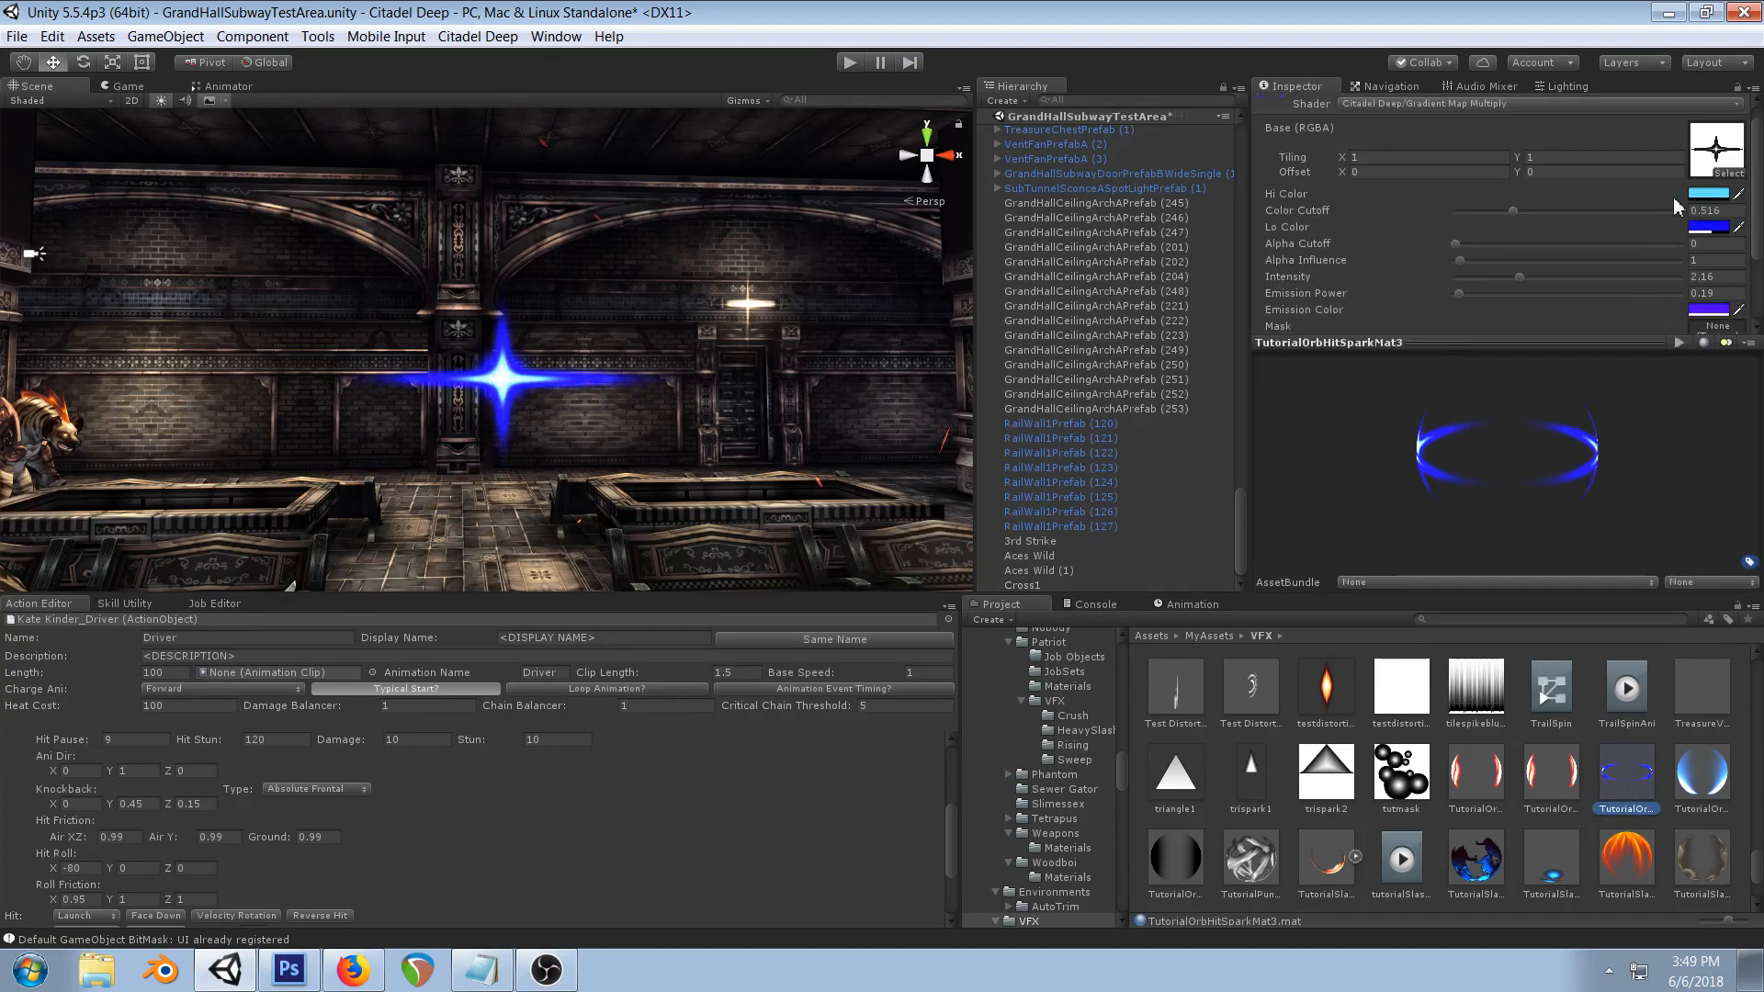
pyautogui.click(1711, 194)
pyautogui.moveTo(1148, 363); pyautogui.dragTo(1076, 349)
pyautogui.click(1249, 271)
# - Change the material's Lo Color to pale cyan with RGB 150, 255, 255, keeping alpha at 144
pyautogui.click(1711, 227)
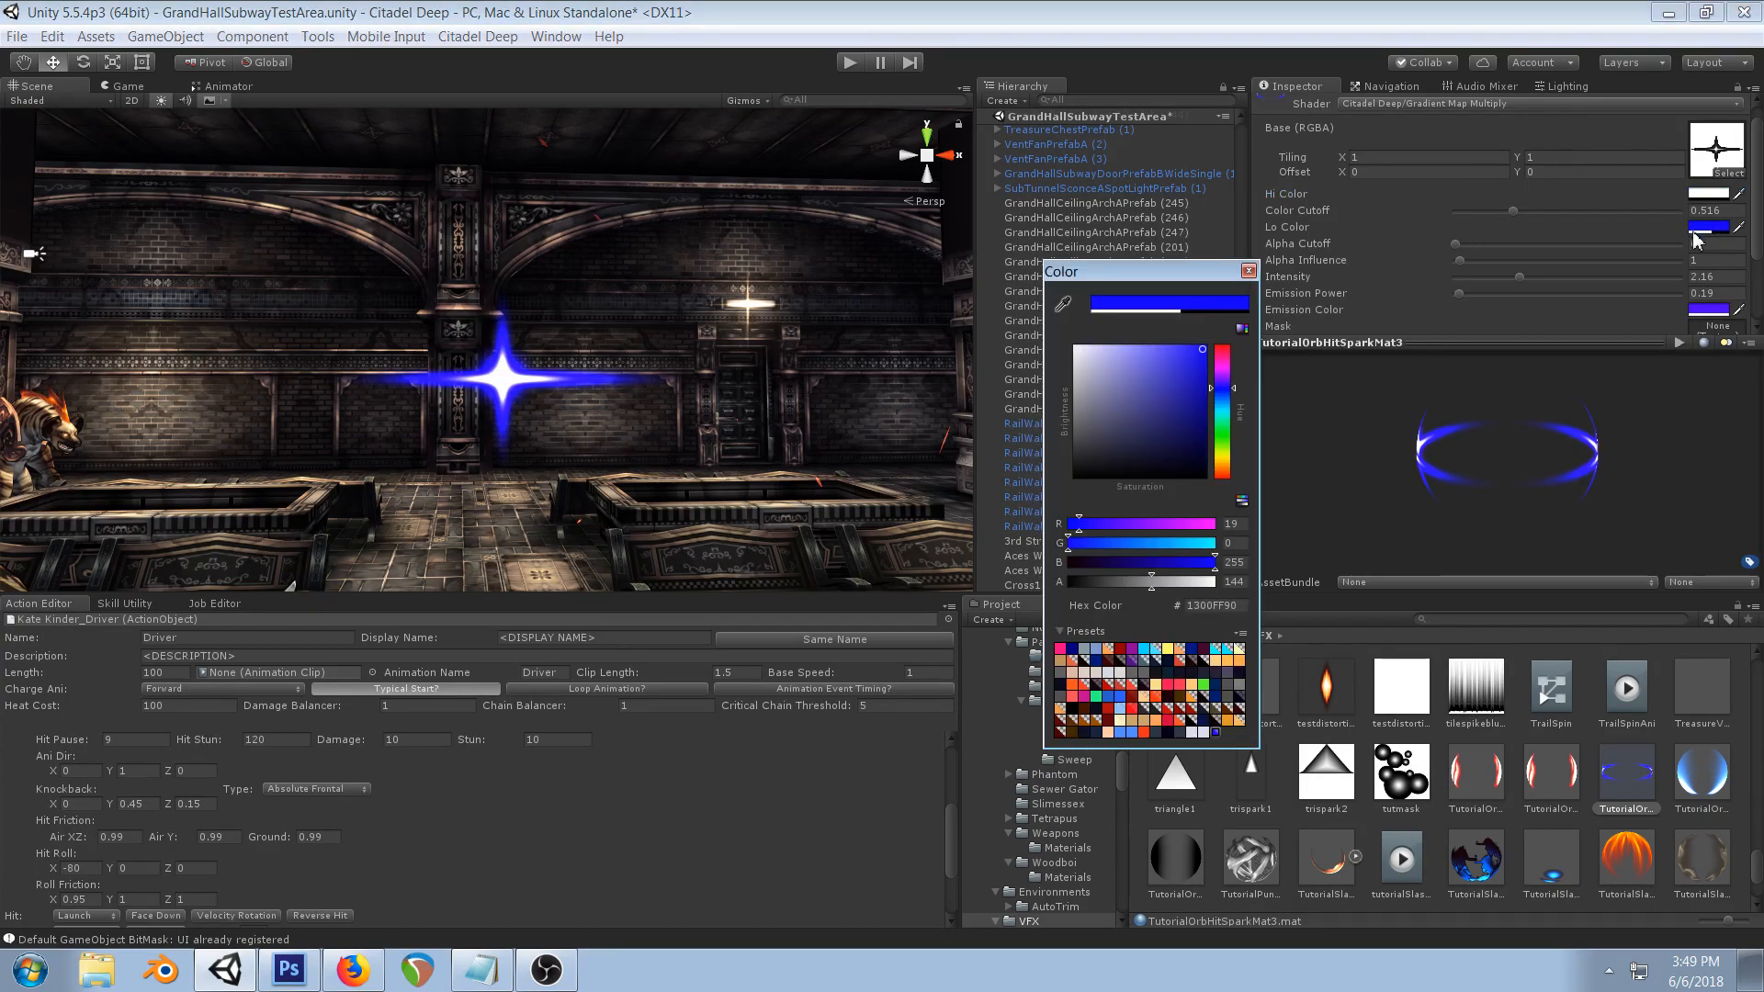
pyautogui.click(1222, 410)
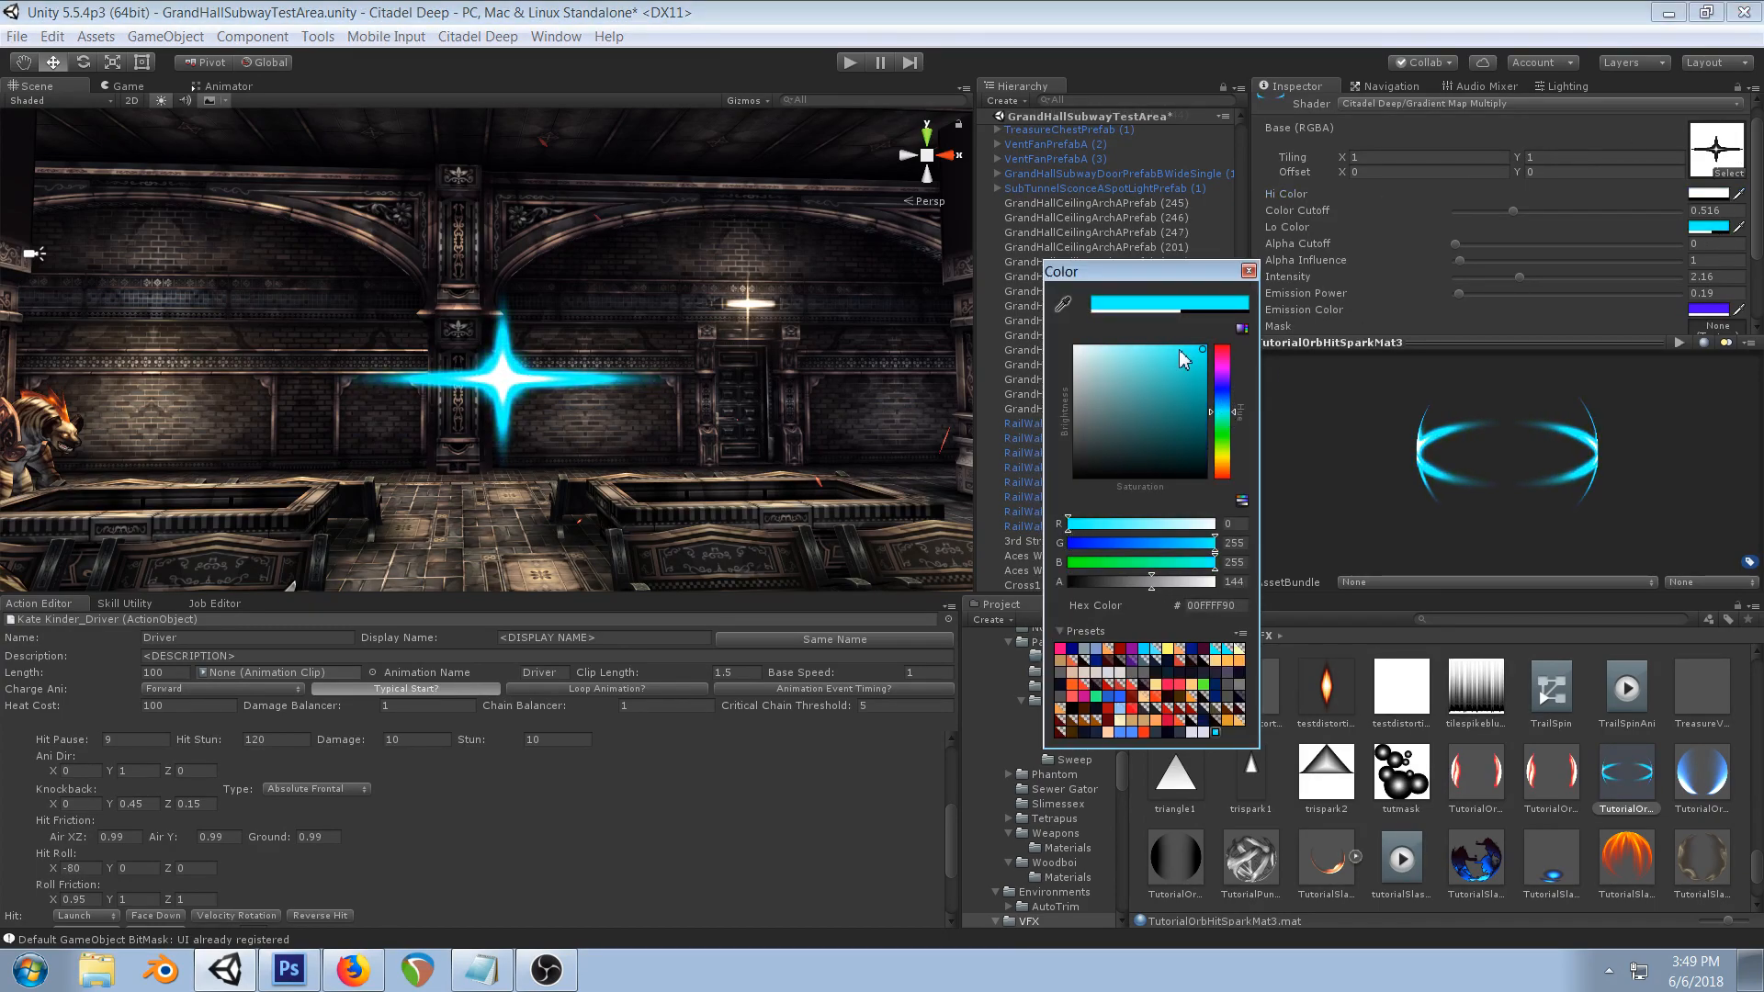
pyautogui.click(1147, 345)
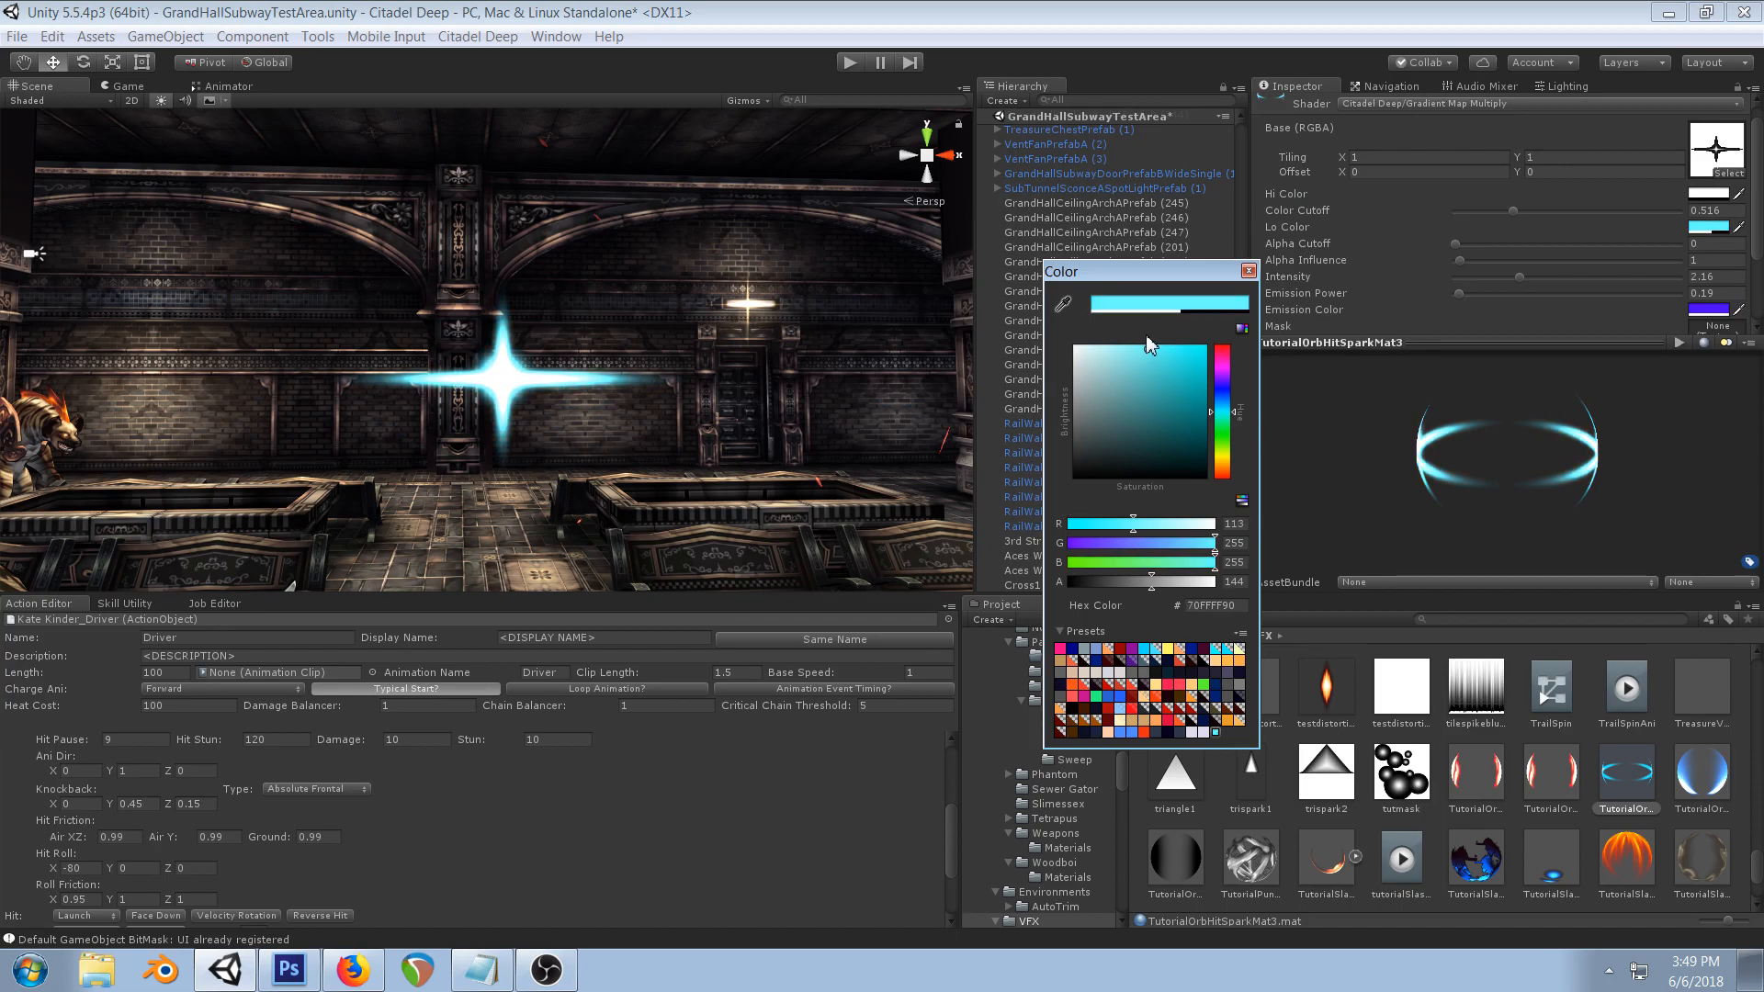
pyautogui.click(1248, 271)
pyautogui.click(1708, 230)
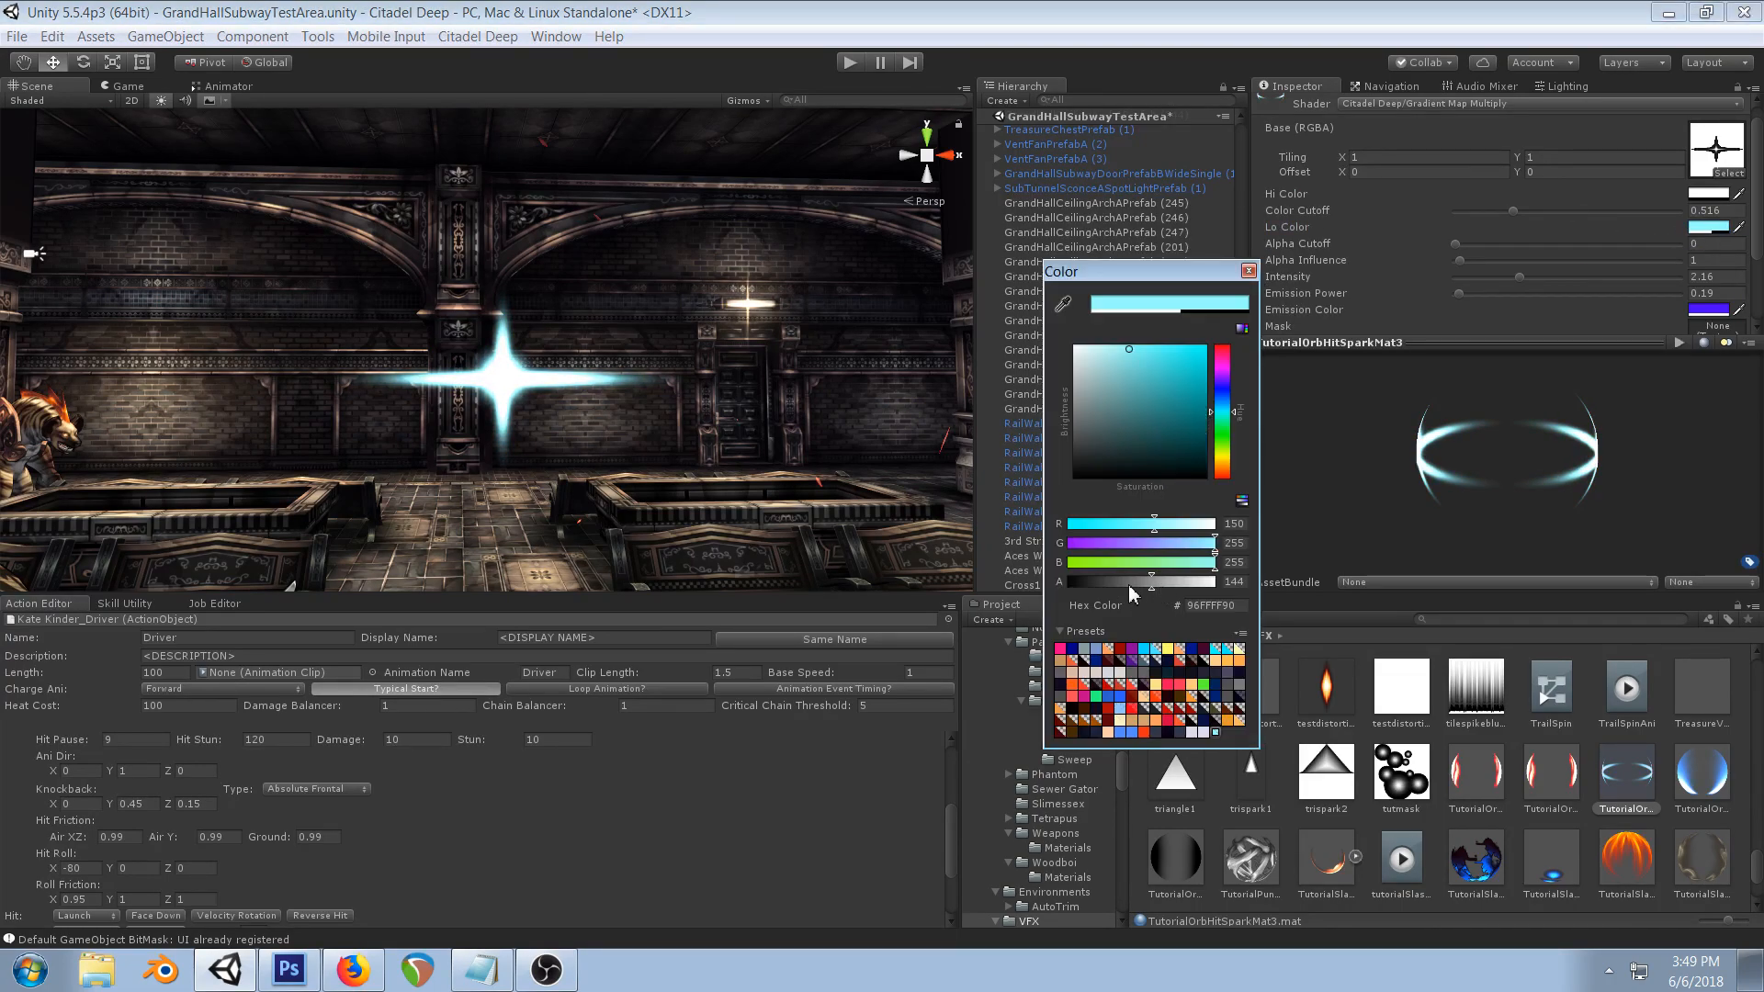
pyautogui.click(1249, 272)
# - Select Cross1 and enable its Color over Lifetime module
pyautogui.scroll(1, 1554, 207)
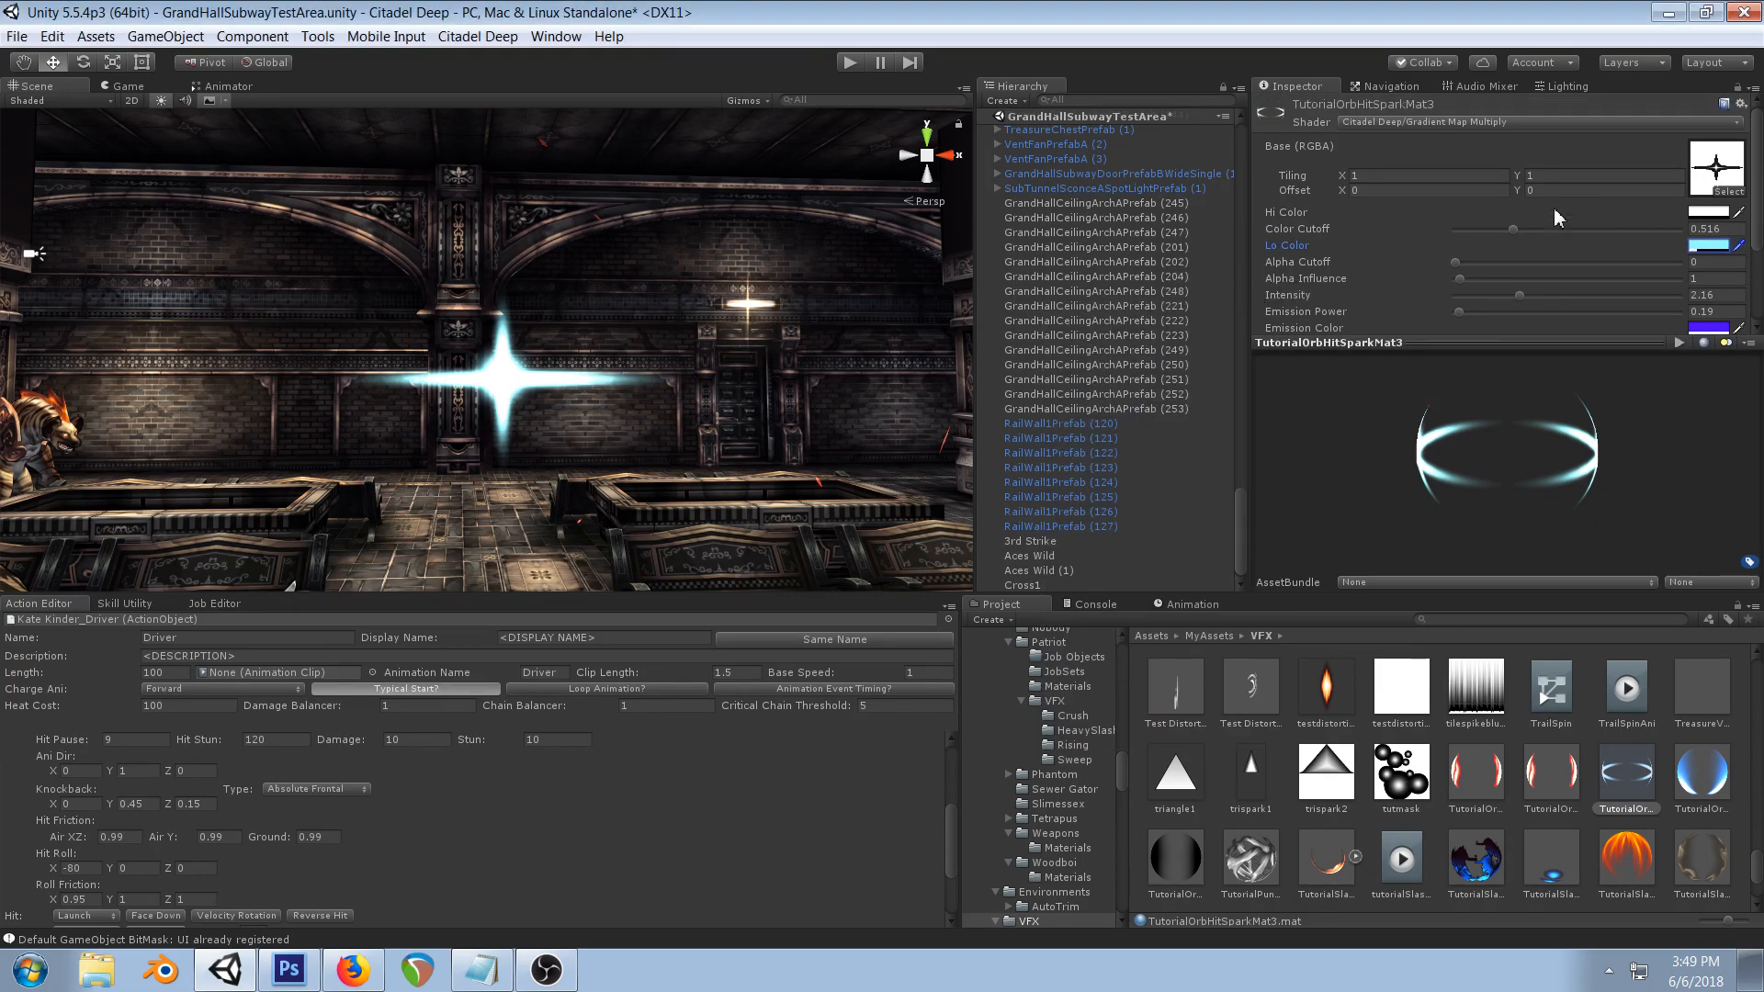
pyautogui.scroll(-3, 1554, 210)
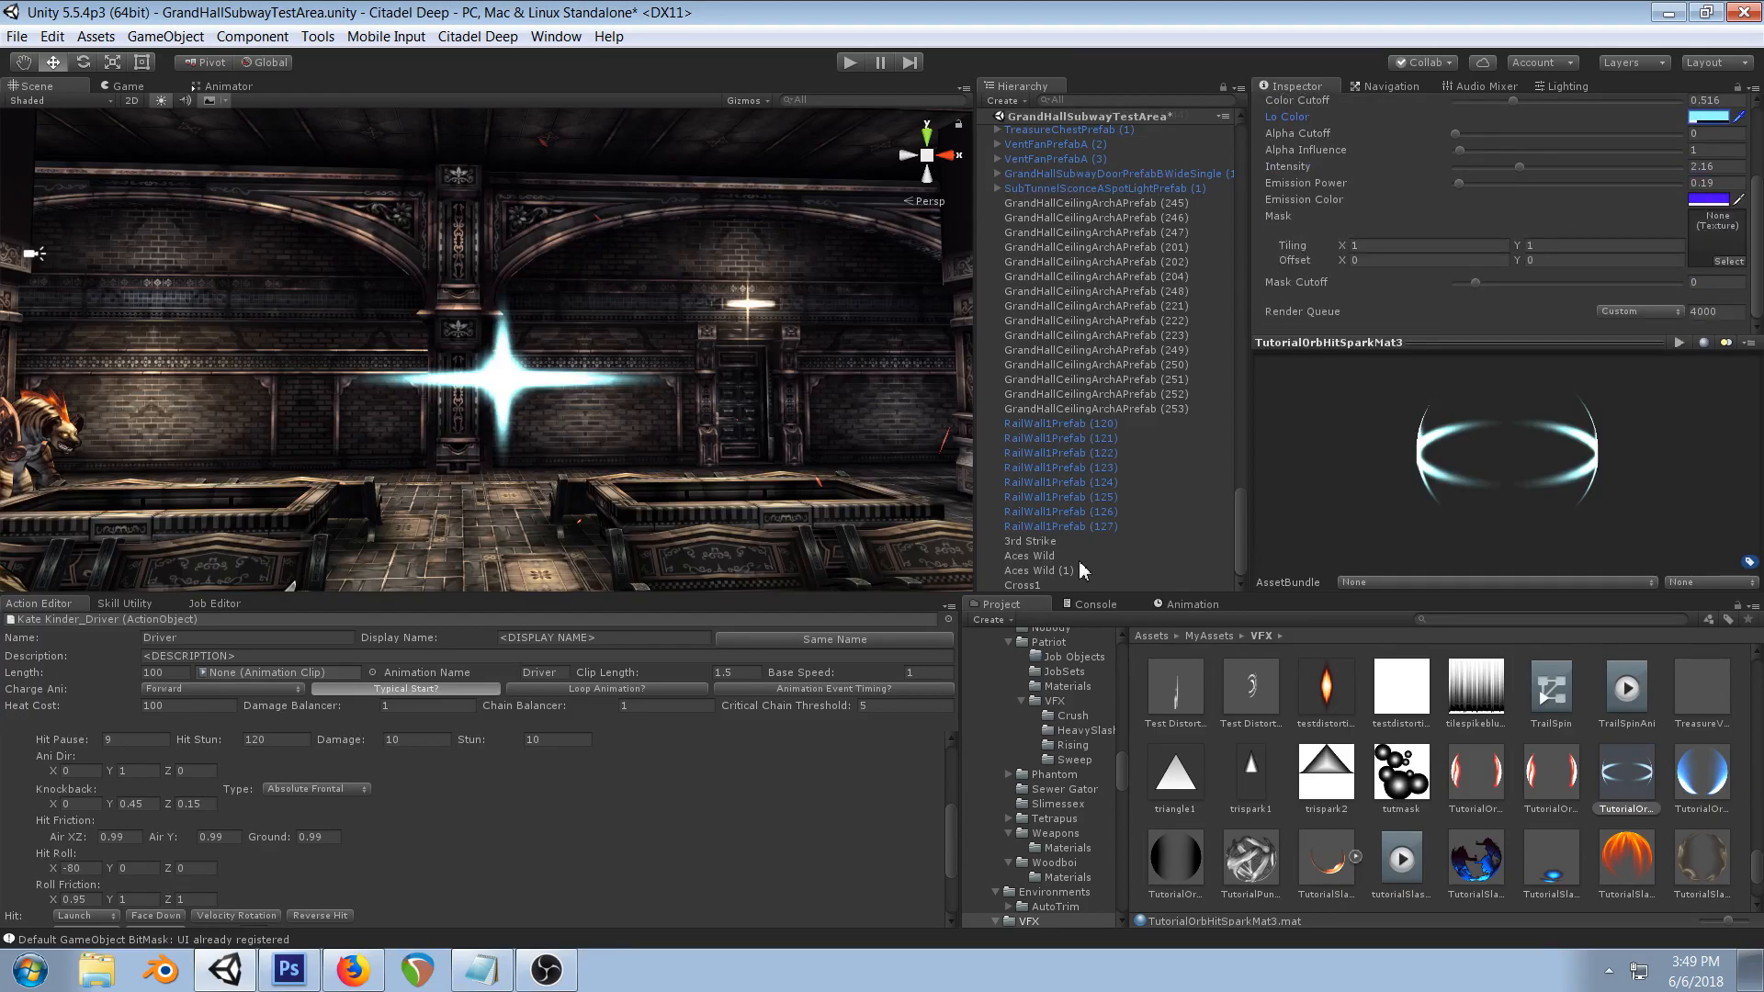
pyautogui.click(1031, 588)
pyautogui.scroll(-3, 1514, 241)
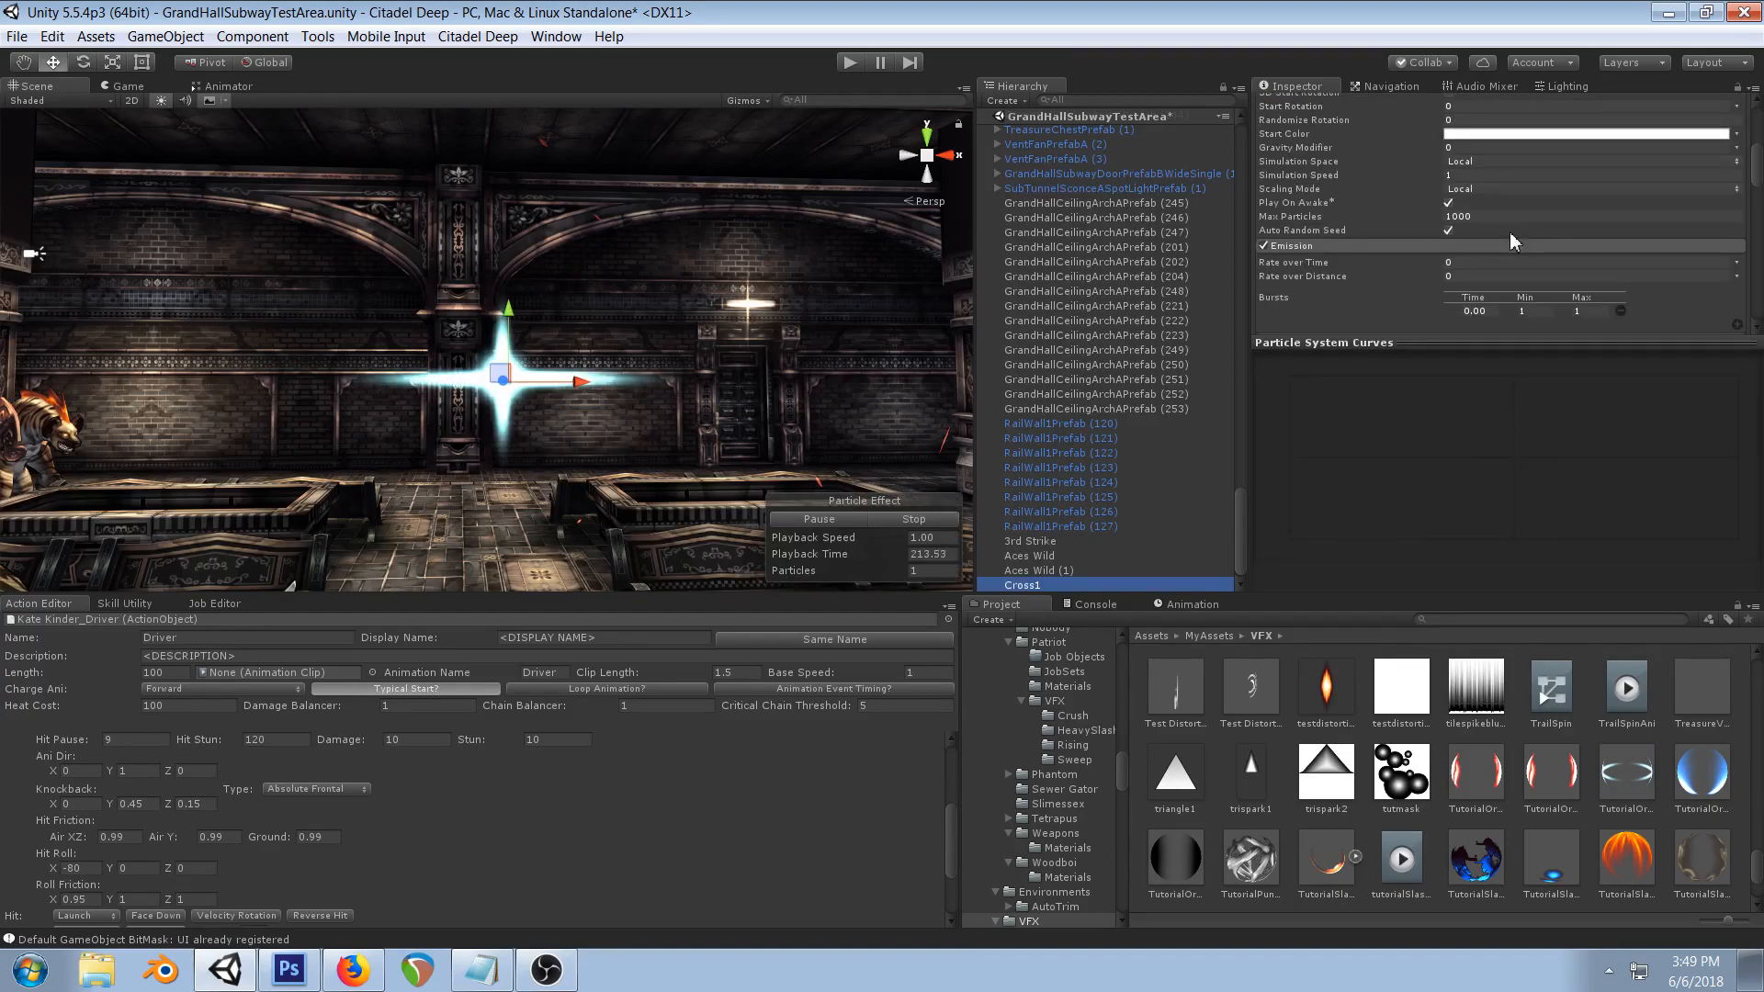
pyautogui.scroll(-5, 1479, 221)
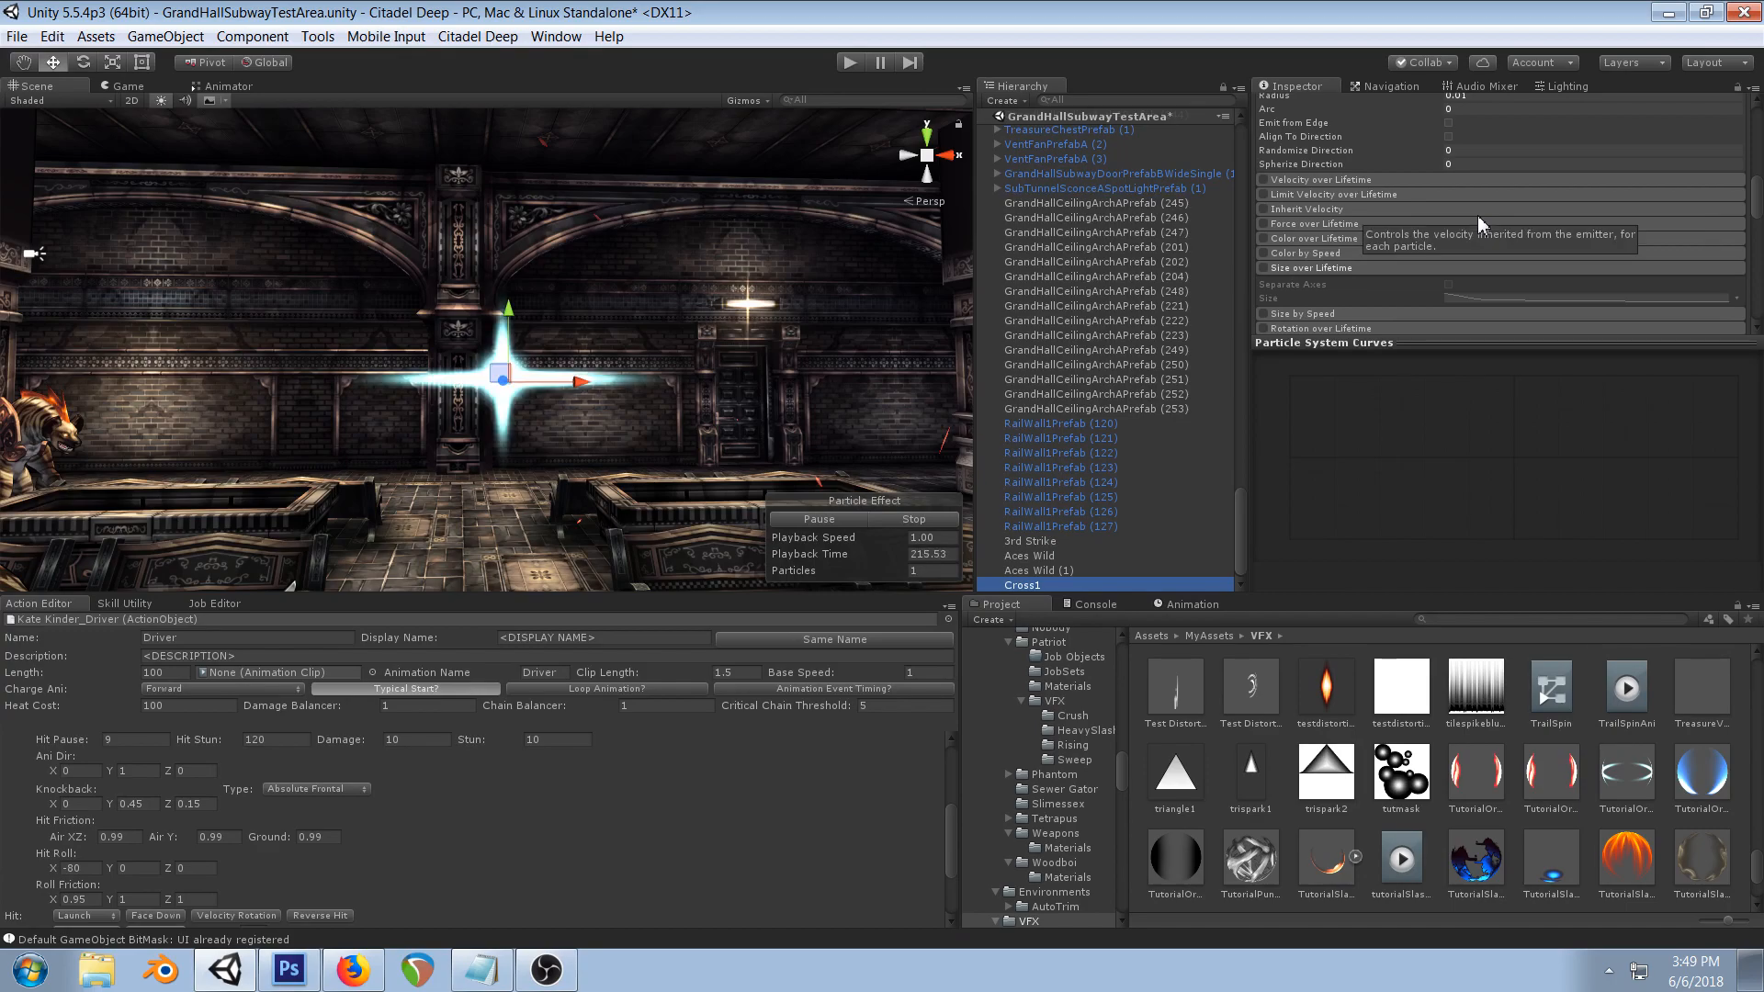
pyautogui.click(1362, 238)
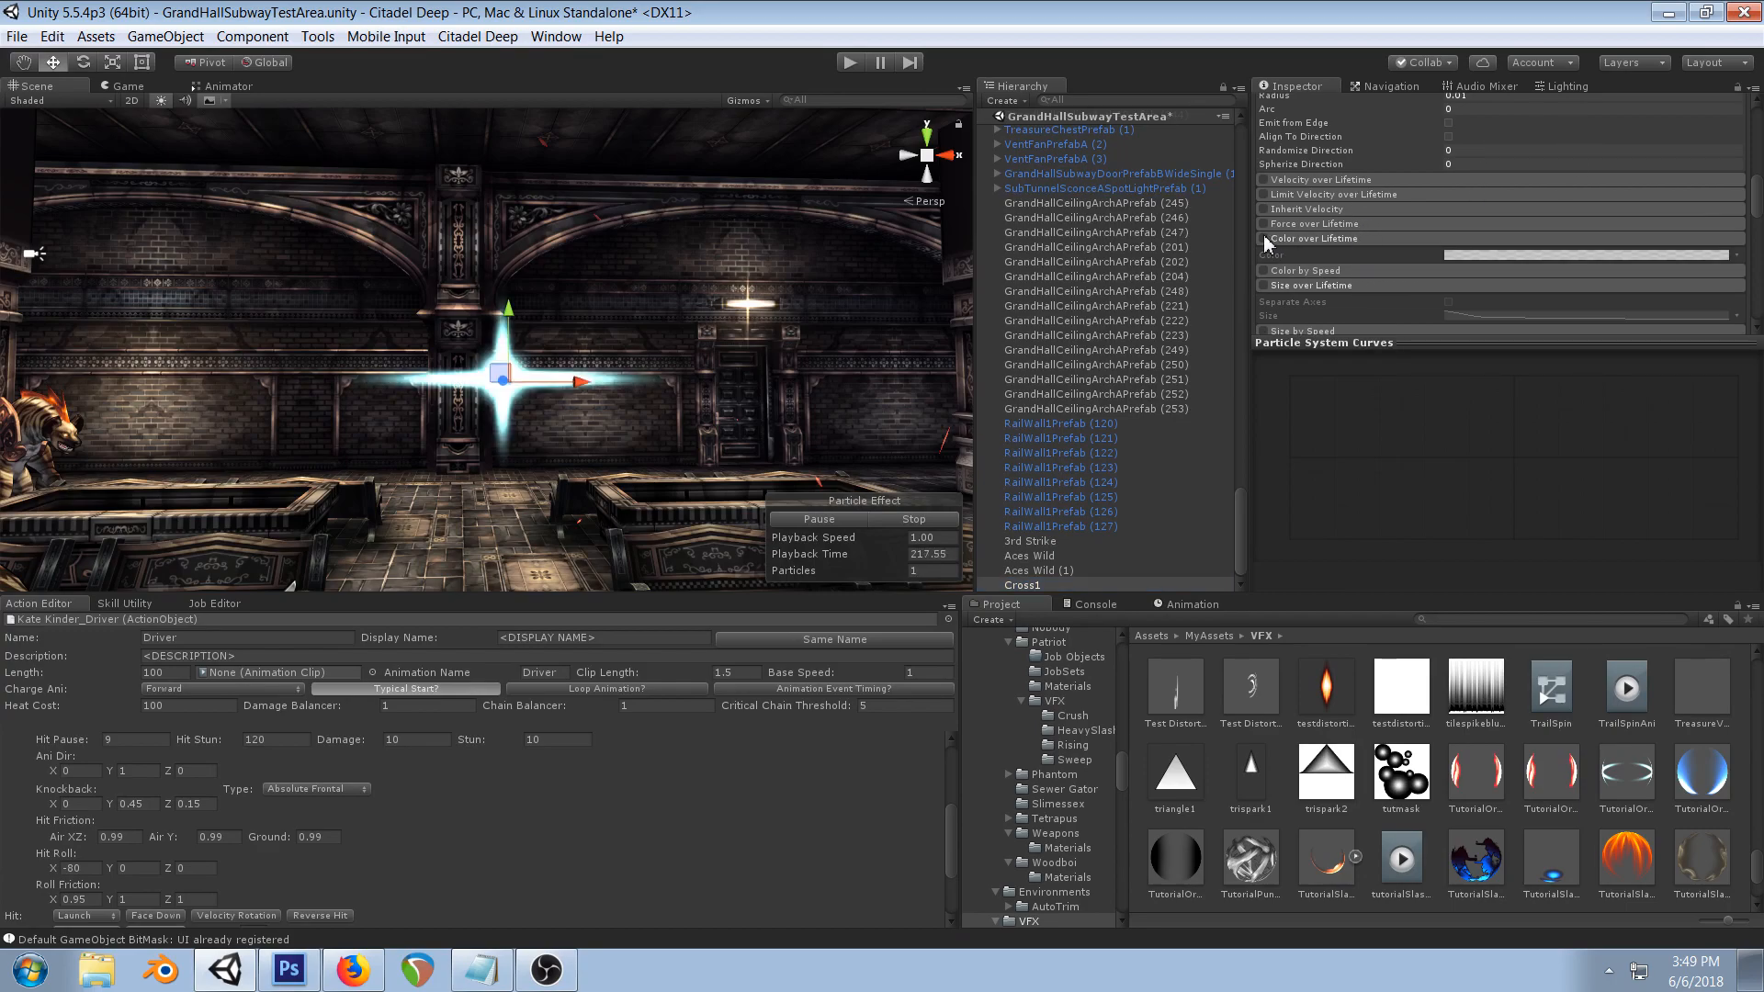
# - Add a color key at 12.1% of the Color over Lifetime gradient and set it to light blue with RGB 120, 182, 255
pyautogui.click(1467, 258)
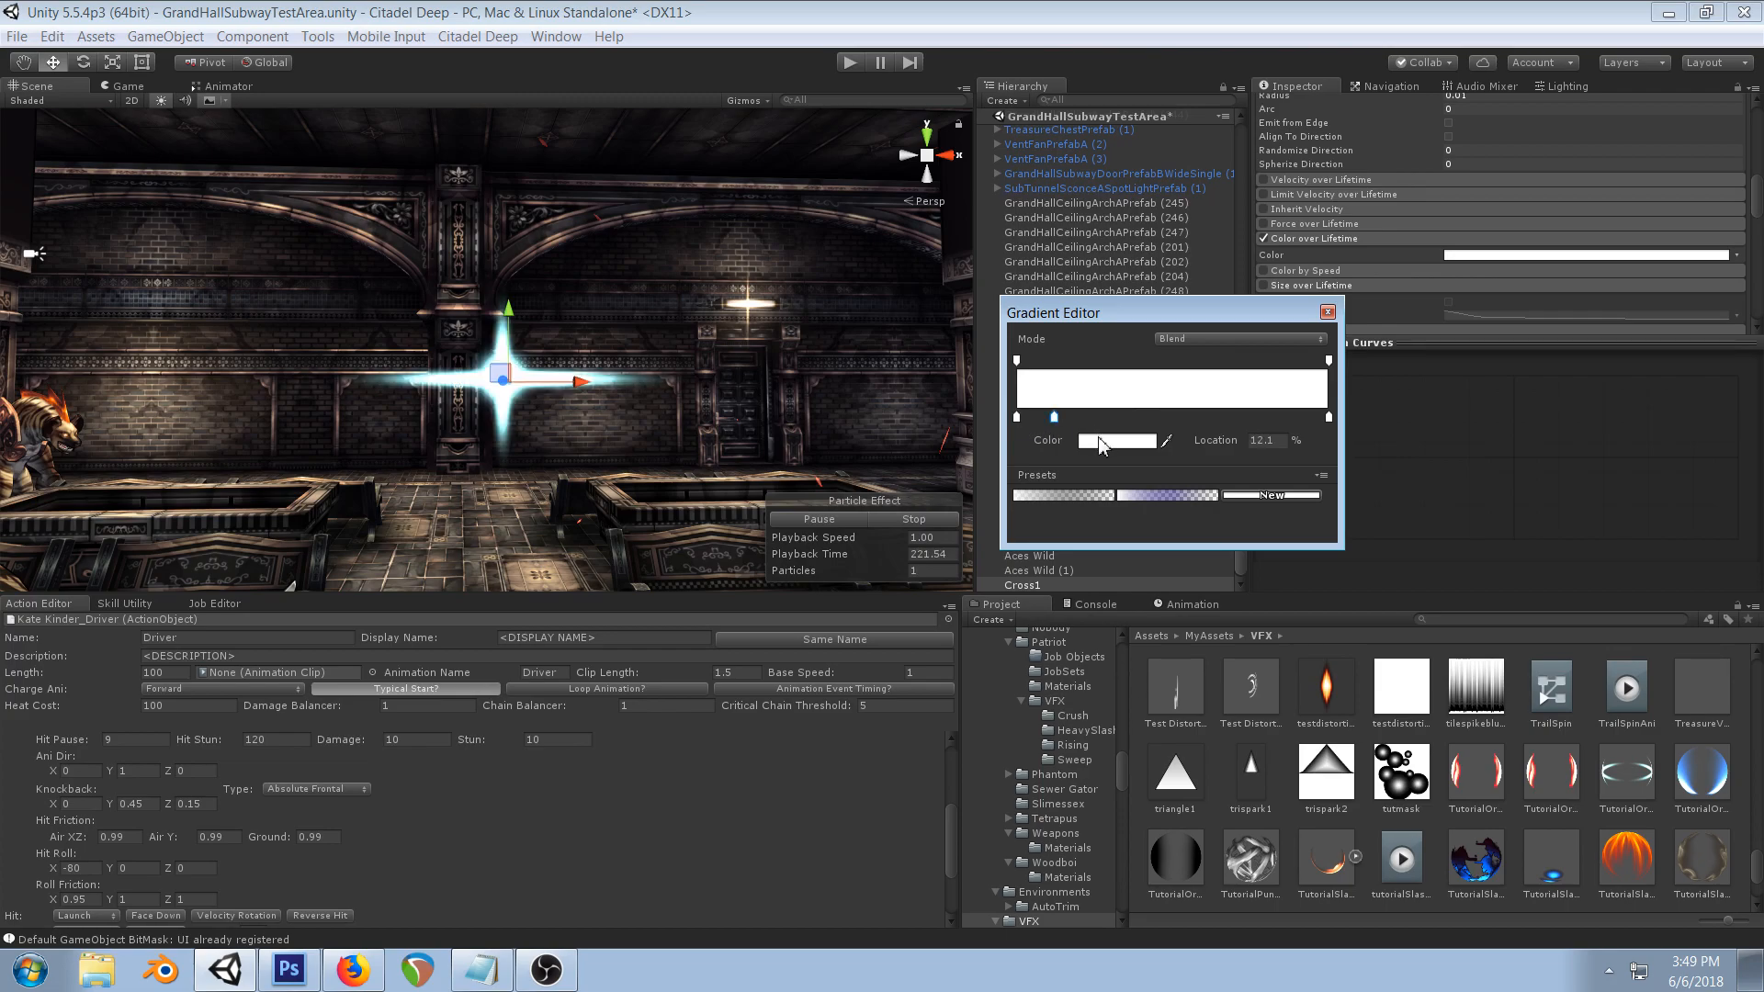
pyautogui.click(1102, 442)
pyautogui.moveTo(1225, 411); pyautogui.dragTo(1145, 341)
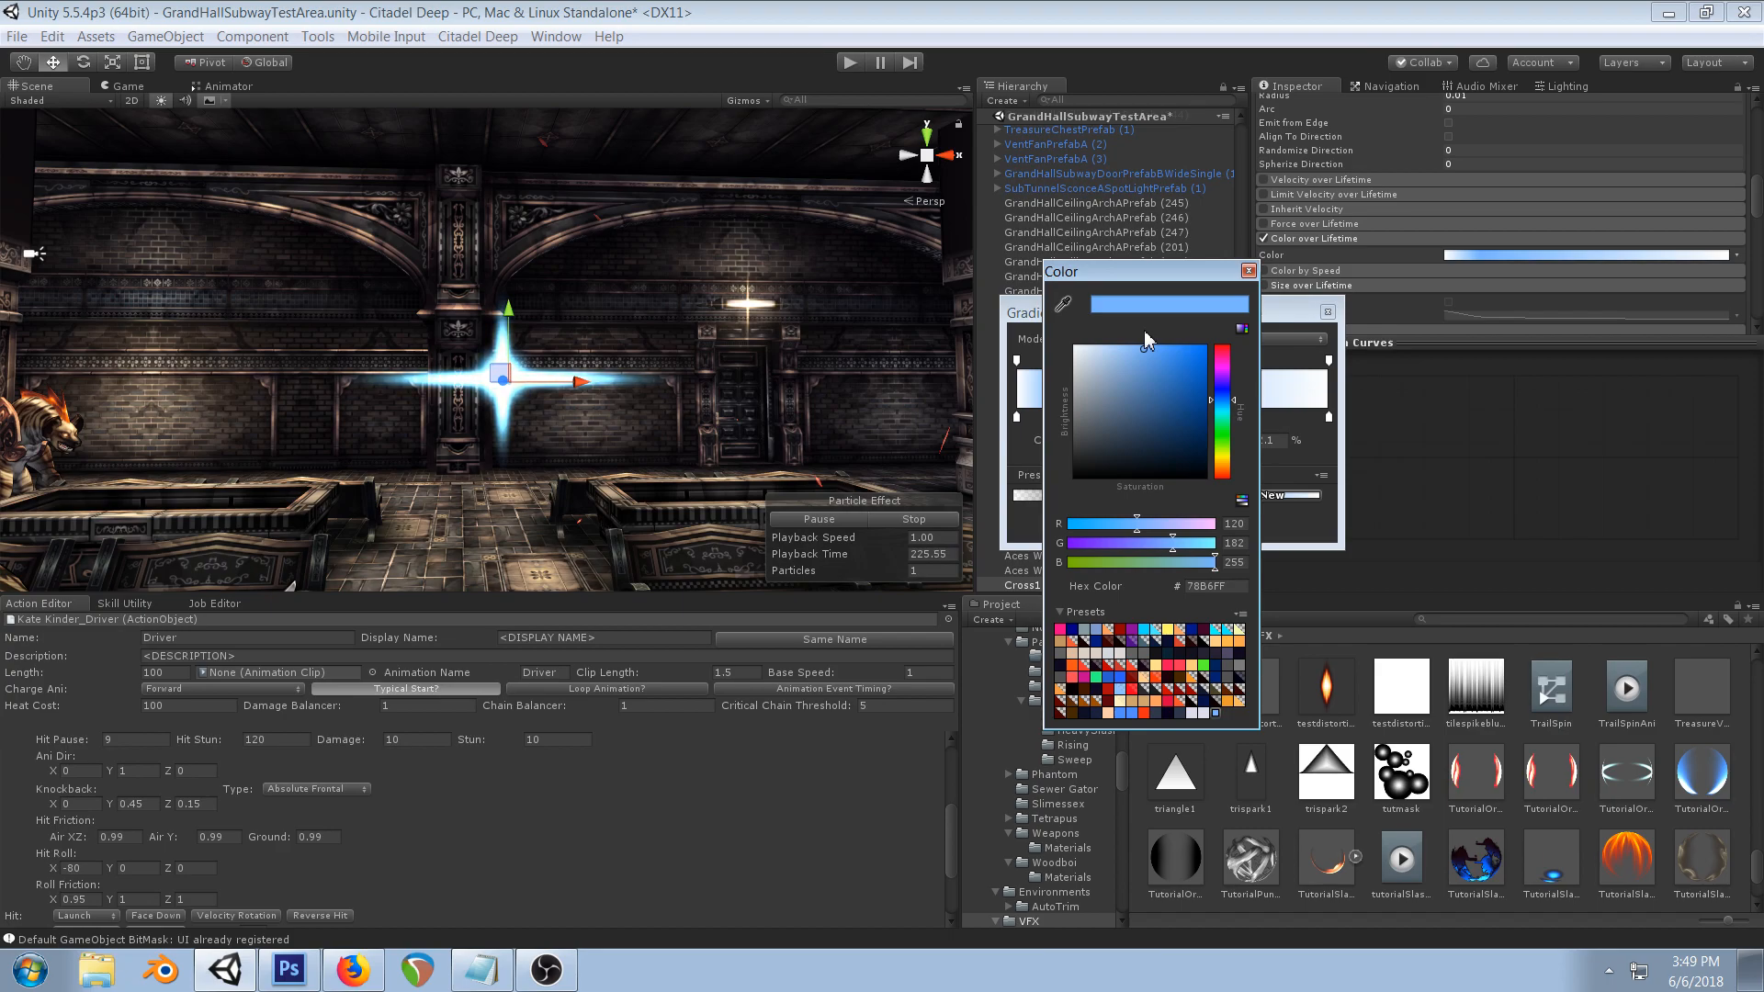
pyautogui.click(1250, 272)
# - Set the gradient's end color key to near-black with RGB 0, 2, 9
pyautogui.click(1329, 417)
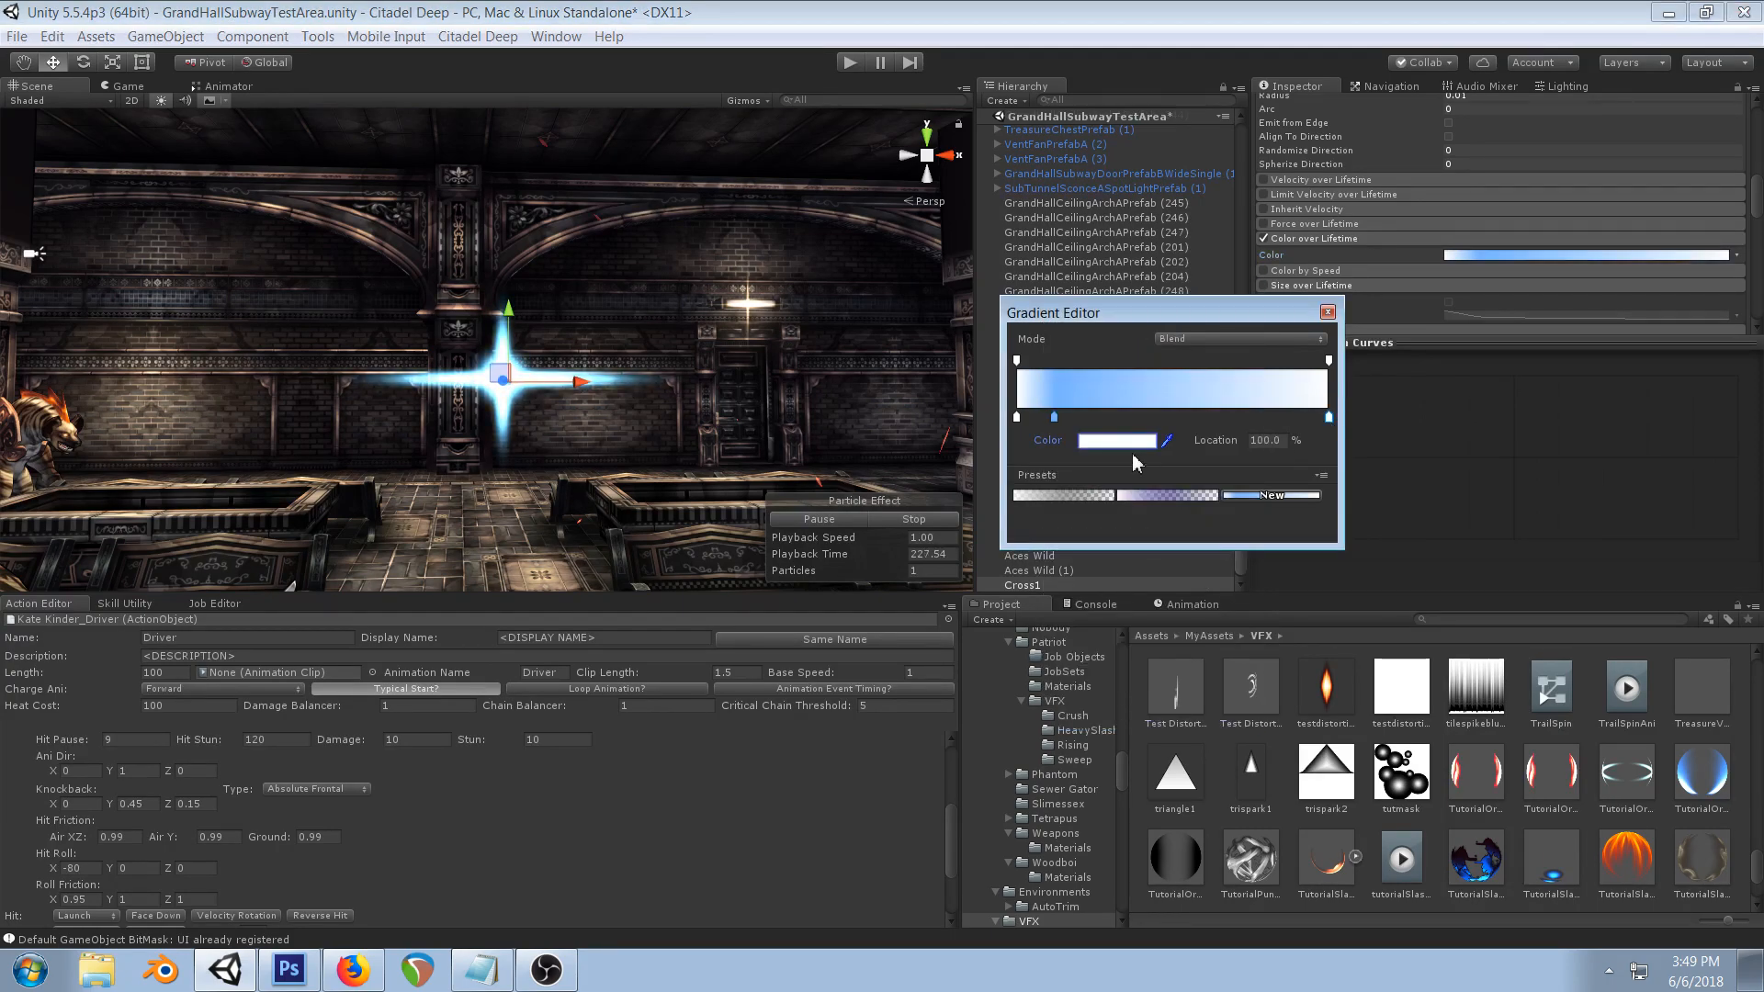
pyautogui.click(1129, 447)
pyautogui.moveTo(1232, 418); pyautogui.dragTo(1229, 393)
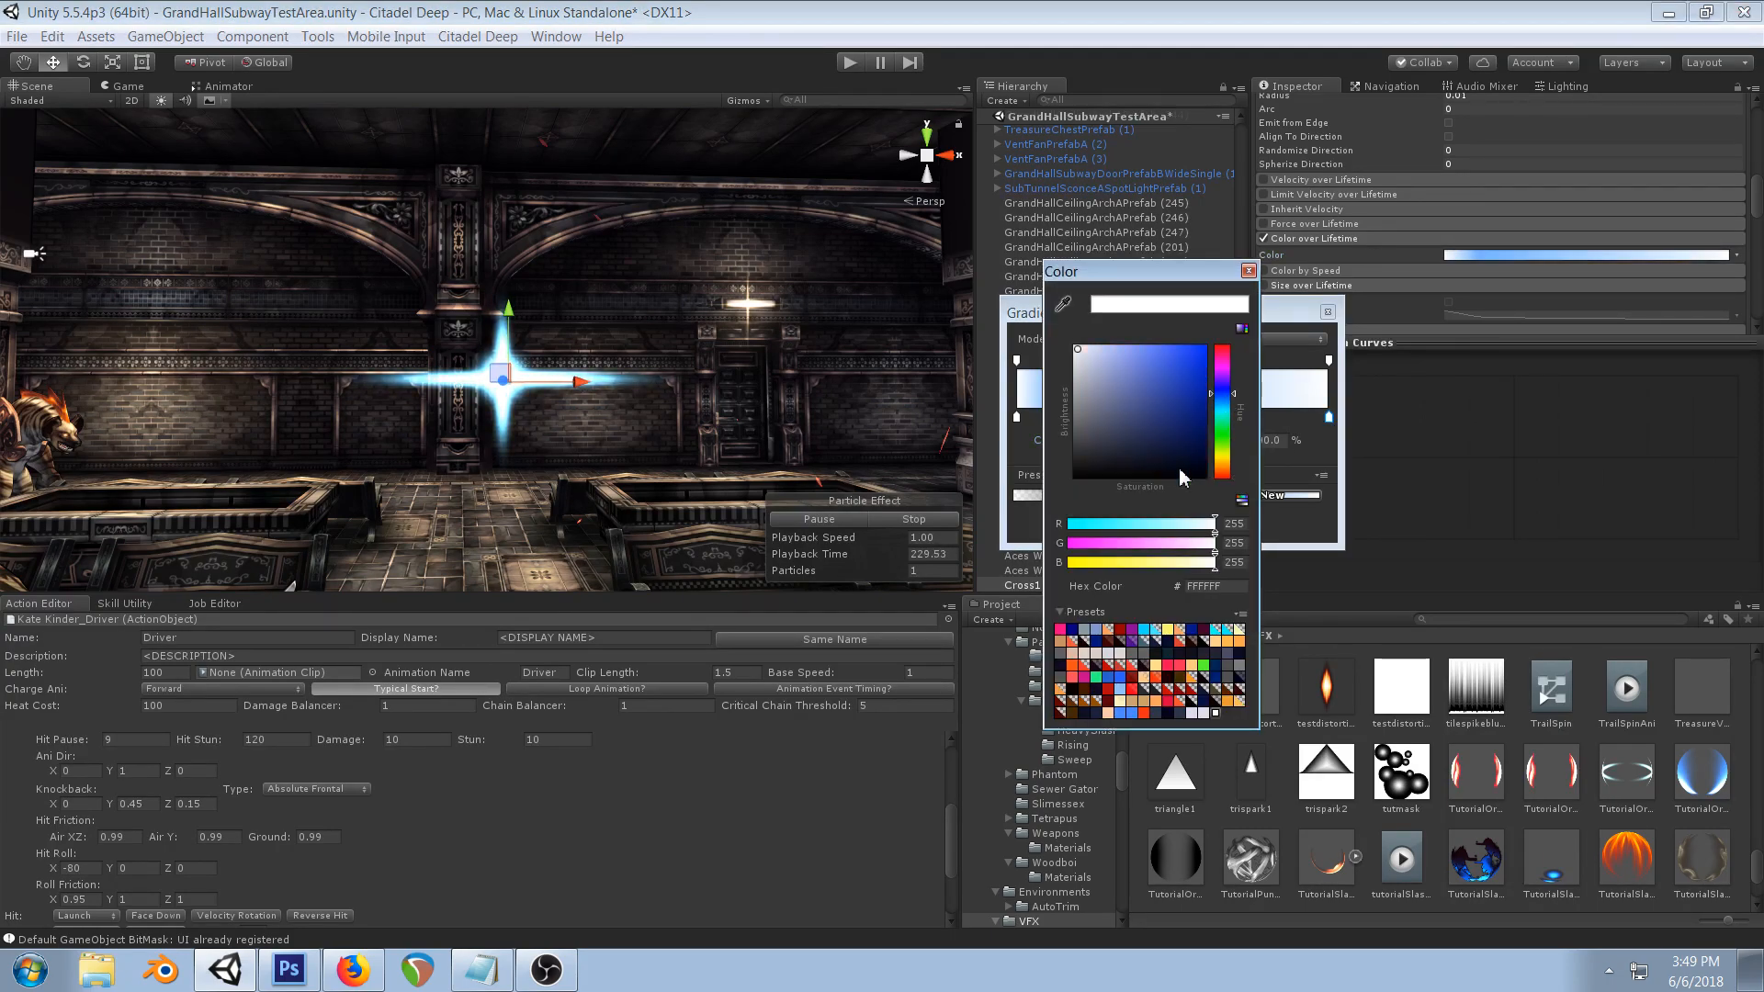
pyautogui.click(1202, 467)
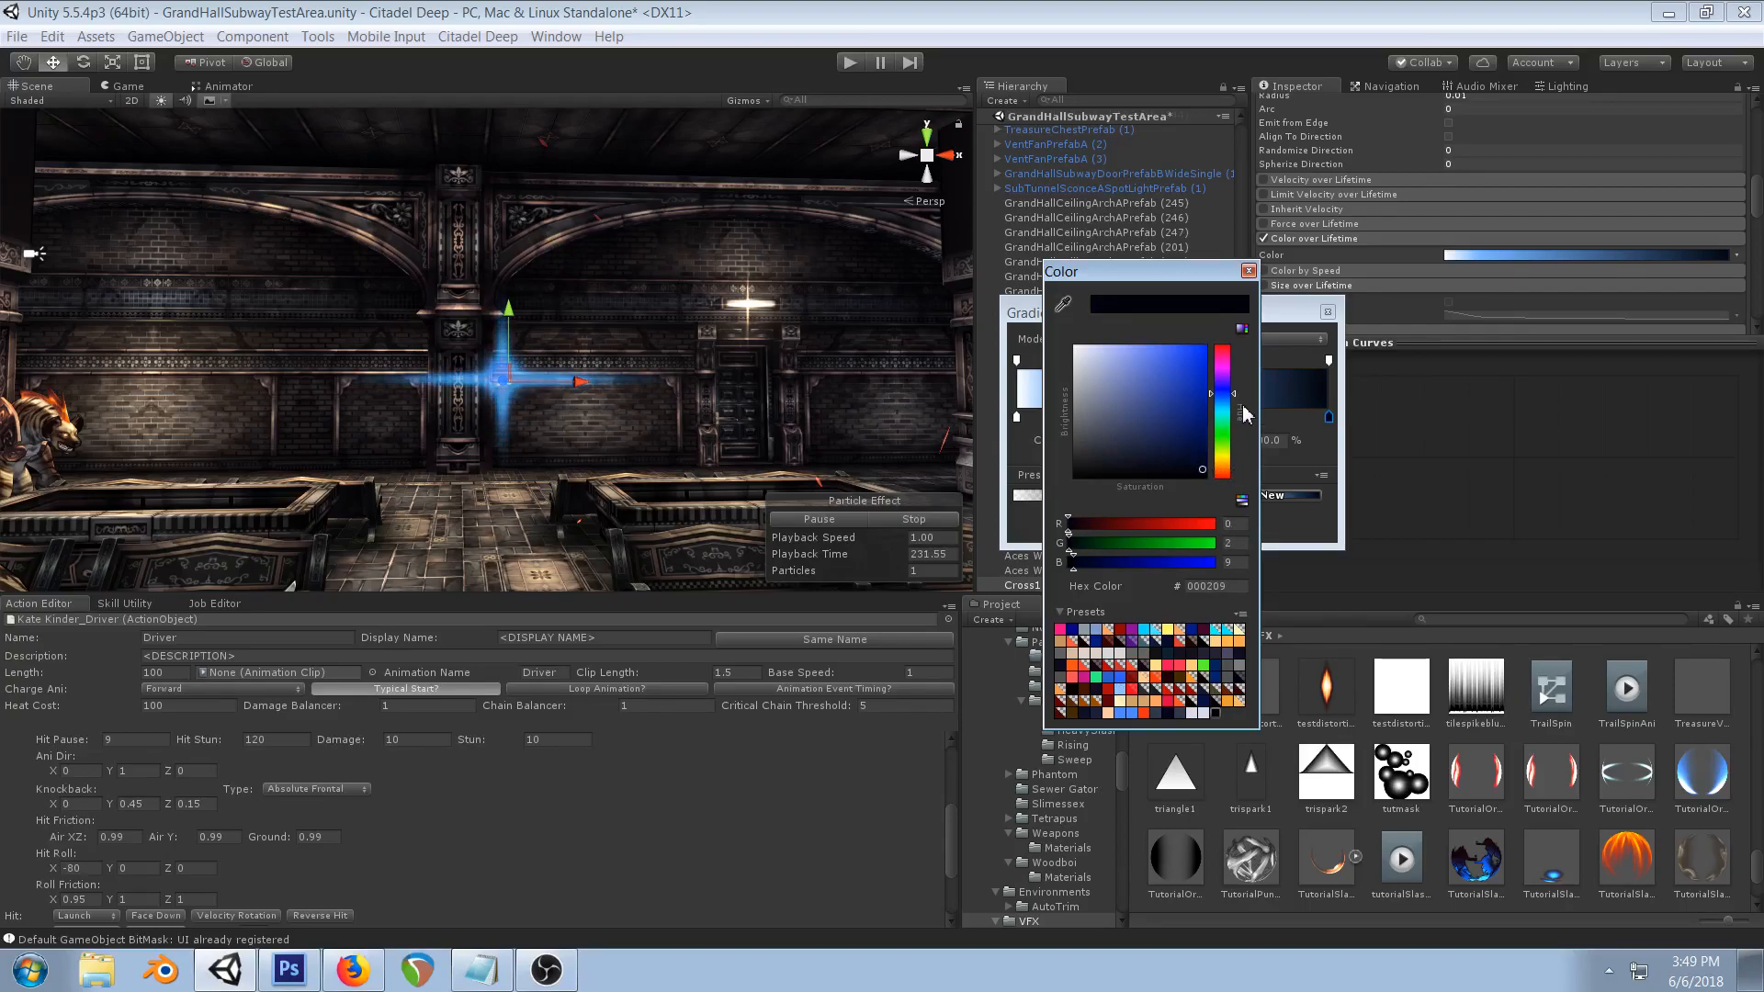
pyautogui.click(1248, 271)
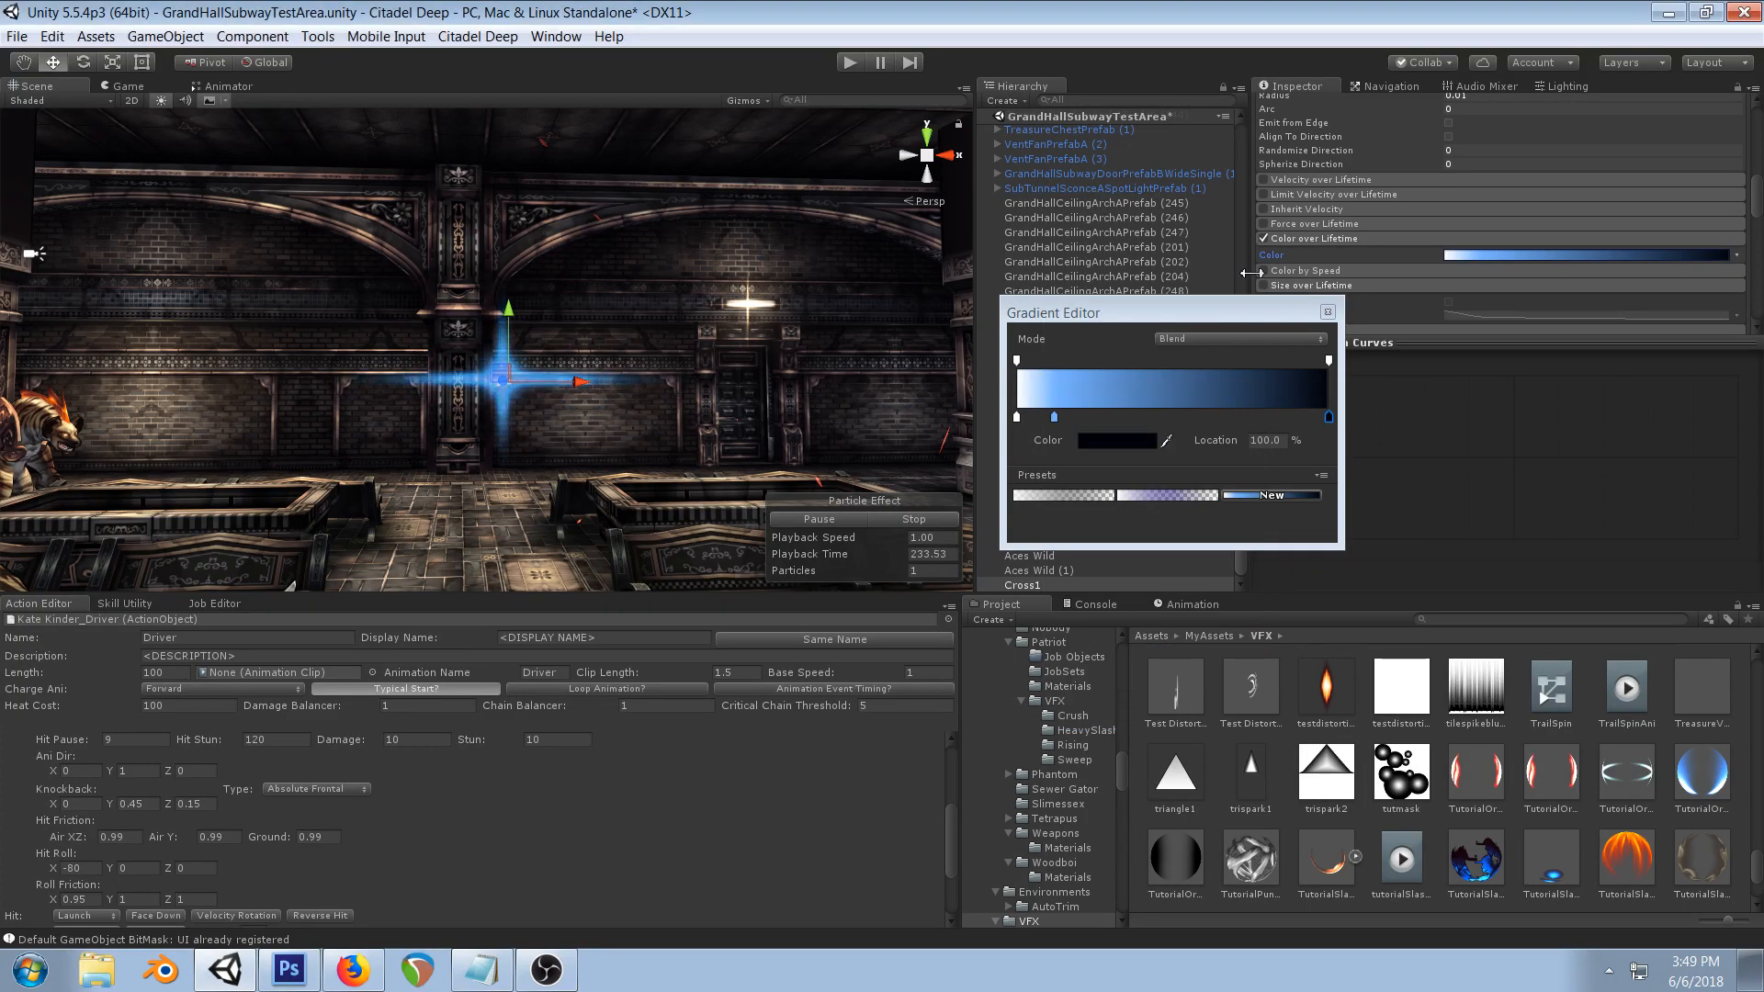
# - Change the gradient's end color key to saturated blue with RGB 0, 44, 255
pyautogui.click(1123, 440)
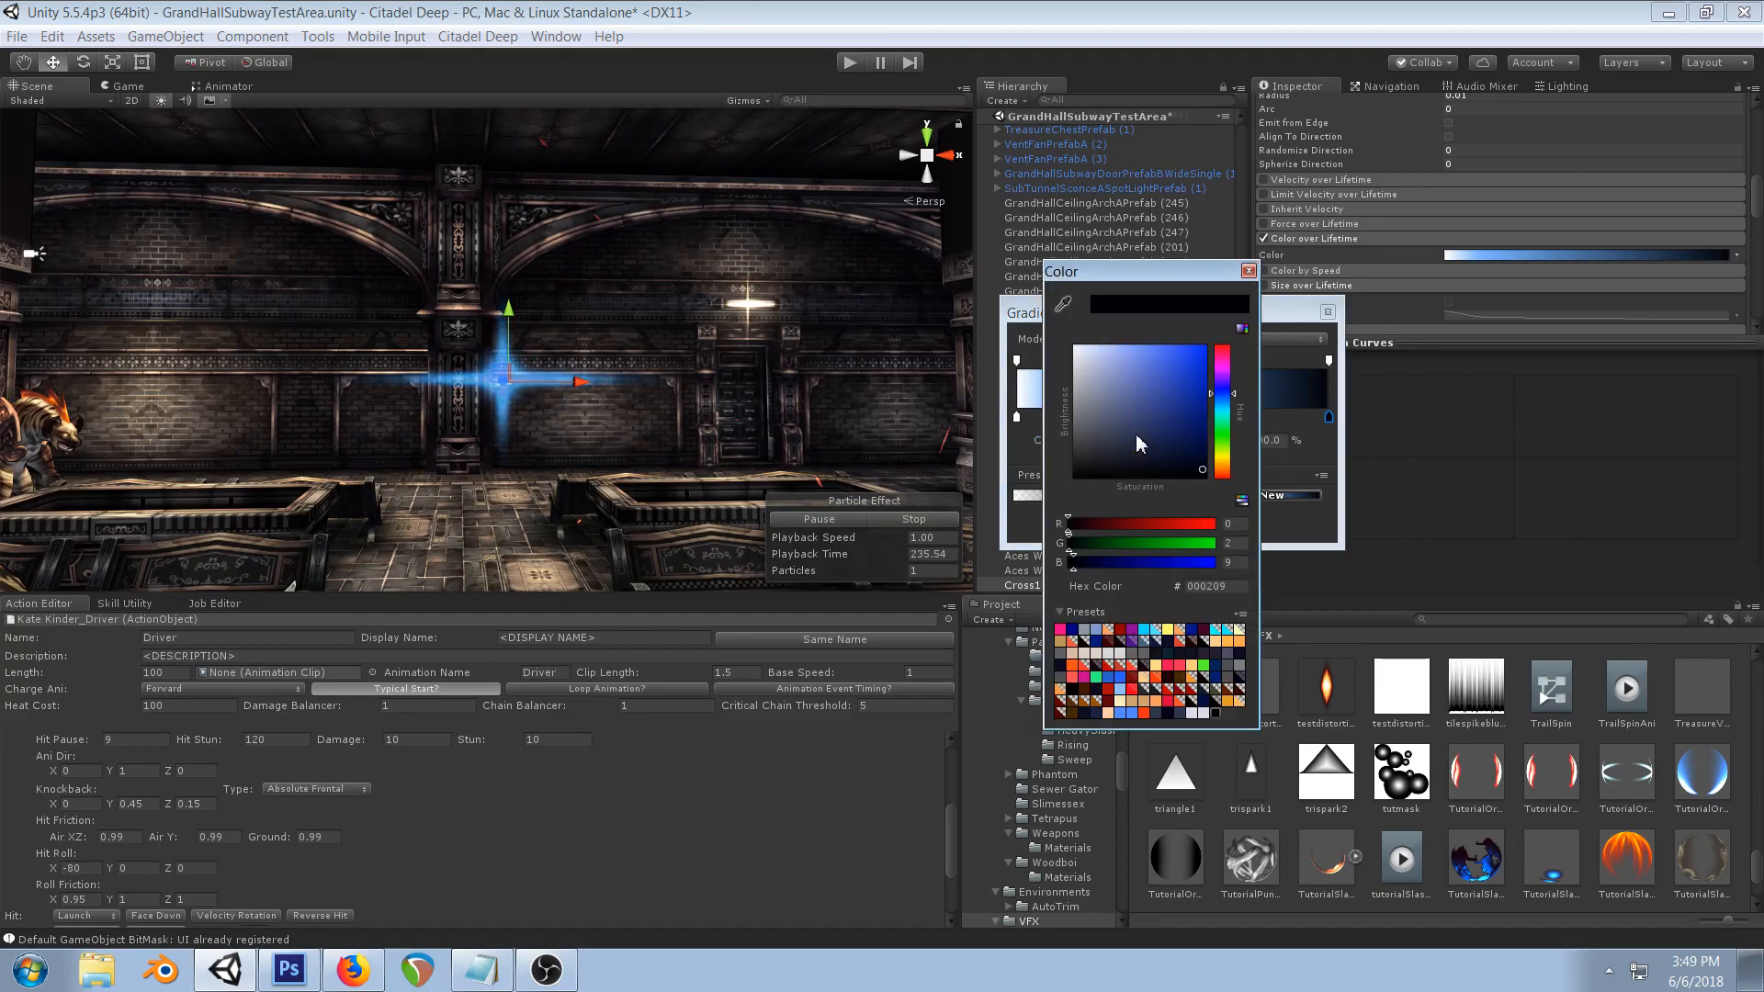
pyautogui.moveTo(1204, 407); pyautogui.dragTo(1223, 341)
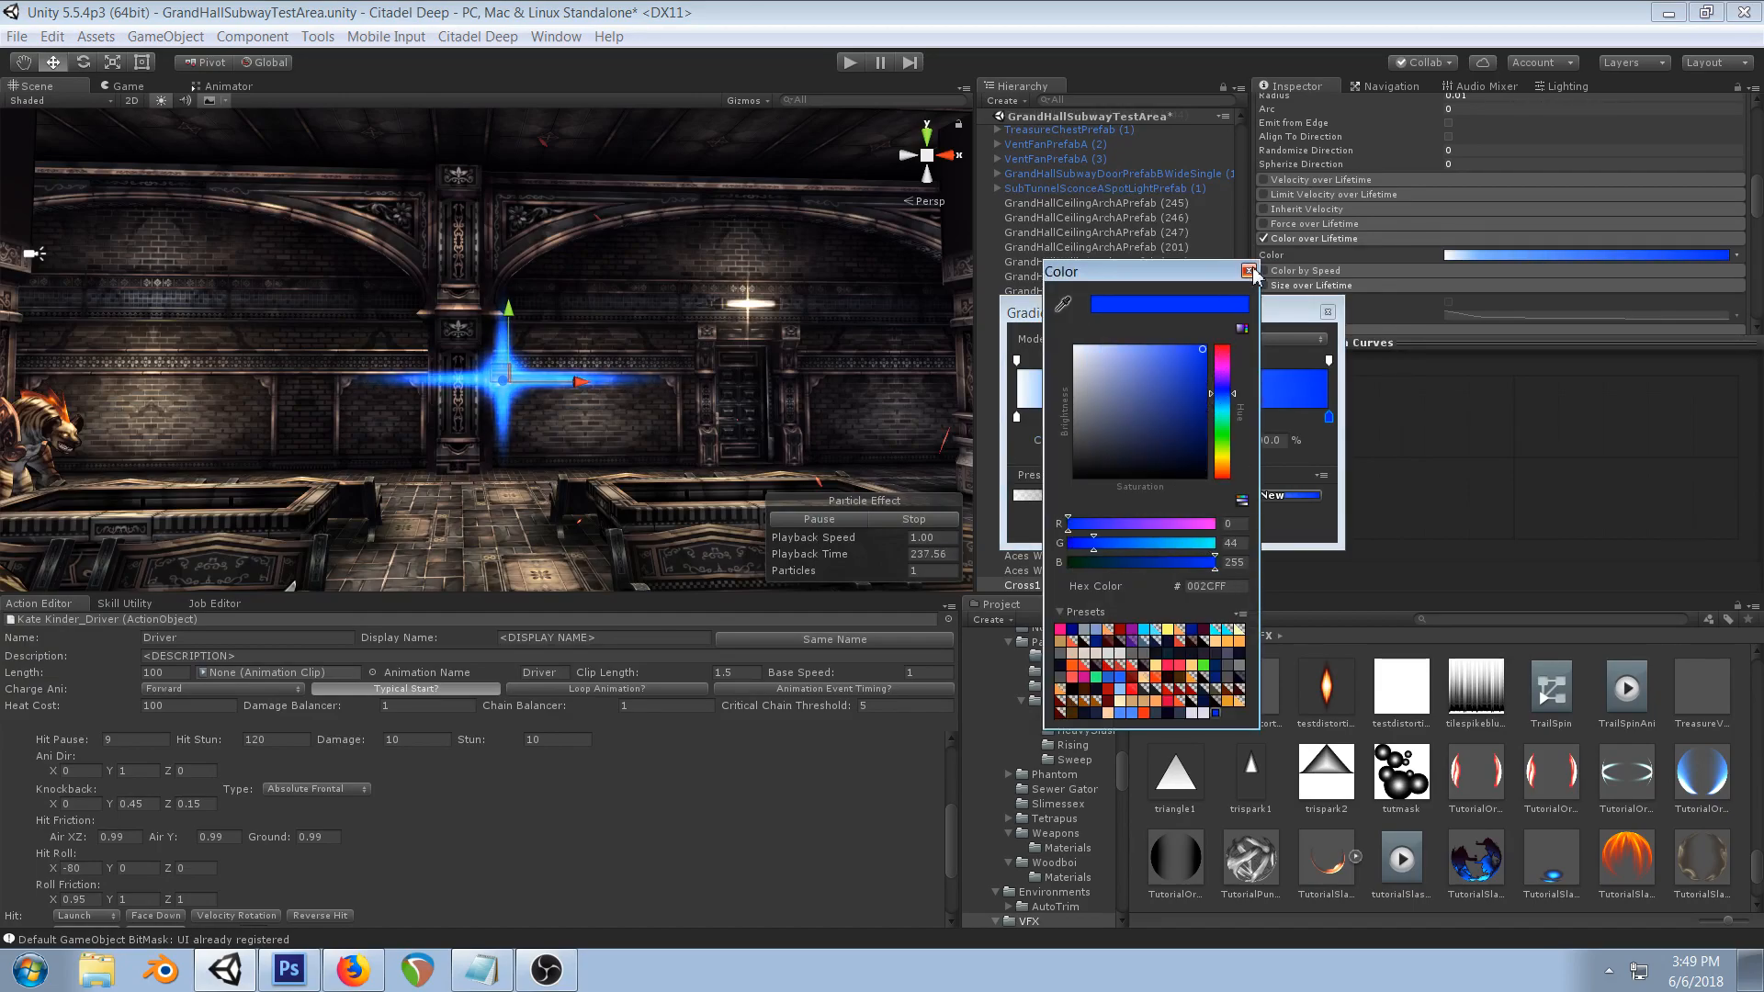
pyautogui.click(1248, 271)
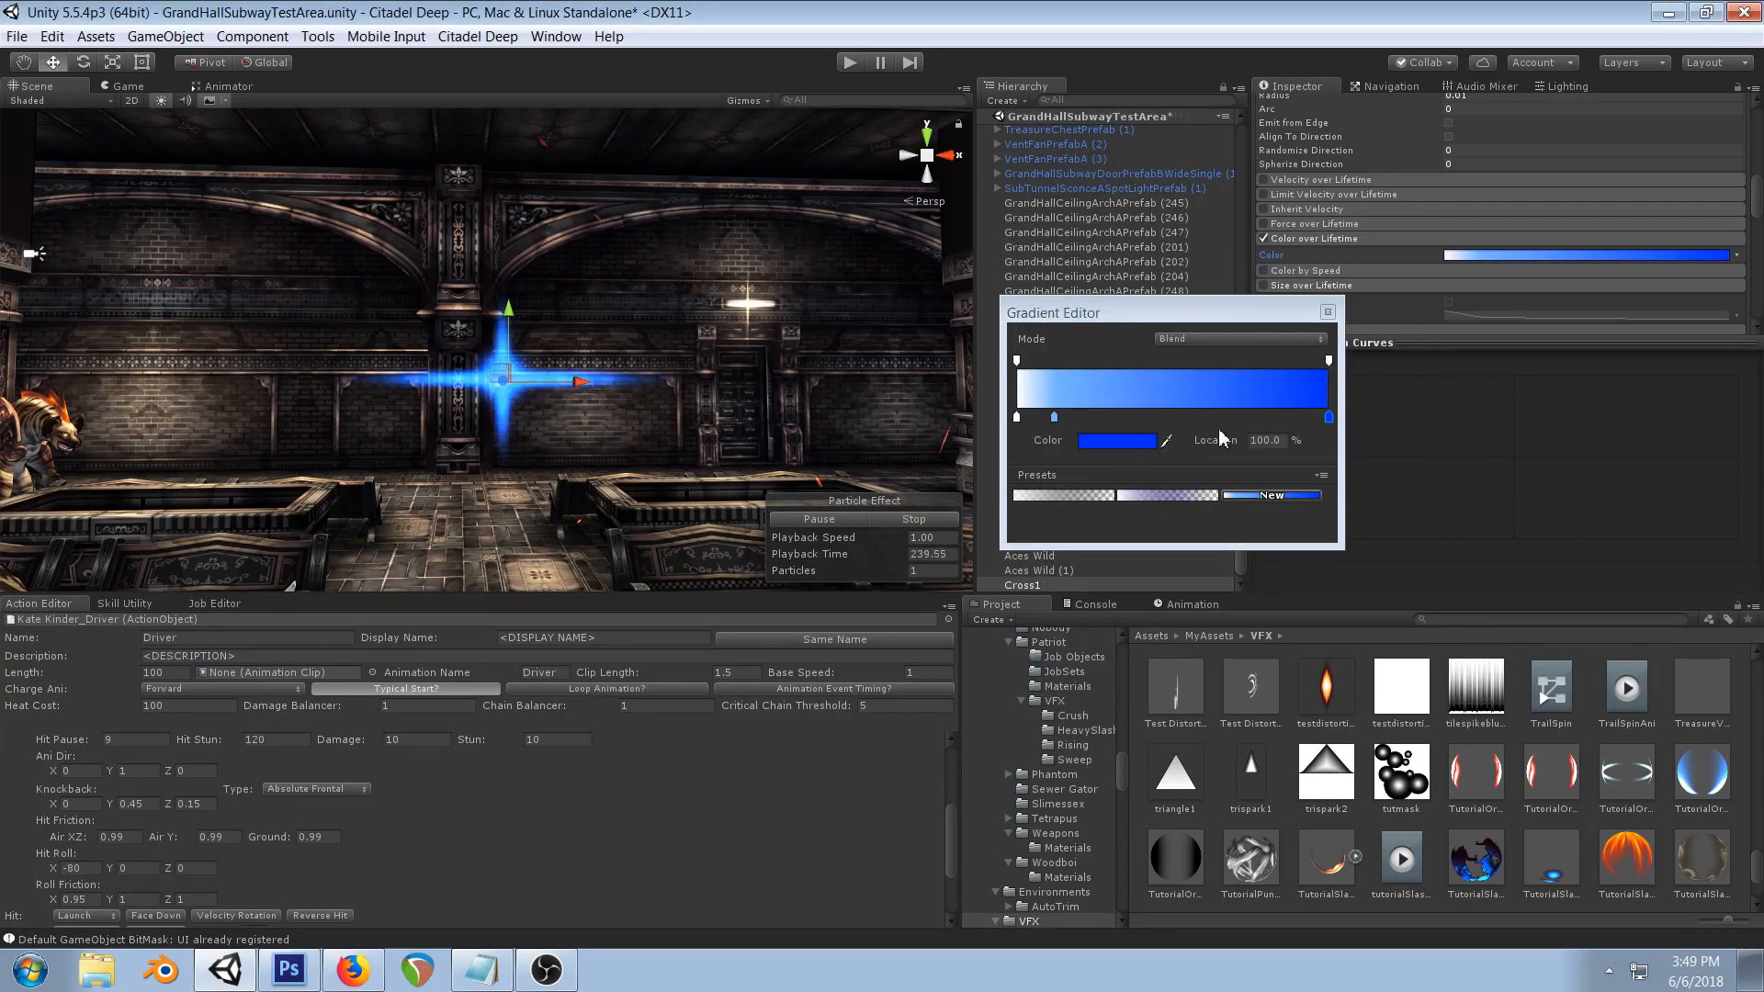
# - Move the gradient's saturated blue key to about 19% and its light blue key to 8.5%
pyautogui.moveTo(1329, 422); pyautogui.dragTo(1041, 419)
pyautogui.click(1055, 421)
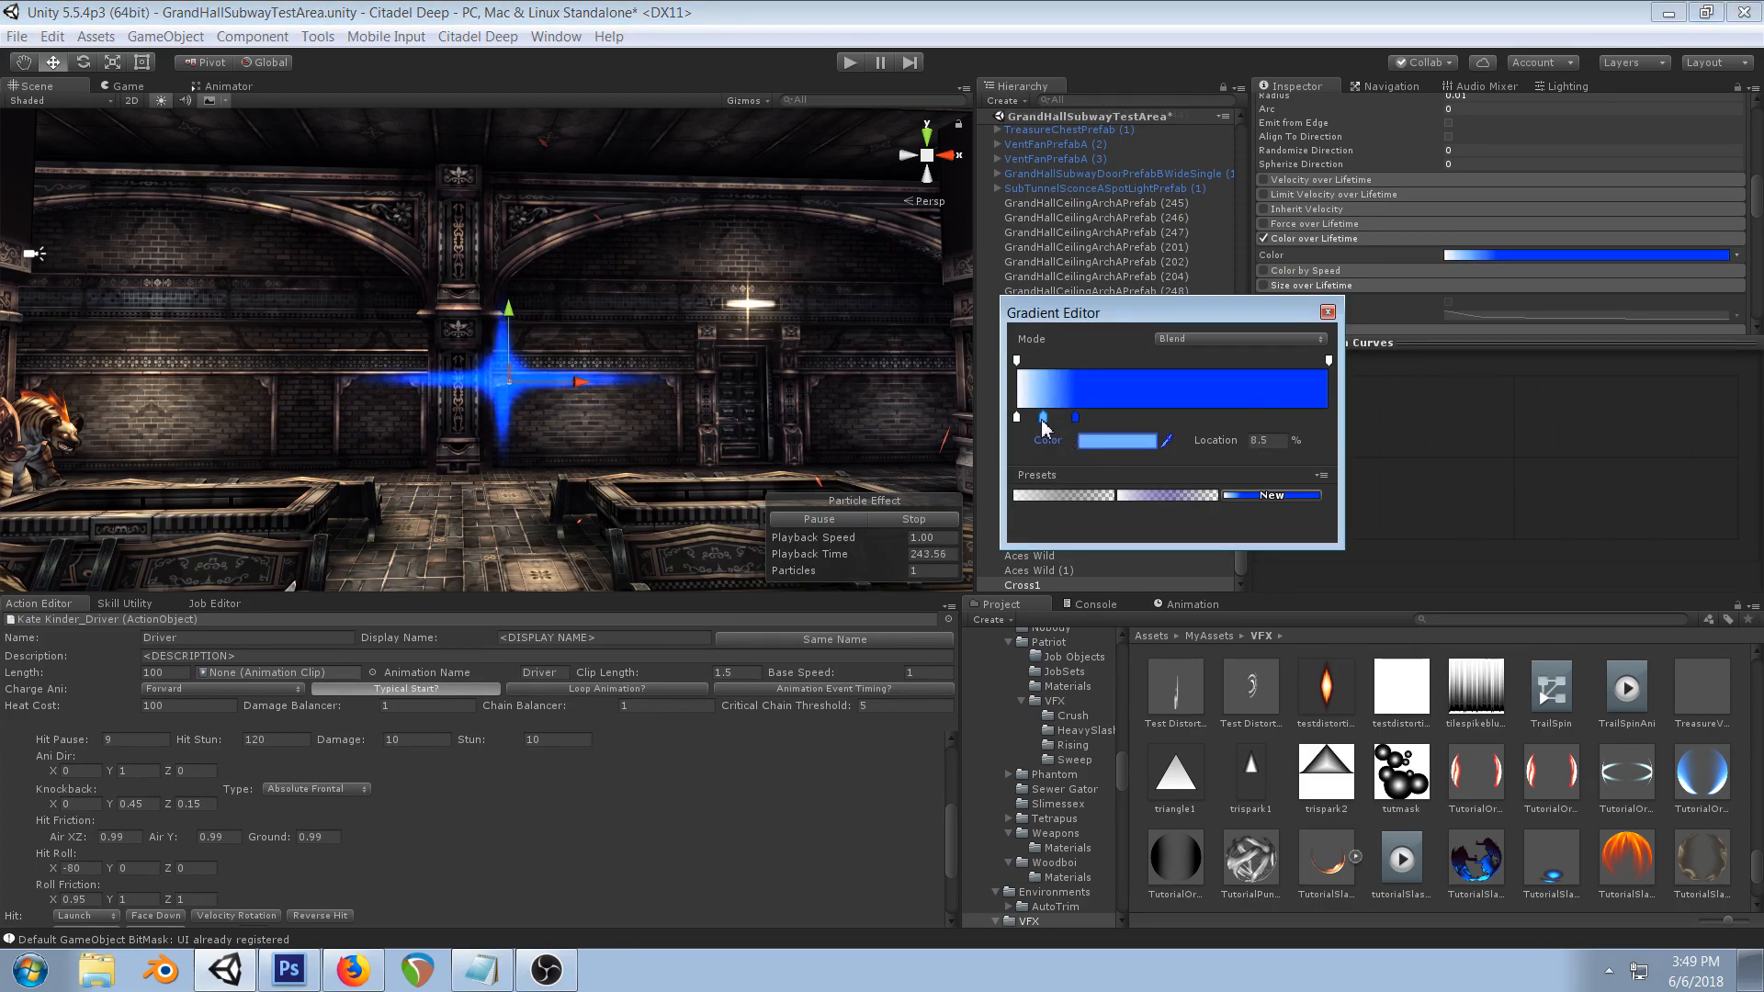
# - Change the gradient's light blue color key to bright cyan with RGB 0, 202, 255
pyautogui.click(1096, 448)
pyautogui.moveTo(1219, 402); pyautogui.dragTo(1269, 310)
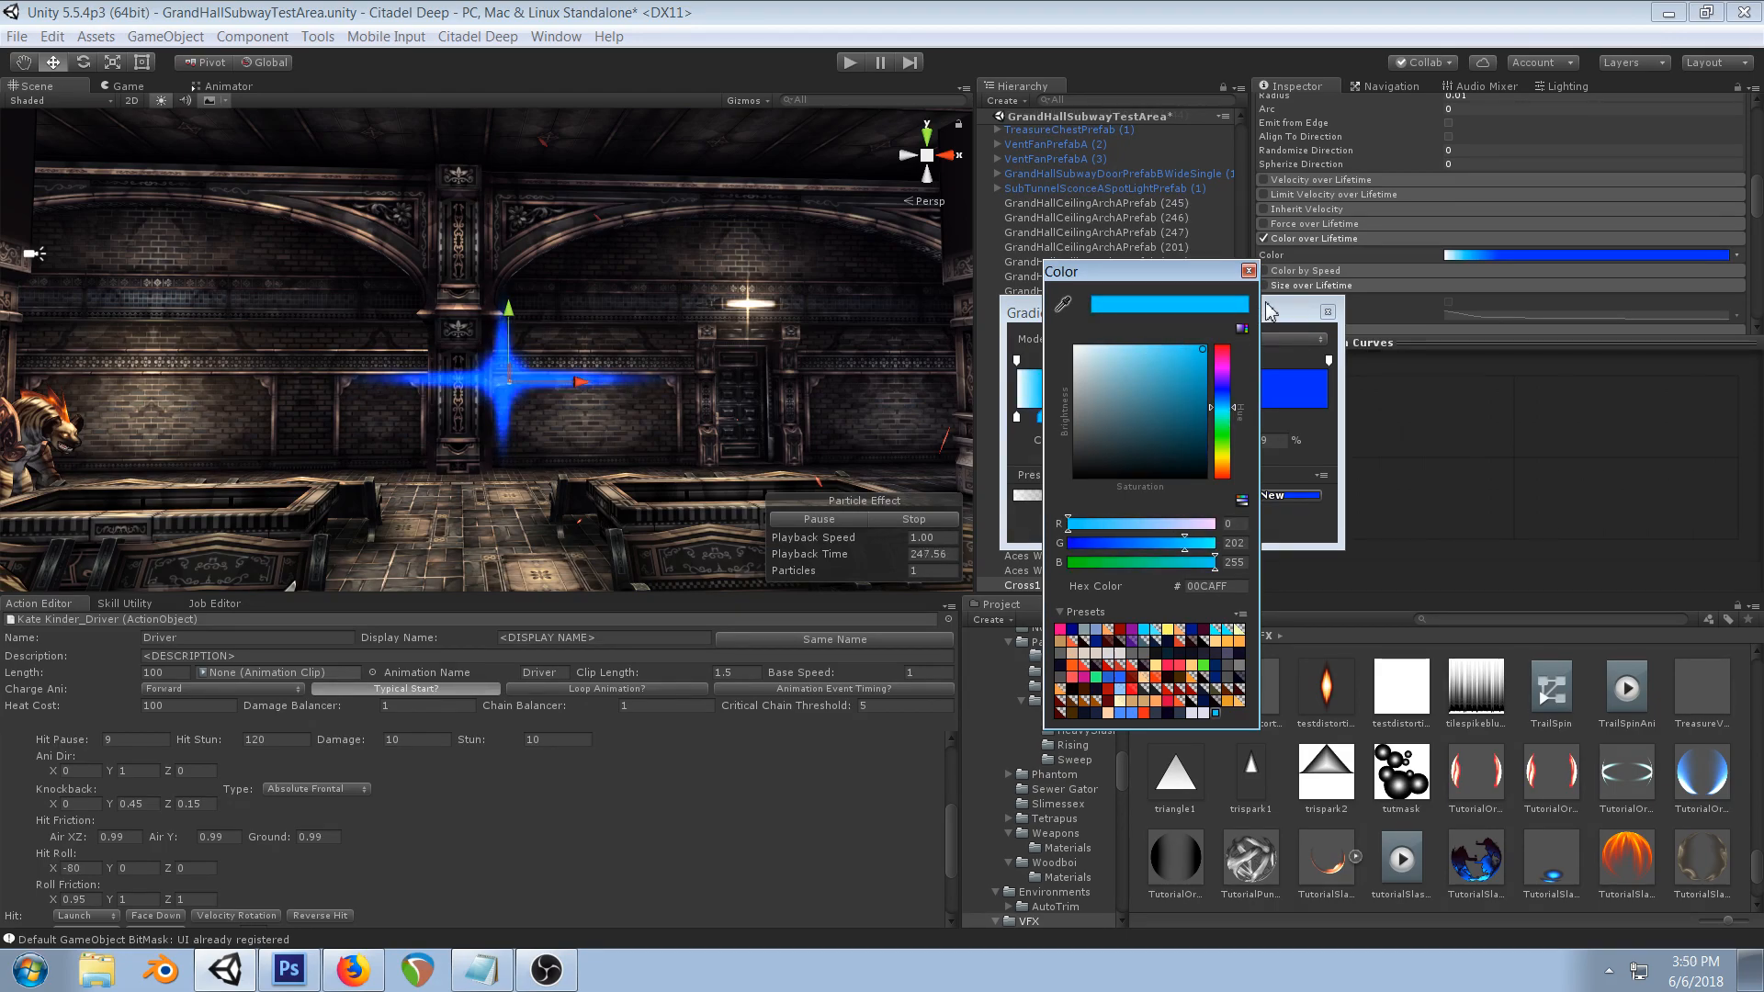
pyautogui.click(1248, 270)
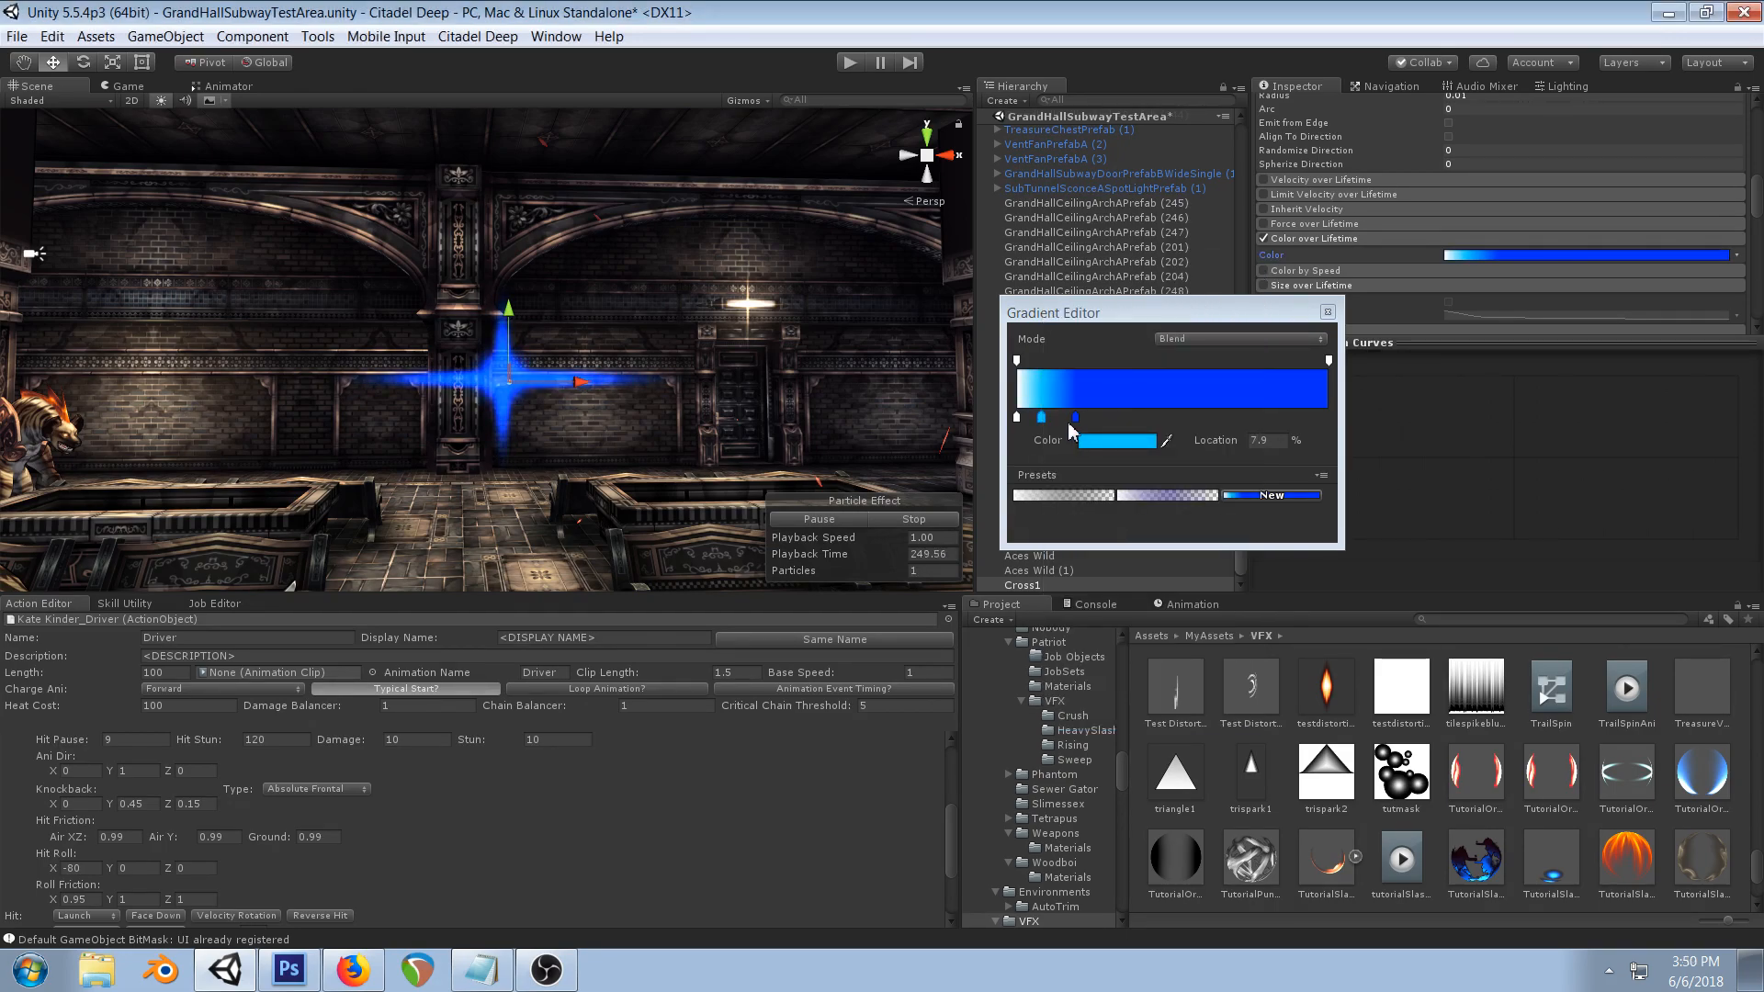
# - Delete the cyan color key at 7.9% from the Color over Lifetime gradient
pyautogui.click(1043, 418)
pyautogui.press('Delete')
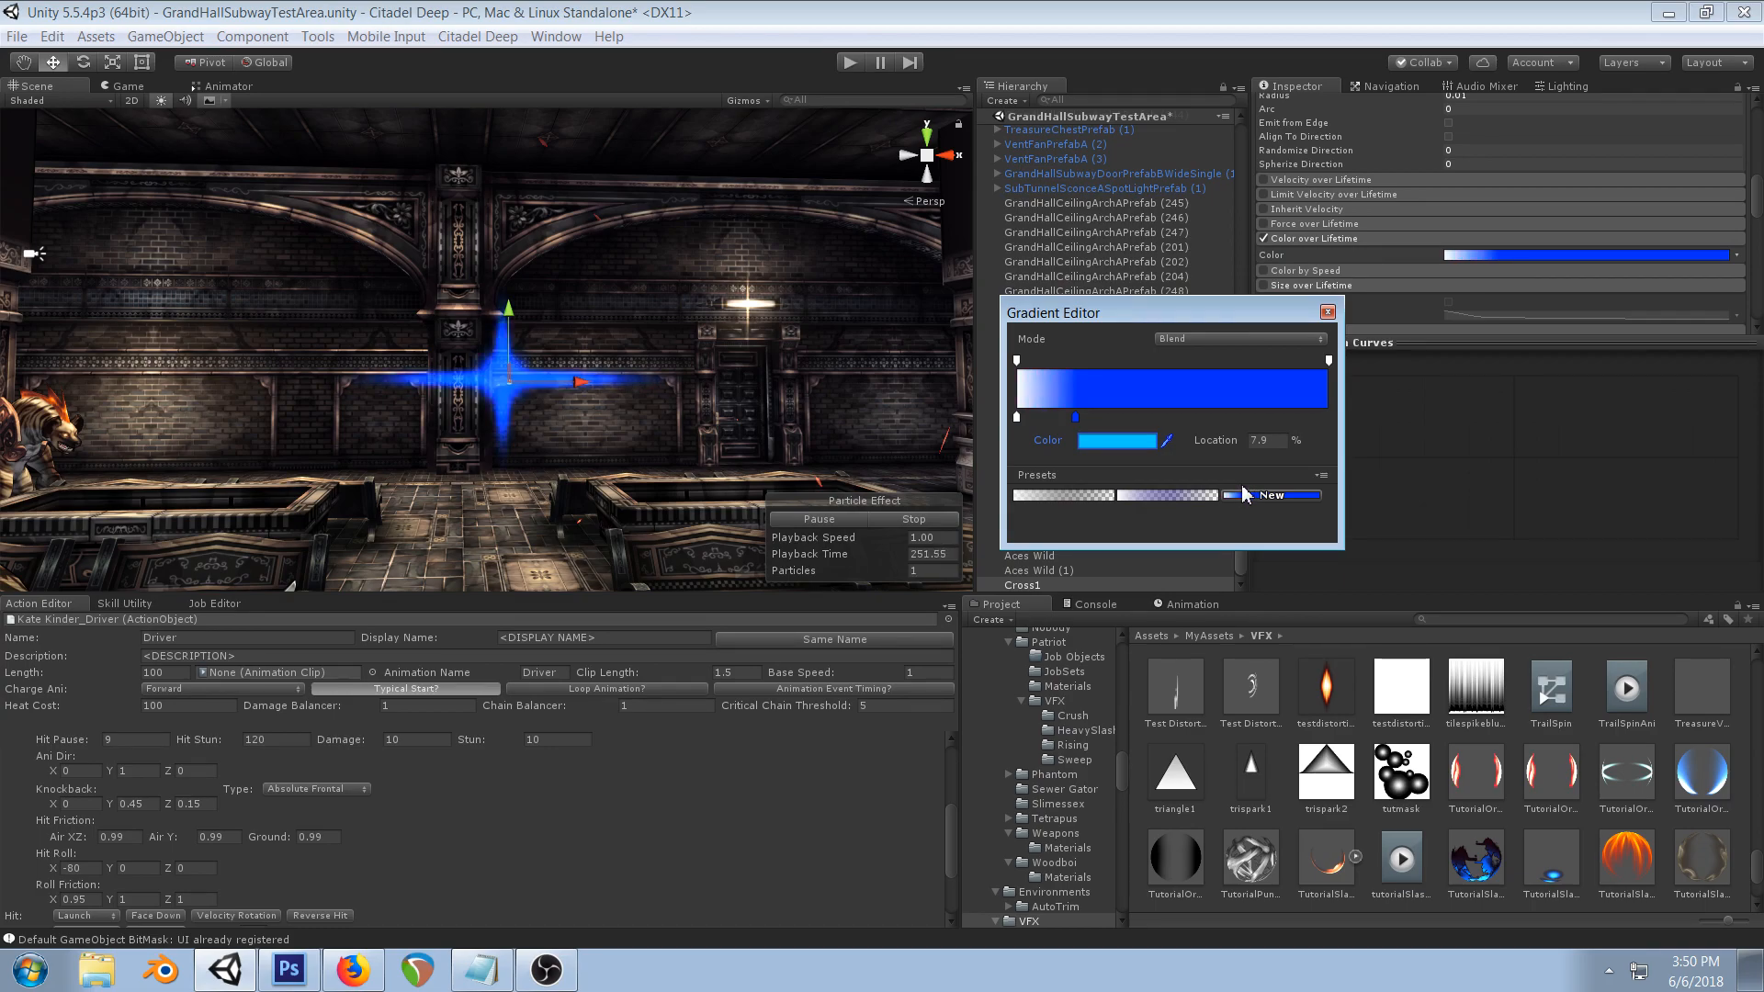
pyautogui.click(353, 970)
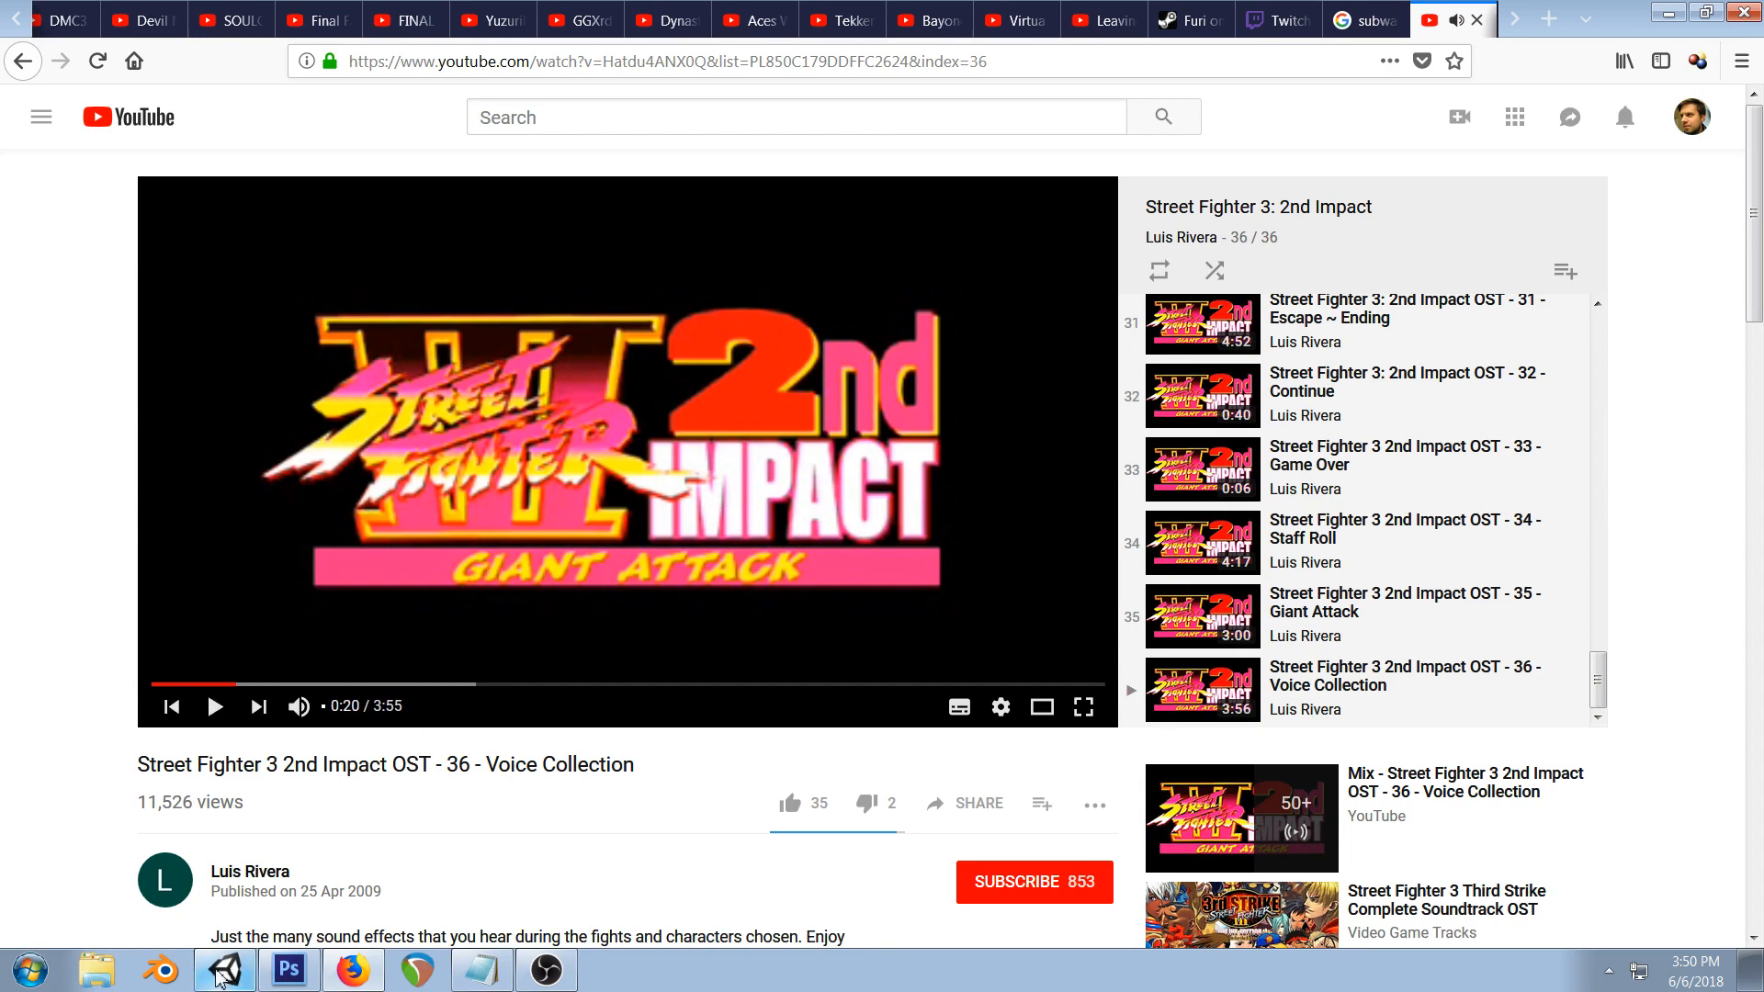
pyautogui.hotkey('alt', 'Tab')
pyautogui.scroll(-1, 746, 372)
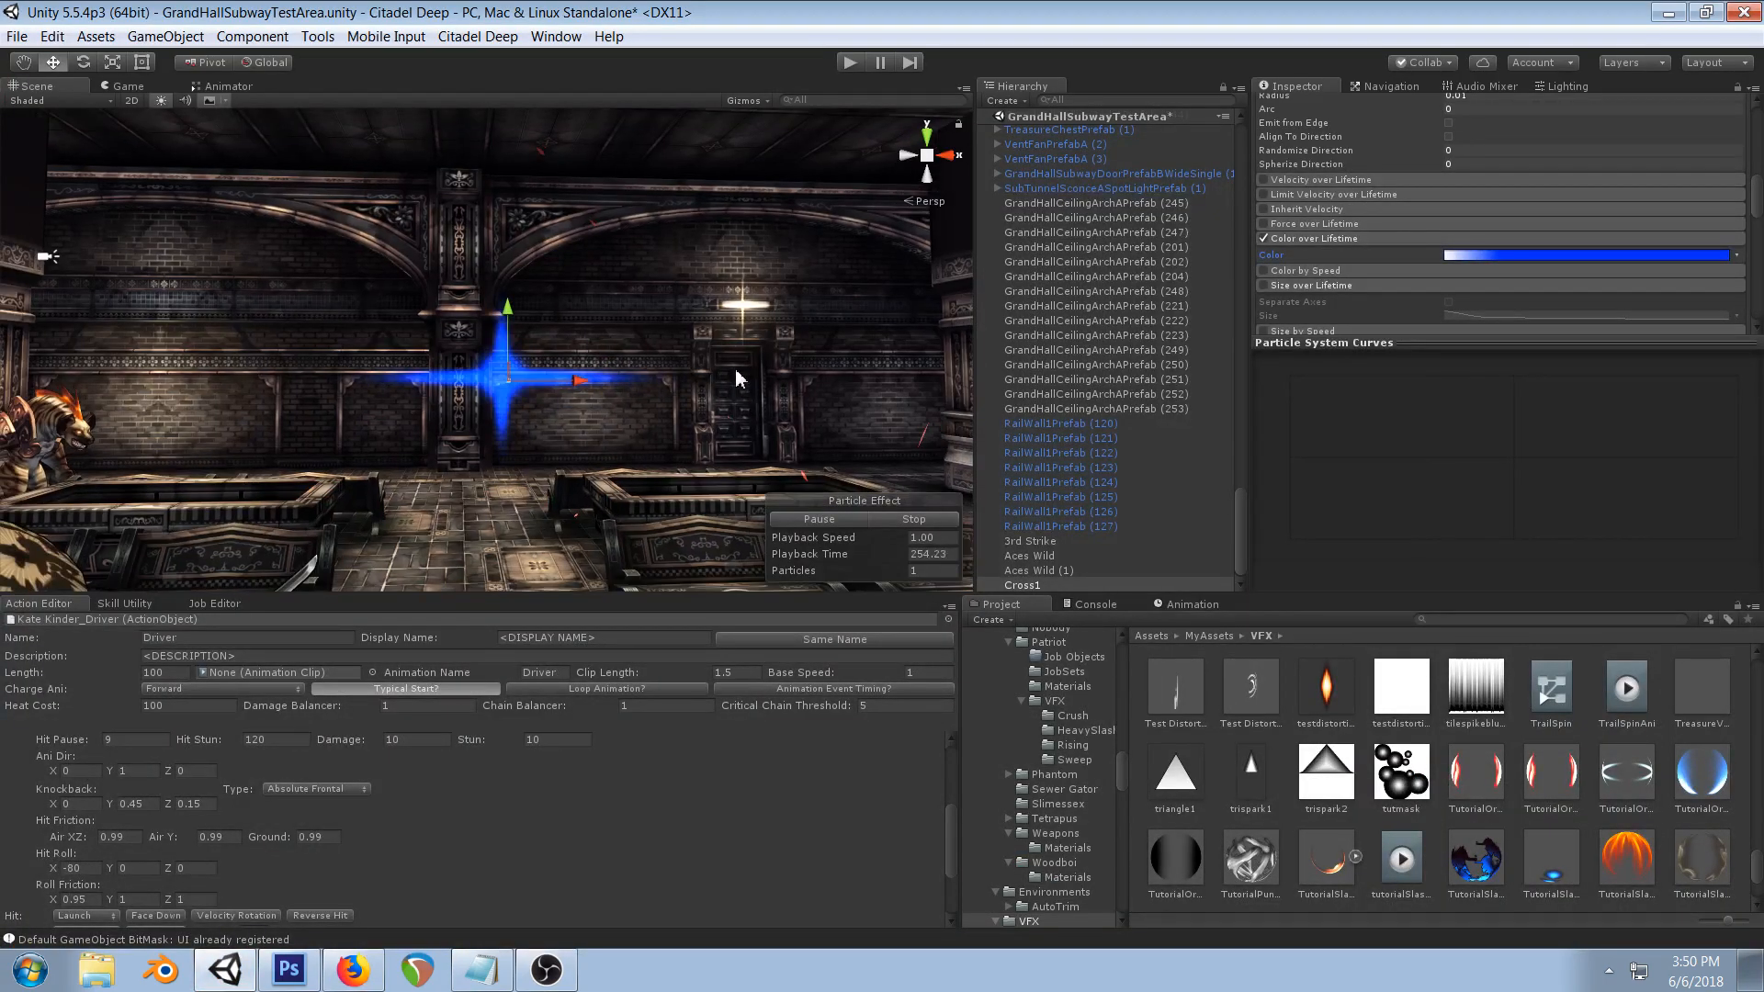
pyautogui.scroll(-1, 671, 372)
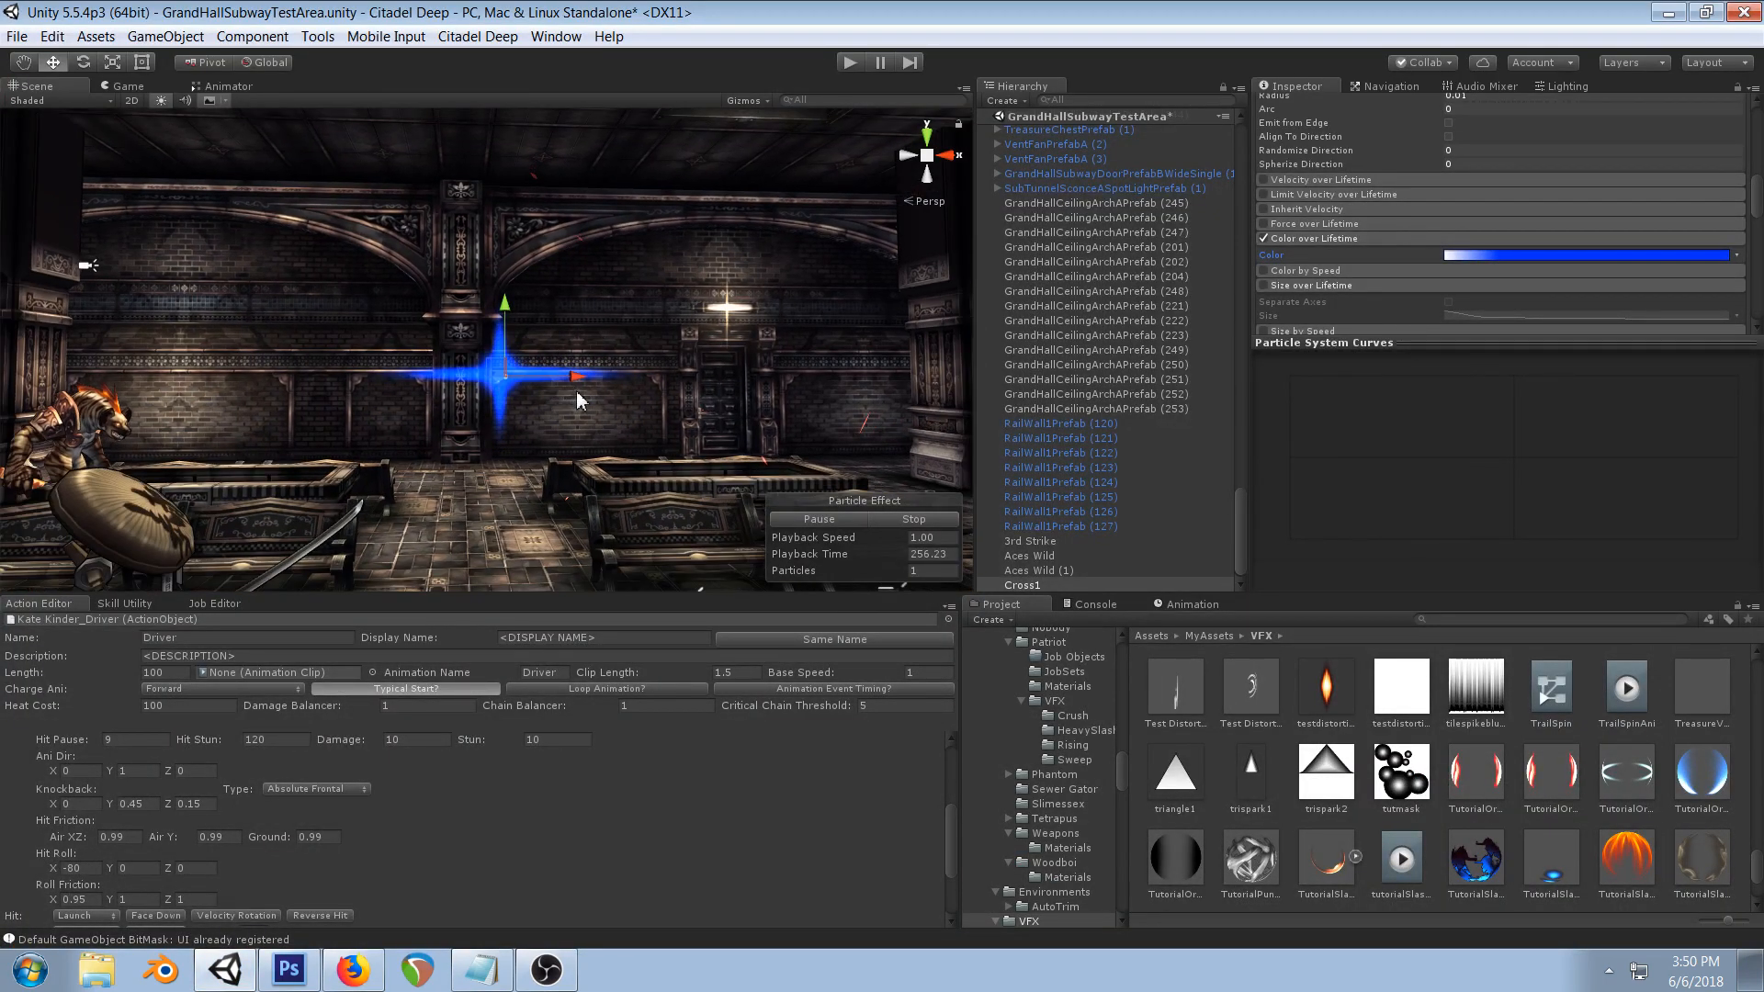
# - Set the end color key of the Color over Lifetime gradient to black with RGB 0, 0, 0
pyautogui.scroll(3, 1525, 220)
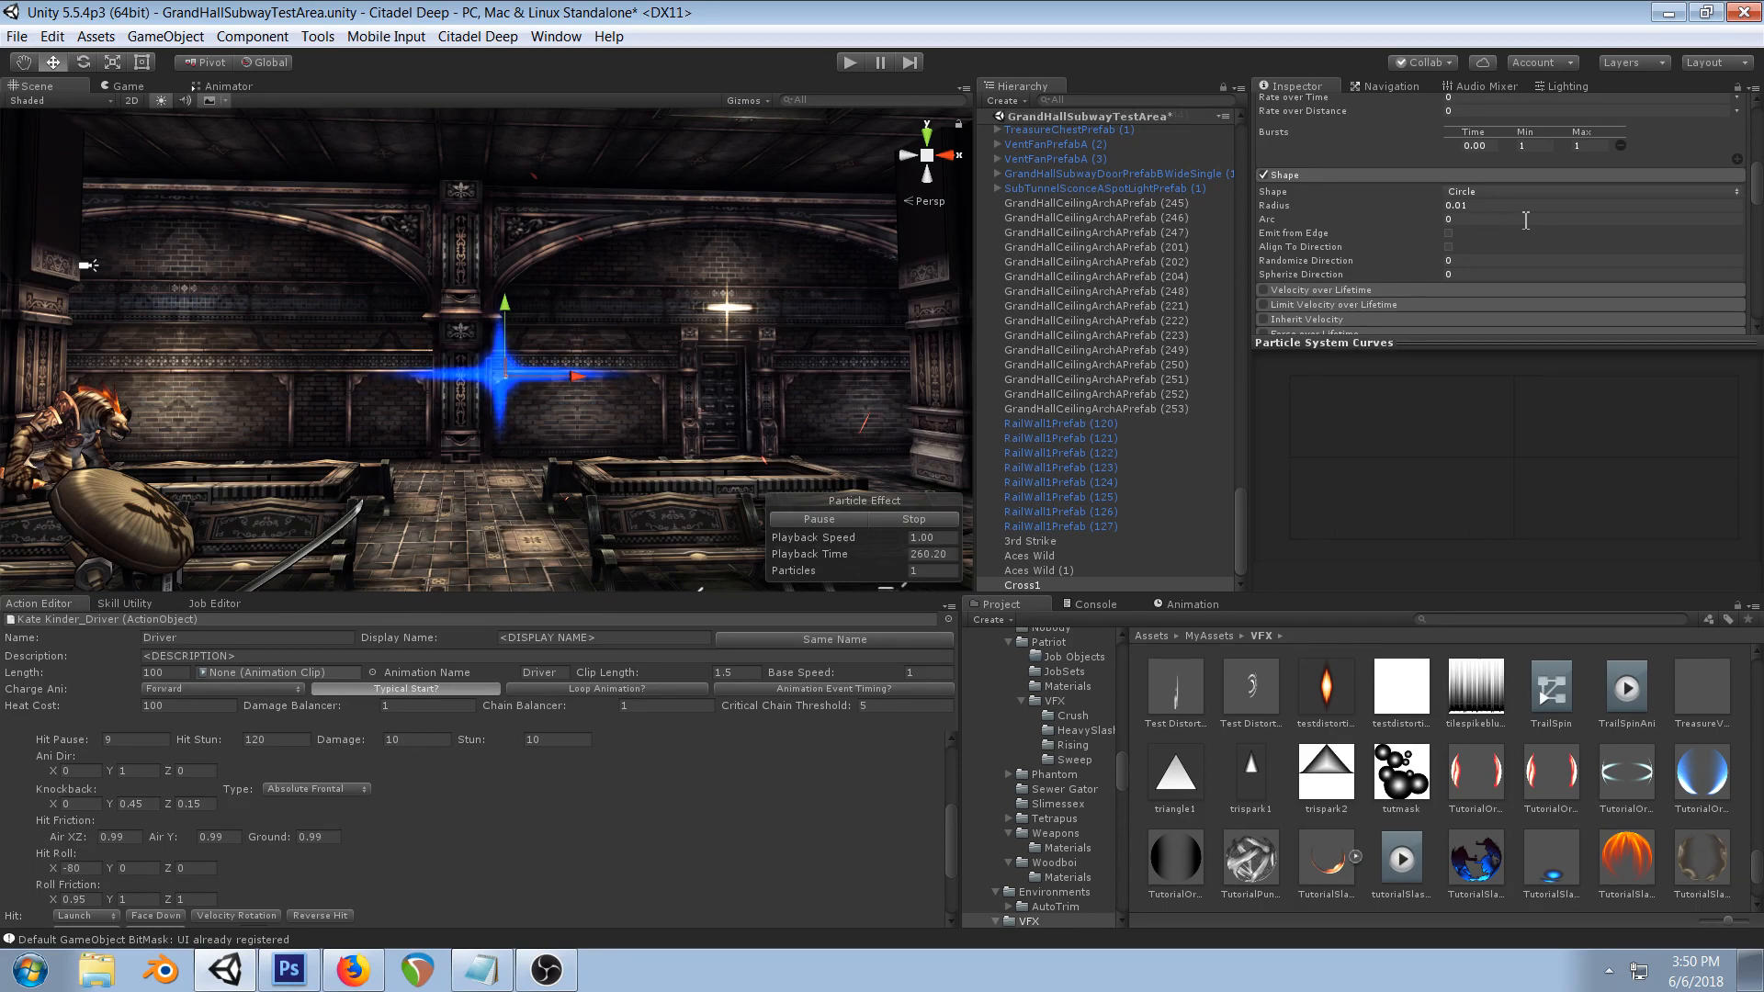
pyautogui.scroll(-3, 1593, 217)
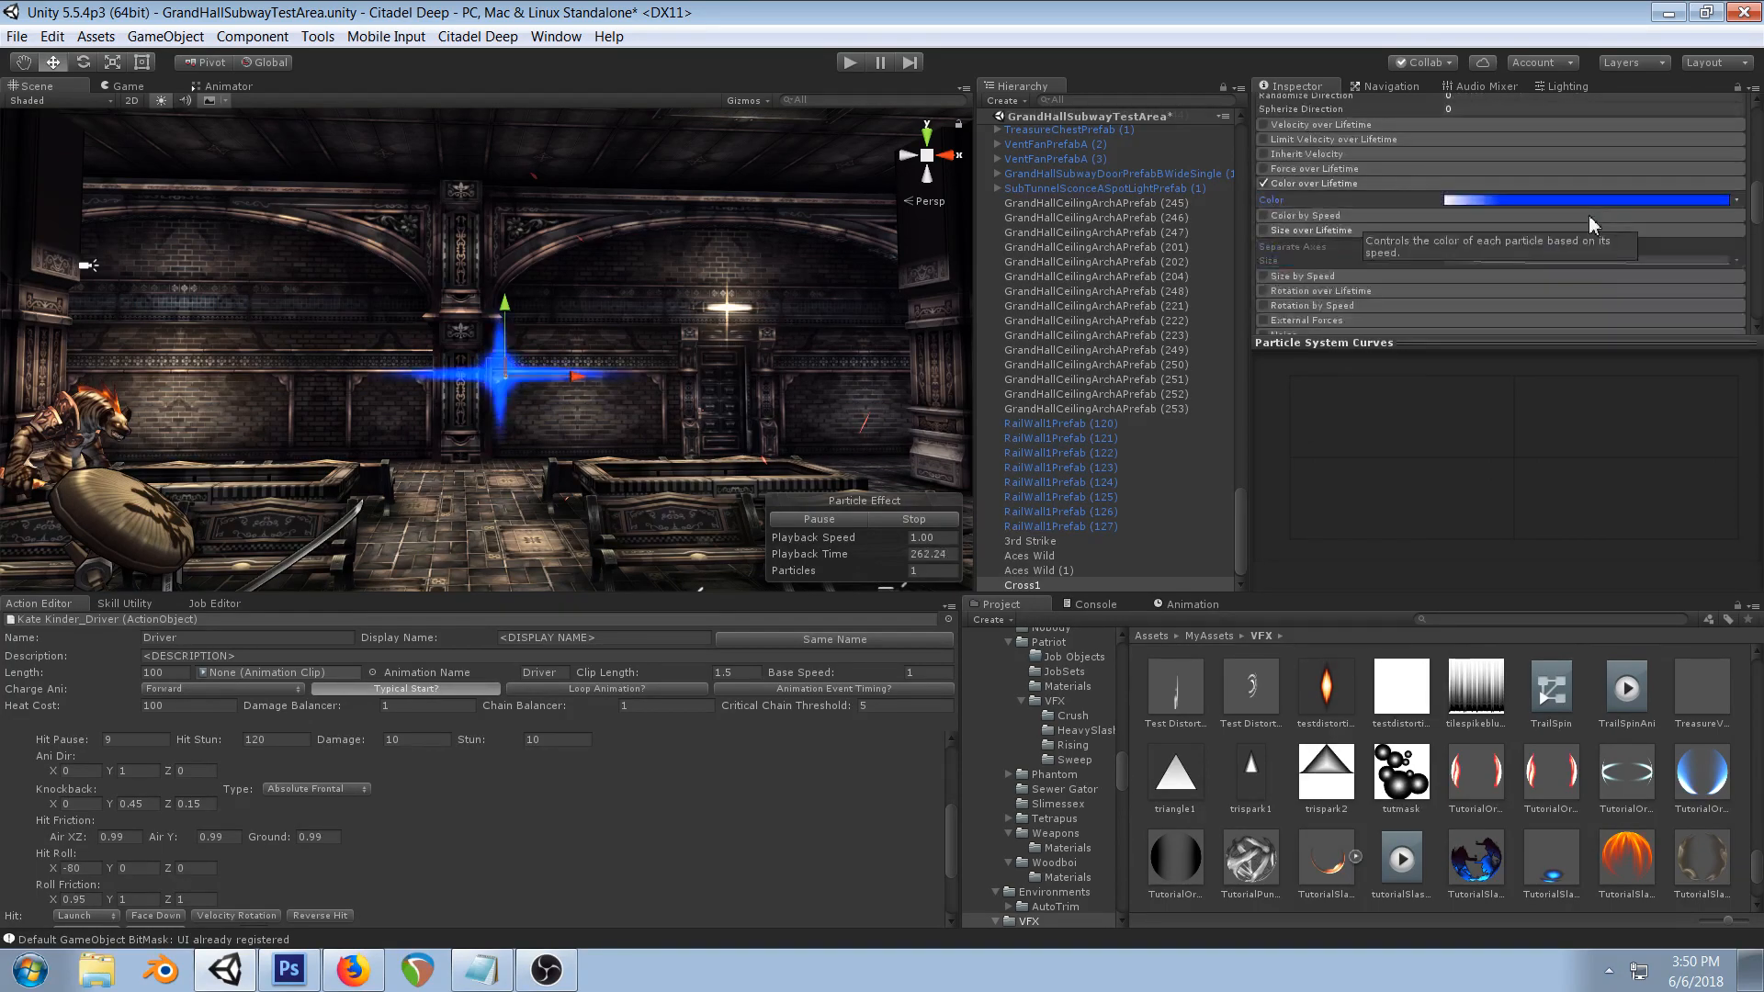
pyautogui.click(1572, 200)
pyautogui.click(1329, 417)
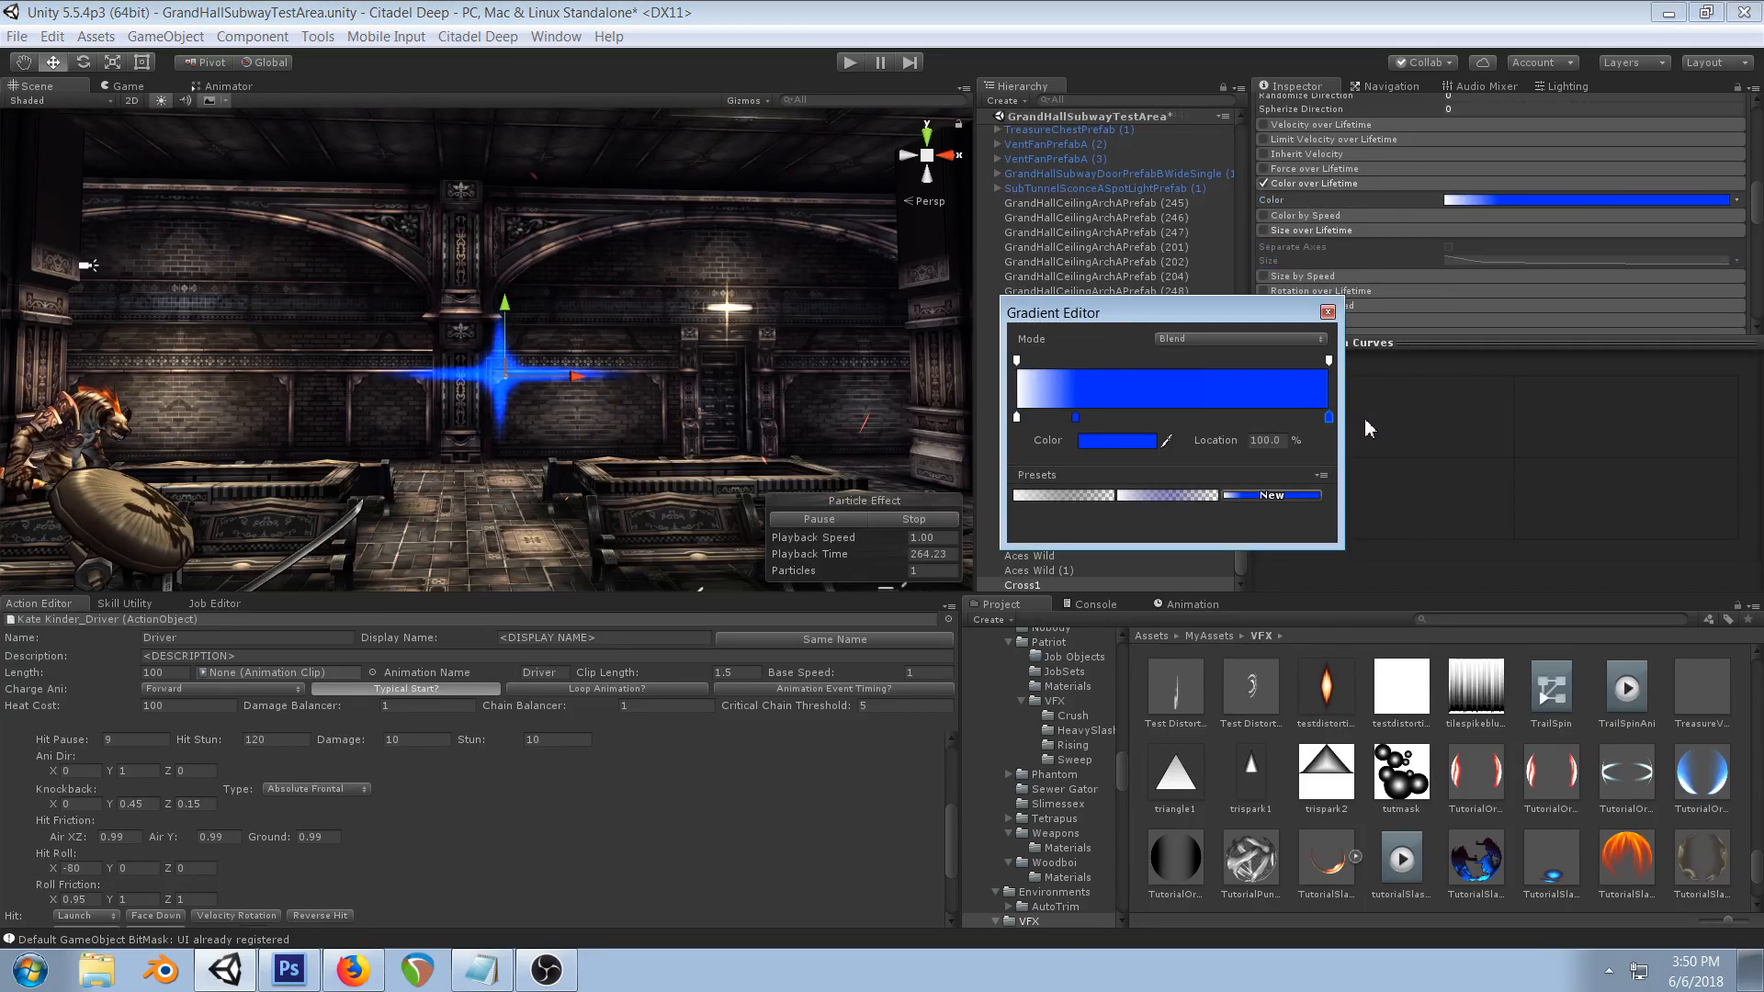
pyautogui.click(1117, 440)
pyautogui.moveTo(1150, 415); pyautogui.dragTo(1284, 510)
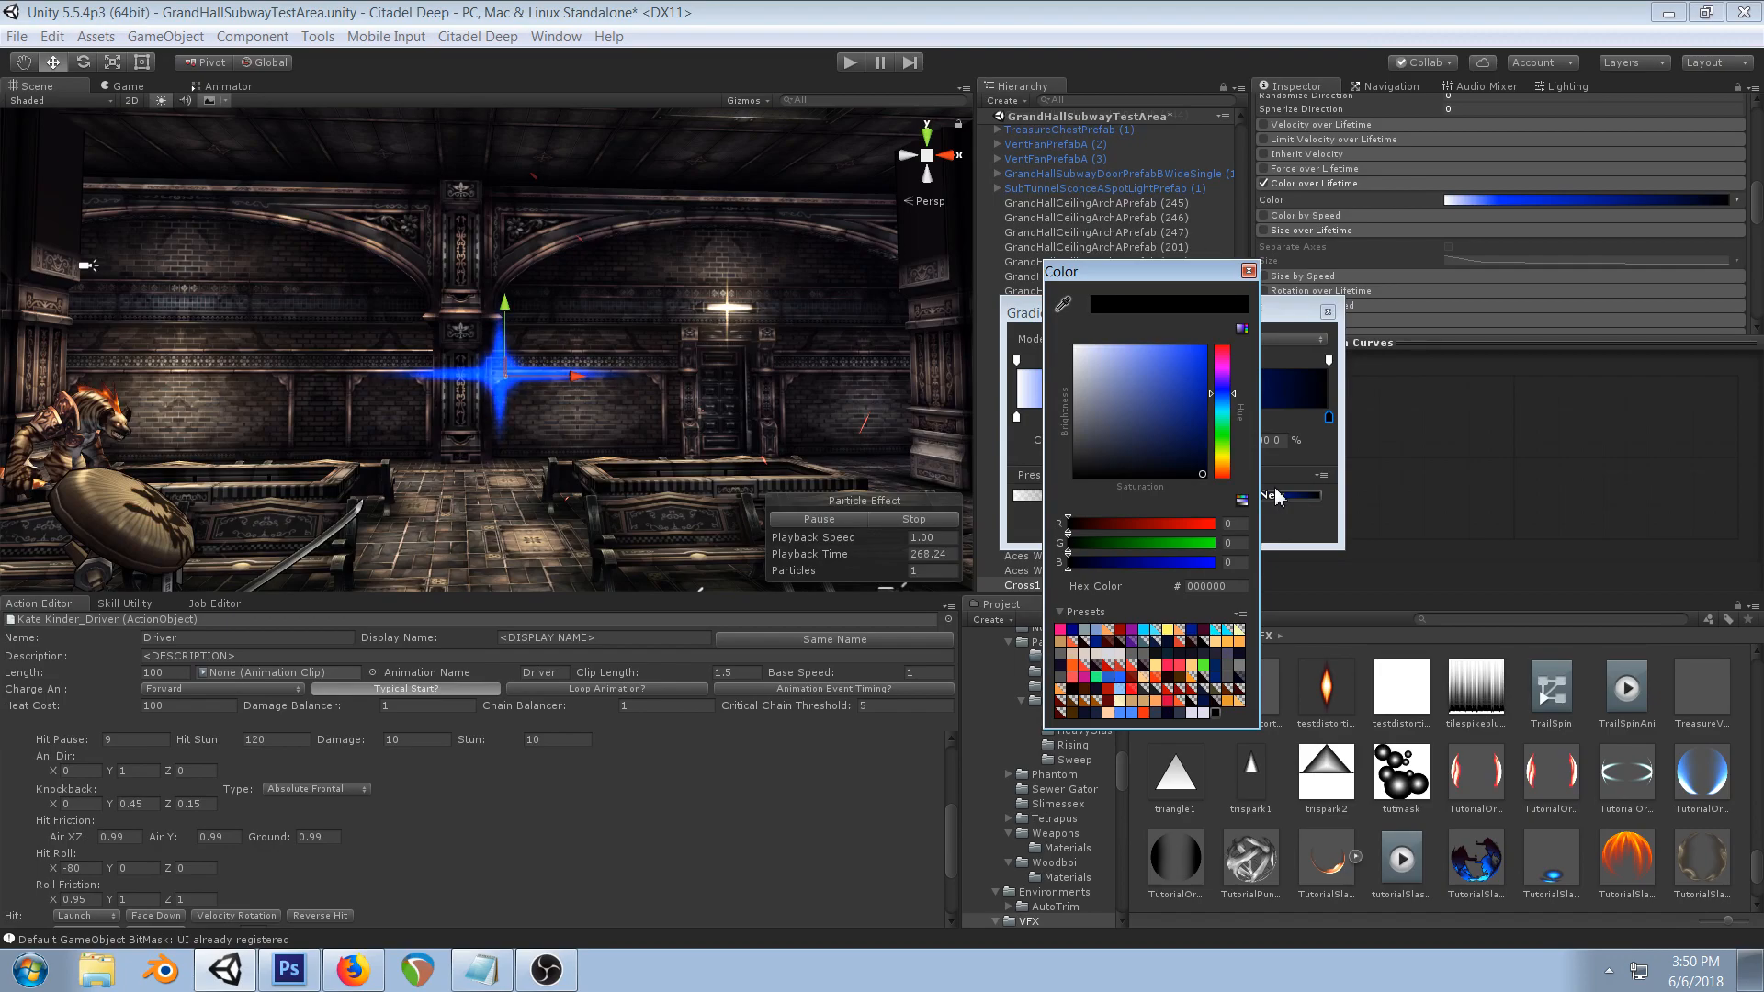
pyautogui.click(1249, 270)
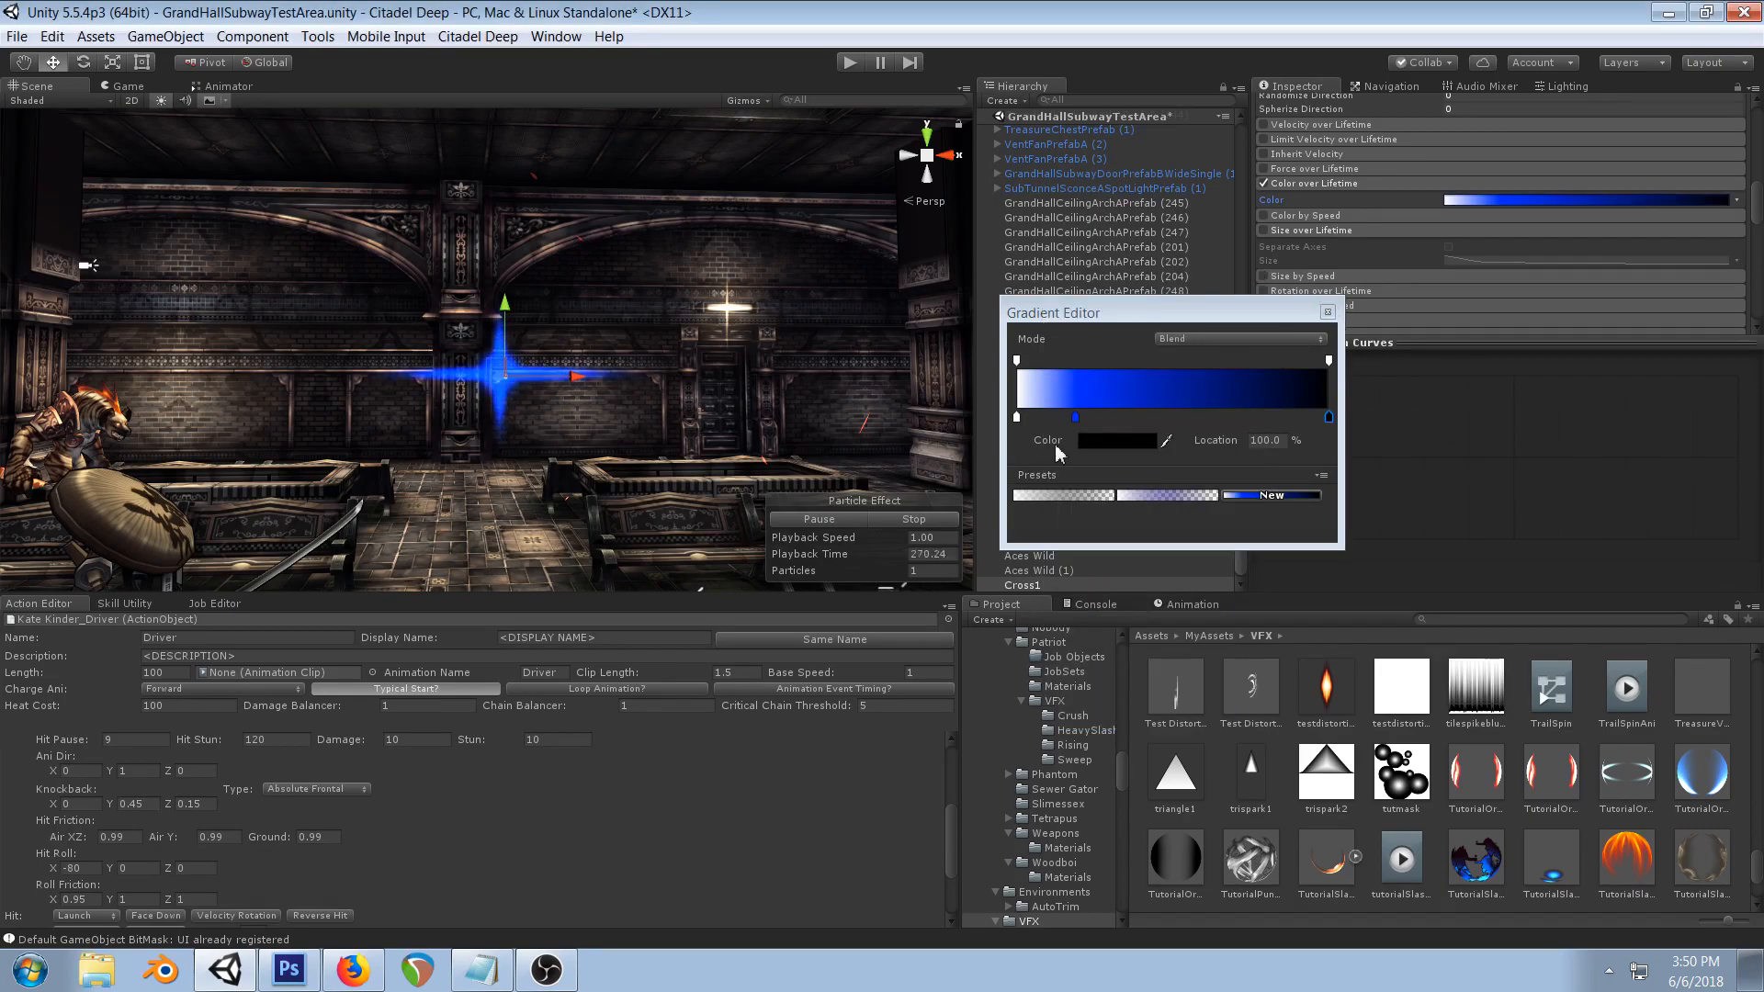
# - Move the gradient's saturated blue color key to 14.1% and close the gradient editor
pyautogui.moveTo(1075, 417); pyautogui.dragTo(1042, 419)
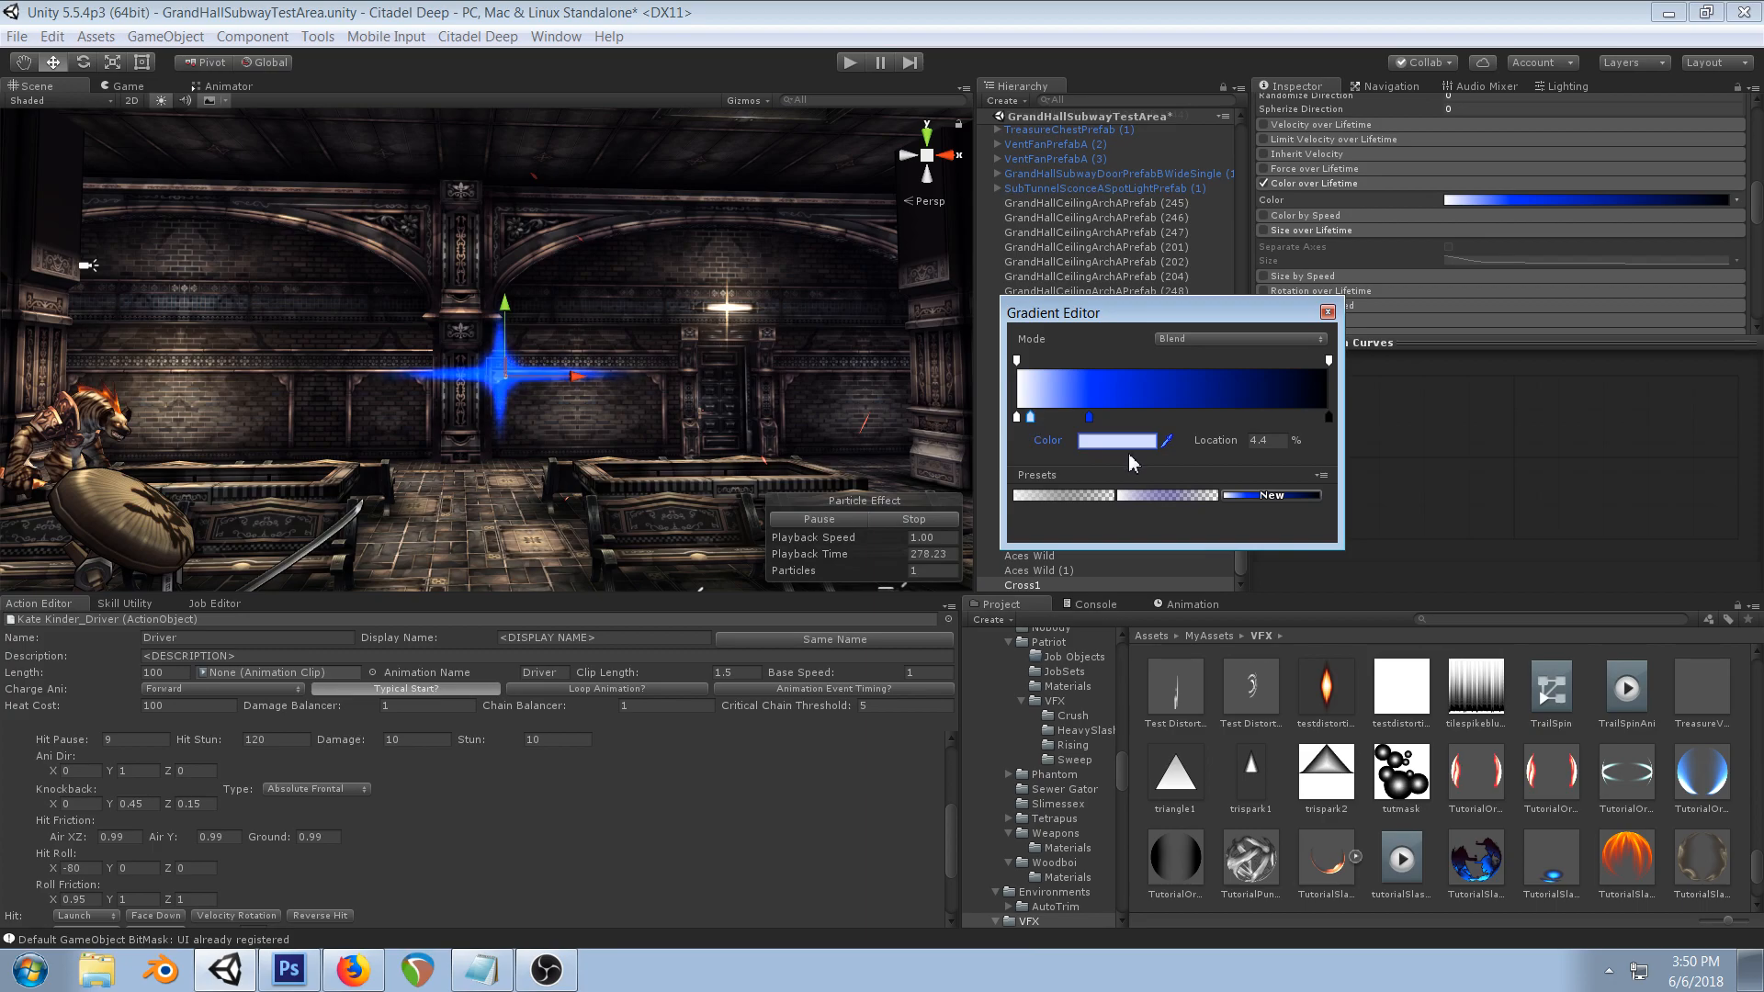
pyautogui.moveTo(1090, 419); pyautogui.dragTo(1059, 433)
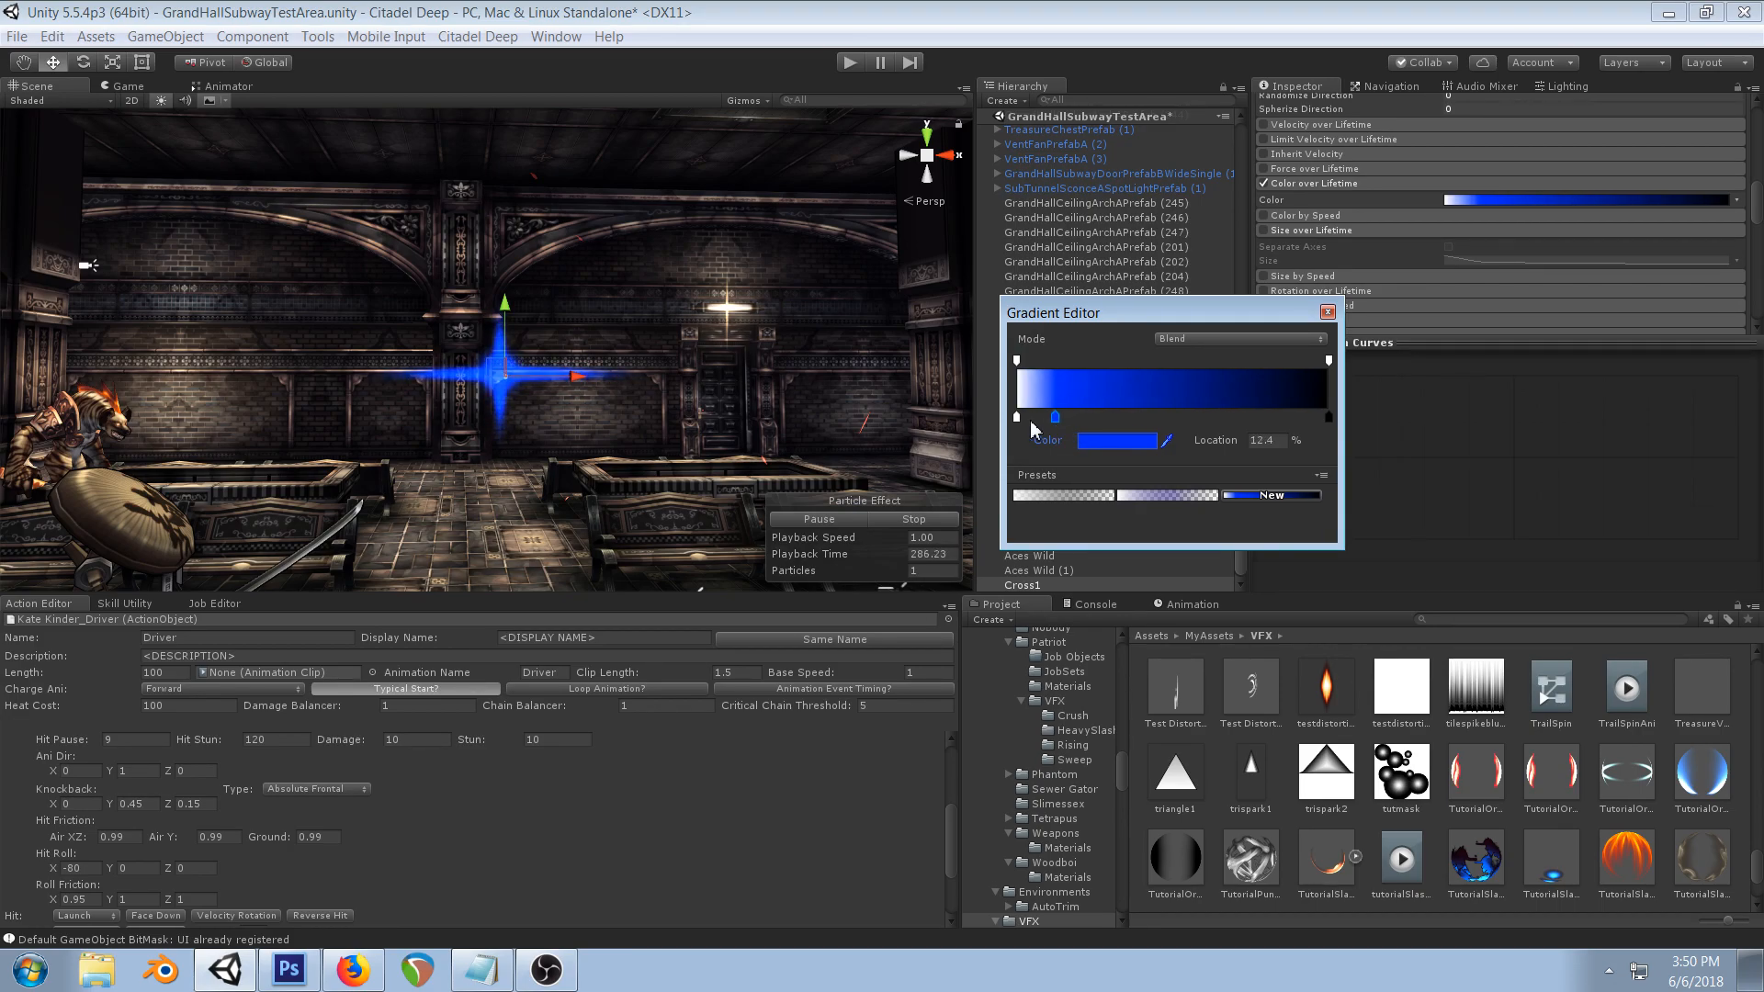
pyautogui.moveTo(1056, 430); pyautogui.dragTo(1063, 430)
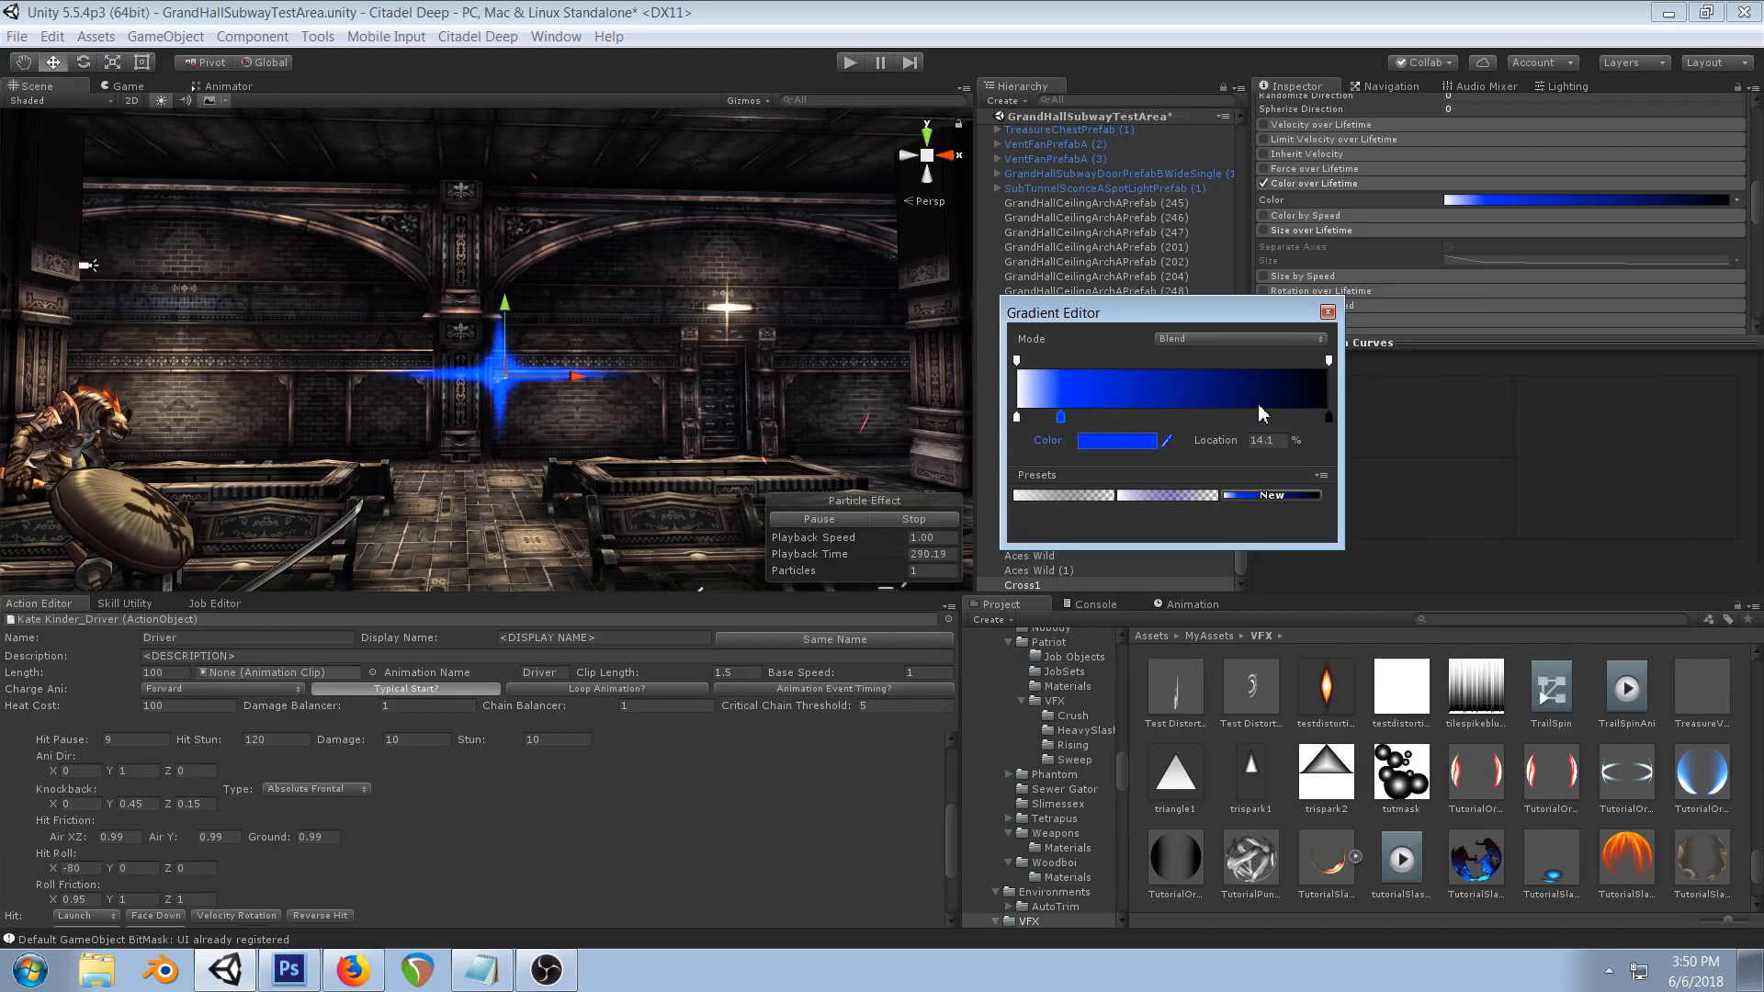
pyautogui.click(1327, 313)
# - Play-test the scene in the Game view to check the blue cross effect, and stop playback
pyautogui.scroll(10, 1469, 224)
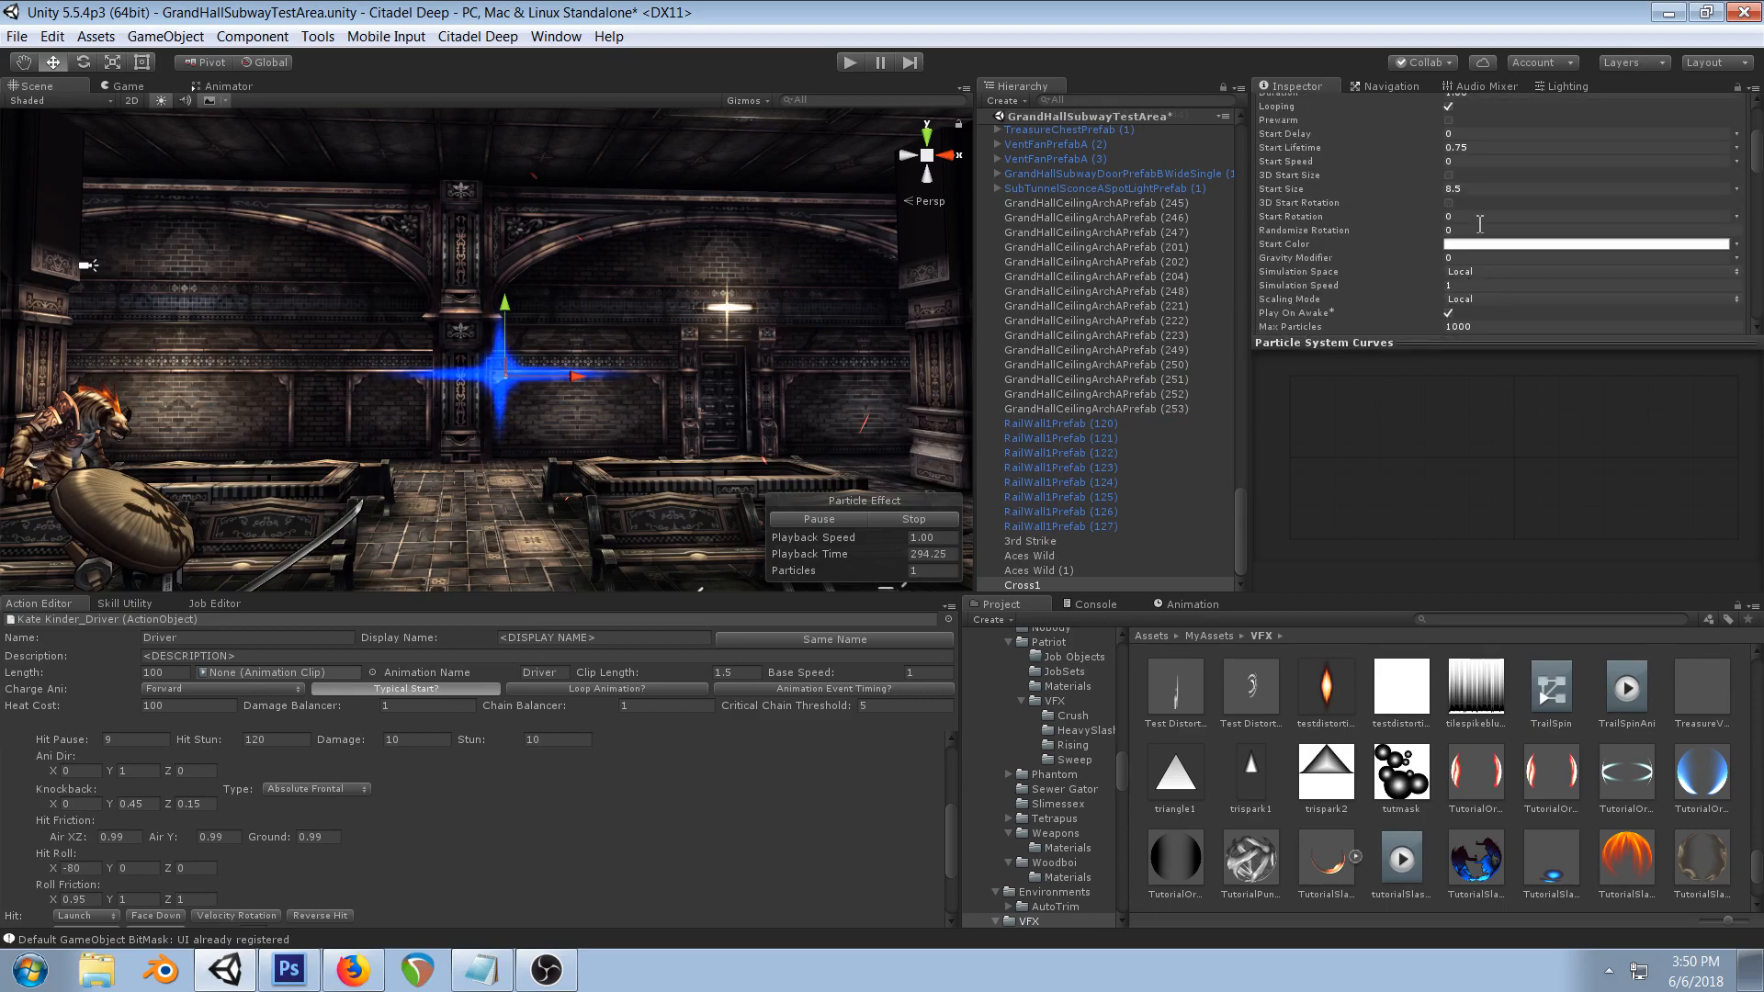
pyautogui.click(115, 87)
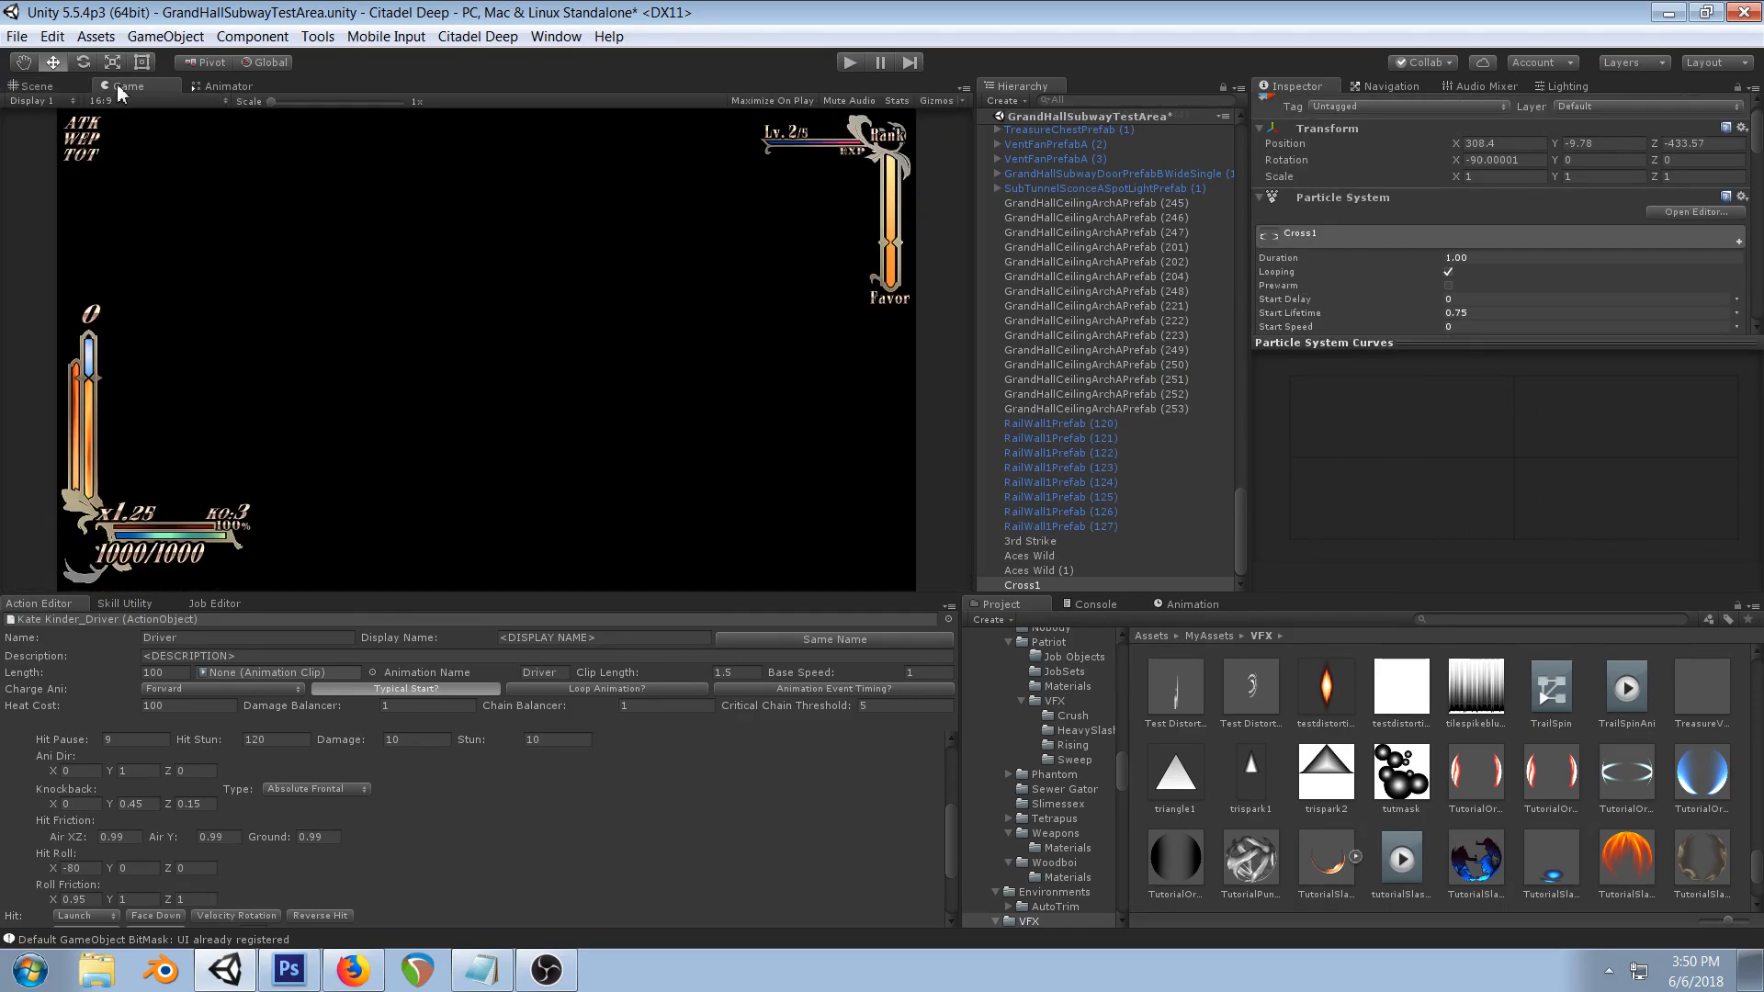
pyautogui.click(849, 63)
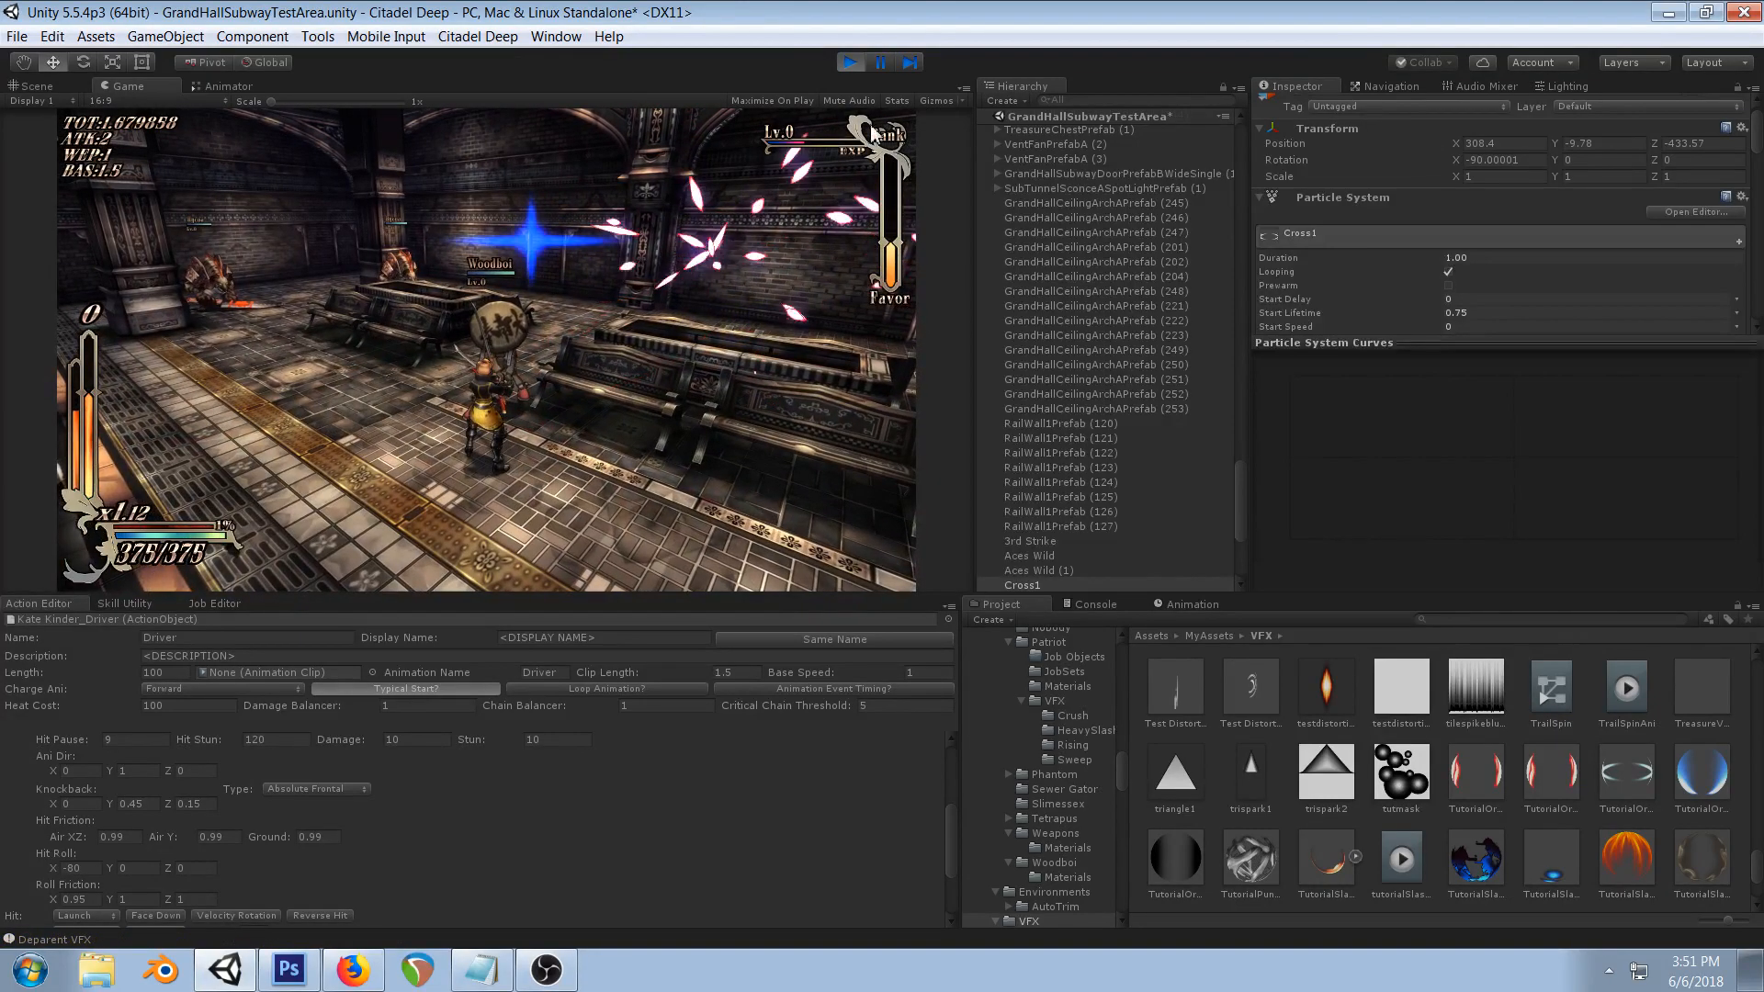
pyautogui.click(855, 64)
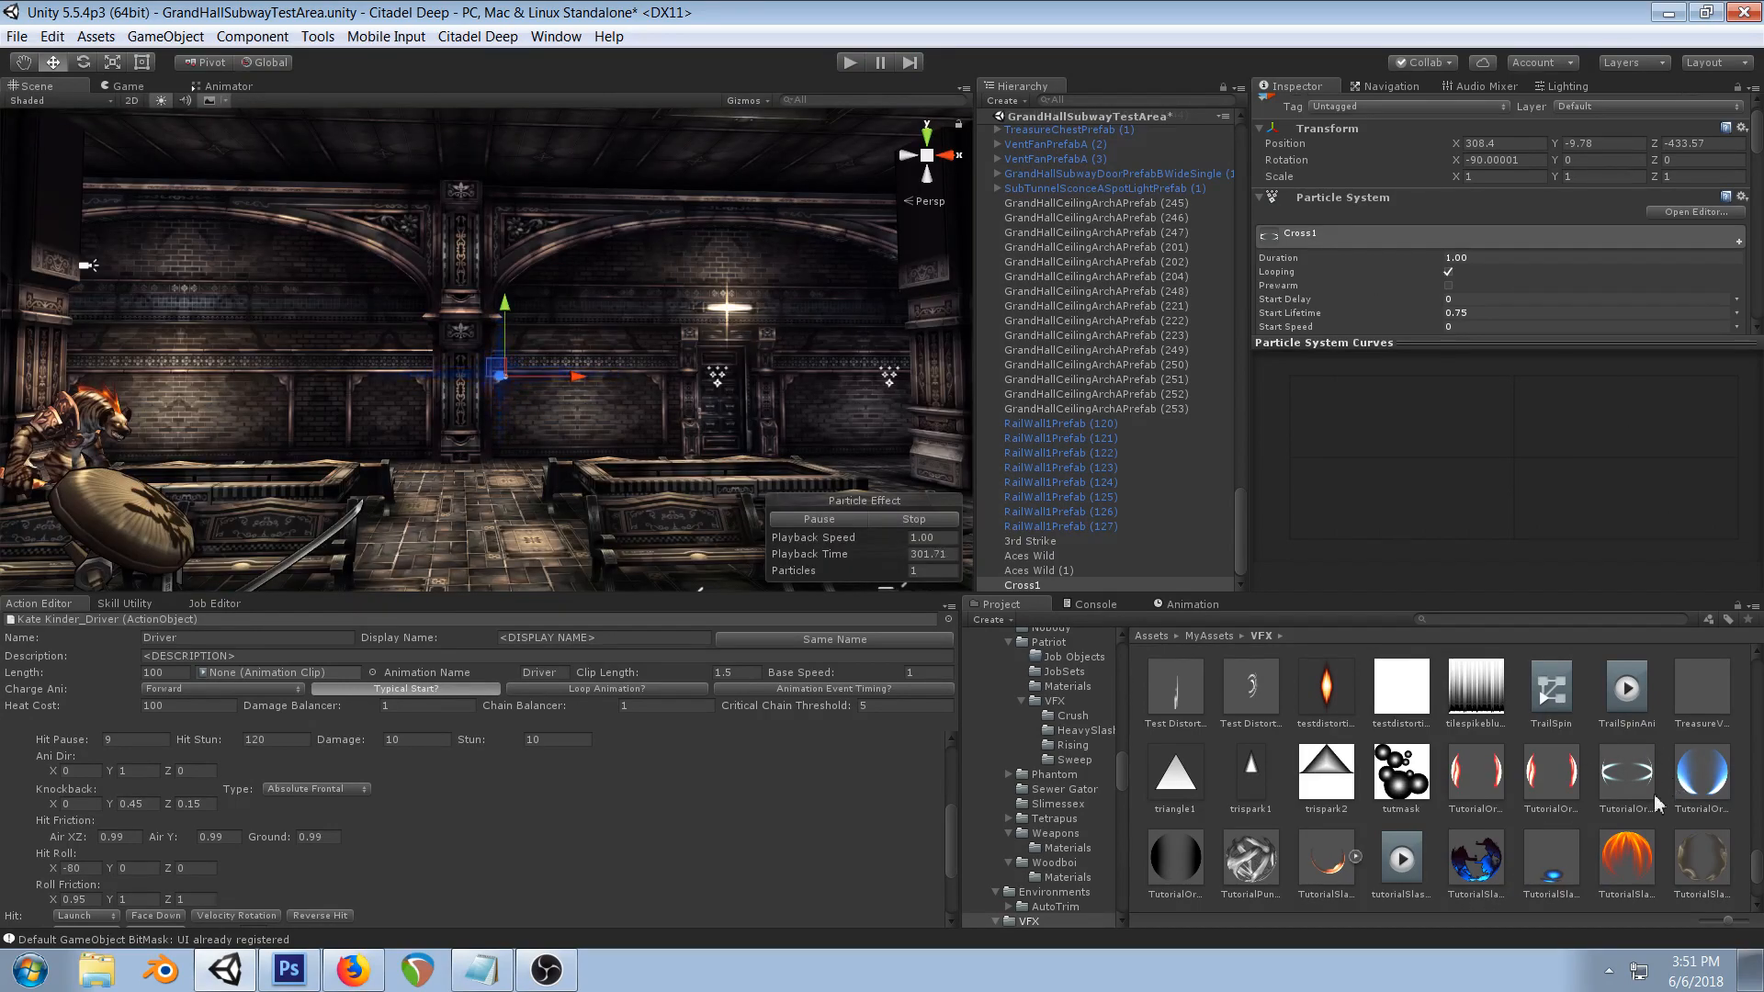
# - Inspect the Lo Color of the TutorialOrbHitSparkMat3 material and close its color picker
pyautogui.click(1628, 776)
pyautogui.click(1701, 227)
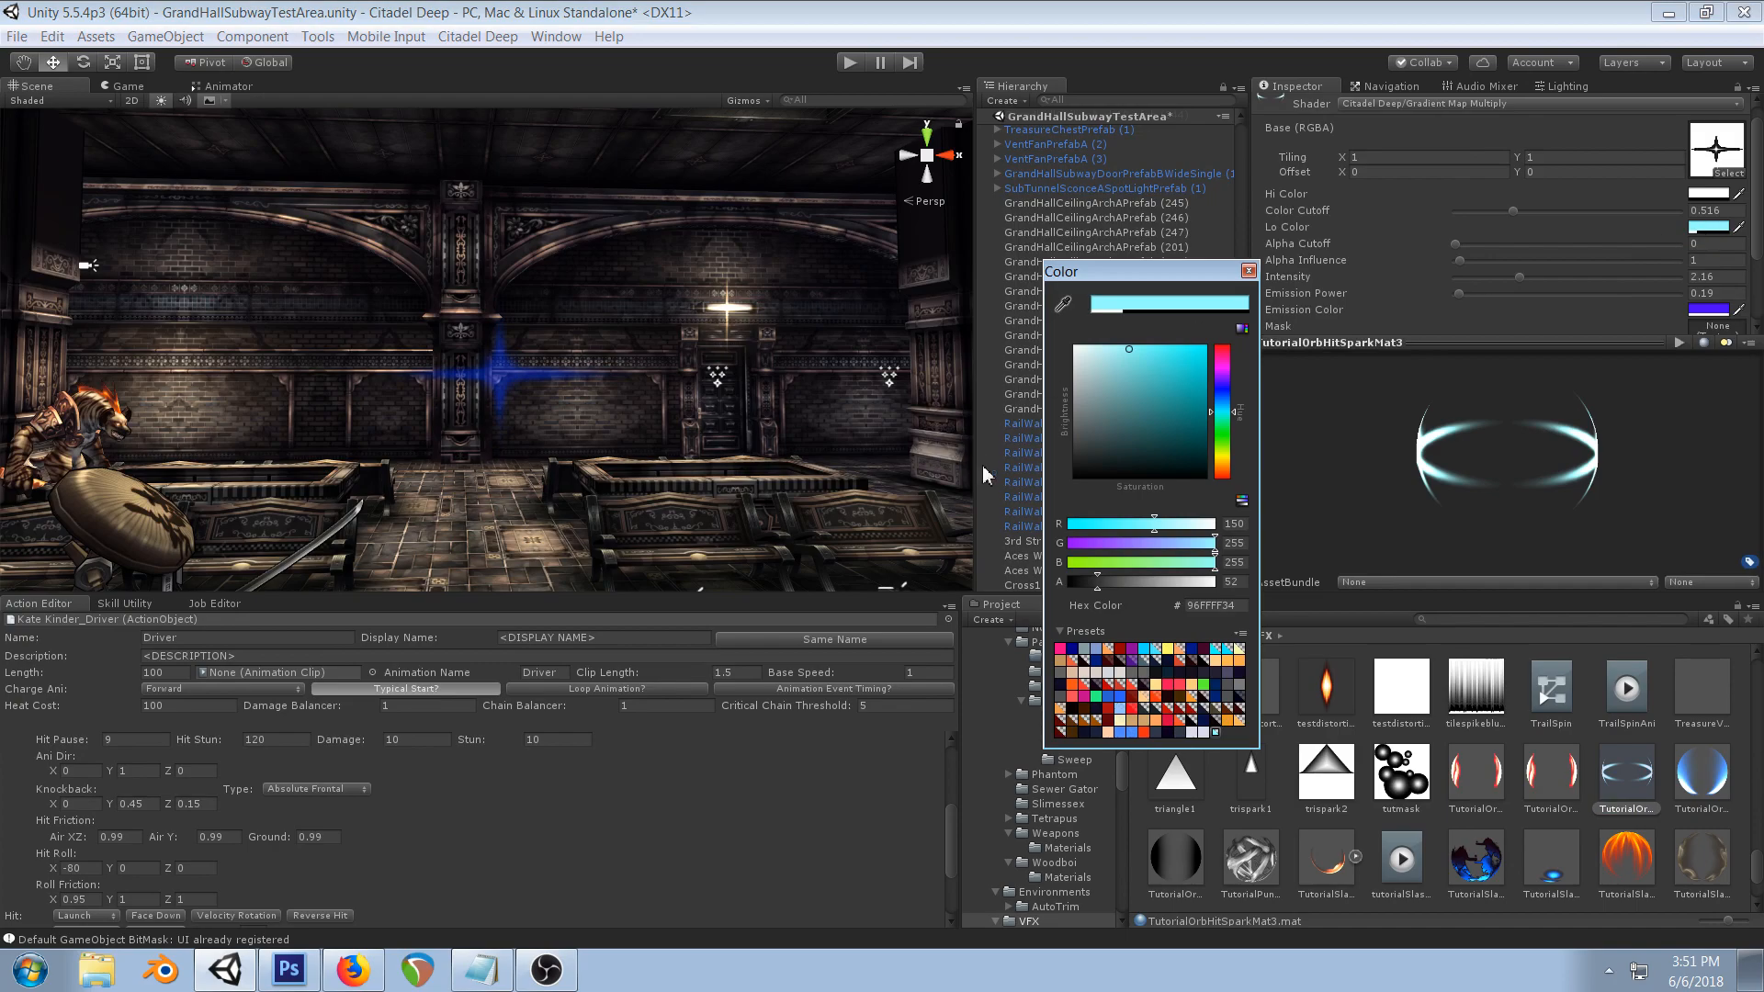
pyautogui.click(1247, 271)
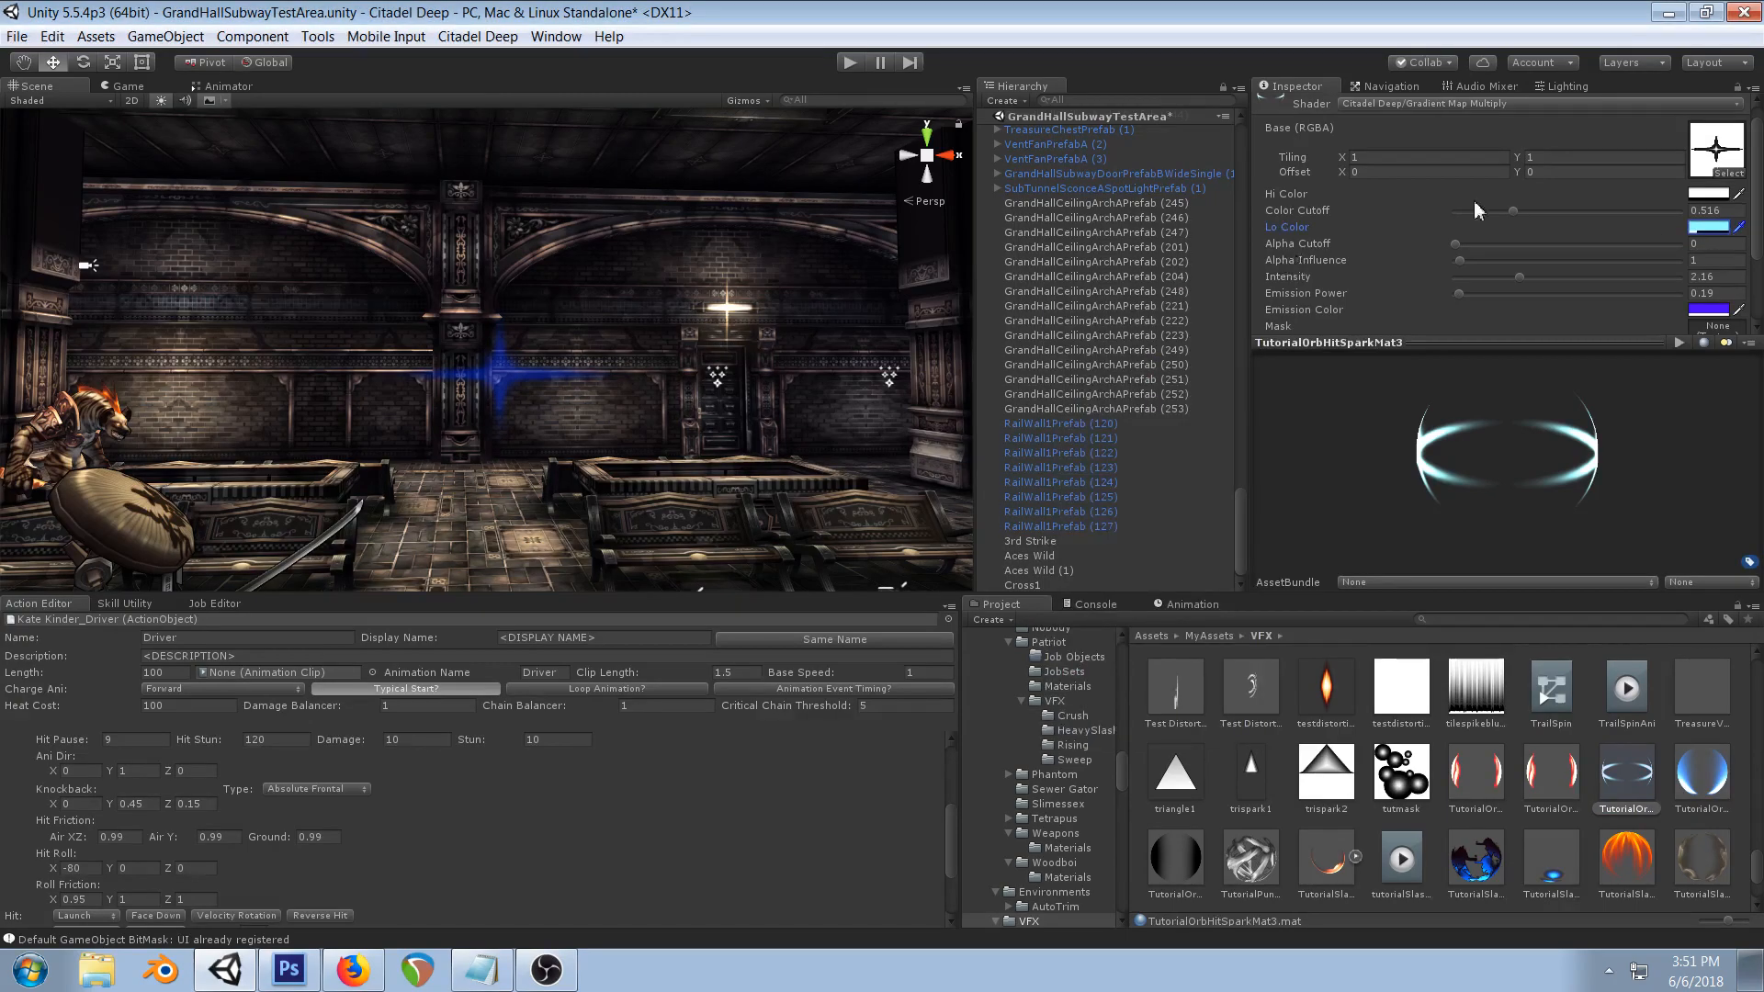
# - Set the end alpha of Cross1's Color over Lifetime gradient to 0 and move its saturated blue key to 14.7%
pyautogui.click(1027, 585)
pyautogui.scroll(-5, 1606, 228)
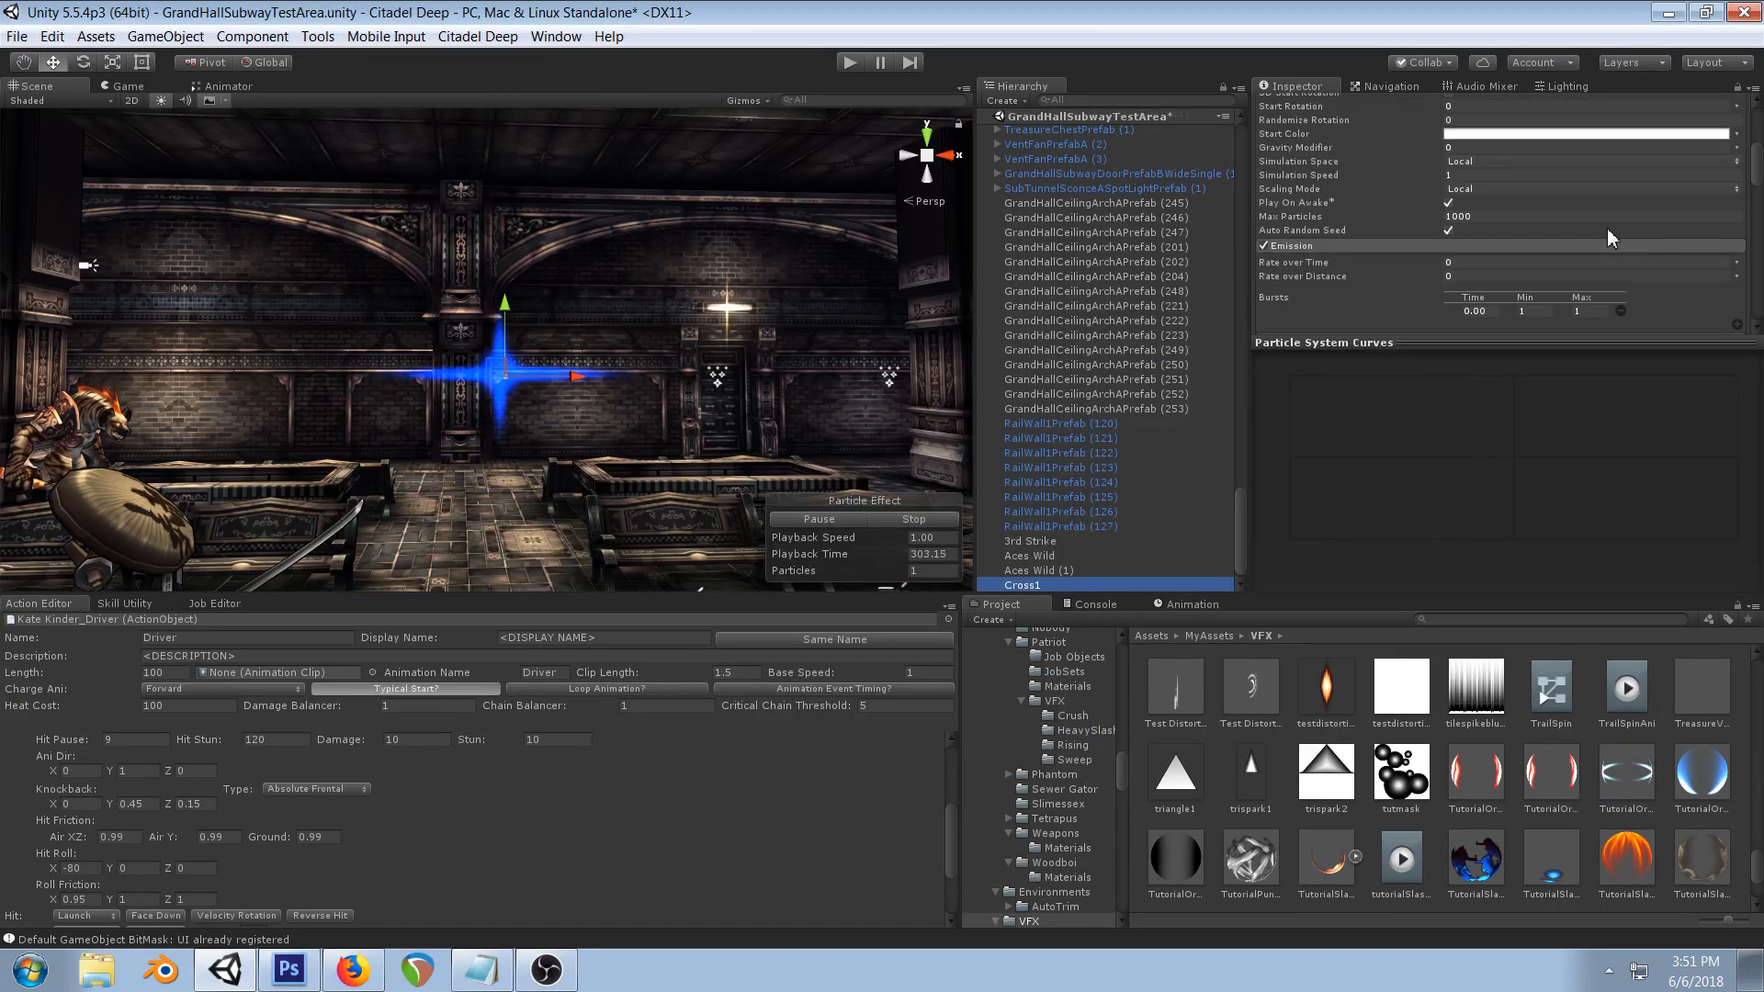
pyautogui.click(1514, 237)
pyautogui.click(1513, 255)
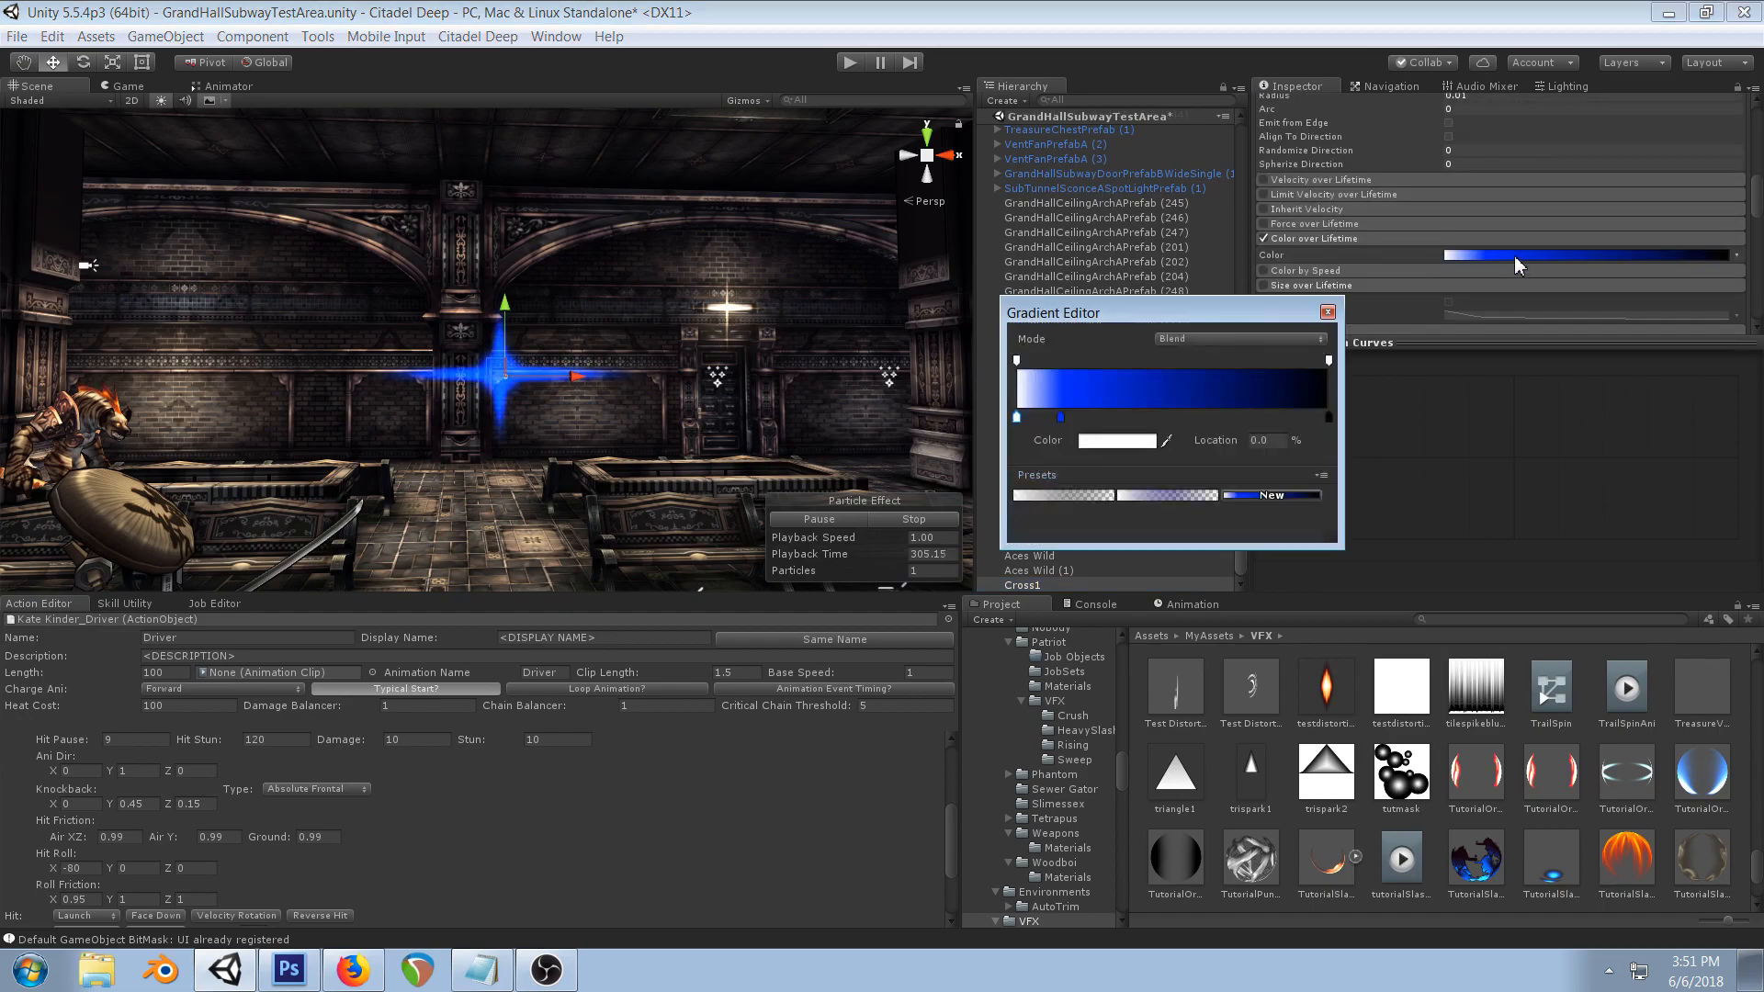
pyautogui.click(1329, 360)
pyautogui.write('0')
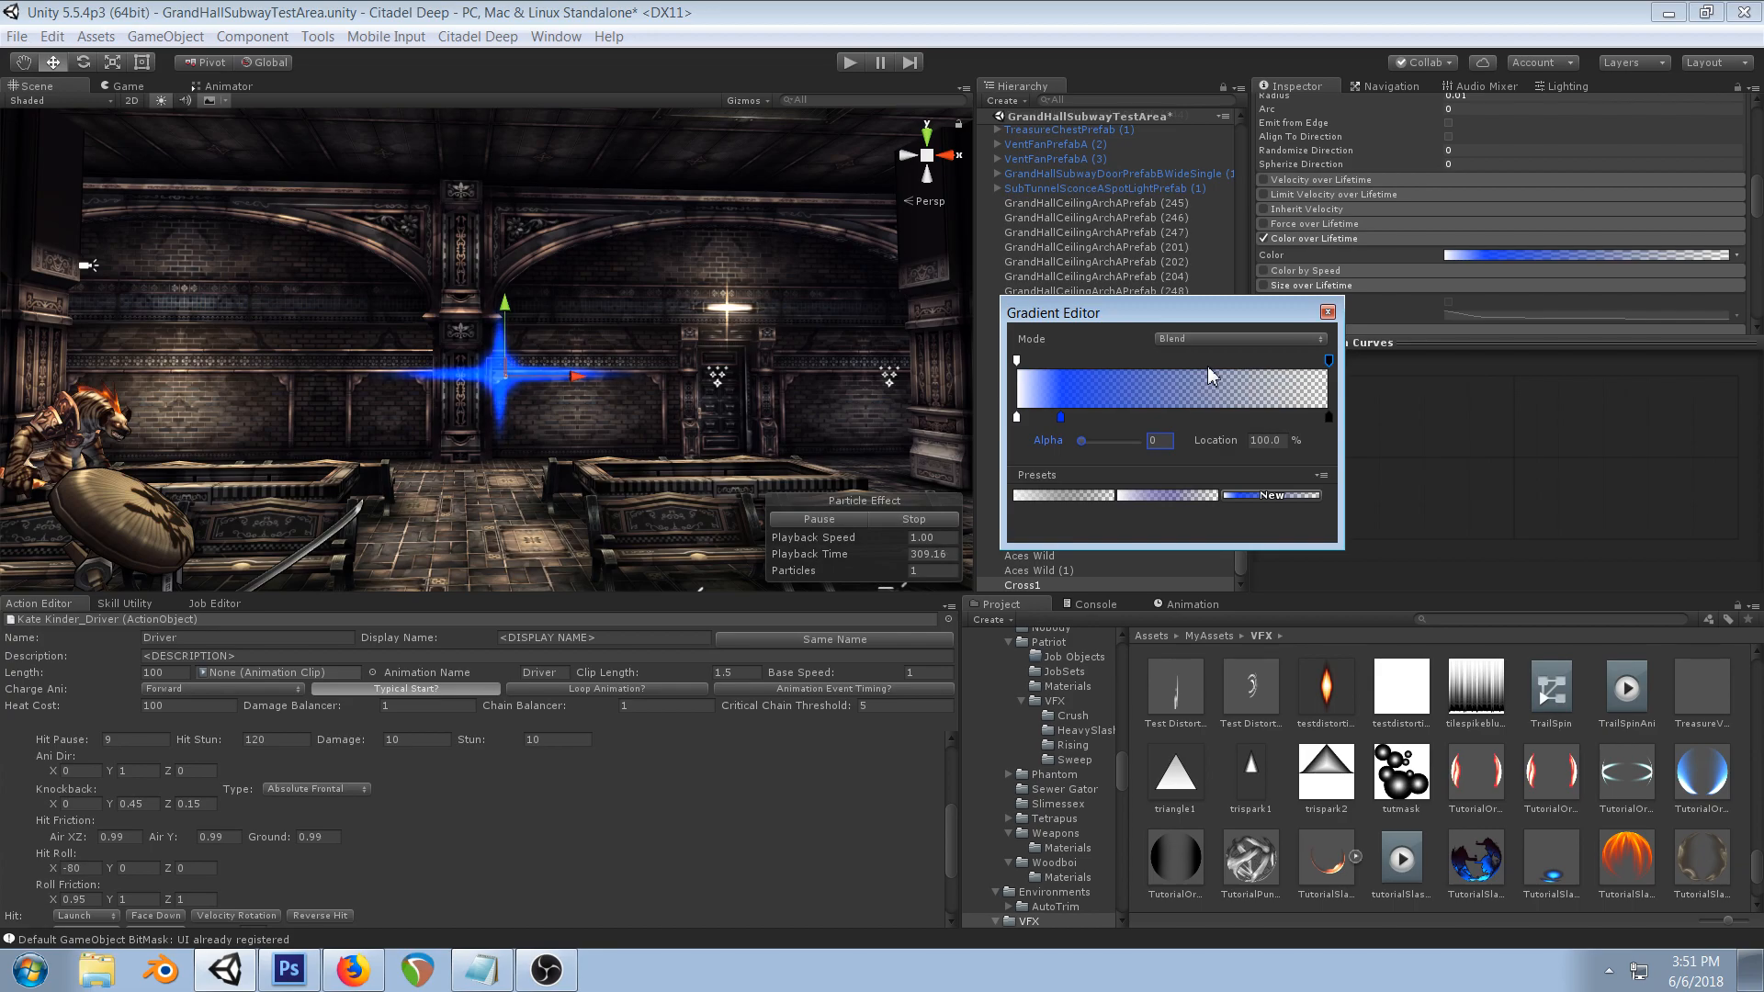
pyautogui.moveTo(1061, 417)
pyautogui.mouseDown()
pyautogui.moveTo(1217, 439)
pyautogui.moveTo(1047, 434)
pyautogui.moveTo(1066, 439)
pyautogui.mouseUp()
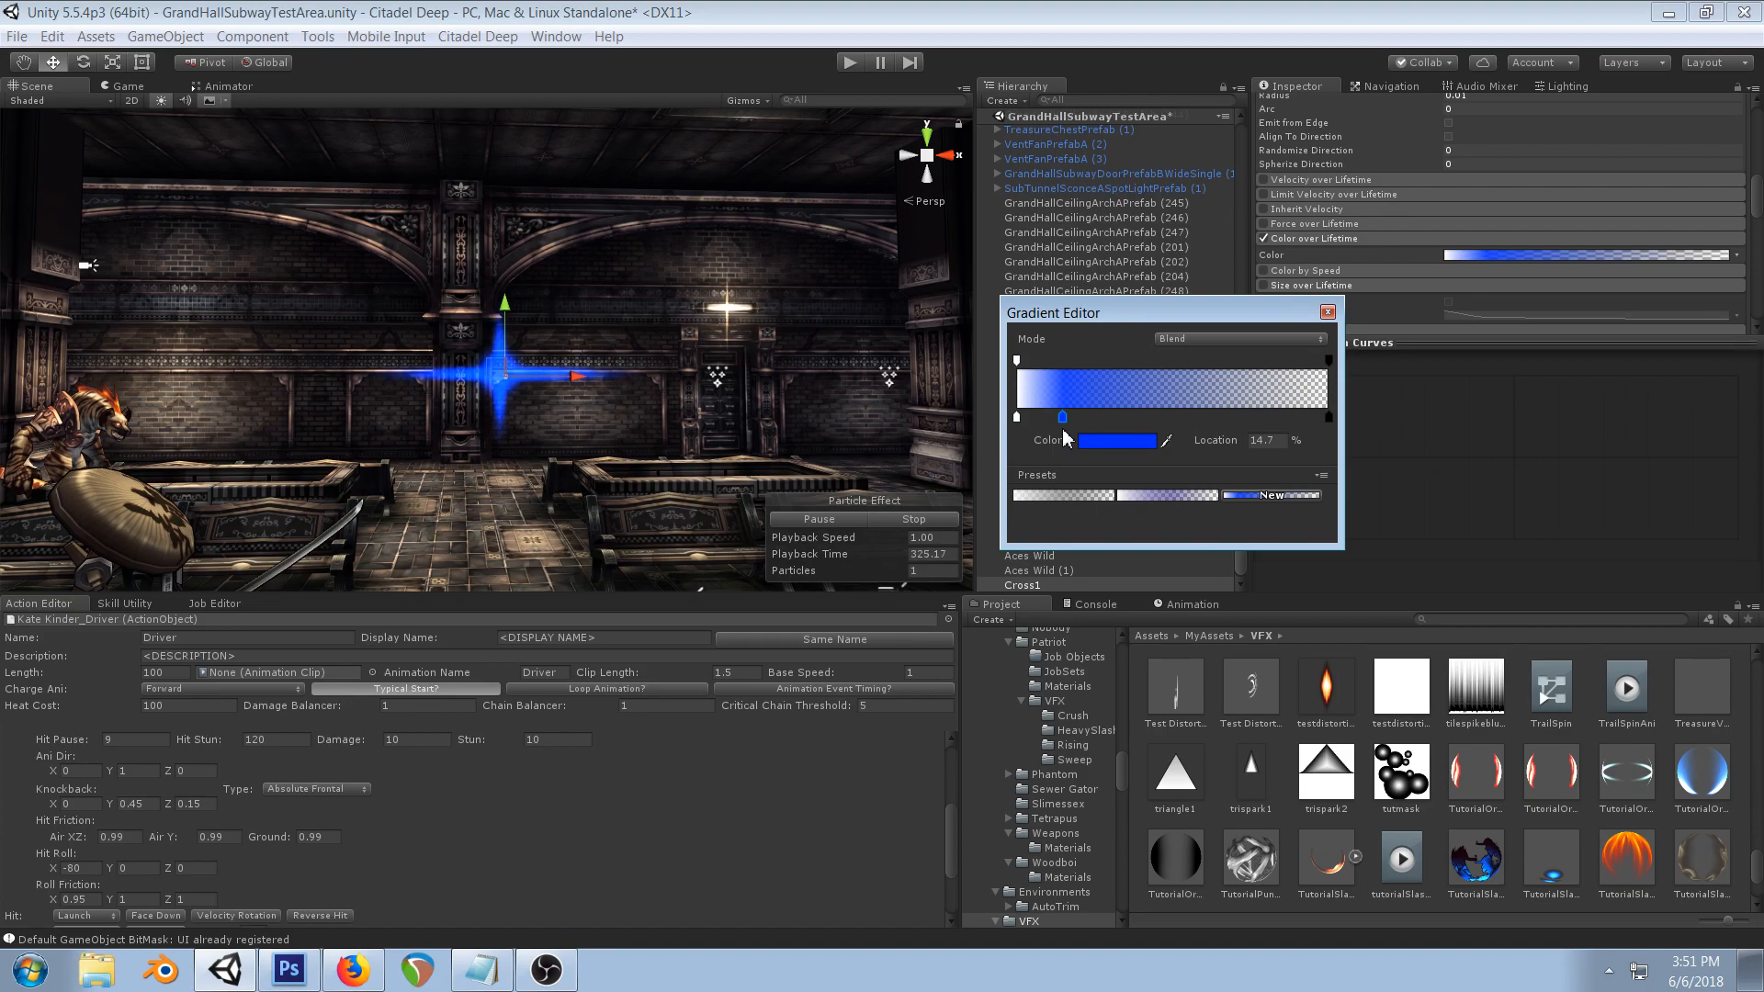
pyautogui.click(1327, 312)
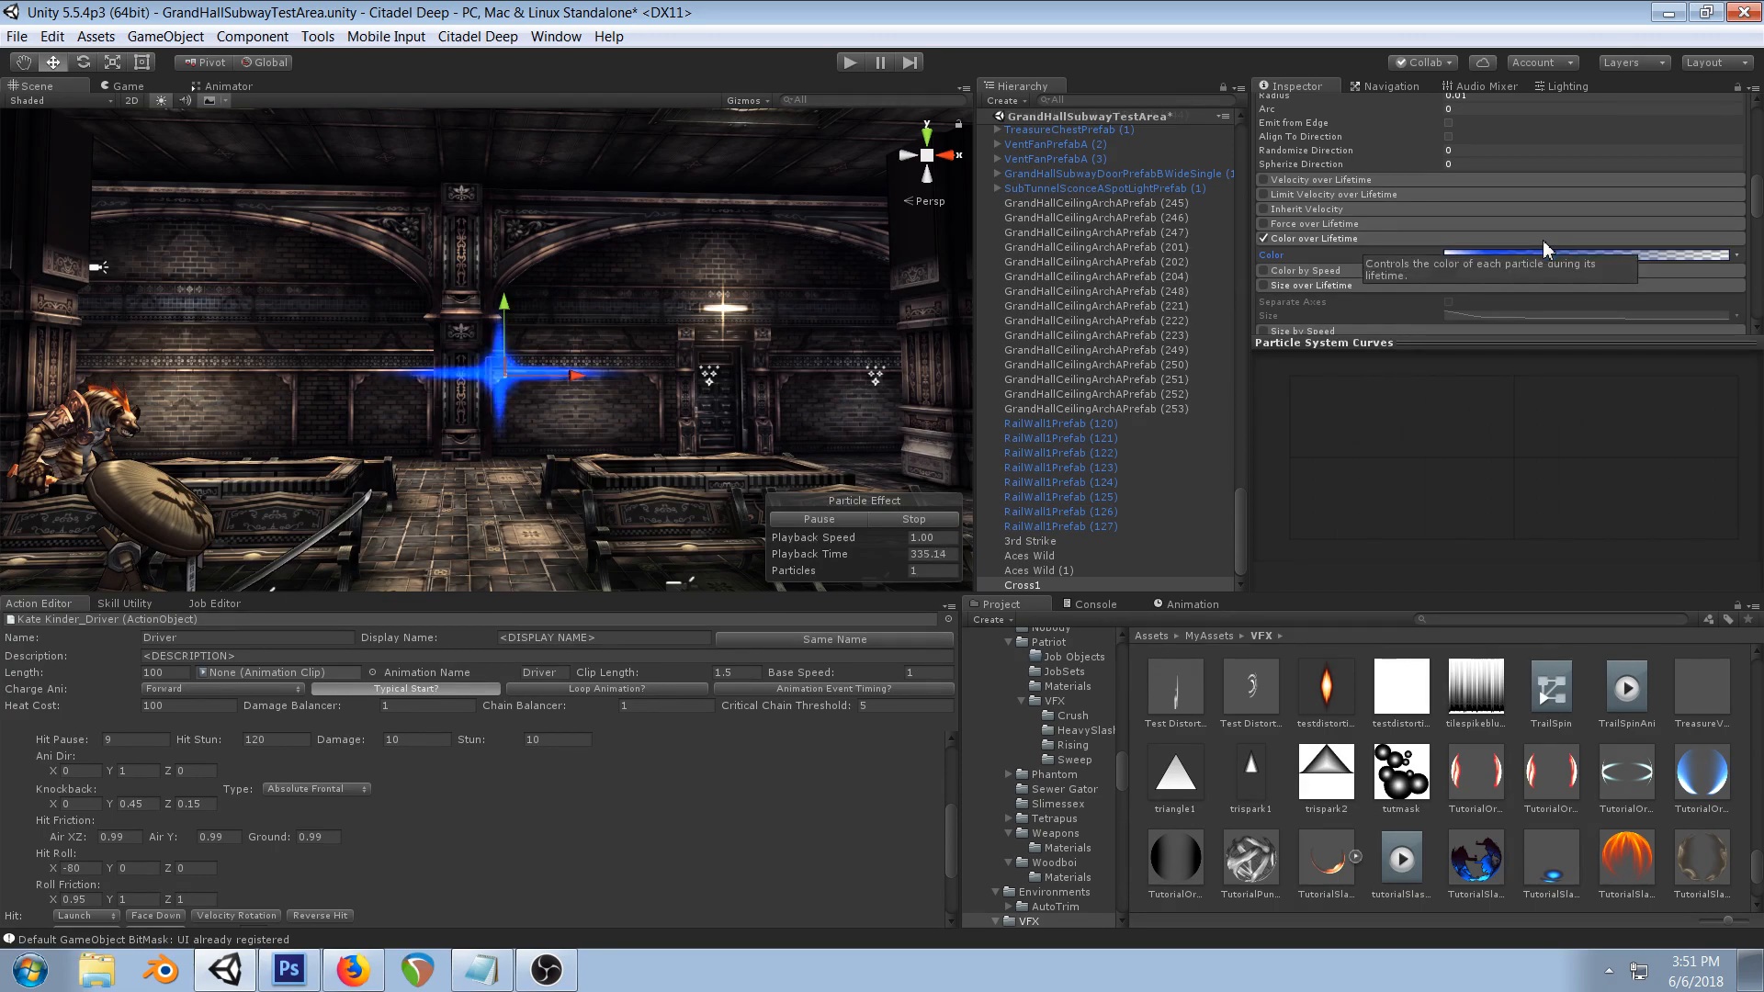
# - Enable Size over Lifetime and reshape its curve to drop to about 0.77 at 5% of the lifetime, easing to about 0.63 at the end
pyautogui.scroll(-3, 1540, 241)
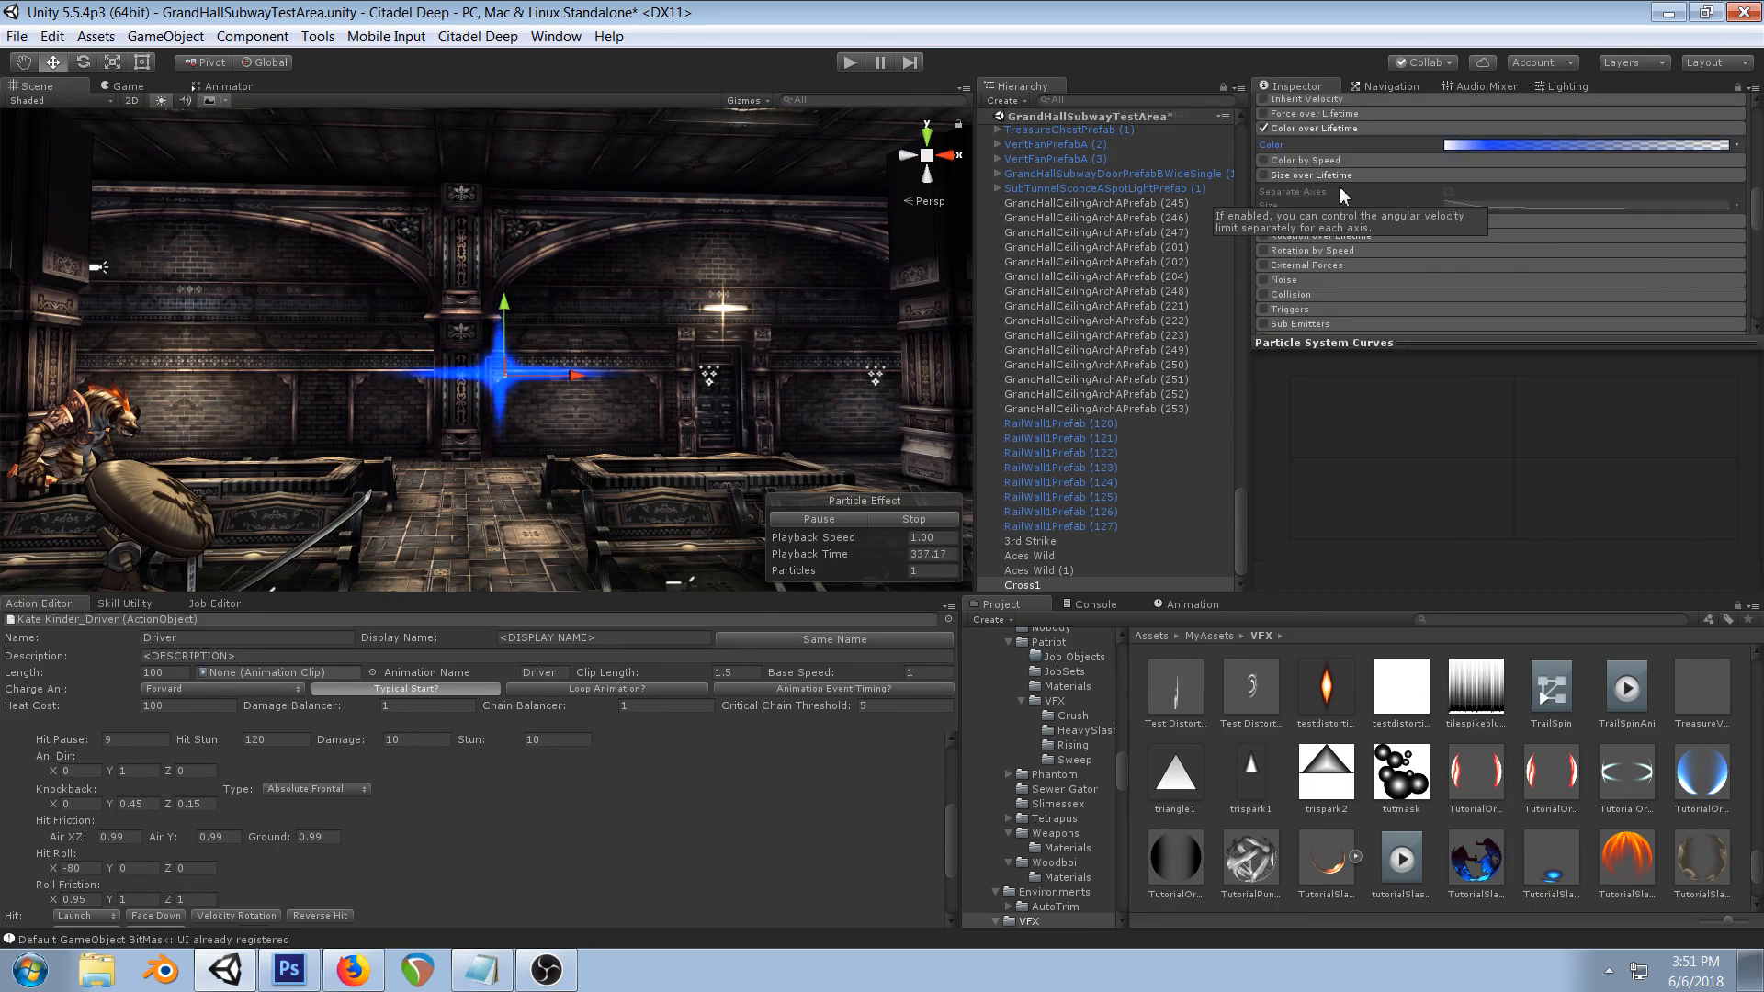
pyautogui.click(1263, 174)
pyautogui.click(1455, 202)
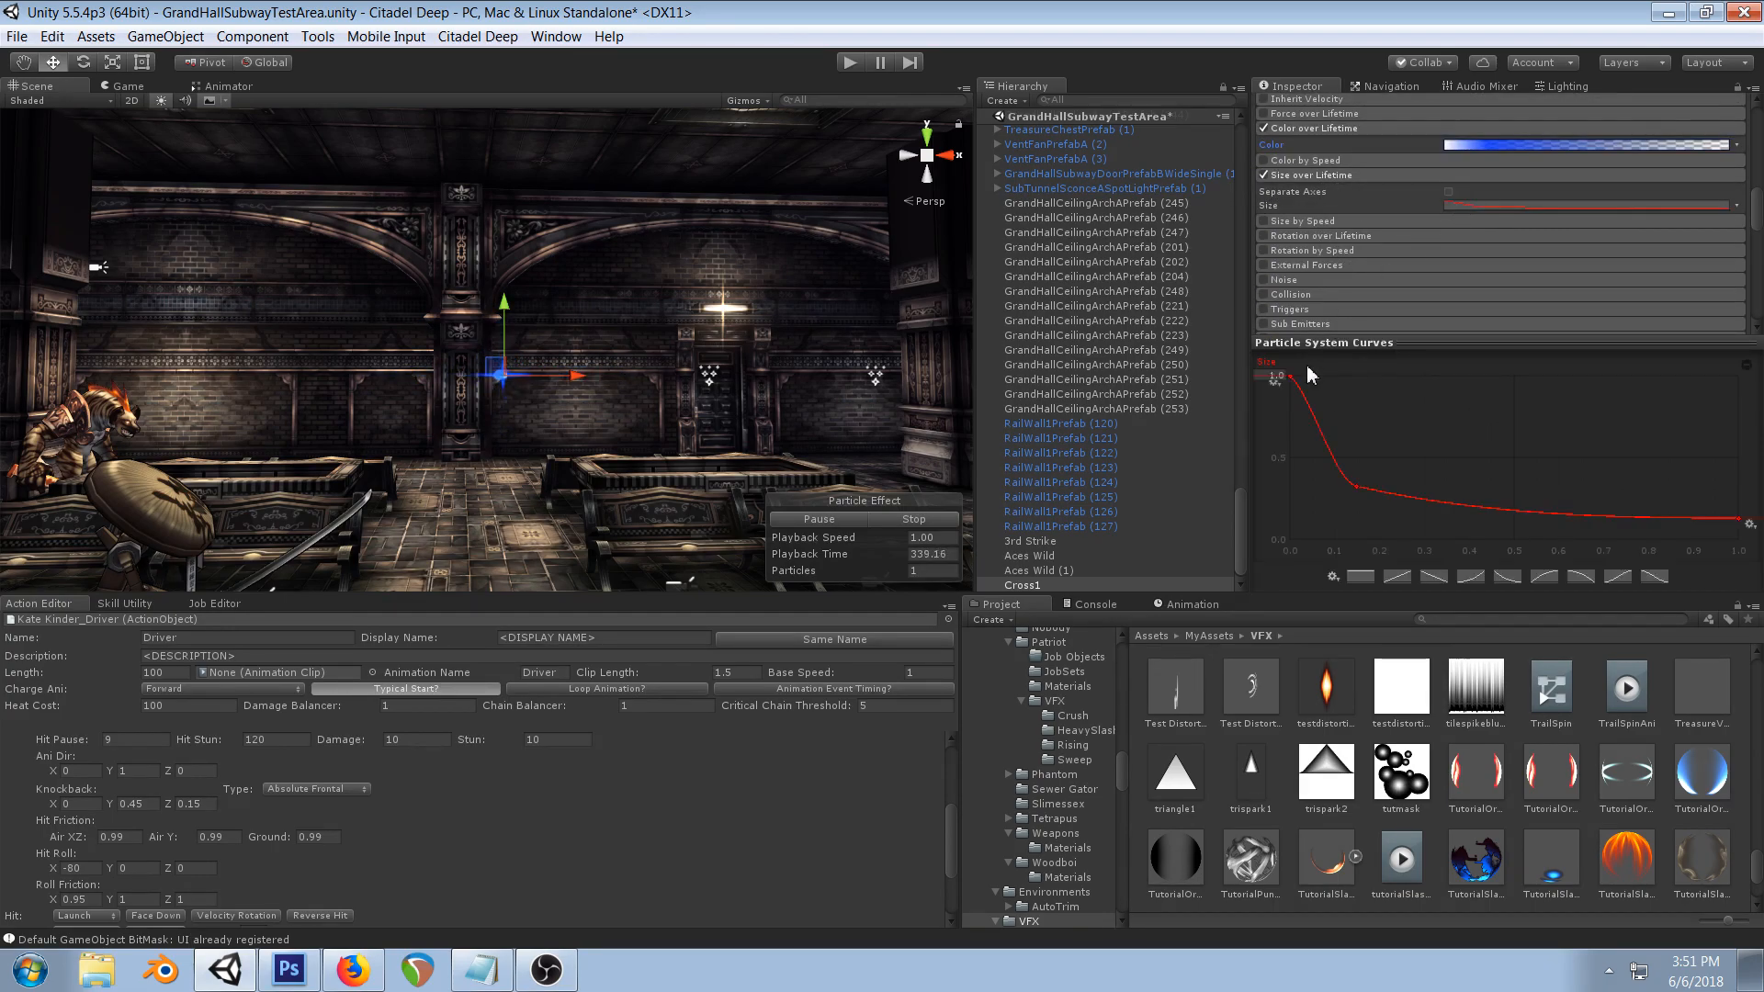
pyautogui.moveTo(1356, 487); pyautogui.dragTo(1312, 414)
pyautogui.moveTo(1739, 519); pyautogui.dragTo(1739, 435)
pyautogui.click(1312, 414)
pyautogui.moveTo(1356, 426); pyautogui.dragTo(1385, 423)
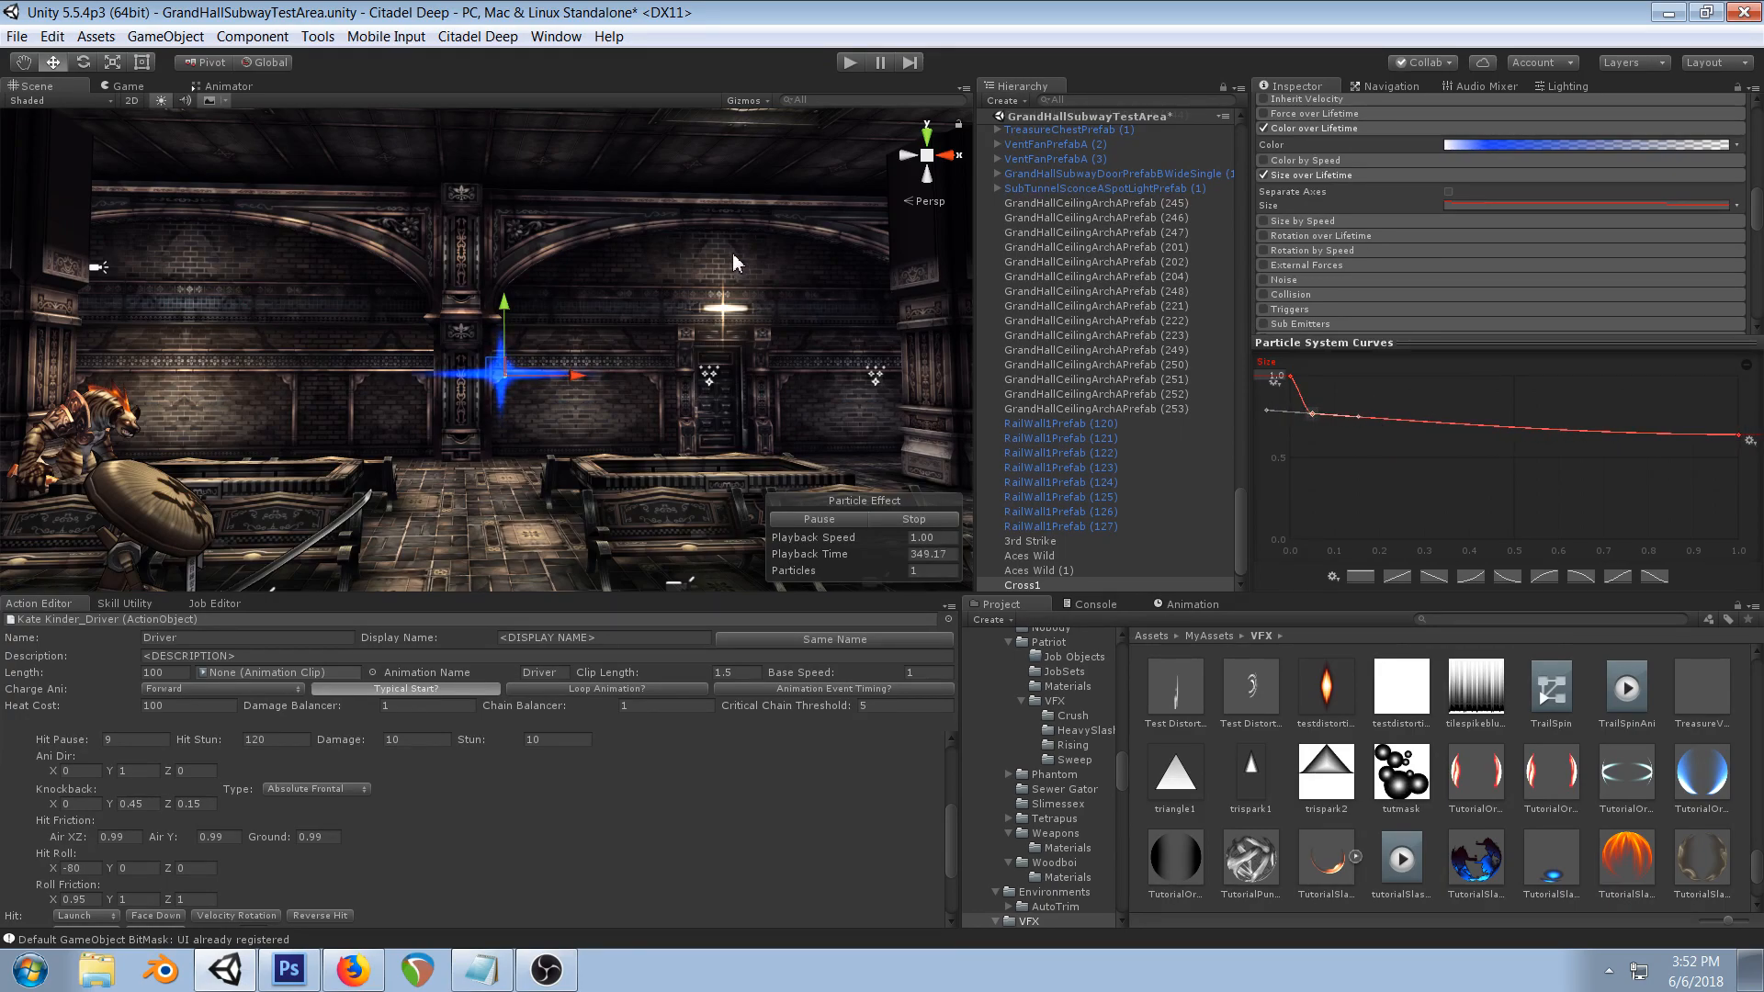
pyautogui.scroll(10, 1589, 245)
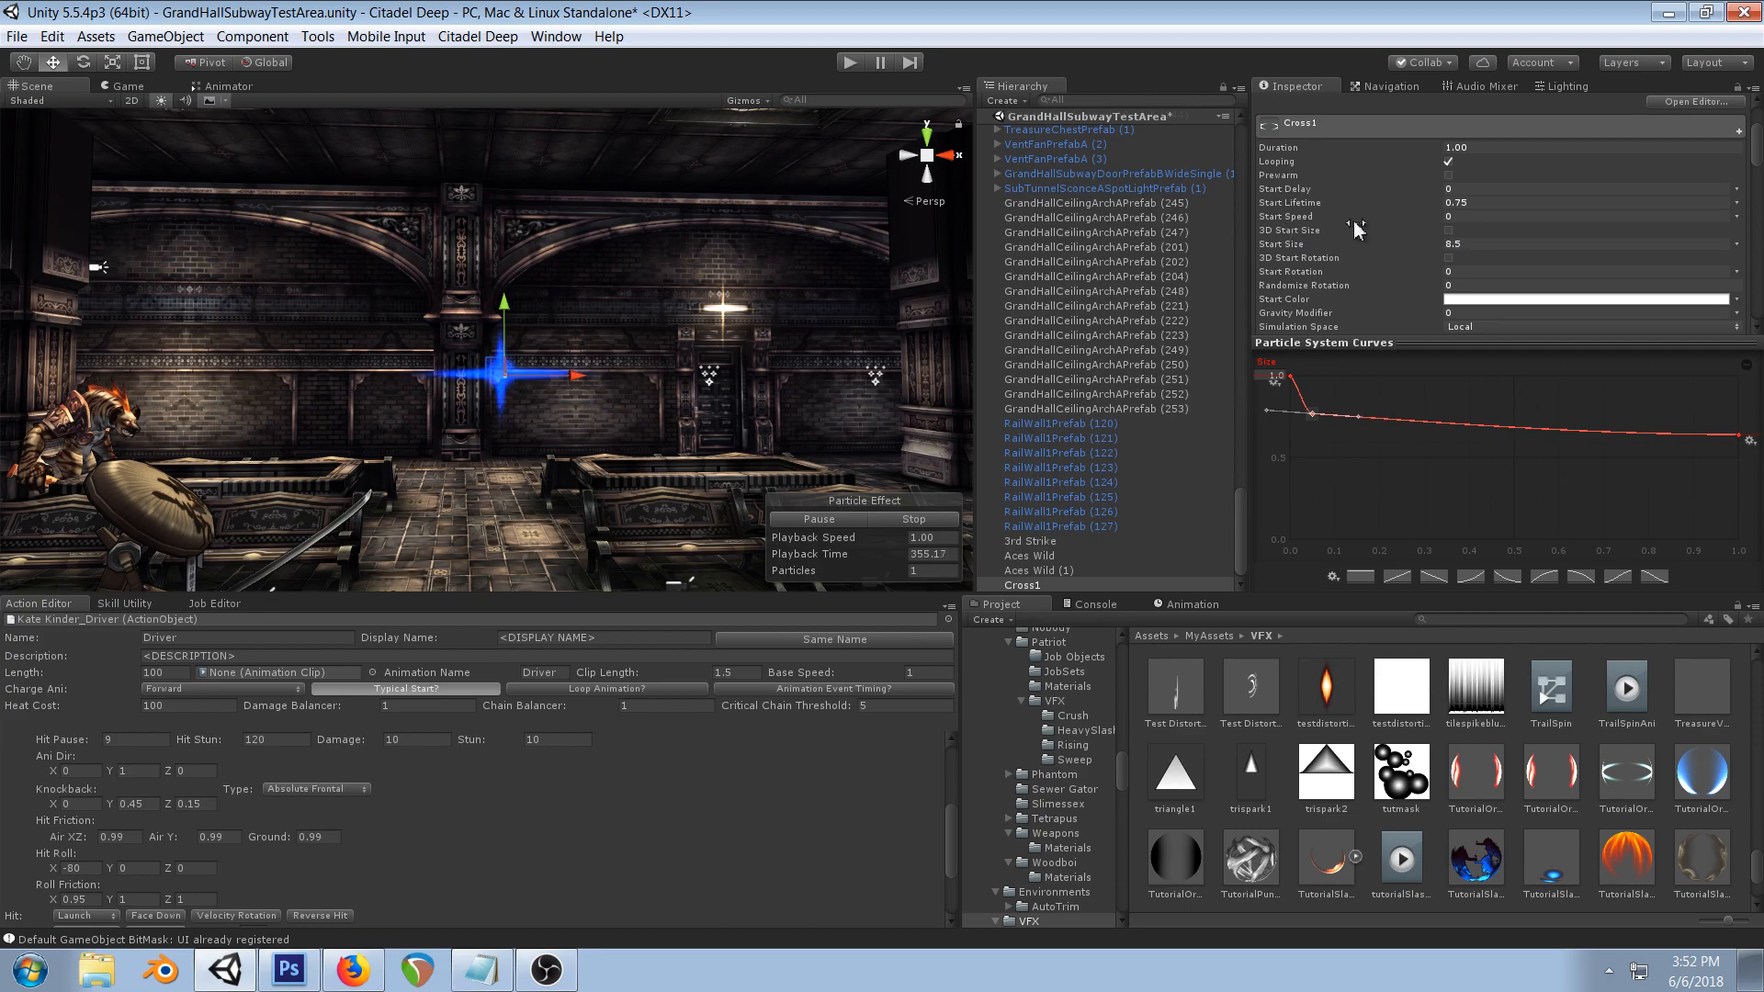
# - Enable 3D Start Size on the Cross1 particle system and set its size to X 50.52 and Y 22.65
pyautogui.click(1448, 230)
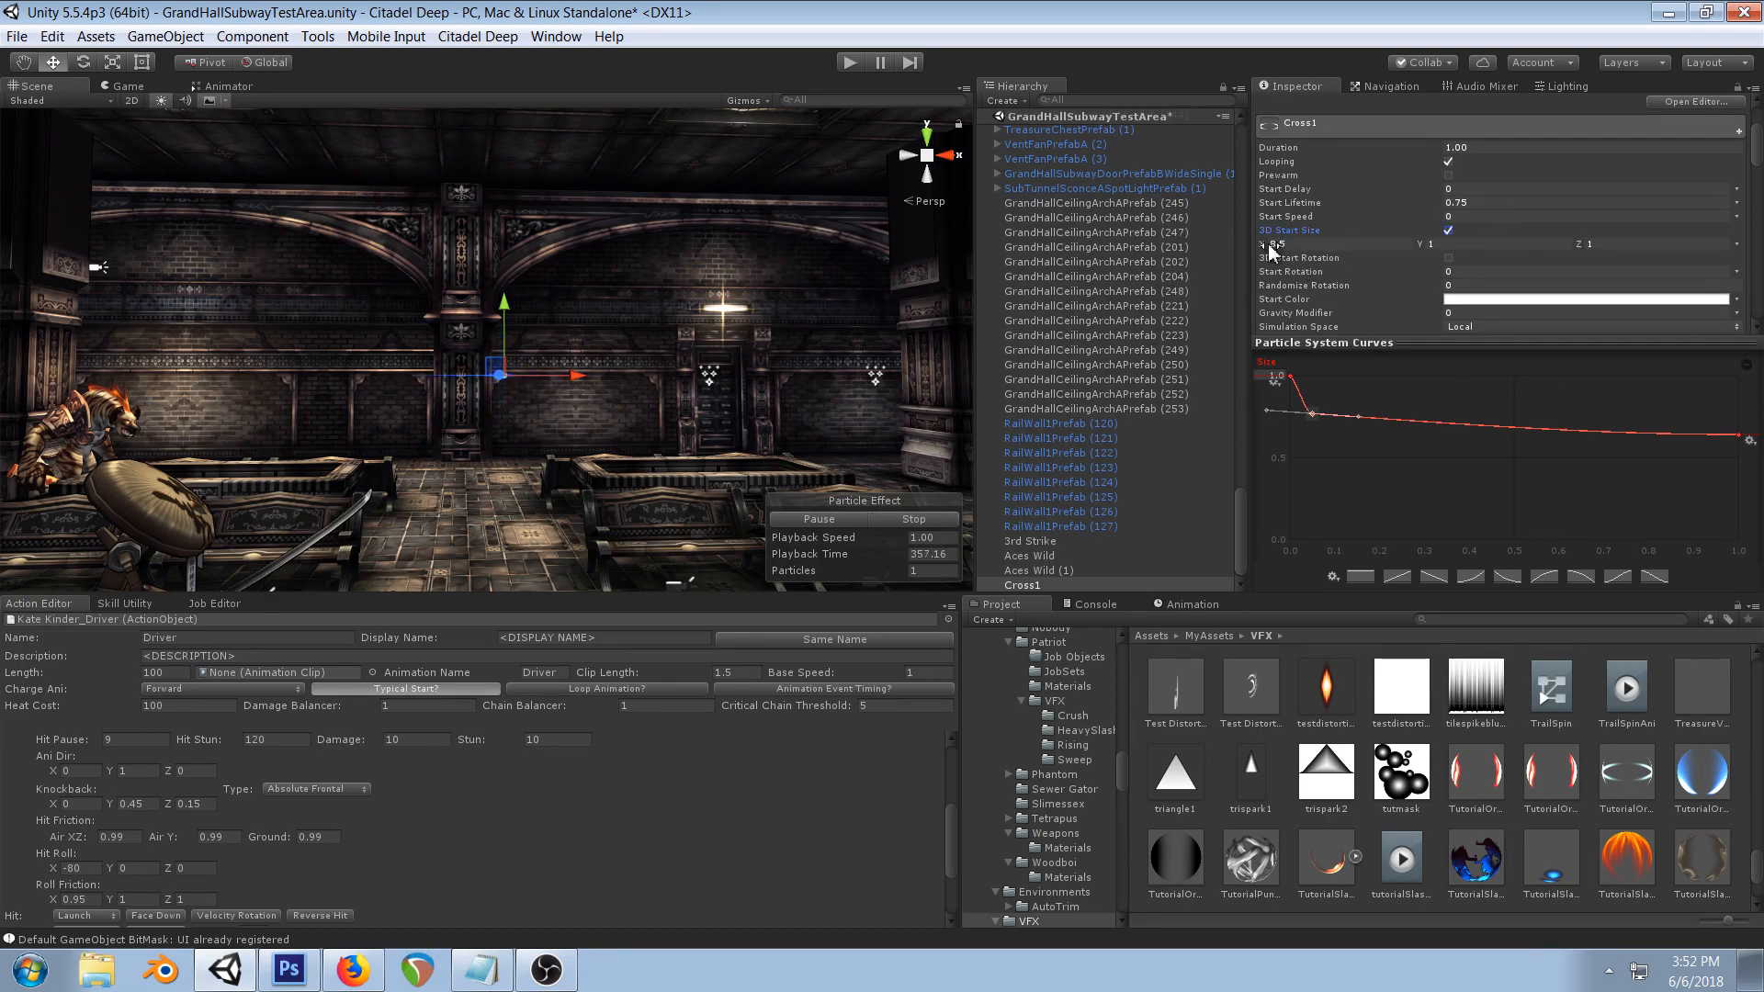
pyautogui.moveTo(1420, 245); pyautogui.dragTo(357, 237)
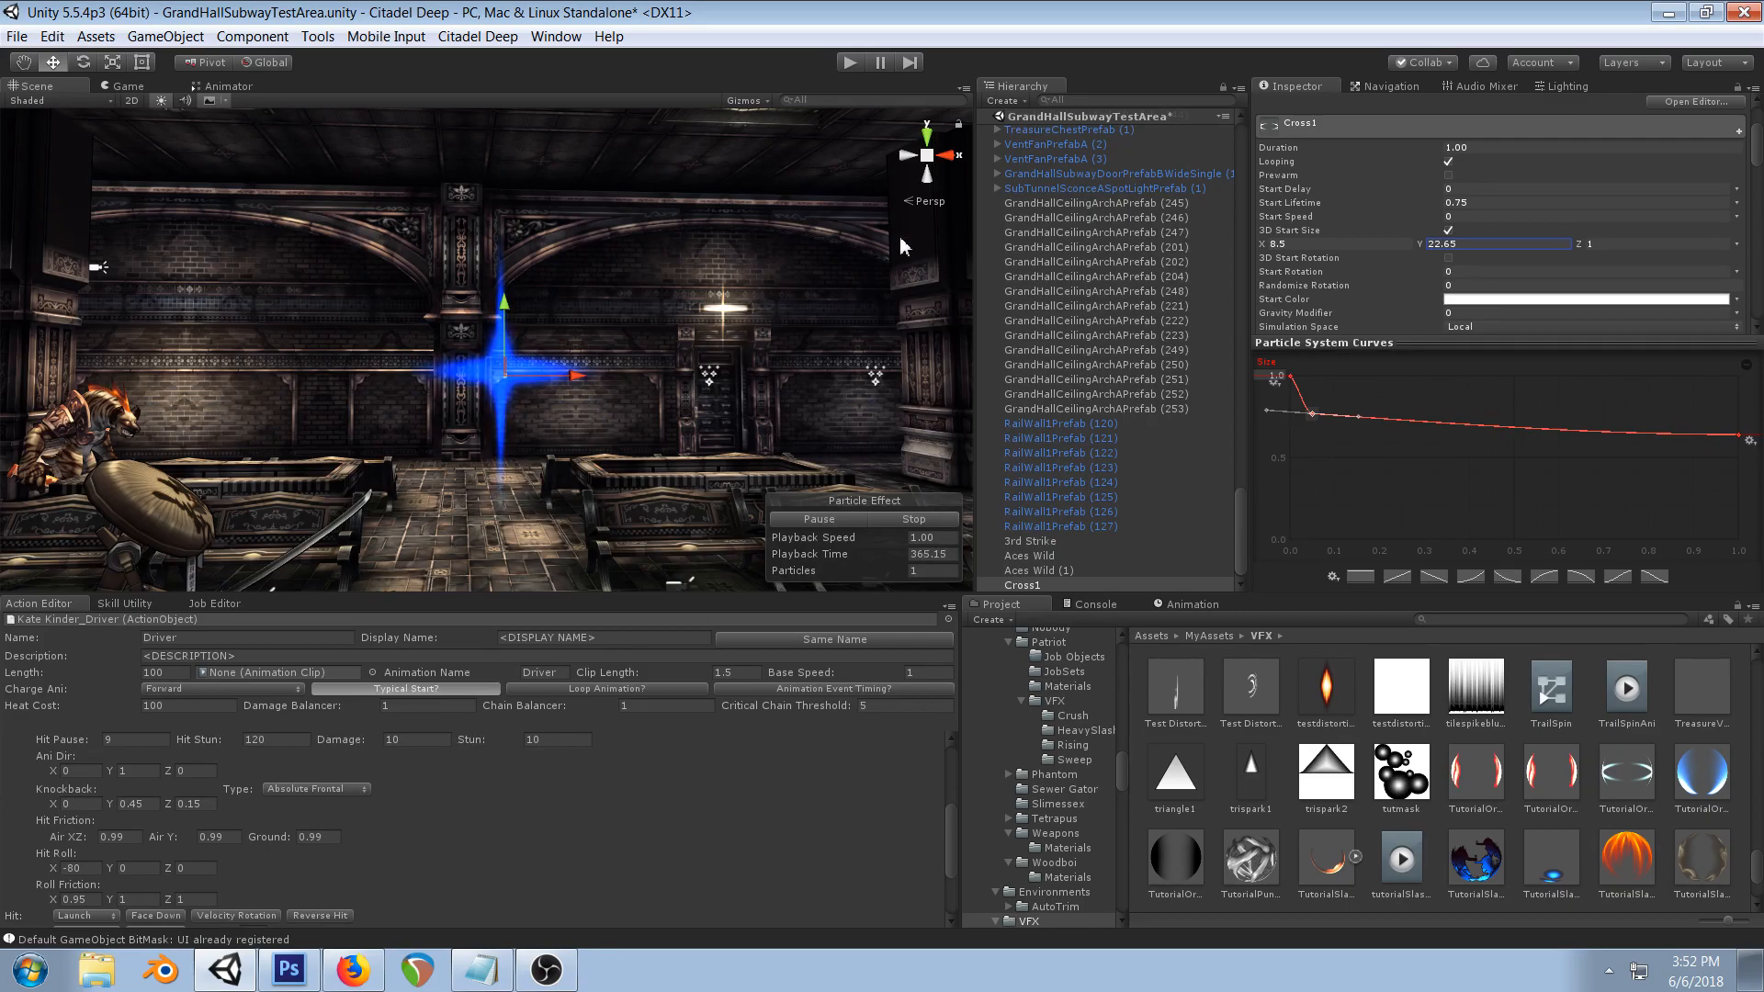
pyautogui.moveTo(1264, 250); pyautogui.dragTo(778, 230)
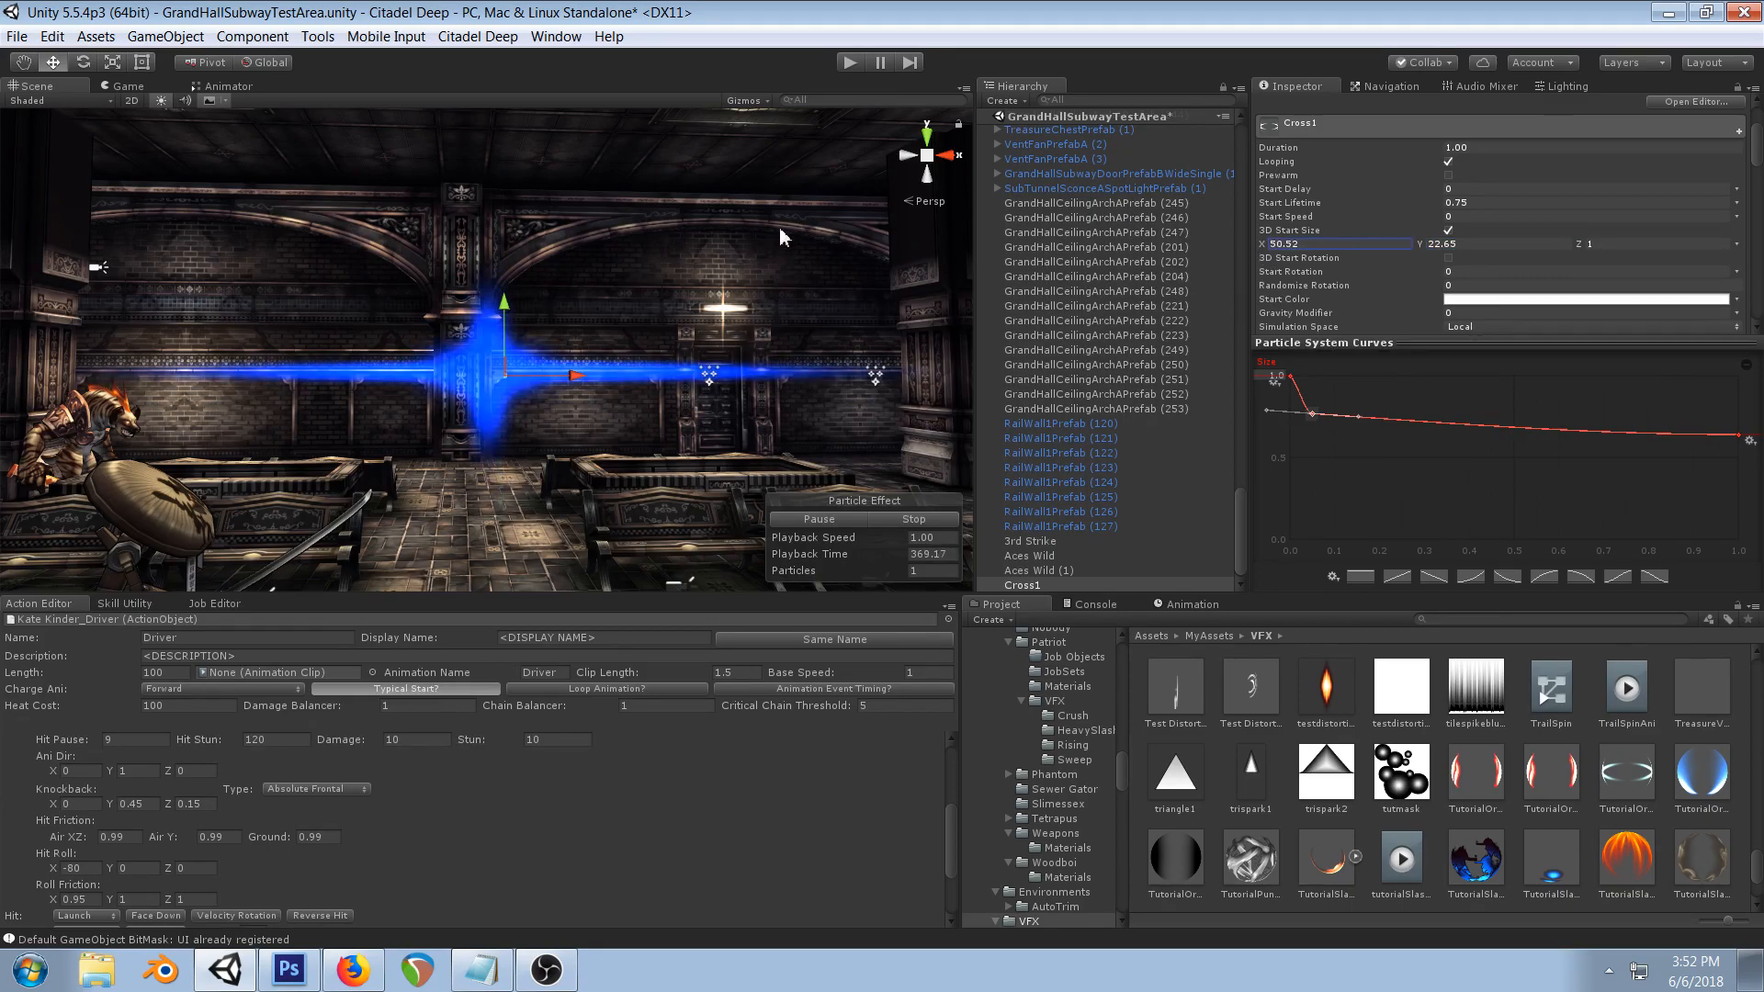
pyautogui.scroll(-3, 490, 315)
pyautogui.scroll(-4, 567, 291)
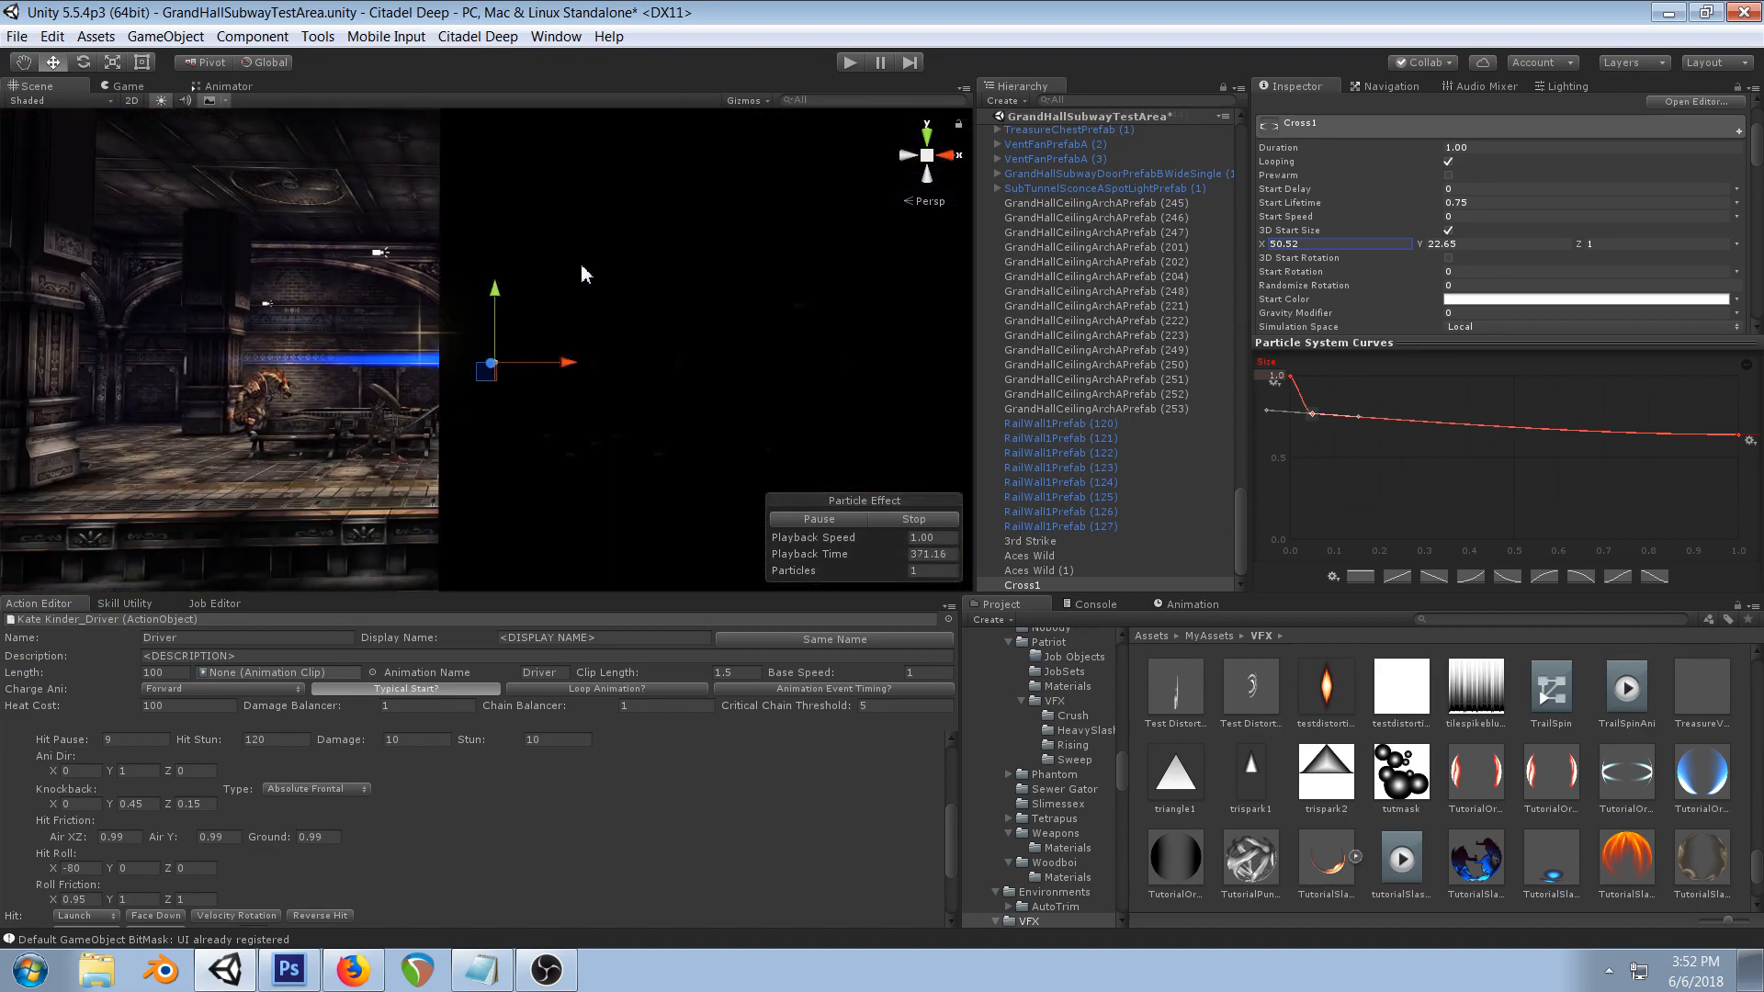
pyautogui.keyDown('alt'); pyautogui.moveTo(582, 276); pyautogui.dragTo(129, 366); pyautogui.keyUp('alt')
pyautogui.moveTo(129, 367); pyautogui.dragTo(1713, 425, button='middle')
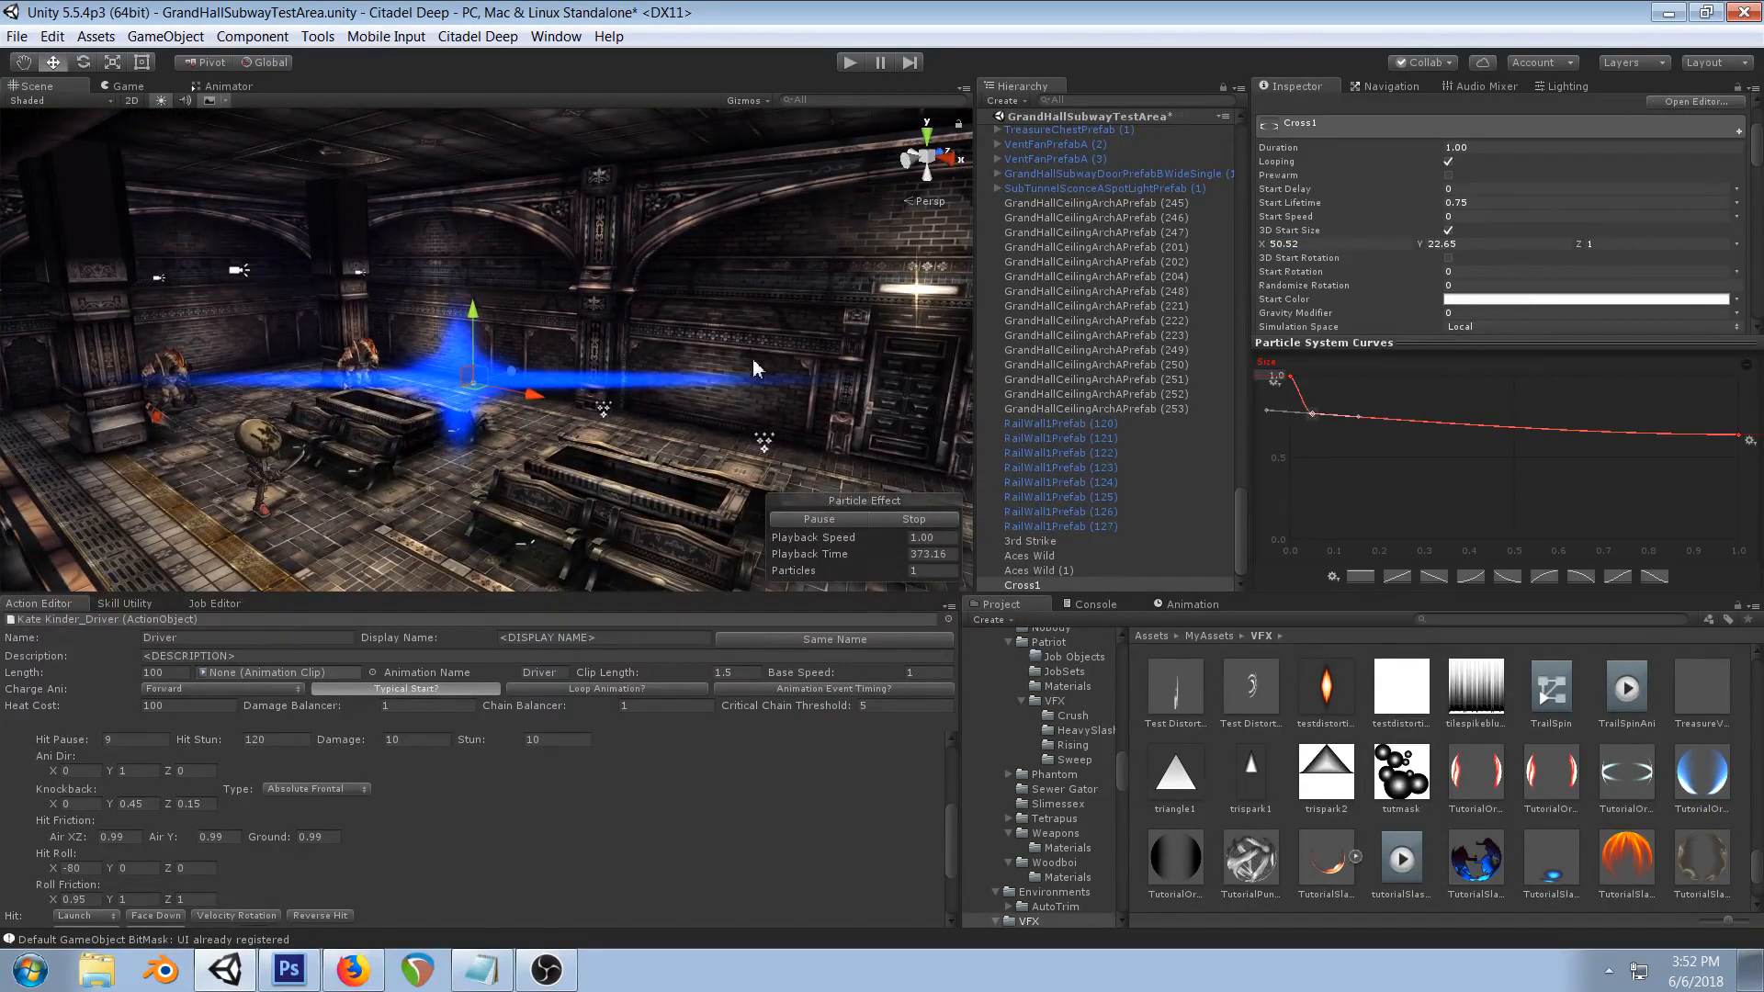
pyautogui.moveTo(764, 360); pyautogui.dragTo(460, 303, button='right')
pyautogui.press('f')
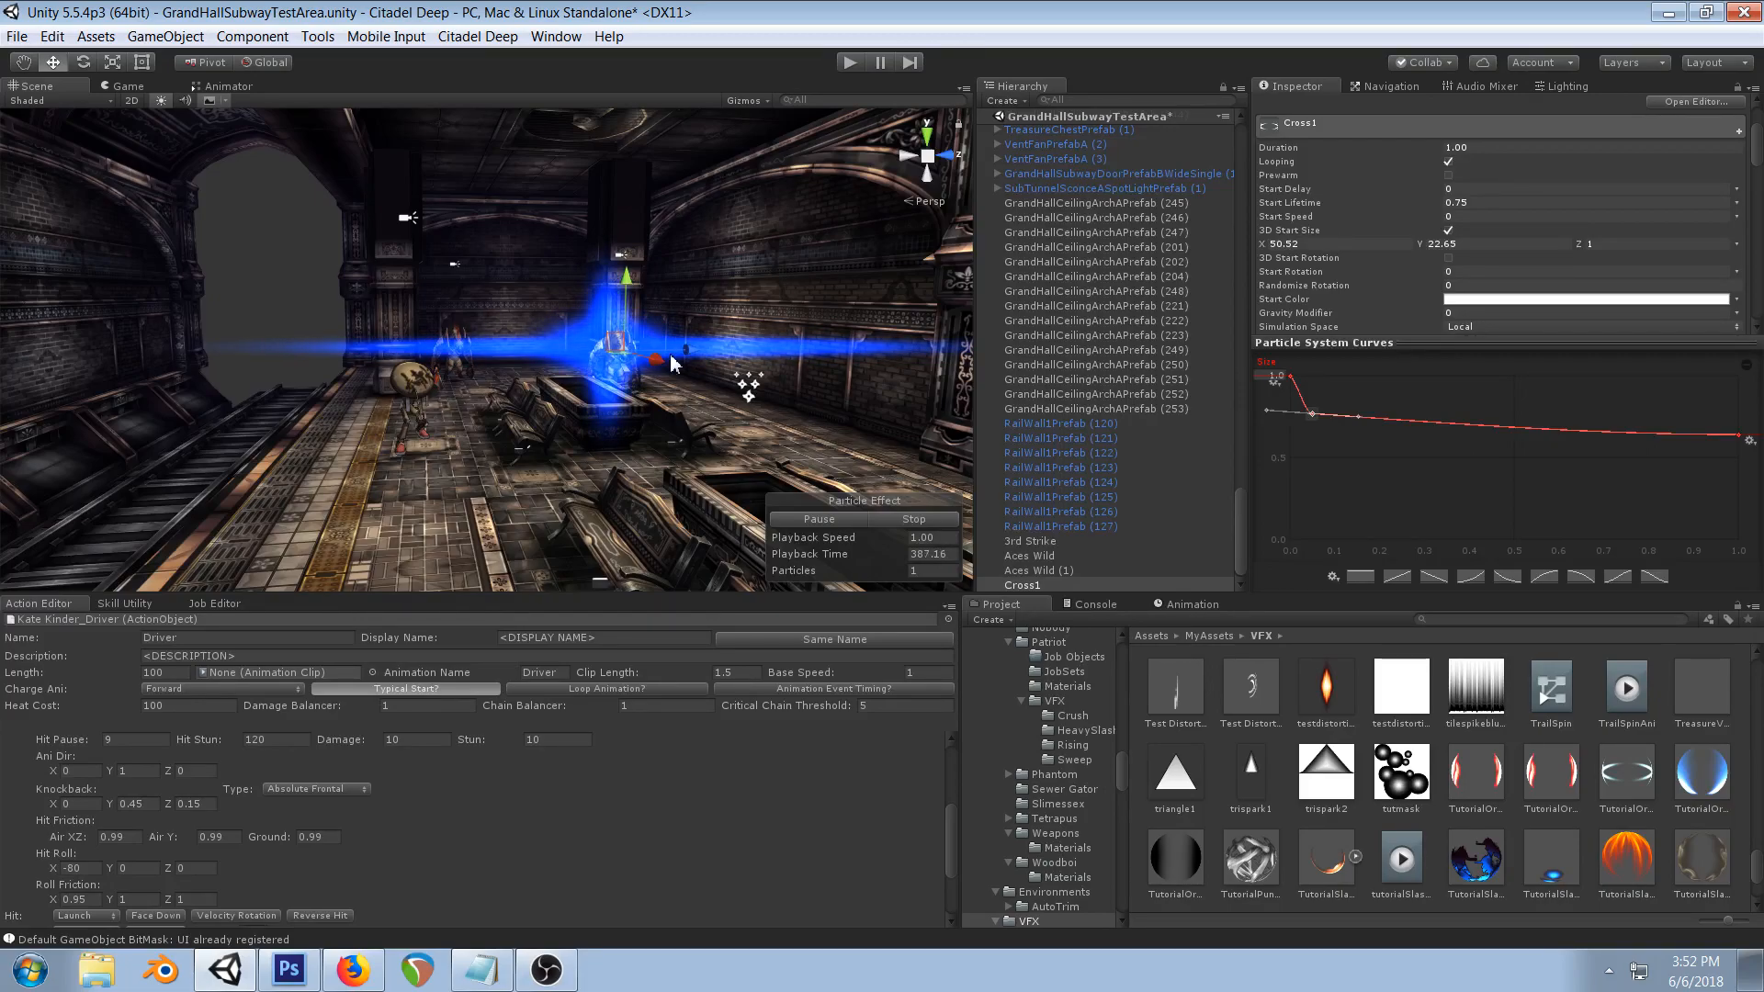
# - Open the tutorialcross base texture of the TutorialOrbHitSparkMat3 material in Photoshop for editing
pyautogui.click(288, 969)
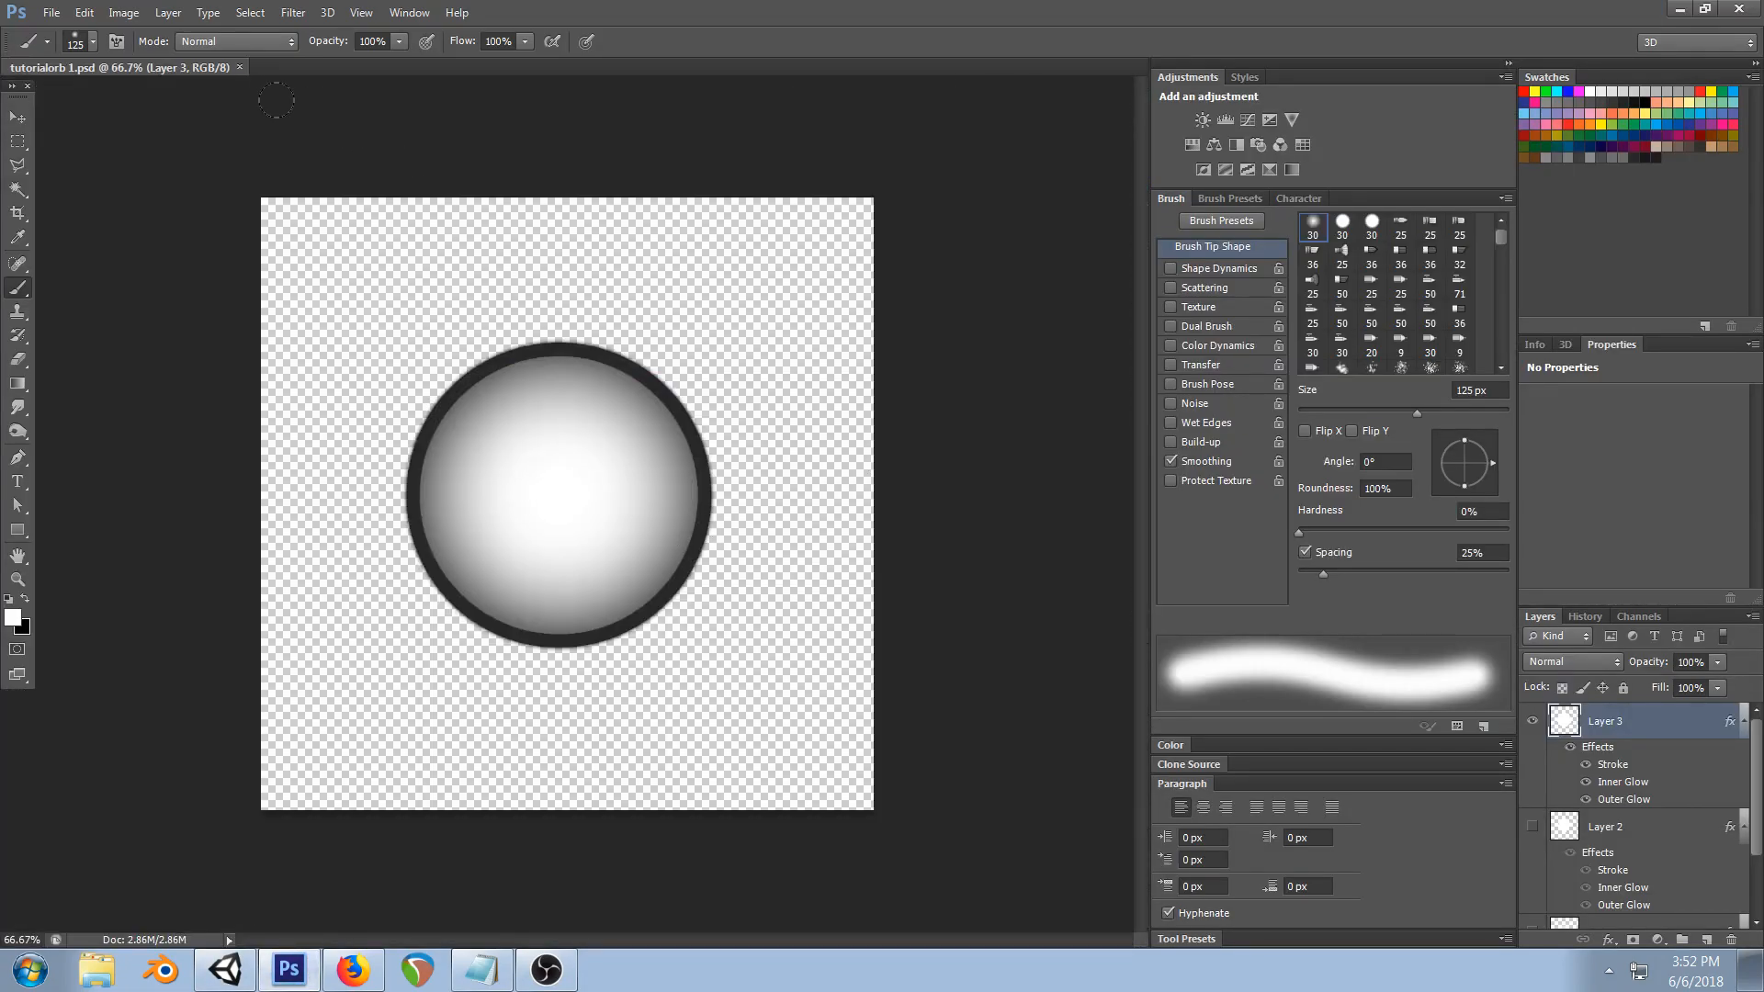
pyautogui.click(246, 961)
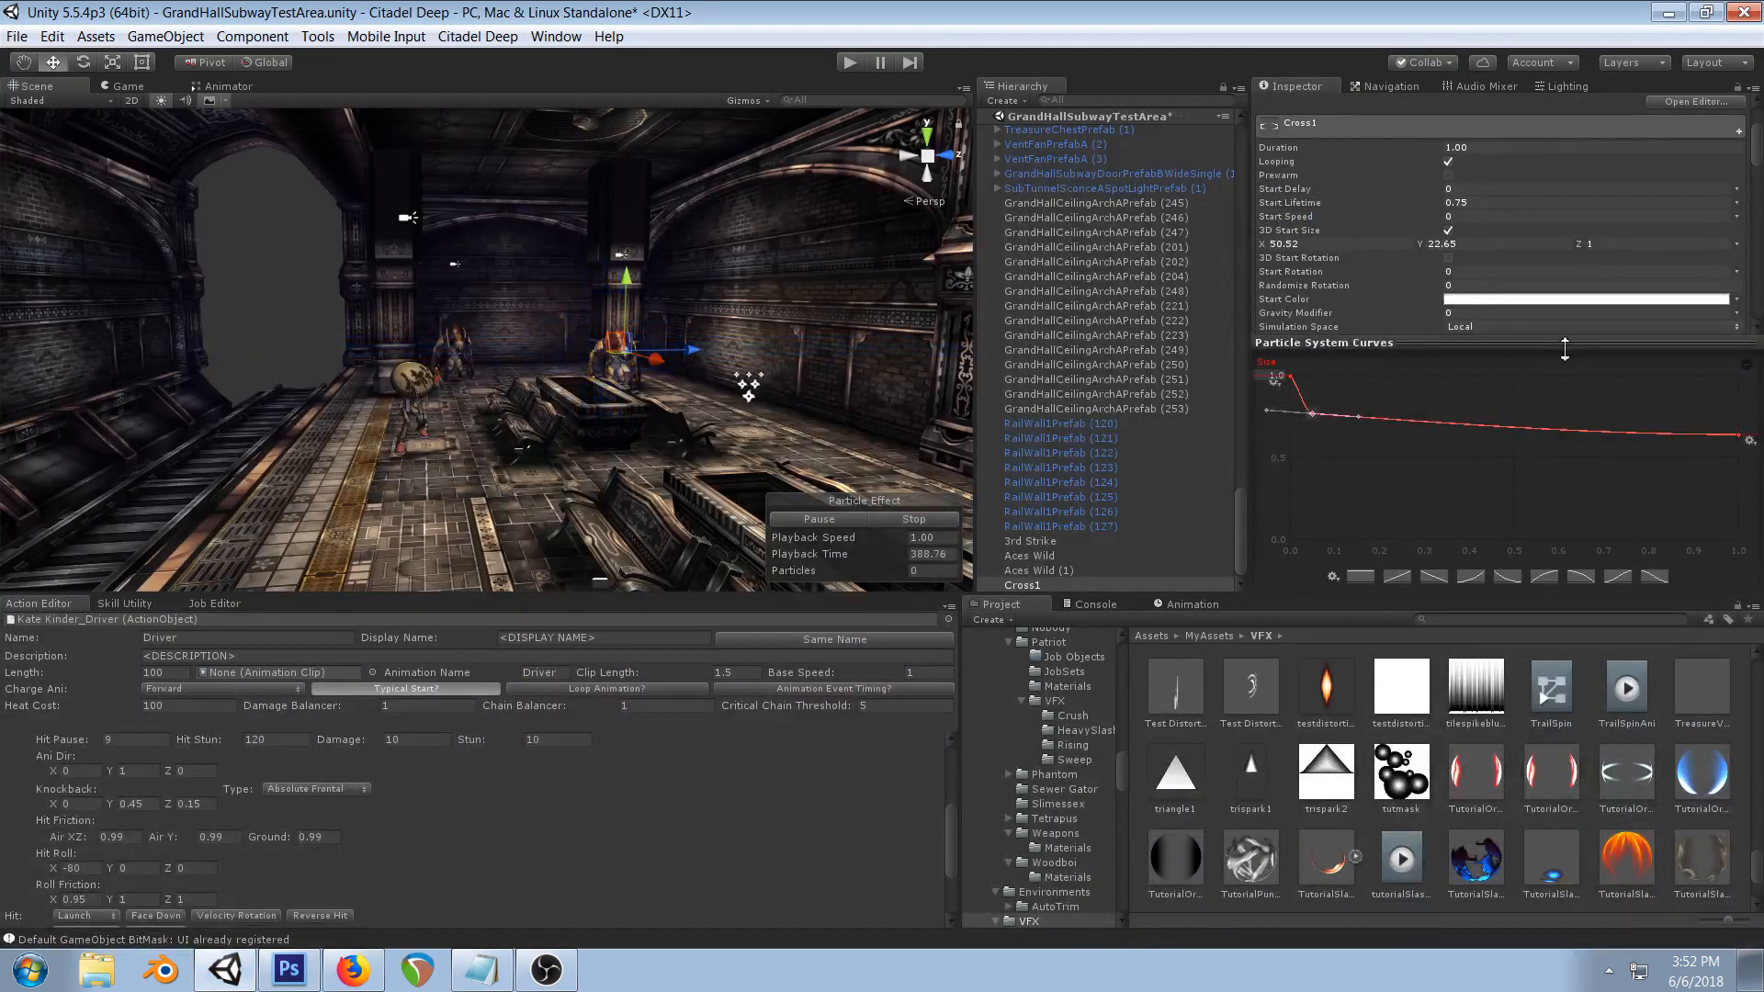
pyautogui.scroll(-2, 1403, 771)
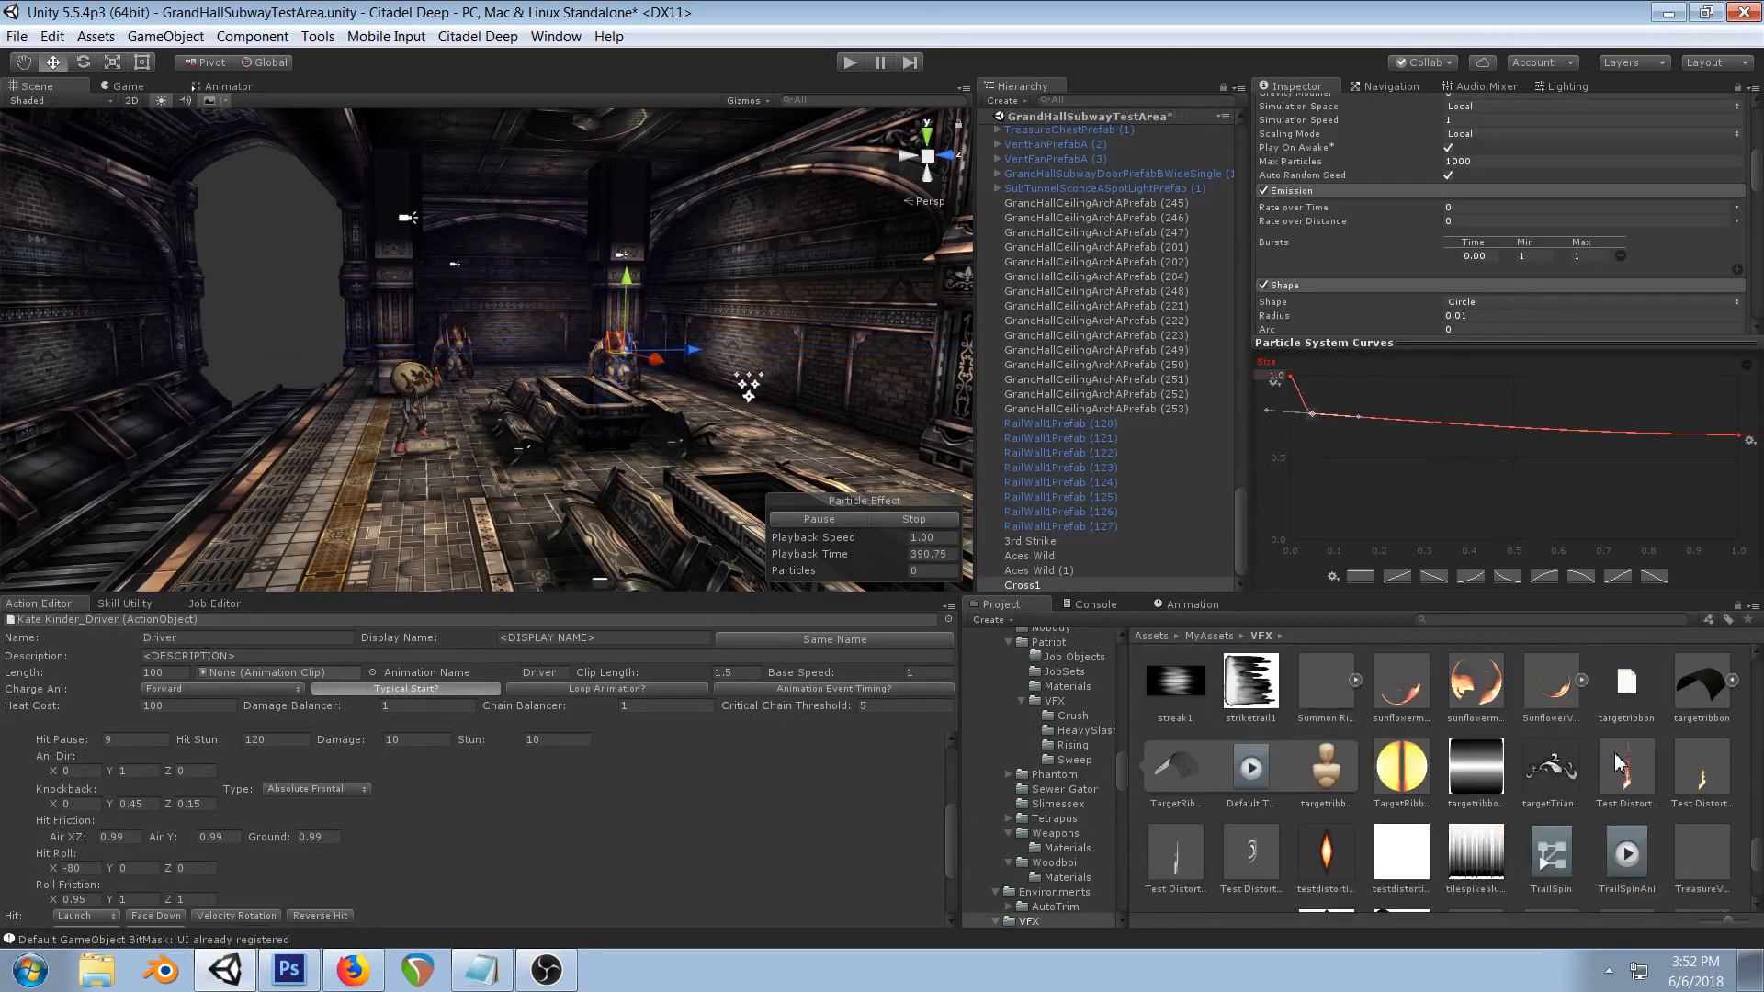
pyautogui.click(1626, 717)
pyautogui.scroll(5, 1688, 202)
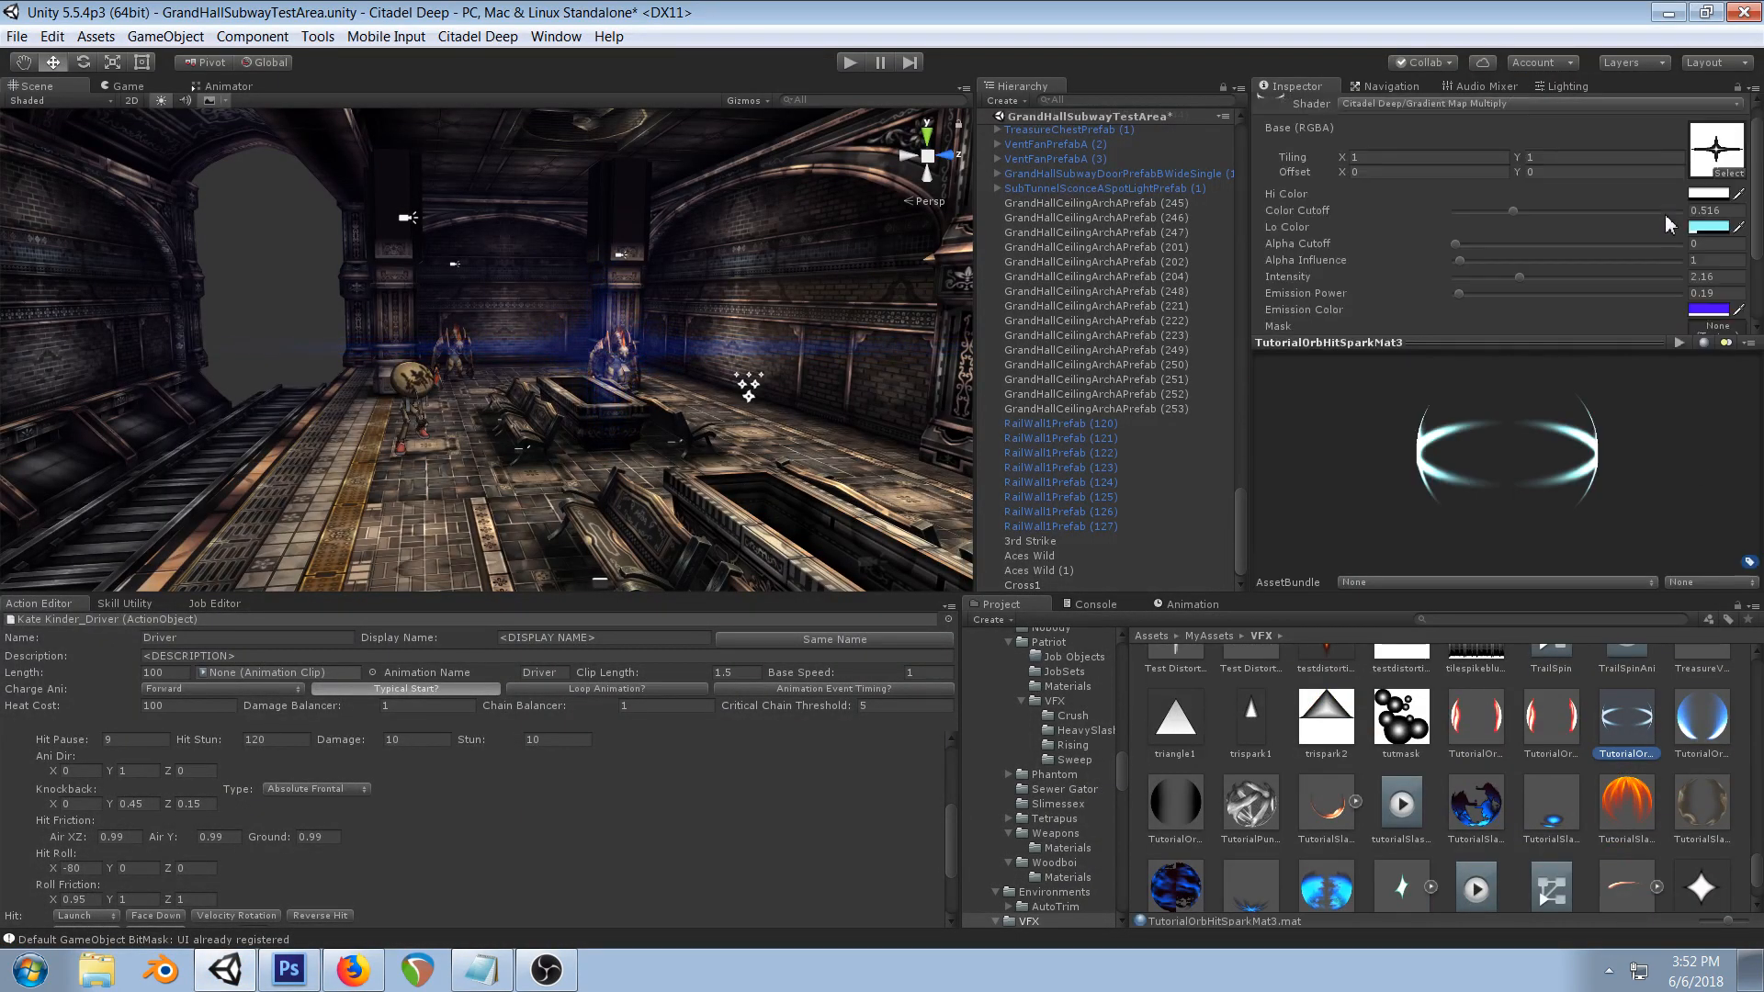
pyautogui.click(1727, 167)
pyautogui.doubleClick(1653, 776)
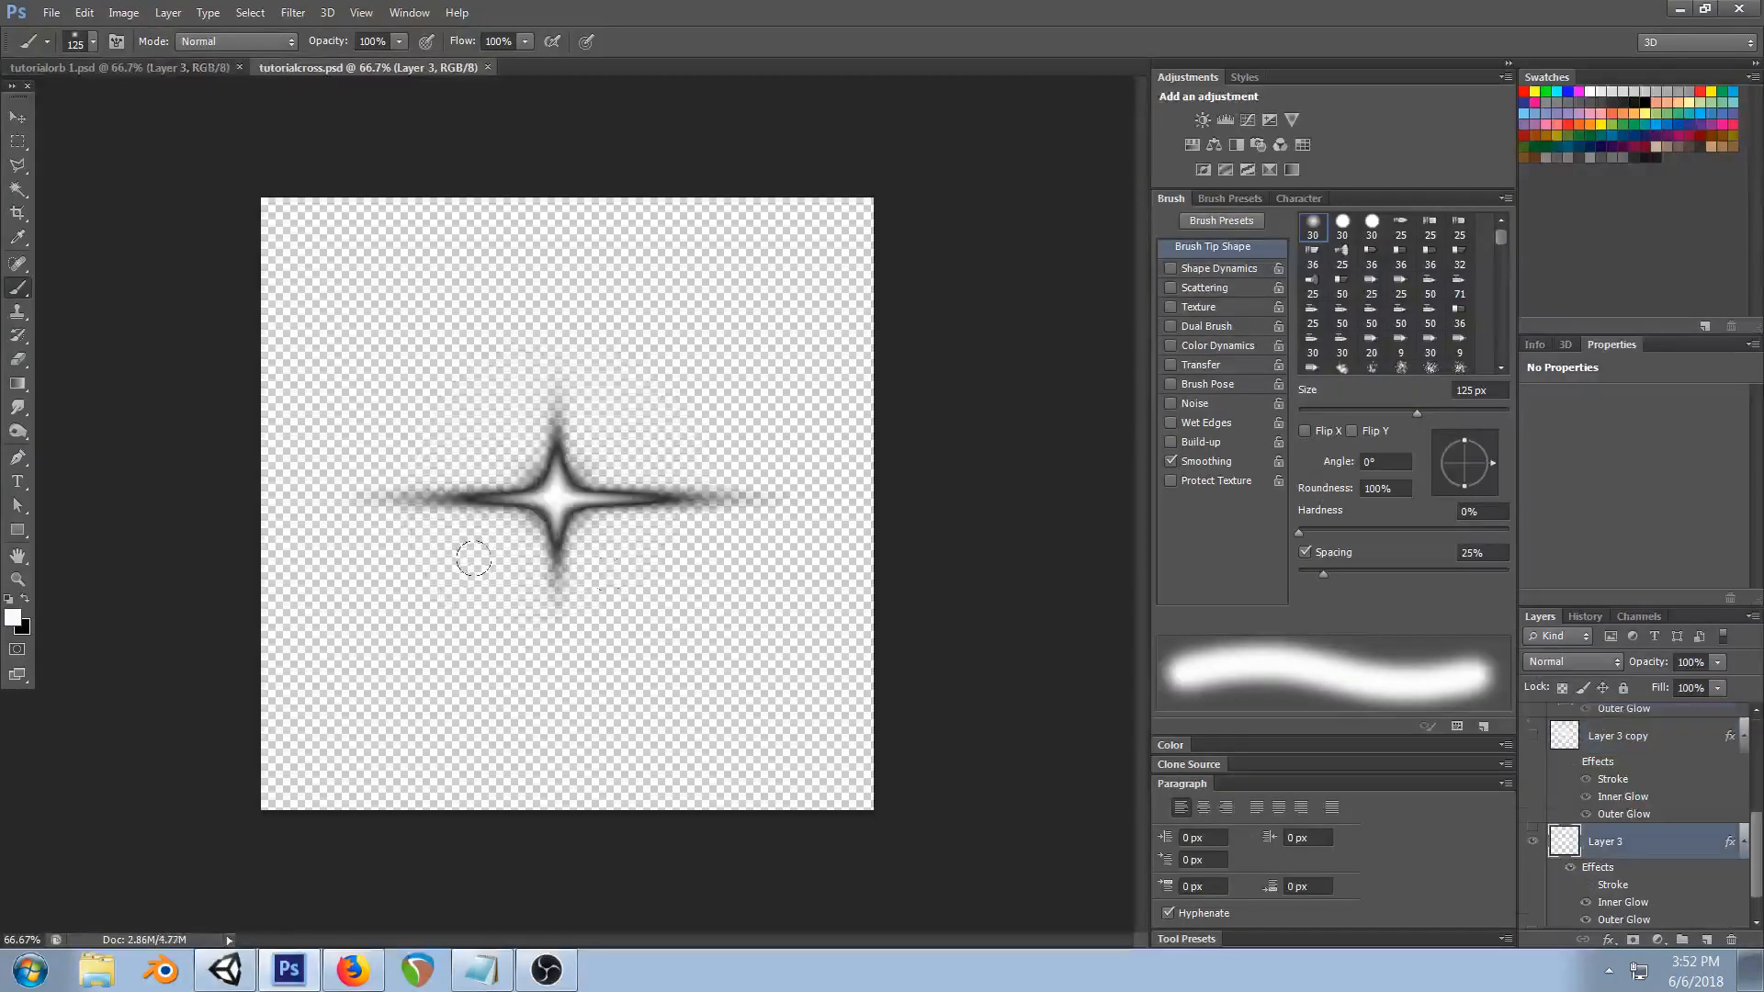
# - Clear the existing cross artwork from Layer 3 of tutorialcross.psd while keeping the layer and its effects
pyautogui.scroll(-2, 1616, 827)
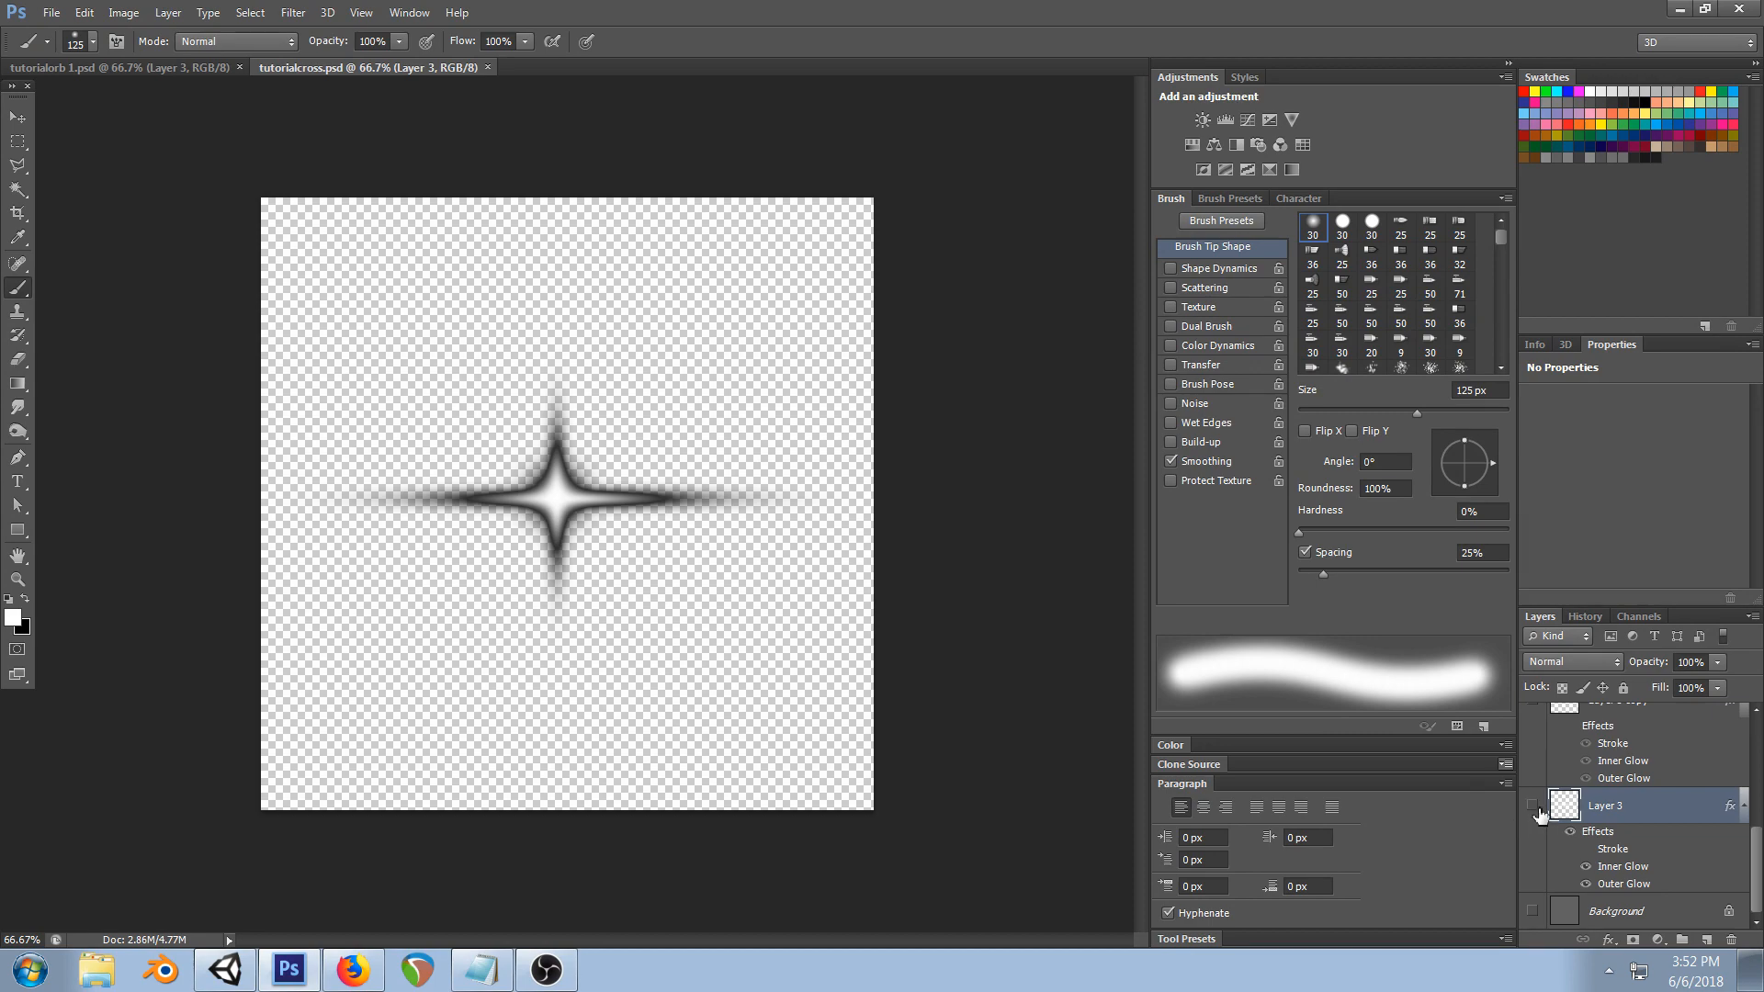
pyautogui.click(1532, 805)
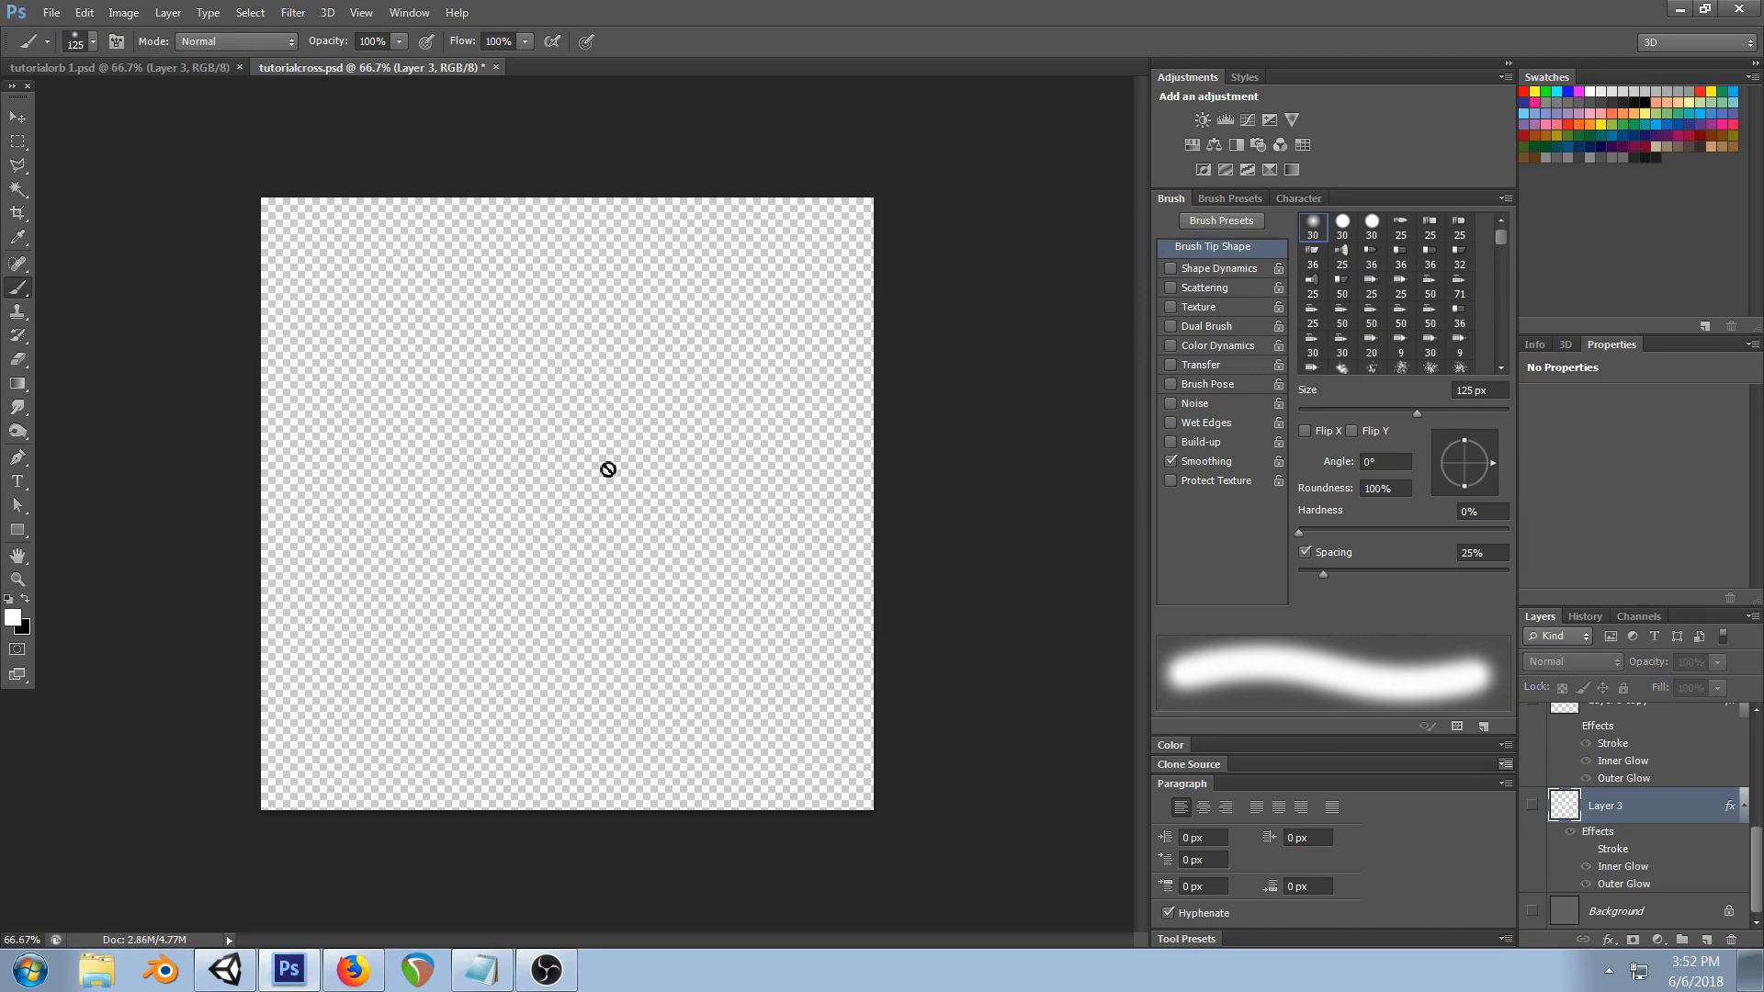
pyautogui.click(1533, 806)
pyautogui.hotkey('ctrl', 'a')
pyautogui.hotkey('ctrl', 'x')
pyautogui.hotkey('ctrl', 'd')
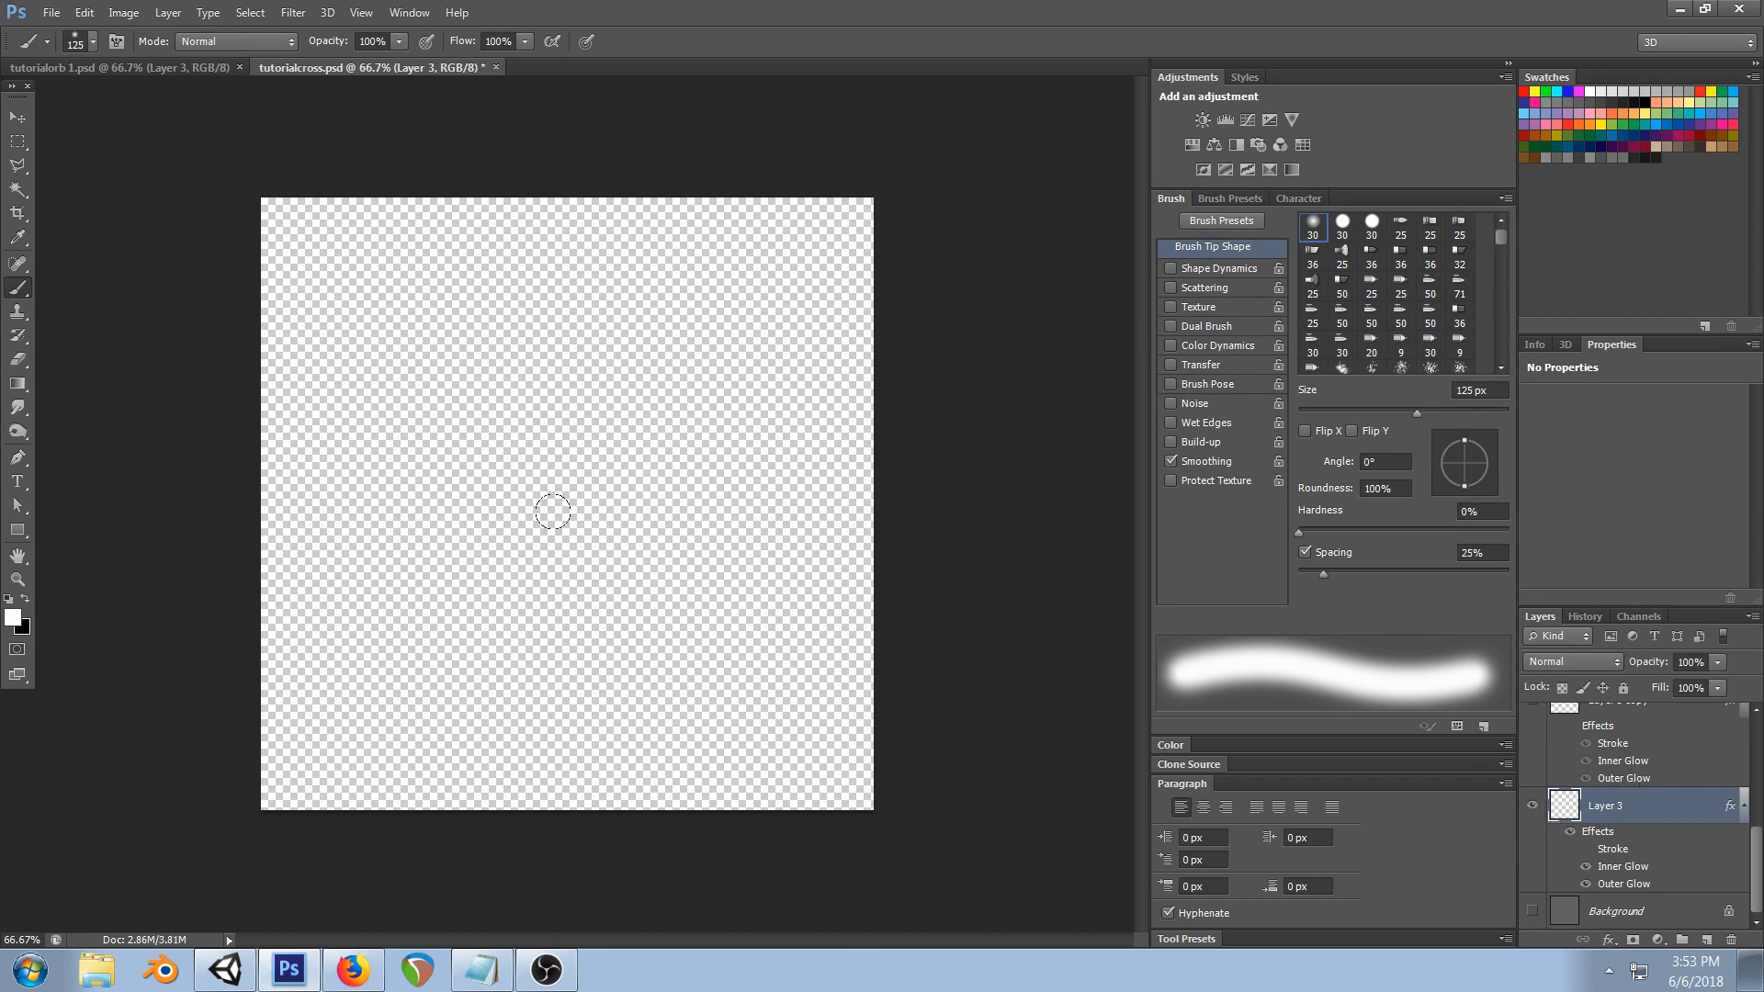
# - Paint one soft 125 px white dot at the canvas centre and transform it into a vertical streak, 37.34% wide and 455.98% high
pyautogui.click(556, 502)
pyautogui.hotkey('ctrl', 't')
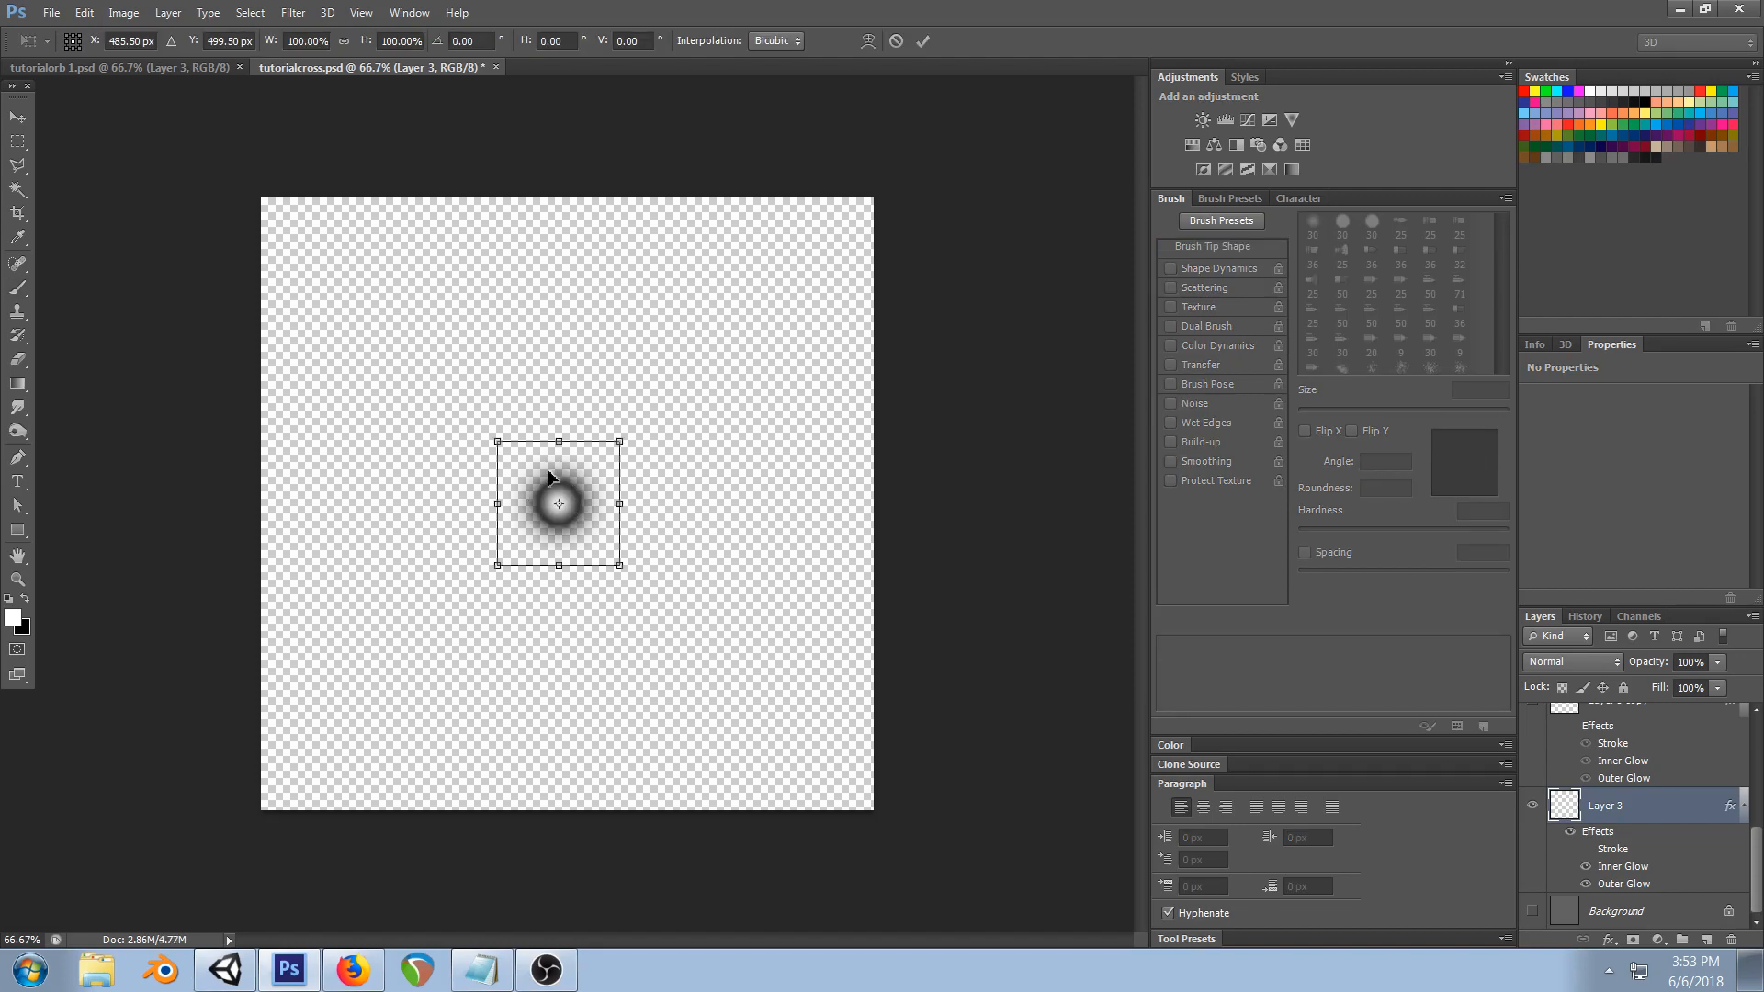
pyautogui.keyDown('alt'); pyautogui.moveTo(497, 440); pyautogui.dragTo(536, 221); pyautogui.keyUp('alt')
pyautogui.click(18, 117)
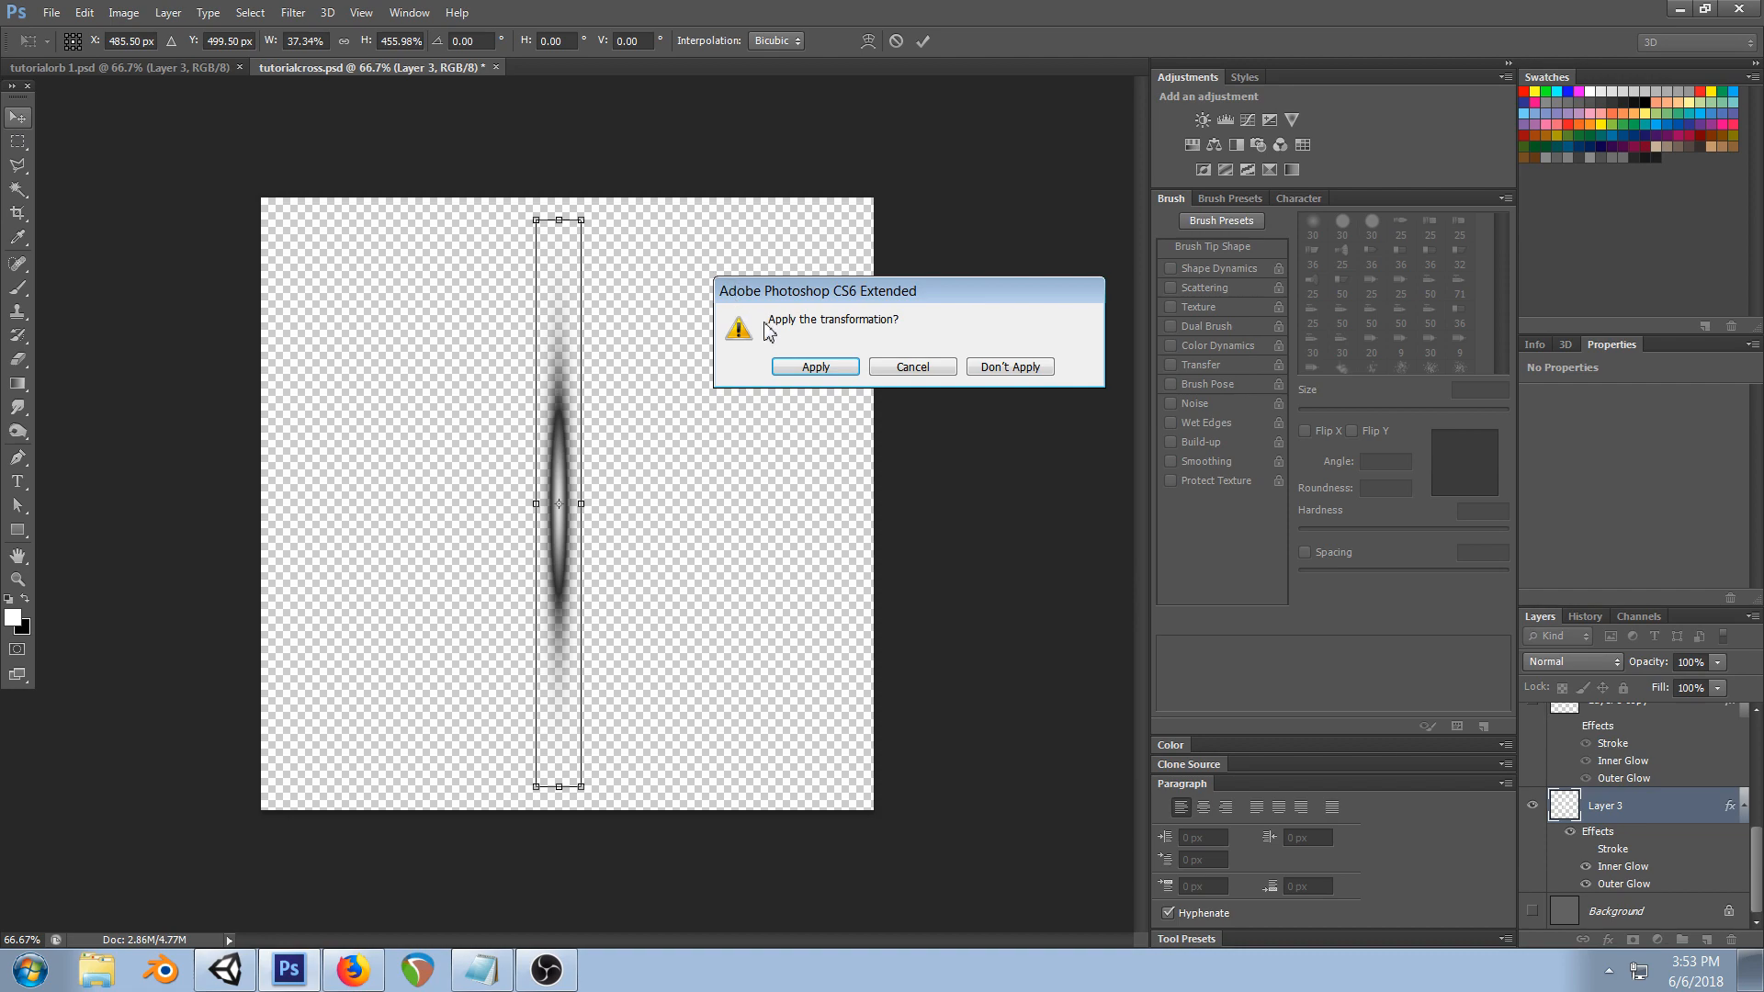
pyautogui.click(795, 367)
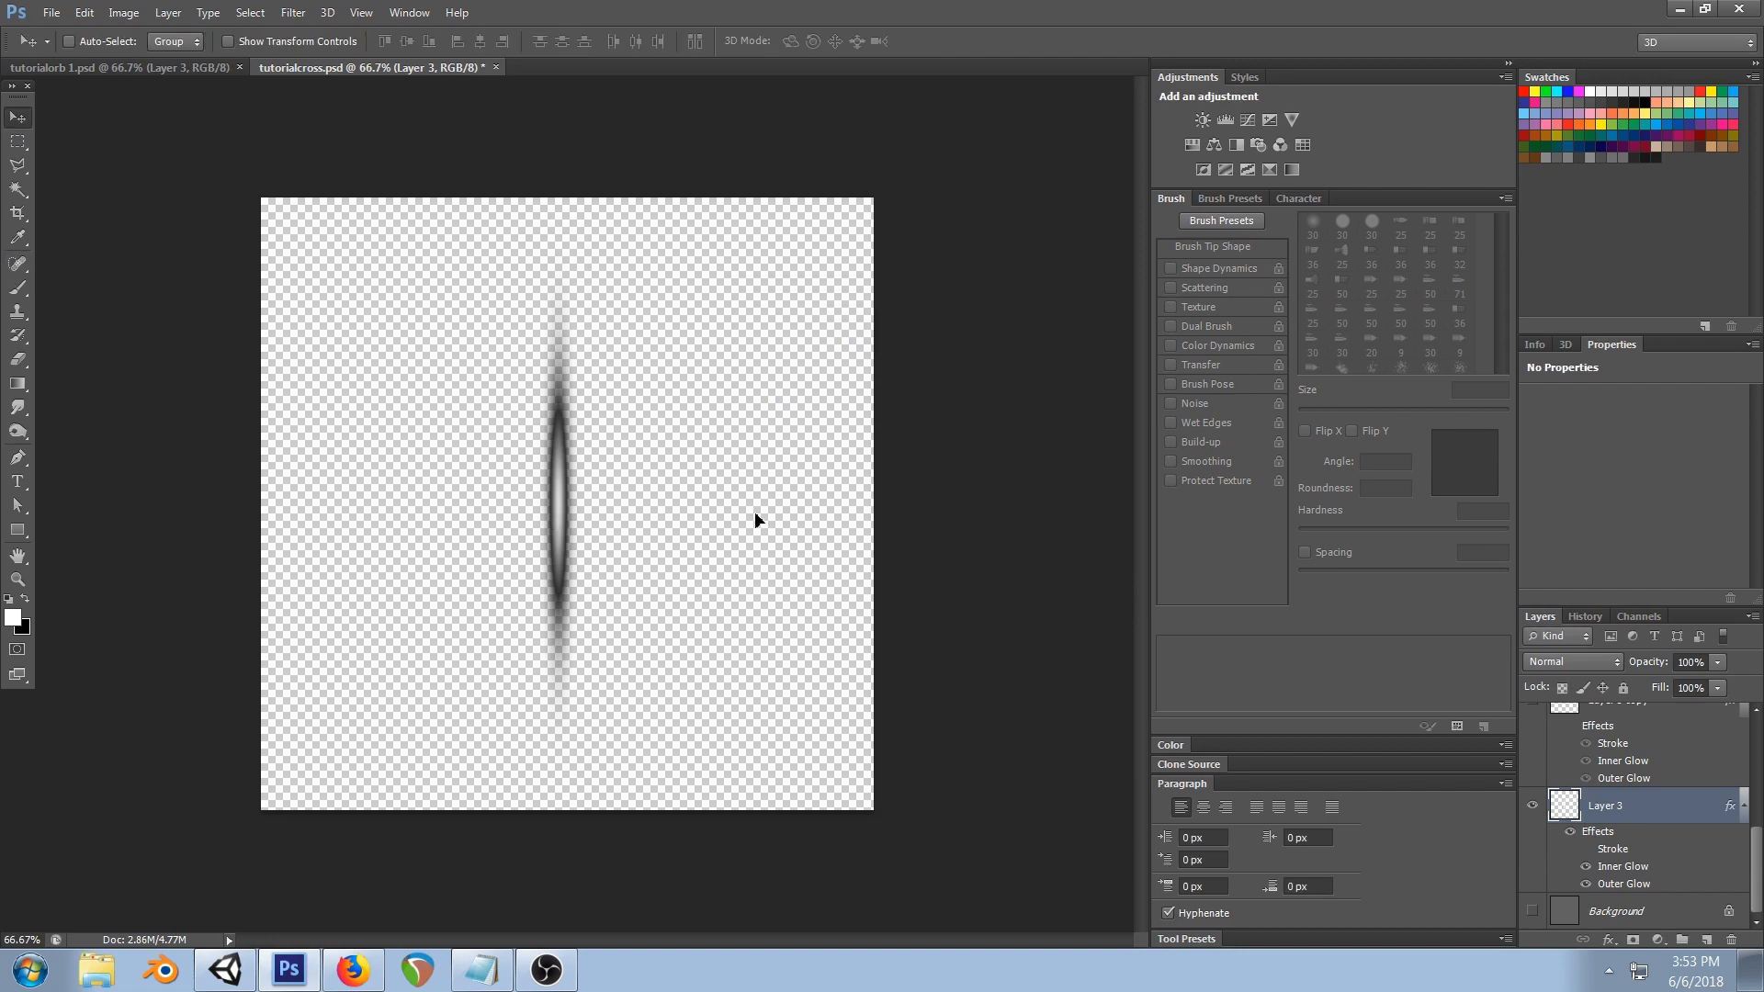
# - Duplicate the vertical streak, rotate the copy 90°, centre it over the original and stretch its length to 141.79%
pyautogui.keyDown('alt'); pyautogui.moveTo(762, 515); pyautogui.dragTo(728, 514); pyautogui.keyUp('alt')
pyautogui.hotkey('ctrl', 't')
pyautogui.keyDown('shift'); pyautogui.moveTo(604, 219); pyautogui.dragTo(751, 553); pyautogui.keyUp('shift')
pyautogui.moveTo(597, 507); pyautogui.dragTo(632, 506)
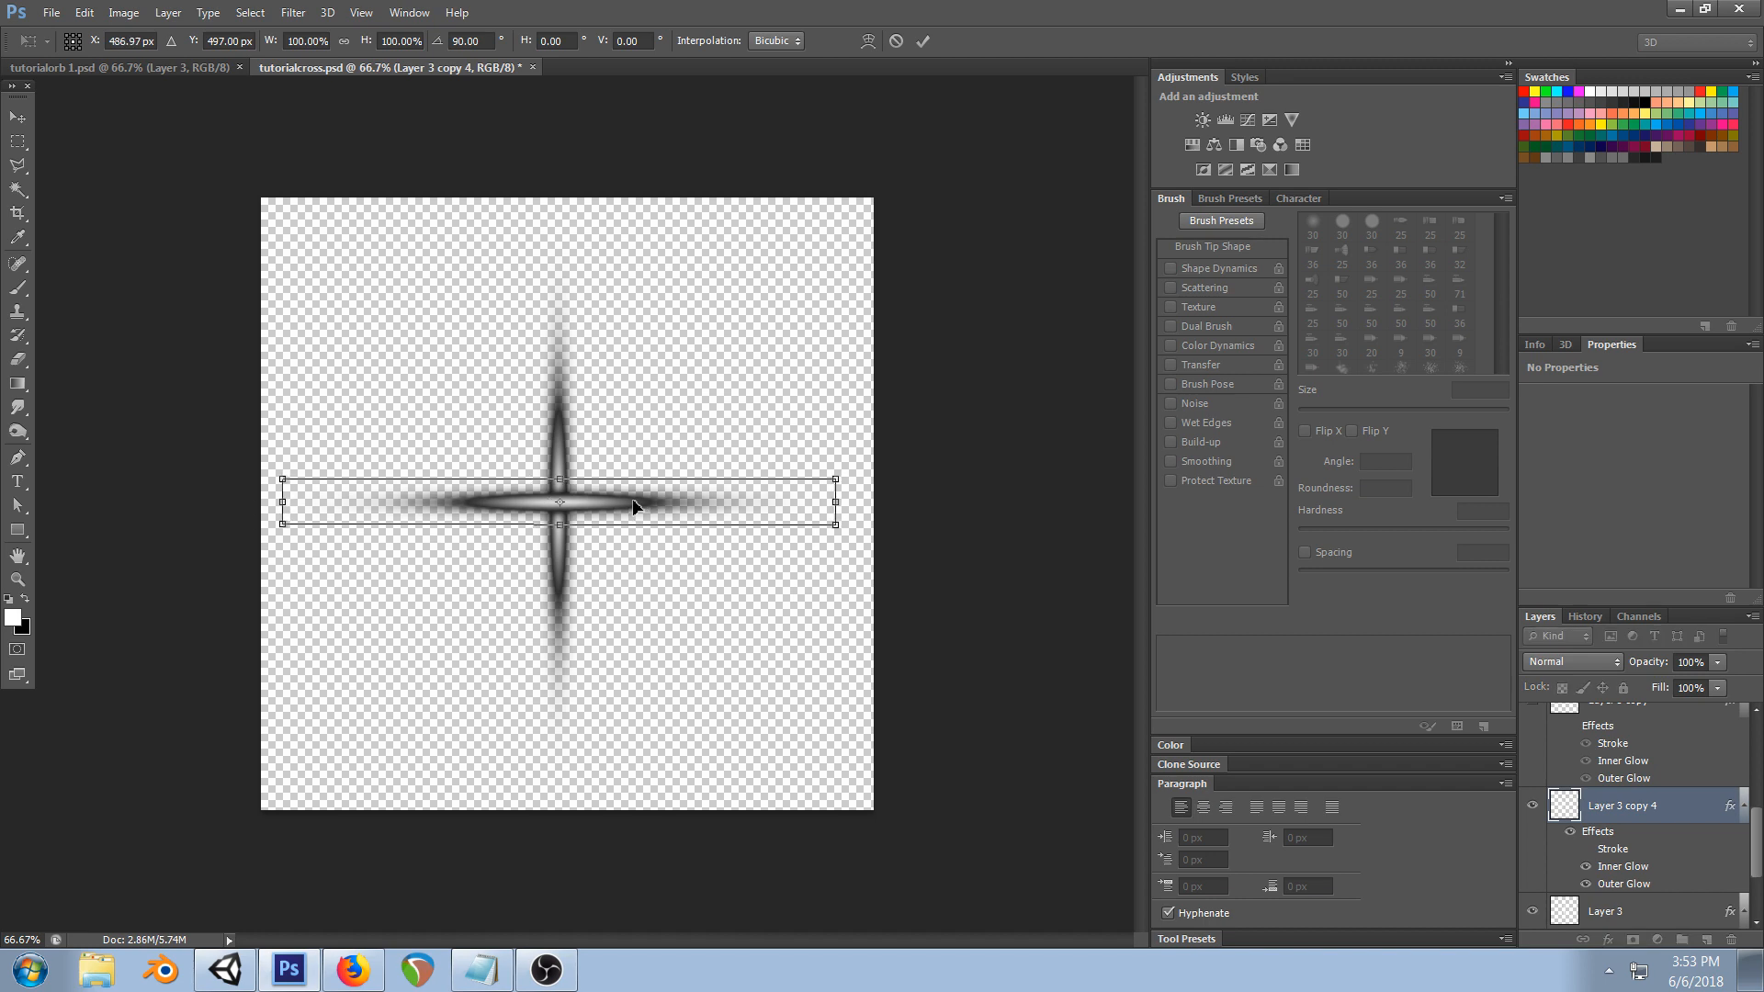
pyautogui.keyDown('alt'); pyautogui.moveTo(843, 510); pyautogui.dragTo(961, 497); pyautogui.keyUp('alt')
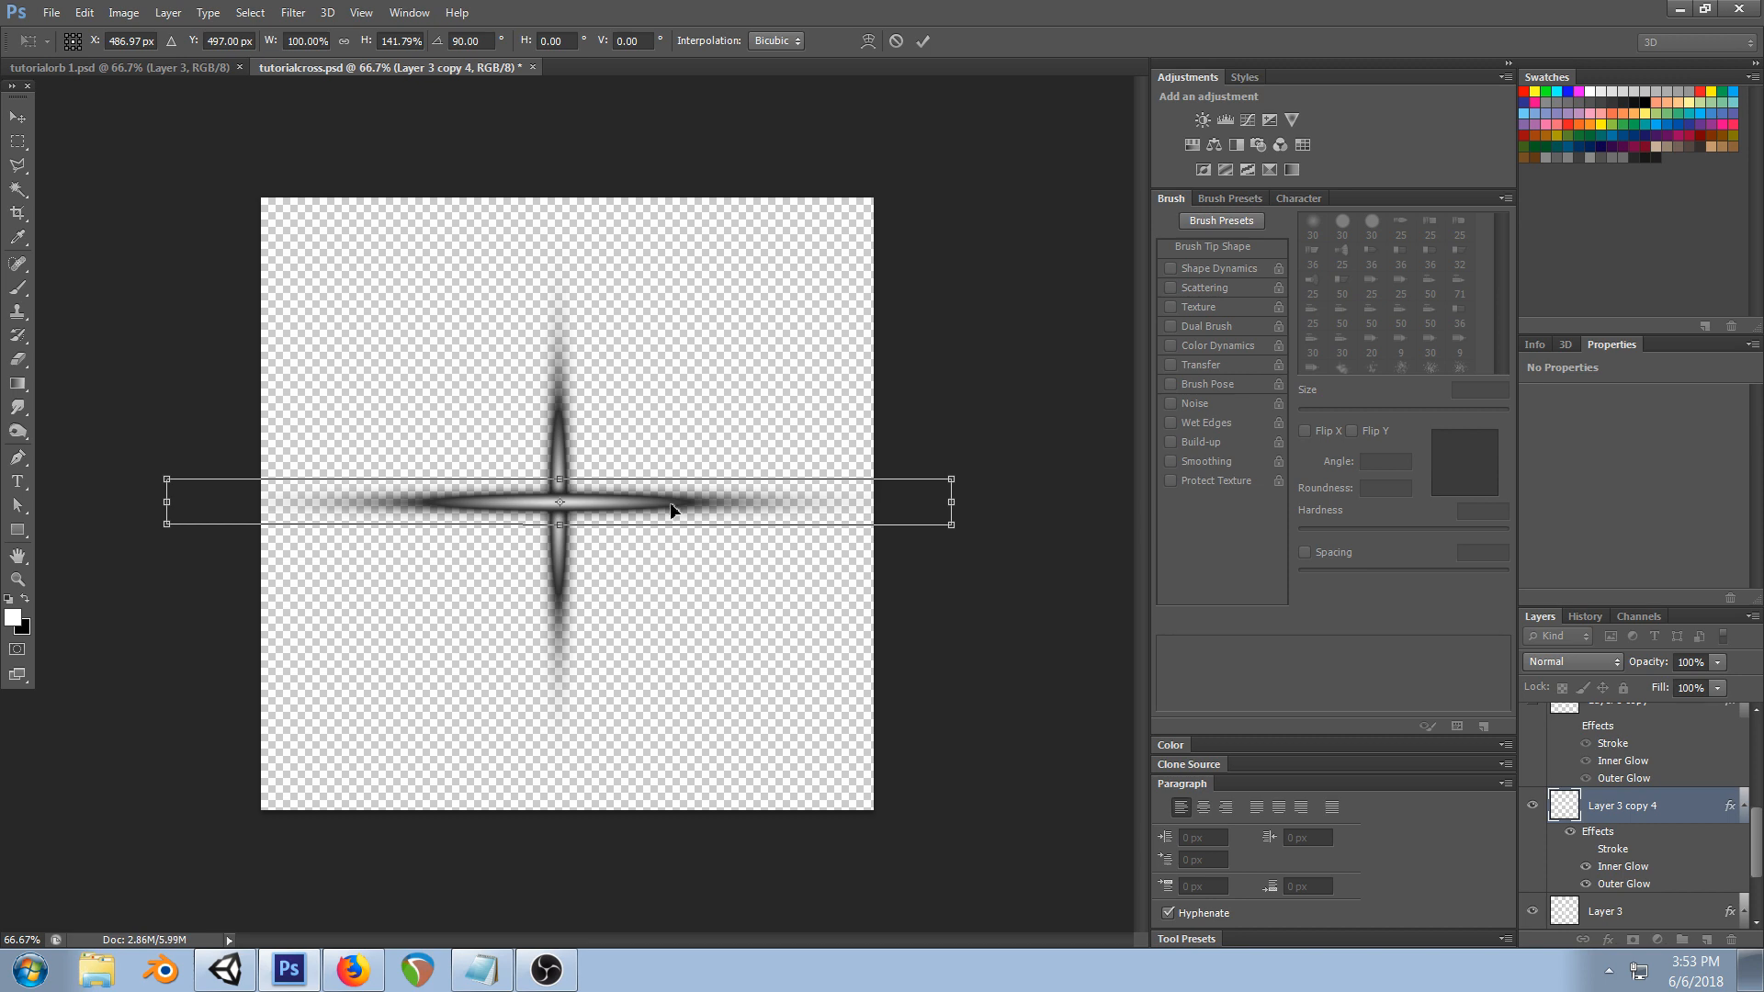
pyautogui.click(18, 117)
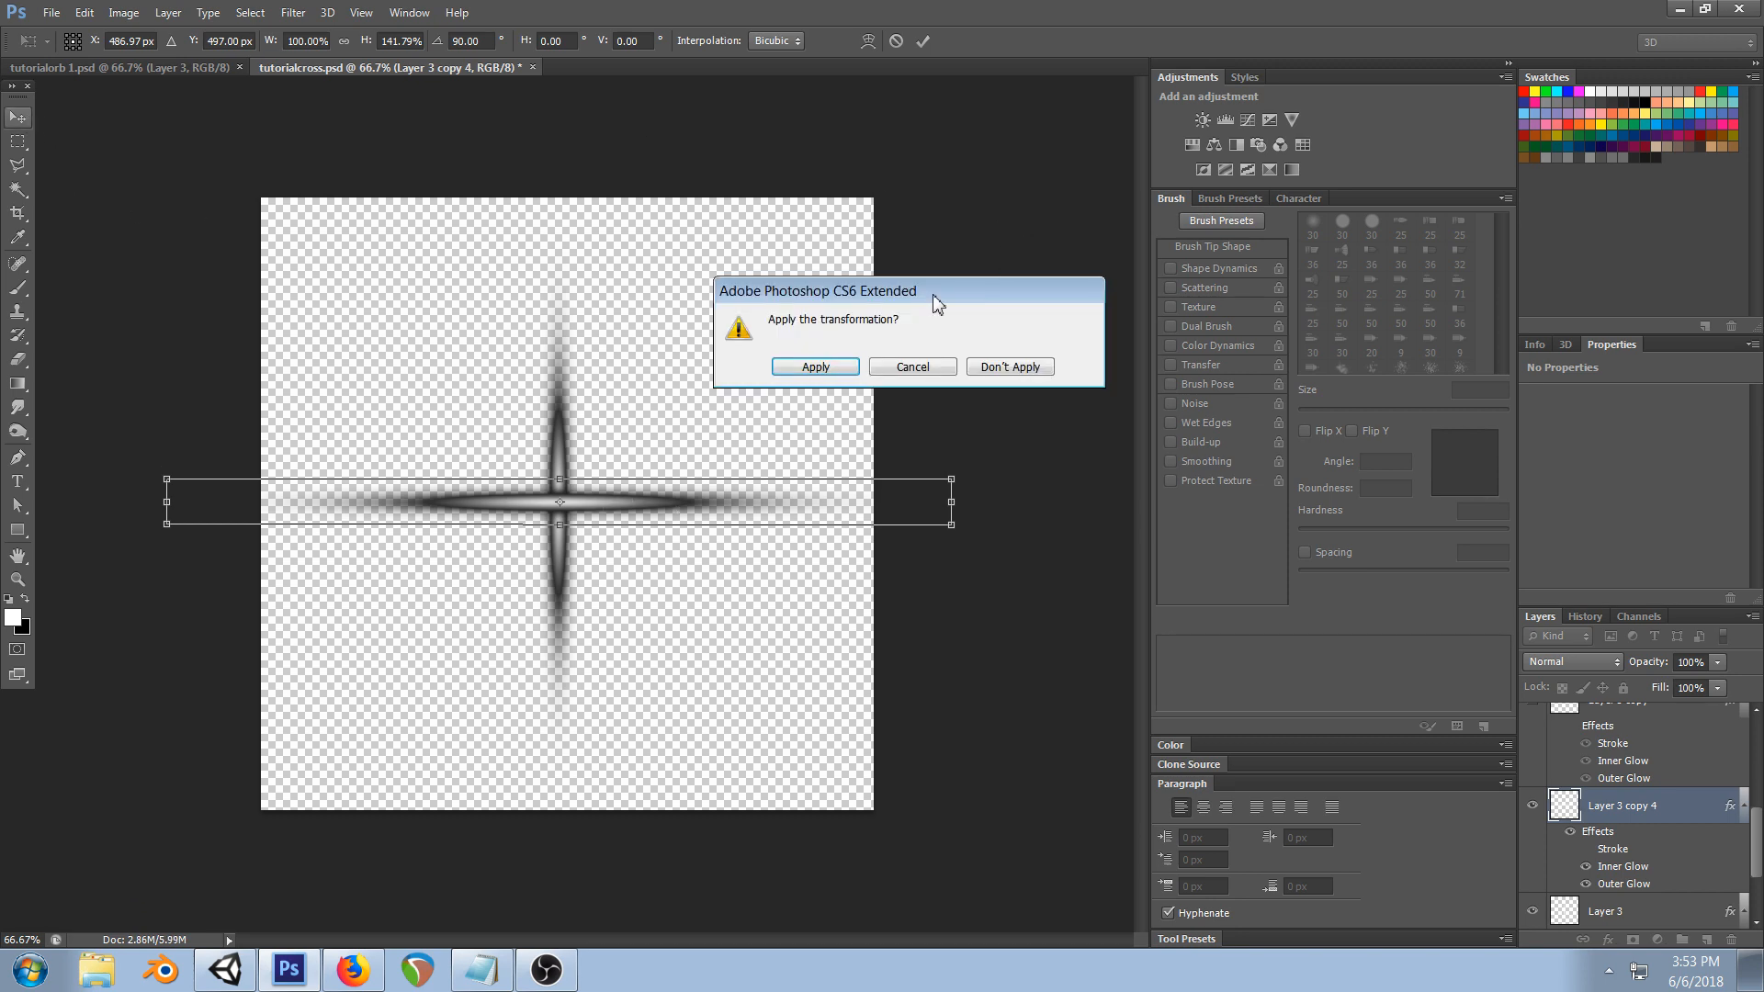
pyautogui.click(826, 365)
# - Merge the horizontal streak copy down into Layer 3 and save tutorialcross.psd
pyautogui.scroll(1, 1603, 758)
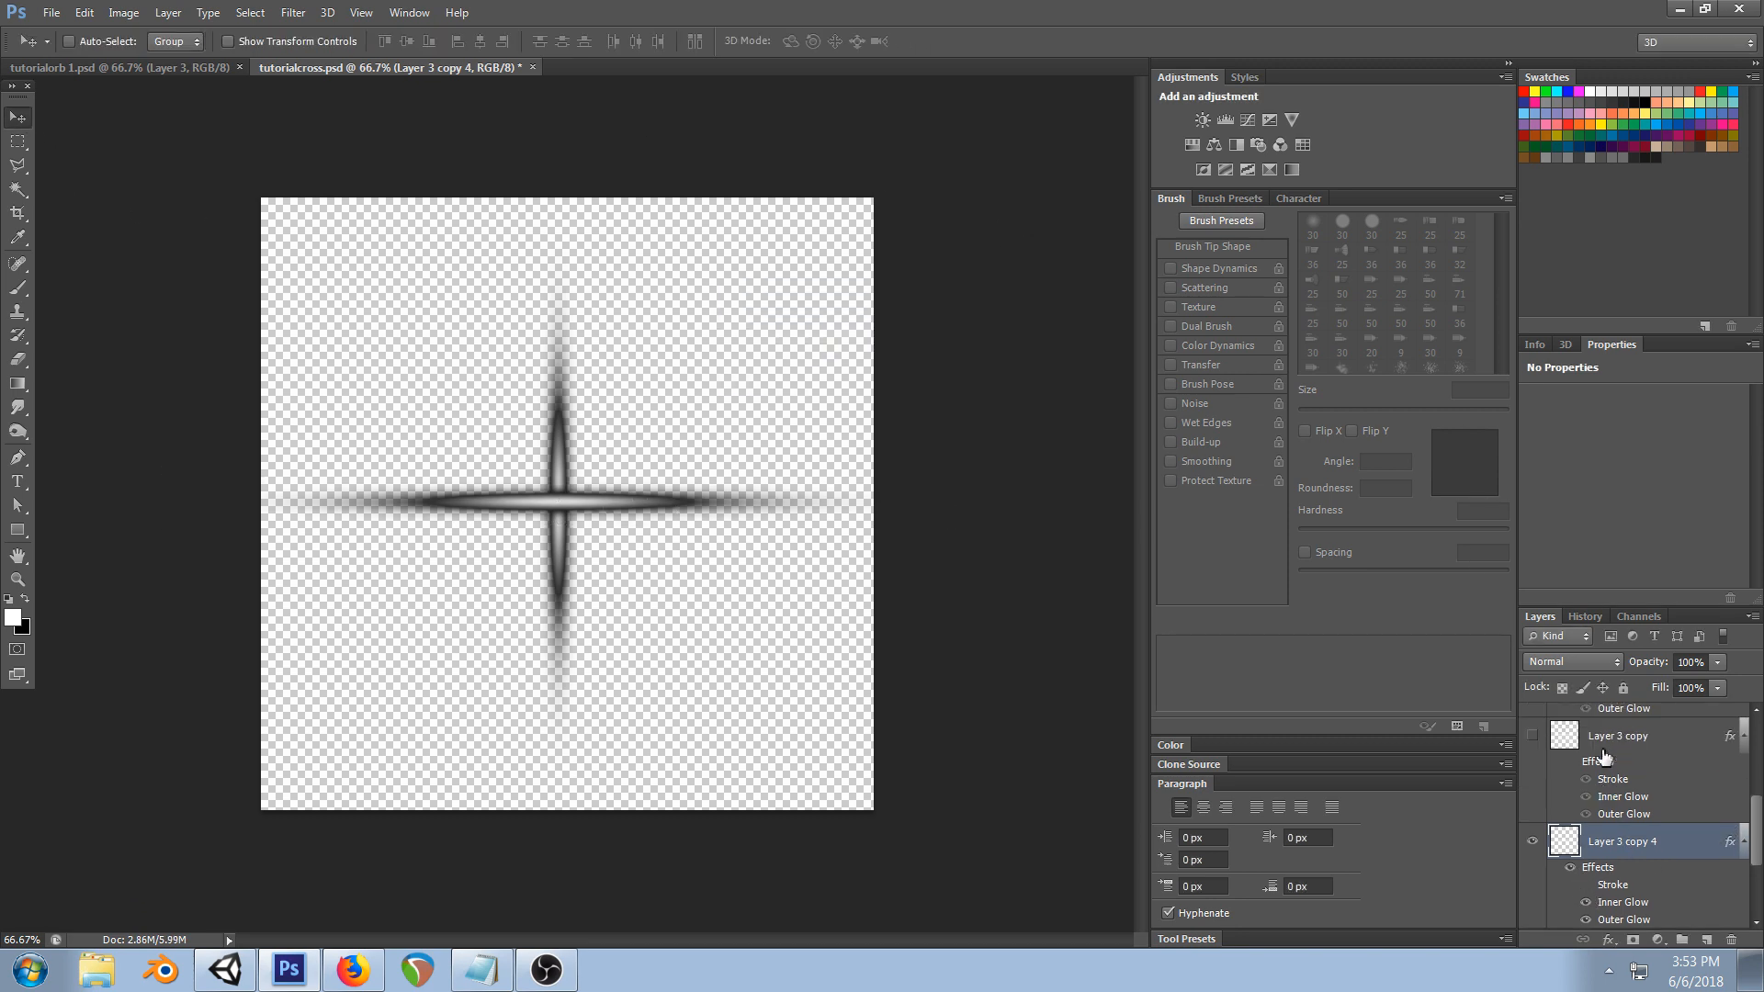
pyautogui.click(1585, 884)
pyautogui.hotkey('ctrl', 'e')
pyautogui.hotkey('ctrl', 's')
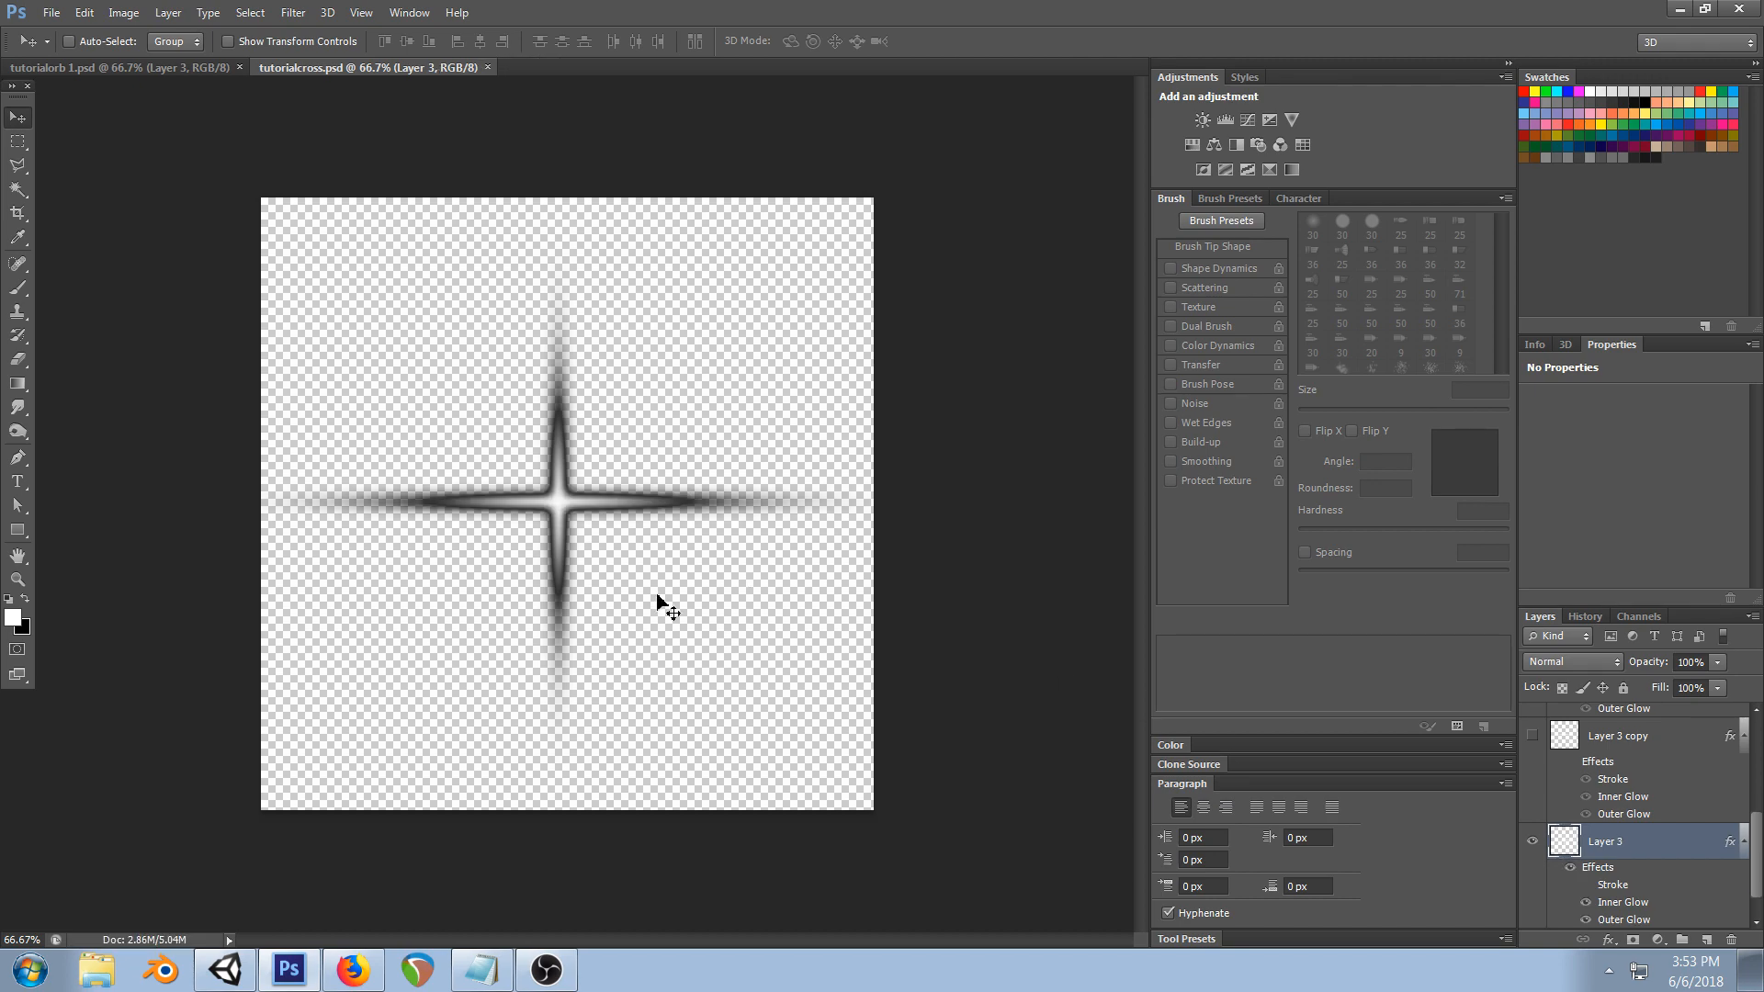
# - Switch back to Unity, select Cross1 and examine the particle with its updated cross texture from several angles
pyautogui.click(208, 980)
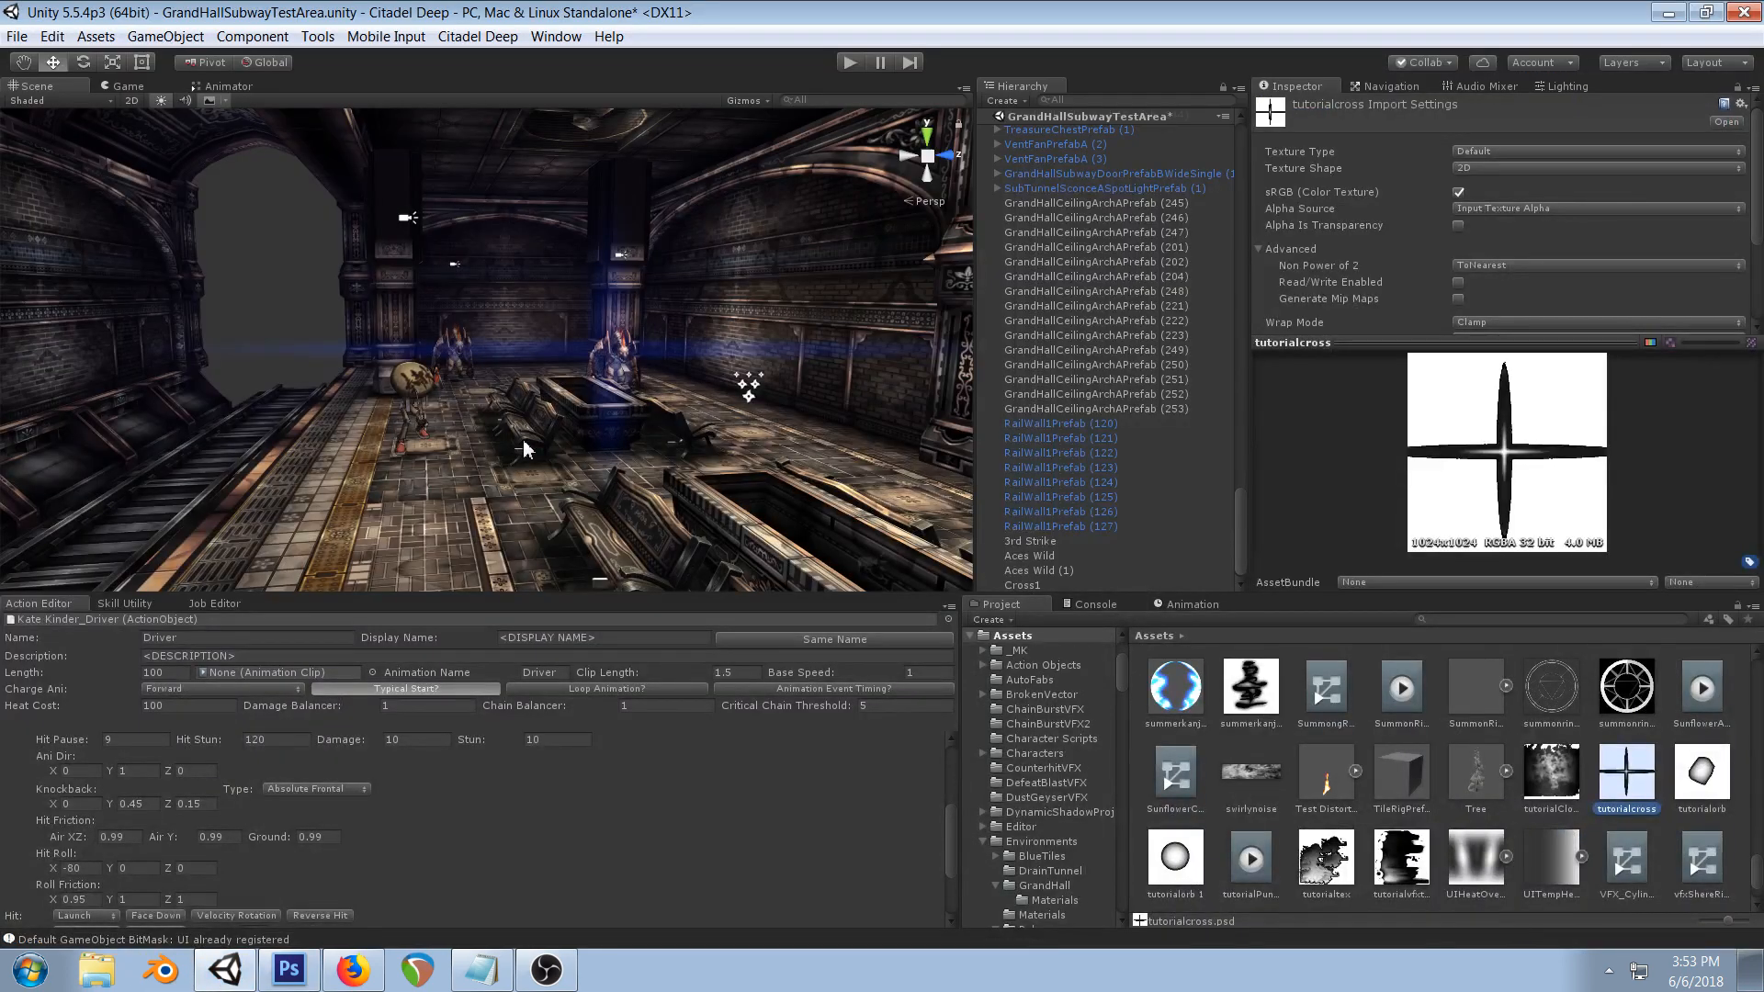
pyautogui.moveTo(577, 333); pyautogui.dragTo(1195, 550, button='right')
pyautogui.click(1022, 585)
pyautogui.scroll(-2, 590, 401)
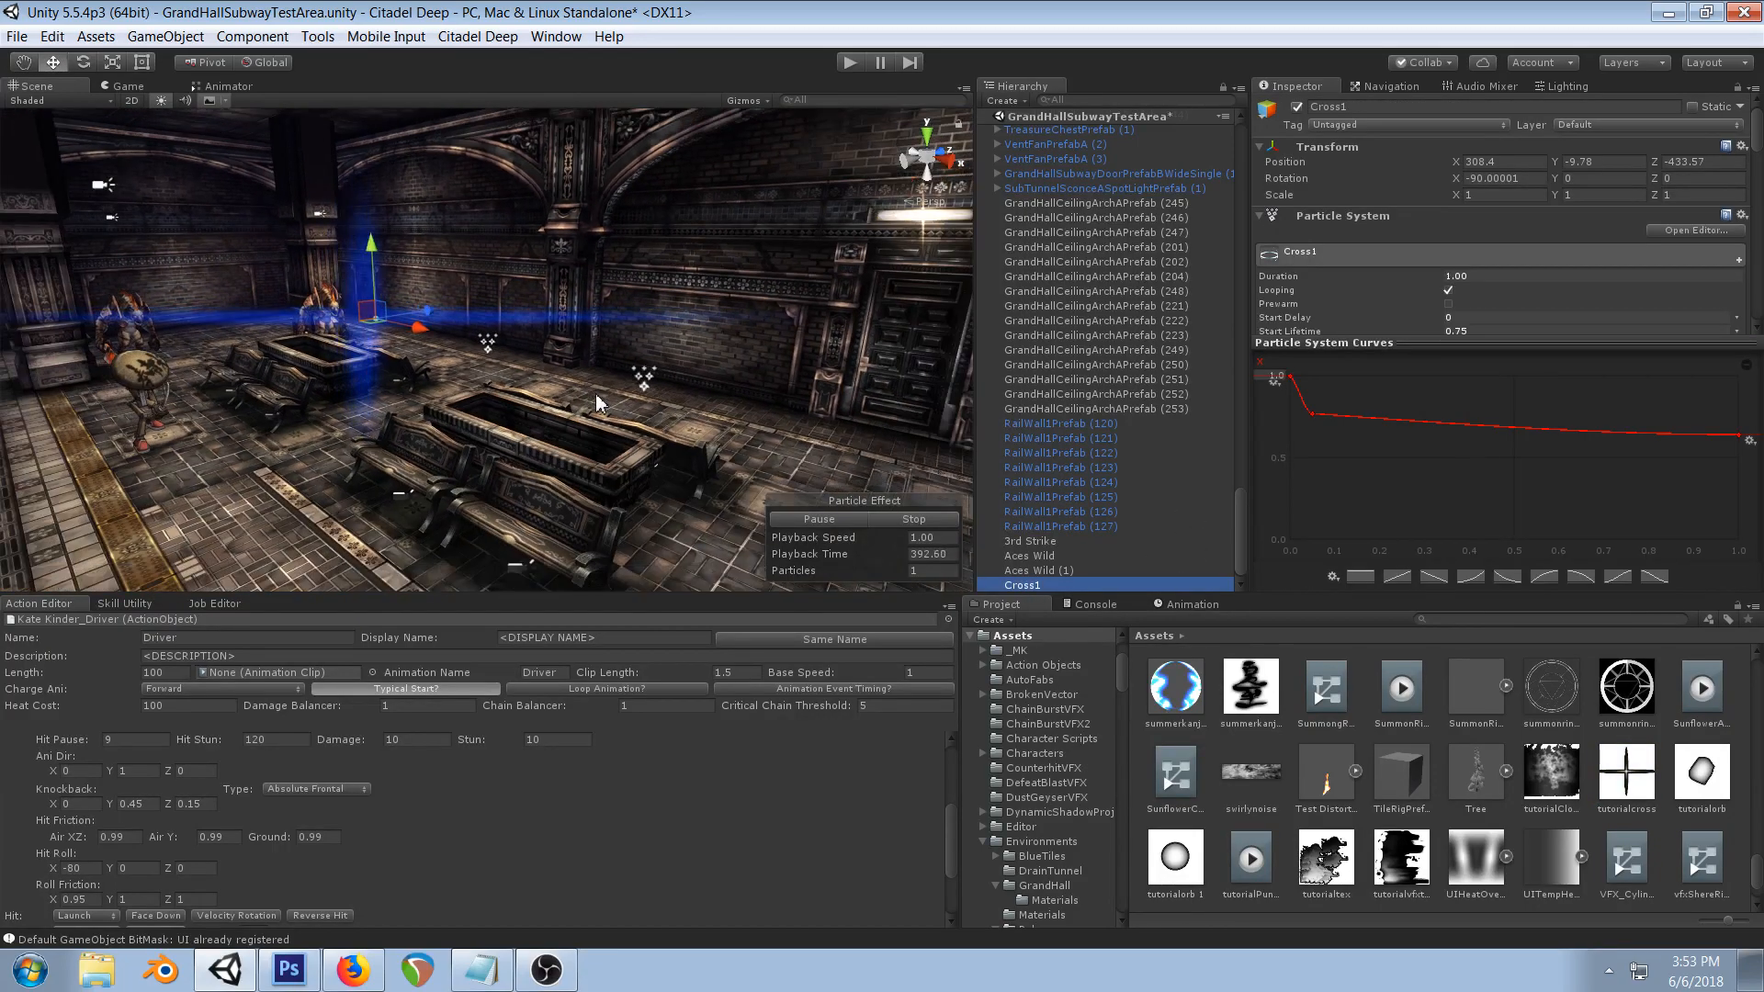
pyautogui.moveTo(414, 427); pyautogui.dragTo(497, 410, button='right')
pyautogui.moveTo(497, 409); pyautogui.dragTo(594, 450, button='middle')
pyautogui.moveTo(391, 459); pyautogui.dragTo(472, 394, button='right')
pyautogui.moveTo(472, 394); pyautogui.dragTo(513, 342, button='middle')
pyautogui.keyDown('alt'); pyautogui.moveTo(514, 342); pyautogui.dragTo(429, 361); pyautogui.keyUp('alt')
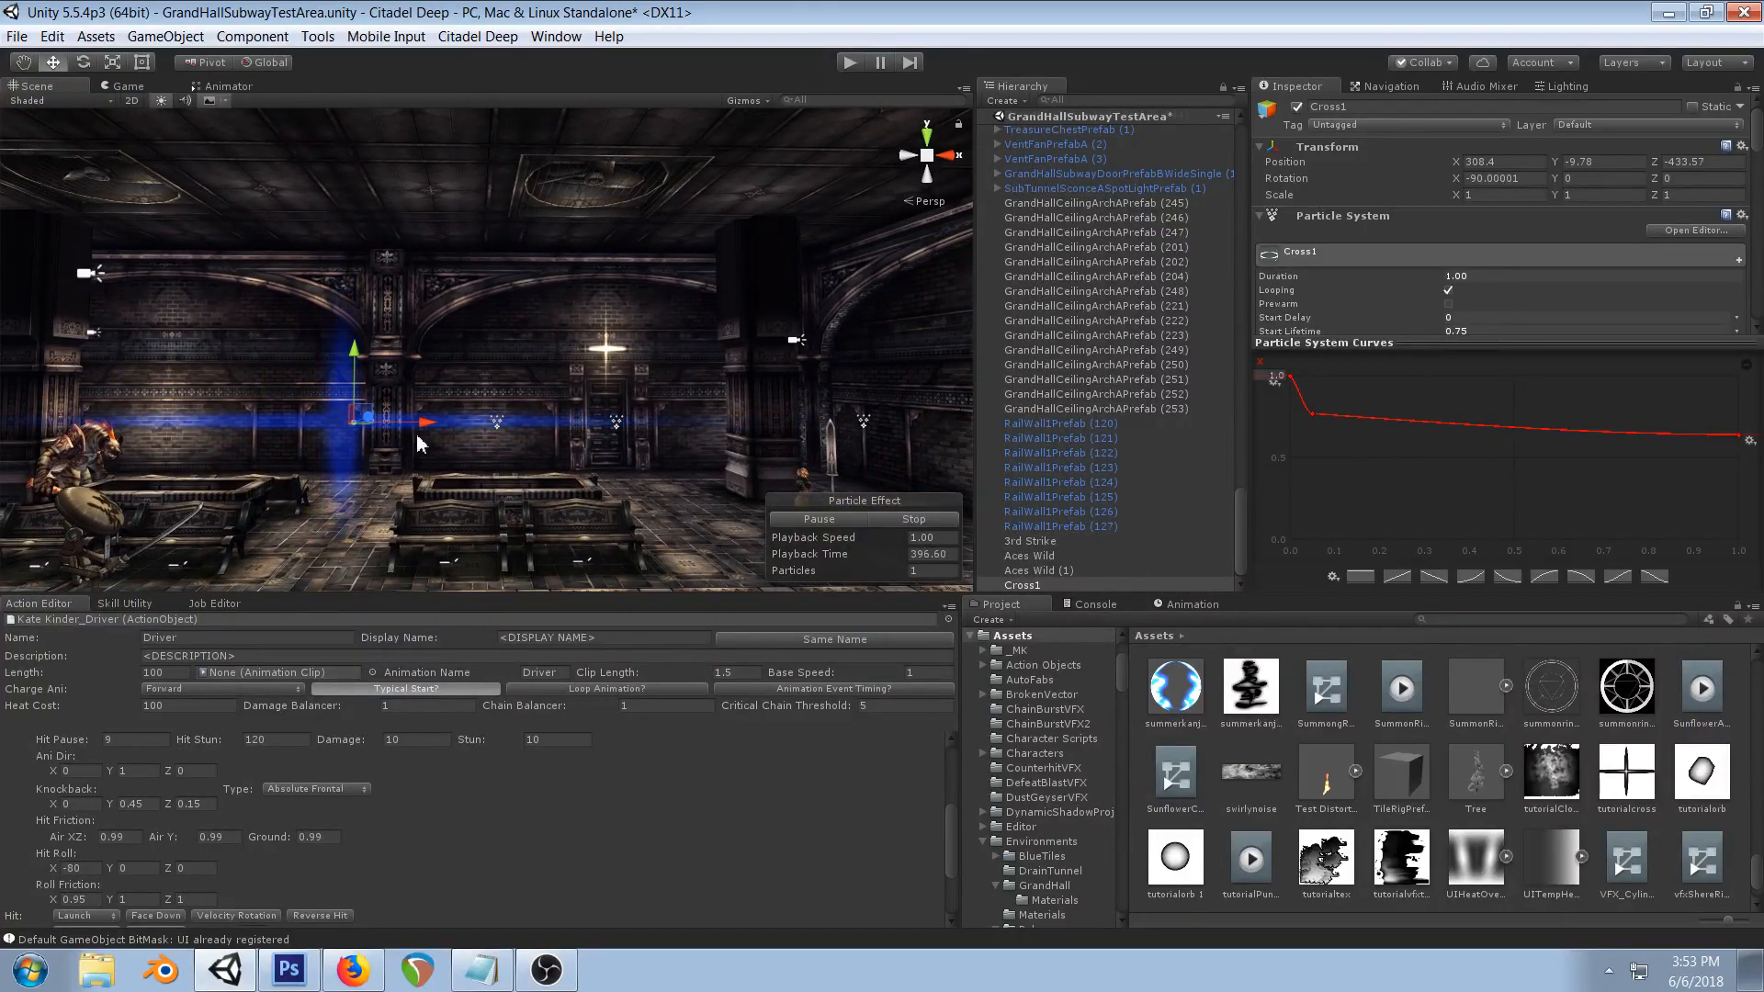
# - Set the X value of Cross1's 3D start size to 21.66 and check the narrower cross in the scene
pyautogui.scroll(-3, 1561, 229)
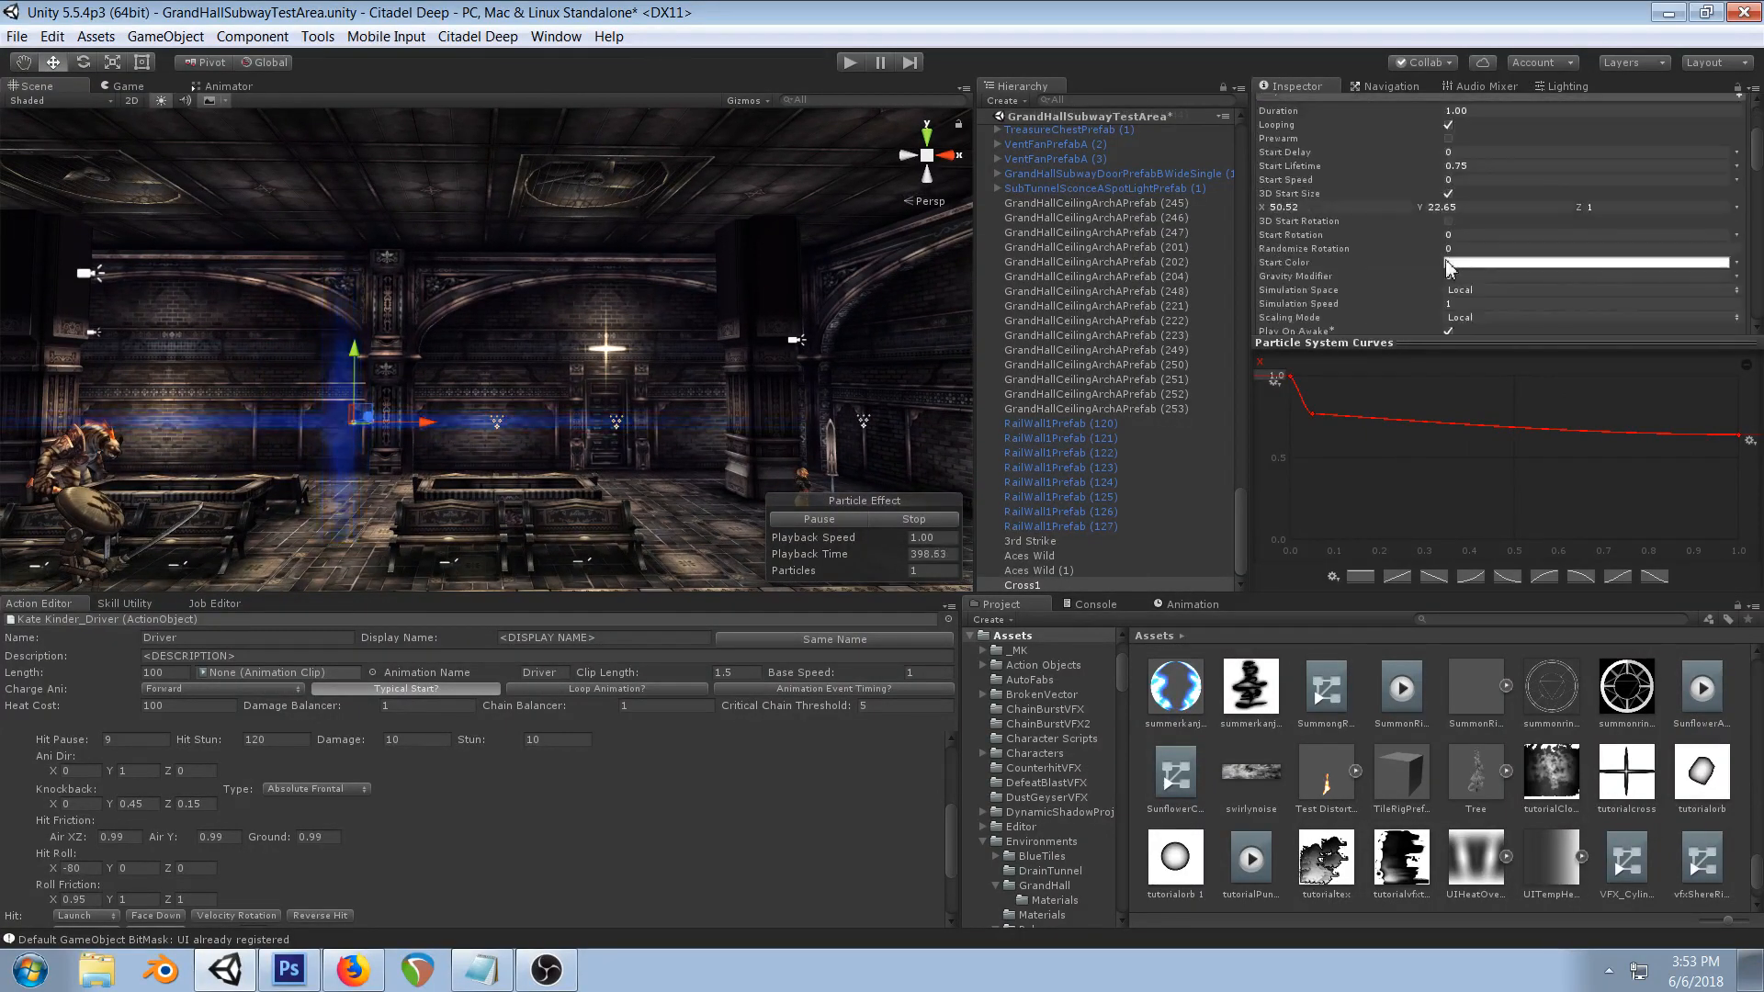
pyautogui.moveTo(1382, 215); pyautogui.dragTo(958, 237)
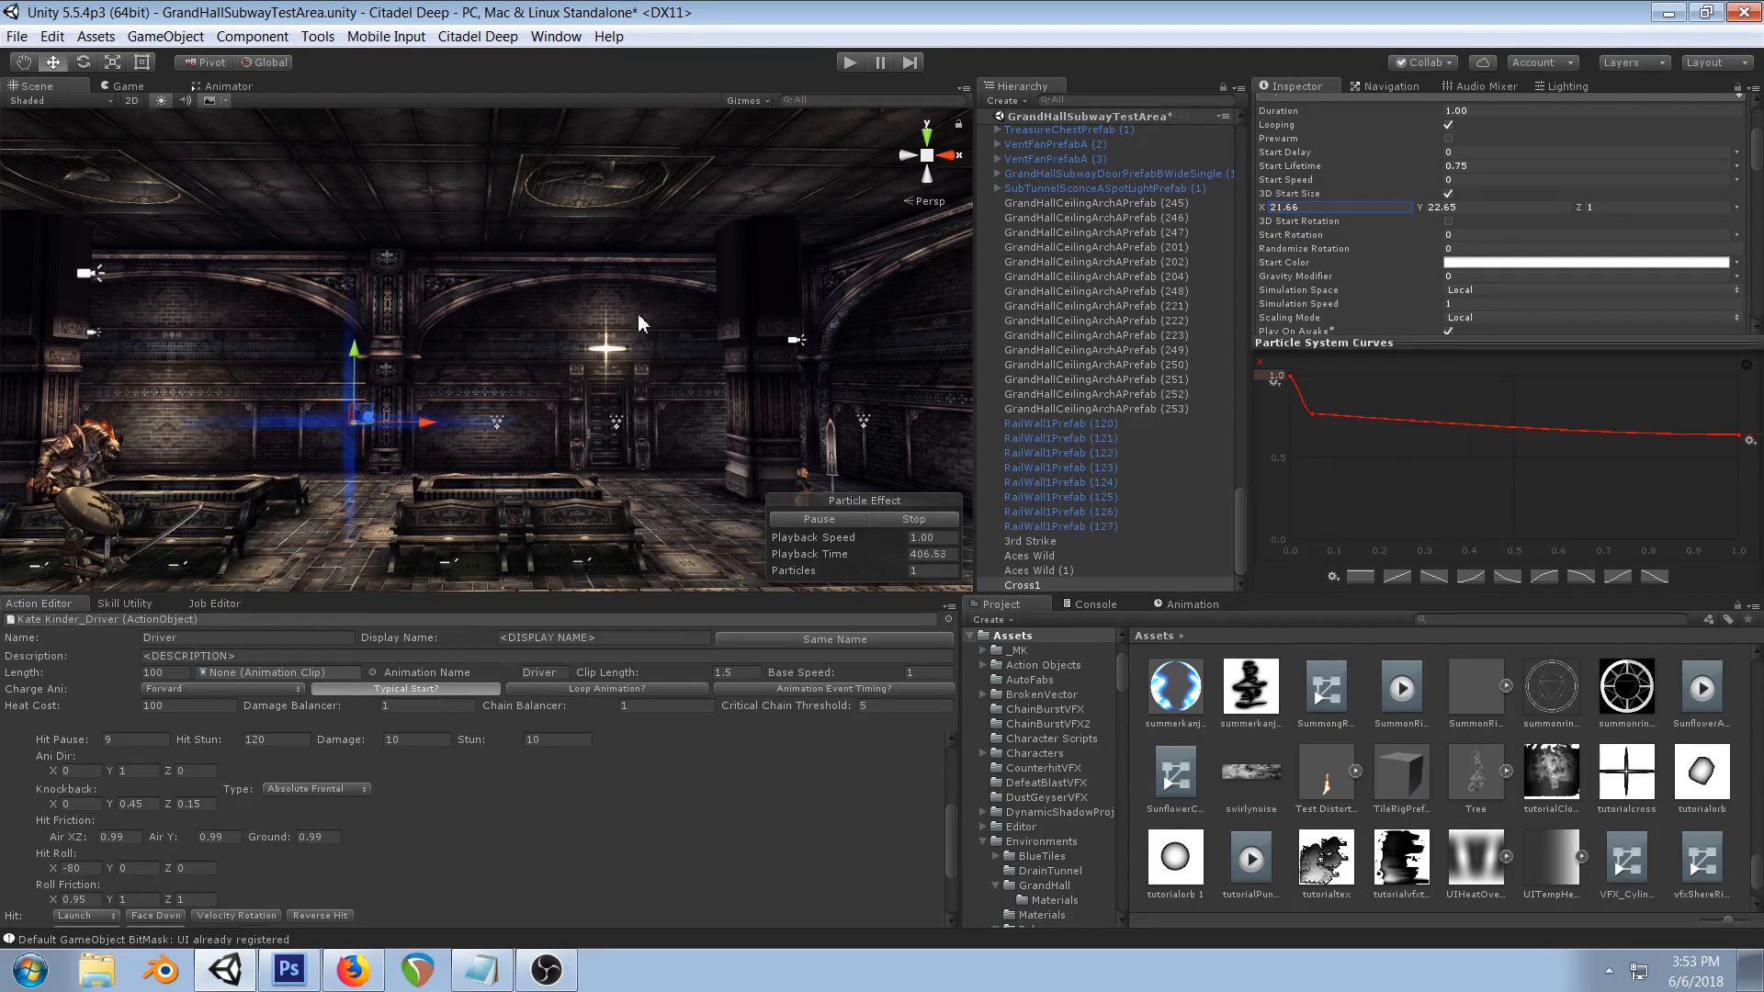
pyautogui.moveTo(584, 325); pyautogui.dragTo(543, 339, button='right')
pyautogui.scroll(-1, 593, 295)
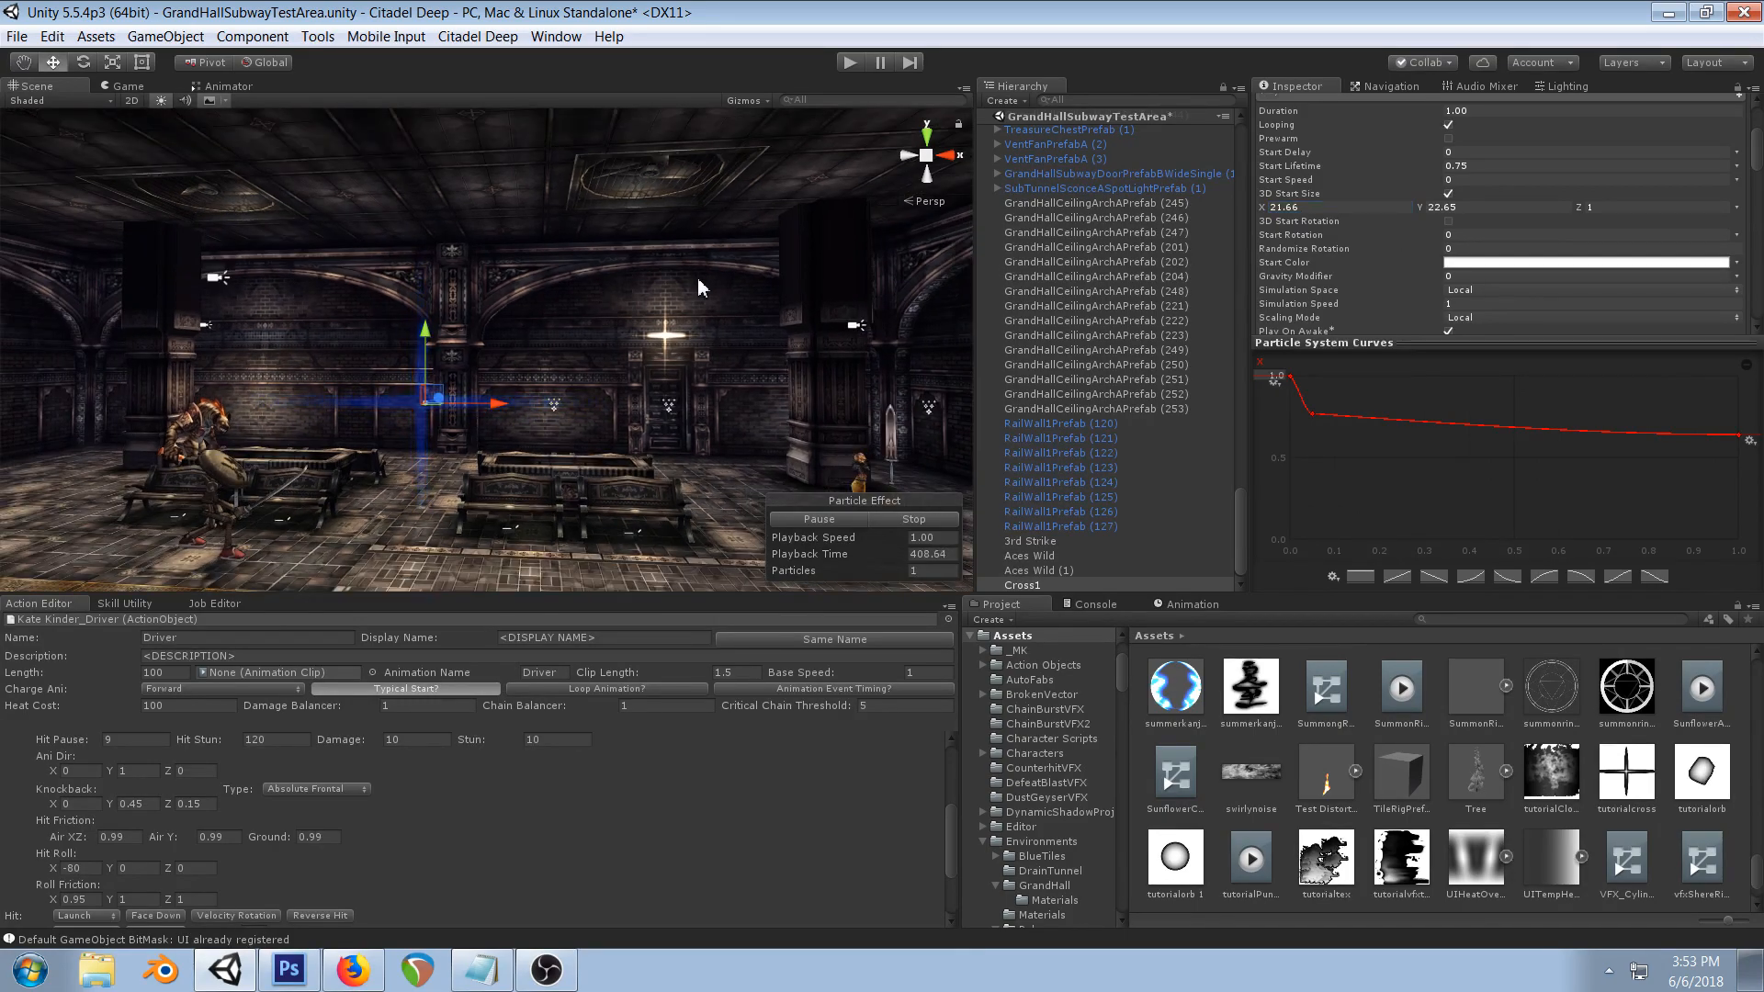
pyautogui.moveTo(641, 317); pyautogui.dragTo(671, 273, button='middle')
pyautogui.moveTo(671, 273); pyautogui.dragTo(633, 296, button='right')
pyautogui.moveTo(634, 296); pyautogui.dragTo(604, 346, button='middle')
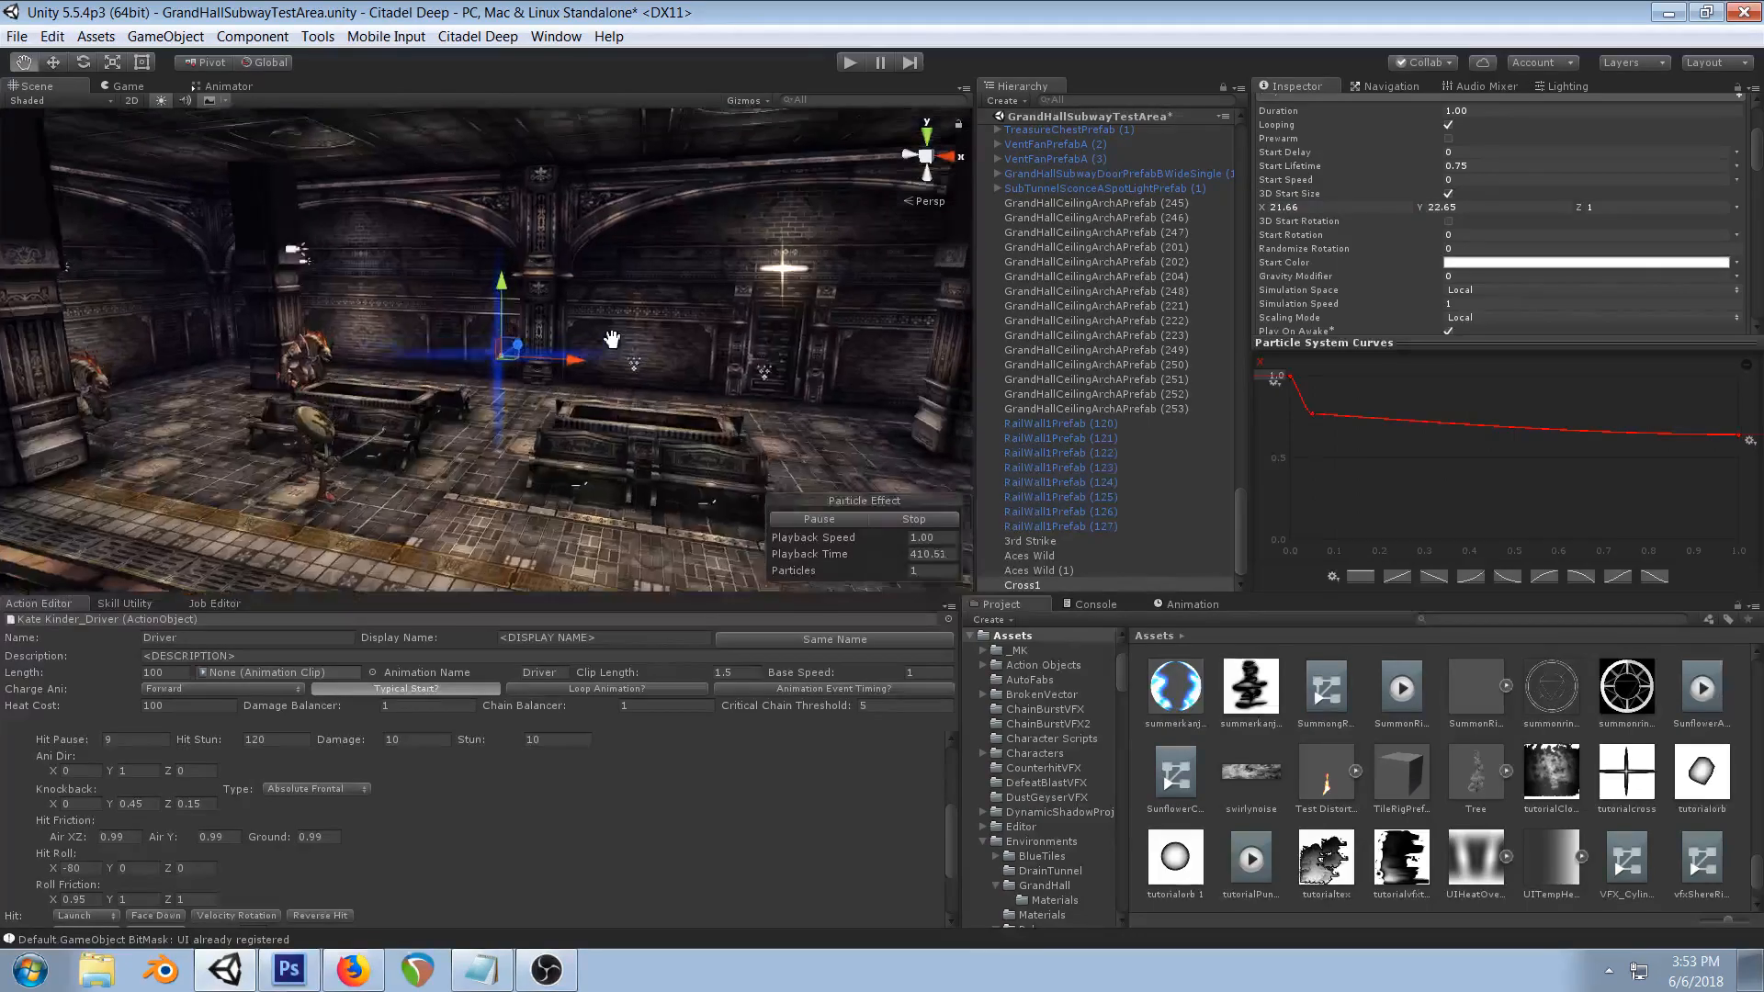
pyautogui.scroll(1, 606, 352)
# - Open the Color over Lifetime gradient of Cross1 and set its mode to Fixed
pyautogui.scroll(-10, 1511, 246)
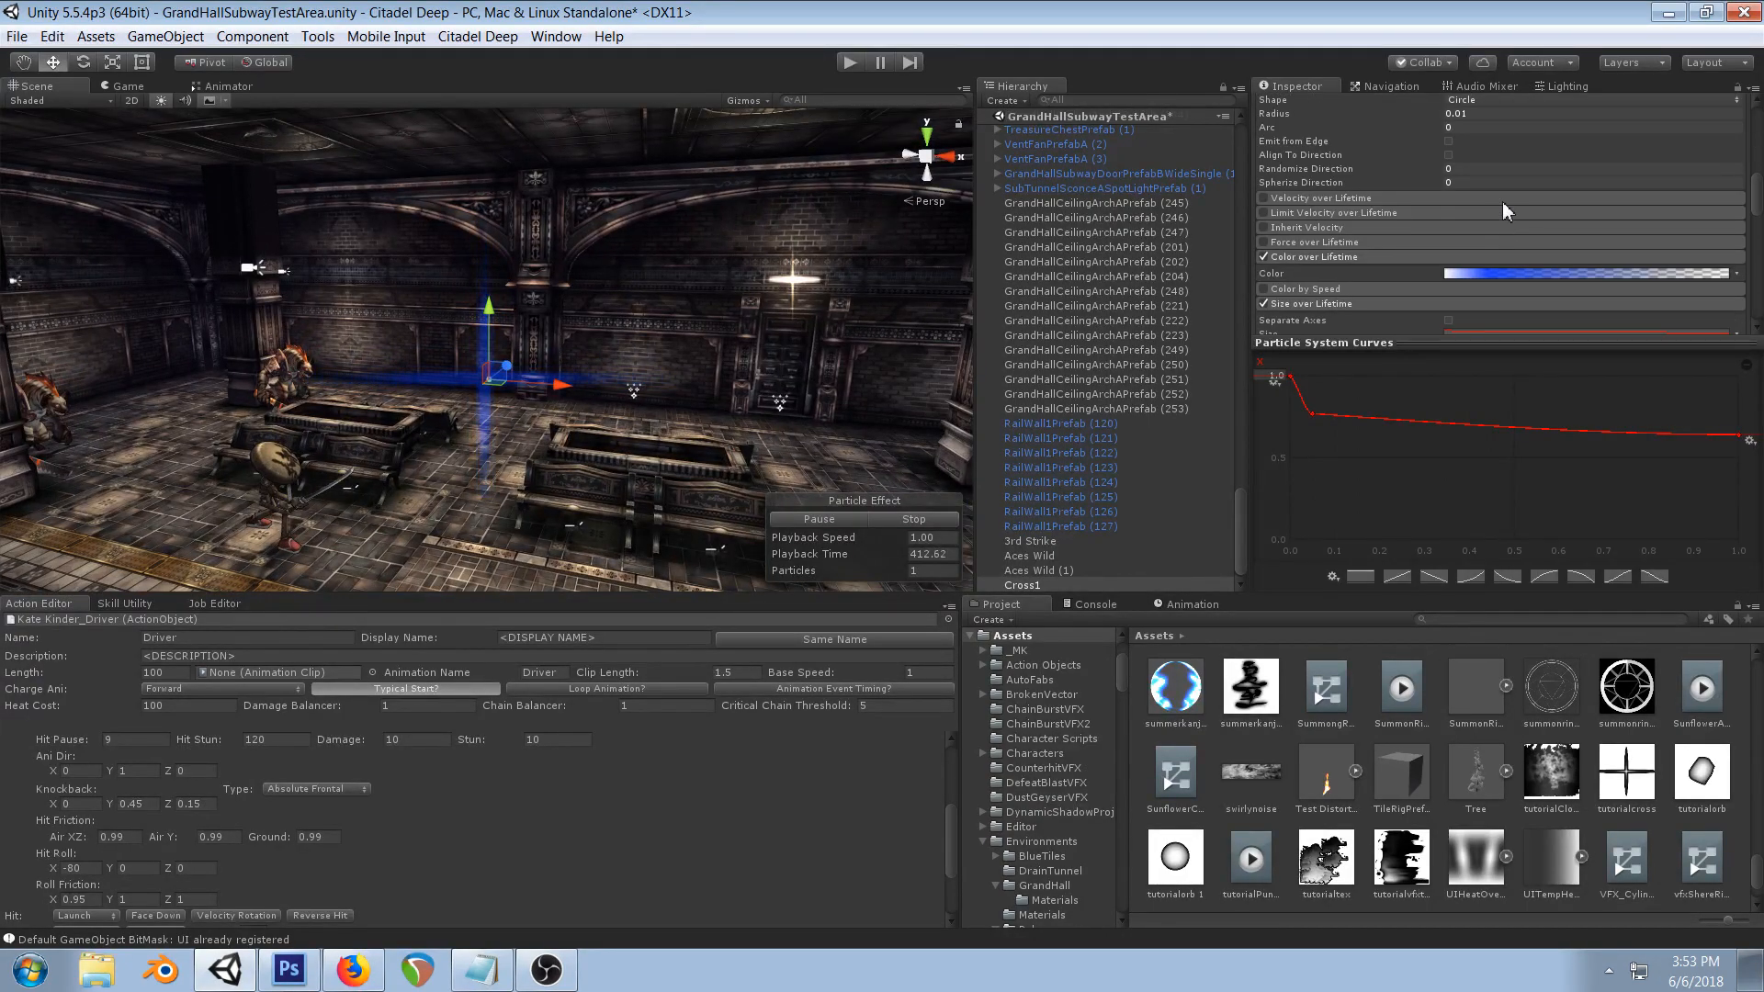
pyautogui.click(1511, 218)
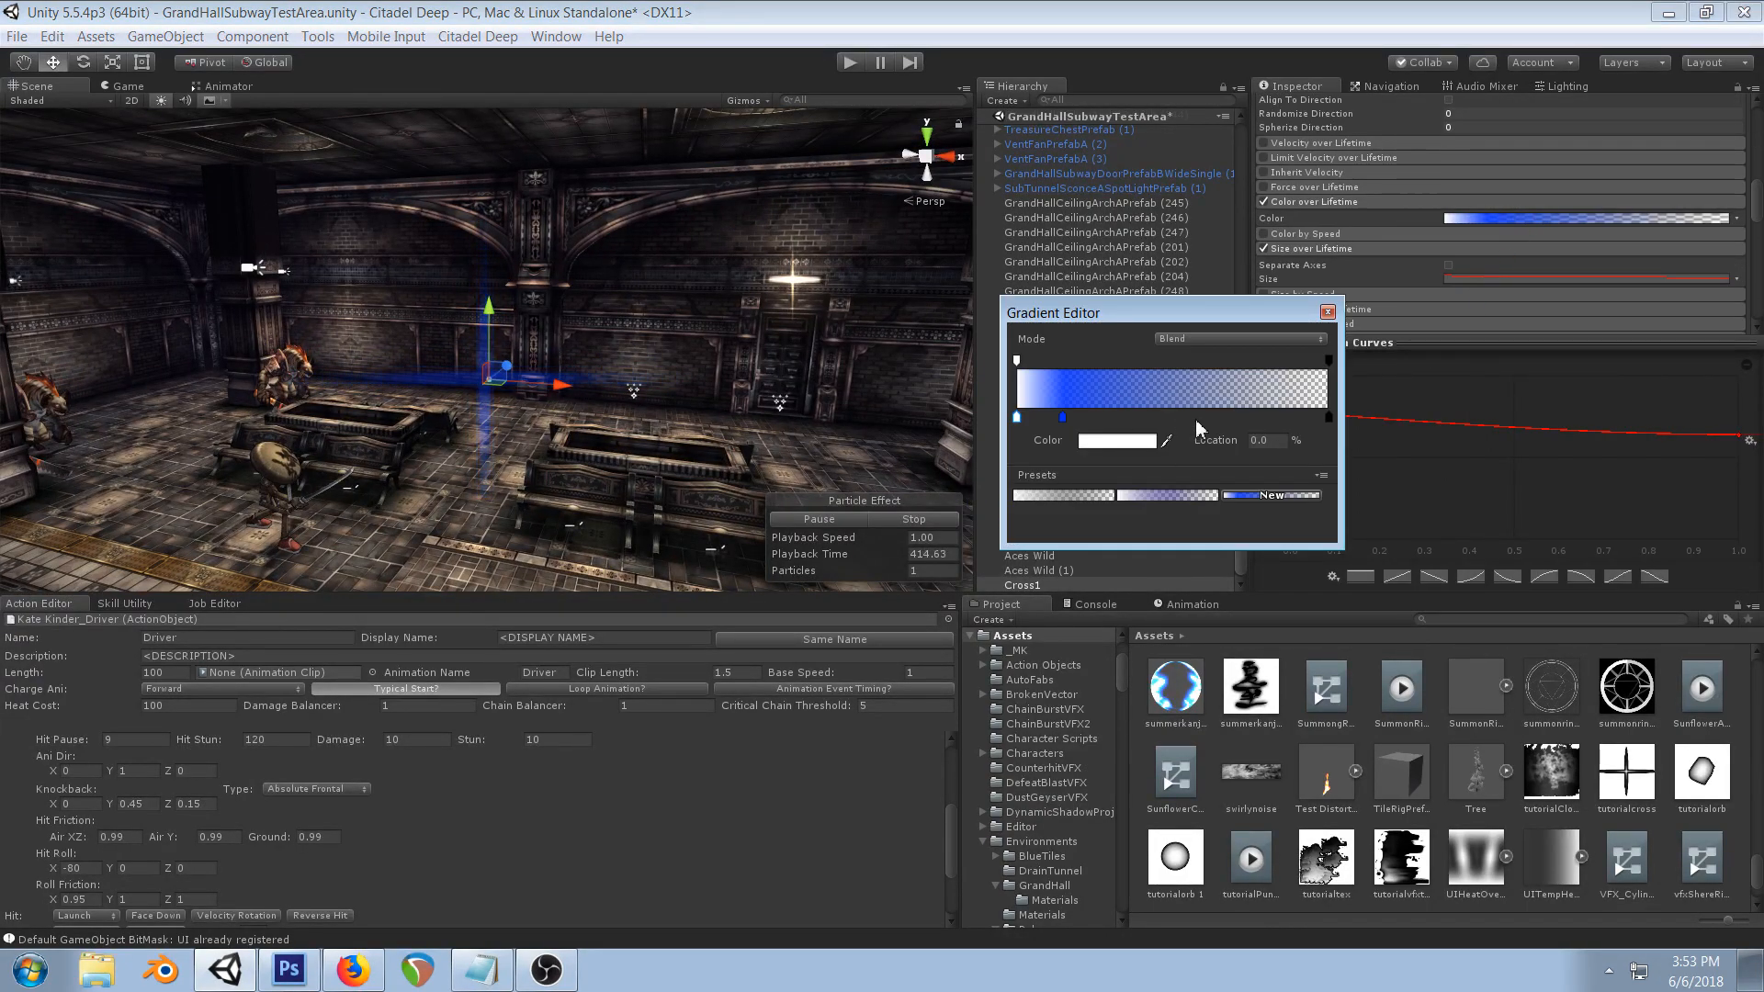
pyautogui.click(1185, 341)
pyautogui.click(1204, 386)
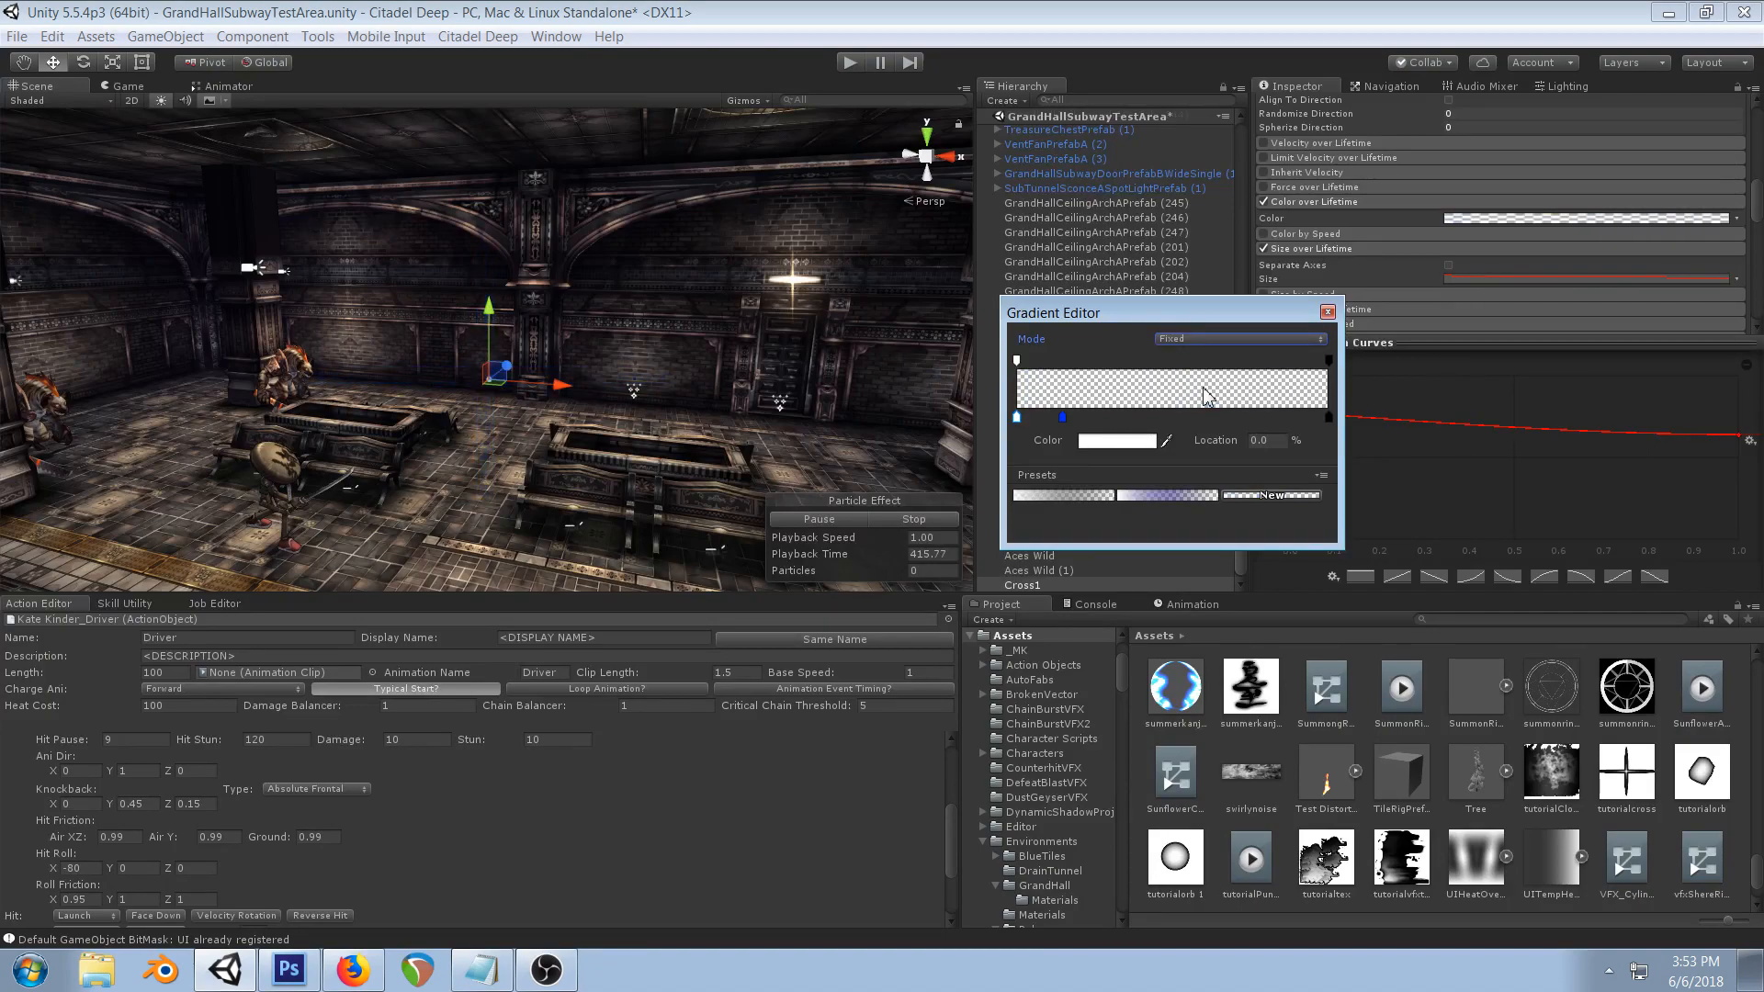
# - Move the blue and black colour keys and the transparent alpha key of the Color over Lifetime gradient close to its start
pyautogui.click(1063, 418)
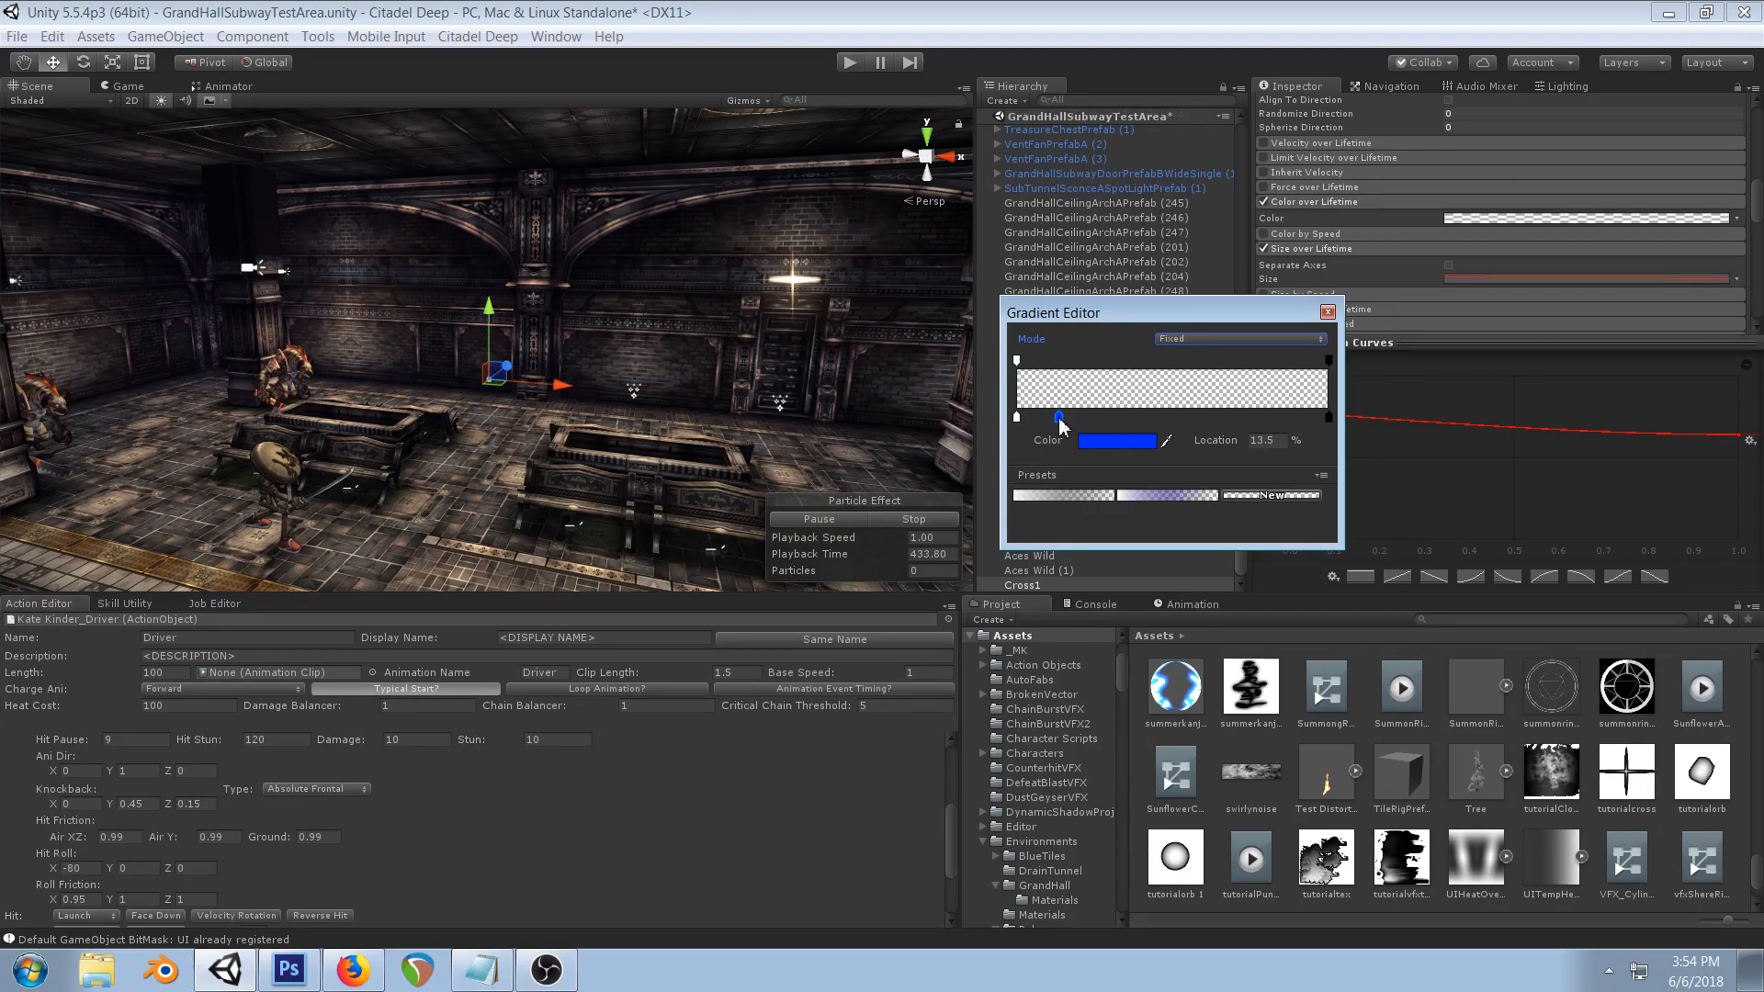
pyautogui.moveTo(1054, 423); pyautogui.dragTo(1063, 426)
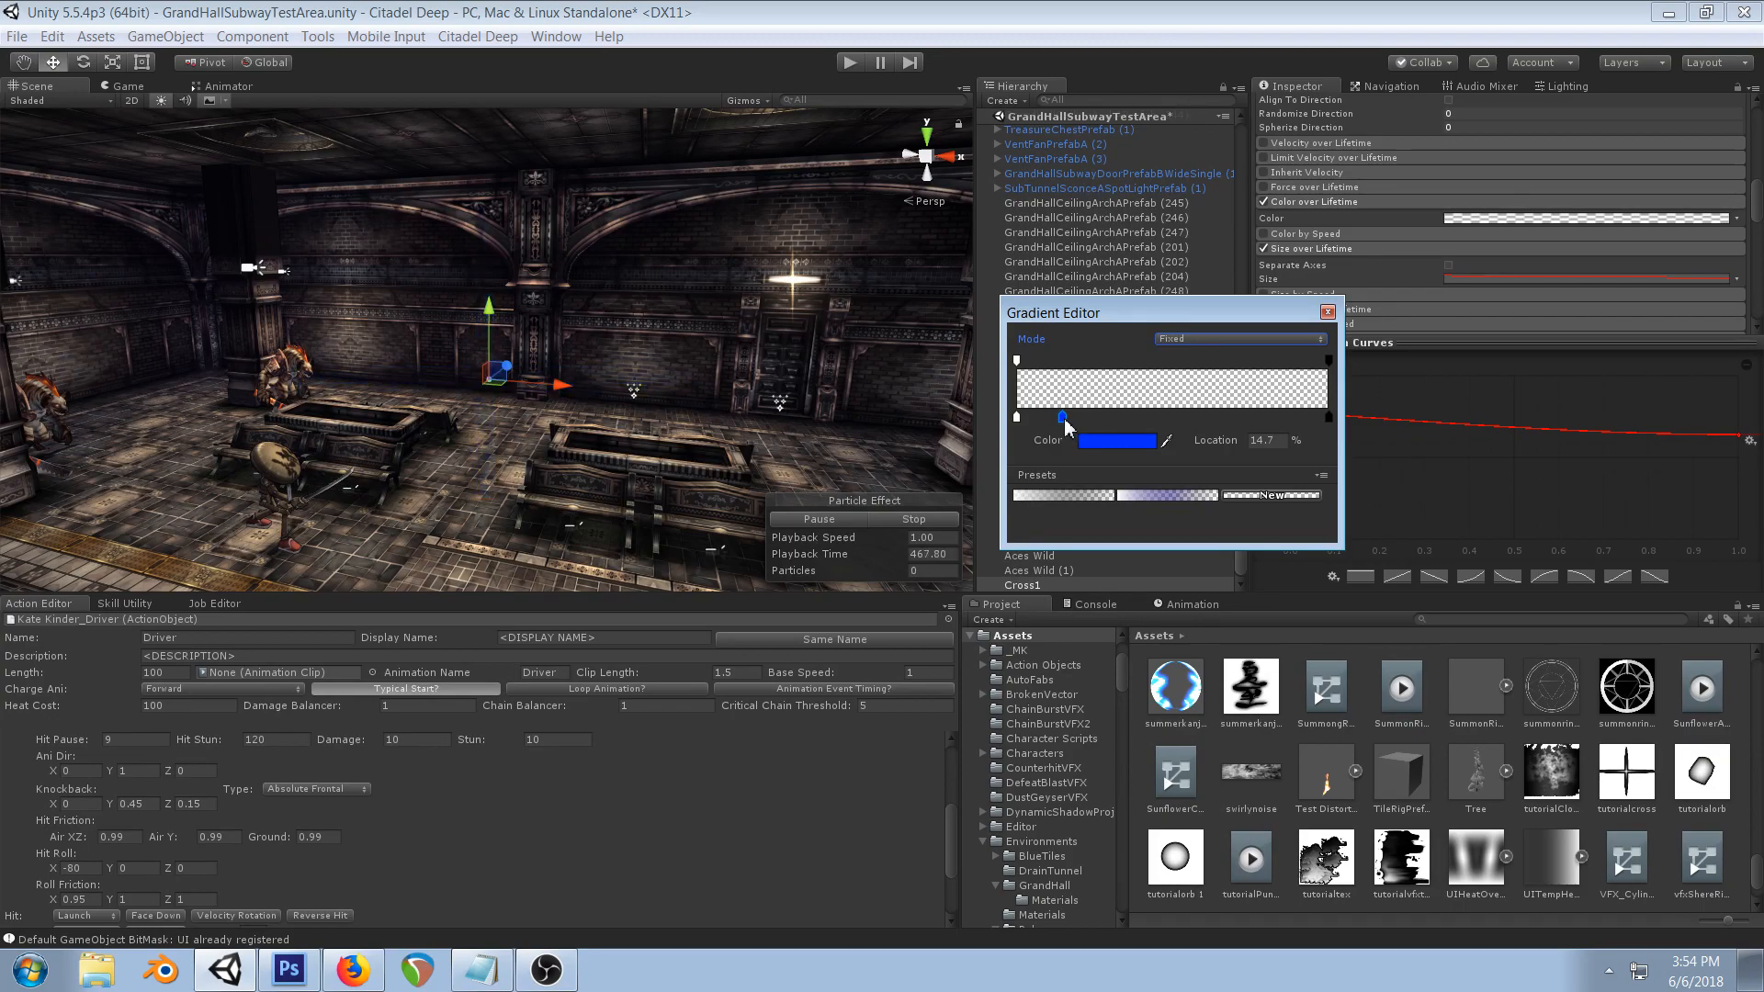
pyautogui.moveTo(1064, 419); pyautogui.dragTo(1039, 421)
pyautogui.moveTo(1329, 419); pyautogui.dragTo(1056, 418)
pyautogui.moveTo(1328, 360); pyautogui.dragTo(1029, 419)
pyautogui.click(1050, 361)
pyautogui.moveTo(1031, 420); pyautogui.dragTo(1066, 367)
pyautogui.click(1051, 421)
# - Add an alpha key of 255 just before the transparent one, move the white colour key to 3.8%, and close the gradient
pyautogui.click(1041, 362)
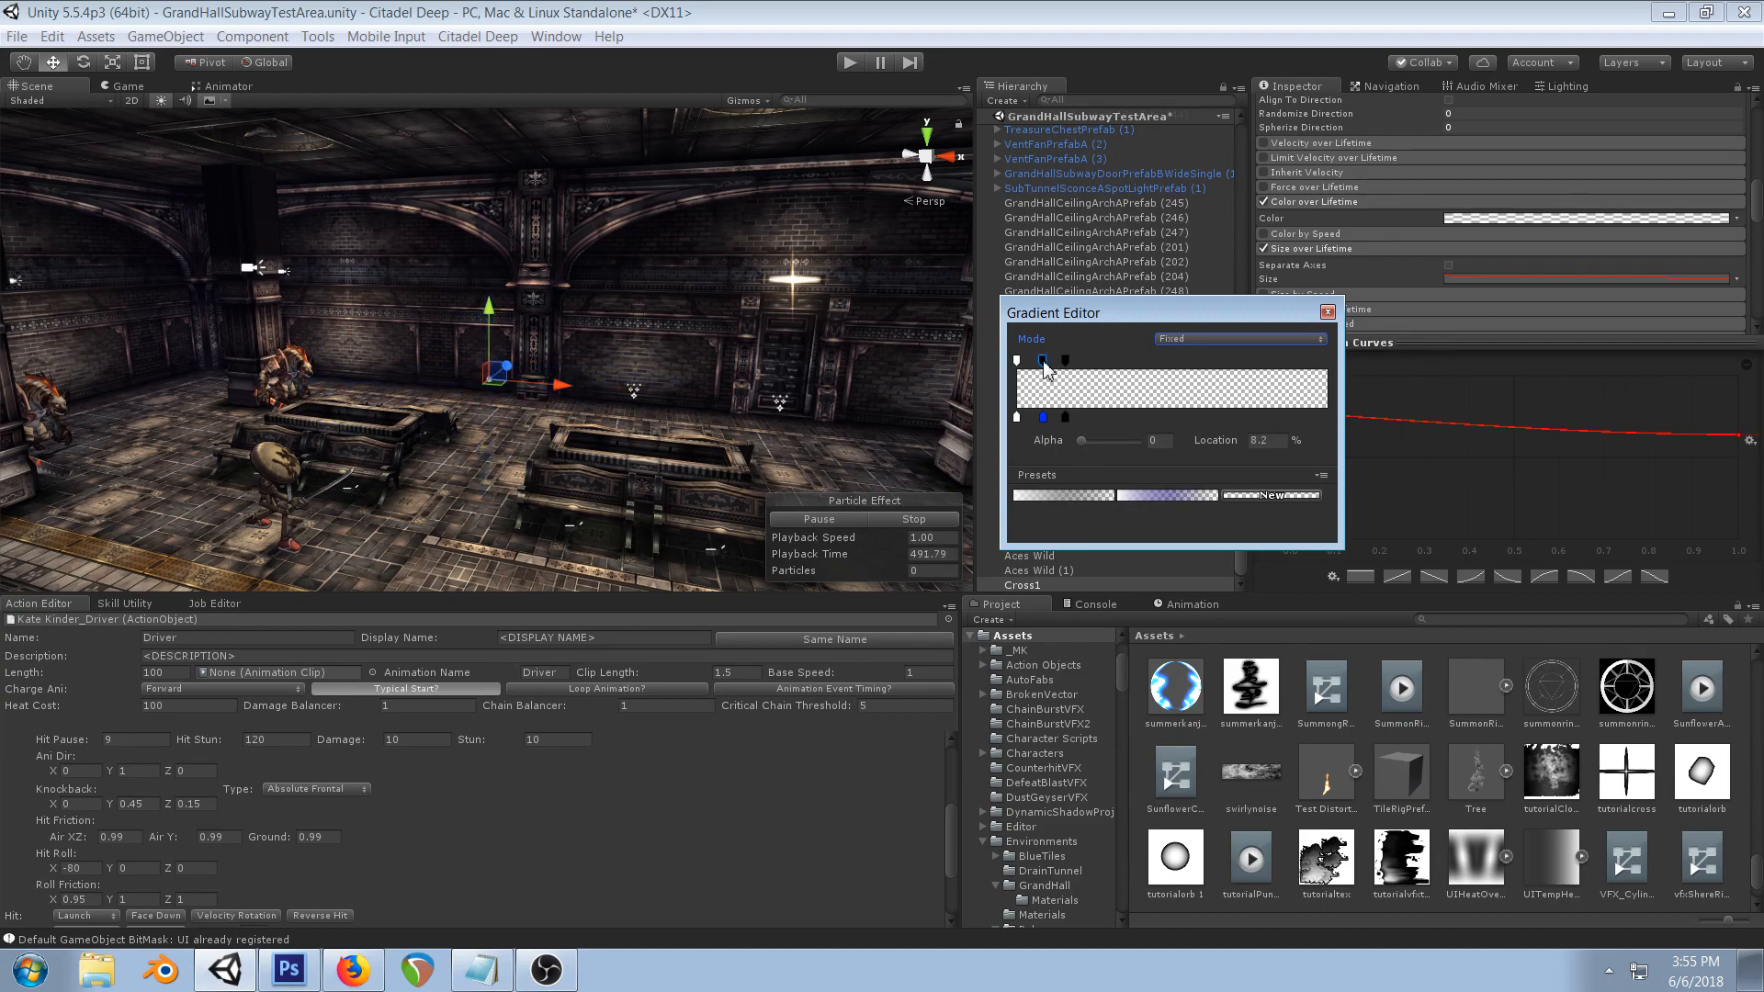
pyautogui.moveTo(1082, 441); pyautogui.dragTo(1144, 442)
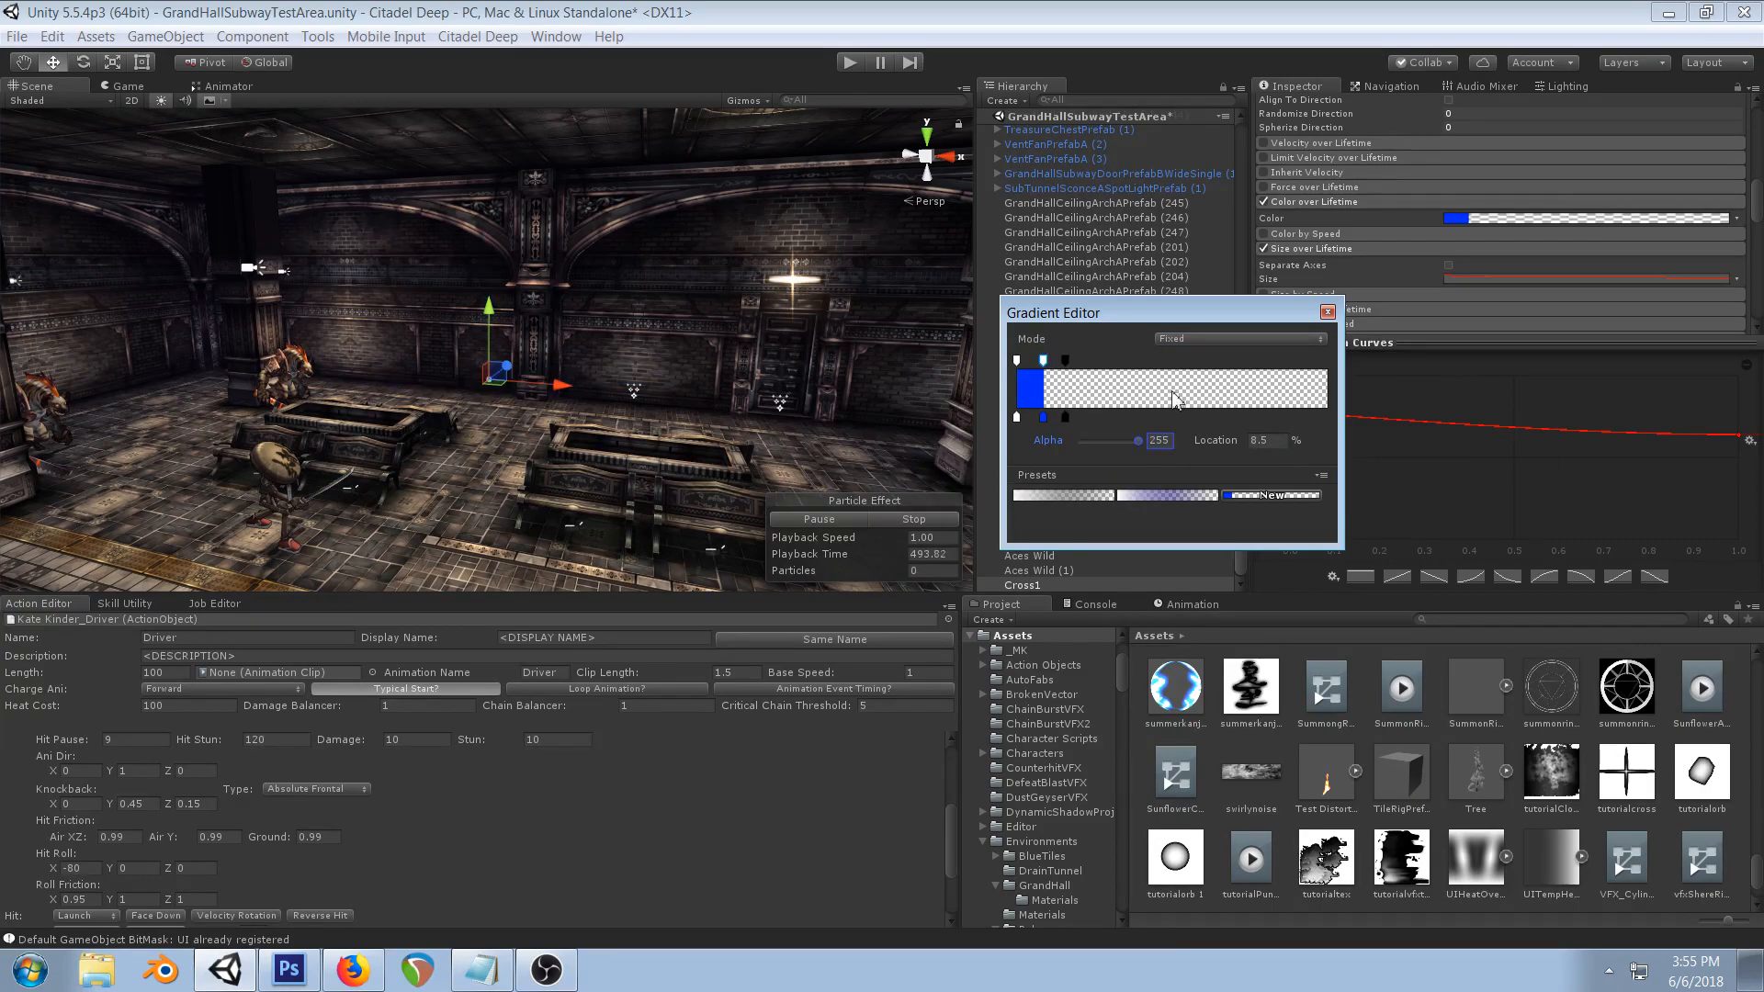
pyautogui.moveTo(1042, 361); pyautogui.dragTo(1027, 422)
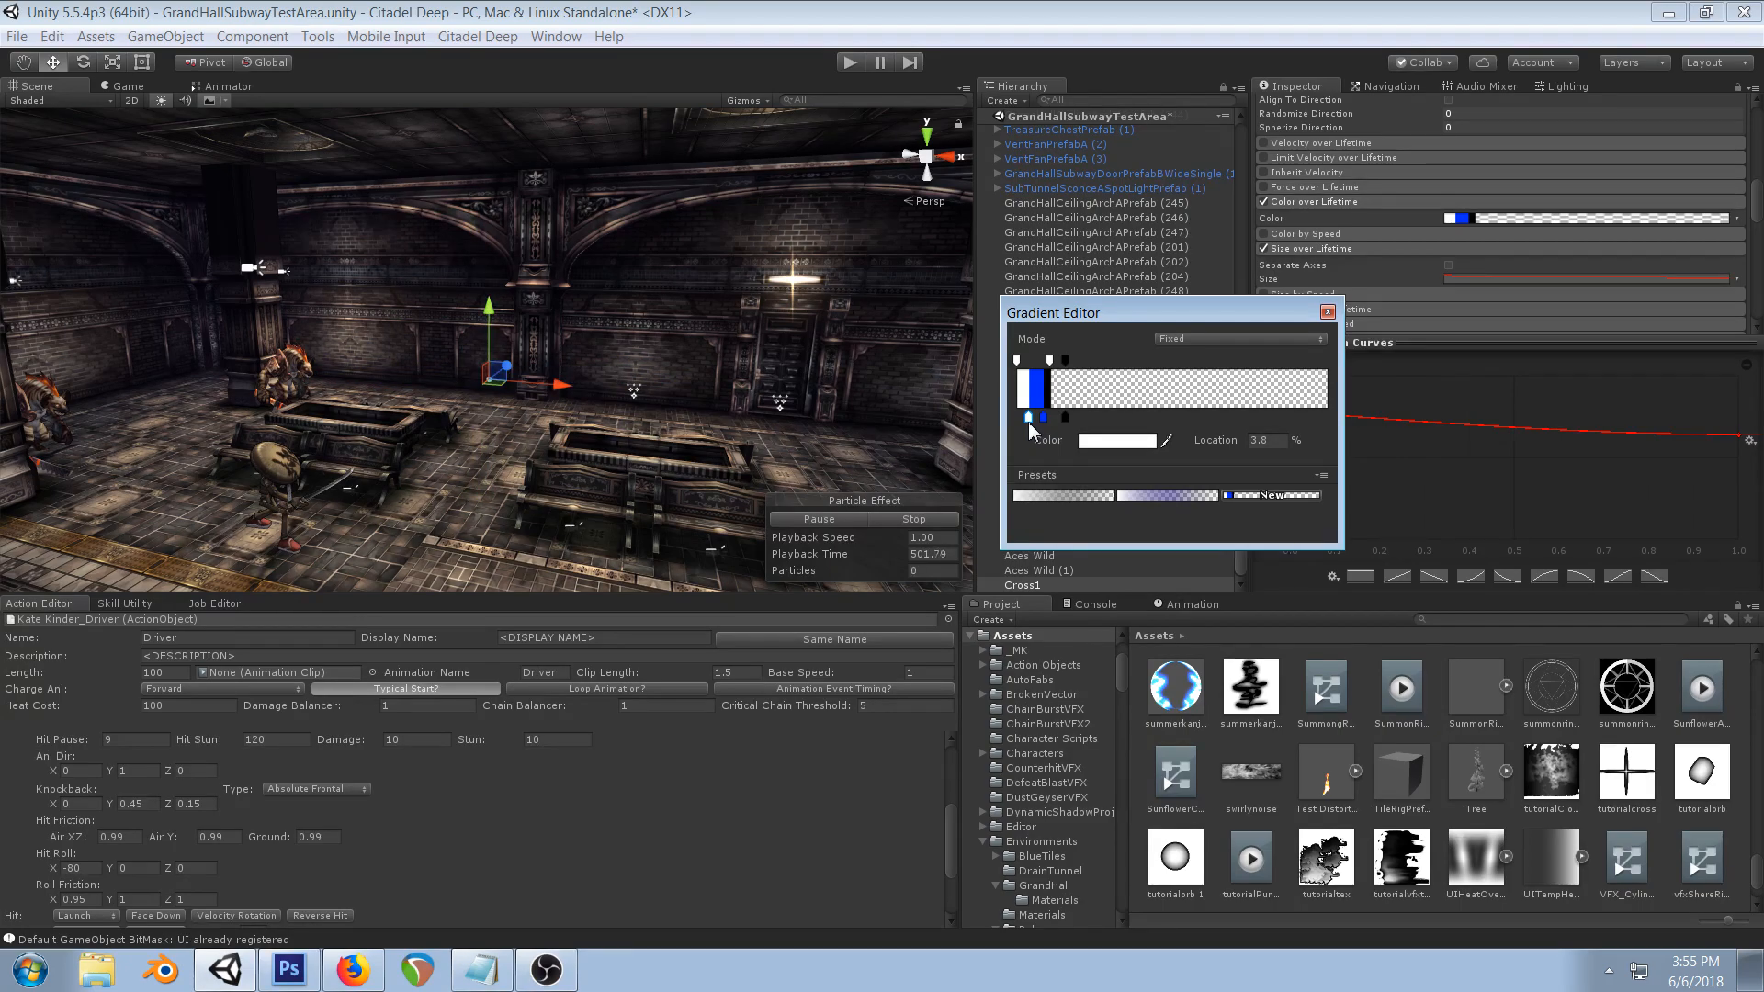
pyautogui.click(1052, 361)
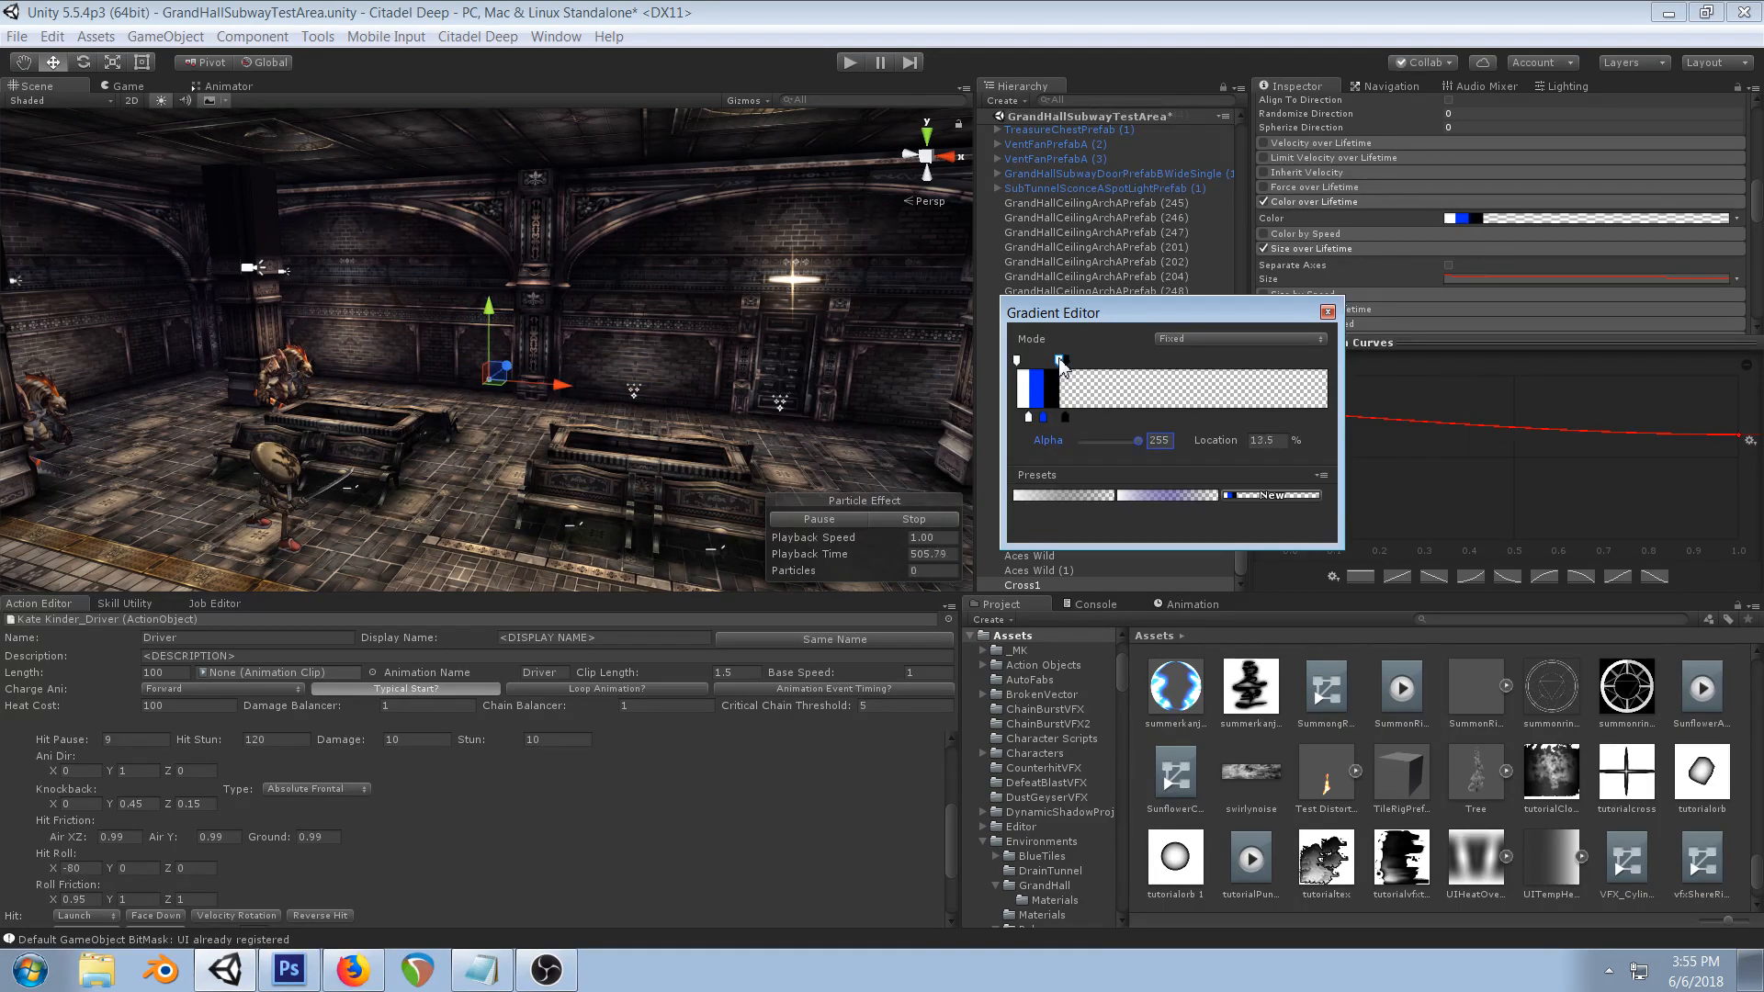
pyautogui.moveTo(1066, 365); pyautogui.dragTo(1066, 367)
pyautogui.click(1327, 312)
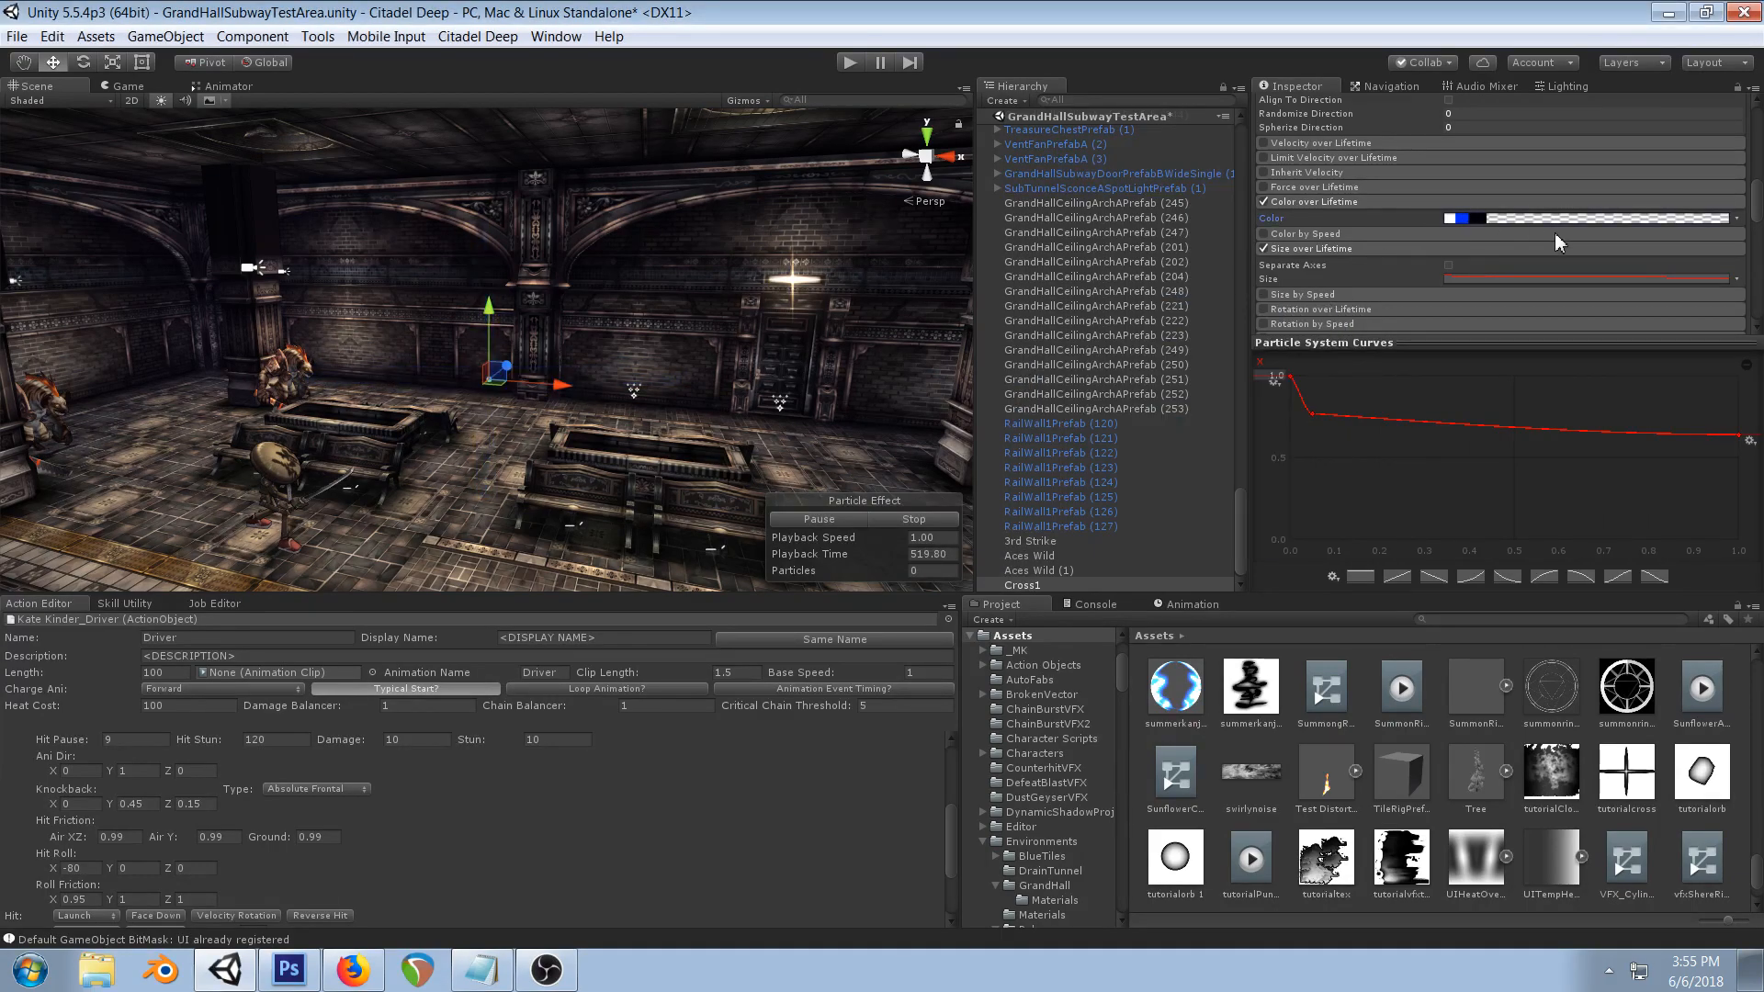
# - Set Cross1's duration to 0.10 and check the rapidly repeating cross in the scene
pyautogui.scroll(10, 1554, 234)
pyautogui.scroll(5, 1554, 234)
pyautogui.moveTo(1405, 164); pyautogui.dragTo(1382, 164)
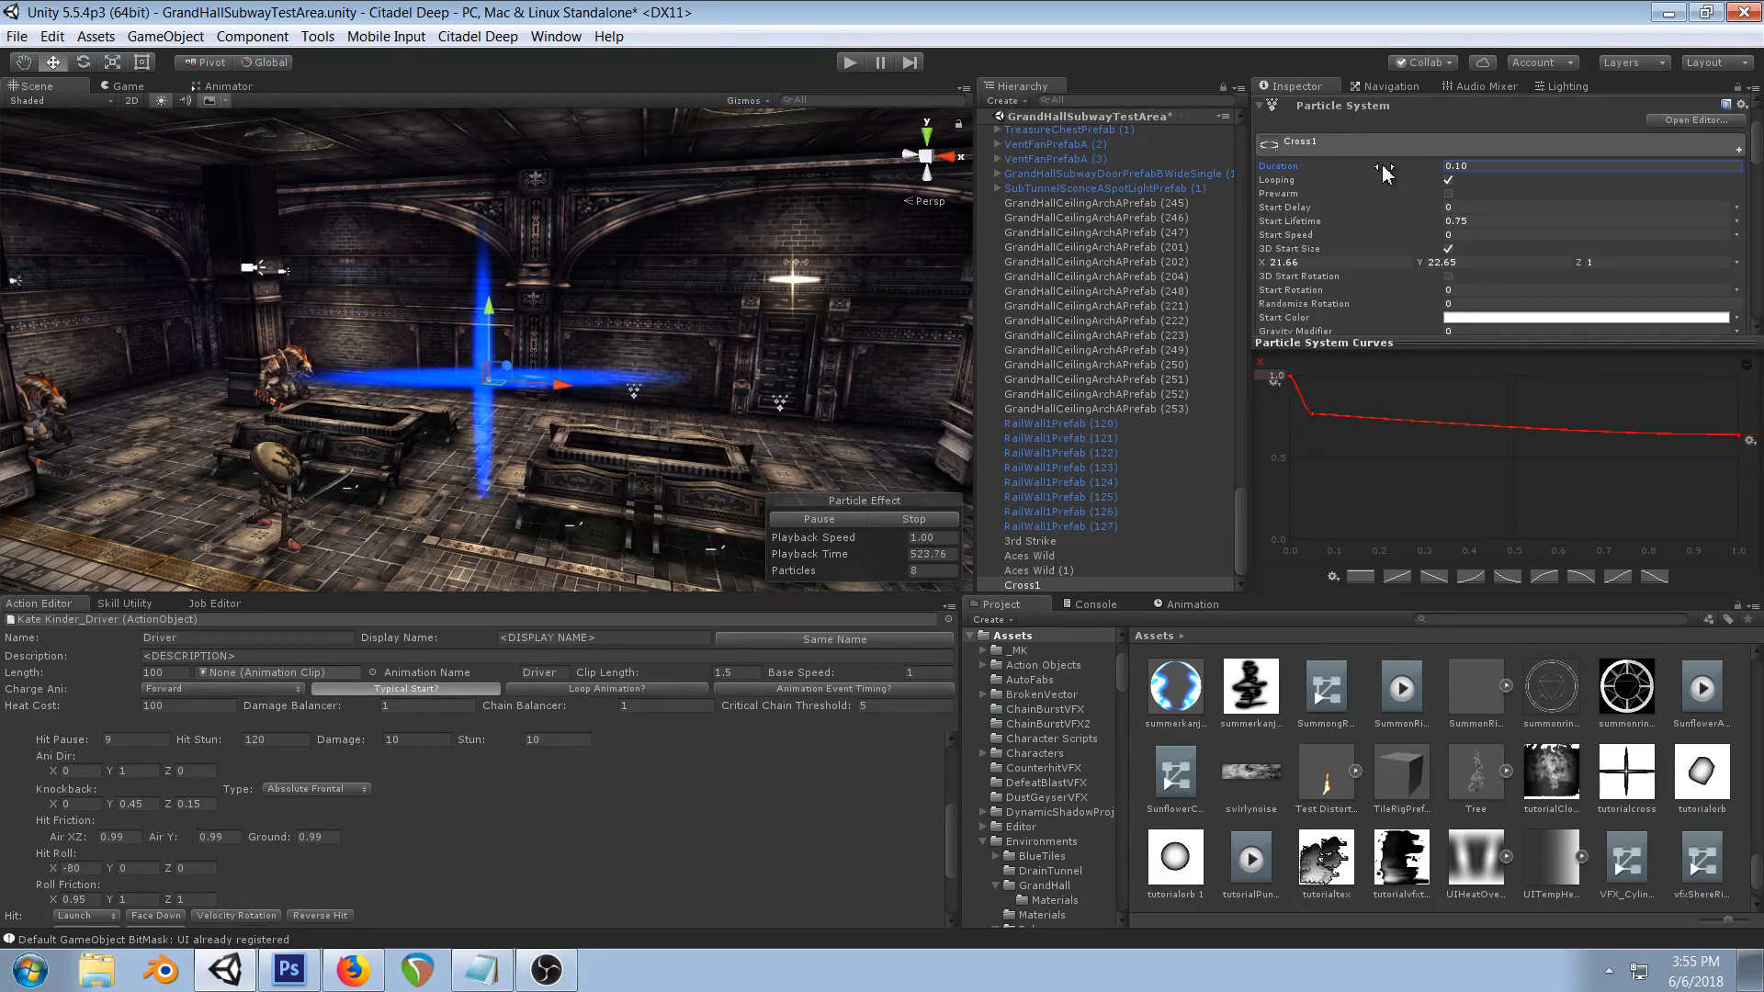
pyautogui.scroll(-2, 705, 350)
pyautogui.moveTo(705, 350); pyautogui.dragTo(608, 354, button='right')
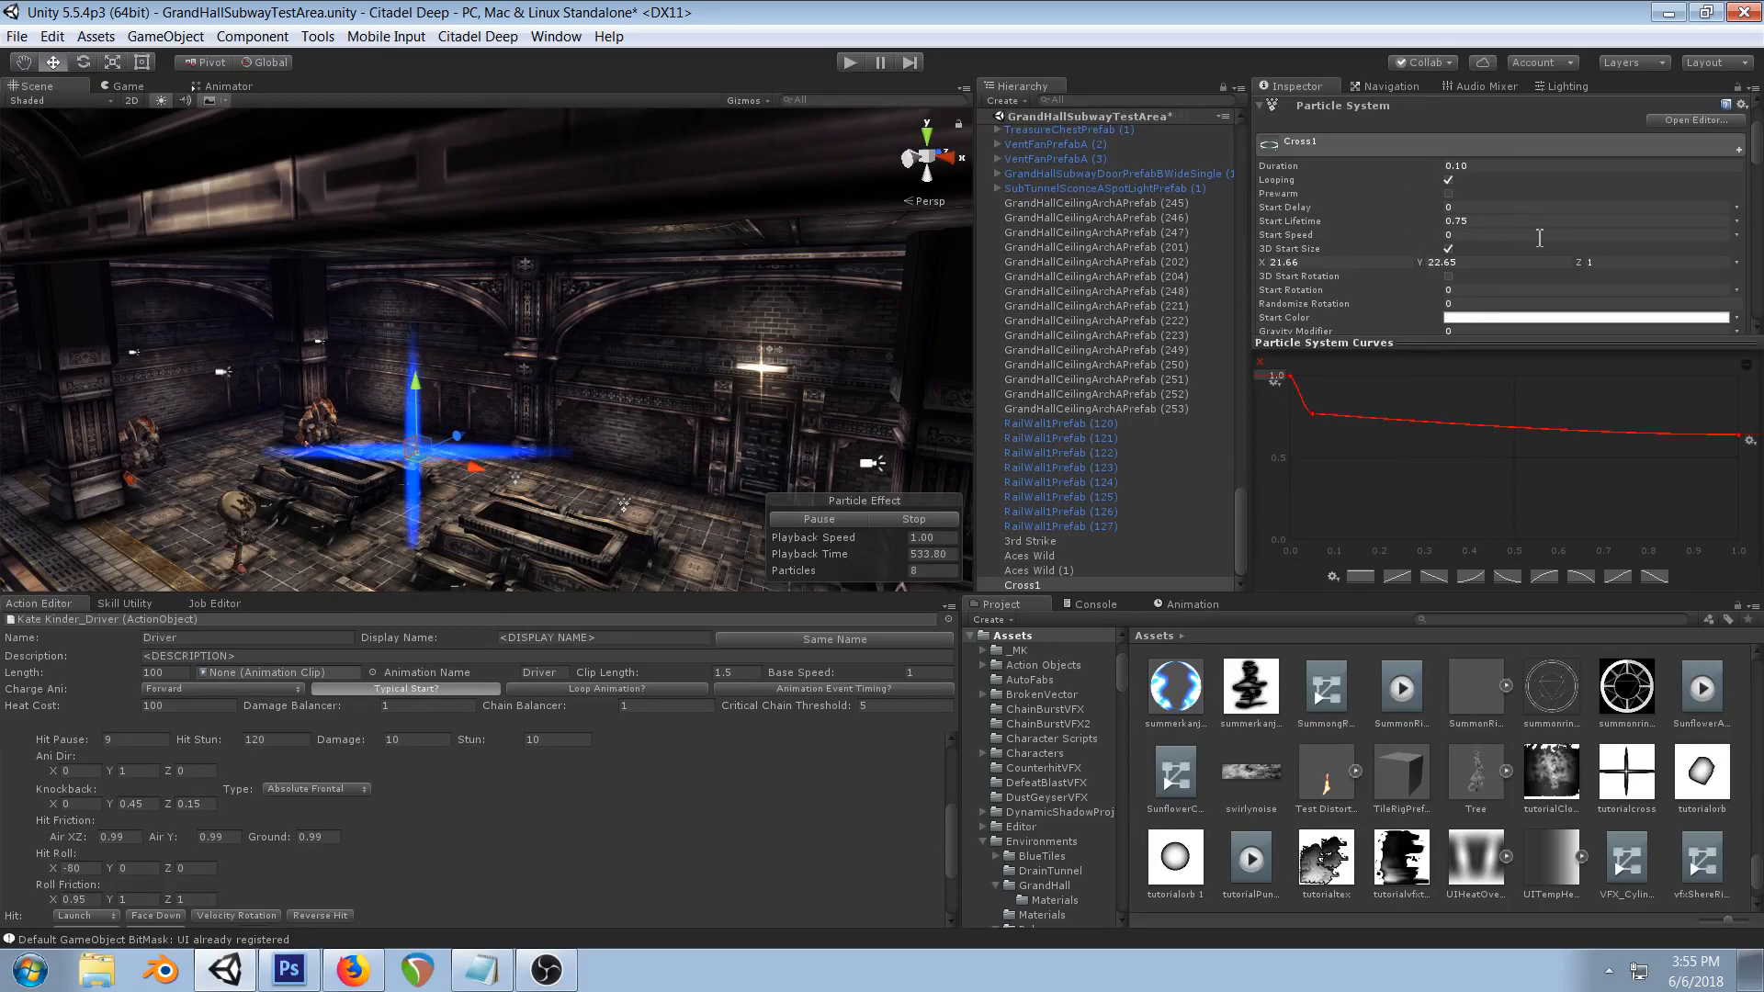
# - Reopen the Color over Lifetime gradient and recolour its black key to red (FF0000)
pyautogui.scroll(-10, 1539, 237)
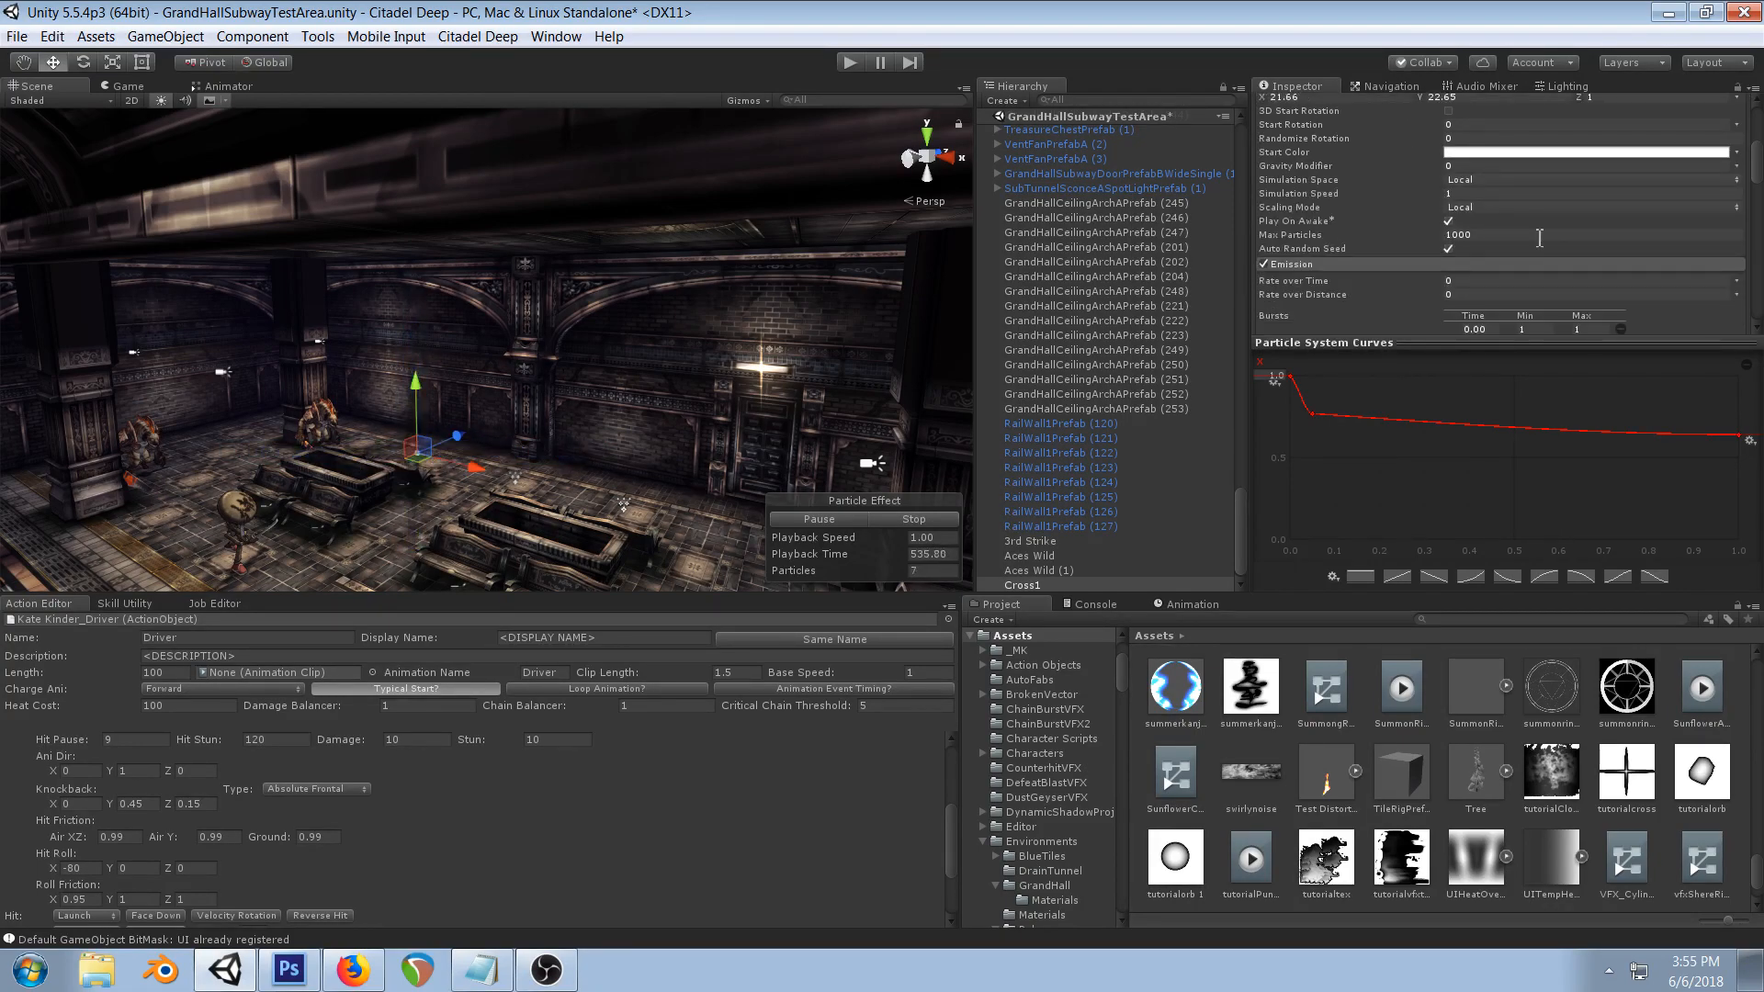
pyautogui.click(1479, 219)
pyautogui.click(1061, 416)
pyautogui.click(1088, 436)
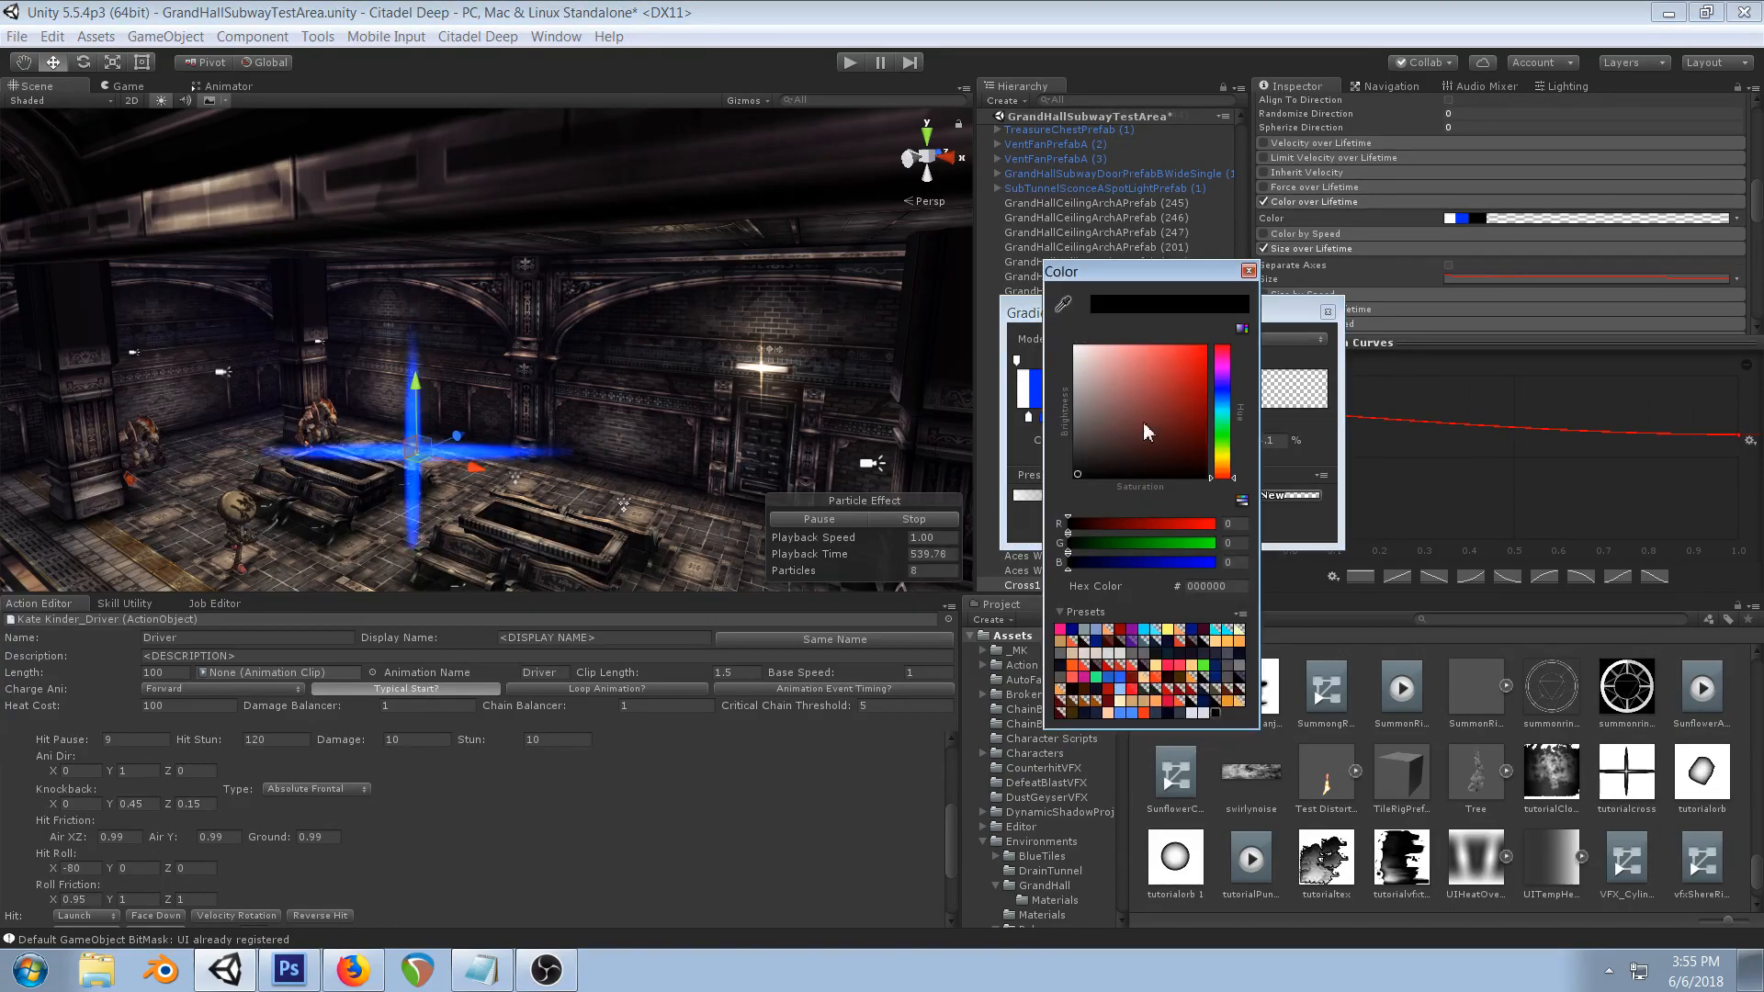
pyautogui.moveTo(1179, 407); pyautogui.dragTo(1276, 275)
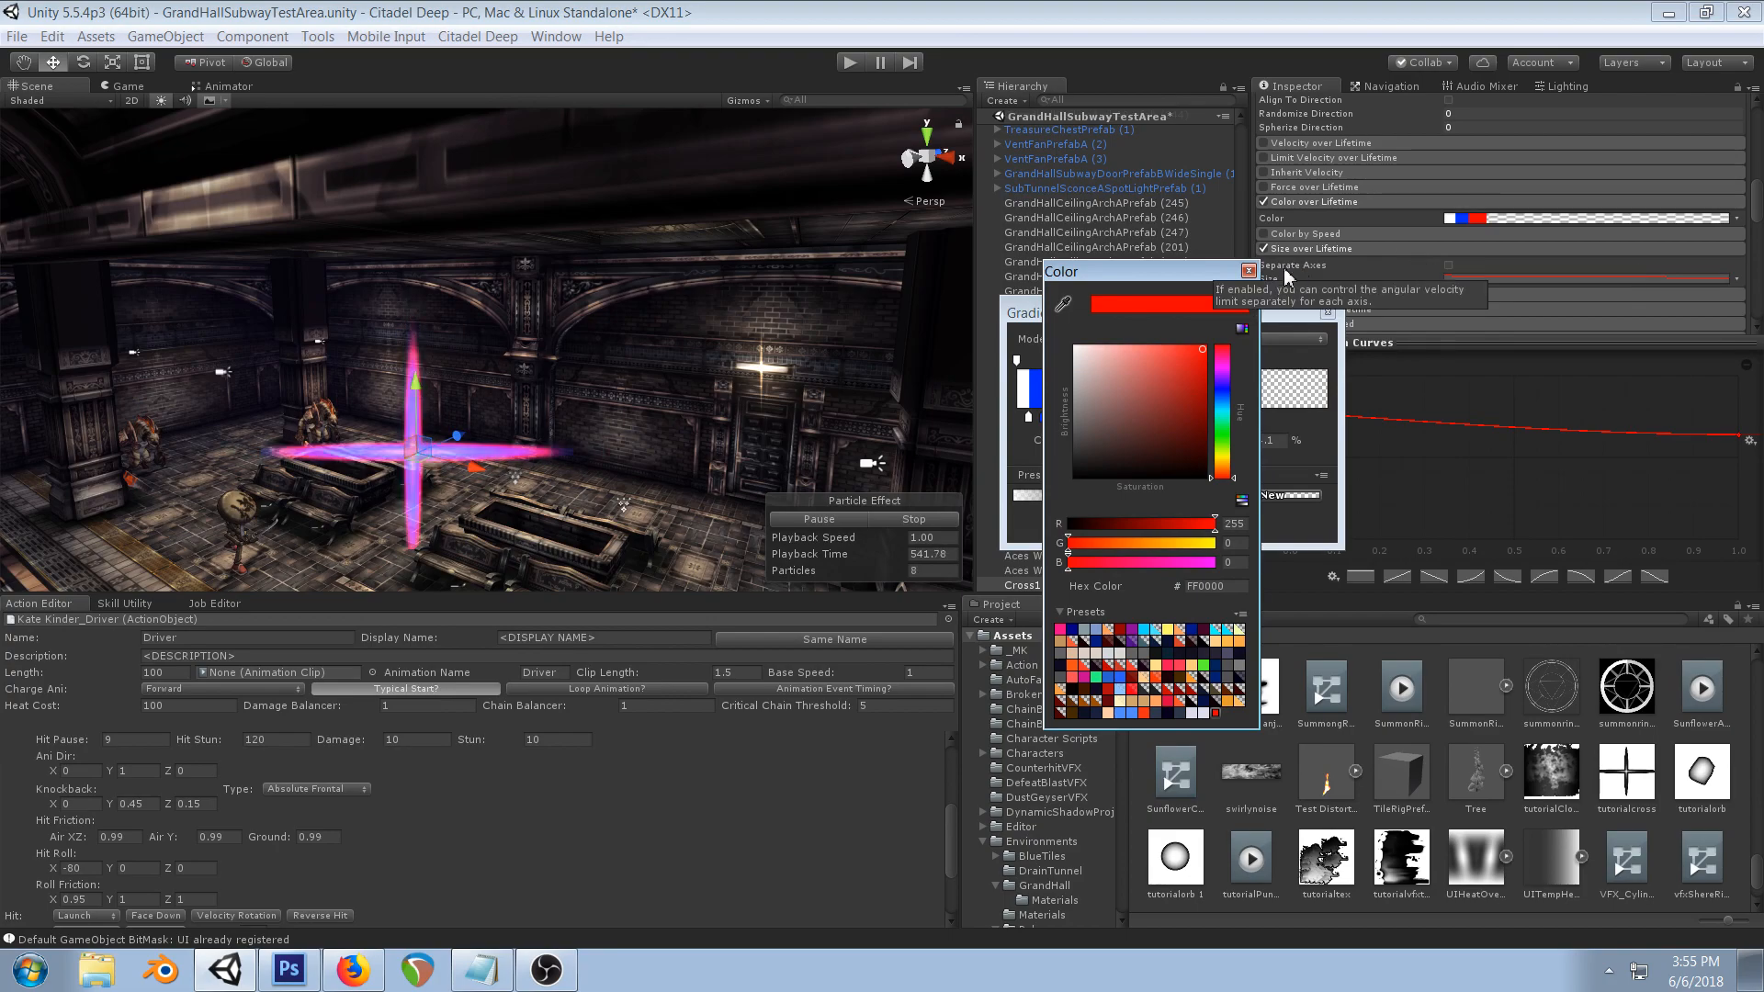
pyautogui.click(1249, 270)
# - Arrange the colour keys as white at 4.1%, red at 9.7% and blue at 15.3%, with the transparent alpha key beyond the blue one
pyautogui.moveTo(1044, 417)
pyautogui.mouseDown()
pyautogui.moveTo(1080, 418)
pyautogui.moveTo(1044, 418)
pyautogui.mouseUp()
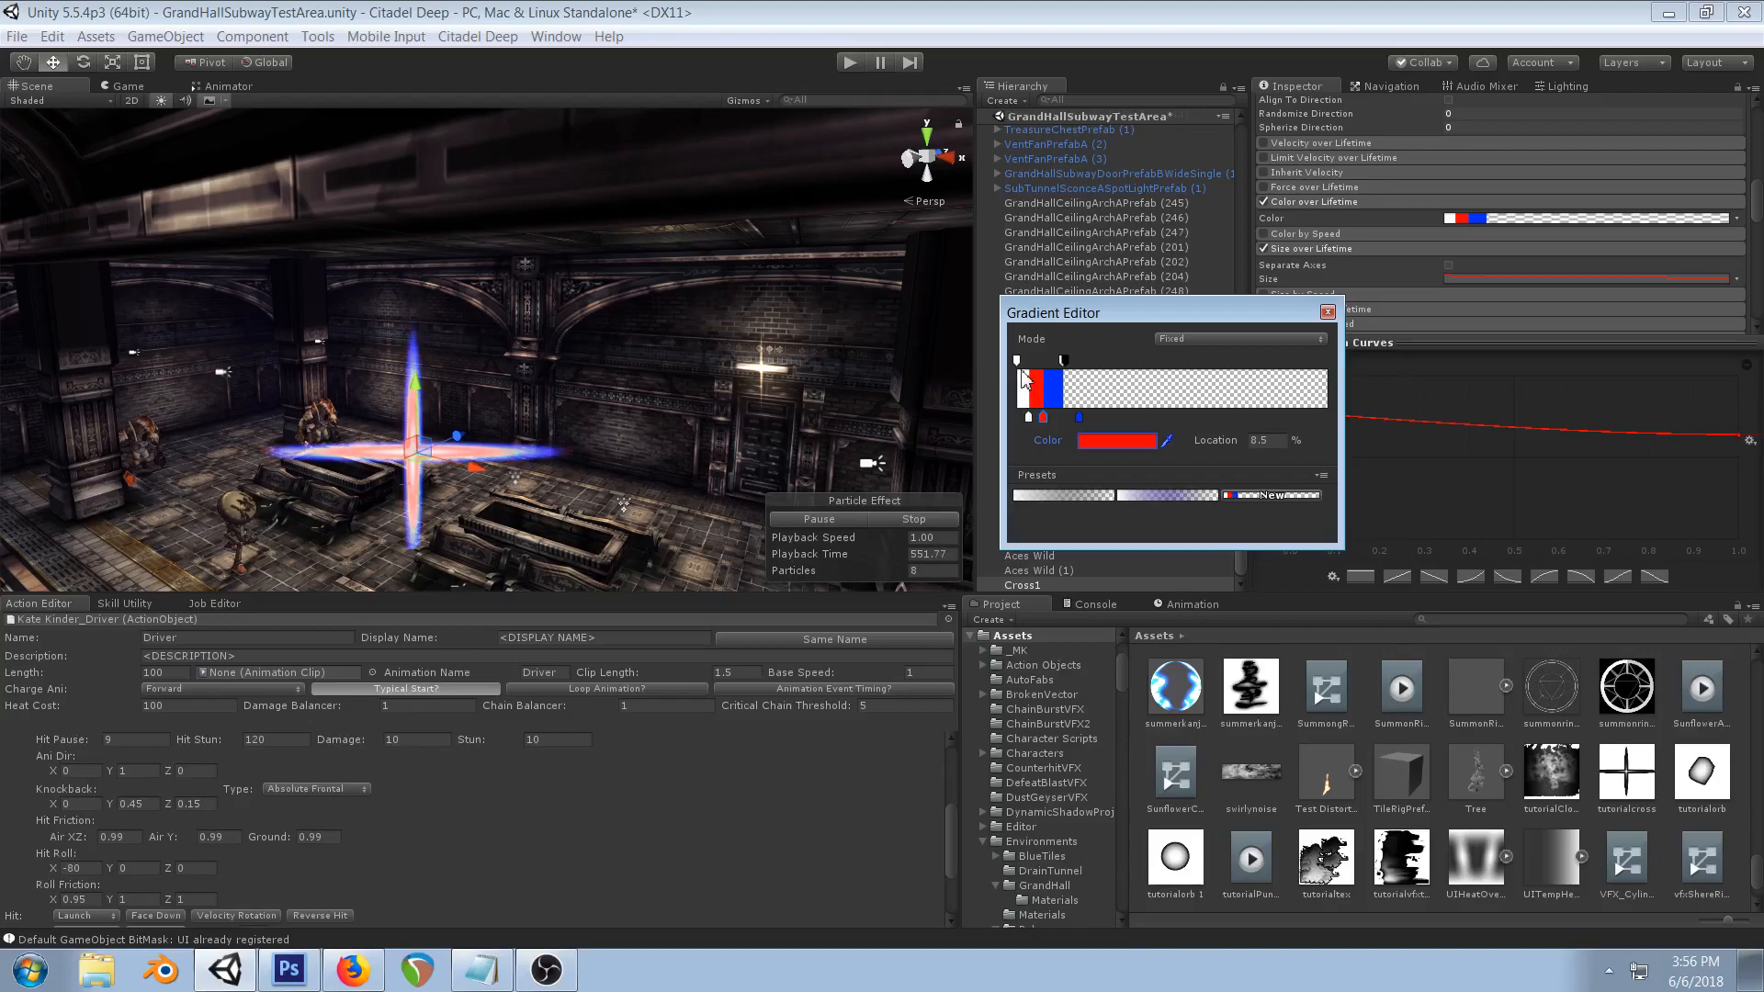
pyautogui.moveTo(1022, 410); pyautogui.dragTo(1029, 420)
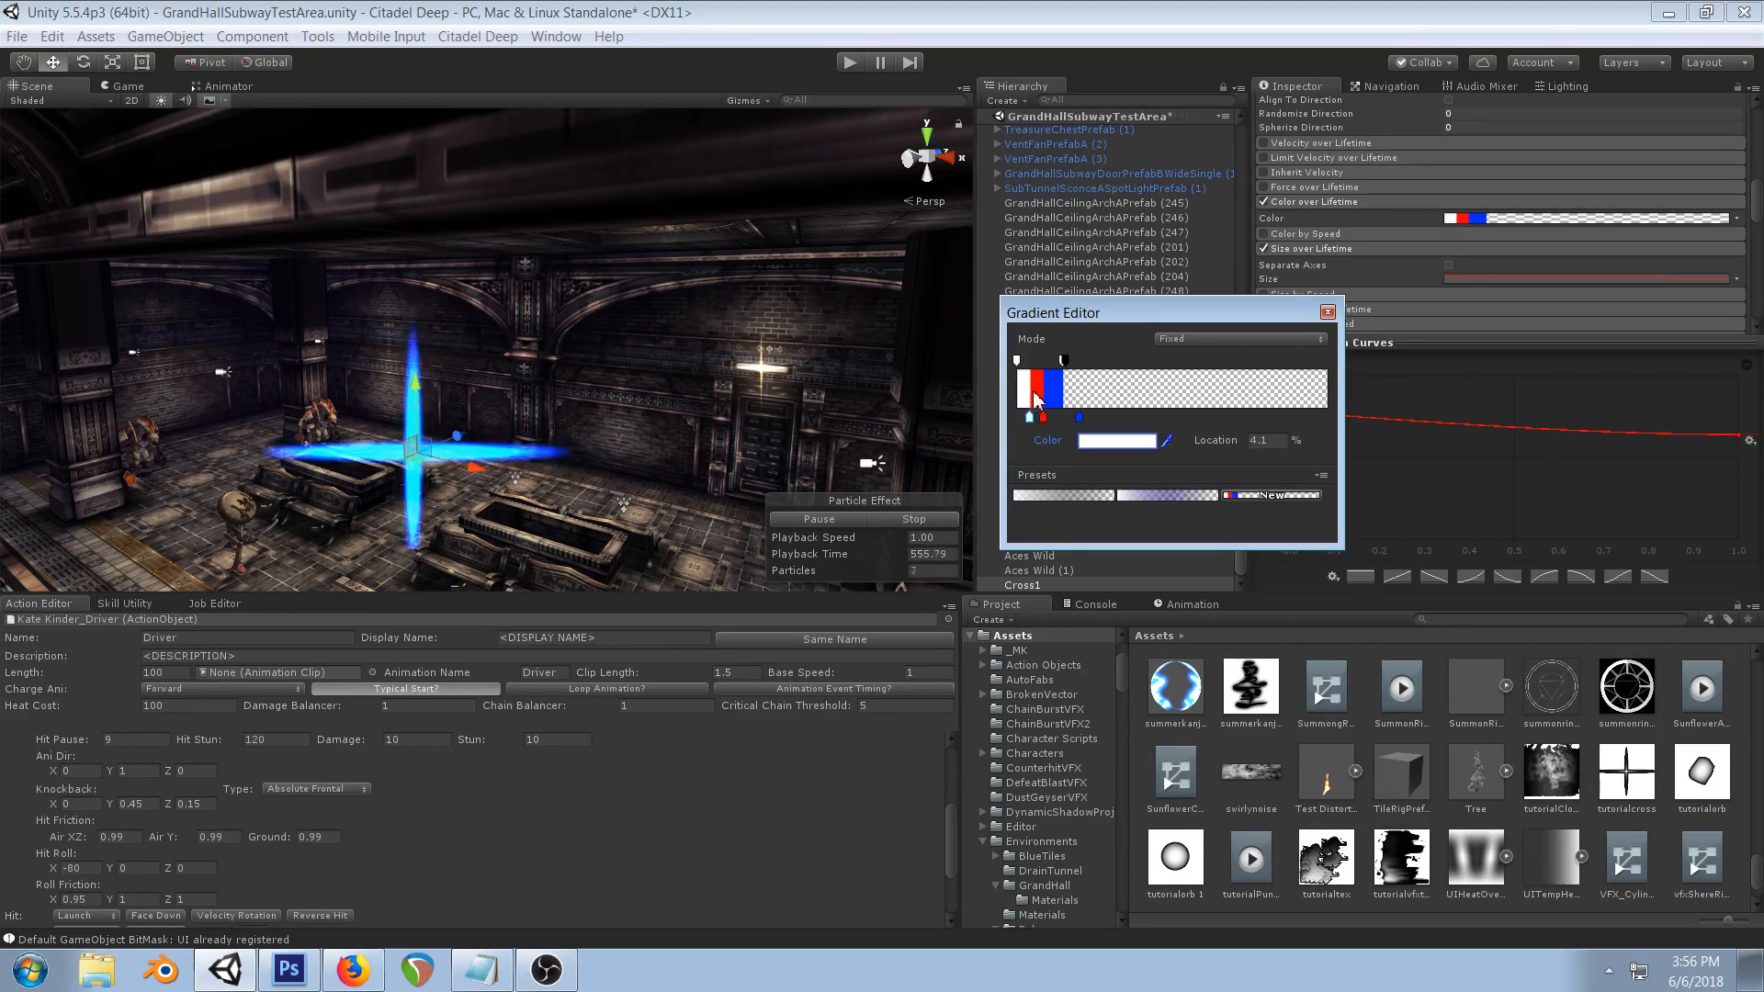
pyautogui.click(1043, 418)
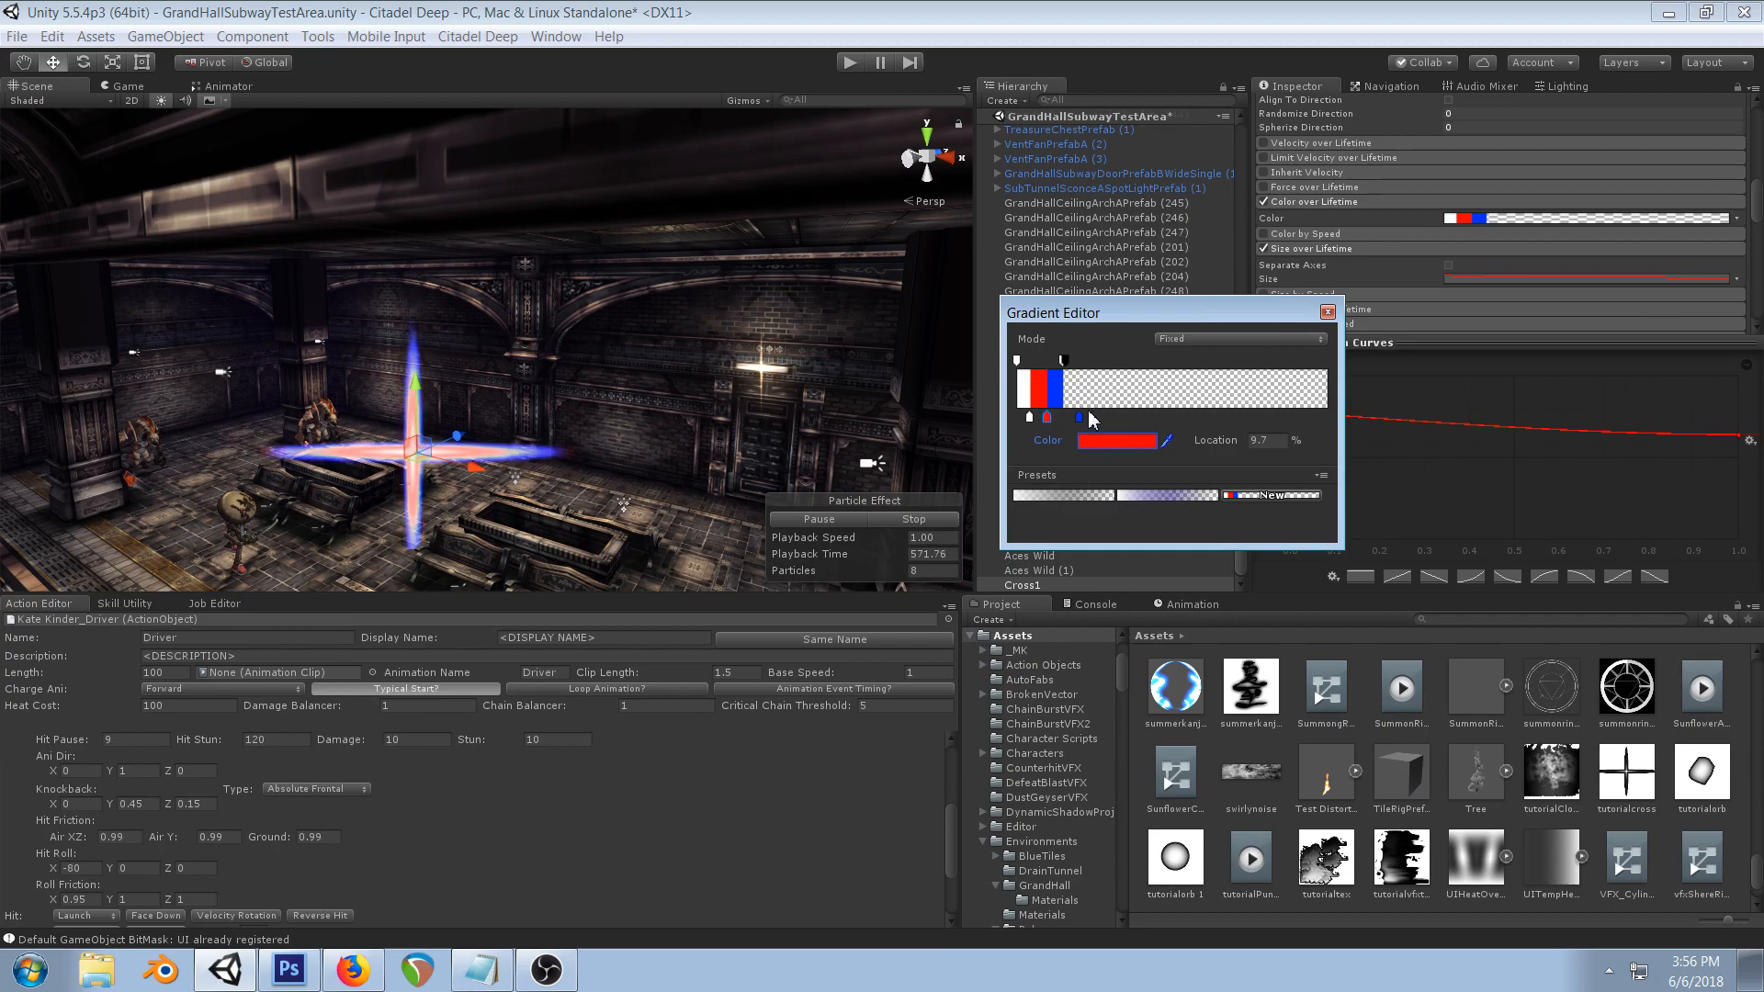
pyautogui.click(1085, 360)
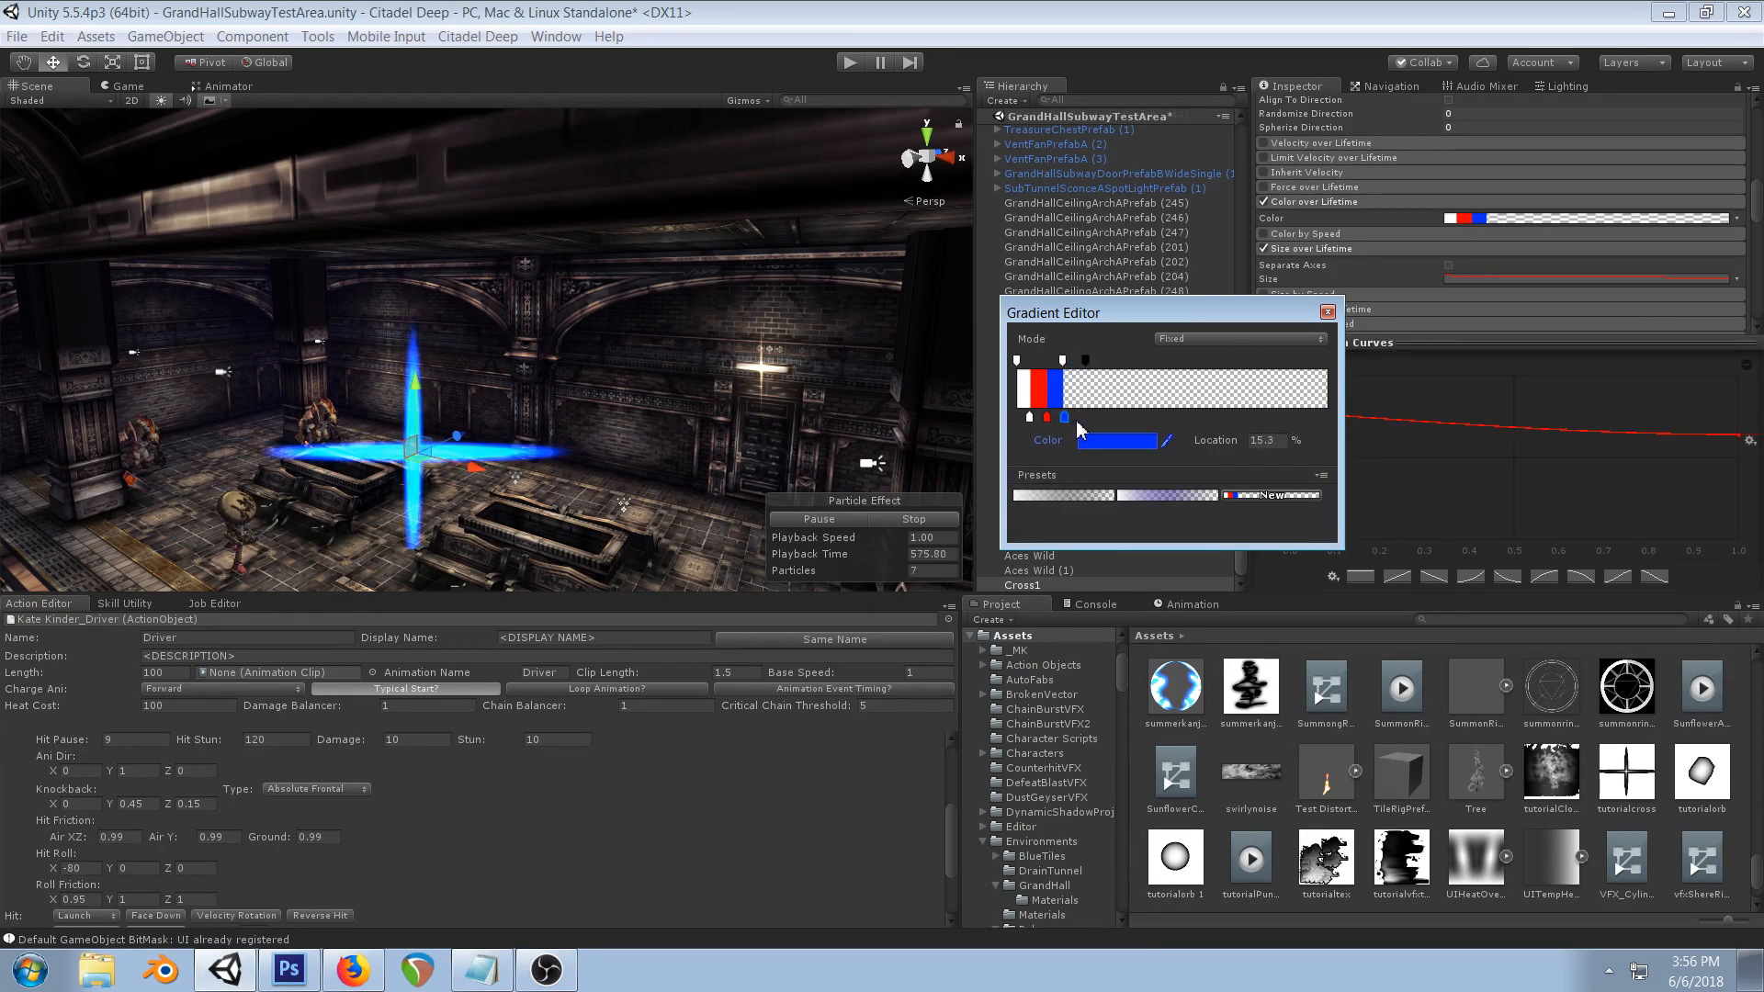
# - Add a black (000000) colour key at 22.4% after the blue key and close the gradient
pyautogui.click(1094, 441)
pyautogui.moveTo(1094, 443); pyautogui.dragTo(1054, 517)
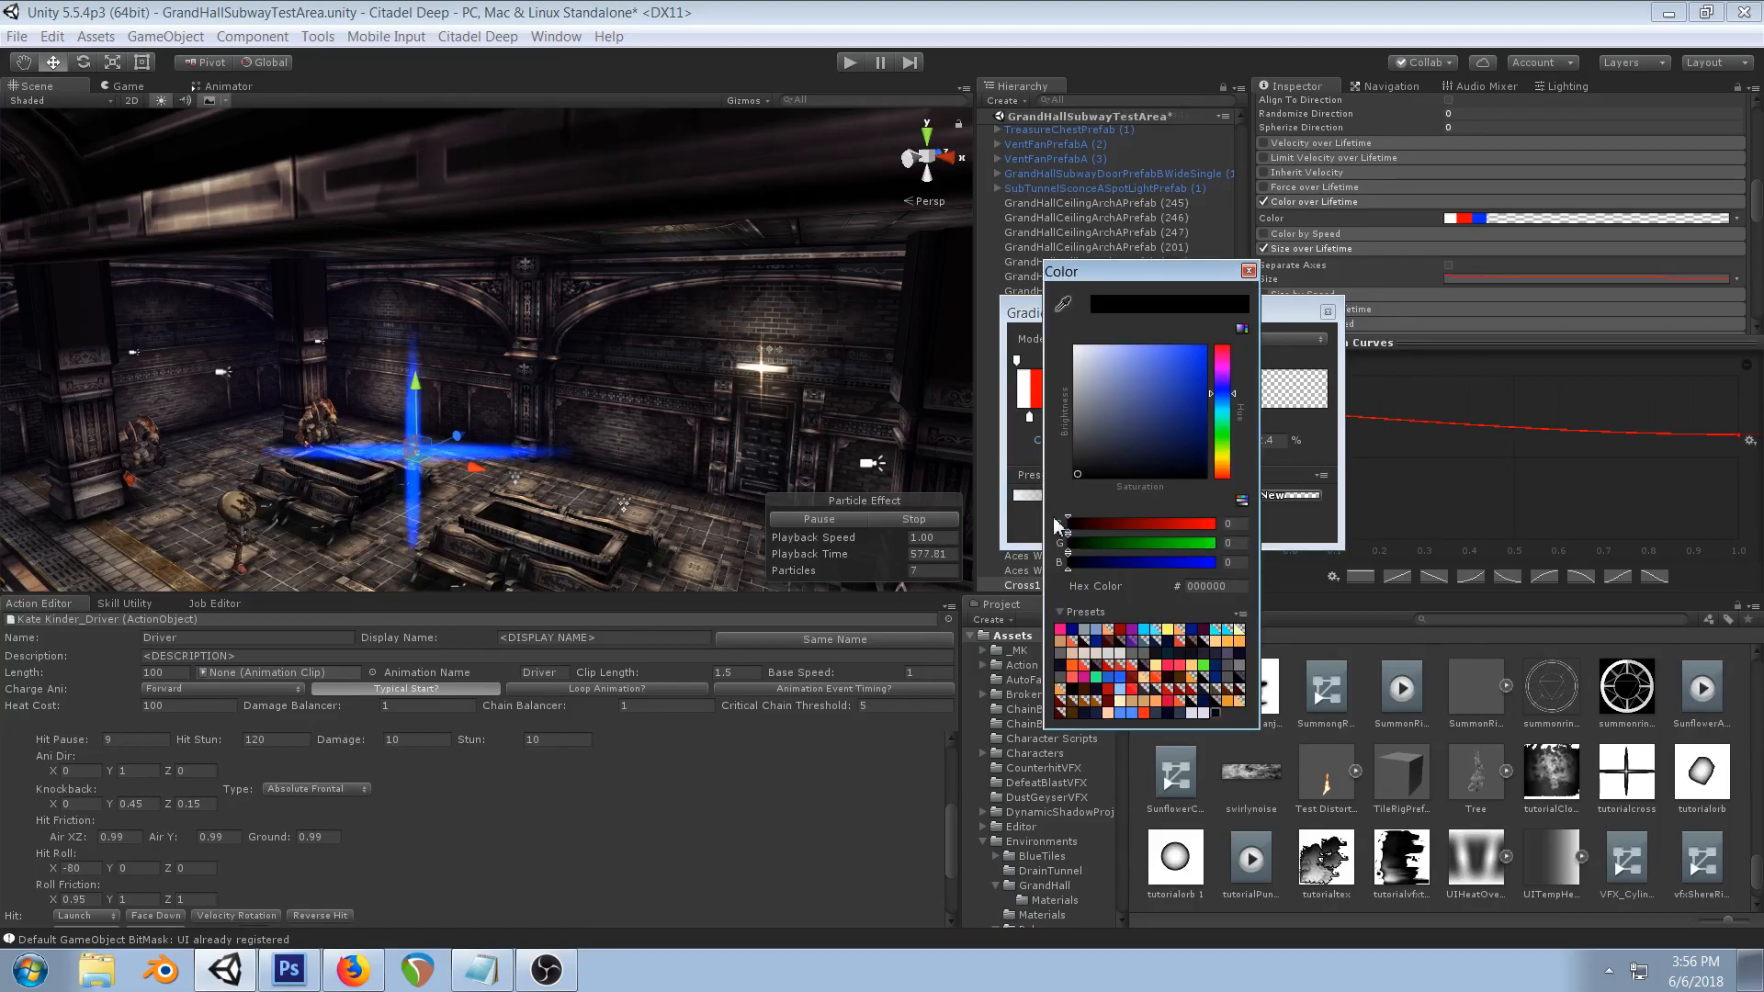
pyautogui.click(1248, 271)
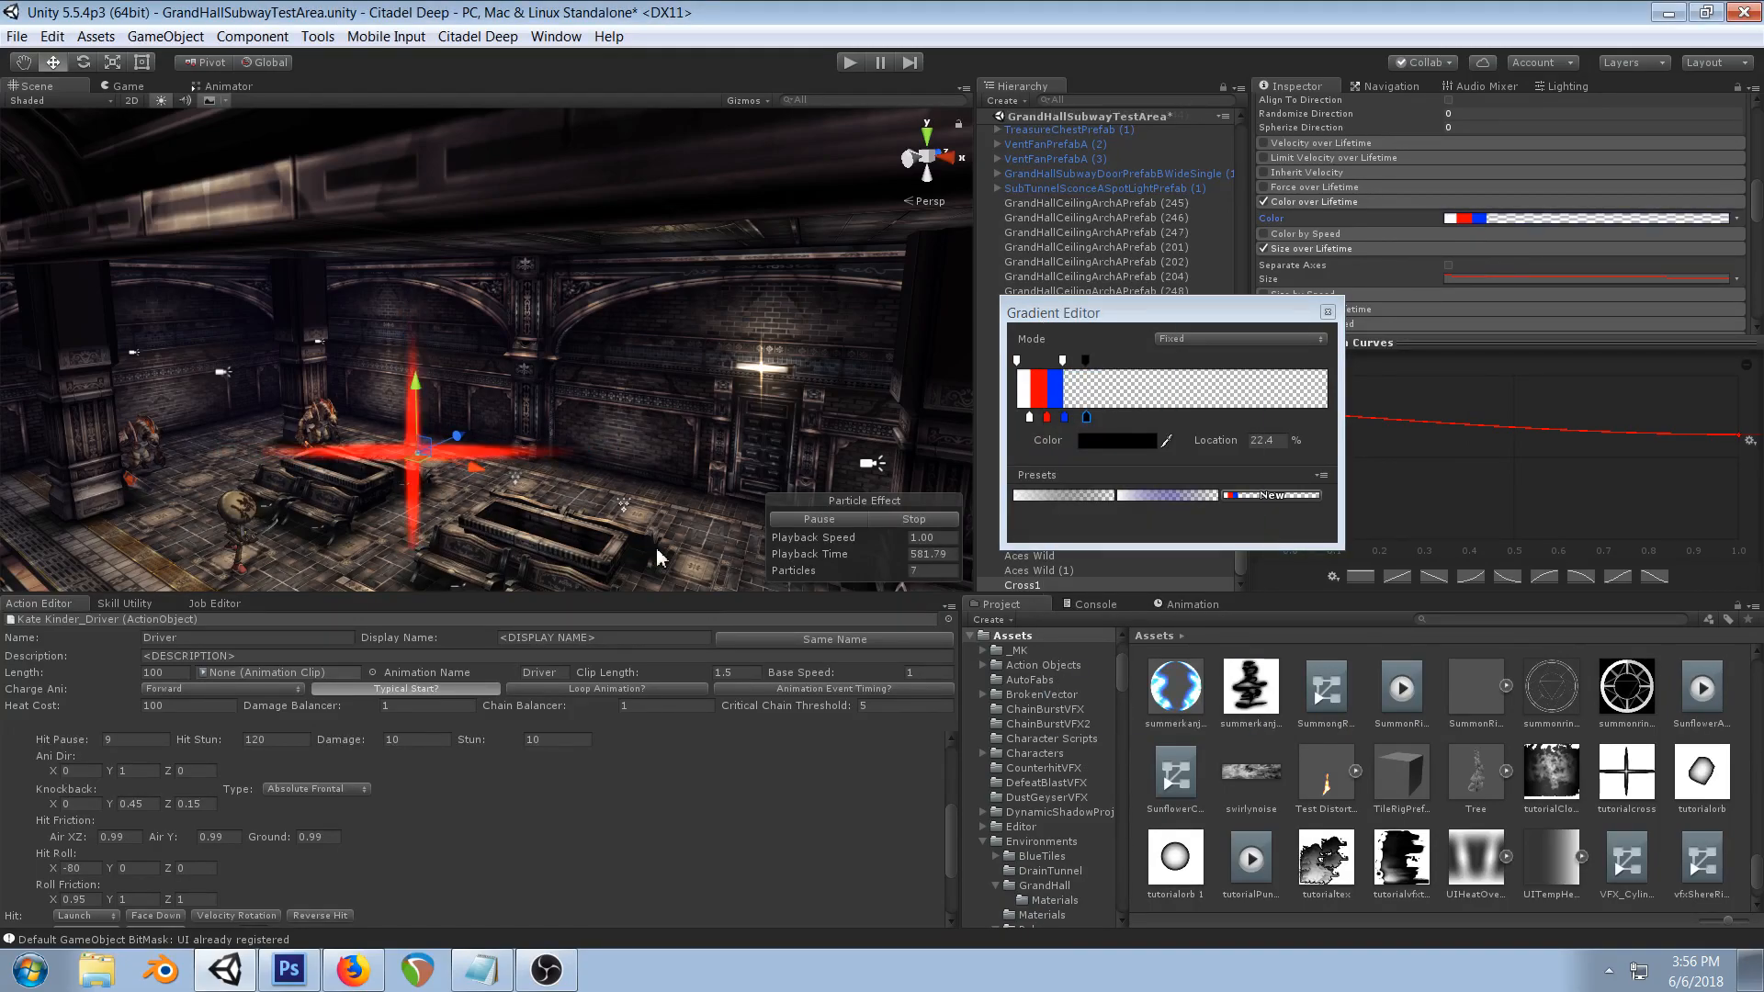
pyautogui.click(1331, 314)
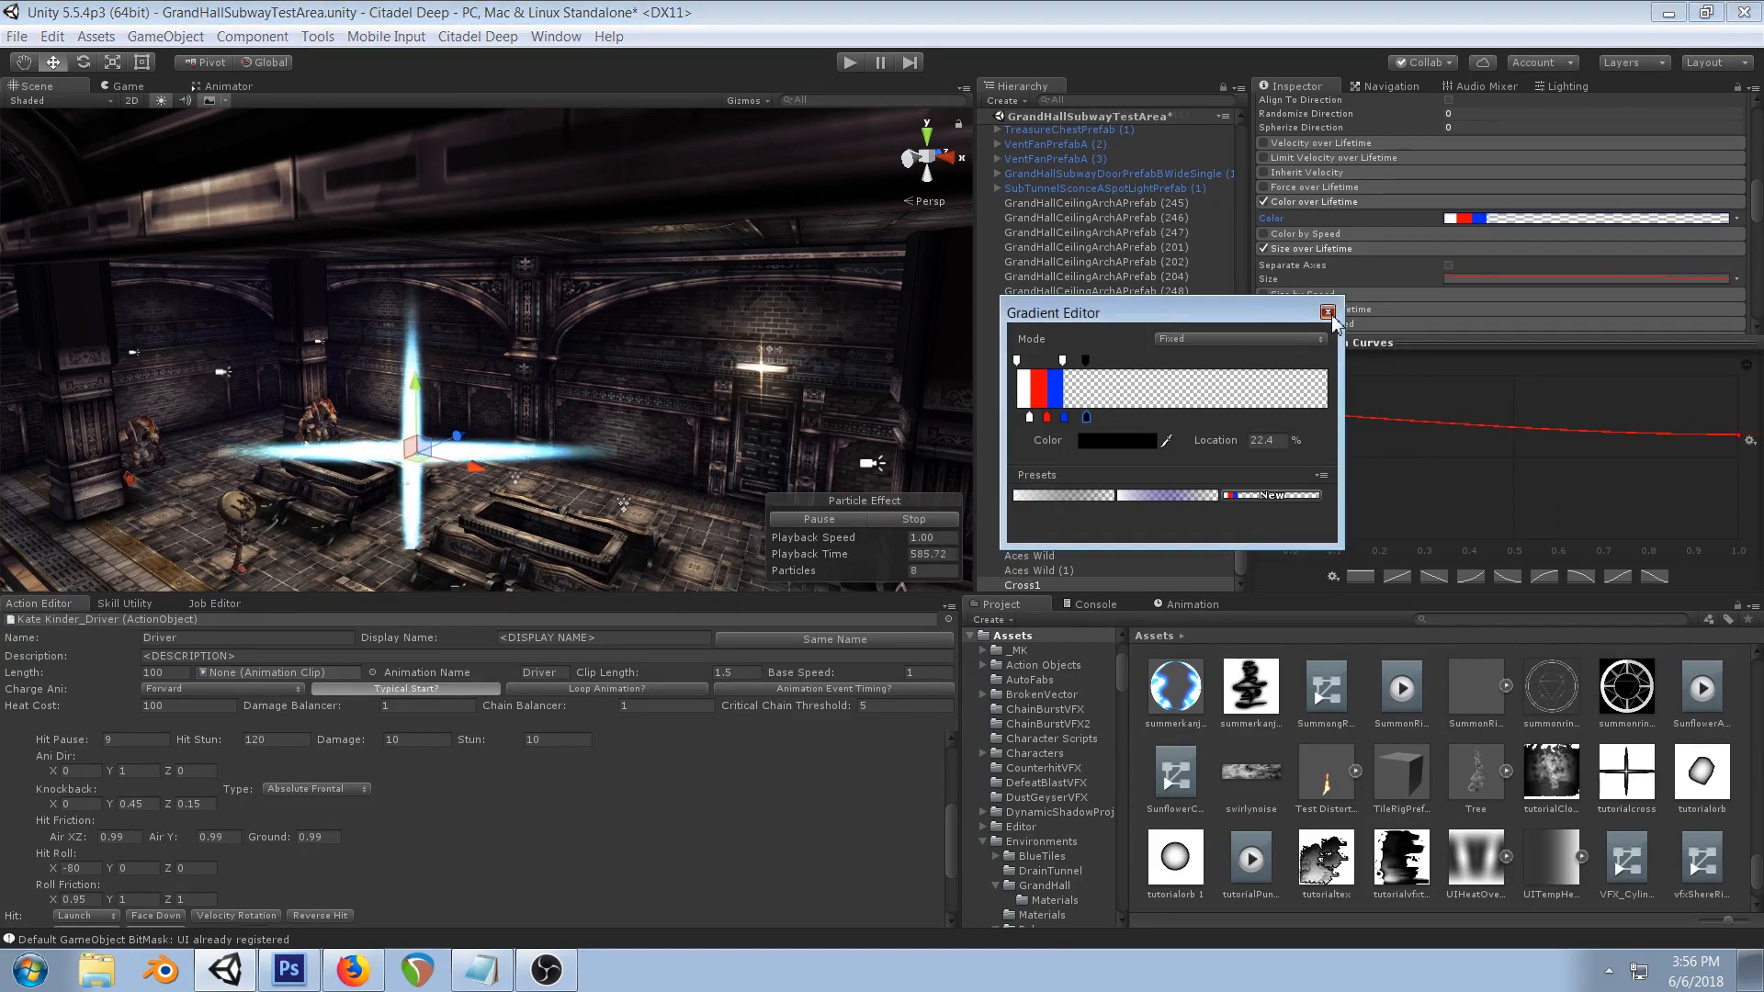
# - Examine the recoloured cross from several angles in the scene and test it briefly in play mode
pyautogui.scroll(-4, 605, 367)
pyautogui.moveTo(604, 367); pyautogui.dragTo(565, 393, button='right')
pyautogui.scroll(-1, 735, 285)
pyautogui.scroll(-1, 735, 289)
pyautogui.moveTo(566, 393); pyautogui.dragTo(480, 385, button='middle')
pyautogui.moveTo(481, 386); pyautogui.dragTo(570, 367, button='right')
pyautogui.moveTo(569, 367); pyautogui.dragTo(657, 372, button='middle')
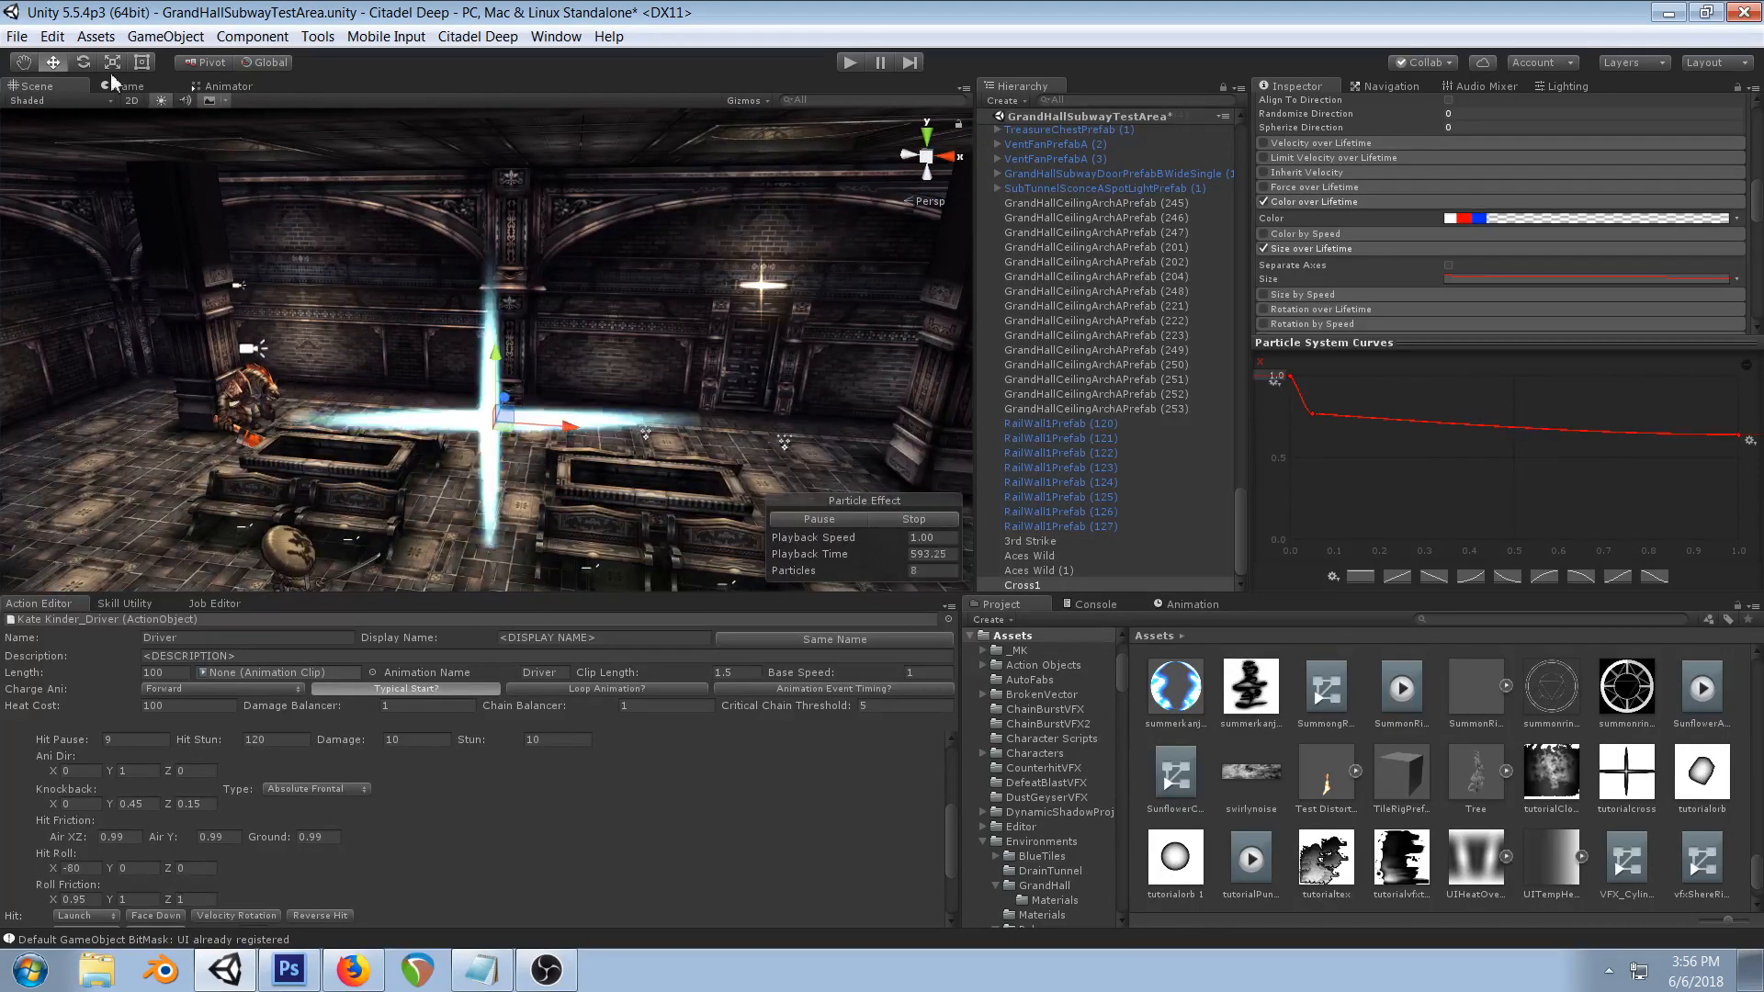
pyautogui.click(846, 71)
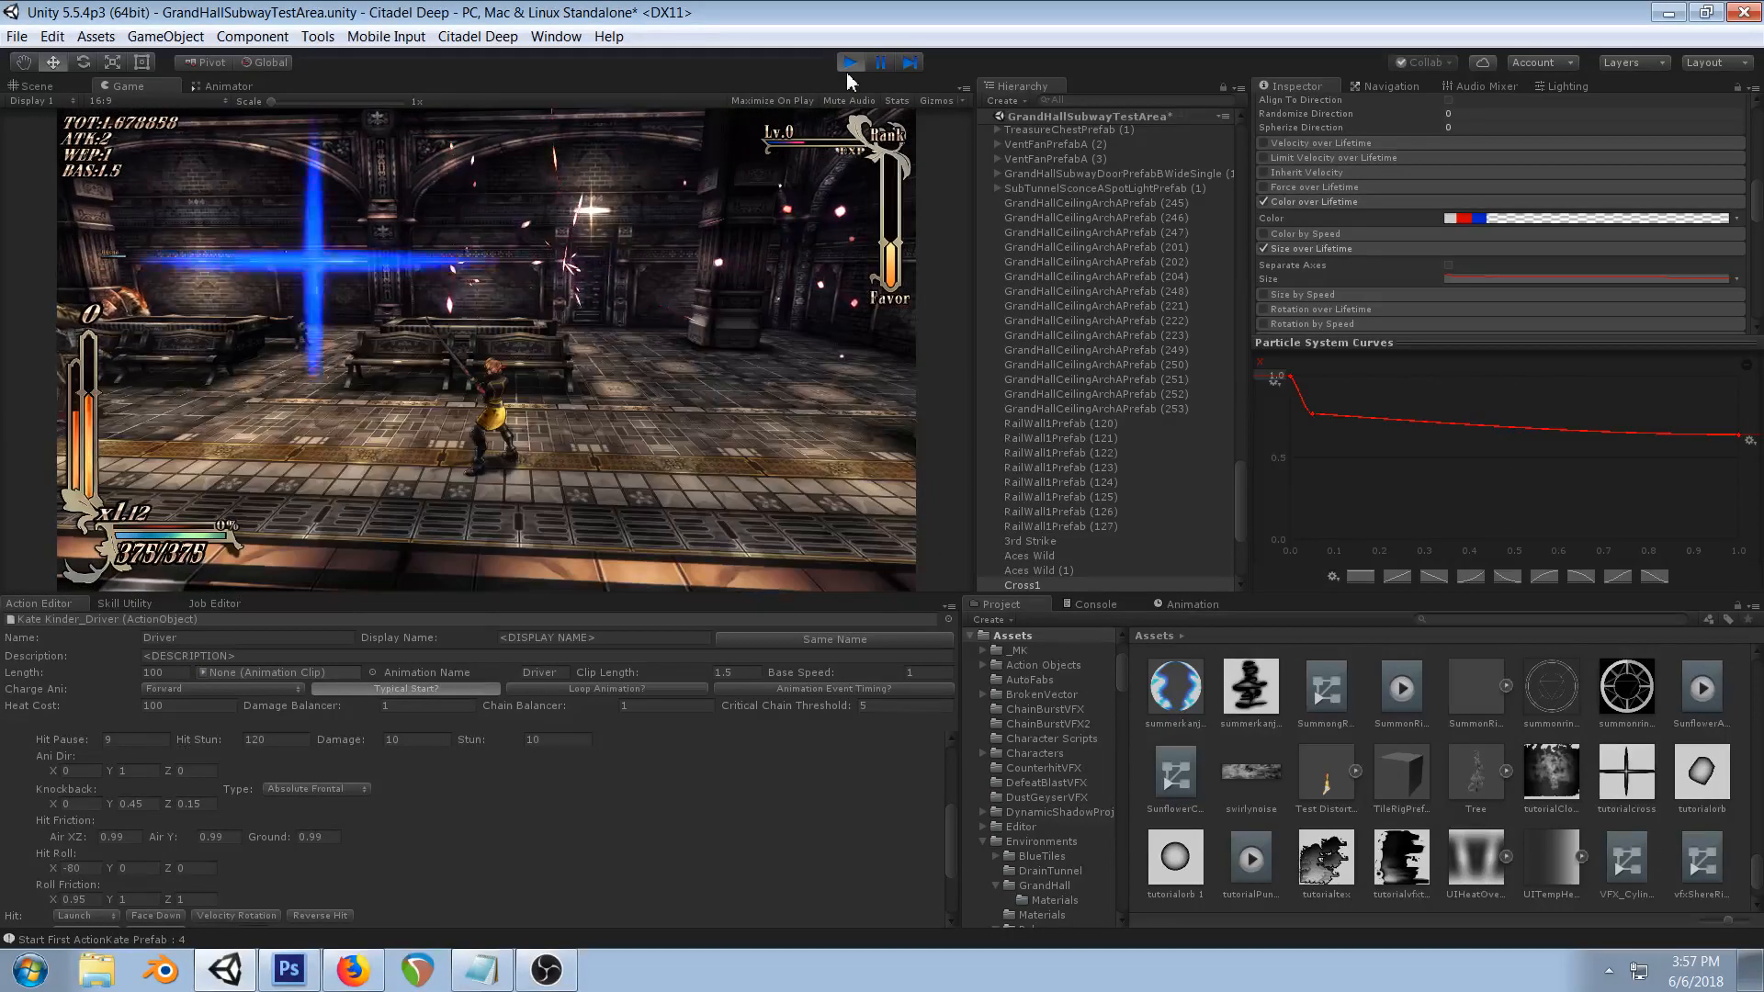
pyautogui.click(851, 63)
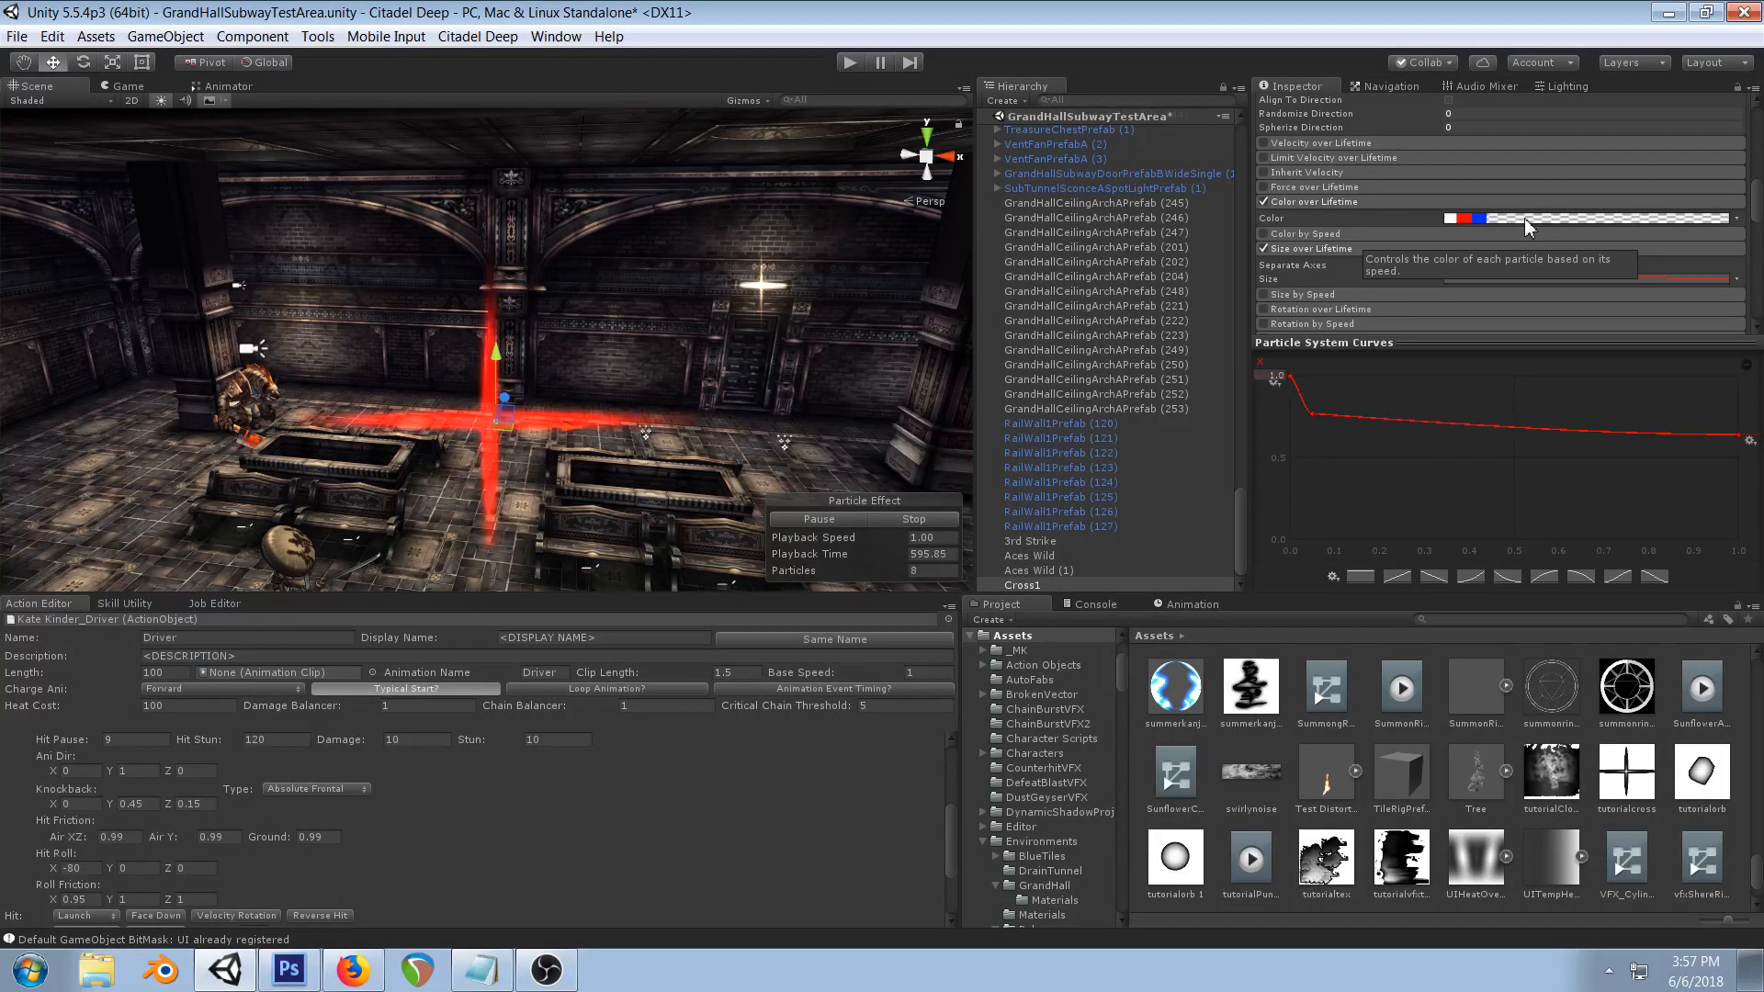
# - Set Cross1's duration to 0.41 and check how often the cross flashes from different angles
pyautogui.scroll(5, 1530, 217)
pyautogui.scroll(5, 1530, 216)
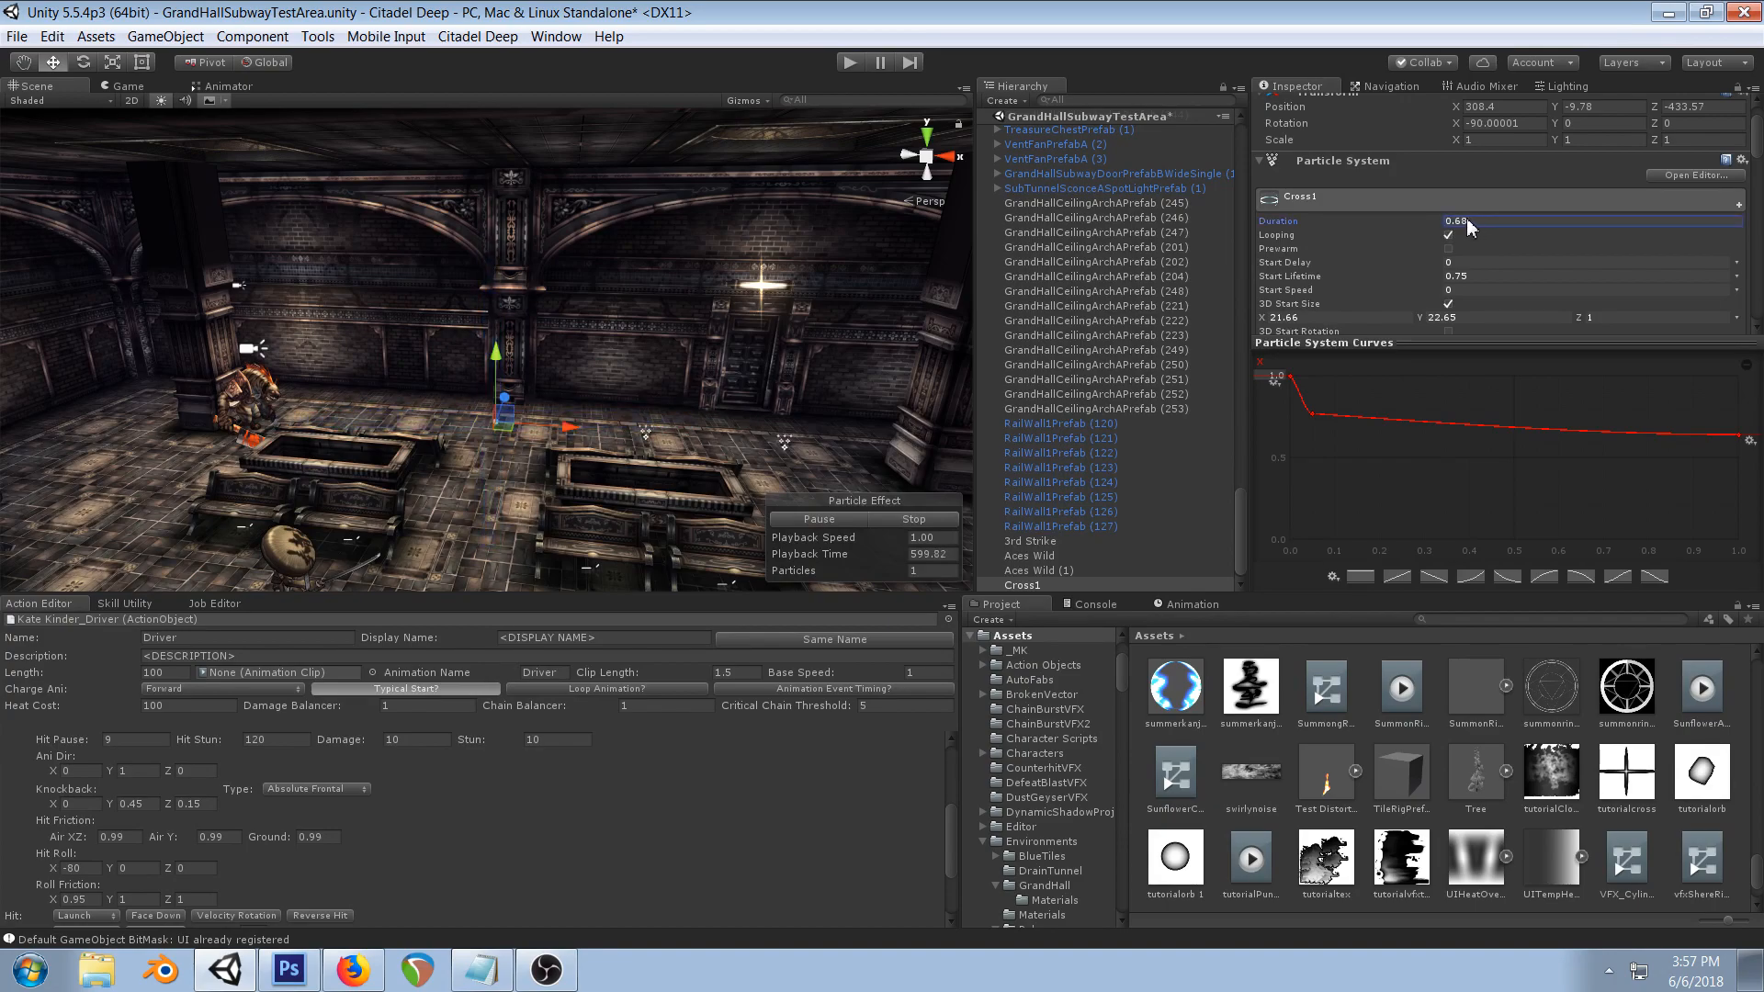
pyautogui.press('BackSpace')
pyautogui.write('1')
pyautogui.scroll(-2, 604, 377)
pyautogui.moveTo(610, 425); pyautogui.dragTo(545, 365, button='right')
pyautogui.moveTo(753, 439); pyautogui.dragTo(652, 494, button='right')
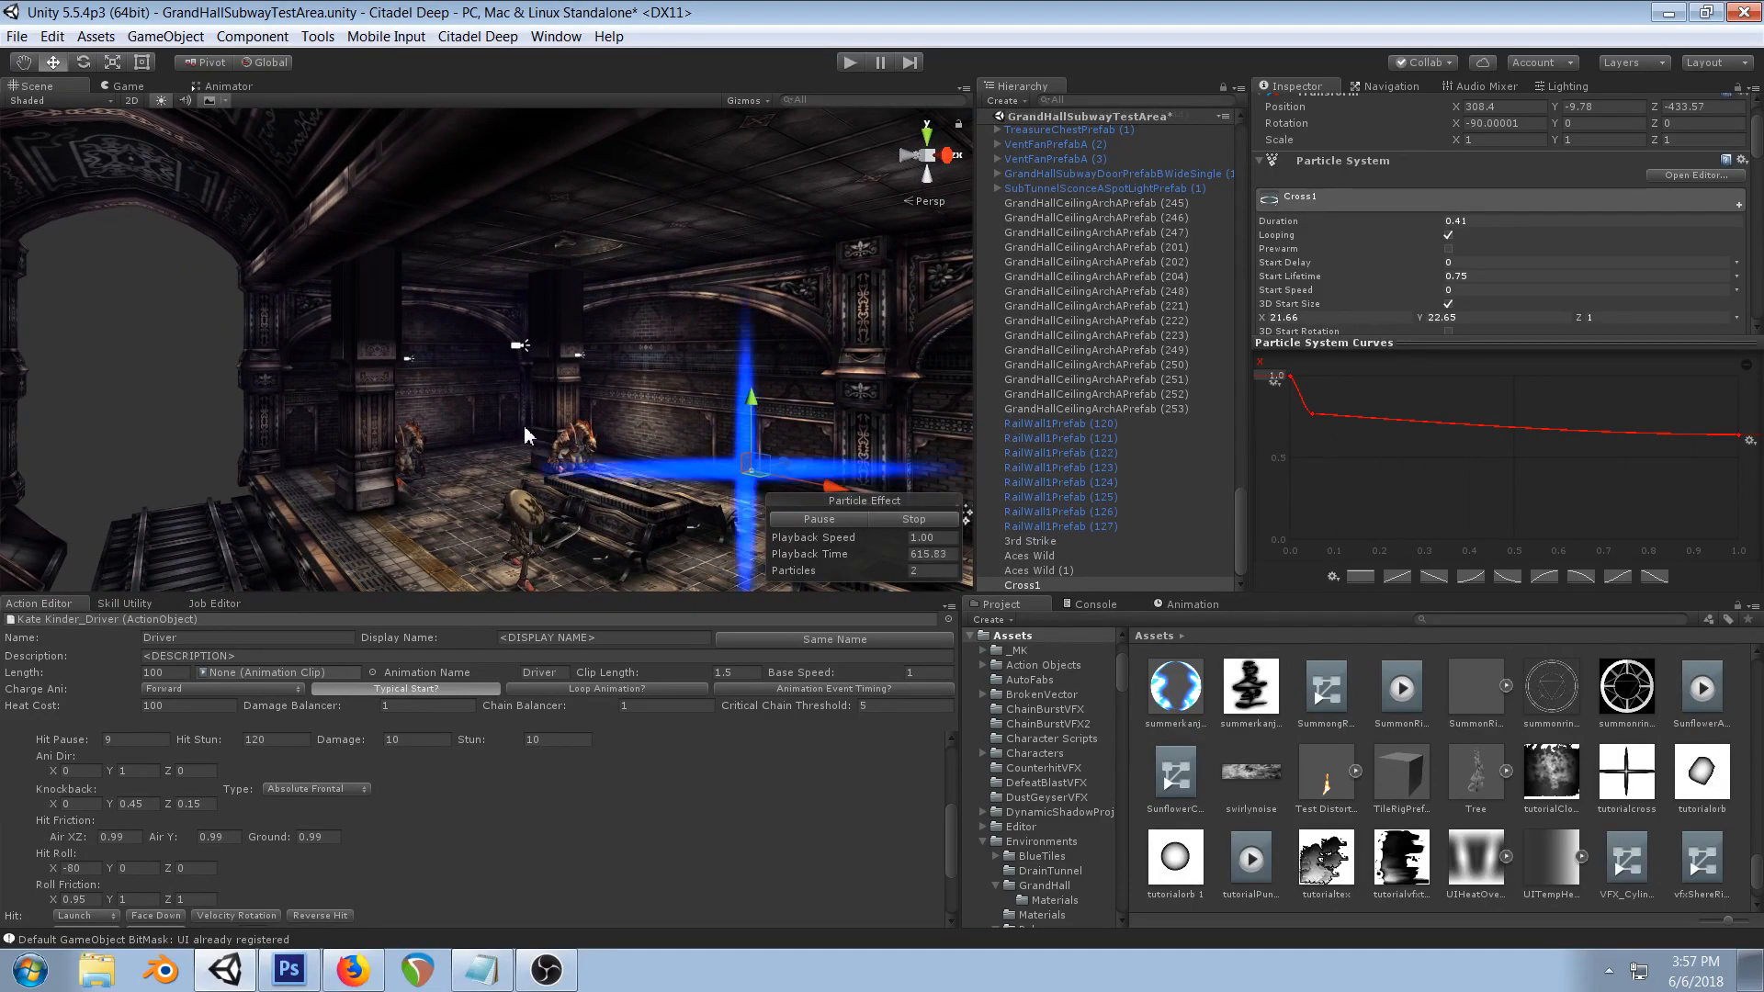
pyautogui.moveTo(523, 426); pyautogui.dragTo(664, 445, button='right')
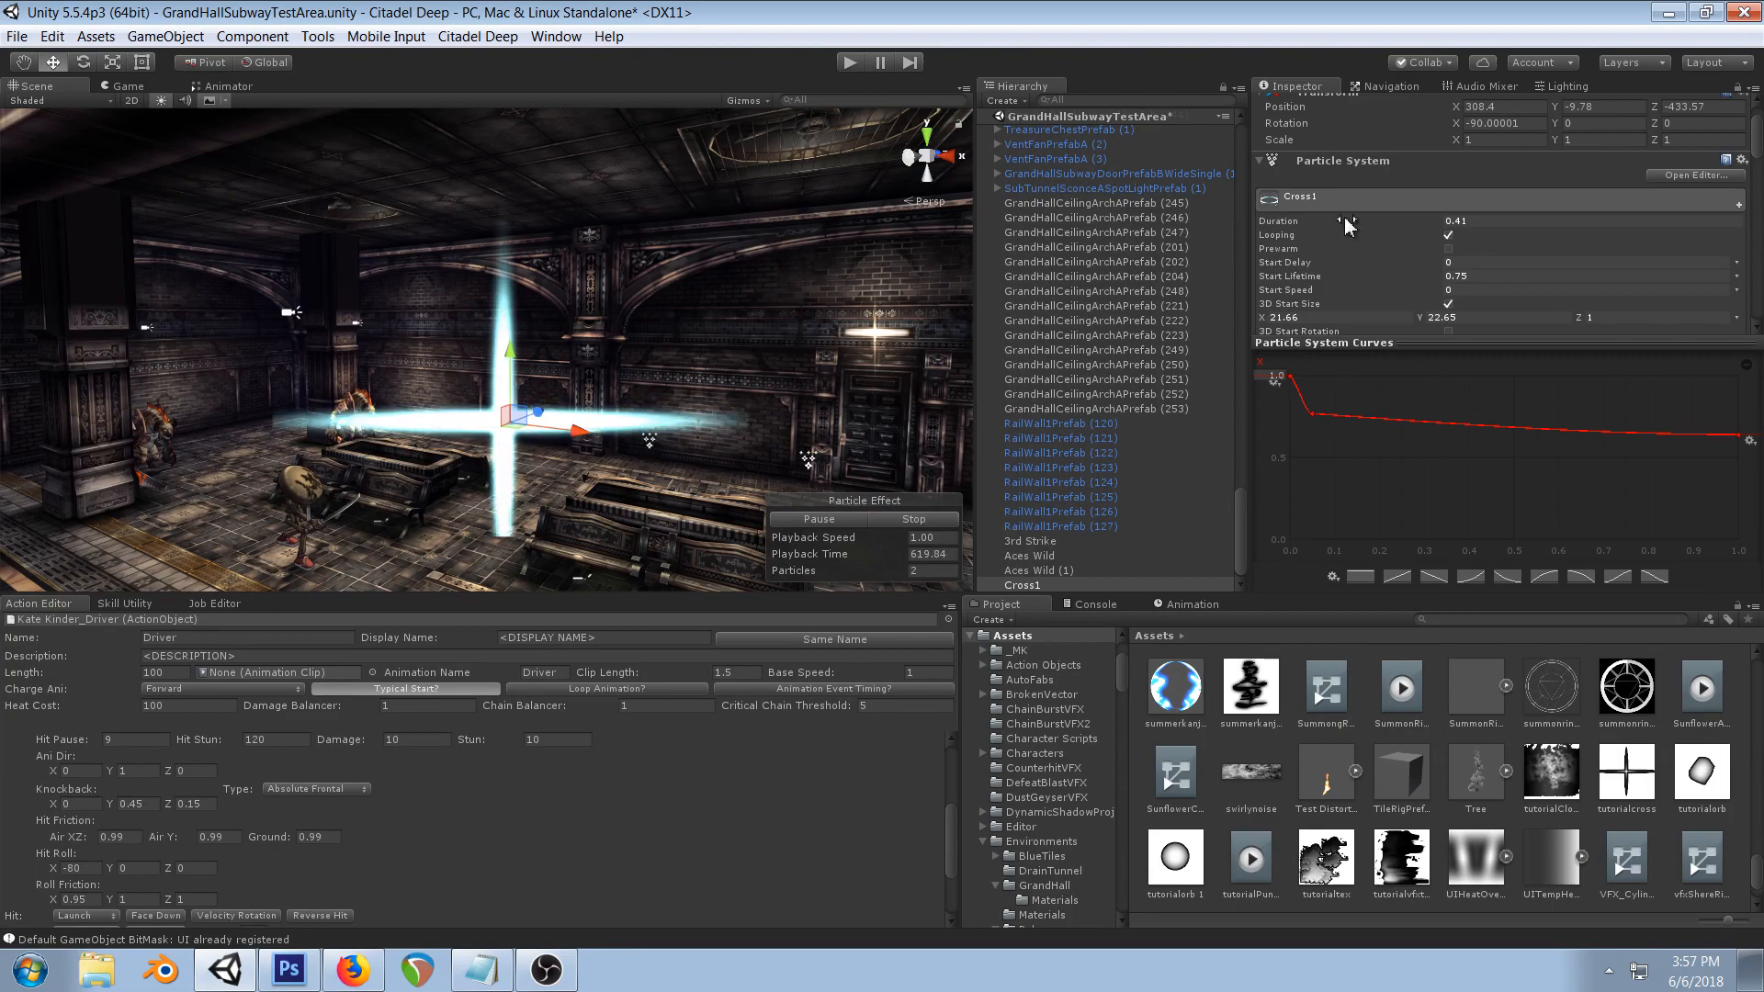
# - Enable Rotation over Lifetime on Cross1 with an angular velocity of 45 and check the cross in the scene
pyautogui.scroll(-10, 1346, 227)
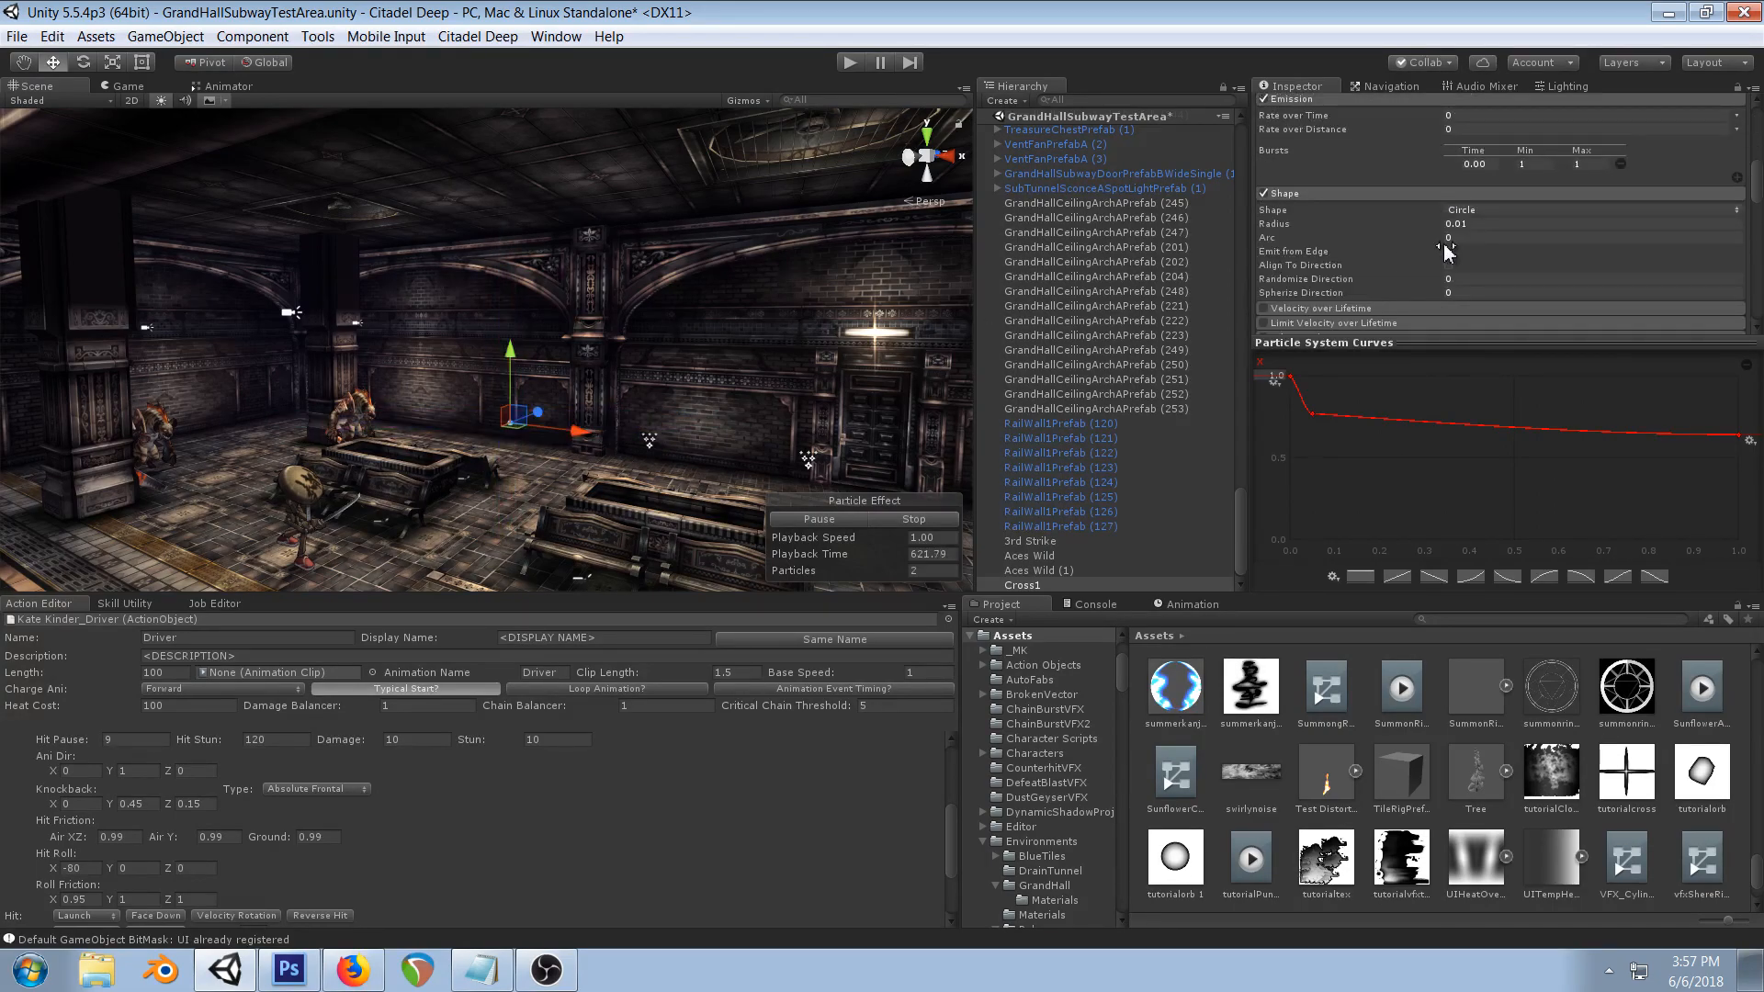
pyautogui.scroll(-3, 1442, 246)
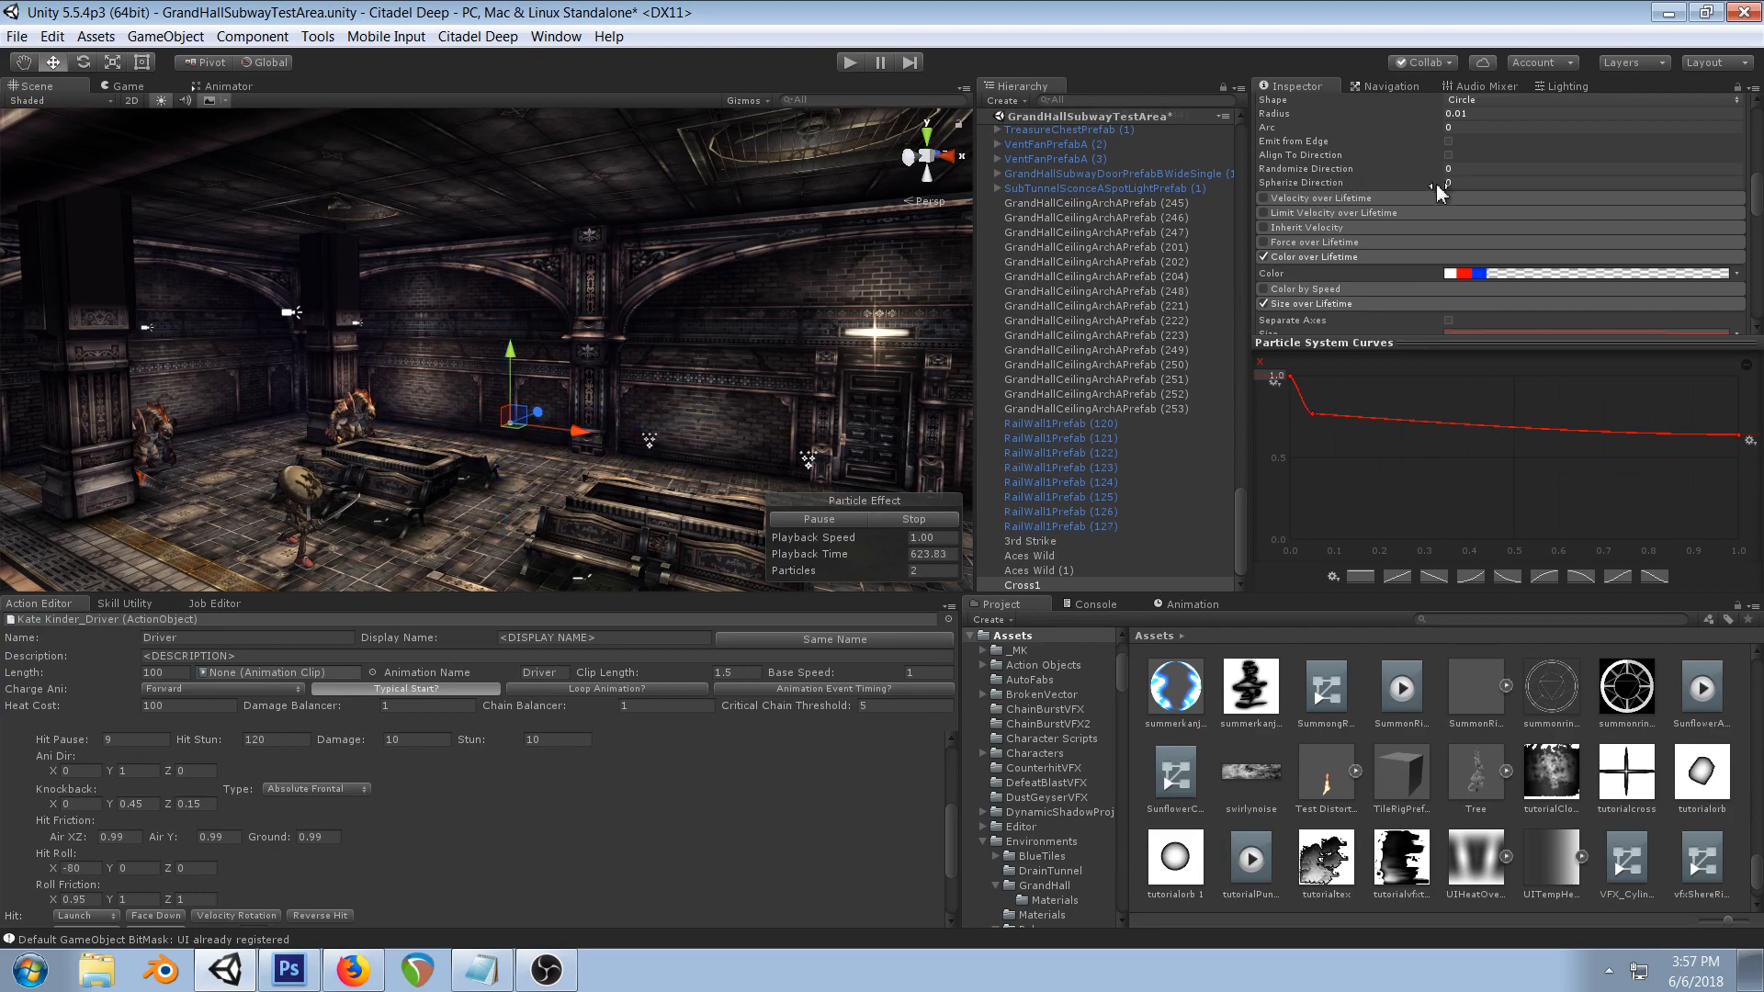
pyautogui.scroll(-2, 1453, 185)
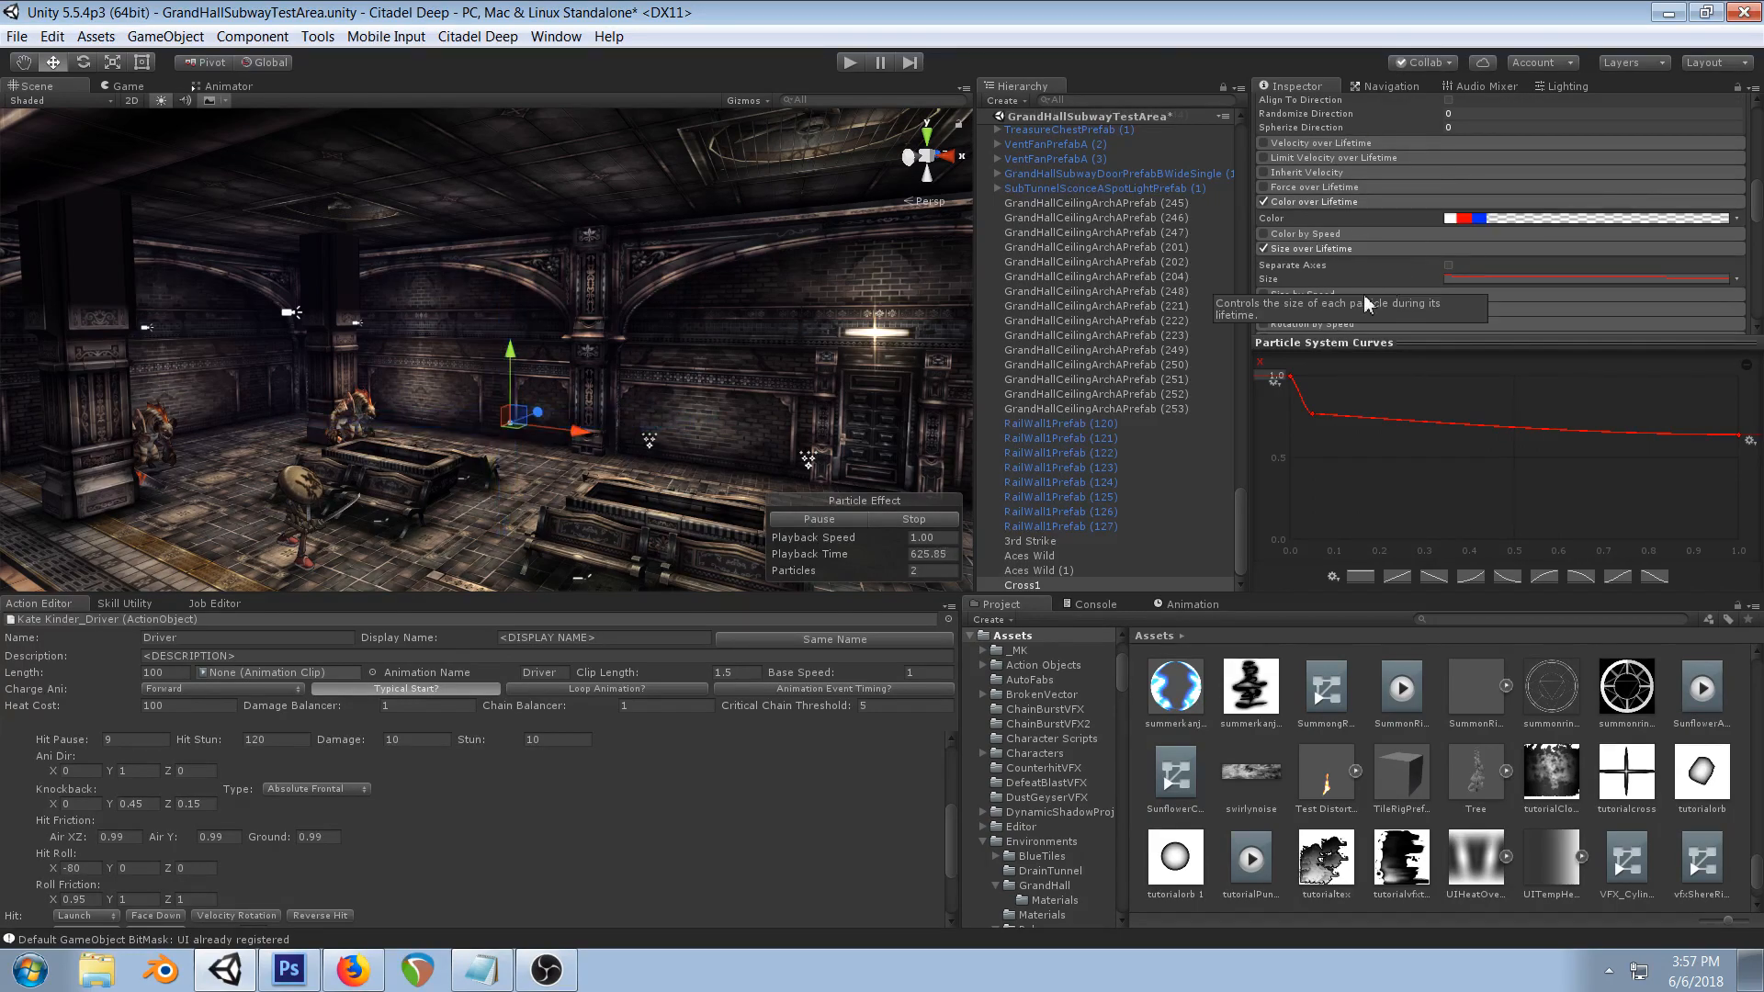
pyautogui.click(1283, 311)
pyautogui.click(1266, 310)
pyautogui.scroll(-3, 1414, 266)
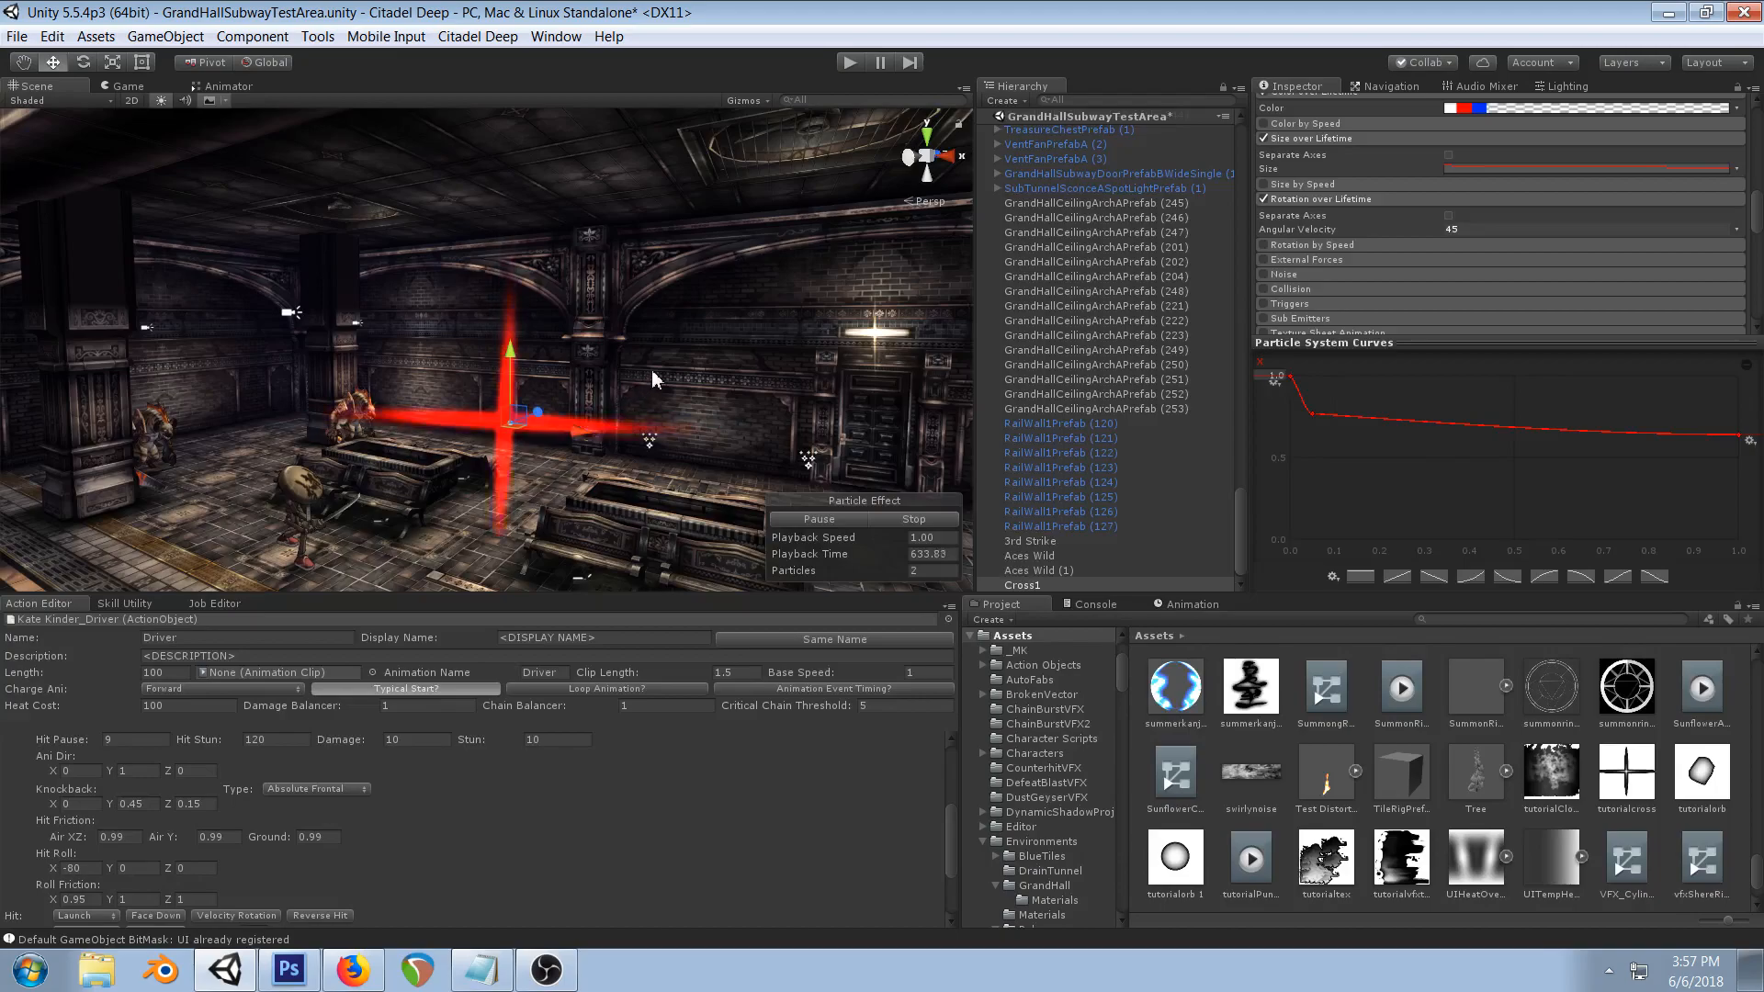
pyautogui.scroll(-5, 554, 388)
pyautogui.moveTo(554, 387); pyautogui.dragTo(634, 364, button='right')
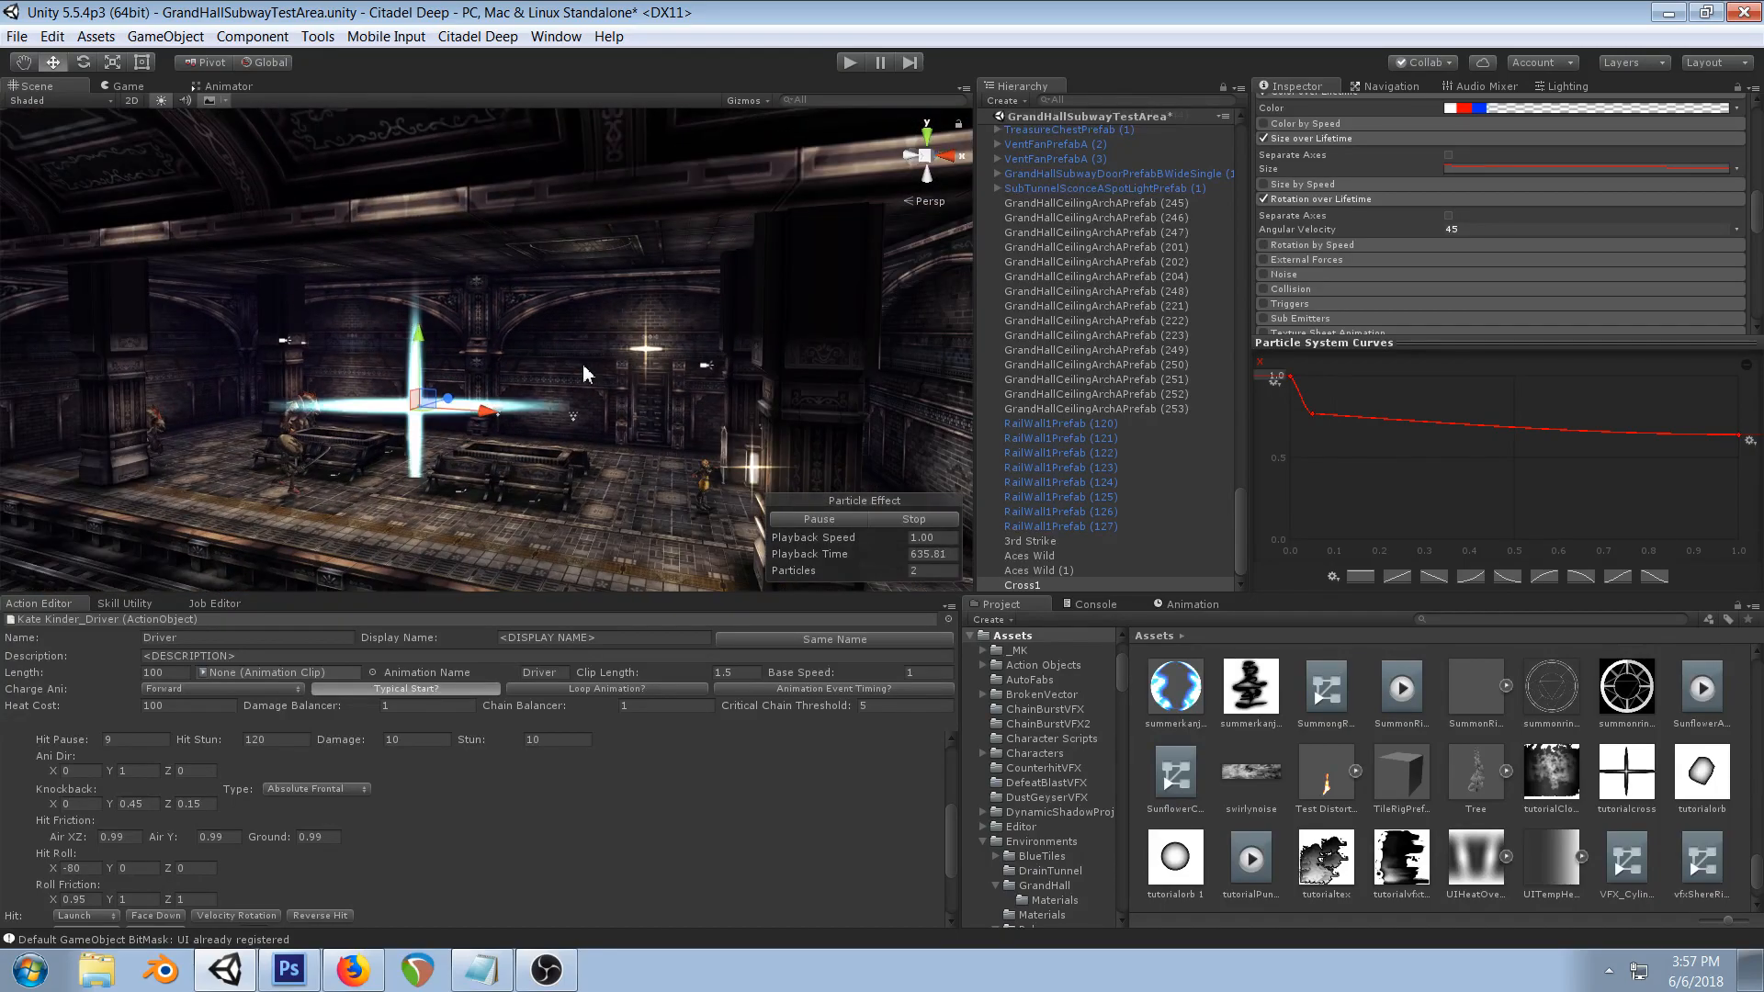
# - Duplicate Cross1 and move the copy along the X axis onto the Aces Wild (1) sparks
pyautogui.click(1034, 570)
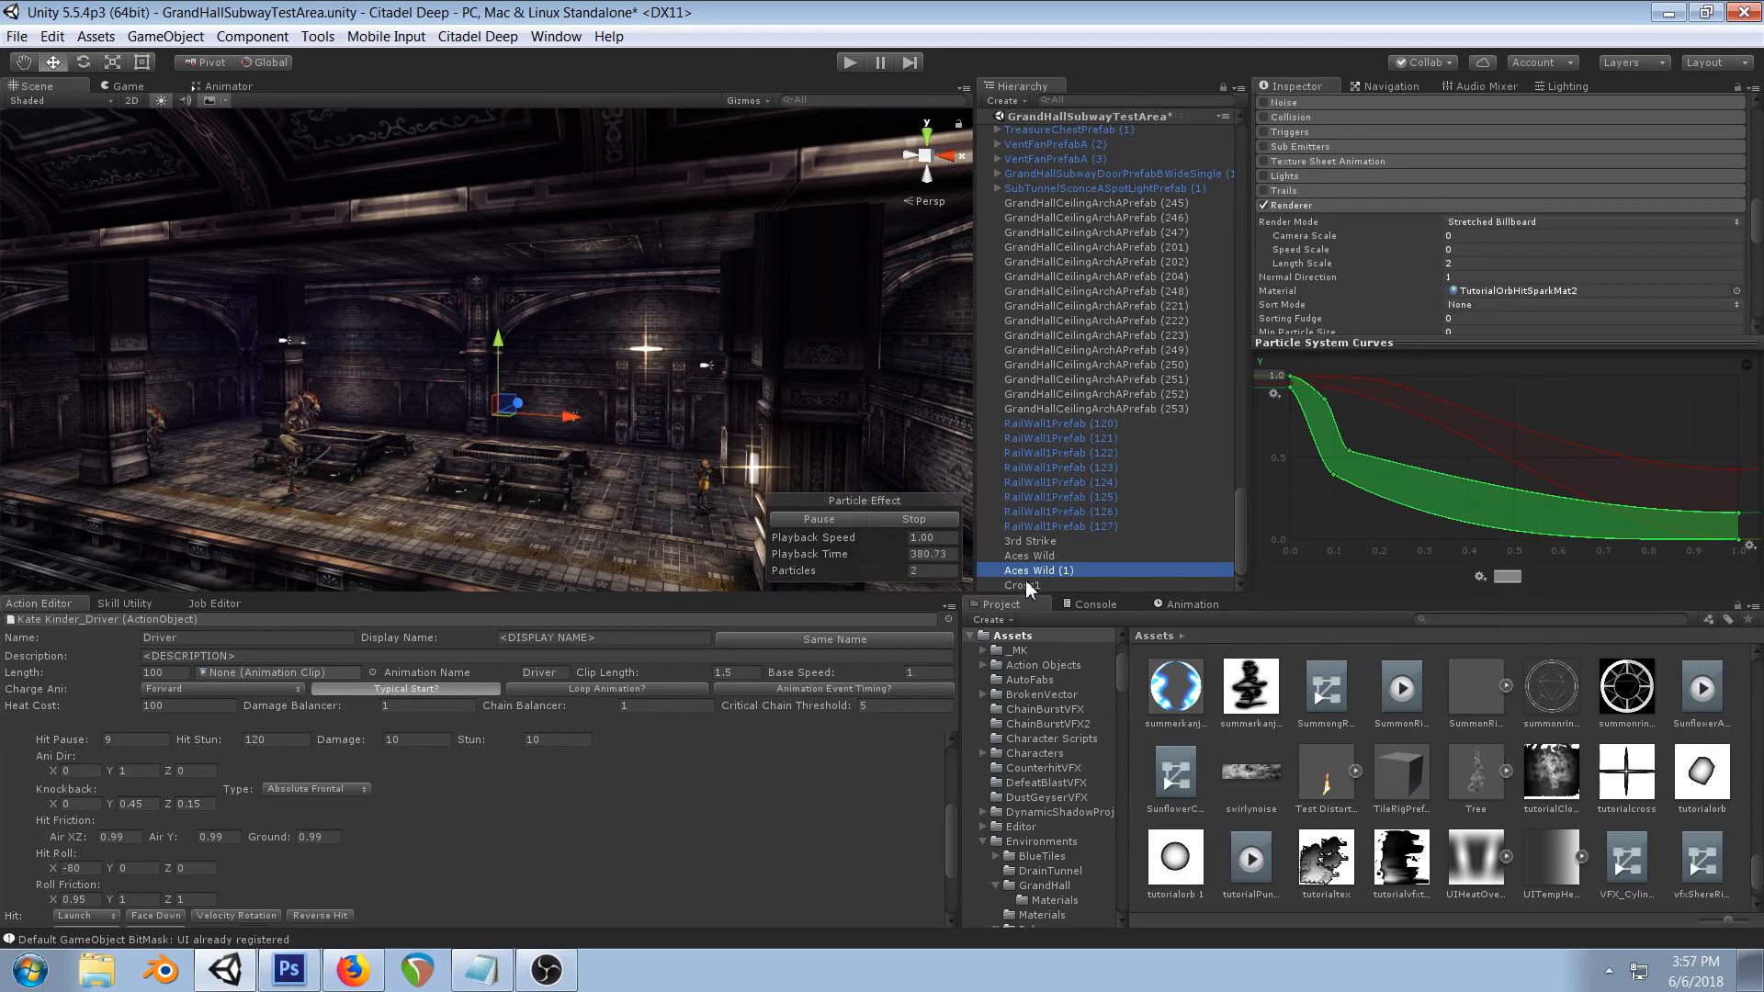
pyautogui.click(1022, 585)
pyautogui.moveTo(484, 423); pyautogui.dragTo(556, 418)
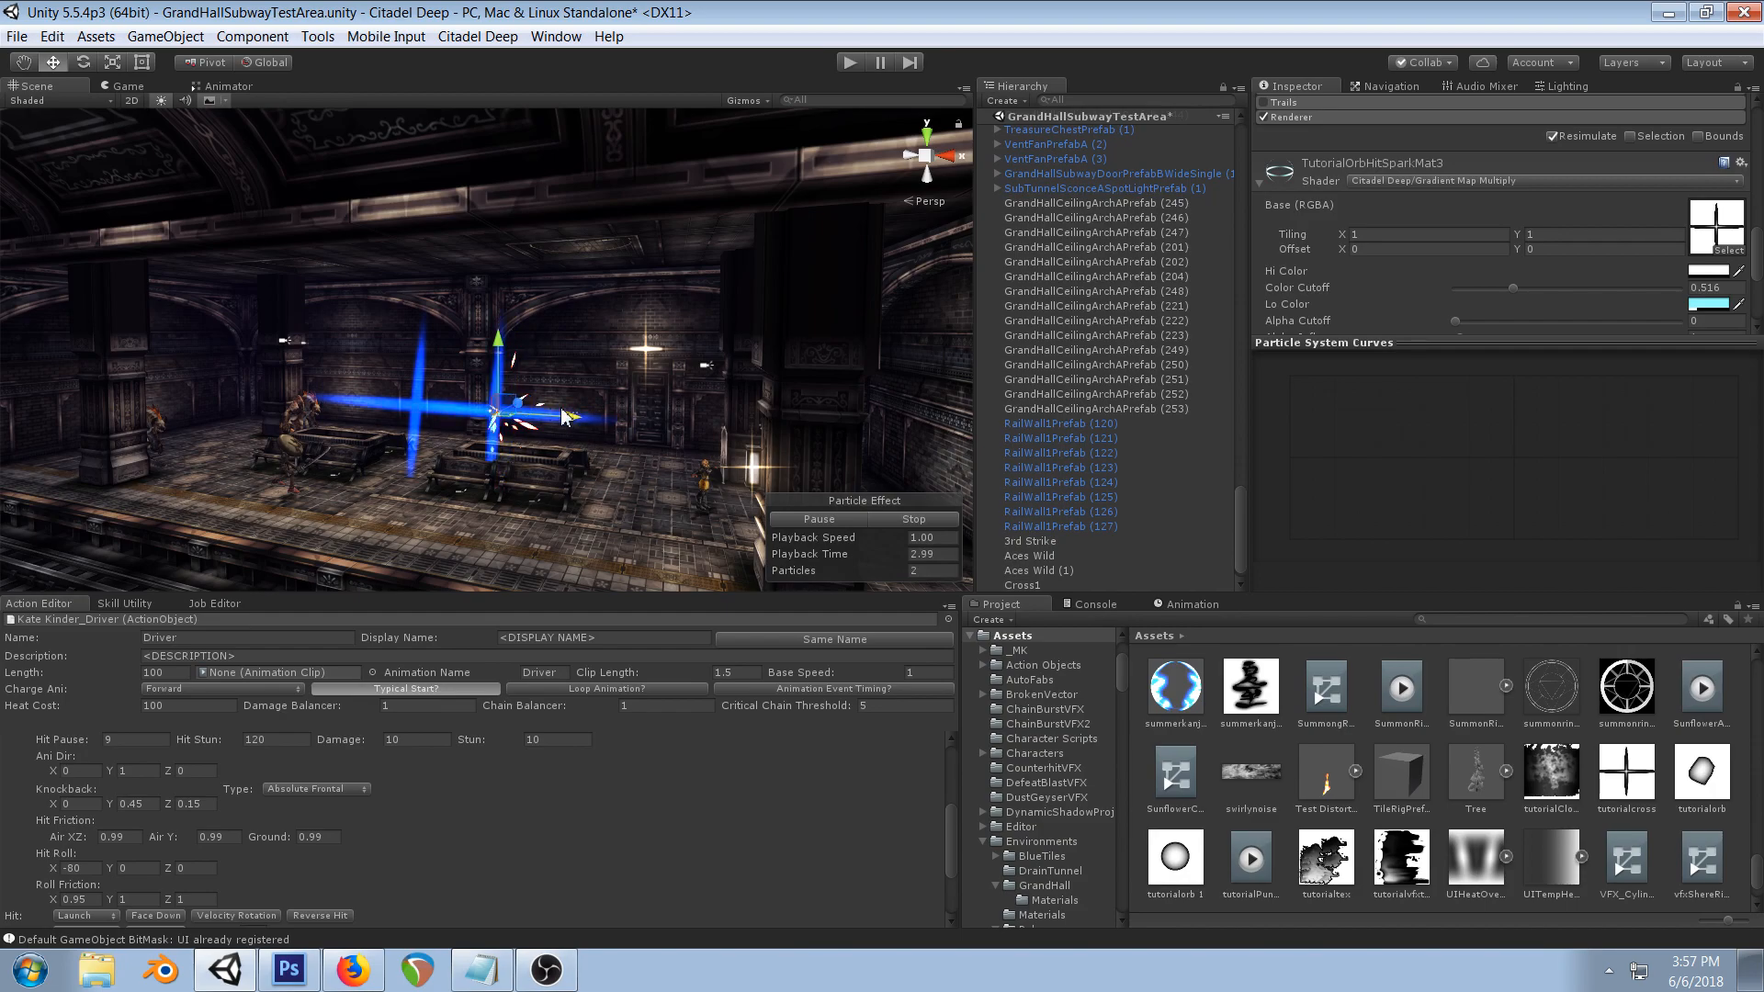
# - Compare the duration and start lifetime settings of Aces Wild (1) with those of Cross1
pyautogui.click(1037, 572)
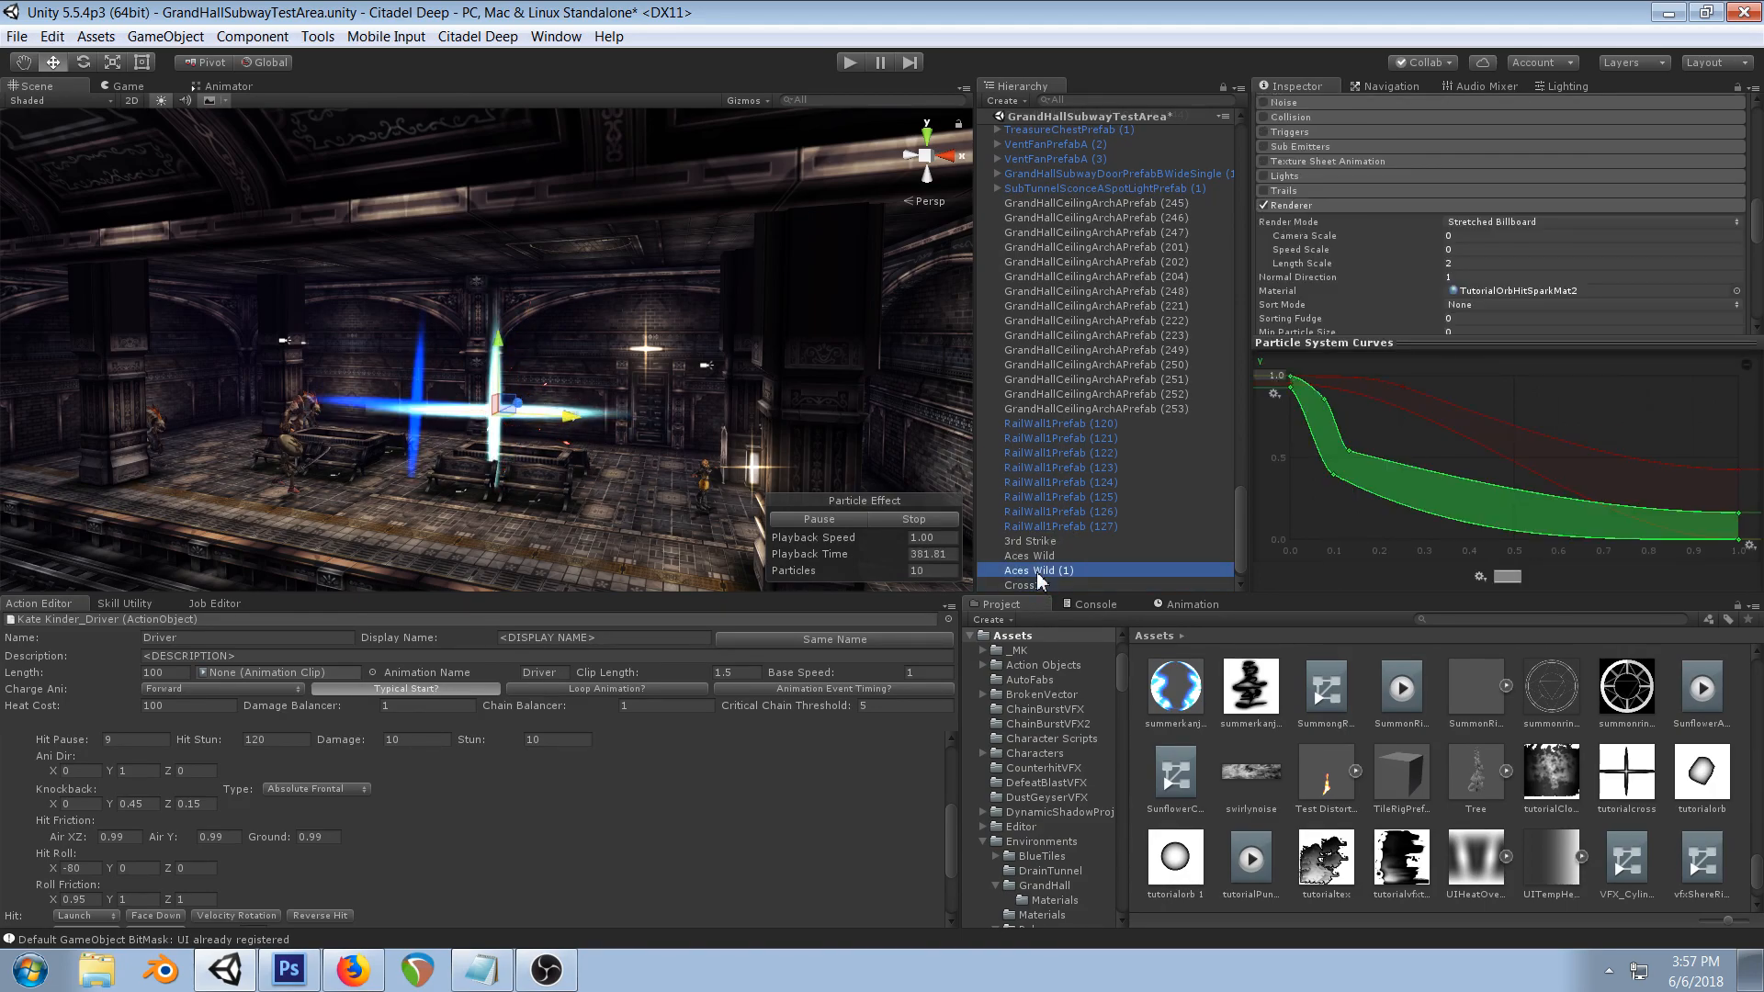
pyautogui.scroll(10, 1545, 223)
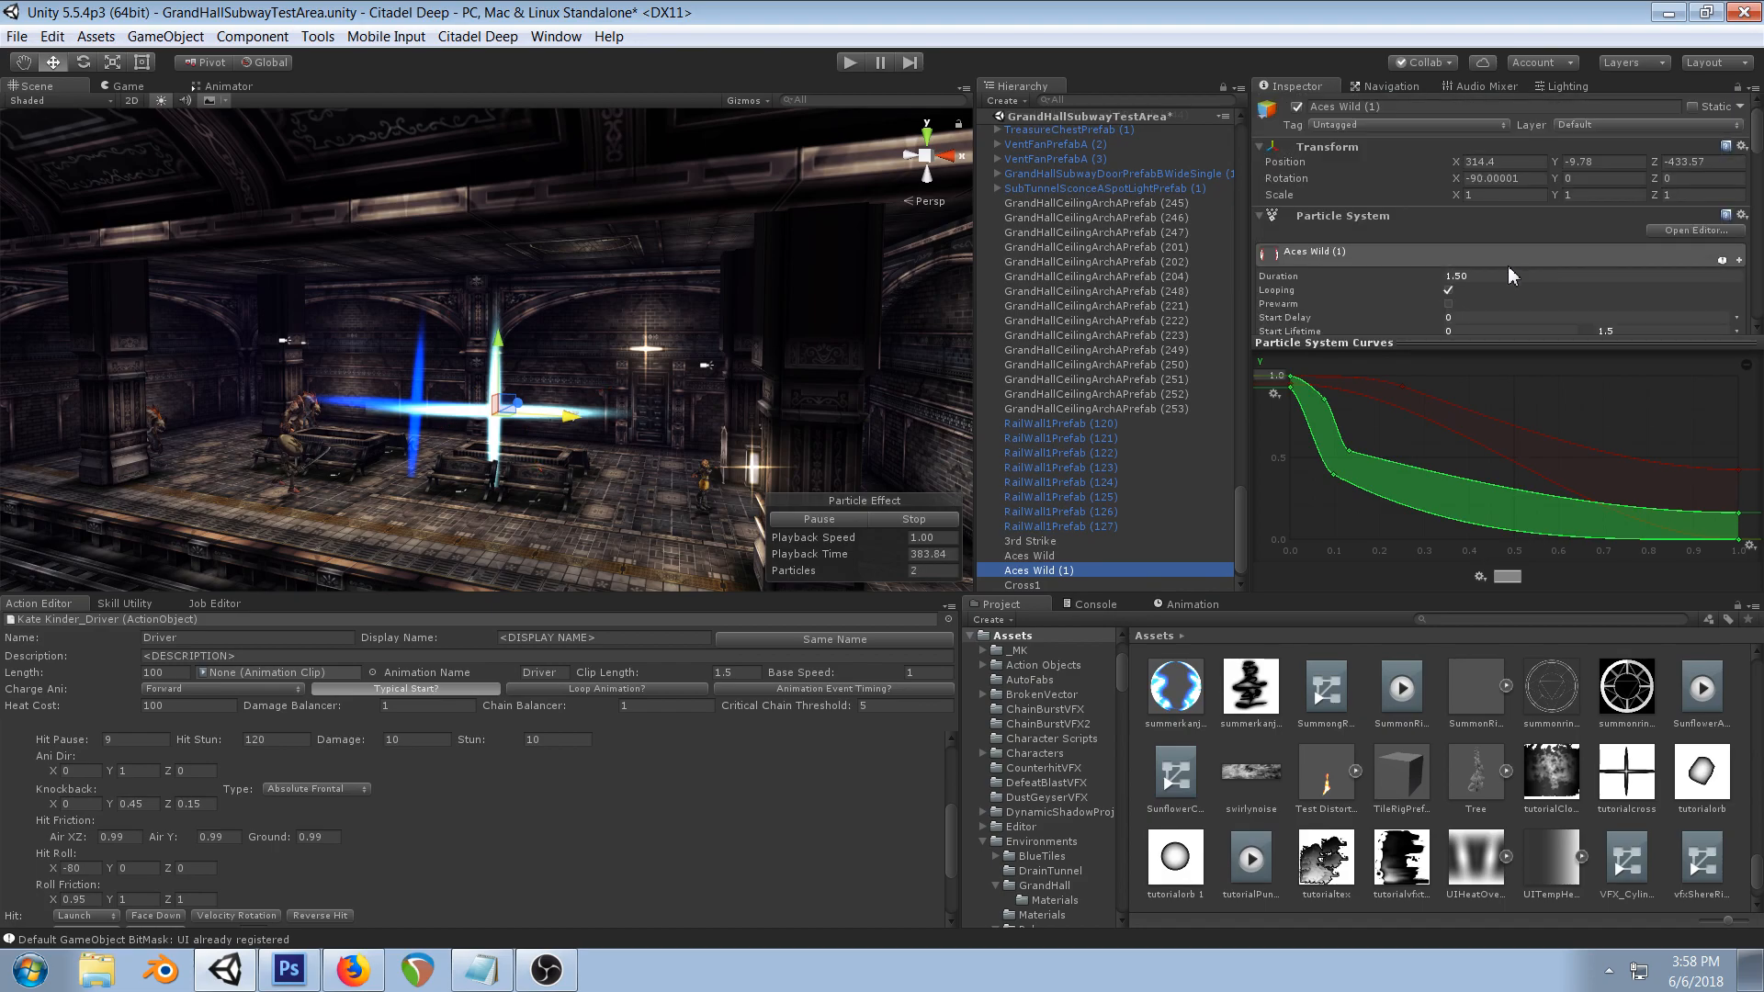
pyautogui.click(1020, 585)
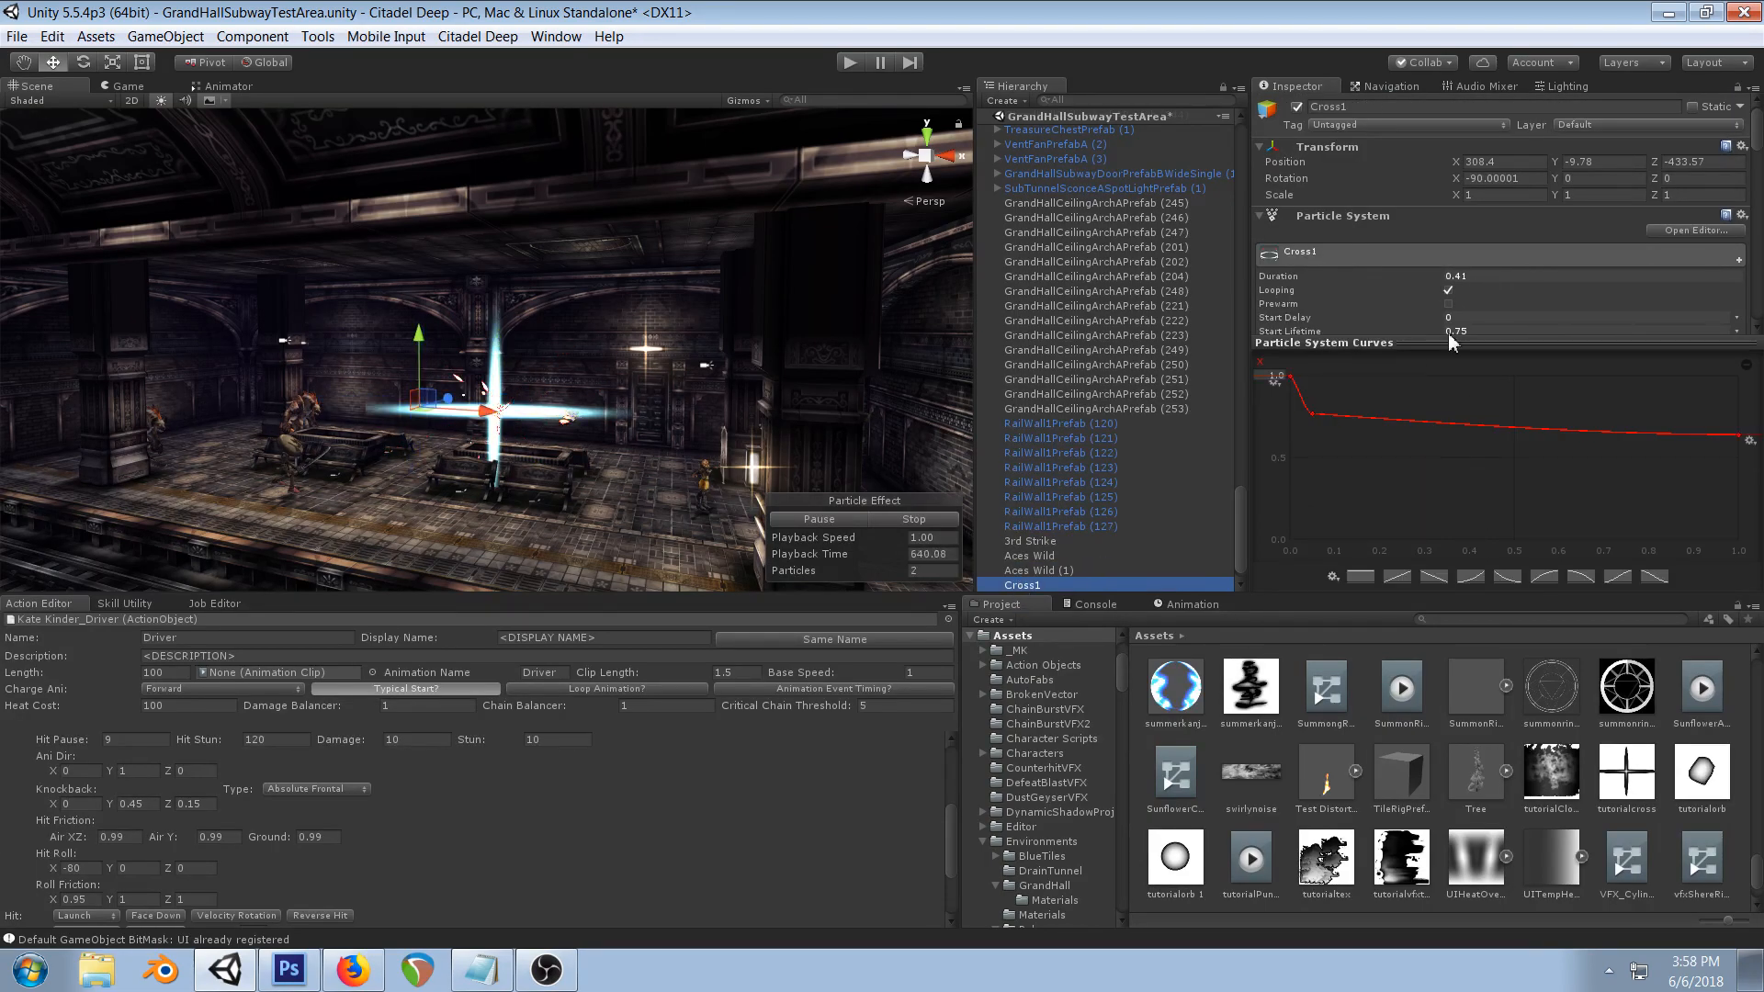
# - Set Cross1's duration to 1.5
pyautogui.click(1485, 276)
pyautogui.write('1.5')
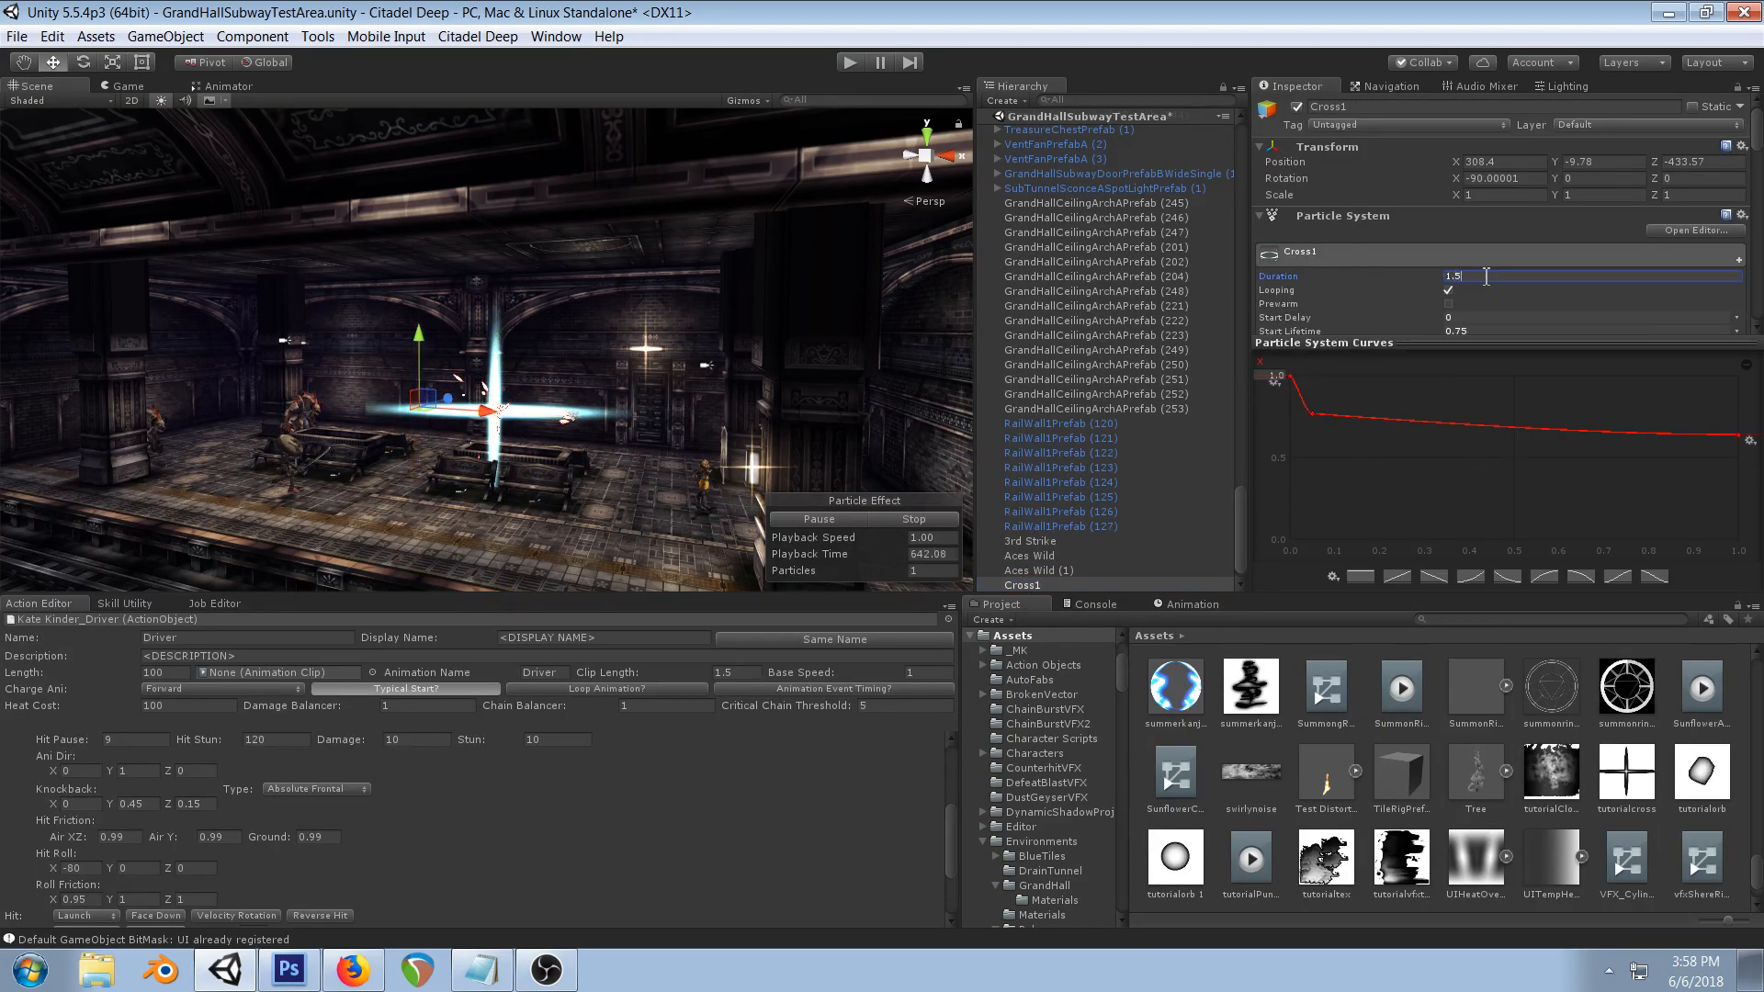
# - Create an empty GameObject inside Aces Wild (1) and move it out to the root level of the scene hierarchy
pyautogui.click(1040, 571)
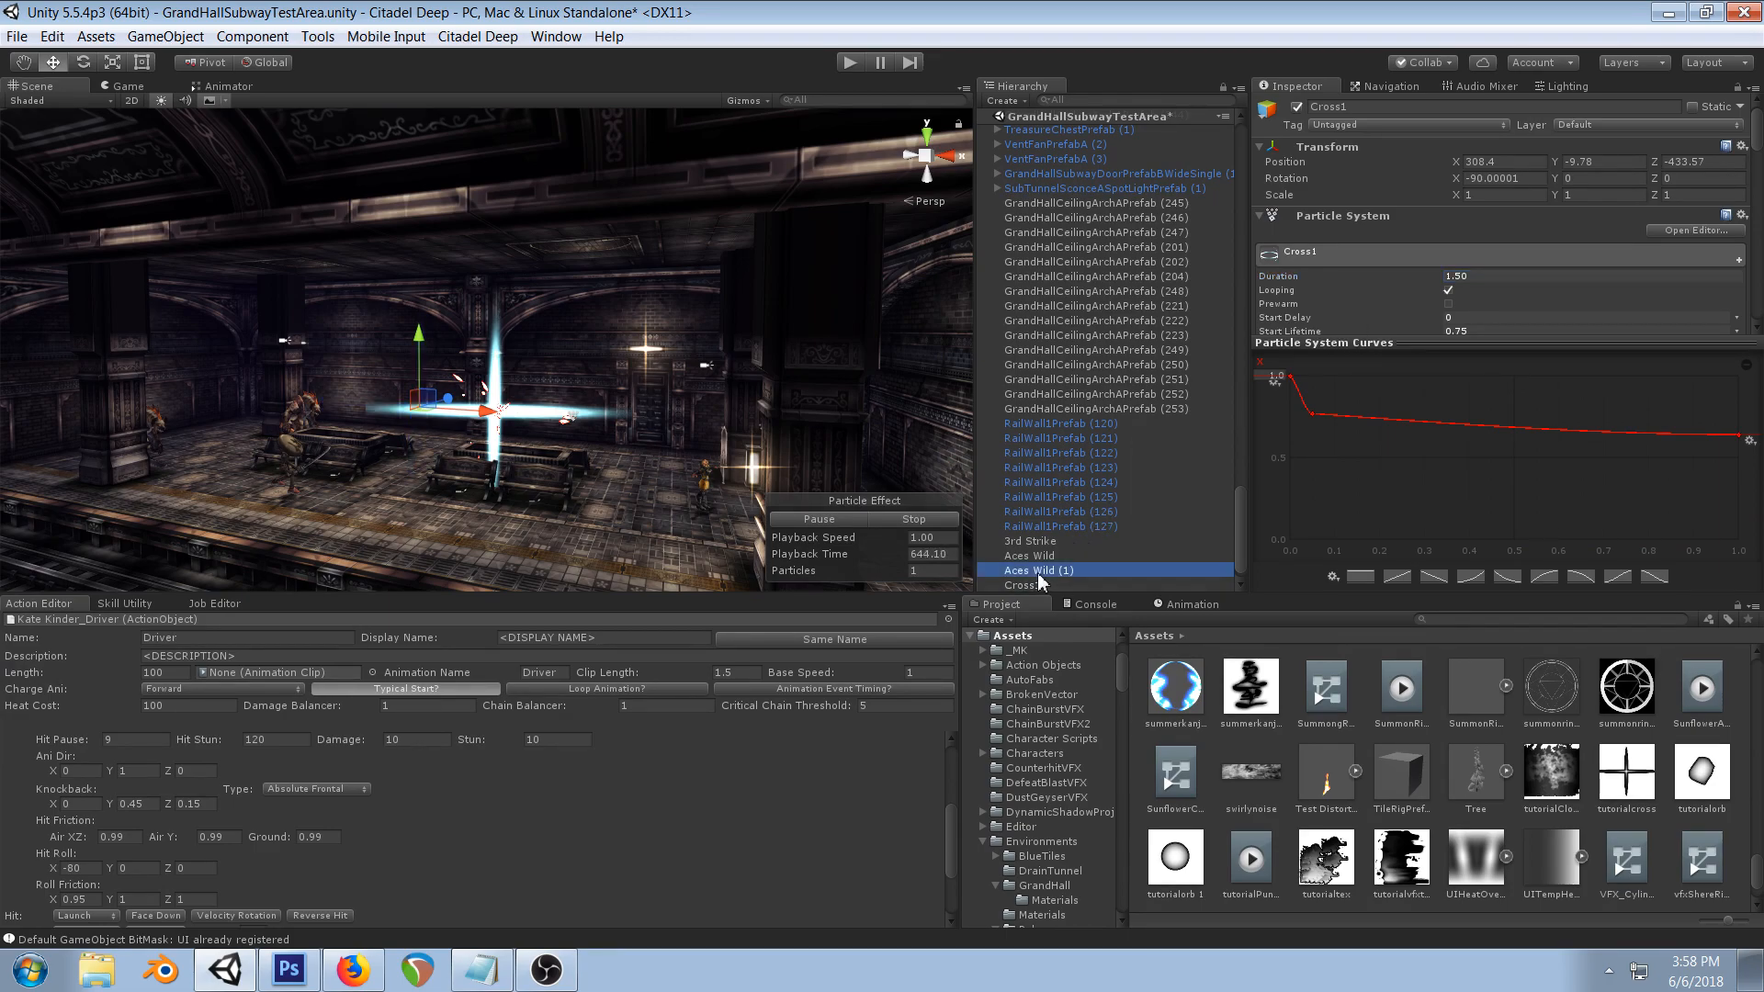
pyautogui.rightClick(1040, 571)
pyautogui.click(1119, 740)
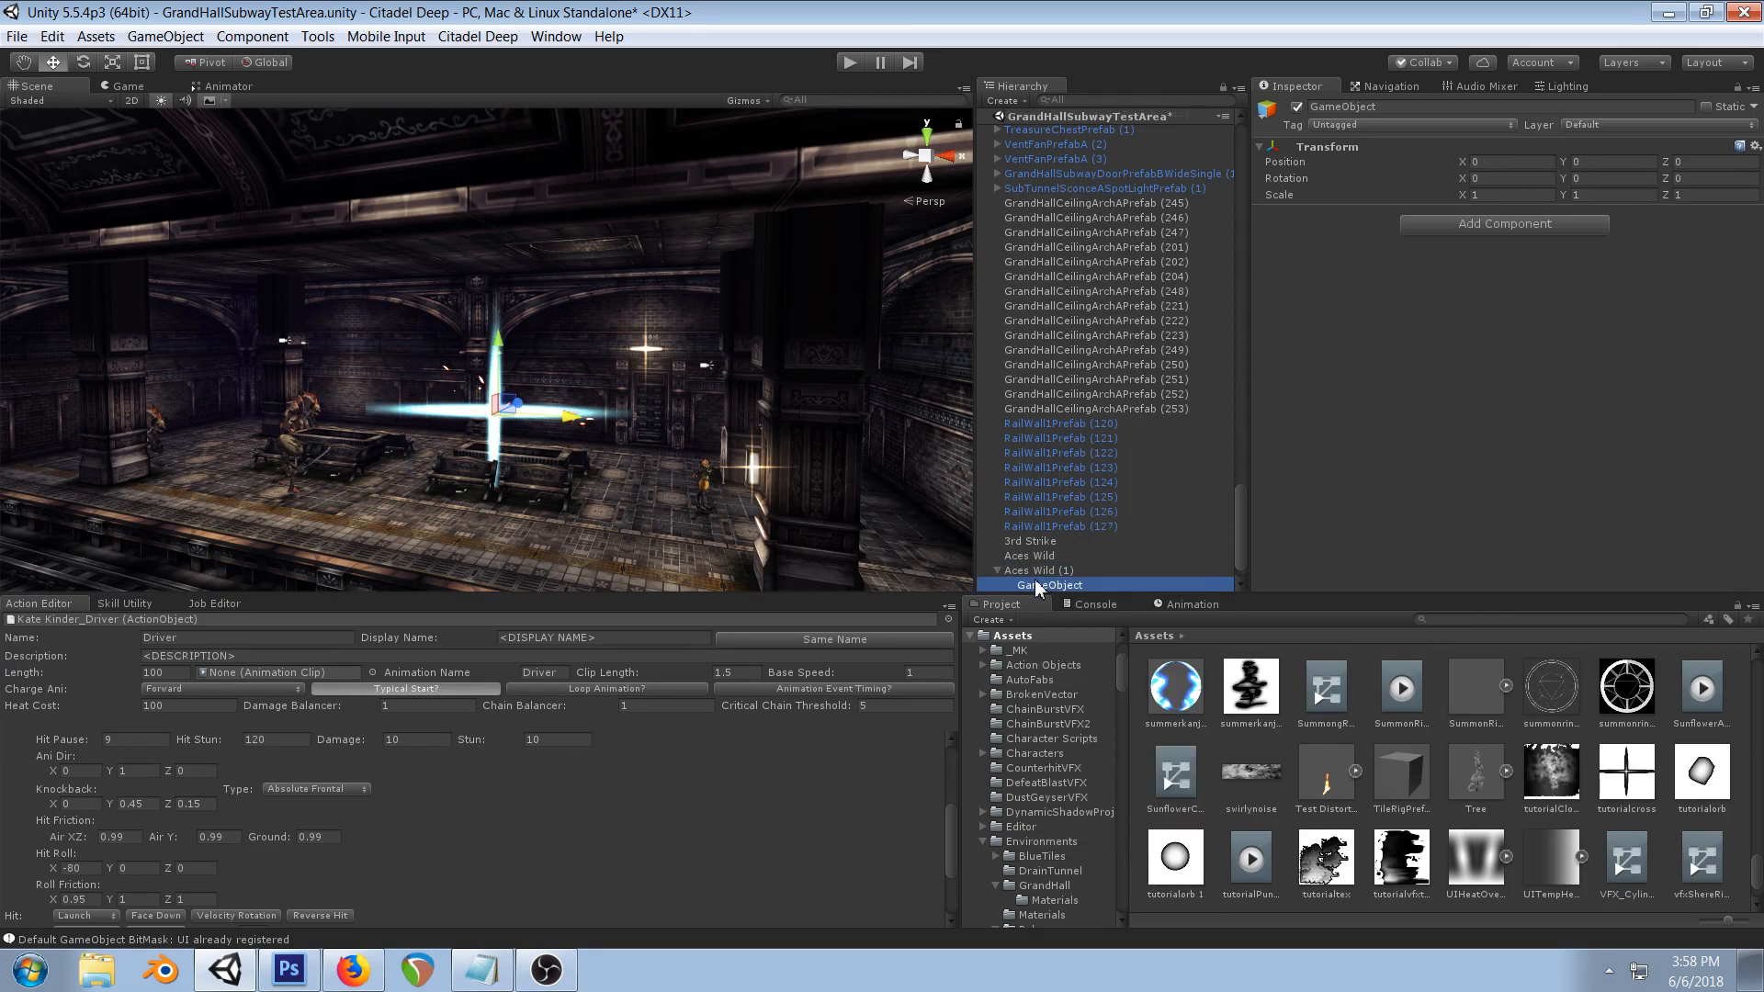
pyautogui.moveTo(1030, 571); pyautogui.dragTo(1078, 549)
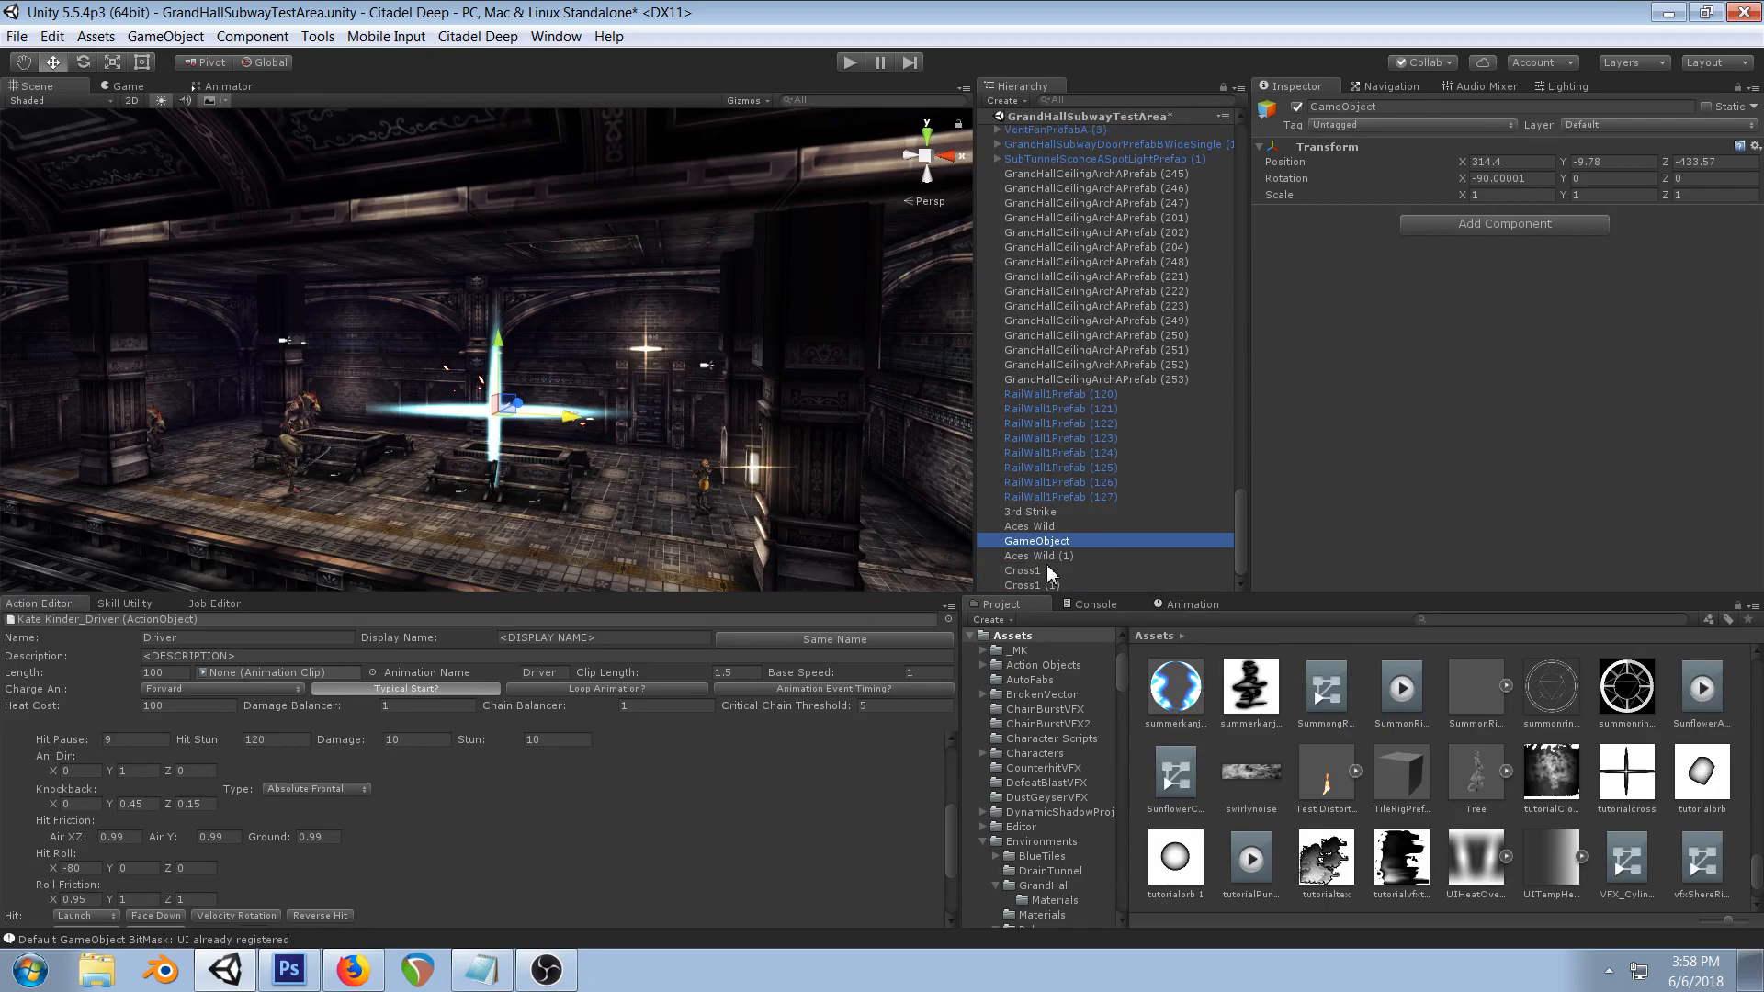
# - Parent Aces Wild (1) and Cross1 (1) under the new empty GameObject
pyautogui.click(1033, 584)
pyautogui.keyDown('ctrl'); pyautogui.click(1035, 555); pyautogui.keyUp('ctrl')
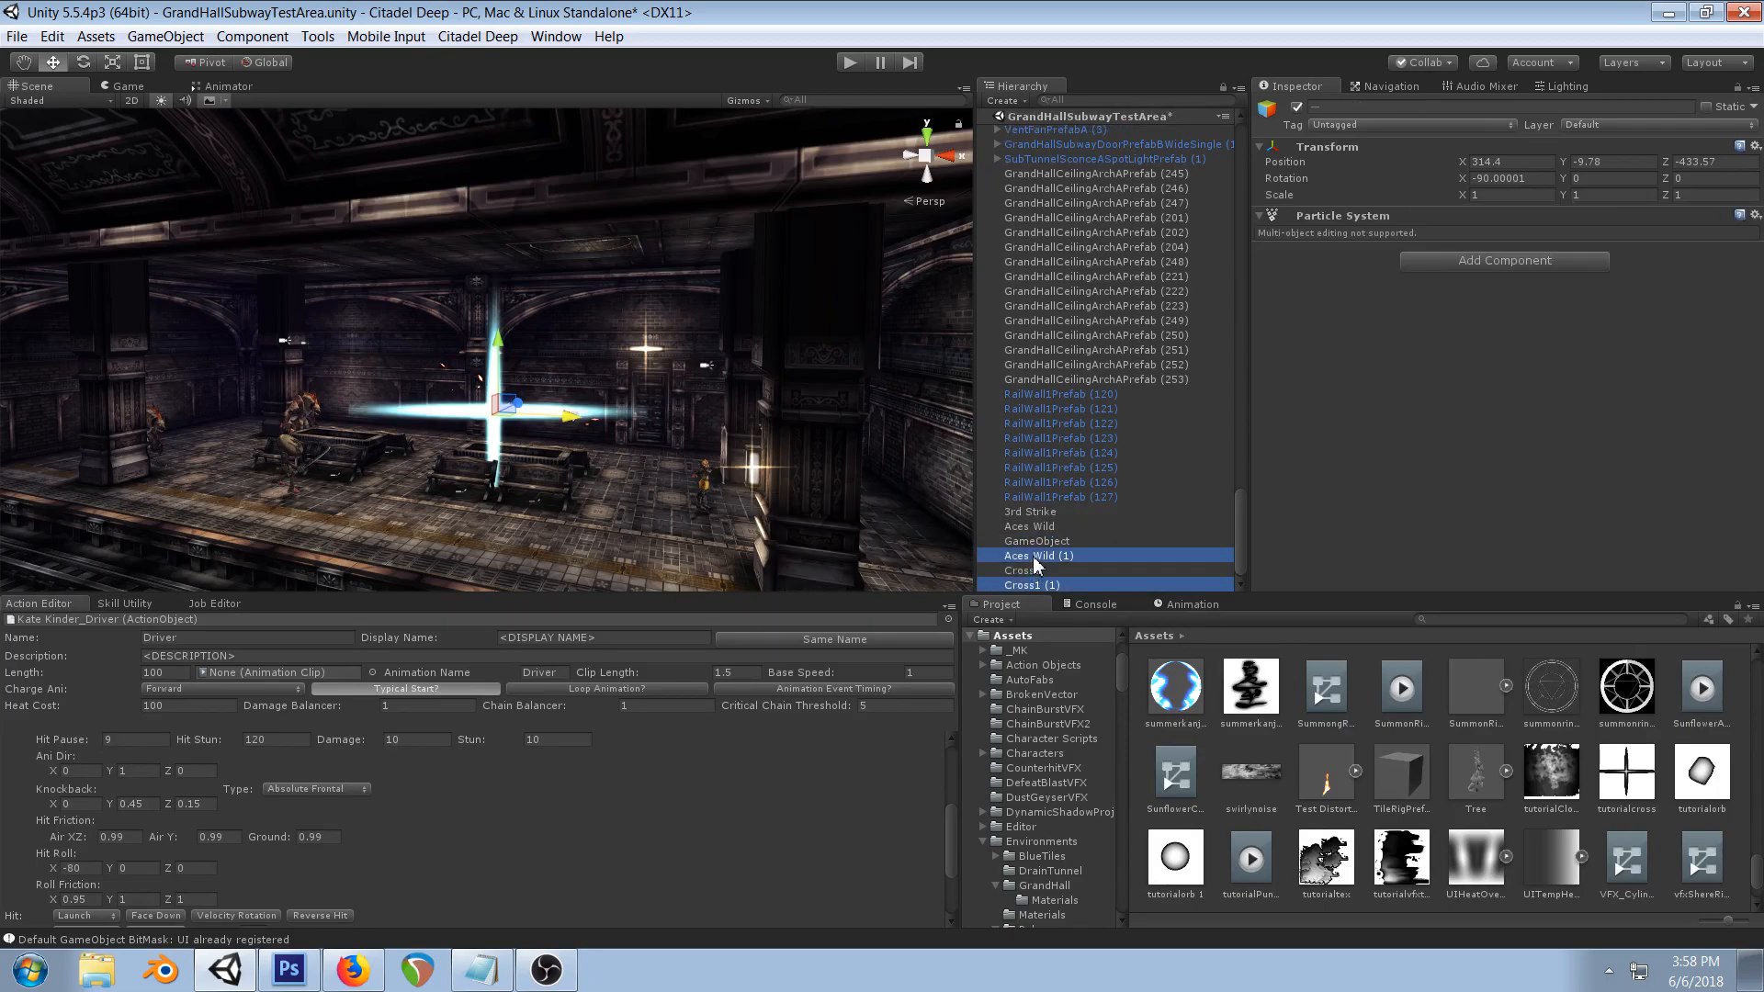
pyautogui.moveTo(1036, 548); pyautogui.dragTo(1037, 548)
pyautogui.click(1038, 542)
pyautogui.scroll(2, 617, 368)
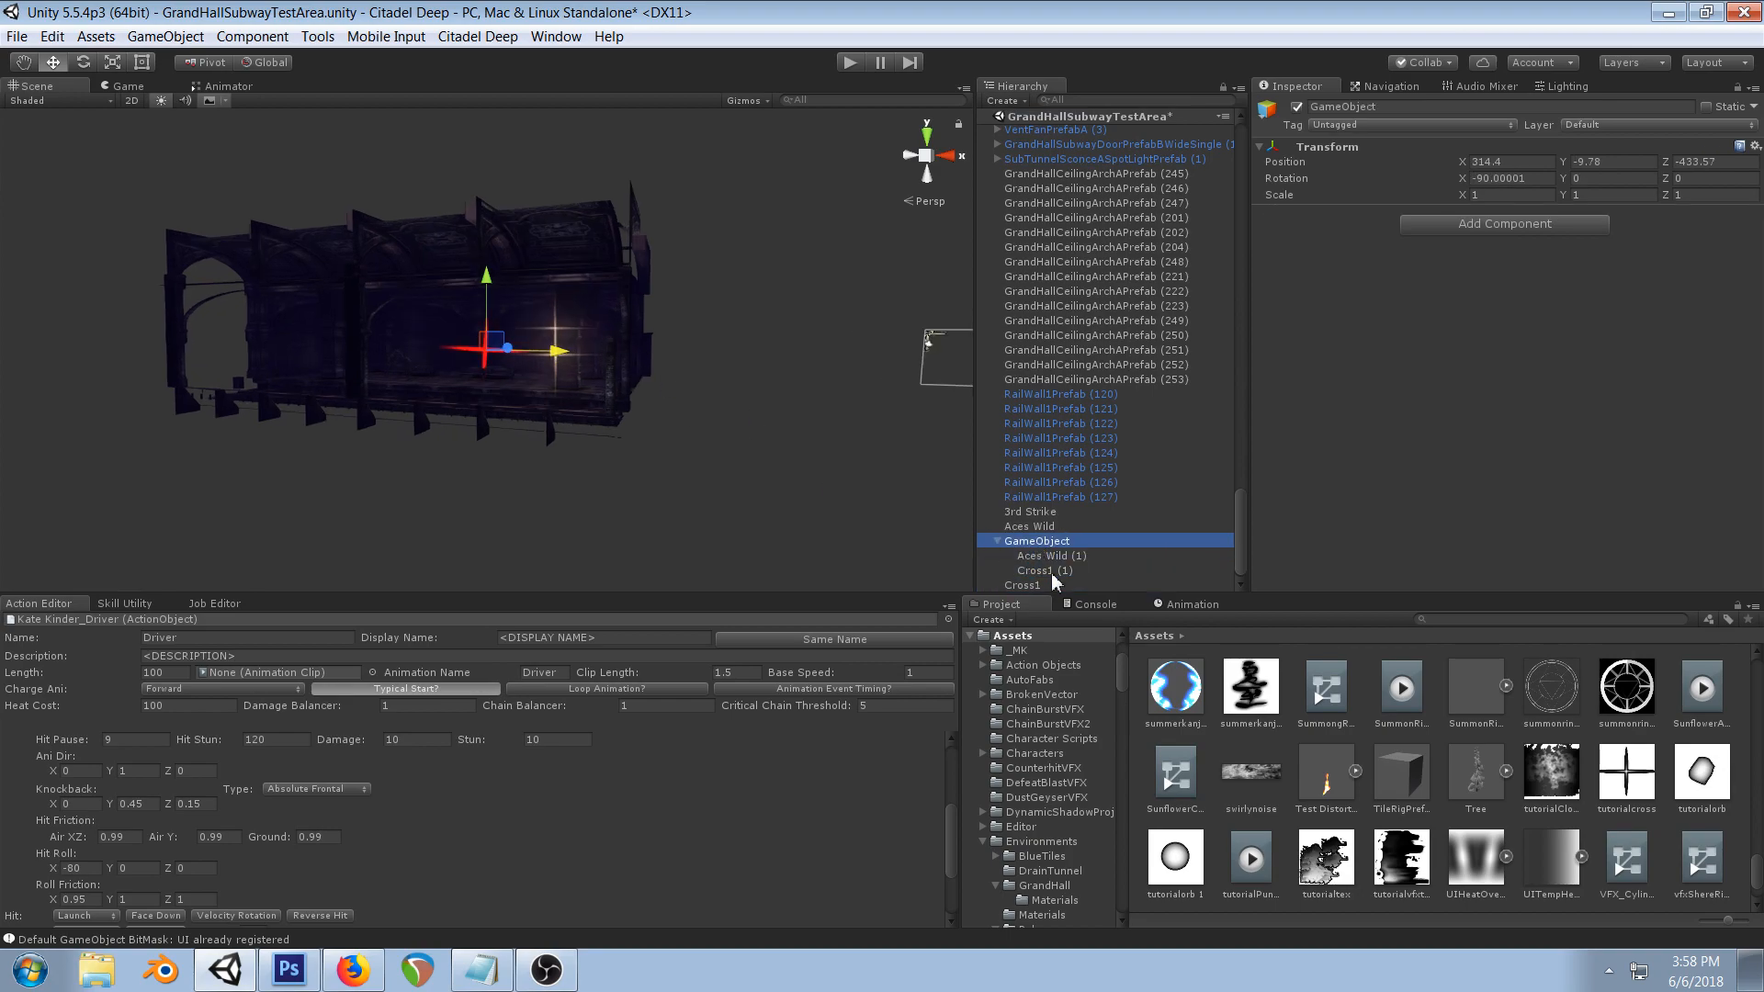
# - Select both particle systems under GameObject and check how they play together in the scene
pyautogui.click(1047, 556)
pyautogui.keyDown('shift'); pyautogui.click(1043, 570); pyautogui.keyUp('shift')
pyautogui.scroll(6, 623, 333)
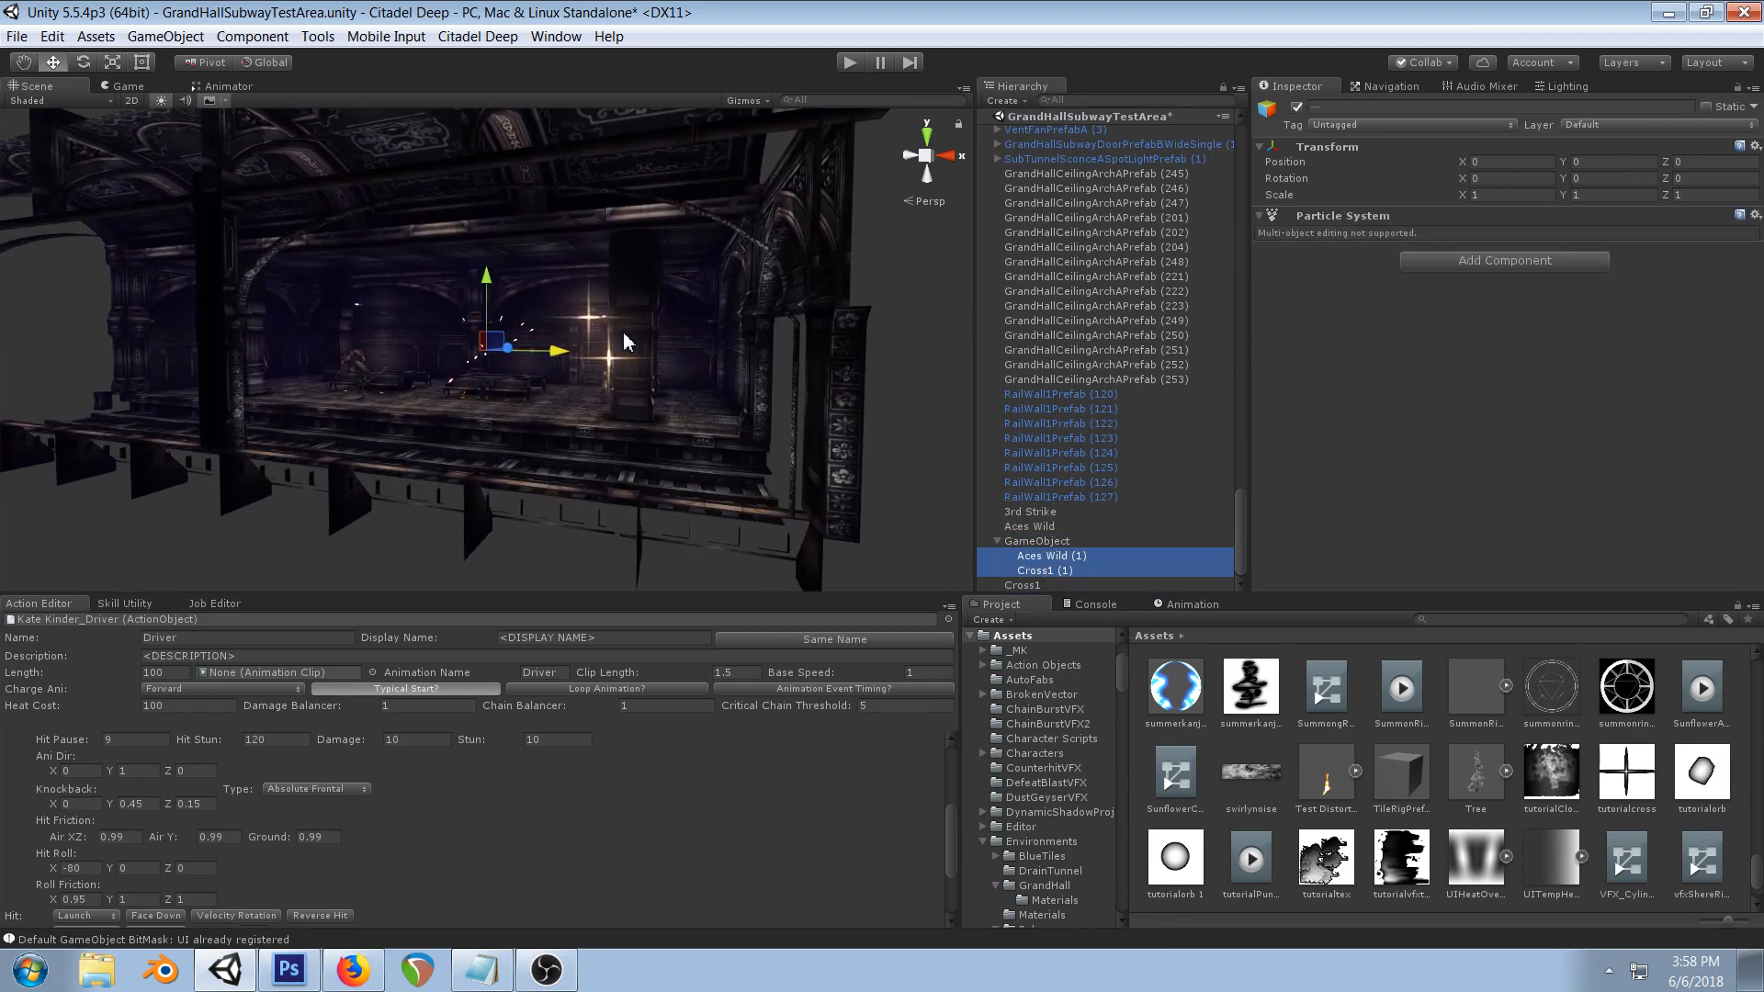
pyautogui.keyDown('alt'); pyautogui.moveTo(531, 315); pyautogui.dragTo(575, 387); pyautogui.keyUp('alt')
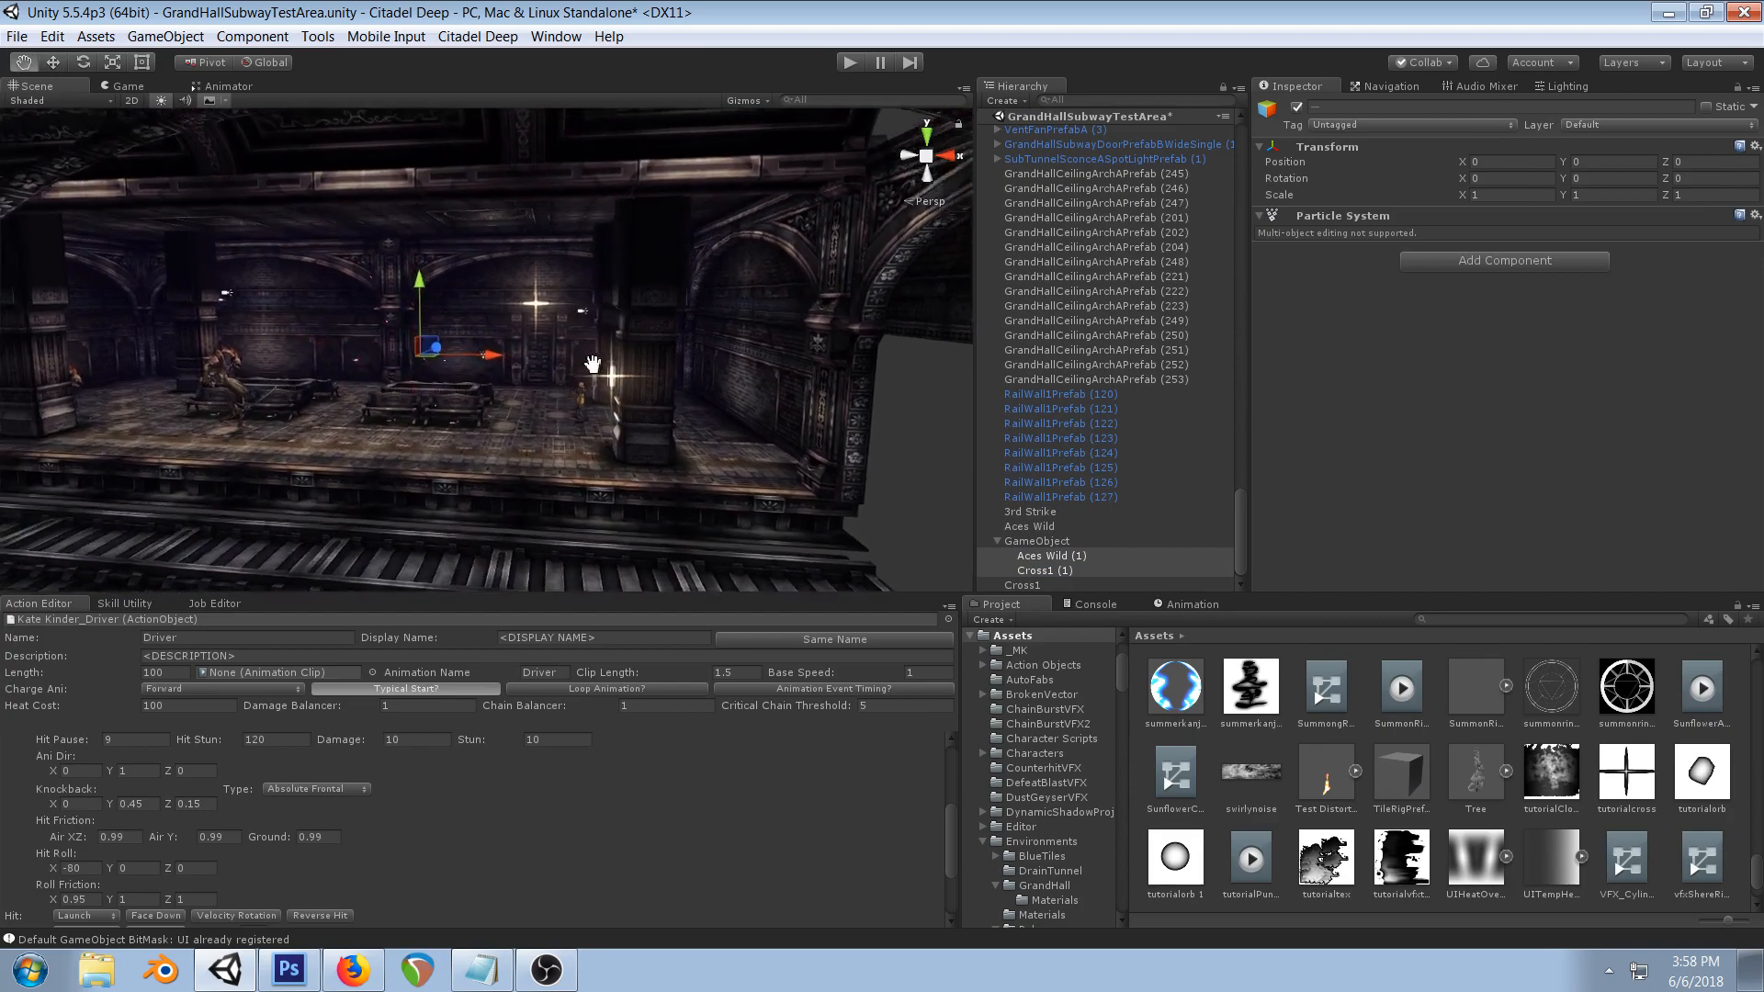
pyautogui.scroll(5, 575, 387)
# - Set Cross1 (1)'s duration to 1.50 and check its playback together with Aces Wild (1) from different angles
pyautogui.click(1043, 570)
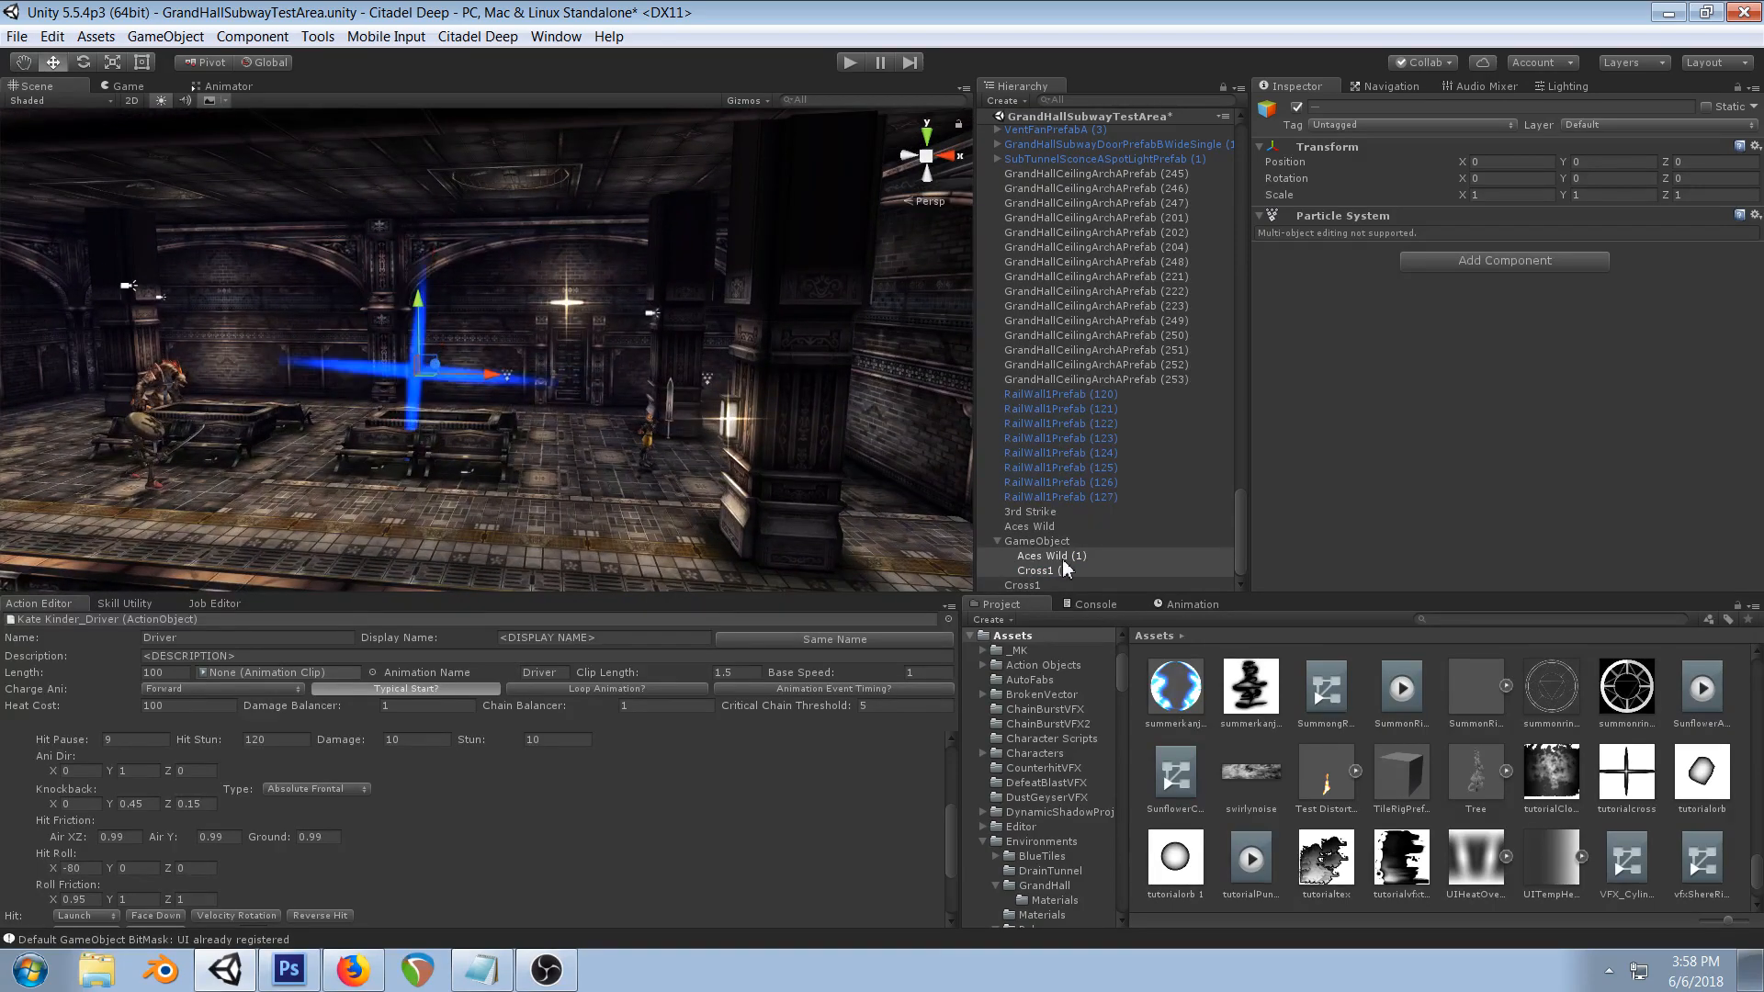
pyautogui.click(1486, 274)
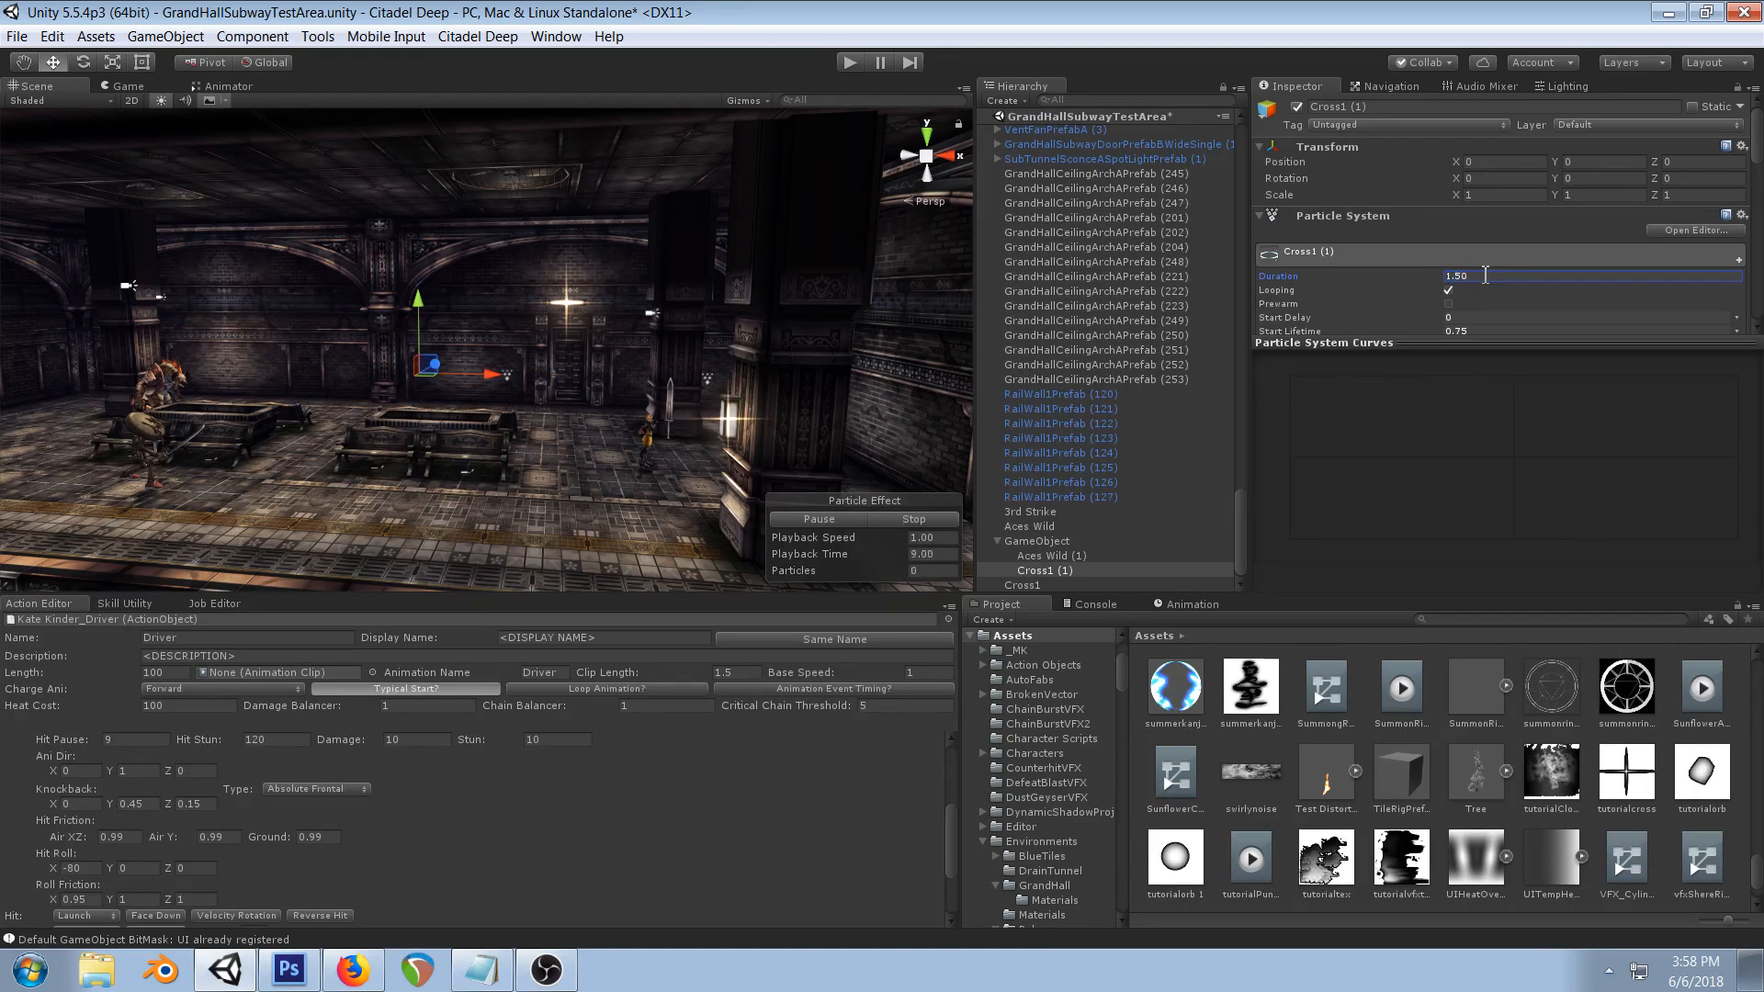
pyautogui.keyDown('ctrl'); pyautogui.click(1033, 555); pyautogui.keyUp('ctrl')
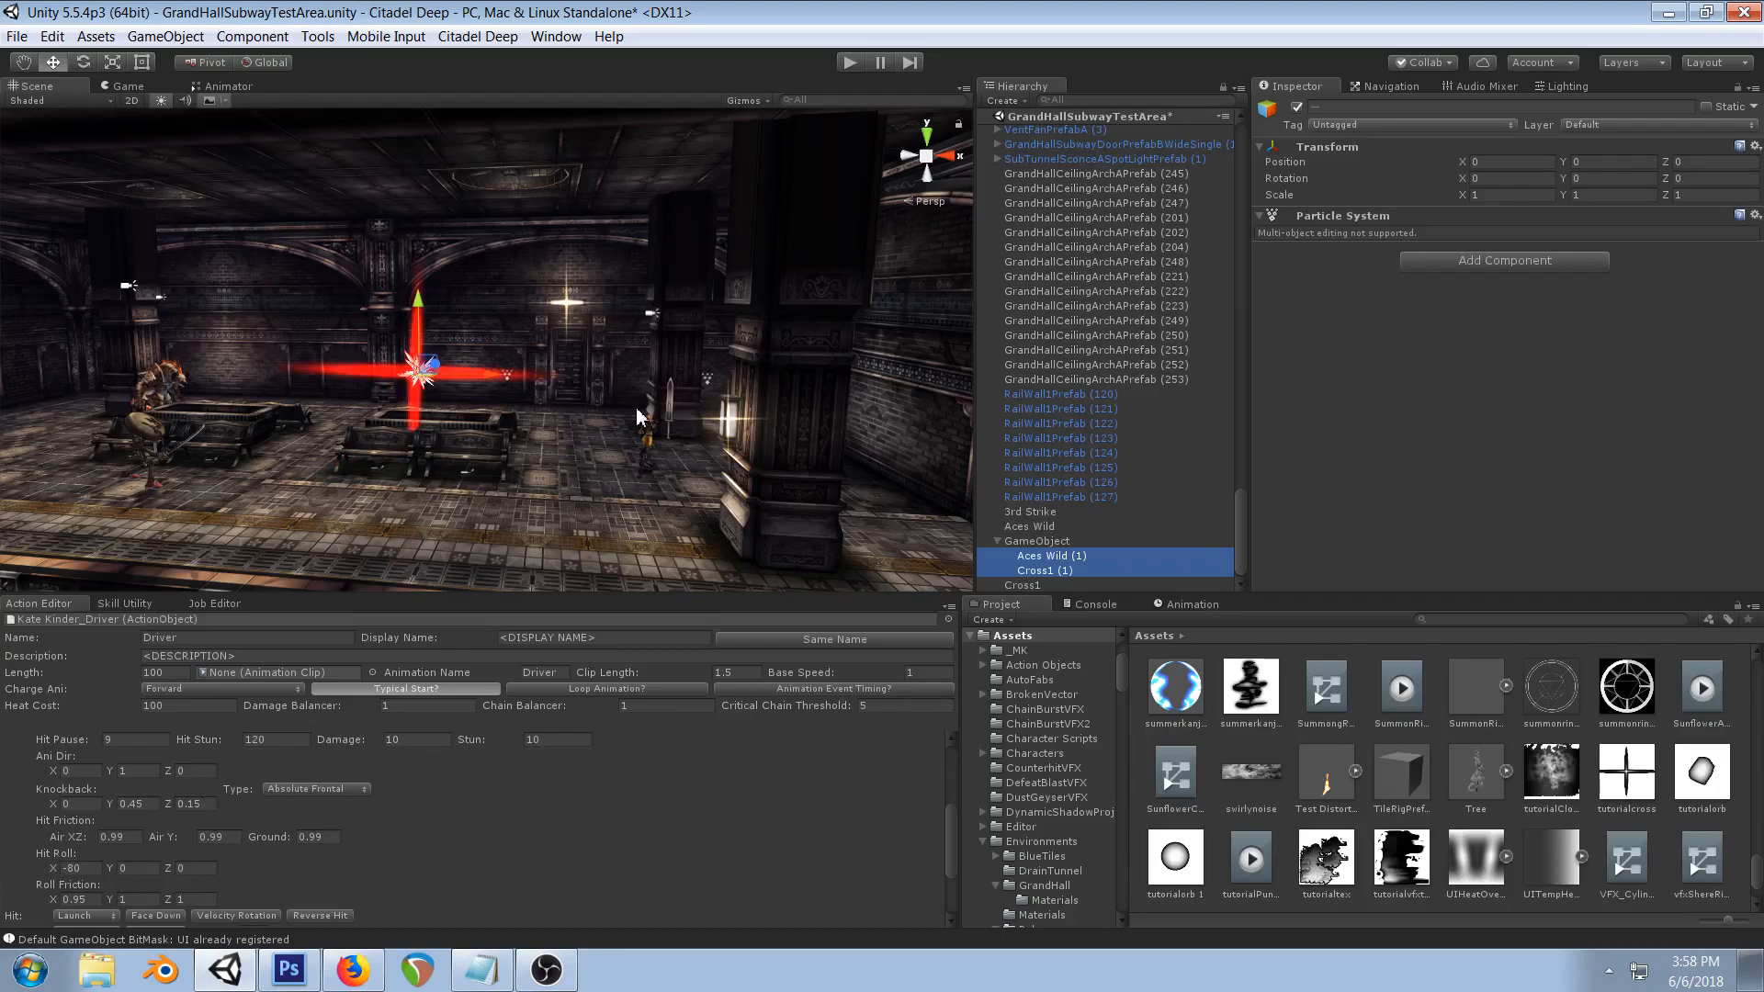
pyautogui.moveTo(637, 410); pyautogui.dragTo(639, 323, button='right')
pyautogui.scroll(2, 551, 399)
pyautogui.moveTo(588, 414); pyautogui.dragTo(630, 311, button='middle')
pyautogui.scroll(2, 630, 310)
pyautogui.moveTo(630, 310); pyautogui.dragTo(634, 386, button='right')
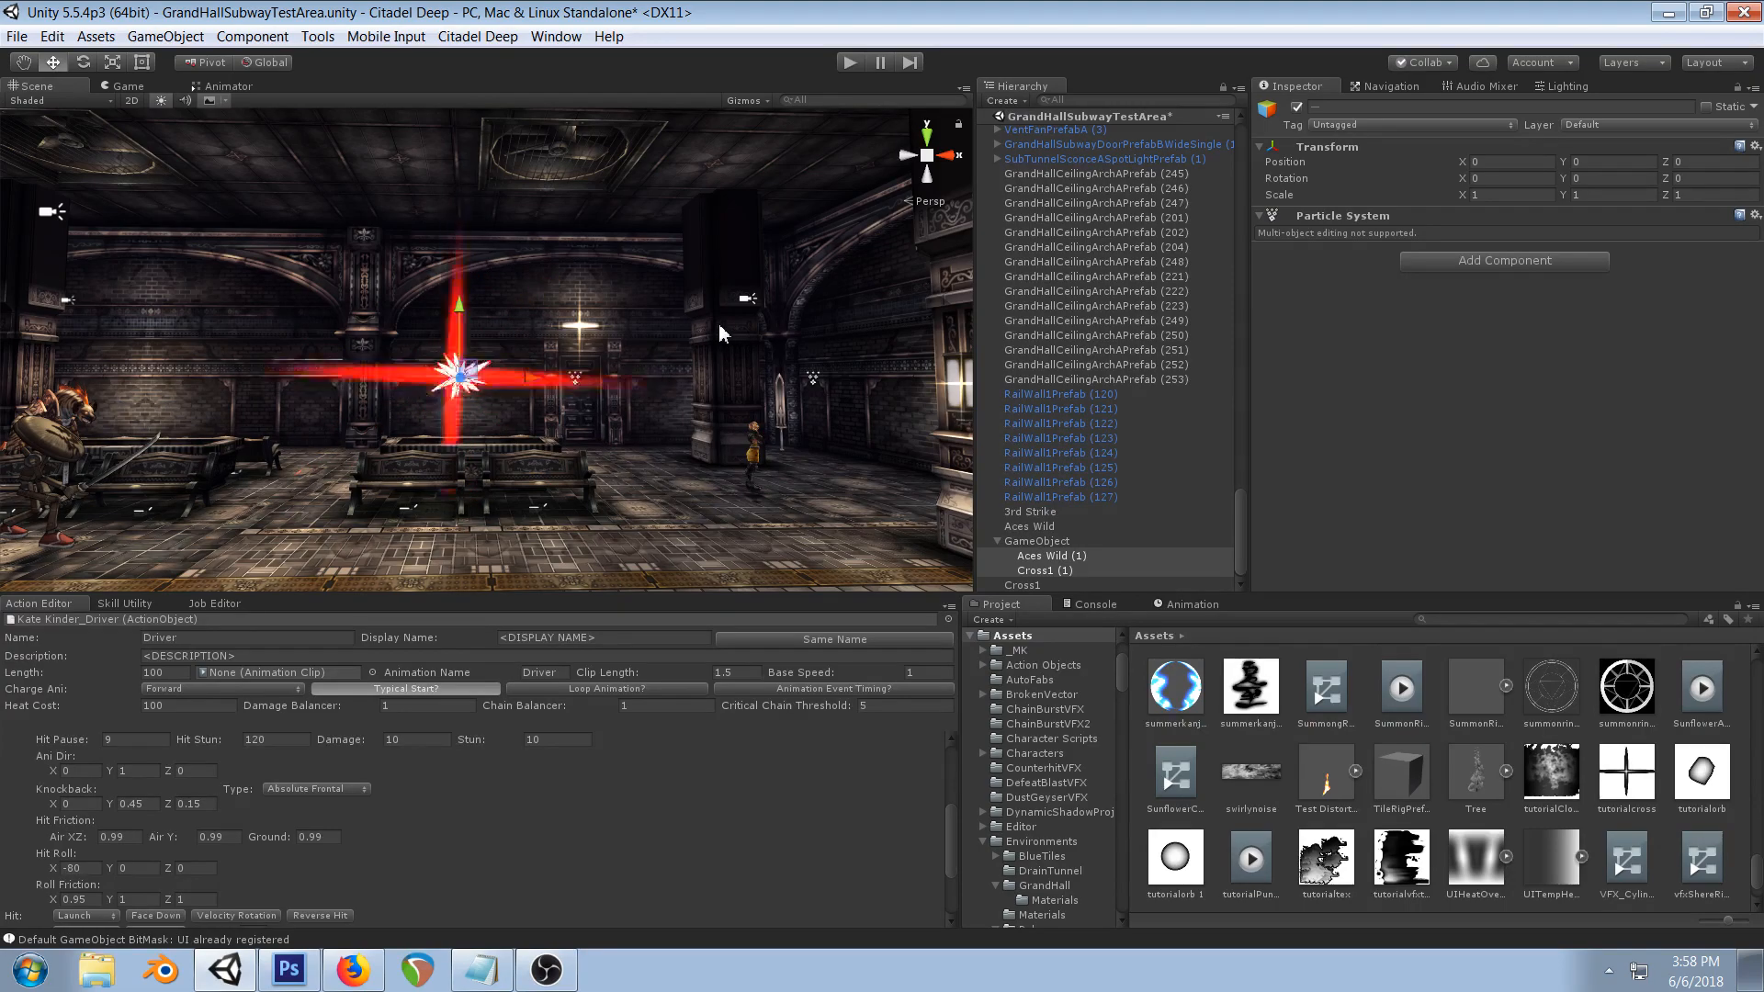
pyautogui.keyDown('alt'); pyautogui.moveTo(740, 317); pyautogui.dragTo(483, 428); pyautogui.keyUp('alt')
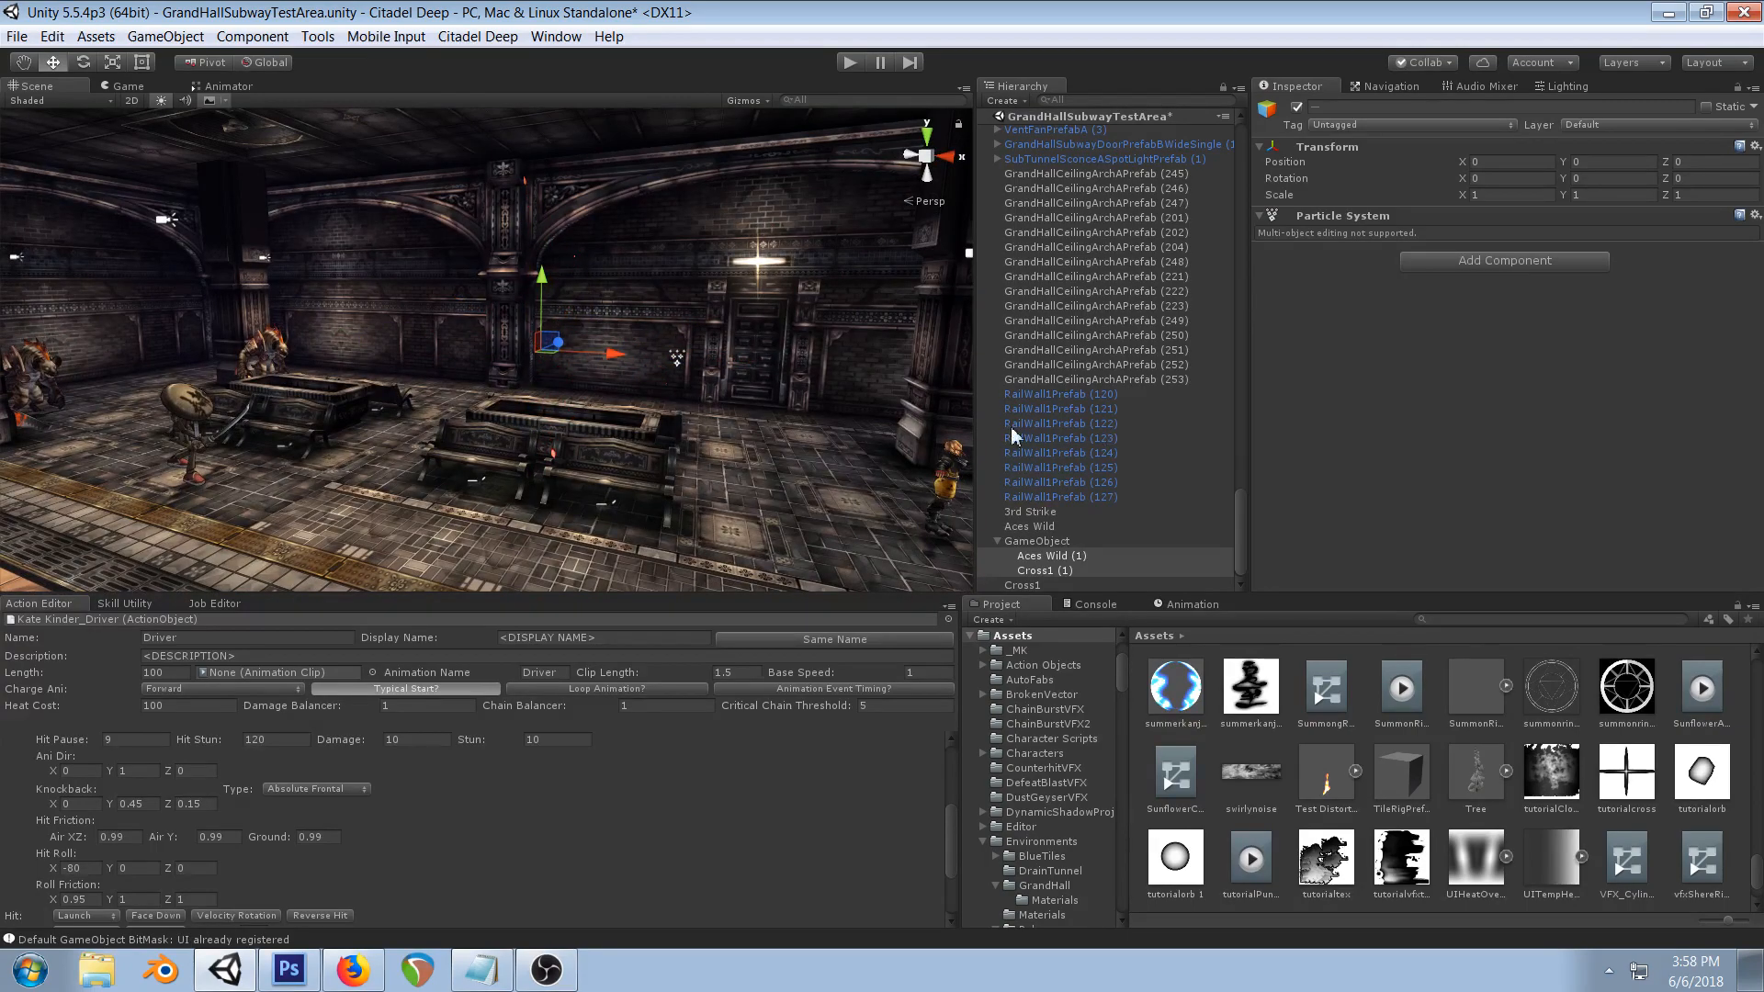
pyautogui.keyDown('shift'); pyautogui.click(1044, 570); pyautogui.keyUp('shift')
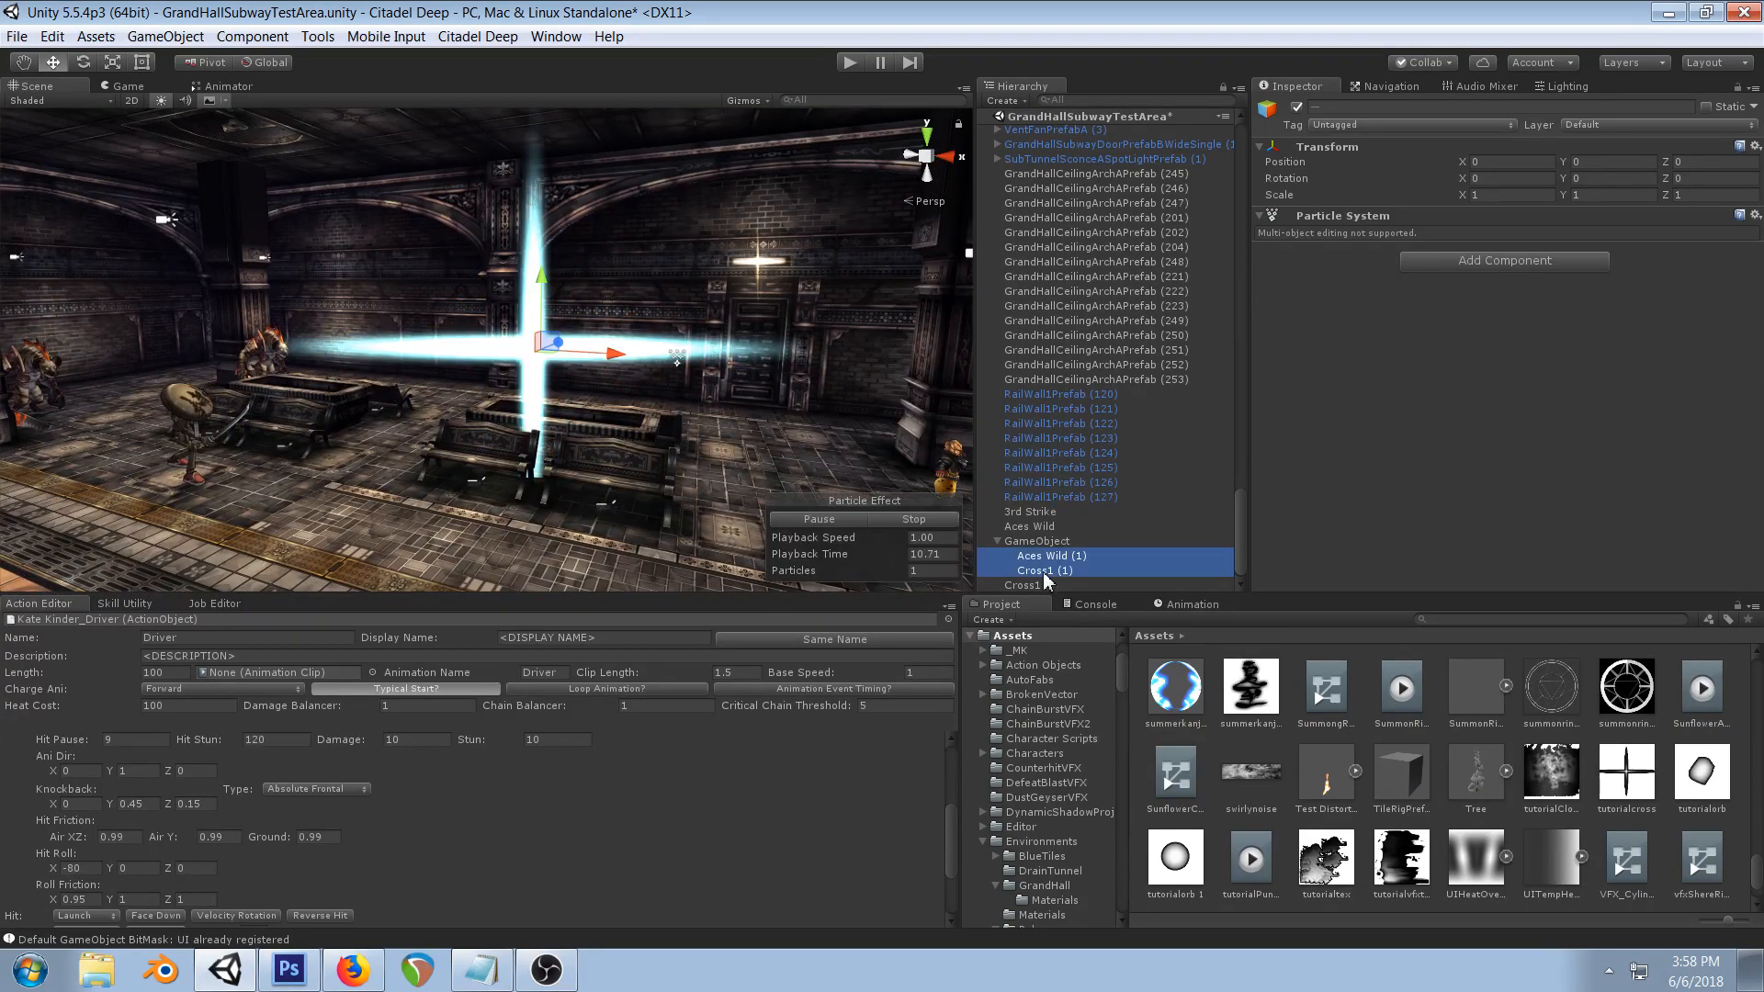
# - Recolour the blue key in Cross1 (1)'s Color over Lifetime gradient to pink, hex FF005A
pyautogui.click(1043, 571)
pyautogui.scroll(-10, 1539, 235)
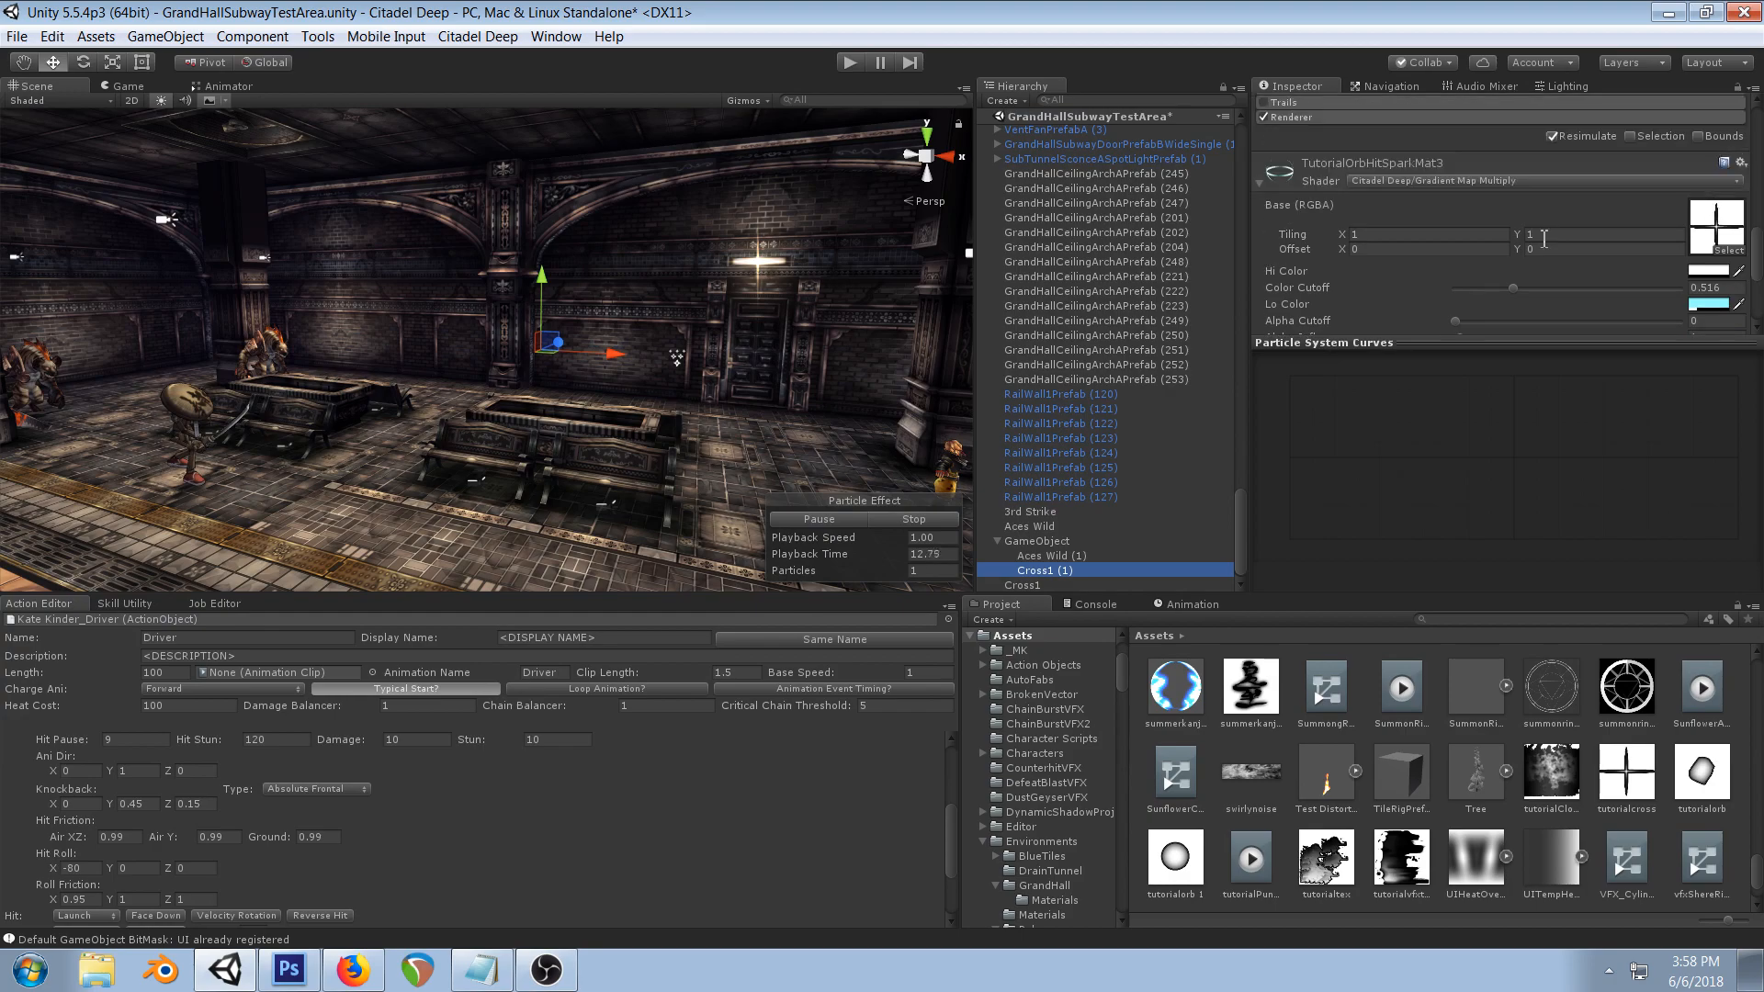
pyautogui.scroll(3, 1545, 239)
pyautogui.click(1354, 187)
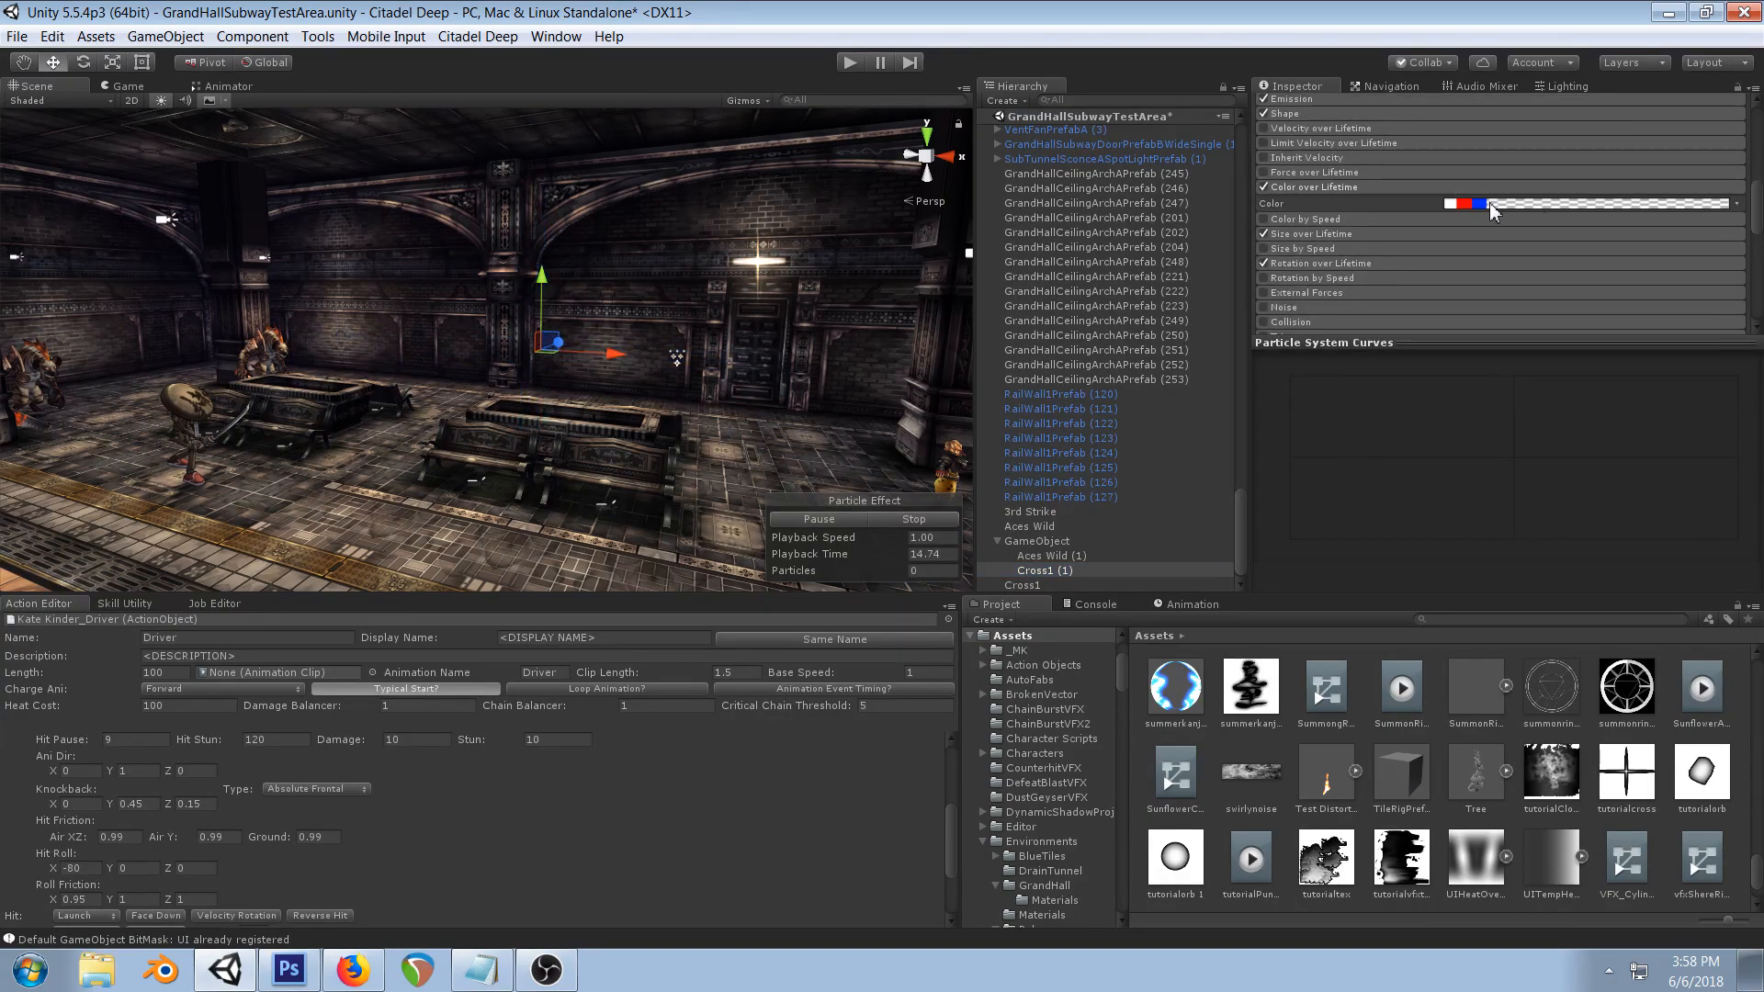
pyautogui.click(1475, 203)
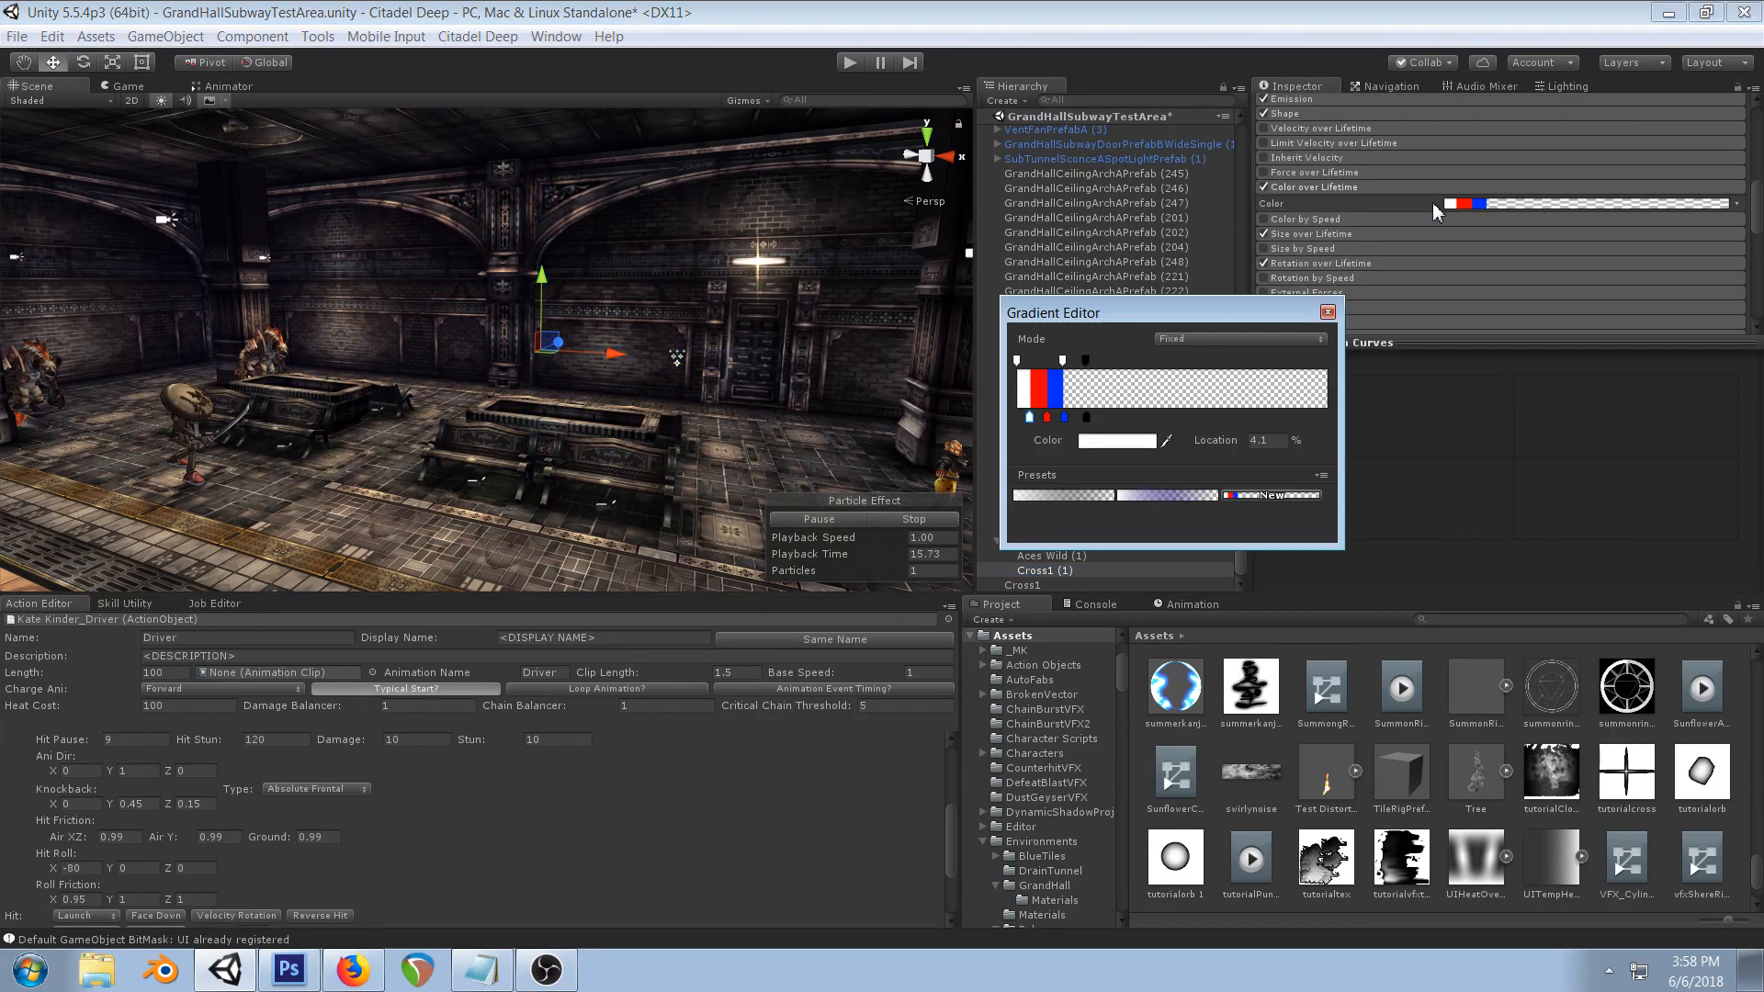
pyautogui.click(1066, 419)
pyautogui.click(1091, 442)
pyautogui.moveTo(1226, 404); pyautogui.dragTo(1227, 361)
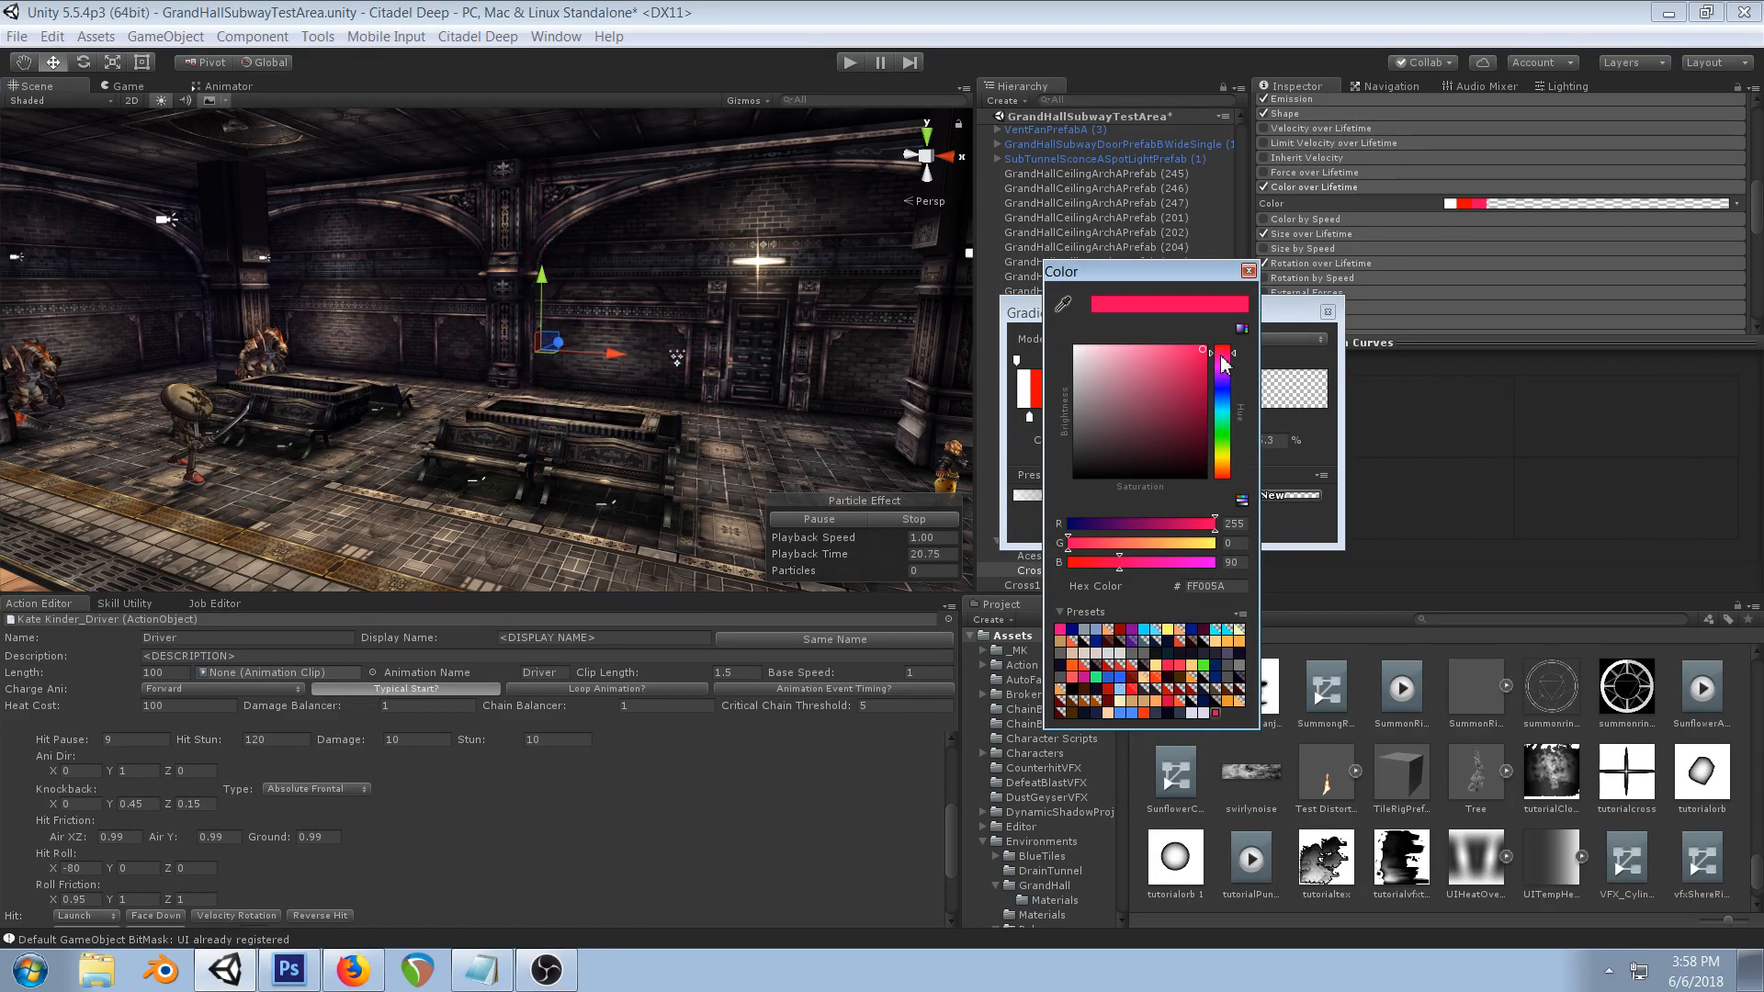
pyautogui.click(1248, 271)
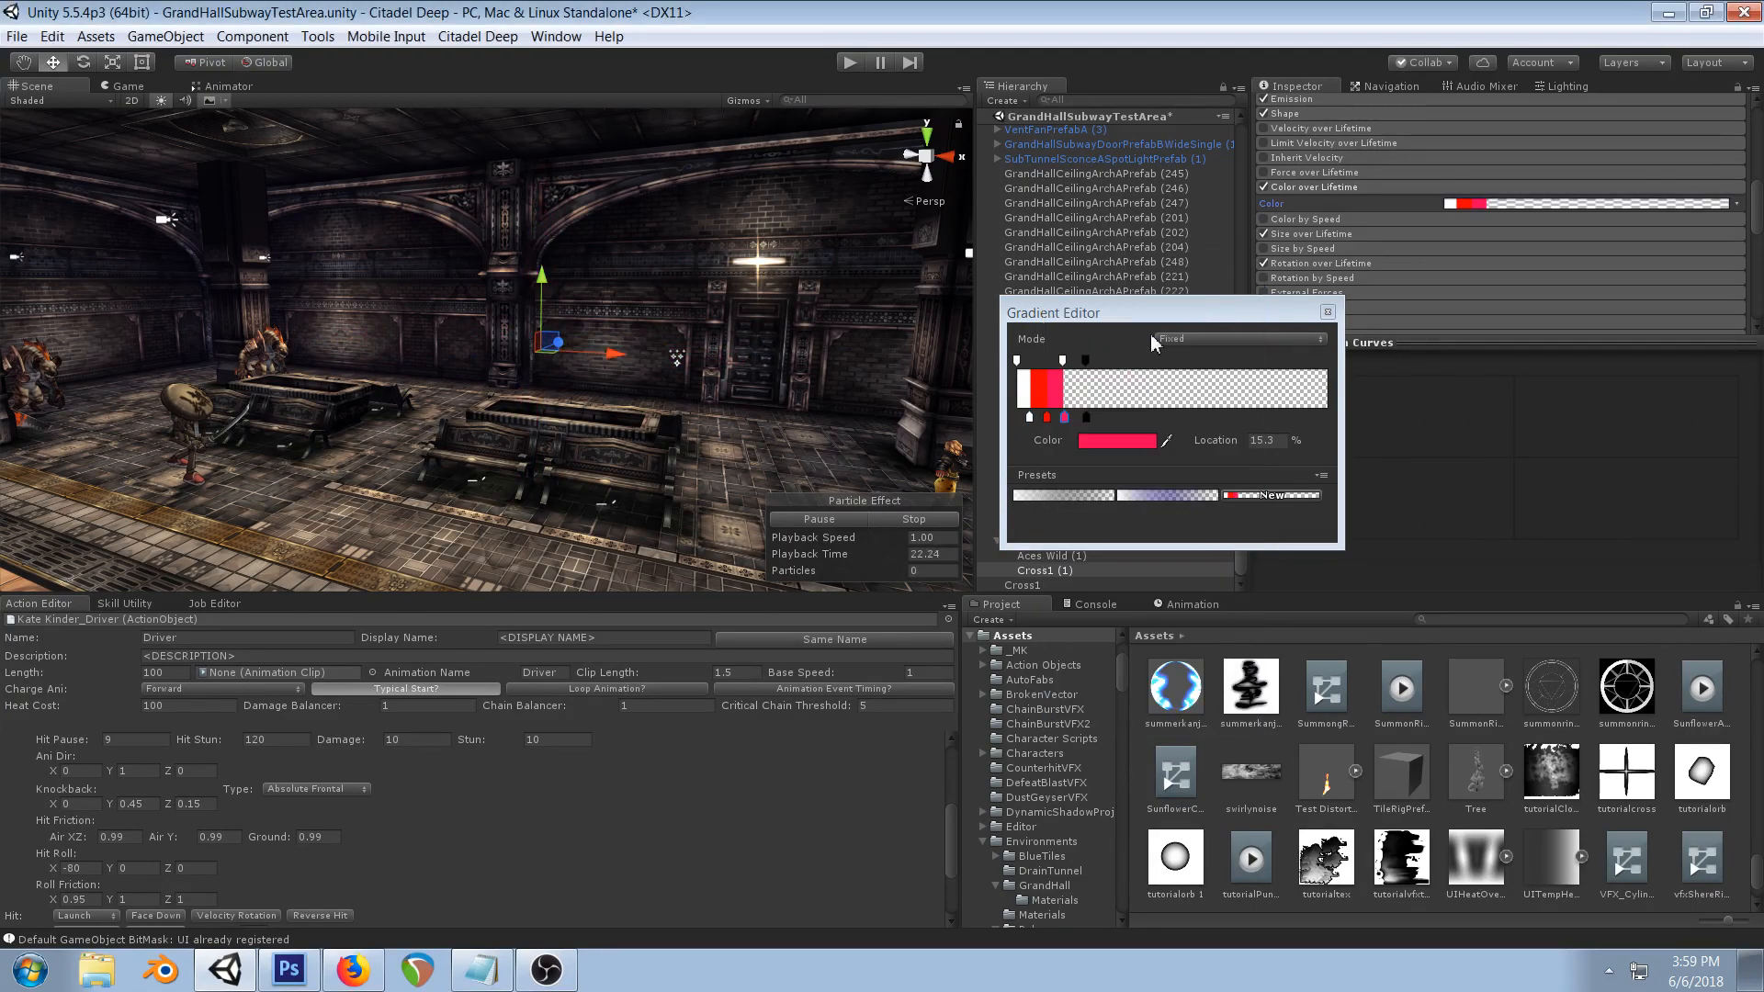
# - Recolour the red key in Cross1 (1)'s gradient to golden yellow and close the gradient
pyautogui.click(1046, 419)
pyautogui.click(1091, 441)
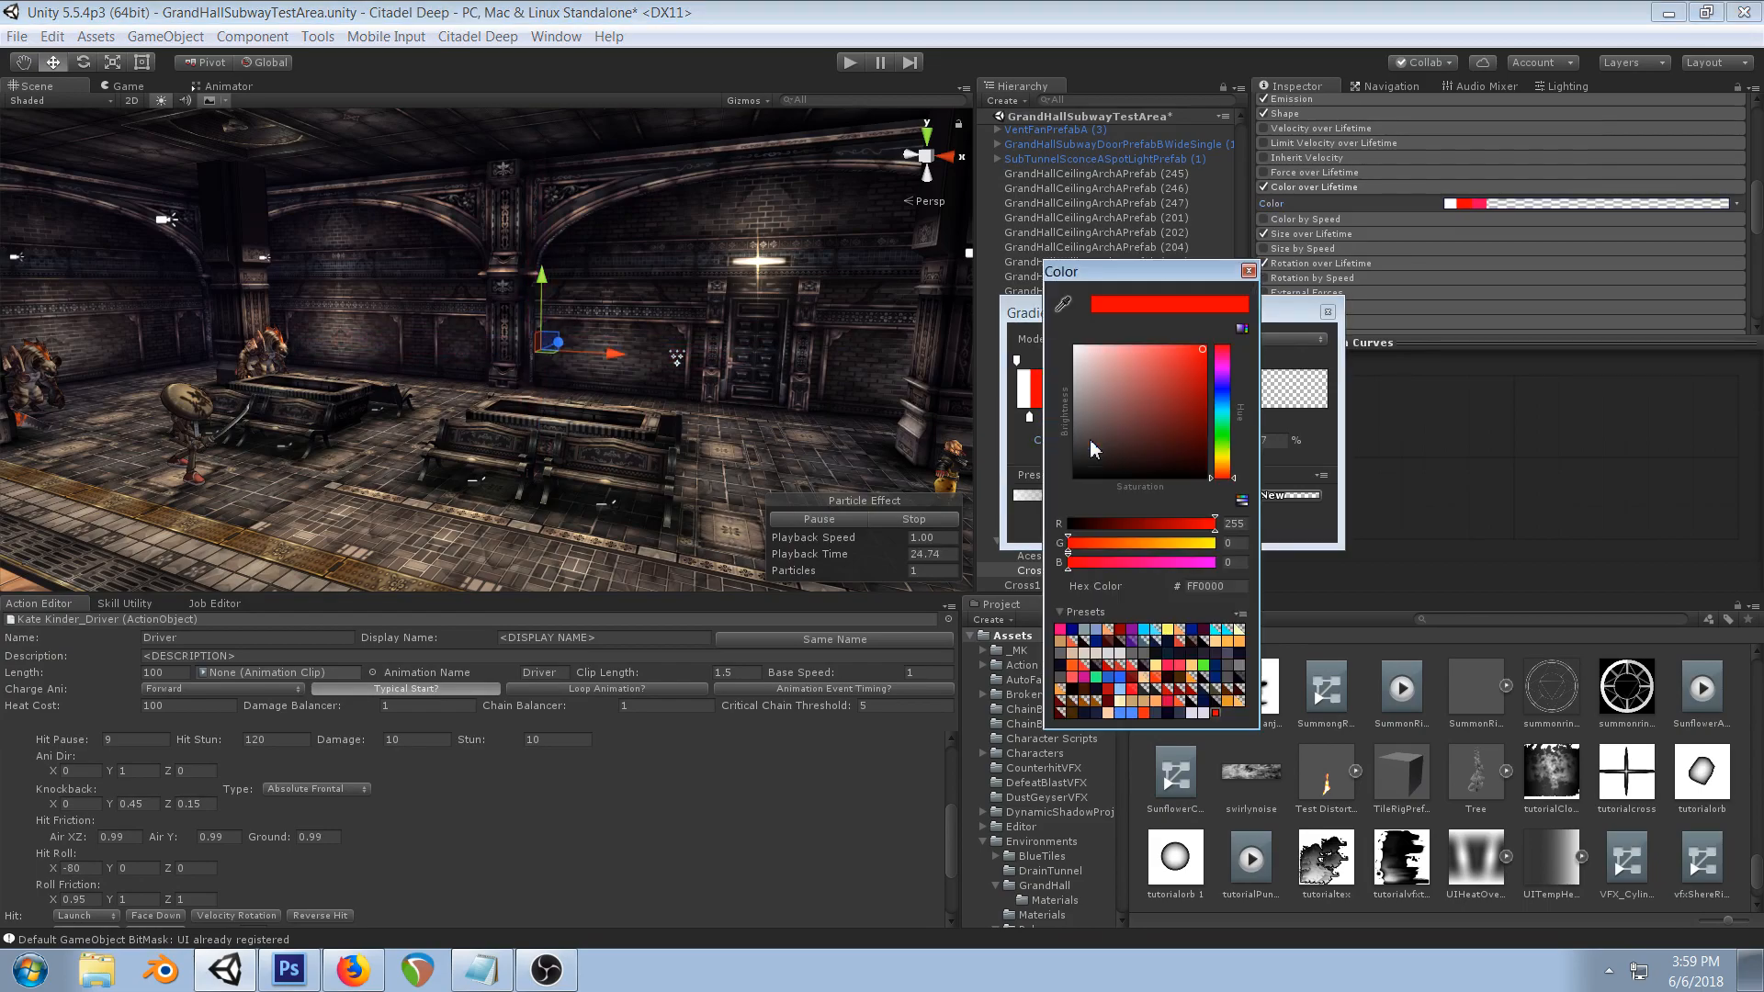
pyautogui.moveTo(1233, 478); pyautogui.dragTo(1226, 463)
pyautogui.click(1248, 268)
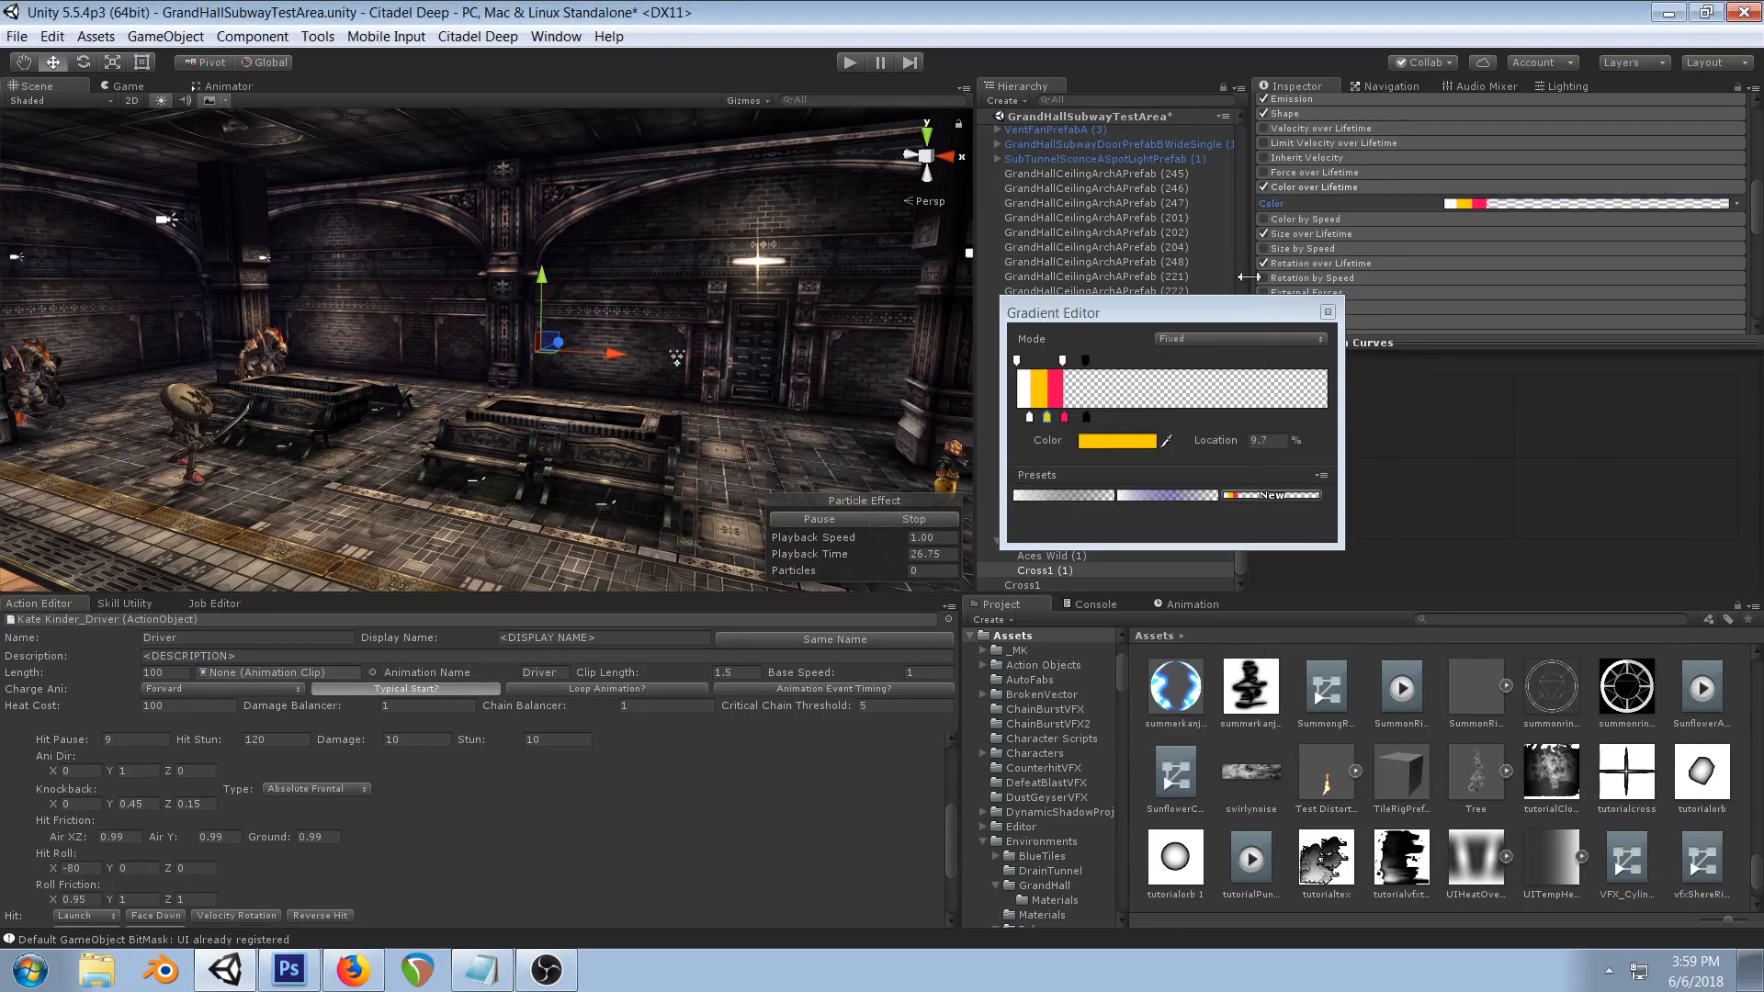
pyautogui.click(1326, 313)
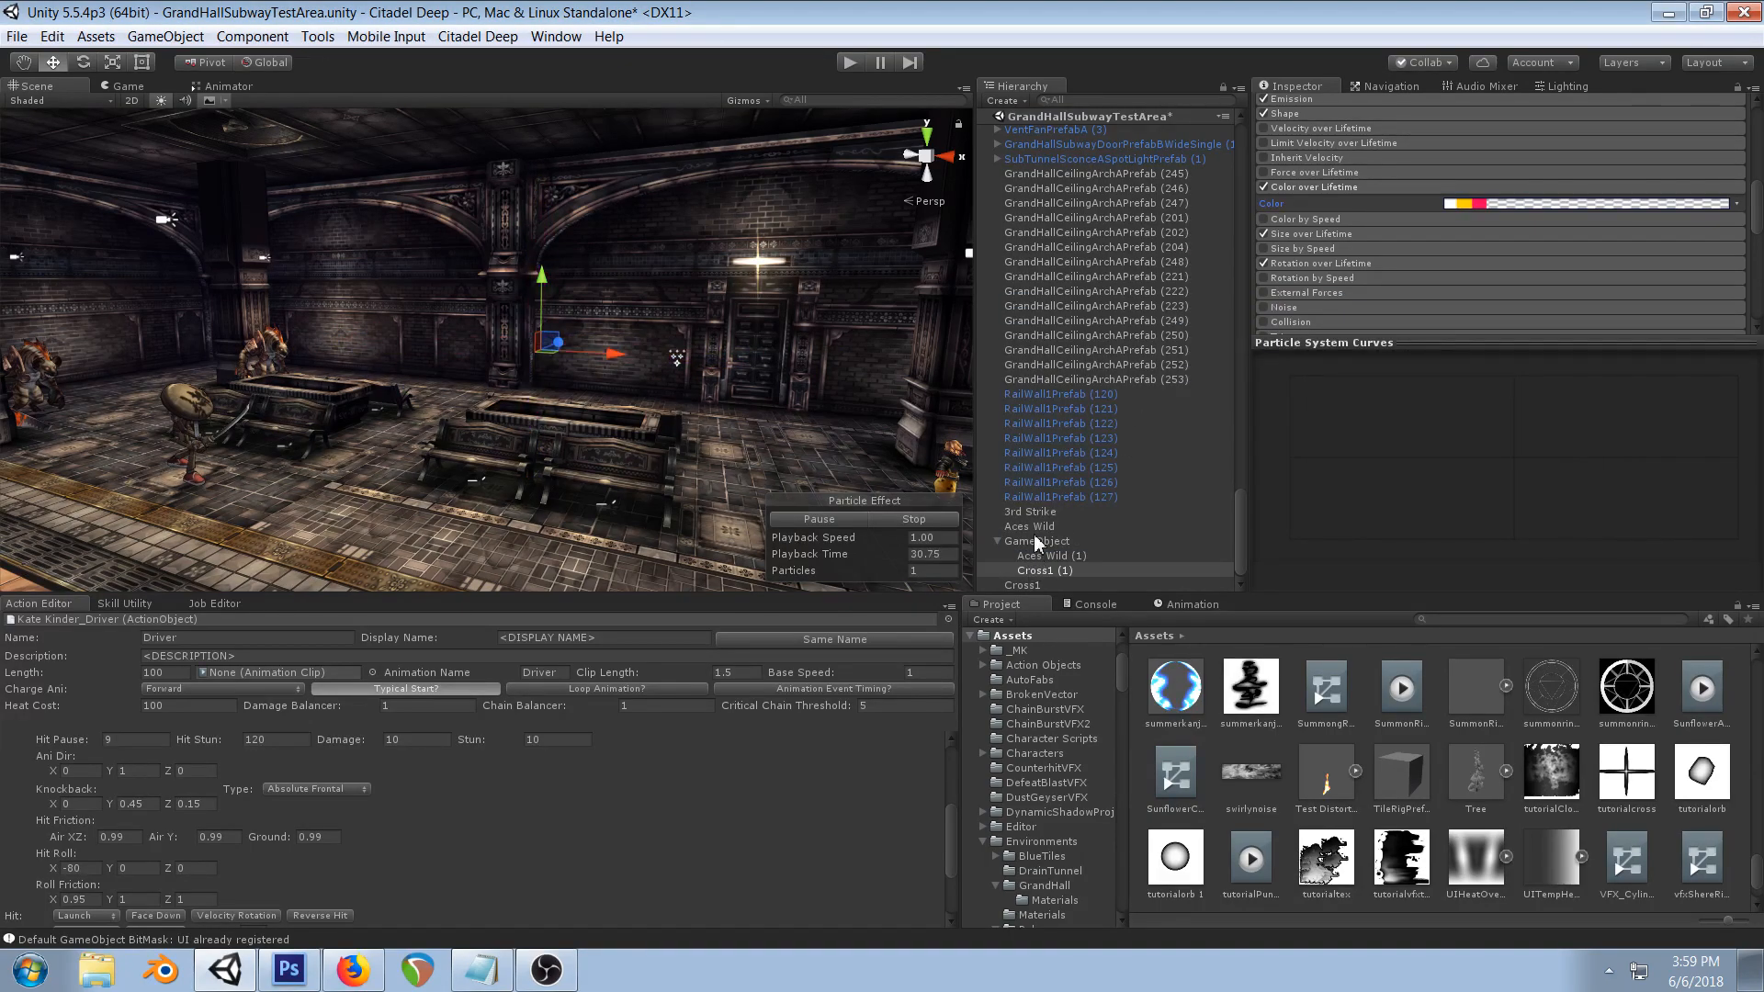
# - Preview the recoloured Cross1 (1) together with Aces Wild (1), framed in the scene
pyautogui.keyDown('ctrl'); pyautogui.click(1037, 557); pyautogui.keyUp('ctrl')
pyautogui.moveTo(501, 408); pyautogui.dragTo(603, 367, button='right')
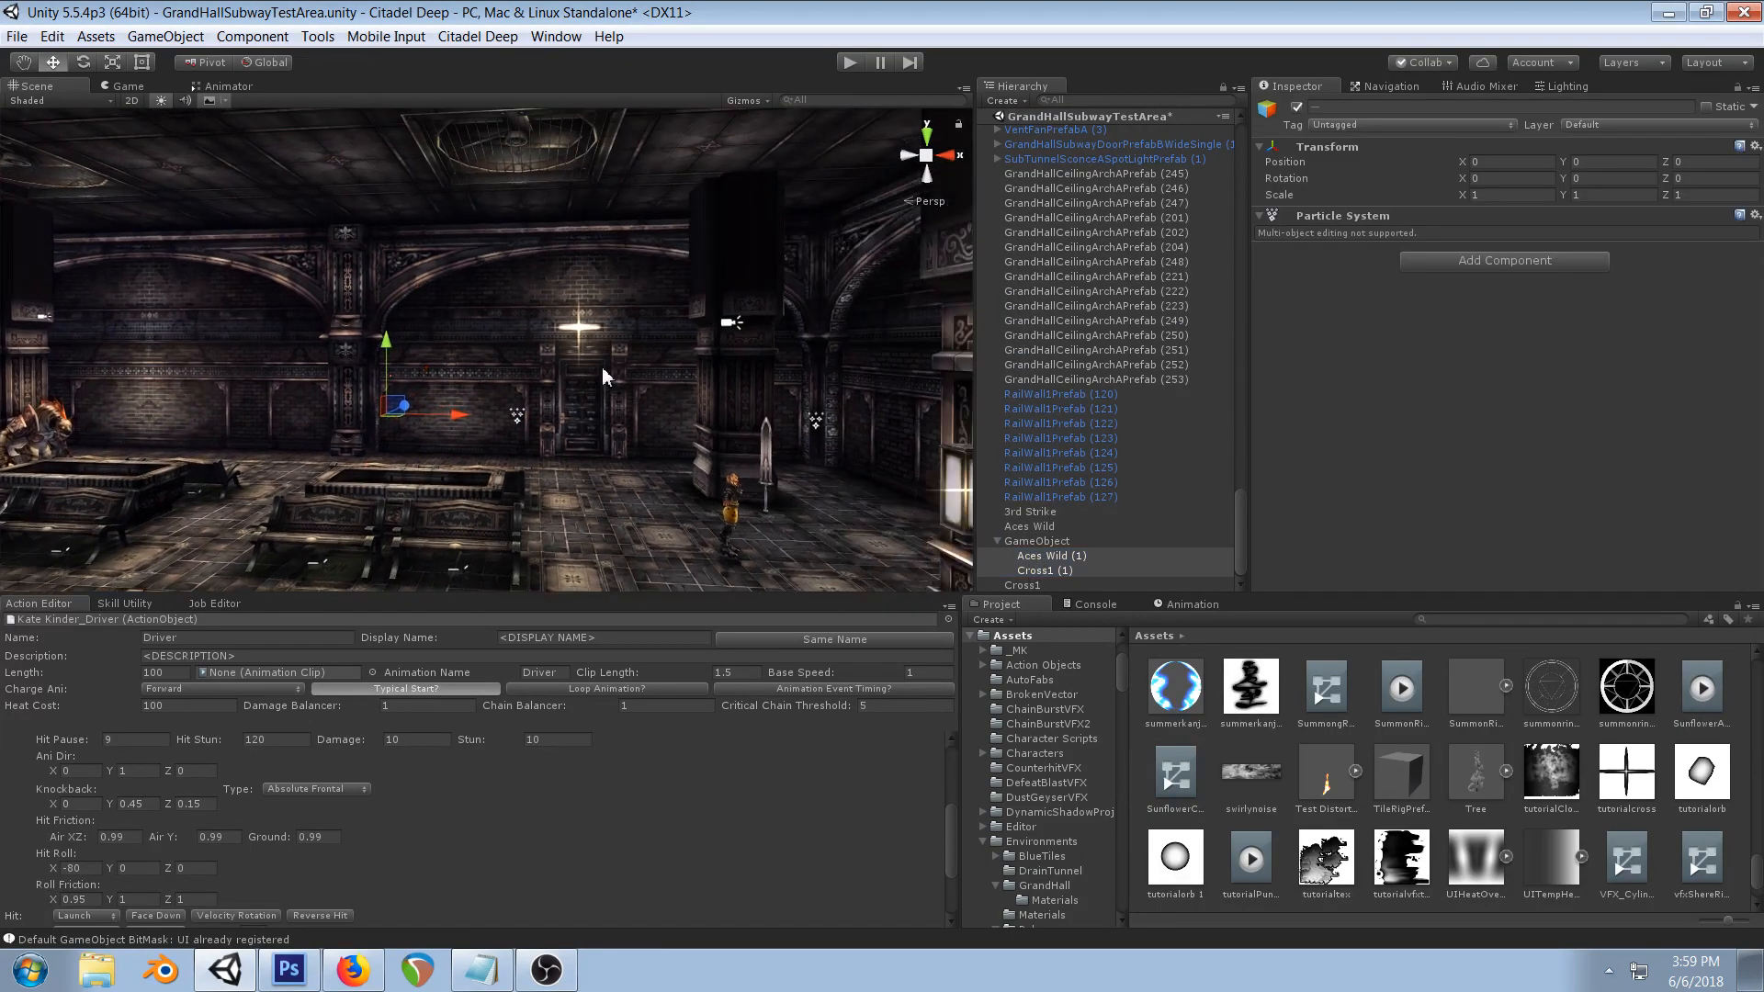
pyautogui.press('f')
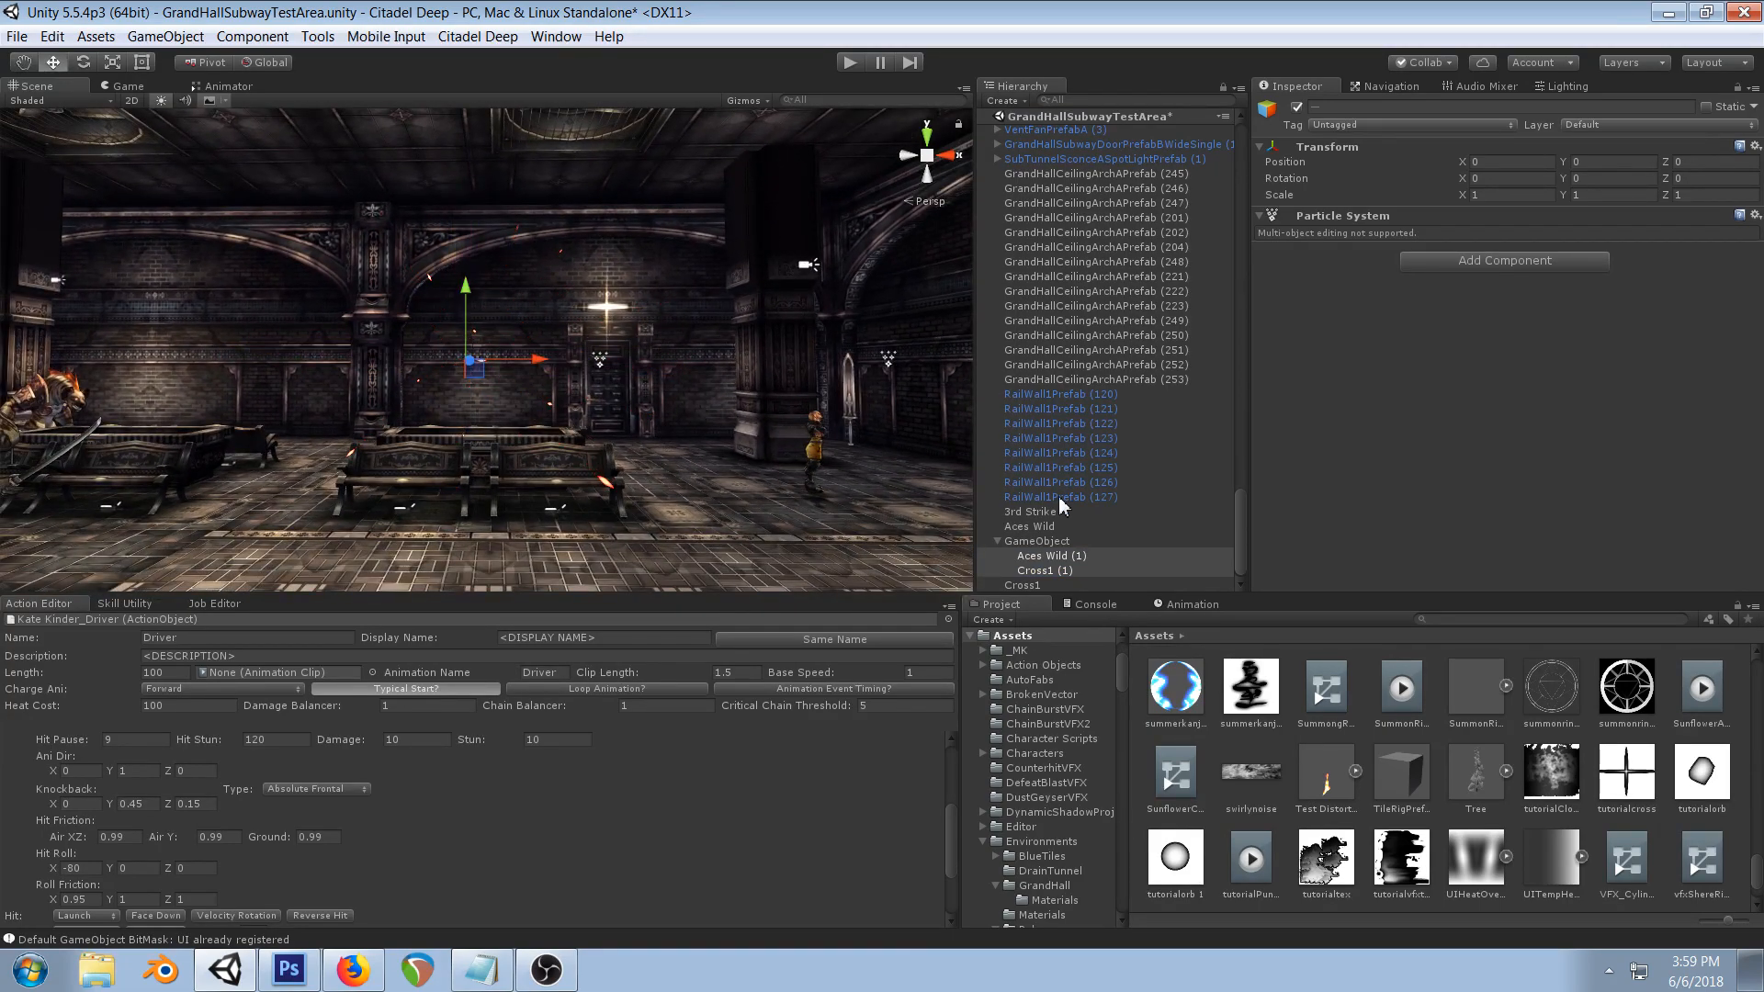
# - Disable 3D Start Size on Cross1 (1), reduce its start size to 13.94 and check the cross in the scene
pyautogui.click(1050, 570)
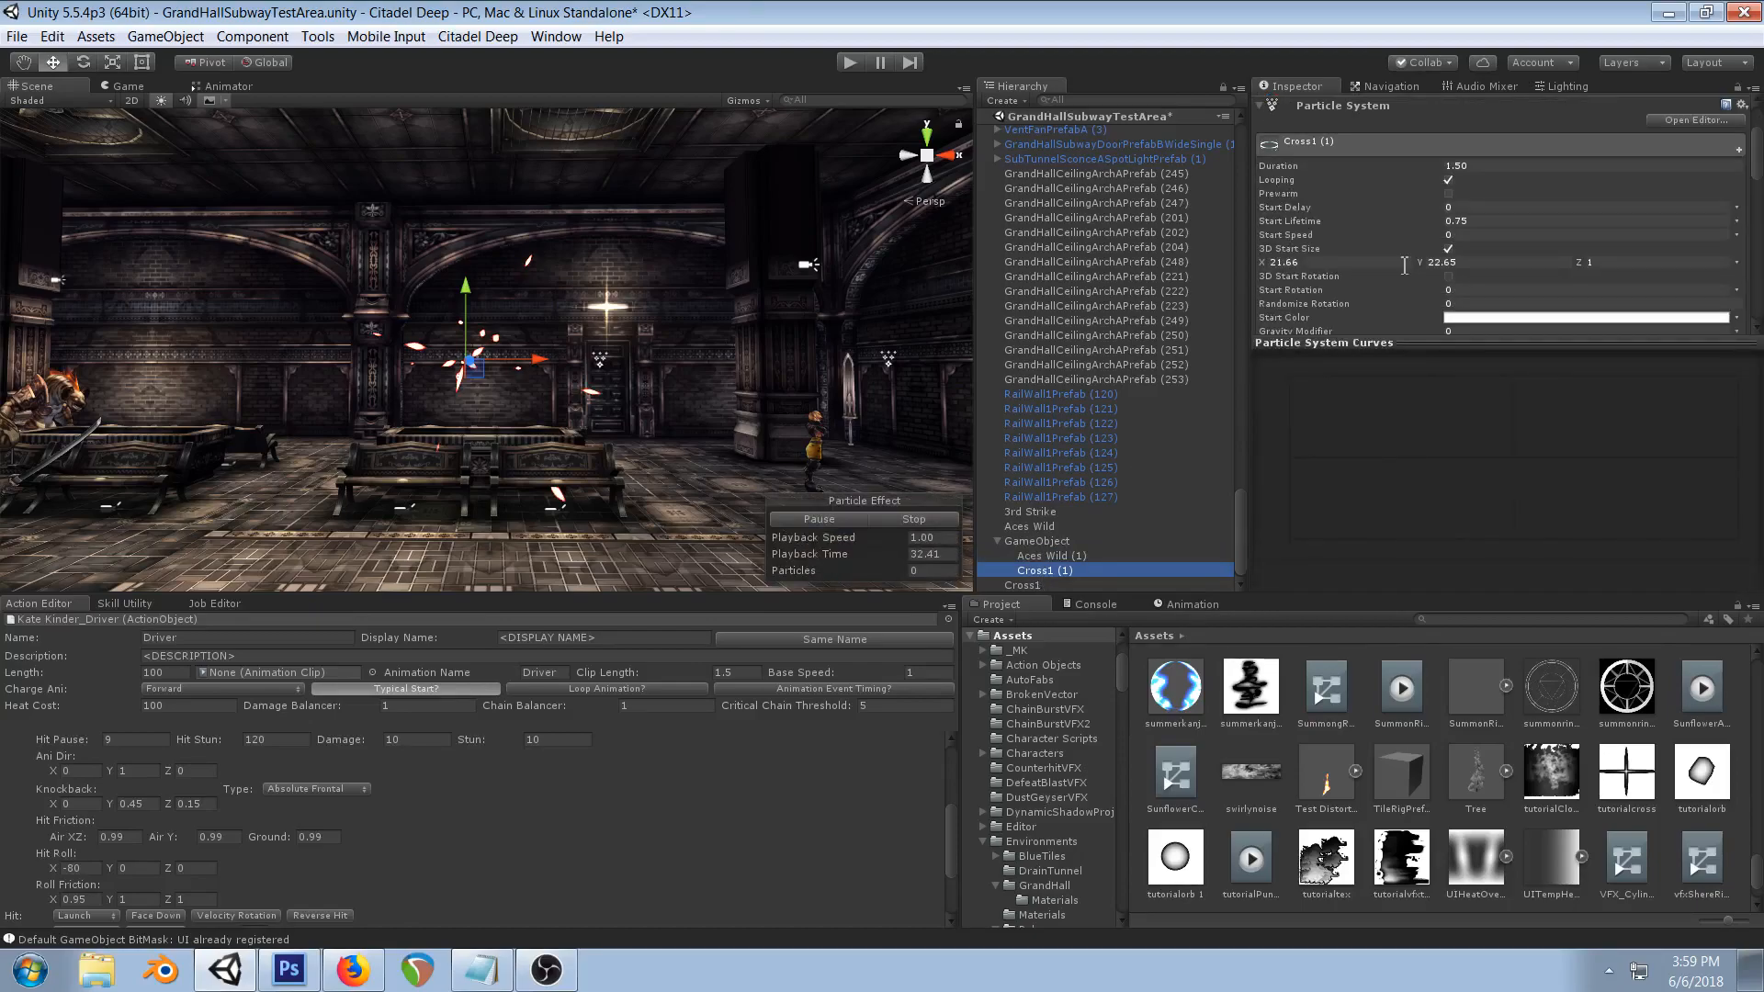
pyautogui.click(1448, 249)
pyautogui.moveTo(1437, 273); pyautogui.dragTo(1282, 281)
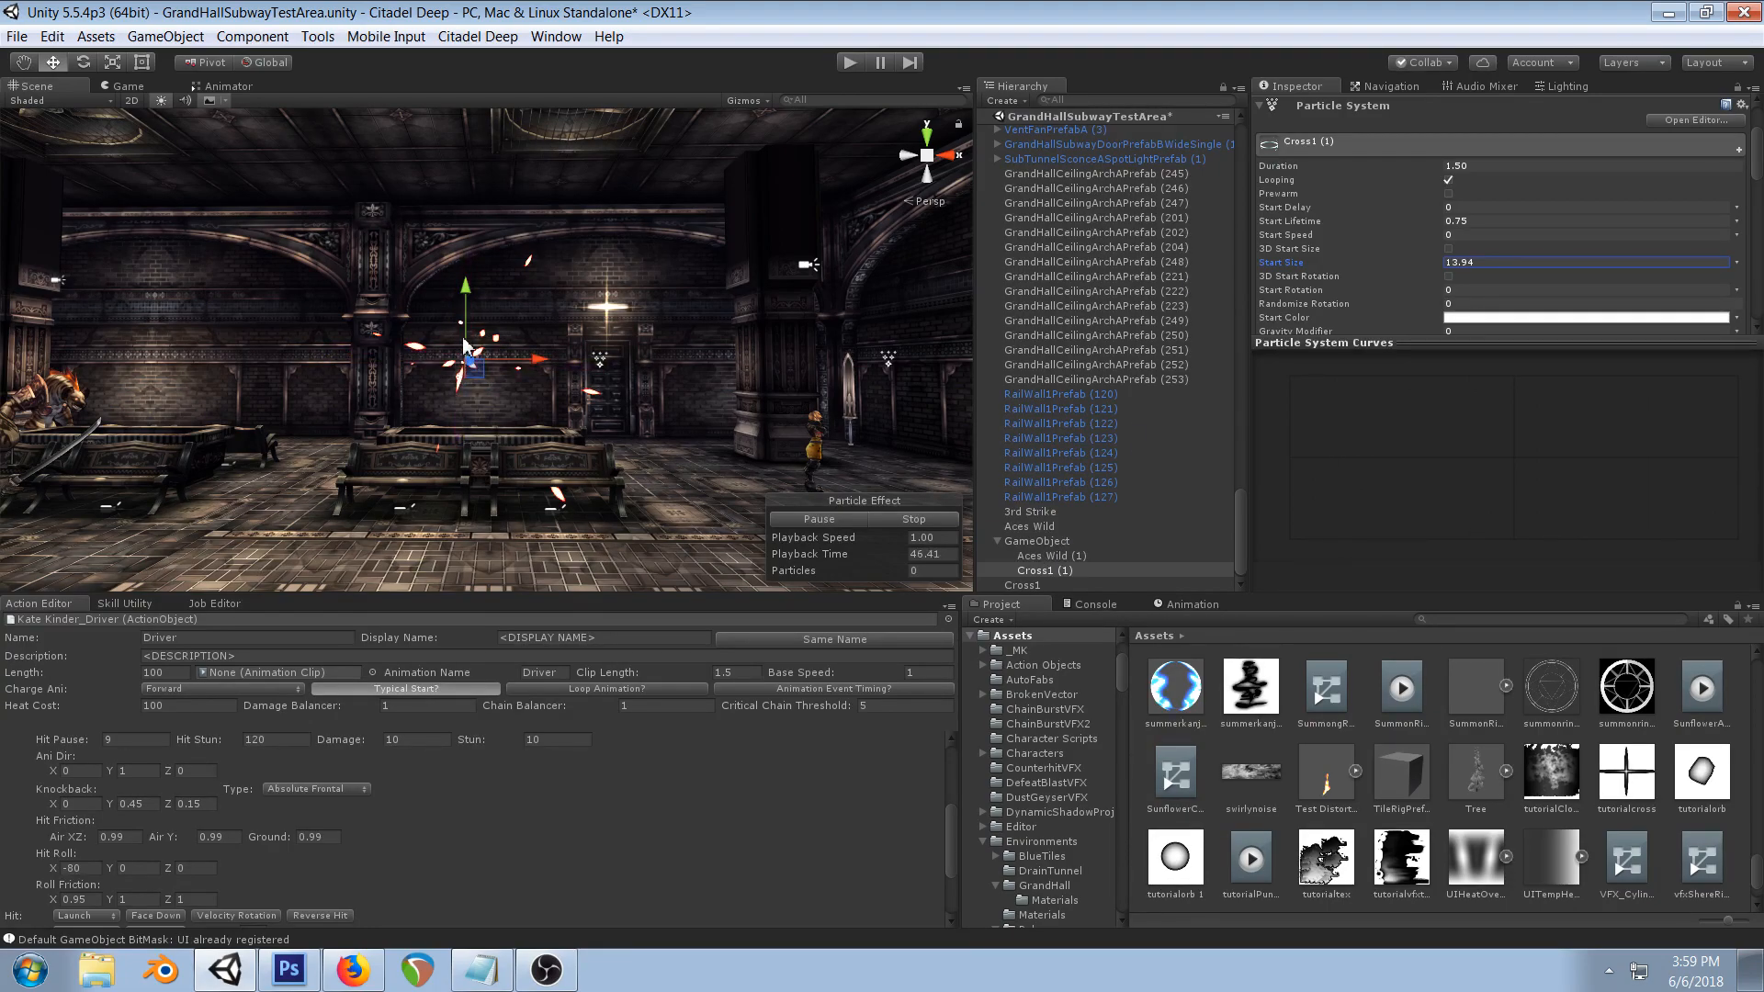
pyautogui.moveTo(531, 303); pyautogui.dragTo(646, 286, button='middle')
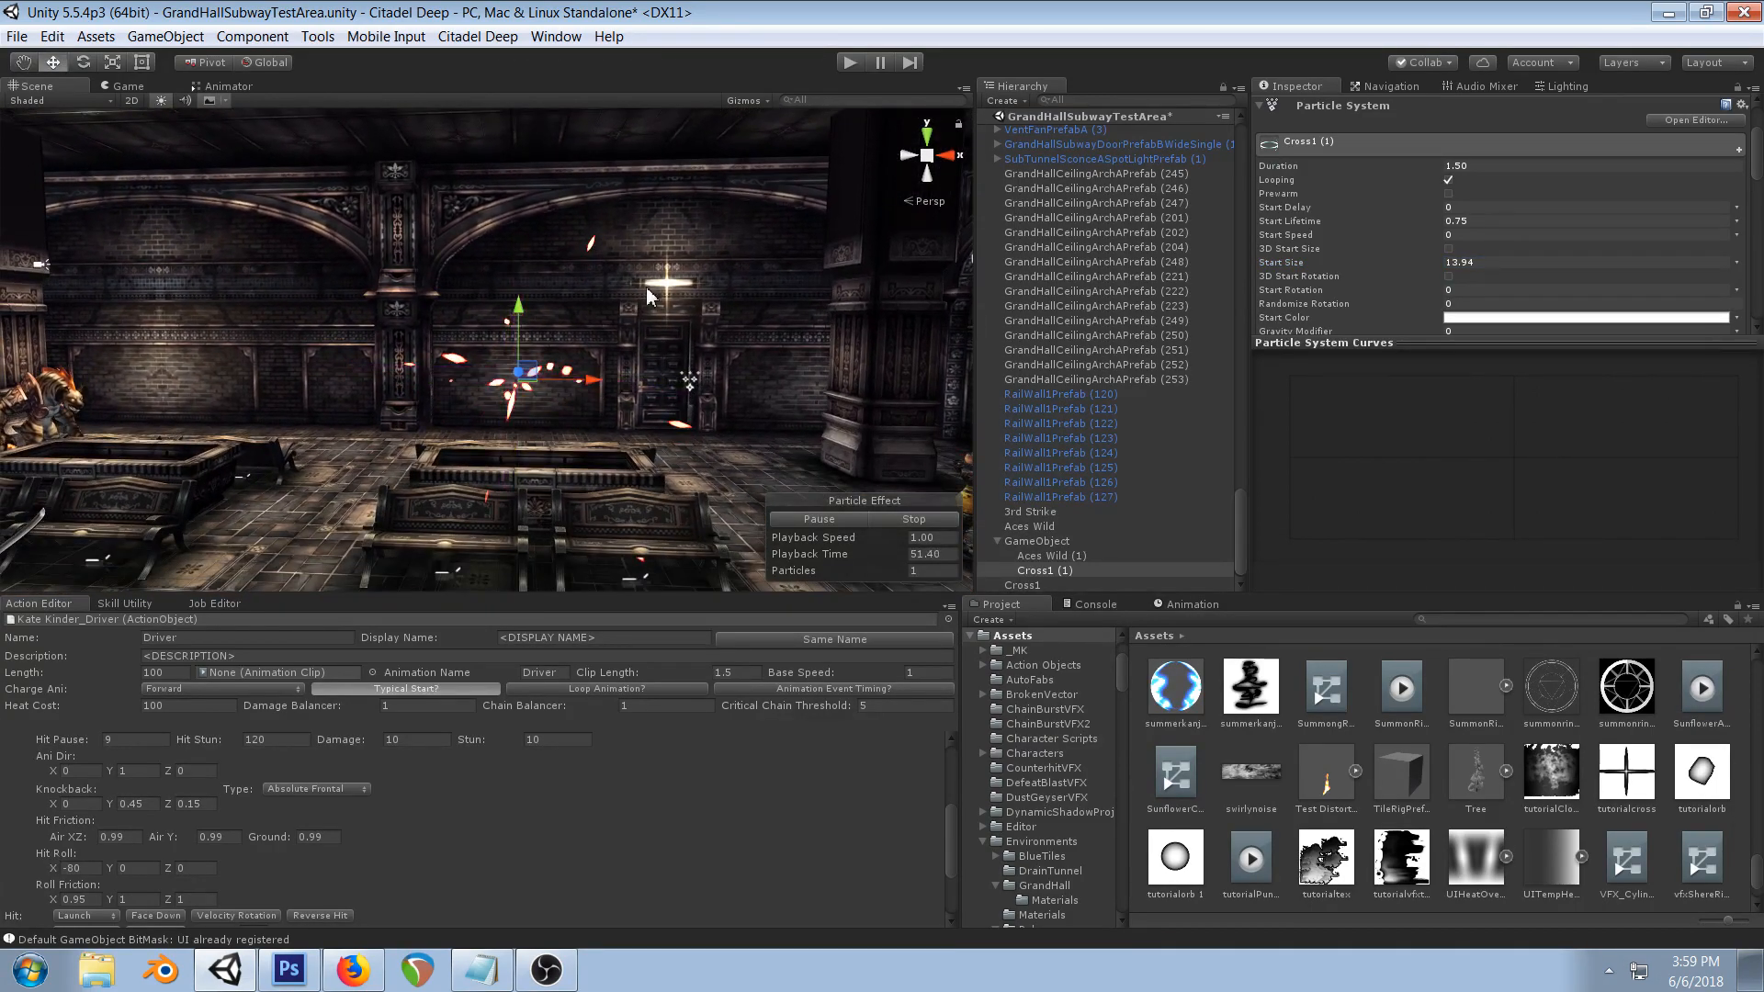
pyautogui.scroll(-2, 627, 385)
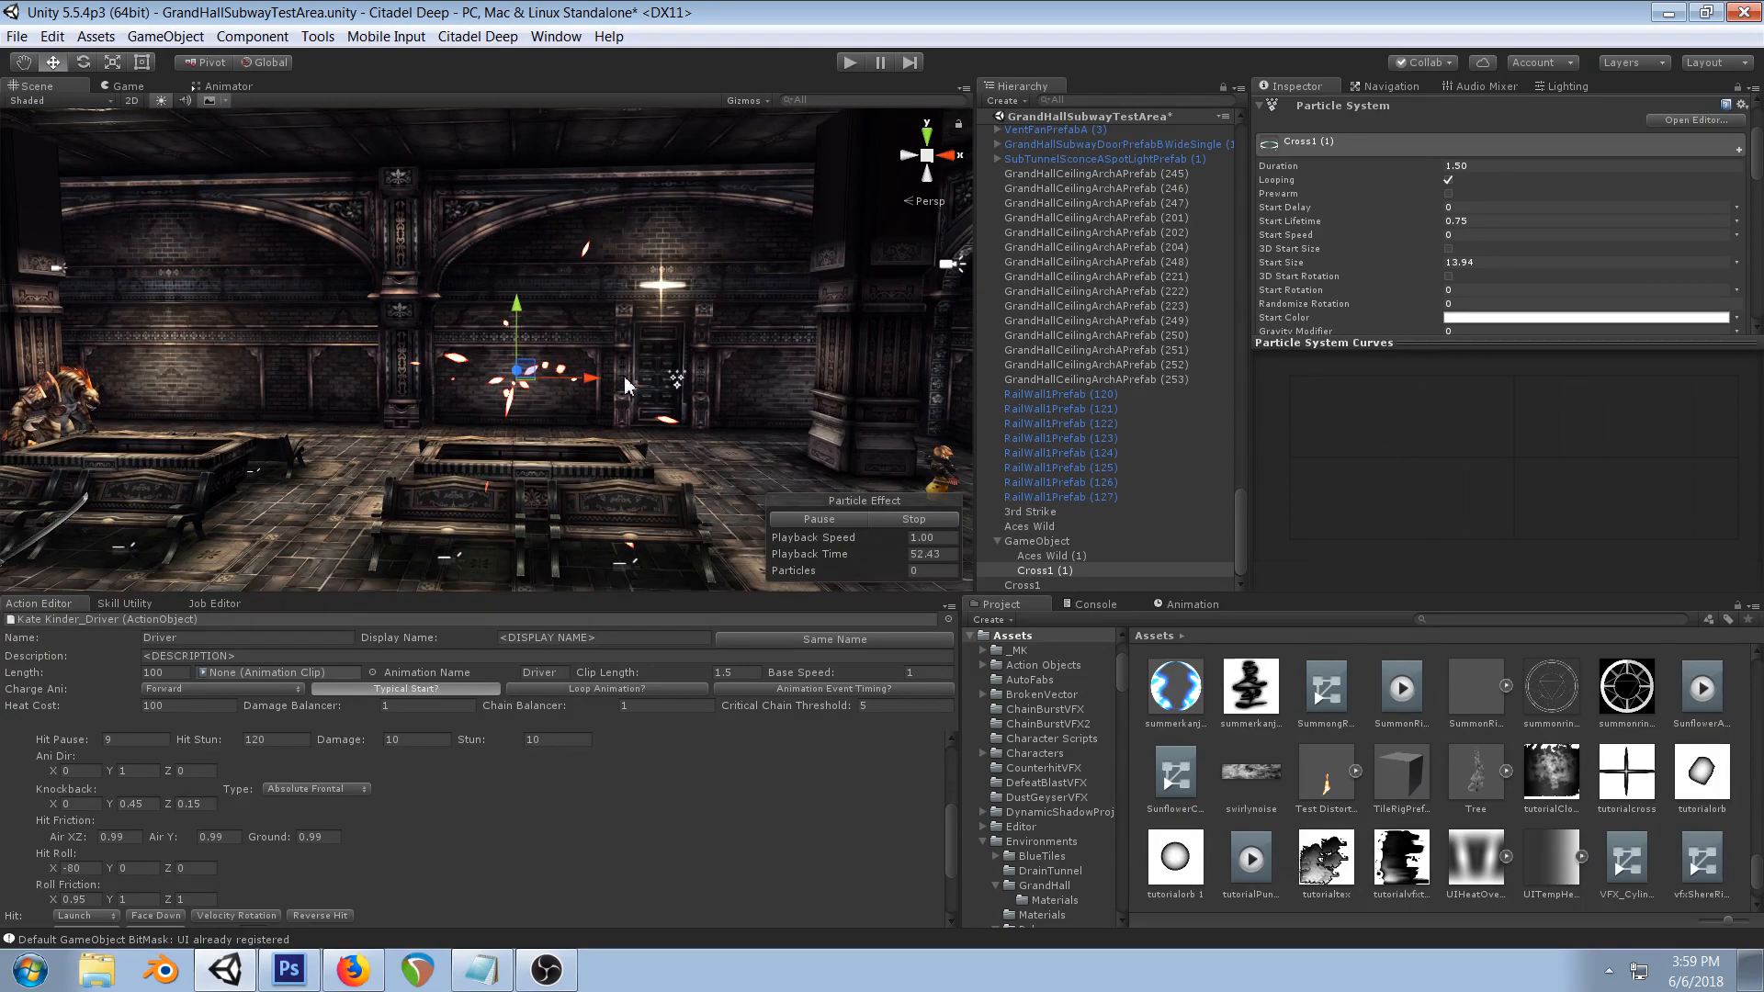
# - Add a white colour key at 25.3% to Cross1 (1)'s Color over Lifetime gradient, just after the black key
pyautogui.scroll(-6, 1558, 263)
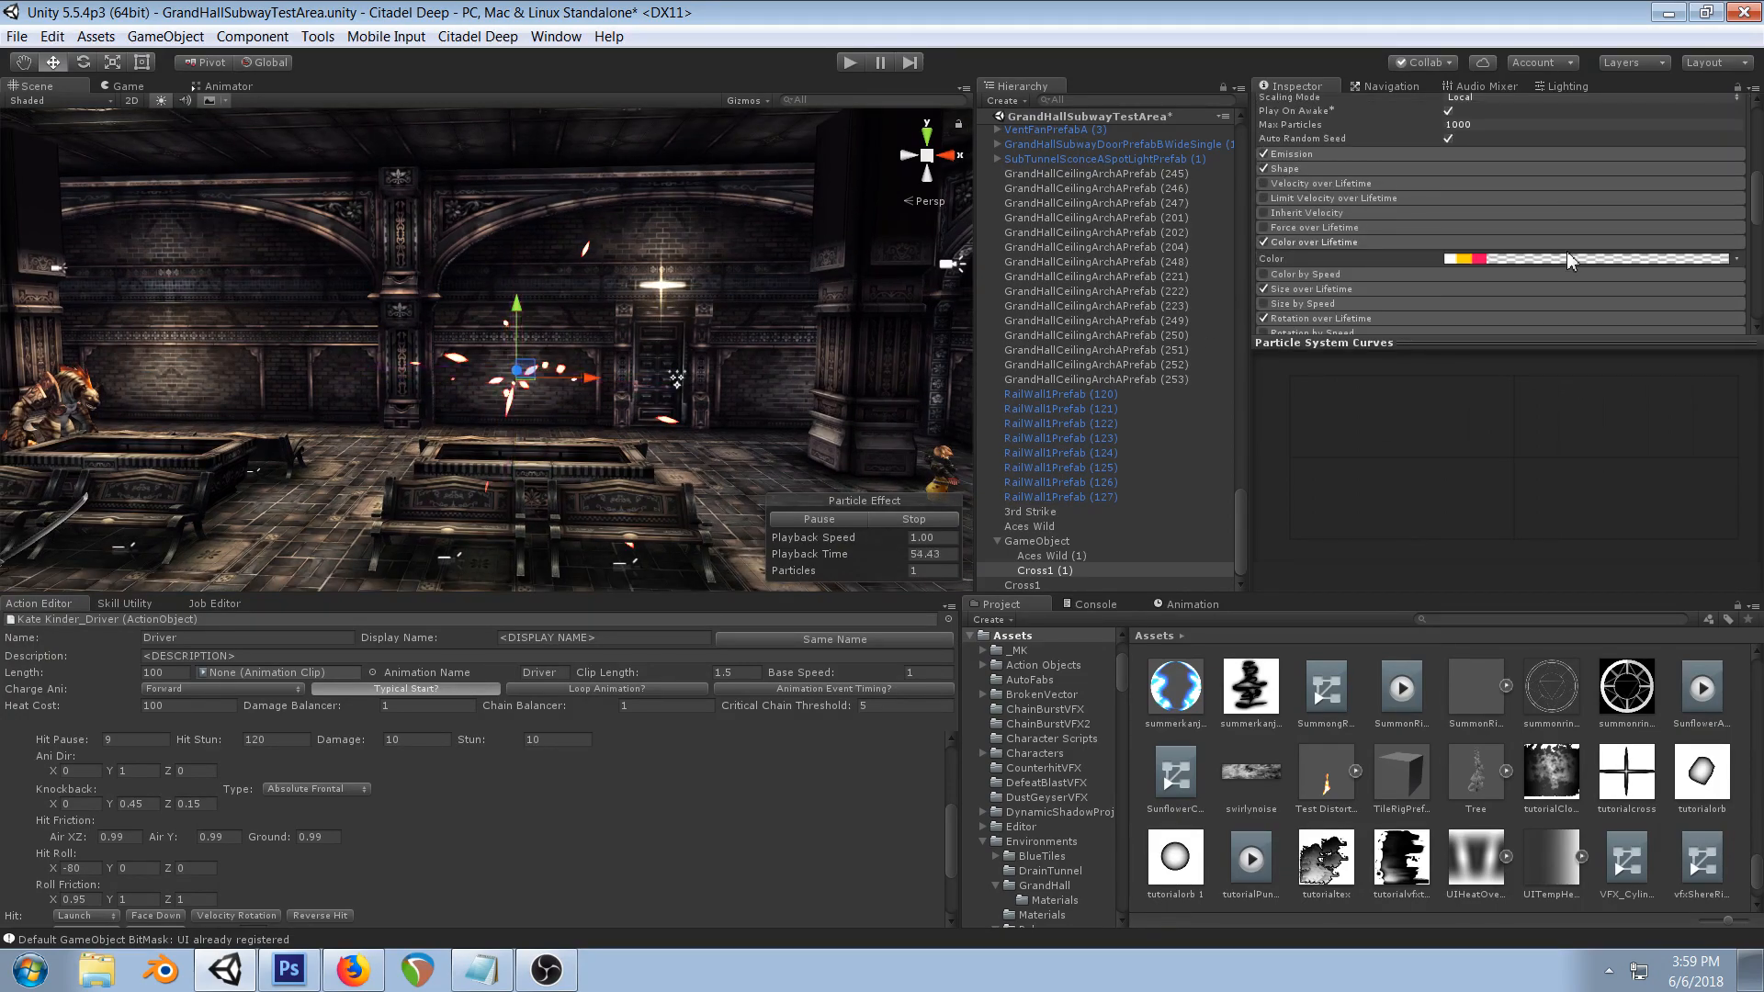
pyautogui.click(1517, 259)
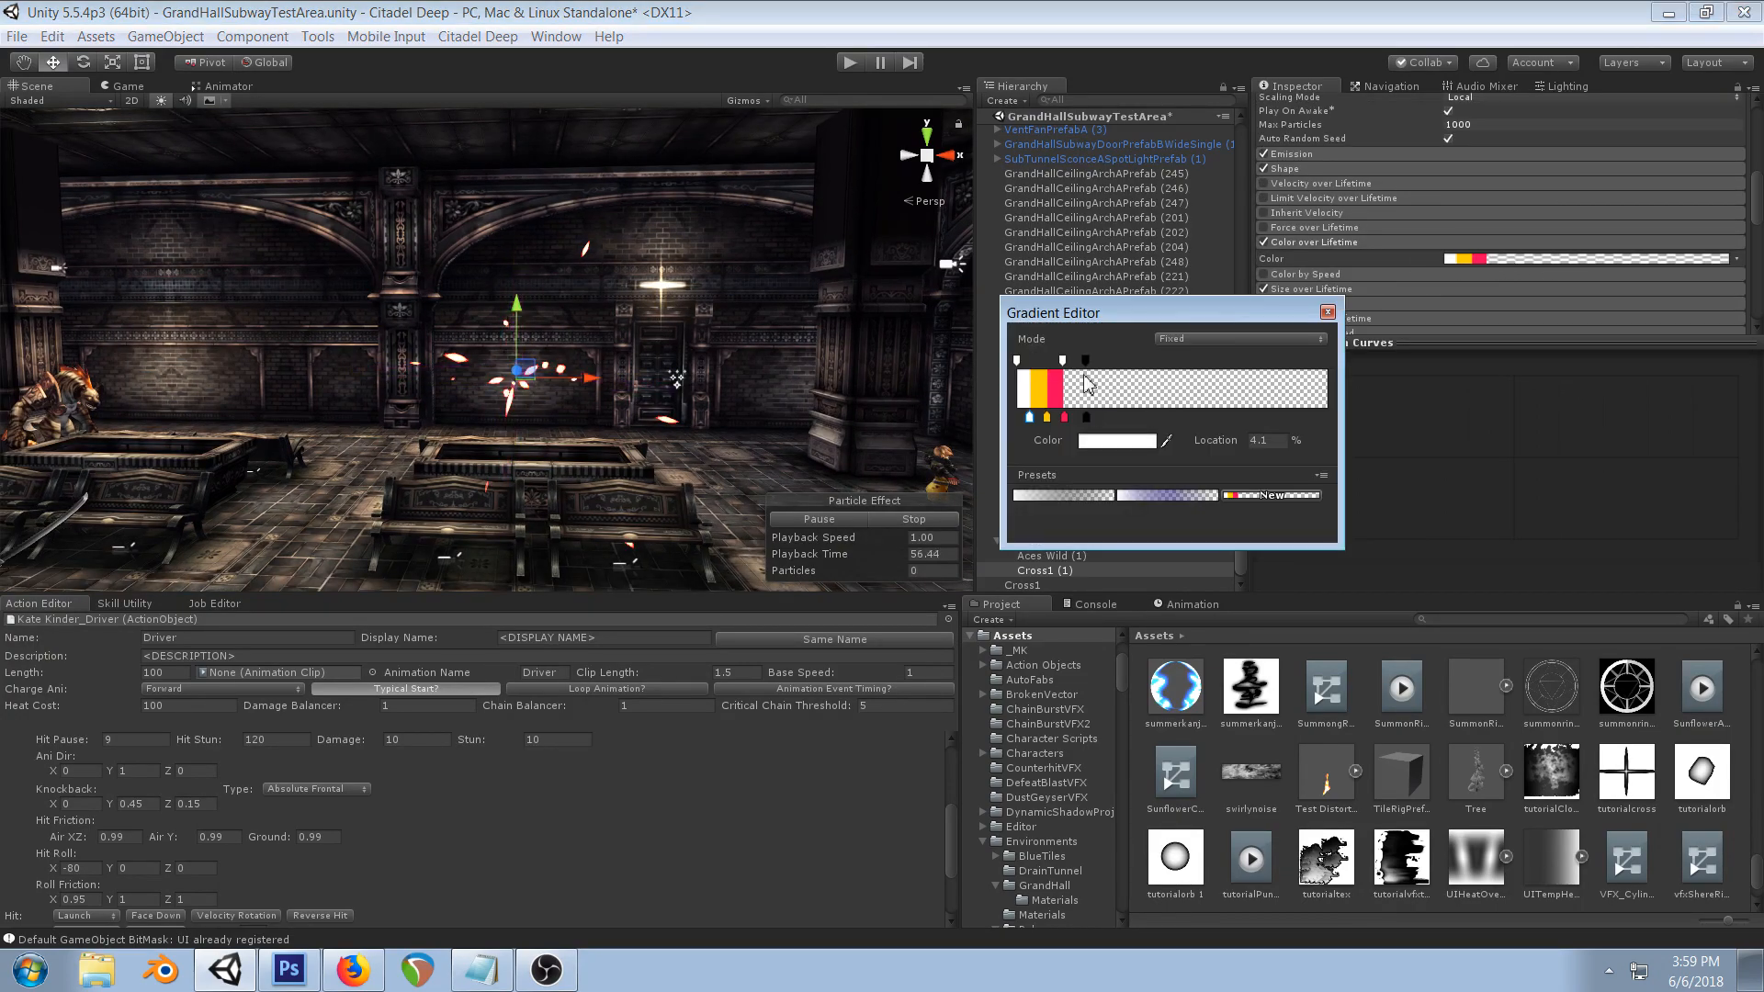
pyautogui.click(1085, 418)
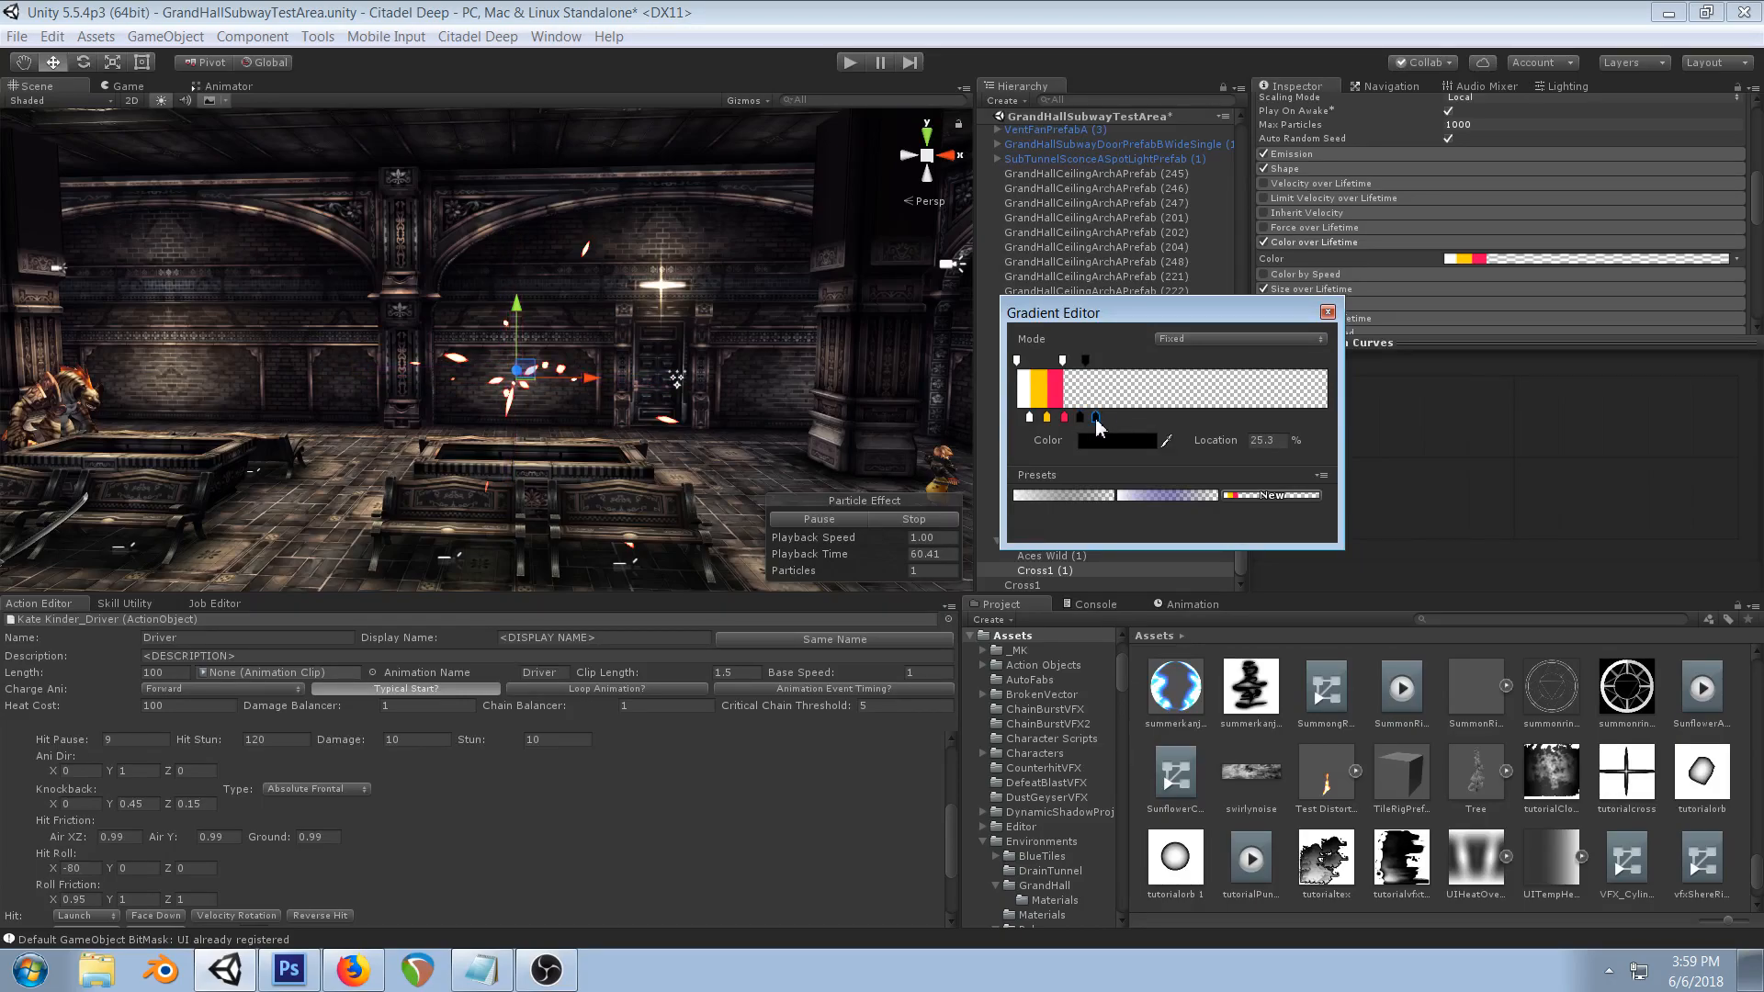
pyautogui.click(1095, 447)
pyautogui.moveTo(1097, 446); pyautogui.dragTo(1051, 297)
pyautogui.click(1250, 271)
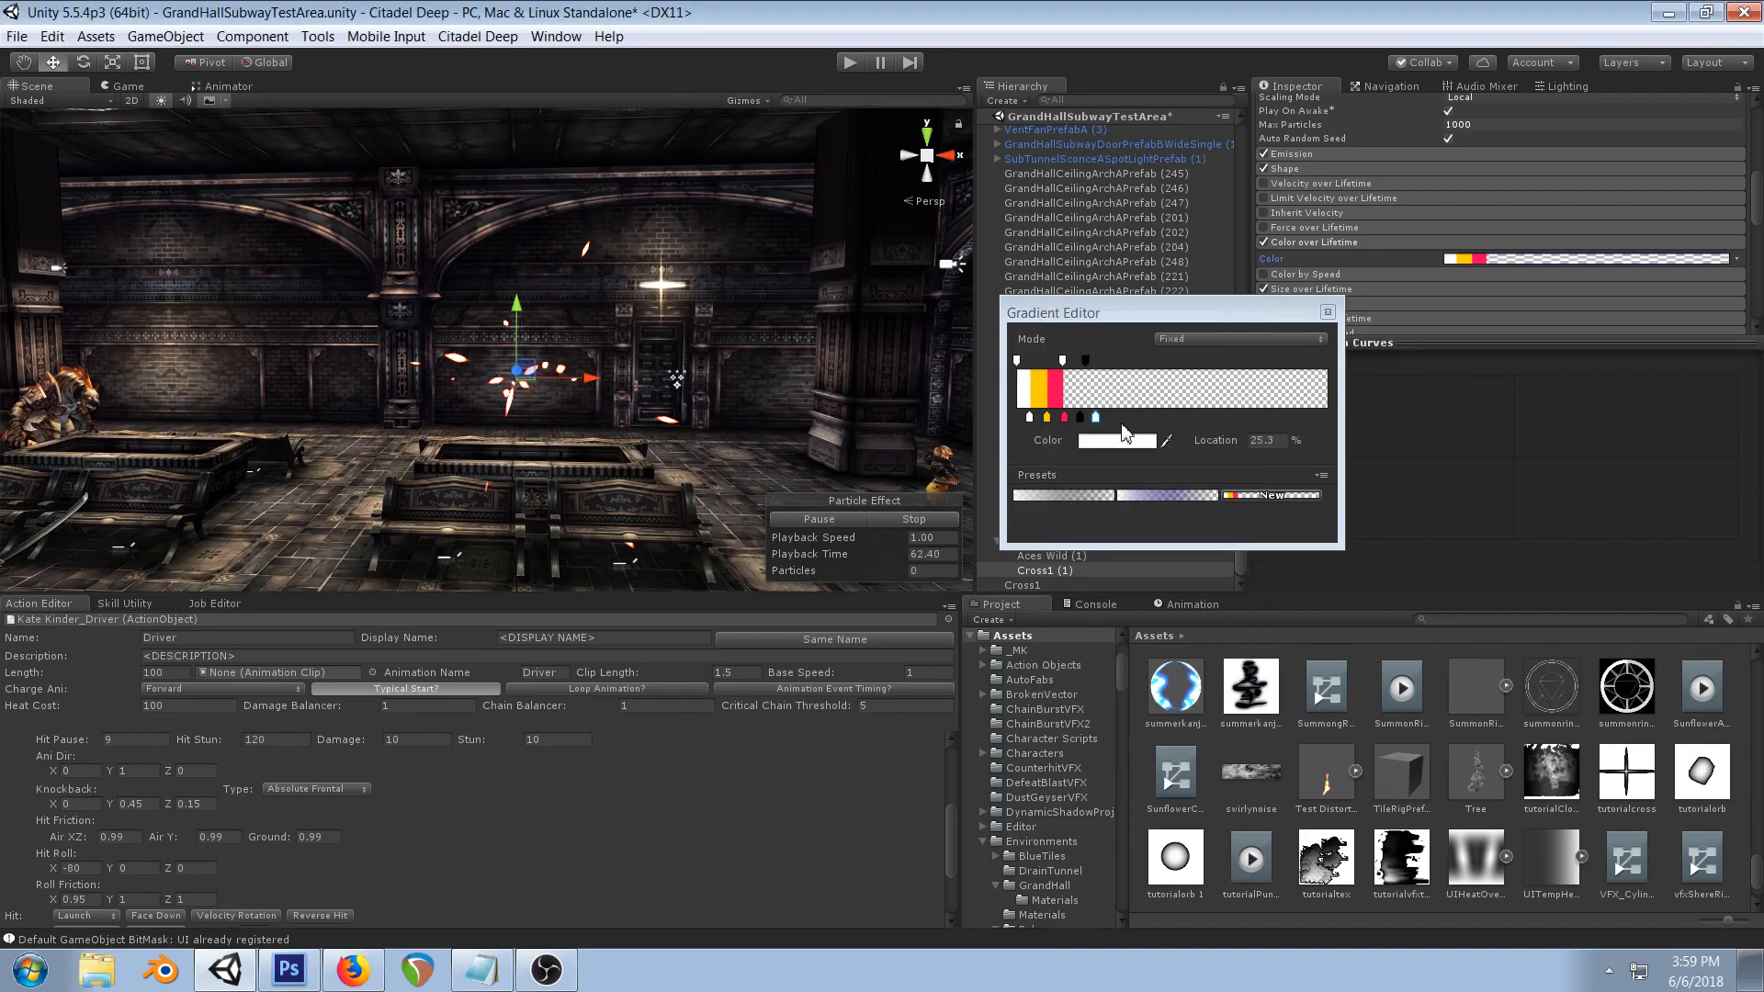
# - Add a golden yellow colour key, hex FFC300, at 29.4% to the same gradient
pyautogui.click(1109, 419)
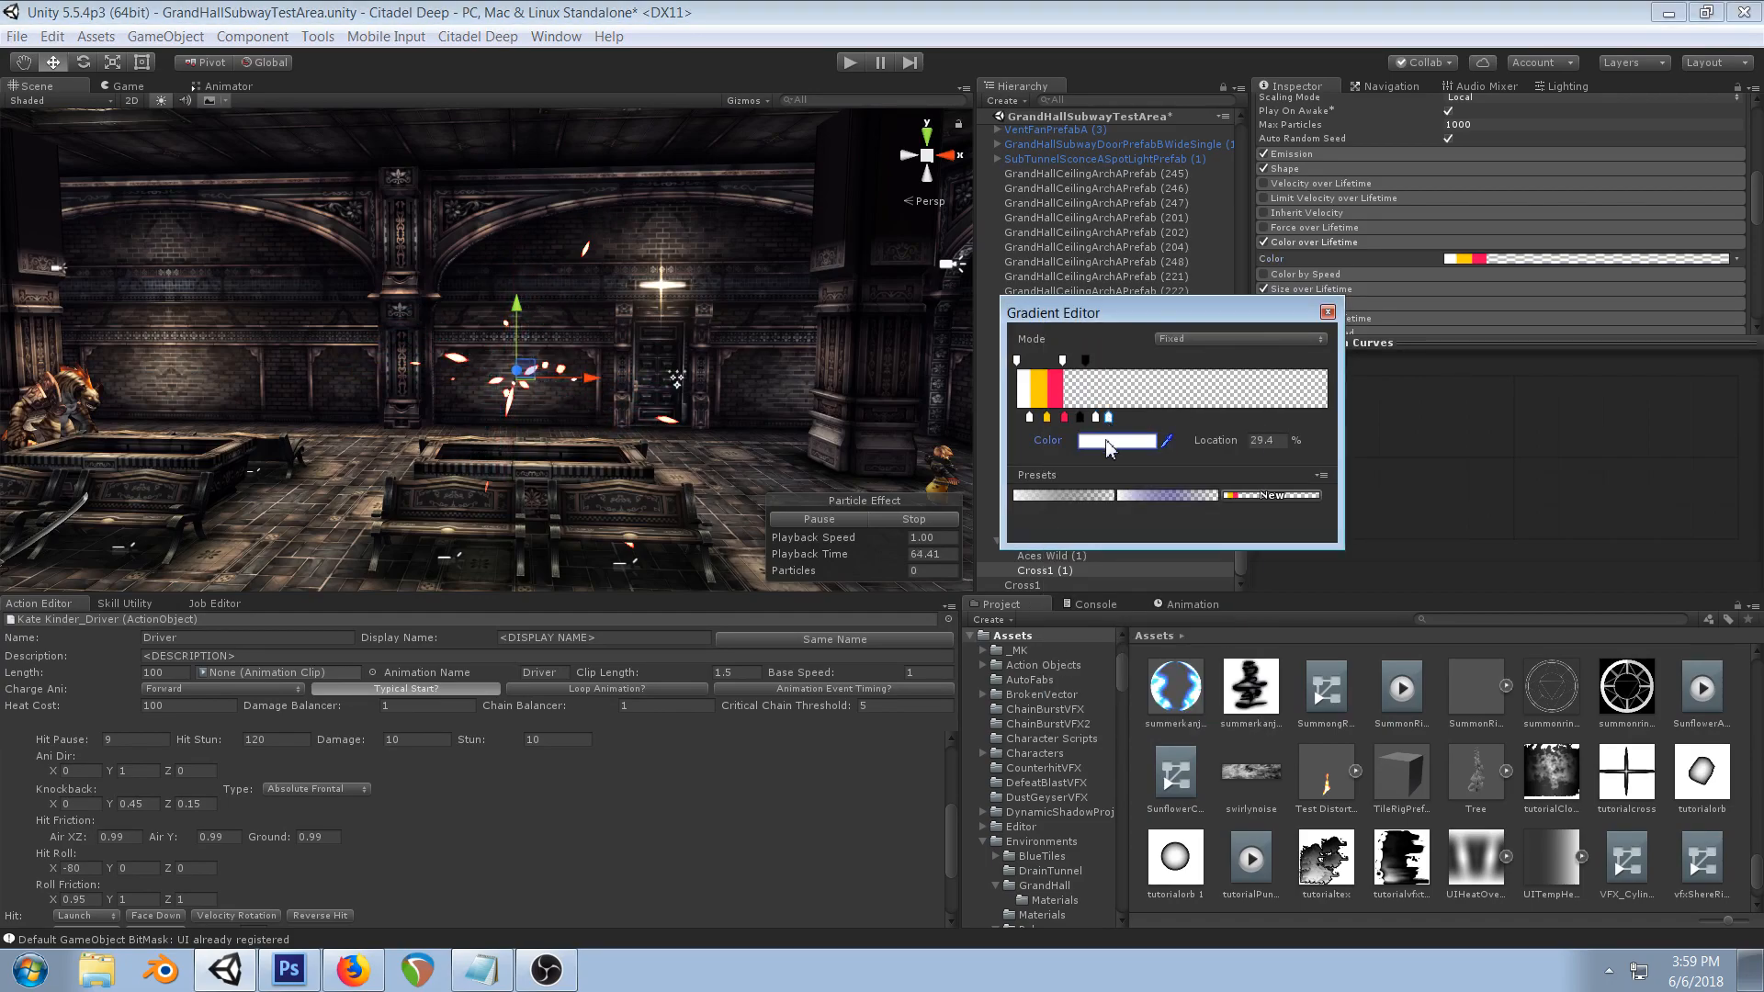
pyautogui.click(1109, 444)
pyautogui.moveTo(1222, 477); pyautogui.dragTo(1223, 461)
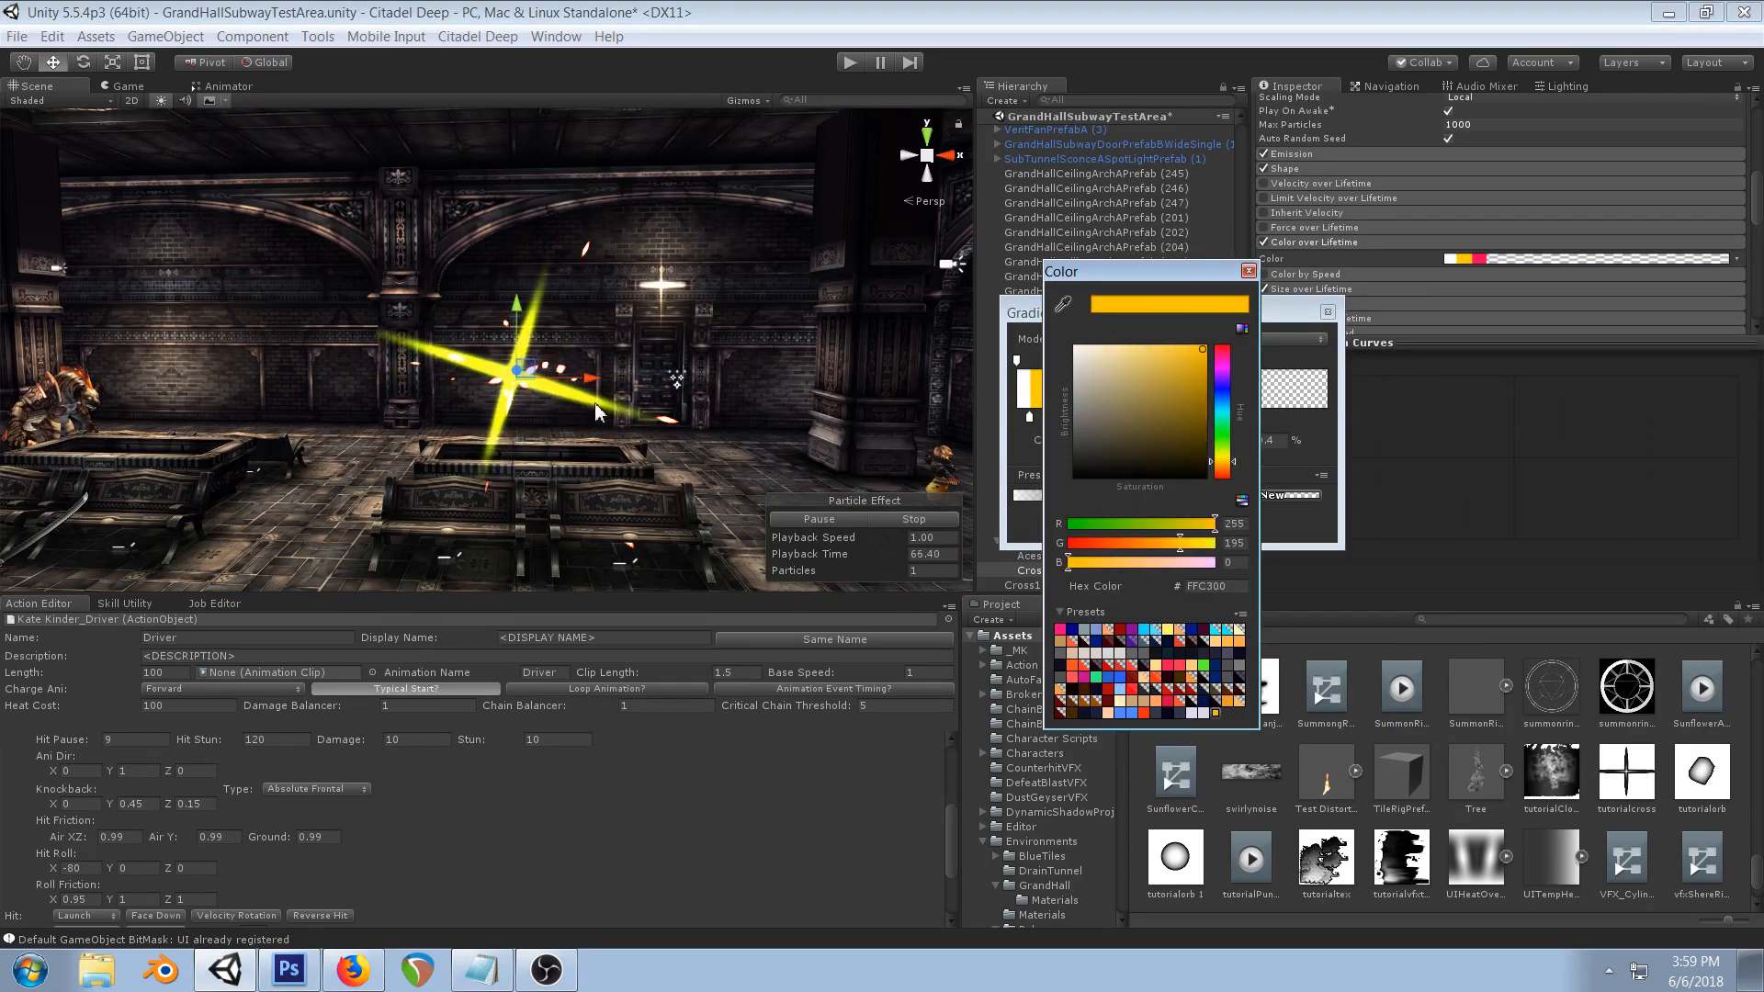
pyautogui.click(1248, 271)
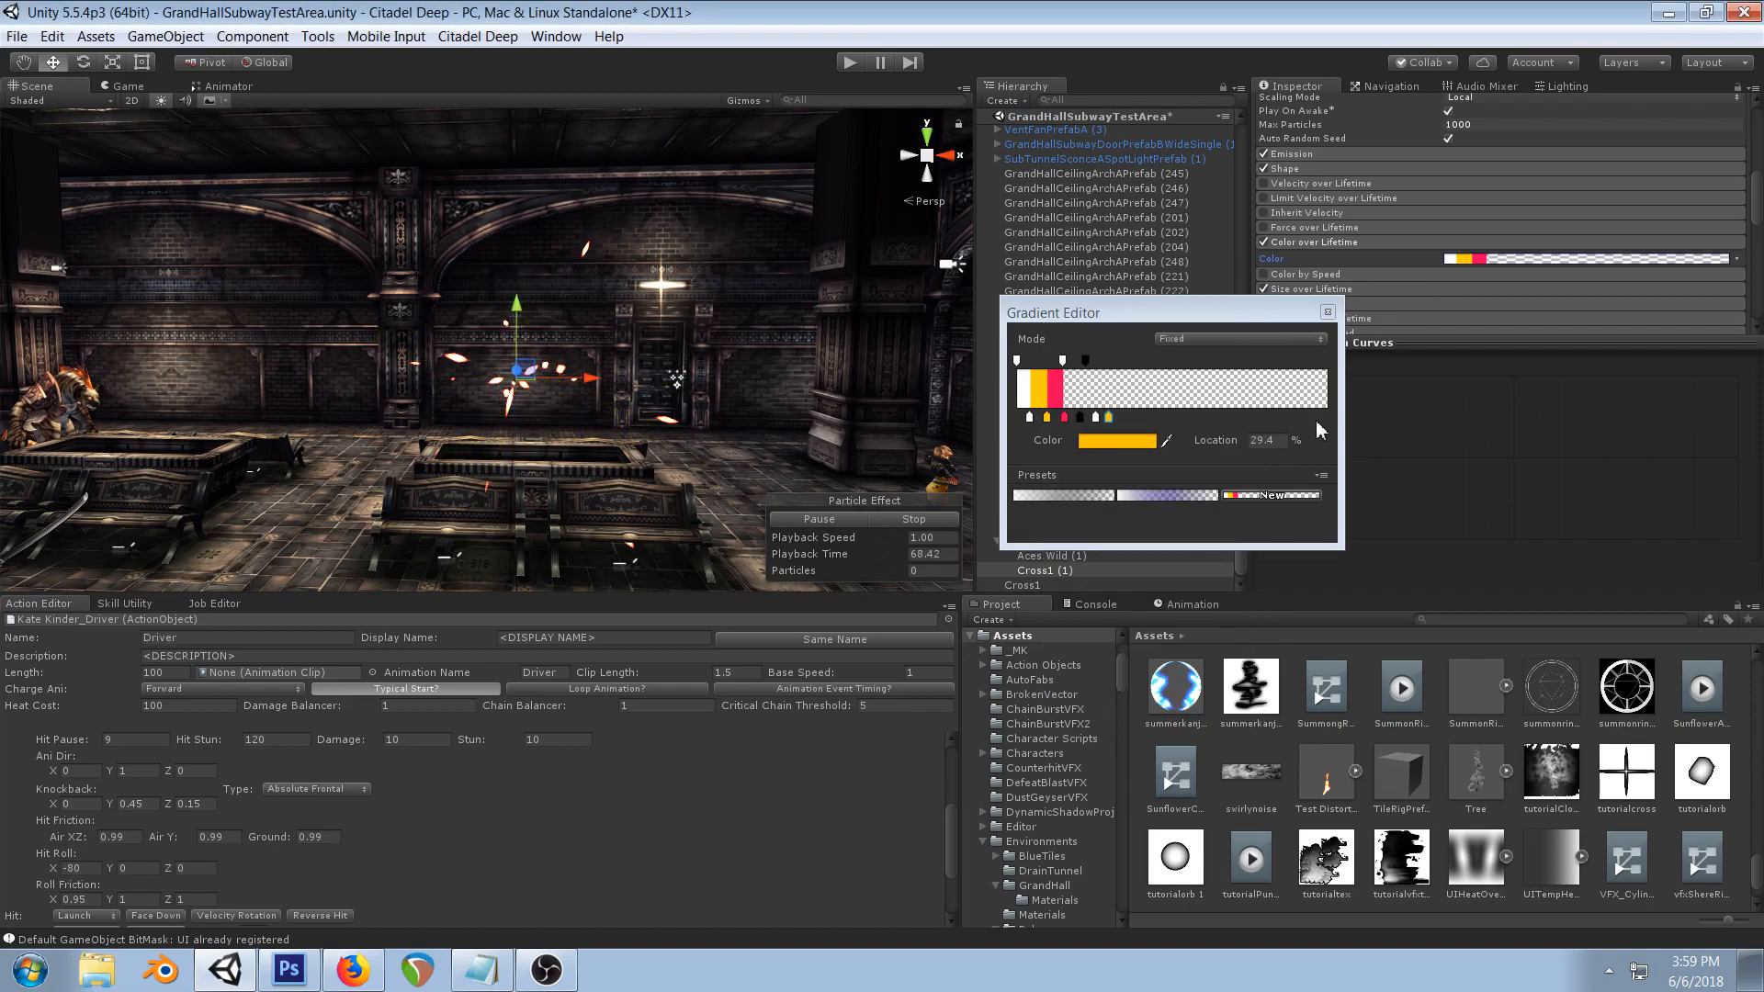
# - Add a black colour key, hex 000000, at 100% to Cross1 (1)'s Color over Lifetime gradient
pyautogui.moveTo(1321, 420); pyautogui.dragTo(1360, 413)
pyautogui.click(1093, 439)
pyautogui.moveTo(1091, 434); pyautogui.dragTo(1053, 517)
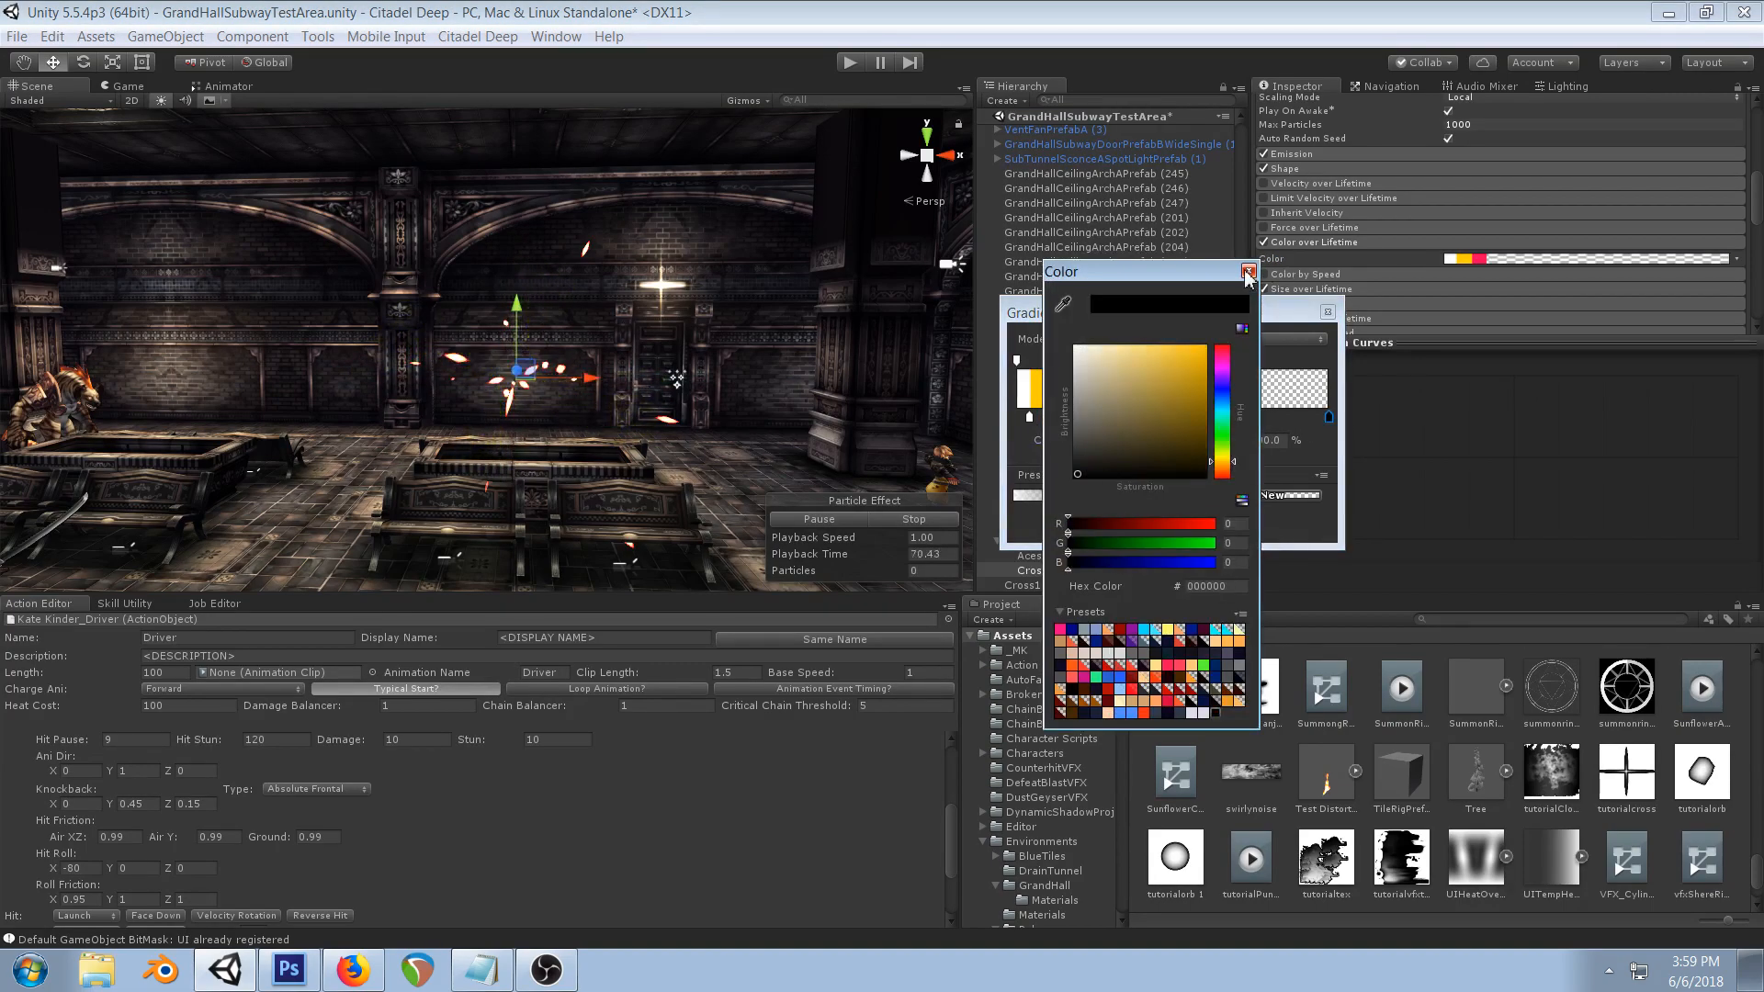
pyautogui.click(1249, 271)
pyautogui.click(1196, 419)
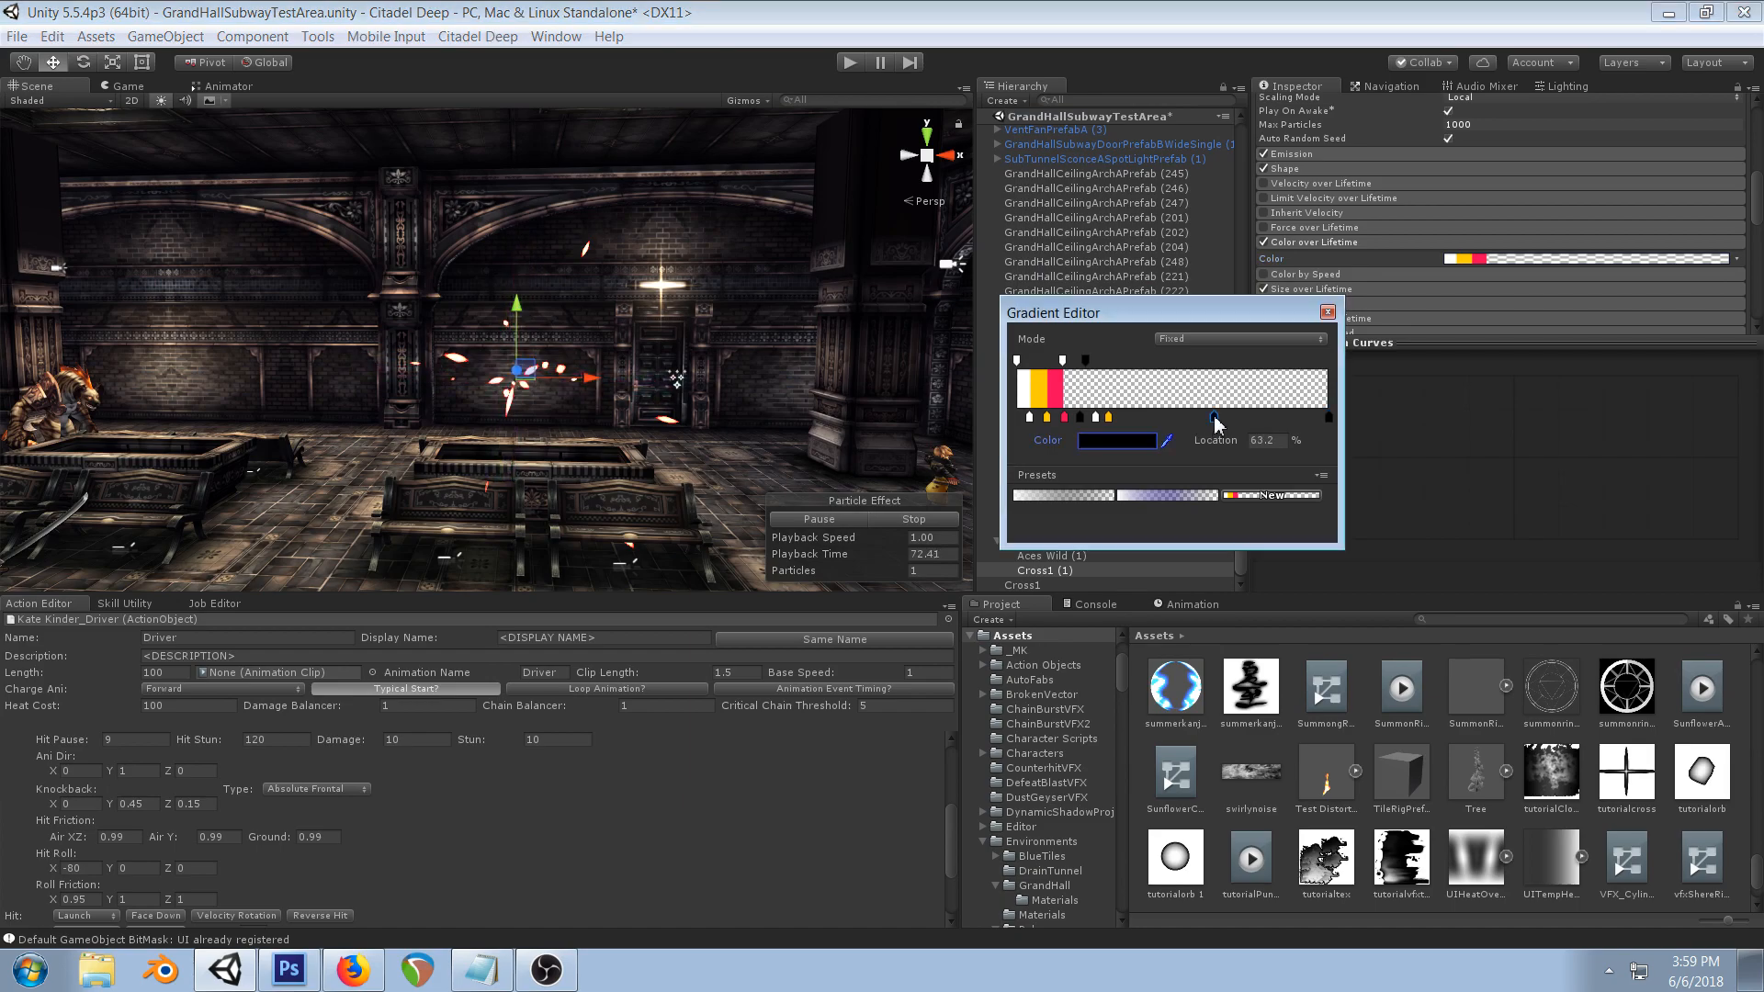
pyautogui.click(1123, 441)
pyautogui.moveTo(1221, 469); pyautogui.dragTo(1201, 415)
pyautogui.click(1248, 272)
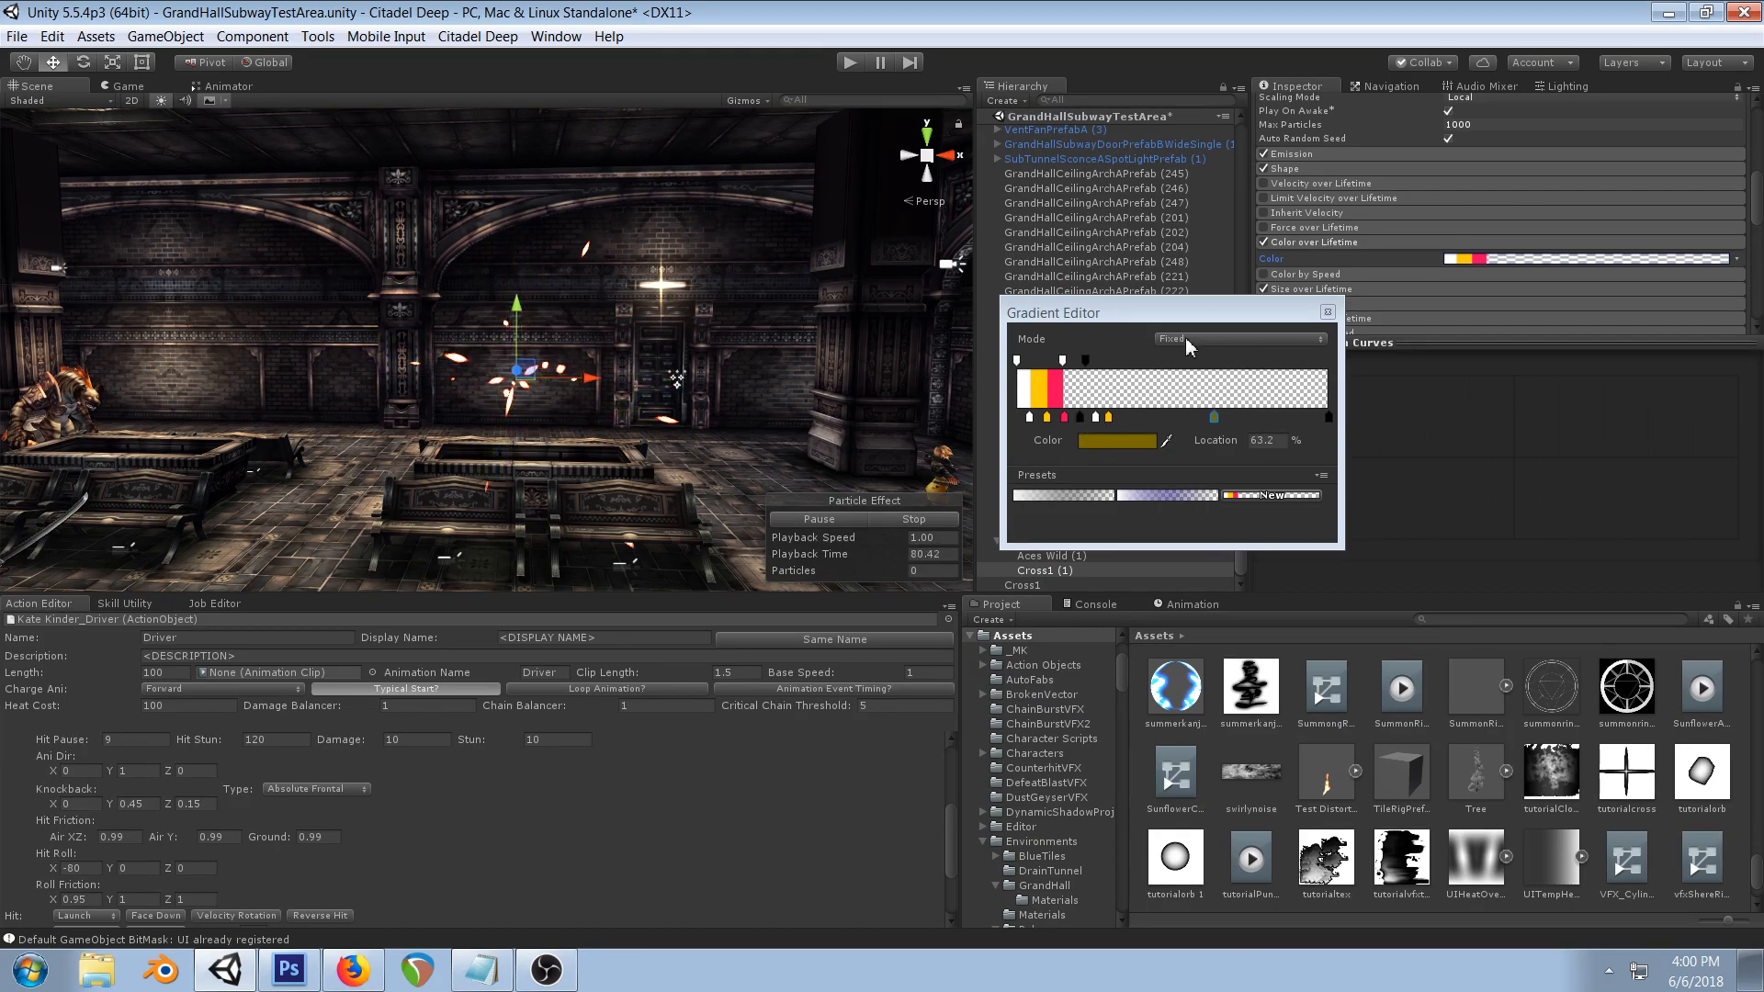
pyautogui.click(1214, 416)
pyautogui.press('Delete')
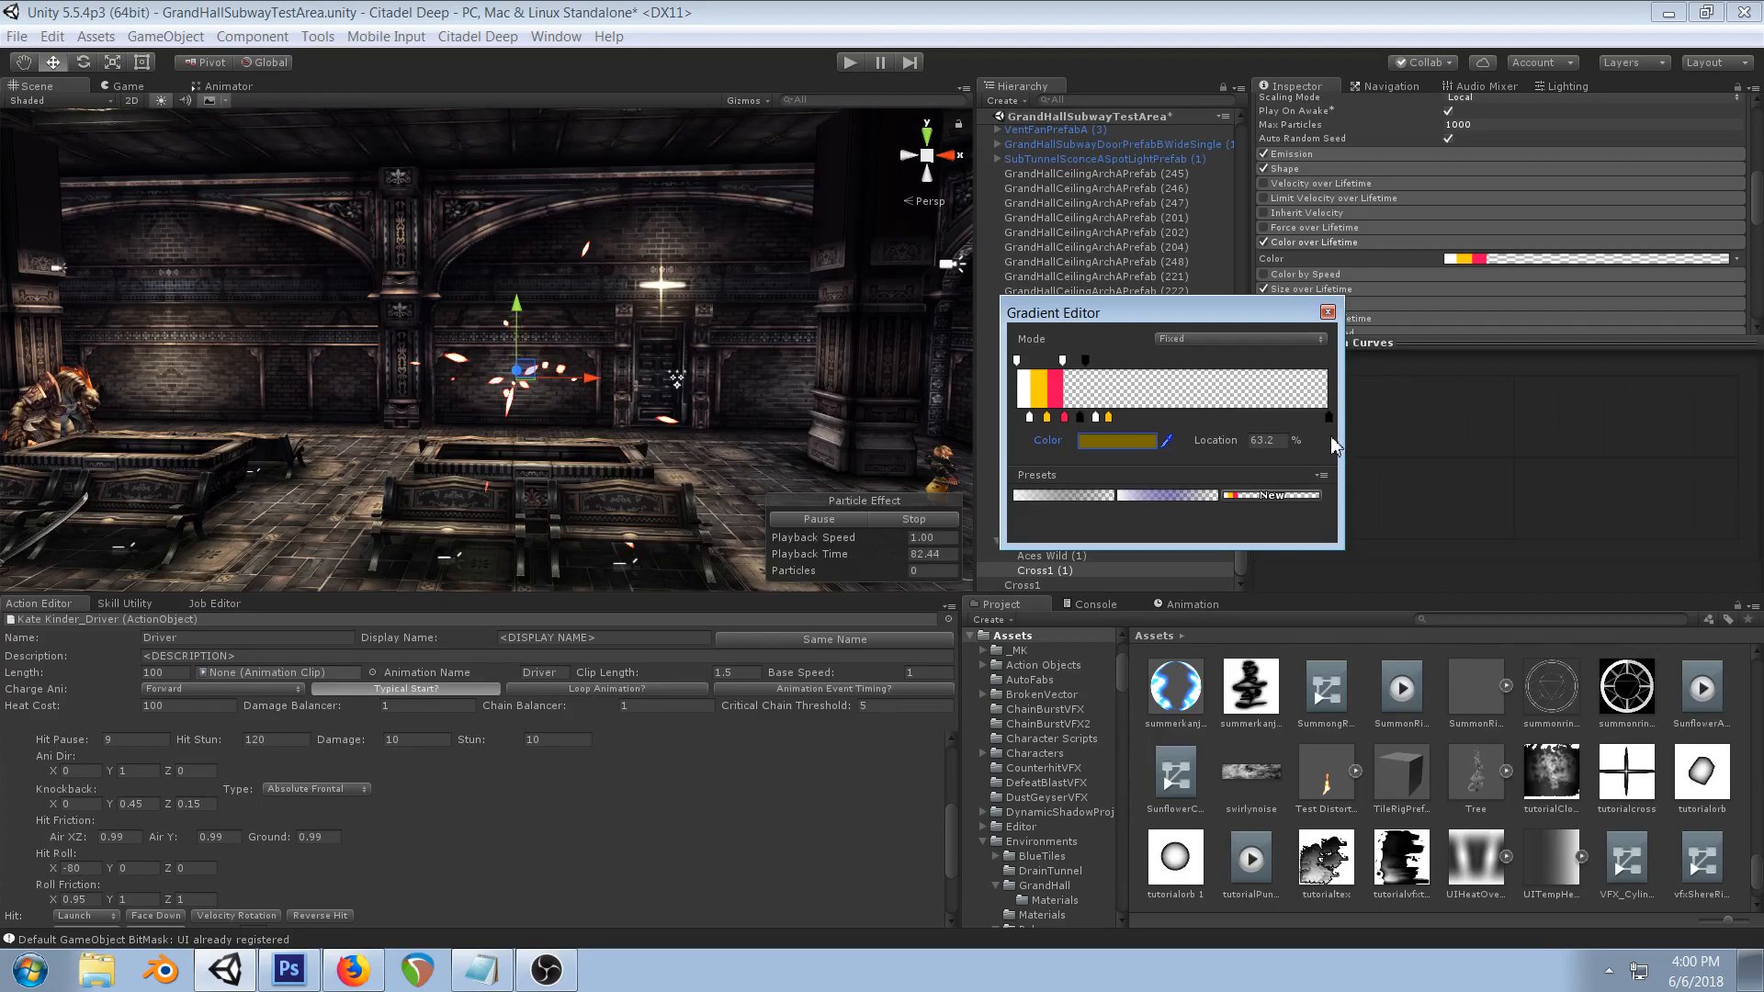
# - Move the black end key in toward the other colour keys and add a red key, hex FF003A, at 34.7% before it
pyautogui.moveTo(1328, 419)
pyautogui.mouseDown()
pyautogui.moveTo(1139, 428)
pyautogui.moveTo(1223, 343)
pyautogui.moveTo(1234, 367)
pyautogui.mouseUp()
pyautogui.click(1121, 443)
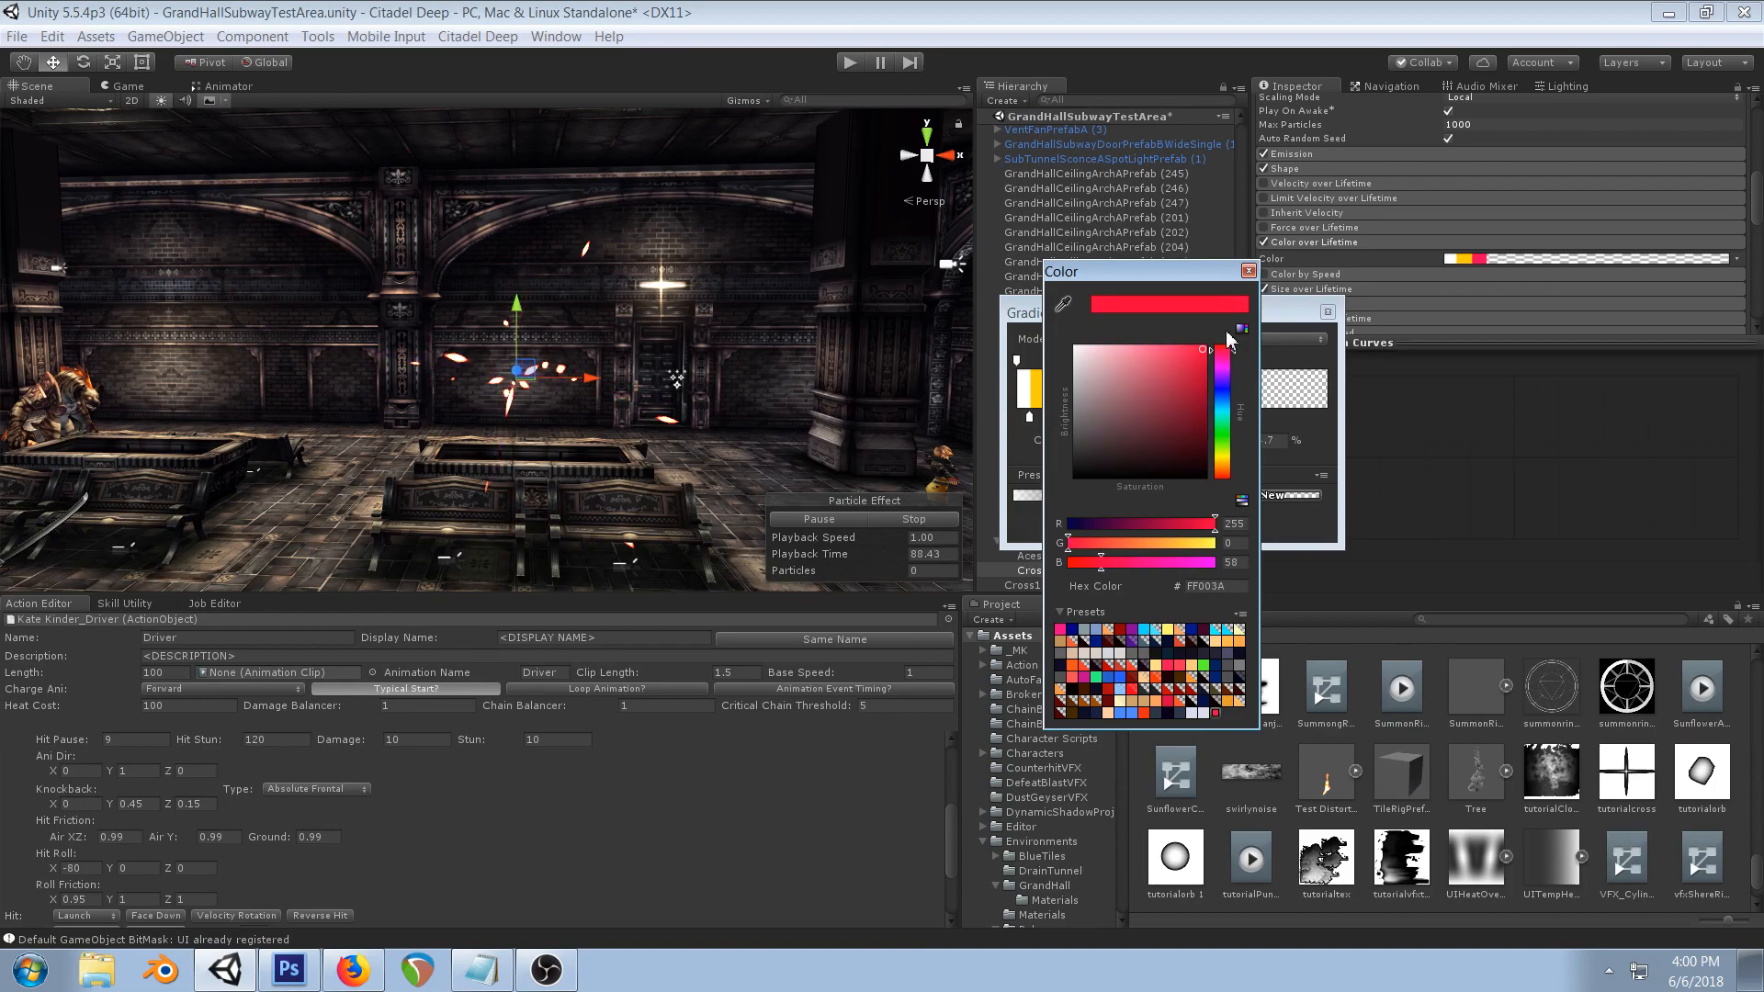
pyautogui.click(1247, 272)
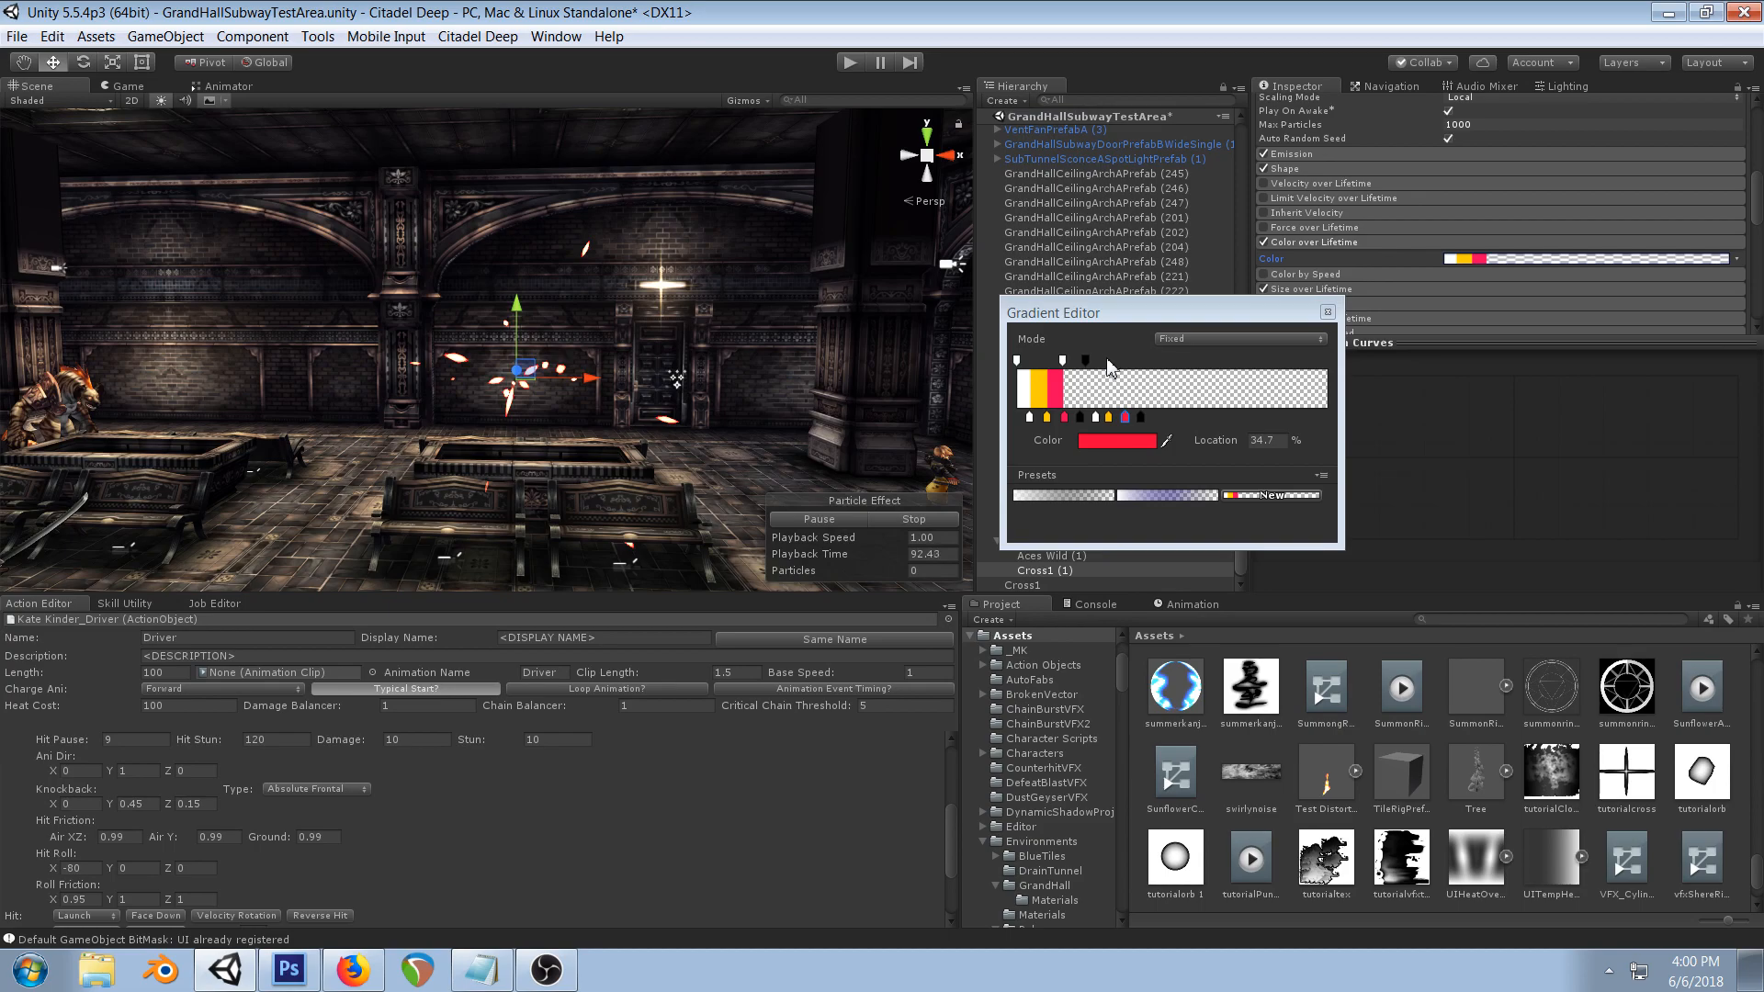
# - Add alpha keys to the gradient at 25.9% and 33.5% with alpha 255, and at 37.9% with alpha 0
pyautogui.click(1096, 360)
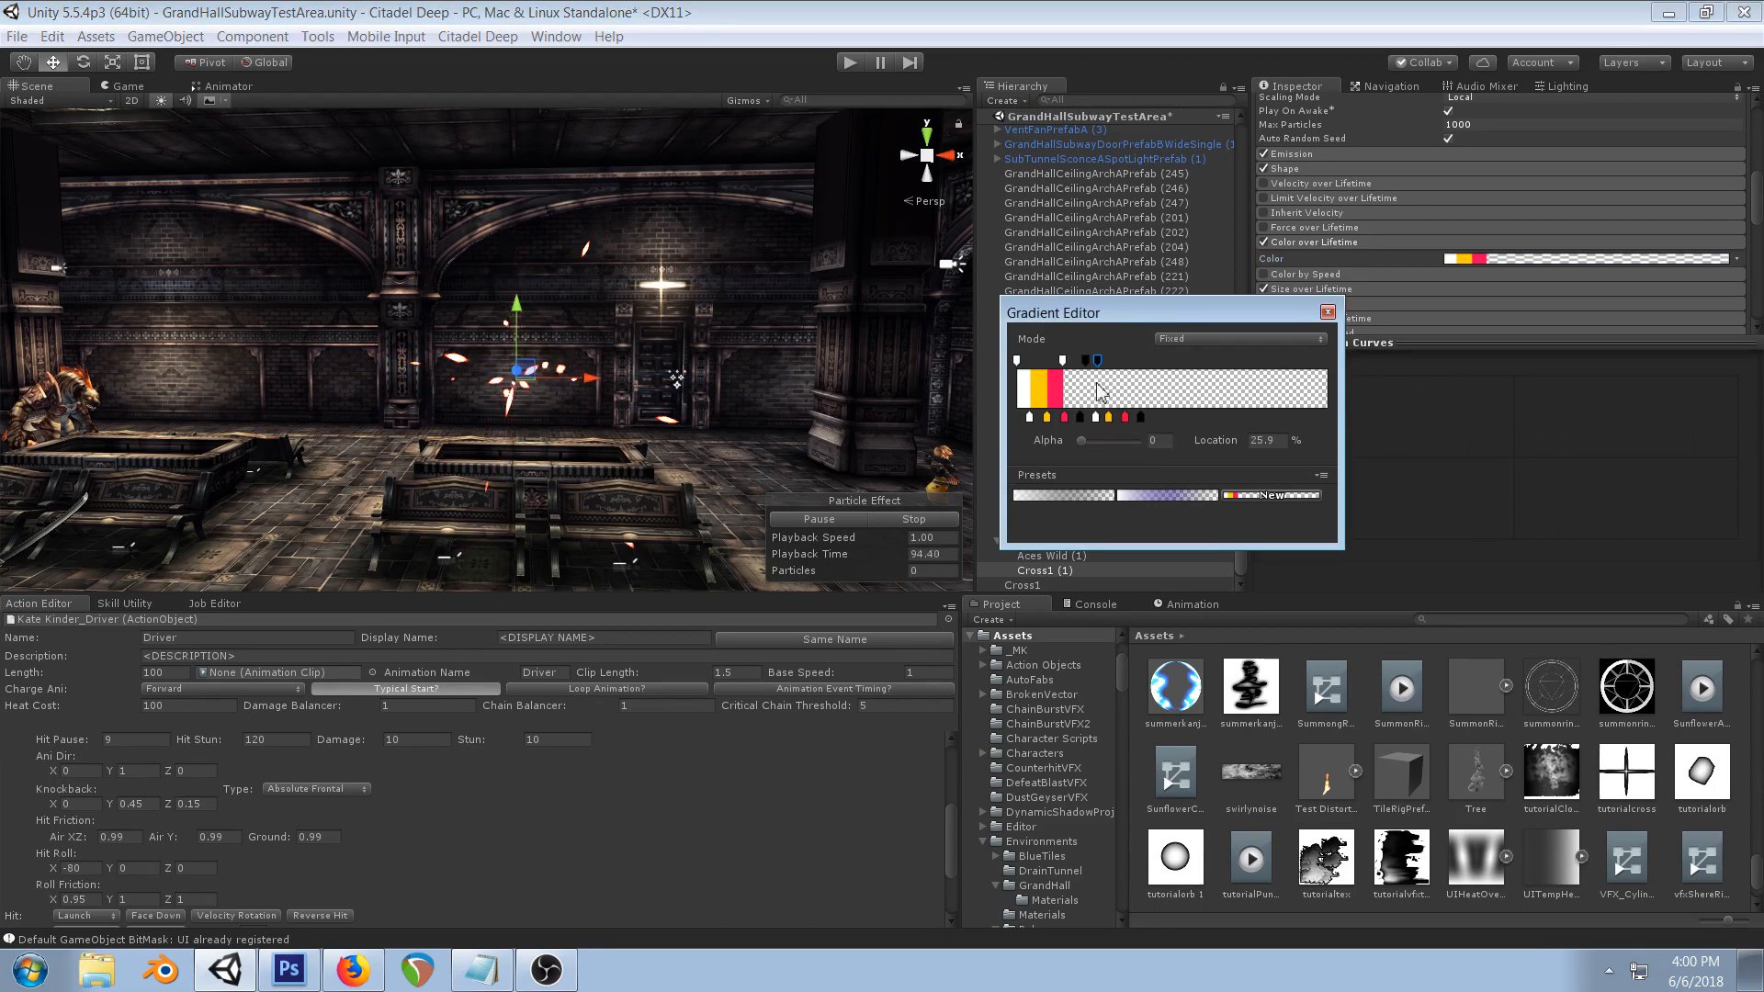
pyautogui.moveTo(1079, 439); pyautogui.dragTo(1141, 440)
pyautogui.click(1121, 360)
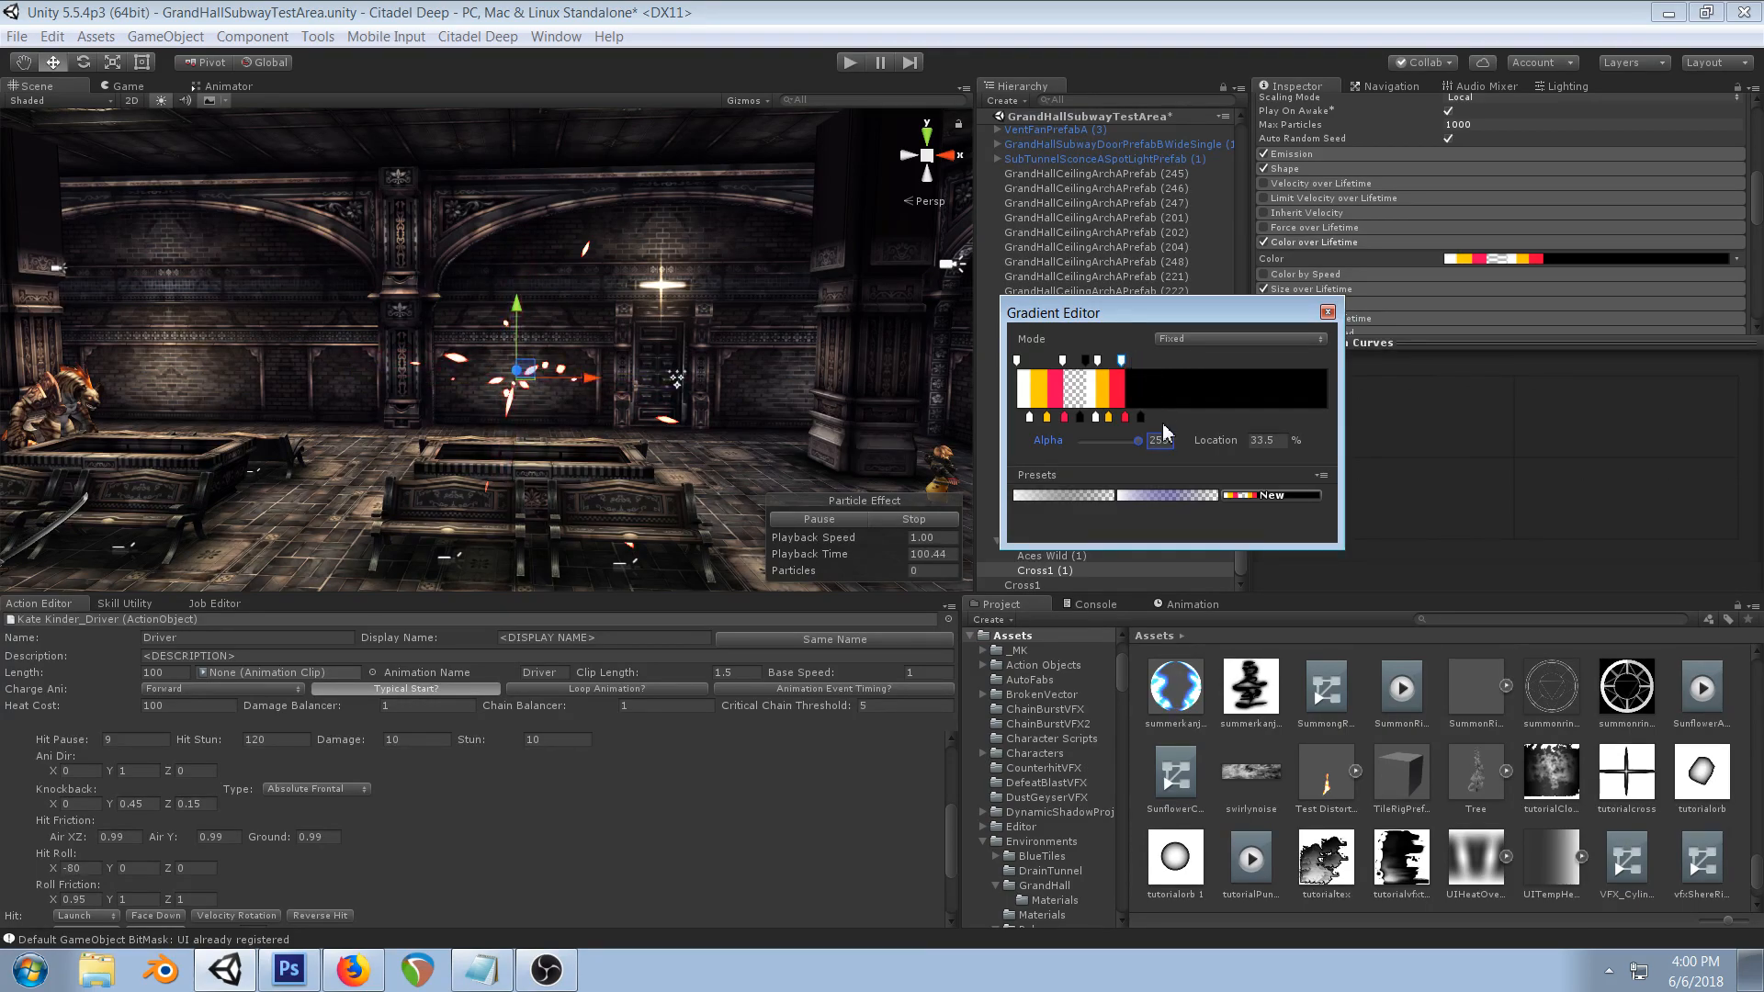
pyautogui.click(1134, 361)
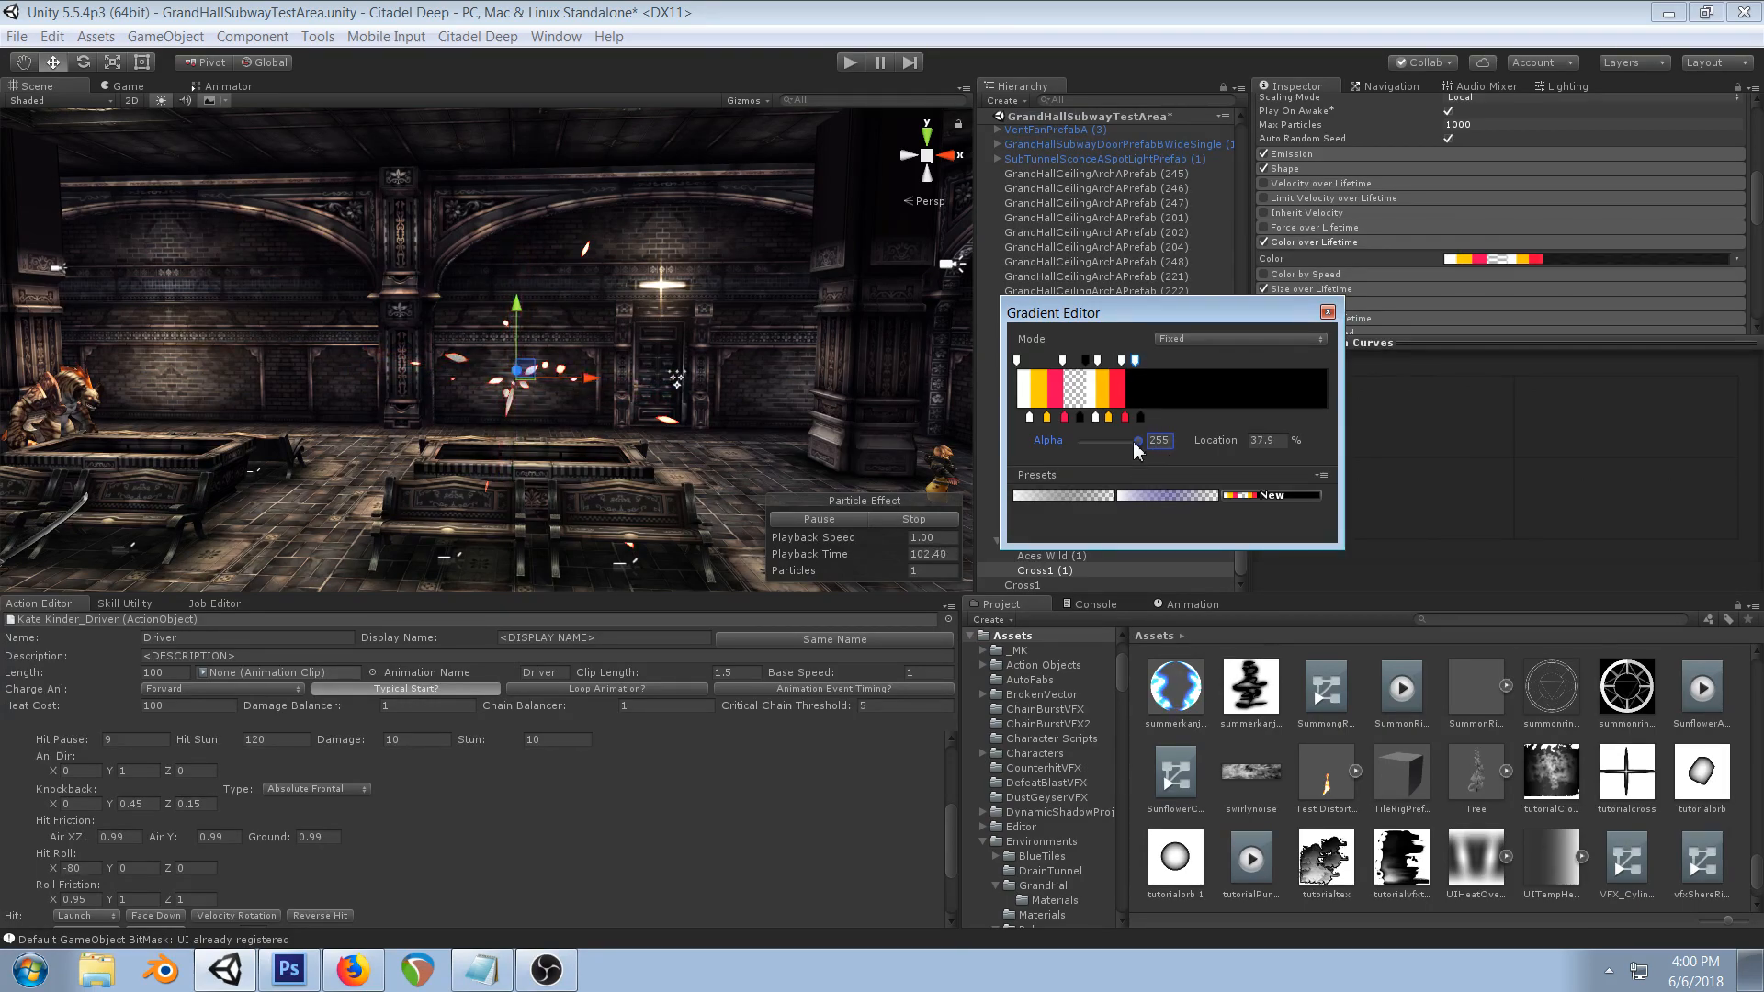
pyautogui.moveTo(1133, 441); pyautogui.dragTo(981, 468)
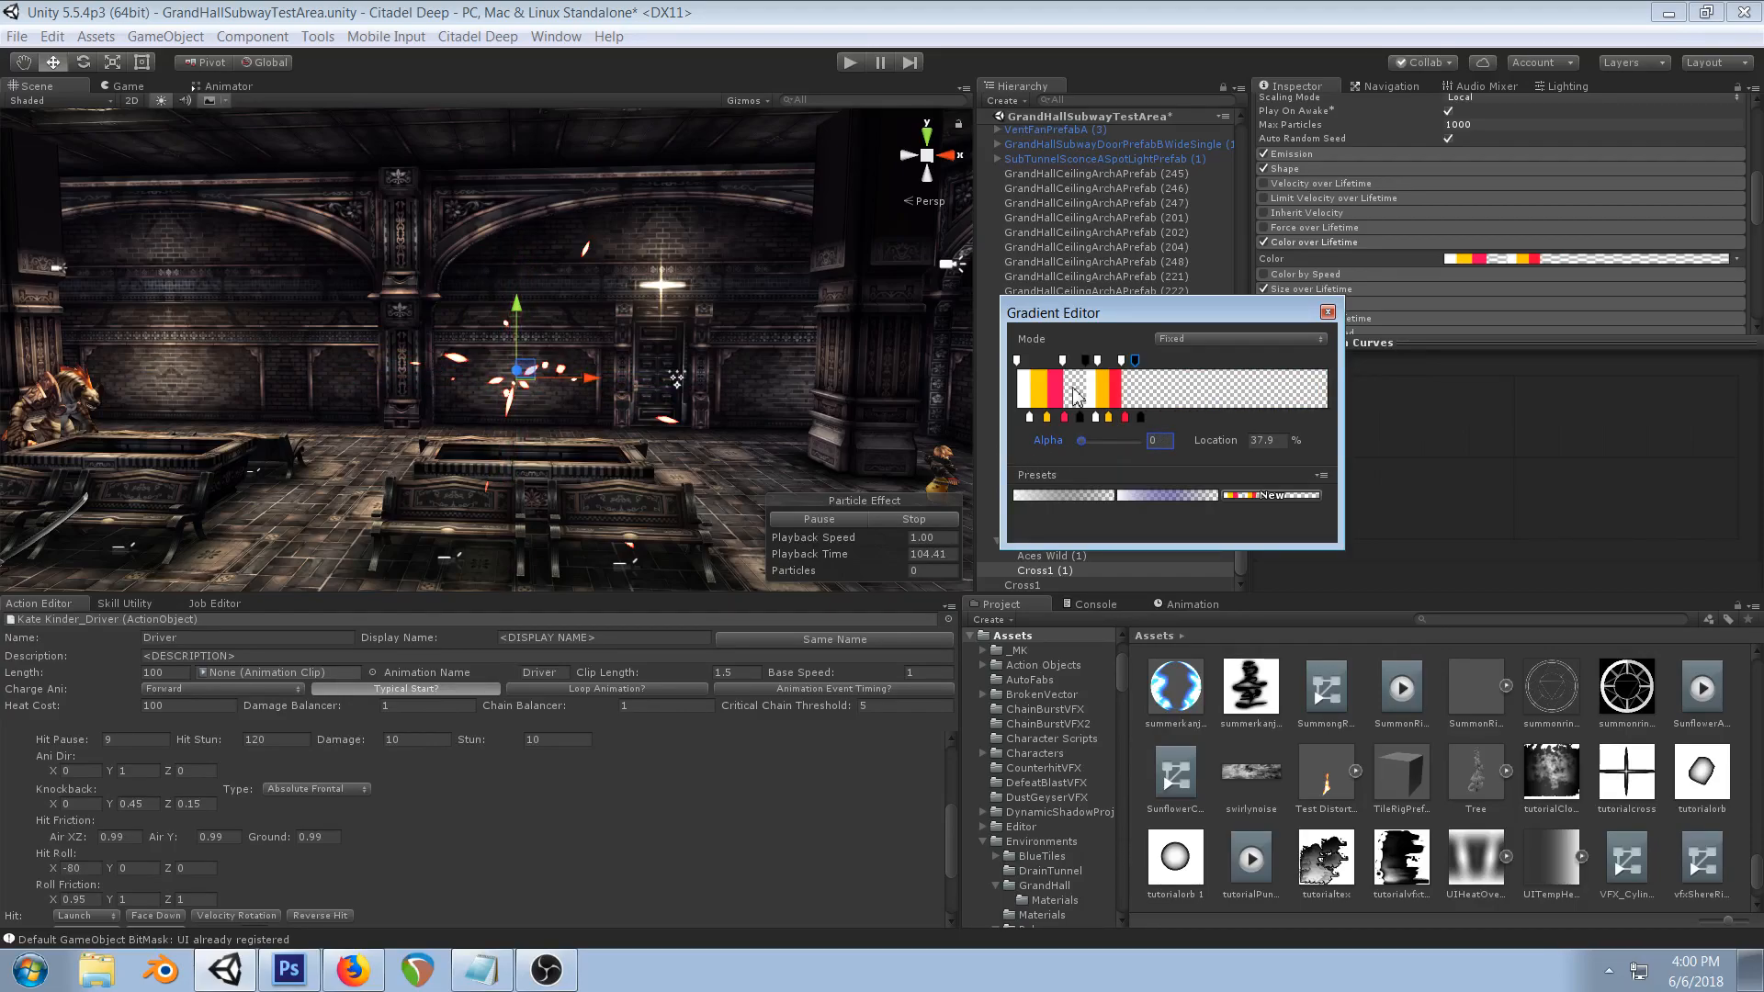
# - Tighten the gradient by shifting the first white key to 3.2%, the last red key to 30.0%, and the alpha keys to match
pyautogui.click(1027, 418)
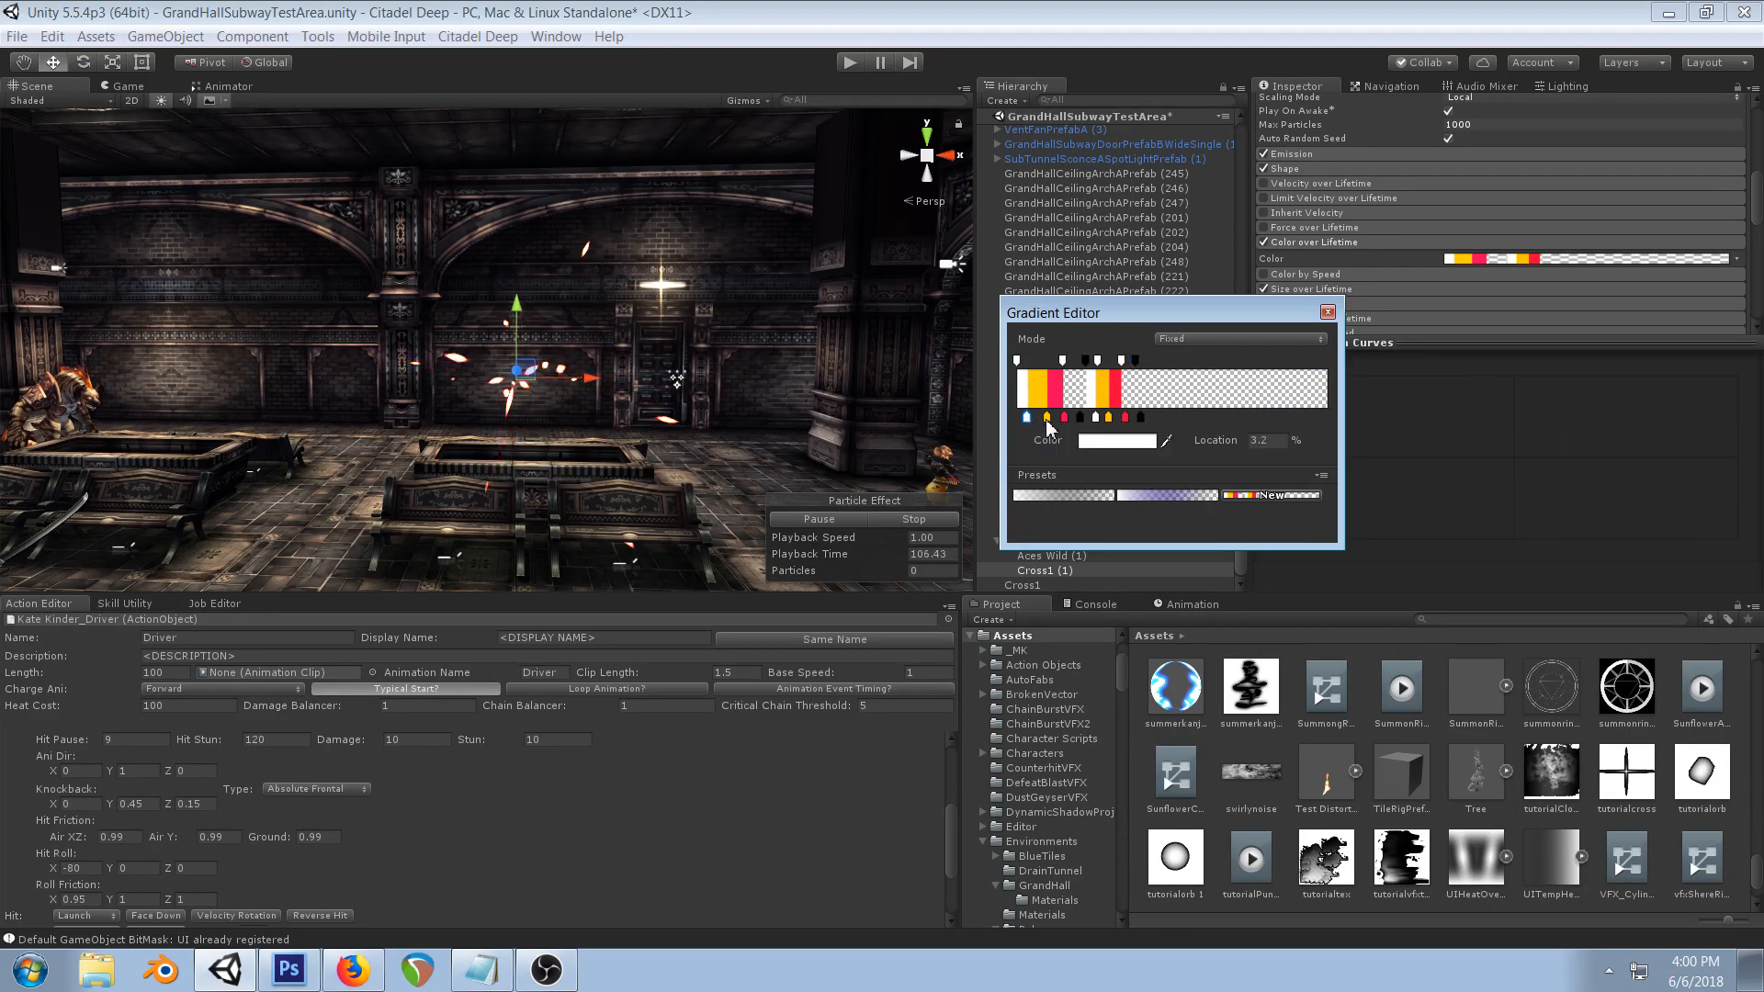
pyautogui.click(1042, 417)
pyautogui.moveTo(1064, 419); pyautogui.dragTo(1110, 419)
pyautogui.click(1125, 418)
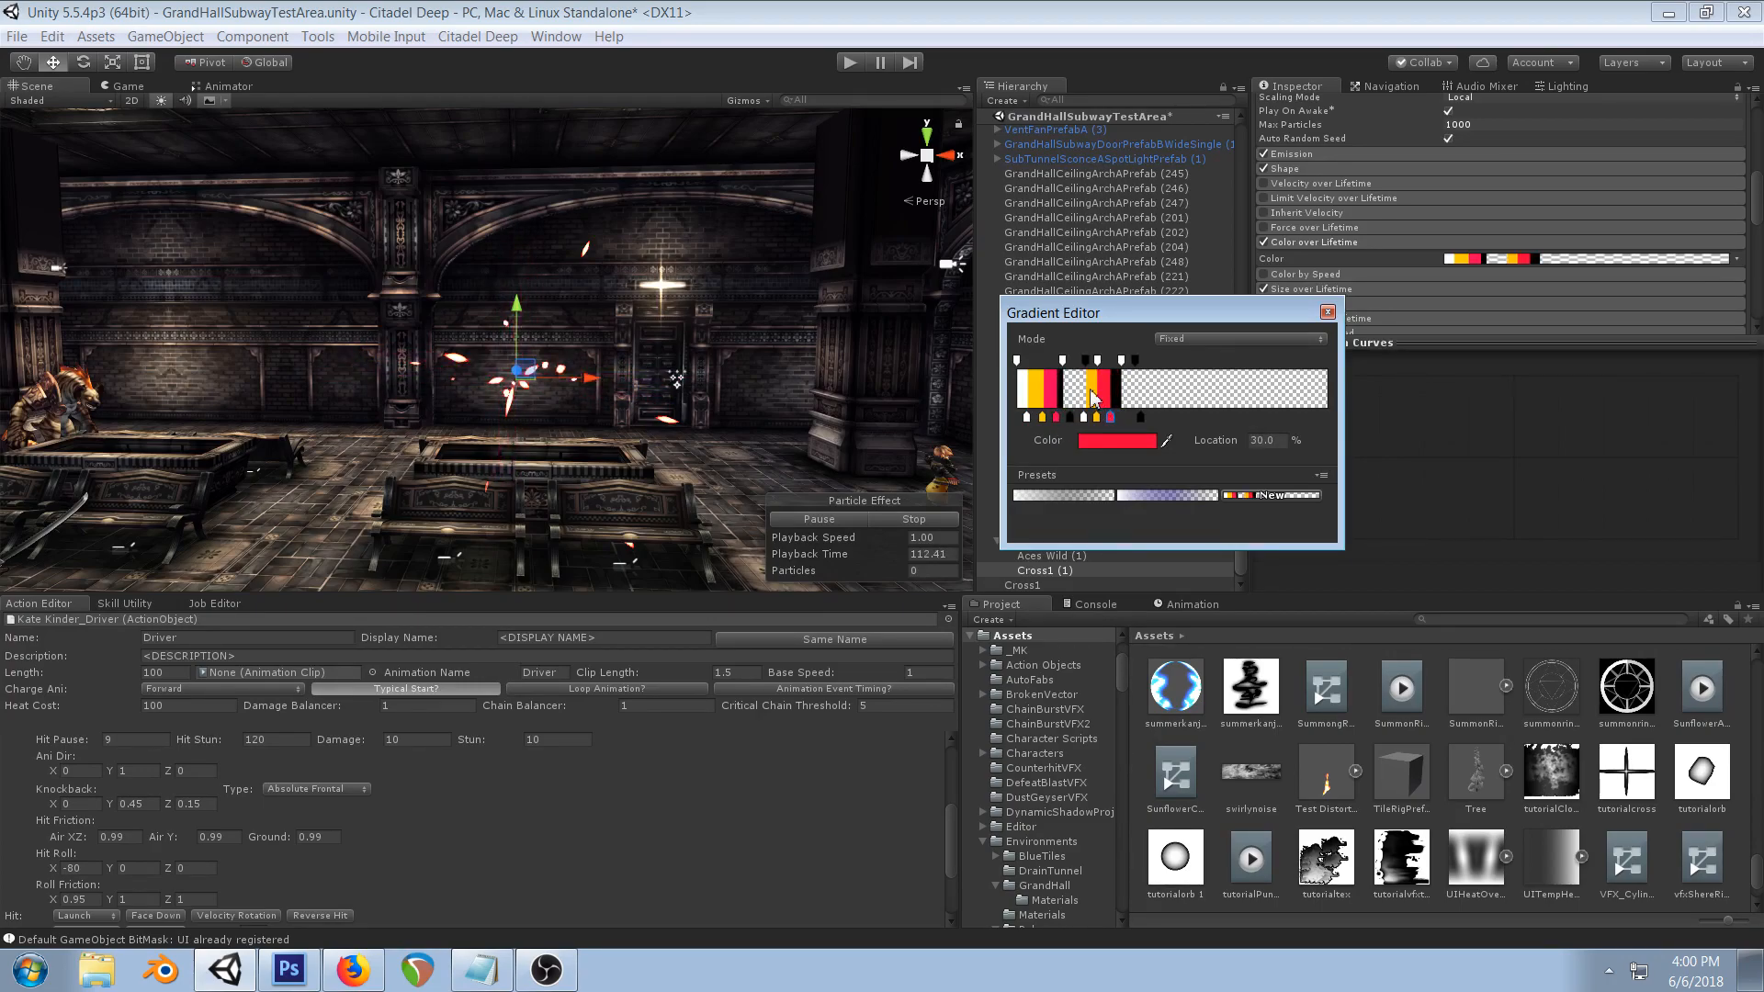
pyautogui.moveTo(1084, 362); pyautogui.dragTo(1113, 363)
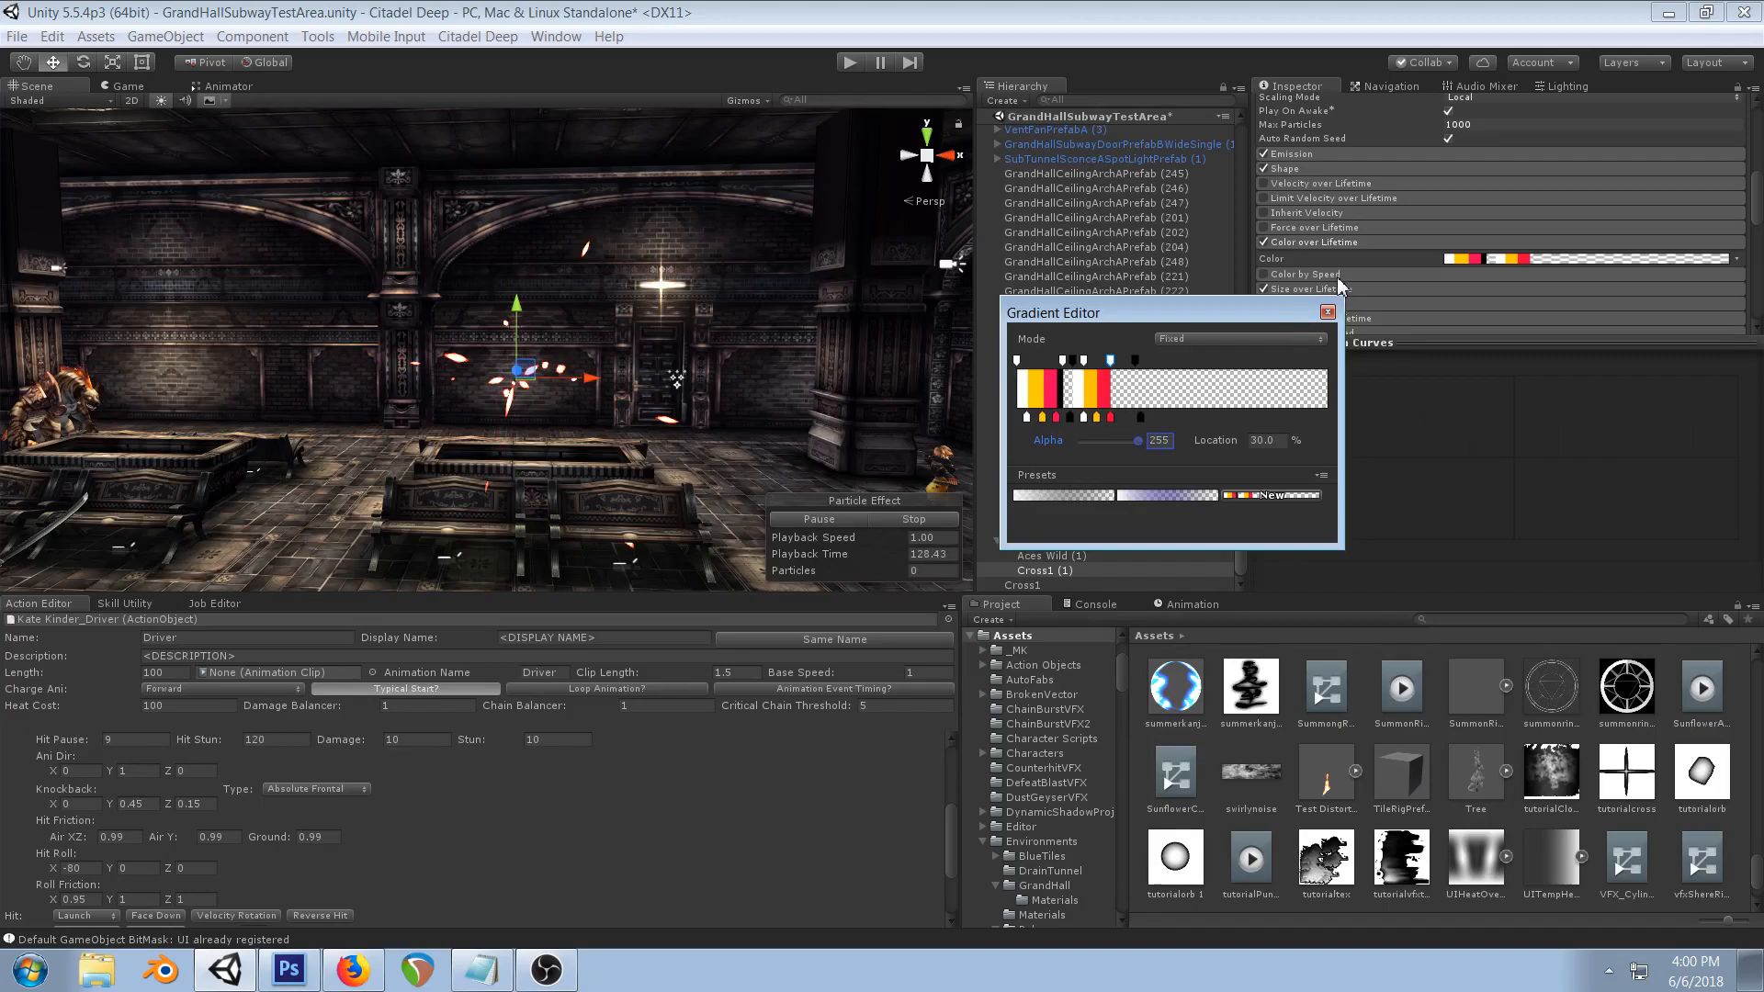
# - Set the cross material's Emission Color to magenta and run the scene in play mode to preview the spark
pyautogui.click(1327, 312)
pyautogui.scroll(-10, 1490, 240)
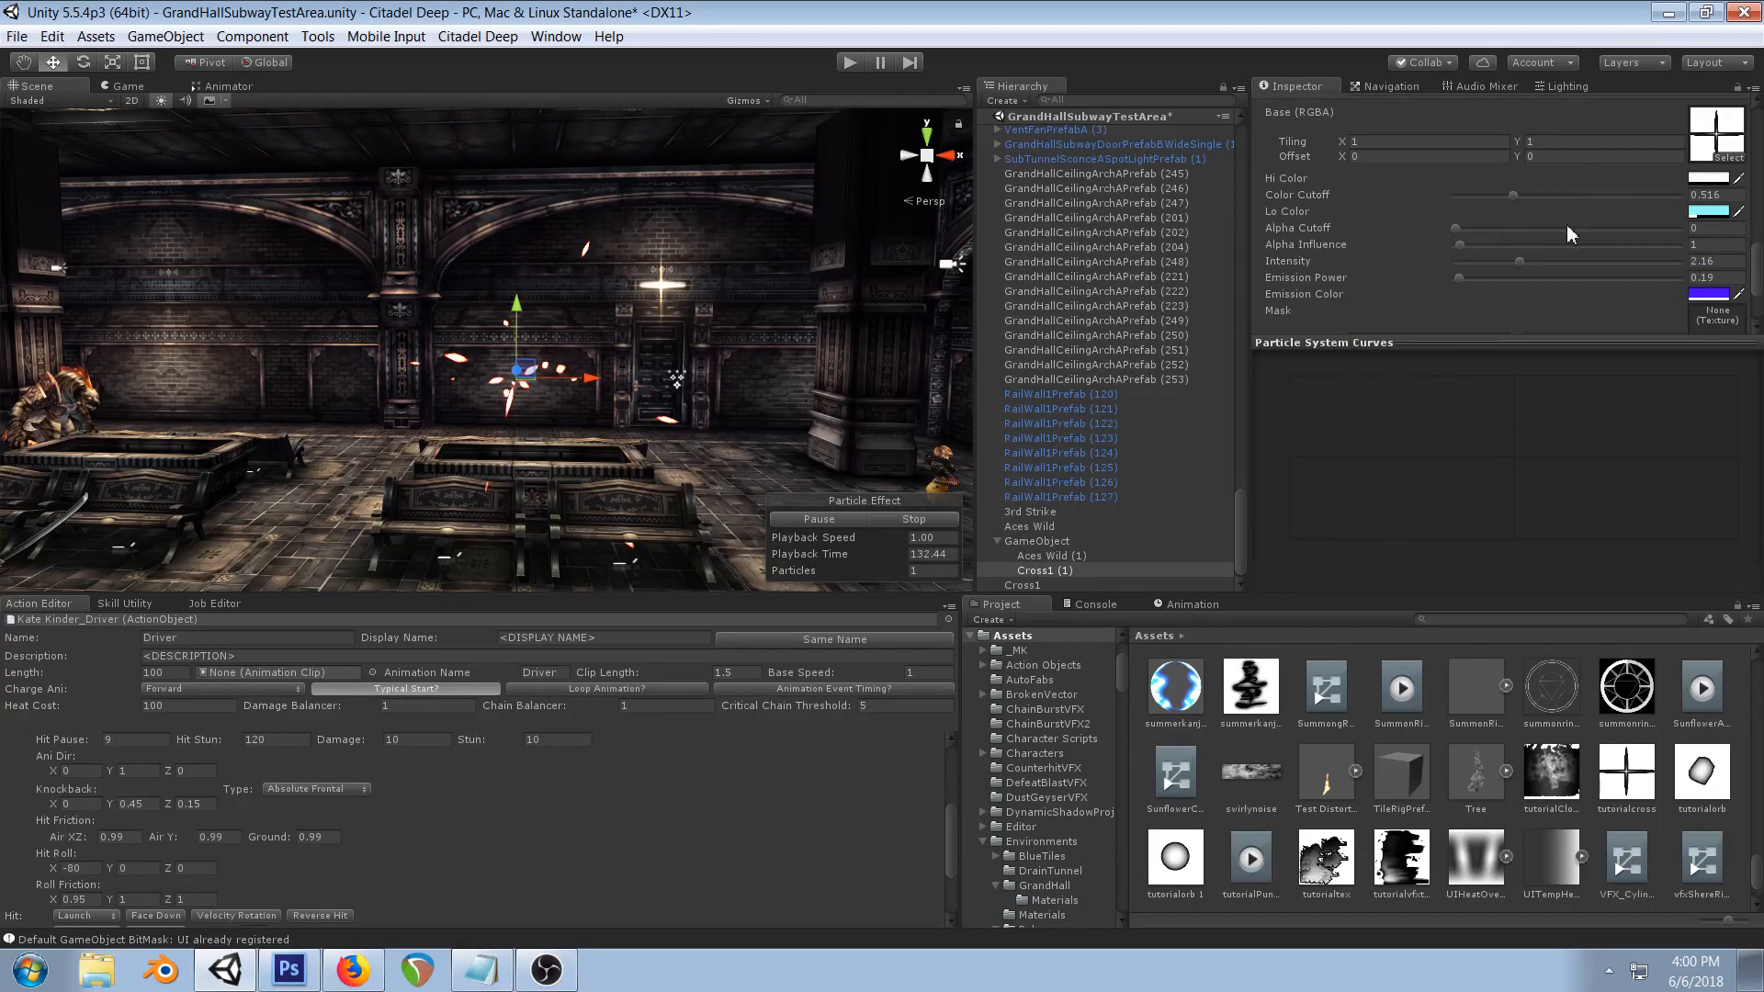
pyautogui.click(1708, 294)
pyautogui.moveTo(1226, 365); pyautogui.dragTo(1229, 366)
pyautogui.click(1247, 270)
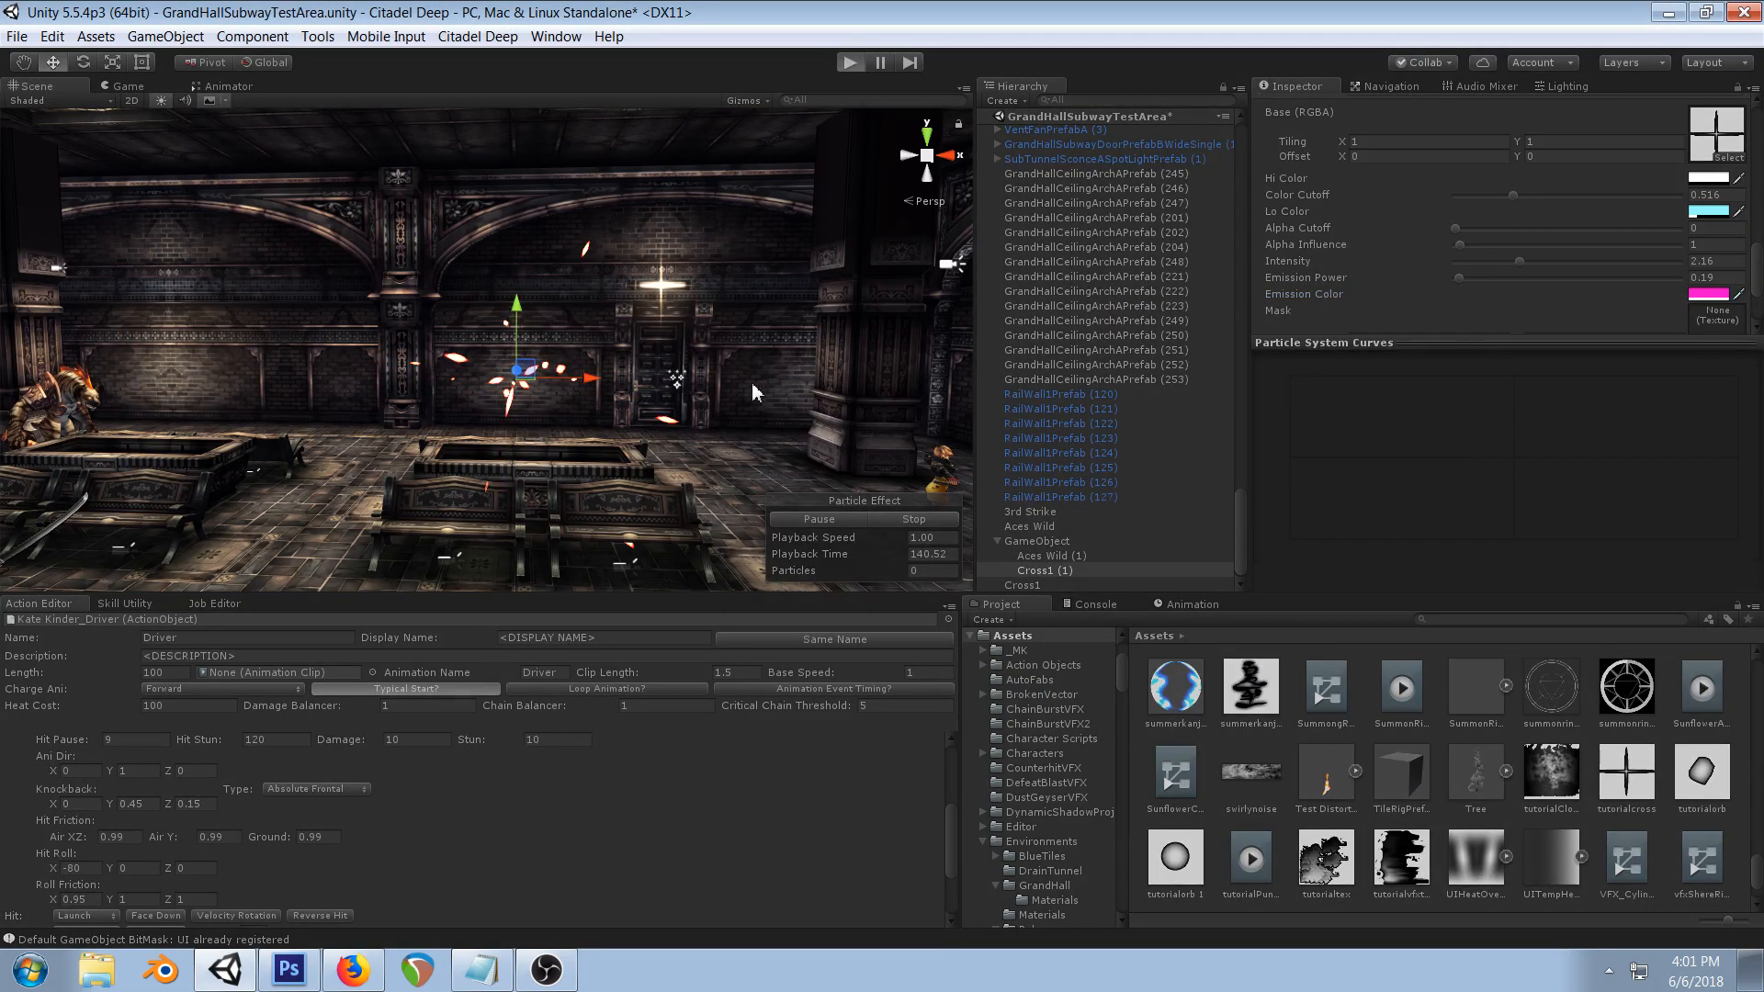
pyautogui.hotkey('ctrl', 'p')
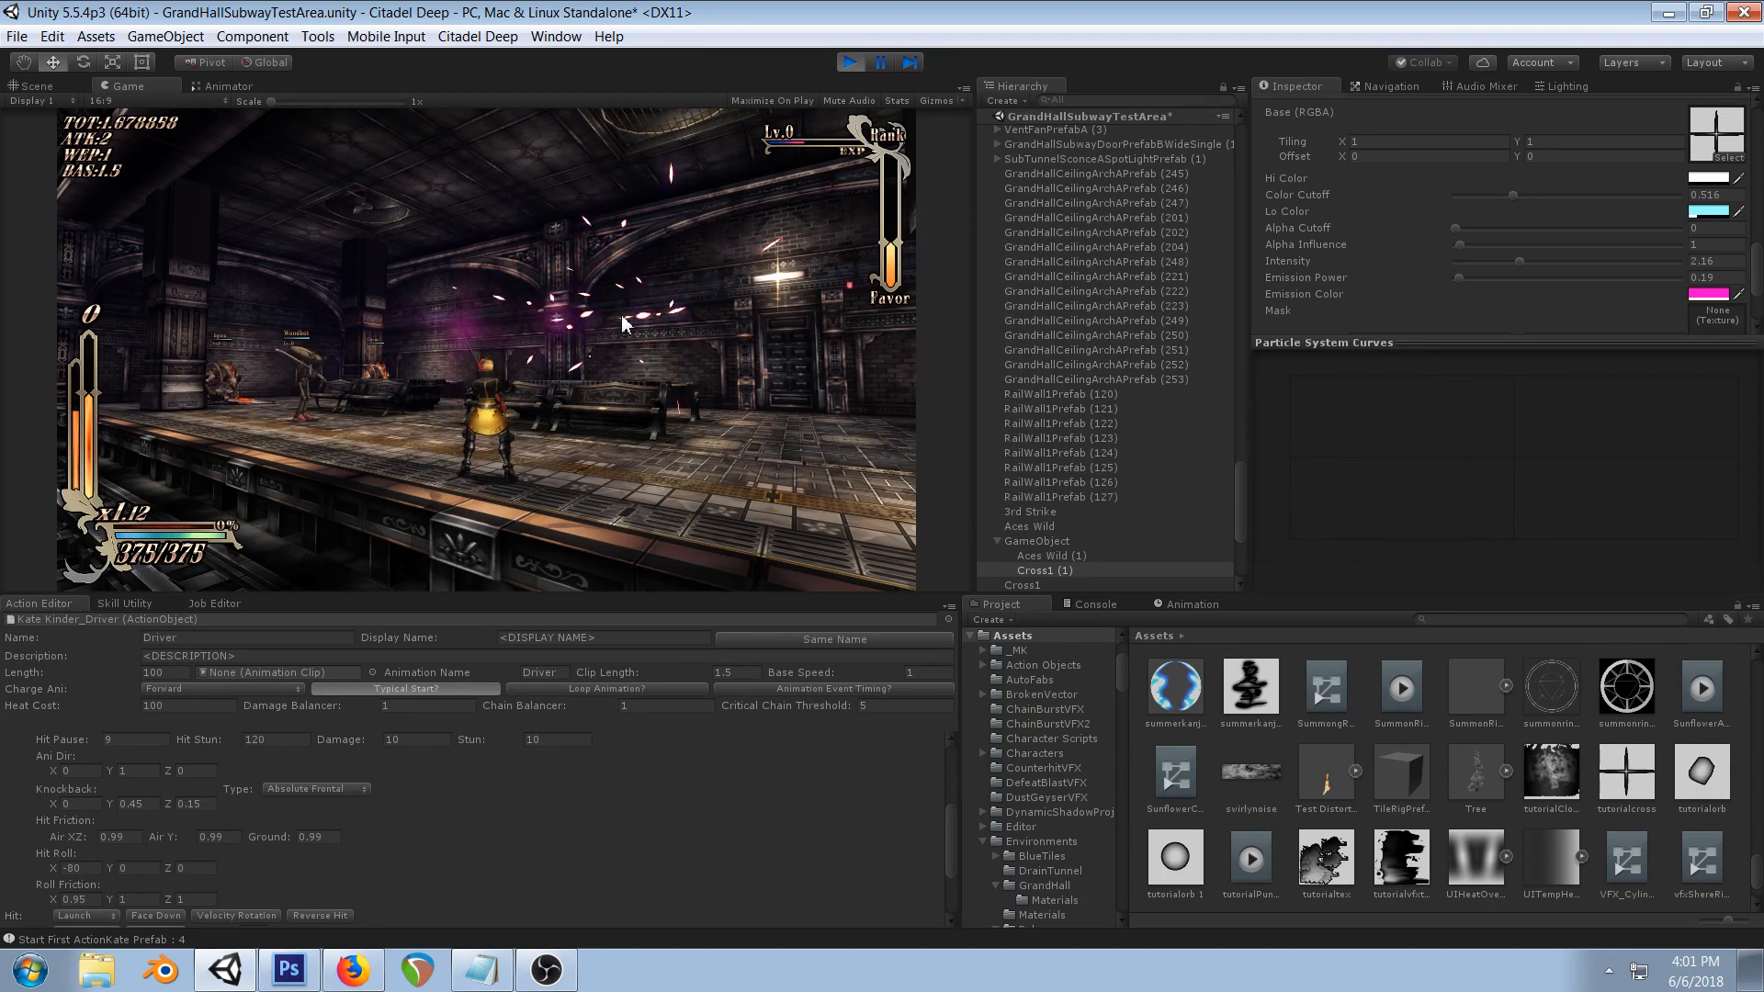
# - Switch to Firefox to check the Twitch dashboard and the Street Fighter video, look at OBS and return to Unity
pyautogui.click(353, 970)
pyautogui.click(1288, 11)
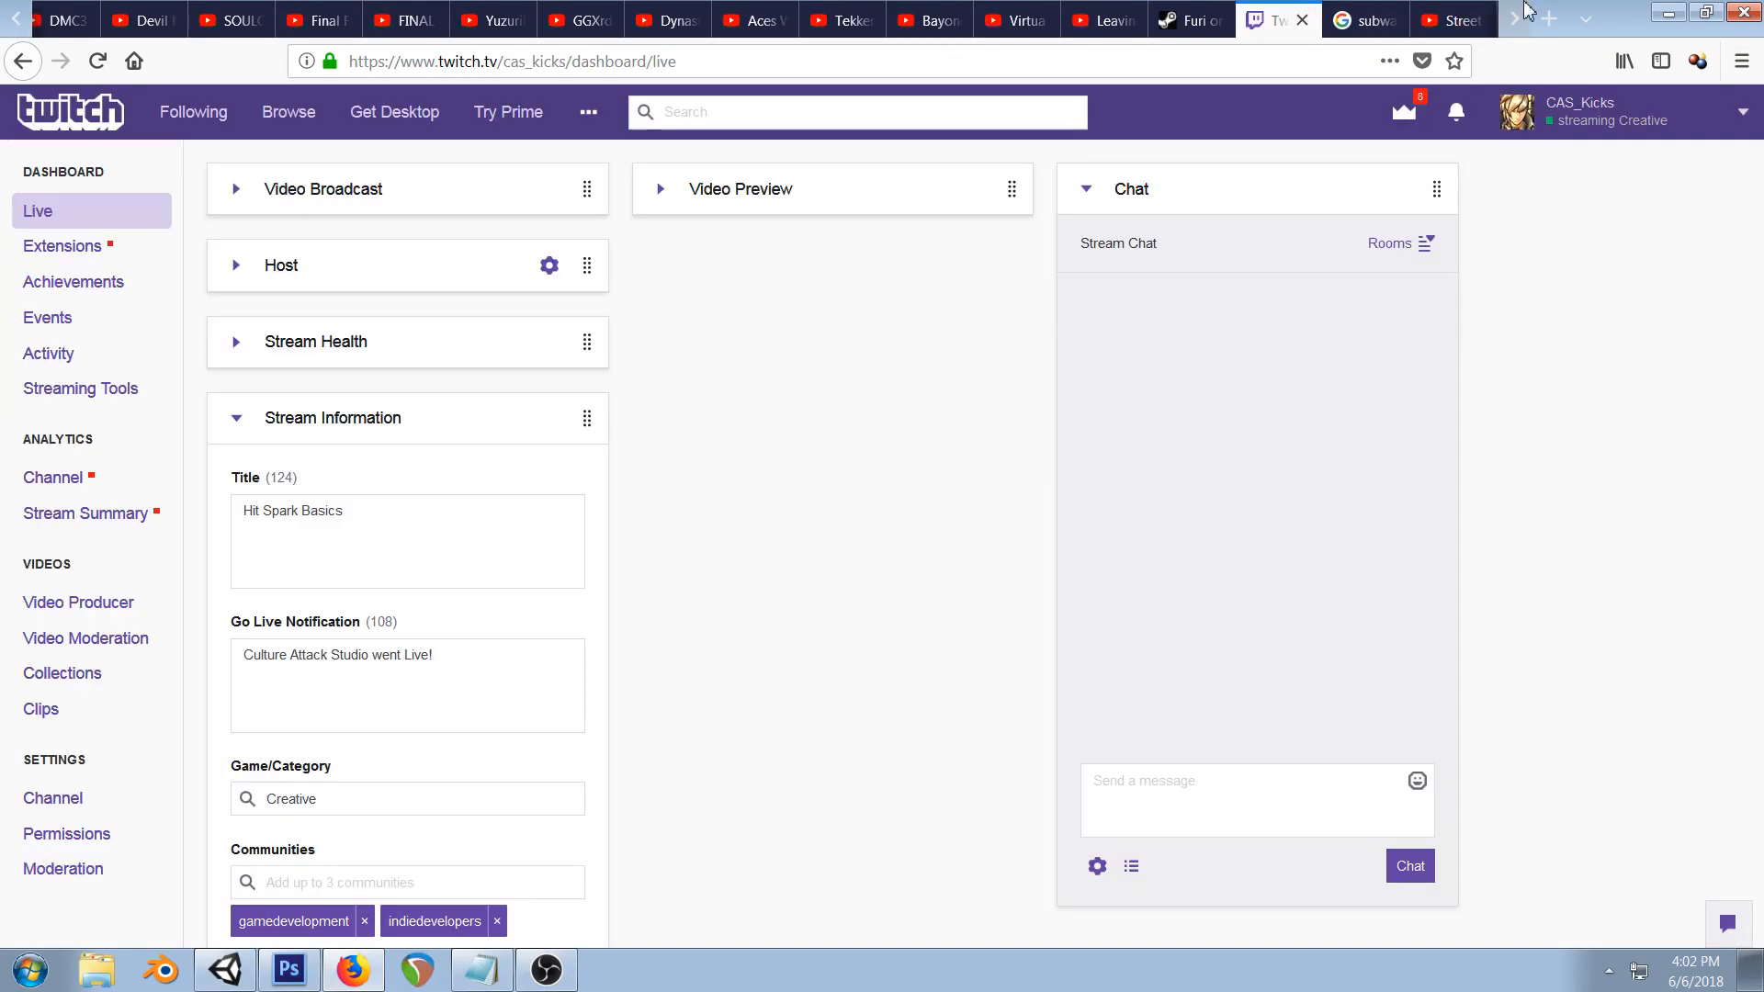
pyautogui.click(1459, 20)
pyautogui.click(546, 971)
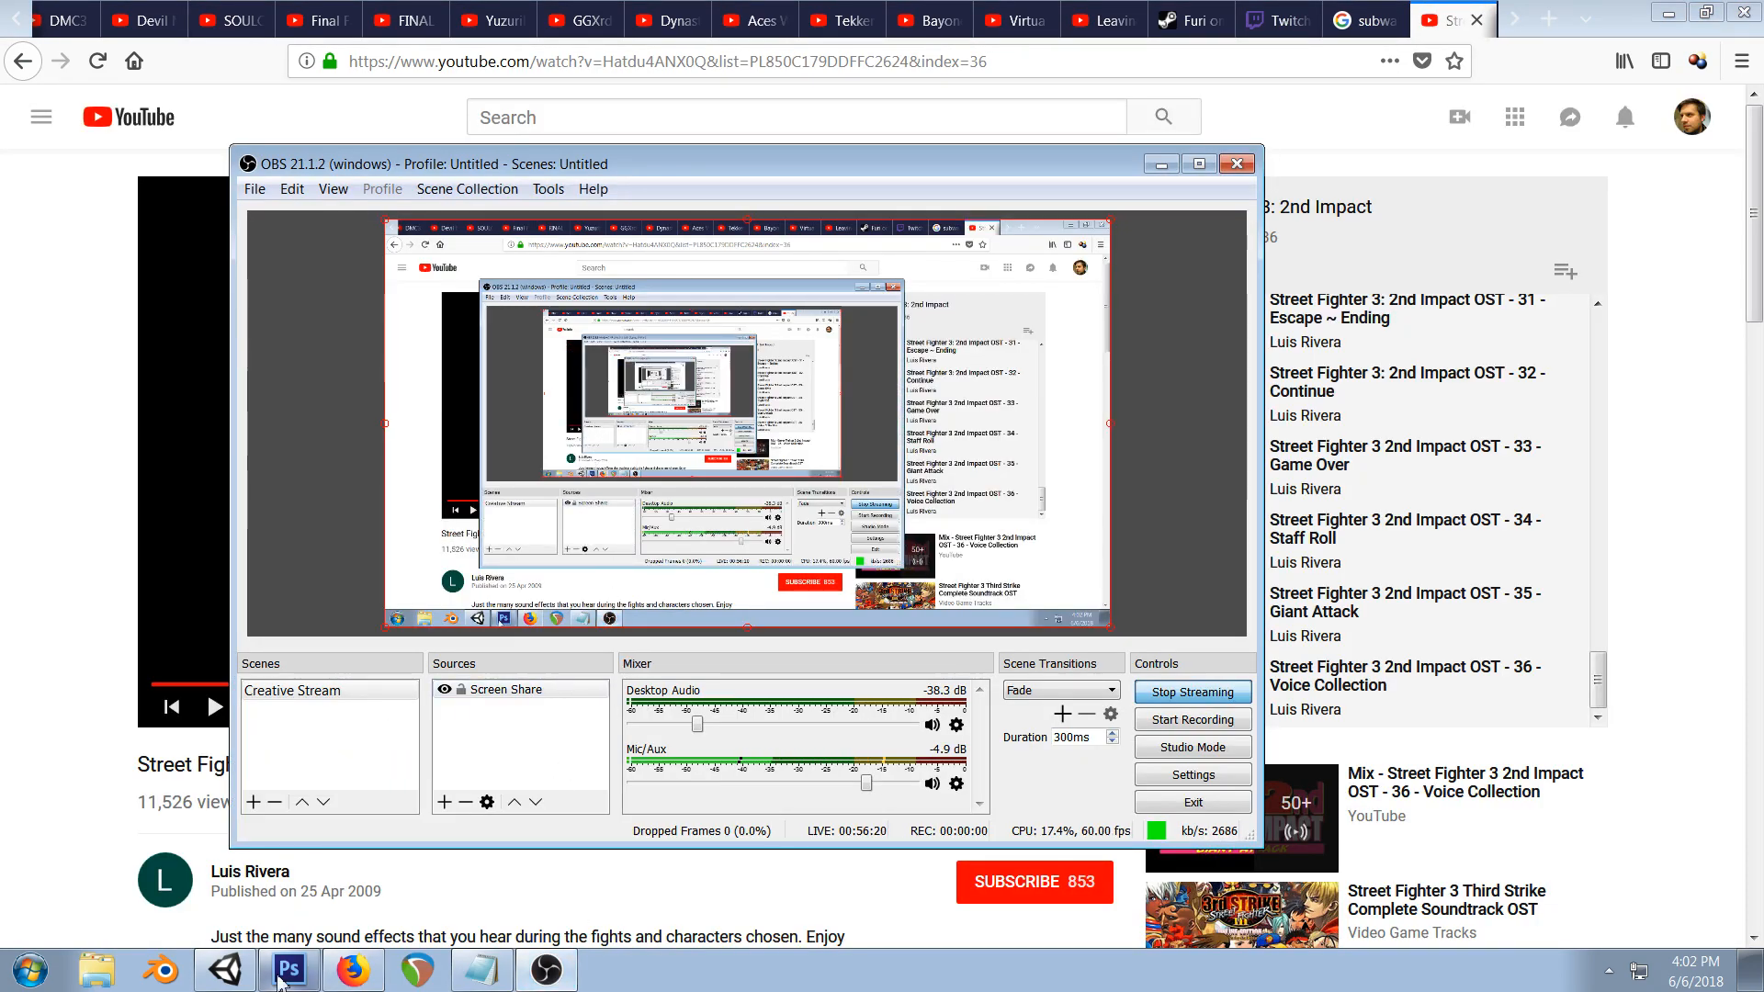
pyautogui.click(225, 970)
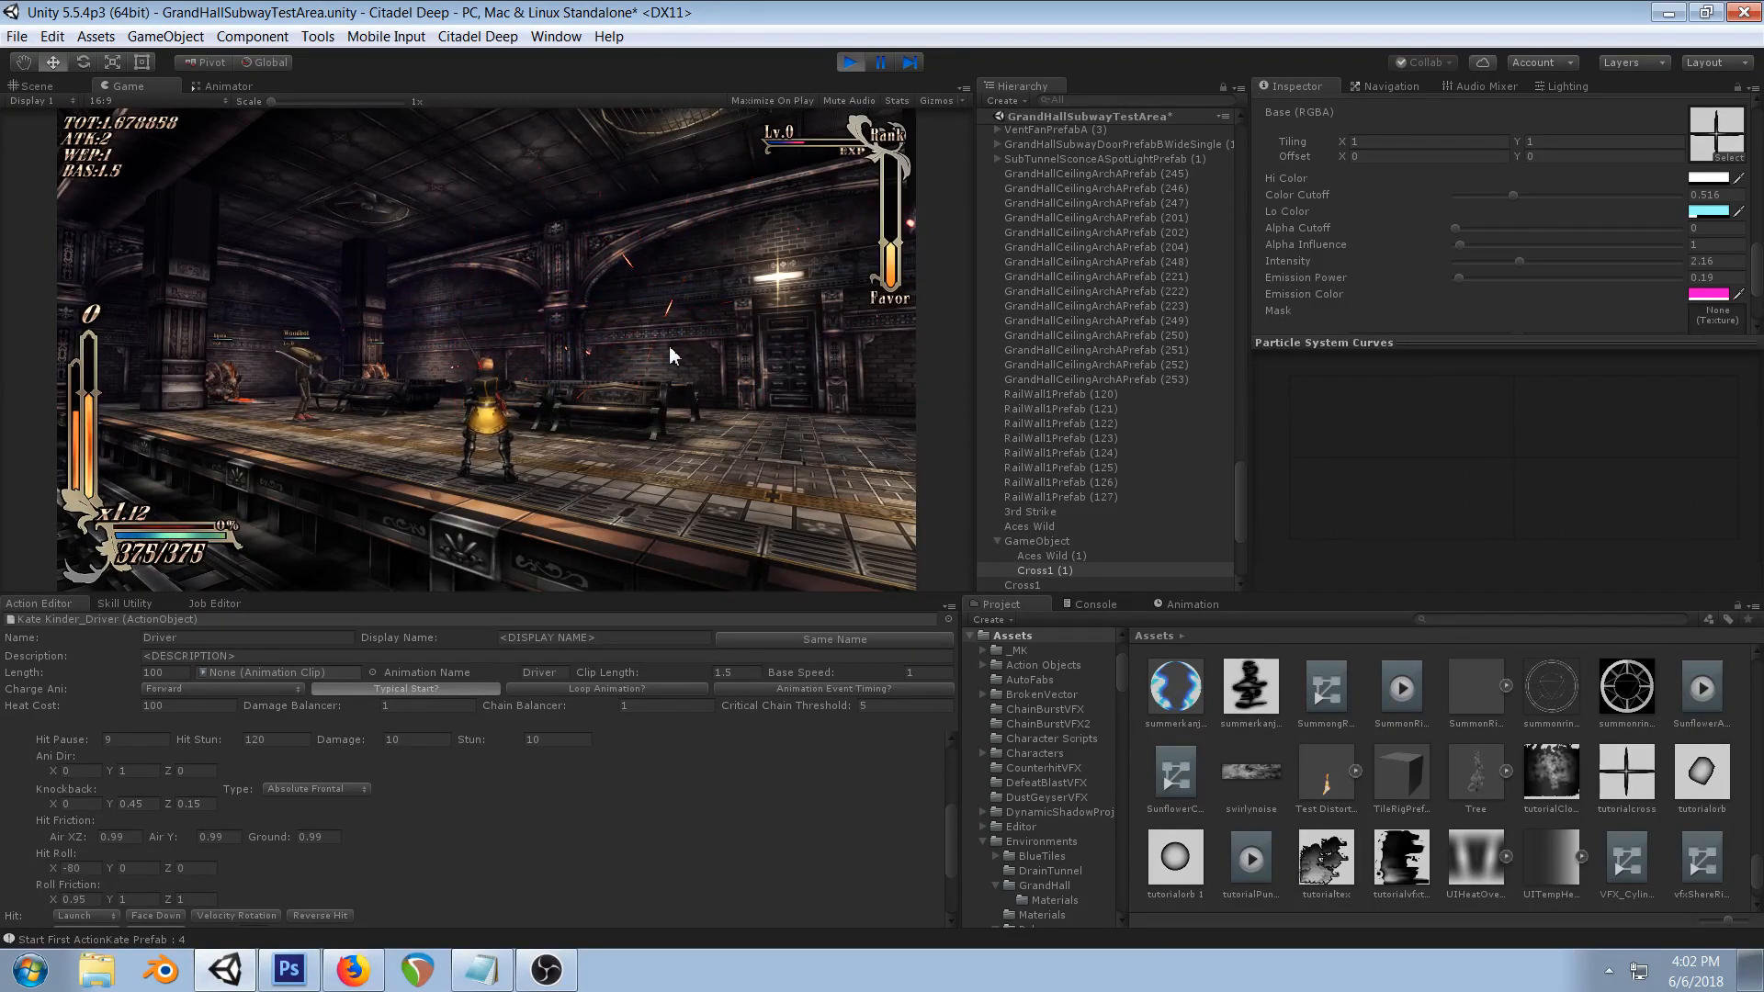
# - Switch to Photoshop and add a new layer above Layer 3 in tutorialcross.psd, with the Brush tool active
pyautogui.click(289, 970)
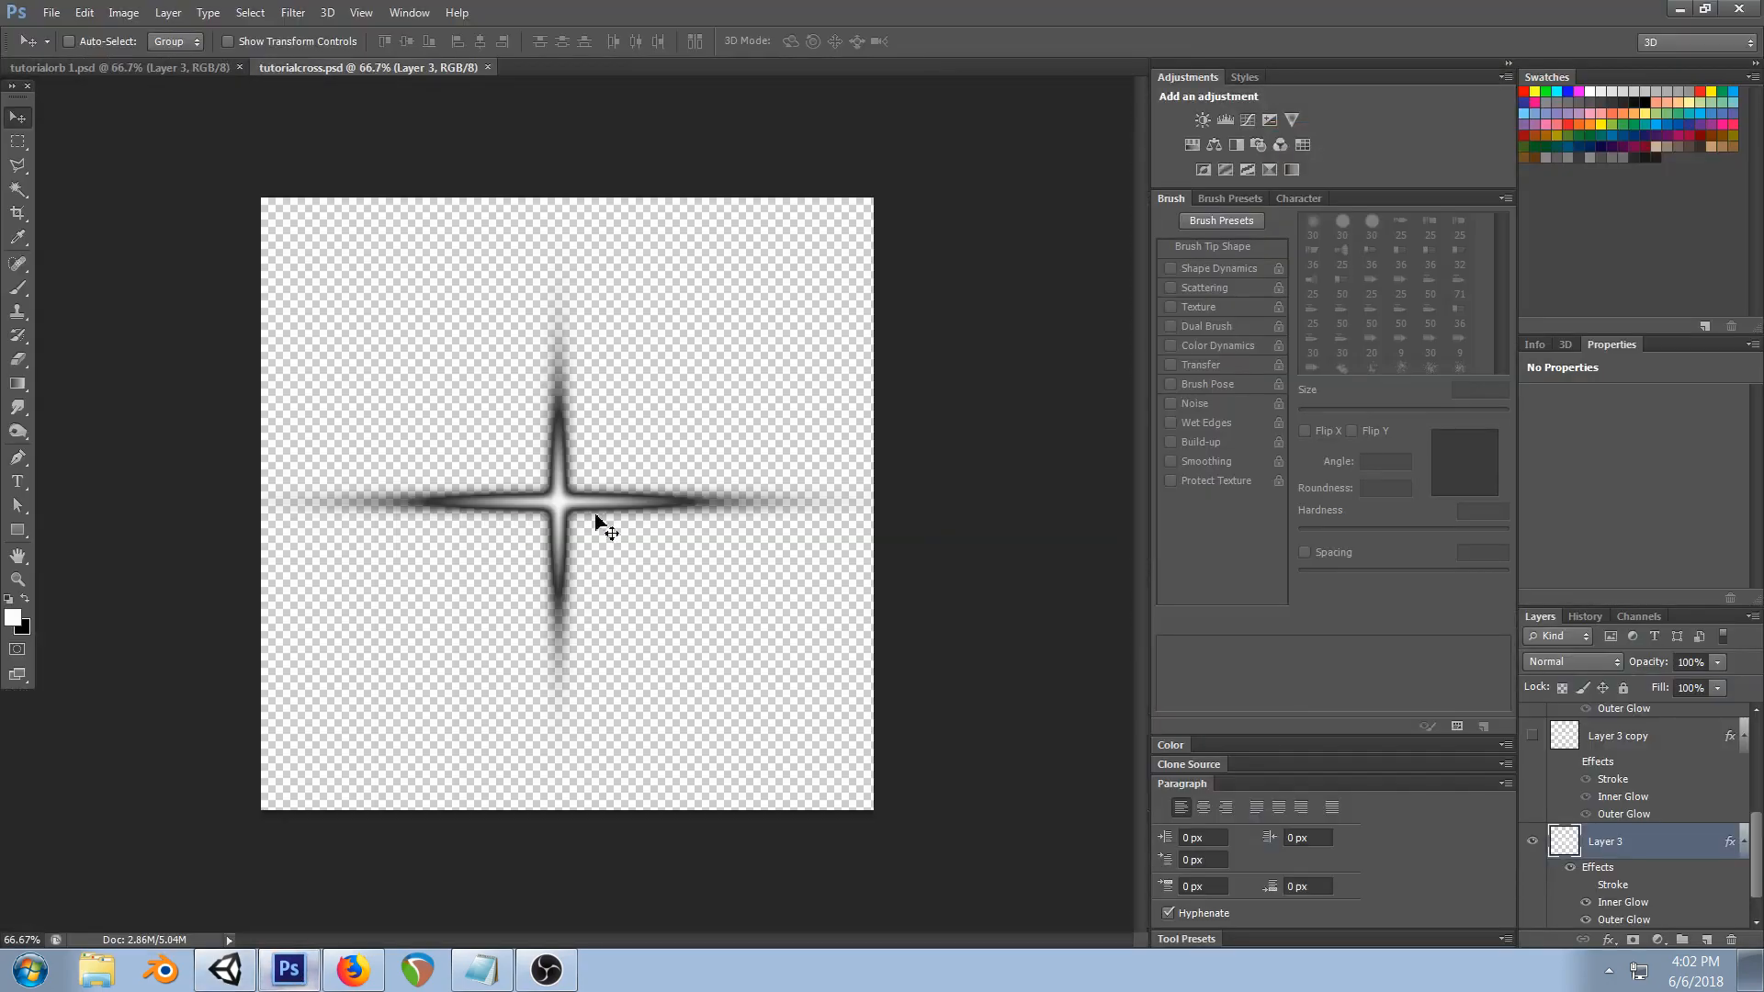
pyautogui.click(17, 288)
pyautogui.hotkey('ctrl', 'shift', 'n')
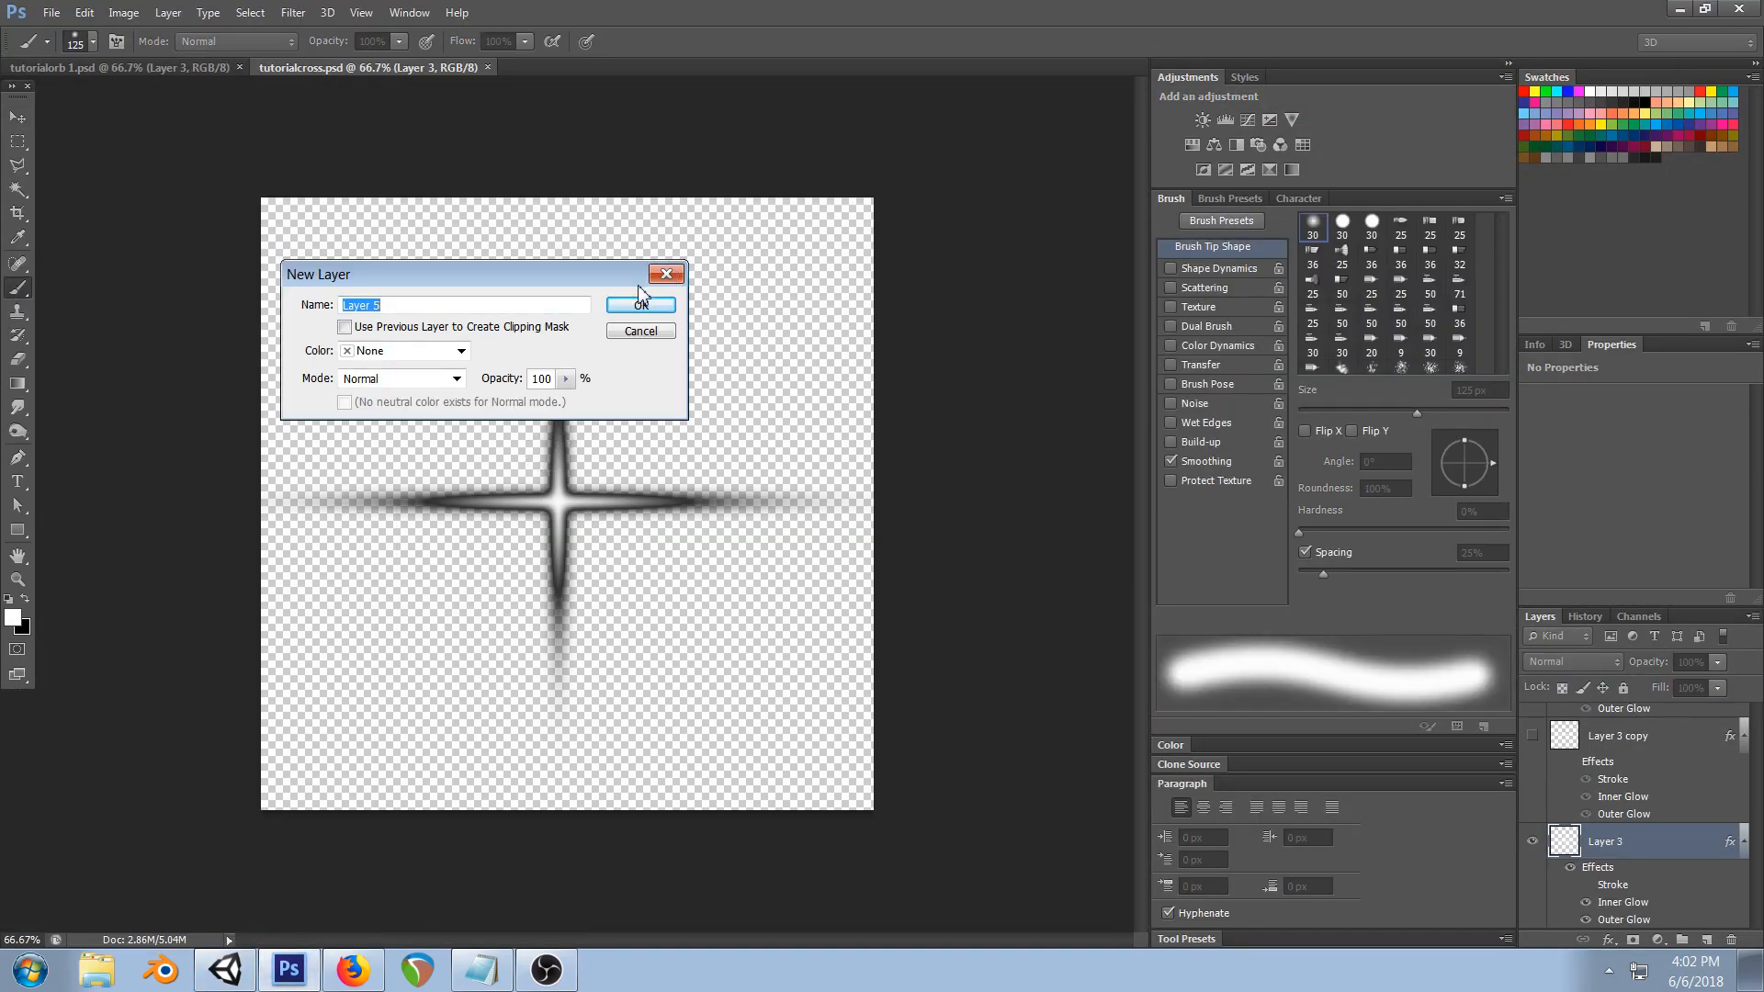
pyautogui.click(653, 294)
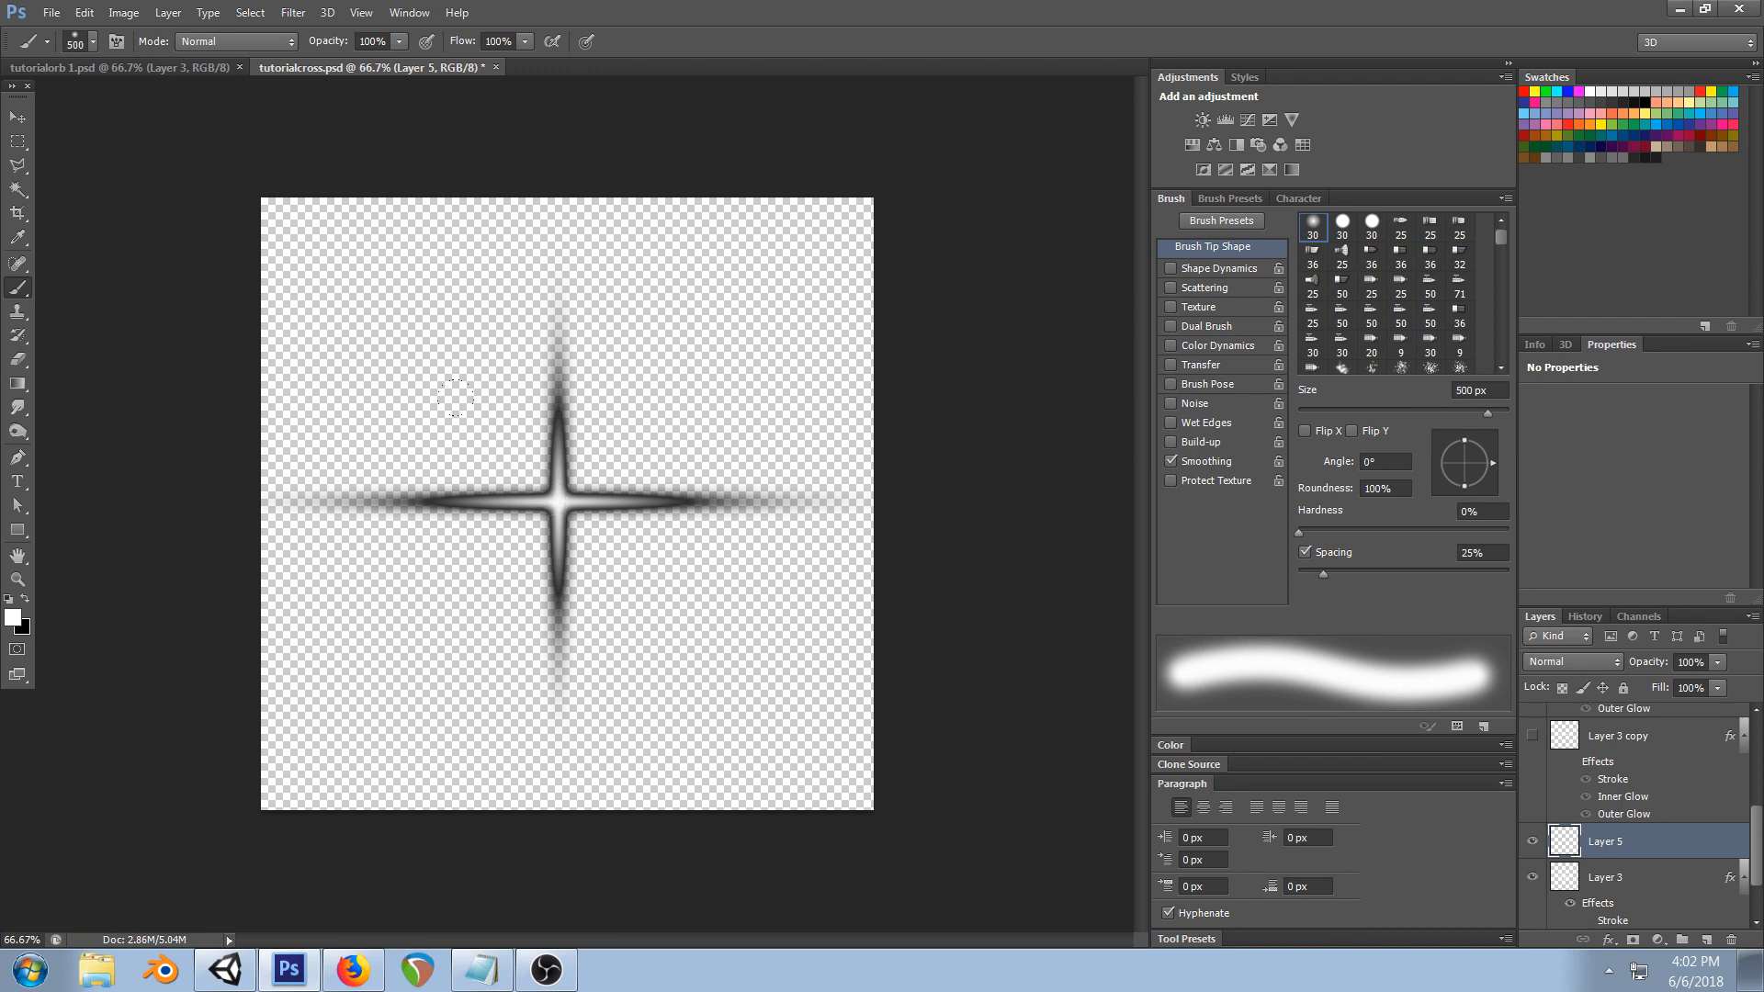
# - Paint a soft white glow over the centre of the cross on the new layer
pyautogui.click(559, 500)
pyautogui.click(559, 501)
pyautogui.click(559, 500)
pyautogui.click(559, 500)
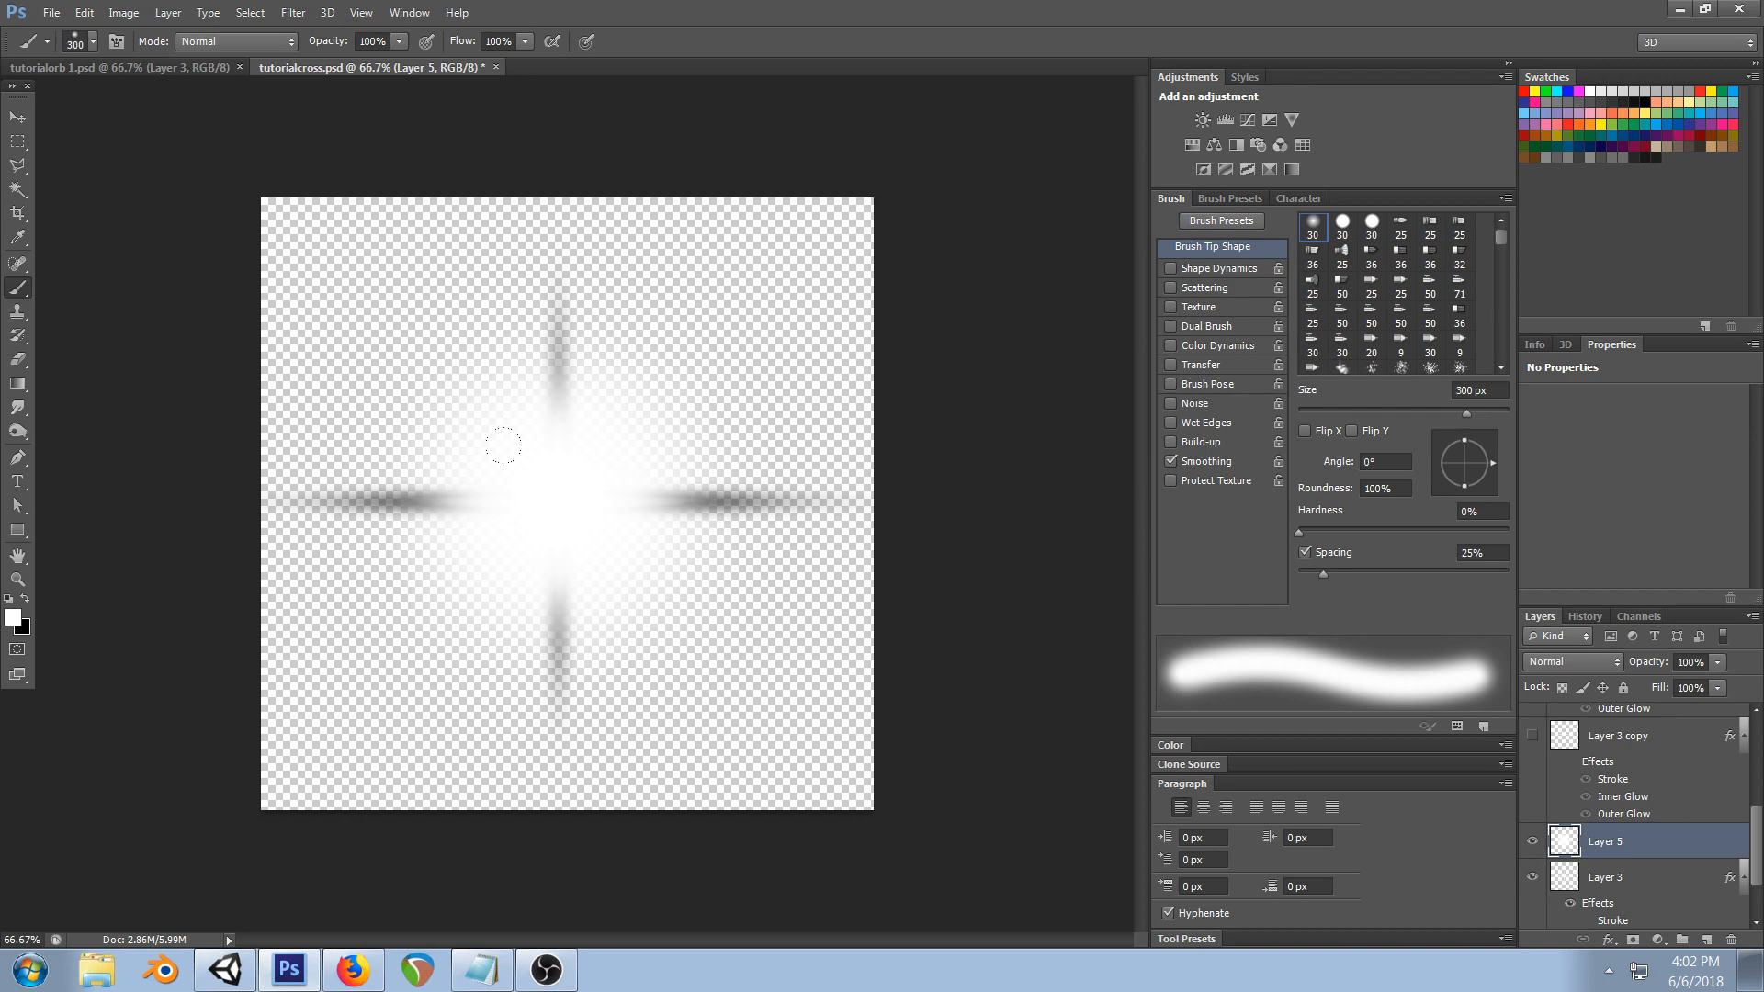
# - Erase a hard 300 px circle from the glow, centre the resulting ring on the cross and try merging it into Layer 3
pyautogui.press('e')
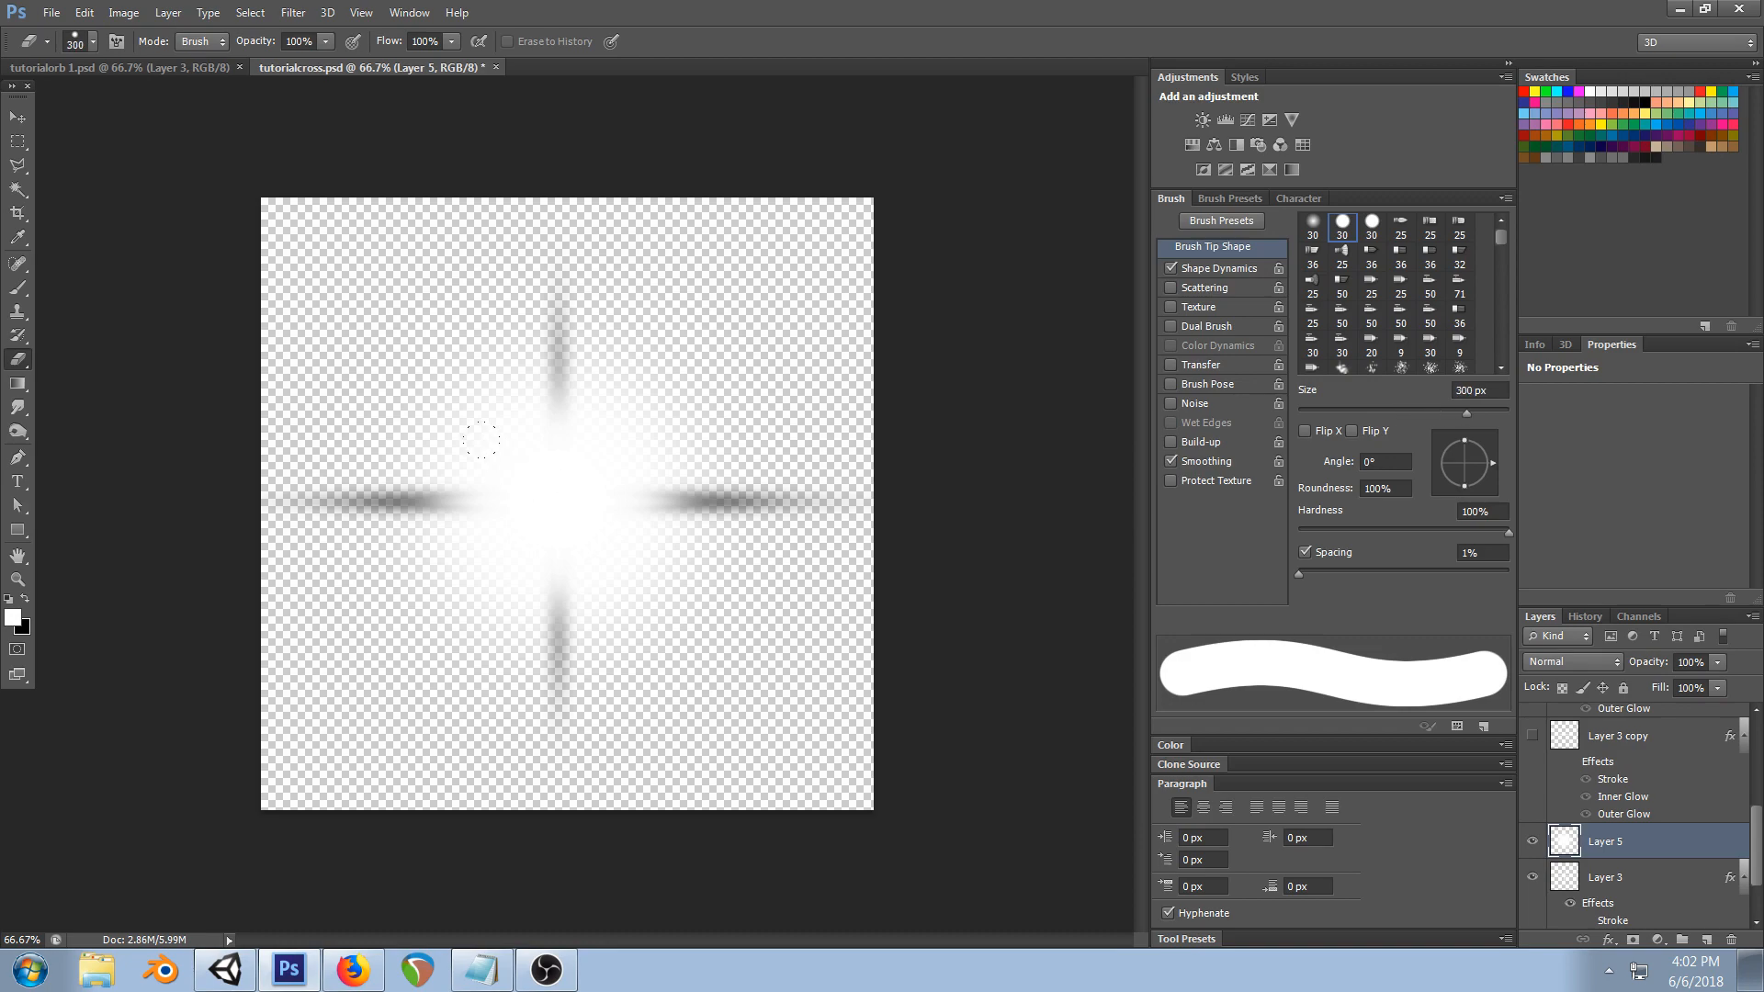
pyautogui.click(555, 510)
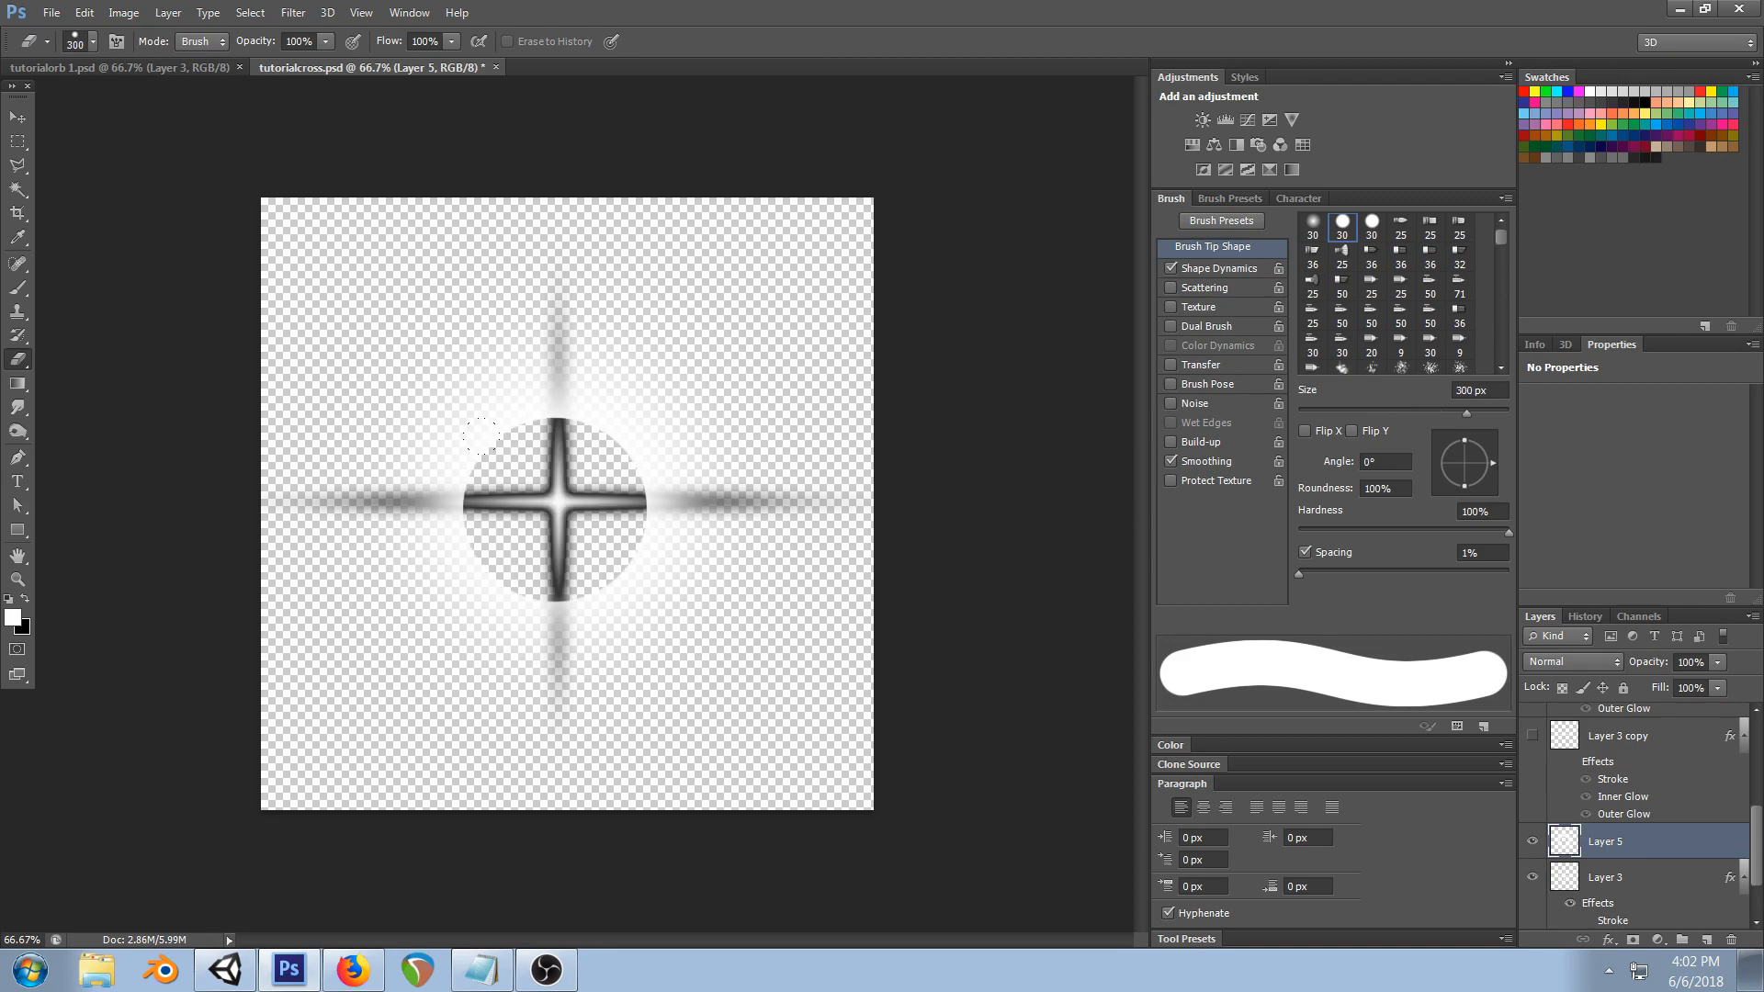
pyautogui.click(19, 118)
pyautogui.moveTo(593, 510); pyautogui.dragTo(586, 496)
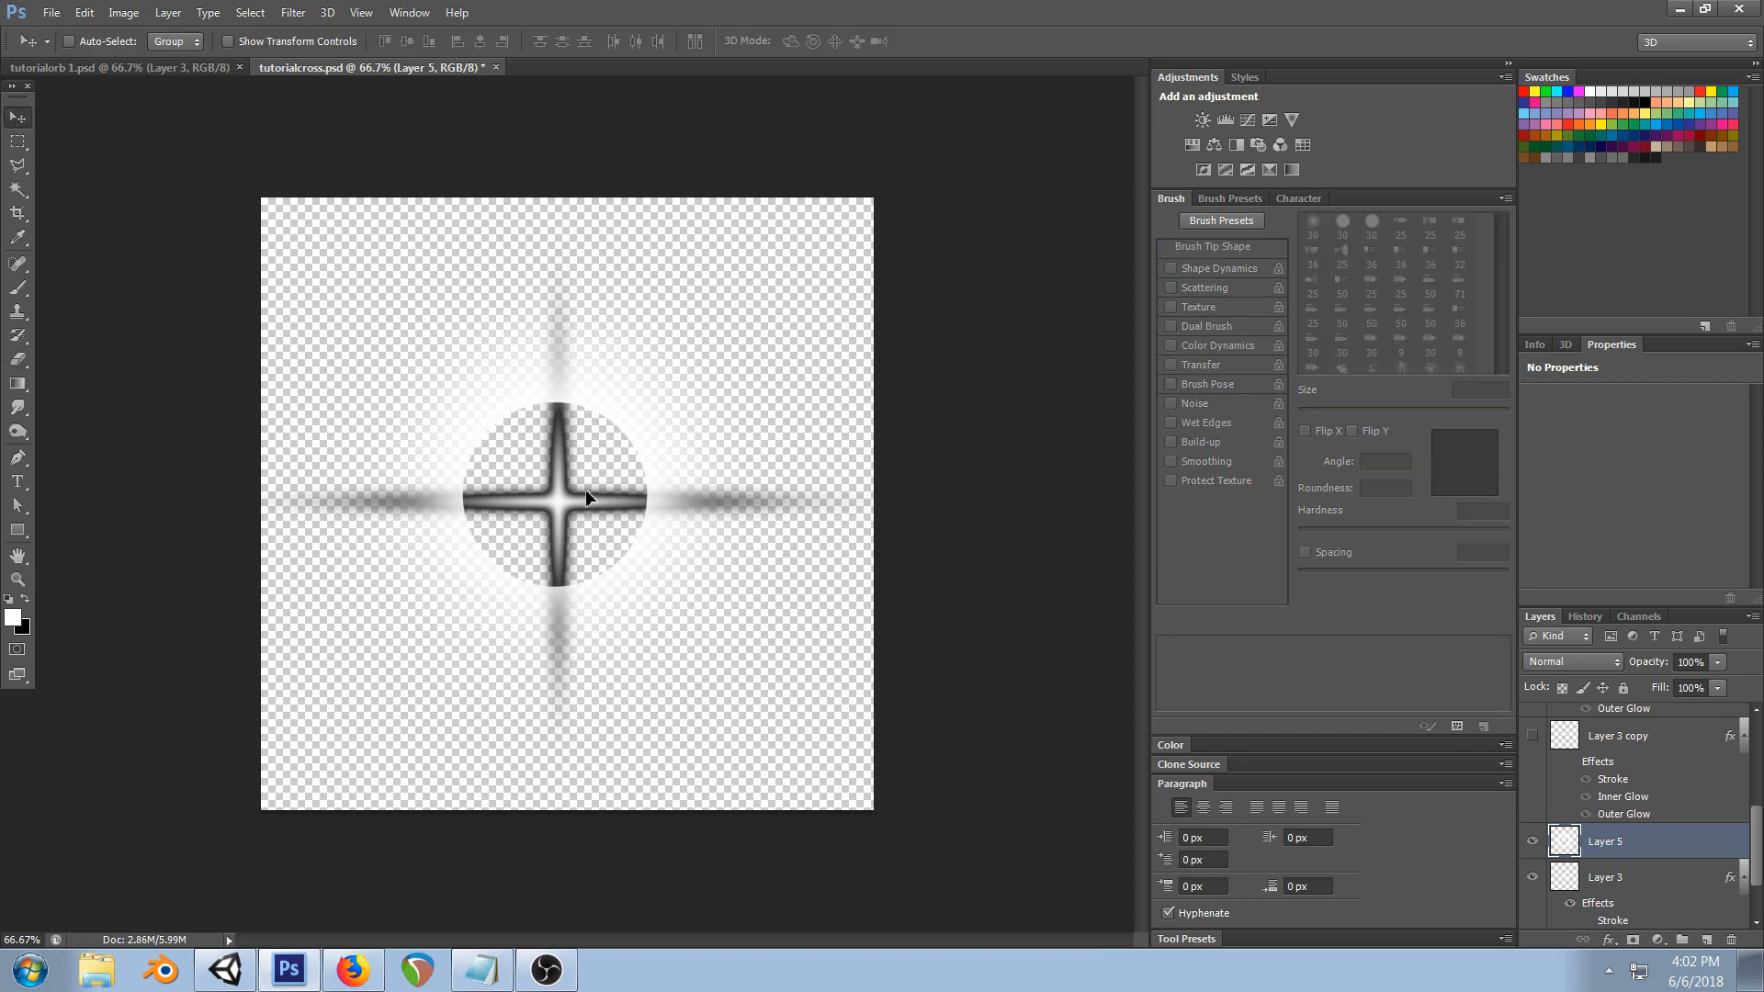
pyautogui.hotkey('ctrl', 'e')
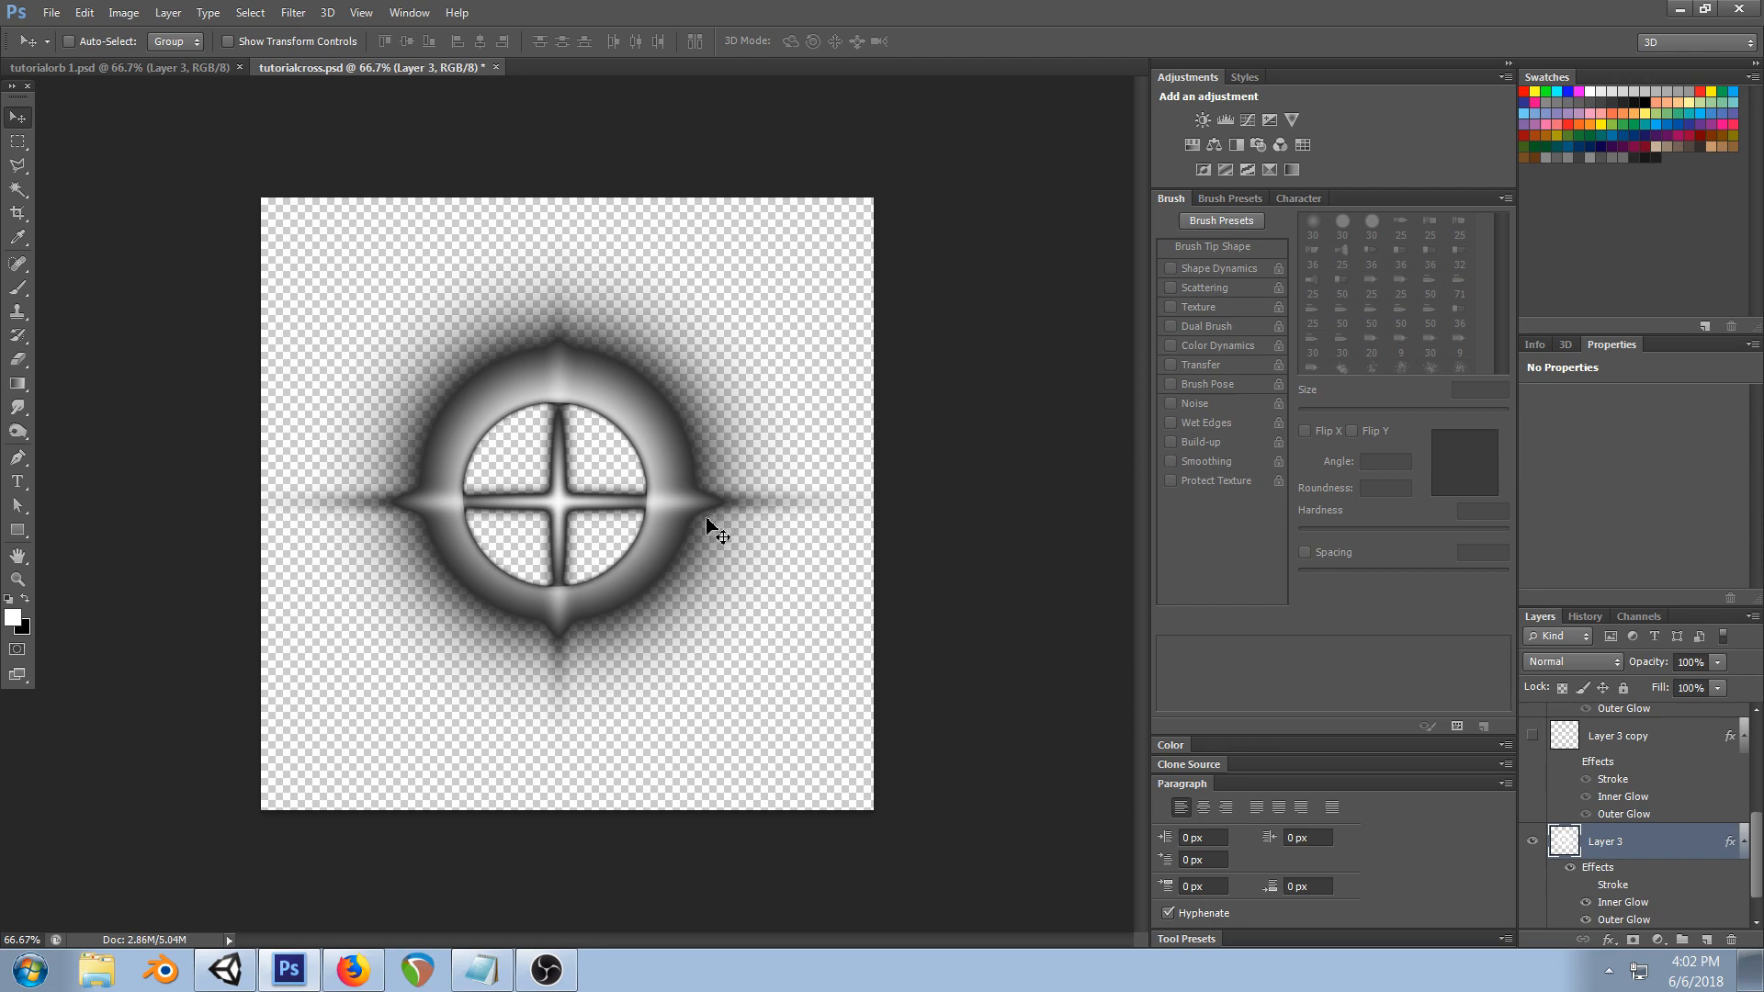
pyautogui.hotkey('ctrl', 'z')
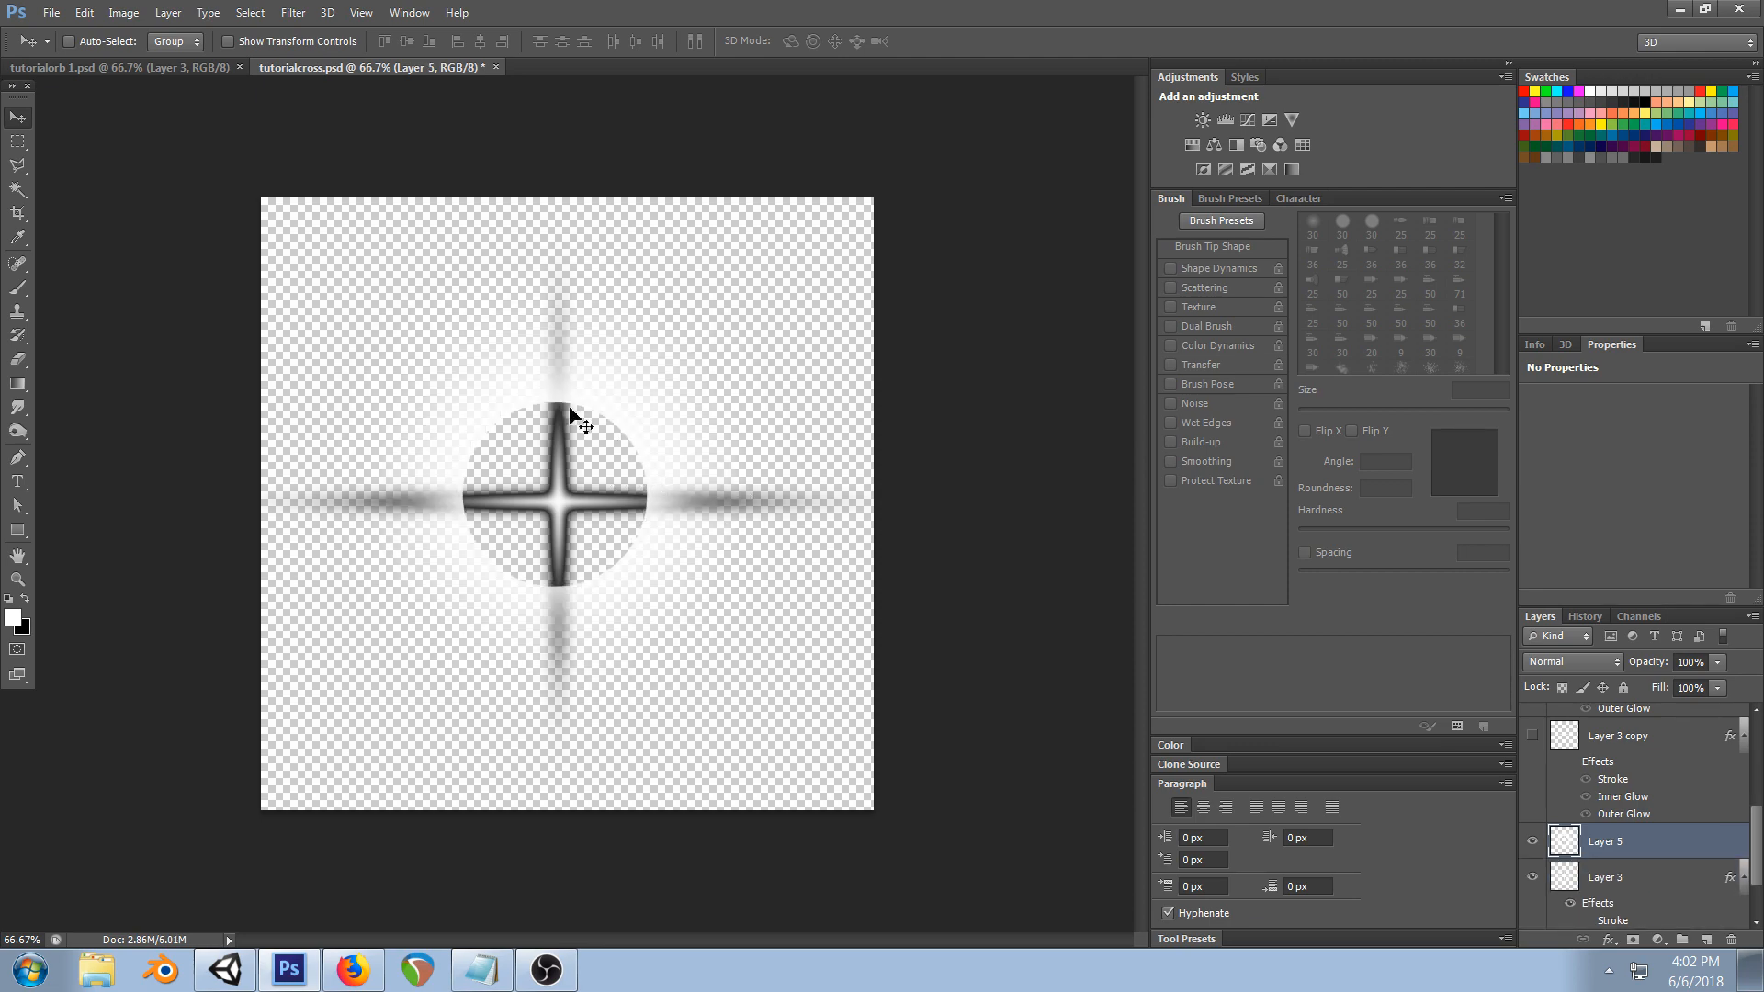
# - Scale the ring to 36.79% and centre it on the cross
pyautogui.hotkey('ctrl', 't')
pyautogui.keyDown('alt'); pyautogui.keyDown('shift'); pyautogui.moveTo(311, 234); pyautogui.dragTo(500, 367); pyautogui.keyUp('shift'); pyautogui.keyUp('alt')
pyautogui.moveTo(576, 430); pyautogui.dragTo(579, 444)
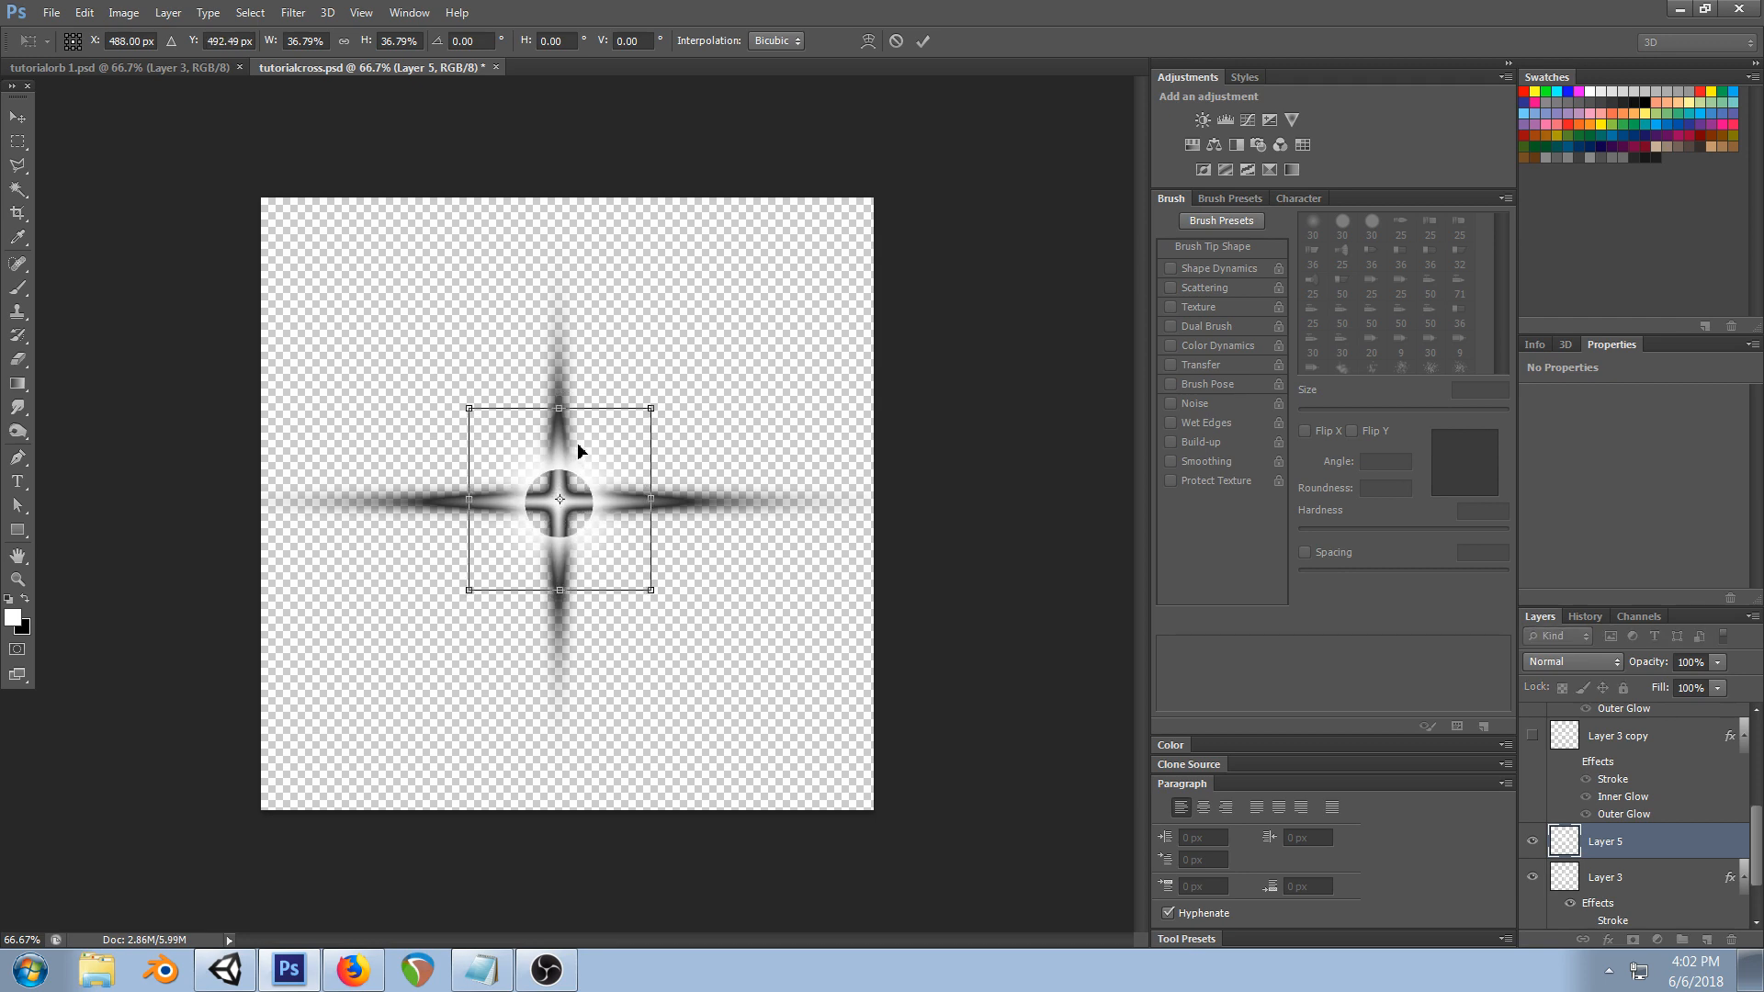
pyautogui.click(15, 119)
pyautogui.click(822, 369)
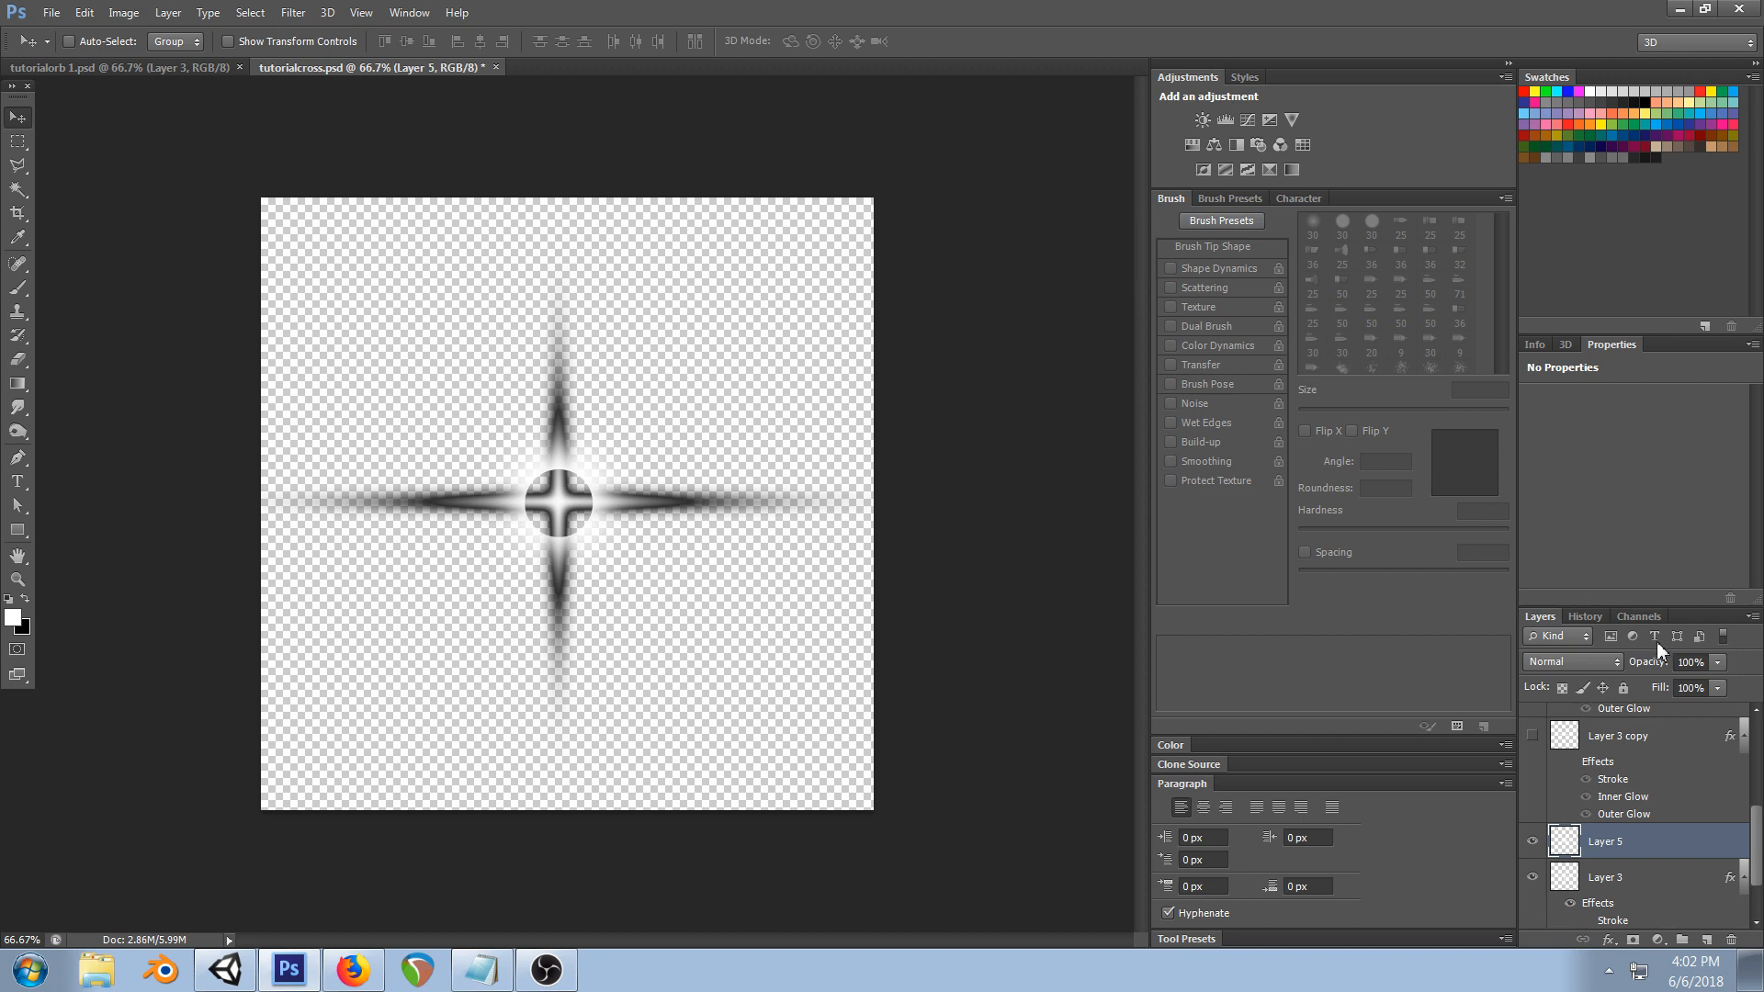
# - Merge the ring into the cross layer, save the texture and switch to Unity to check the spark
pyautogui.hotkey('ctrl', 'e')
pyautogui.hotkey('ctrl', 's')
pyautogui.click(225, 970)
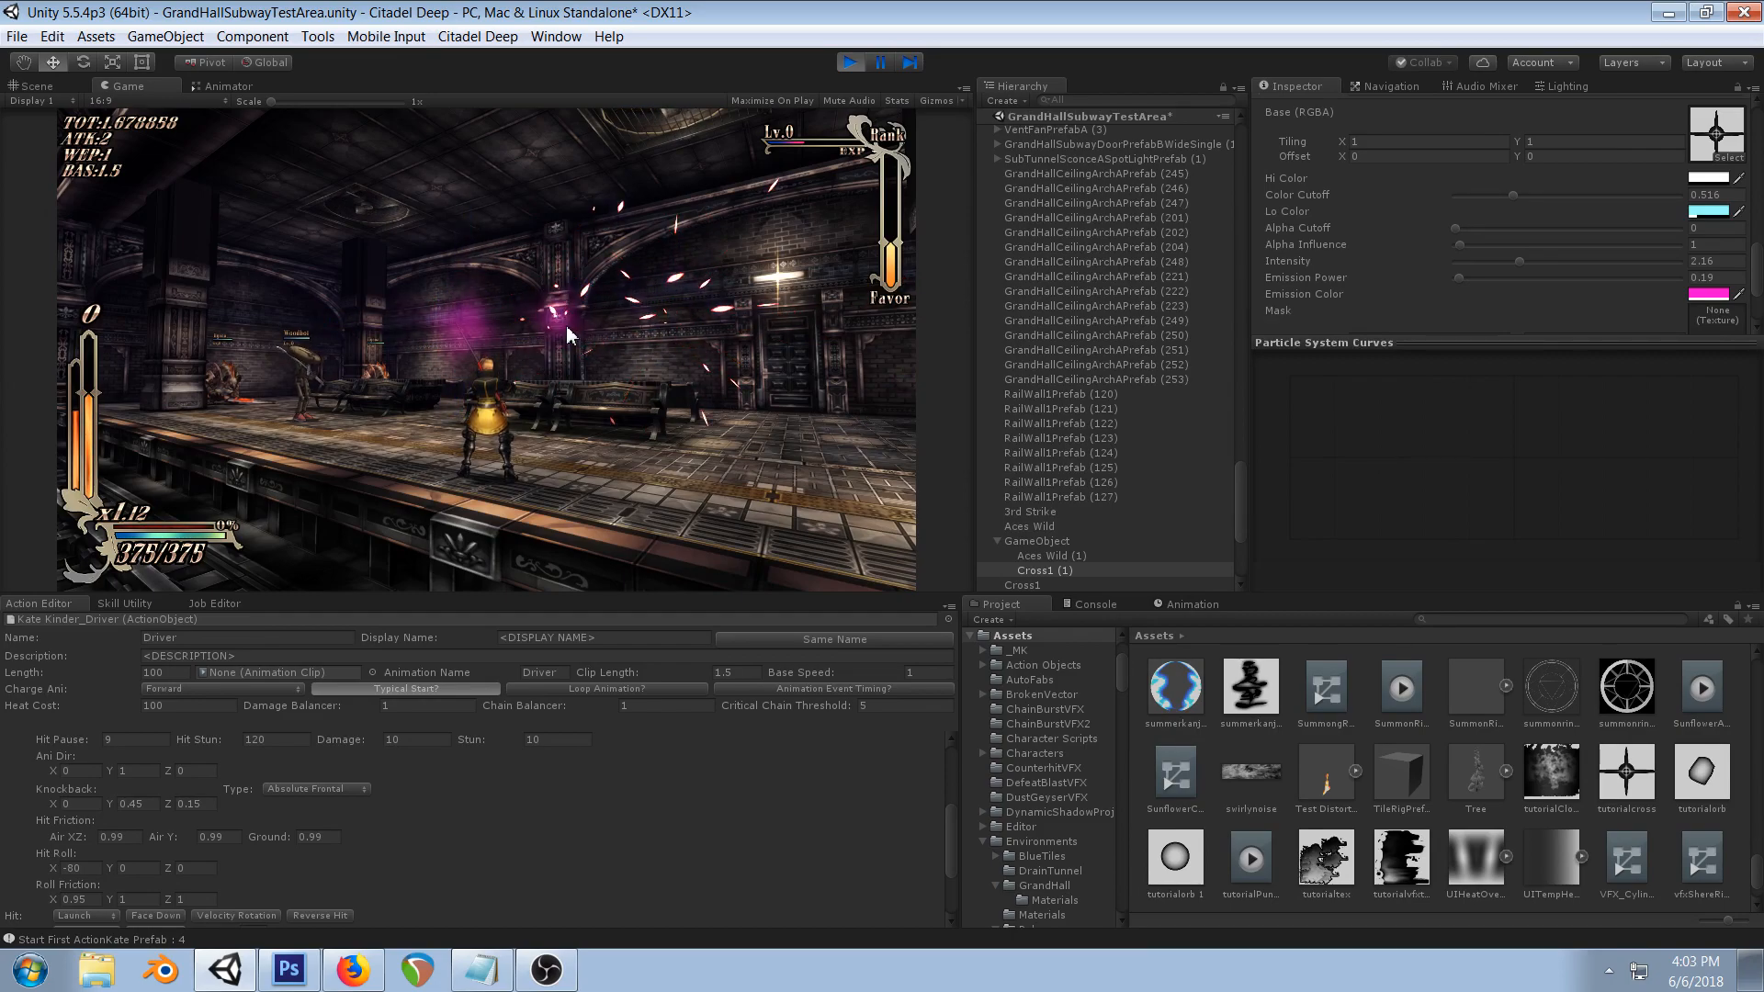
# - Return to Photoshop and undo the ring's merge, scaling, erasing and glow painting back to an empty Layer 5
pyautogui.click(291, 972)
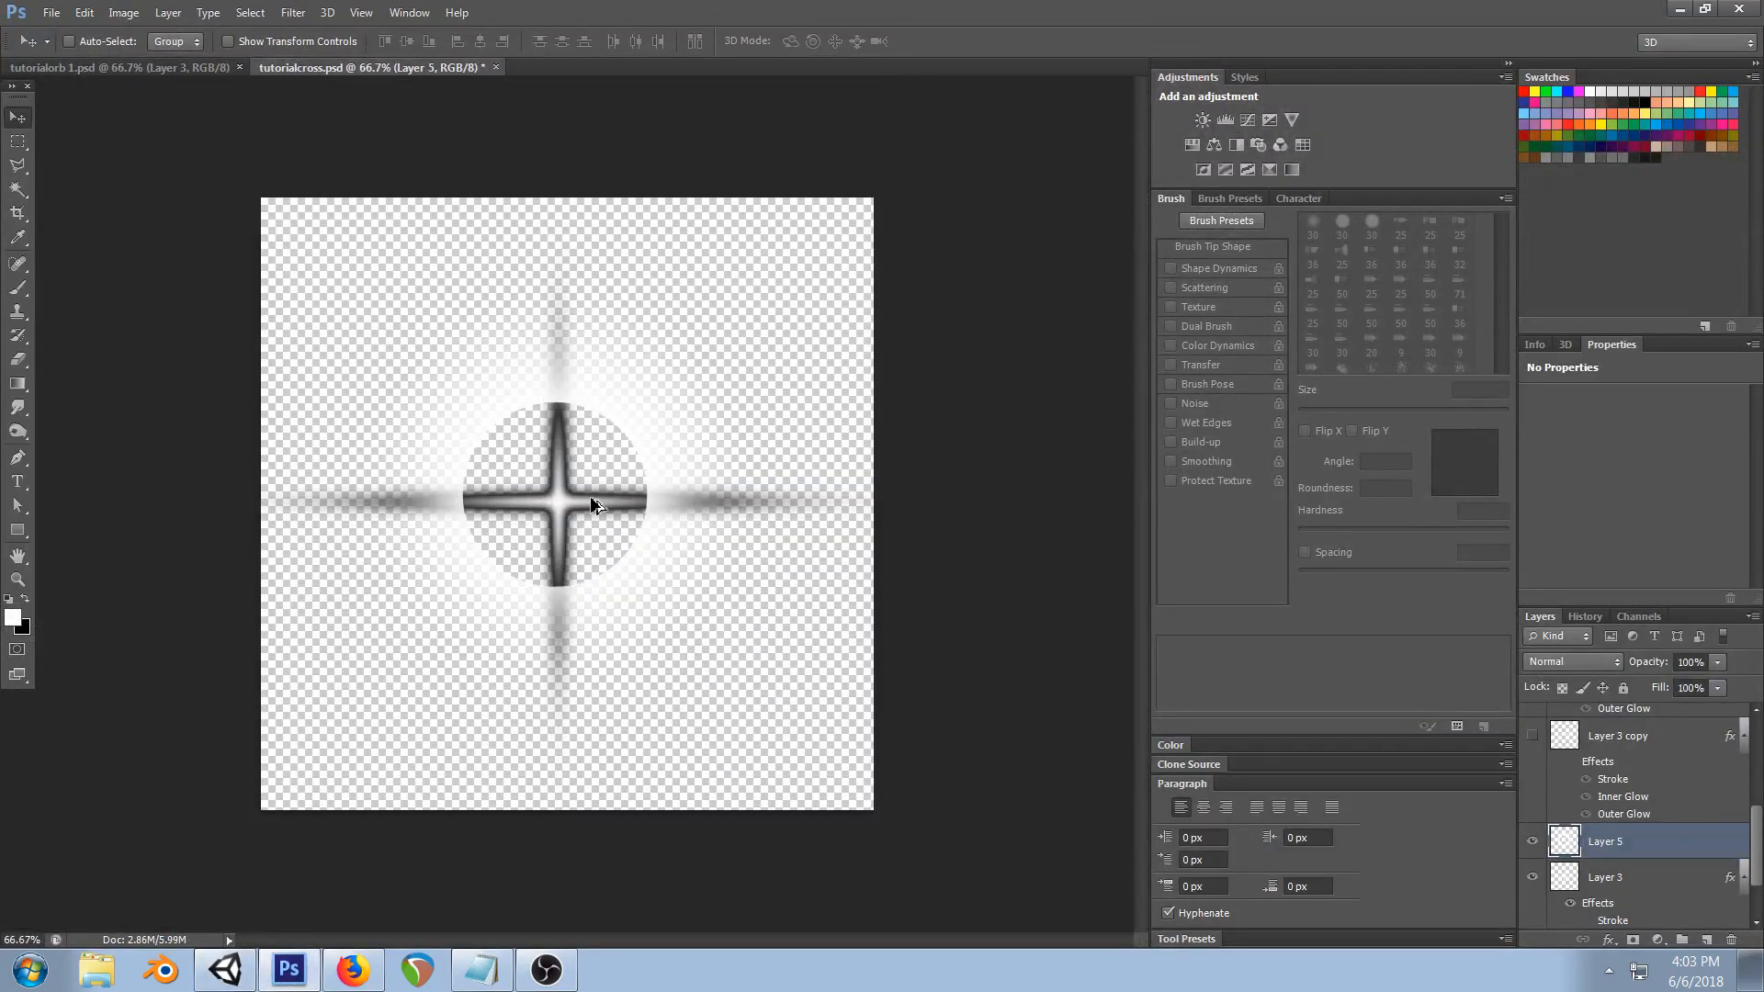
pyautogui.hotkey('ctrl', 'z')
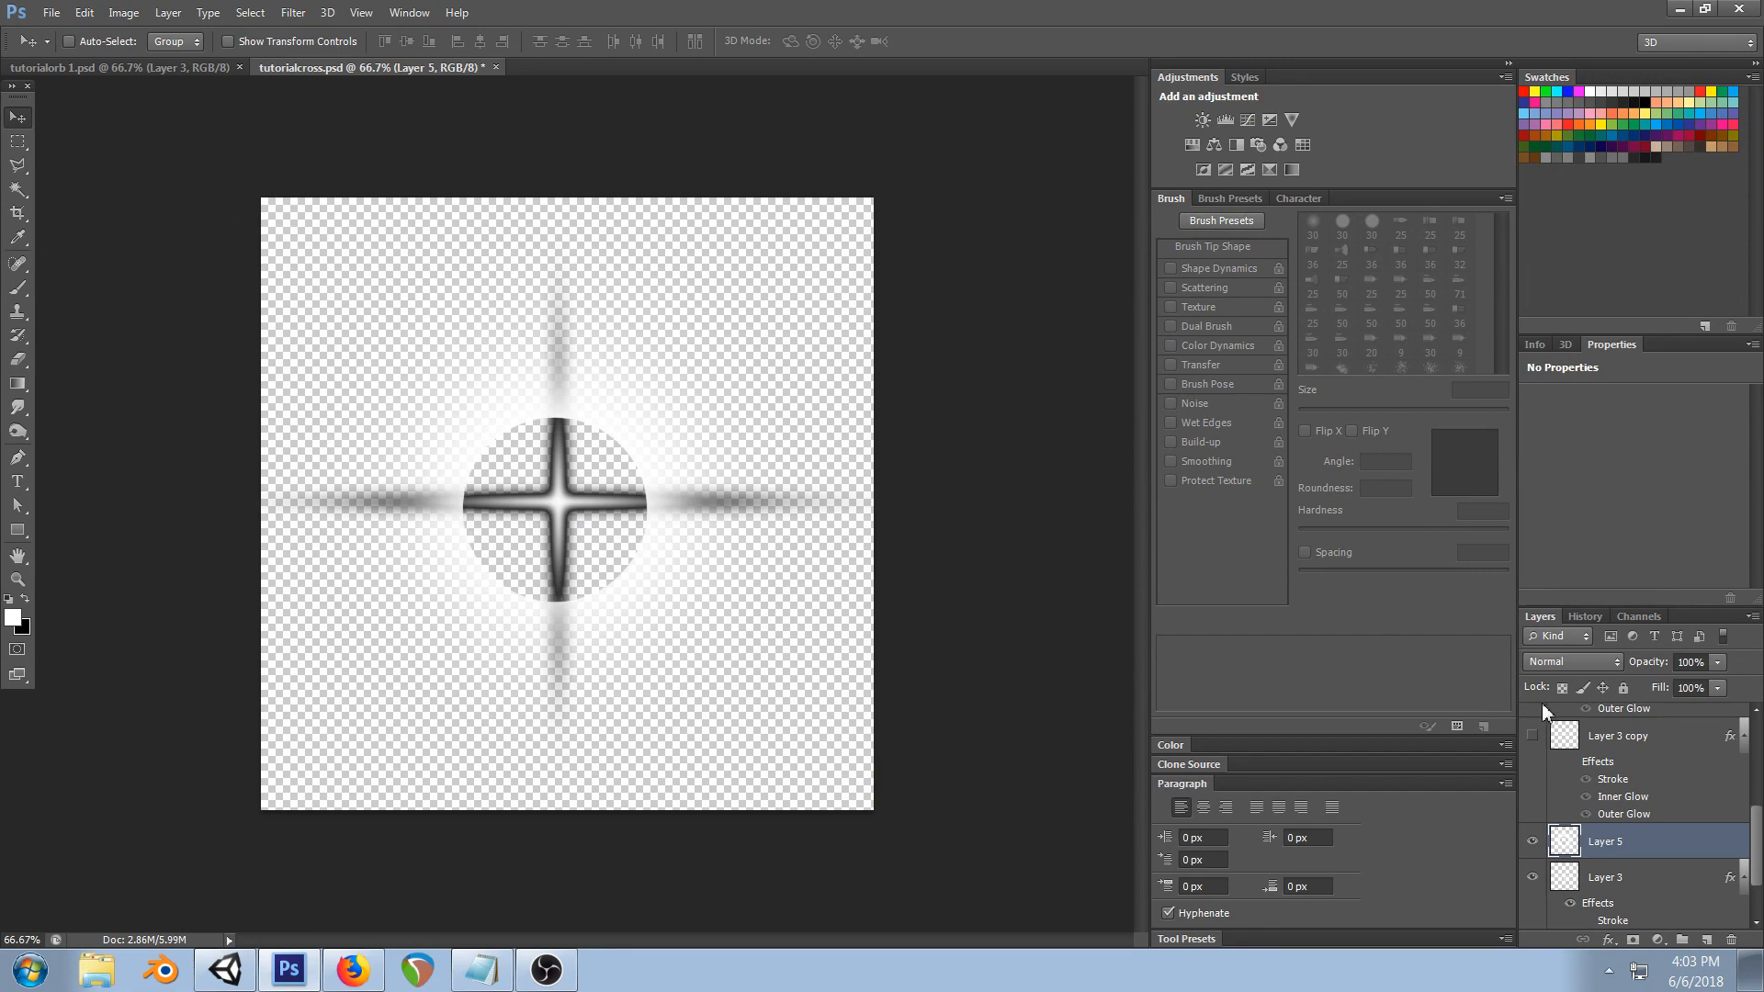
pyautogui.hotkey('ctrl', 'alt', 'z')
pyautogui.hotkey('ctrl', 'alt', 'z')
pyautogui.hotkey('ctrl', 'alt', 'z')
pyautogui.hotkey('ctrl', 'alt', 'z')
pyautogui.hotkey('ctrl', 'alt', 'z')
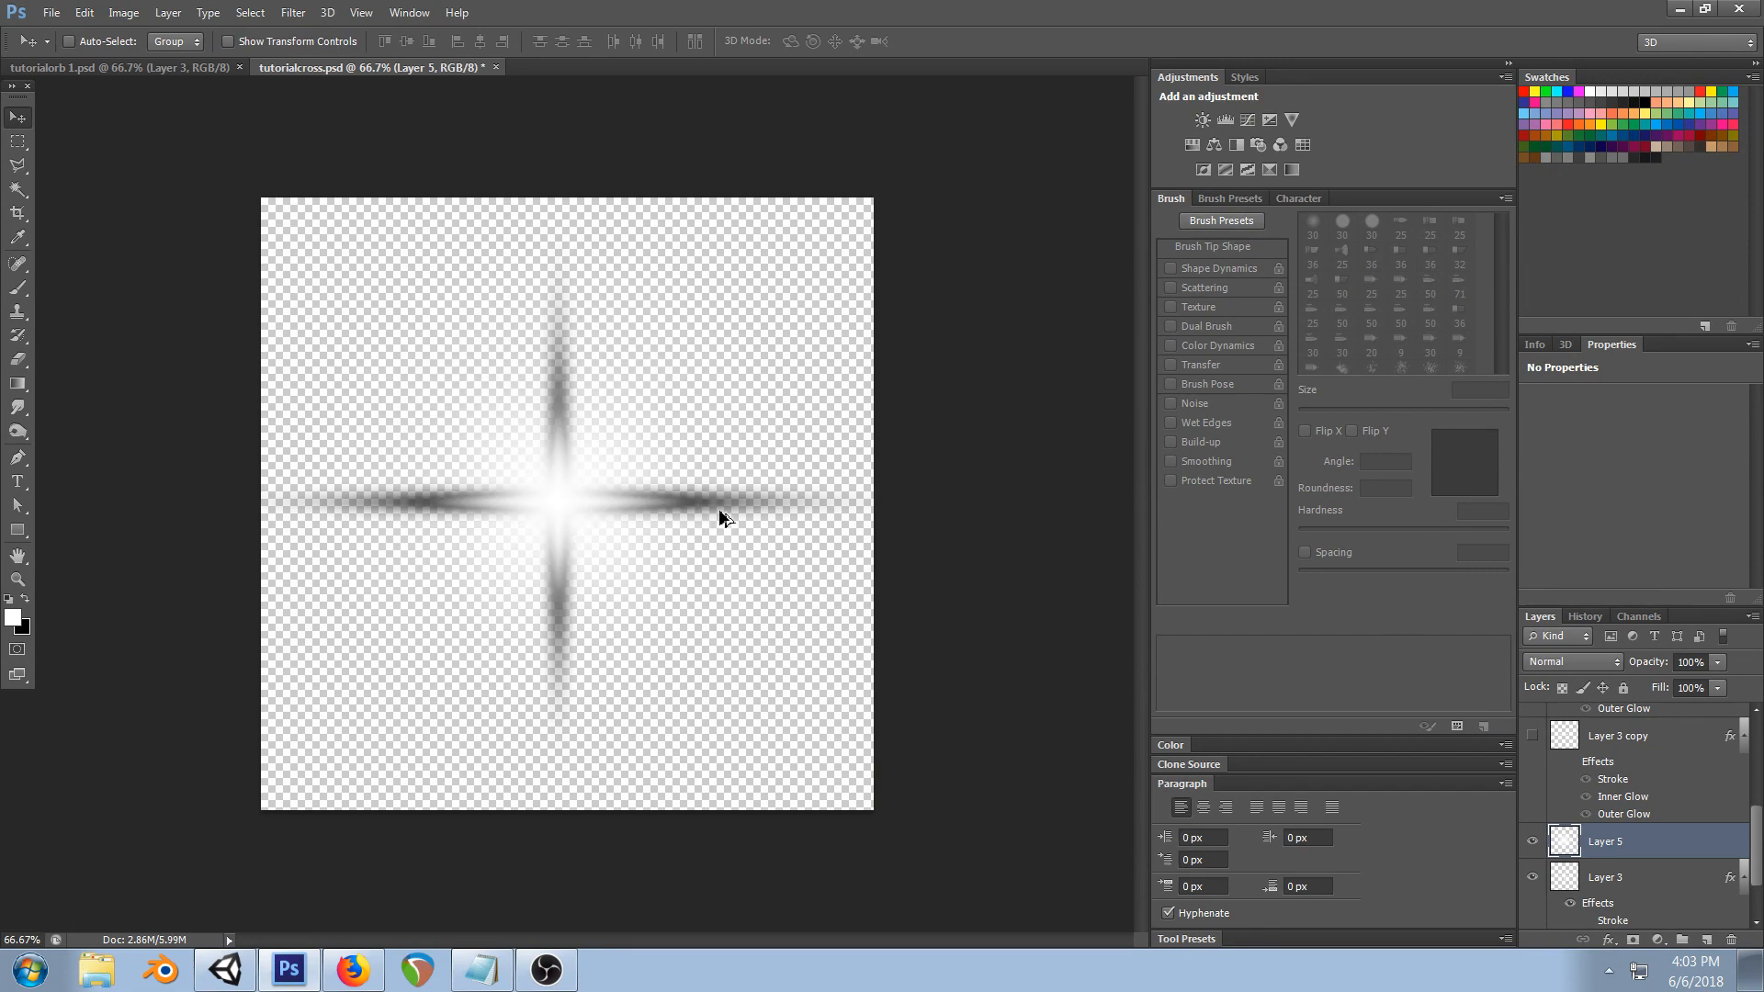
pyautogui.hotkey('ctrl', 'shift', 'z')
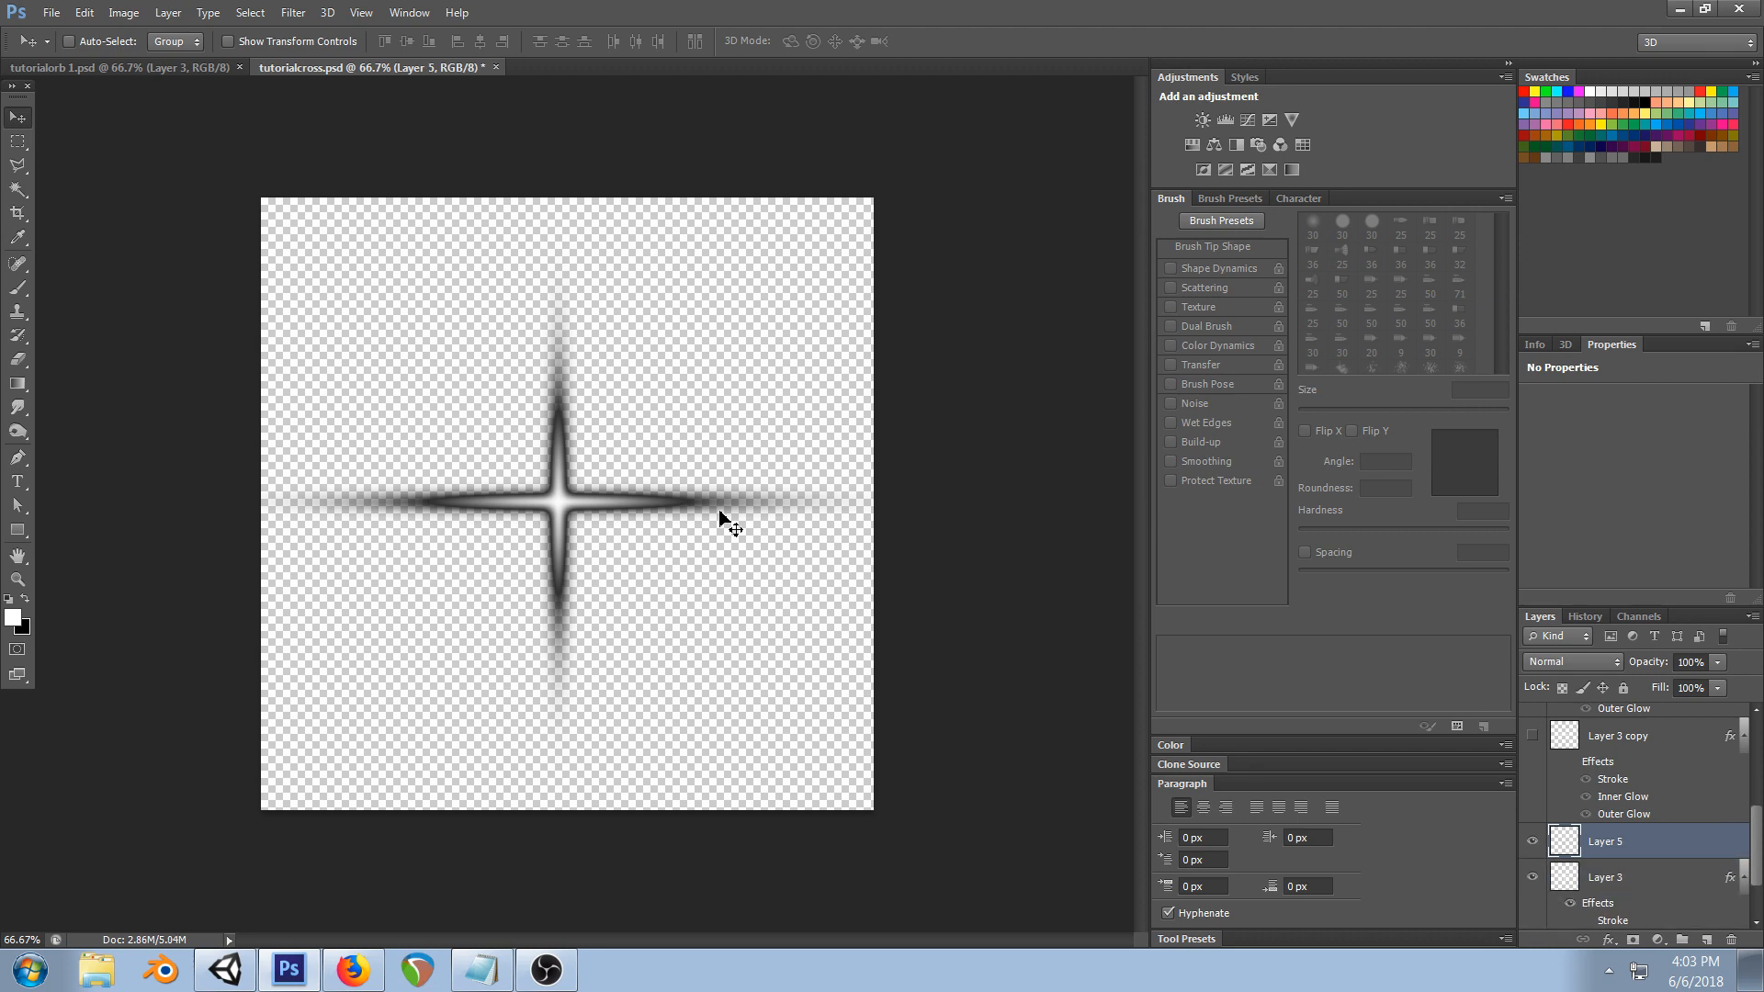
# - Draw a white circle centred on the cross on Layer 5 with the Ellipse tool and load its outline as a selection
pyautogui.click(17, 287)
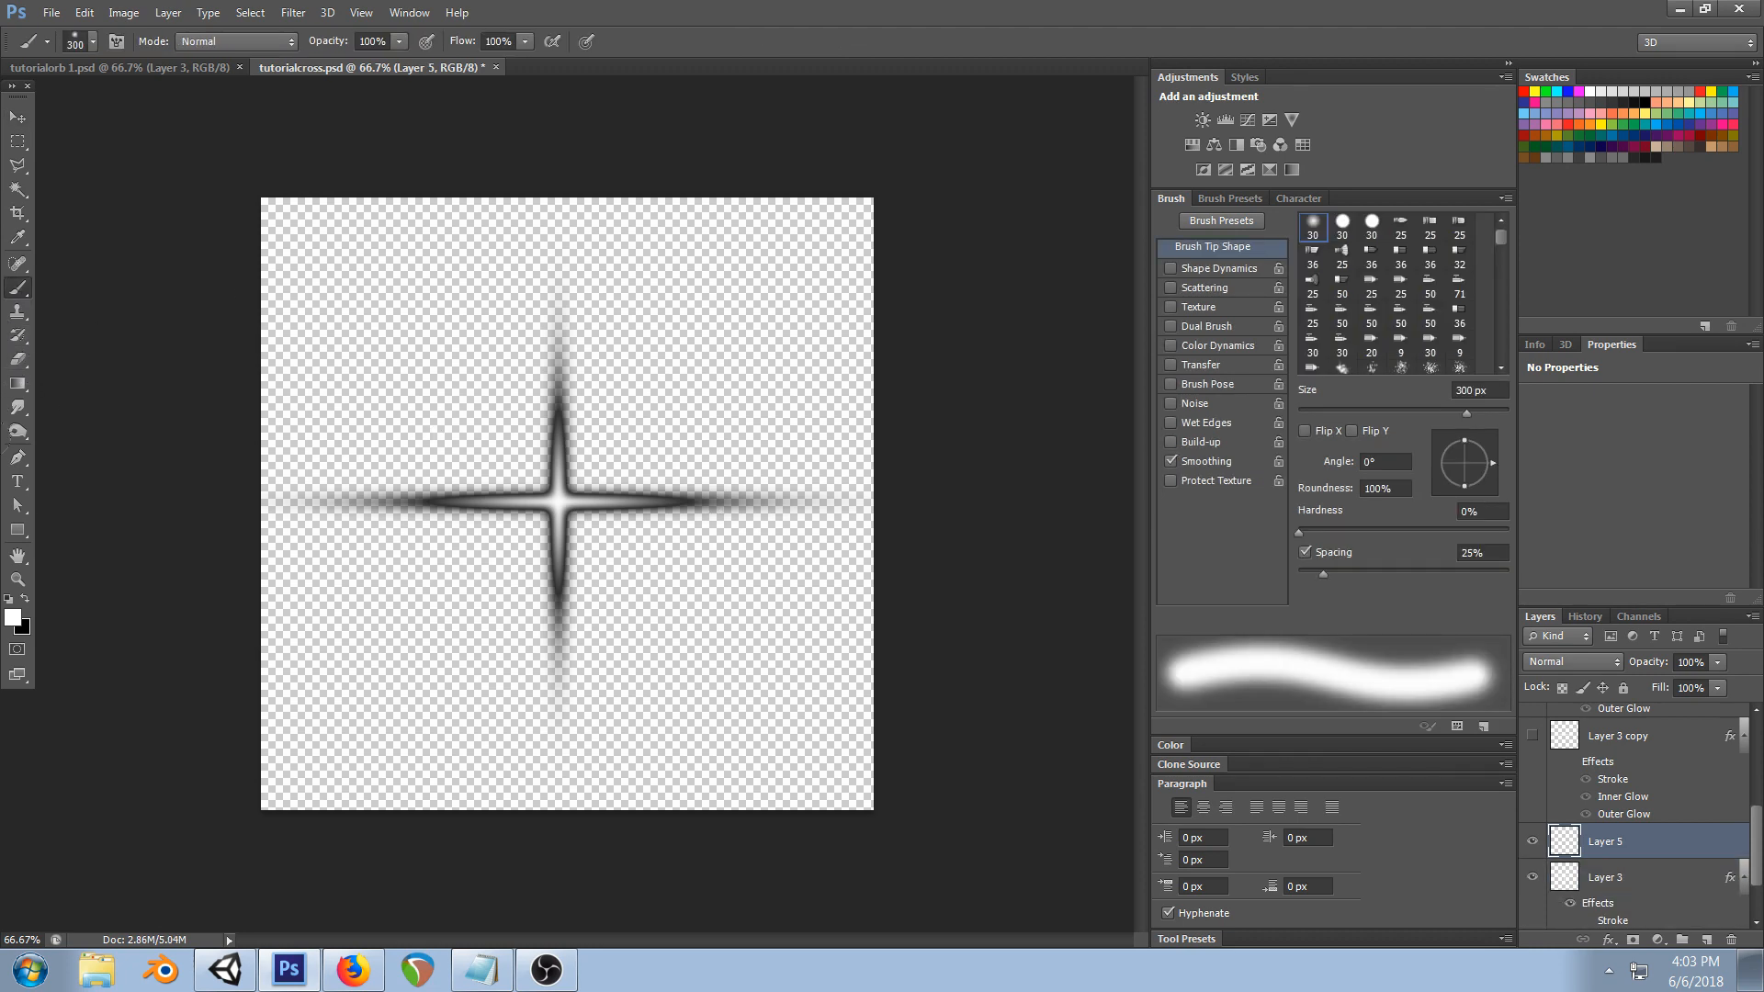
pyautogui.click(16, 531)
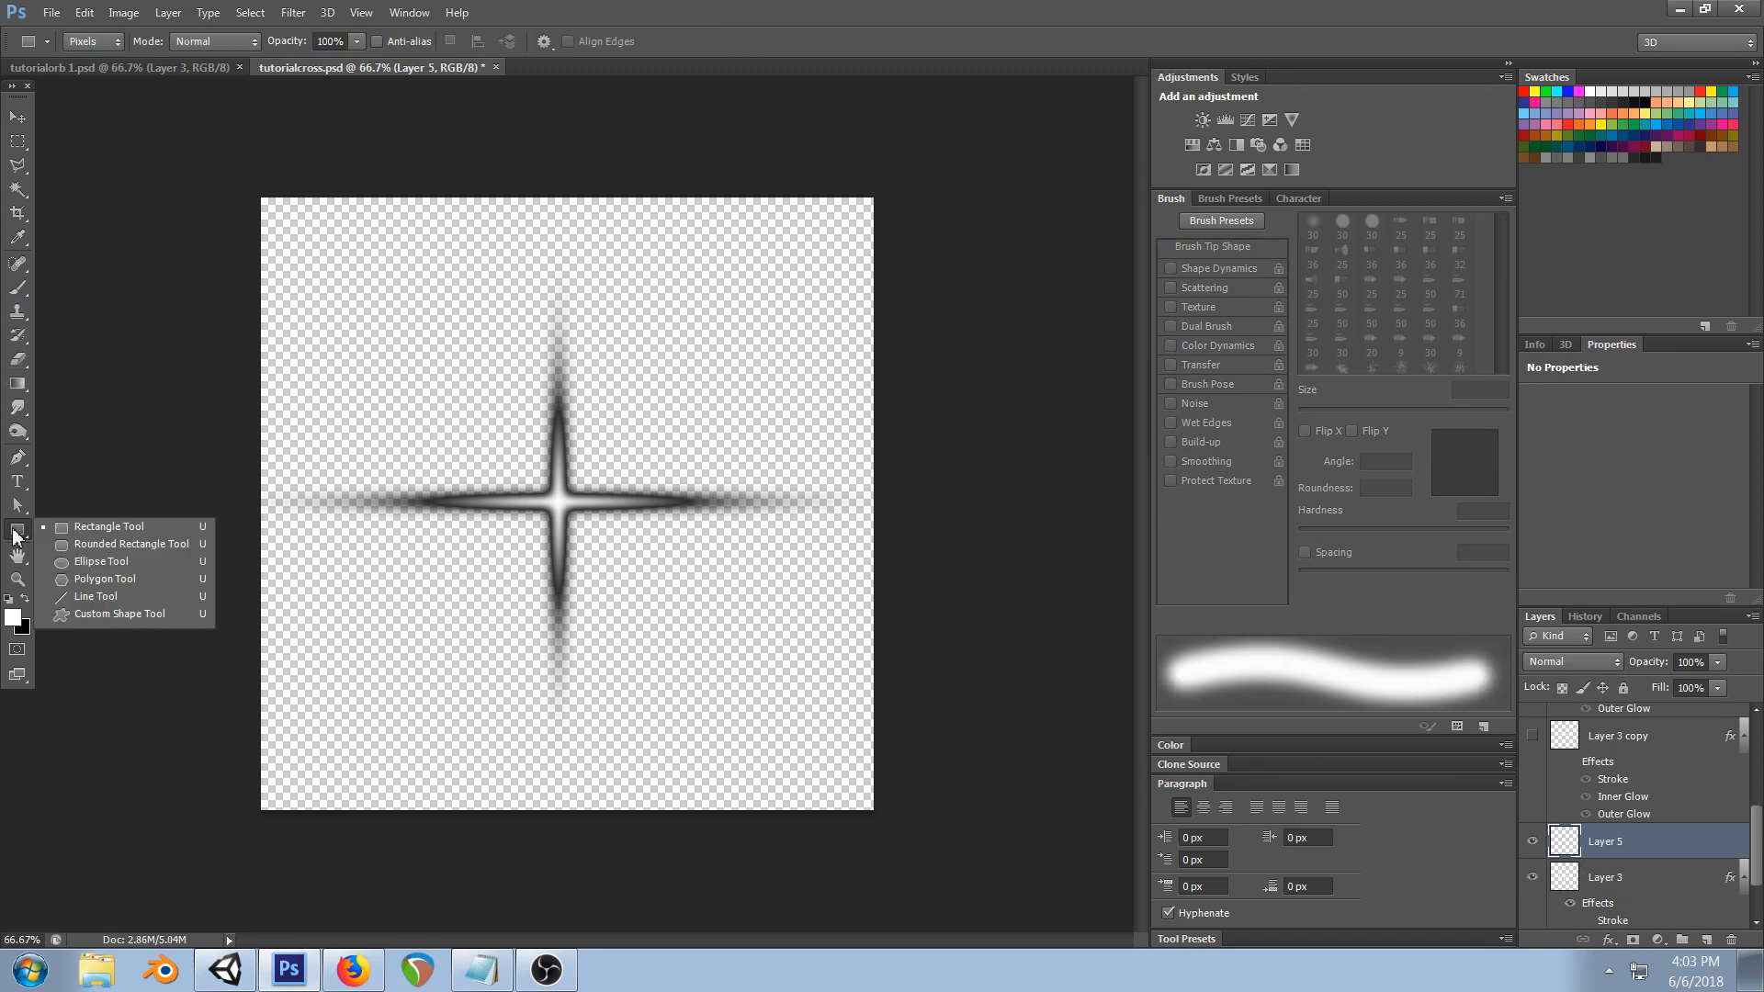
pyautogui.click(93, 563)
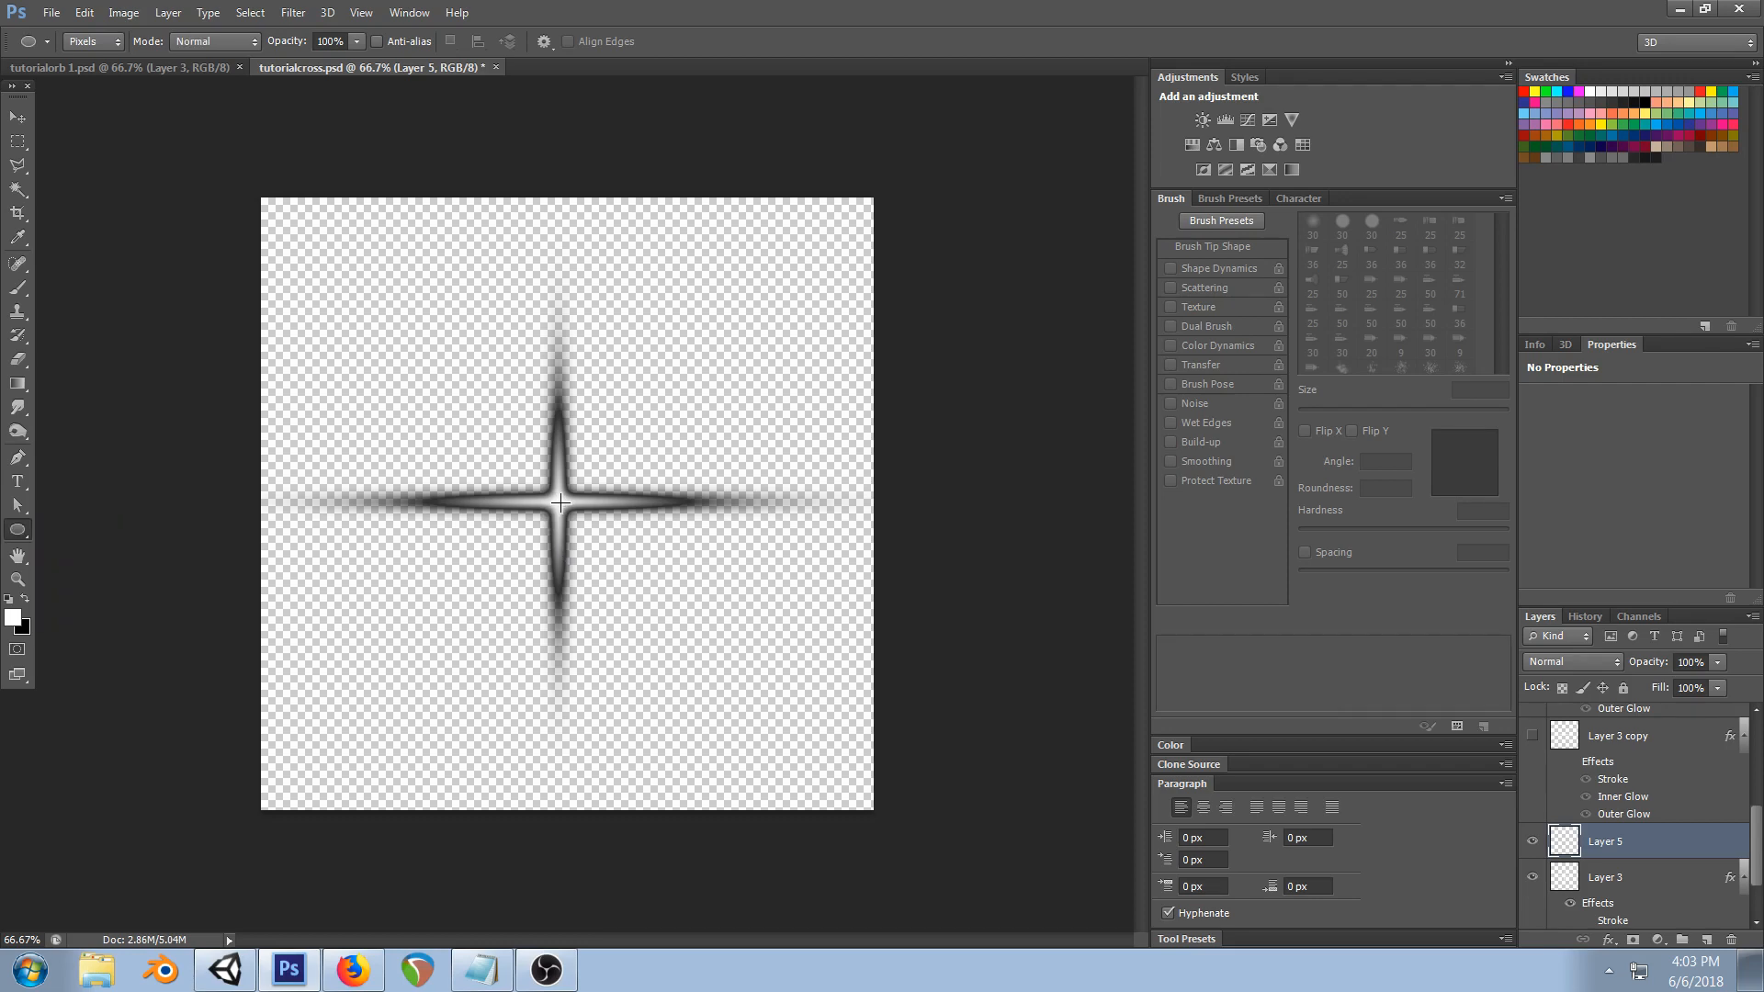
pyautogui.keyDown('alt'); pyautogui.keyDown('shift'); pyautogui.moveTo(558, 501); pyautogui.dragTo(643, 589); pyautogui.keyUp('shift'); pyautogui.keyUp('alt')
pyautogui.keyDown('ctrl'); pyautogui.click(1578, 847); pyautogui.keyUp('ctrl')
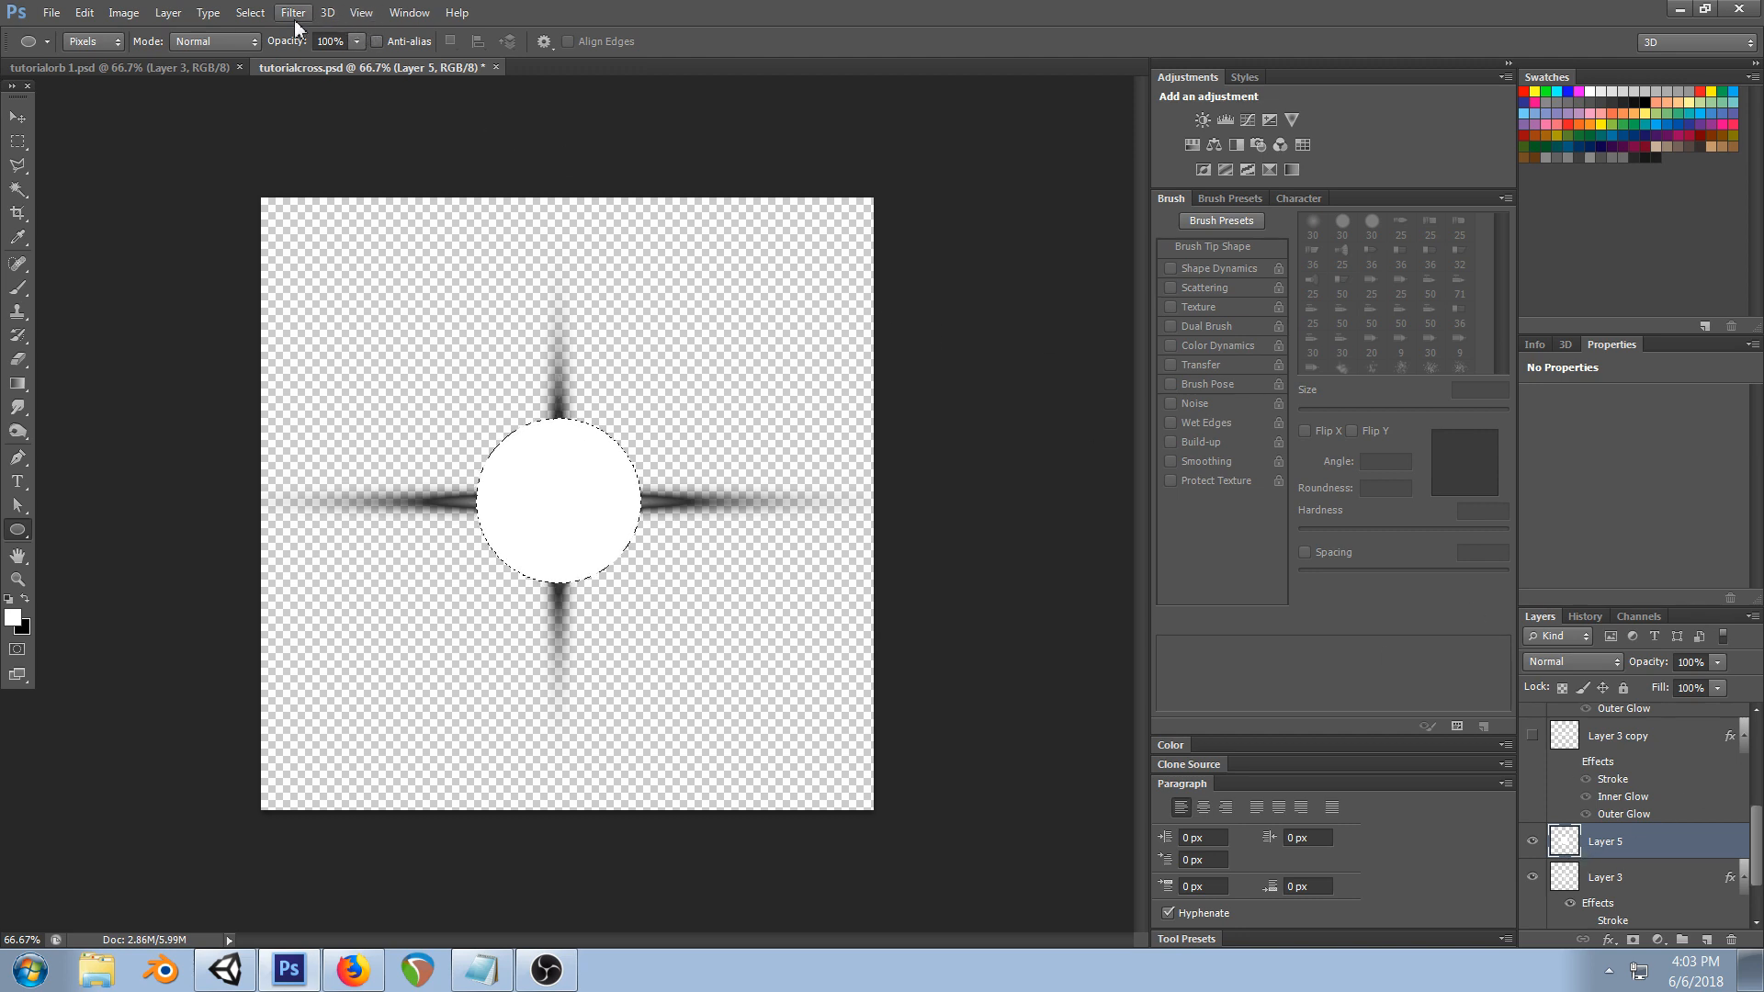
# - Contract the circle's selection slightly, delete the white interior to leave a thin ring, and deselect
pyautogui.click(251, 12)
pyautogui.moveTo(317, 268)
pyautogui.click(135, 336)
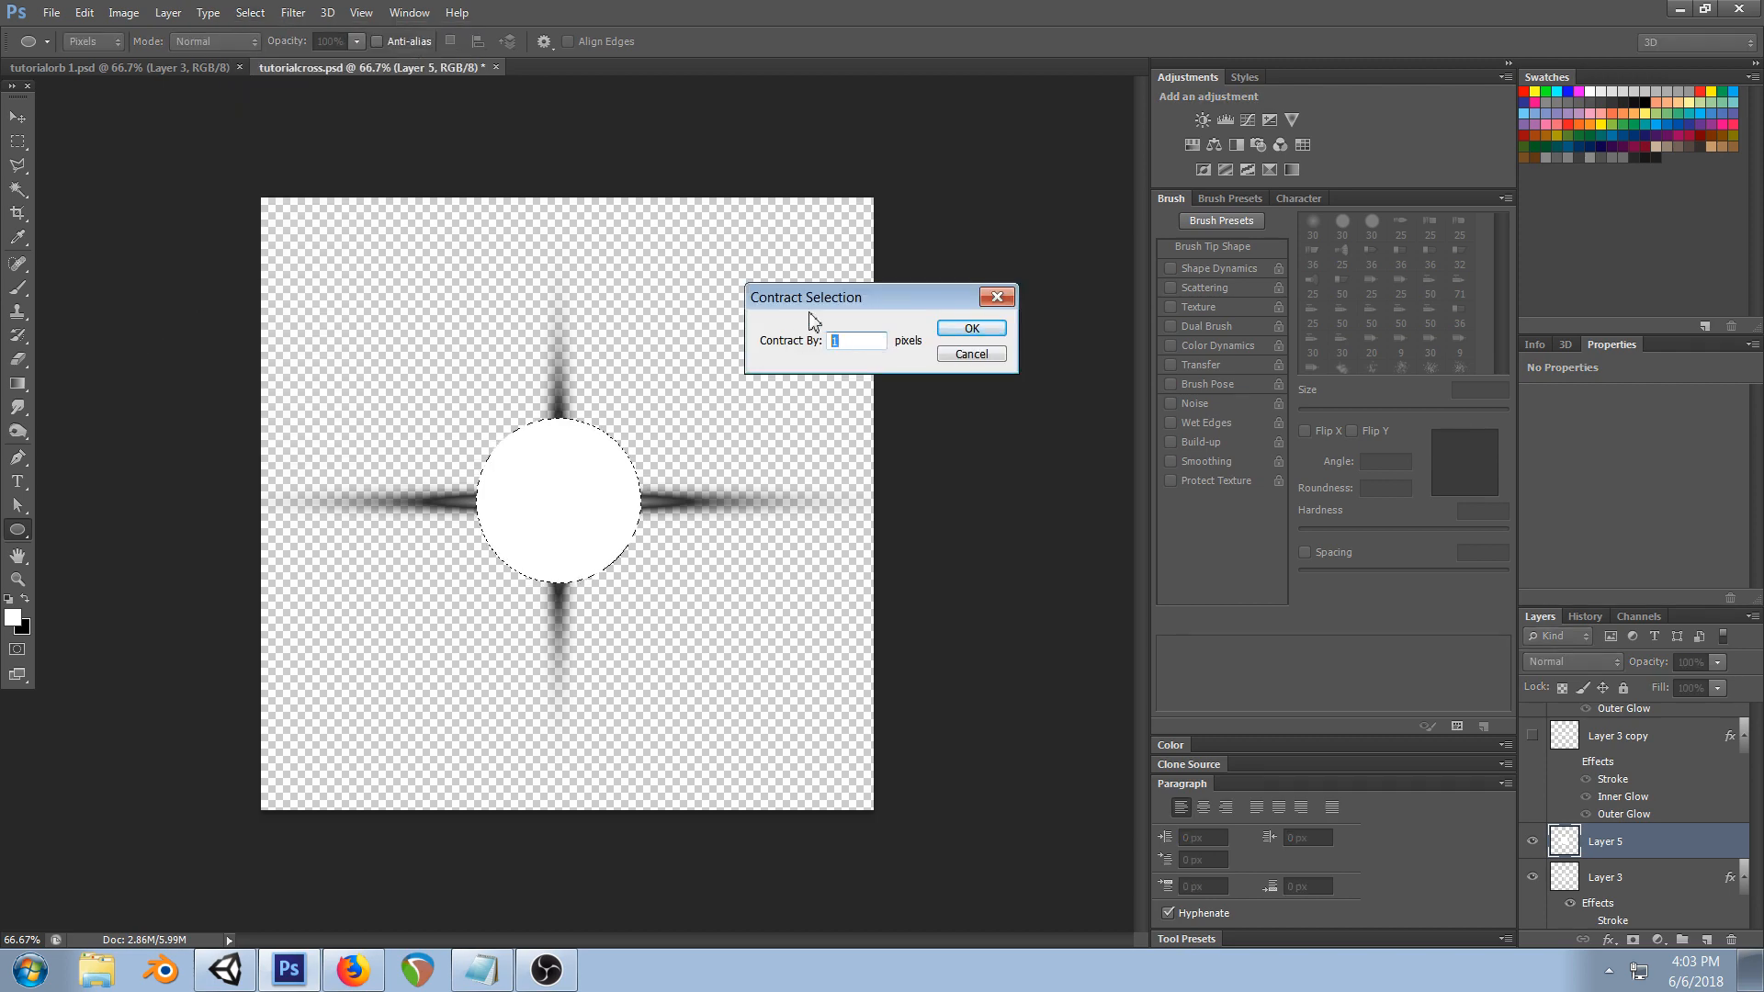
pyautogui.click(971, 329)
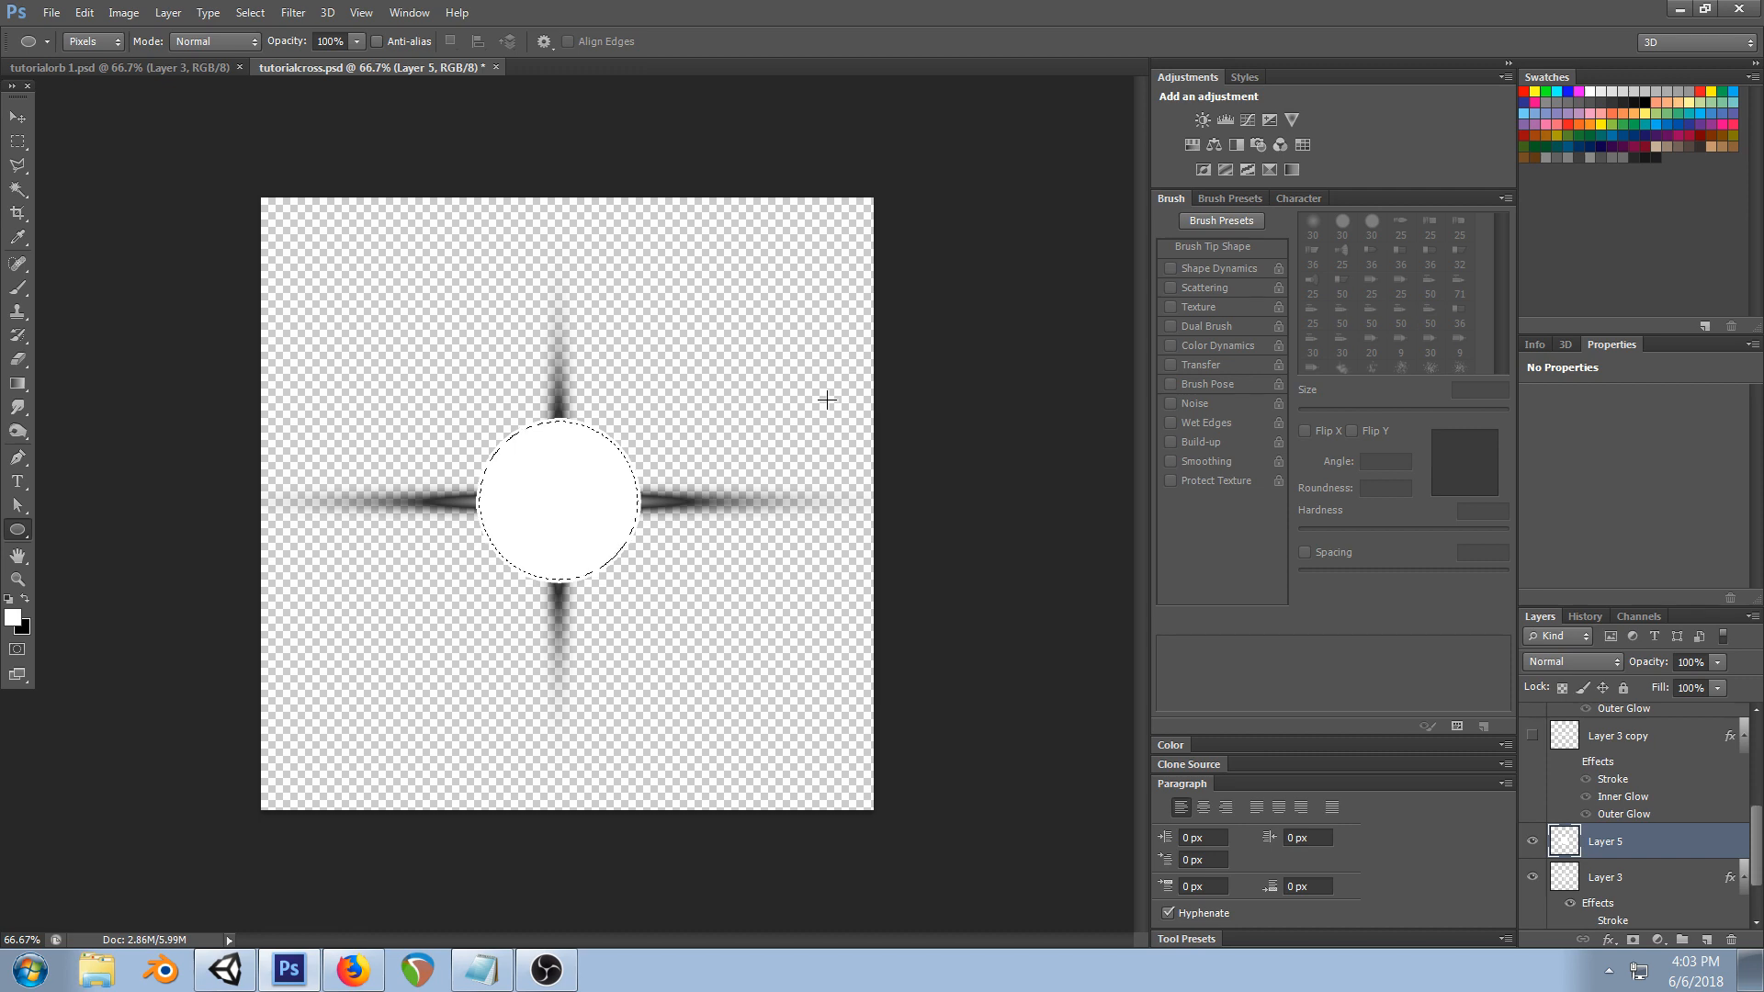
pyautogui.press('Delete')
pyautogui.hotkey('ctrl', 'd')
# - Nudge the thin ring into position on the cross, merge it into Layer 3 and save the texture
pyautogui.click(18, 120)
pyautogui.moveTo(577, 479); pyautogui.dragTo(579, 480)
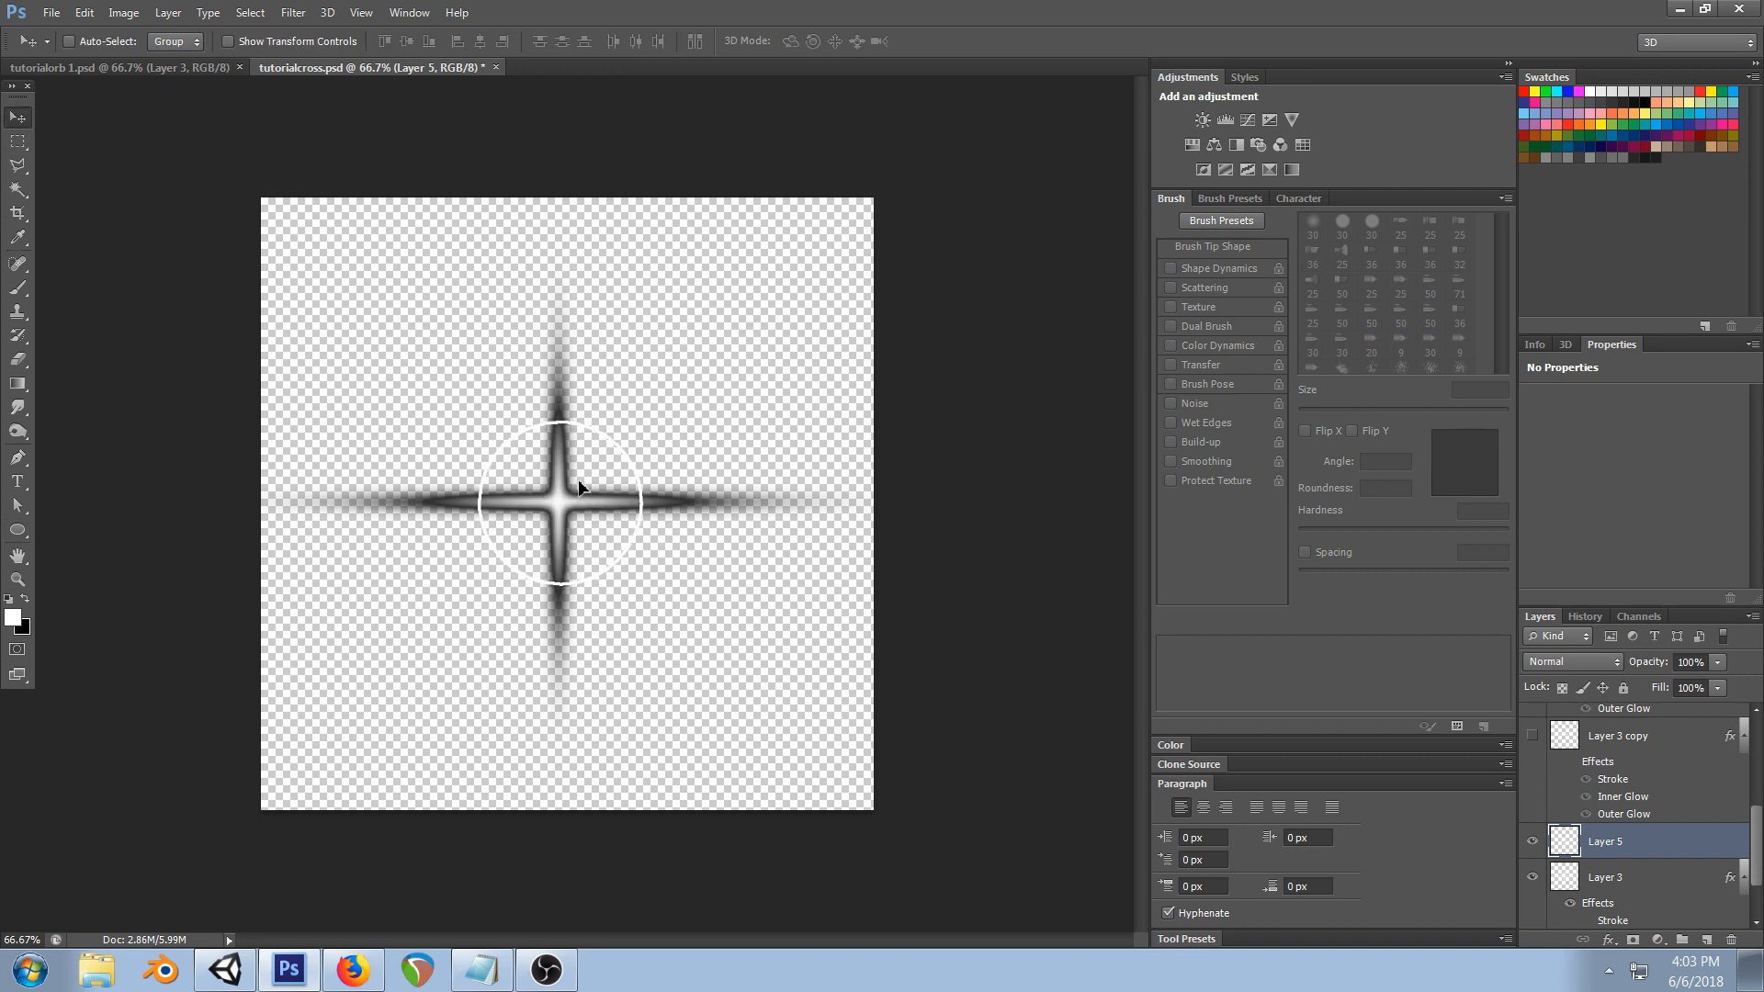
pyautogui.hotkey('ctrl', 'e')
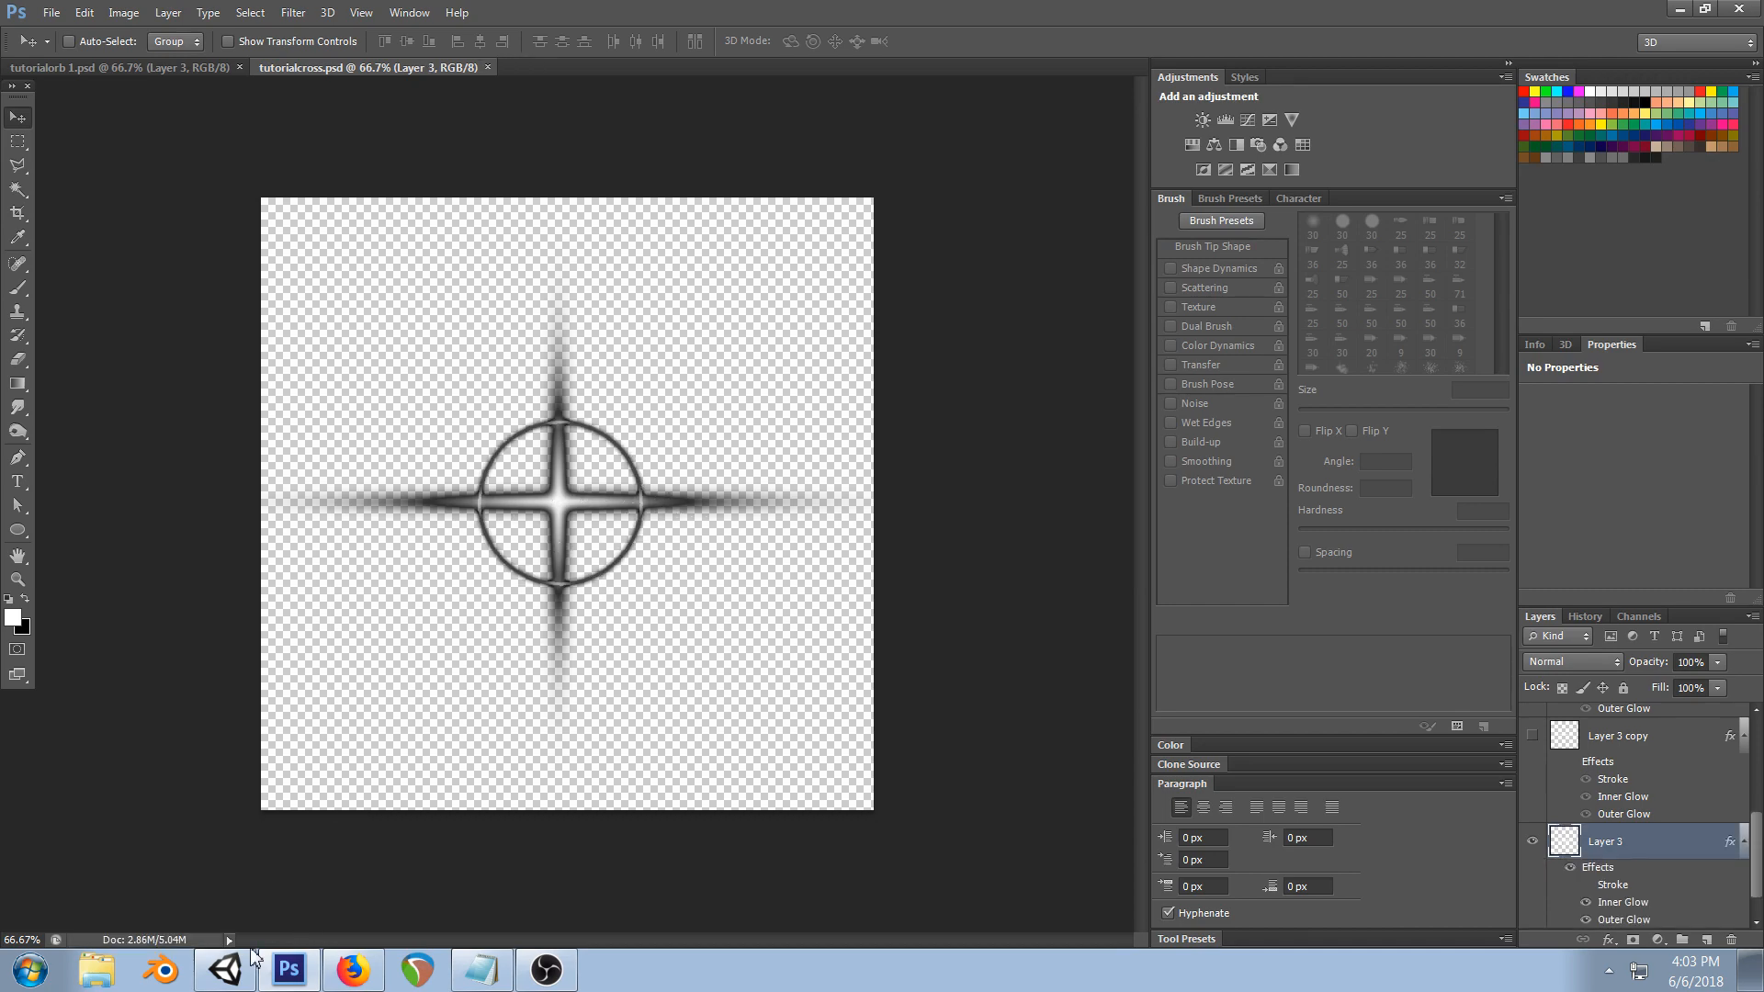
# - Switch to Unity, check the ringed cross spark in the running game and stop play mode
pyautogui.click(225, 969)
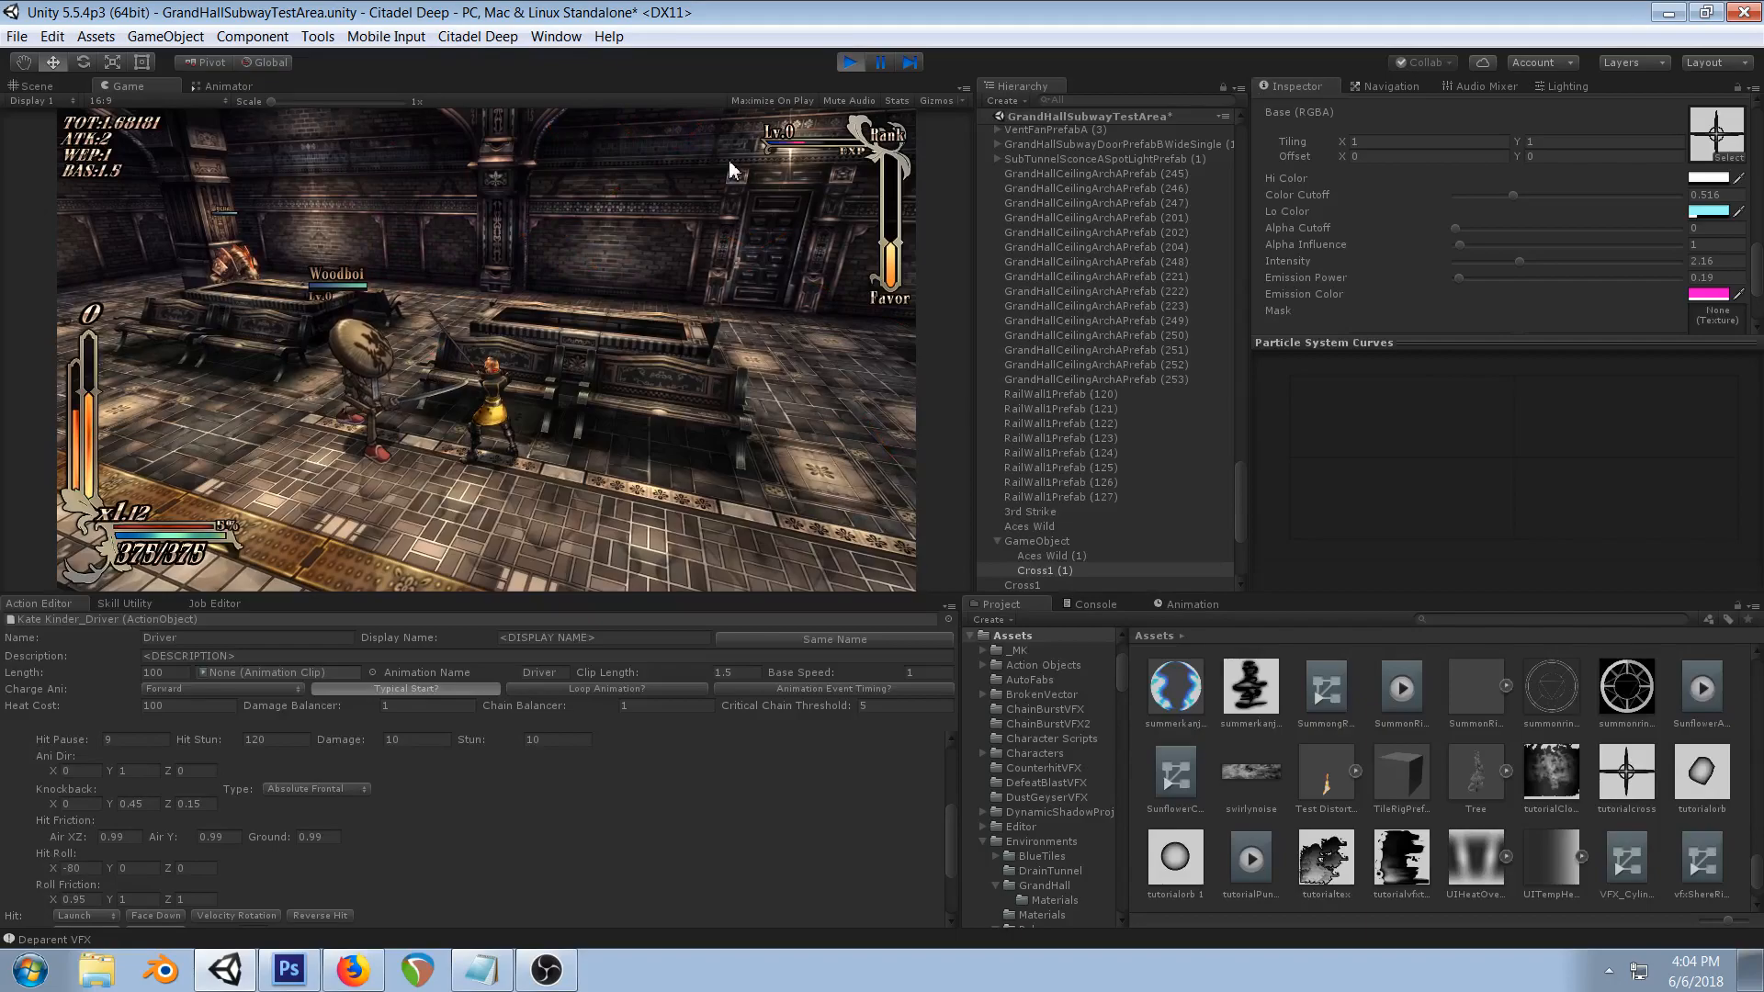
pyautogui.click(850, 62)
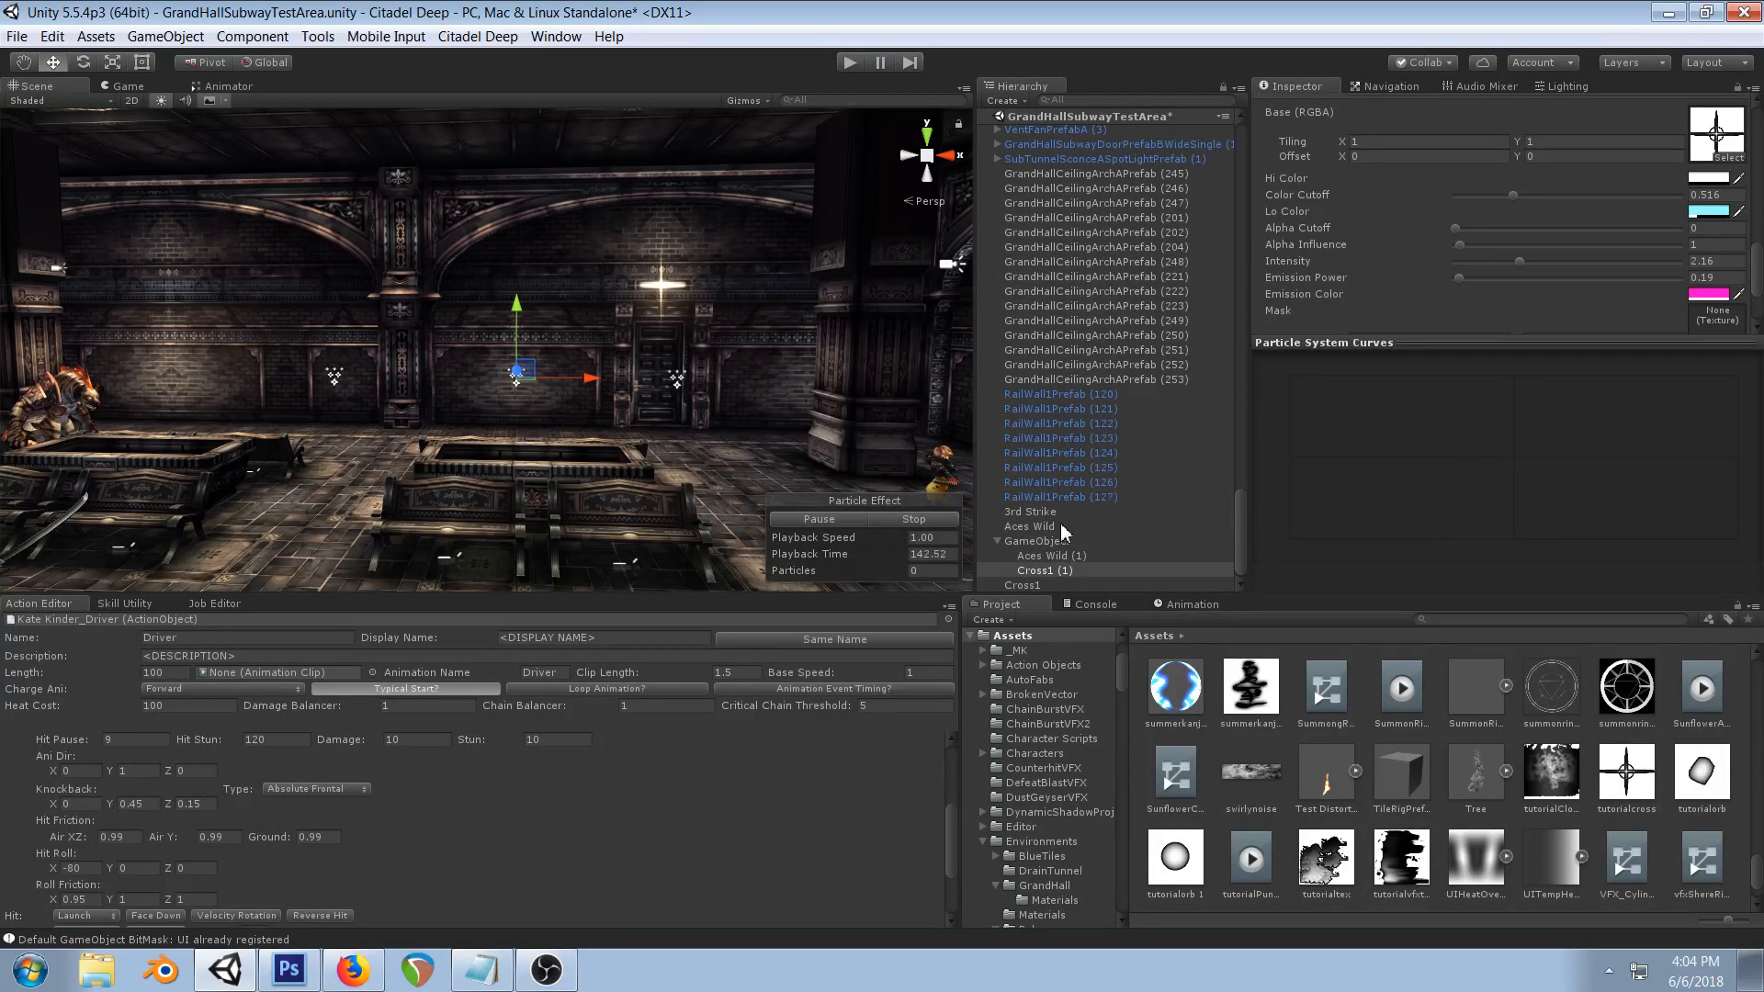
# - Read the list of sprite shapes in the Stream Notes file to pick the next shape, and return to Unity
pyautogui.click(464, 966)
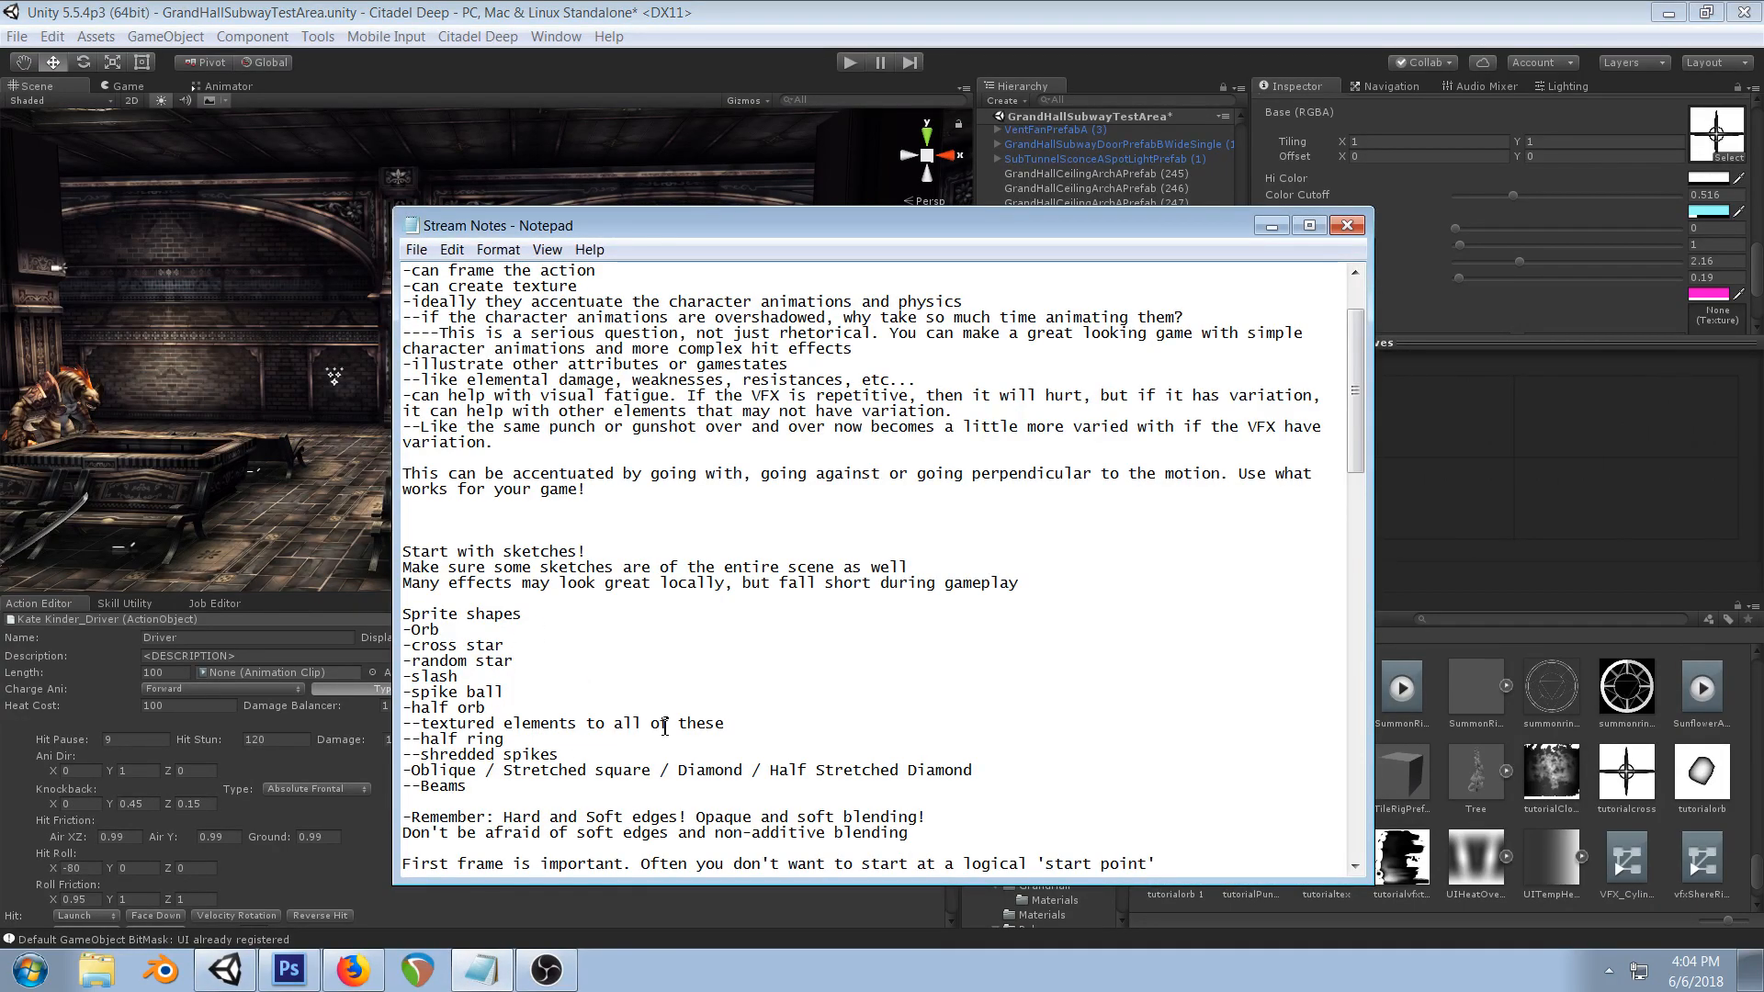
pyautogui.click(1173, 11)
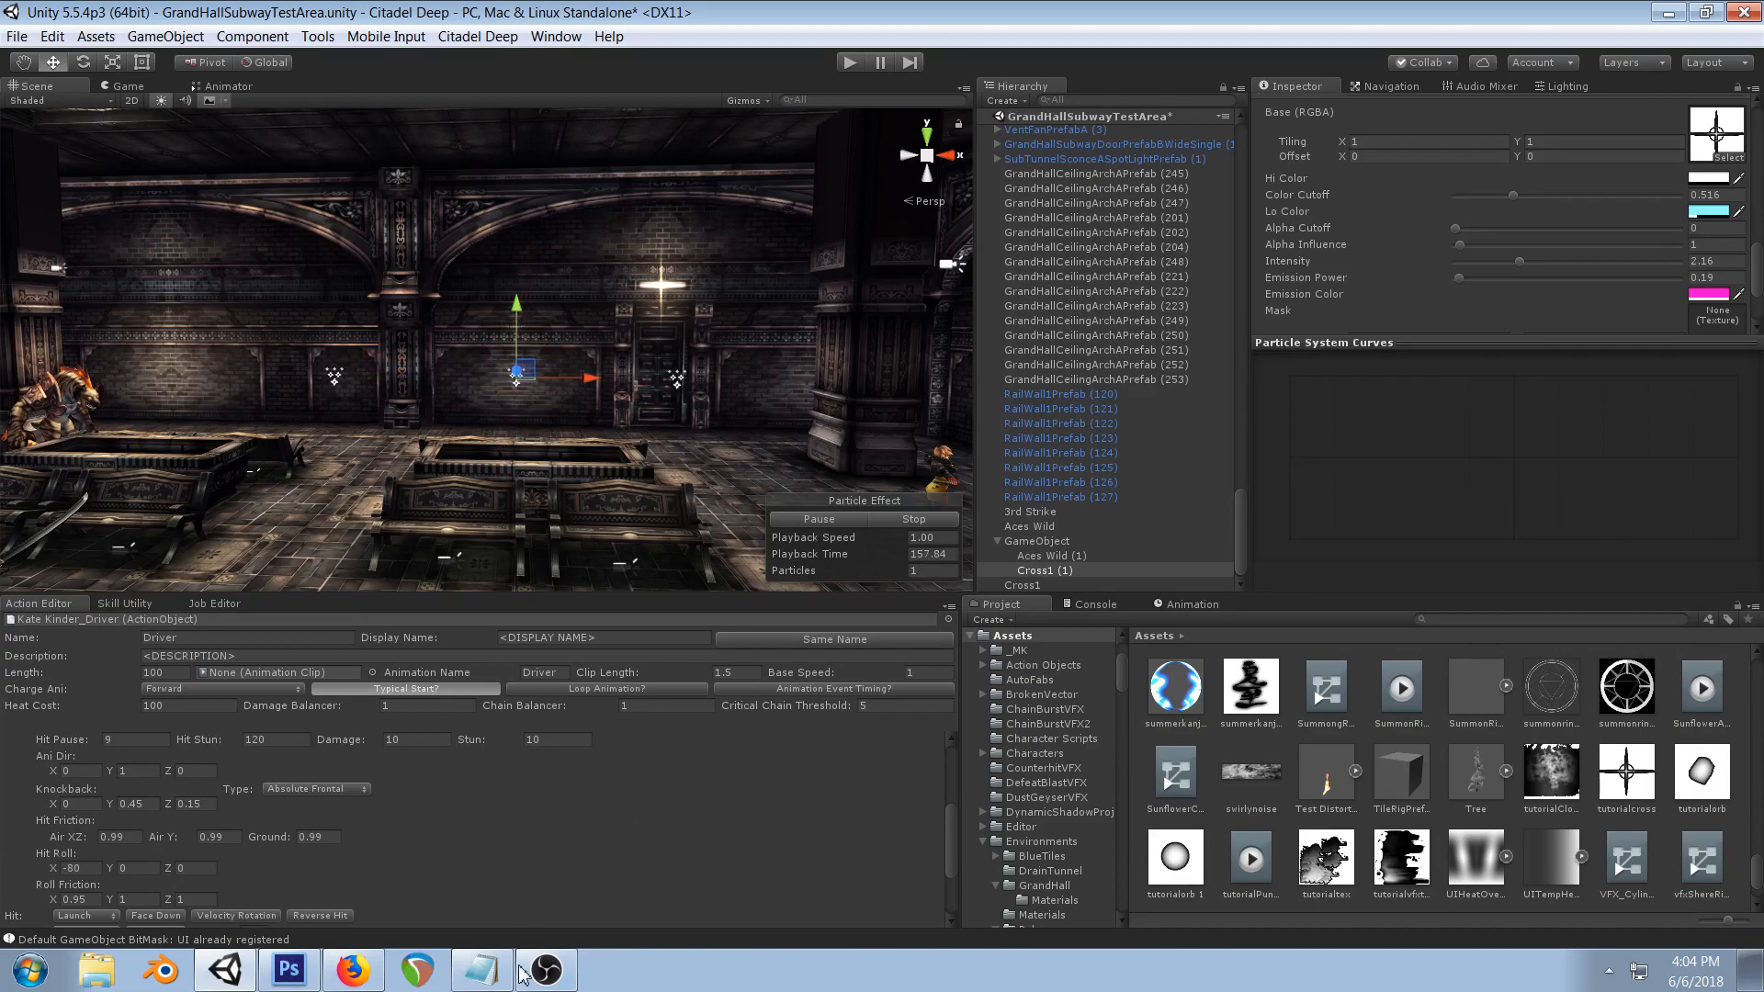
pyautogui.click(493, 979)
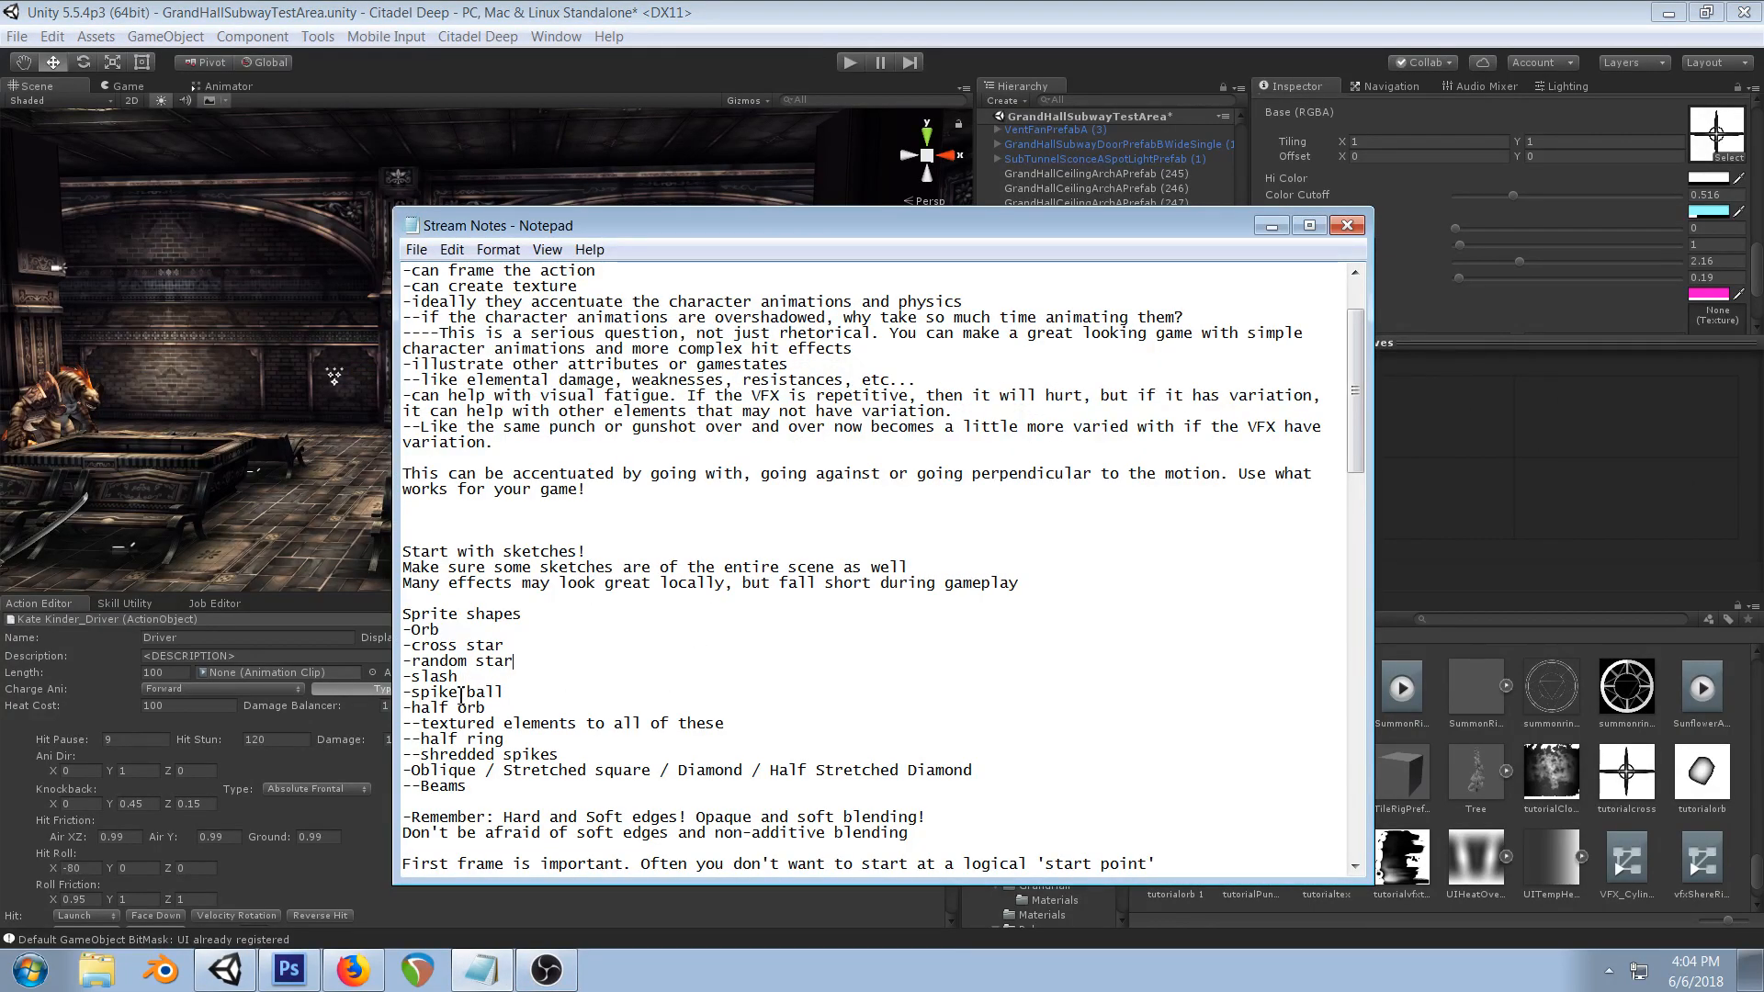
pyautogui.click(1271, 226)
pyautogui.click(290, 970)
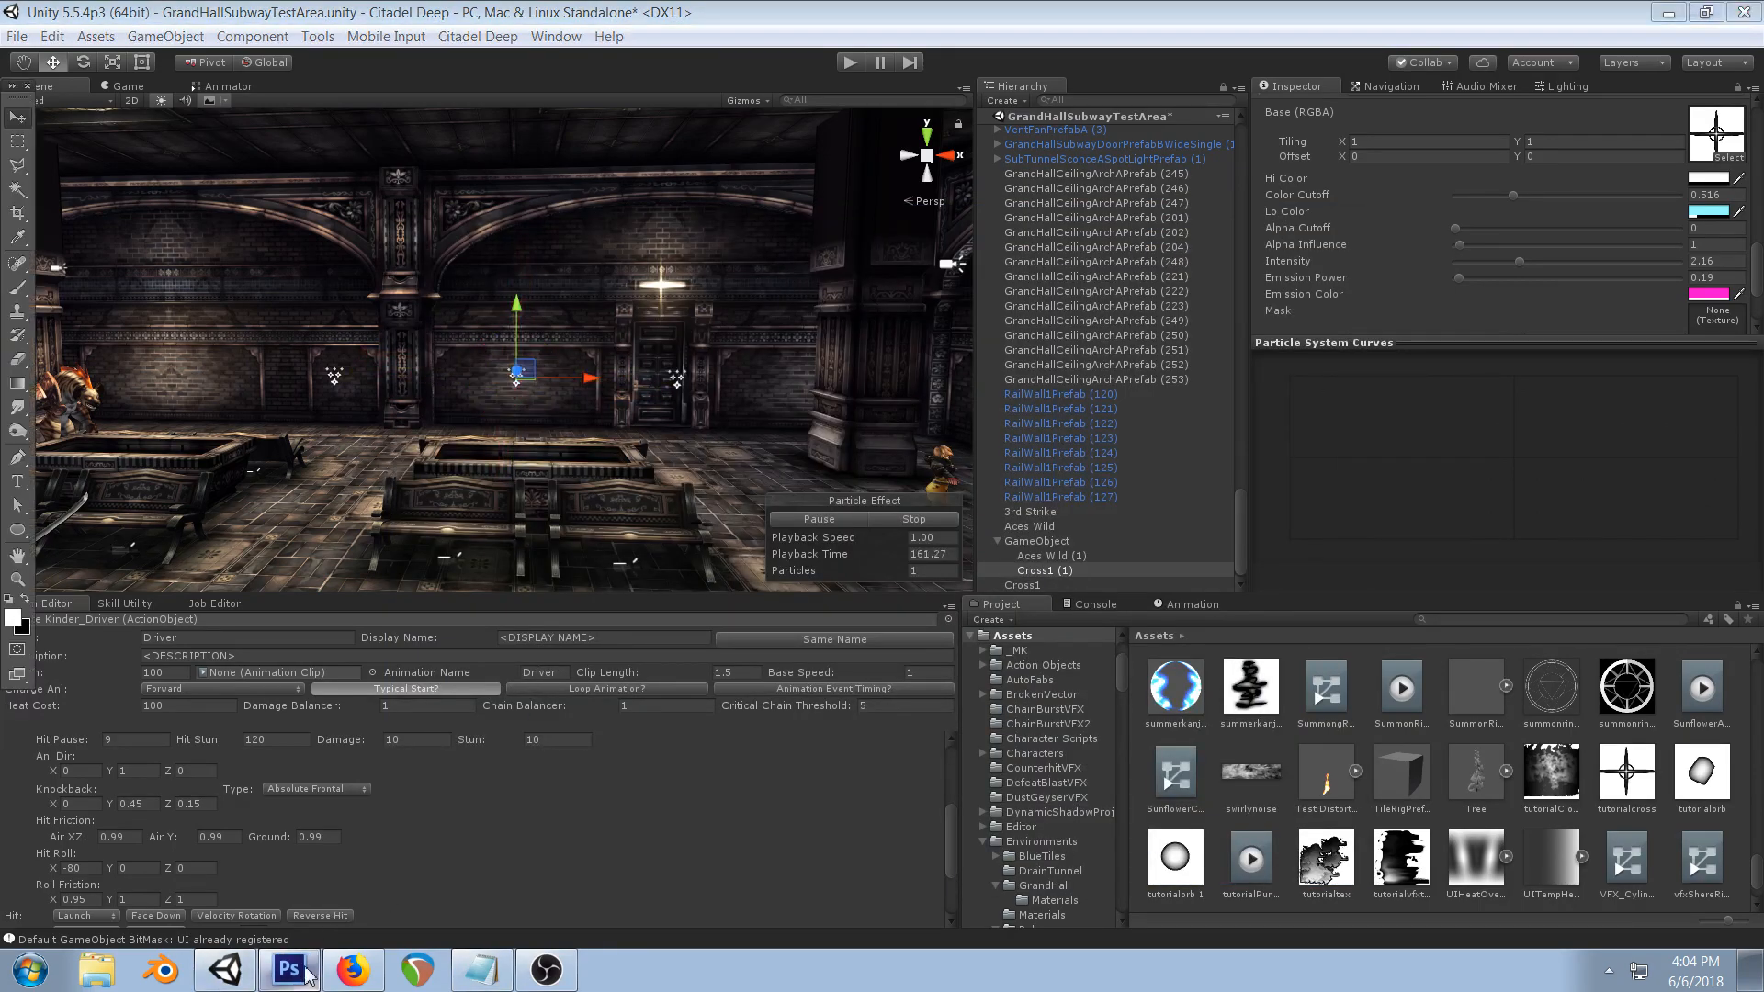
pyautogui.click(225, 970)
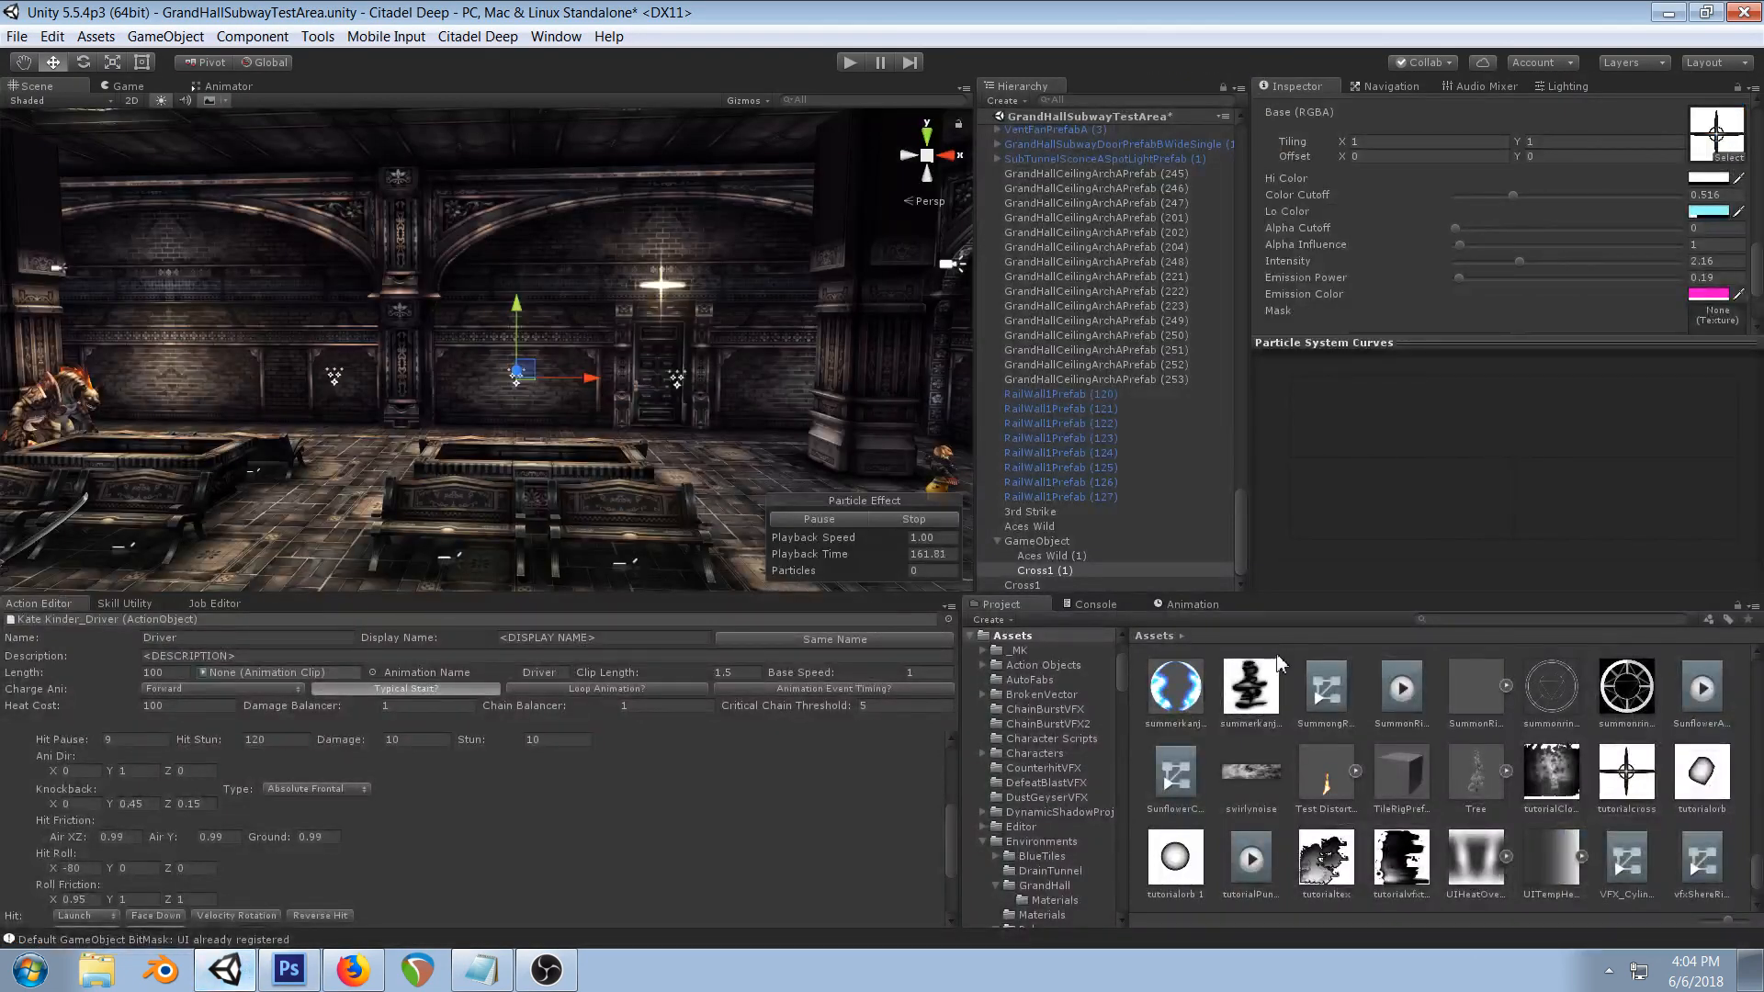
# - Duplicate the tutorialorb 1 texture in the project assets and name the copy tutorialslash
pyautogui.click(1165, 866)
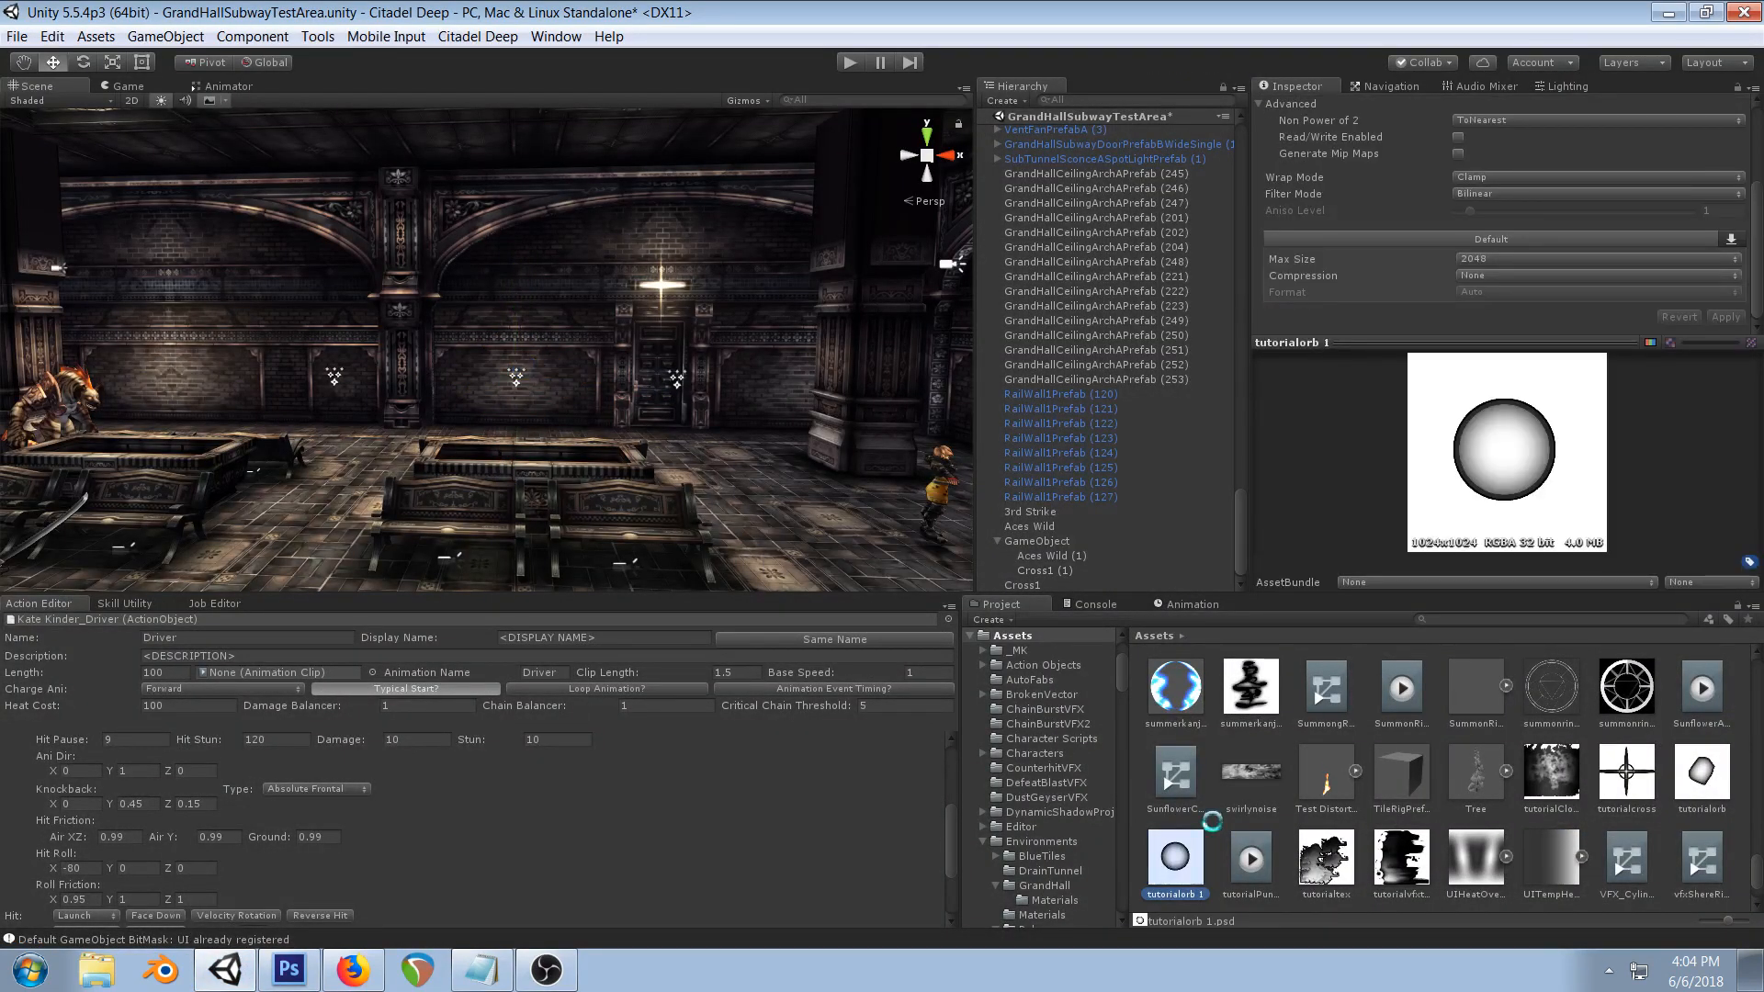
pyautogui.hotkey('ctrl', 'd')
pyautogui.click(1255, 814)
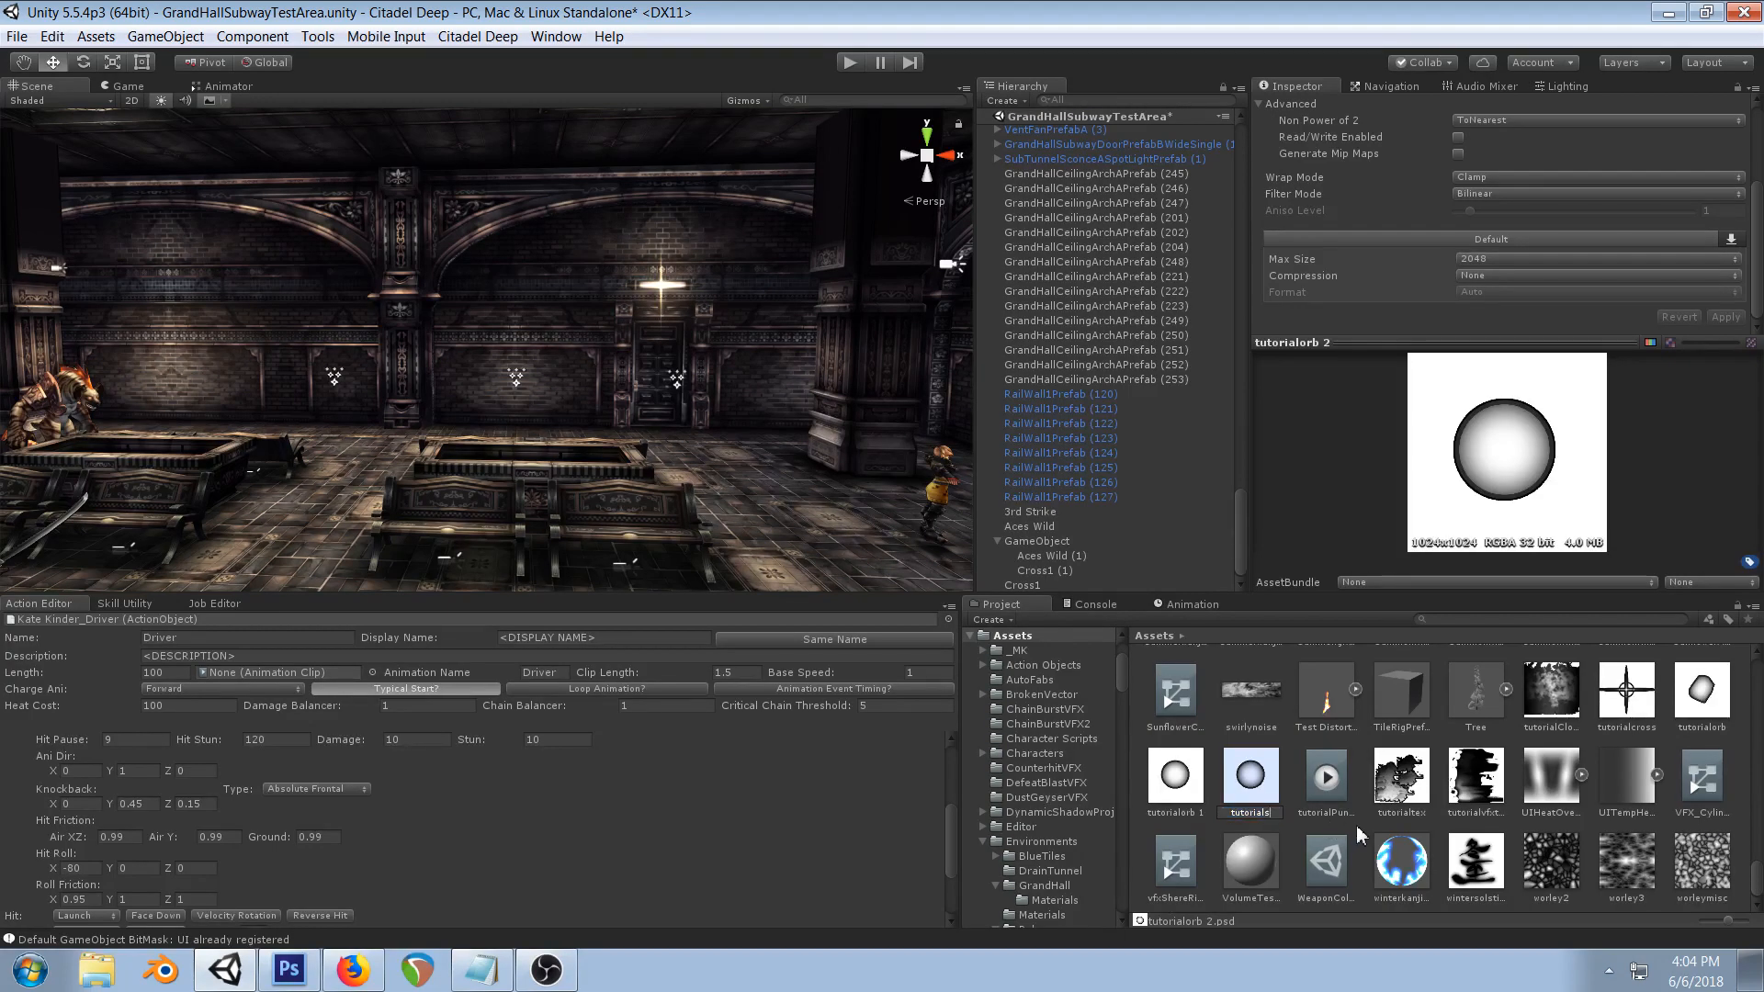
pyautogui.write('tutorialslash')
pyautogui.press('Return')
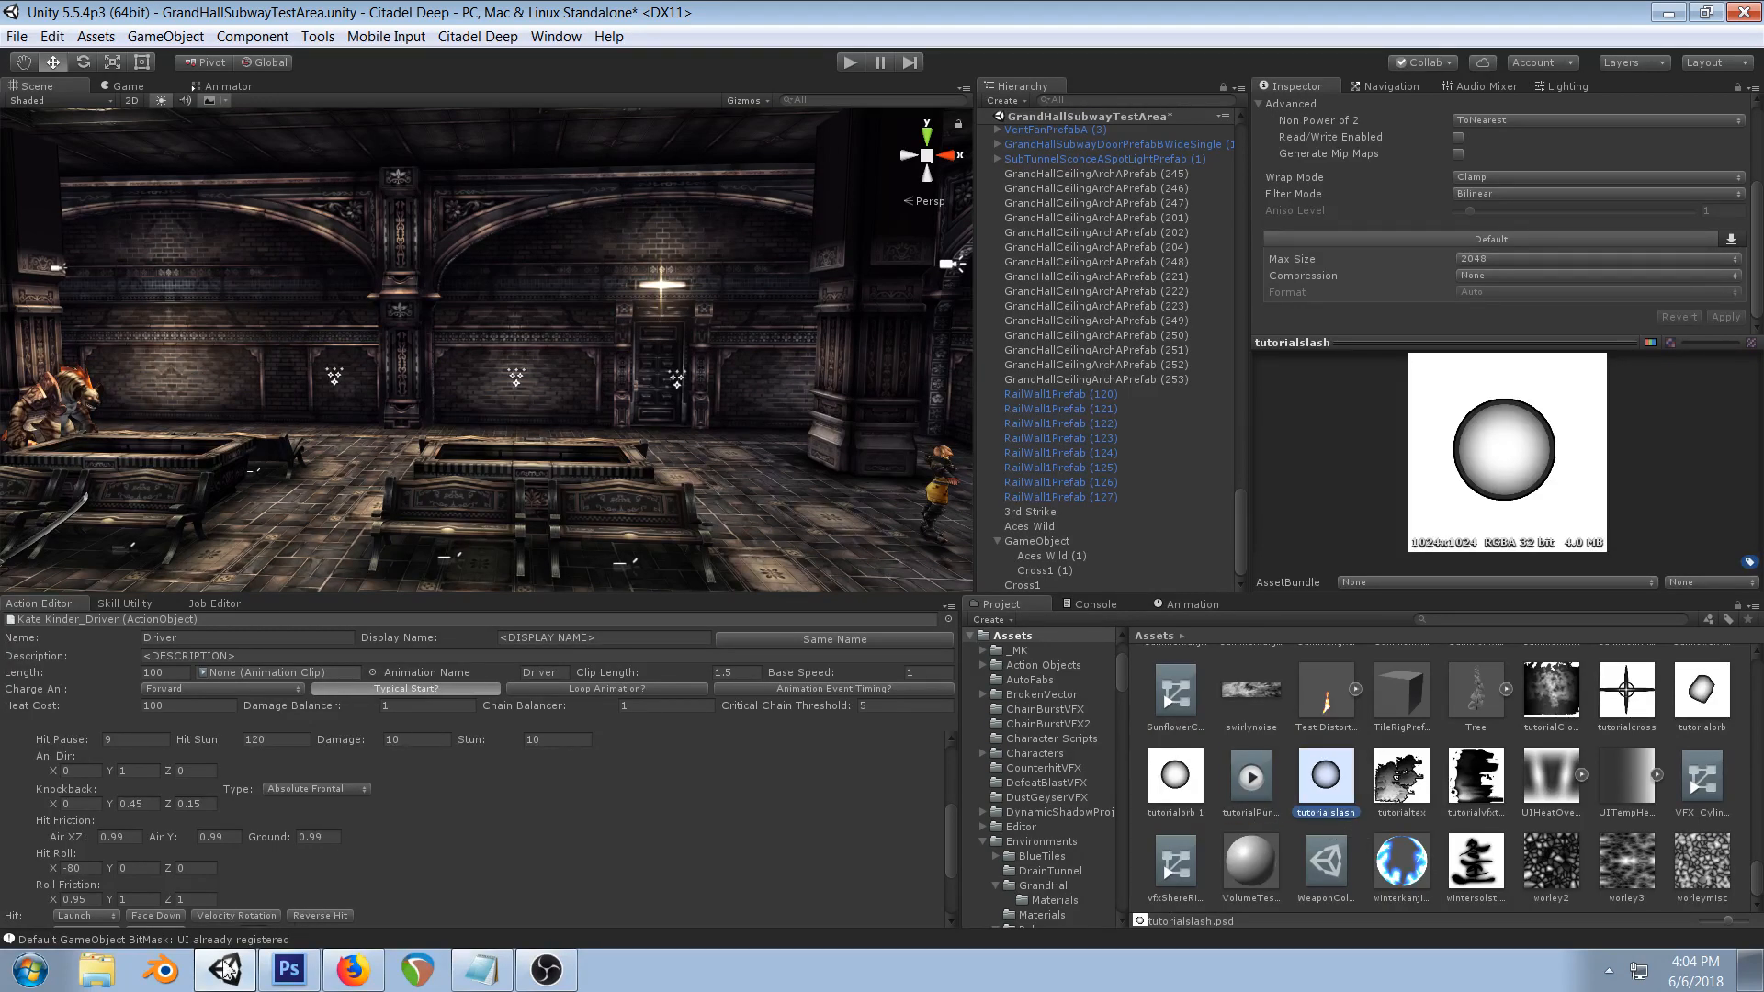
# - Duplicate the Cross1 particle effect and move the copy sideways to the left of the original in the scene
pyautogui.click(336, 377)
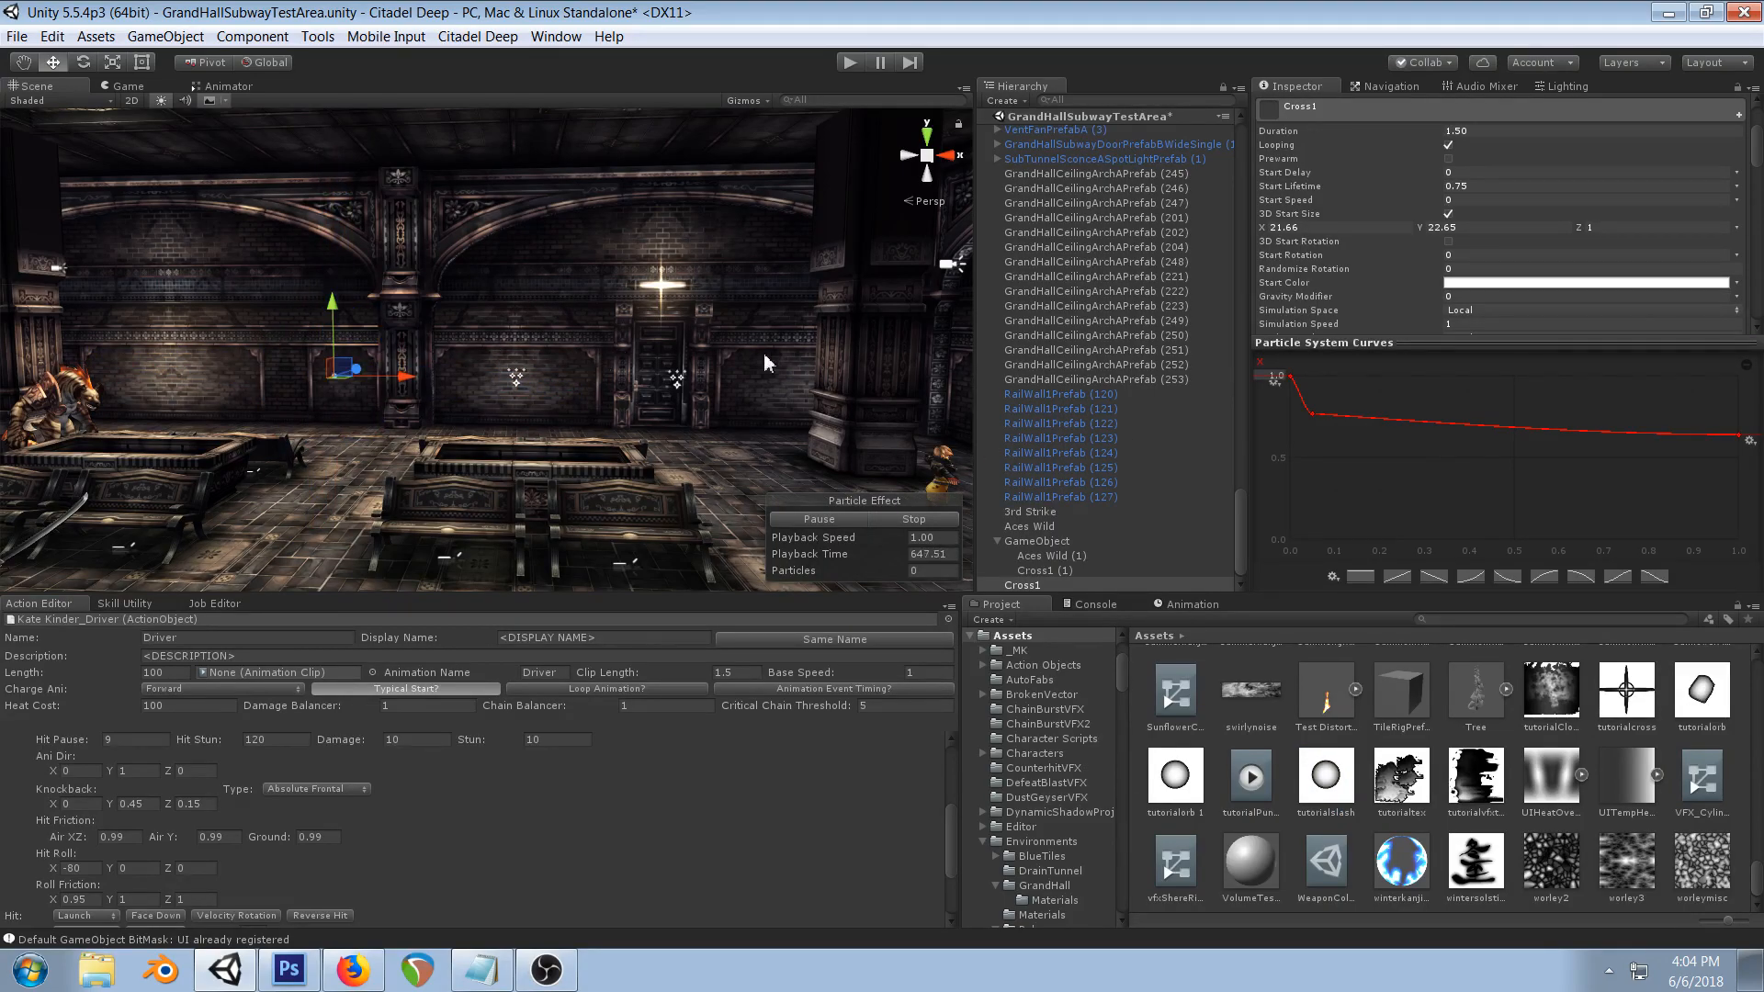
pyautogui.moveTo(555, 384); pyautogui.dragTo(611, 390, button='middle')
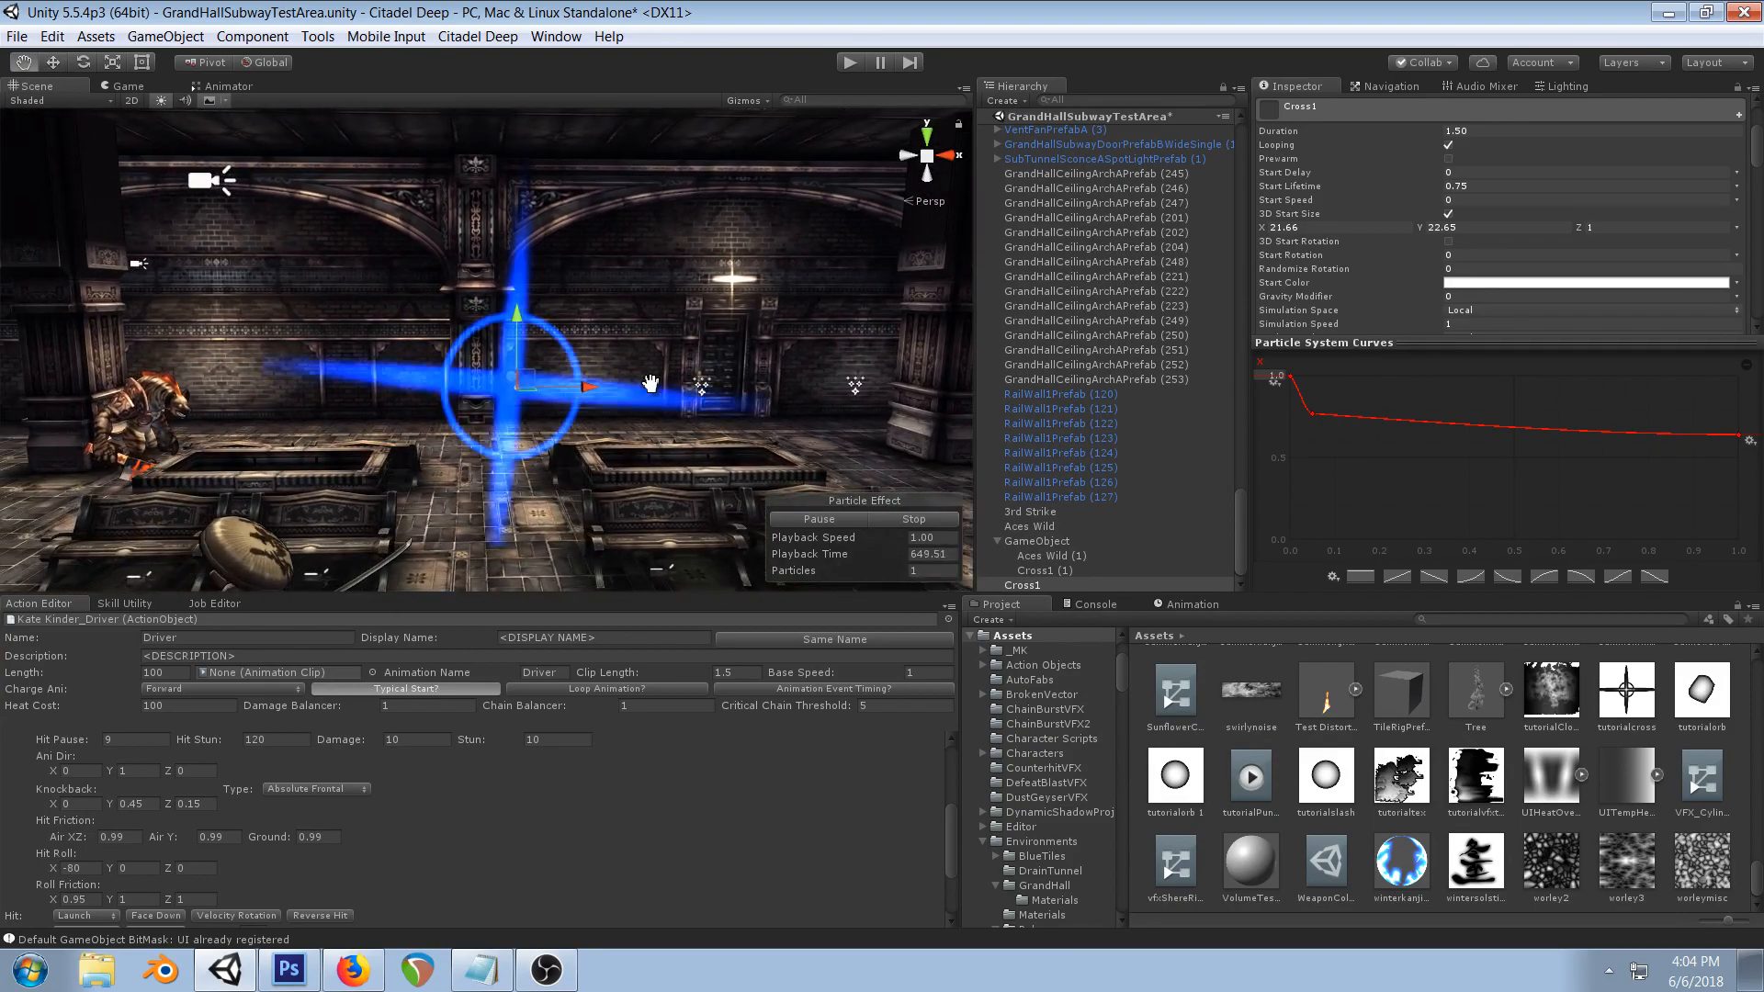
pyautogui.hotkey('ctrl', 'd')
pyautogui.moveTo(589, 386); pyautogui.dragTo(429, 391)
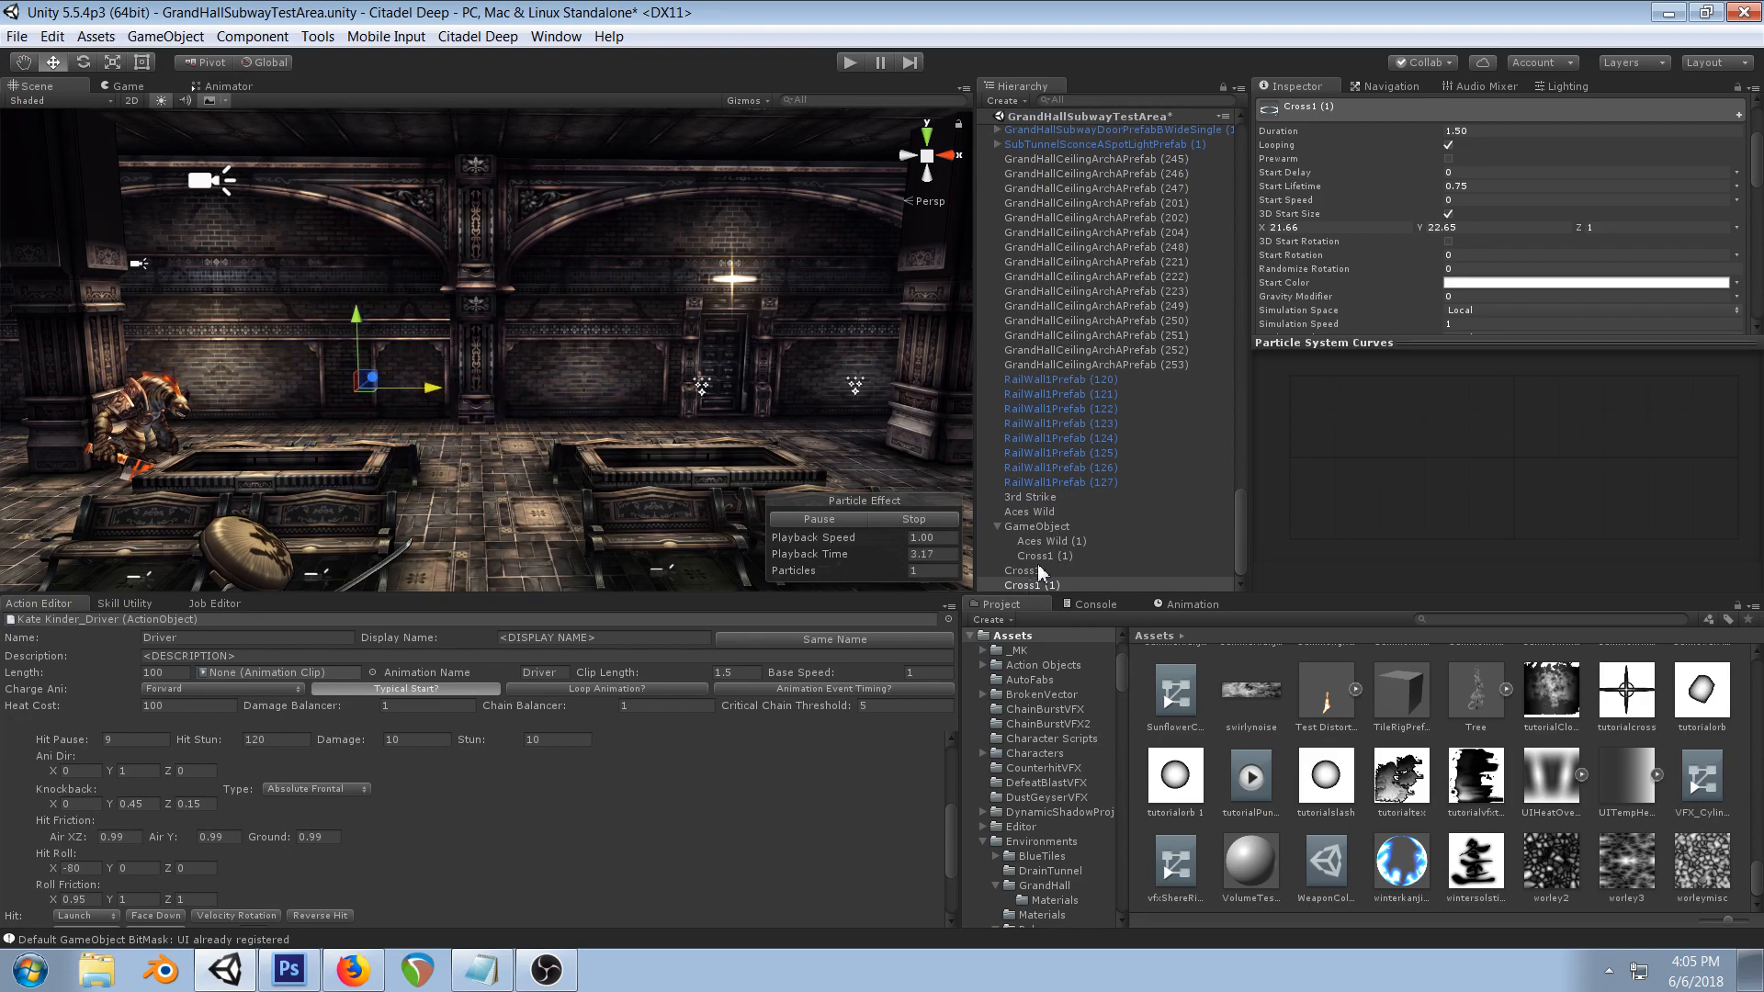
# - Close the cross and orb documents in Photoshop and open the tutorialslash texture from Unity for editing
pyautogui.click(289, 970)
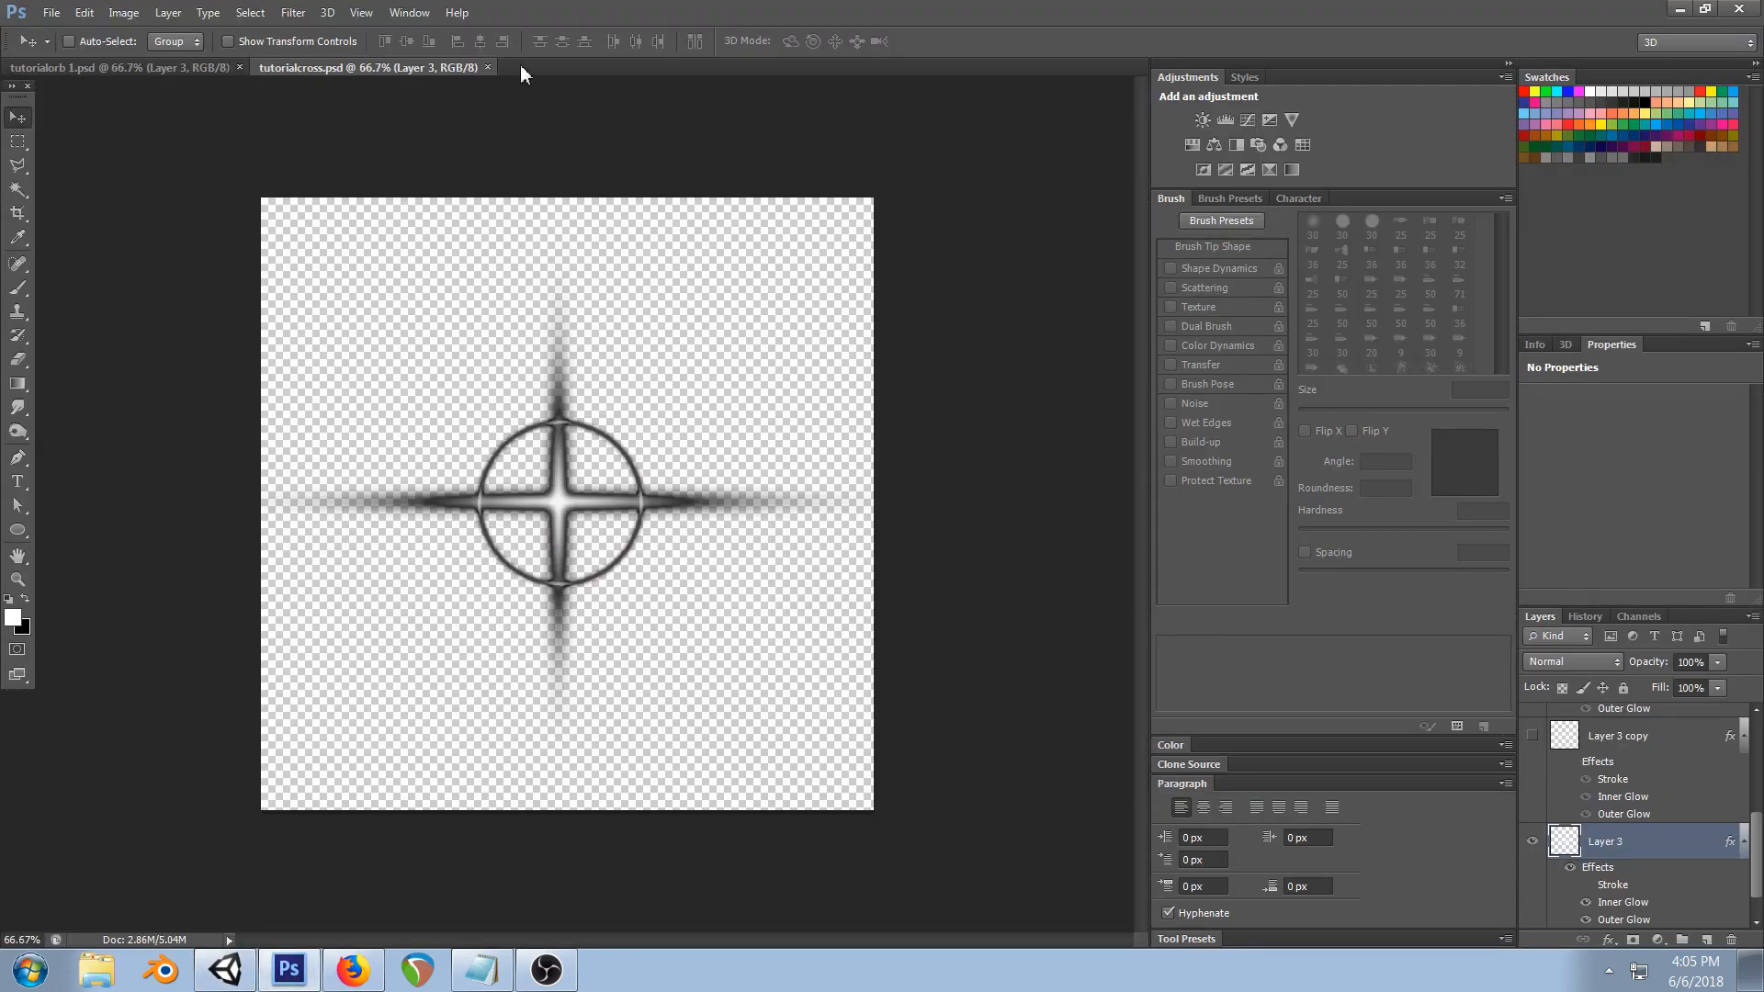
pyautogui.click(486, 67)
pyautogui.click(239, 67)
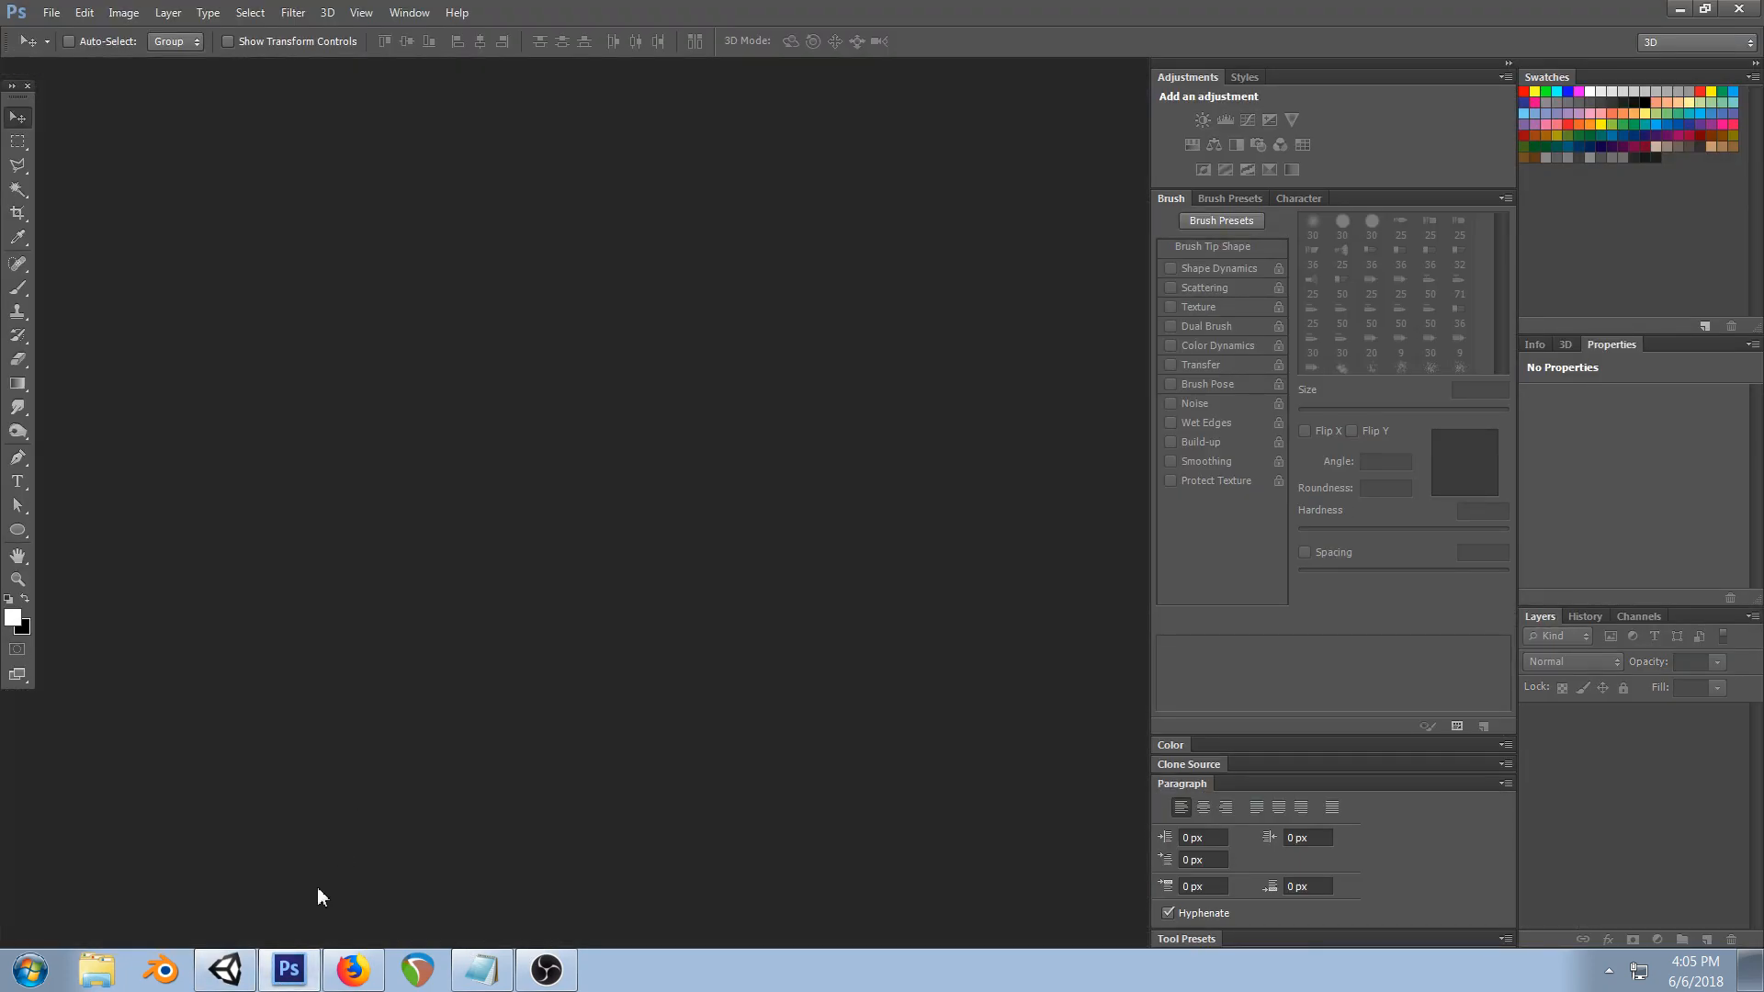
pyautogui.click(225, 971)
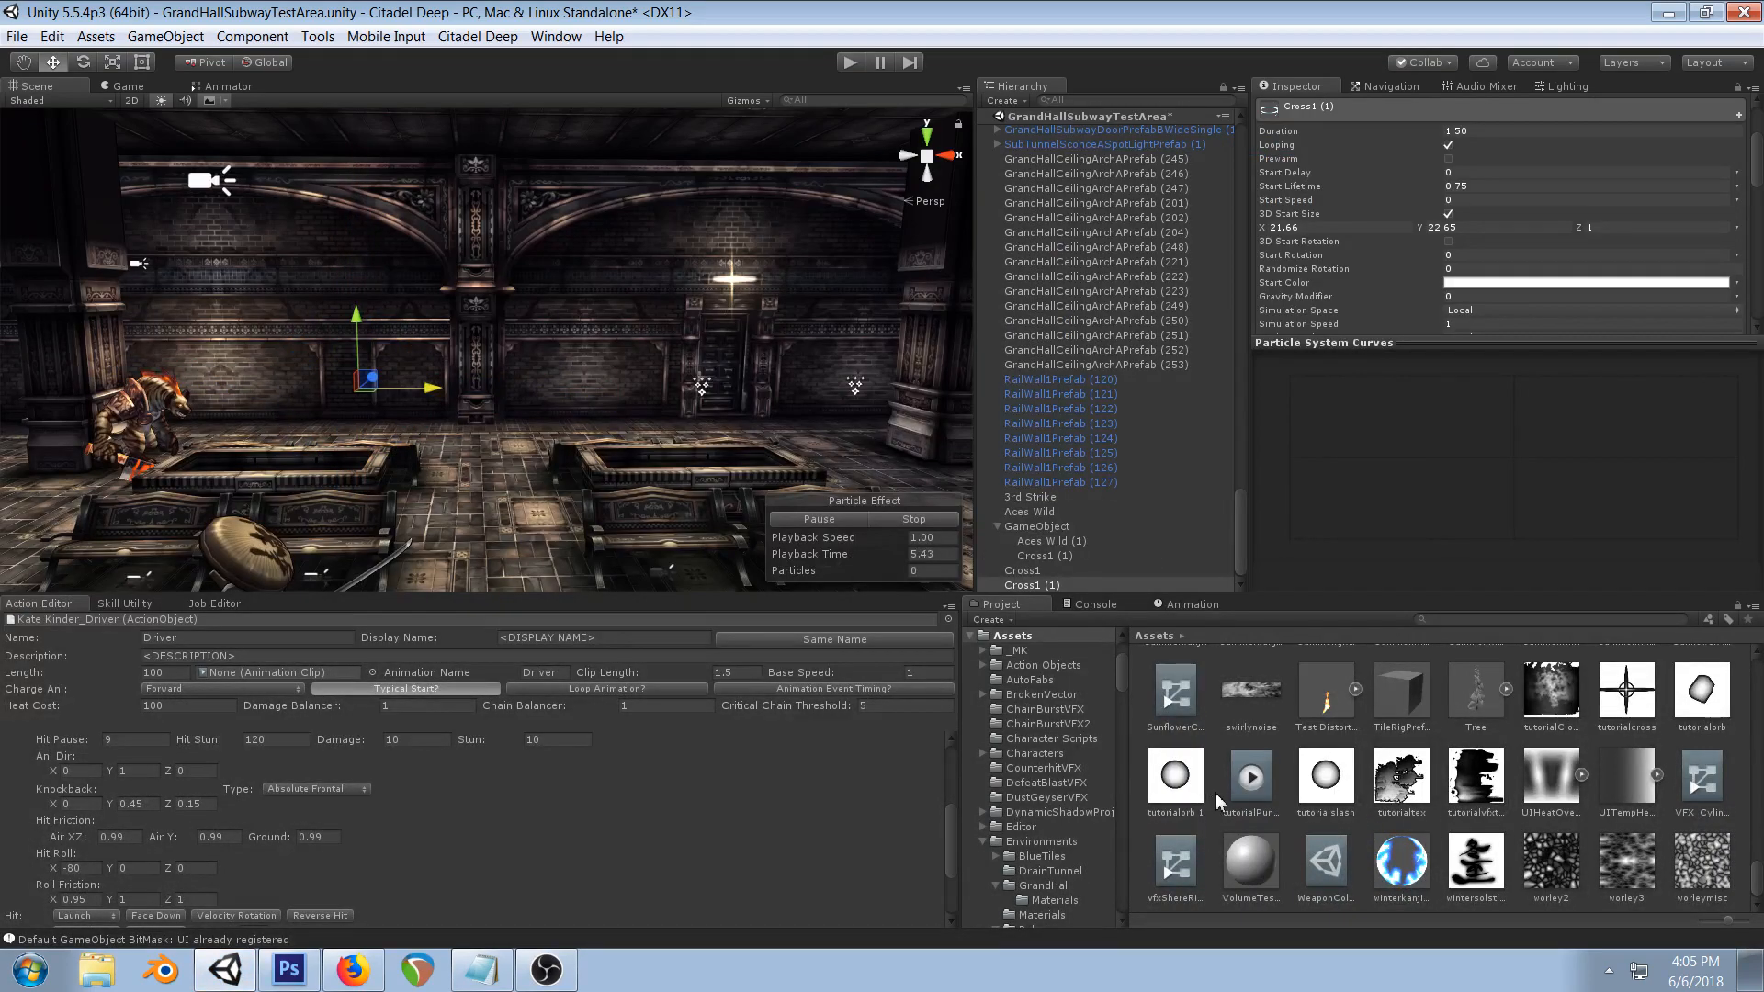
pyautogui.click(1324, 781)
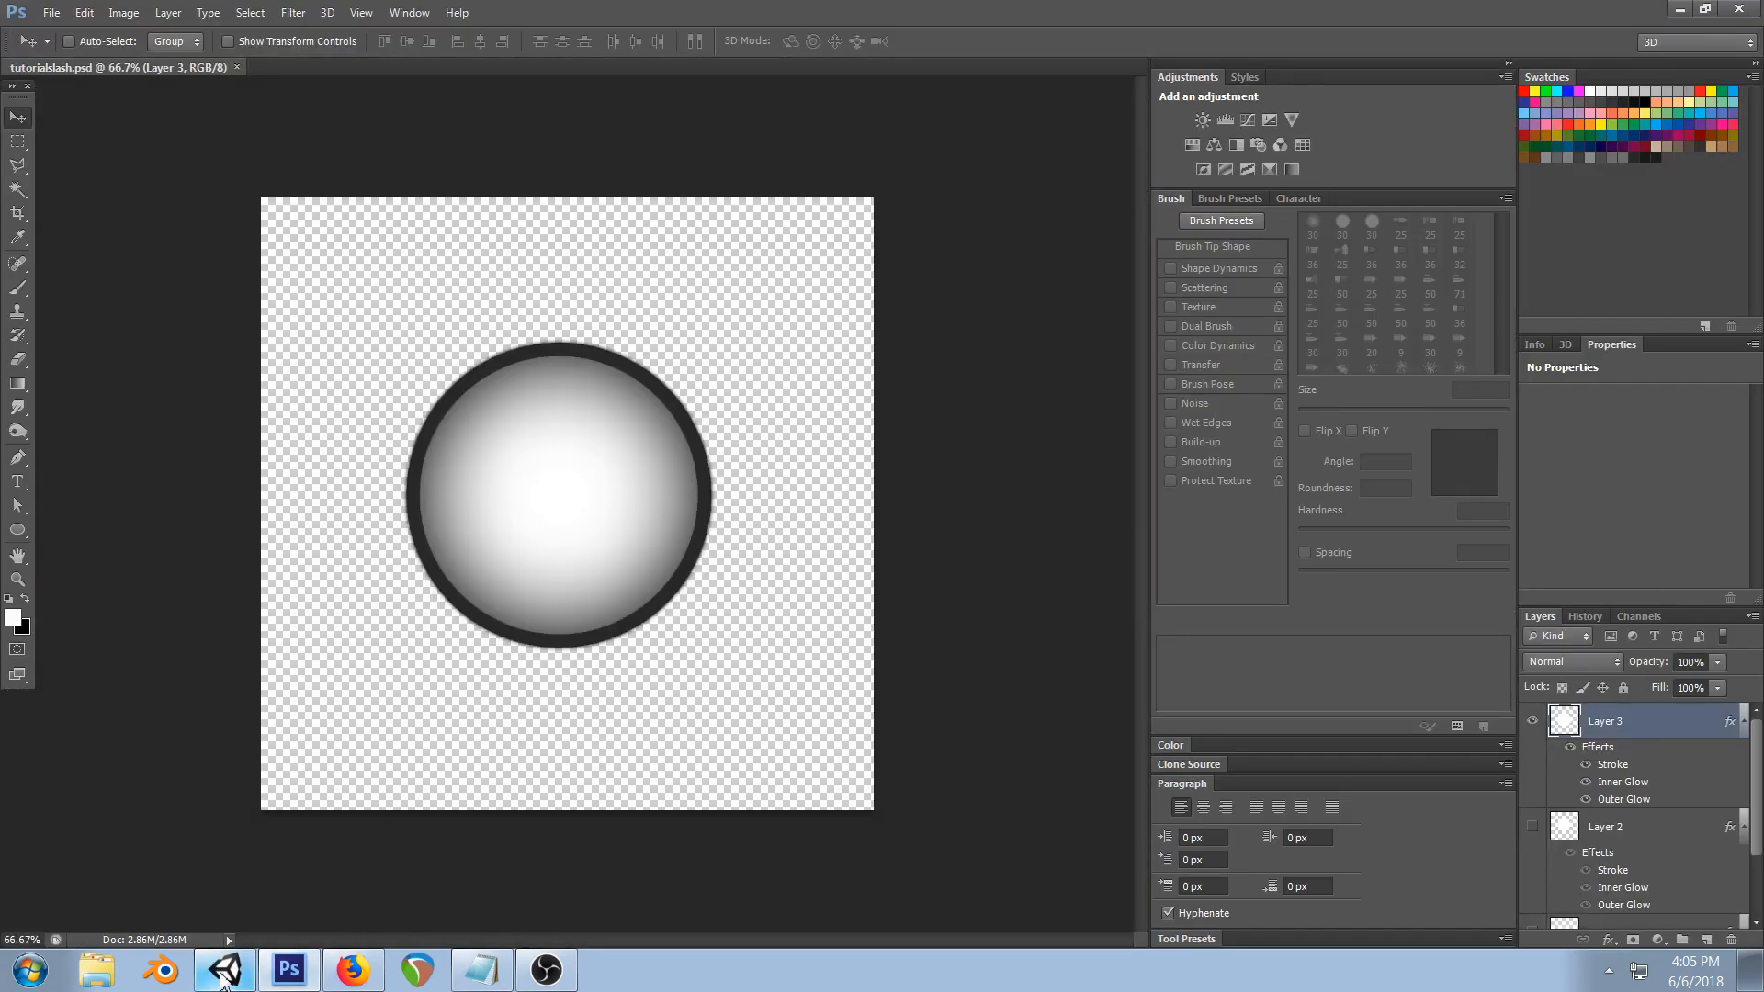
# - Return to Unity and rename the duplicated effect Cross1 (1) as Slash
pyautogui.click(217, 976)
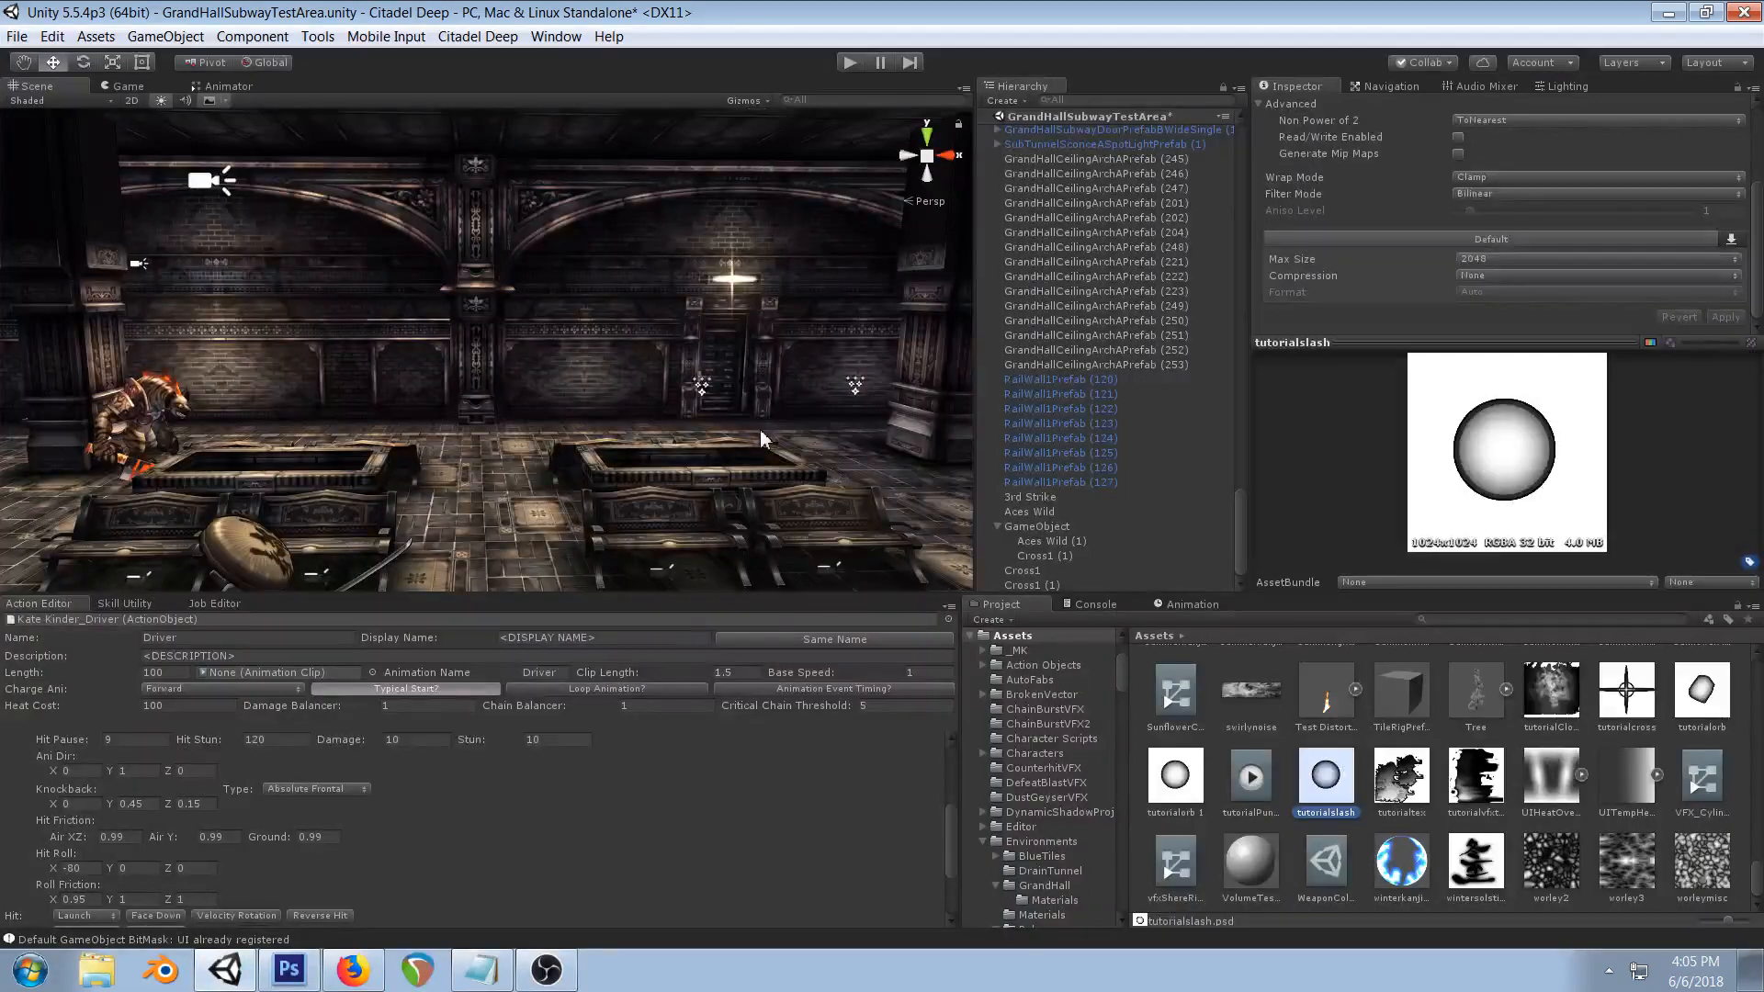
pyautogui.click(1034, 585)
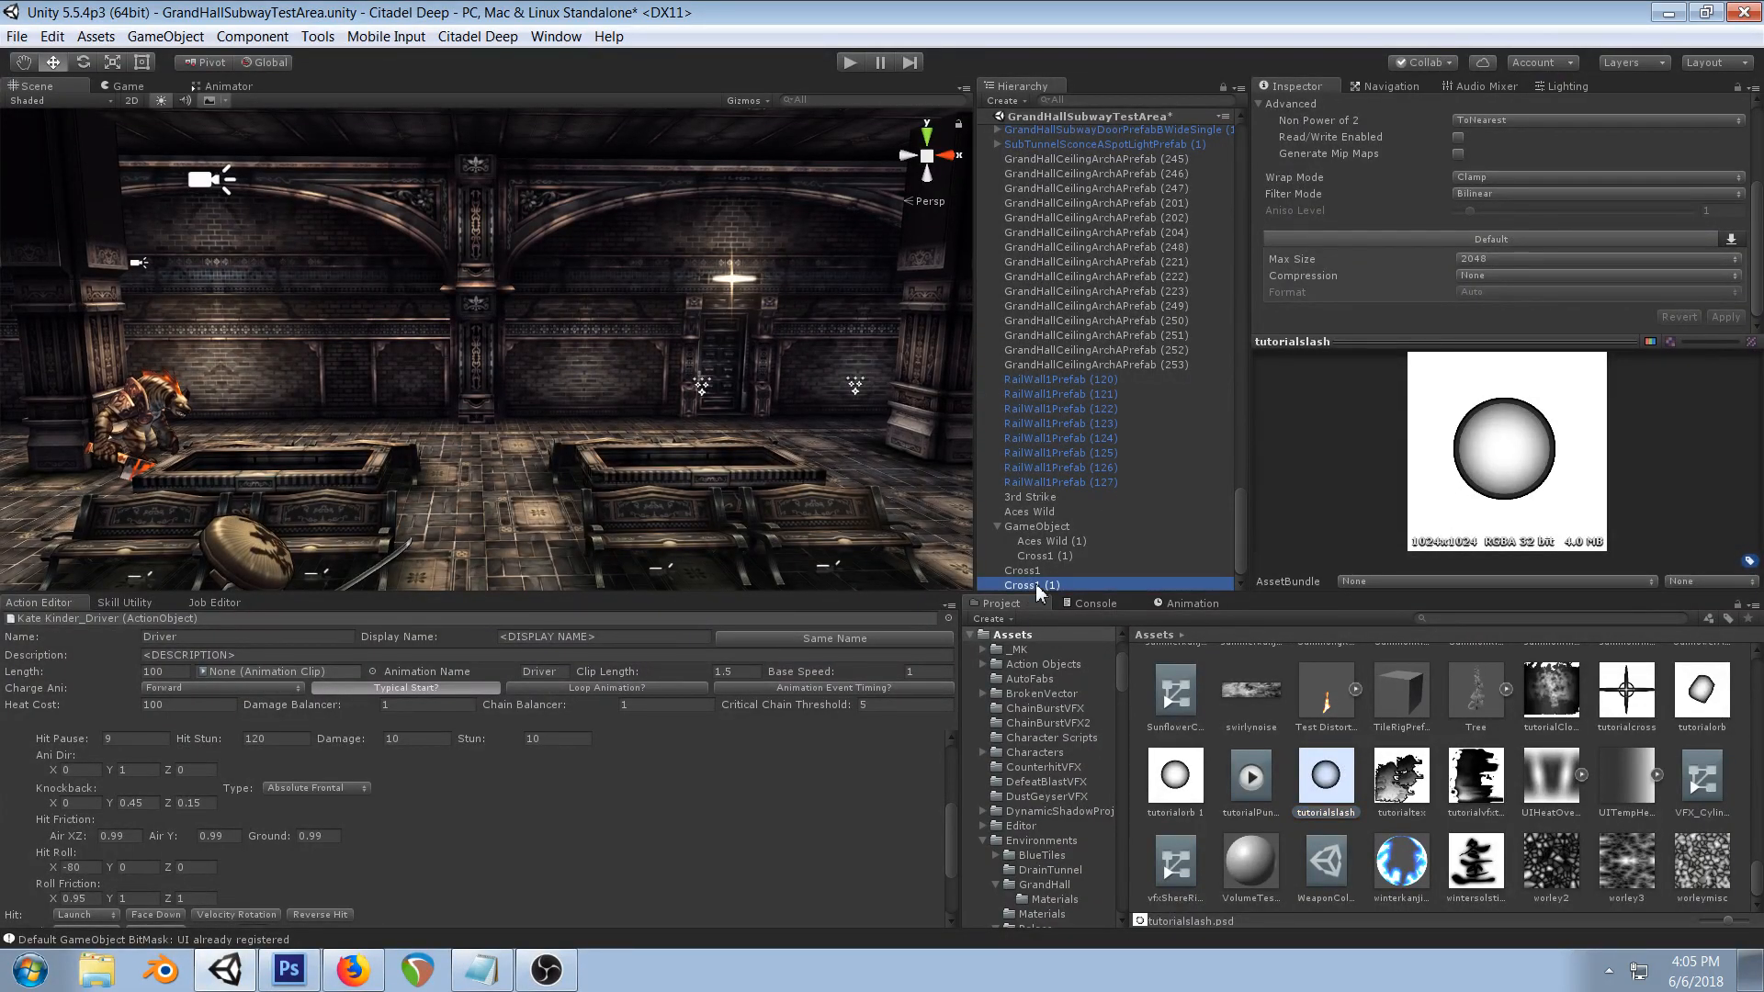
pyautogui.scroll(3, 1439, 163)
pyautogui.click(1406, 106)
pyautogui.write('S')
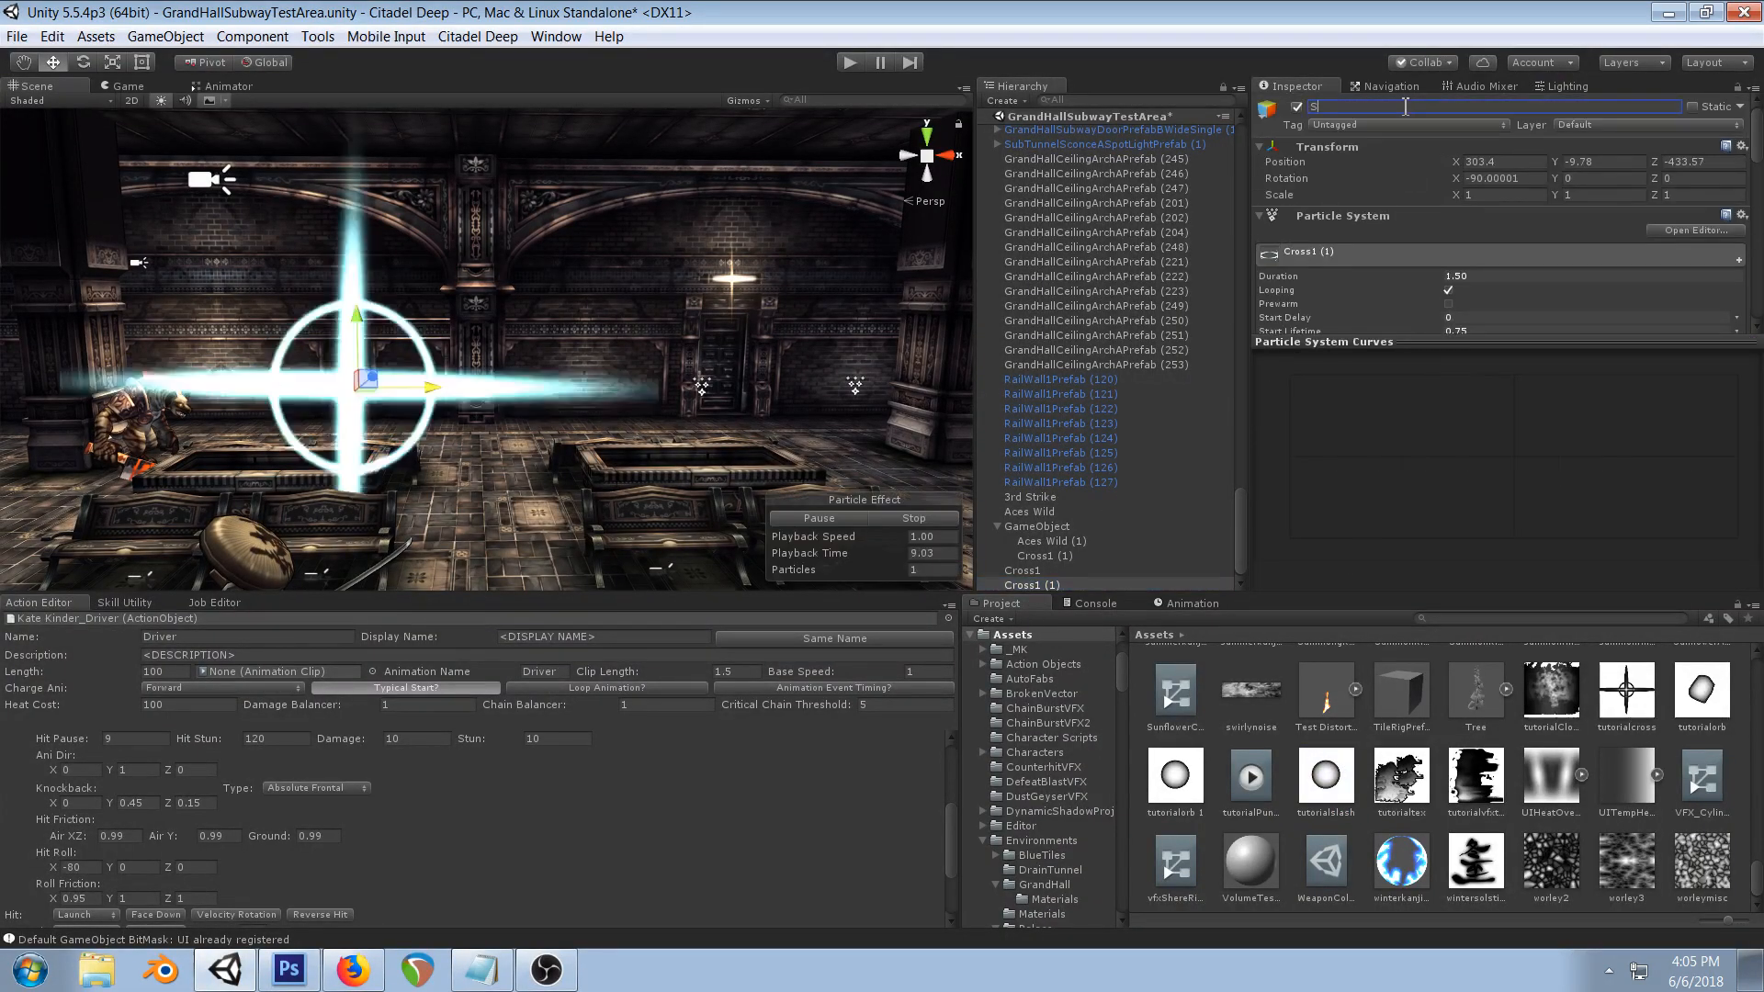
pyautogui.write('lash')
pyautogui.press('Return')
# - Locate the Slash effect's renderer material in the VFX folder, duplicate it and name the copy TutorialSlashOrb
pyautogui.scroll(-10, 1394, 250)
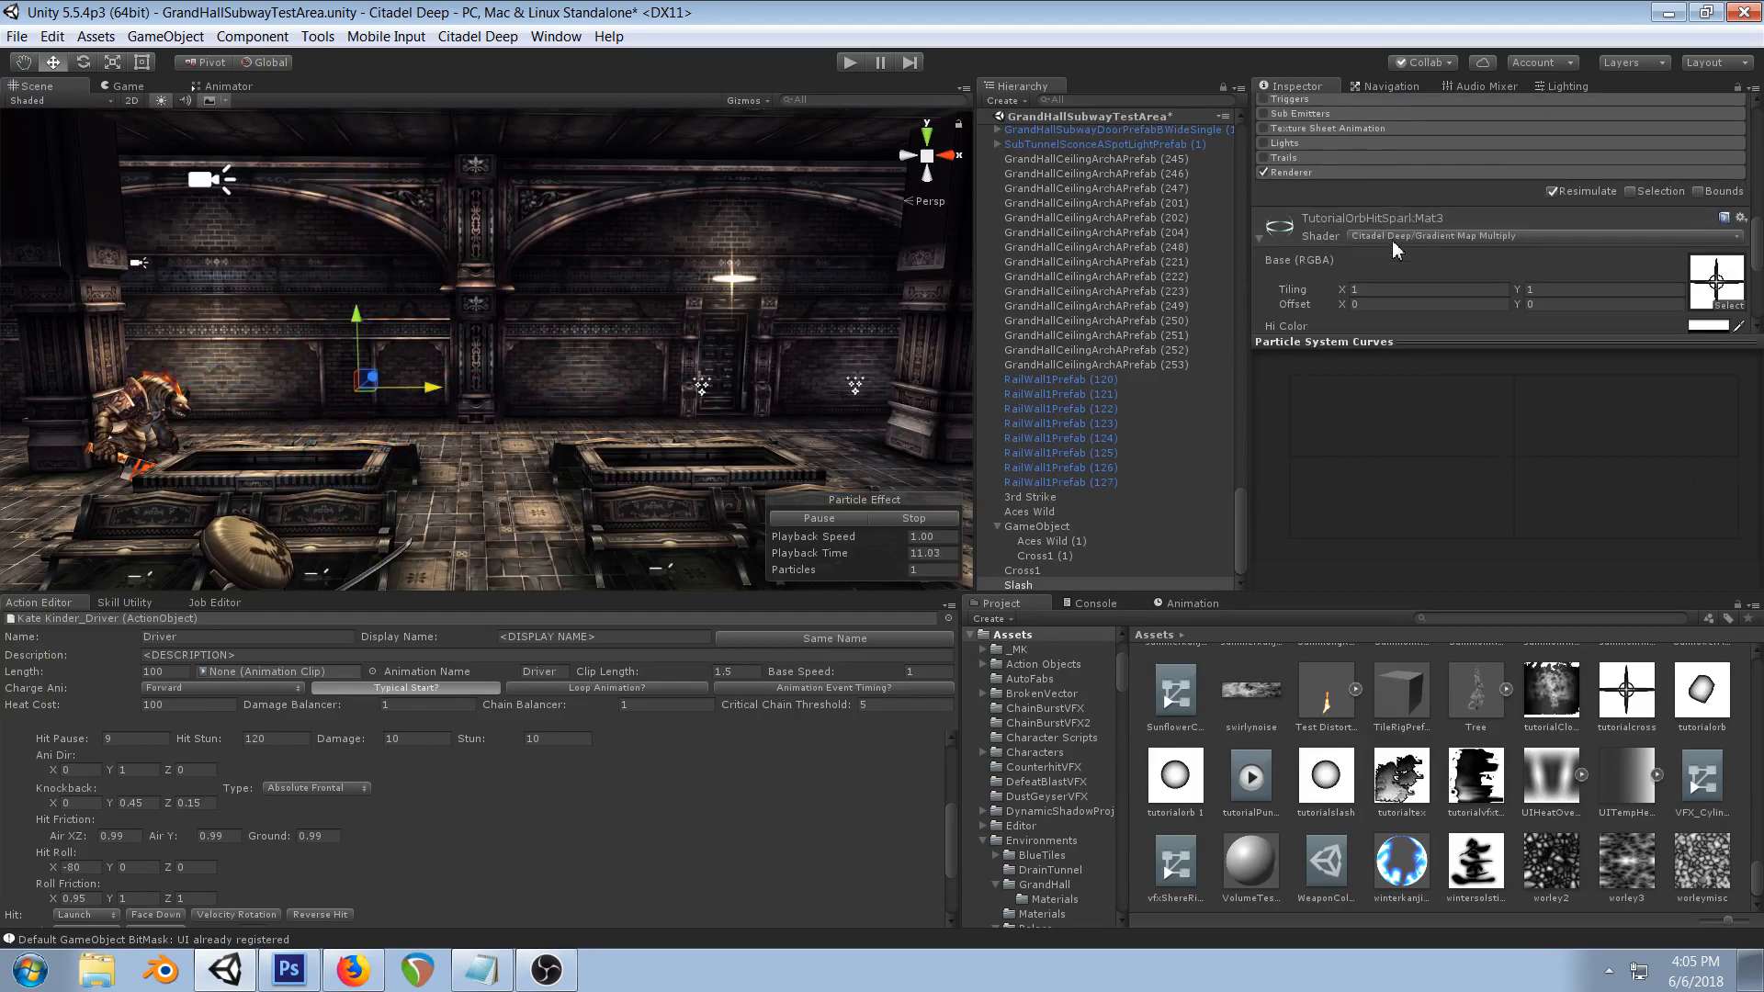
pyautogui.scroll(-3, 1576, 268)
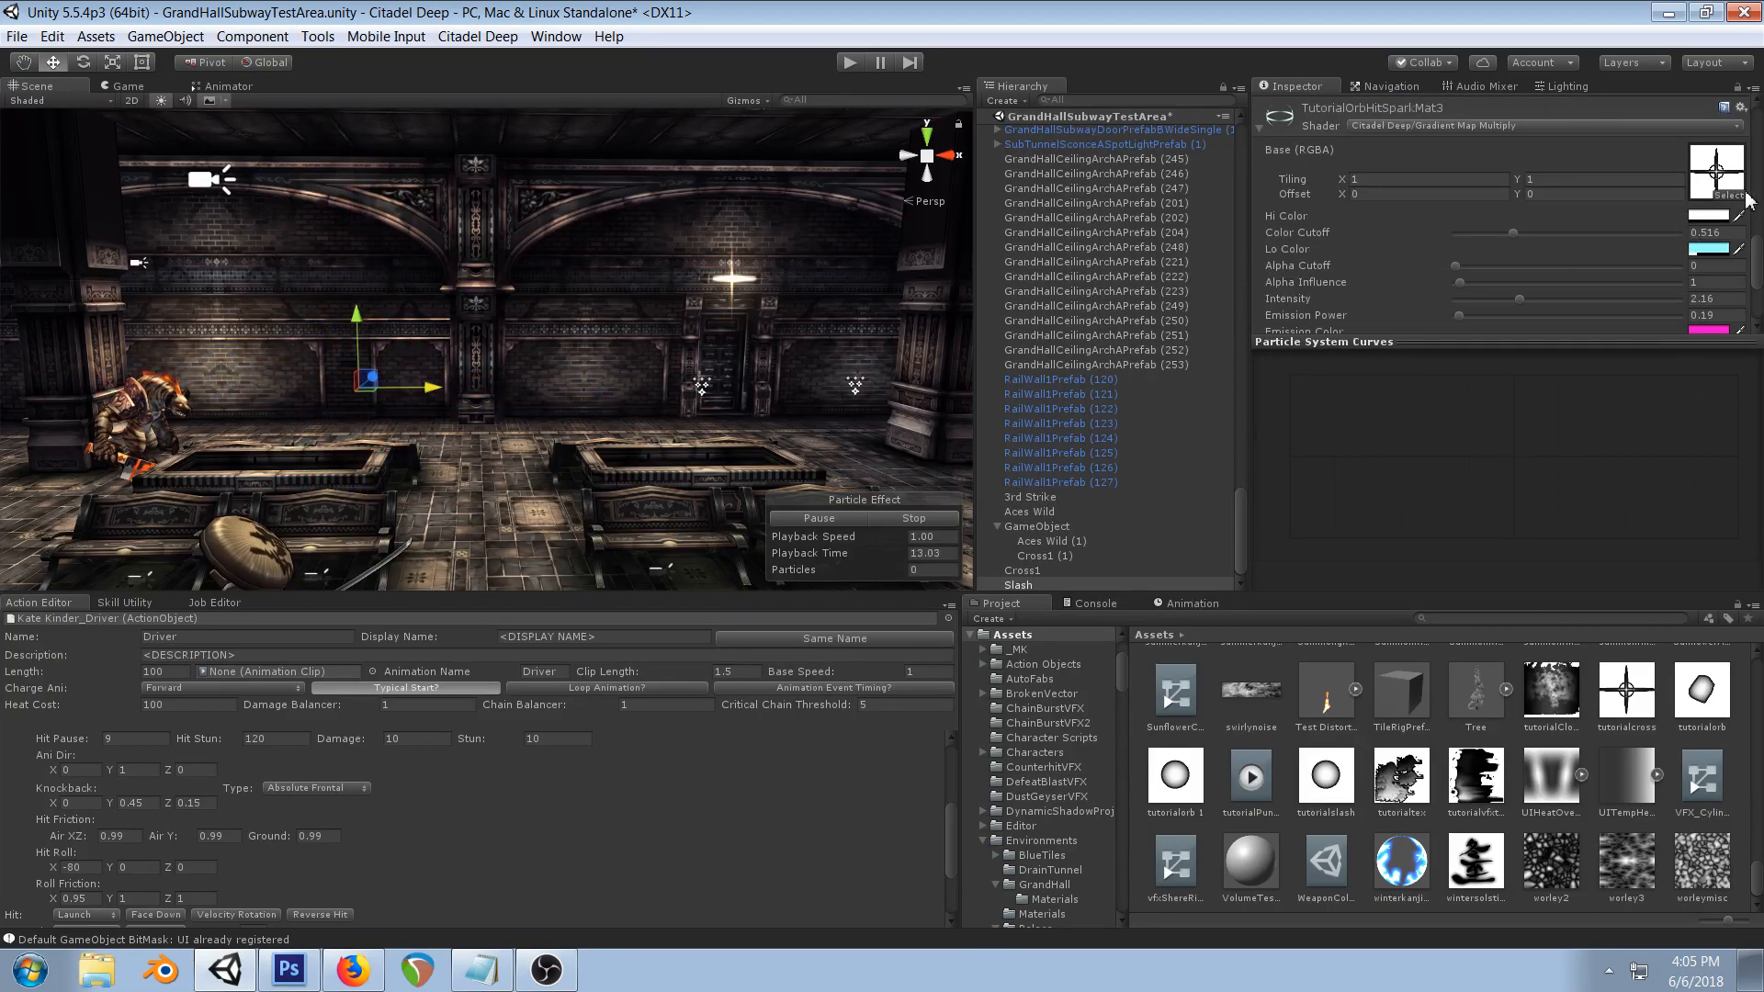
pyautogui.scroll(3, 1575, 177)
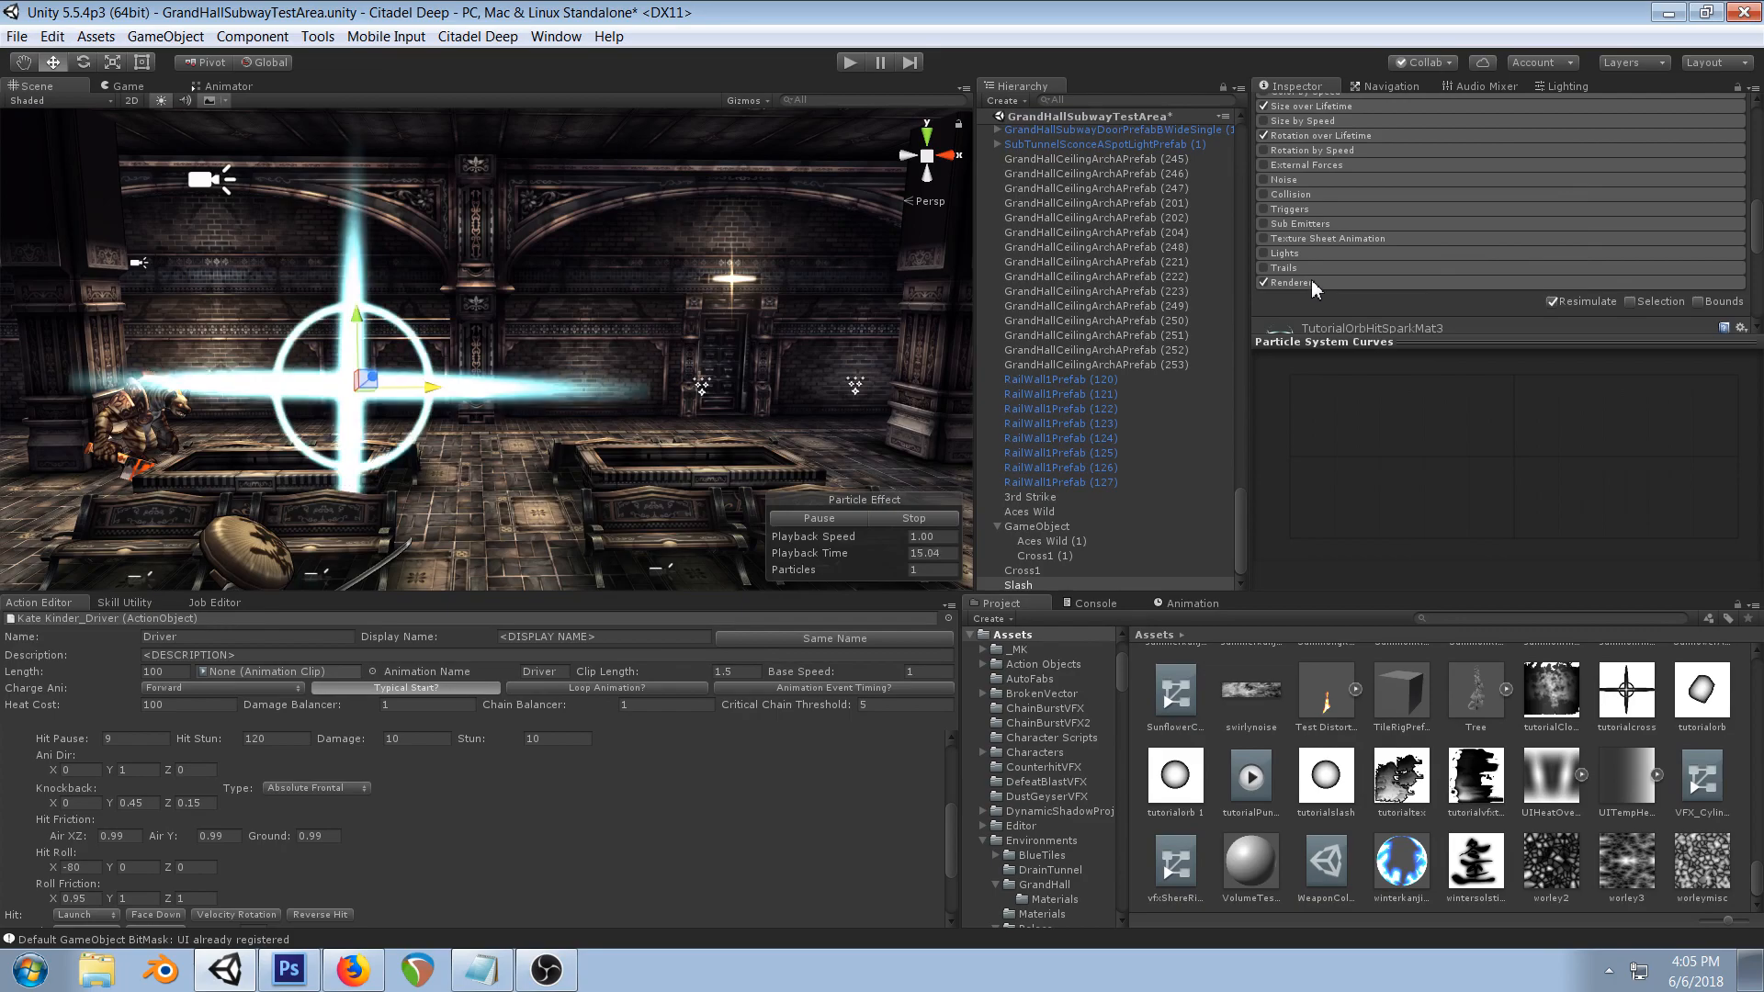
pyautogui.click(1520, 327)
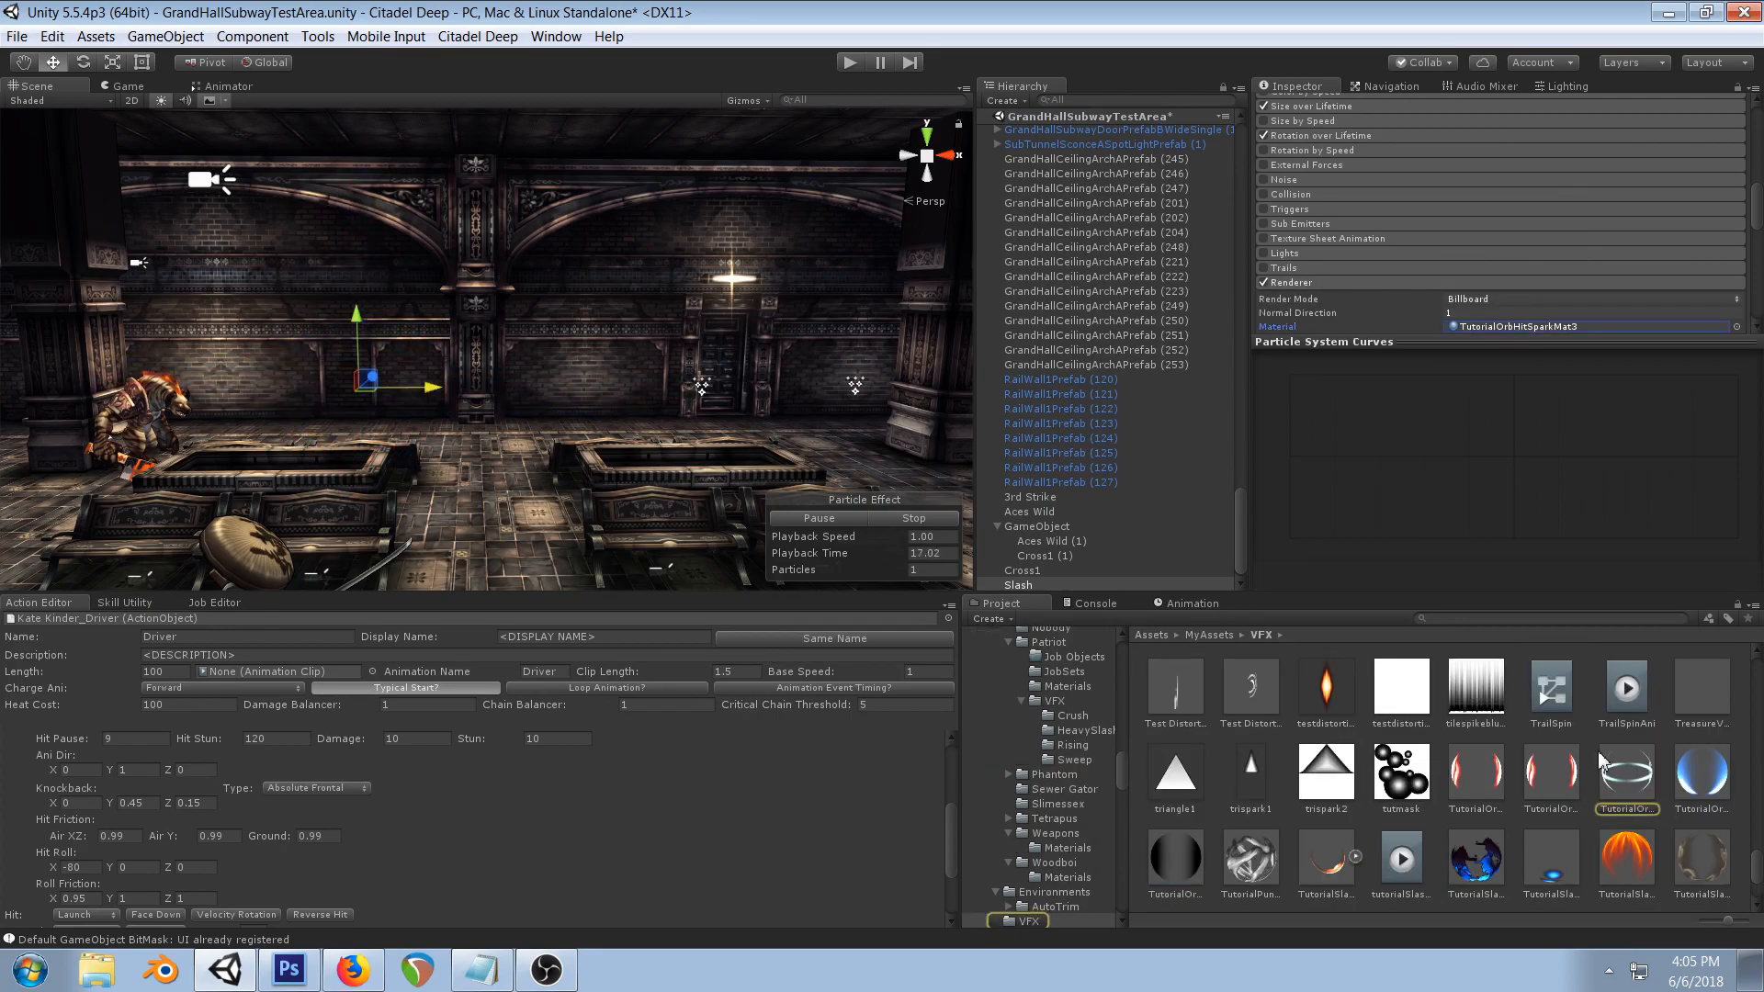
pyautogui.click(1639, 792)
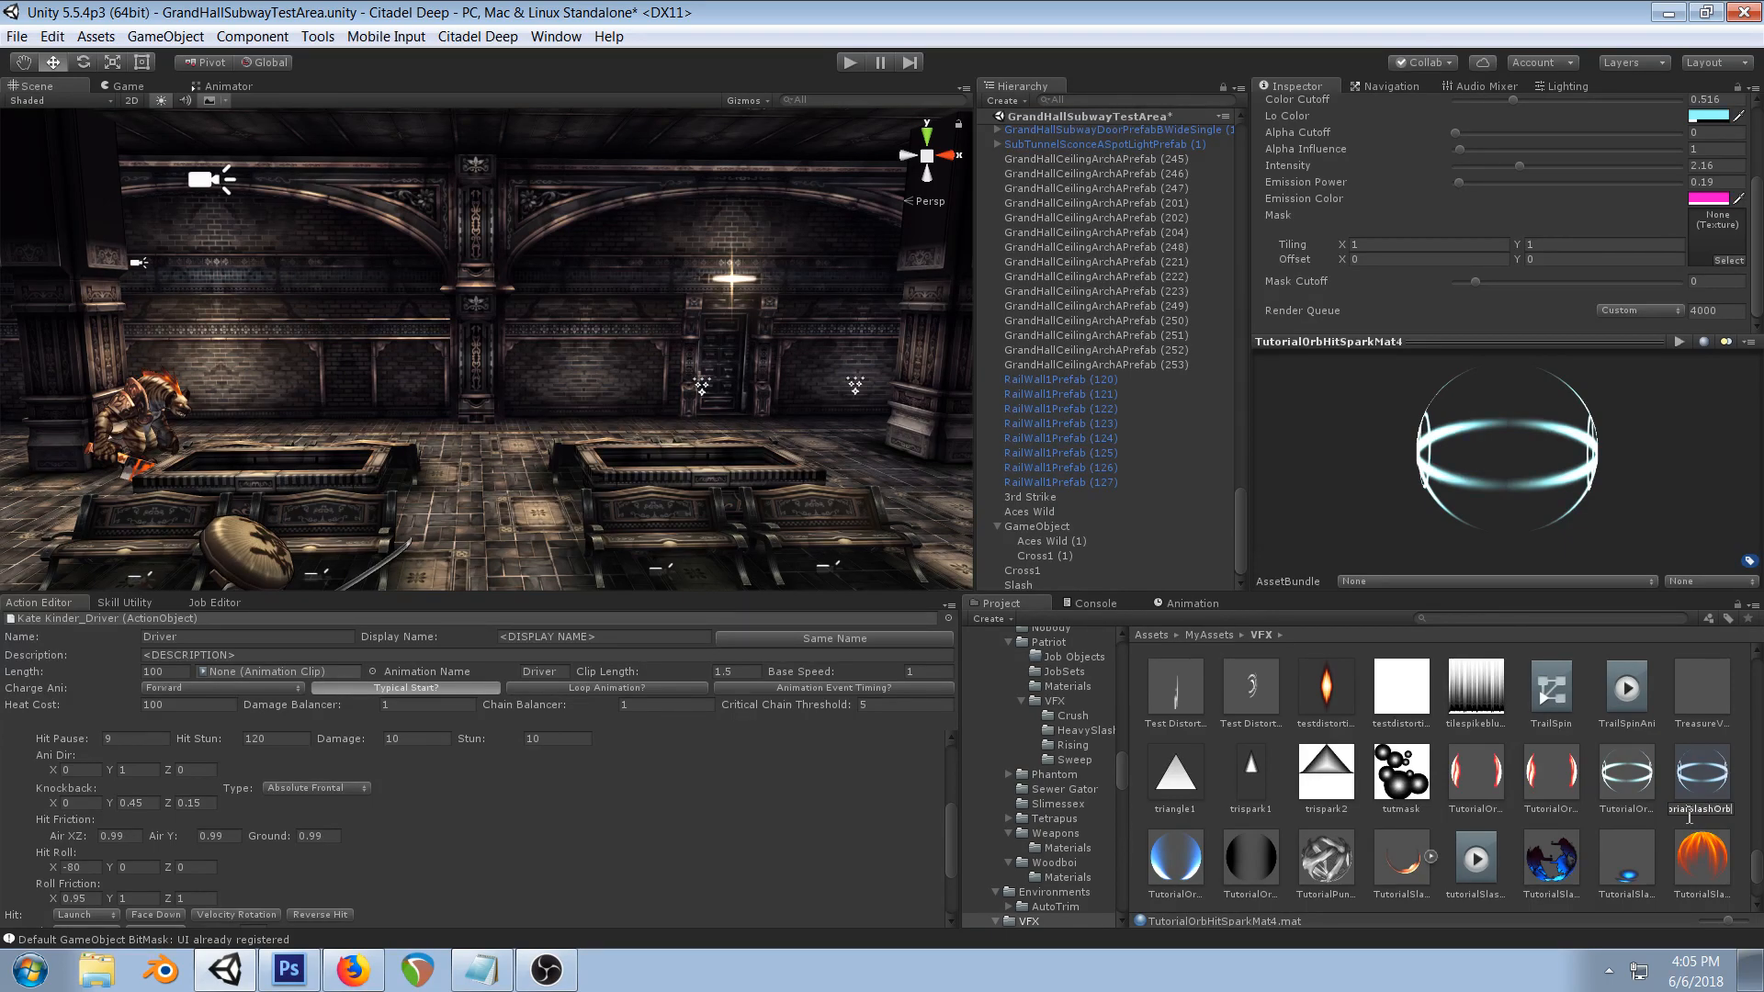
pyautogui.press('Return')
# - Assign the tutorialslash texture as the Base map of the TutorialSlashOrb material
pyautogui.scroll(3, 1594, 230)
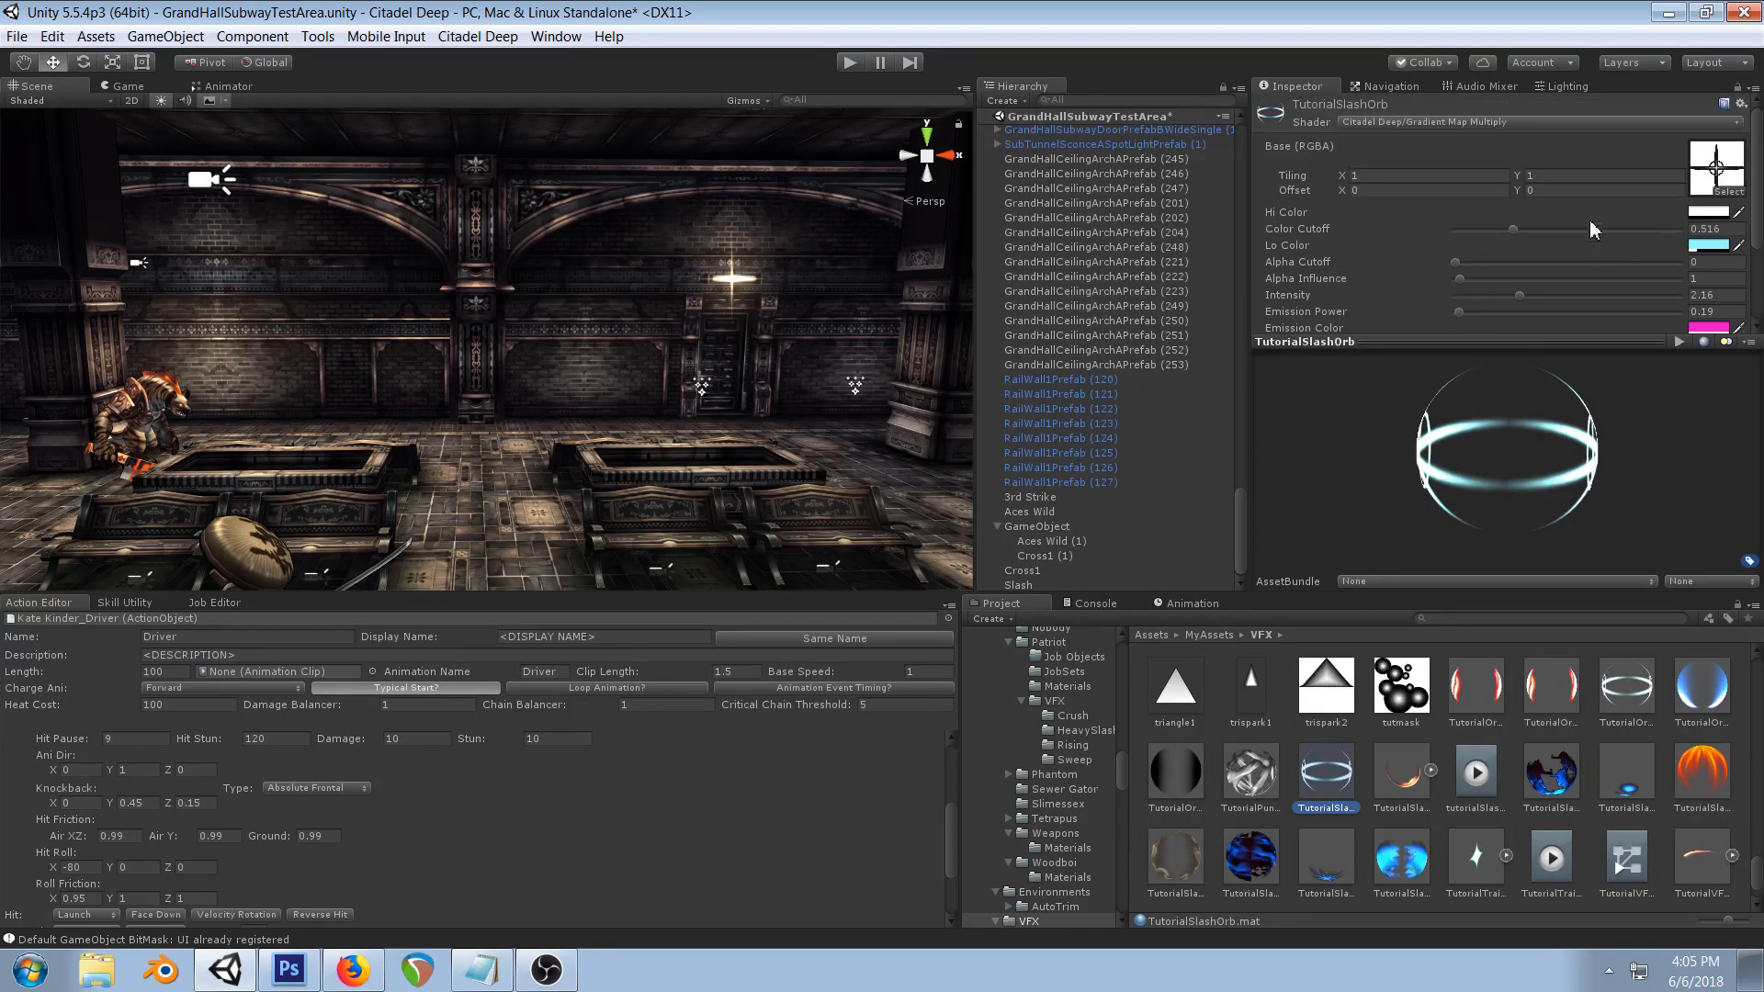
pyautogui.click(1728, 191)
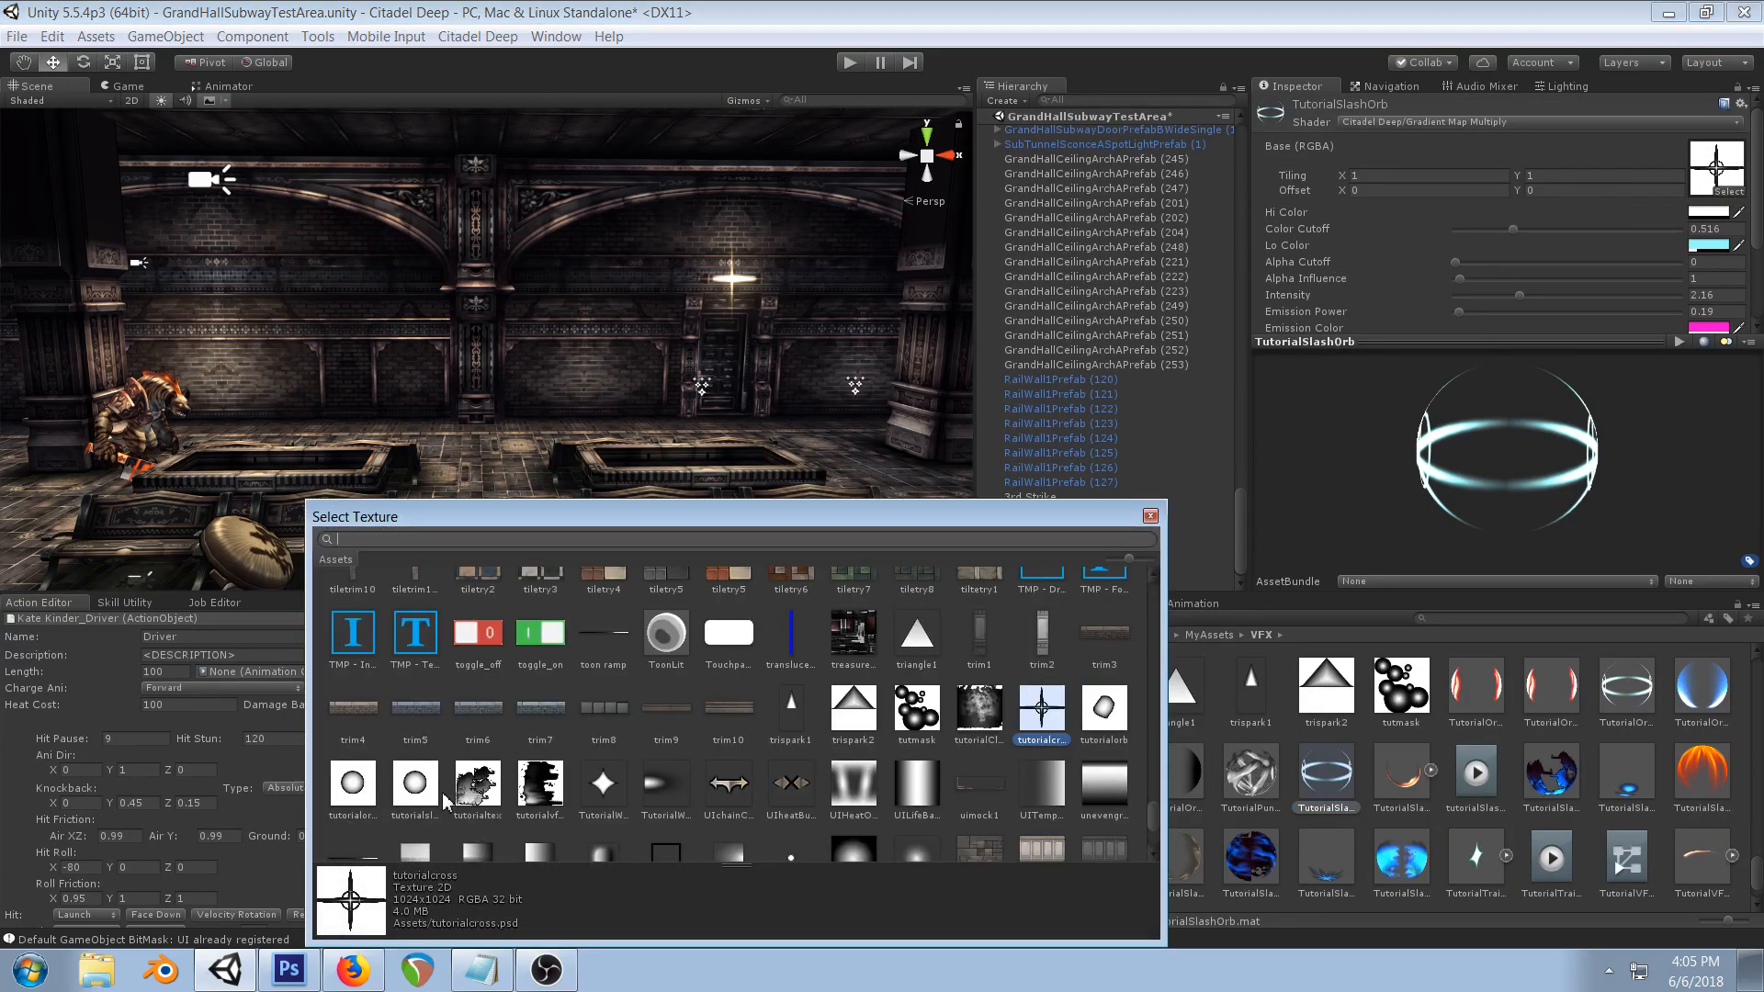
pyautogui.click(425, 796)
pyautogui.doubleClick(426, 795)
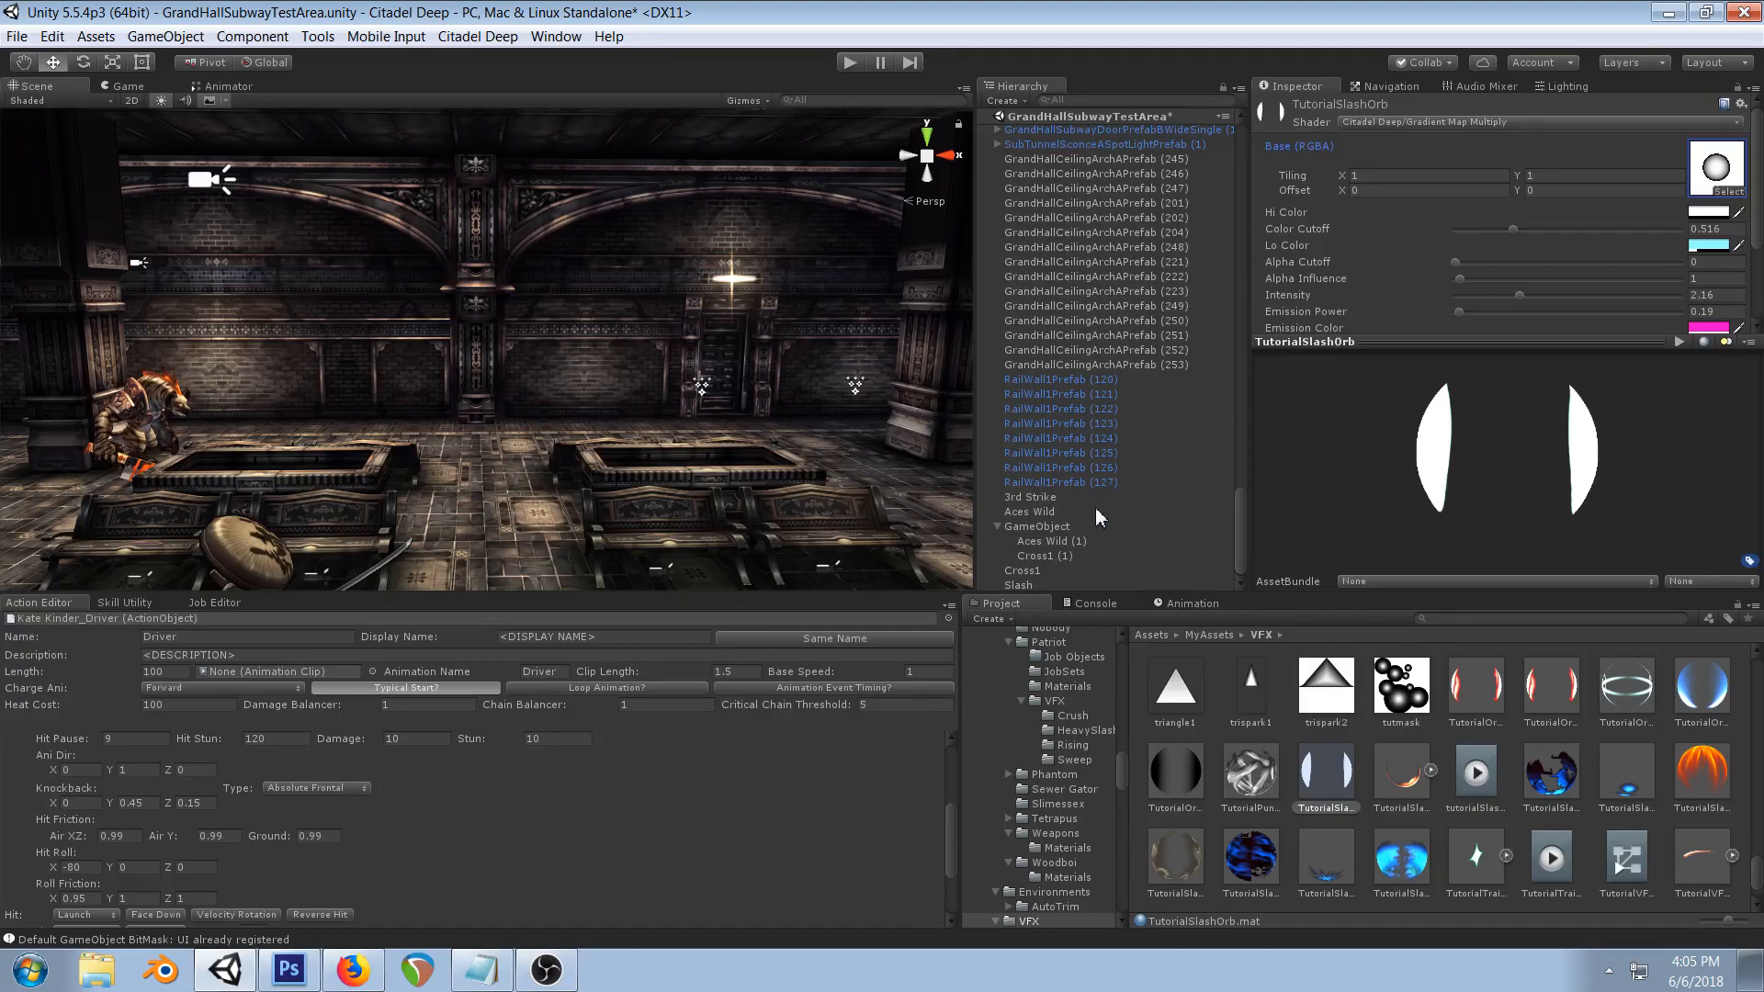
# - Set the Slash particle effect's renderer material to TutorialSlashOrb
pyautogui.click(1020, 585)
pyautogui.scroll(-10, 1523, 248)
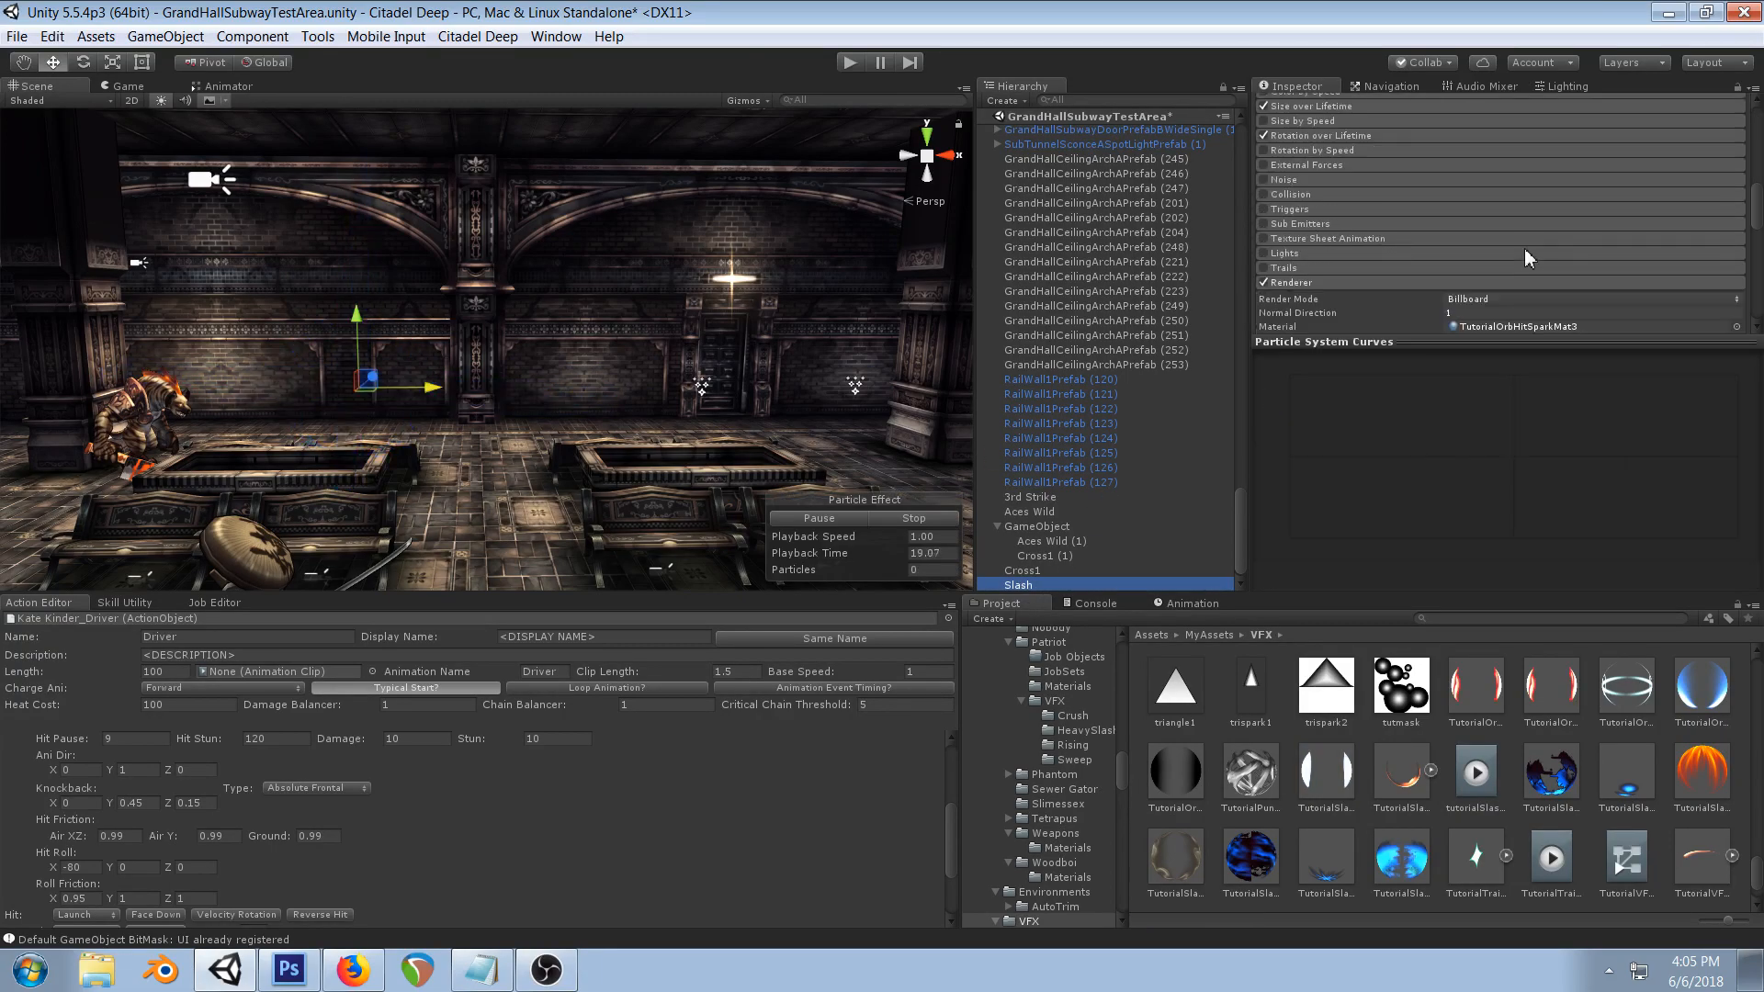
pyautogui.click(1736, 215)
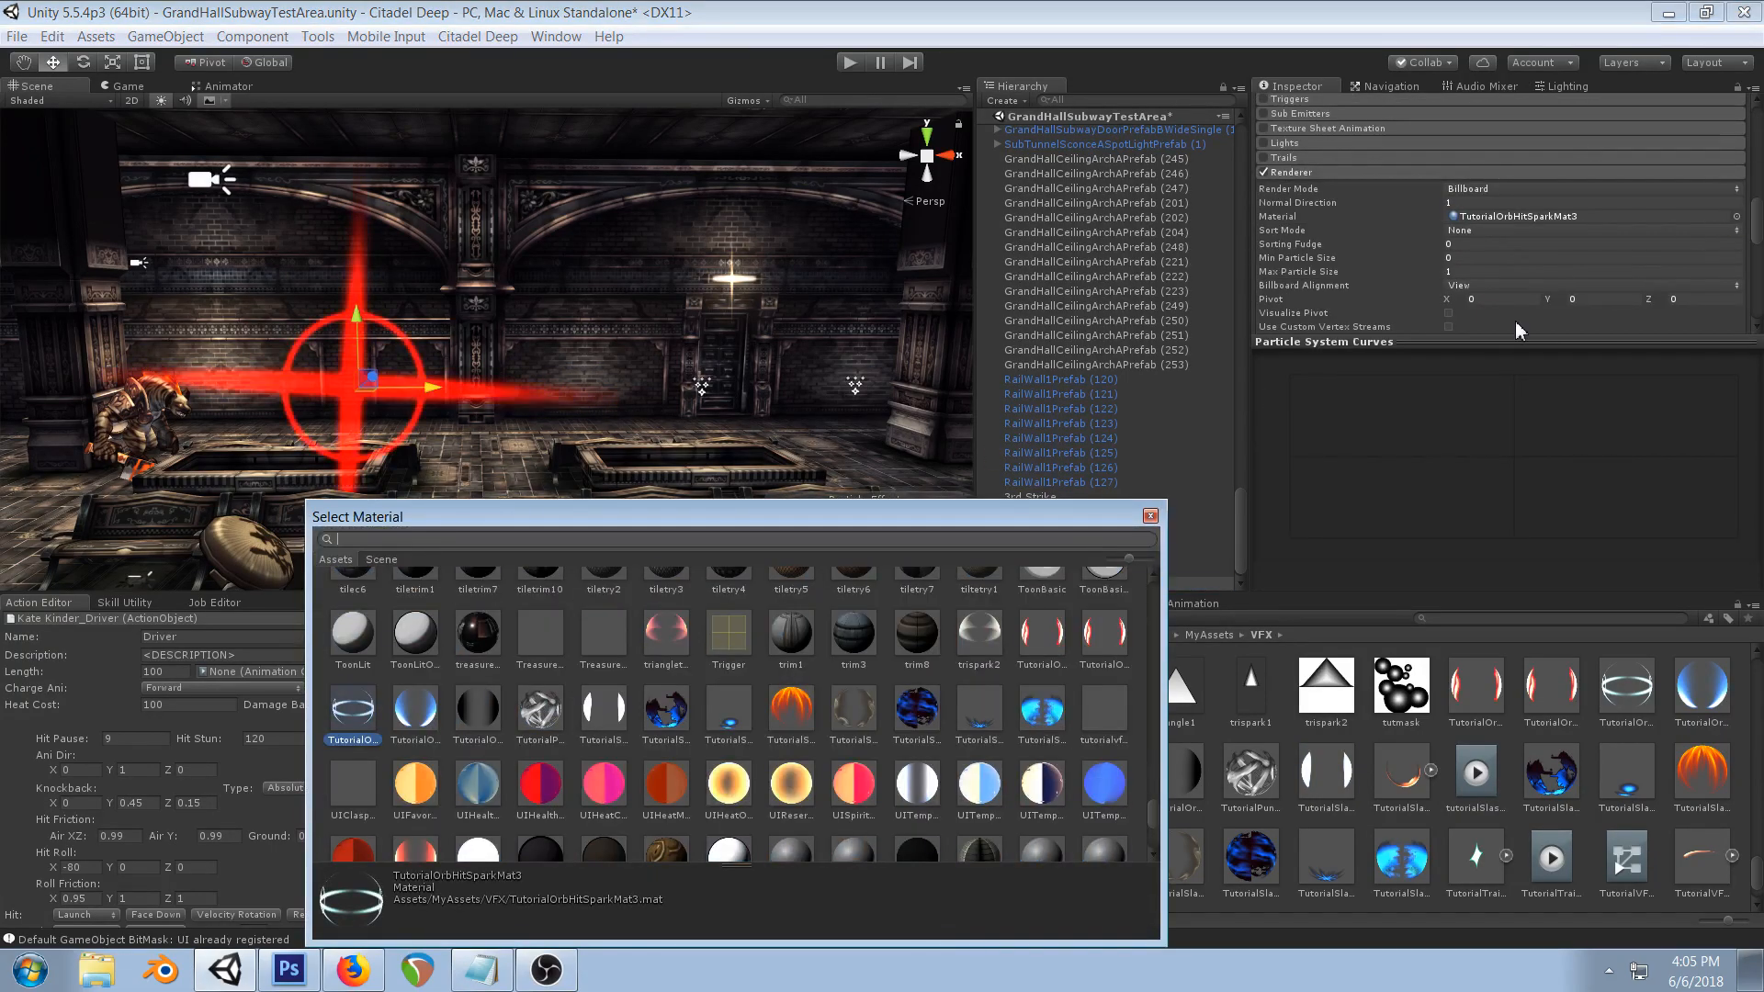
pyautogui.write('tut slash orb')
pyautogui.doubleClick(410, 602)
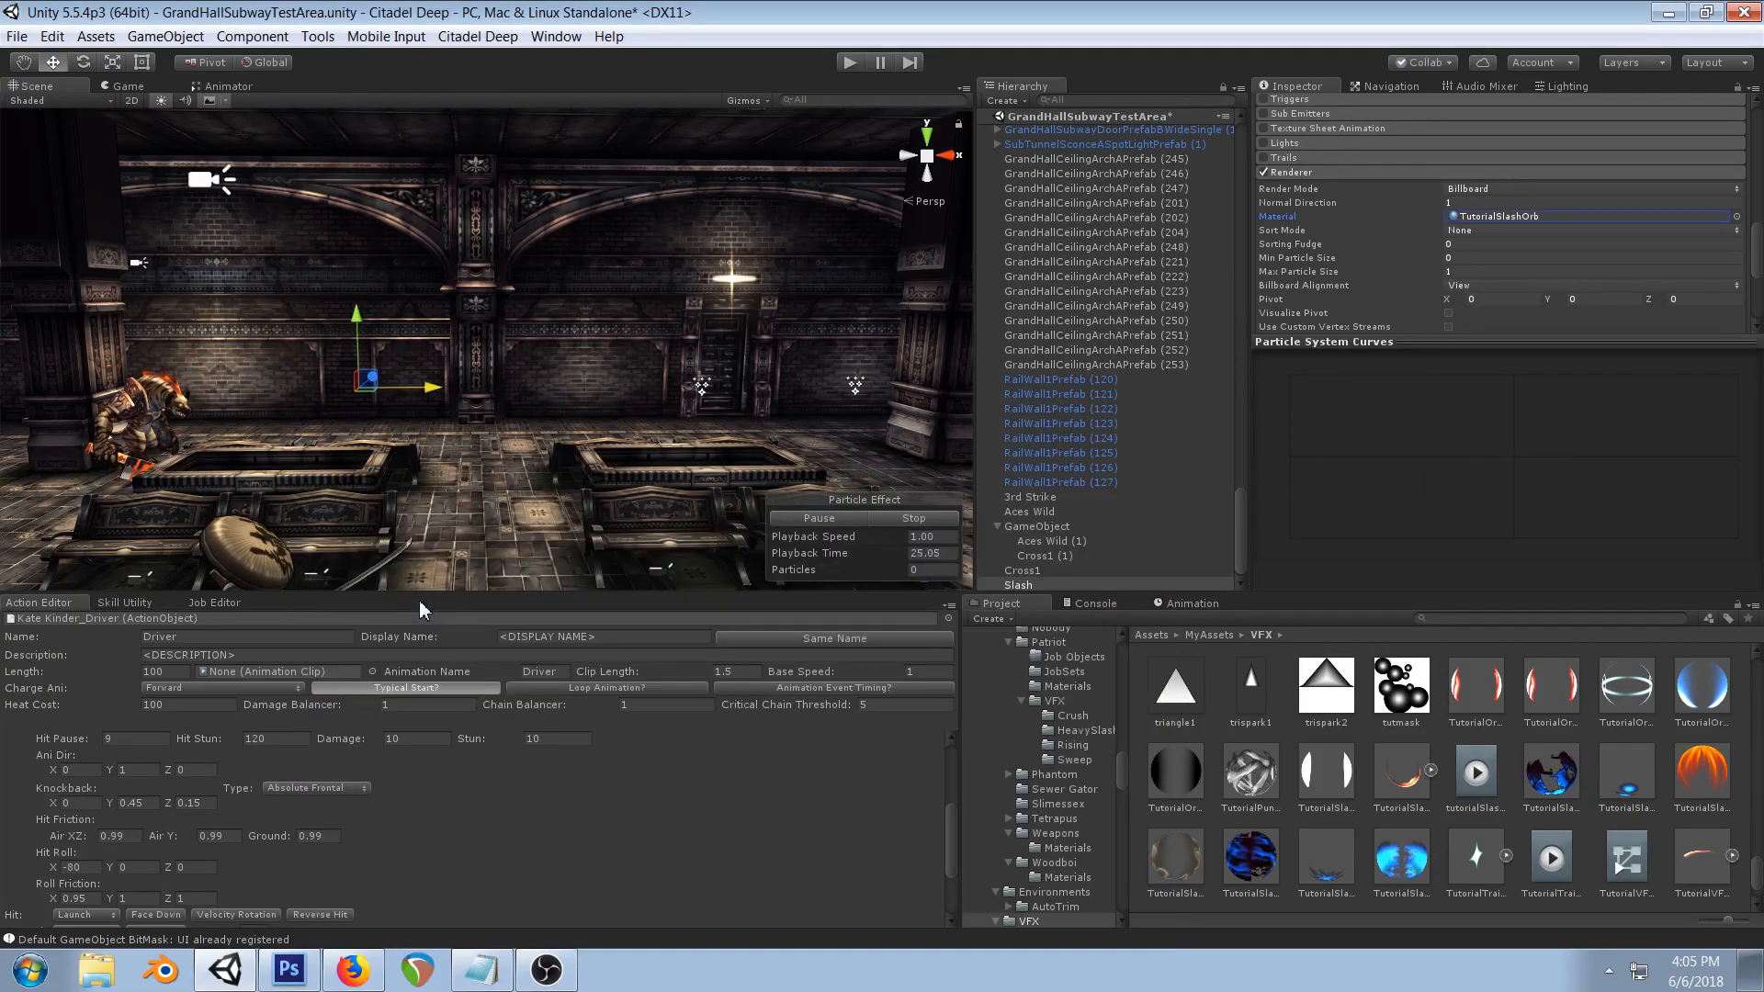
# - Disable Color over Lifetime on the Slash particle effect
pyautogui.moveTo(450, 409)
pyautogui.keyDown('alt'); pyautogui.mouseDown()
pyautogui.moveTo(485, 363)
pyautogui.moveTo(462, 379)
pyautogui.mouseUp(); pyautogui.keyUp('alt')
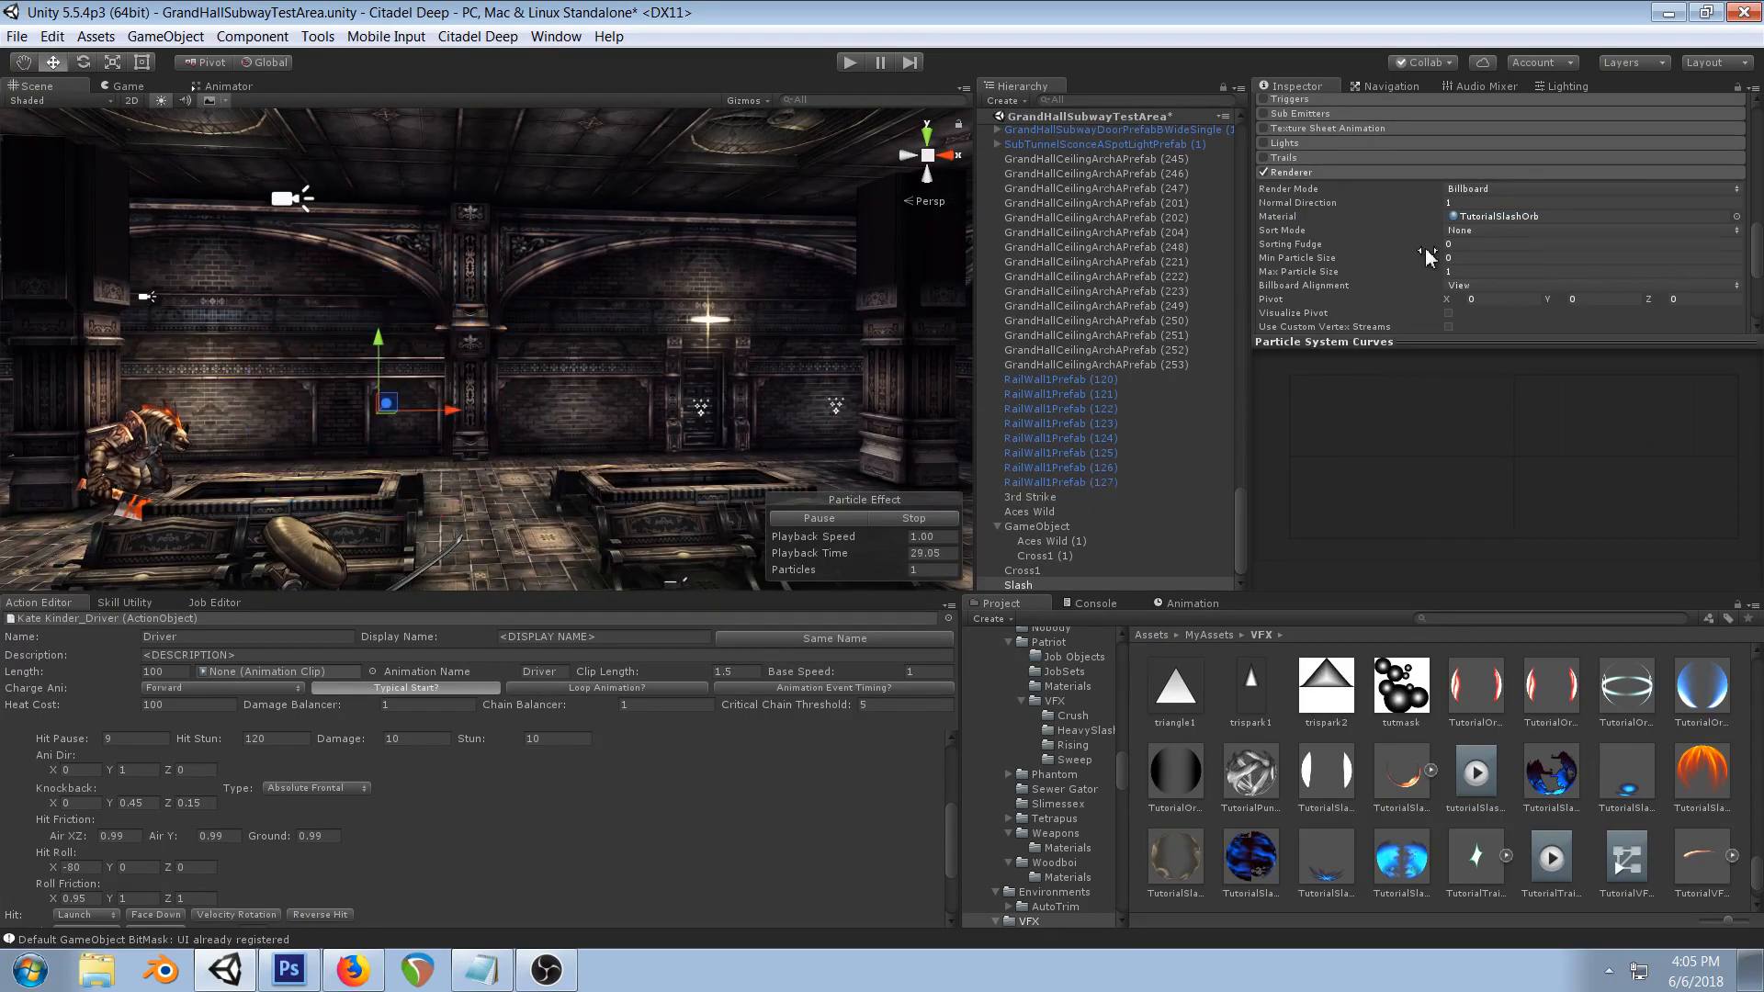
pyautogui.scroll(-3, 1424, 246)
pyautogui.scroll(15, 1490, 266)
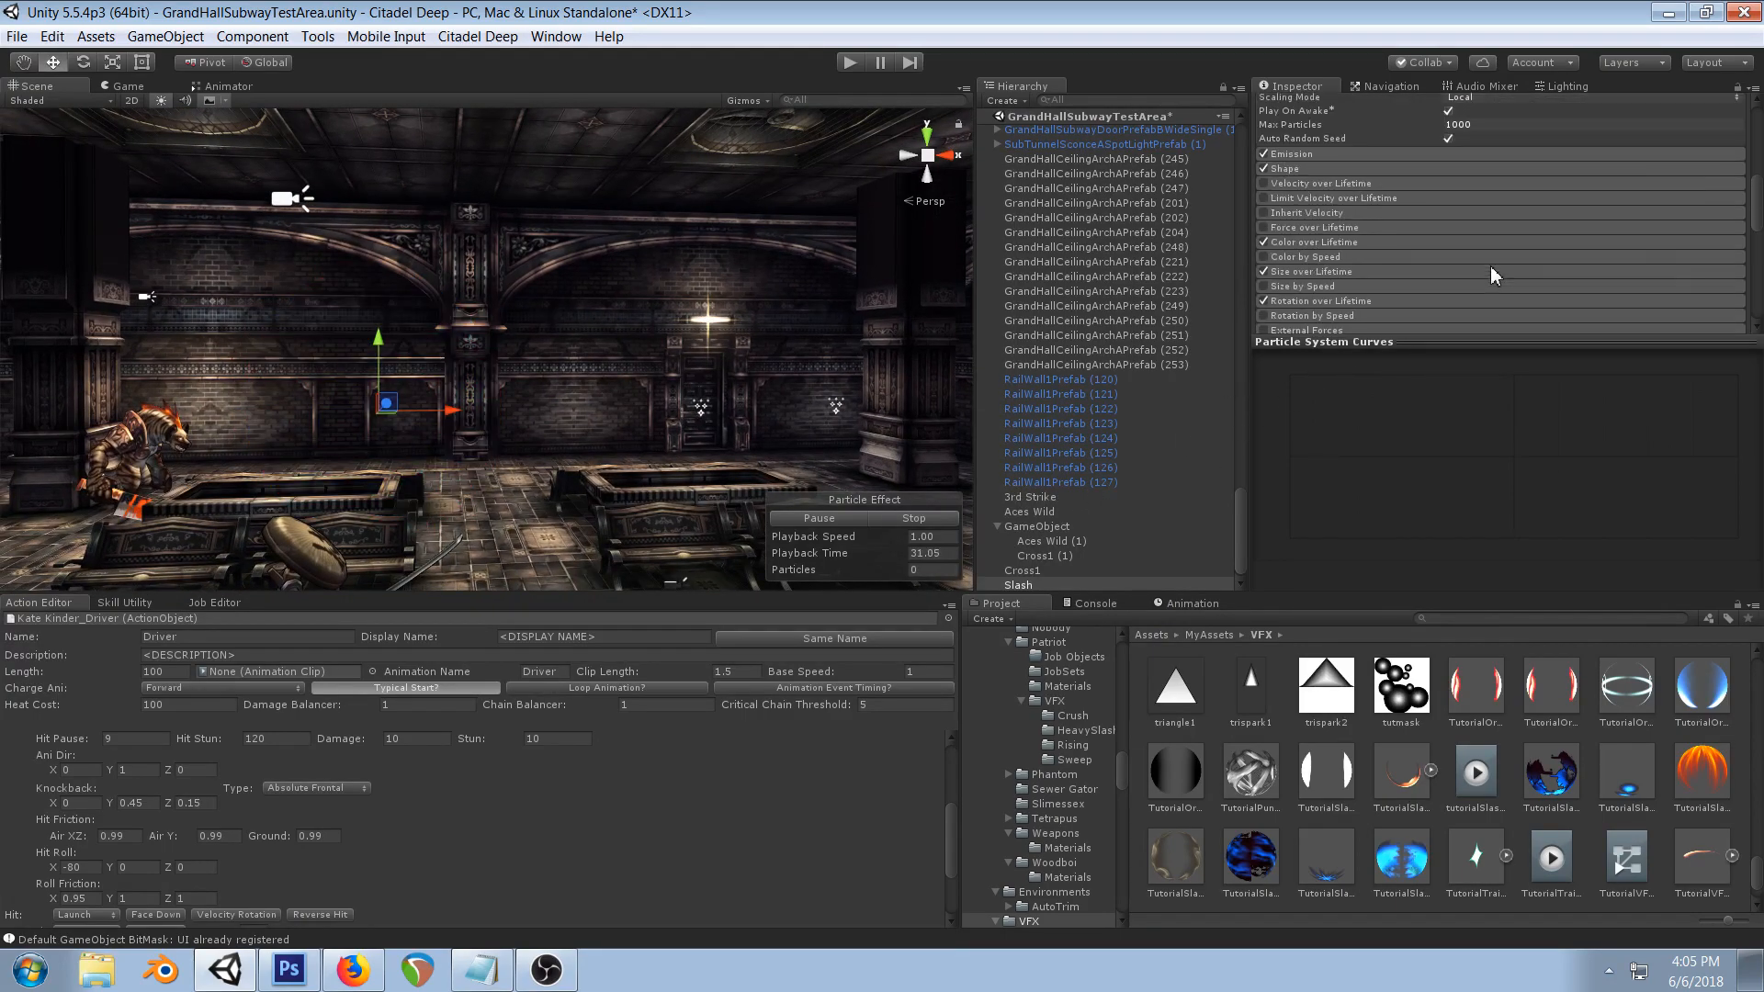
pyautogui.scroll(-5, 1490, 267)
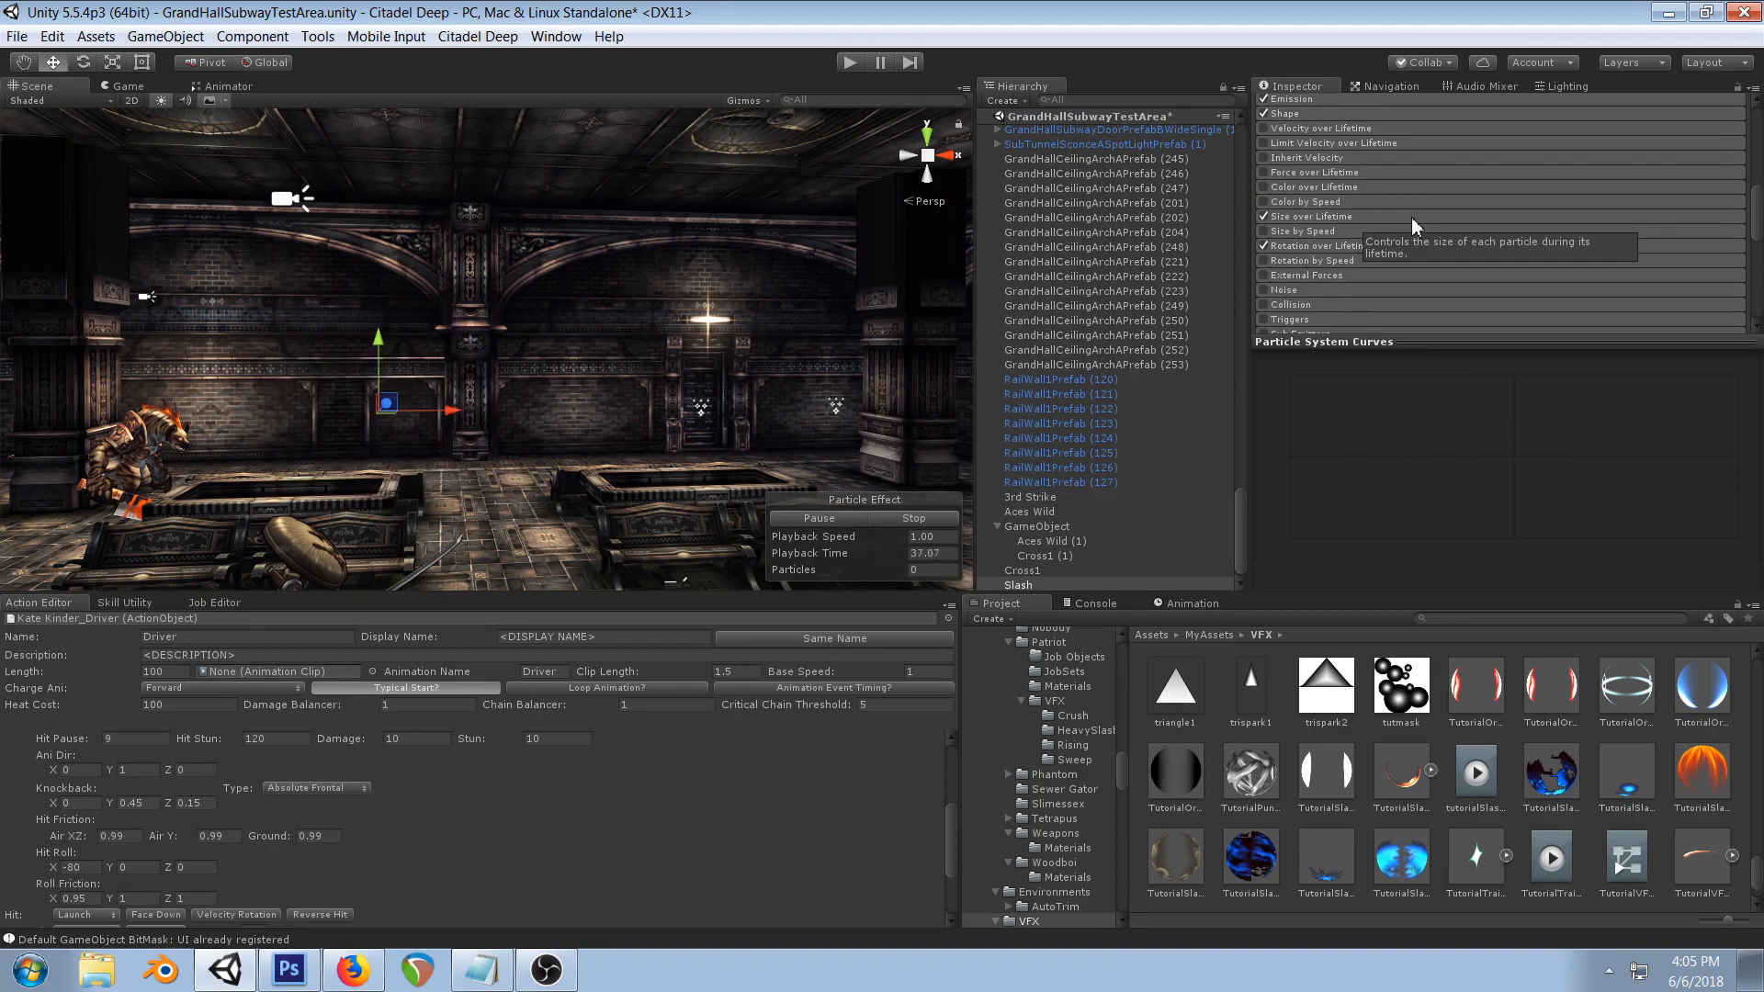
pyautogui.moveTo(597, 322); pyautogui.dragTo(540, 324, button='right')
pyautogui.moveTo(540, 323); pyautogui.dragTo(354, 364, button='middle')
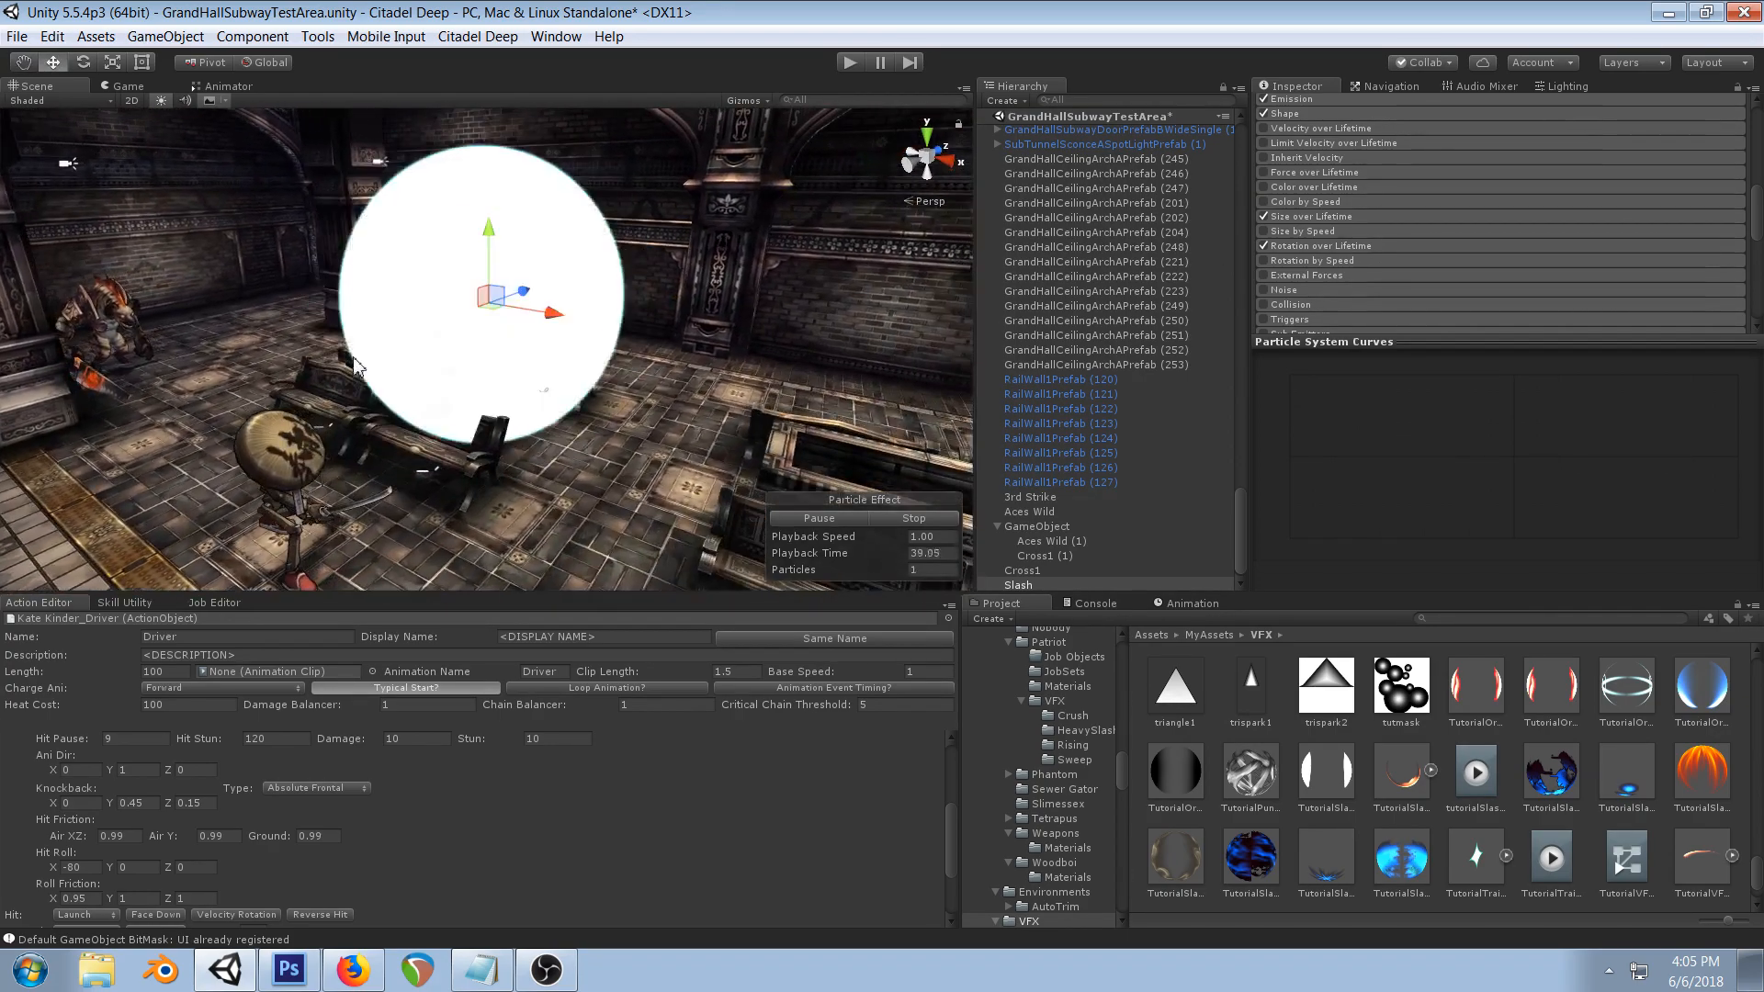
# - Expand the TutorialSlashOrb material settings on the Slash effect and set Hi Color to pale yellow FEFFD4
pyautogui.scroll(-5, 1402, 252)
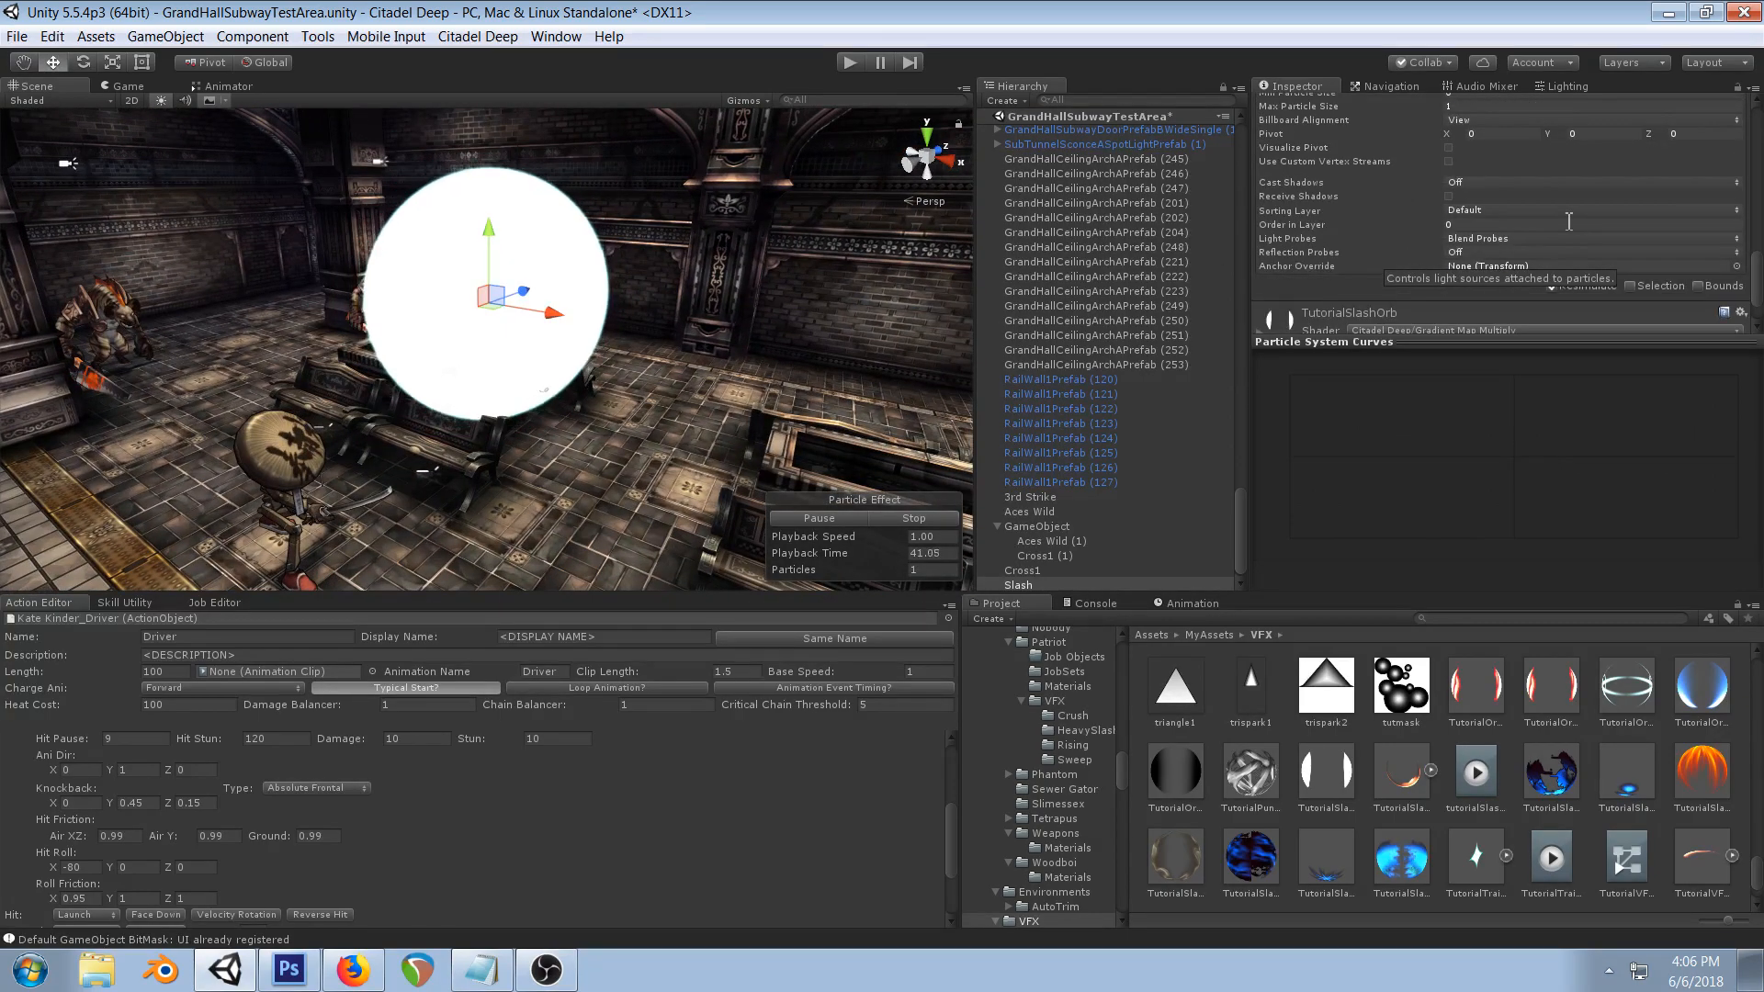
pyautogui.click(1260, 274)
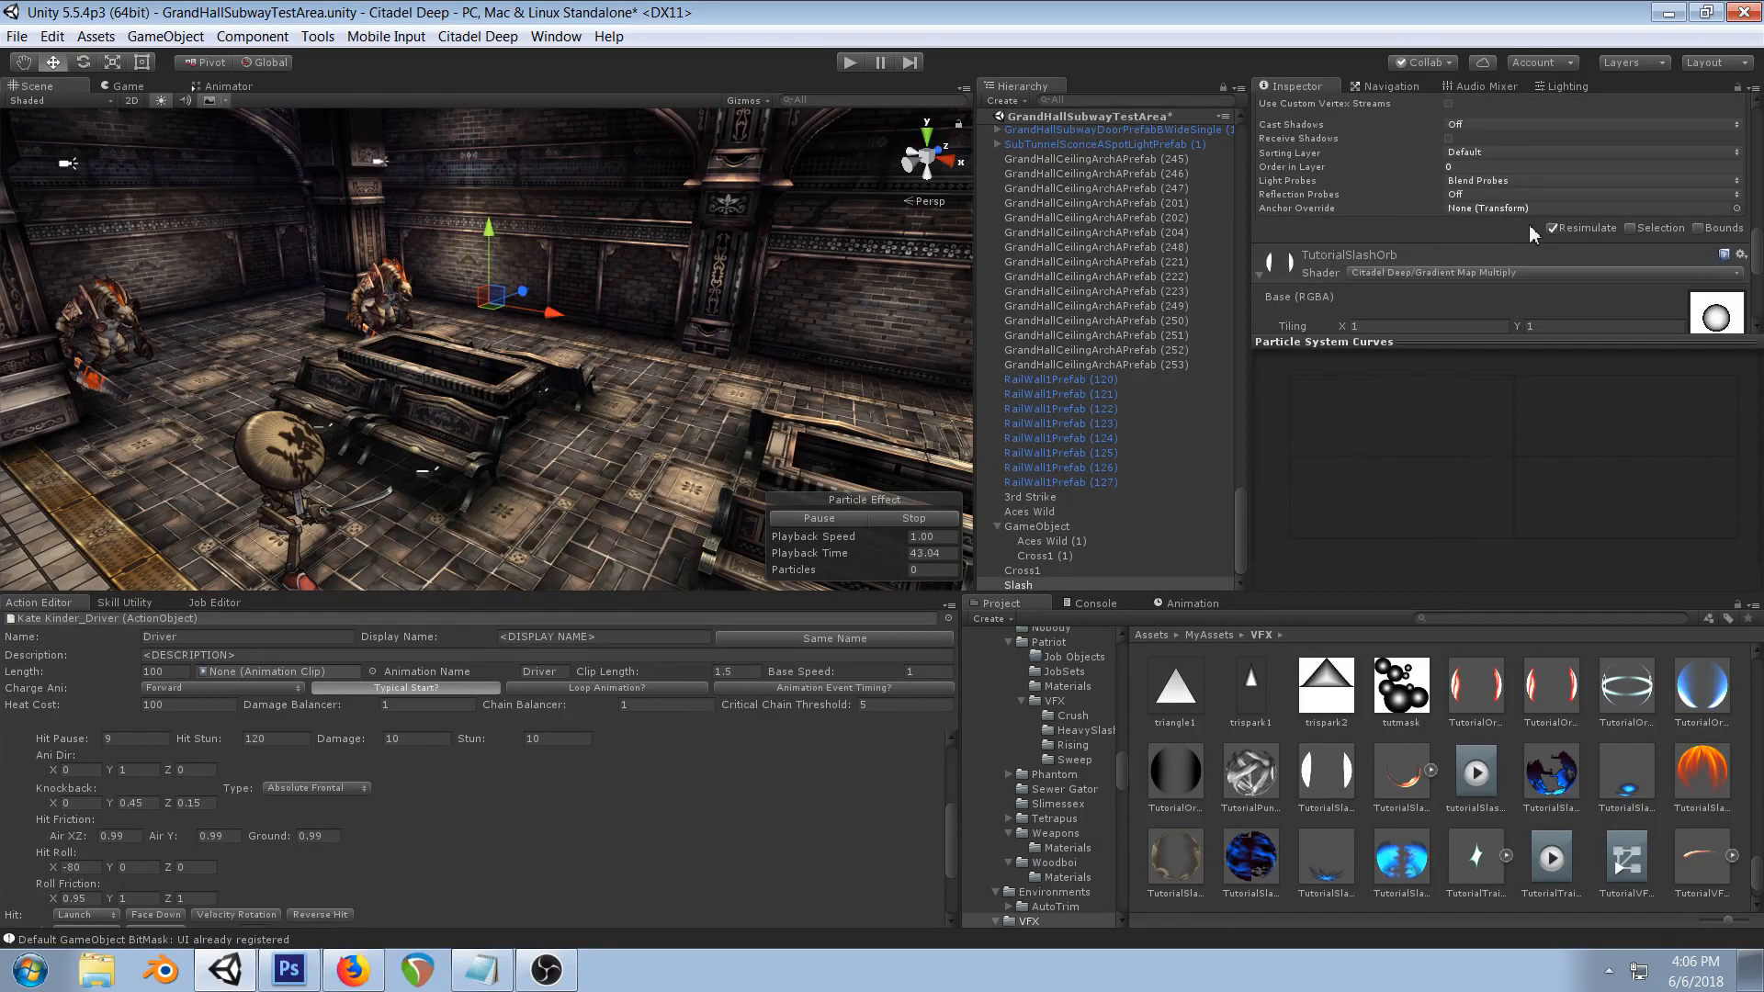
pyautogui.scroll(-3, 1529, 224)
pyautogui.click(1709, 252)
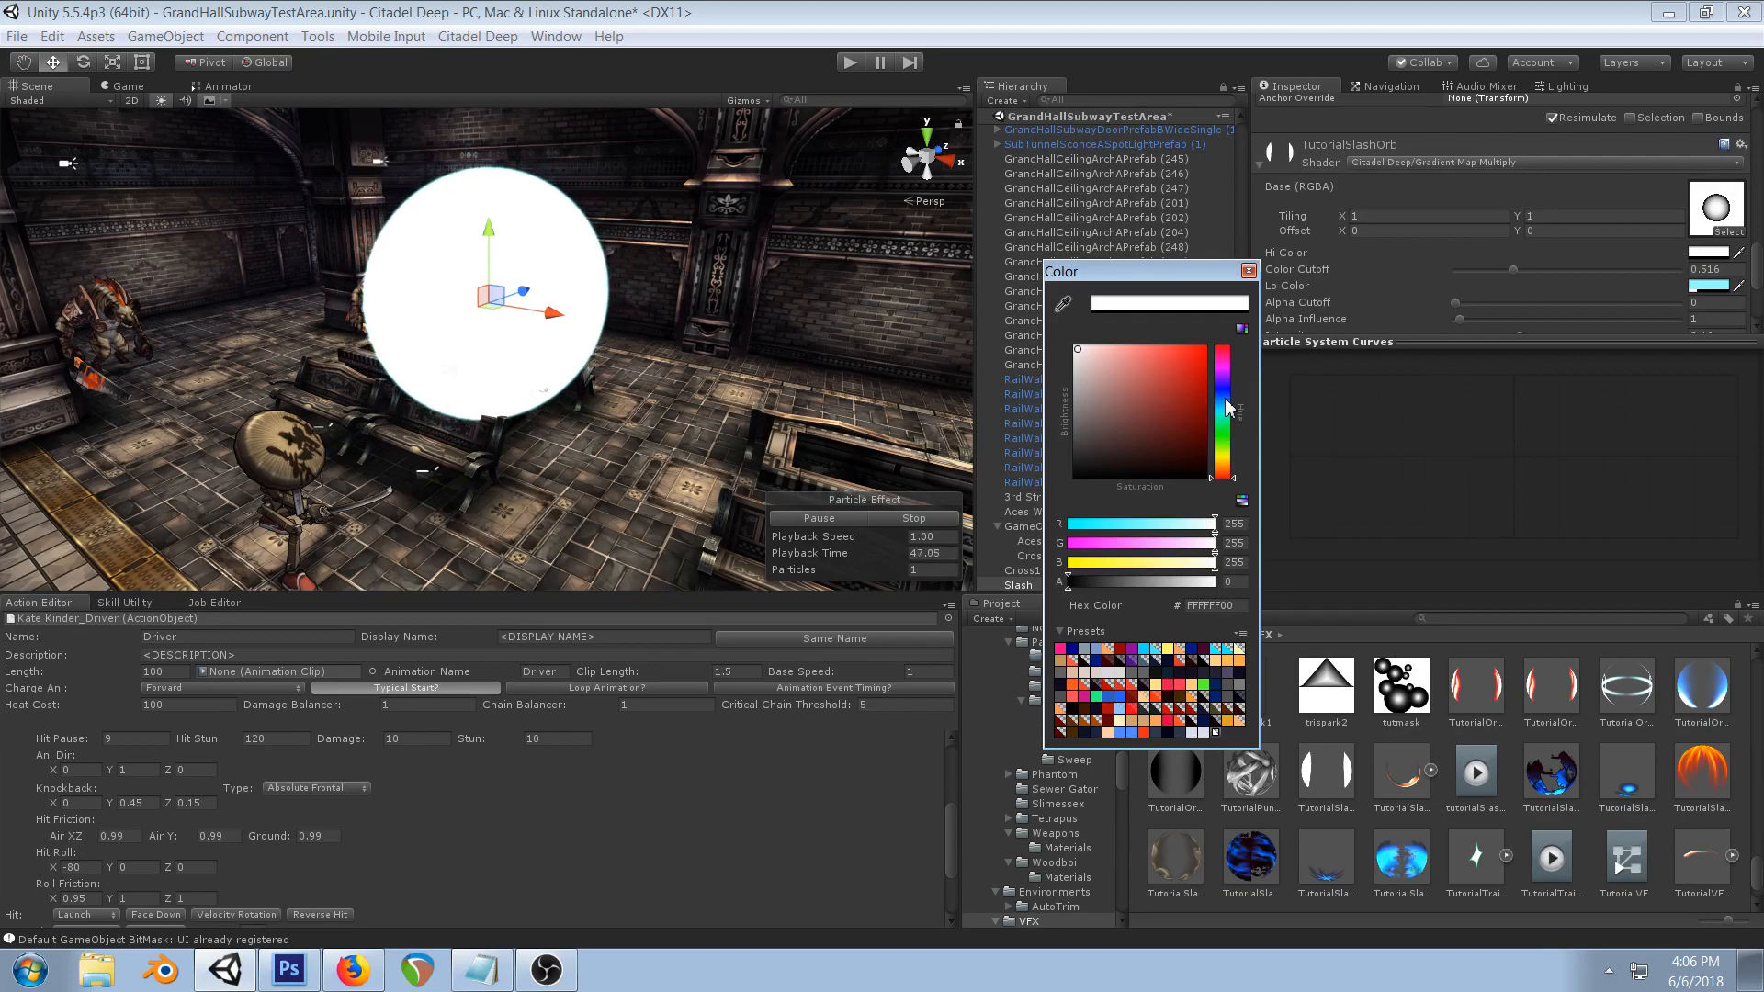
pyautogui.moveTo(1223, 466); pyautogui.dragTo(1224, 455)
pyautogui.click(1098, 349)
pyautogui.click(1248, 271)
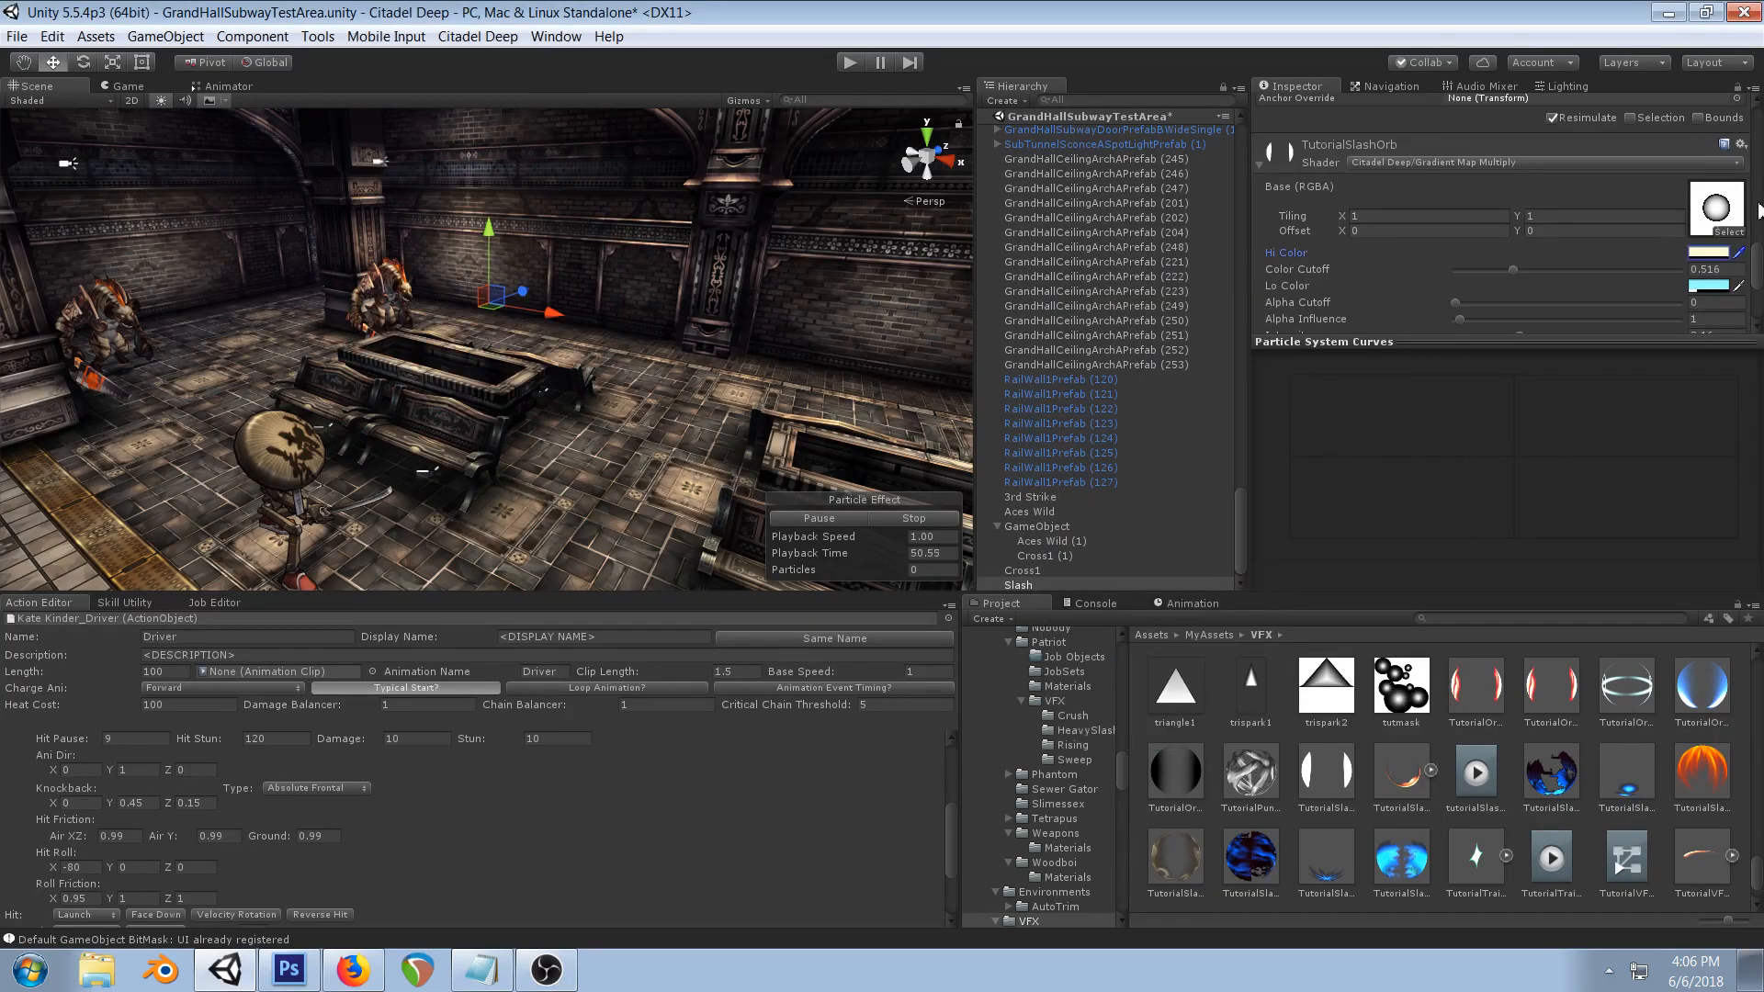
# - Set the TutorialSlashOrb material's Lo Color to blue 1144FF with alpha 52 and its Intensity to 1.26
pyautogui.click(1709, 286)
pyautogui.moveTo(1227, 413)
pyautogui.mouseDown()
pyautogui.moveTo(1182, 355)
pyautogui.moveTo(1198, 345)
pyautogui.mouseUp()
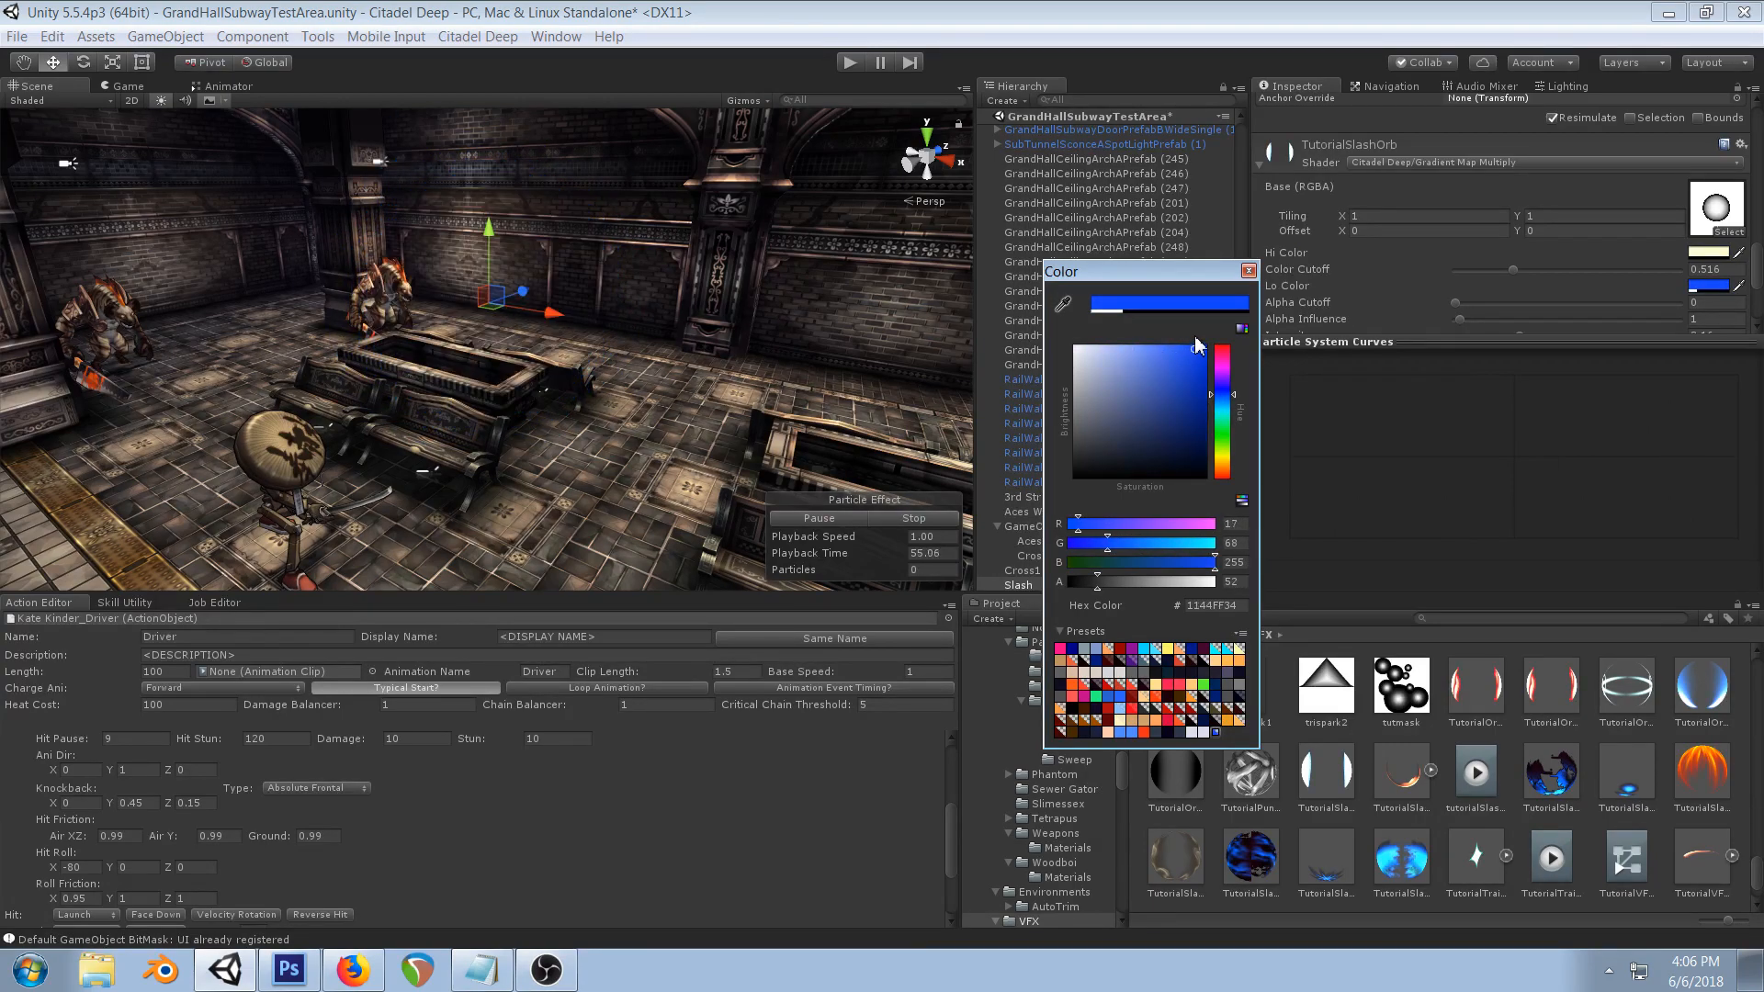
pyautogui.click(1247, 271)
pyautogui.scroll(-3, 1507, 244)
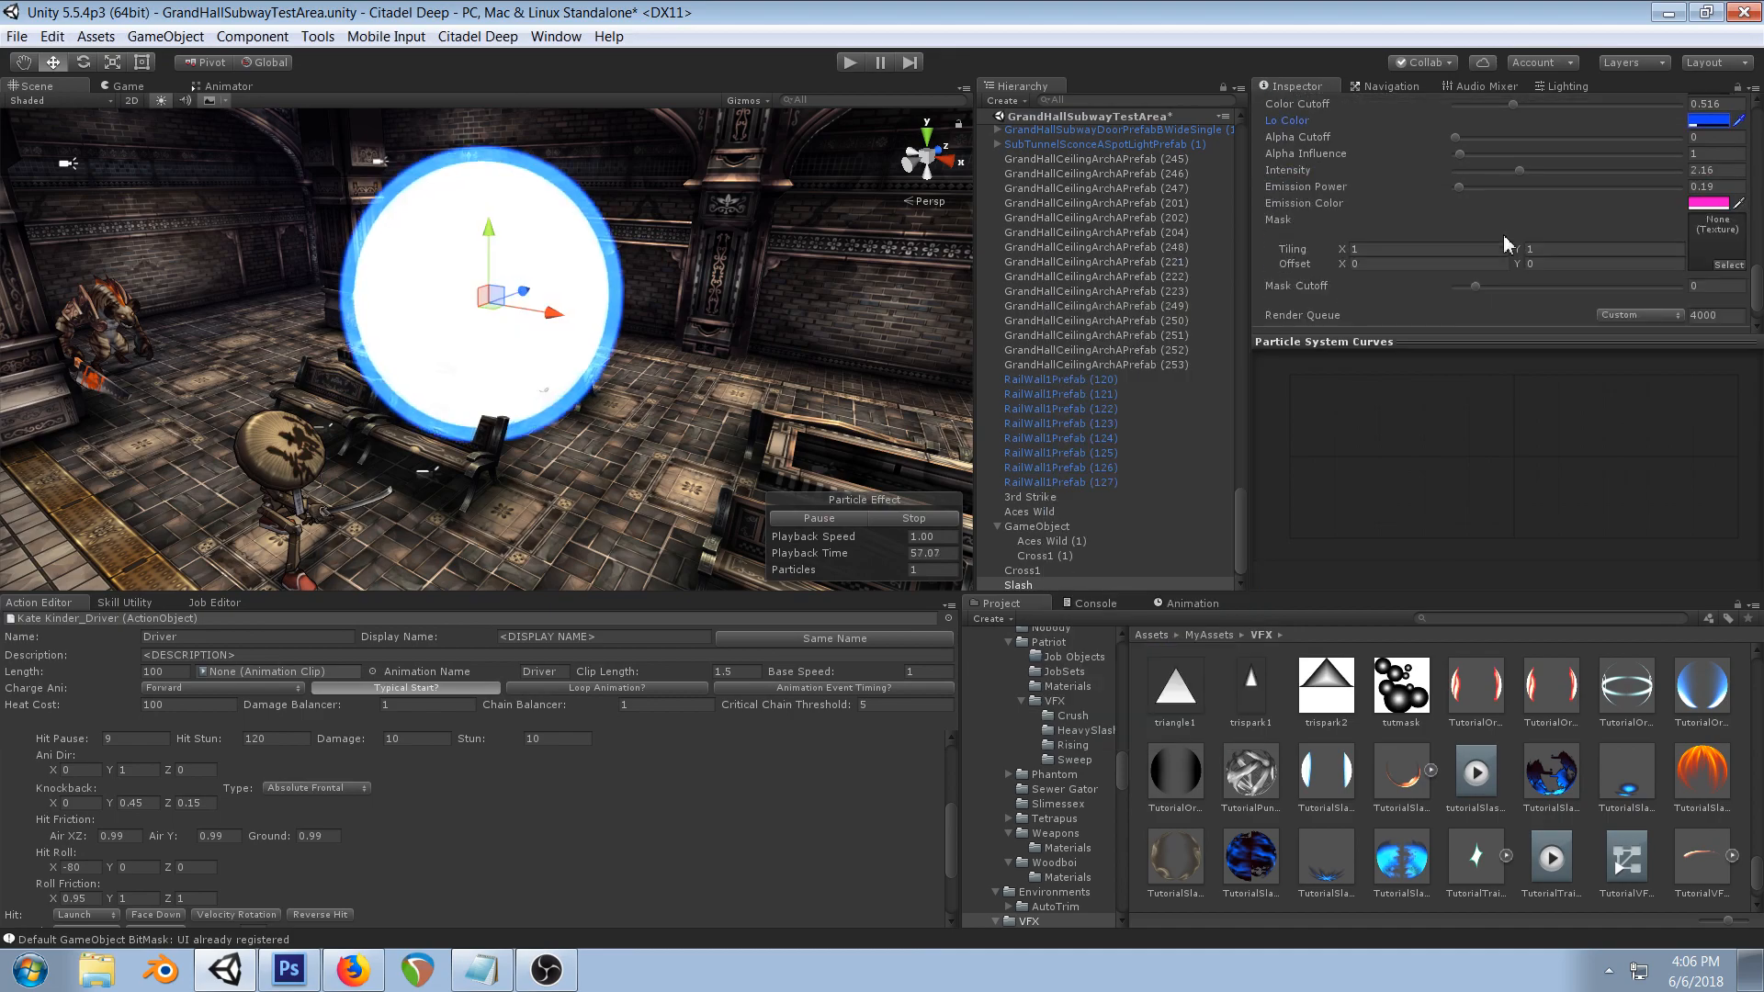
pyautogui.moveTo(1516, 170); pyautogui.dragTo(1510, 172)
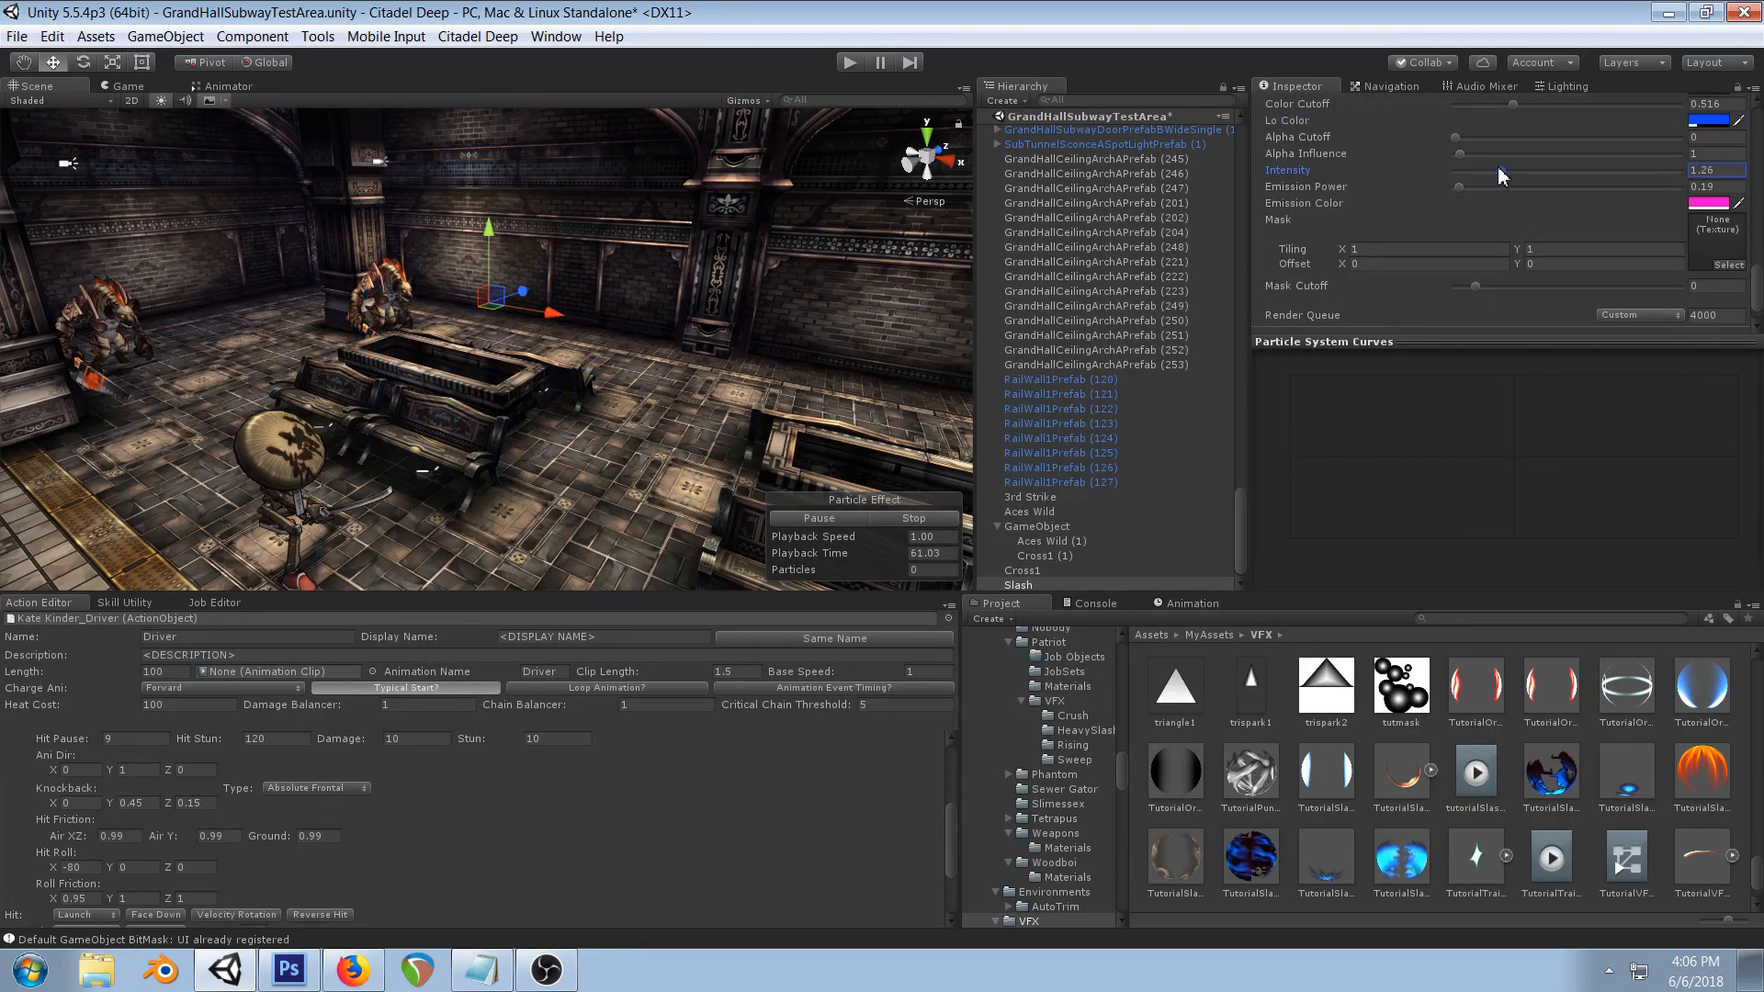
# - Set the TutorialSlashOrb material's Hi Color to a stronger yellow, FFFF79, with alpha 151
pyautogui.scroll(3, 1544, 174)
pyautogui.click(1707, 196)
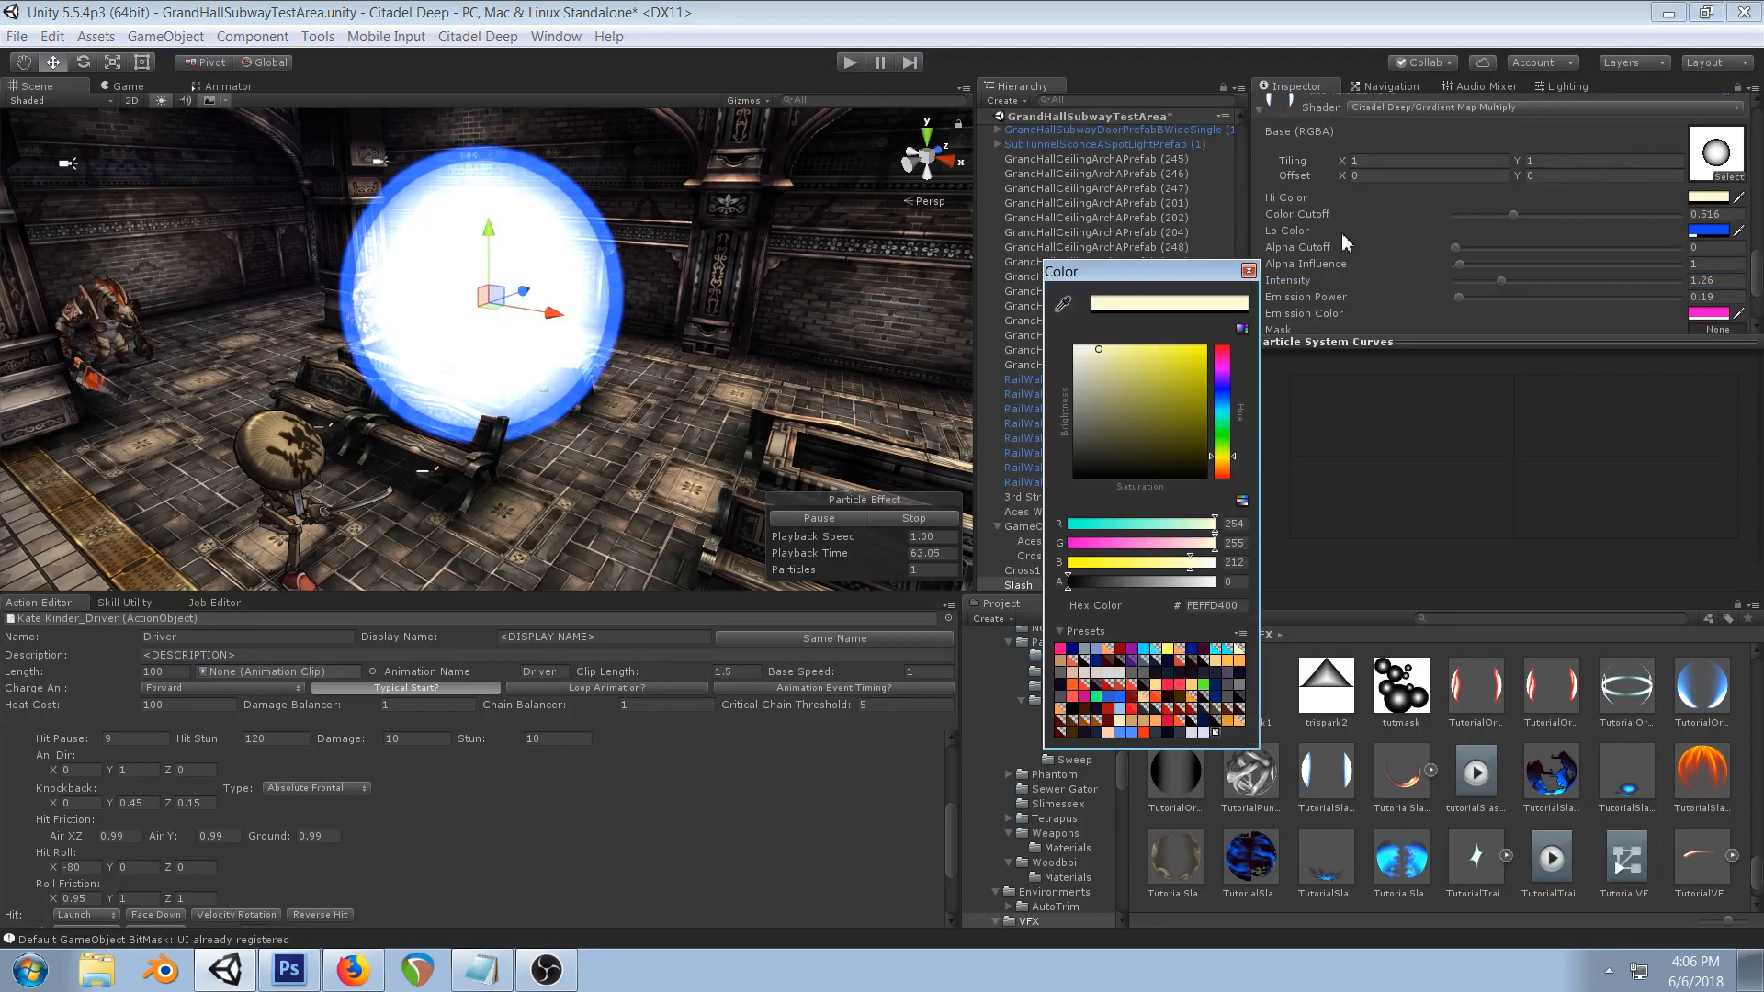
pyautogui.click(1144, 349)
pyautogui.moveTo(1100, 577); pyautogui.dragTo(1156, 578)
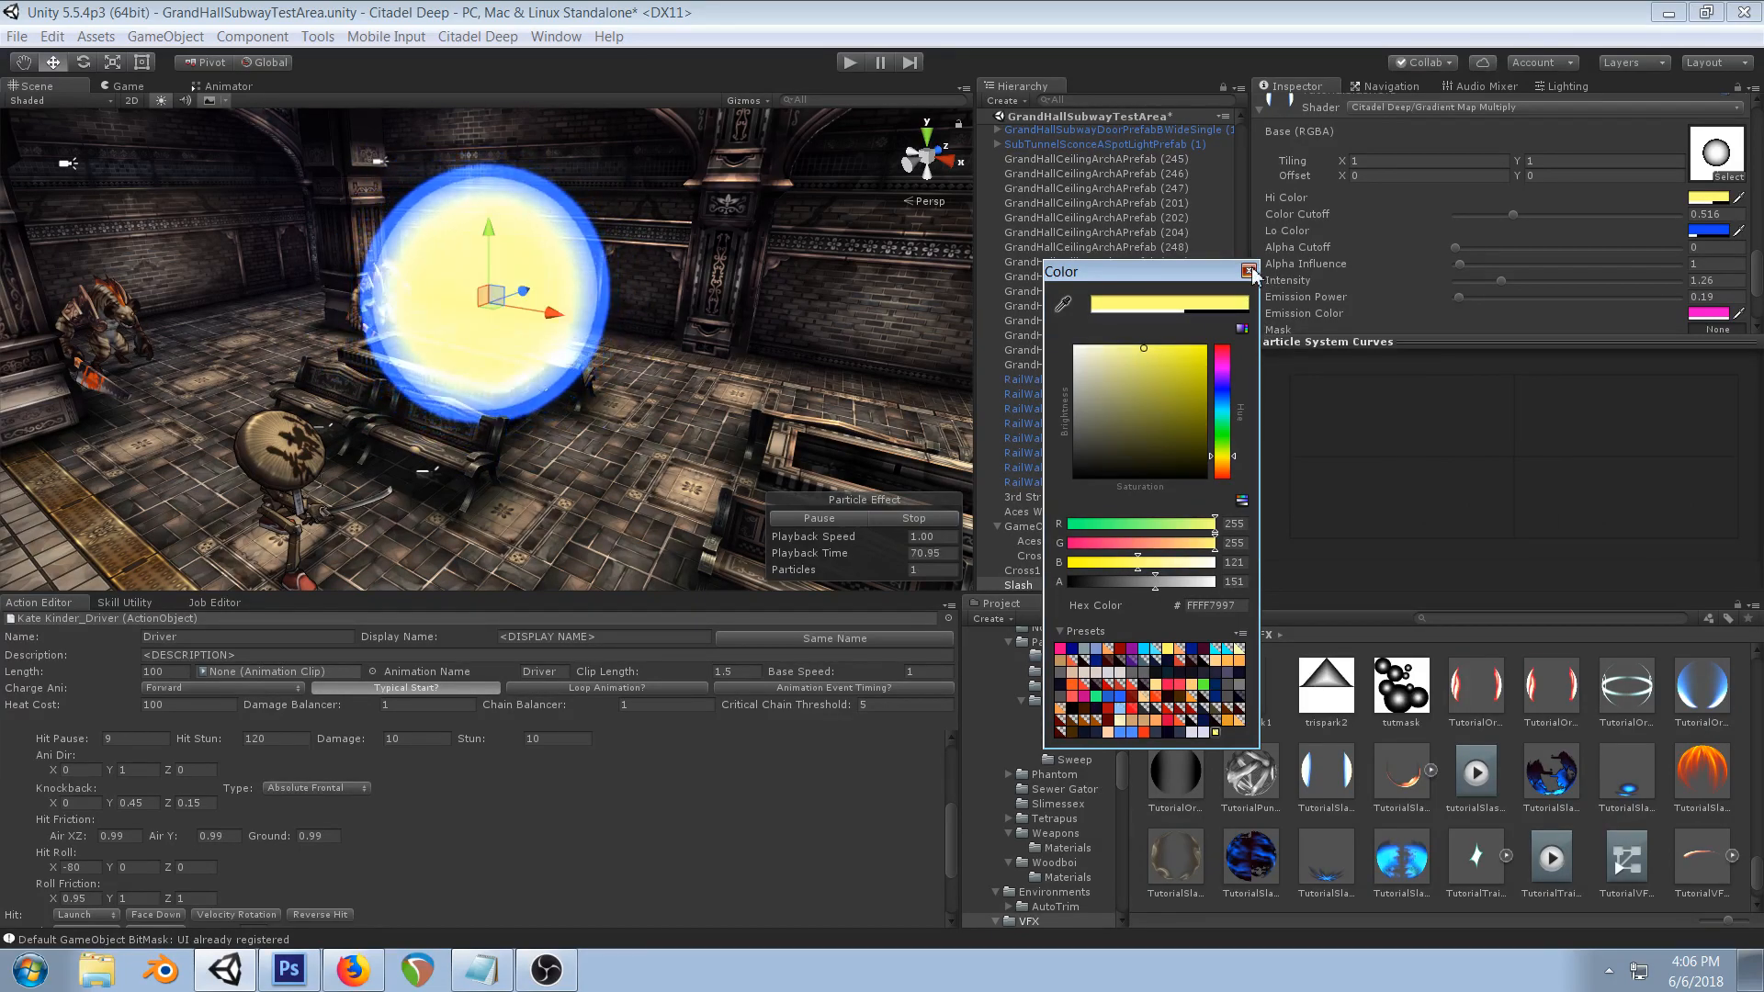
# - Set the TutorialSlashOrb material's Lo Color to a lighter blue, 1189FF, with alpha 165
pyautogui.click(1709, 230)
pyautogui.click(1164, 581)
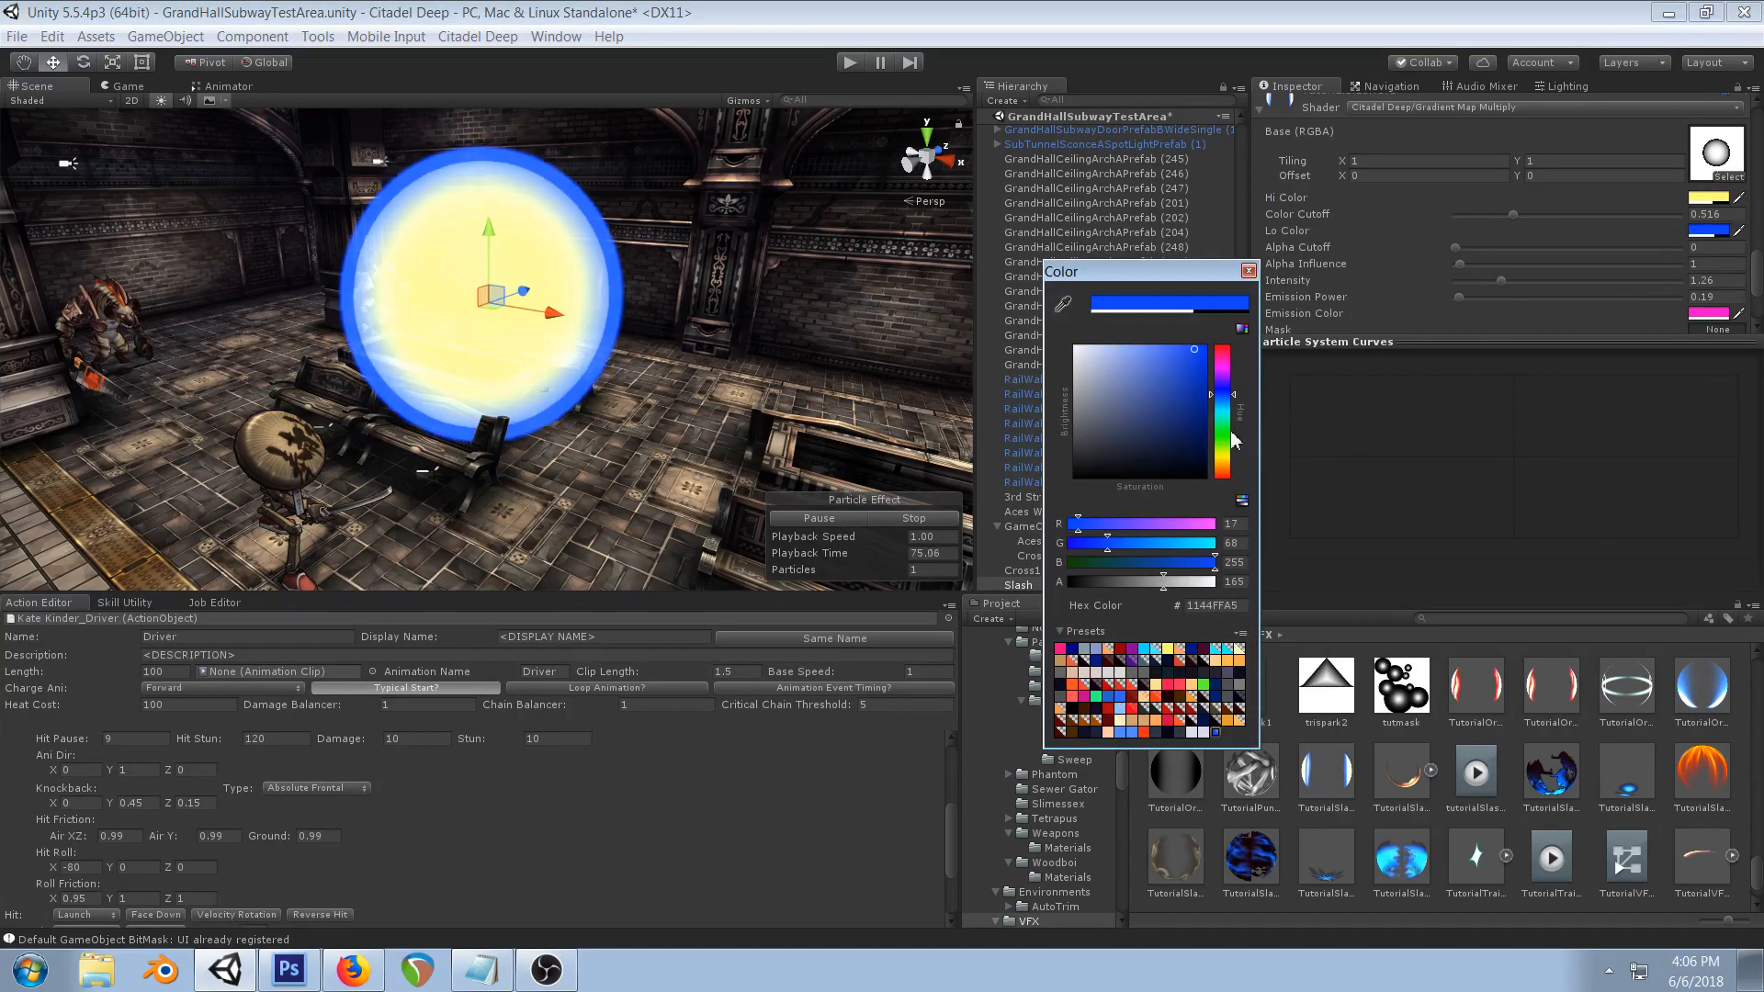
pyautogui.click(1230, 402)
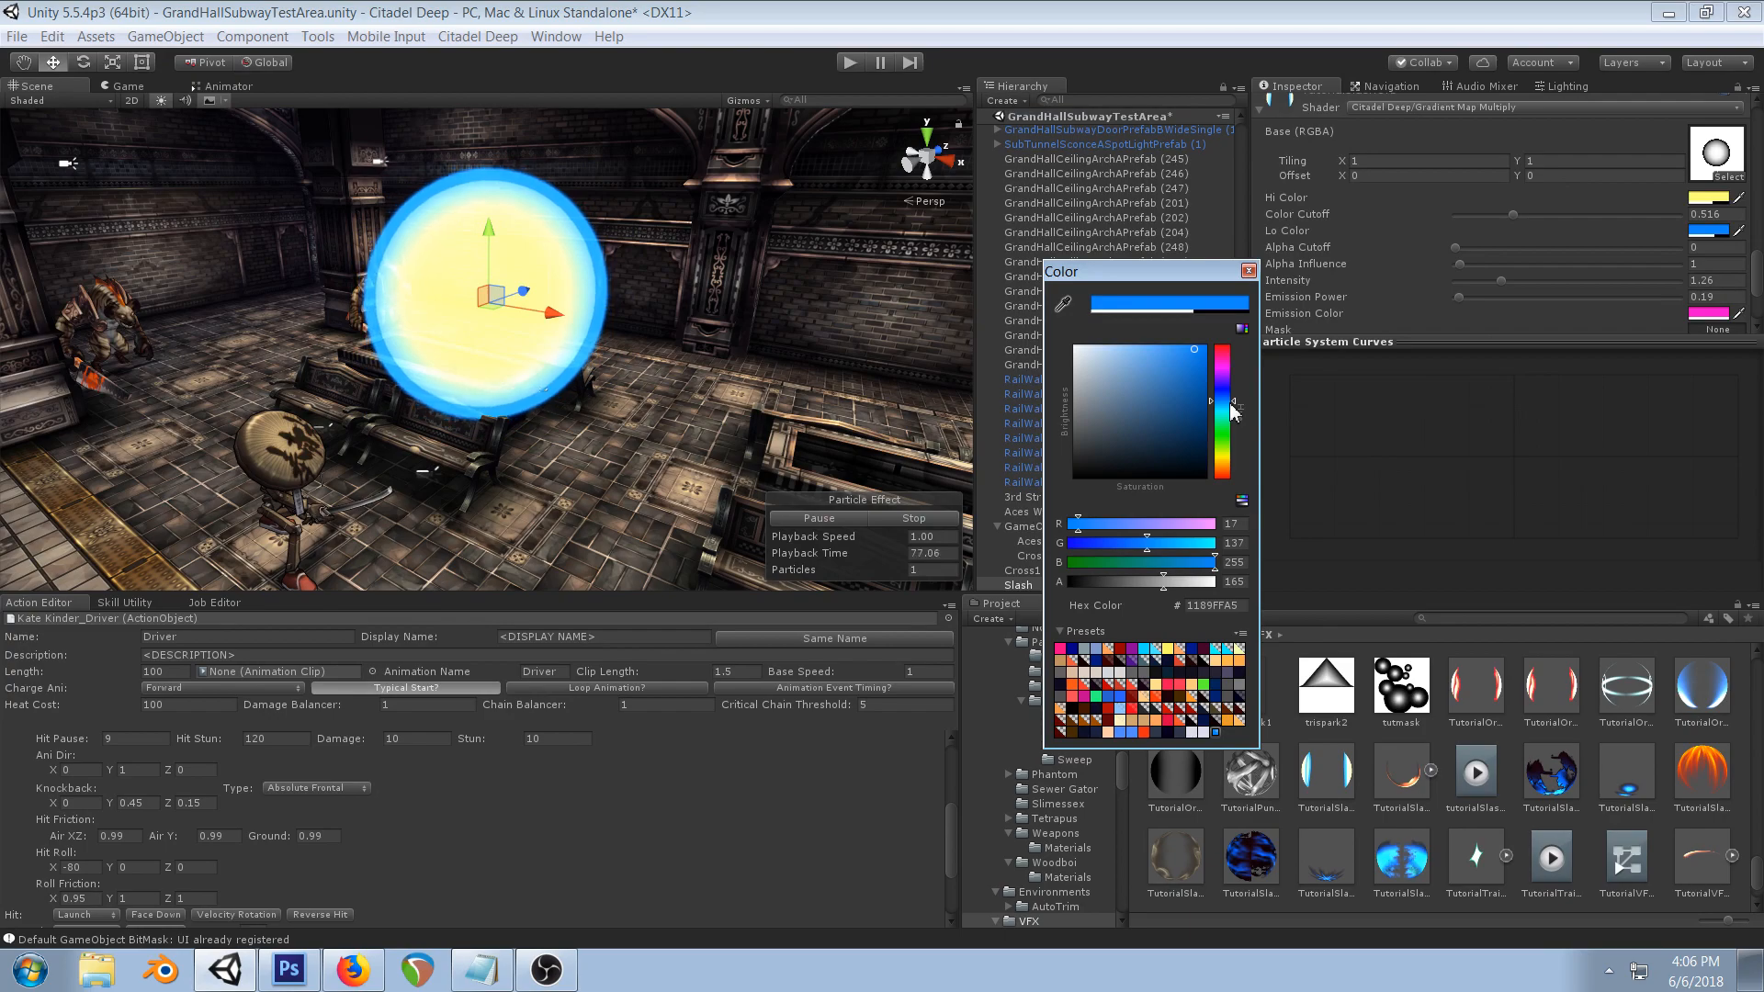
pyautogui.click(1248, 270)
# - Expand the Slash effect's Size over Lifetime module and disable it
pyautogui.moveTo(569, 423); pyautogui.dragTo(687, 305, button='right')
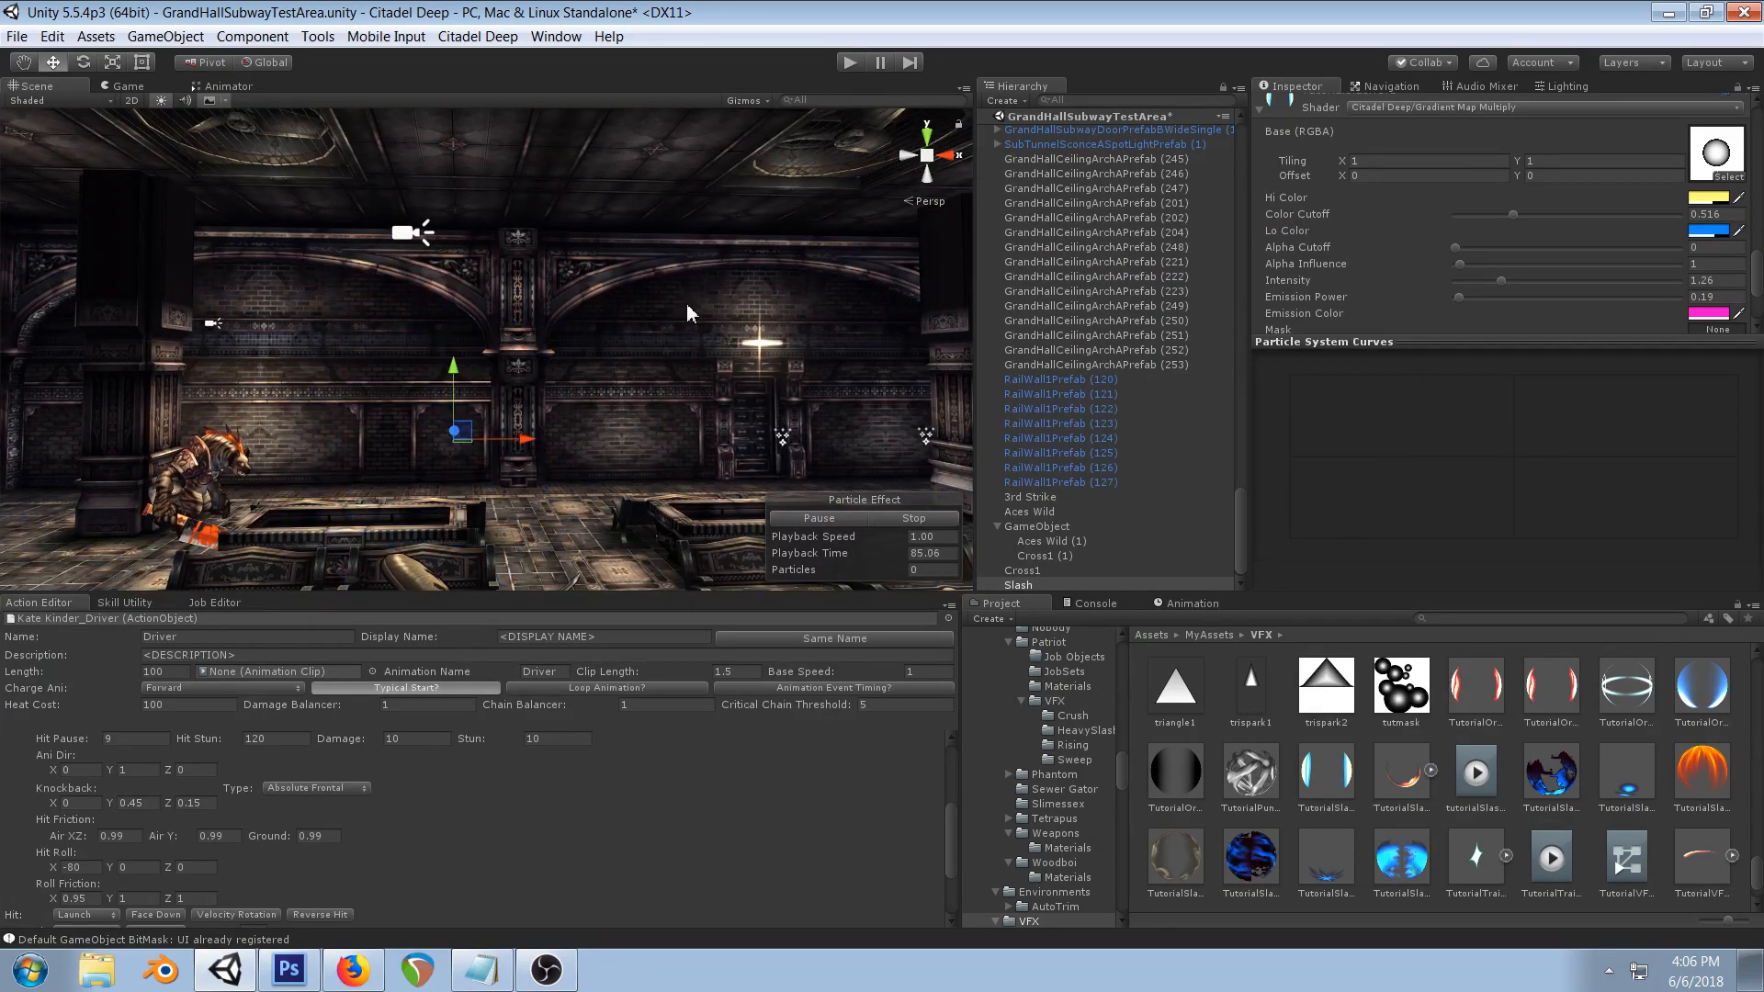
pyautogui.scroll(10, 1486, 249)
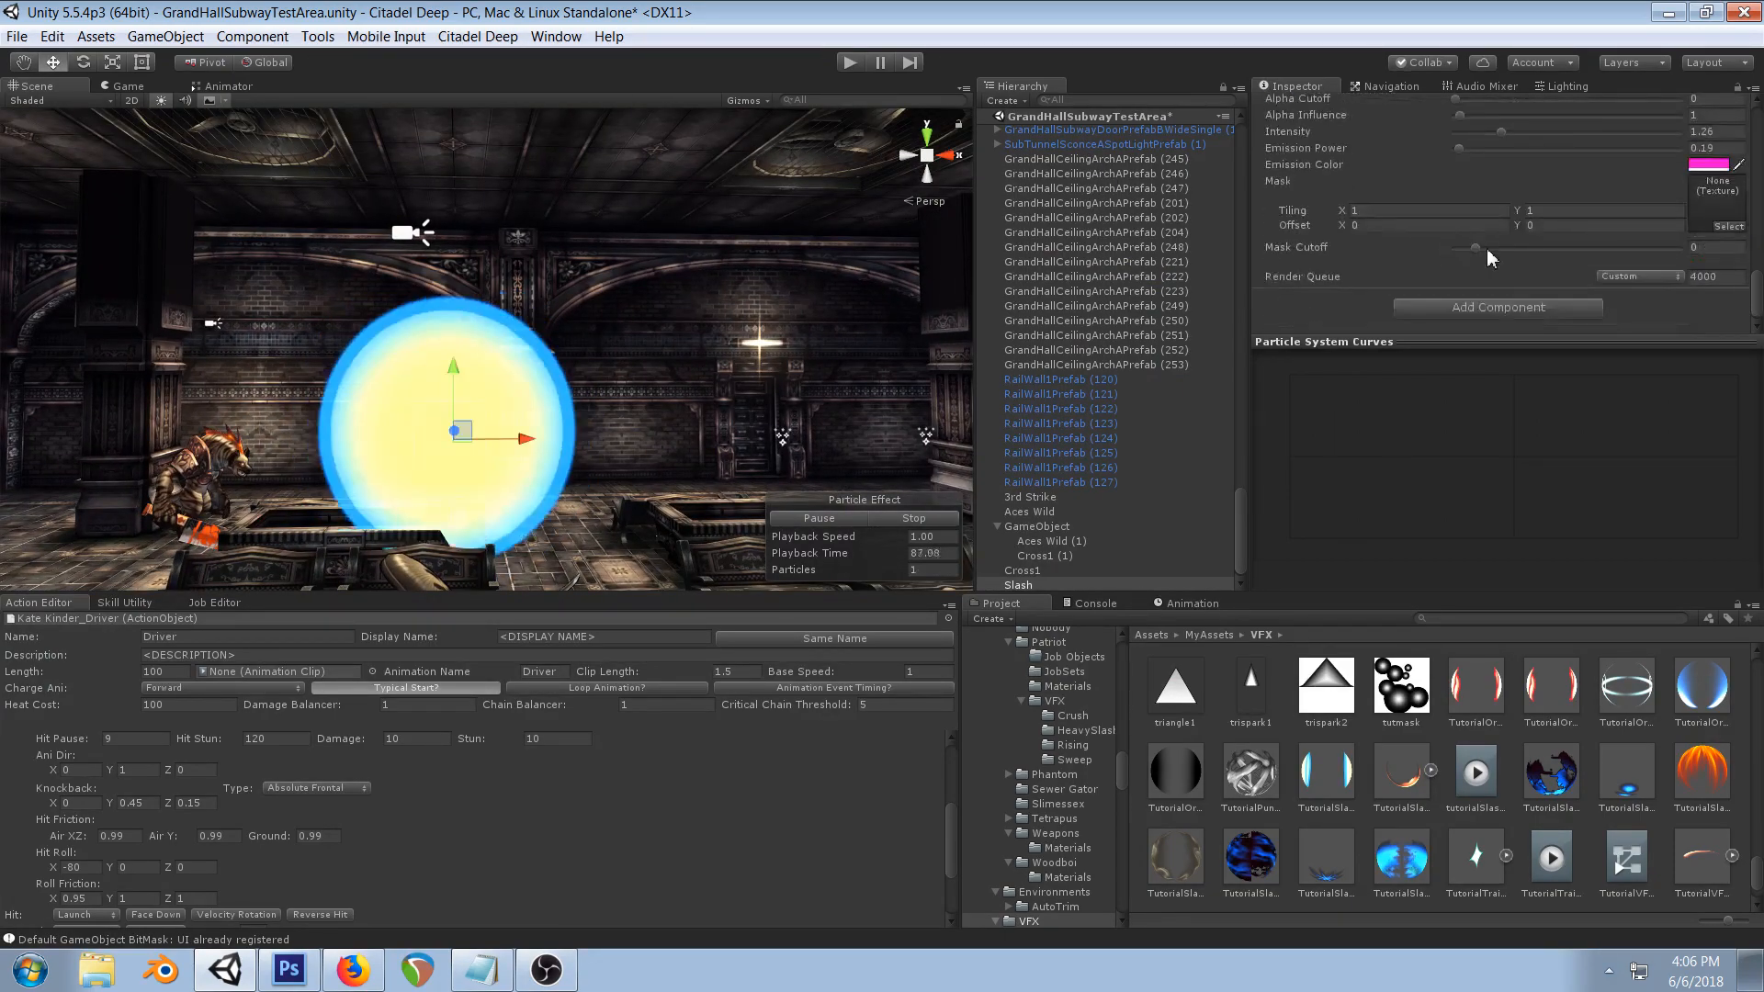
pyautogui.scroll(2, 1492, 251)
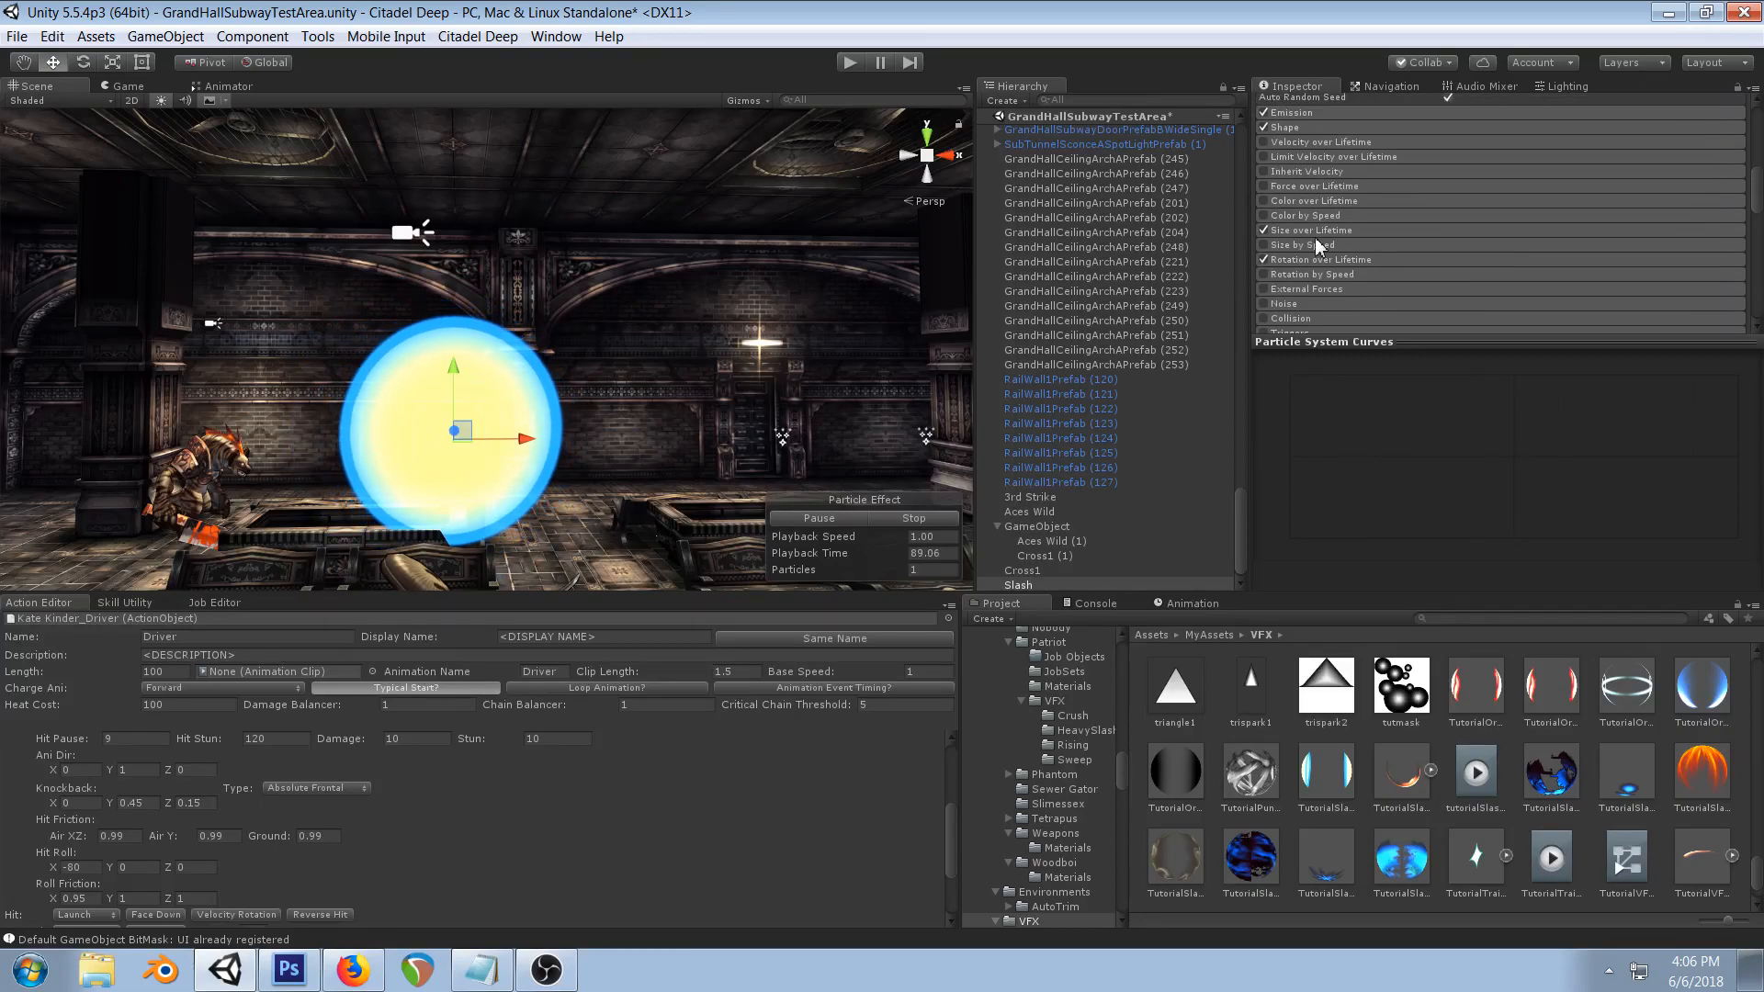
pyautogui.click(1315, 230)
pyautogui.scroll(4, 1352, 228)
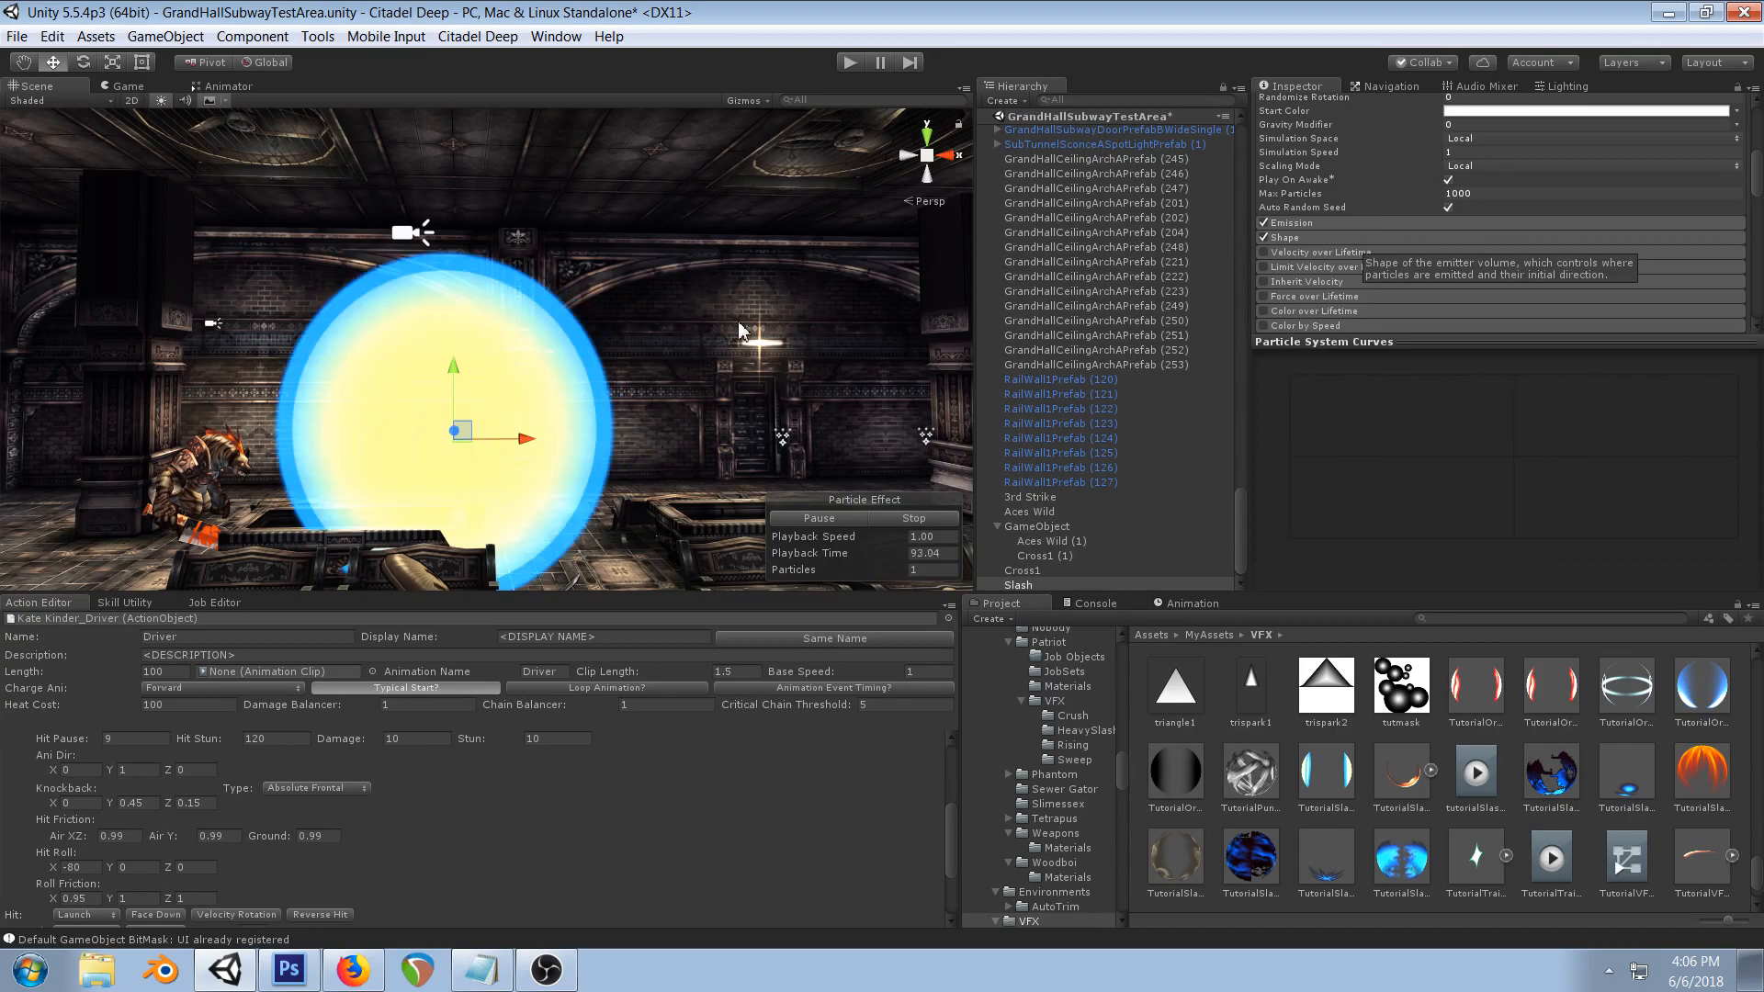
# - Set the Slash effect's 3D Start Size to 2 in X and 2 in Y
pyautogui.keyDown('alt'); pyautogui.moveTo(737, 321); pyautogui.dragTo(650, 350); pyautogui.keyUp('alt')
pyautogui.moveTo(651, 350); pyautogui.dragTo(620, 398, button='middle')
pyautogui.keyDown('alt'); pyautogui.moveTo(620, 398); pyautogui.dragTo(708, 374); pyautogui.keyUp('alt')
pyautogui.moveTo(708, 374); pyautogui.dragTo(665, 317, button='middle')
pyautogui.keyDown('alt'); pyautogui.moveTo(659, 462); pyautogui.dragTo(500, 267); pyautogui.keyUp('alt')
pyautogui.moveTo(500, 267); pyautogui.dragTo(464, 296, button='middle')
pyautogui.scroll(4, 1491, 213)
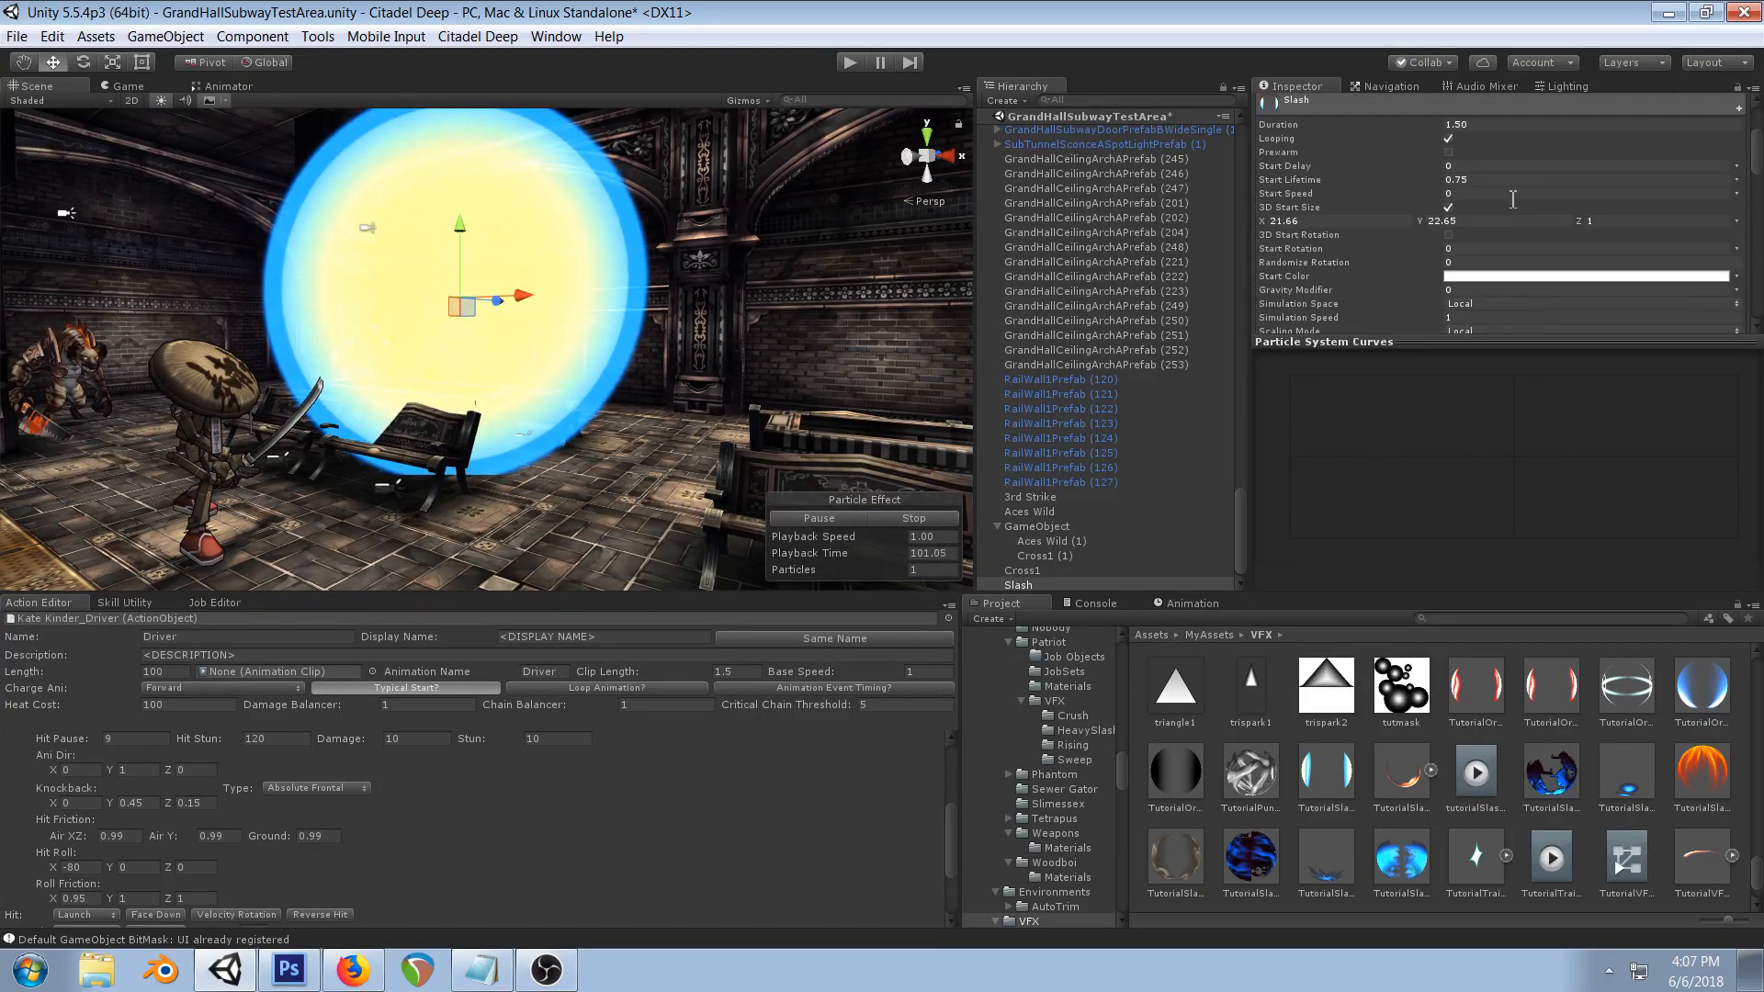
pyautogui.write('1')
pyautogui.press('Tab')
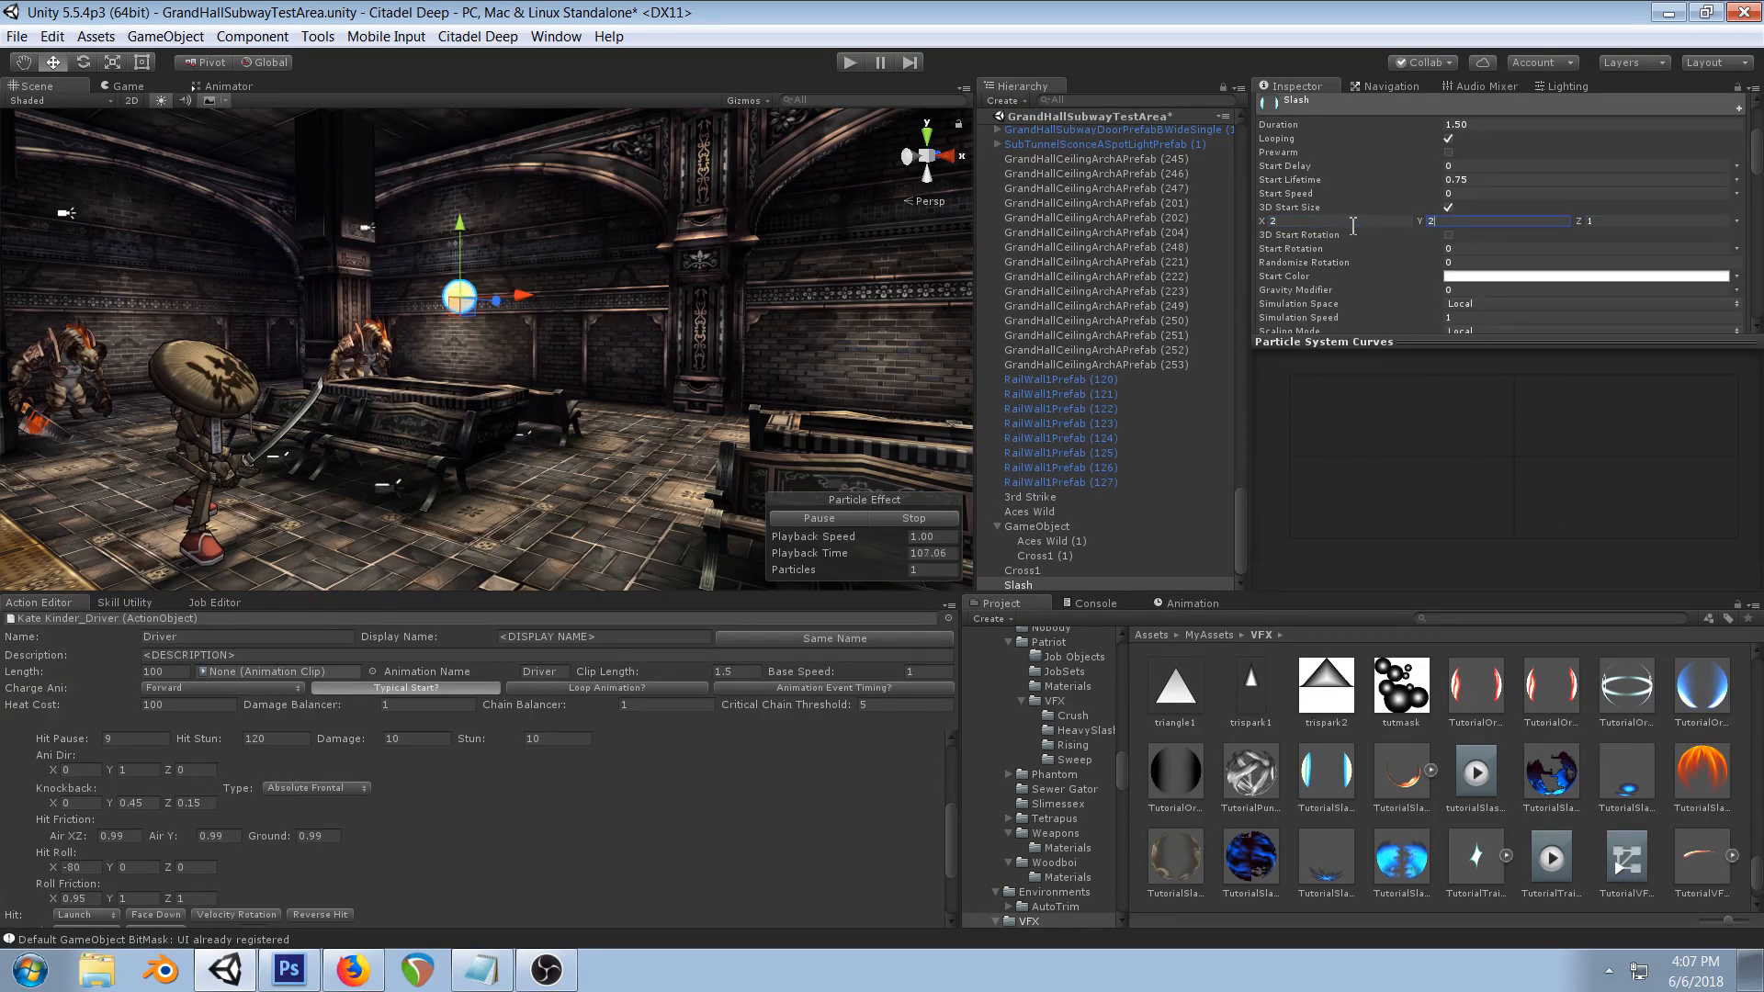
# - Move the Slash effect sideways past the other spark effects to the open area by the doorway
pyautogui.keyDown('alt'); pyautogui.moveTo(448, 331); pyautogui.dragTo(555, 366); pyautogui.keyUp('alt')
pyautogui.moveTo(555, 365); pyautogui.dragTo(629, 361, button='middle')
pyautogui.moveTo(612, 316); pyautogui.dragTo(512, 385)
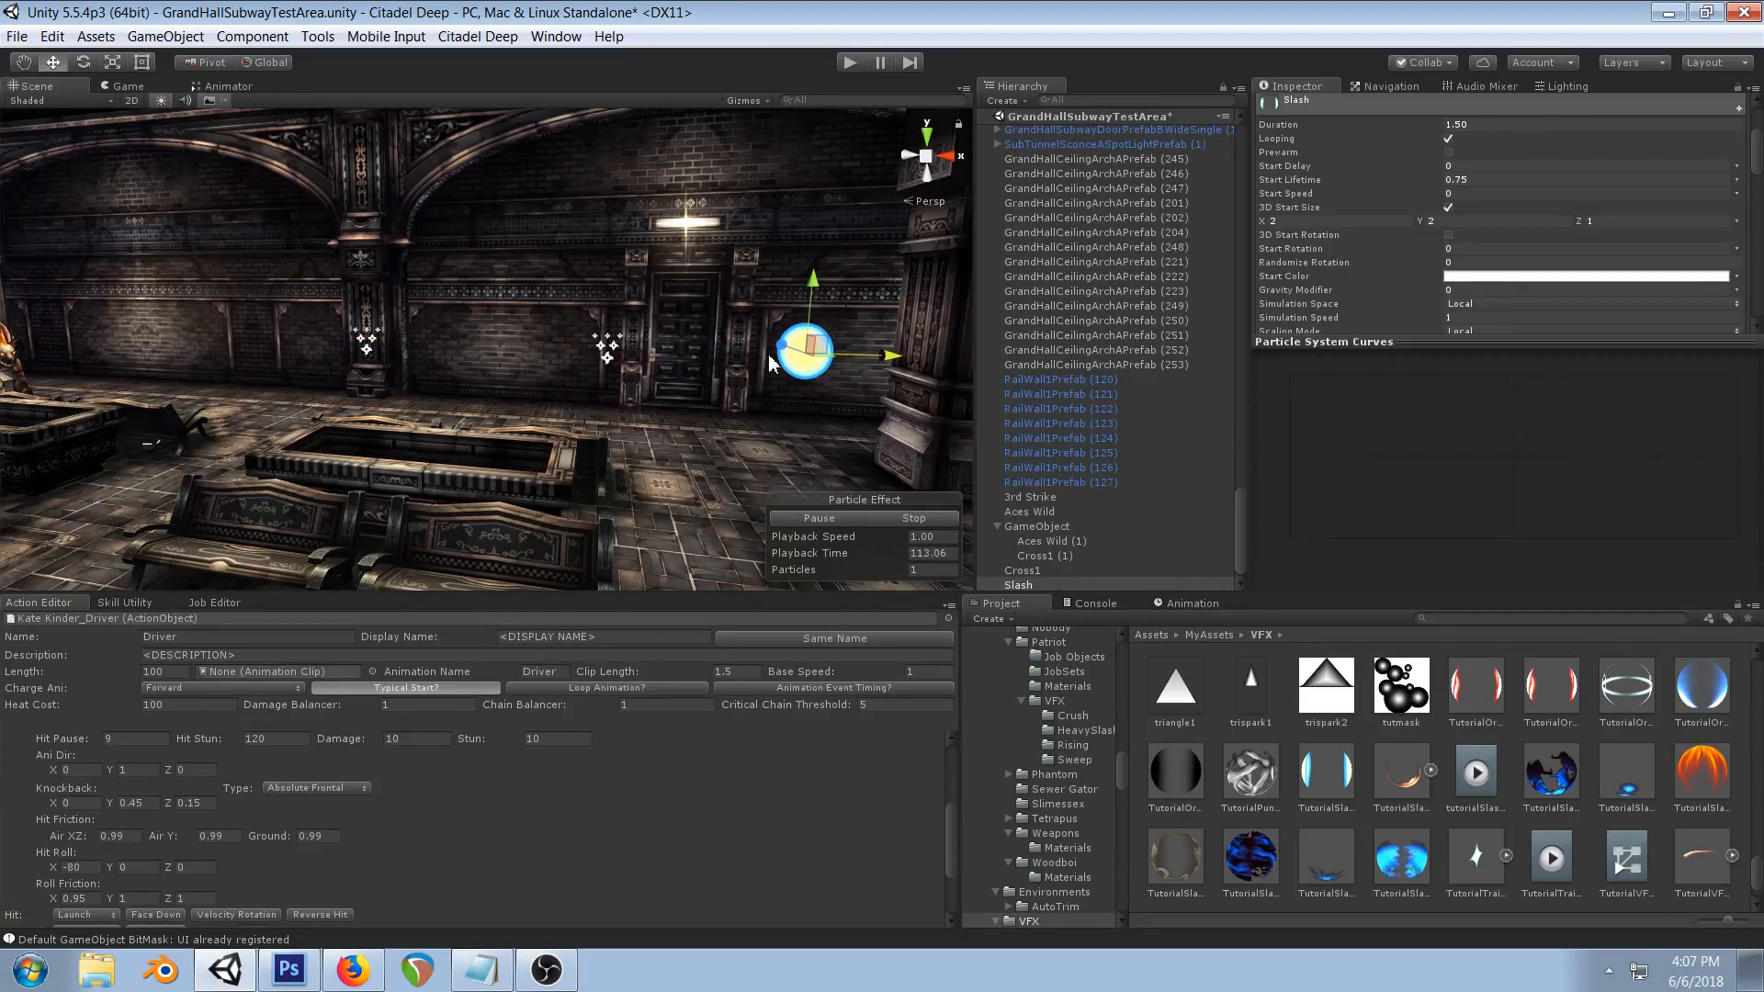
pyautogui.keyDown('alt'); pyautogui.moveTo(796, 359); pyautogui.dragTo(752, 370); pyautogui.keyUp('alt')
pyautogui.moveTo(752, 370); pyautogui.dragTo(718, 347, button='middle')
pyautogui.scroll(1, 722, 360)
pyautogui.scroll(2, 722, 360)
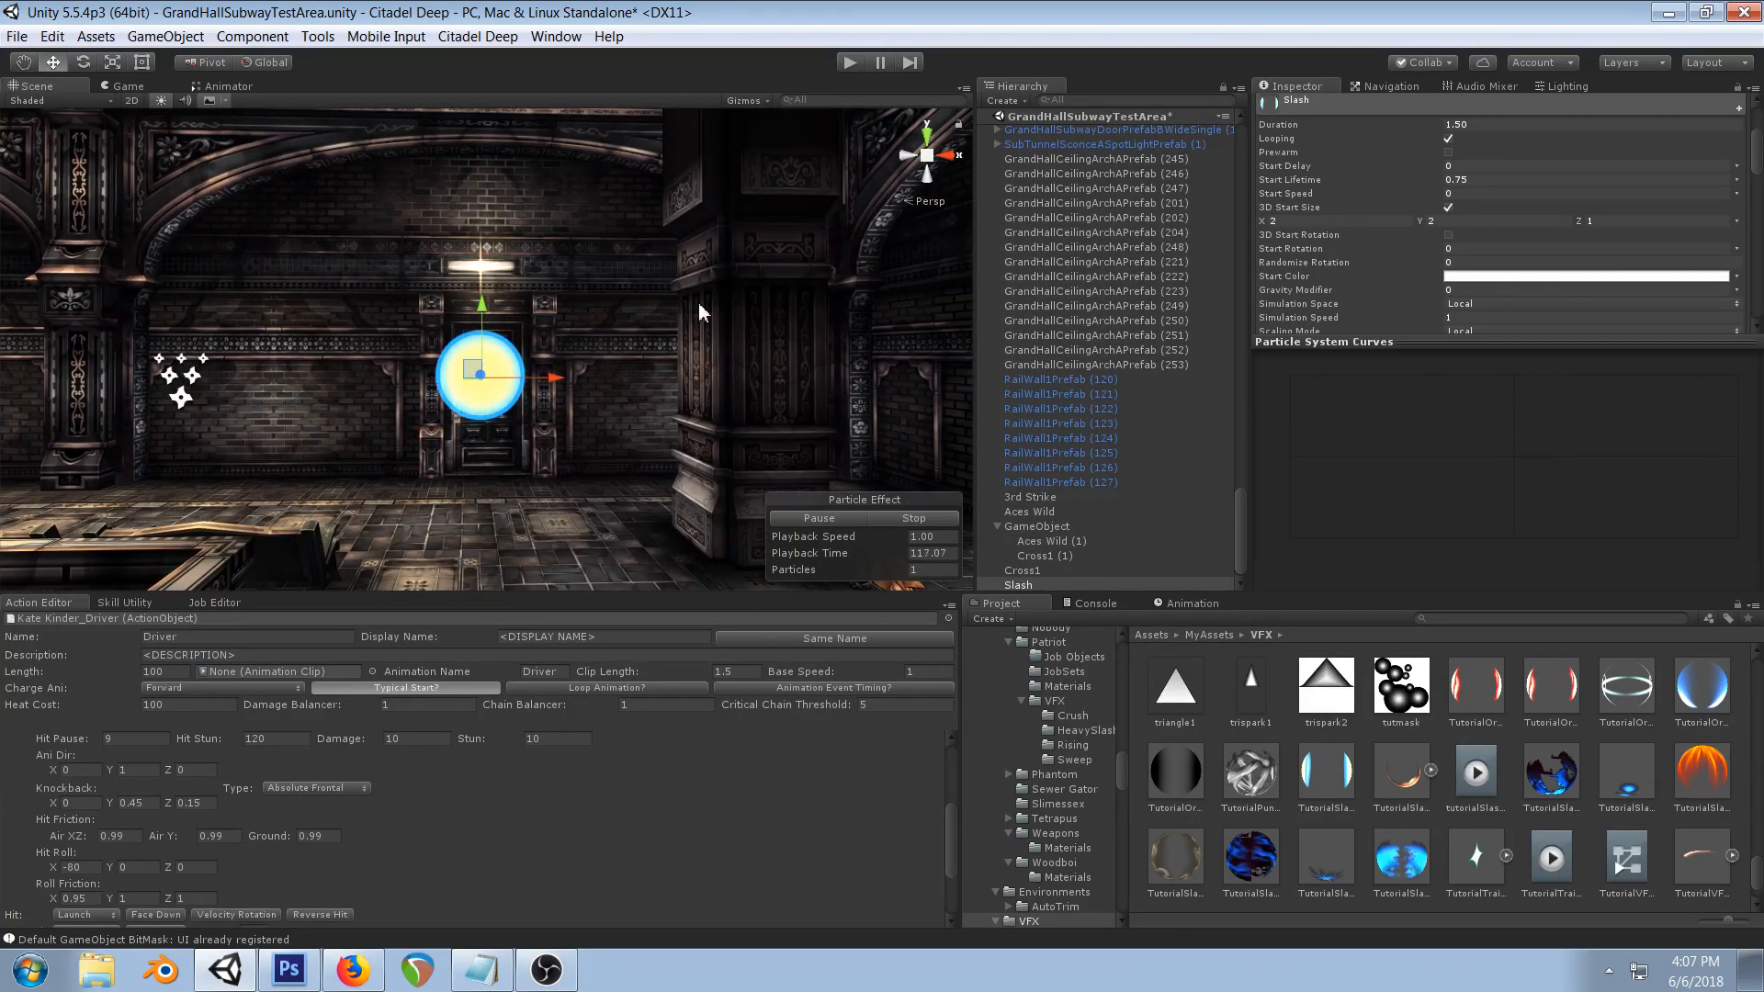
# - Try a Start Speed of -0.78 on the Slash effect and undo the change
pyautogui.scroll(-2, 1472, 247)
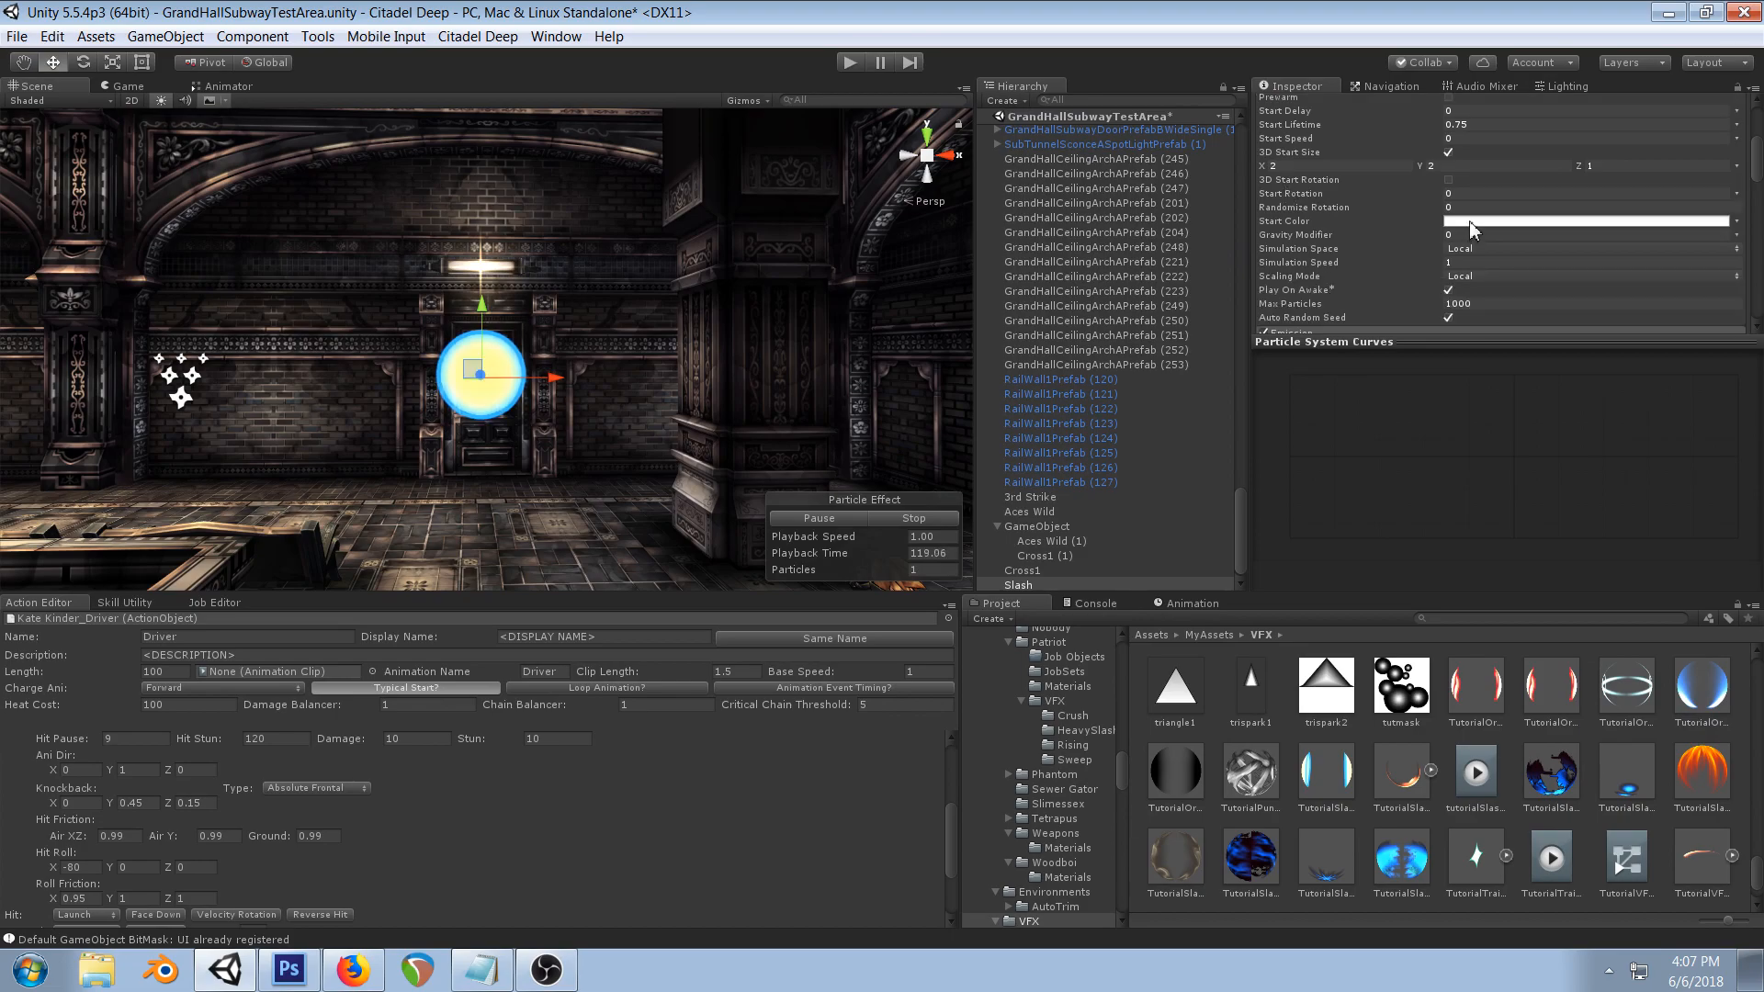
pyautogui.moveTo(1432, 139); pyautogui.dragTo(1408, 138)
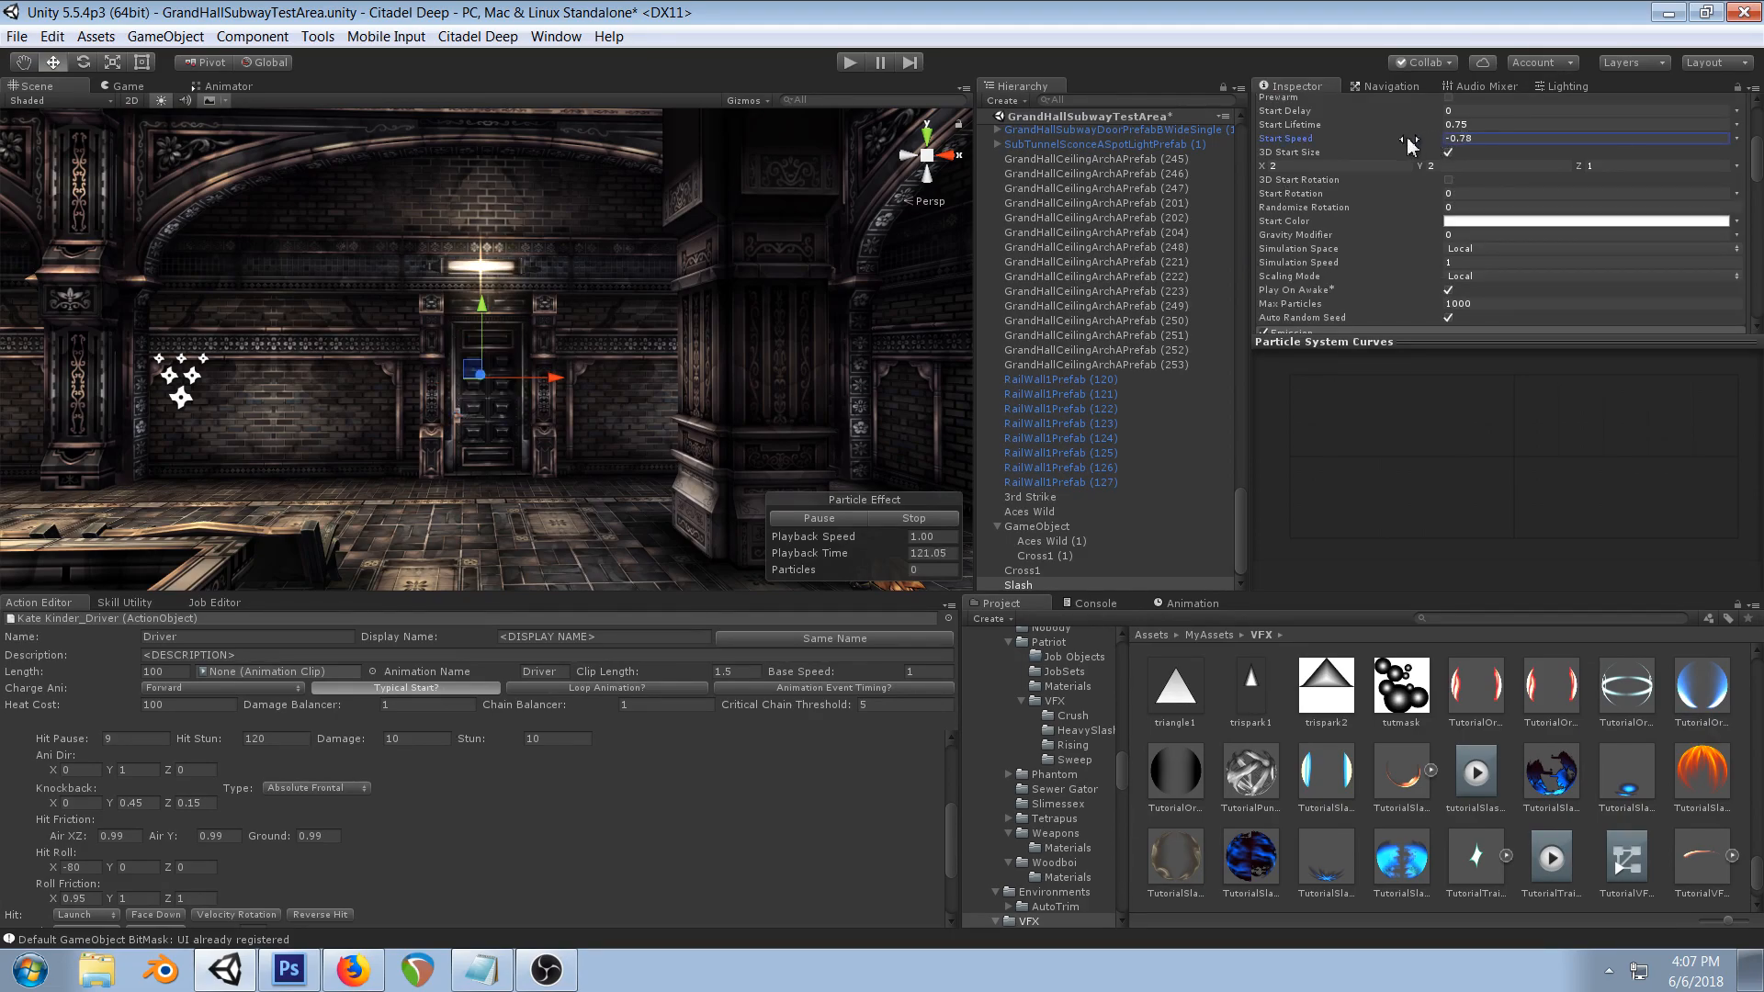
pyautogui.hotkey('ctrl', 'z')
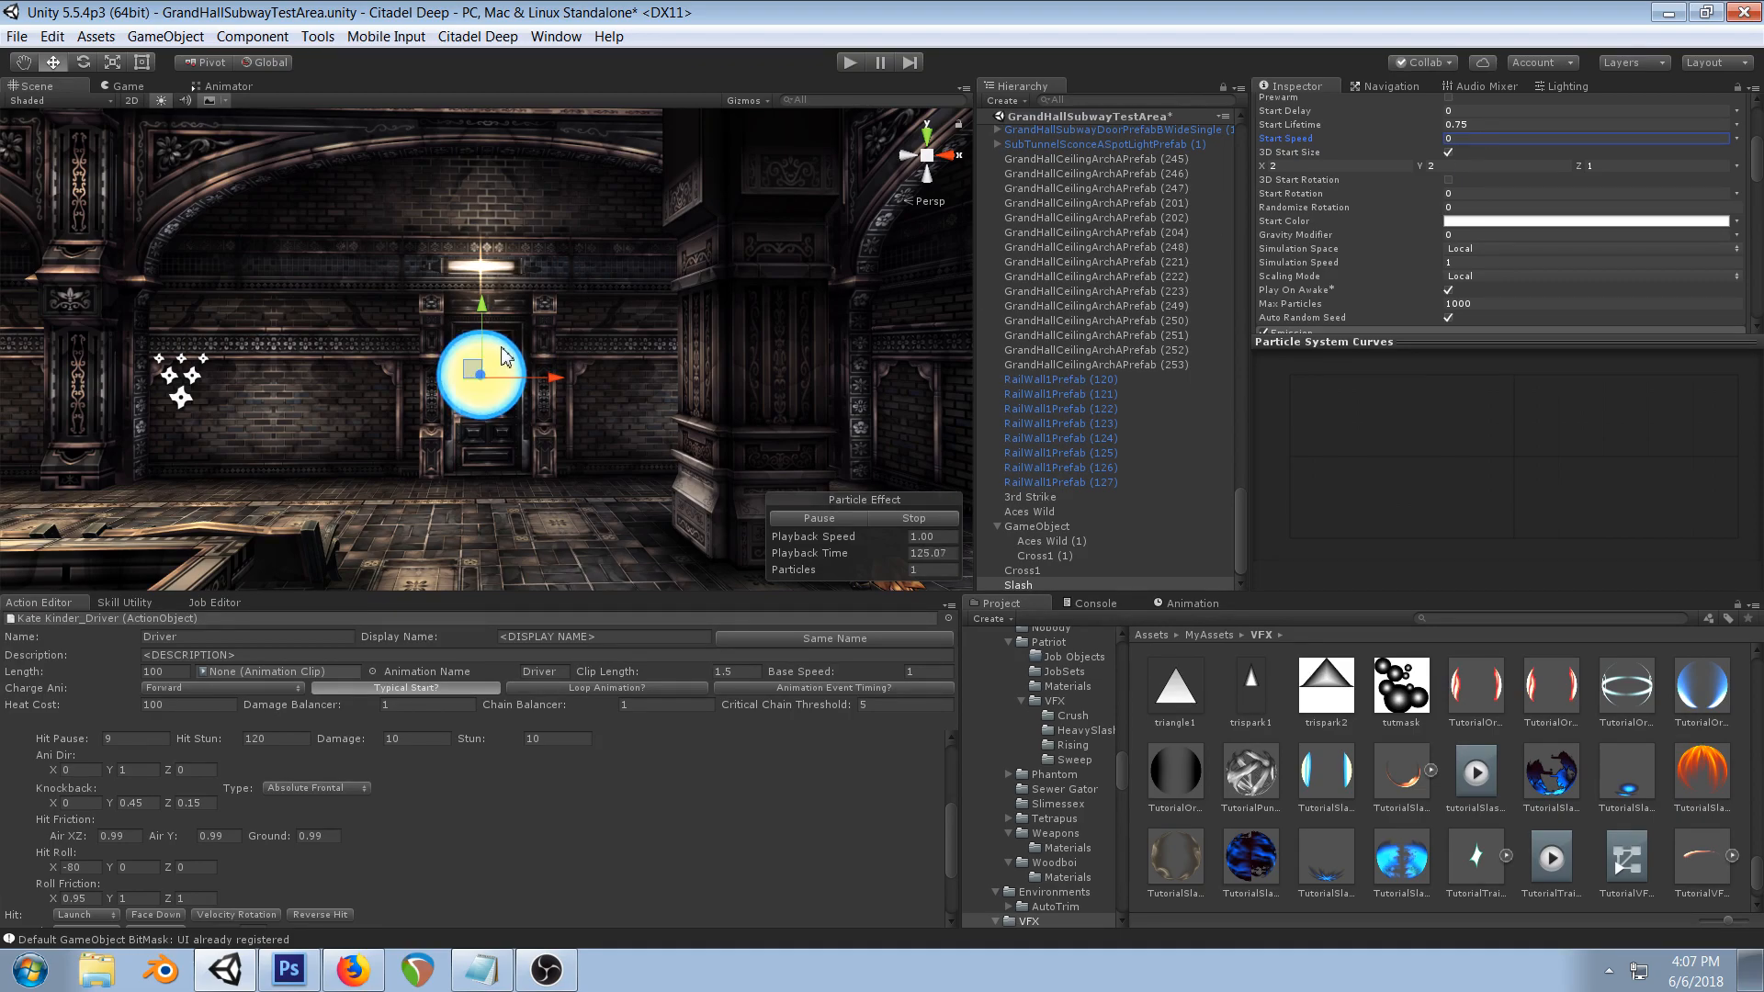
# - Disable the Slash effect's Rotation over Lifetime module
pyautogui.moveTo(507, 359); pyautogui.dragTo(591, 433, button='right')
pyautogui.moveTo(574, 317); pyautogui.dragTo(525, 470, button='middle')
pyautogui.moveTo(562, 381); pyautogui.dragTo(464, 498, button='right')
pyautogui.moveTo(464, 498); pyautogui.dragTo(472, 434, button='middle')
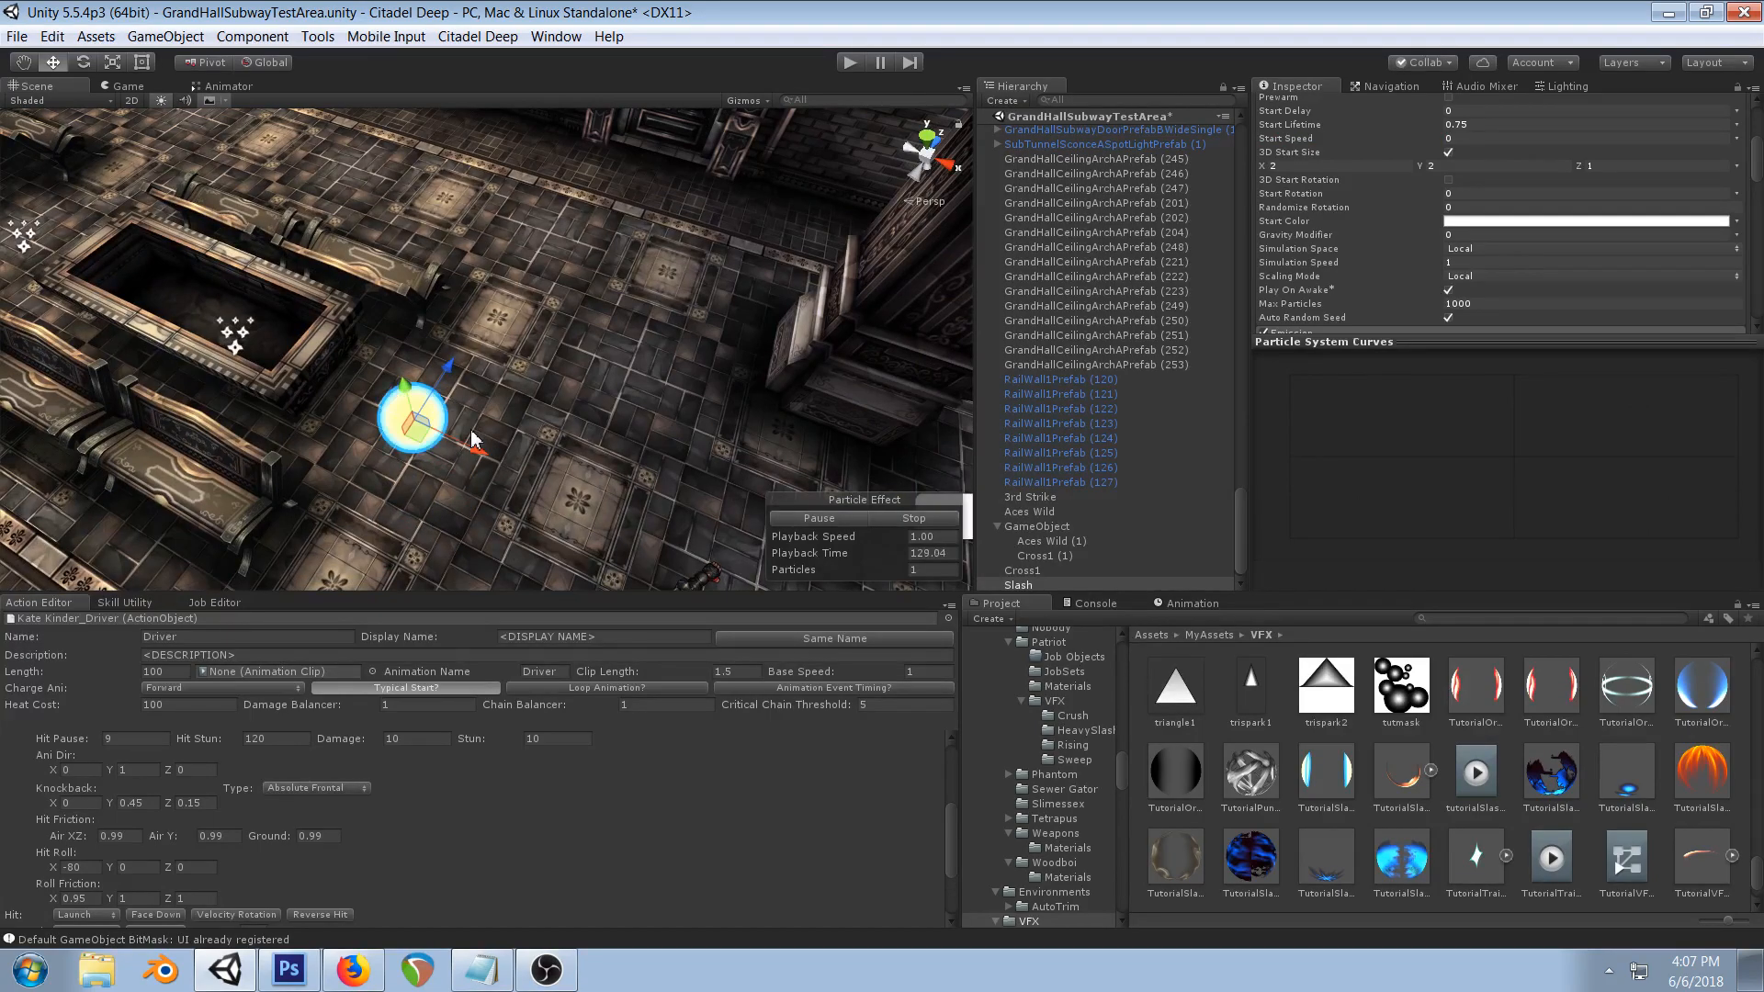
pyautogui.scroll(-5, 1527, 195)
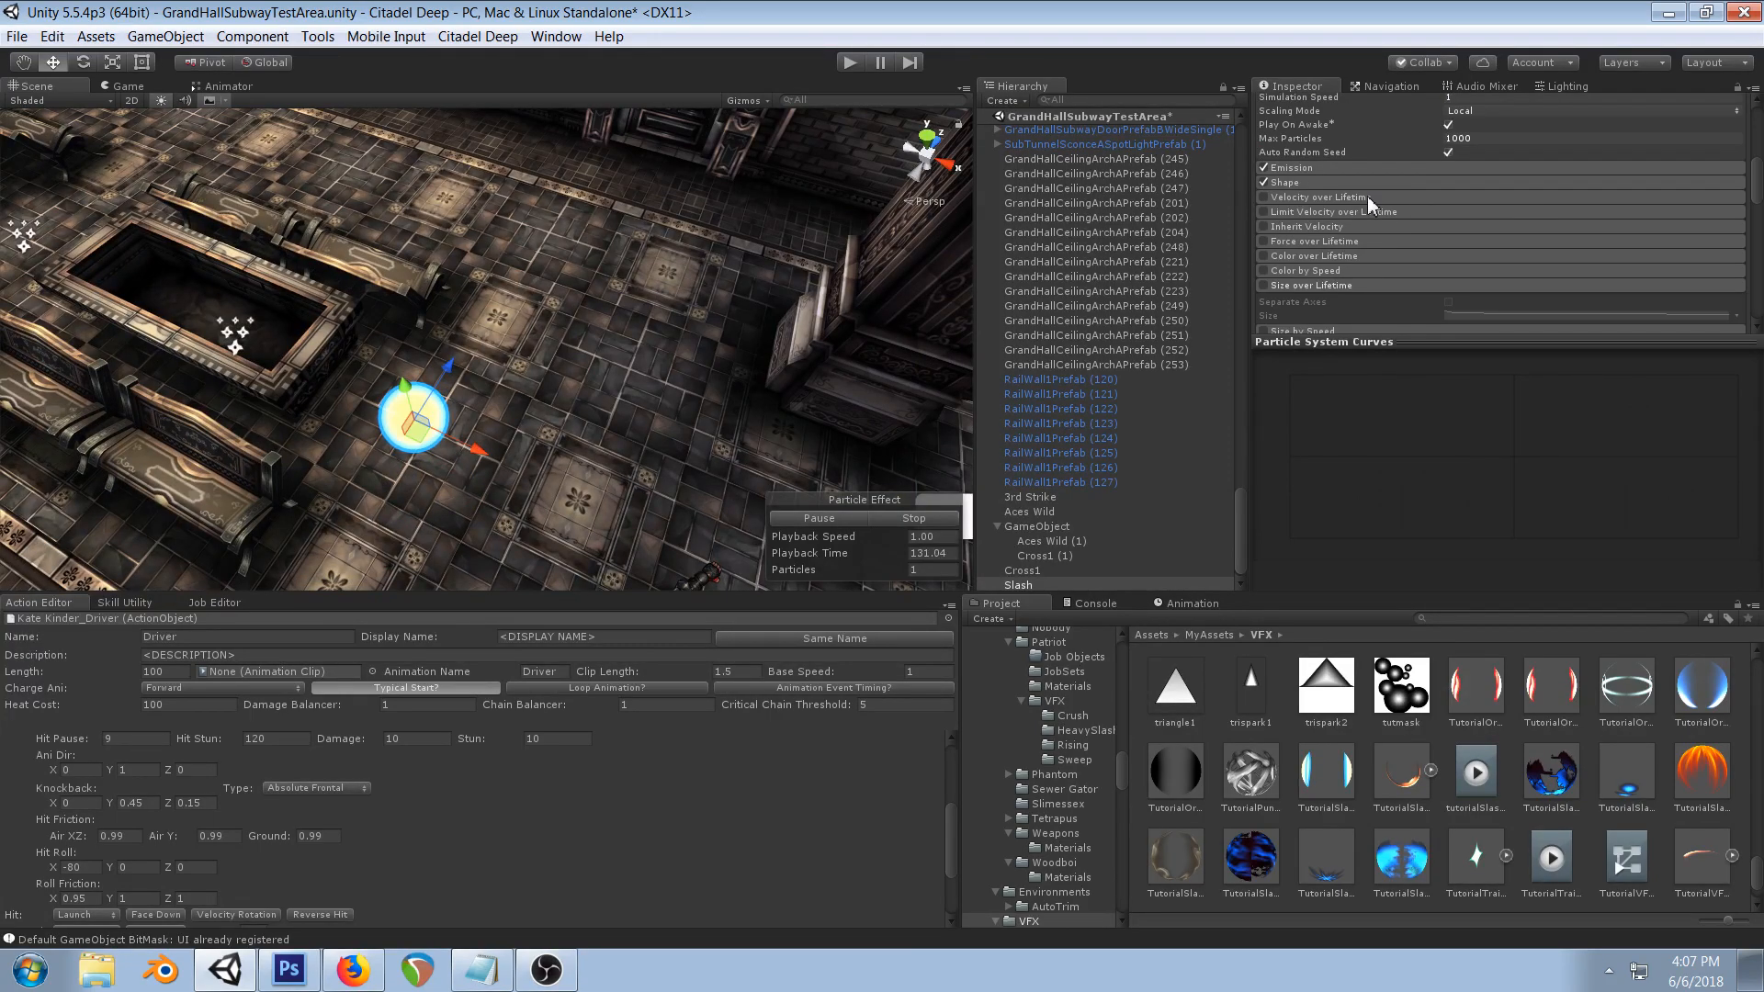
pyautogui.click(1299, 182)
pyautogui.click(1299, 182)
pyautogui.scroll(-3, 1374, 208)
pyautogui.click(1351, 236)
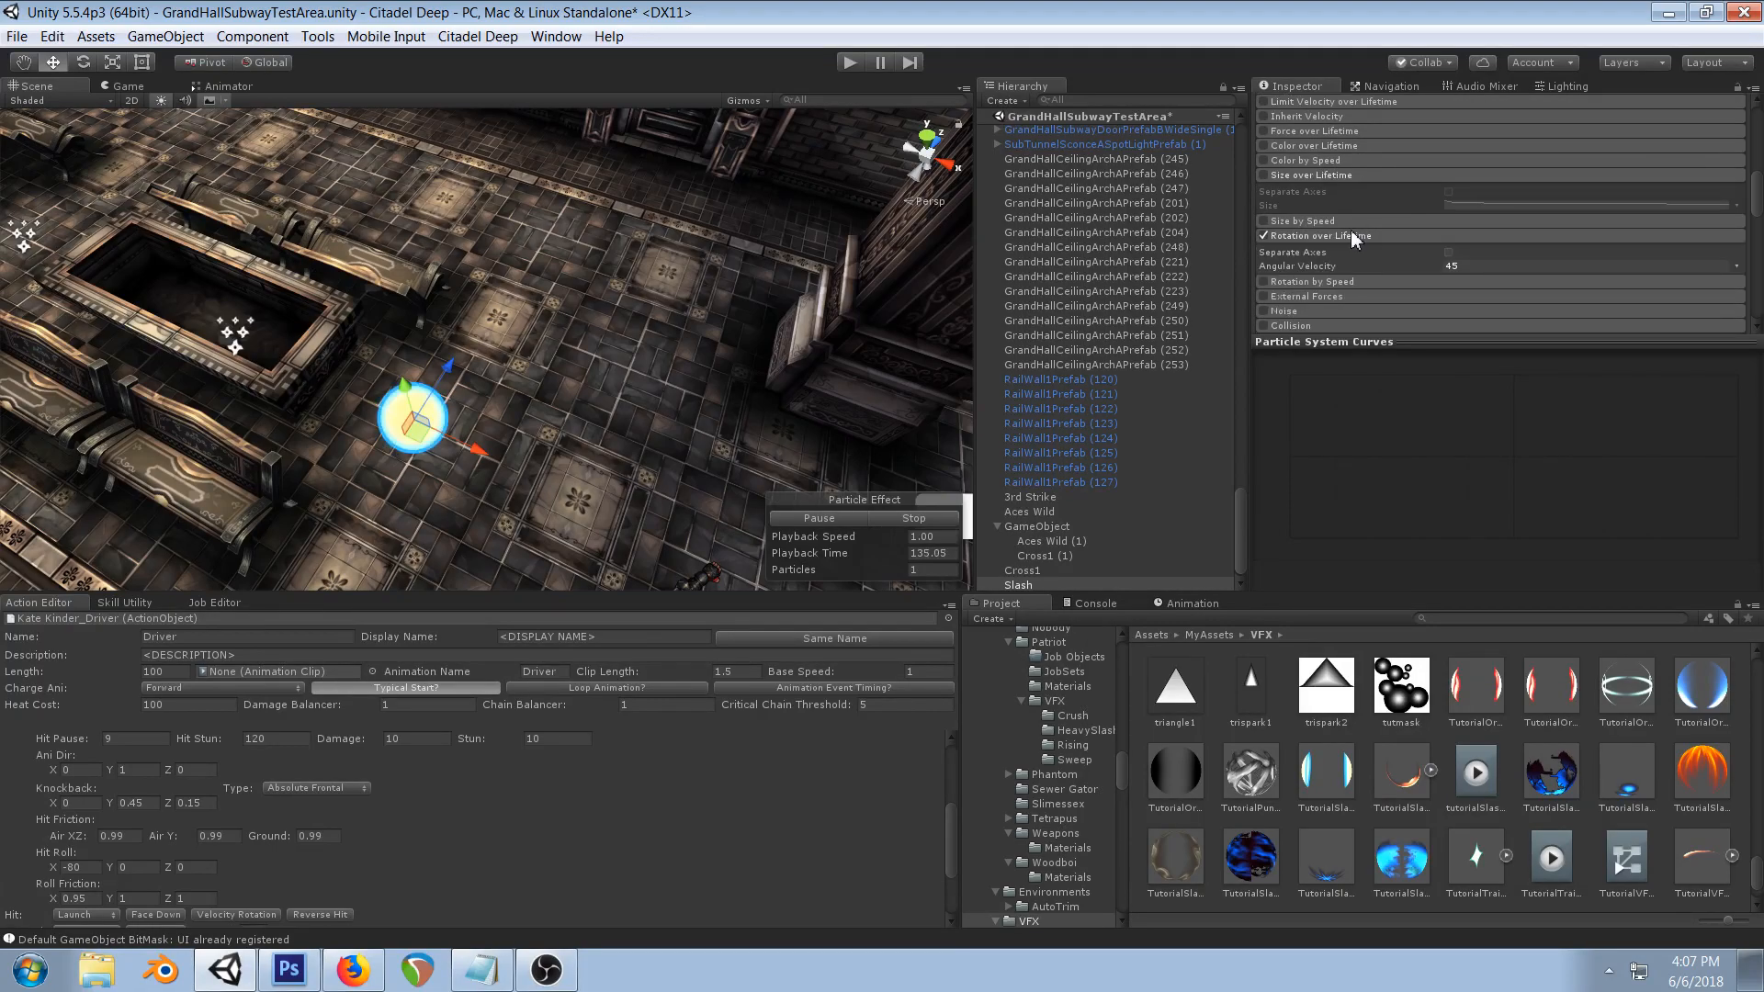
pyautogui.click(1262, 236)
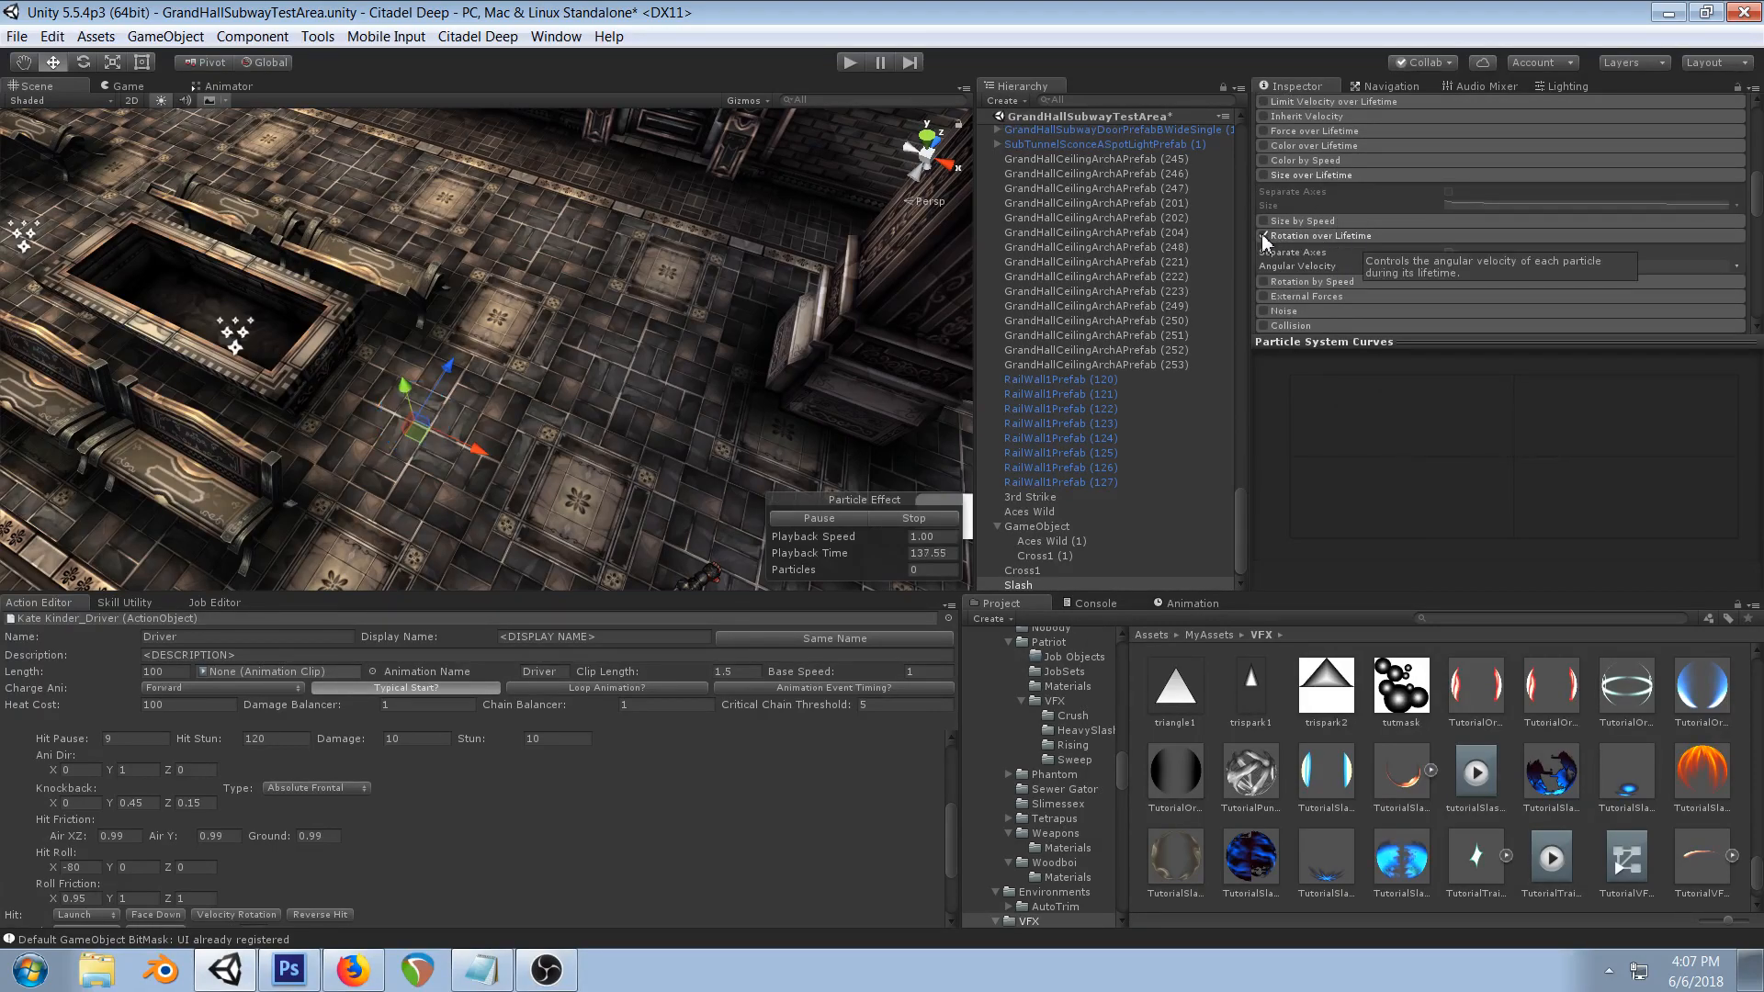
# - Switch to Photoshop to check the round tutorialslash.psd texture, and return to Unity to view the Slash effect
pyautogui.click(290, 970)
pyautogui.moveTo(569, 513); pyautogui.dragTo(575, 515)
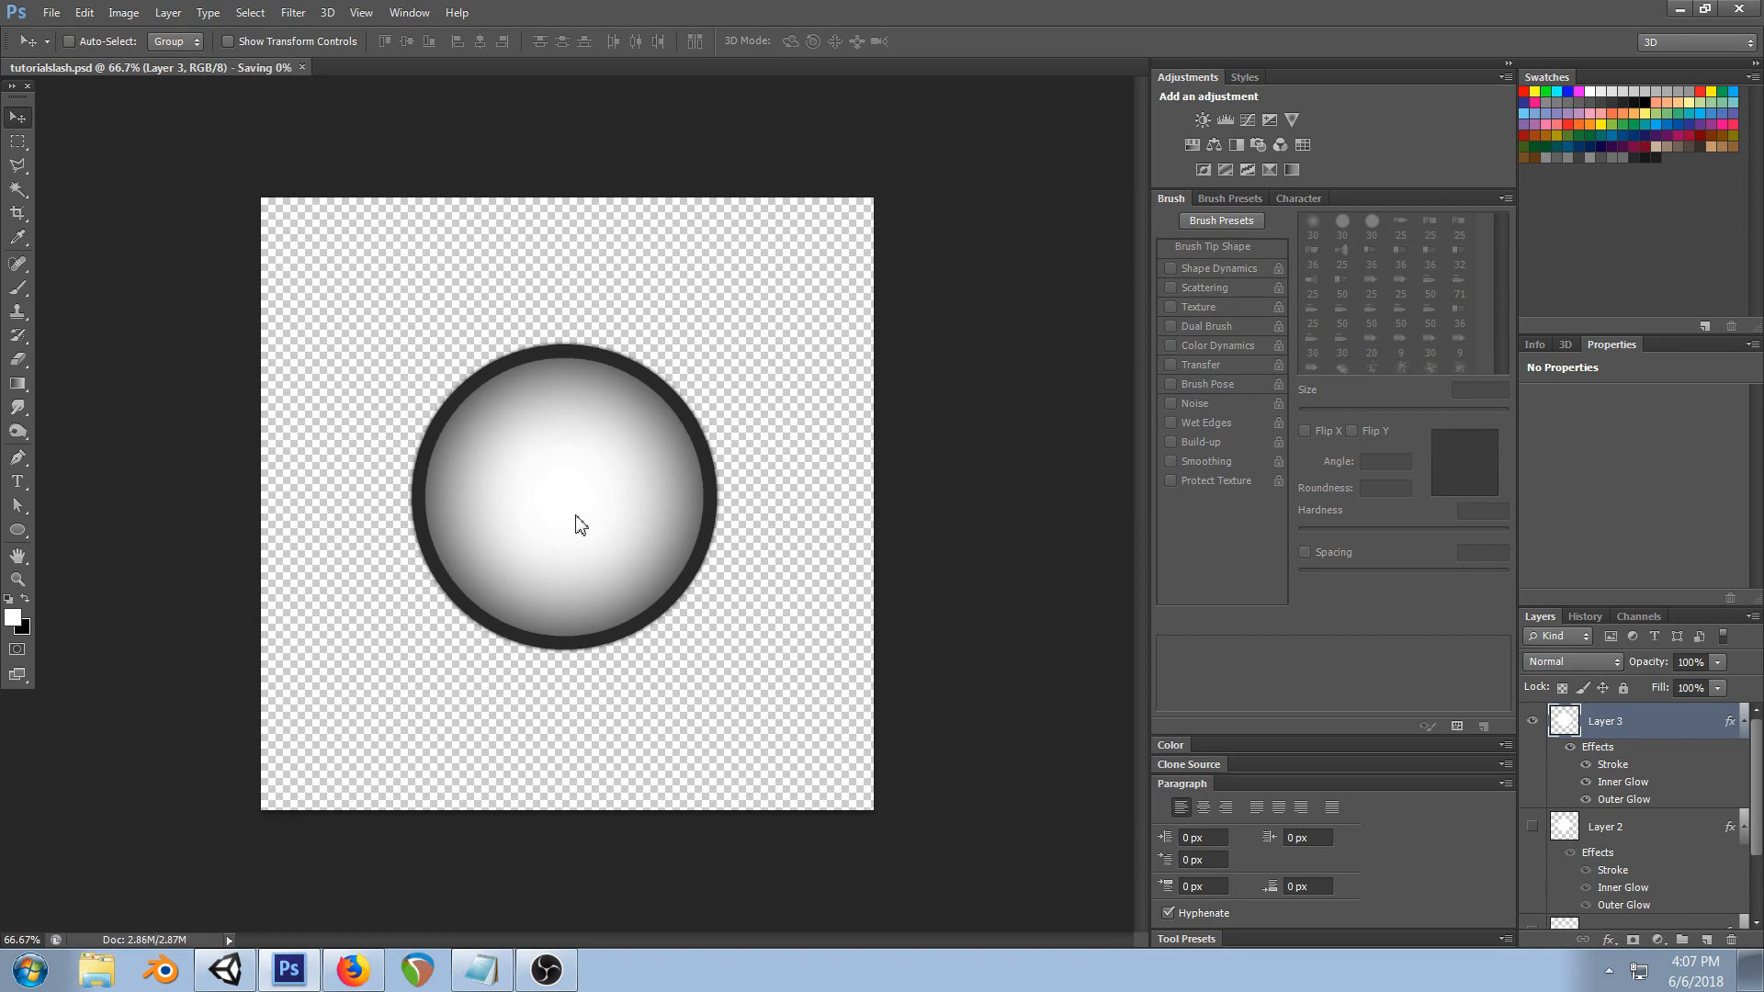
pyautogui.click(219, 972)
pyautogui.moveTo(564, 515); pyautogui.dragTo(608, 343, button='right')
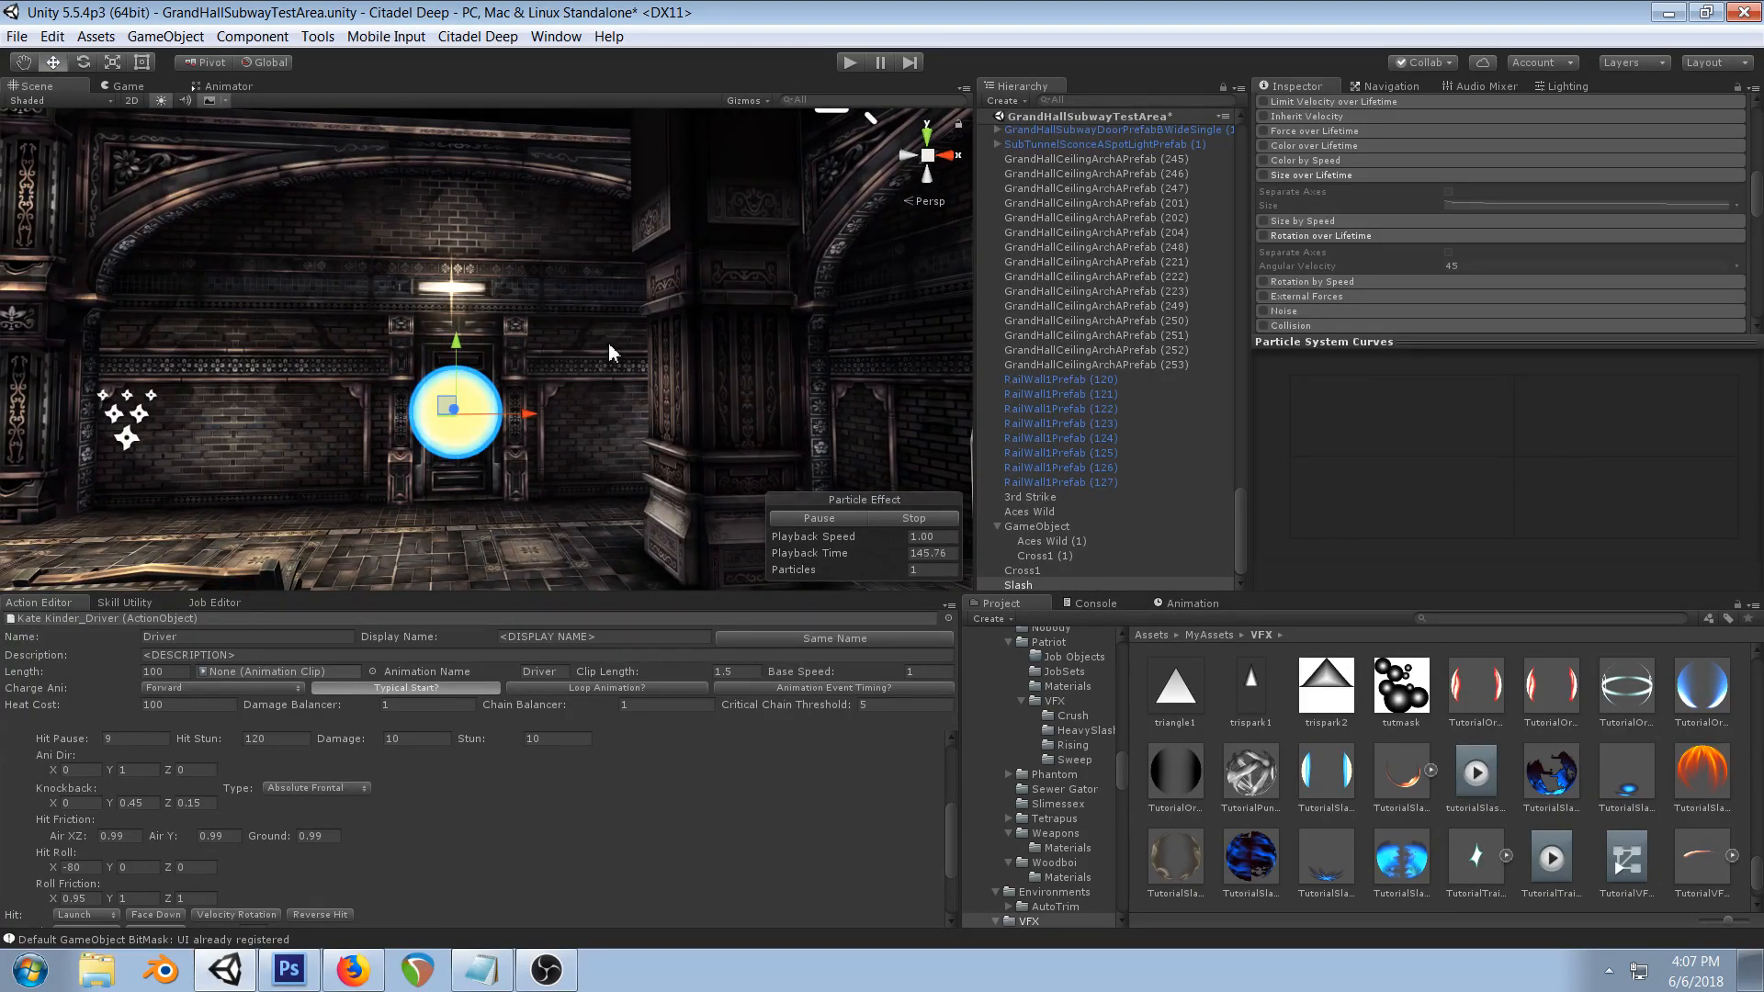
# - Try a long, thin 3D Start Size of 0.5 in X and 11.92 in Y on the Slash effect
pyautogui.scroll(10, 1436, 252)
pyautogui.scroll(3, 1455, 253)
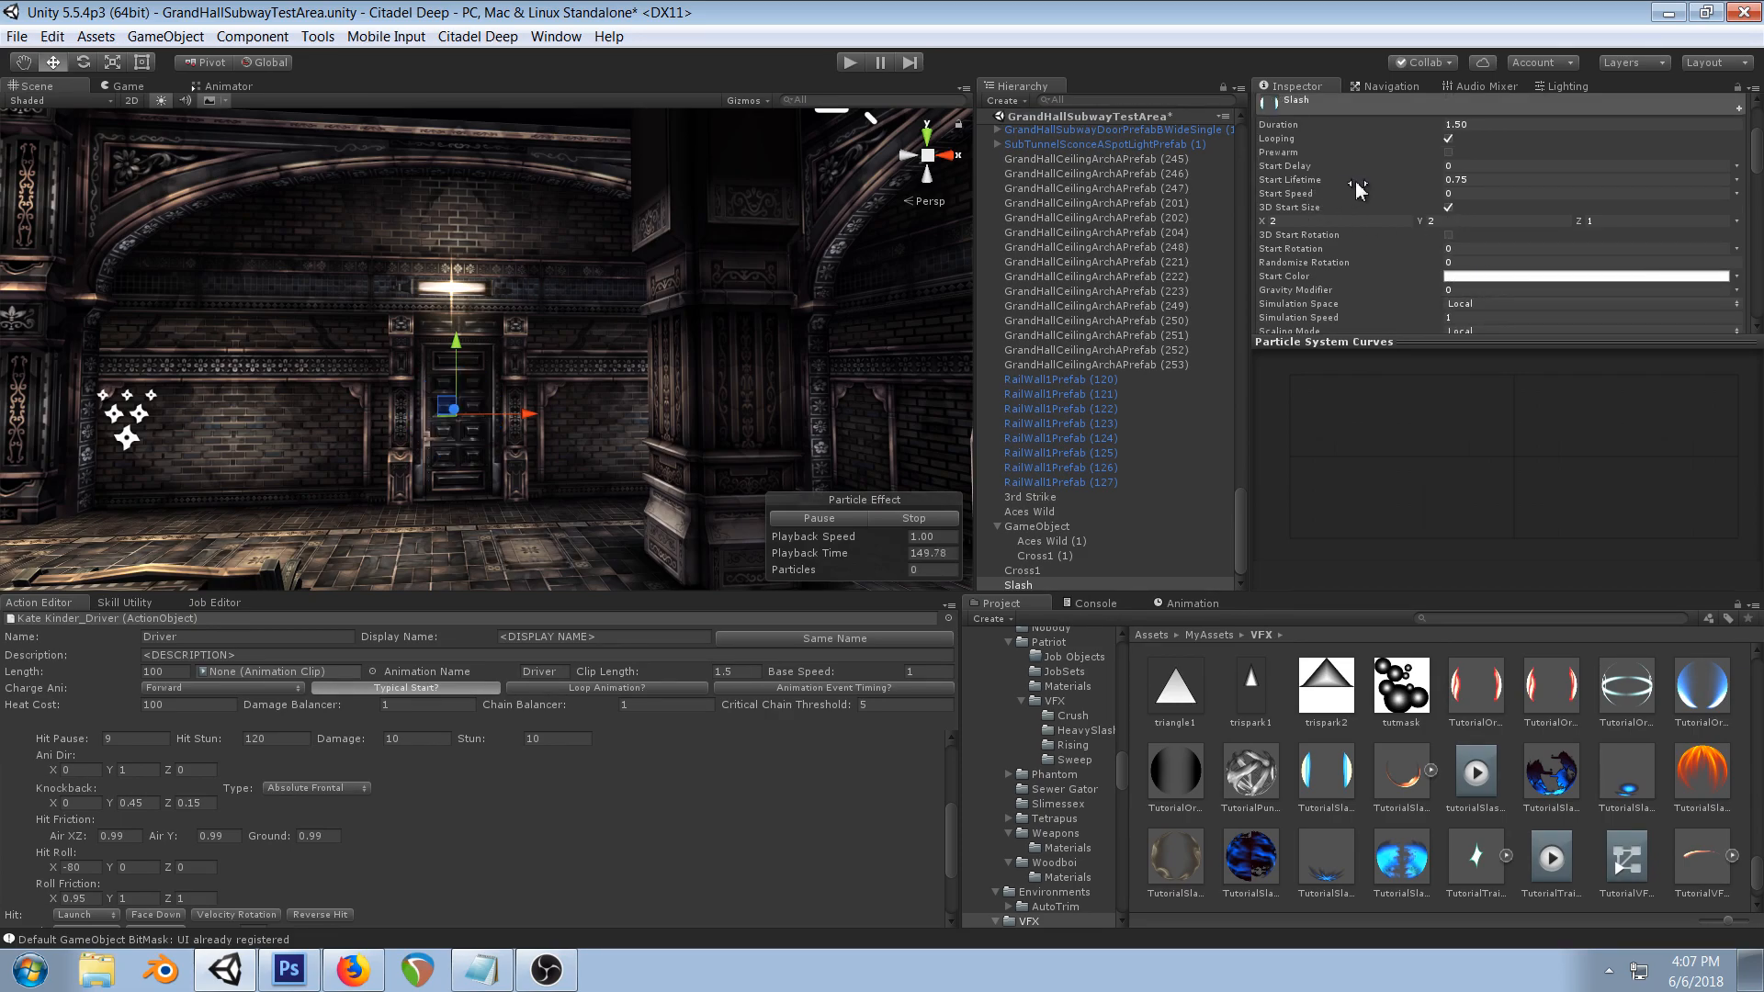
pyautogui.moveTo(1431, 221); pyautogui.dragTo(1616, 209)
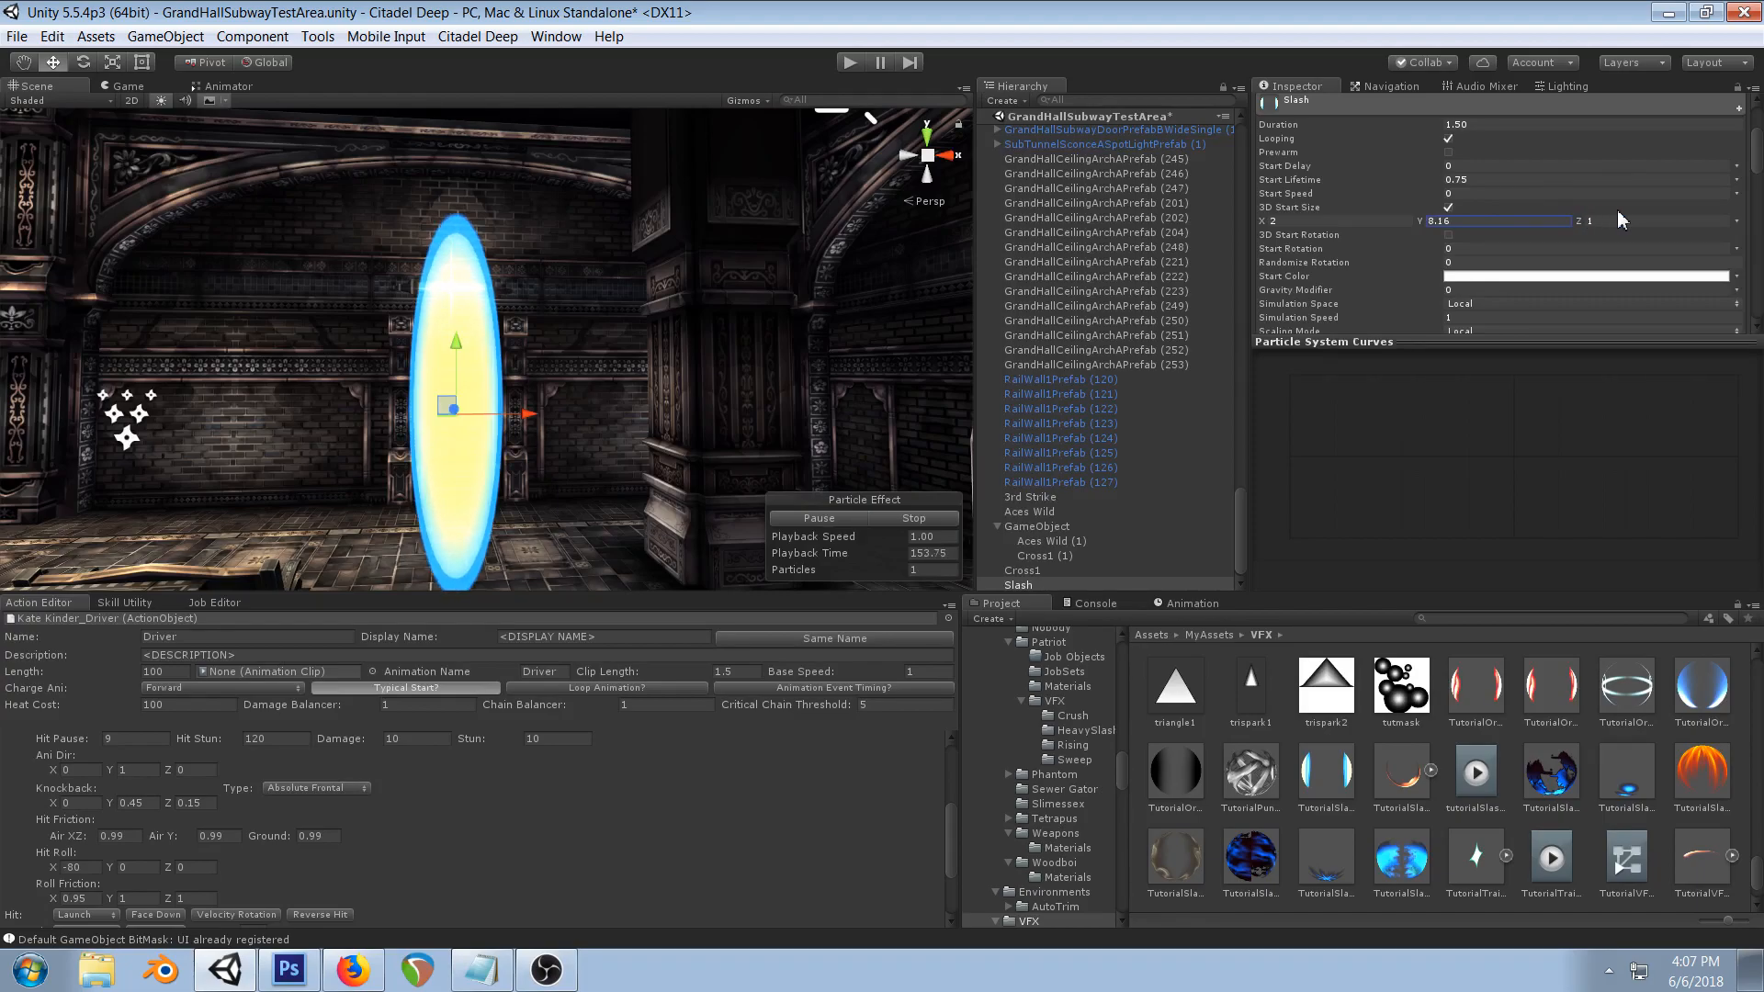
pyautogui.moveTo(1273, 220); pyautogui.dragTo(1225, 231)
pyautogui.moveTo(1423, 224); pyautogui.dragTo(1514, 225)
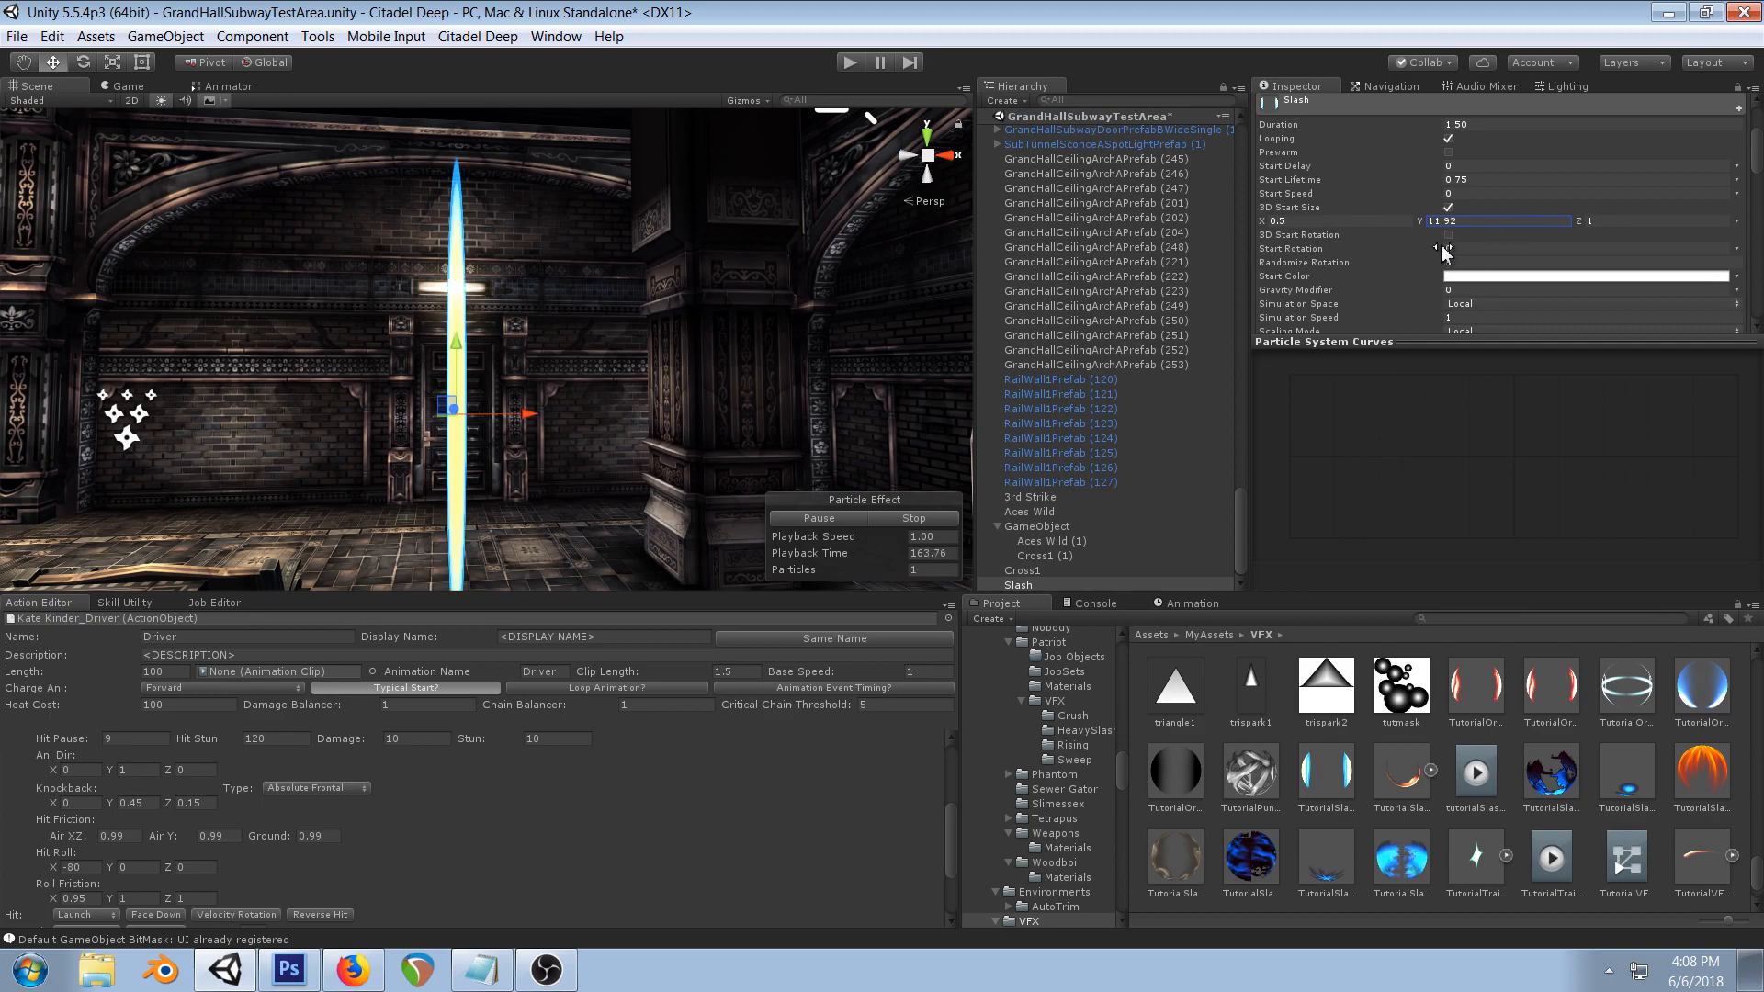
# - Make the Slash effect's Start Rotation Random Between Two Constants, from 0 to 360
pyautogui.click(1736, 249)
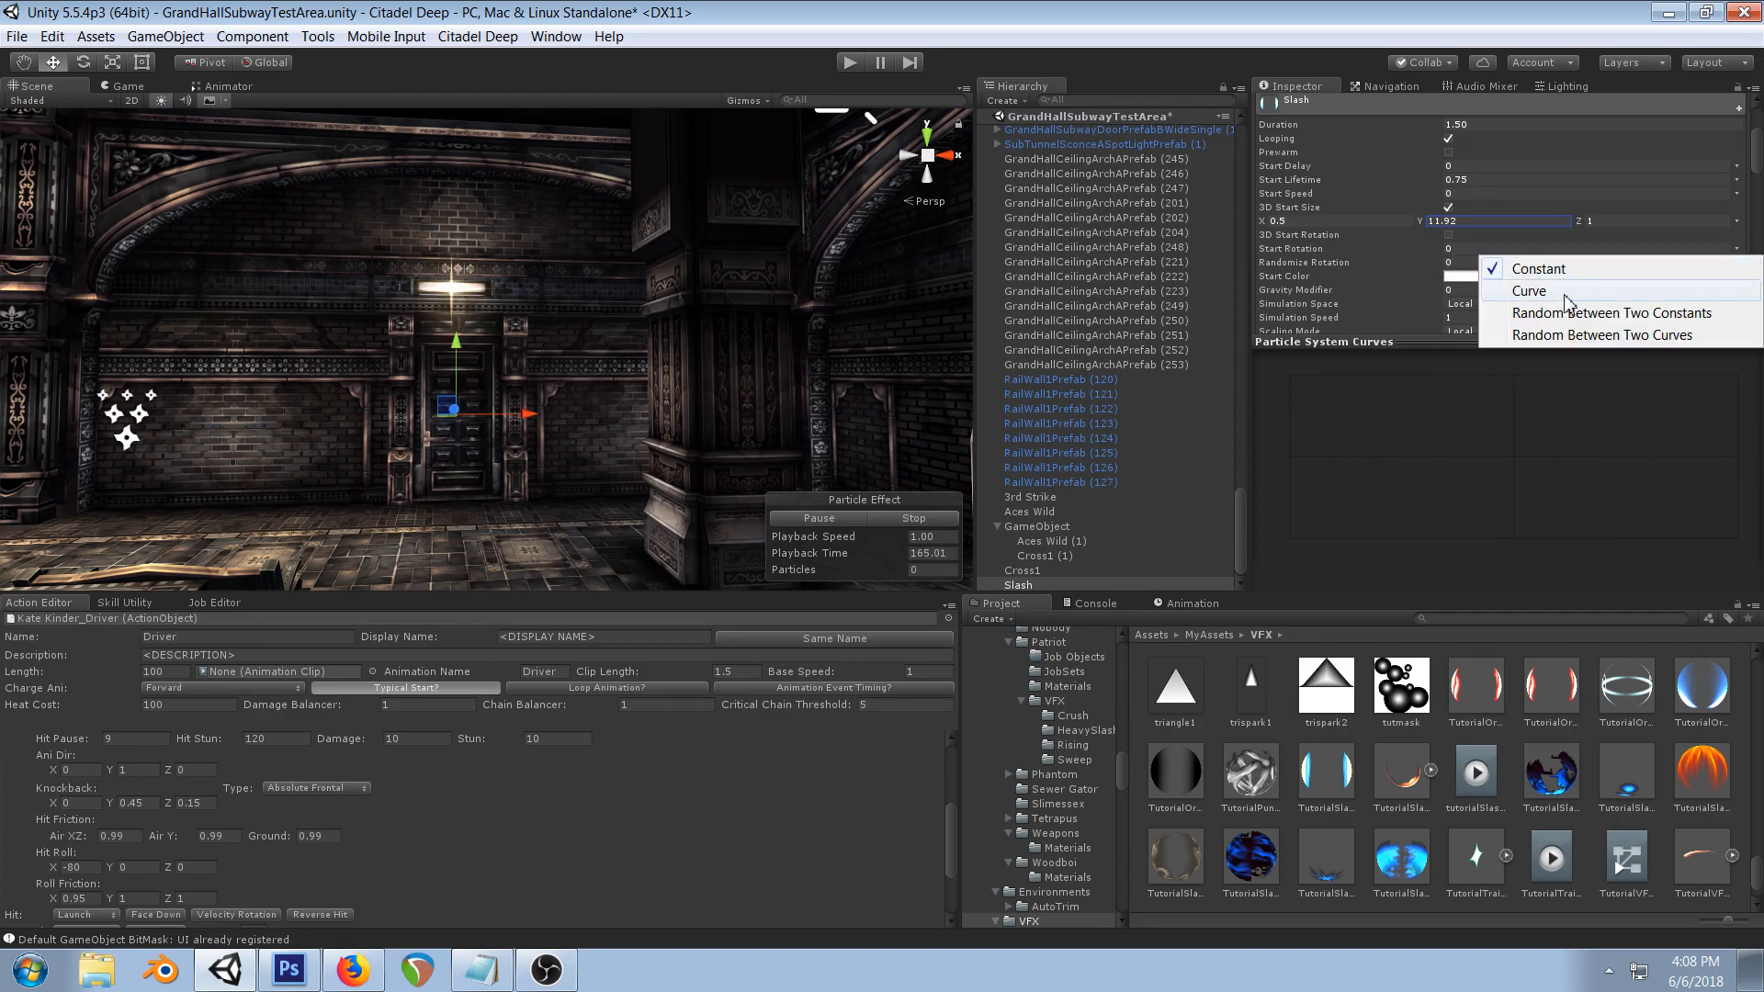
pyautogui.click(1576, 315)
pyautogui.write('360')
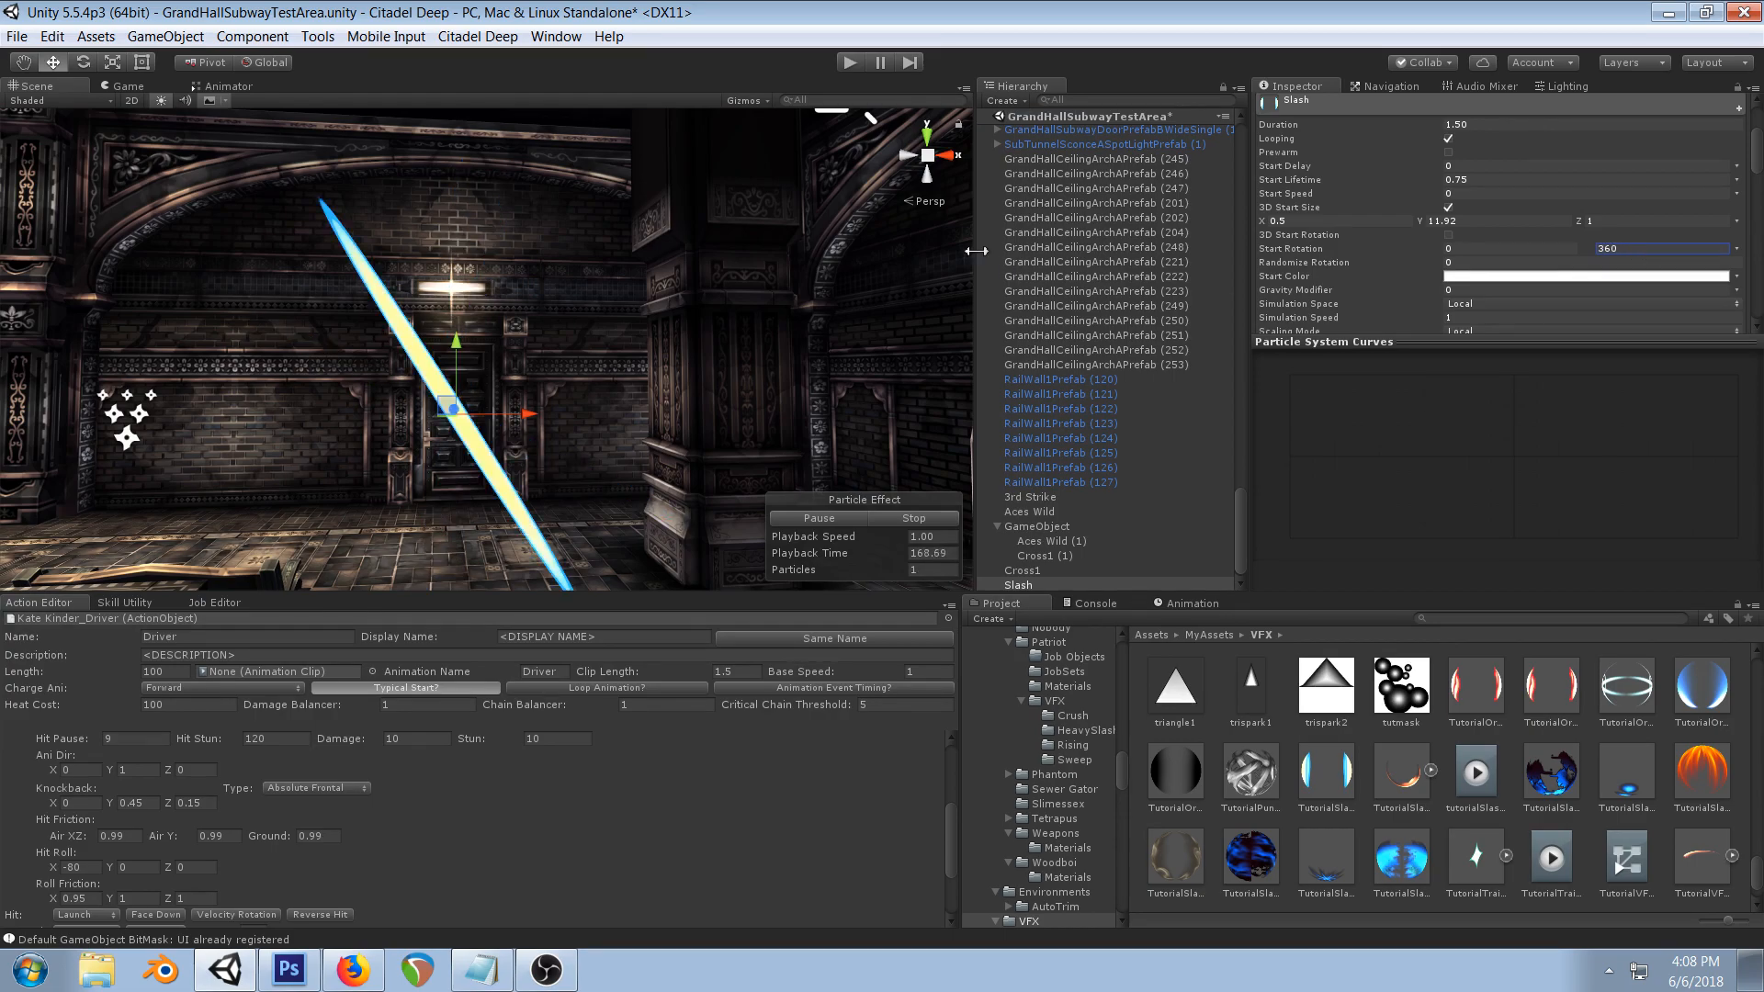
pyautogui.scroll(-7, 660, 397)
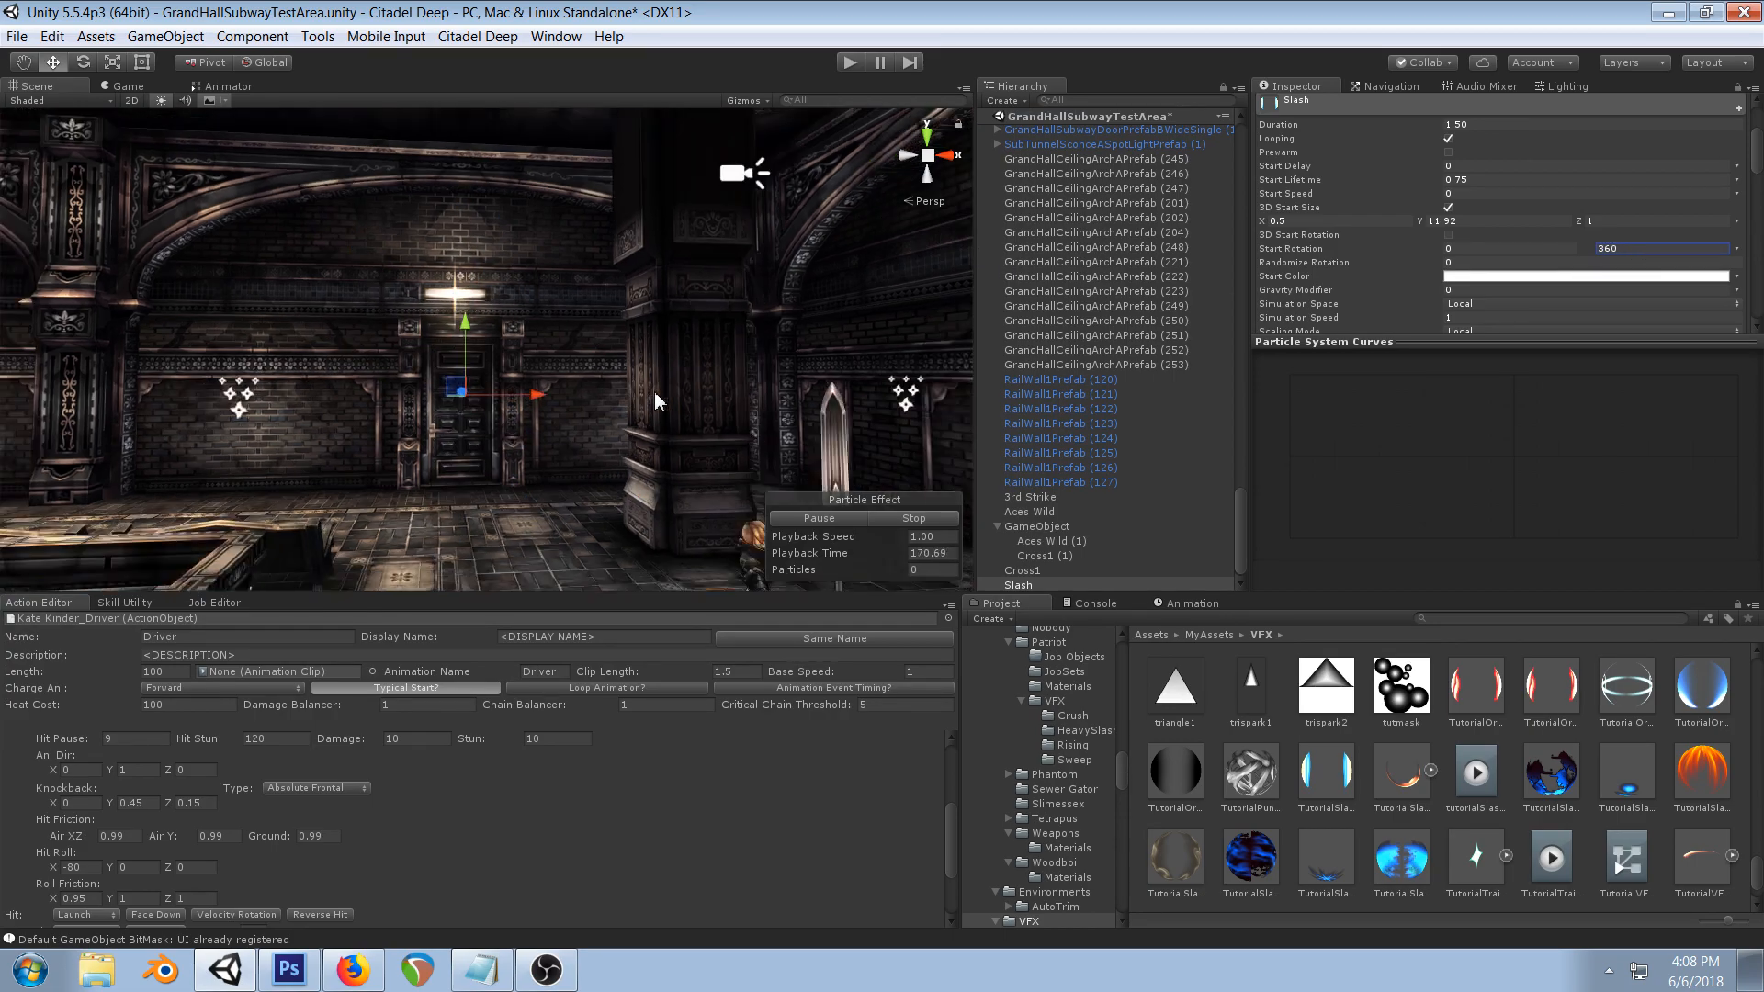
pyautogui.moveTo(648, 410)
pyautogui.mouseDown(button='middle')
pyautogui.moveTo(737, 354)
pyautogui.moveTo(664, 384)
pyautogui.mouseUp(button='middle')
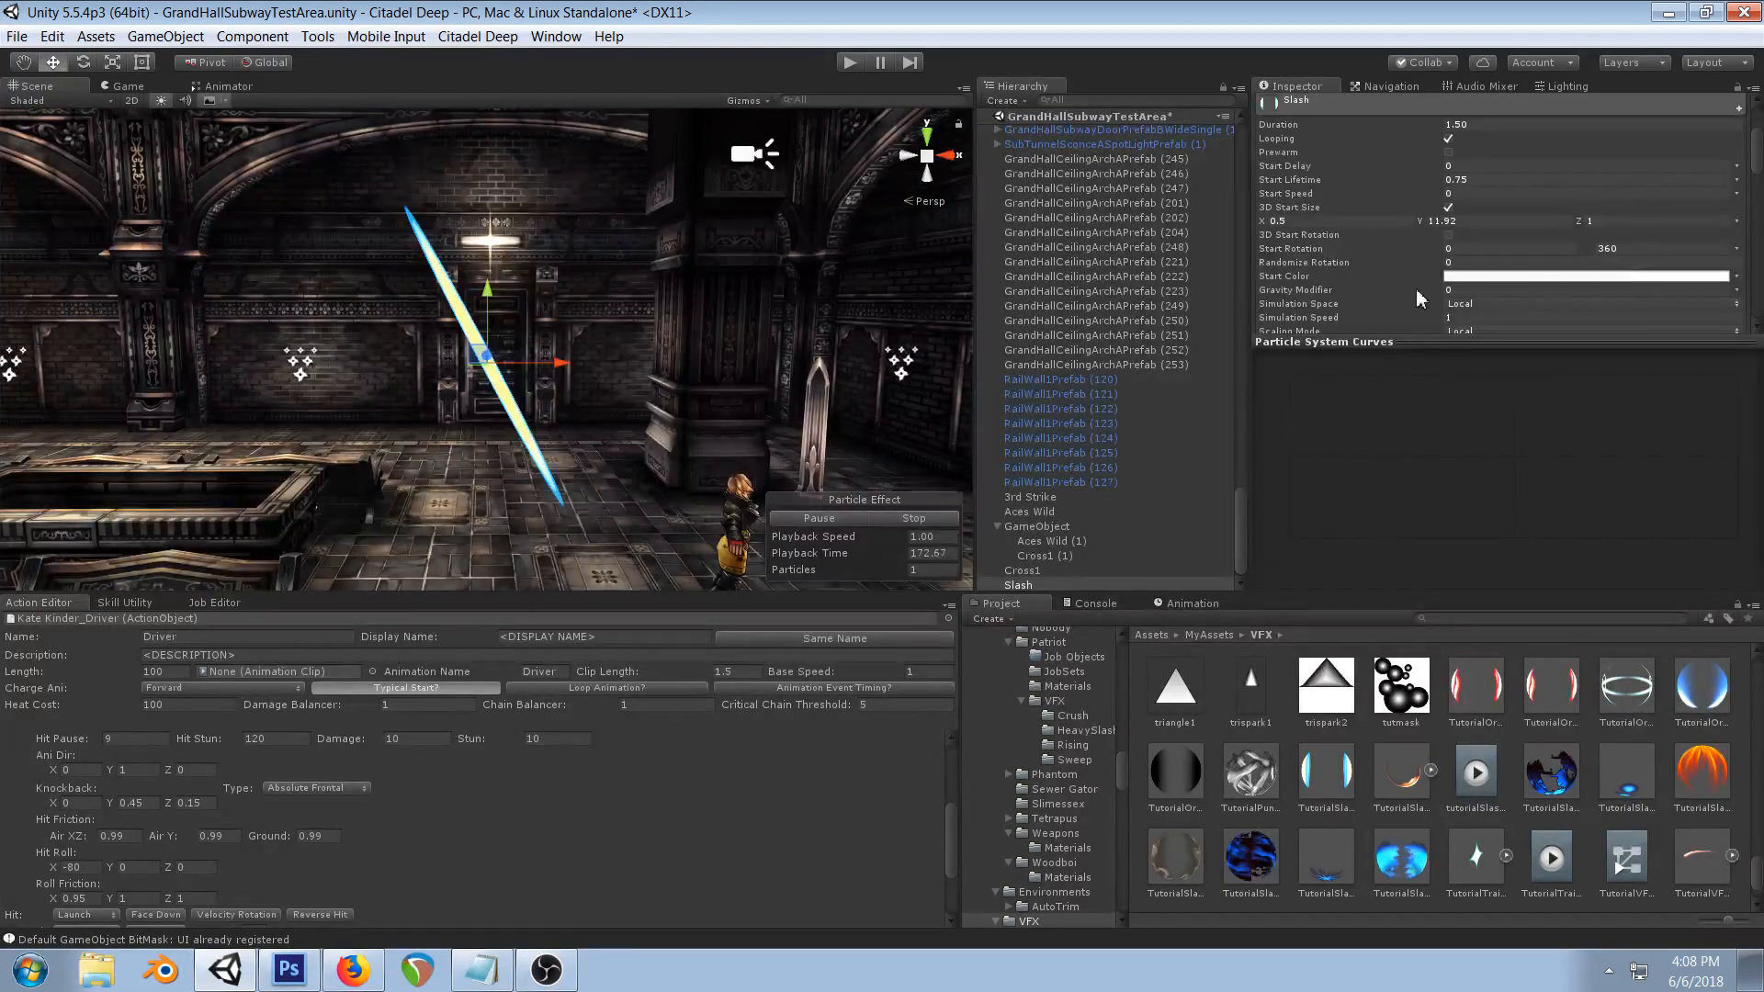
# - Set the Slash effect's 3D Start Size to 2.6 in X and 1.13 in Y
pyautogui.moveTo(1426, 222); pyautogui.dragTo(1460, 226)
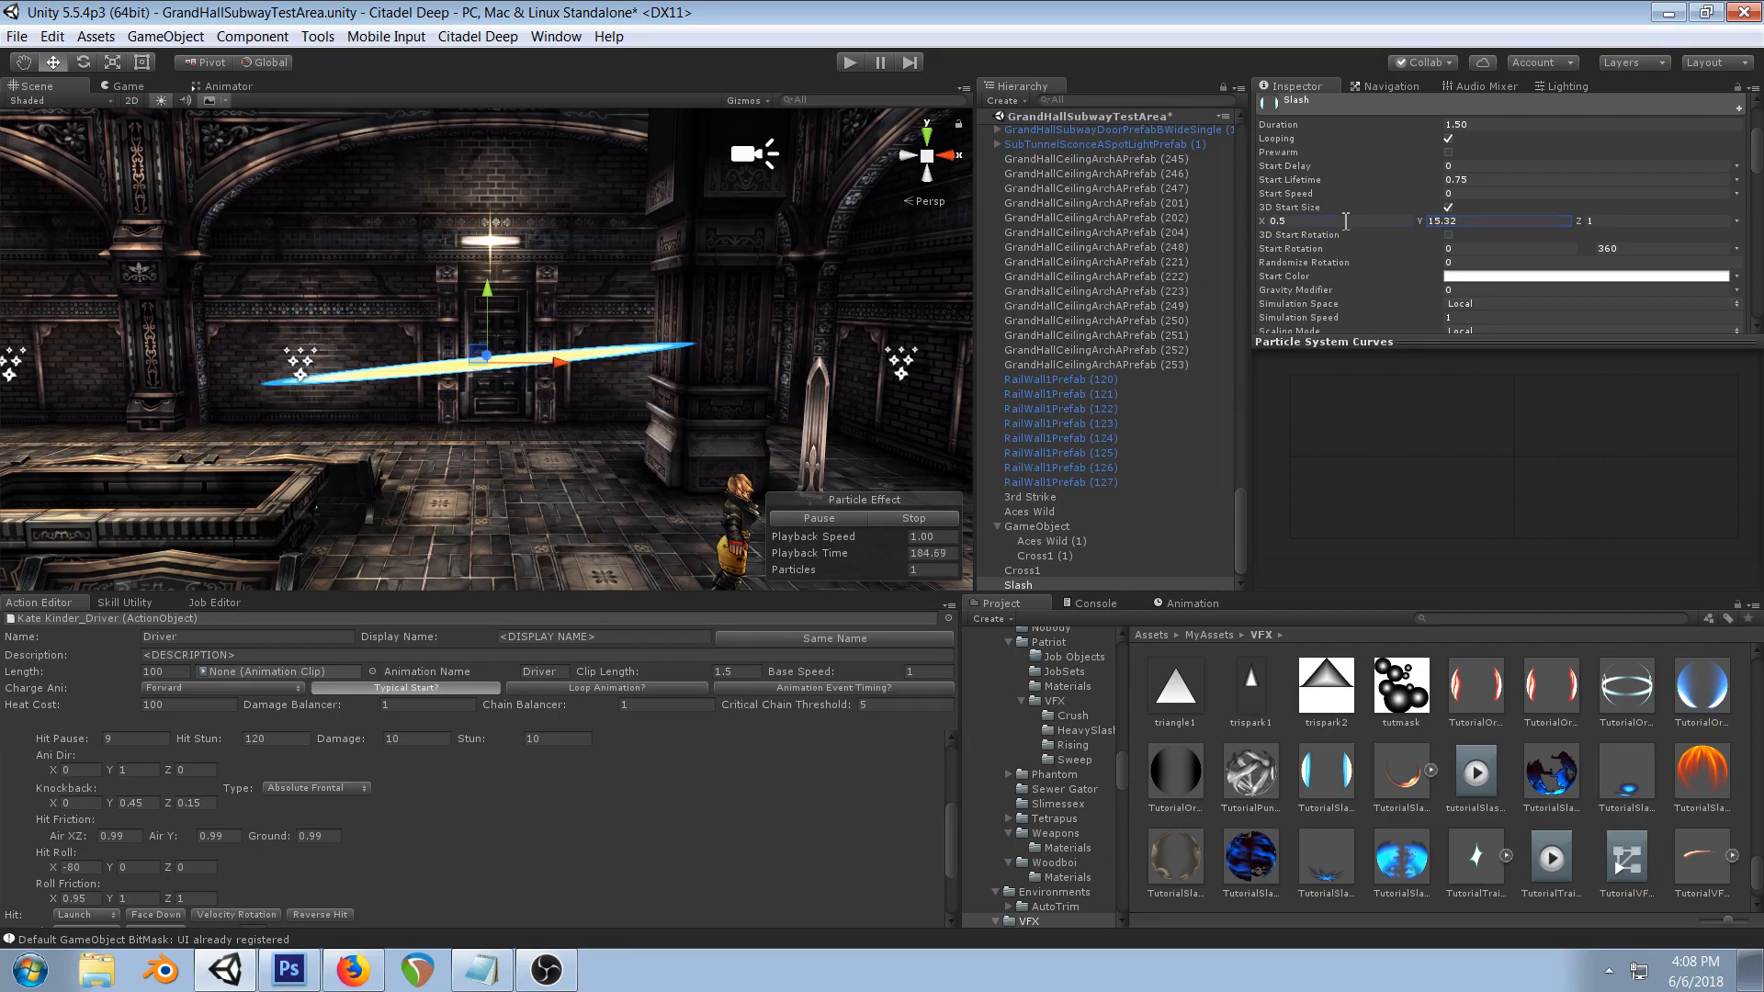
pyautogui.write('1')
pyautogui.press('Tab')
pyautogui.write('1')
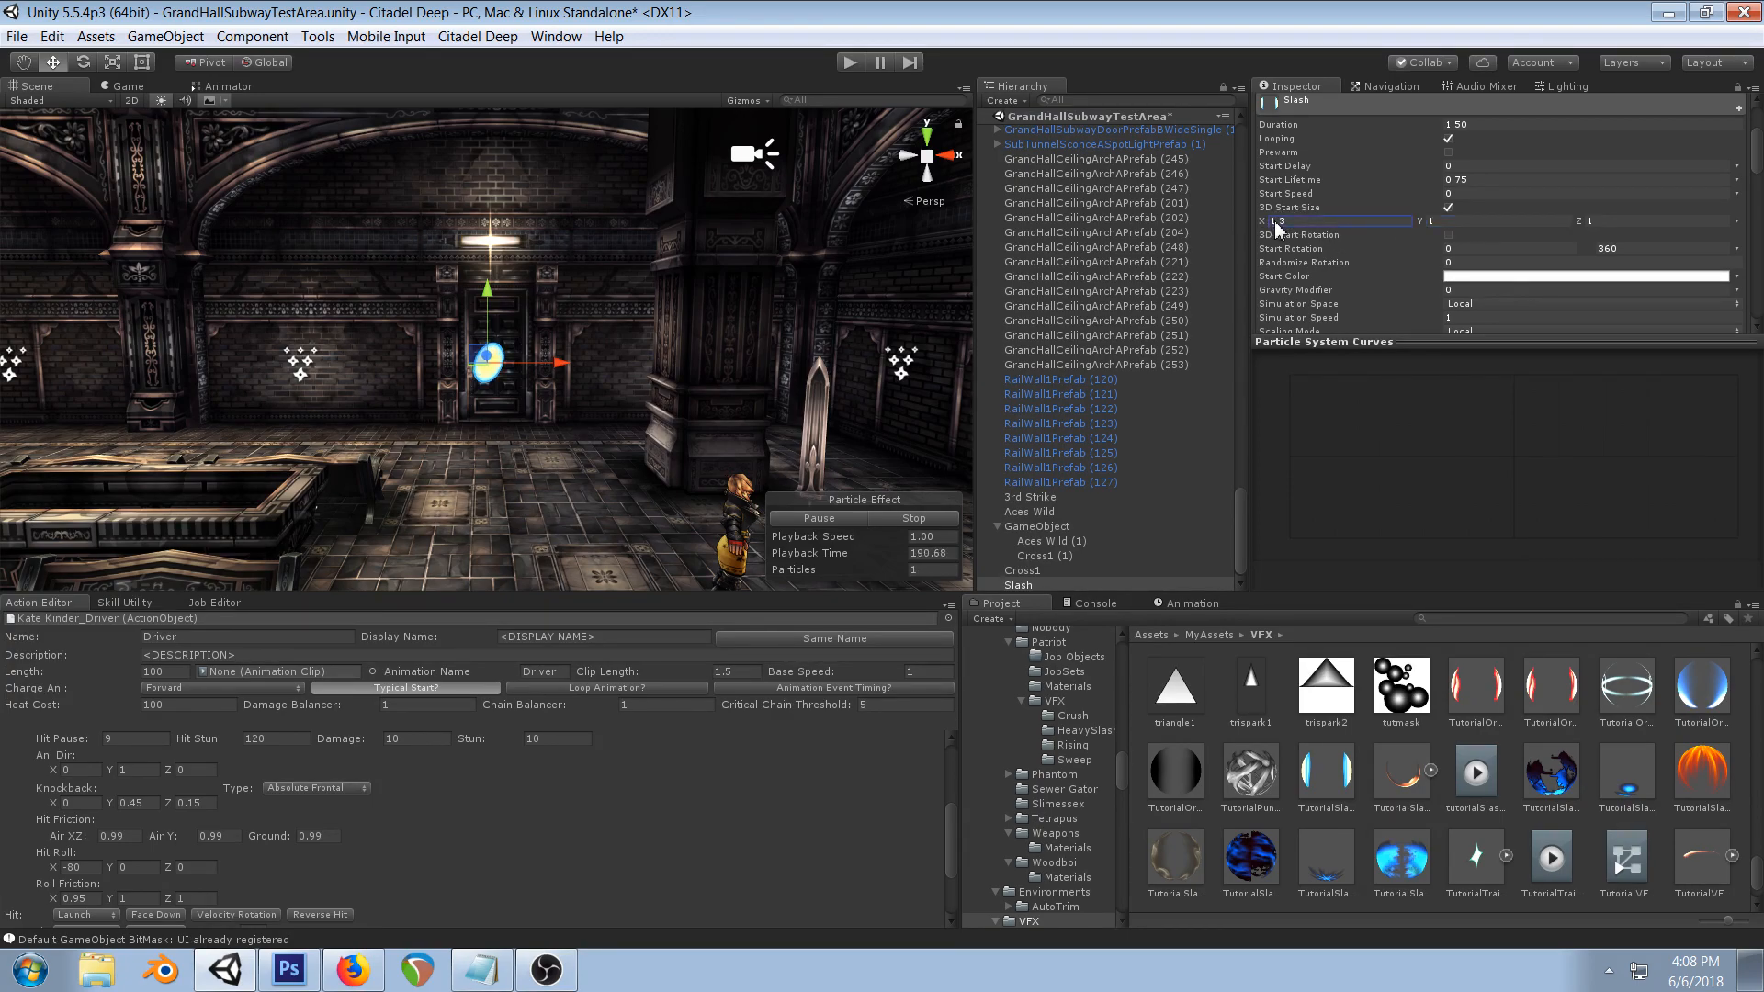
pyautogui.moveTo(1283, 225); pyautogui.dragTo(1286, 225)
pyautogui.moveTo(1421, 221); pyautogui.dragTo(1432, 222)
# - Set the Slash effect's Start Lifetime to 0.5
pyautogui.scroll(-1, 1499, 225)
pyautogui.scroll(3, 1499, 224)
pyautogui.scroll(-1, 1493, 239)
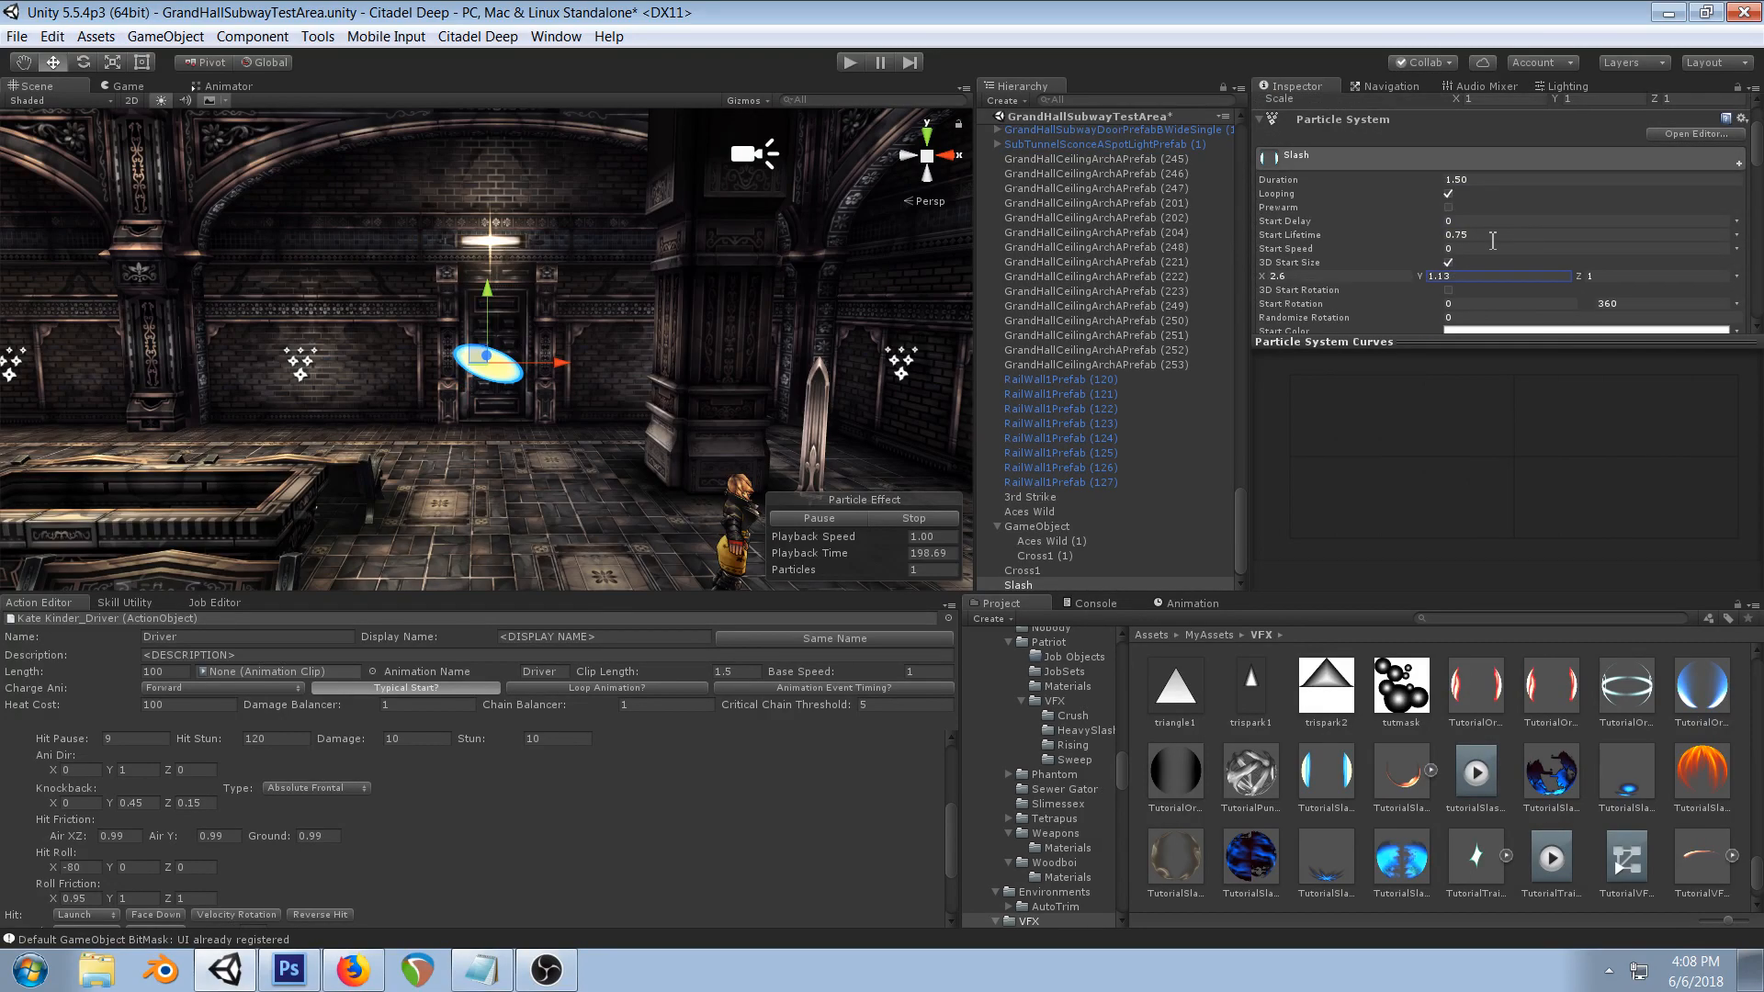
pyautogui.click(1493, 238)
pyautogui.write('0.5')
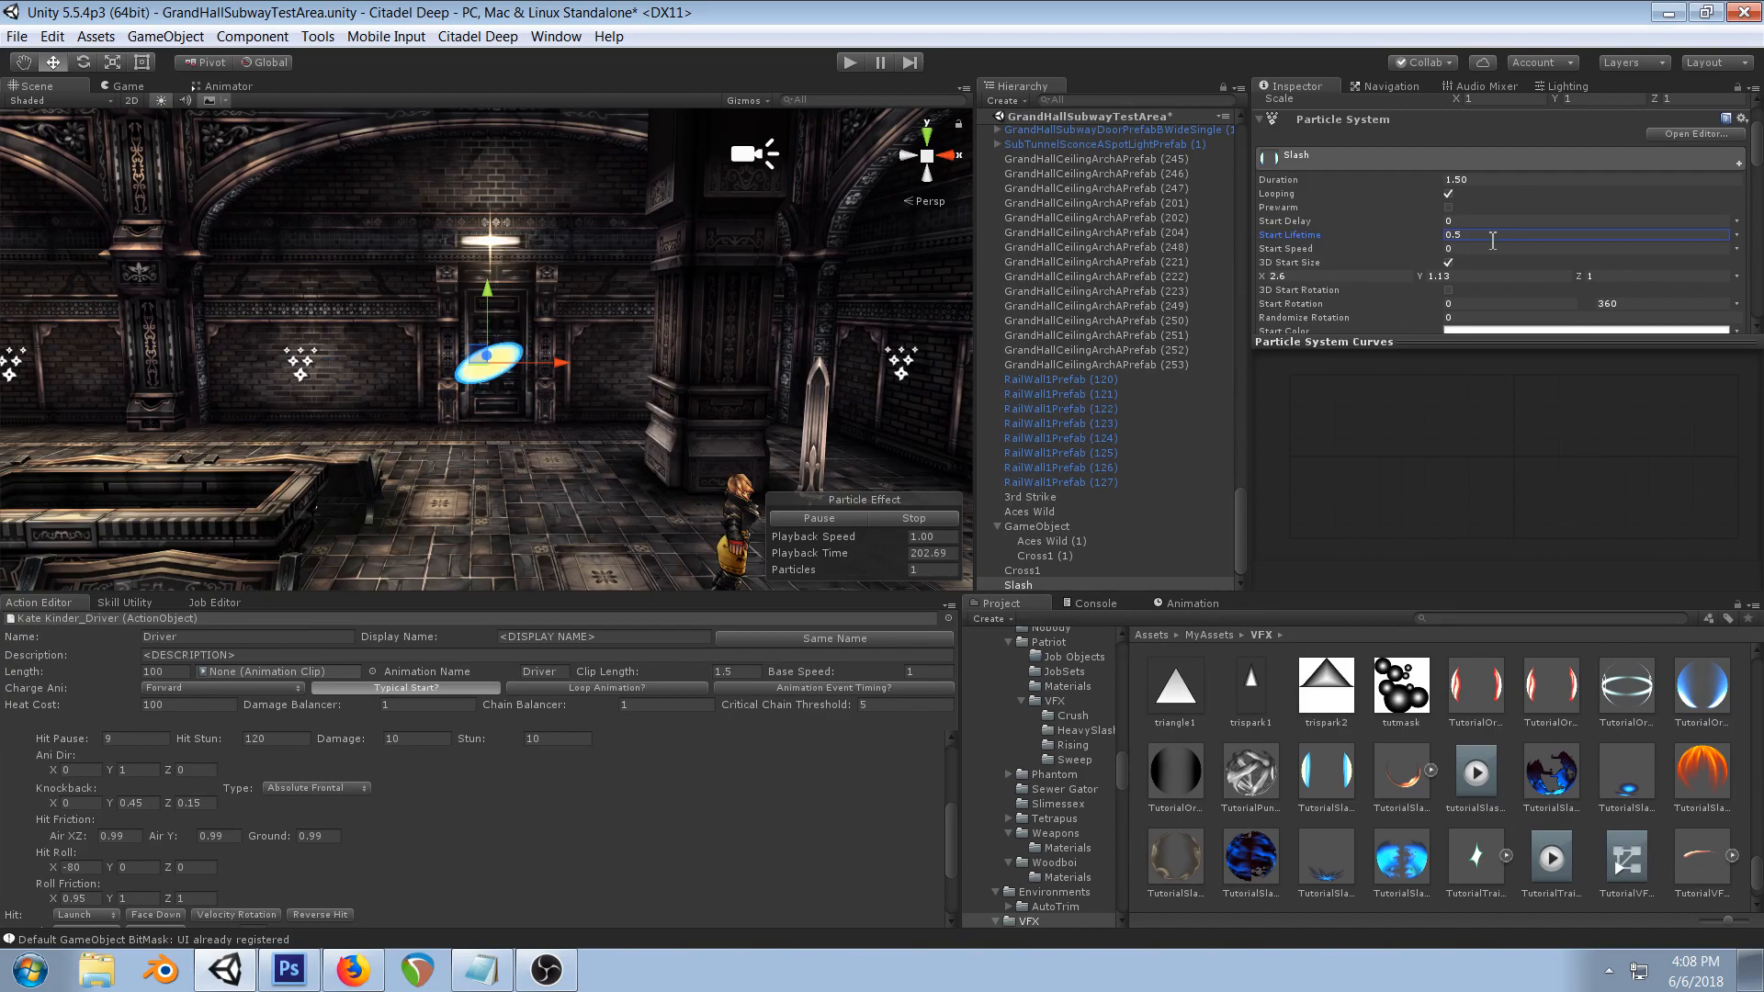
# - Enable the Slash effect's Size over Lifetime module with Separate Axes
pyautogui.scroll(-4, 1405, 255)
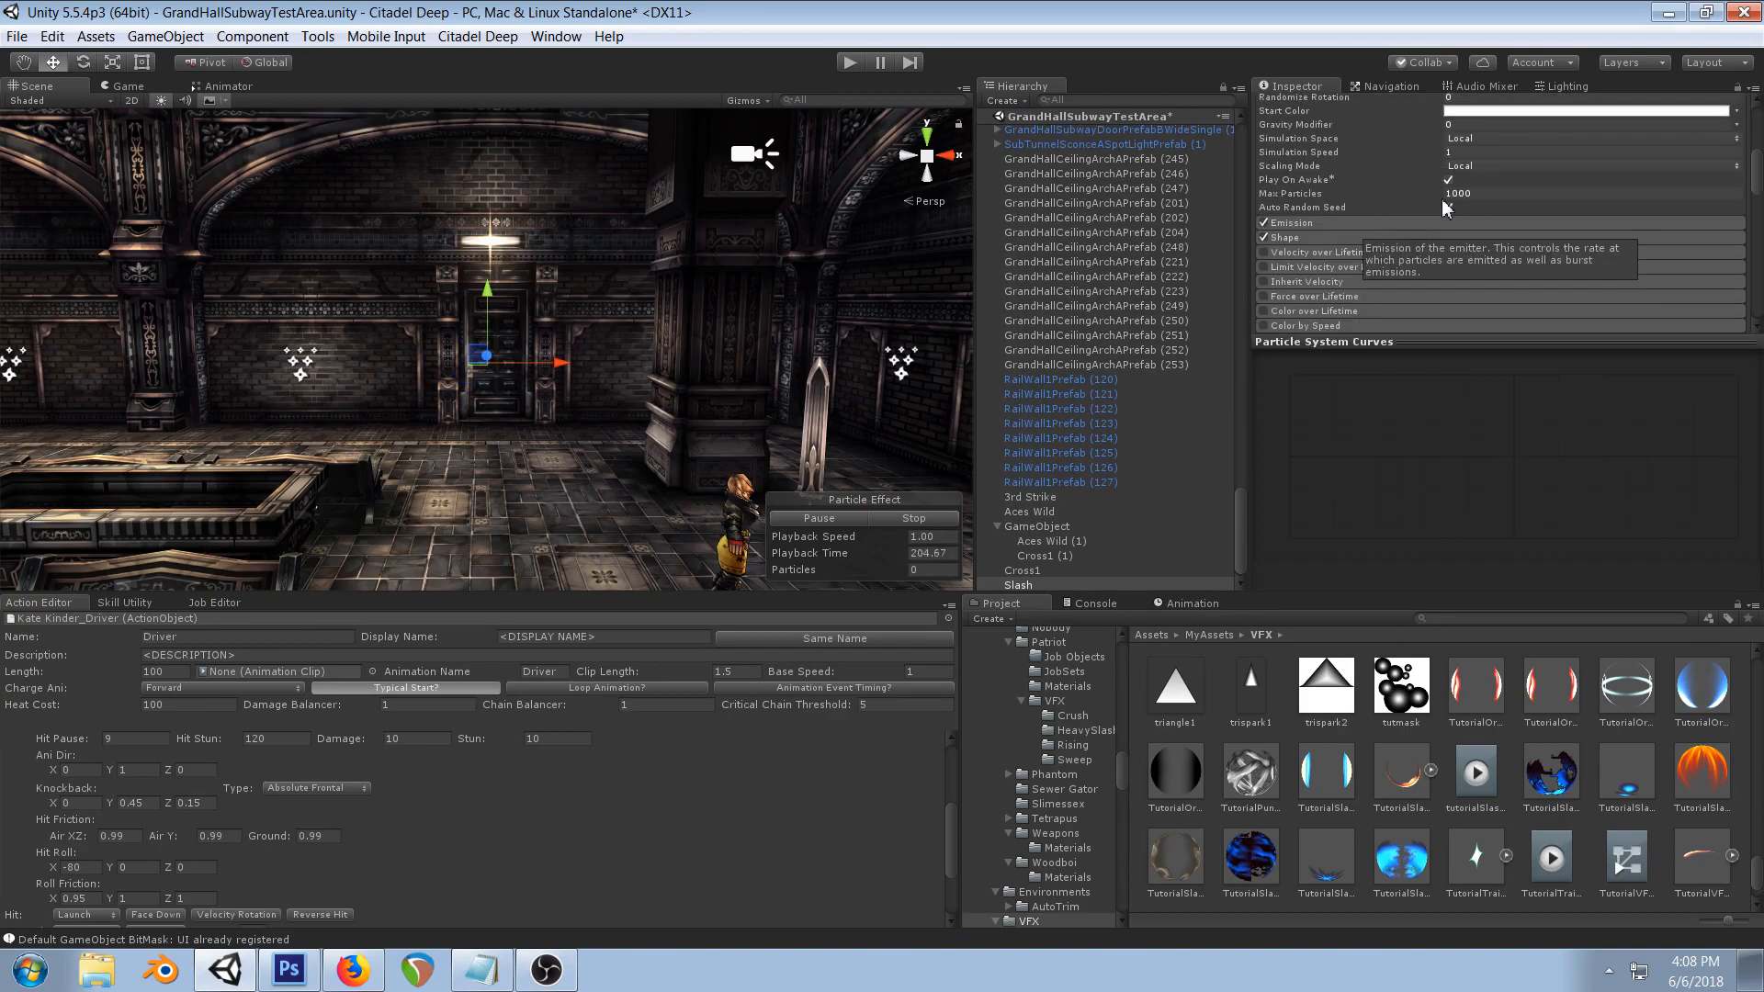
pyautogui.scroll(-2, 1377, 266)
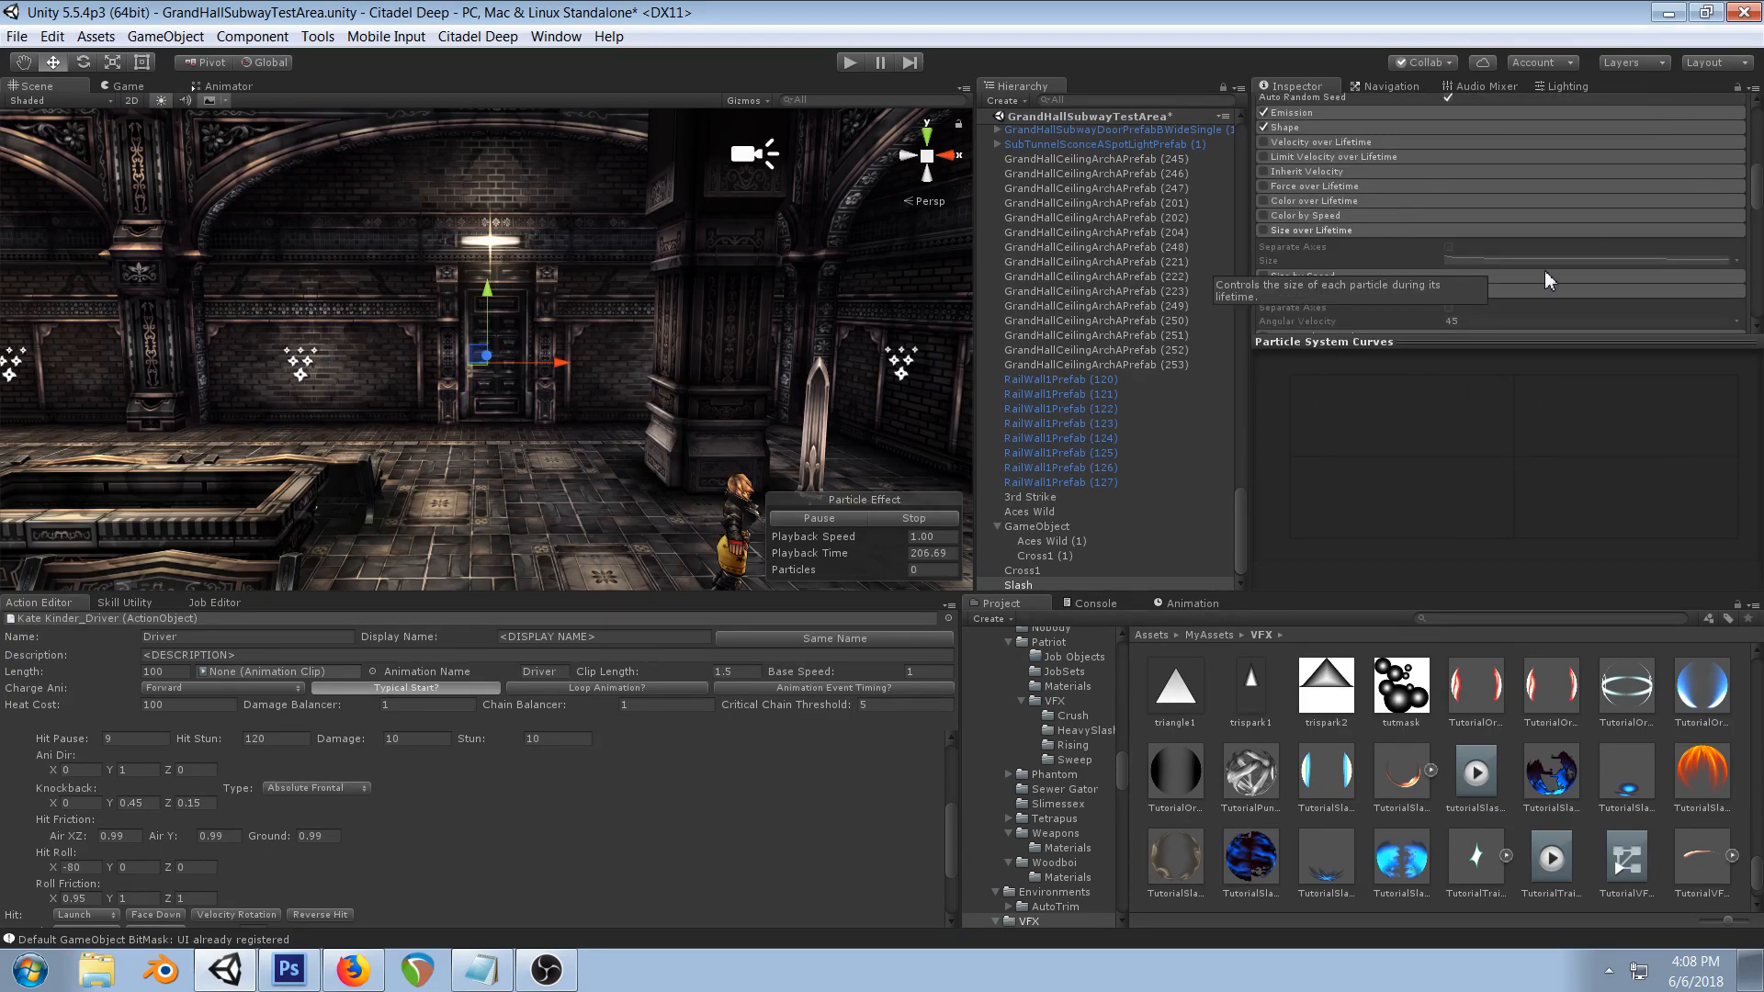
pyautogui.click(1264, 229)
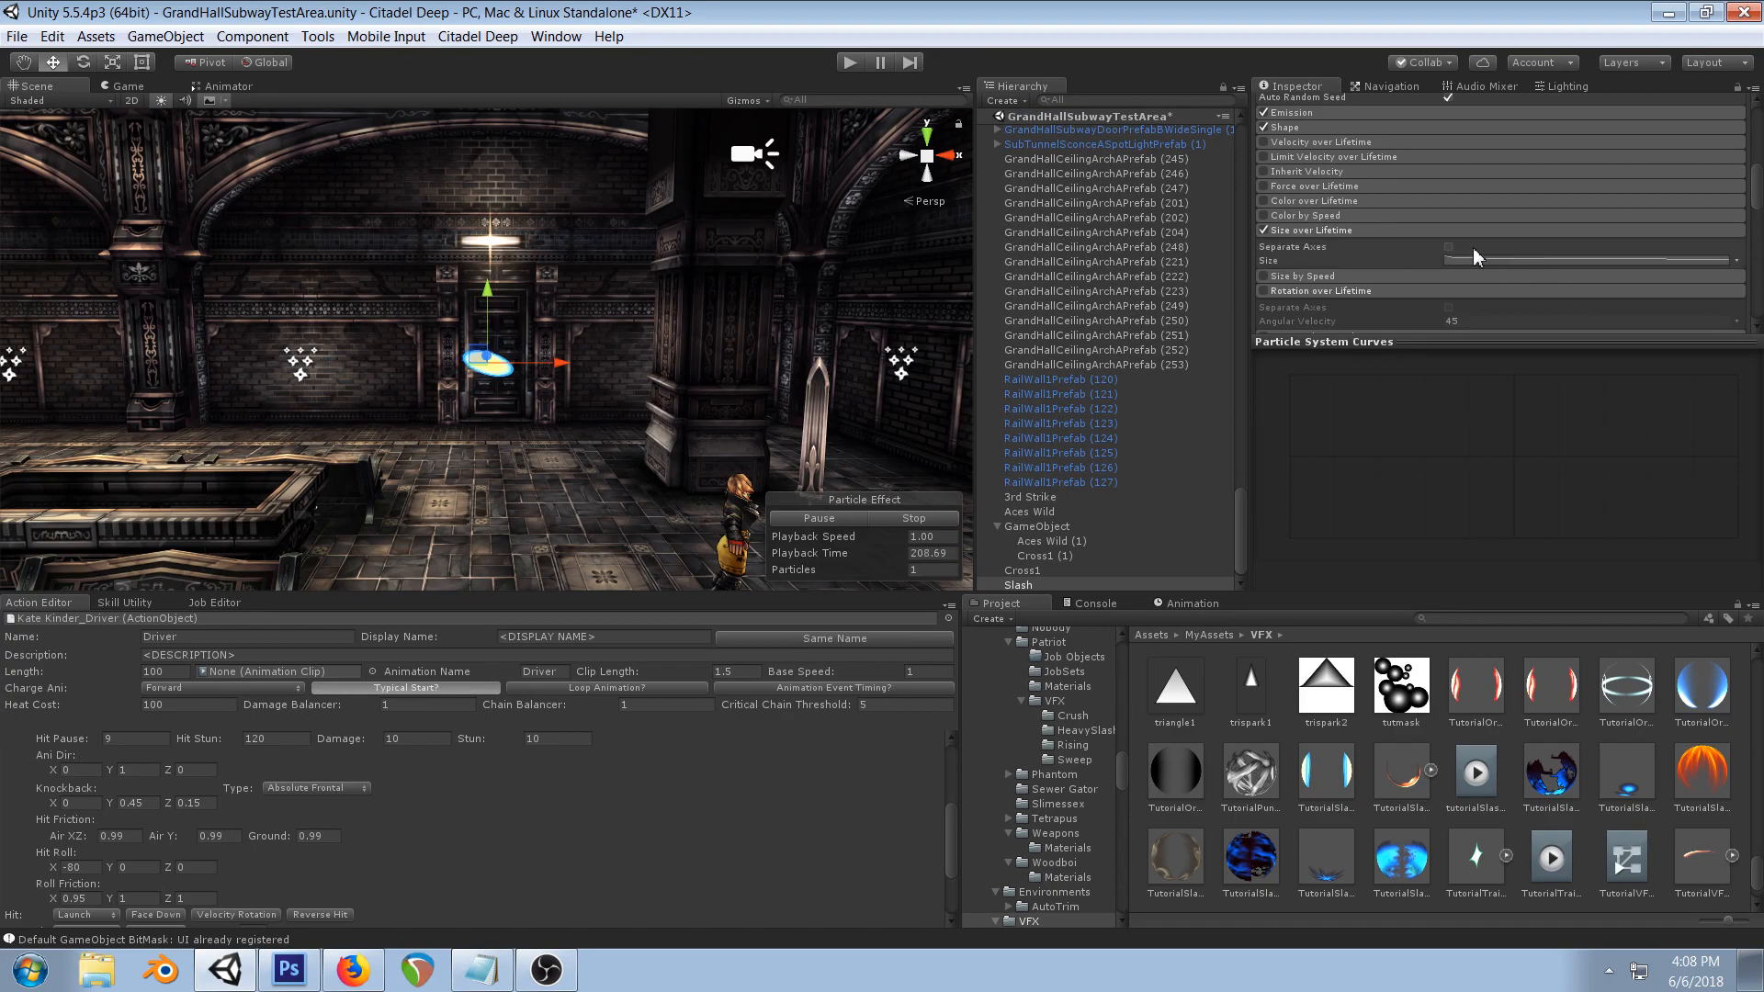
pyautogui.click(1449, 247)
# - Delete the extra keys from the X size curve and raise the flat curve to 1.0
pyautogui.click(1362, 260)
pyautogui.click(1313, 413)
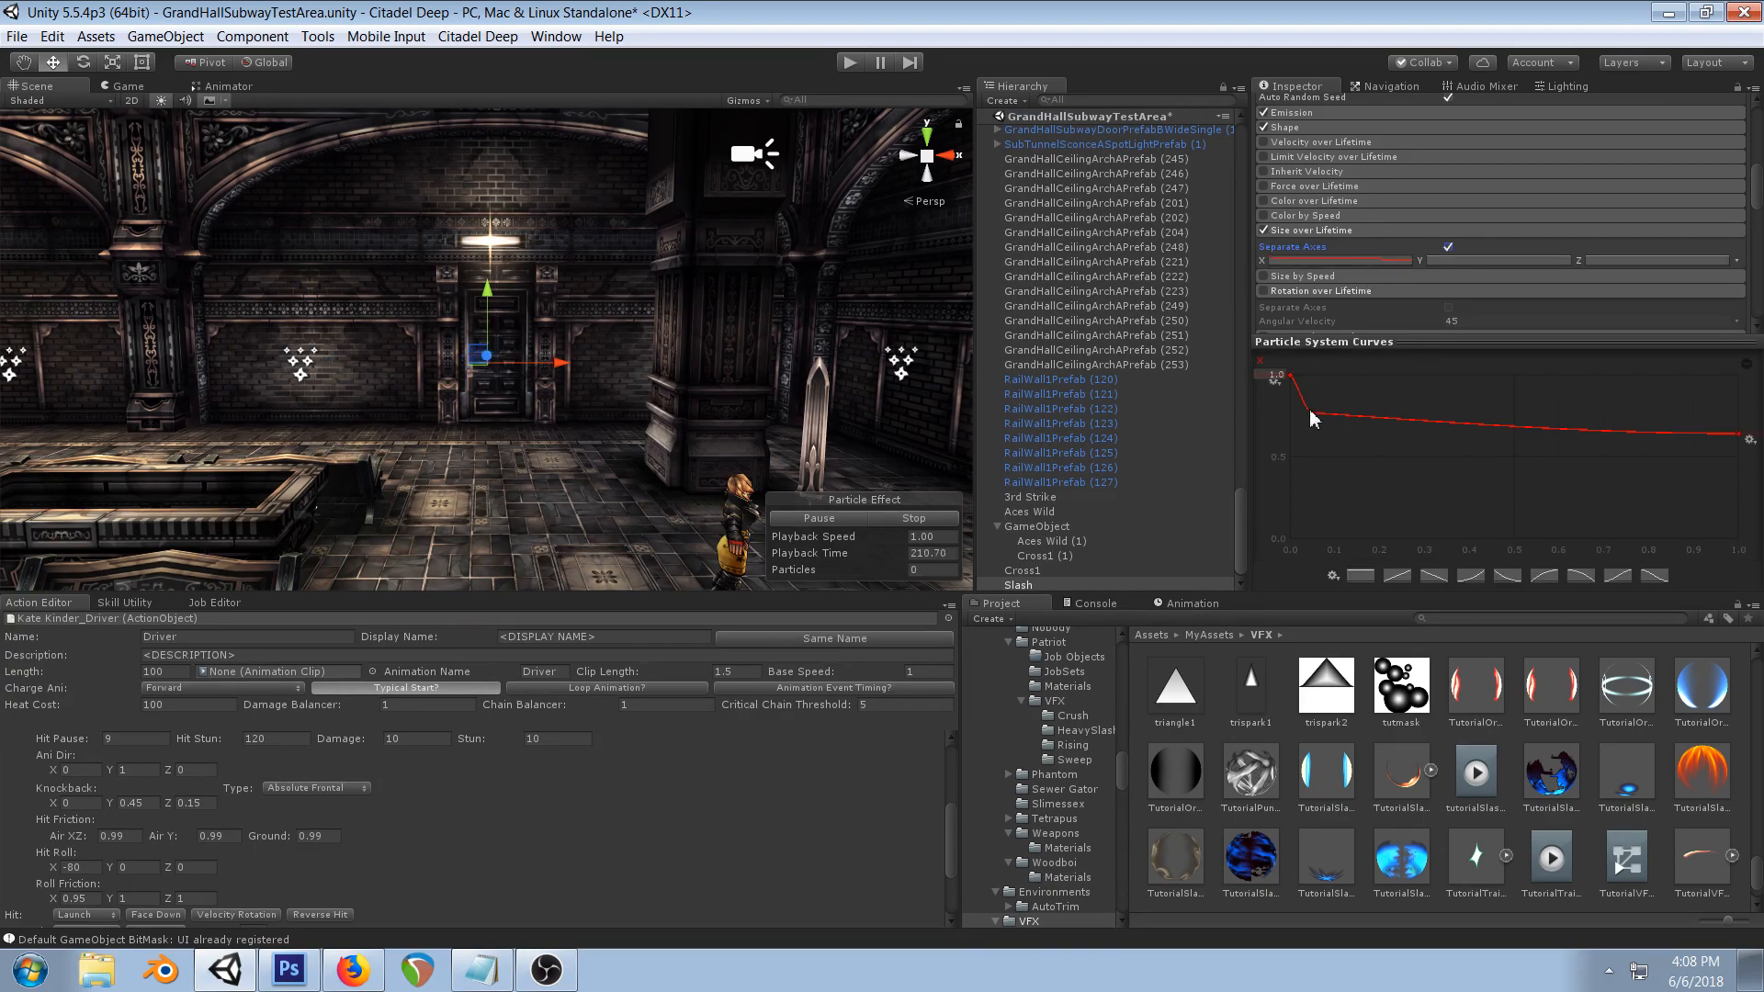
pyautogui.press('Delete')
pyautogui.click(1291, 377)
pyautogui.press('Delete')
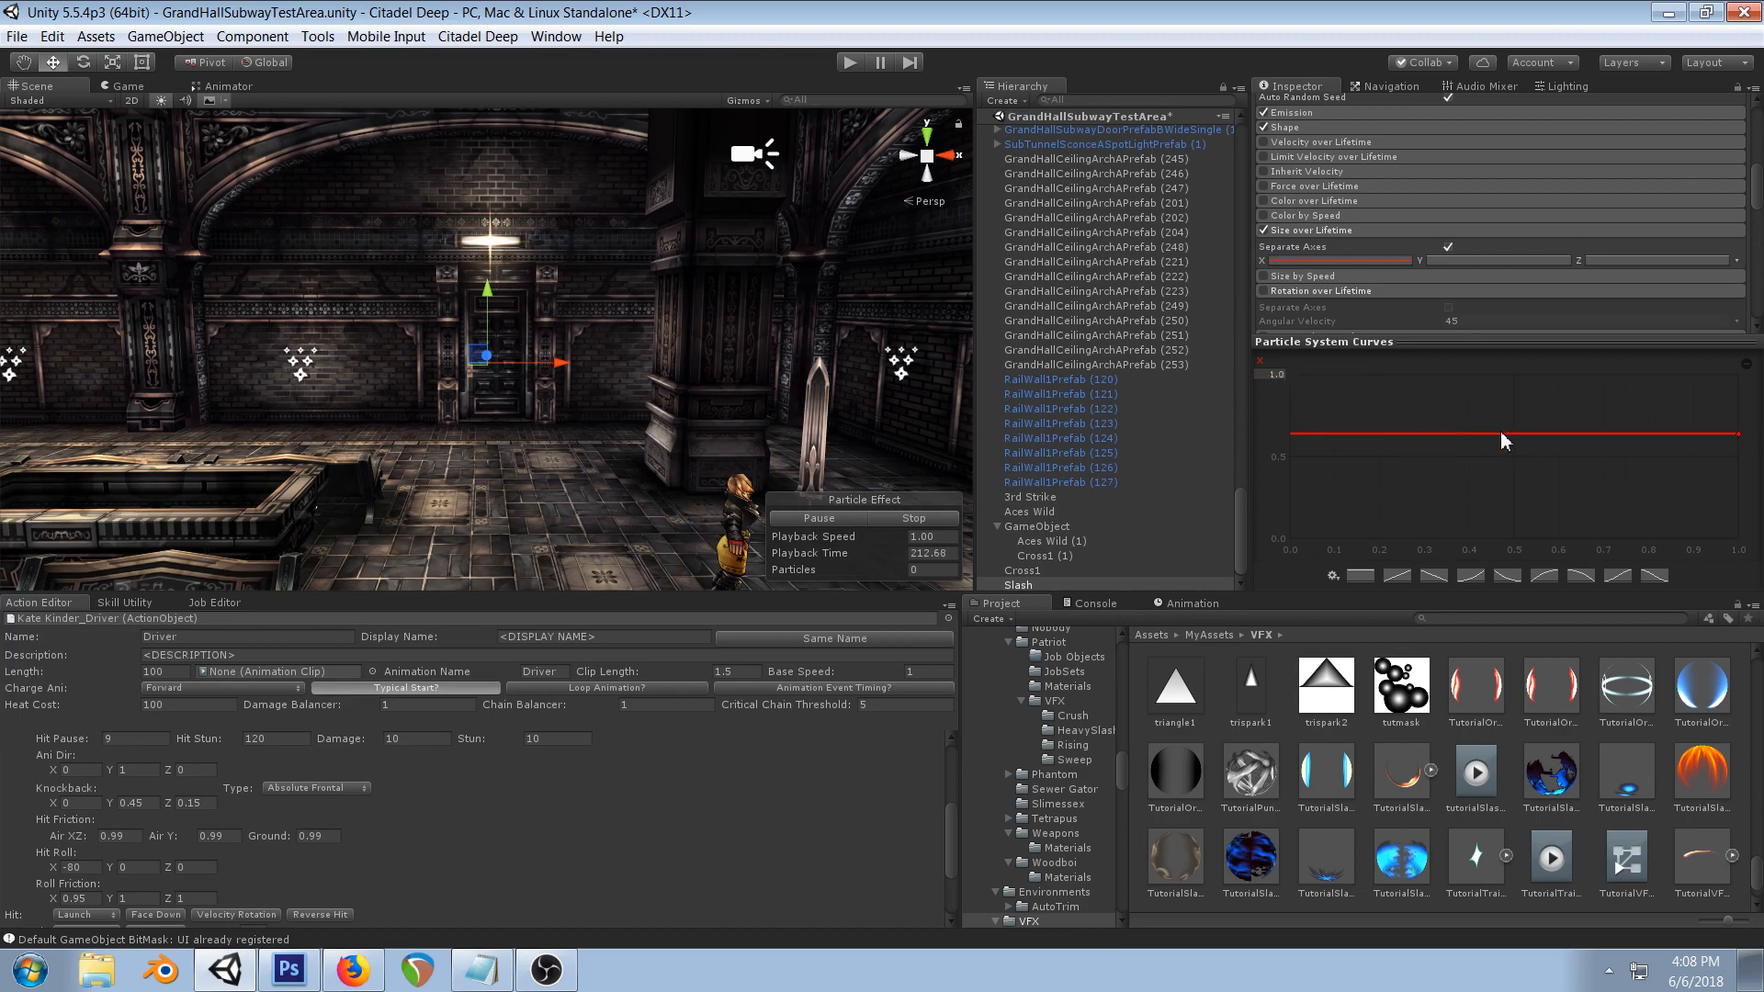
pyautogui.moveTo(1631, 436); pyautogui.dragTo(1628, 364)
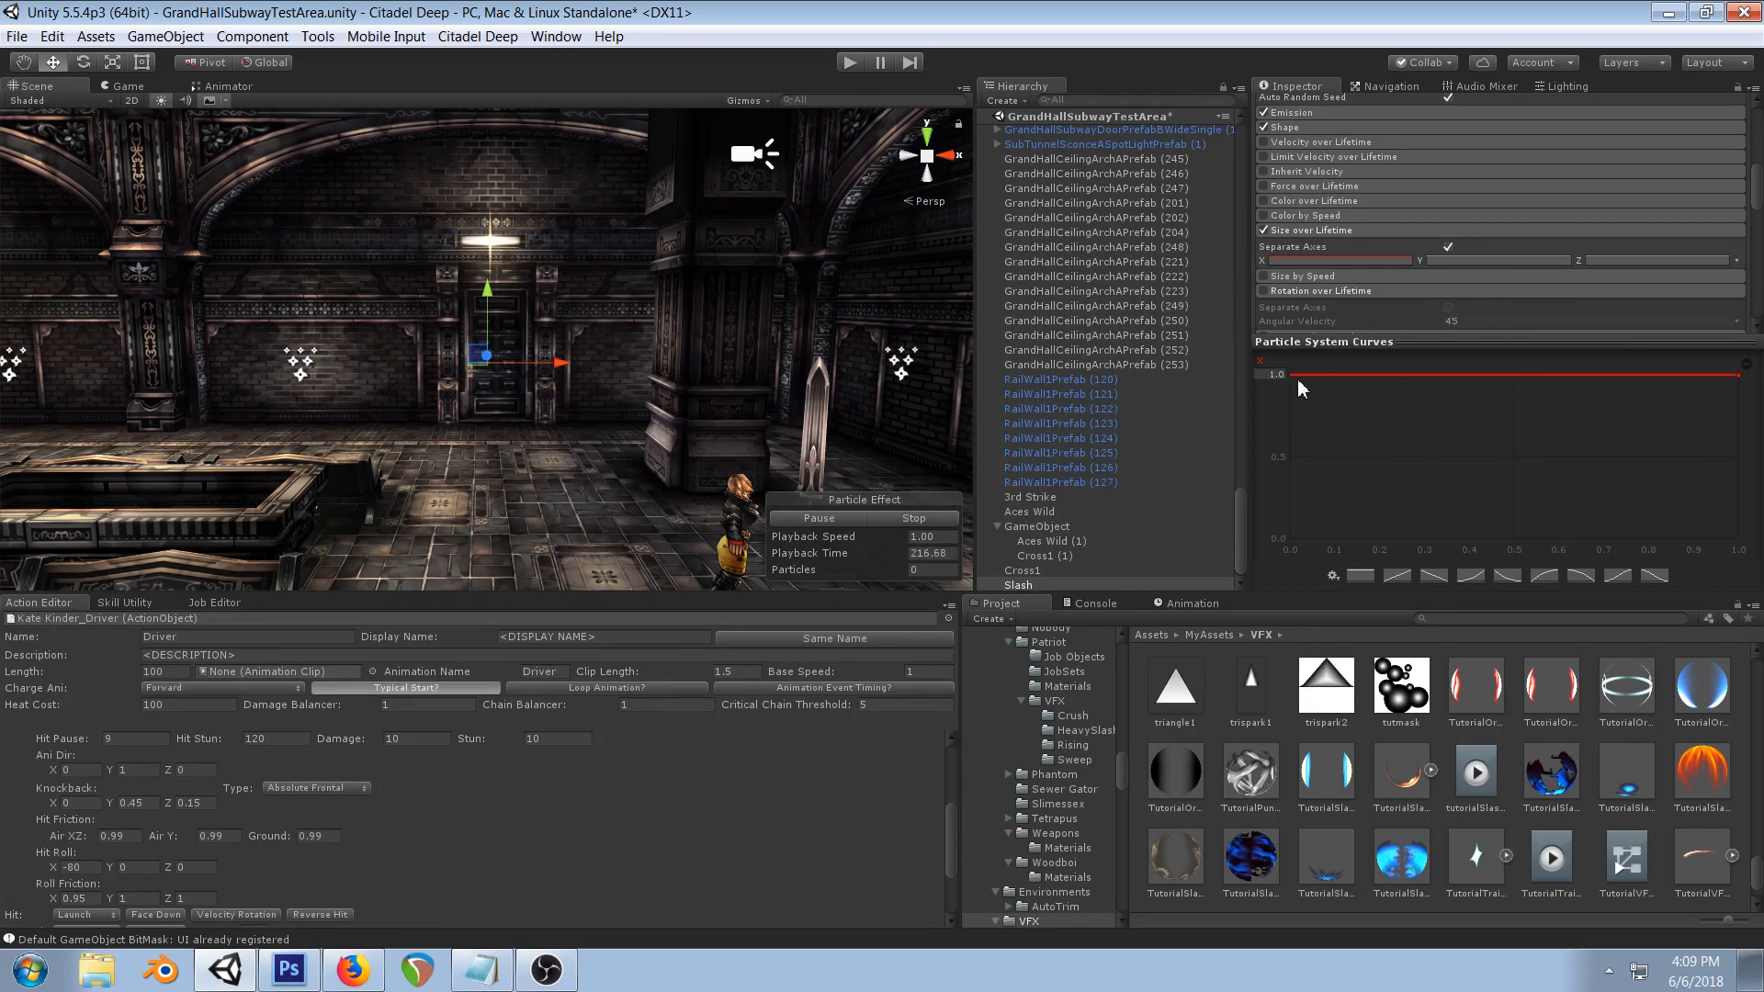
# - Shape the X size curve to fall steeply from 1.0 through a new key near time 0.35 to an end value of about 0.25
pyautogui.rightClick(1339, 374)
pyautogui.click(1356, 390)
pyautogui.moveTo(1738, 375); pyautogui.dragTo(1758, 503)
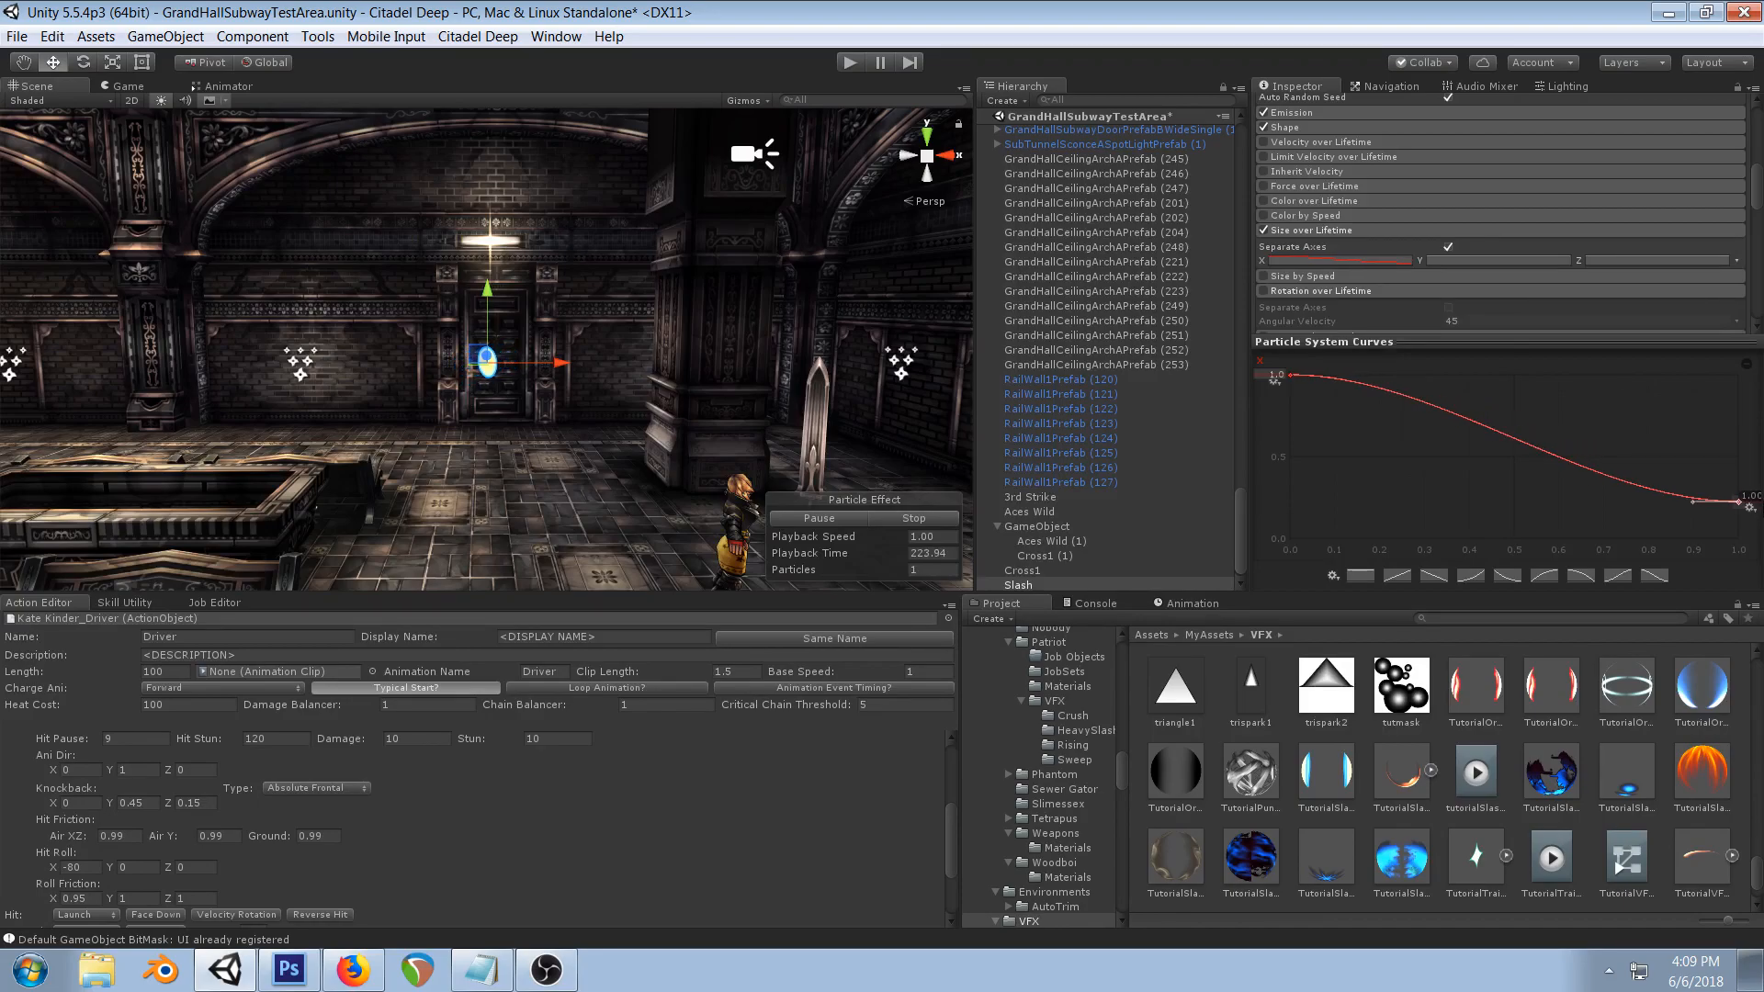
pyautogui.click(1290, 376)
pyautogui.moveTo(1337, 378); pyautogui.dragTo(1336, 413)
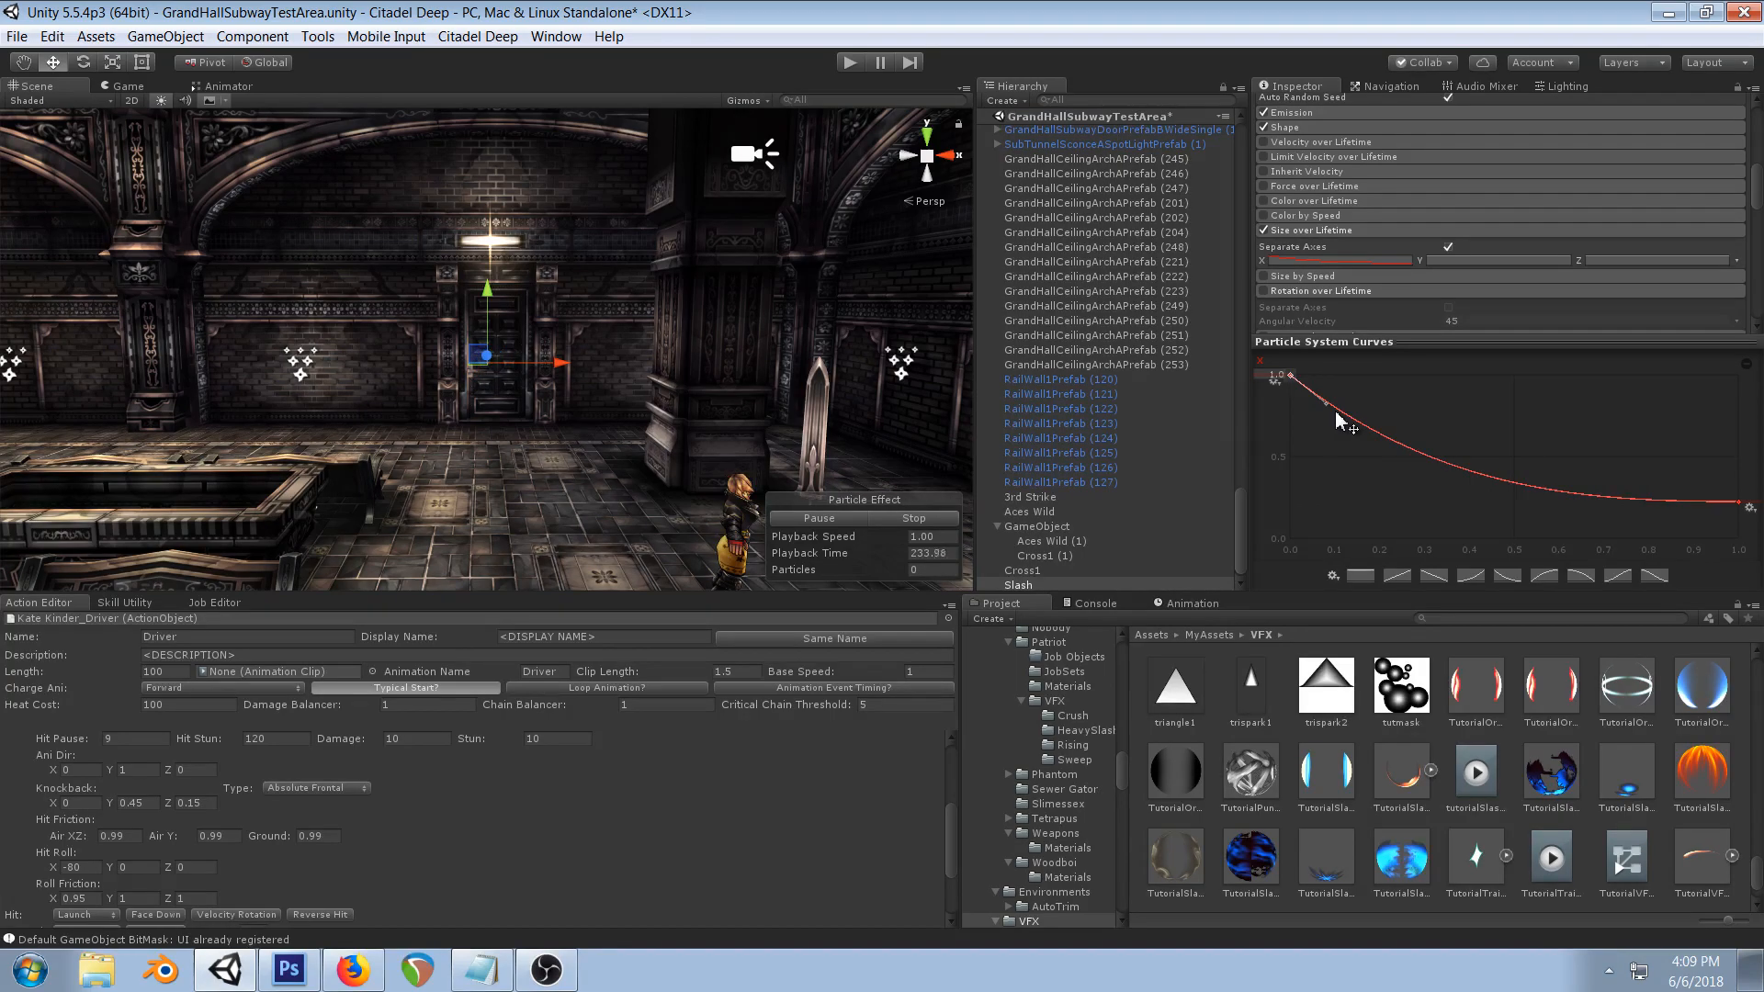
pyautogui.rightClick(1550, 489)
pyautogui.click(1553, 500)
pyautogui.moveTo(1543, 494); pyautogui.dragTo(1443, 483)
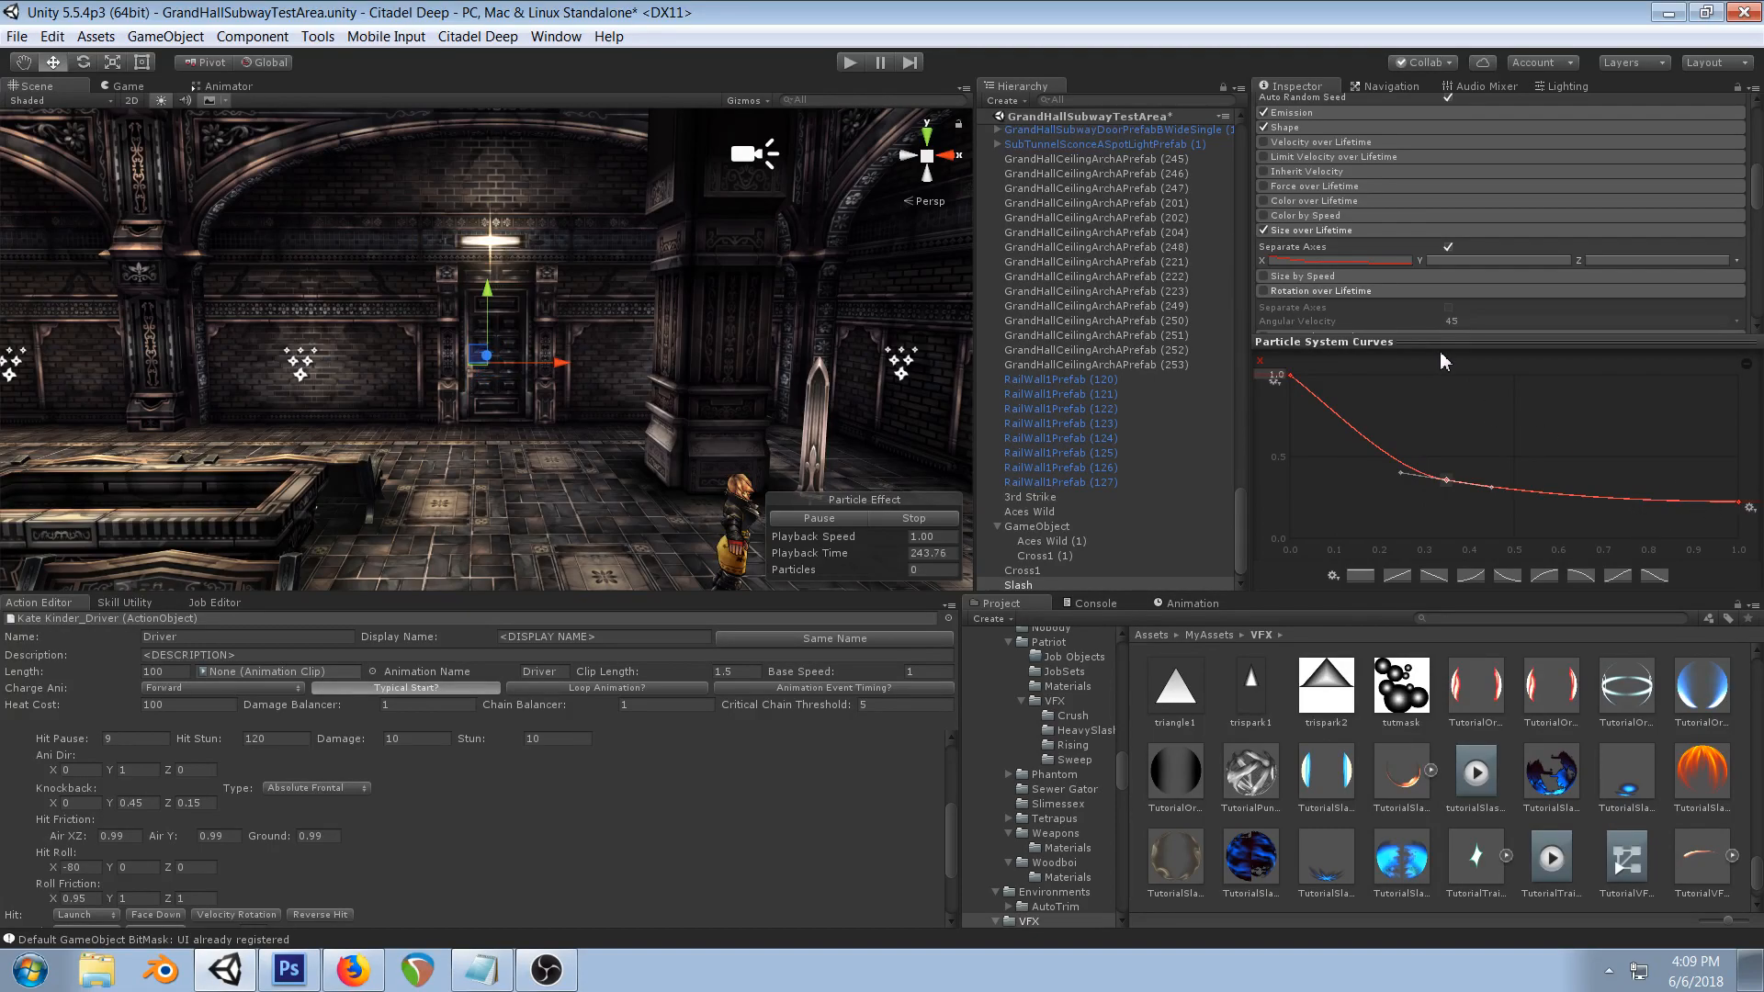
# - Display the Y size curve for editing and set the Slash effect's 3D Start Size Y to 15.2
pyautogui.click(1452, 261)
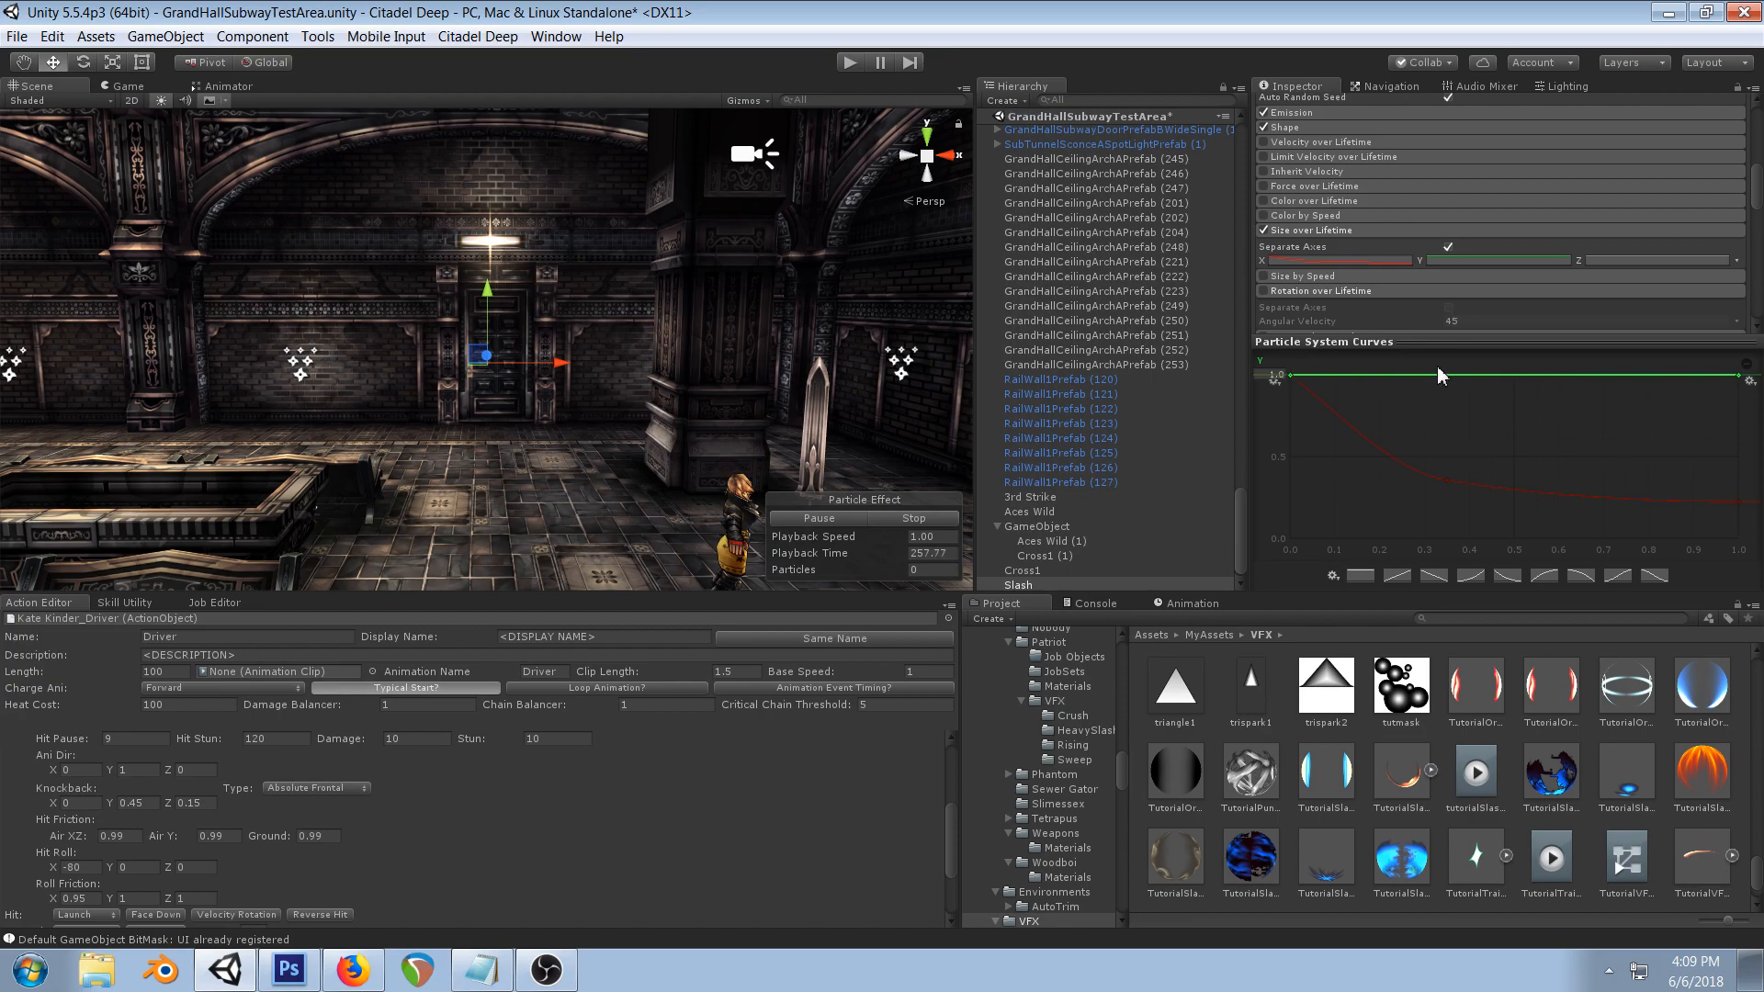
pyautogui.scroll(5, 1464, 278)
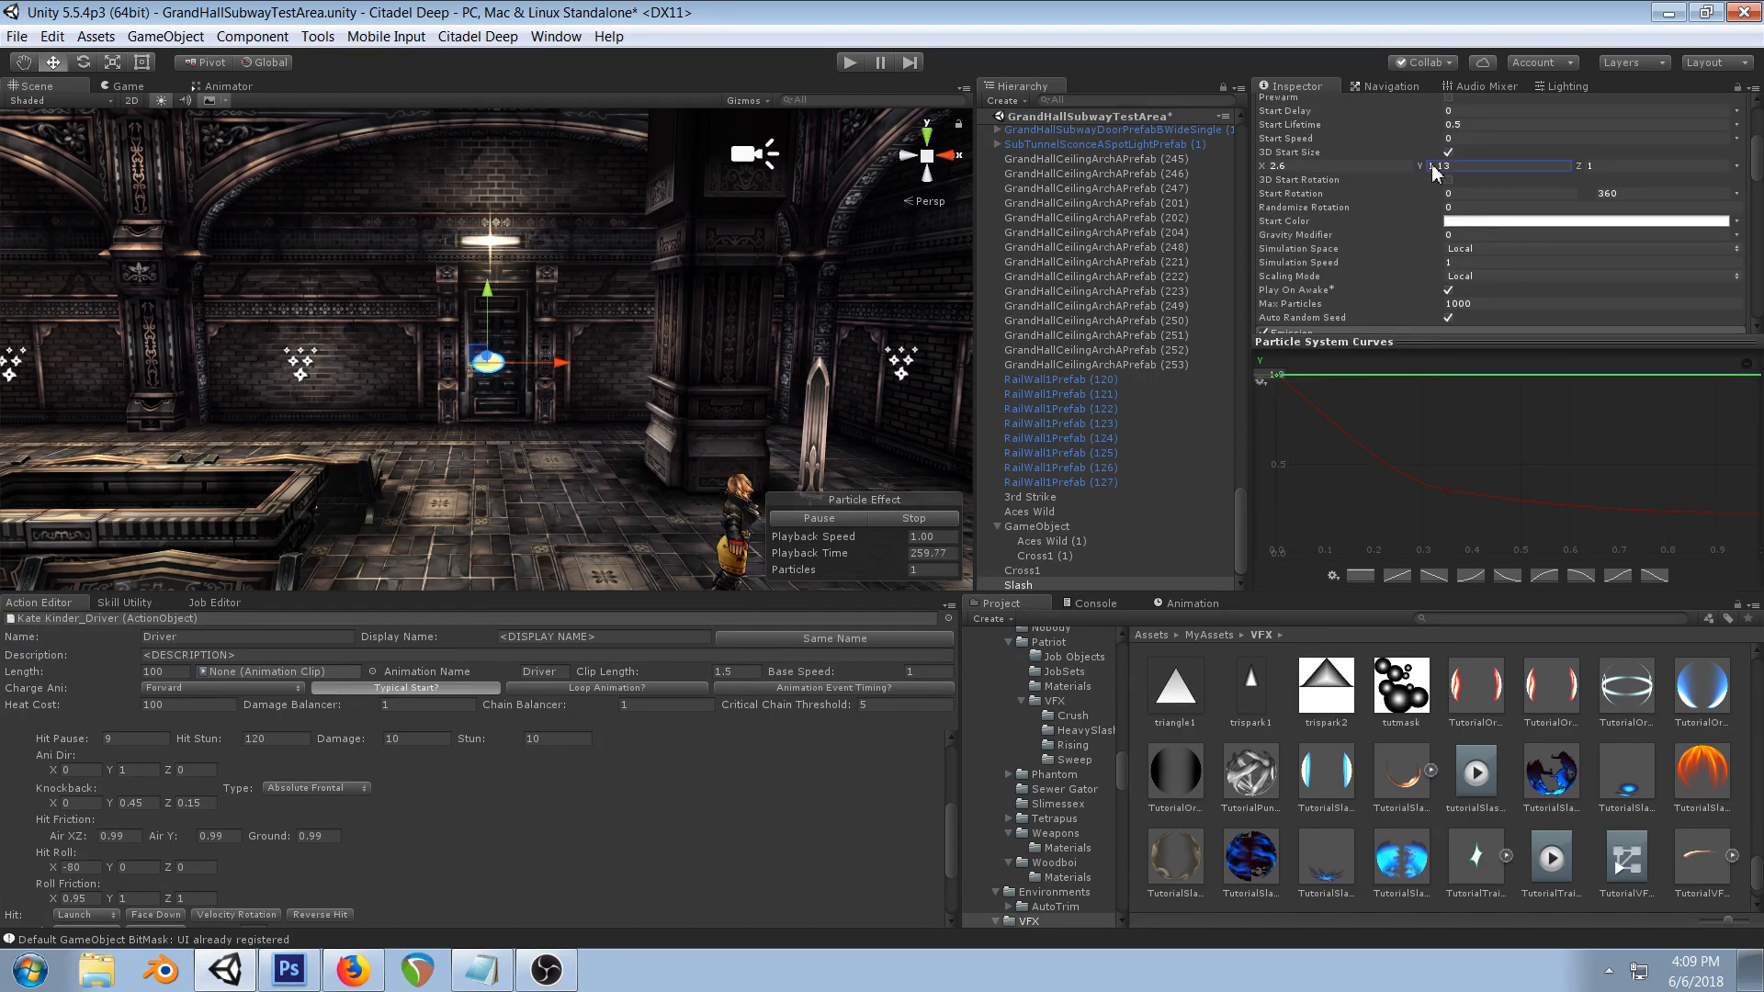
pyautogui.moveTo(1521, 173)
pyautogui.mouseDown()
pyautogui.moveTo(1732, 154)
pyautogui.moveTo(41, 136)
pyautogui.moveTo(108, 123)
pyautogui.mouseUp()
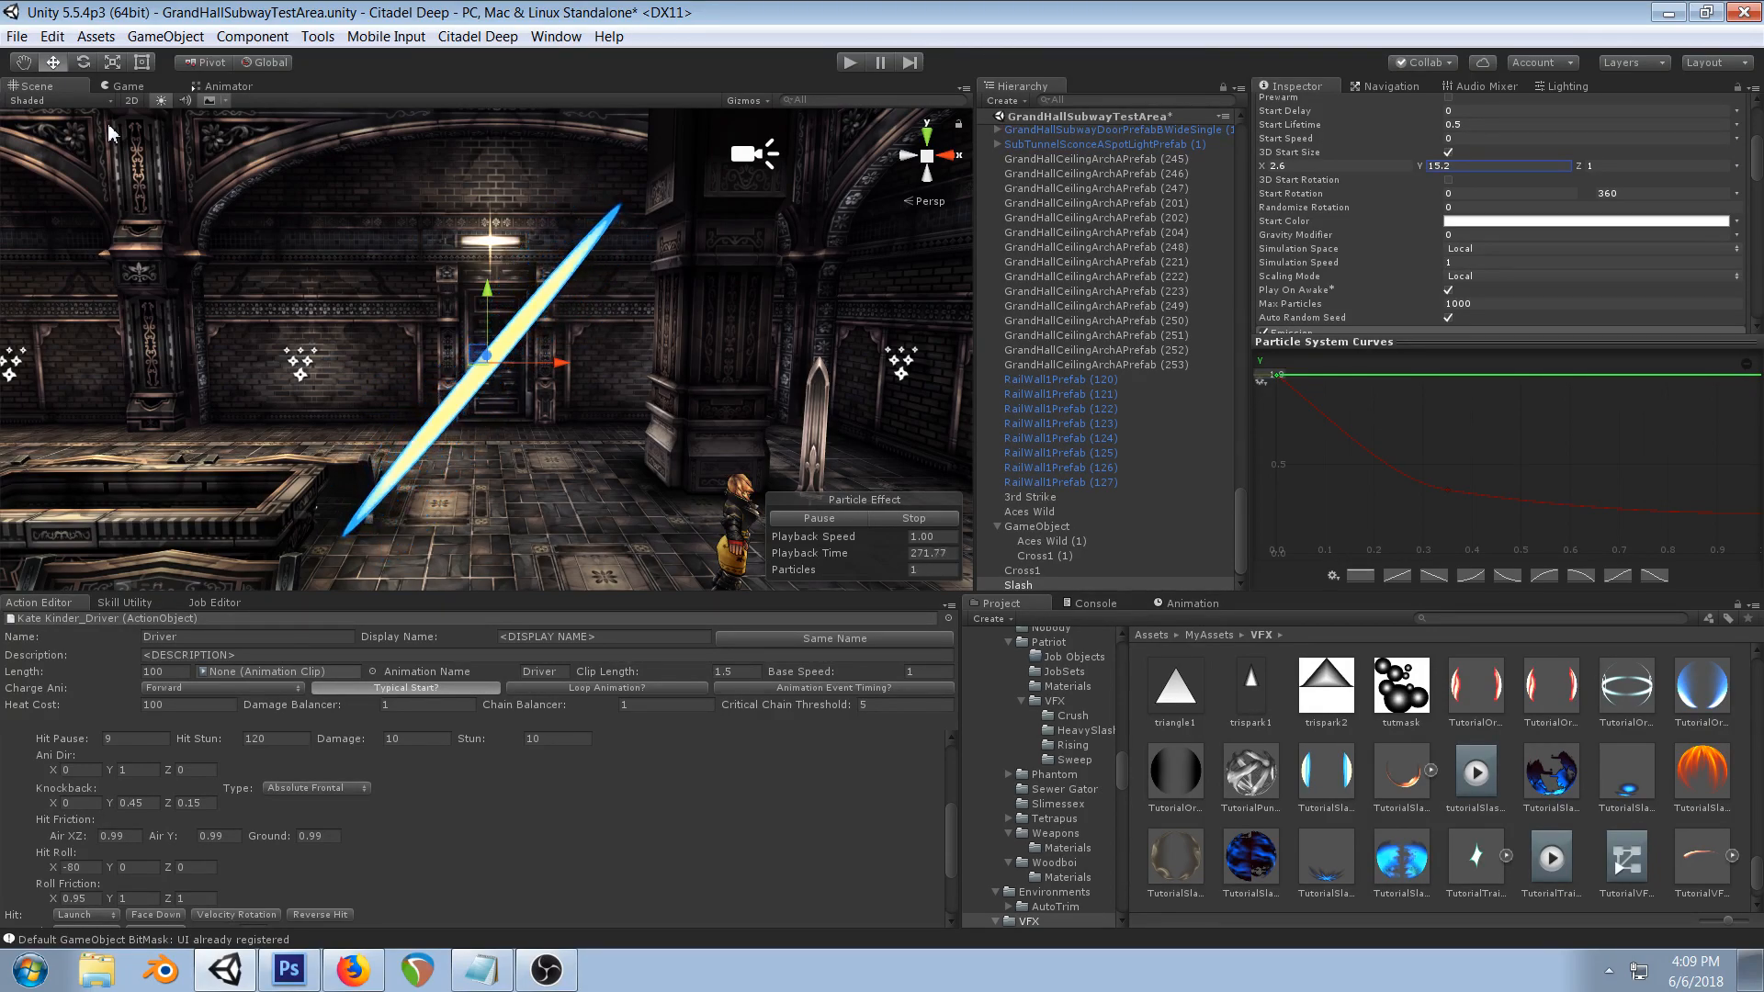
# - Add keys to the Y size curve and lower its start to about 0, so it rises smoothly toward 1.0
pyautogui.rightClick(1752, 381)
pyautogui.click(1736, 388)
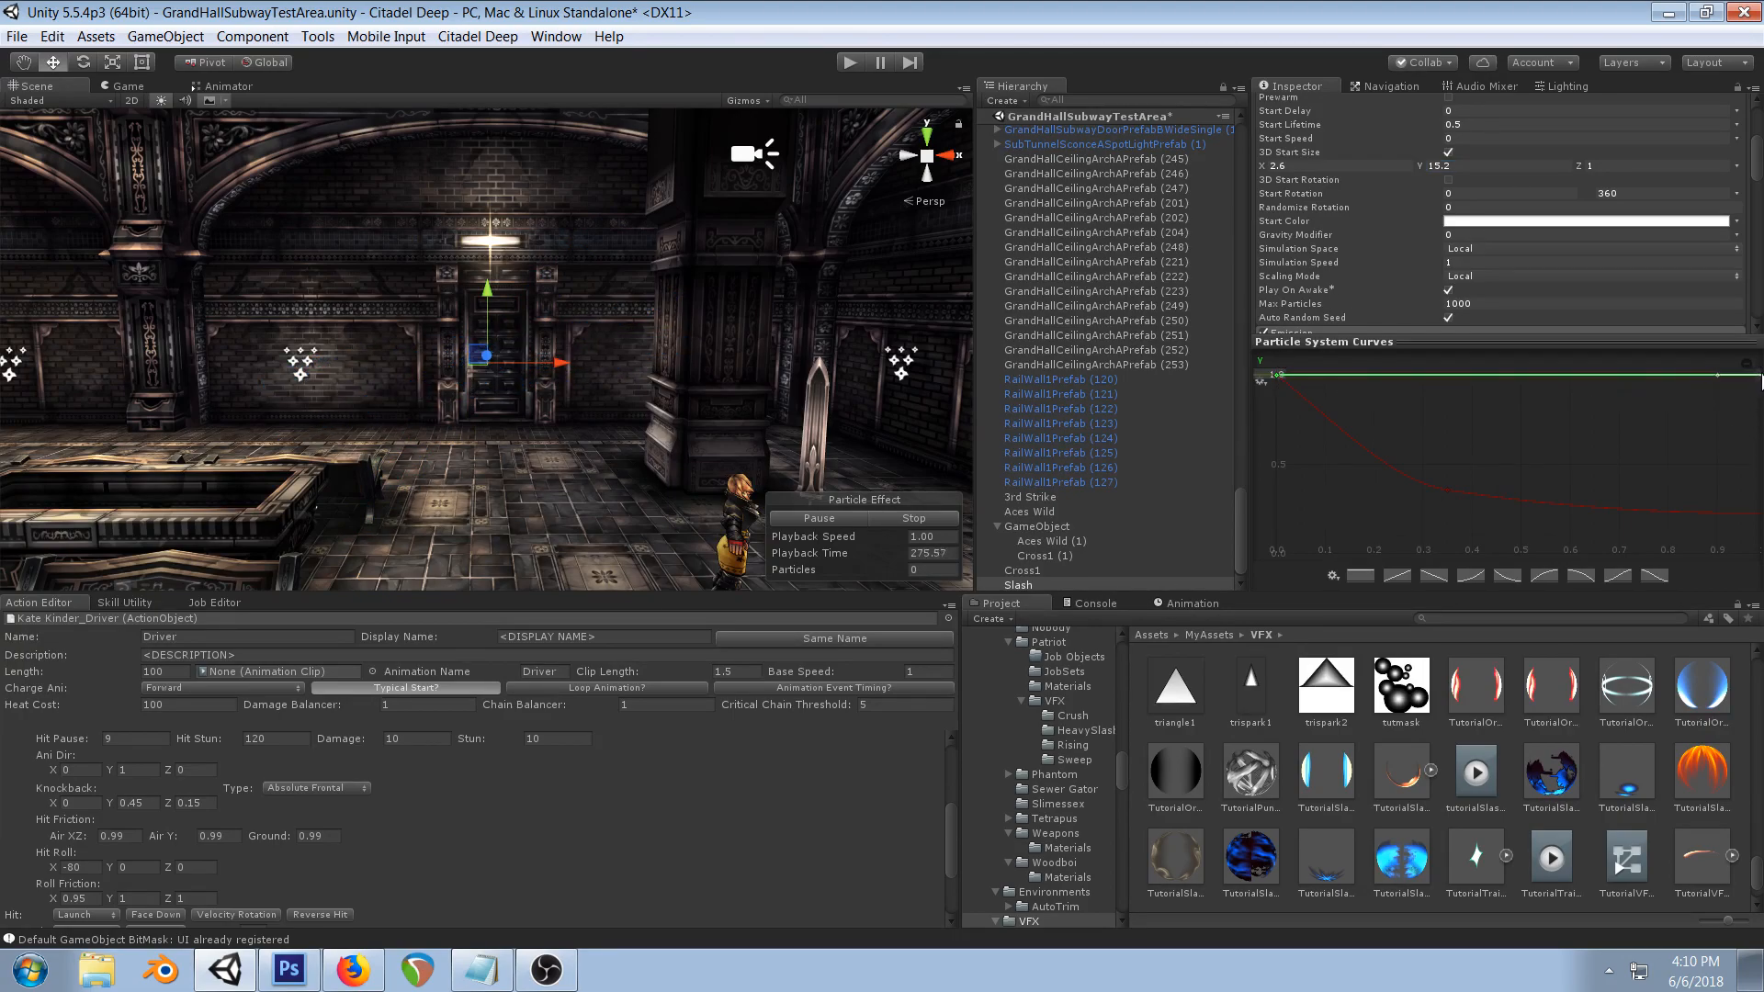
pyautogui.click(1387, 402)
pyautogui.moveTo(1283, 375); pyautogui.dragTo(1316, 500)
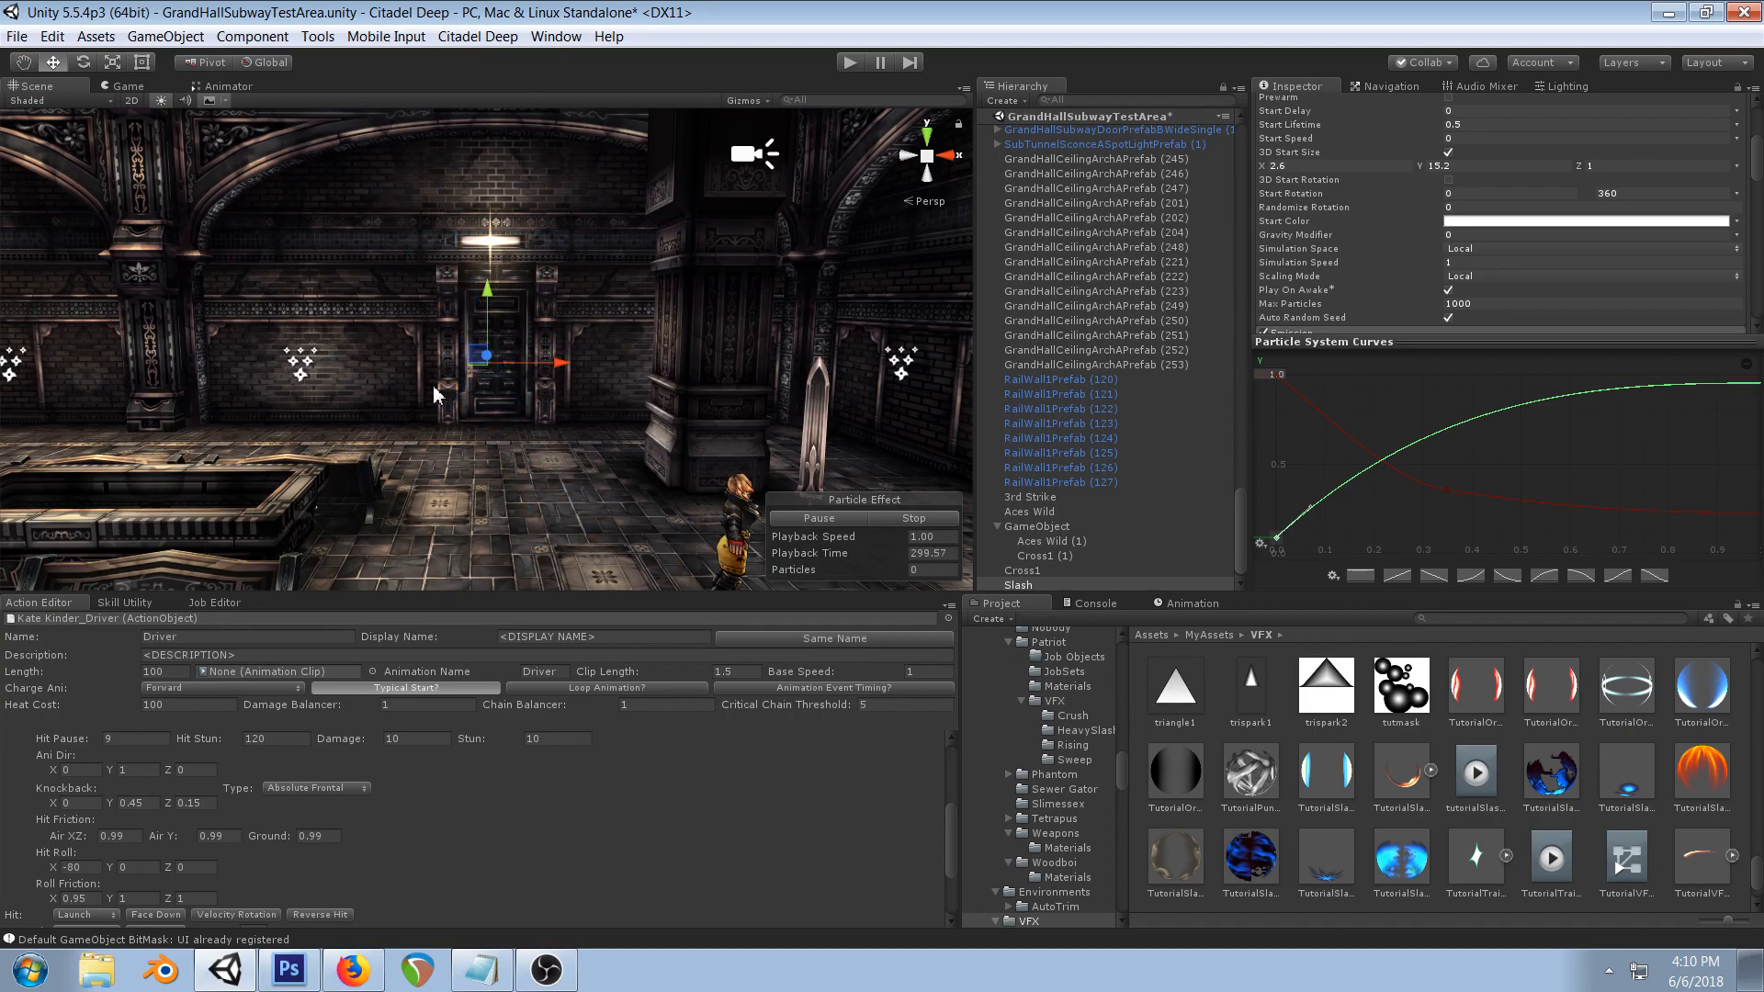
# - Add a key near time 0.1 on the Y size curve and adjust it for a steeper initial rise
pyautogui.doubleClick(1406, 445)
pyautogui.moveTo(1407, 446); pyautogui.dragTo(1334, 434)
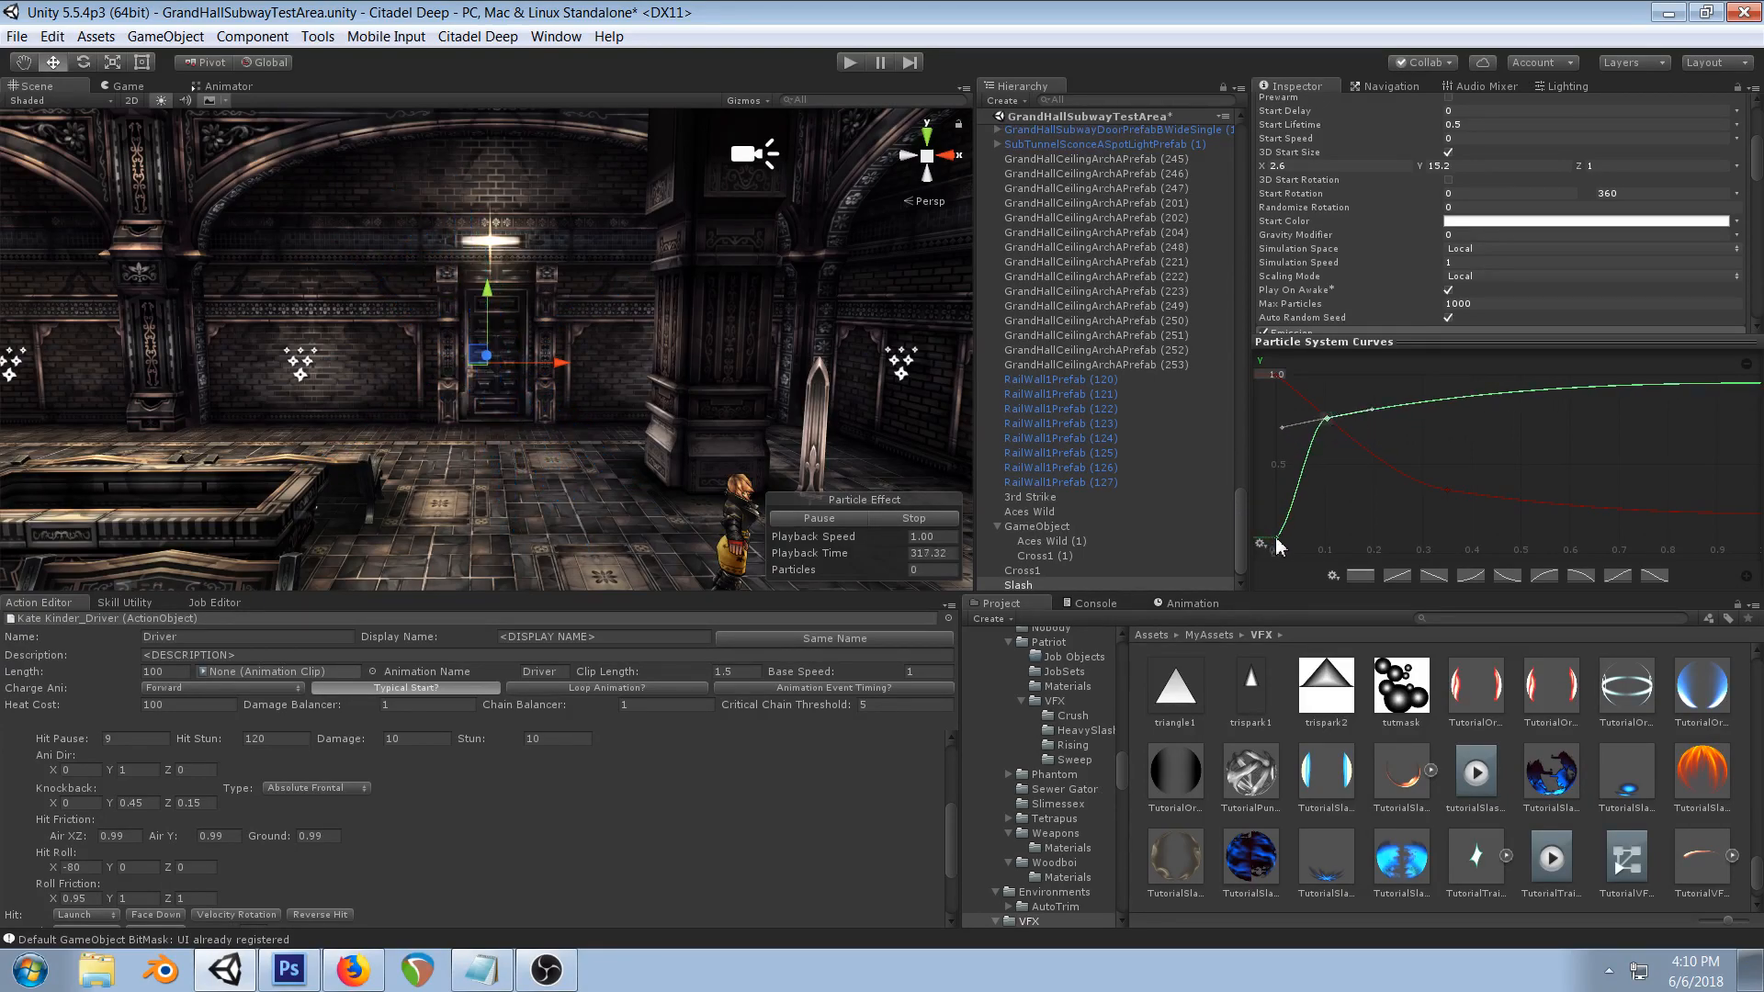
pyautogui.moveTo(1310, 506); pyautogui.dragTo(1284, 498)
pyautogui.moveTo(1327, 420)
pyautogui.mouseDown()
pyautogui.moveTo(1287, 424)
pyautogui.moveTo(1323, 415)
pyautogui.moveTo(1316, 438)
pyautogui.mouseUp()
# - Lower the X size curve's middle key and add a key near its end at a value of about 0.1
pyautogui.moveTo(1445, 494); pyautogui.dragTo(1441, 516)
pyautogui.click(1756, 519)
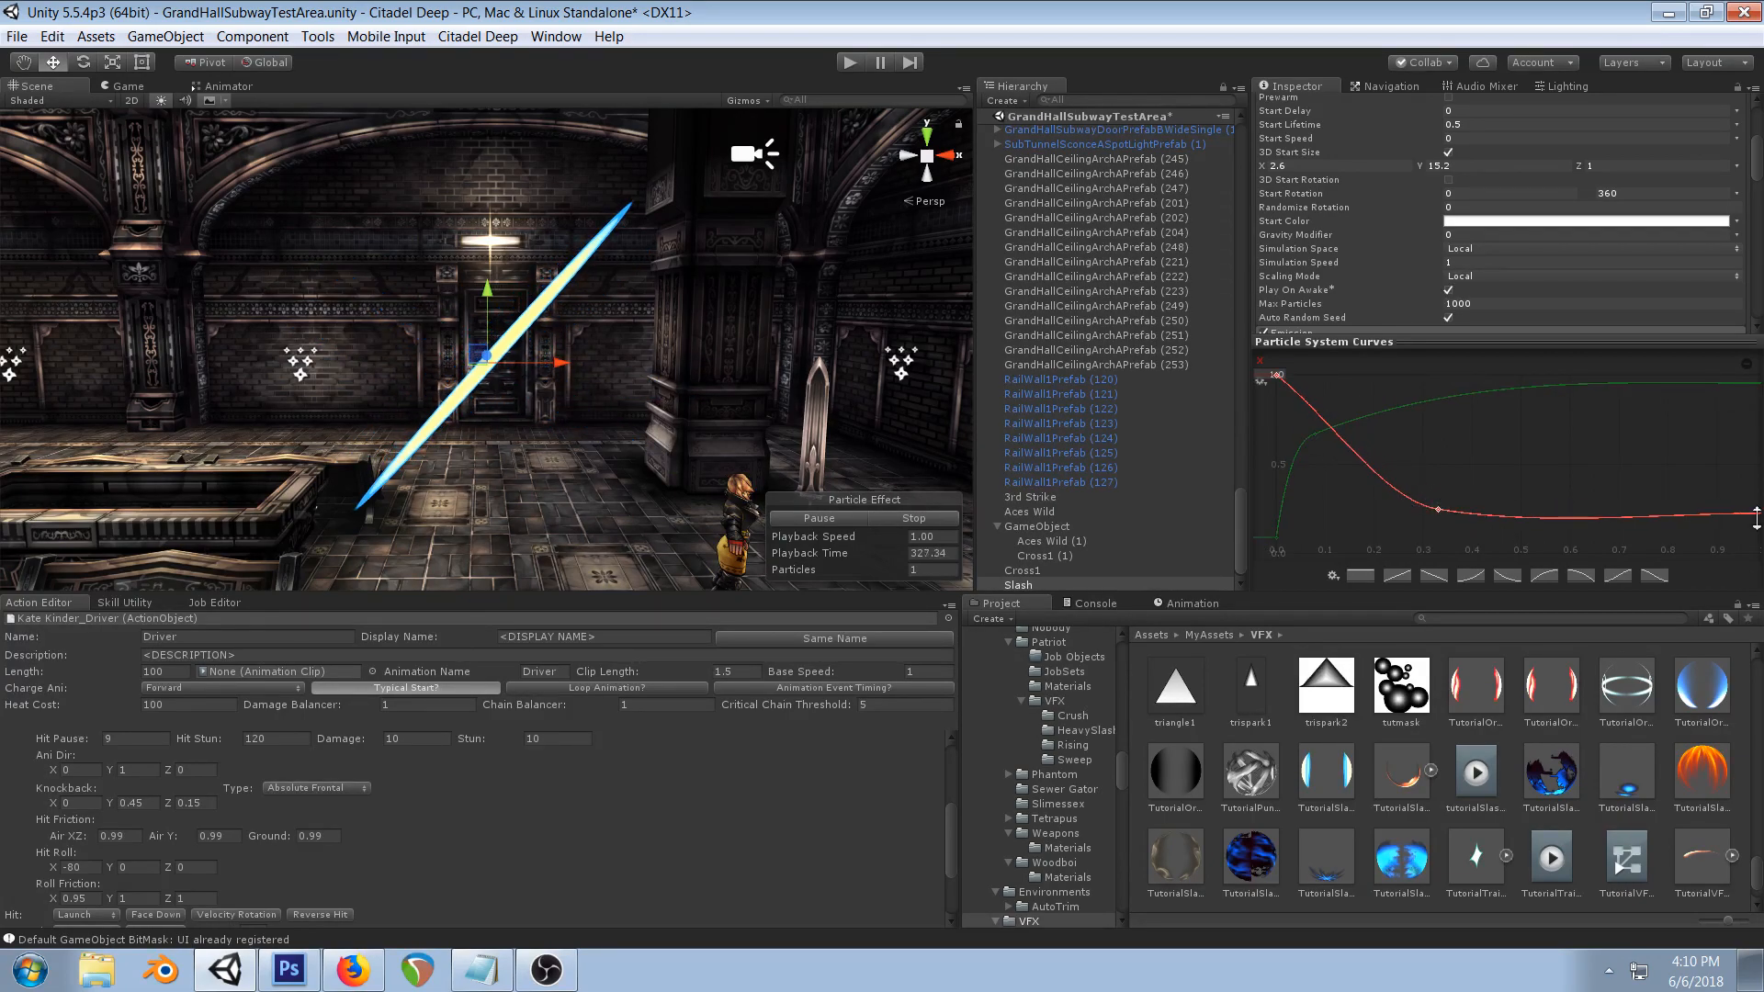
pyautogui.rightClick(1744, 525)
pyautogui.click(1742, 526)
pyautogui.moveTo(1760, 511); pyautogui.dragTo(1761, 544)
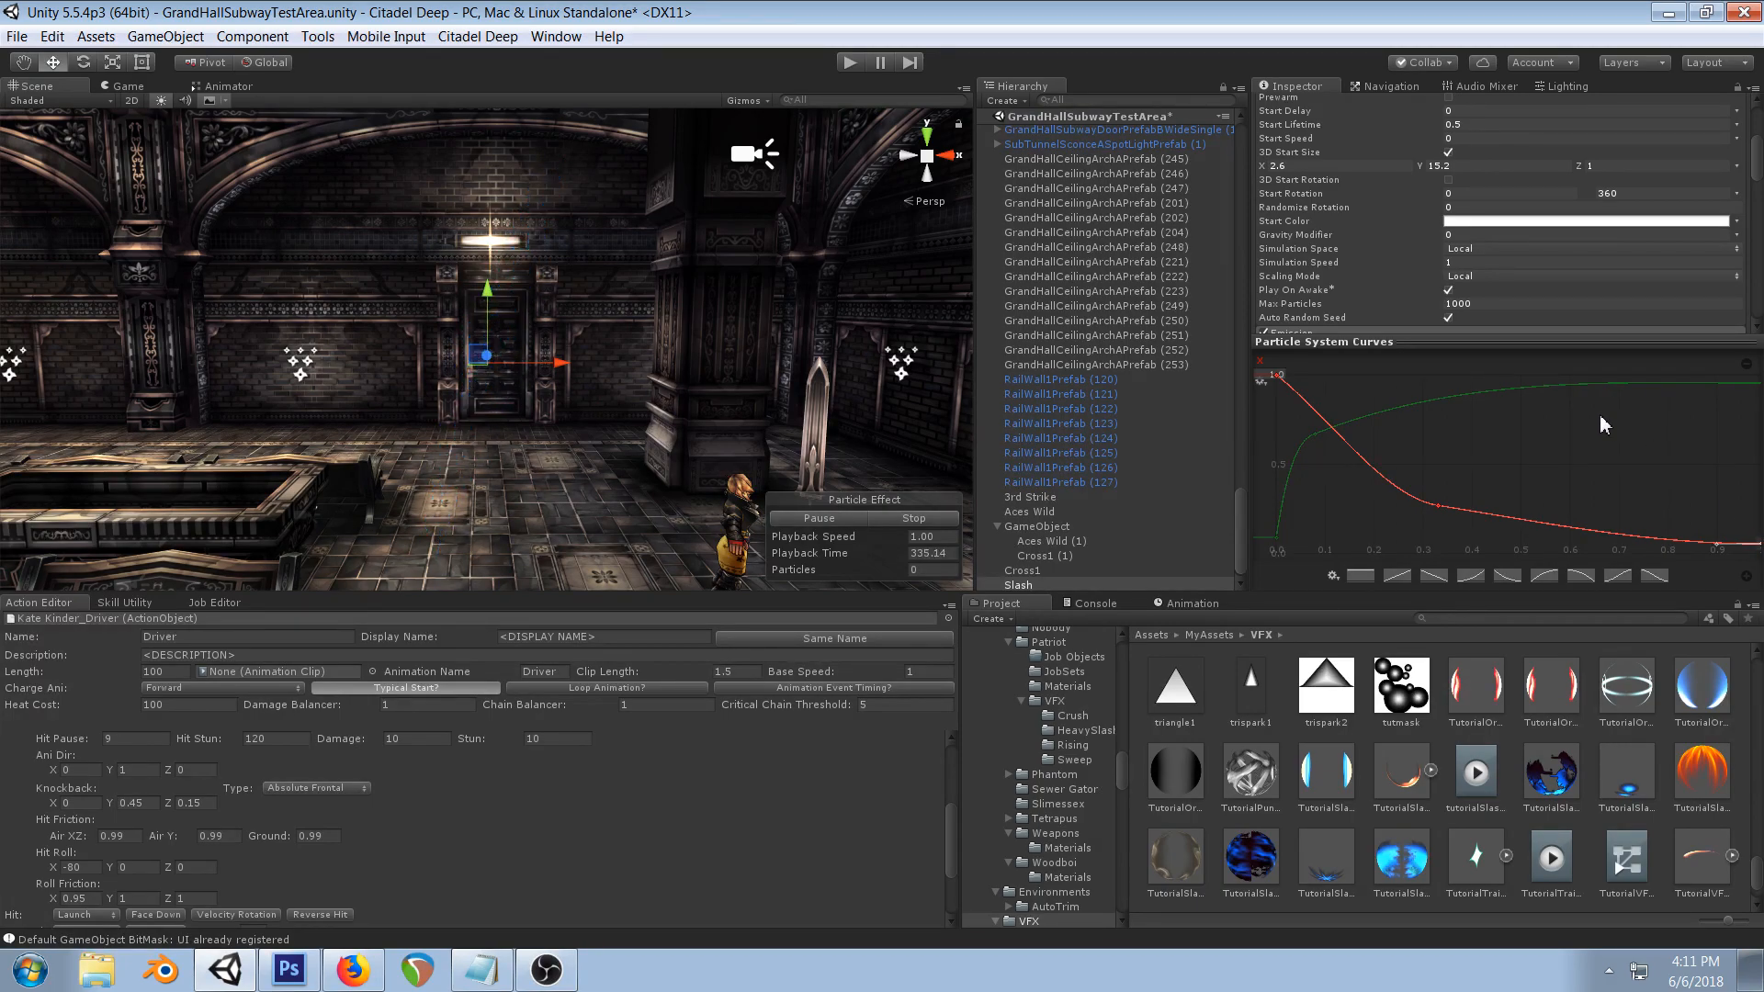
pyautogui.moveTo(1757, 544); pyautogui.dragTo(1739, 533)
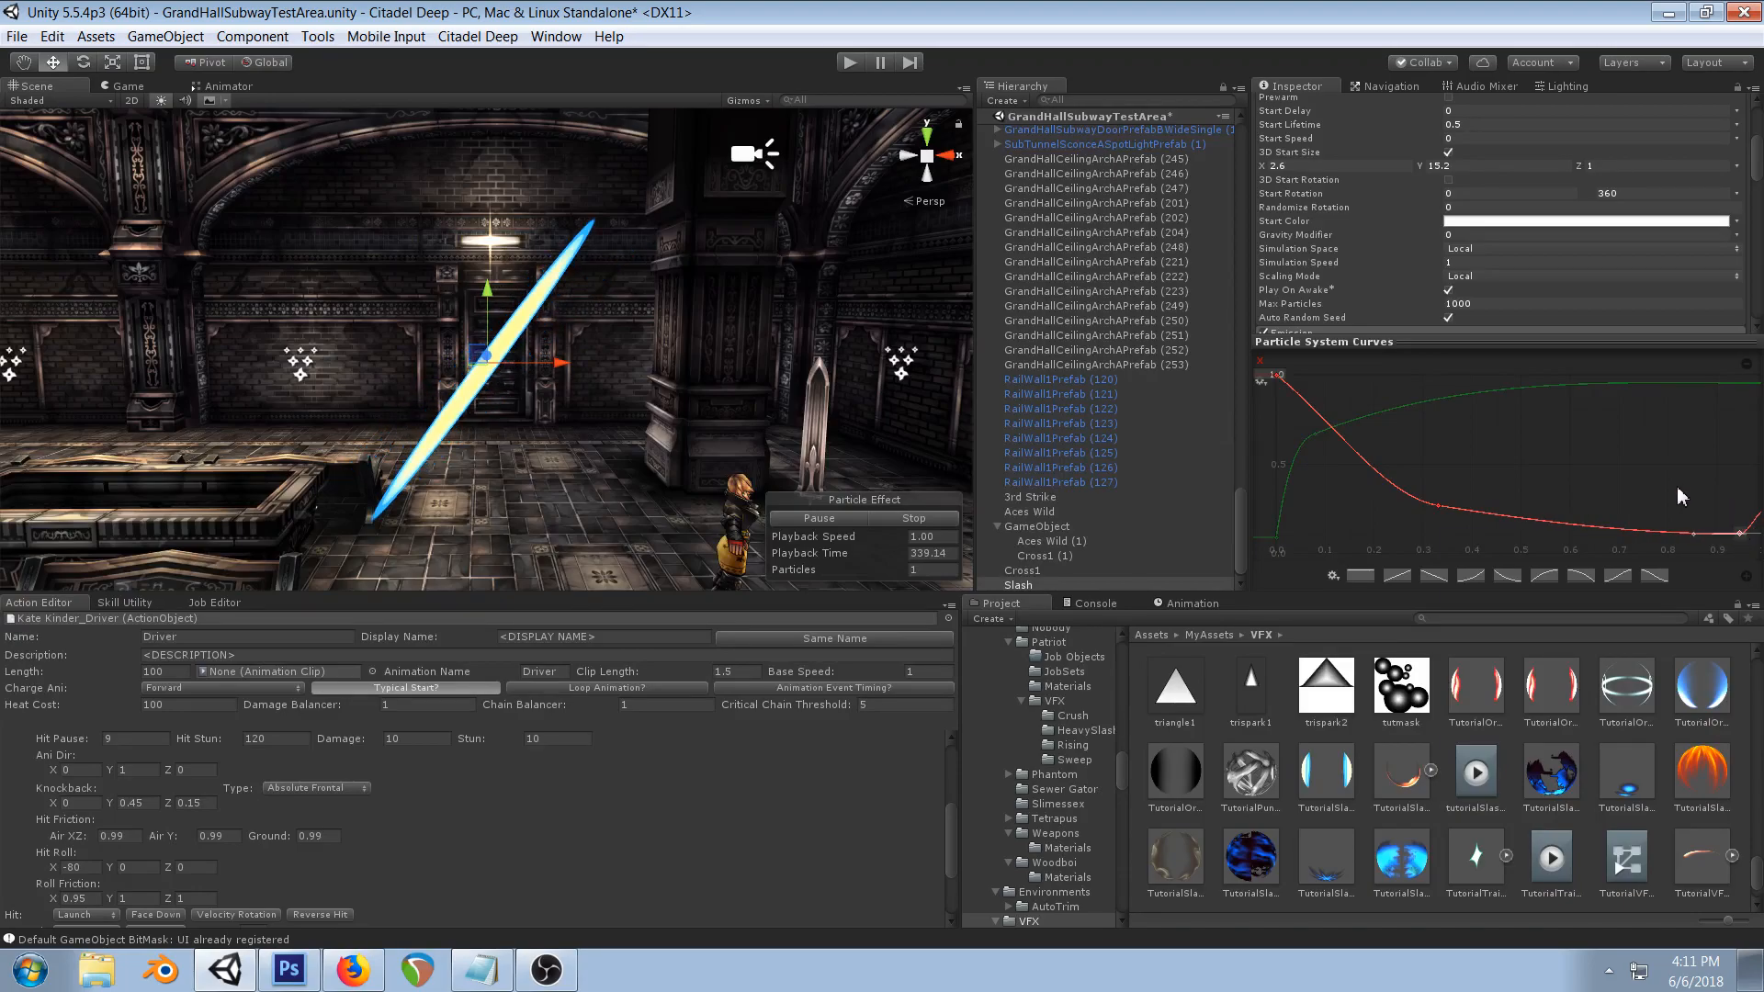
# - Delete the X size curve's last key, extend the remaining end key to time 1.0 at about 0.1, and smooth the middle key
pyautogui.click(1738, 499)
pyautogui.press('Delete')
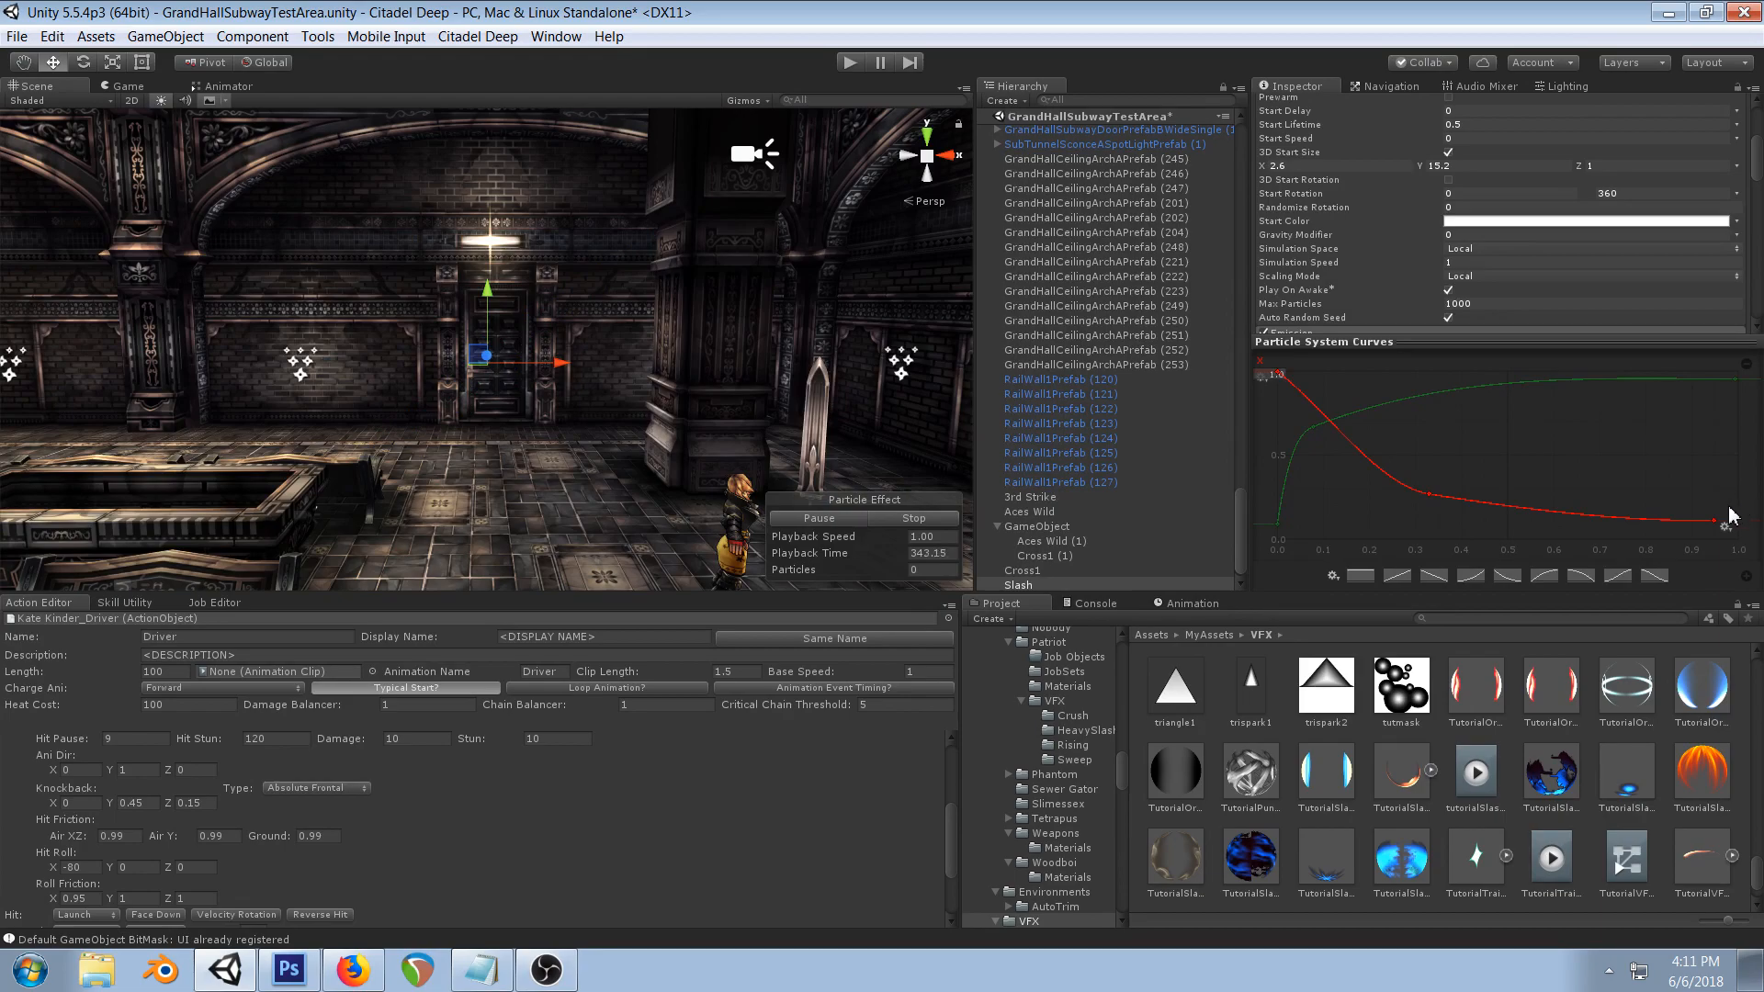
pyautogui.moveTo(1714, 522); pyautogui.dragTo(1746, 530)
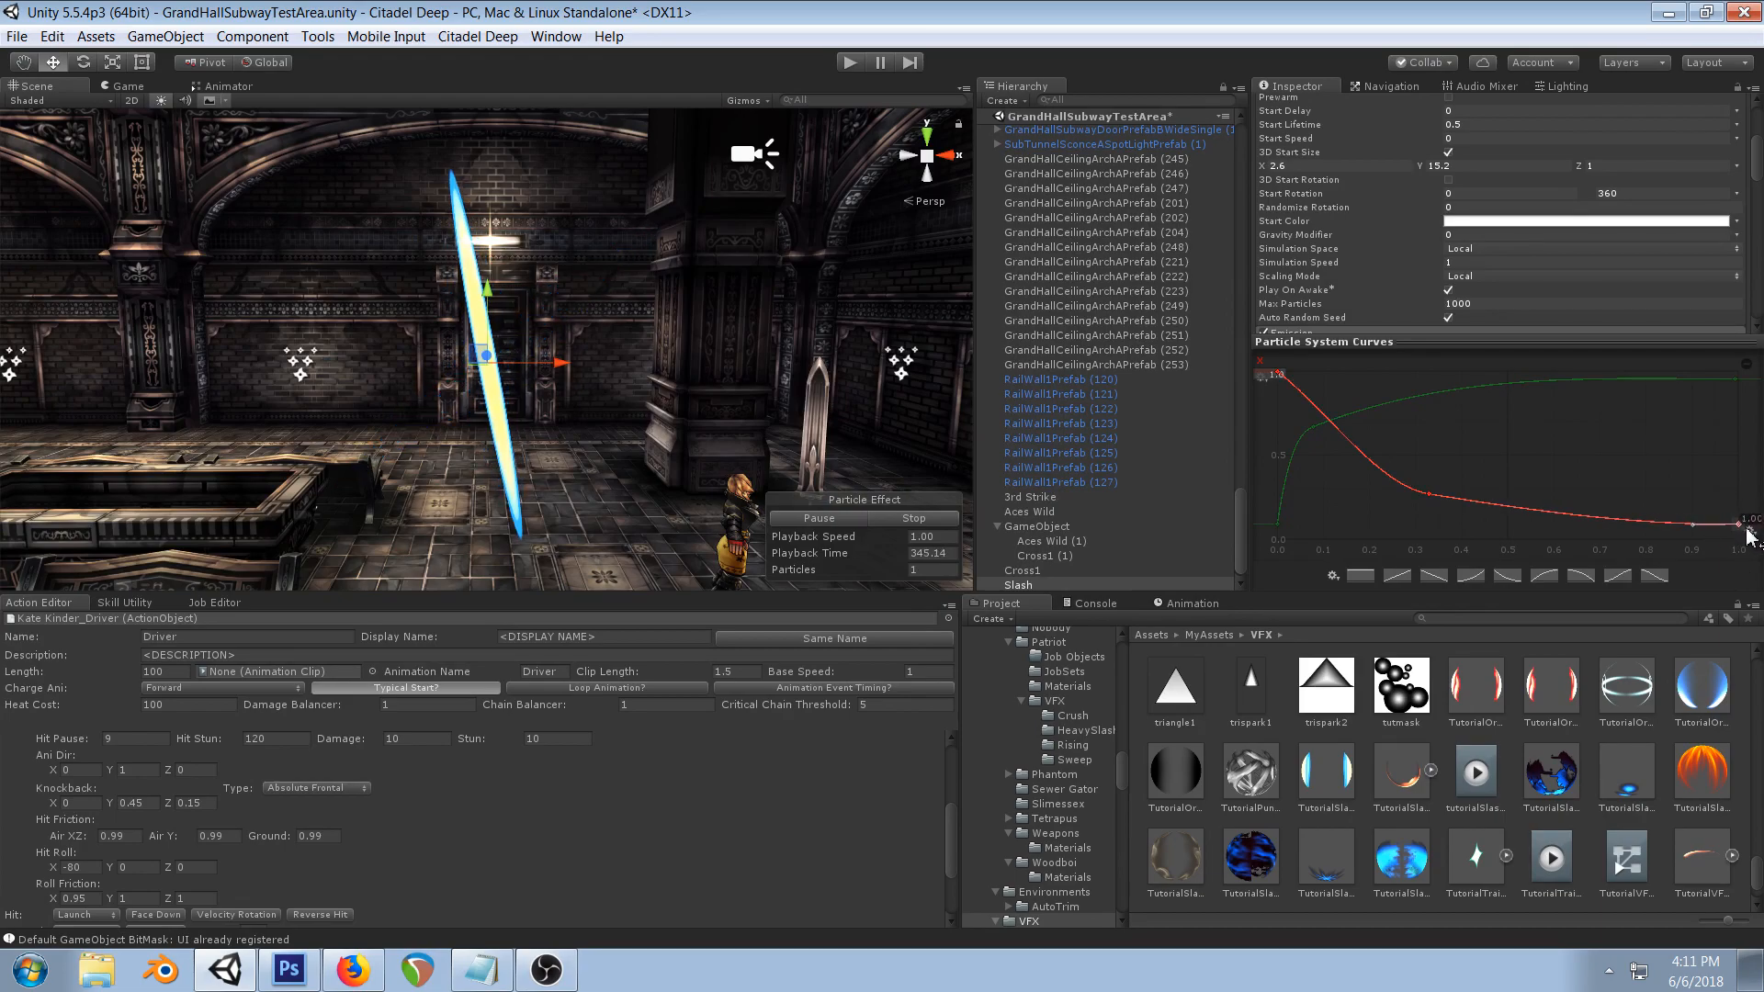
pyautogui.click(1428, 496)
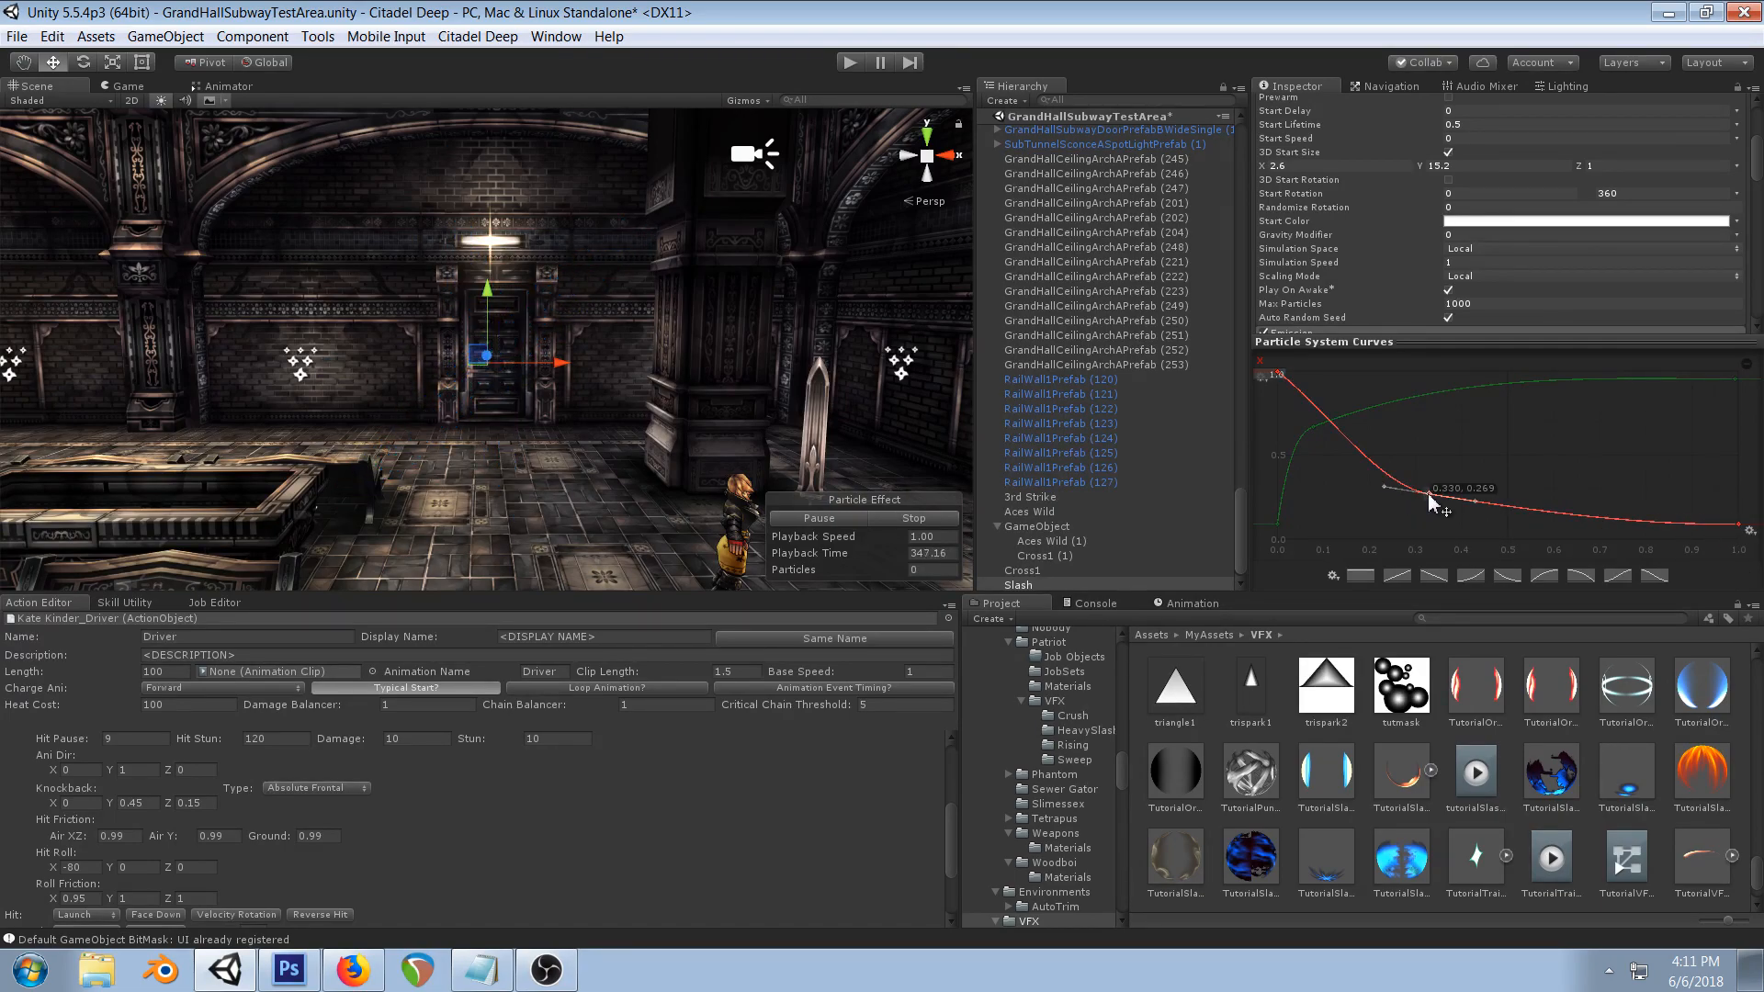
pyautogui.moveTo(1388, 487); pyautogui.dragTo(1429, 493)
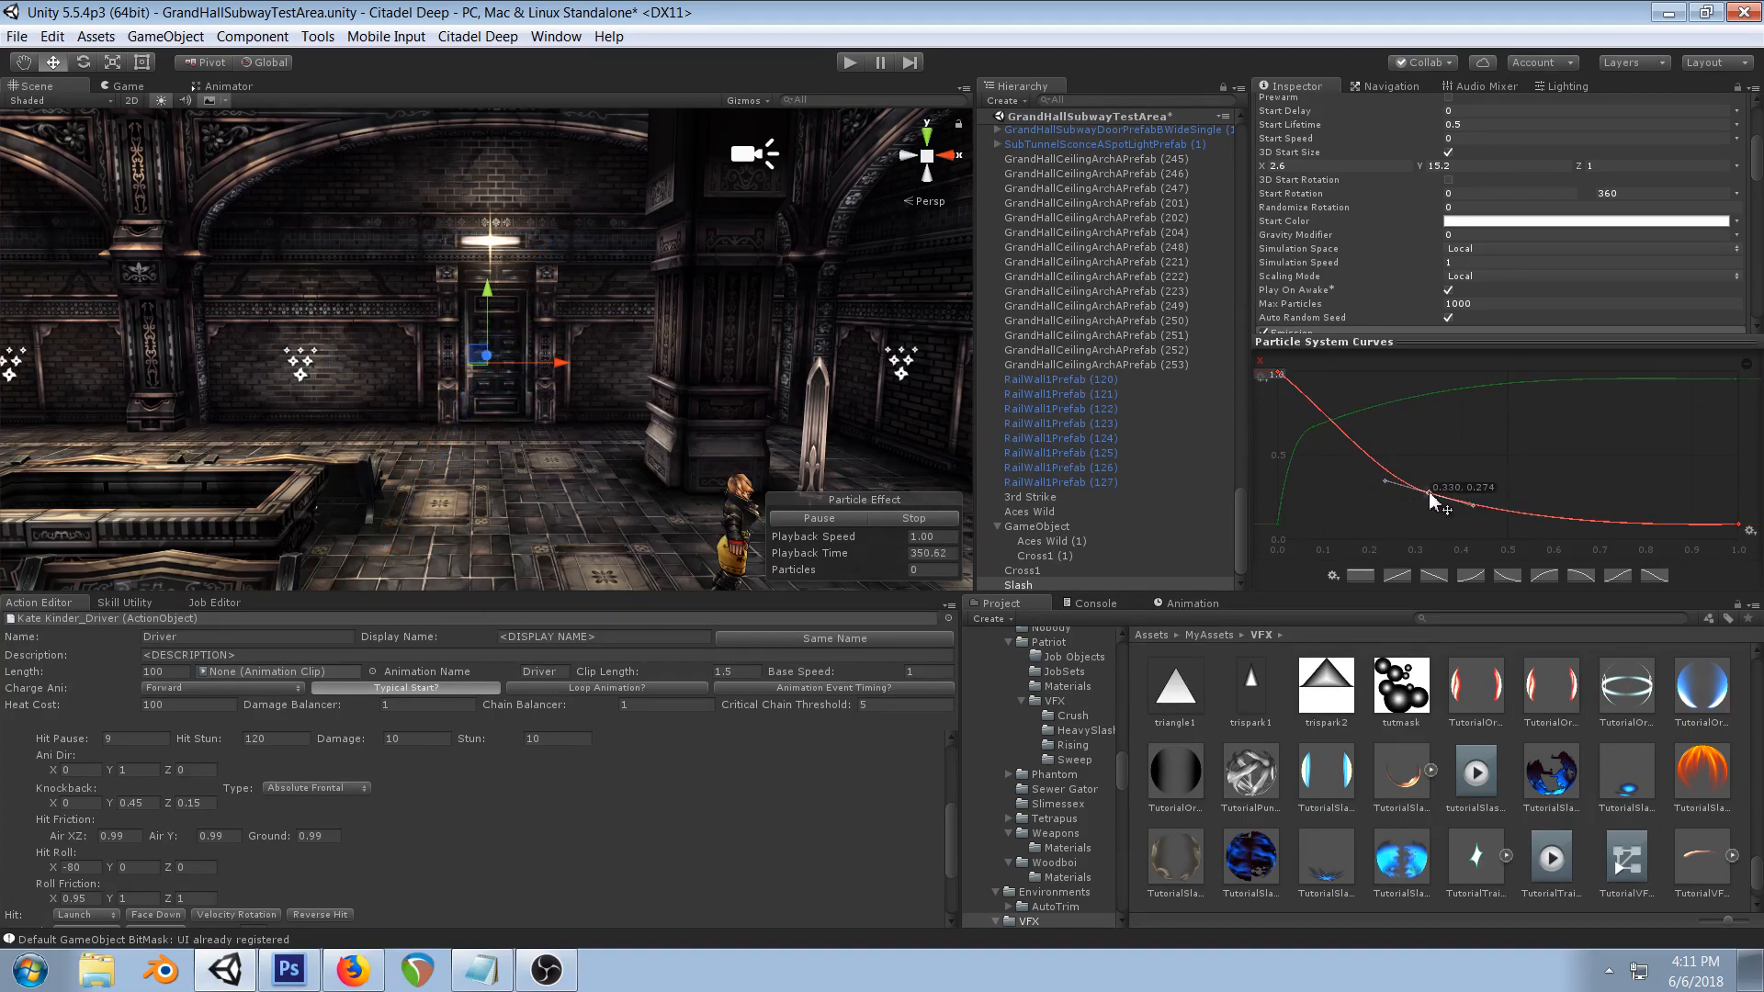
# - Replay the Slash effect and scrub the playback time back to 0.02 to inspect its starting shape
pyautogui.click(882, 519)
pyautogui.click(854, 519)
pyautogui.click(854, 519)
pyautogui.click(886, 520)
pyautogui.click(829, 526)
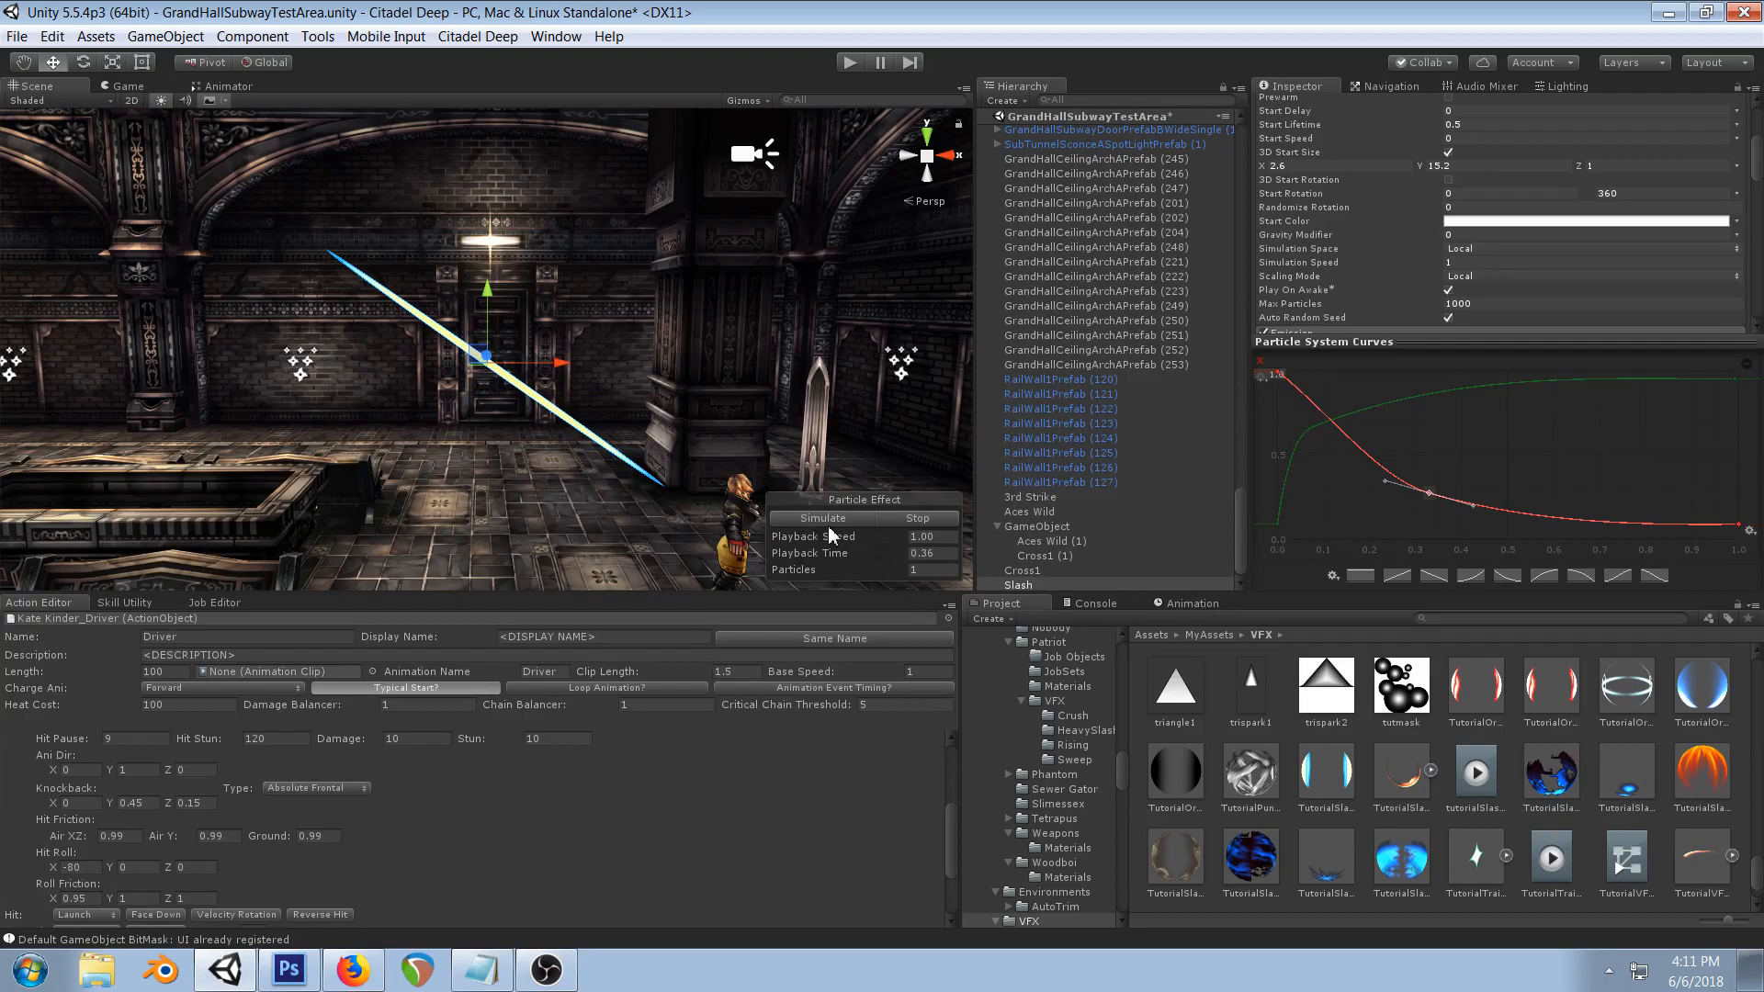
pyautogui.moveTo(840, 555); pyautogui.dragTo(645, 548)
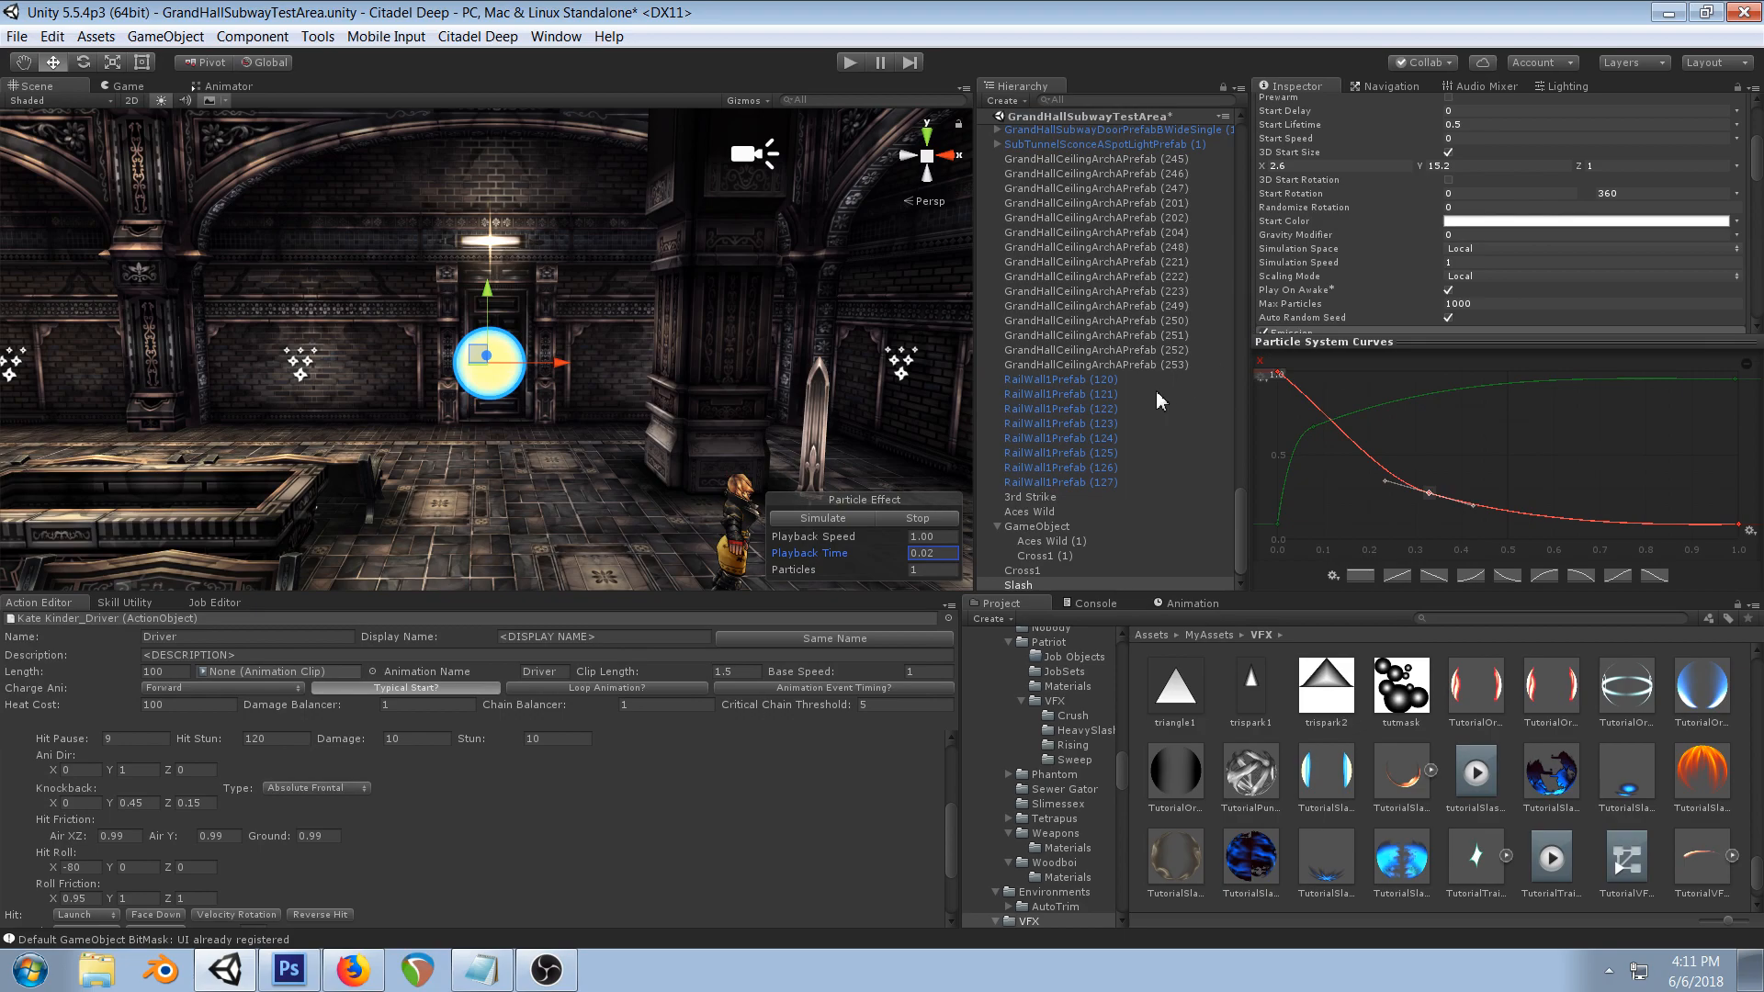
# - Set the 3D Start Size X to 4.82 and lower the Y size curve's first key to 0, scrubbing playback to check
pyautogui.click(1282, 529)
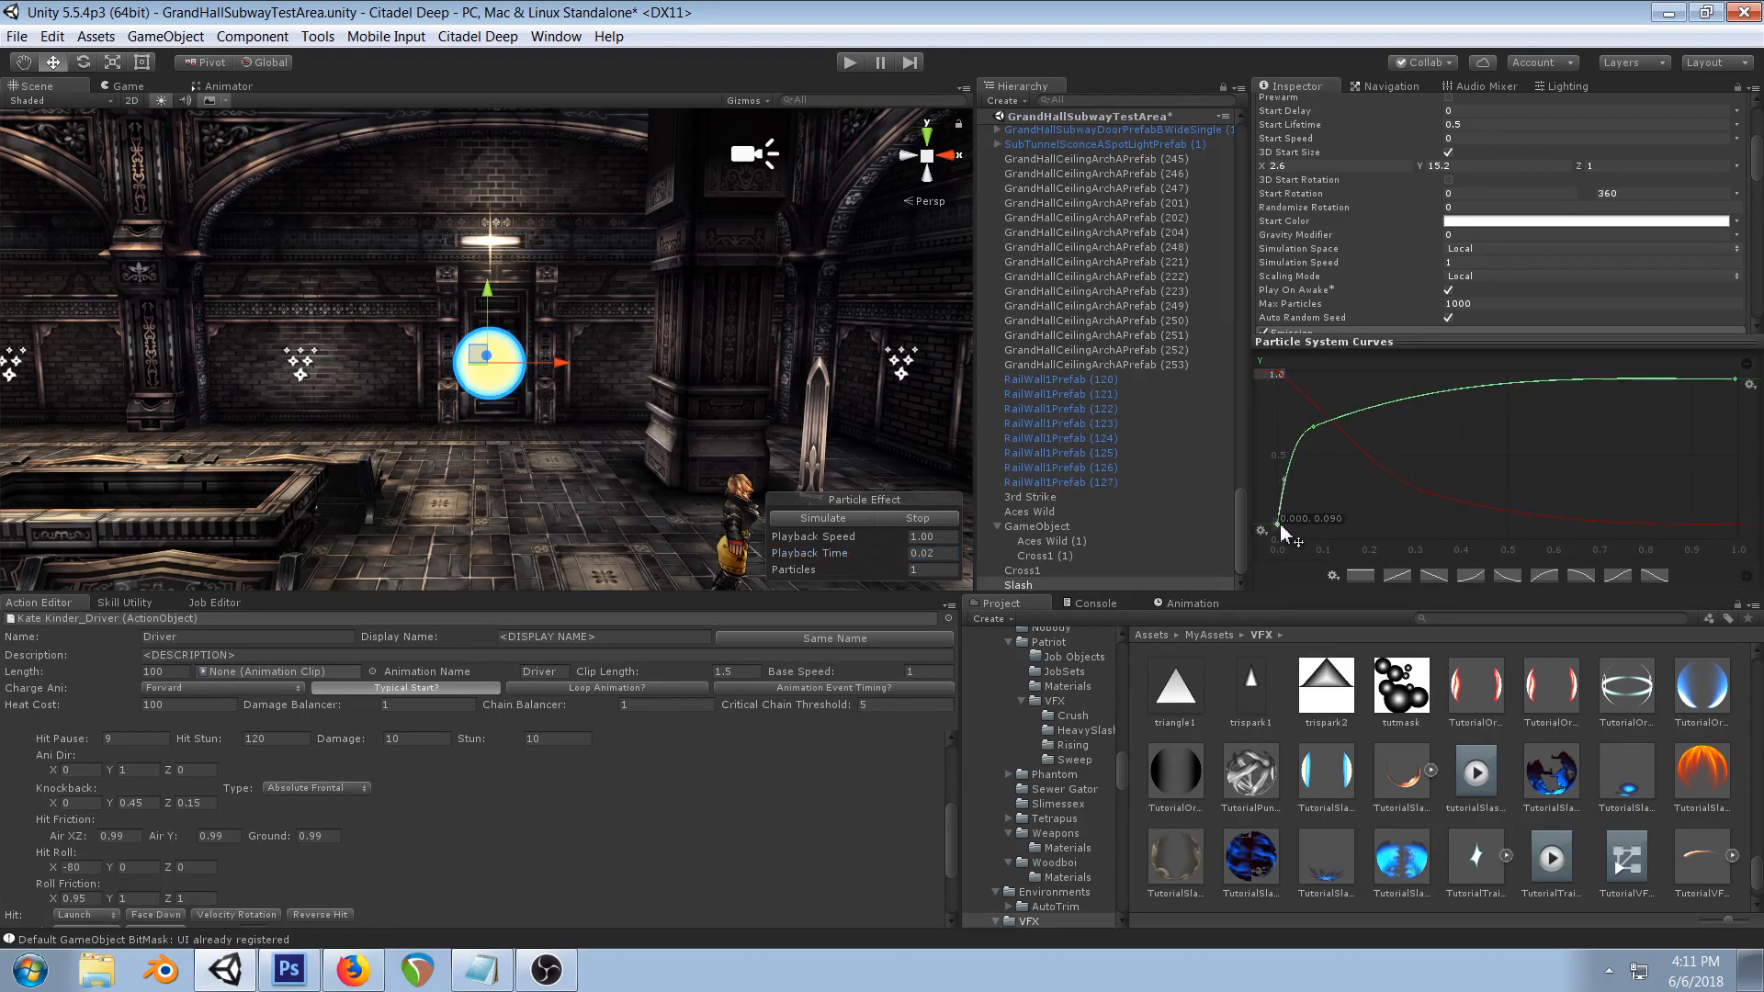
pyautogui.scroll(3, 1441, 224)
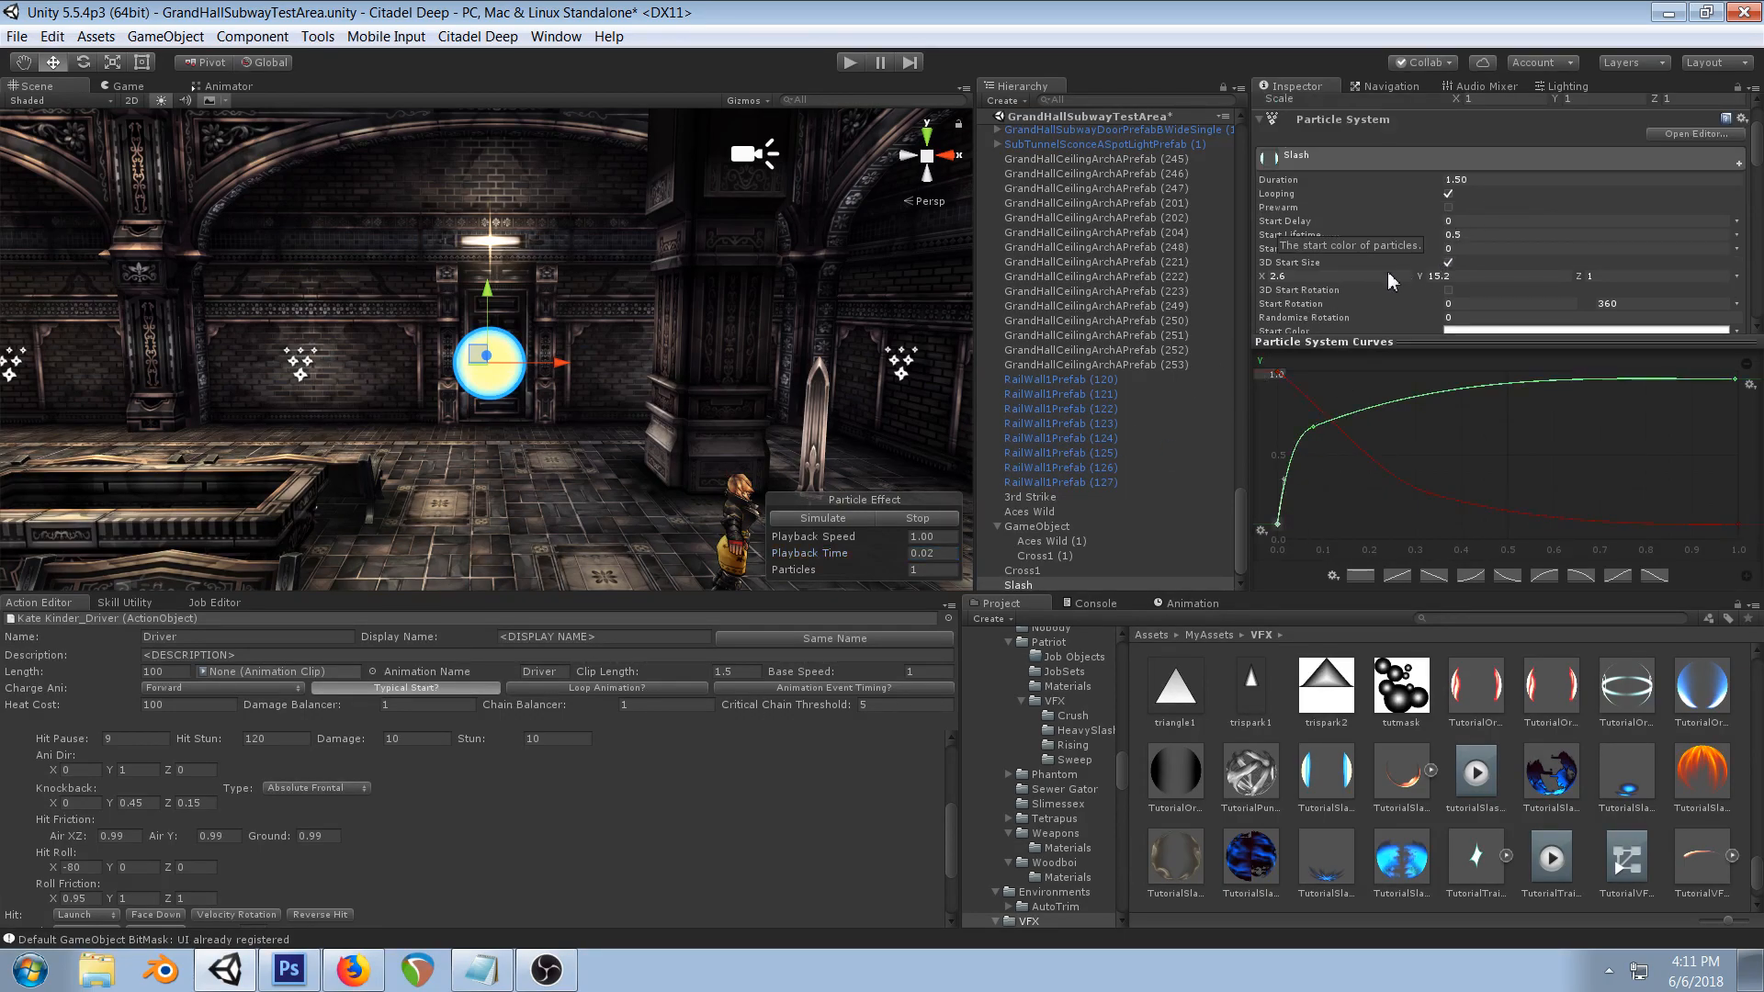
pyautogui.moveTo(1264, 276); pyautogui.dragTo(1222, 288)
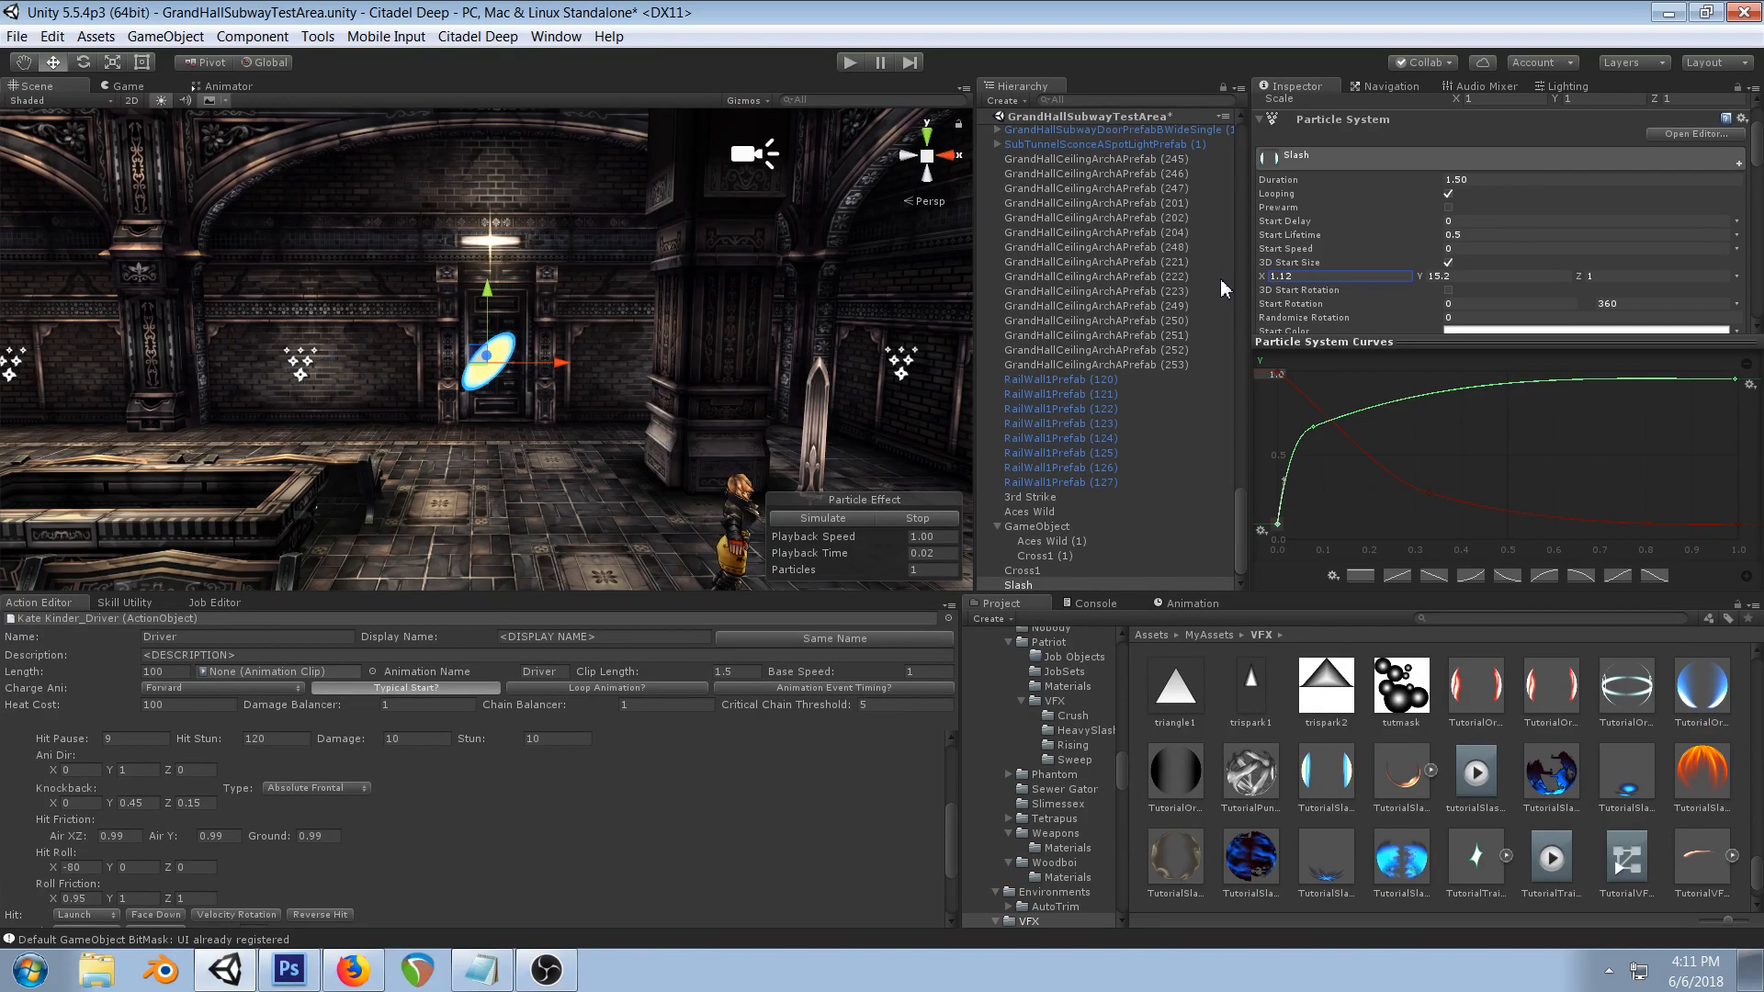
pyautogui.moveTo(1222, 287); pyautogui.dragTo(1335, 291)
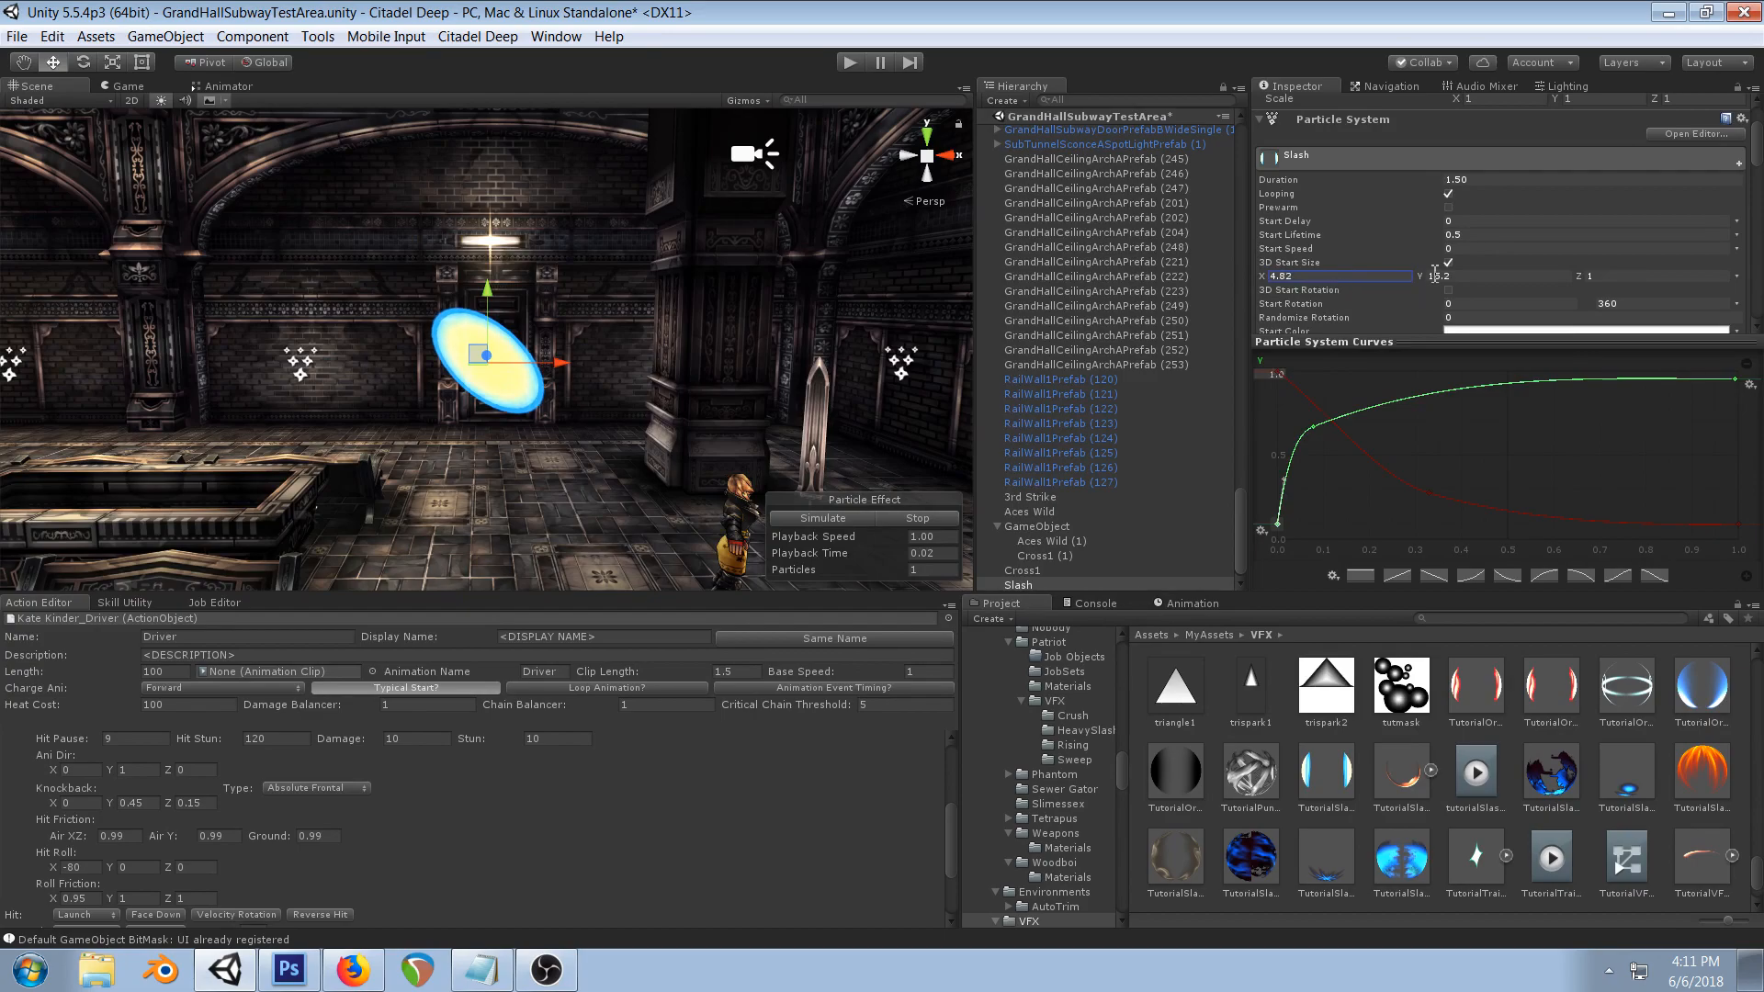
pyautogui.moveTo(1280, 531); pyautogui.dragTo(1277, 554)
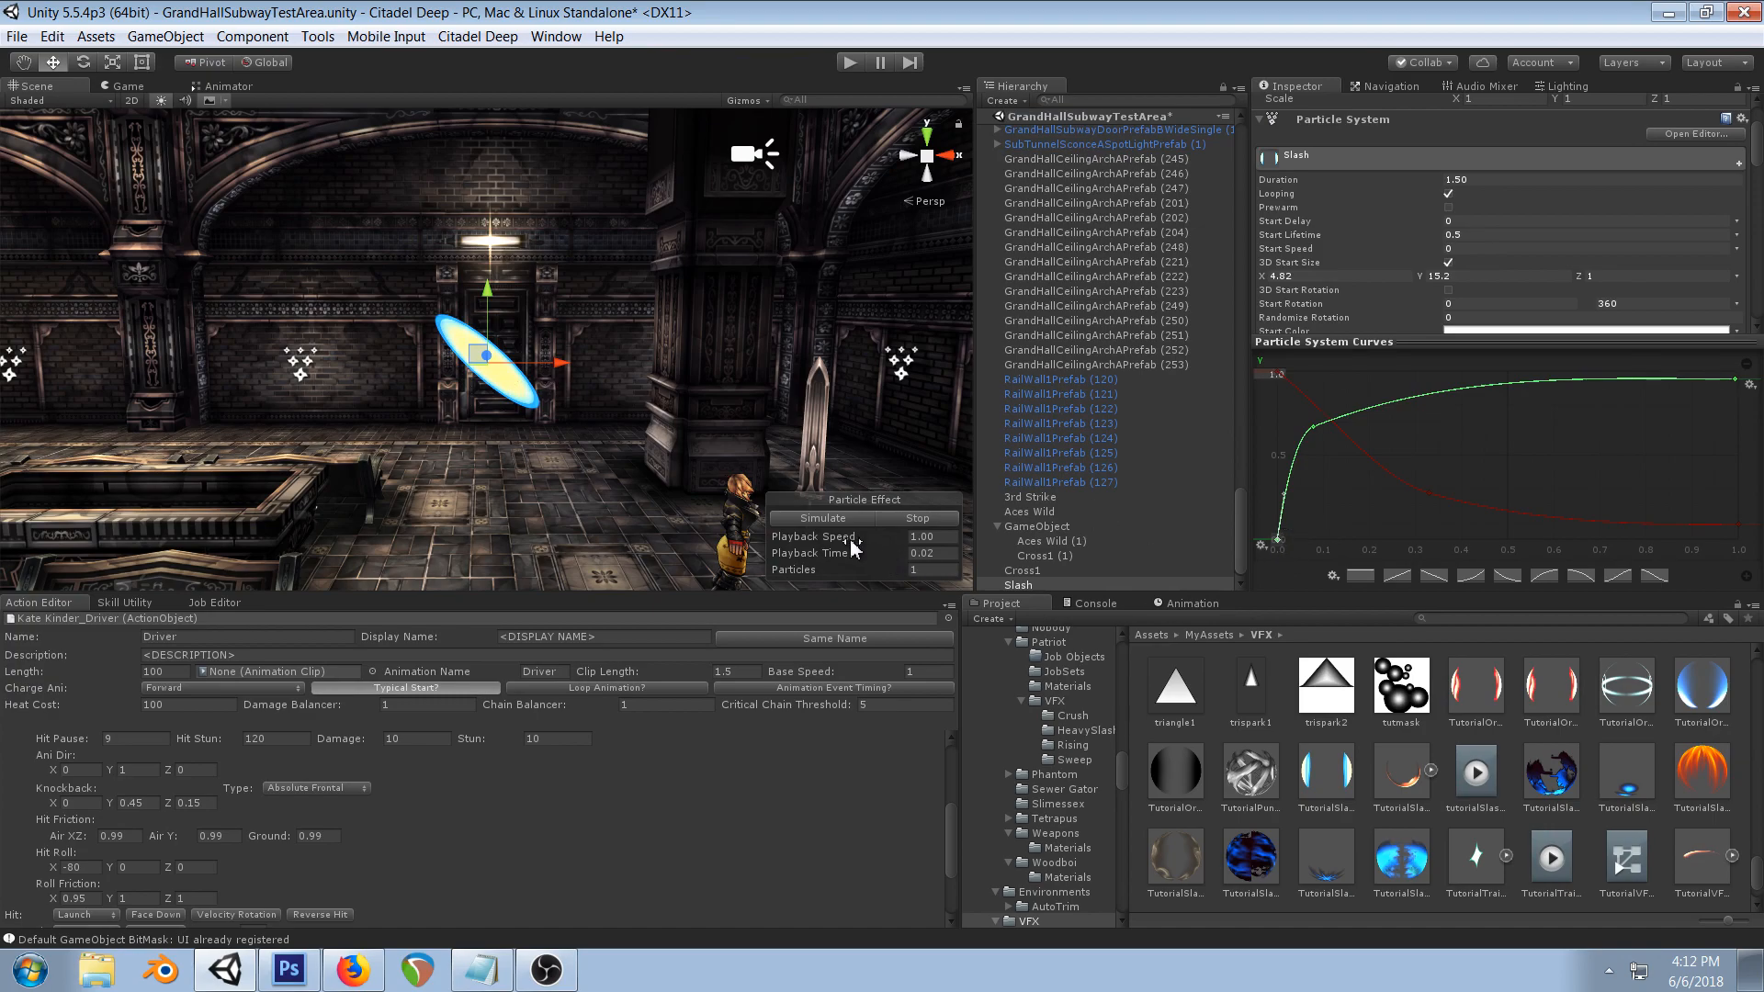
pyautogui.click(796, 551)
pyautogui.moveTo(796, 553); pyautogui.dragTo(881, 557)
# - Steepen the initial drop of the X size curve by adjusting its first key's tangent
pyautogui.click(1281, 376)
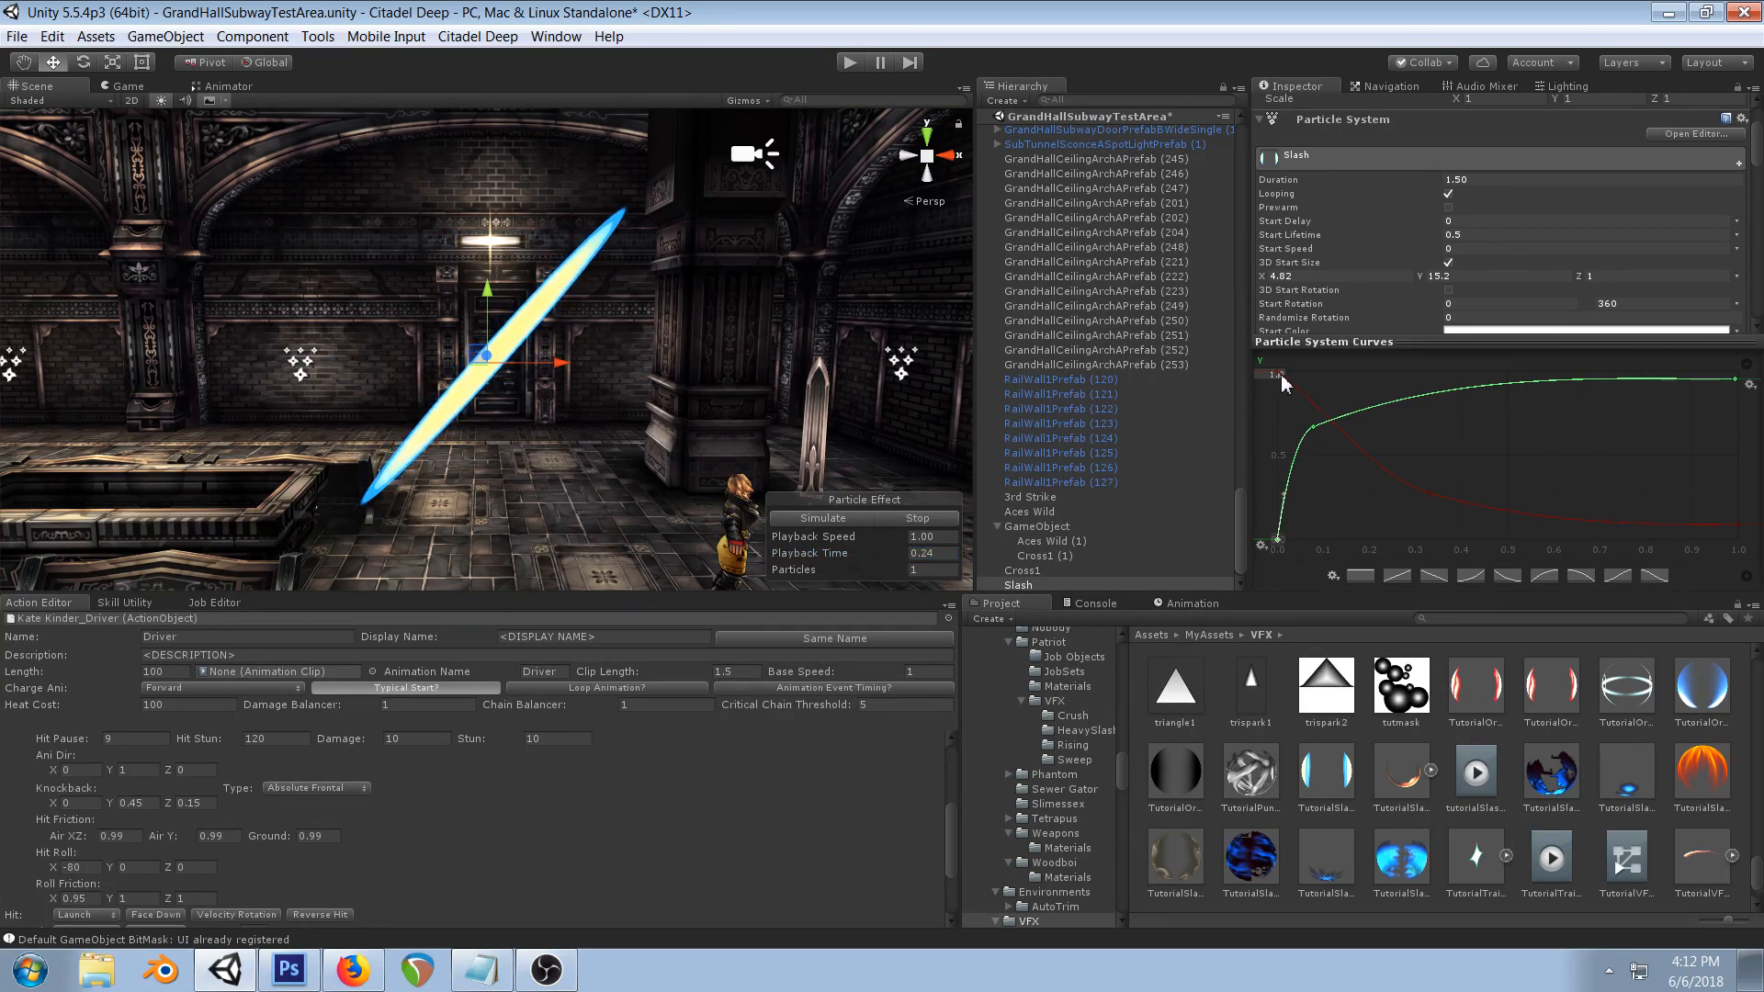
pyautogui.click(1300, 407)
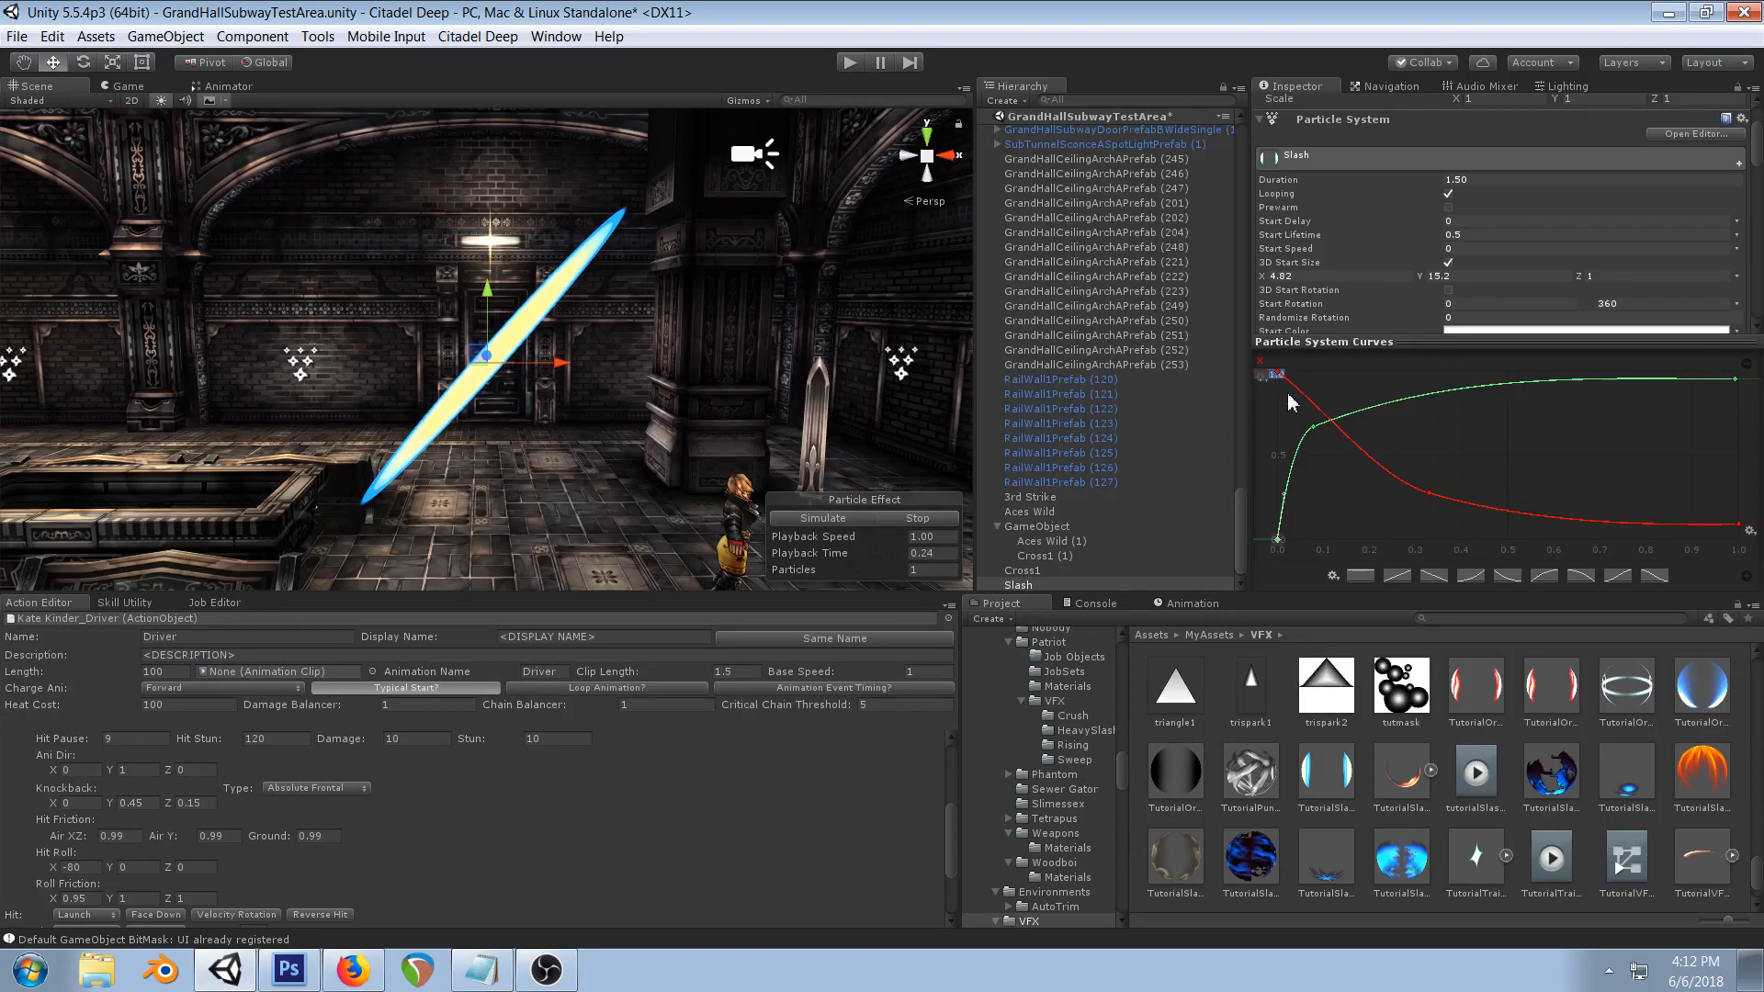
pyautogui.moveTo(1294, 406); pyautogui.dragTo(1298, 445, button='middle')
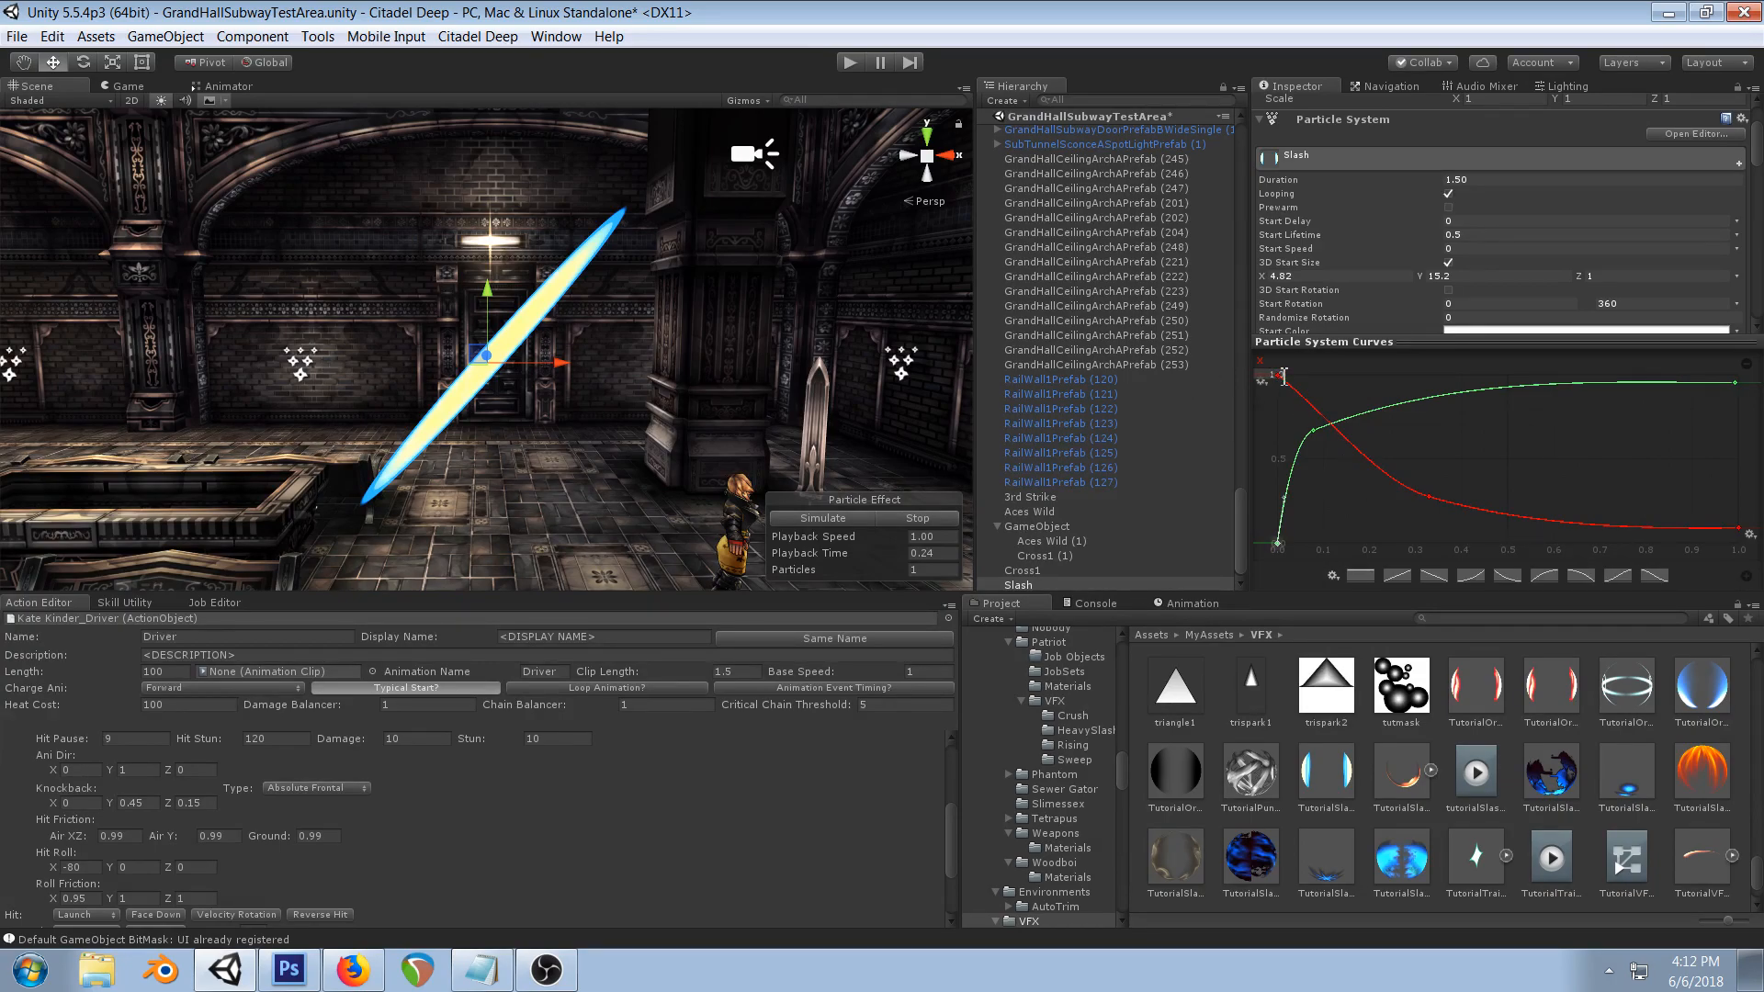
pyautogui.scroll(2, 1286, 386)
pyautogui.moveTo(1307, 395); pyautogui.dragTo(1320, 500, button='middle')
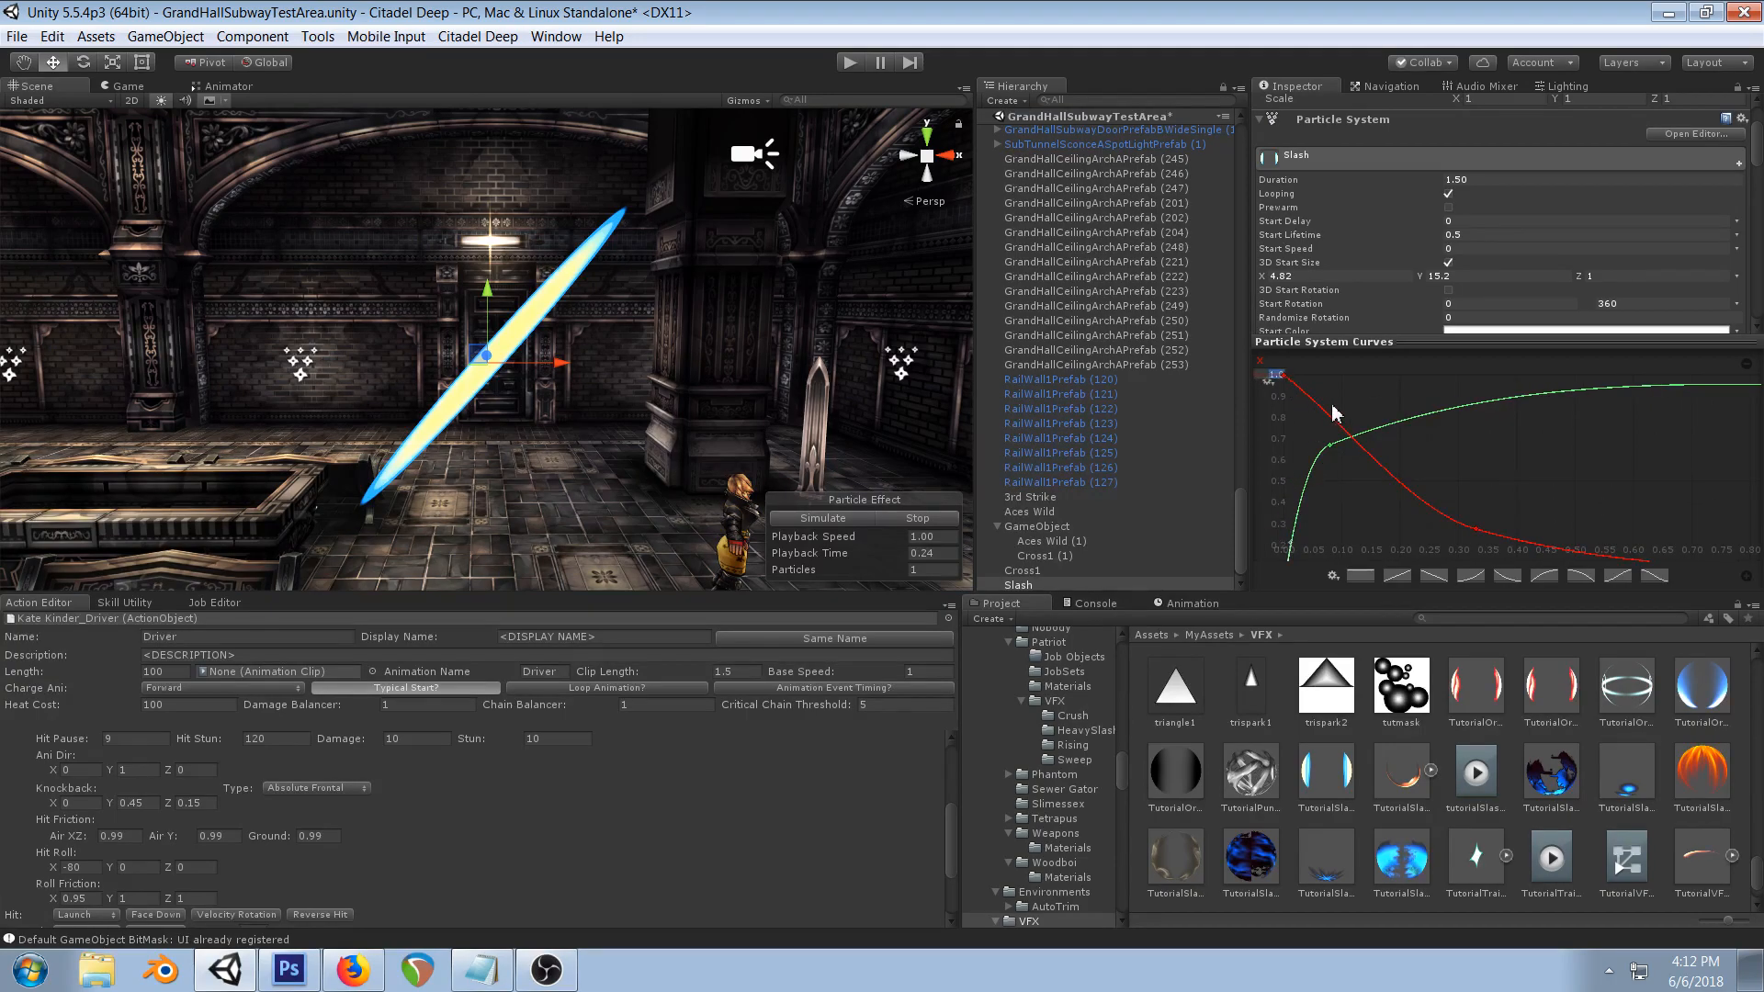
pyautogui.moveTo(1317, 411); pyautogui.dragTo(1301, 425)
pyautogui.click(1285, 384)
pyautogui.scroll(-2, 1457, 457)
pyautogui.scroll(-5, 1457, 461)
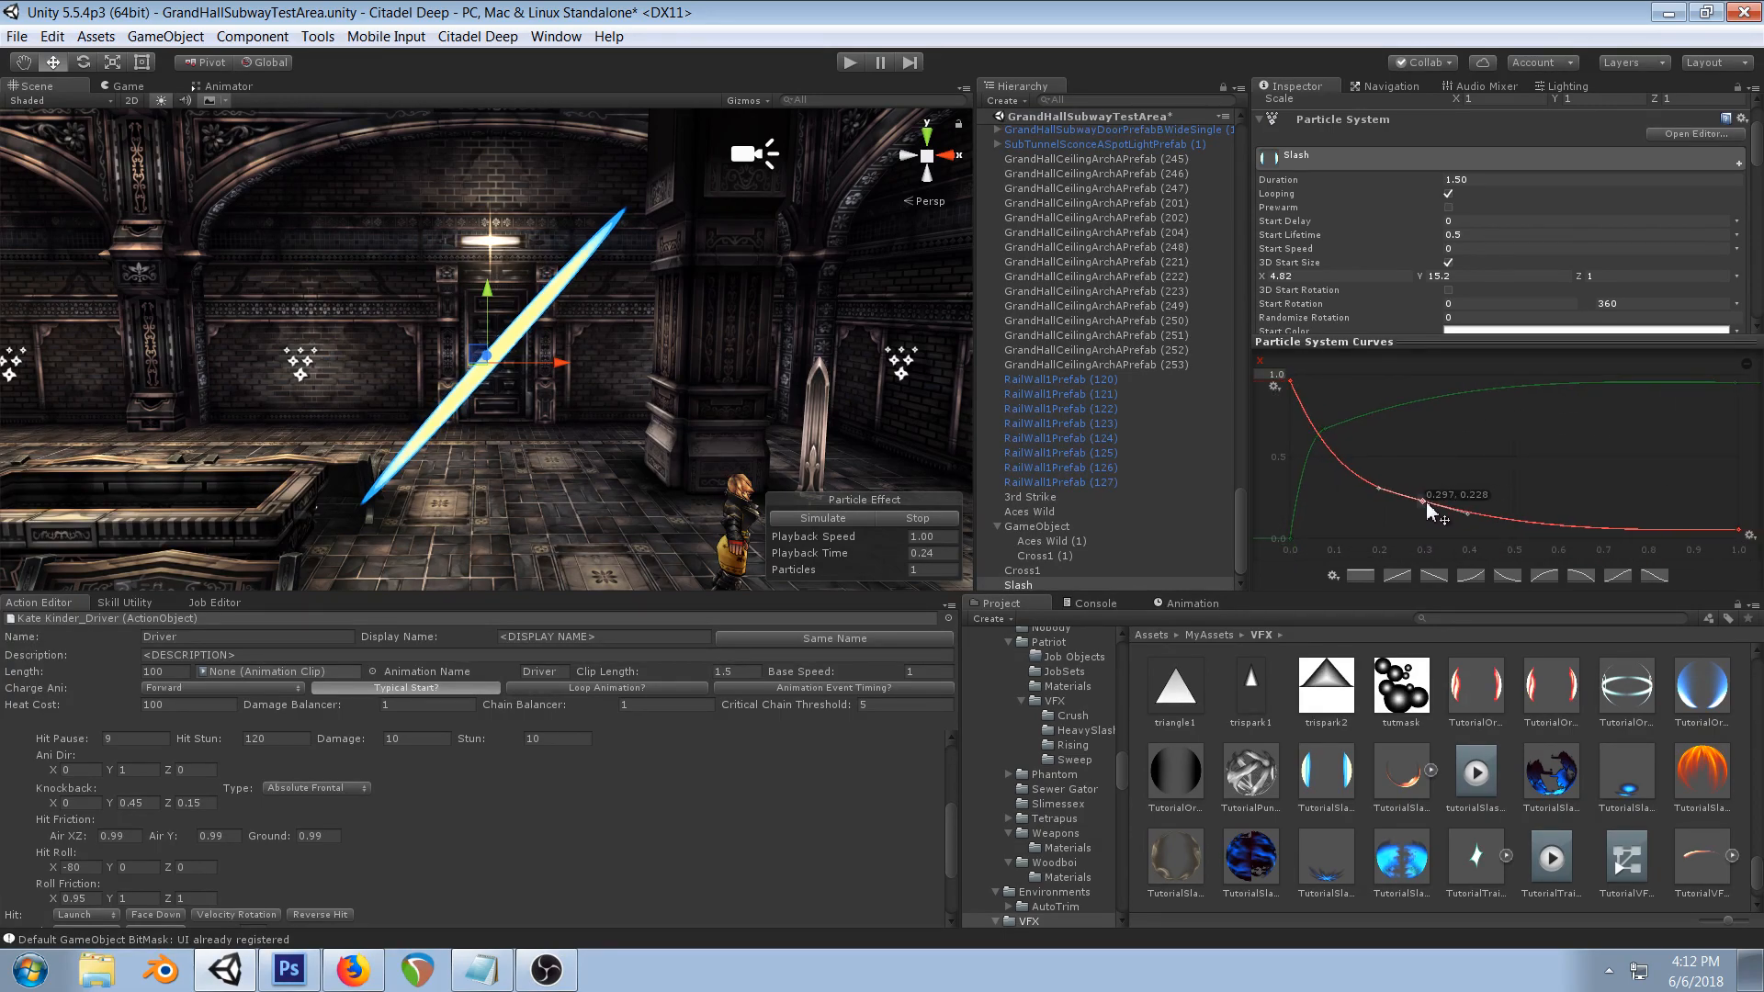
# - Move the X size curve's middle key to about time 0.09 at a value of about 0.3, scrubbing playback to check
pyautogui.doubleClick(1397, 500)
pyautogui.moveTo(824, 553); pyautogui.dragTo(719, 567)
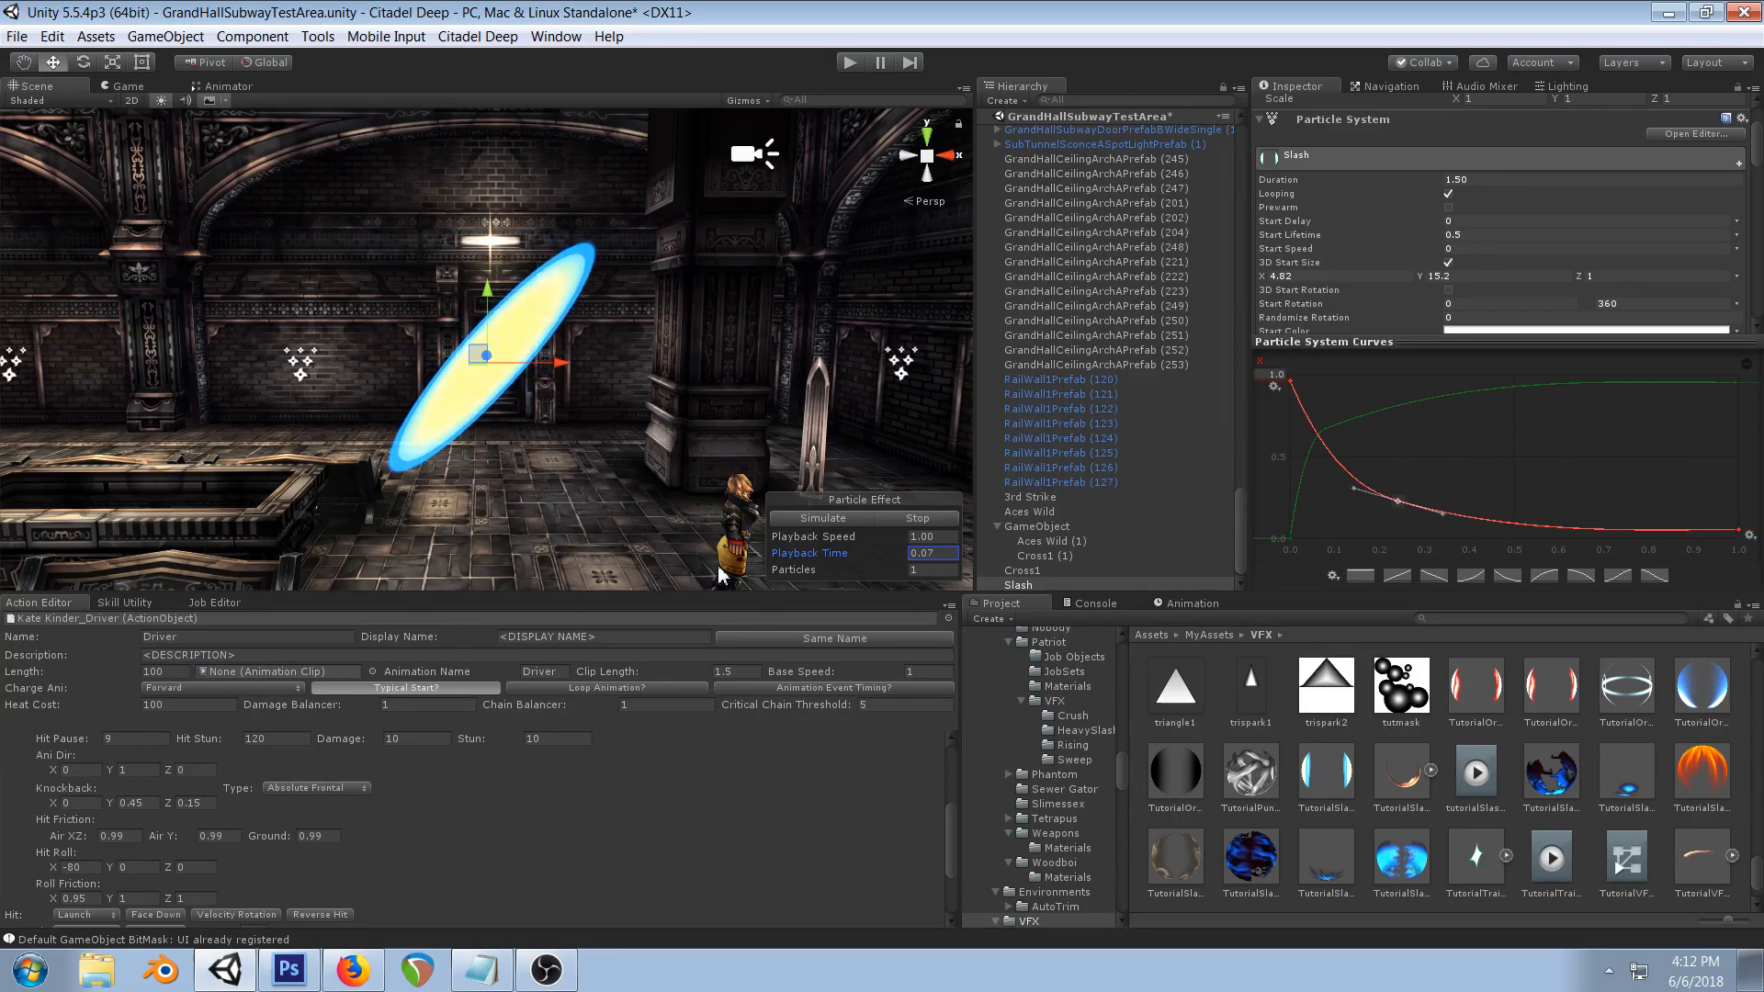
pyautogui.moveTo(1396, 503); pyautogui.dragTo(1330, 489)
pyautogui.moveTo(898, 541)
pyautogui.mouseDown()
pyautogui.moveTo(804, 560)
pyautogui.moveTo(965, 565)
pyautogui.mouseUp()
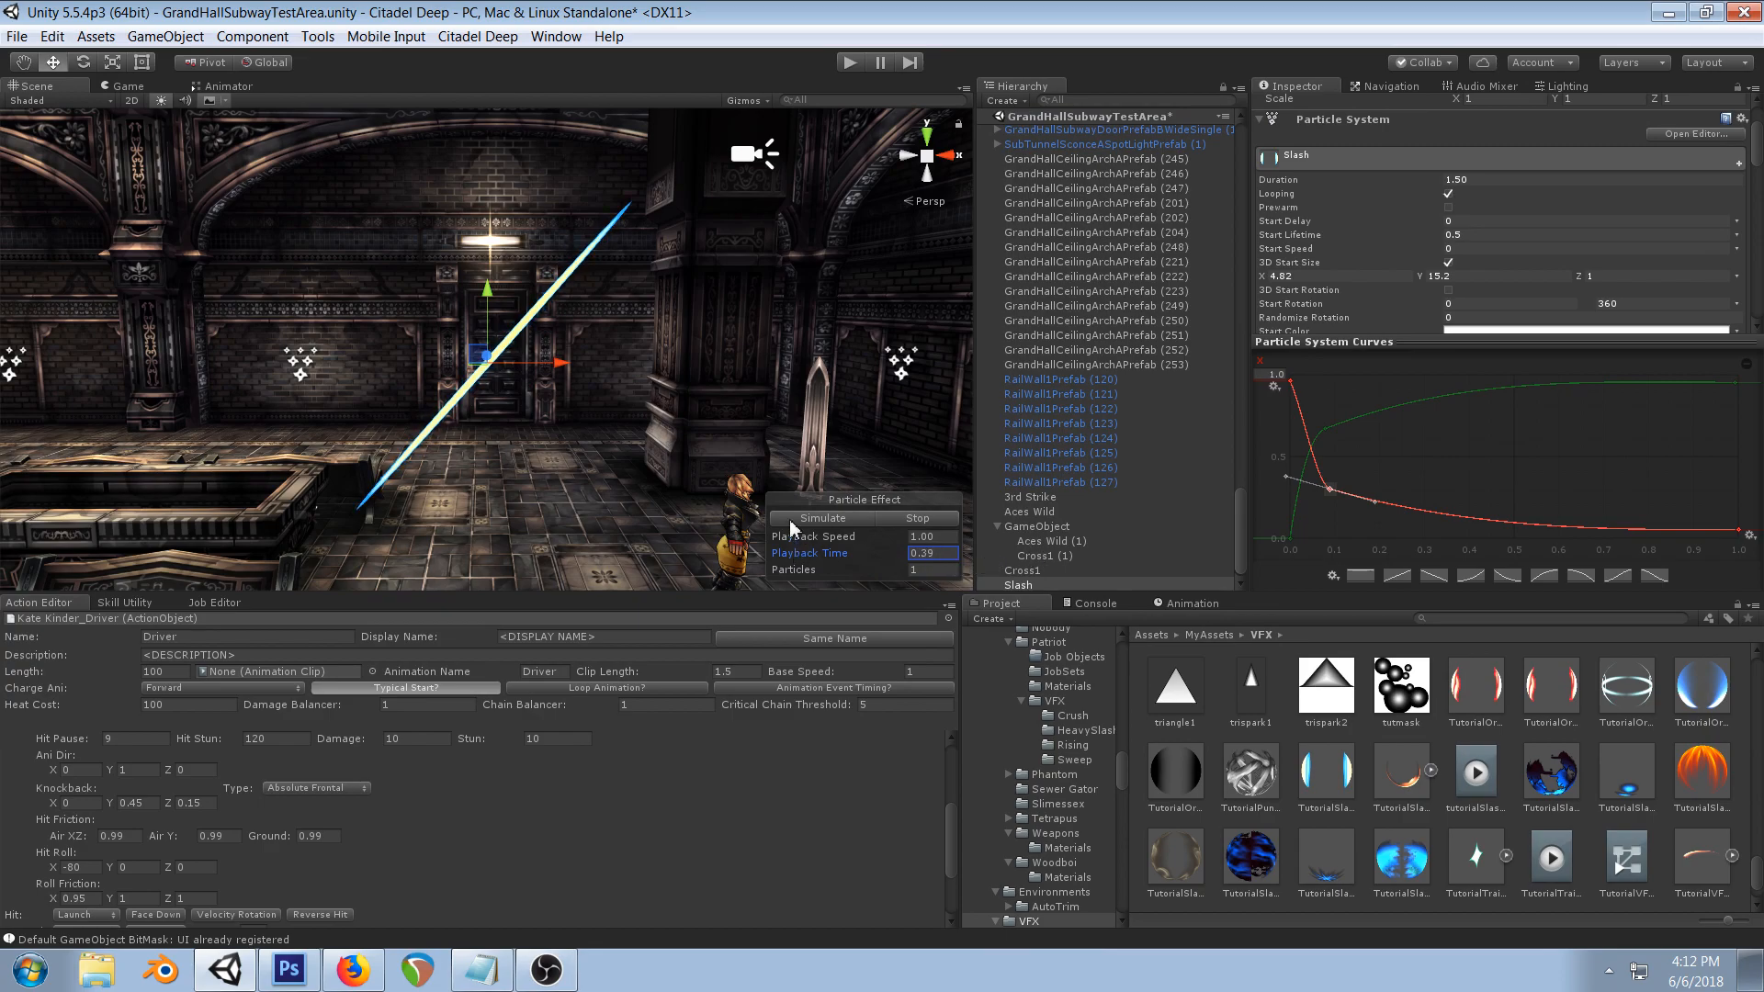
# - Simulate the Slash effect and try a 3D Start Size Y of 53.73, viewing it from different angles
pyautogui.click(814, 520)
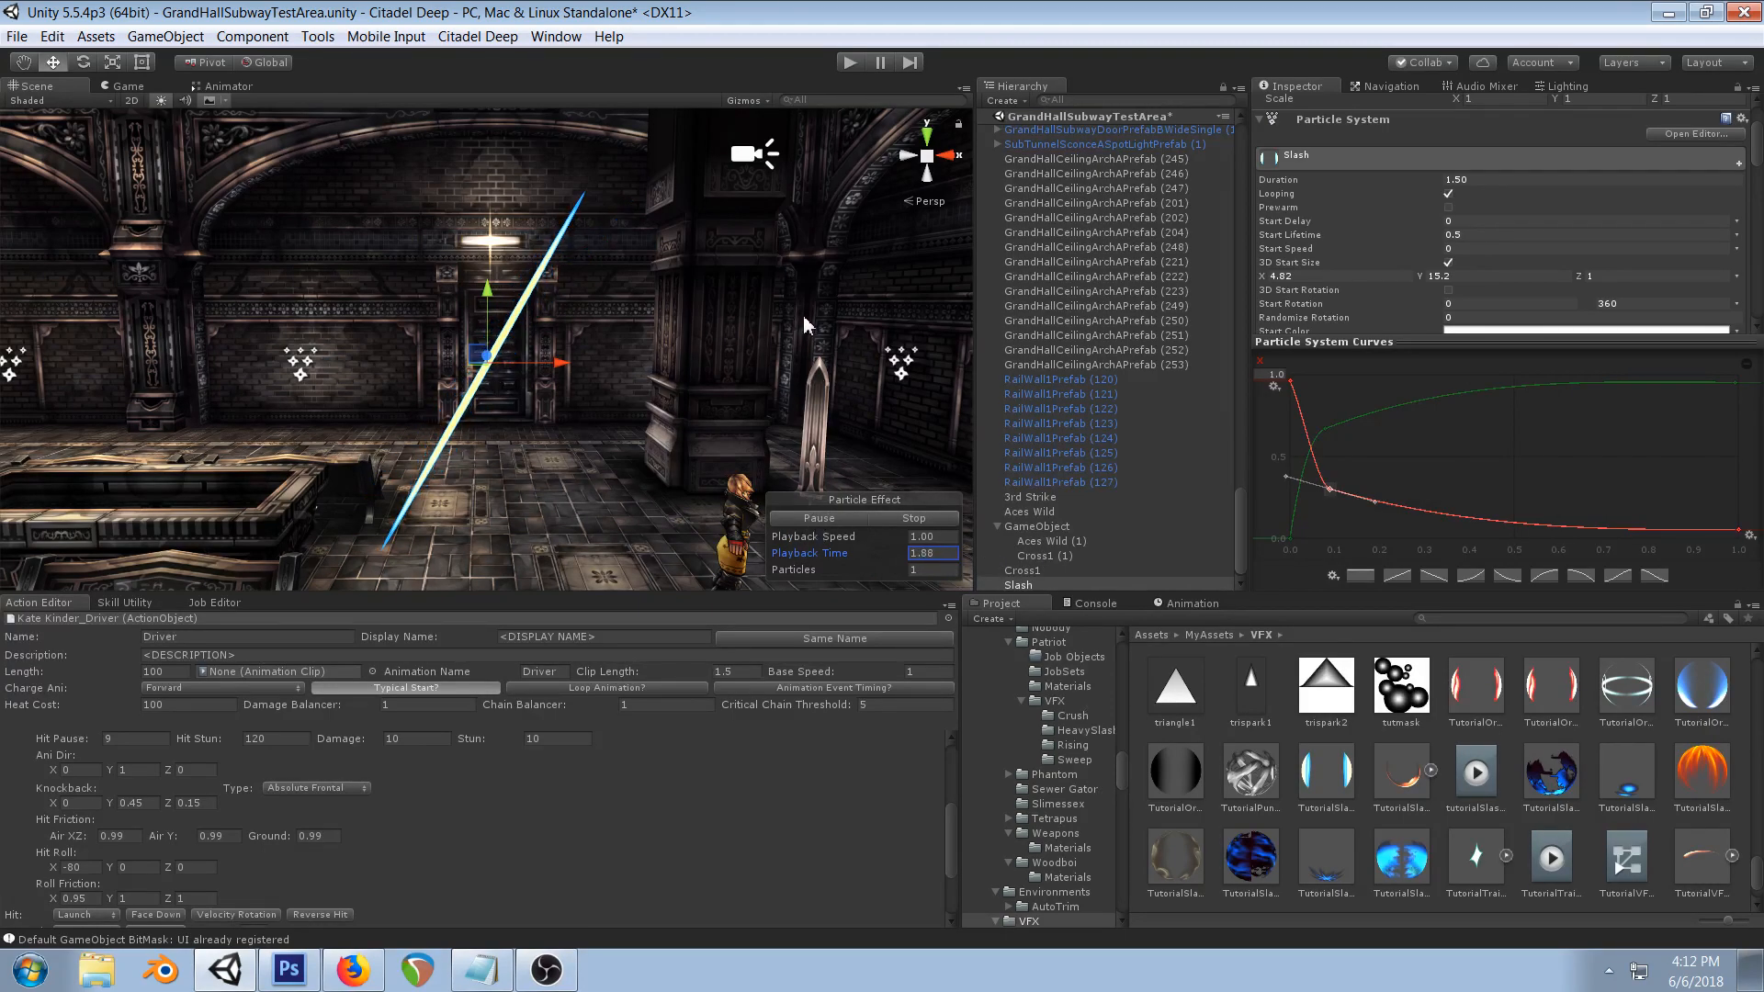
pyautogui.scroll(-4, 684, 328)
pyautogui.moveTo(686, 340); pyautogui.dragTo(559, 334, button='right')
pyautogui.moveTo(360, 347); pyautogui.dragTo(524, 372, button='right')
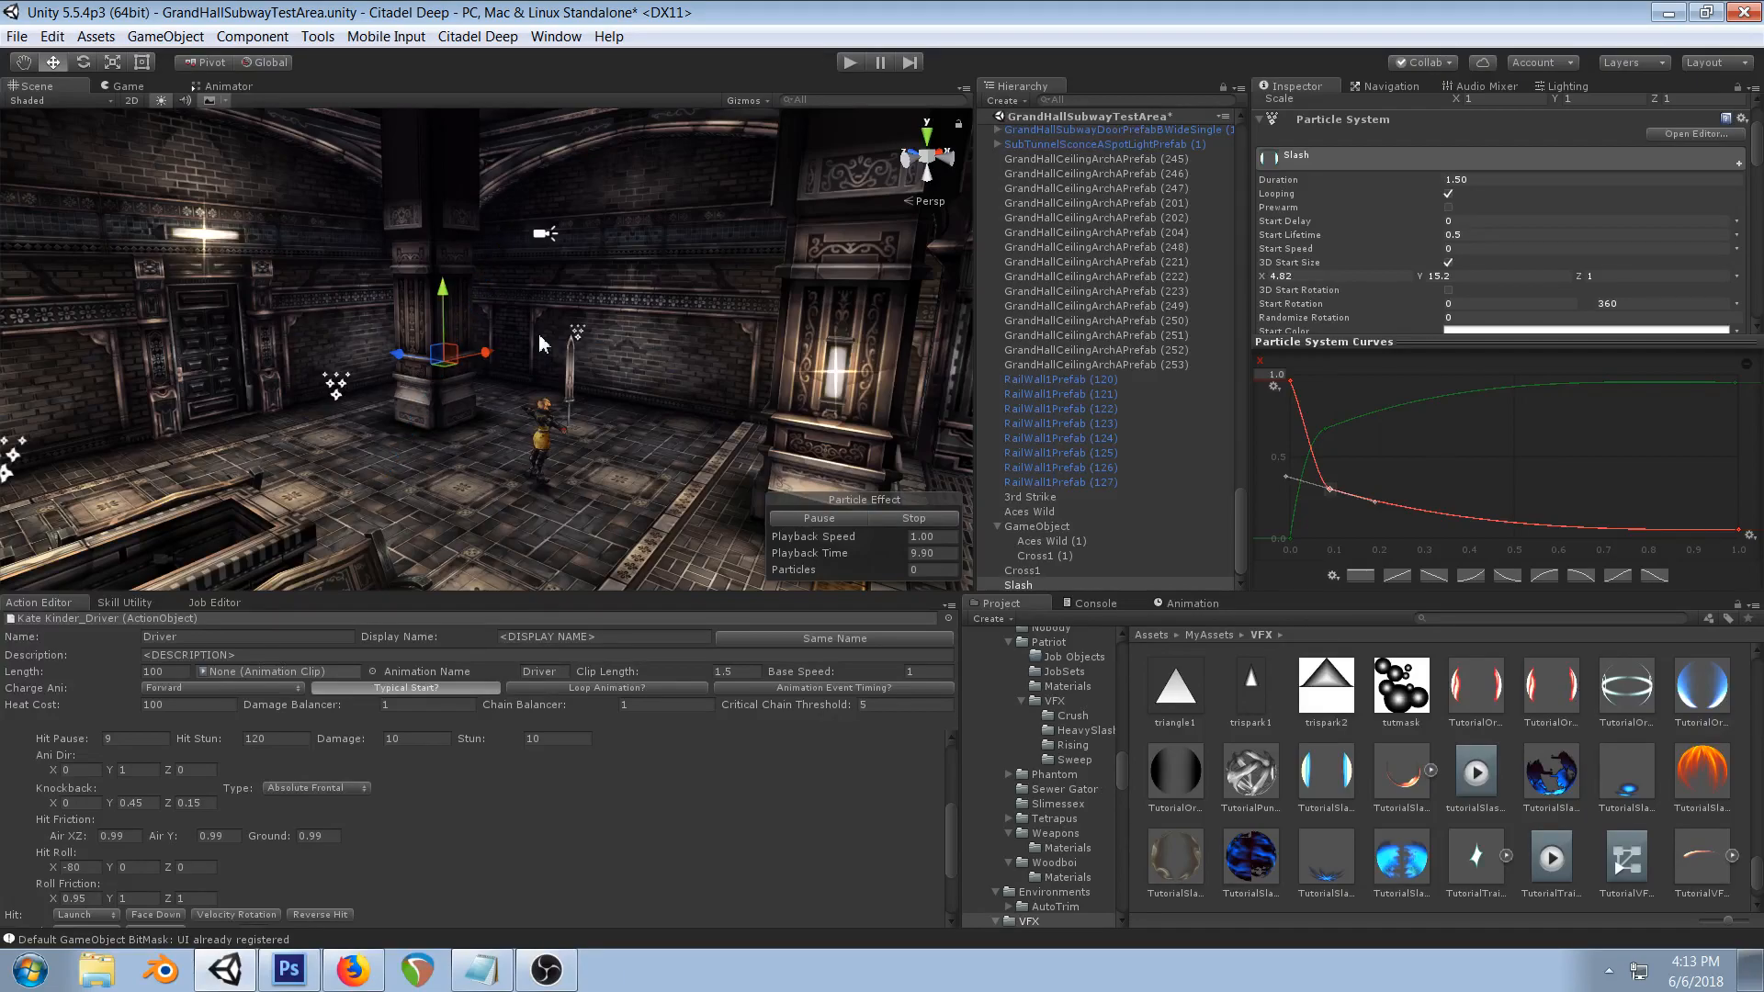
pyautogui.moveTo(689, 416); pyautogui.dragTo(483, 366, button='right')
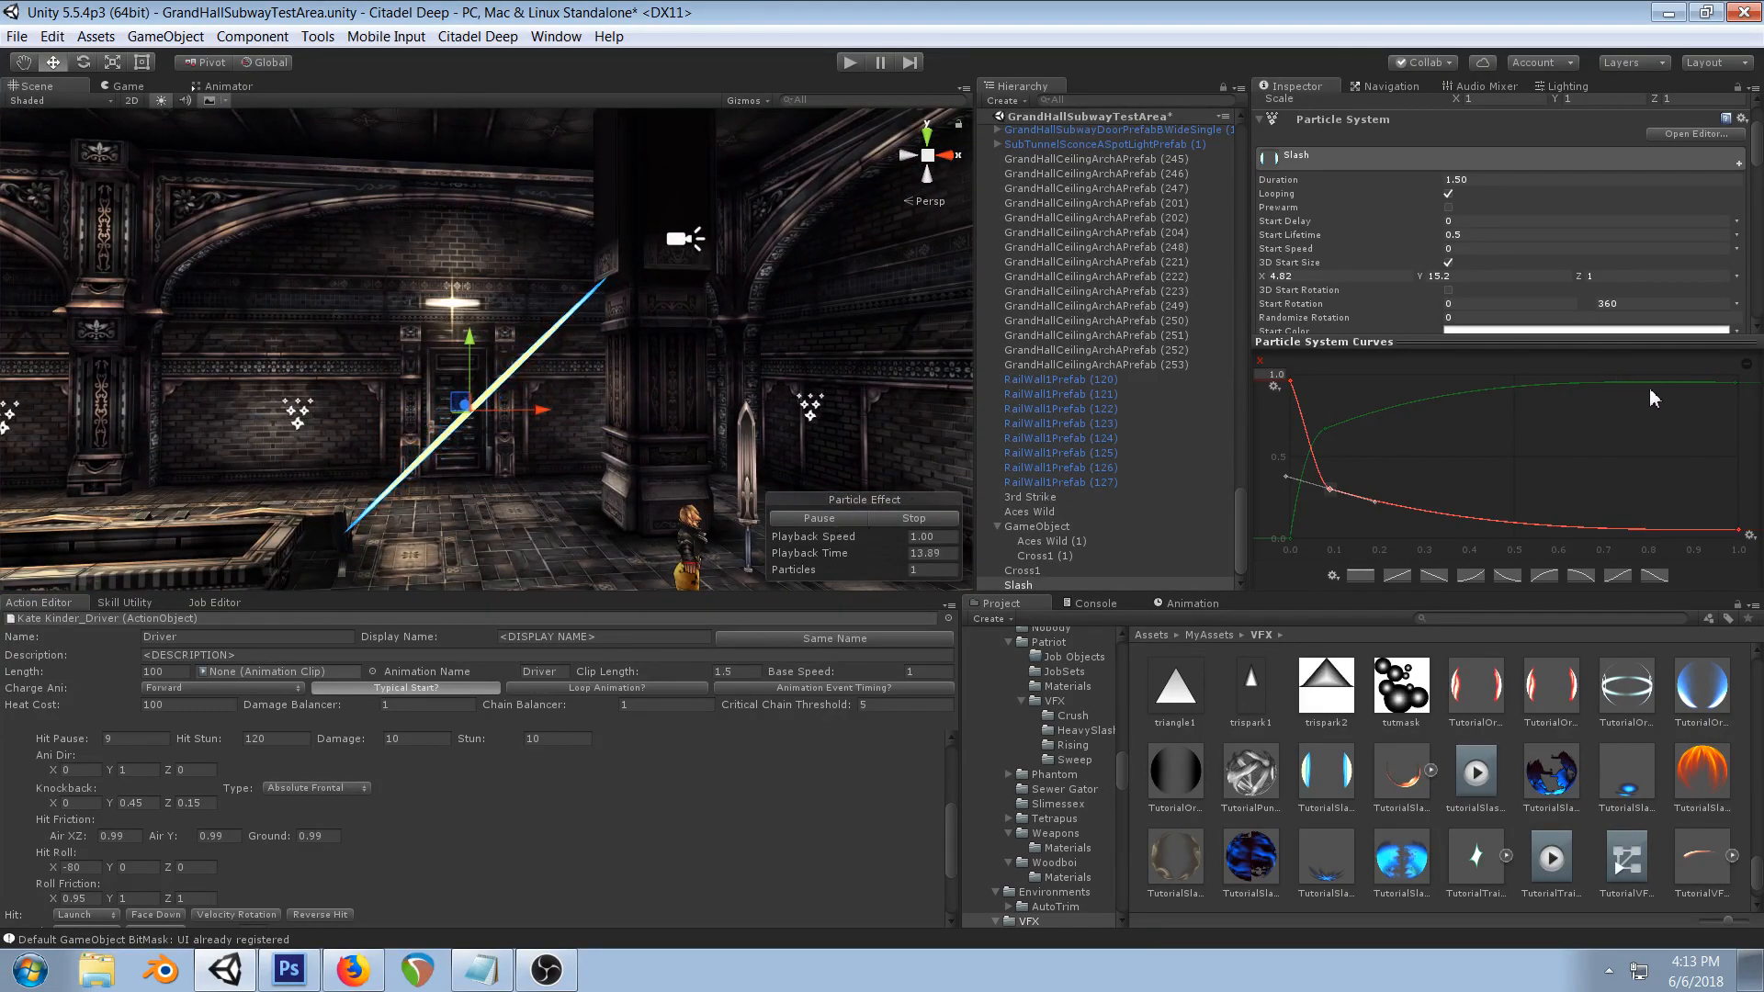
pyautogui.moveTo(1420, 277); pyautogui.dragTo(853, 333)
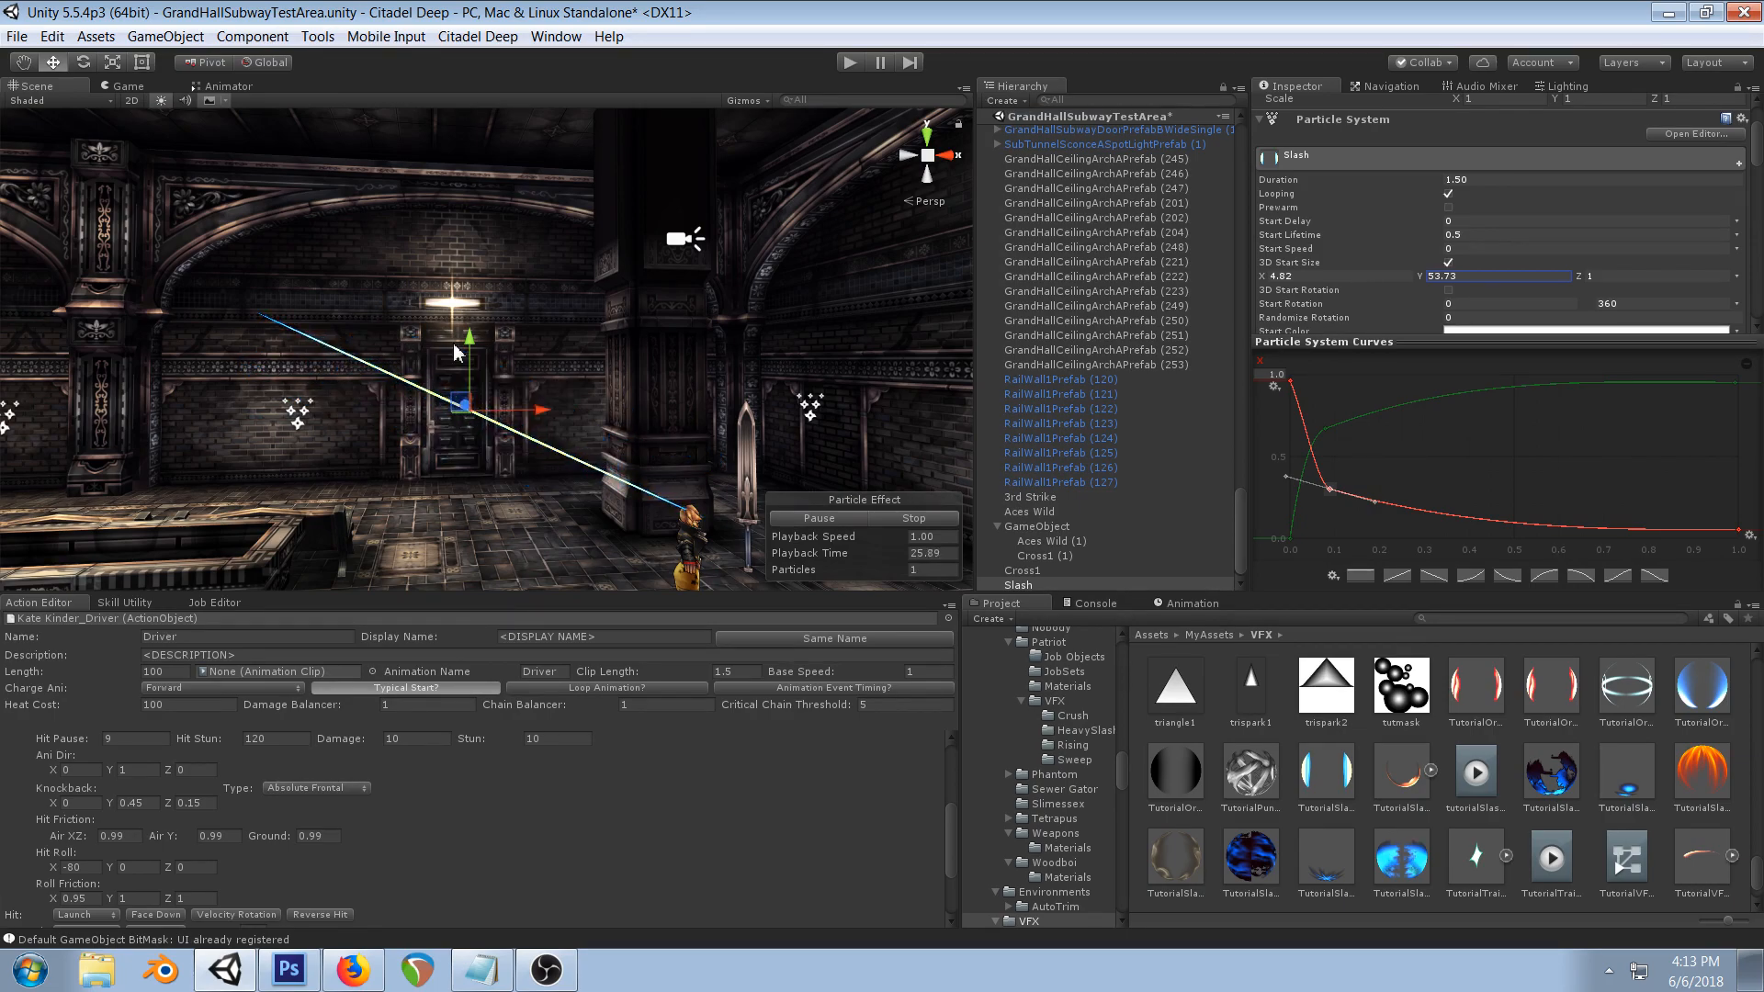
pyautogui.scroll(-3, 459, 347)
pyautogui.moveTo(553, 294); pyautogui.dragTo(459, 332, button='right')
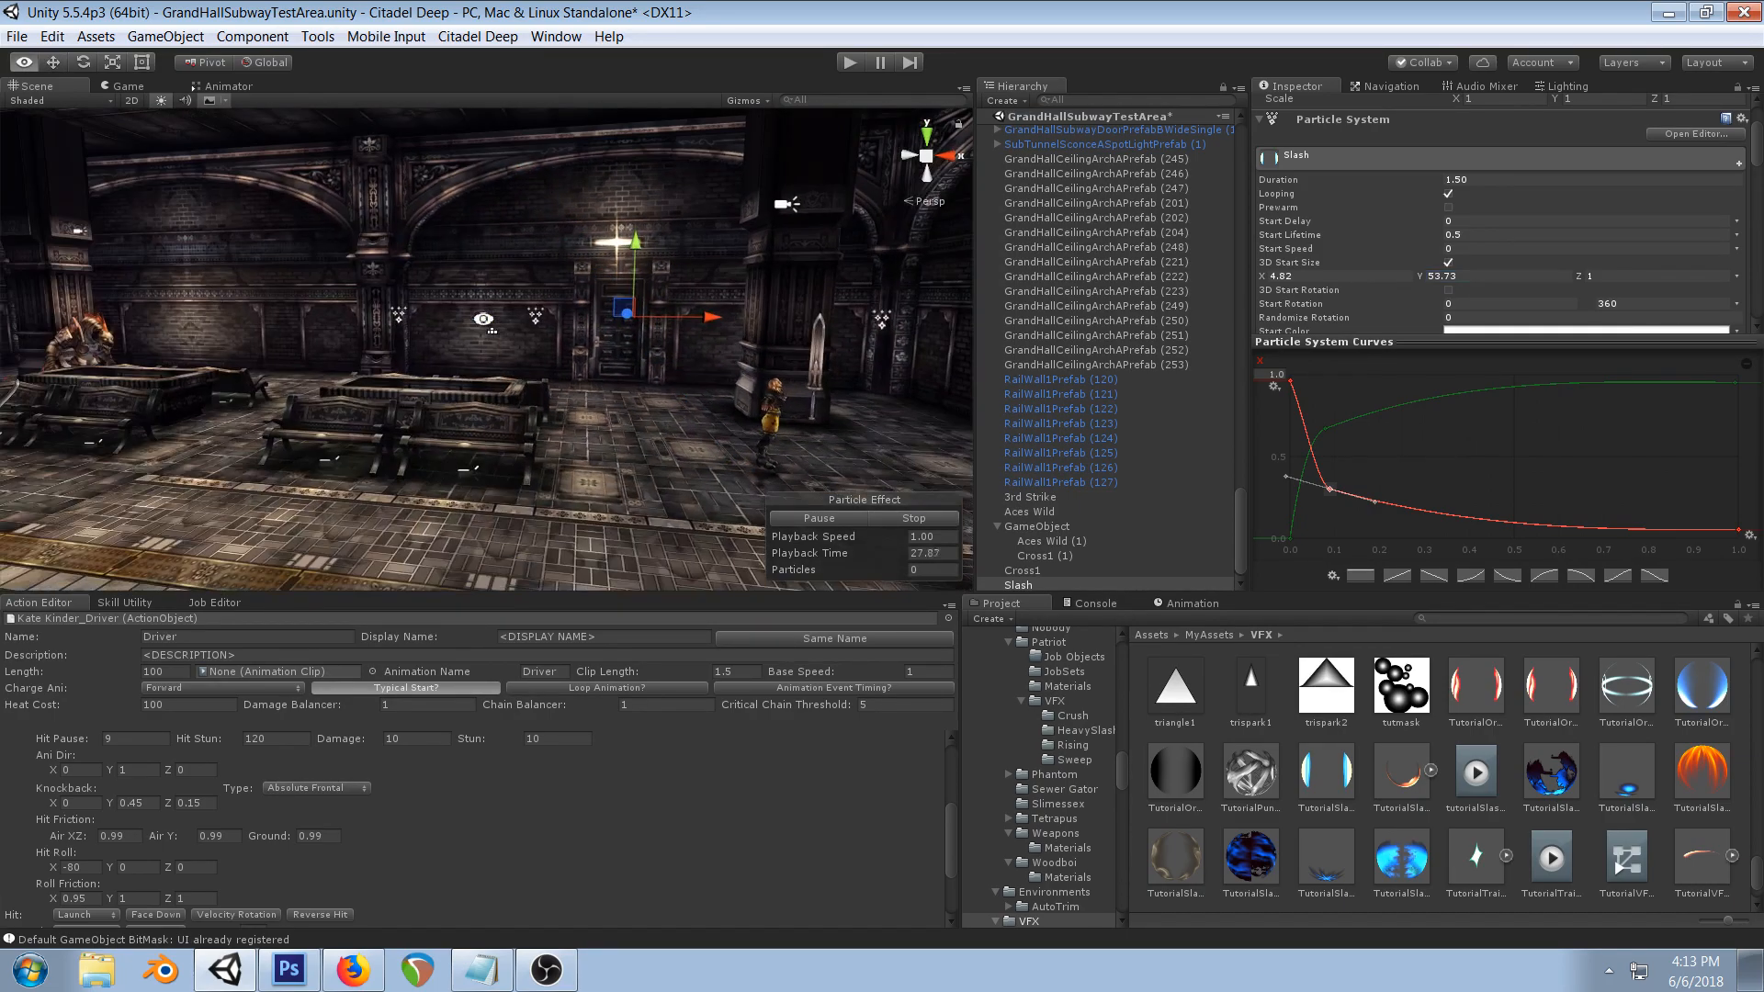
pyautogui.moveTo(459, 333); pyautogui.dragTo(414, 359, button='middle')
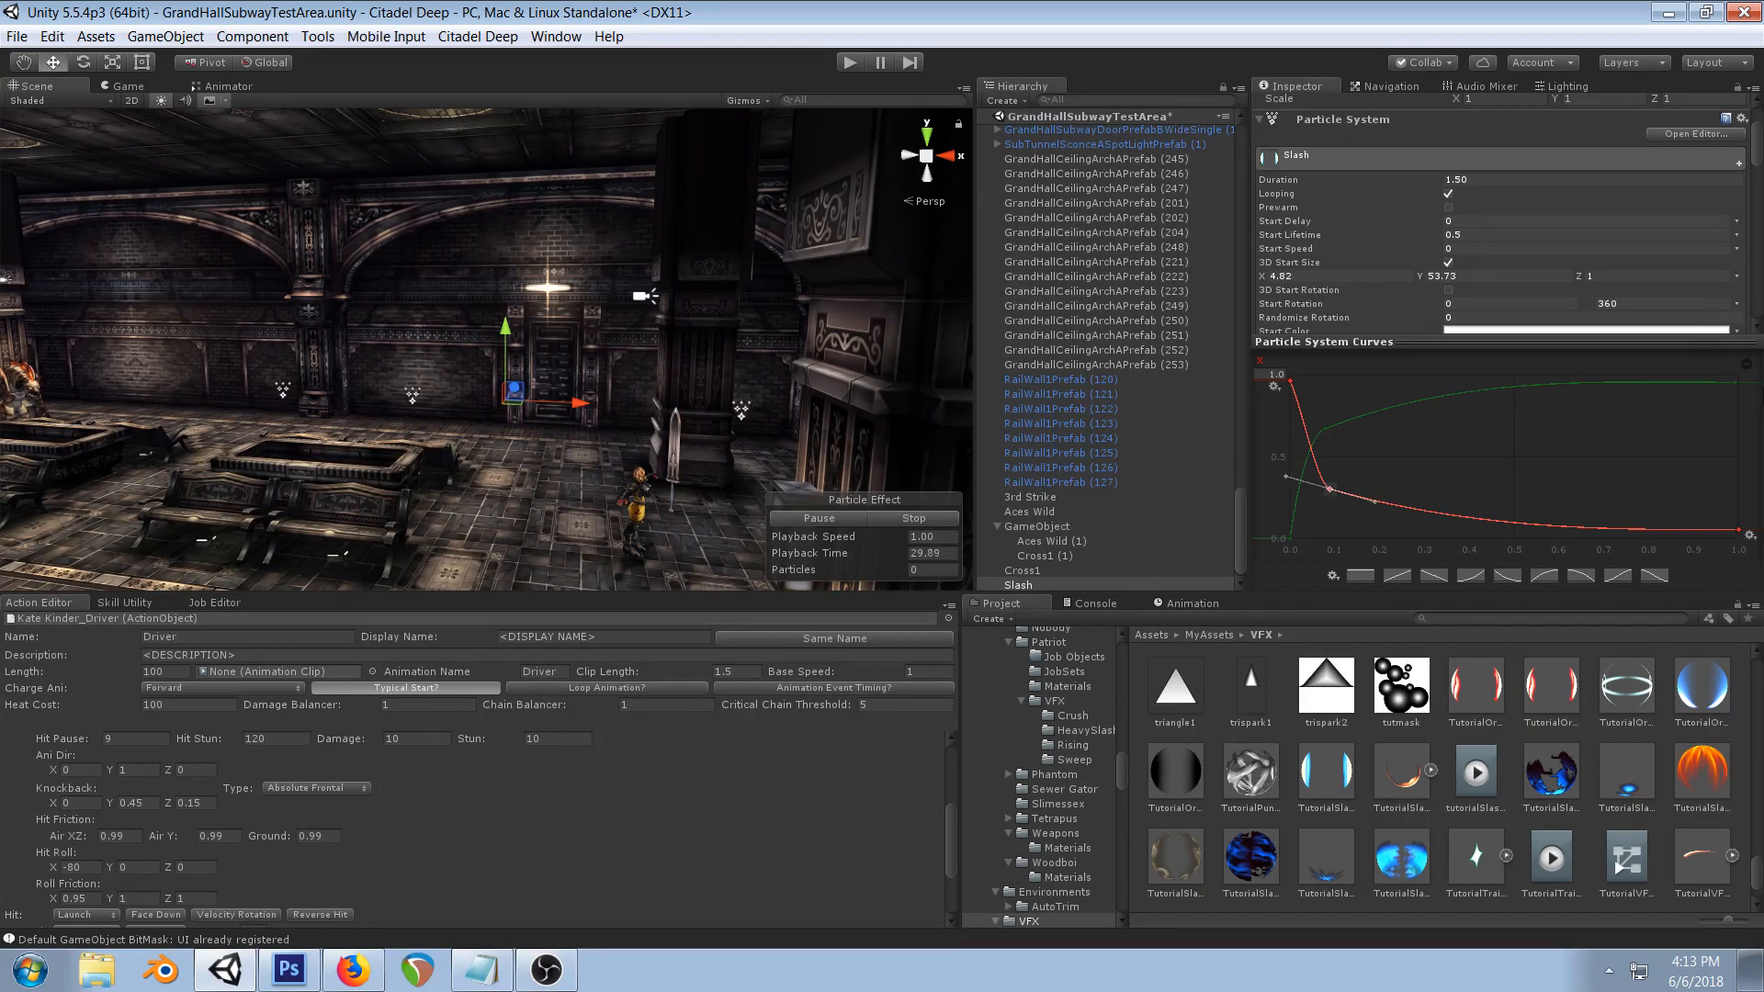
# - Raise the Y size curve's end key to 1.0 and set the 3D Start Size to X 7.2 and Y 40
pyautogui.moveTo(1736, 382); pyautogui.dragTo(1739, 371)
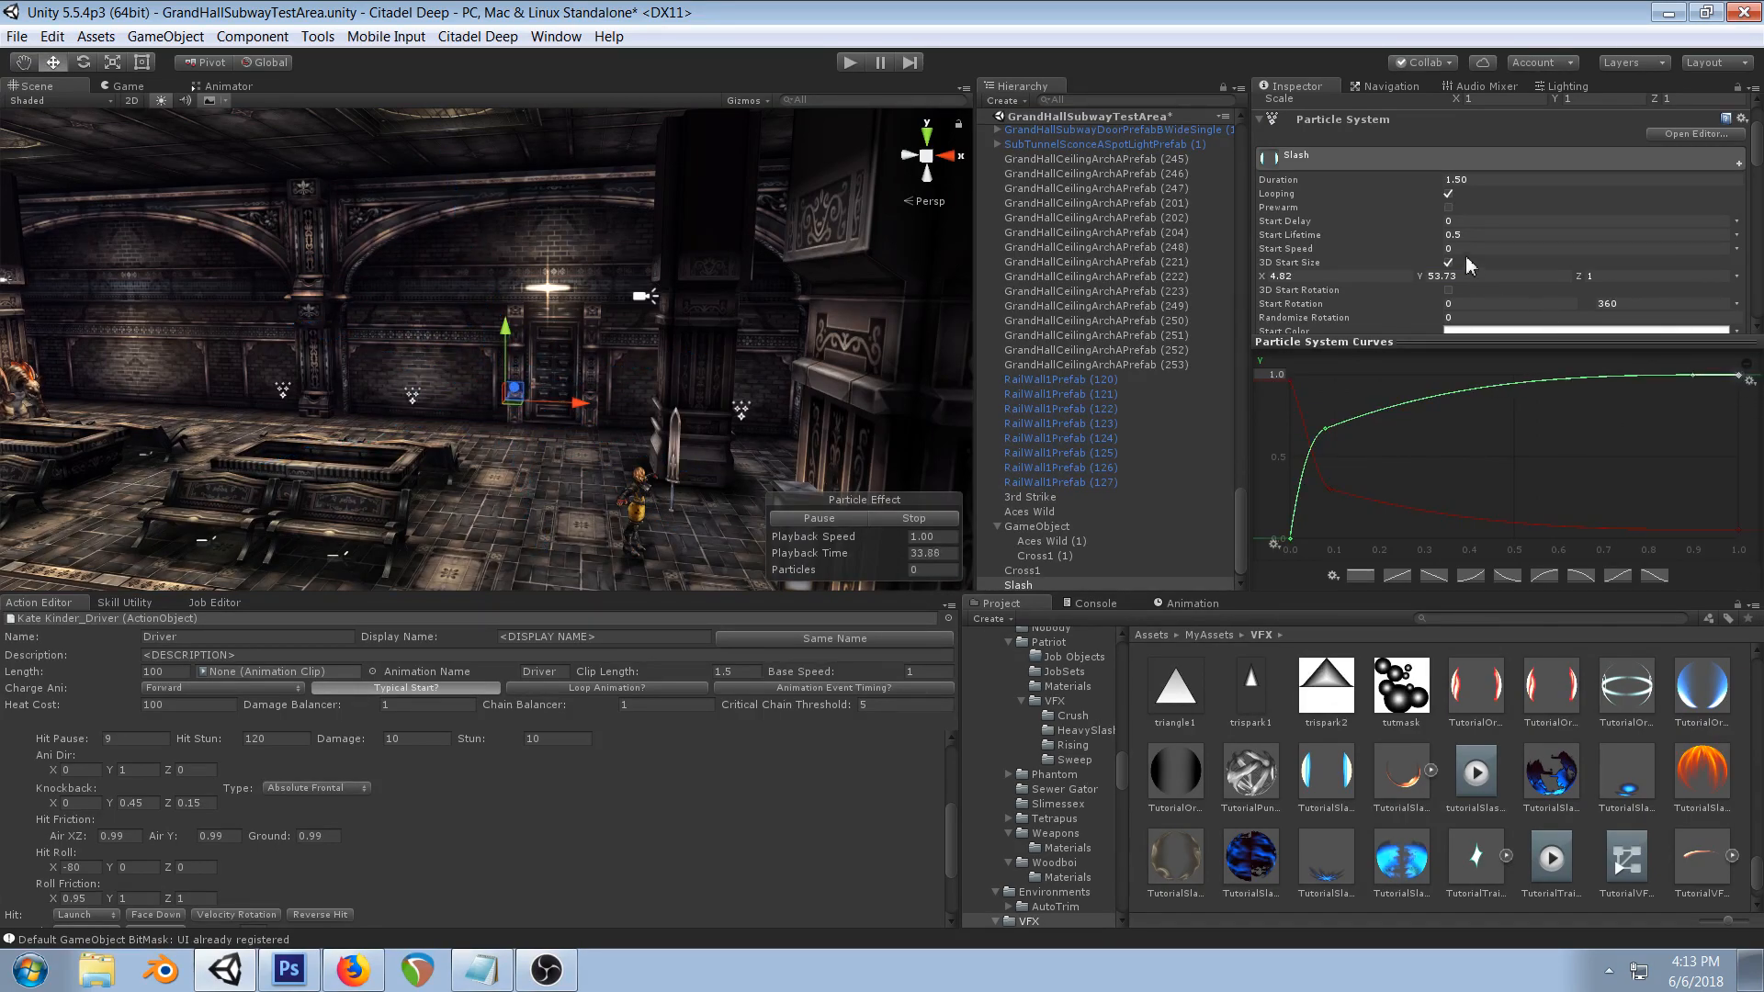
pyautogui.moveTo(1420, 276); pyautogui.dragTo(1717, 275)
pyautogui.moveTo(250, 276); pyautogui.dragTo(79, 307)
pyautogui.moveTo(1710, 334); pyautogui.dragTo(1332, 326)
pyautogui.moveTo(1264, 278)
pyautogui.mouseDown()
pyautogui.moveTo(1233, 280)
pyautogui.moveTo(1283, 278)
pyautogui.moveTo(1266, 281)
pyautogui.mouseUp()
pyautogui.moveTo(494, 434); pyautogui.dragTo(602, 393, button='right')
pyautogui.moveTo(612, 373); pyautogui.dragTo(651, 354, button='middle')
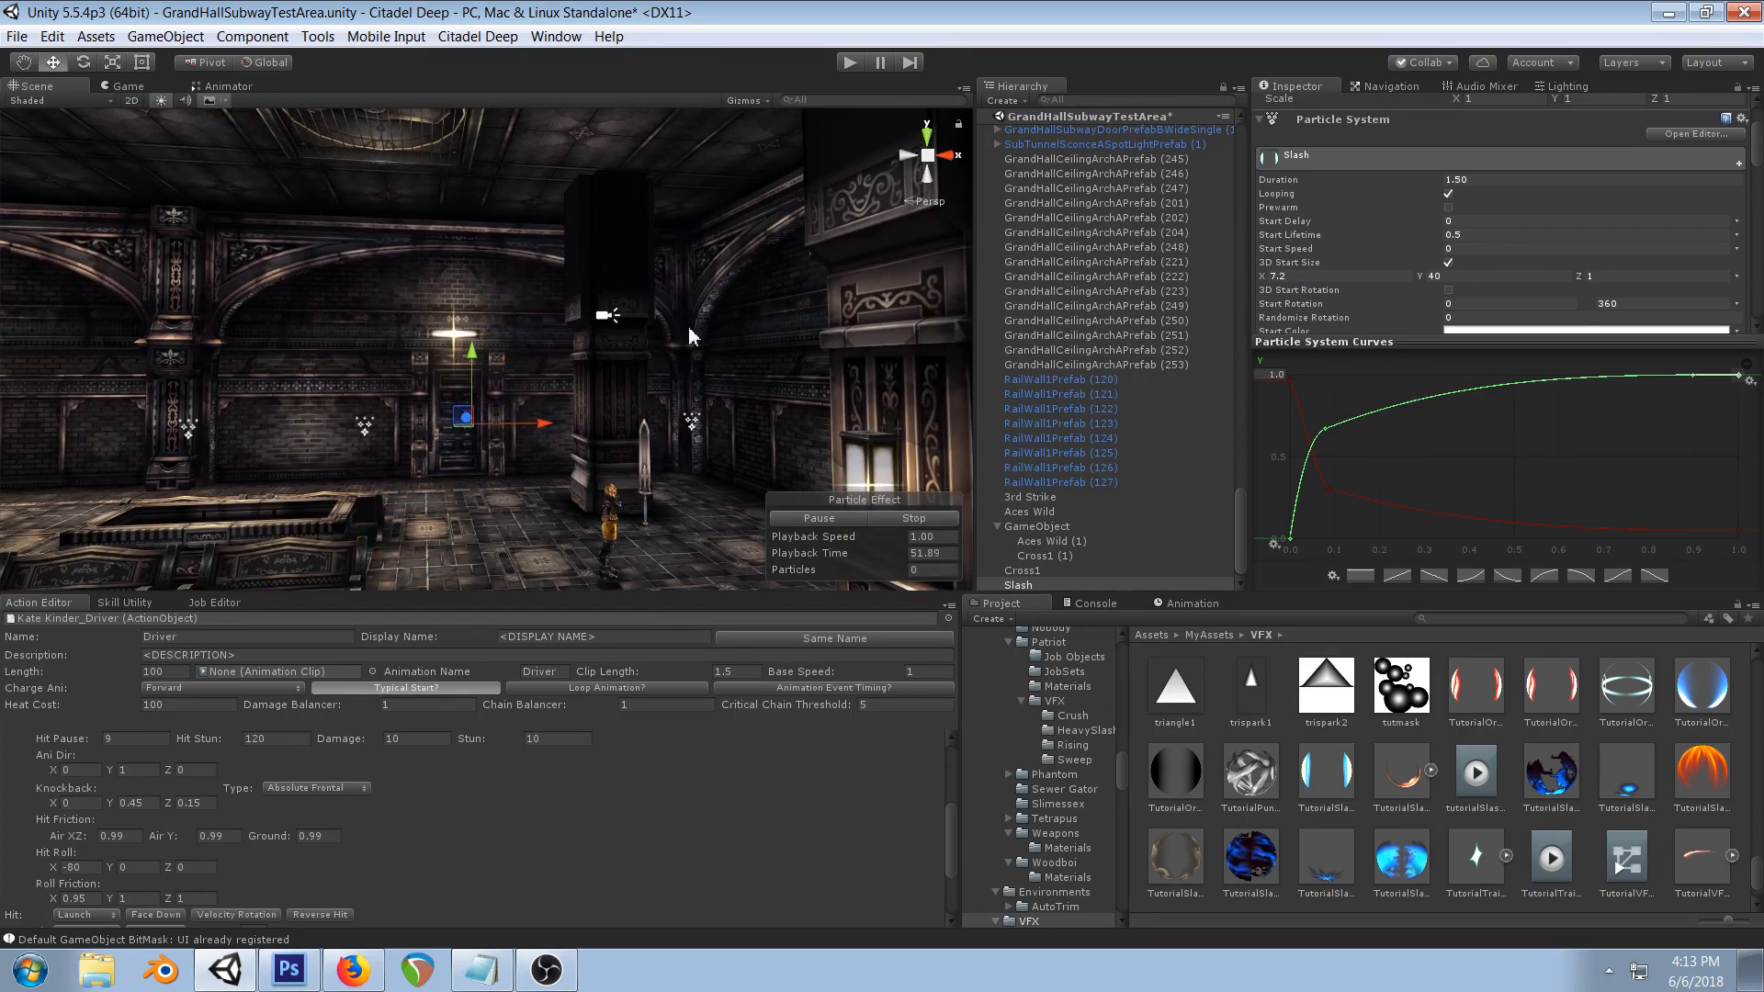
# - Shift the X size curve's middle key to about time 0.12, lower its end to nearly 0, and stop the effect preview
pyautogui.click(1332, 487)
pyautogui.moveTo(1746, 542); pyautogui.dragTo(1747, 547)
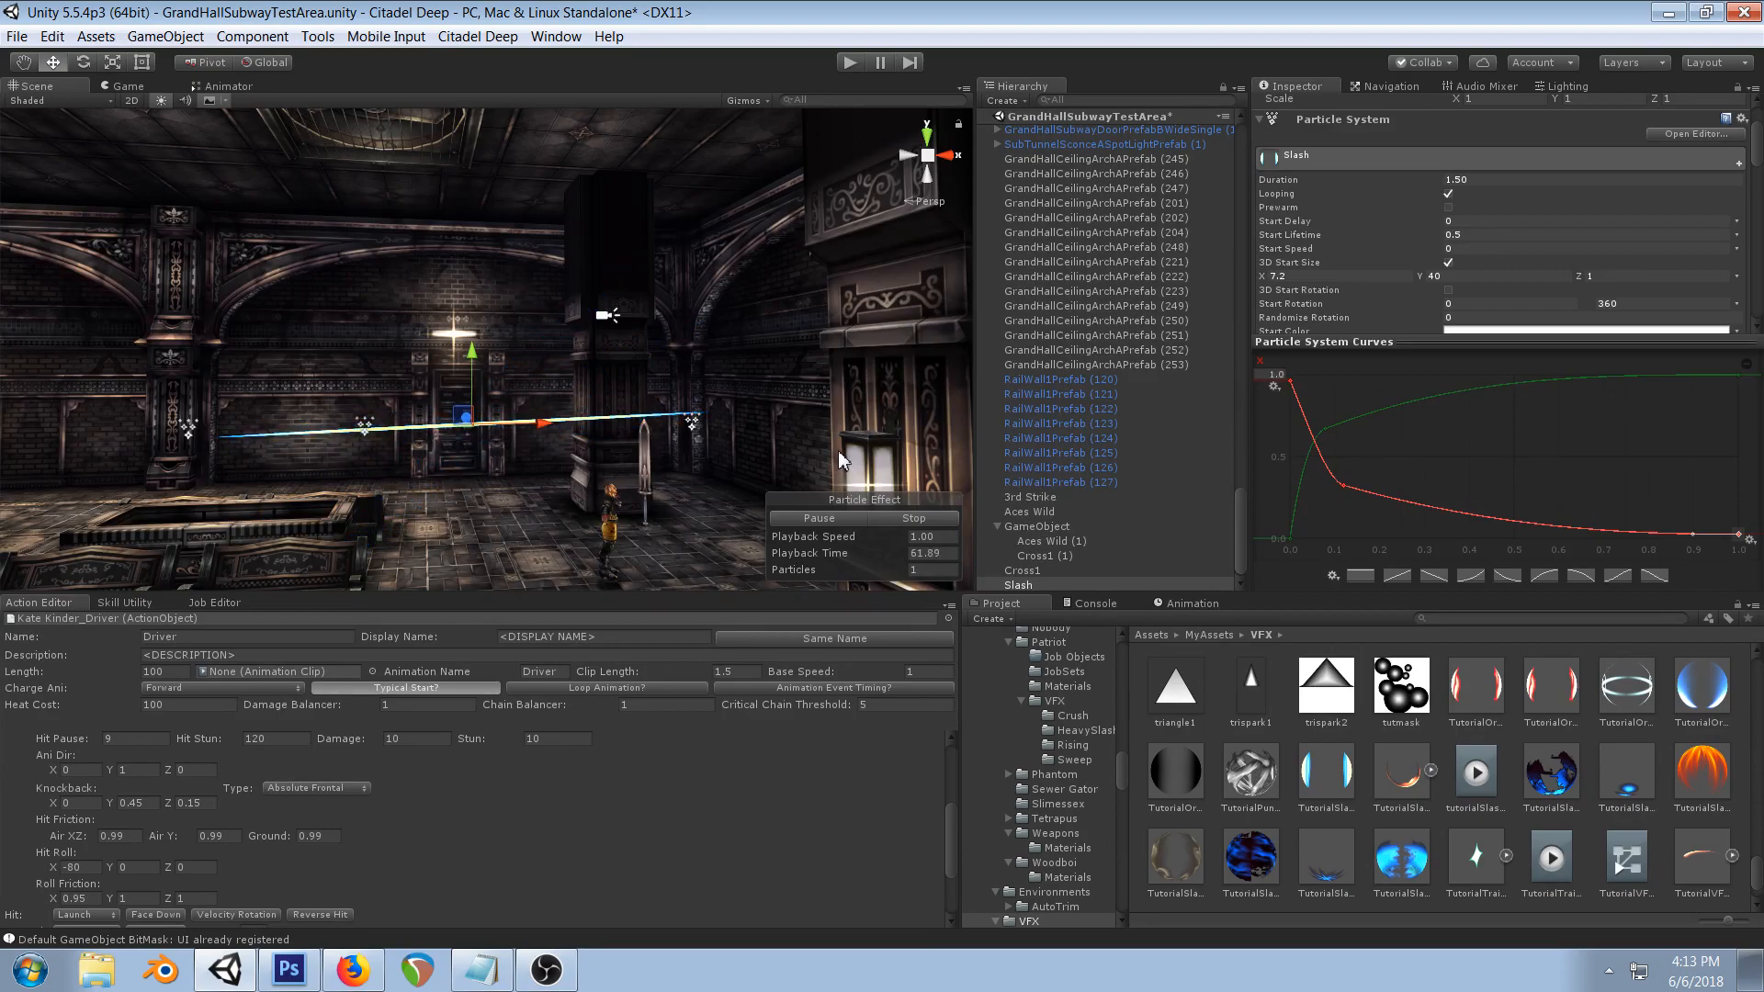
pyautogui.scroll(-3, 553, 350)
pyautogui.moveTo(666, 298); pyautogui.dragTo(488, 323, button='right')
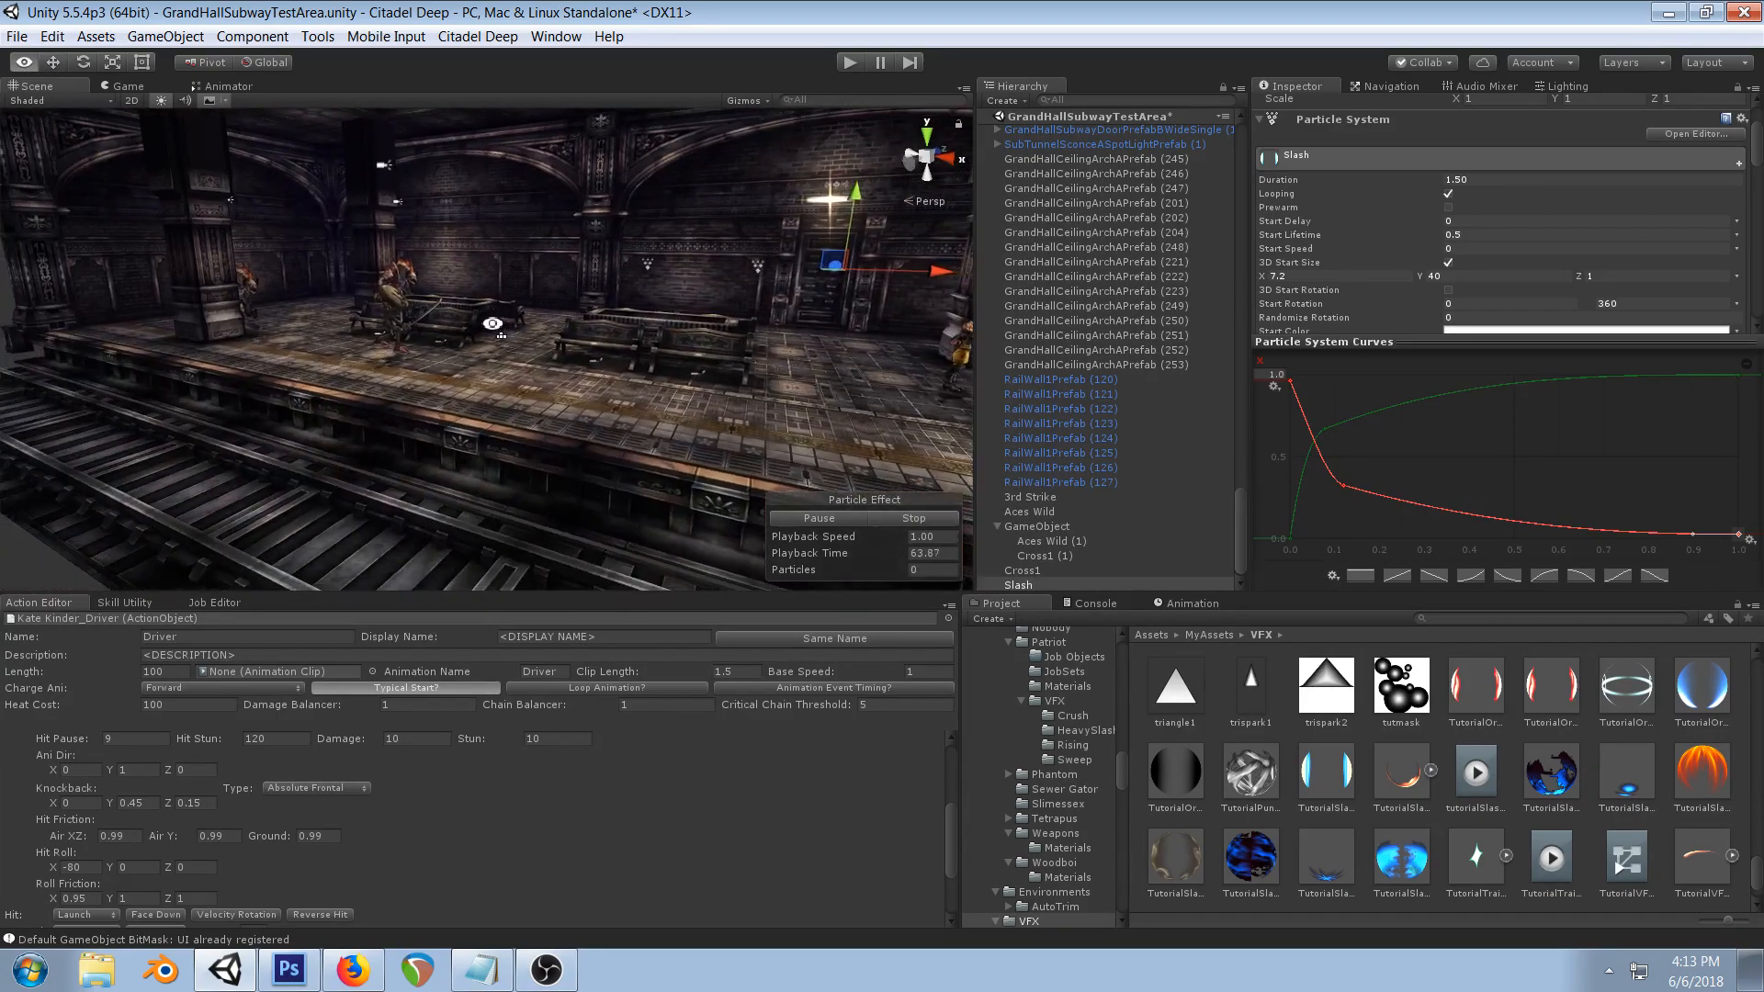
pyautogui.moveTo(487, 323); pyautogui.dragTo(346, 377, button='middle')
pyautogui.moveTo(389, 340); pyautogui.dragTo(440, 298, button='right')
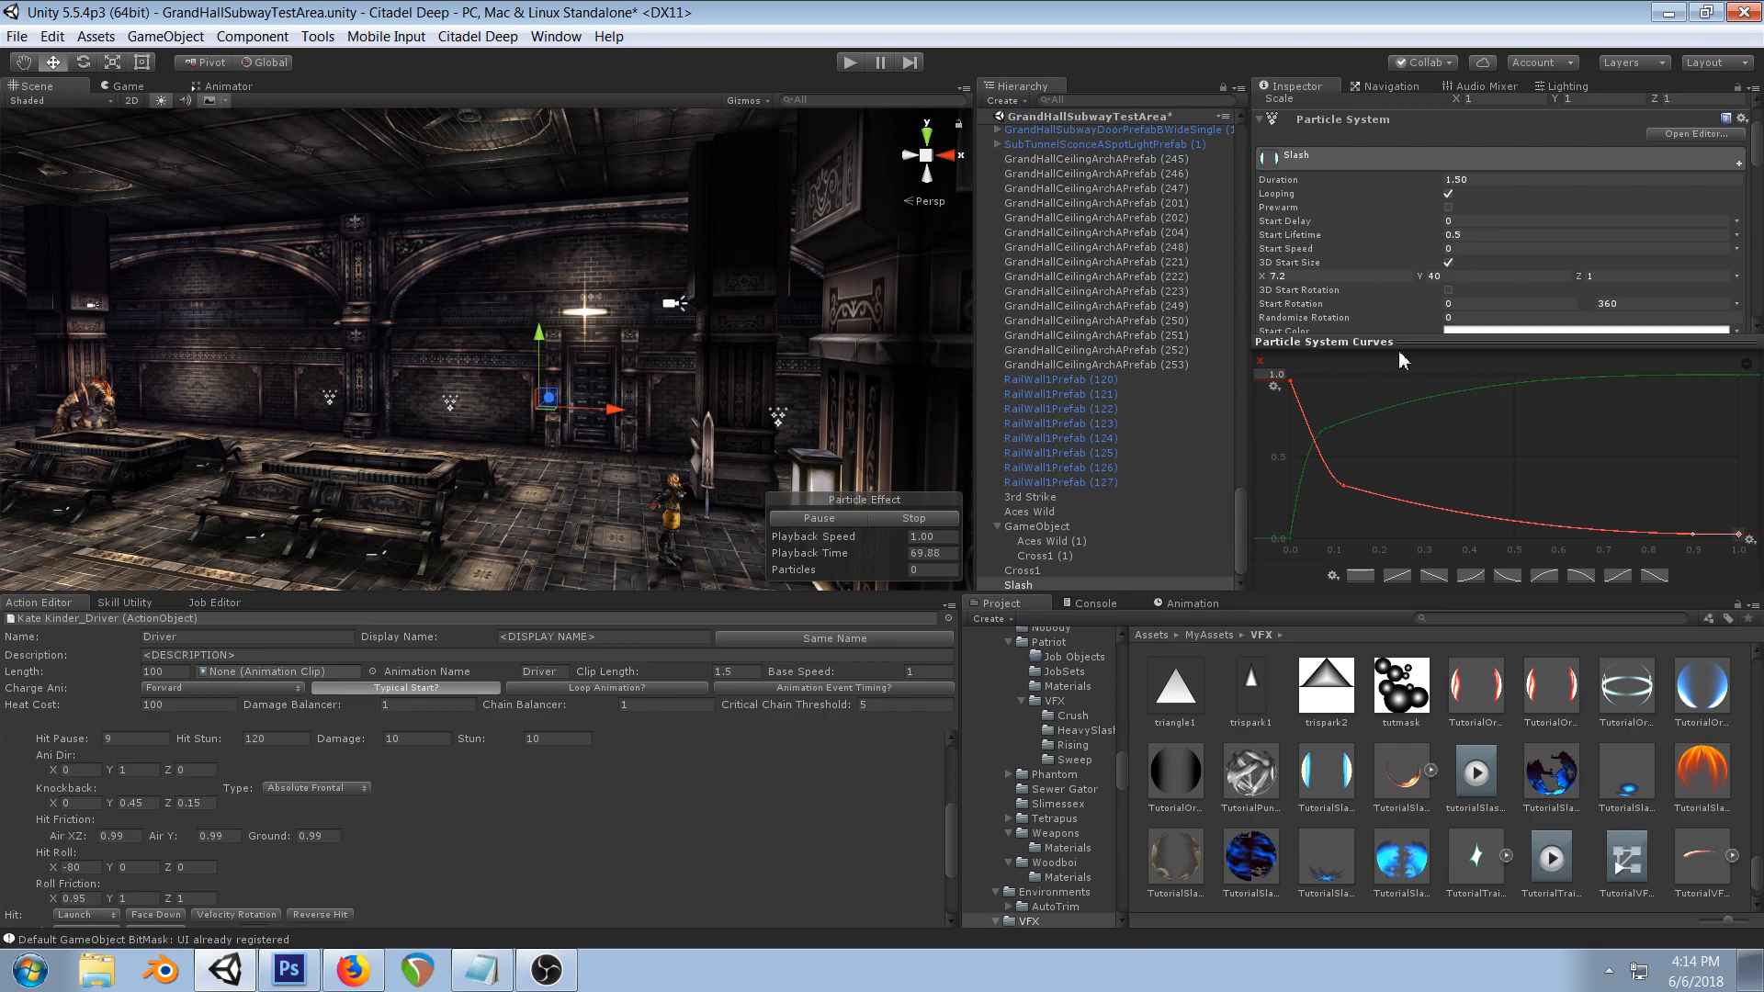
pyautogui.click(919, 516)
pyautogui.scroll(3, 1458, 290)
pyautogui.scroll(-3, 1453, 256)
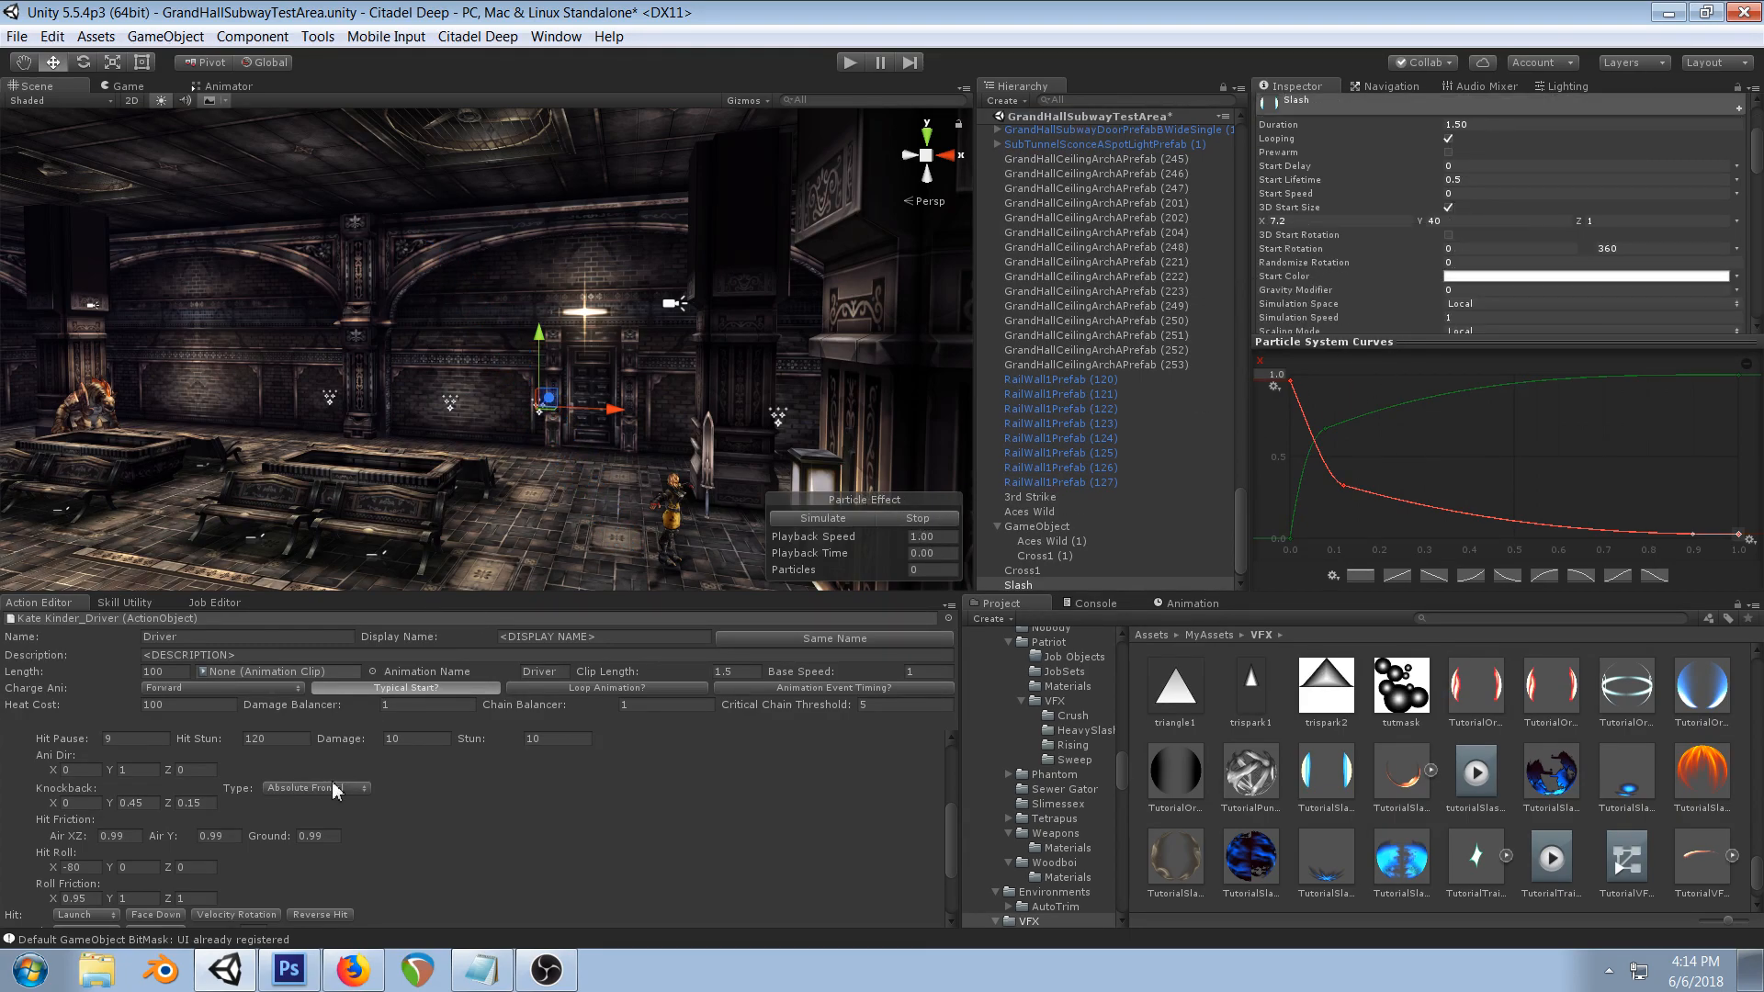
# - Switch to Photoshop, duplicate Layer 3 in tutorialslash.psd, and hide the original layer
pyautogui.click(288, 969)
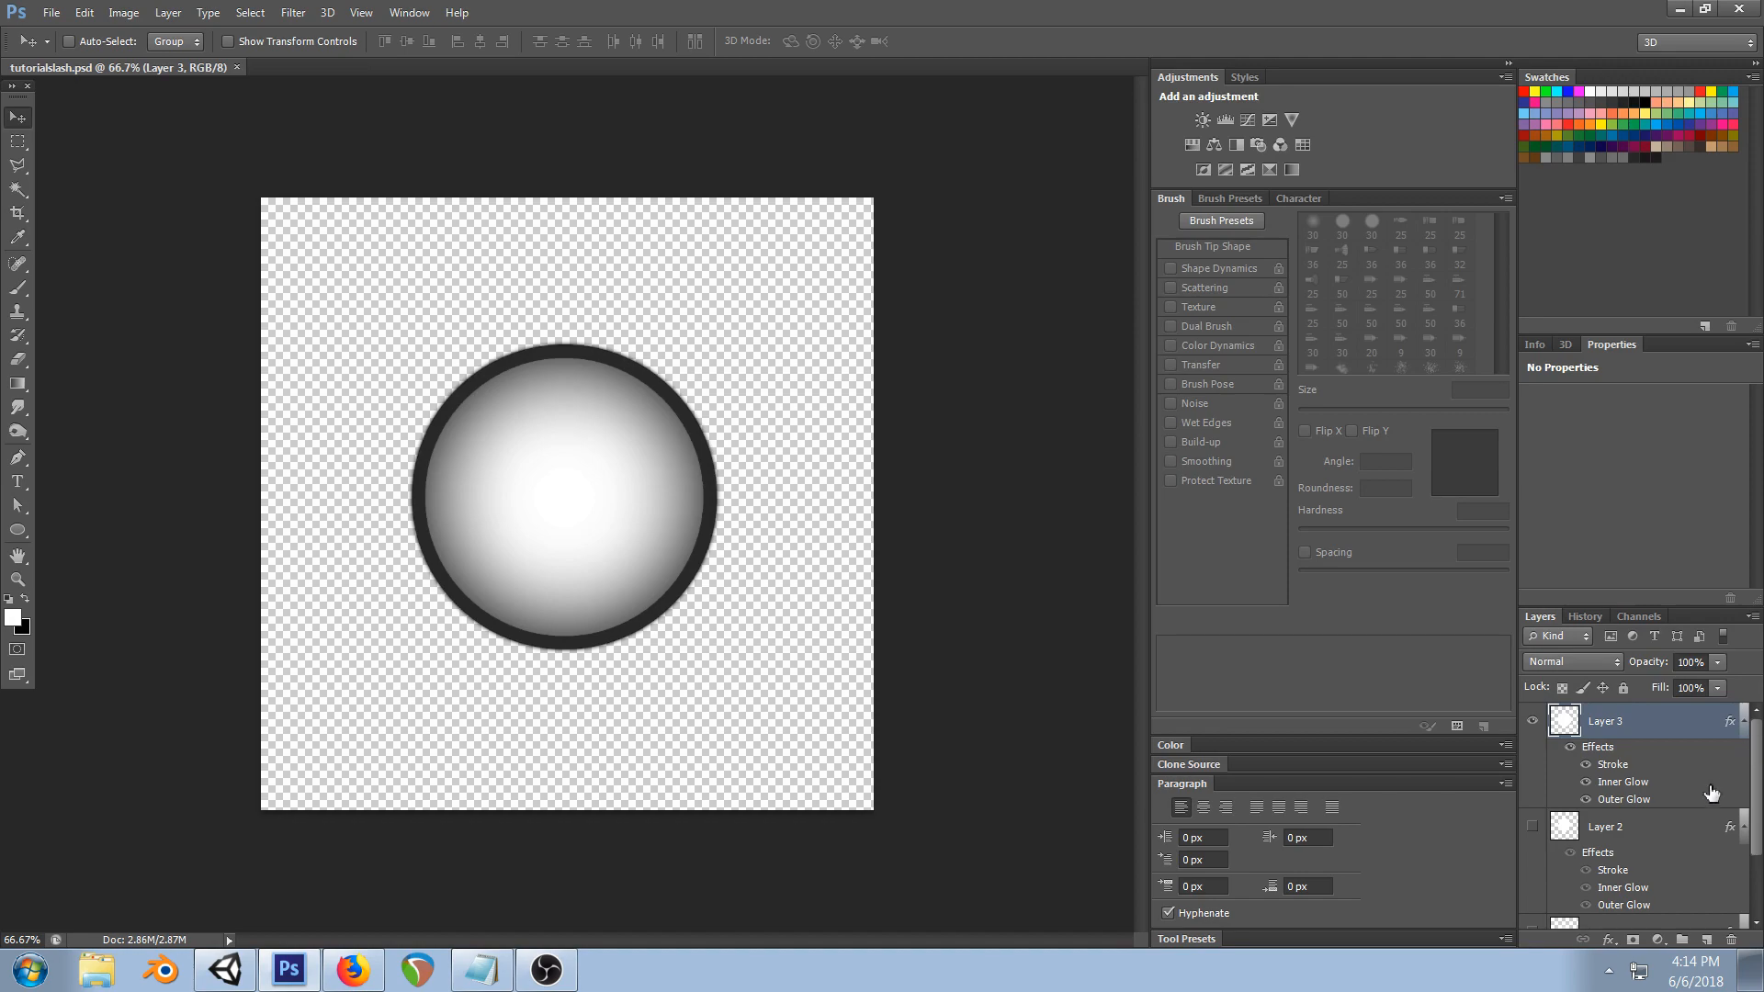
pyautogui.rightClick(1659, 739)
pyautogui.click(1434, 245)
pyautogui.press('Return')
pyautogui.click(1533, 826)
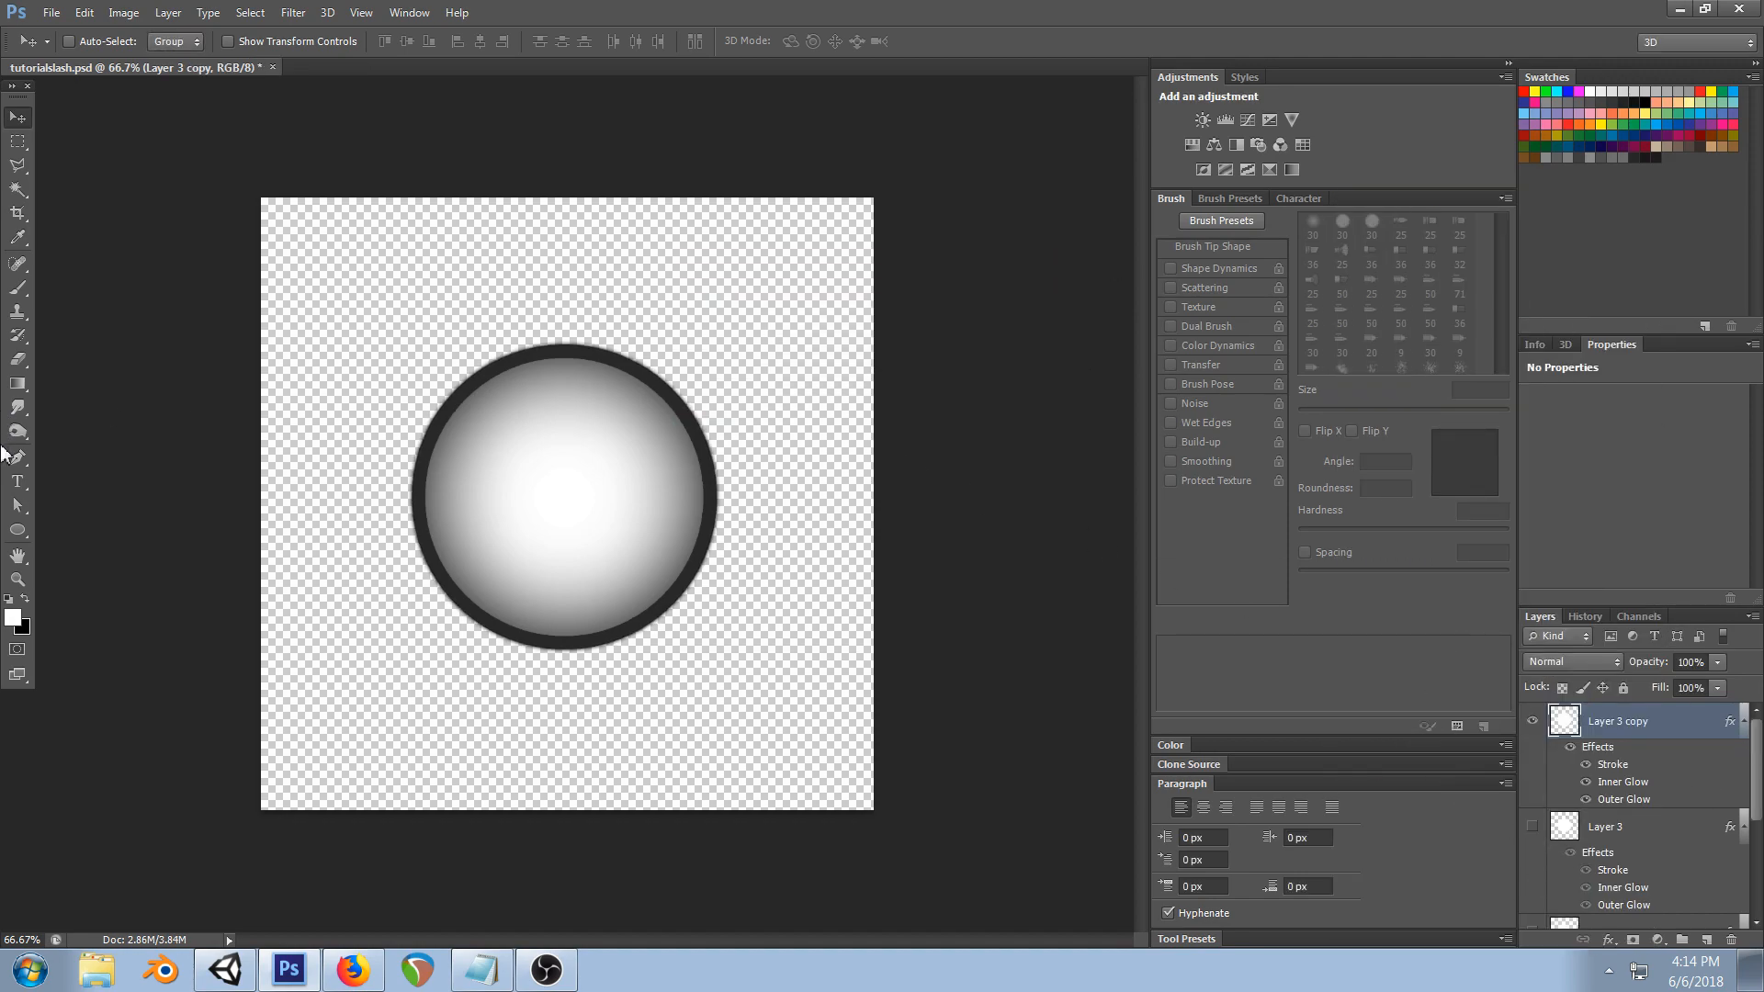
# - Erase the disc's upper-left, right and lower edges with the 300 px hard eraser, leaving a rough triangle
pyautogui.click(7, 363)
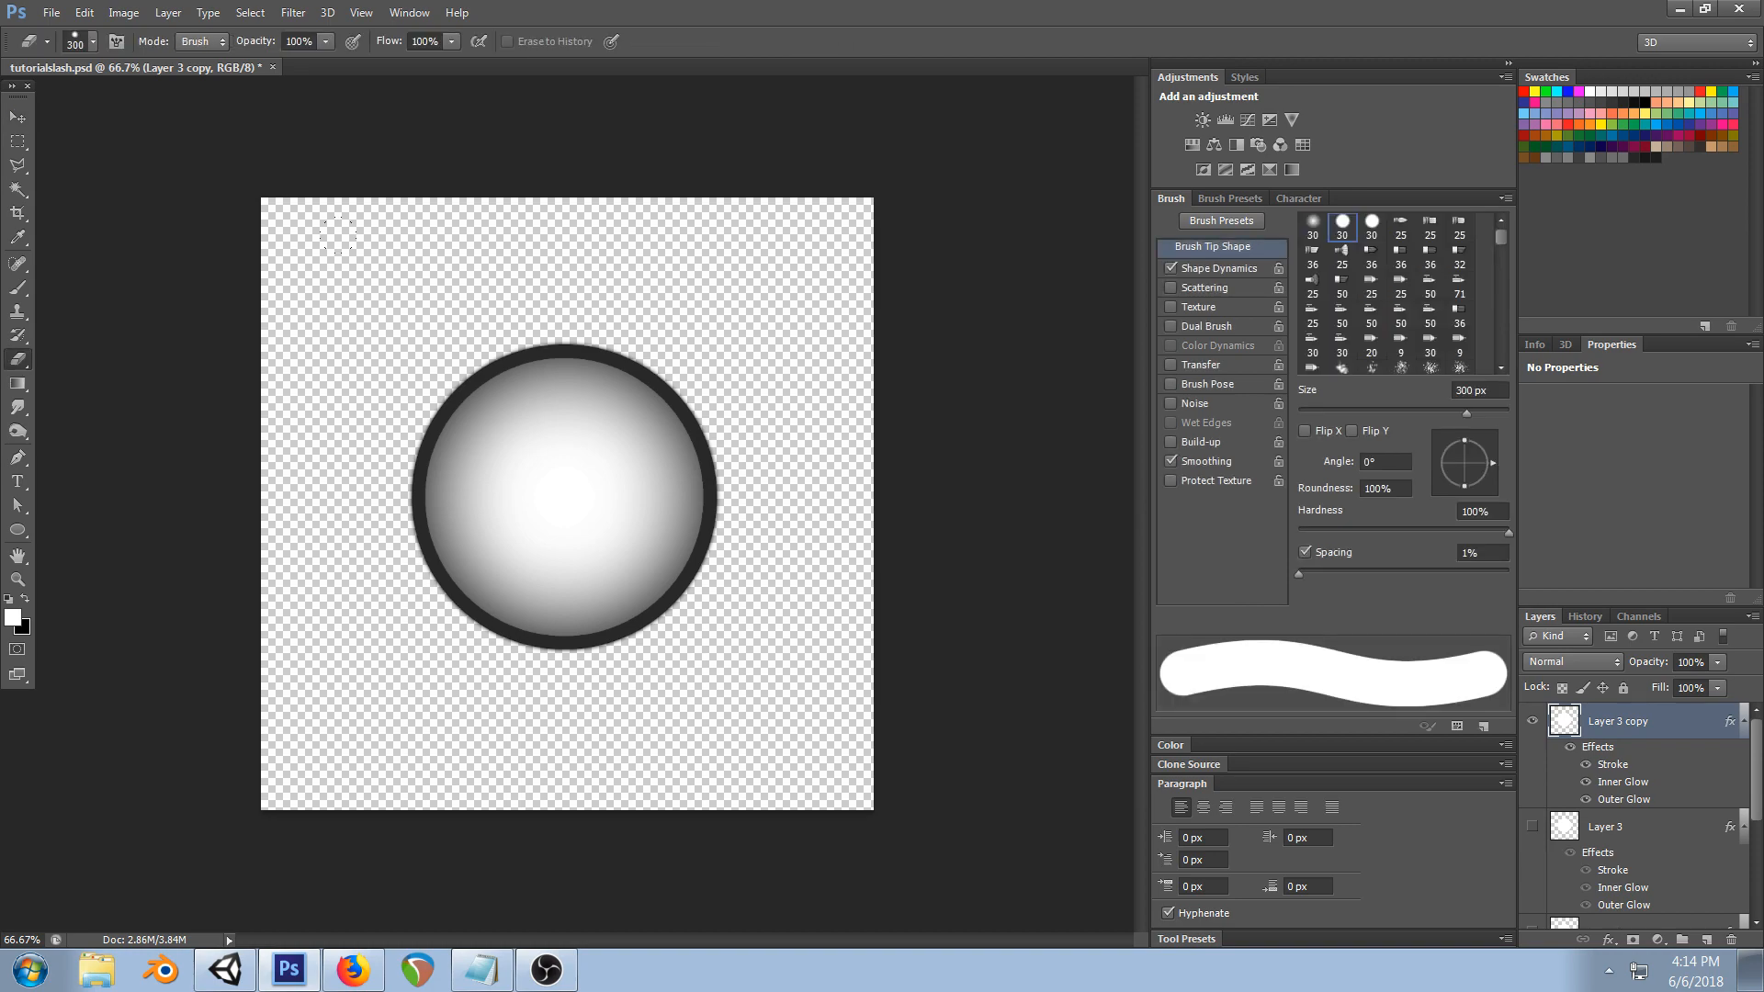
pyautogui.moveTo(468, 173)
pyautogui.mouseDown()
pyautogui.moveTo(528, 303)
pyautogui.moveTo(283, 429)
pyautogui.mouseUp()
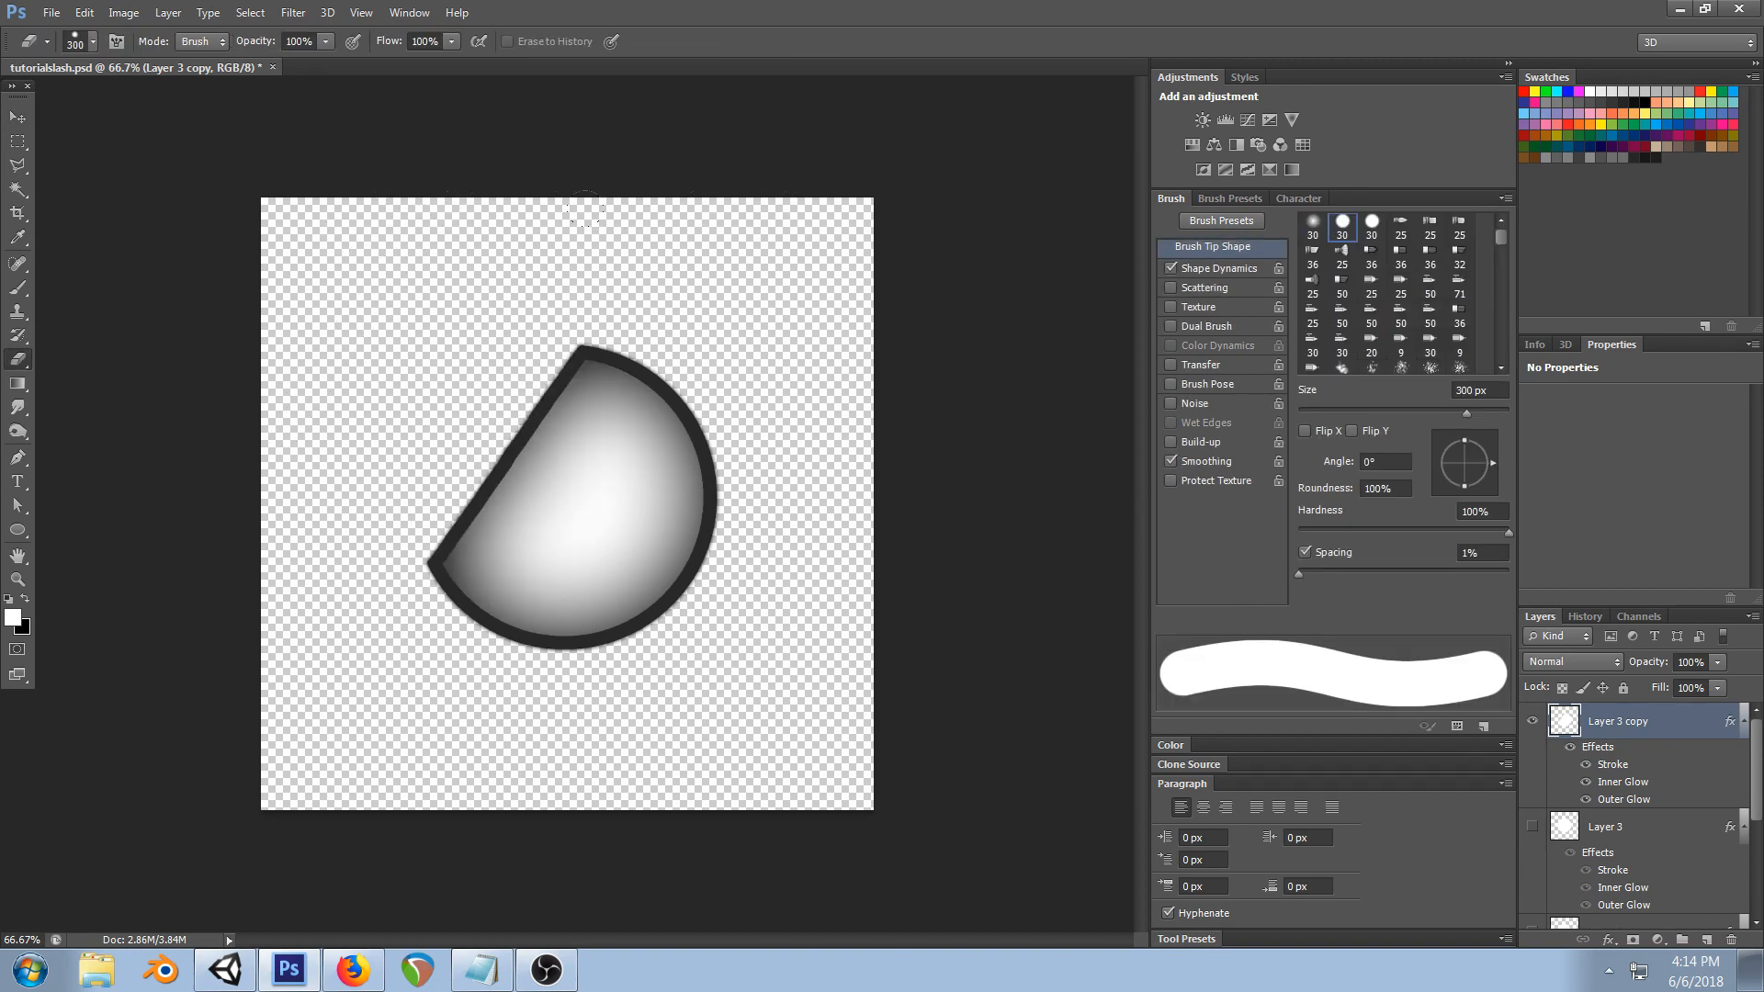
pyautogui.moveTo(580, 210); pyautogui.dragTo(726, 542)
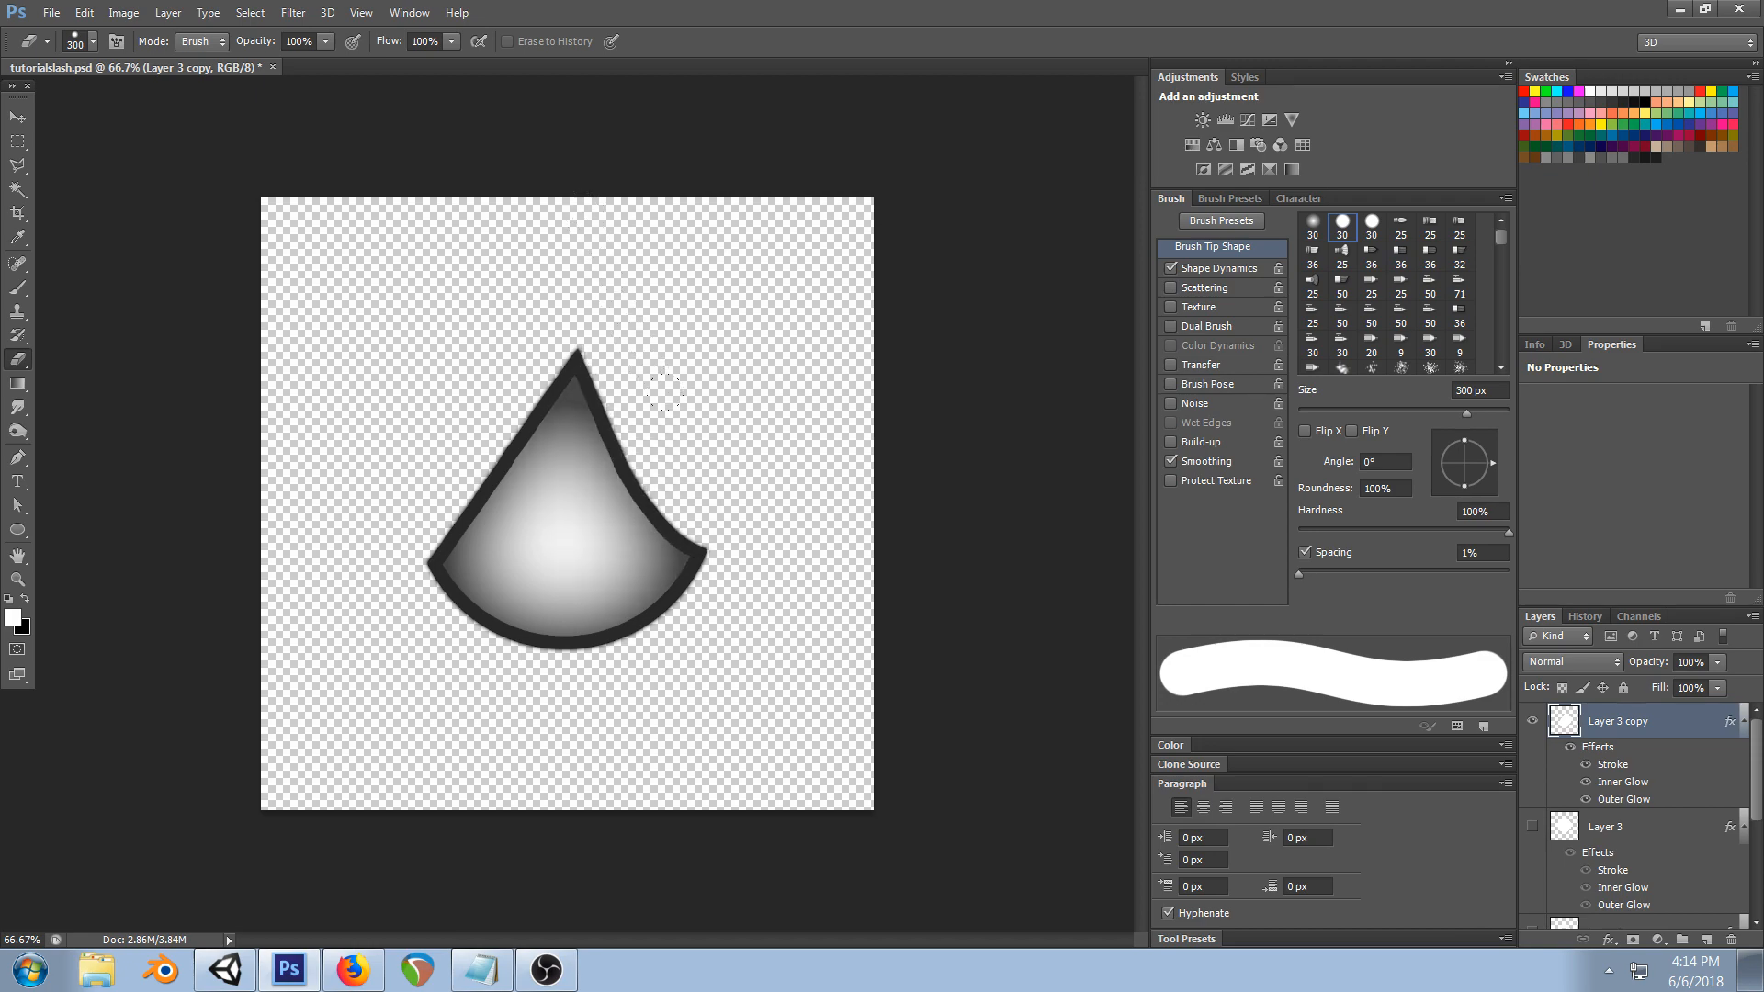
pyautogui.hotkey('ctrl', 'z')
pyautogui.moveTo(604, 226)
pyautogui.mouseDown()
pyautogui.moveTo(777, 537)
pyautogui.moveTo(582, 184)
pyautogui.moveTo(779, 459)
pyautogui.mouseUp()
pyautogui.hotkey('ctrl', 'z')
pyautogui.hotkey('ctrl', 'z')
pyautogui.moveTo(783, 542)
pyautogui.mouseDown()
pyautogui.moveTo(681, 296)
pyautogui.moveTo(614, 239)
pyautogui.moveTo(746, 381)
pyautogui.moveTo(792, 533)
pyautogui.mouseUp()
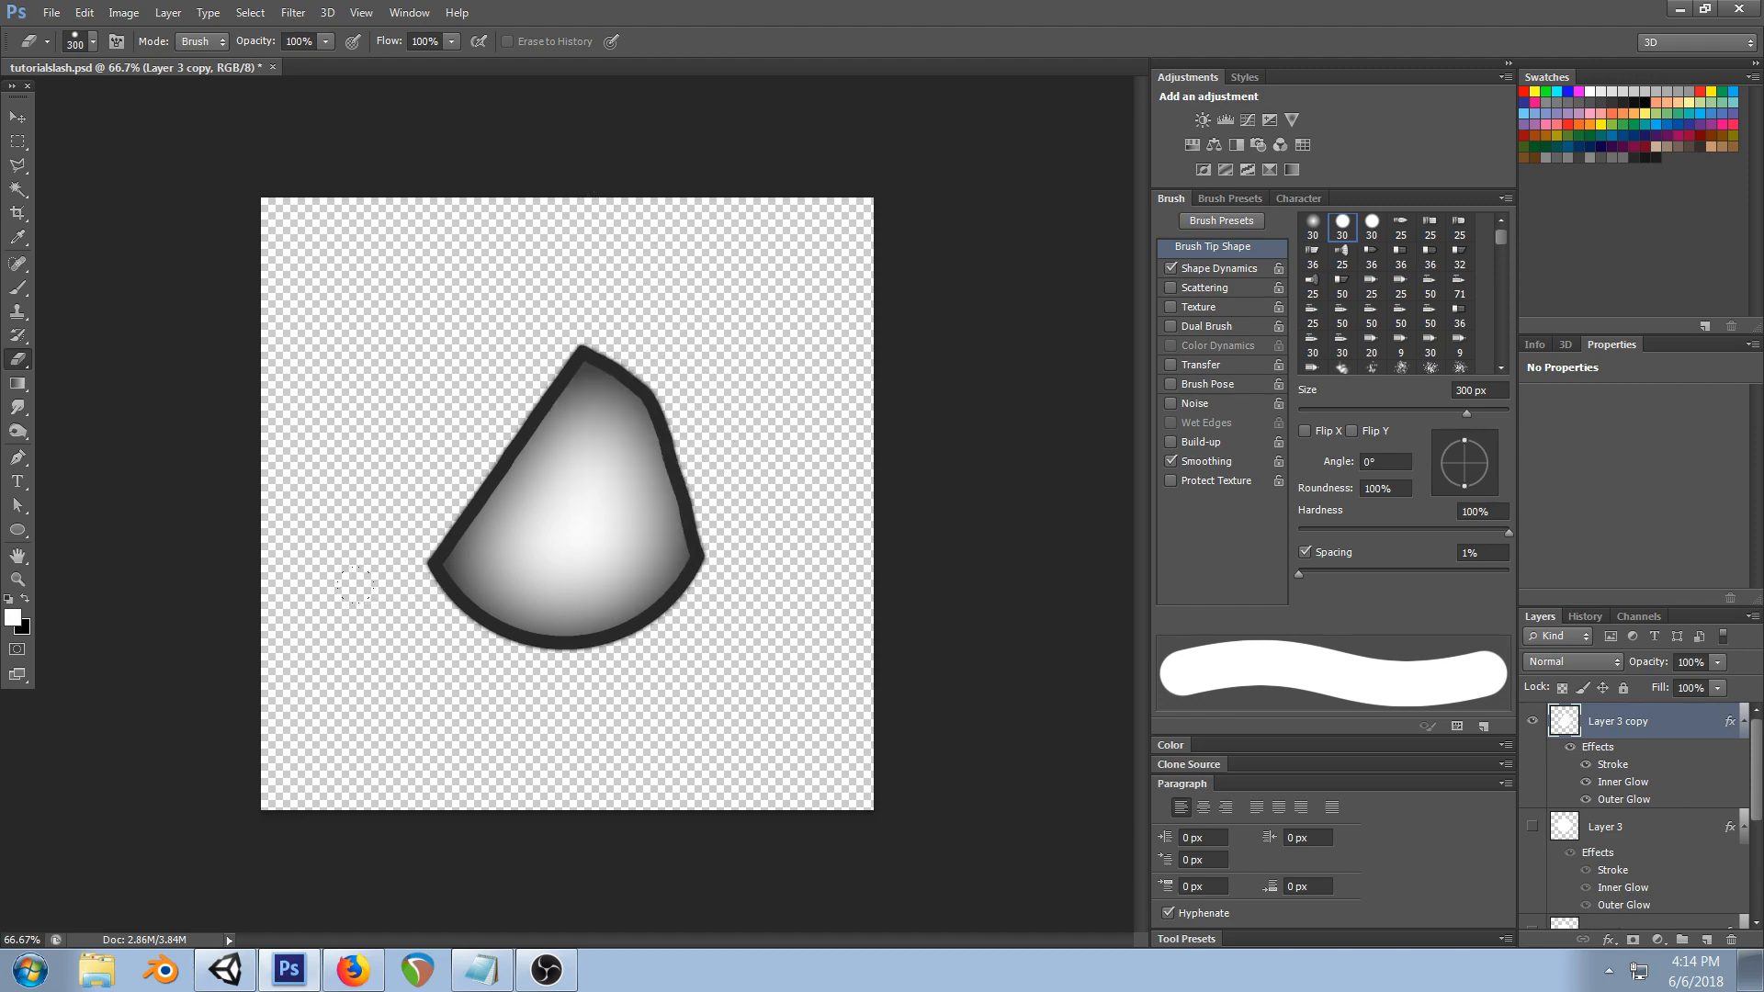
pyautogui.moveTo(356, 584); pyautogui.dragTo(897, 592)
# - Duplicate the triangular shape, rotate the copy 180°, and place it directly beneath the original so their flat edges meet
pyautogui.click(17, 118)
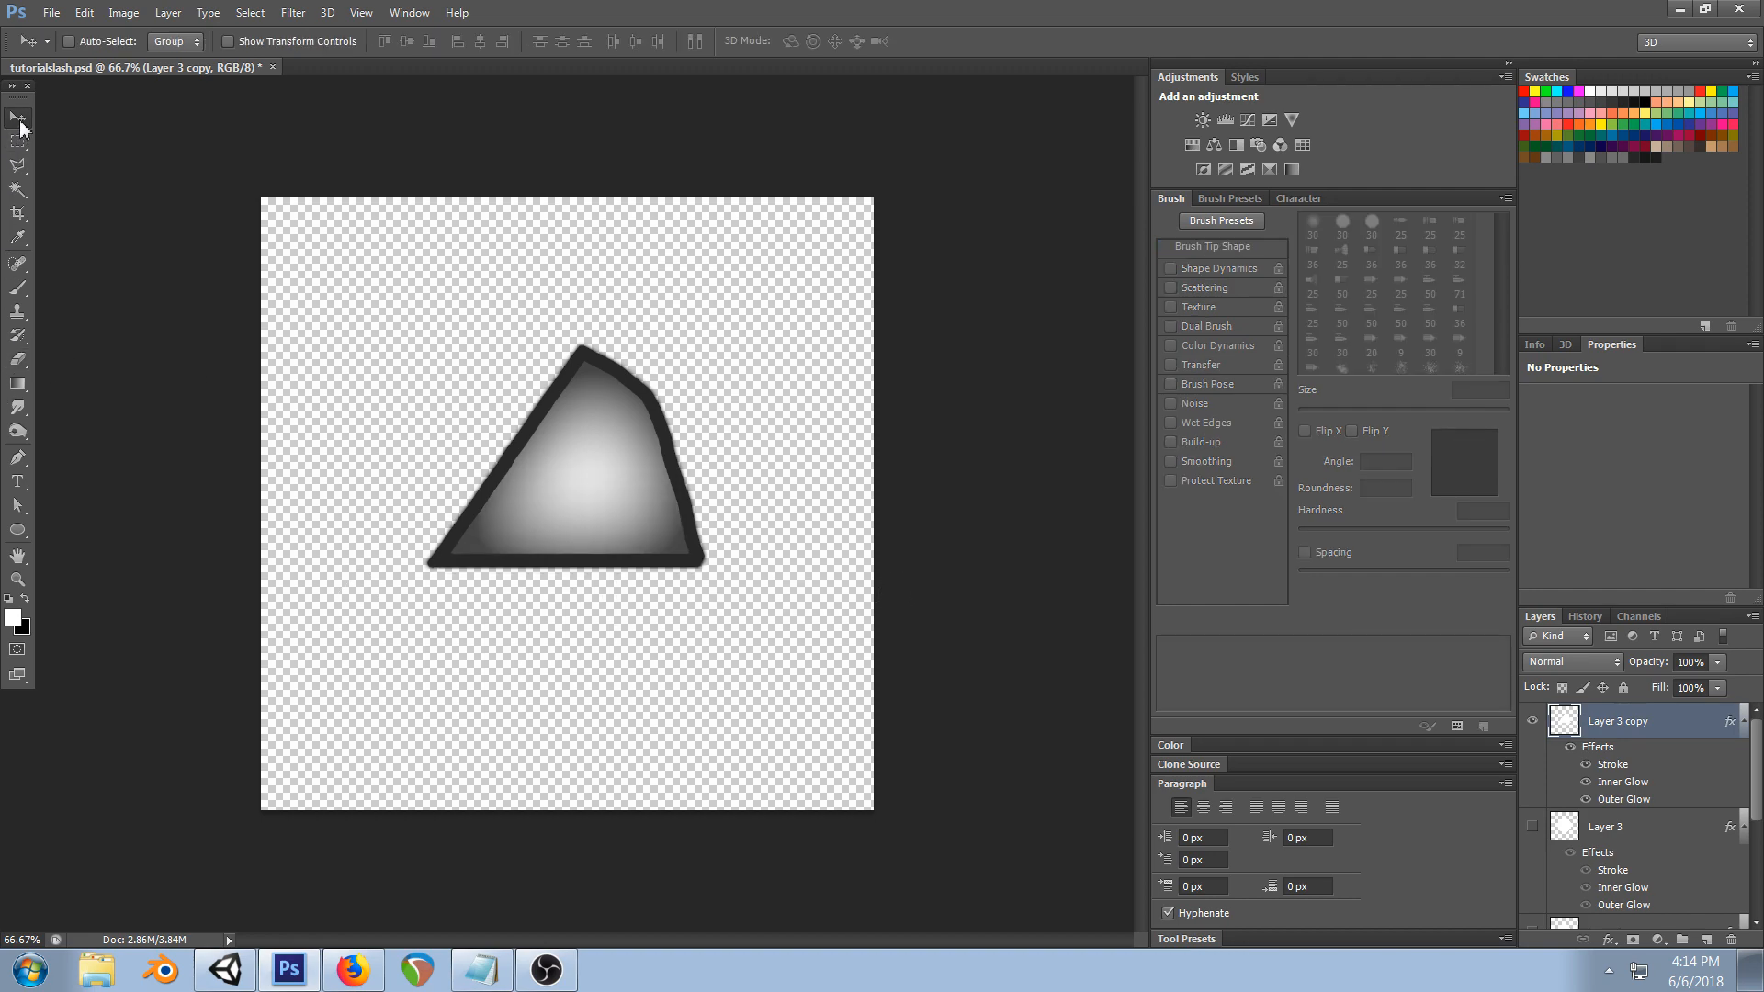
pyautogui.moveTo(589, 435)
pyautogui.keyDown('alt'); pyautogui.mouseDown()
pyautogui.moveTo(594, 386)
pyautogui.moveTo(602, 414)
pyautogui.mouseUp(); pyautogui.keyUp('alt')
pyautogui.click(85, 13)
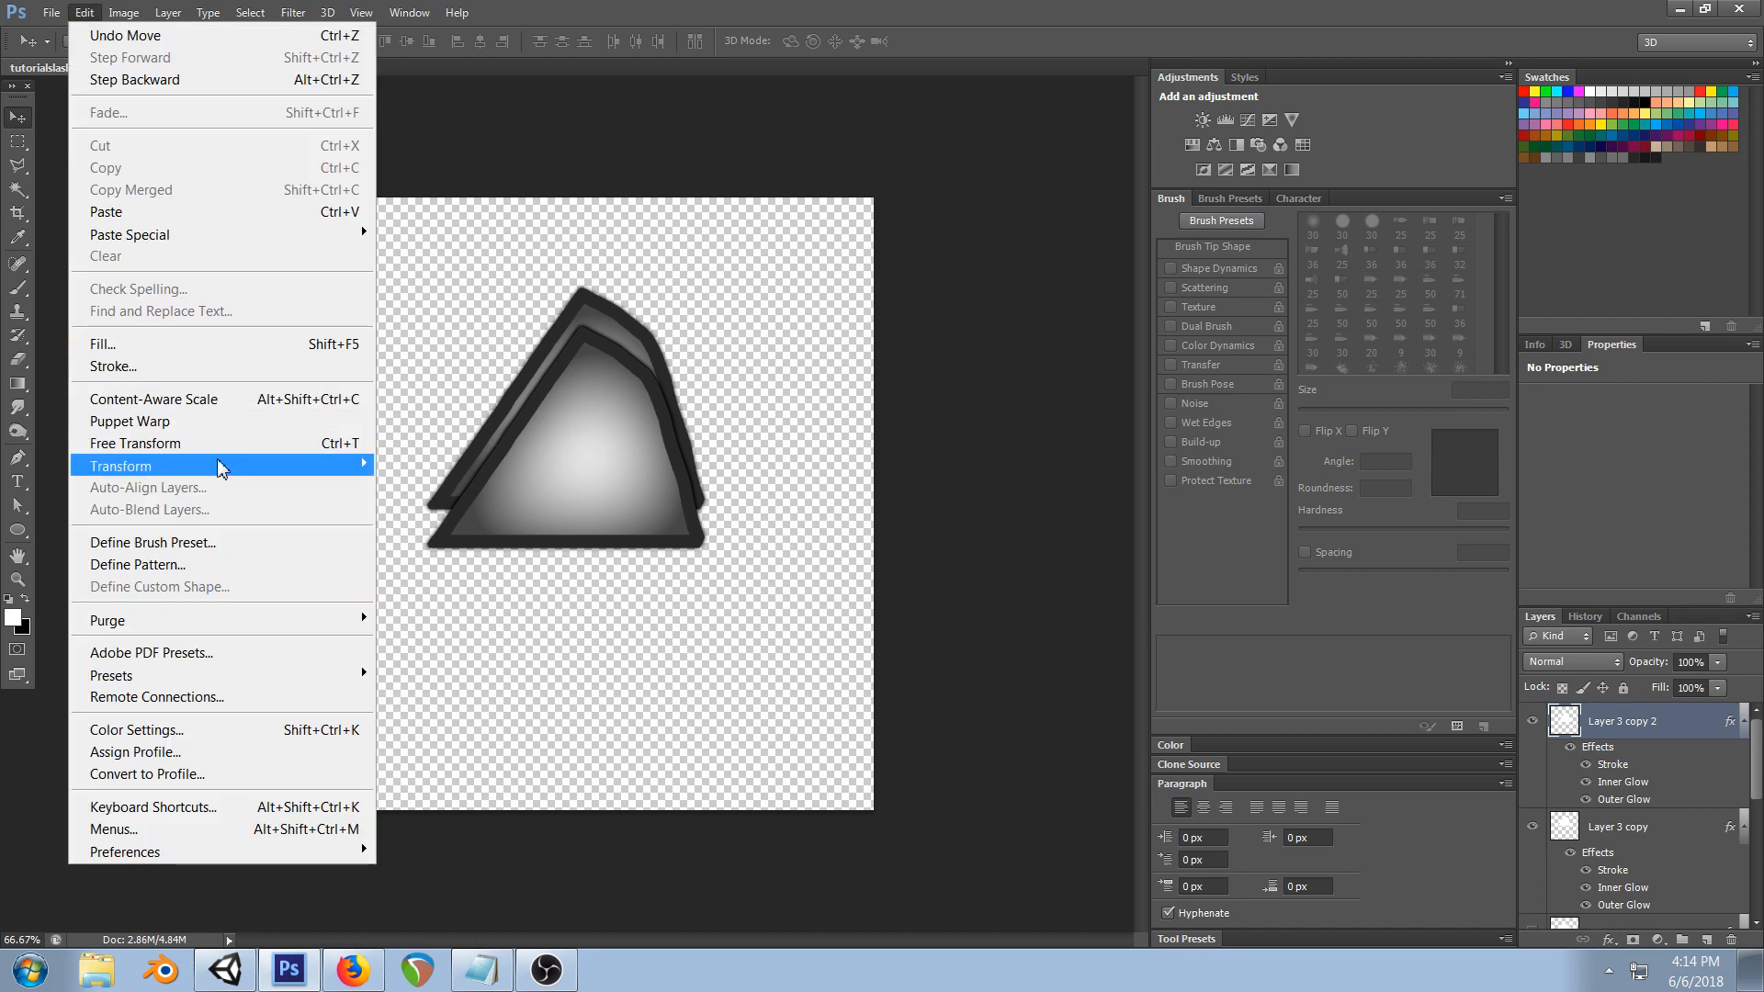
pyautogui.moveTo(223, 465)
pyautogui.click(428, 642)
pyautogui.moveTo(598, 421); pyautogui.dragTo(594, 588)
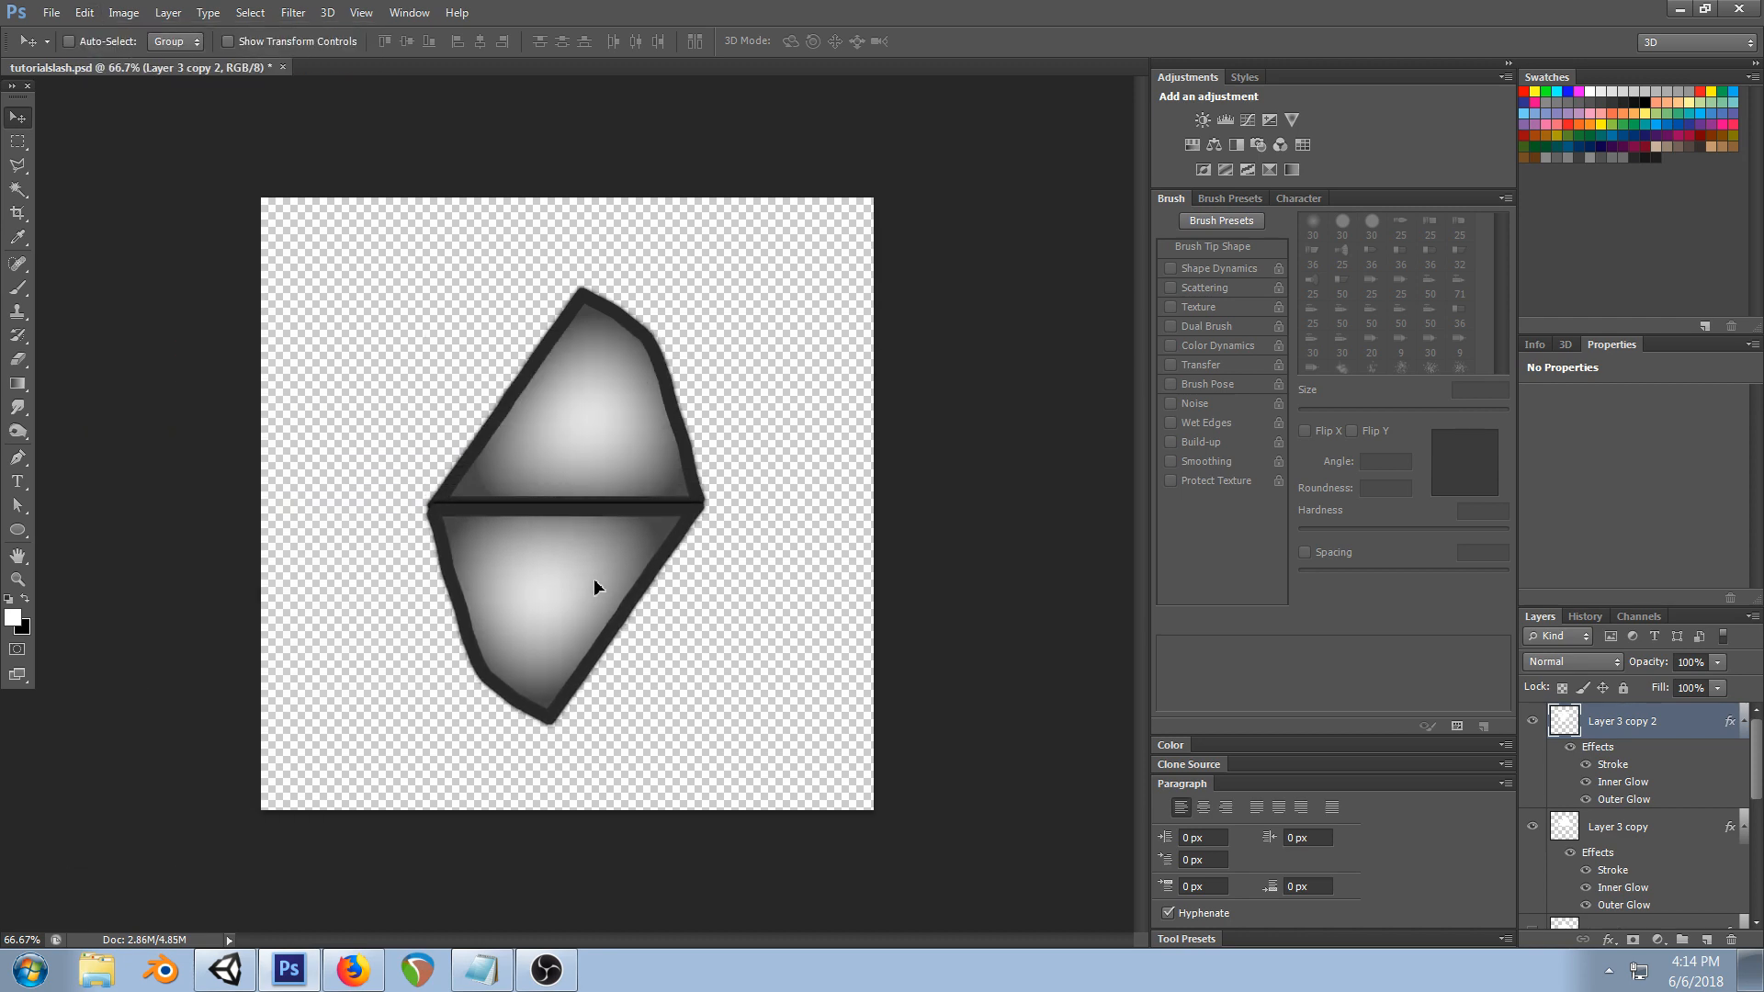
# - Merge the rotated half into the layer below, nudge the combined shape slightly down, and save tutorialslash.psd
pyautogui.click(1568, 748)
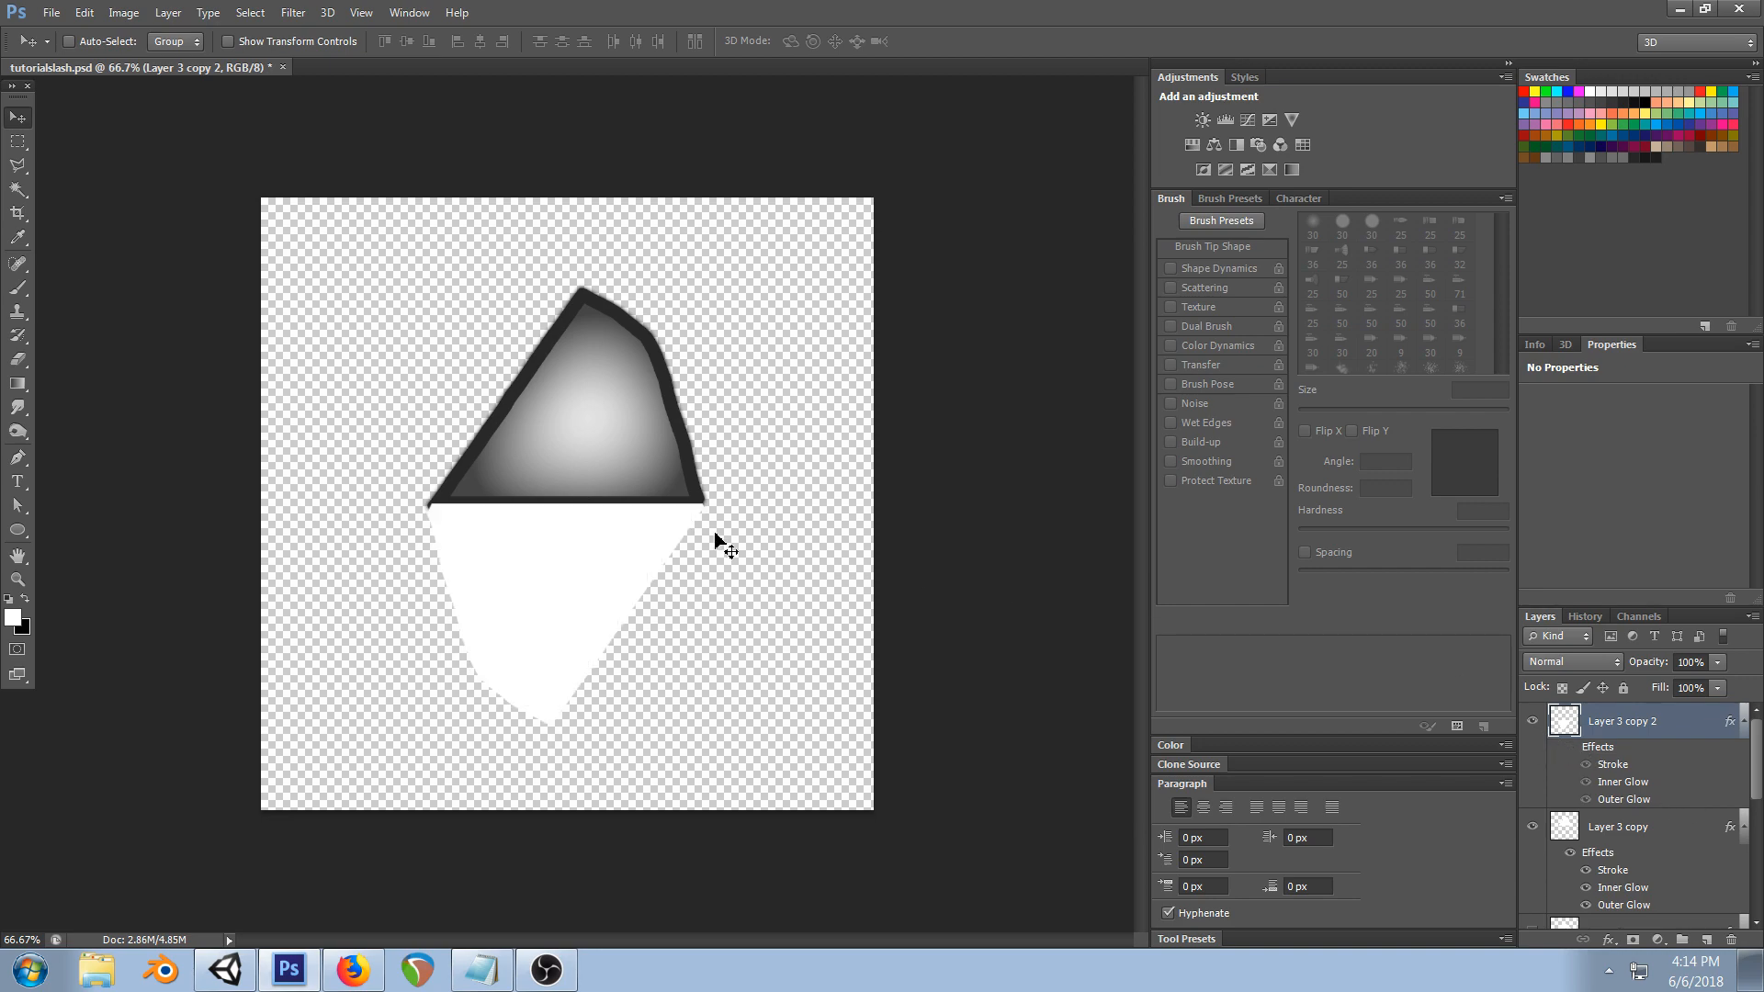
pyautogui.hotkey('ctrl', 'e')
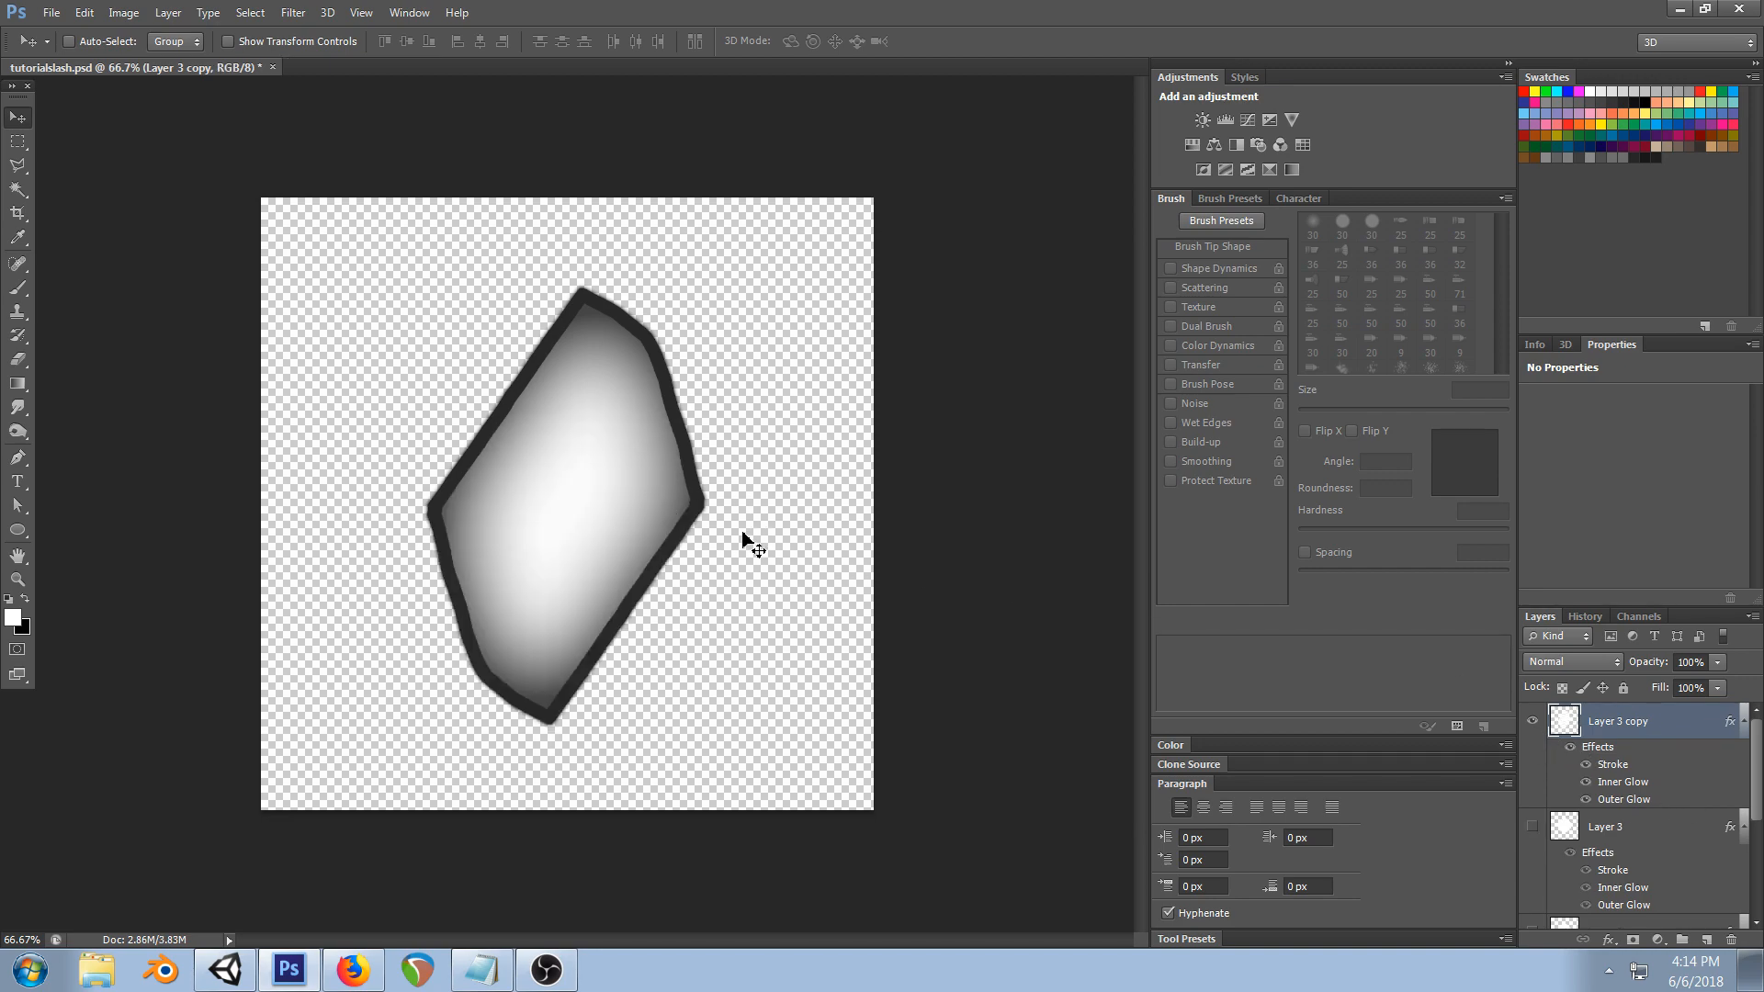
pyautogui.moveTo(649, 456); pyautogui.dragTo(649, 462)
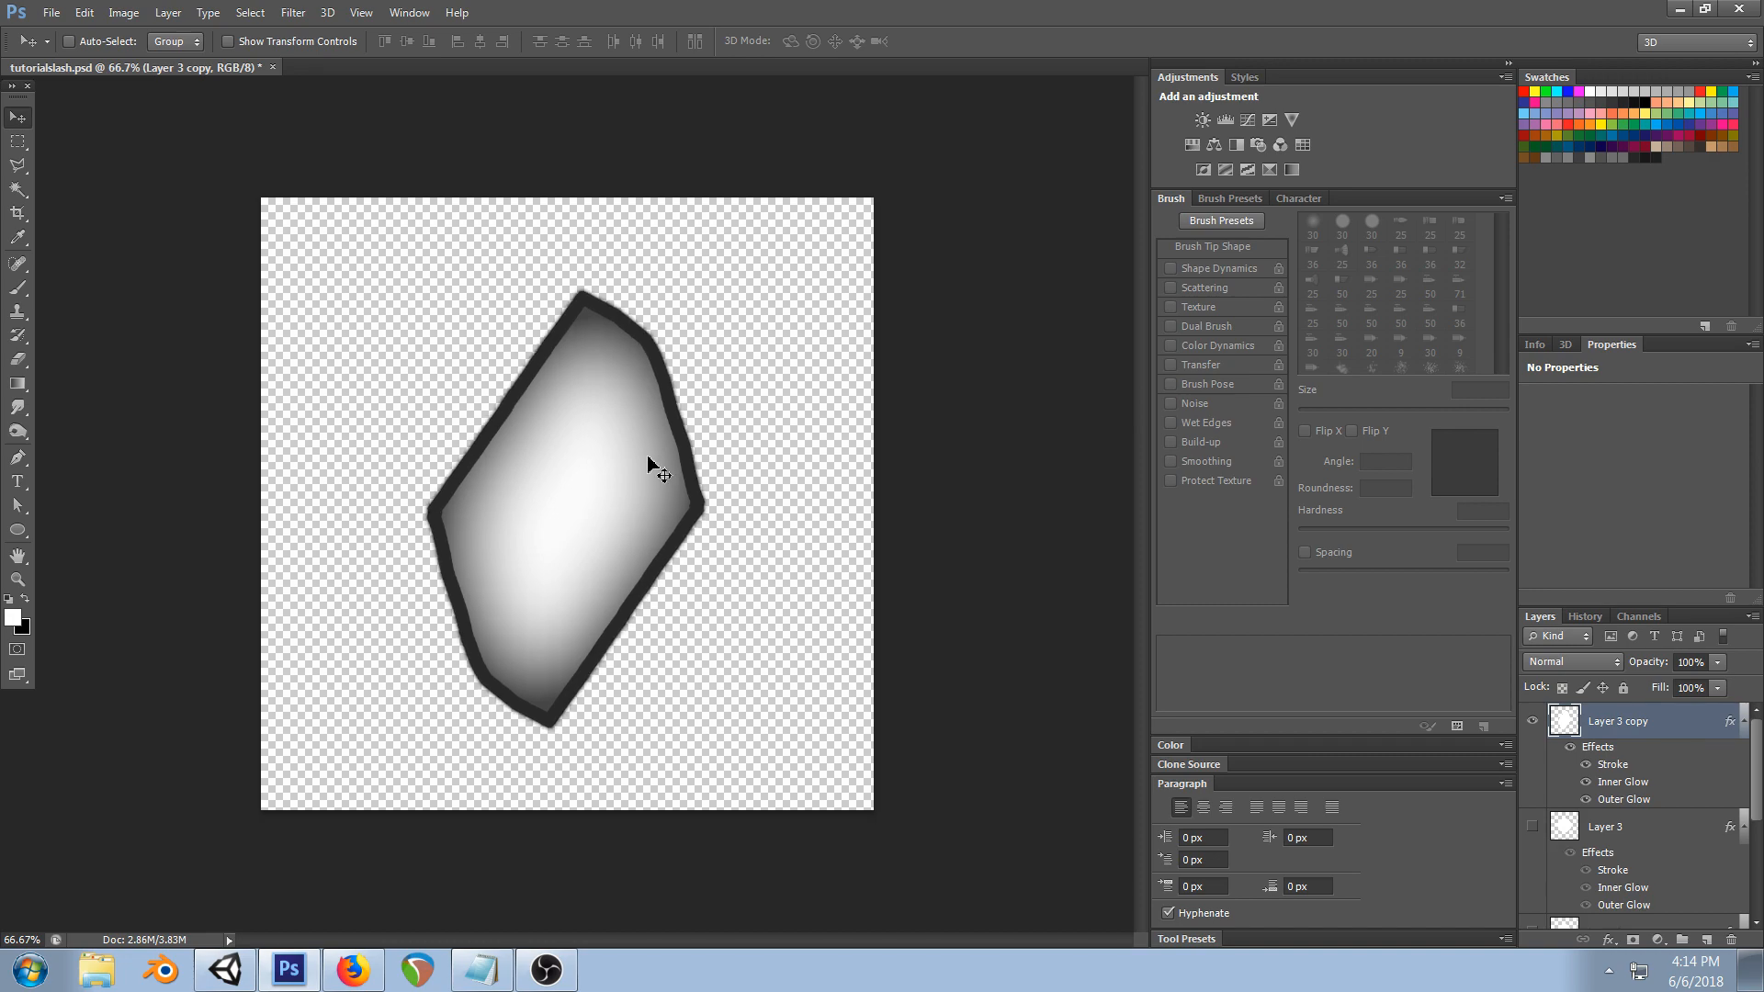
pyautogui.hotkey('ctrl', 's')
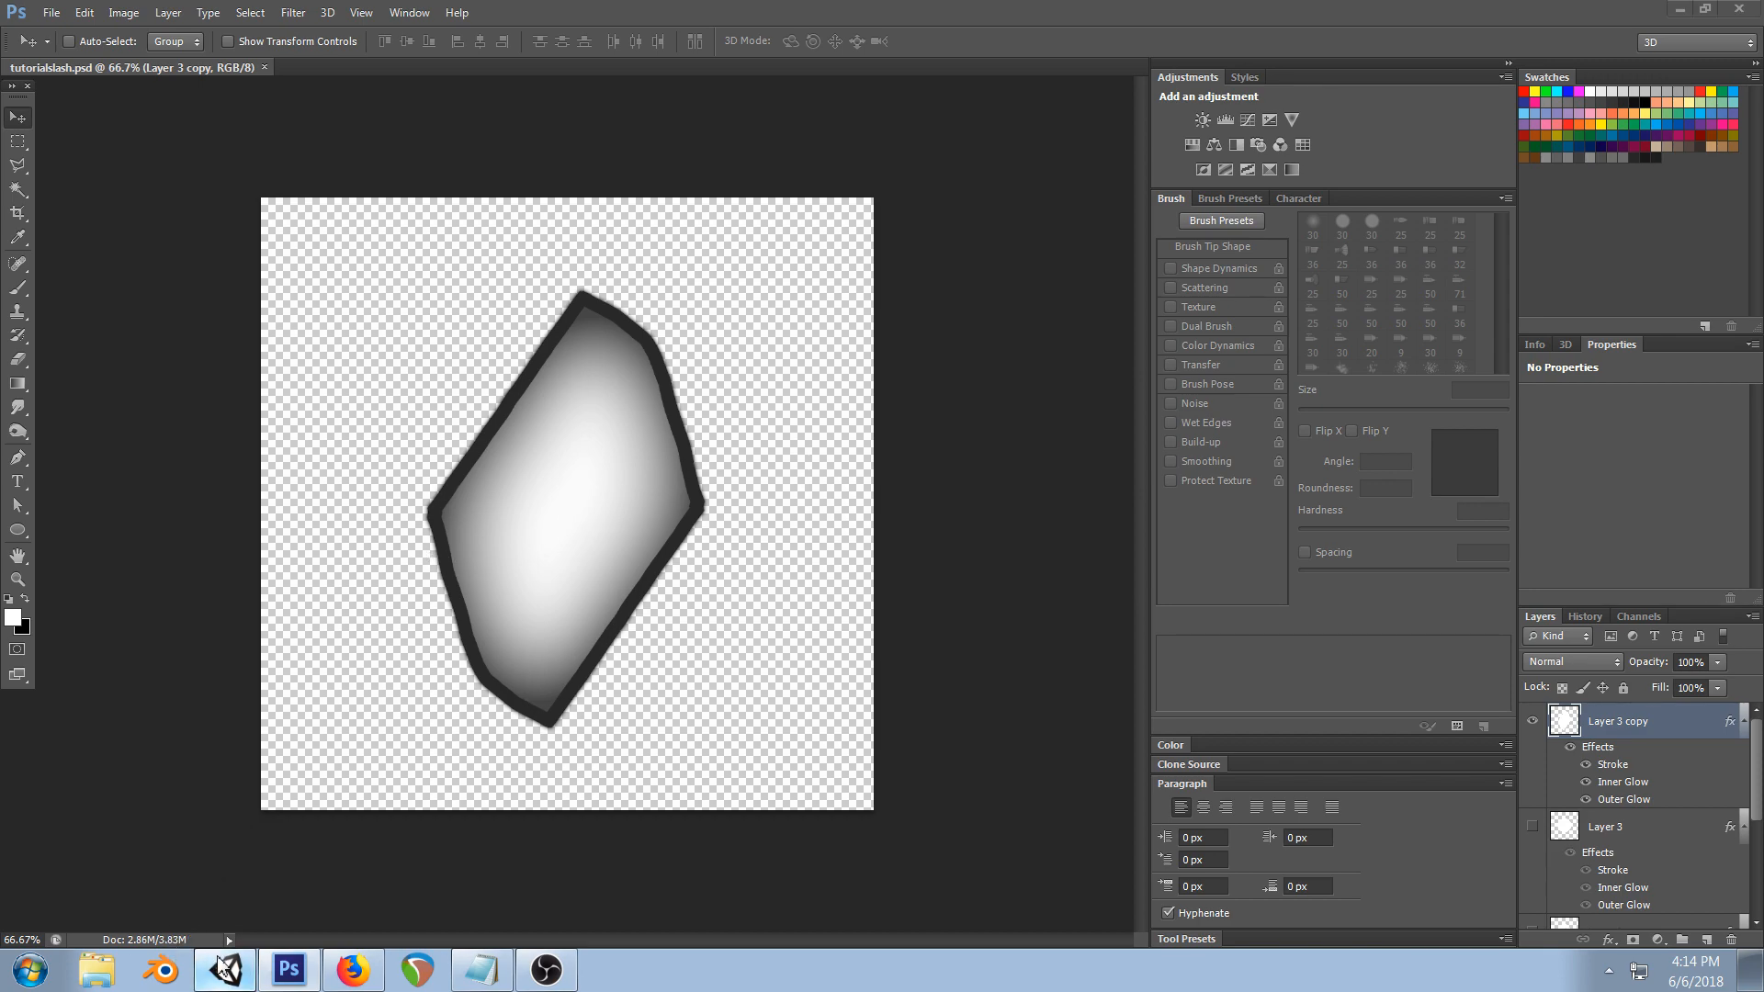
# - Switch to Unity, reselect Slash to replay it, and examine the reshaped spark from several angles
pyautogui.click(225, 969)
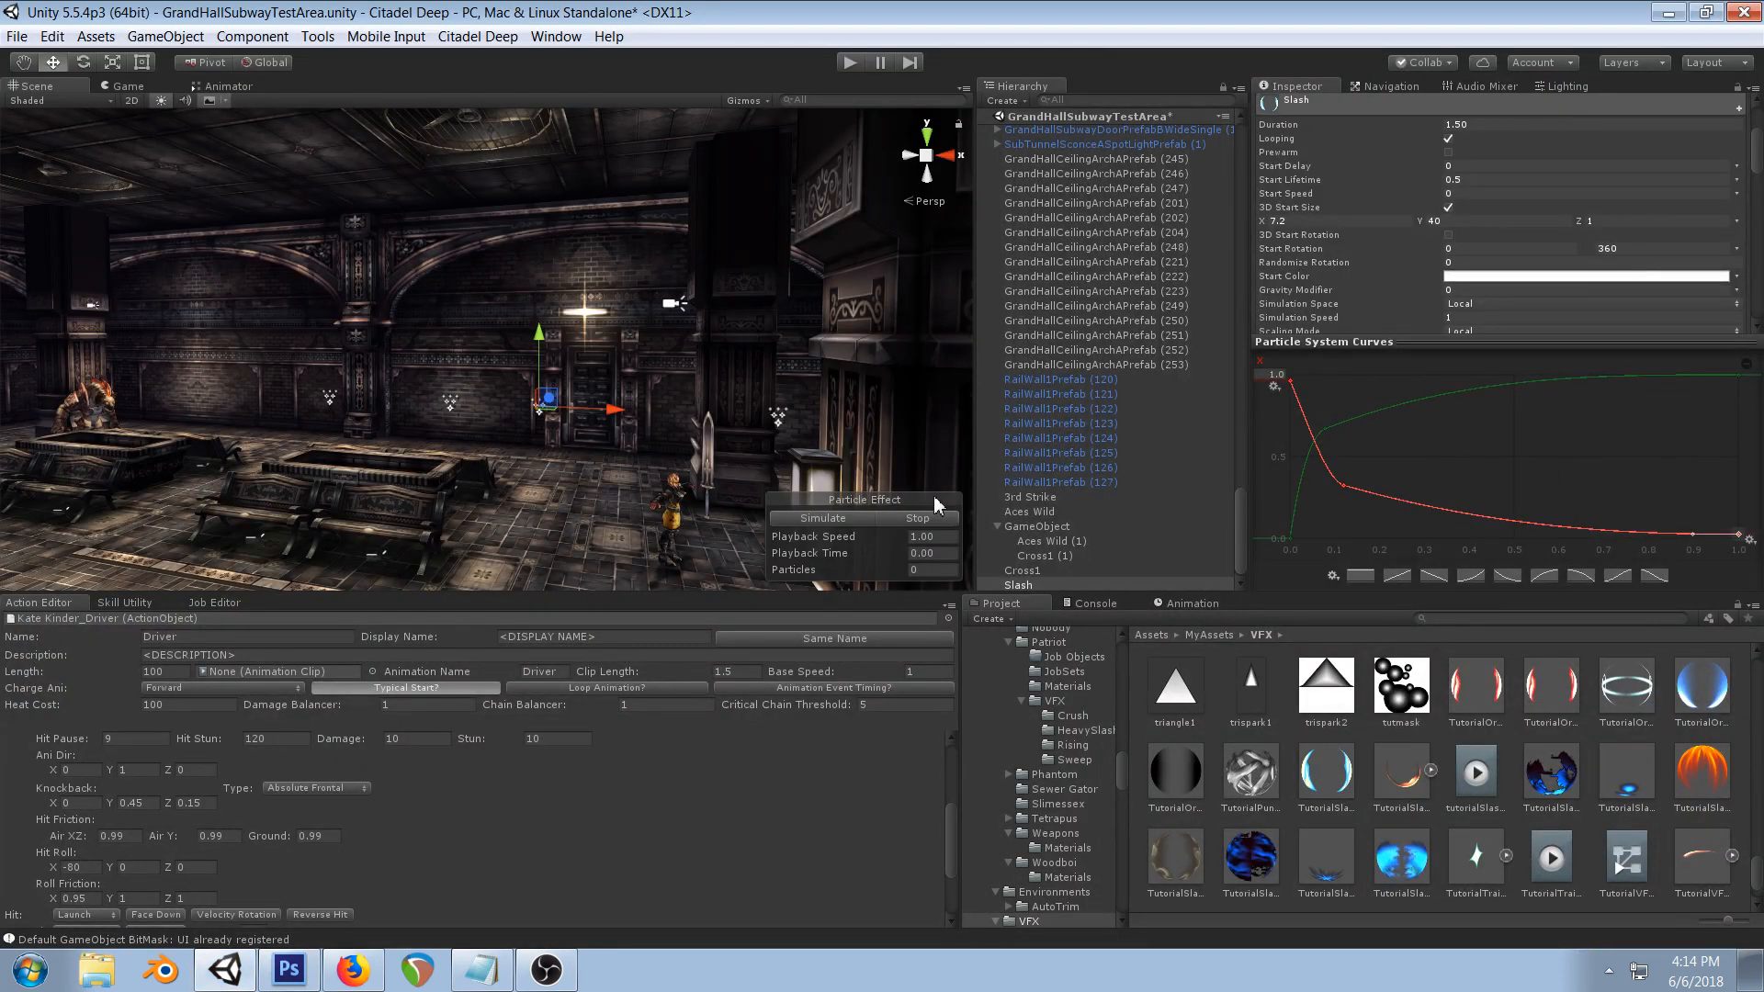
pyautogui.click(1045, 571)
pyautogui.click(1031, 586)
pyautogui.moveTo(459, 402); pyautogui.dragTo(555, 355, button='right')
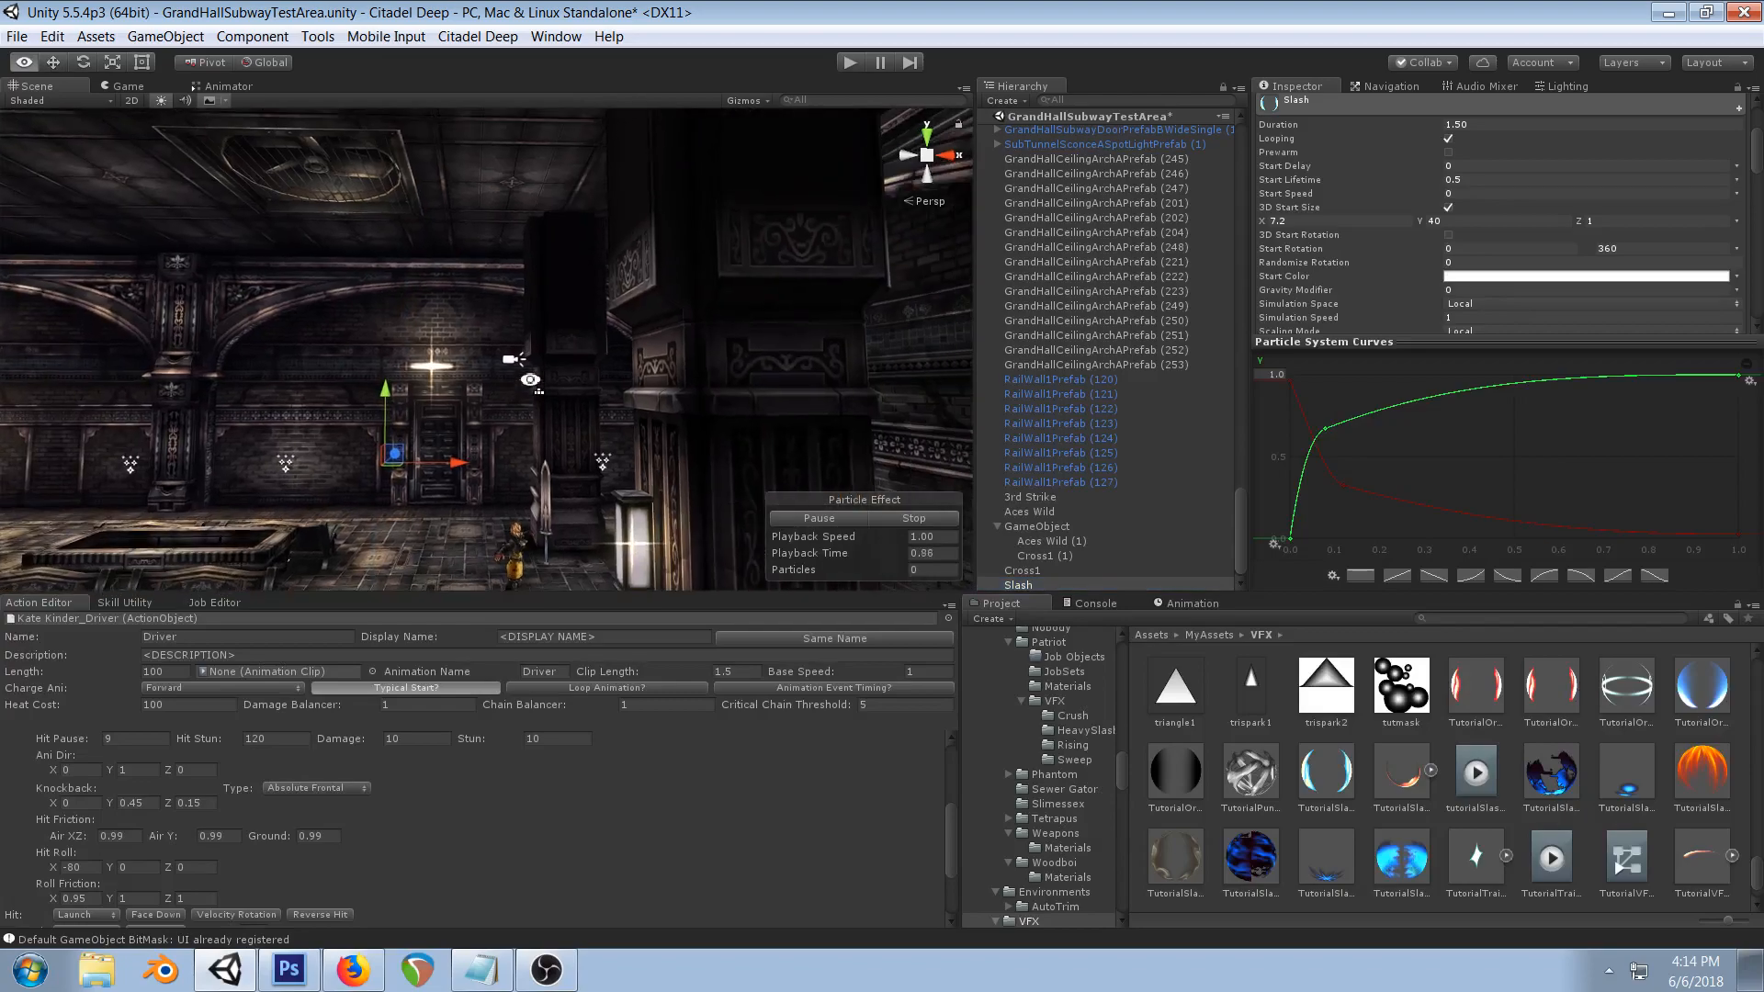
pyautogui.moveTo(554, 354); pyautogui.dragTo(555, 365, button='middle')
pyautogui.moveTo(446, 384); pyautogui.dragTo(519, 389, button='right')
pyautogui.moveTo(520, 389); pyautogui.dragTo(529, 373, button='middle')
pyautogui.moveTo(527, 371); pyautogui.dragTo(532, 403, button='right')
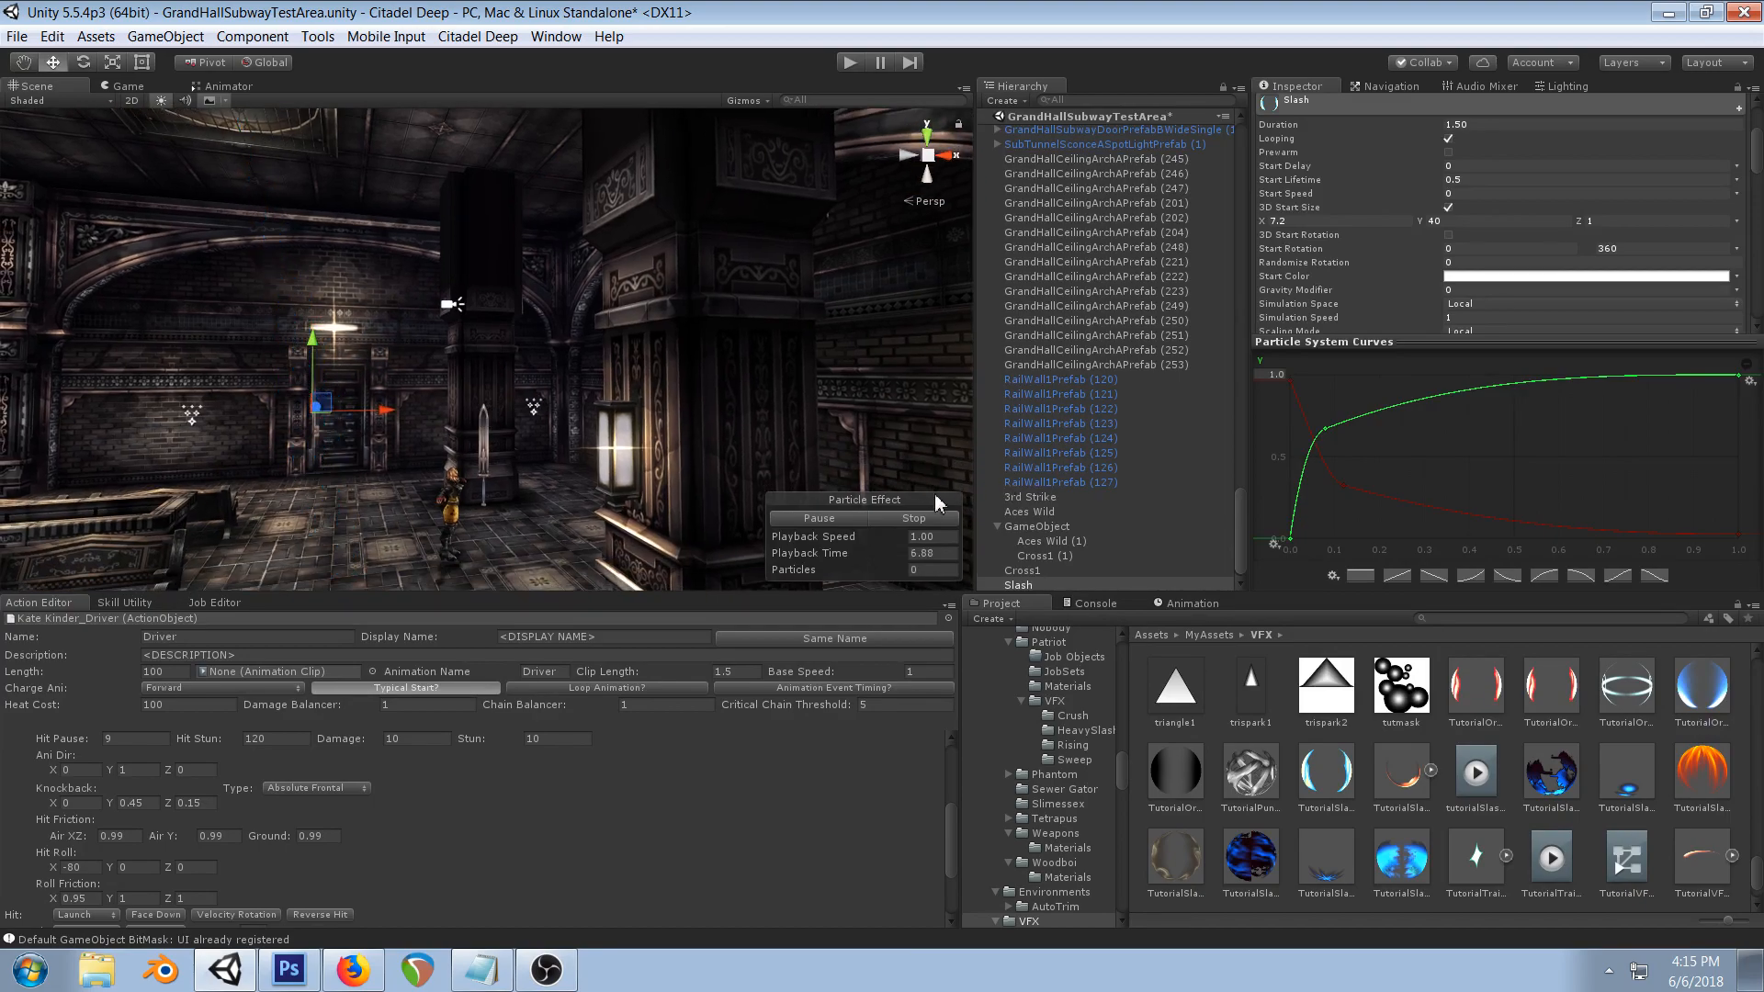
# - Reduce the Slash effect's 3D Start Size Y to 12.67
pyautogui.scroll(2, 1568, 255)
pyautogui.moveTo(1424, 266); pyautogui.dragTo(1449, 267)
pyautogui.moveTo(1006, 290); pyautogui.dragTo(1022, 293)
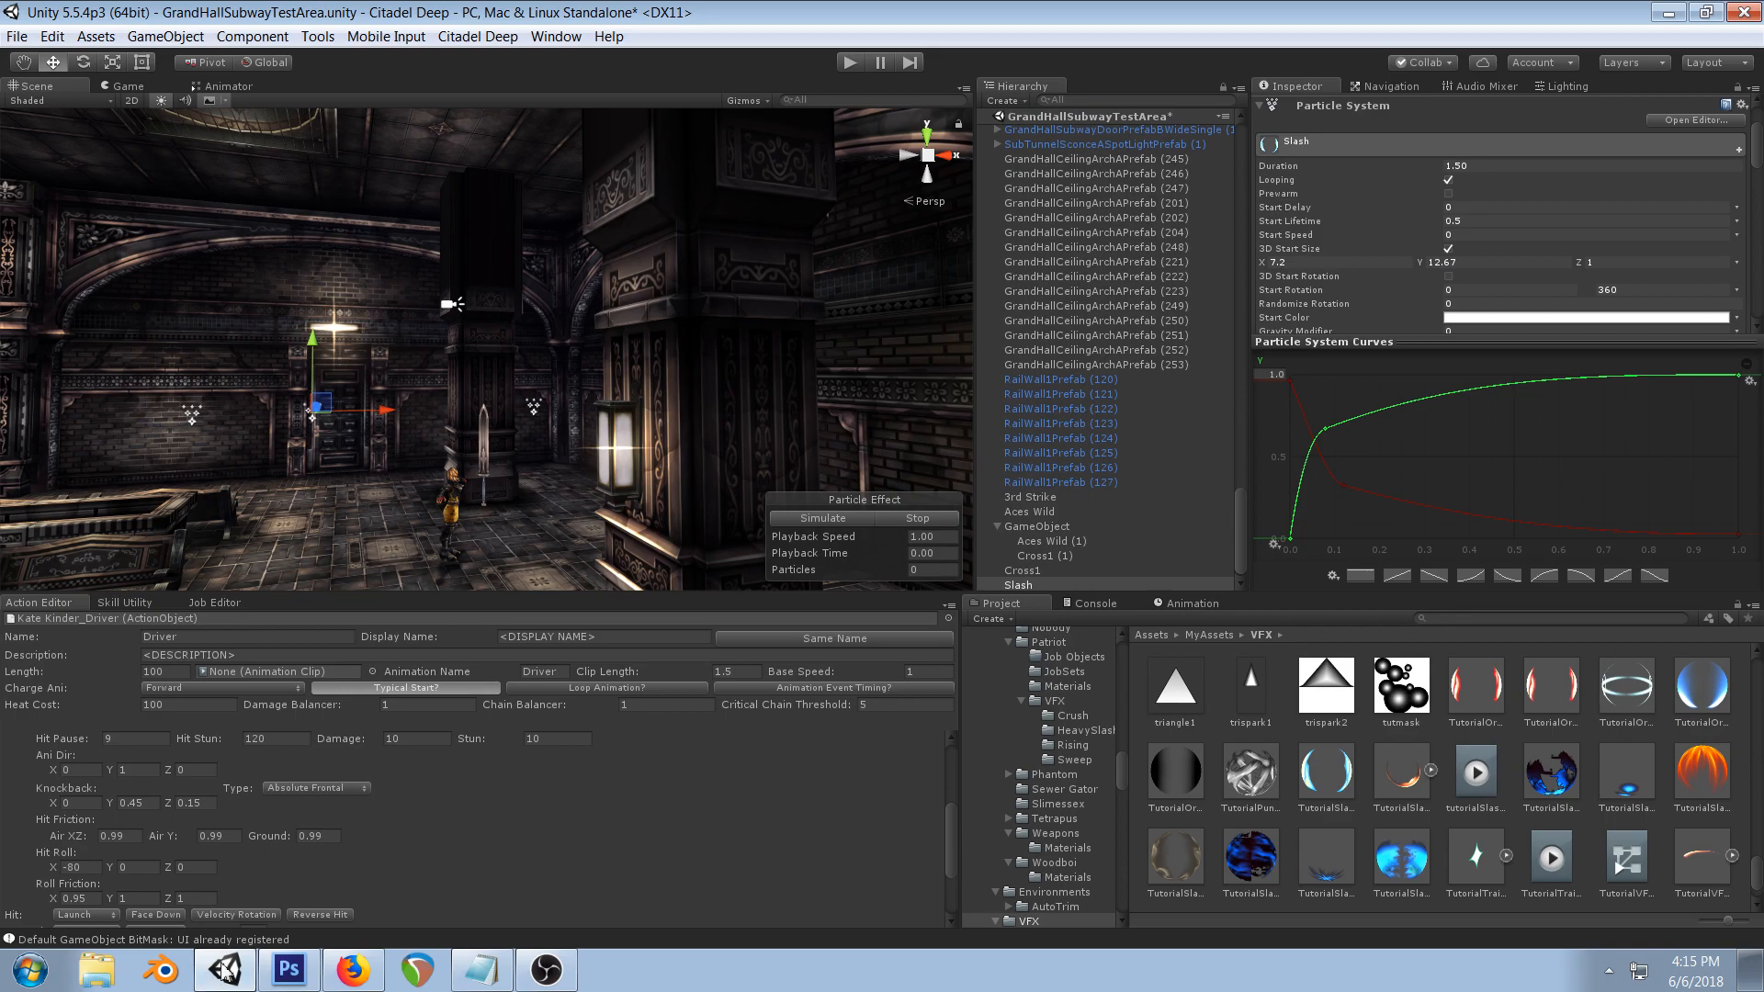
# - Switch to Photoshop, rotate the crystal shape about 12° clockwise, and apply the transformation
pyautogui.click(289, 969)
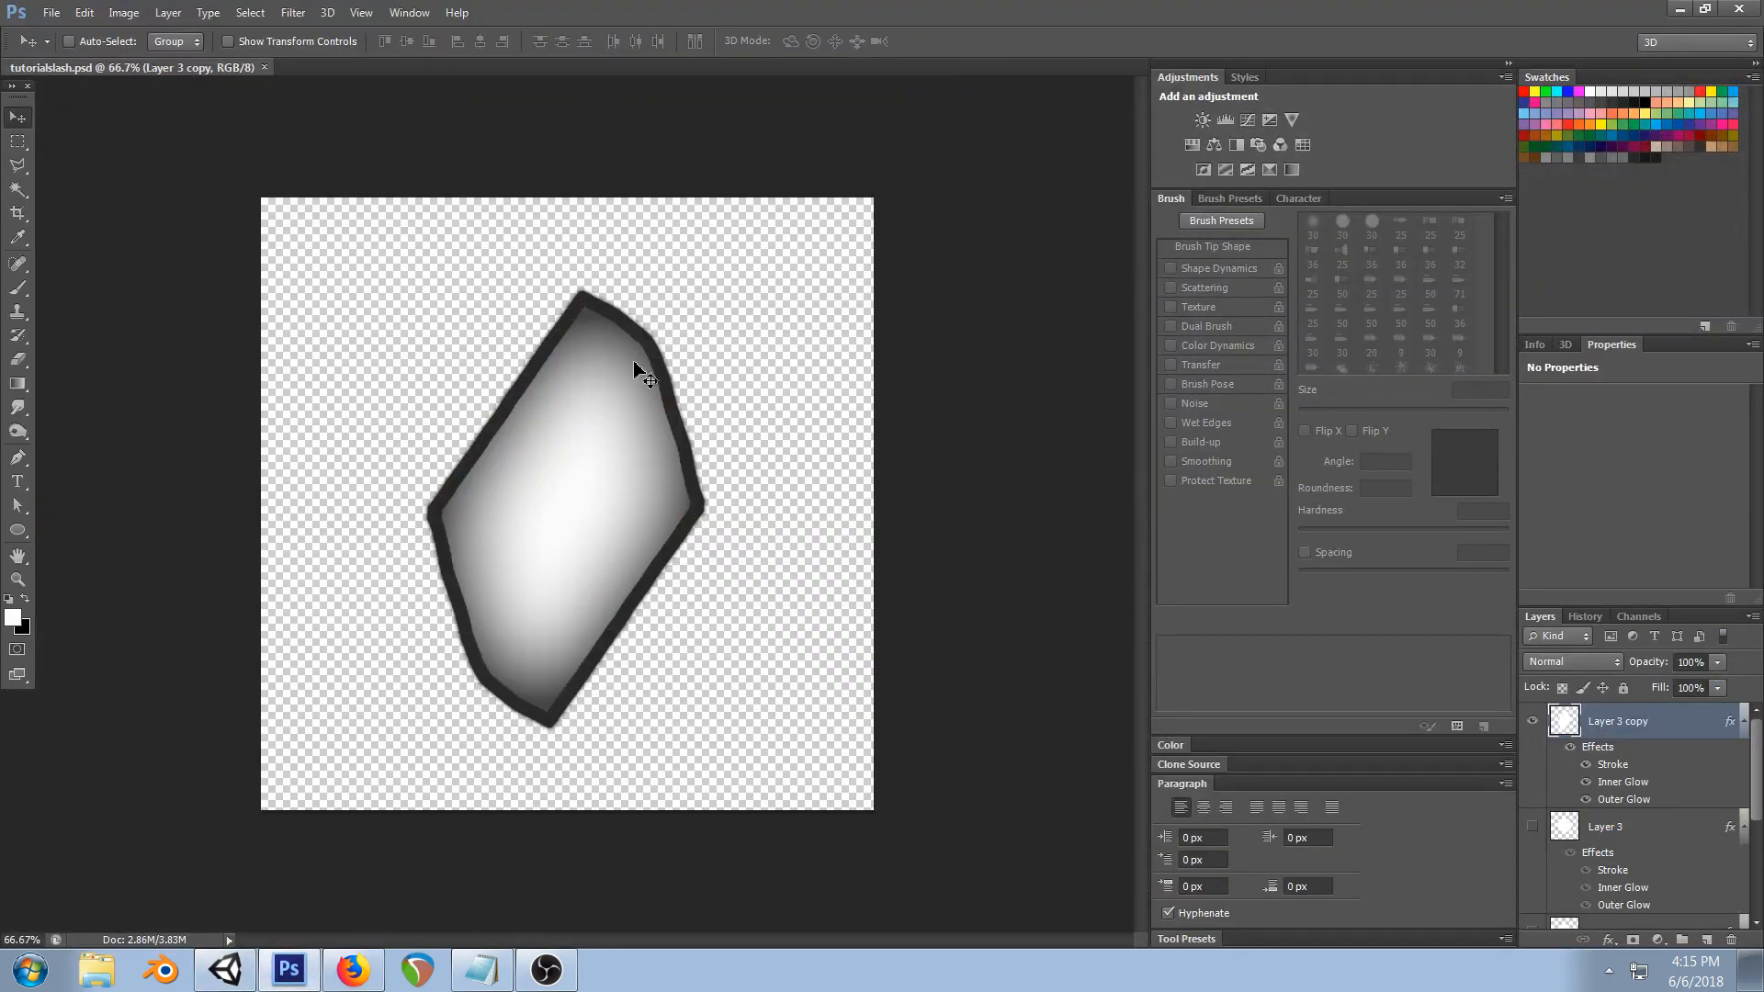
pyautogui.hotkey('ctrl', 't')
pyautogui.moveTo(721, 286)
pyautogui.mouseDown()
pyautogui.moveTo(774, 306)
pyautogui.moveTo(737, 310)
pyautogui.mouseUp()
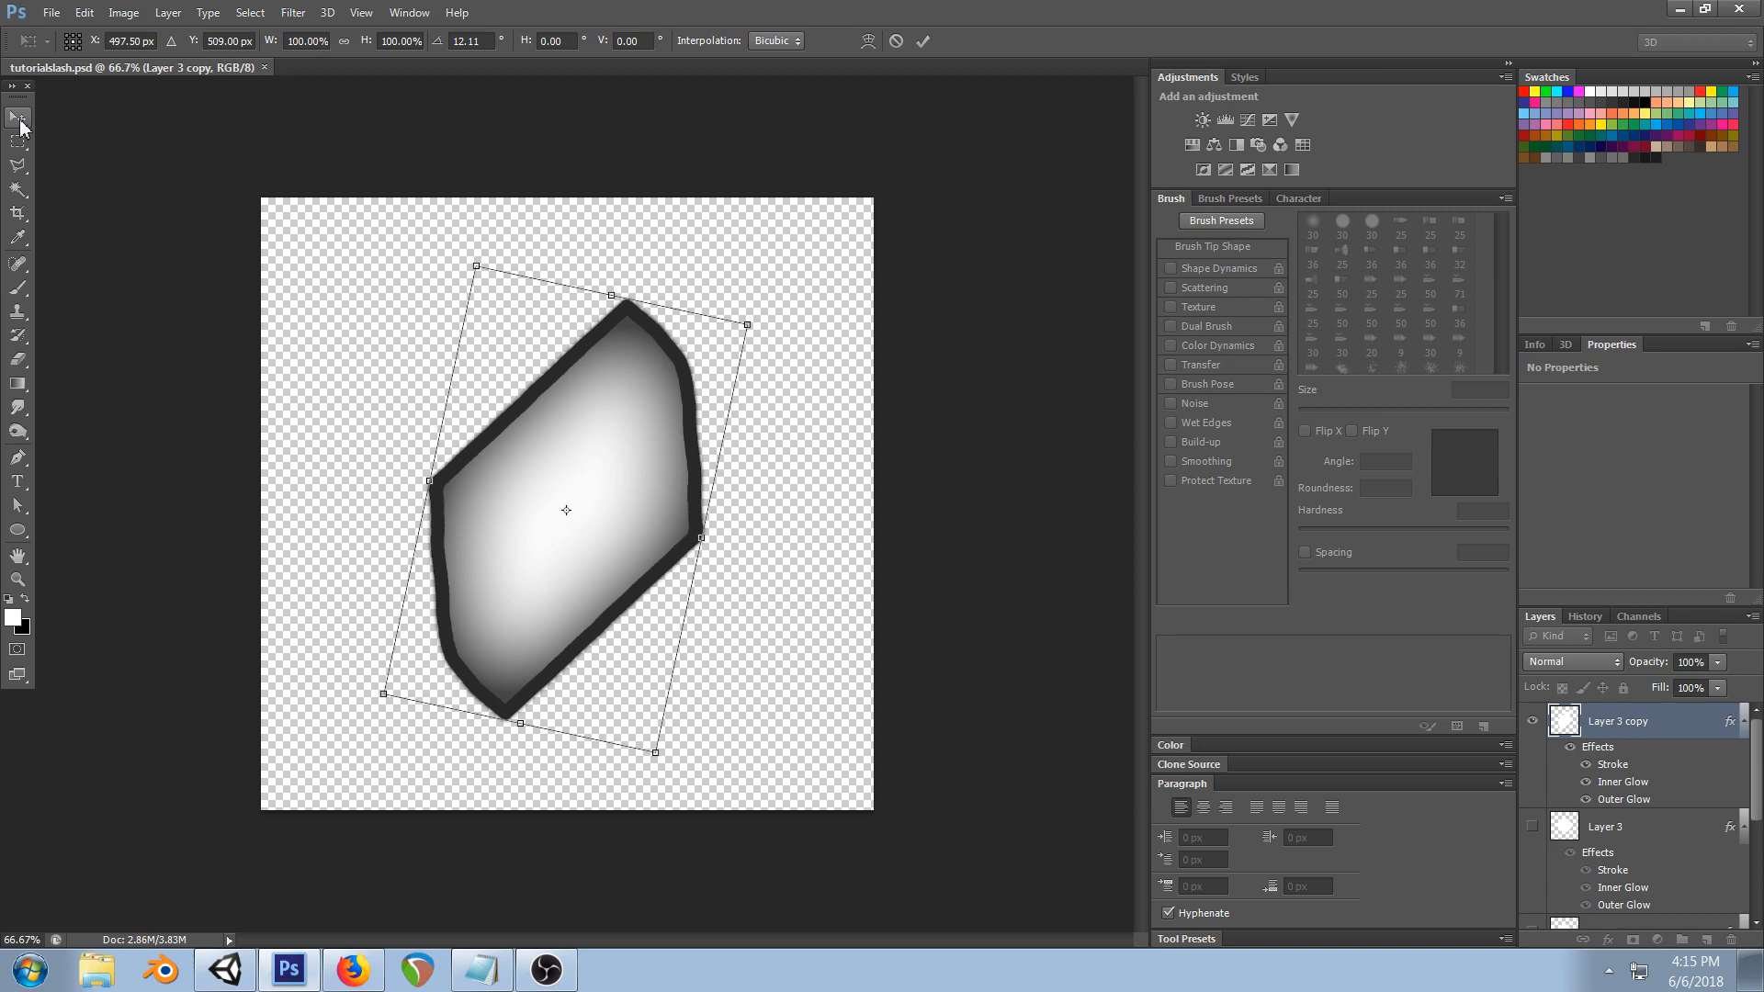
pyautogui.click(17, 117)
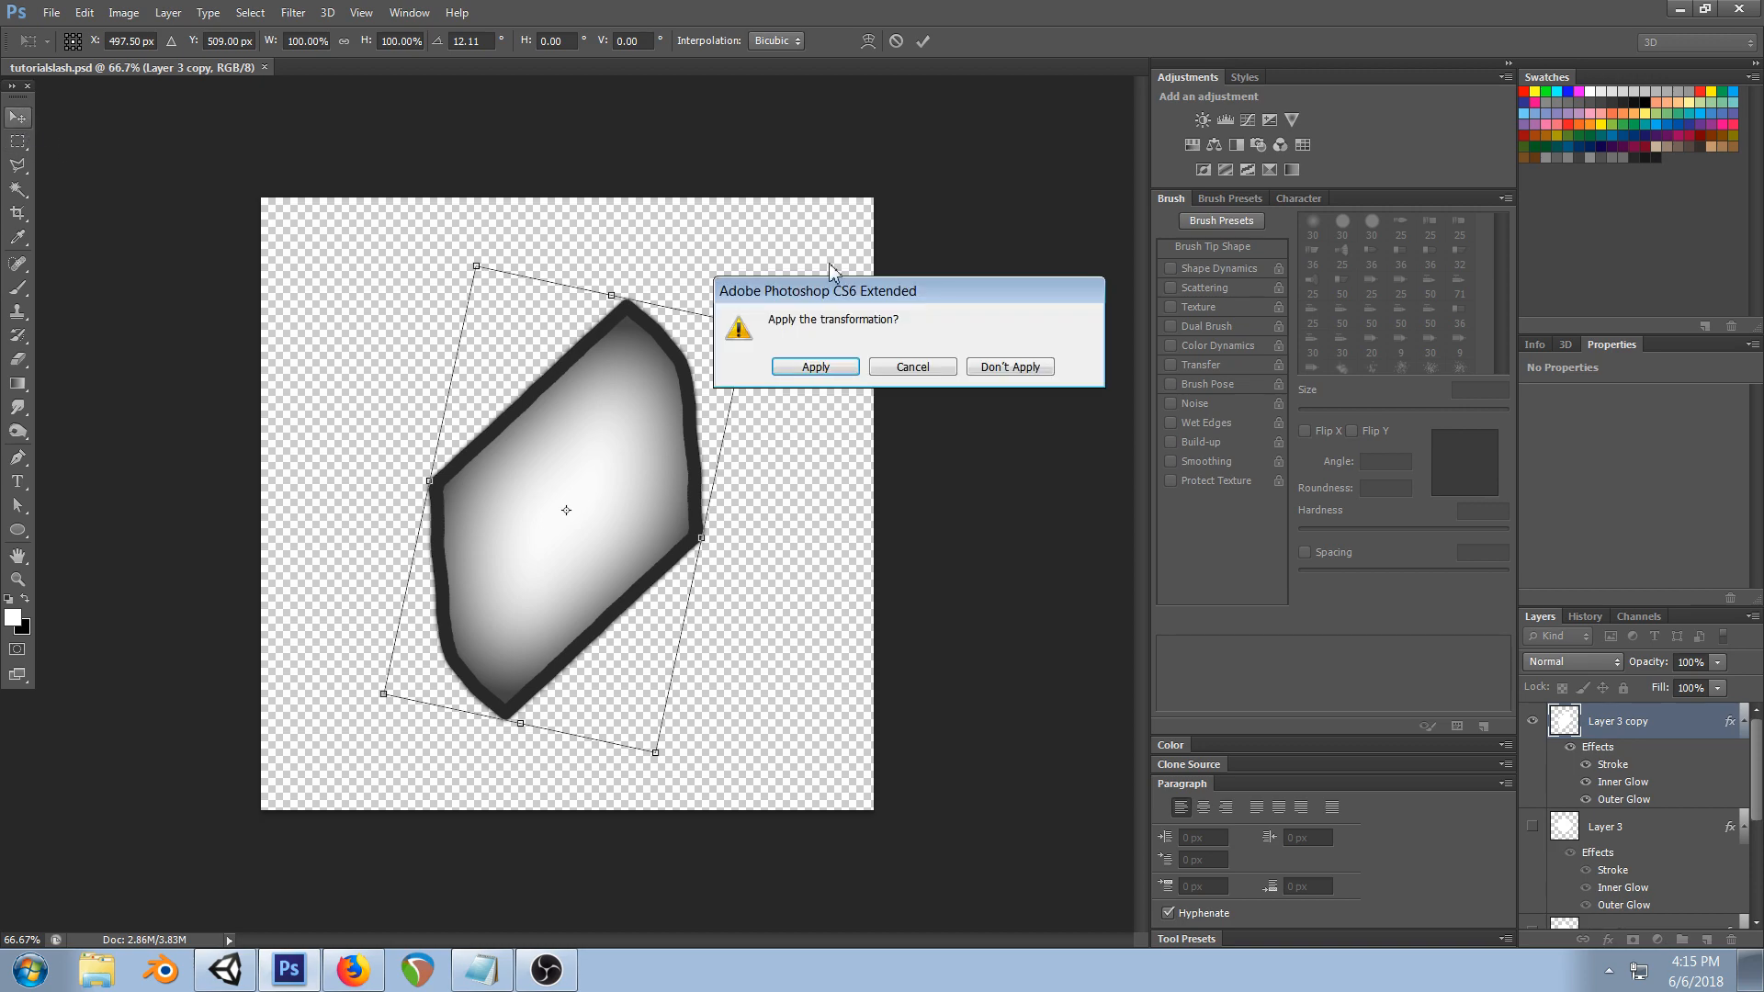
pyautogui.click(838, 379)
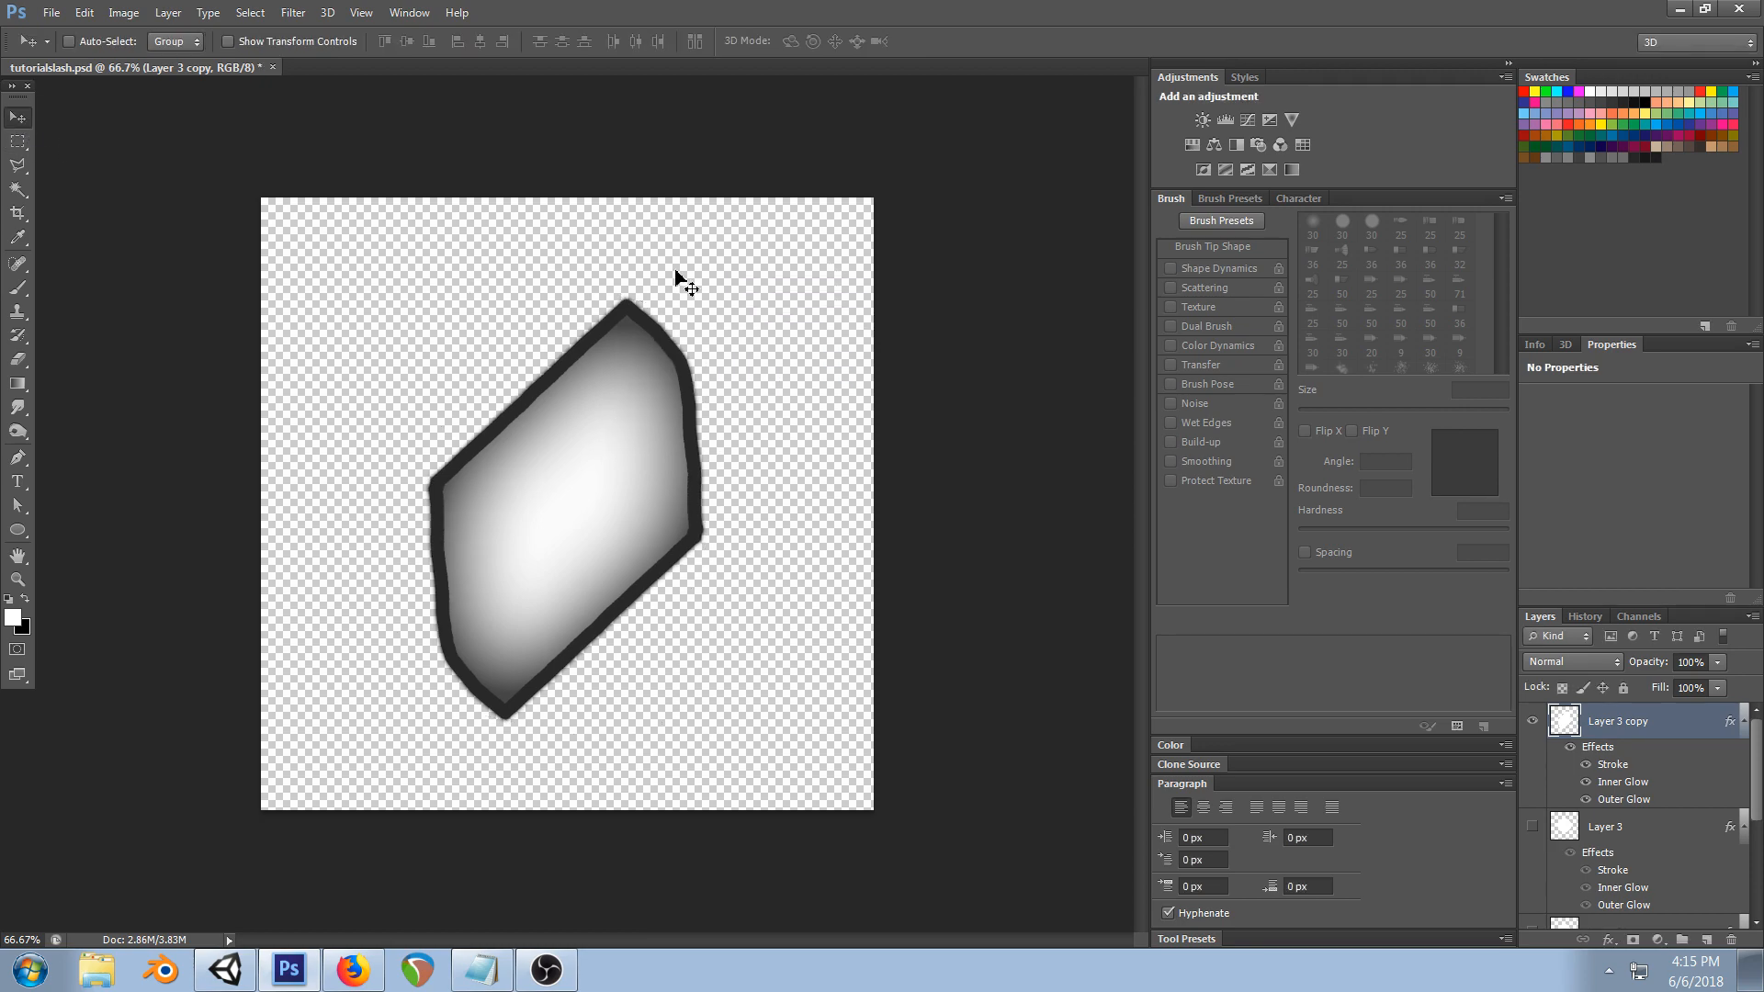
# - Try squeezing the crystal shape about its centre to roughly 13% width, and discard the transformation
pyautogui.hotkey('ctrl', 't')
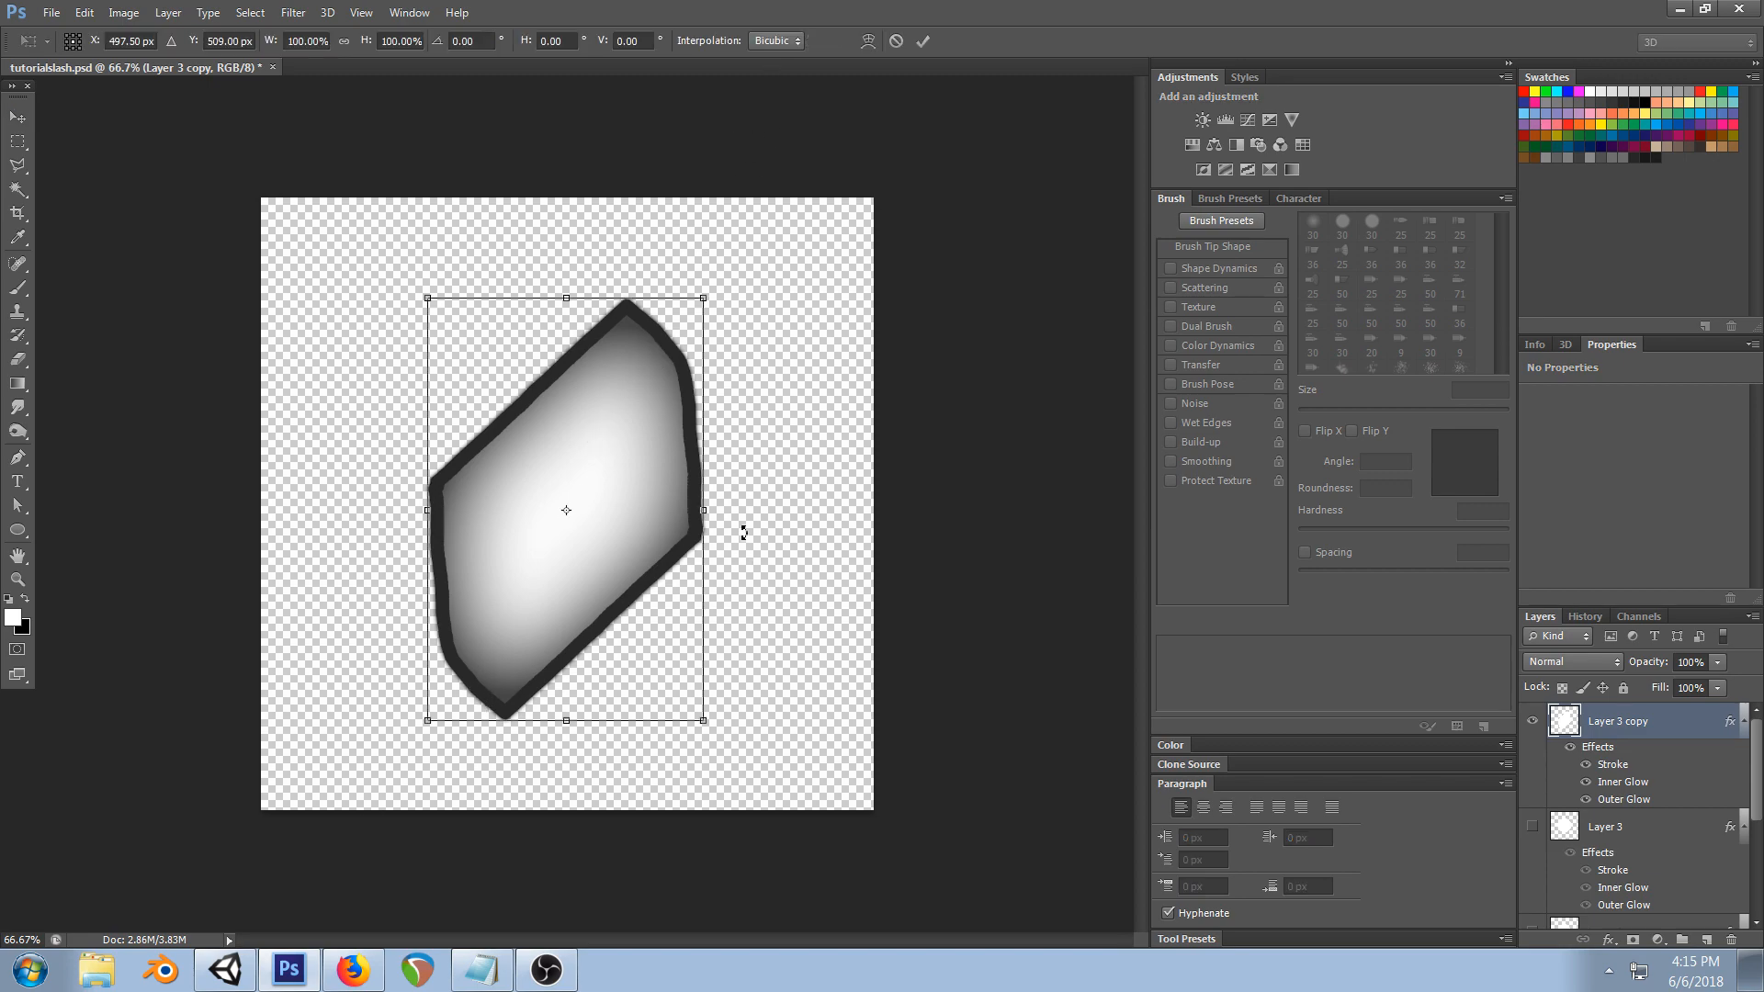
pyautogui.keyDown('alt'); pyautogui.moveTo(704, 510); pyautogui.dragTo(584, 504); pyautogui.keyUp('alt')
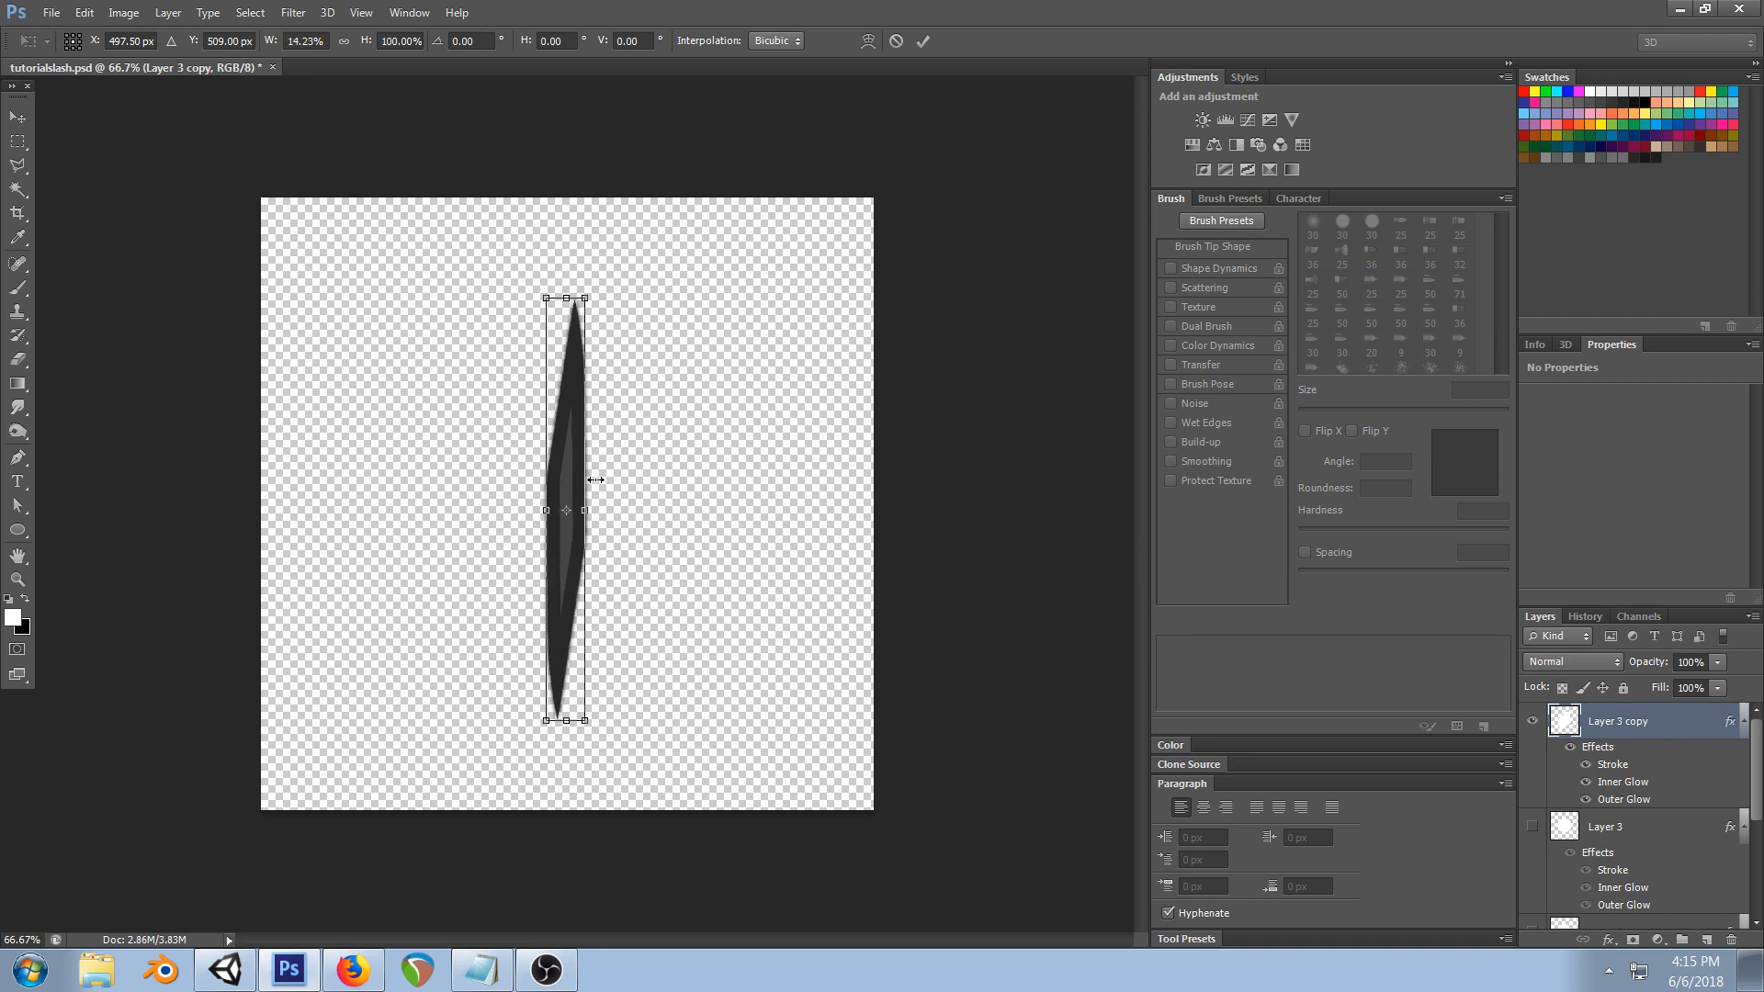
pyautogui.click(17, 116)
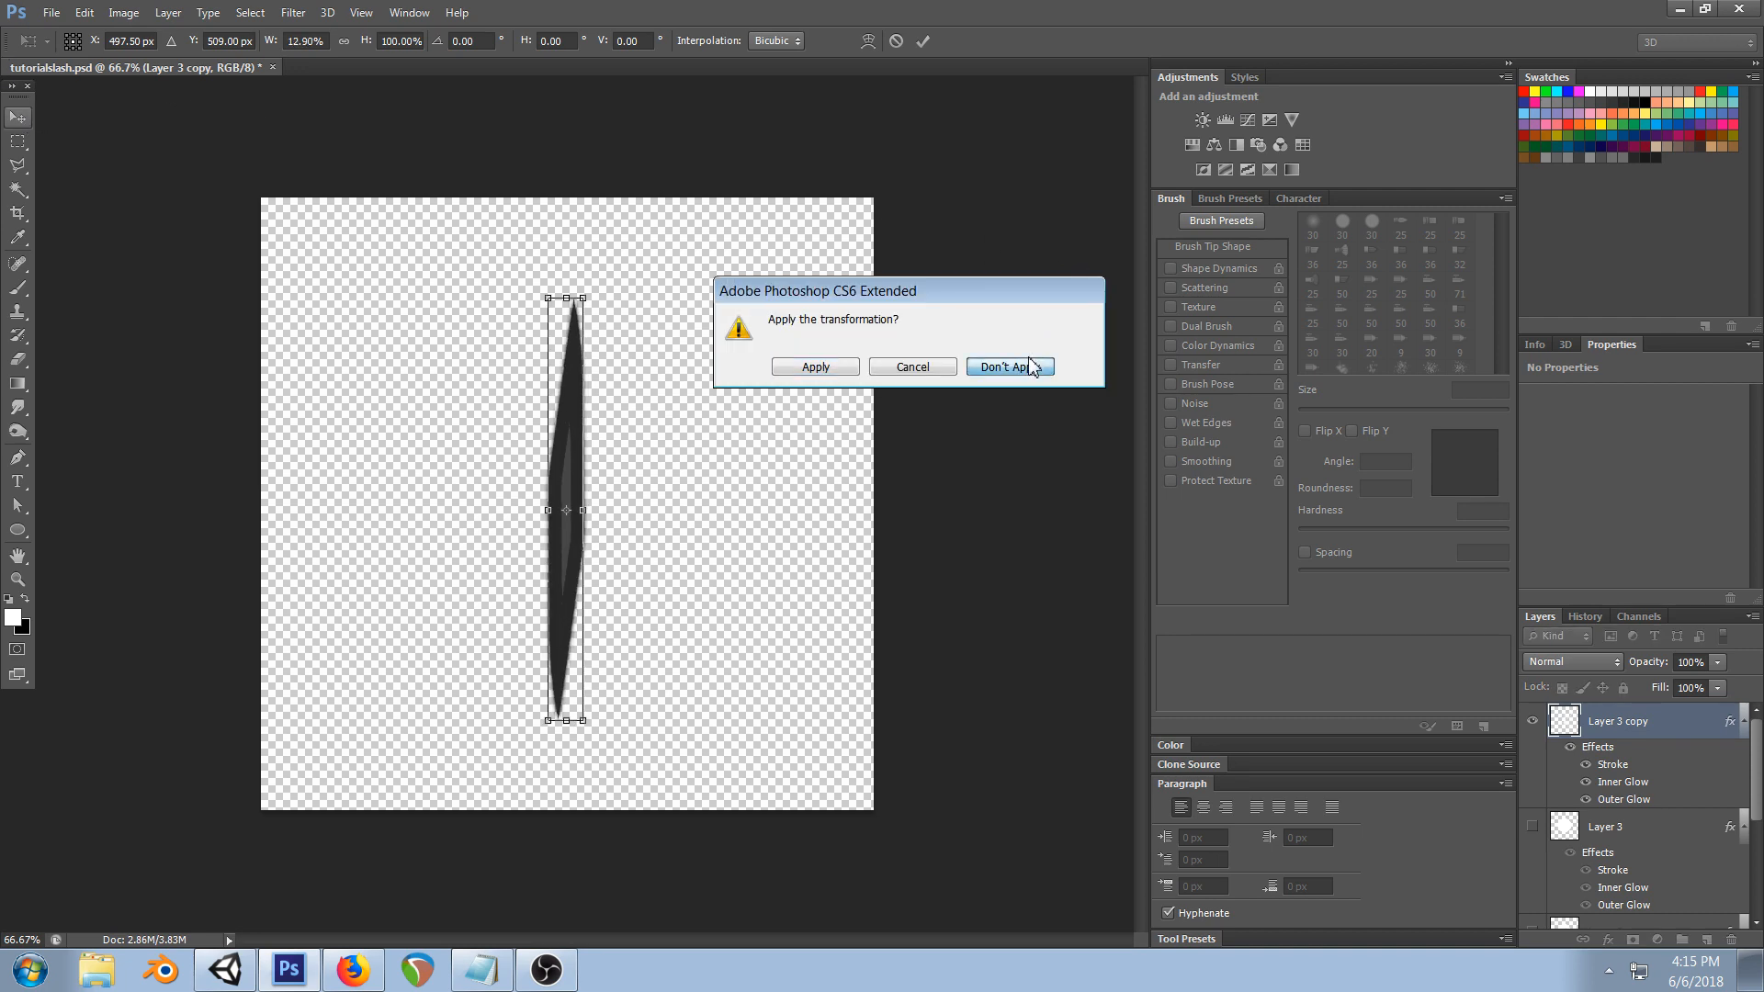
pyautogui.click(986, 362)
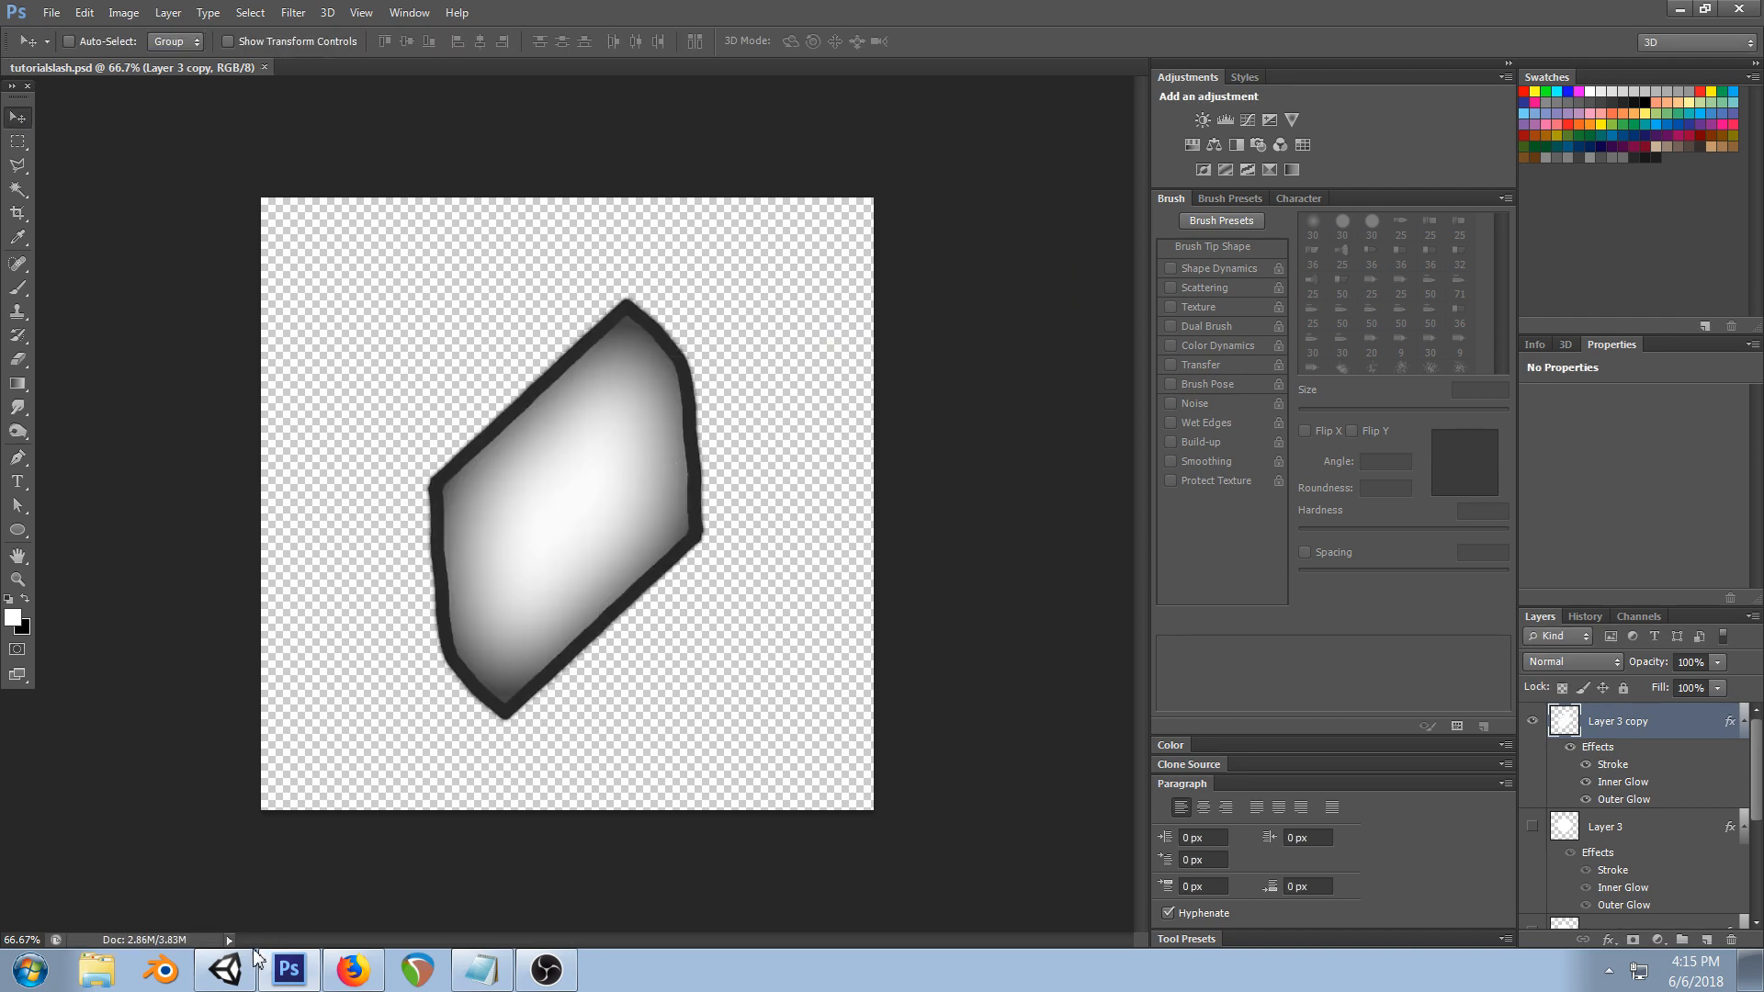
# - Return to Unity, restart the Slash preview, and examine the rotated spark texture against the hall from different viewpoints
pyautogui.click(225, 969)
pyautogui.click(1026, 571)
pyautogui.click(1026, 585)
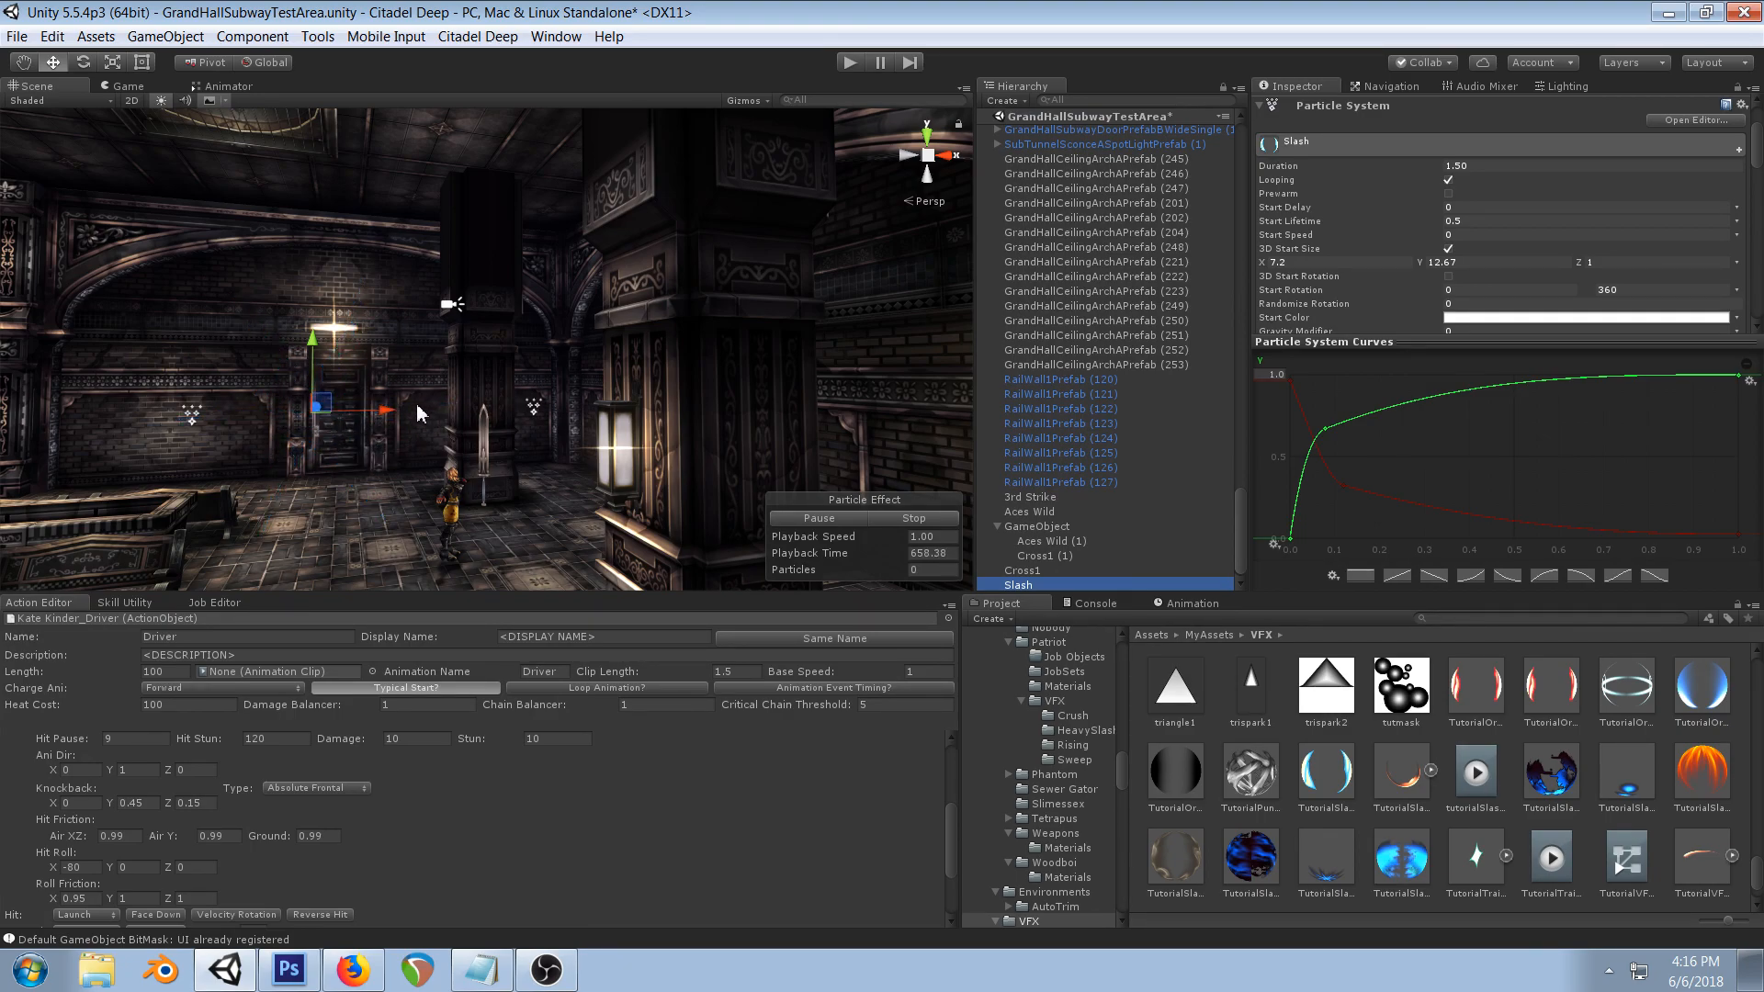
pyautogui.keyDown('alt'); pyautogui.moveTo(294, 434); pyautogui.dragTo(492, 406); pyautogui.keyUp('alt')
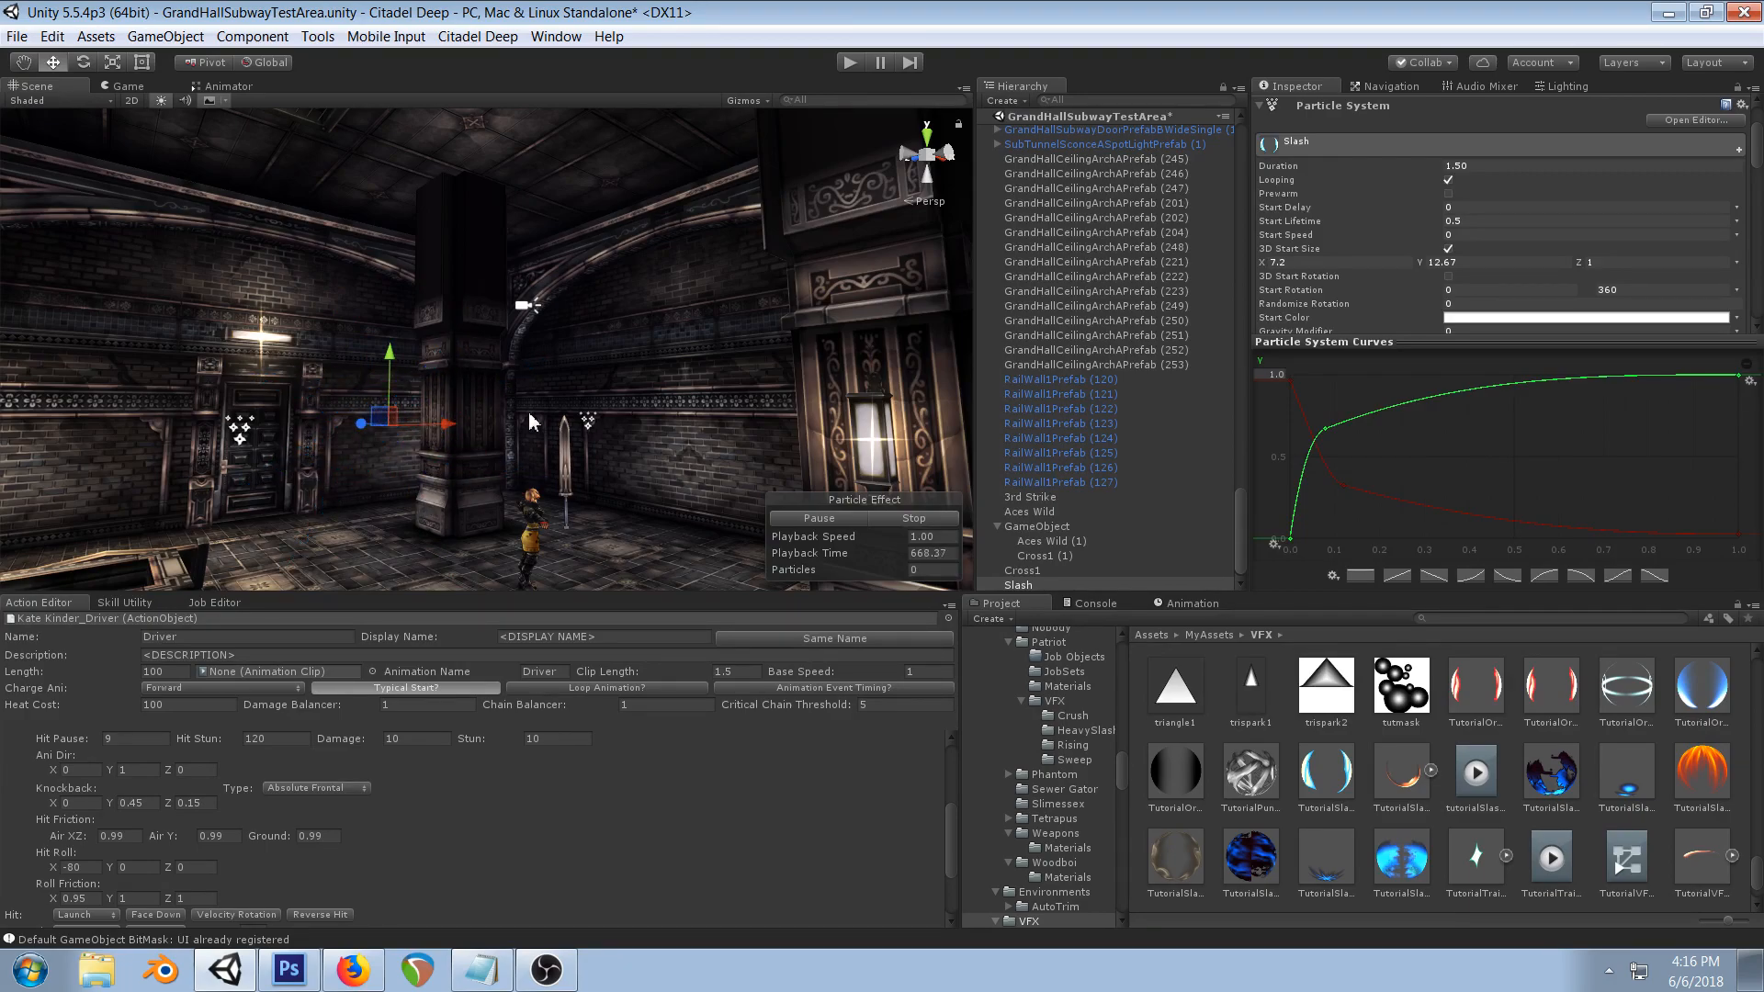
pyautogui.moveTo(530, 414); pyautogui.dragTo(594, 248, button='right')
pyautogui.scroll(-3, 477, 301)
pyautogui.moveTo(595, 248); pyautogui.dragTo(533, 363, button='middle')
pyautogui.scroll(3, 533, 364)
pyautogui.moveTo(533, 363); pyautogui.dragTo(567, 349, button='right')
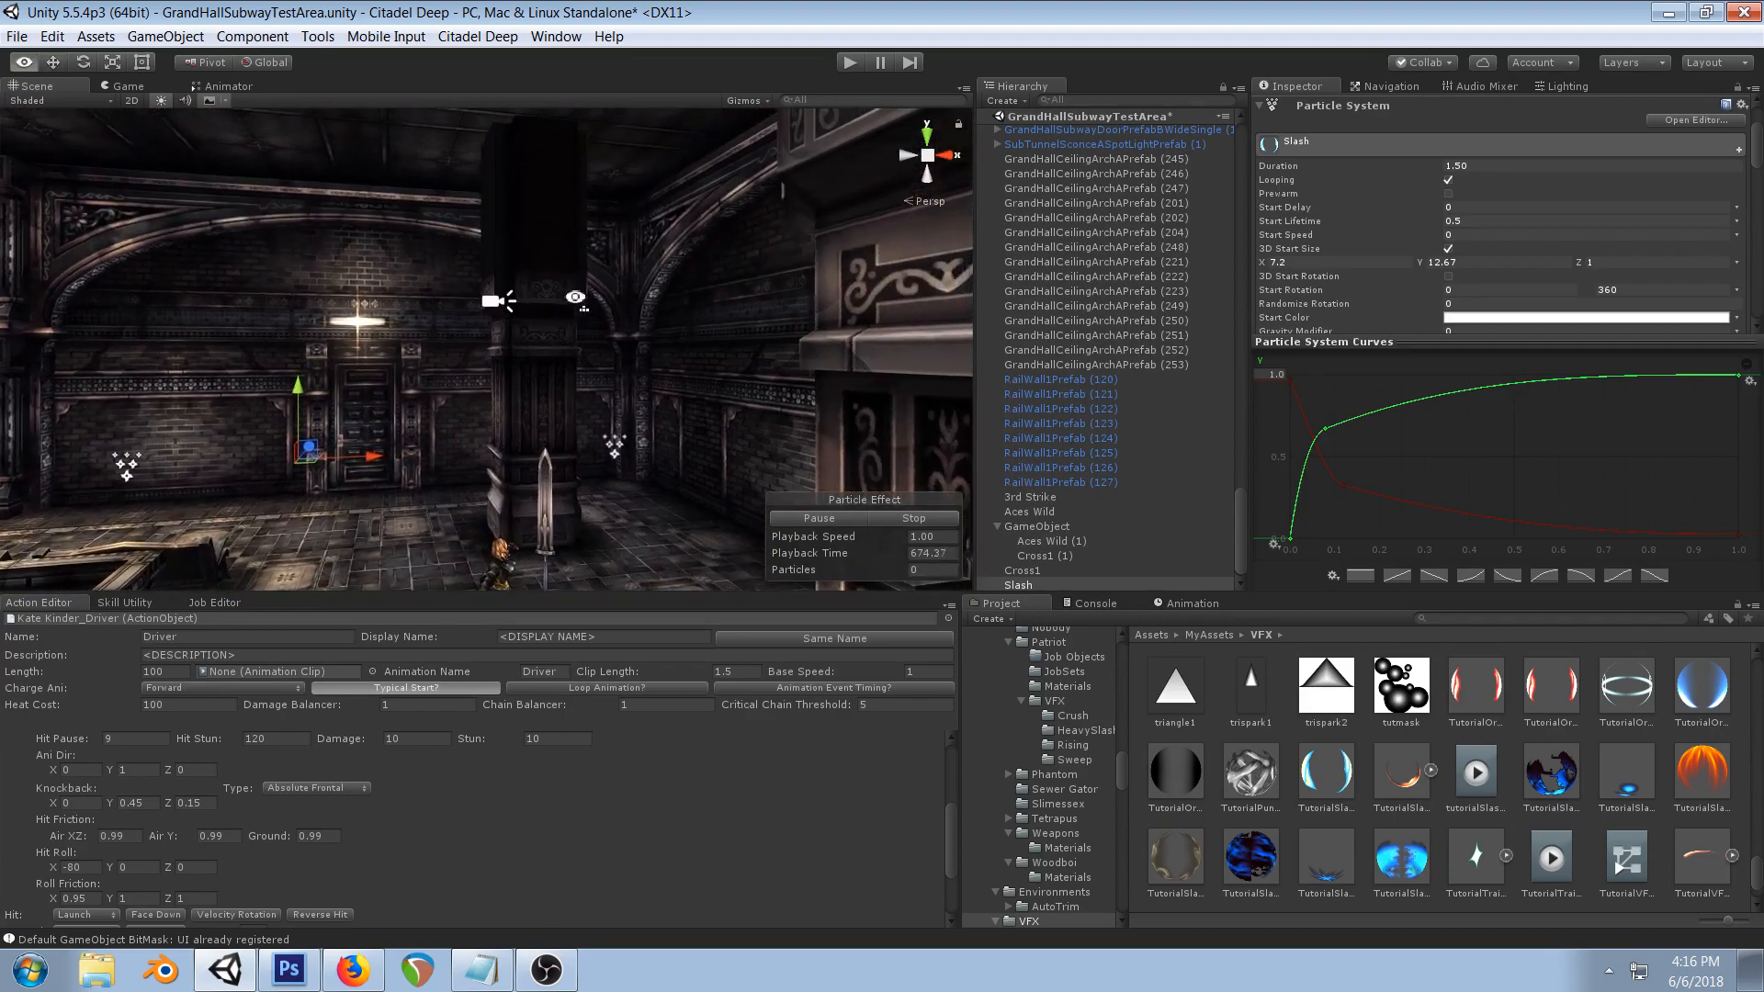
pyautogui.moveTo(568, 349); pyautogui.dragTo(593, 275, button='middle')
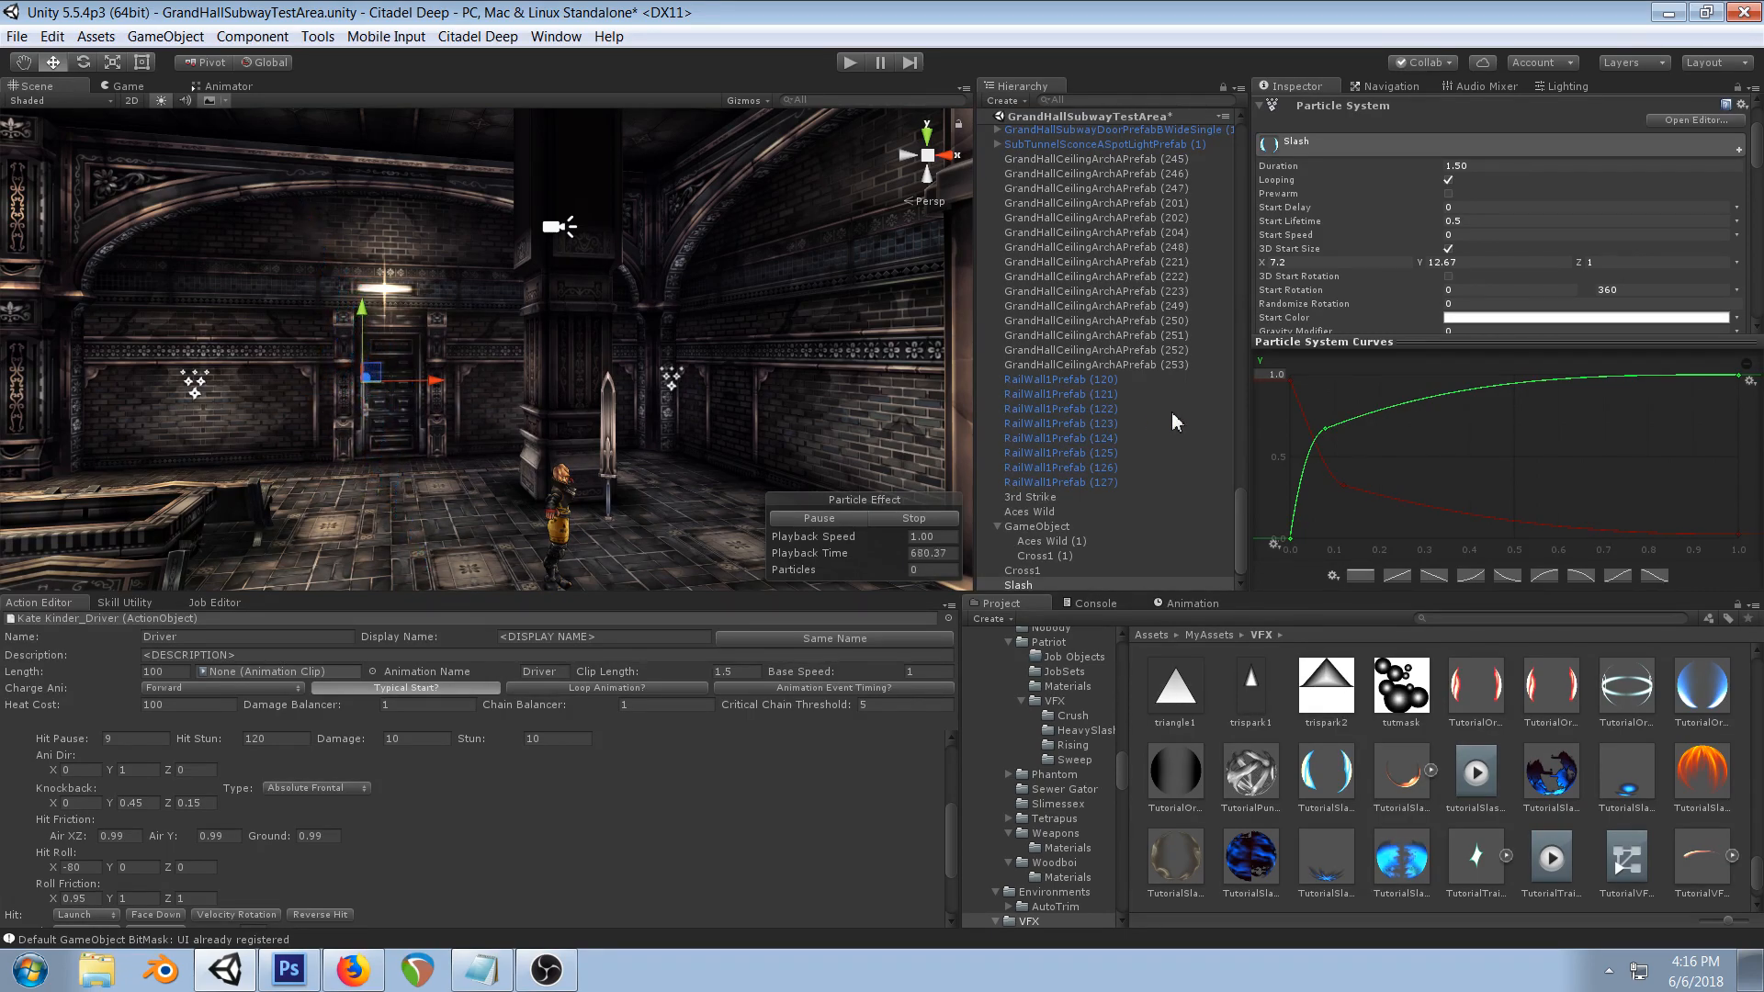
# - Shift the Y size curve's middle key to about time 0.2 and flatten the start key's tangent for smoother growth
pyautogui.scroll(-10, 1439, 283)
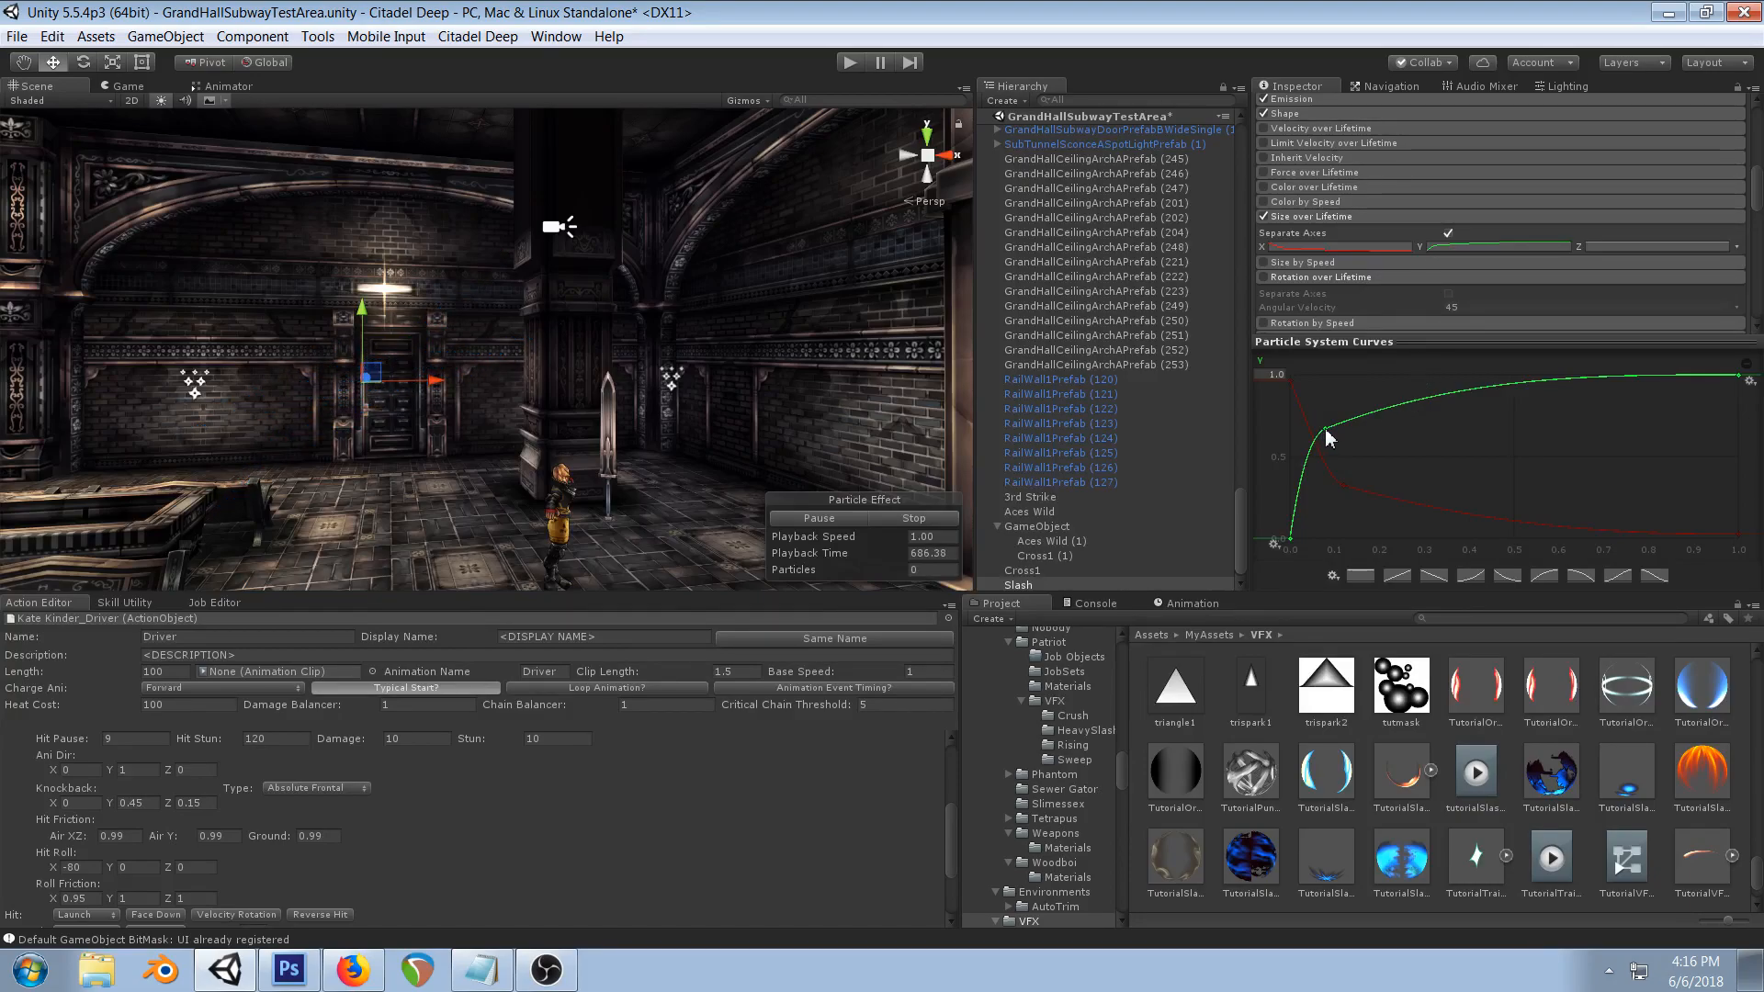
pyautogui.moveTo(1324, 428); pyautogui.dragTo(1380, 426)
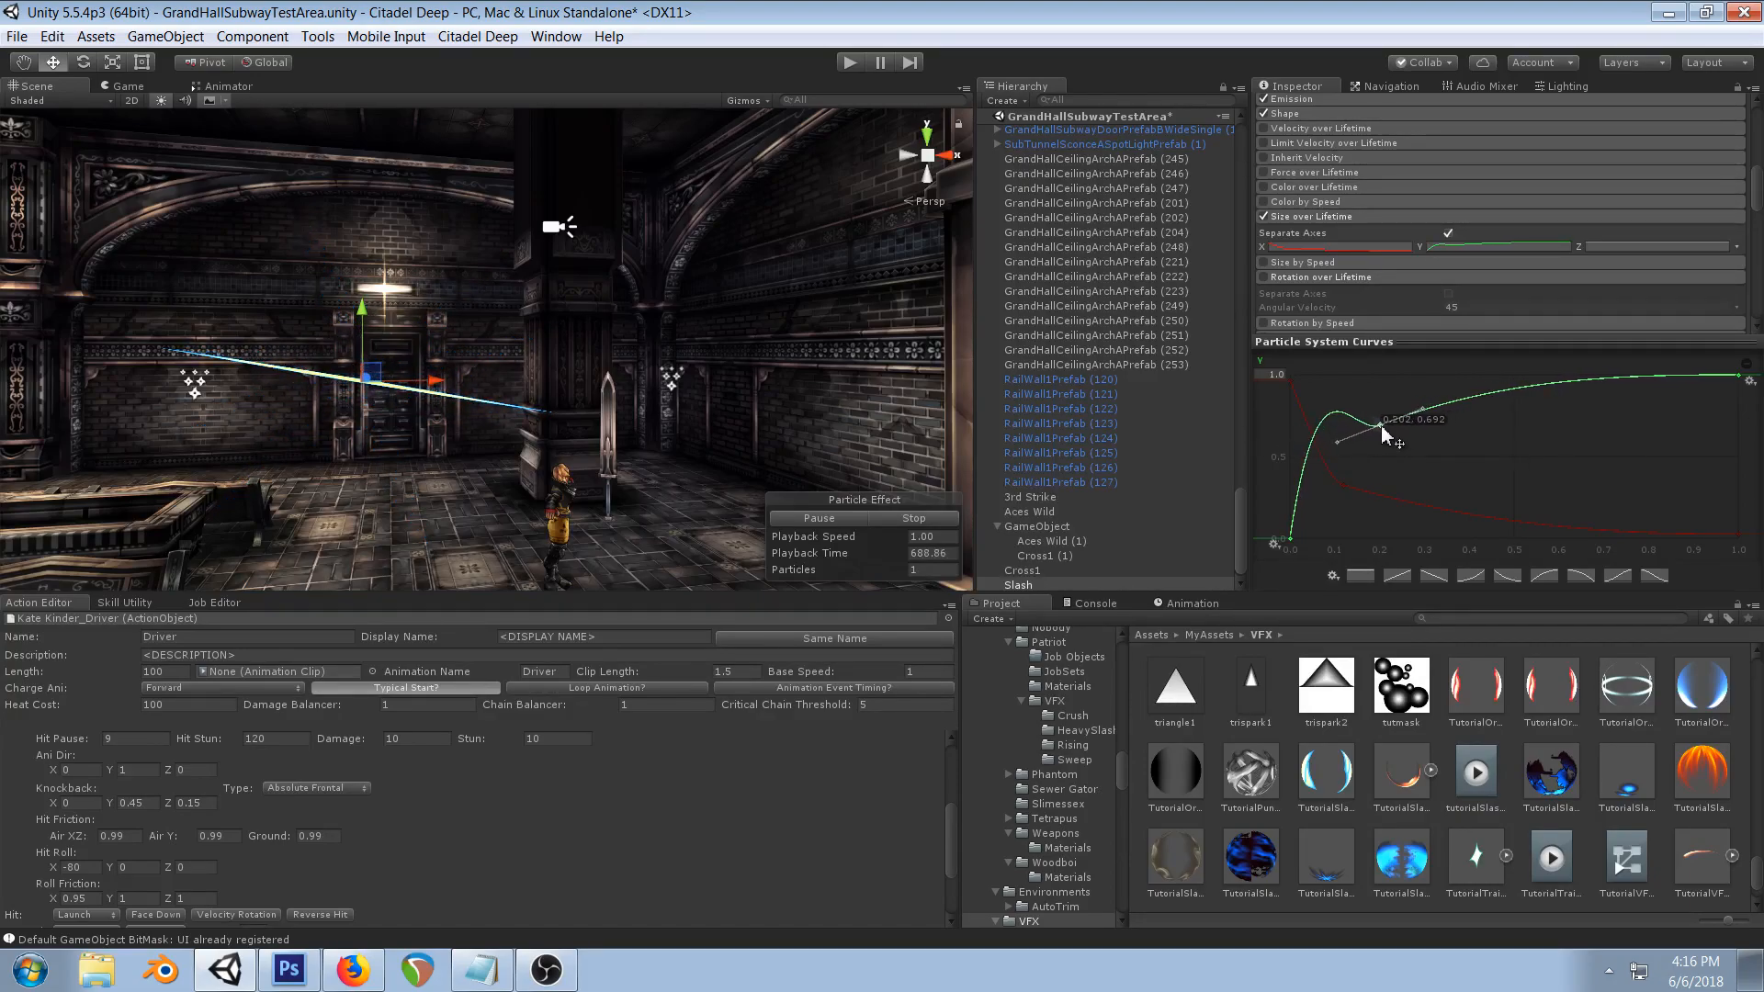
pyautogui.click(1290, 539)
pyautogui.moveTo(1300, 493); pyautogui.dragTo(1321, 487)
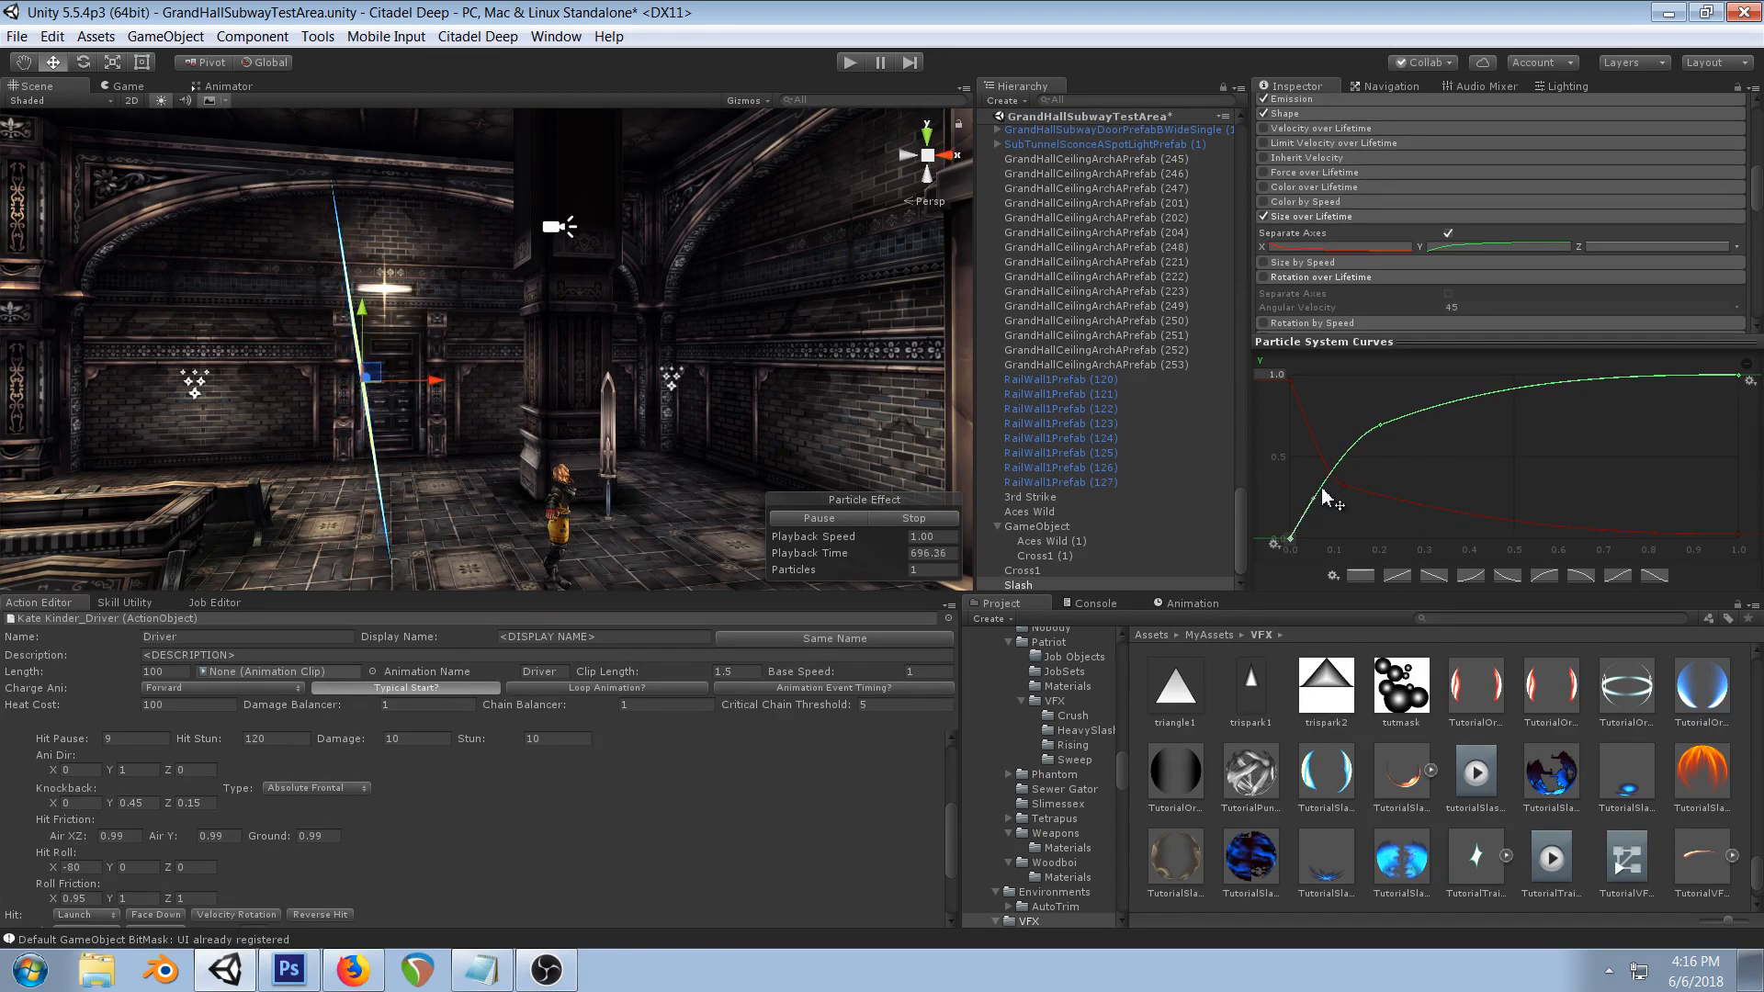
# - Stop the Slash preview and scrub its playback time to 0.02 to inspect the first frames
pyautogui.click(915, 518)
pyautogui.click(1022, 584)
pyautogui.click(824, 552)
pyautogui.click(879, 520)
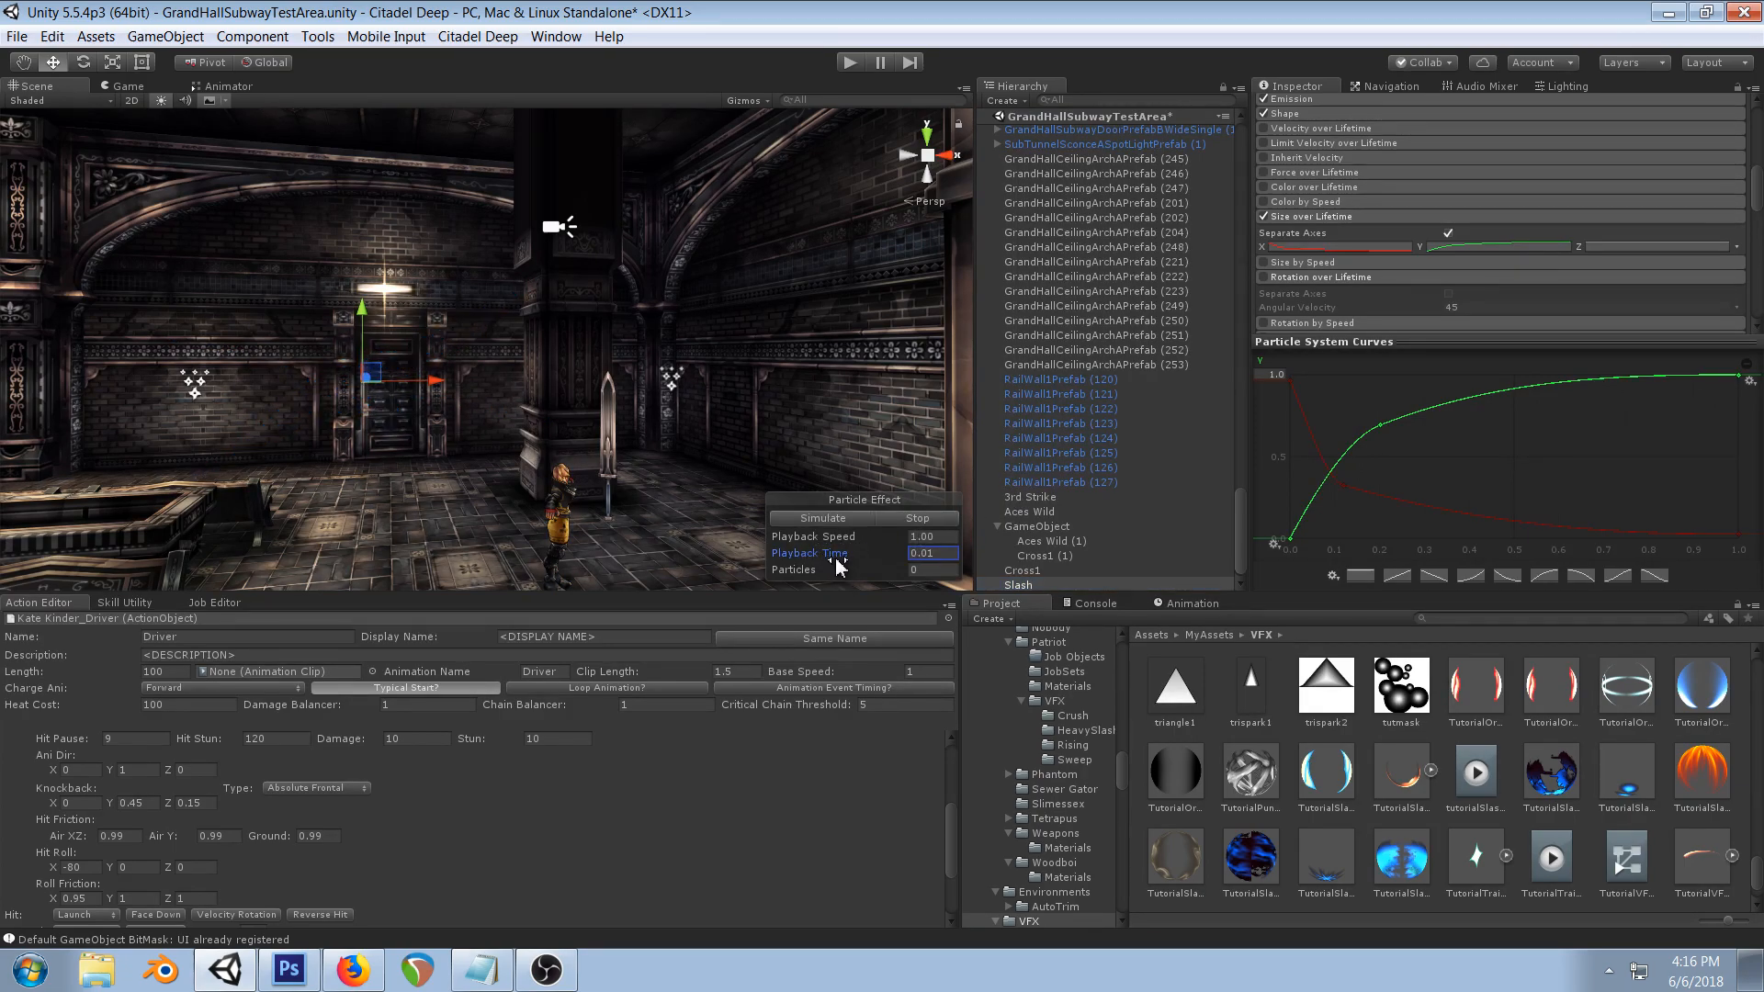
pyautogui.moveTo(841, 565); pyautogui.dragTo(847, 567)
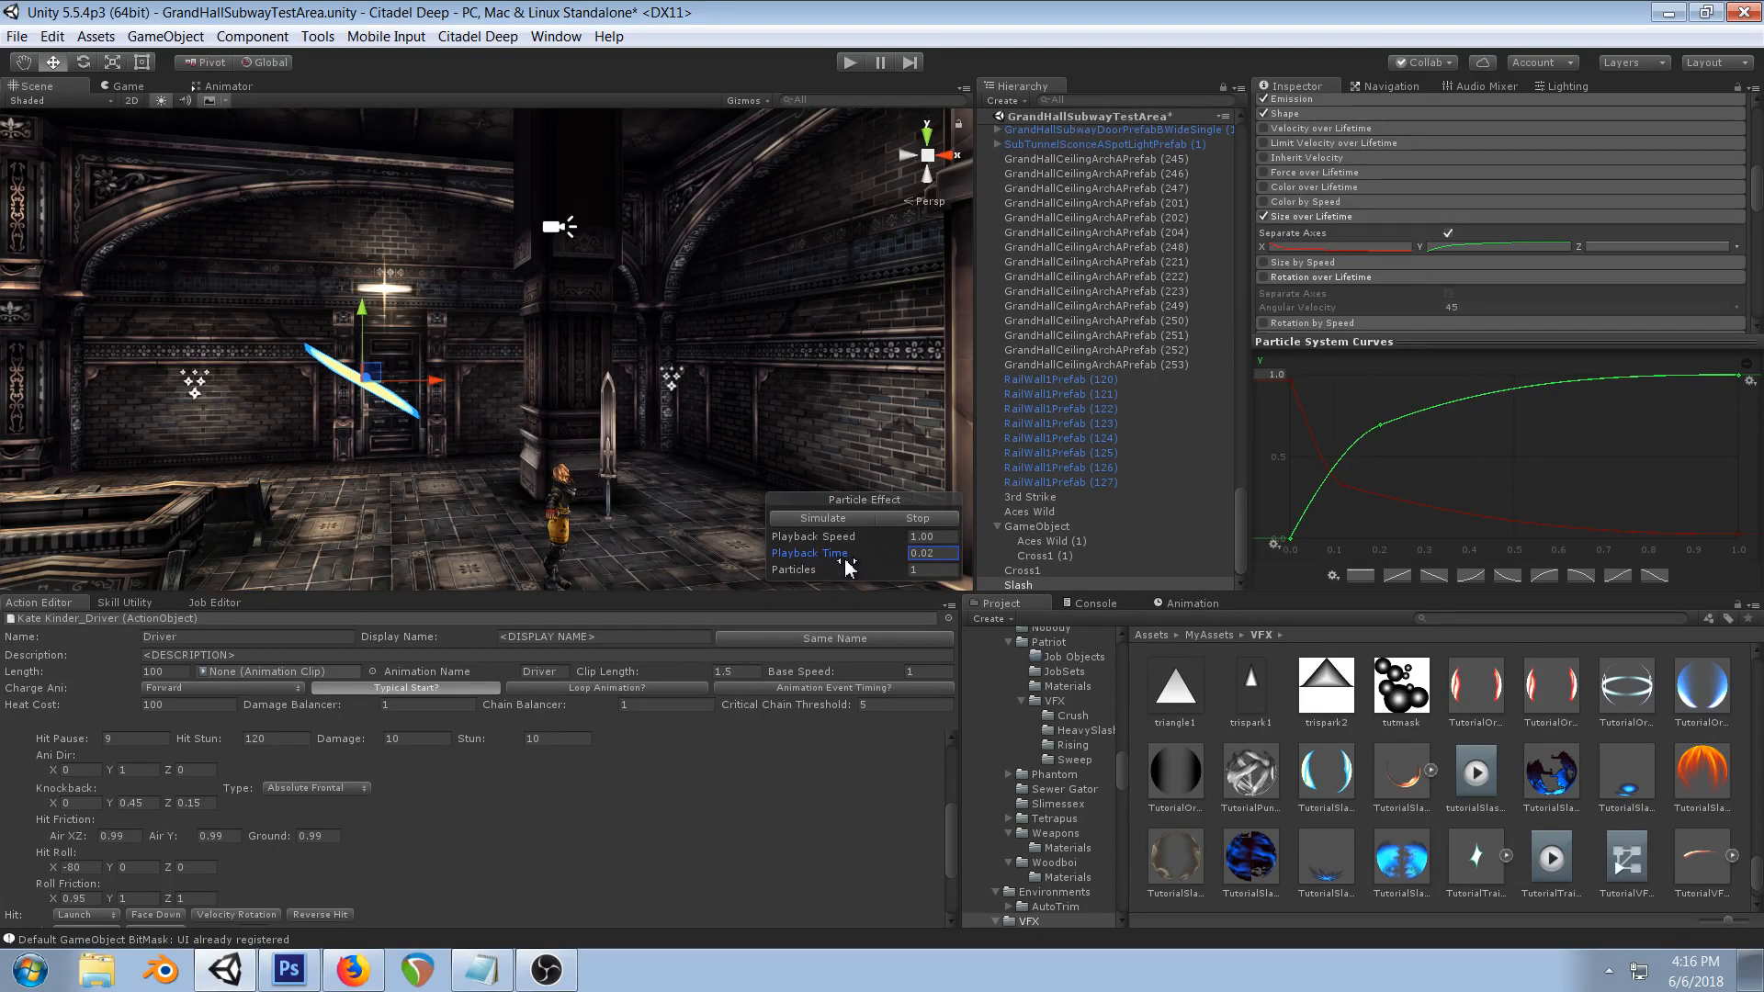
# - Raise the Y size curve's start key to about 0.045
pyautogui.click(1291, 541)
pyautogui.moveTo(1290, 544); pyautogui.dragTo(1290, 545)
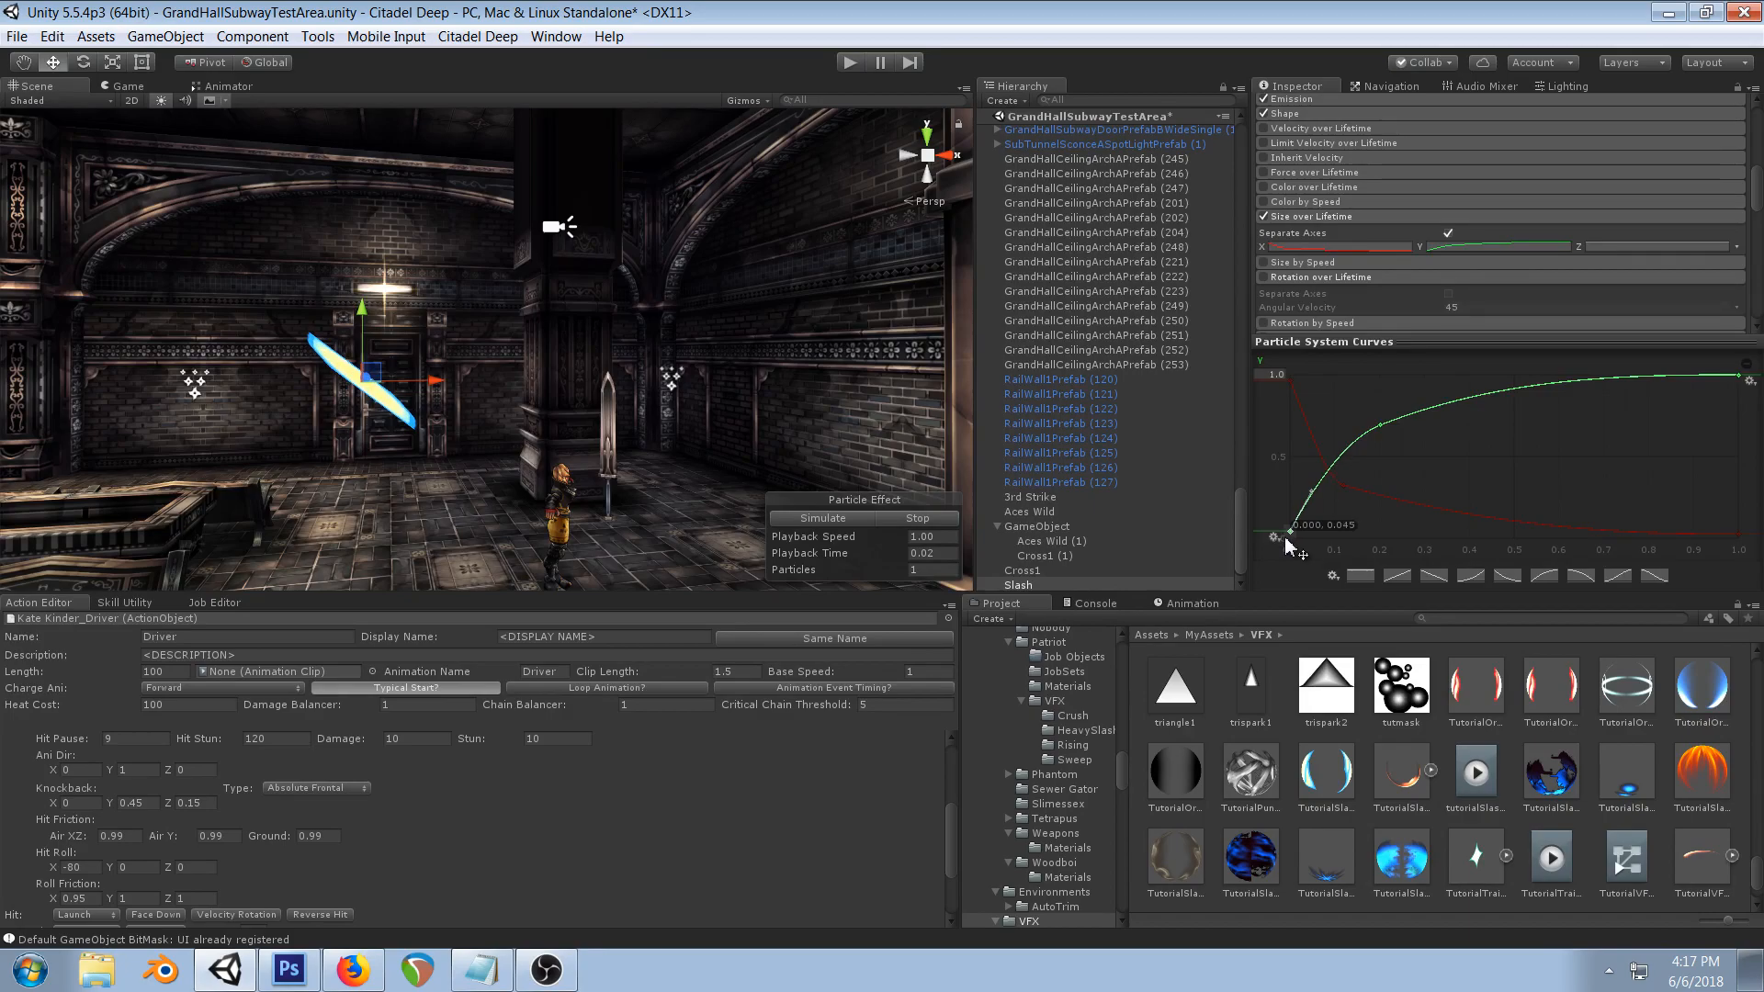
pyautogui.scroll(5, 1517, 229)
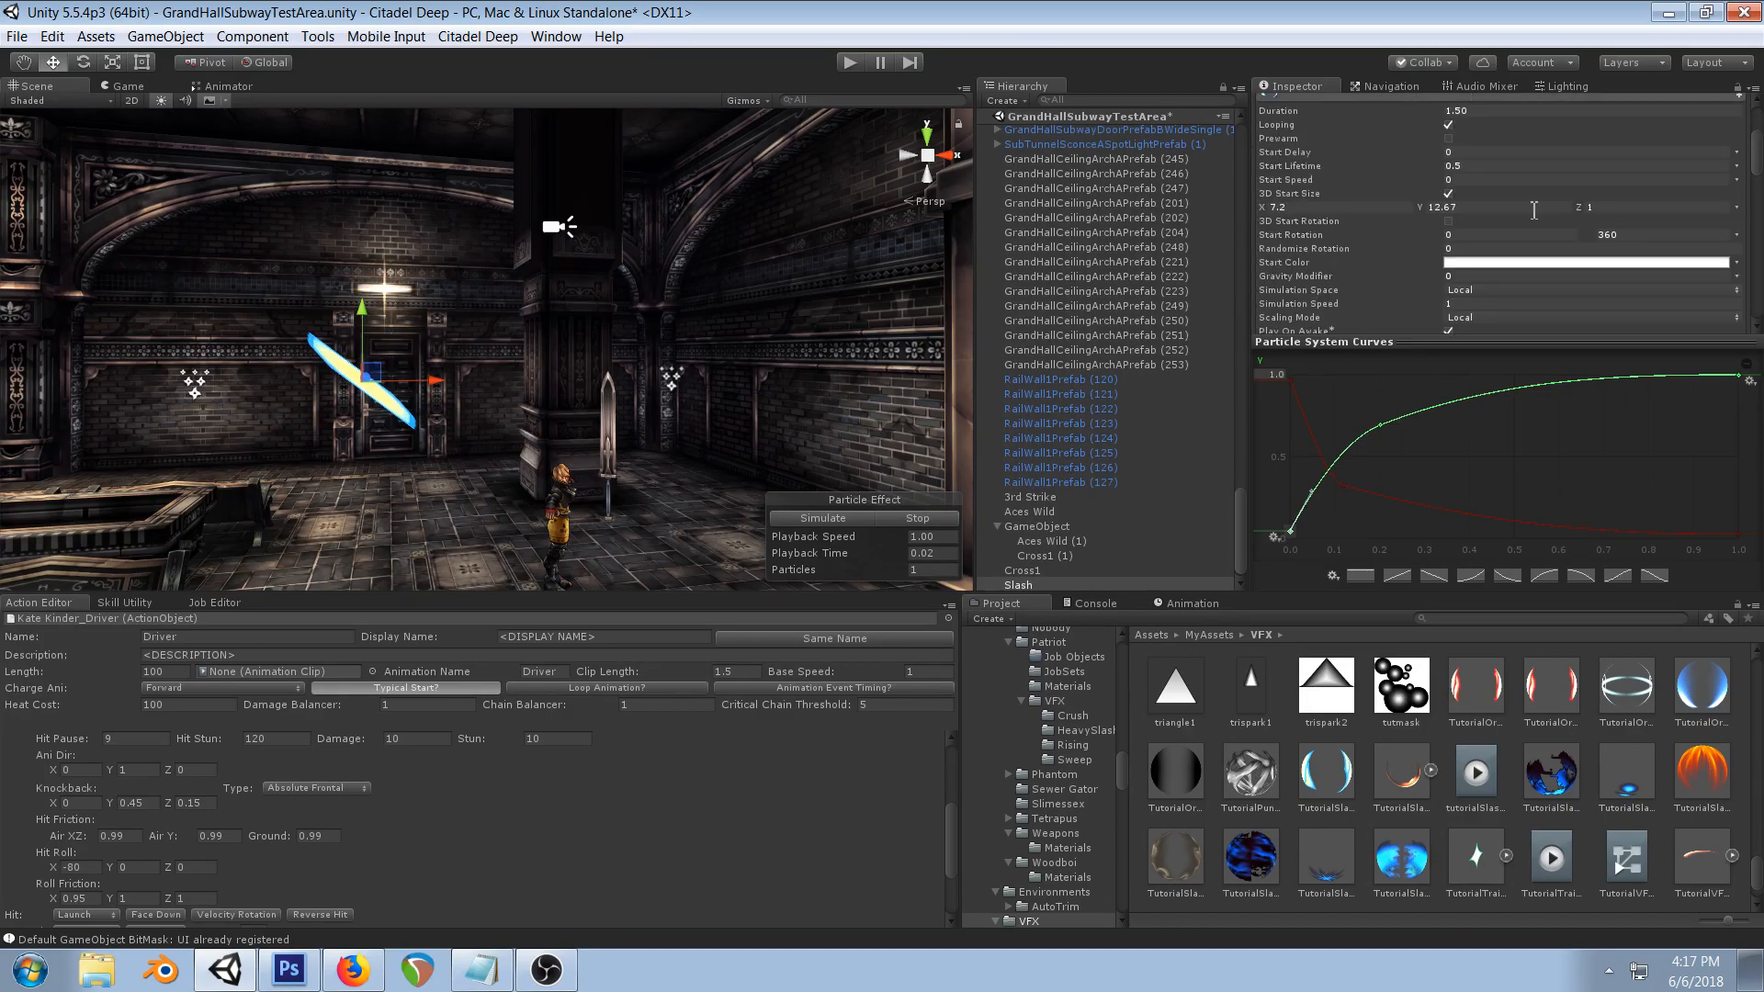
# - Lower the X size curve's start key slightly below 1.0 and scrub the playback time to 0.07
pyautogui.click(1290, 376)
pyautogui.moveTo(1287, 379); pyautogui.dragTo(1280, 389)
pyautogui.moveTo(812, 553)
pyautogui.mouseDown()
pyautogui.moveTo(891, 556)
pyautogui.moveTo(845, 563)
pyautogui.mouseUp()
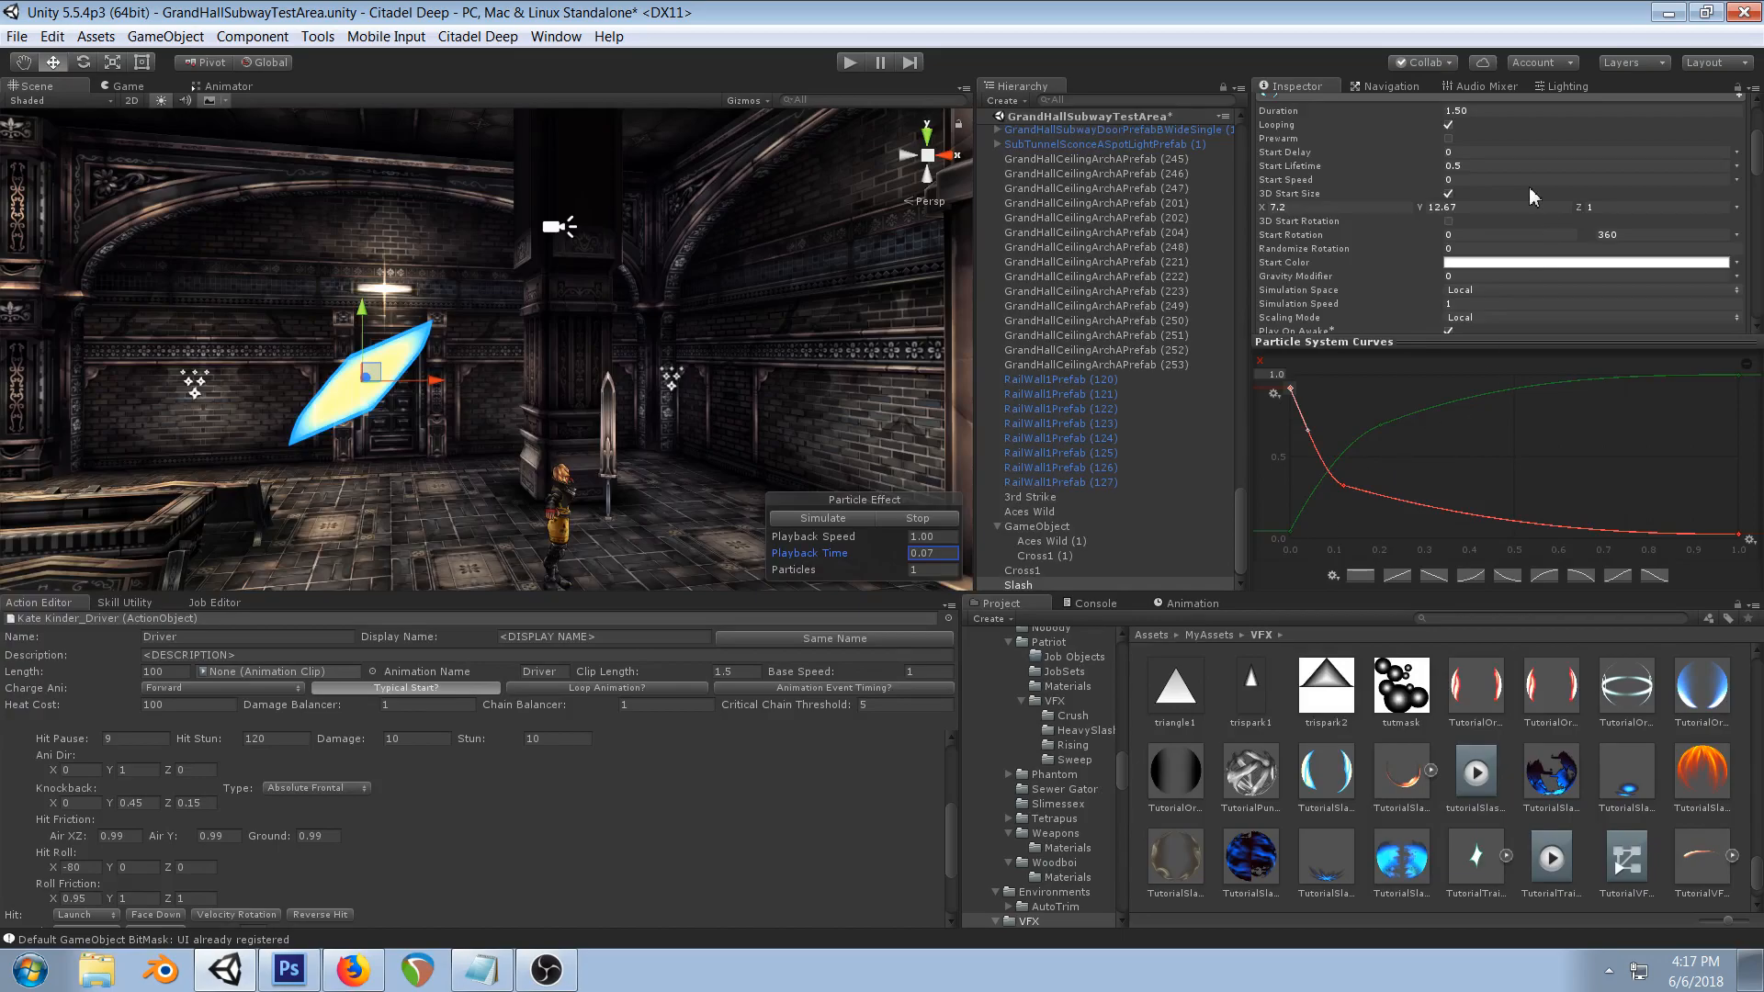
# - Raise the Y size curve's start key to about 0.13 and scrub the playback time to 0.02
pyautogui.moveTo(882, 557); pyautogui.dragTo(847, 554)
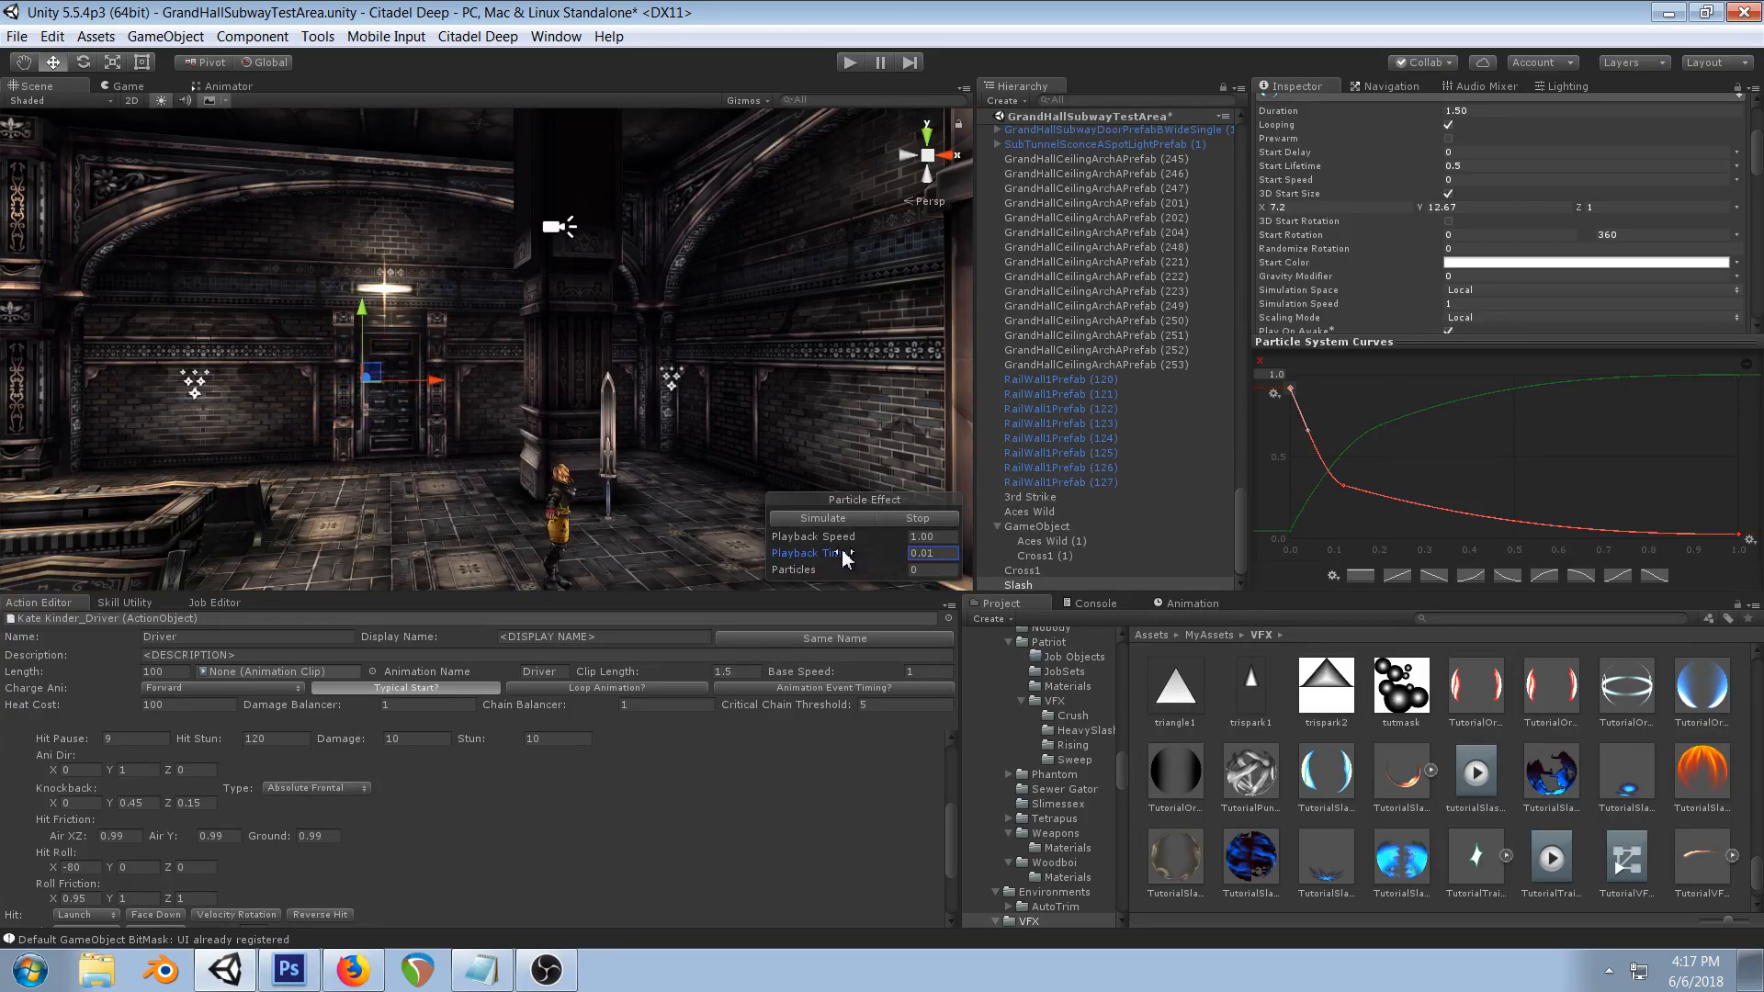
pyautogui.moveTo(1292, 535); pyautogui.dragTo(1288, 520)
pyautogui.moveTo(1292, 392)
pyautogui.mouseDown()
pyautogui.moveTo(1290, 428)
pyautogui.moveTo(1290, 387)
pyautogui.mouseUp()
pyautogui.click(825, 555)
pyautogui.moveTo(838, 560); pyautogui.dragTo(840, 563)
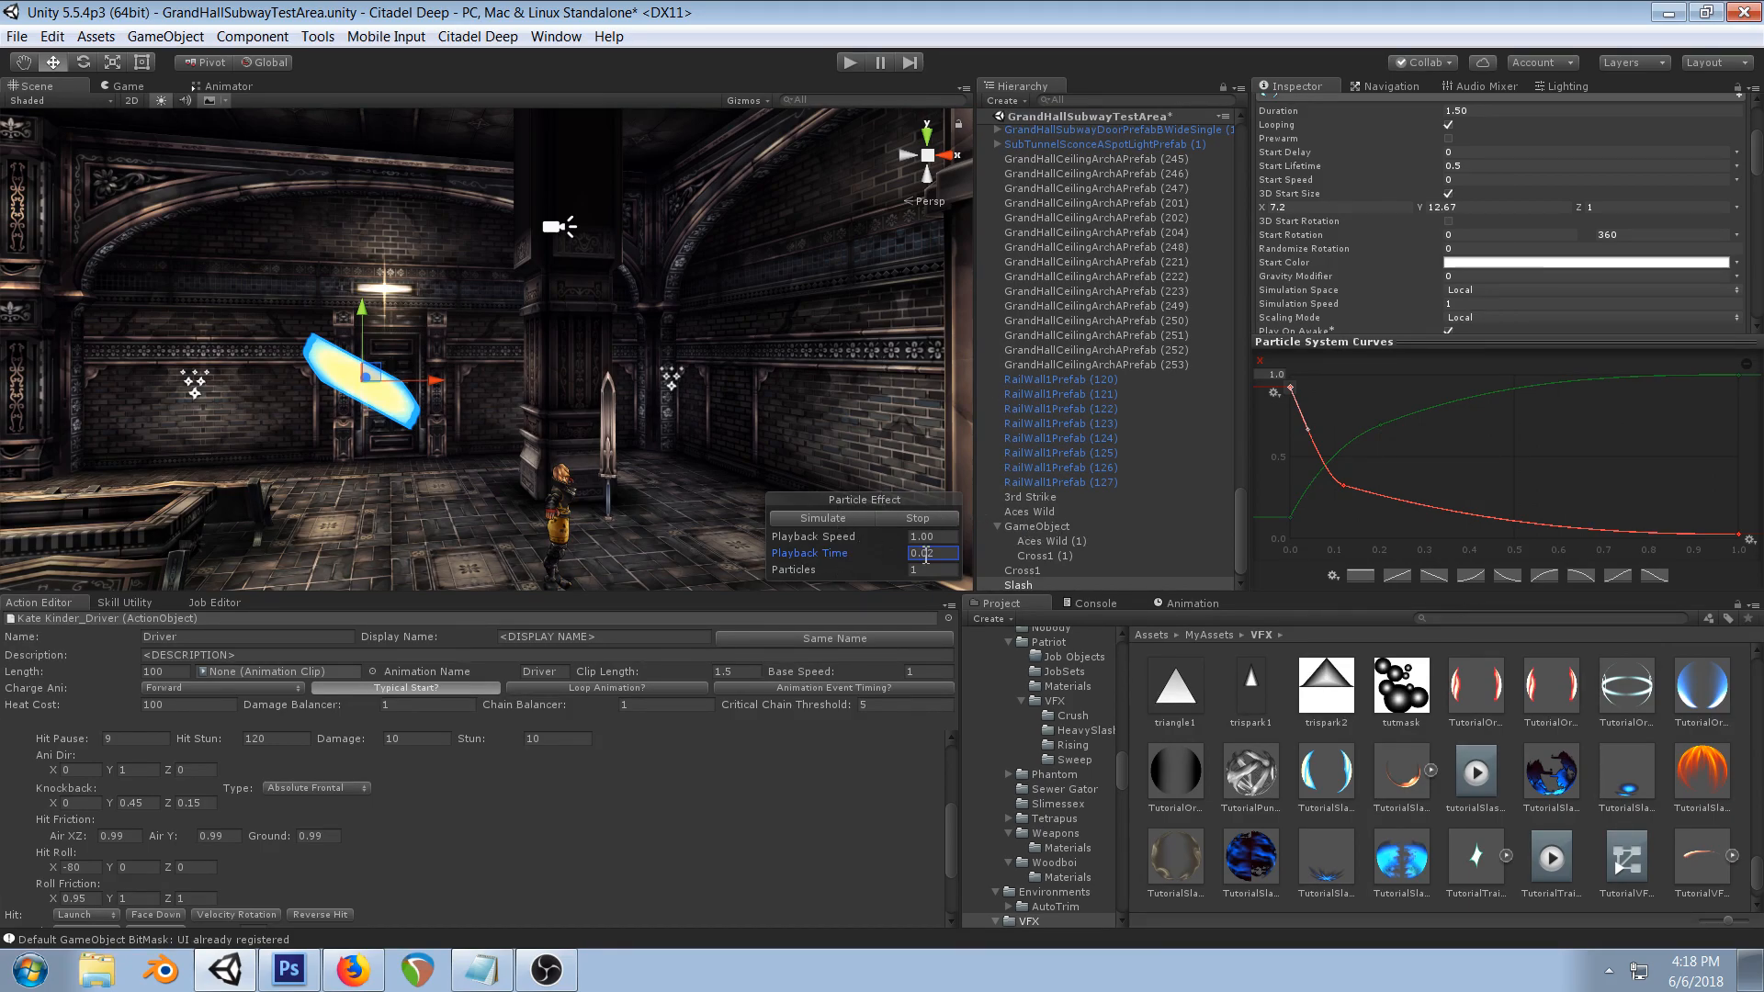
pyautogui.moveTo(864, 563)
pyautogui.mouseDown()
pyautogui.moveTo(912, 558)
pyautogui.moveTo(861, 565)
pyautogui.mouseUp()
# - Set the Slash particle's 3D start size to 1 on both X and Y
pyautogui.scroll(3, 1507, 325)
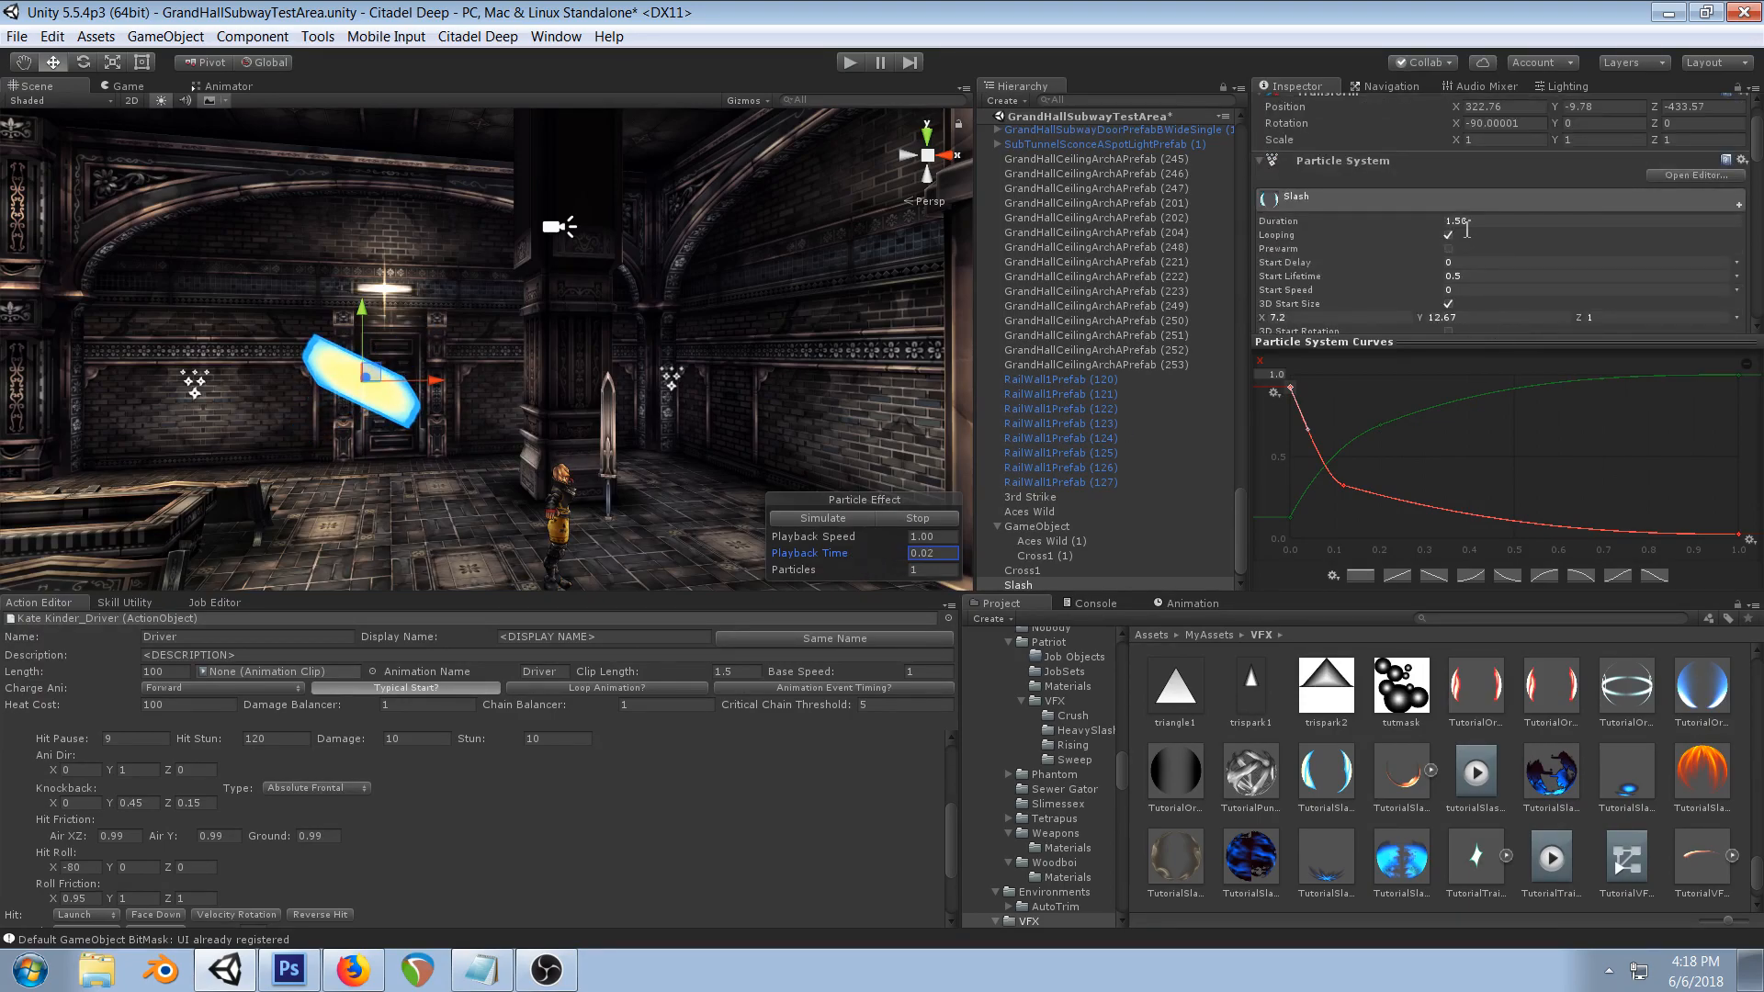
pyautogui.scroll(-3, 1470, 266)
pyautogui.click(1332, 208)
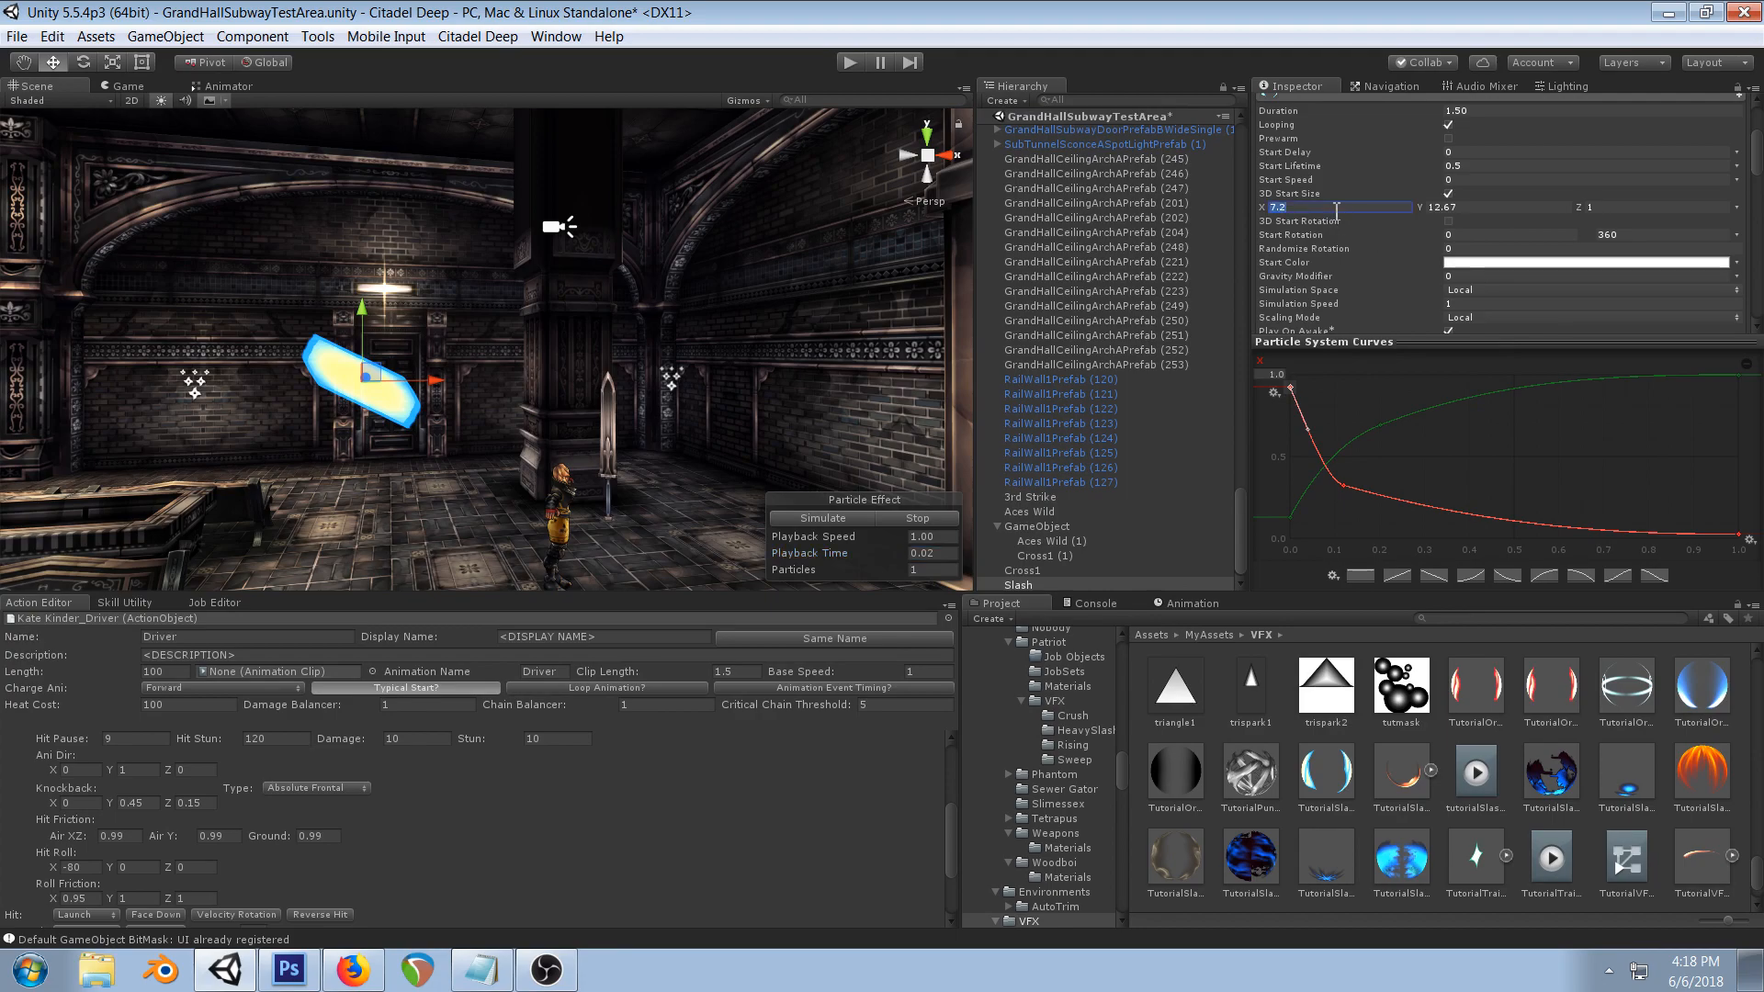
pyautogui.write('1')
pyautogui.press('Tab')
pyautogui.write('1')
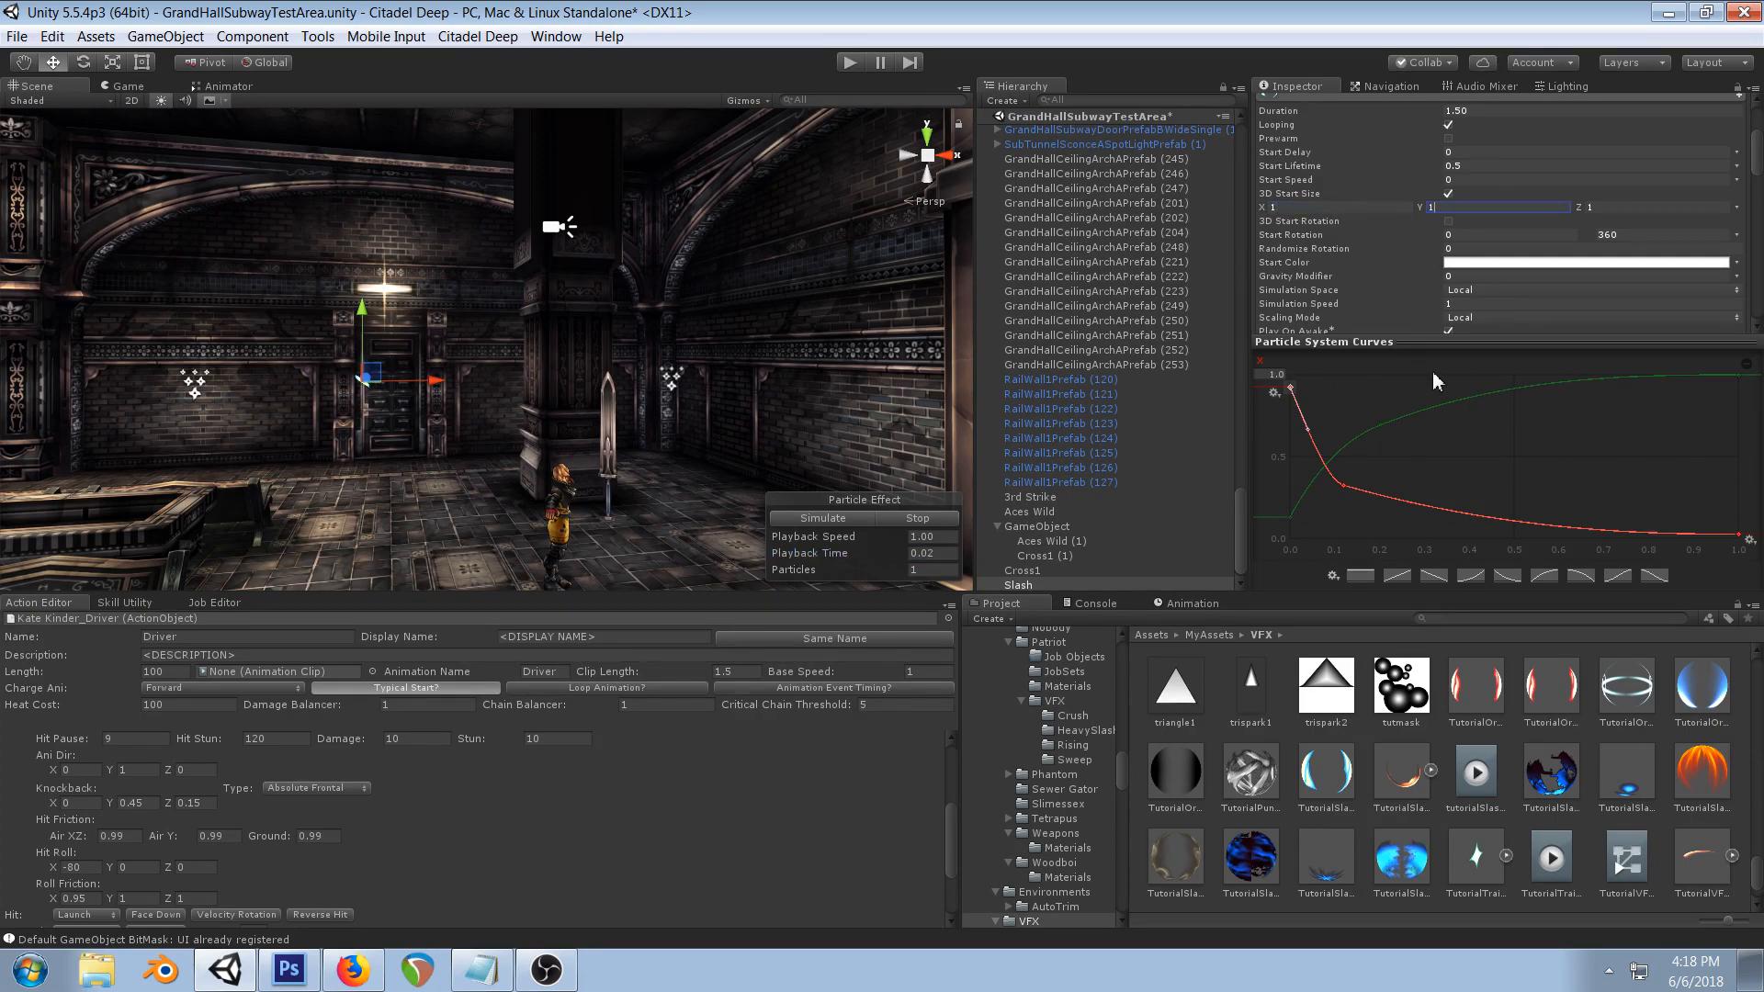
# - Disable Size over Lifetime and refresh the Slash preview at playback time 0.02
pyautogui.scroll(-10, 1431, 263)
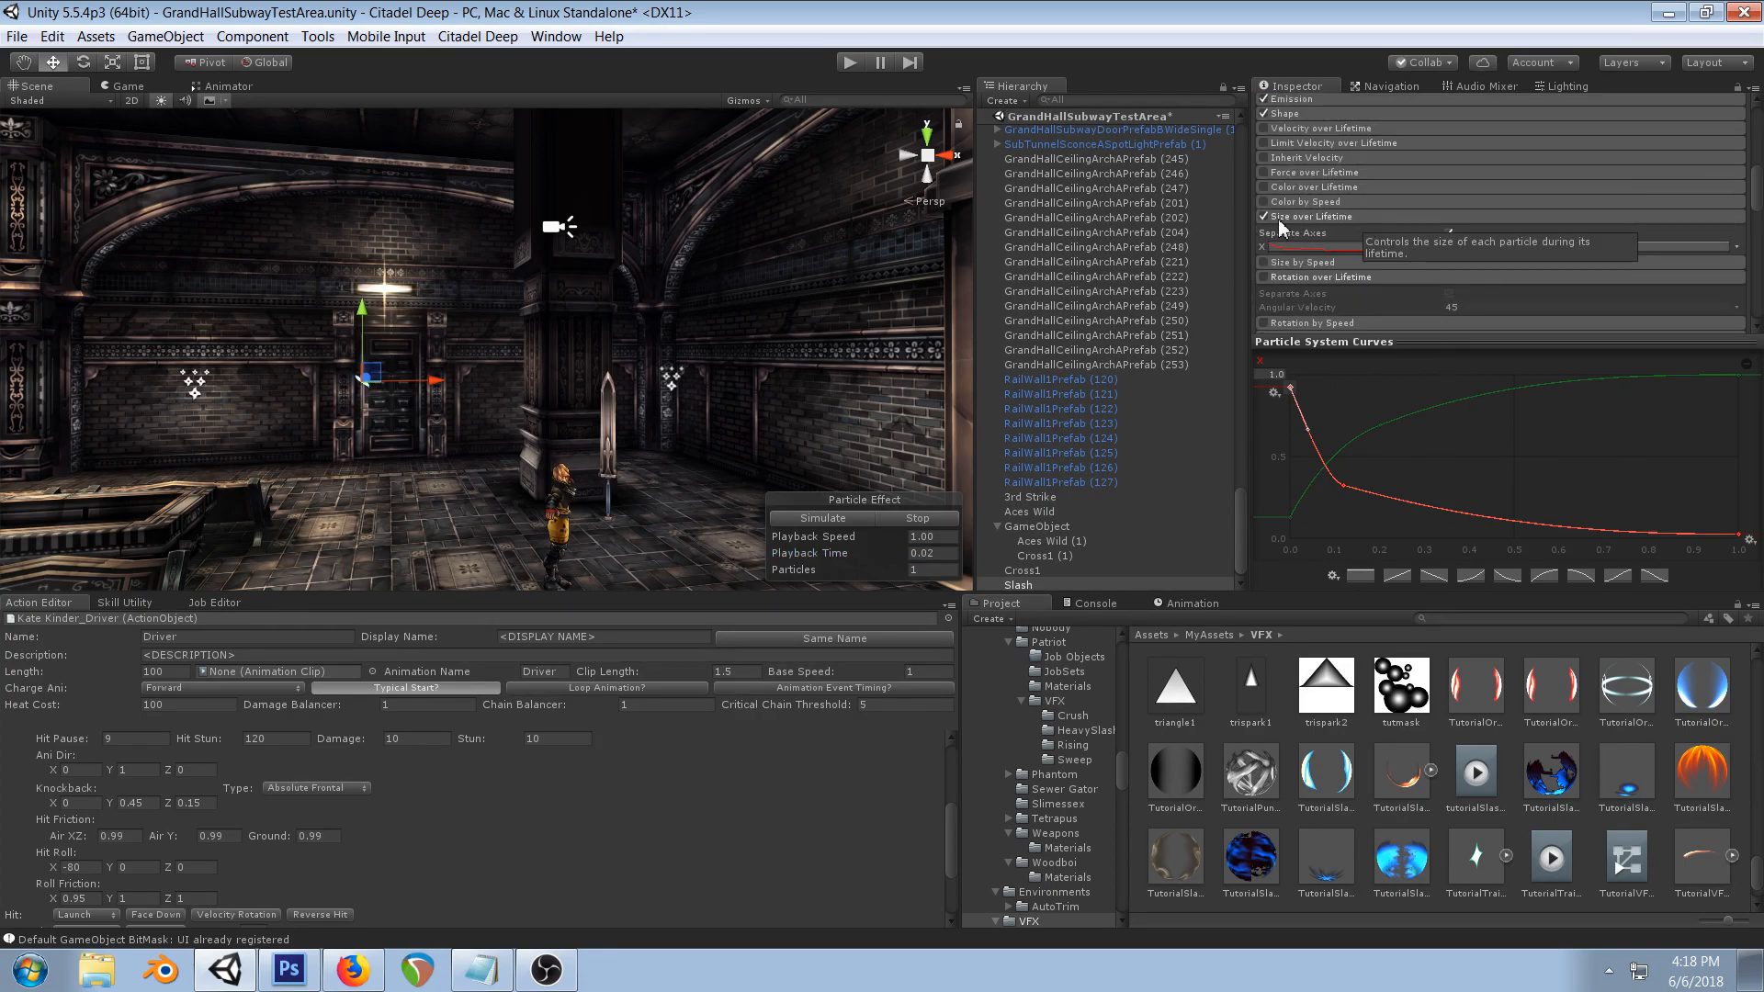
pyautogui.click(1263, 217)
pyautogui.scroll(5, 1358, 201)
pyautogui.click(826, 553)
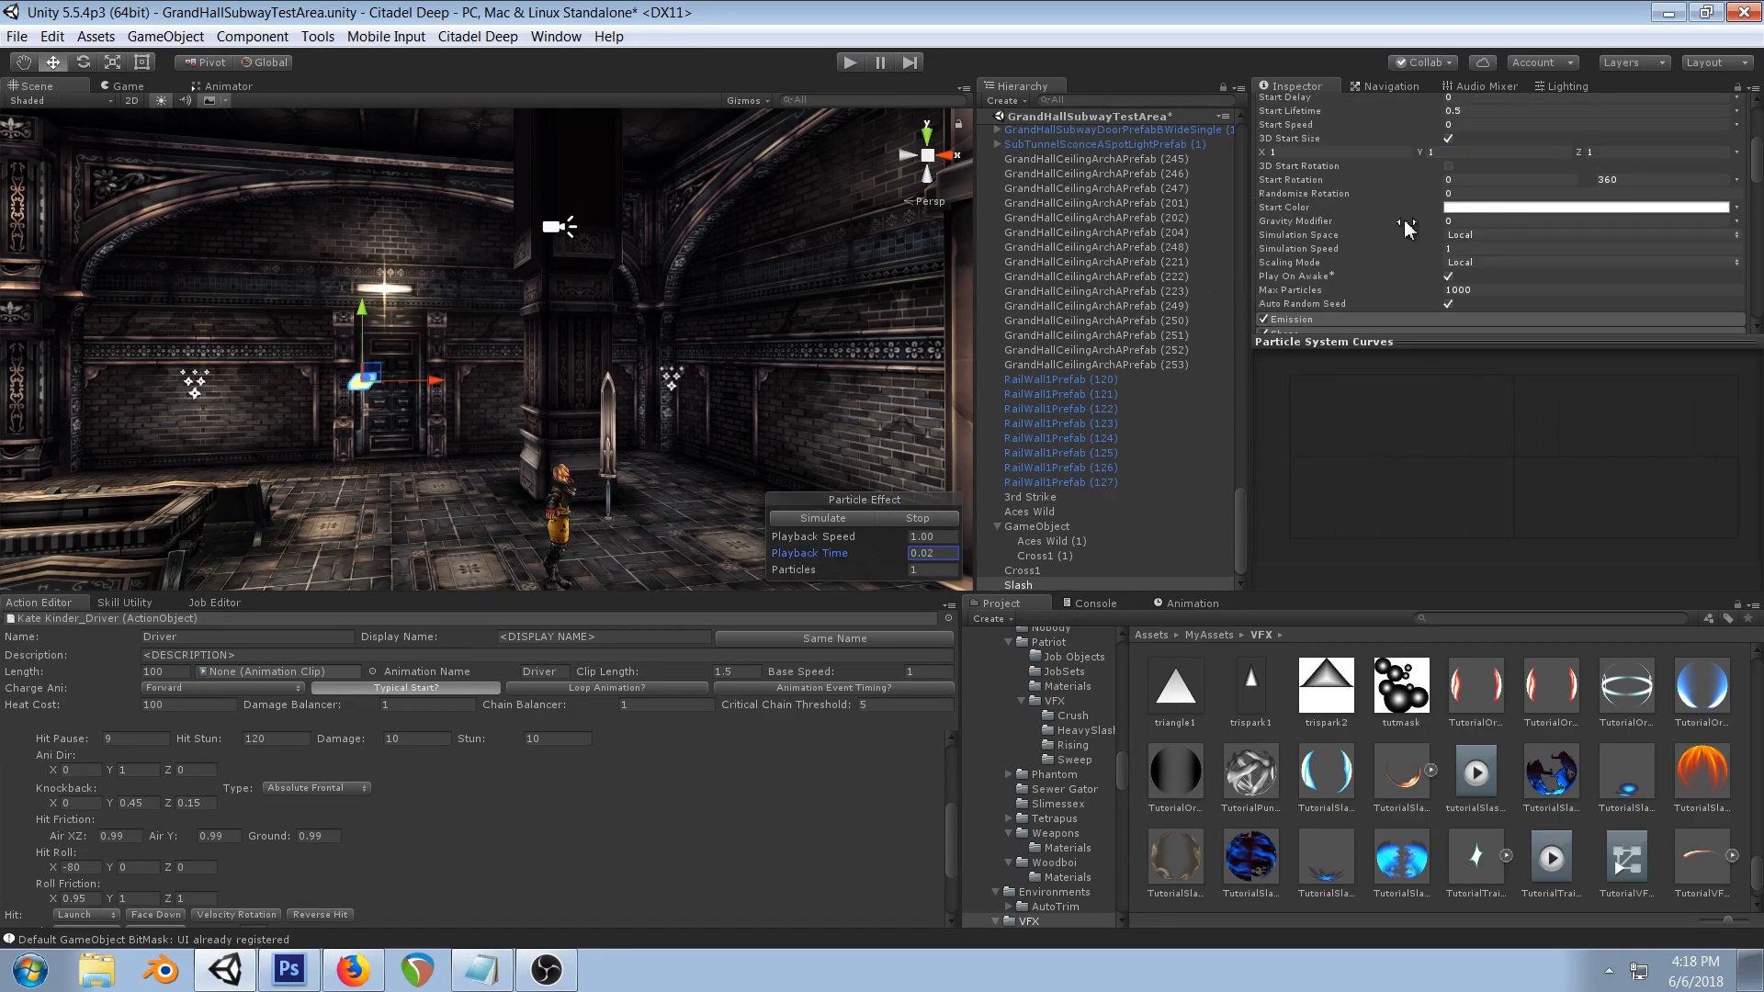
# - Stretch the Slash particle by setting its Y start size to 14.27, with X at 1
pyautogui.scroll(3, 1332, 225)
pyautogui.click(1270, 210)
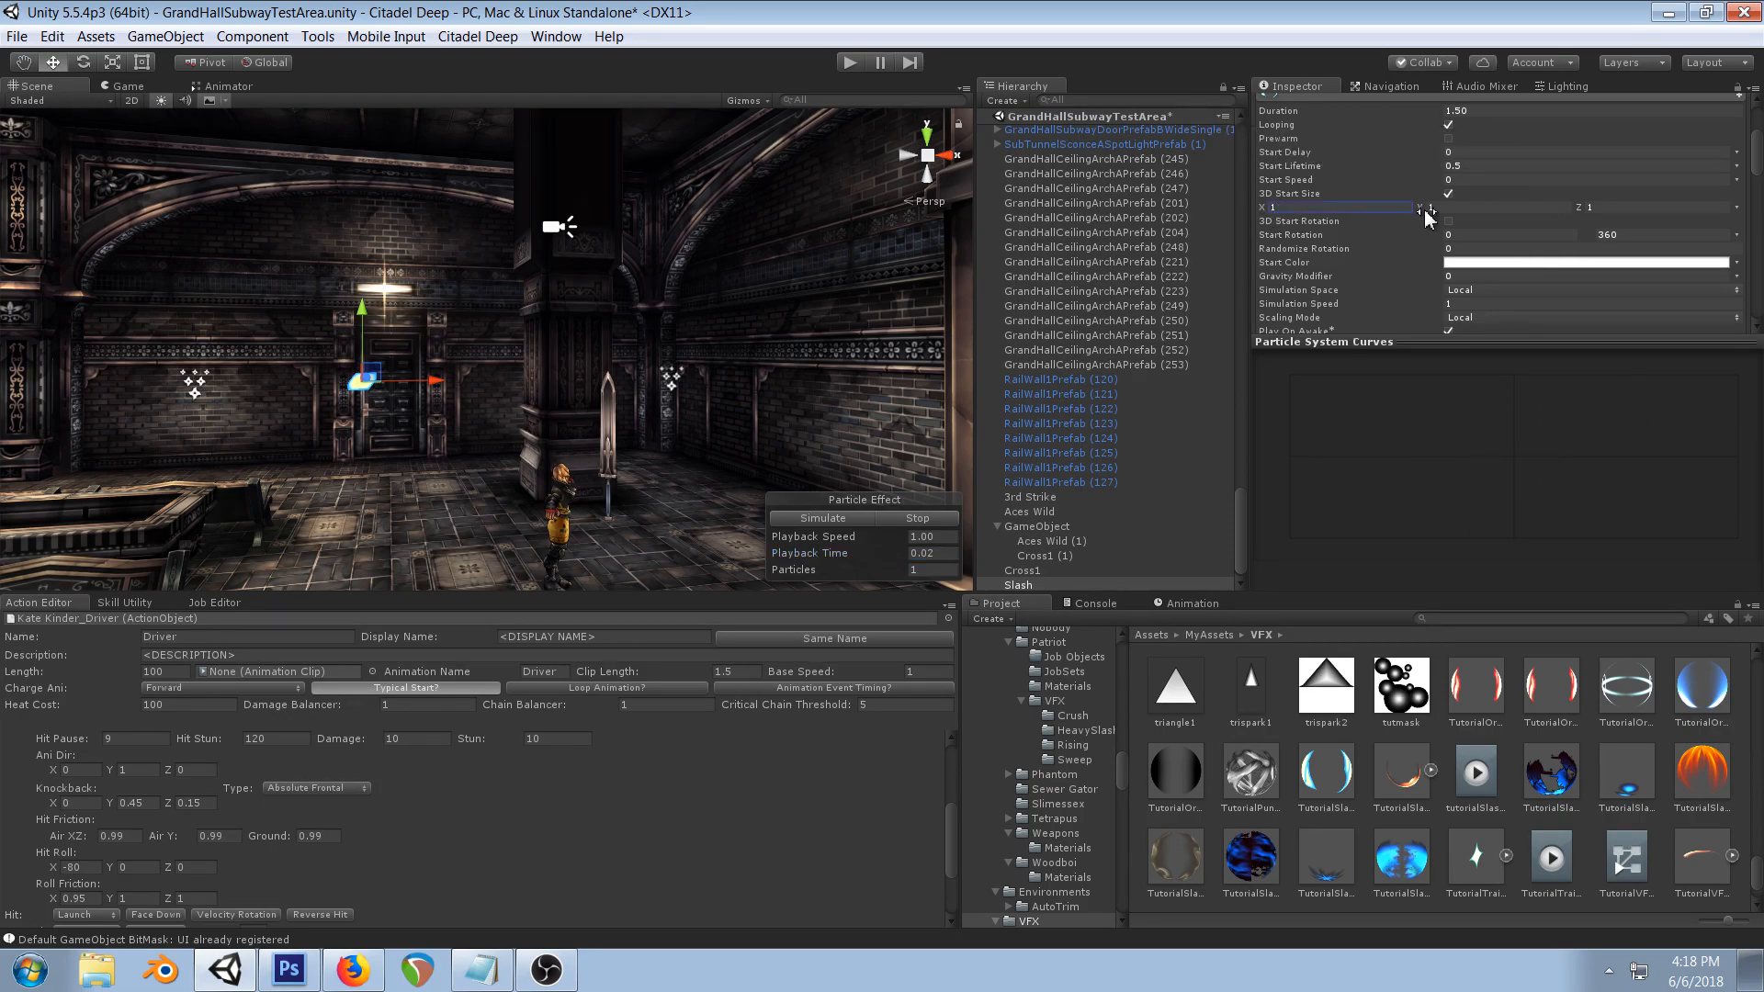
pyautogui.moveTo(1427, 211); pyautogui.dragTo(74, 154)
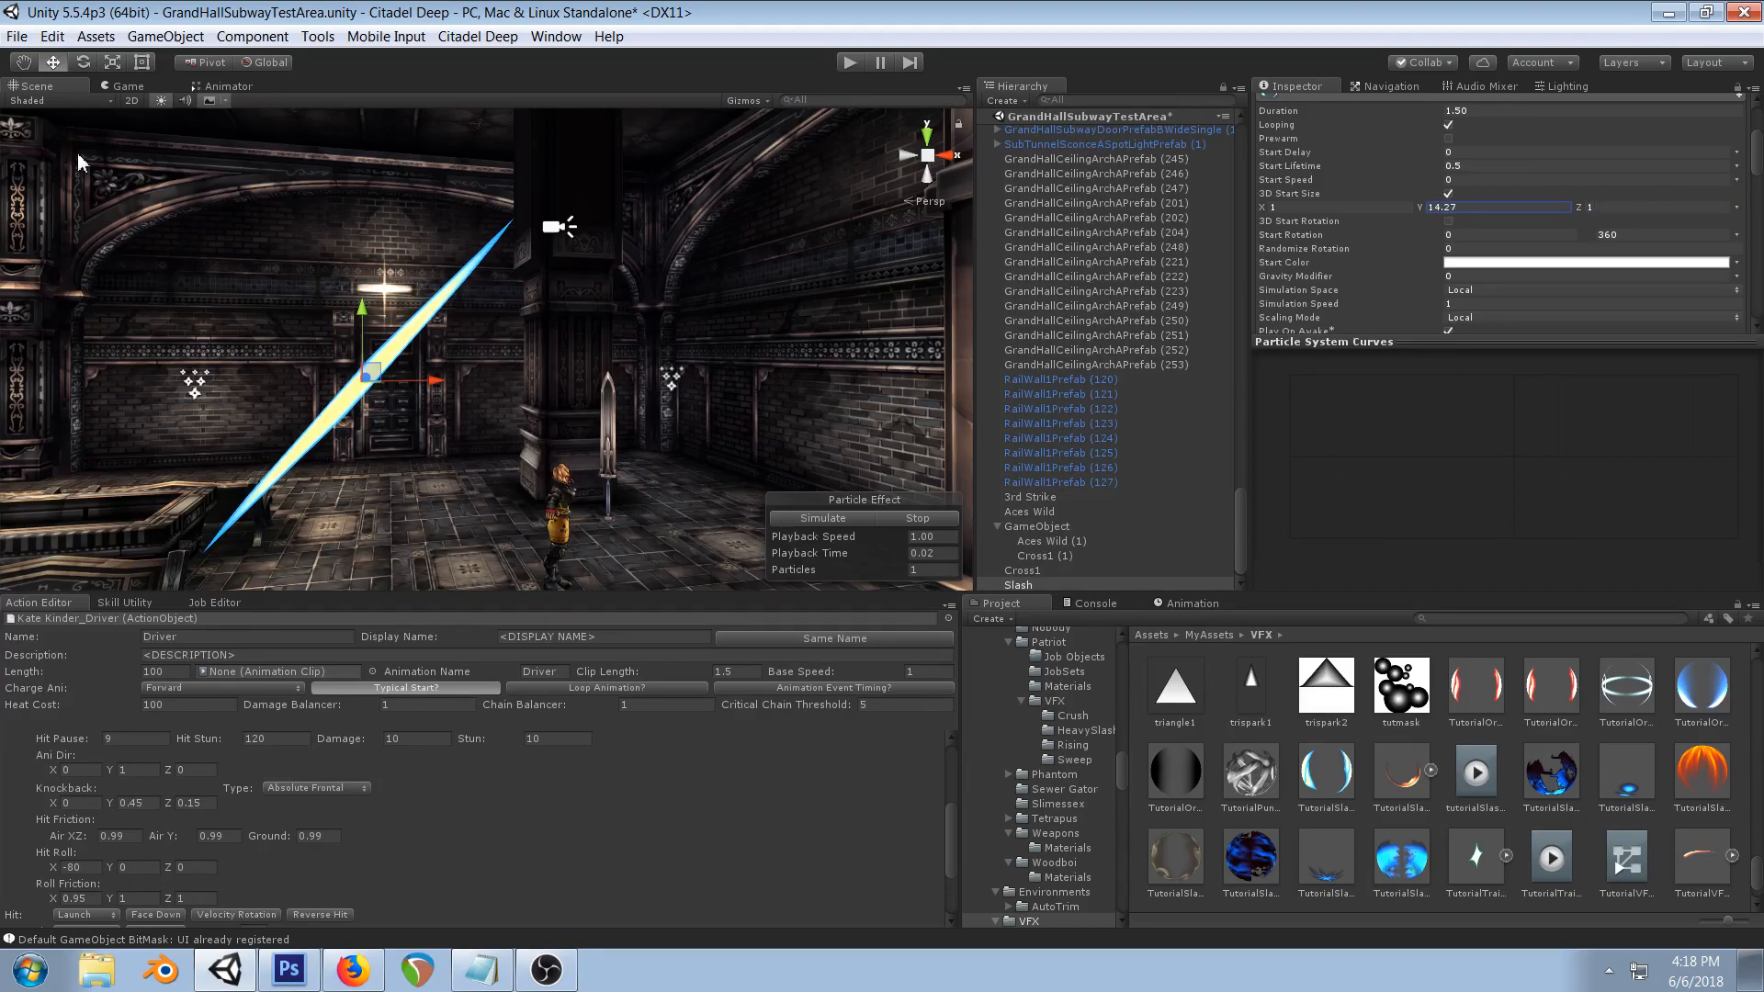
# - Switch to Photoshop, add a new empty layer above Layer 3 copy and activate the Polygonal Lasso tool
pyautogui.click(232, 970)
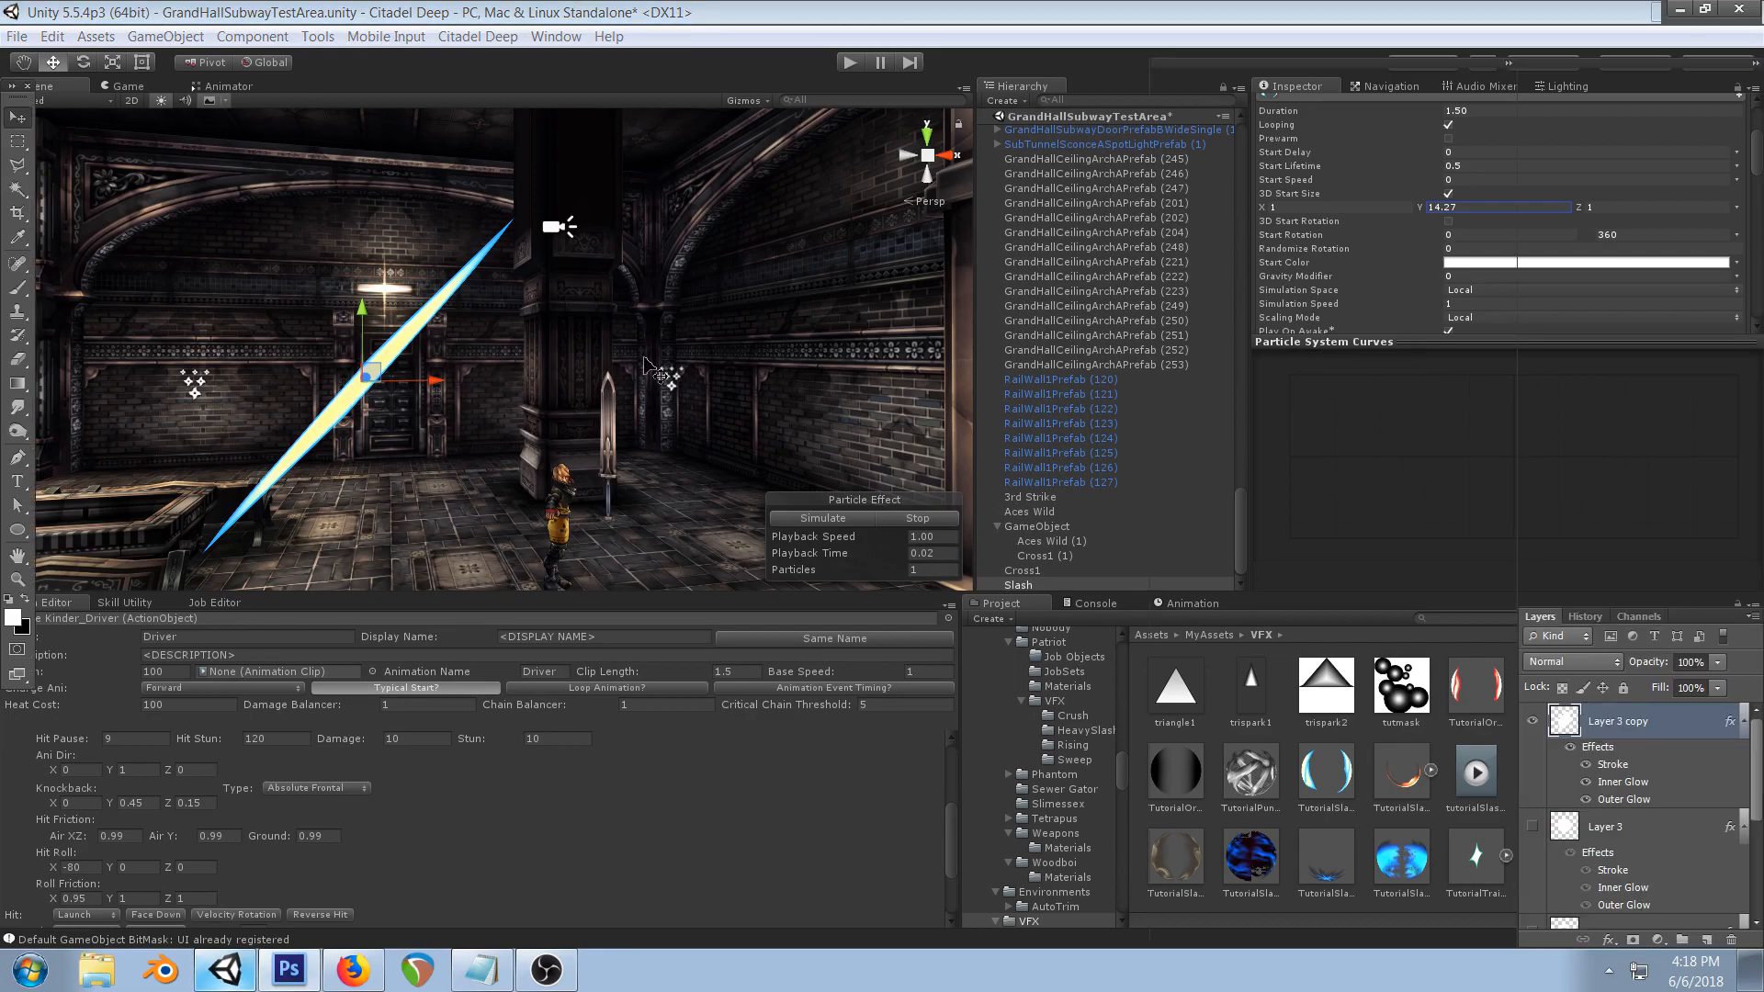
pyautogui.hotkey('ctrl', 'shift', 'n')
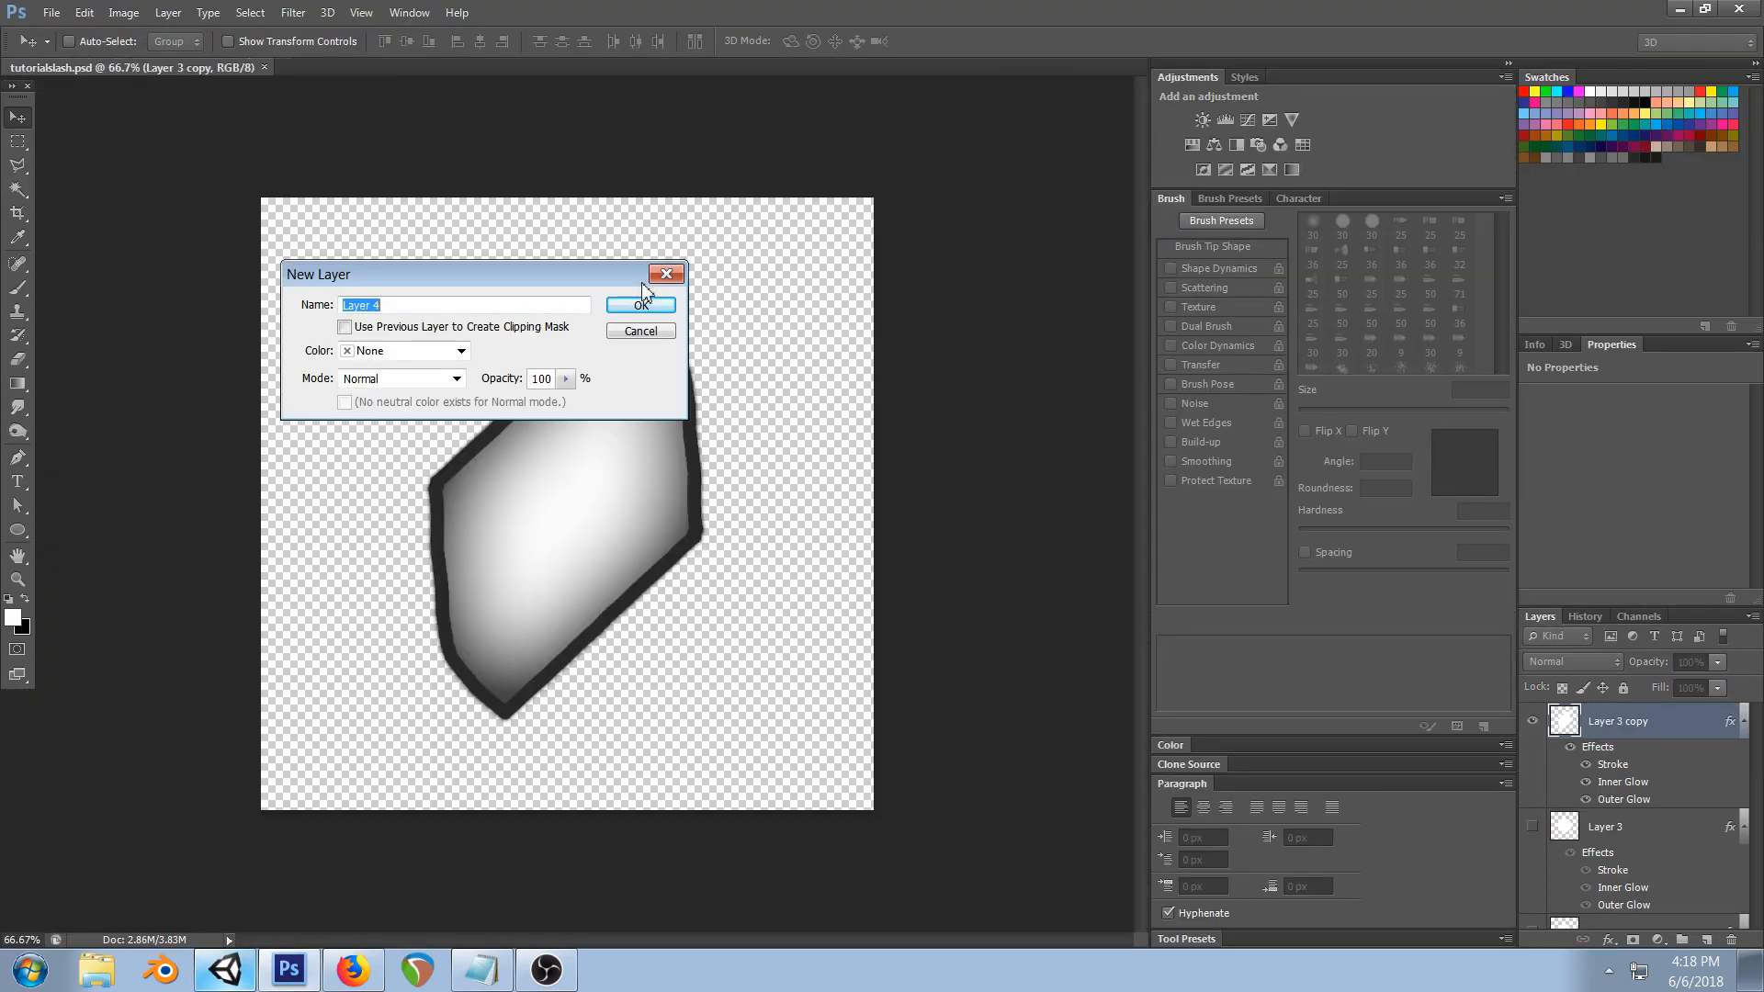
pyautogui.click(641, 306)
pyautogui.press('l')
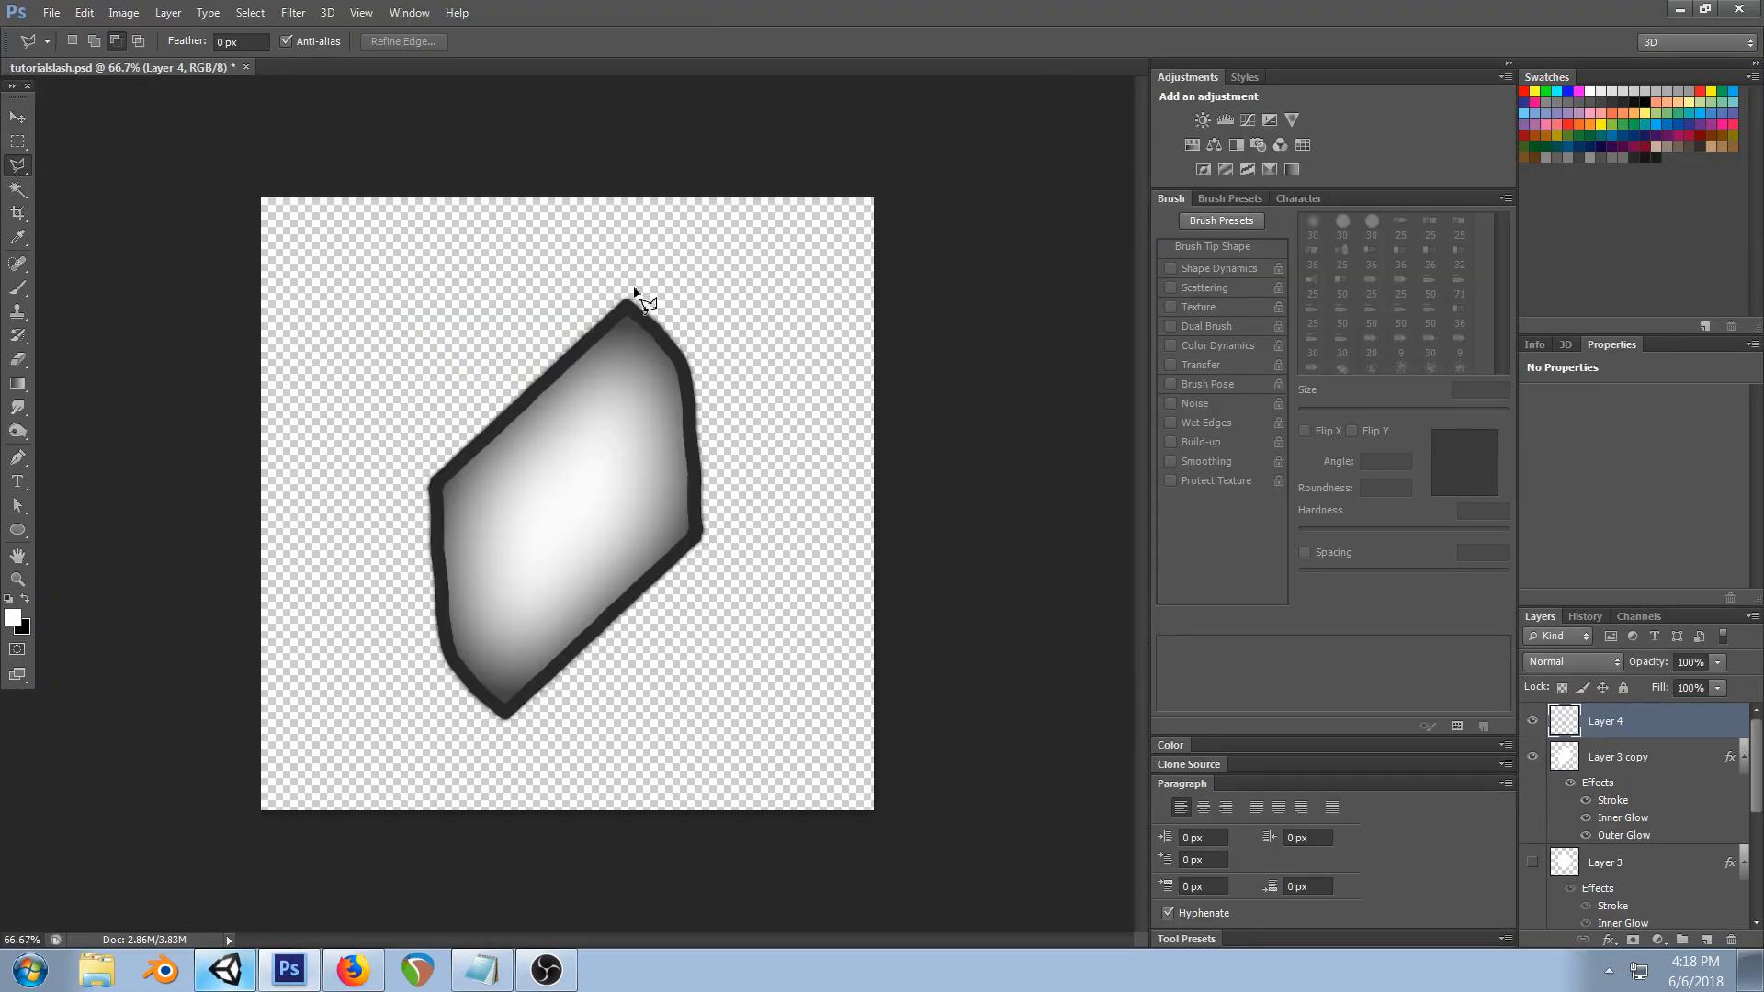
# - Lasso a thin jagged sliver through the crystal's upper tip, delete it from Layer 3 copy and save the texture
pyautogui.click(601, 420)
pyautogui.click(665, 279)
pyautogui.click(675, 232)
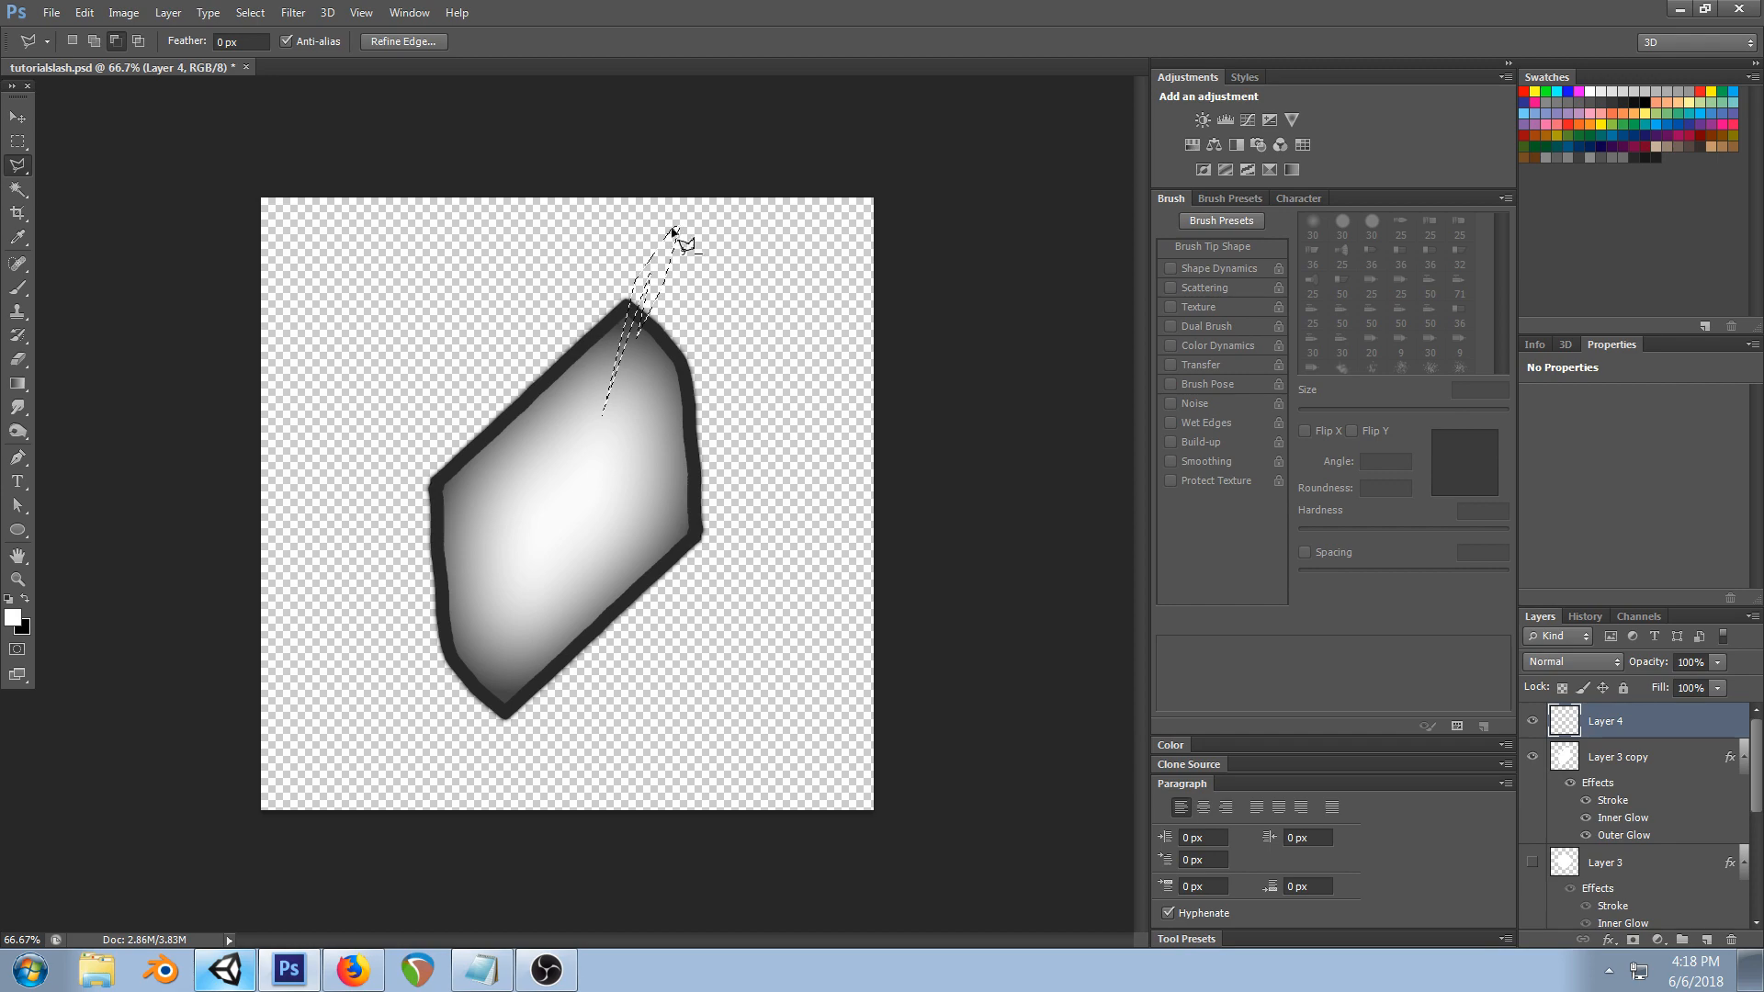
pyautogui.click(1617, 759)
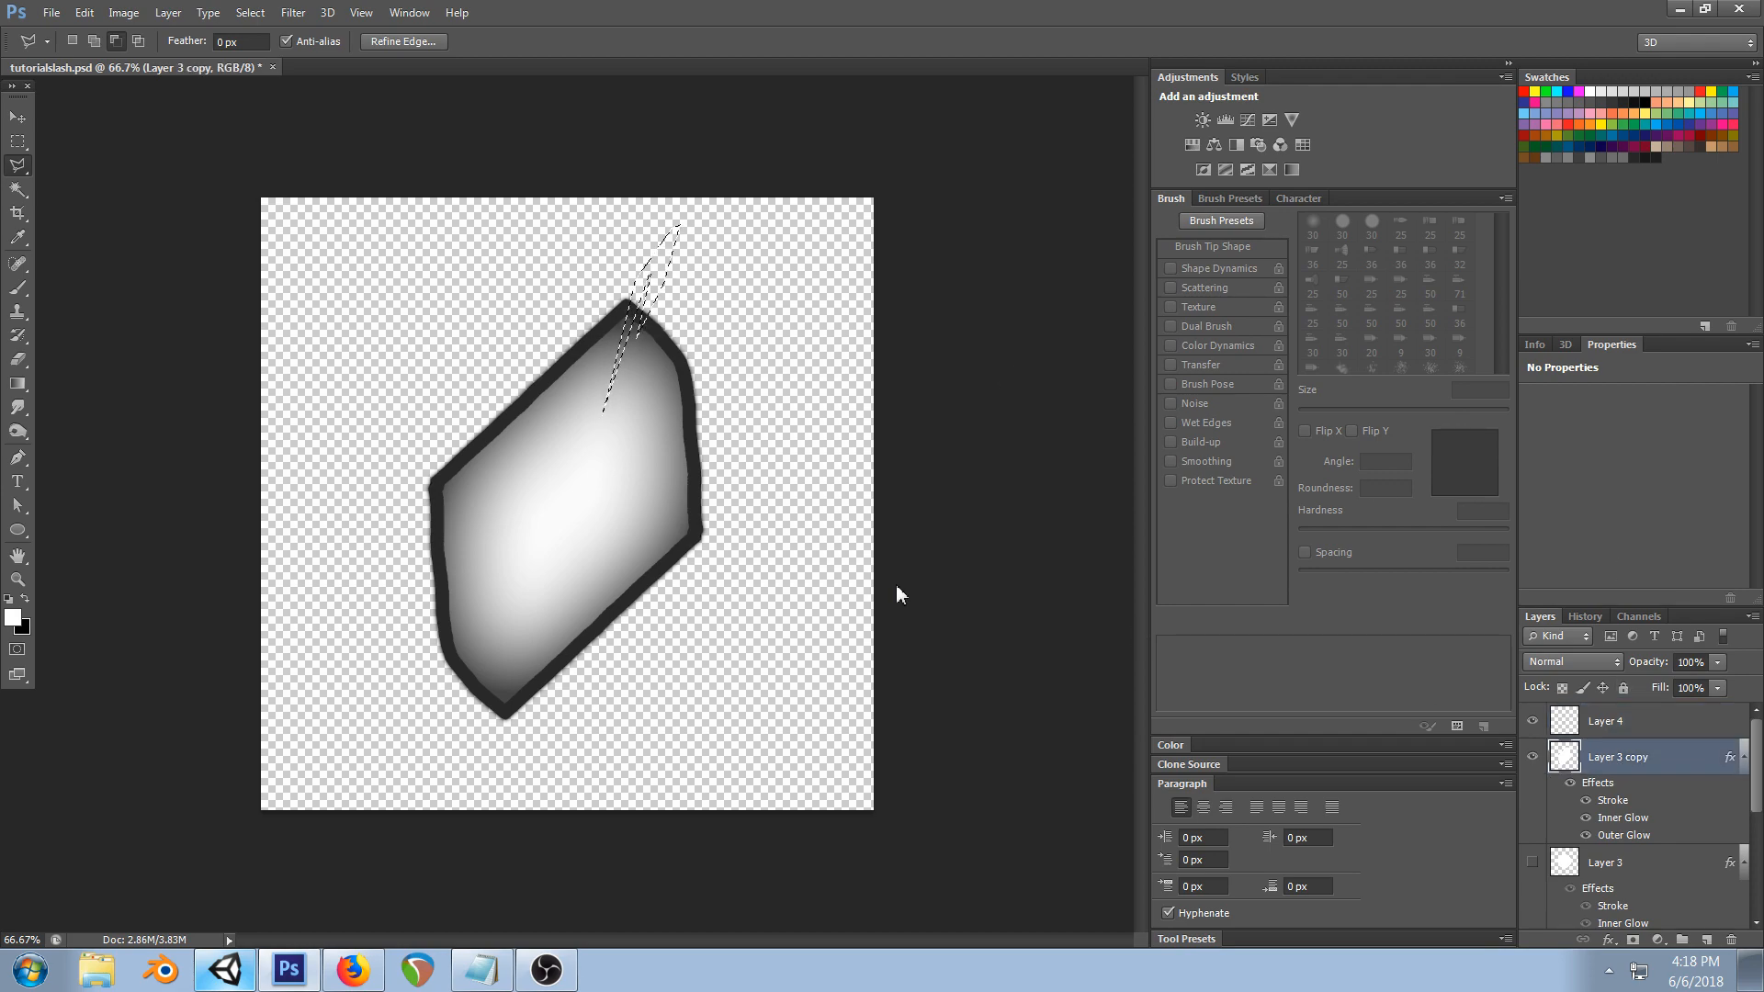
pyautogui.press('Delete')
pyautogui.hotkey('ctrl', 'd')
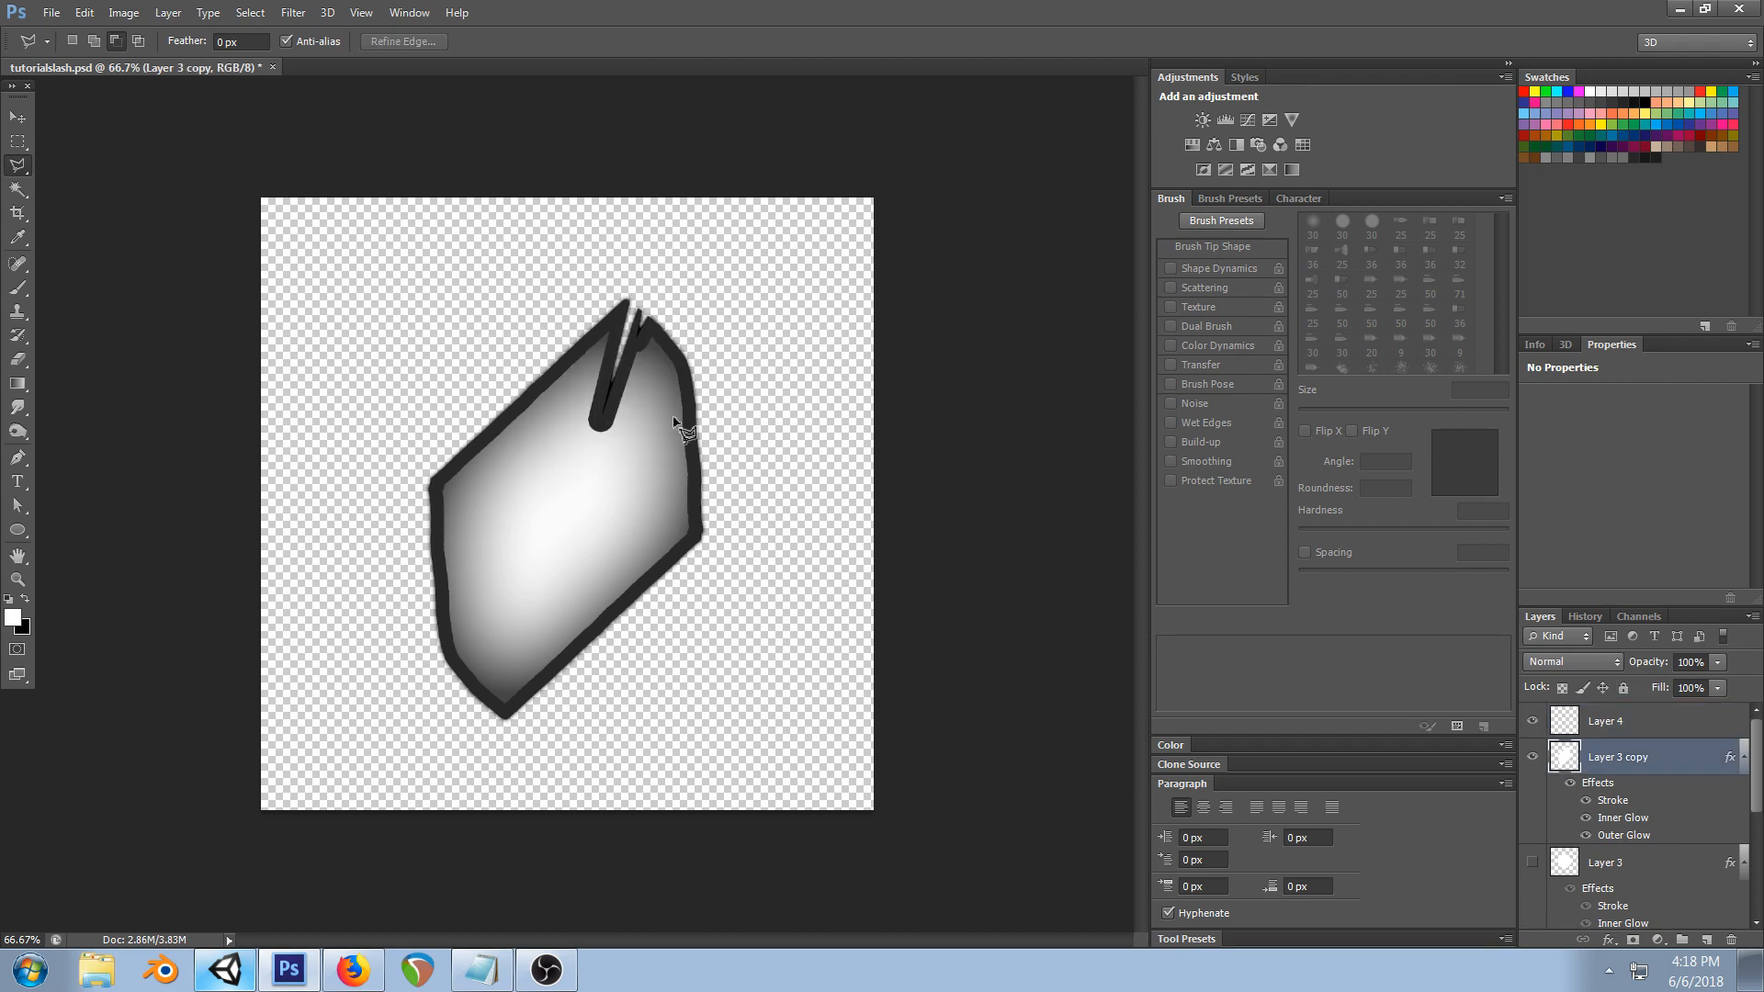
pyautogui.hotkey('ctrl', 's')
# - Check the slash in Unity, undo the sliver cut in Photoshop, clear the selection and return to Unity
pyautogui.click(225, 969)
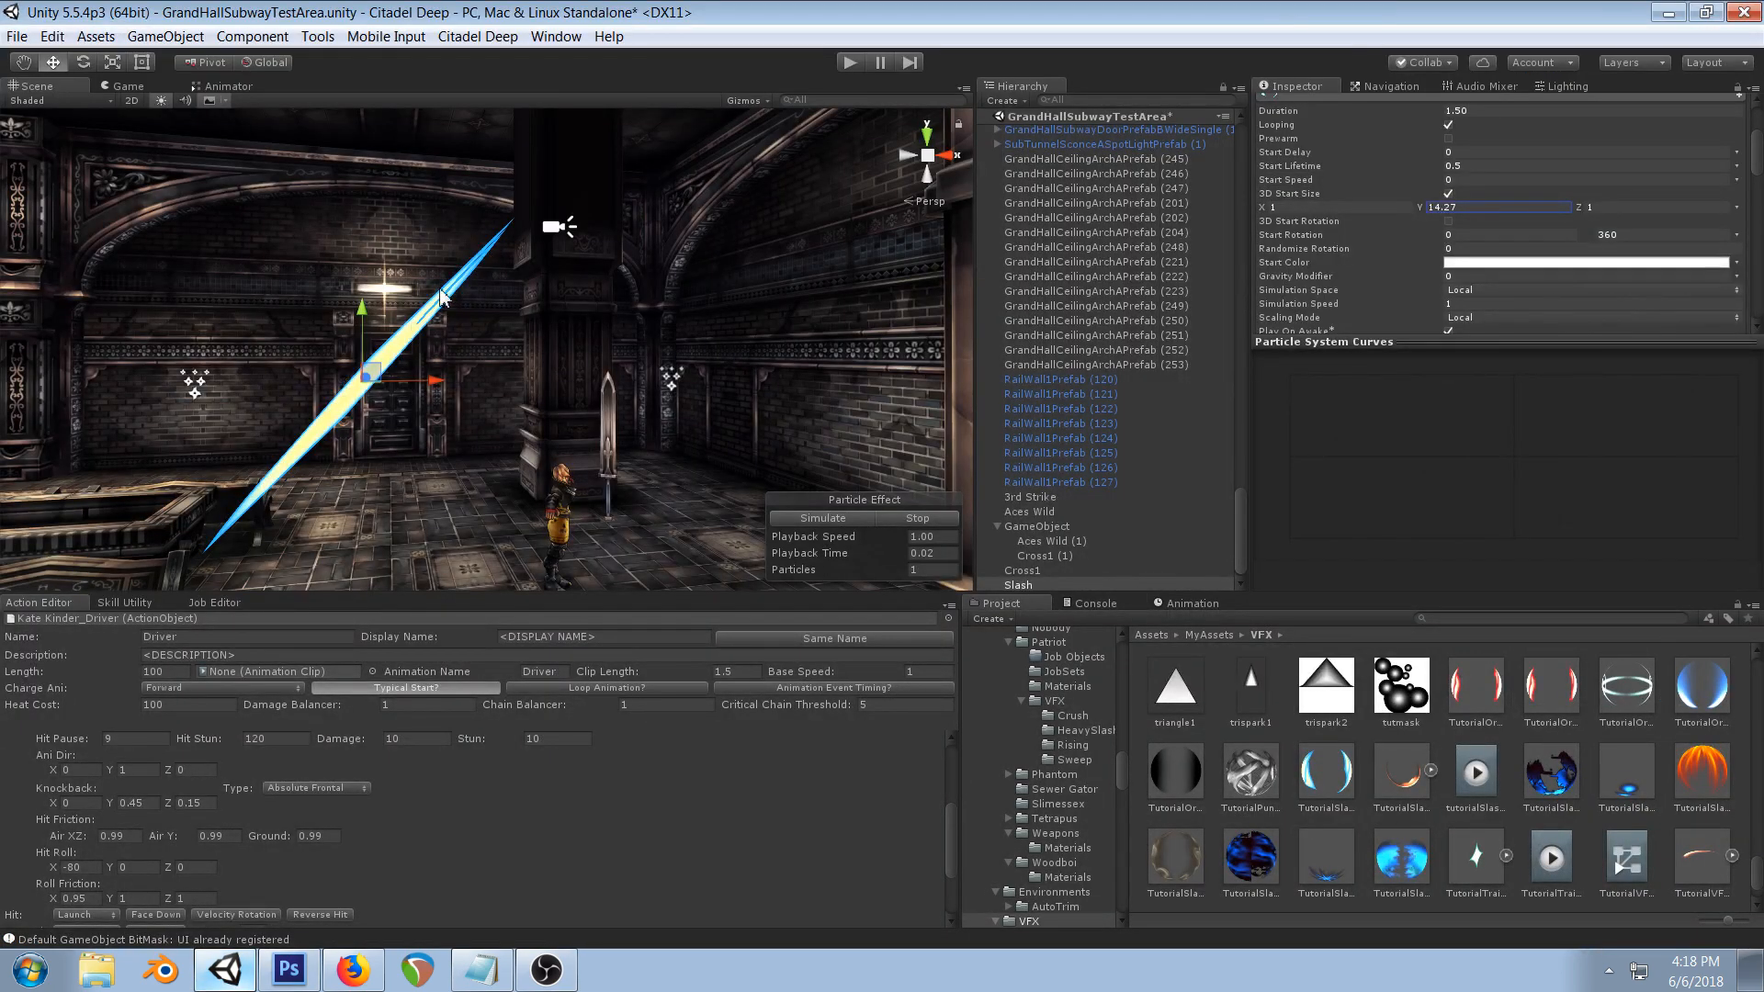
pyautogui.click(295, 964)
pyautogui.hotkey('ctrl', 'alt', 'z')
pyautogui.hotkey('ctrl', 'alt', 'z')
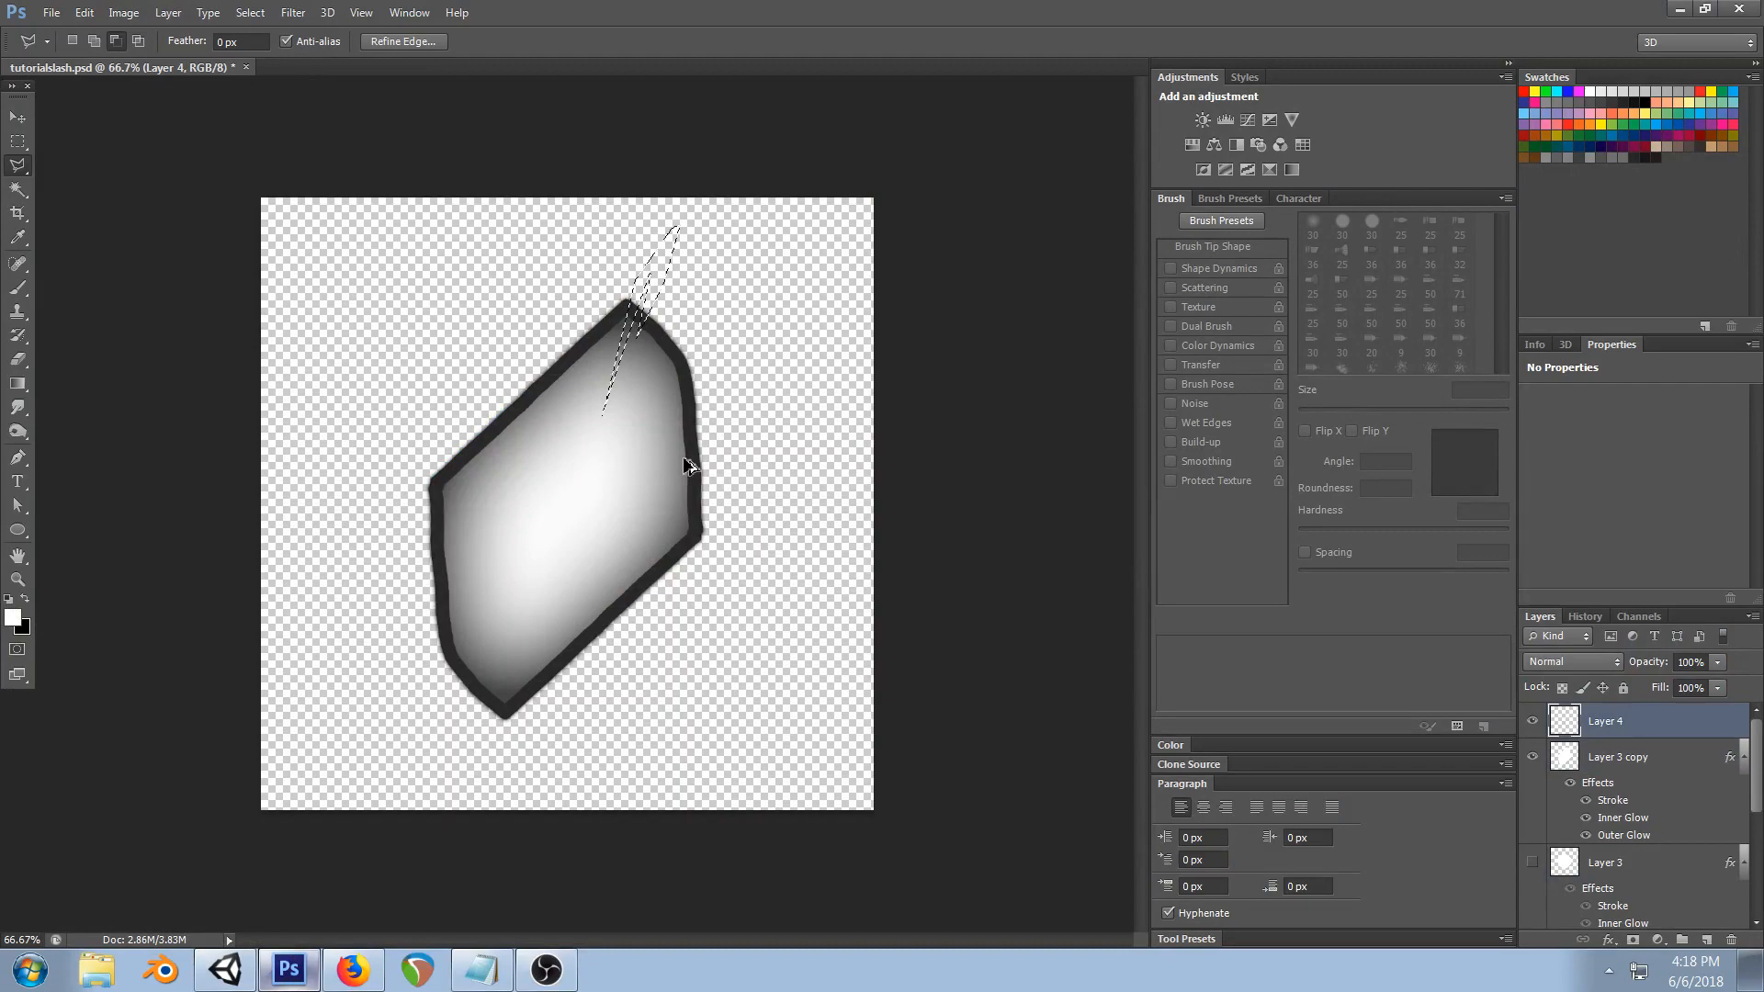
pyautogui.hotkey('ctrl', 'd')
pyautogui.click(225, 969)
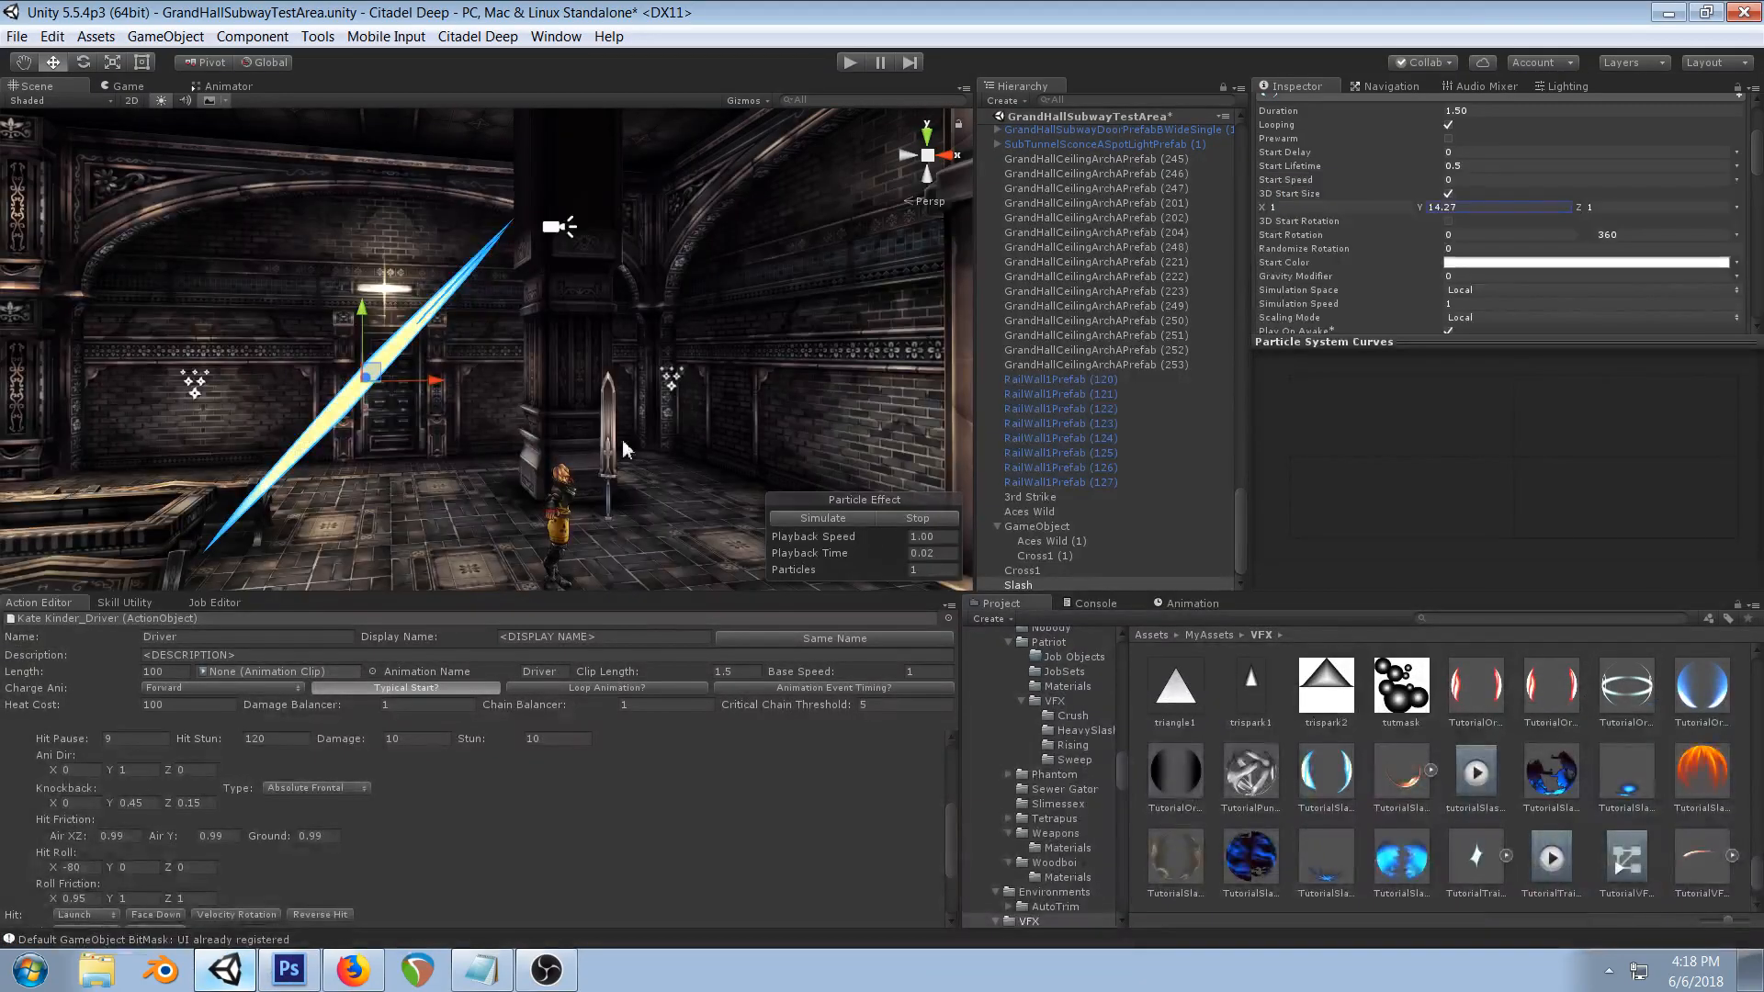
pyautogui.click(289, 969)
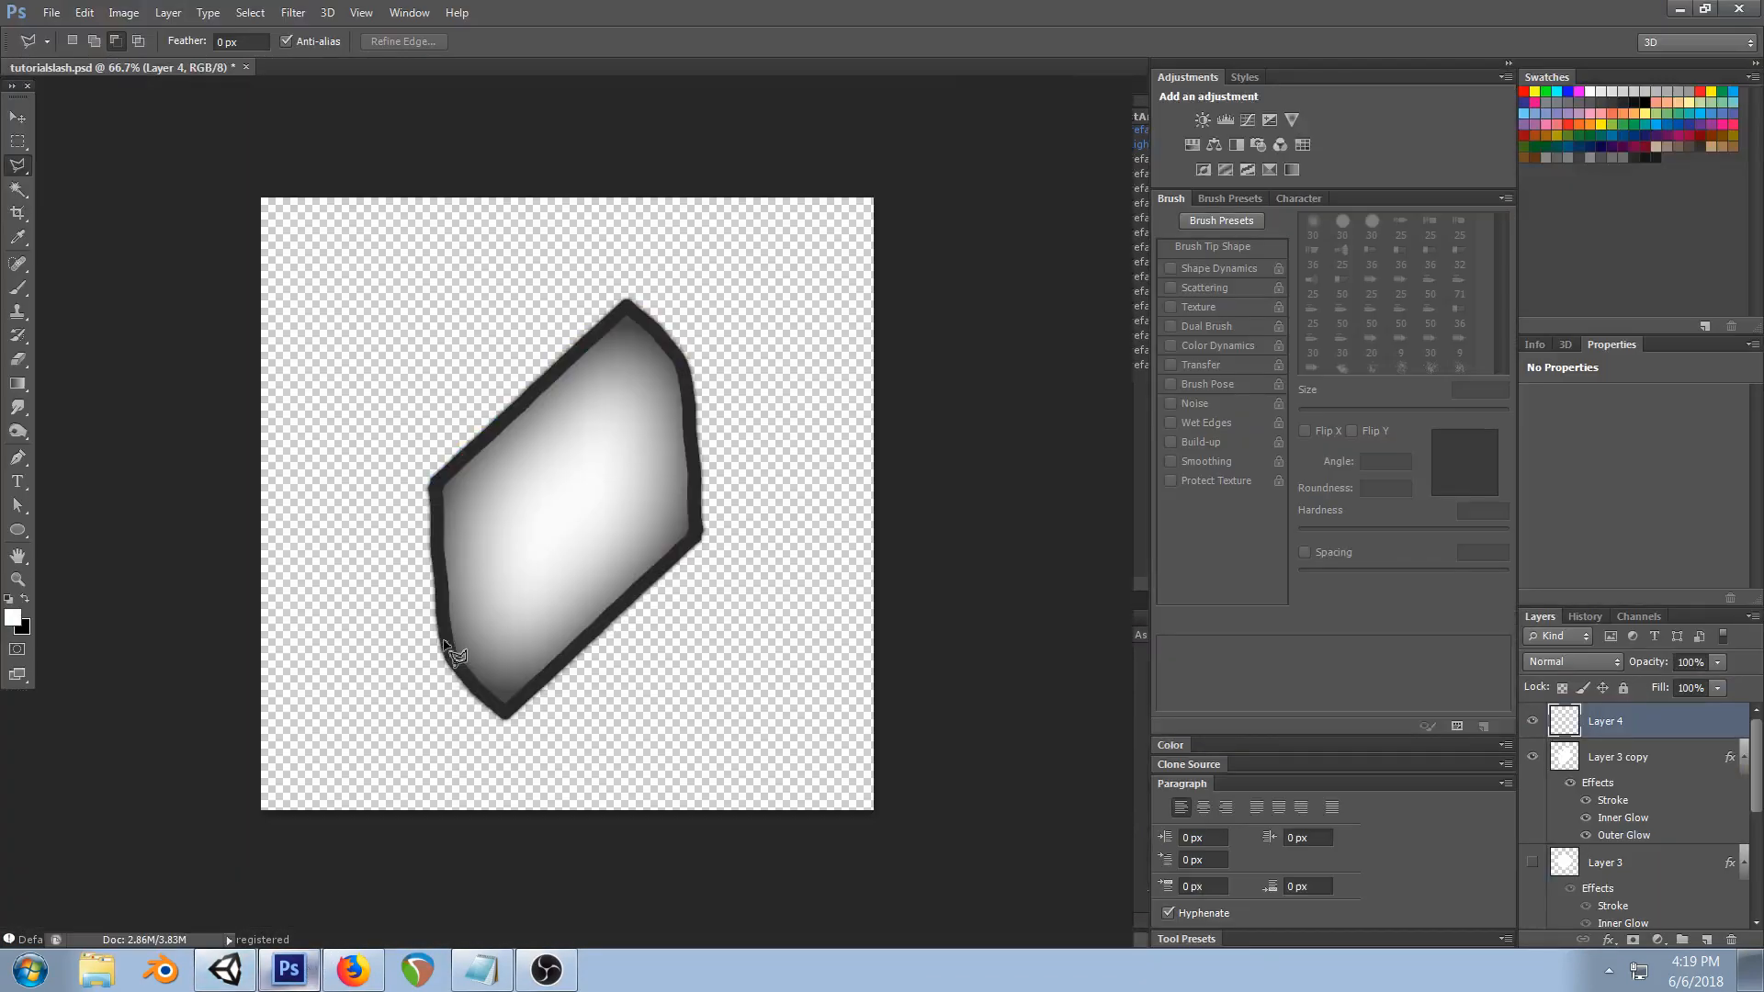
pyautogui.click(344, 971)
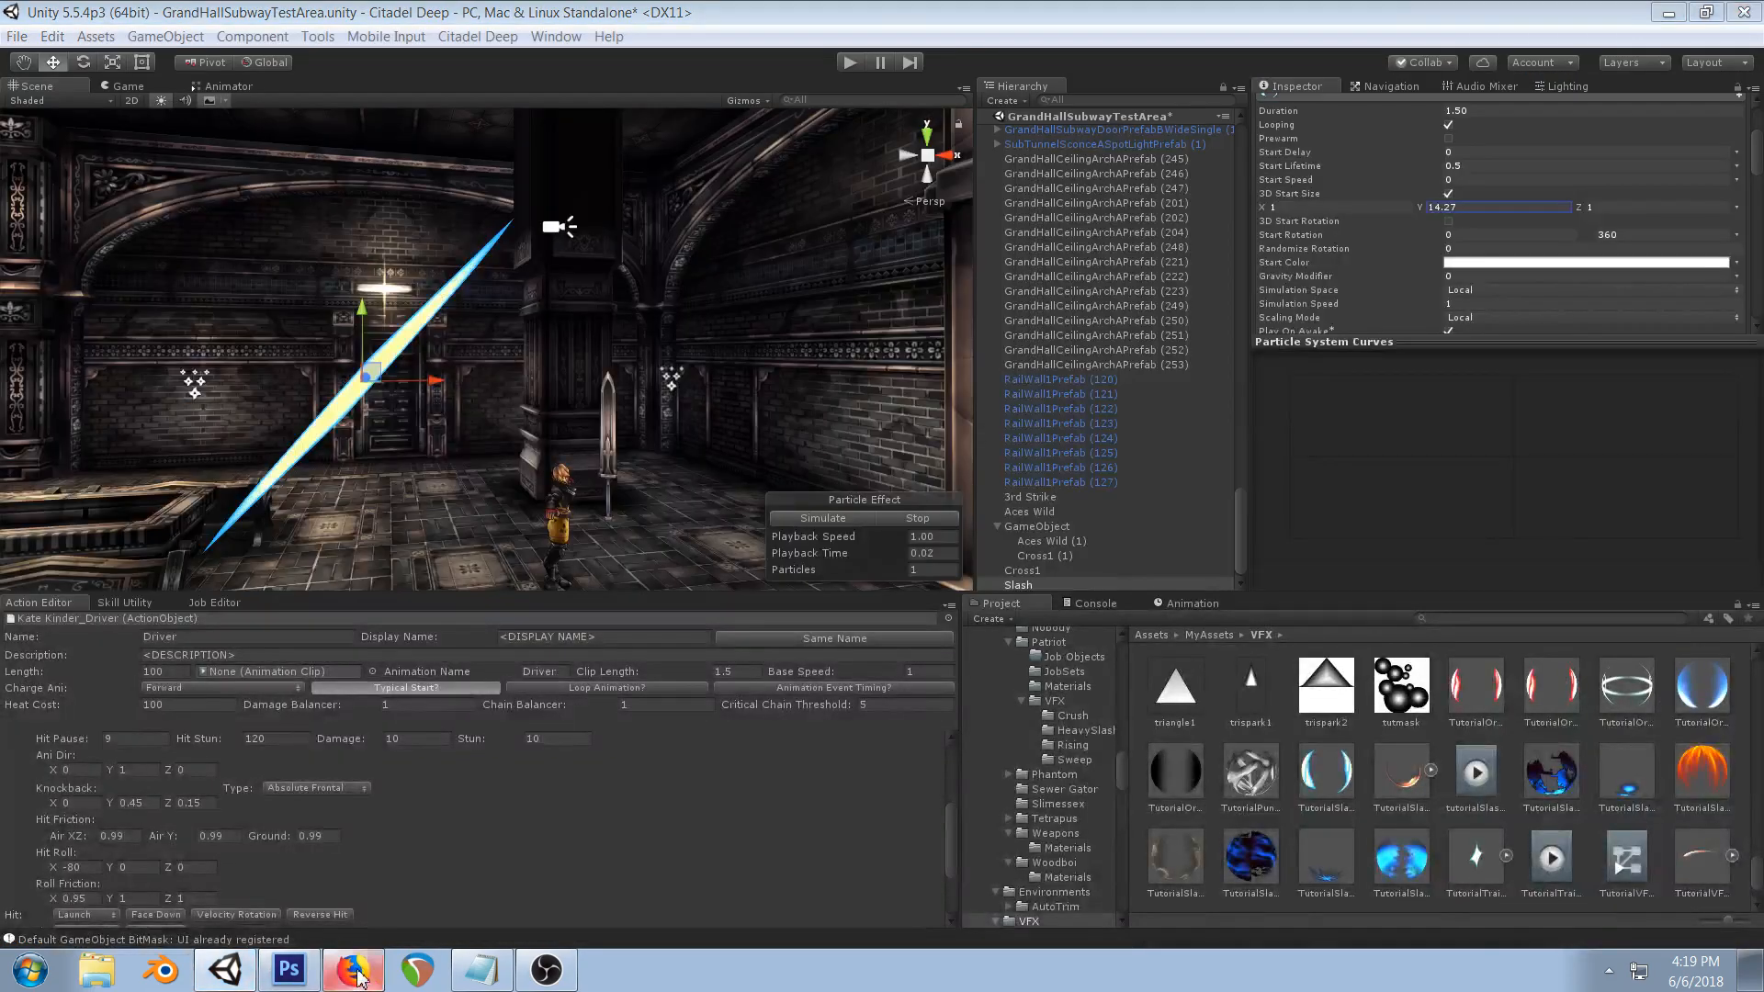
pyautogui.click(1277, 21)
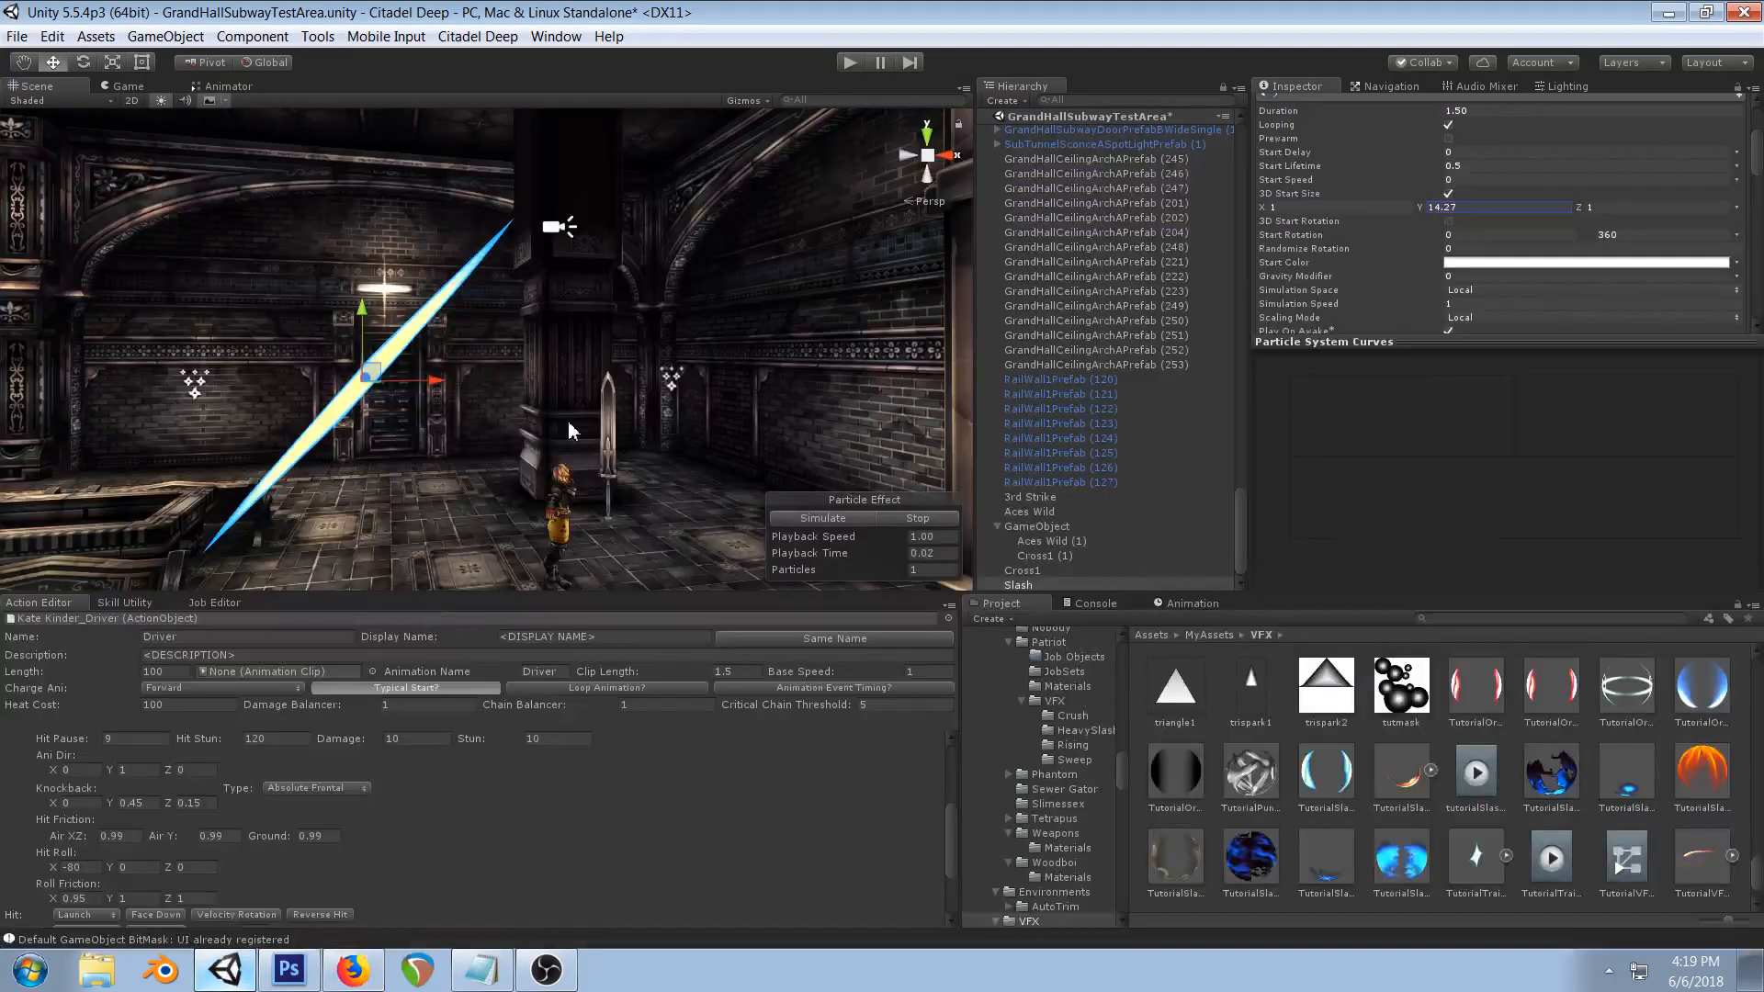
pyautogui.click(225, 969)
# - Scrub the Slash playback time to 0.03 and widen the particle by setting its X start size to 1.6
pyautogui.moveTo(555, 326); pyautogui.dragTo(638, 371, button='middle')
pyautogui.scroll(-3, 1485, 223)
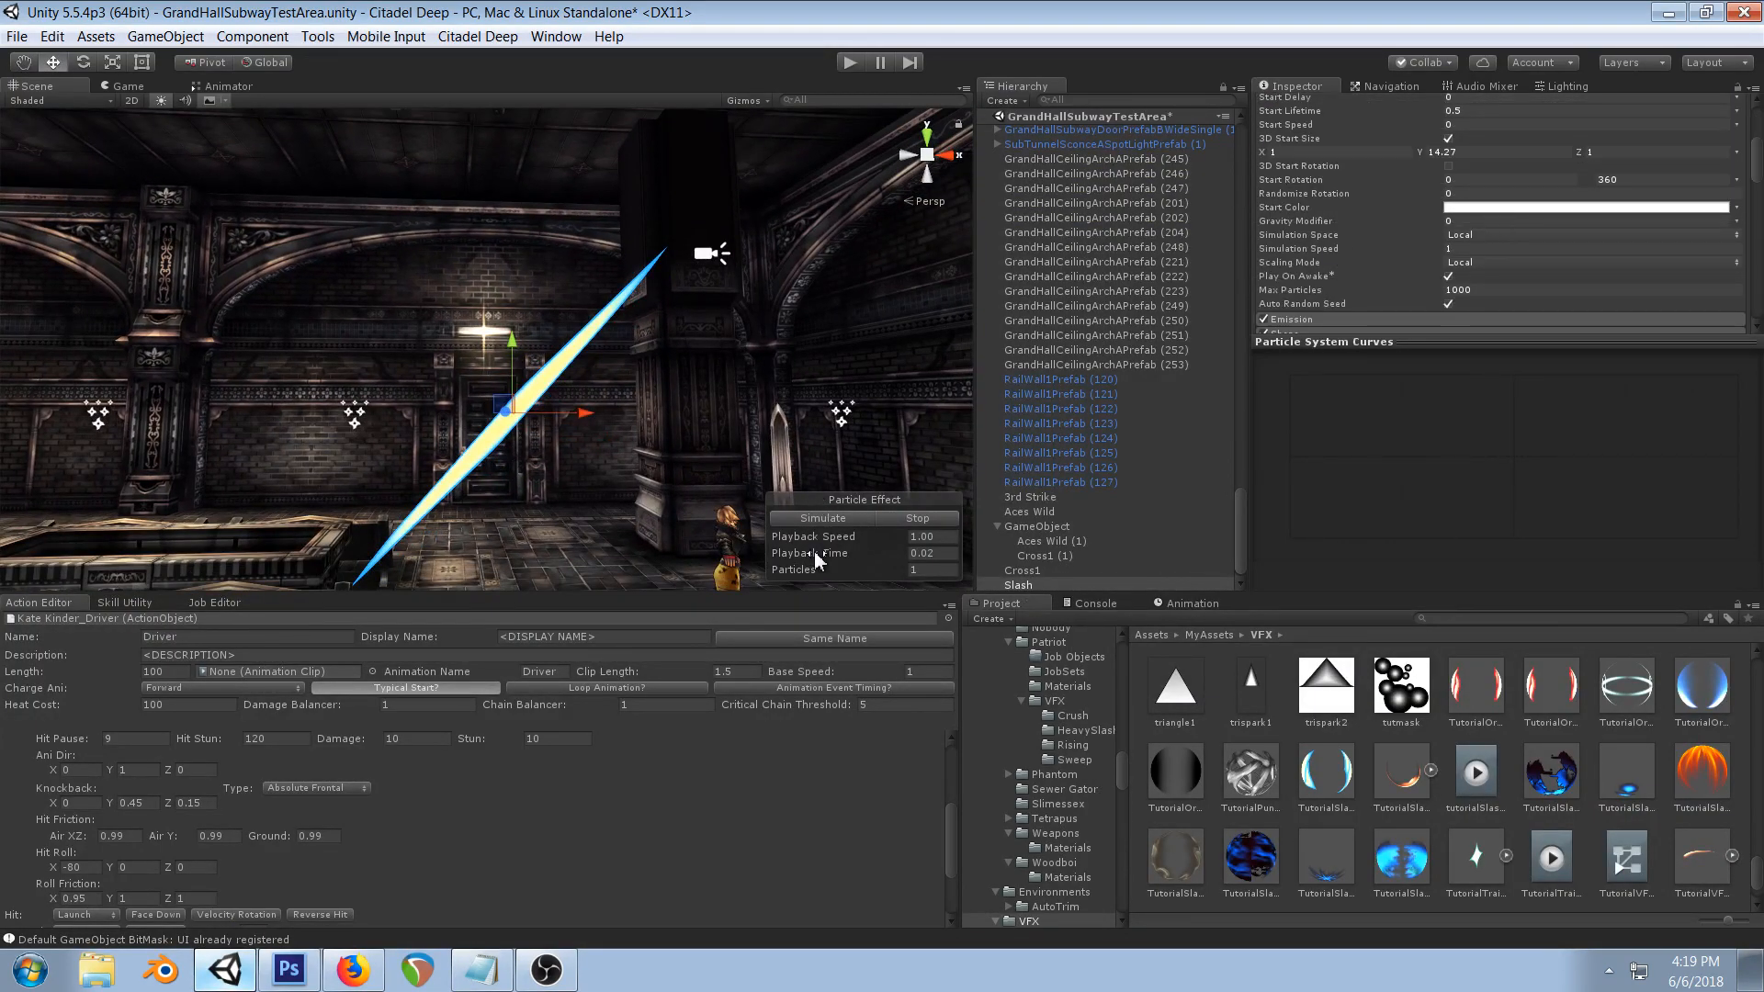
pyautogui.moveTo(829, 555)
pyautogui.mouseDown()
pyautogui.moveTo(801, 554)
pyautogui.moveTo(829, 560)
pyautogui.mouseUp()
pyautogui.moveTo(1104, 560); pyautogui.dragTo(761, 549)
pyautogui.moveTo(1272, 163)
pyautogui.mouseDown()
pyautogui.moveTo(1325, 166)
pyautogui.moveTo(1289, 153)
pyautogui.mouseUp()
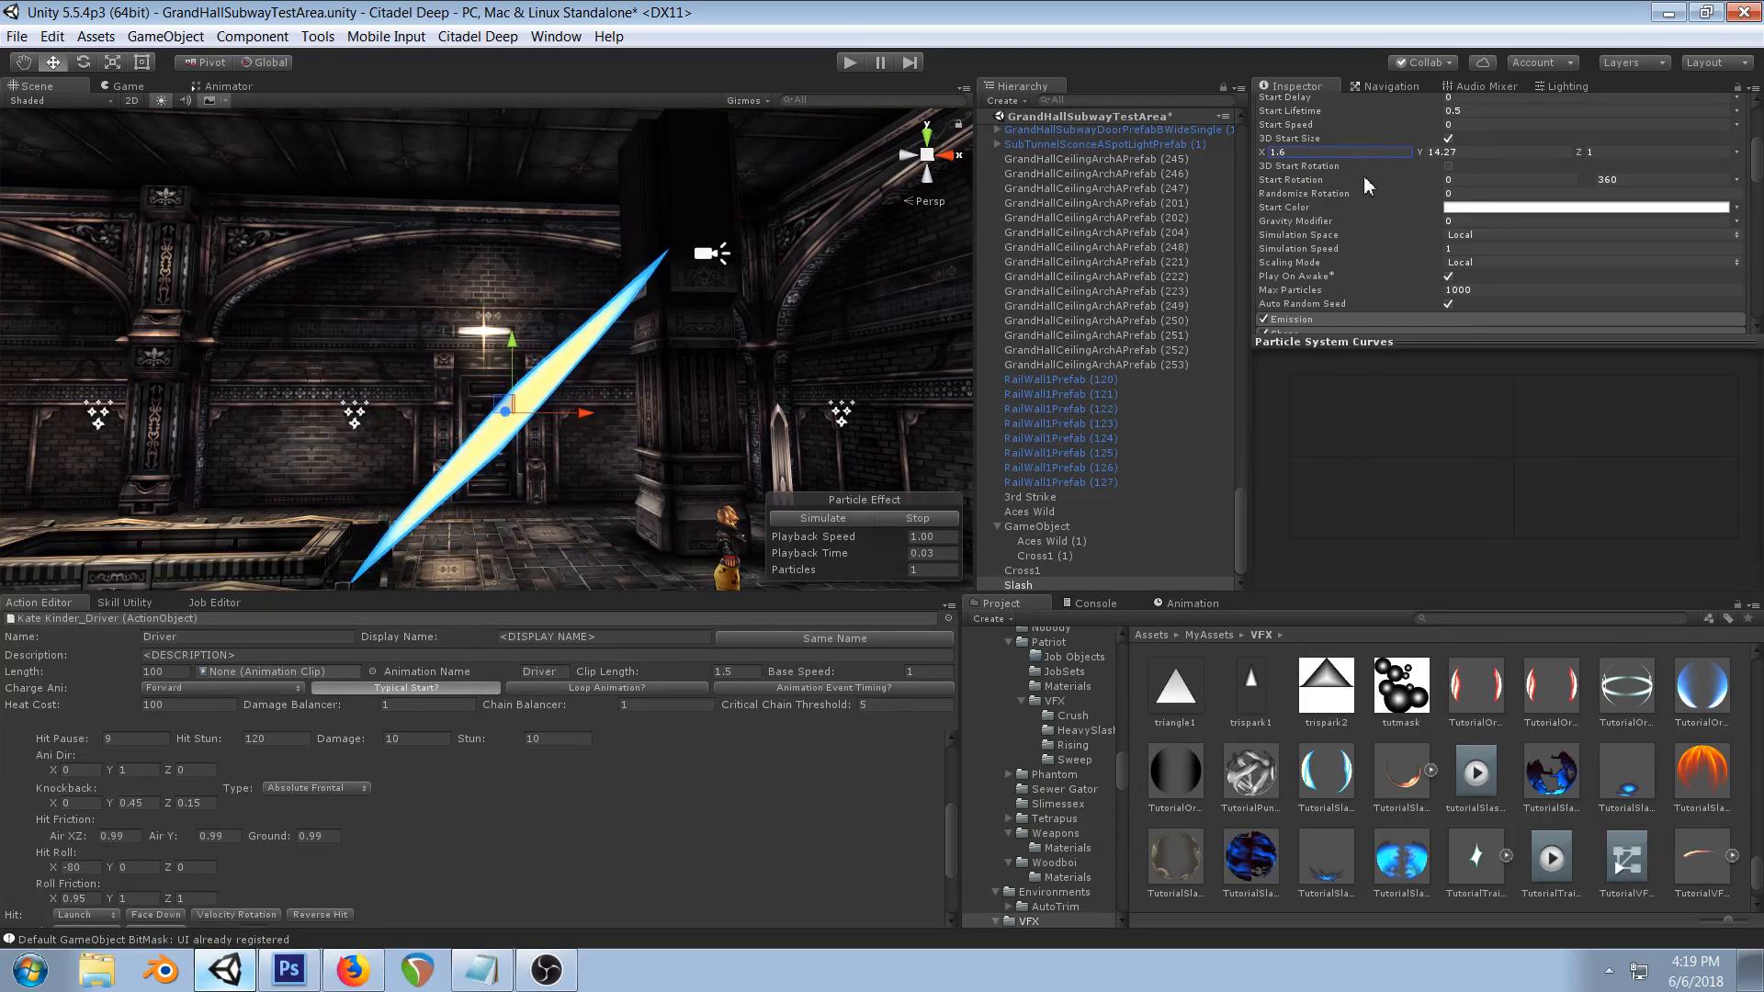
# - Re-enable Size over Lifetime and open its X size curve for editing
pyautogui.scroll(-3, 1429, 176)
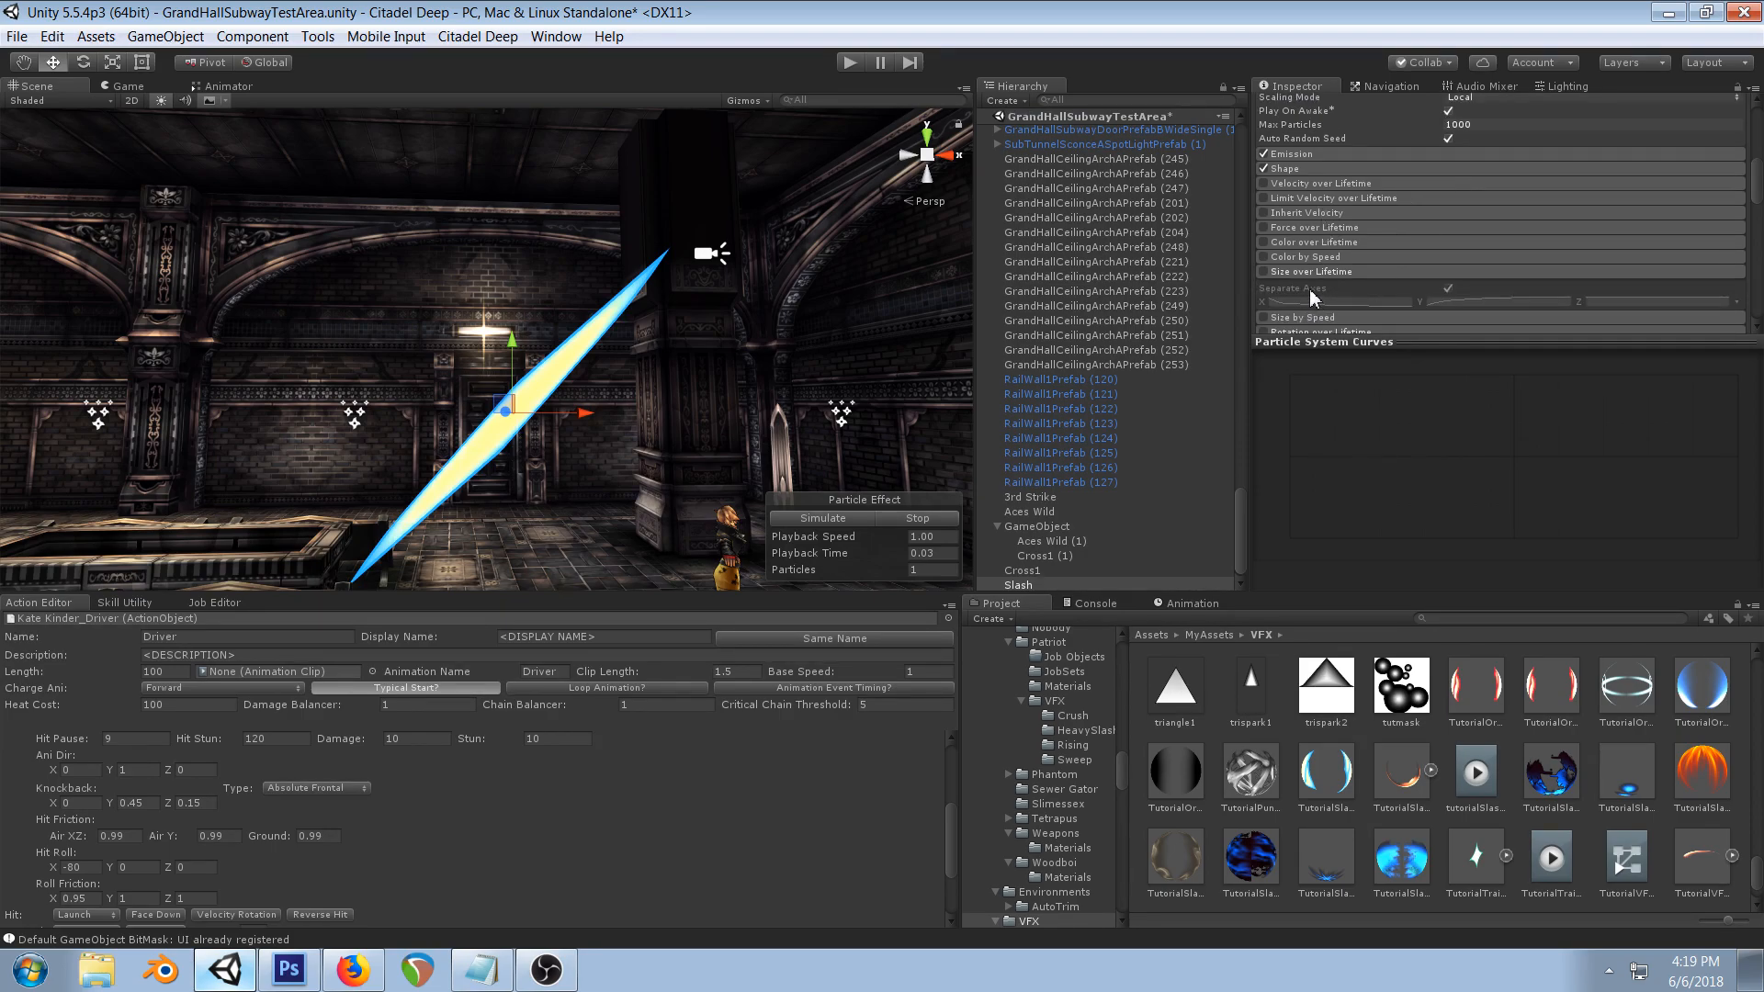
pyautogui.click(1263, 271)
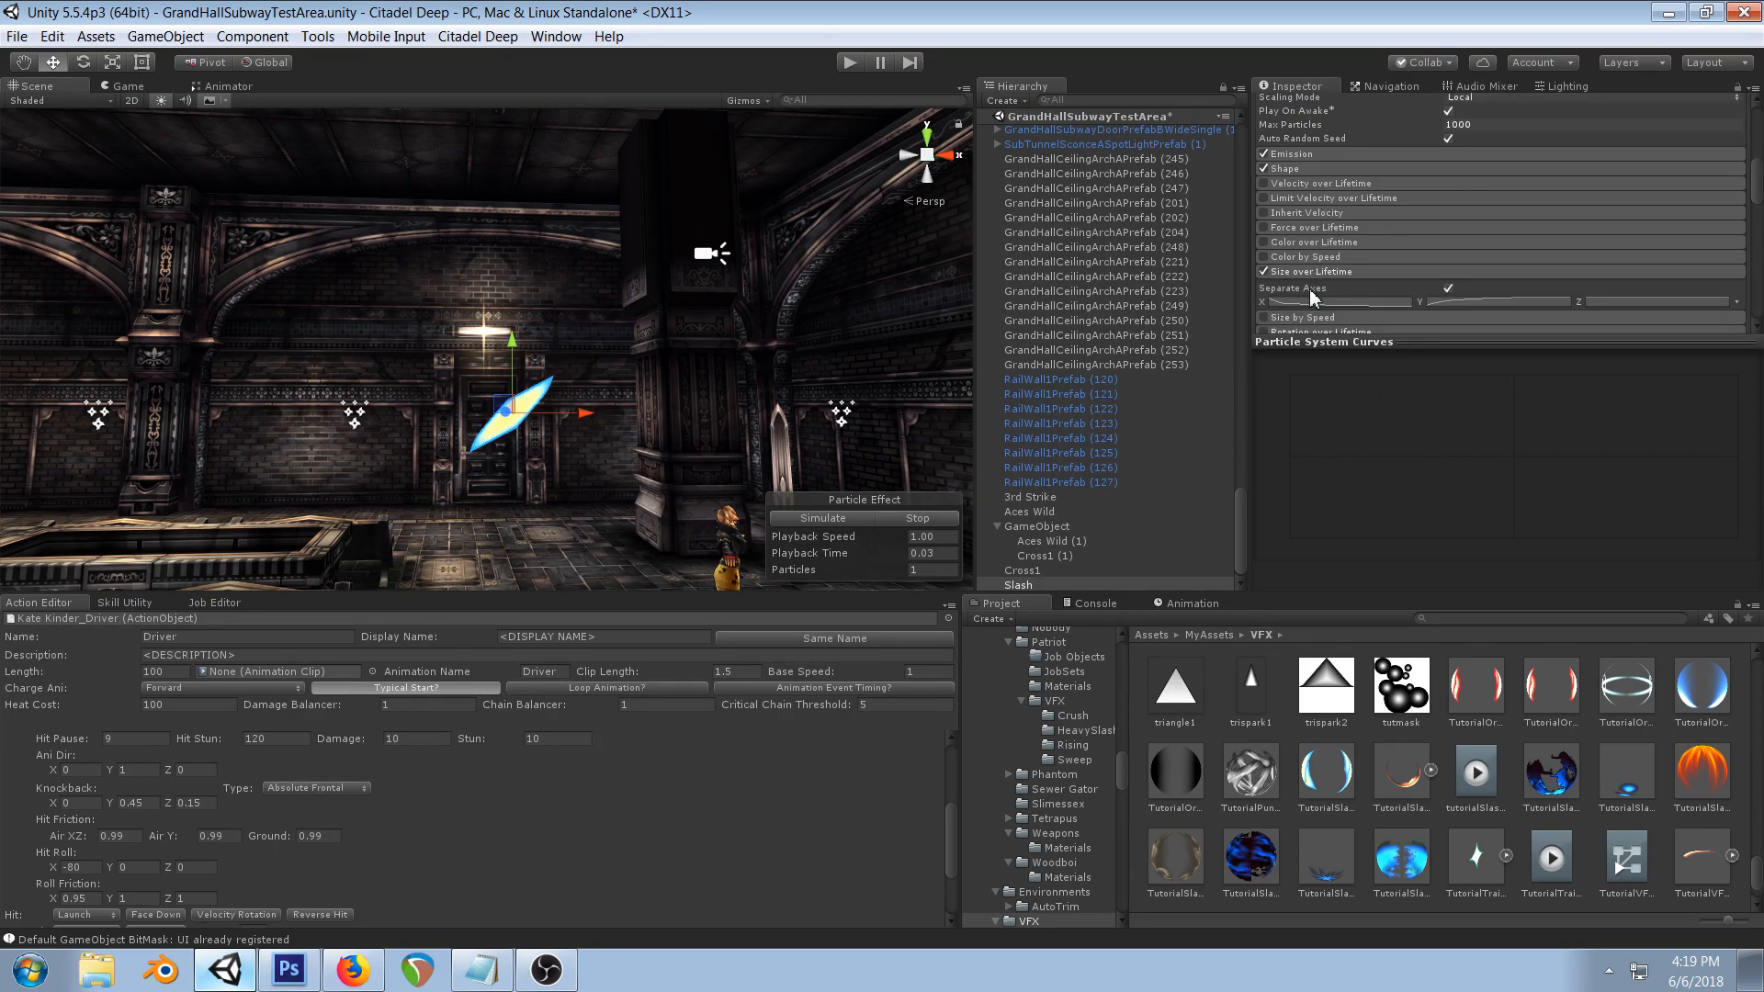
pyautogui.scroll(-1, 1309, 276)
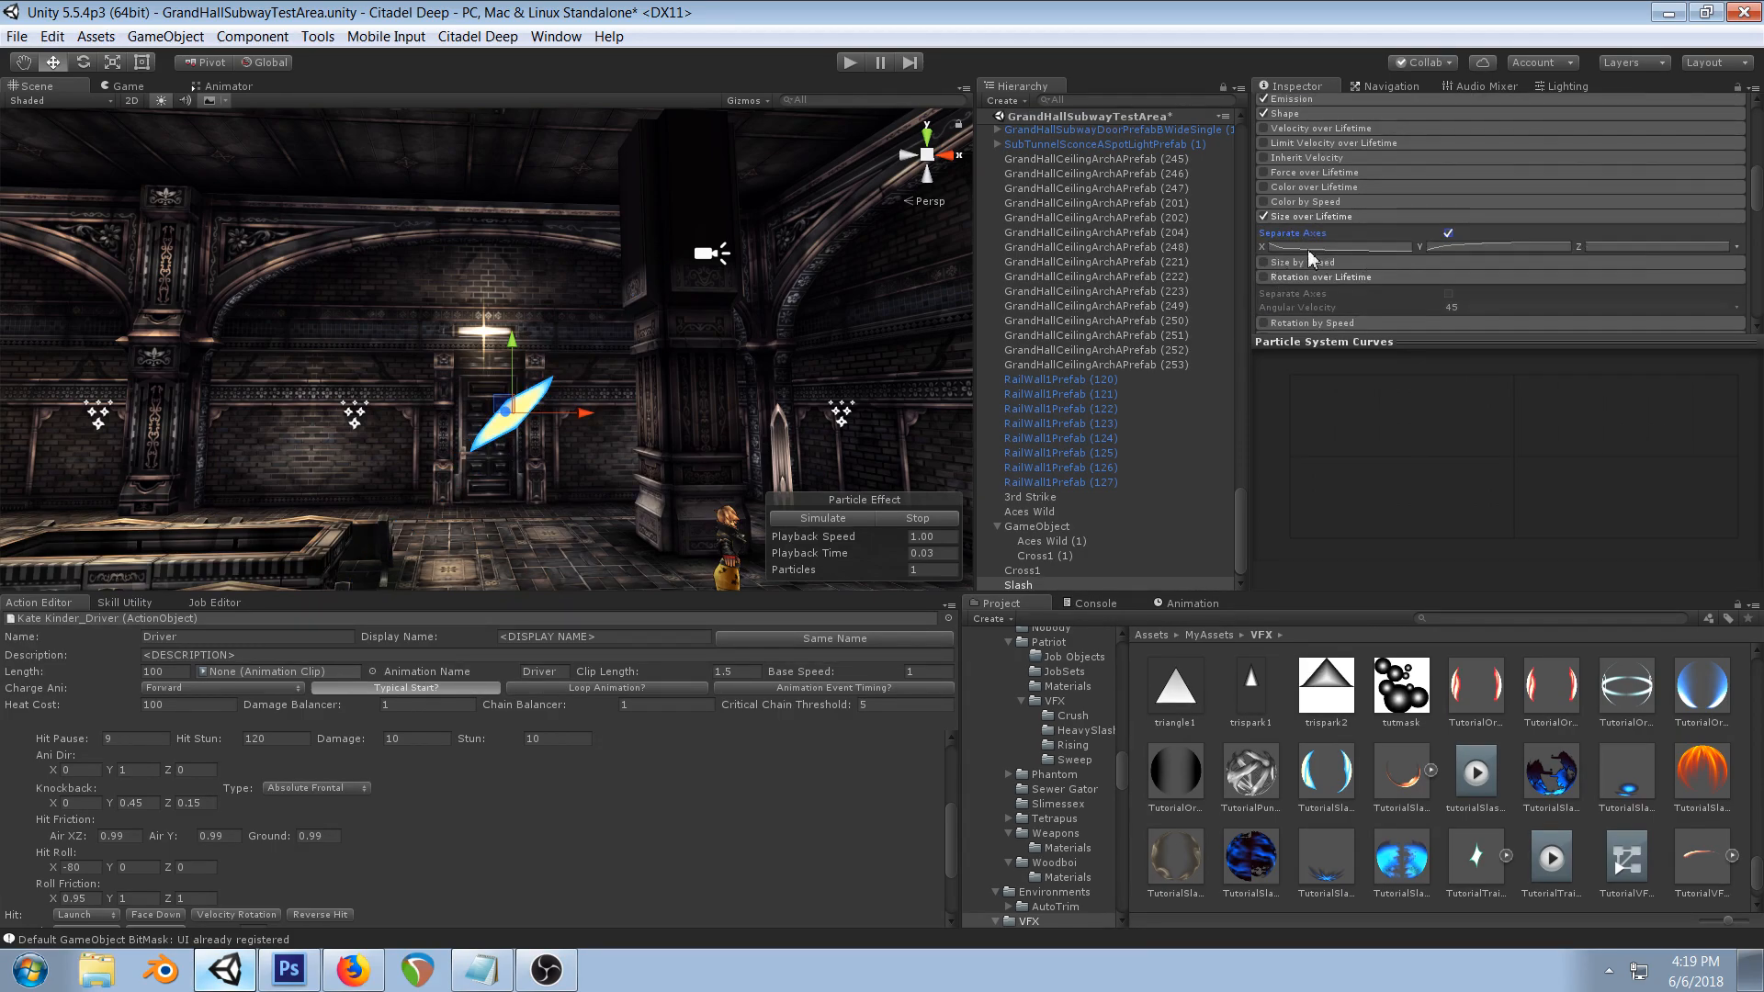
pyautogui.click(1323, 248)
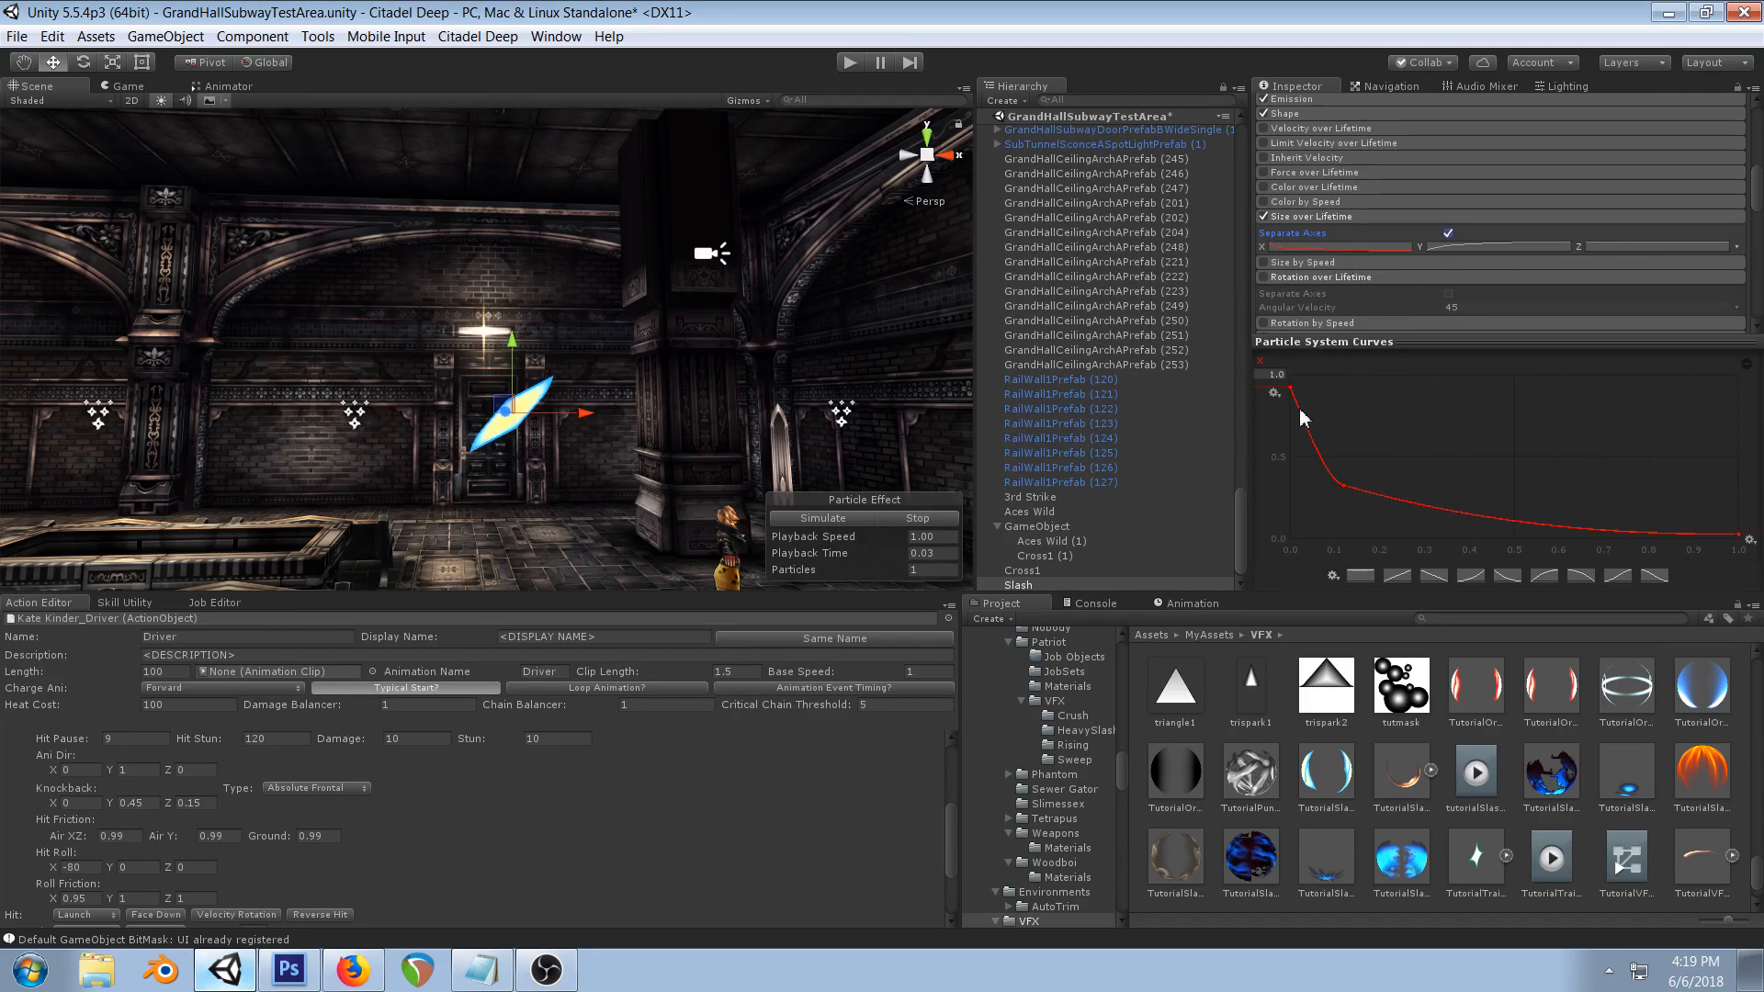
# - Rebuild the X size curve with only two keys, falling smoothly from just under 1.0 at the start to near 0 at the end
pyautogui.click(1294, 394)
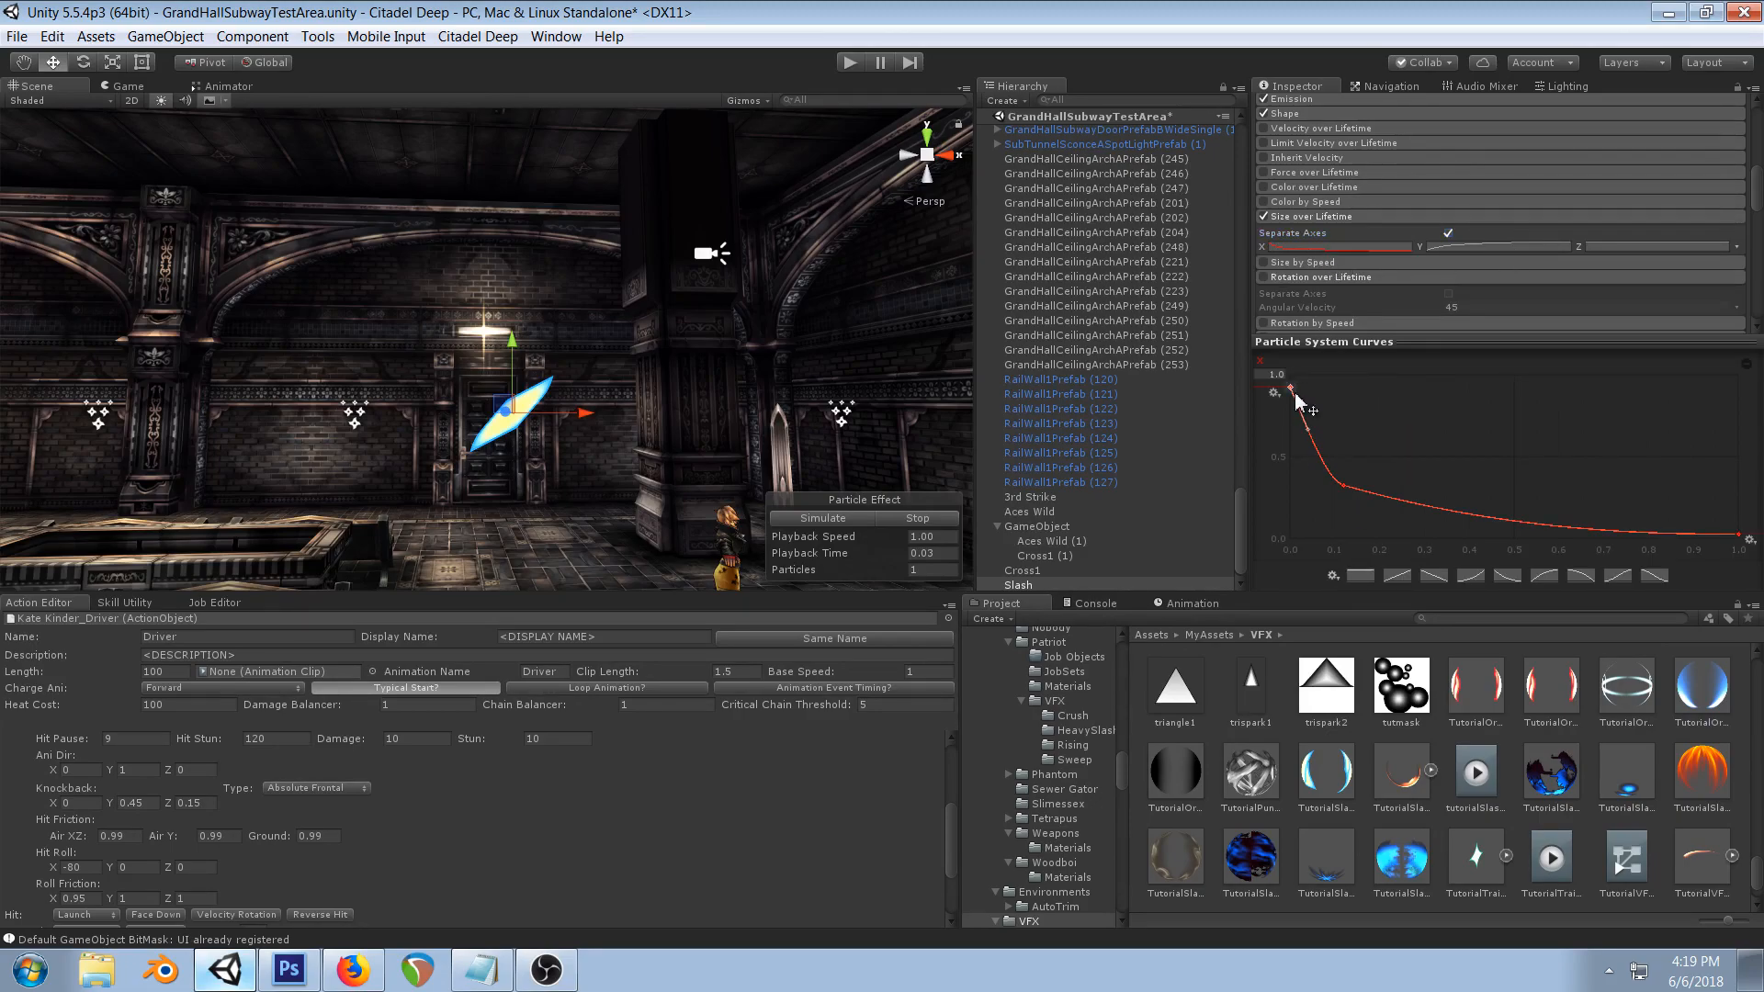
pyautogui.moveTo(1294, 394); pyautogui.dragTo(1736, 540)
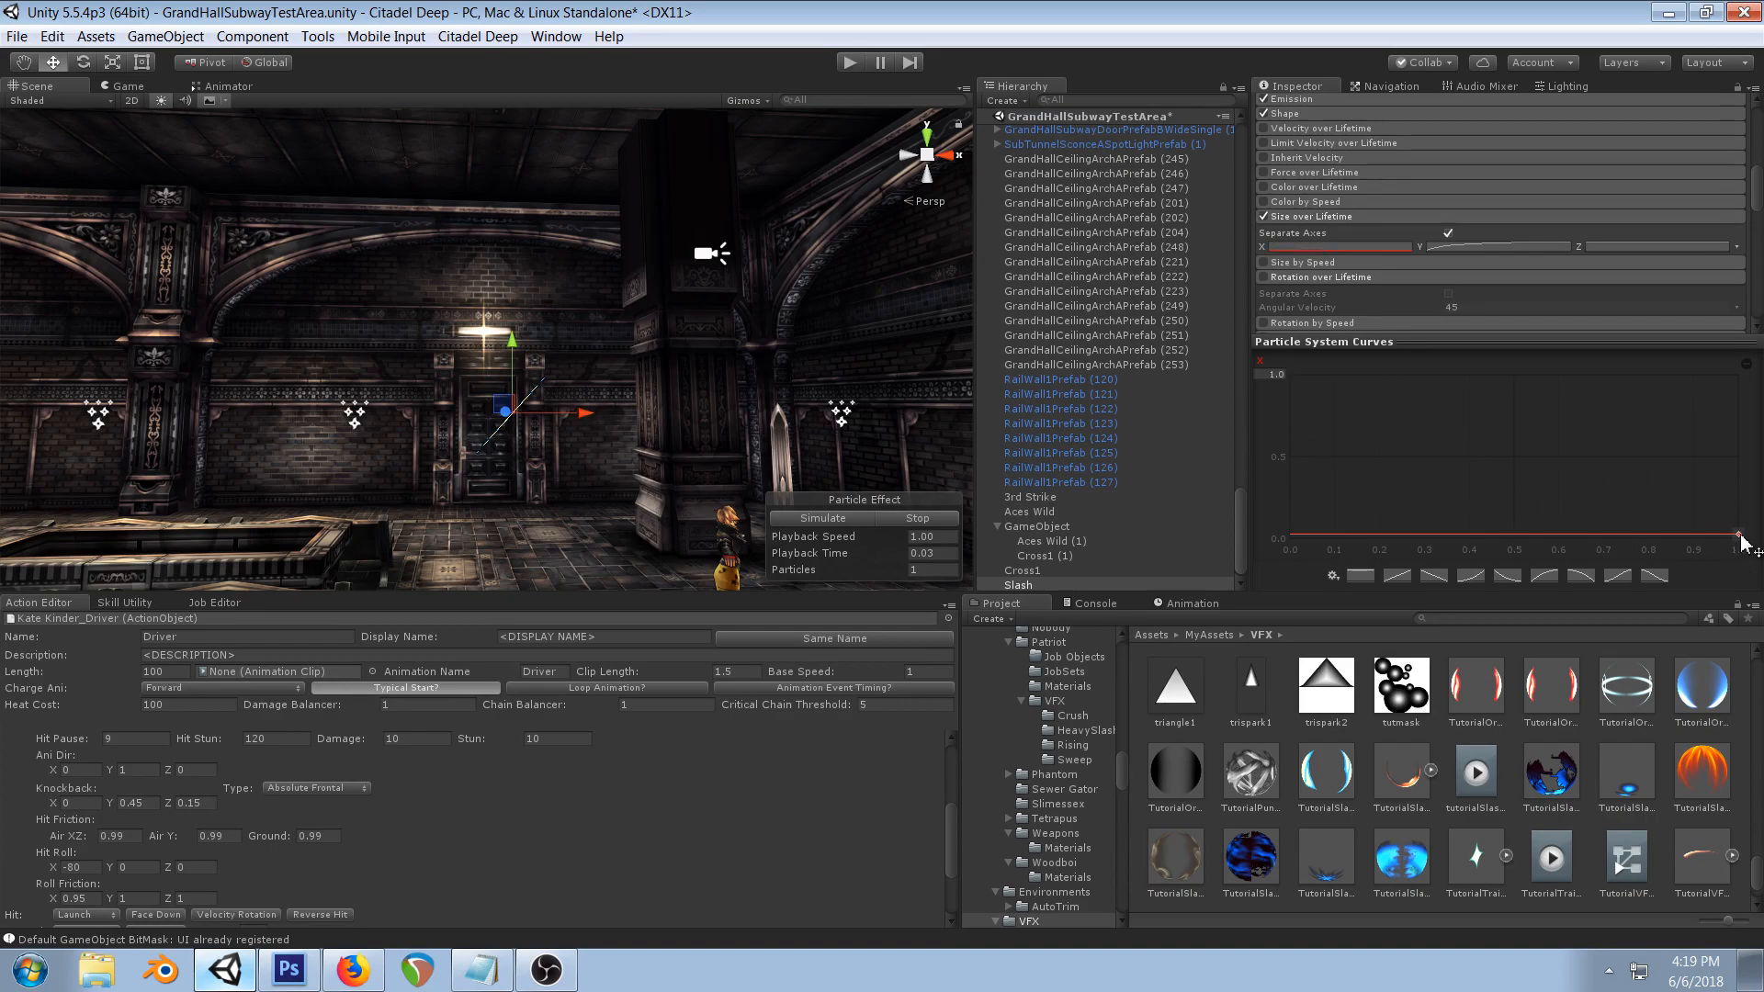
pyautogui.moveTo(1434, 535); pyautogui.dragTo(1420, 437)
pyautogui.rightClick(1293, 435)
pyautogui.click(1318, 449)
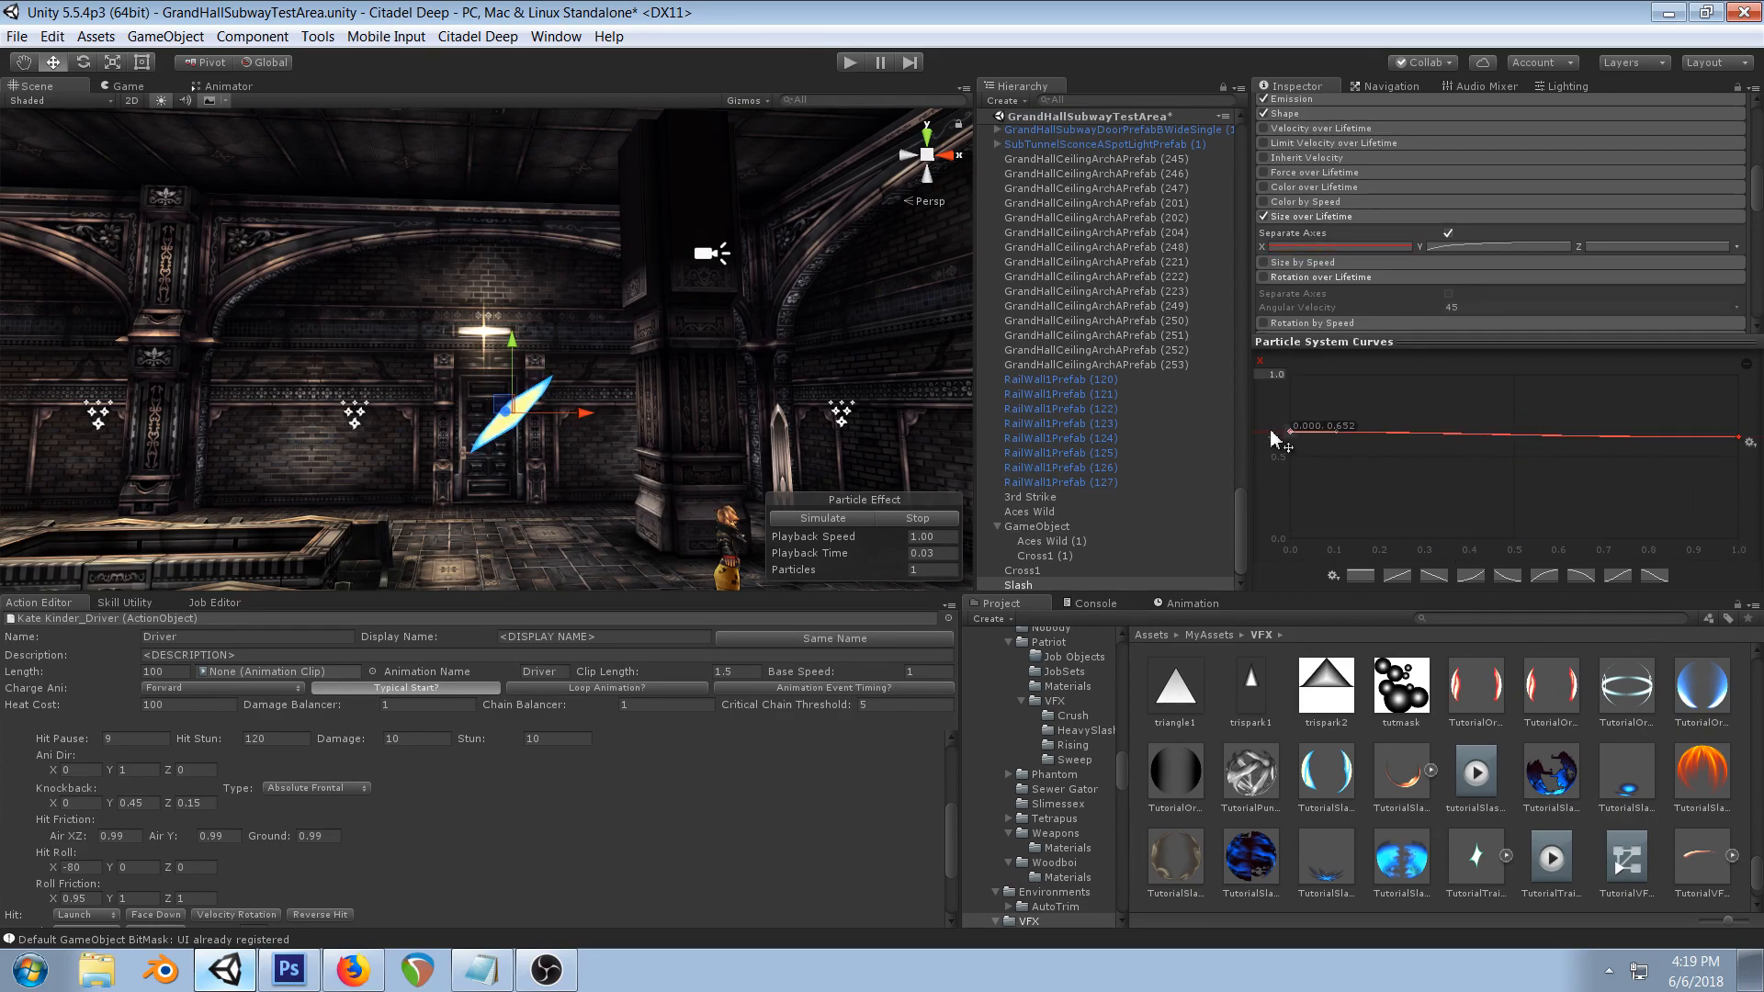
pyautogui.moveTo(1268, 447); pyautogui.dragTo(1343, 432)
pyautogui.moveTo(1746, 444); pyautogui.dragTo(1752, 543)
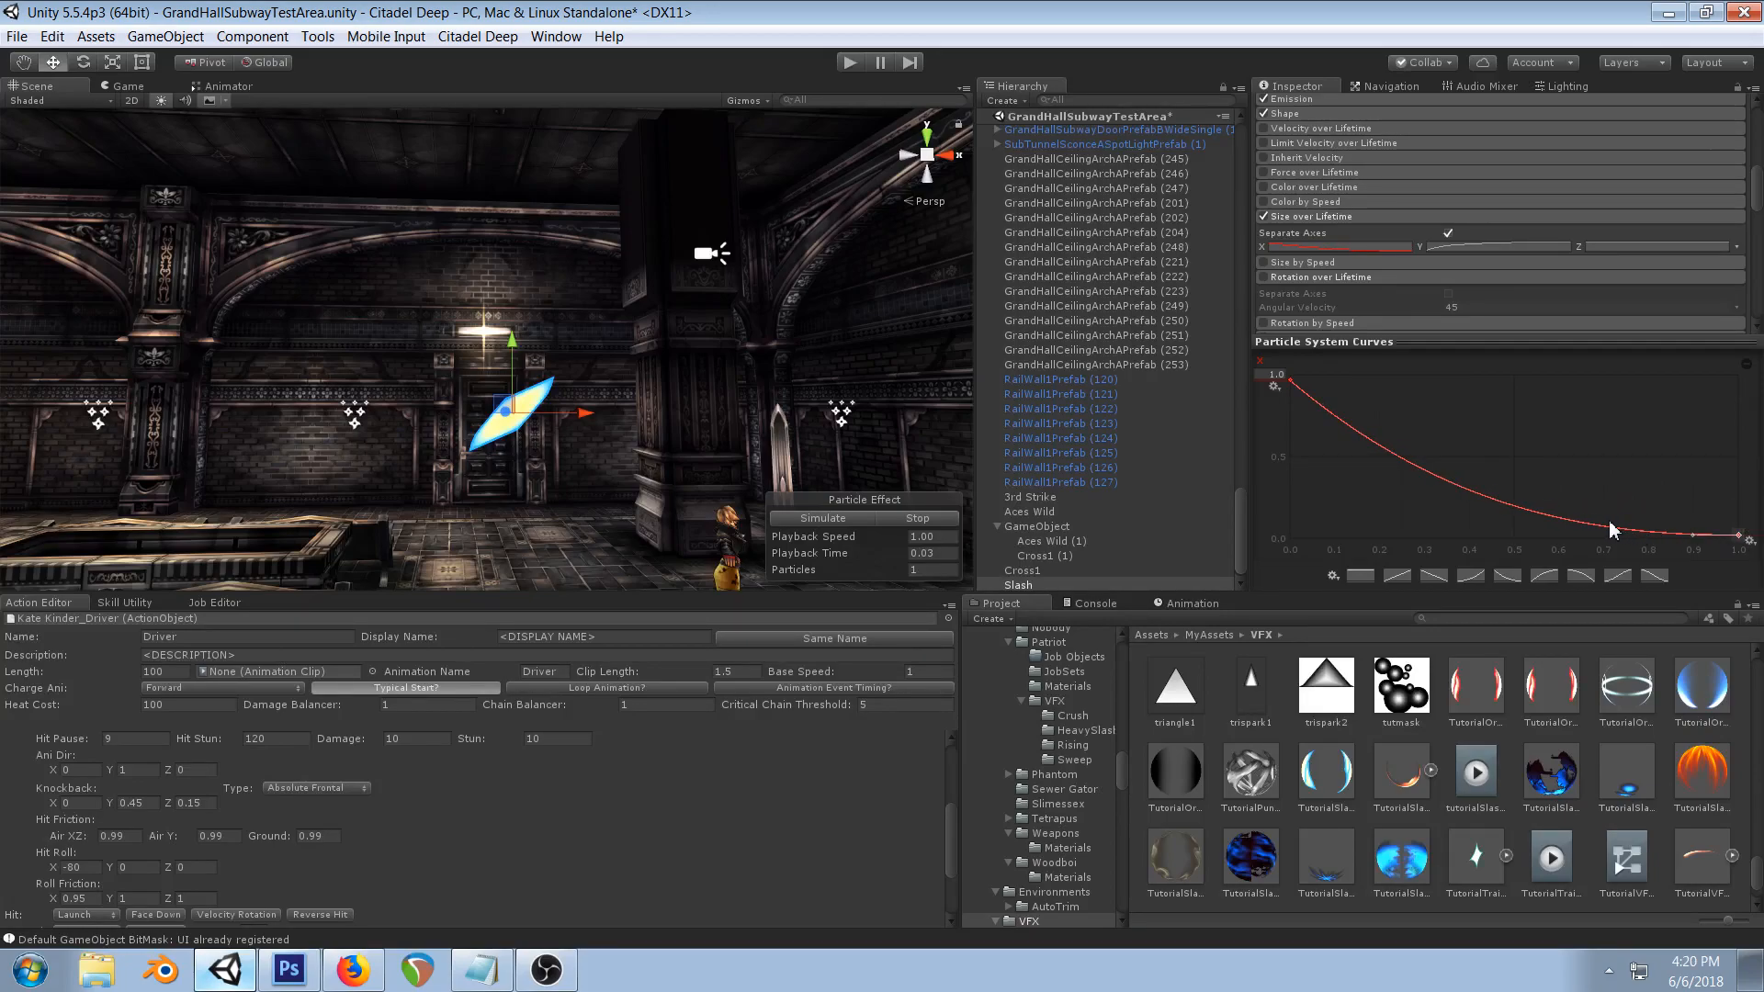
# - Open the Y size curve and delete its start key
pyautogui.moveTo(793, 558)
pyautogui.mouseDown()
pyautogui.moveTo(974, 547)
pyautogui.moveTo(918, 532)
pyautogui.moveTo(862, 559)
pyautogui.moveTo(801, 553)
pyautogui.mouseUp()
pyautogui.click(1473, 248)
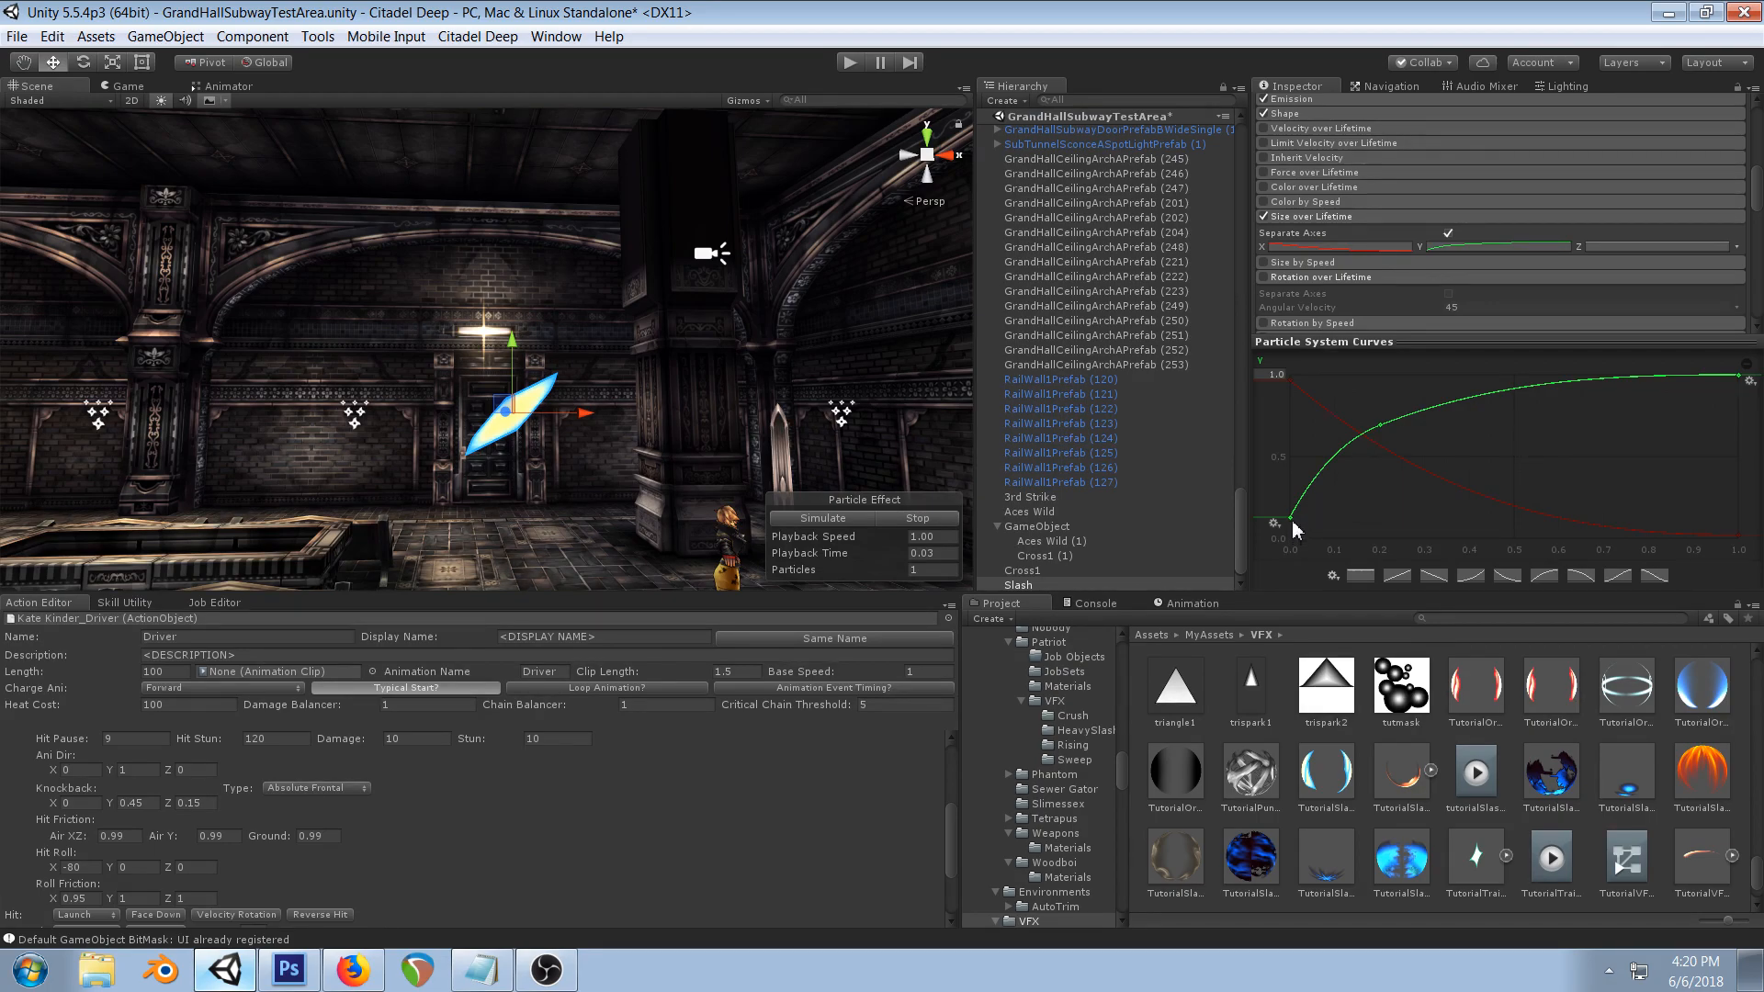
pyautogui.press('Delete')
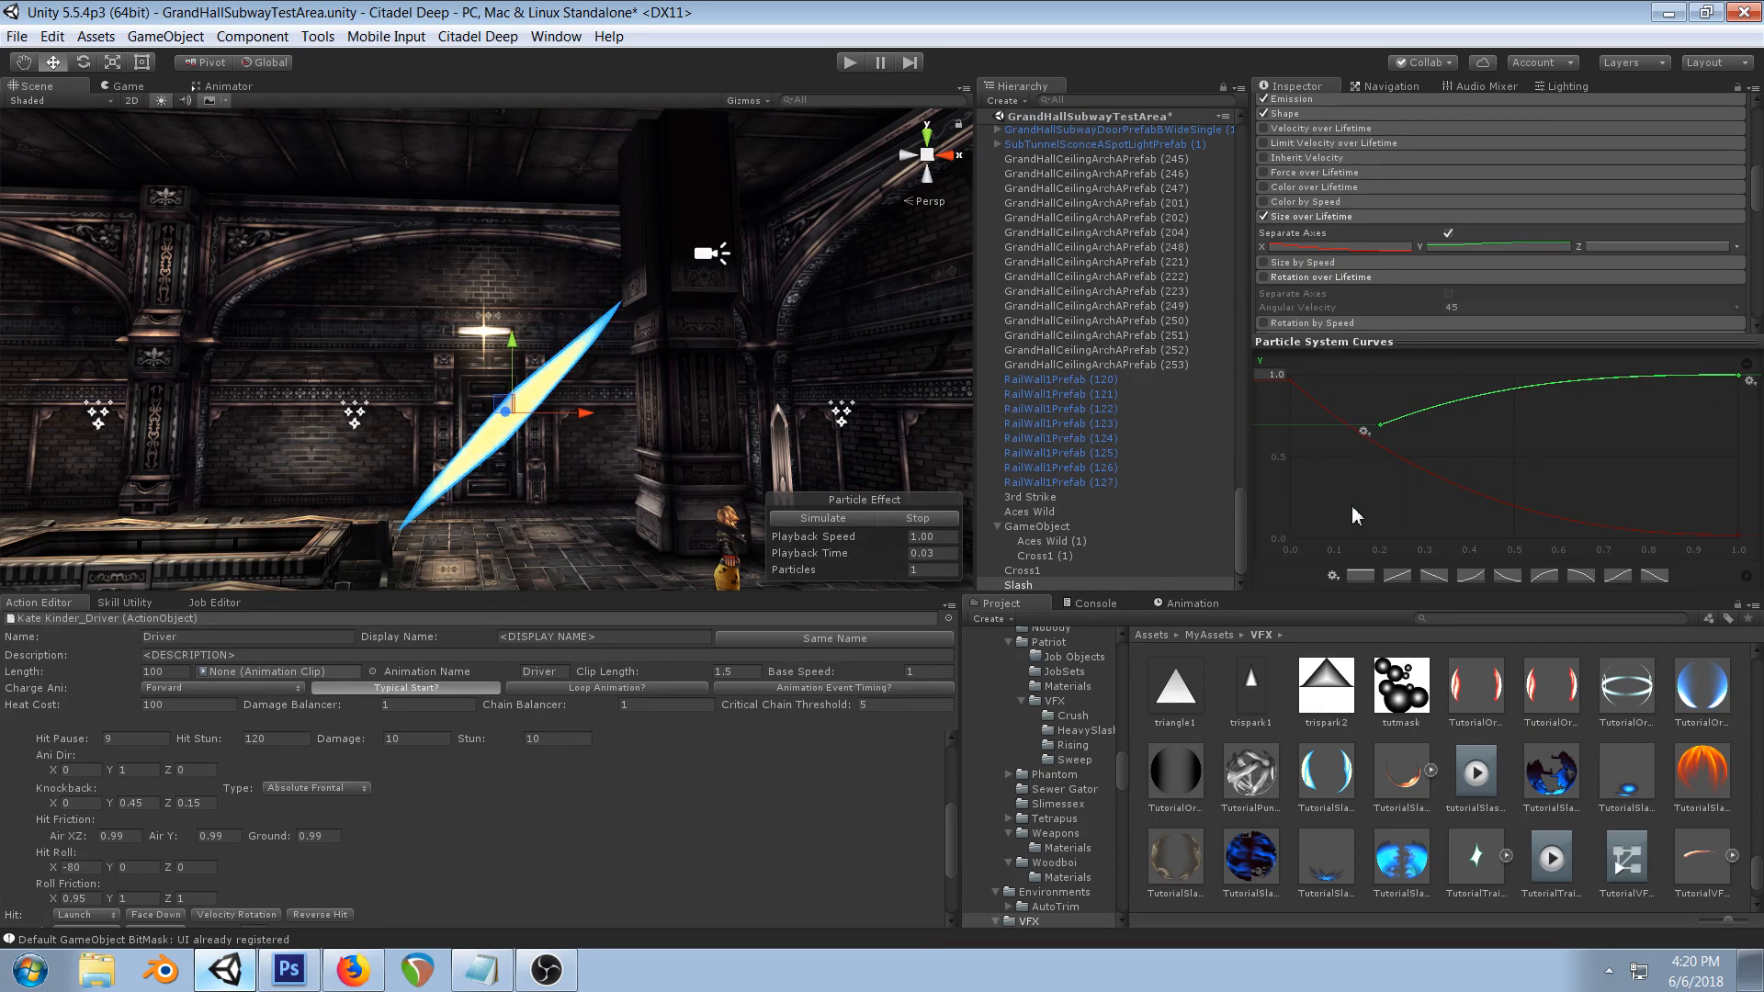
# - Reshape the Y size-over-lifetime curve by deleting its extra keys and starting it at about 0.33, easing up to 1.0
pyautogui.click(1380, 425)
pyautogui.press('Delete')
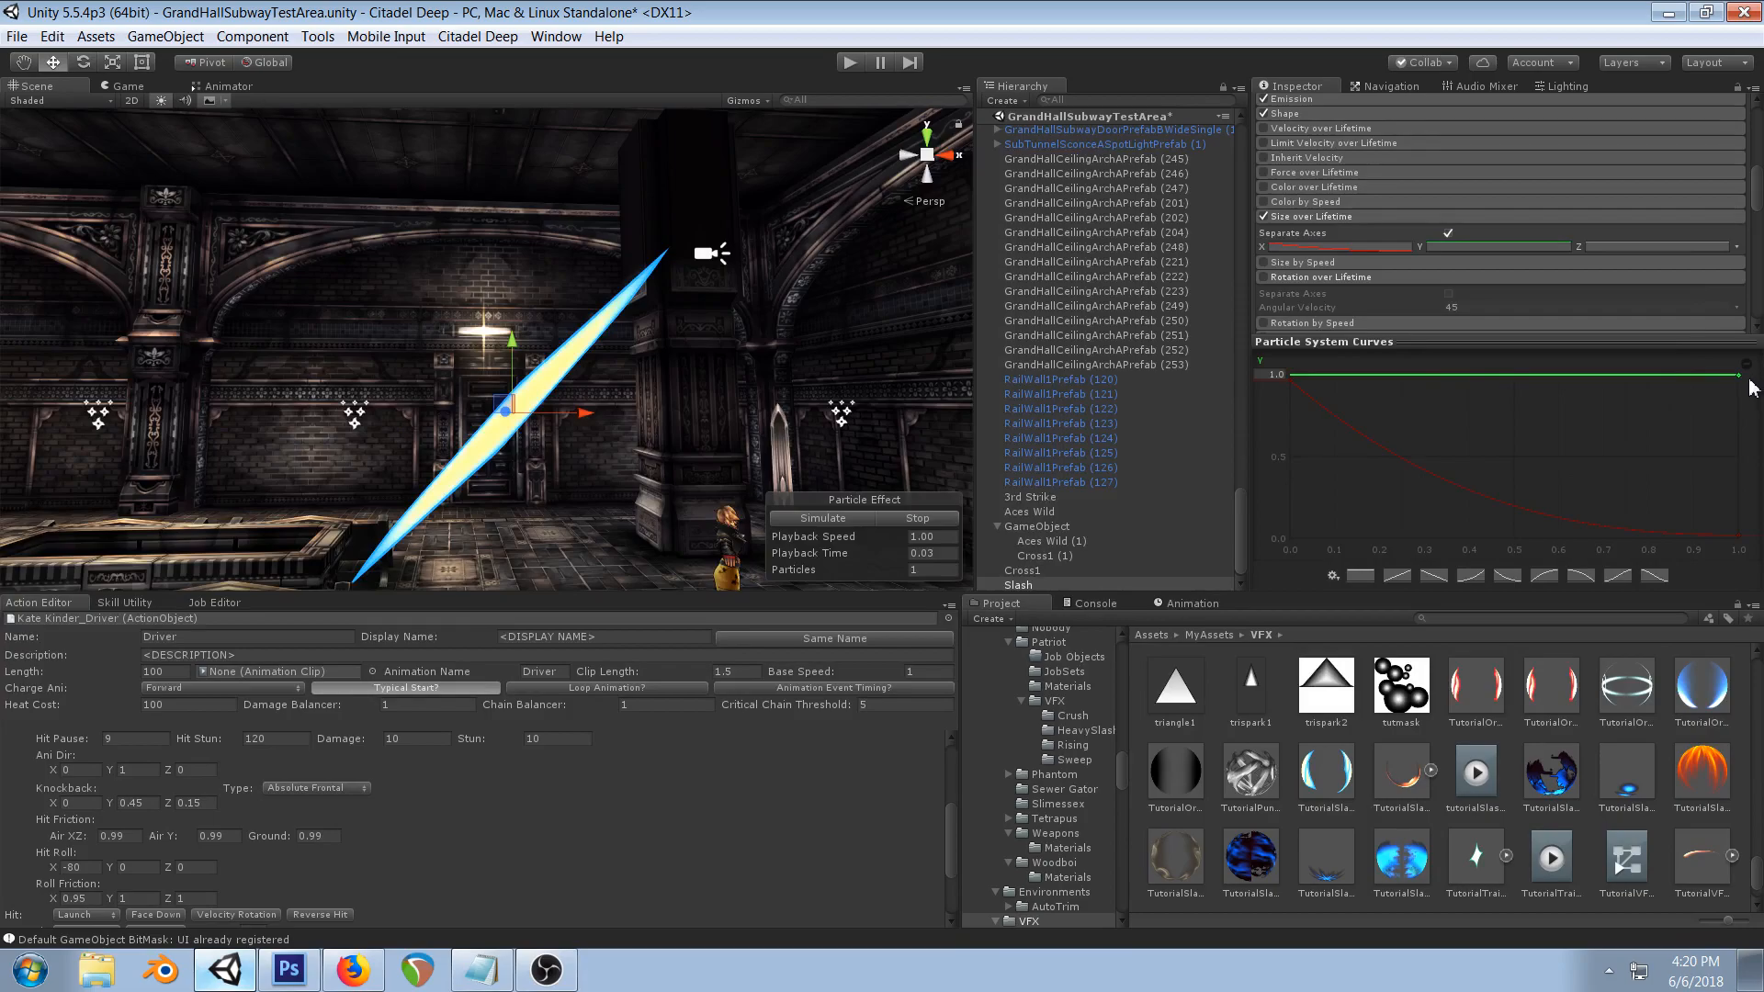
pyautogui.rightClick(1293, 379)
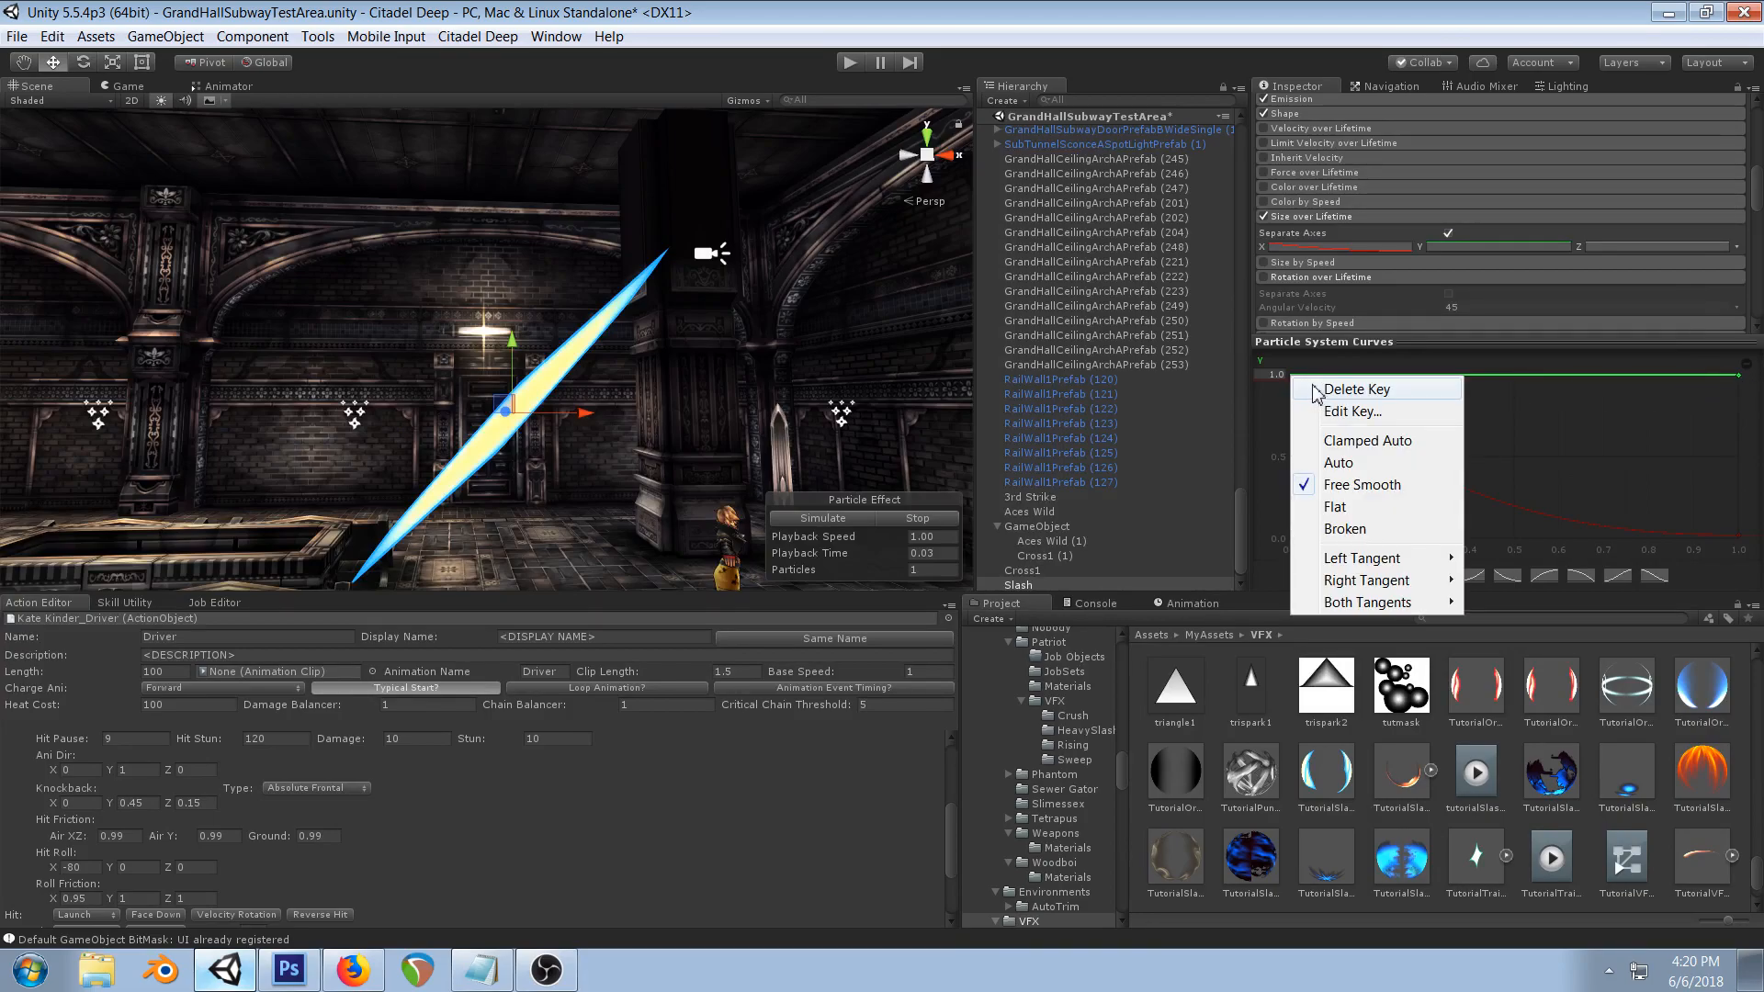
pyautogui.click(1356, 389)
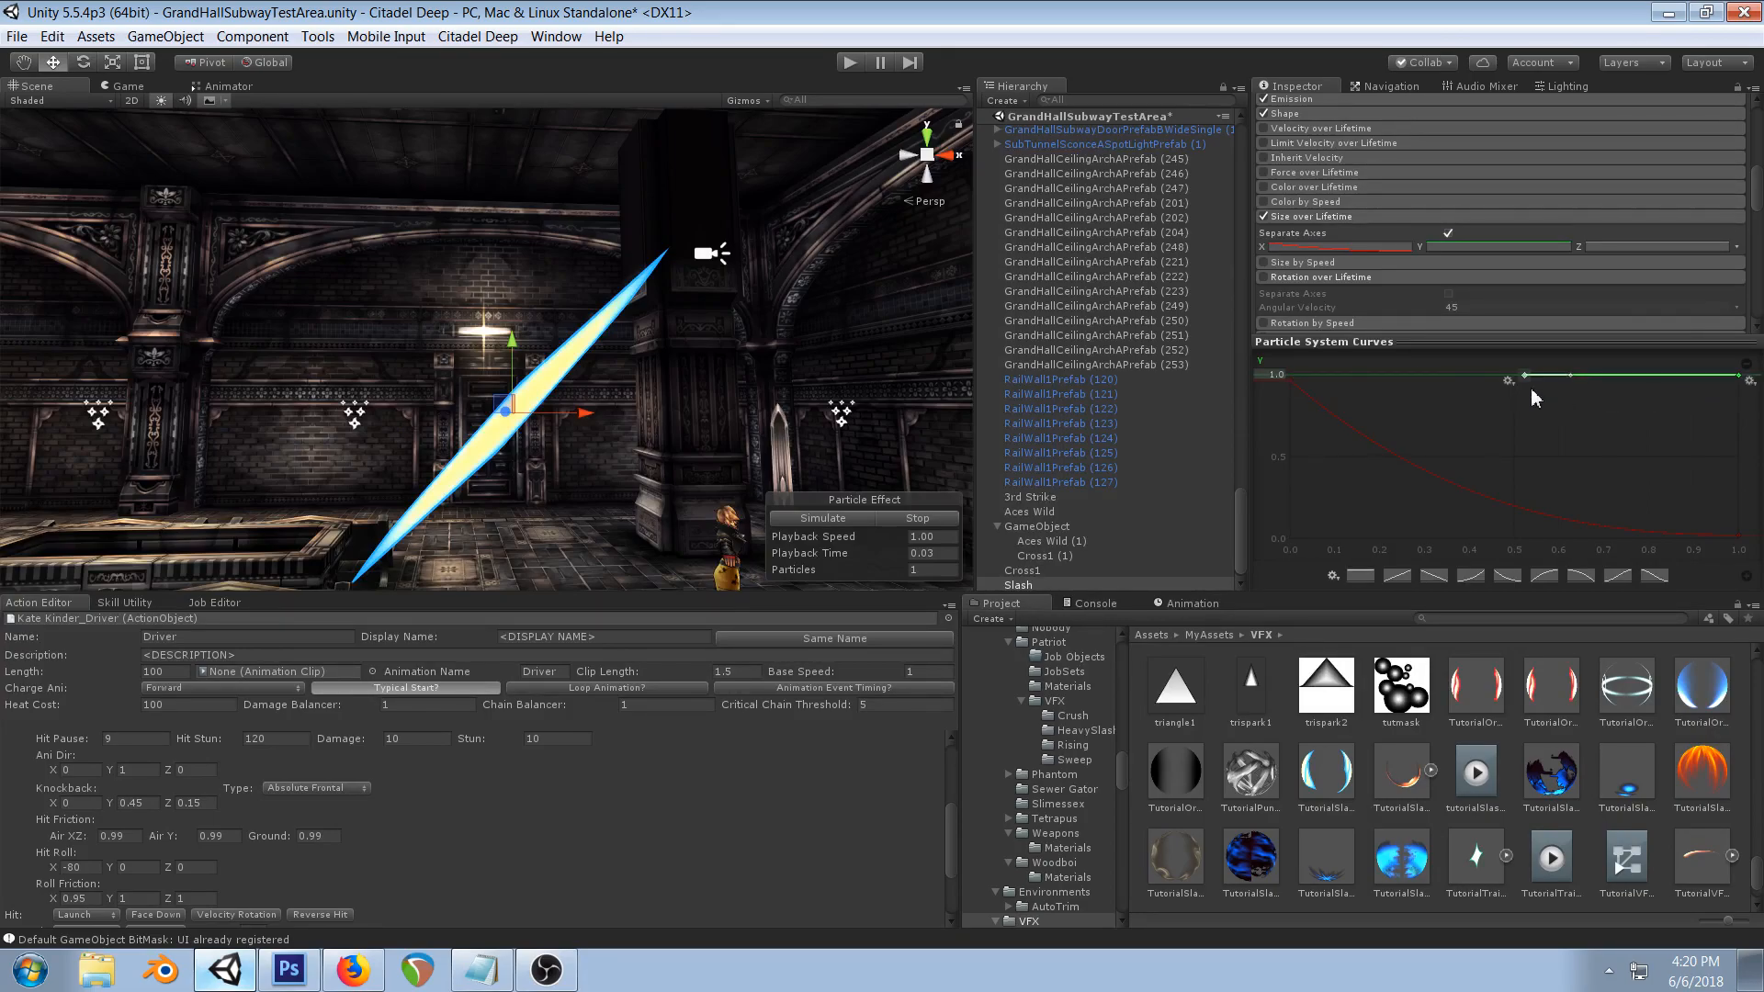
pyautogui.moveTo(1526, 381); pyautogui.dragTo(1343, 471)
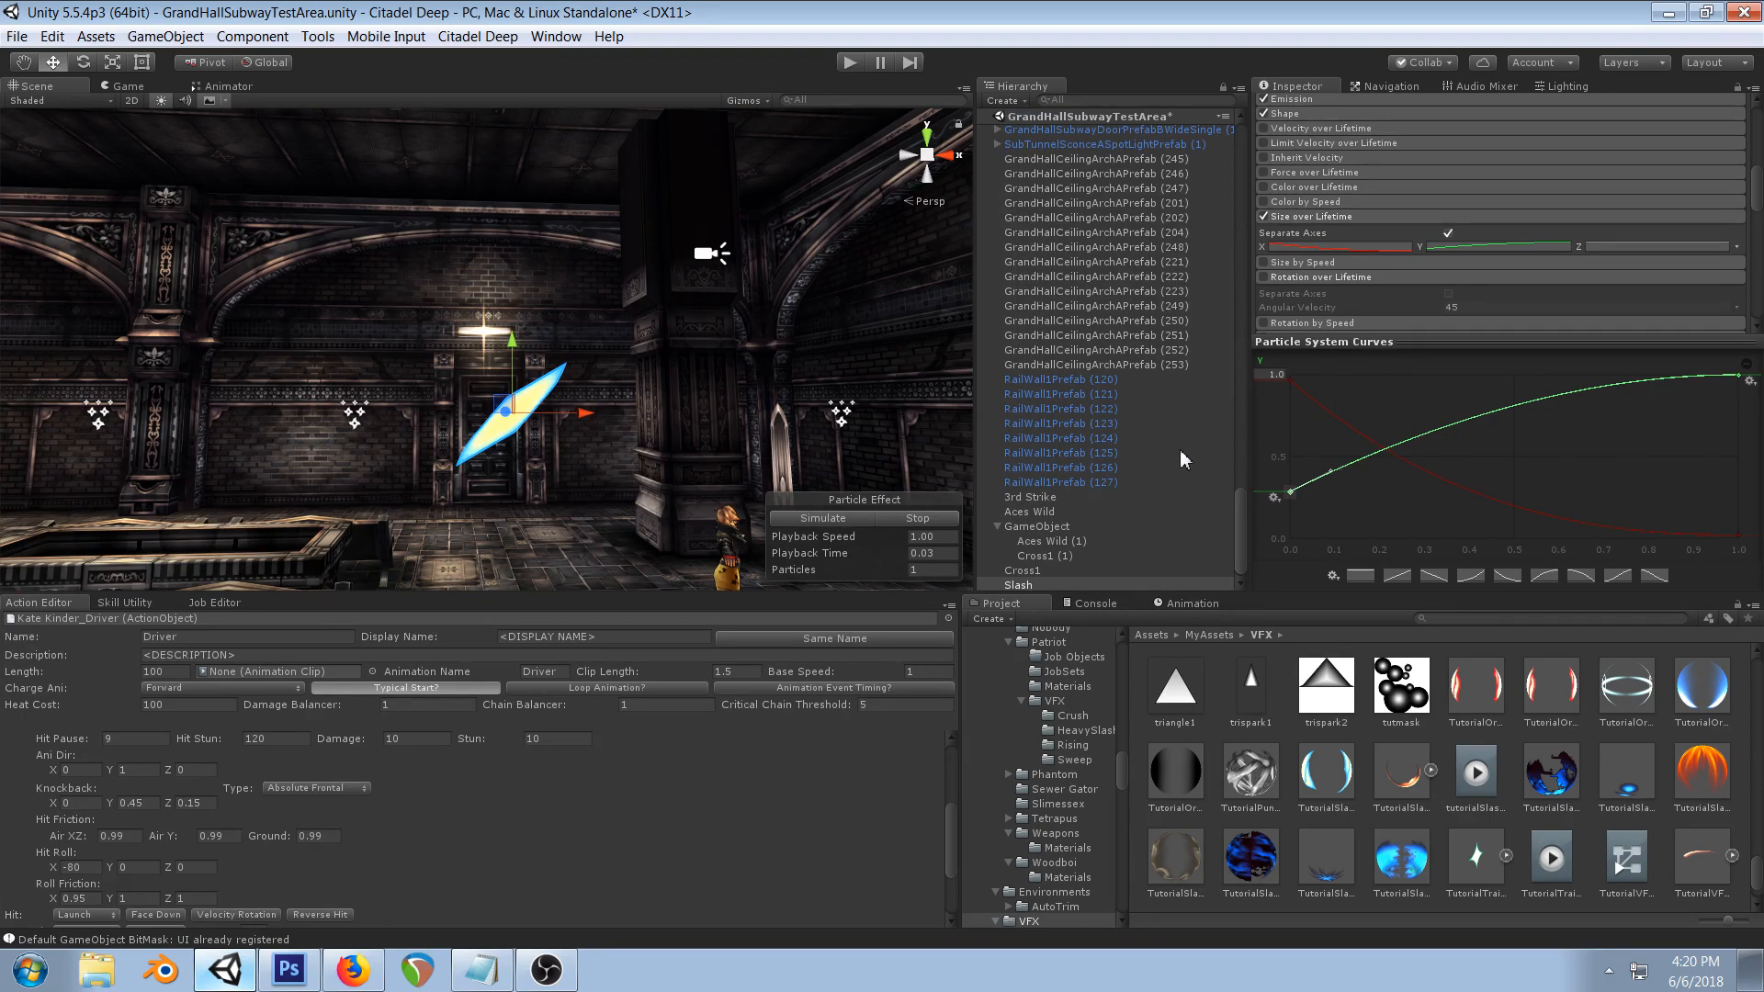
pyautogui.moveTo(1290, 493)
pyautogui.mouseDown()
pyautogui.moveTo(1293, 544)
pyautogui.moveTo(1274, 489)
pyautogui.mouseUp()
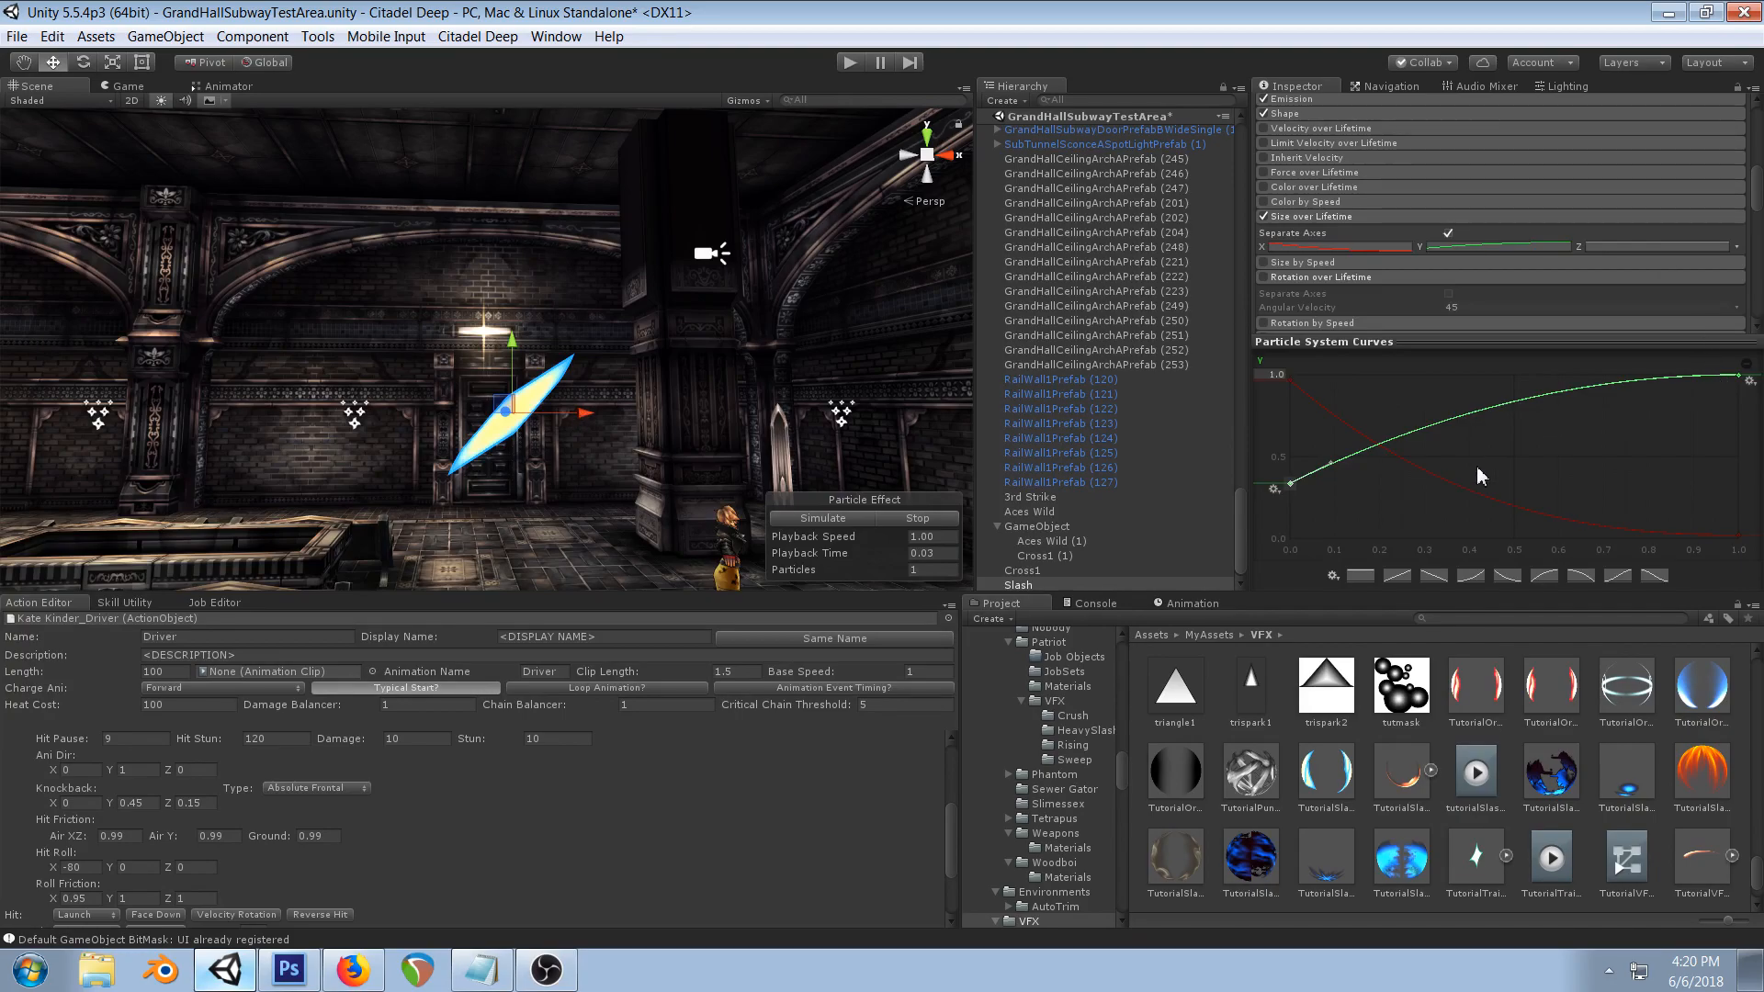
# - Add a key at about (0.13, 0.72) on the Y size curve and lower its starting key to about 0.14
pyautogui.rightClick(1412, 447)
pyautogui.click(1438, 447)
pyautogui.moveTo(1419, 434); pyautogui.dragTo(1292, 517)
pyautogui.click(1290, 484)
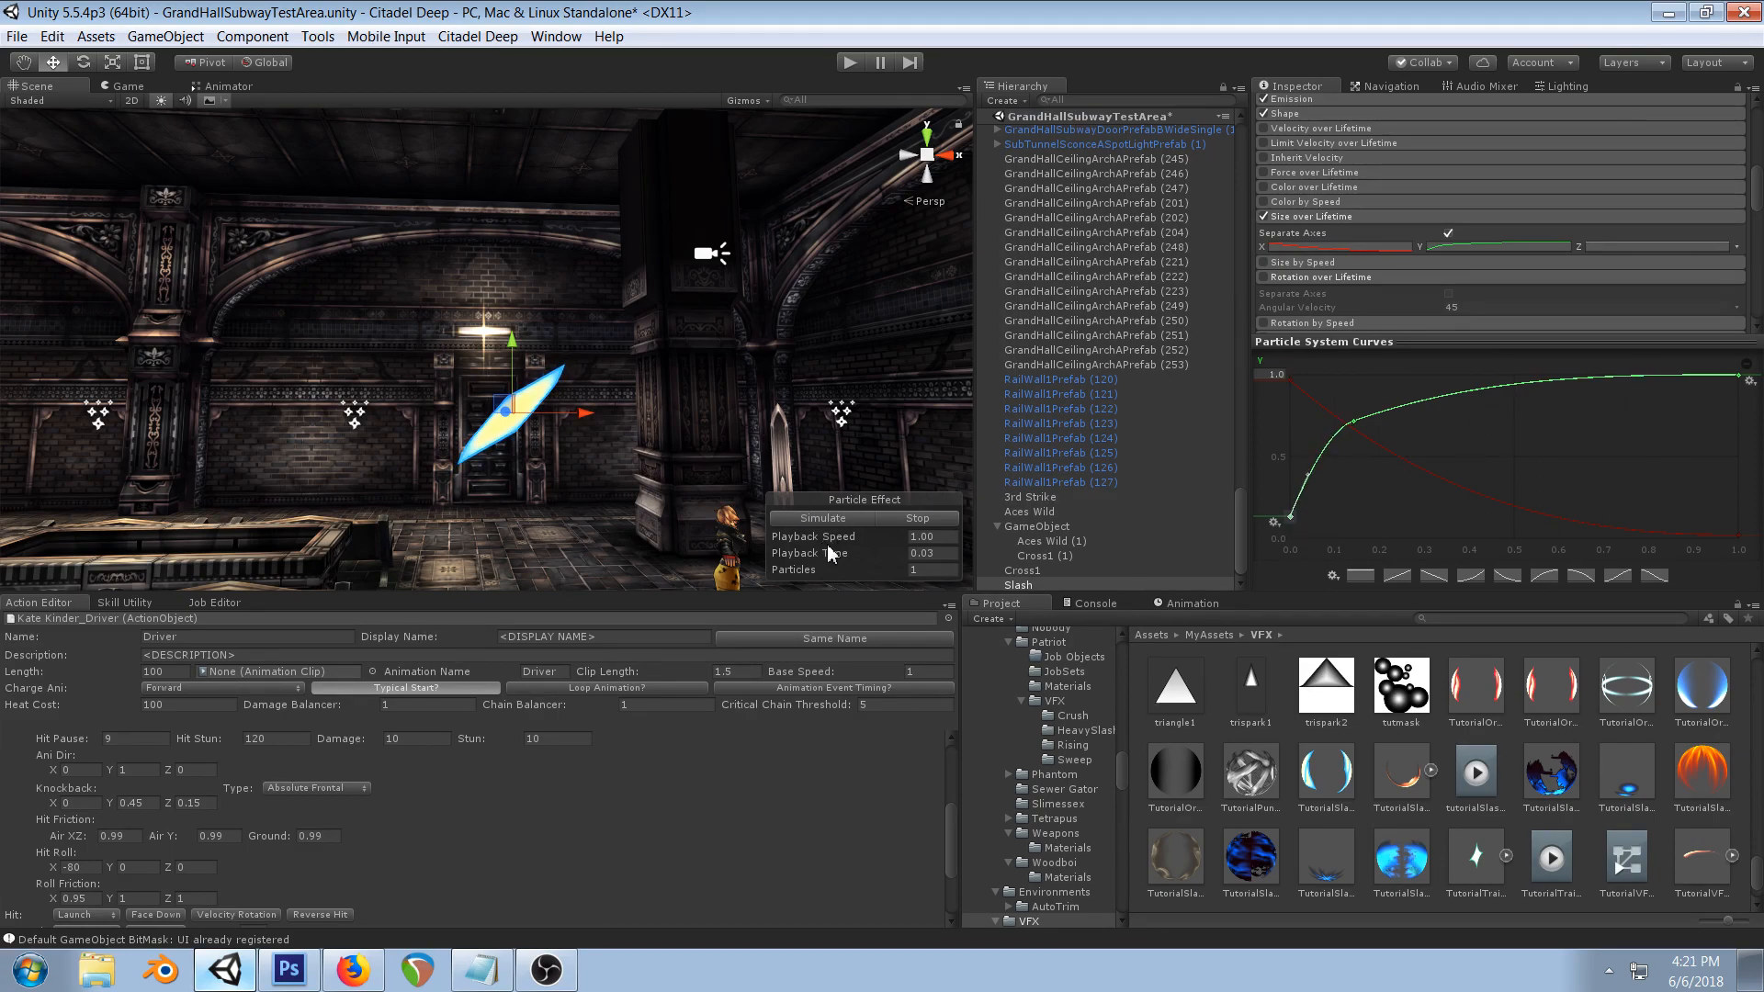
# - Scrub the playback time and simulate the Slash particle effect to check its growth in the scene
pyautogui.moveTo(831, 554); pyautogui.dragTo(984, 537)
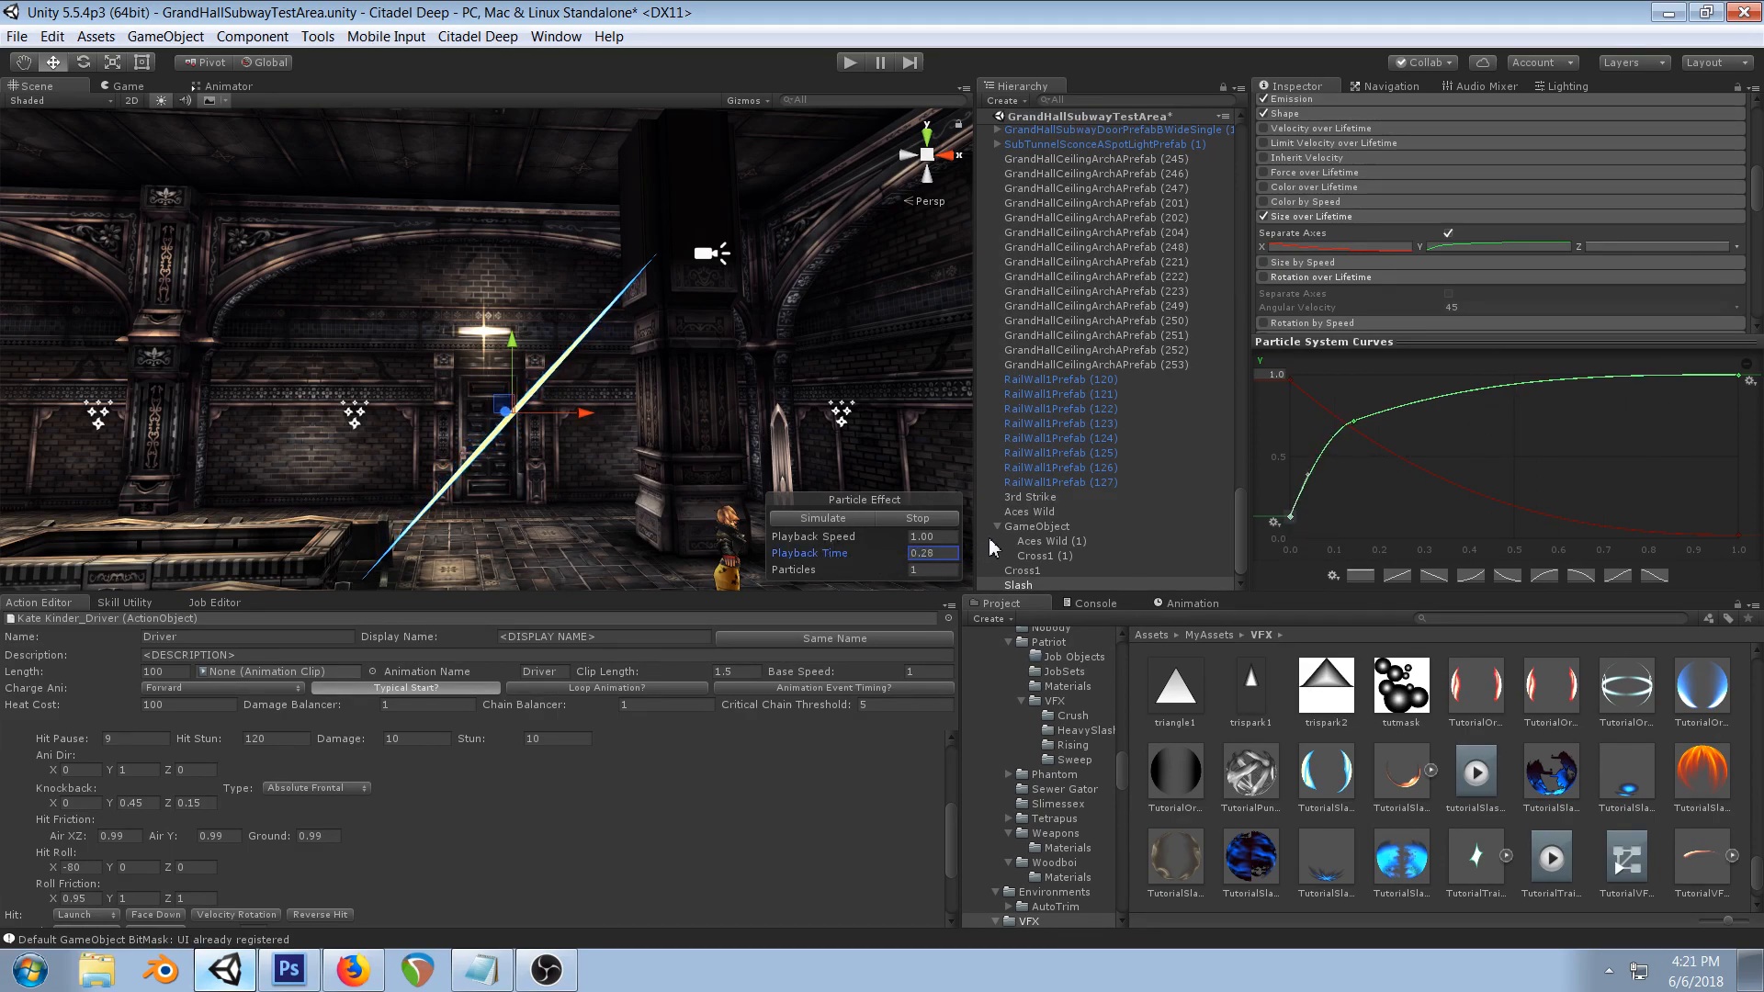
pyautogui.click(843, 518)
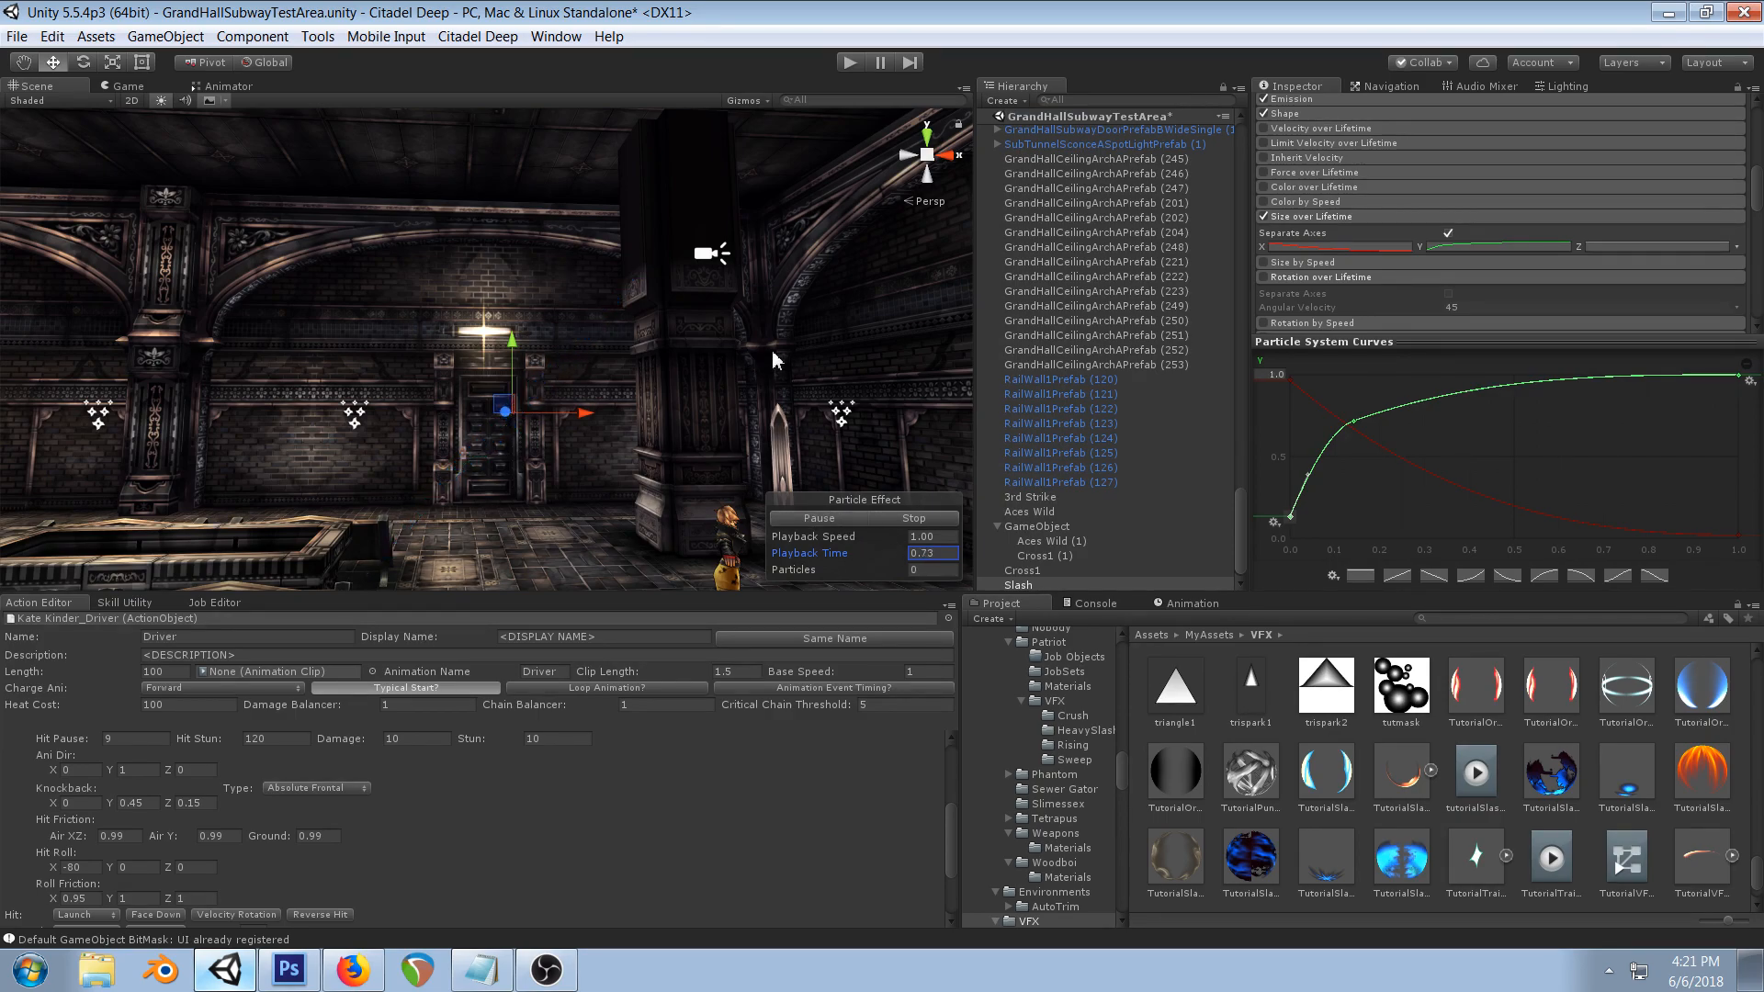
pyautogui.scroll(-2, 726, 334)
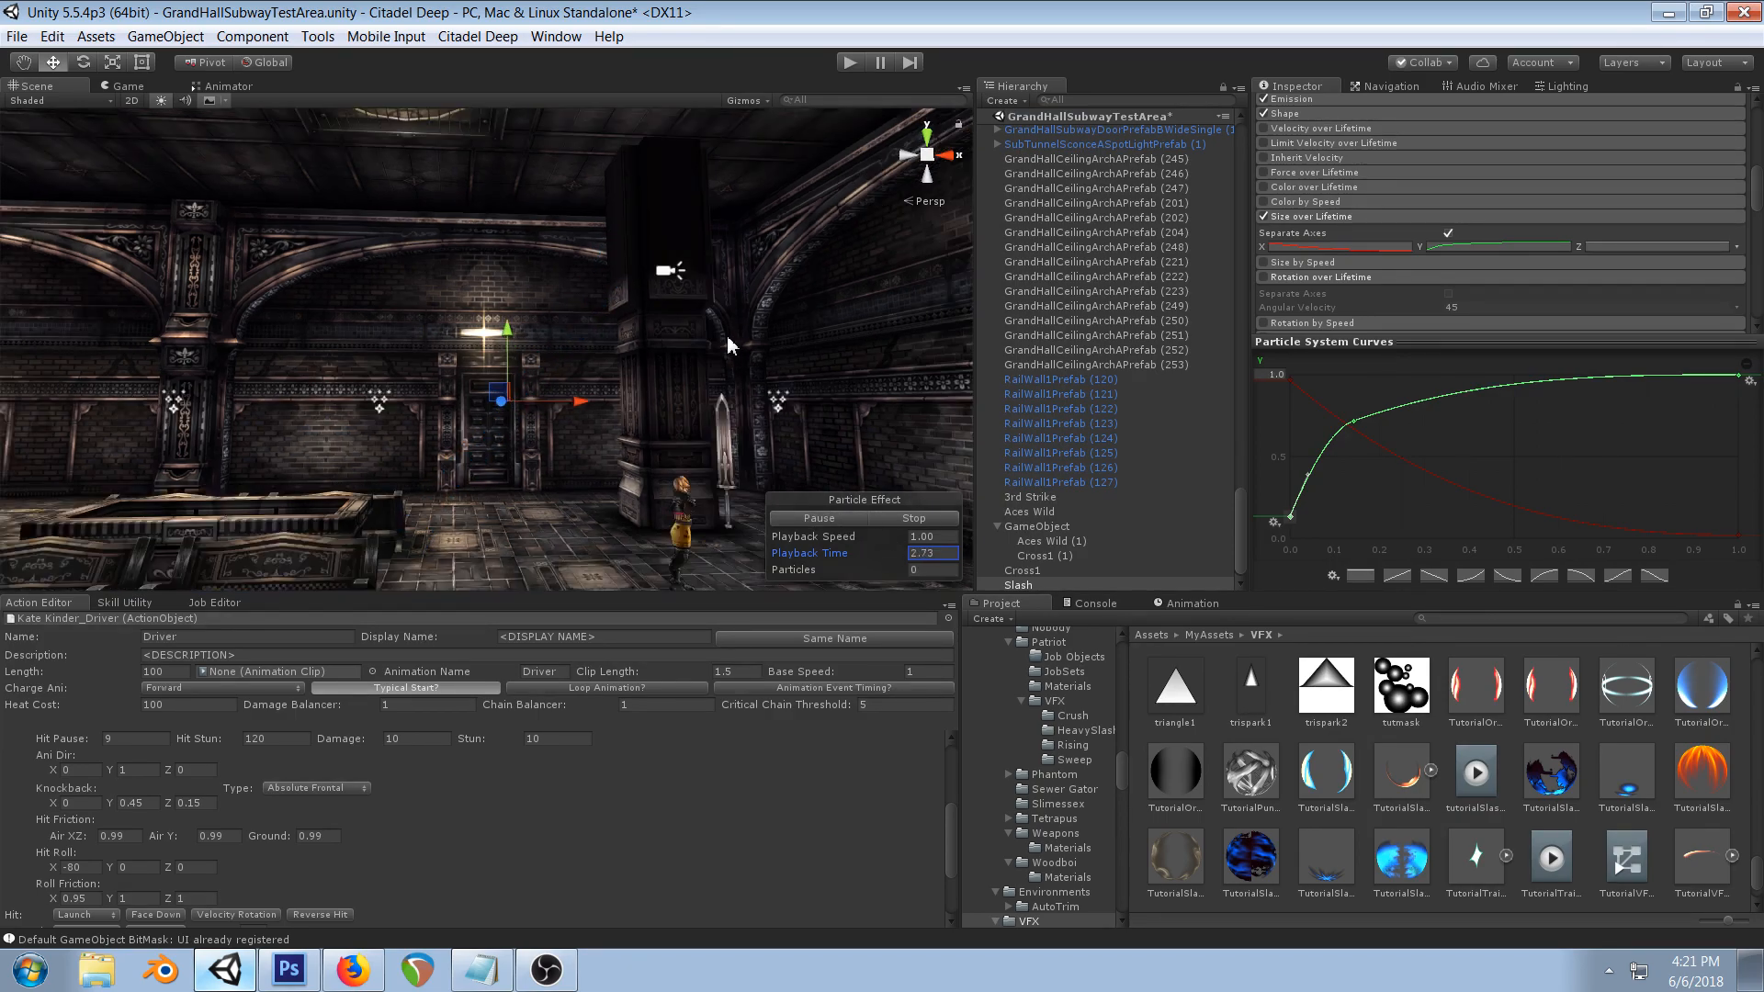
pyautogui.moveTo(734, 319)
pyautogui.mouseDown(button='middle')
pyautogui.moveTo(720, 367)
pyautogui.moveTo(701, 324)
pyautogui.mouseUp(button='middle')
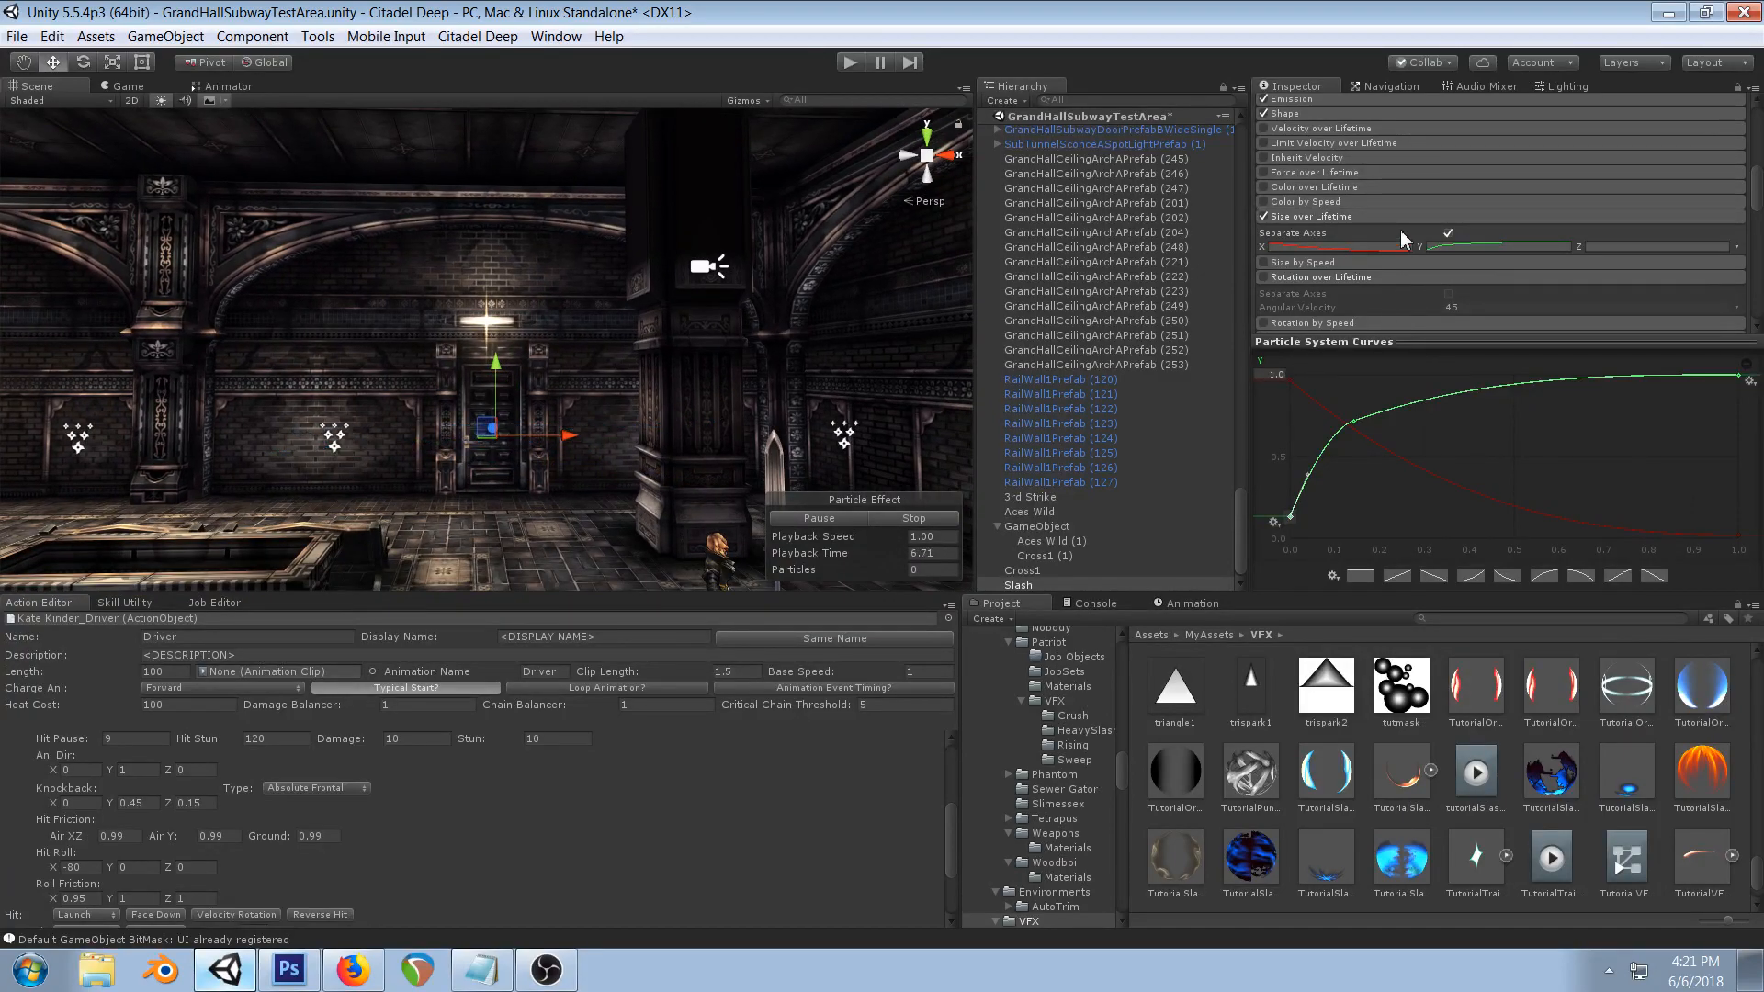
# - Add a key to the X size-over-lifetime curve and place it at about (0.13, 0.52)
pyautogui.scroll(5, 1375, 235)
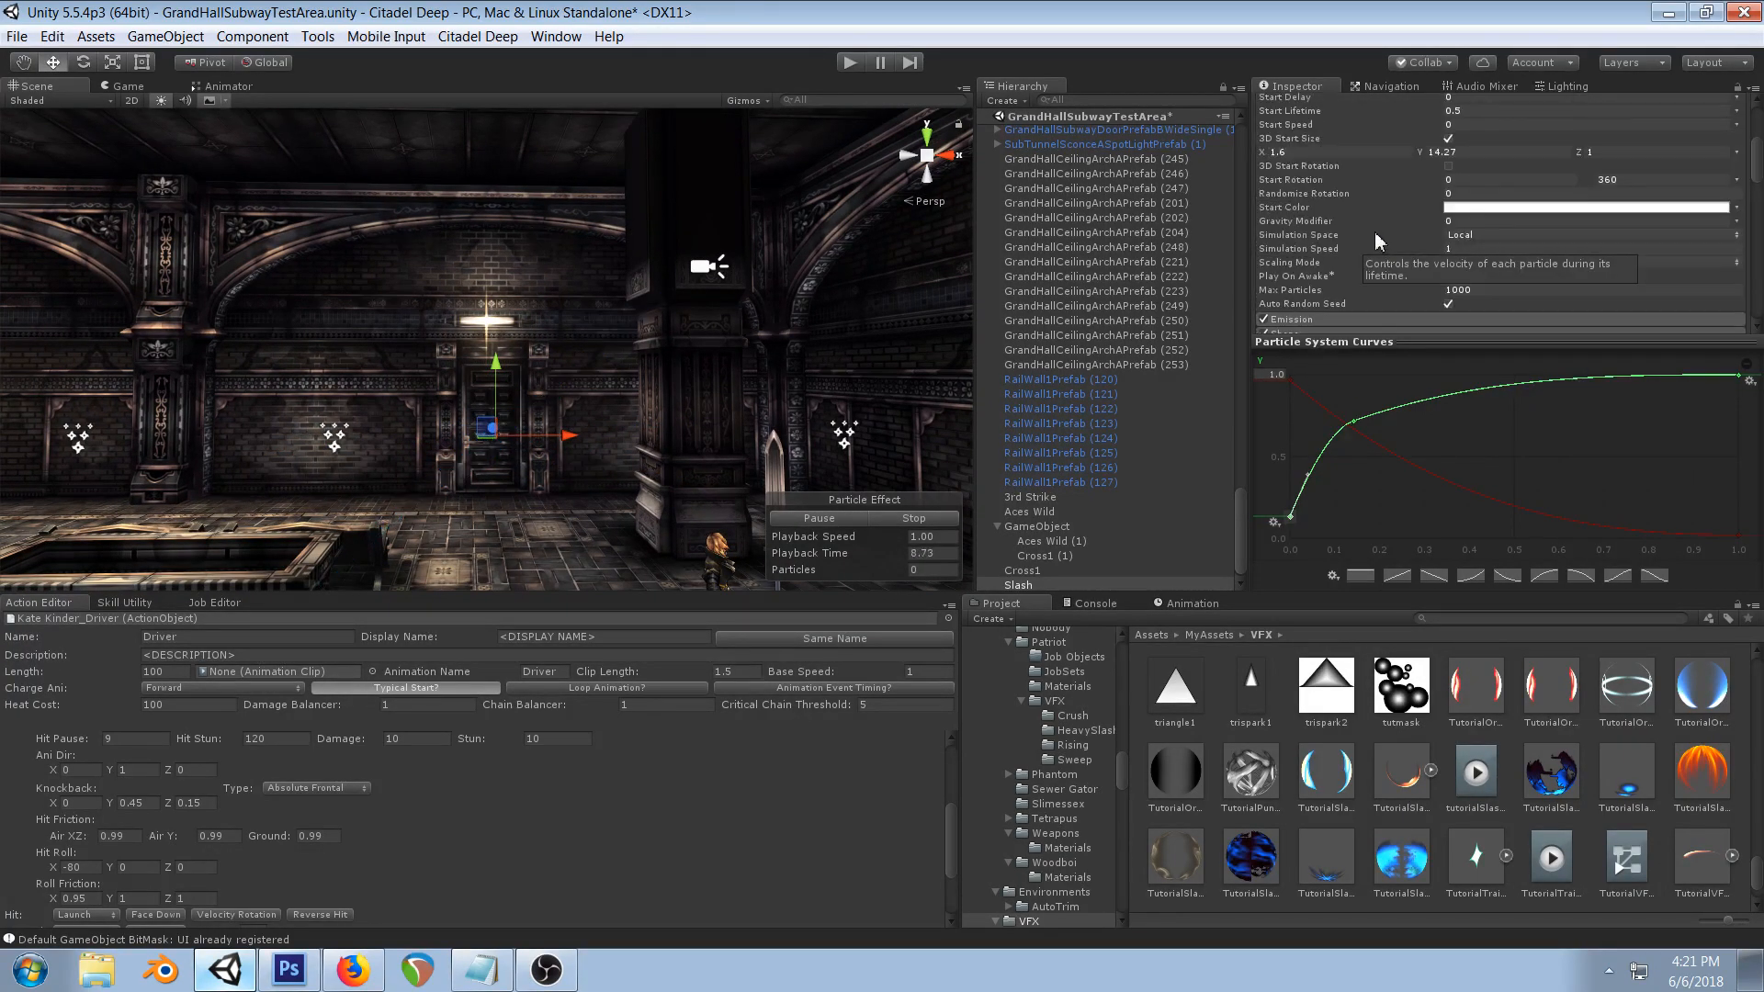
pyautogui.click(1375, 448)
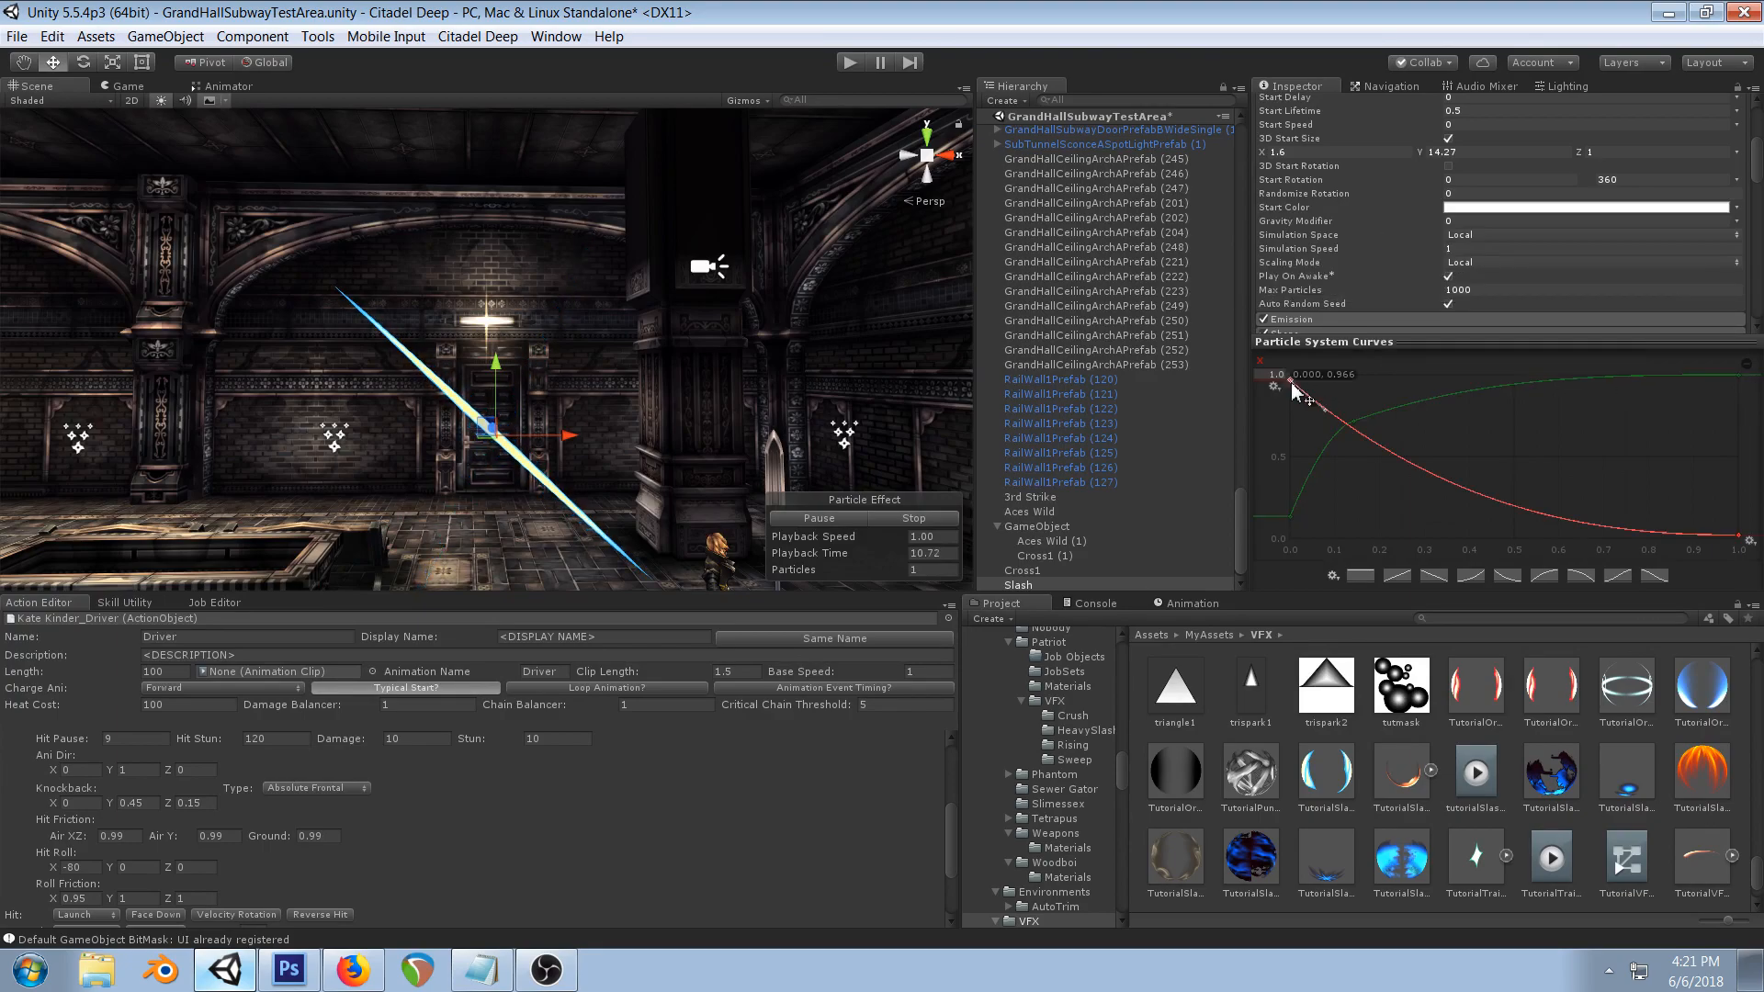
pyautogui.rightClick(1375, 450)
pyautogui.click(1406, 469)
pyautogui.moveTo(1375, 450); pyautogui.dragTo(1337, 458)
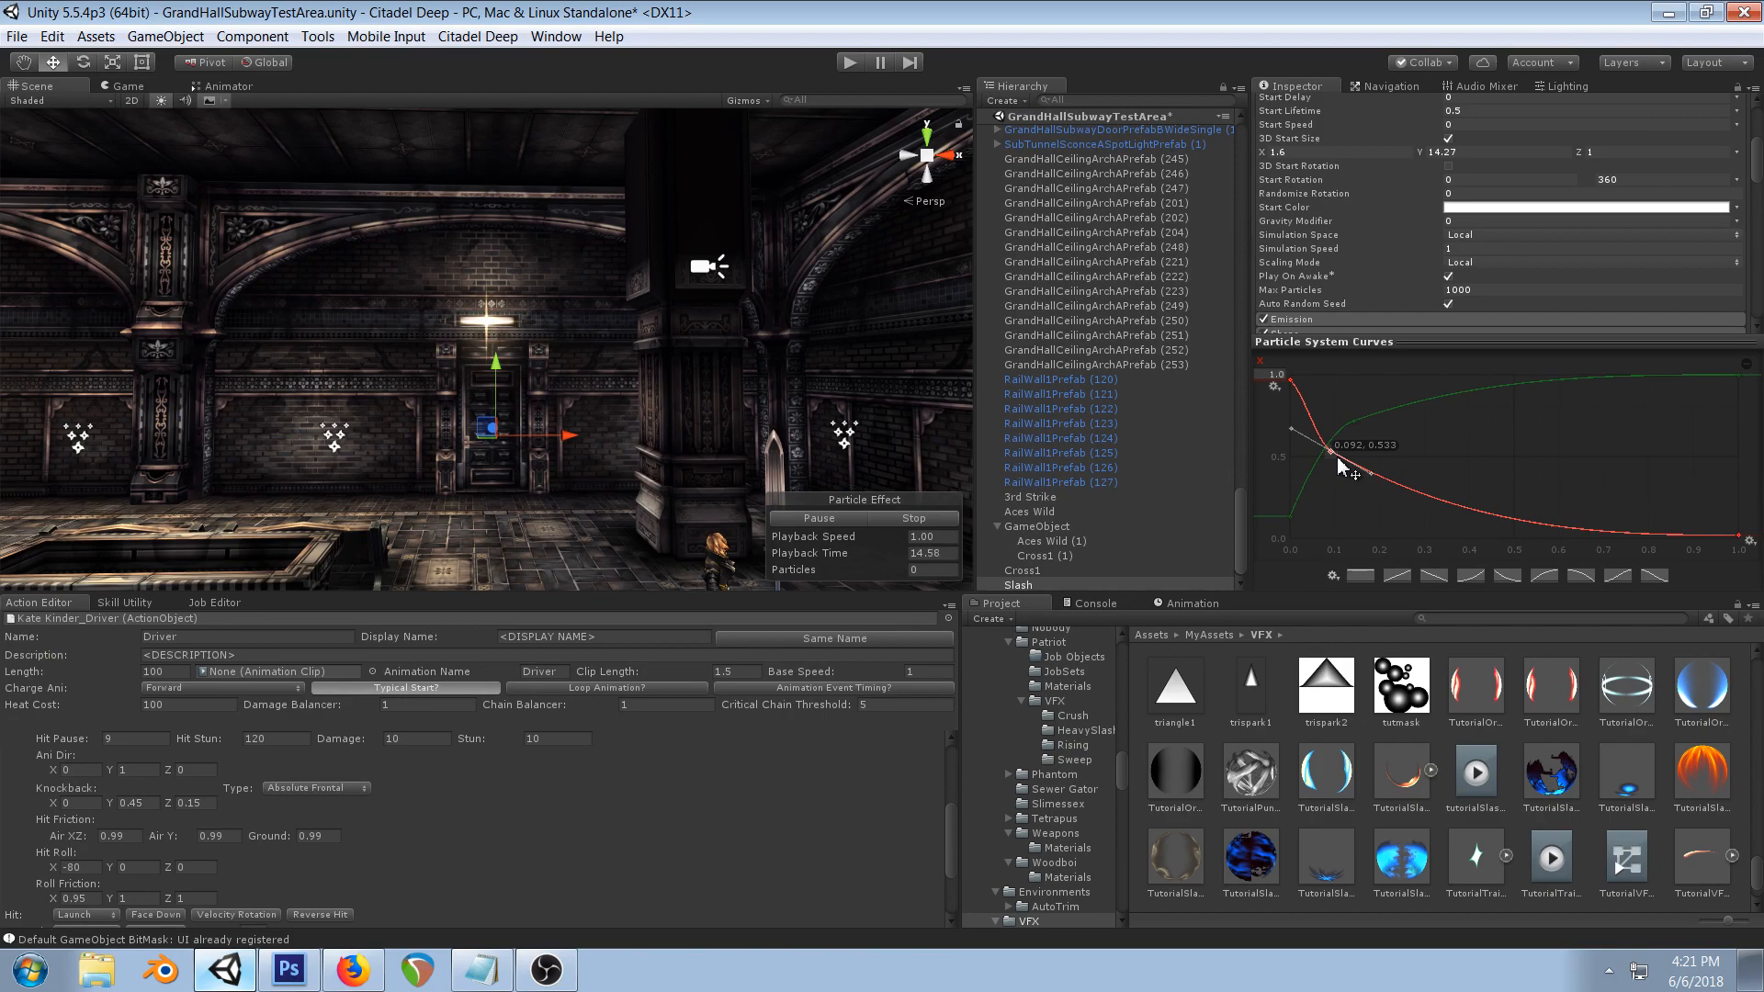
pyautogui.moveTo(1343, 467); pyautogui.dragTo(1361, 468)
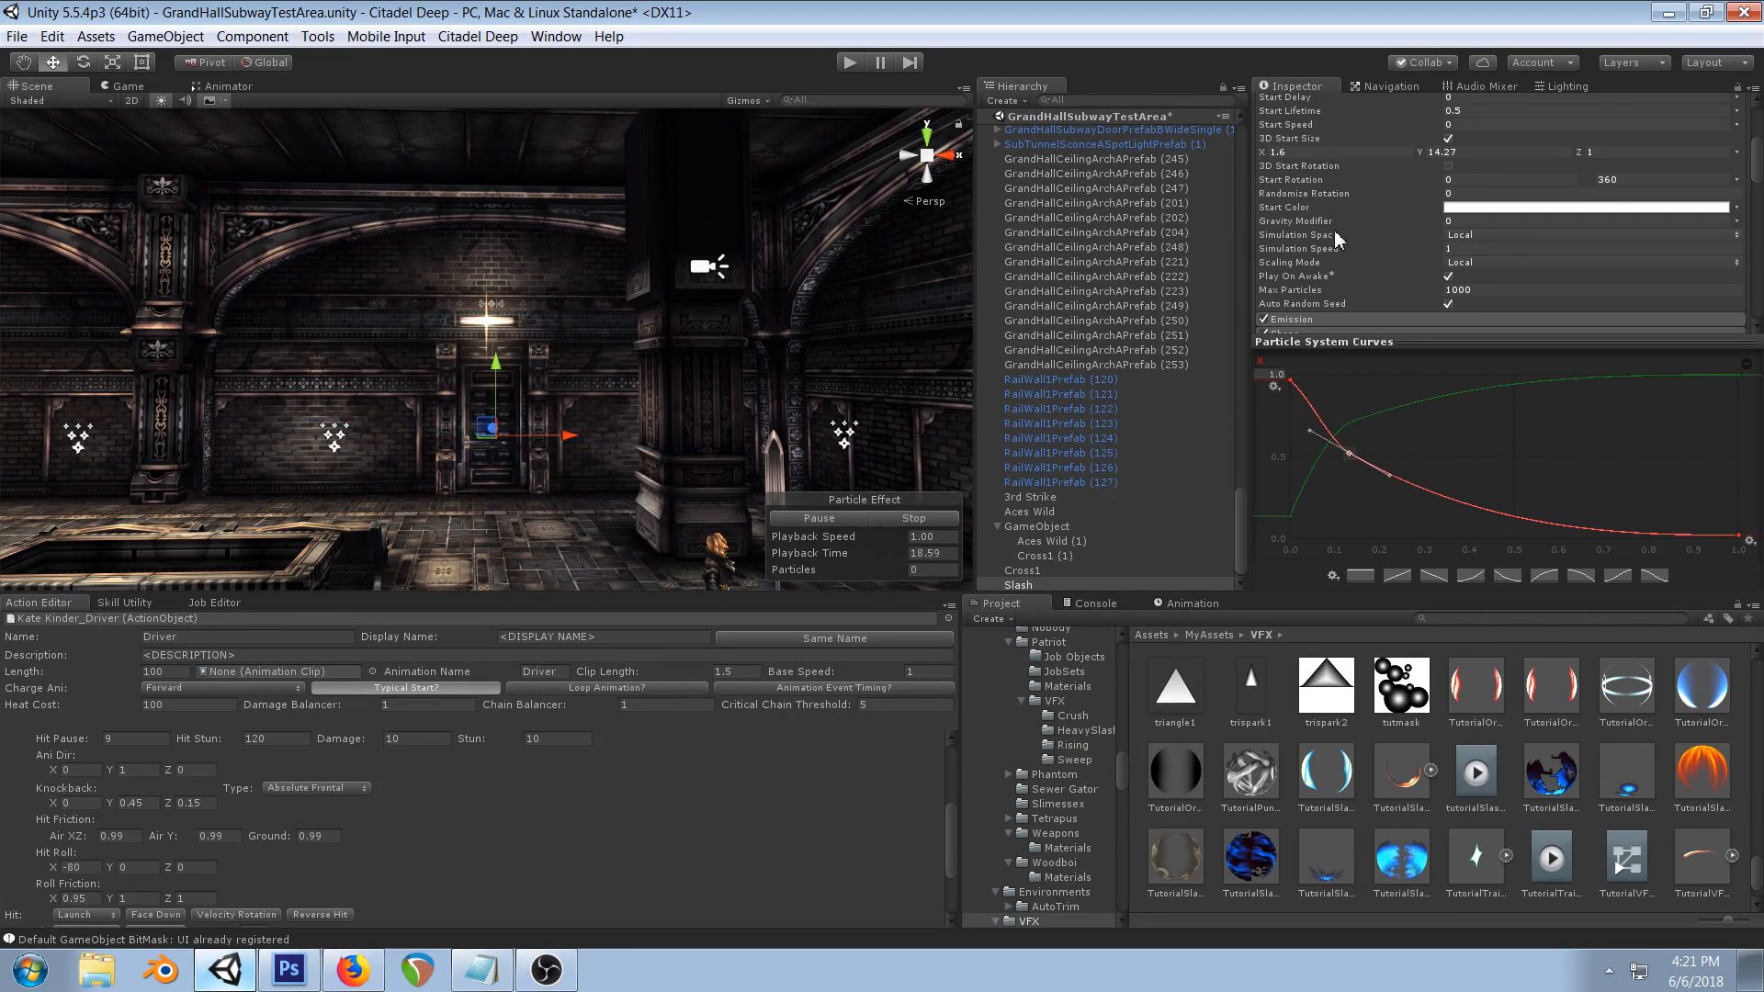
# - Set the X start size to 3.84 and steepen the X size curve's early drop, with its middle key at about (0.08, 0.28)
pyautogui.scroll(3, 1305, 243)
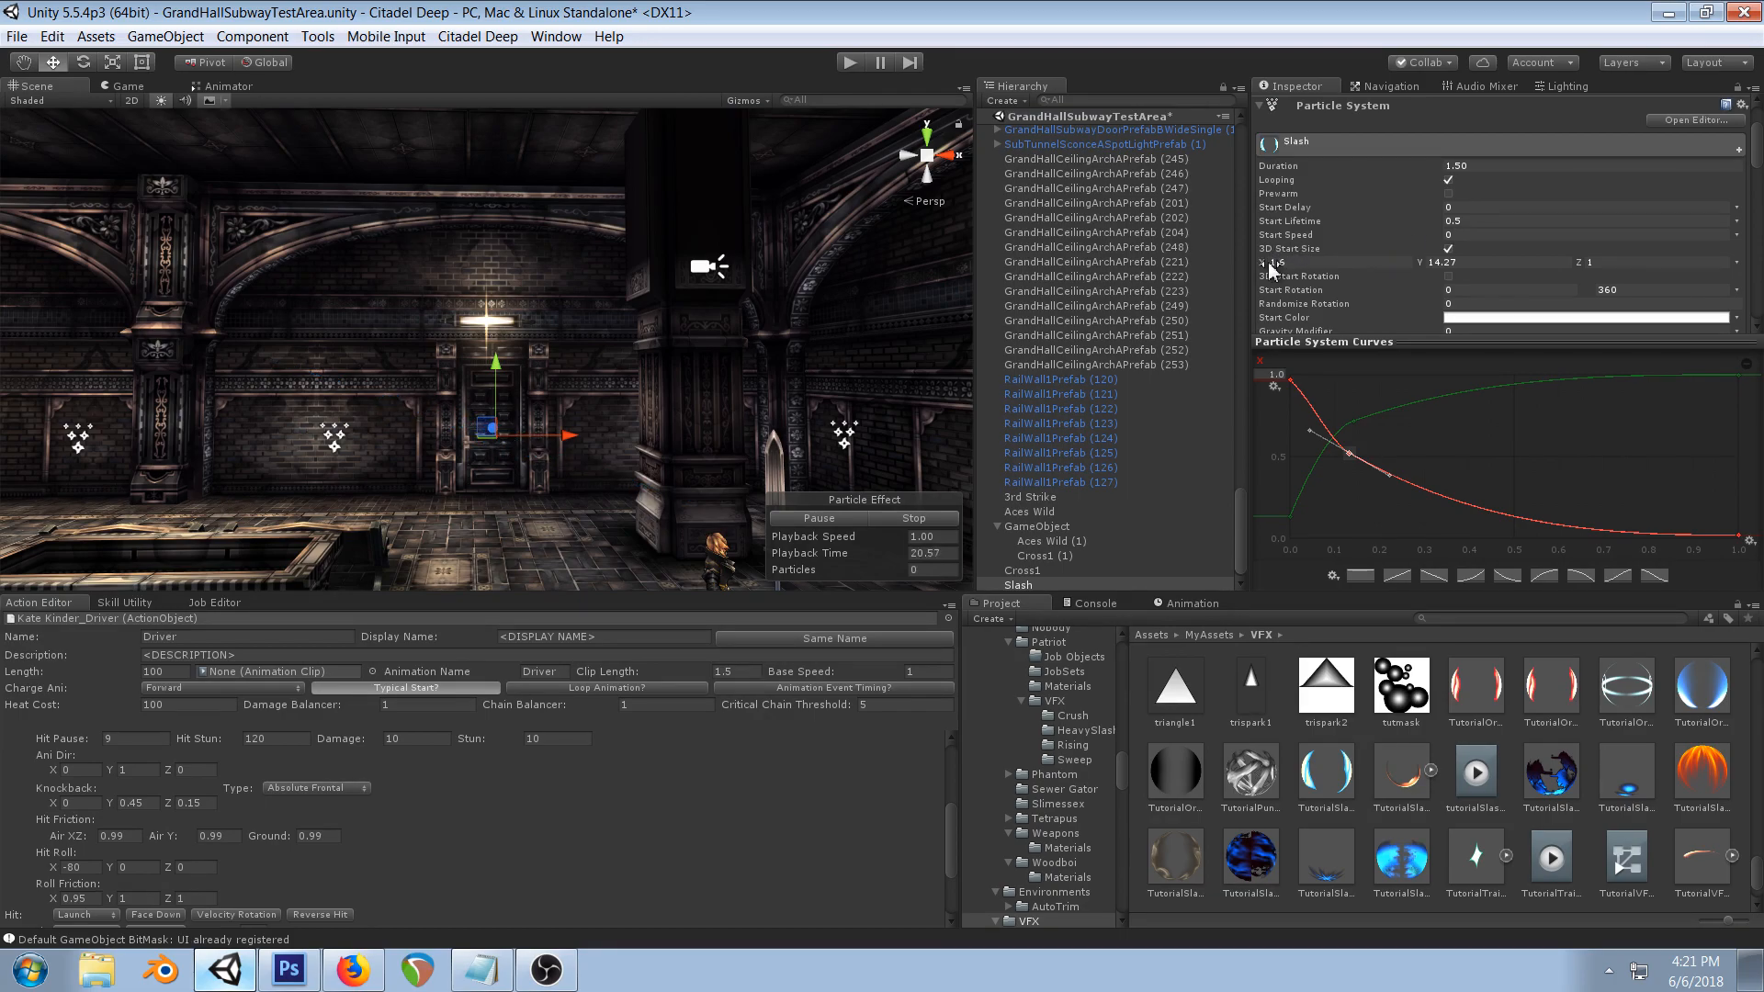
pyautogui.moveTo(1266, 262); pyautogui.dragTo(1342, 269)
pyautogui.moveTo(1352, 460); pyautogui.dragTo(1324, 473)
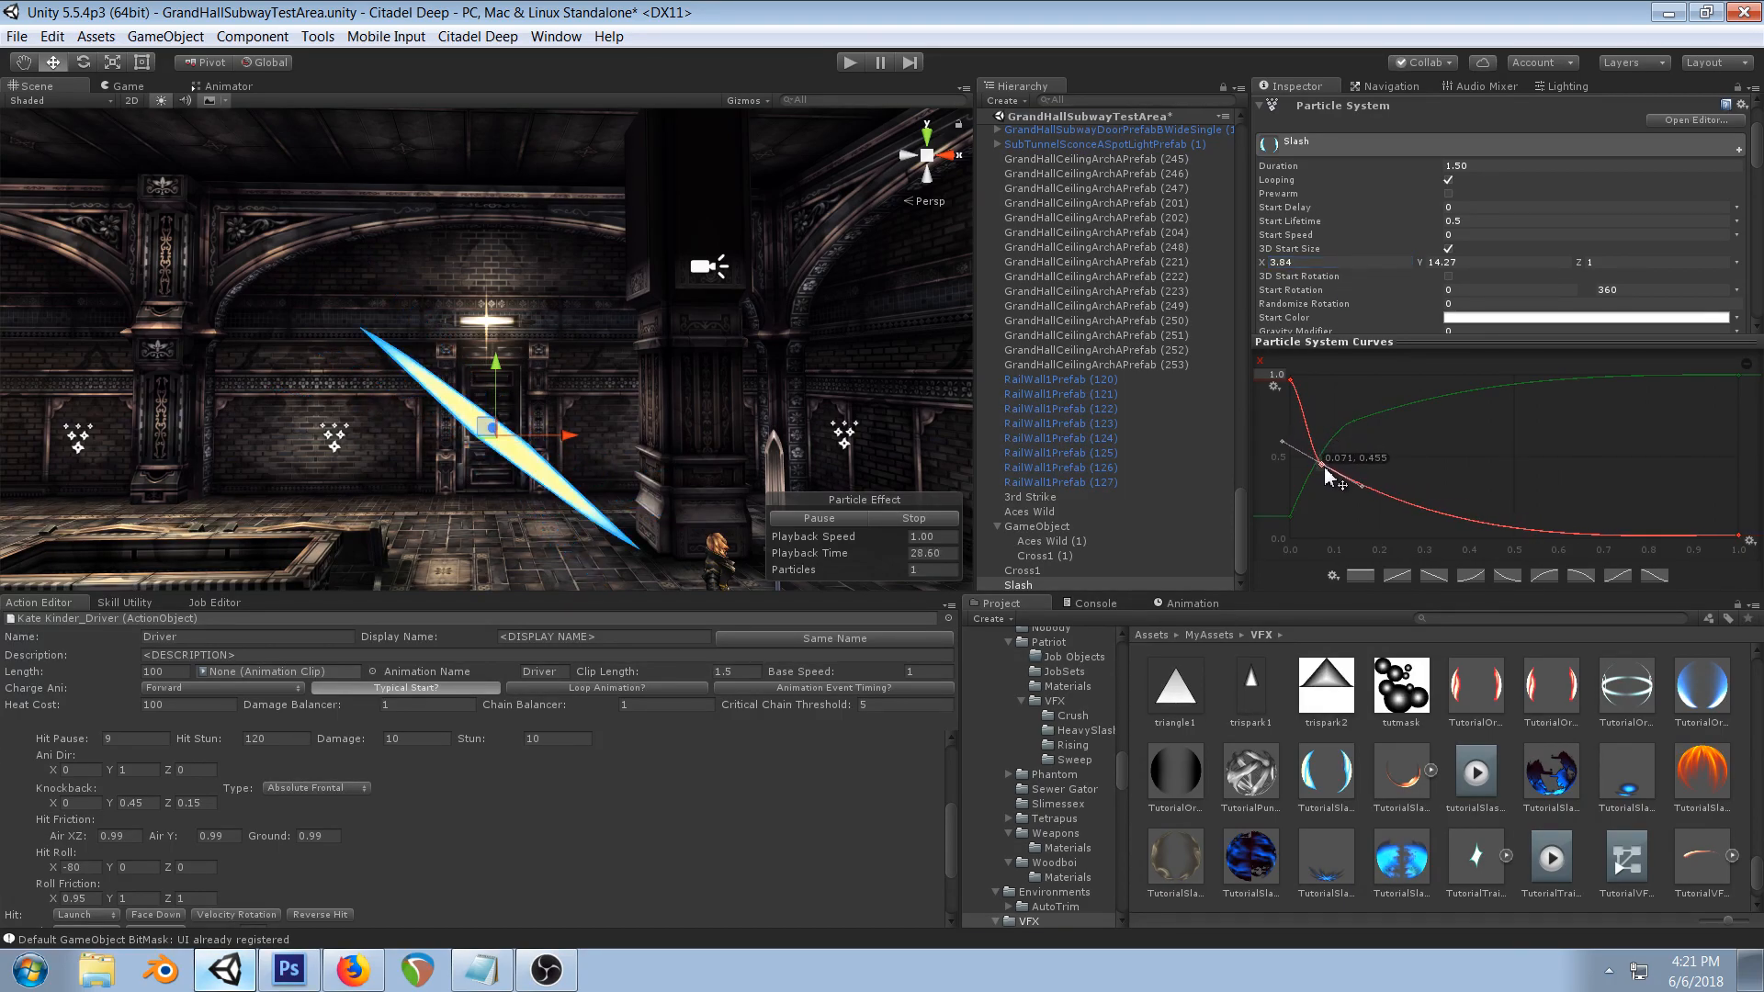
pyautogui.click(1291, 381)
pyautogui.moveTo(1334, 380); pyautogui.dragTo(1317, 407)
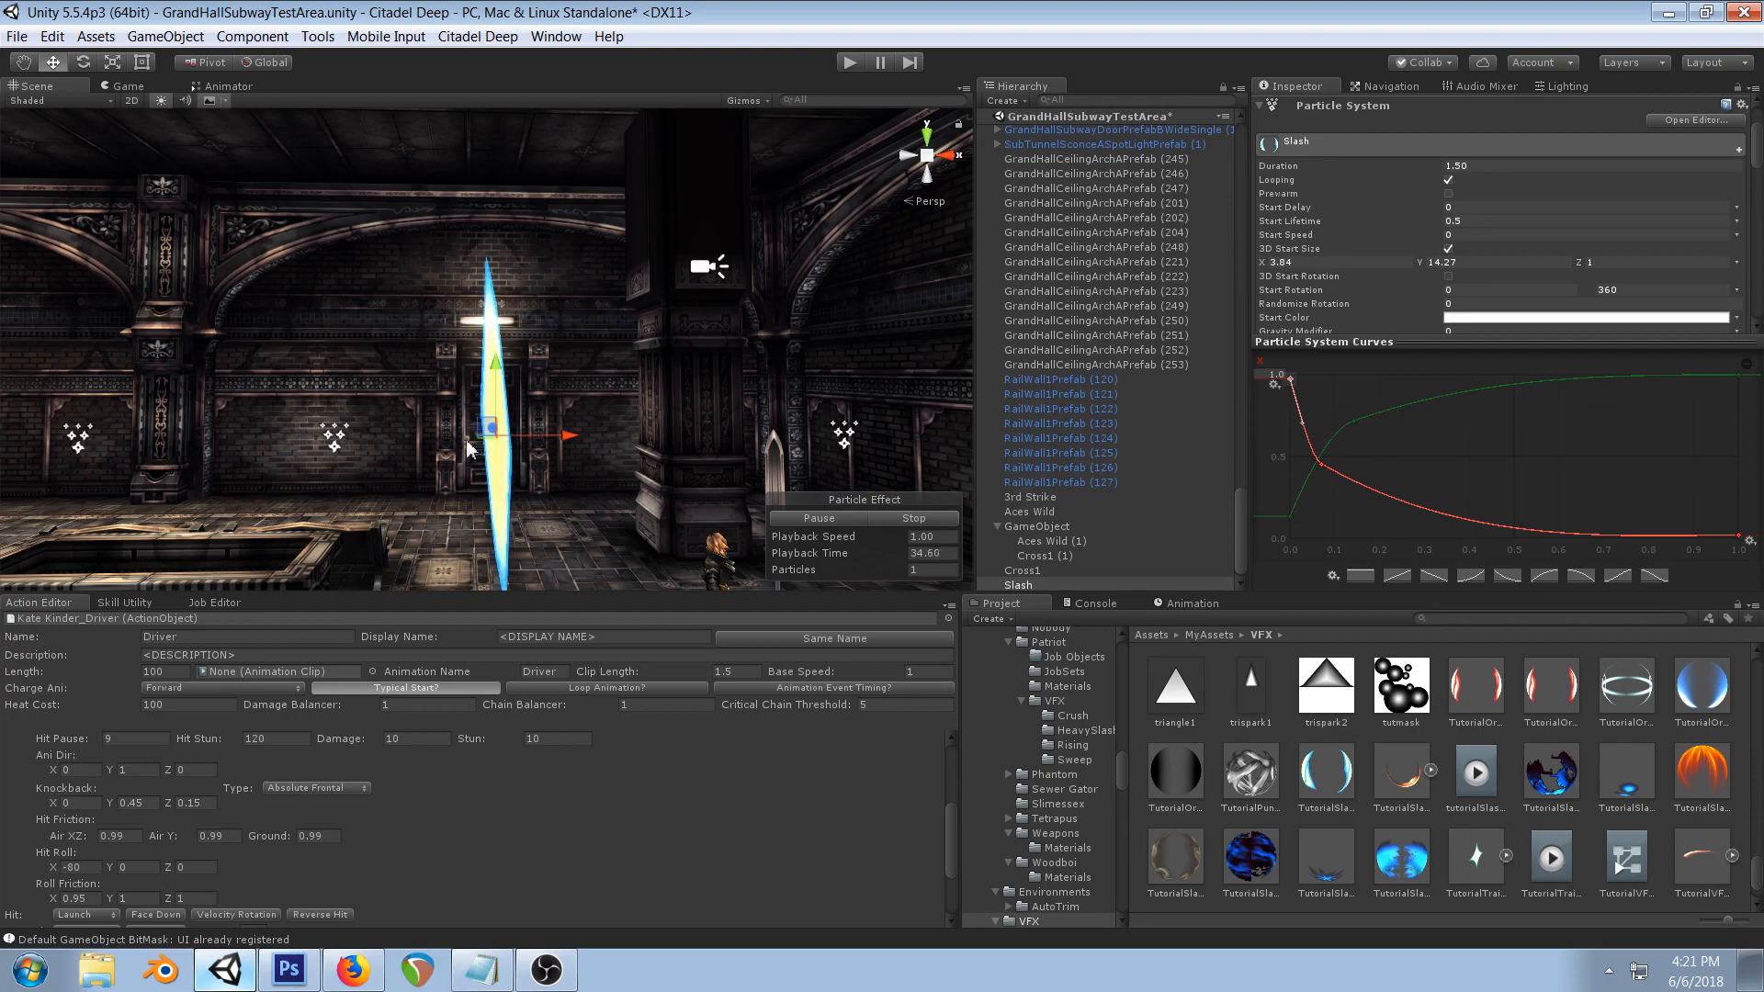
pyautogui.moveTo(1321, 465); pyautogui.dragTo(1397, 497)
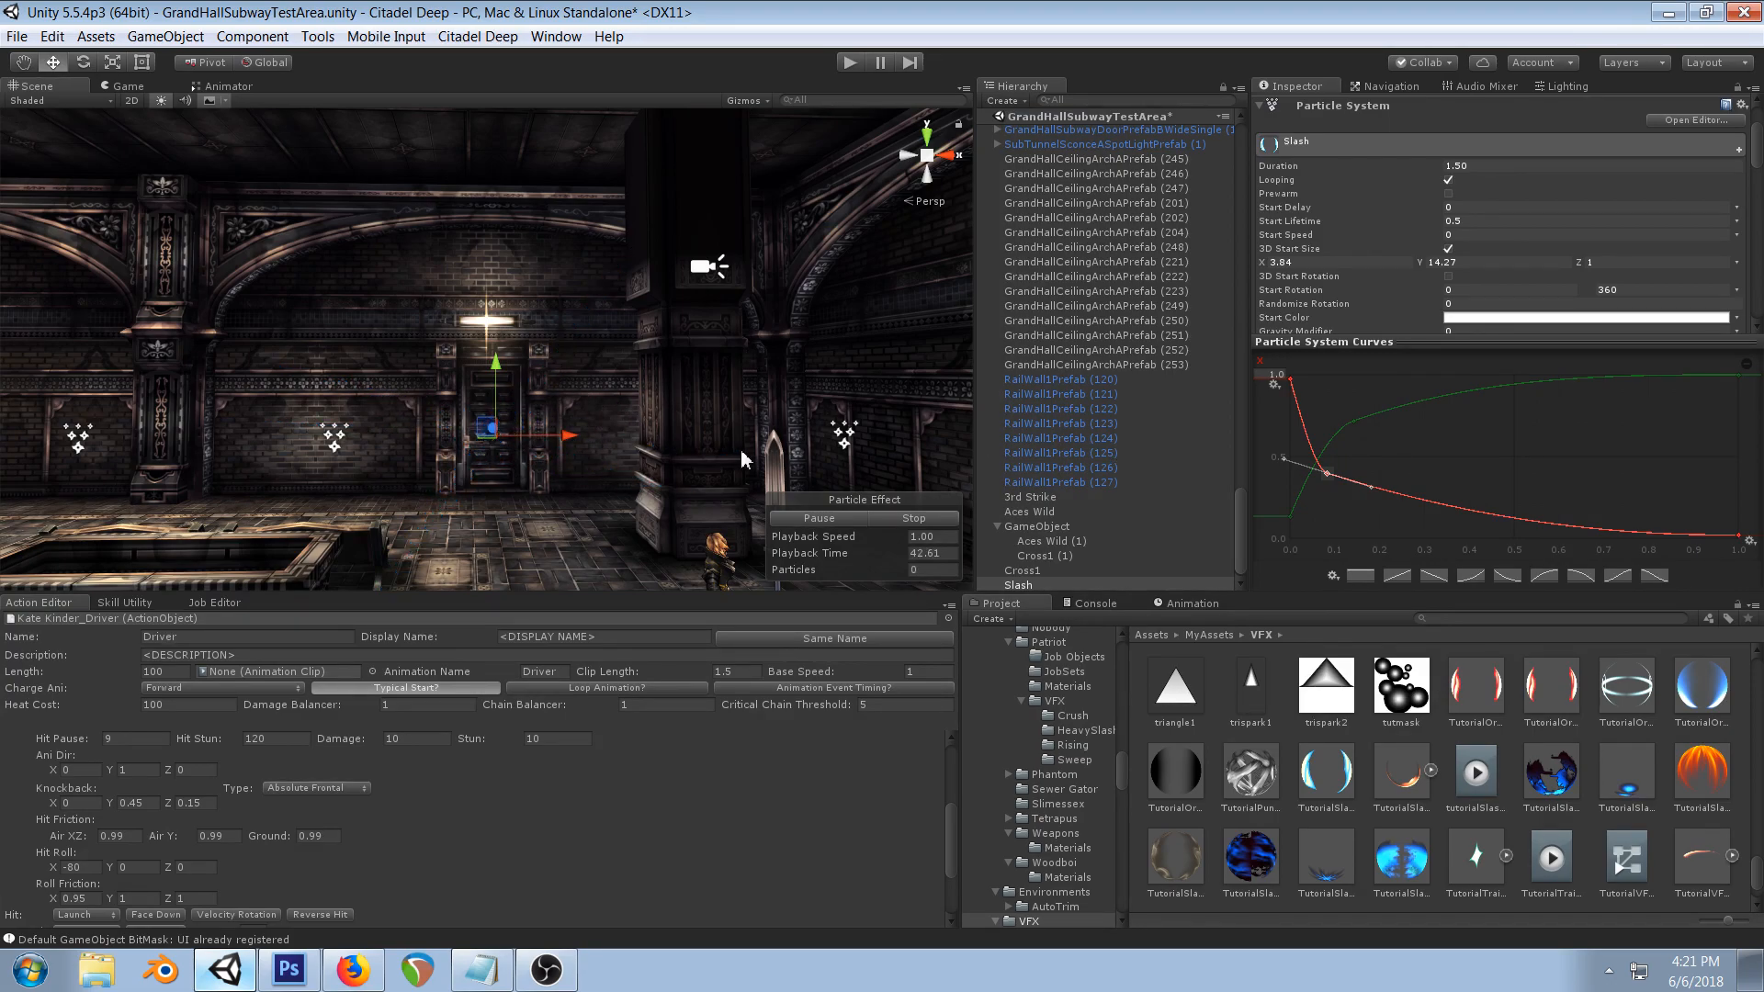
pyautogui.scroll(-3, 606, 415)
pyautogui.scroll(2, 607, 415)
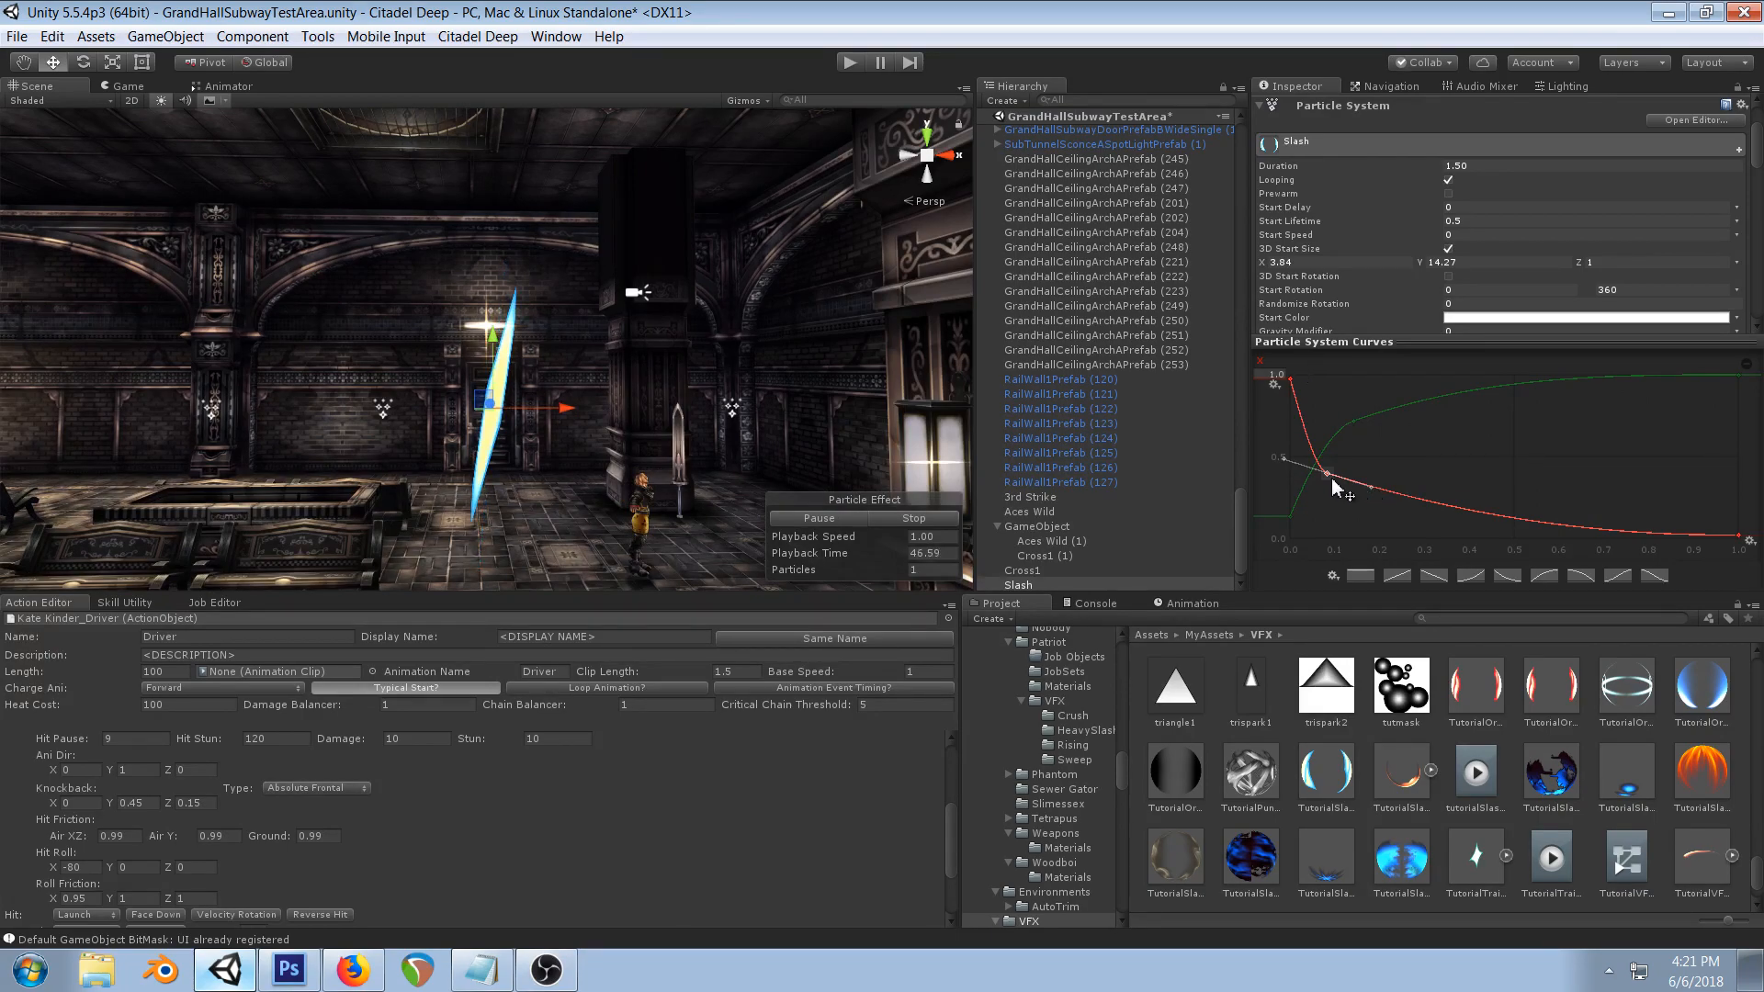
pyautogui.moveTo(1328, 474); pyautogui.dragTo(1327, 493)
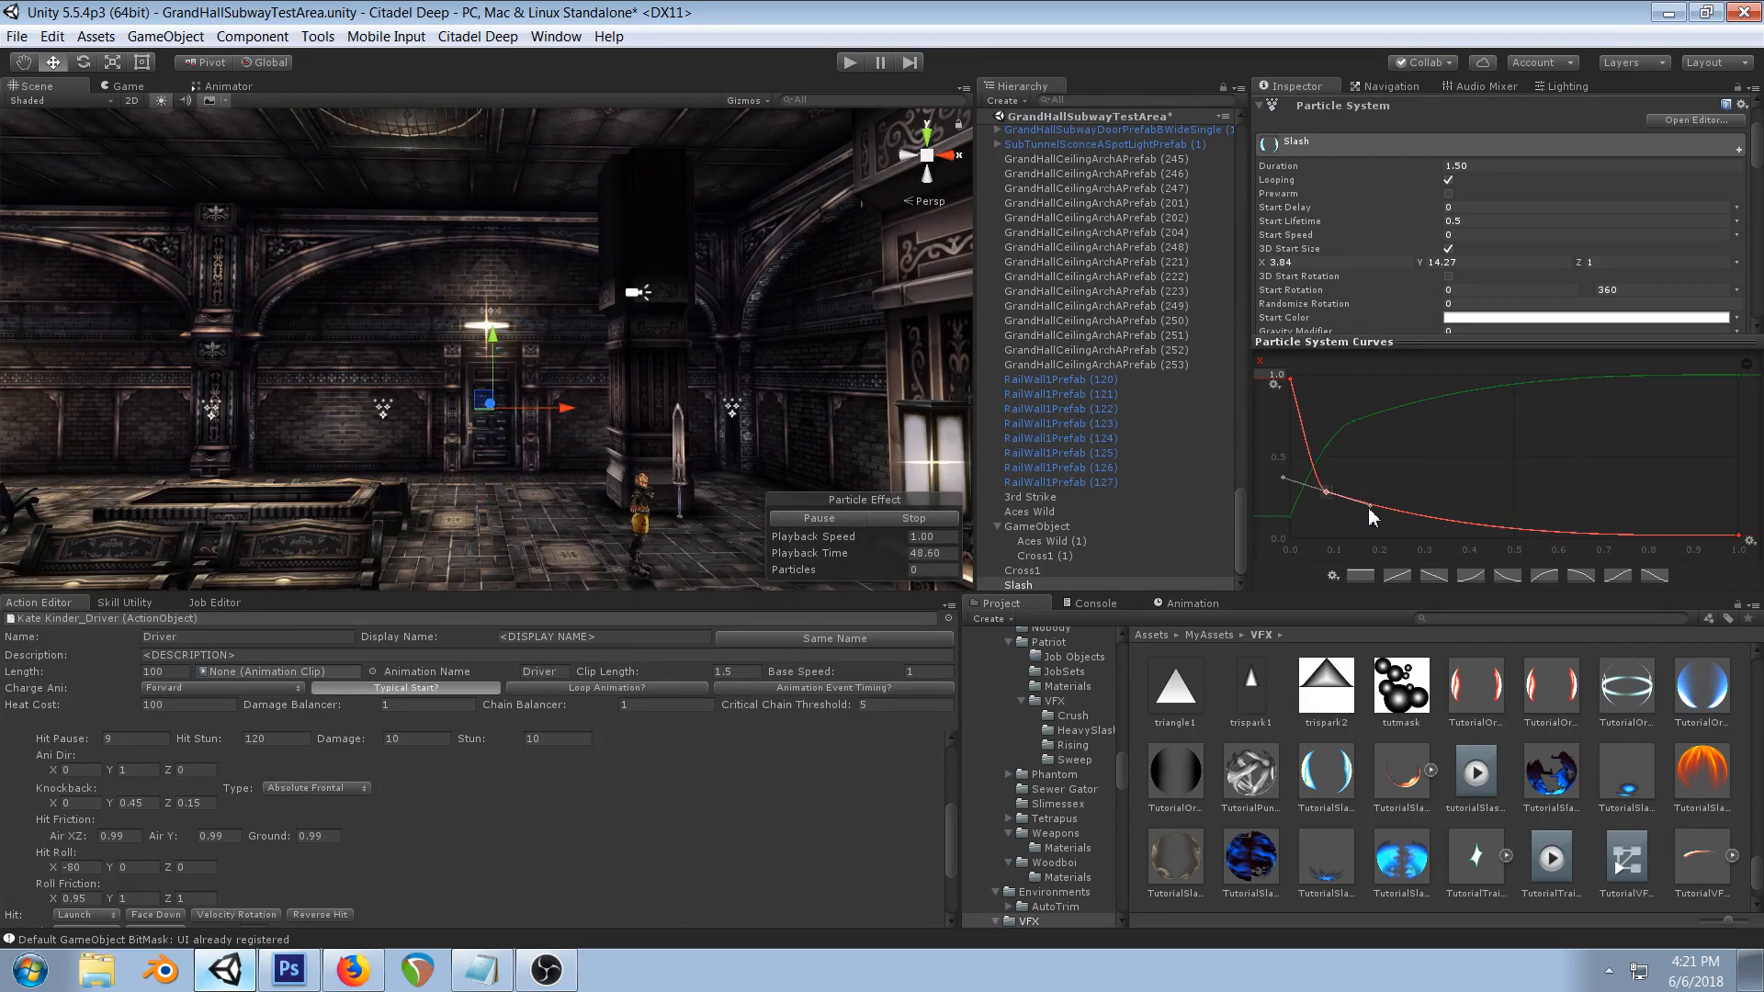
# - Make the Y size curve rise faster by moving its middle key to about (0.04, 0.8) with a flatter outgoing slope
pyautogui.click(1353, 422)
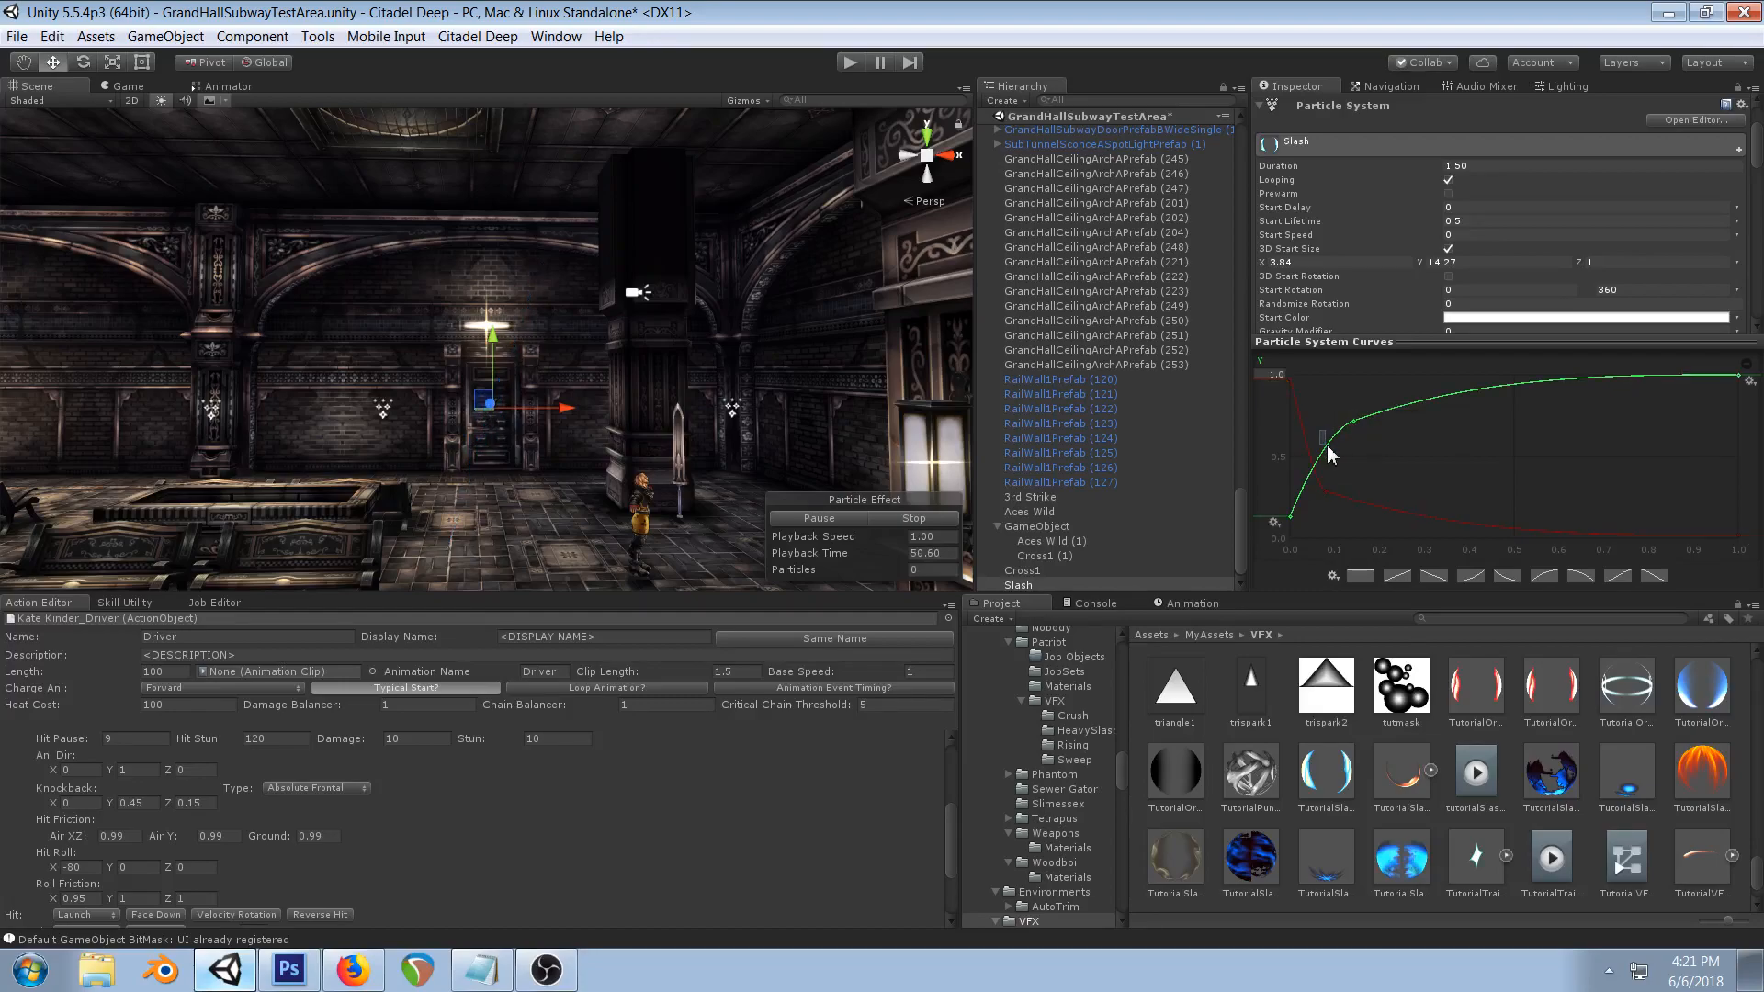
pyautogui.click(1354, 422)
pyautogui.moveTo(1310, 439)
pyautogui.mouseDown()
pyautogui.moveTo(1343, 437)
pyautogui.moveTo(1333, 451)
pyautogui.mouseUp()
pyautogui.moveTo(1308, 464); pyautogui.dragTo(1381, 396)
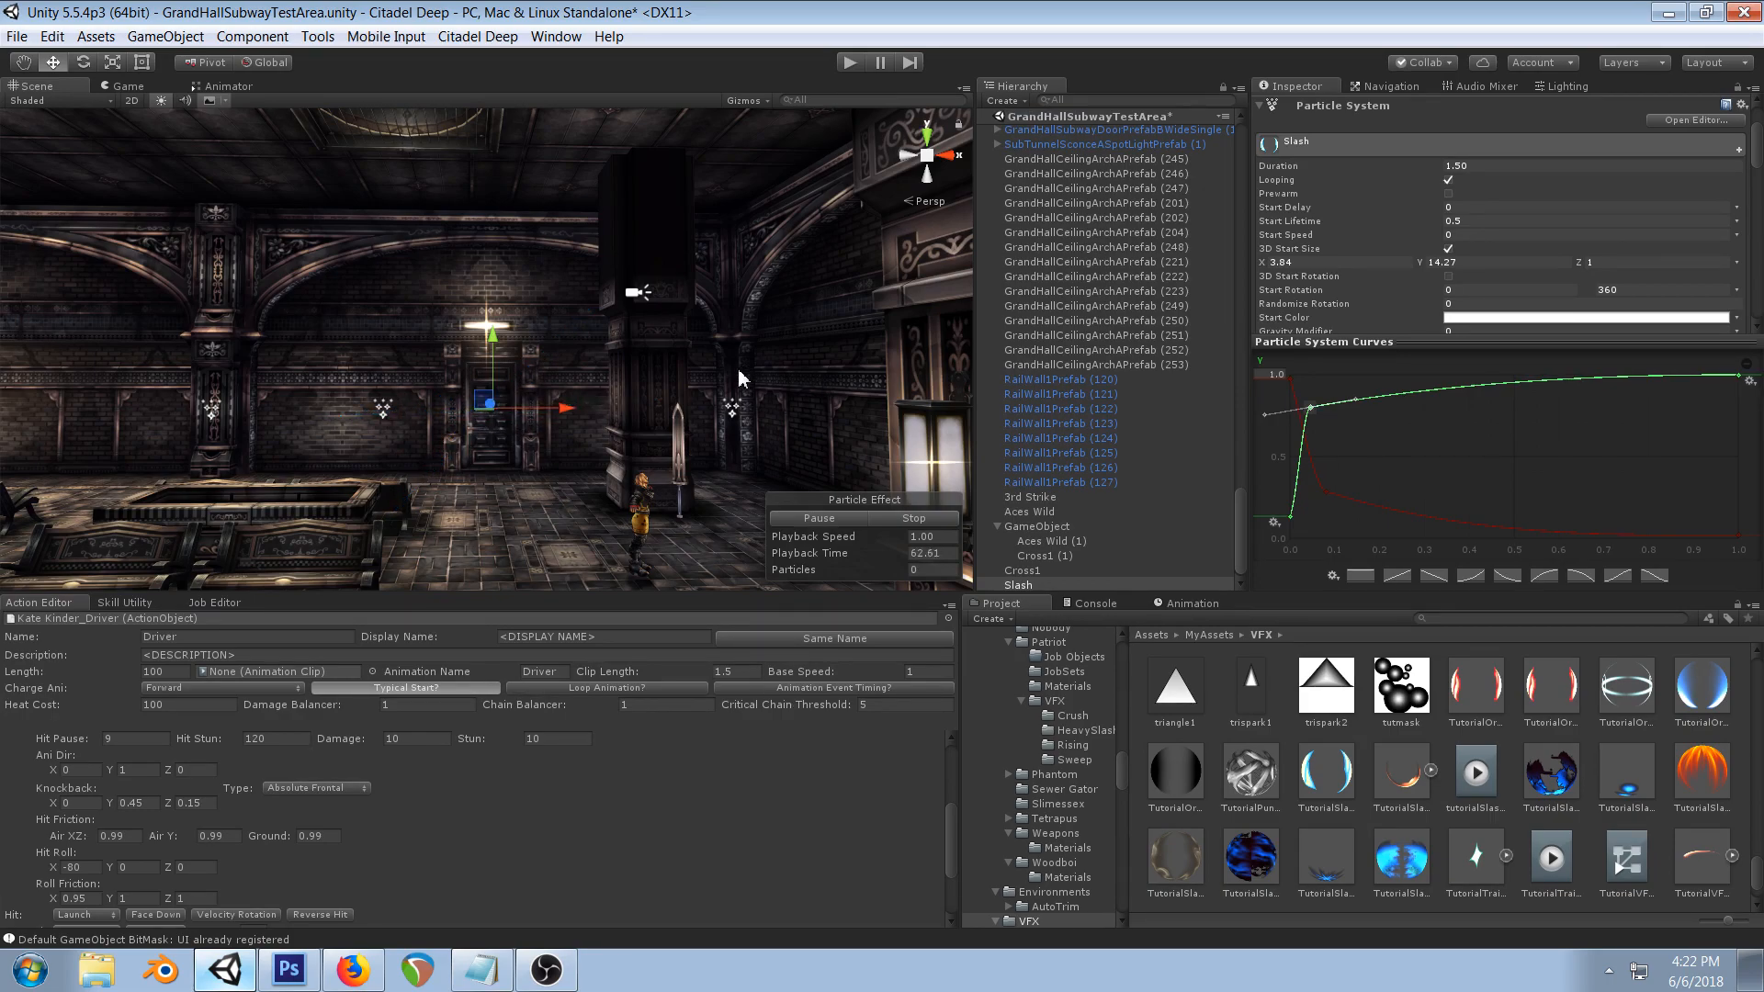
# - Retune the middle keys of both size curves, placing Y at about (0.07, 0.78) and X at about (0.12, 0.44)
pyautogui.click(1325, 493)
pyautogui.moveTo(1372, 508); pyautogui.dragTo(1428, 508)
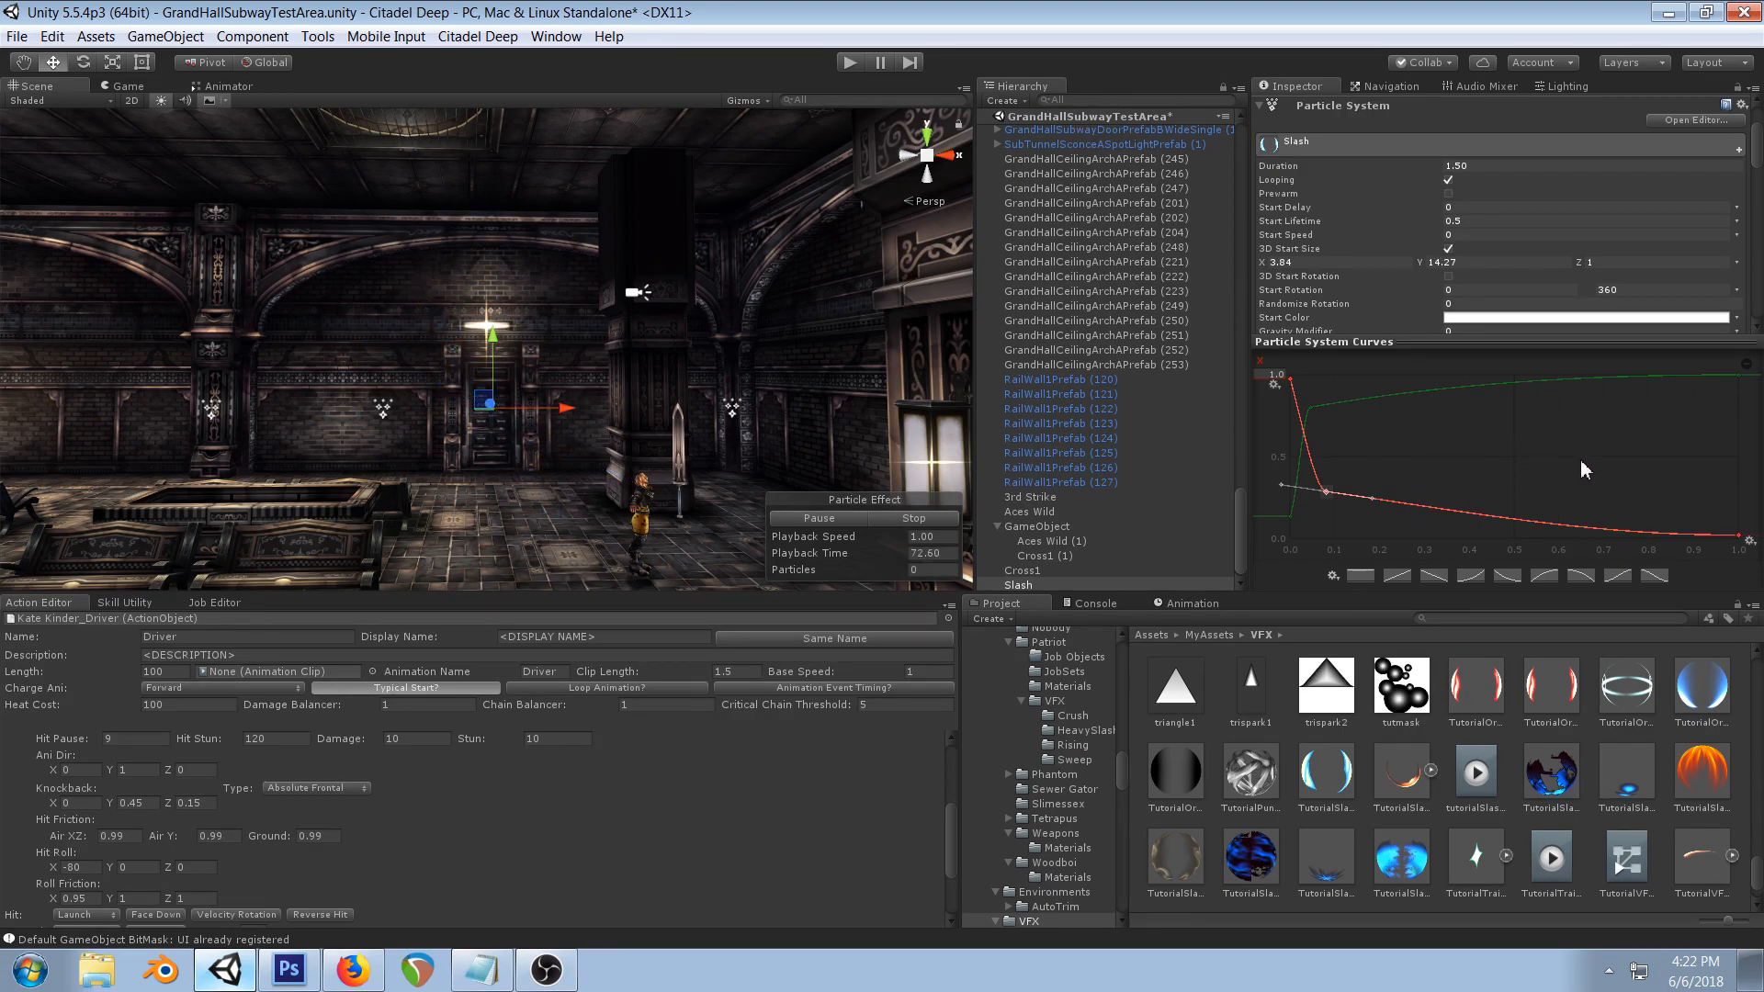
pyautogui.scroll(-5, 566, 358)
pyautogui.moveTo(358, 317); pyautogui.dragTo(650, 408, button='right')
pyautogui.scroll(-3, 395, 469)
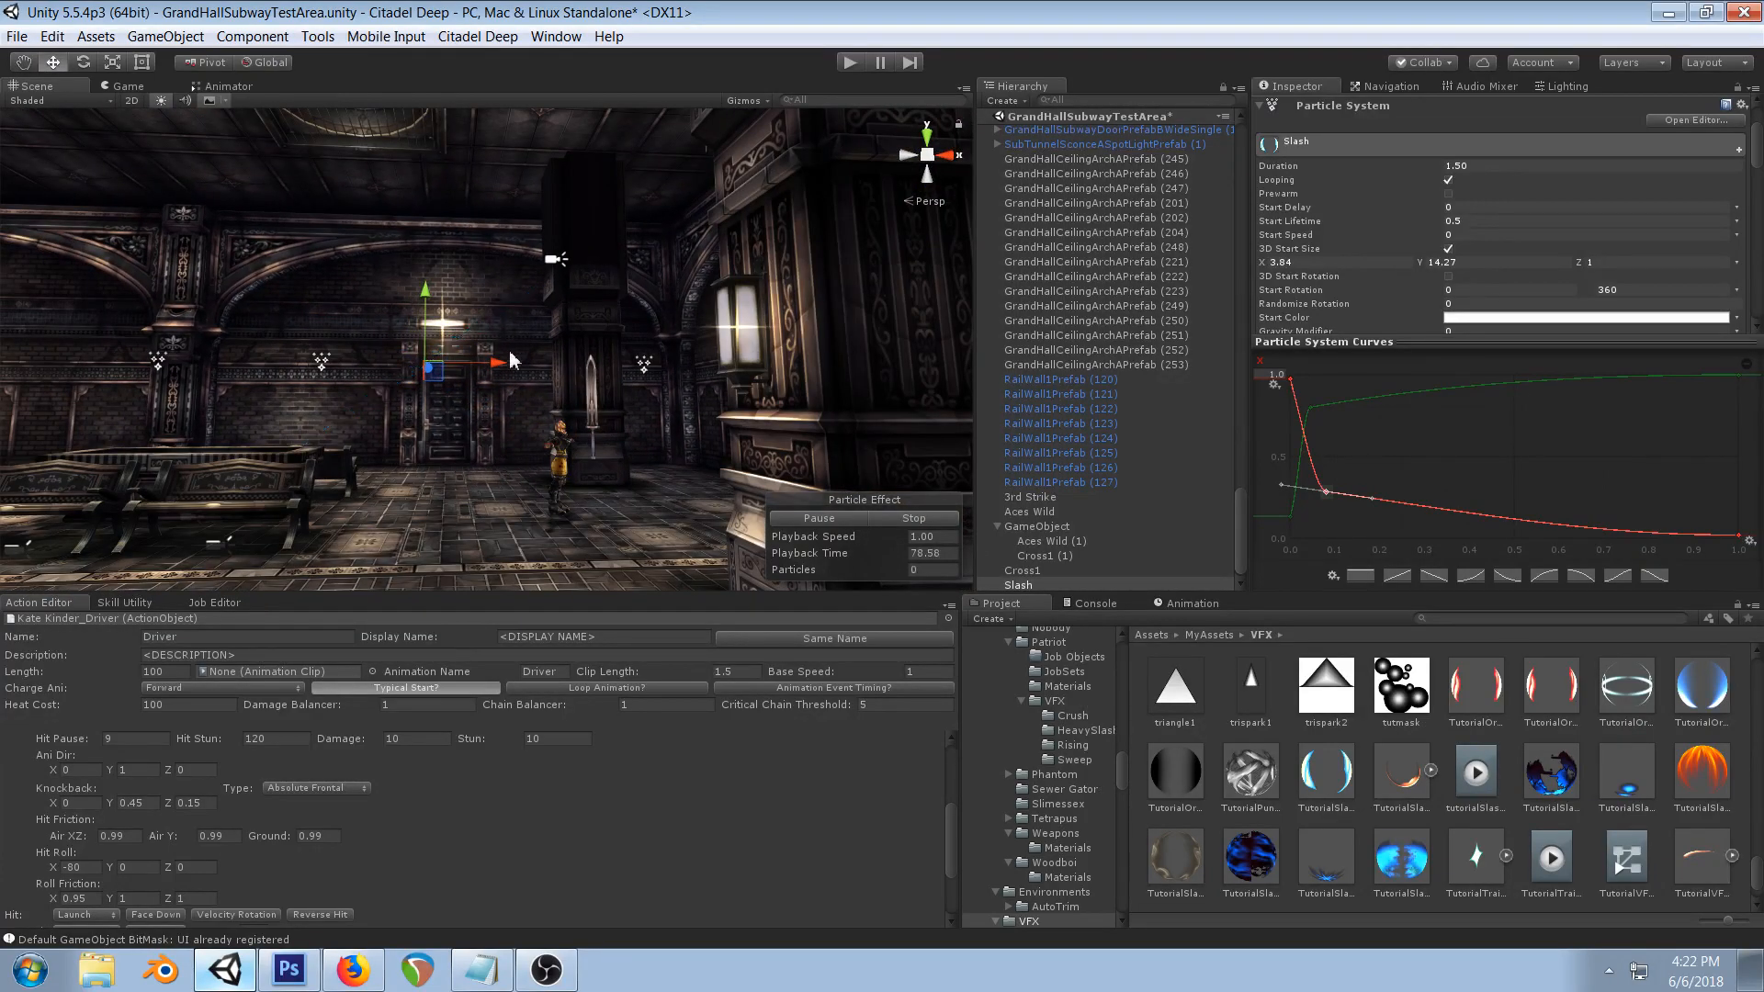
pyautogui.moveTo(1306, 408)
pyautogui.mouseDown()
pyautogui.moveTo(1348, 430)
pyautogui.moveTo(1320, 411)
pyautogui.mouseUp()
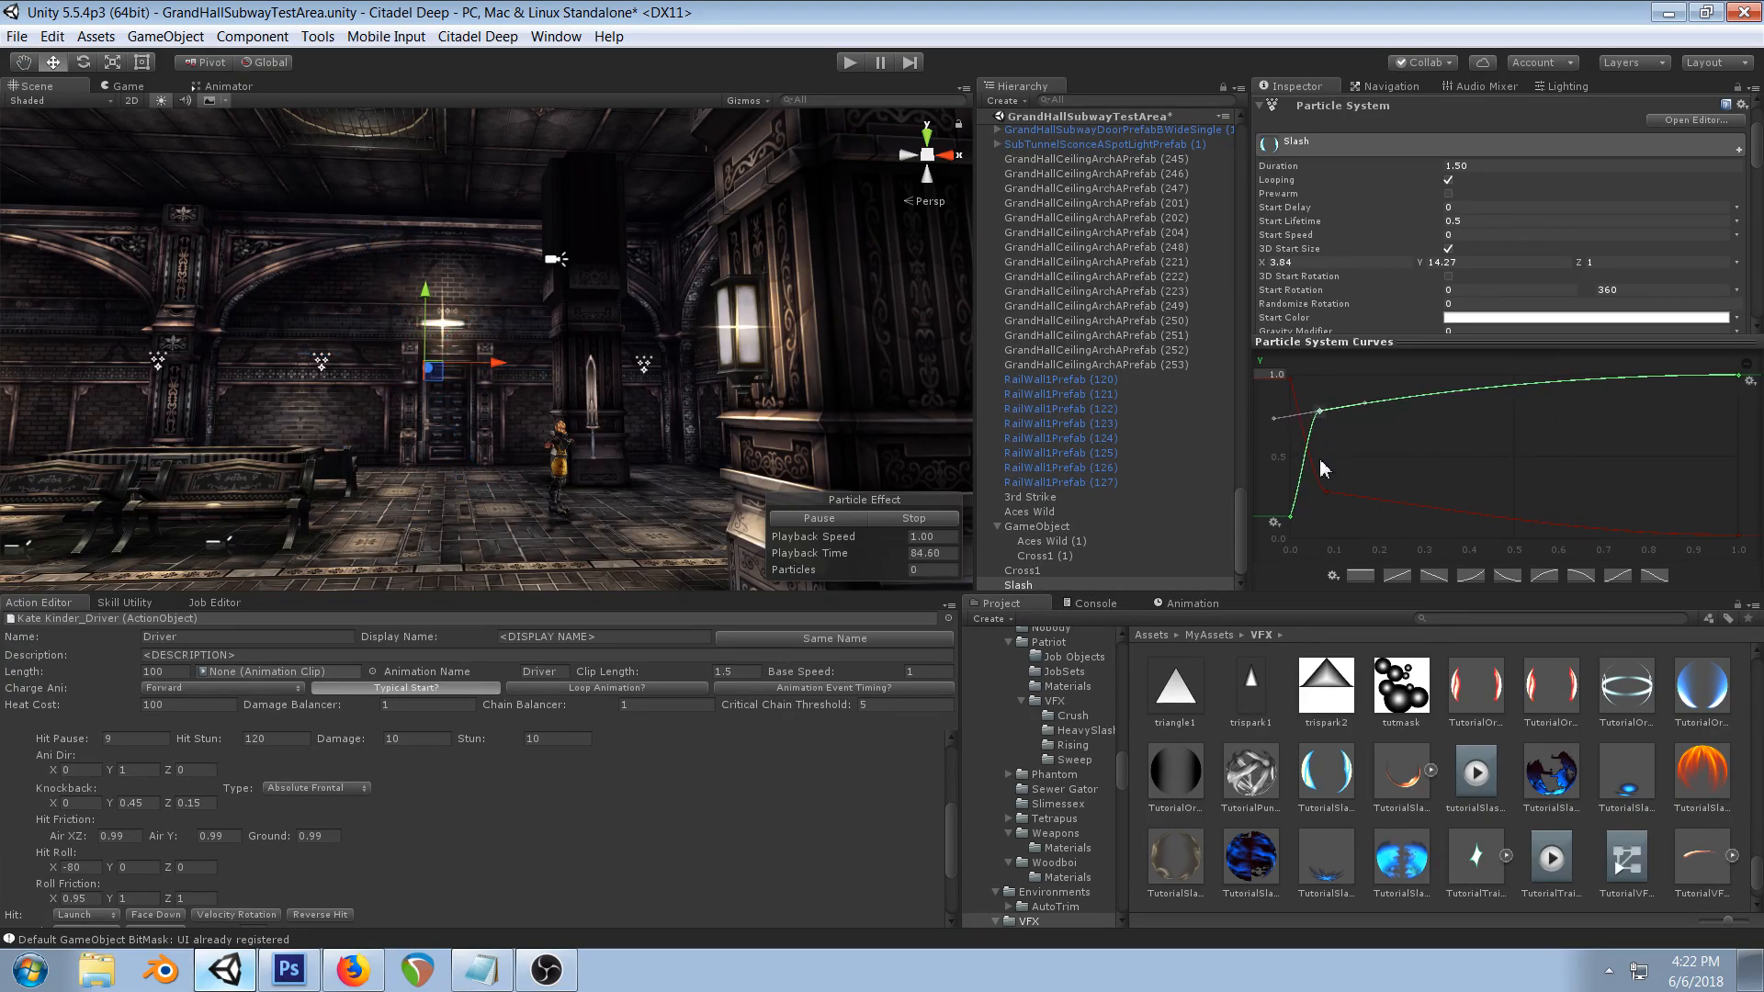
pyautogui.moveTo(1325, 491); pyautogui.dragTo(1361, 472)
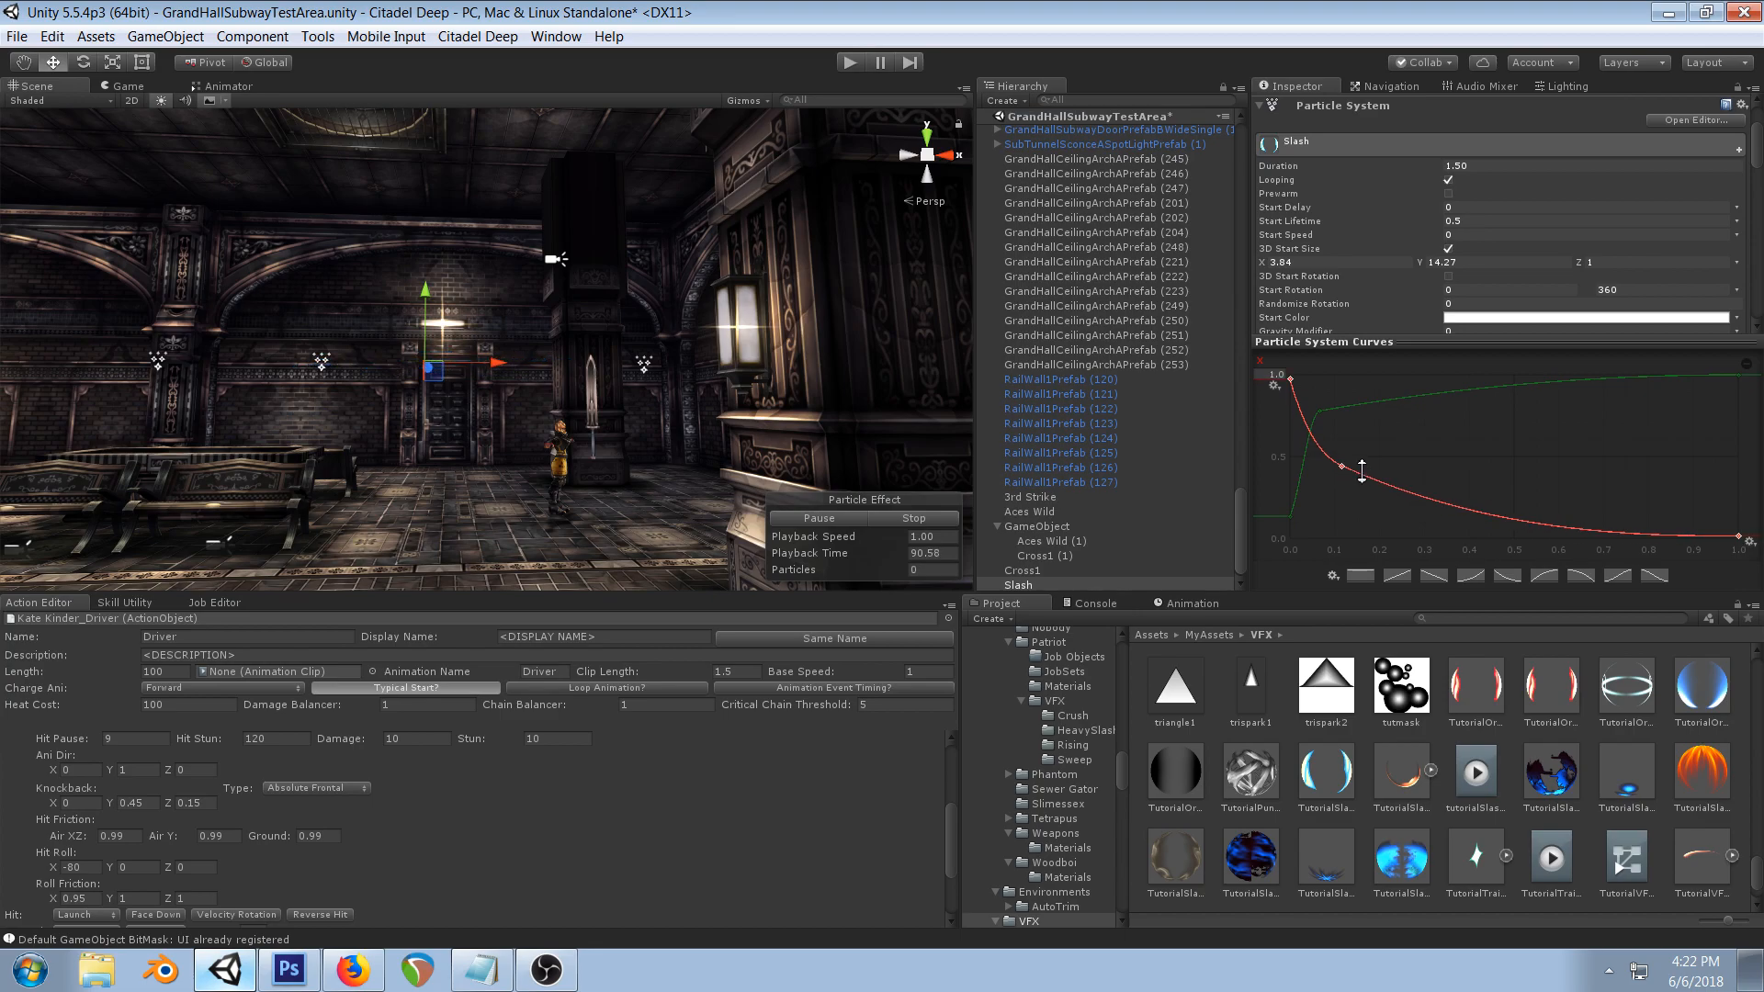
# - Try Rotation over Lifetime with an angular velocity of -10.12 switched to Curve mode, and disable the module again
pyautogui.scroll(-1, 1475, 321)
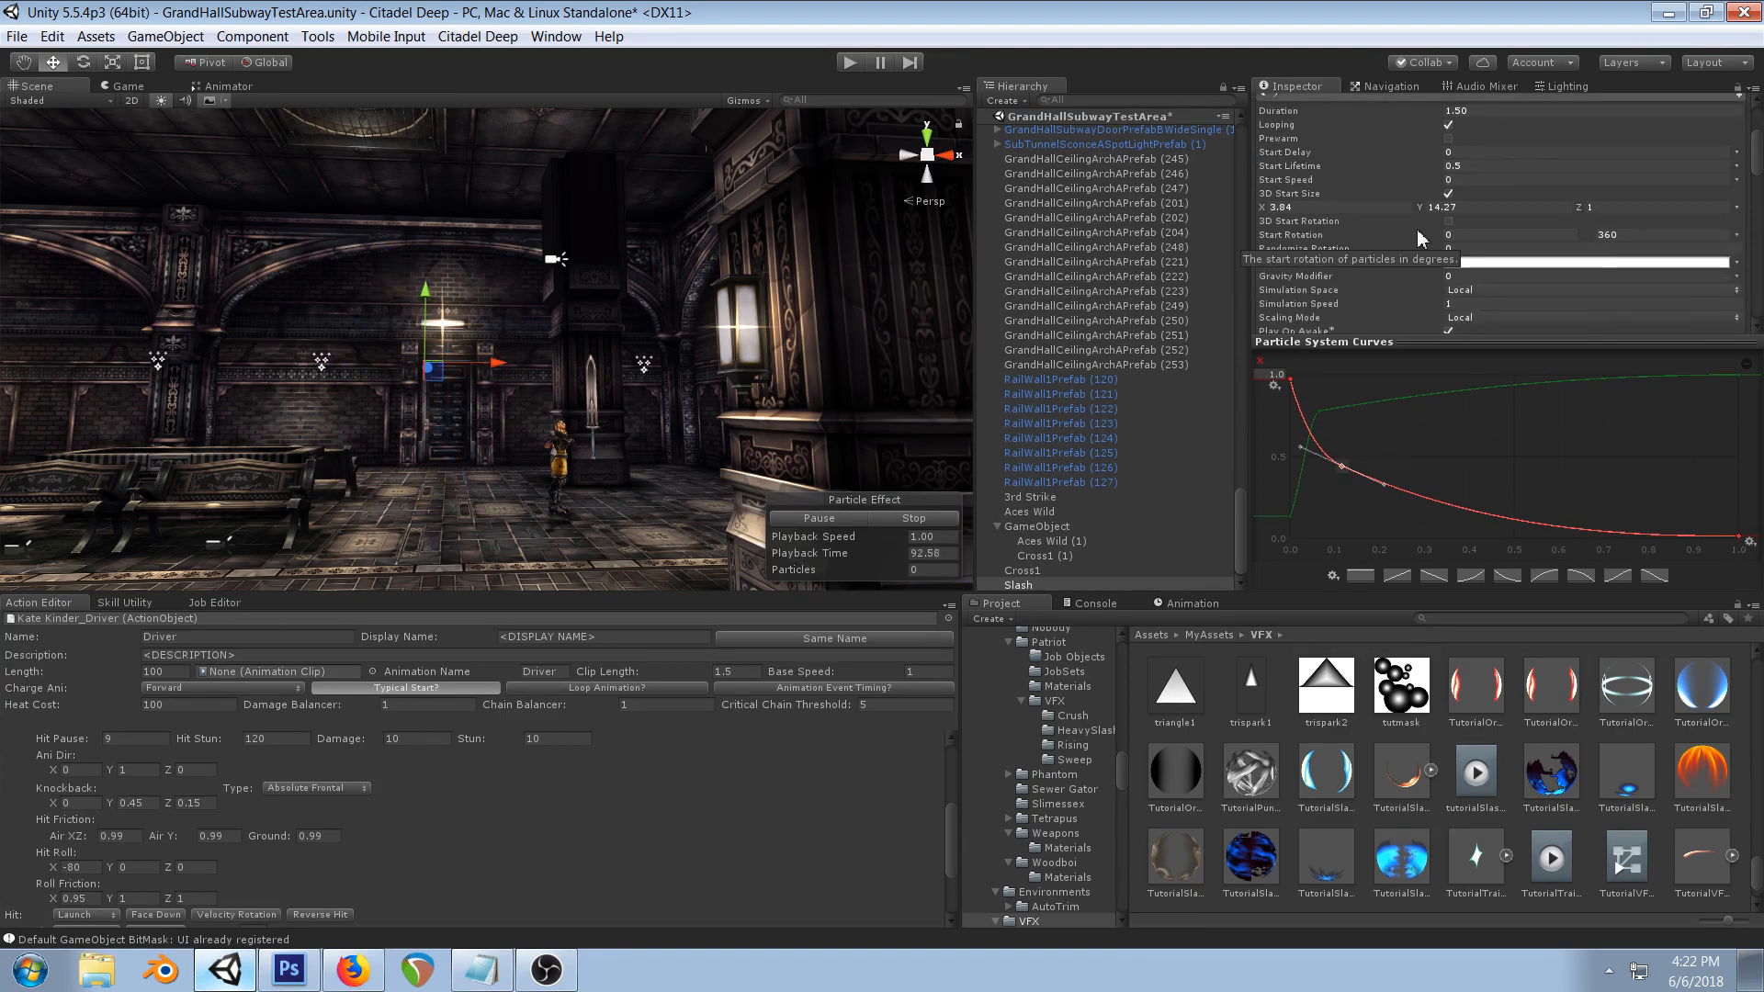
pyautogui.scroll(-4, 1416, 228)
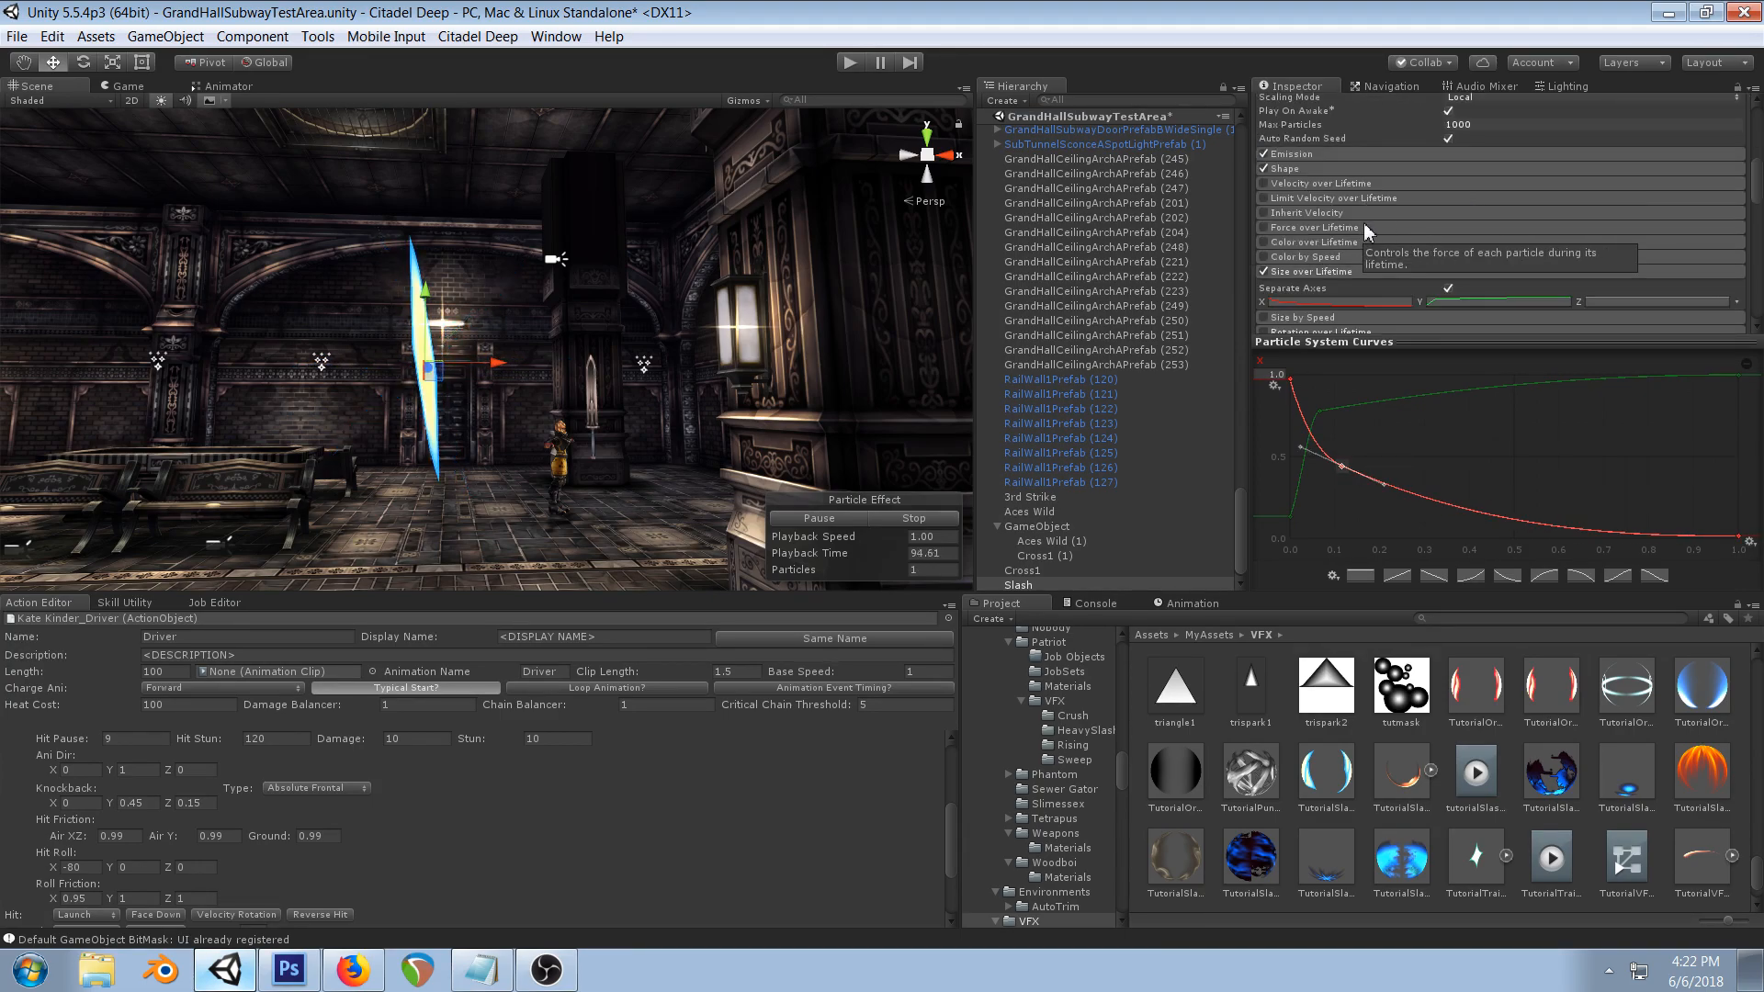
pyautogui.scroll(-3, 1357, 222)
pyautogui.click(1264, 277)
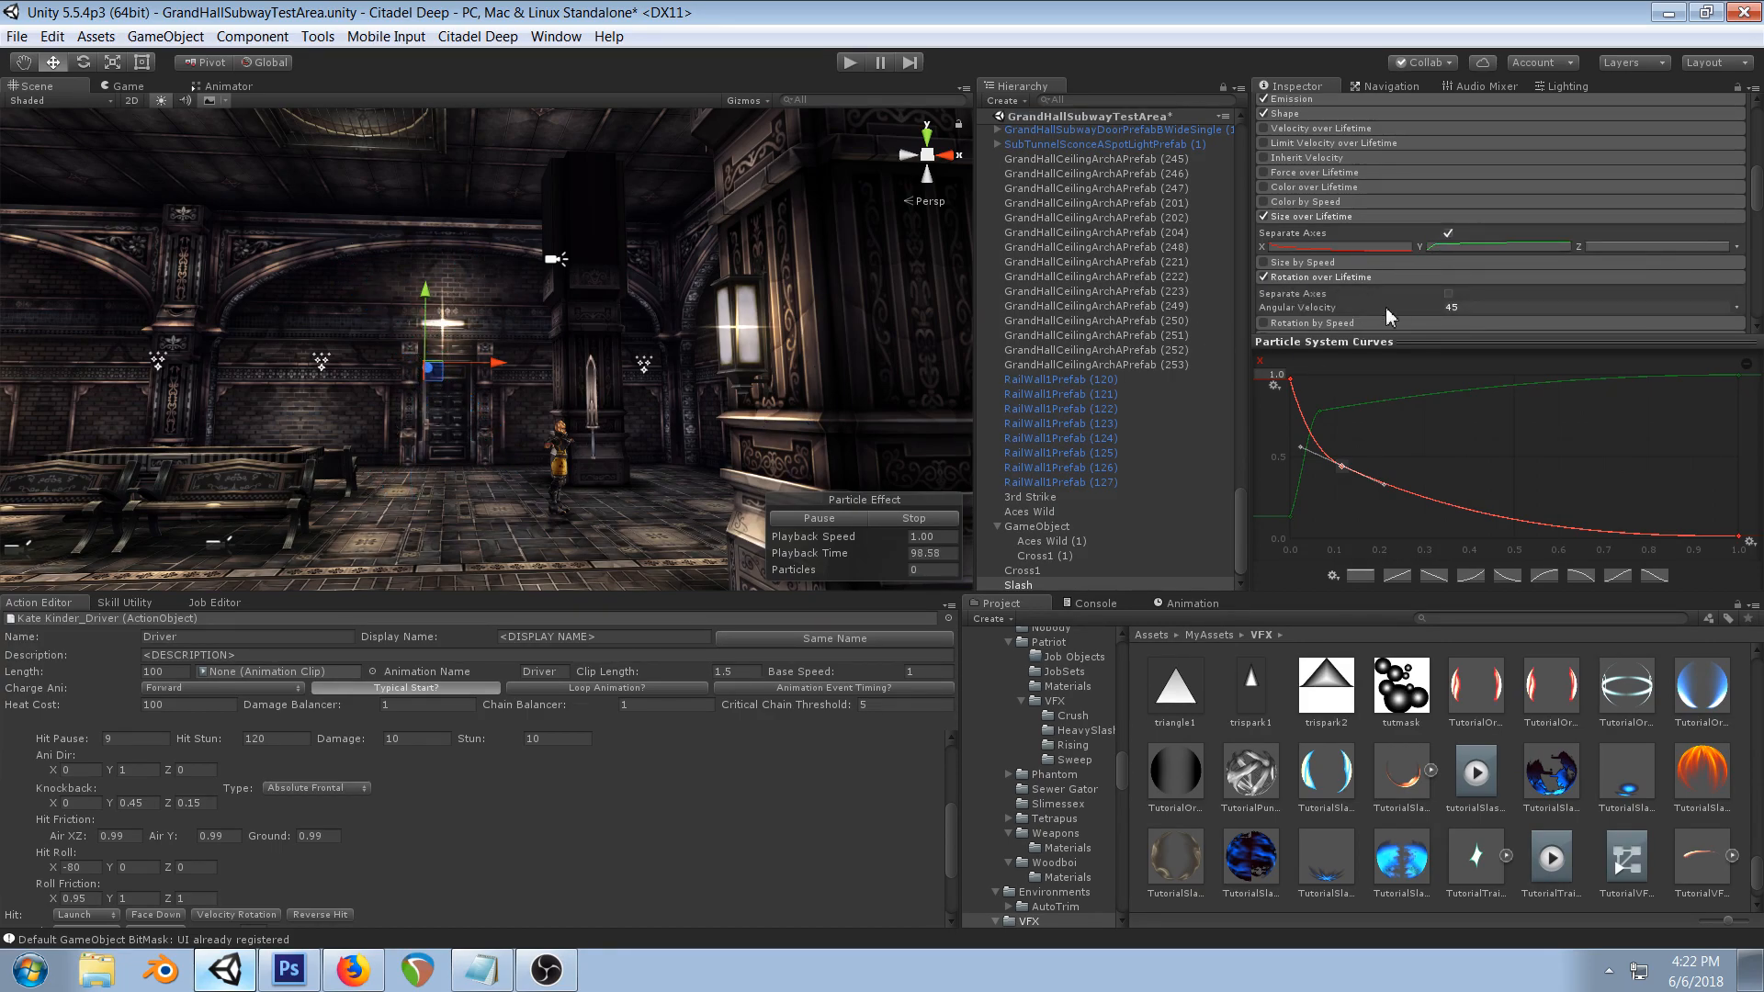
pyautogui.moveTo(1420, 307); pyautogui.dragTo(76, 319)
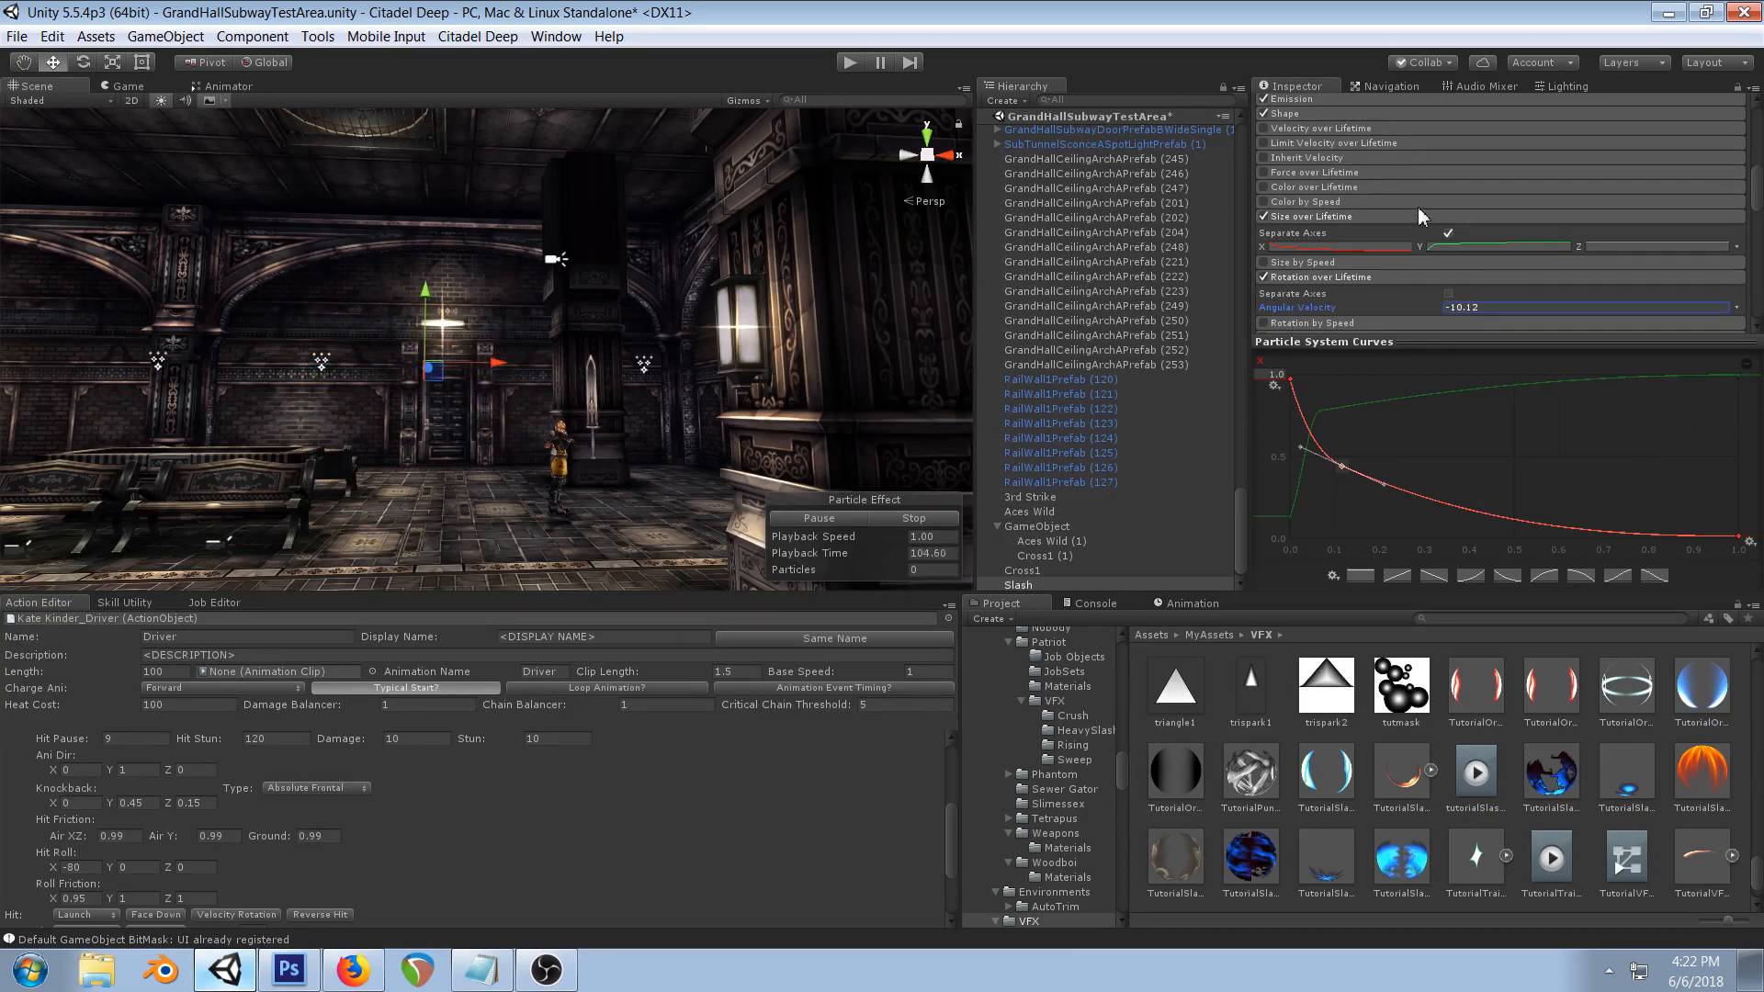
pyautogui.click(1736, 308)
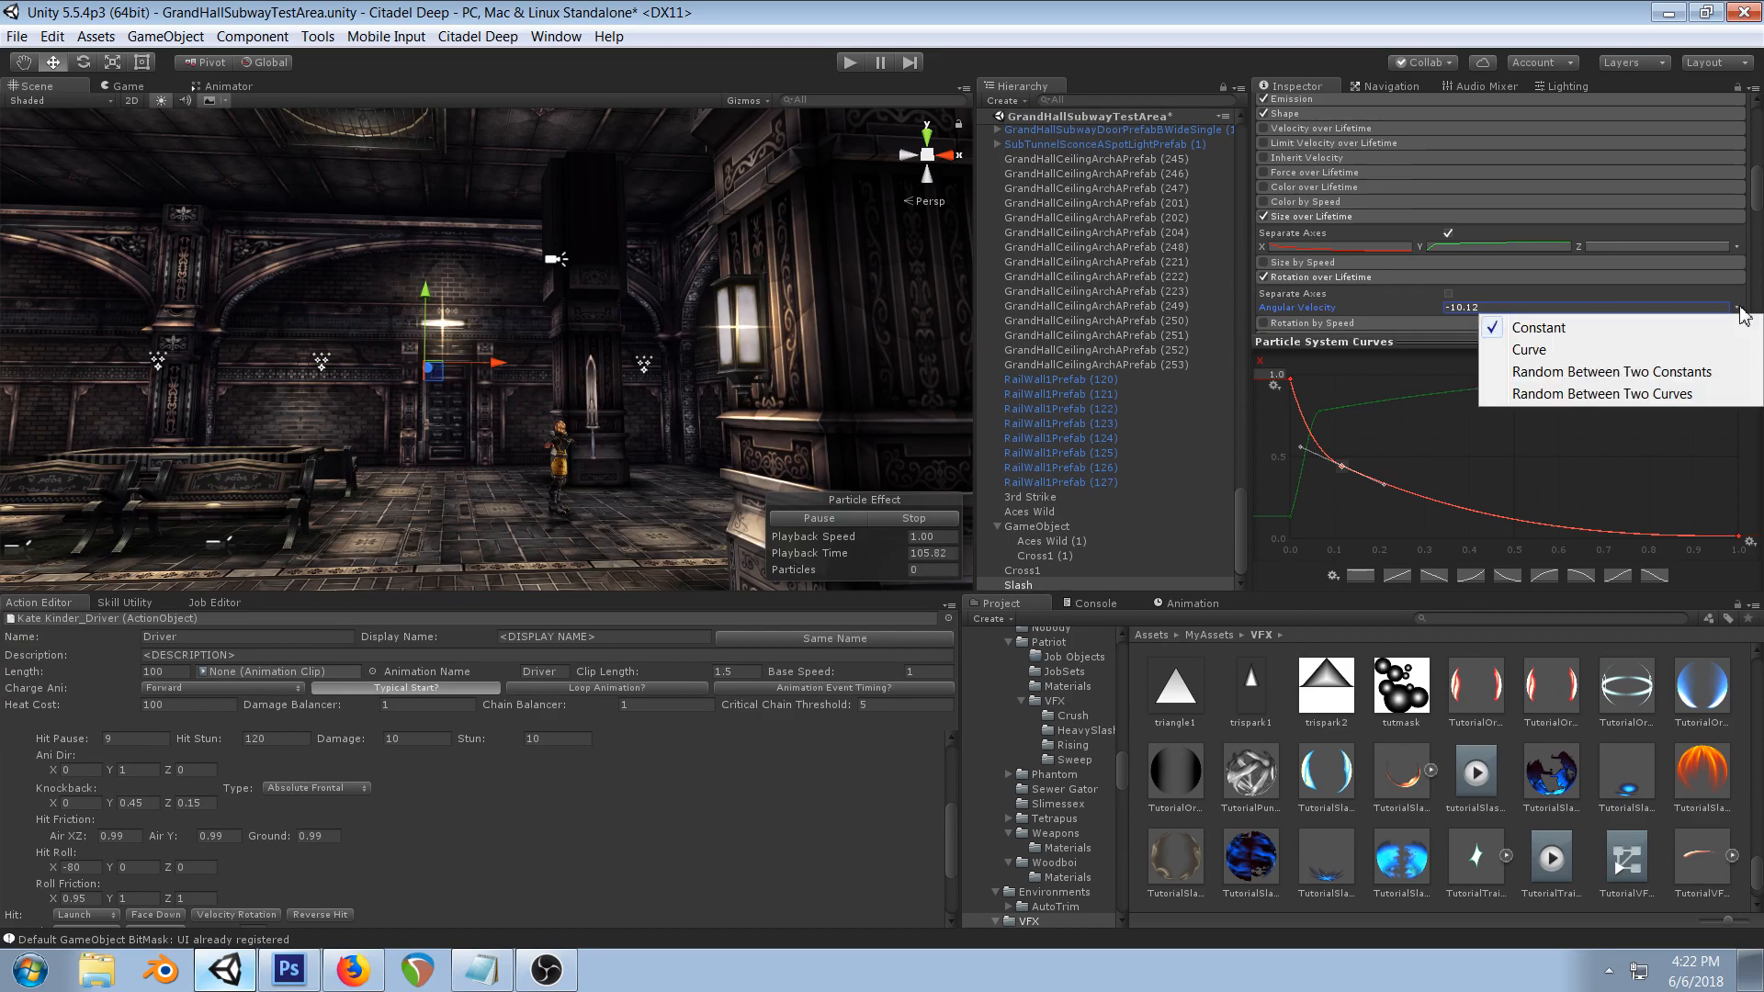
pyautogui.click(1541, 354)
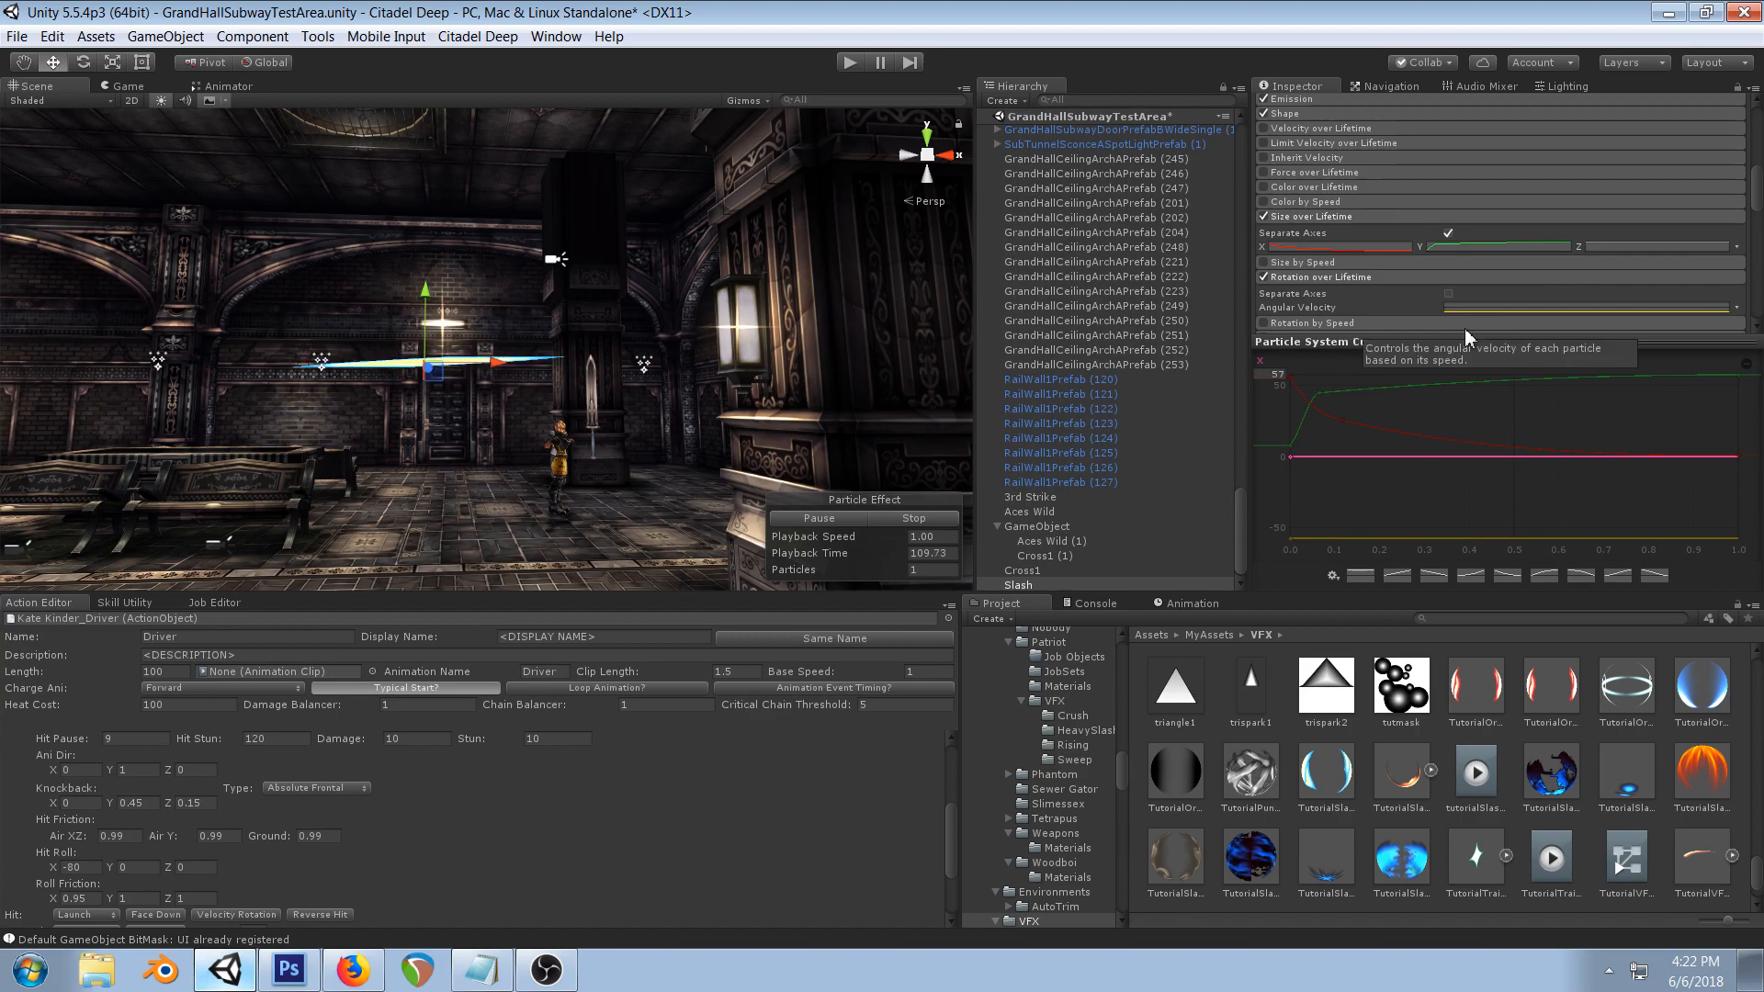
pyautogui.click(1266, 276)
# - Raise the end key of the X size-over-lifetime curve to about 0.25
pyautogui.moveTo(545, 312); pyautogui.dragTo(601, 349, button='middle')
pyautogui.scroll(3, 588, 355)
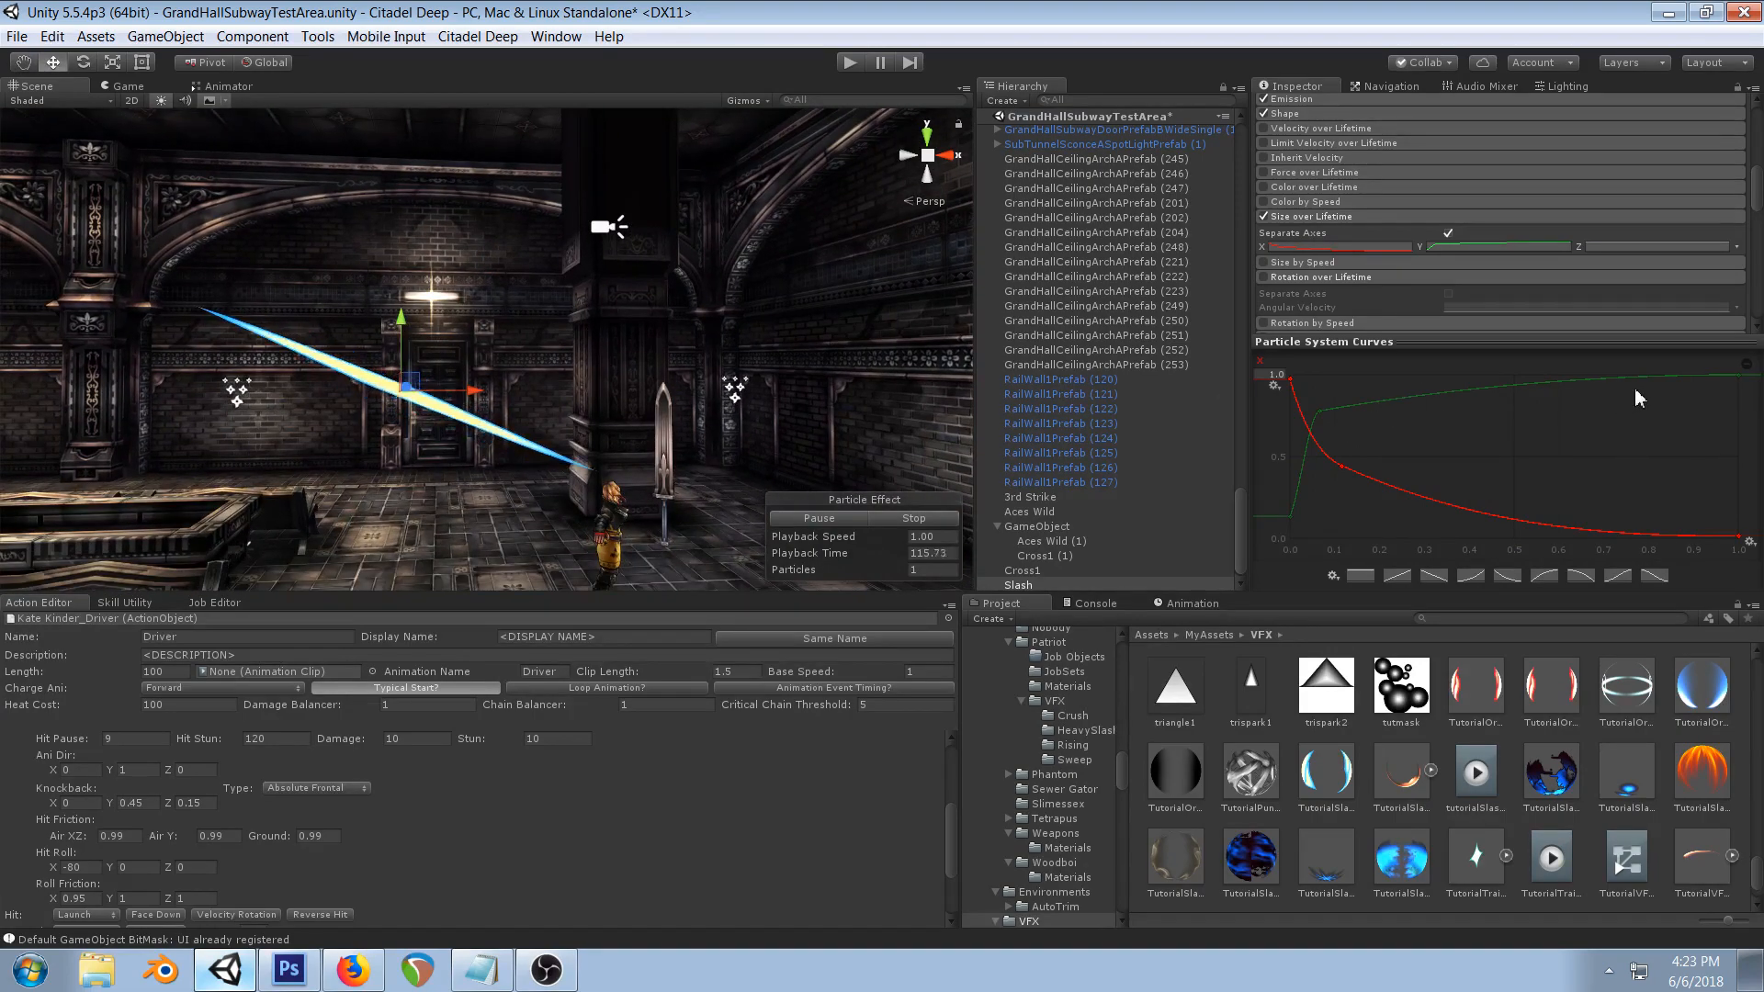
pyautogui.moveTo(1741, 540); pyautogui.dragTo(1738, 499)
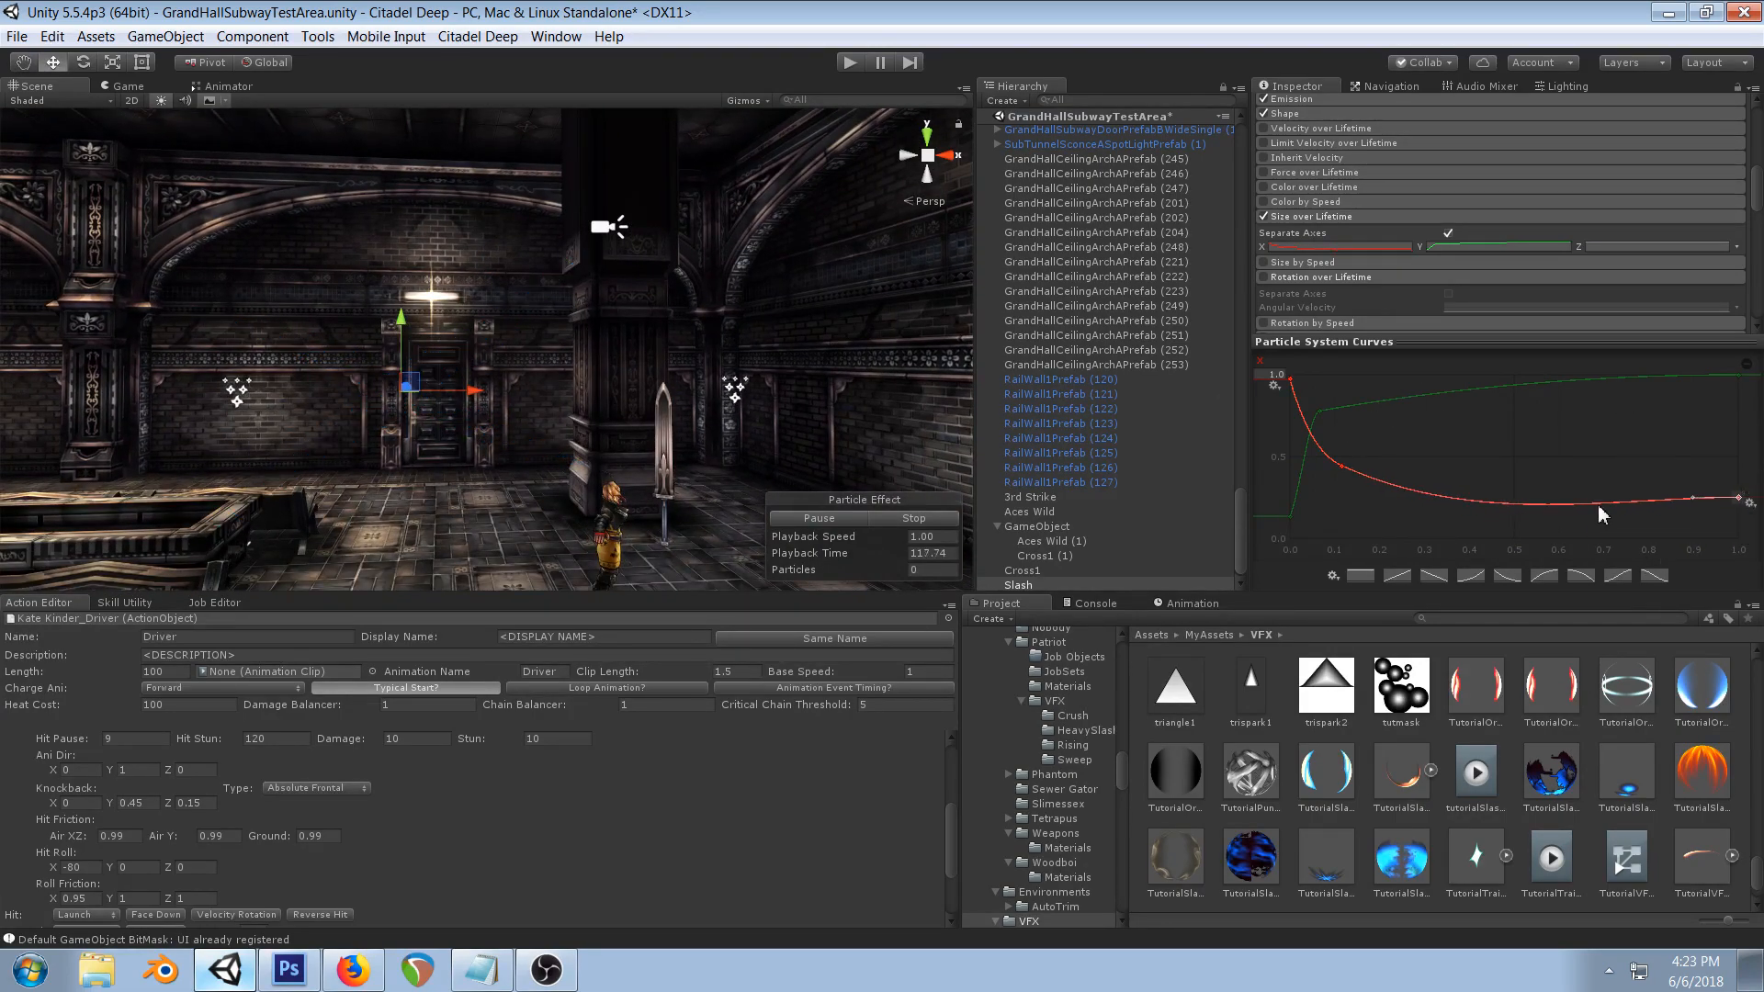
# - Delete the middle key of the X size curve and adjust the starting key's tangent for a smooth, gentler fall
pyautogui.doubleClick(1342, 470)
pyautogui.press('Delete')
pyautogui.click(1295, 381)
pyautogui.moveTo(1312, 433); pyautogui.dragTo(1336, 428)
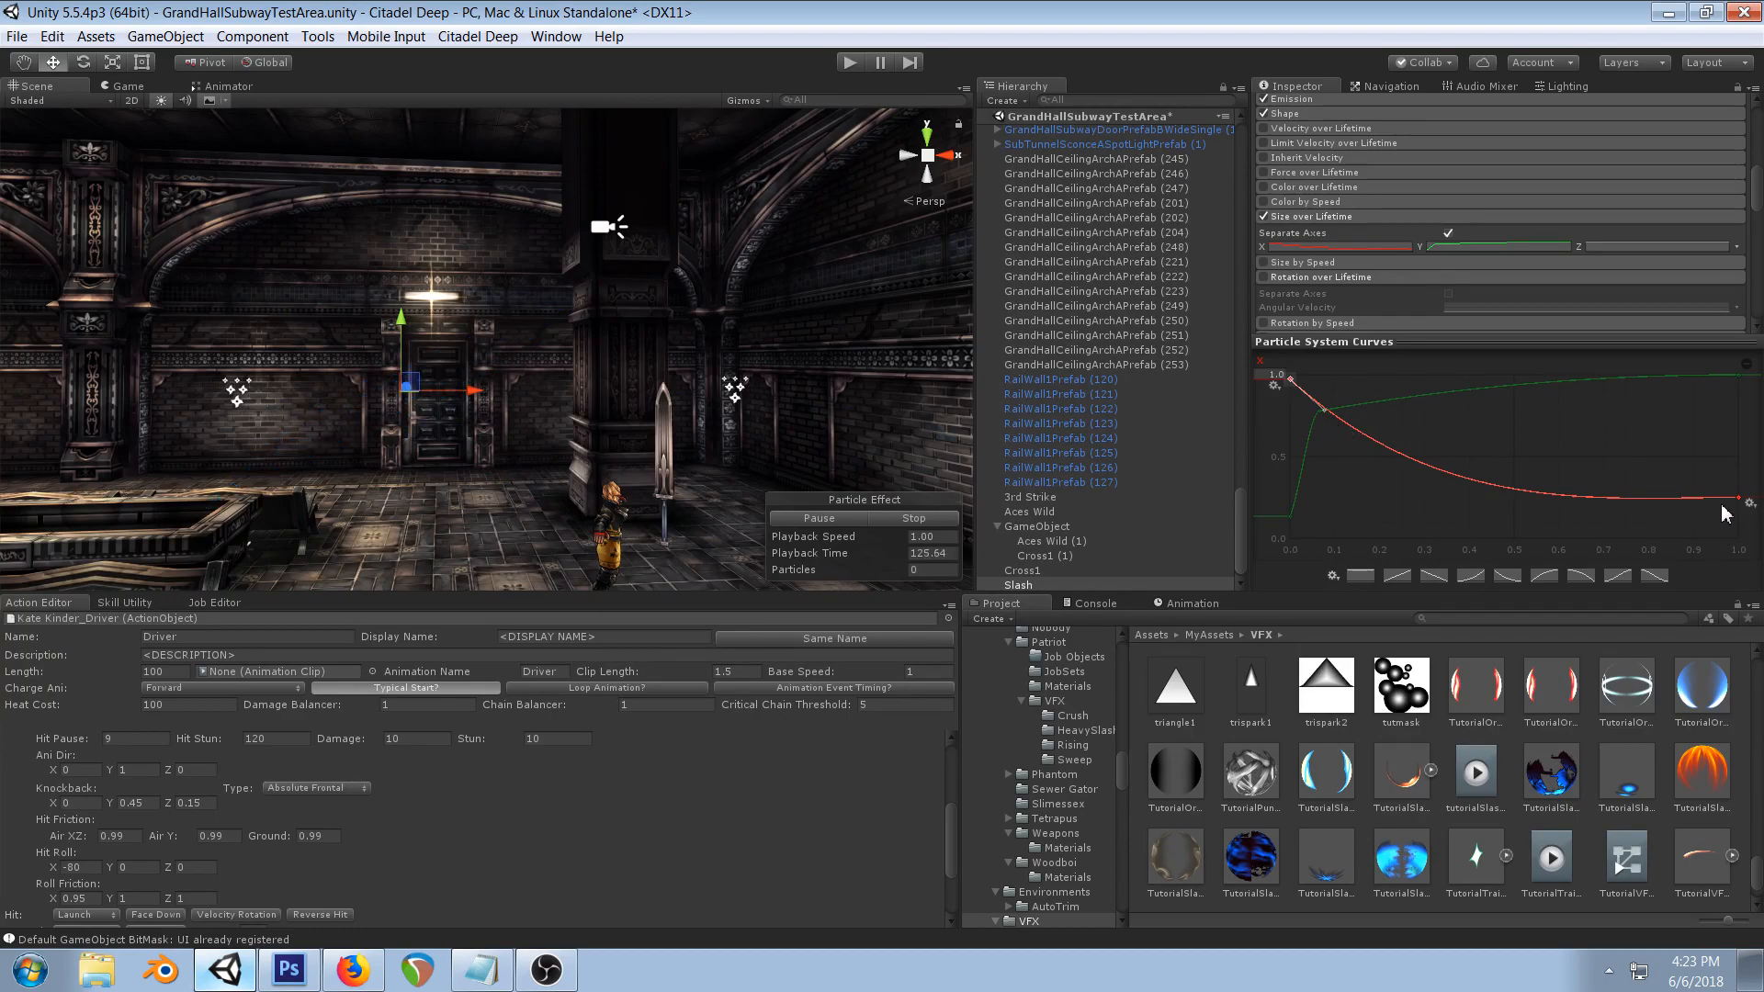
# - Lower the X size curve's end key to about 0.03 and add a middle key at about (0.08, 0.24), adjusting its tangent
pyautogui.moveTo(1739, 497); pyautogui.dragTo(1748, 542)
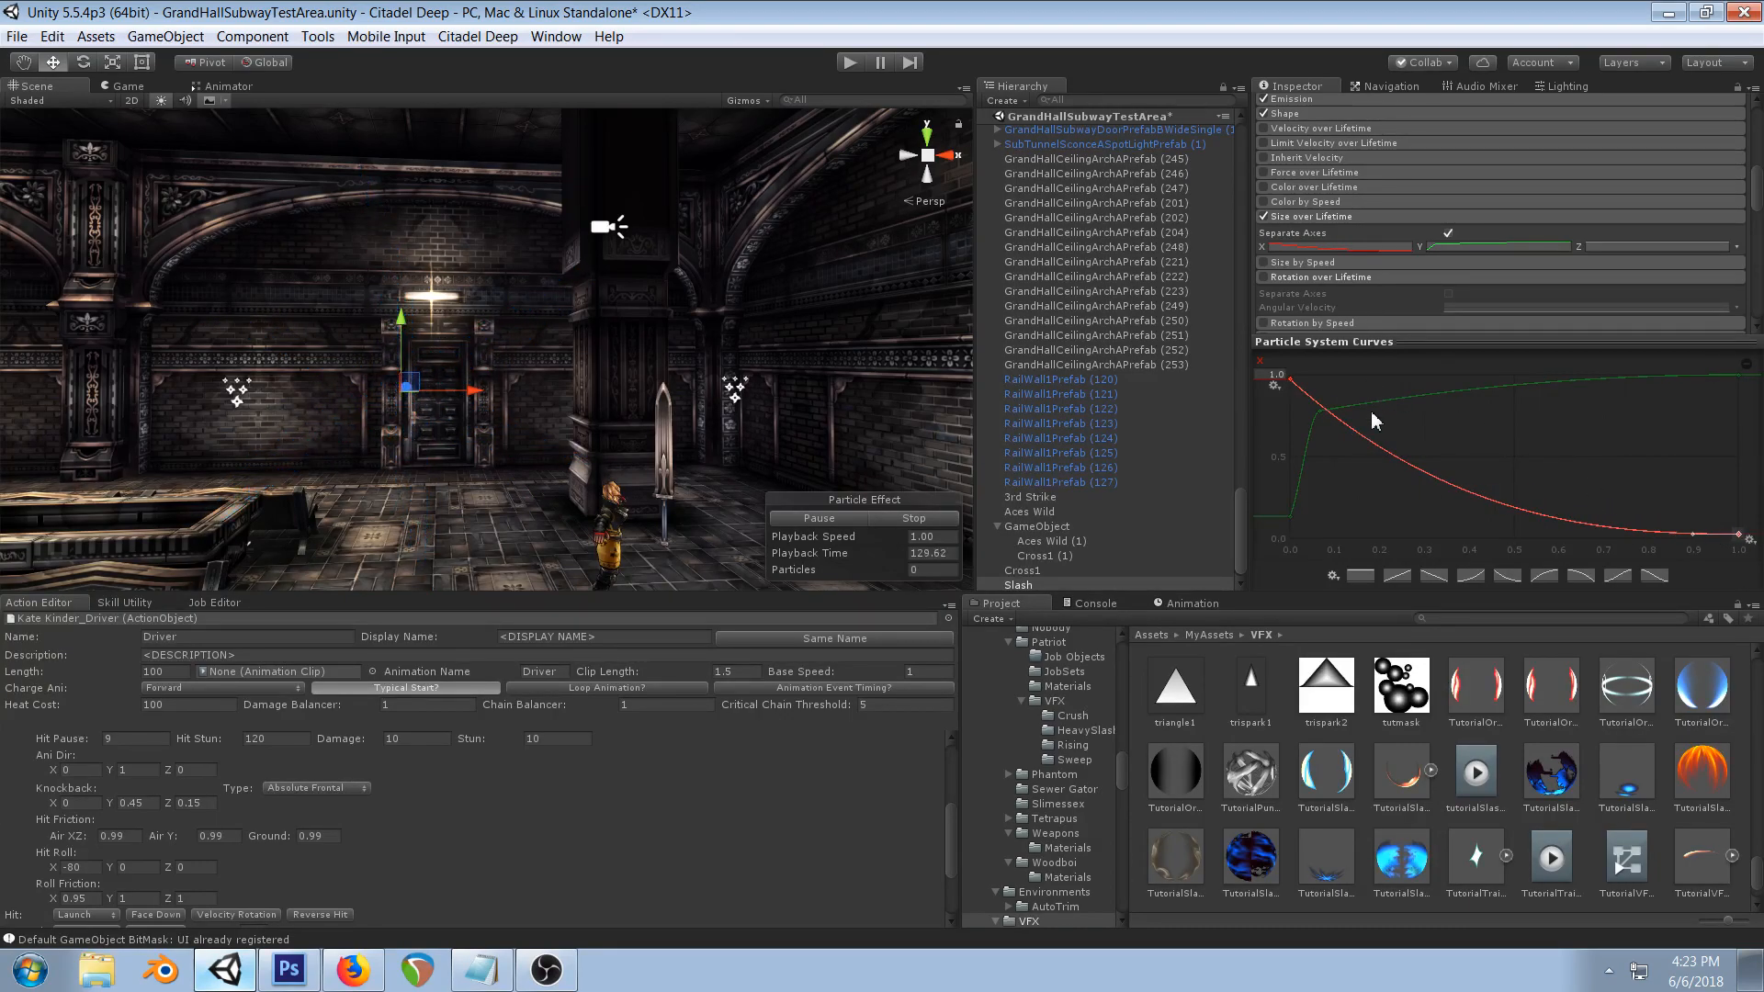
pyautogui.click(1323, 421)
pyautogui.rightClick(1380, 444)
pyautogui.click(1380, 442)
pyautogui.moveTo(1361, 437); pyautogui.dragTo(1308, 419)
pyautogui.click(1292, 380)
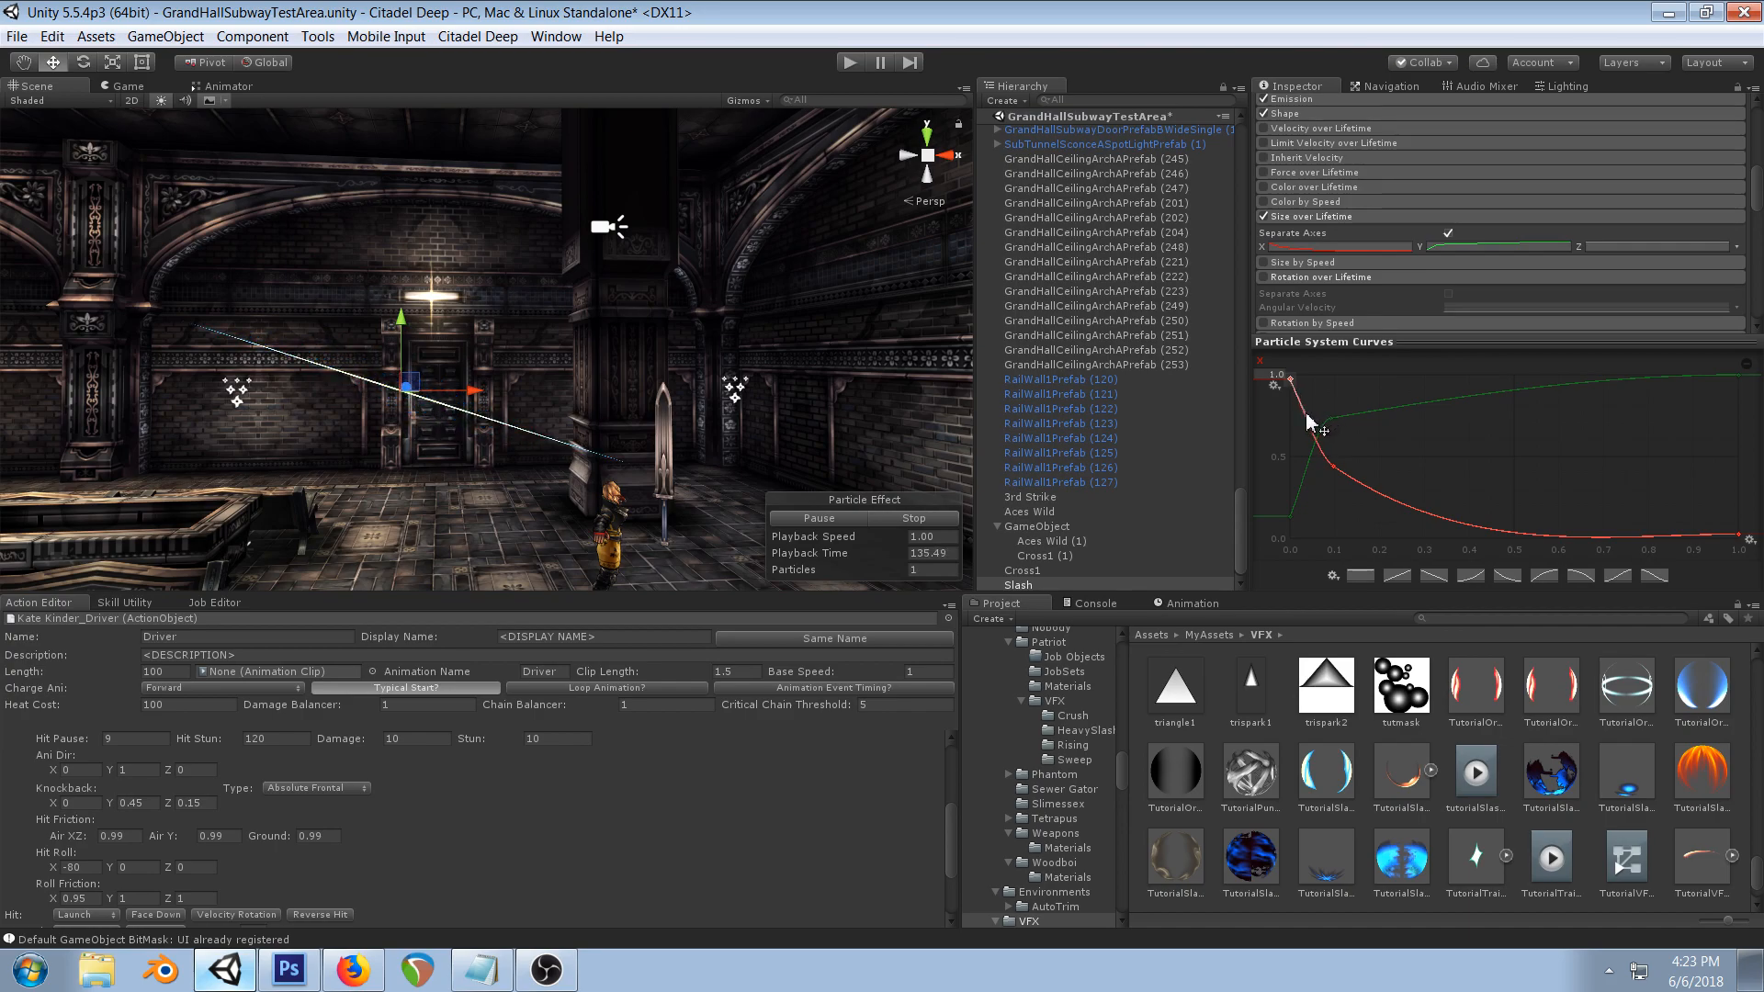
pyautogui.moveTo(1370, 492); pyautogui.dragTo(1388, 492)
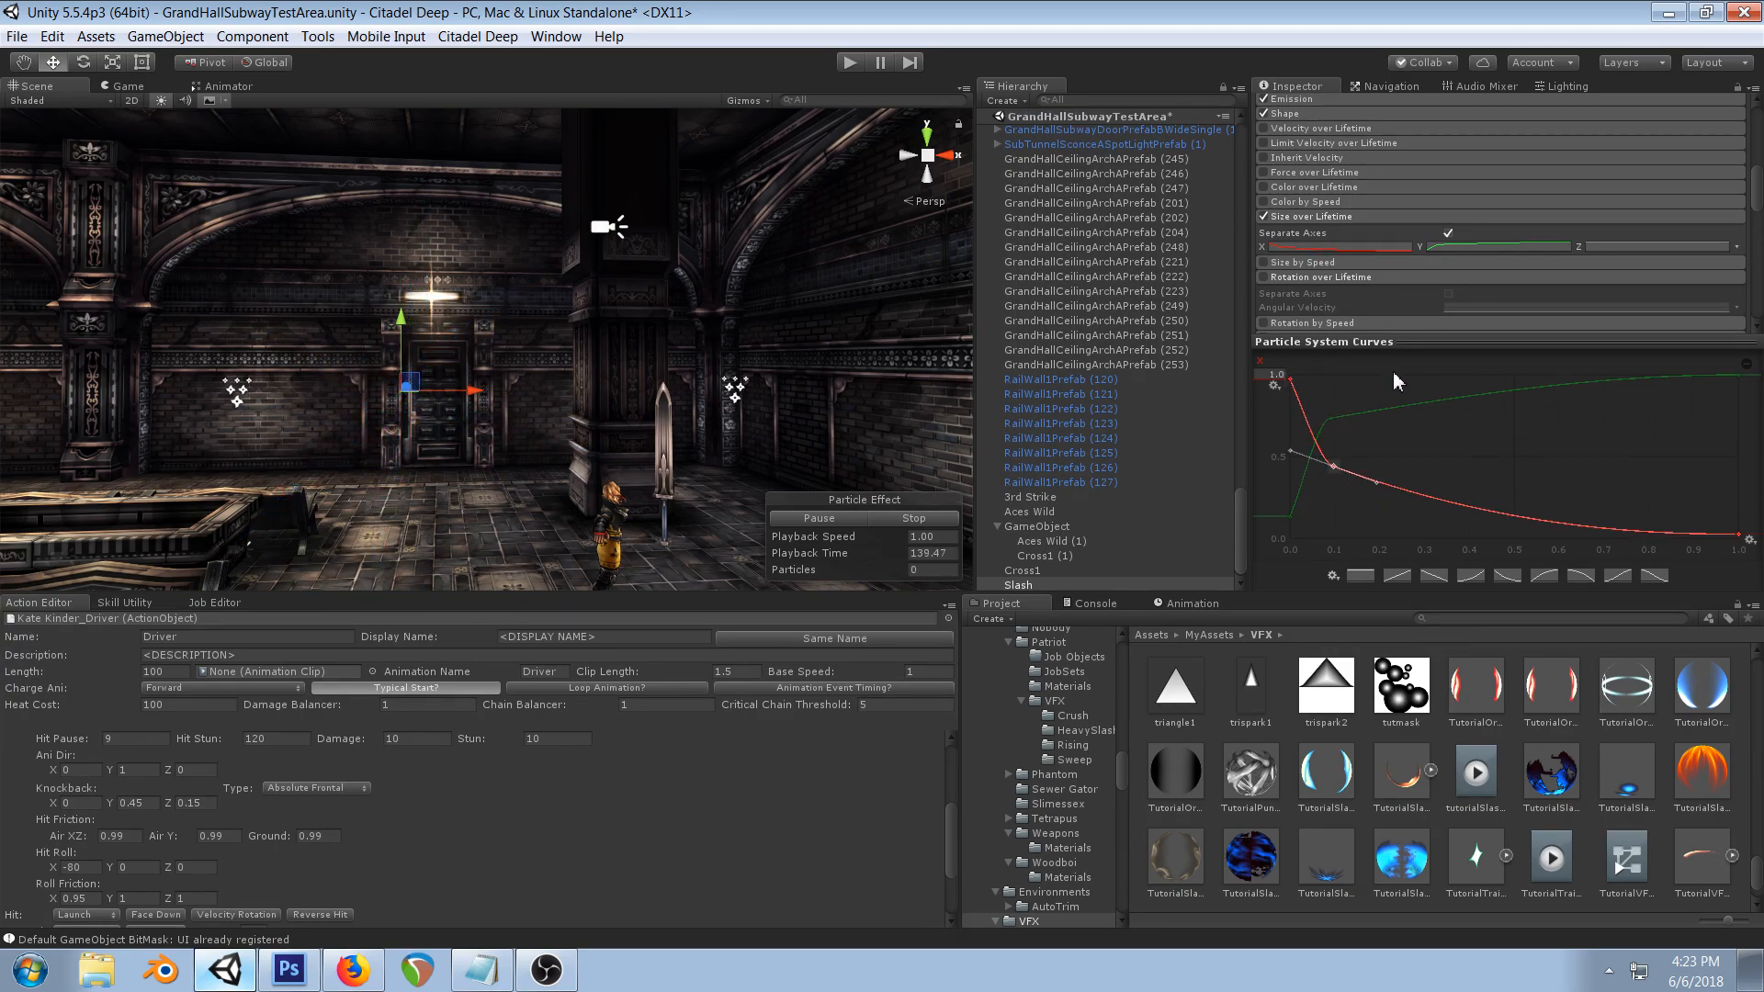
pyautogui.moveTo(1333, 469); pyautogui.dragTo(1329, 500)
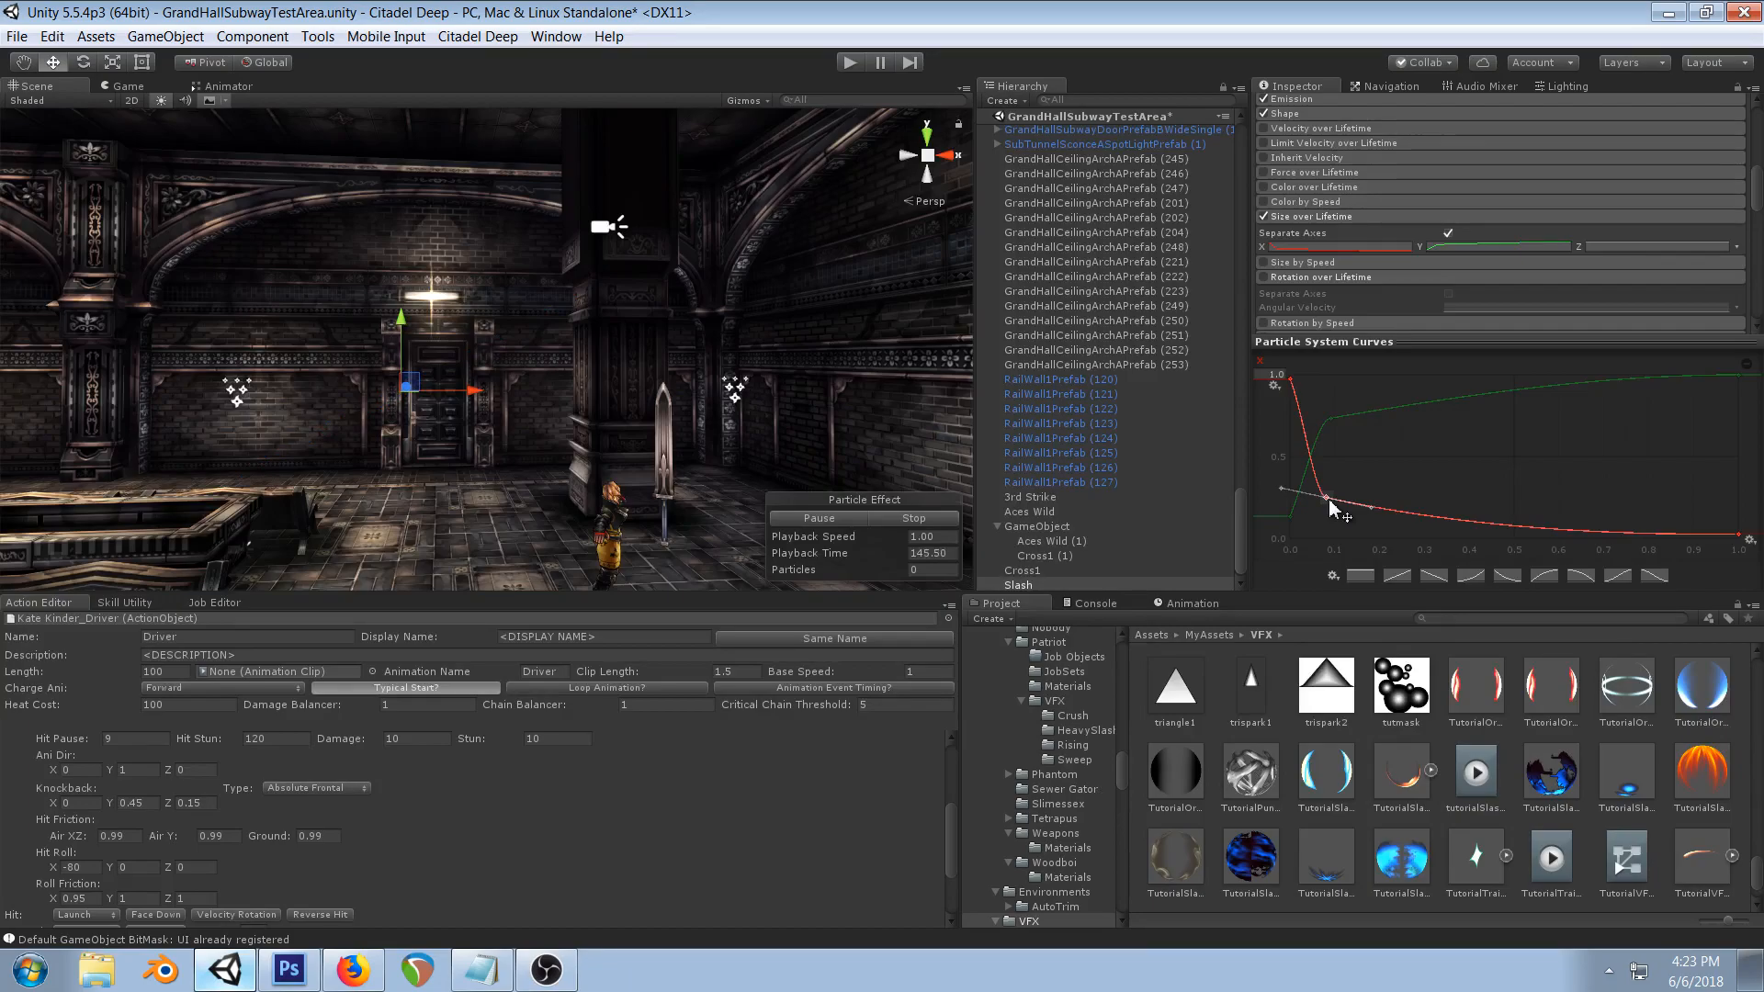
# - Add a key close to the X curve's start and lower the starting key to about 0.9 for a brief hold before the drop
pyautogui.rightClick(1303, 415)
pyautogui.click(1331, 431)
pyautogui.moveTo(1305, 420)
pyautogui.mouseDown()
pyautogui.moveTo(1312, 391)
pyautogui.moveTo(1326, 422)
pyautogui.mouseUp()
pyautogui.click(1291, 380)
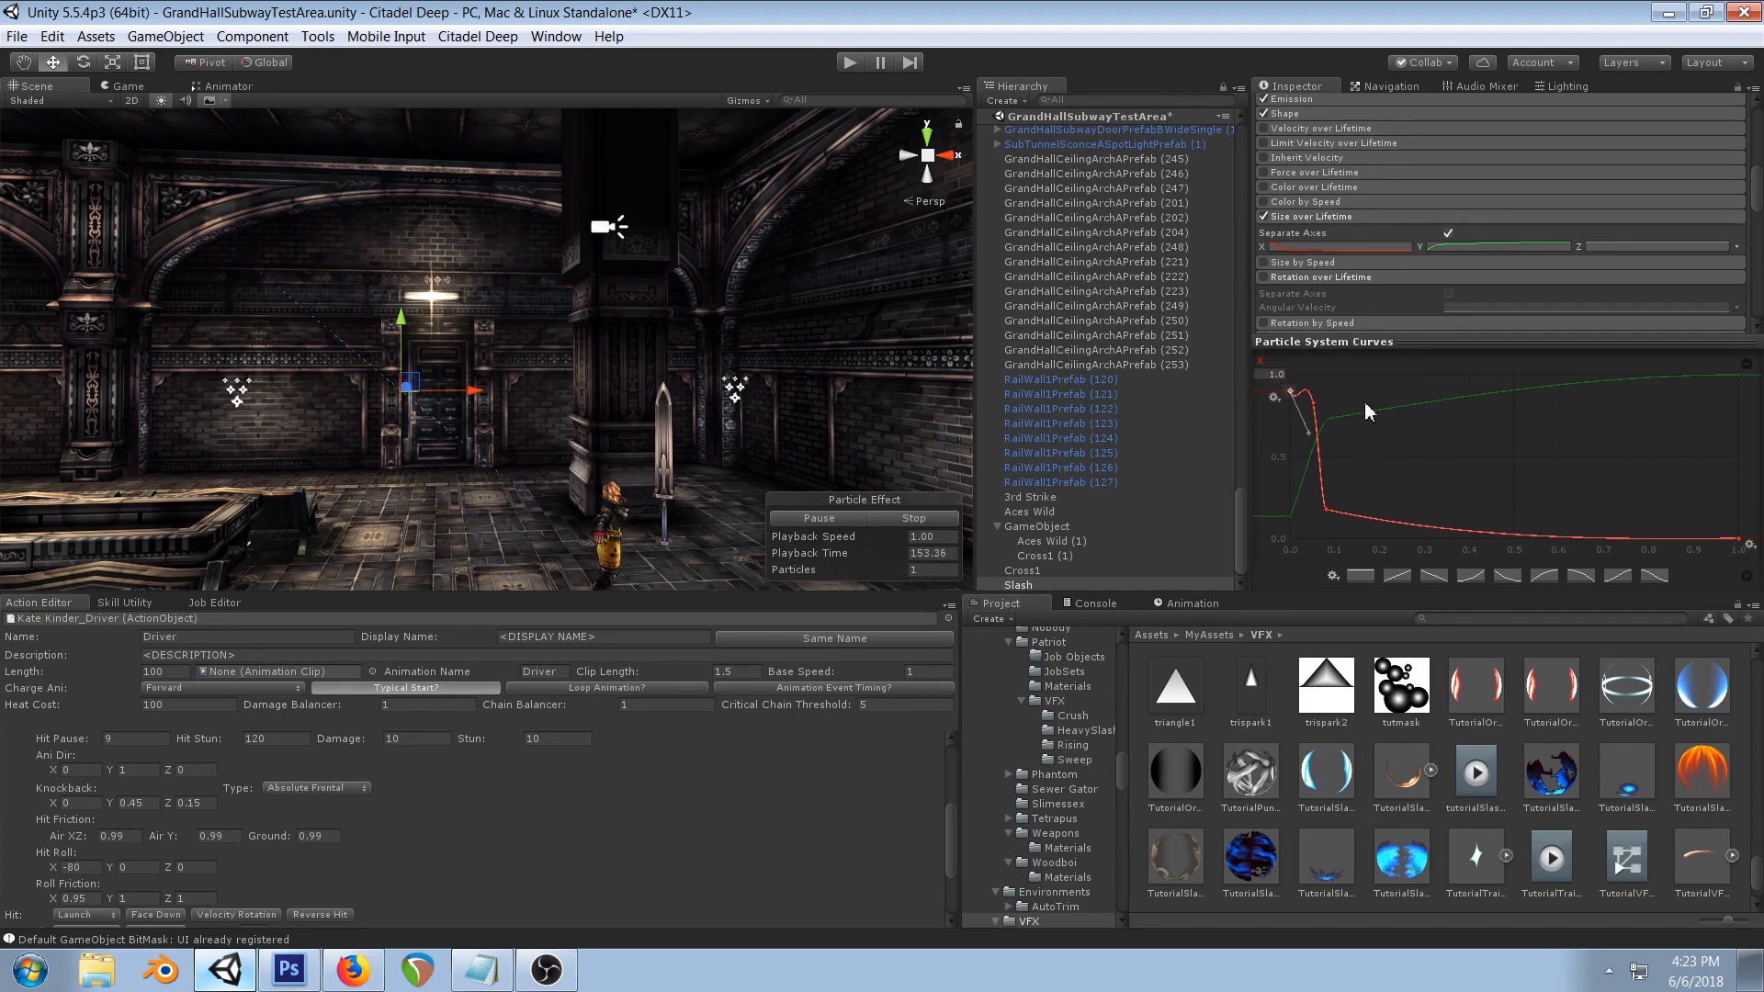
# - Examine how the slash particle plays in the hall from several distances and viewing angles
pyautogui.scroll(-5, 480, 386)
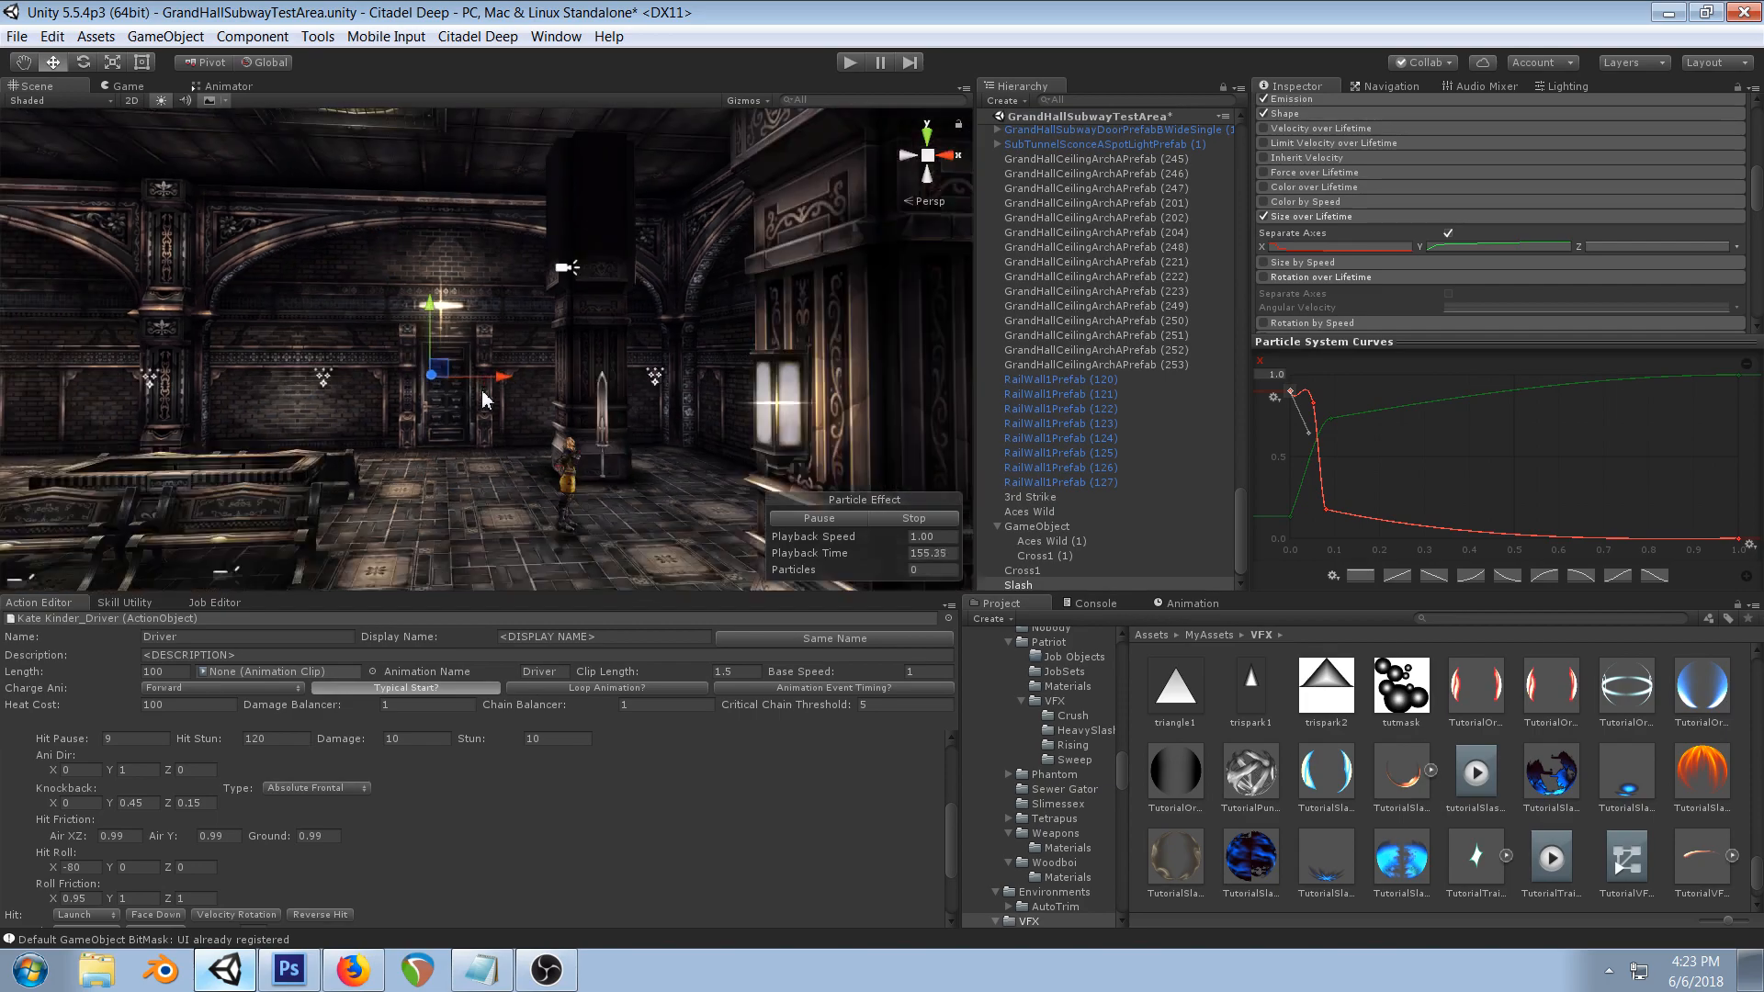
pyautogui.moveTo(377, 419); pyautogui.dragTo(485, 420, button='right')
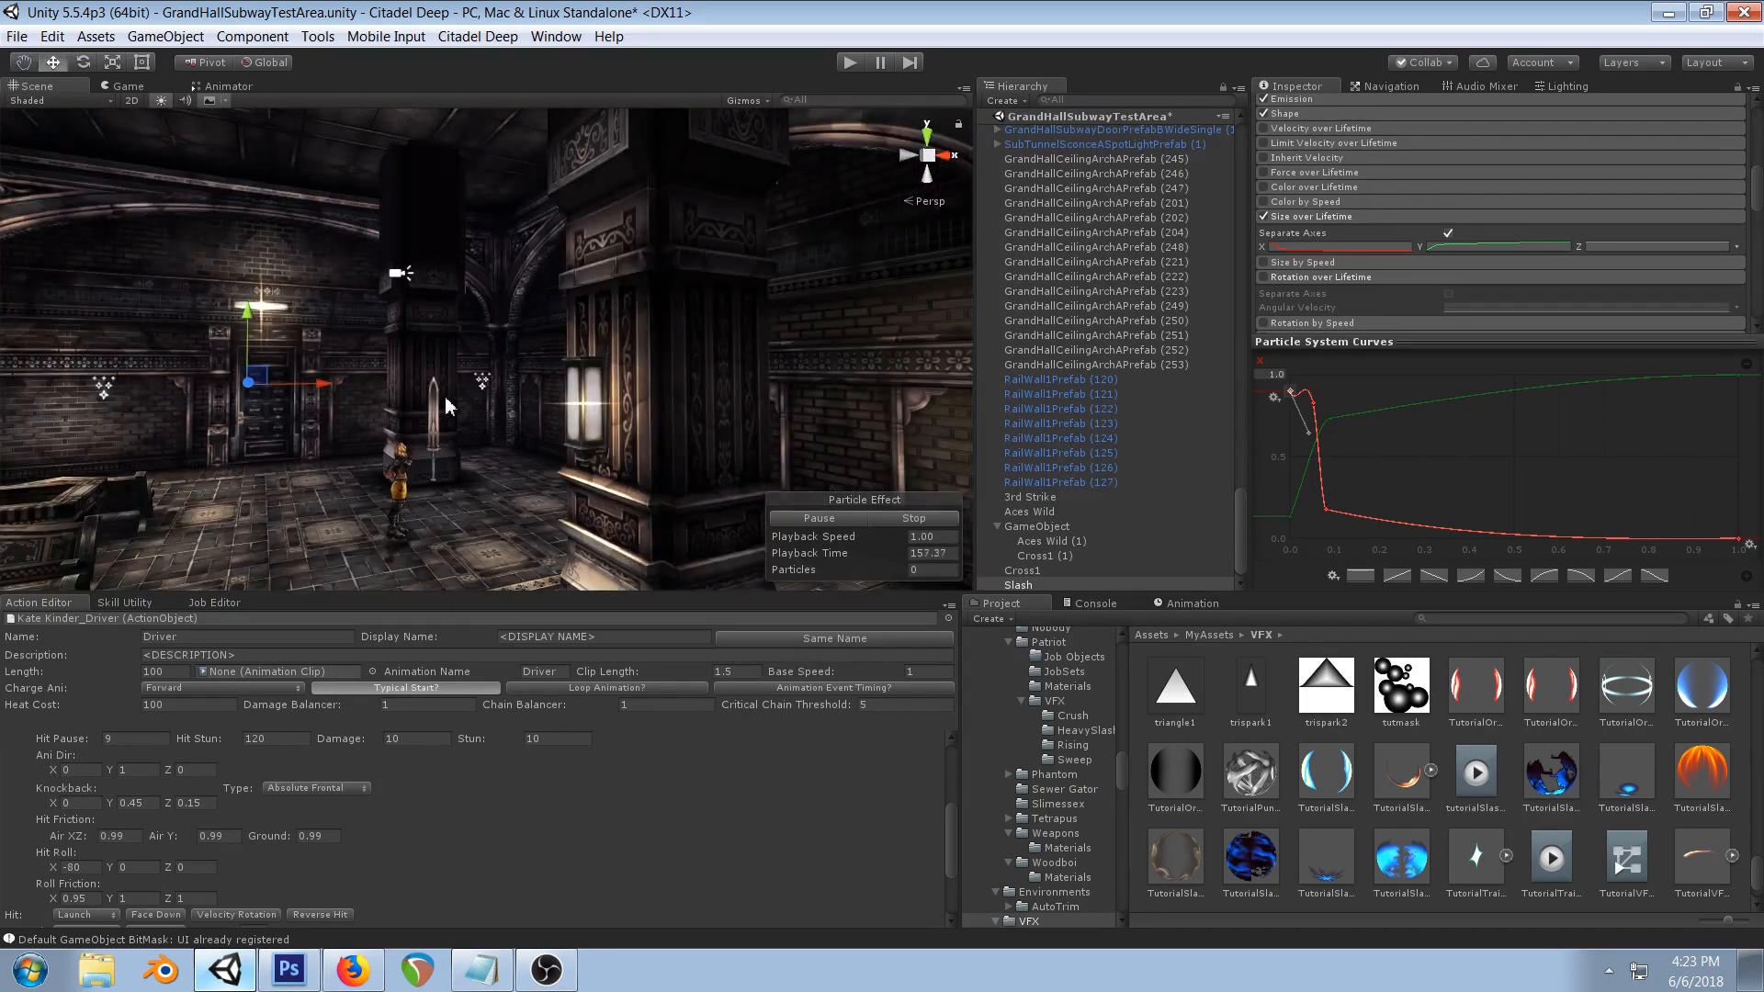
pyautogui.moveTo(372, 407); pyautogui.dragTo(461, 426, button='right')
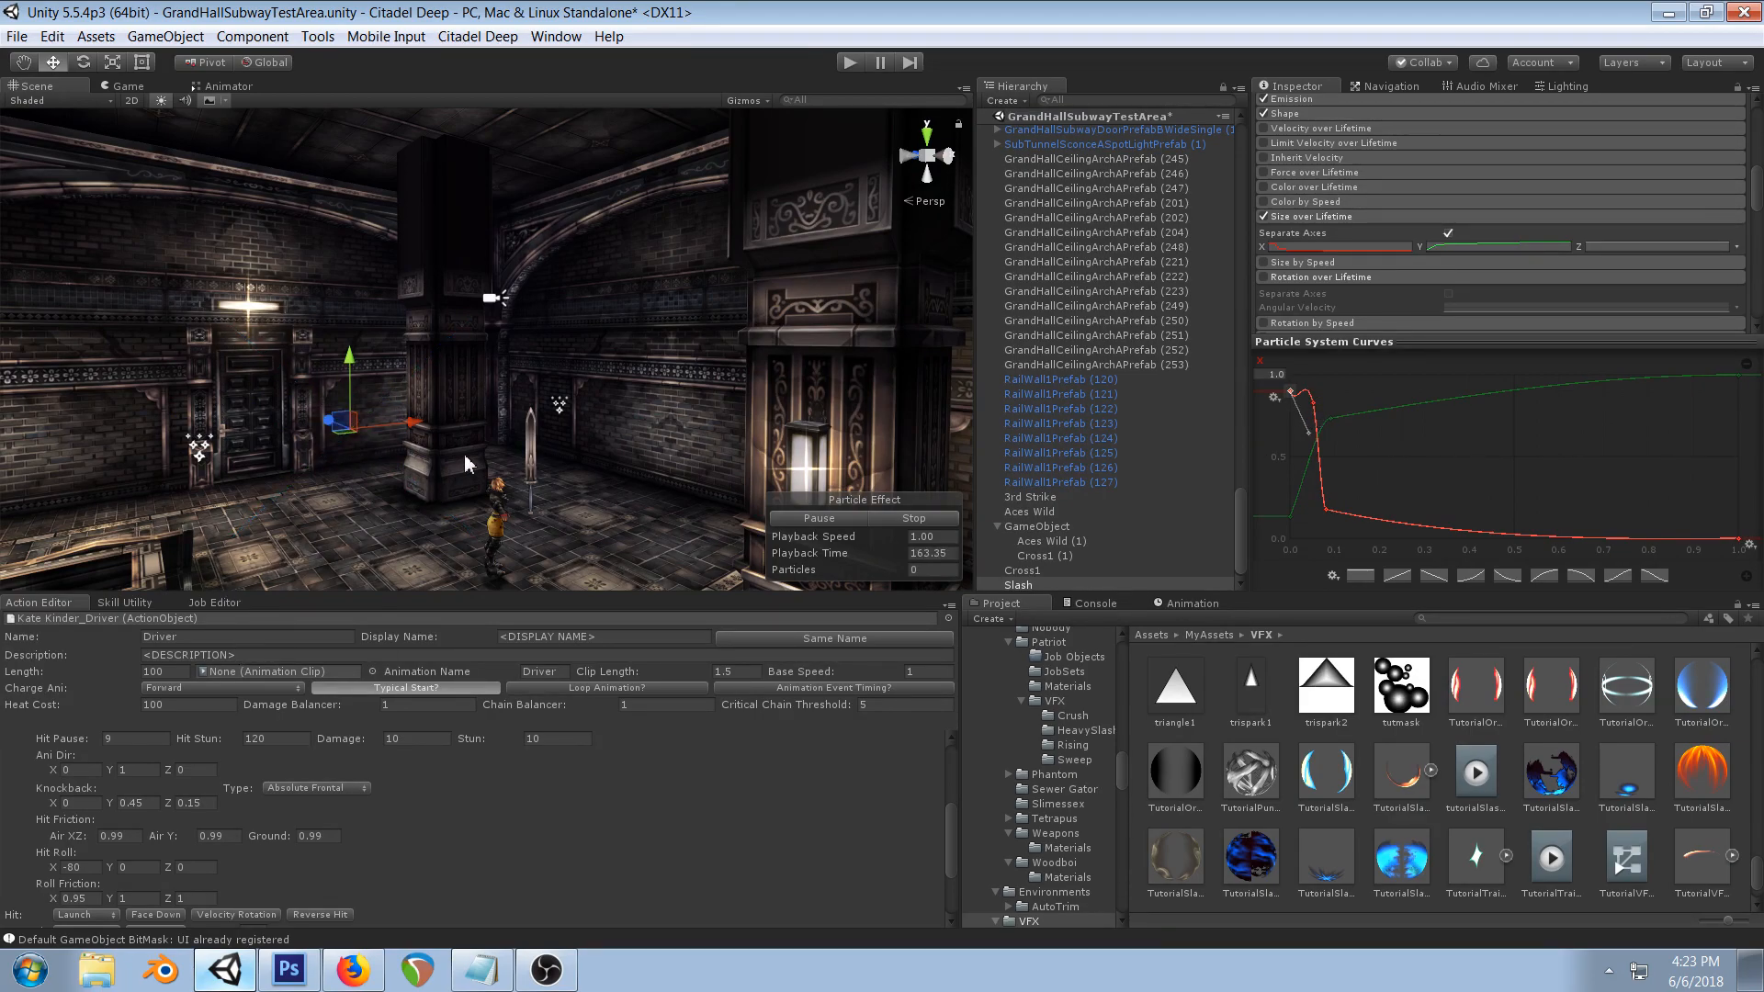
pyautogui.scroll(-5, 1505, 262)
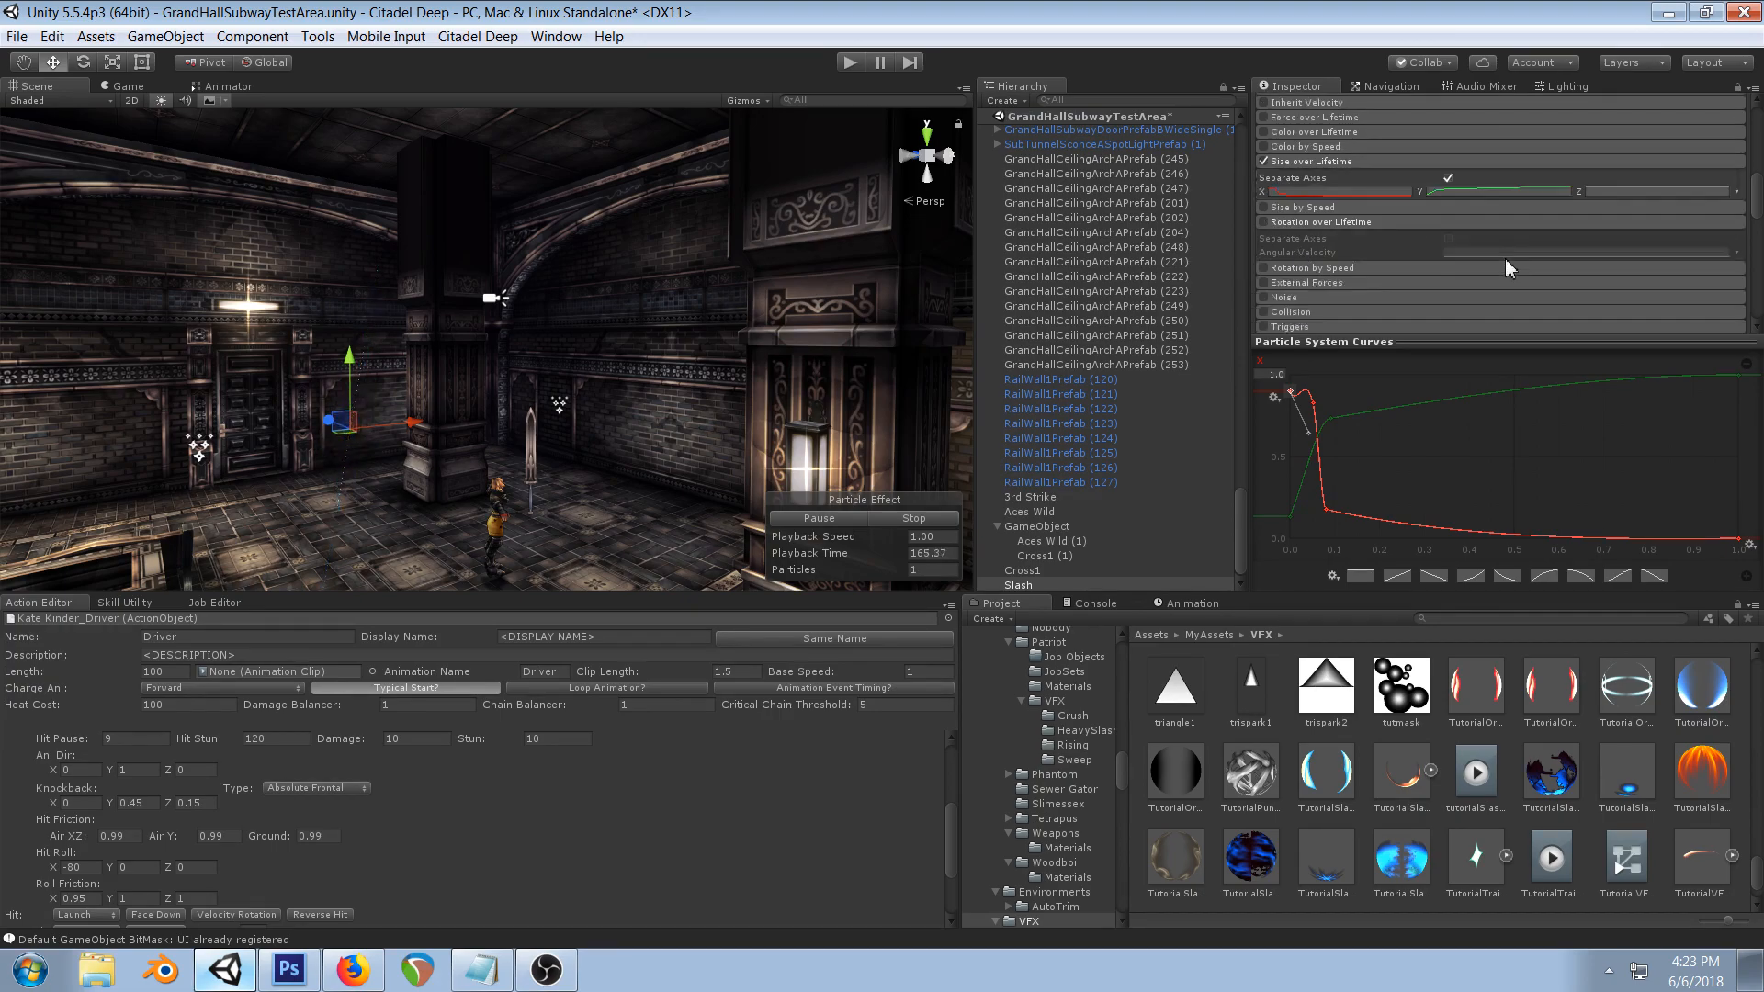
pyautogui.moveTo(529, 434); pyautogui.dragTo(426, 367, button='right')
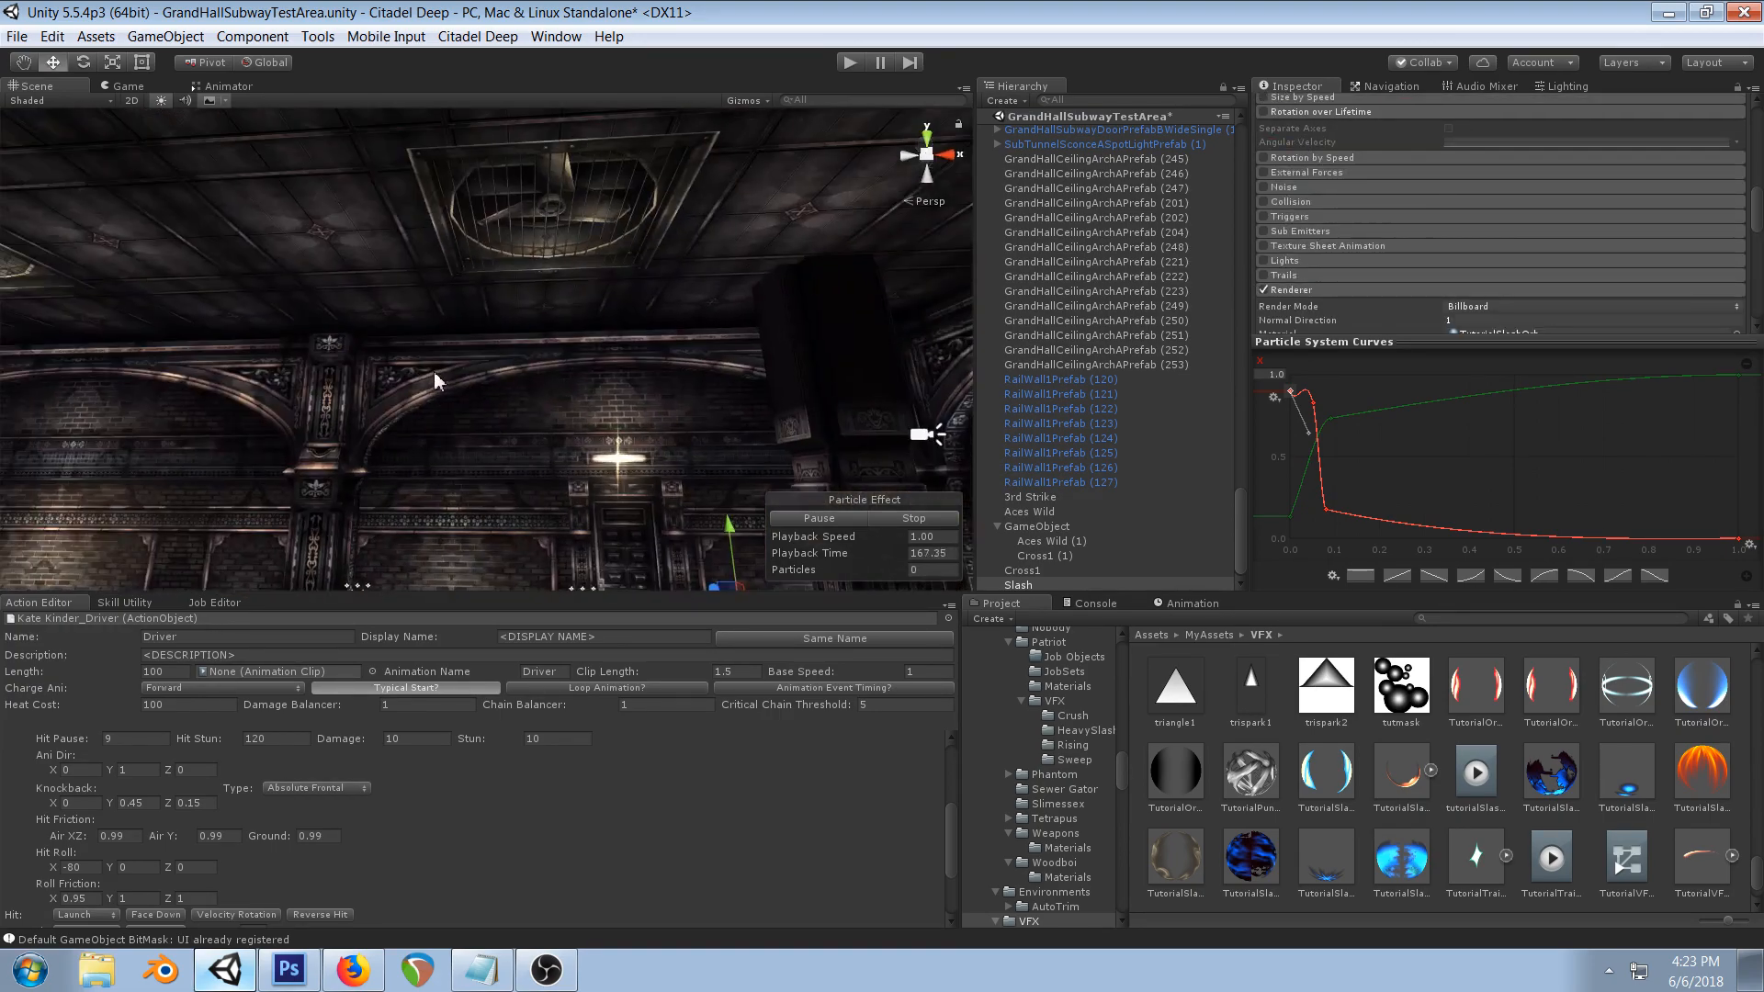
pyautogui.moveTo(426, 367); pyautogui.dragTo(367, 317, button='middle')
pyautogui.scroll(3, 554, 302)
pyautogui.moveTo(554, 301); pyautogui.dragTo(594, 294, button='middle')
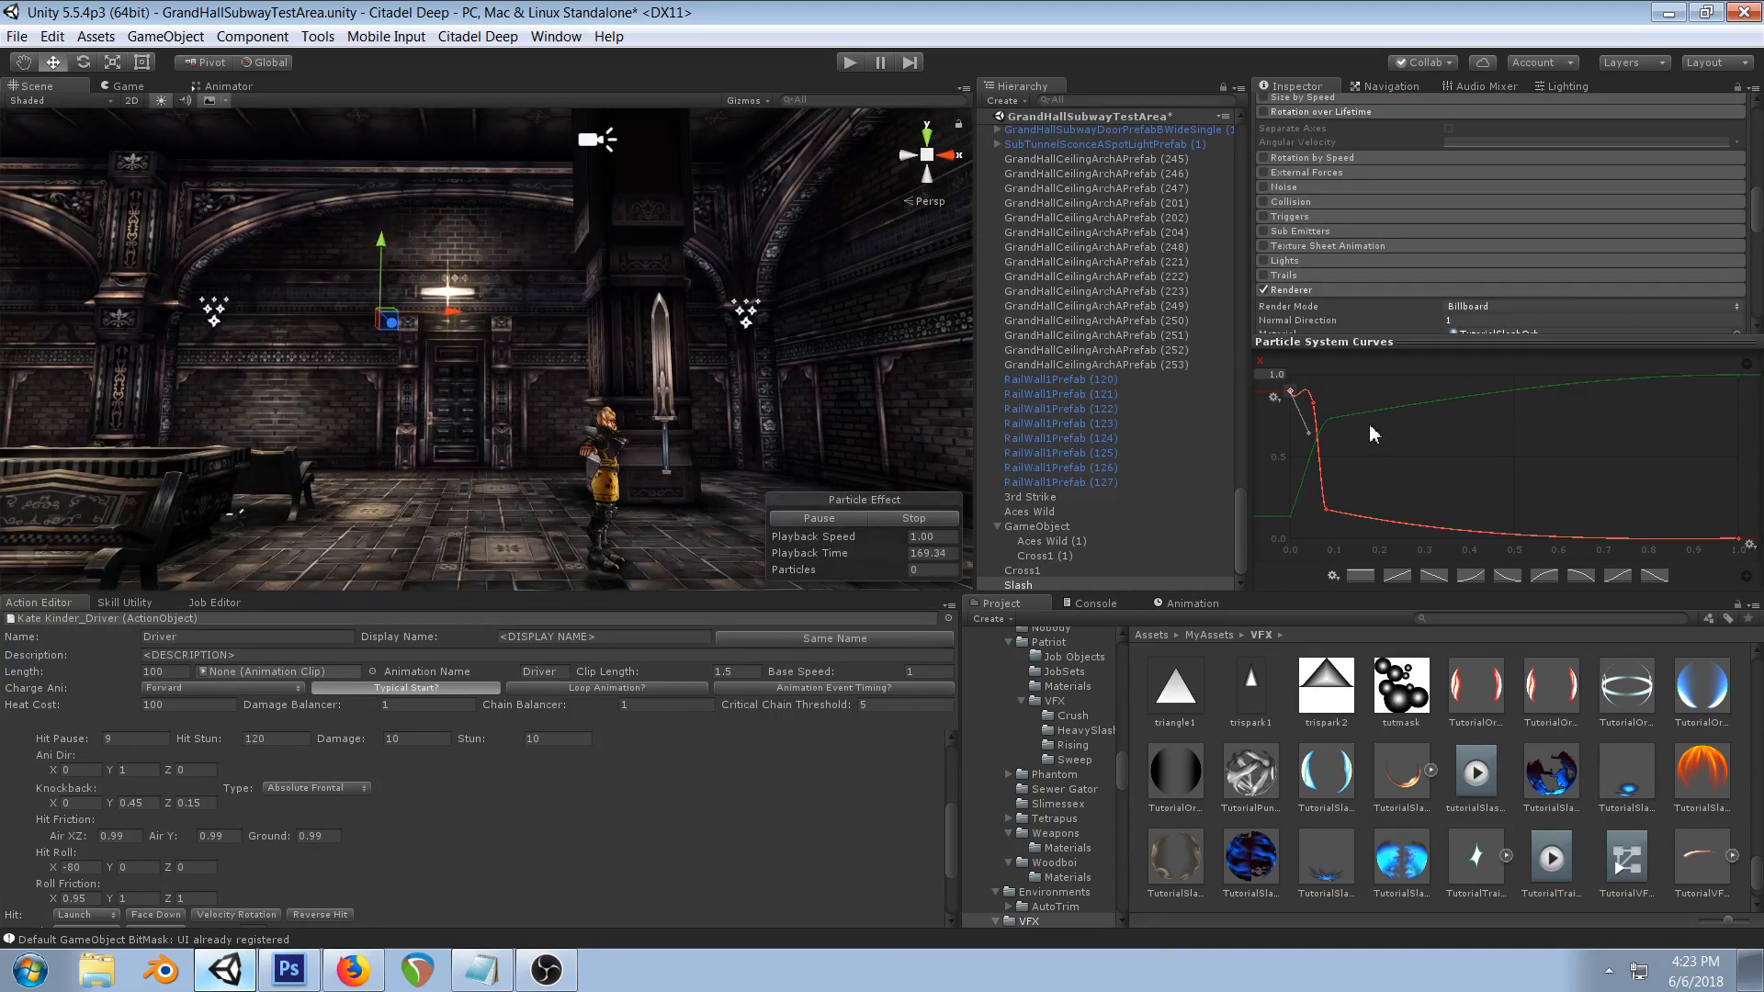
# - Retune the X size curve, placing its middle key at about (0.09, 0.22) and its end key at about 0.05
pyautogui.moveTo(1328, 520); pyautogui.dragTo(1335, 496)
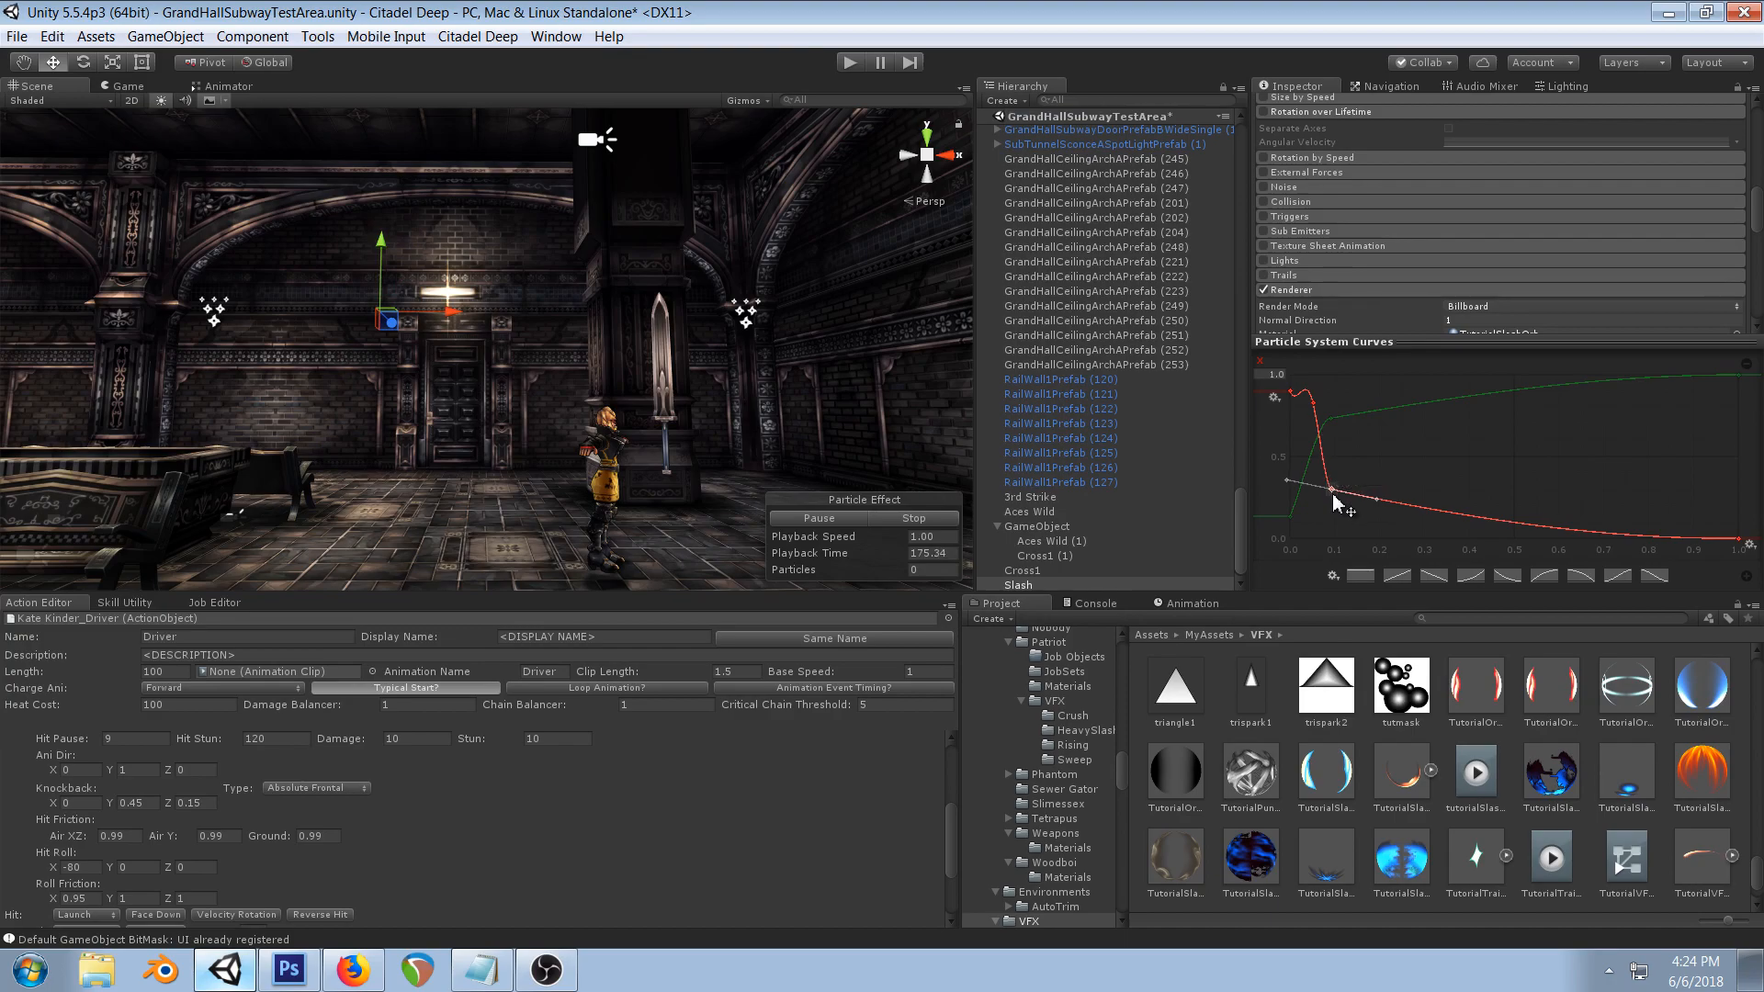
pyautogui.moveTo(1742, 541); pyautogui.dragTo(1739, 521)
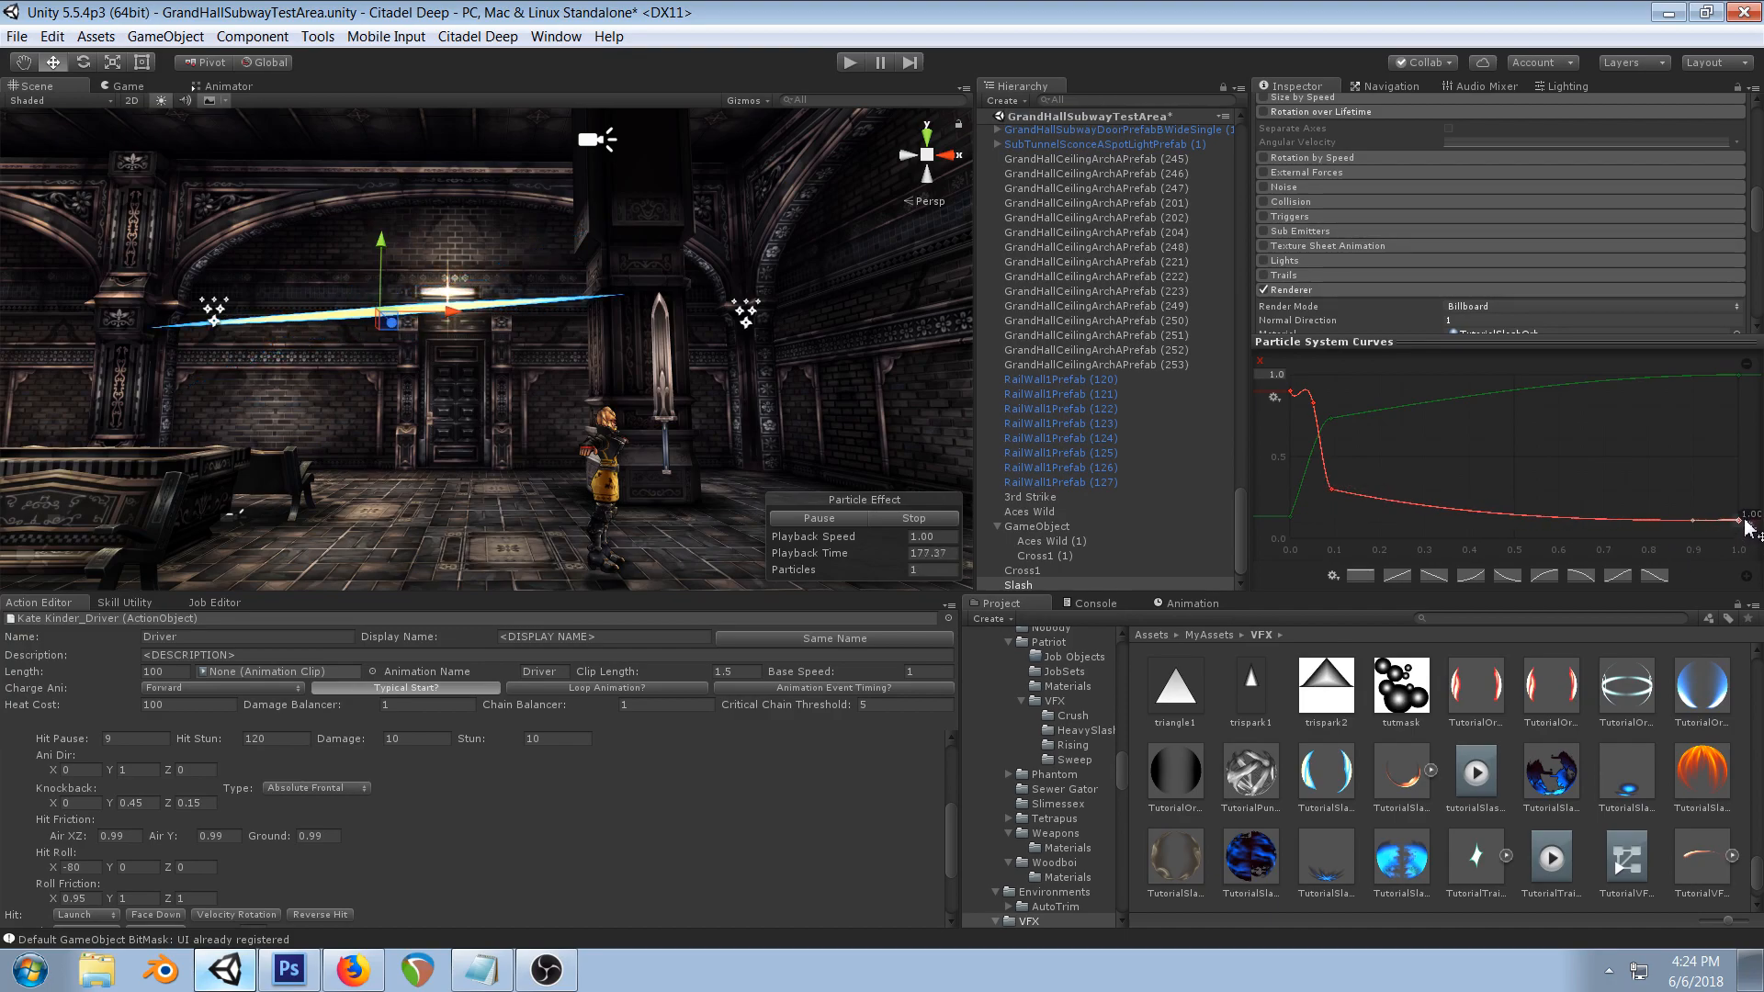
pyautogui.click(1329, 493)
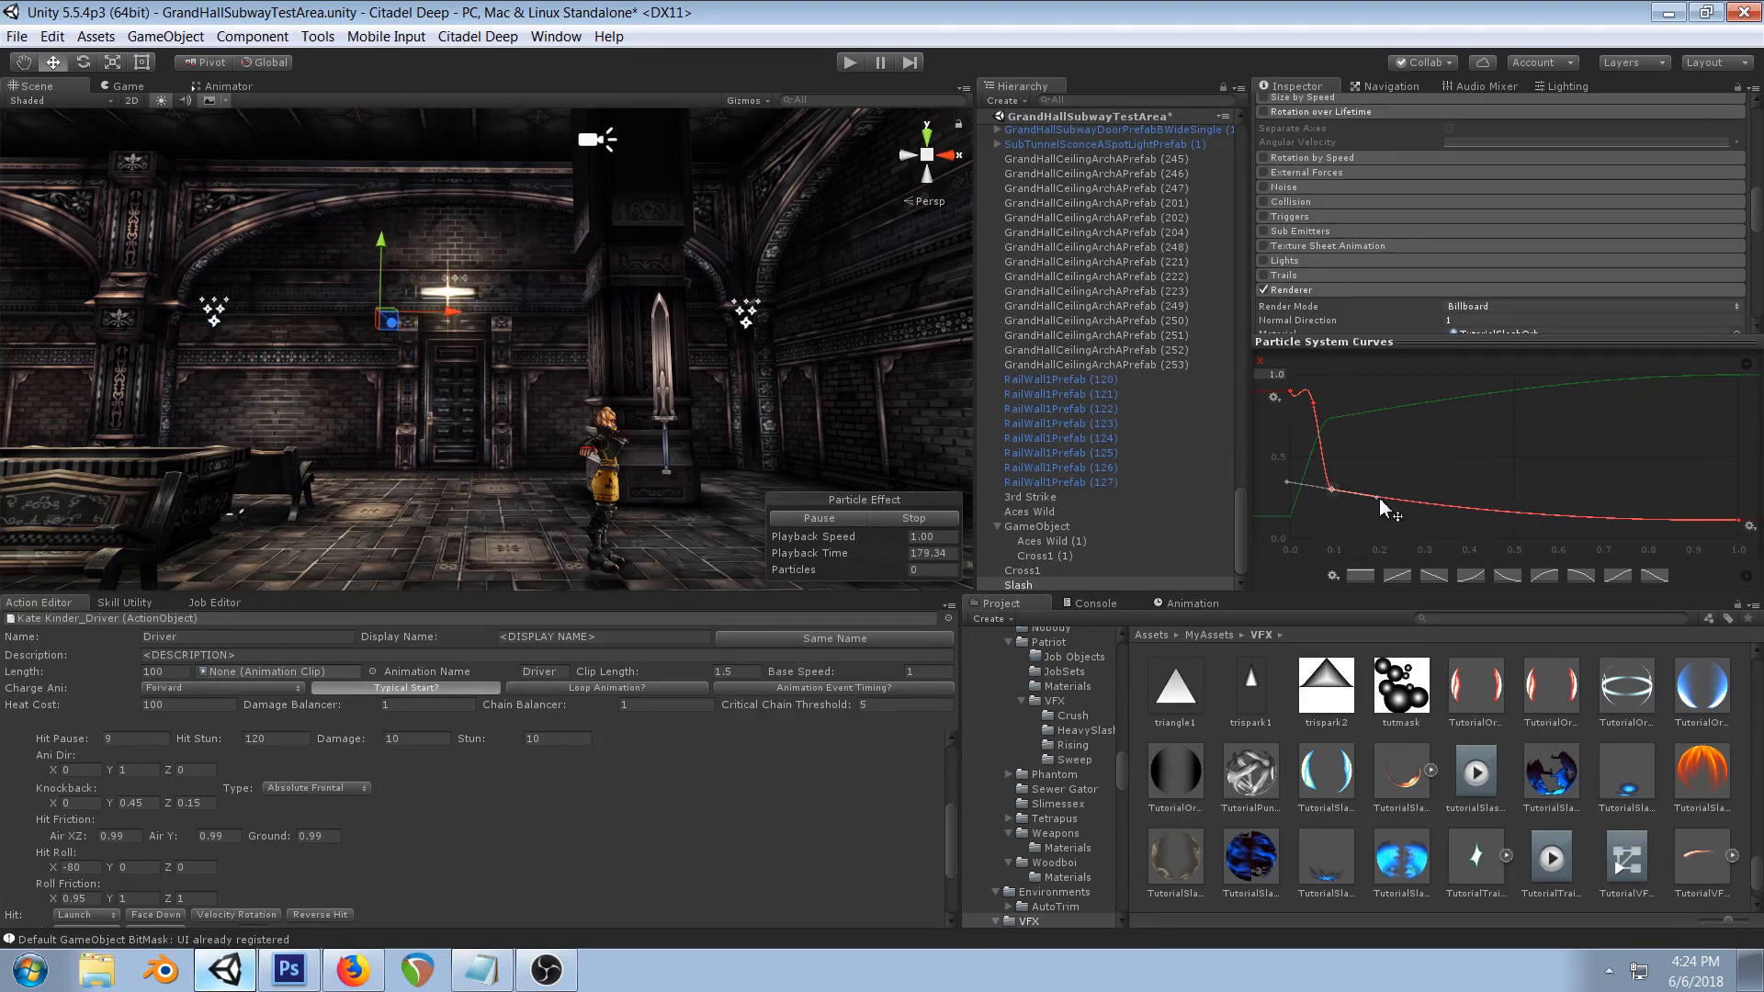
pyautogui.scroll(-4, 478, 333)
pyautogui.moveTo(482, 317); pyautogui.dragTo(523, 363, button='middle')
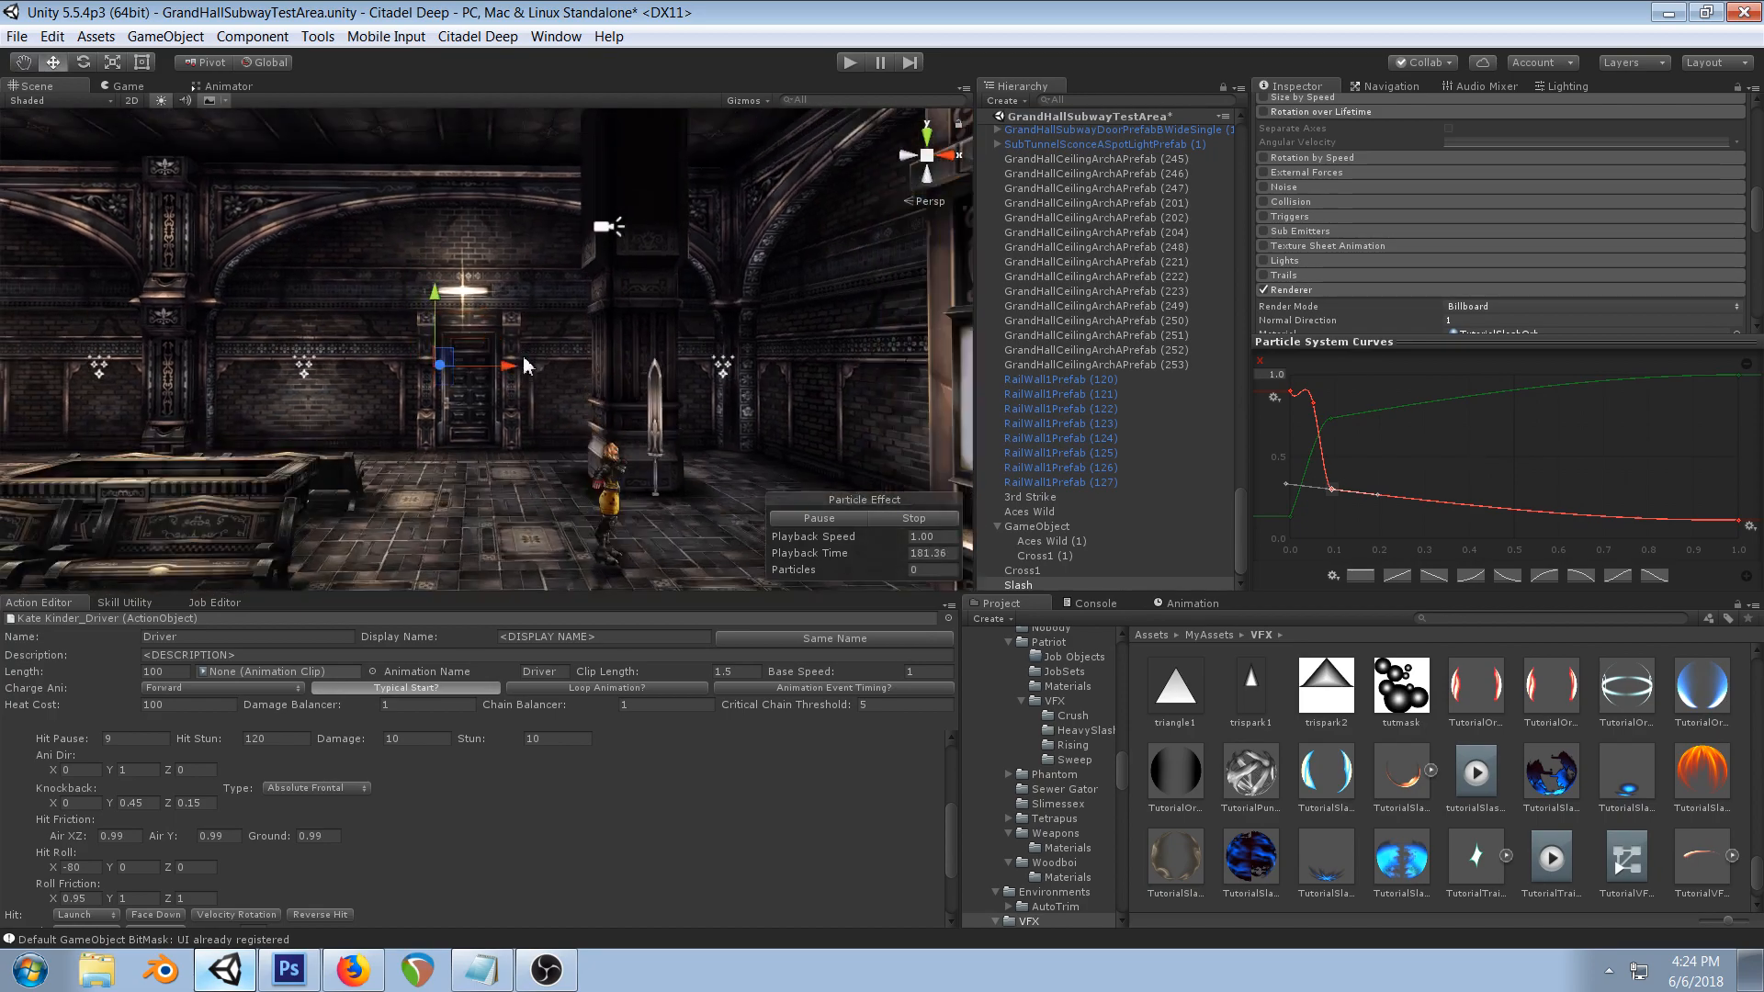
pyautogui.moveTo(1740, 522); pyautogui.dragTo(1746, 537)
pyautogui.click(1333, 489)
pyautogui.moveTo(1373, 497); pyautogui.dragTo(1334, 498)
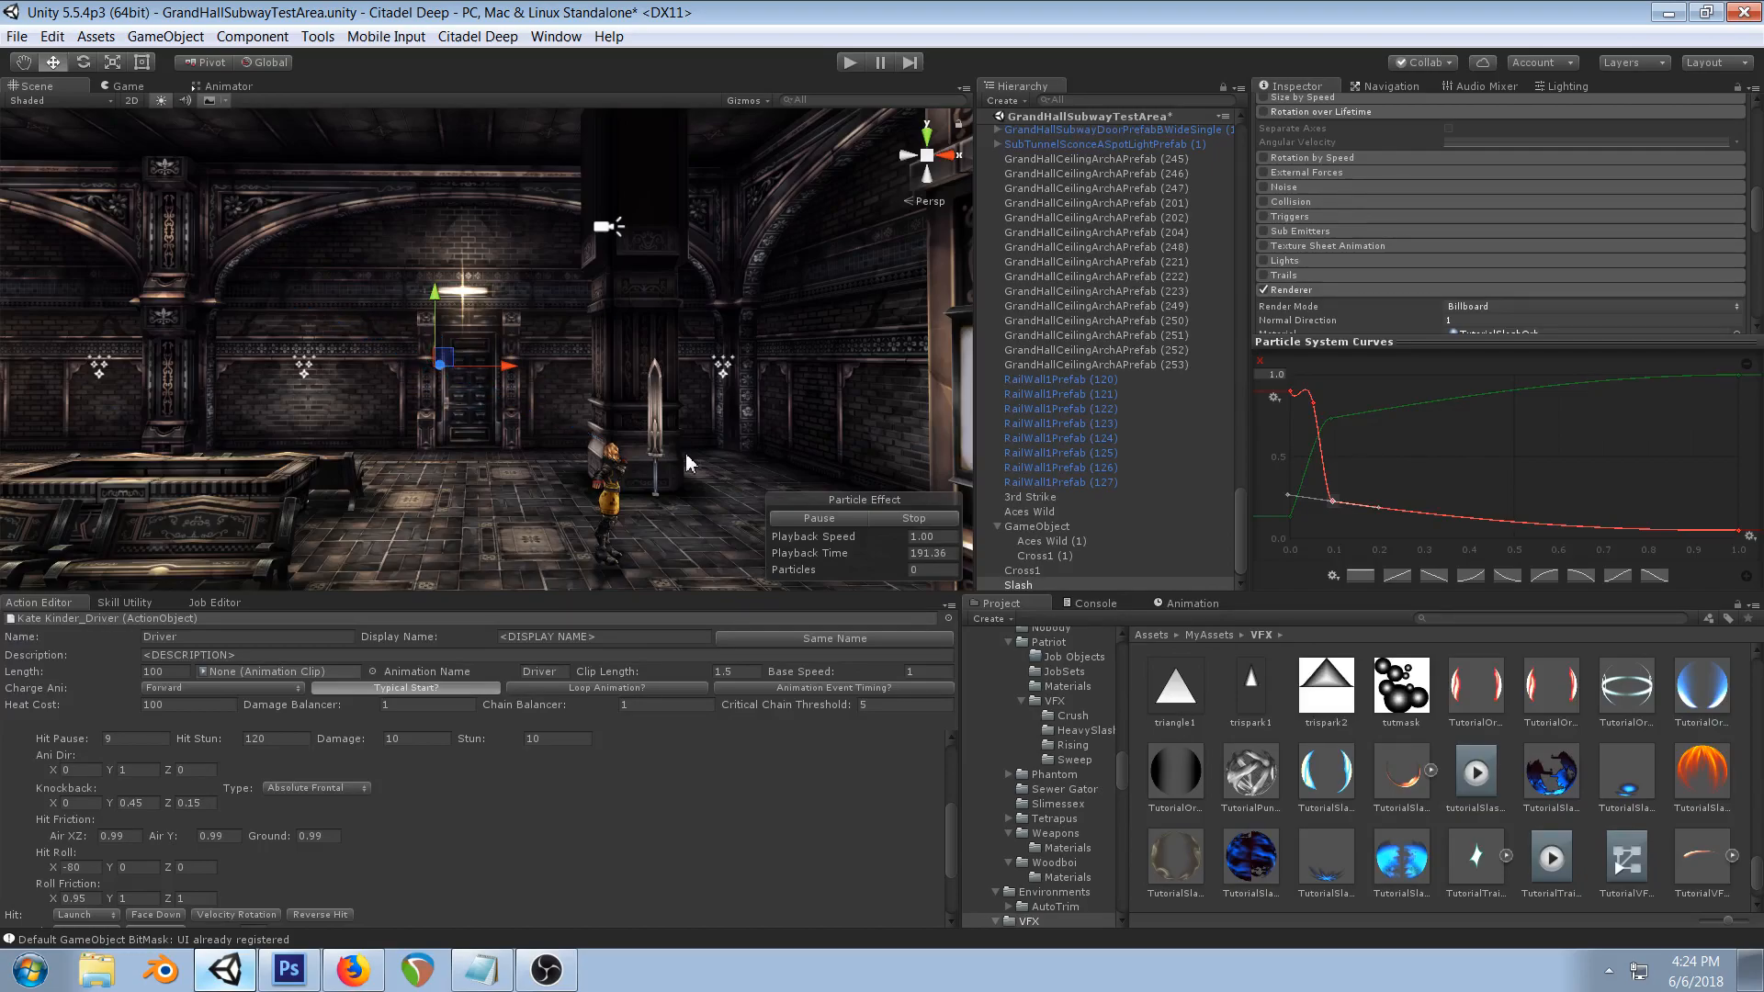
pyautogui.keyDown('alt'); pyautogui.moveTo(602, 332); pyautogui.dragTo(643, 317); pyautogui.keyUp('alt')
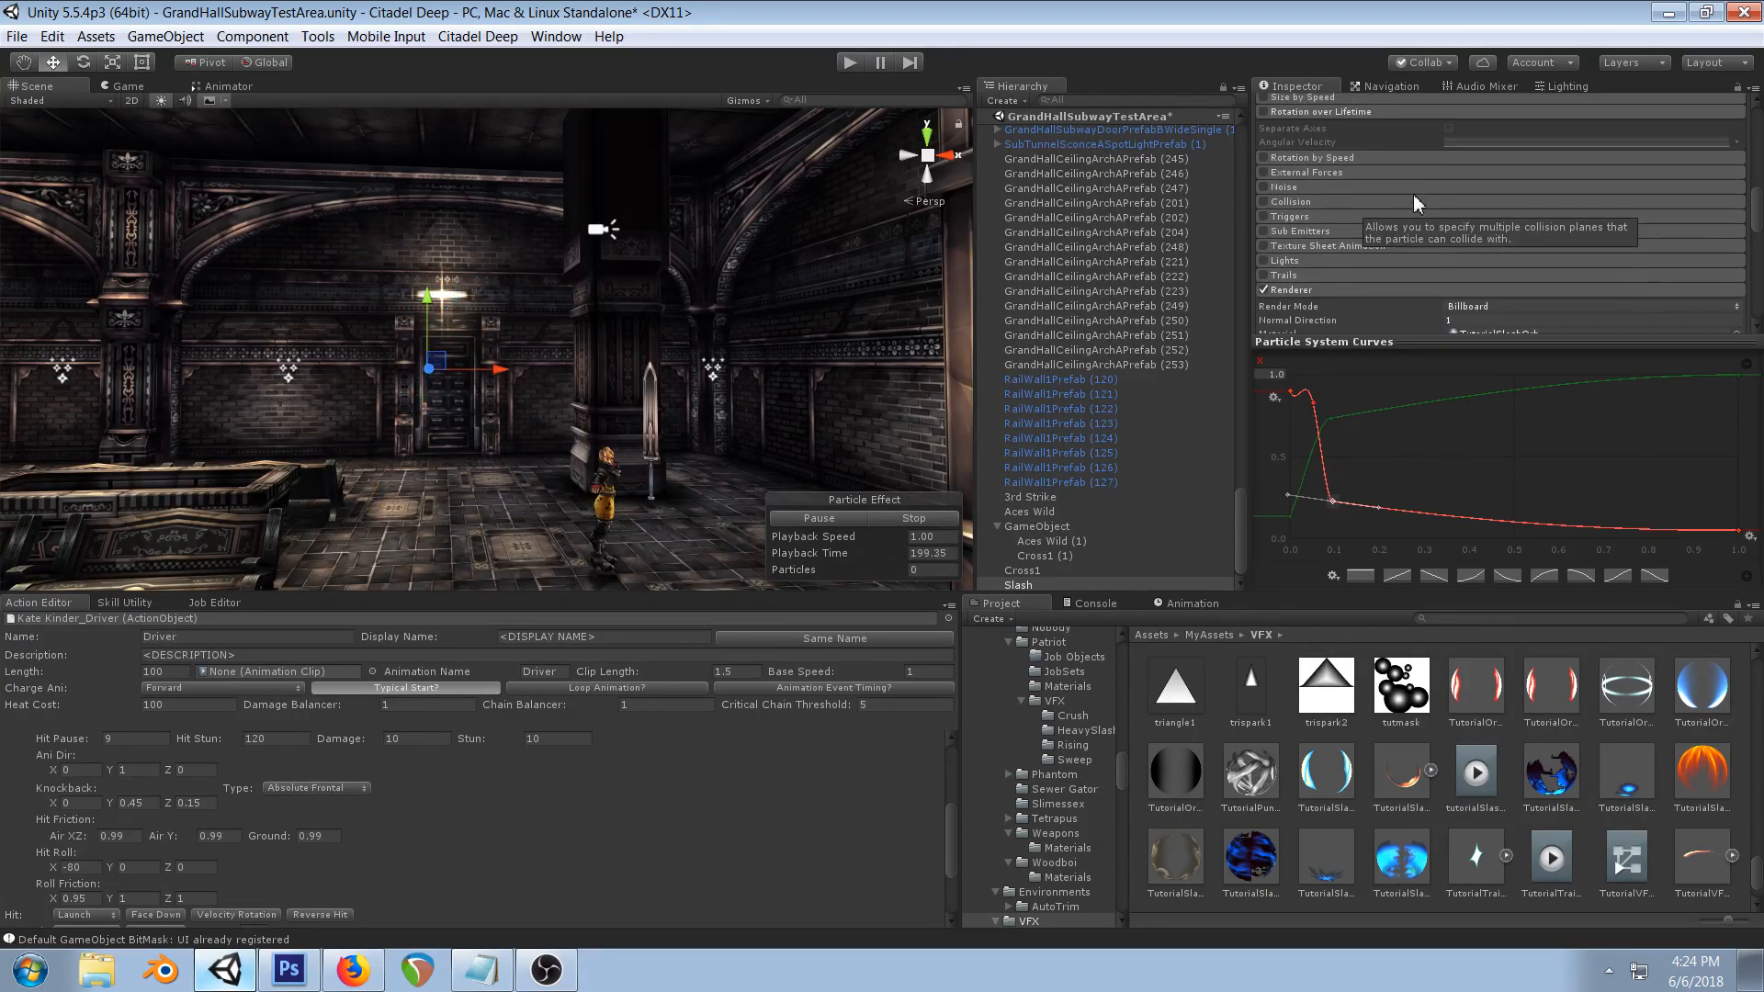
# - Enable Color over Lifetime for the slash and change the gradient's blue color key at 15.3% to black (000000)
pyautogui.scroll(3, 1412, 200)
pyautogui.scroll(2, 1416, 200)
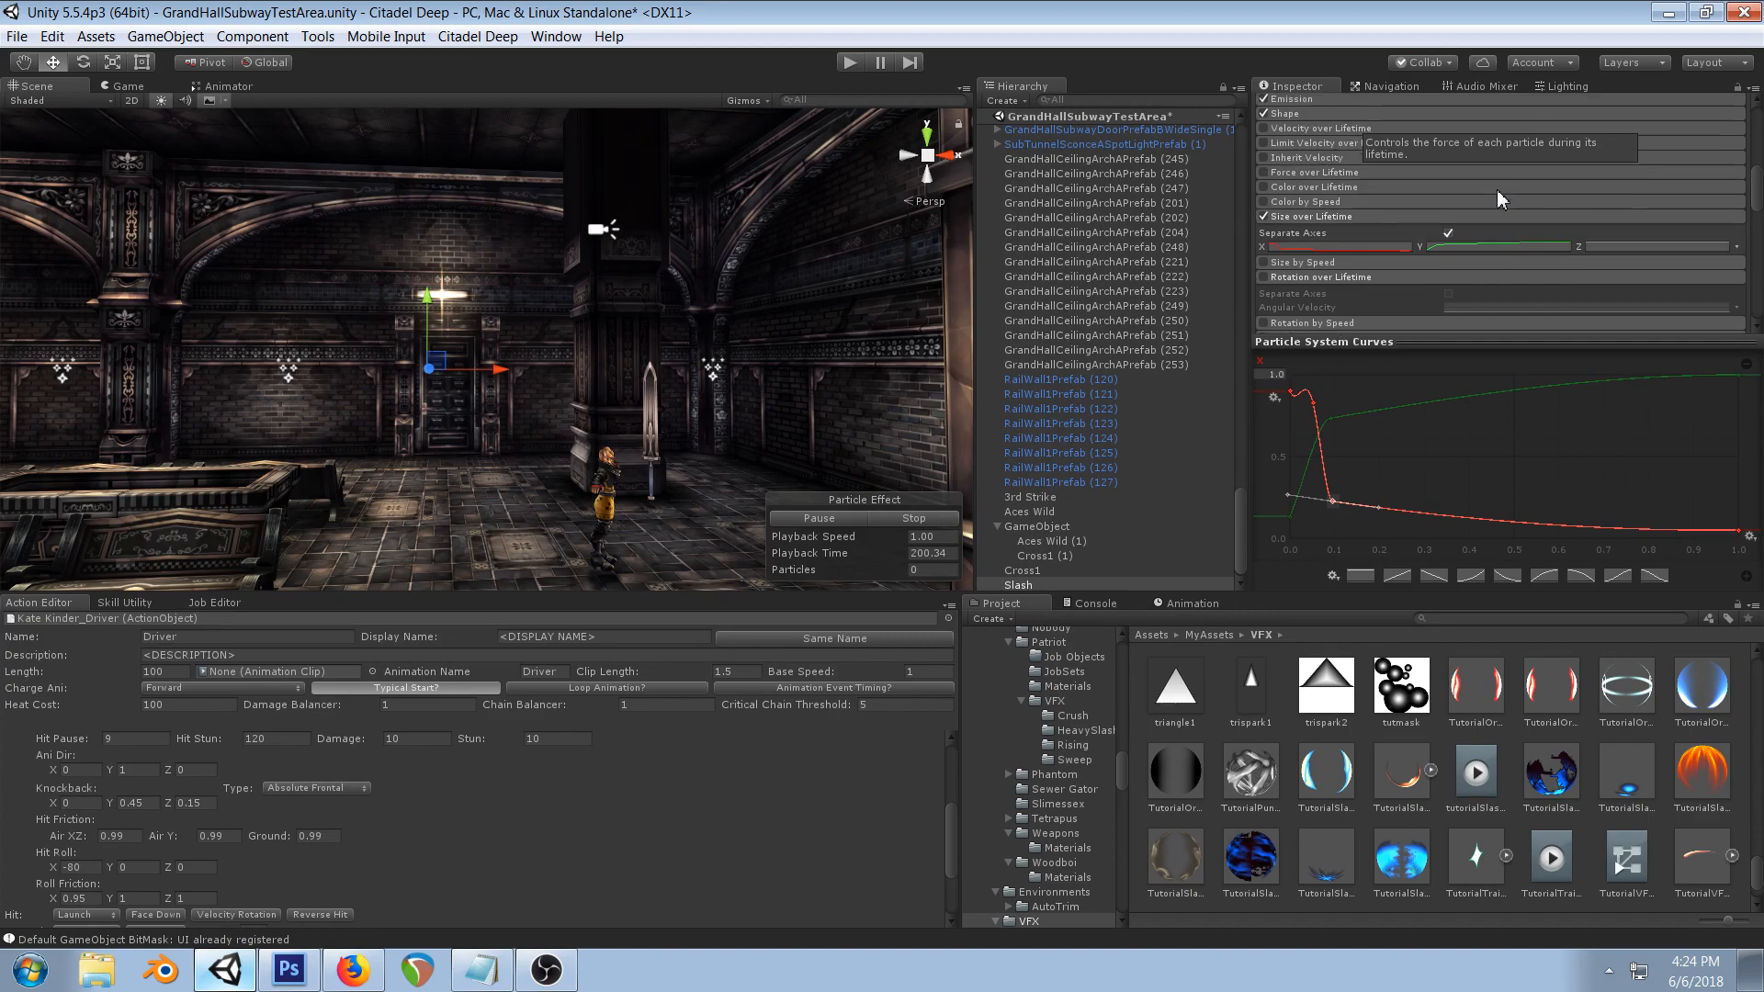
pyautogui.click(1332, 187)
pyautogui.click(1264, 187)
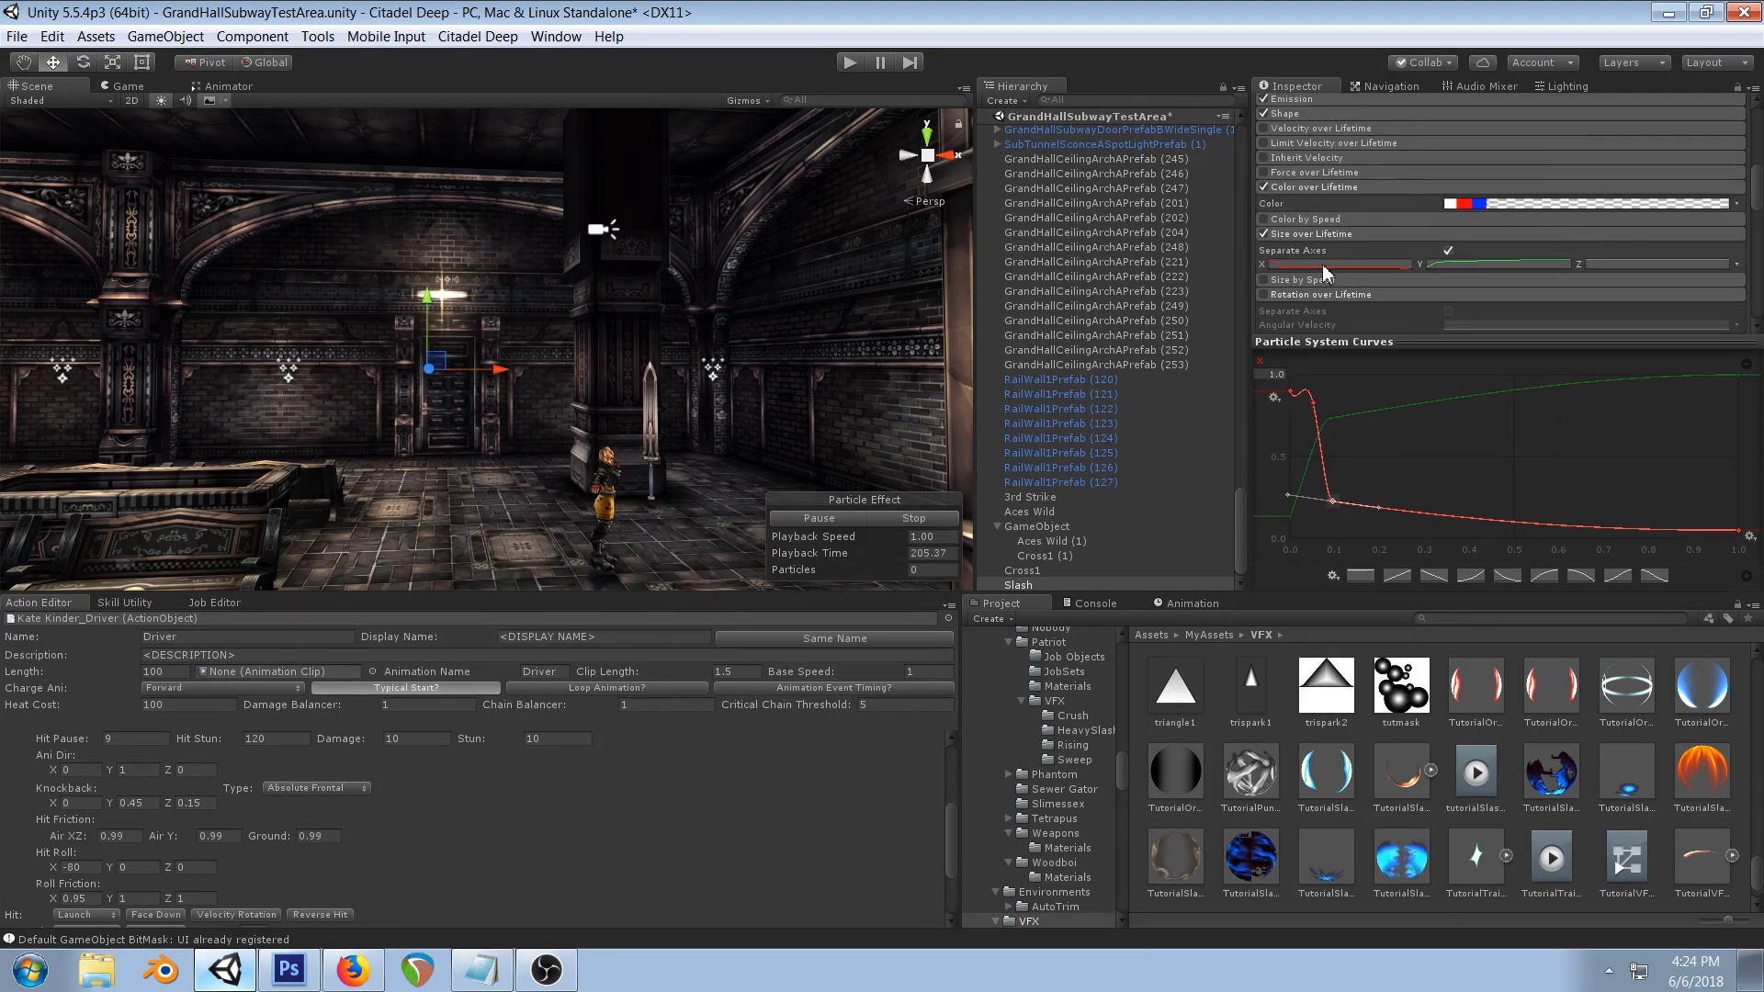
pyautogui.click(1525, 204)
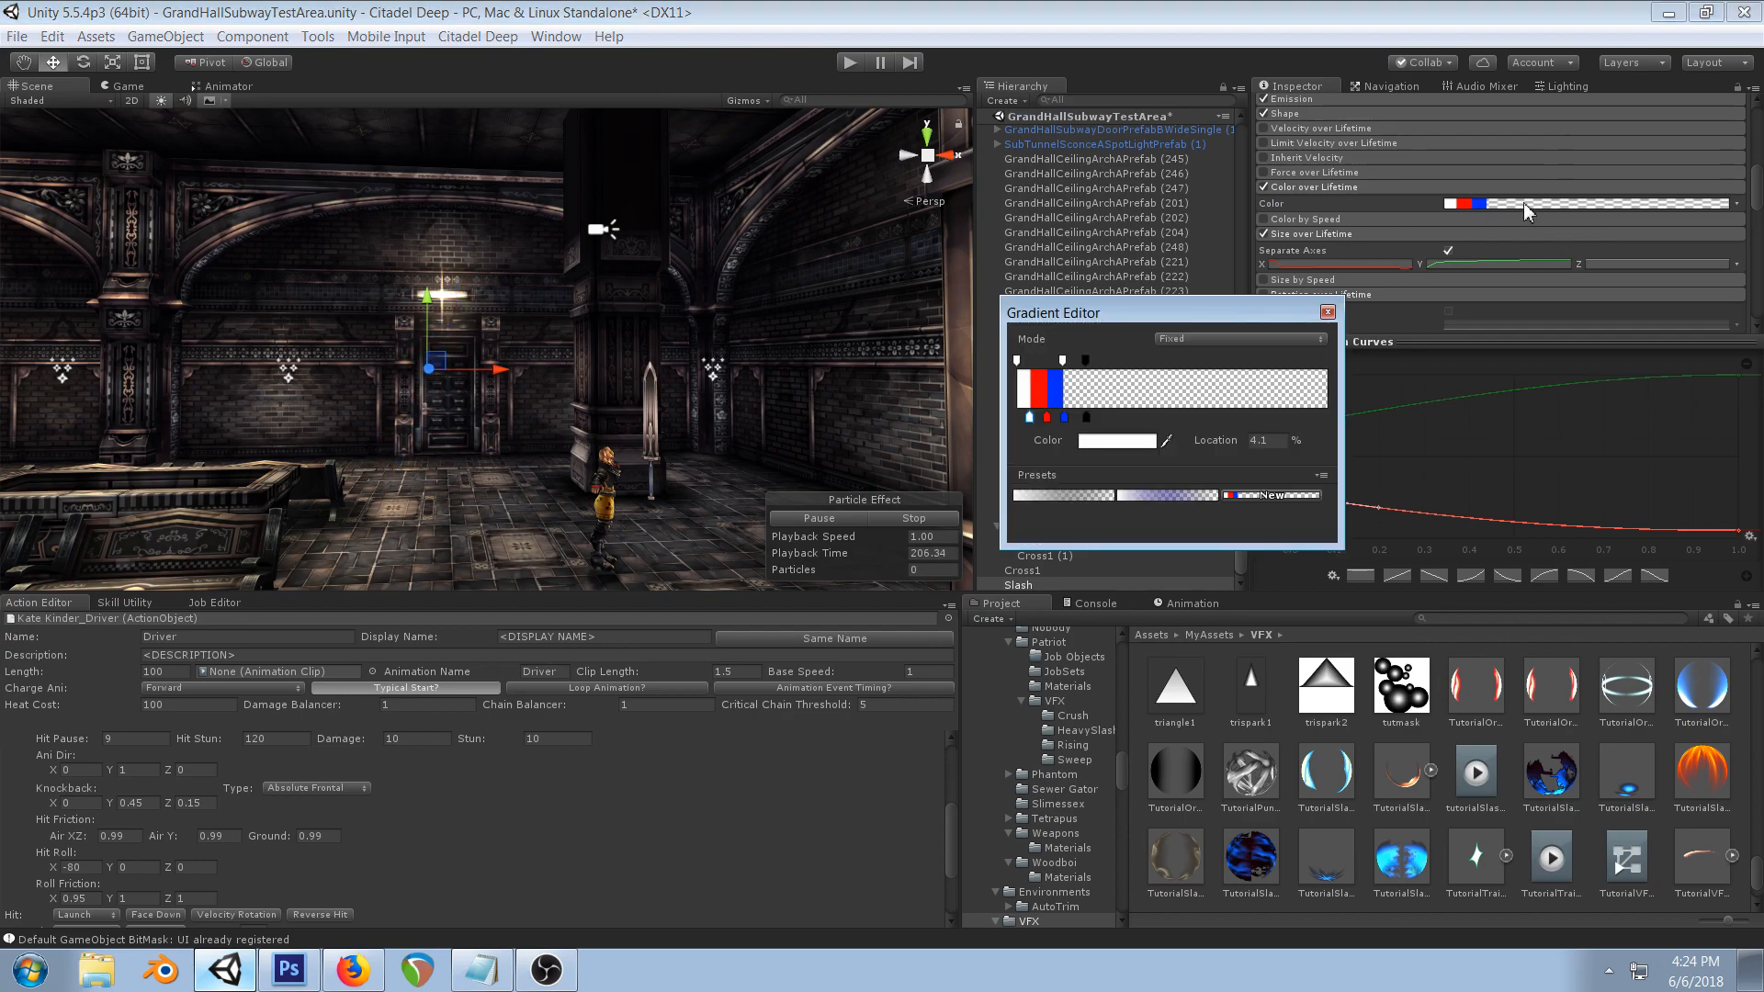
pyautogui.click(1086, 361)
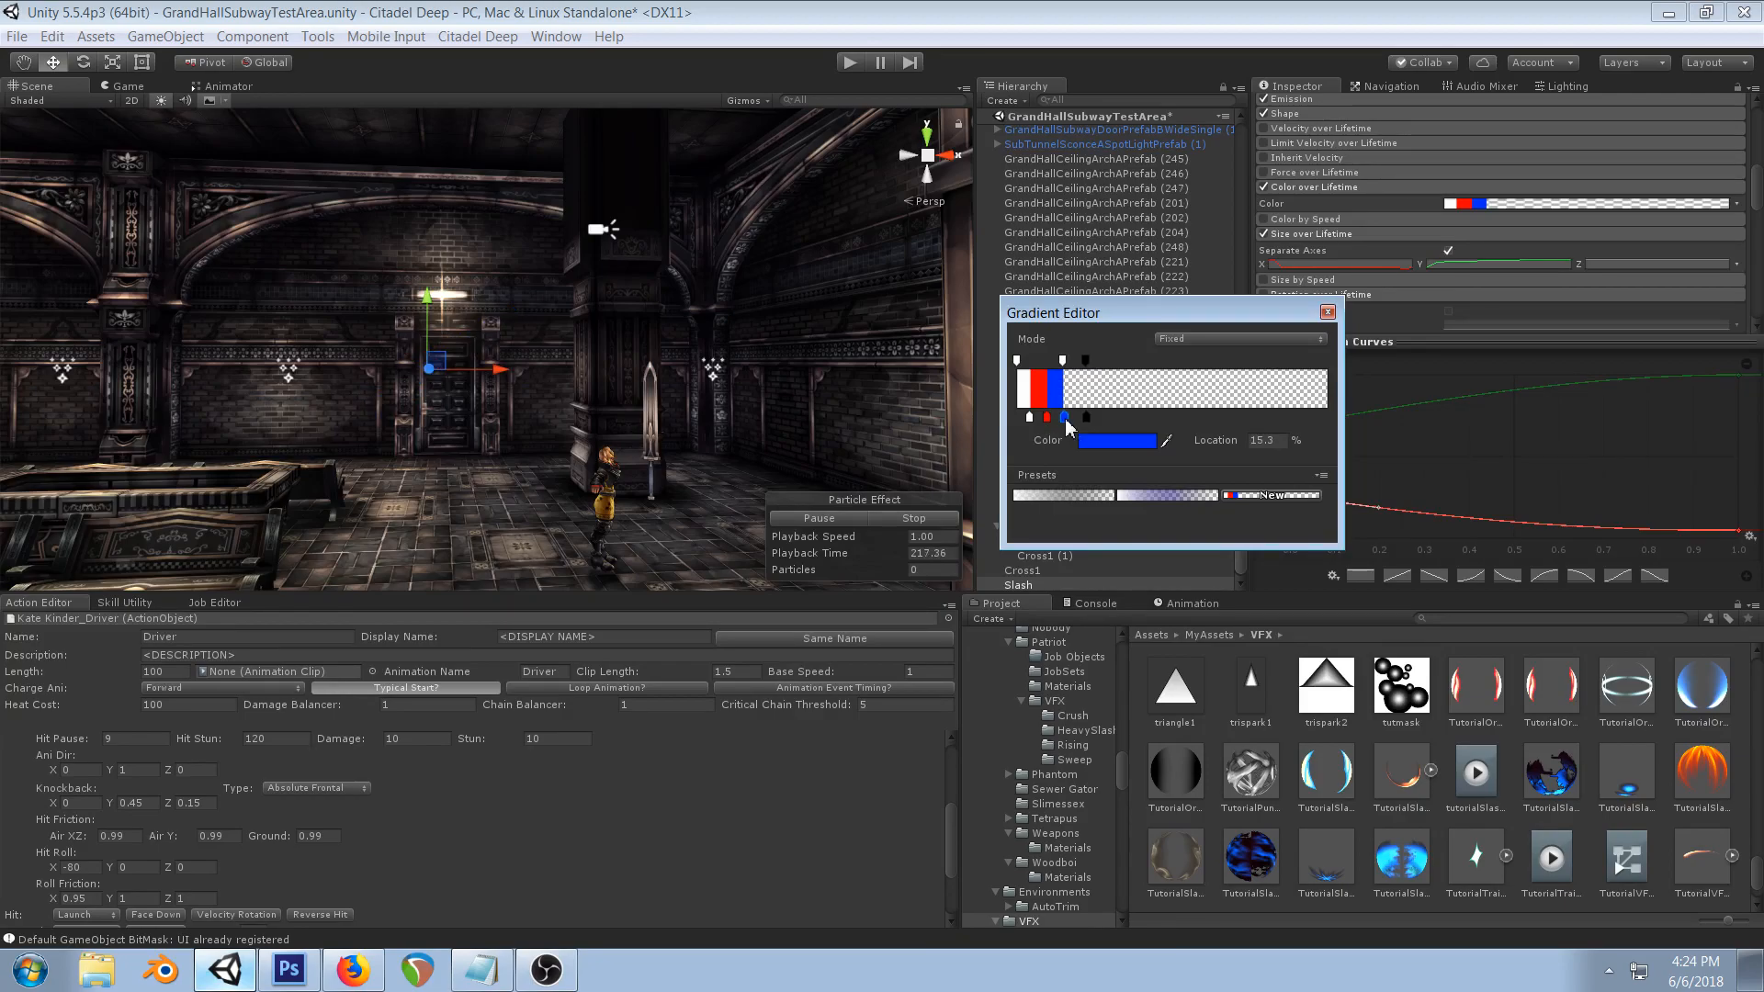
pyautogui.click(1116, 441)
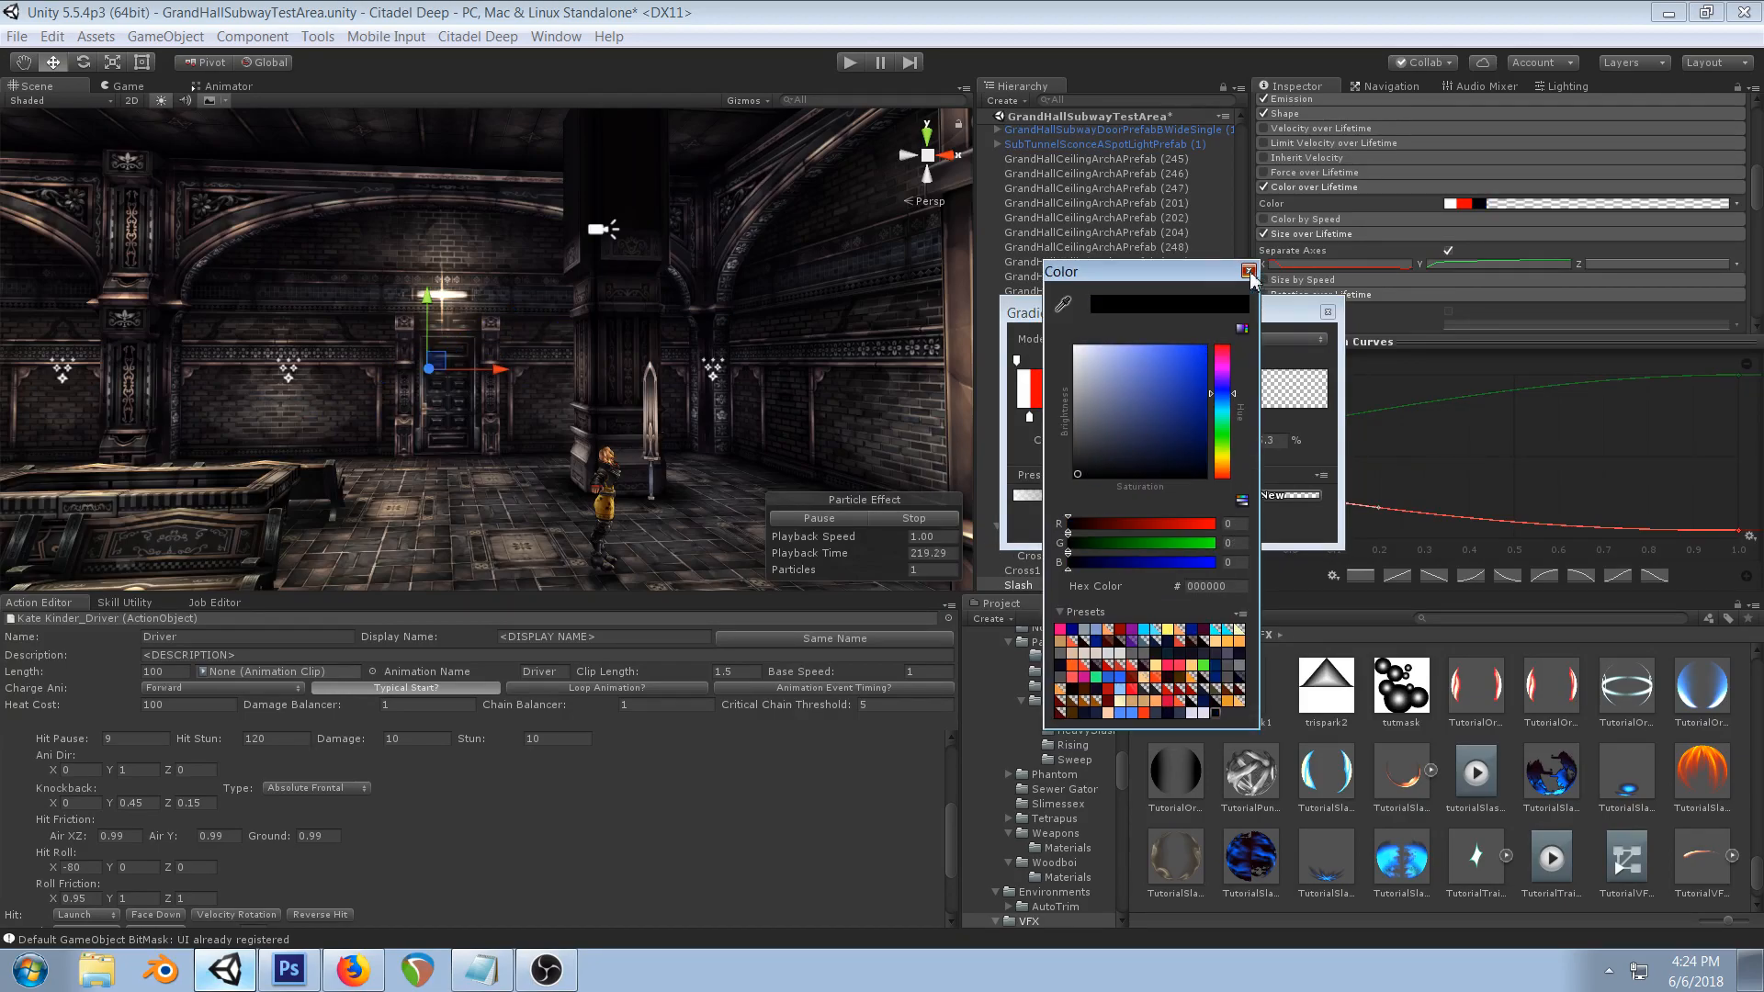
pyautogui.click(1249, 271)
# - Set the gradient's alpha key at 22.1% to 255 and preview the slash in the scene
pyautogui.click(1084, 361)
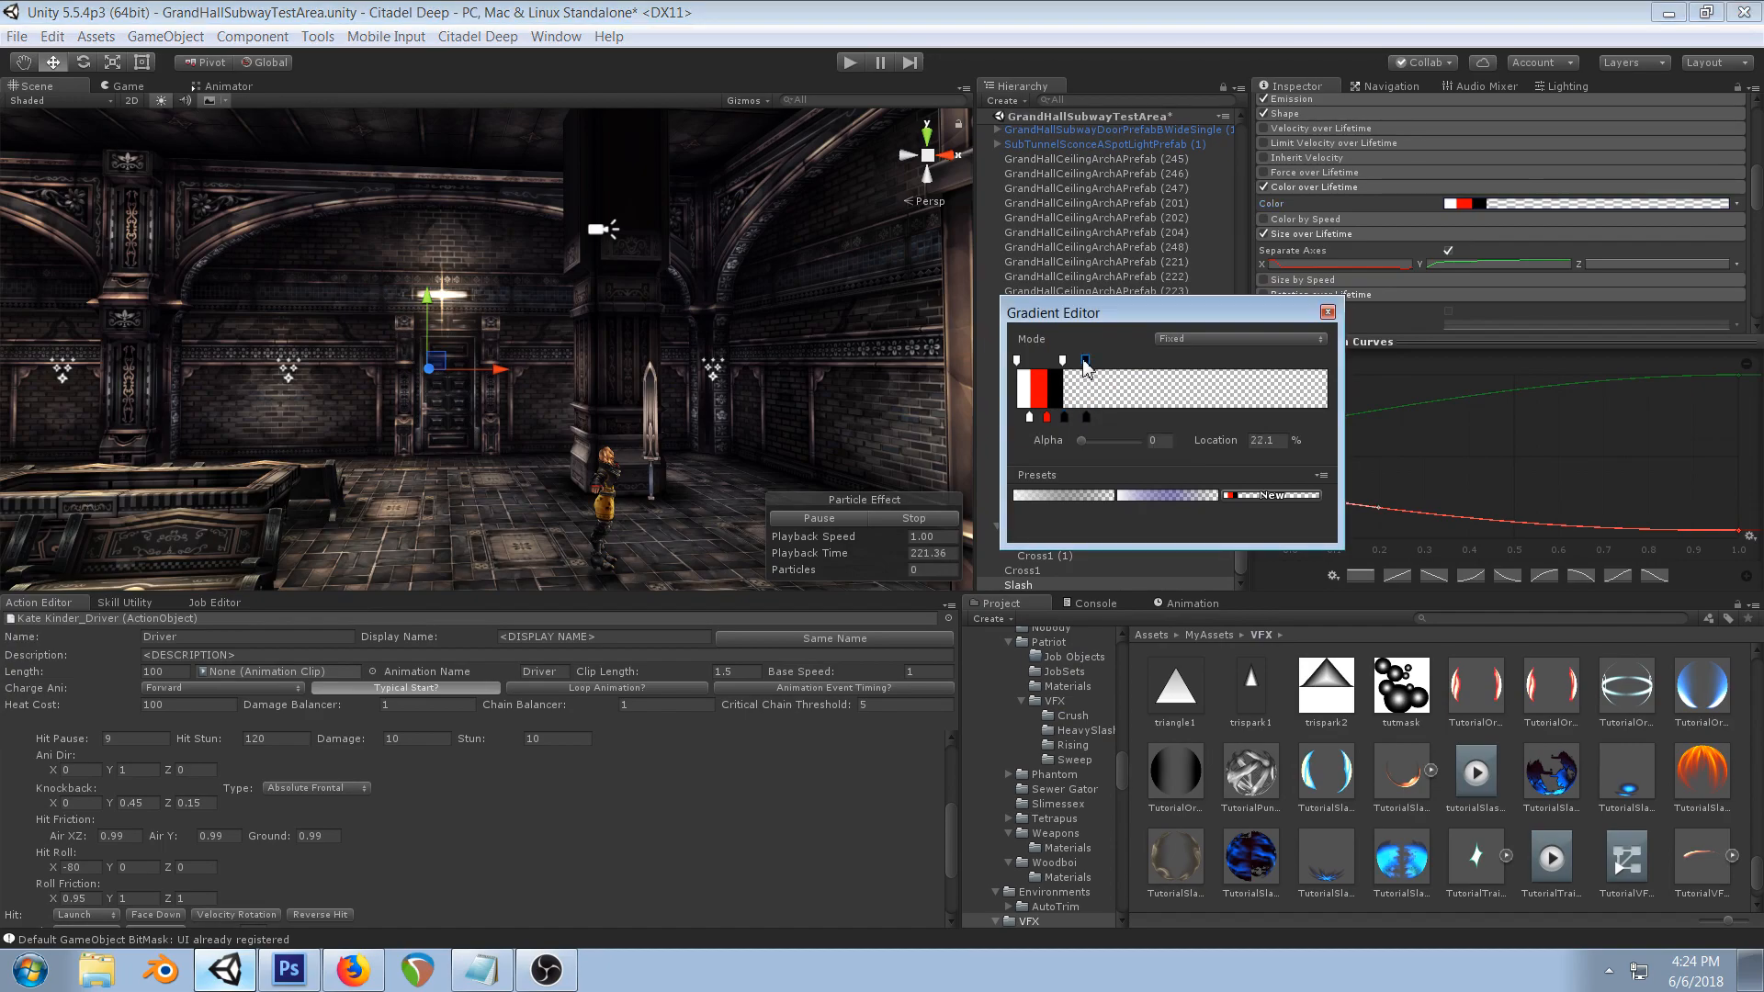
pyautogui.moveTo(1076, 444); pyautogui.dragTo(1141, 439)
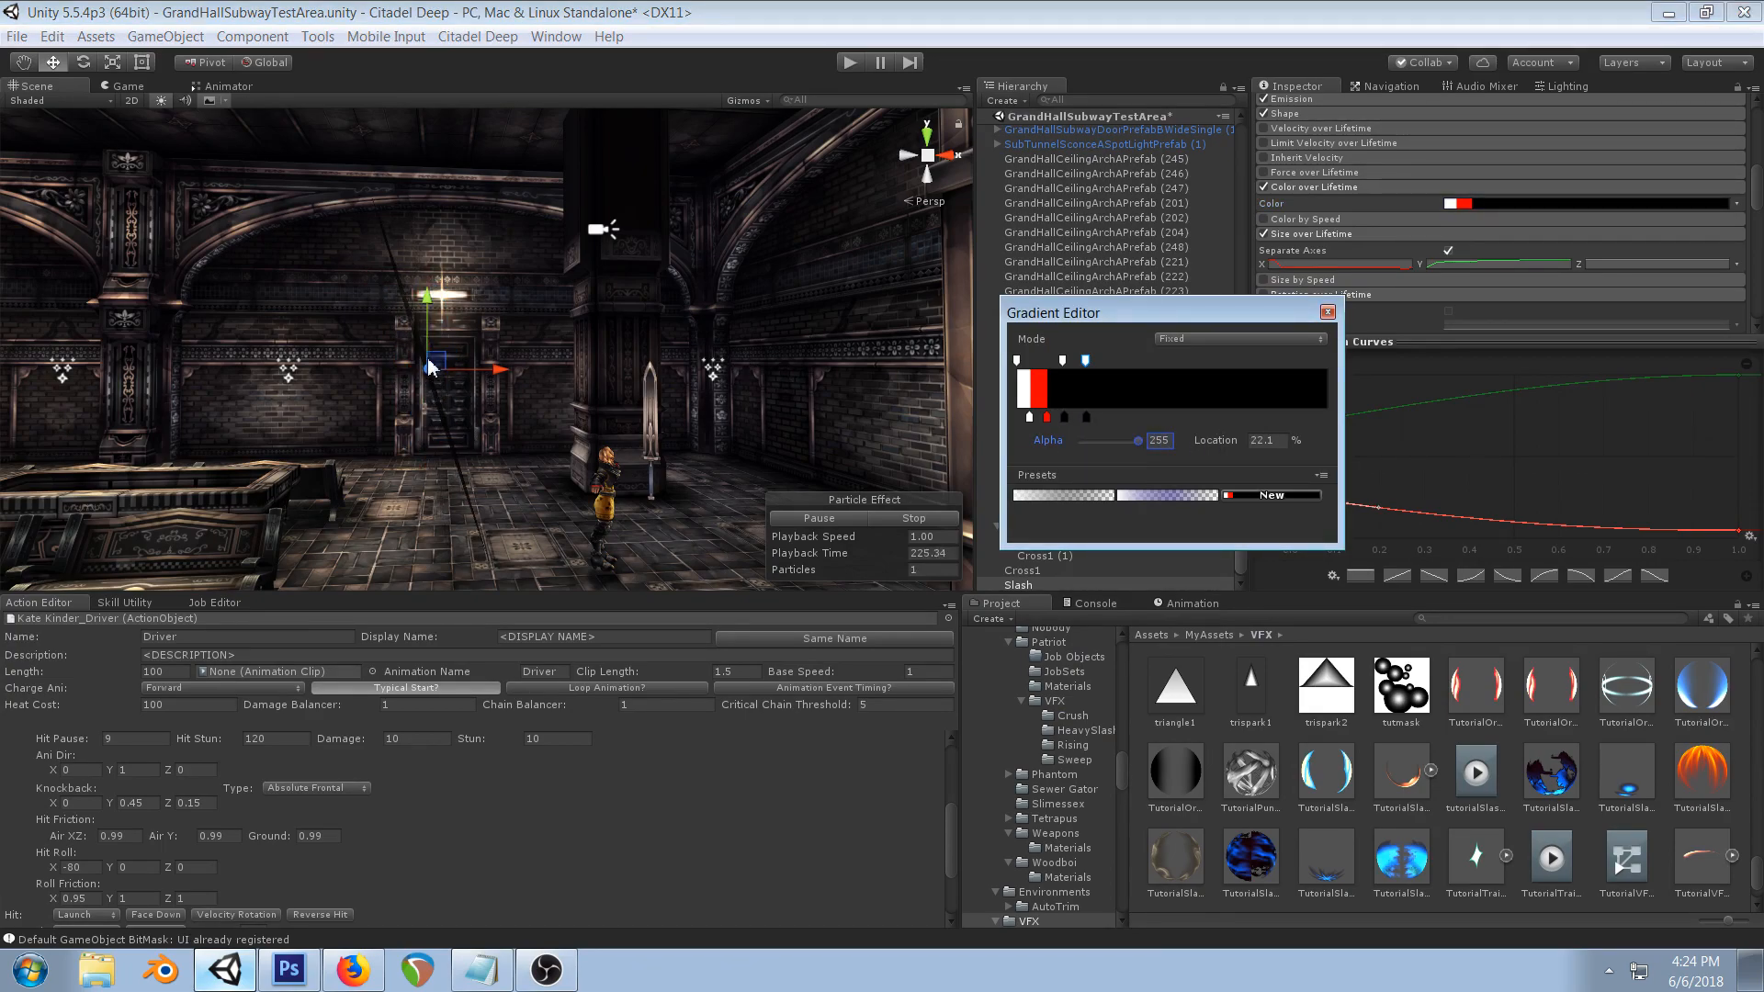
pyautogui.moveTo(497, 335); pyautogui.dragTo(528, 351, button='middle')
pyautogui.moveTo(597, 326); pyautogui.dragTo(656, 323, button='right')
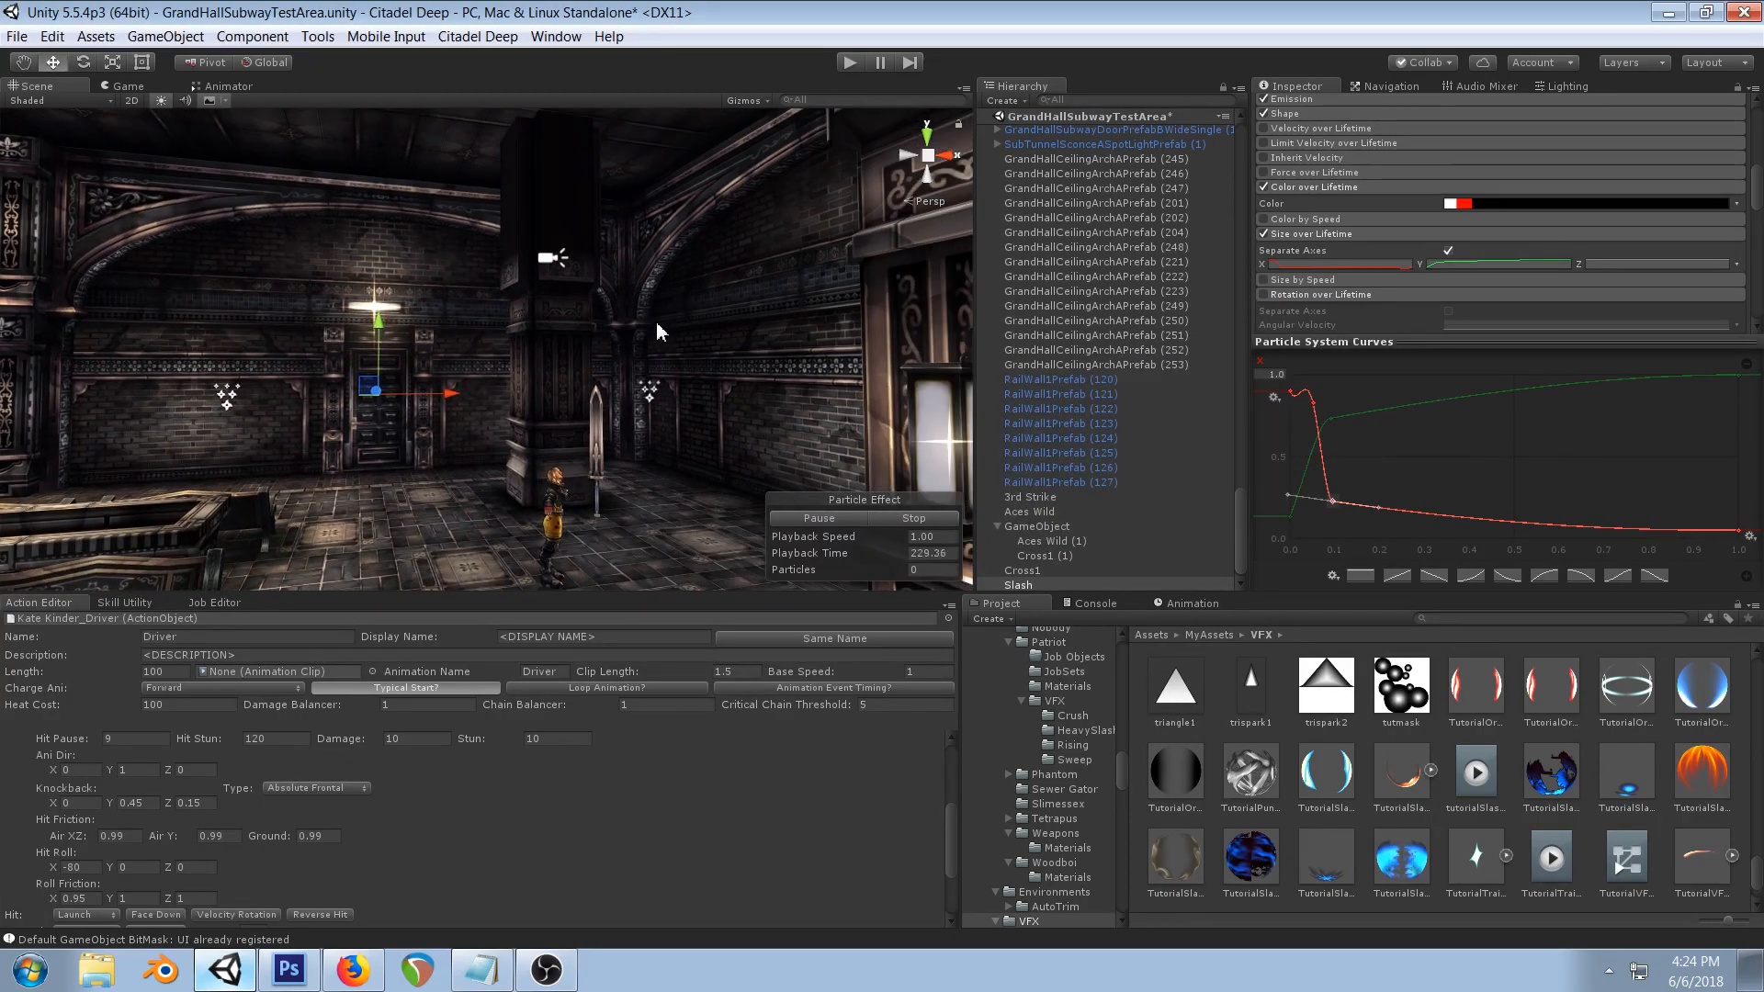
# - Change the last color key of the Color over Lifetime gradient, at 22.4%, to white (FFFFFF)
pyautogui.click(1492, 203)
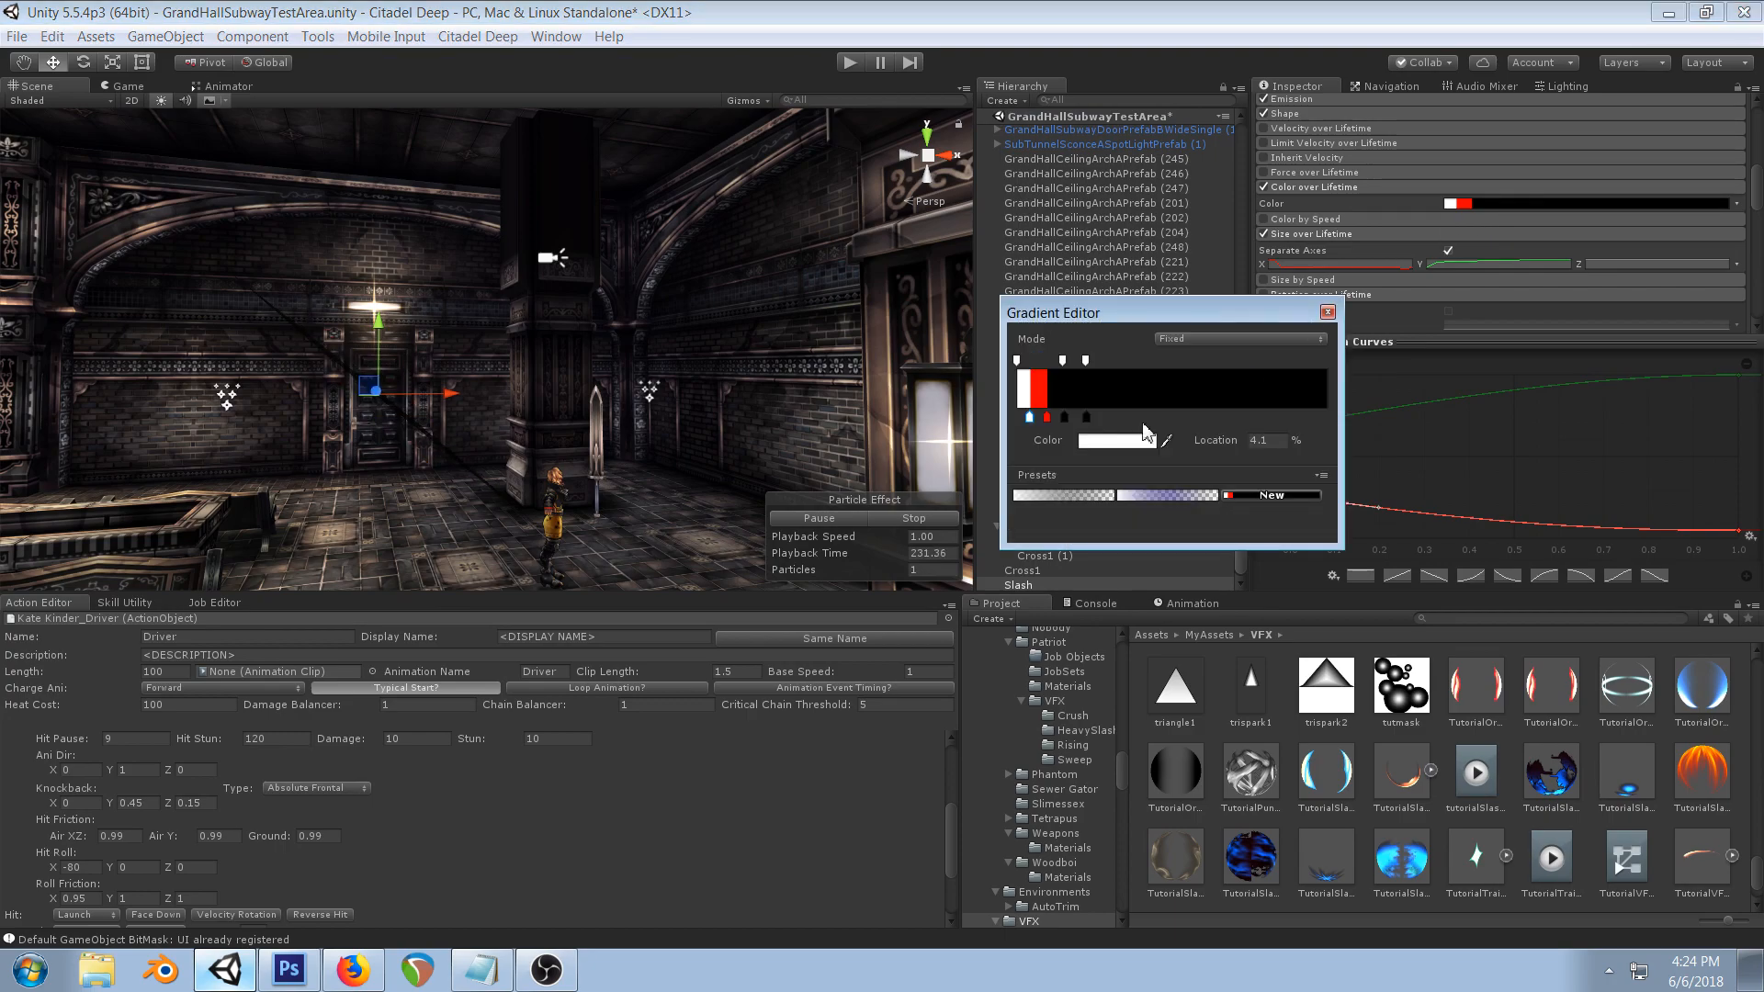
pyautogui.click(1087, 417)
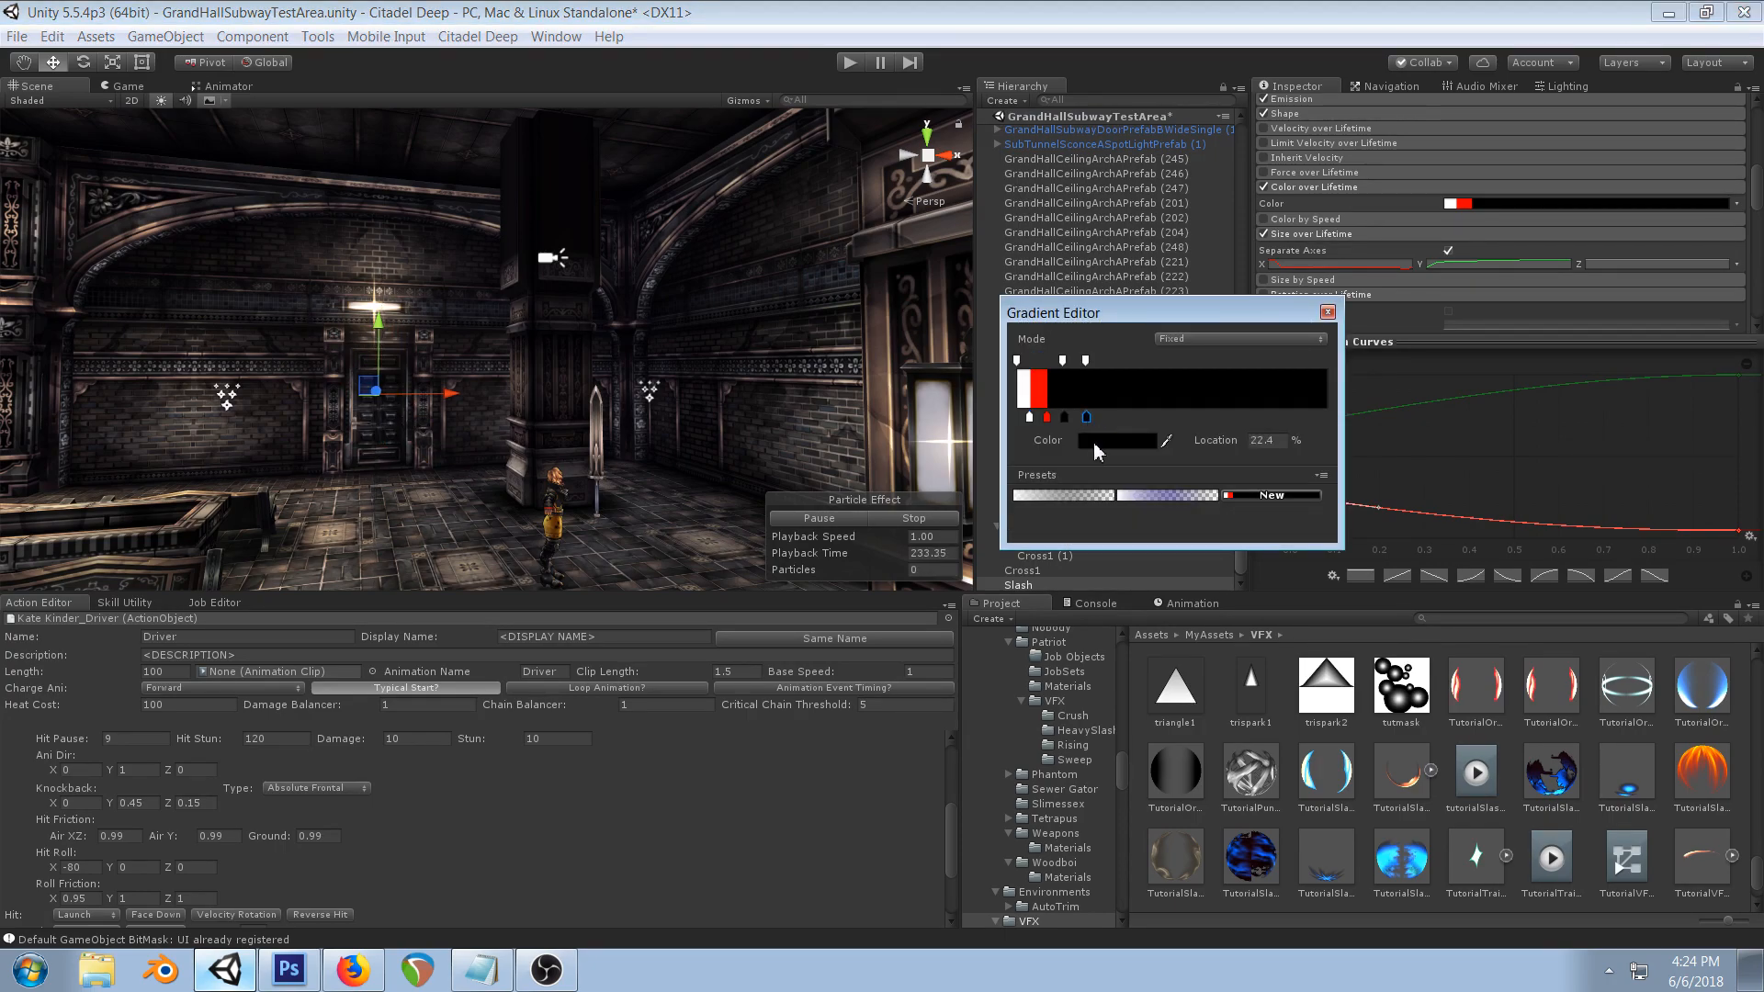
pyautogui.click(1102, 440)
pyautogui.click(1092, 367)
pyautogui.click(1081, 346)
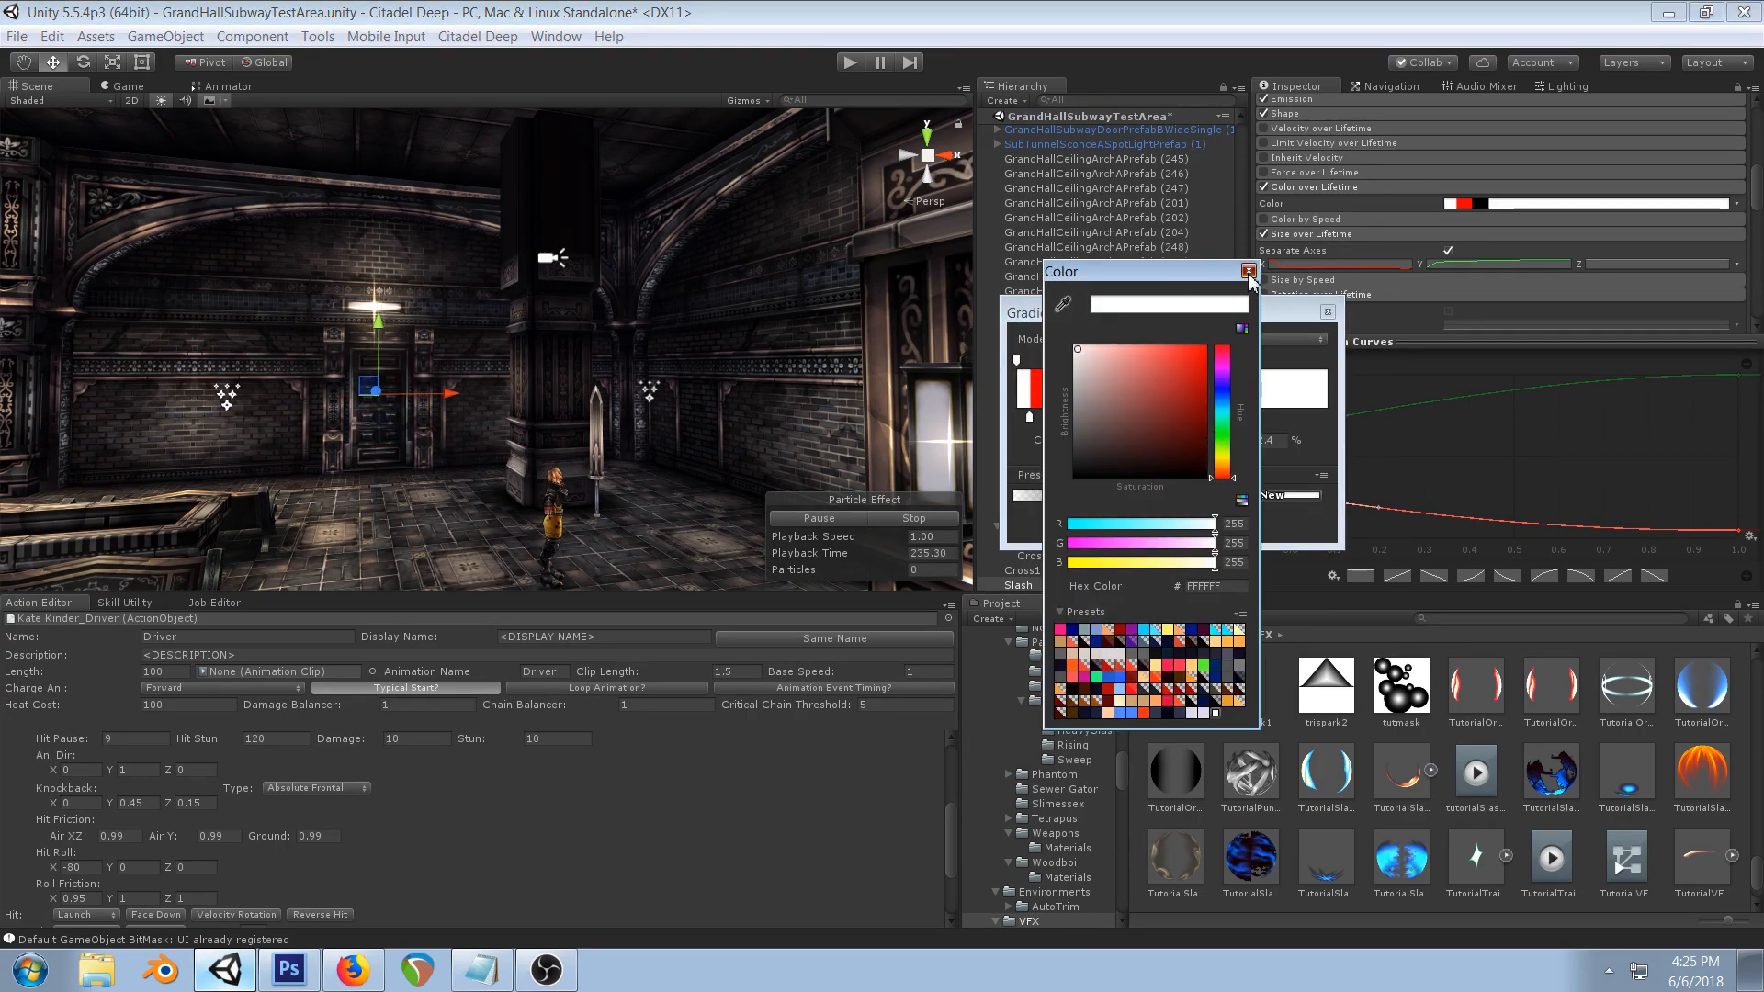
pyautogui.click(1248, 271)
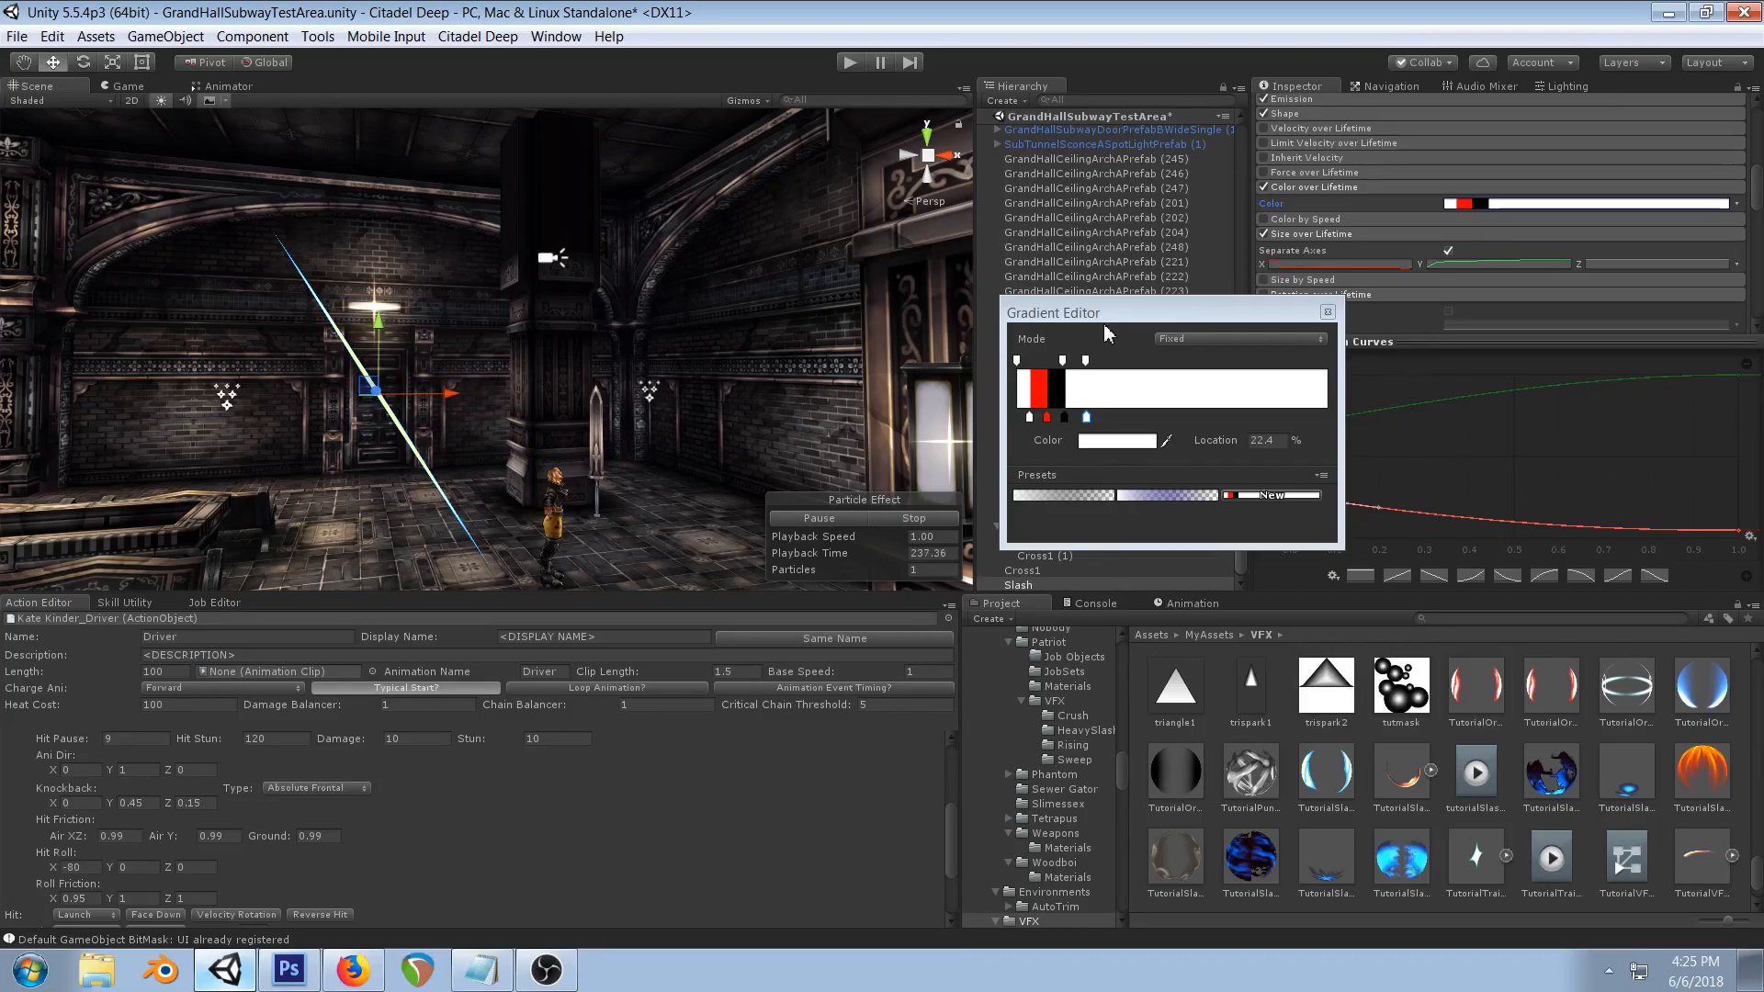
# - Shift the white color key slightly earlier, add a red color key at about 24%, and preview the flashing slash
pyautogui.moveTo(1086, 418); pyautogui.dragTo(1081, 423)
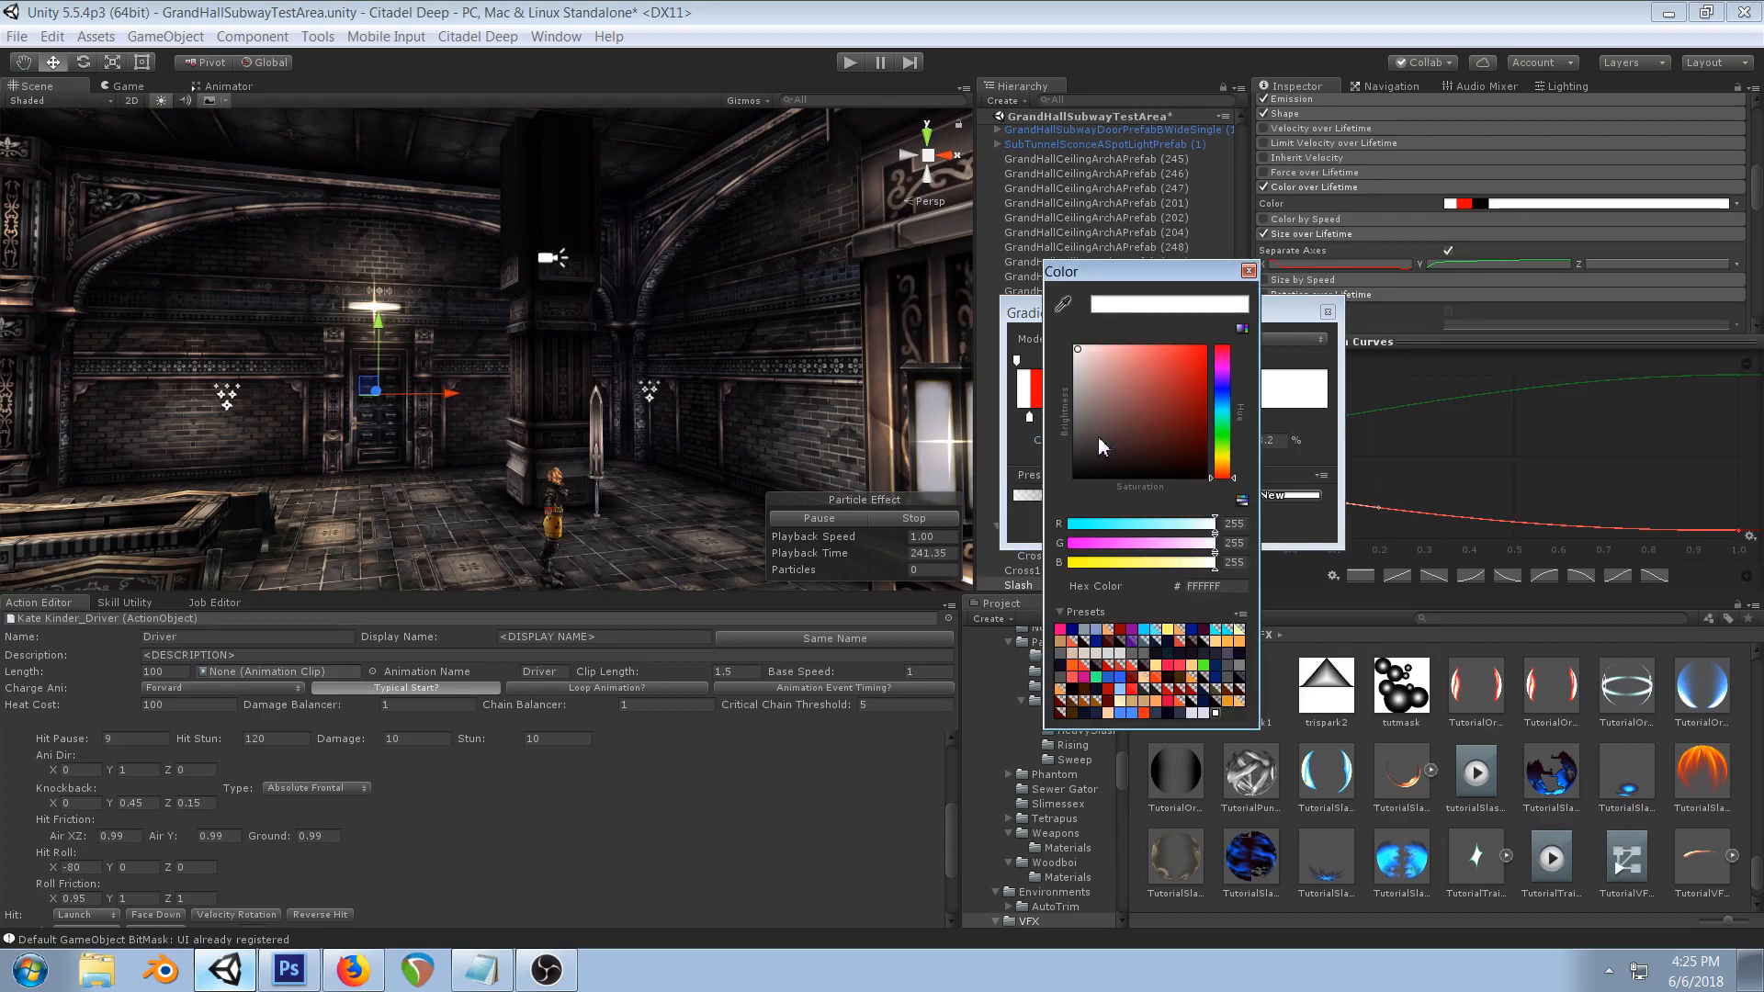
pyautogui.click(1116, 440)
pyautogui.click(1248, 270)
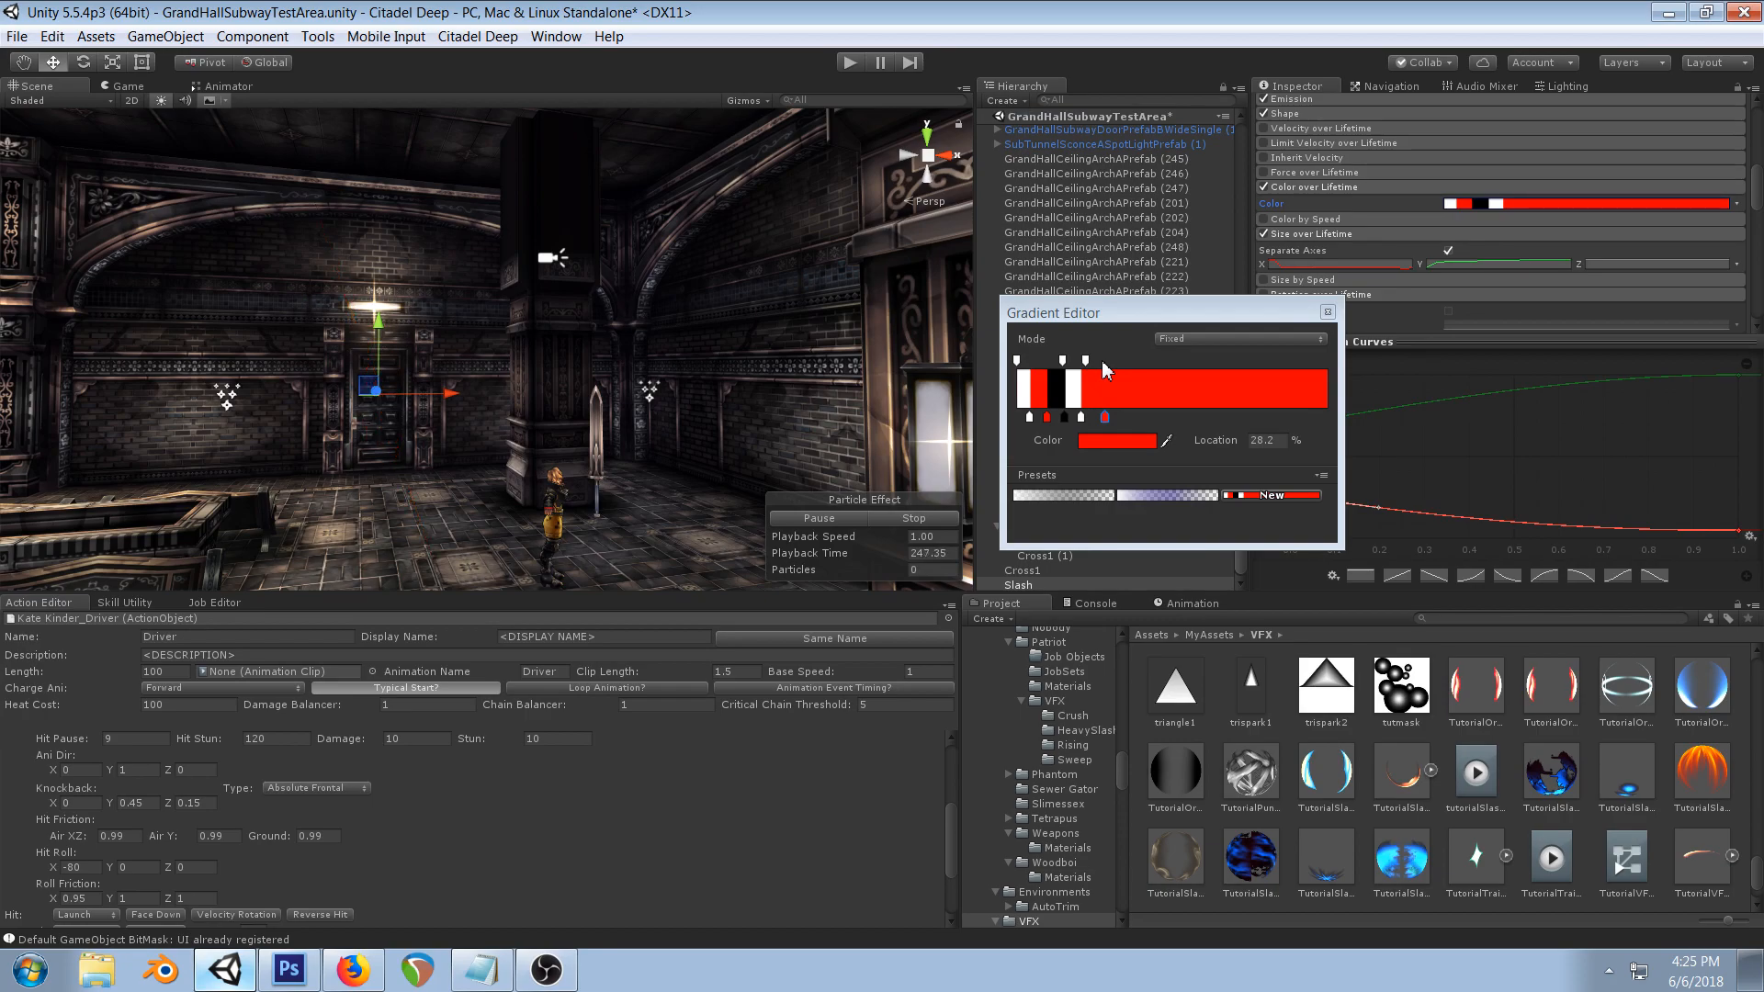
pyautogui.moveTo(1104, 419); pyautogui.dragTo(1046, 428)
pyautogui.moveTo(447, 333); pyautogui.dragTo(522, 370, button='middle')
pyautogui.keyDown('alt'); pyautogui.moveTo(474, 340); pyautogui.dragTo(643, 295); pyautogui.keyUp('alt')
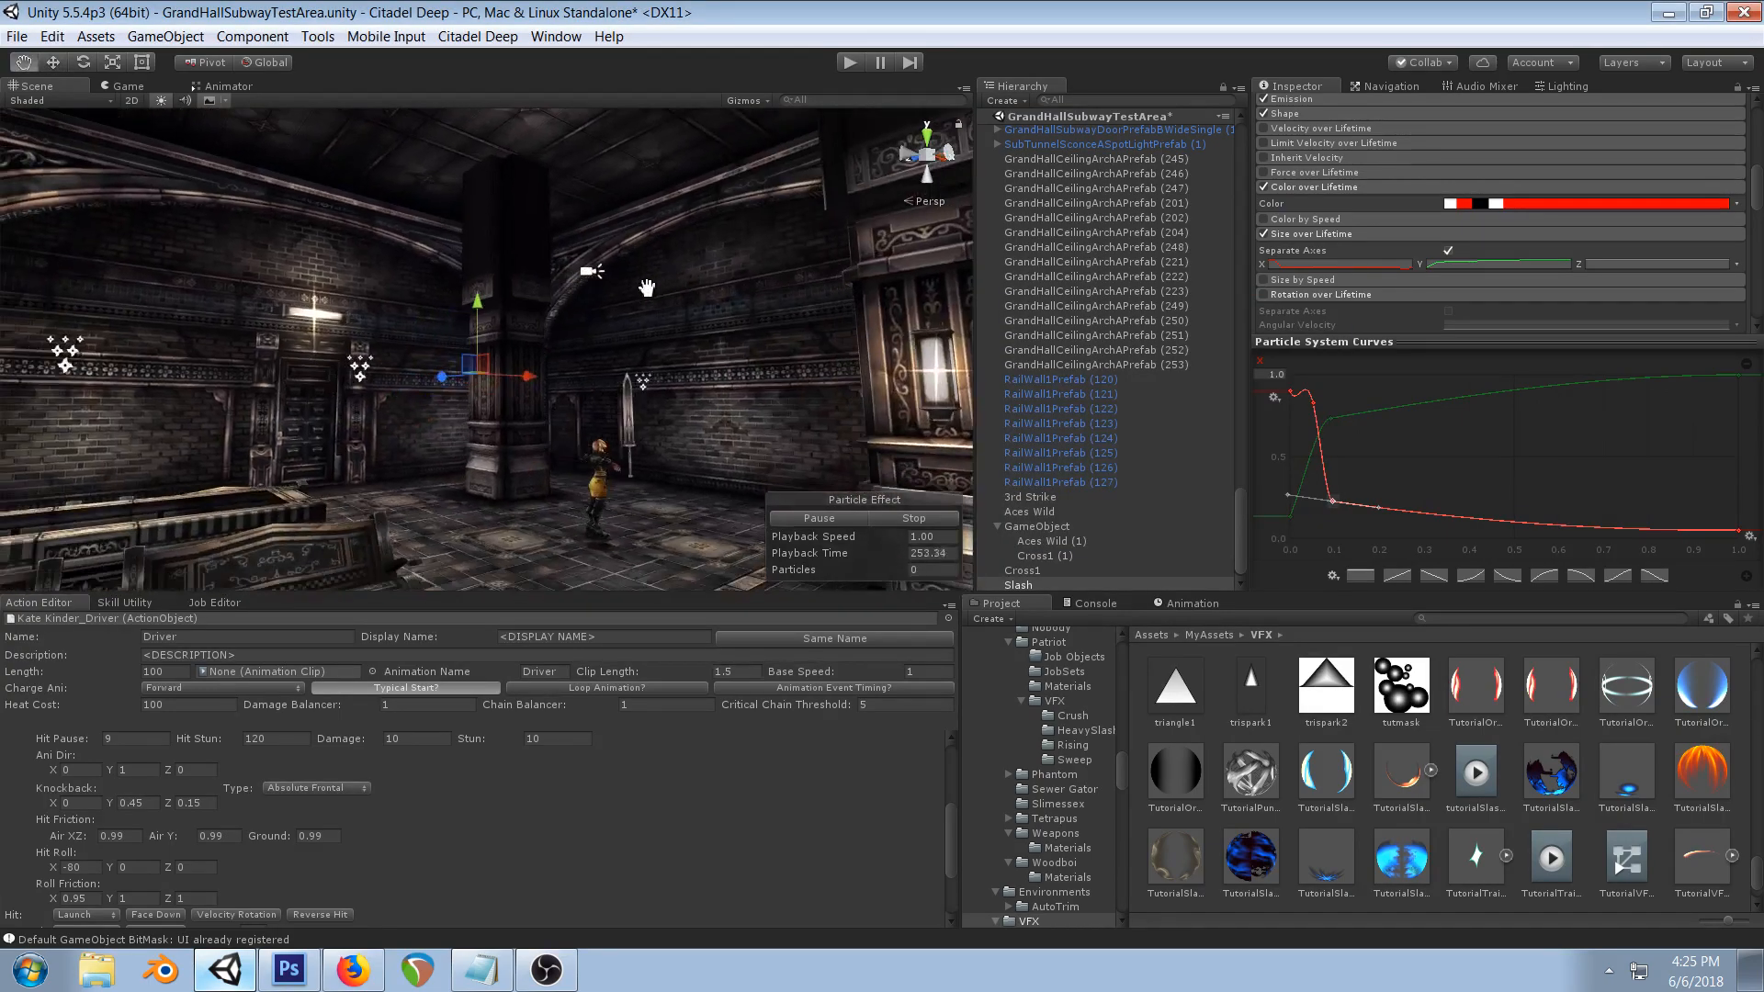
# - Add an alpha key at 100% of the color gradient and set its alpha to 0
pyautogui.click(1583, 204)
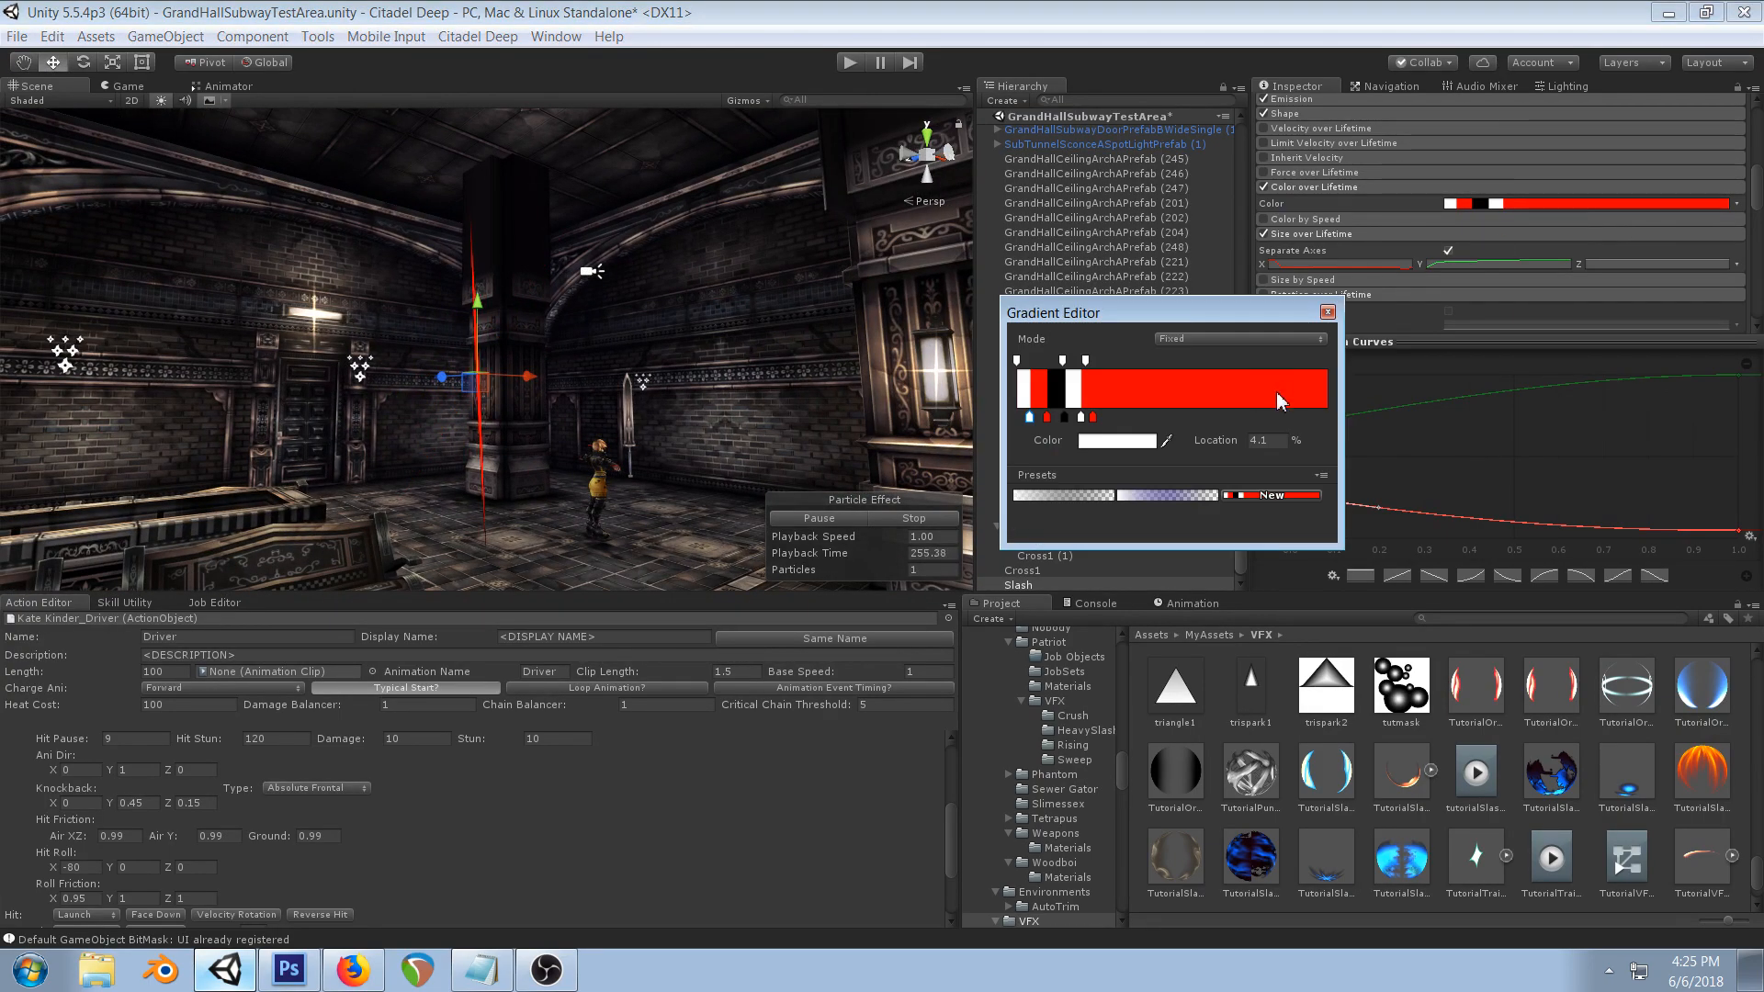
pyautogui.click(1328, 360)
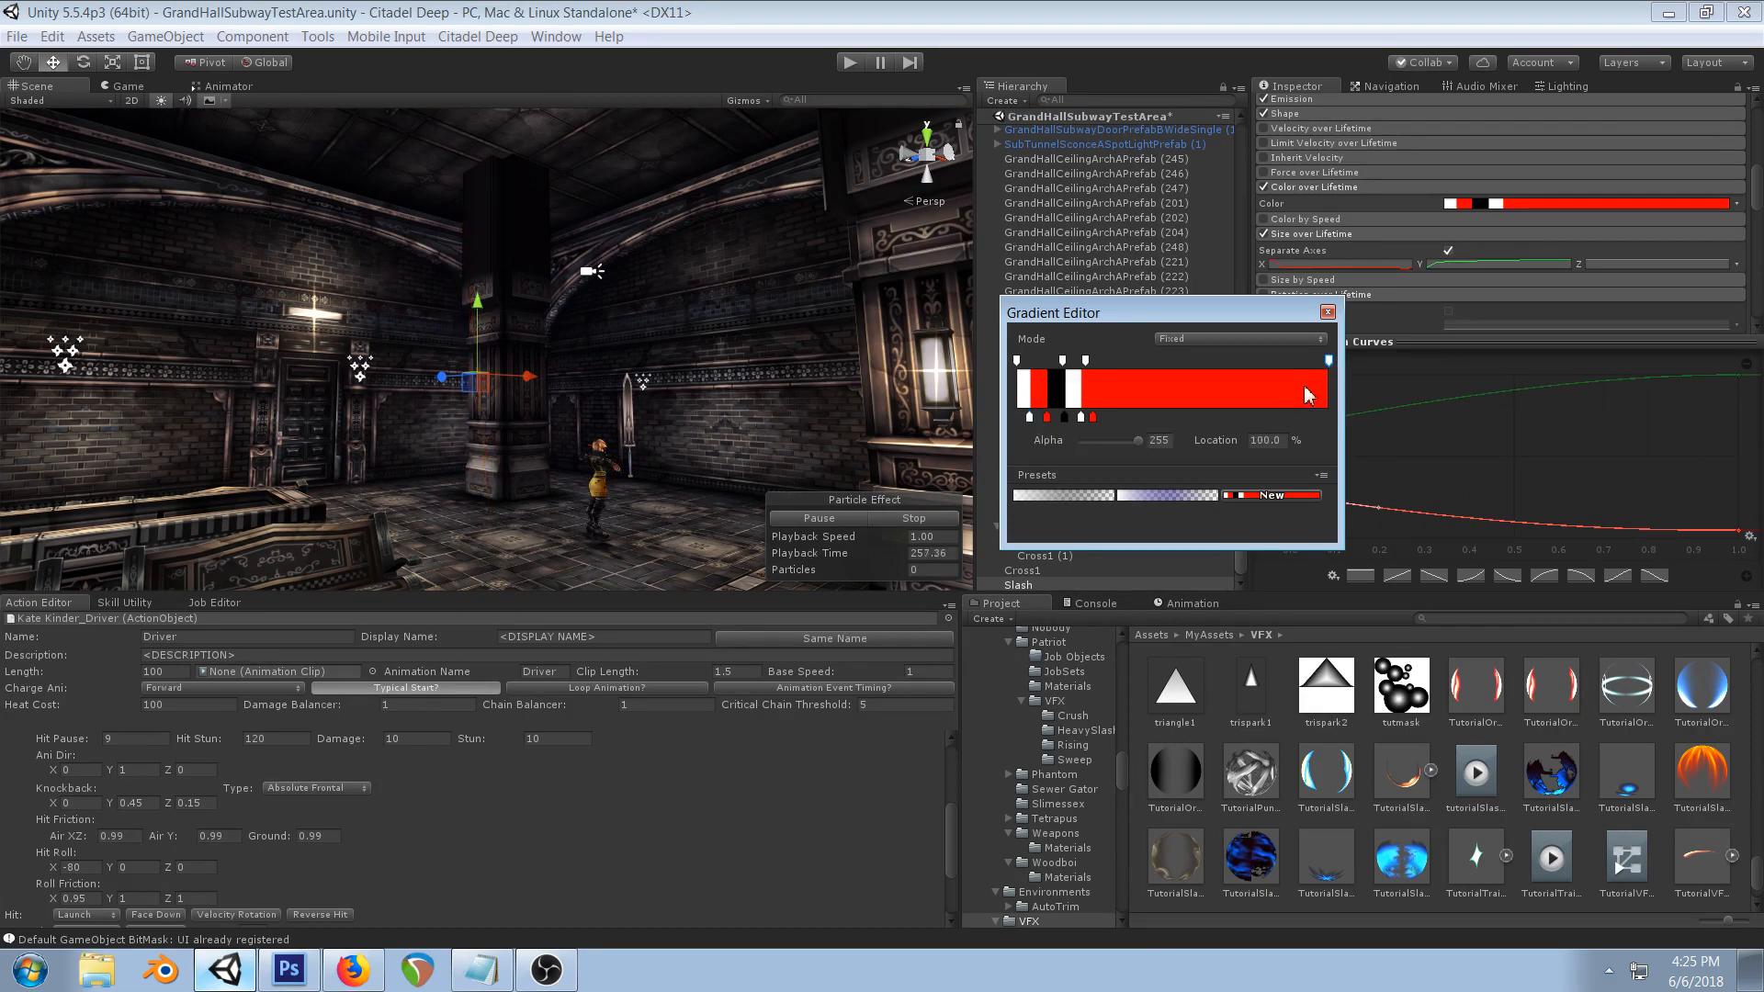
pyautogui.moveTo(1138, 442); pyautogui.dragTo(979, 444)
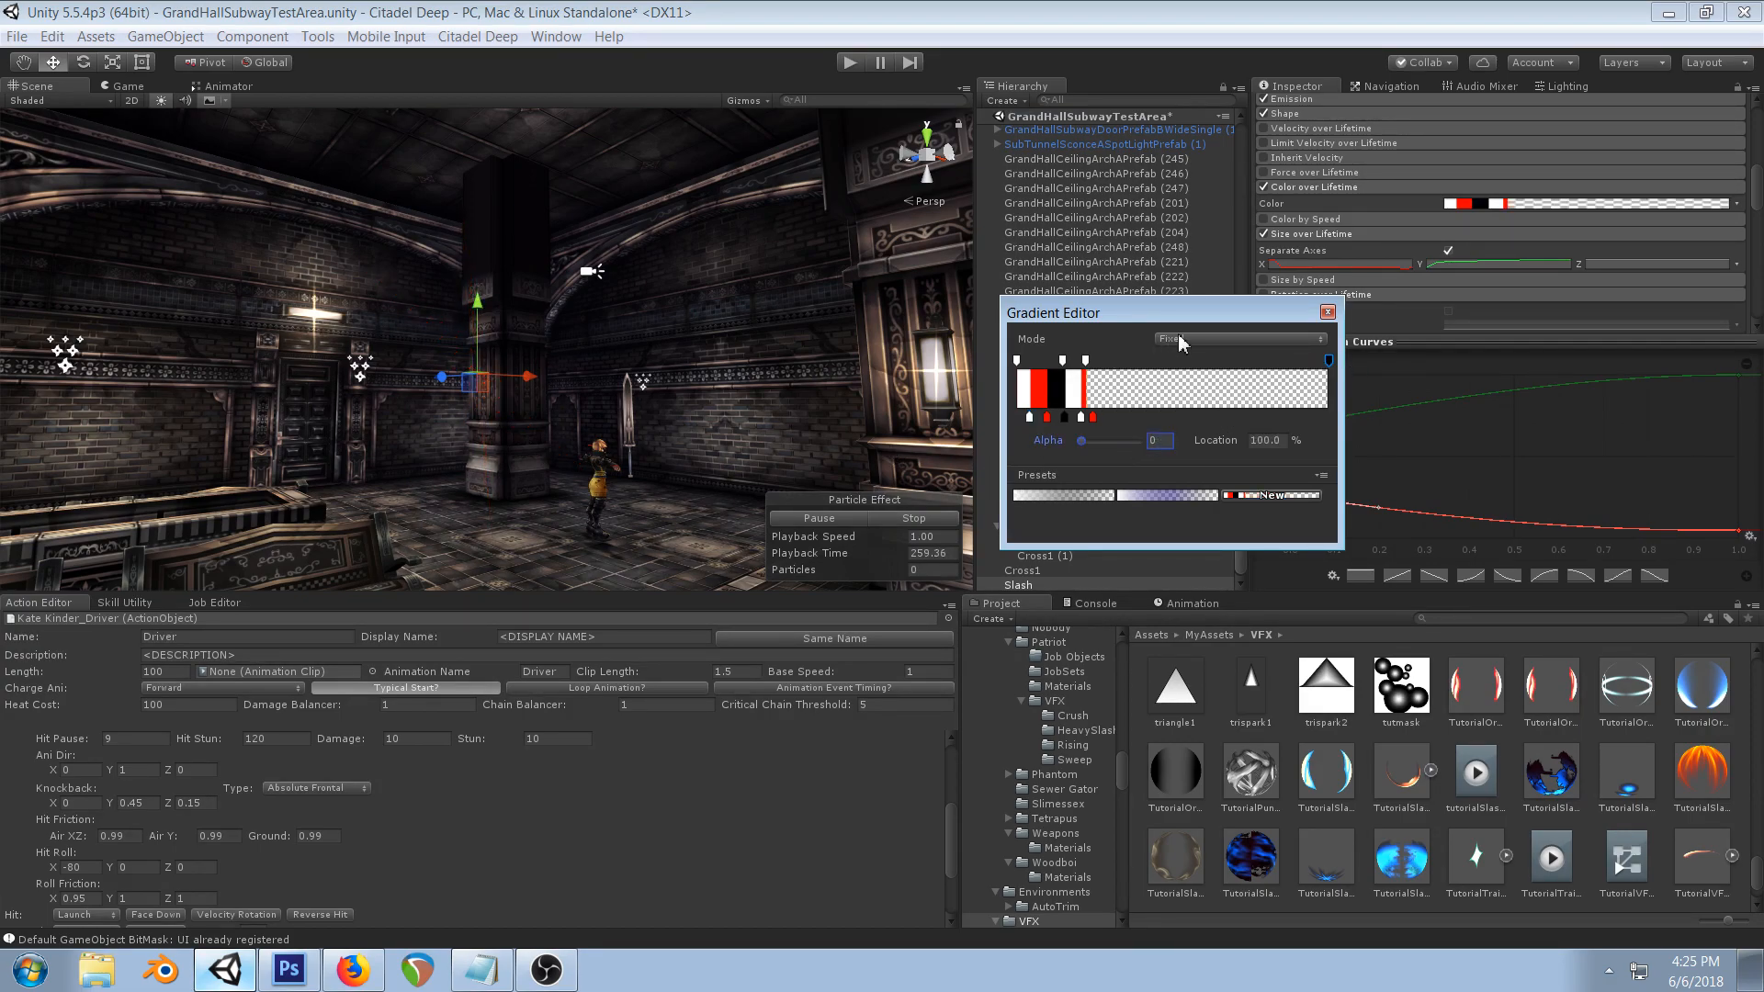
# - Preview the slash in the scene from several angles, and recolor the gradient's red key between the first white and black keys to blue (0095FF)
pyautogui.click(751, 256)
pyautogui.moveTo(581, 305); pyautogui.dragTo(512, 356, button='right')
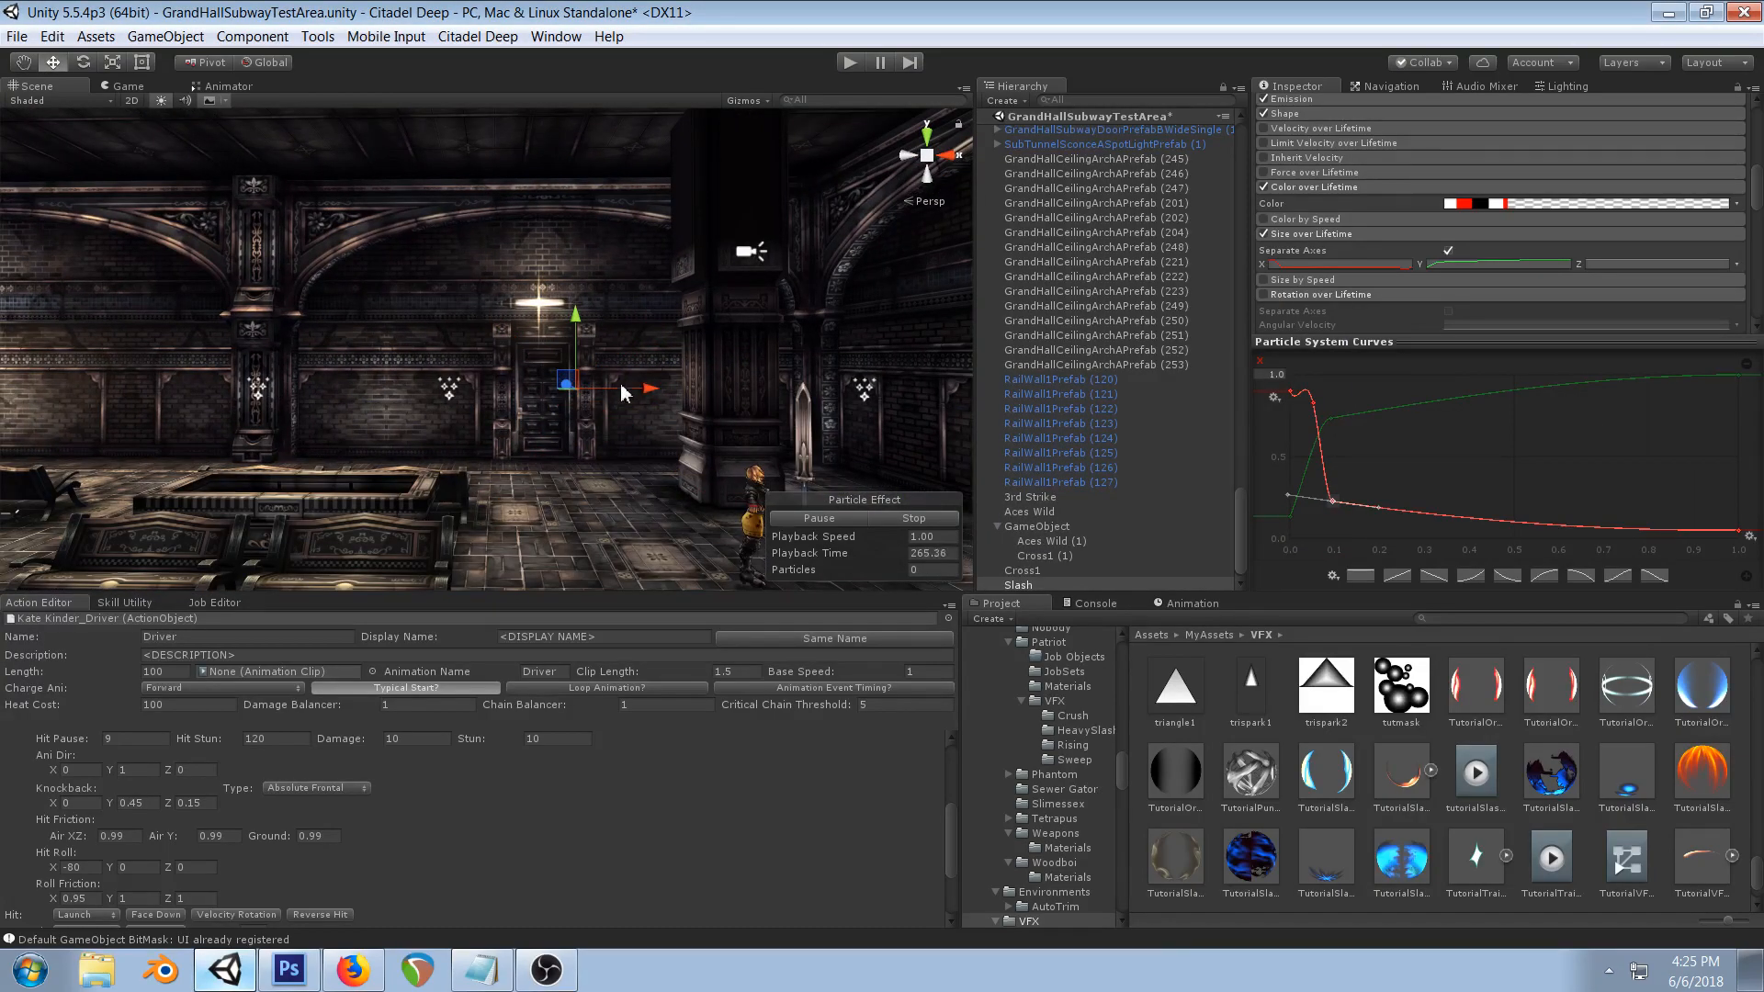
pyautogui.moveTo(643, 417); pyautogui.dragTo(652, 367, button='right')
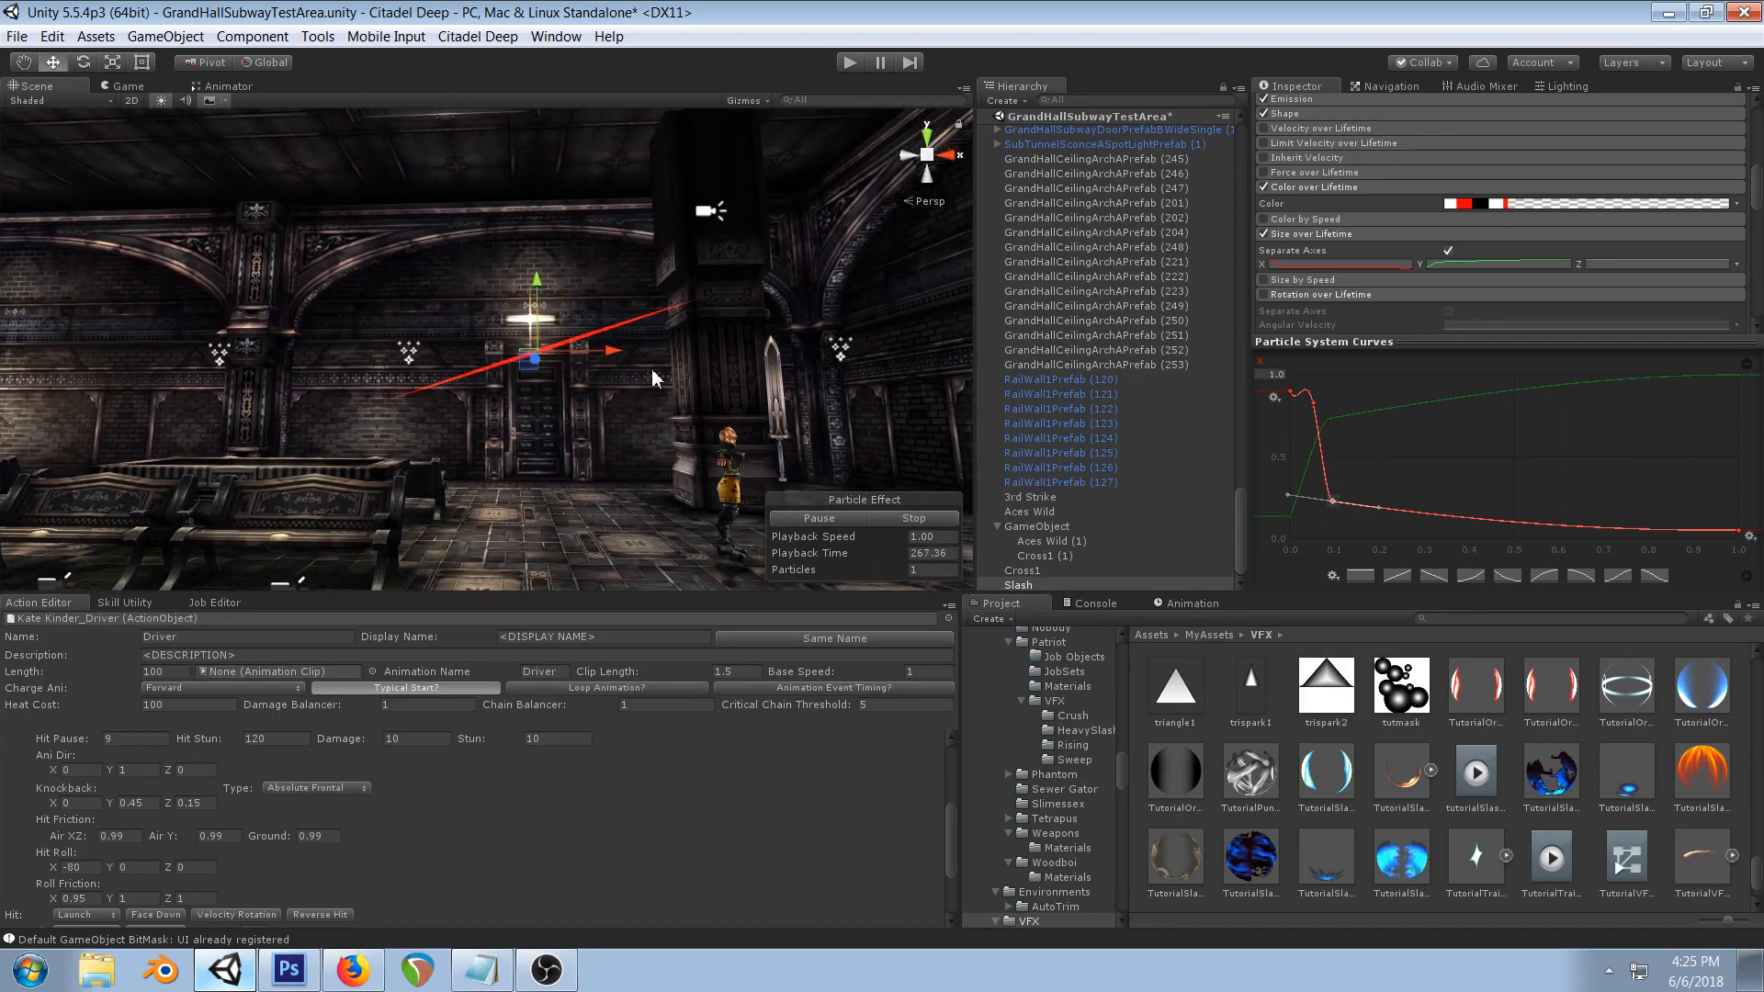
pyautogui.scroll(-3, 637, 362)
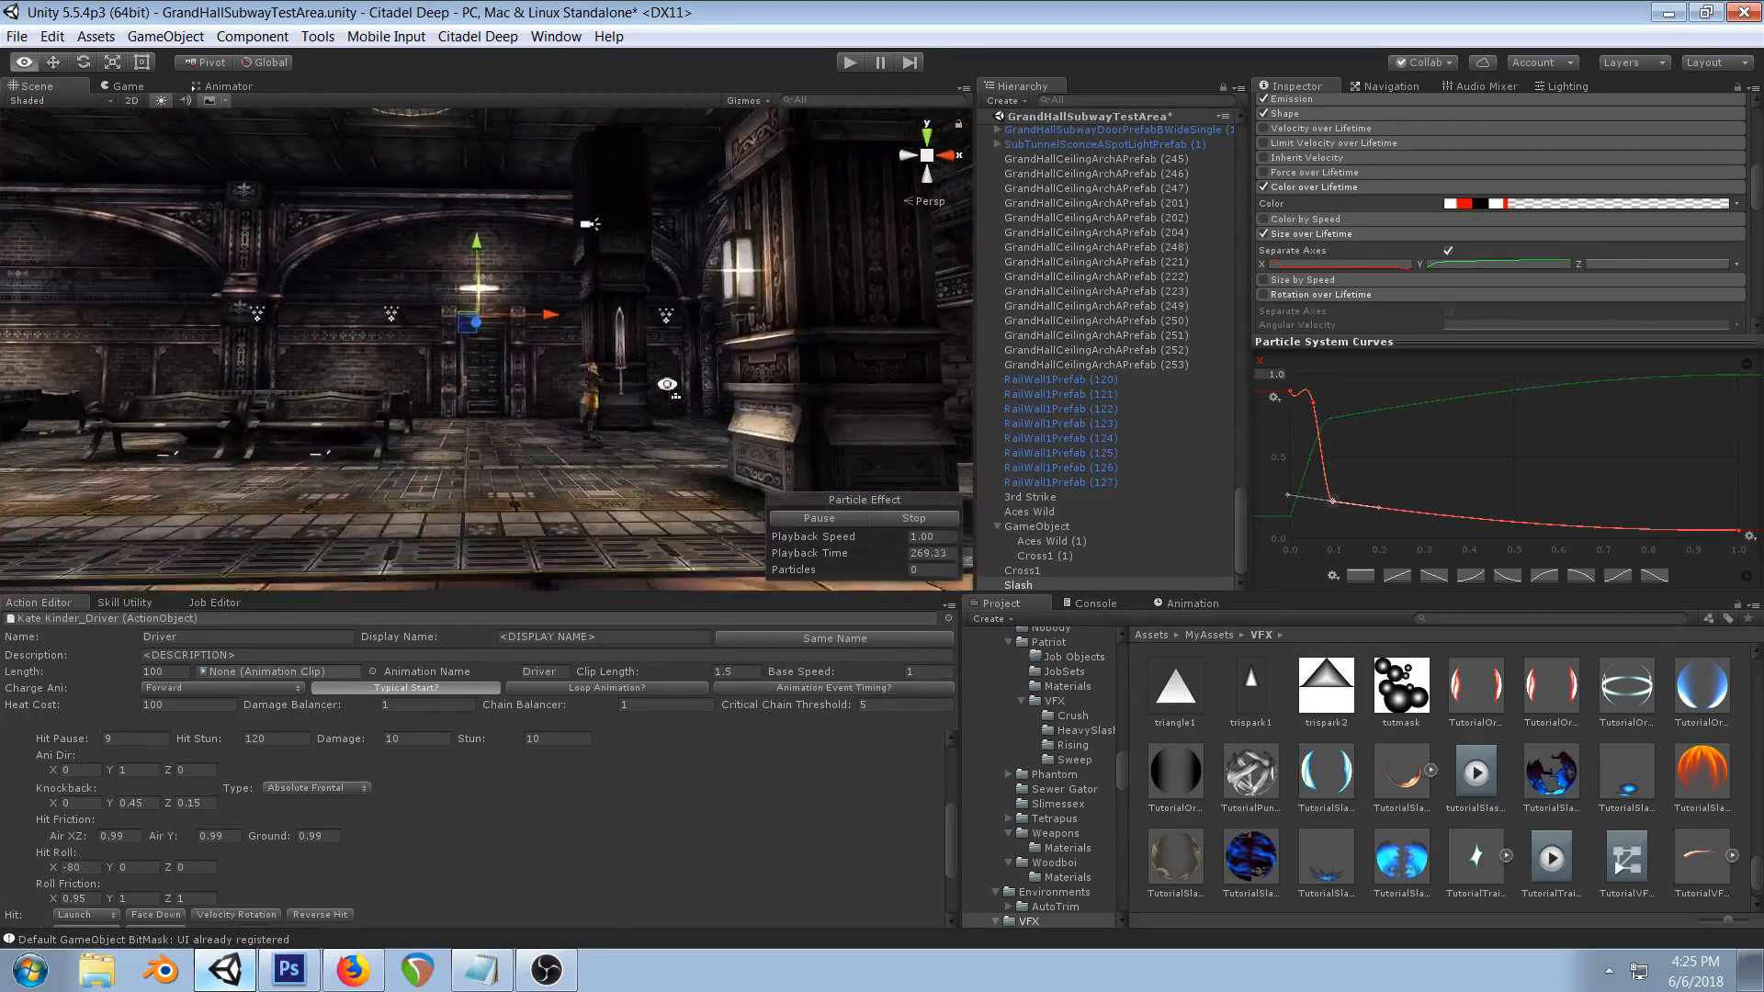
pyautogui.moveTo(666, 382); pyautogui.dragTo(617, 413, button='middle')
pyautogui.scroll(3, 617, 413)
pyautogui.click(1468, 204)
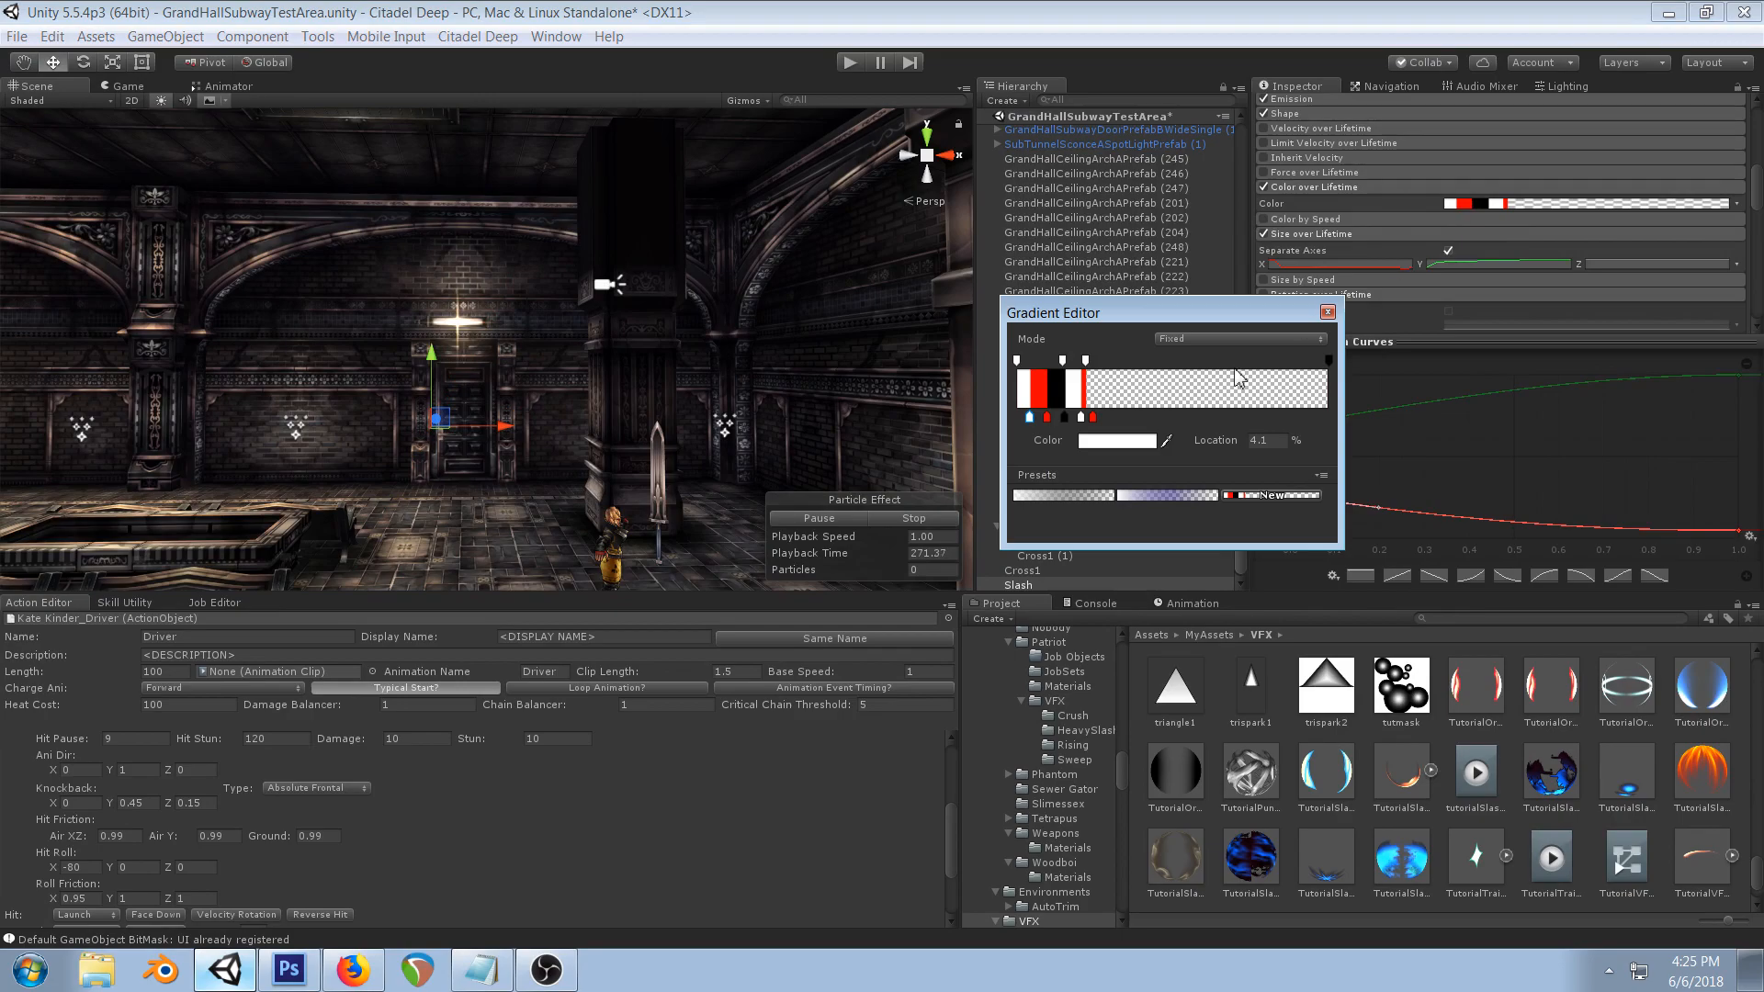
pyautogui.click(1107, 445)
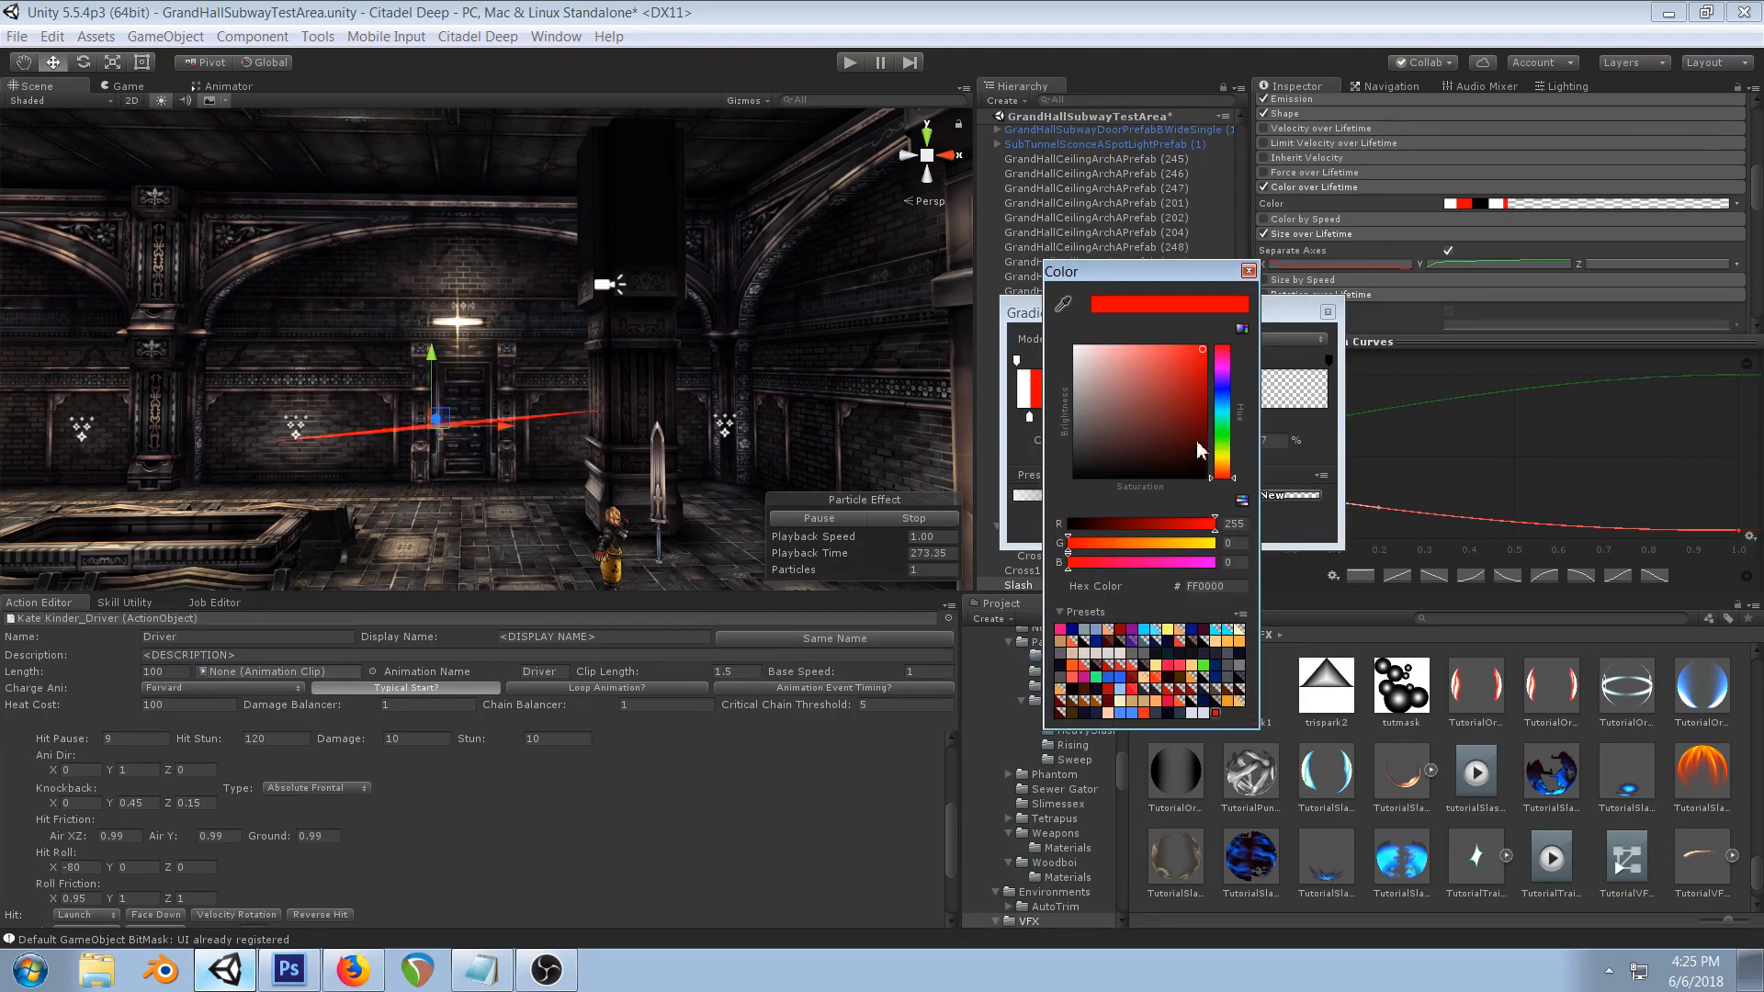
pyautogui.click(1221, 404)
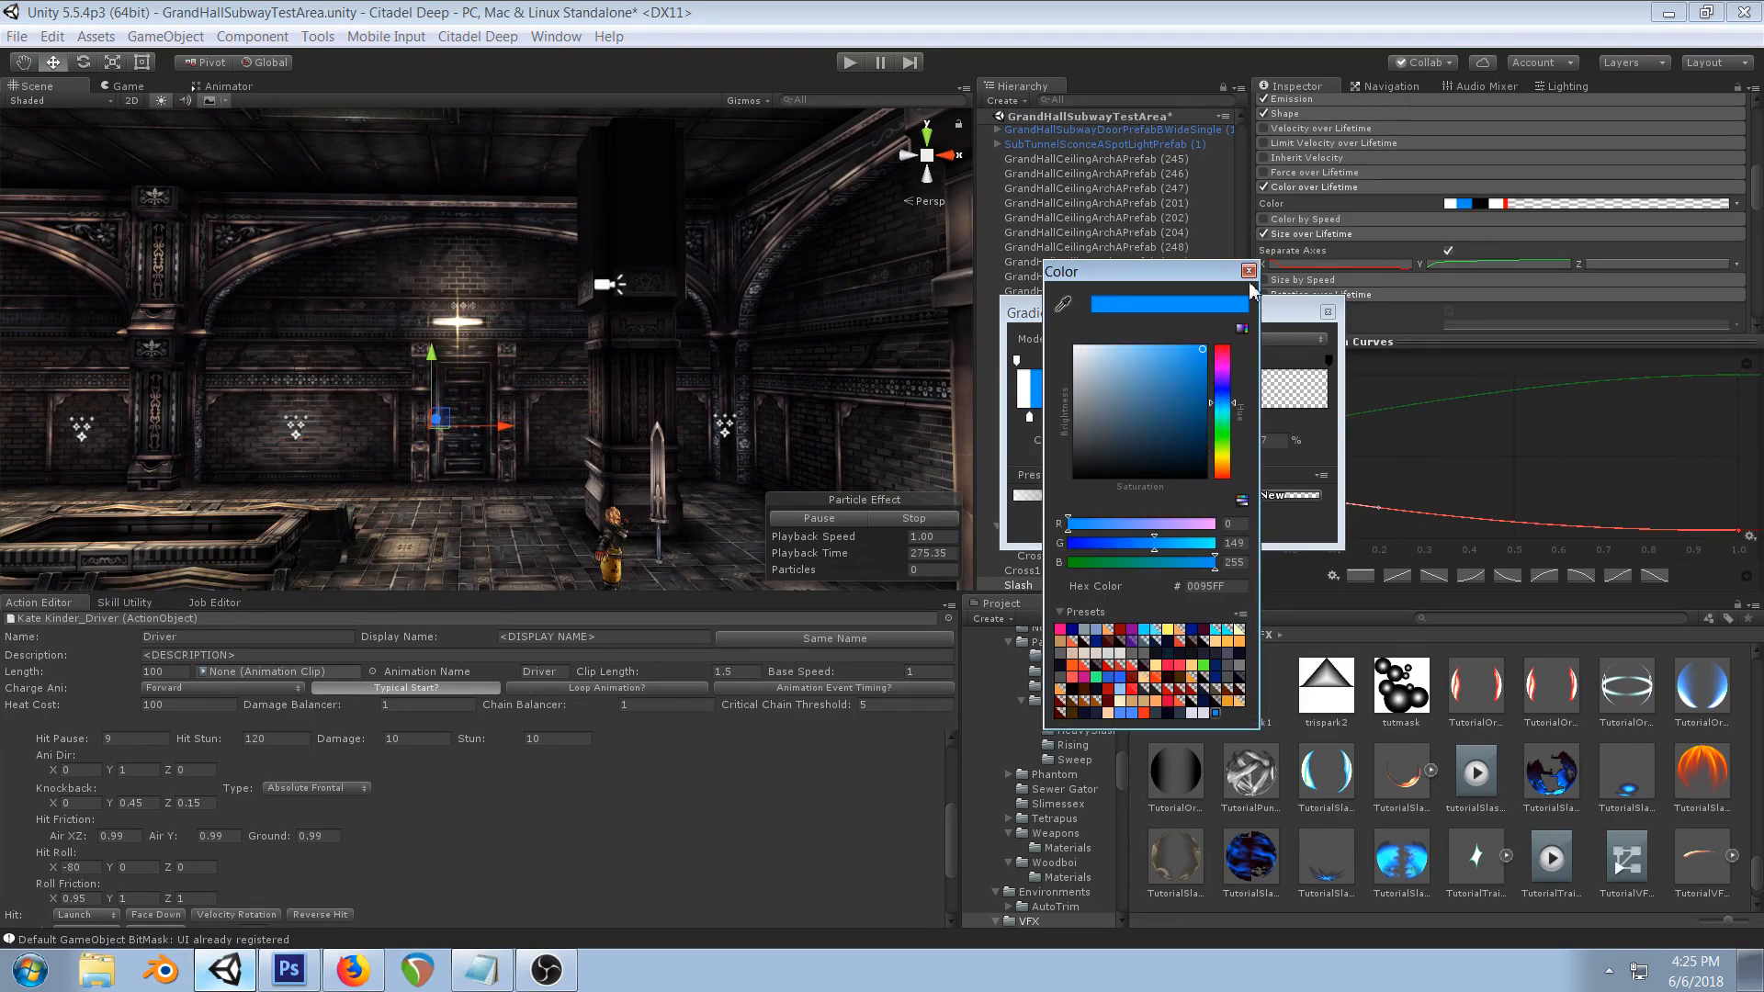
pyautogui.click(1248, 272)
# - Try yellow (F1FF00) and white (FFFFFF) on the gradient's last color key at 24.4%
pyautogui.click(1090, 418)
pyautogui.click(1097, 439)
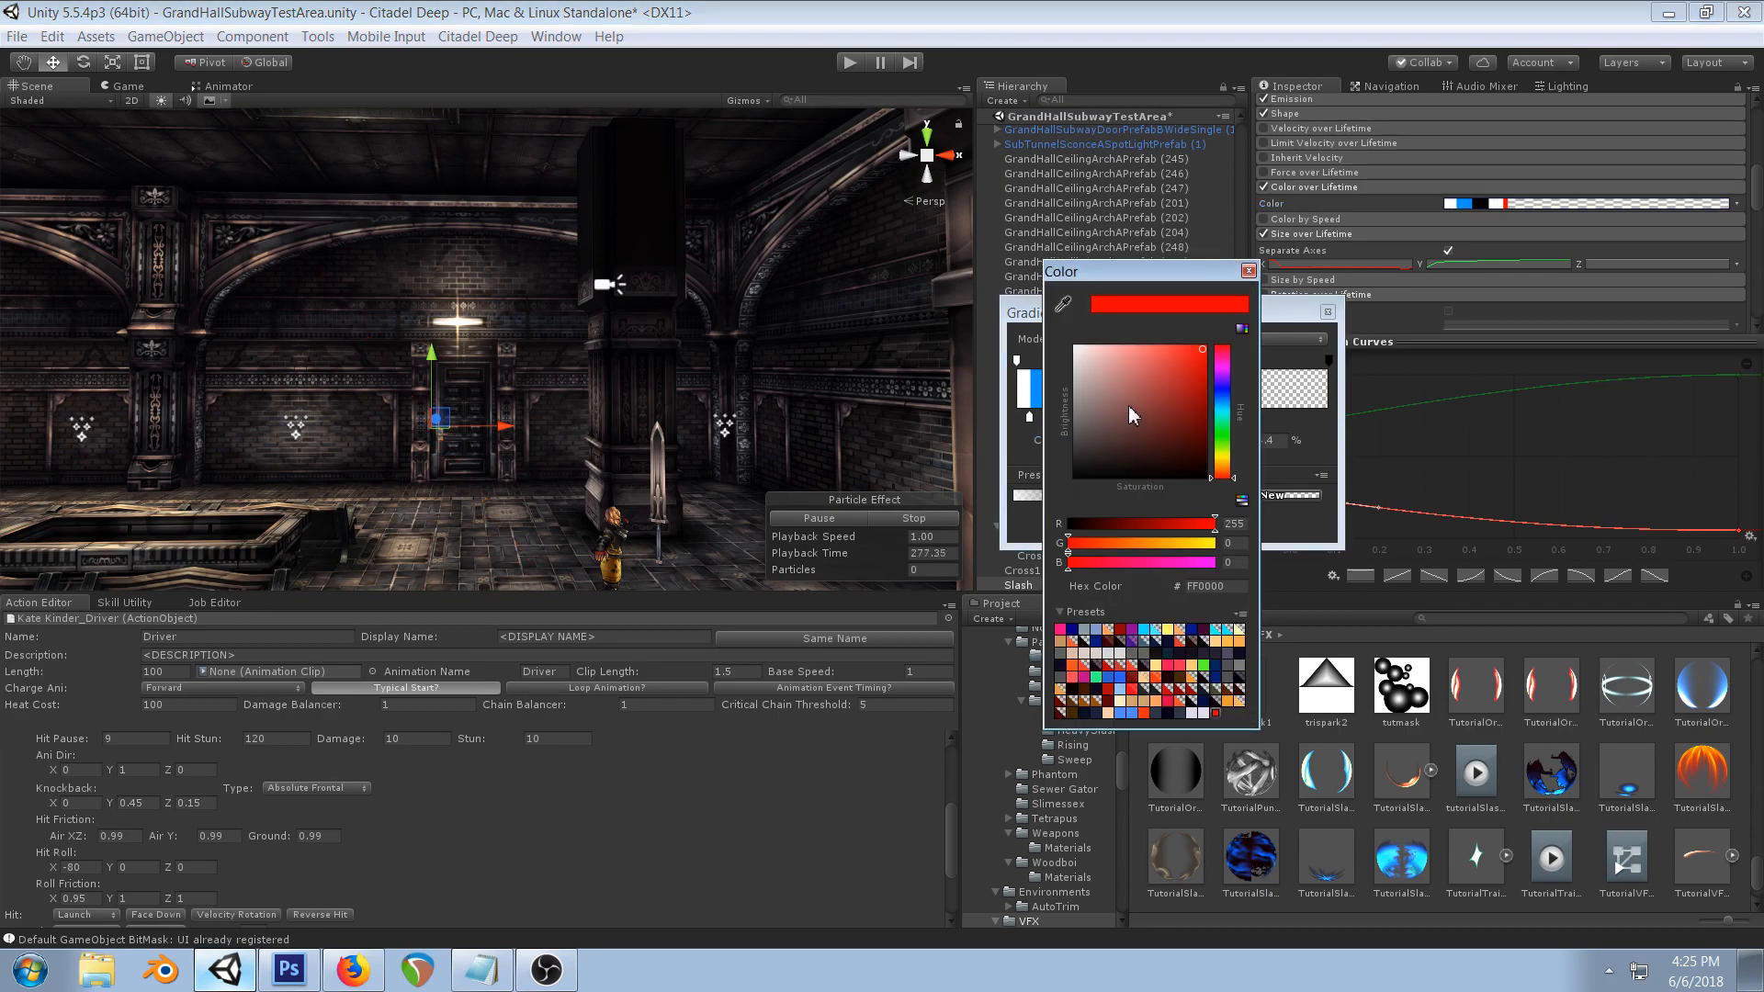
pyautogui.click(1219, 457)
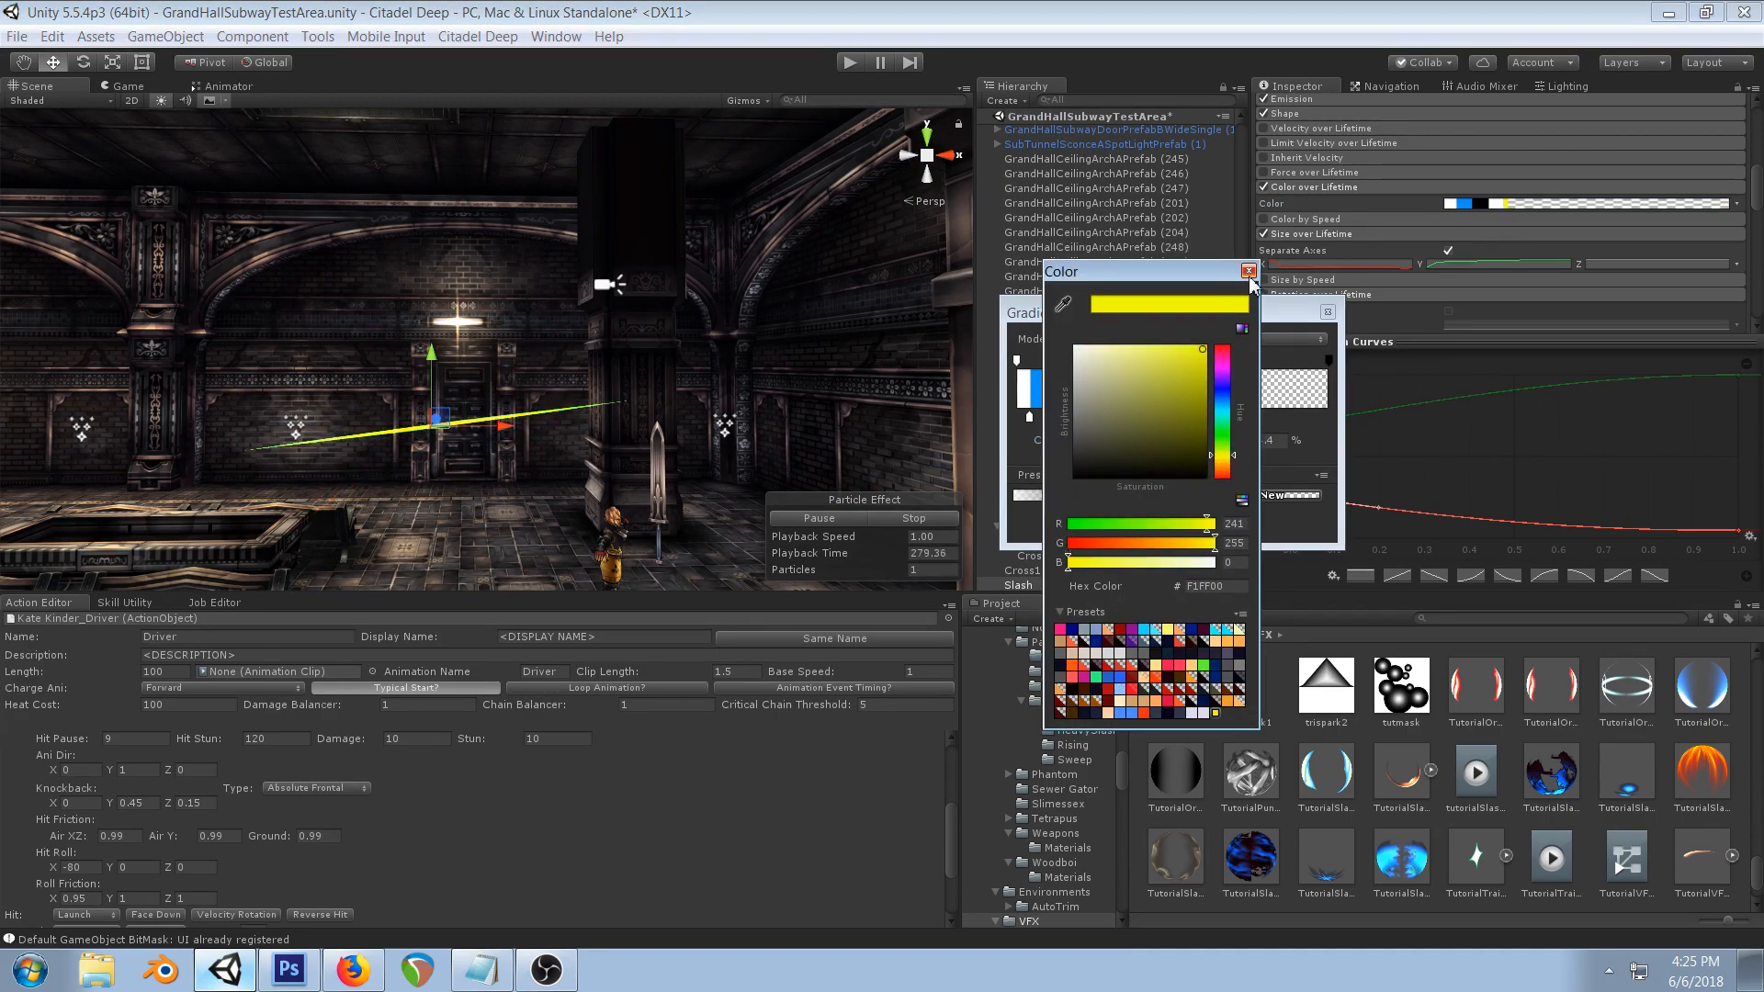
pyautogui.moveTo(1150, 353); pyautogui.dragTo(1074, 341)
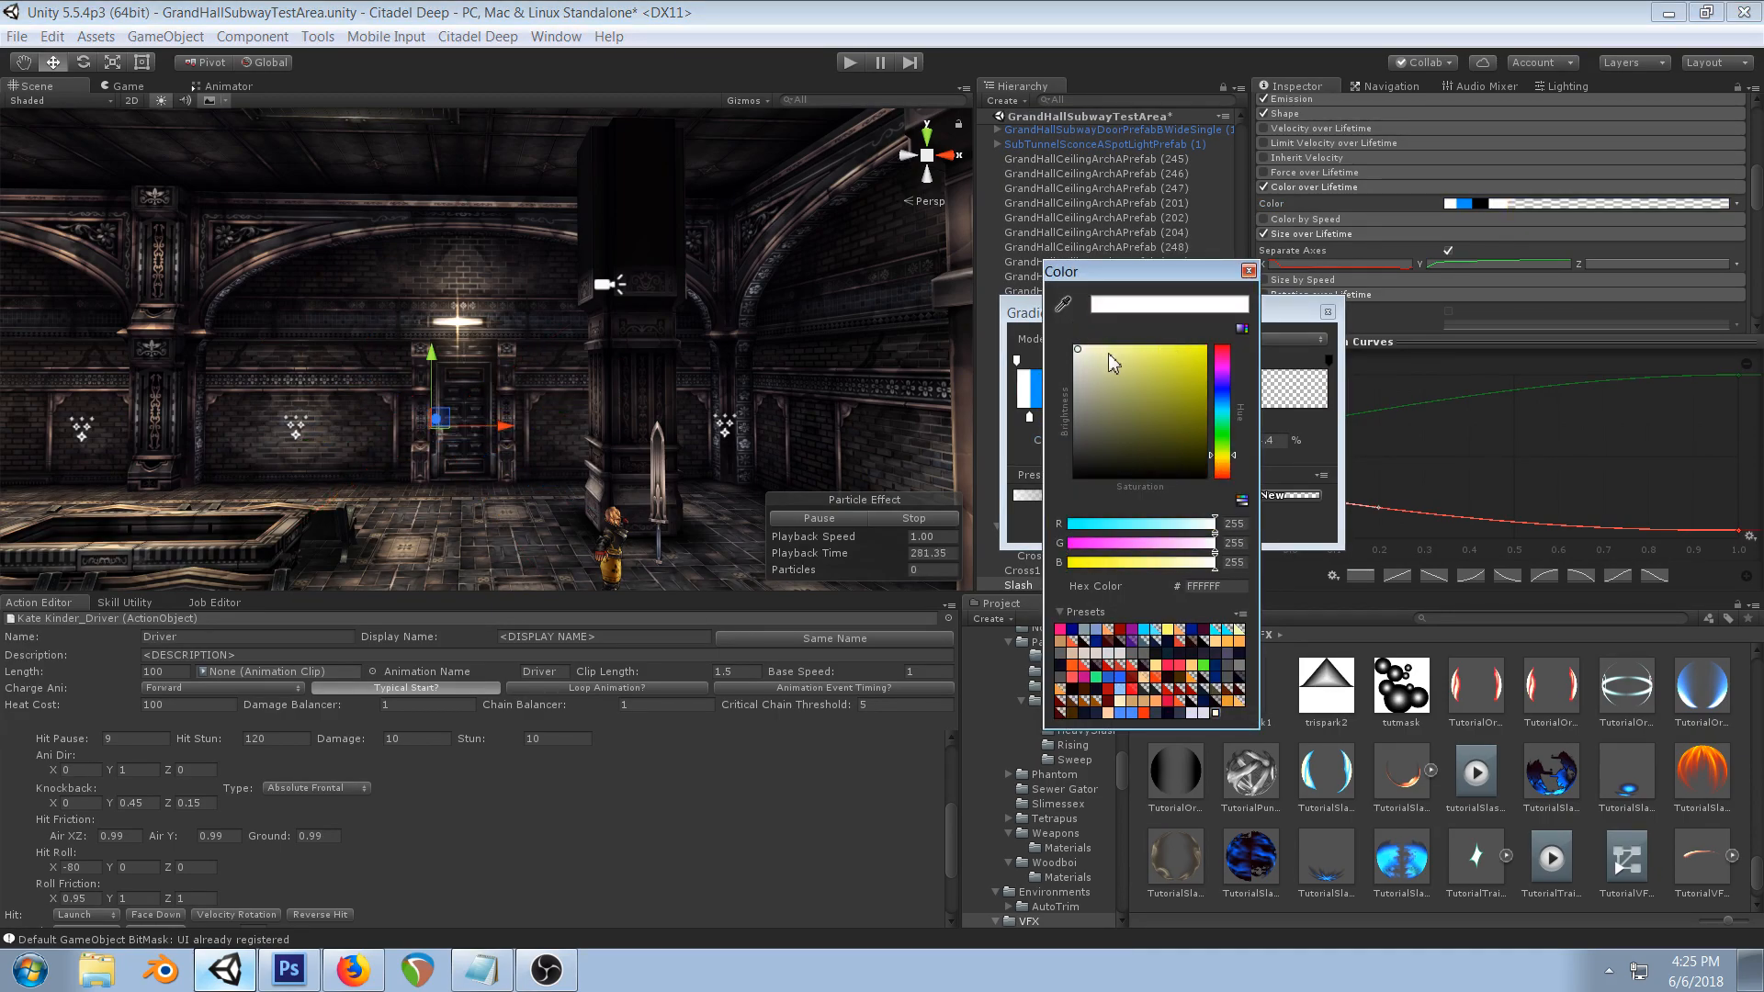
pyautogui.click(1249, 271)
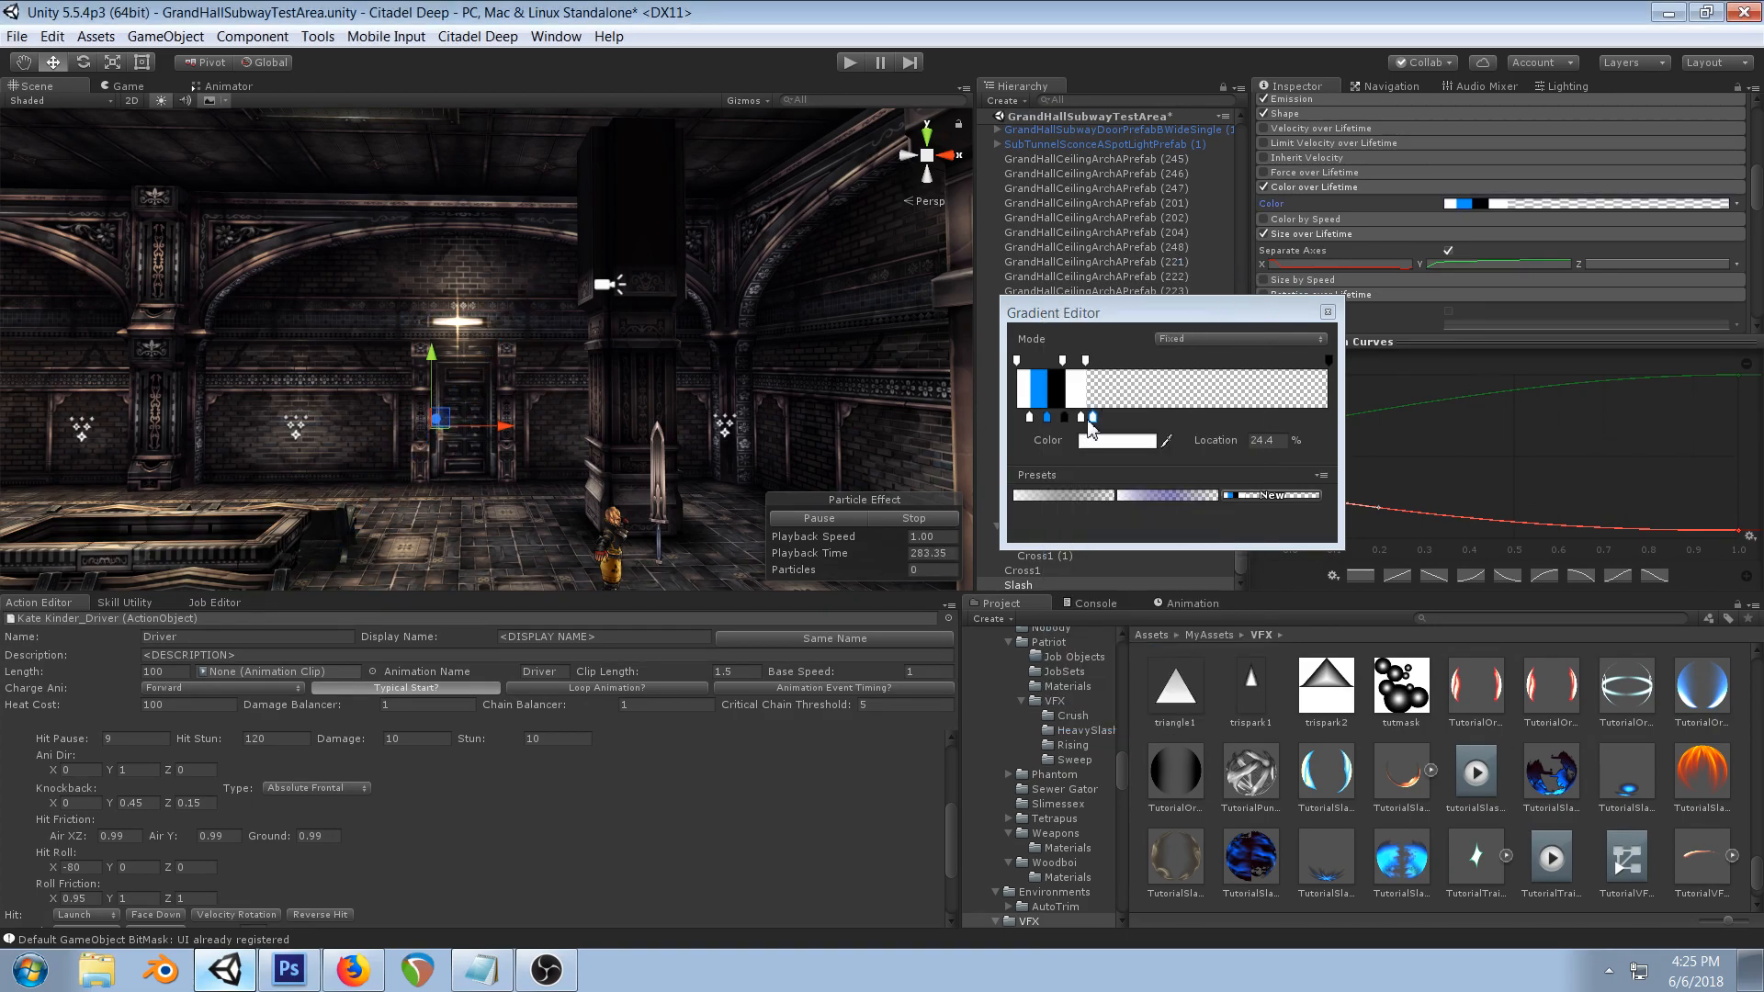
# - Move the gradient's last color key to 25.3% and set its color to purple (5D00FF)
pyautogui.moveTo(1094, 421); pyautogui.dragTo(1097, 420)
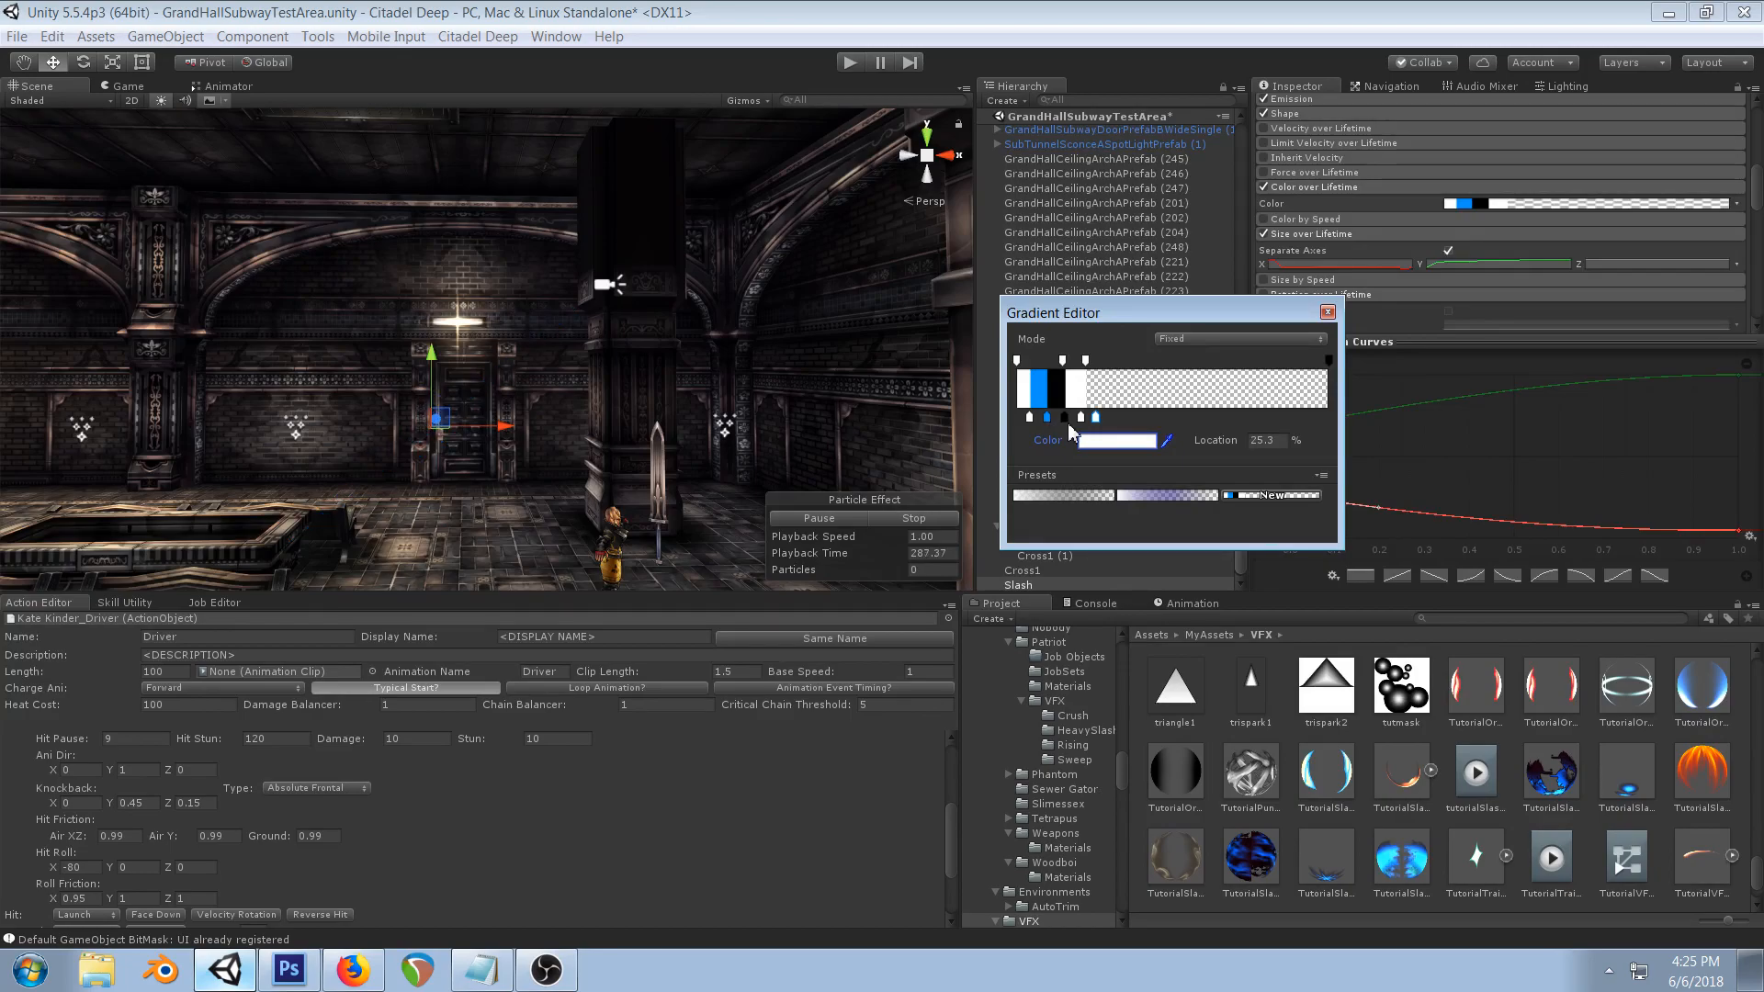
pyautogui.click(1116, 440)
pyautogui.moveTo(1110, 395); pyautogui.dragTo(1225, 329)
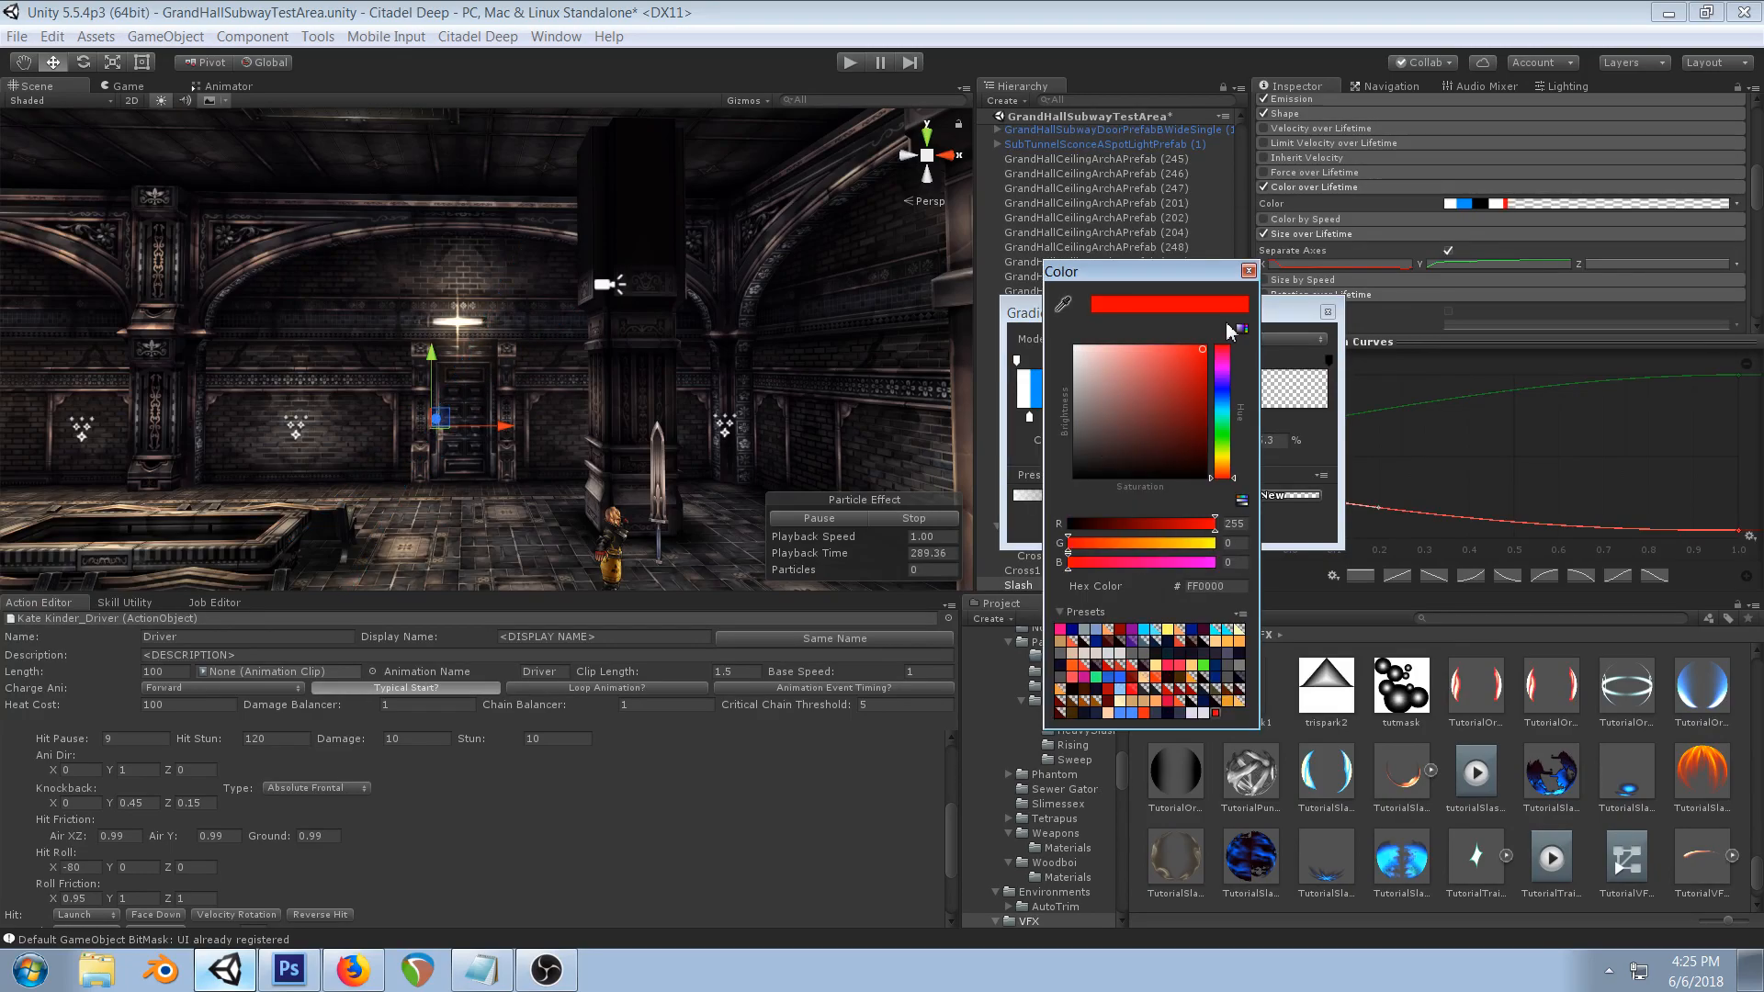
pyautogui.click(1223, 383)
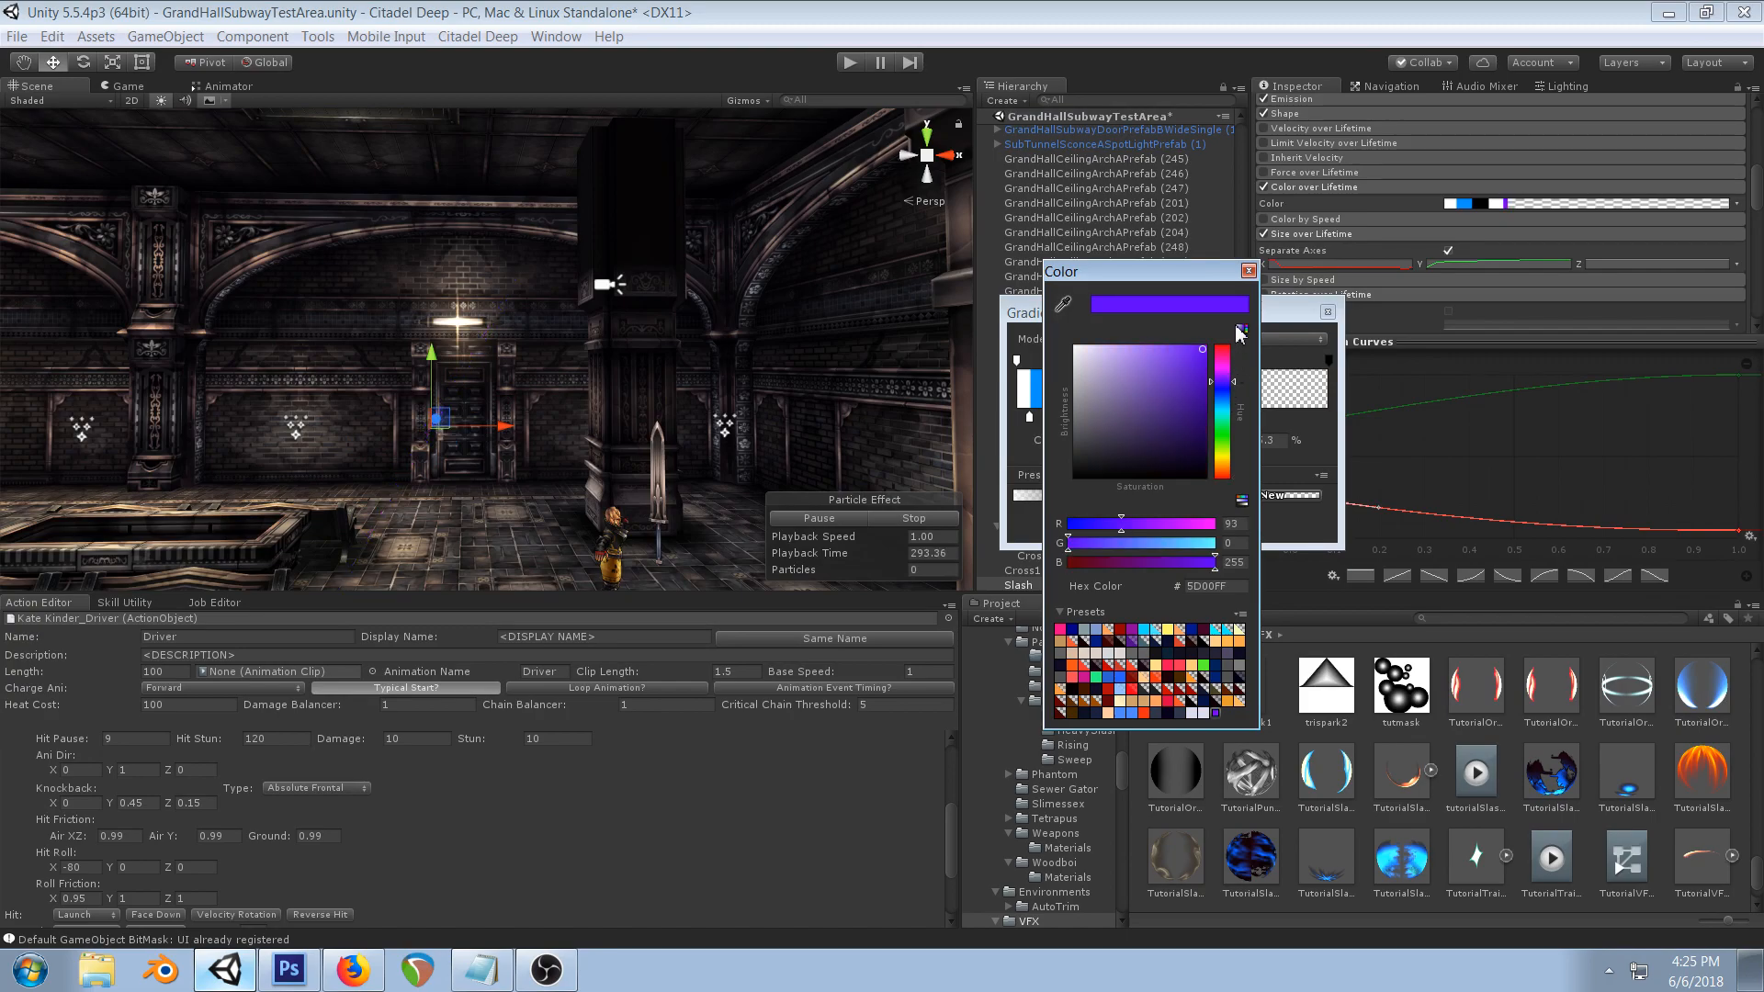
pyautogui.click(1249, 270)
pyautogui.click(1327, 312)
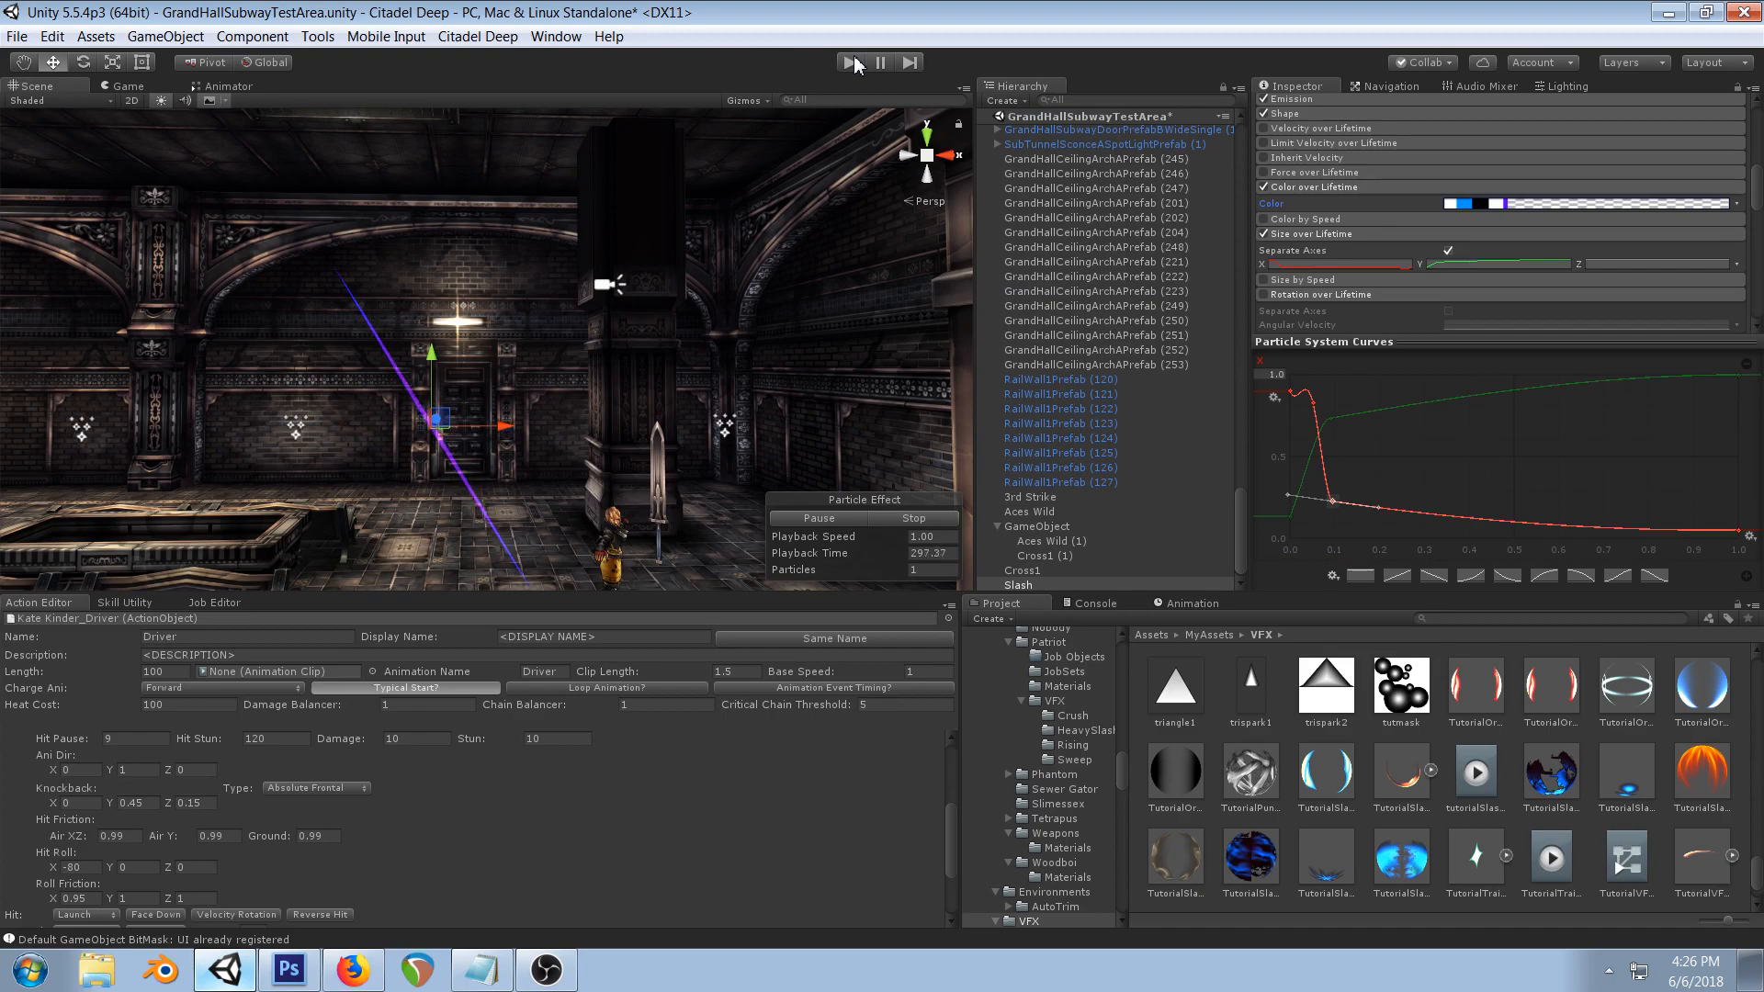
# - Reshape the Y size curve to start at about 0.36 and climb steeply to about 0.9 near 13% of the lifetime
pyautogui.moveTo(1332, 427)
pyautogui.mouseDown()
pyautogui.moveTo(1329, 449)
pyautogui.moveTo(1380, 426)
pyautogui.moveTo(1353, 429)
pyautogui.mouseUp()
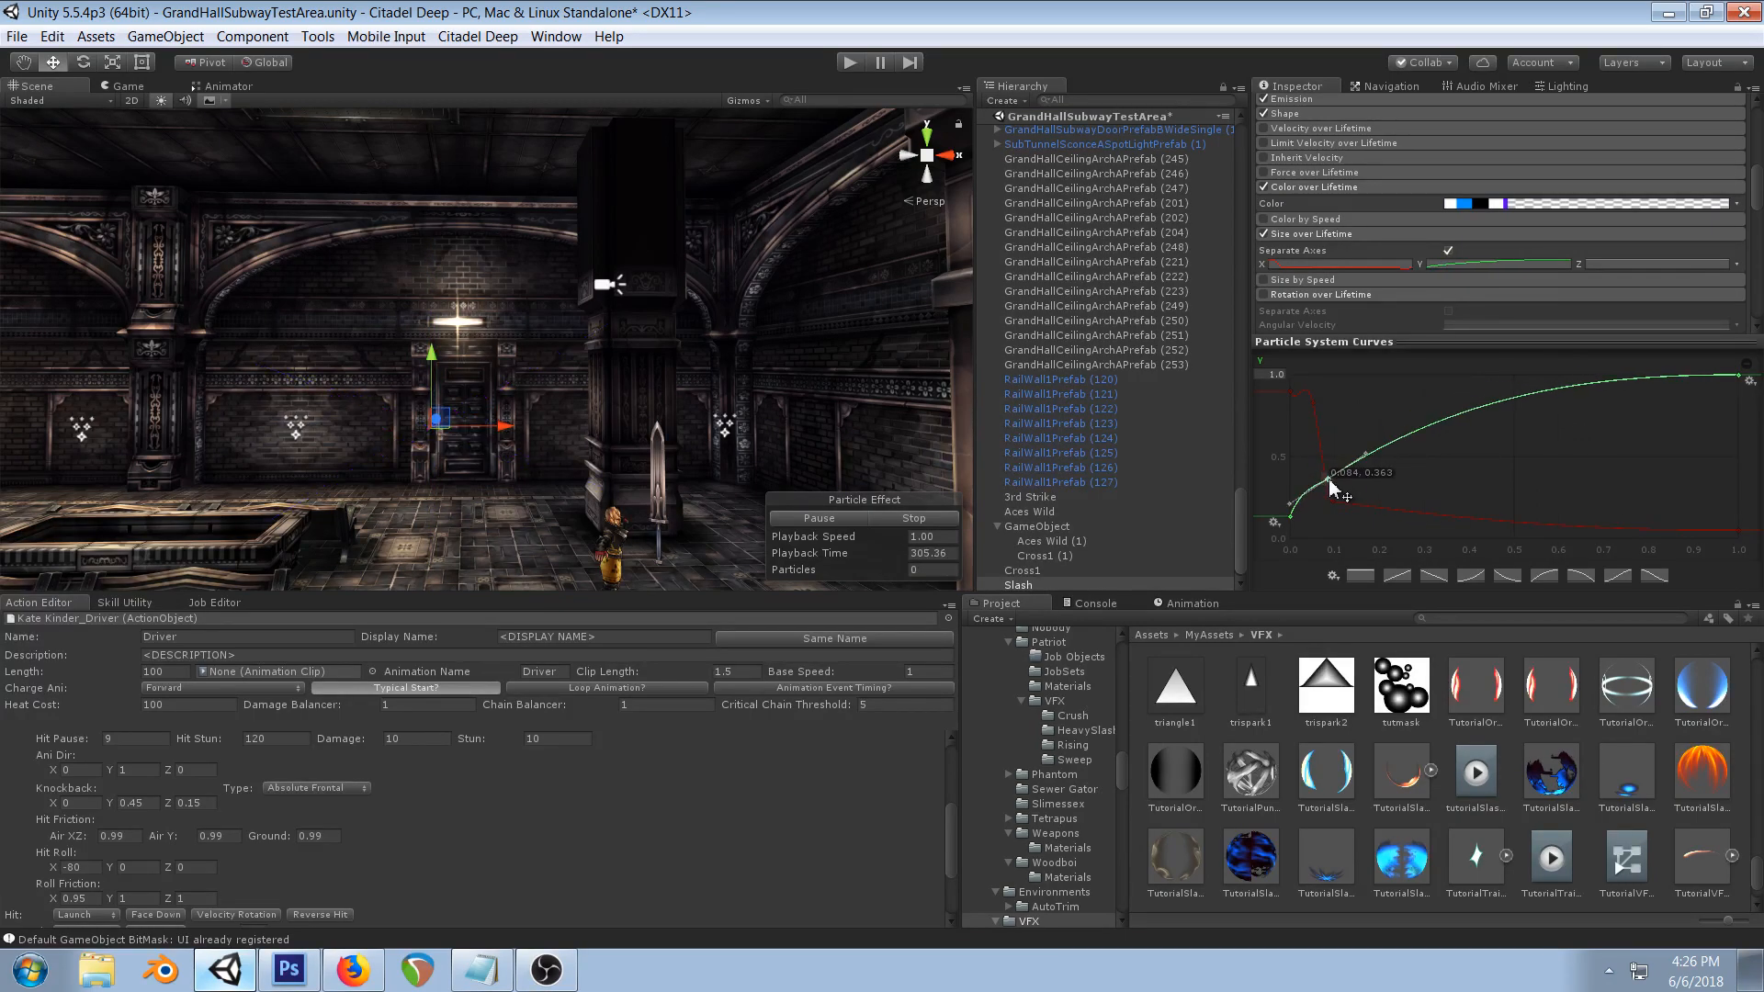
pyautogui.moveTo(1328, 478); pyautogui.dragTo(1396, 440)
pyautogui.moveTo(1347, 380); pyautogui.dragTo(1371, 390)
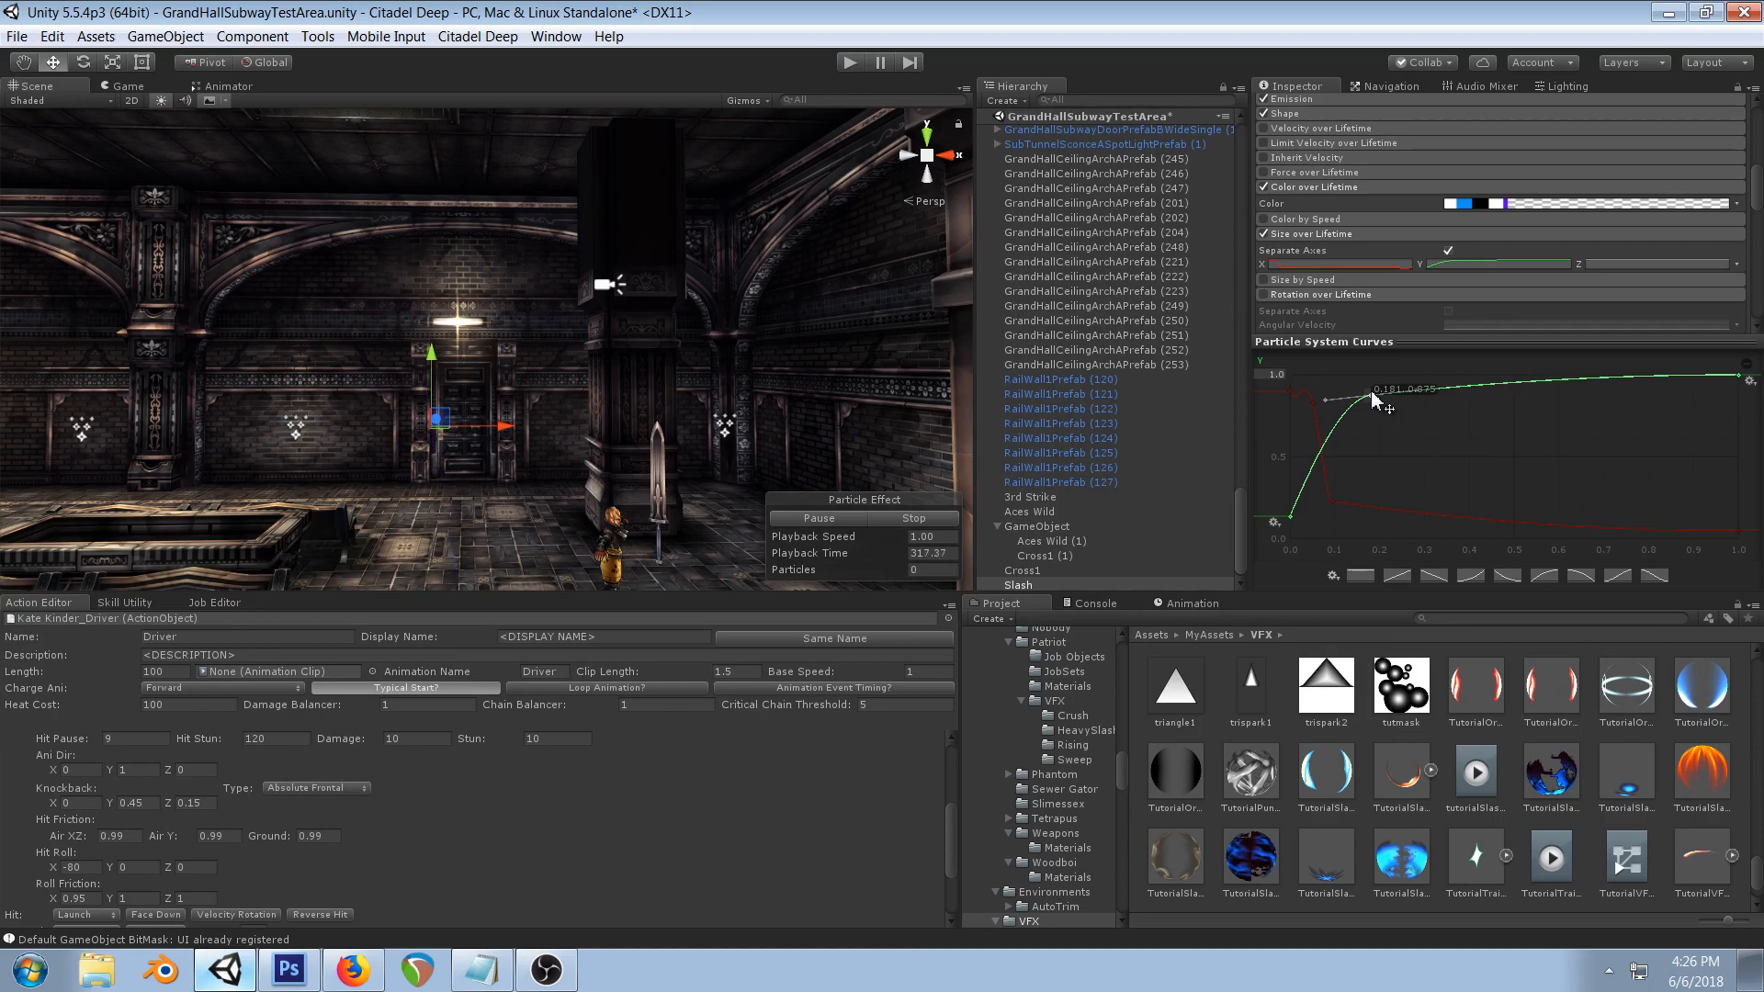
pyautogui.moveTo(1371, 389); pyautogui.dragTo(1348, 384)
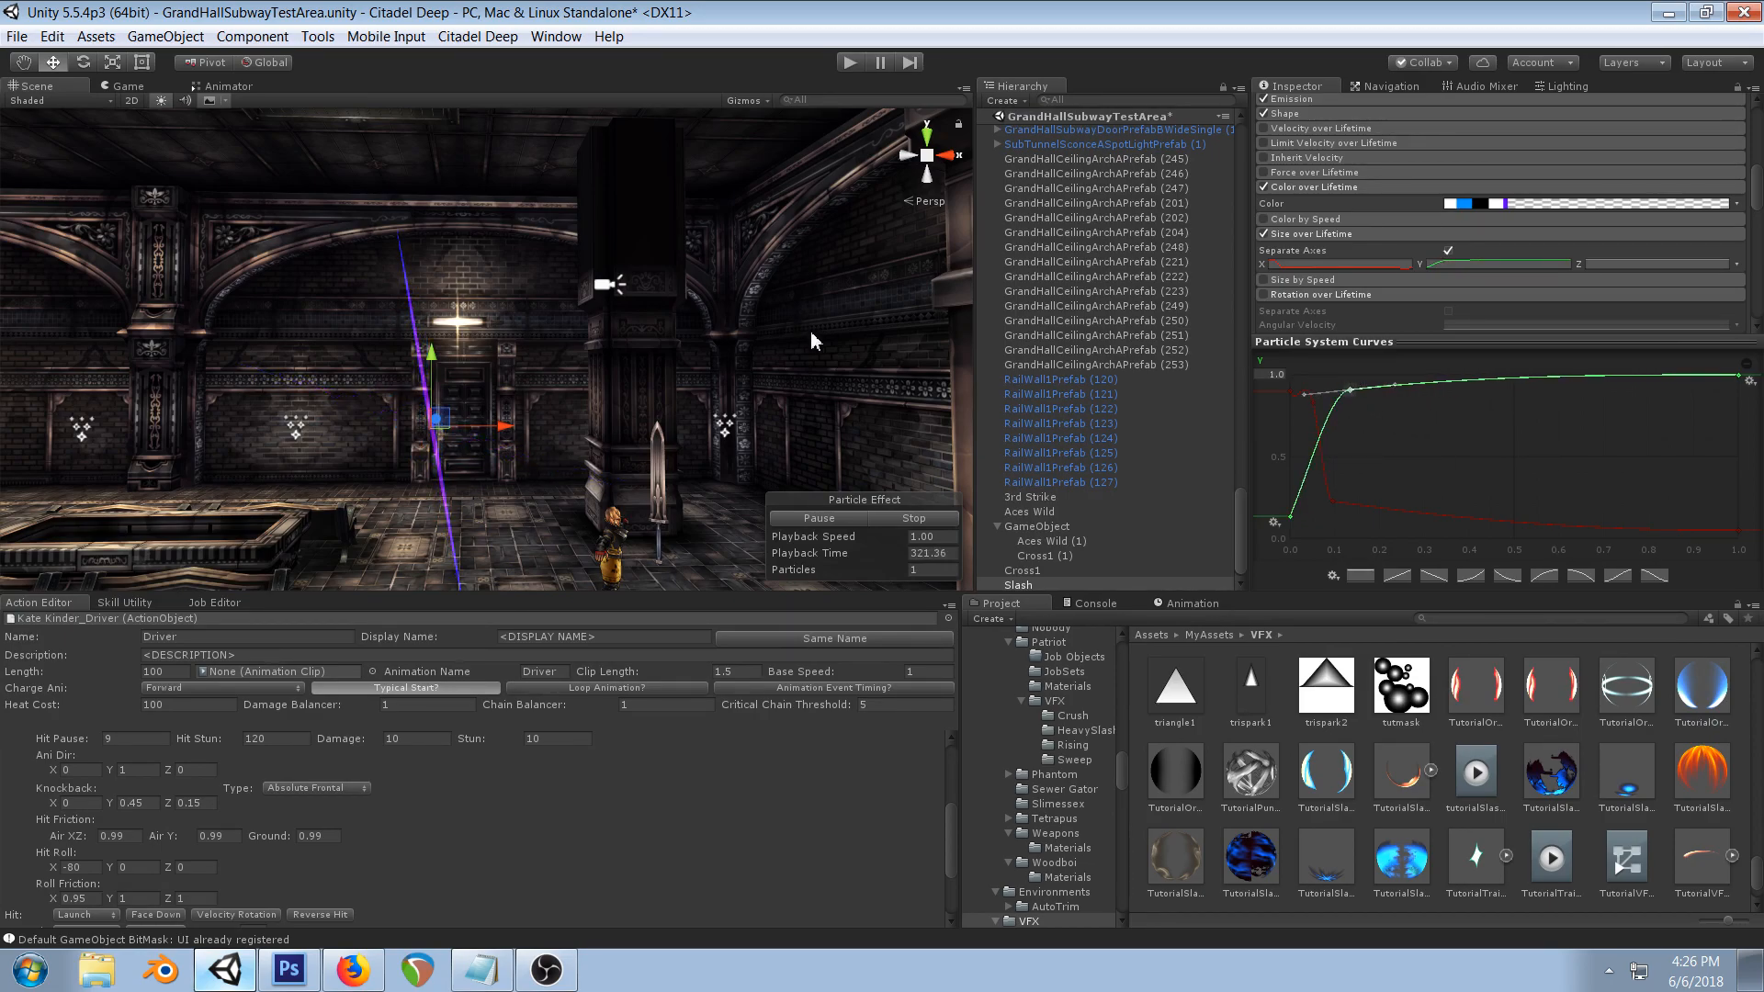
pyautogui.moveTo(1332, 502); pyautogui.dragTo(1334, 477)
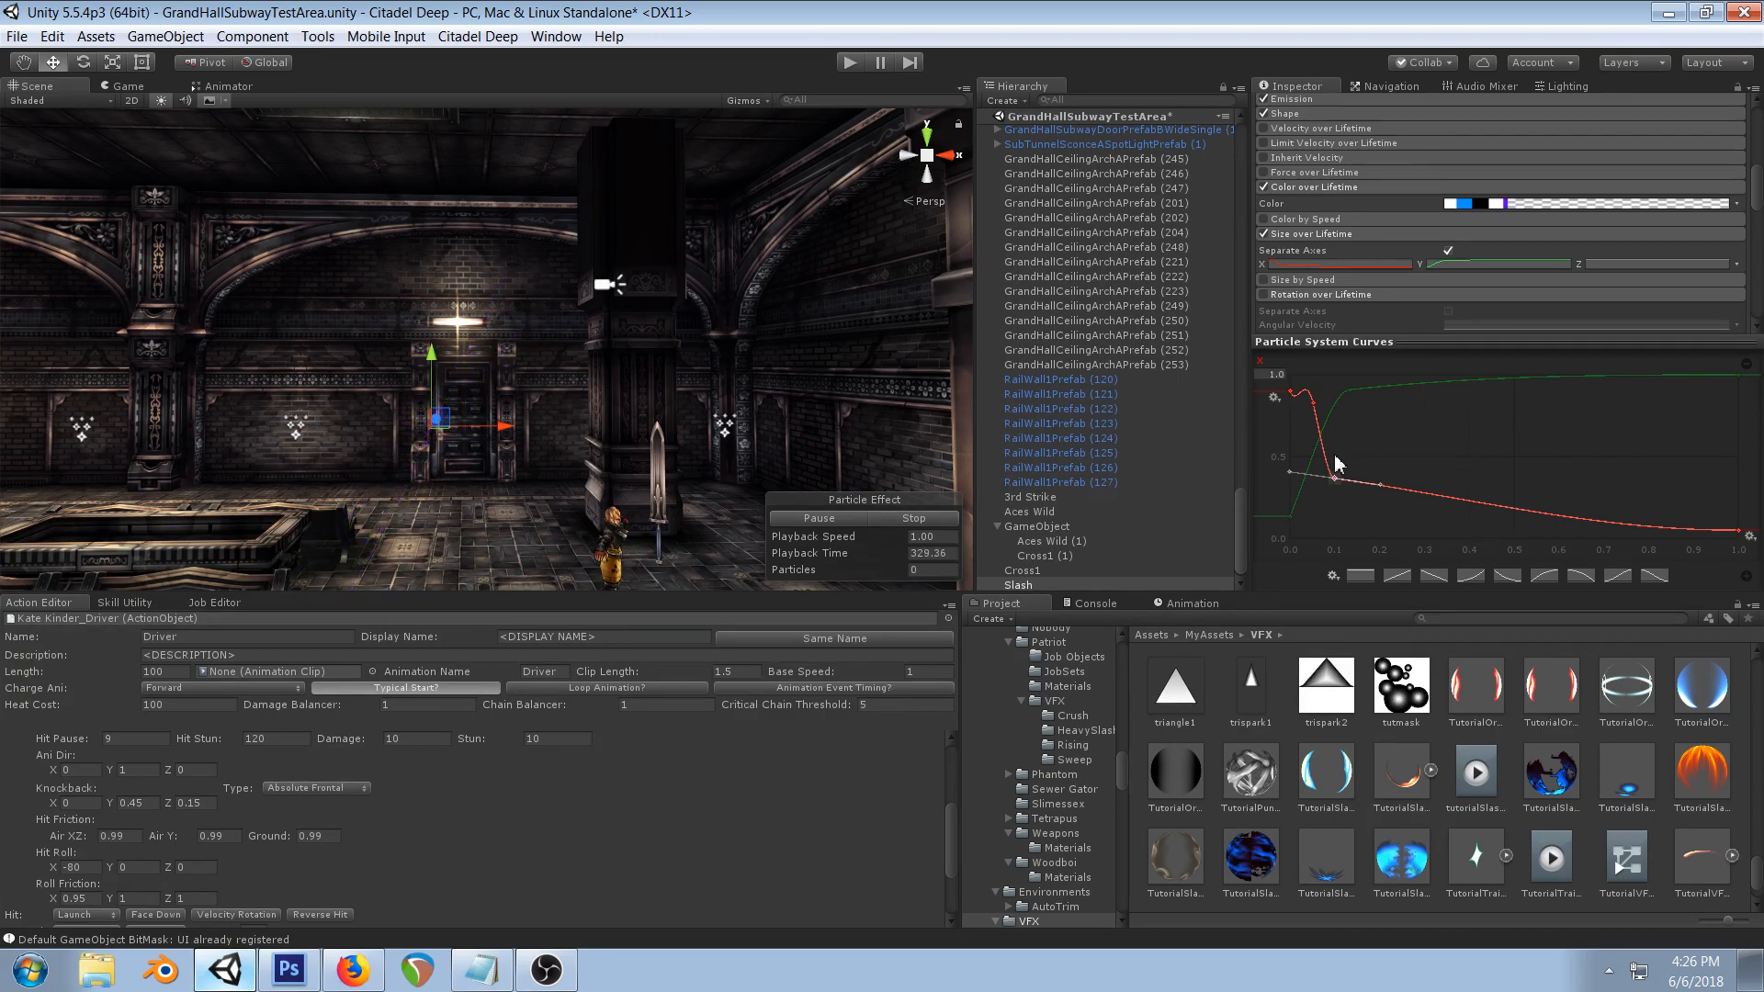
pyautogui.moveTo(1338, 485); pyautogui.dragTo(1286, 485)
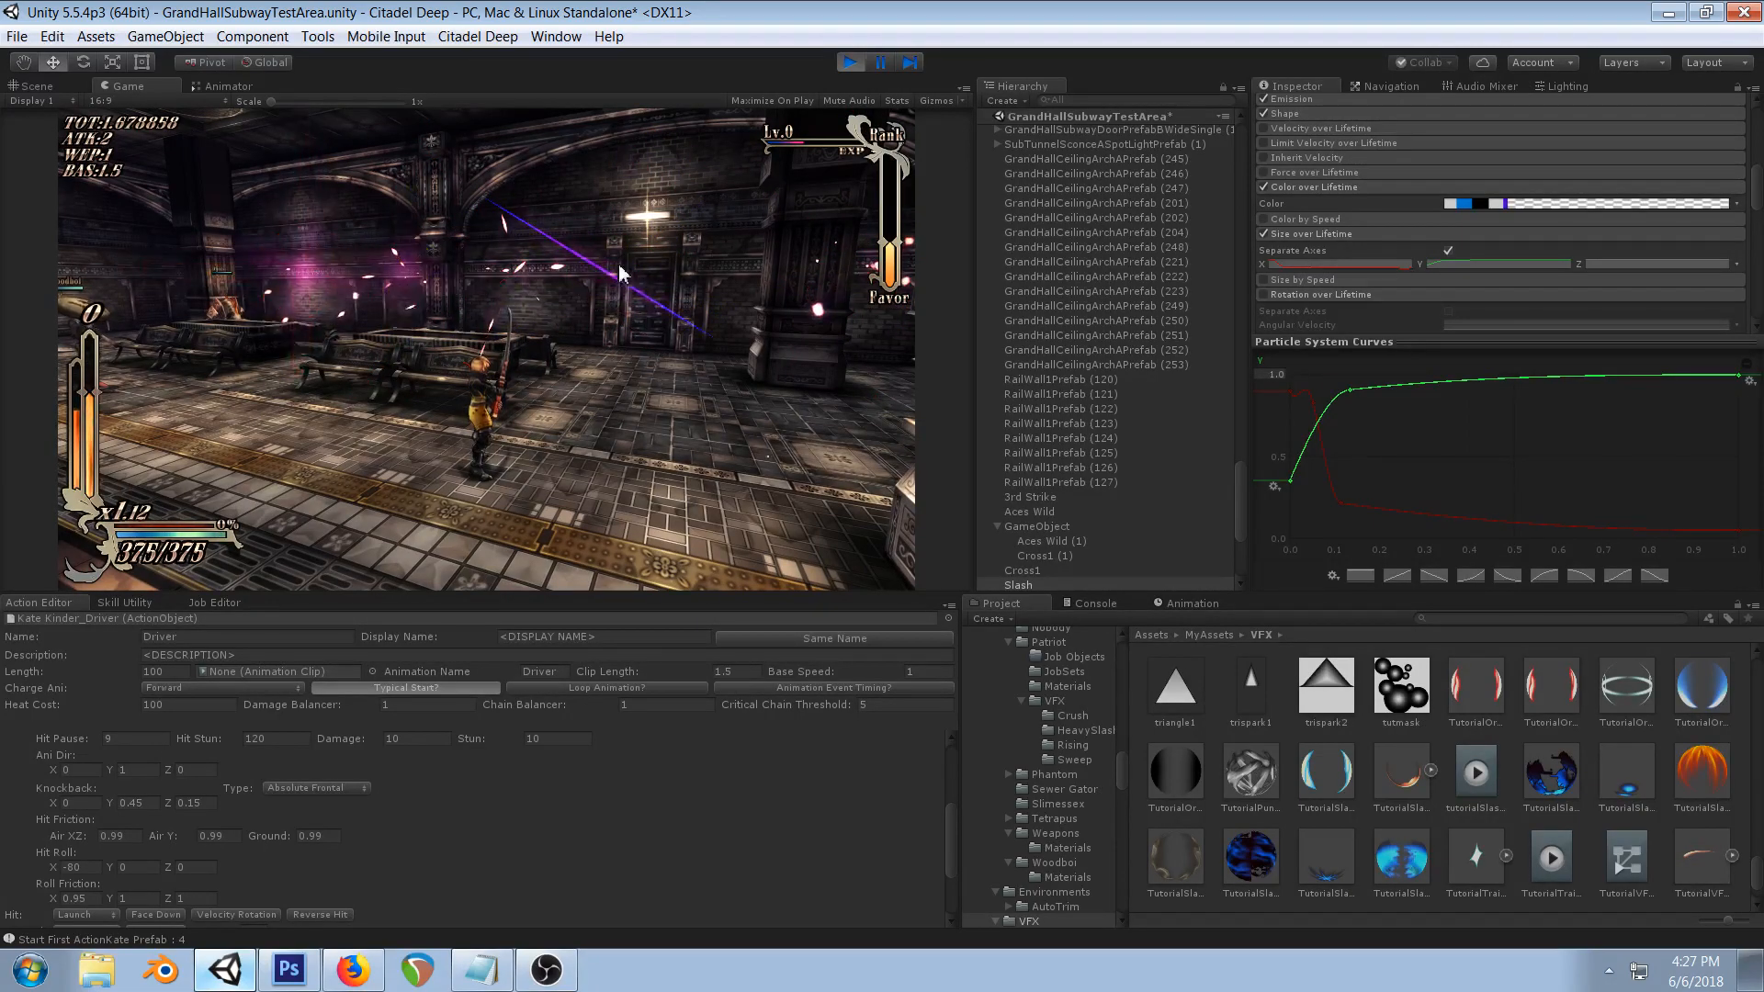
# - In play mode, try a 3D Start Size of X 2.2 and Y 48.44 with a gentler Y size curve starting near zero
pyautogui.scroll(5, 1534, 280)
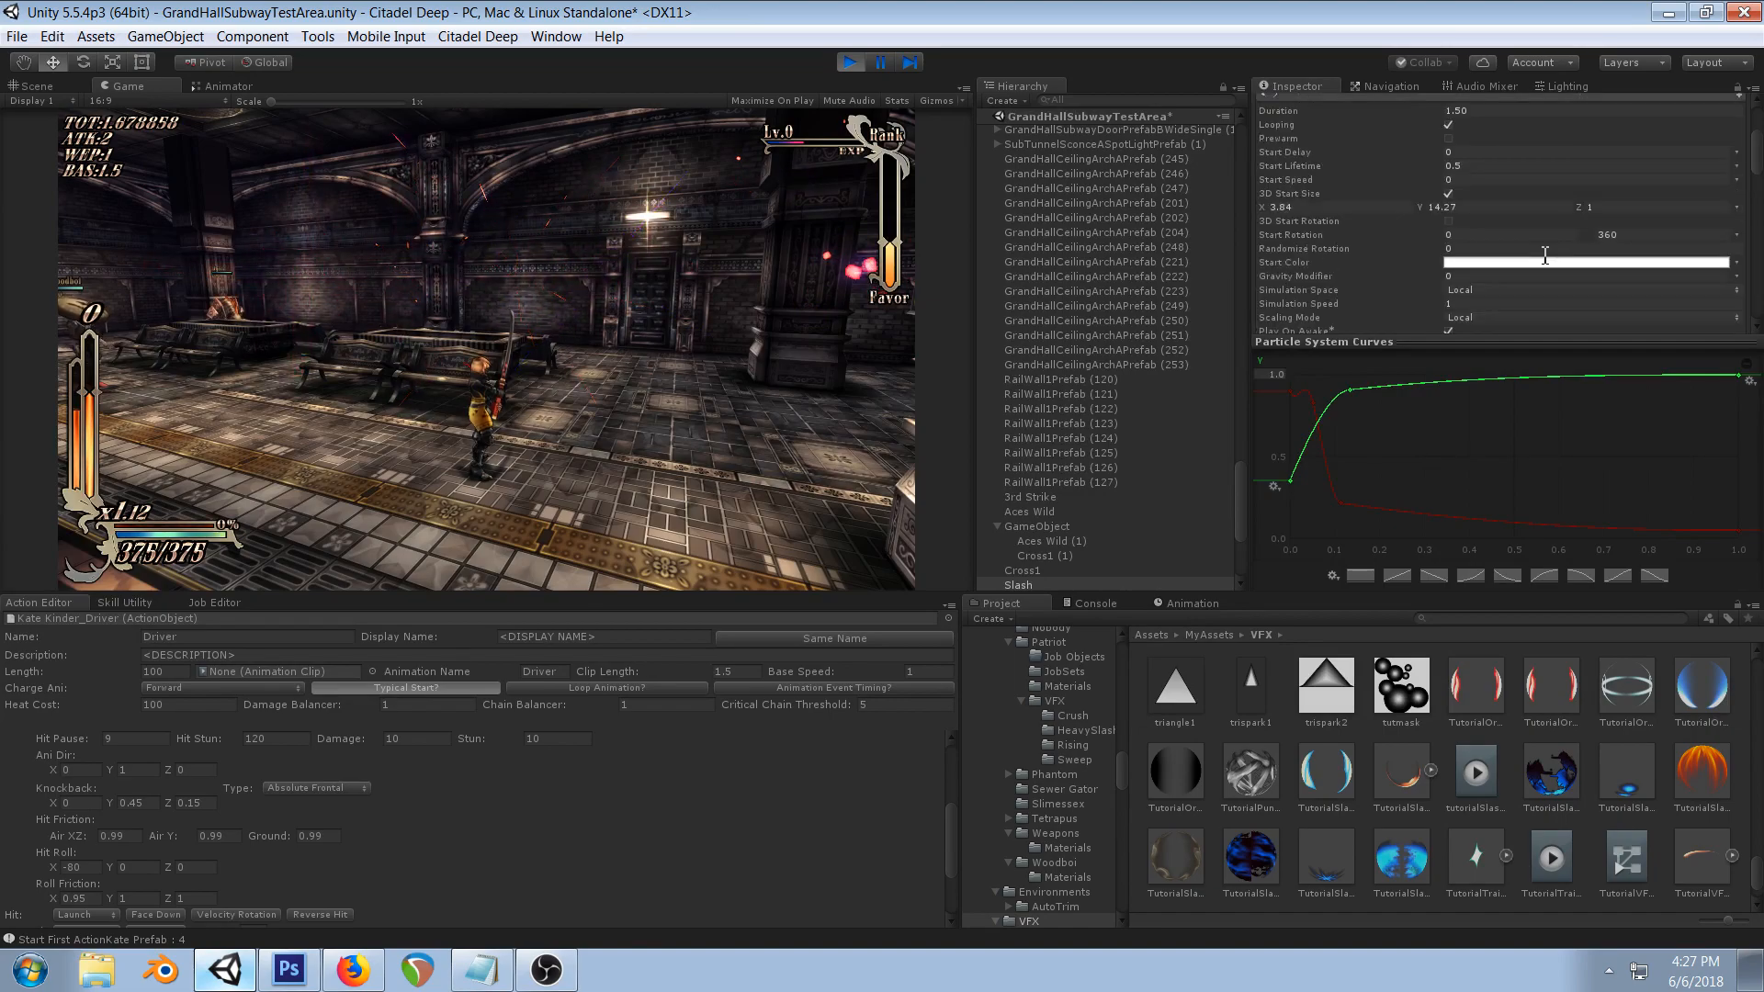
pyautogui.moveTo(1263, 208); pyautogui.dragTo(1293, 217)
pyautogui.moveTo(1419, 208); pyautogui.dragTo(237, 195)
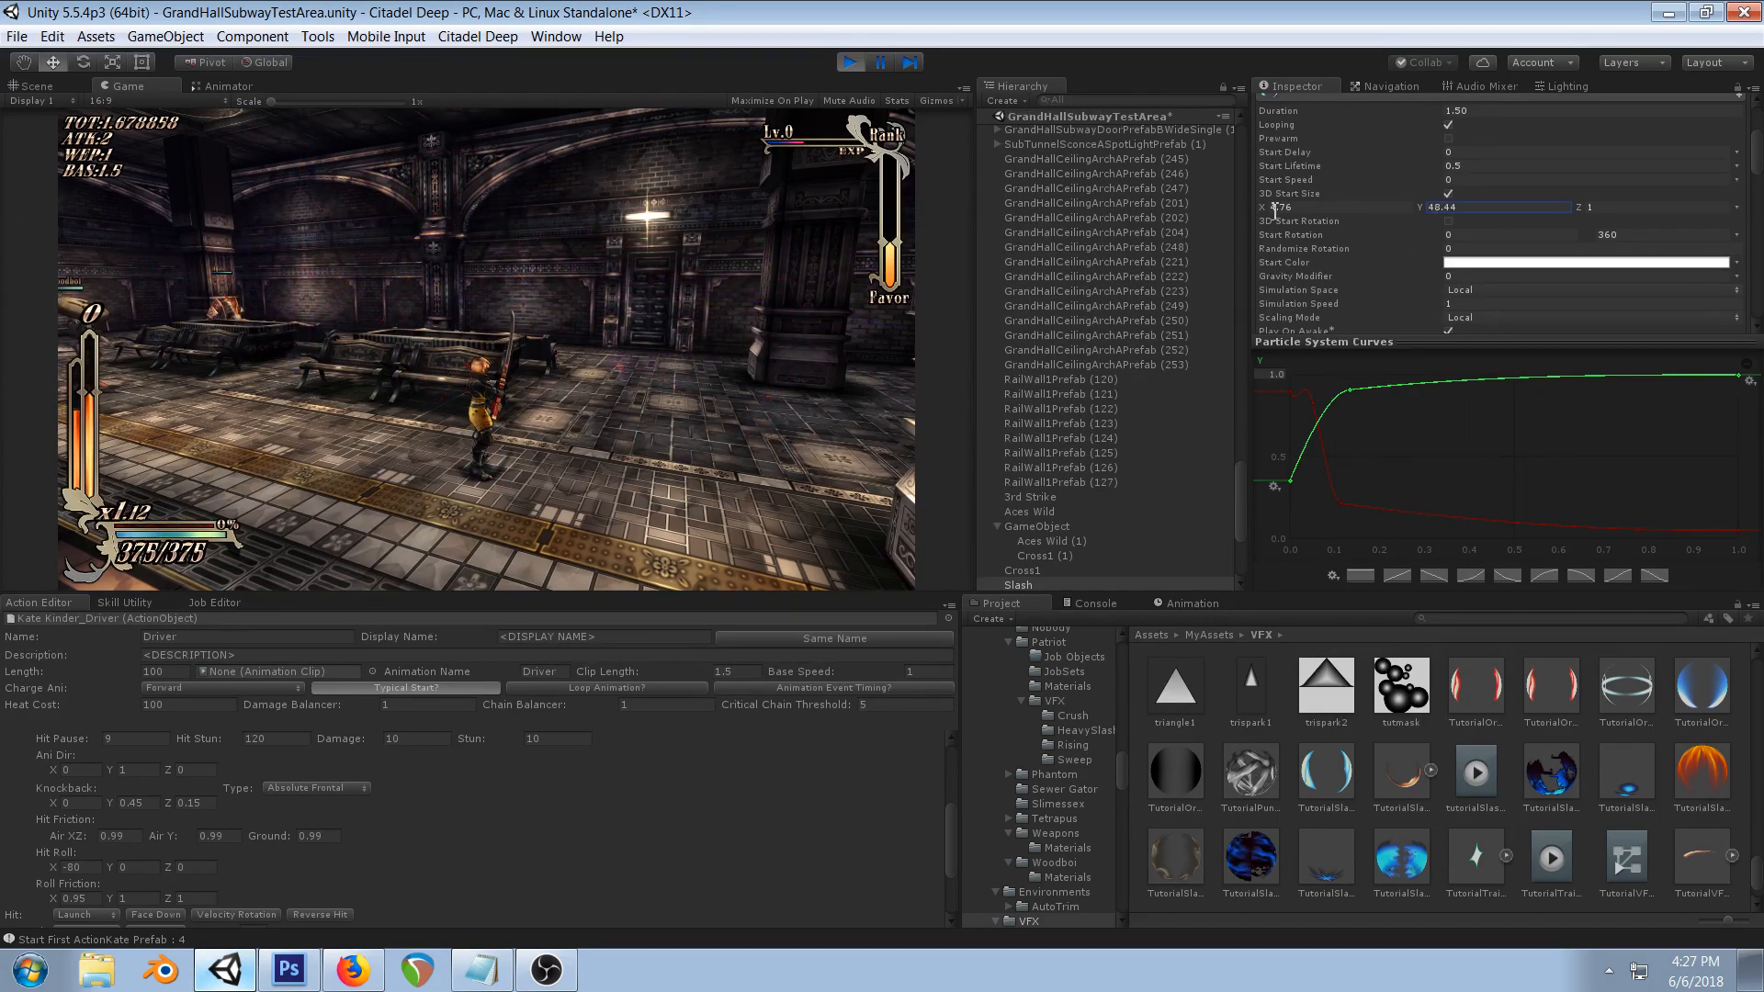
pyautogui.moveTo(1263, 207); pyautogui.dragTo(1240, 207)
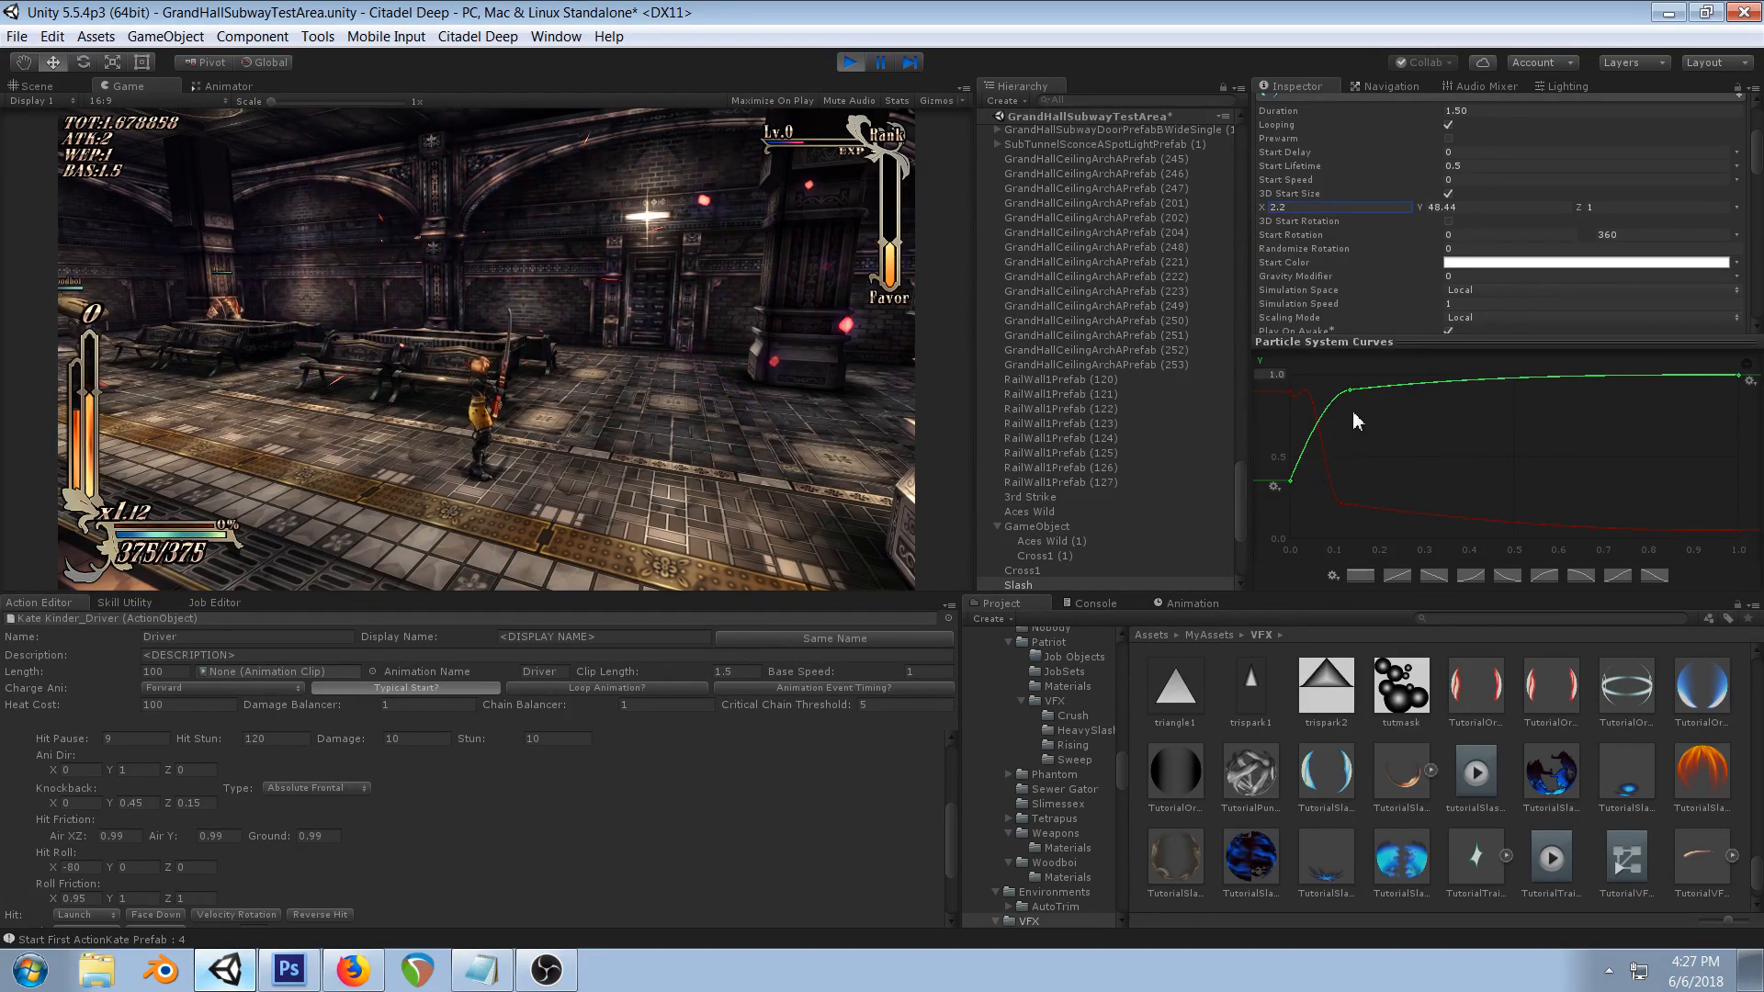
pyautogui.moveTo(1290, 479); pyautogui.dragTo(1292, 523)
pyautogui.moveTo(1347, 401); pyautogui.dragTo(1291, 531)
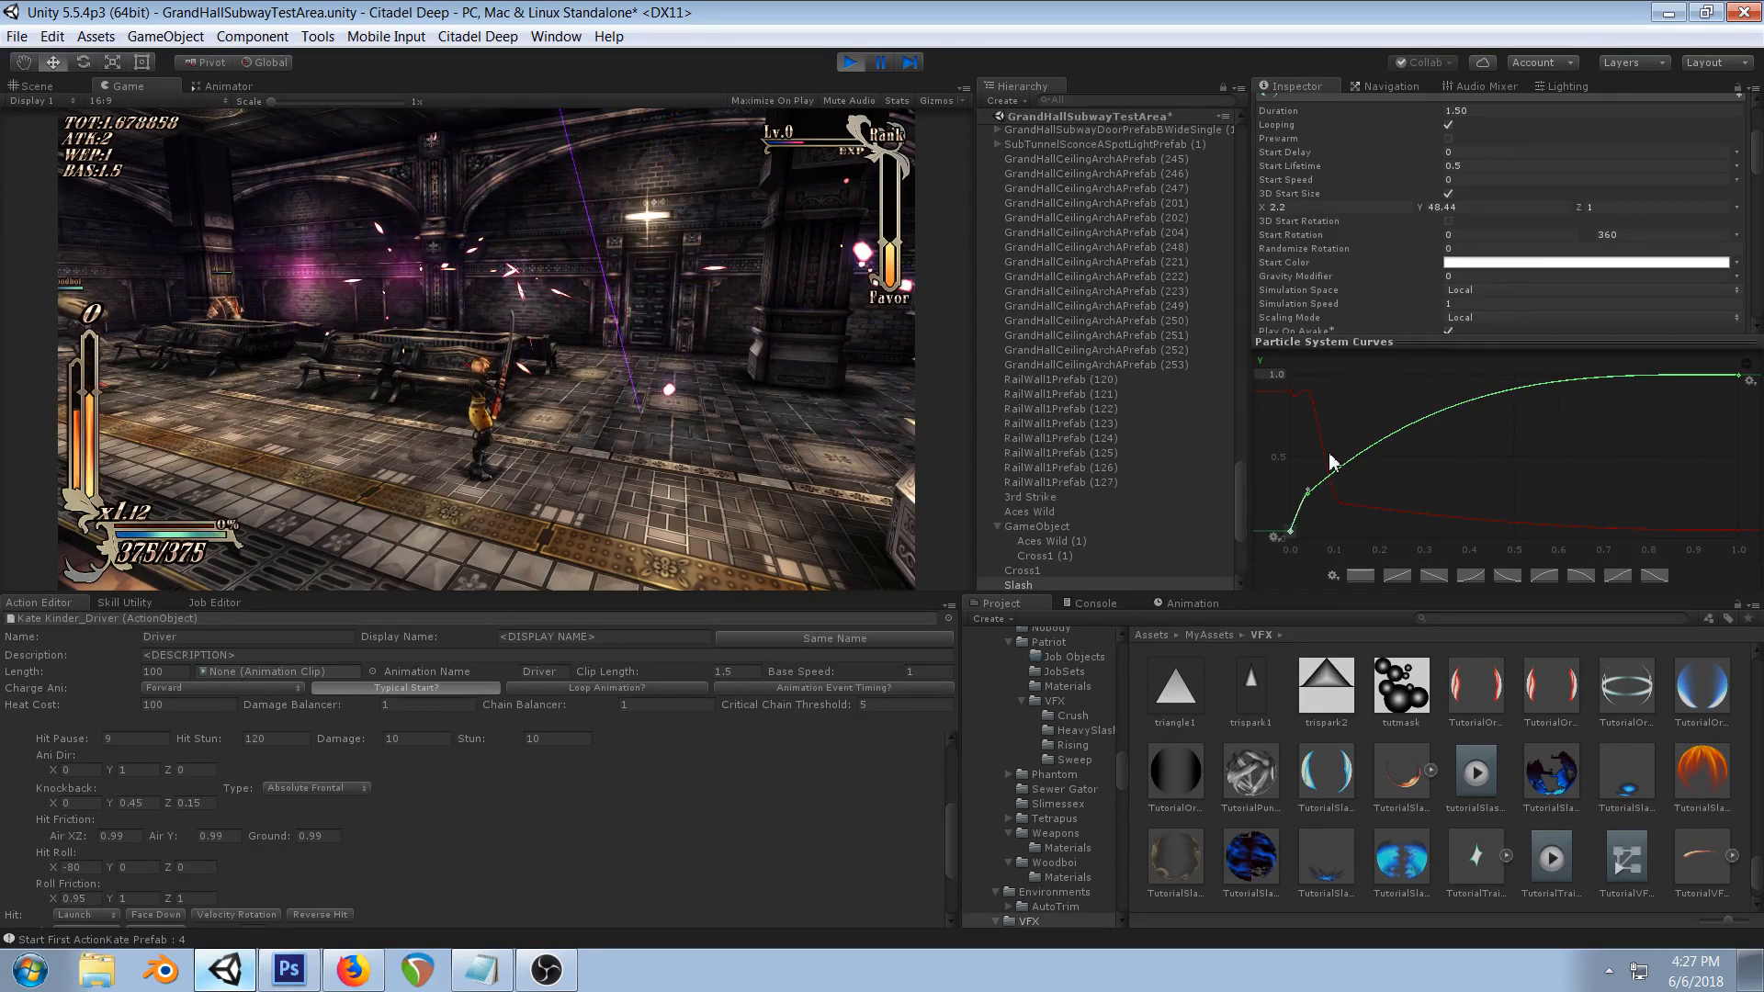
# - Try different heights for the X size curve's middle key, remove the early bump, and drop the key to about 0.24 near 9% of the lifetime
pyautogui.moveTo(1339, 504); pyautogui.dragTo(1348, 440)
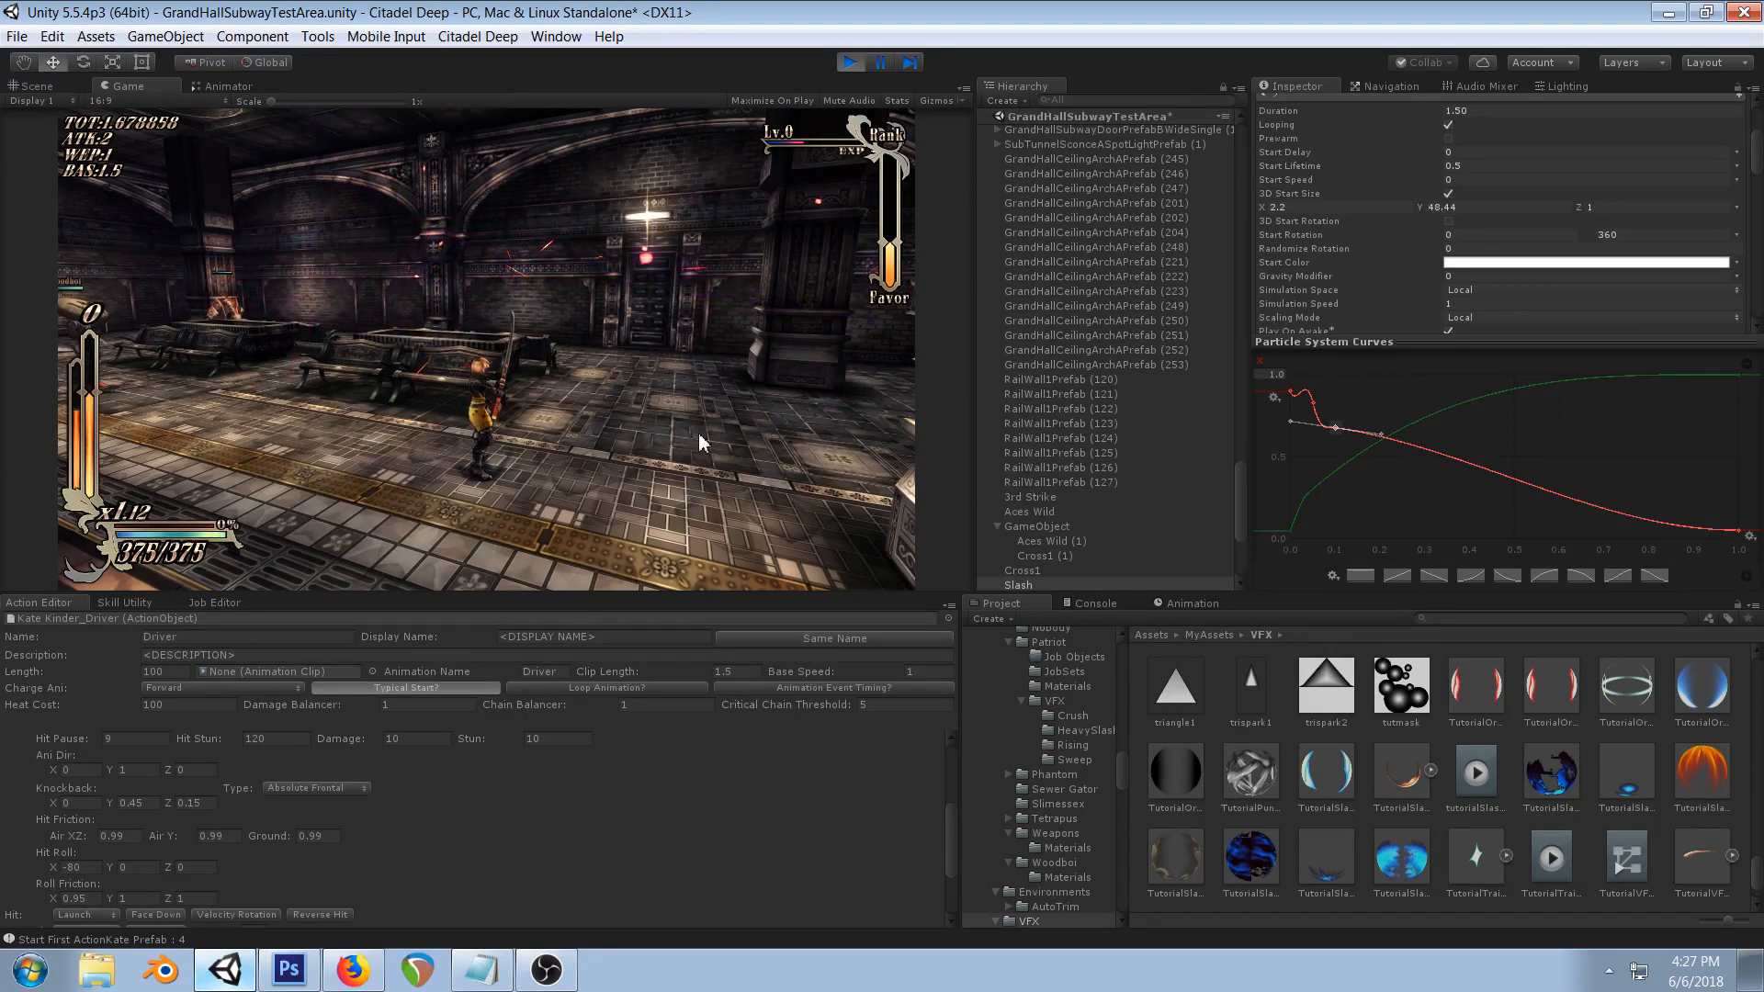
pyautogui.moveTo(1348, 439); pyautogui.dragTo(1335, 473)
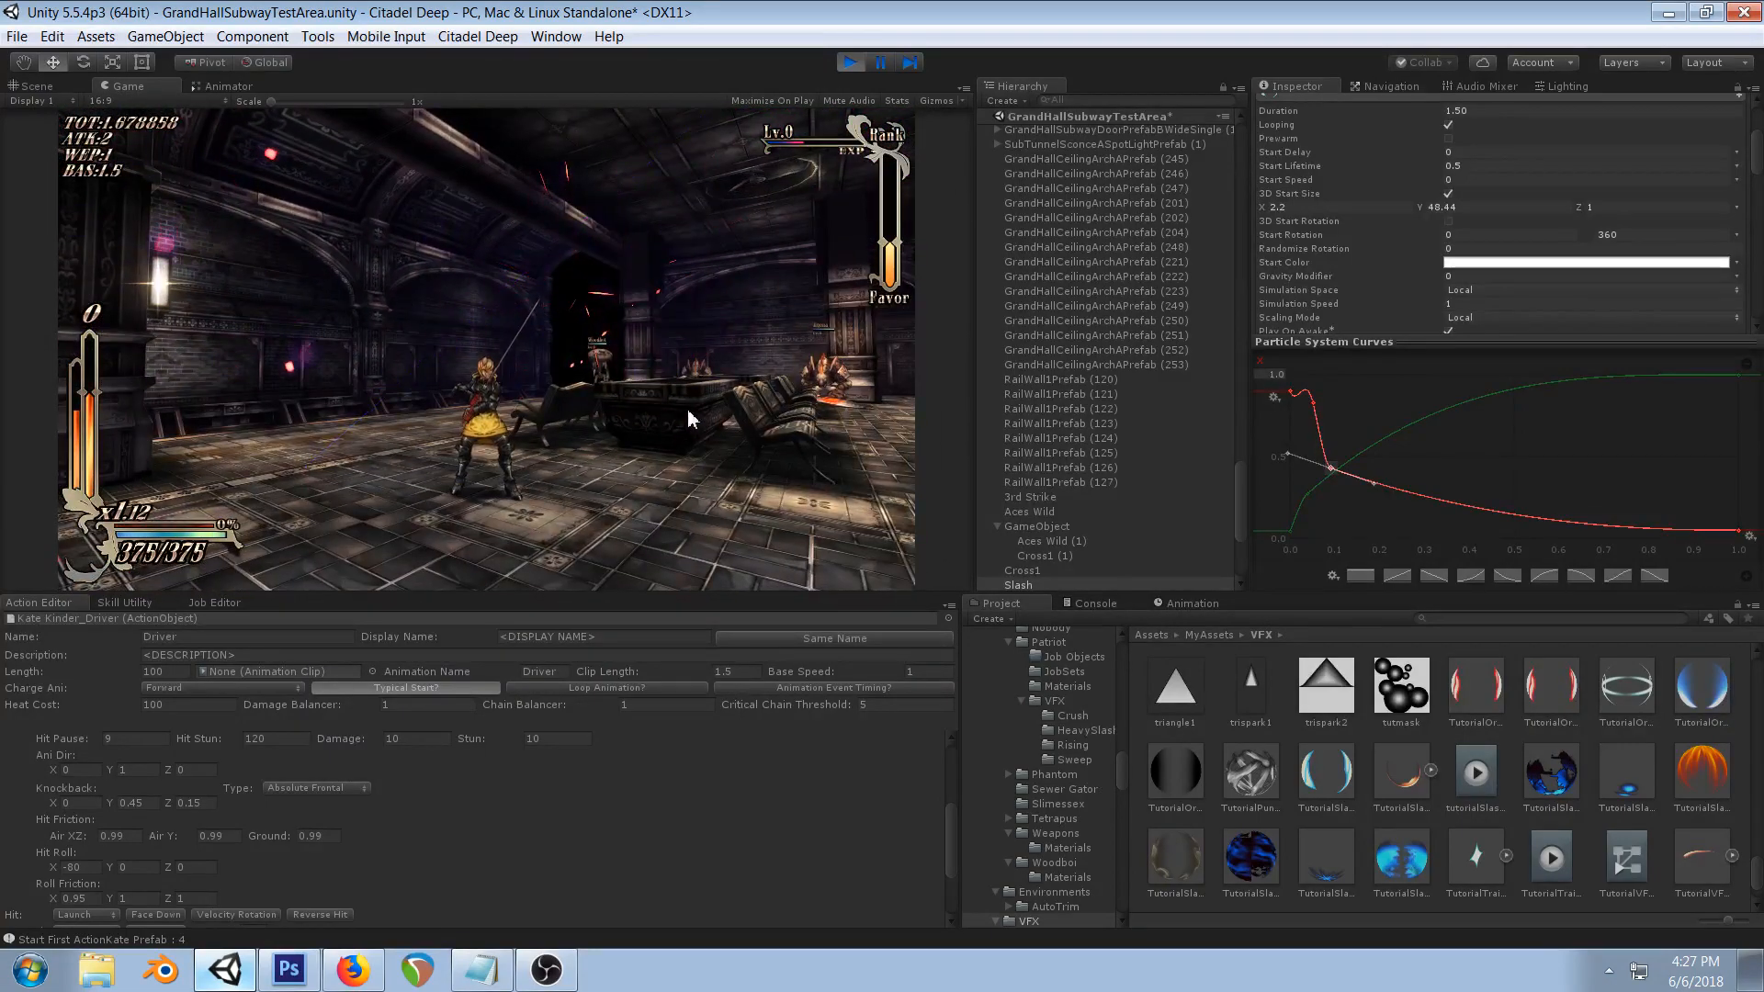
pyautogui.moveTo(1332, 473); pyautogui.dragTo(1337, 420)
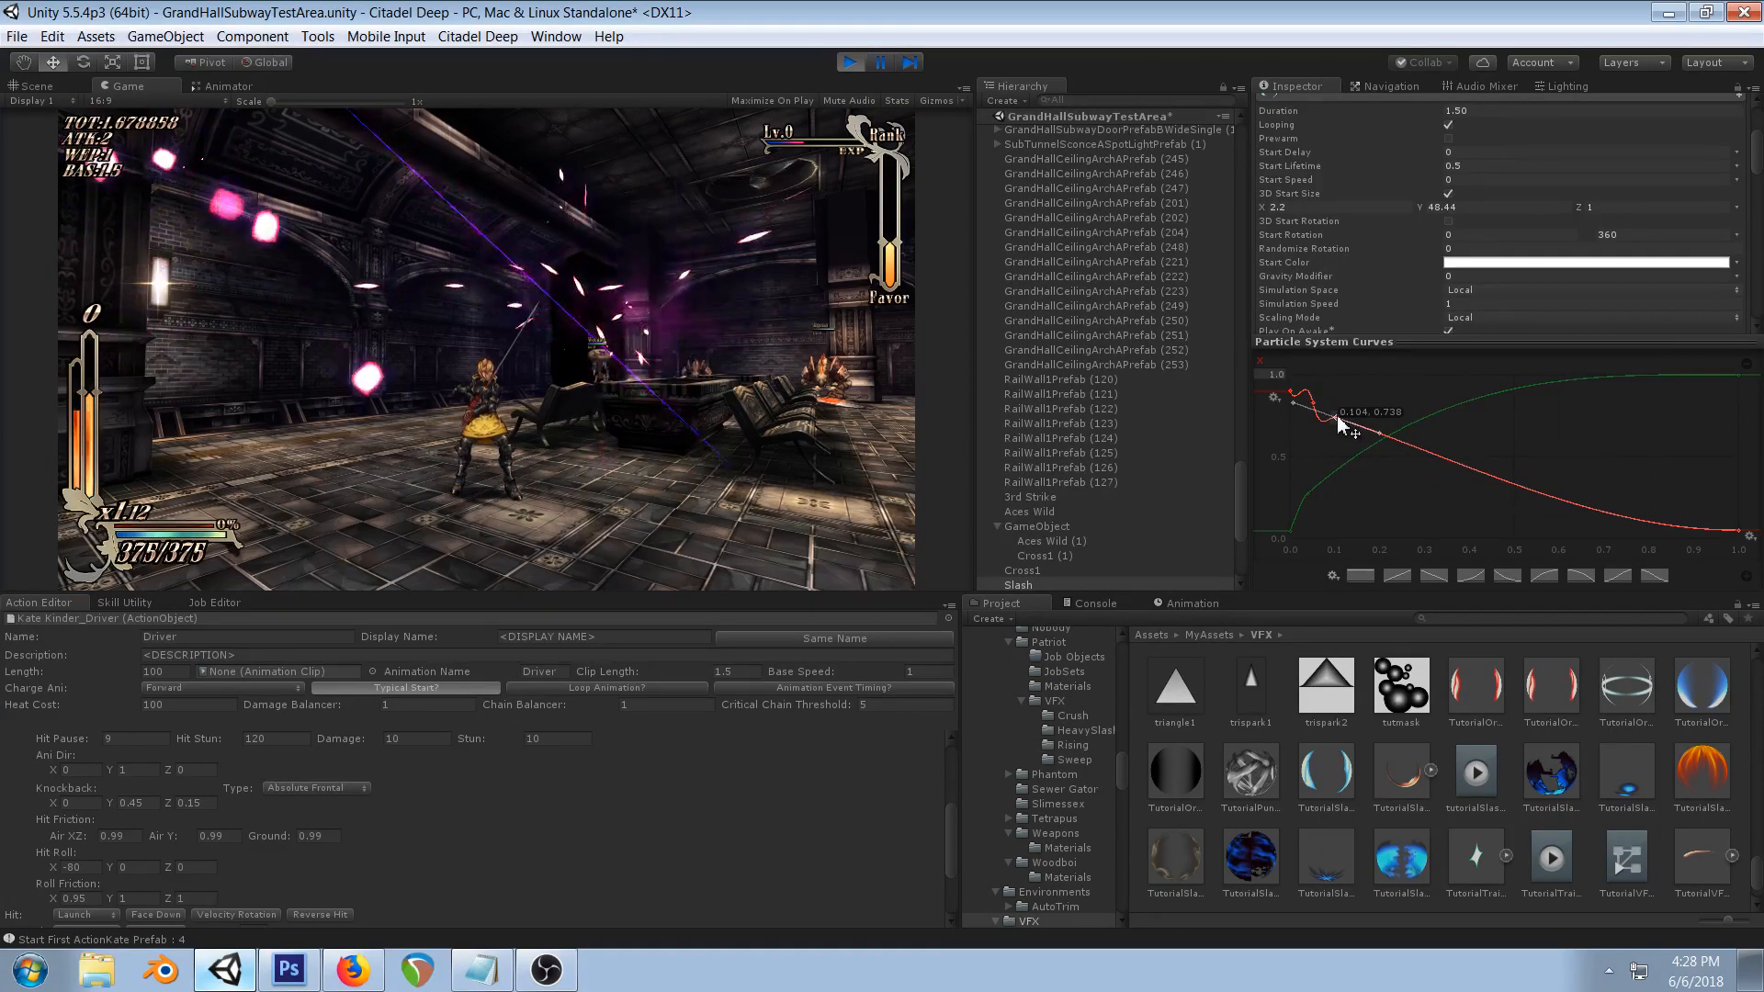
pyautogui.moveTo(1337, 416); pyautogui.dragTo(1381, 402)
pyautogui.press('Delete')
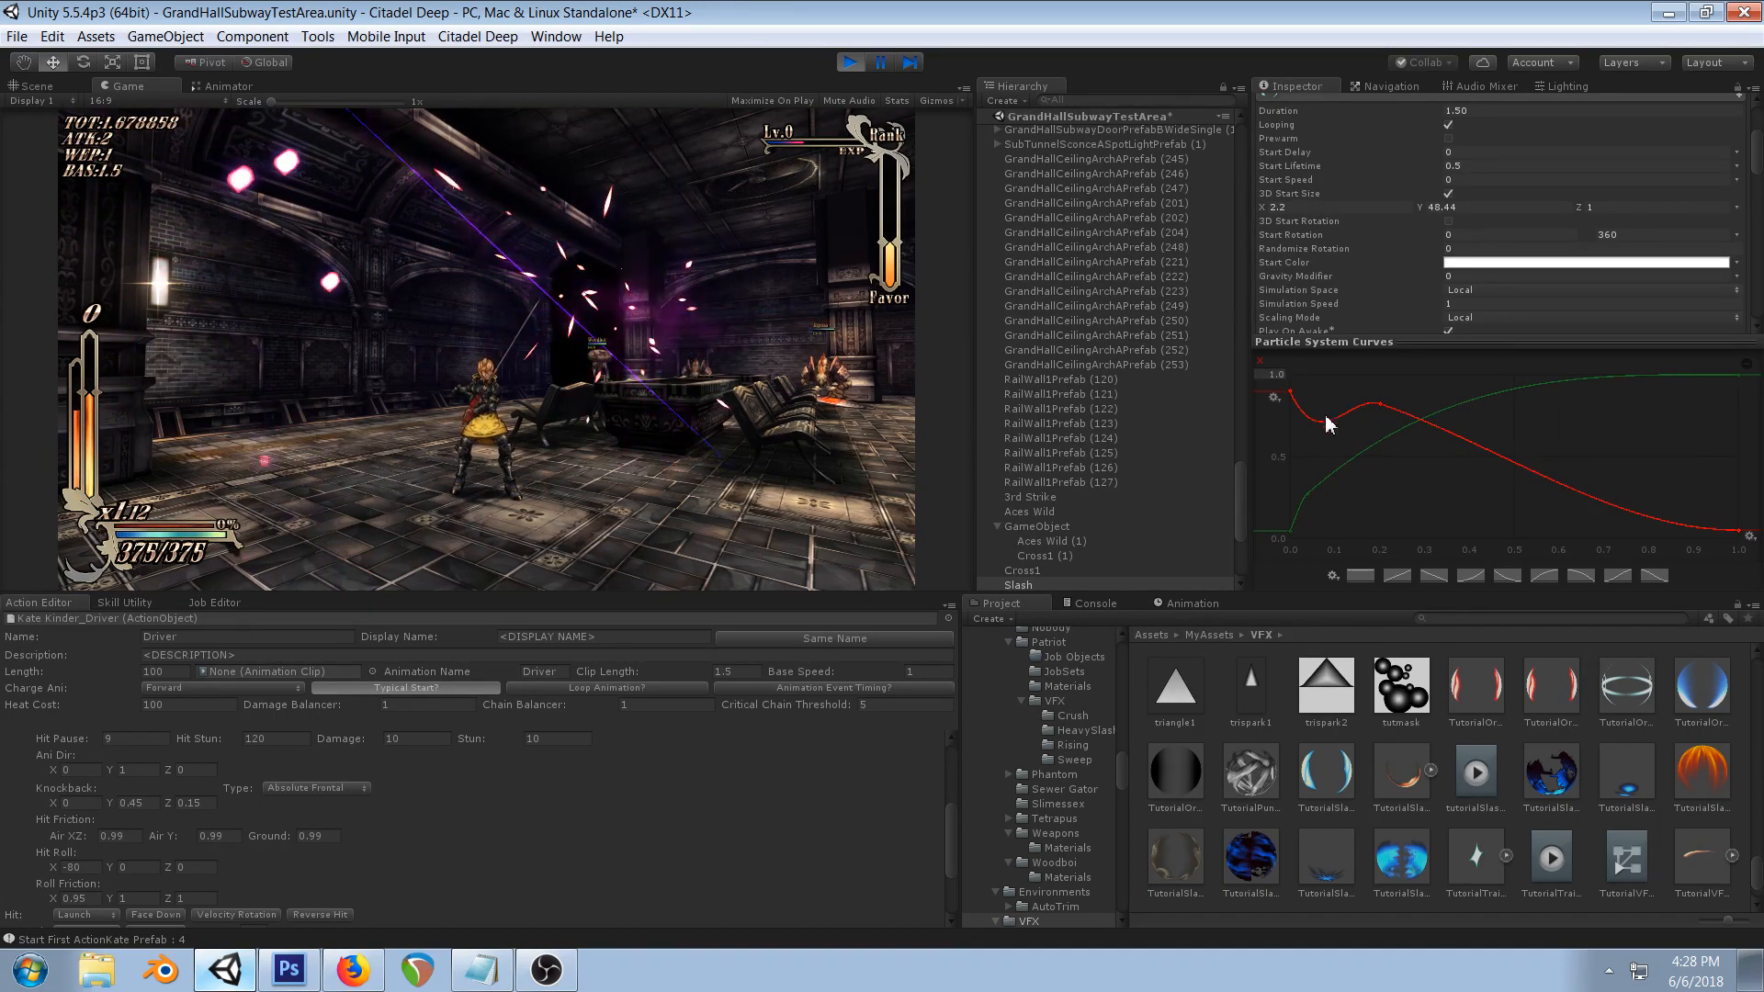
pyautogui.click(1290, 392)
pyautogui.moveTo(1310, 430); pyautogui.dragTo(1331, 500)
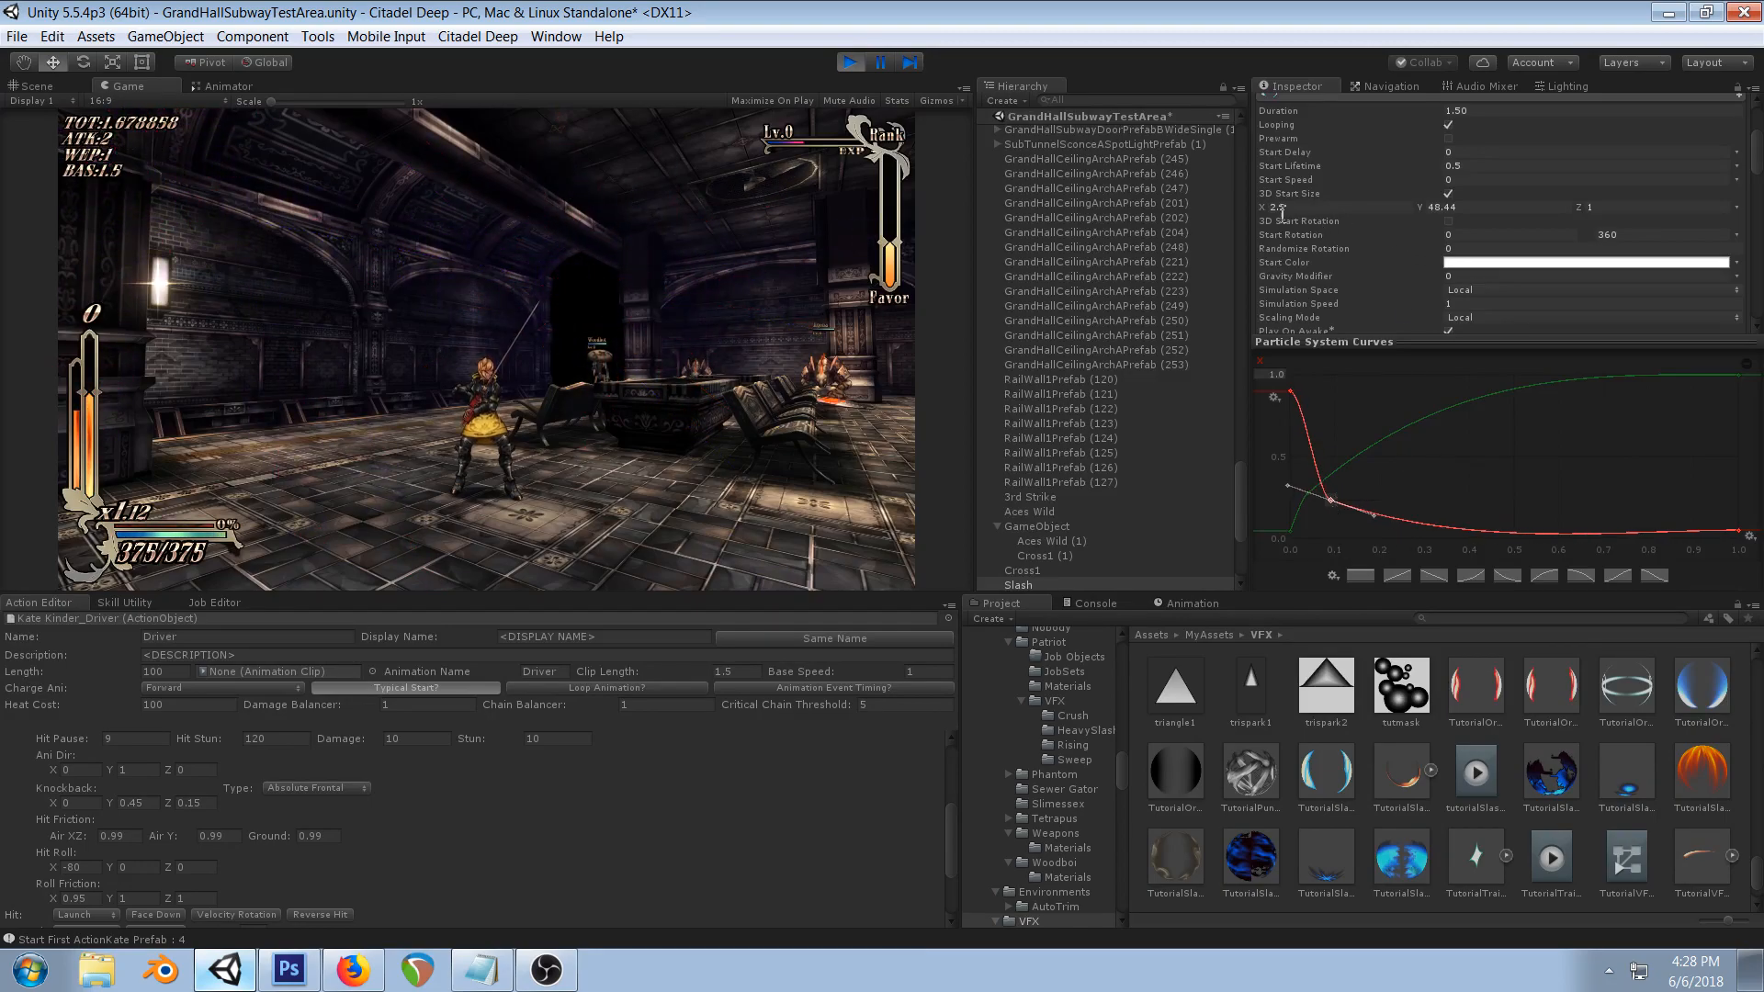
# - Try a start size X of 6.37 with the X curve's middle key at about 0.33, test it in game, and stop play mode
pyautogui.moveTo(1264, 209); pyautogui.dragTo(1387, 317)
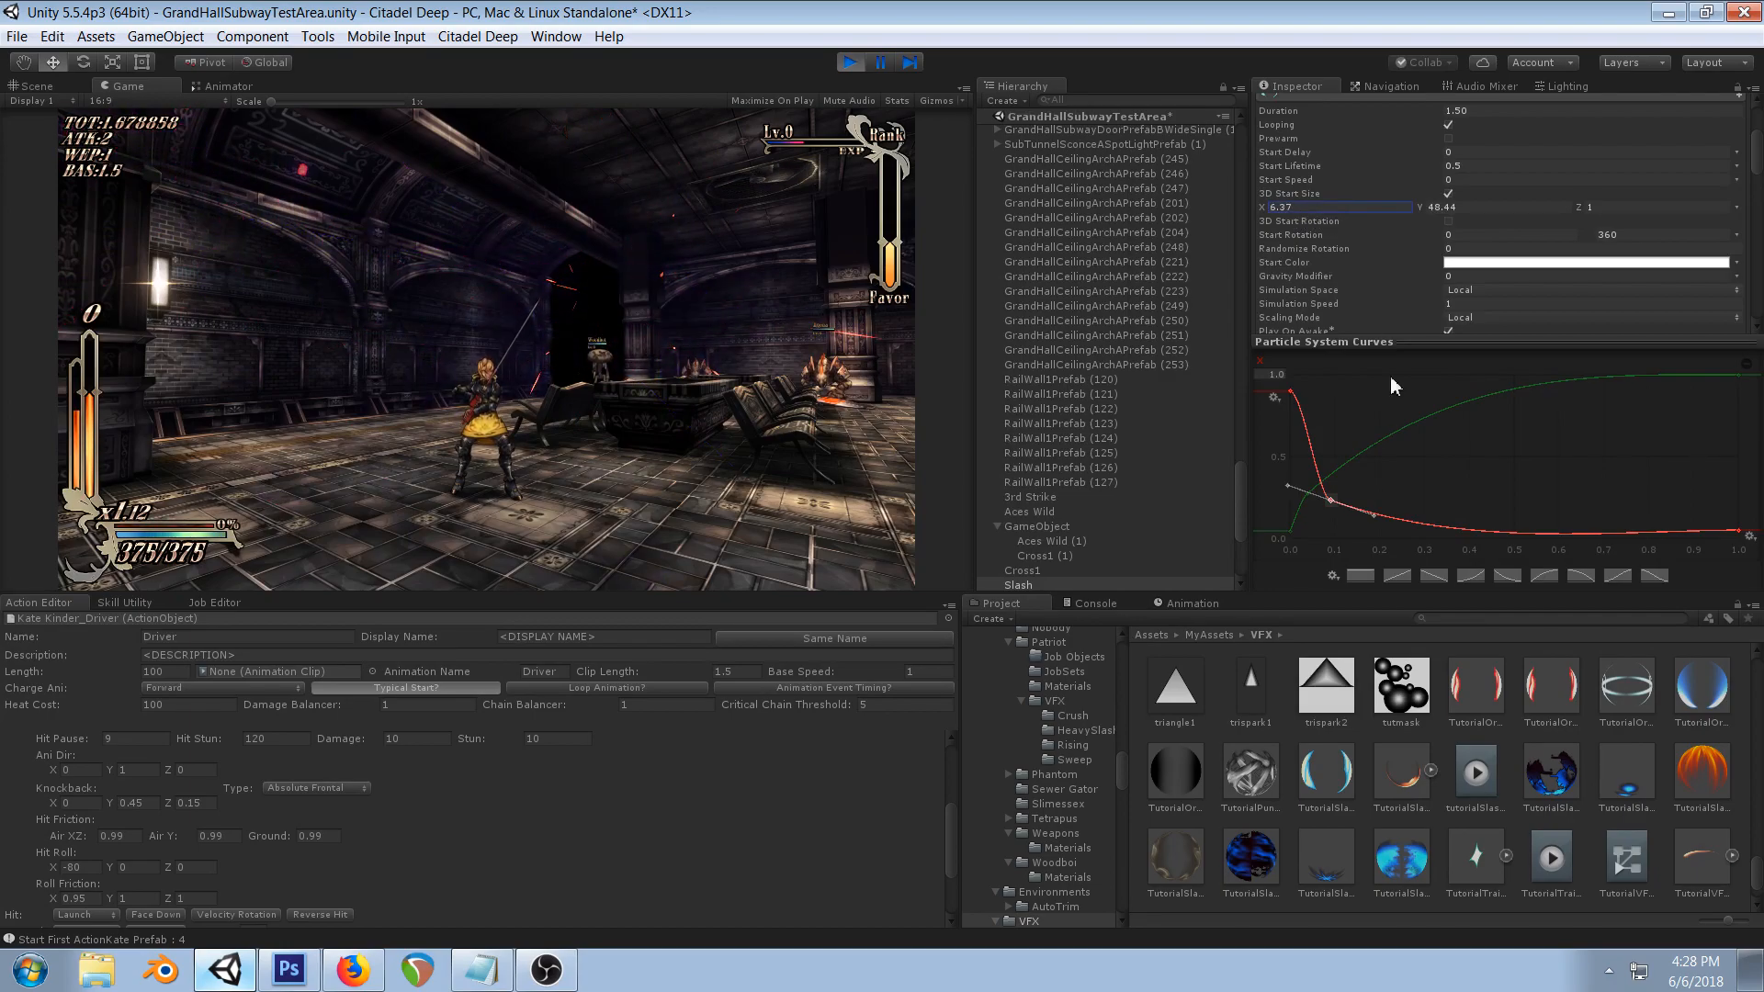
pyautogui.moveTo(1319, 500); pyautogui.dragTo(1323, 484)
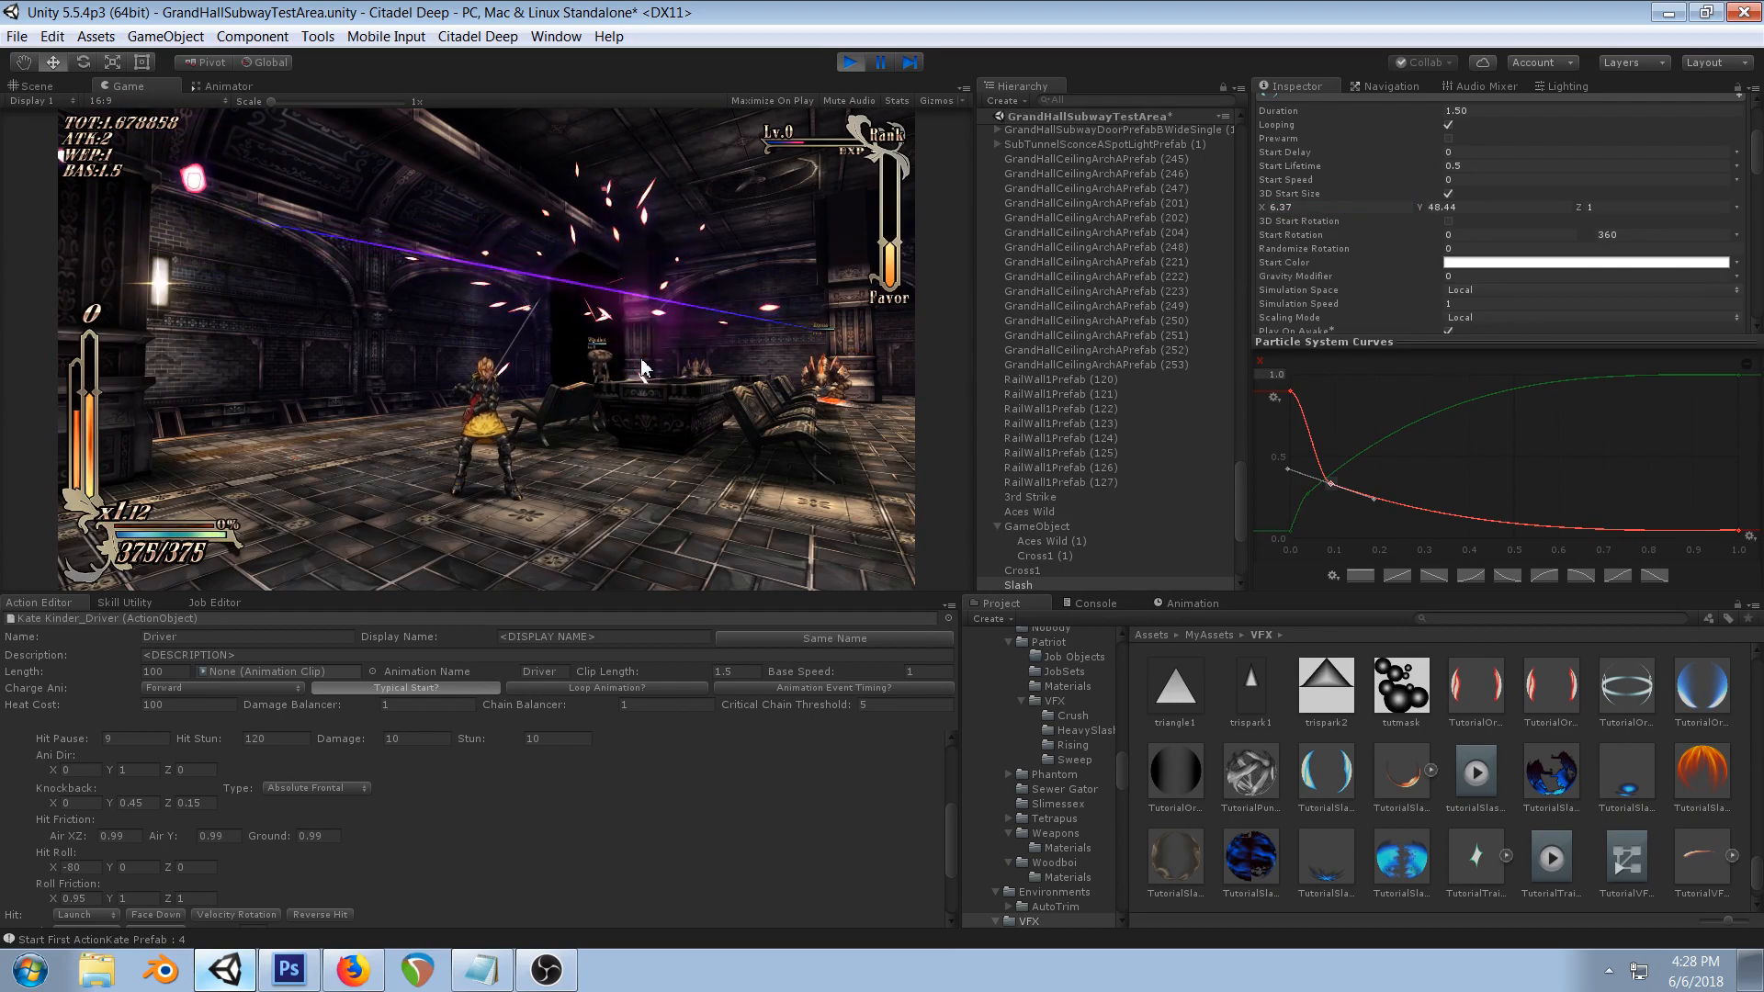
pyautogui.click(612, 476)
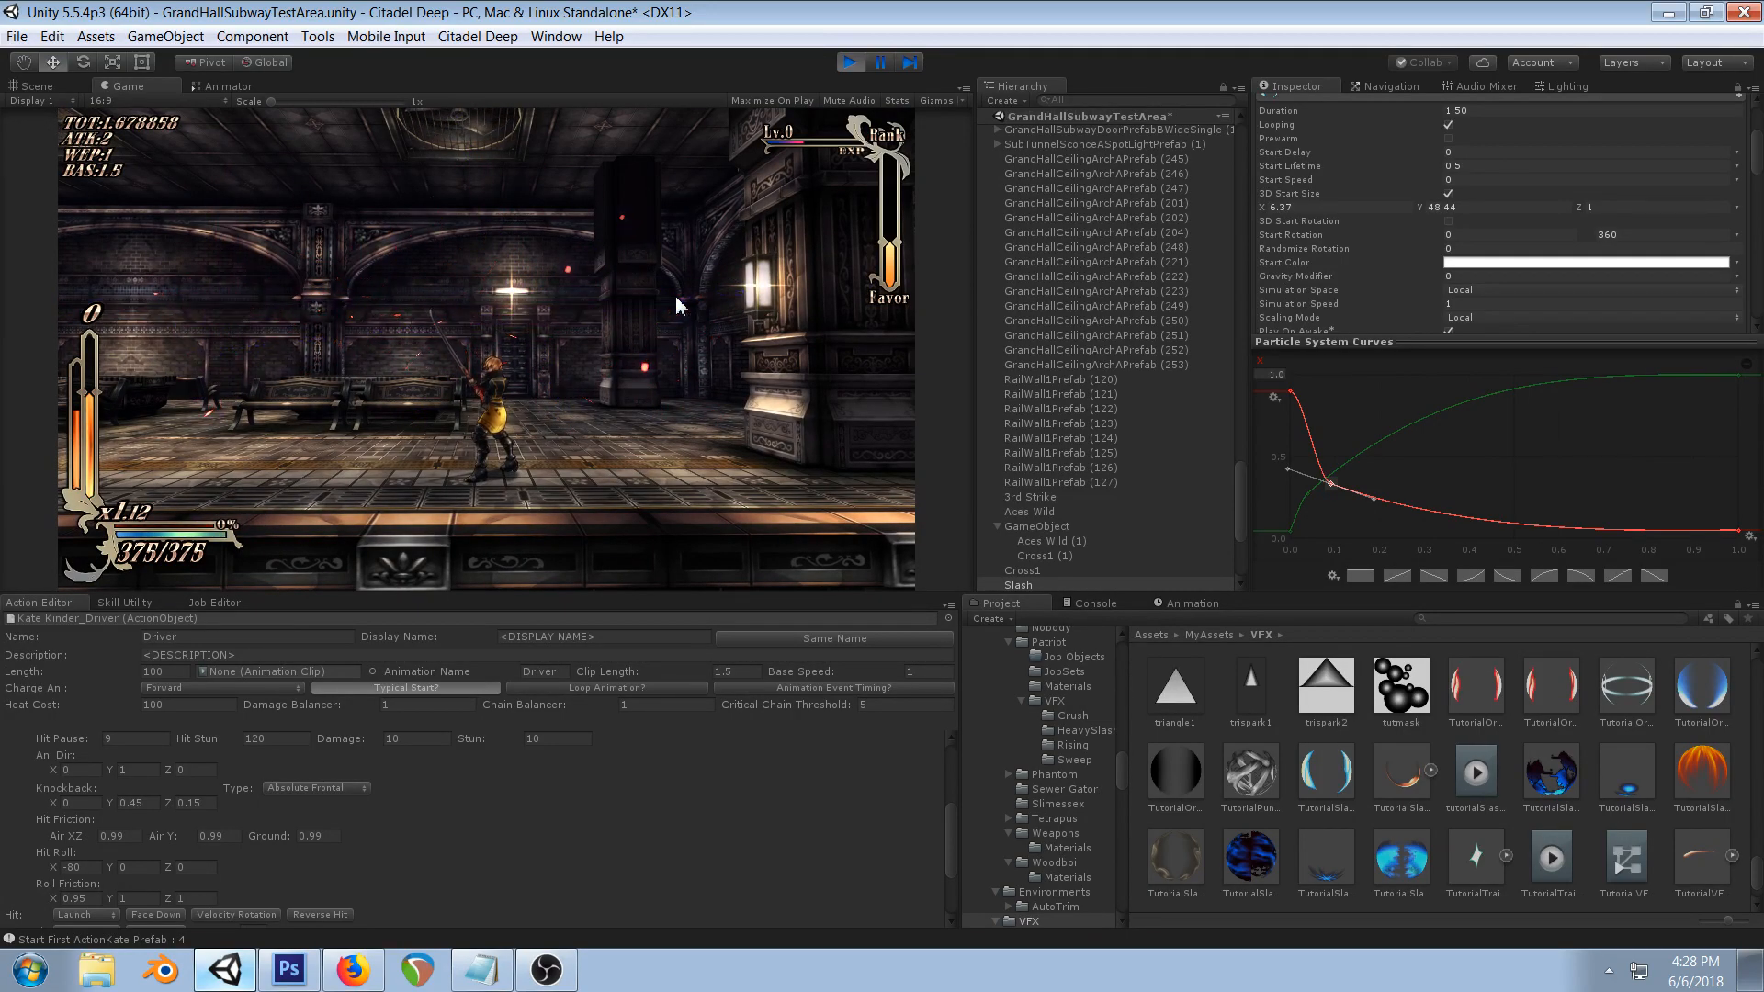
pyautogui.click(849, 64)
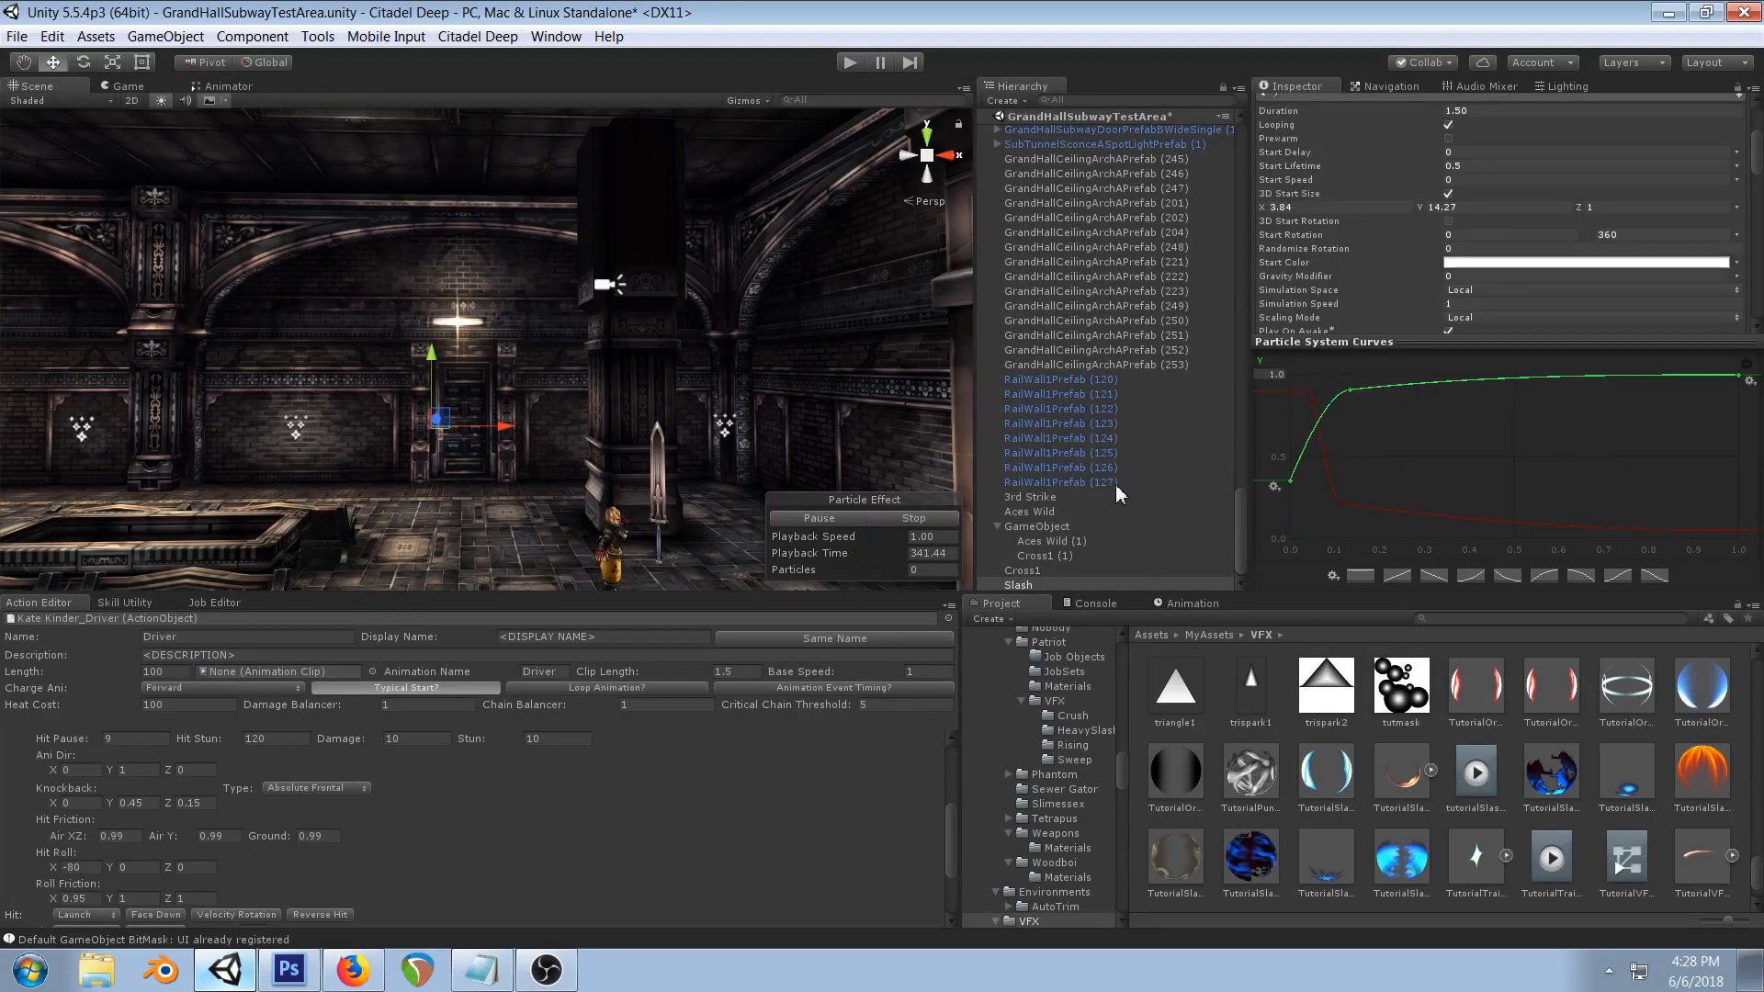
# - Duplicate the Slash particle system and parent the copy to GameObject
pyautogui.click(1019, 585)
pyautogui.hotkey('ctrl', 'd')
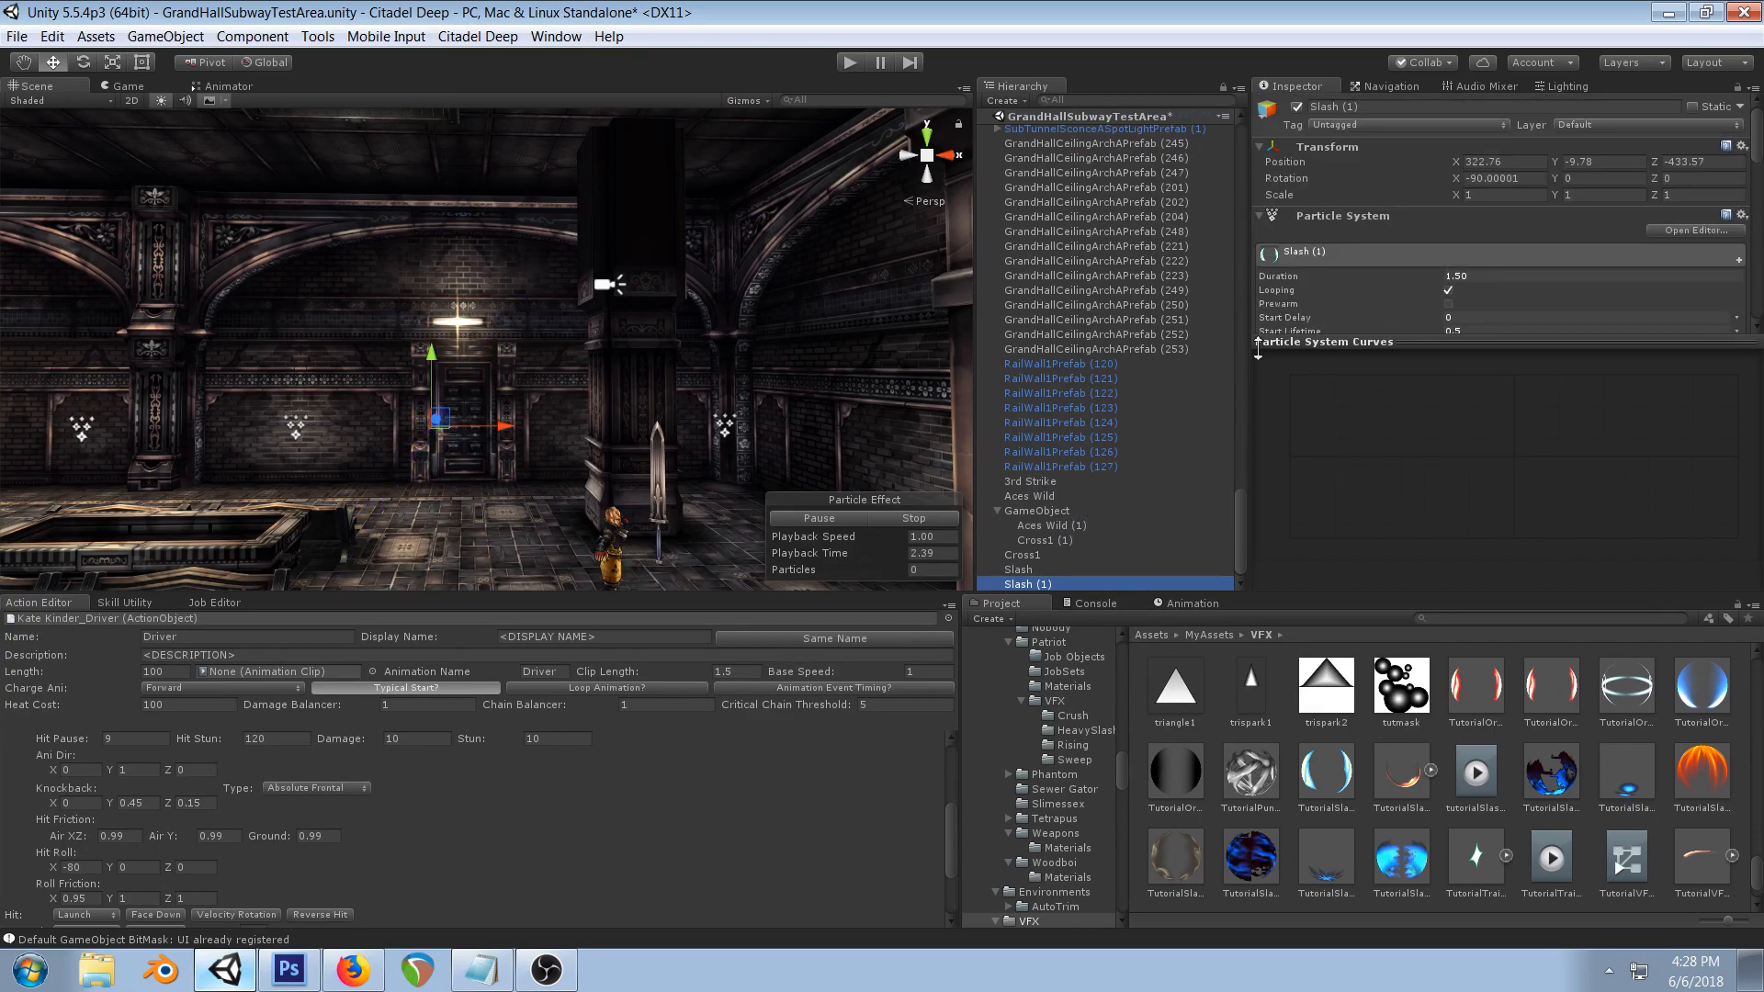
pyautogui.moveTo(1018, 581); pyautogui.dragTo(1036, 527)
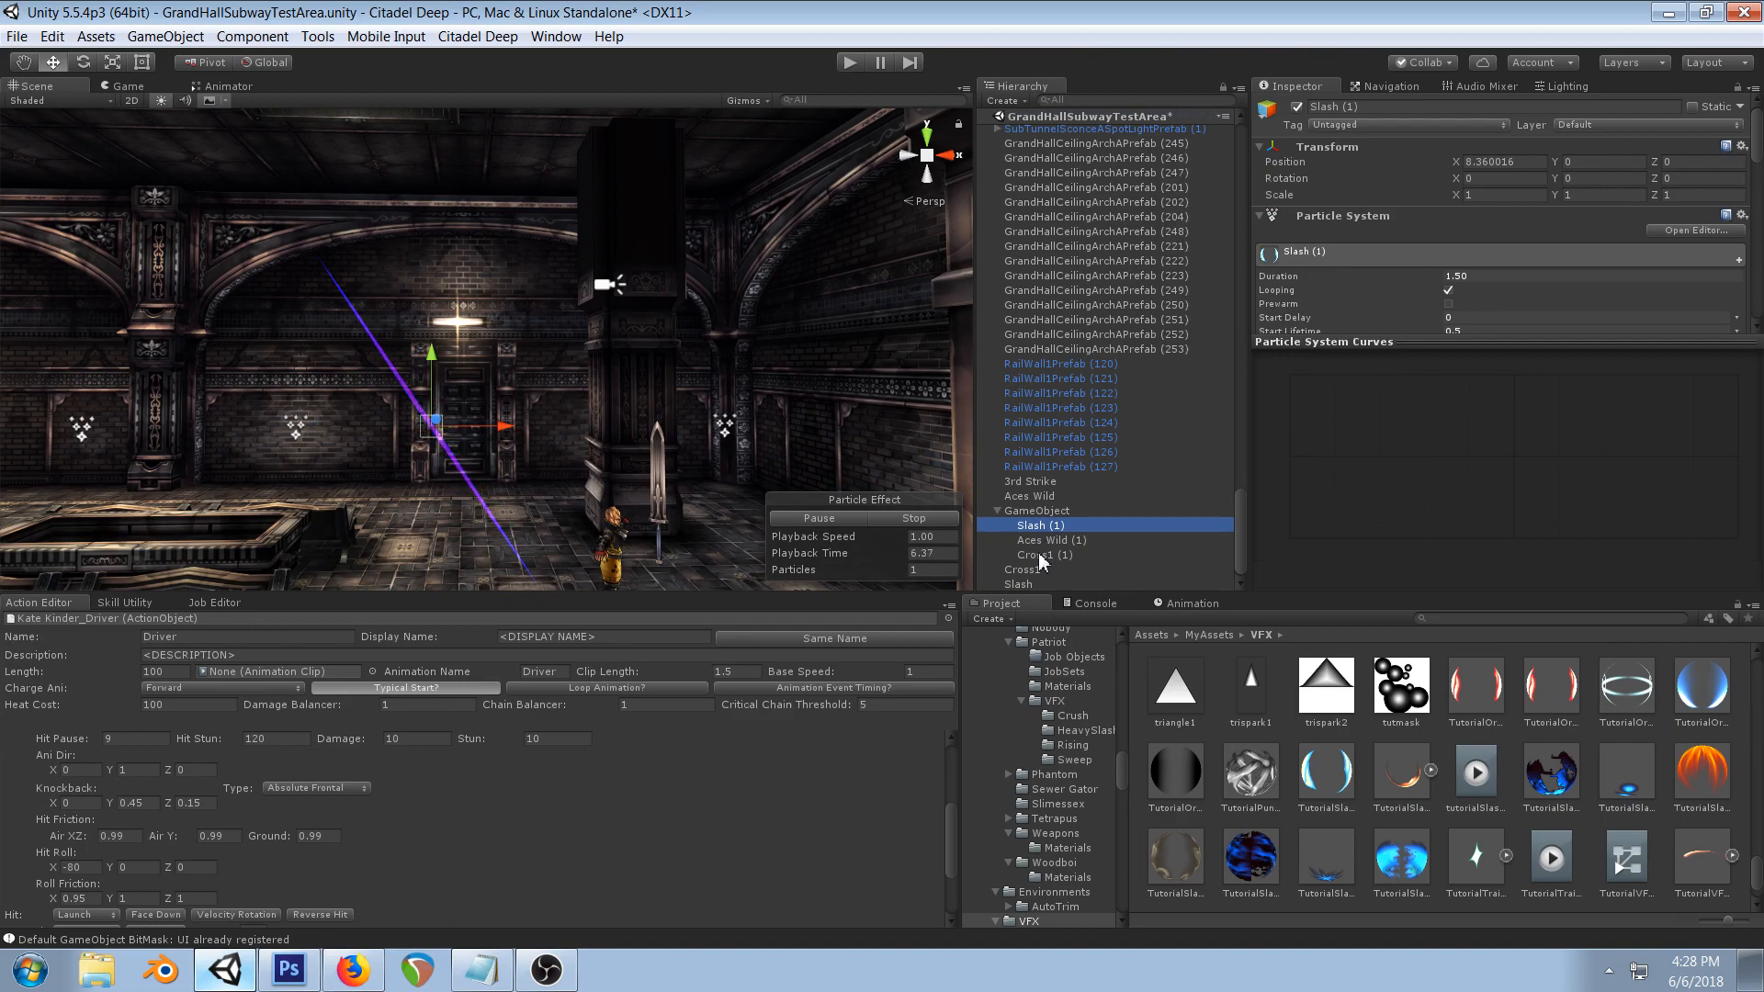
# - Set the X position of GameObject's children Slash (1), Aces Wild (1) and Cross1 (1) to 0, and select the parent GameObject
pyautogui.keyDown('shift'); pyautogui.click(1038, 555); pyautogui.keyUp('shift')
pyautogui.click(1503, 162)
pyautogui.write('0')
pyautogui.click(1036, 511)
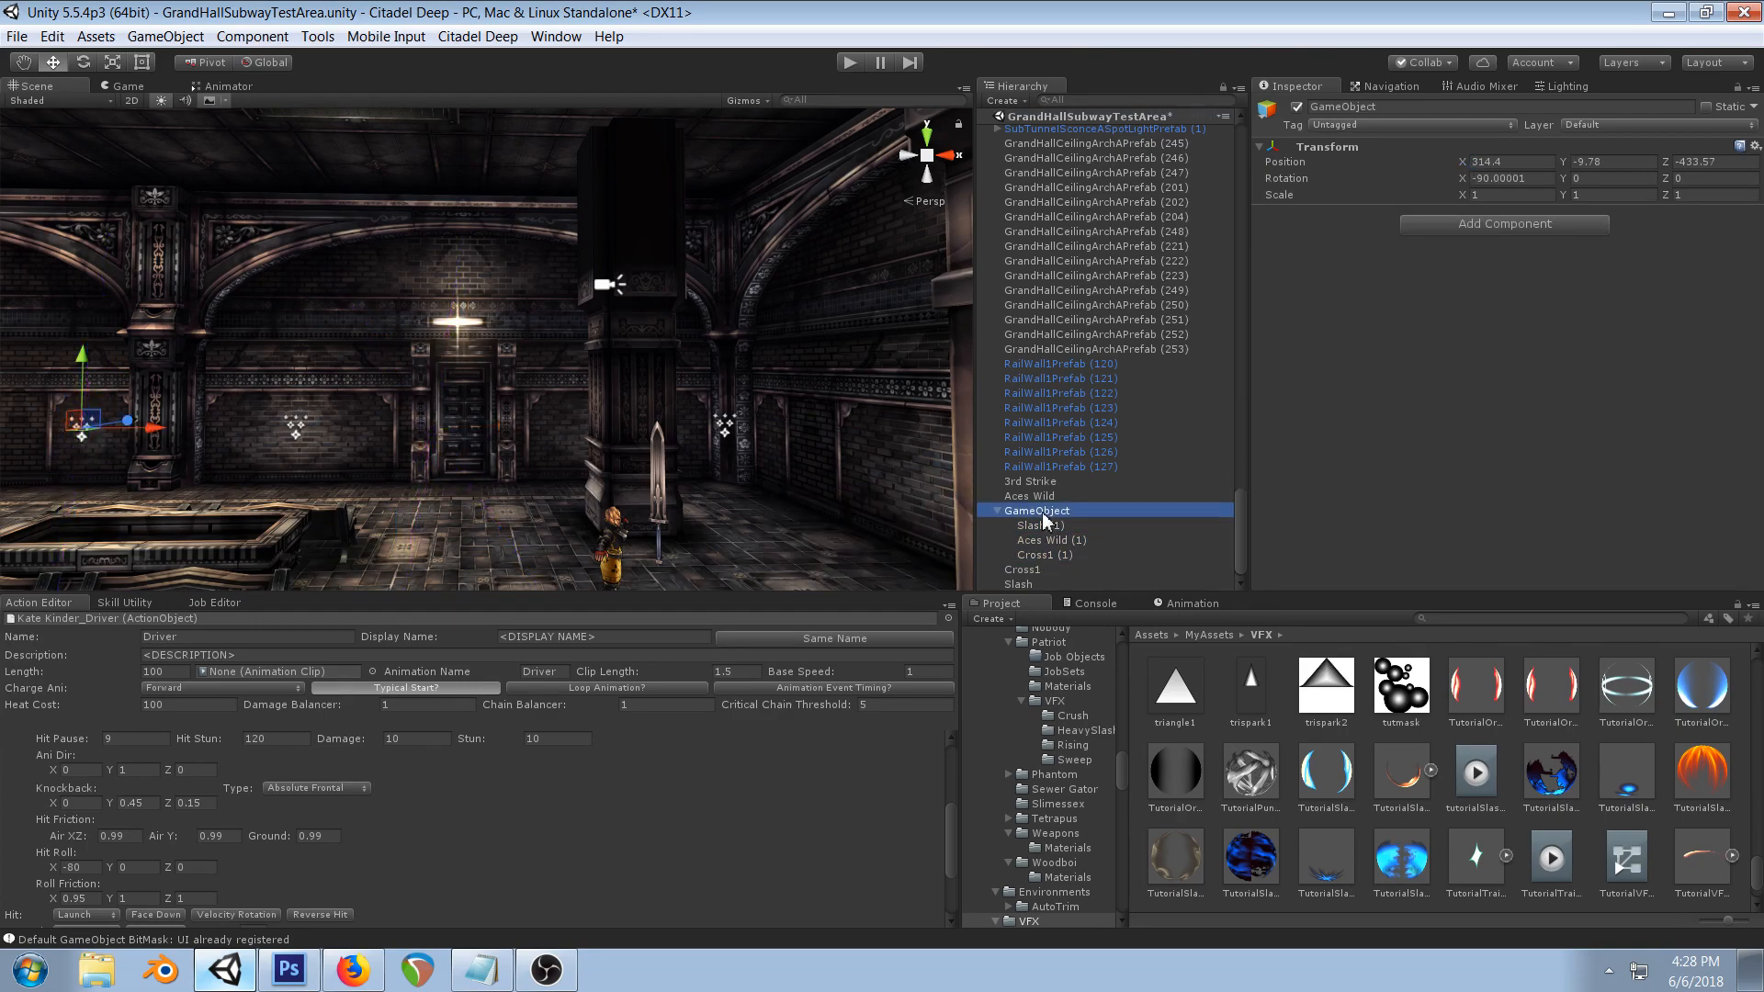
# - Preview GameObject's children Slash (1), Aces Wild (1) and Cross1 (1) together and individually in the scene
pyautogui.press('f')
pyautogui.moveTo(284, 406); pyautogui.dragTo(265, 407)
pyautogui.click(1064, 529)
pyautogui.keyDown('shift'); pyautogui.click(1046, 555); pyautogui.keyUp('shift')
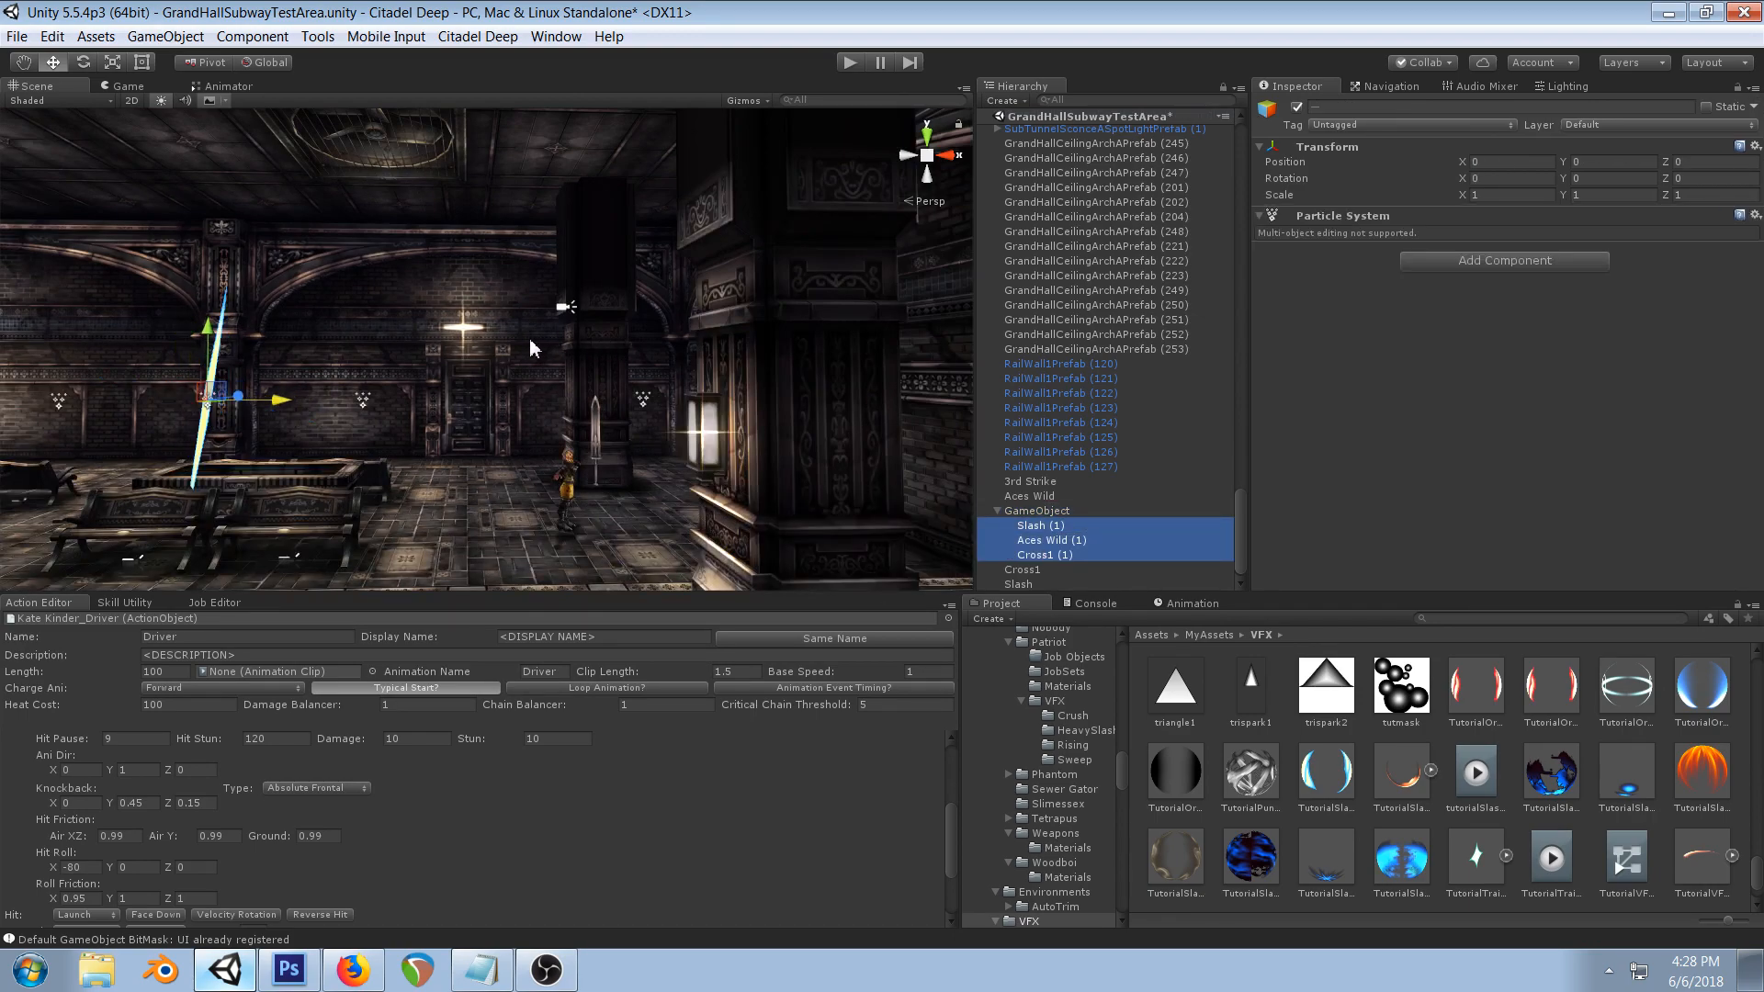
pyautogui.click(1038, 527)
pyautogui.click(1043, 555)
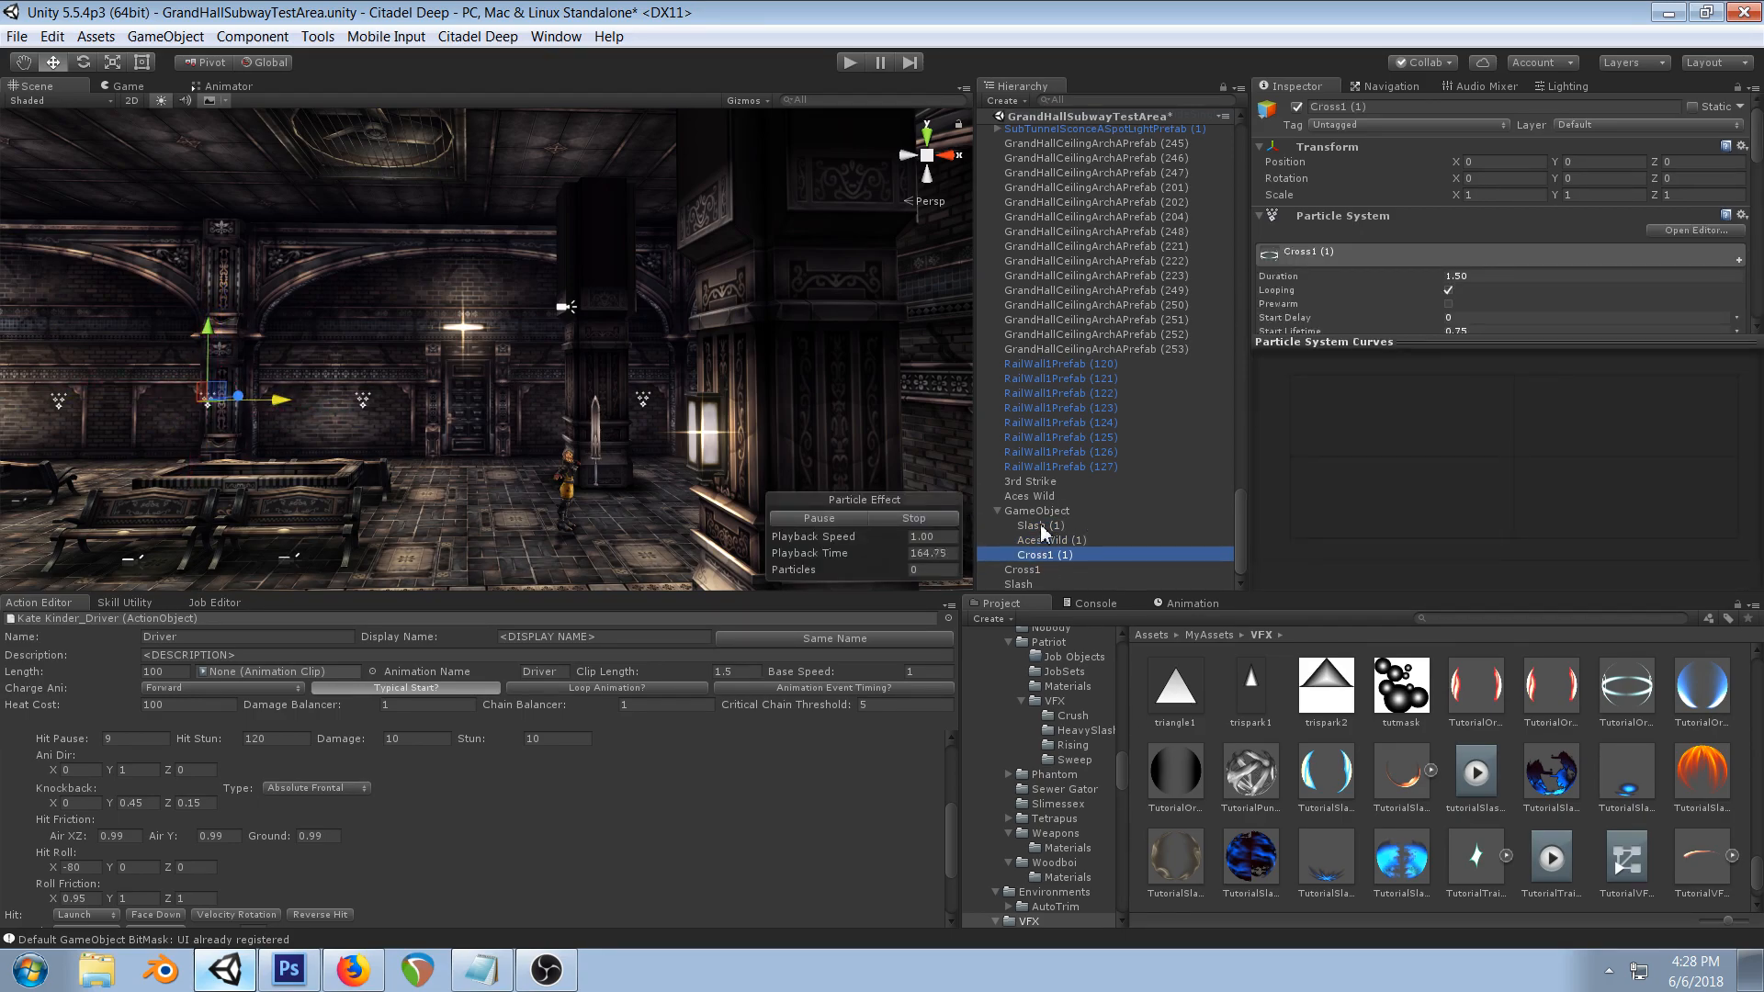
pyautogui.keyDown('ctrl'); pyautogui.click(1042, 528); pyautogui.keyUp('ctrl')
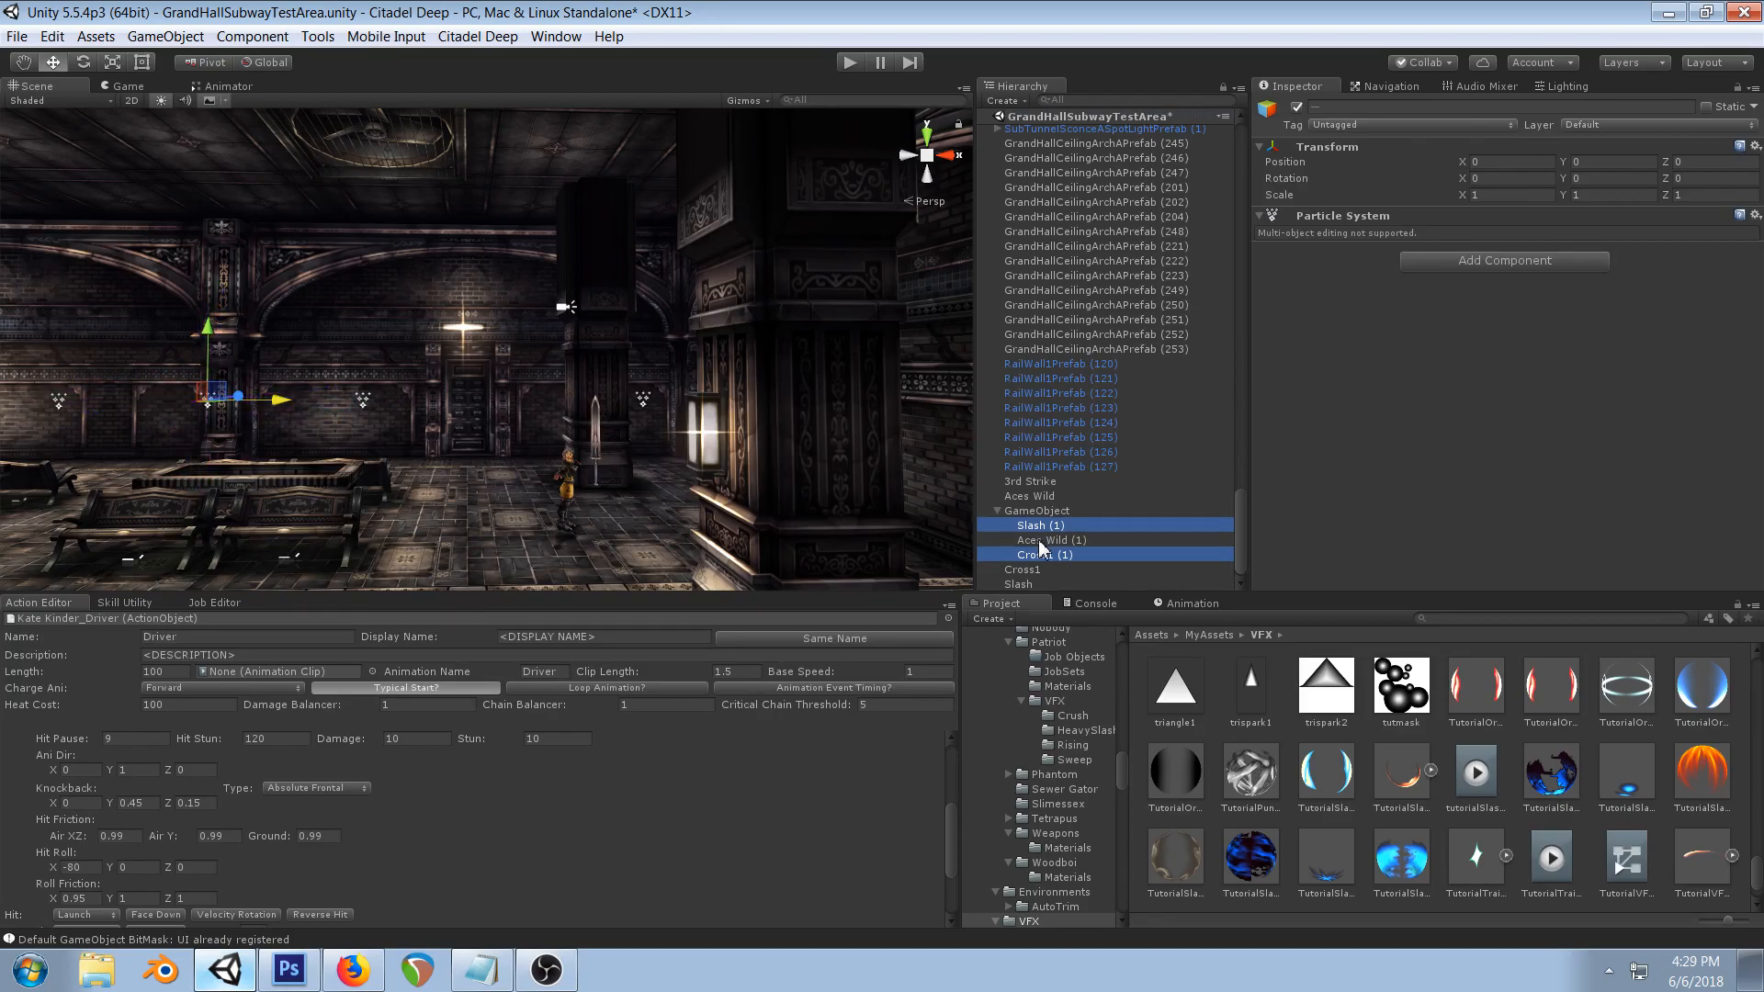
pyautogui.keyDown('ctrl'); pyautogui.click(1042, 540); pyautogui.keyUp('ctrl')
pyautogui.moveTo(435, 316); pyautogui.dragTo(403, 343, button='middle')
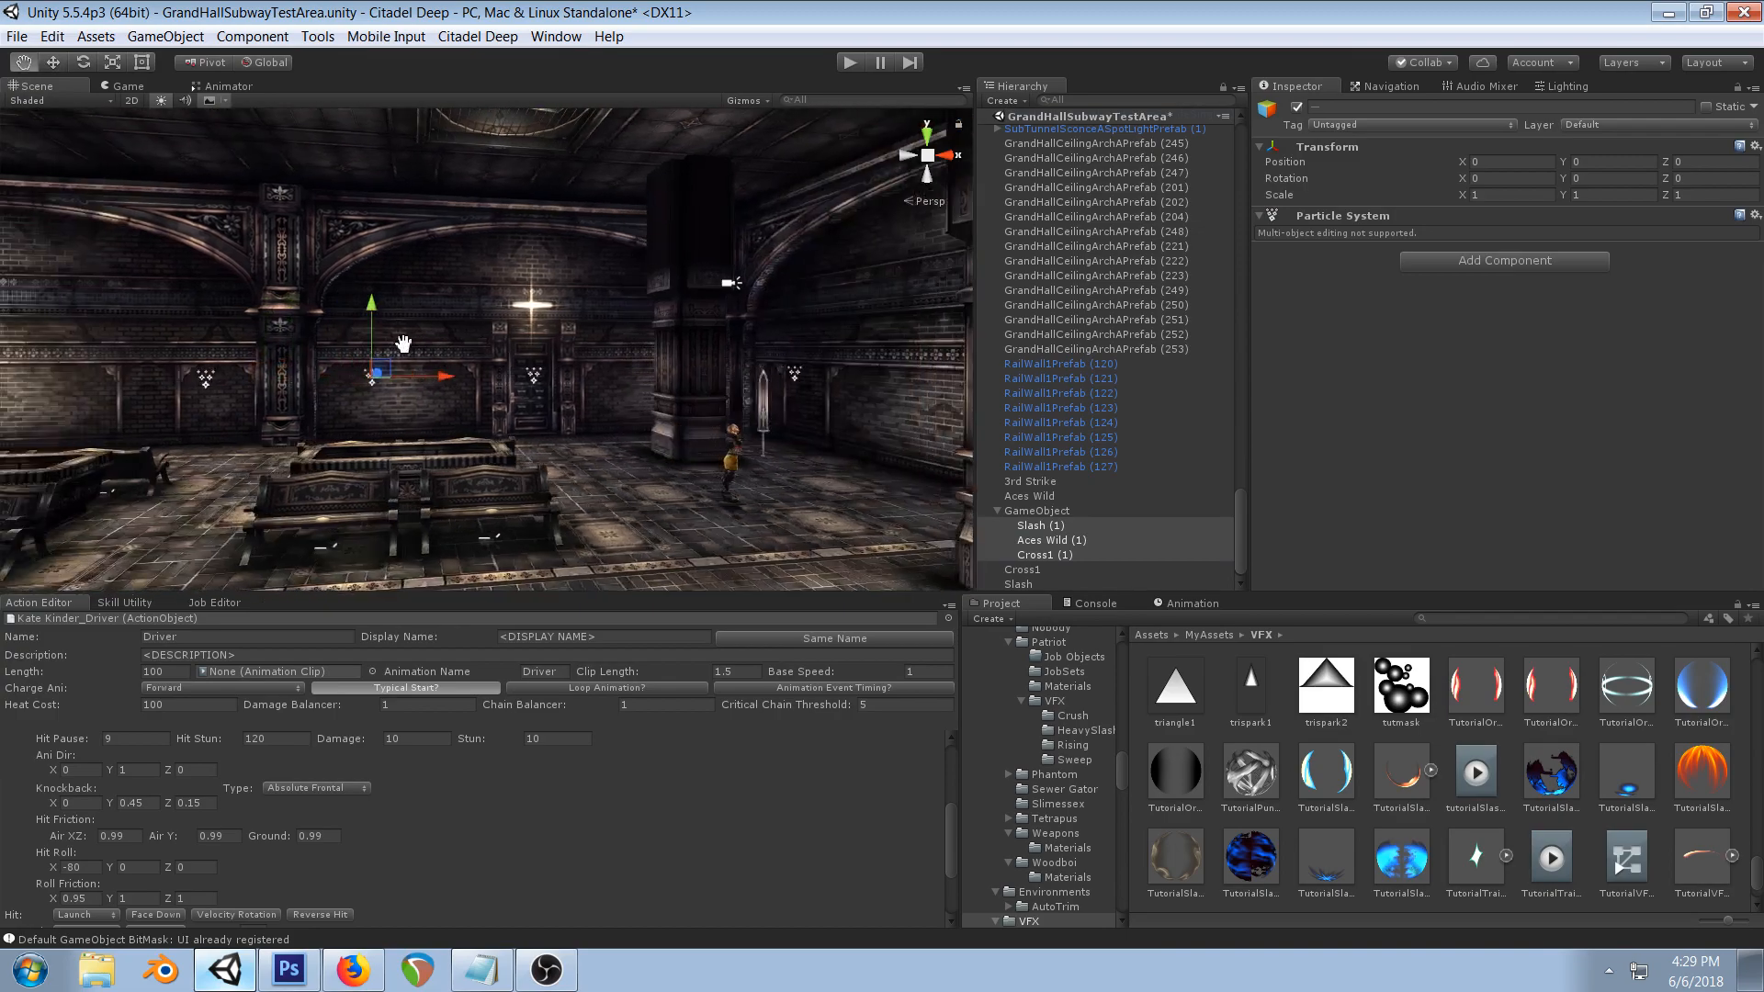
pyautogui.click(1047, 540)
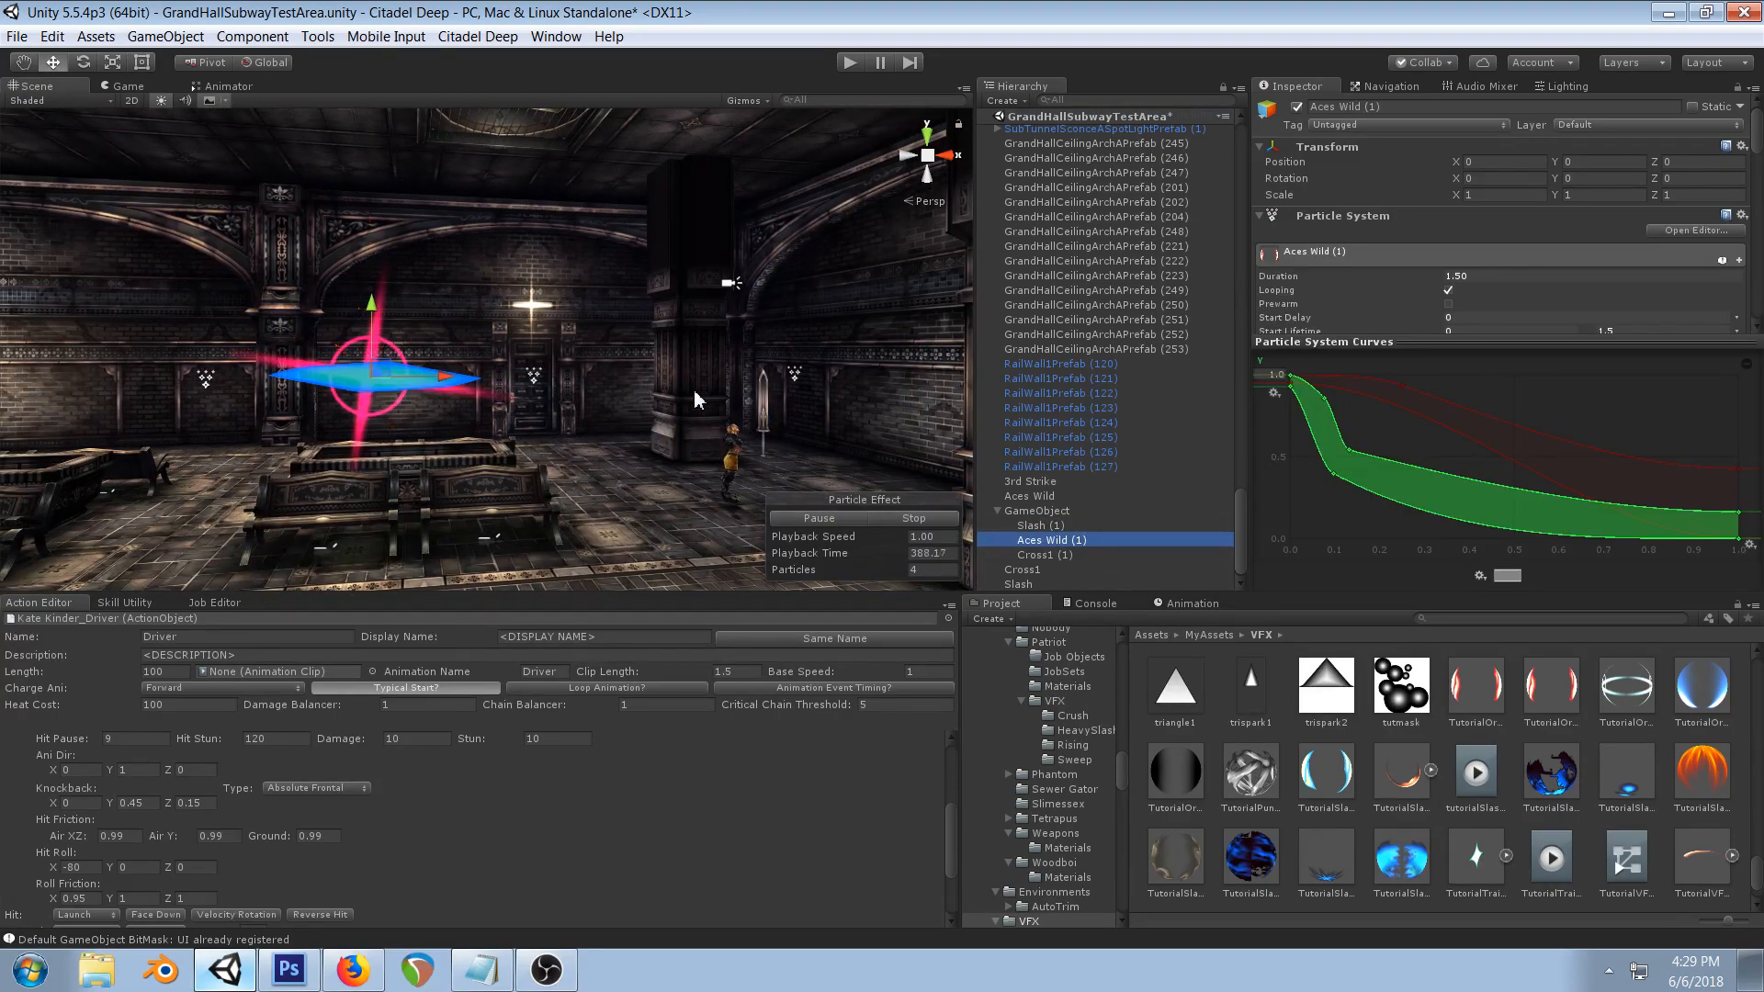
pyautogui.click(1047, 526)
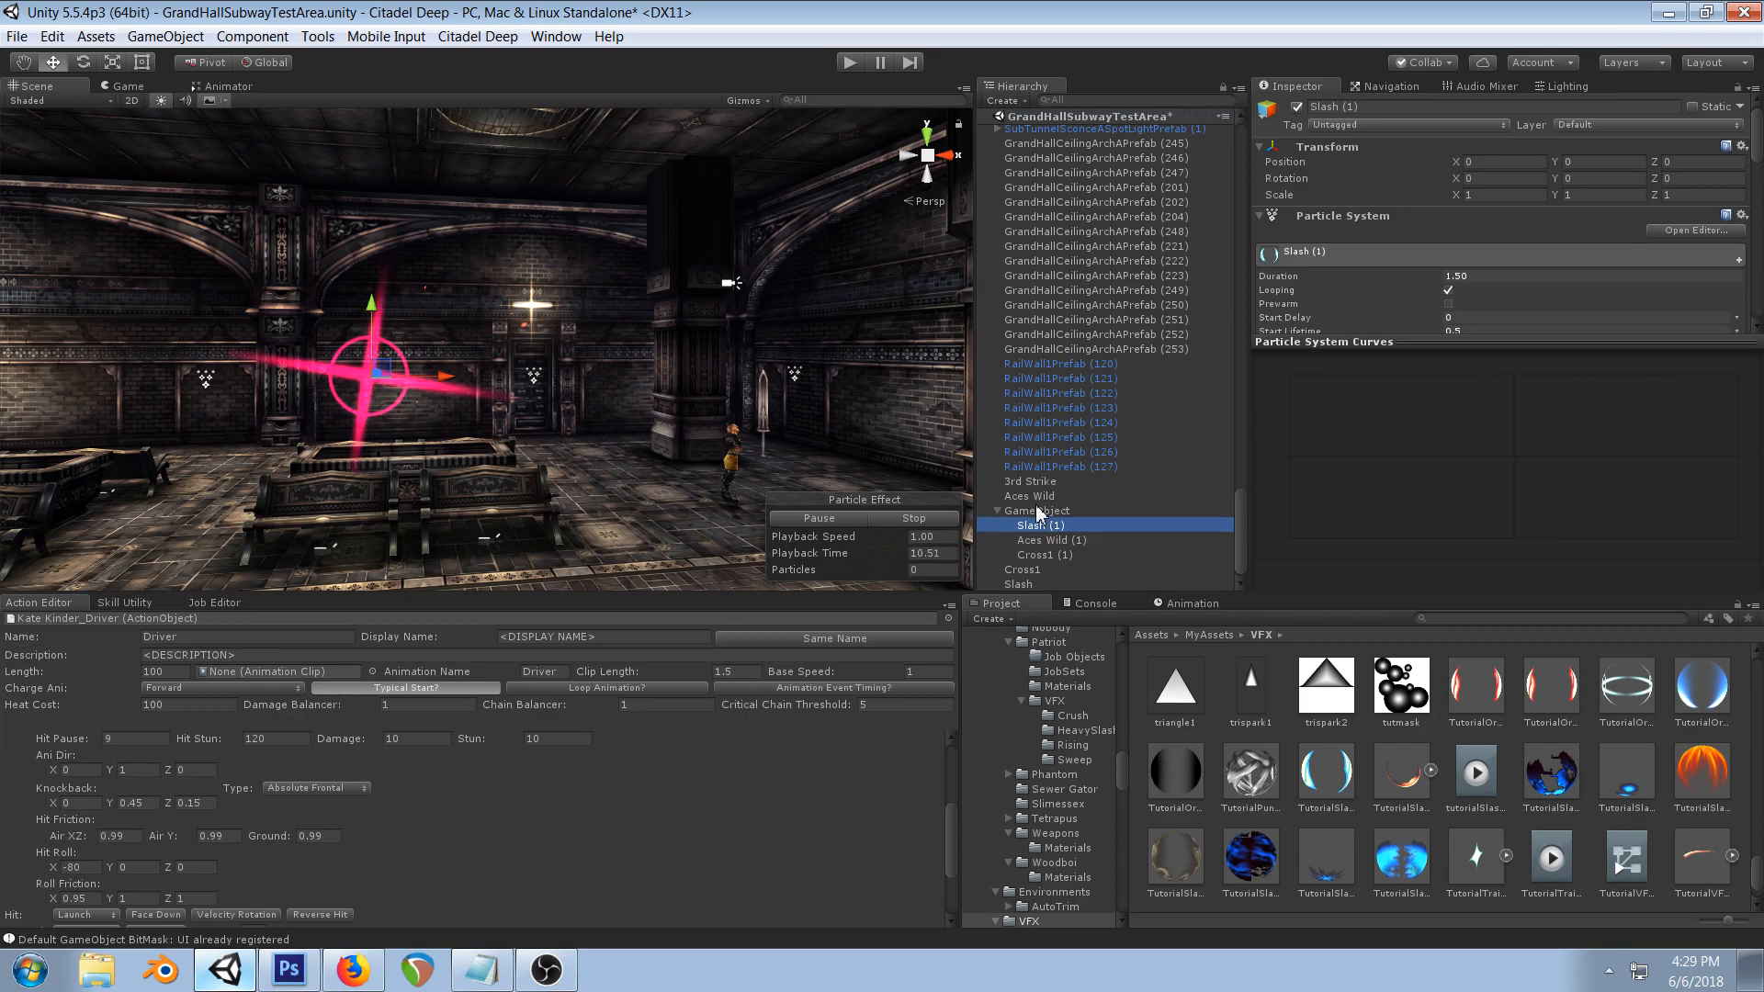
# - Deactivate the original 3rd Strike, Aces Wild, Cross1 and Slash effects outside GameObject
pyautogui.click(1028, 481)
pyautogui.keyDown('ctrl'); pyautogui.click(1029, 496); pyautogui.keyUp('ctrl')
pyautogui.keyDown('ctrl'); pyautogui.click(1024, 569); pyautogui.keyUp('ctrl')
pyautogui.keyDown('ctrl'); pyautogui.click(1019, 584); pyautogui.keyUp('ctrl')
pyautogui.click(1296, 107)
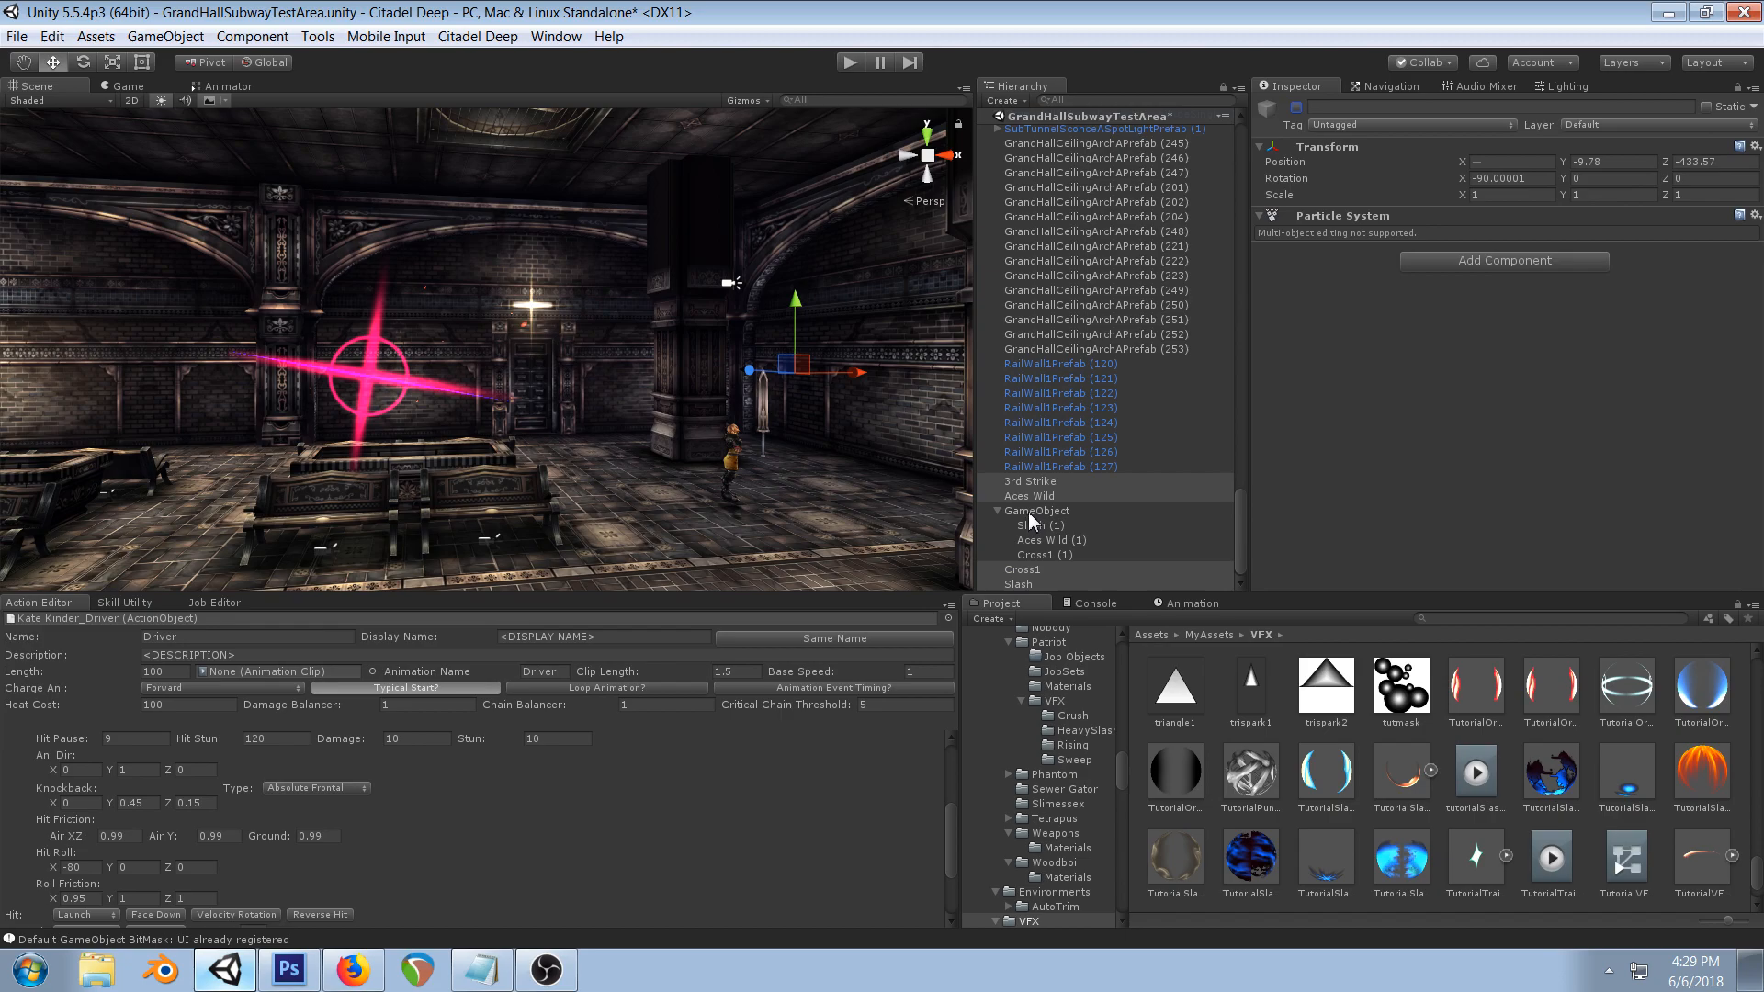
# - In play mode, try a start size of 9.24 and a simulation speed of 2.7 on Cross1 (1), and undo the speed change
pyautogui.click(844, 68)
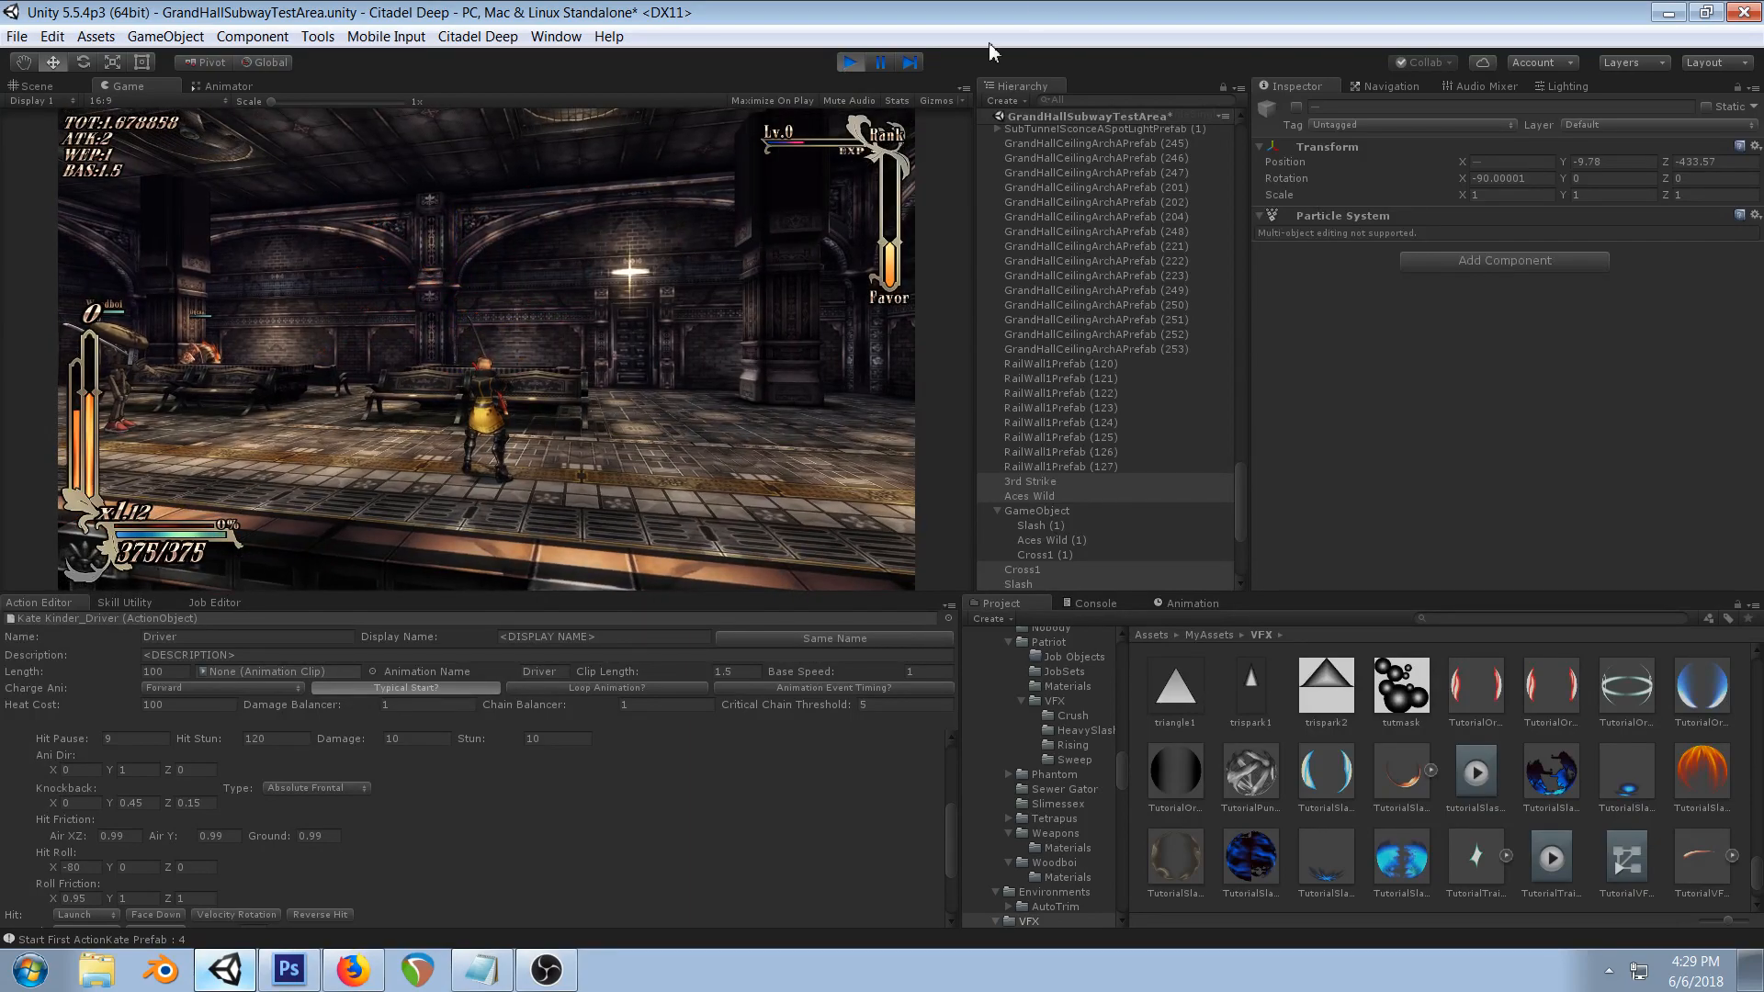
pyautogui.click(1044, 555)
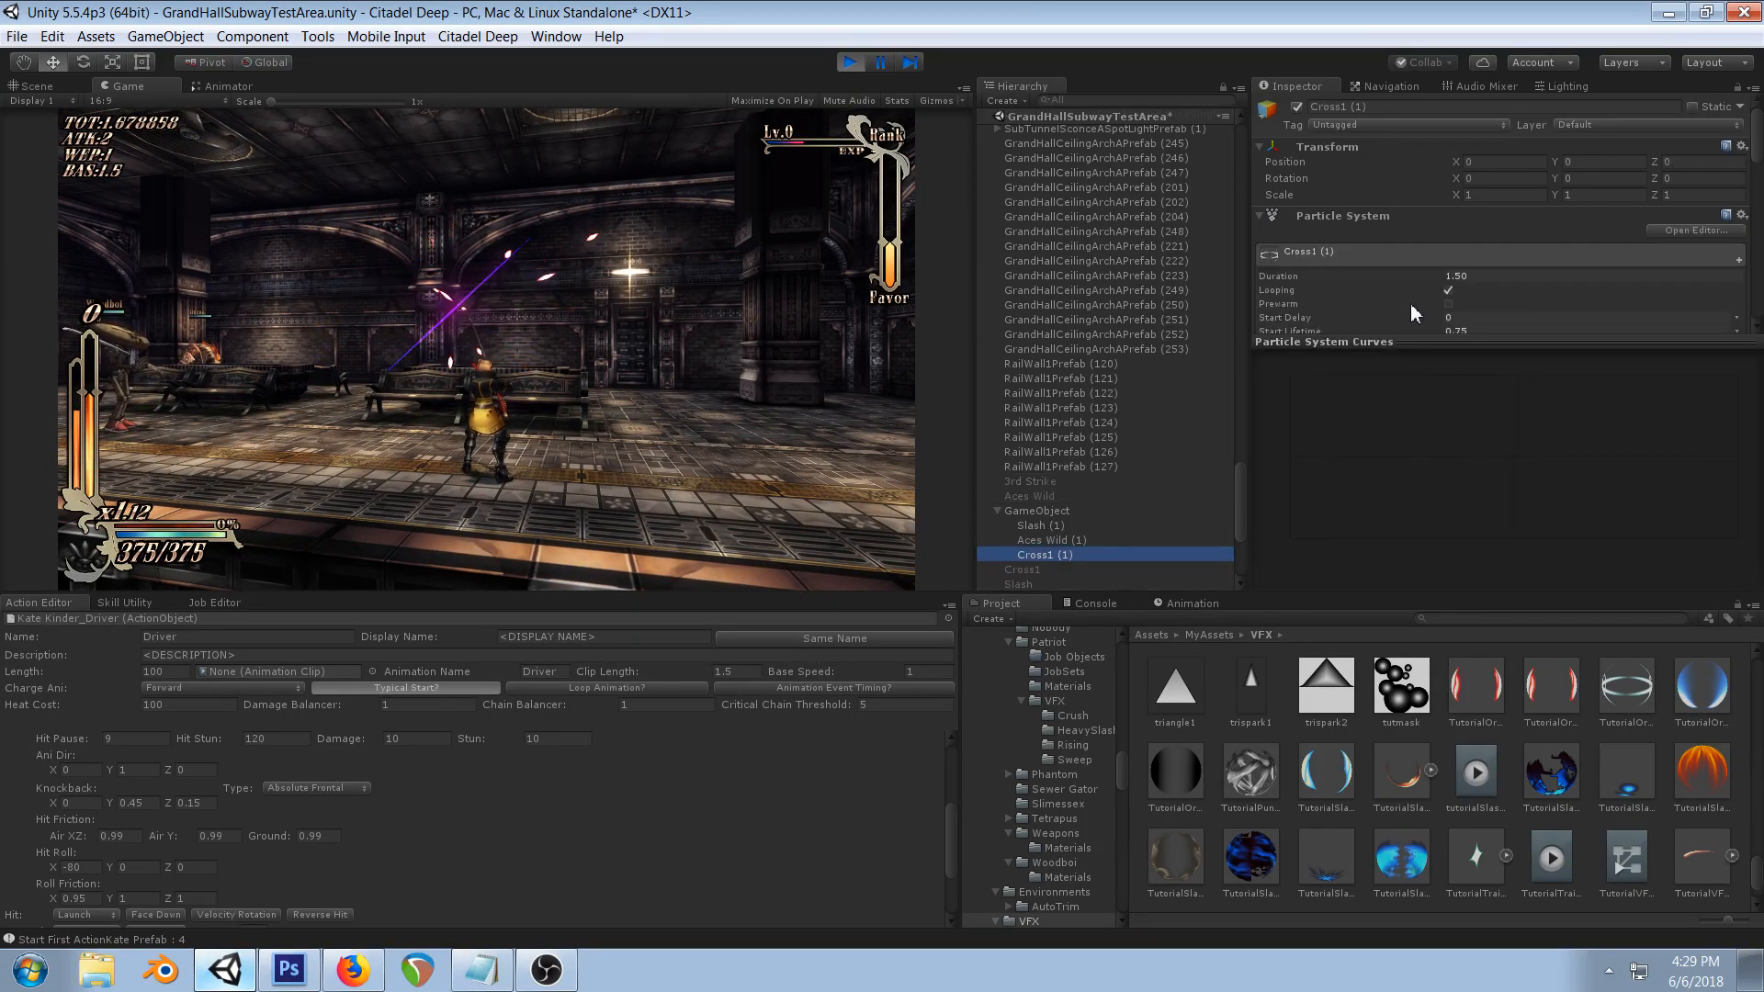
pyautogui.scroll(-3, 1444, 239)
pyautogui.click(1373, 267)
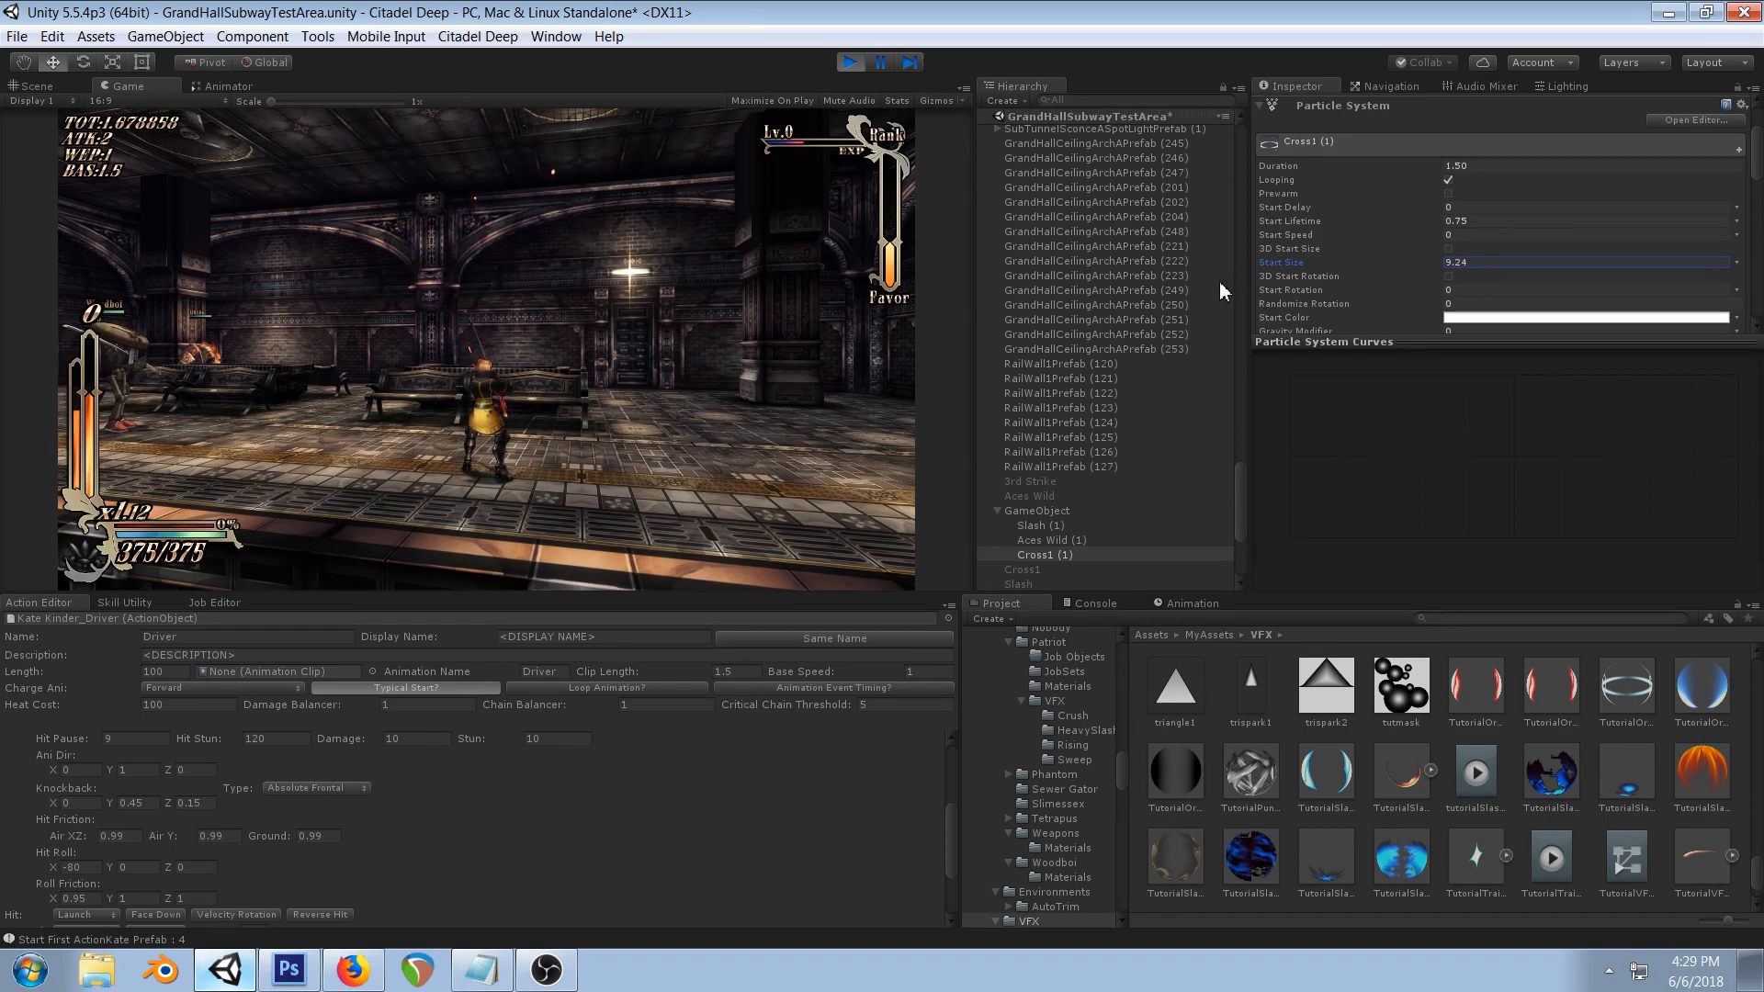
pyautogui.scroll(-4, 1513, 213)
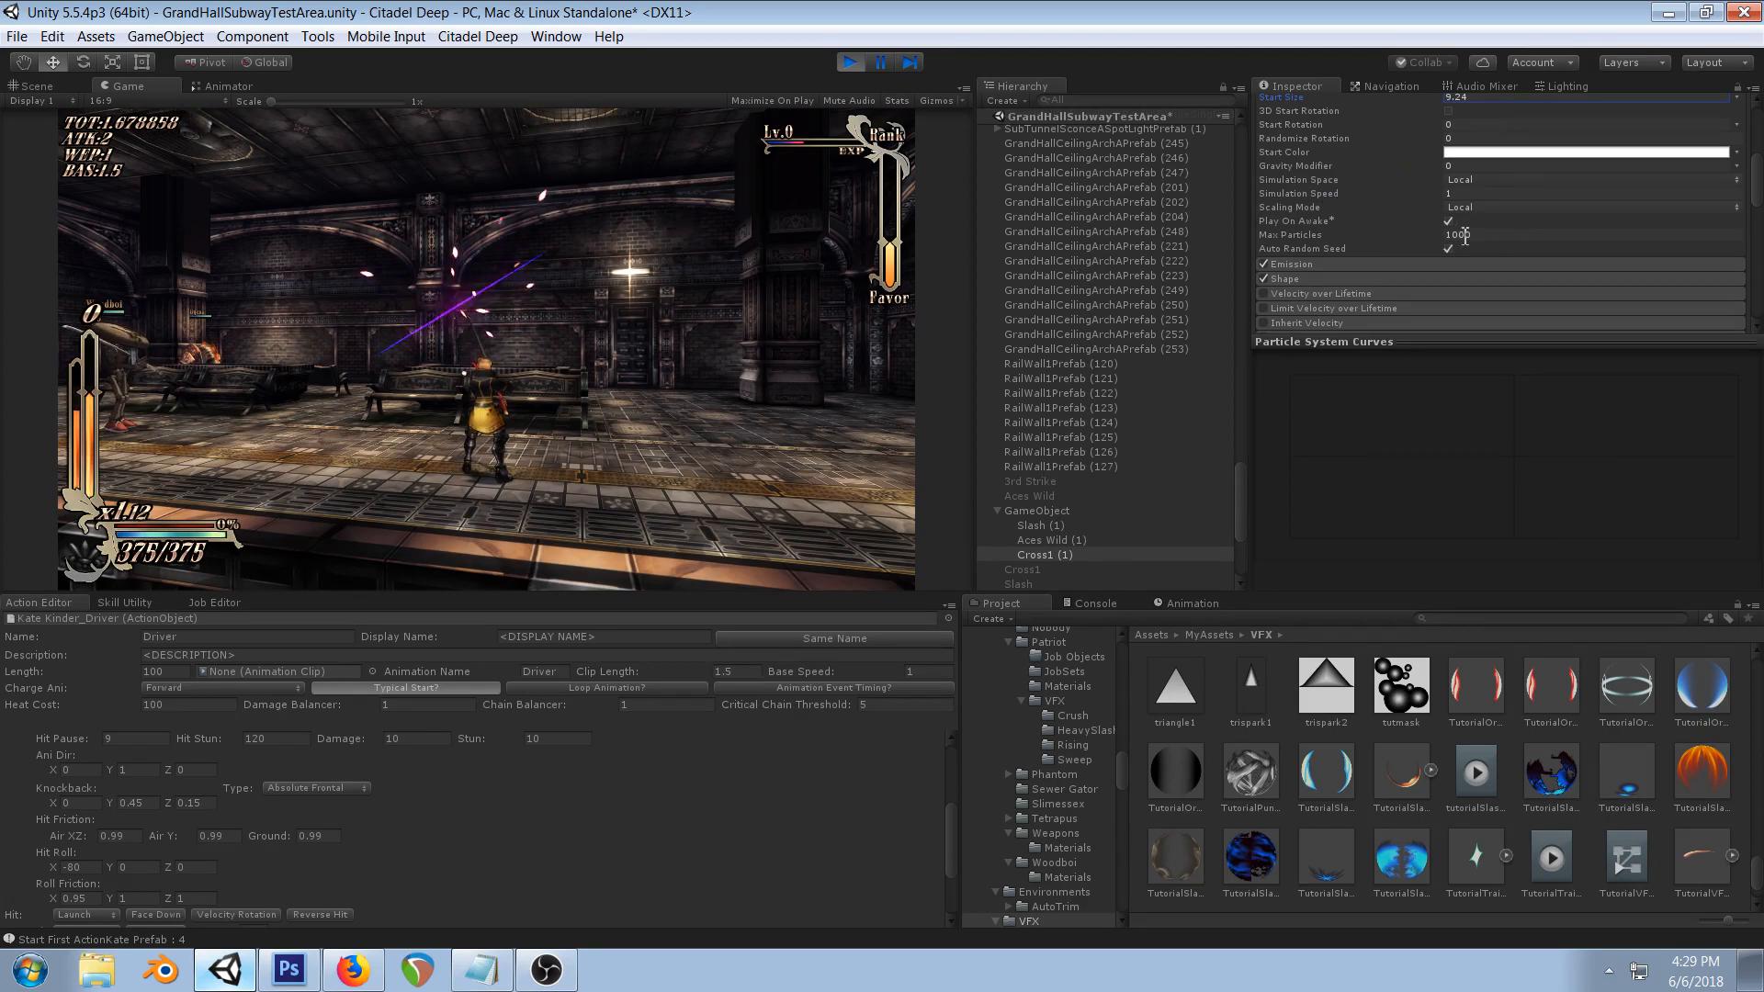
pyautogui.moveTo(1317, 195)
pyautogui.mouseDown()
pyautogui.moveTo(1343, 207)
pyautogui.moveTo(1329, 200)
pyautogui.mouseUp()
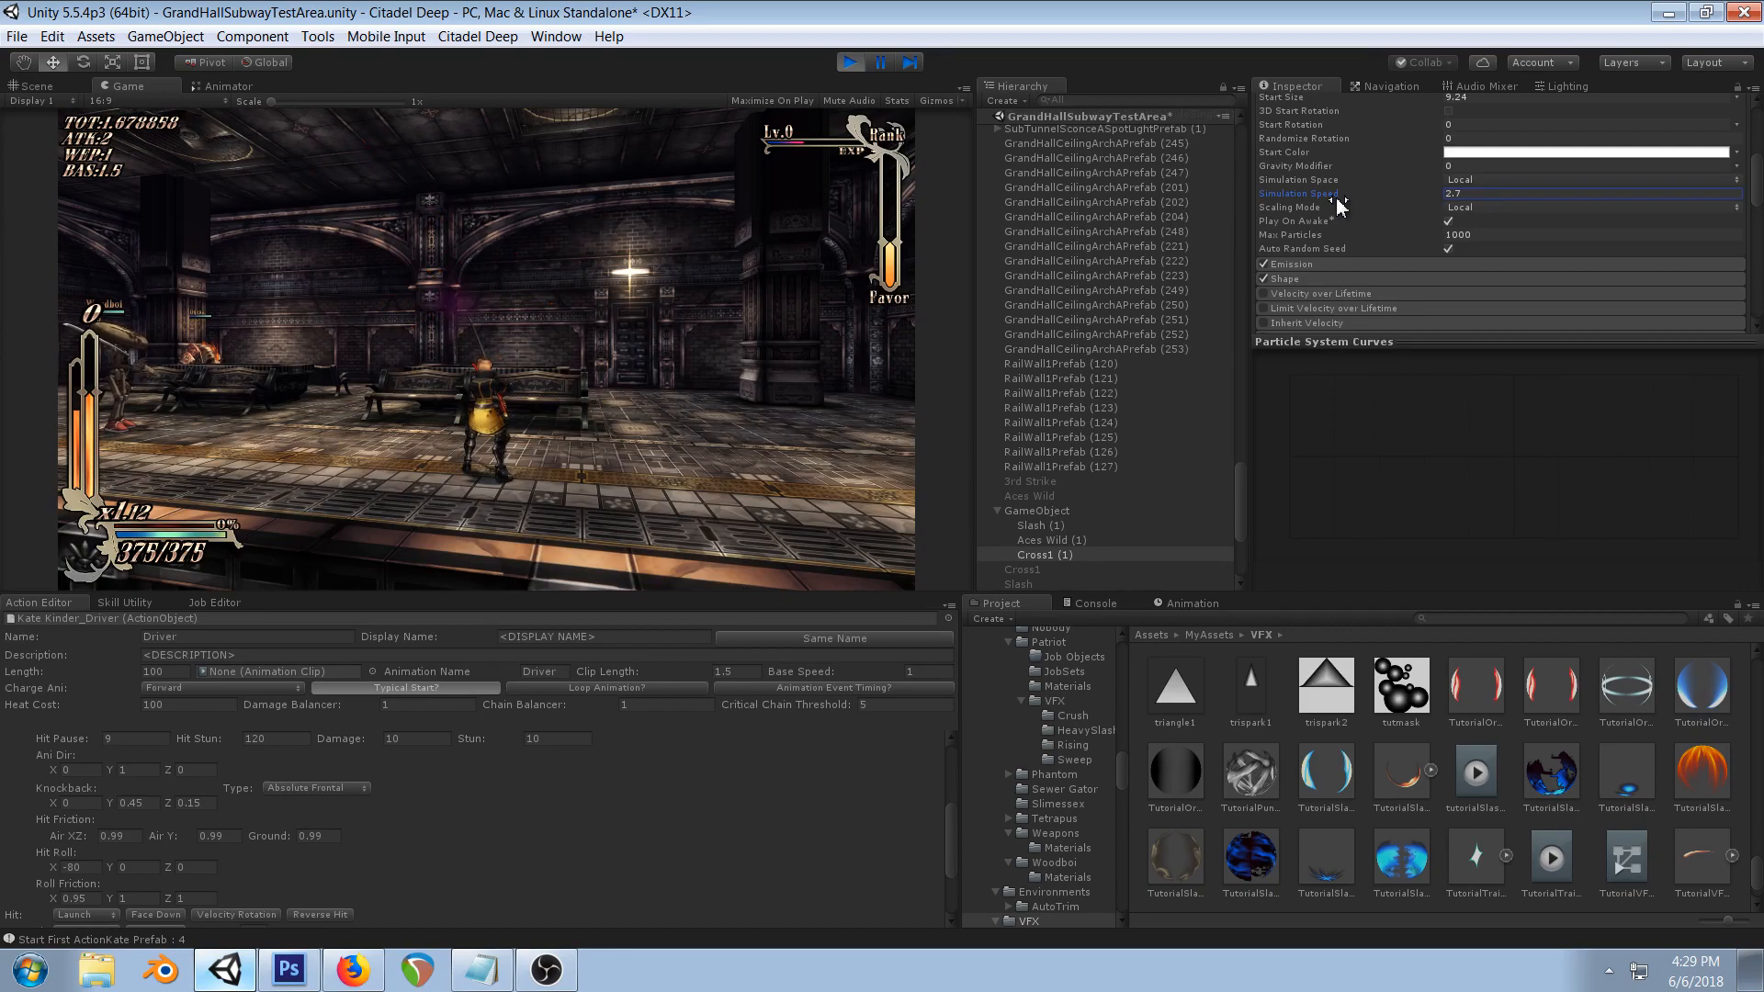
pyautogui.hotkey('ctrl', 'z')
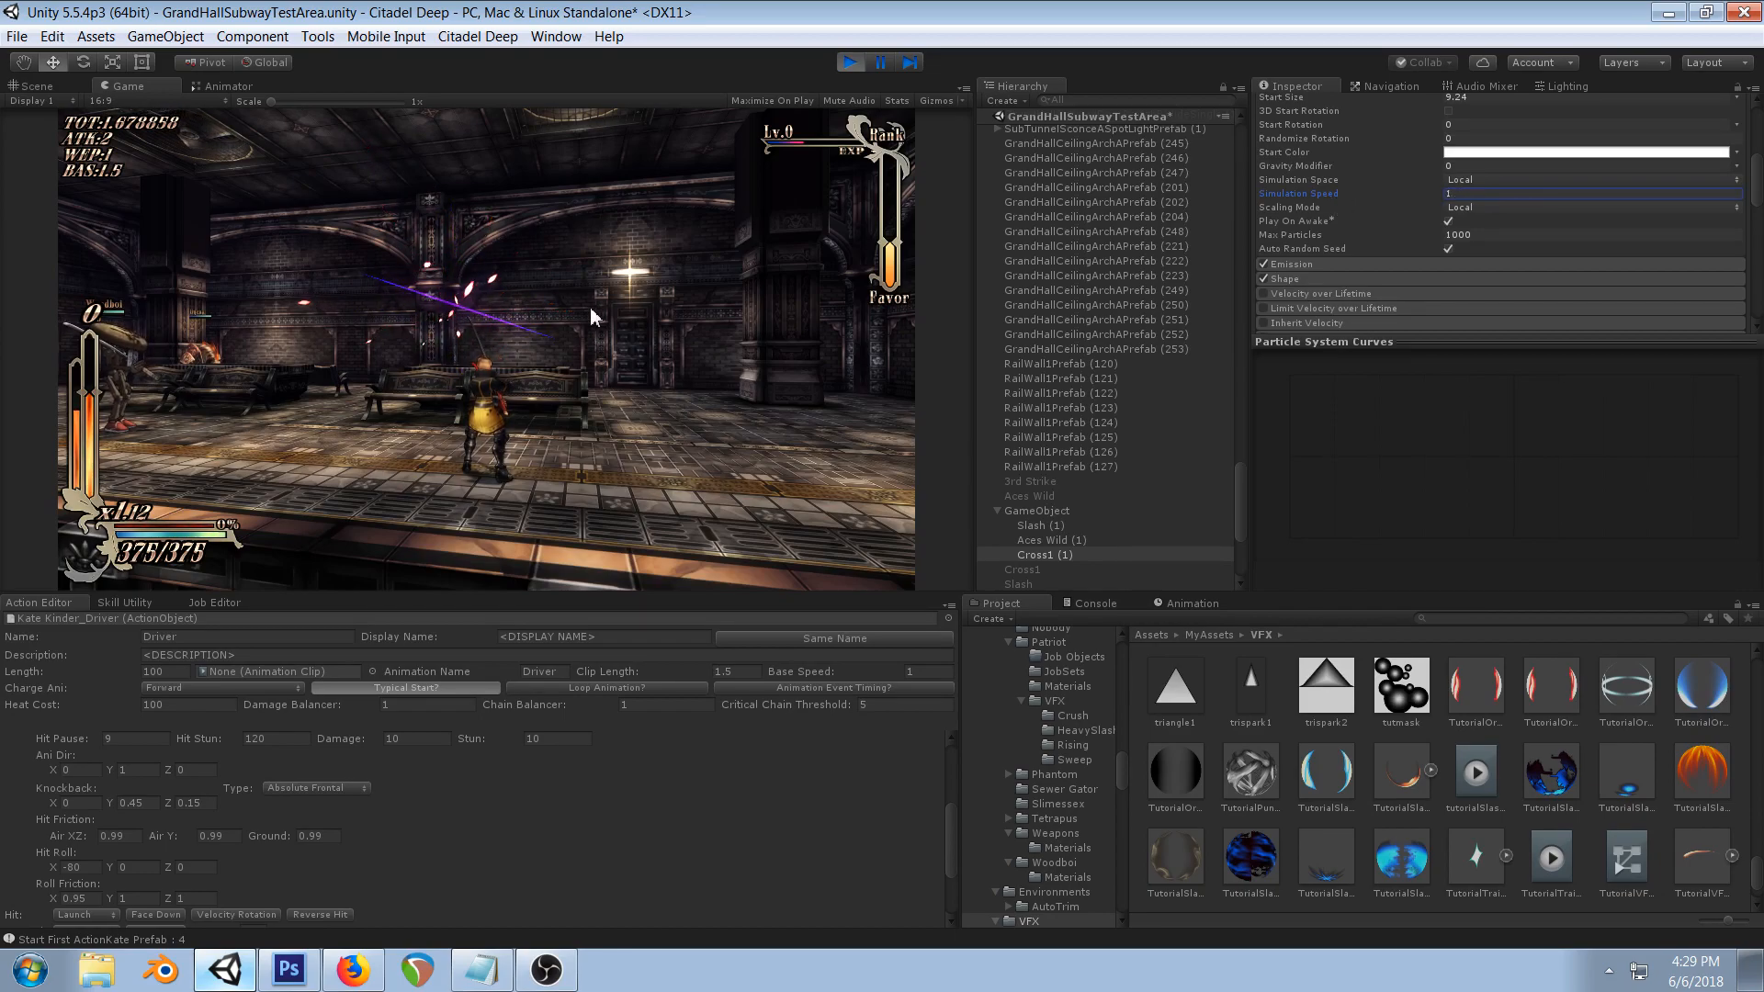
# - Check the Y size curve of Slash (1) and try a start size Y of 31.37 during play mode
pyautogui.click(1056, 526)
pyautogui.scroll(-5, 1493, 202)
pyautogui.scroll(3, 1480, 256)
pyautogui.click(1380, 214)
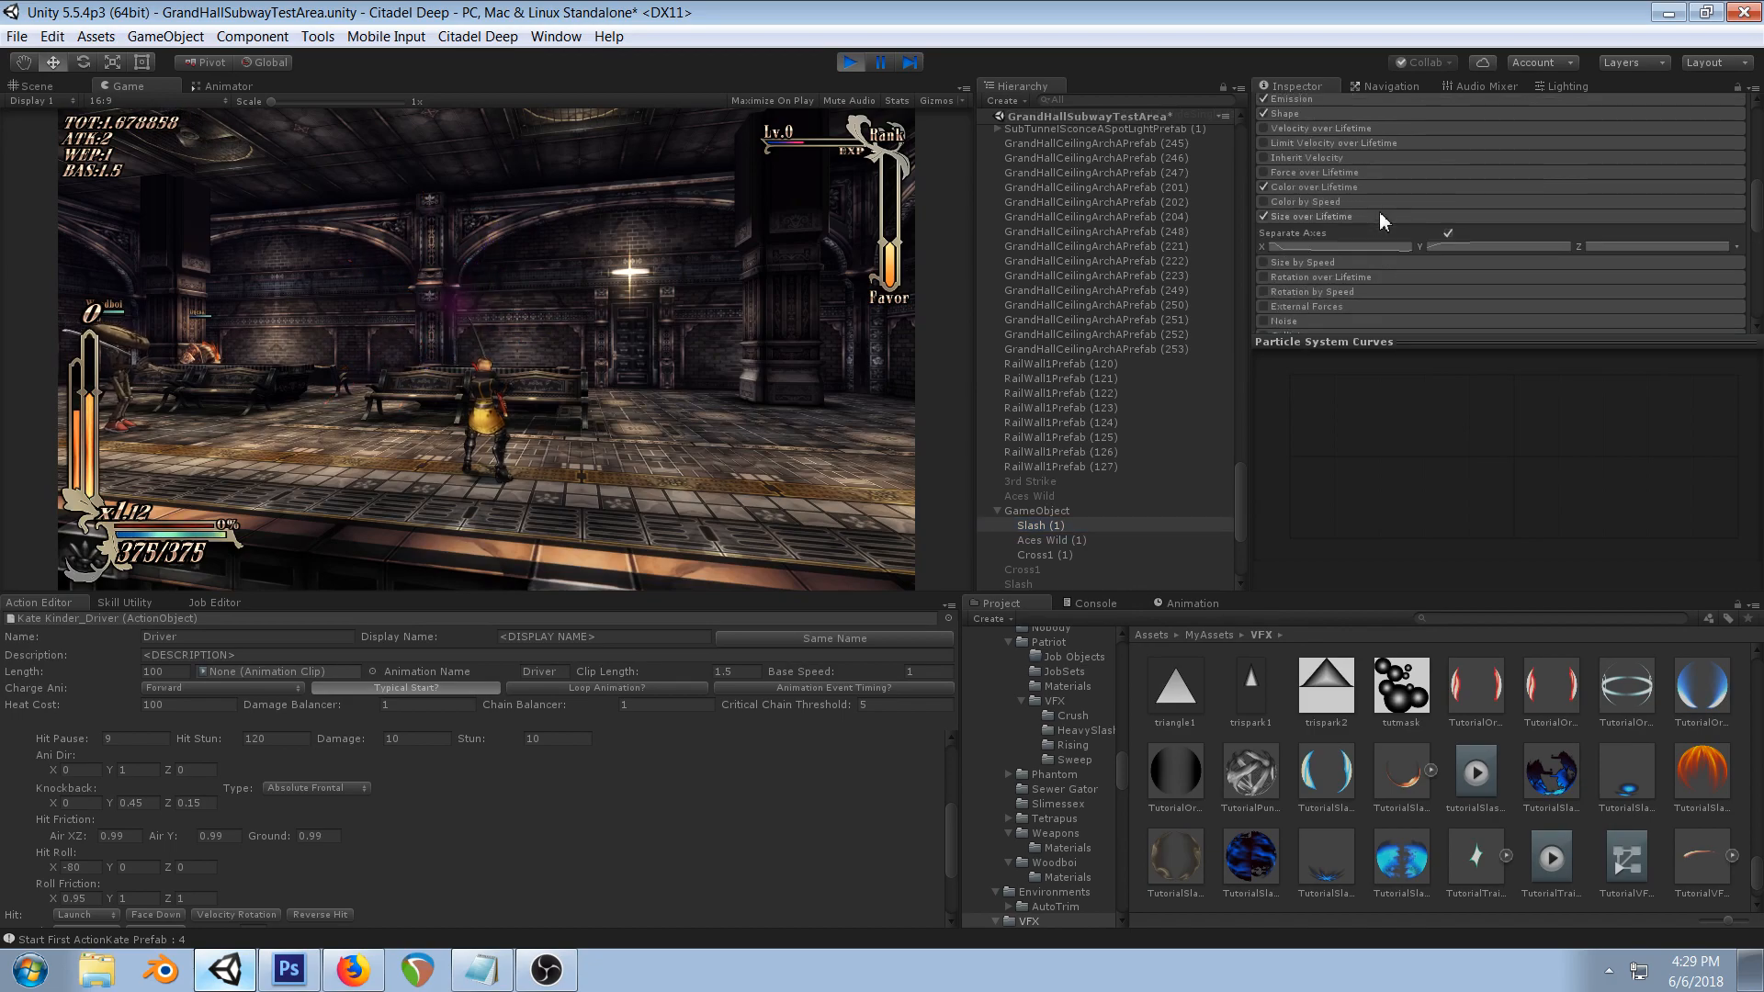
pyautogui.click(1055, 554)
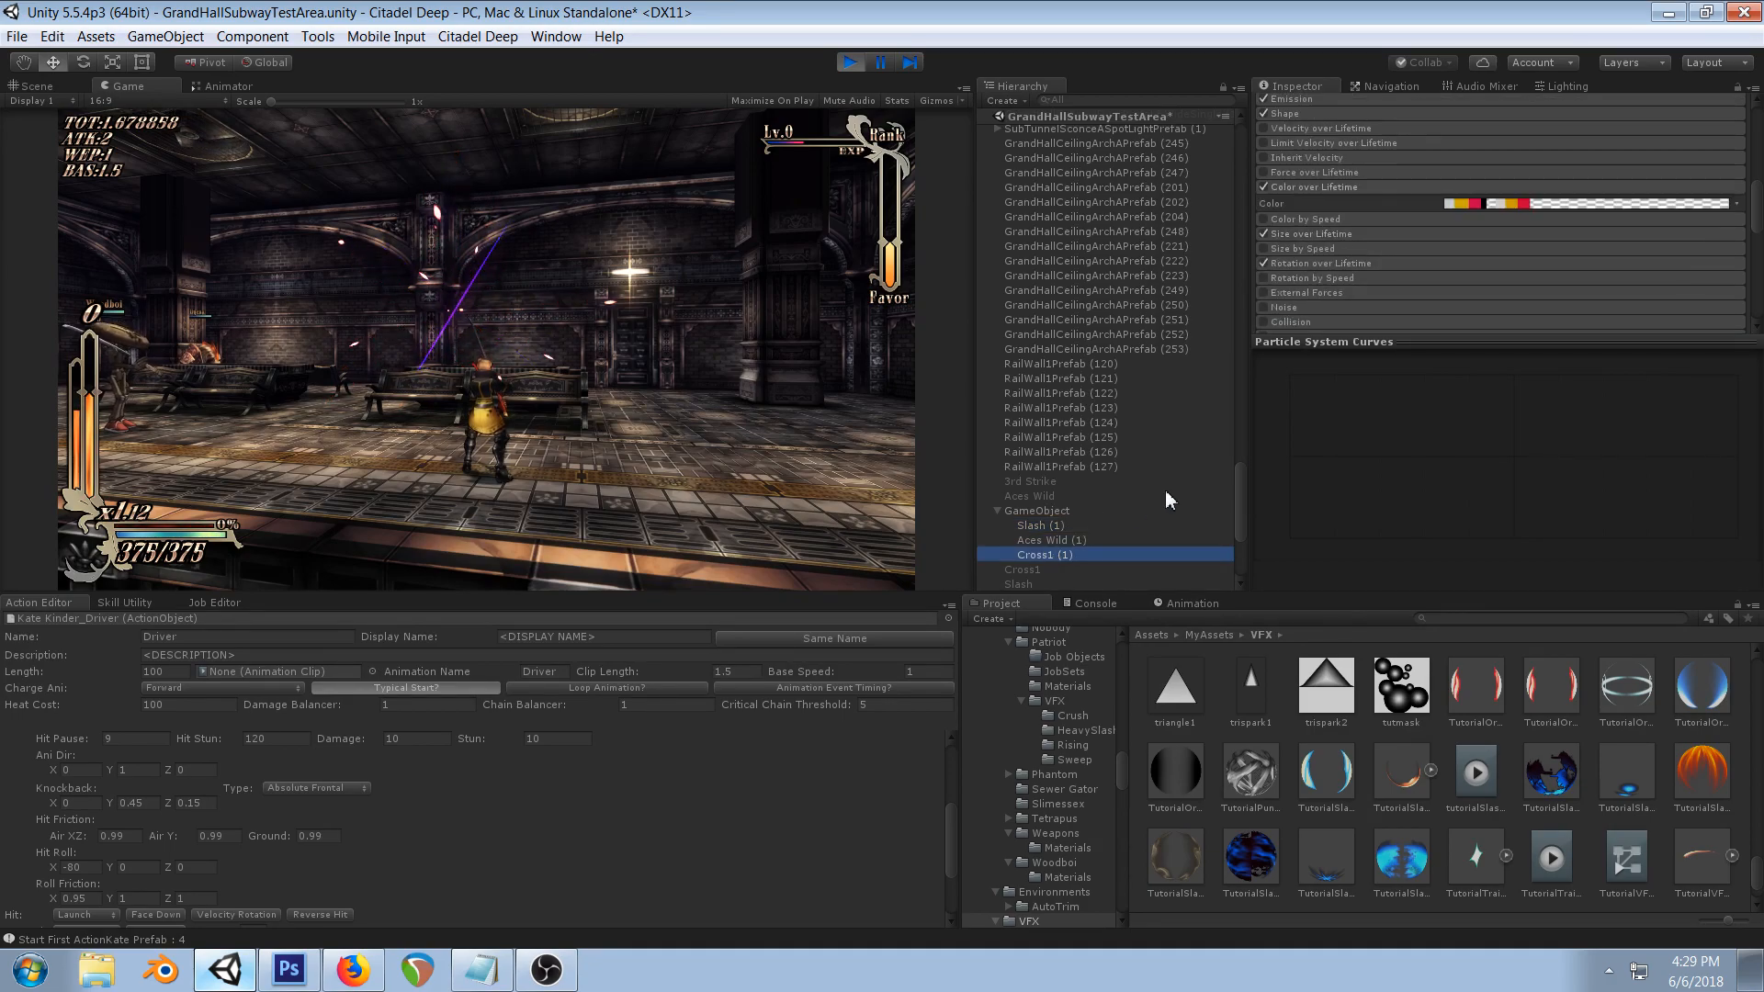
pyautogui.click(1041, 525)
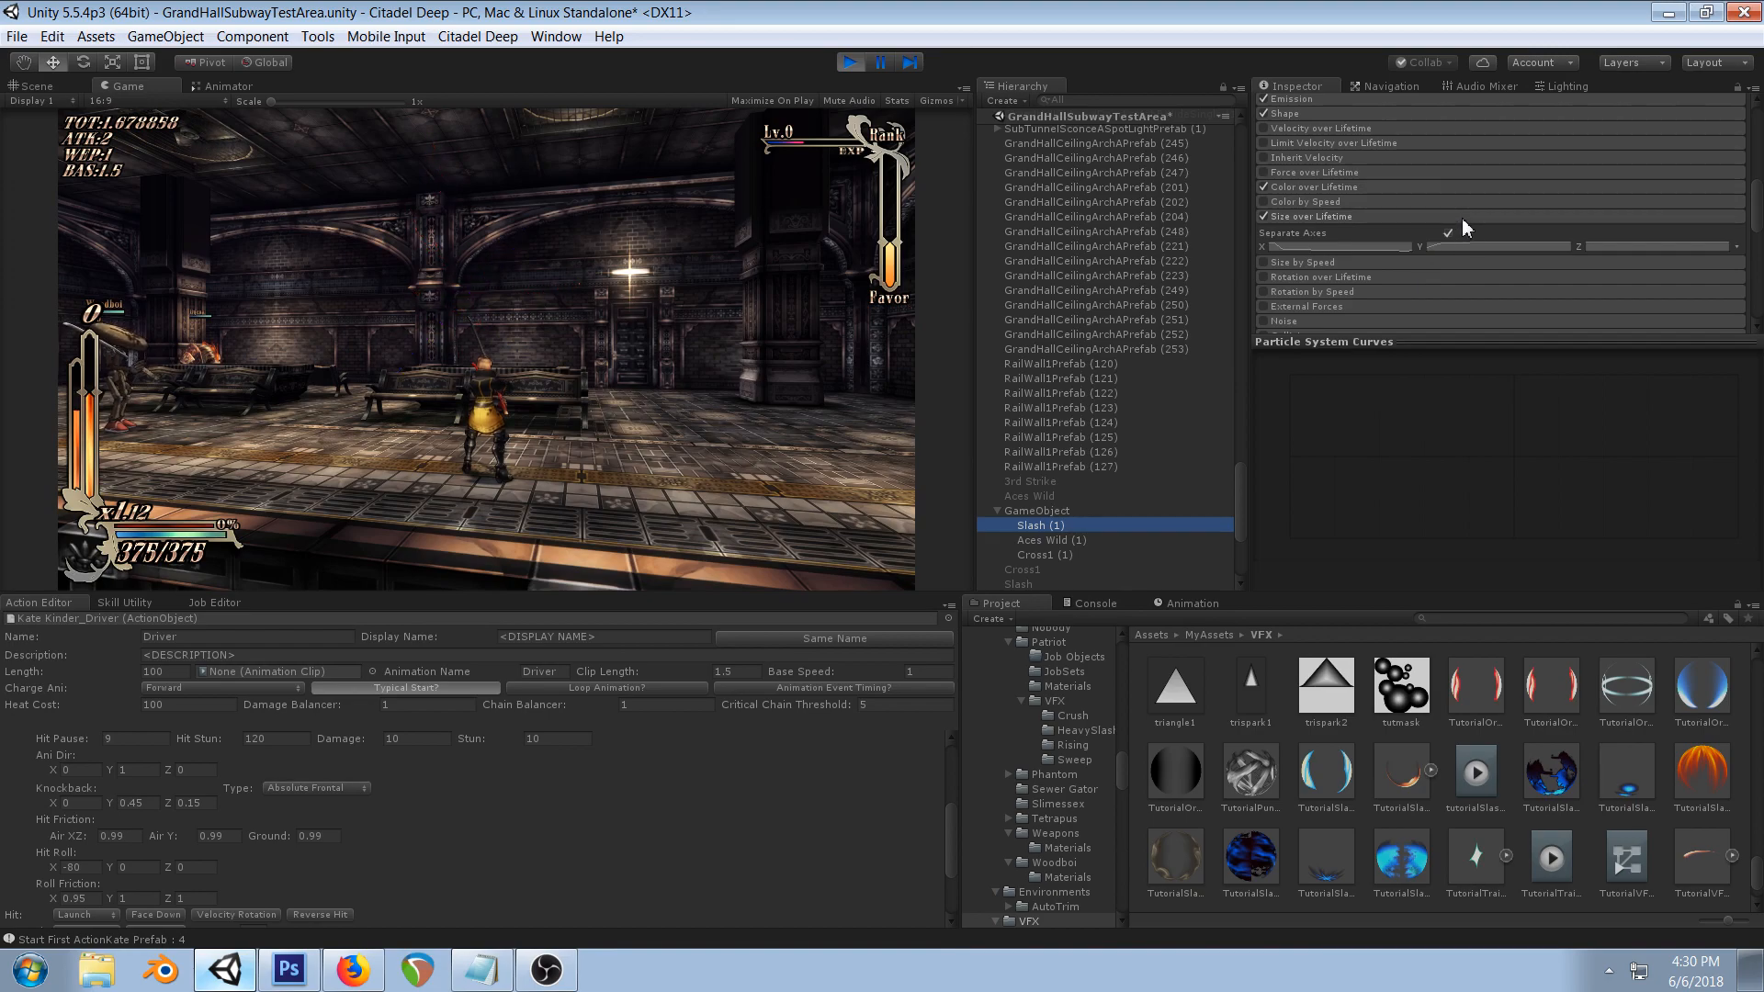
pyautogui.click(1504, 246)
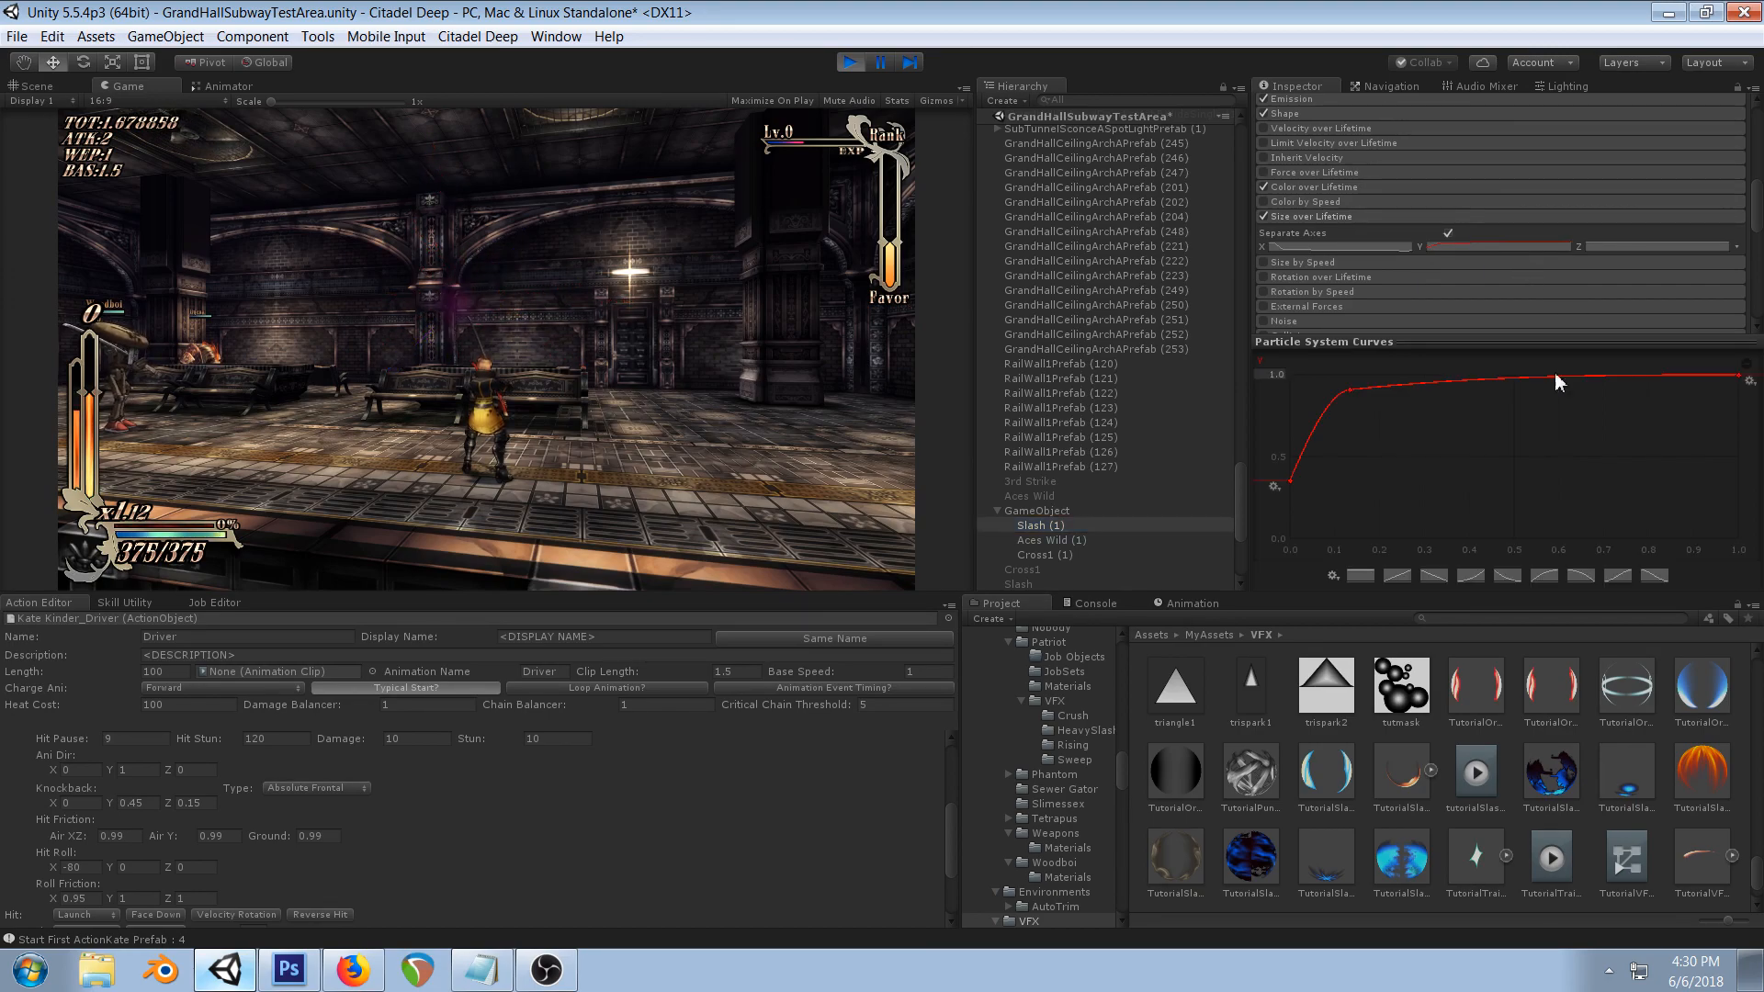
pyautogui.scroll(6, 1426, 213)
pyautogui.moveTo(1427, 213); pyautogui.dragTo(1598, 211)
pyautogui.moveTo(142, 192); pyautogui.dragTo(414, 221)
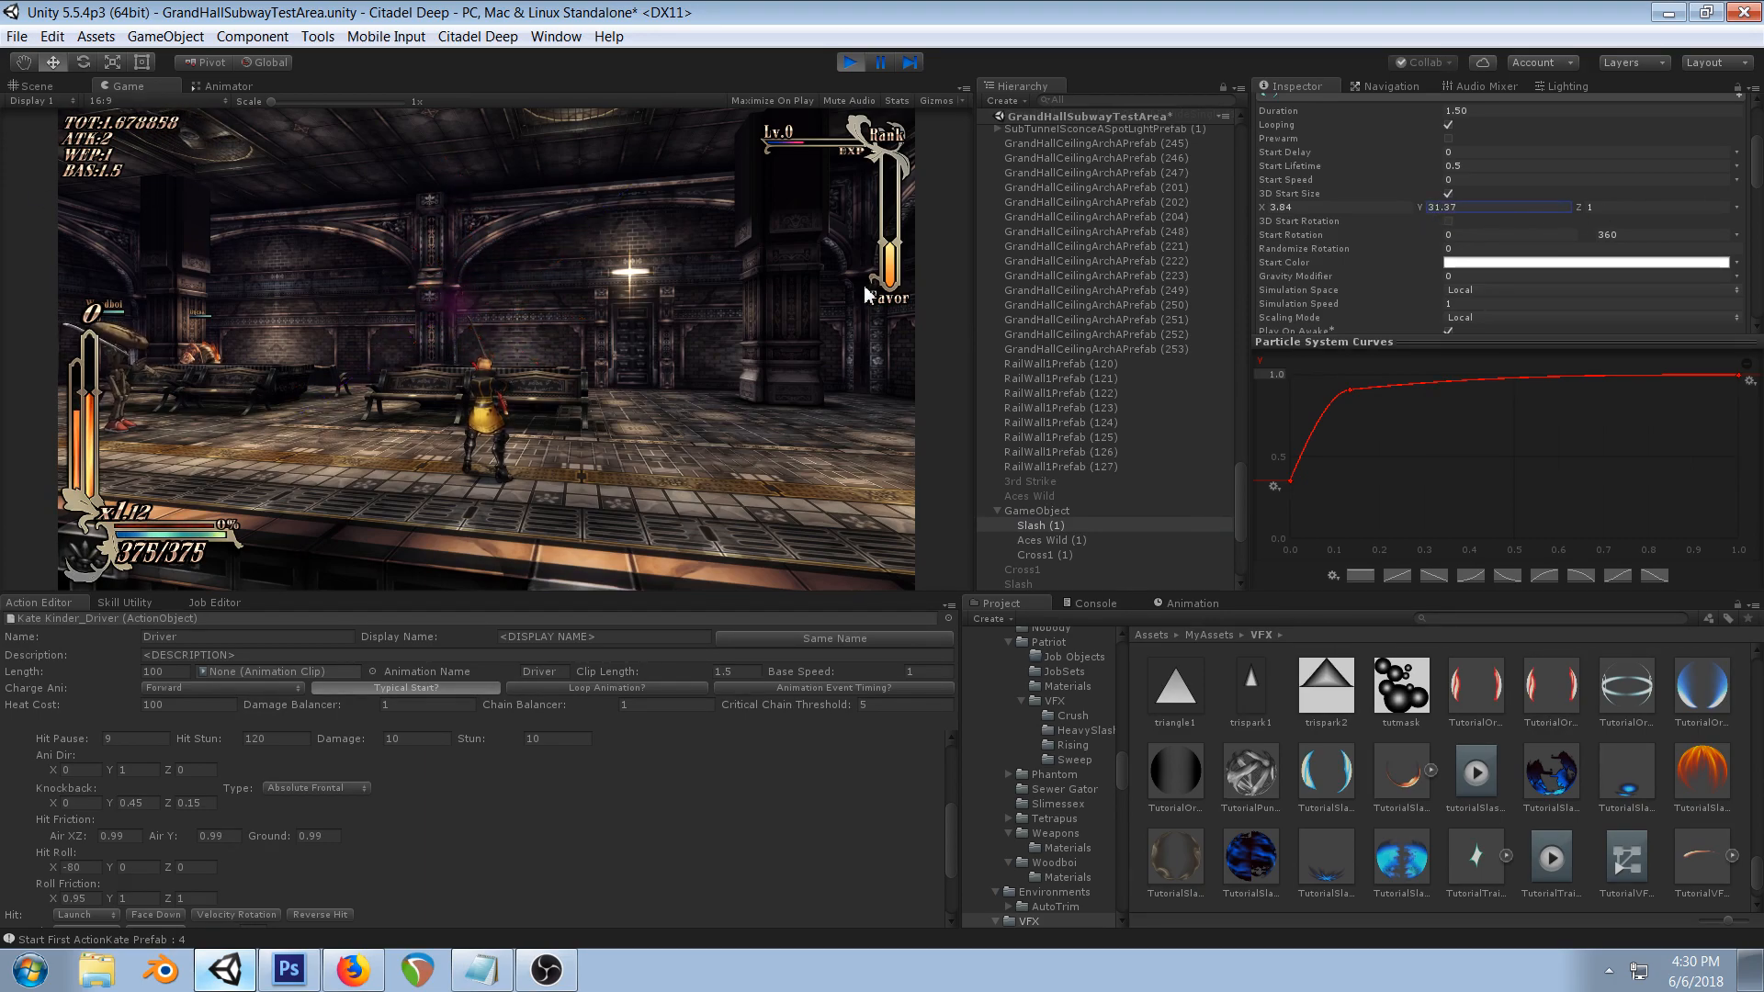
# - Select Cross1 (1), restart play mode to test the combined effect in game, and stop play mode
pyautogui.click(1047, 556)
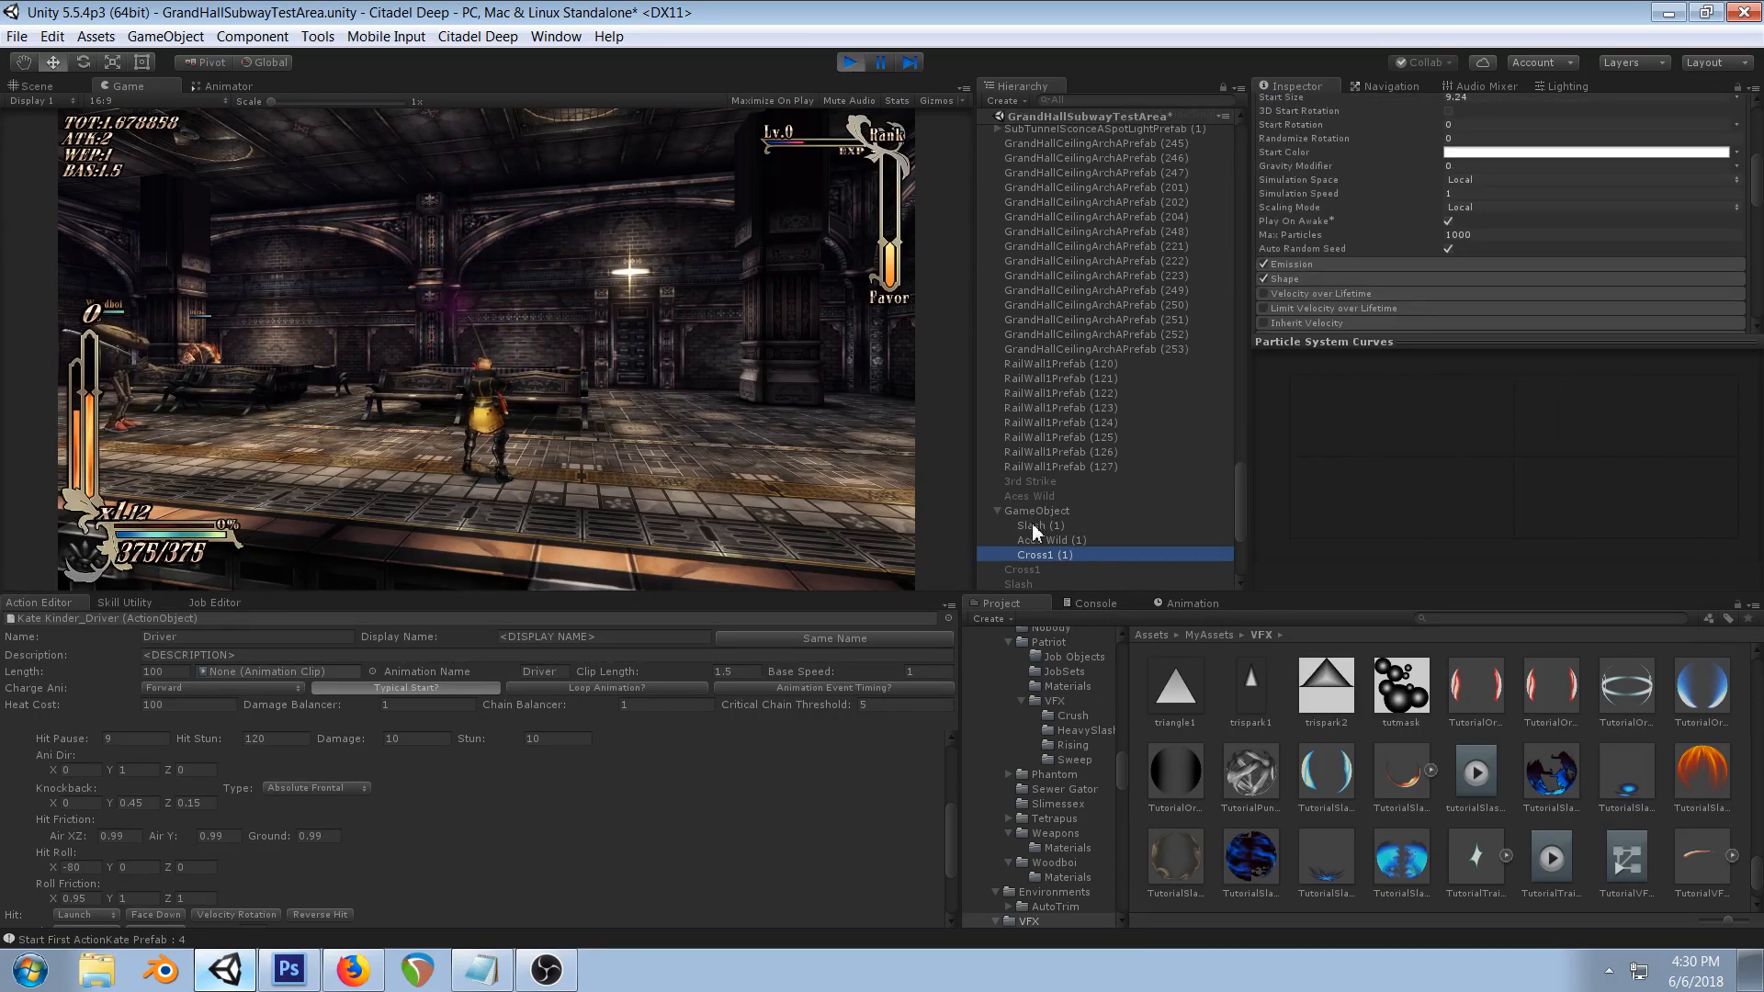
pyautogui.click(847, 66)
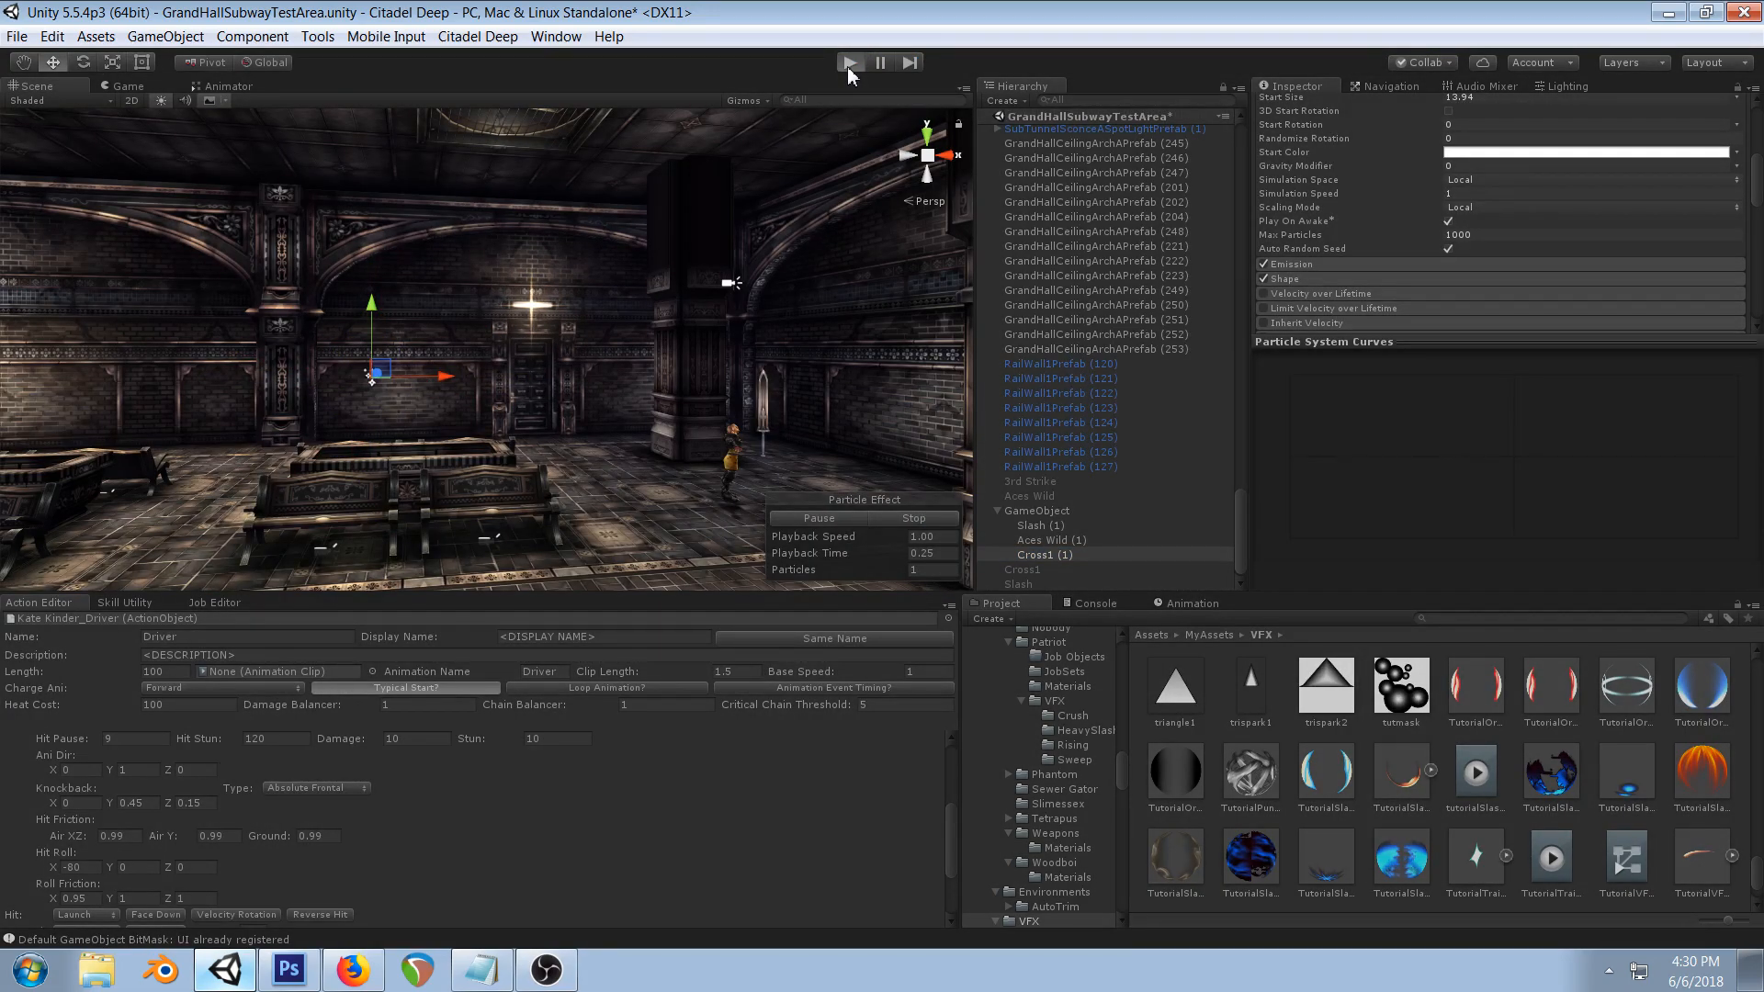
pyautogui.click(847, 66)
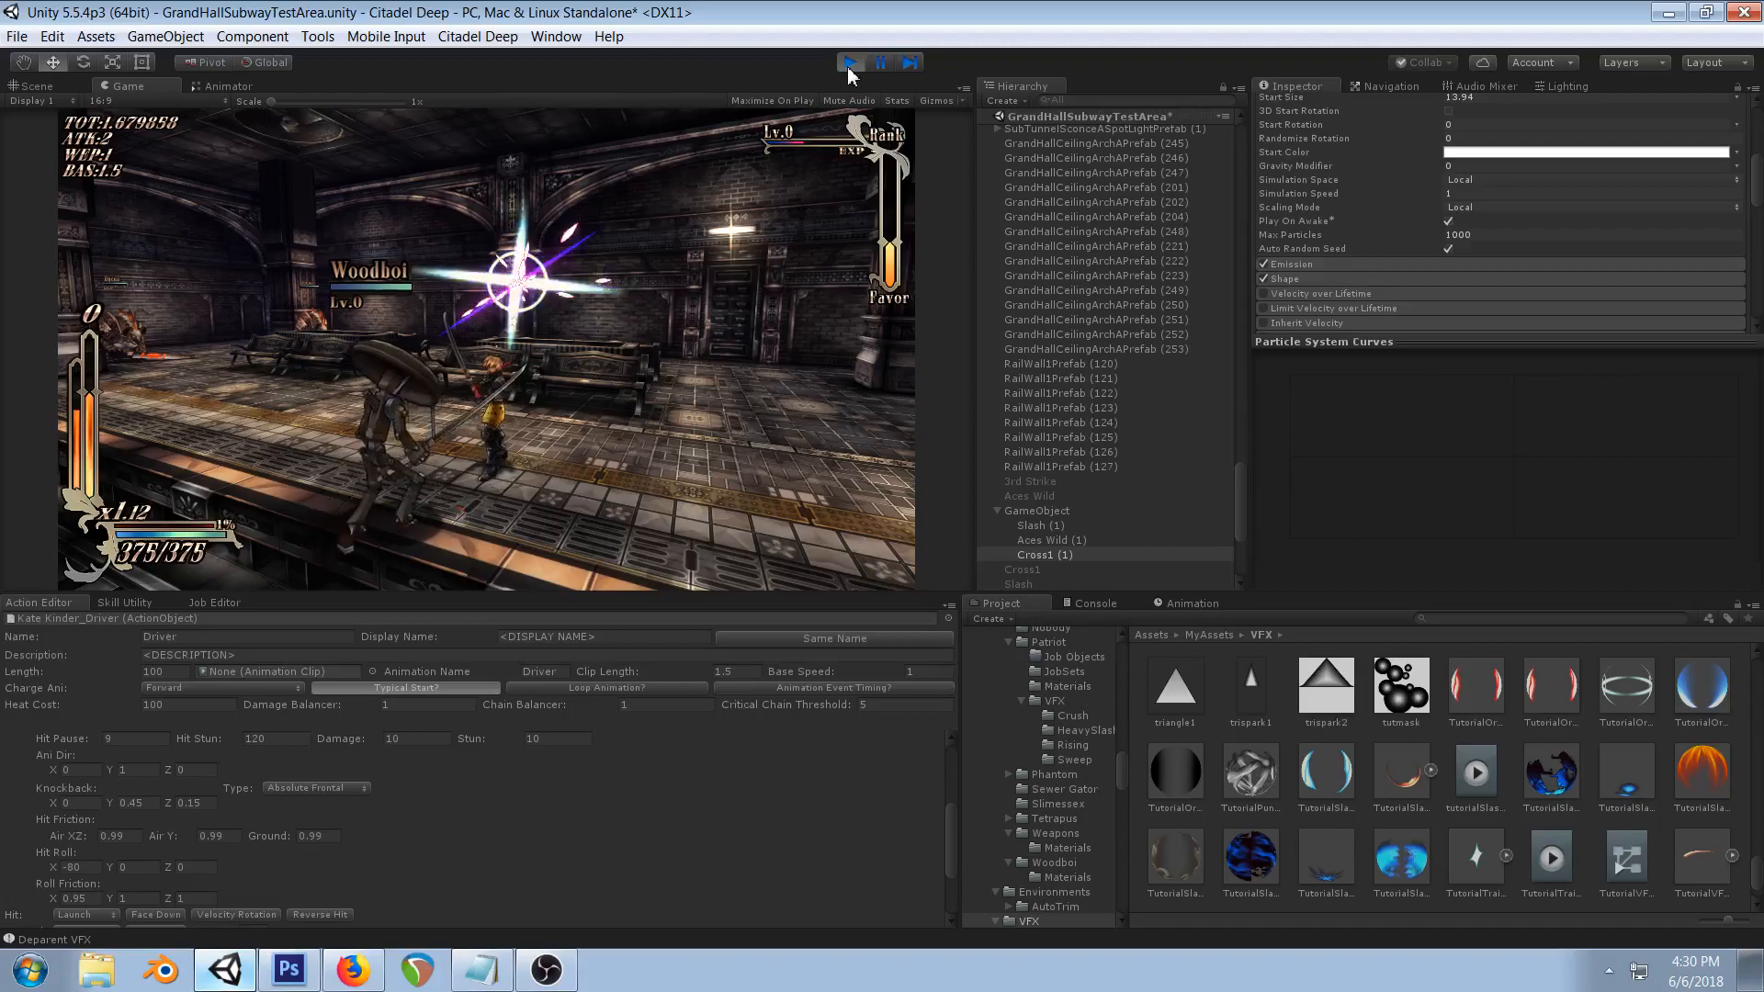
pyautogui.hotkey('ctrl', 'p')
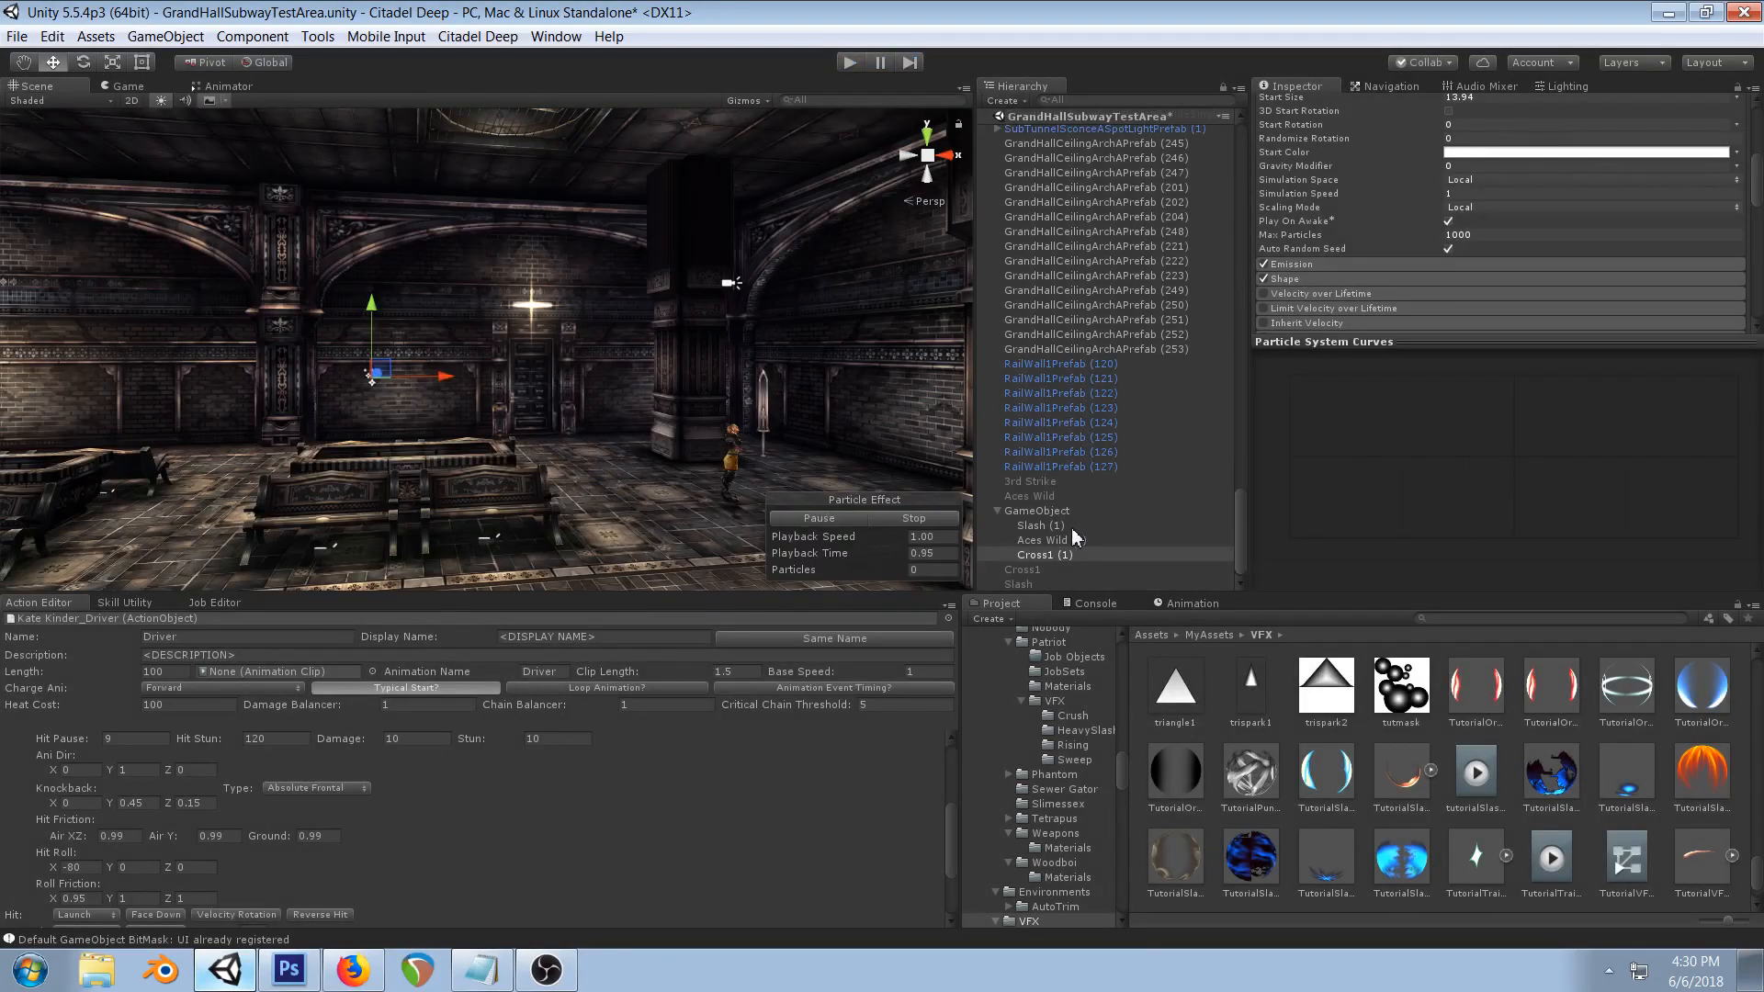
# - Delete the color keys after the first black key in Cross1 (1)'s Color over Lifetime gradient
pyautogui.scroll(-5, 1486, 239)
pyautogui.click(1545, 204)
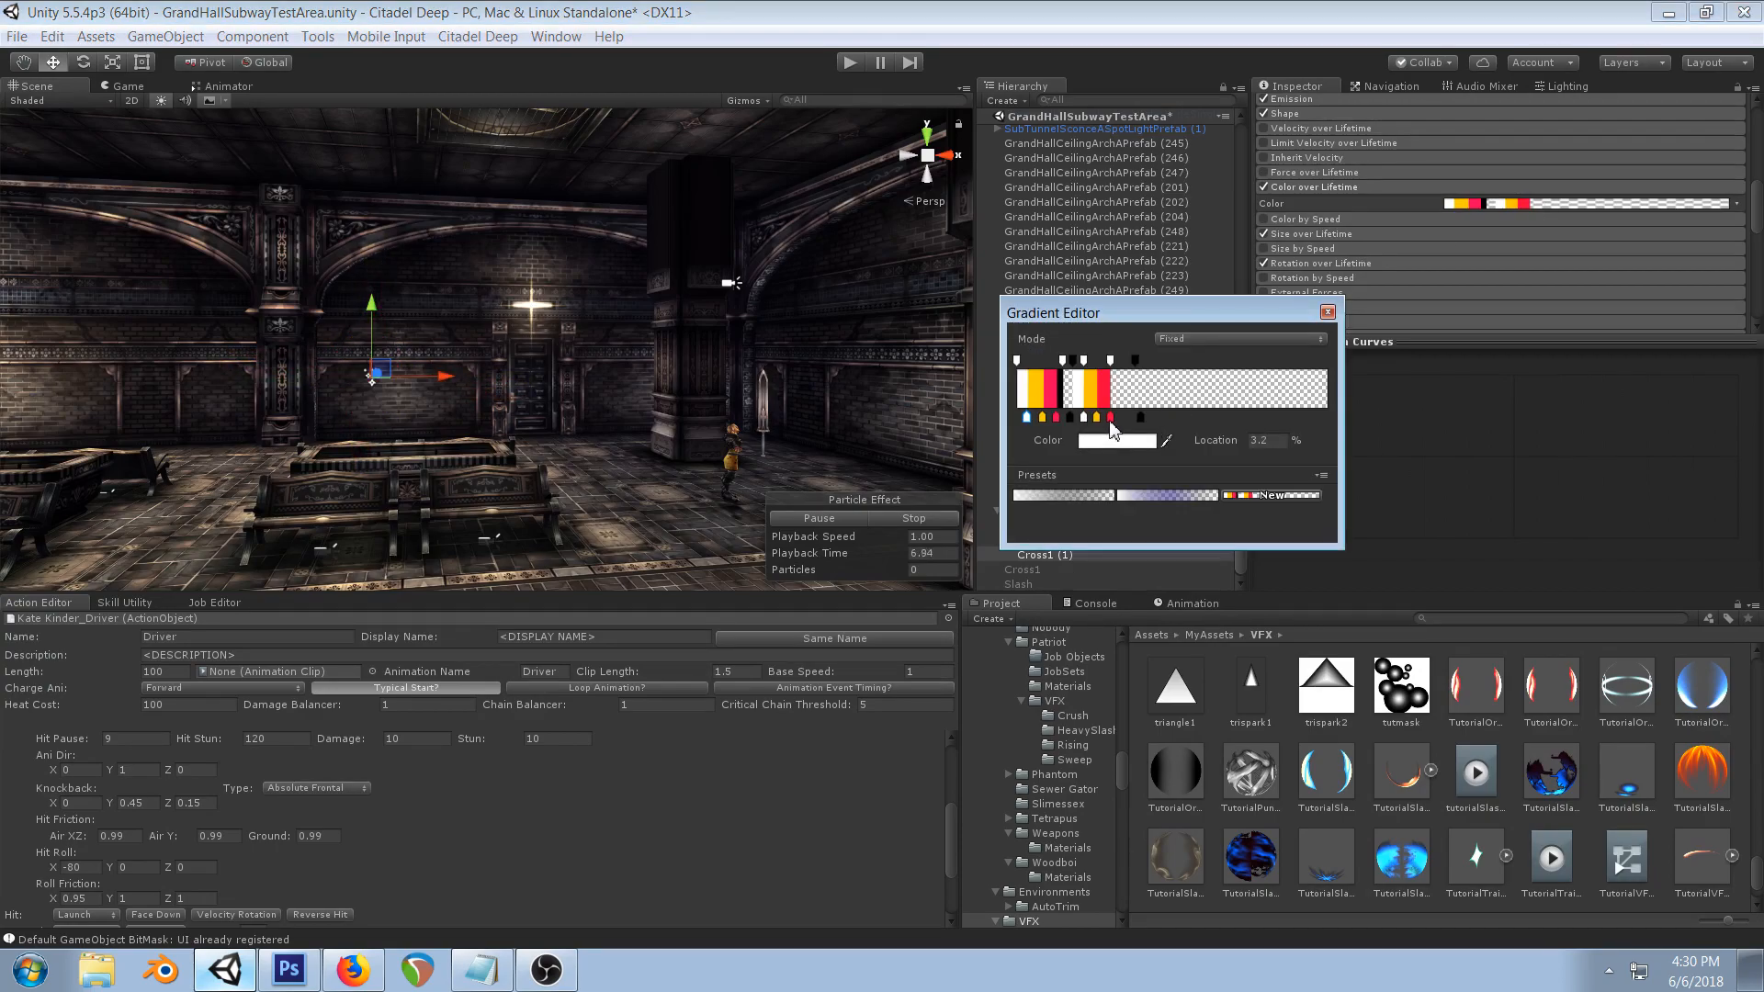
pyautogui.press('Delete')
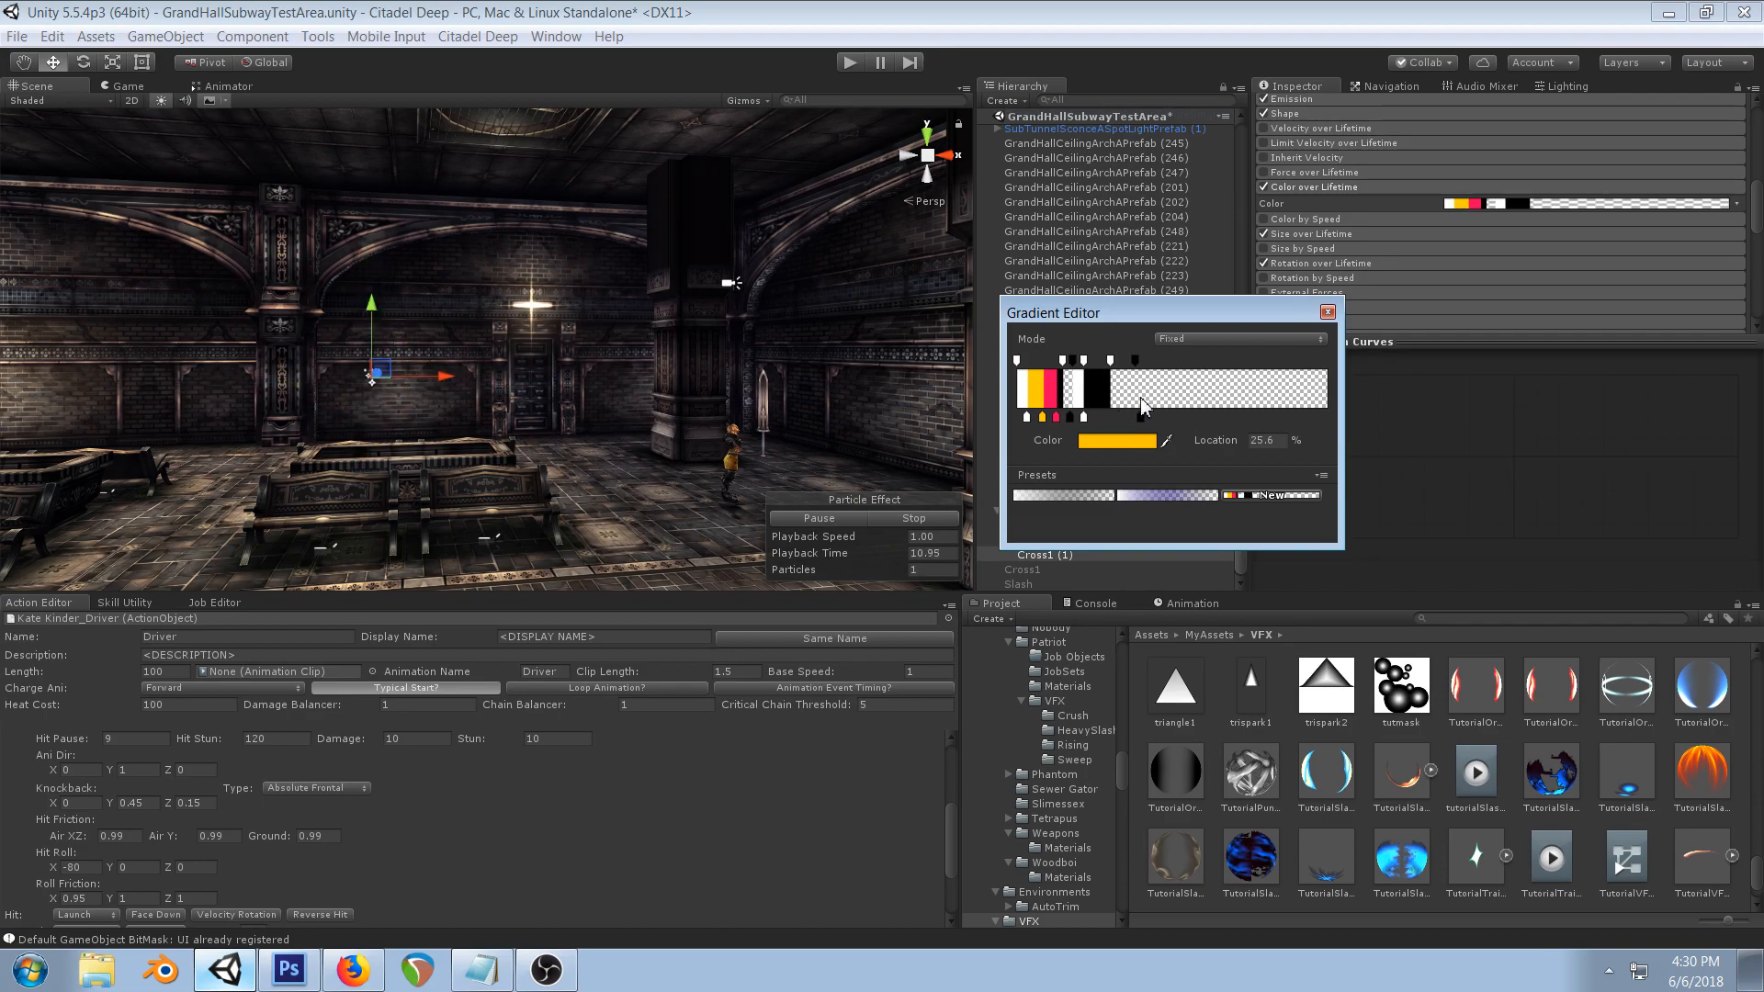
pyautogui.click(1085, 418)
pyautogui.click(1138, 418)
pyautogui.press('Delete')
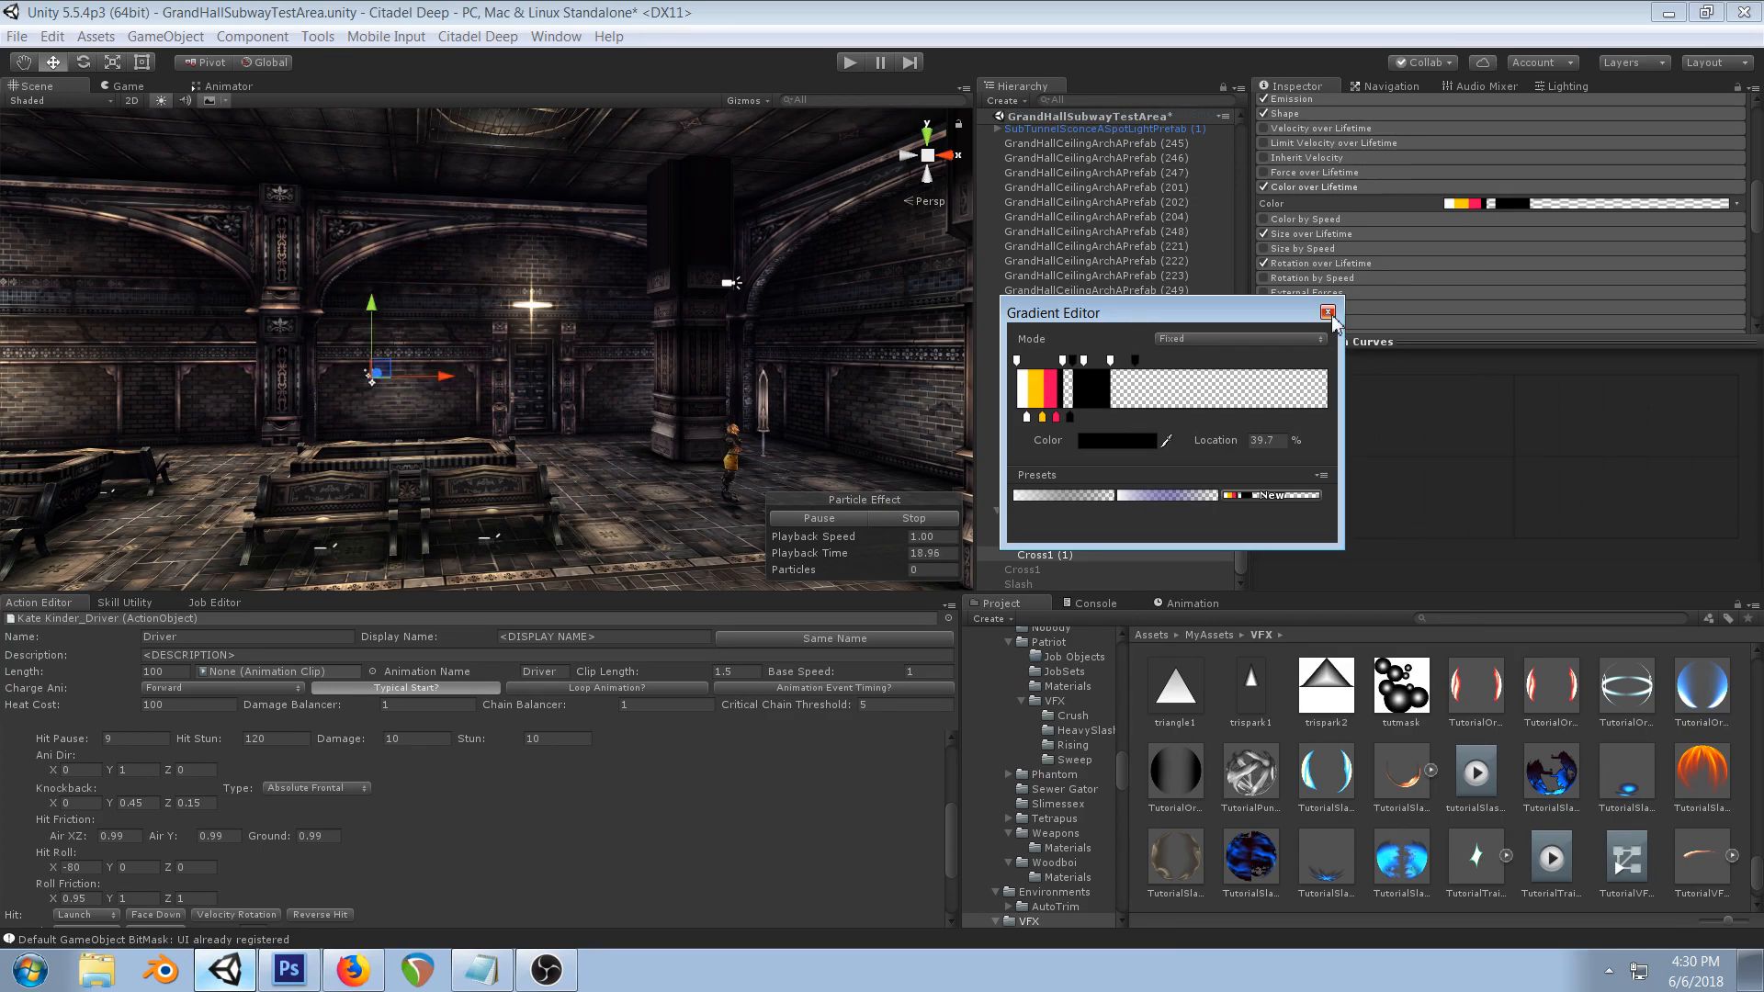
# - Add a white color key at 20.9% and a black one at 24.4% to Cross1 (1)'s gradient, and close the editor
pyautogui.click(1091, 439)
pyautogui.moveTo(1109, 393); pyautogui.dragTo(1064, 340)
pyautogui.click(1247, 273)
pyautogui.click(1095, 417)
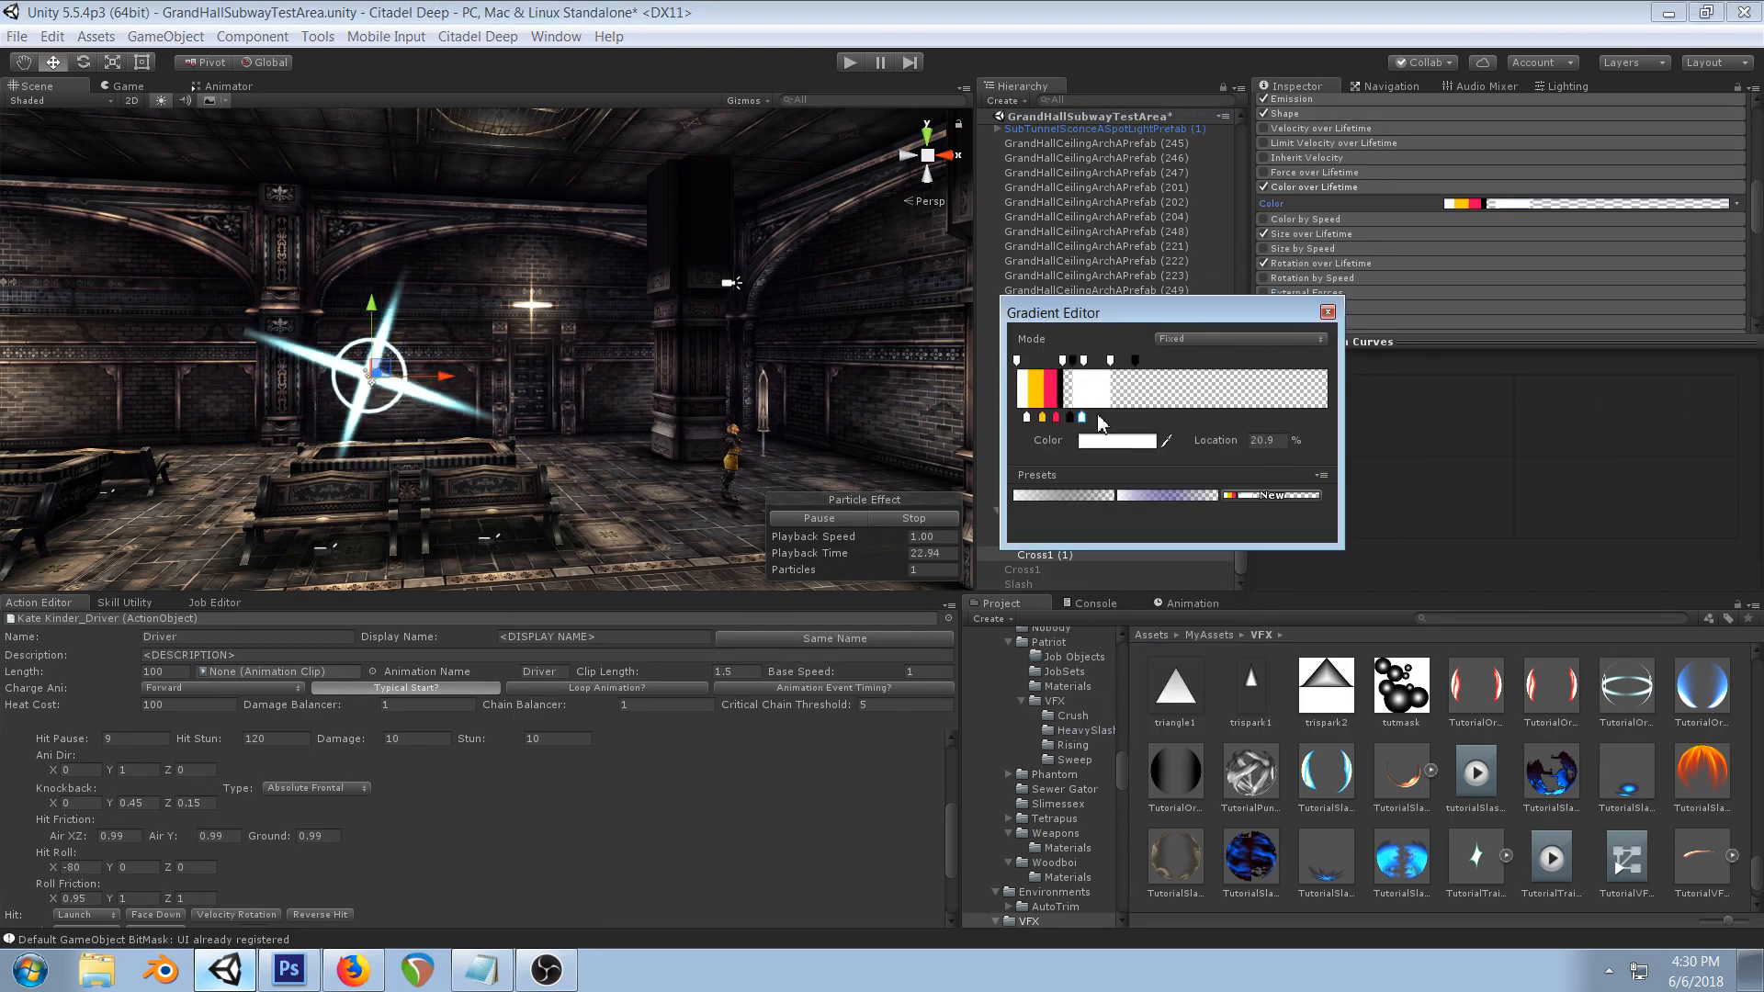
pyautogui.click(1090, 439)
pyautogui.click(1083, 458)
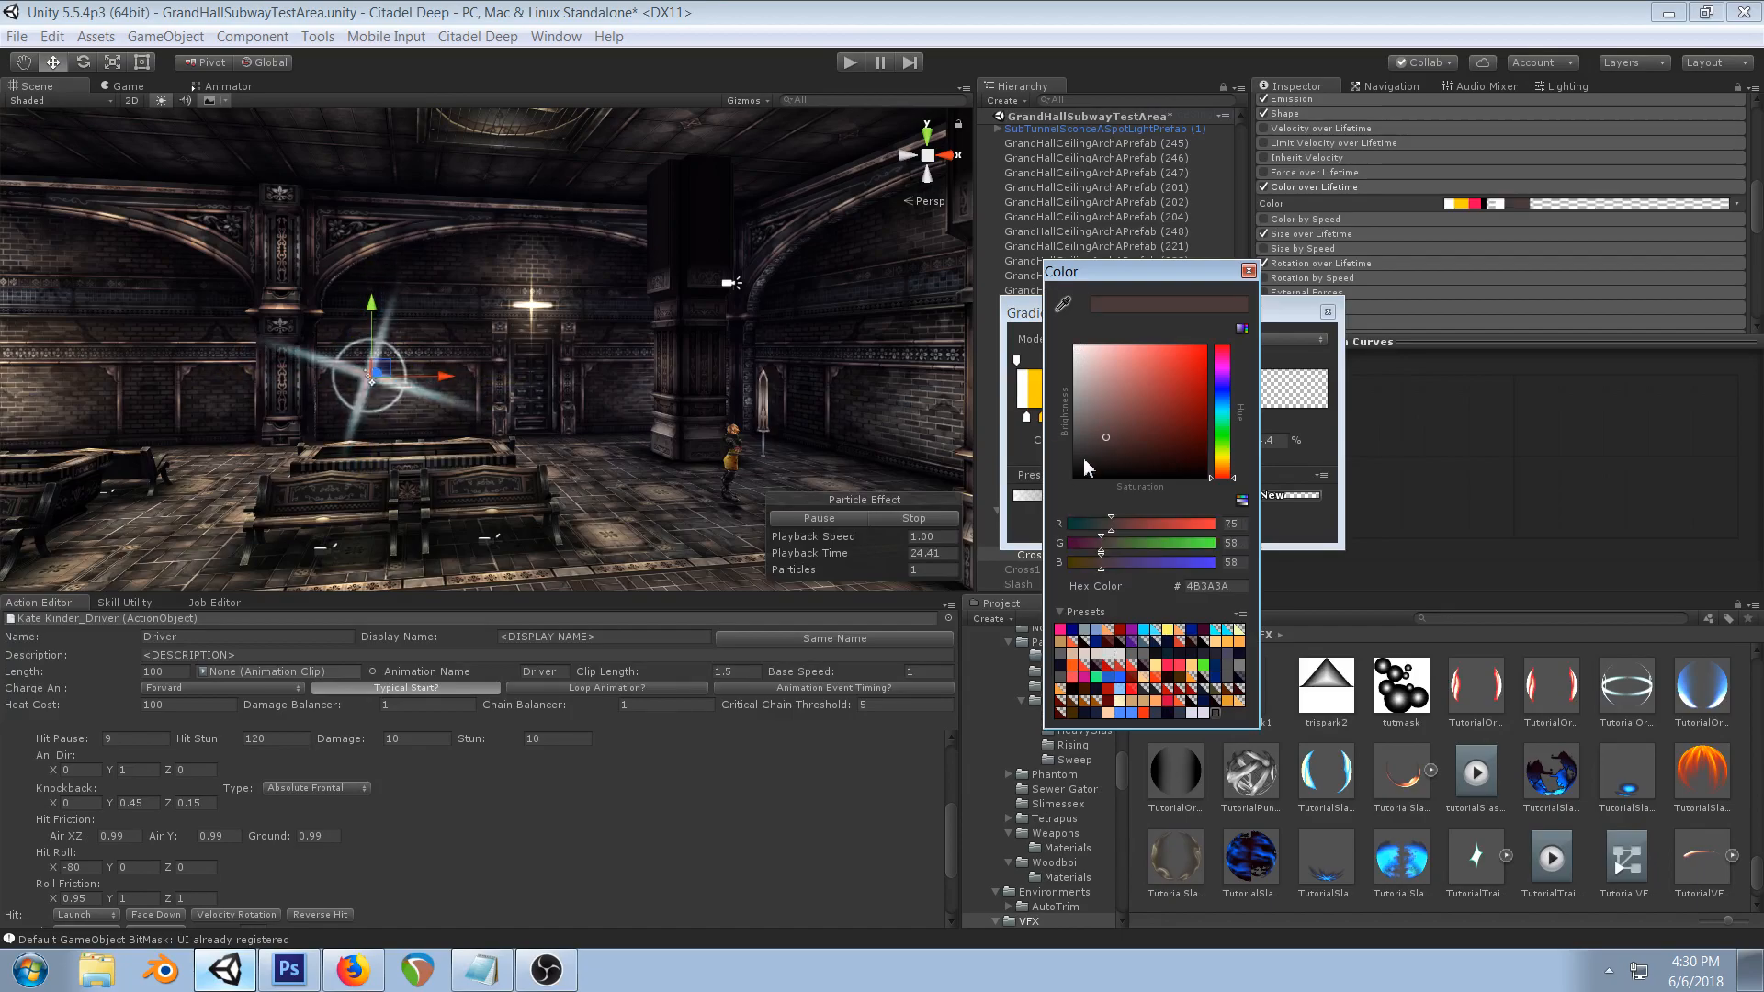
pyautogui.click(1249, 275)
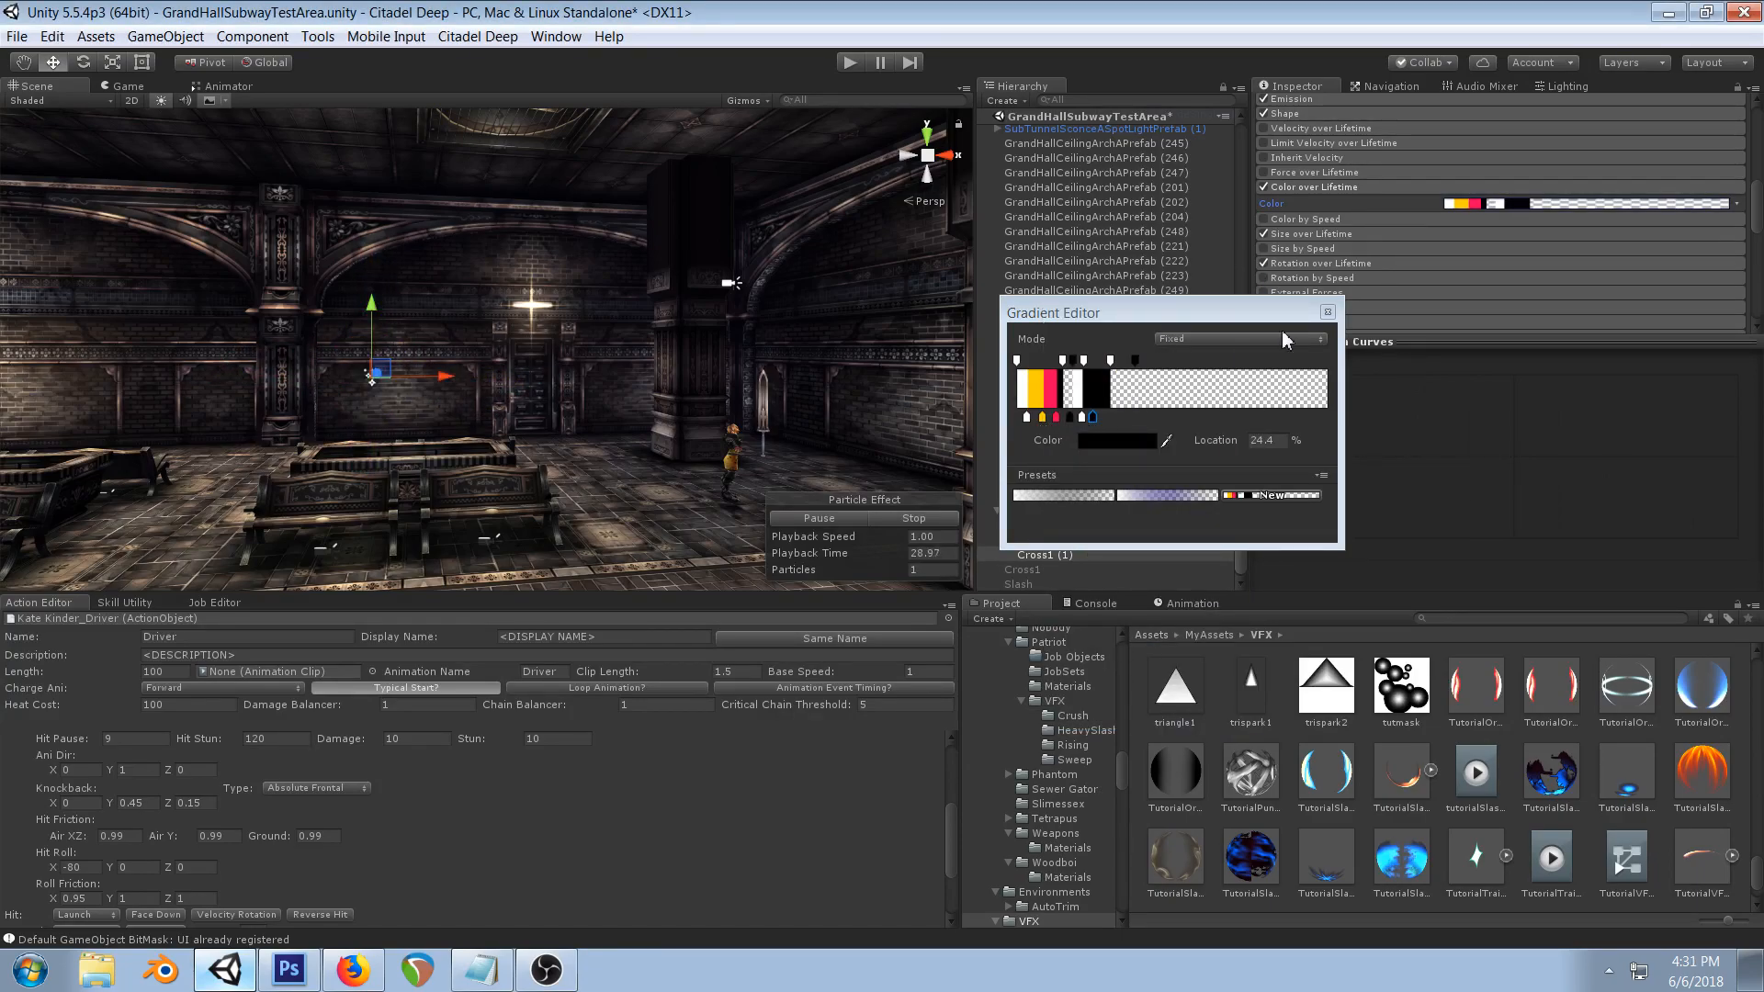
pyautogui.click(1327, 312)
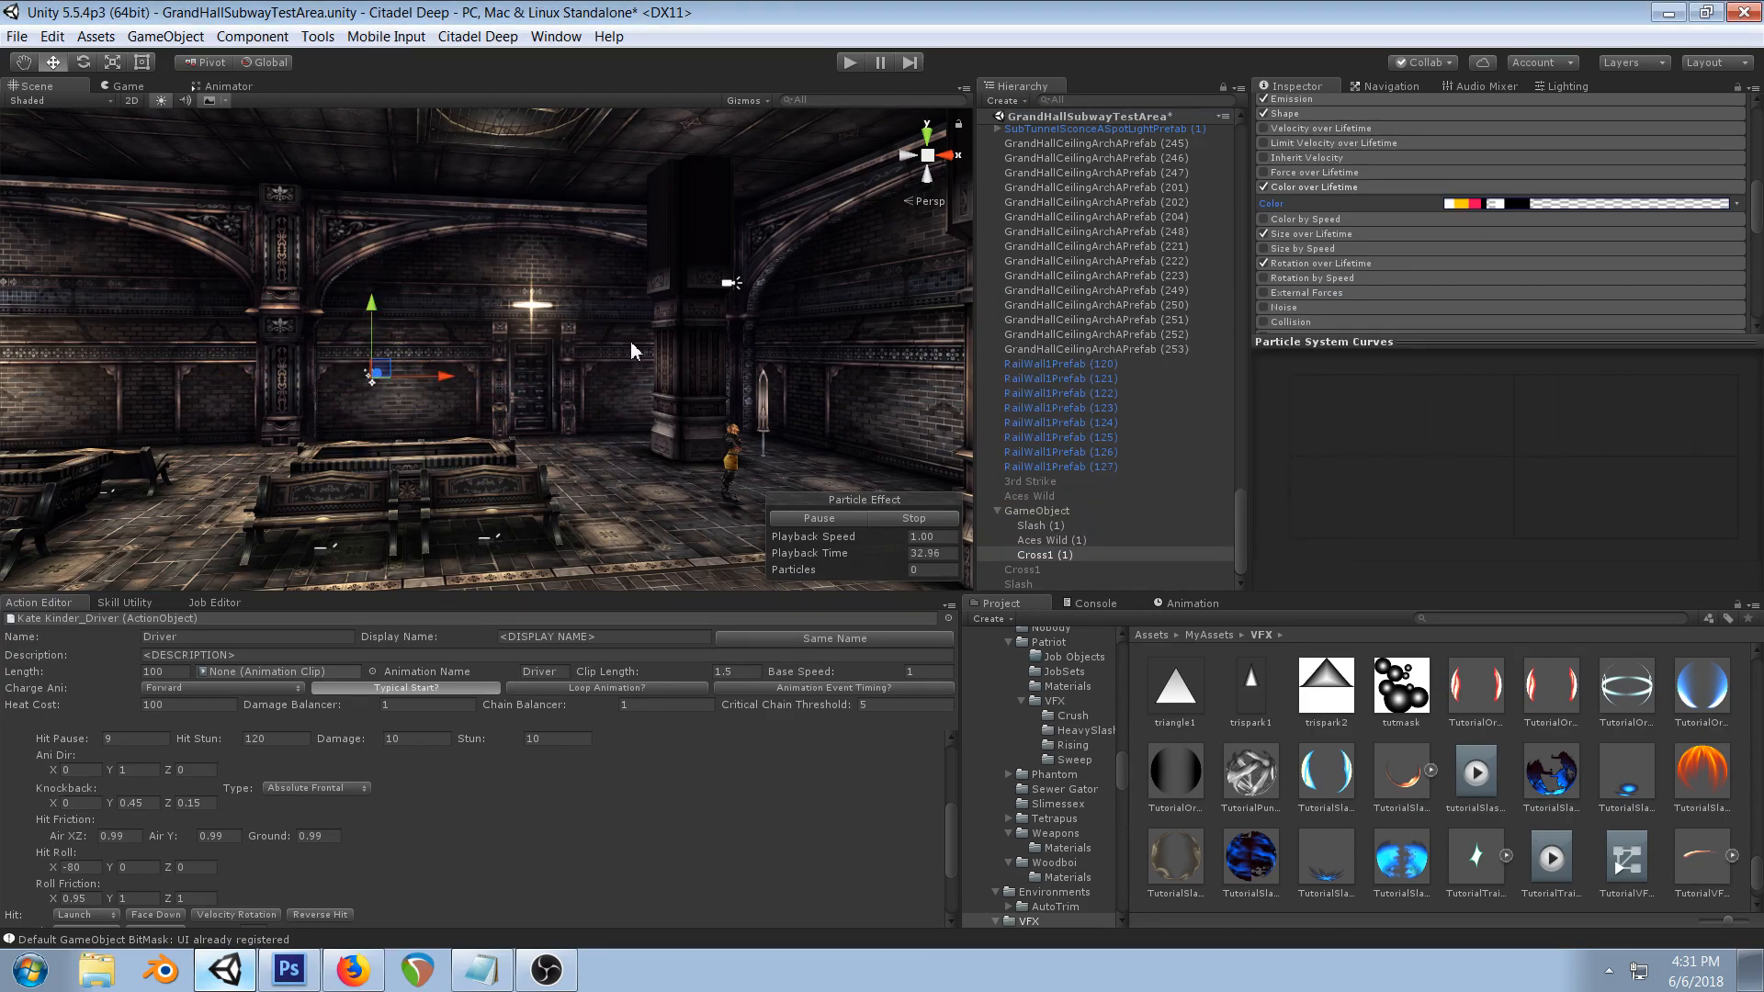
# - Increase the start size X and Y of Slash (1) to make the slash wider and longer
pyautogui.click(1038, 525)
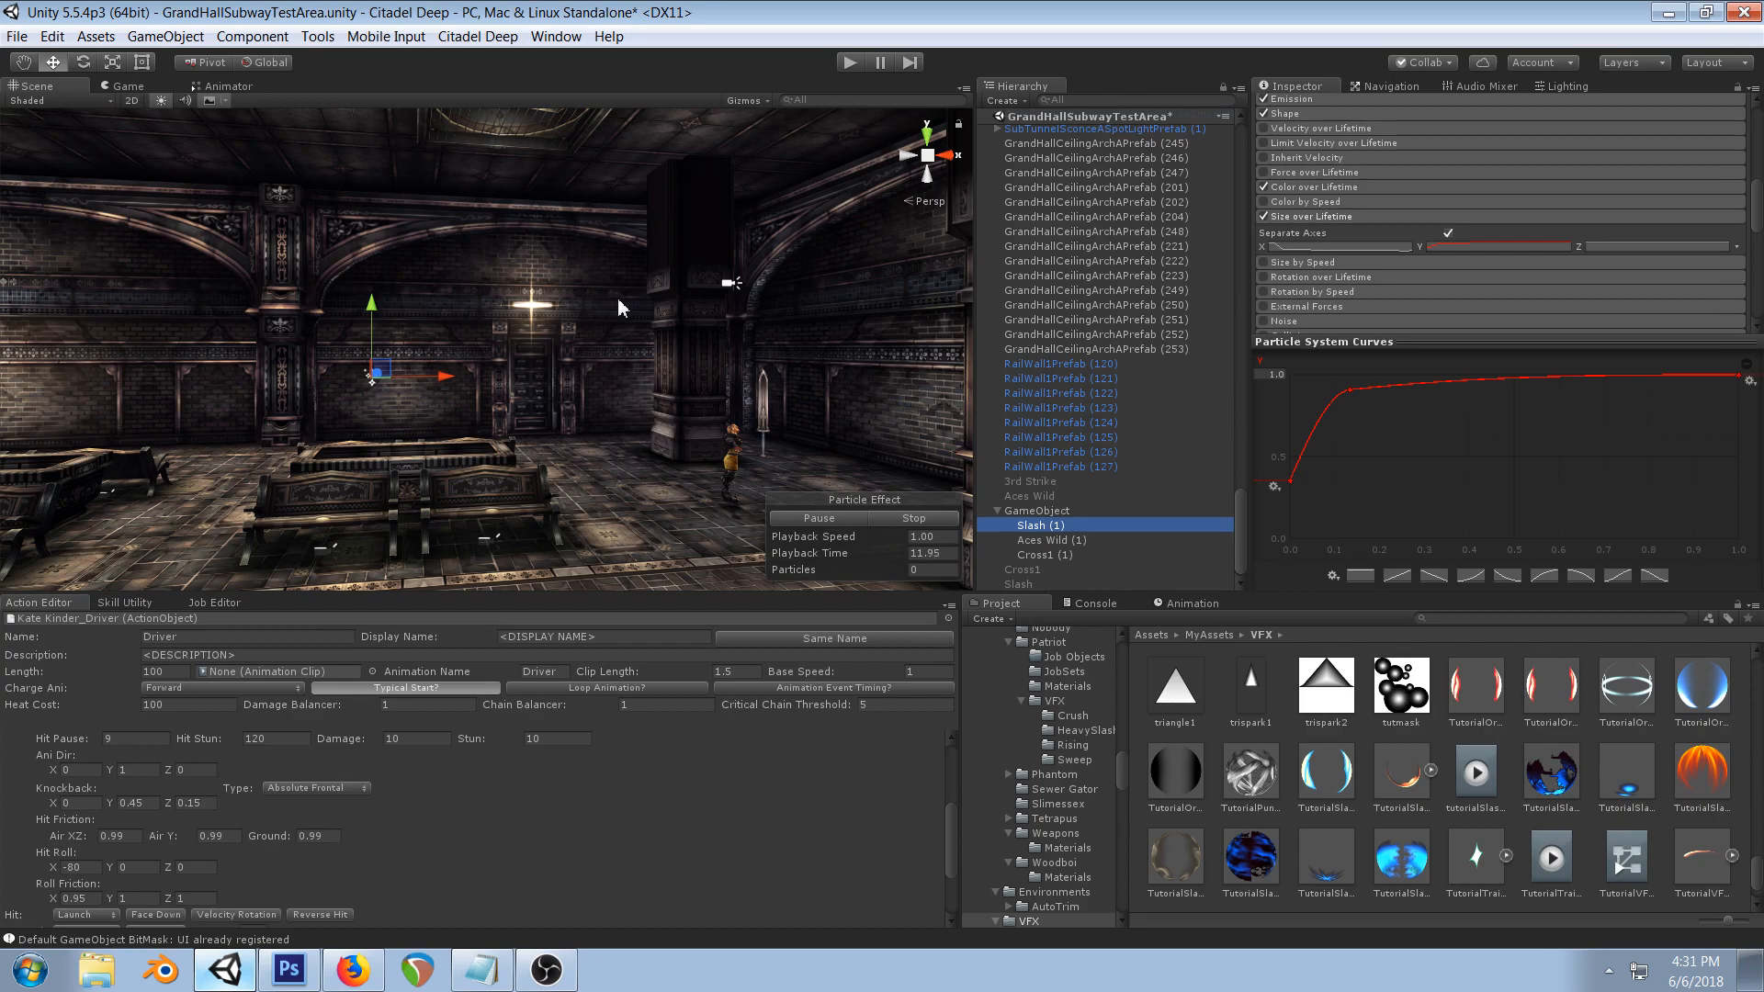
pyautogui.moveTo(742, 332); pyautogui.dragTo(706, 326, button='right')
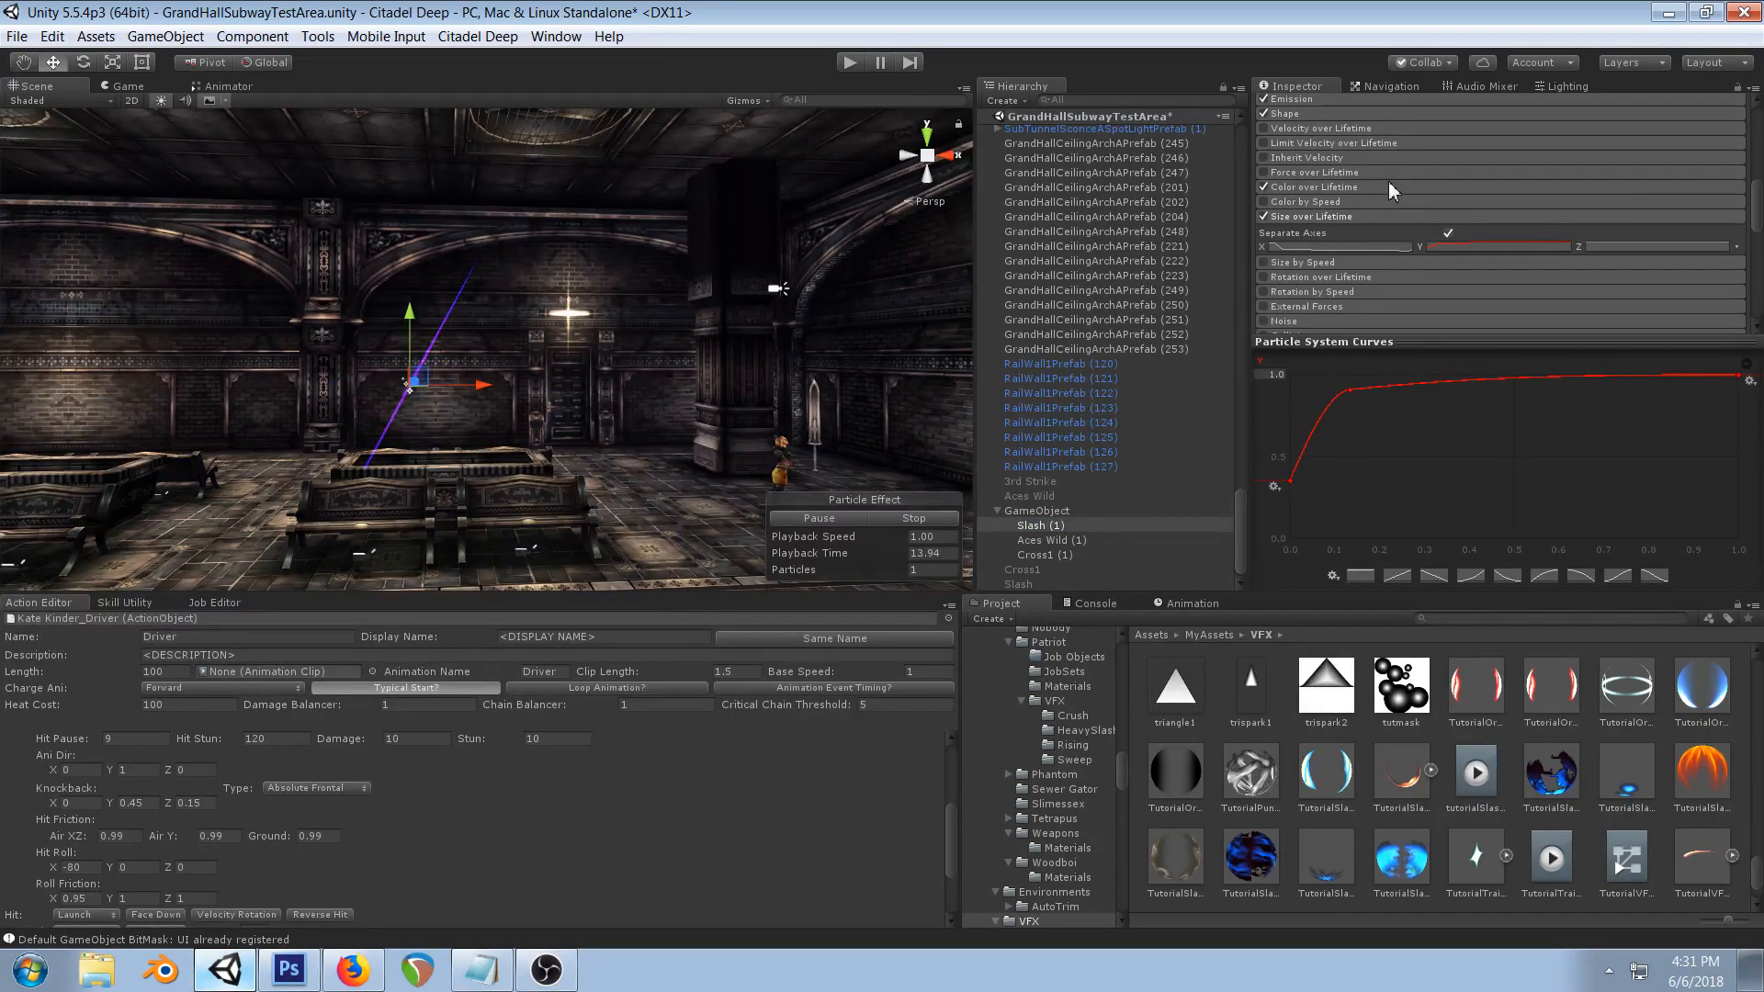
pyautogui.scroll(5, 1534, 194)
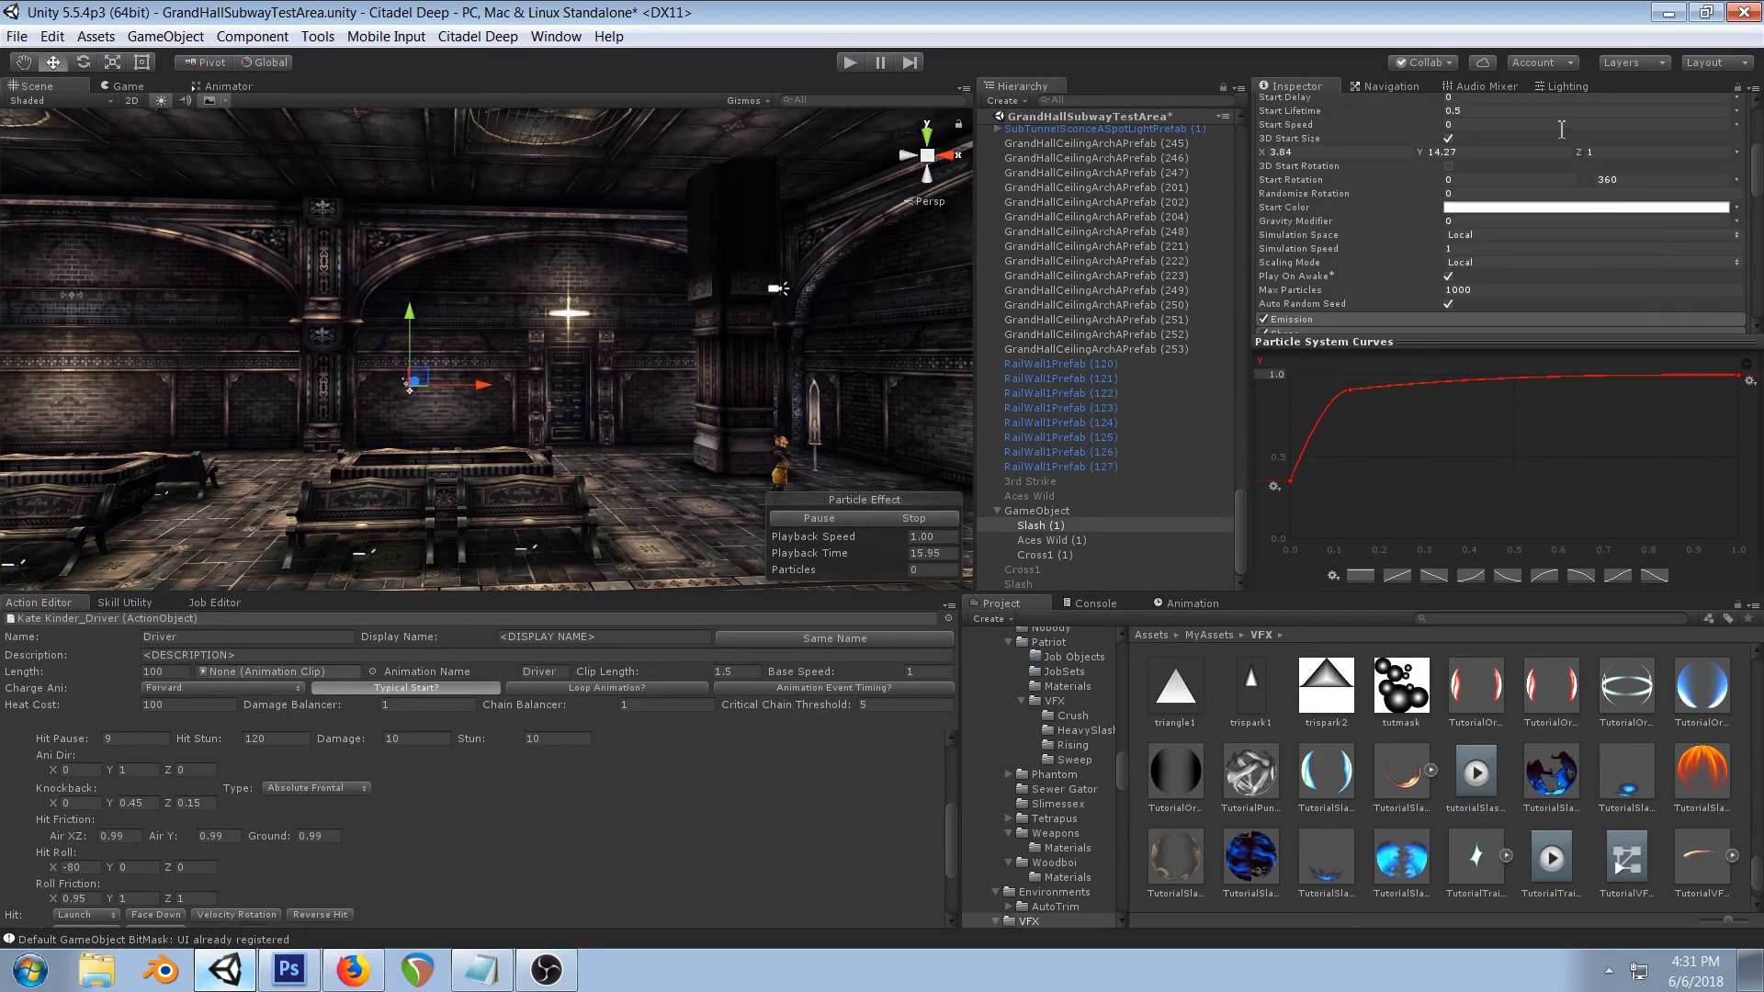
pyautogui.moveTo(1266, 152); pyautogui.dragTo(1292, 157)
pyautogui.moveTo(1425, 158); pyautogui.dragTo(1525, 156)
# - Raise the last two keys of Slash (1)'s X size over lifetime curve to about 0.3 and 0.15
pyautogui.scroll(-4, 1459, 200)
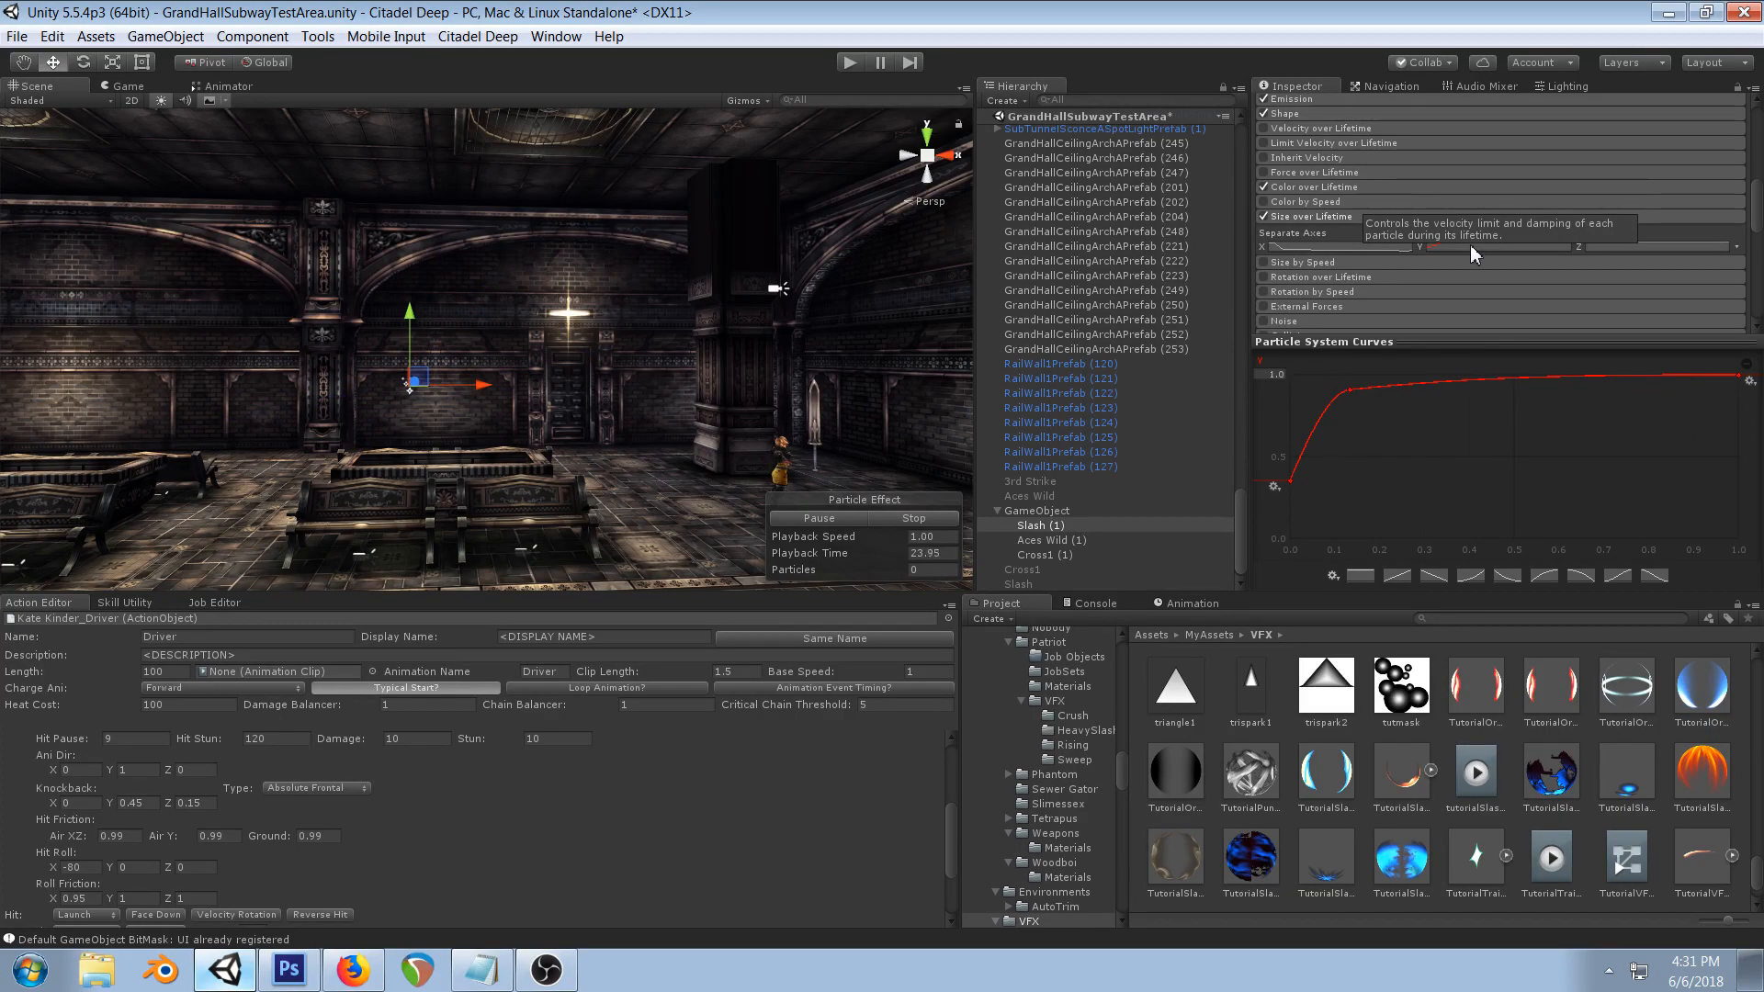
pyautogui.click(1319, 247)
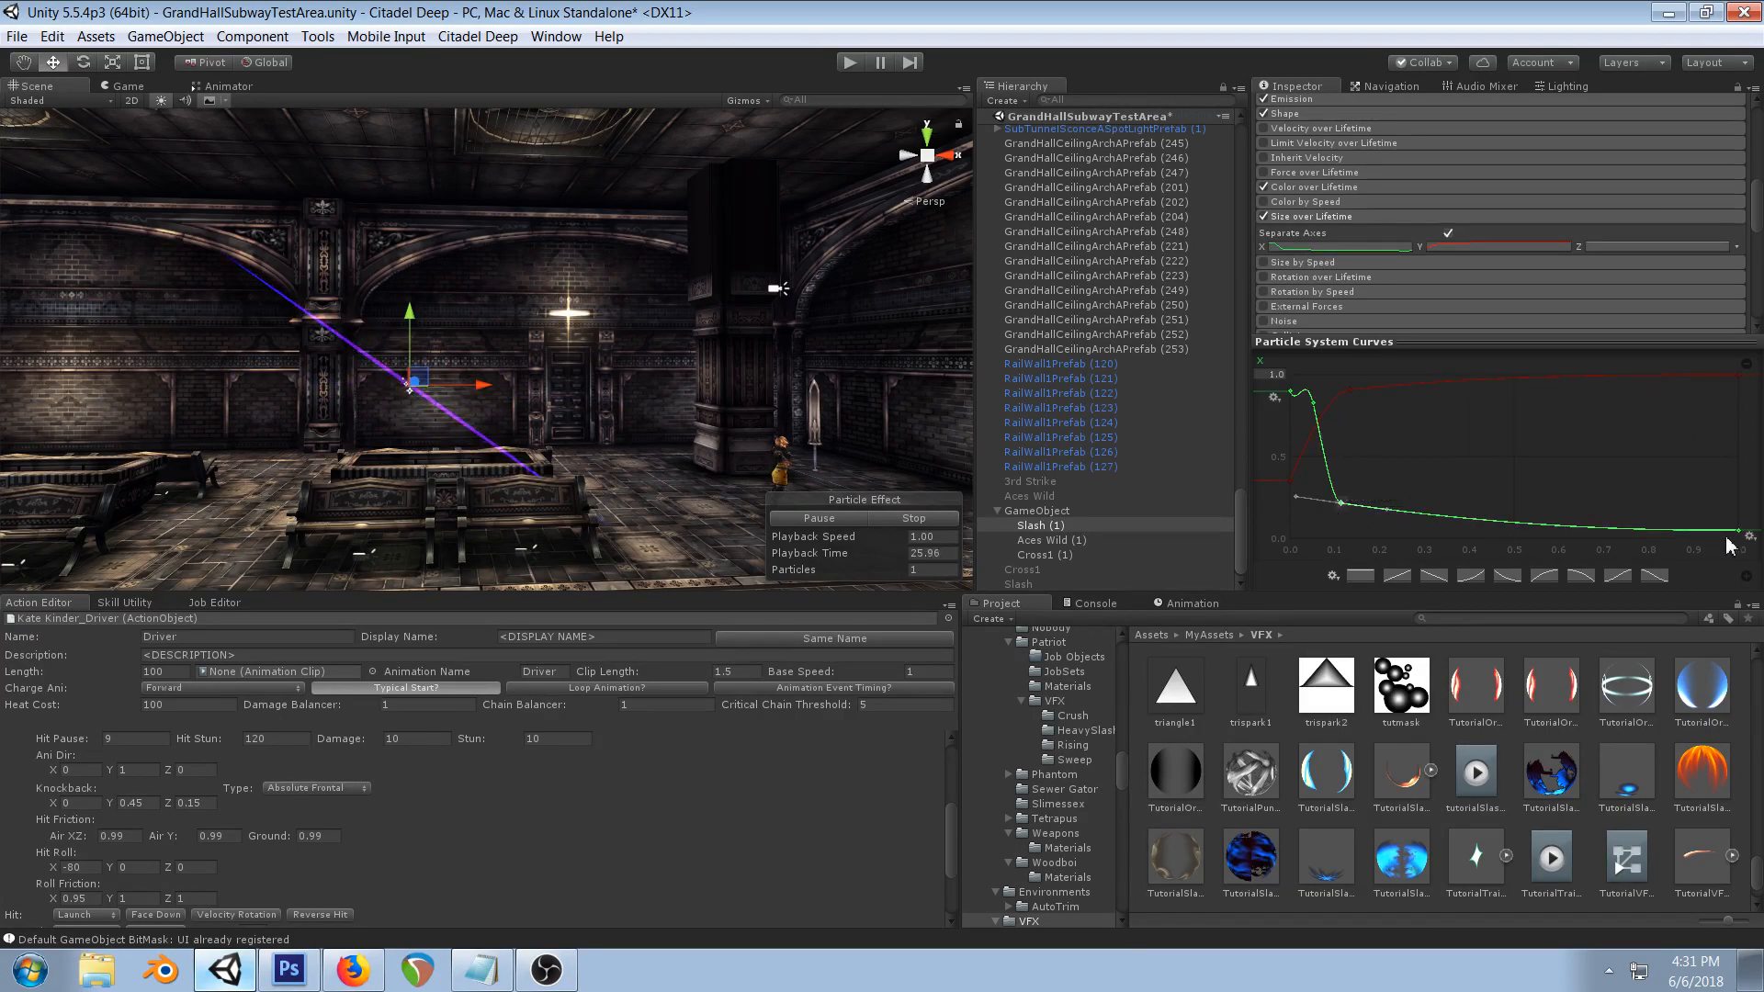
pyautogui.moveTo(1340, 514); pyautogui.dragTo(1739, 542)
pyautogui.moveTo(1540, 527); pyautogui.dragTo(1543, 512)
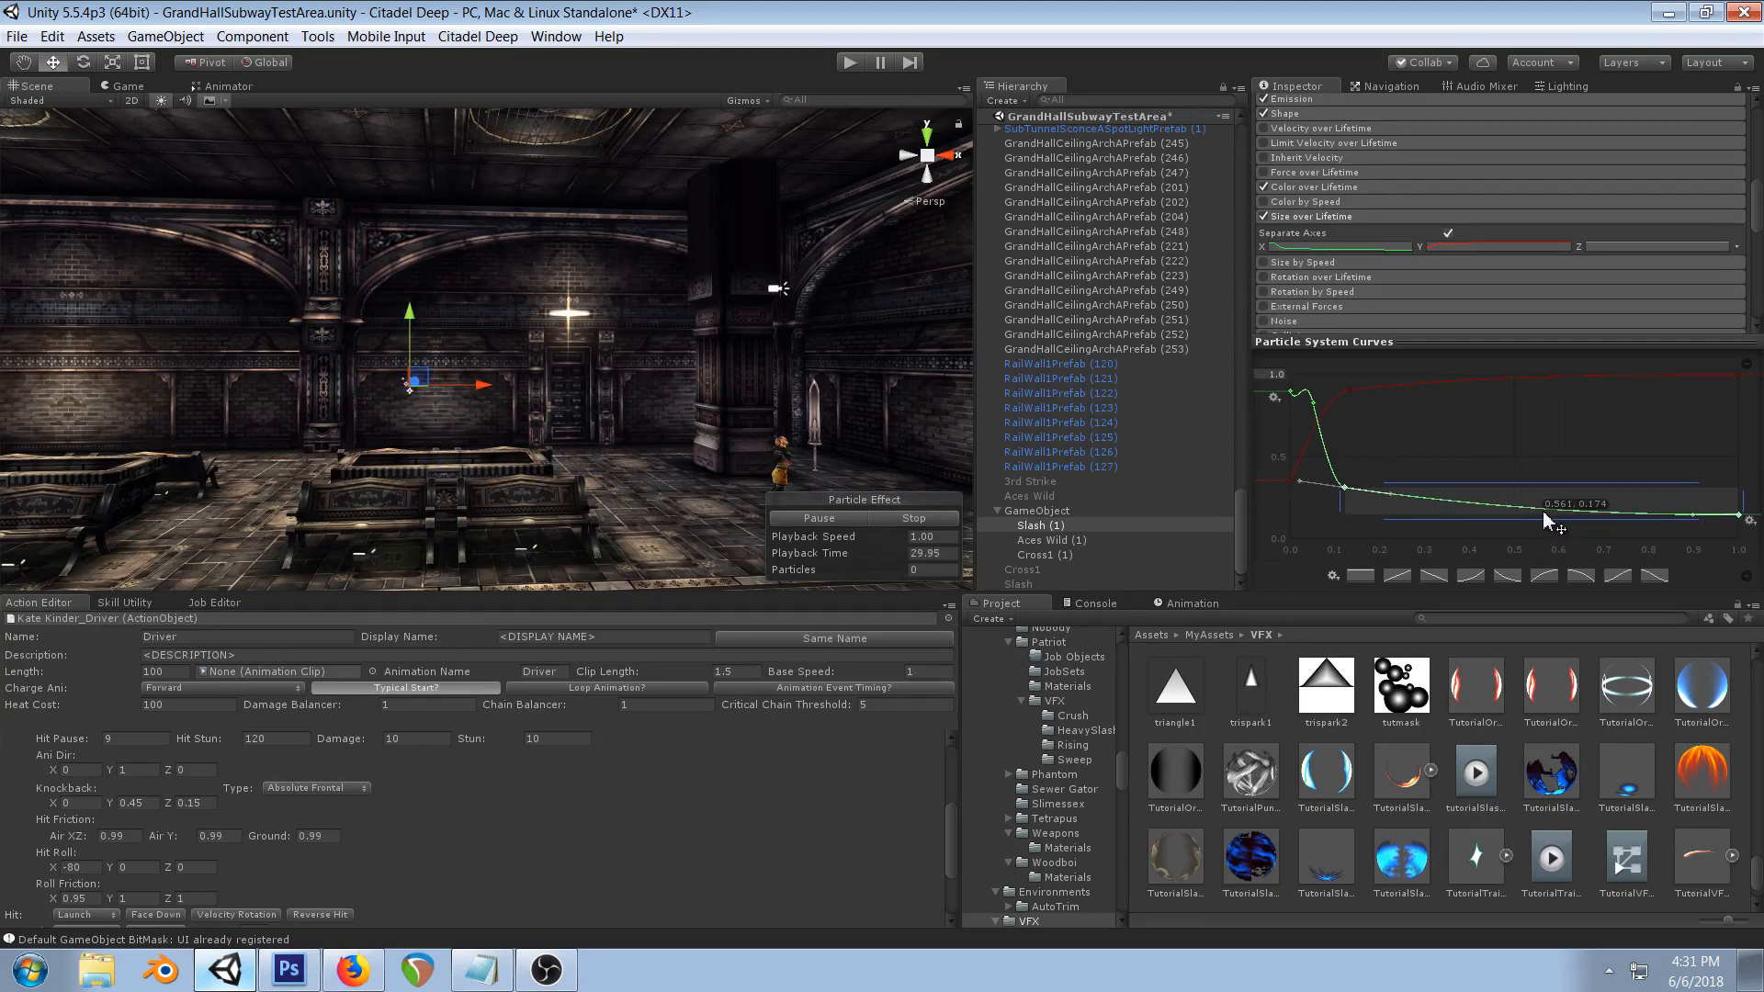
# - Lower the last key of Slash (1)'s X size over lifetime curve to about 0.08 and set its start size Y to 143.1
pyautogui.click(1741, 516)
pyautogui.moveTo(1741, 515); pyautogui.dragTo(1754, 535)
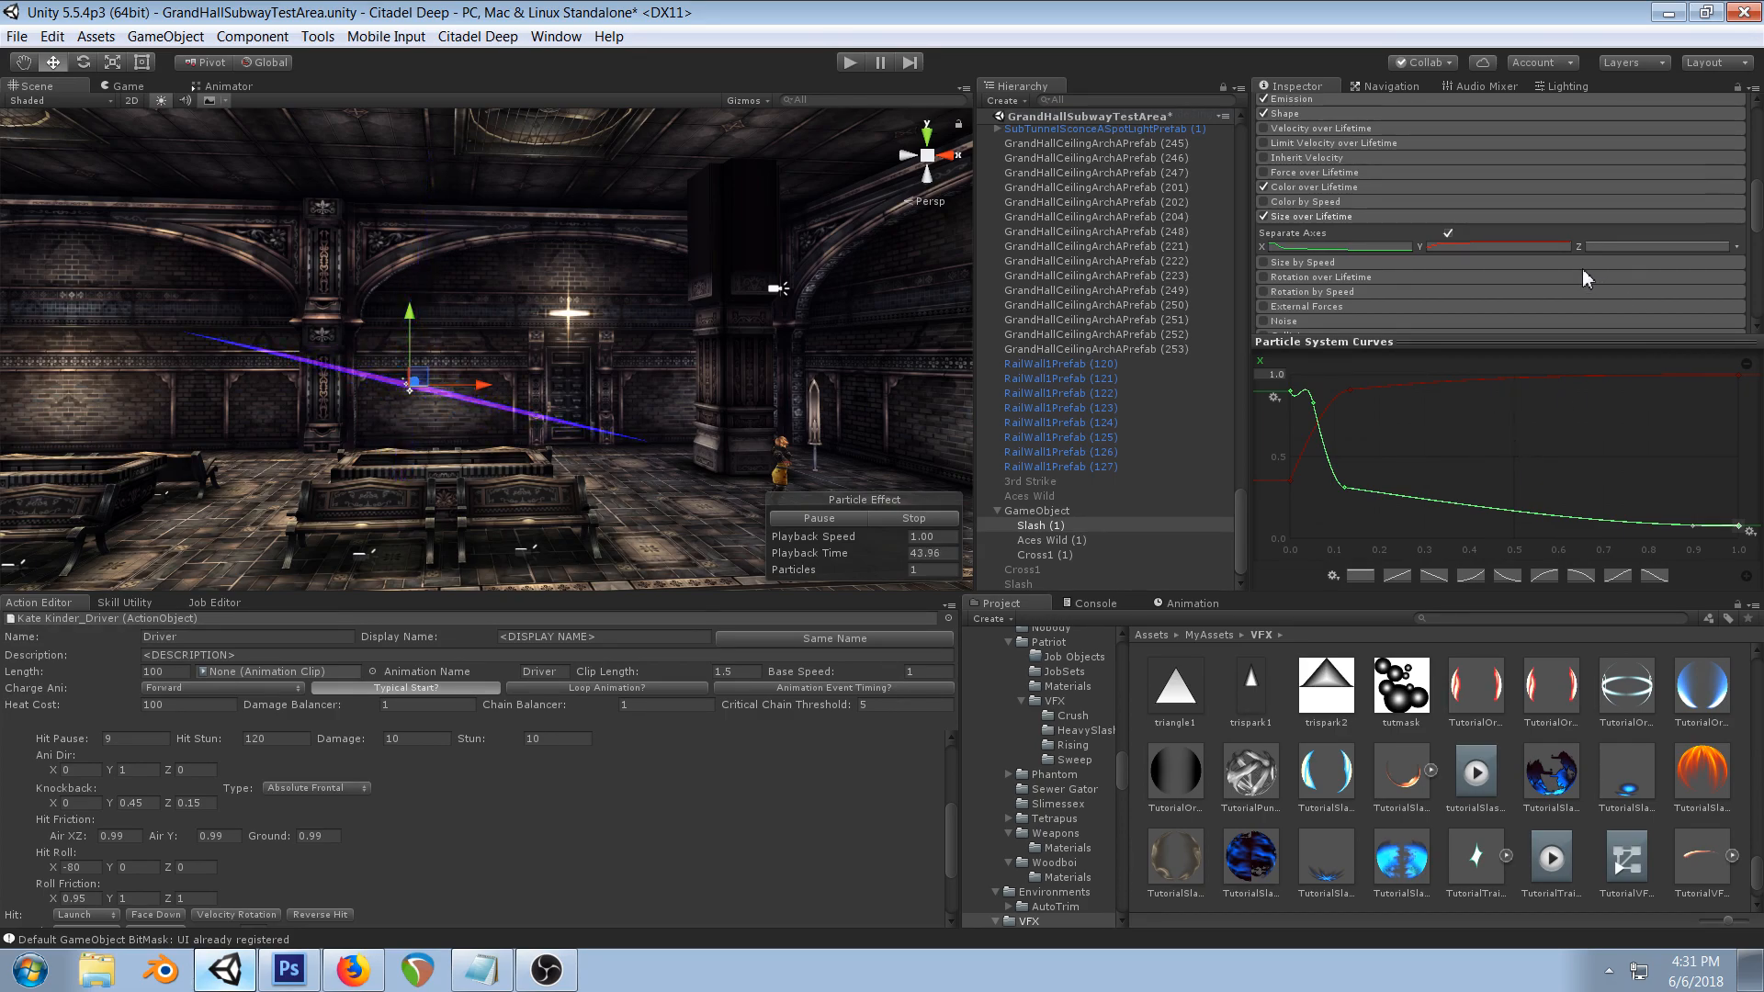
pyautogui.scroll(4, 1582, 268)
pyautogui.click(1429, 152)
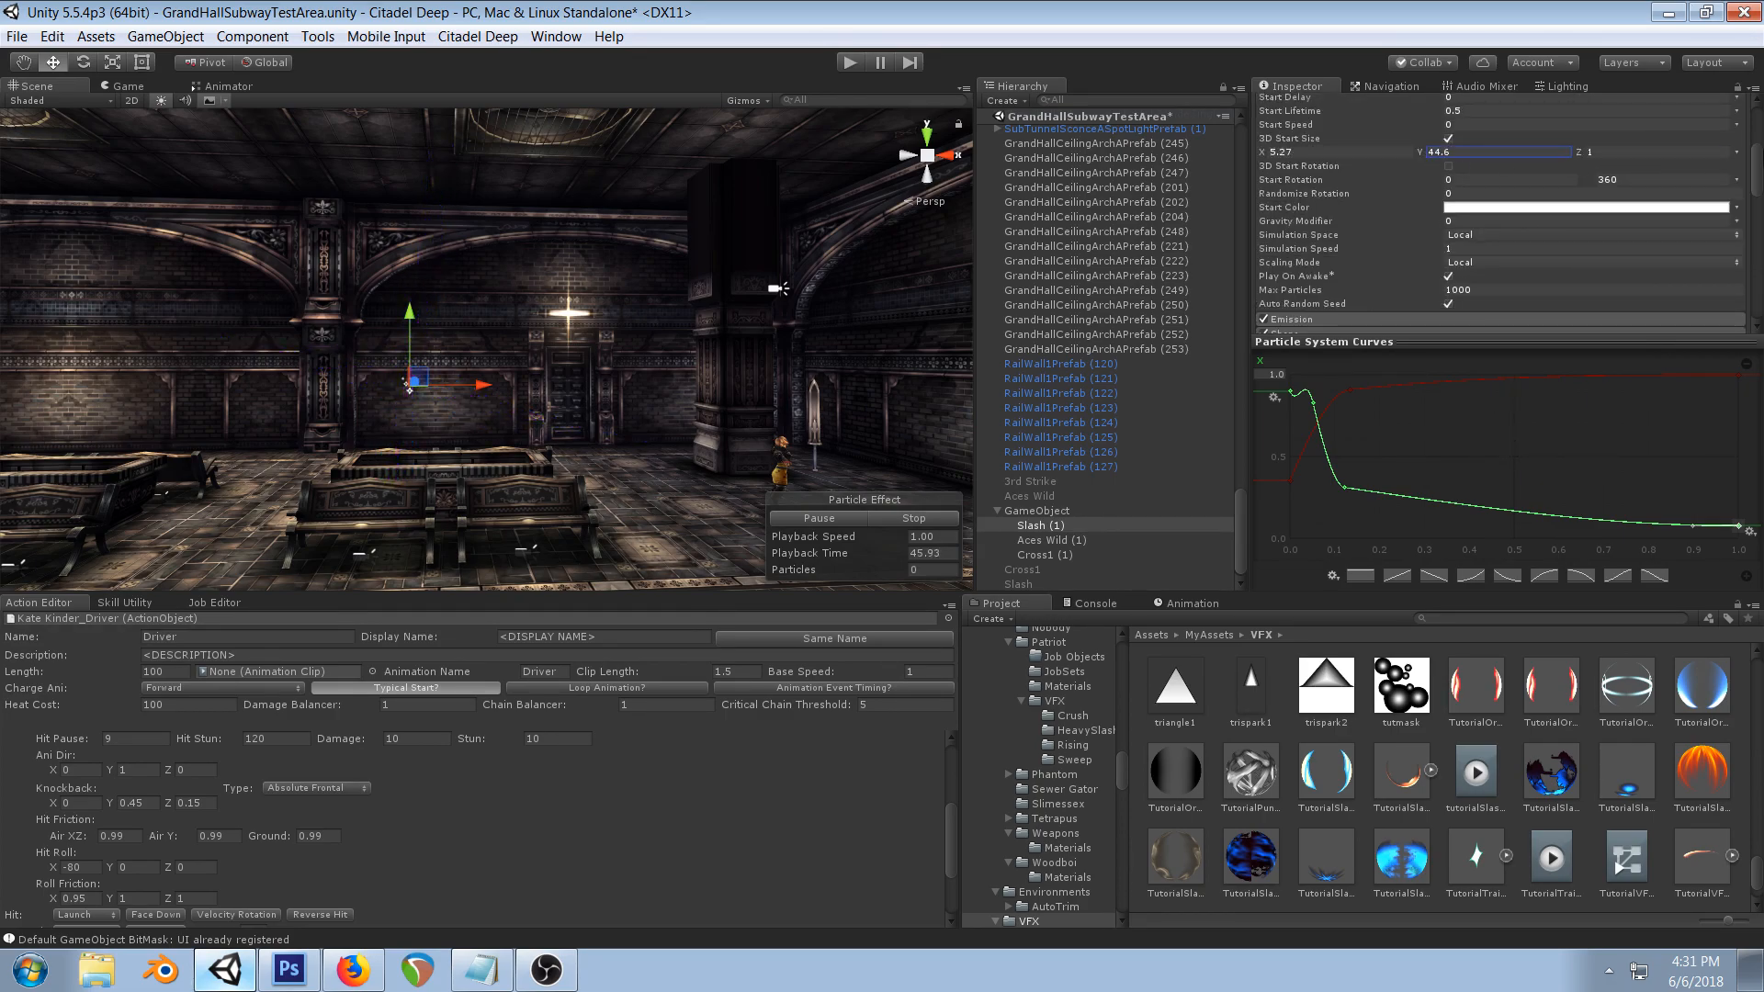
pyautogui.moveTo(399, 158); pyautogui.dragTo(700, 170)
# - Lower the first key of Slash (1)'s Y size curve to about 0.12 and move the middle key to about 0.22, 0.68
pyautogui.moveTo(1294, 481); pyautogui.dragTo(1293, 512)
pyautogui.moveTo(1349, 391); pyautogui.dragTo(1520, 502)
pyautogui.click(1290, 519)
pyautogui.moveTo(1308, 481); pyautogui.dragTo(1380, 513)
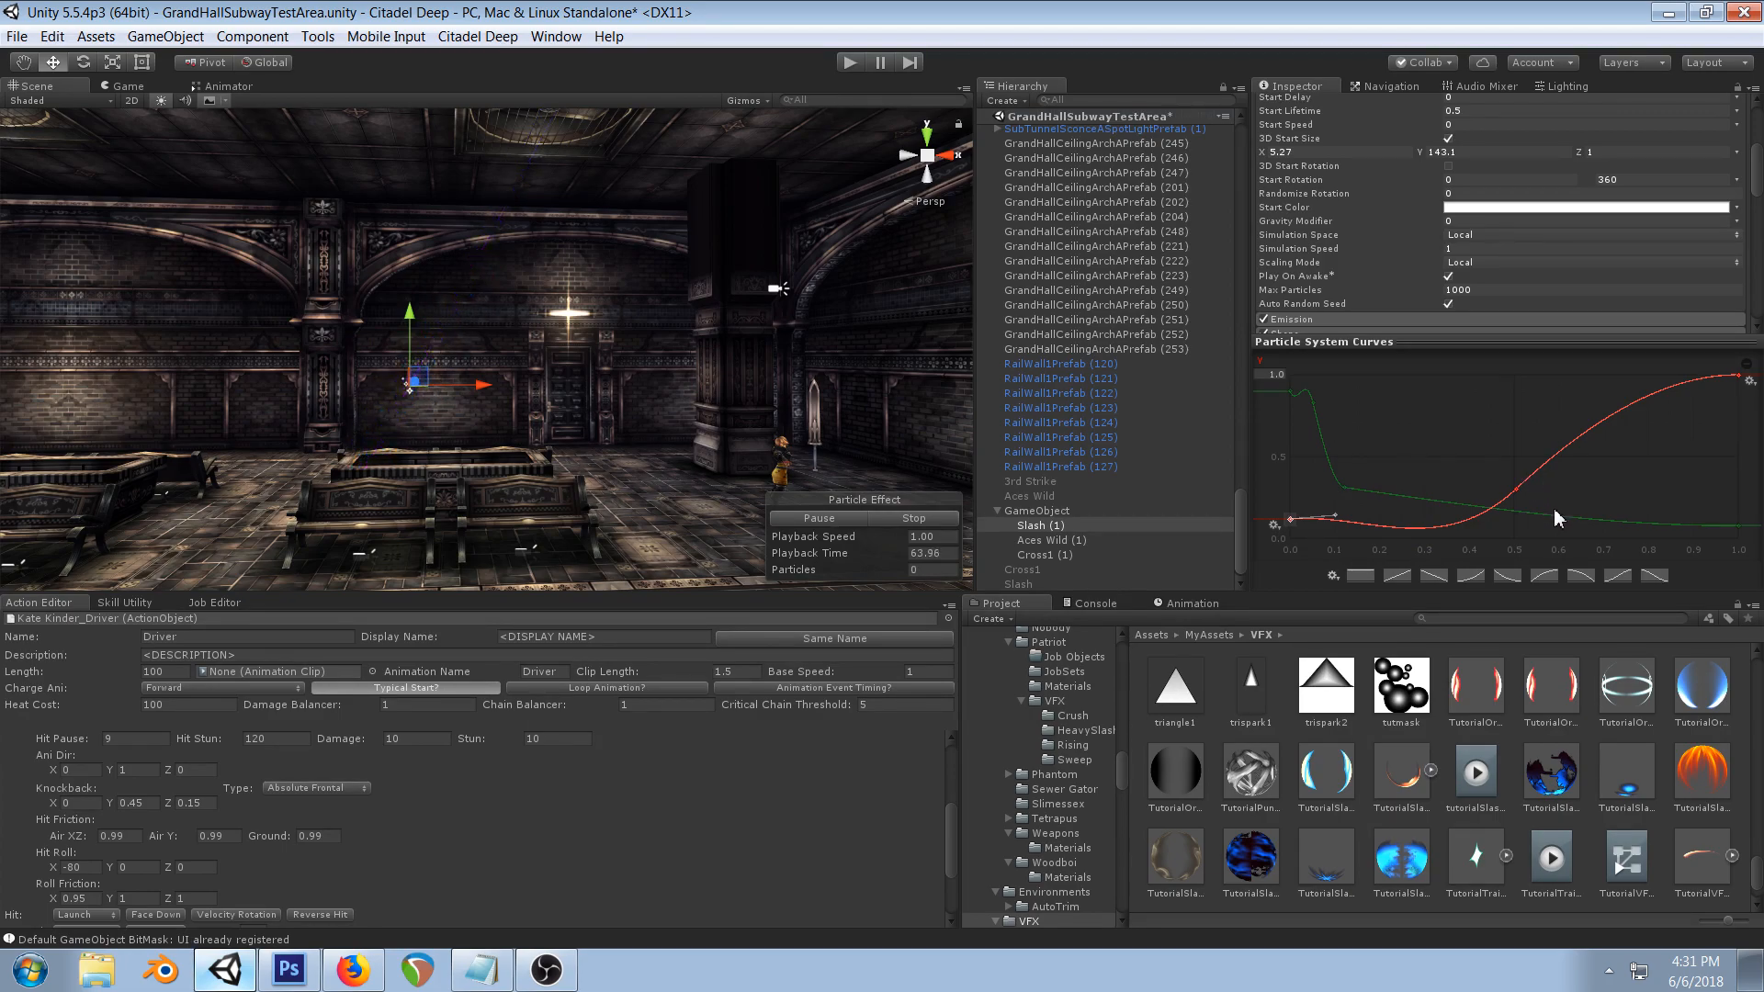
pyautogui.click(1517, 491)
pyautogui.moveTo(1481, 524); pyautogui.dragTo(1393, 427)
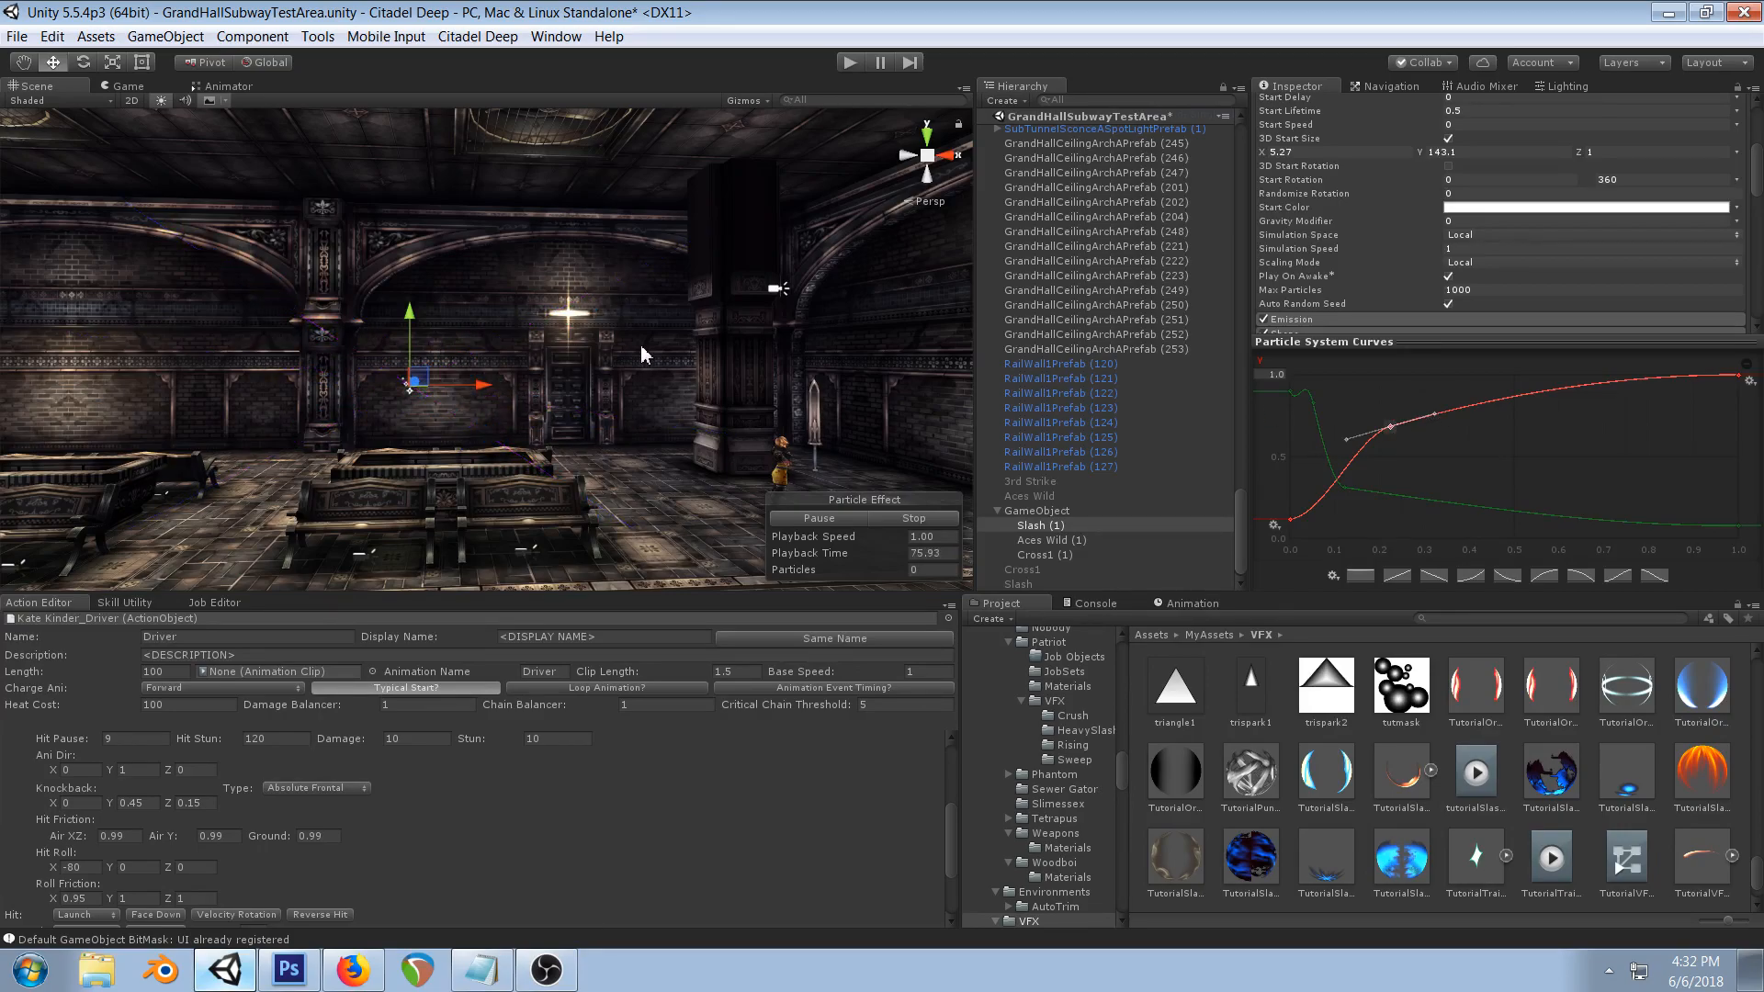
# - Select Slash (1), Aces Wild (1) and Cross1 (1) together and inspect the combined effect from different angles in the scene
pyautogui.click(1038, 511)
pyautogui.click(1038, 526)
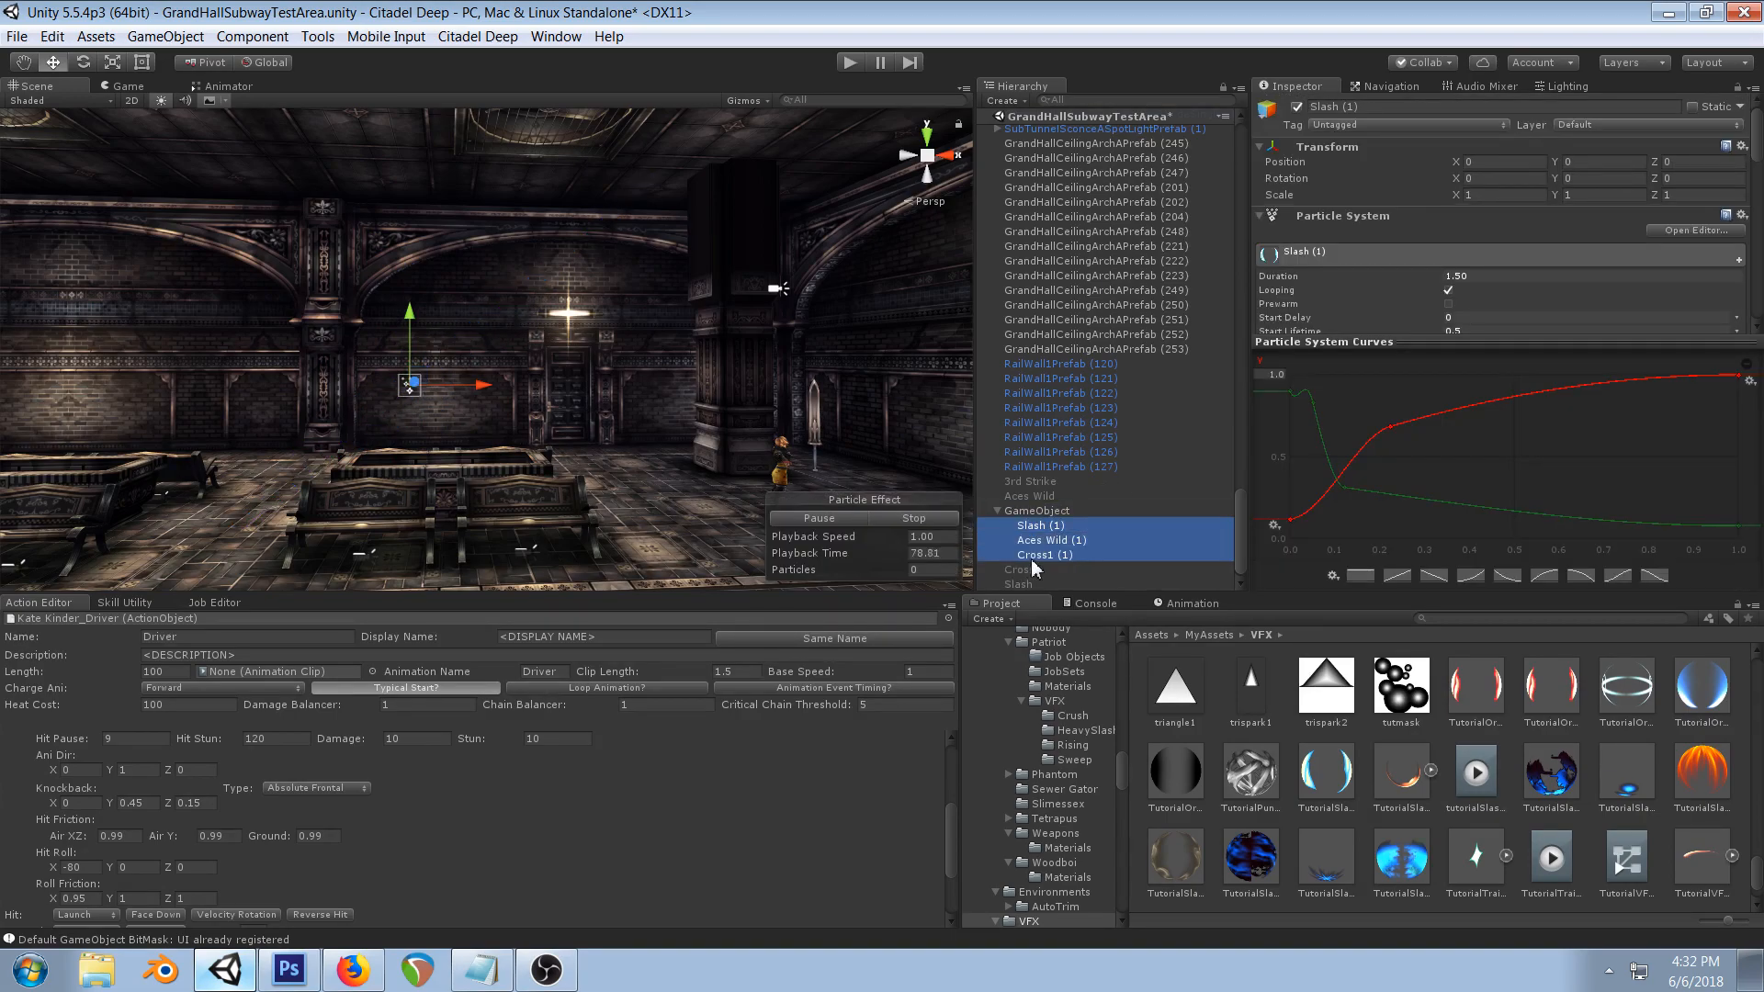
pyautogui.keyDown('shift'); pyautogui.click(1020, 554); pyautogui.keyUp('shift')
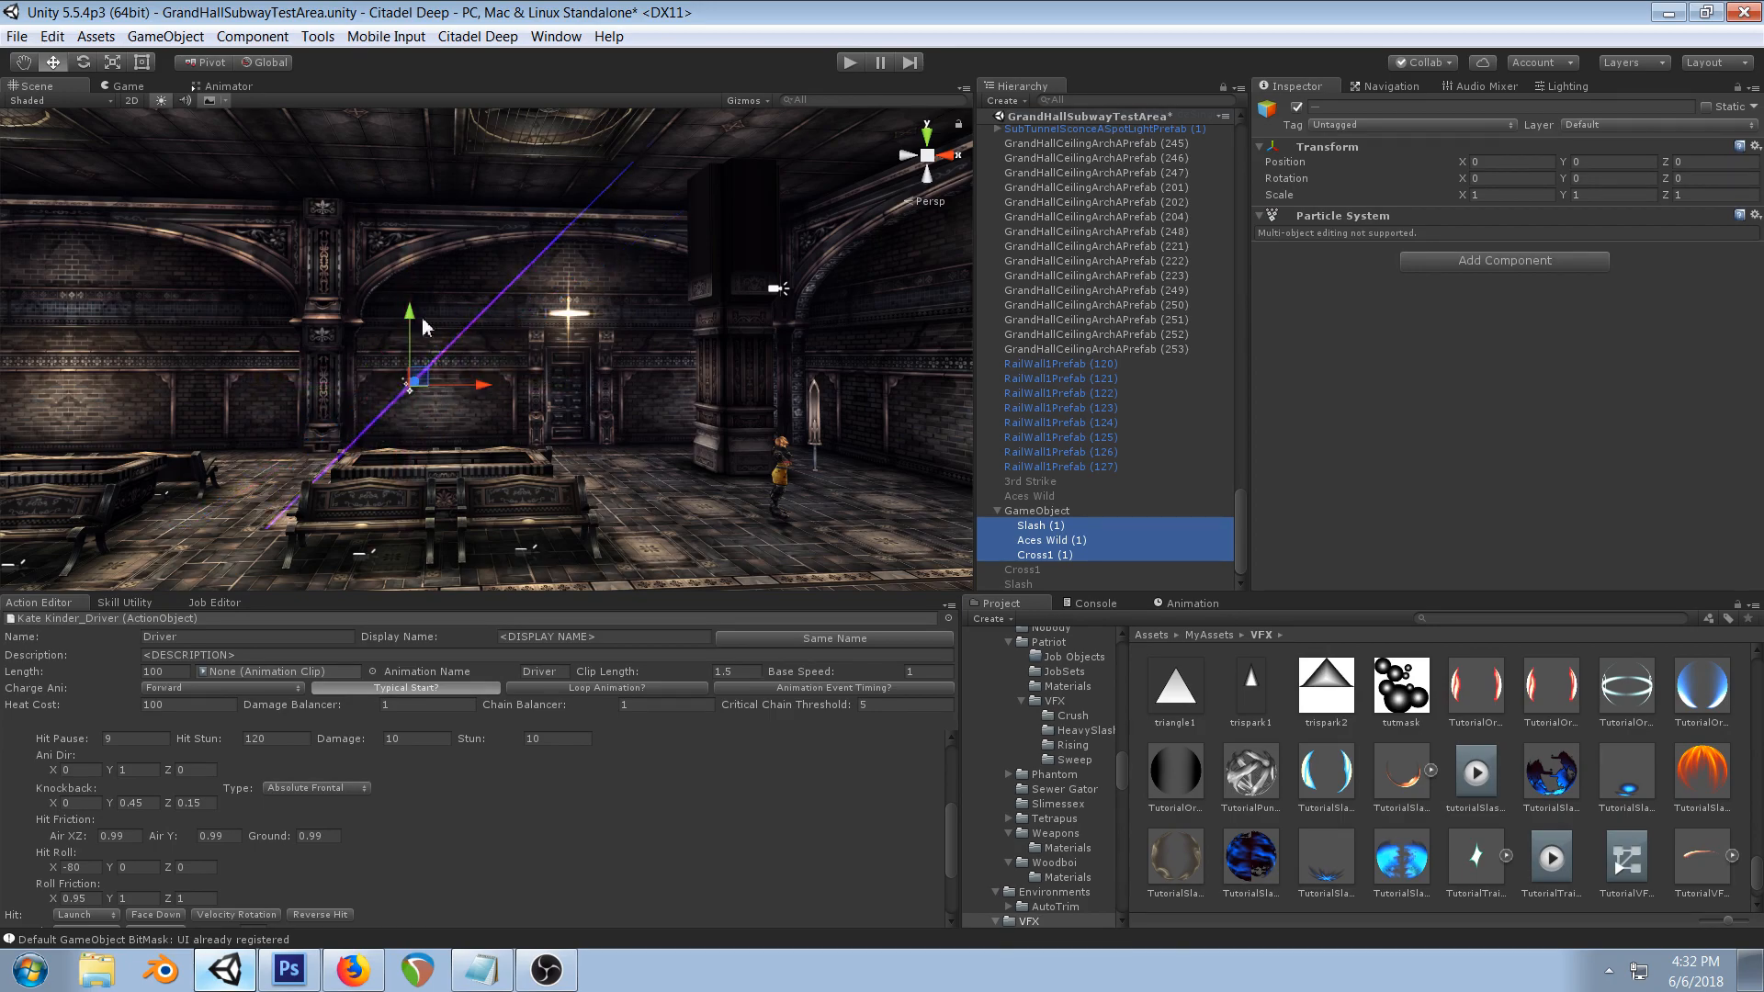
pyautogui.moveTo(450, 335); pyautogui.dragTo(569, 395, button='right')
pyautogui.moveTo(404, 346); pyautogui.dragTo(487, 376, button='middle')
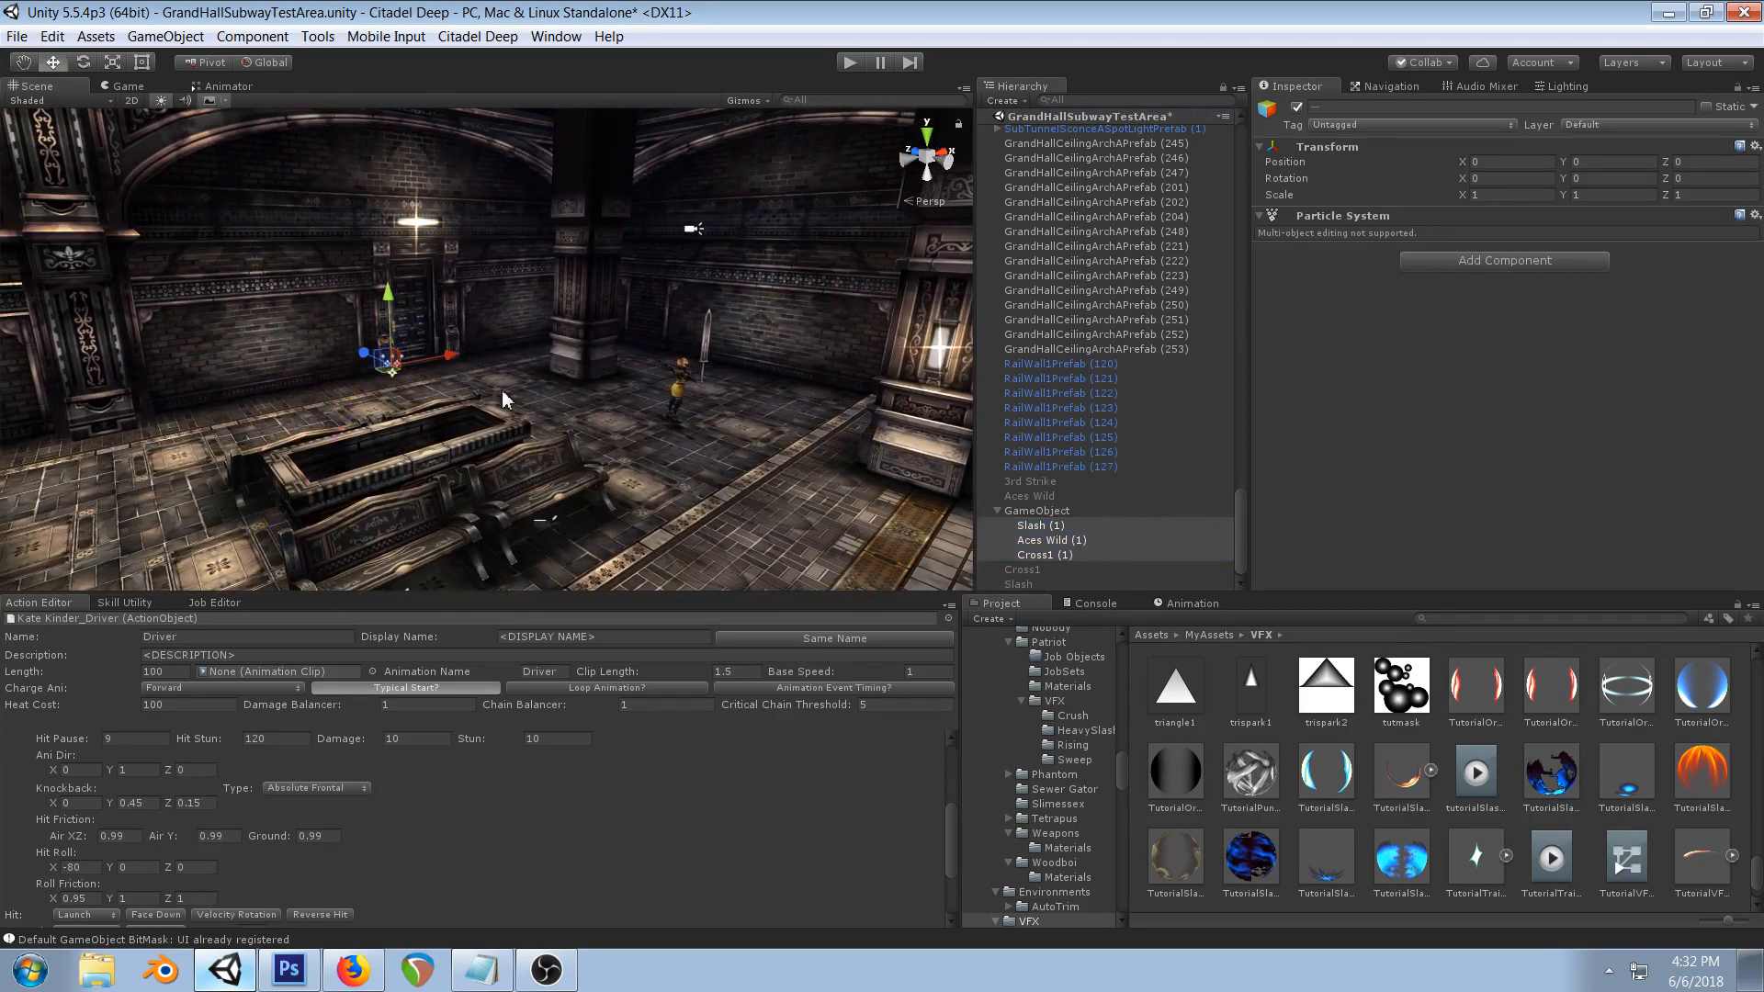
pyautogui.moveTo(597, 459); pyautogui.dragTo(525, 345, button='right')
pyautogui.moveTo(526, 344); pyautogui.dragTo(505, 332, button='middle')
pyautogui.scroll(-1, 525, 409)
pyautogui.moveTo(545, 411); pyautogui.dragTo(564, 349, button='right')
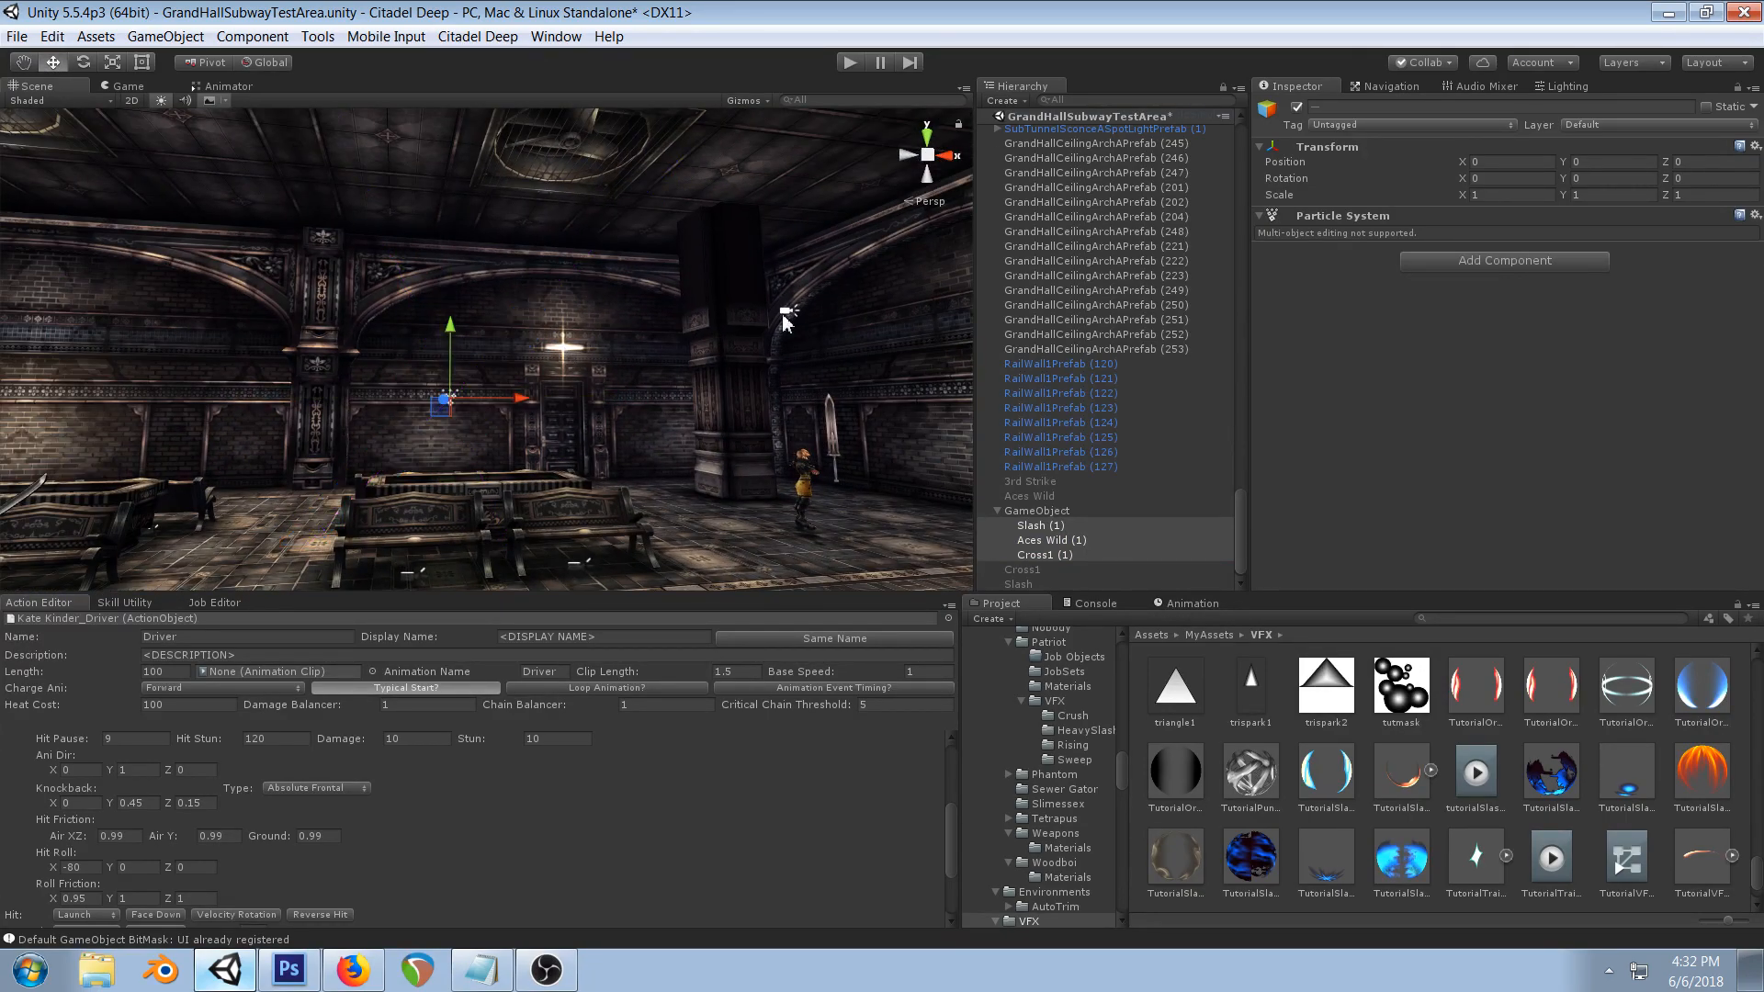
# - Review Slash (1)'s particle settings and expand its Emission module to show the bursts
pyautogui.click(1030, 527)
pyautogui.scroll(-8, 1557, 257)
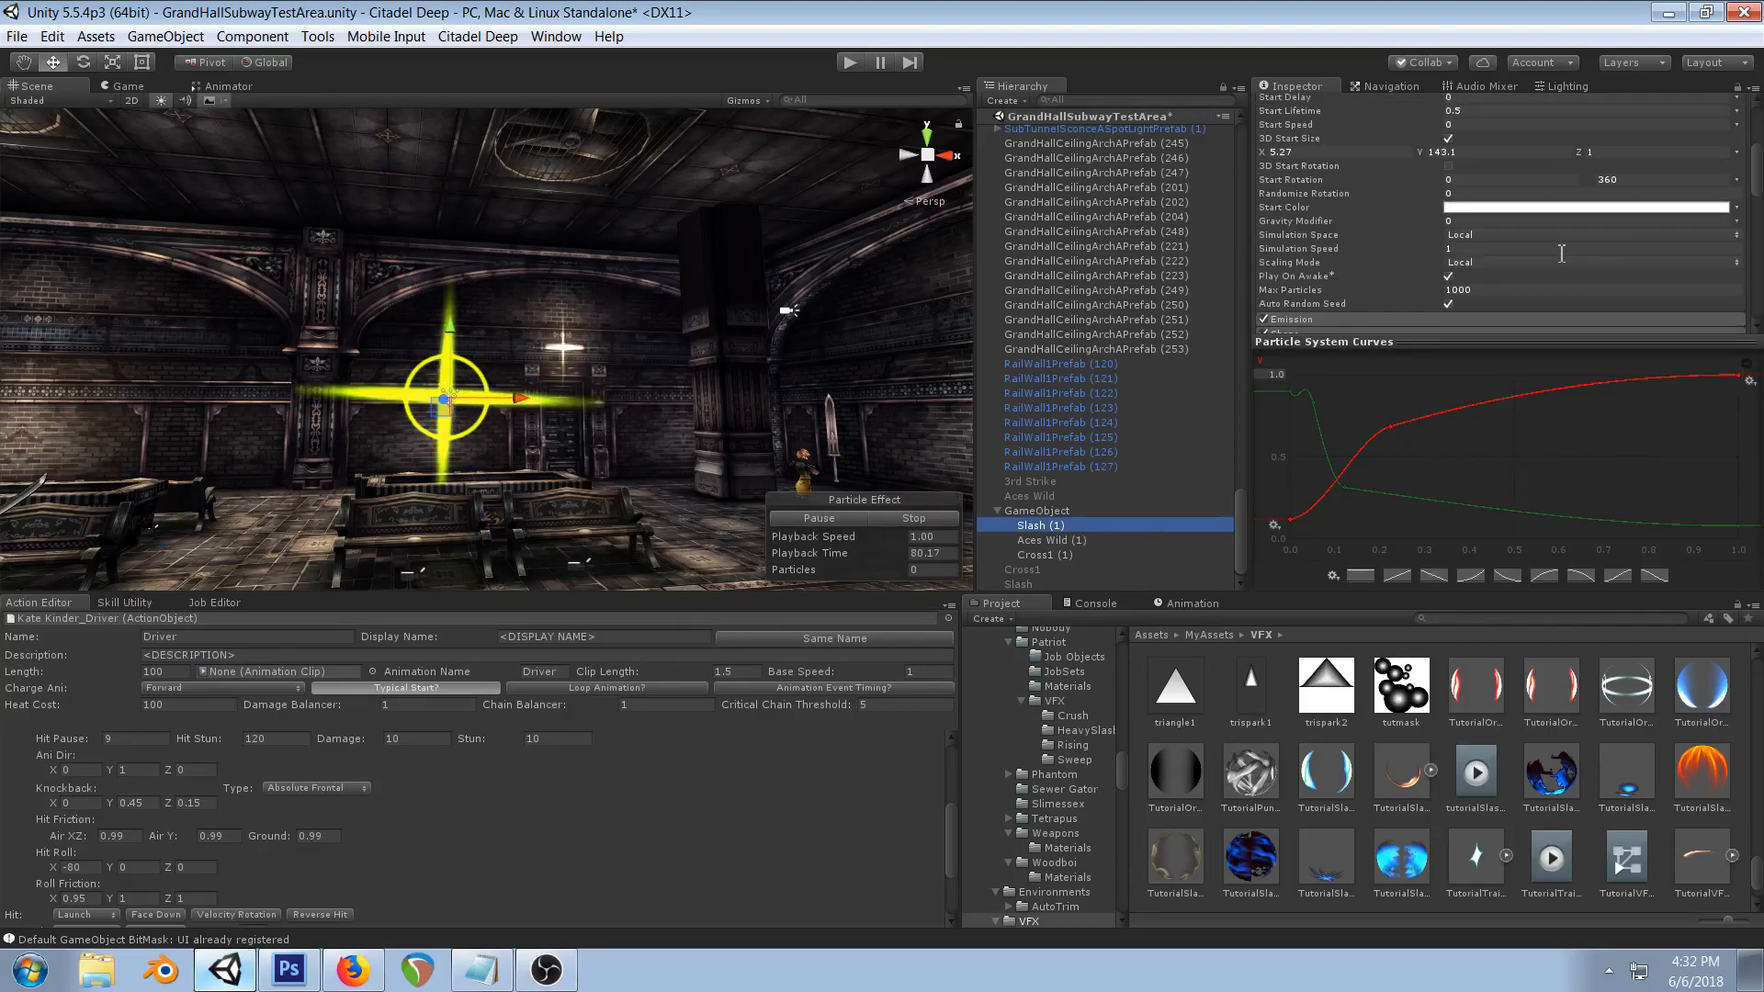
pyautogui.scroll(3, 1547, 213)
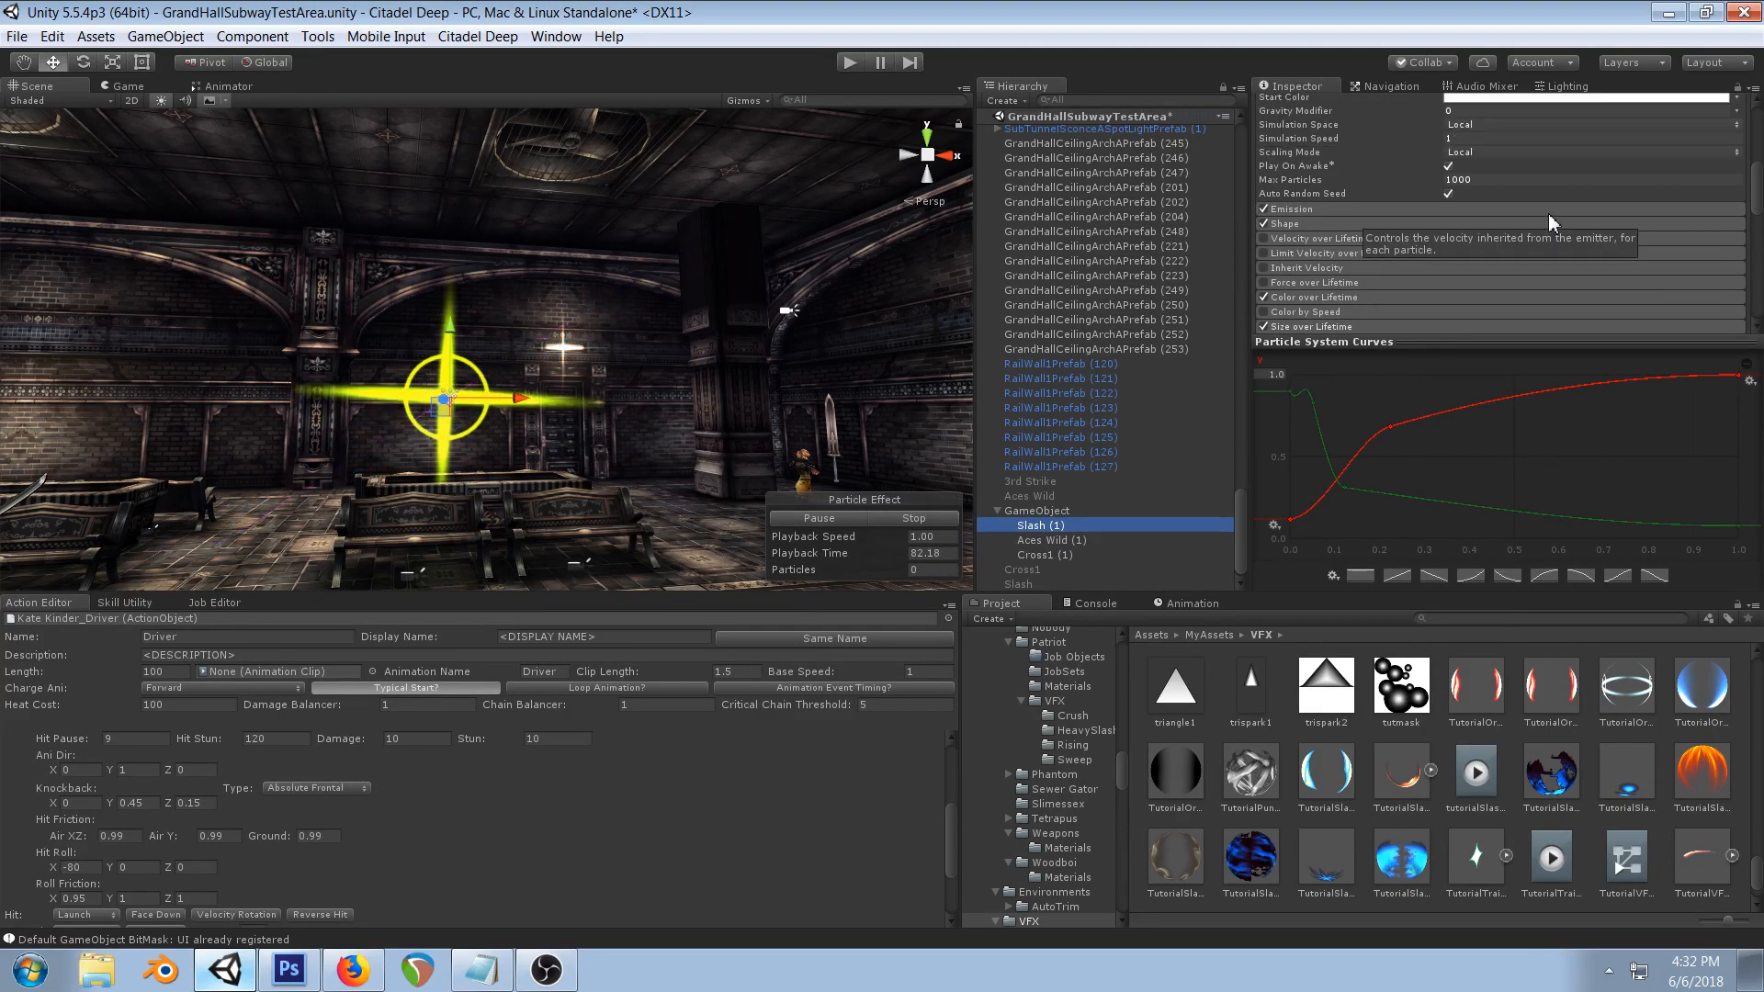
pyautogui.scroll(2, 1530, 192)
pyautogui.scroll(1, 1530, 192)
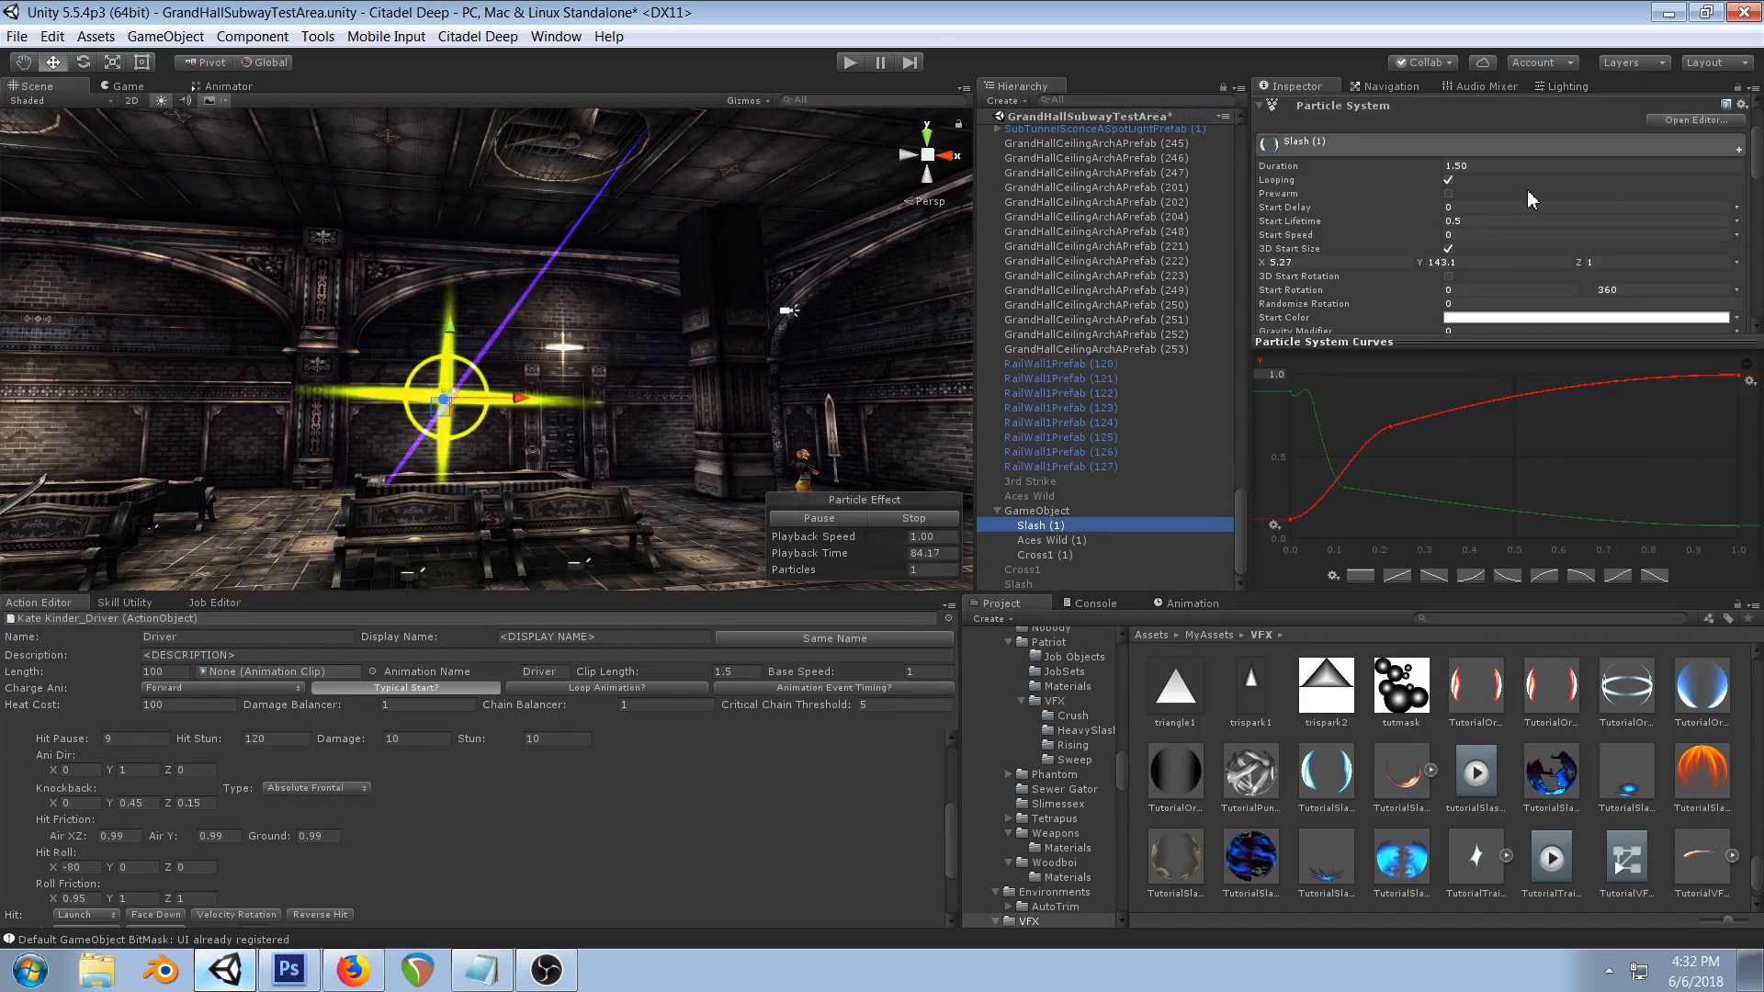
pyautogui.scroll(-3, 1531, 192)
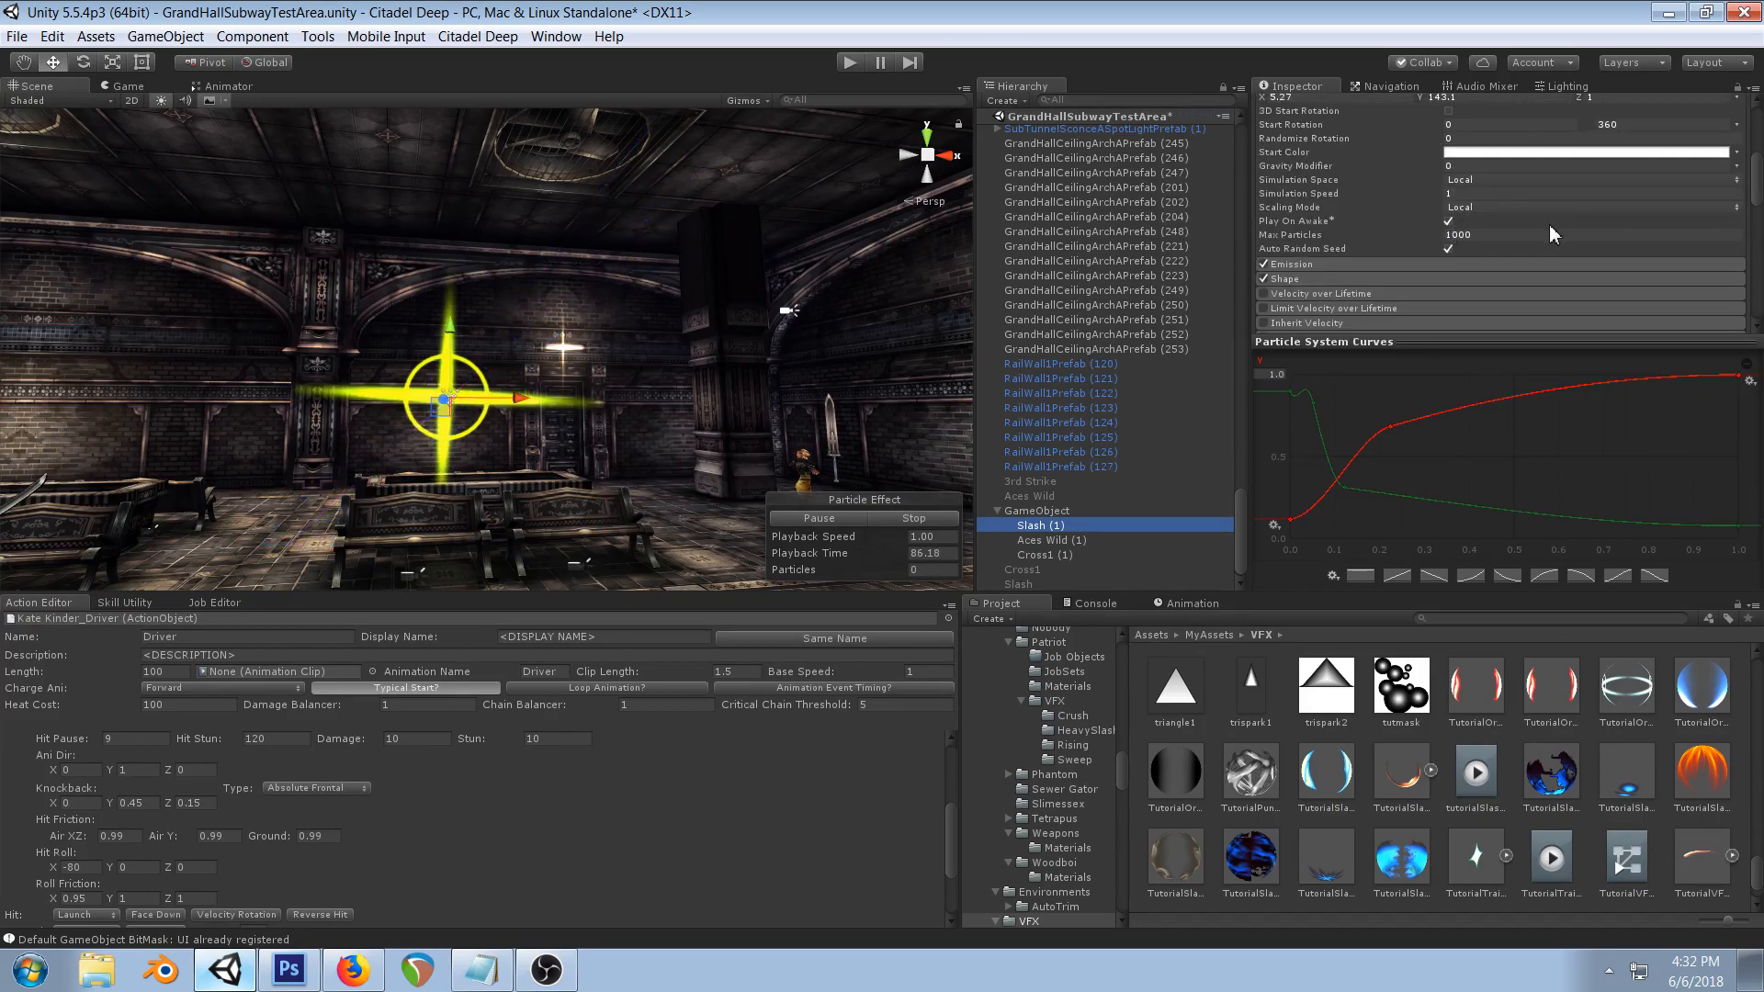
pyautogui.scroll(-3, 1545, 225)
pyautogui.click(1339, 154)
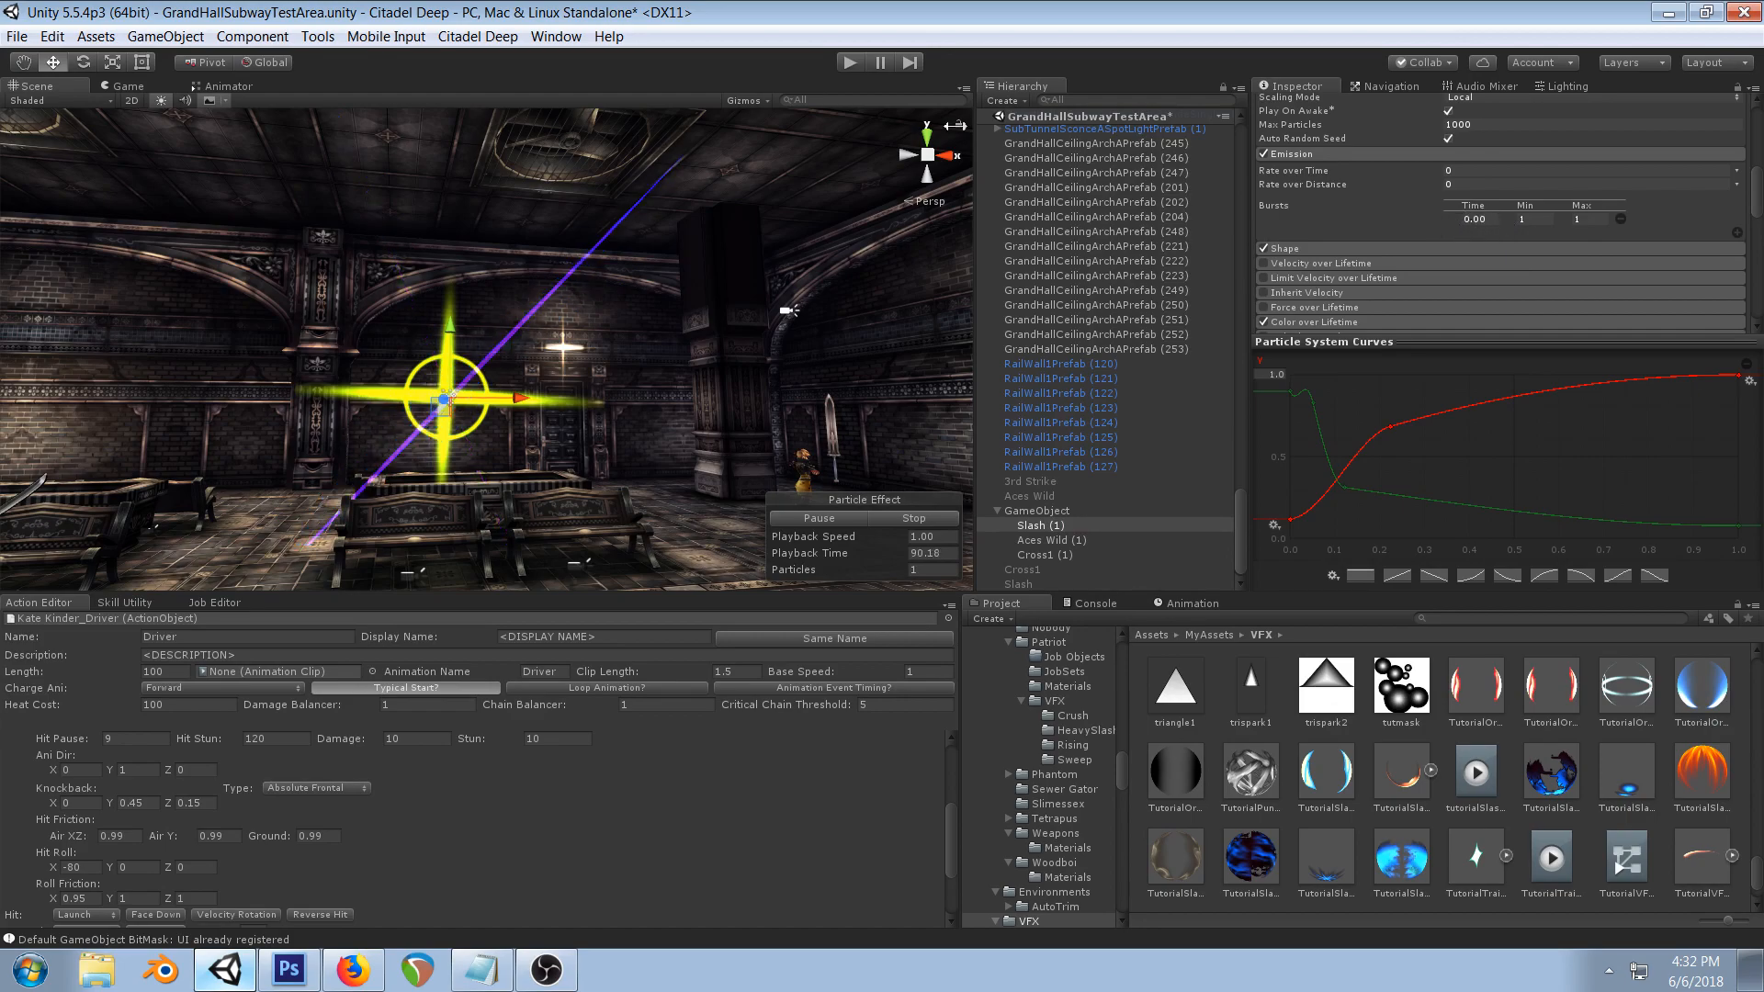
# - Run the game with Slash (1) selected and watch the combined GameObject effect in play
pyautogui.click(1031, 512)
pyautogui.hotkey('ctrl', 'p')
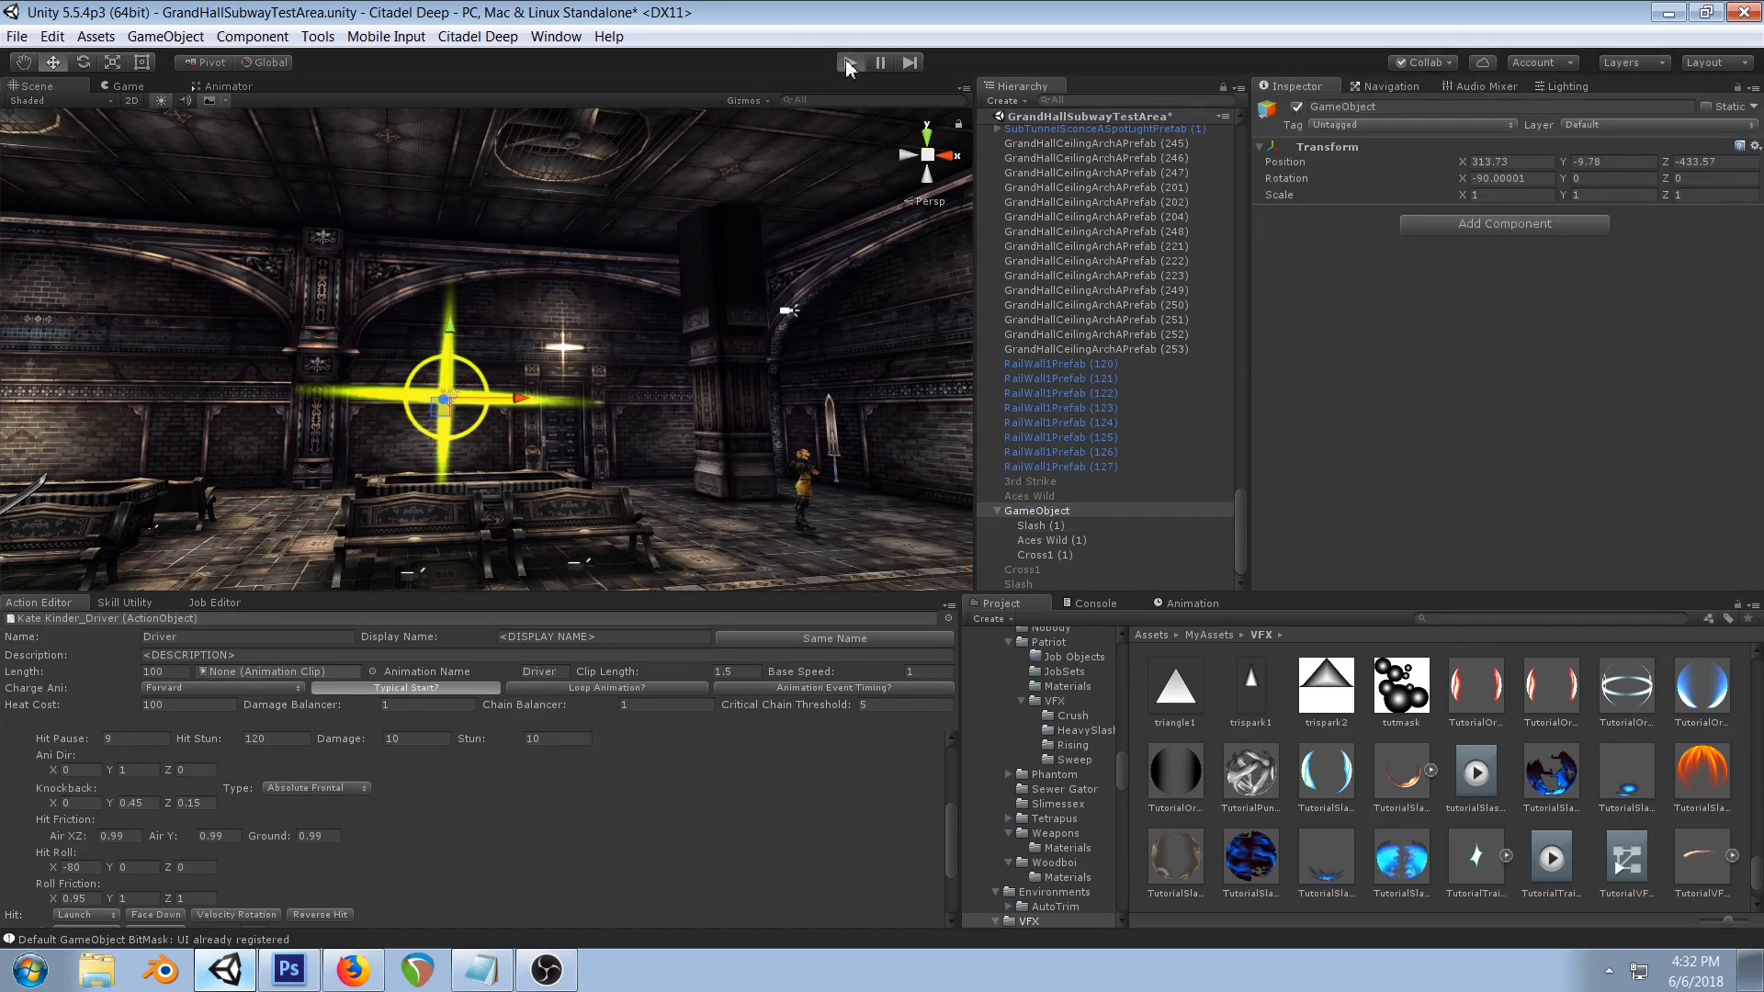
pyautogui.click(1045, 526)
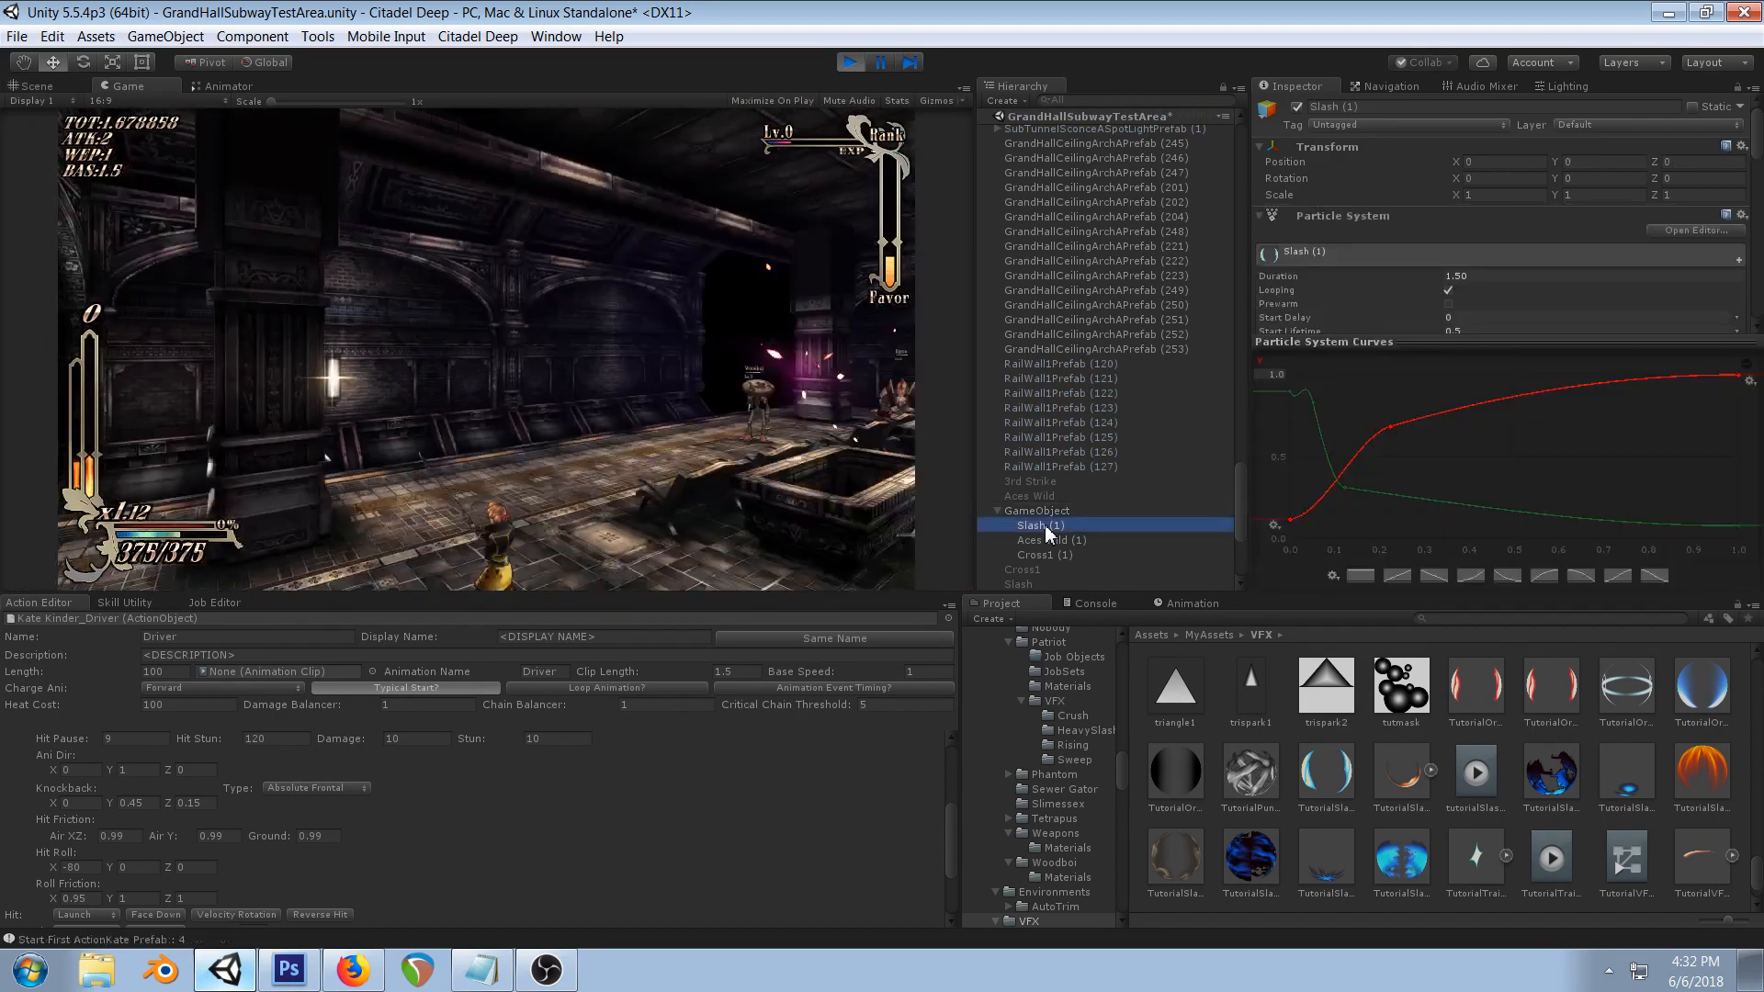
pyautogui.click(672, 446)
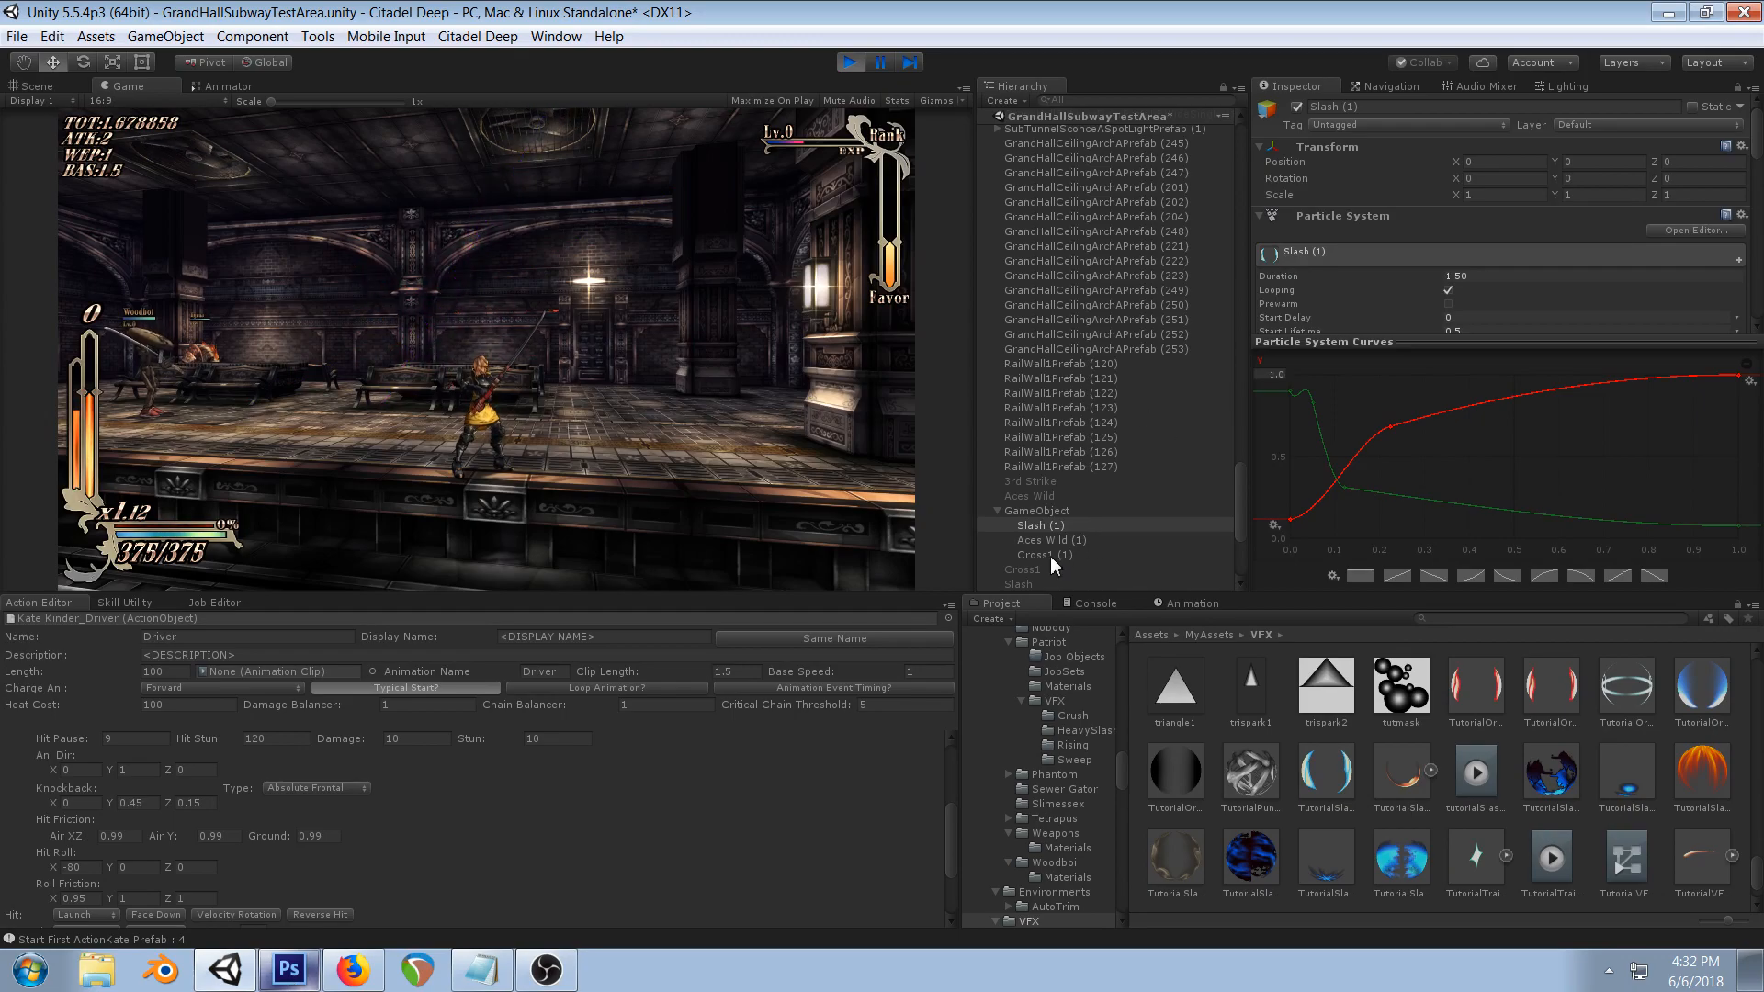
# - Locate the base texture of Cross1 (1)'s material and open tutorialcross in Photoshop
pyautogui.click(1037, 555)
pyautogui.scroll(-5, 1564, 246)
pyautogui.scroll(-10, 1564, 246)
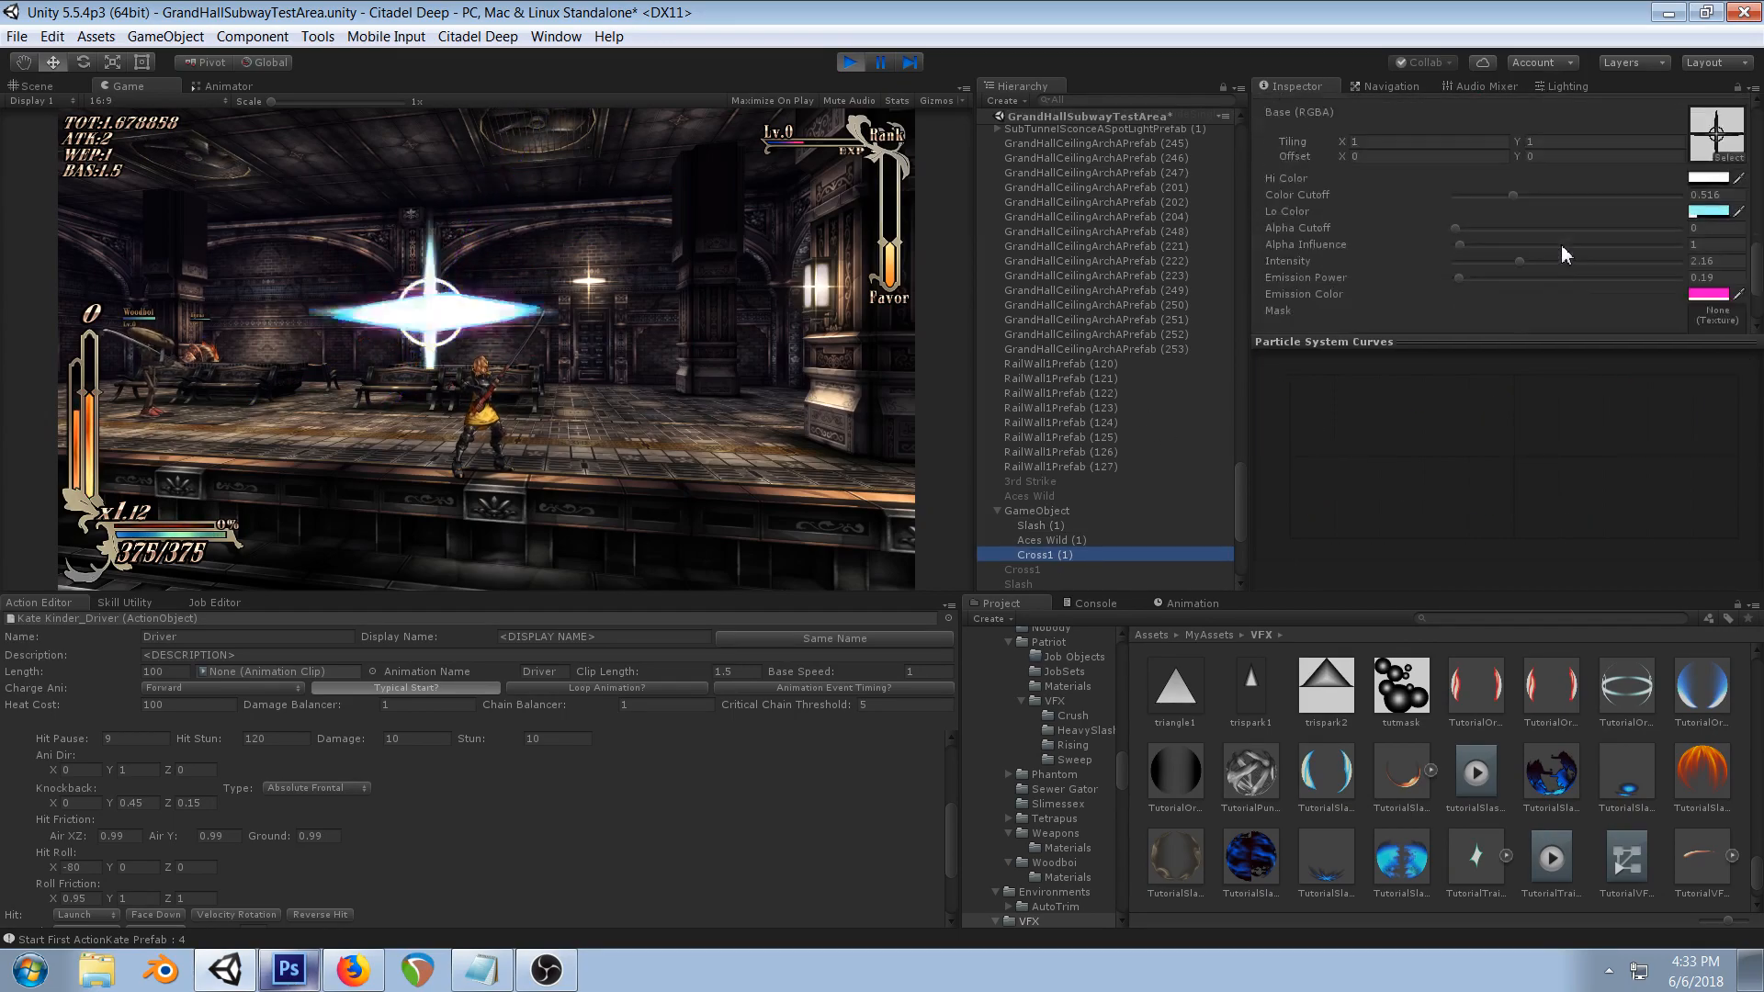
pyautogui.click(1725, 143)
pyautogui.doubleClick(1626, 773)
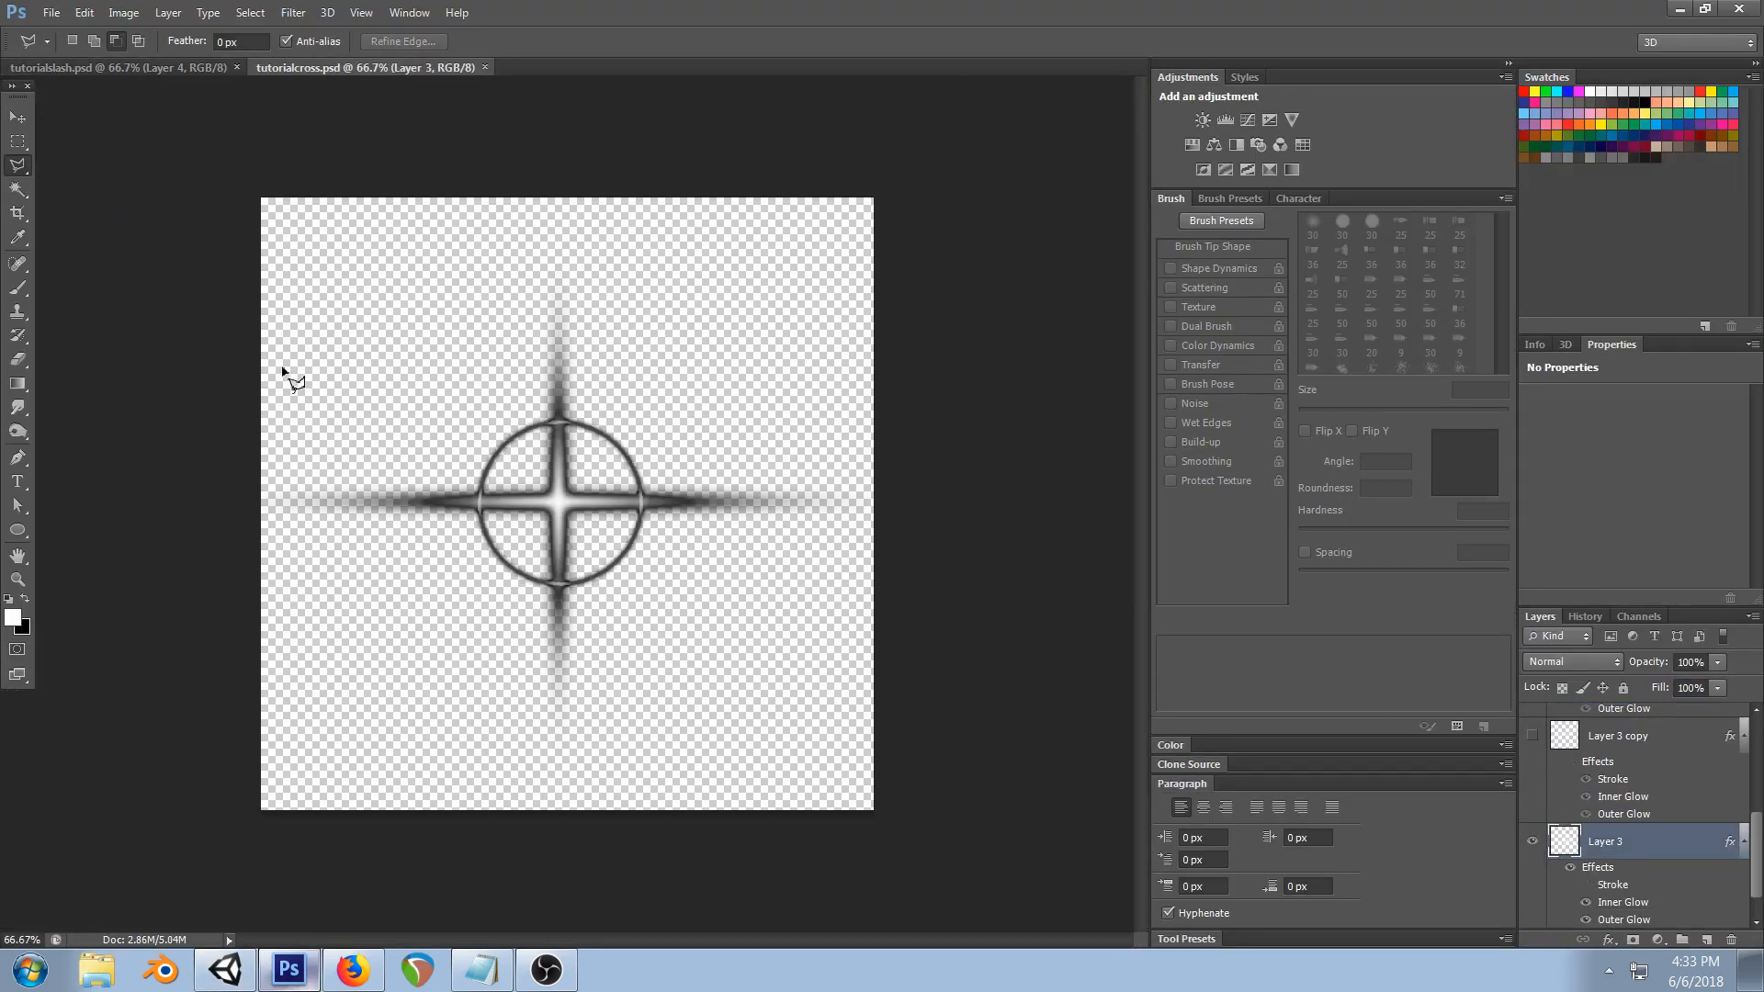
# - Erase the ring segments between the cross arms on Layer 3 with a soft 90 px eraser at 80% opacity, and save the file
pyautogui.click(19, 360)
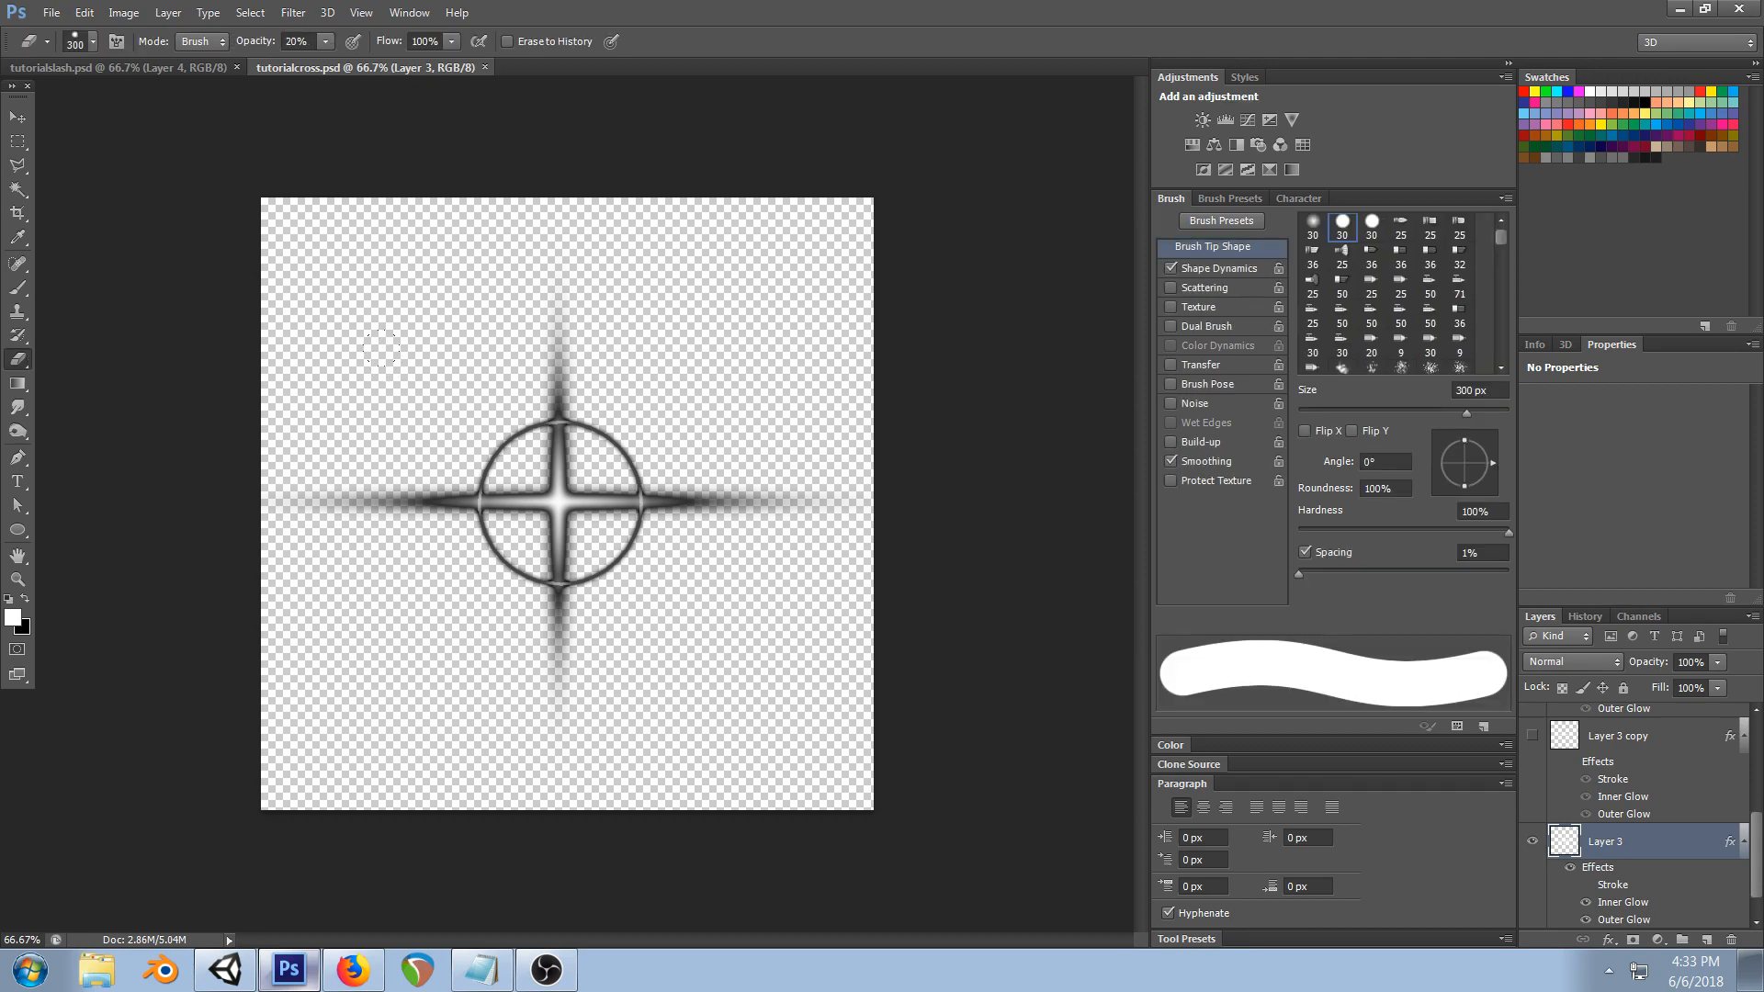
pyautogui.rightClick(458, 404)
pyautogui.doubleClick(491, 538)
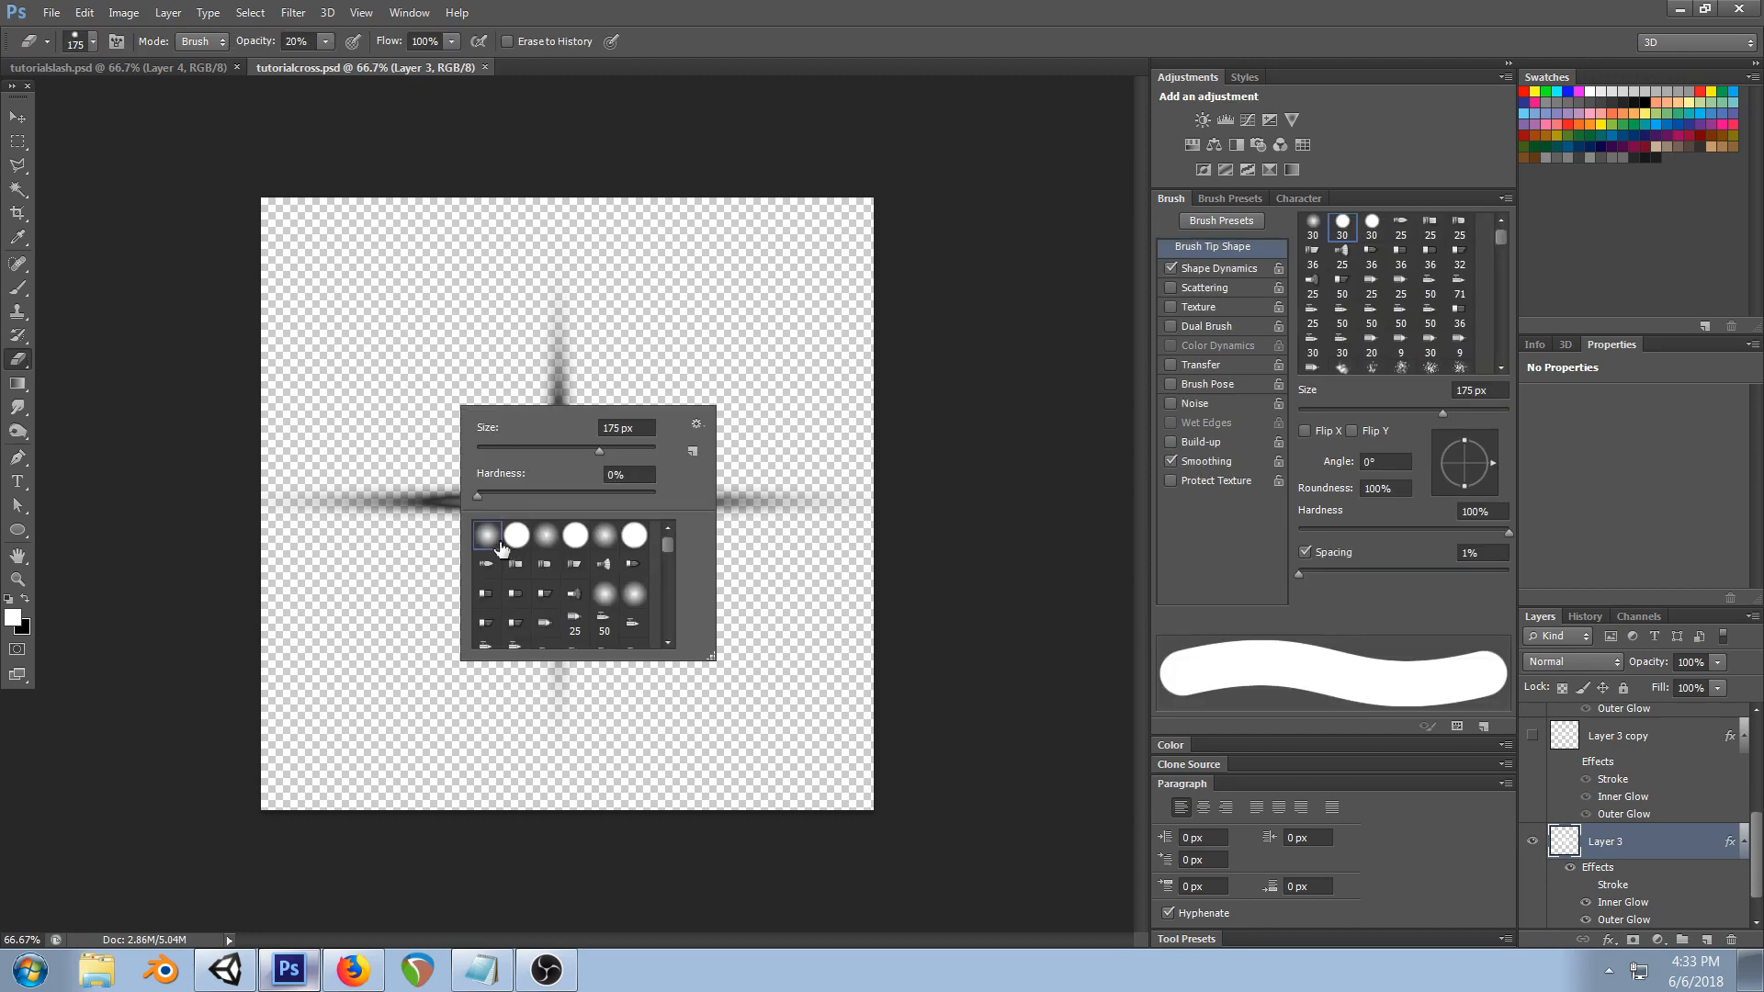
pyautogui.press('[')
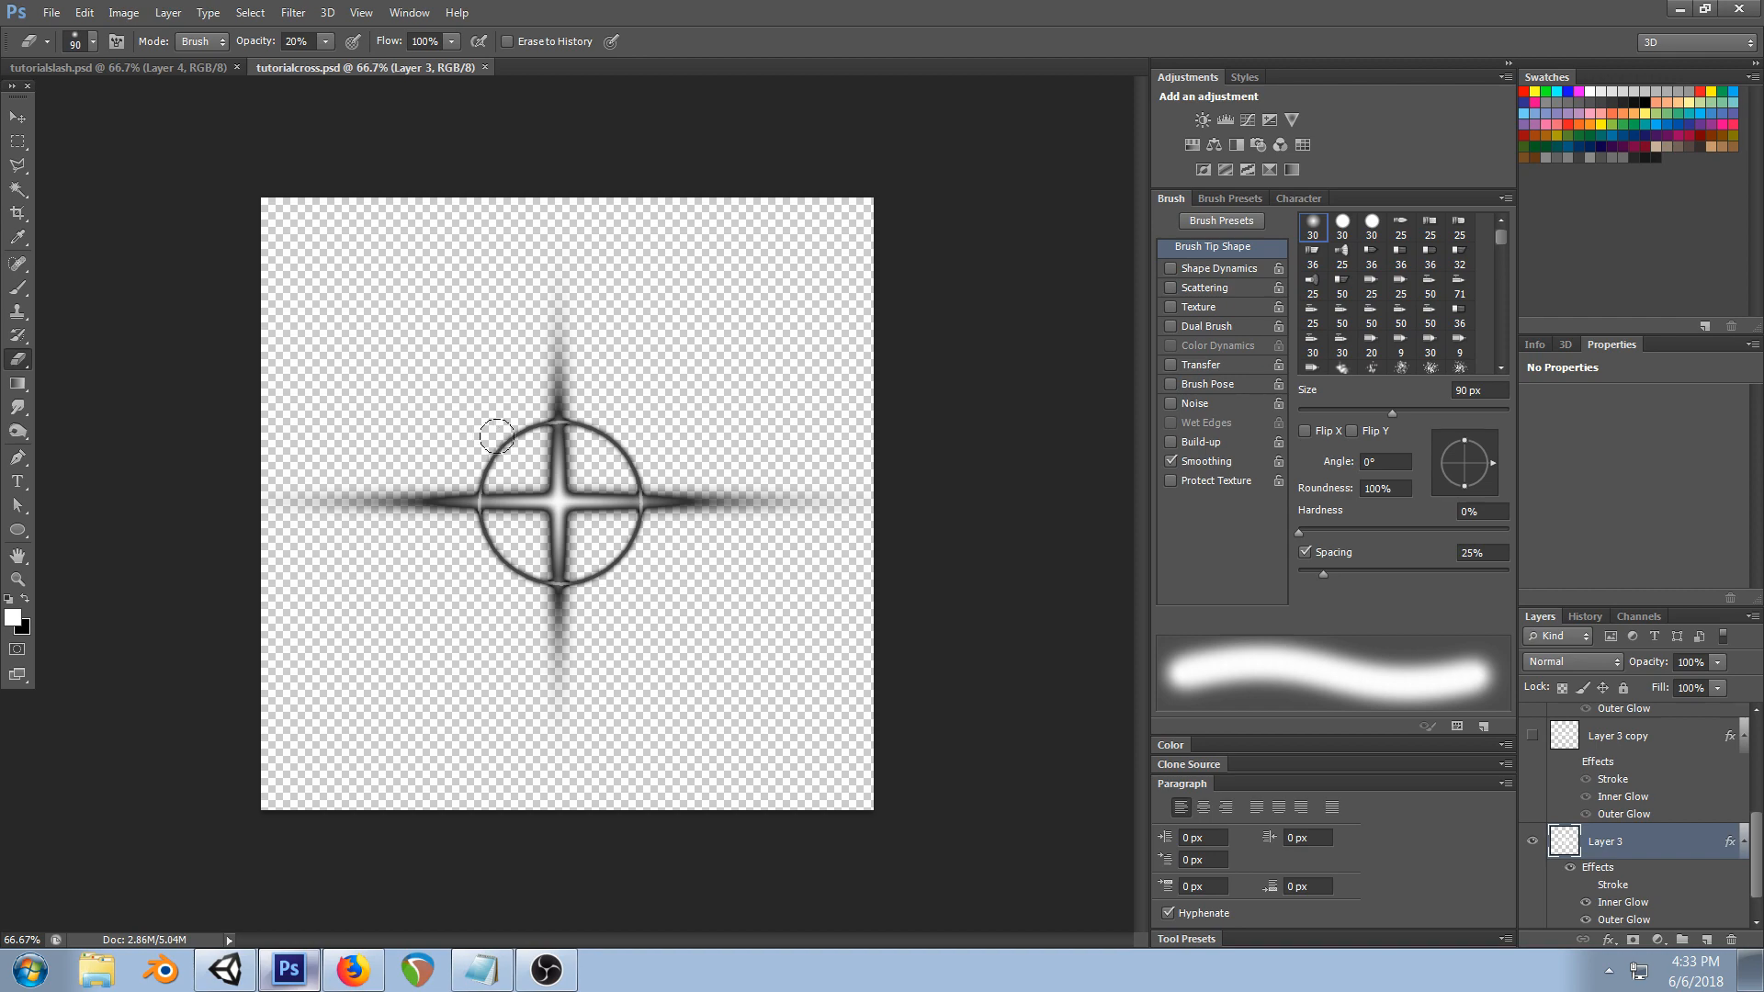
pyautogui.press('8')
pyautogui.moveTo(509, 439)
pyautogui.mouseDown()
pyautogui.moveTo(494, 450)
pyautogui.moveTo(512, 435)
pyautogui.mouseUp()
pyautogui.moveTo(512, 550)
pyautogui.mouseDown()
pyautogui.moveTo(515, 575)
pyautogui.moveTo(606, 568)
pyautogui.mouseUp()
pyautogui.moveTo(613, 450)
pyautogui.mouseDown()
pyautogui.moveTo(593, 430)
pyautogui.moveTo(632, 470)
pyautogui.moveTo(595, 428)
pyautogui.mouseUp()
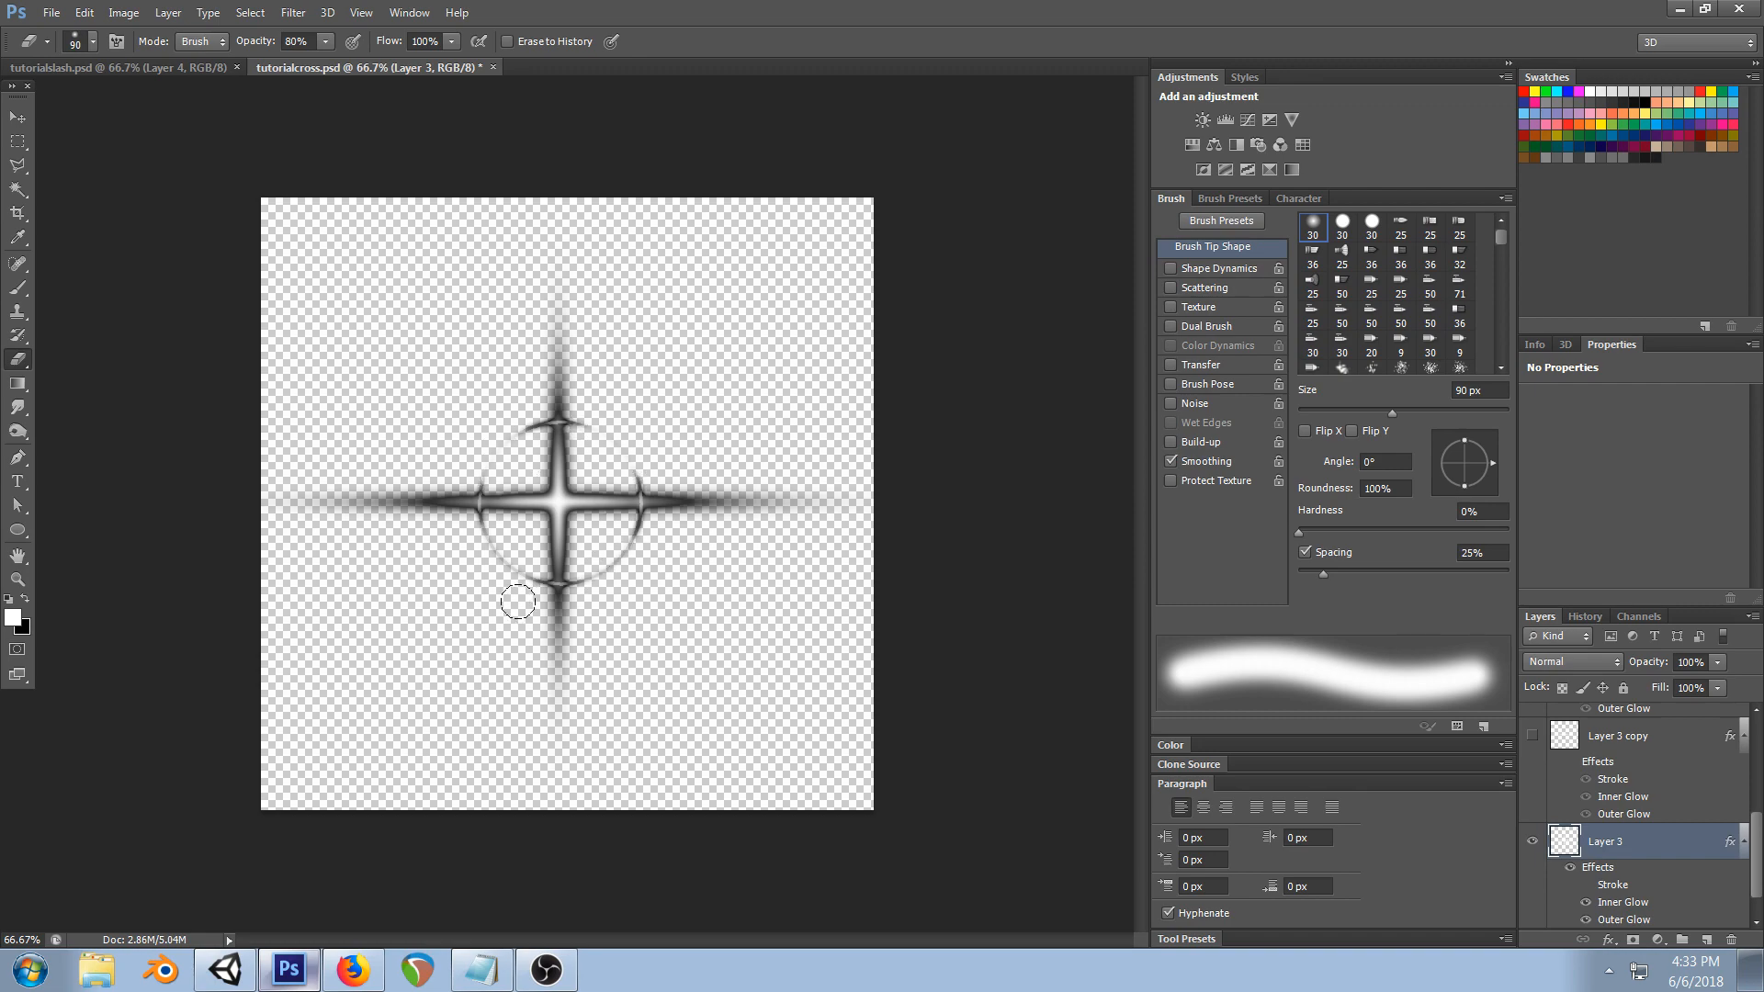
pyautogui.hotkey('ctrl', 's')
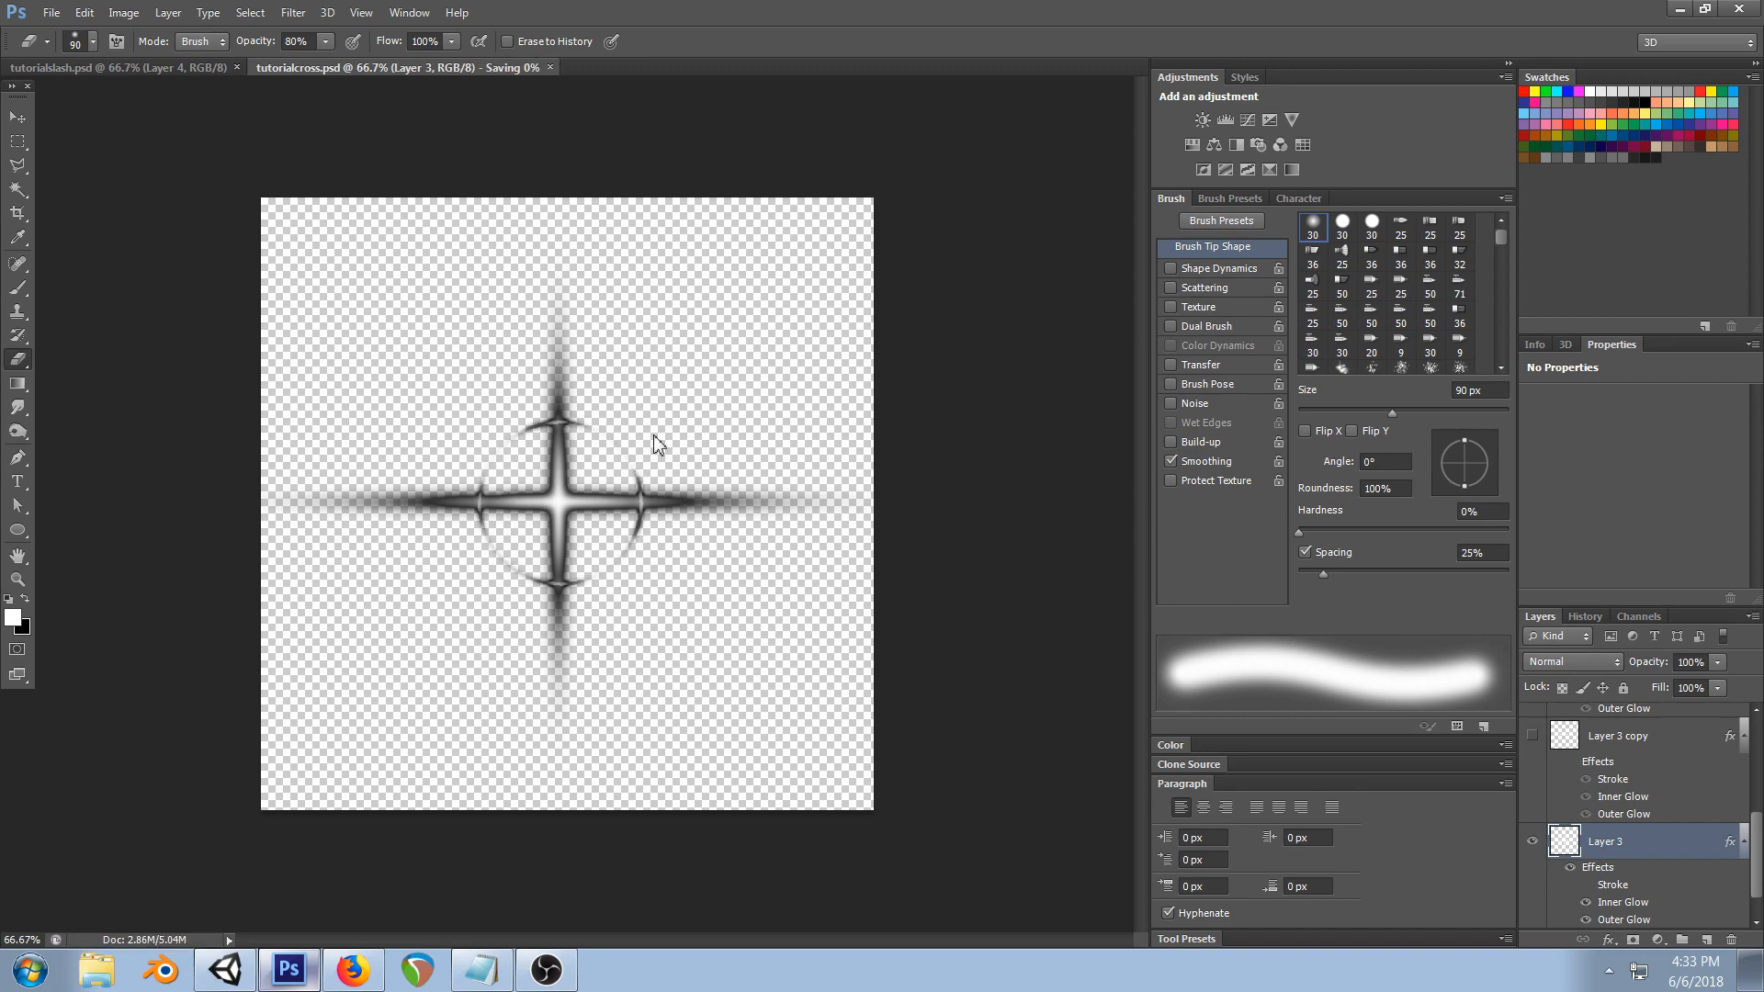
# - Switch back to Unity and set the time of Slash (1)'s emission burst to 0.14
pyautogui.hotkey('alt', 'Tab')
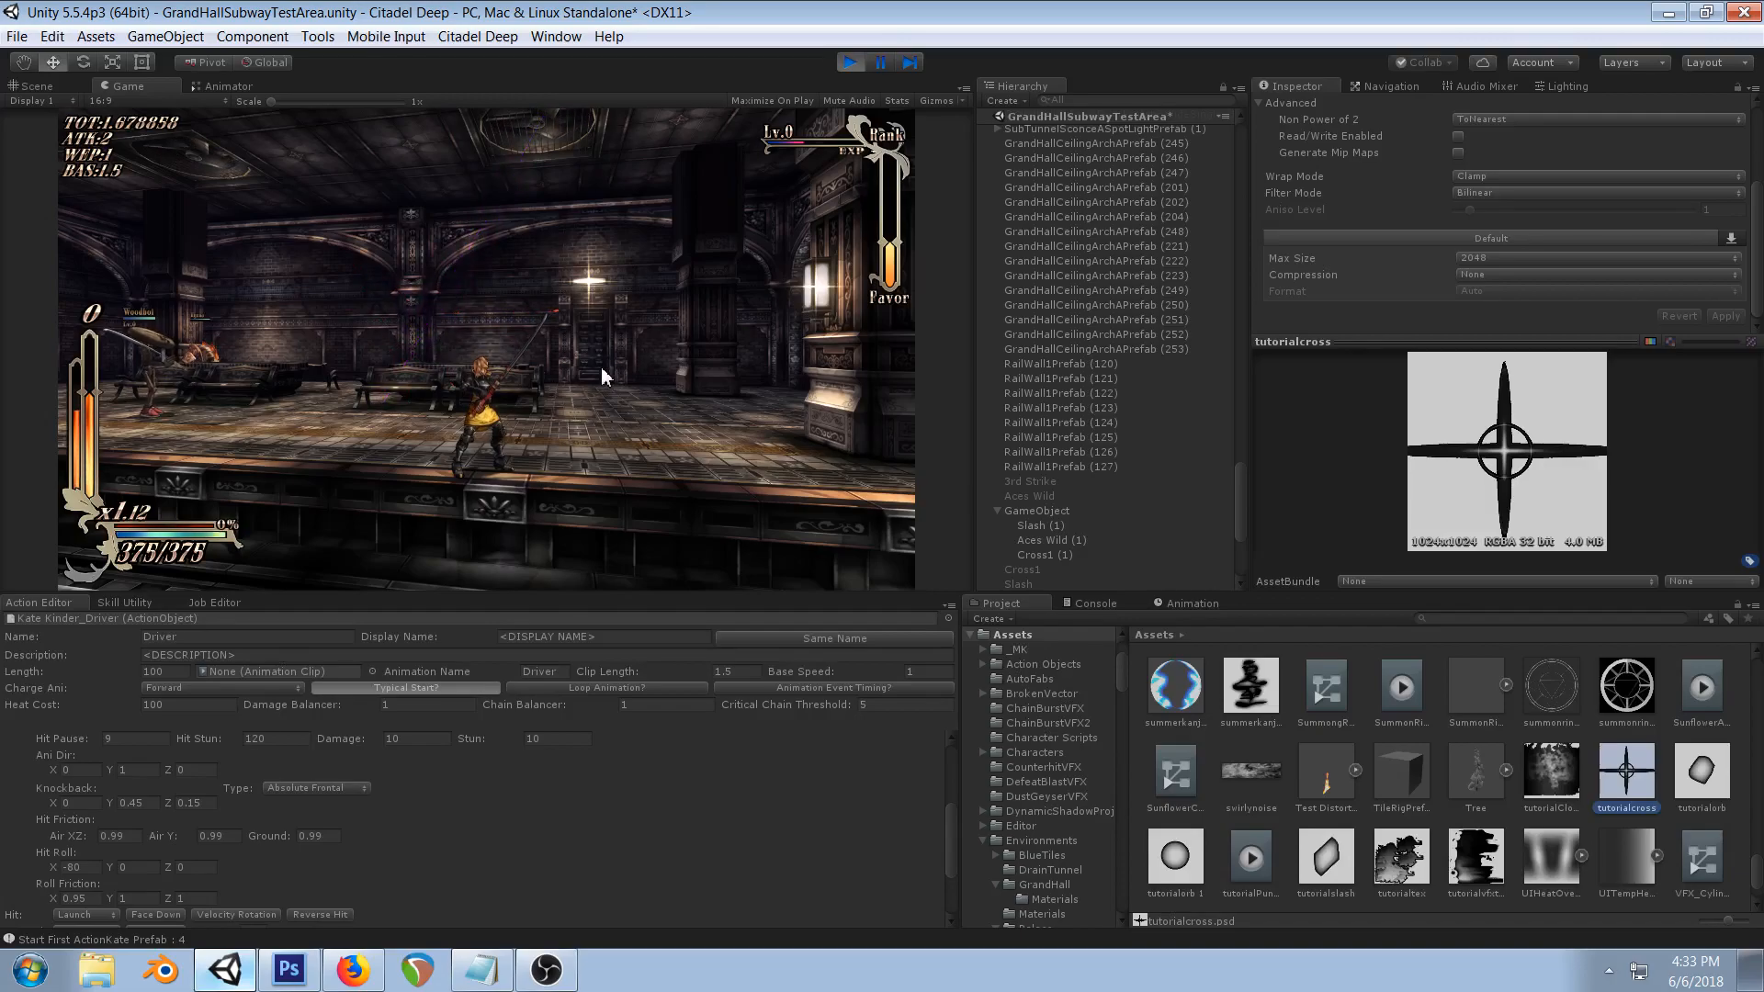
pyautogui.click(1041, 525)
pyautogui.scroll(-5, 1600, 203)
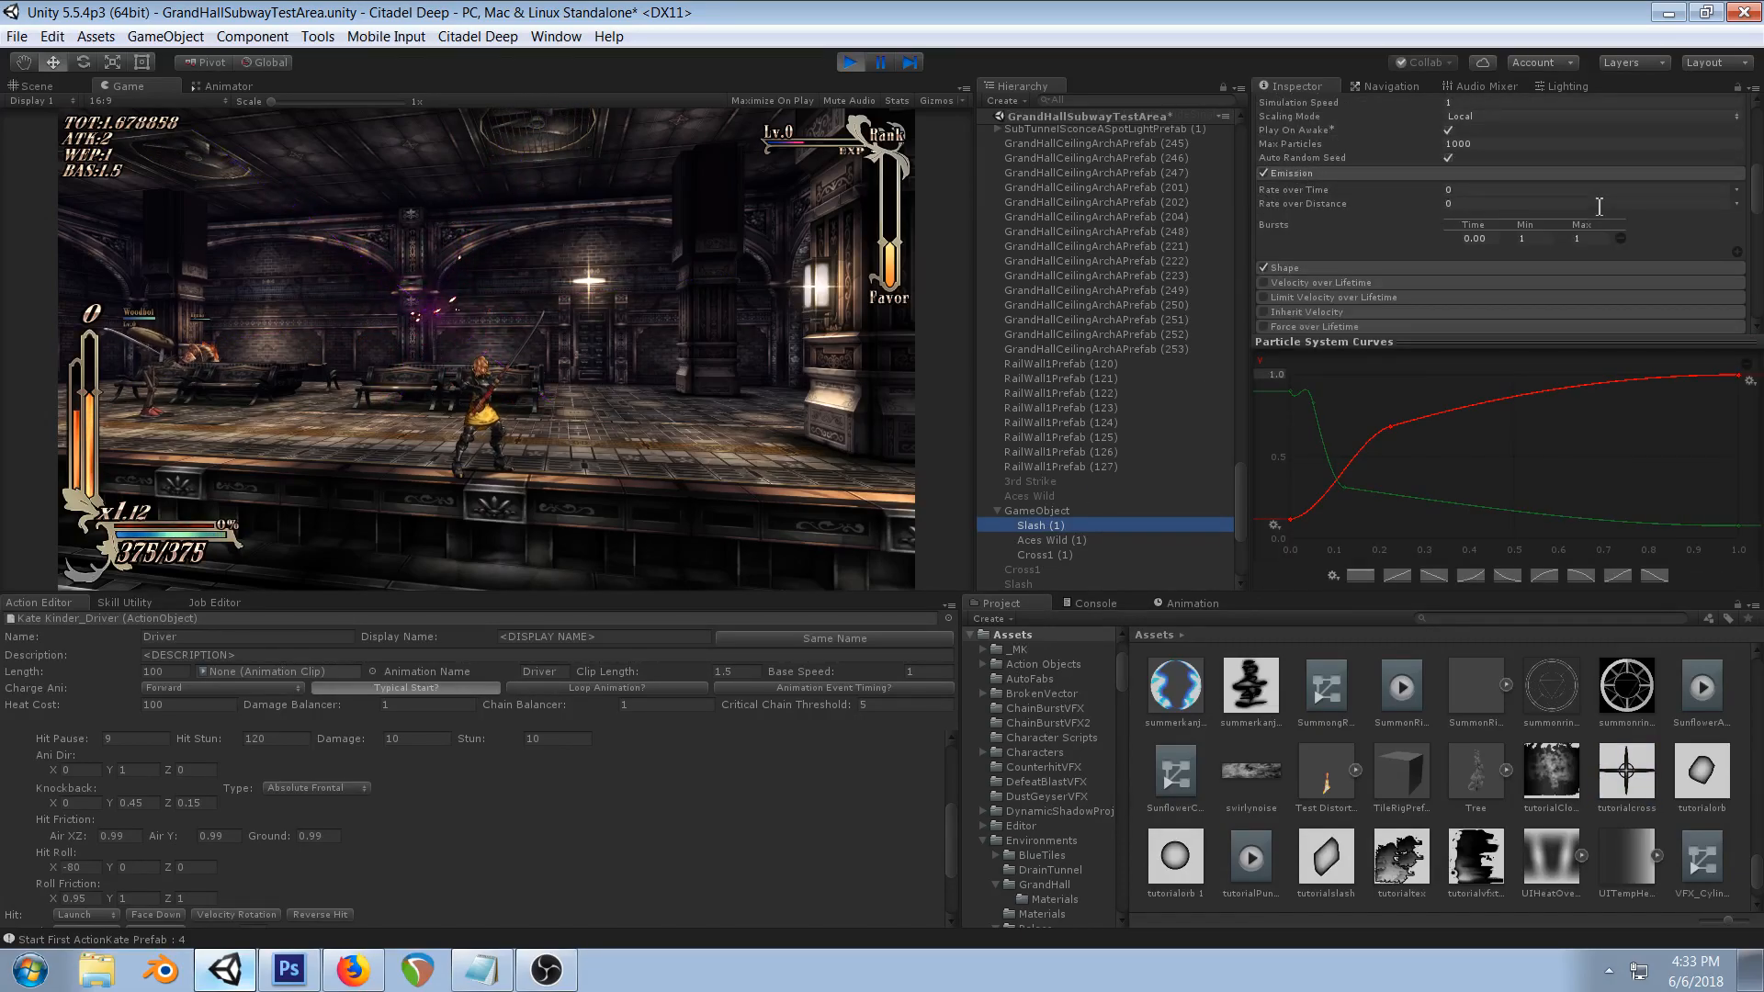
pyautogui.moveTo(1460, 239); pyautogui.dragTo(1468, 242)
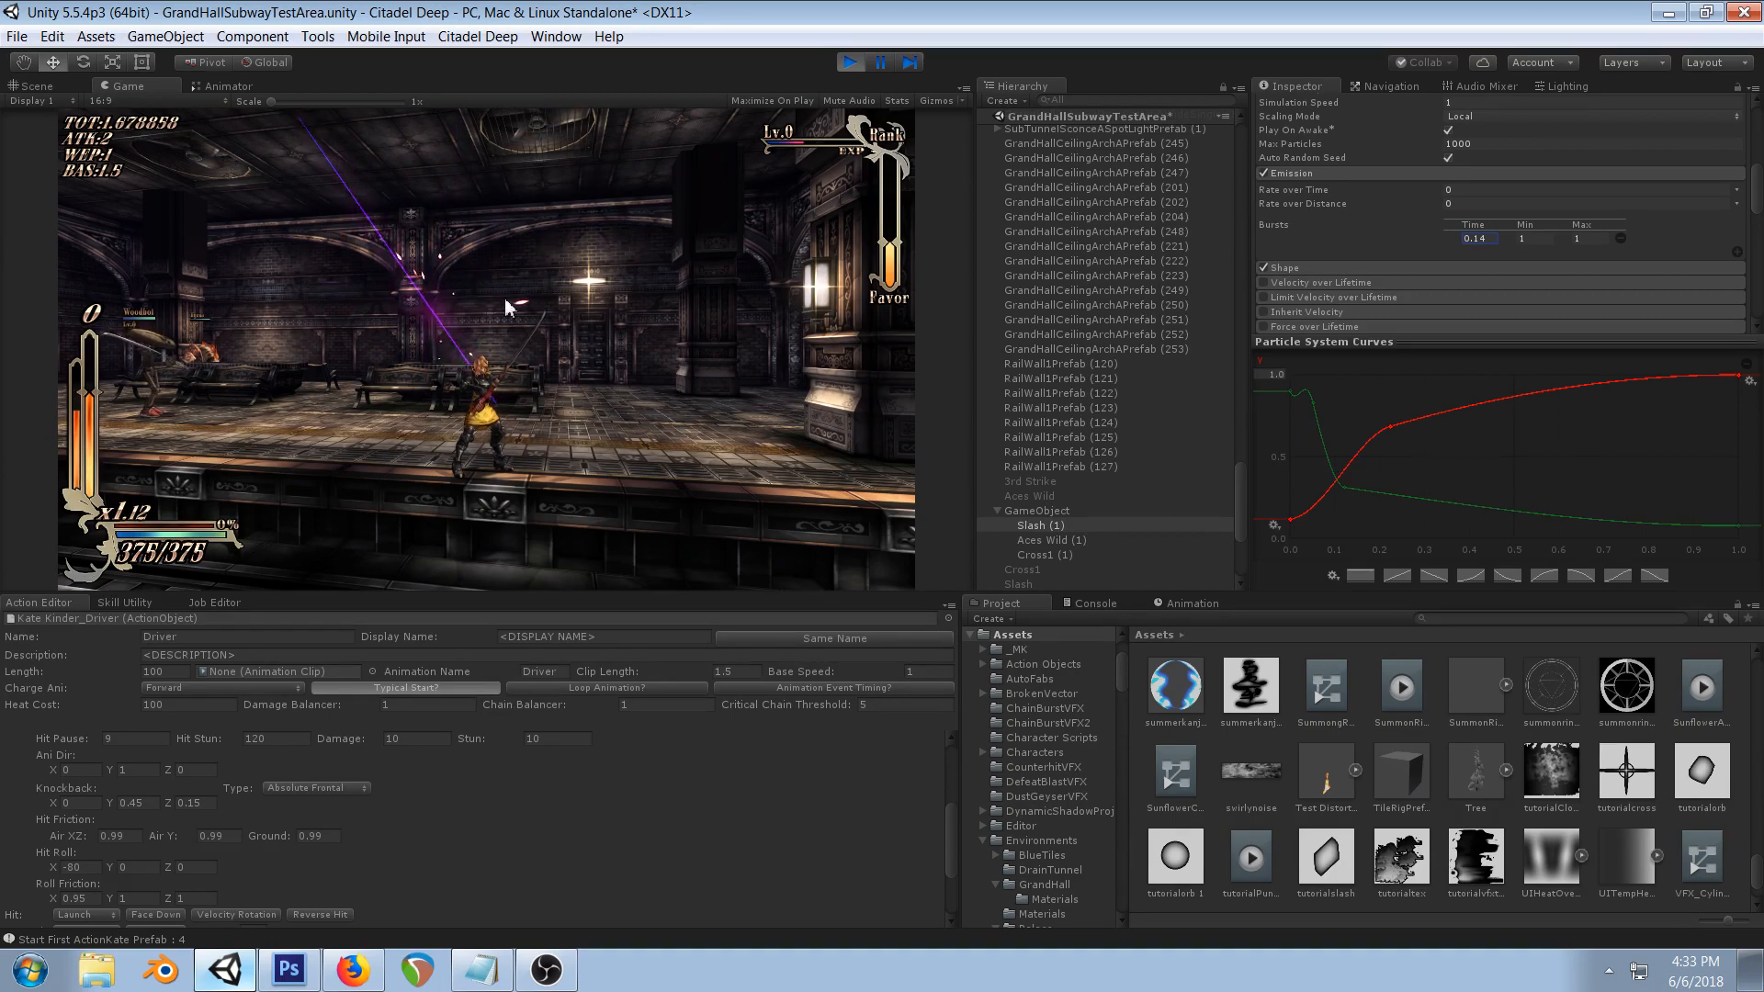
# - Pause the game, step through the combined effect frame by frame to examine its flashes and slash timing, and resume play
pyautogui.click(638, 229)
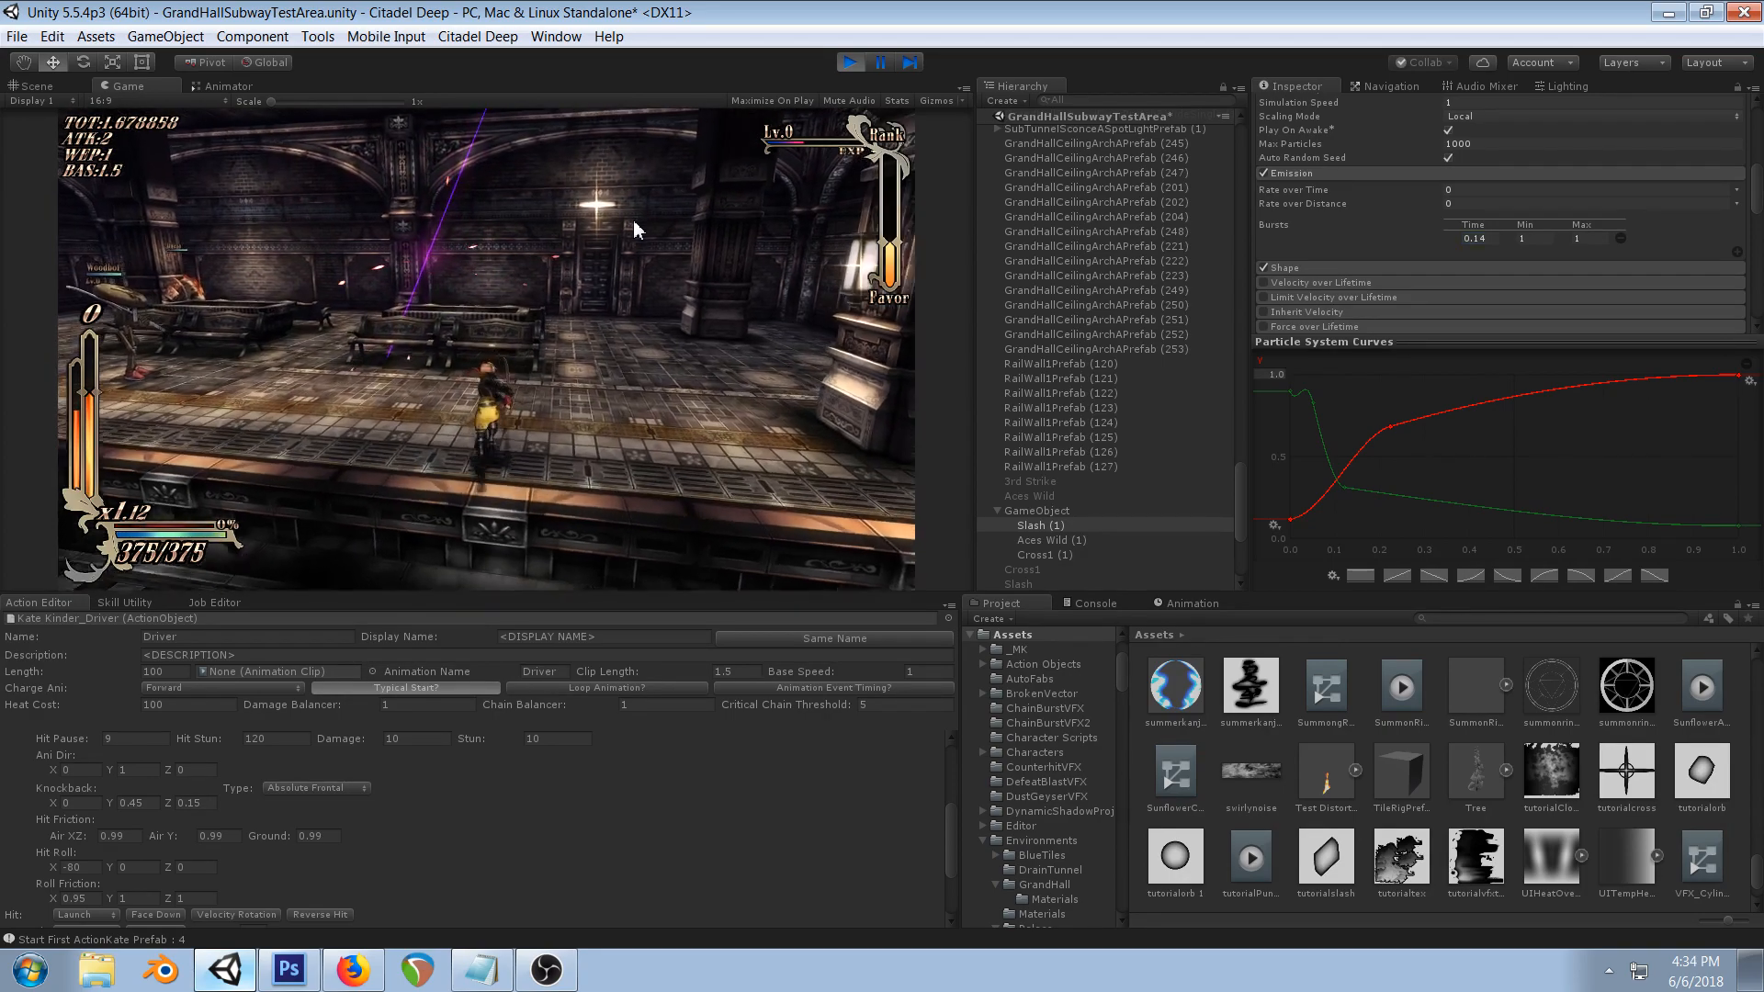
pyautogui.click(880, 62)
pyautogui.click(124, 87)
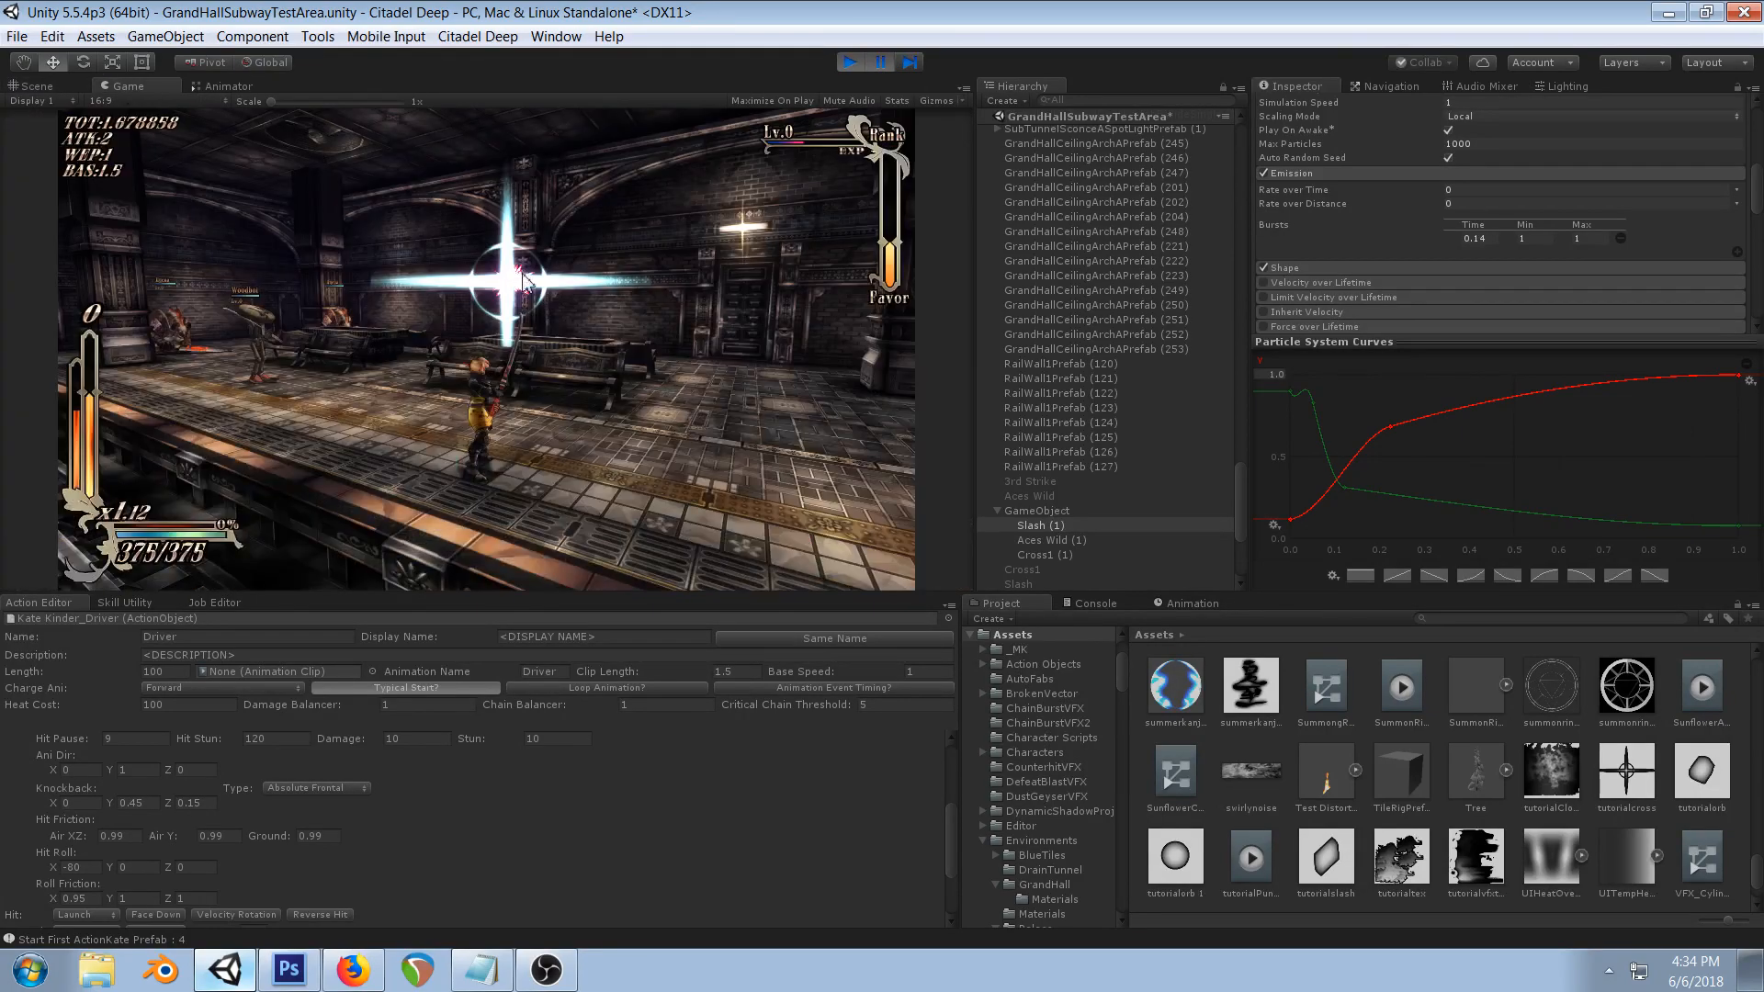
pyautogui.click(912, 64)
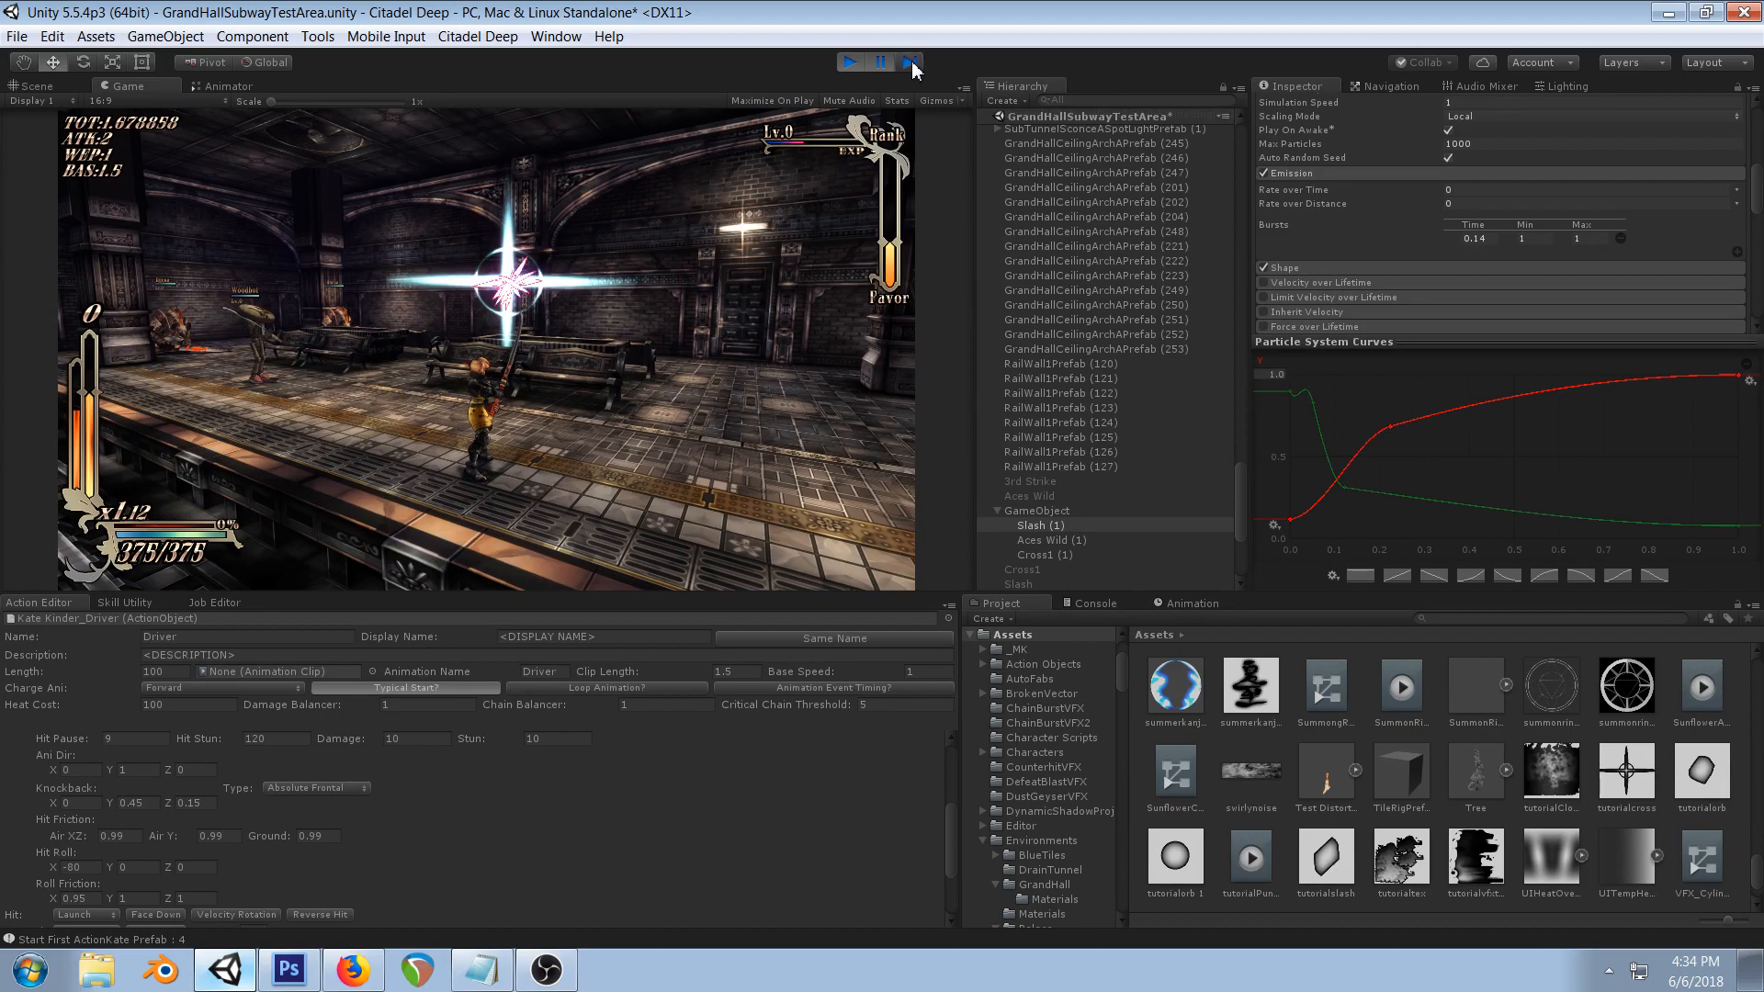
pyautogui.click(912, 64)
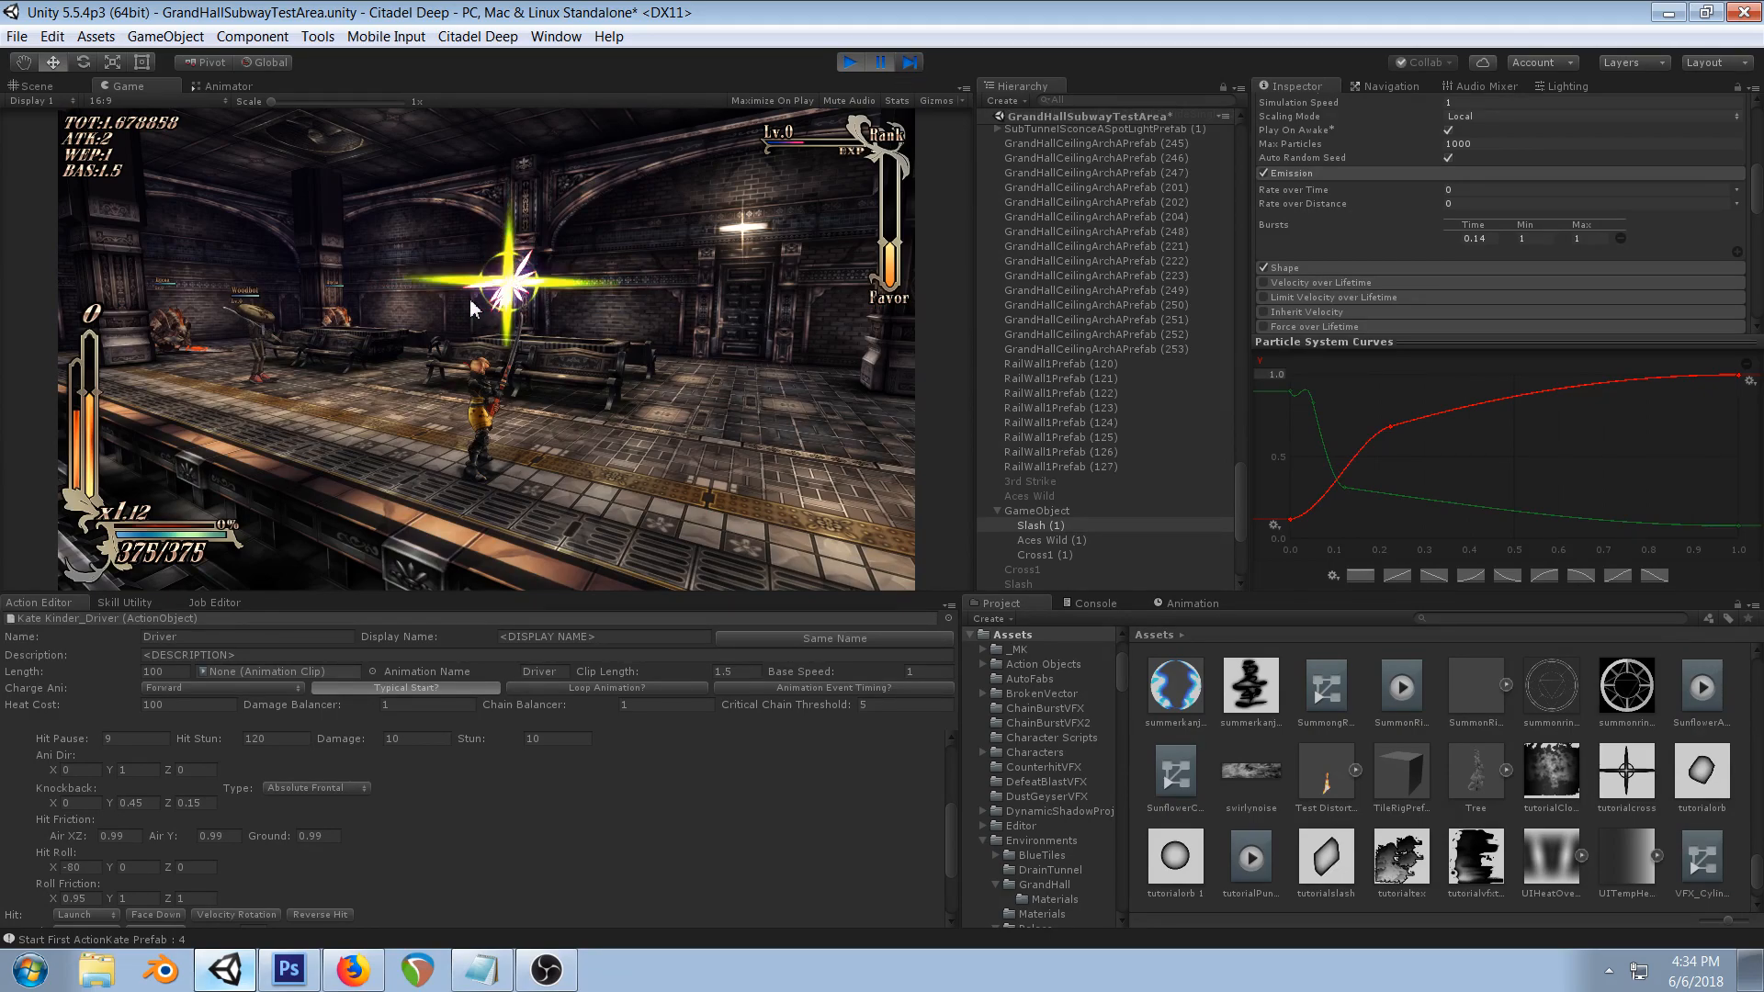
pyautogui.click(908, 66)
pyautogui.click(907, 66)
pyautogui.click(908, 66)
pyautogui.click(908, 67)
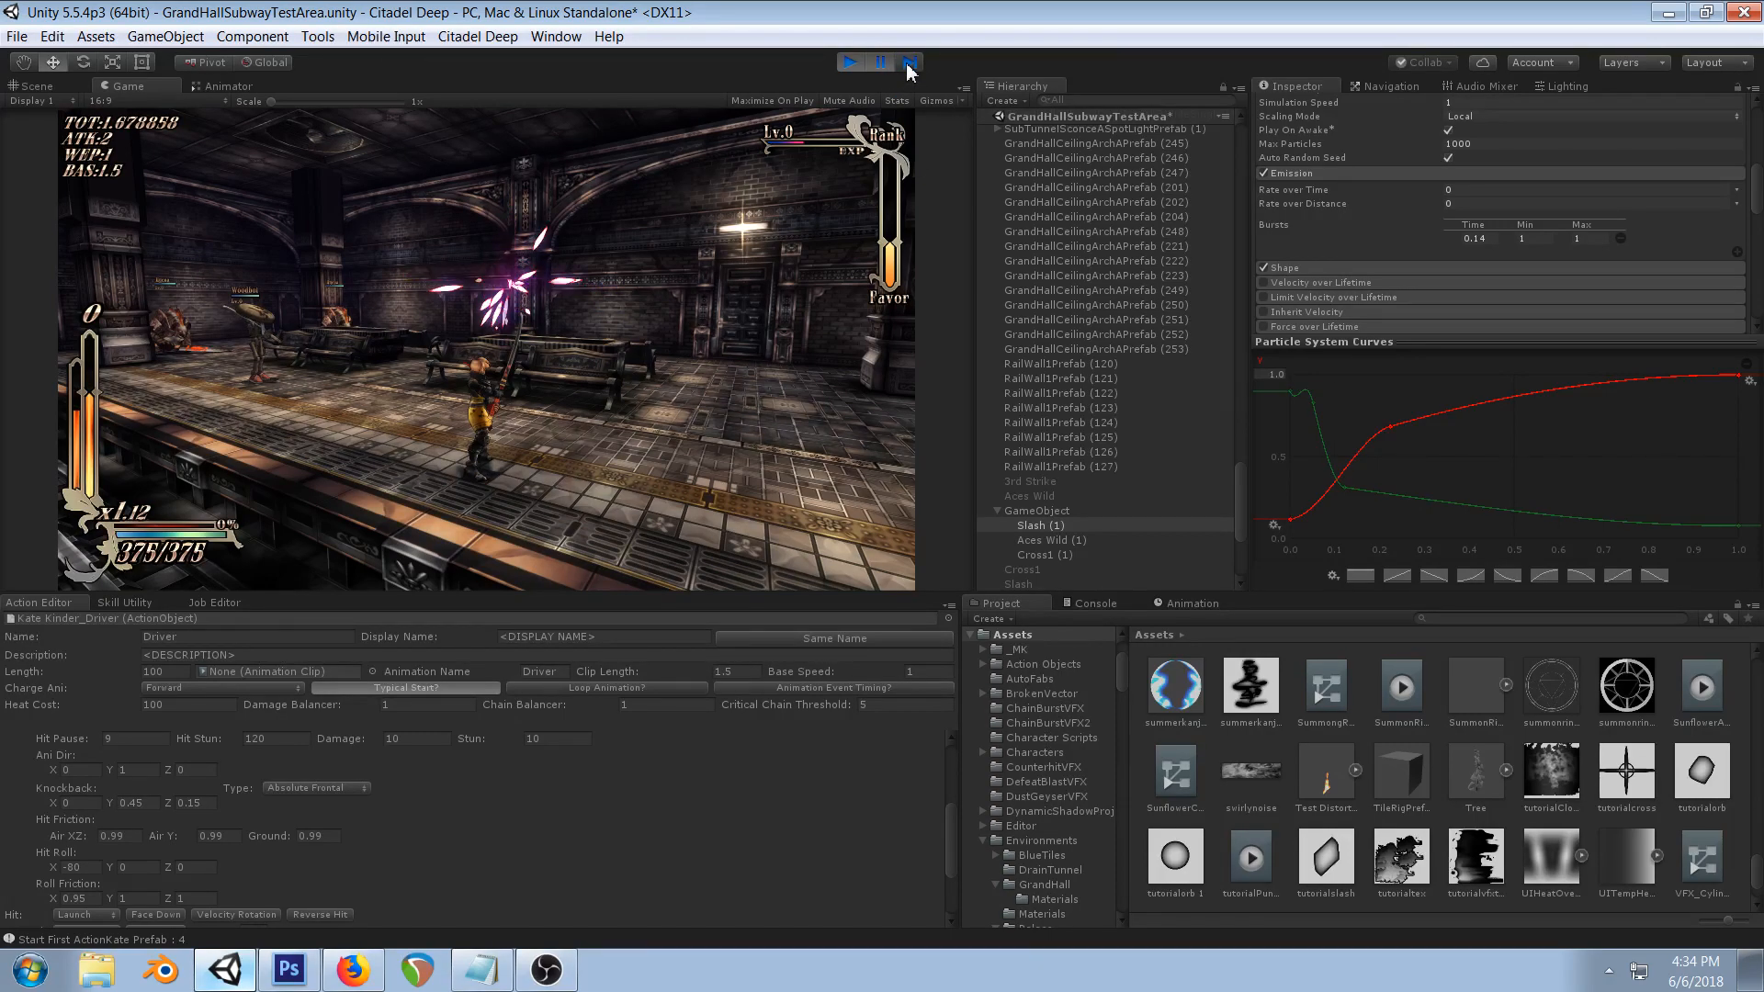
pyautogui.click(908, 68)
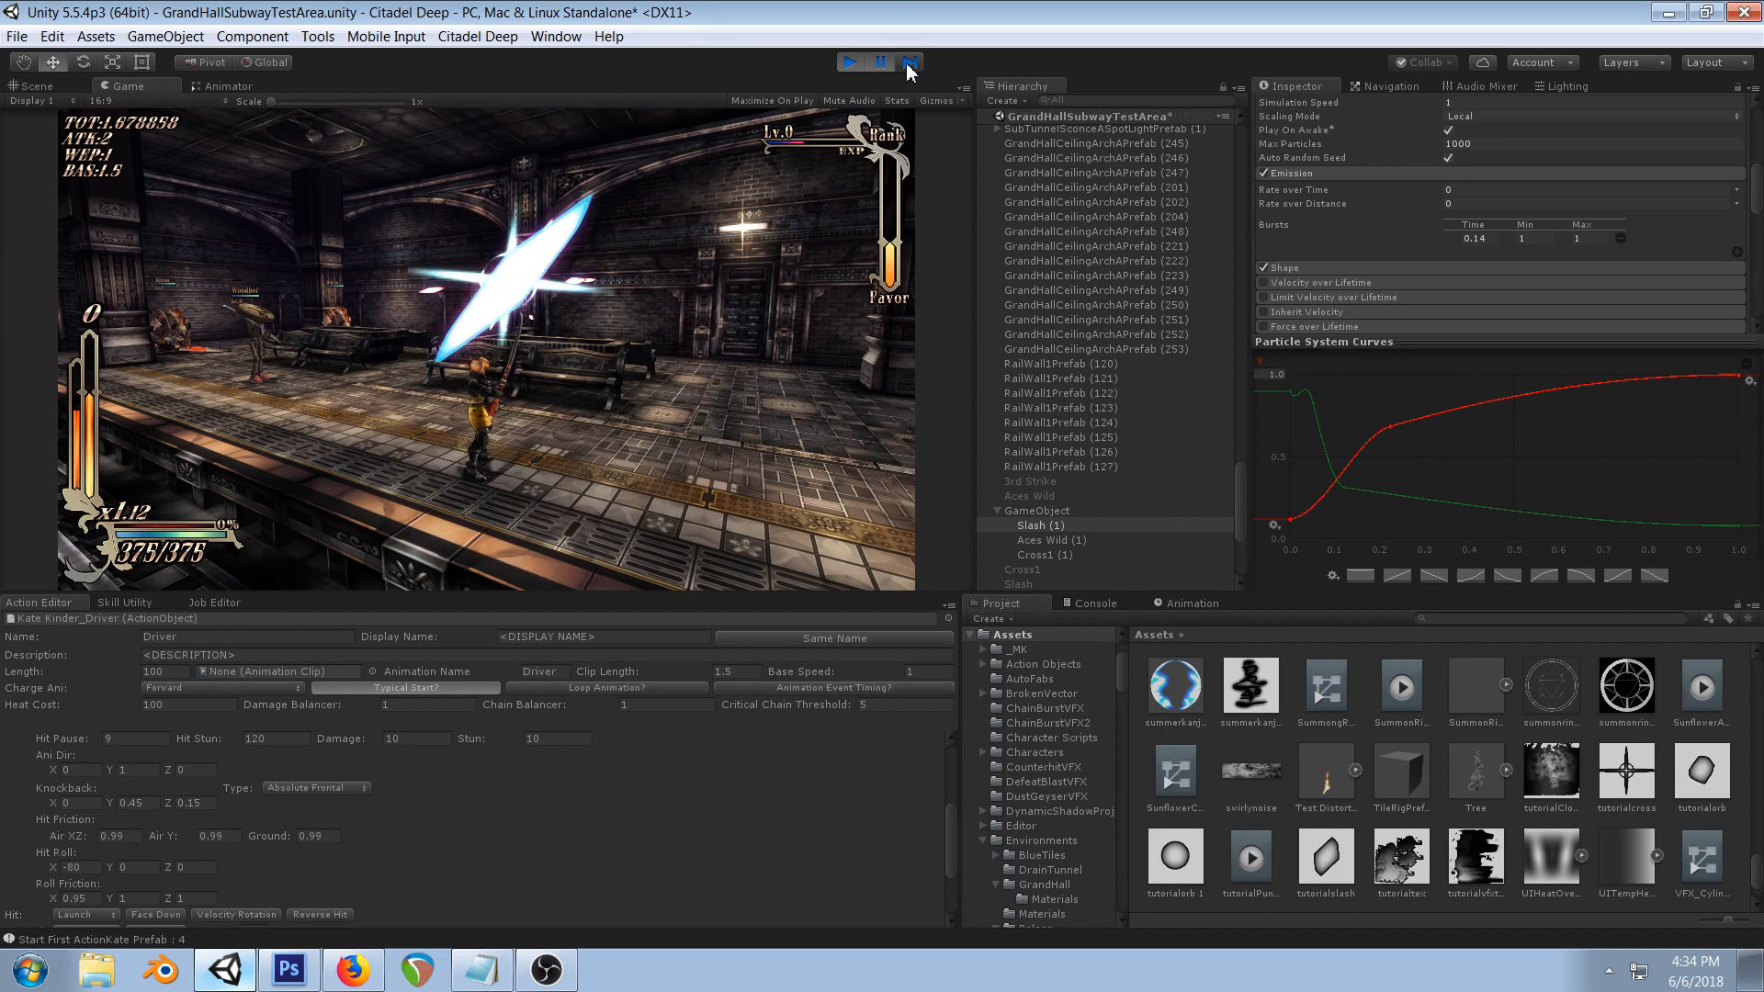
pyautogui.click(907, 68)
pyautogui.click(908, 68)
pyautogui.click(907, 68)
pyautogui.click(907, 68)
pyautogui.click(908, 68)
pyautogui.click(907, 68)
pyautogui.click(879, 67)
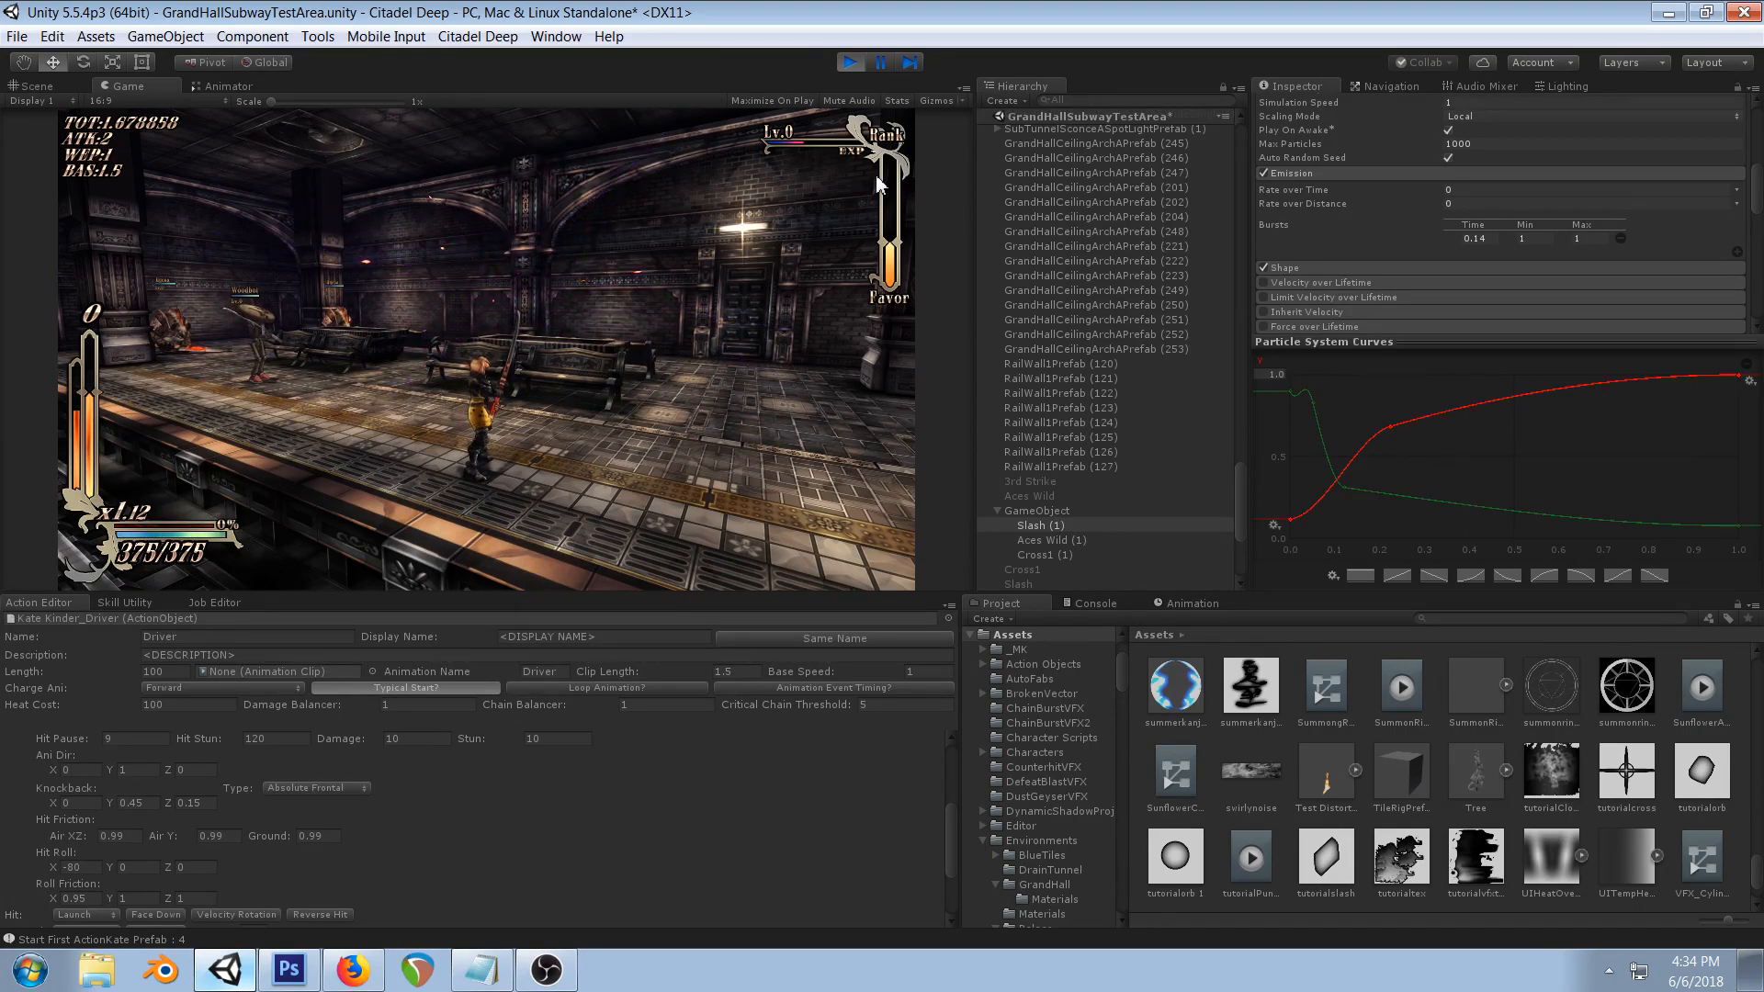
# - Examine the 3D start size range of the Aces Wild (1) particle system
pyautogui.click(1047, 540)
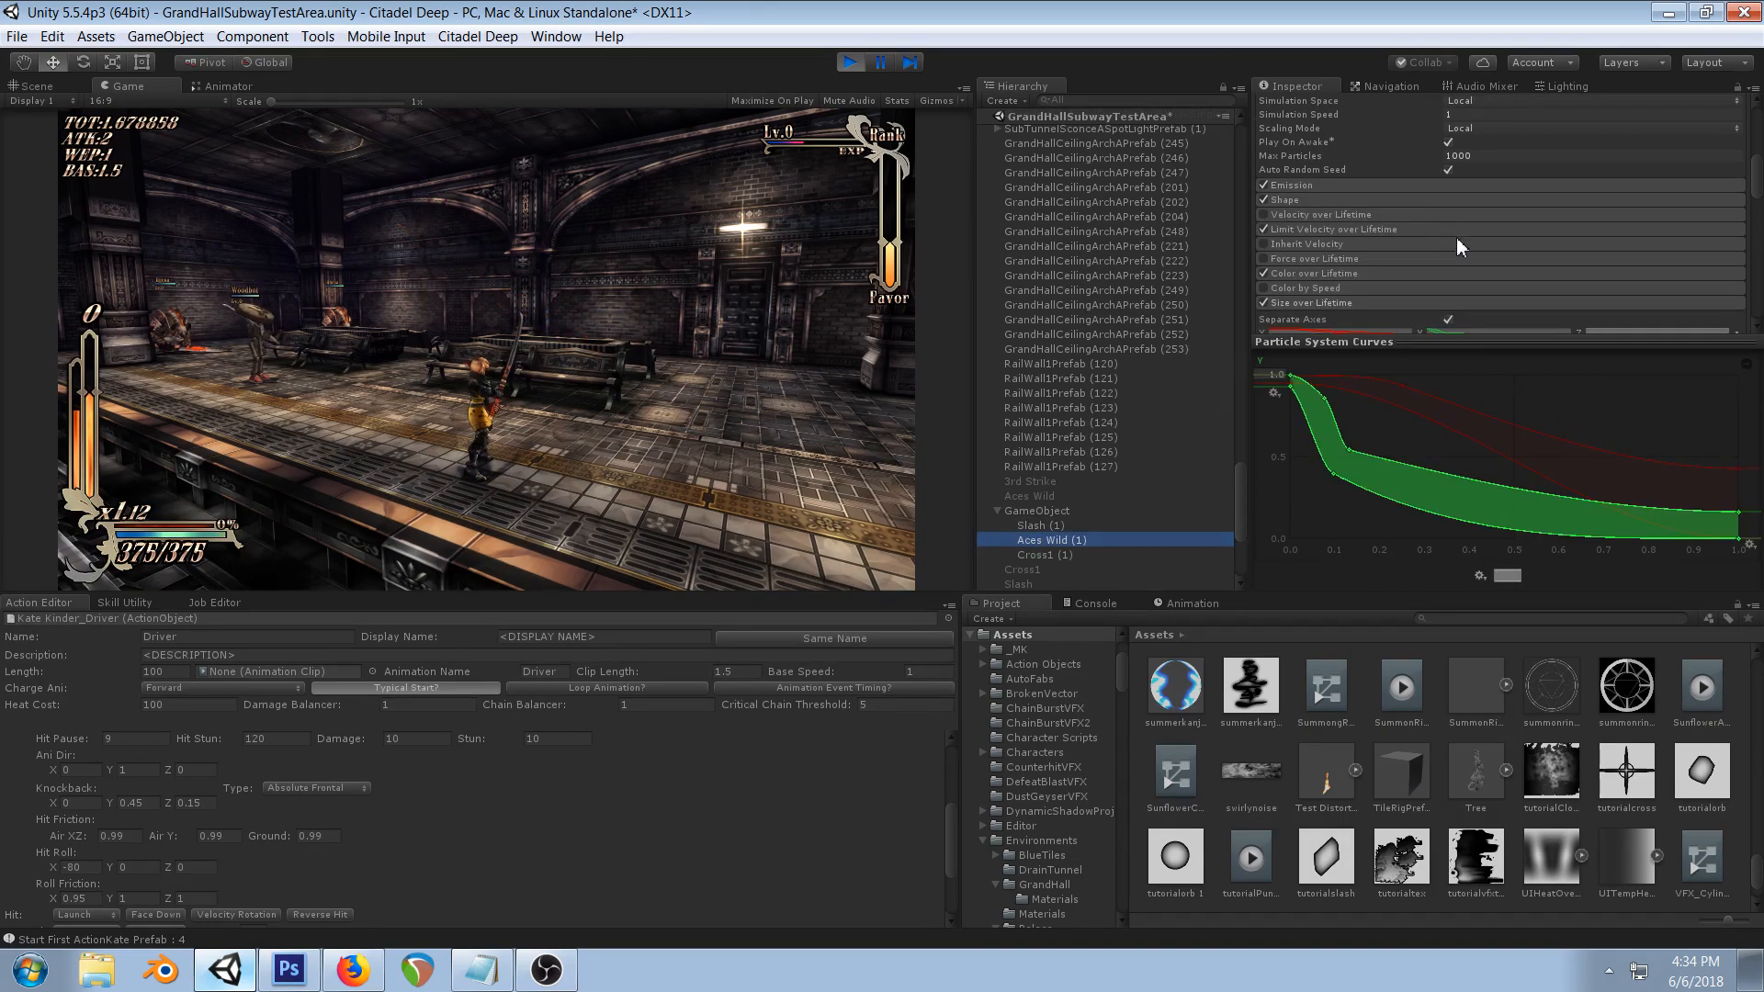
pyautogui.scroll(2, 1470, 248)
pyautogui.scroll(2, 1495, 216)
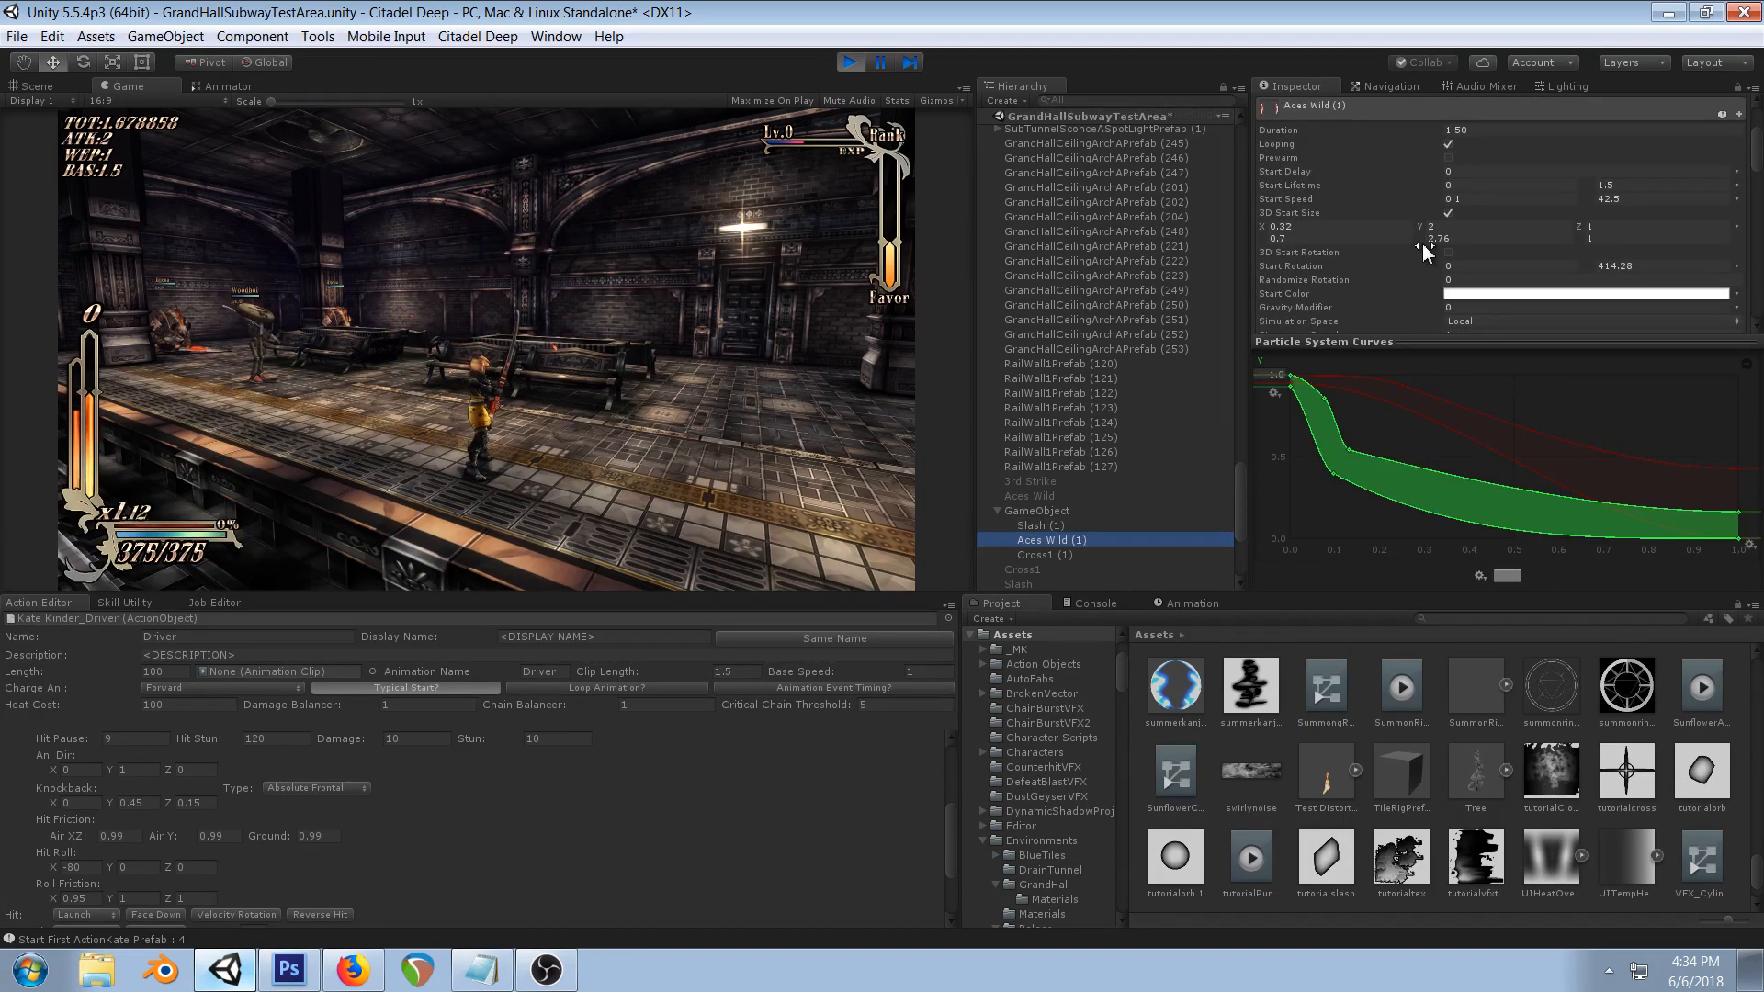
pyautogui.moveTo(1424, 250); pyautogui.dragTo(1512, 257)
pyautogui.moveTo(1270, 242); pyautogui.dragTo(1338, 243)
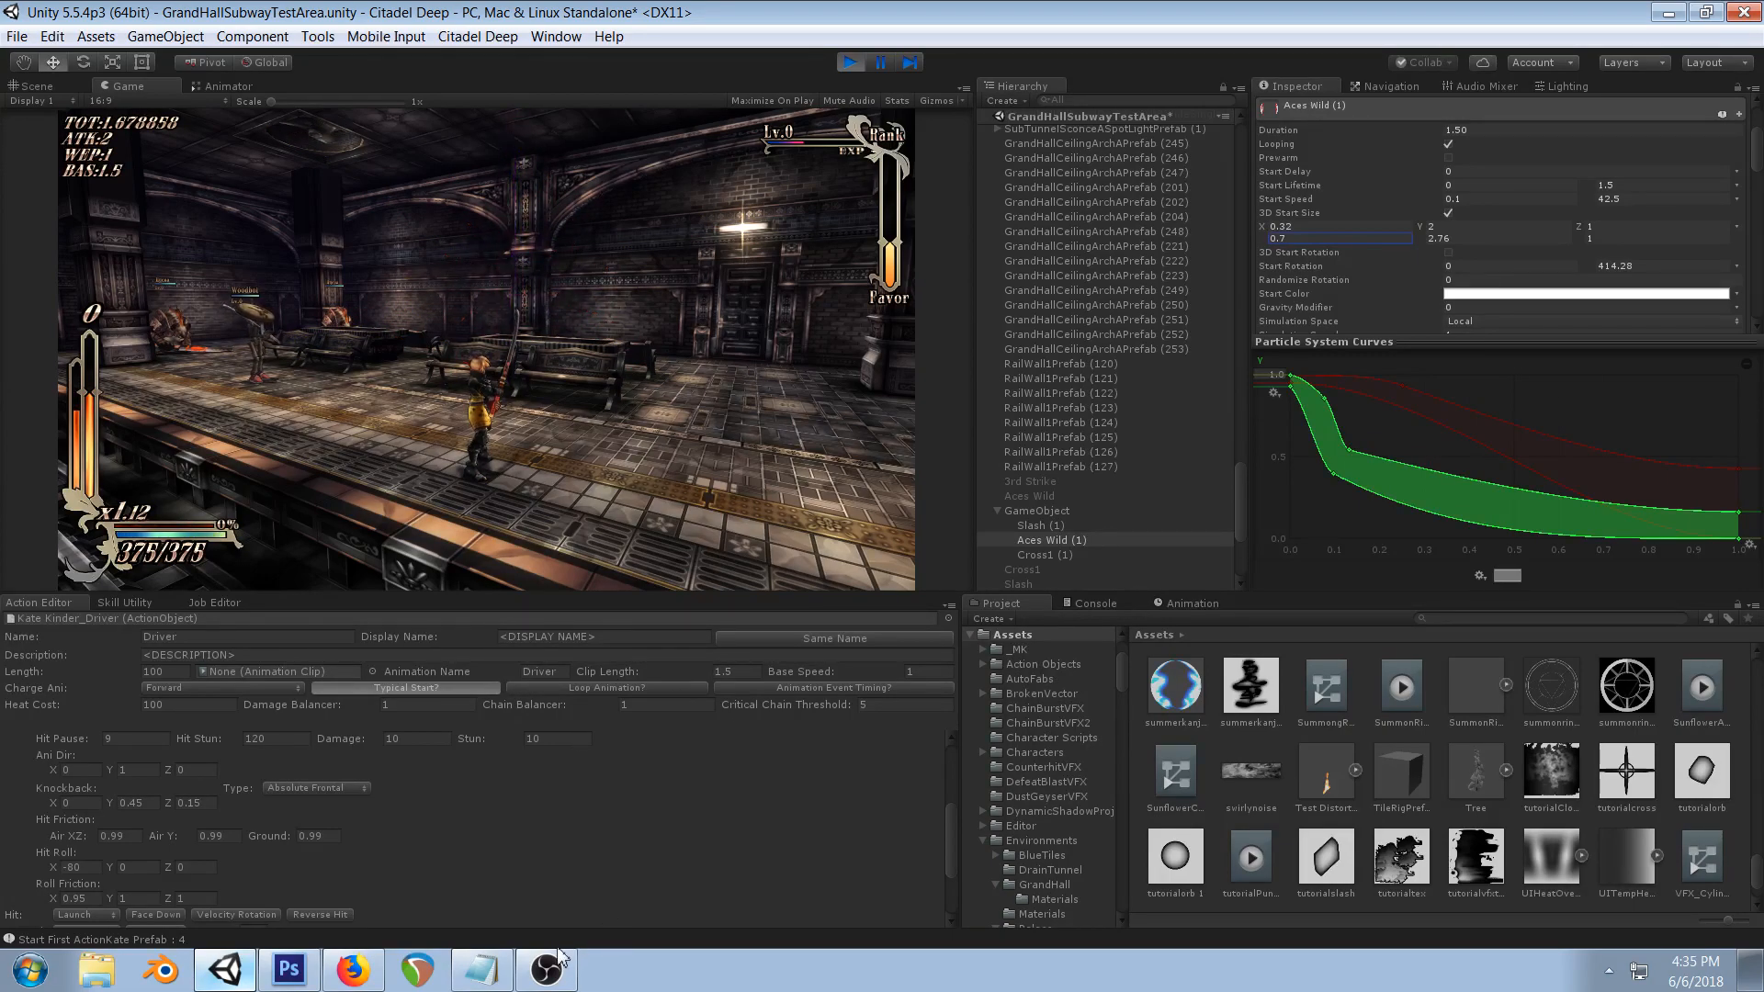
# - Consult the list of sprite shapes in the Stream Notes file in Notepad and bring up tutorialcross in Photoshop
pyautogui.click(481, 969)
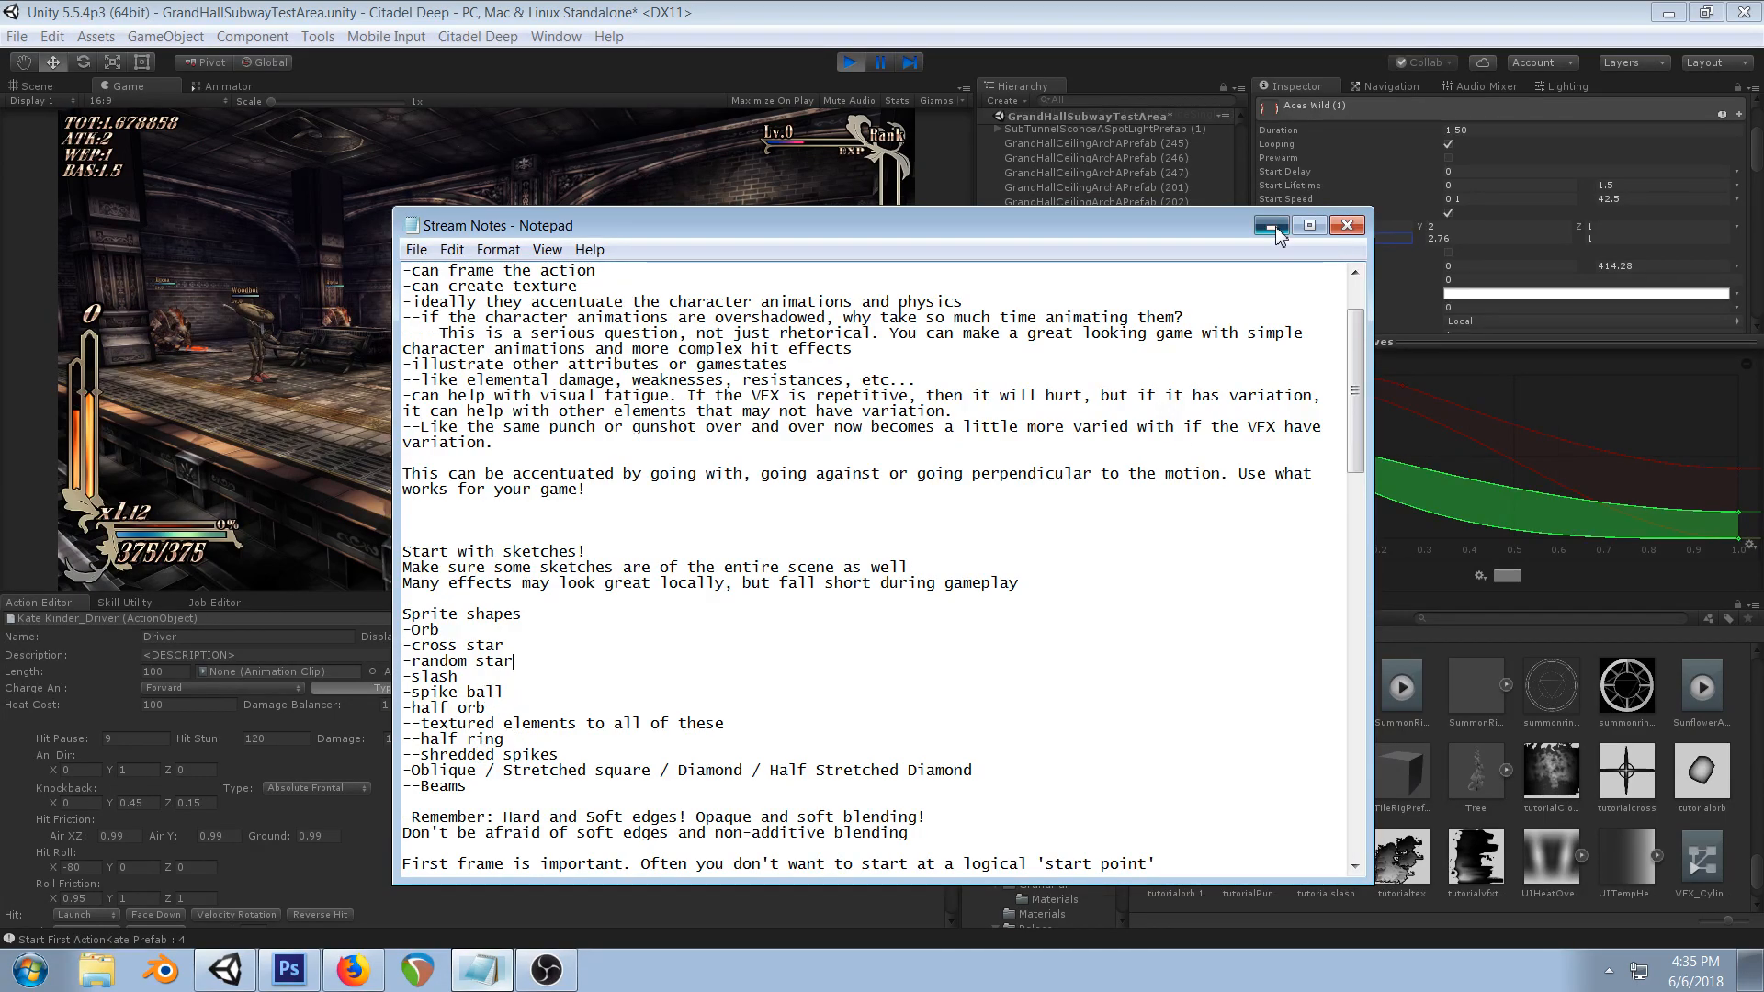
pyautogui.click(1047, 36)
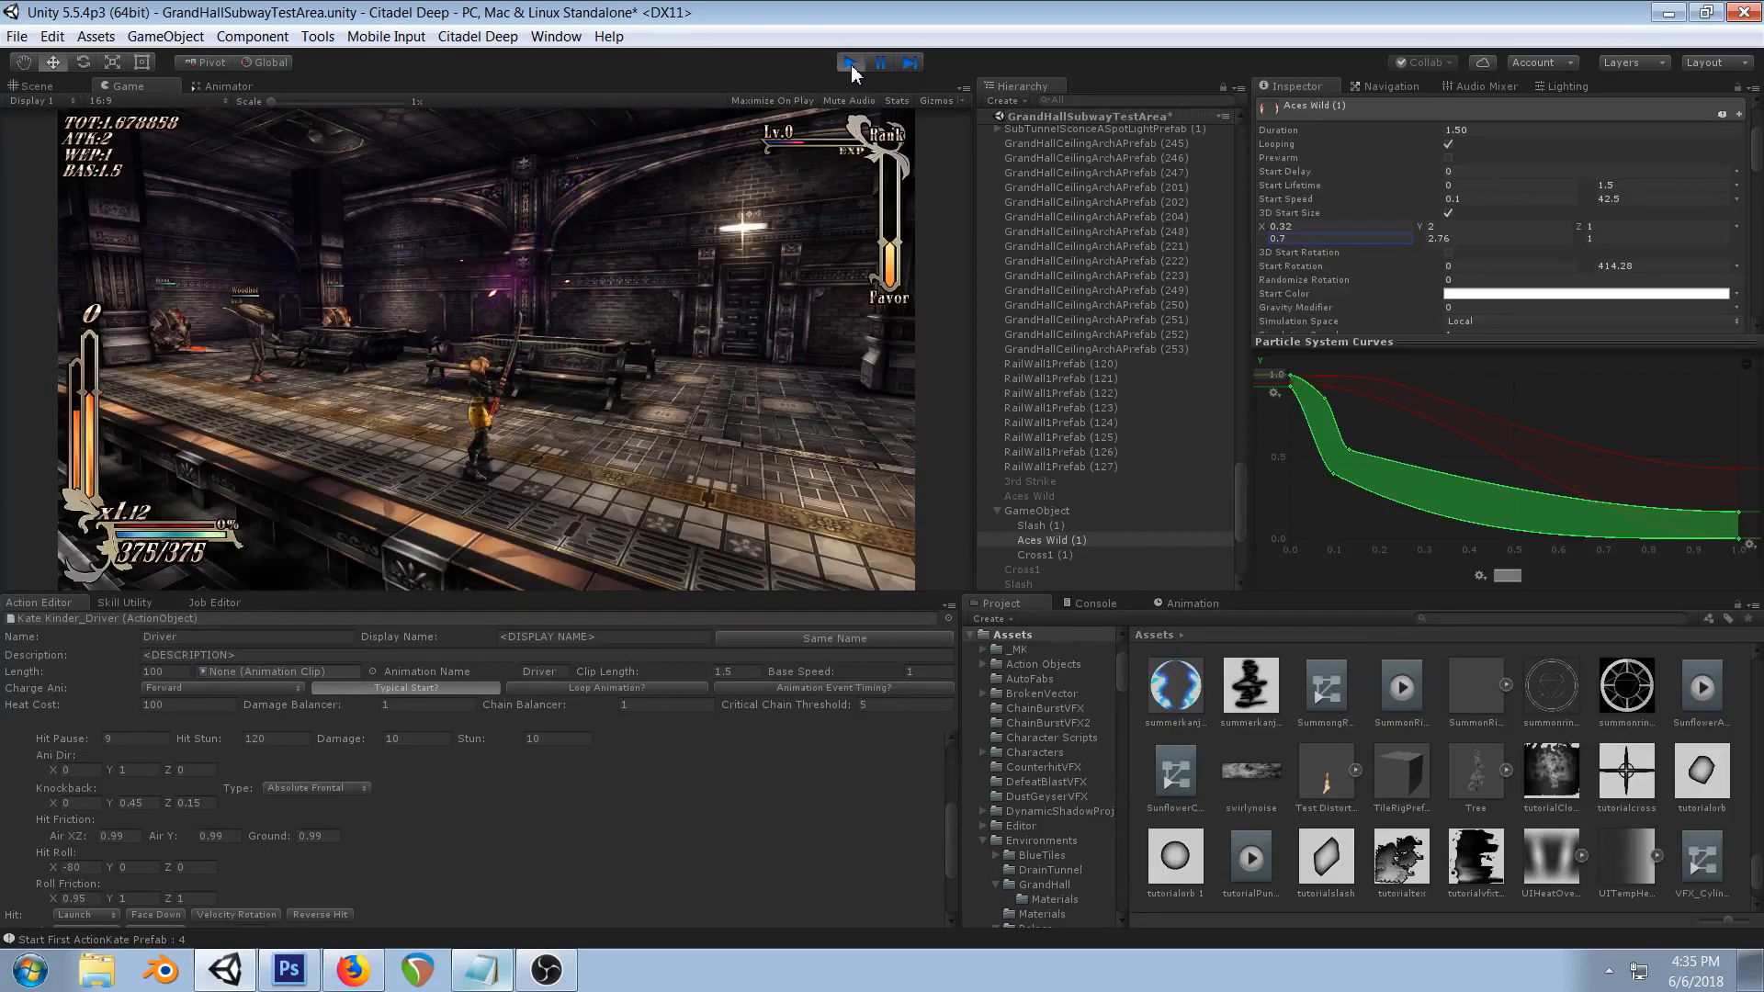
pyautogui.click(306, 970)
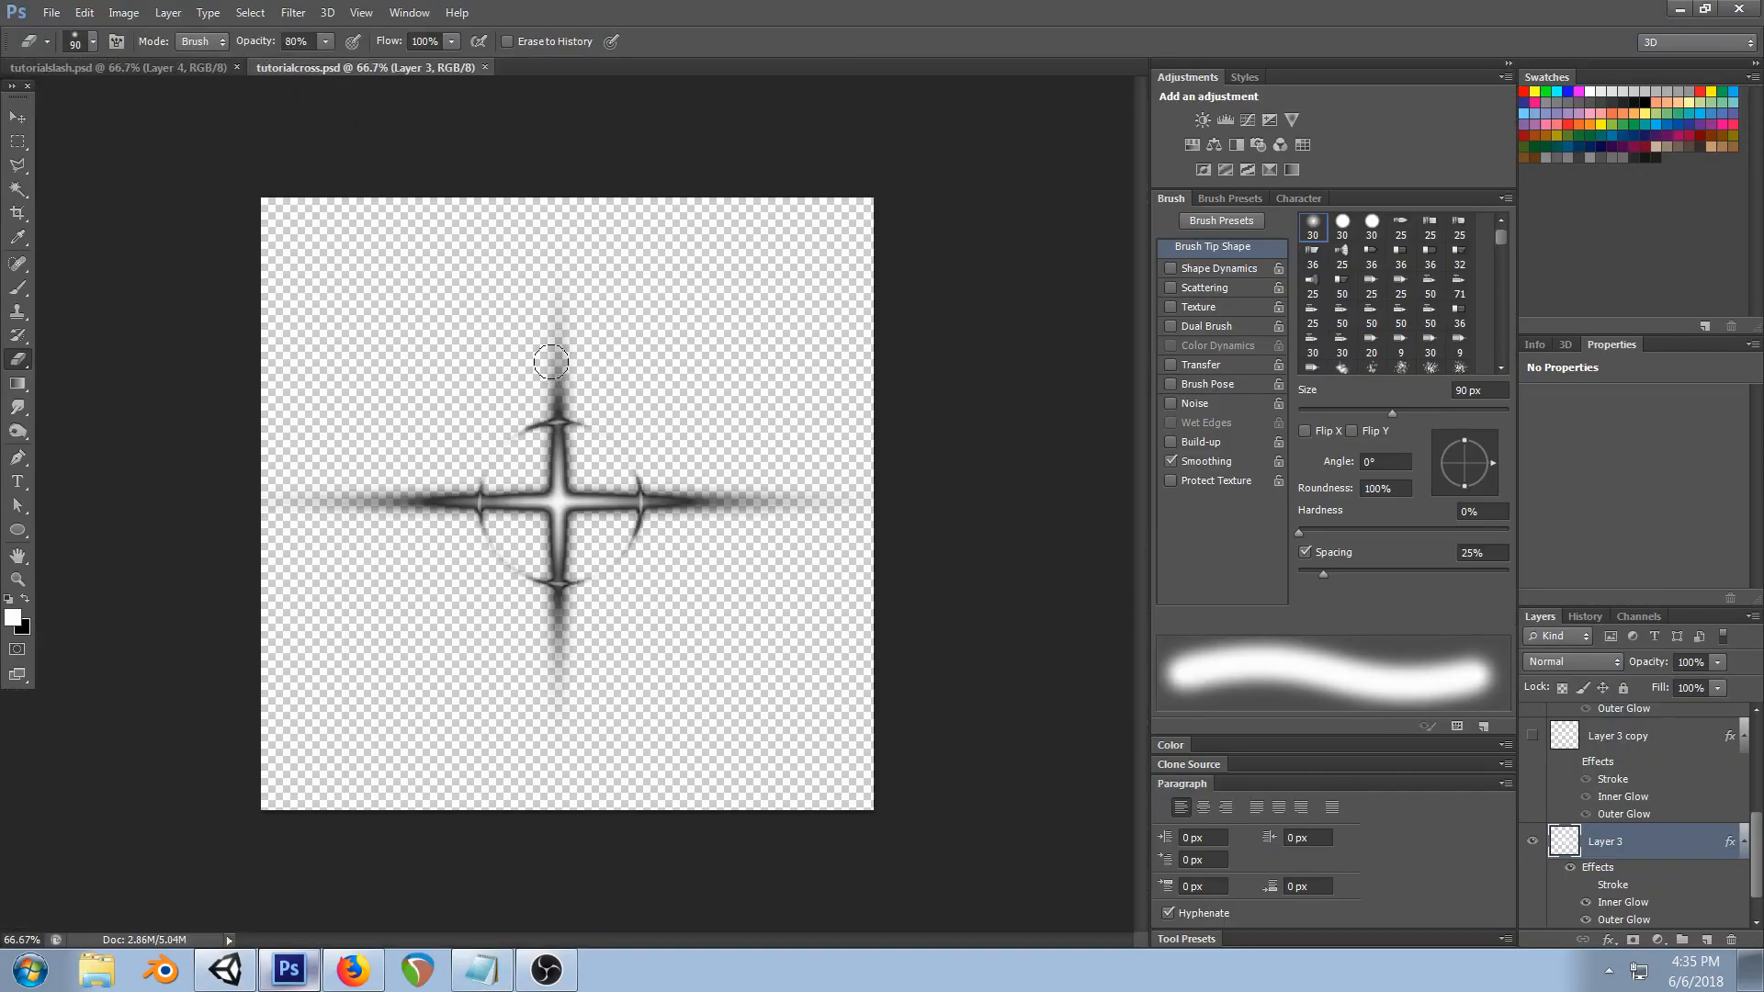
# - Switch back to Unity, duplicate the tutorialcross texture and rename the copy as tutorialspikeball
pyautogui.click(225, 969)
pyautogui.click(1641, 781)
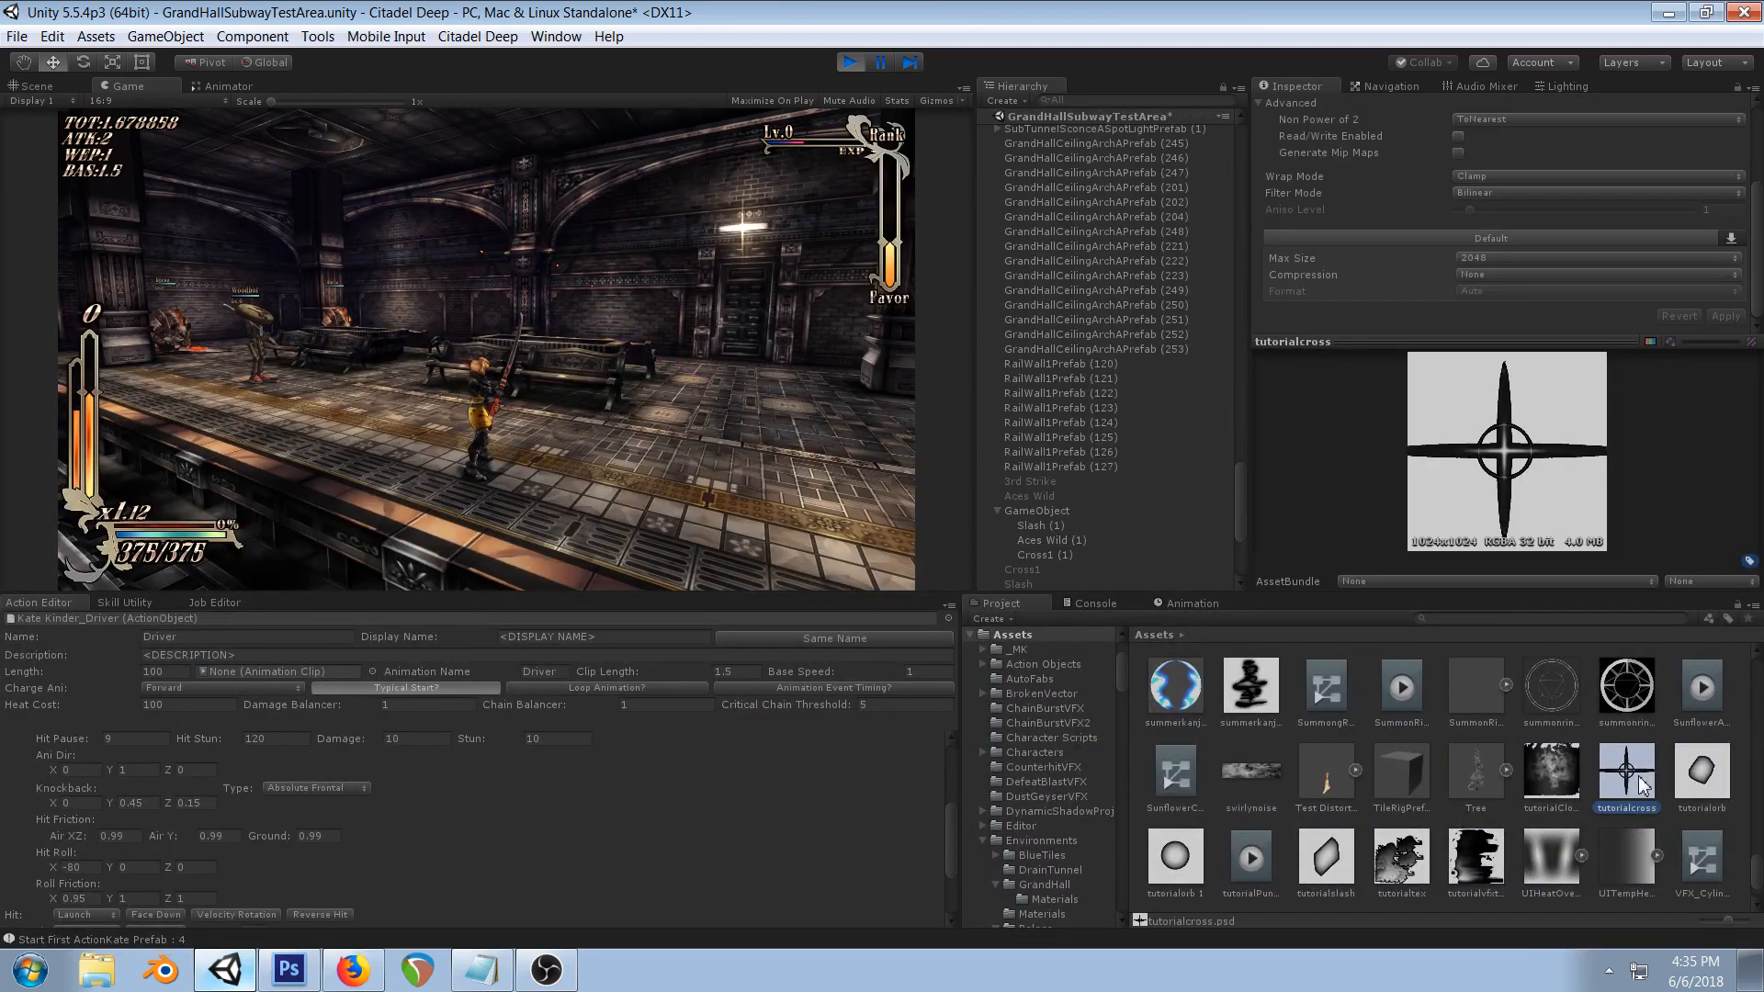
pyautogui.hotkey('ctrl', 'd')
pyautogui.doubleClick(1687, 816)
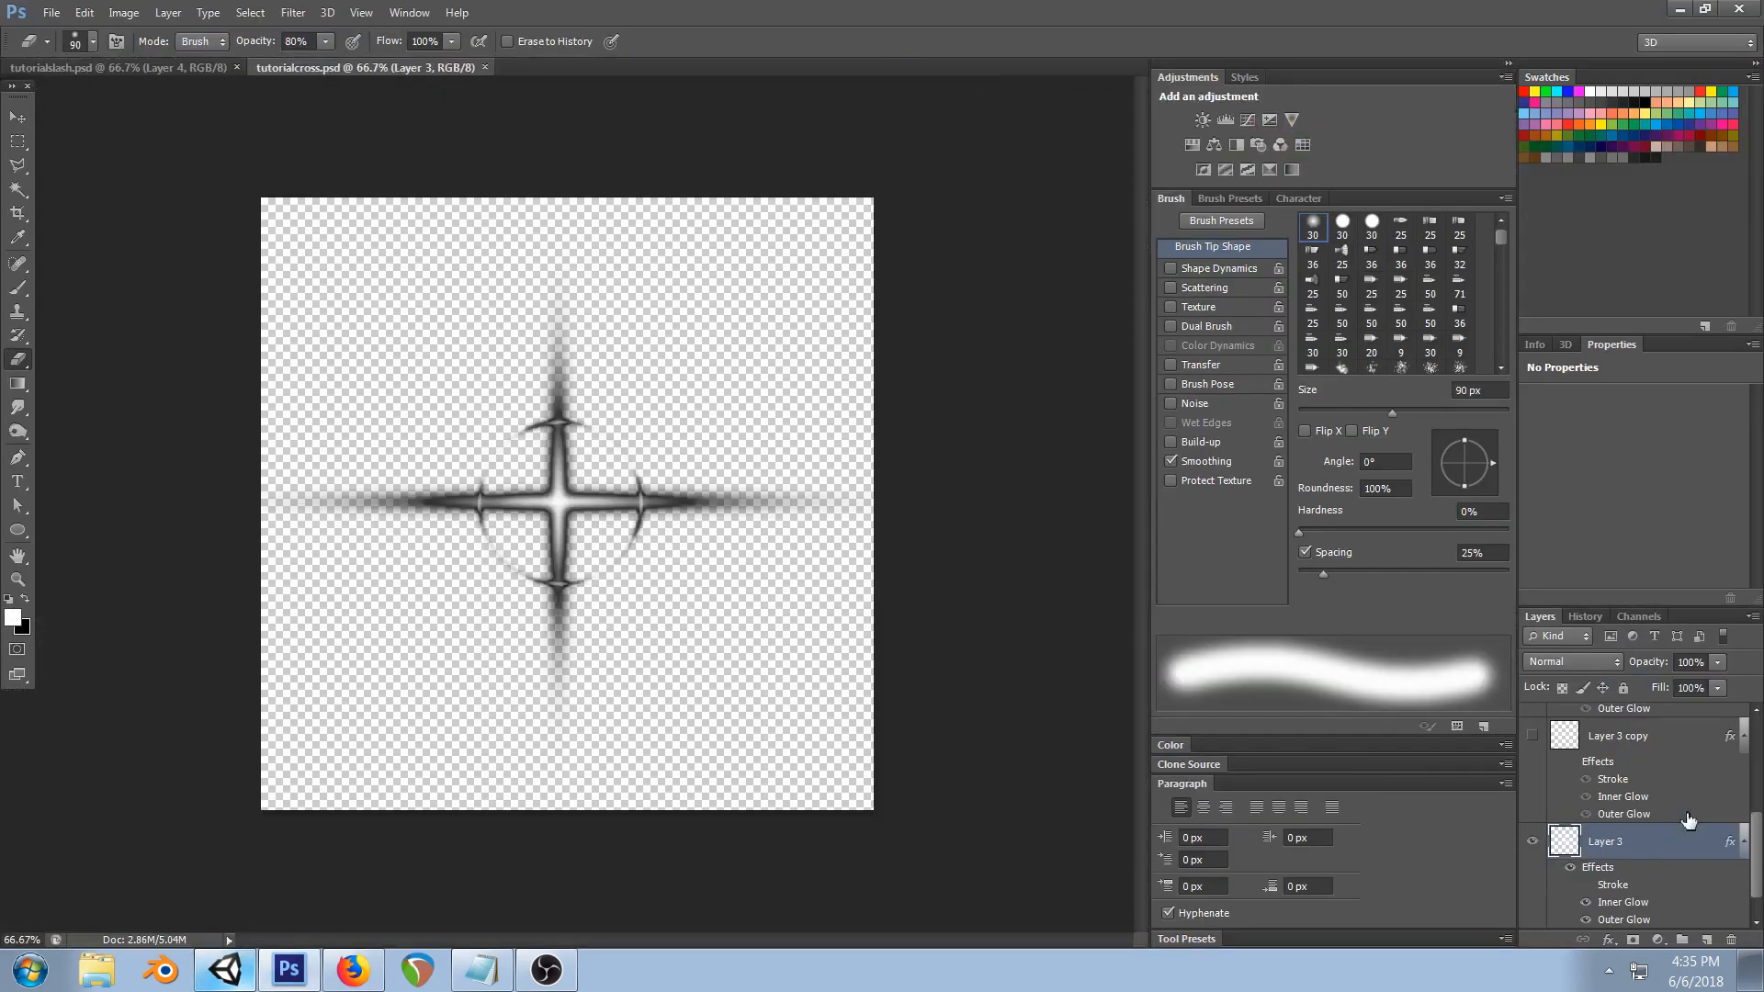
pyautogui.click(742, 67)
pyautogui.click(225, 969)
pyautogui.click(1686, 809)
pyautogui.write('tutorial_pikeball')
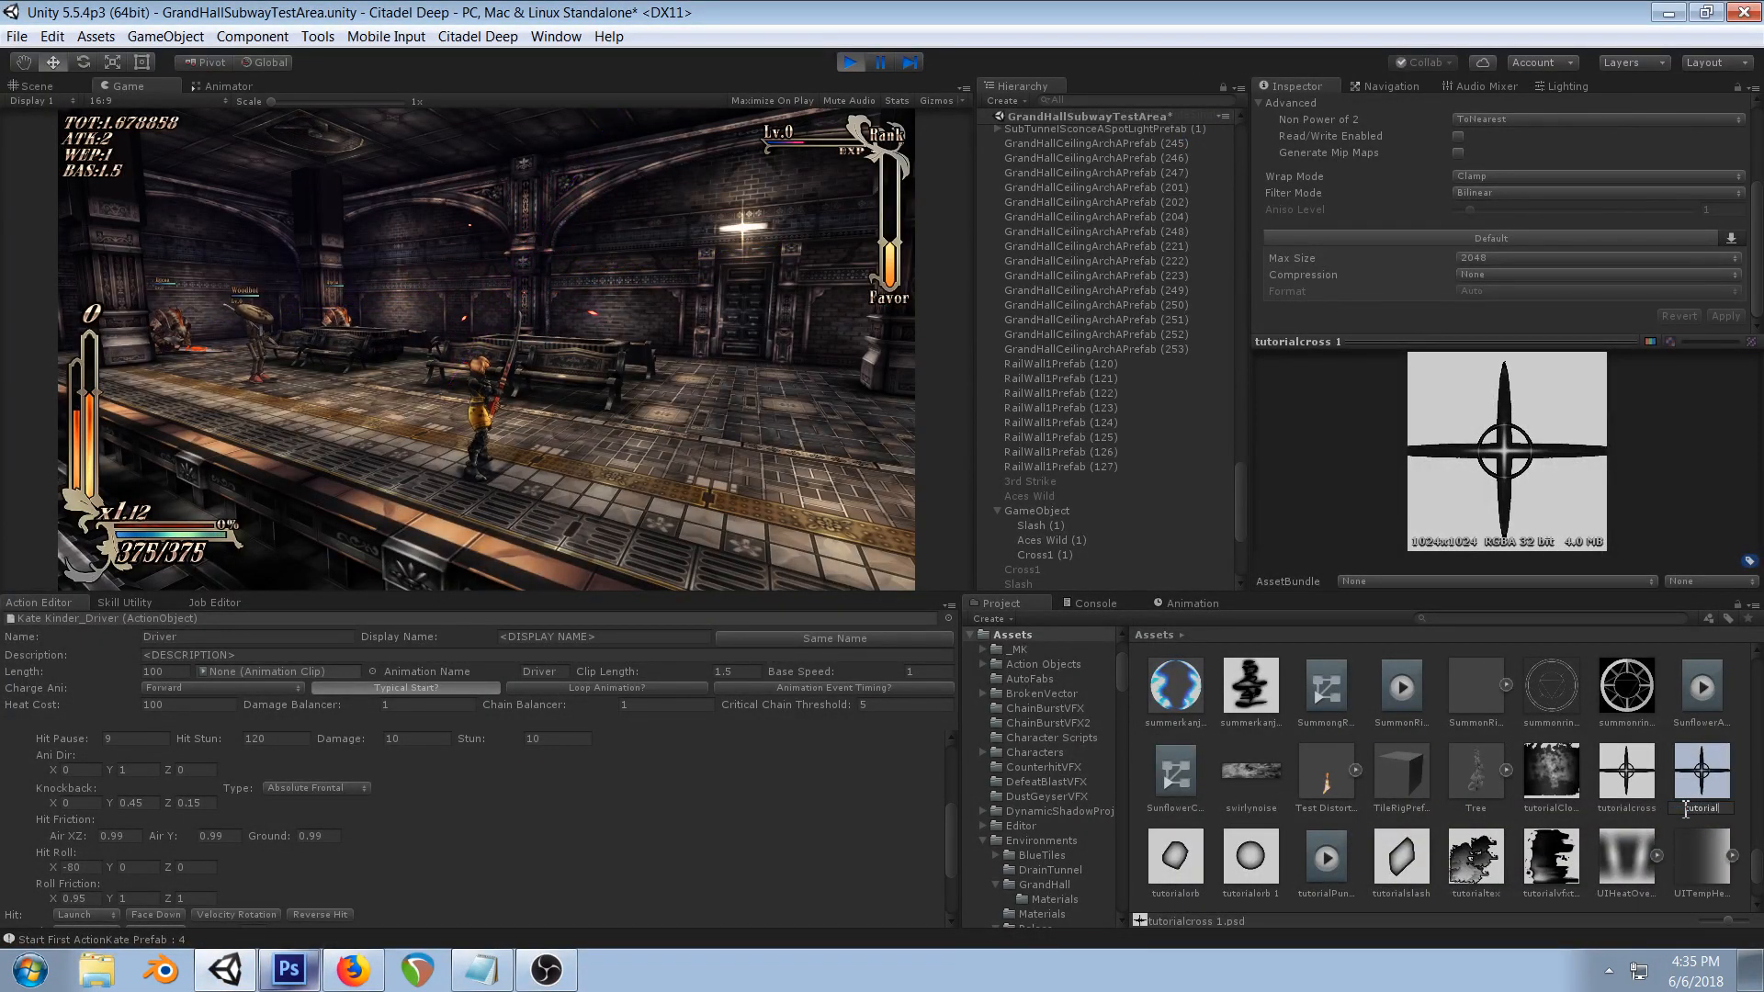
pyautogui.press('Return')
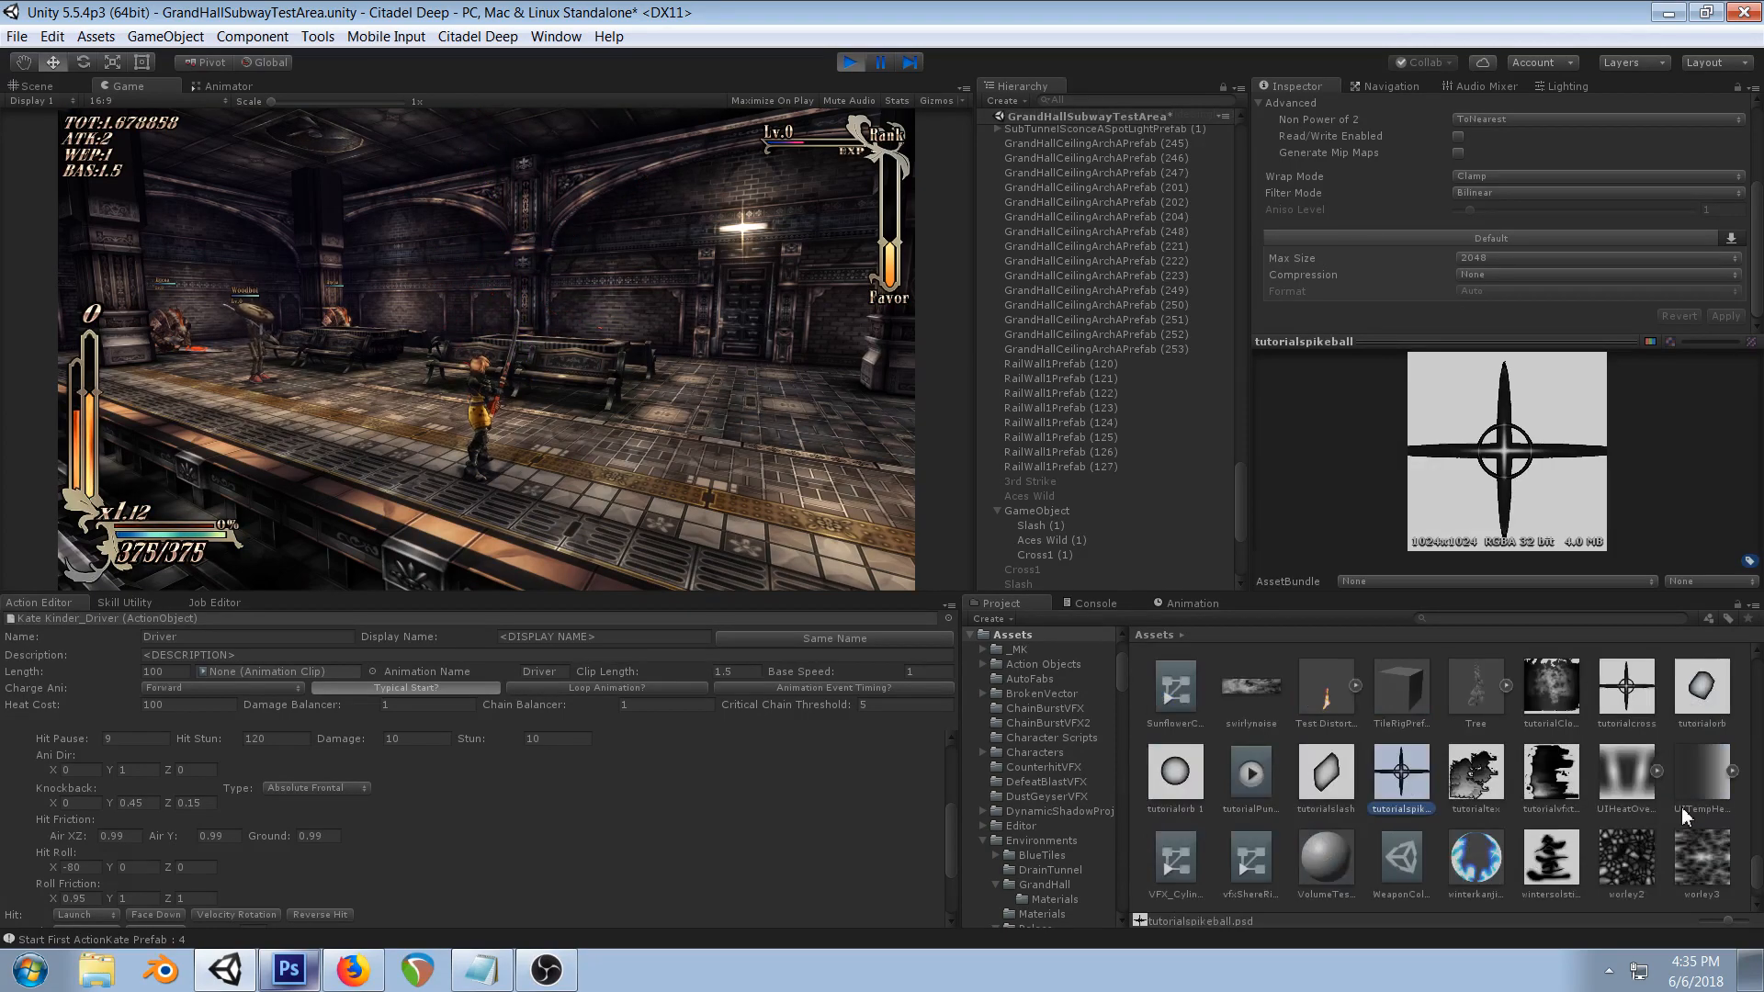
# - Open tutorialspikeball in Photoshop, hide Layer 3 and preview Layer 3 copy on its own
pyautogui.doubleClick(1363, 792)
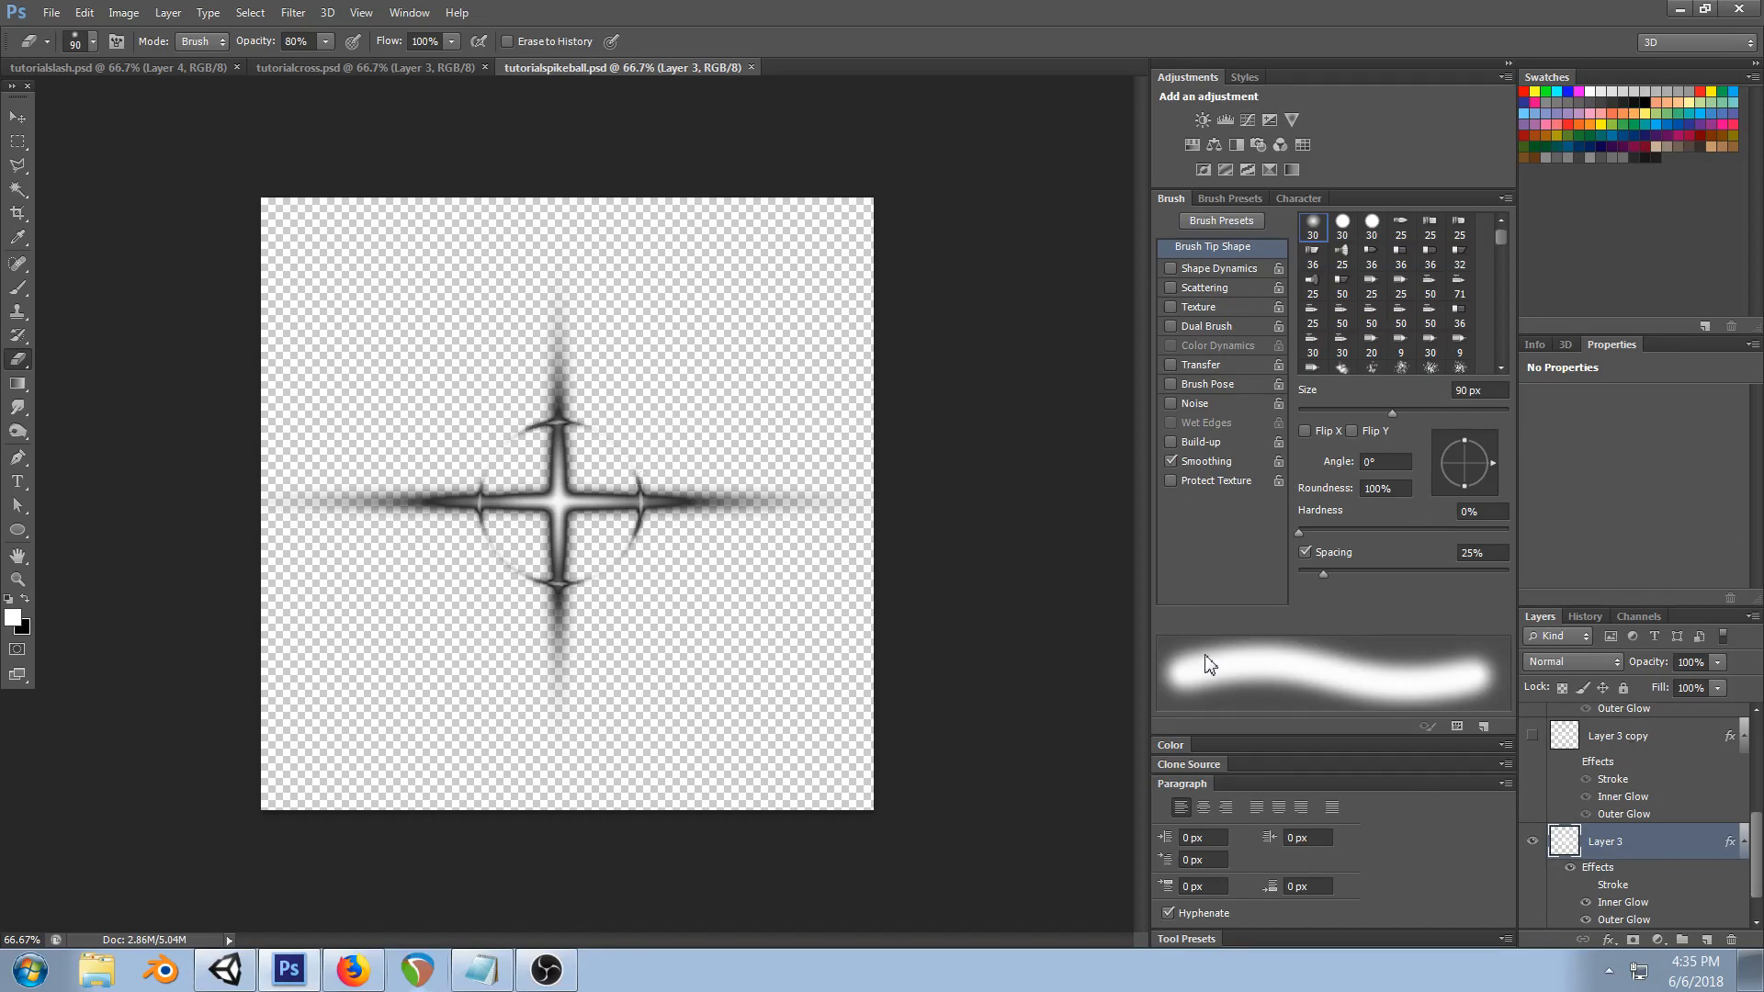
pyautogui.click(1532, 841)
pyautogui.click(1603, 740)
pyautogui.click(1532, 736)
pyautogui.click(1532, 736)
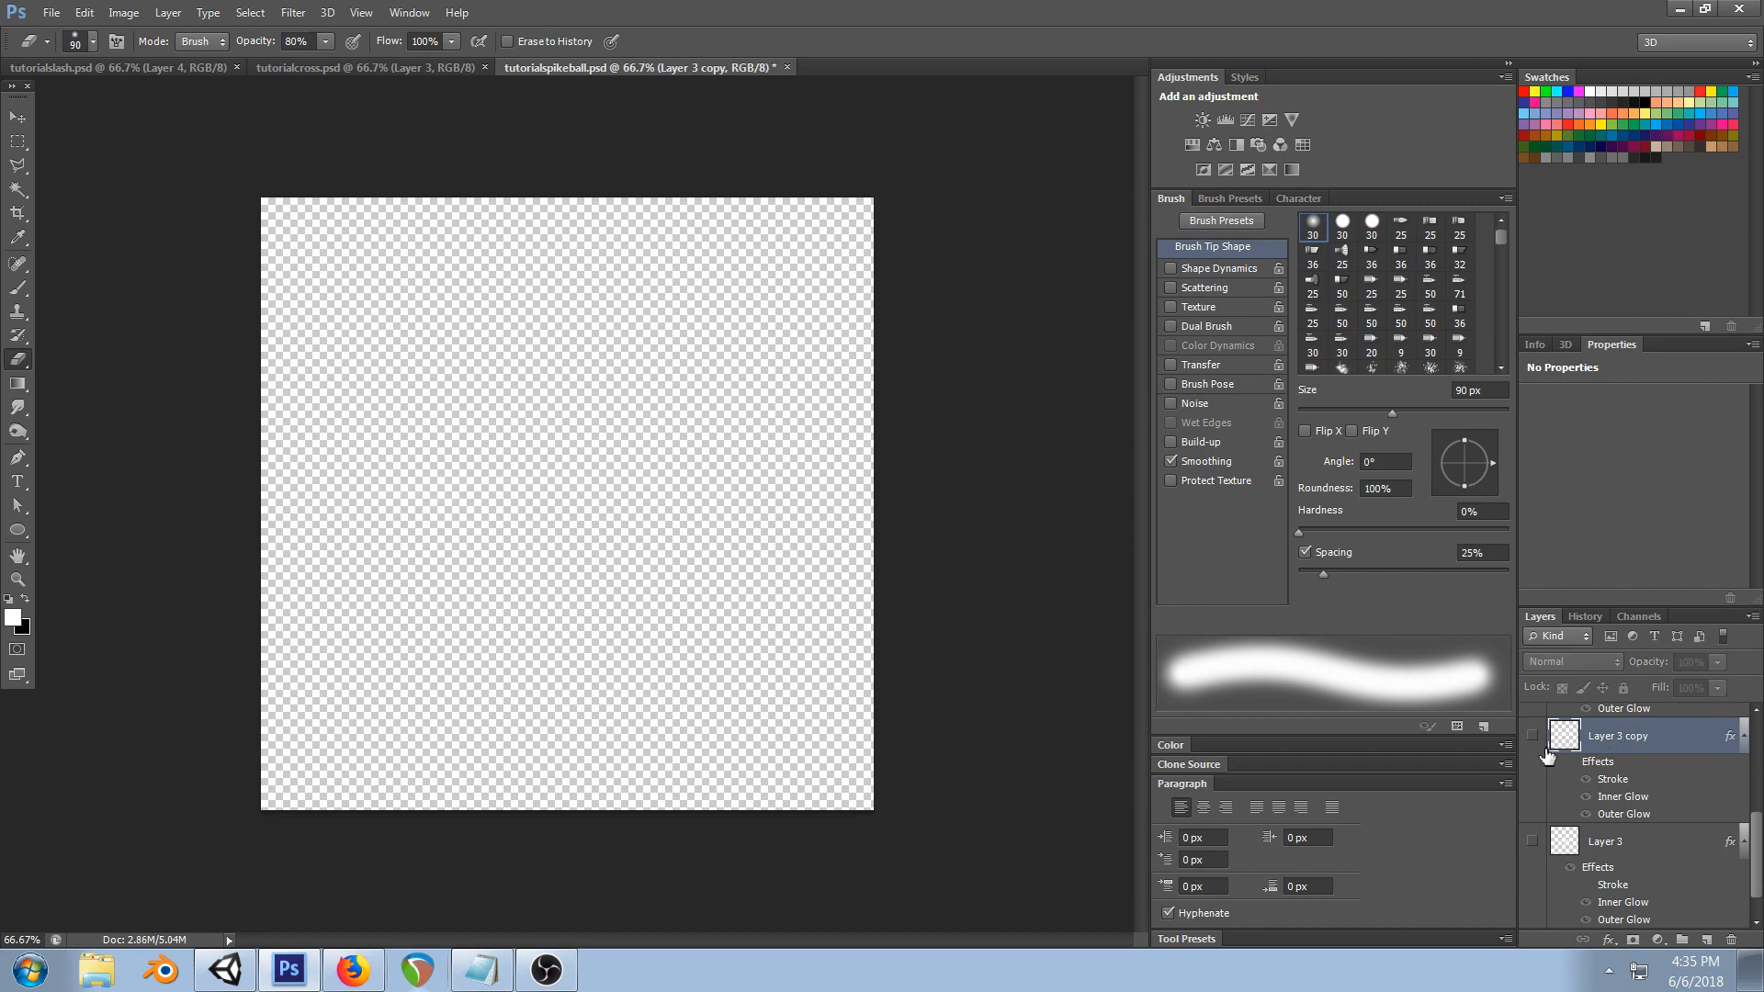
pyautogui.click(1532, 737)
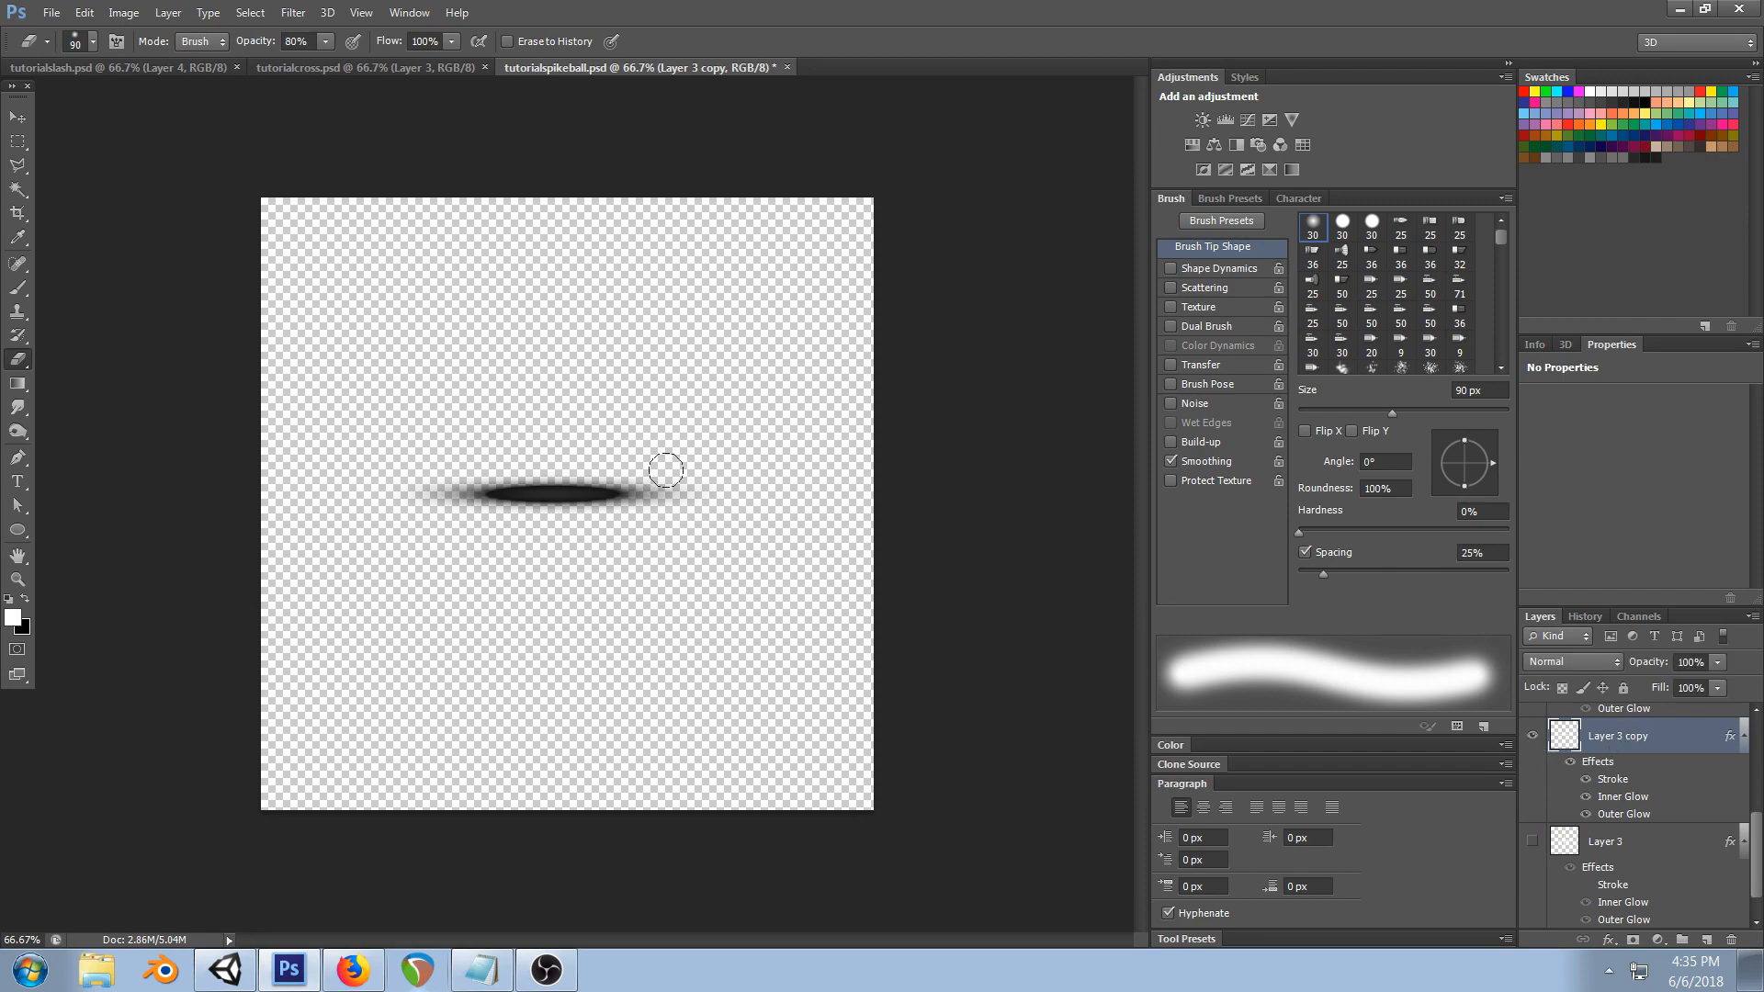
pyautogui.click(1531, 736)
# - Clear the contents of Layer 3 and paint one soft white 300 px brush dab at the canvas centre
pyautogui.click(1586, 845)
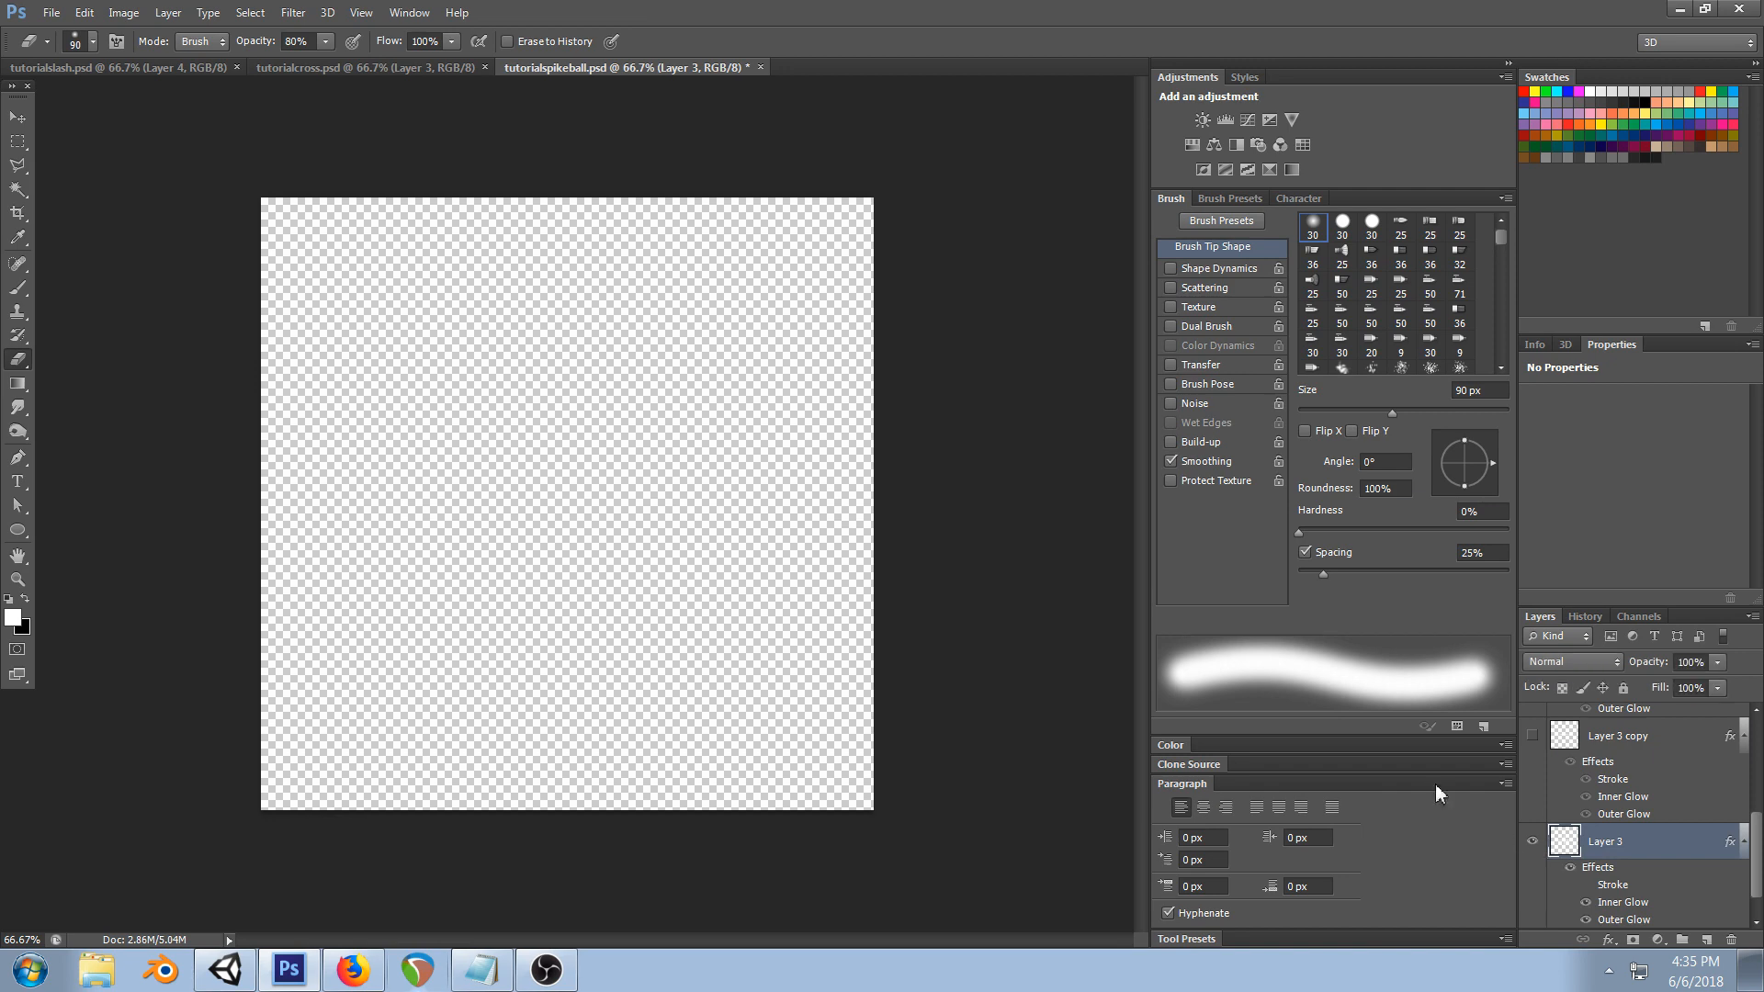
pyautogui.click(1531, 841)
pyautogui.press('Delete')
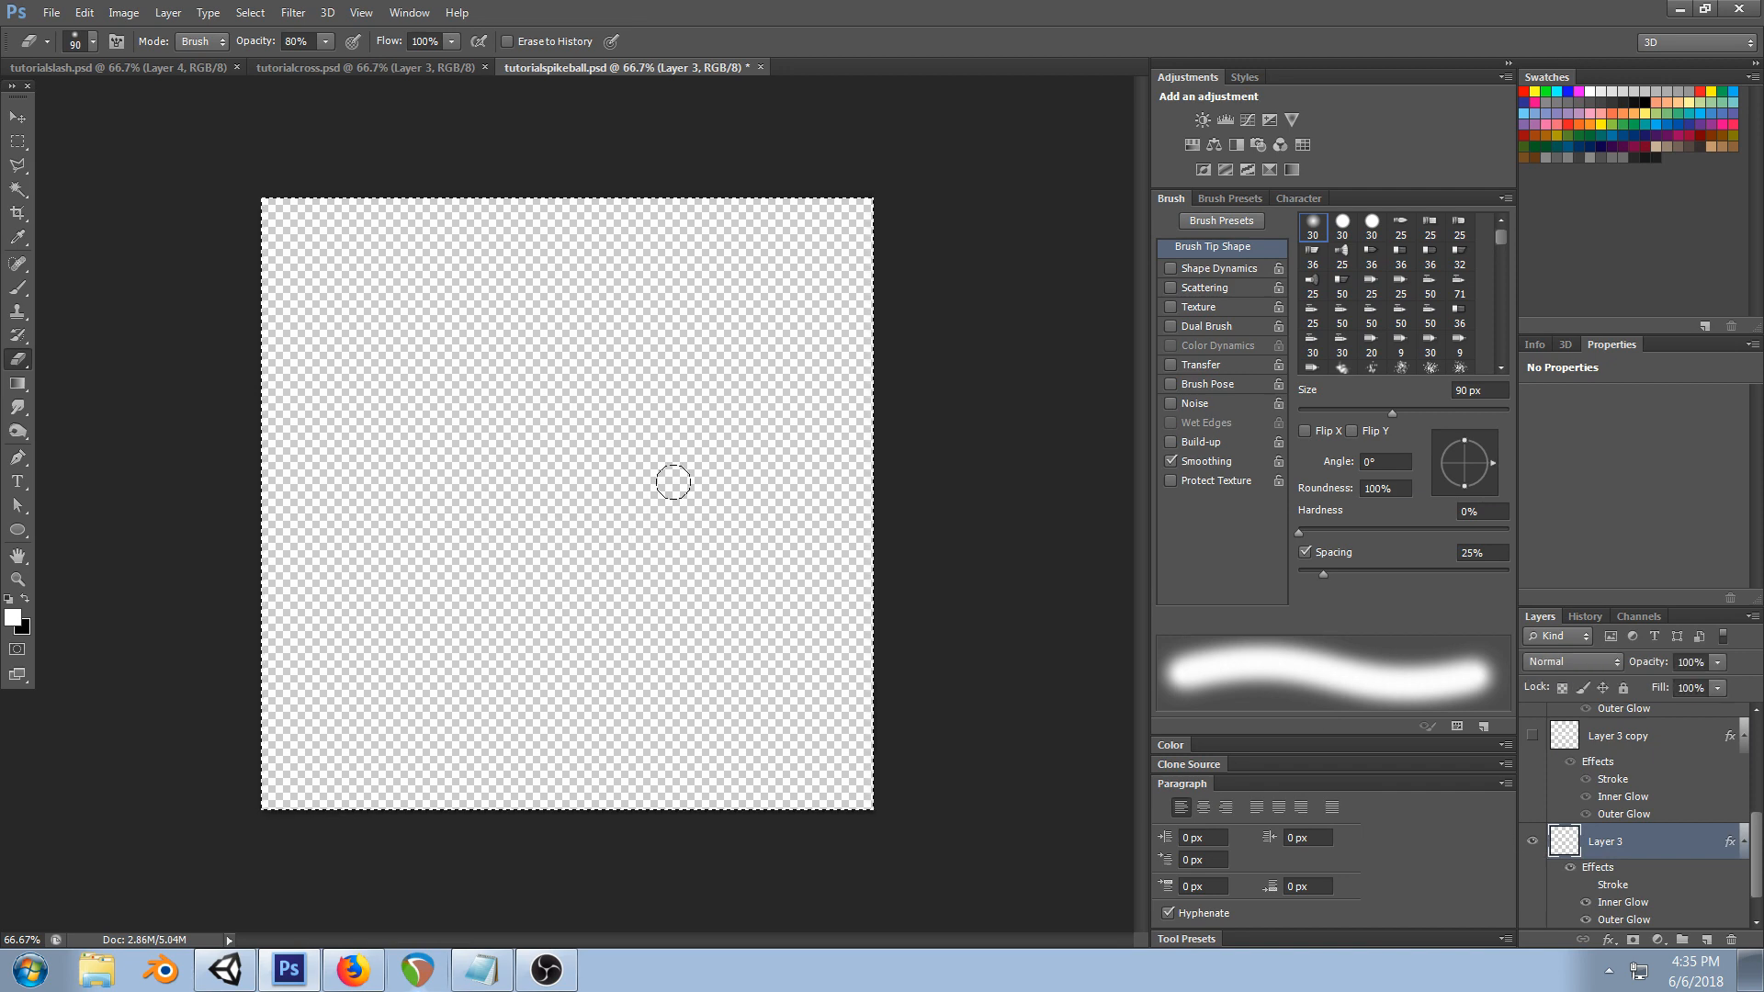
pyautogui.click(28, 288)
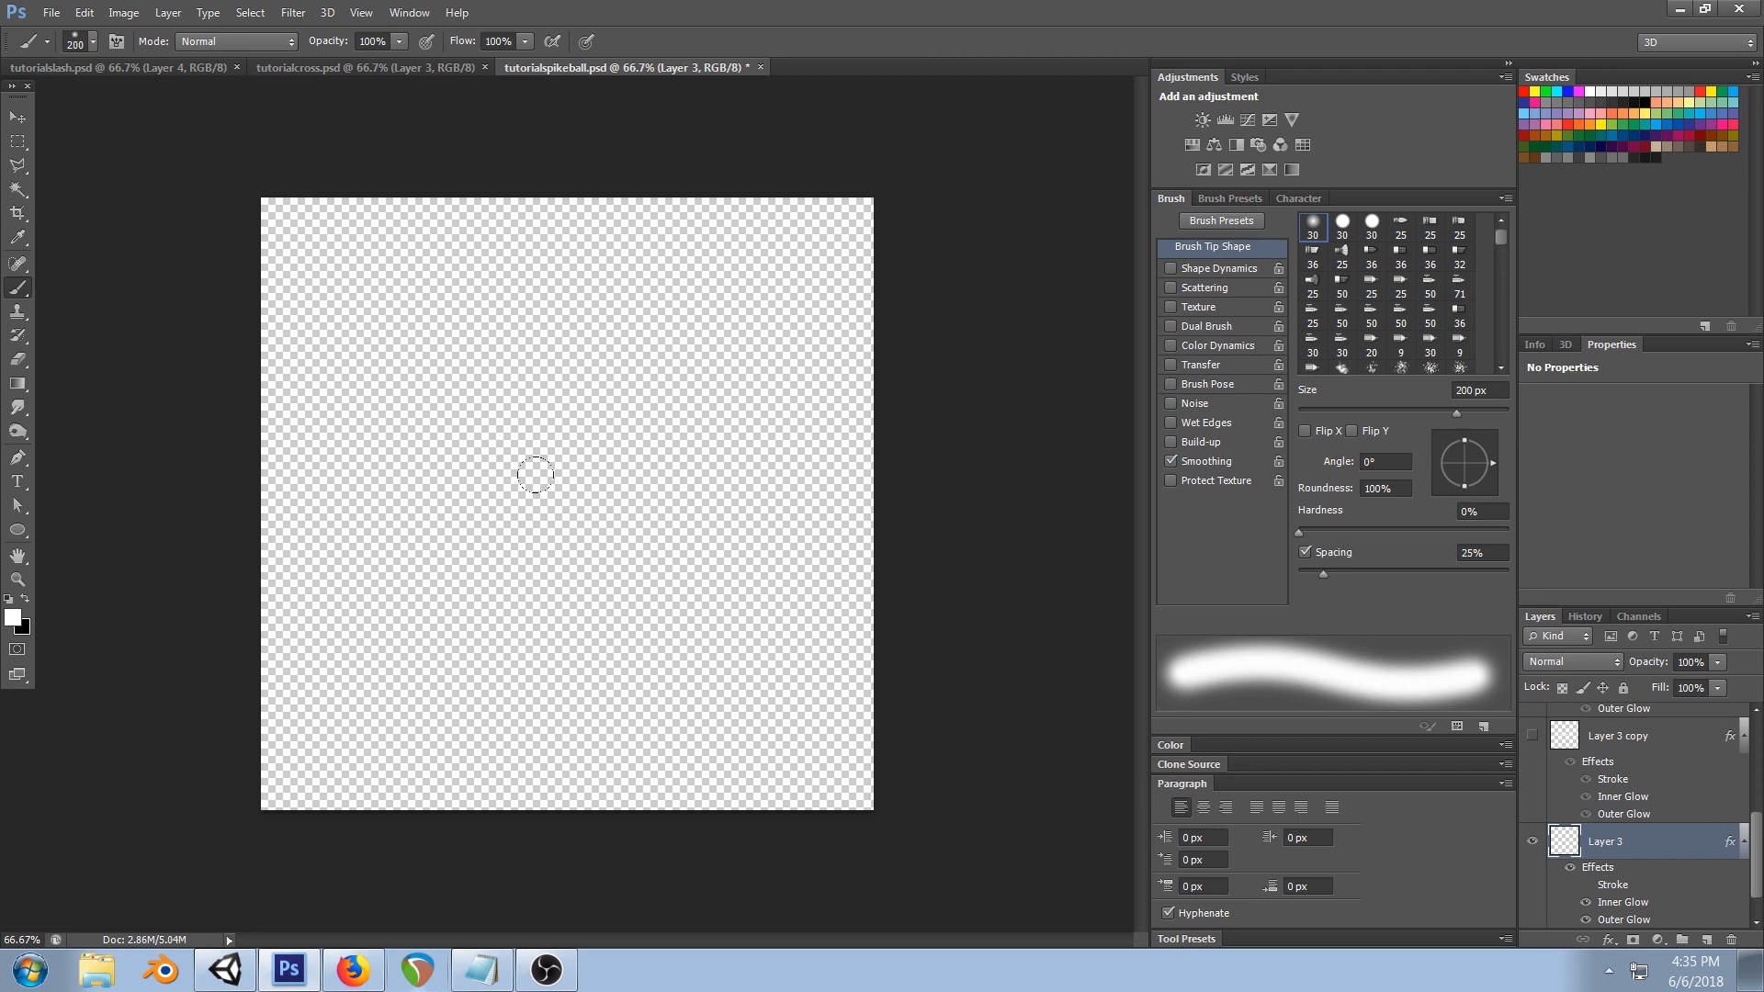
pyautogui.click(562, 500)
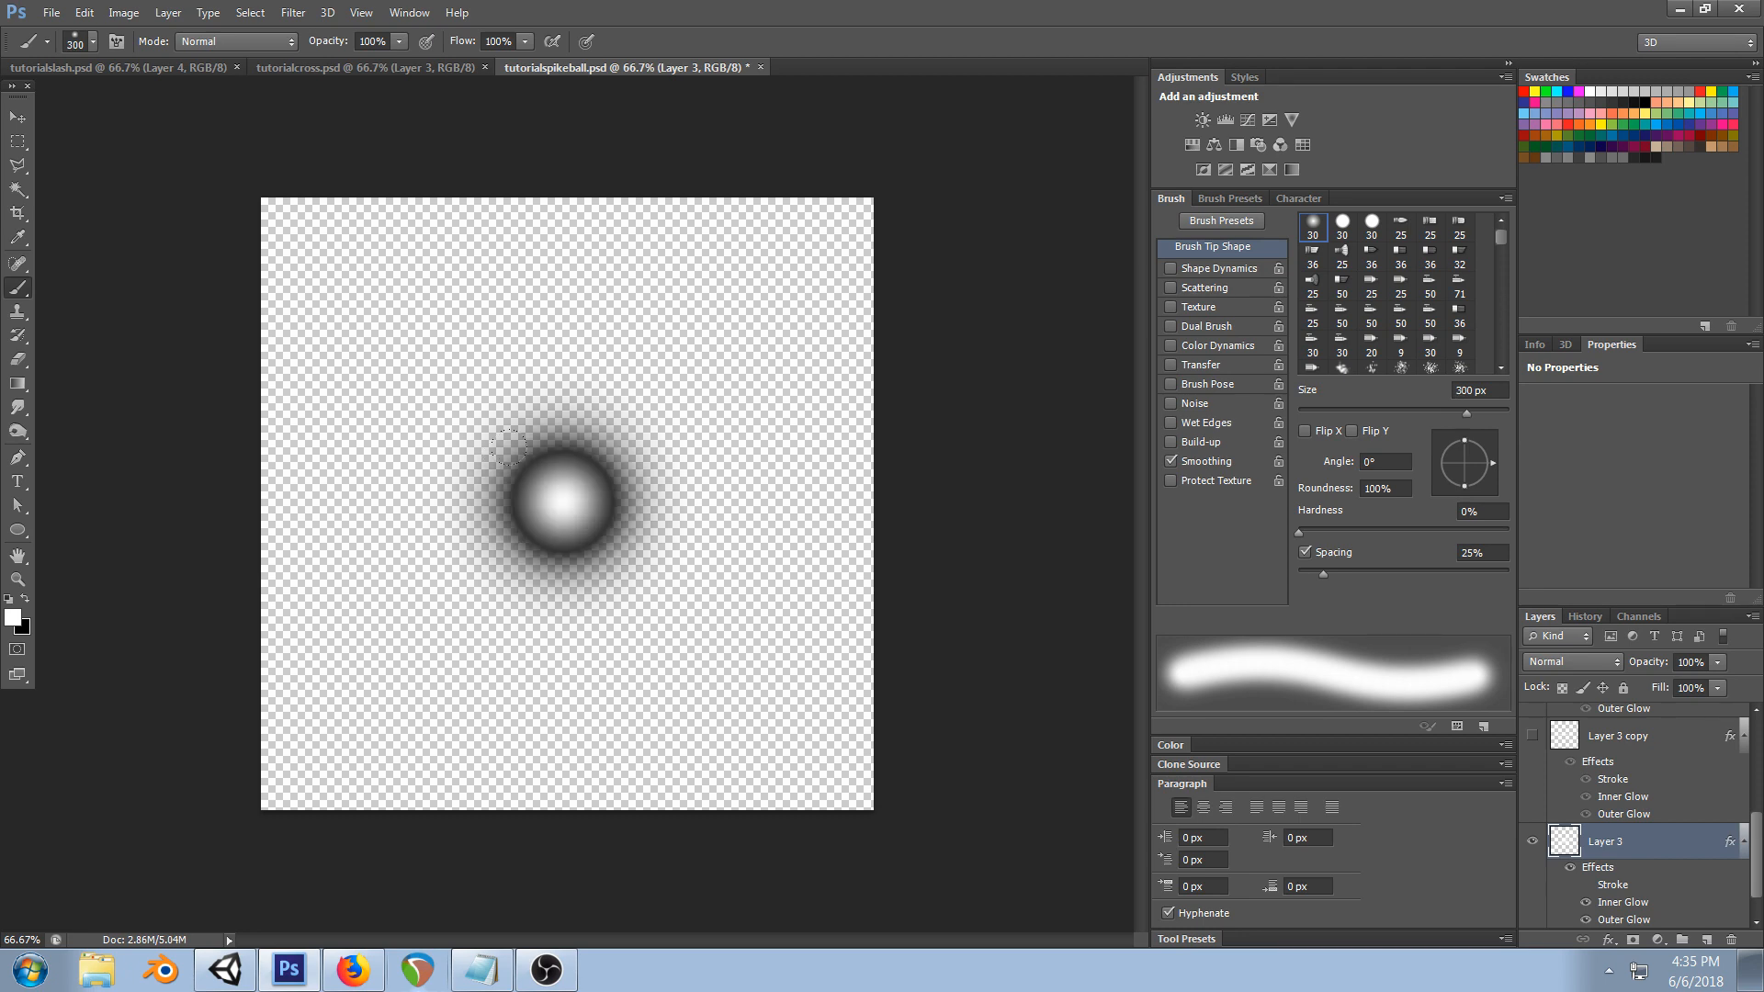
# - Smudge a first spike out of the orb toward the lower left with a soft 60 px tip at 40% strength
pyautogui.click(17, 407)
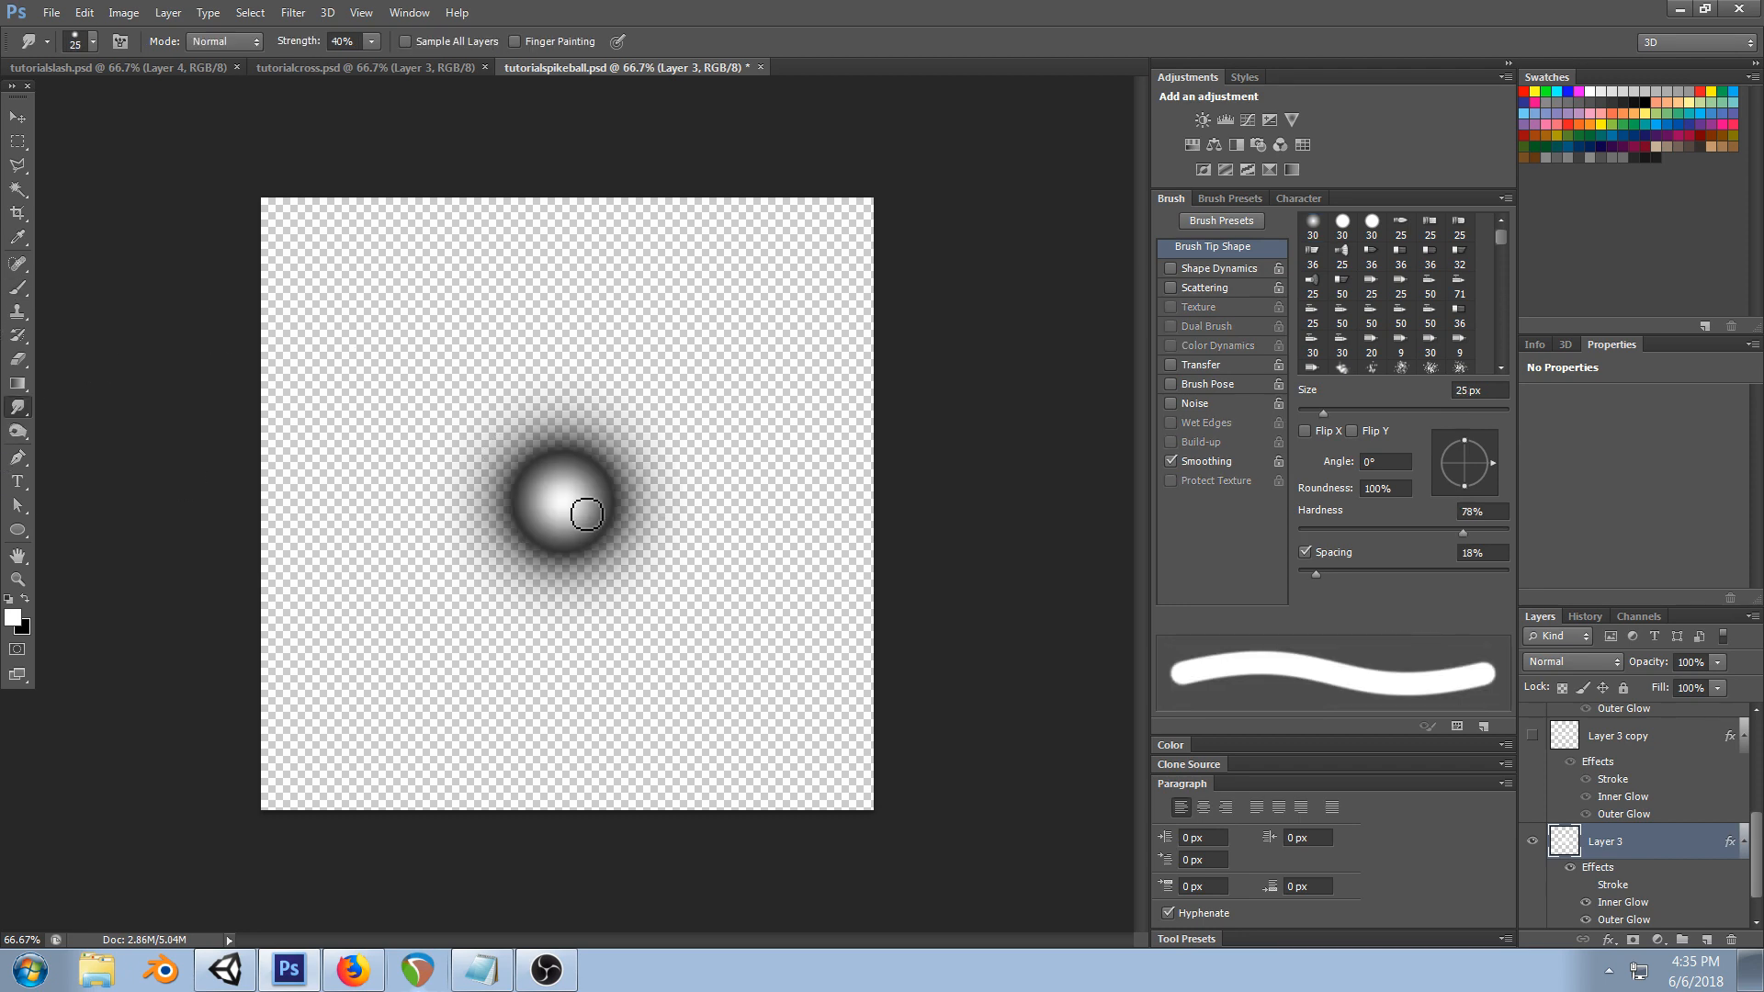
pyautogui.rightClick(574, 494)
pyautogui.doubleClick(617, 623)
pyautogui.press(']')
pyautogui.press(']')
pyautogui.press(']')
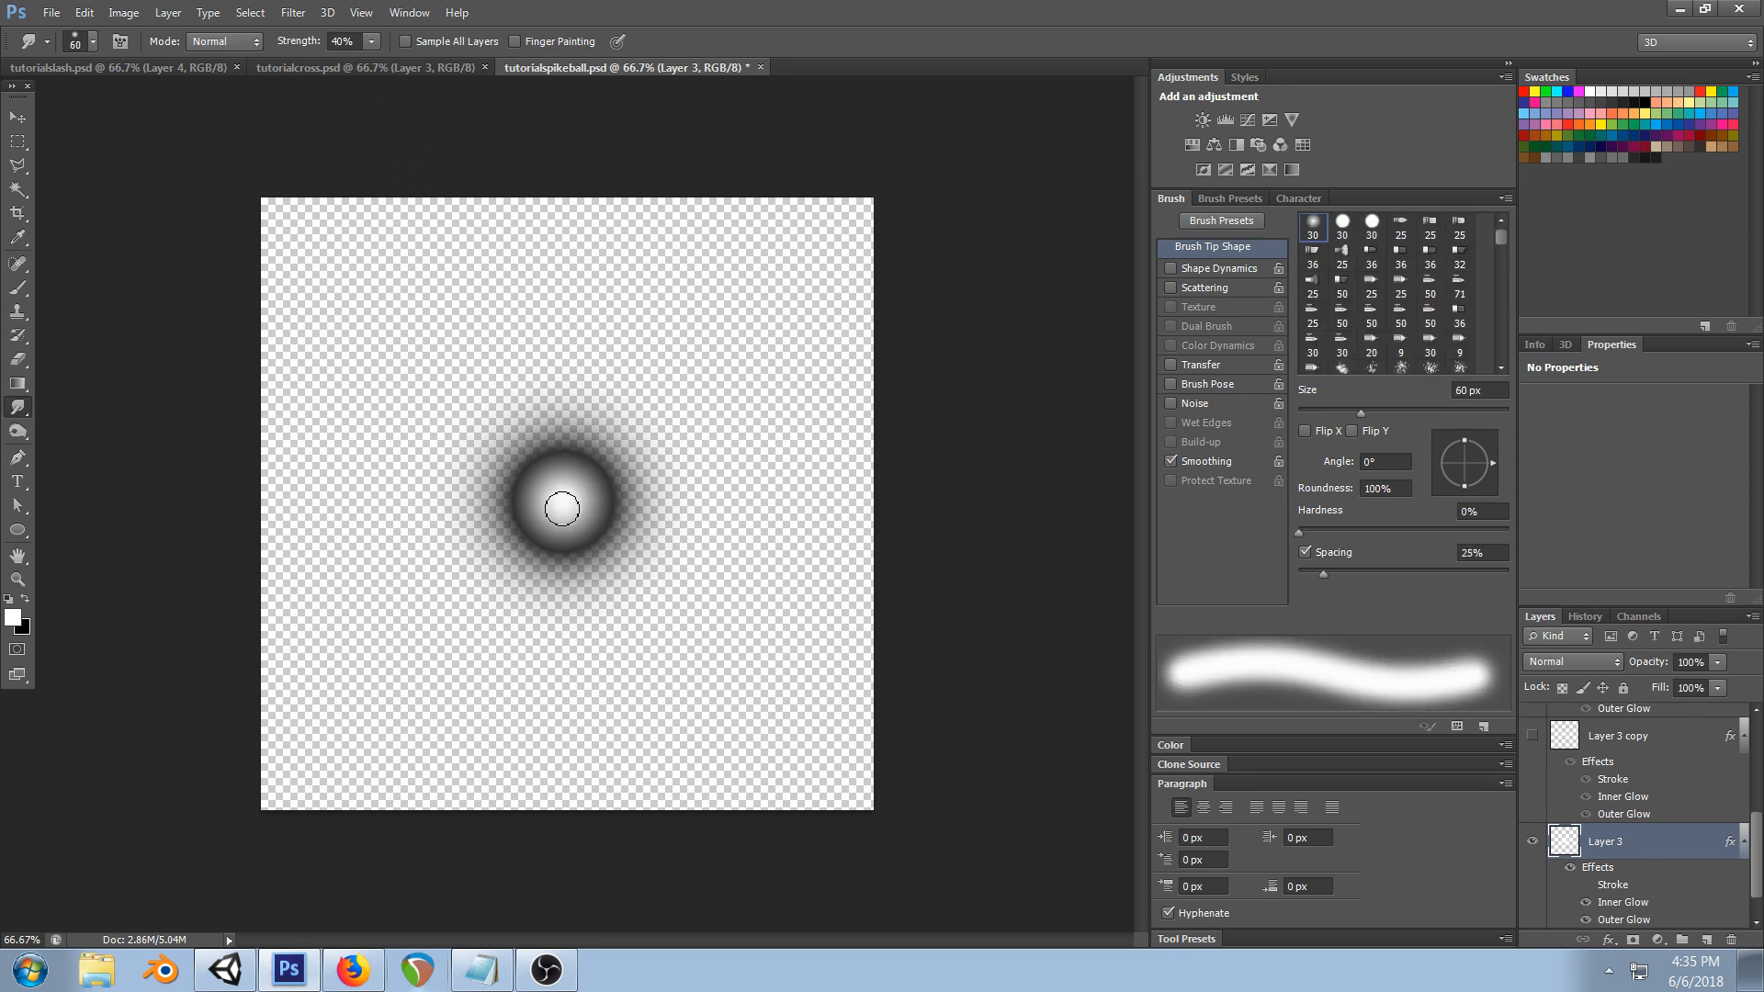
pyautogui.moveTo(562, 504)
pyautogui.mouseDown()
pyautogui.moveTo(481, 630)
pyautogui.moveTo(311, 748)
pyautogui.mouseUp()
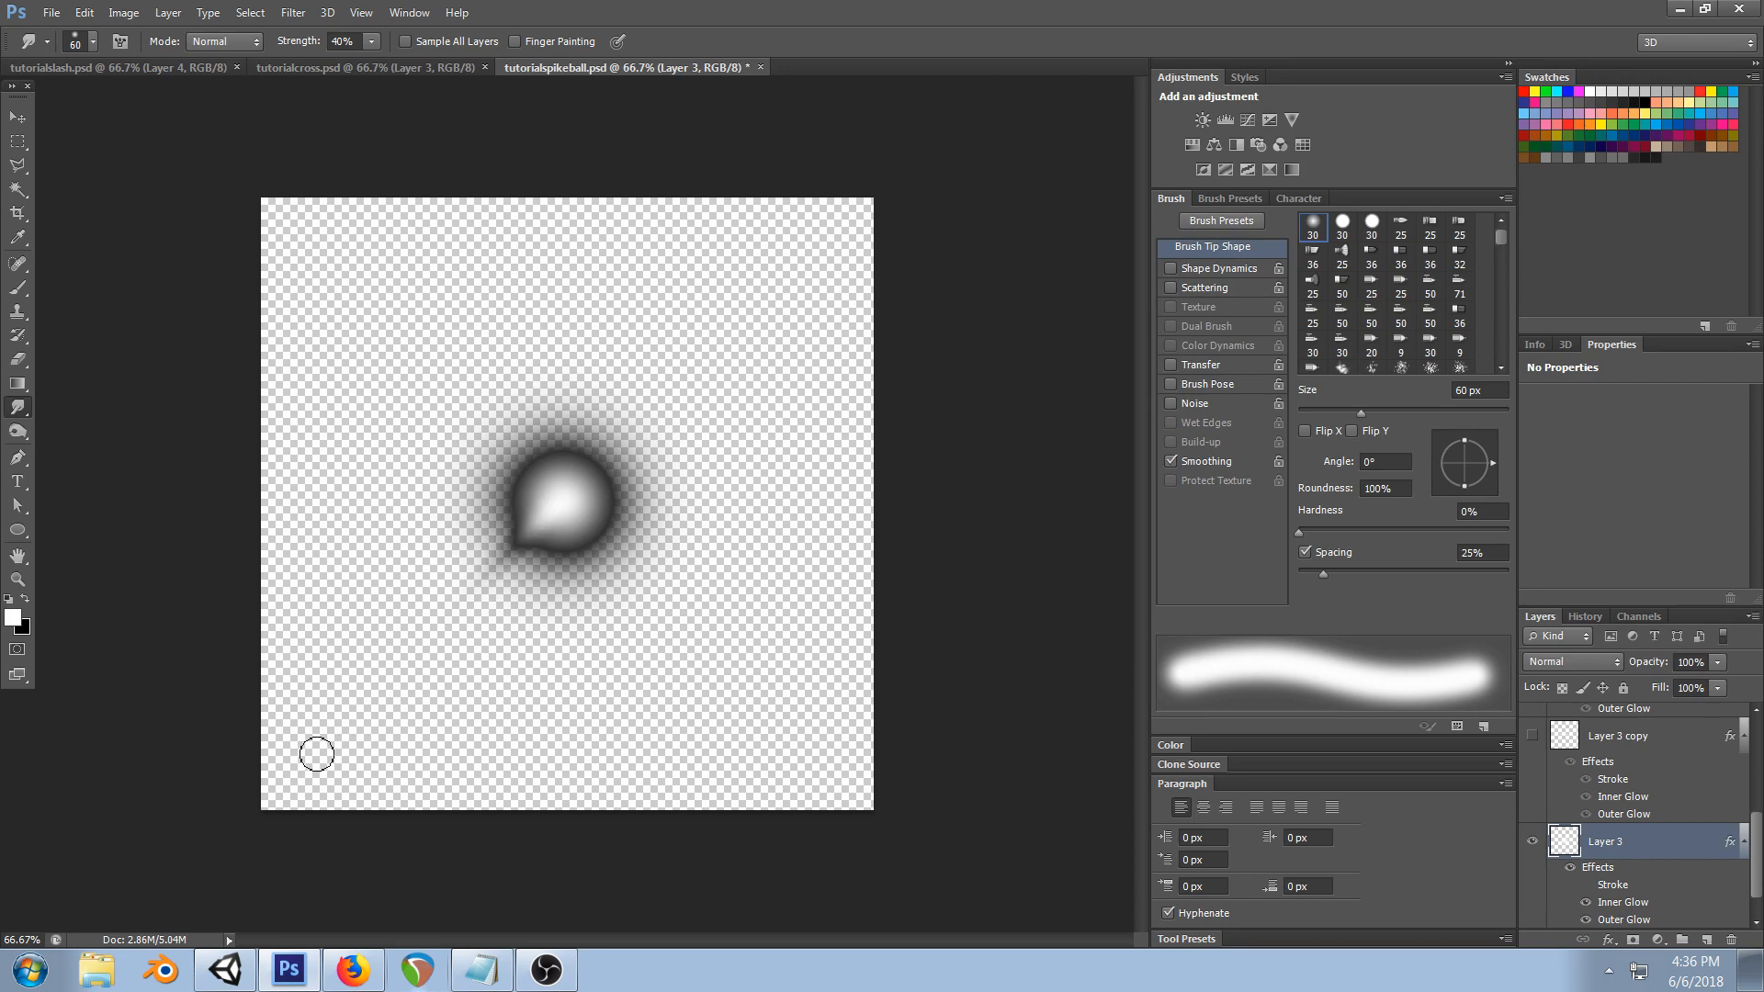
# - Raise the Smudge strength to 70% and pull spikes from the orb on its left, lower and upper sides
pyautogui.press('7')
pyautogui.moveTo(566, 501); pyautogui.dragTo(405, 284)
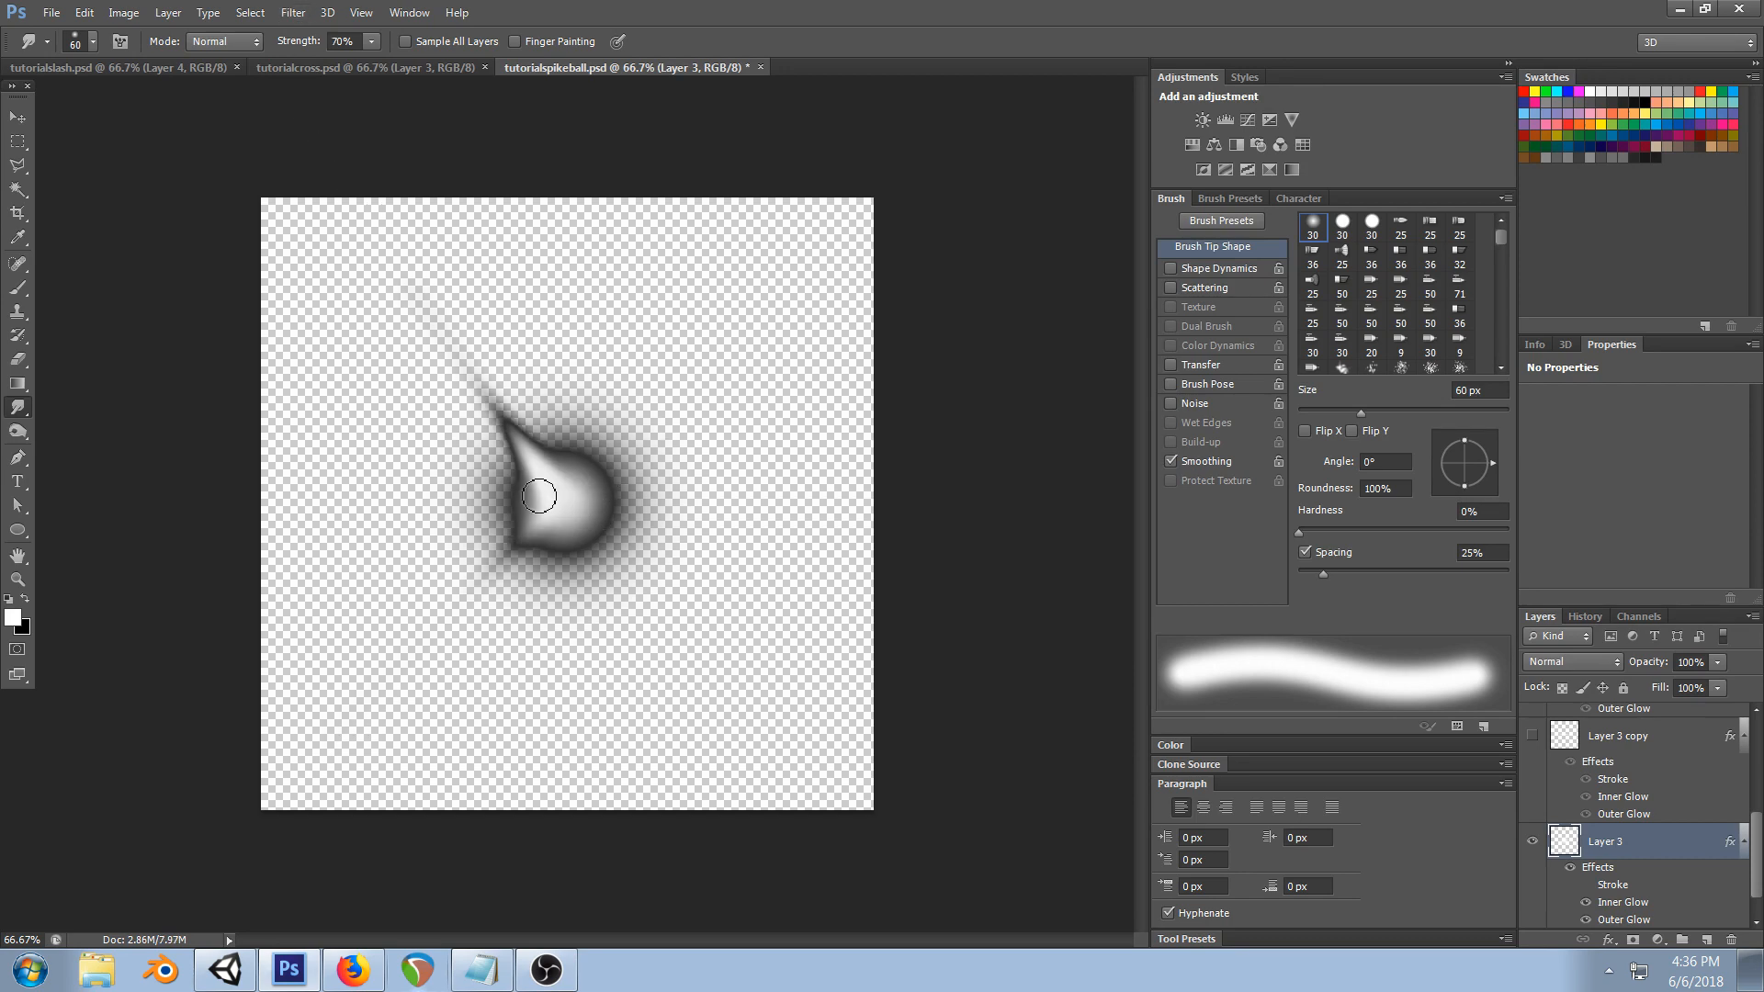
pyautogui.moveTo(350, 405); pyautogui.dragTo(589, 526)
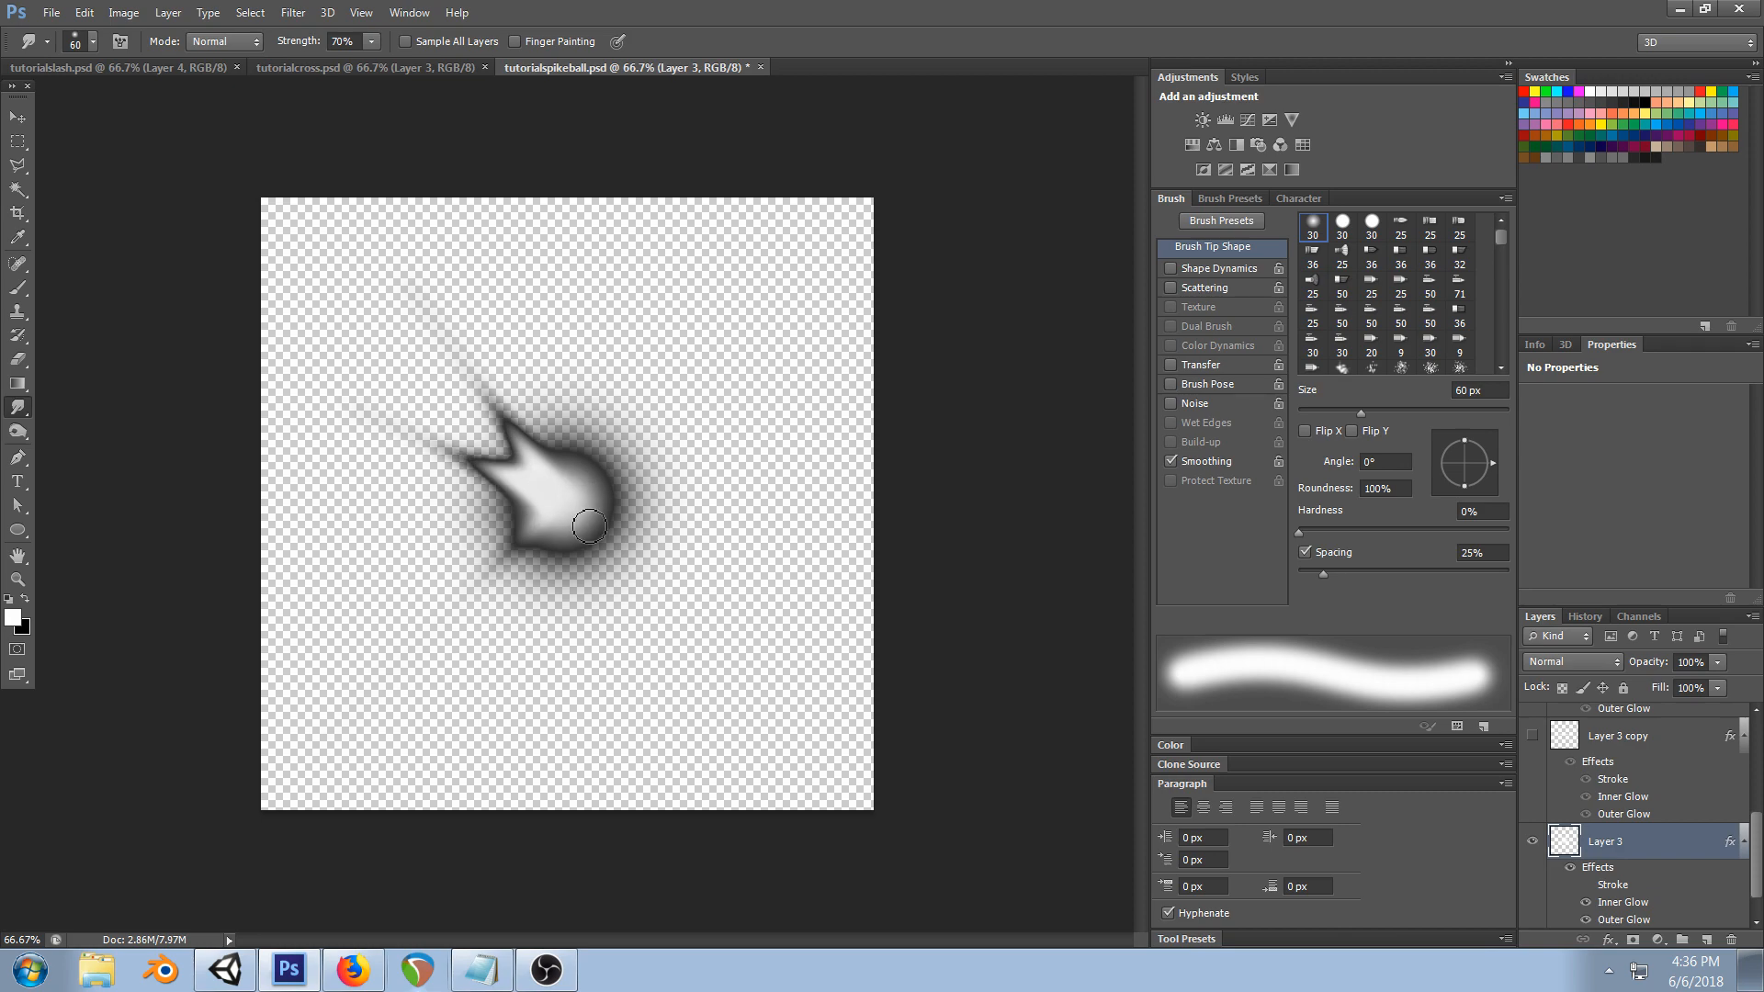
pyautogui.moveTo(484, 549); pyautogui.dragTo(527, 522)
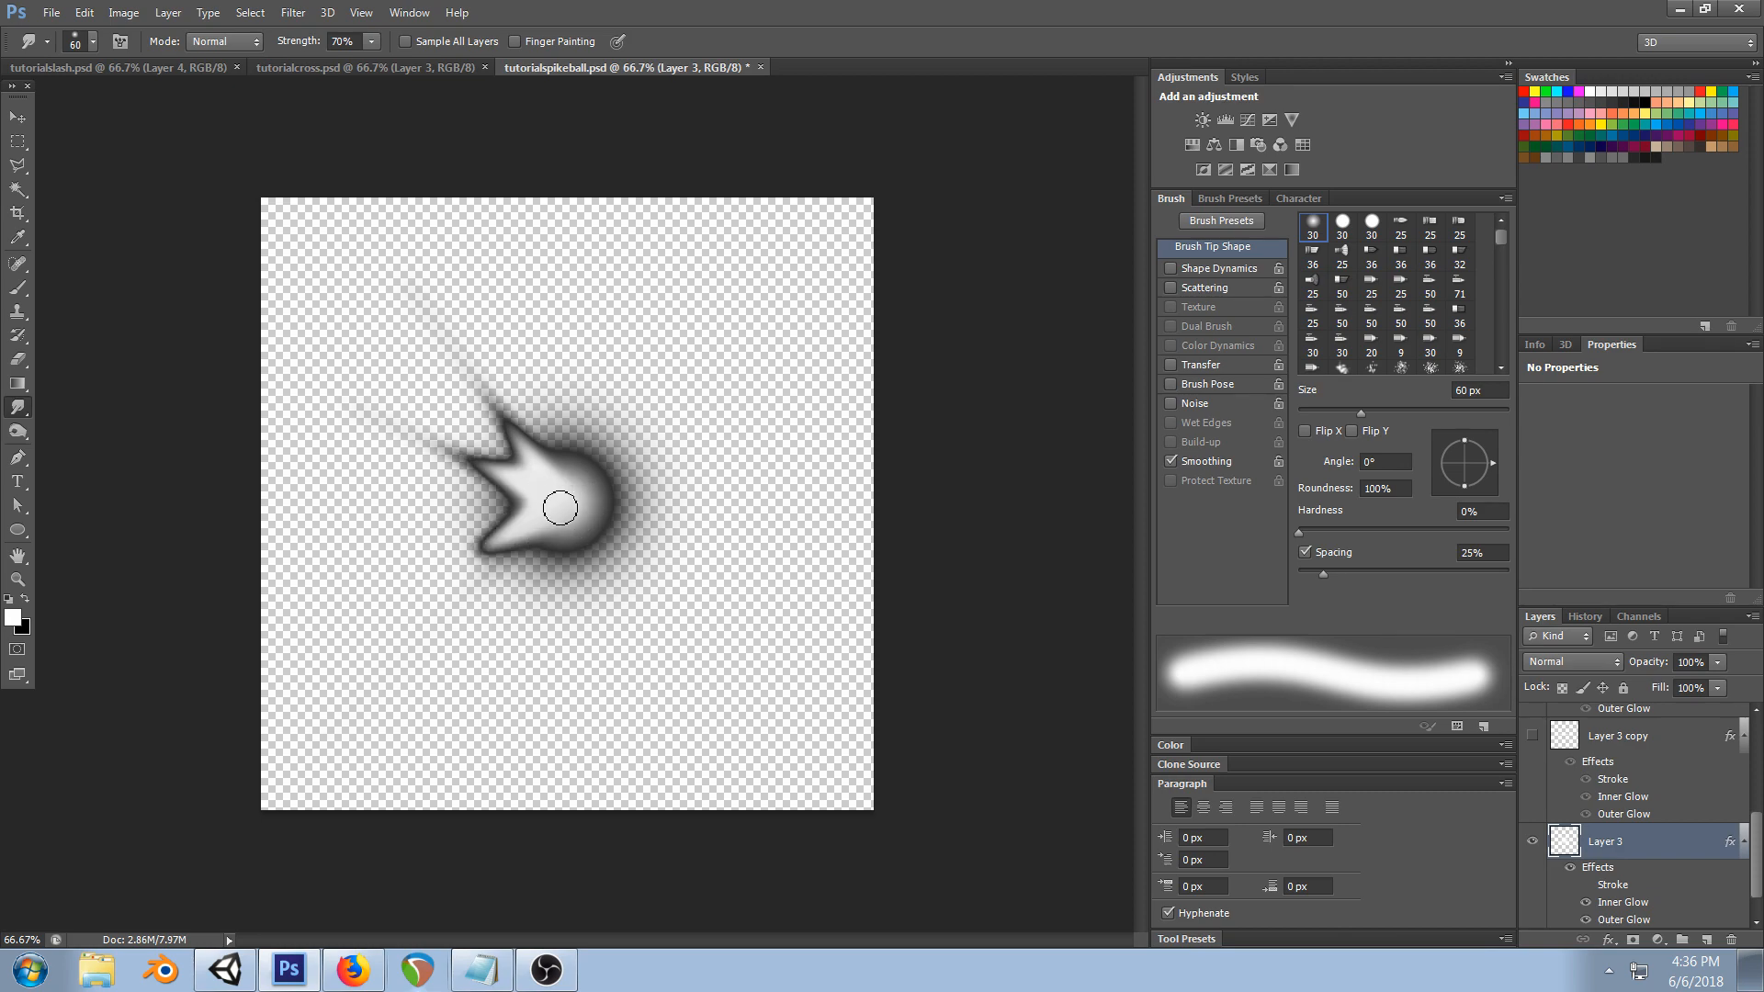
pyautogui.moveTo(551, 736)
pyautogui.mouseDown()
pyautogui.moveTo(567, 512)
pyautogui.moveTo(527, 570)
pyautogui.mouseUp()
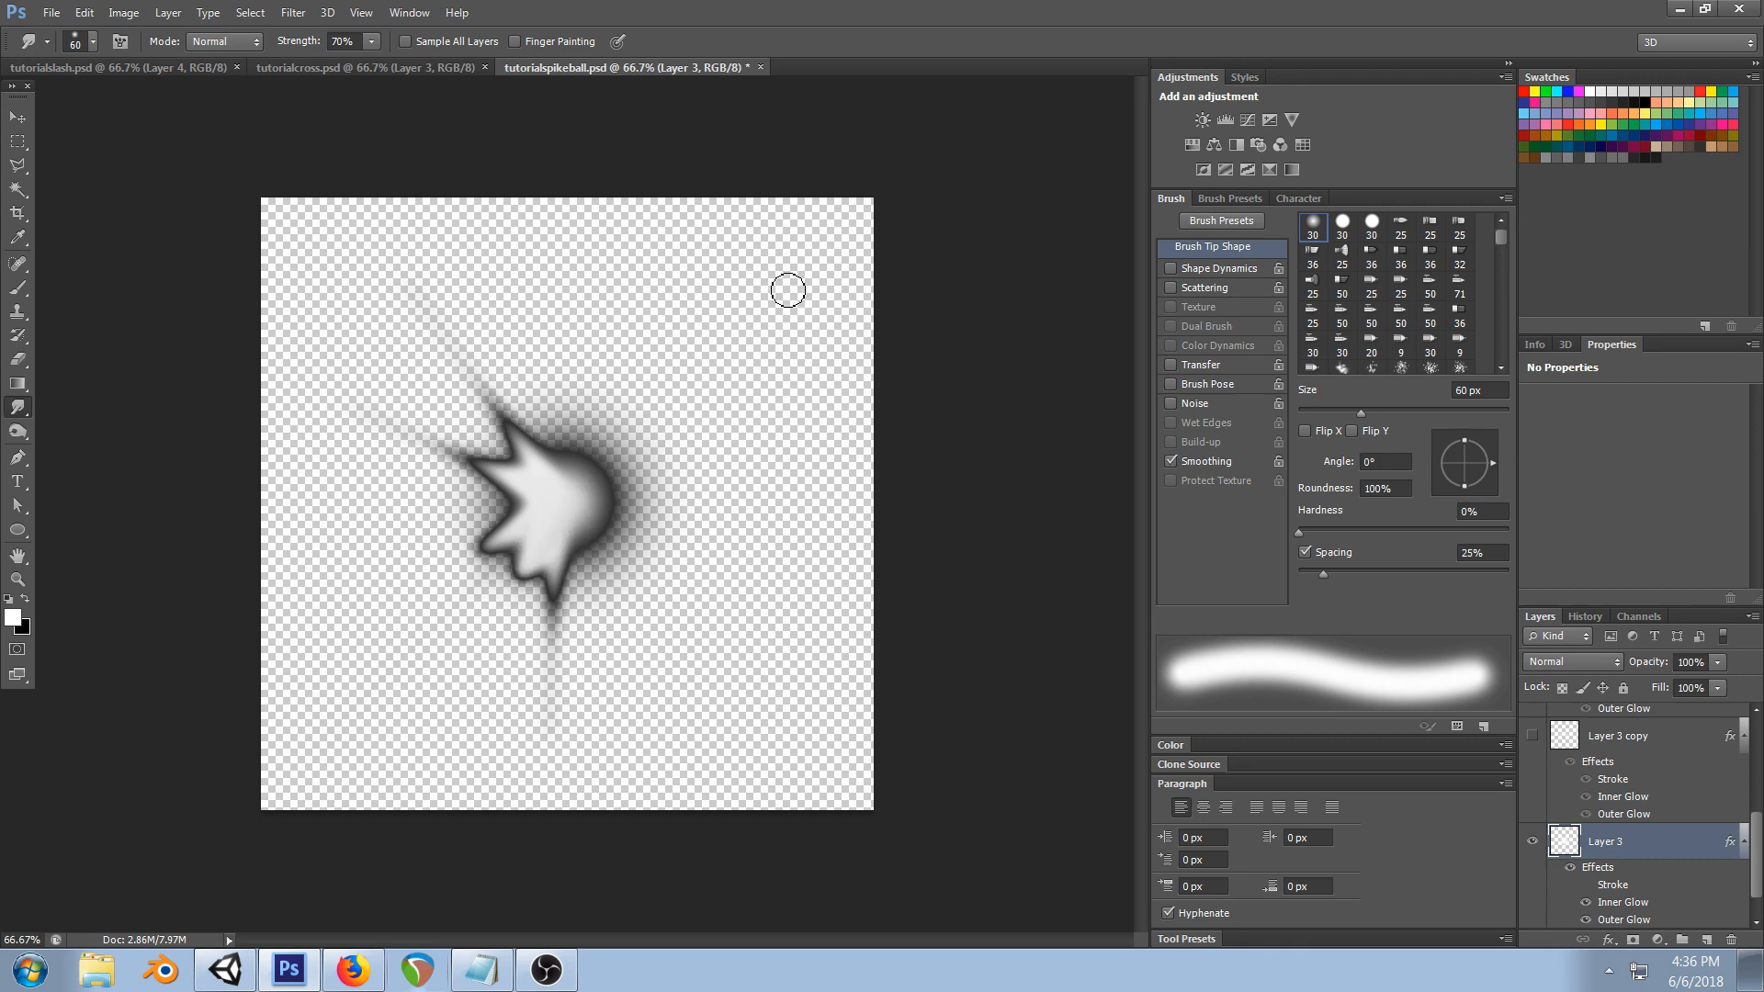
pyautogui.moveTo(803, 276); pyautogui.dragTo(615, 456)
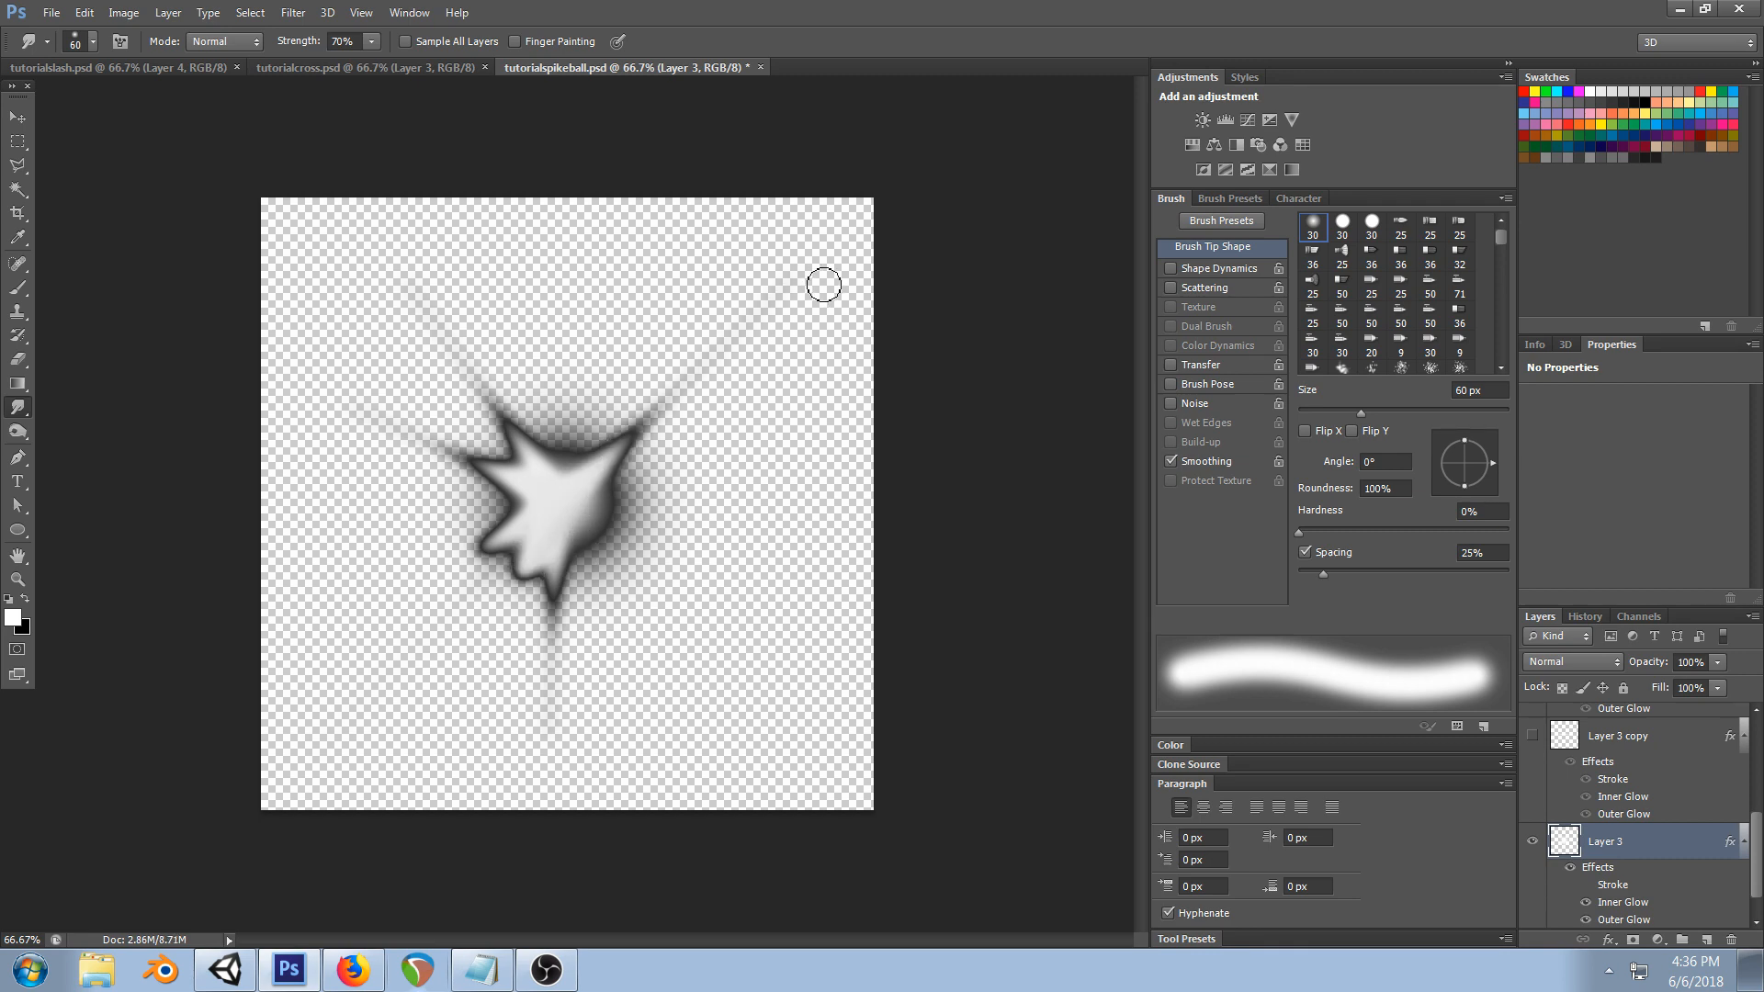
pyautogui.moveTo(811, 272); pyautogui.dragTo(592, 459)
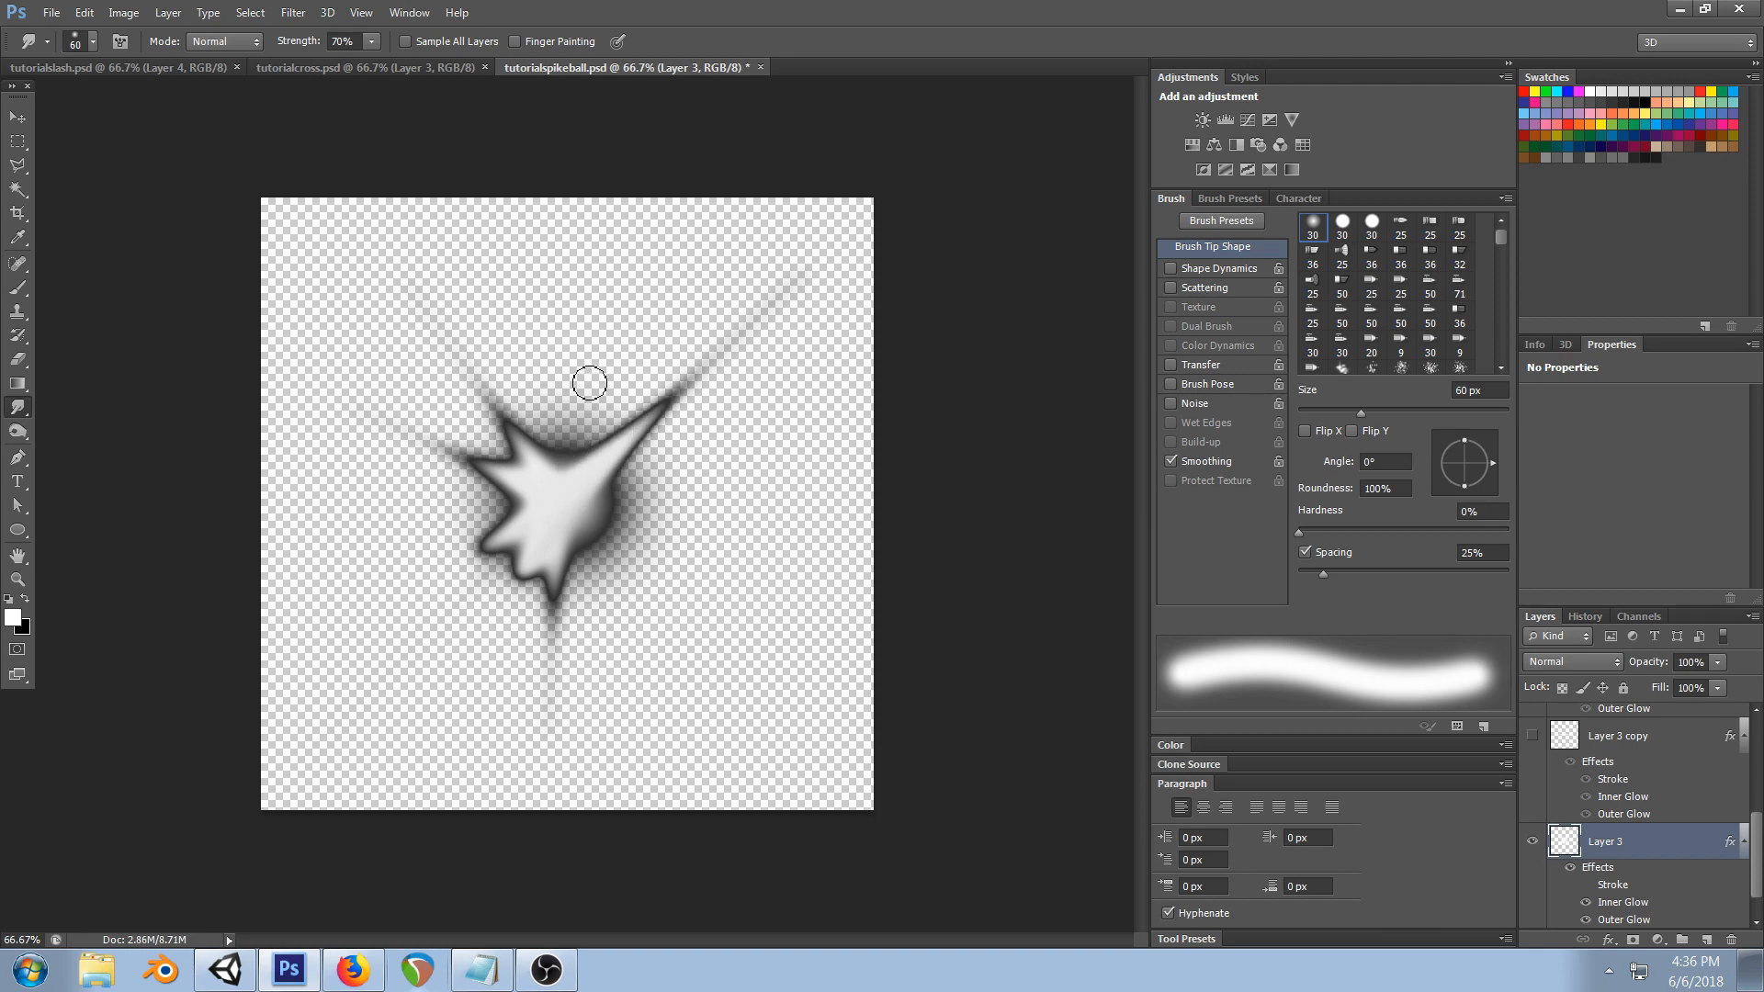
pyautogui.moveTo(591, 382); pyautogui.dragTo(557, 519)
# - Reduce the Smudge tip to 45 px, lengthen the existing spikes and pull further spikes all around the orb
pyautogui.press('[')
pyautogui.press('[')
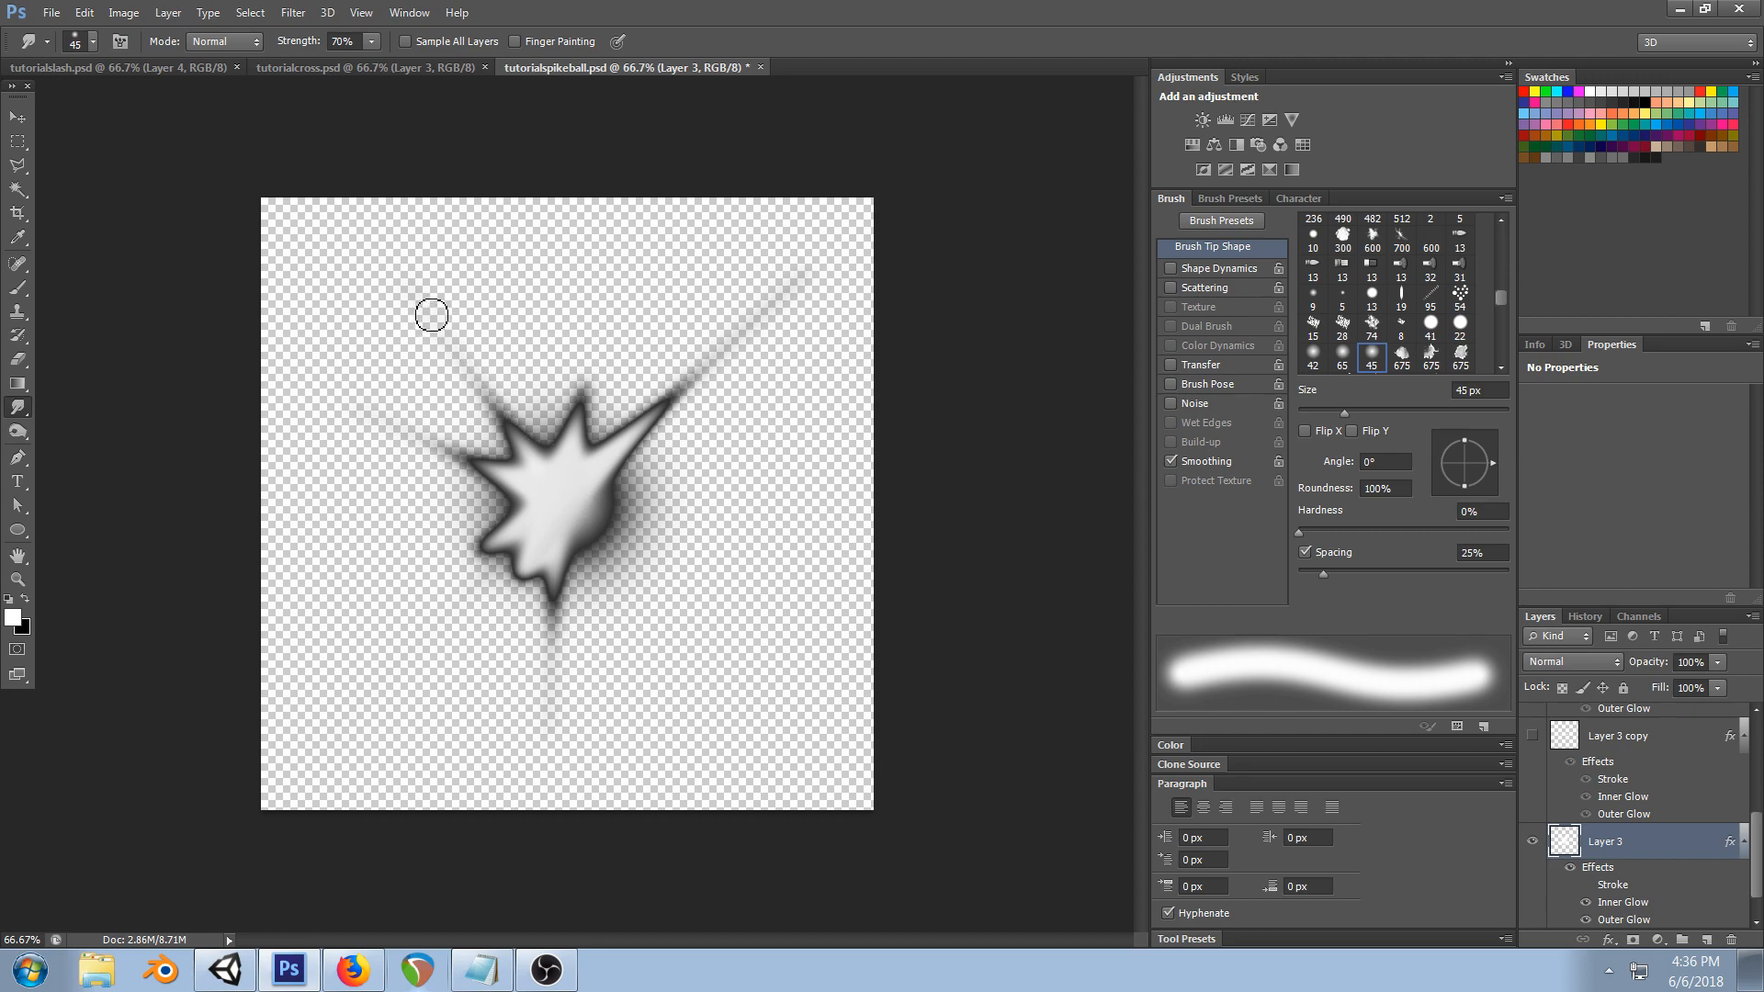
pyautogui.moveTo(425, 307); pyautogui.dragTo(573, 501)
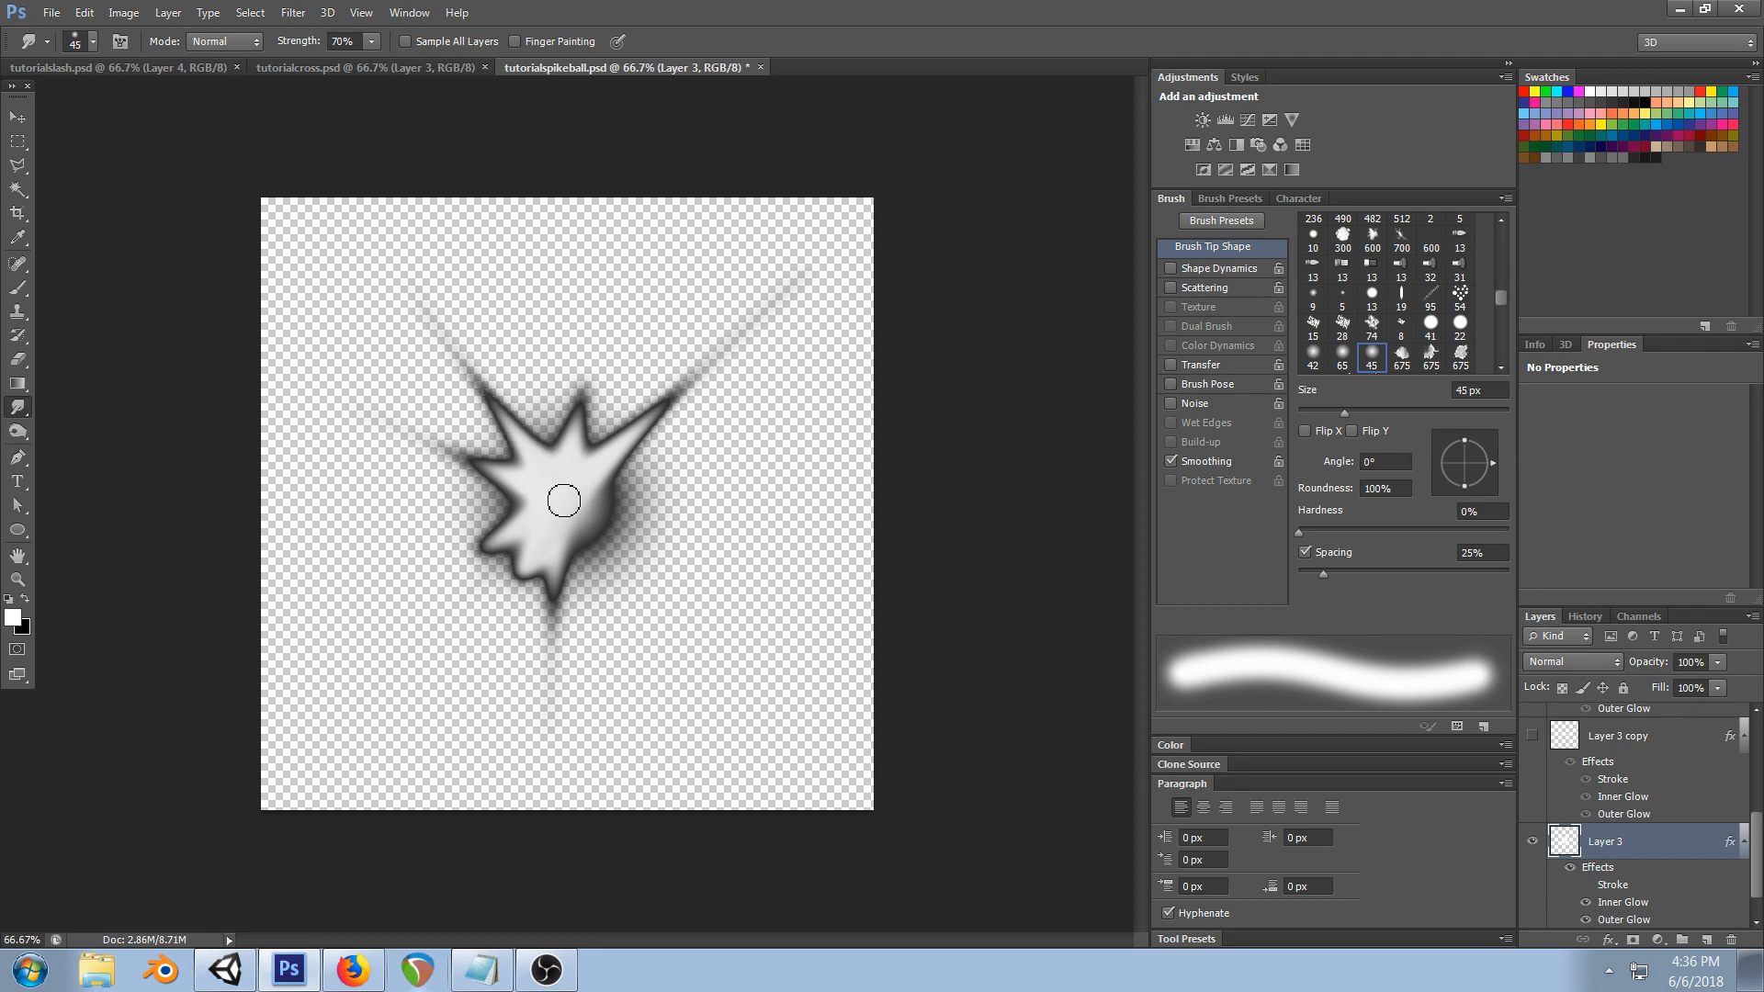
pyautogui.moveTo(549, 422); pyautogui.dragTo(562, 427)
pyautogui.moveTo(450, 333); pyautogui.dragTo(366, 248)
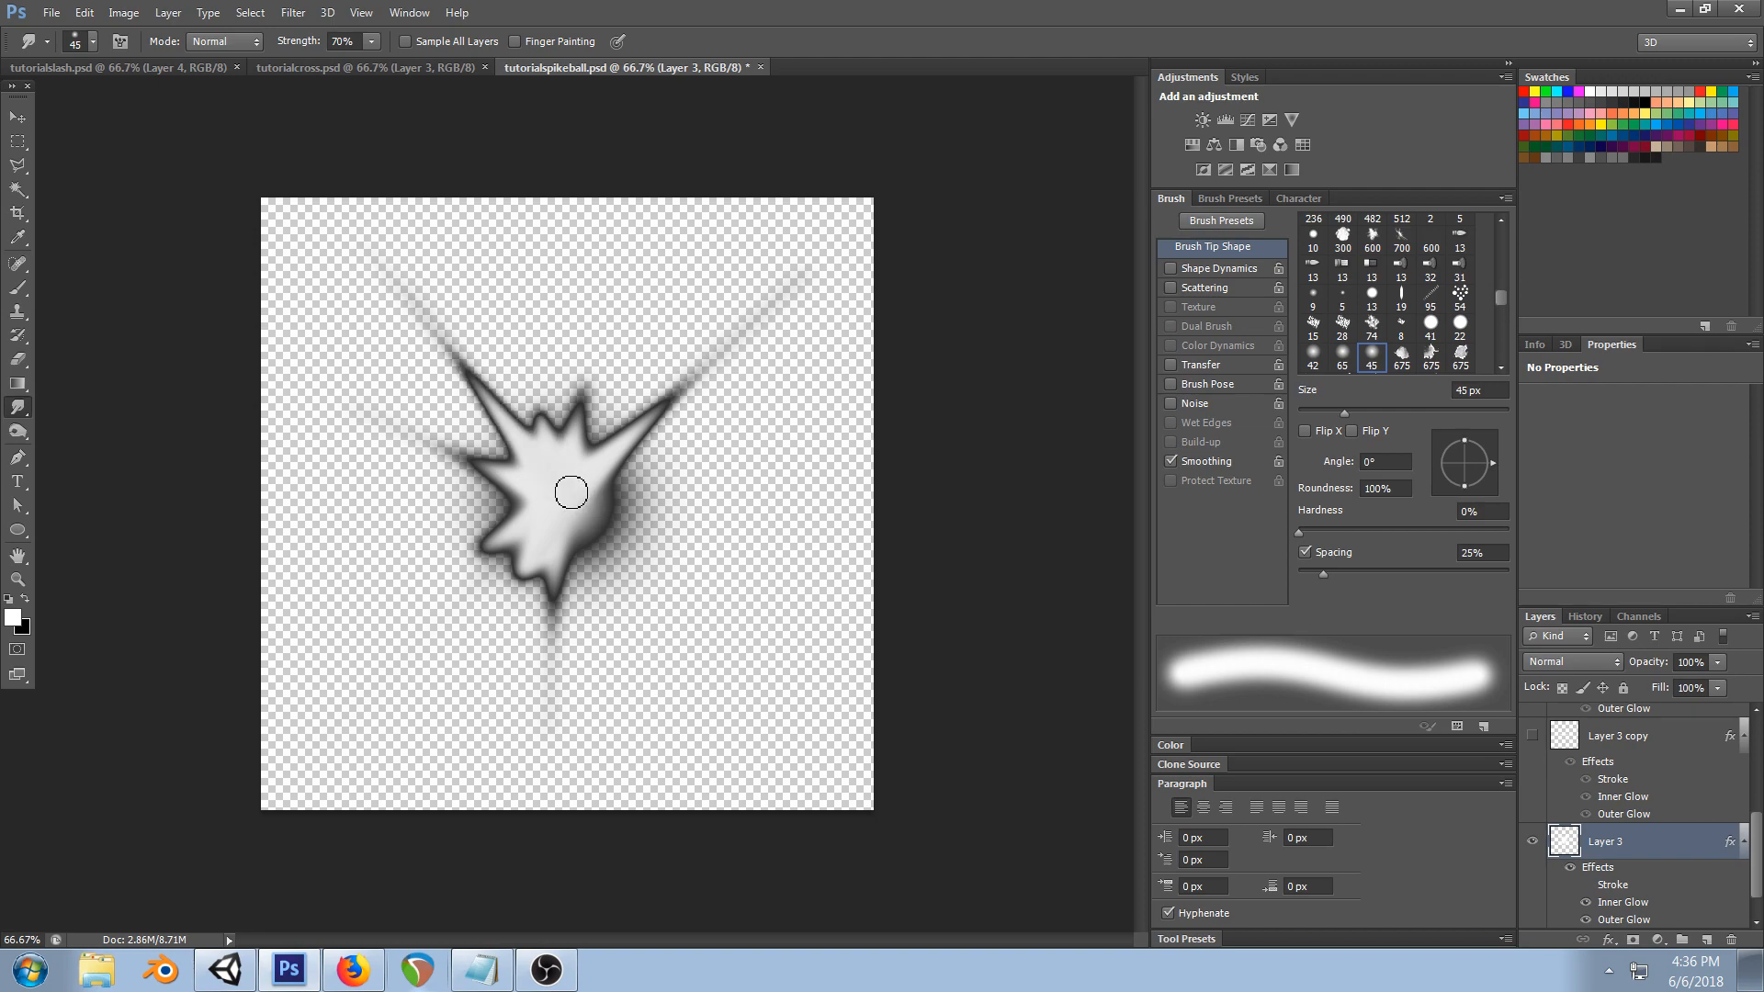
pyautogui.moveTo(433, 551)
pyautogui.mouseDown()
pyautogui.moveTo(561, 497)
pyautogui.moveTo(314, 641)
pyautogui.mouseUp()
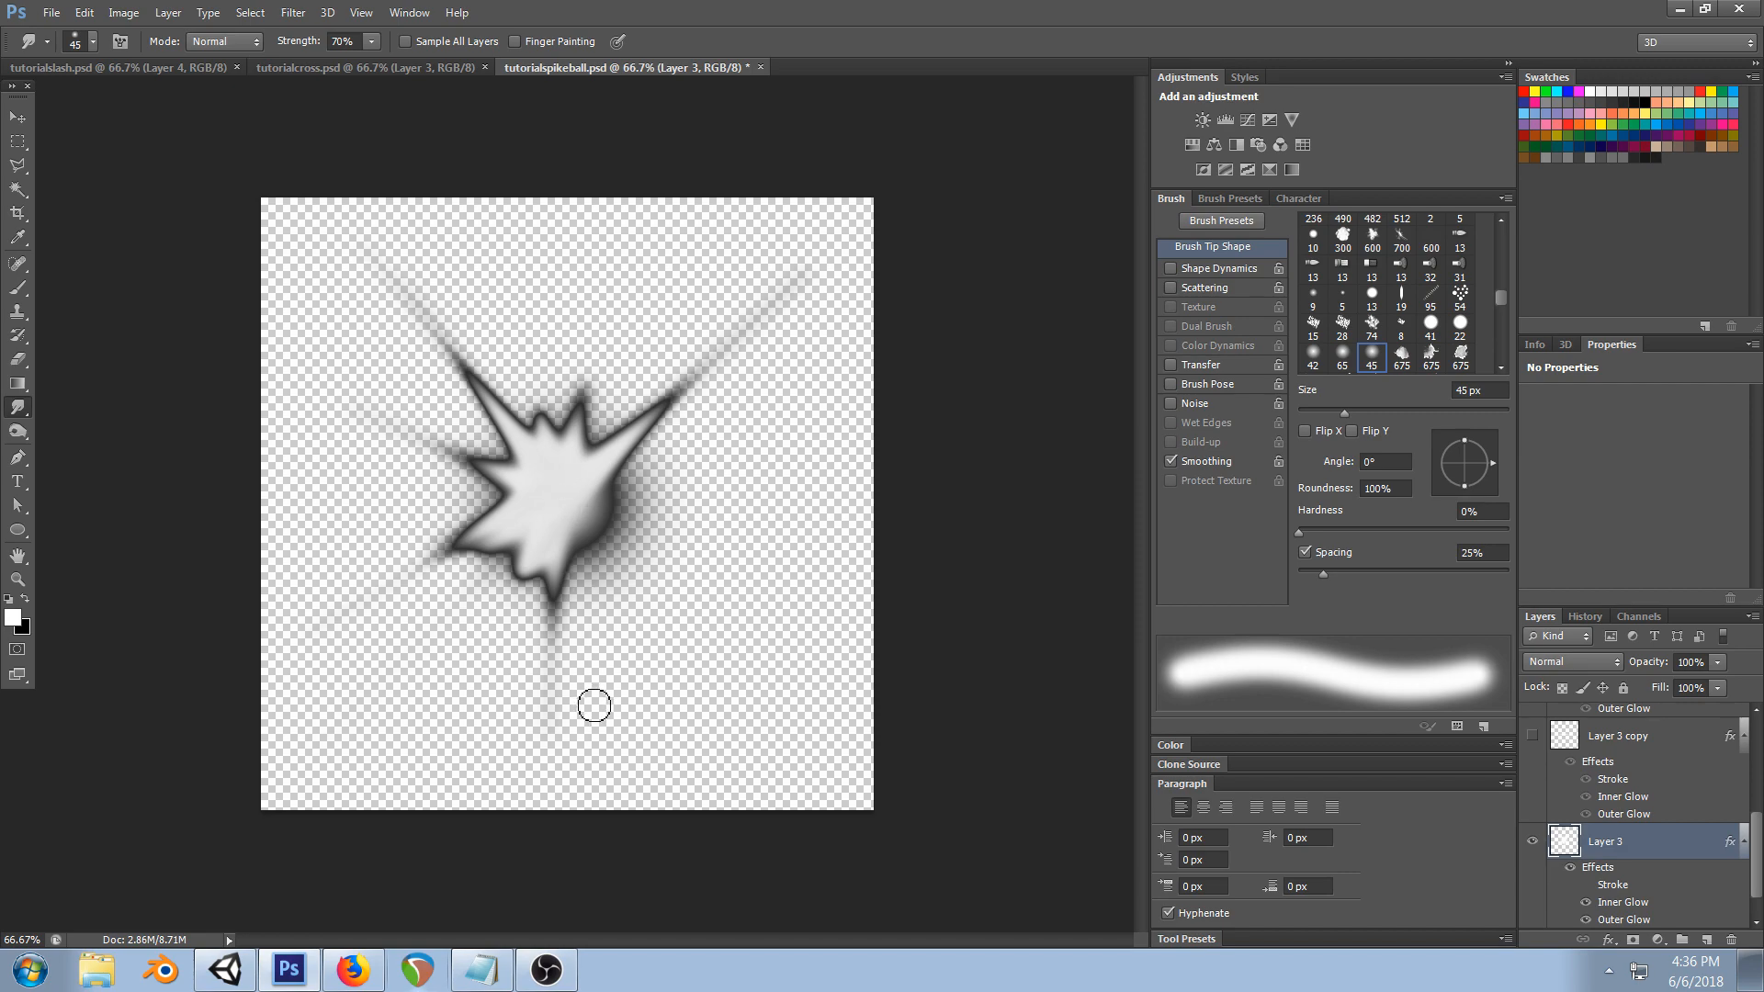
pyautogui.moveTo(594, 704); pyautogui.dragTo(613, 730)
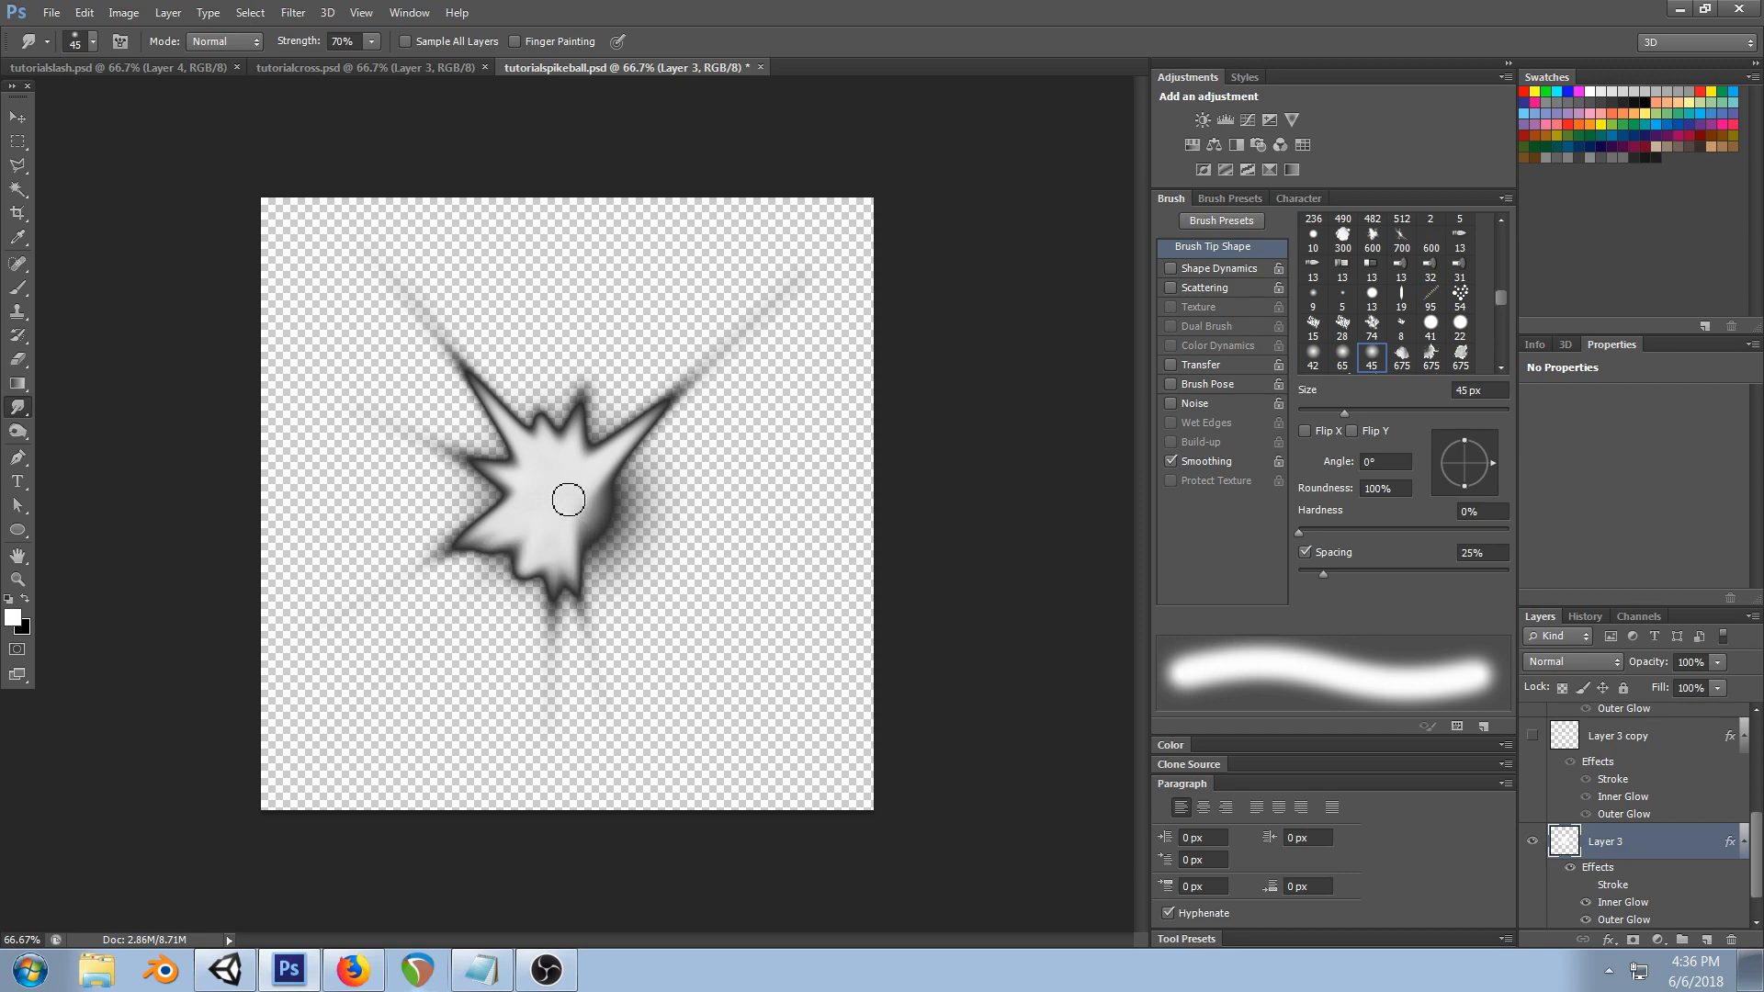
pyautogui.moveTo(826, 649)
pyautogui.mouseDown()
pyautogui.moveTo(563, 507)
pyautogui.moveTo(772, 611)
pyautogui.mouseUp()
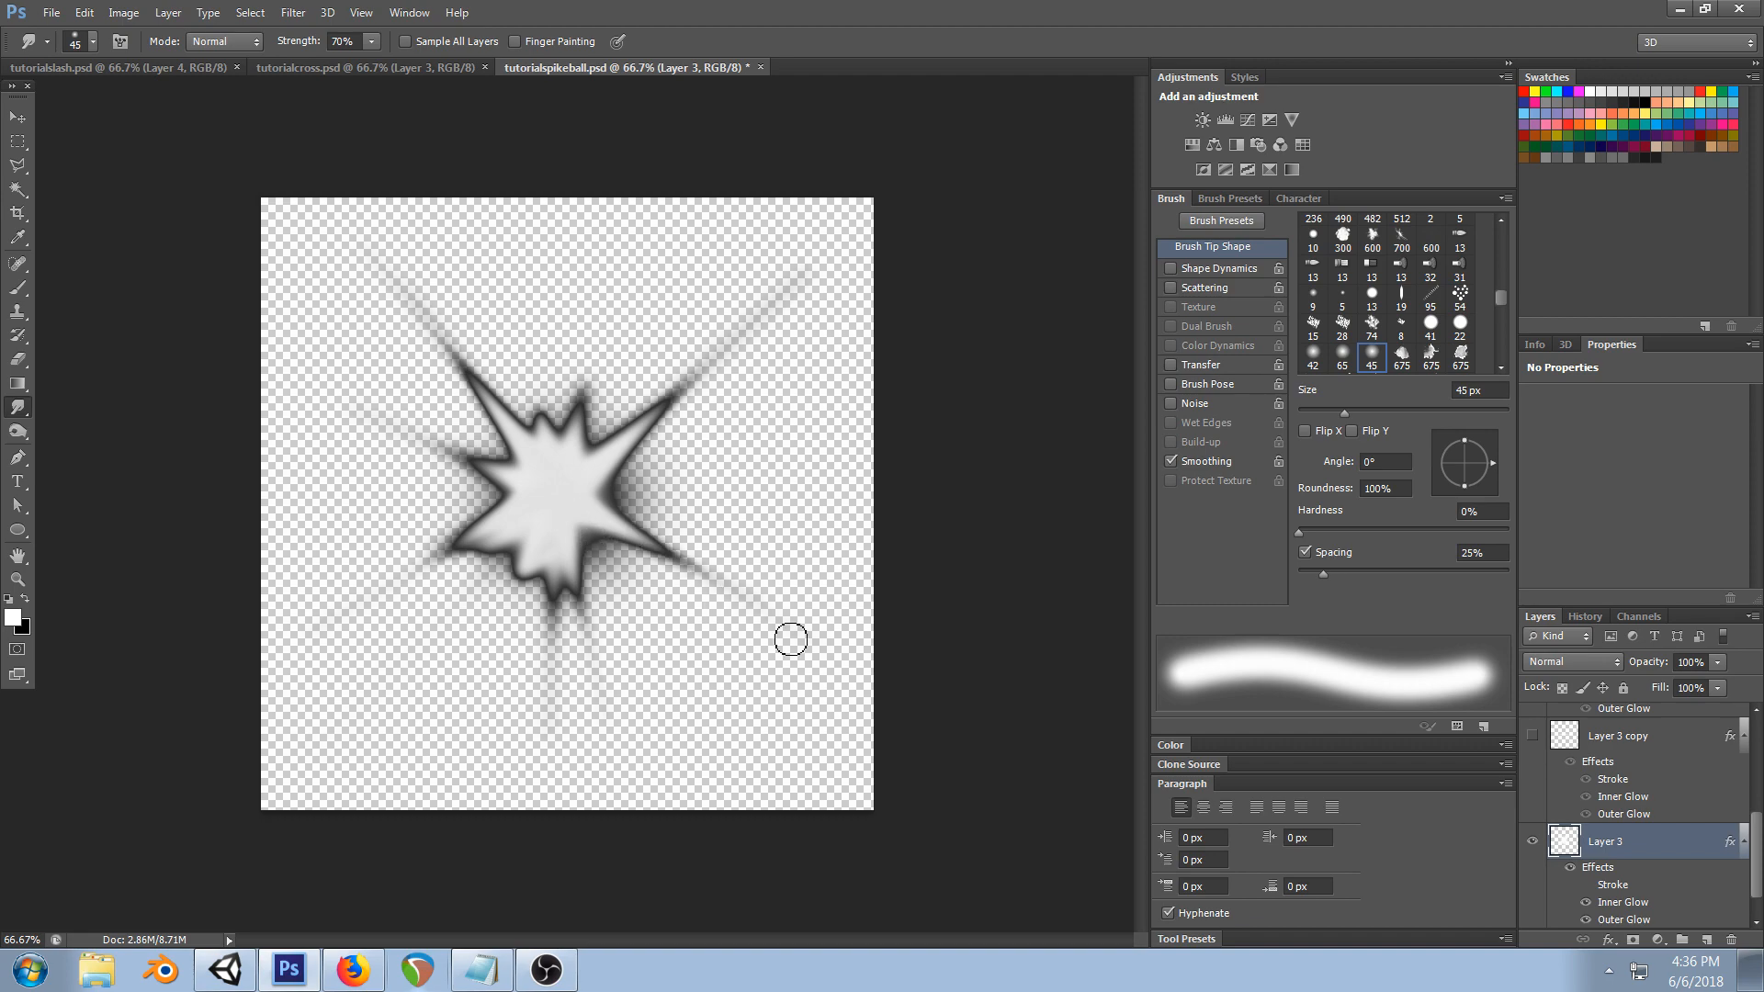
pyautogui.moveTo(573, 515)
pyautogui.mouseDown()
pyautogui.moveTo(835, 410)
pyautogui.moveTo(842, 296)
pyautogui.mouseUp()
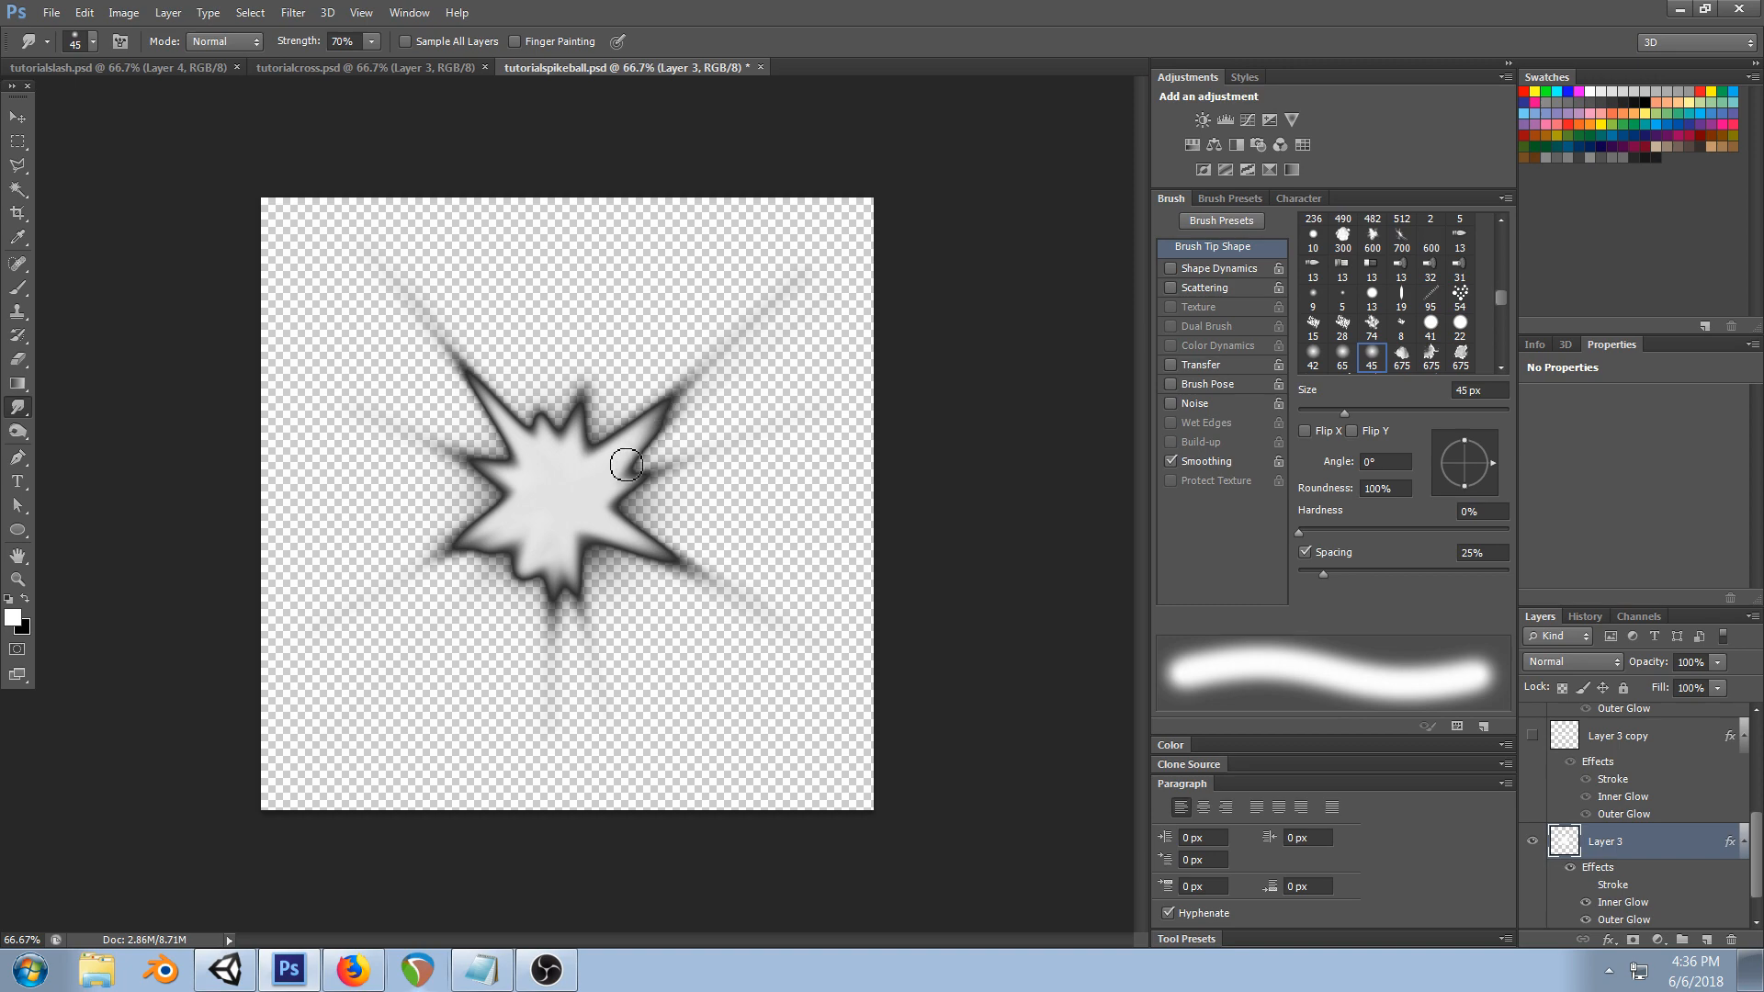
pyautogui.moveTo(650, 460); pyautogui.dragTo(857, 324)
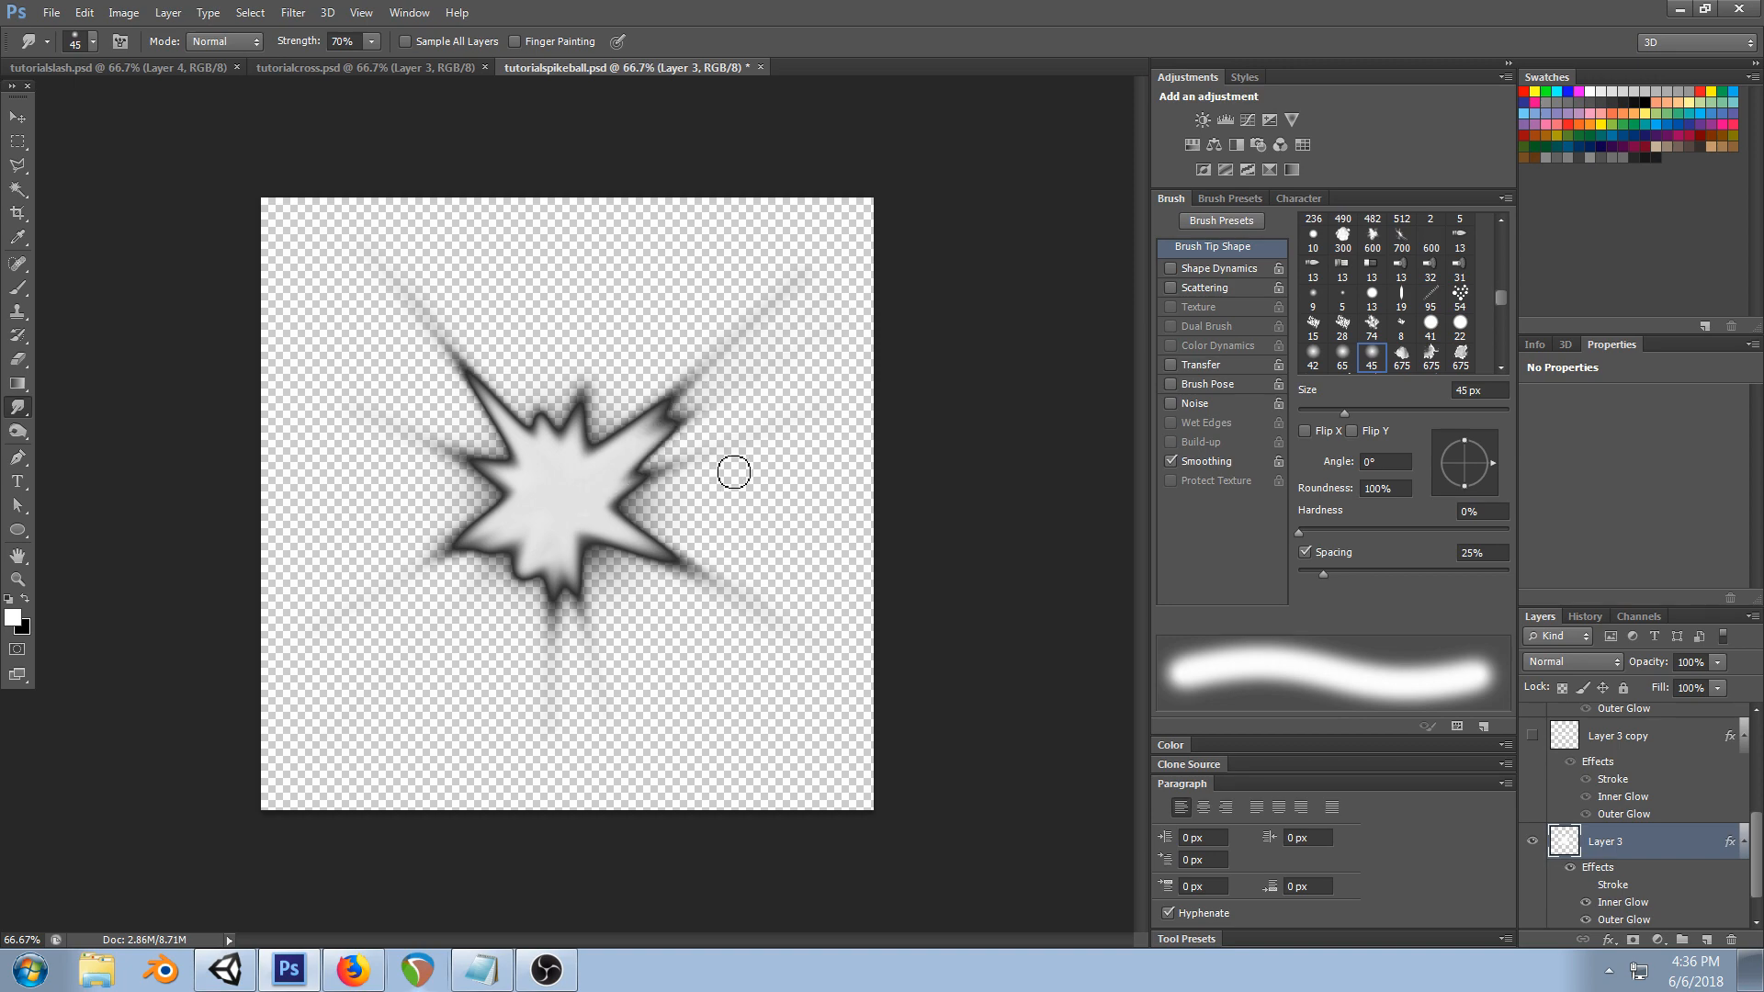
# - Reduce the Smudge tip to 25 px and pull thin spikes from the orb's left, upper, lower and right edges
pyautogui.press('[')
pyautogui.press('[')
pyautogui.press('[')
pyautogui.press('[')
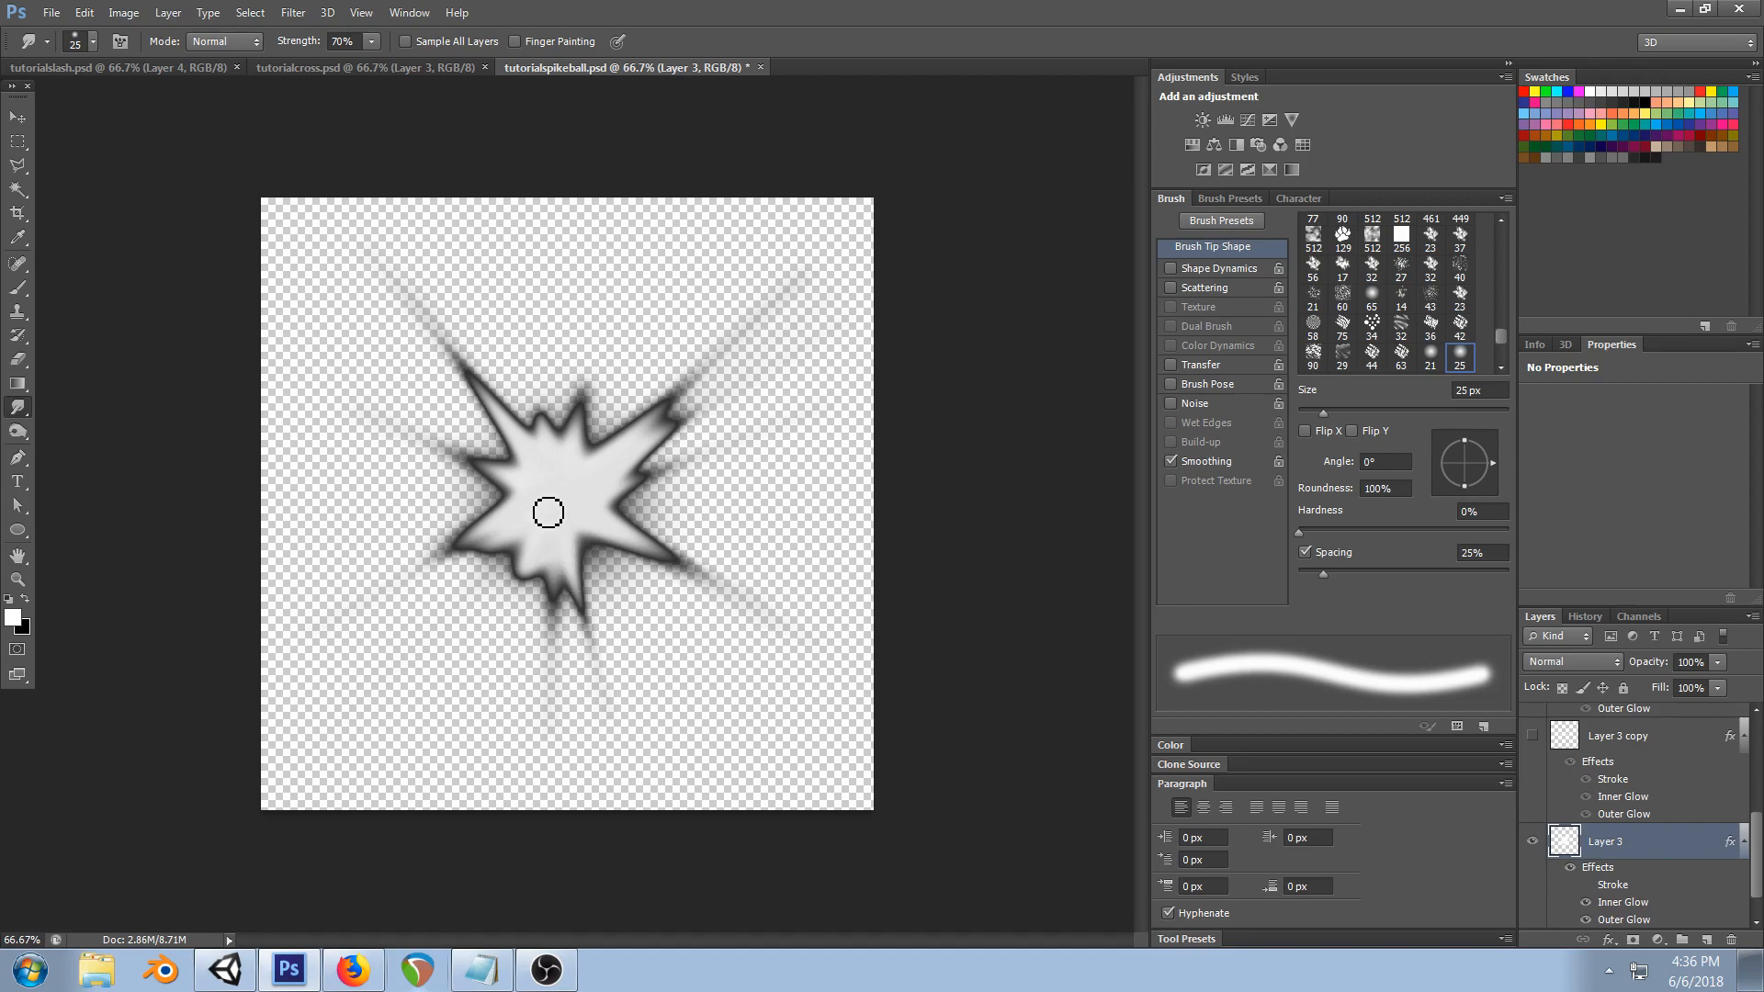
pyautogui.moveTo(487, 546); pyautogui.dragTo(334, 637)
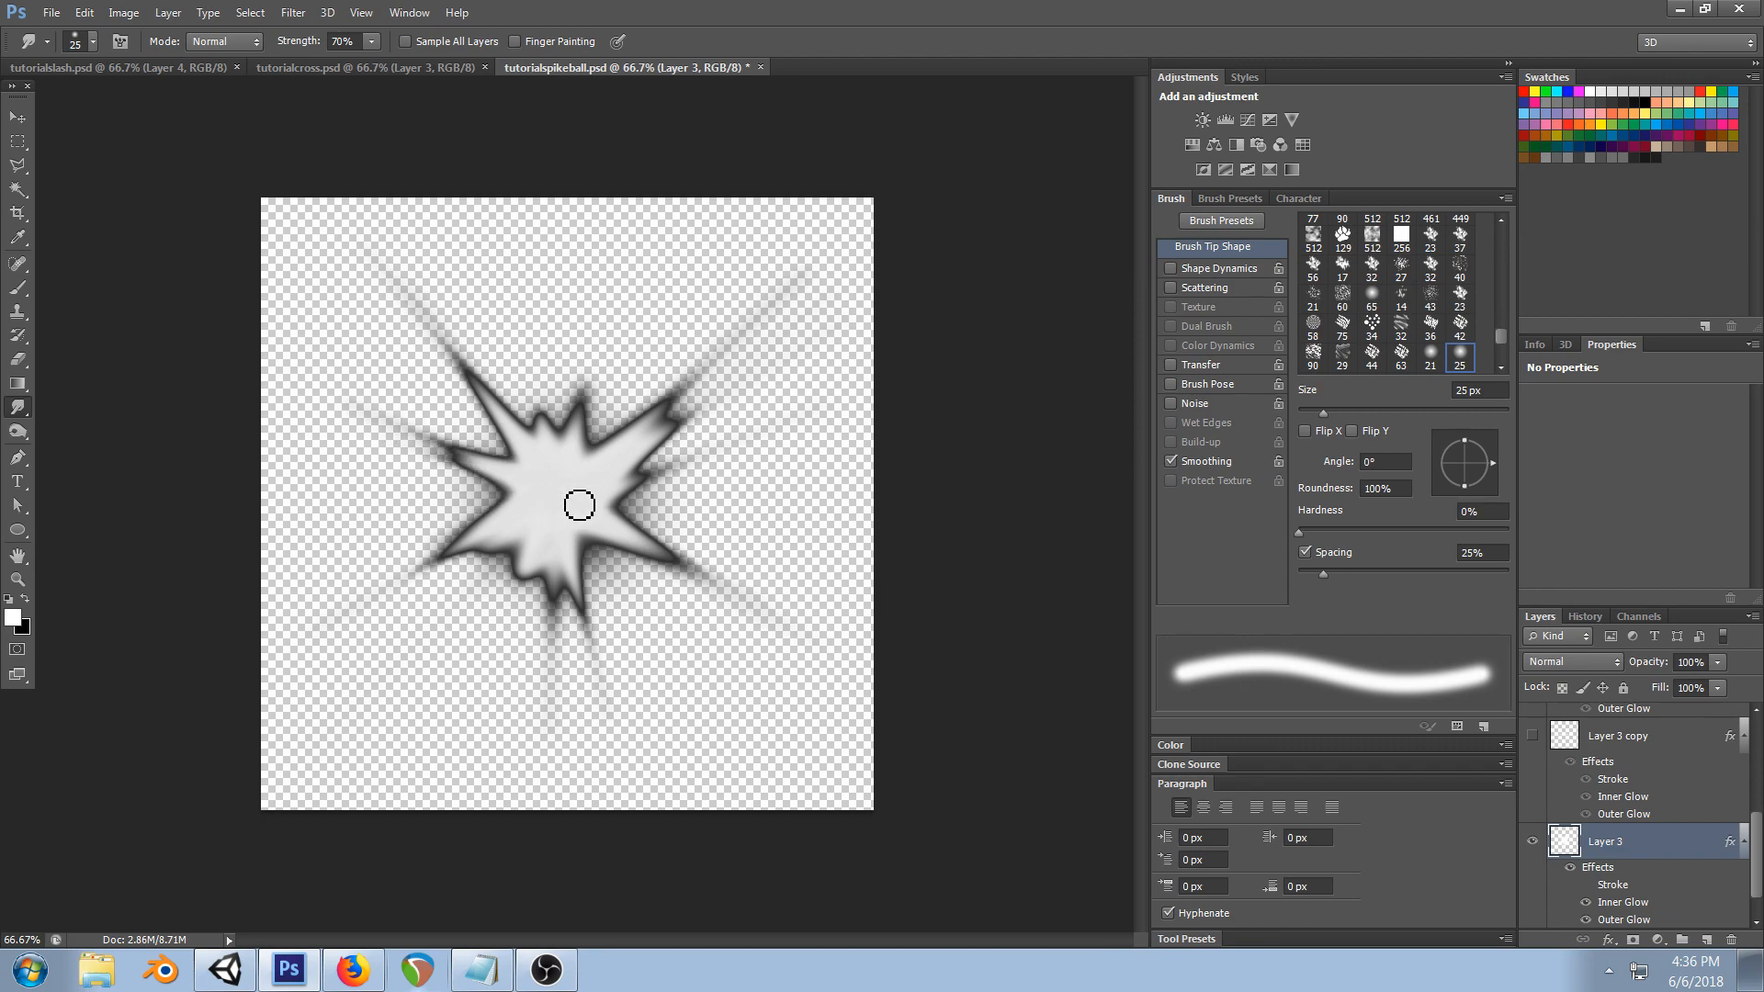
pyautogui.moveTo(575, 502); pyautogui.dragTo(563, 299)
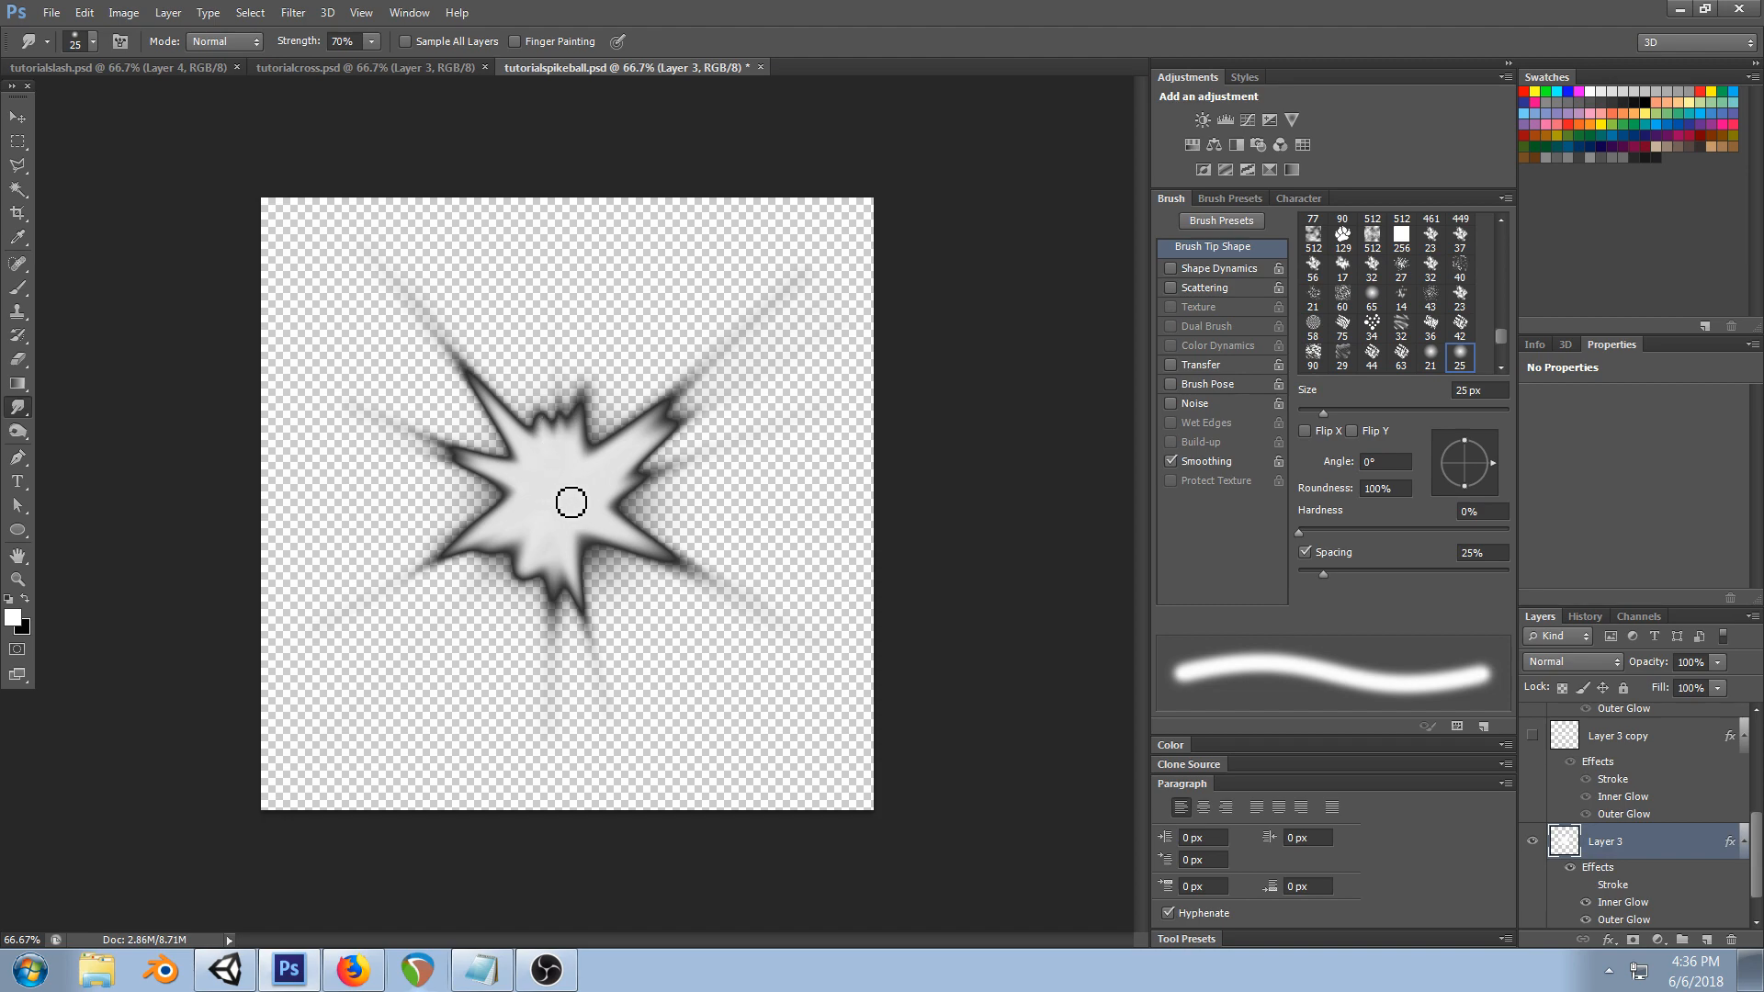
pyautogui.moveTo(558, 496); pyautogui.dragTo(579, 266)
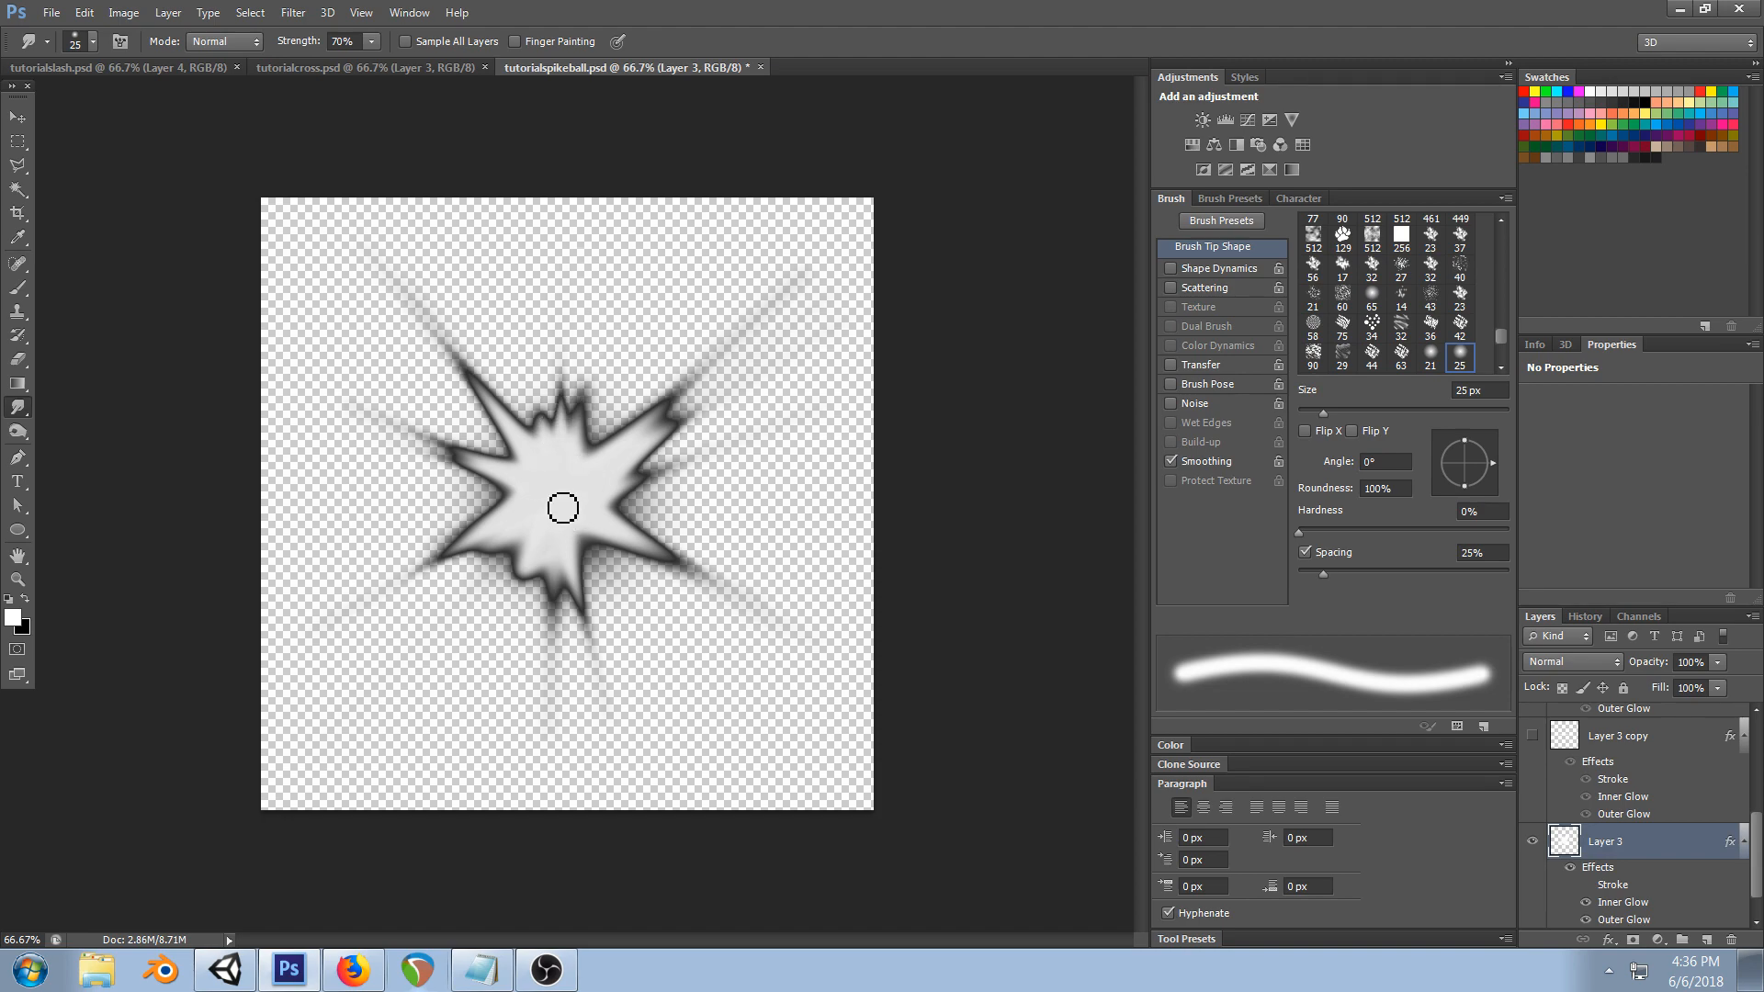
pyautogui.moveTo(570, 512); pyautogui.dragTo(765, 584)
pyautogui.moveTo(576, 526); pyautogui.dragTo(715, 695)
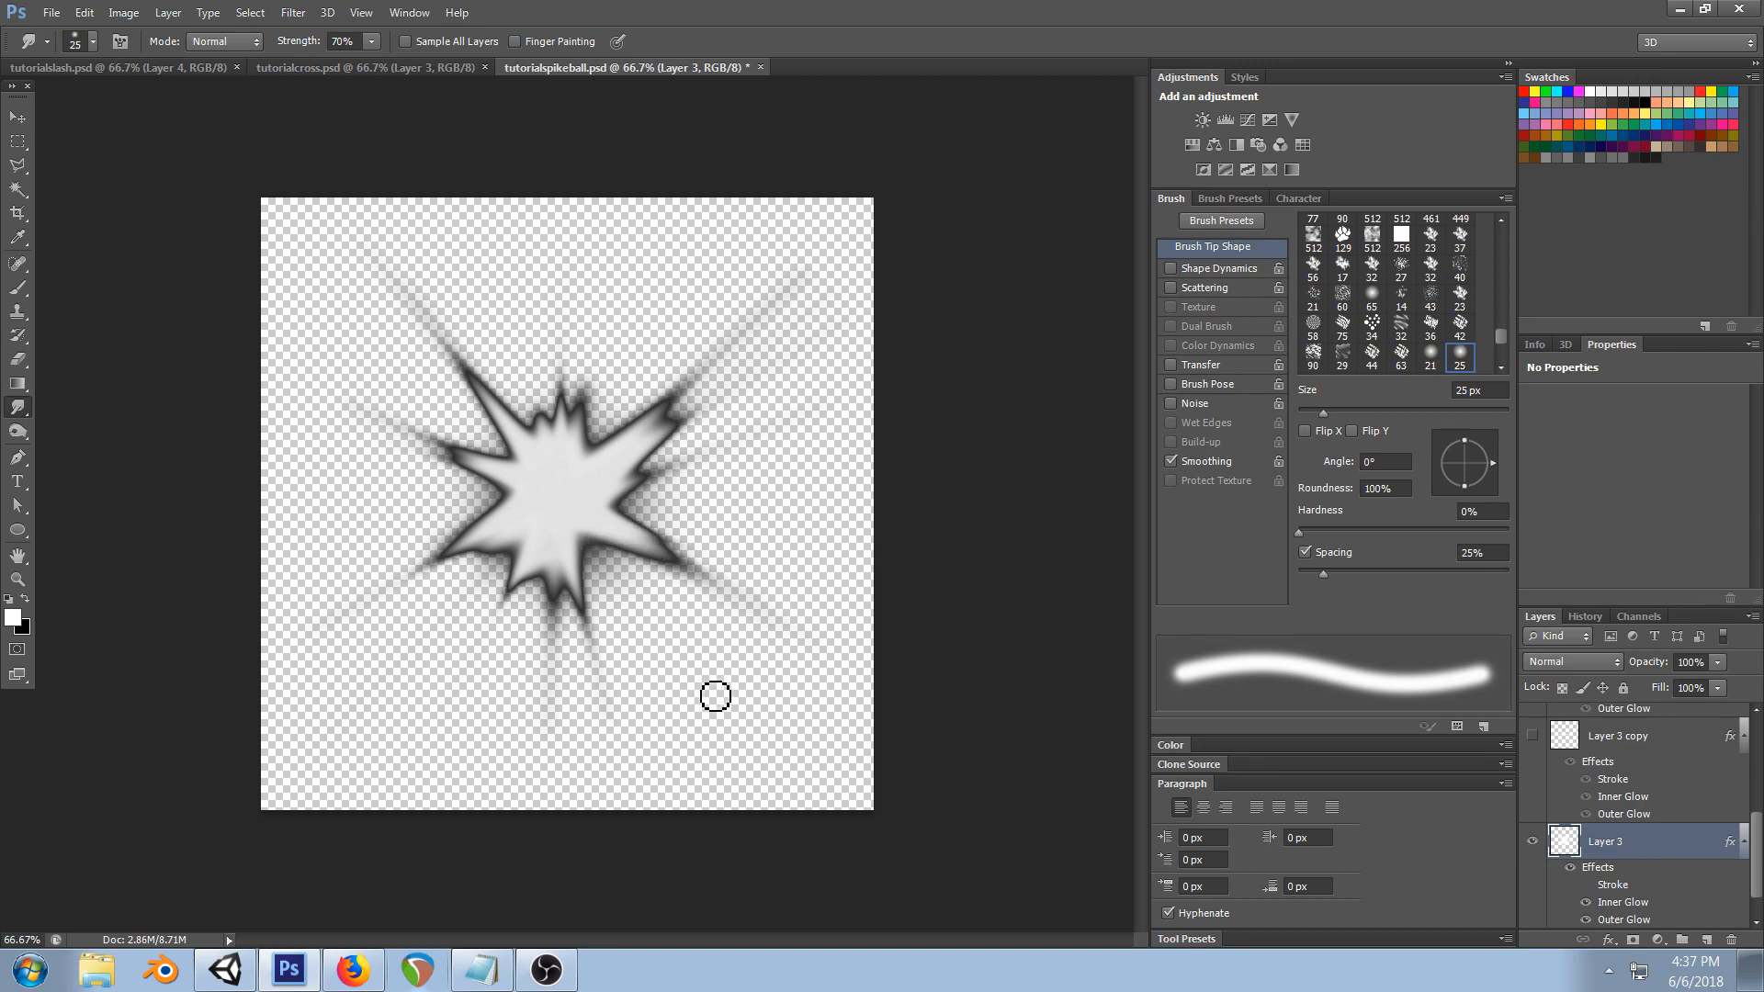
pyautogui.moveTo(568, 502); pyautogui.dragTo(800, 758)
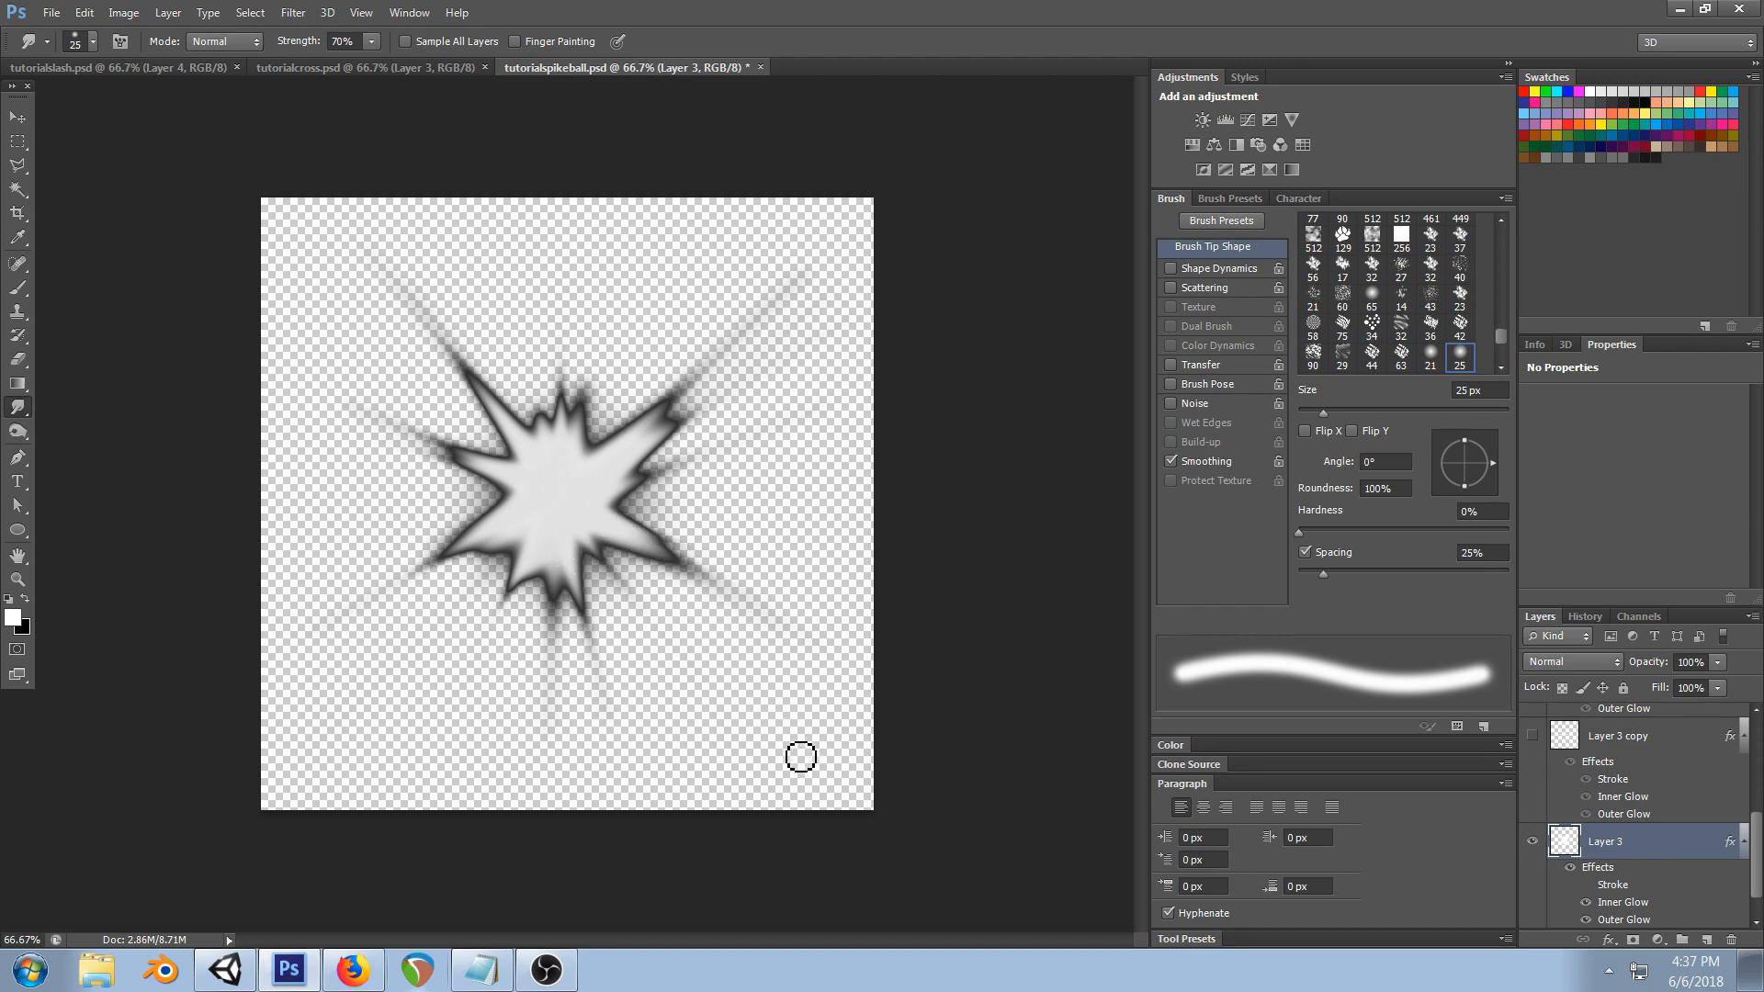
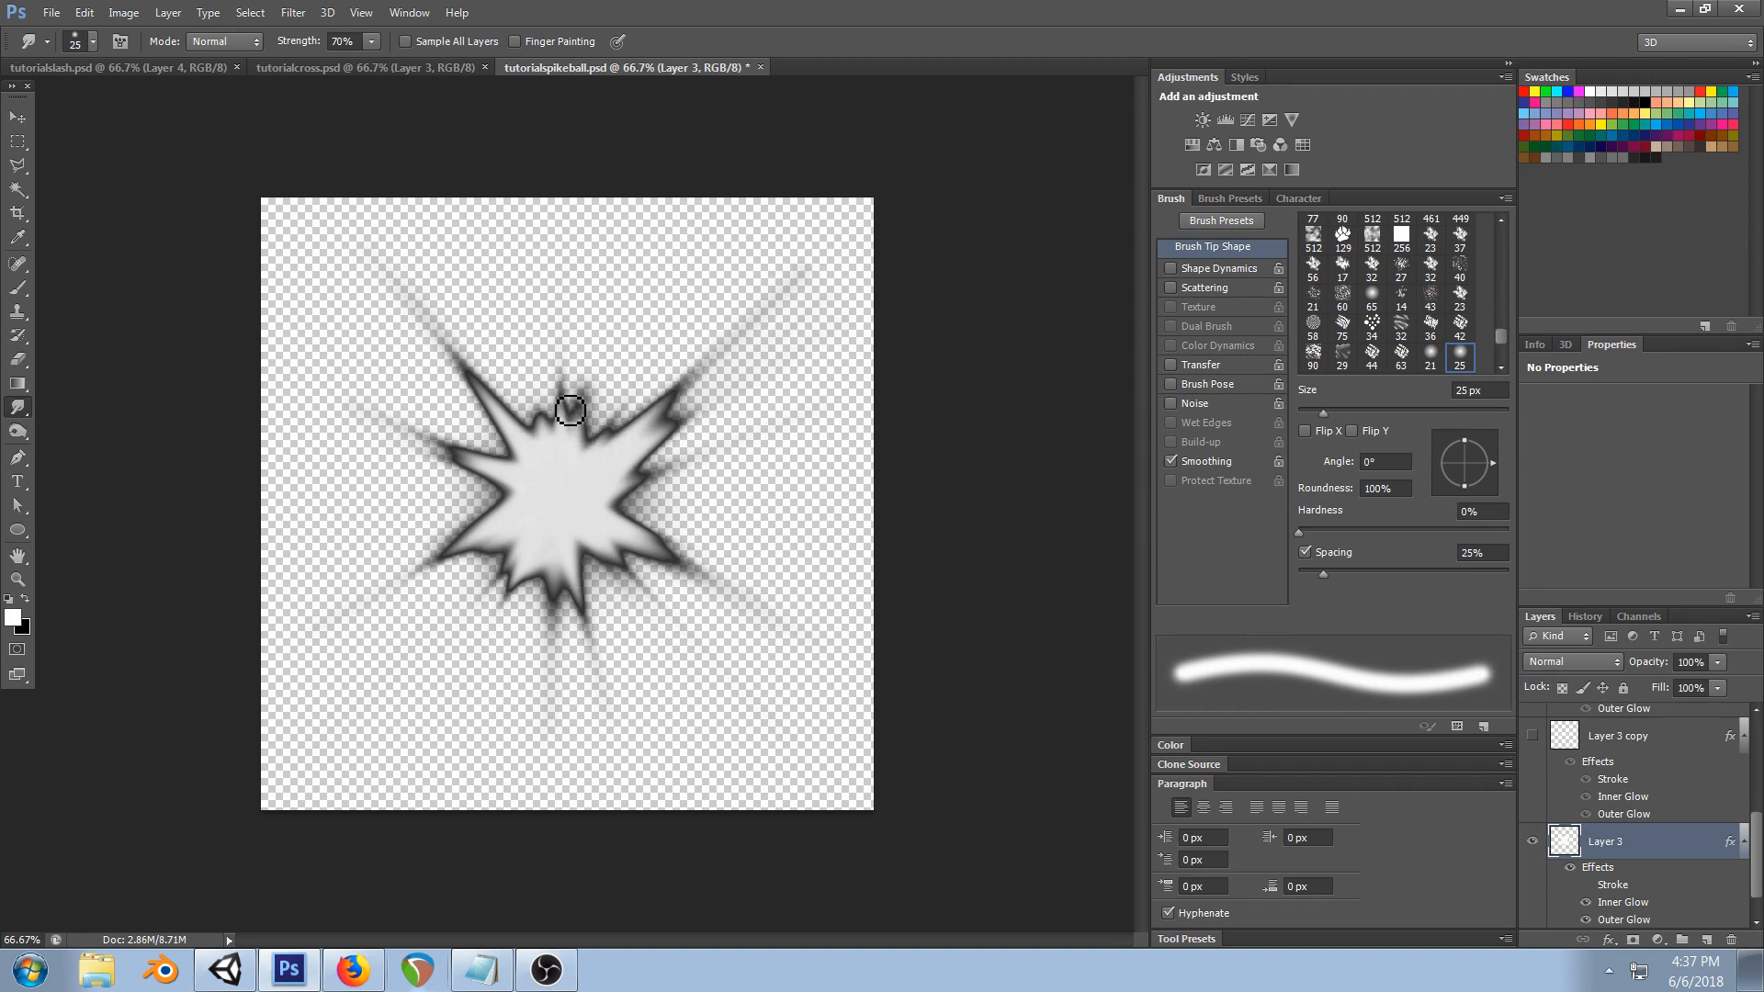
# - Try smudging at 80% strength with 80 px and 60 px tips across the lower spikes, and undo the strokes
pyautogui.press(']')
pyautogui.press(']')
pyautogui.press(']')
pyautogui.press(']')
pyautogui.press(']')
pyautogui.press(']')
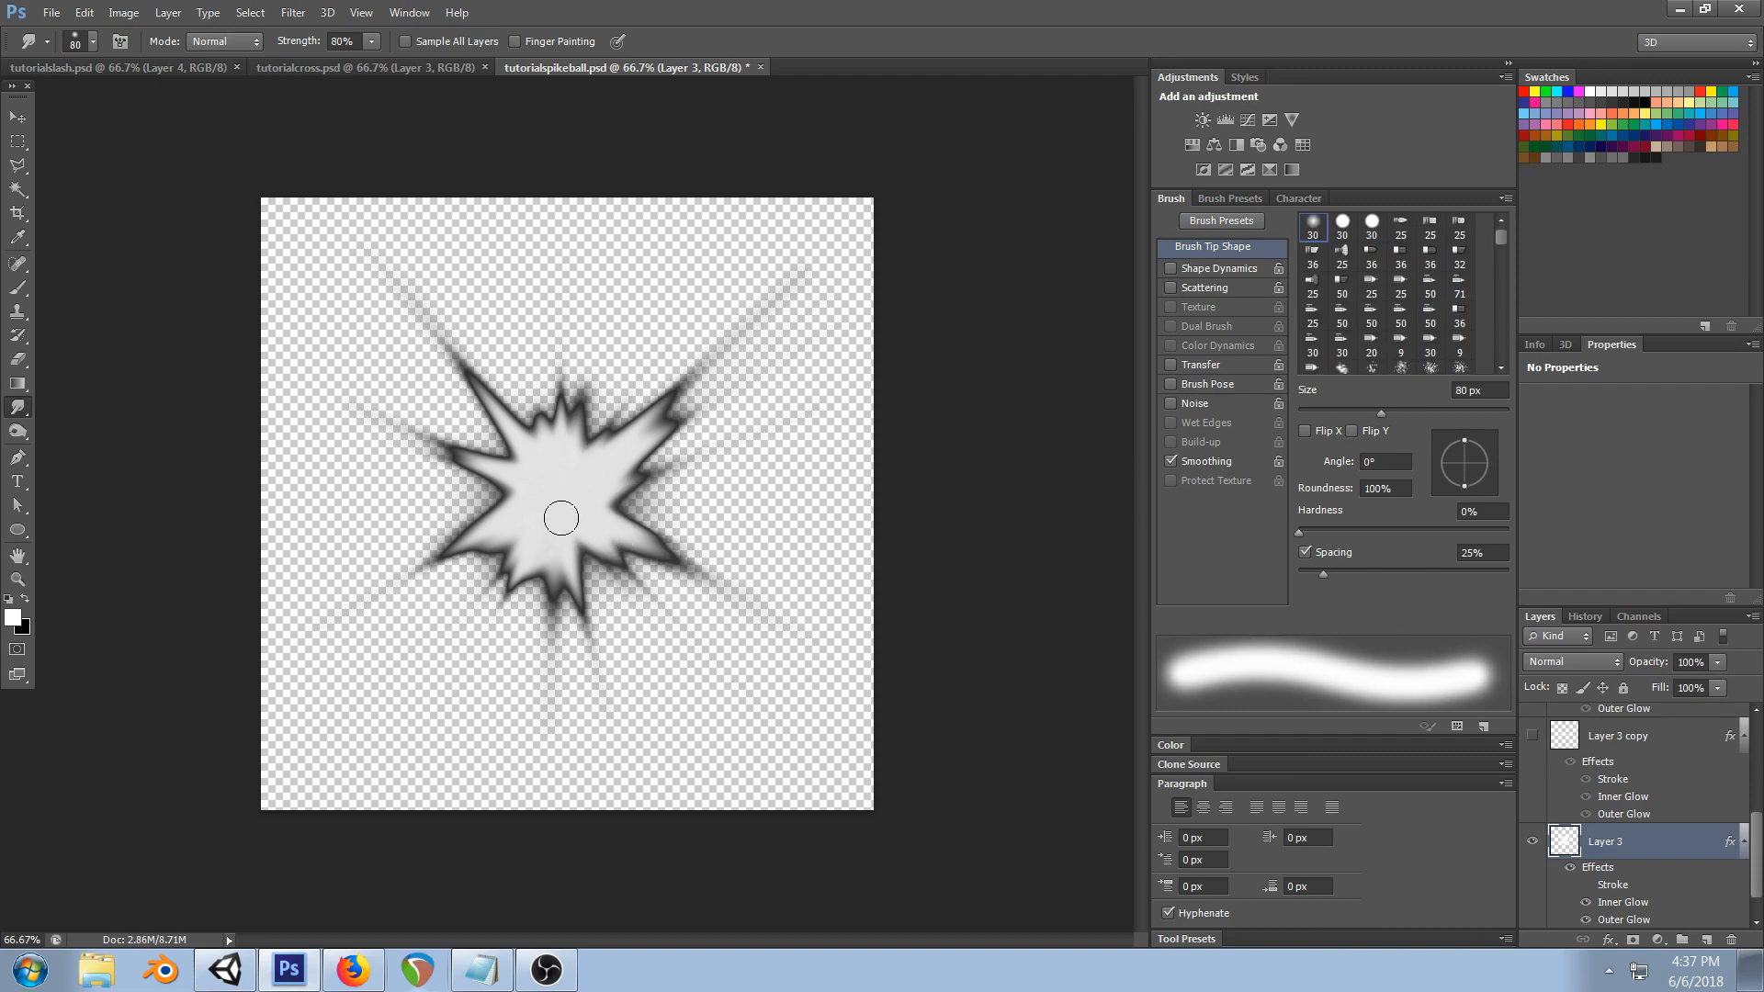
pyautogui.moveTo(602, 546); pyautogui.dragTo(765, 627)
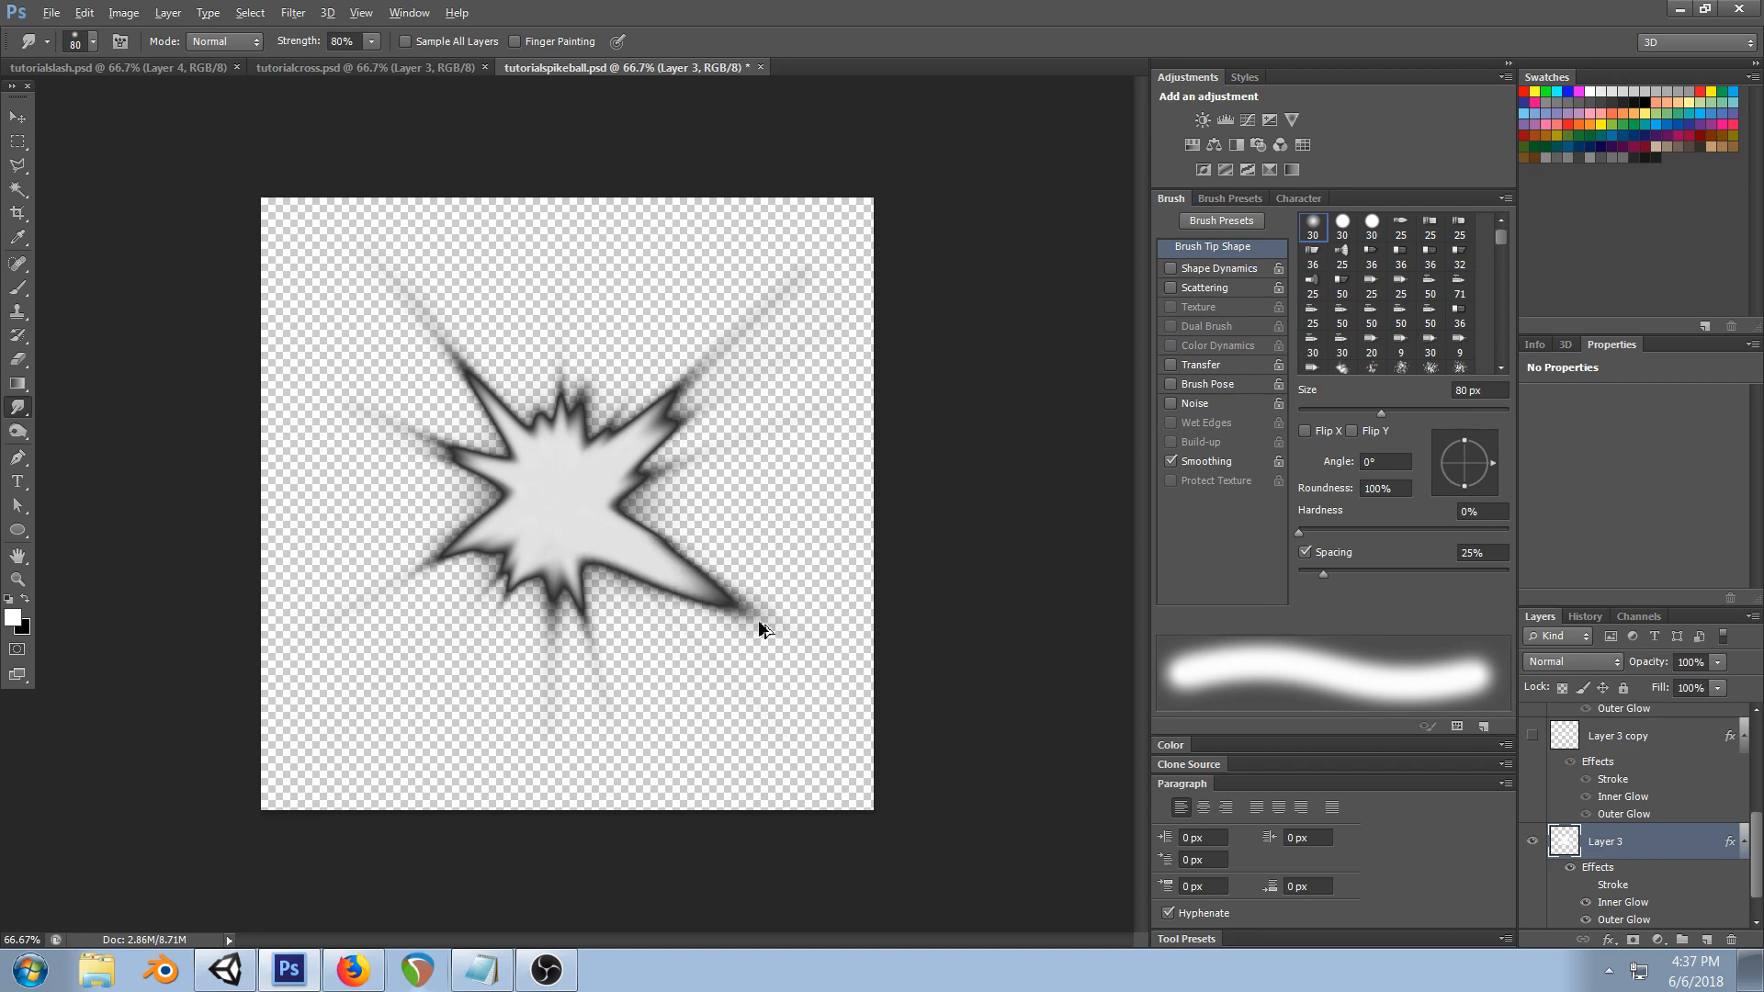
pyautogui.hotkey('ctrl', 'z')
pyautogui.moveTo(628, 627); pyautogui.dragTo(571, 494)
pyautogui.hotkey('ctrl', 'z')
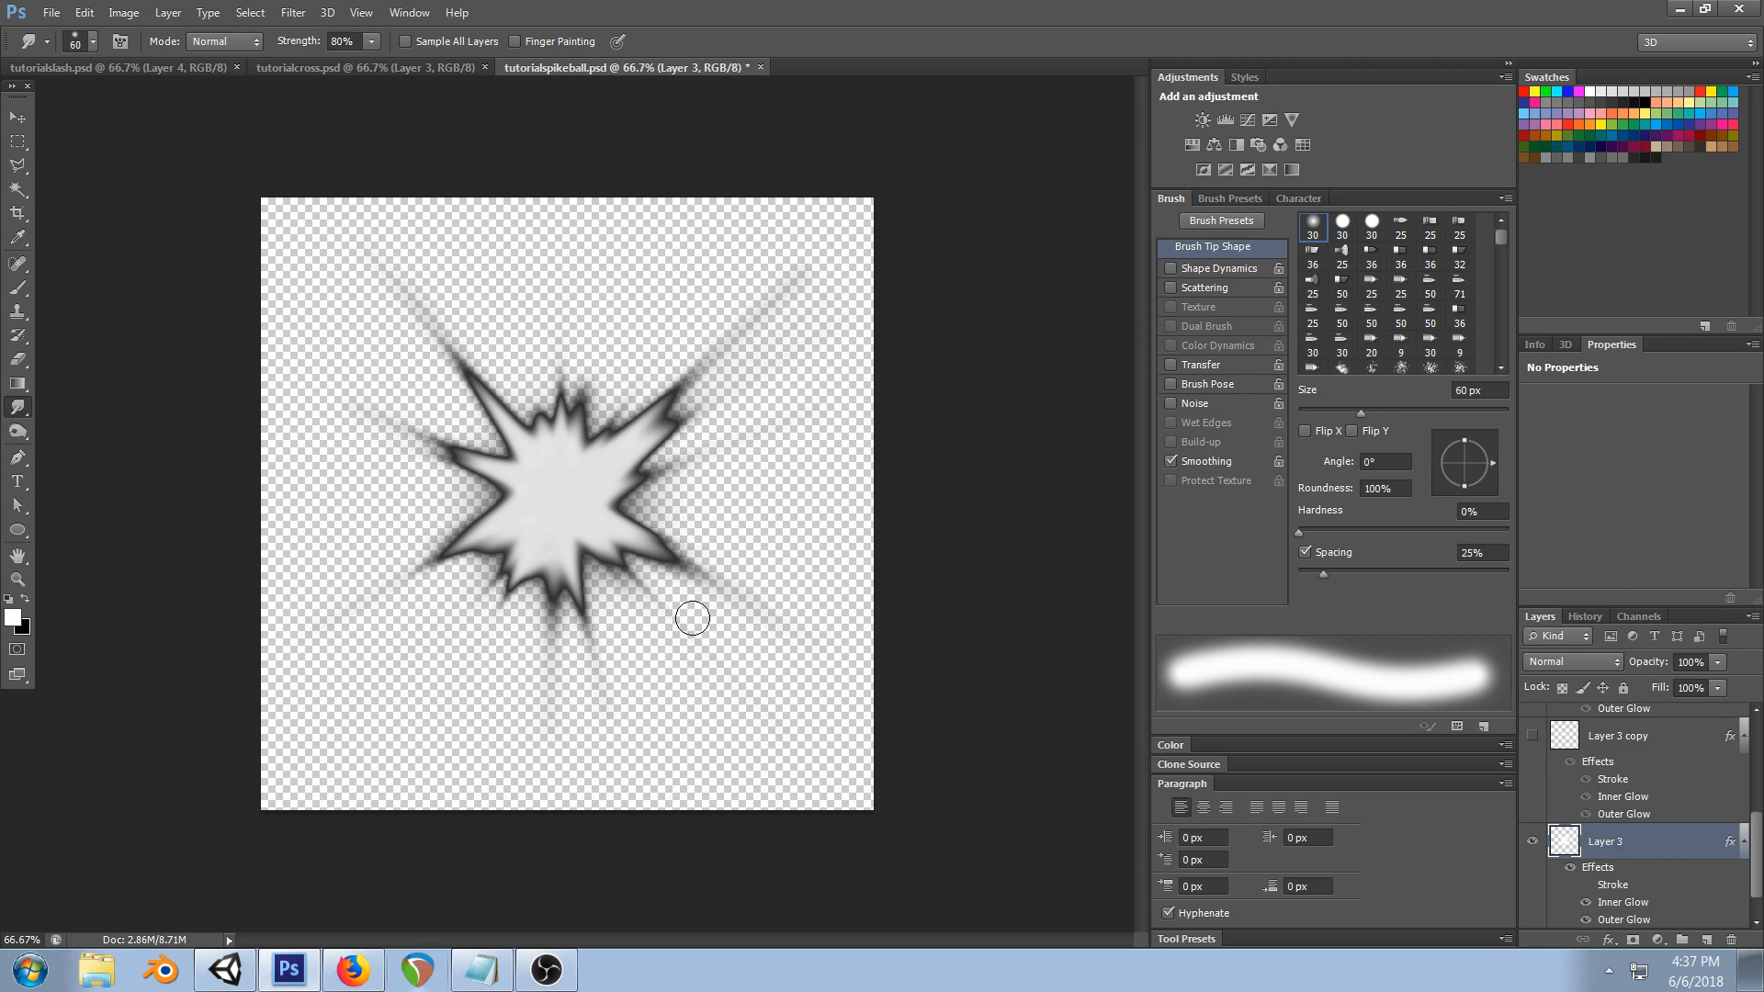
pyautogui.moveTo(481, 742)
pyautogui.mouseDown()
pyautogui.moveTo(591, 495)
pyautogui.moveTo(572, 491)
pyautogui.mouseUp()
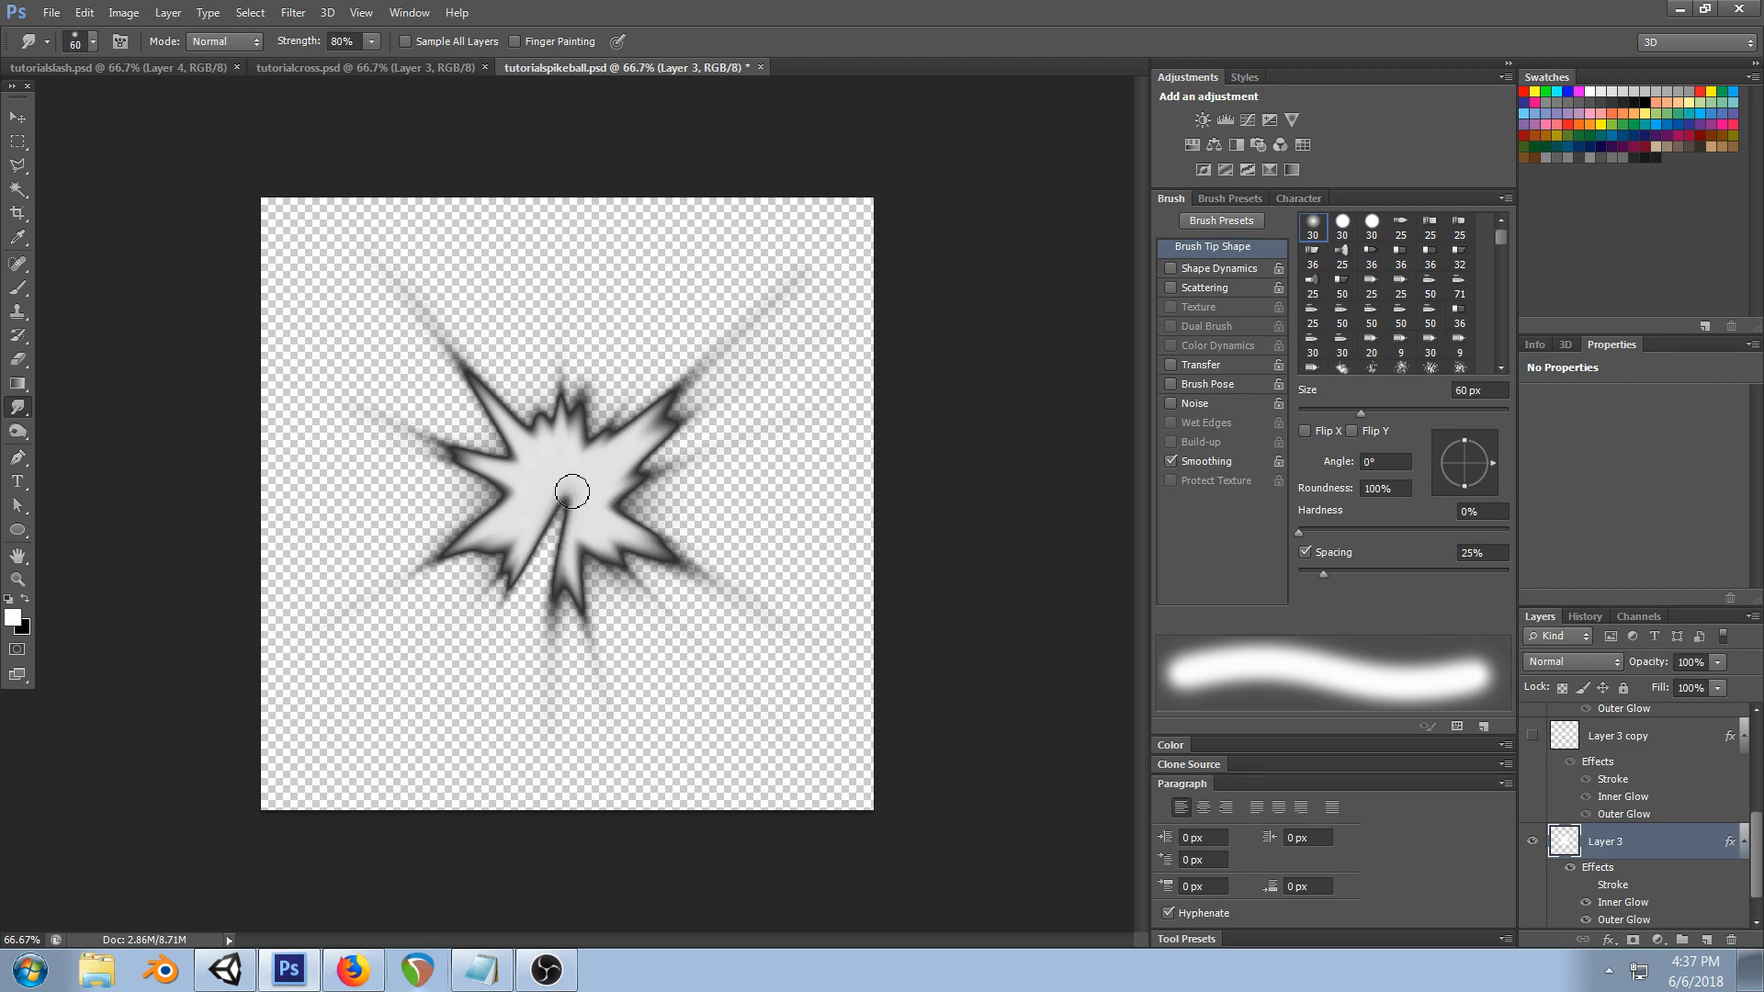
pyautogui.hotkey('ctrl', 'z')
# - Lower the Smudge strength to 60% and push the orb's lower-left edge inward with a 60 px tip
pyautogui.press('6')
pyautogui.moveTo(476, 597); pyautogui.dragTo(574, 492)
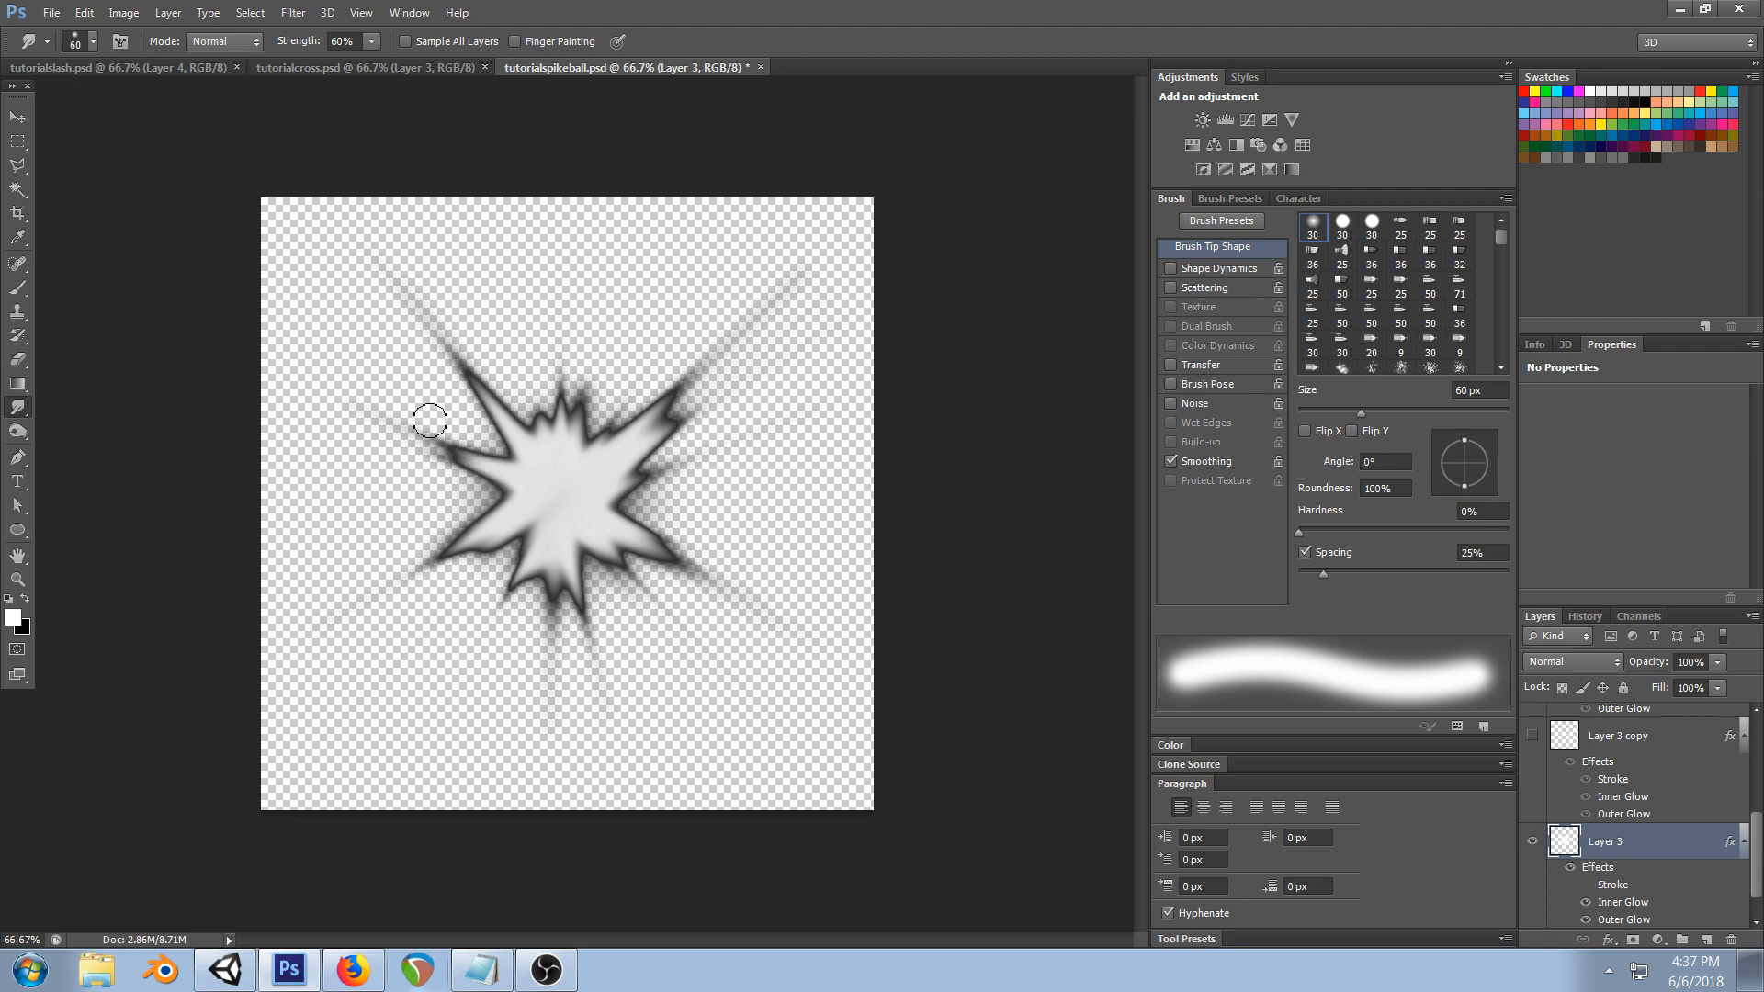
pyautogui.moveTo(461, 437)
pyautogui.mouseDown()
pyautogui.moveTo(549, 482)
pyautogui.moveTo(555, 397)
pyautogui.mouseUp()
pyautogui.hotkey('ctrl', 'z')
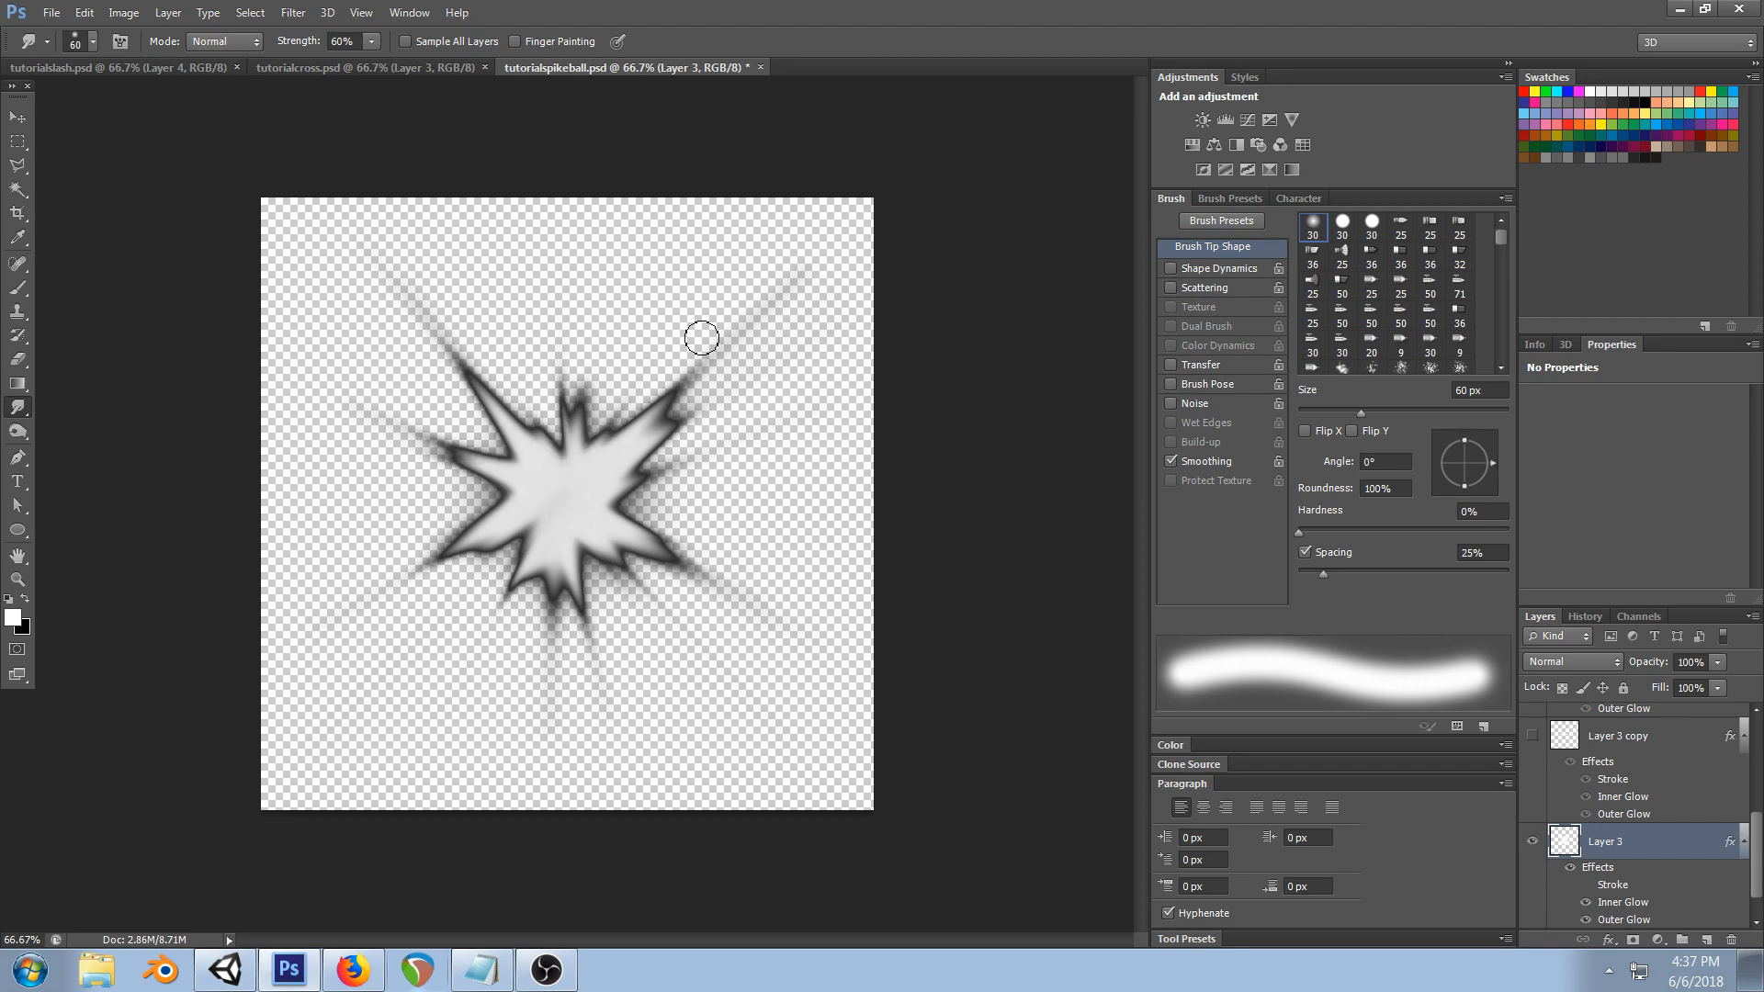
pyautogui.hotkey('ctrl', 'z')
# - Try a Radial Blur with the Zoom method and an increased amount on Layer 3
pyautogui.click(294, 13)
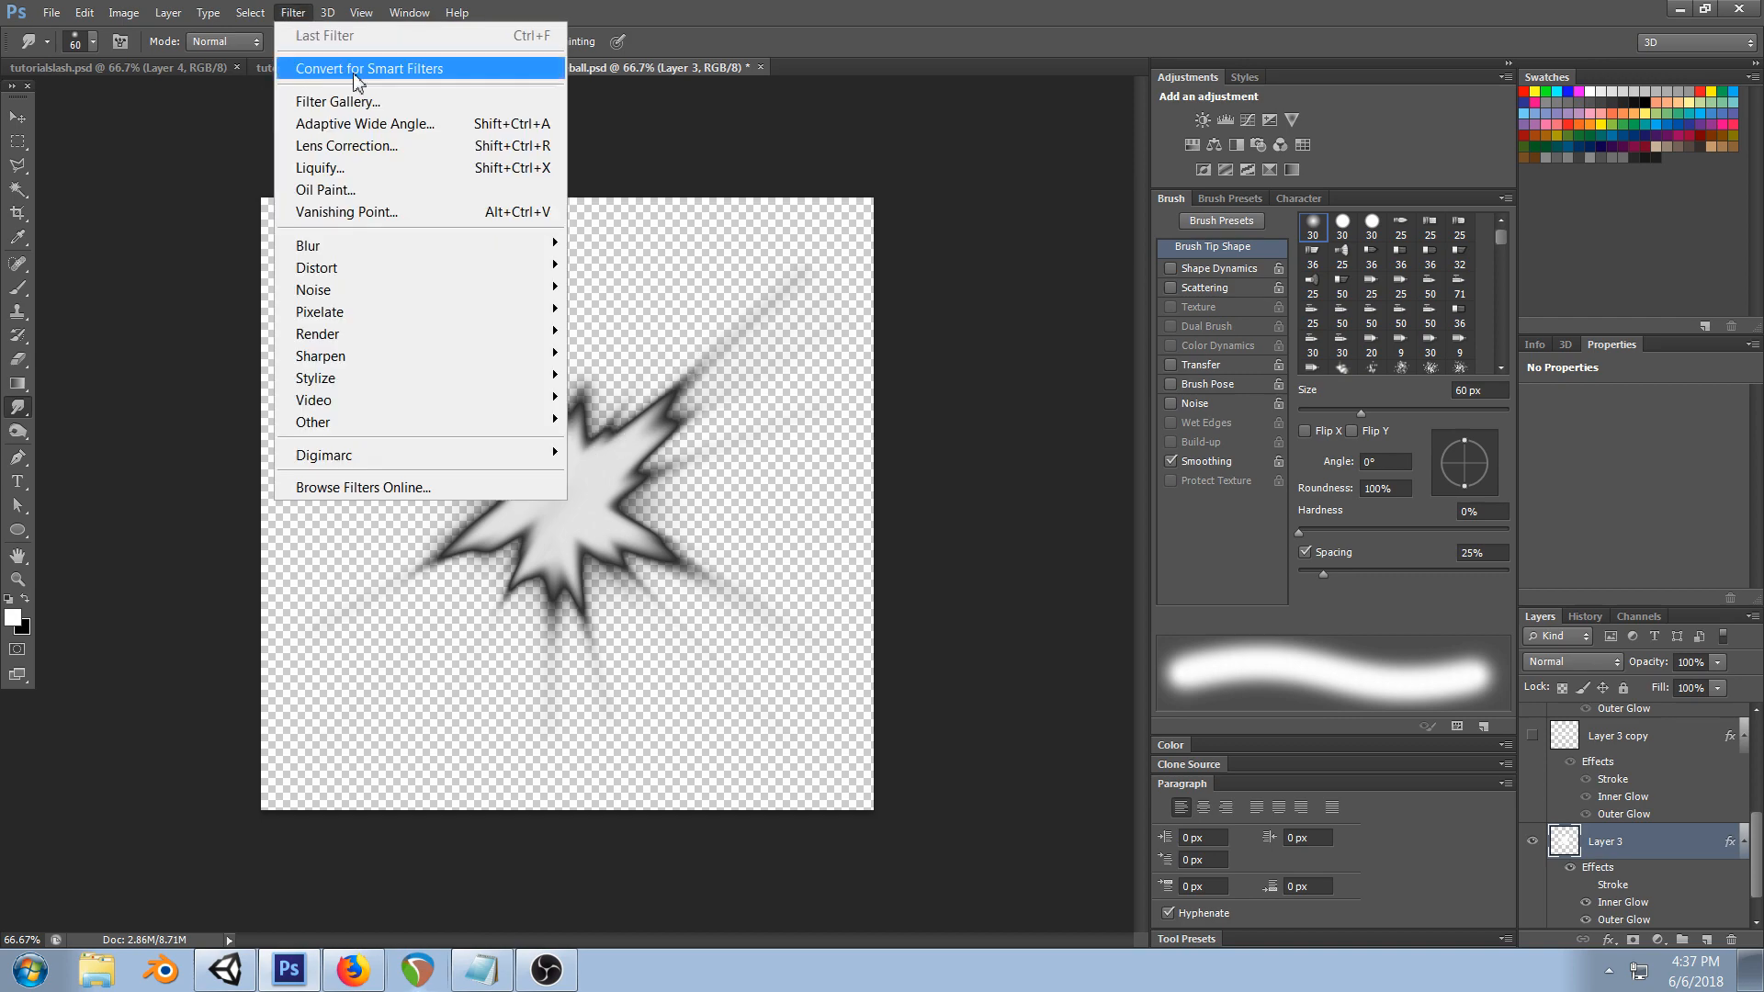
pyautogui.moveTo(376, 246)
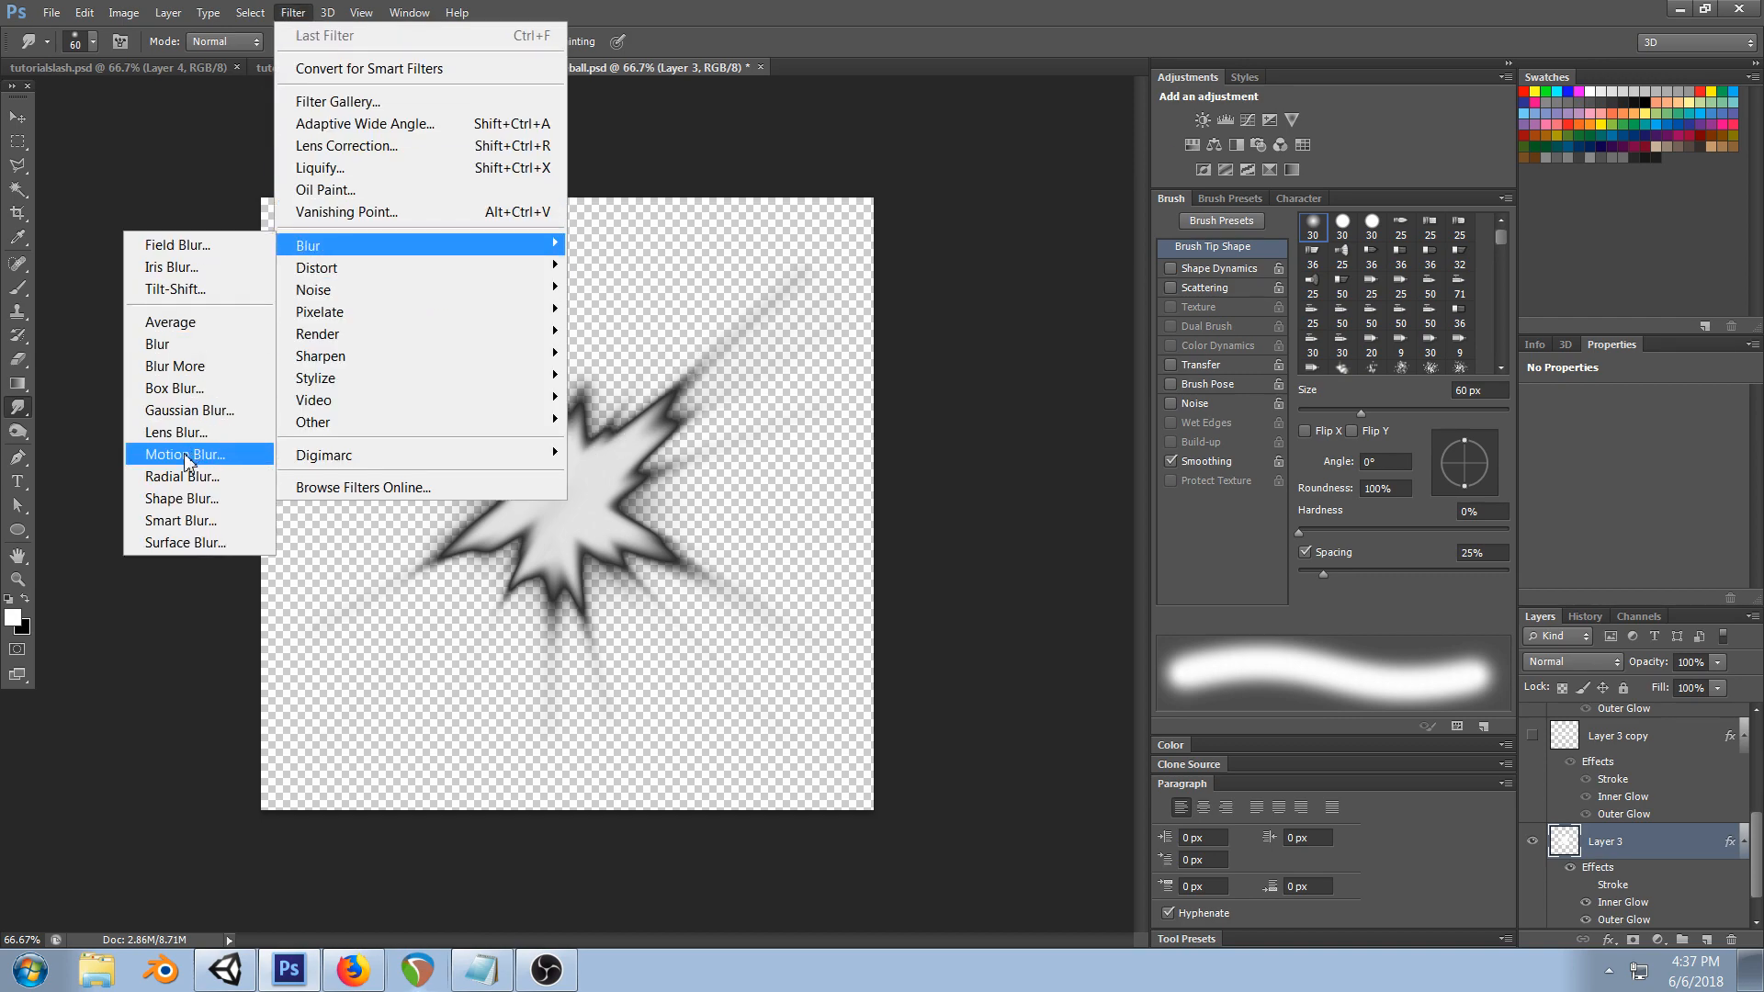
pyautogui.click(182, 477)
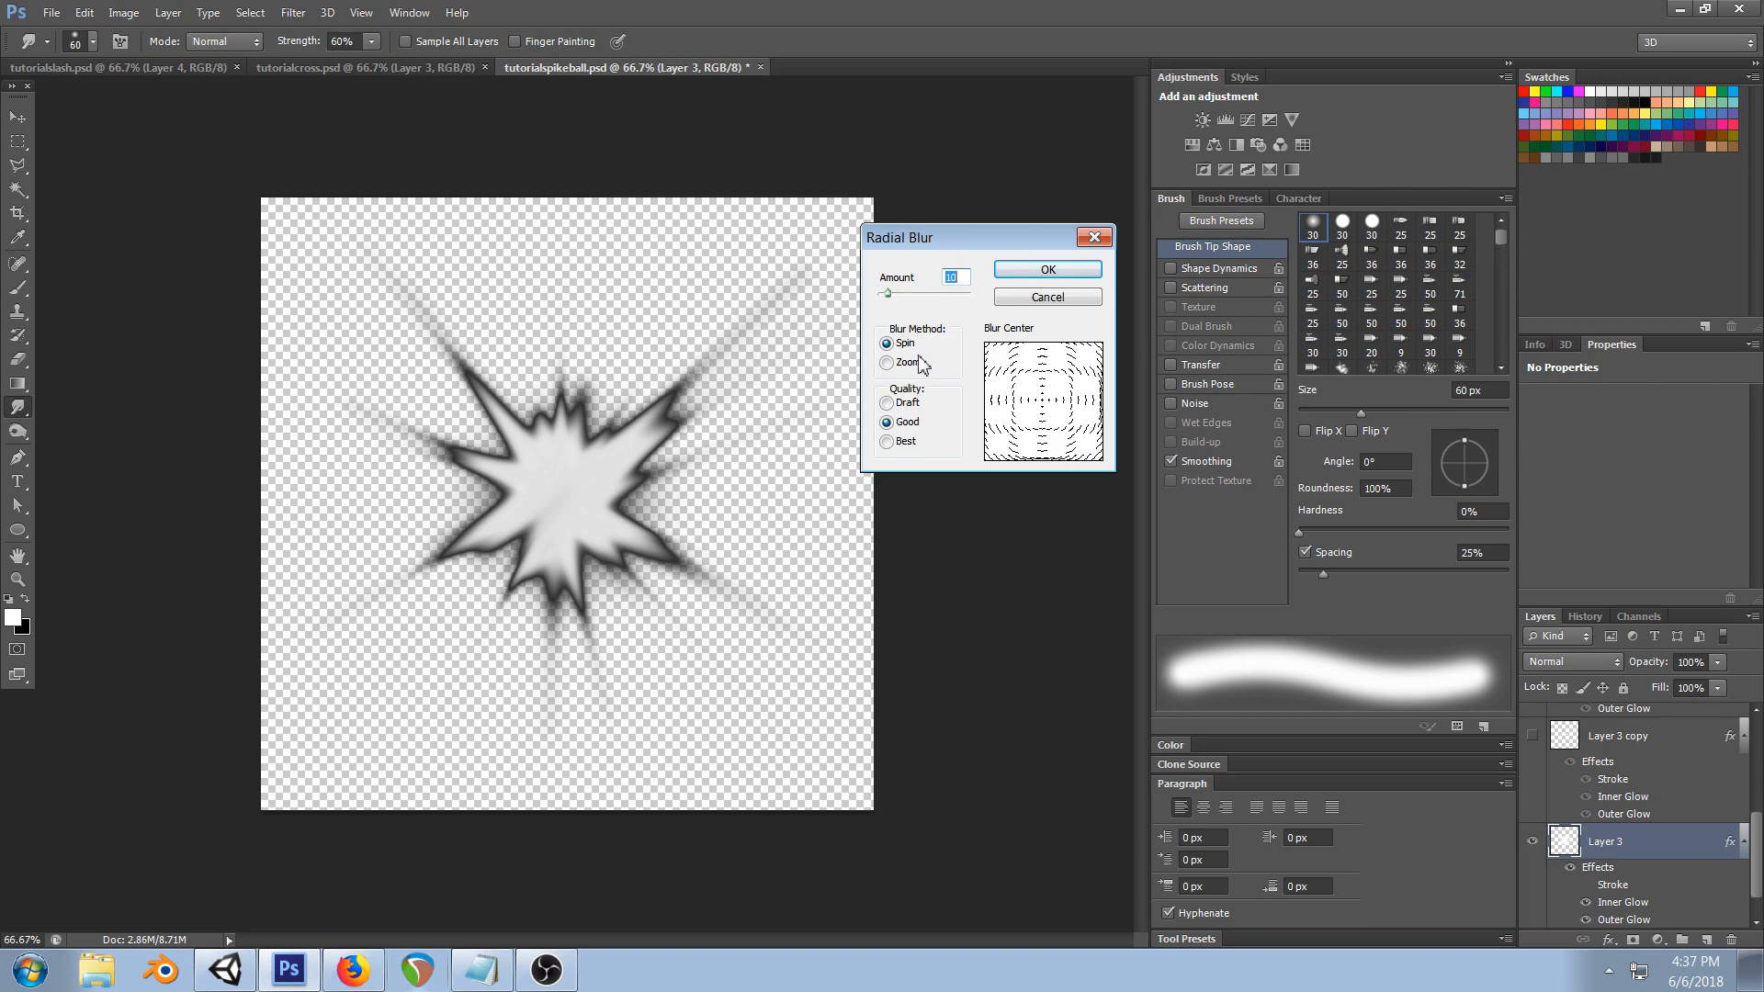
pyautogui.click(886, 363)
pyautogui.click(908, 293)
pyautogui.moveTo(906, 296)
pyautogui.mouseDown()
pyautogui.moveTo(954, 303)
pyautogui.moveTo(933, 292)
pyautogui.mouseUp()
pyautogui.click(1052, 278)
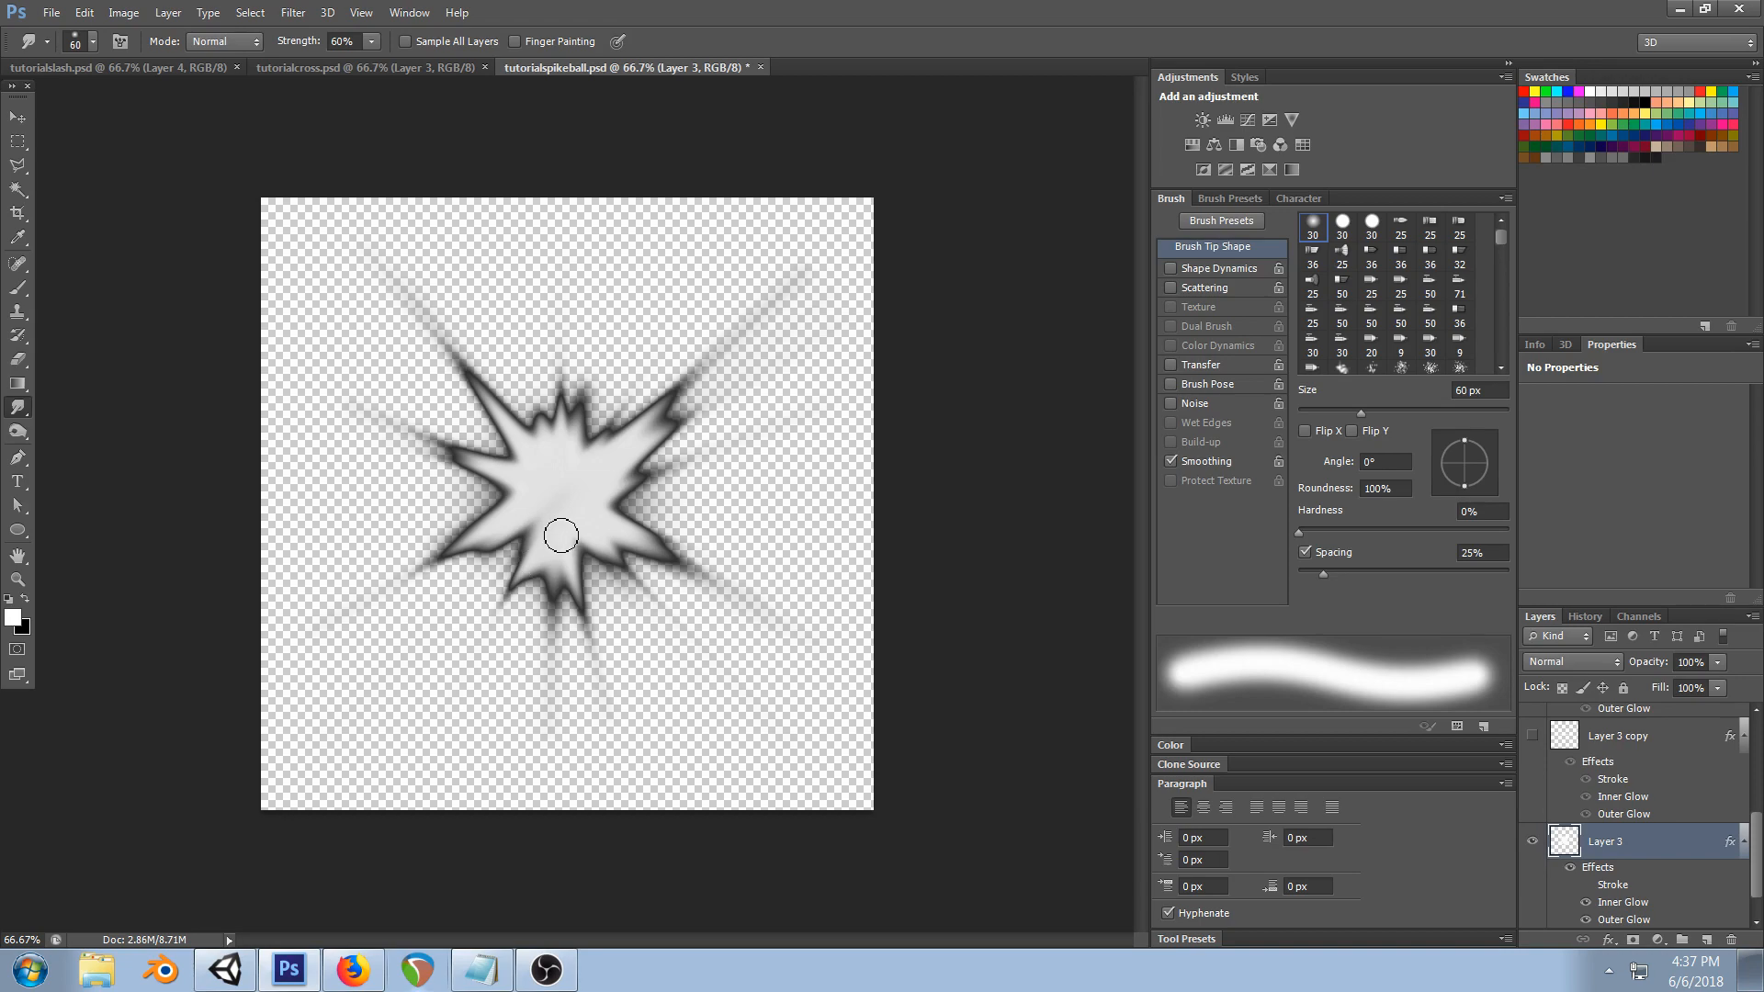
# - Save tutorialspikeball.psd, duplicate Layer 3 and hide the original layer
pyautogui.hotkey('ctrl', 's')
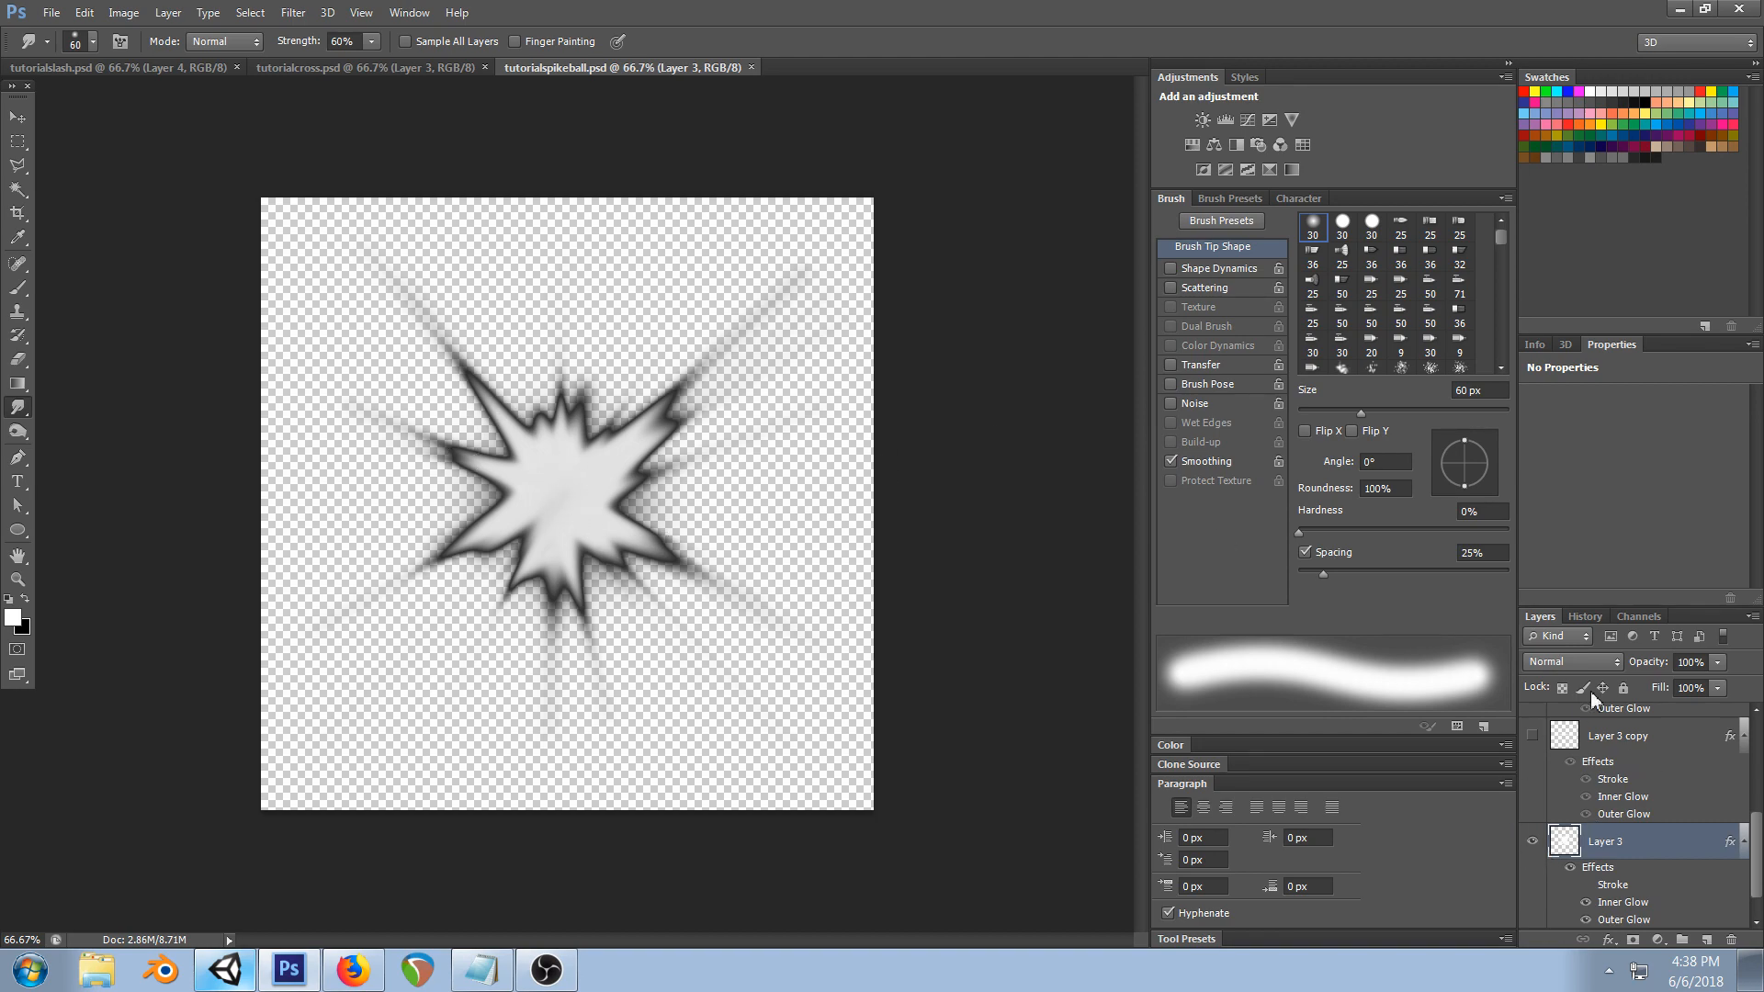
pyautogui.rightClick(1655, 842)
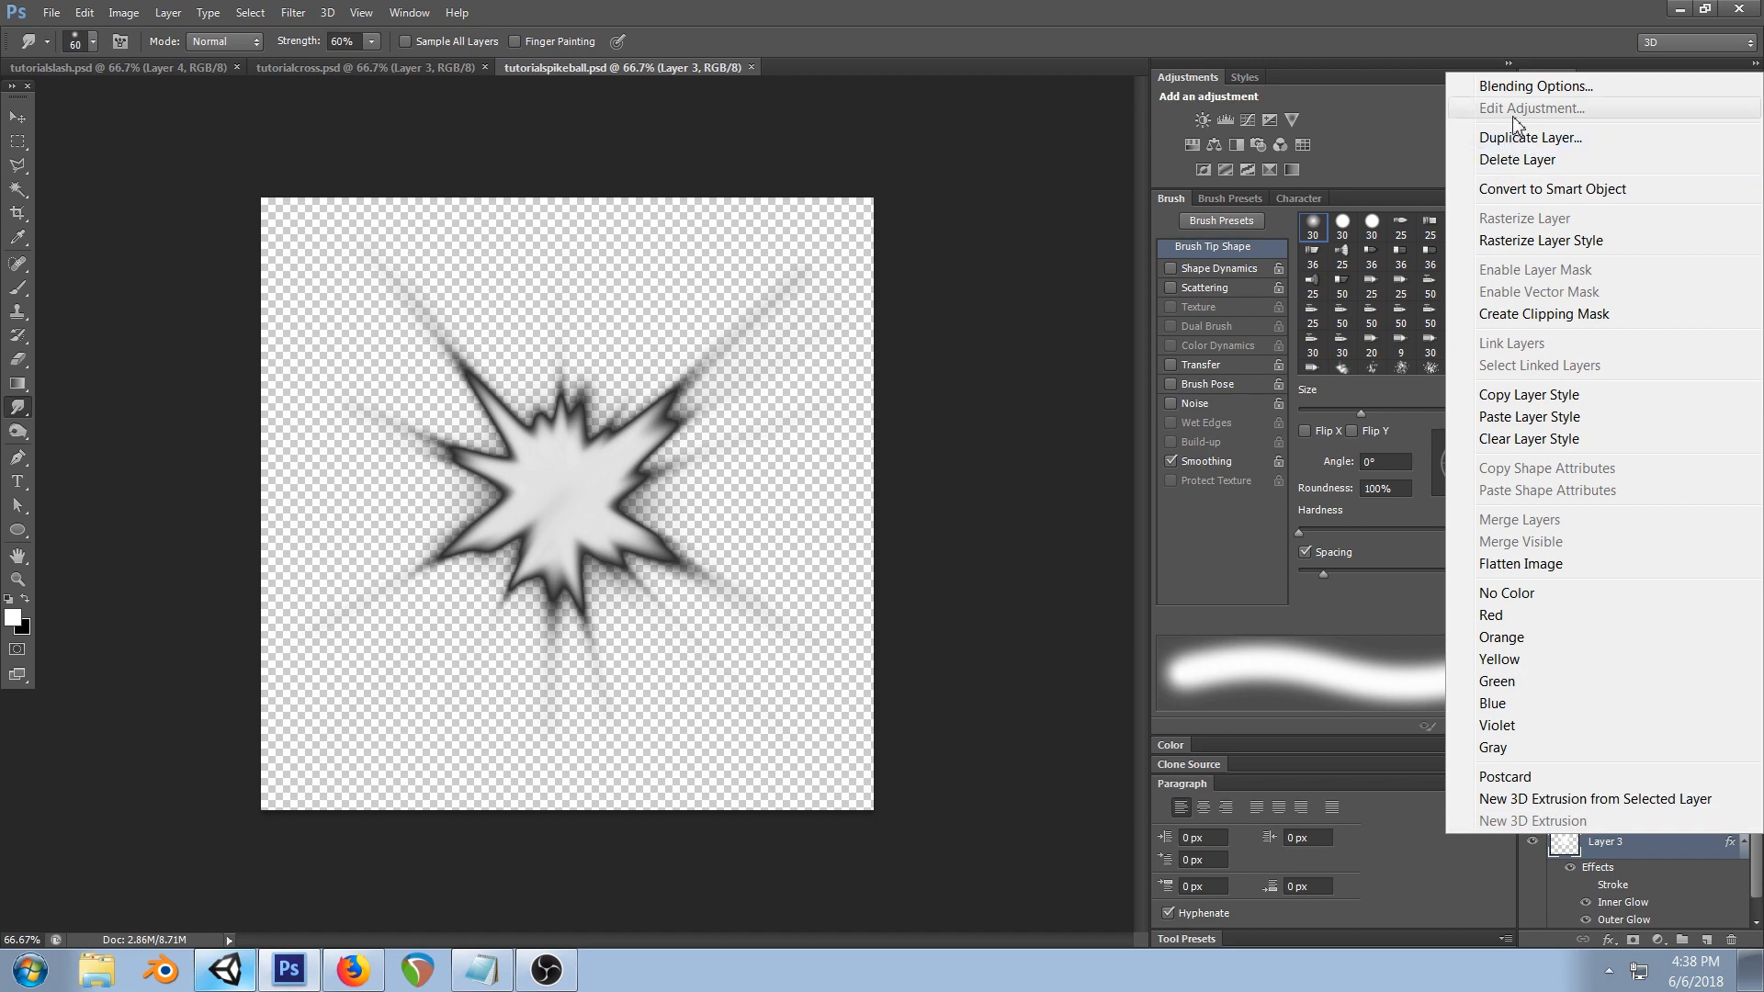
pyautogui.click(1515, 134)
pyautogui.click(1047, 275)
pyautogui.scroll(-1, 1568, 809)
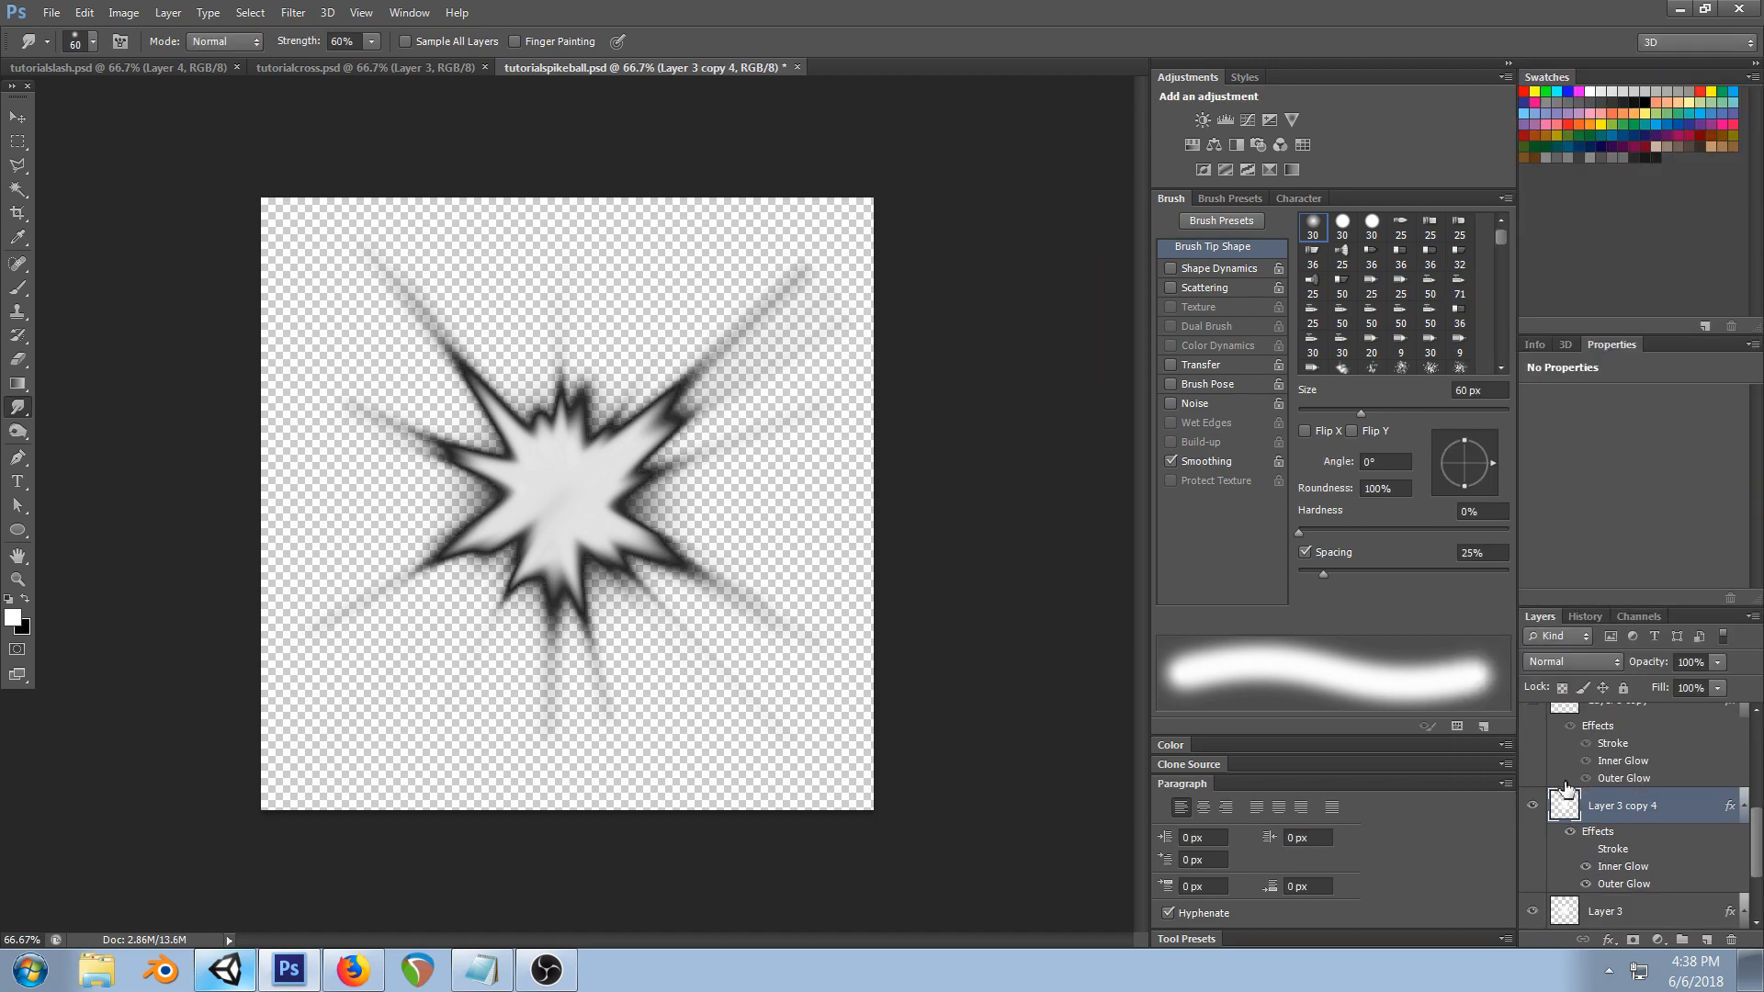
pyautogui.click(1531, 910)
# - Clear the duplicated layer's contents and paint one soft white 300 px brush dab at the canvas centre
pyautogui.click(17, 359)
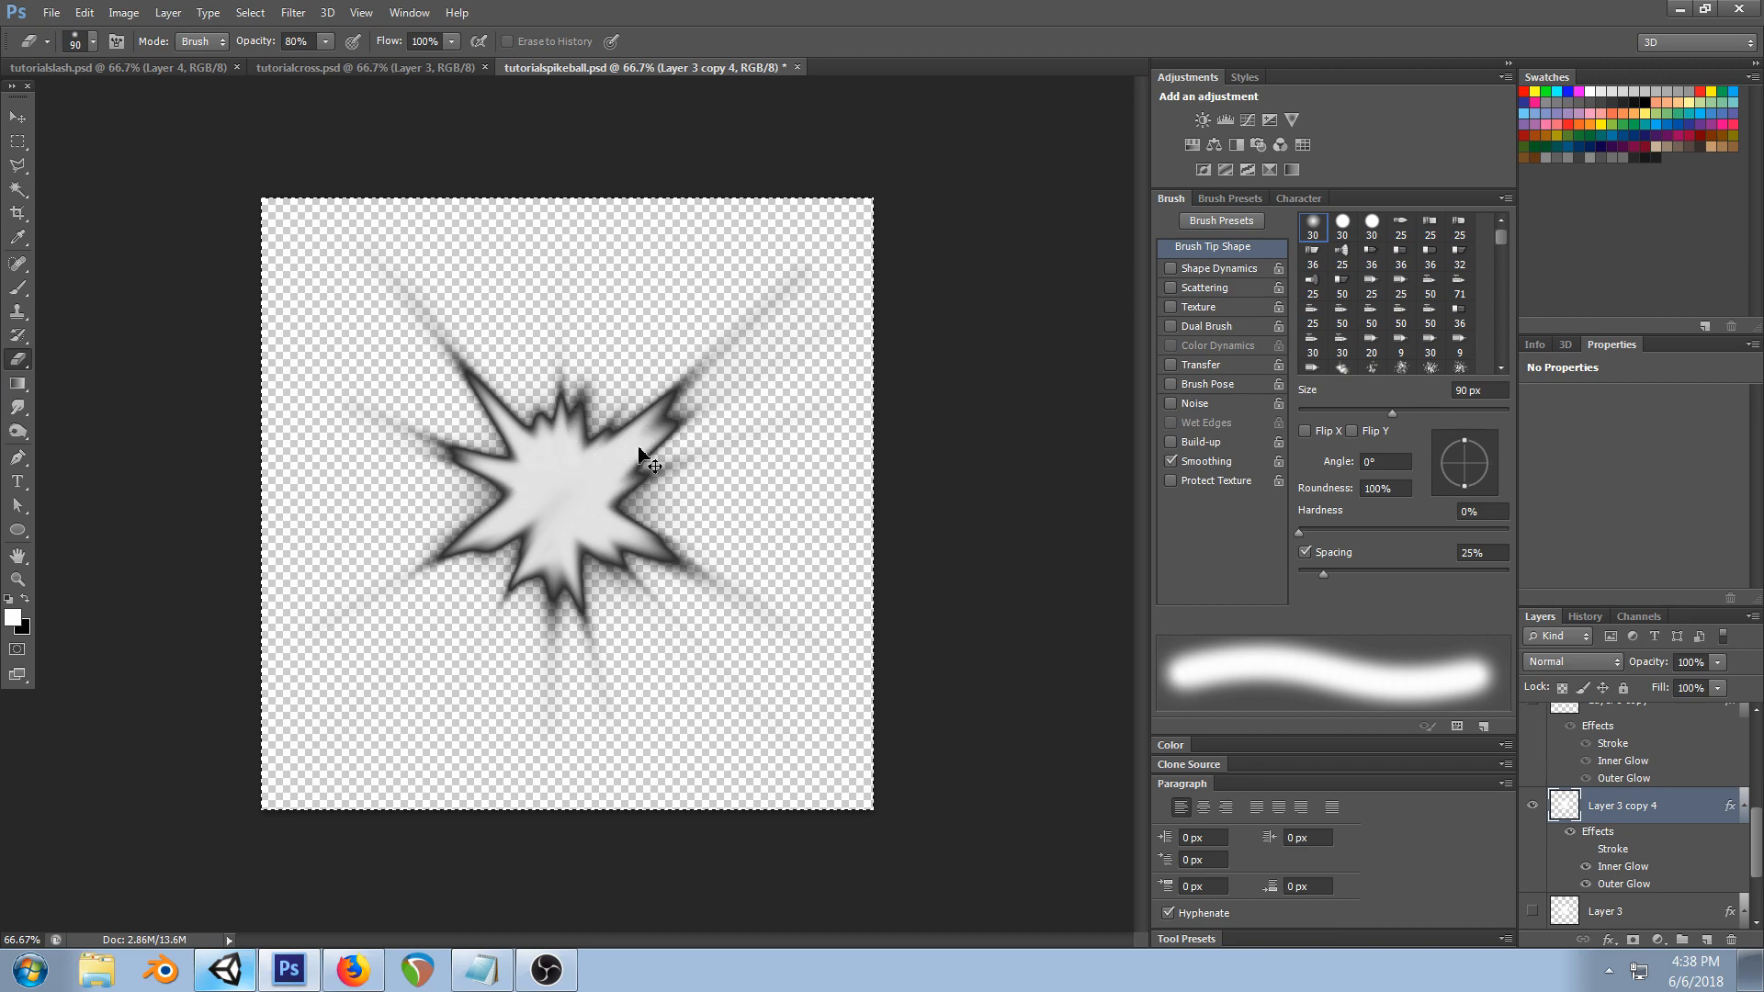
pyautogui.hotkey('ctrl', 'x')
pyautogui.click(16, 292)
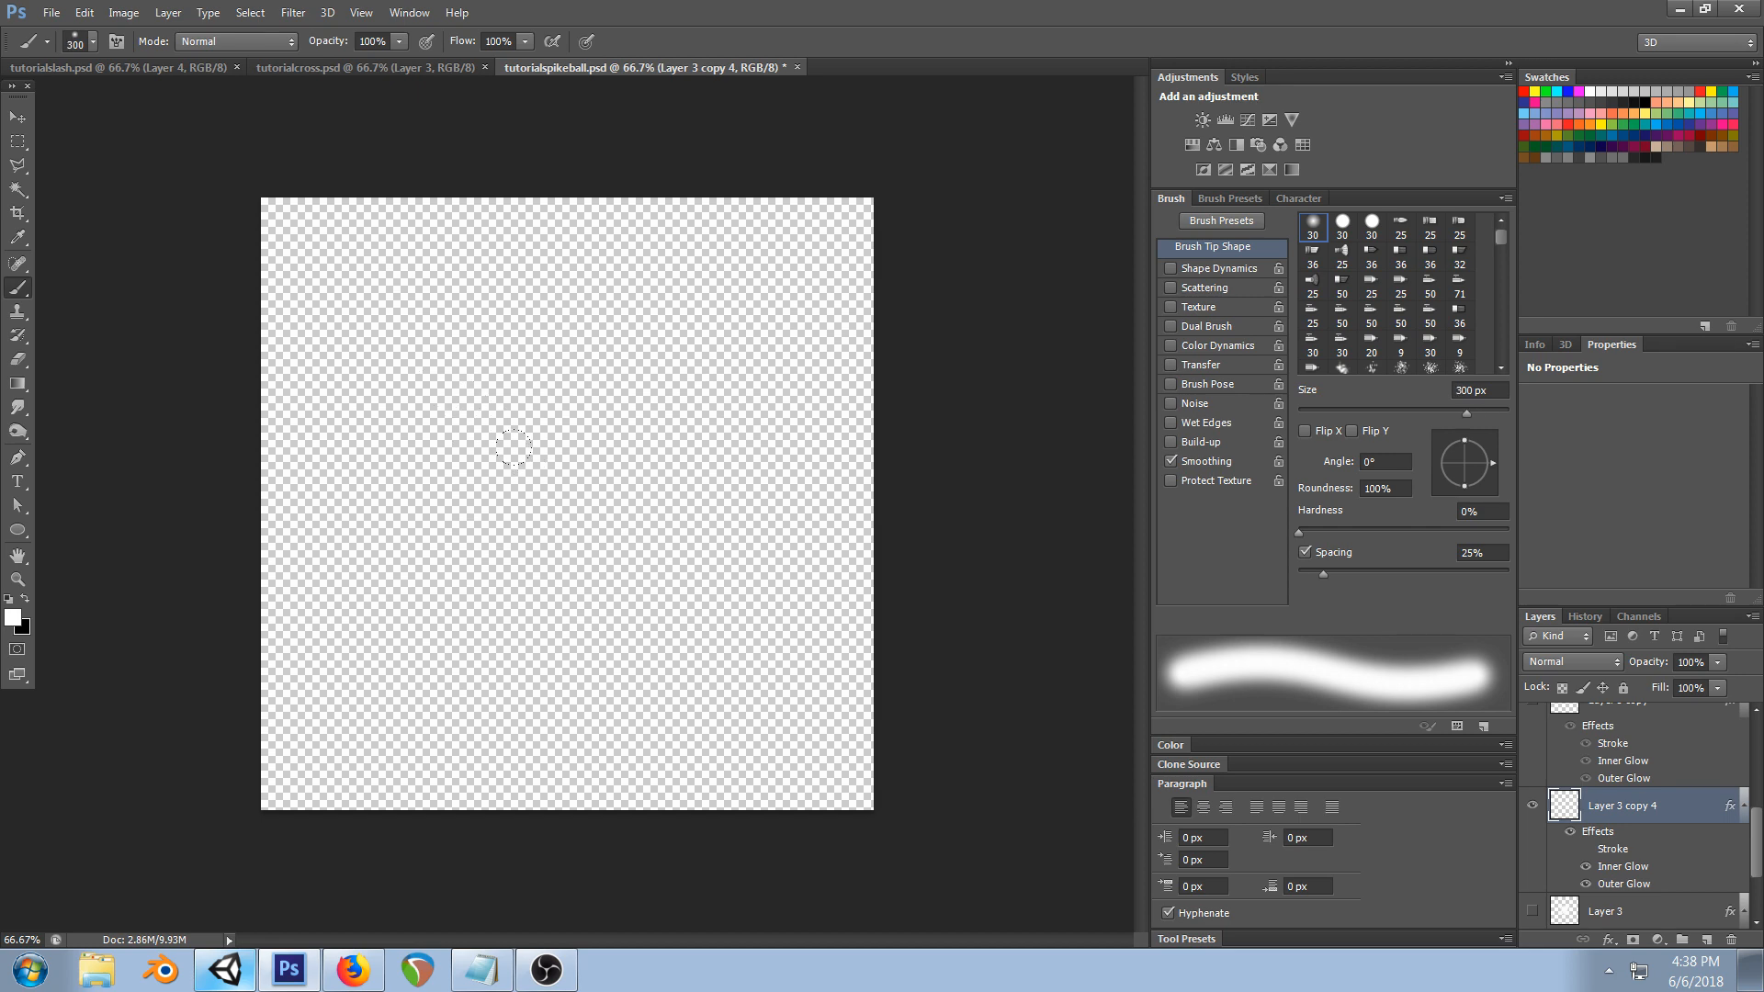
pyautogui.click(568, 496)
# - Smudge the new orb into three broad spikes toward the upper right, left and lower right with a 175 px tip at 70% strength
pyautogui.click(17, 407)
pyautogui.press(']')
pyautogui.press(']')
pyautogui.press(']')
pyautogui.press(']')
pyautogui.press(']')
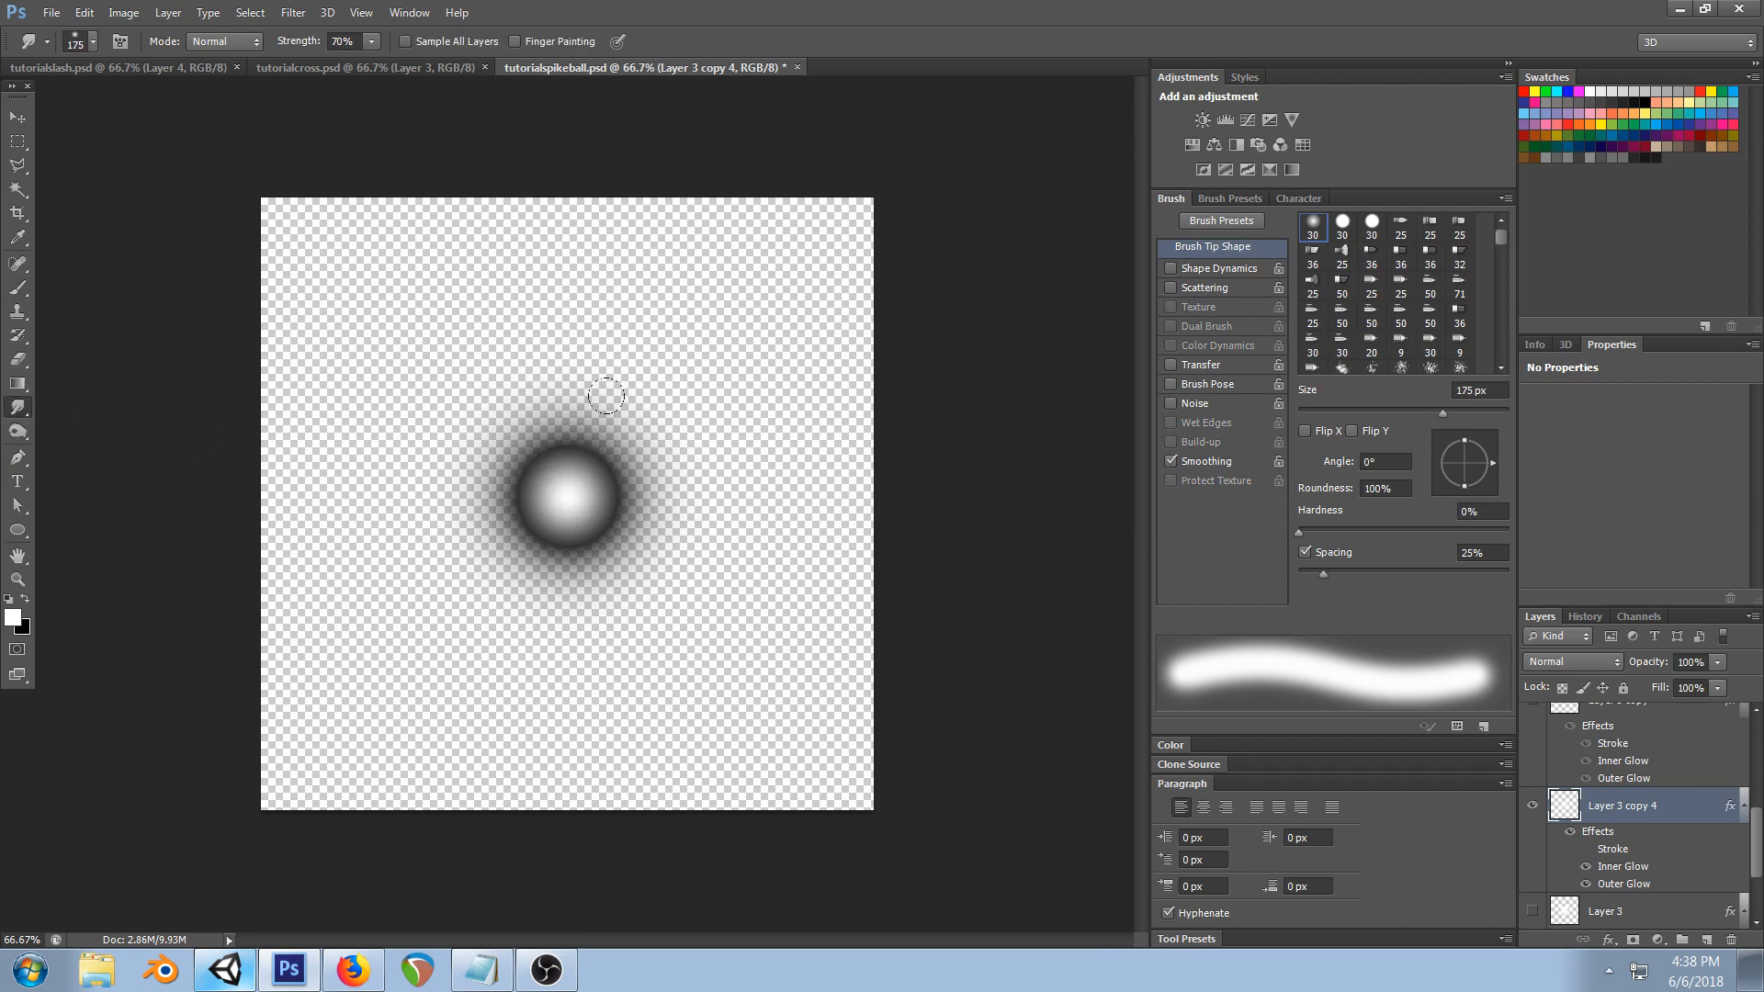
pyautogui.moveTo(556, 496)
pyautogui.mouseDown()
pyautogui.moveTo(725, 285)
pyautogui.moveTo(749, 216)
pyautogui.mouseUp()
pyautogui.moveTo(565, 506); pyautogui.dragTo(402, 539)
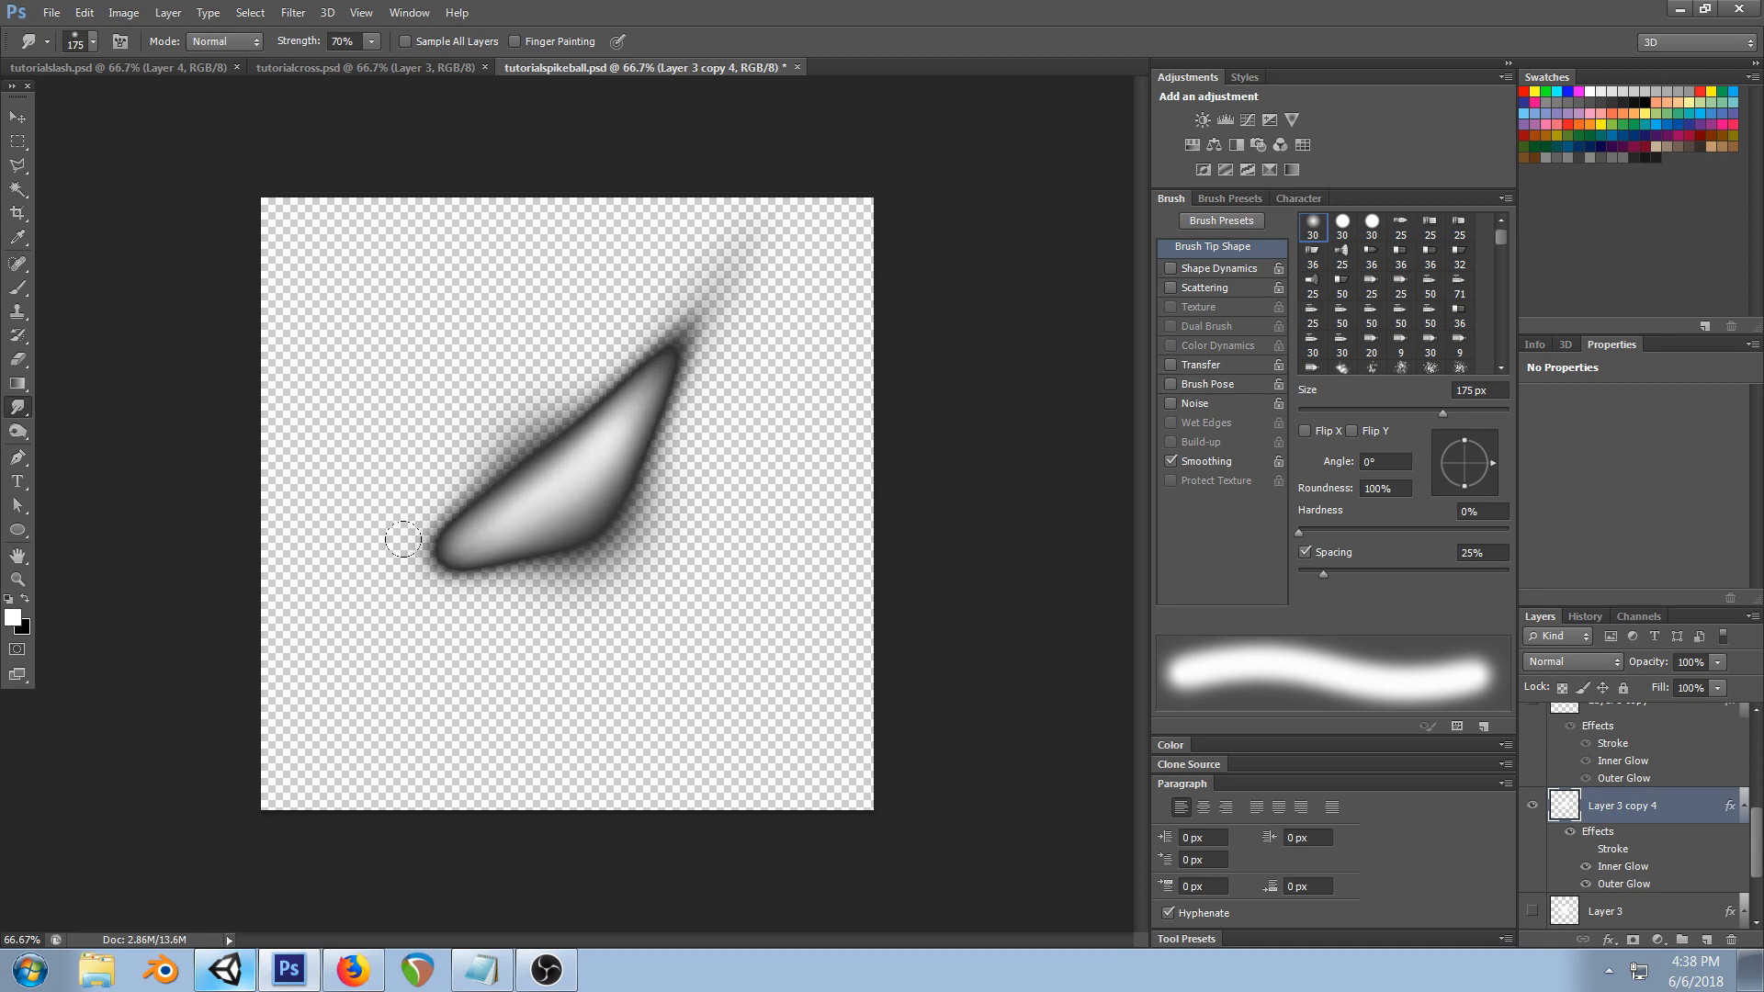
pyautogui.moveTo(551, 510); pyautogui.dragTo(650, 625)
# - Reduce the Smudge tip to 60 px and sharpen the tips of the left, lower and upper-right spikes
pyautogui.press('[')
pyautogui.press('[')
pyautogui.press('[')
pyautogui.press('[')
pyautogui.press('[')
pyautogui.press('[')
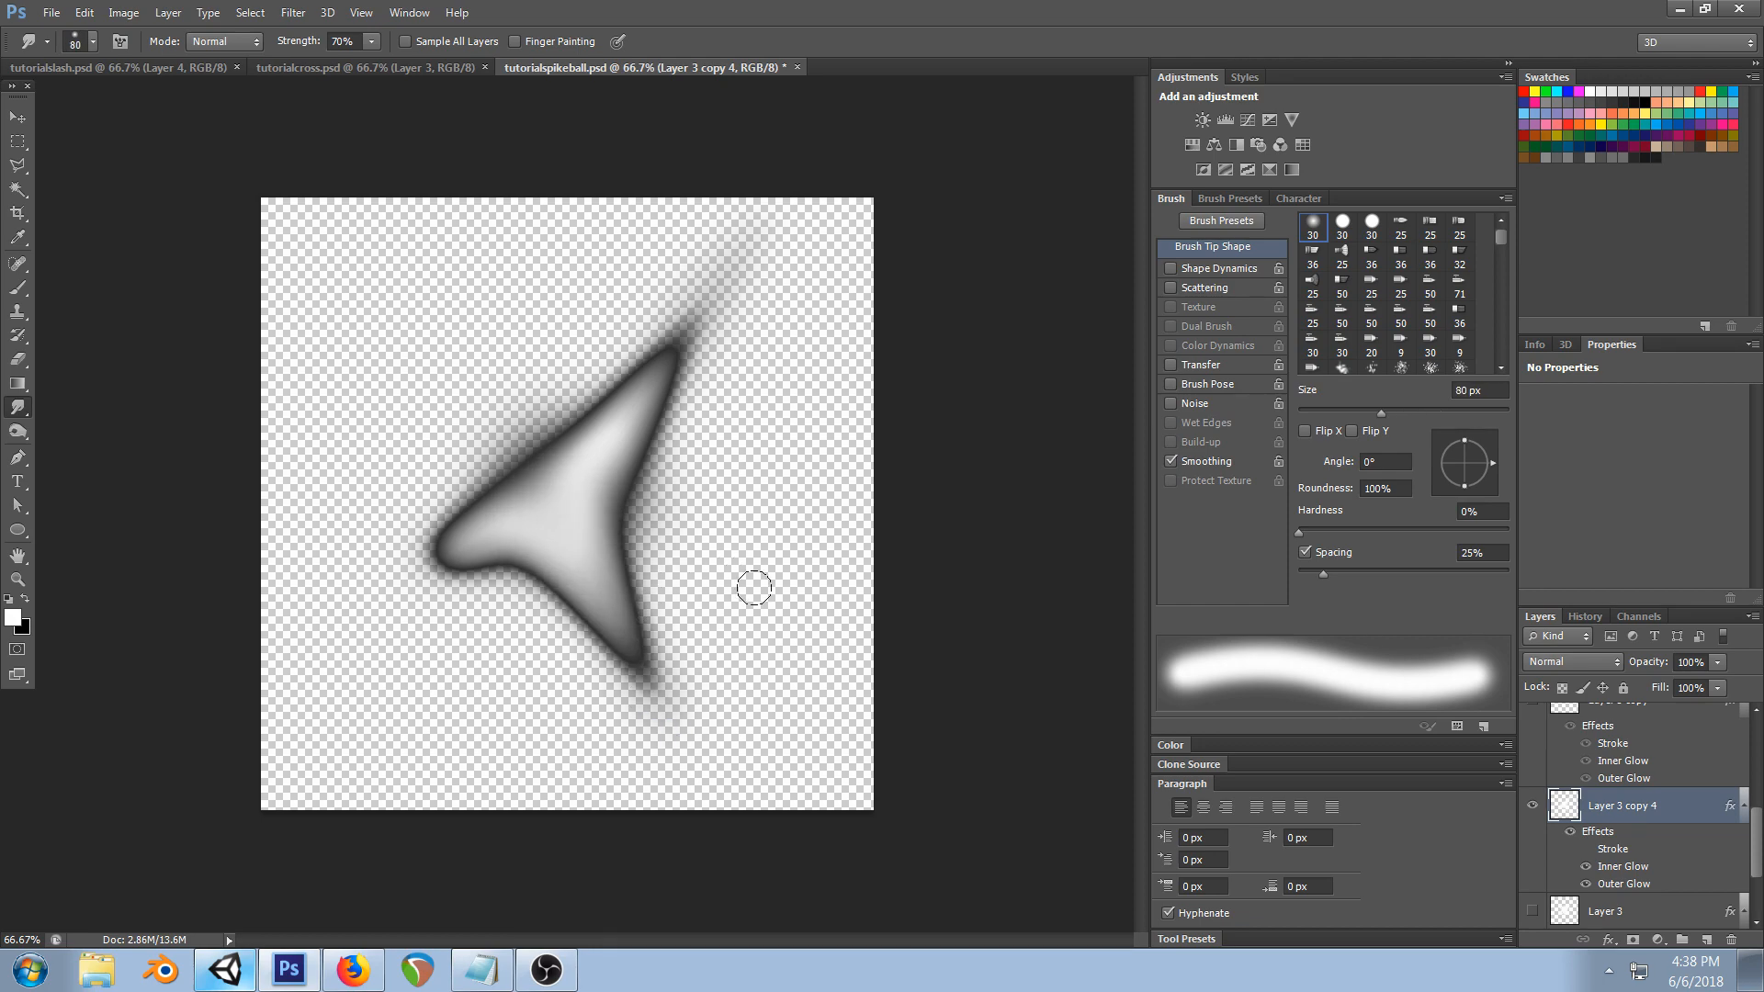
pyautogui.moveTo(454, 549); pyautogui.dragTo(385, 590)
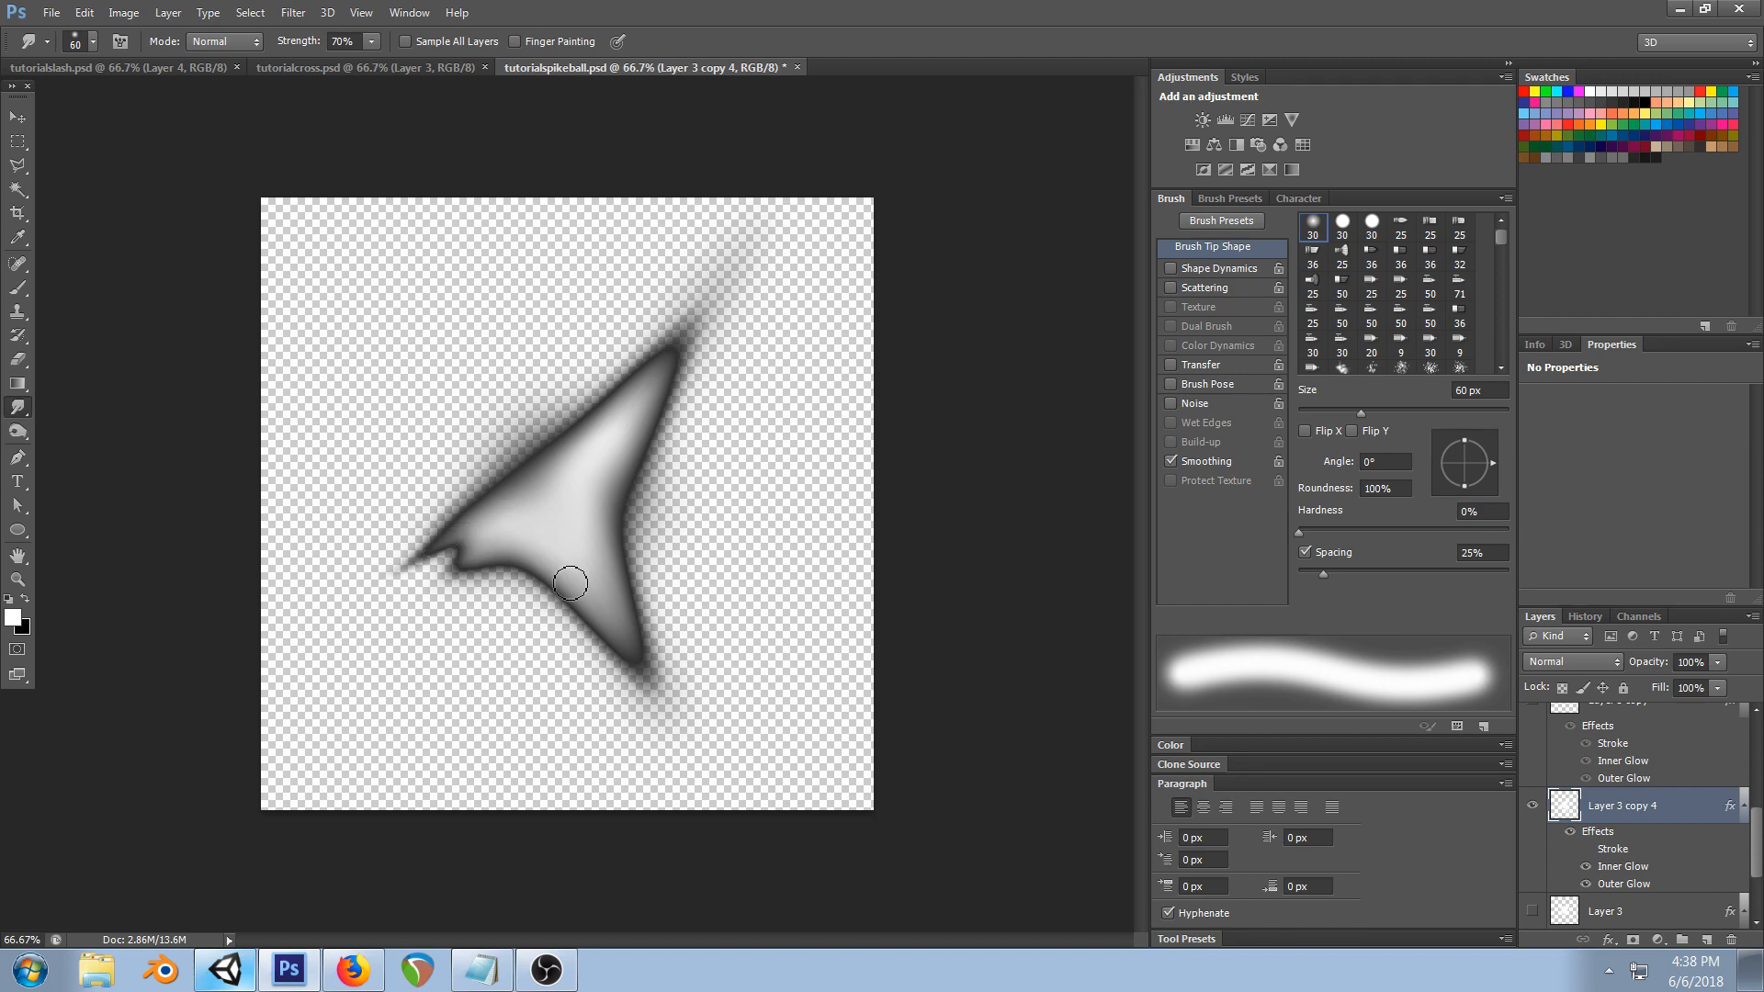
pyautogui.moveTo(597, 609)
pyautogui.mouseDown()
pyautogui.moveTo(642, 708)
pyautogui.moveTo(614, 584)
pyautogui.mouseUp()
pyautogui.moveTo(629, 433); pyautogui.dragTo(740, 288)
# - Reduce the Smudge tip to 40 px and split the three spikes into finer, longer jagged points
pyautogui.press('[')
pyautogui.press('[')
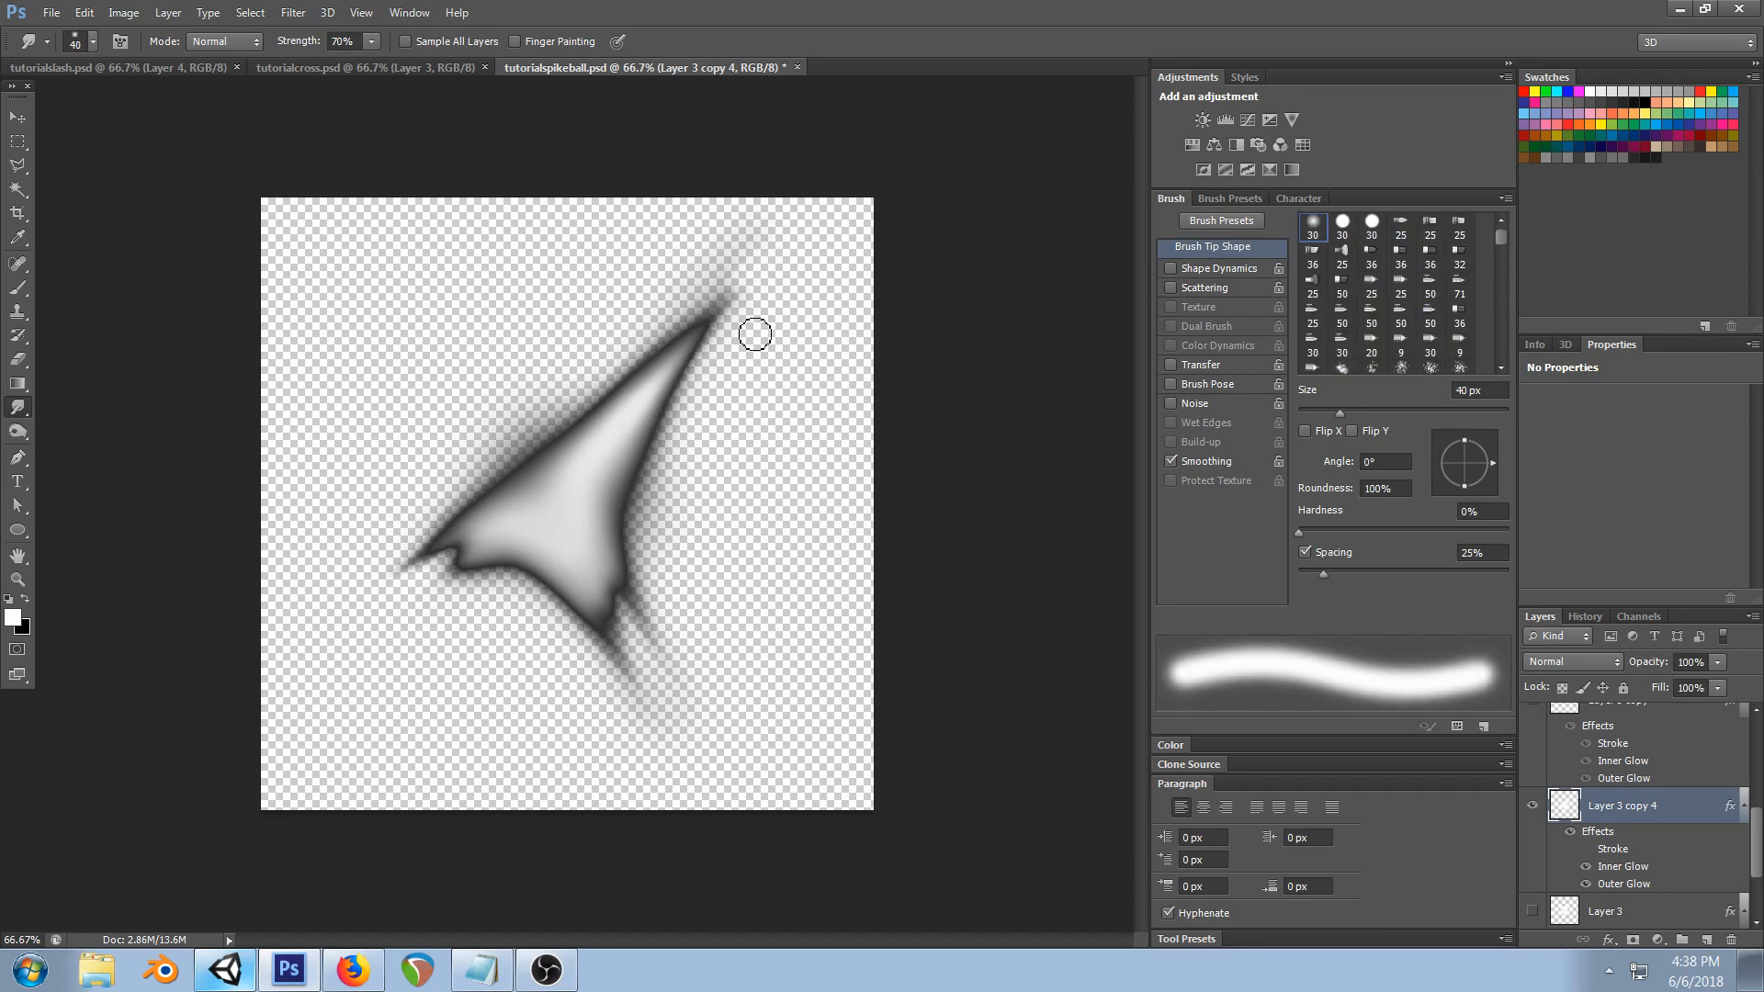
pyautogui.moveTo(630, 410); pyautogui.dragTo(605, 457)
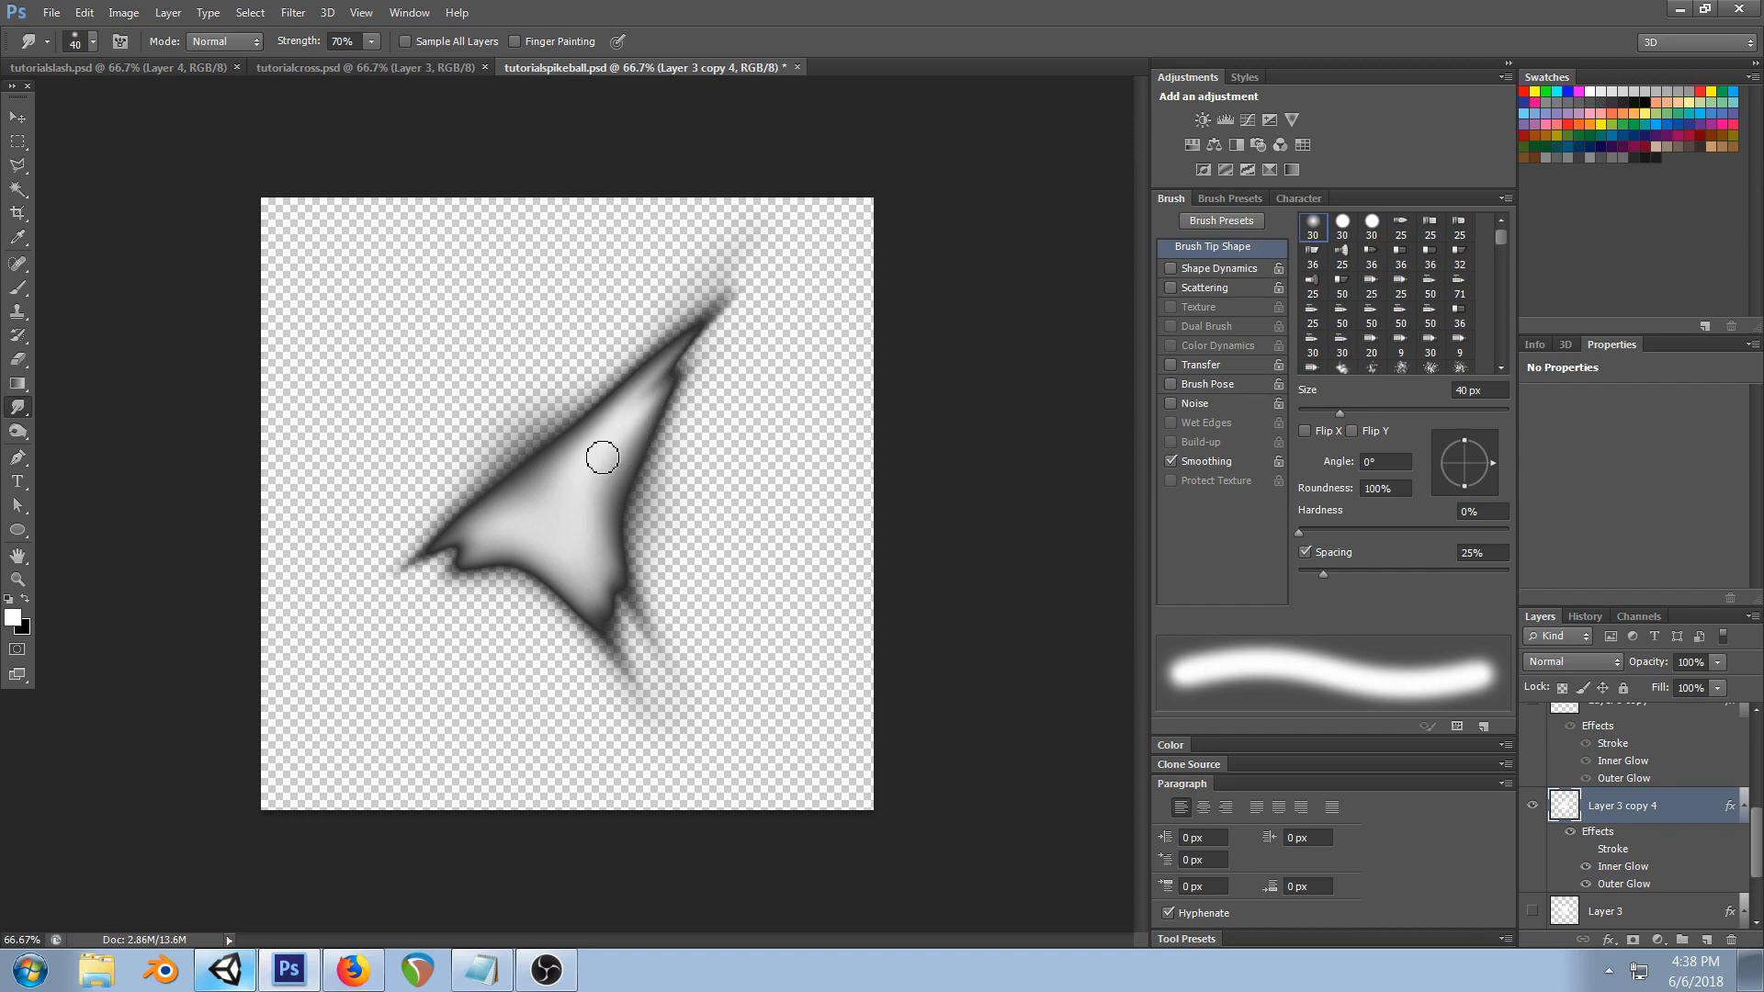
pyautogui.moveTo(701, 291); pyautogui.dragTo(642, 386)
pyautogui.moveTo(603, 475); pyautogui.dragTo(378, 543)
pyautogui.moveTo(579, 577); pyautogui.dragTo(634, 717)
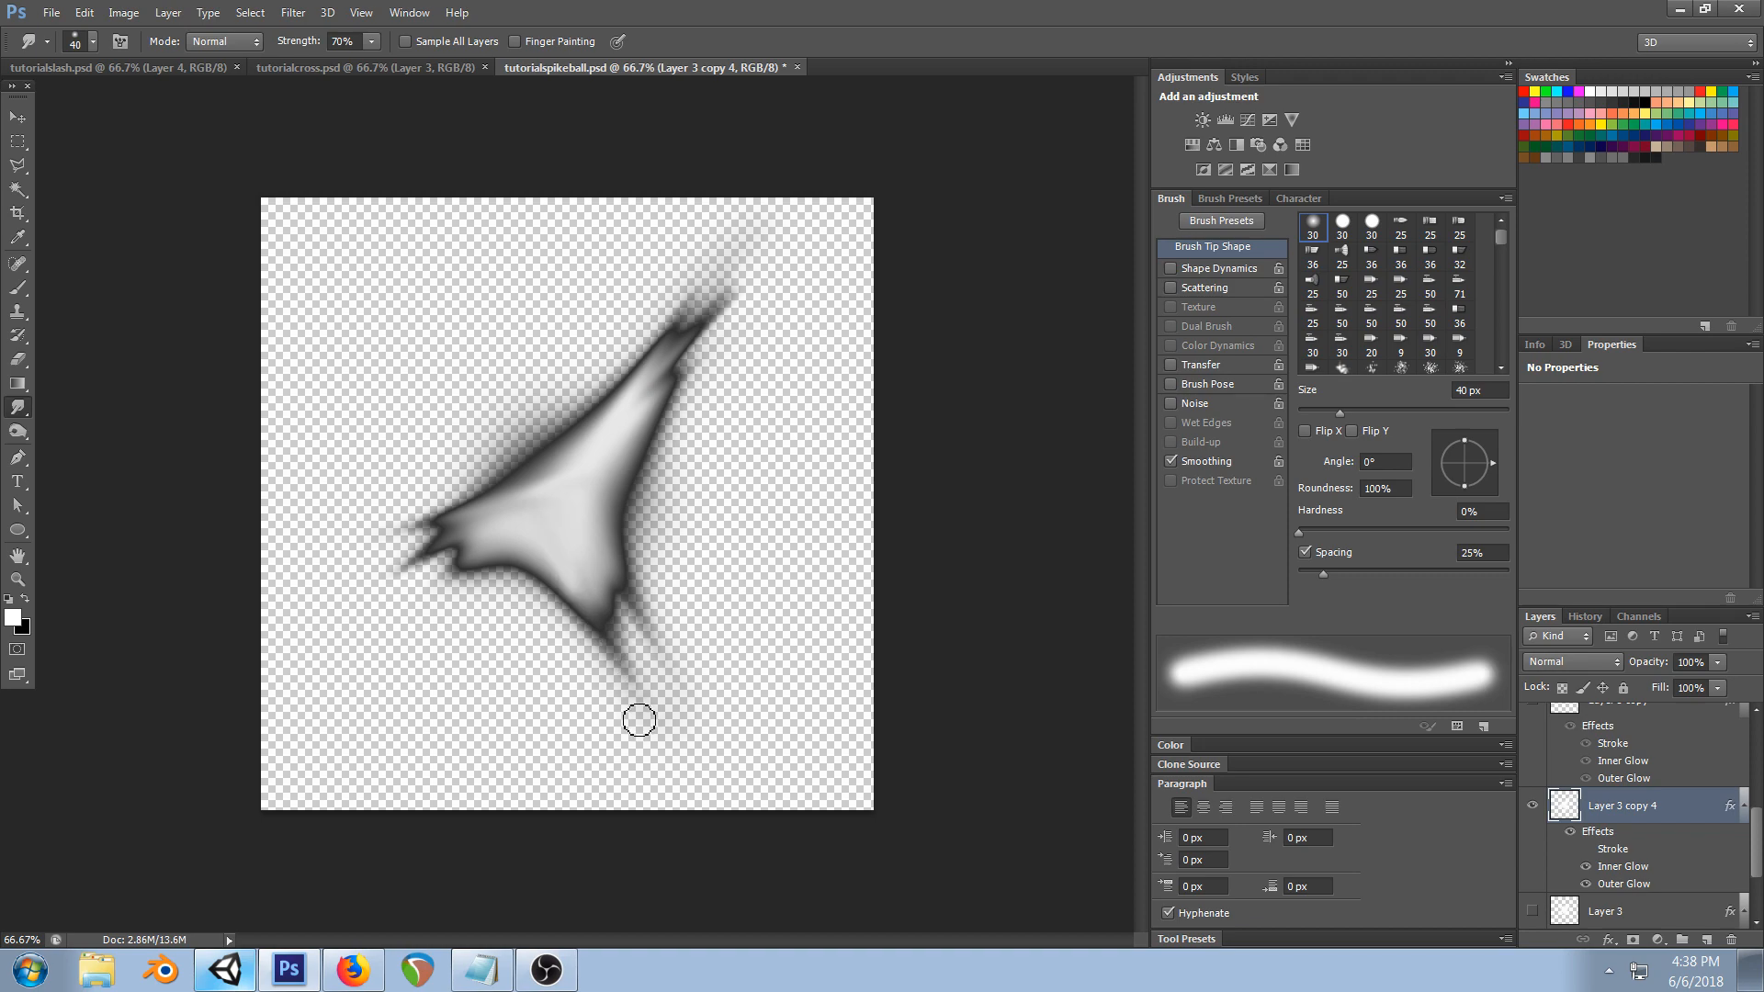
pyautogui.moveTo(575, 543)
pyautogui.mouseDown()
pyautogui.moveTo(339, 591)
pyautogui.moveTo(583, 505)
pyautogui.mouseUp()
pyautogui.moveTo(757, 255)
pyautogui.mouseDown()
pyautogui.moveTo(575, 512)
pyautogui.moveTo(661, 732)
pyautogui.mouseUp()
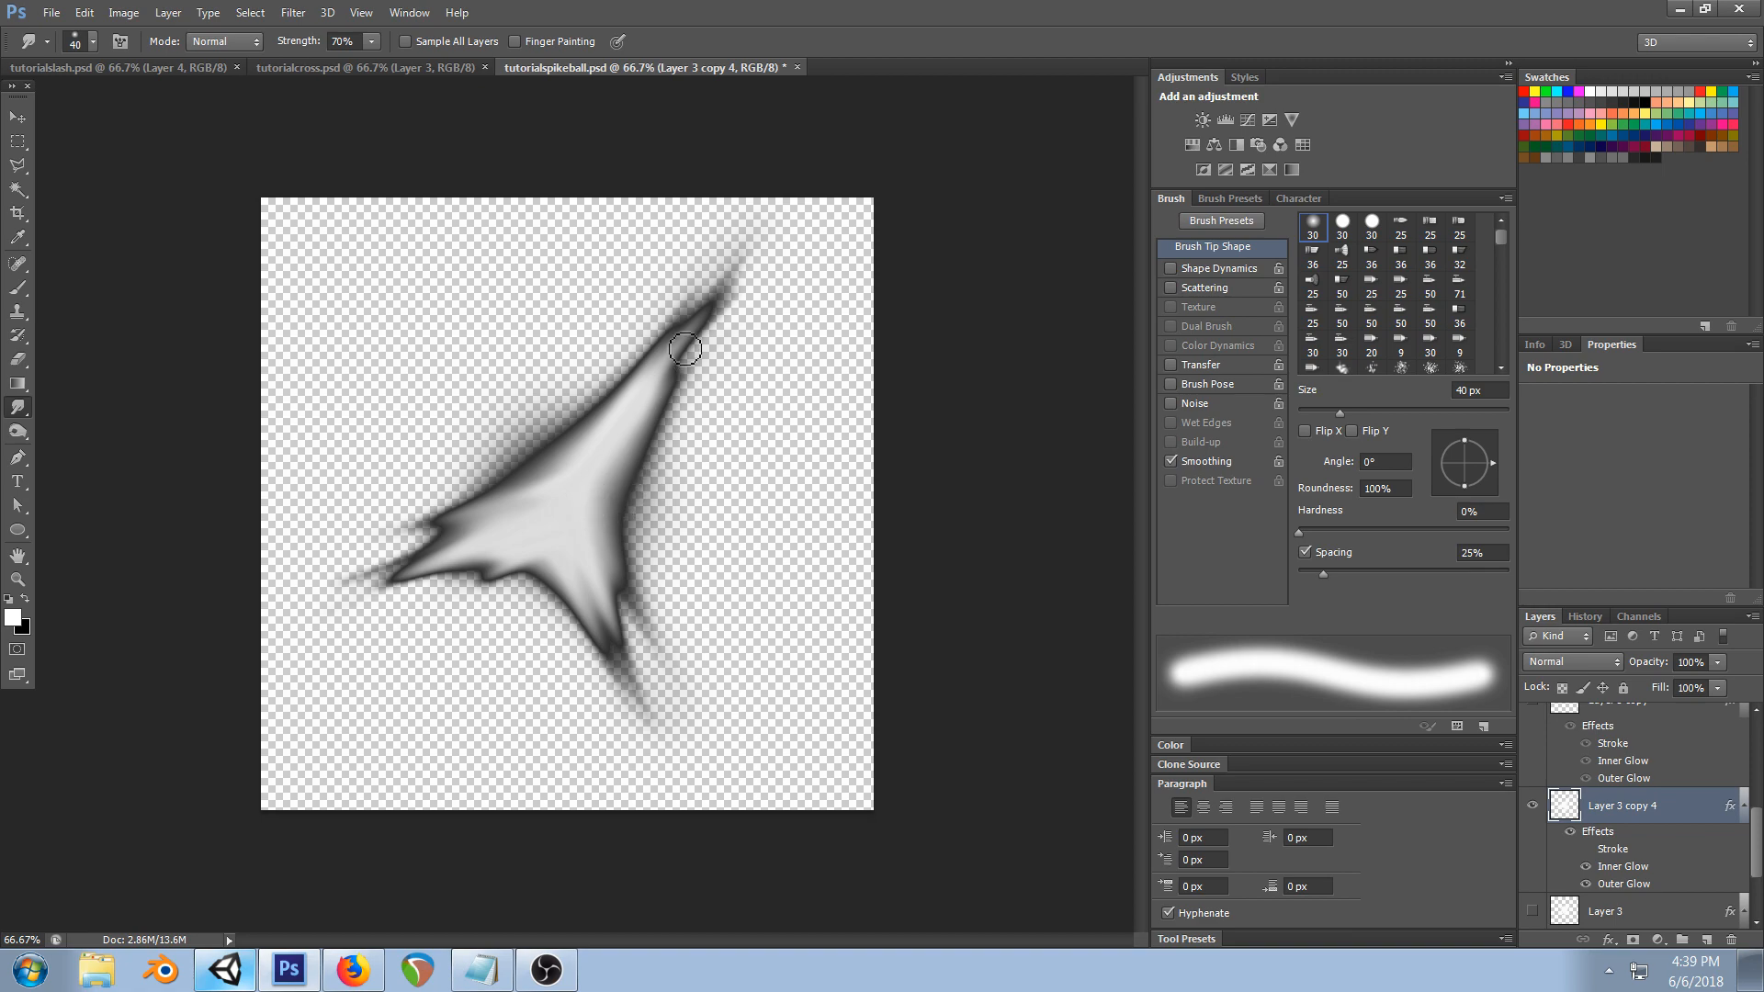
pyautogui.moveTo(741, 255); pyautogui.dragTo(589, 482)
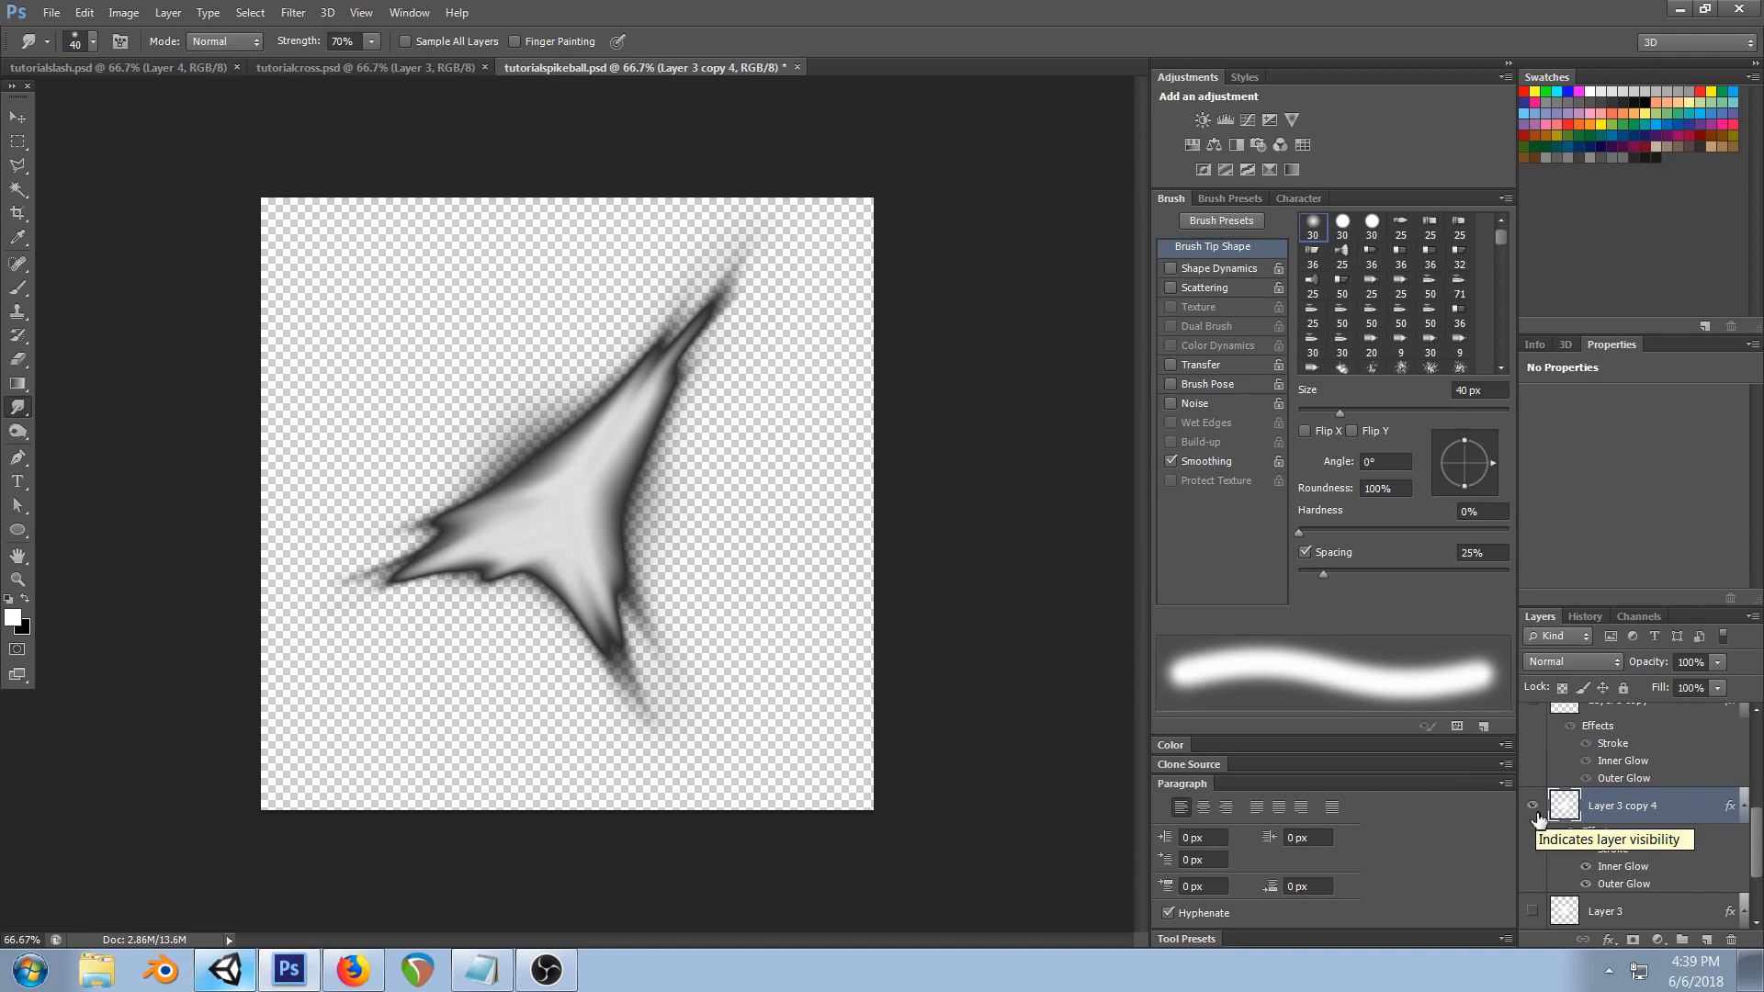
# - Duplicate Layer 3 copy 4, hide the original and clear the duplicate's contents
pyautogui.rightClick(1617, 808)
pyautogui.click(1521, 106)
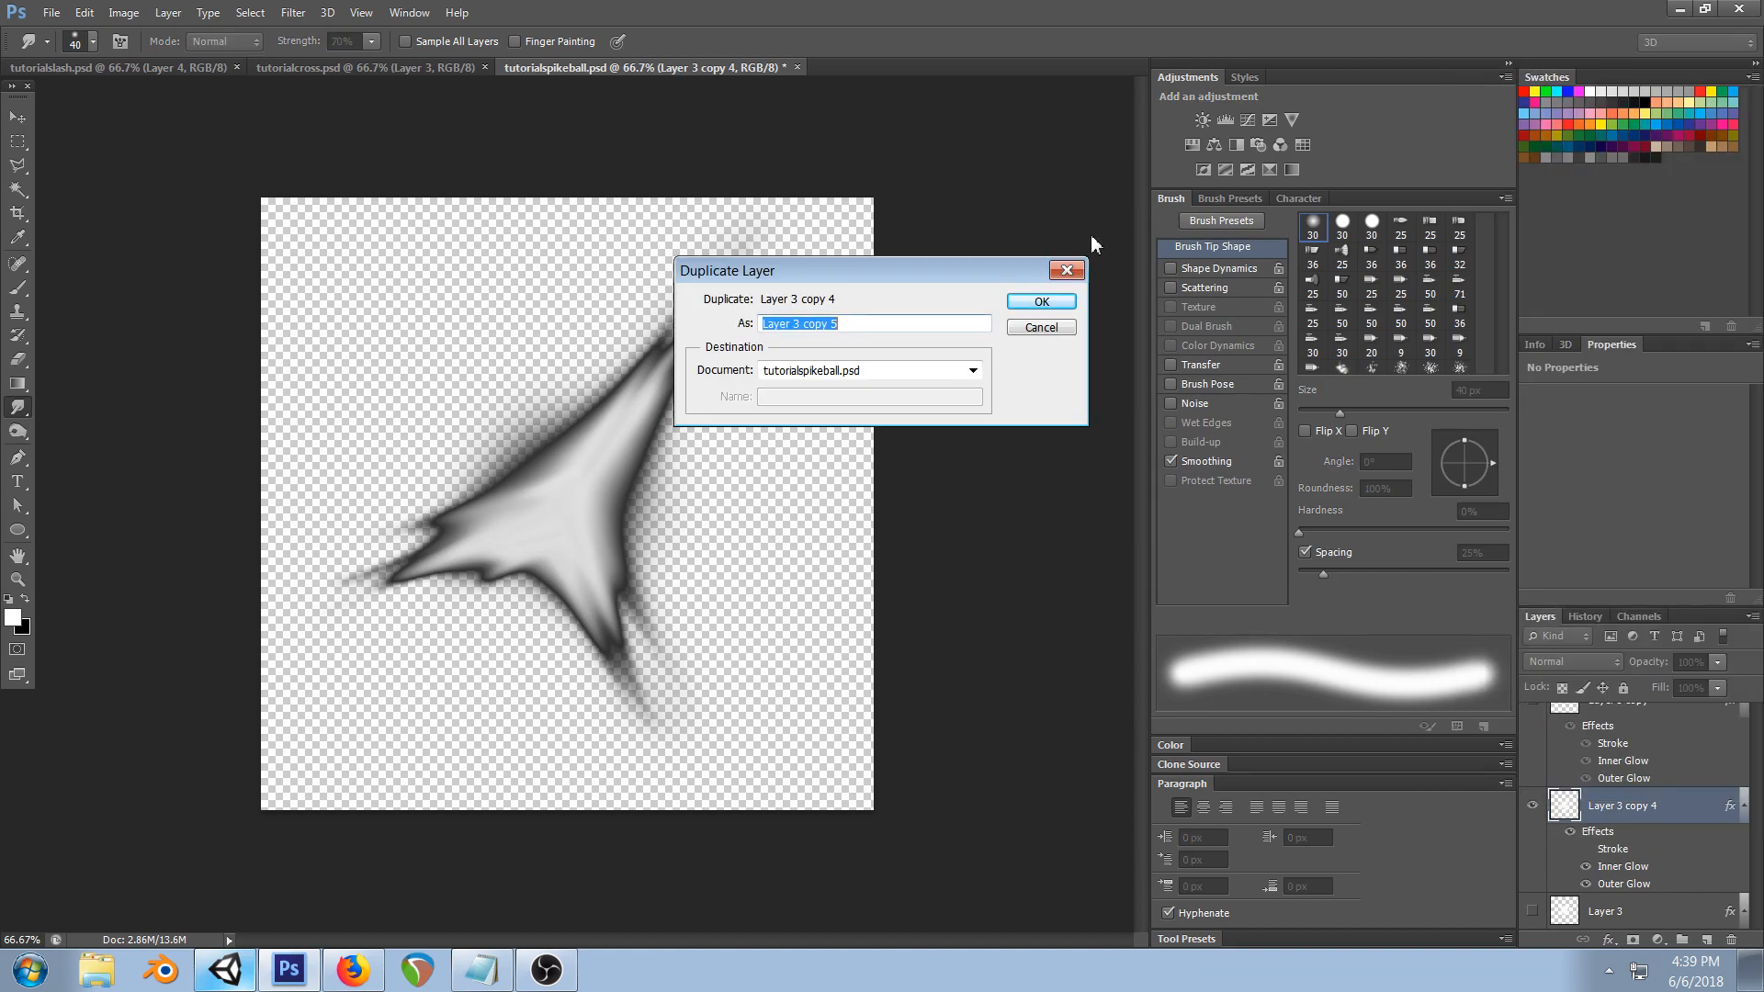
pyautogui.click(1042, 303)
pyautogui.click(1531, 910)
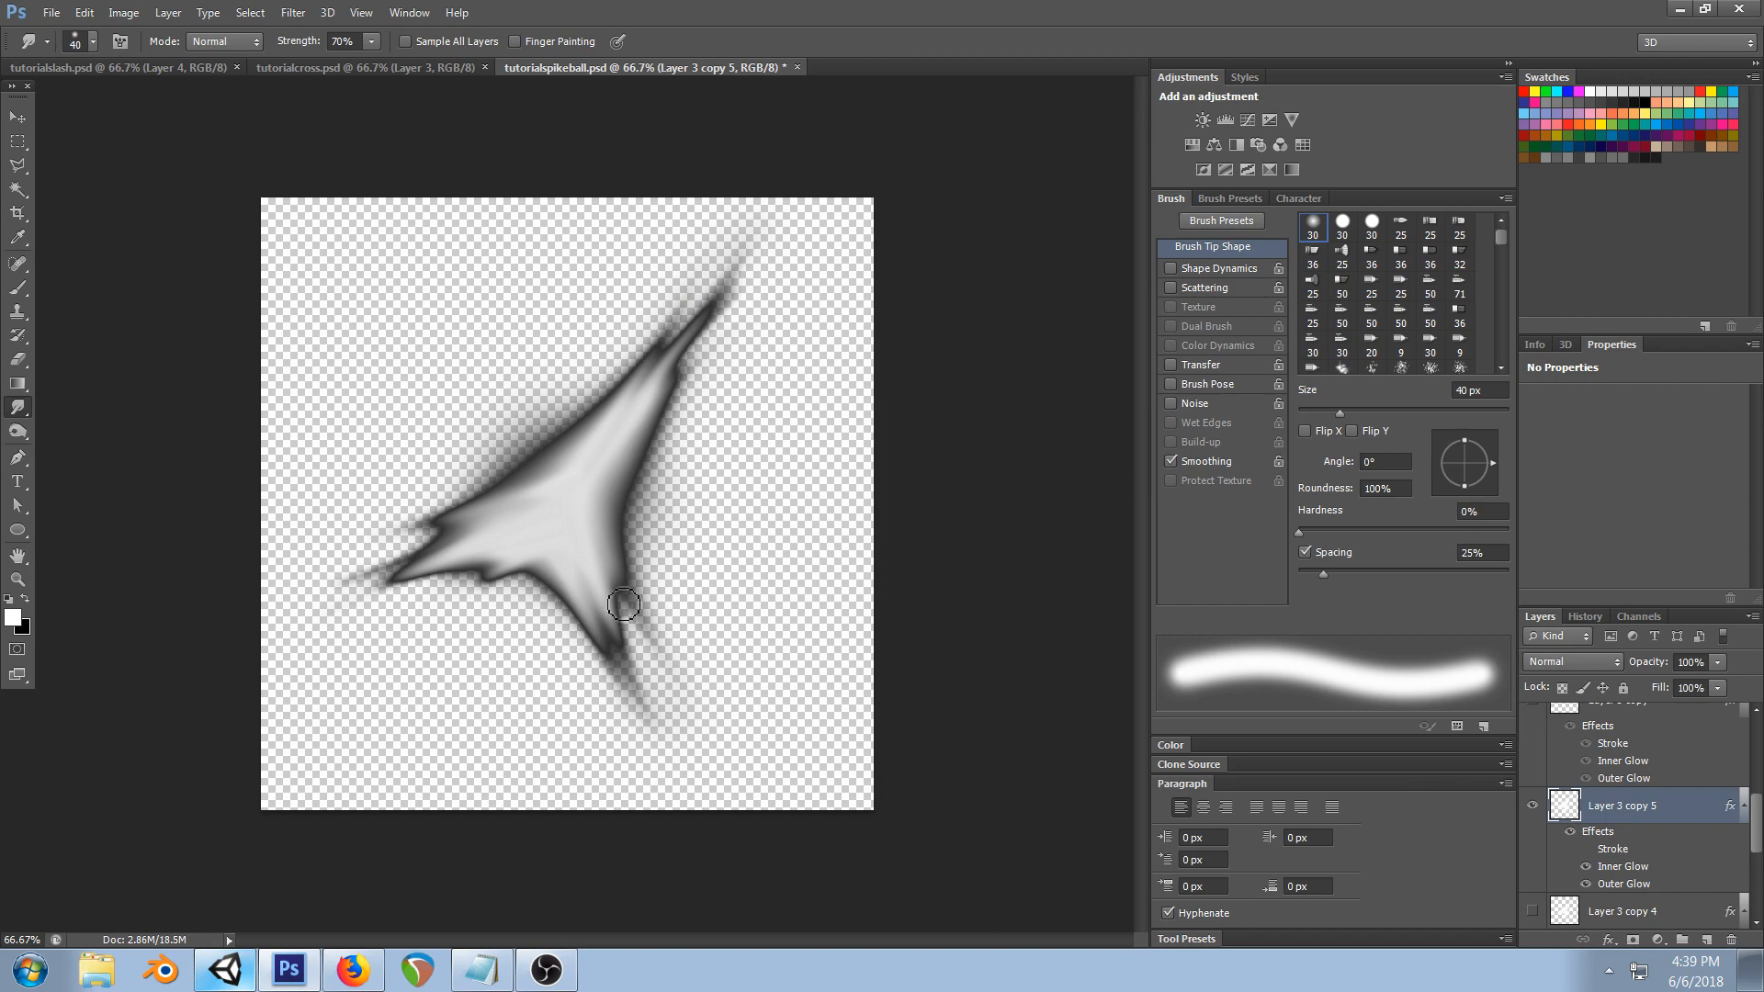
pyautogui.press('Delete')
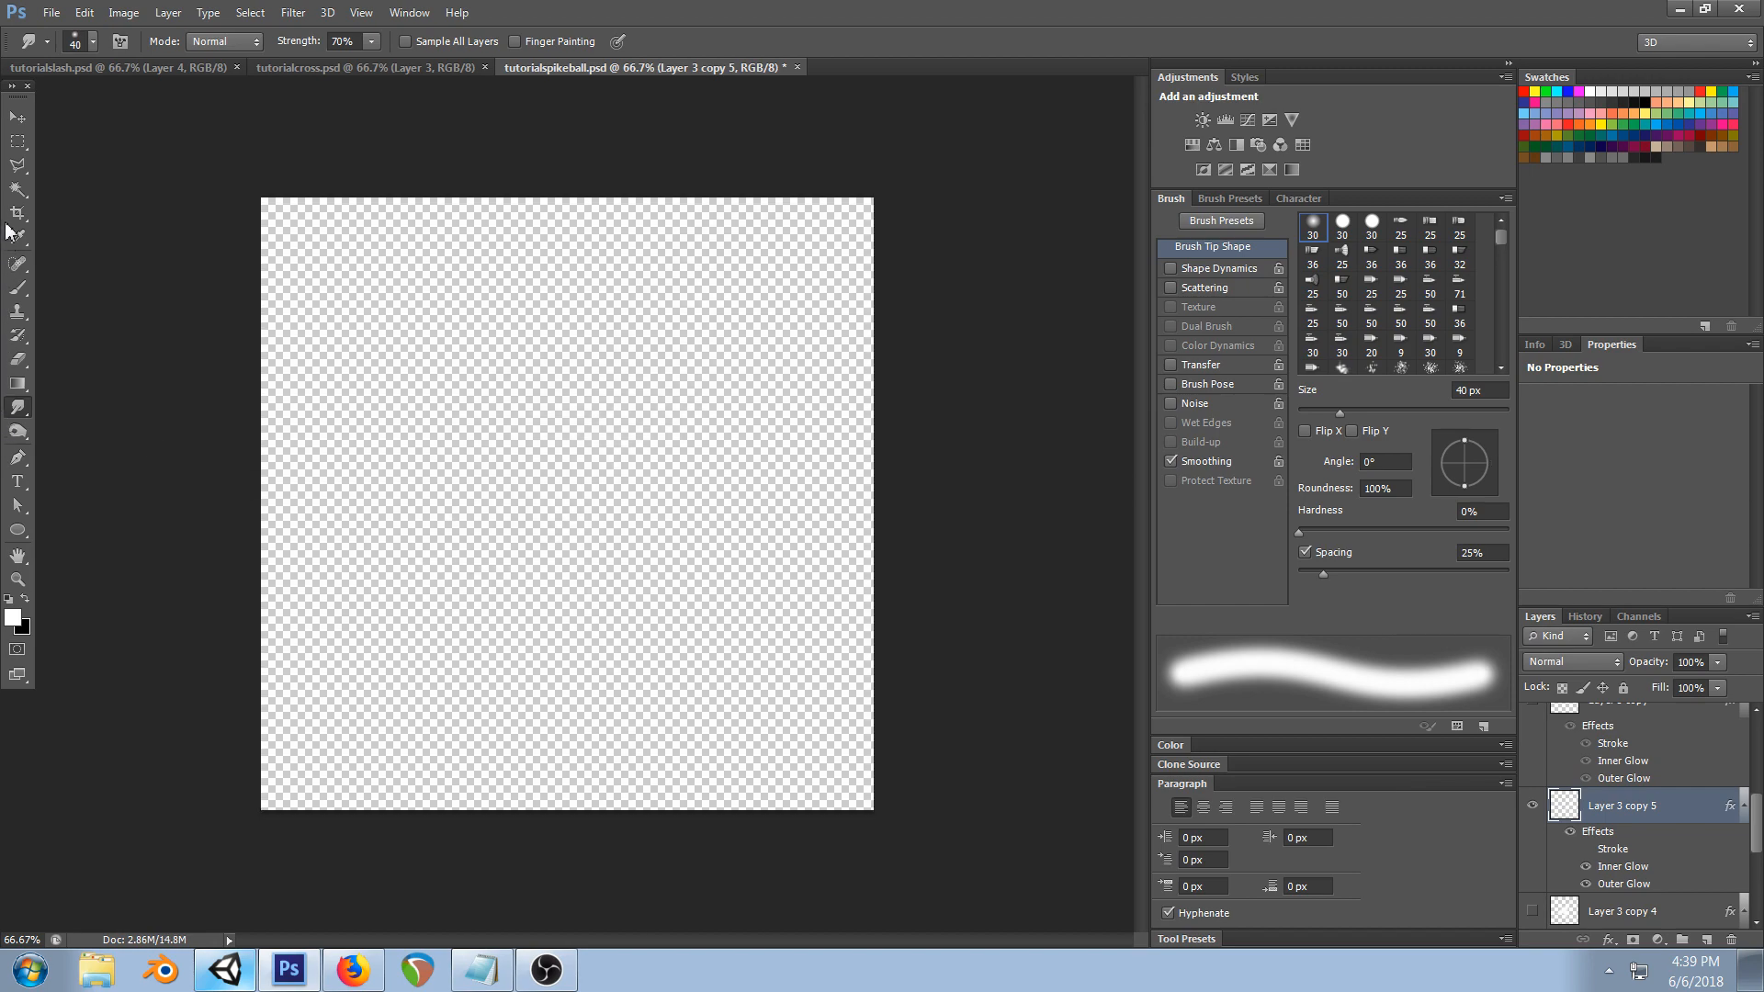
# - Start a polygonal lasso outline with a jagged upper-right spike, continuing down the right edge to the lower-right spike's tip
pyautogui.click(24, 165)
pyautogui.click(520, 453)
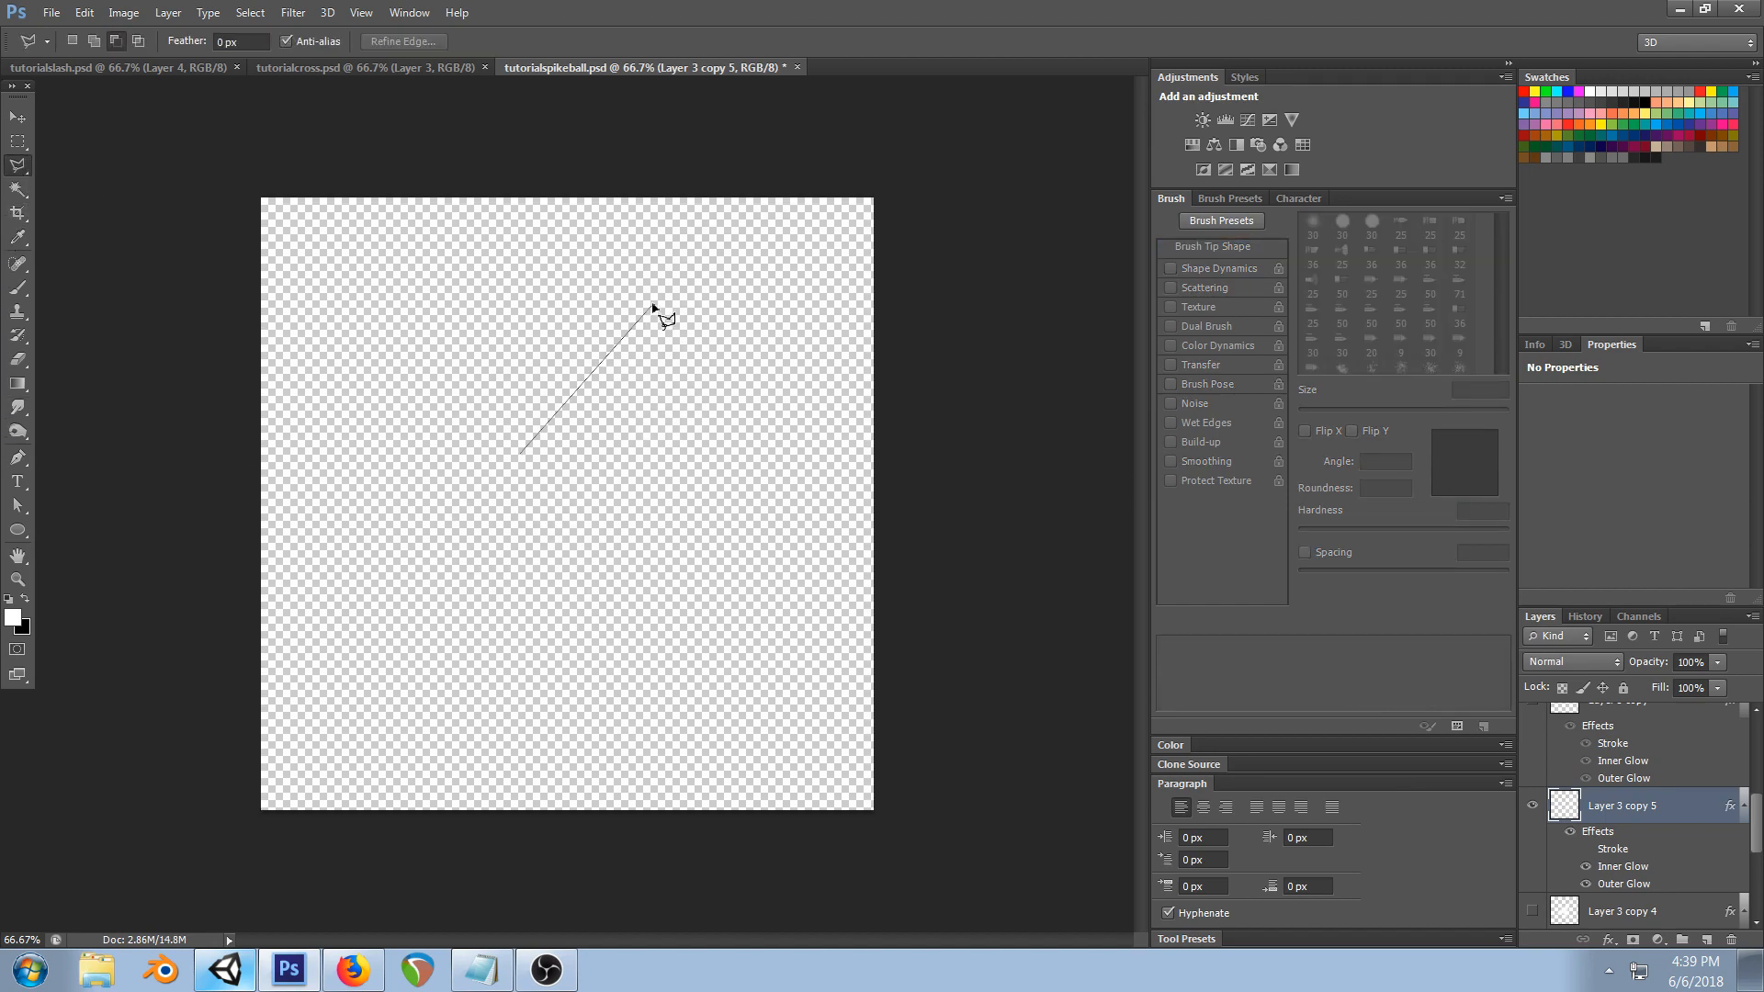
pyautogui.click(714, 240)
pyautogui.click(707, 288)
pyautogui.click(673, 369)
pyautogui.click(638, 497)
pyautogui.click(770, 701)
pyautogui.click(813, 772)
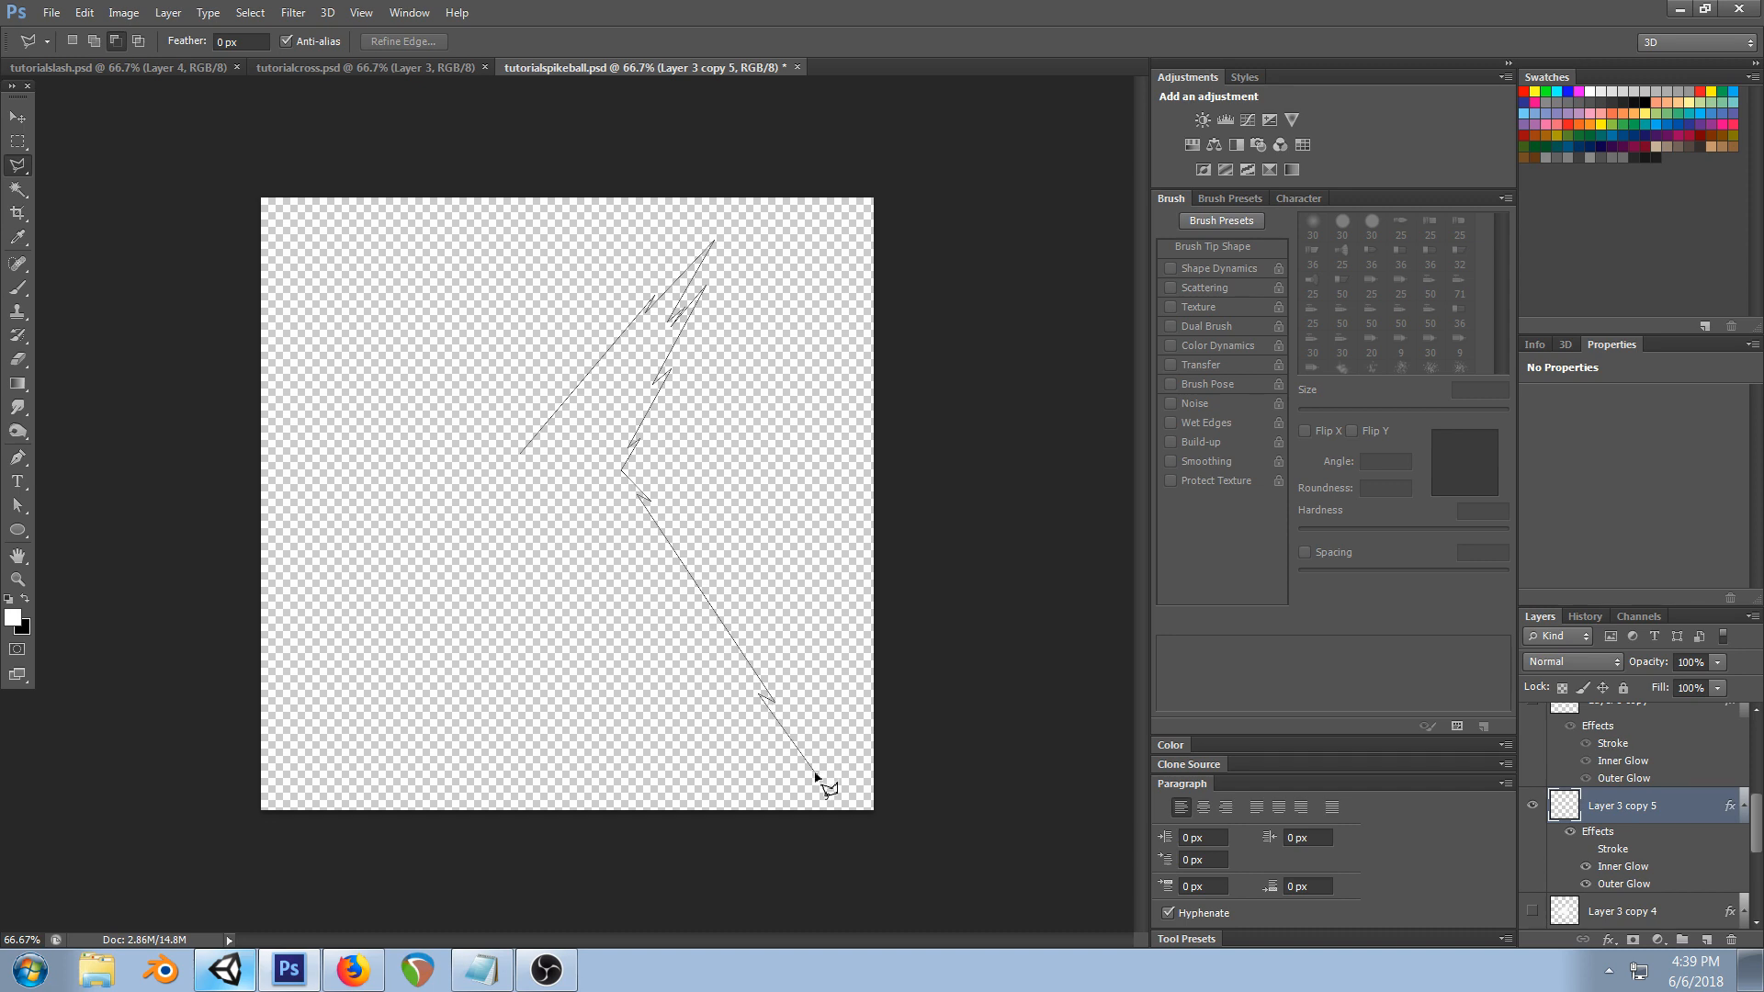
# - Continue the lasso outline around the split lower-right spike and the jagged lower-left spikes, closing it at the start point
pyautogui.click(669, 623)
pyautogui.click(731, 704)
pyautogui.click(727, 741)
pyautogui.click(293, 746)
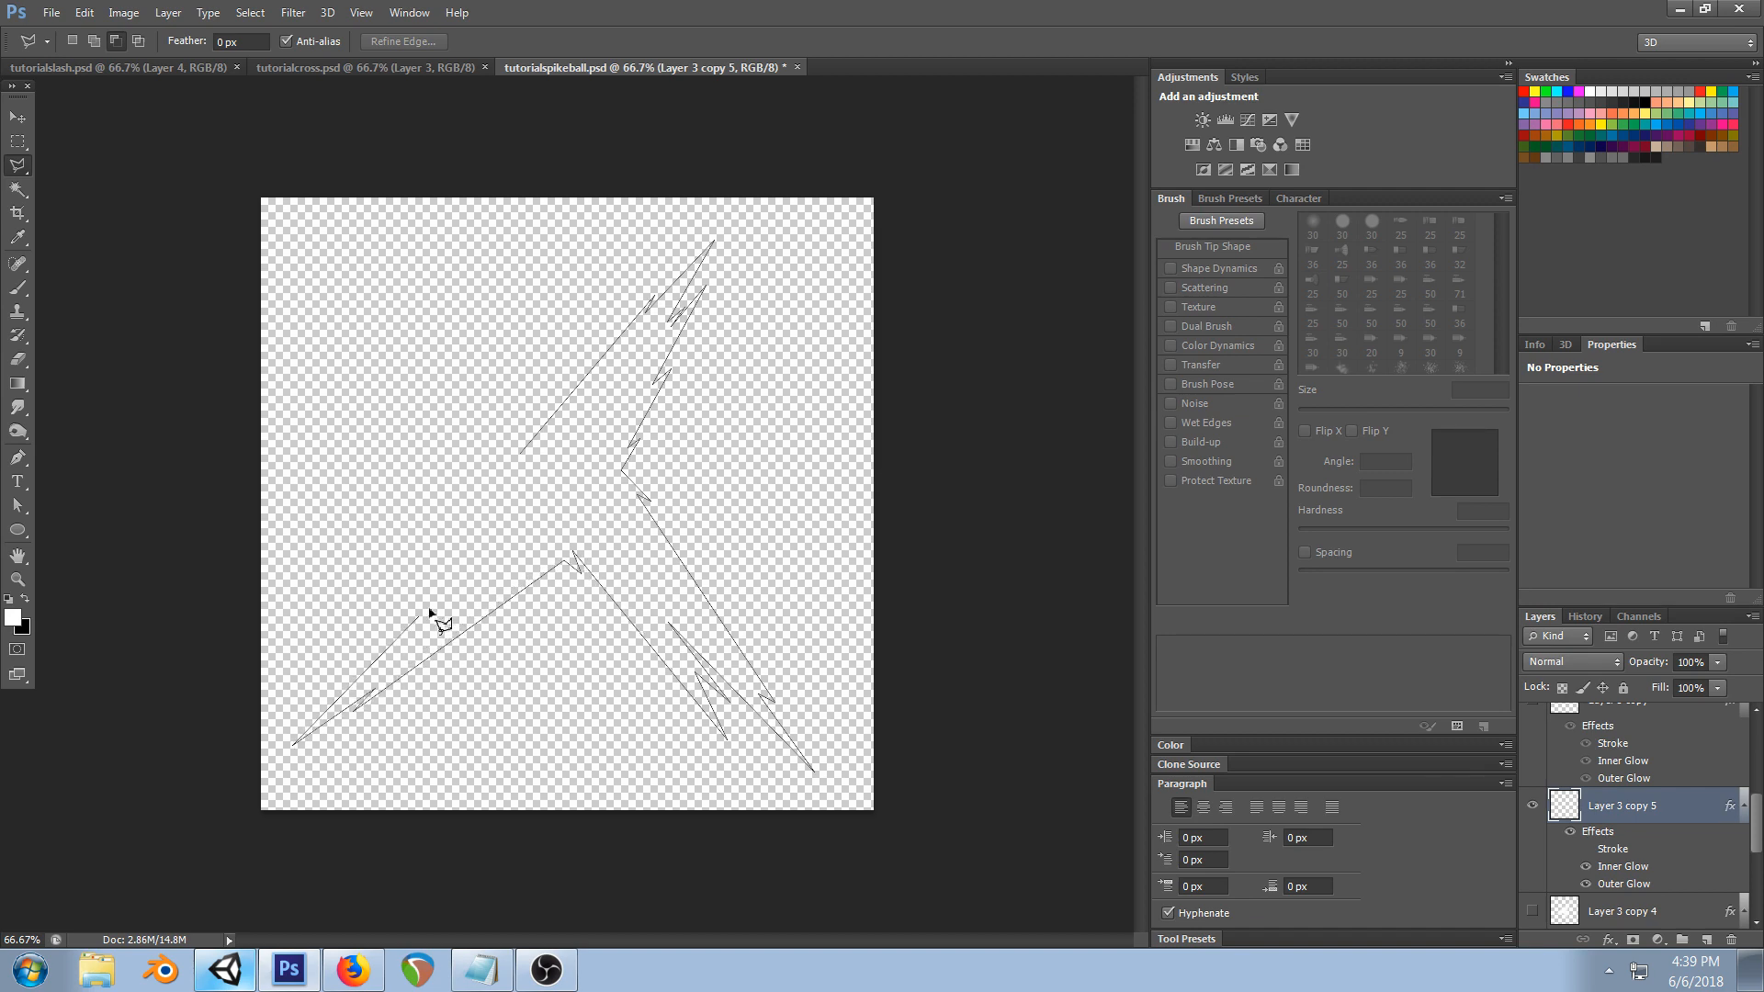
pyautogui.click(471, 584)
pyautogui.click(341, 696)
pyautogui.click(476, 556)
pyautogui.click(328, 651)
pyautogui.click(485, 481)
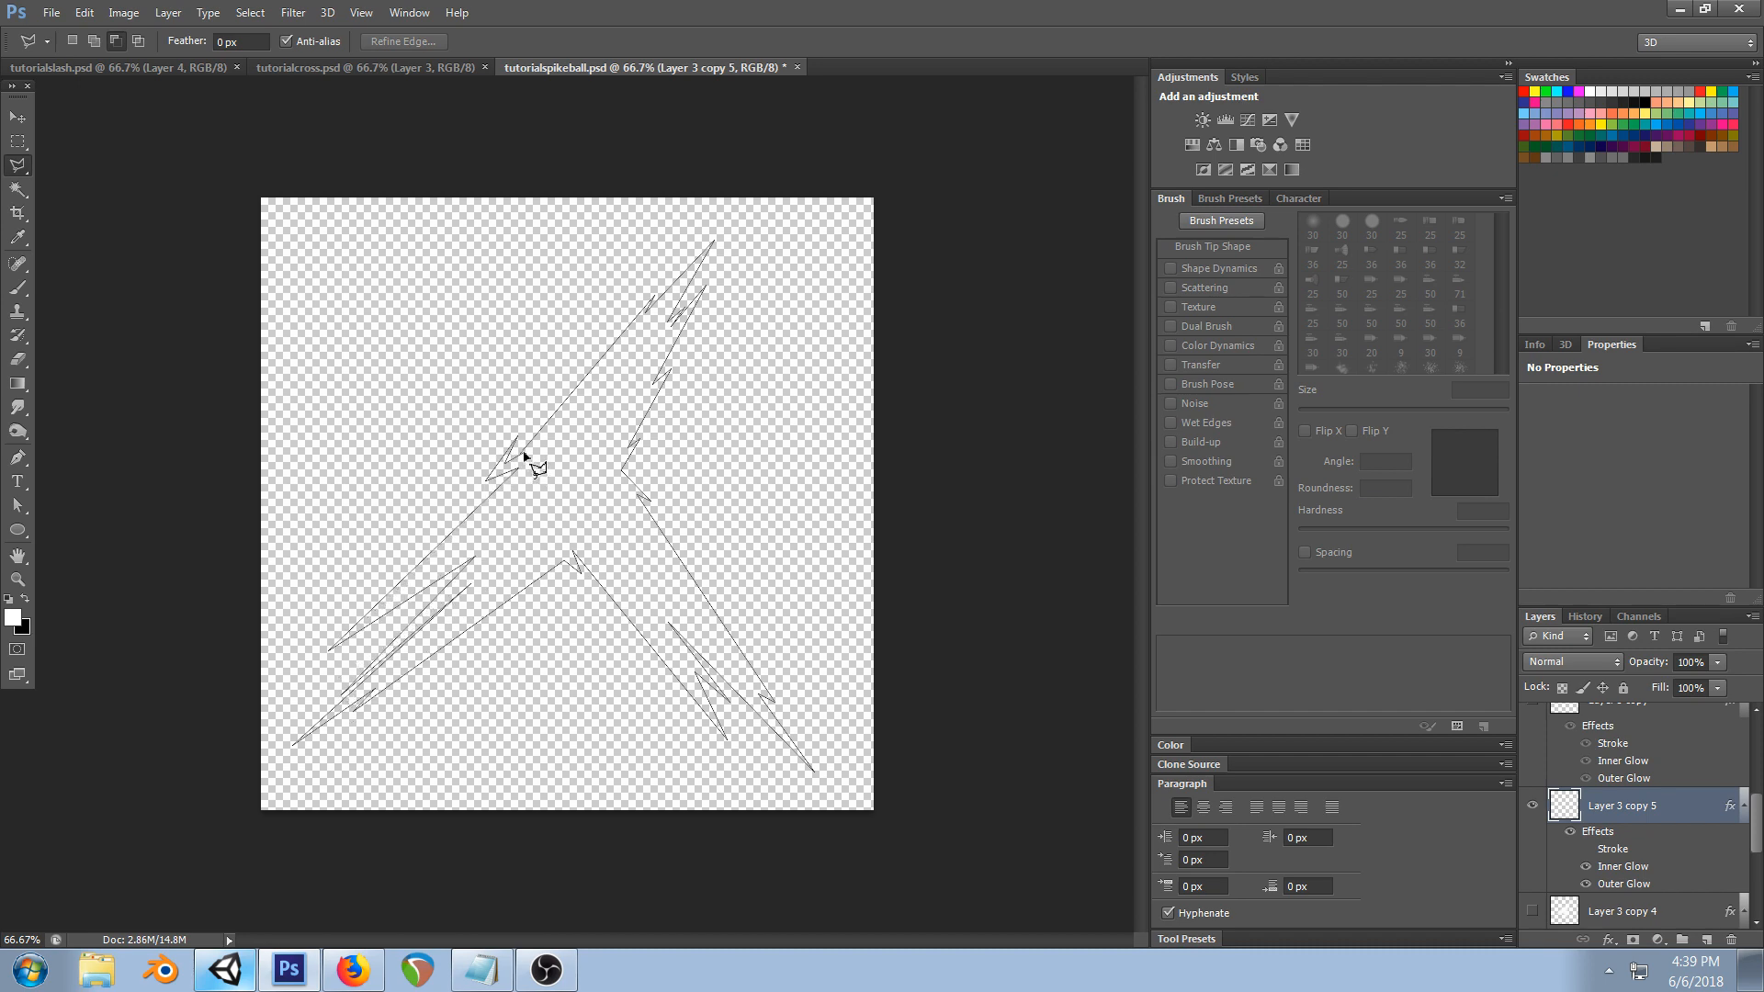
pyautogui.click(524, 456)
# - Fill the three-spiked selection with white on Layer 3 copy 5 using the pixel-mode Rectangle tool, and save the file
pyautogui.click(18, 530)
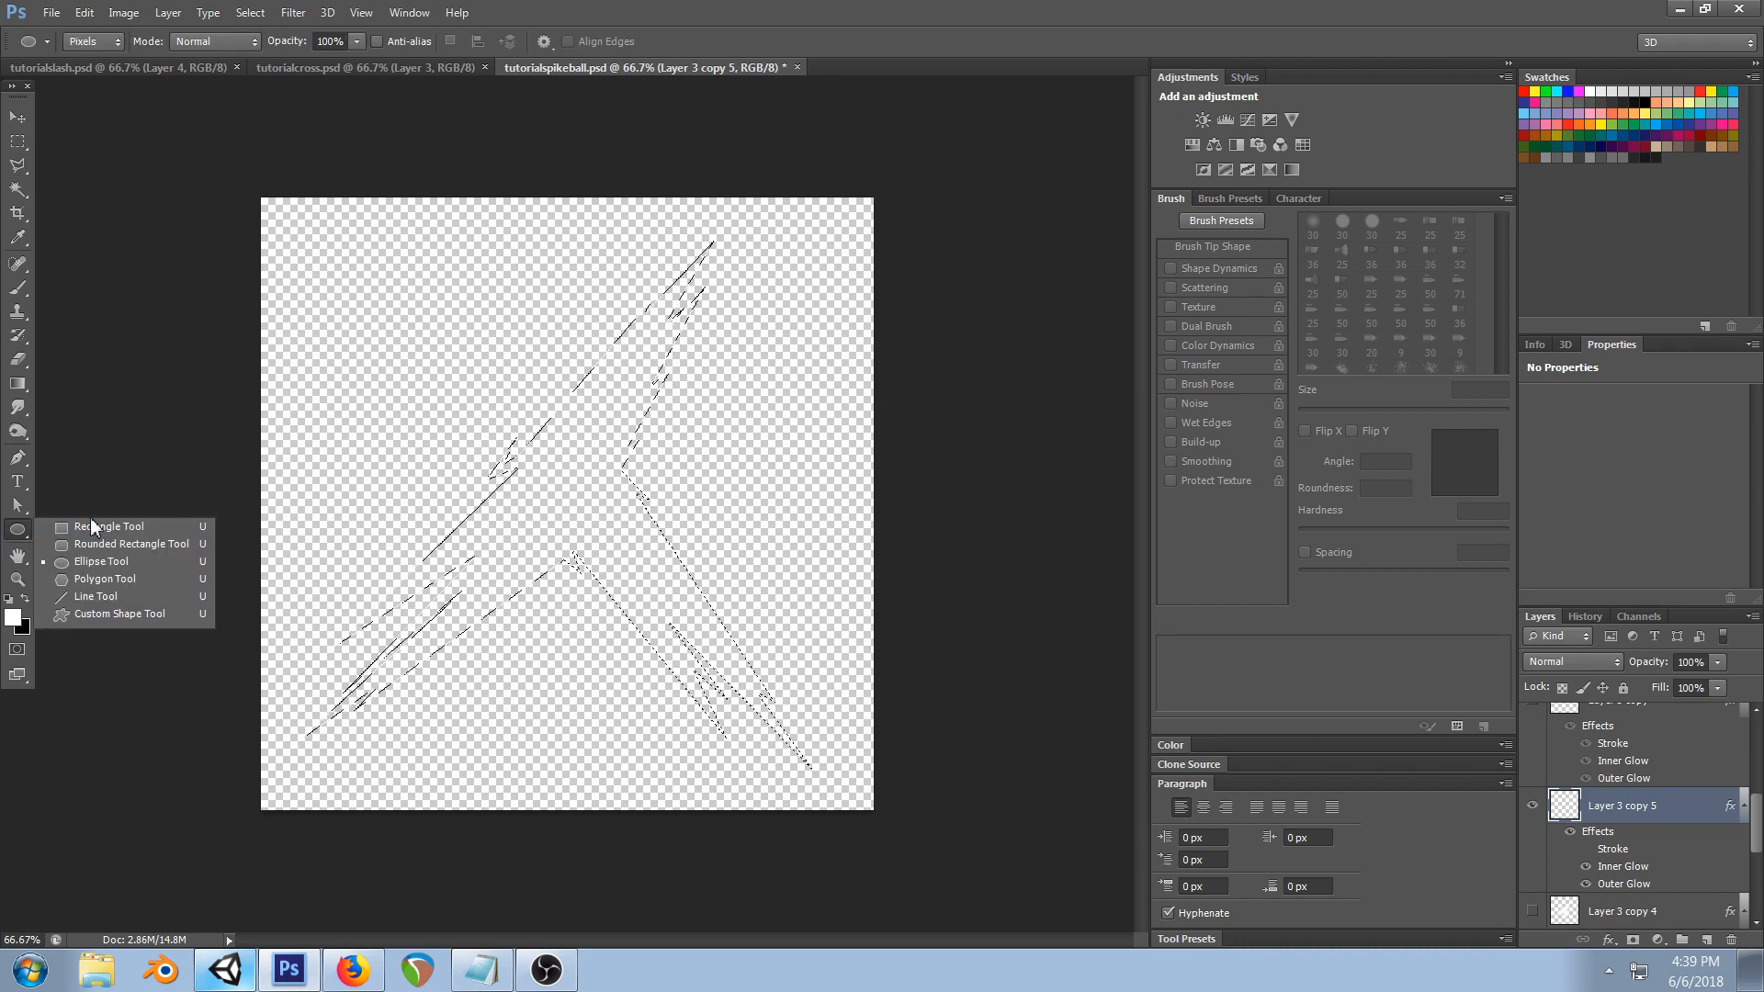
pyautogui.click(131, 529)
pyautogui.moveTo(205, 150); pyautogui.dragTo(1051, 771)
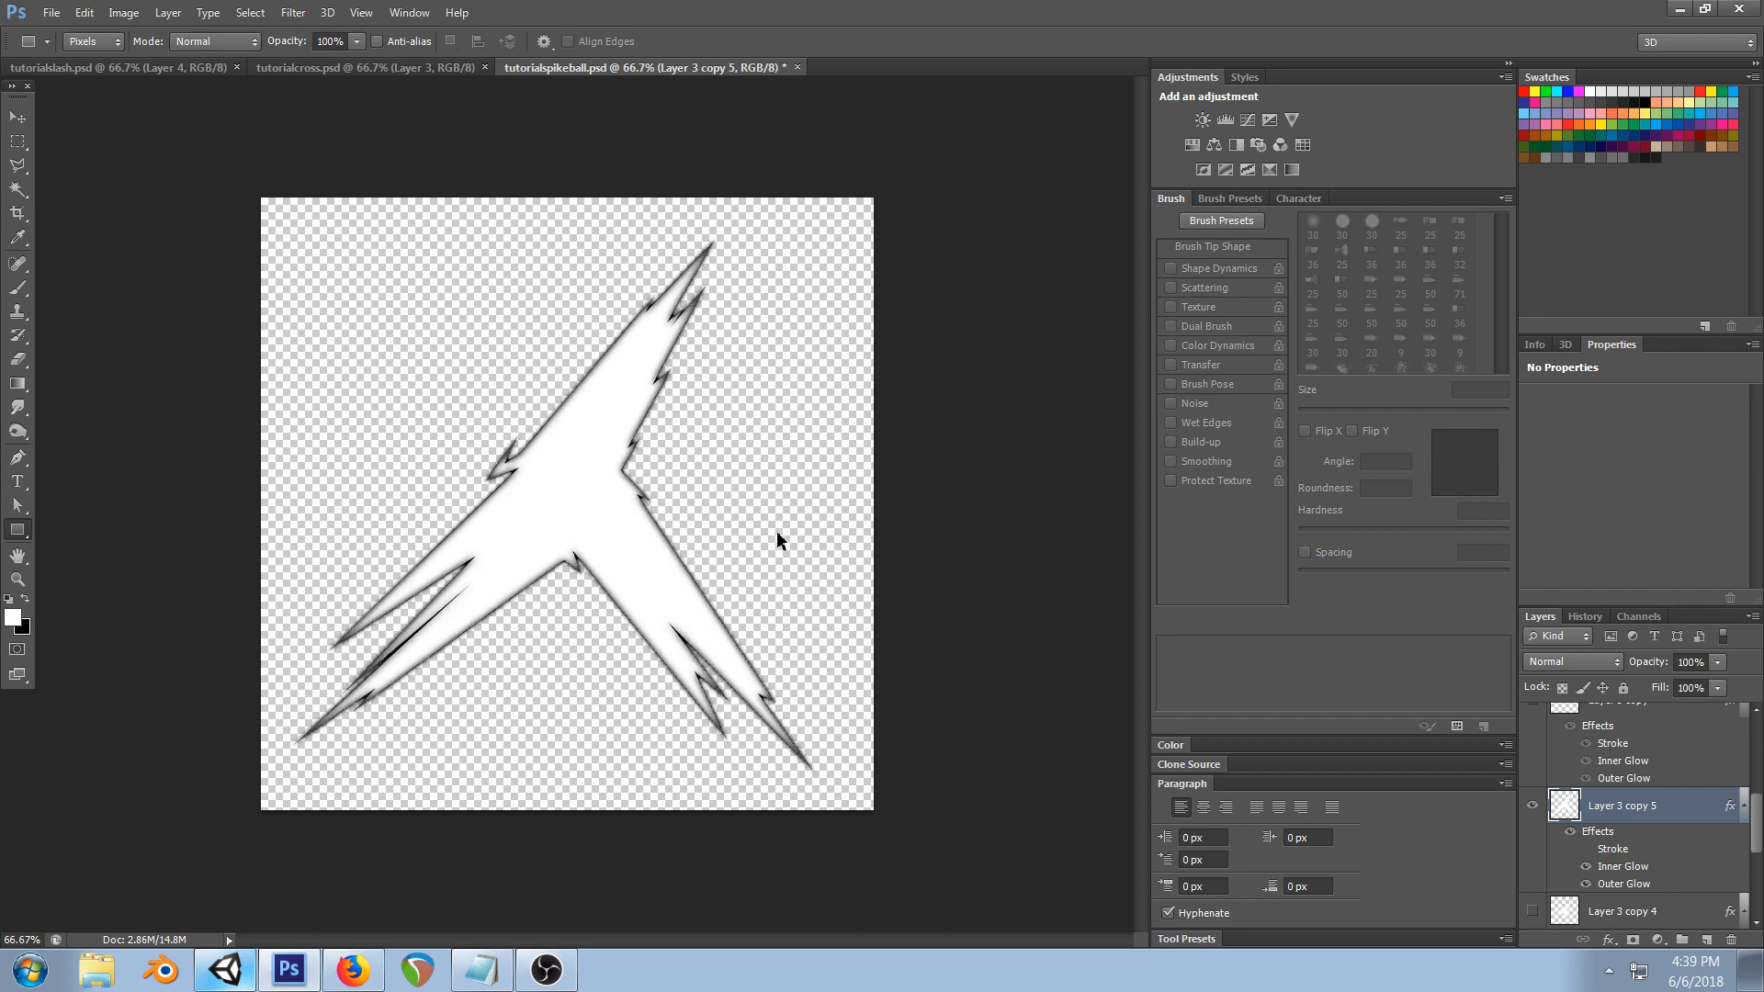
pyautogui.hotkey('ctrl', 's')
# - Select the lower-right spike with the polygonal lasso, skew its outer end upward, shift it slightly left and apply the transformation
pyautogui.click(17, 165)
pyautogui.click(560, 530)
pyautogui.click(707, 777)
pyautogui.click(877, 788)
pyautogui.click(761, 469)
pyautogui.doubleClick(584, 489)
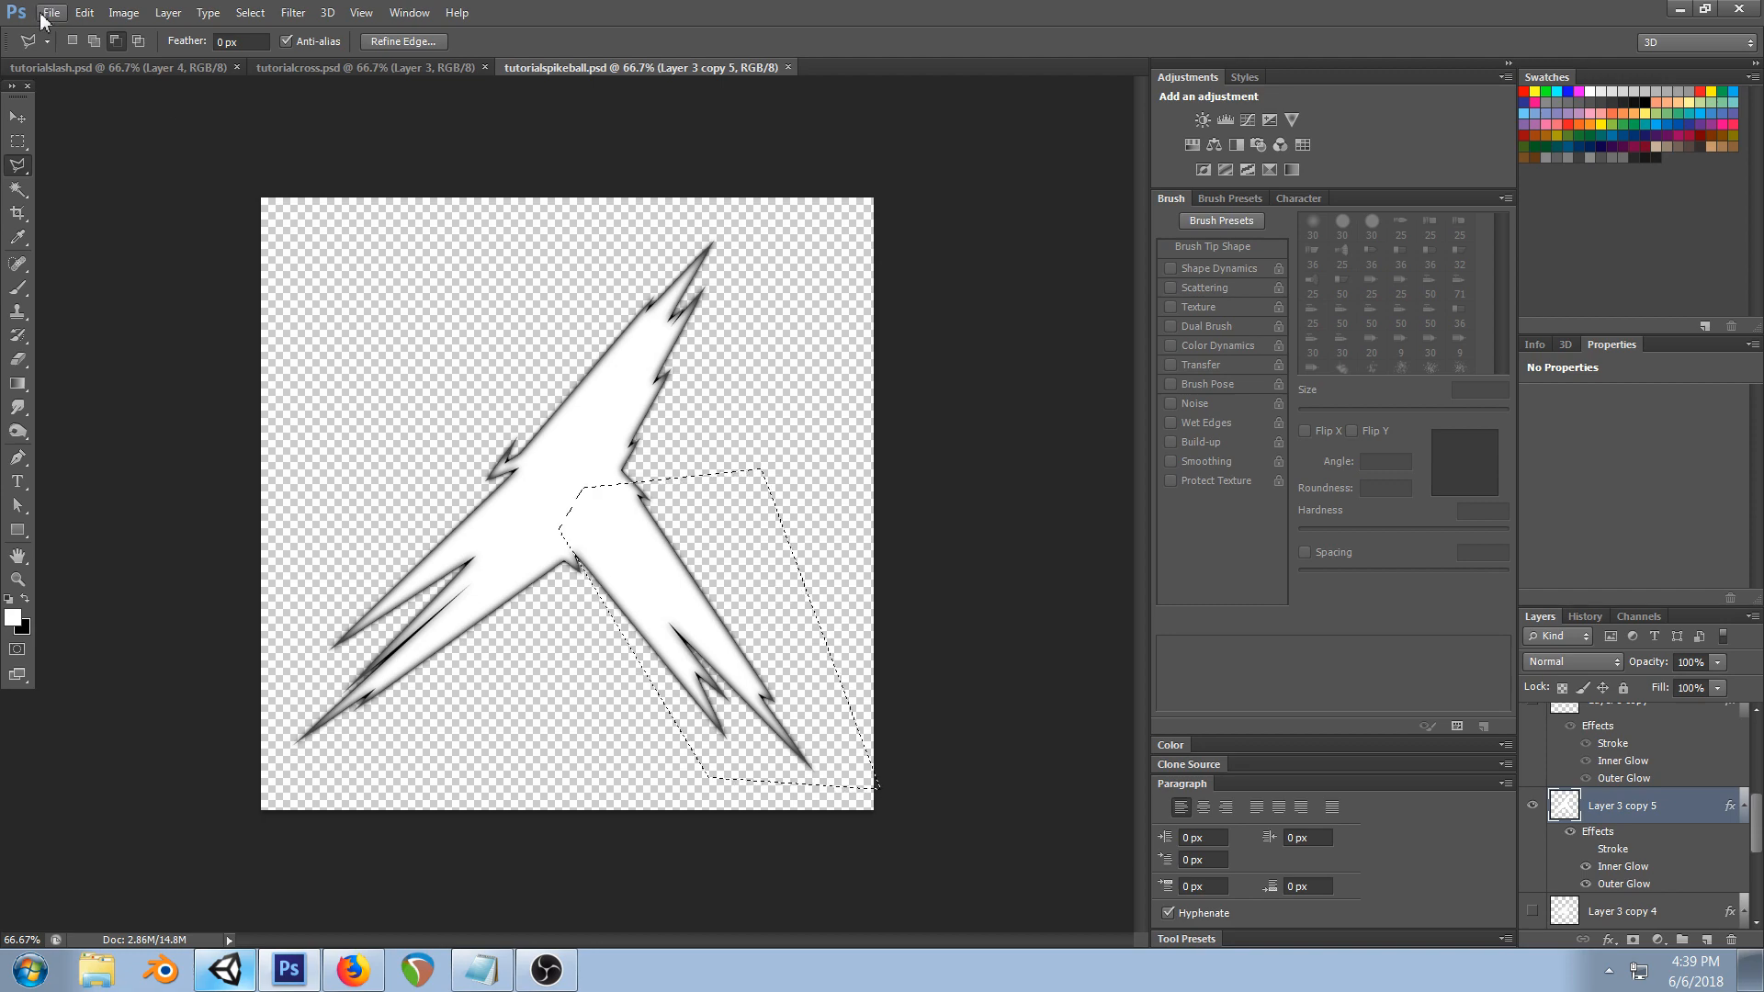
pyautogui.hotkey('ctrl', 't')
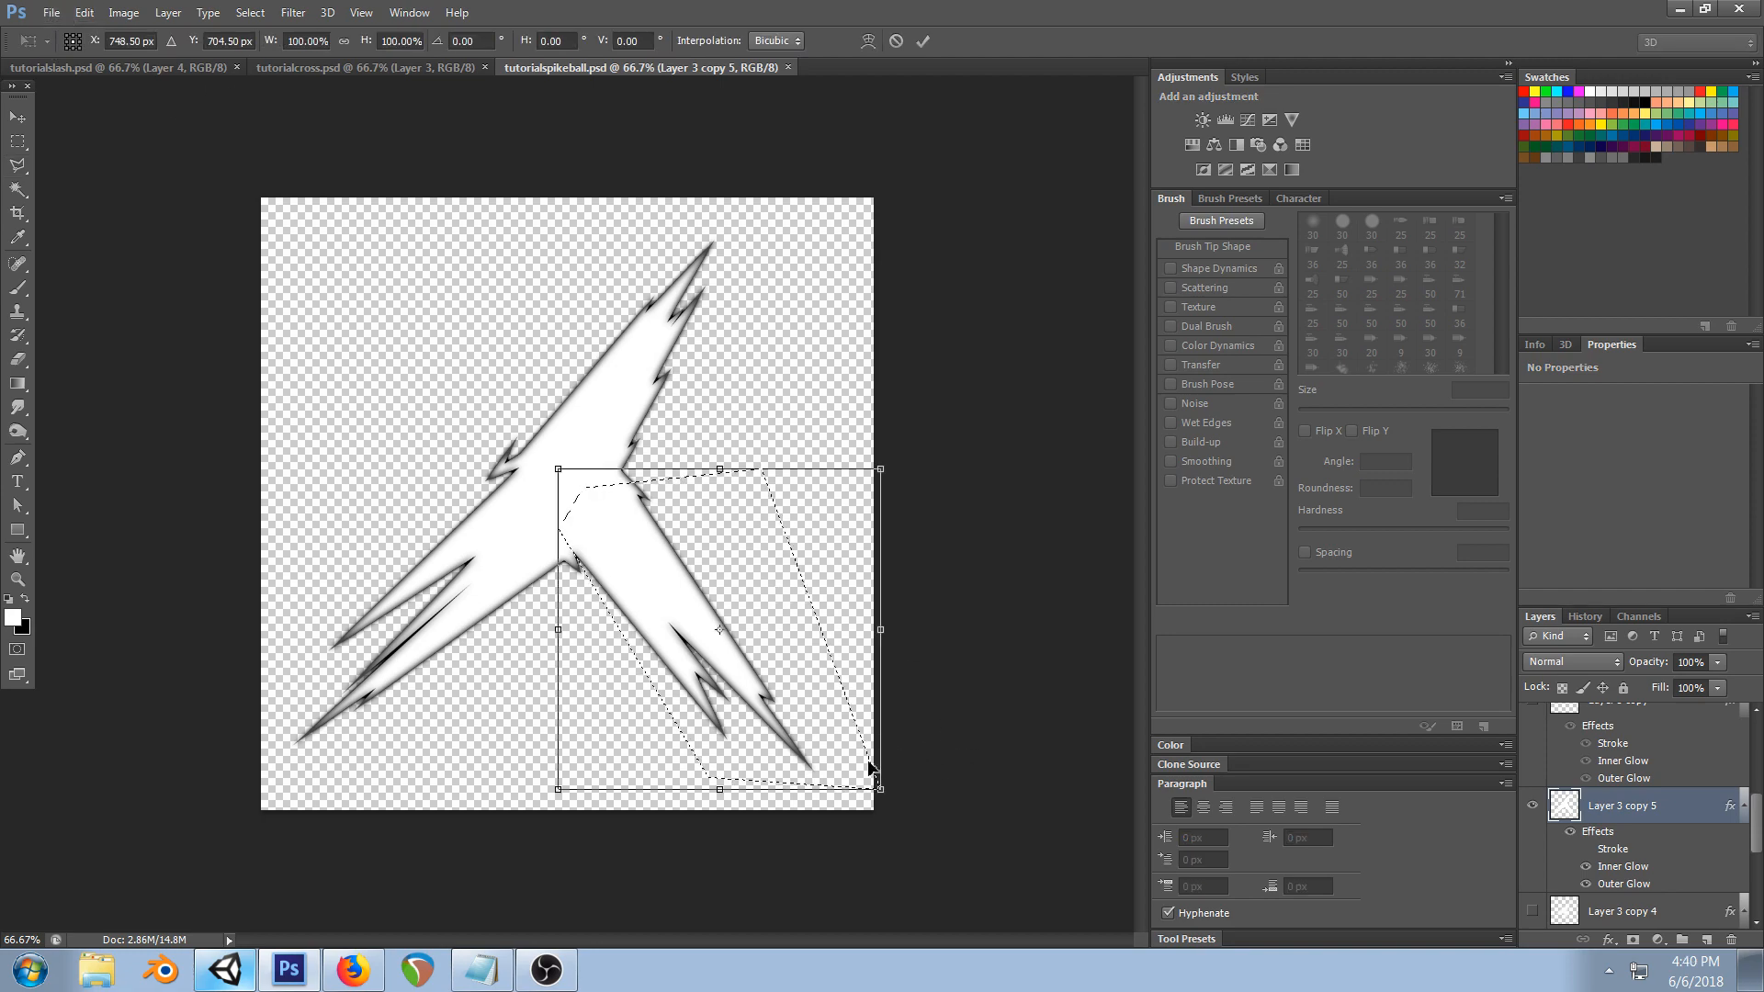
pyautogui.keyDown('ctrl'); pyautogui.moveTo(882, 790); pyautogui.dragTo(874, 696); pyautogui.keyUp('ctrl')
pyautogui.moveTo(741, 570); pyautogui.dragTo(713, 572)
pyautogui.click(14, 118)
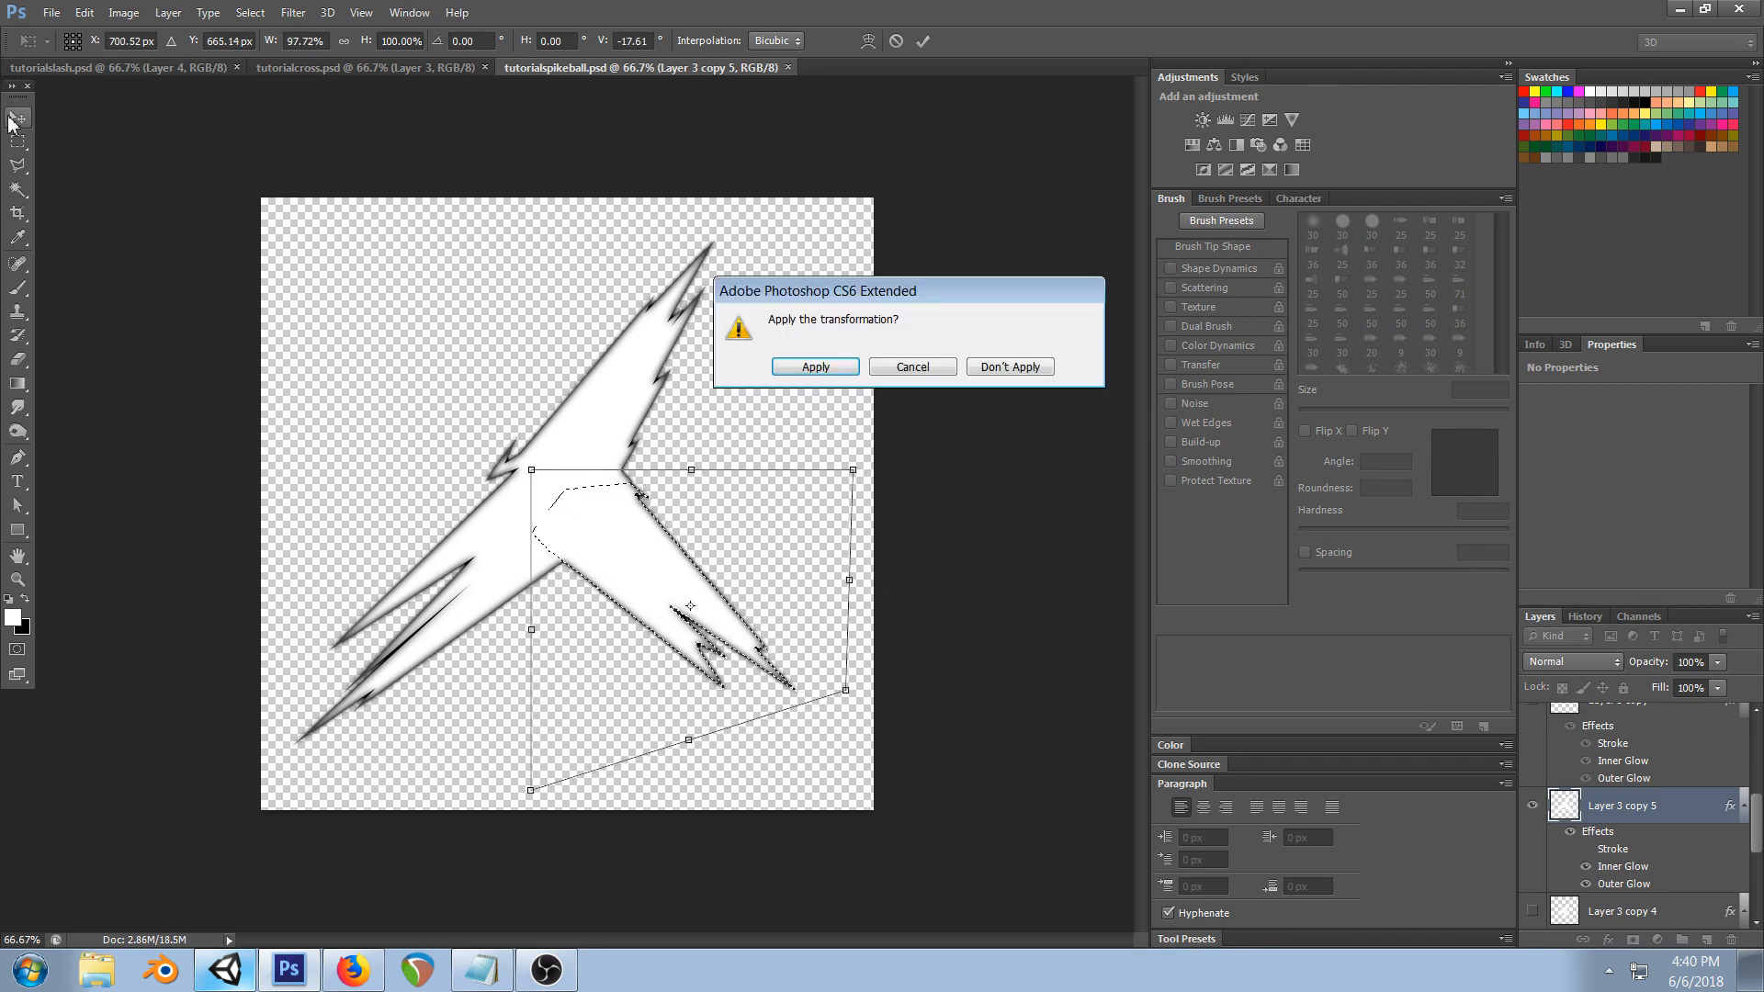
pyautogui.click(826, 358)
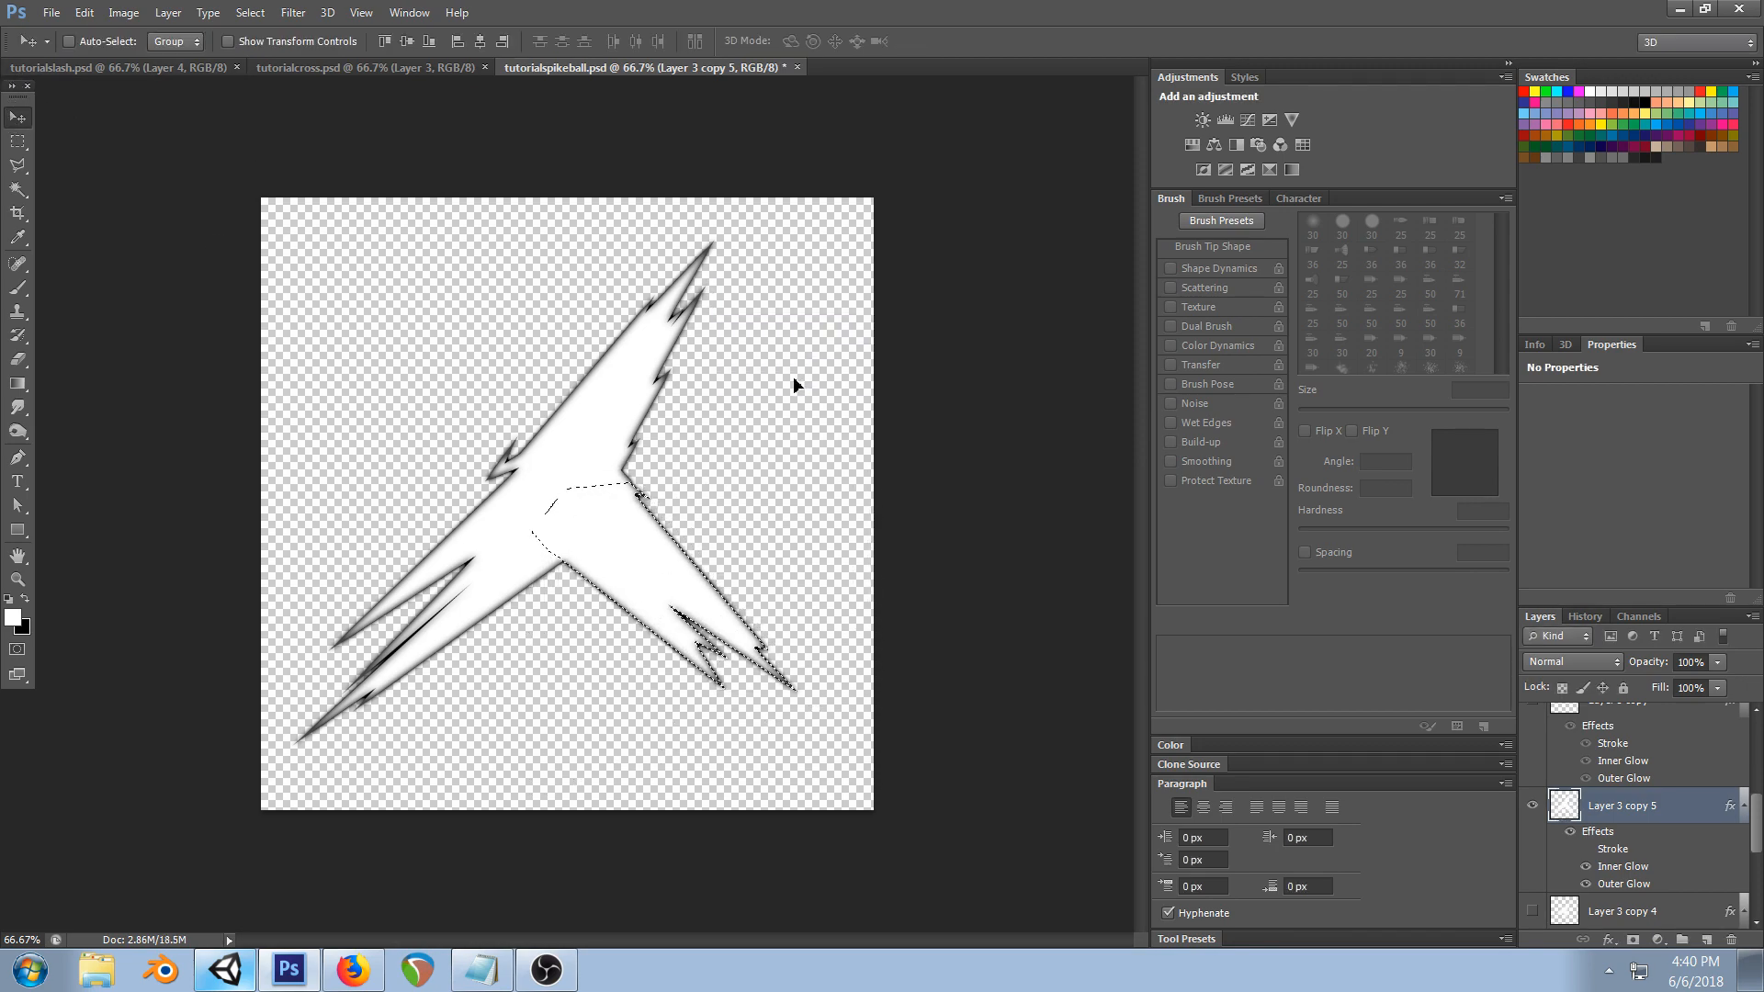
# - Smudge the lower-left spike tips inward with a 40 px tip at 70% strength, and soften the lower-right arm at 20%
pyautogui.click(18, 412)
pyautogui.moveTo(331, 665); pyautogui.dragTo(505, 539)
pyautogui.moveTo(290, 763); pyautogui.dragTo(466, 623)
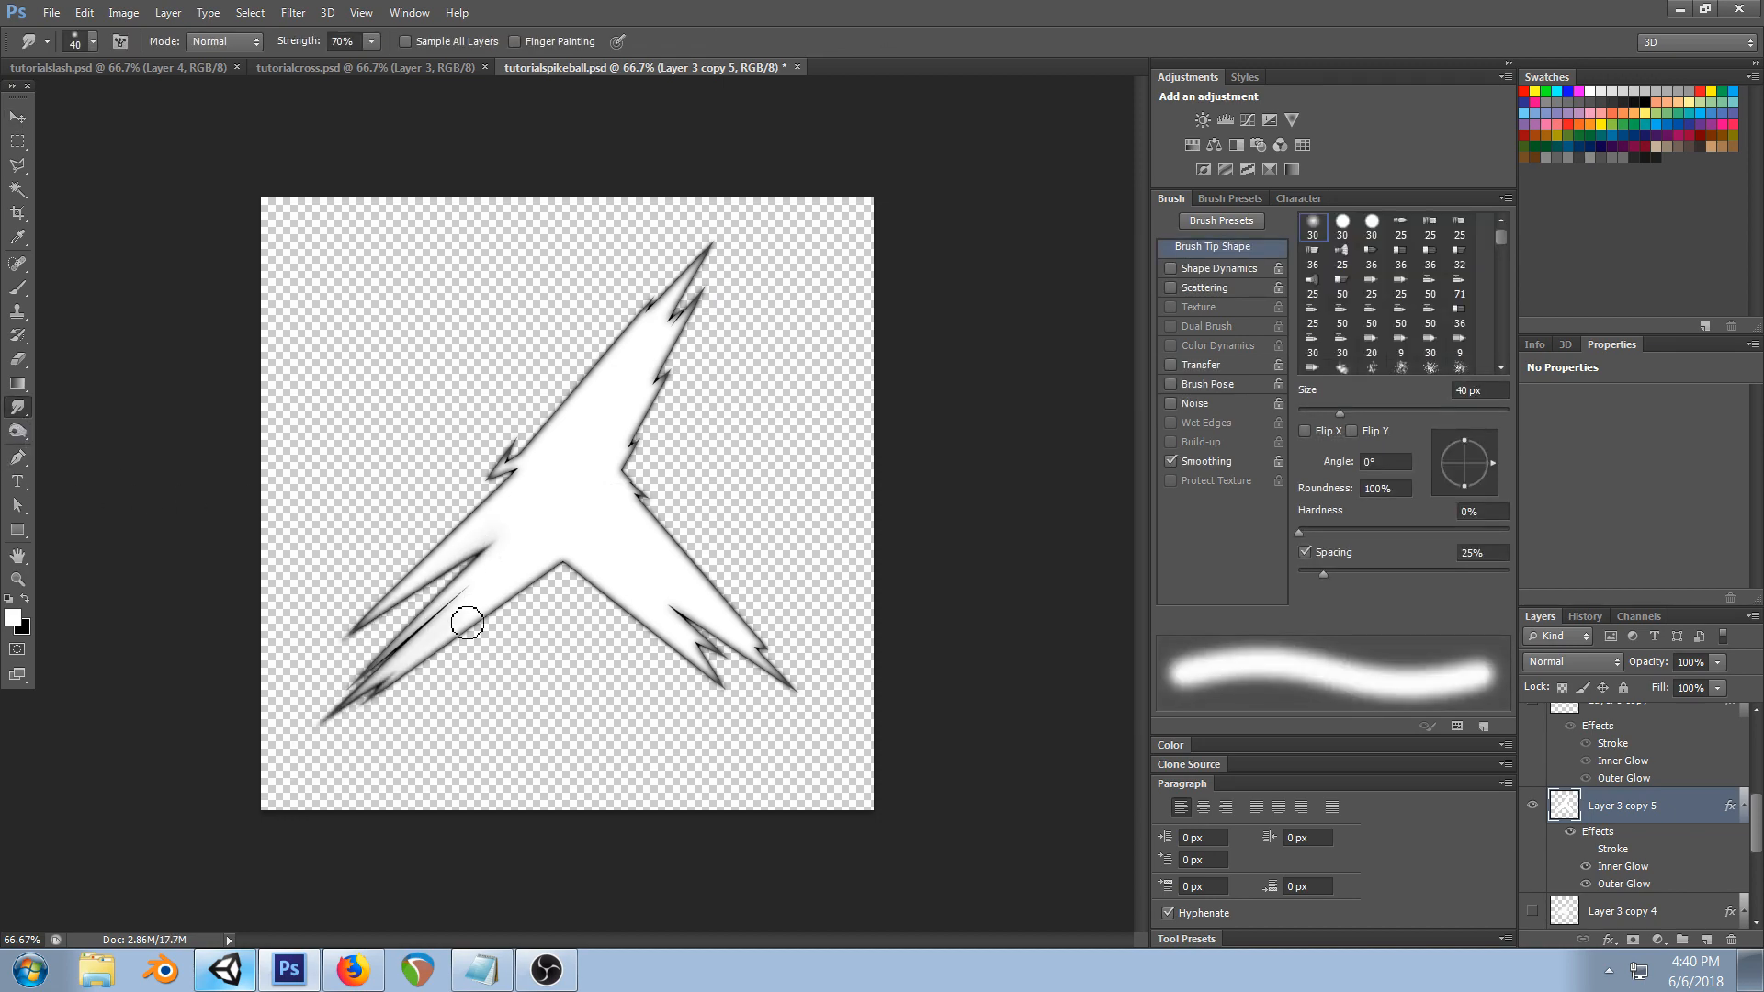
pyautogui.press('2')
pyautogui.moveTo(641, 549); pyautogui.dragTo(621, 581)
# - Apply a Radial Blur with the Zoom method and Good quality to the spiked shape, and save the file
pyautogui.click(293, 13)
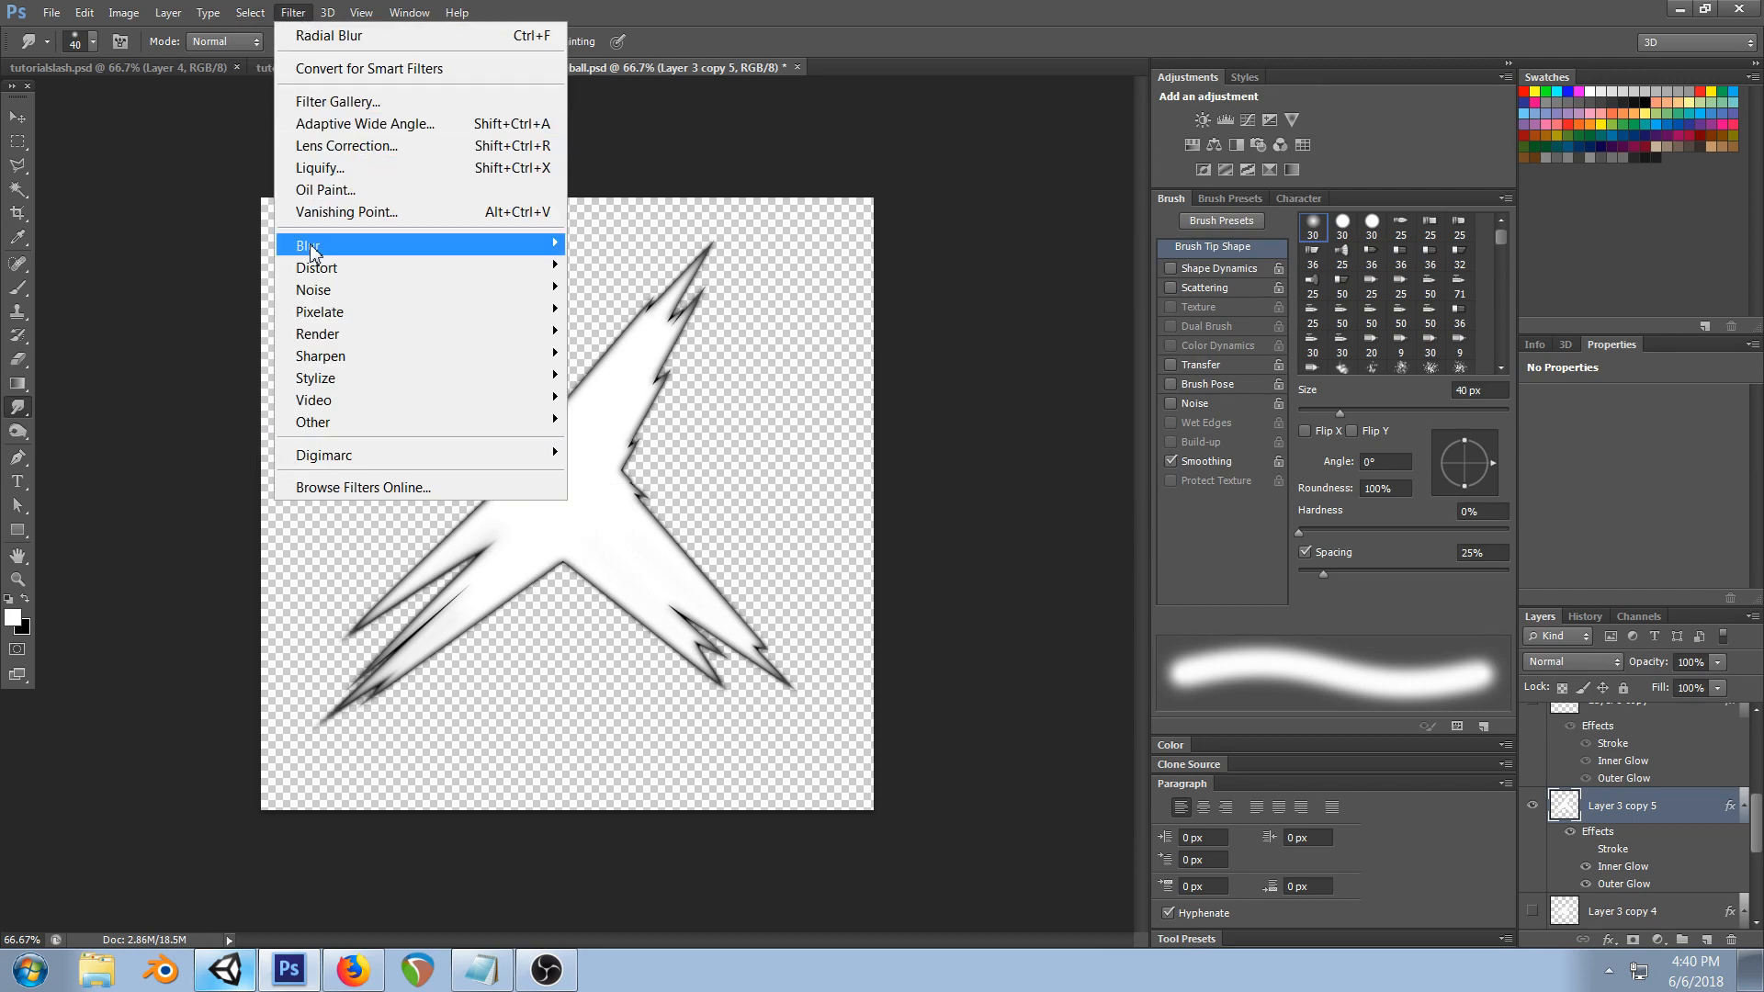
pyautogui.moveTo(312, 245)
pyautogui.click(182, 476)
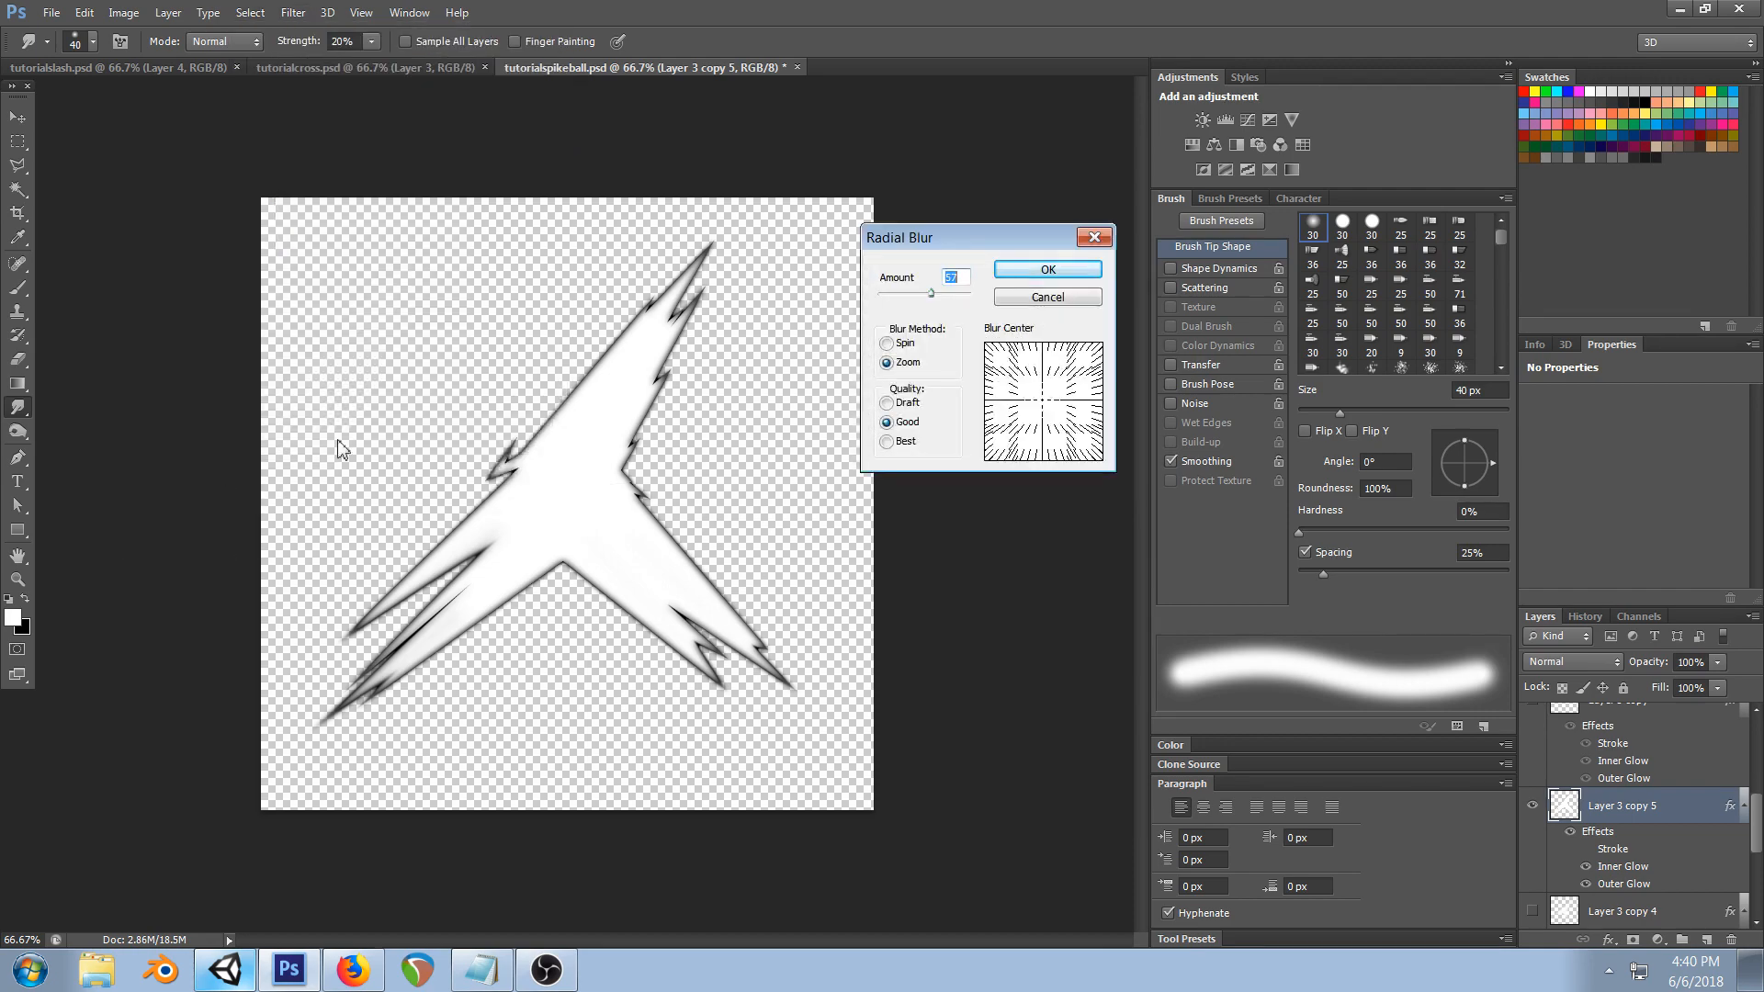
pyautogui.click(1045, 272)
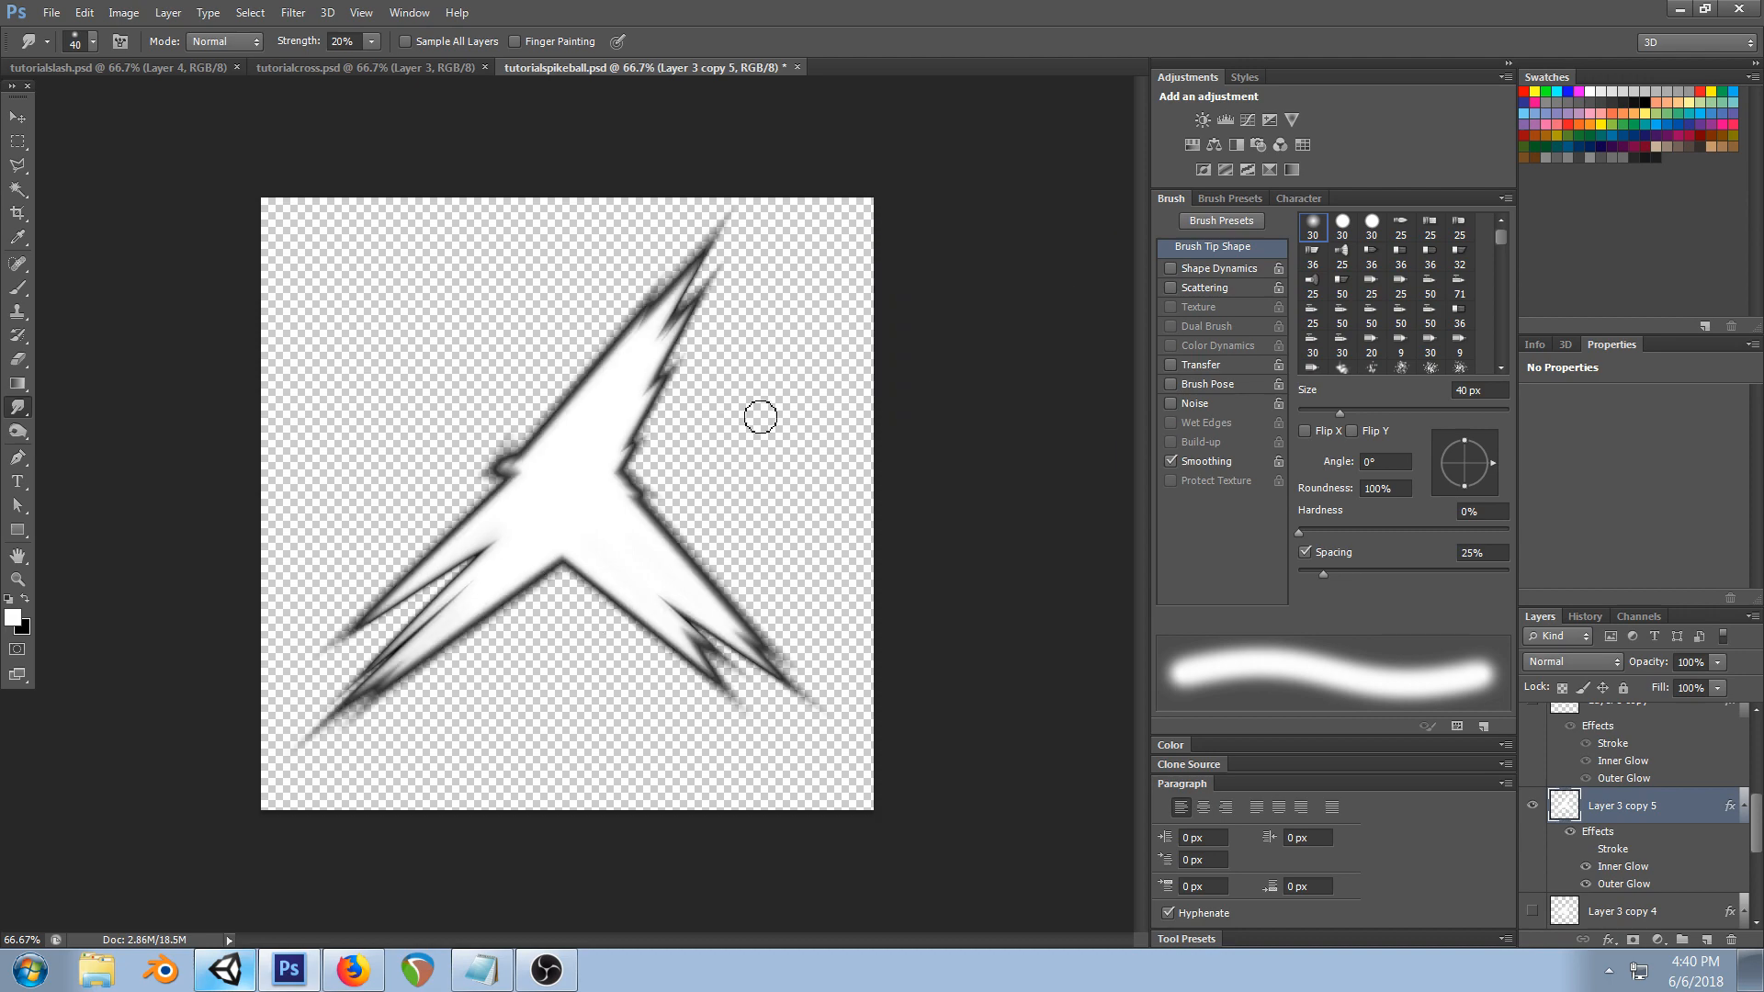
pyautogui.hotkey('ctrl', 's')
# - Switch to Unity and stop play mode
pyautogui.click(224, 969)
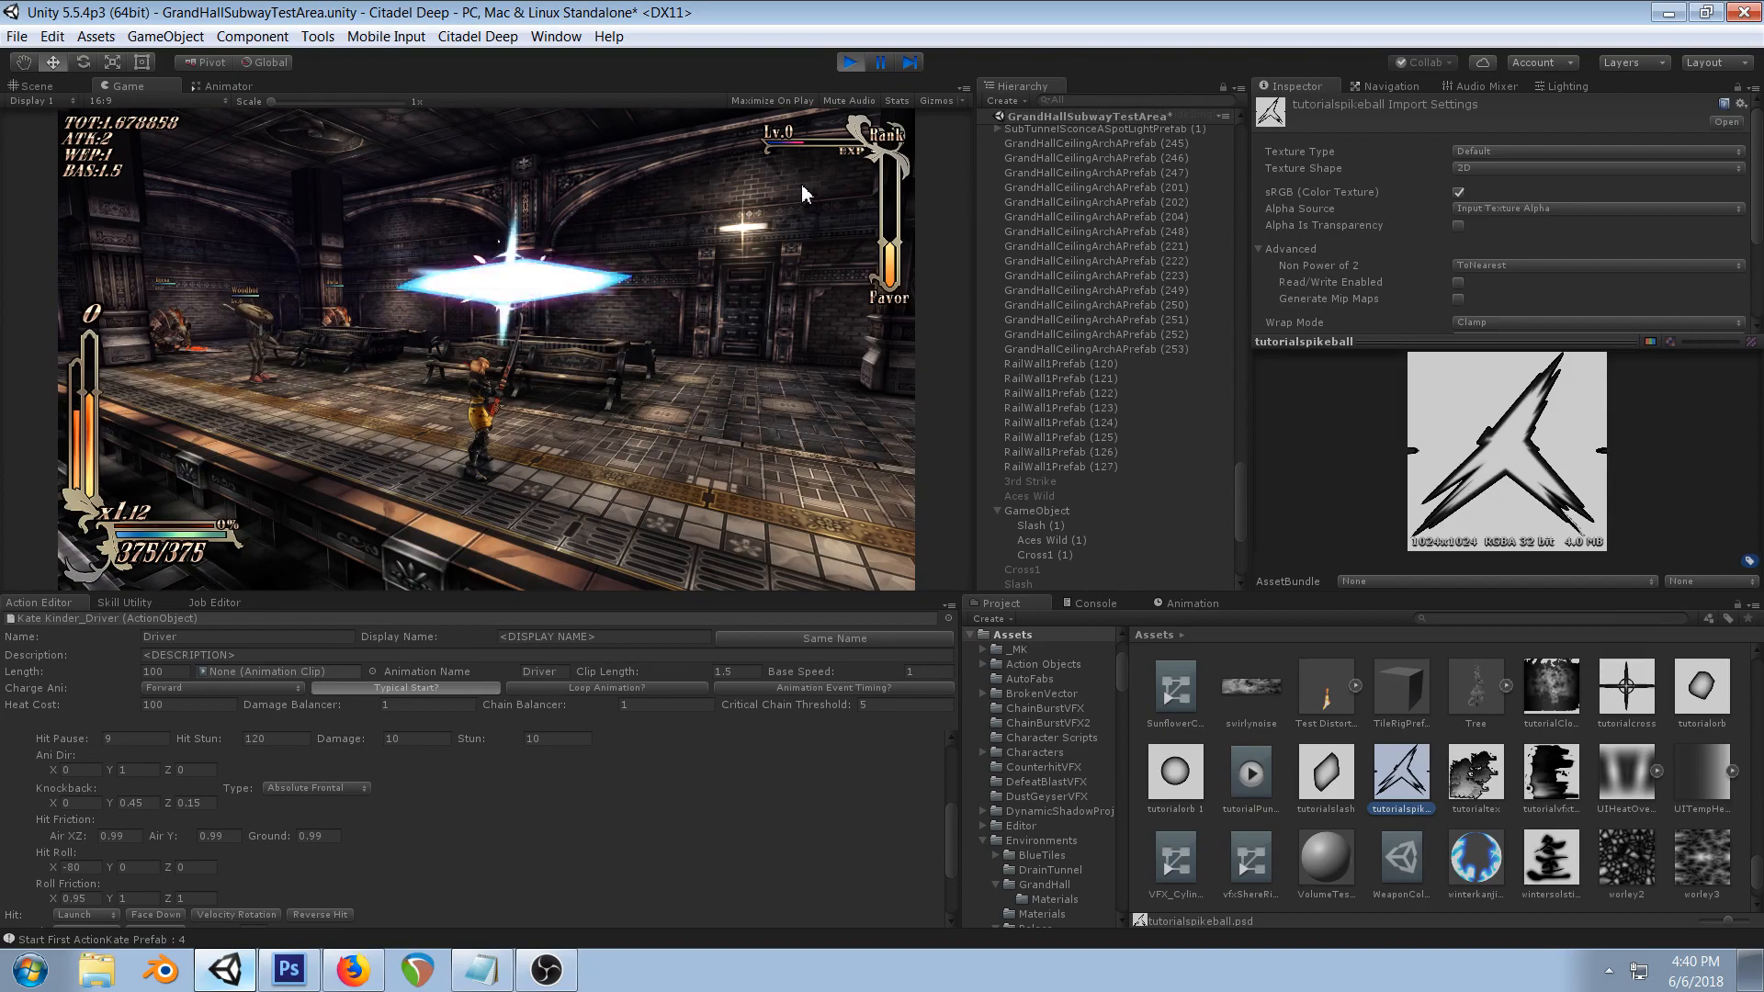
pyautogui.click(850, 62)
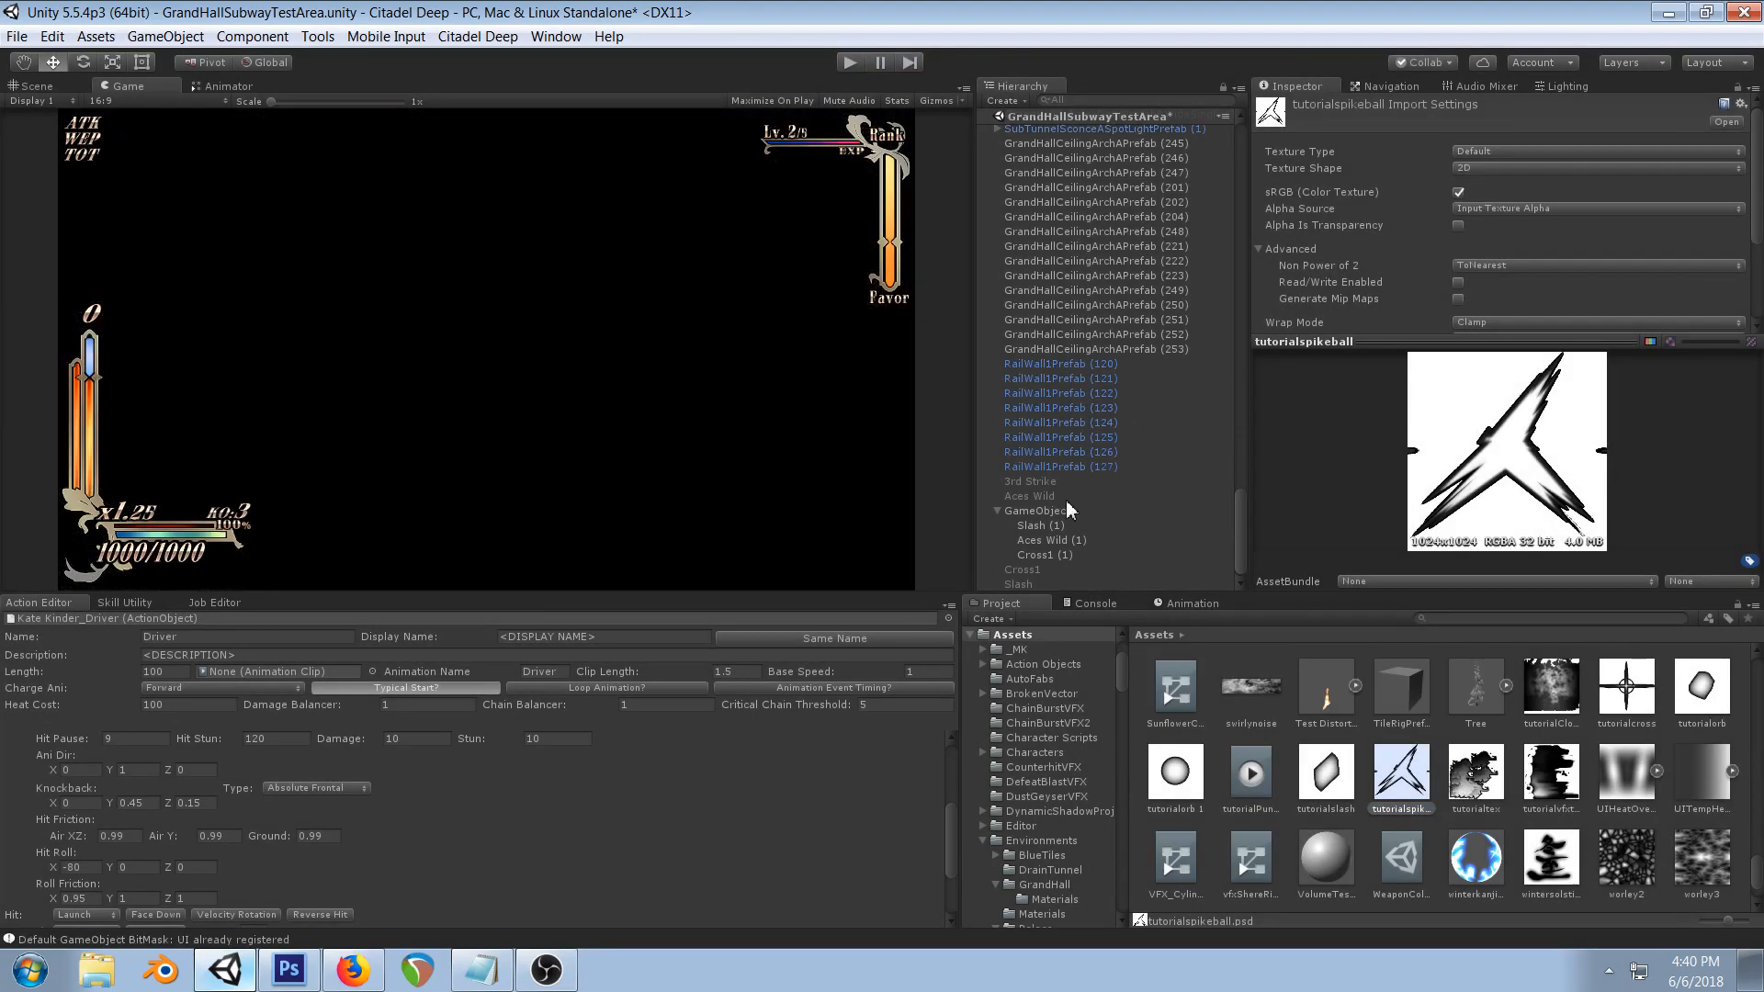
# - Rename the parent GameObject of the three particle effects TutorialHitsparkPrefab and save it as a prefab asset
pyautogui.click(1047, 512)
pyautogui.click(1417, 109)
pyautogui.write('TutorialHitspark')
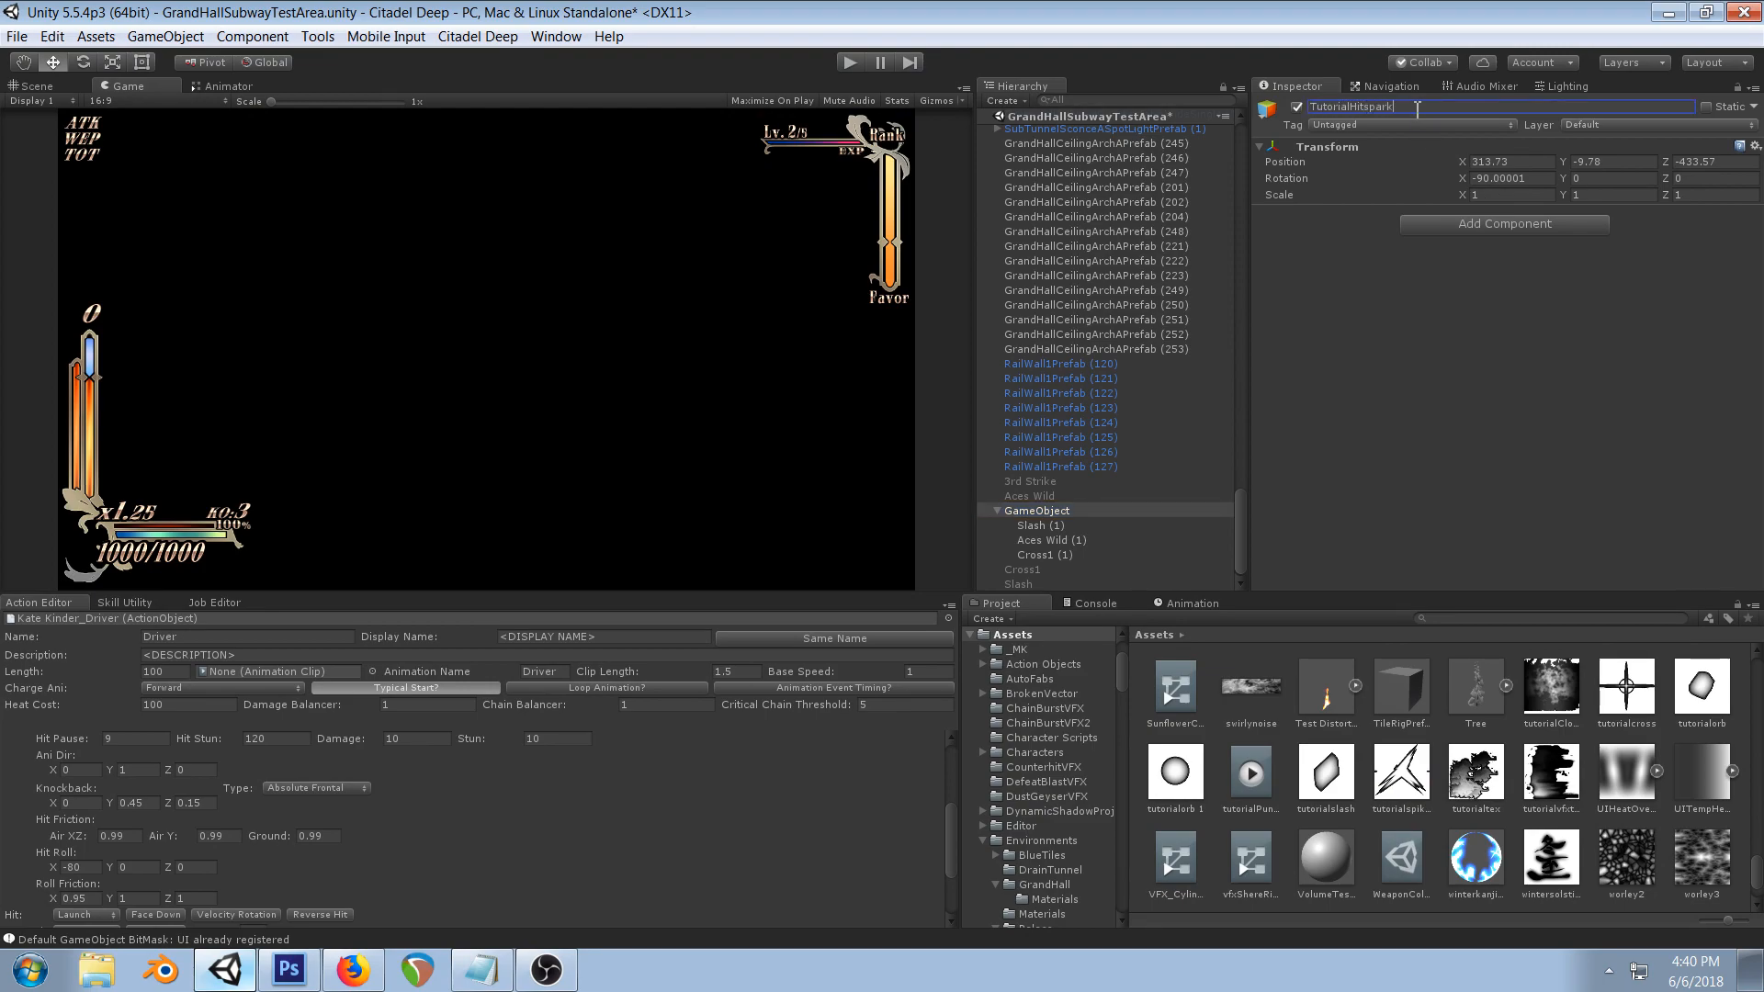
pyautogui.write('Prefab')
pyautogui.press('Return')
pyautogui.moveTo(1080, 519); pyautogui.dragTo(1746, 899)
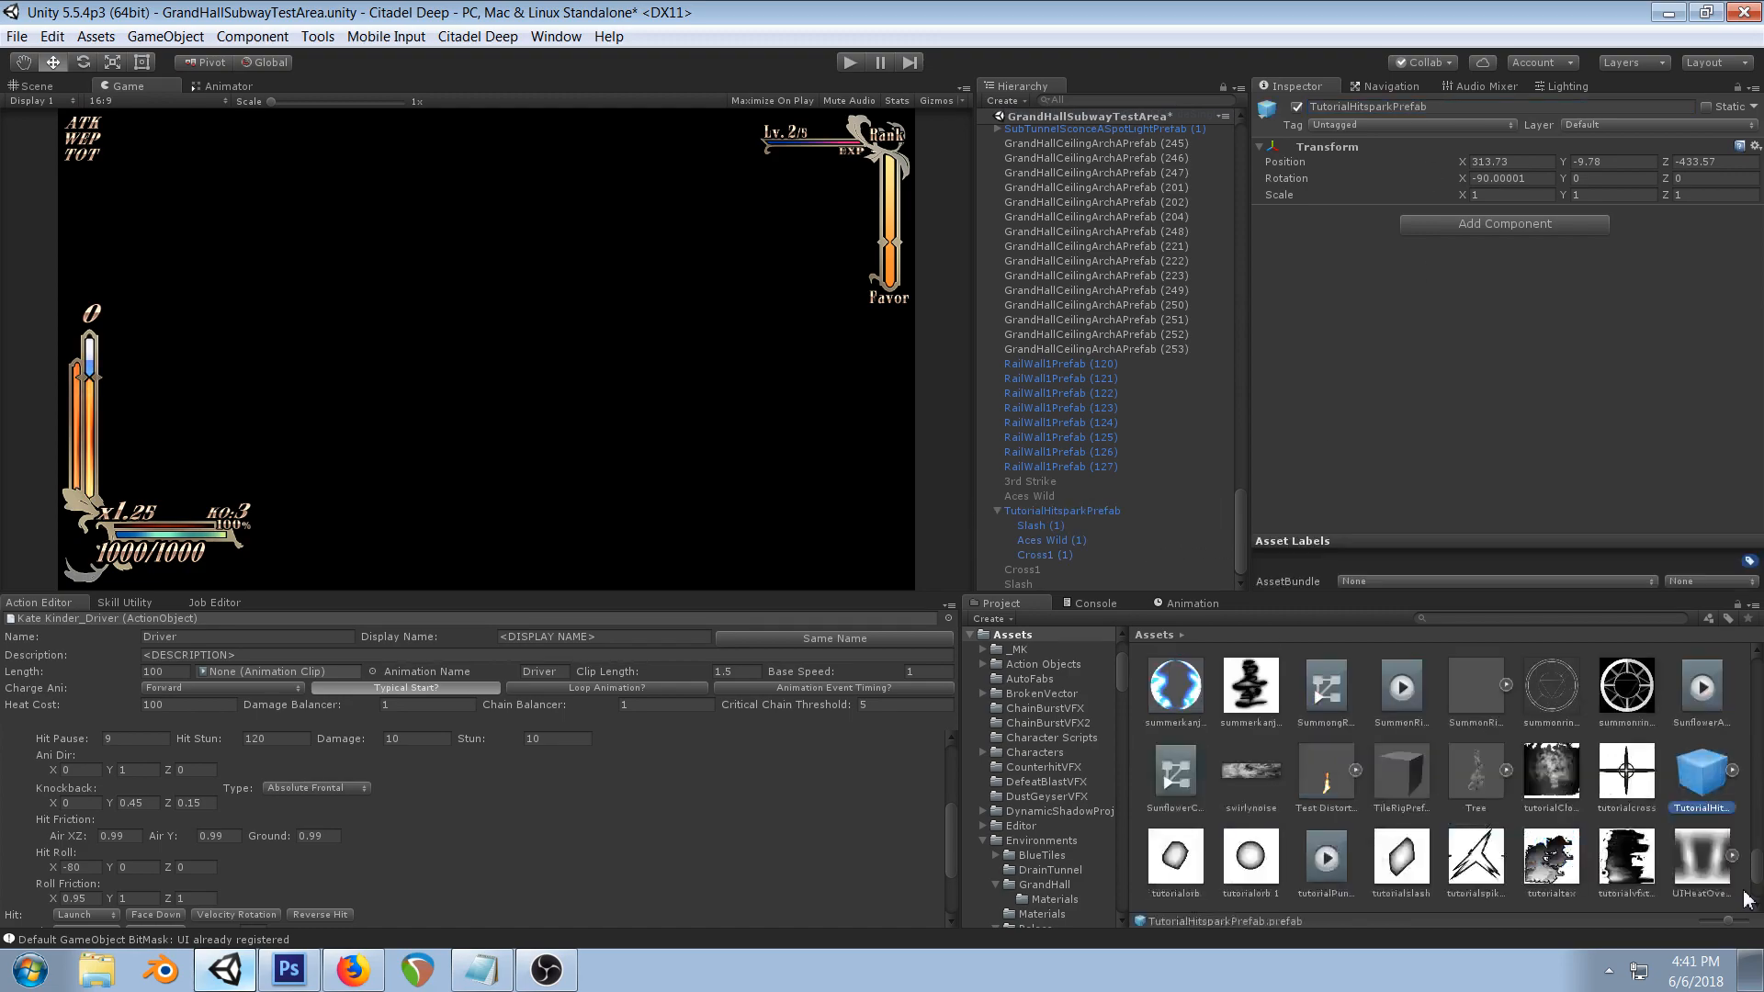
# - Display the Scene view and reactivate the 3rd Strike, Aces Wild, Cross1 and Slash particle systems together
pyautogui.click(35, 85)
pyautogui.moveTo(550, 299); pyautogui.dragTo(482, 319, button='right')
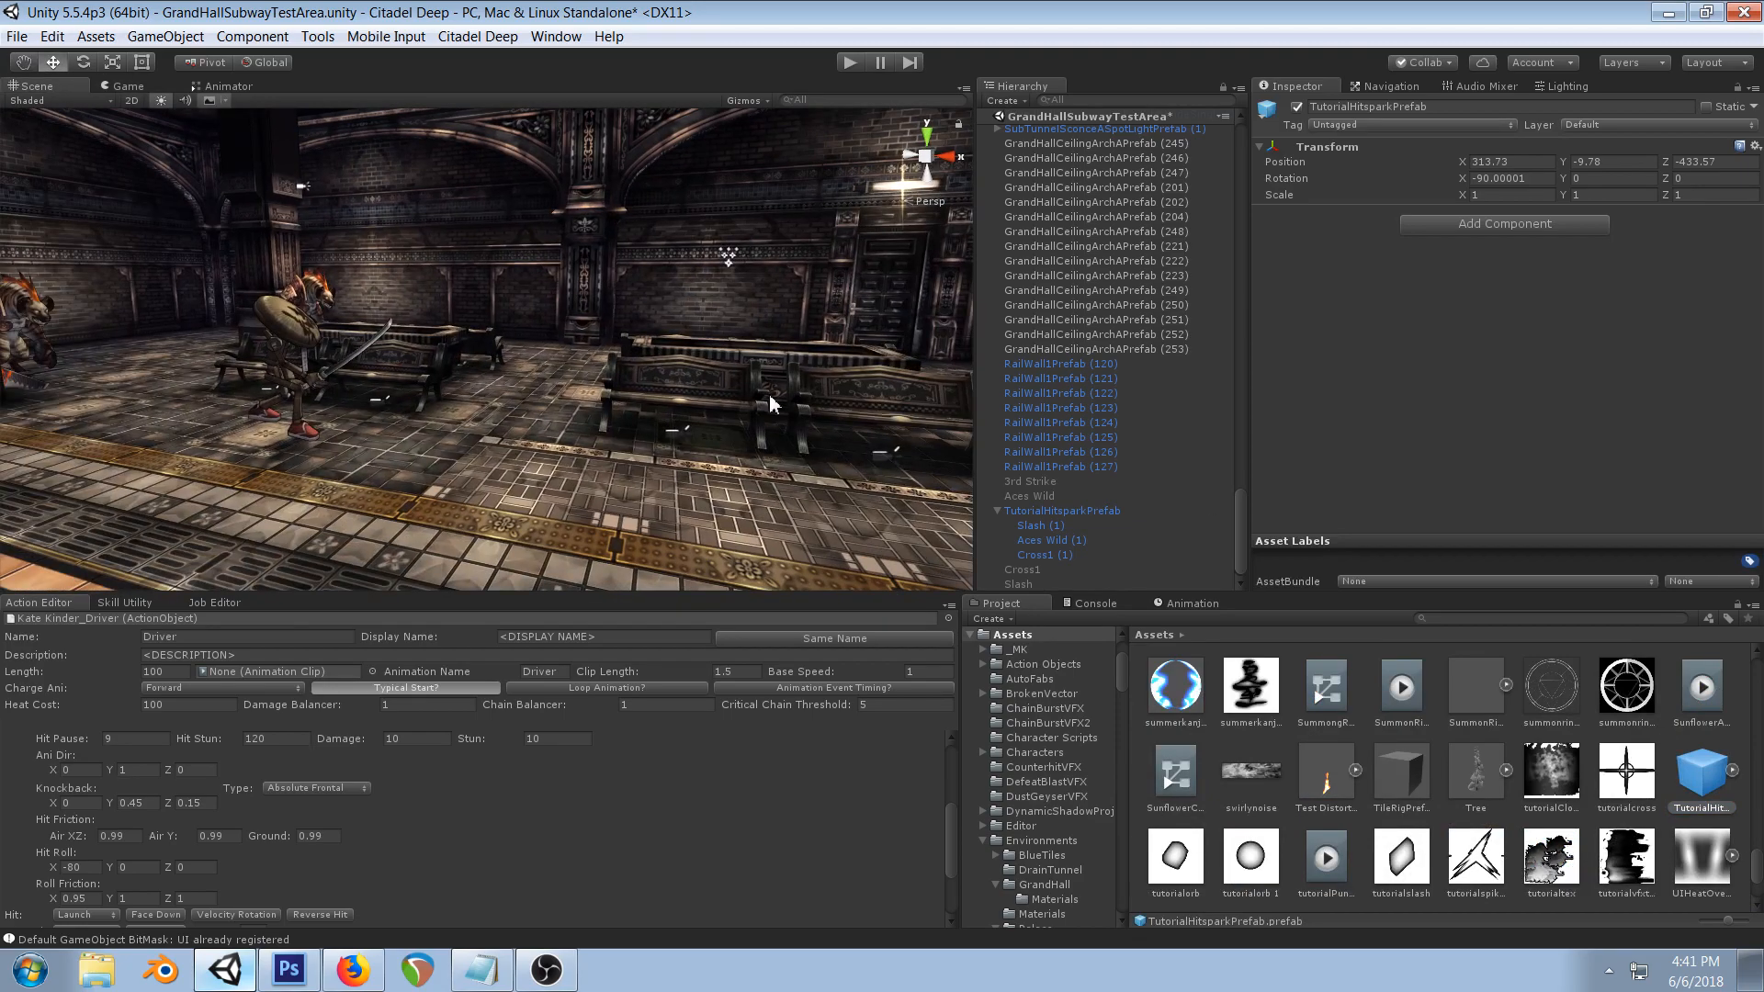
pyautogui.doubleClick(1020, 513)
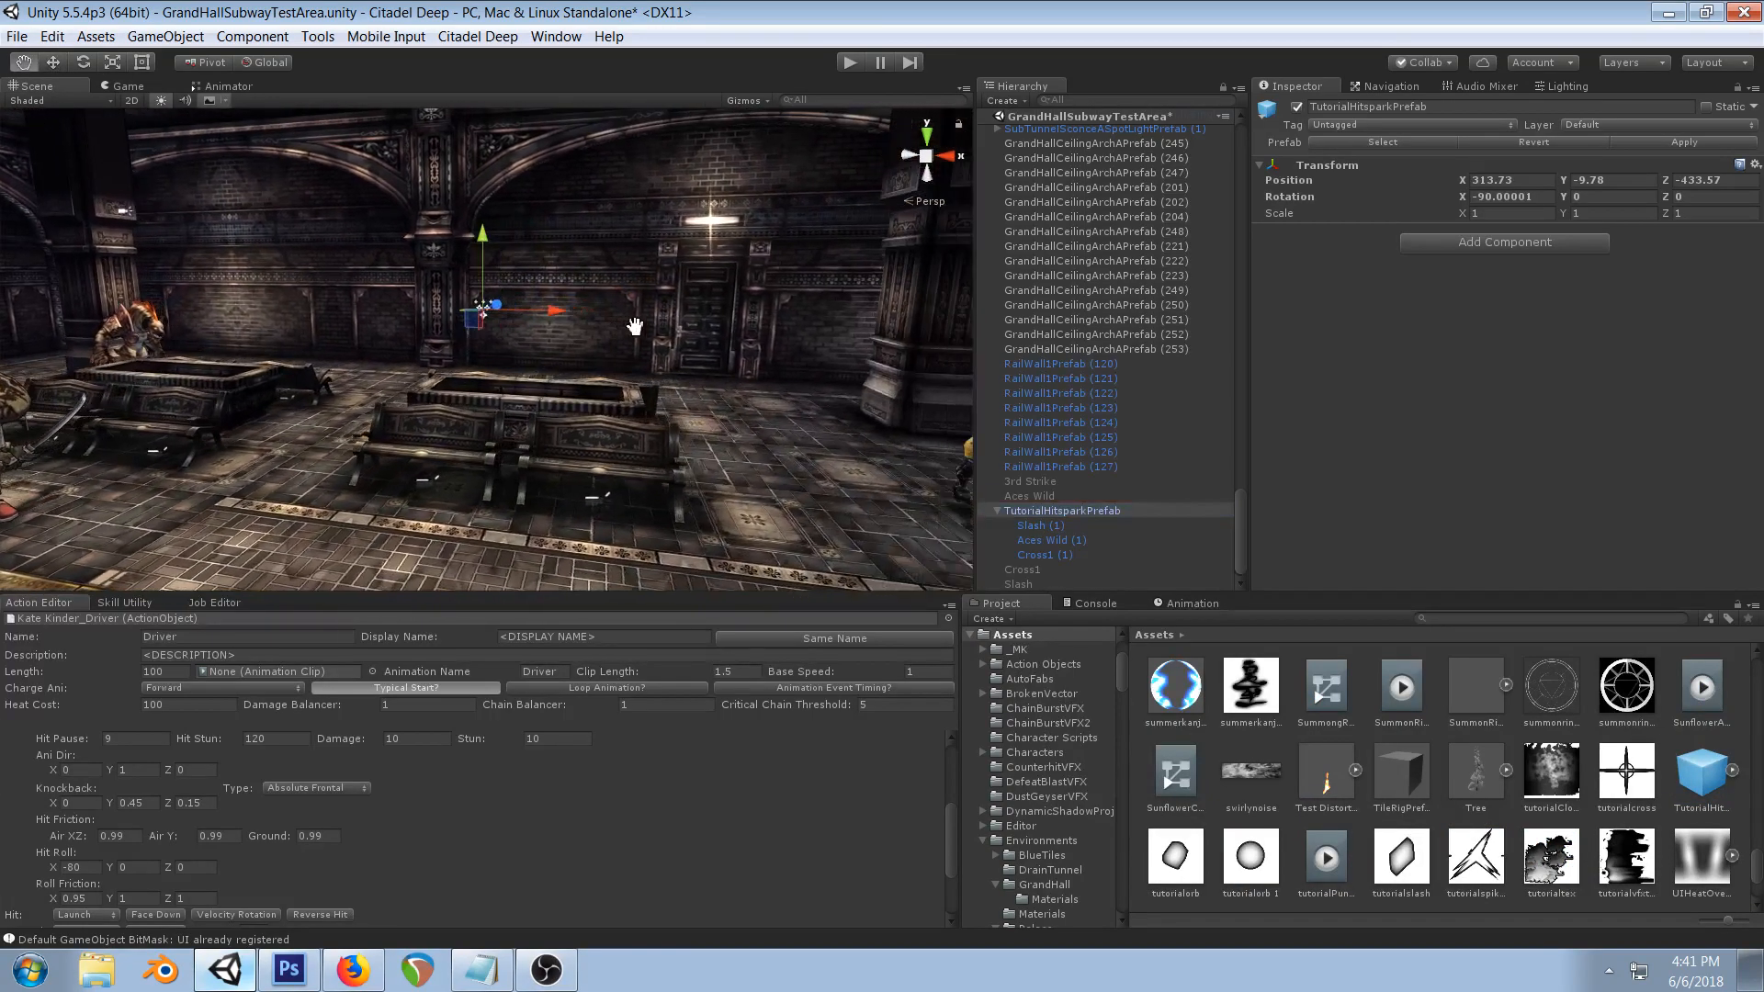
pyautogui.click(1059, 497)
pyautogui.keyDown('ctrl'); pyautogui.click(1029, 481); pyautogui.keyUp('ctrl')
pyautogui.keyDown('ctrl'); pyautogui.click(1023, 570); pyautogui.keyUp('ctrl')
pyautogui.keyDown('ctrl'); pyautogui.click(1020, 584); pyautogui.keyUp('ctrl')
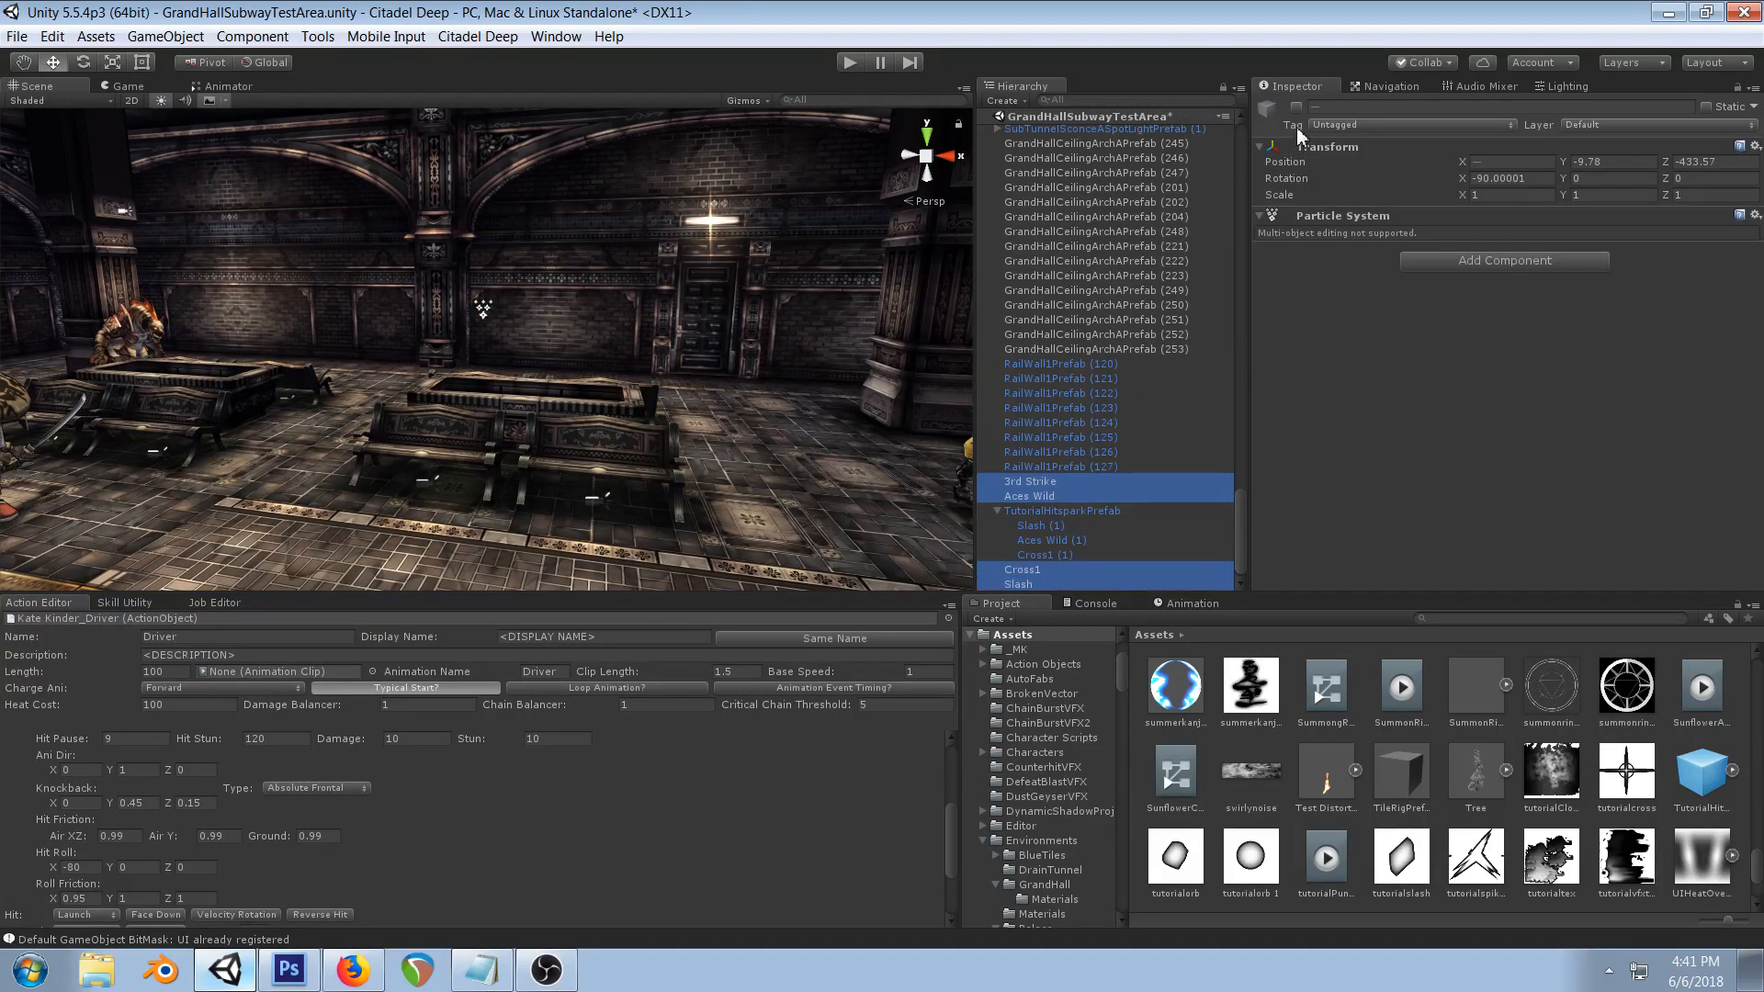
# - Examine the 3rd Strike and Cross1 effects in the scene and the updated tutorialspikeball texture
pyautogui.click(1058, 483)
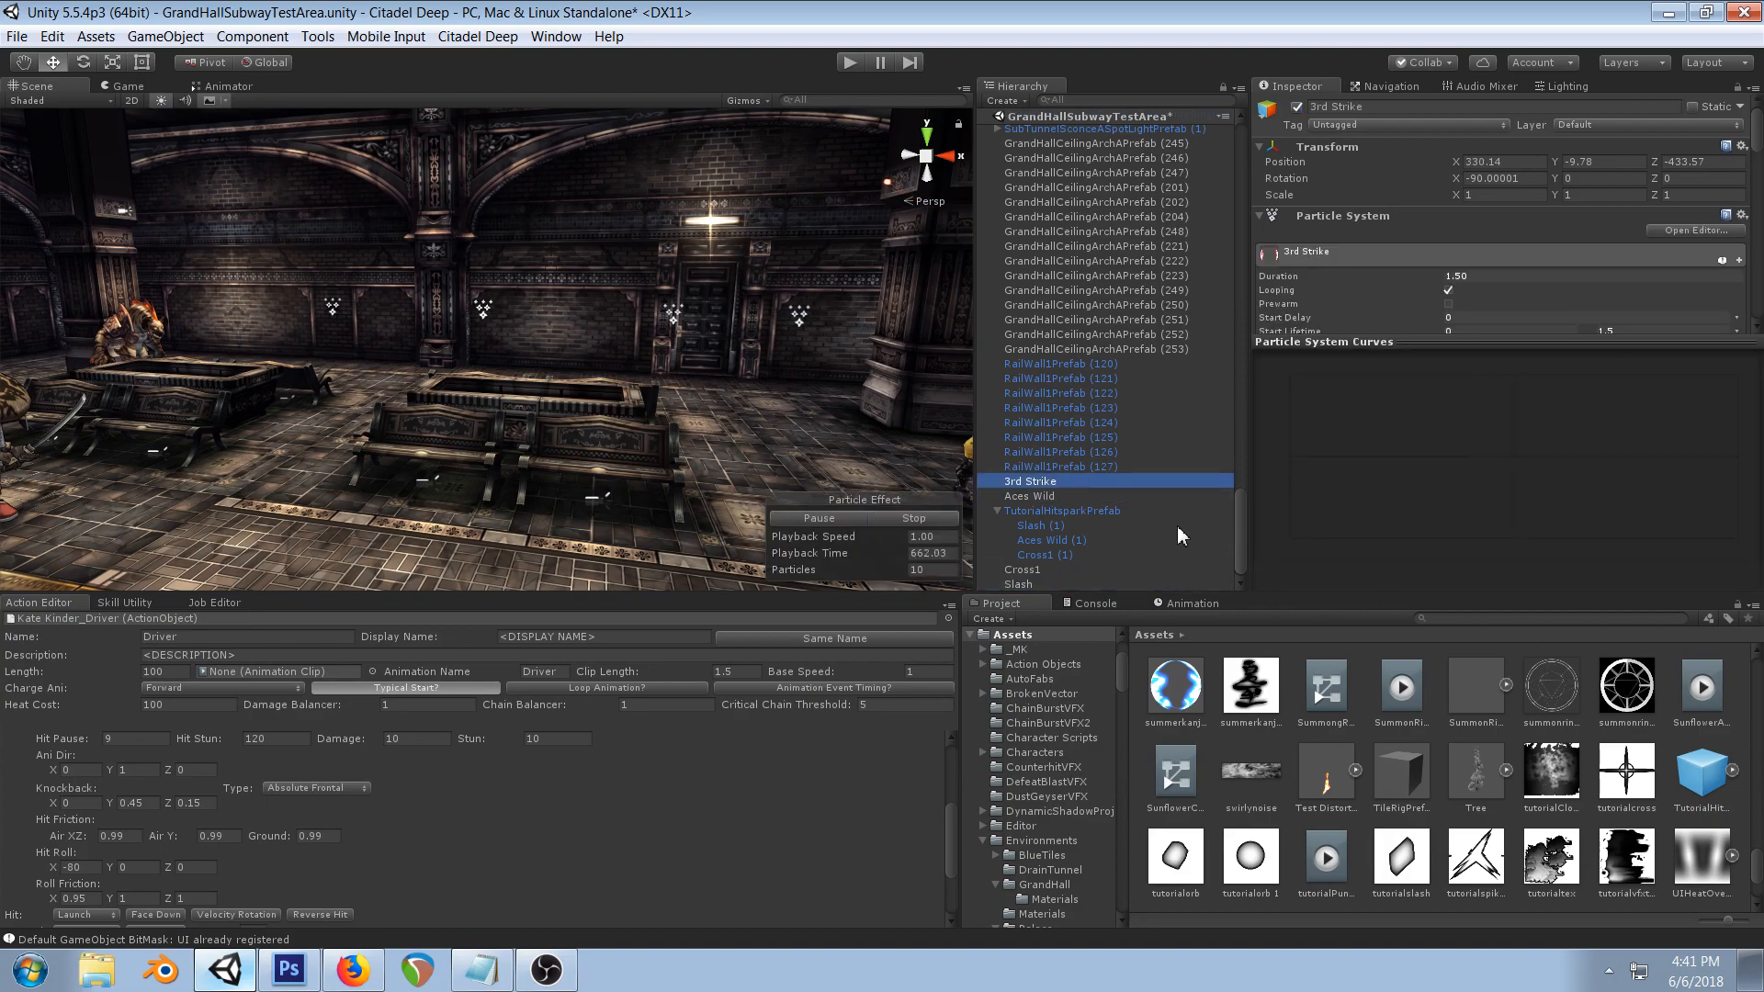
pyautogui.moveTo(634, 358); pyautogui.dragTo(588, 360, button='right')
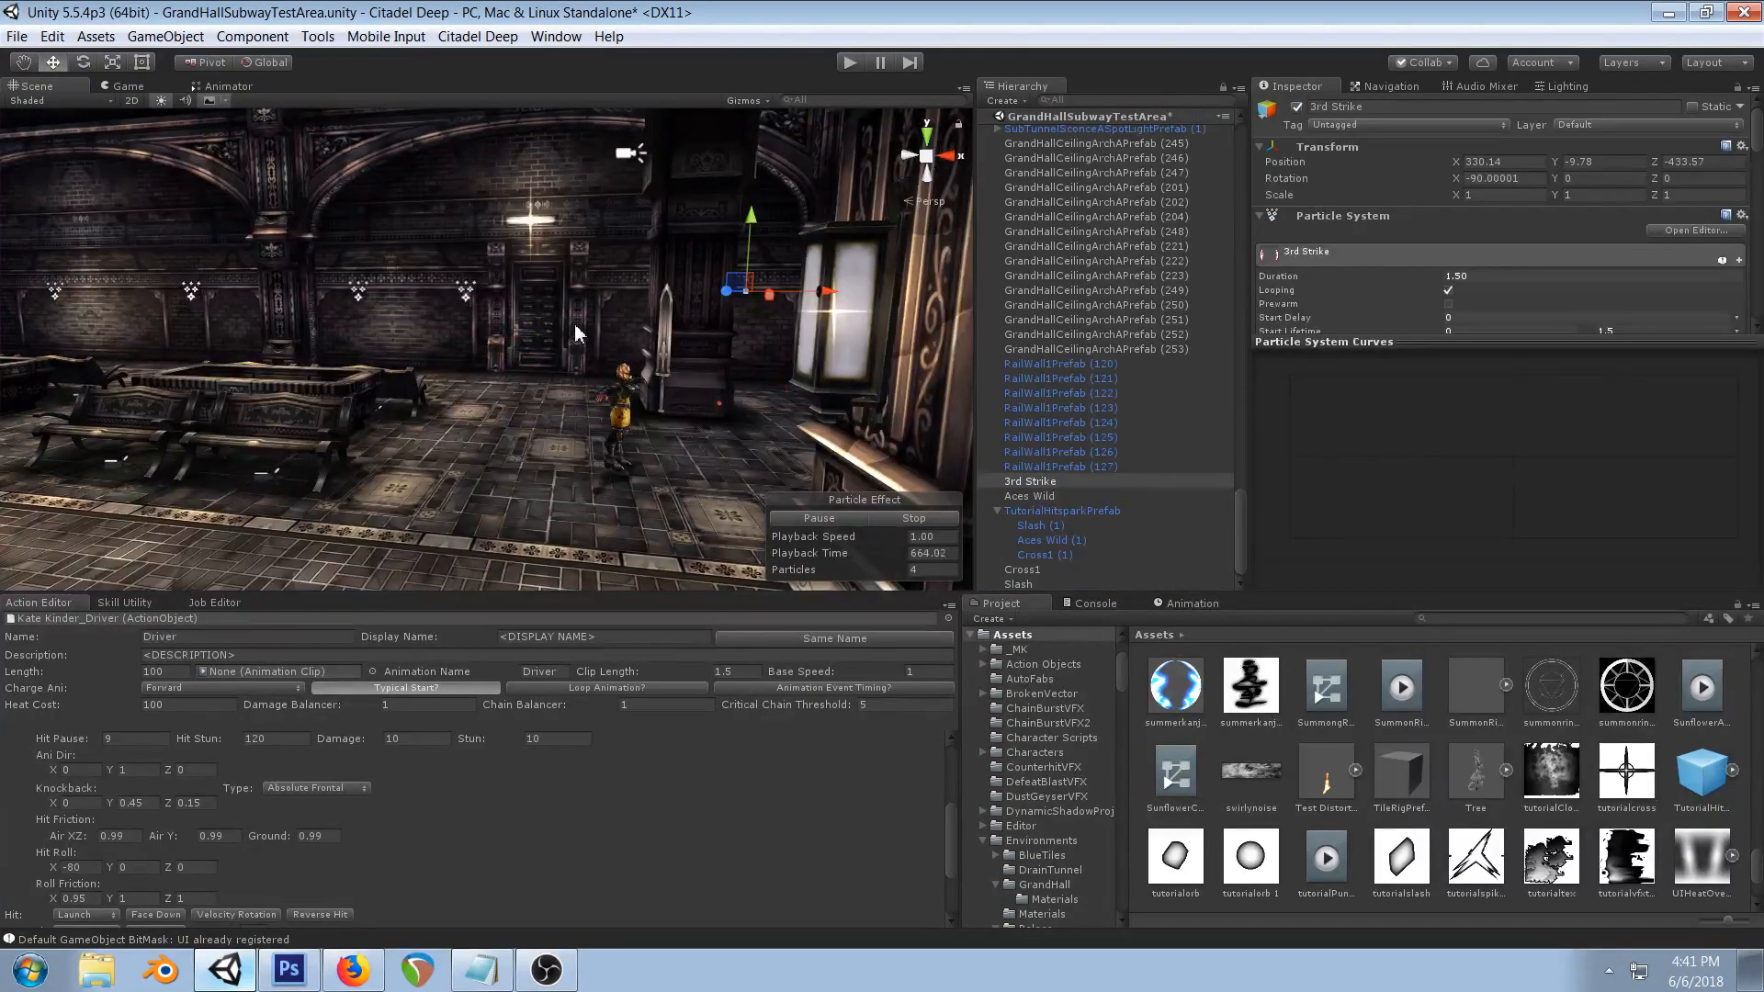
pyautogui.click(1023, 571)
pyautogui.moveTo(266, 284); pyautogui.dragTo(294, 290, button='right')
pyautogui.moveTo(294, 290); pyautogui.dragTo(437, 313, button='middle')
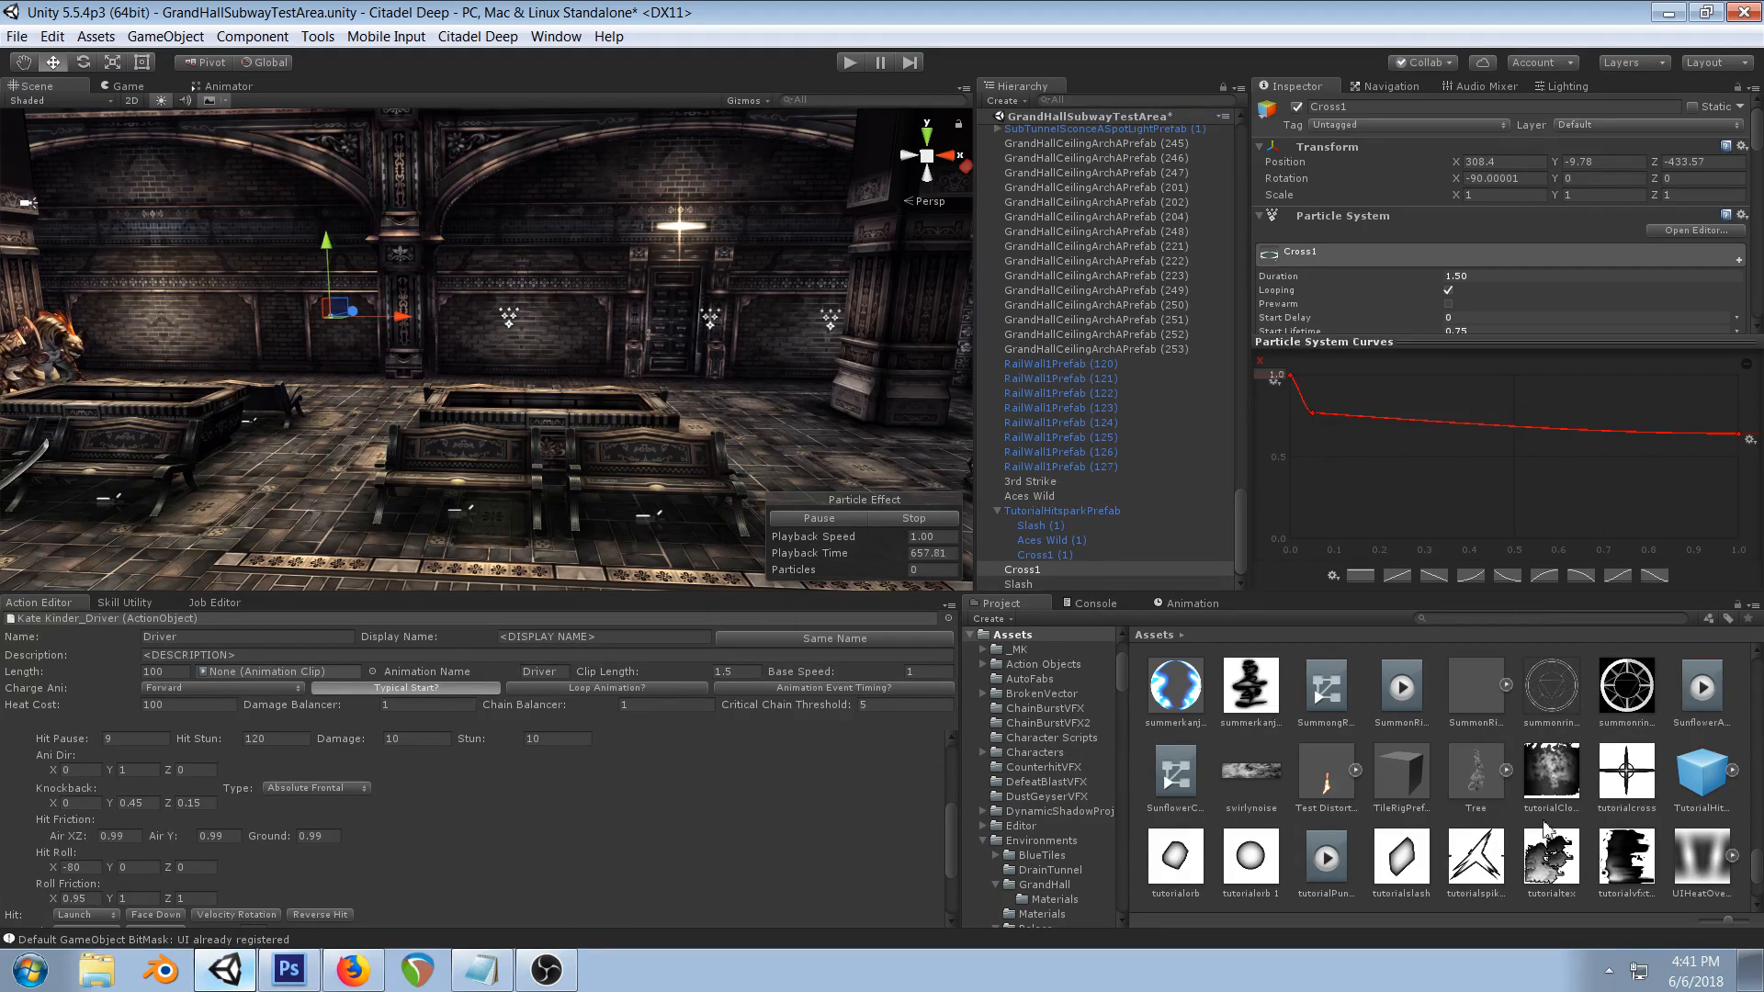
pyautogui.click(1461, 859)
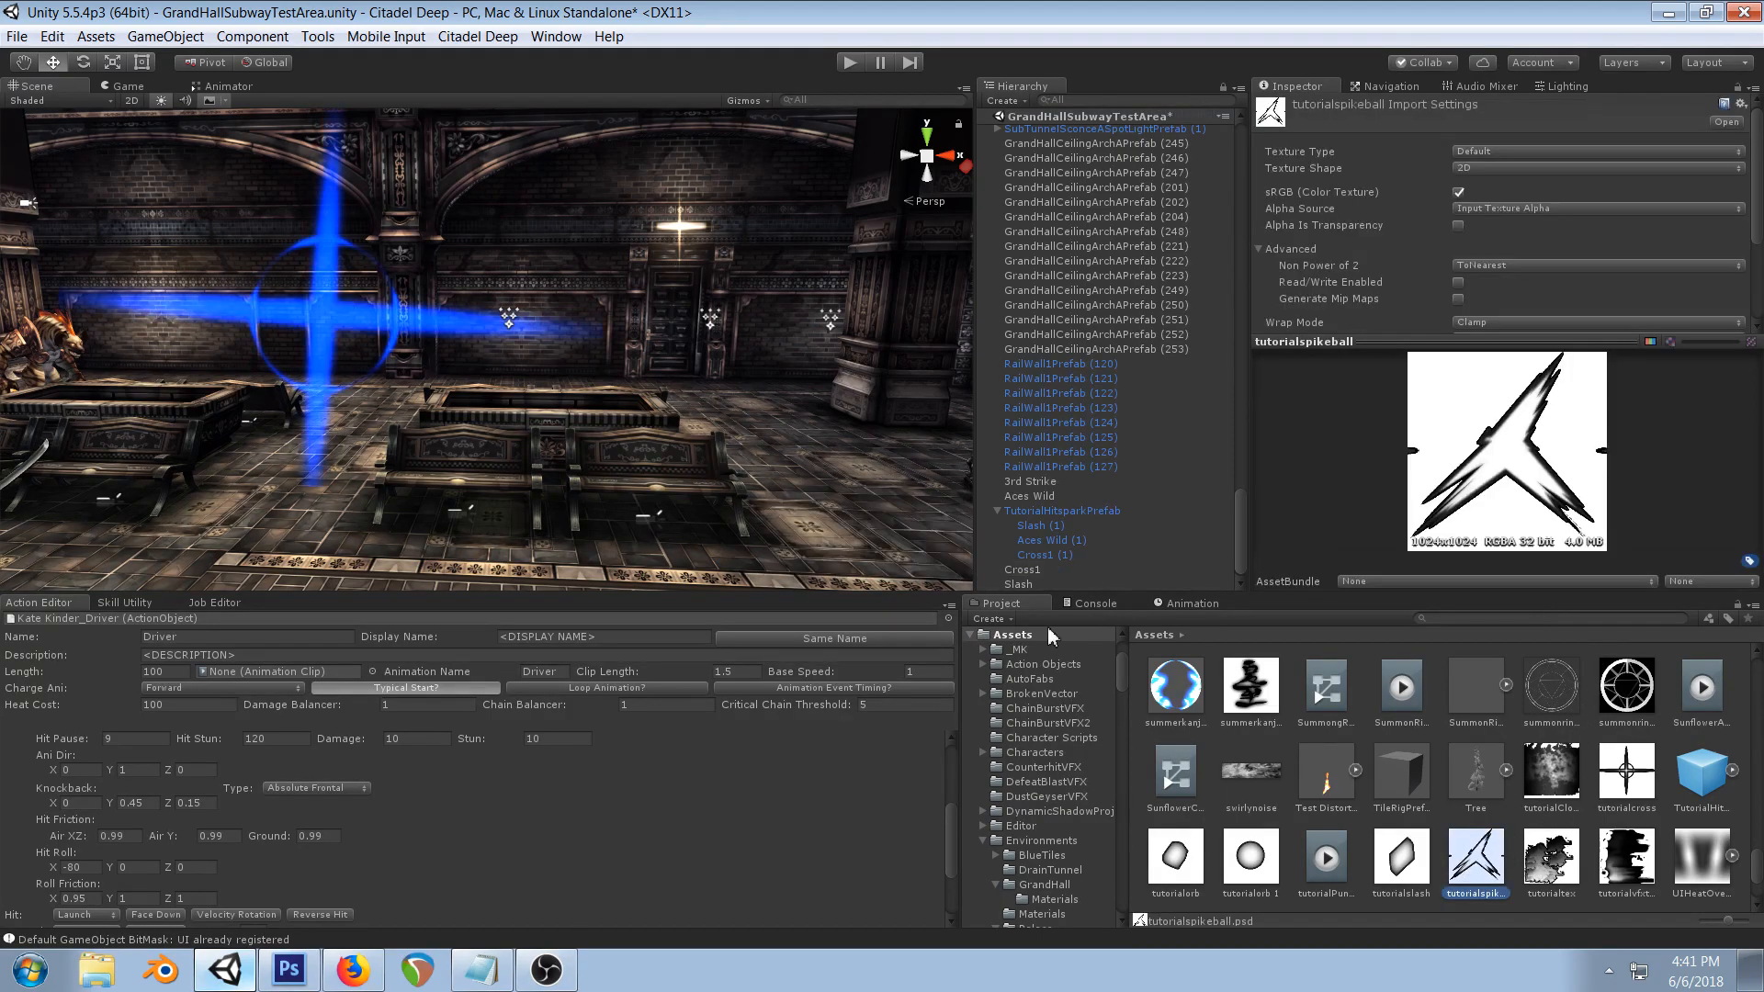
pyautogui.click(1044, 512)
pyautogui.click(1021, 569)
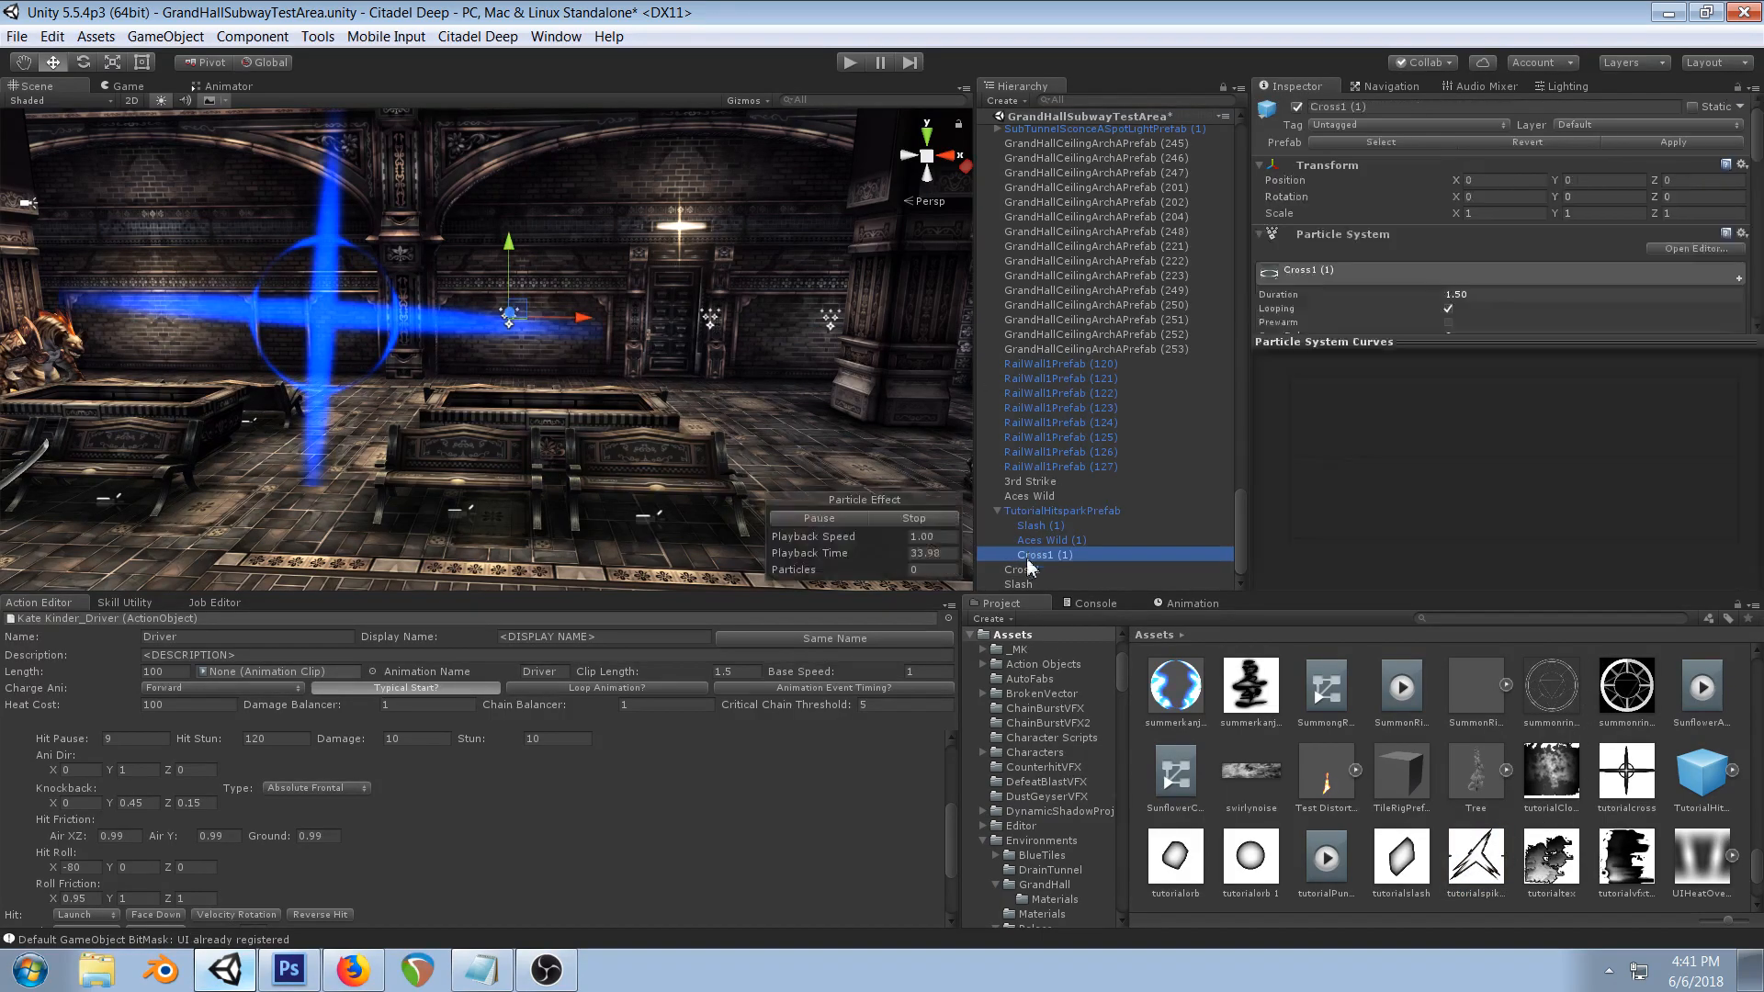
# - Move the large pillar near the 3rd Strike effect sideways to about X 319 to clear the view of the effect
pyautogui.click(1048, 499)
pyautogui.click(1048, 485)
pyautogui.moveTo(904, 258); pyautogui.dragTo(413, 230, button='middle')
pyautogui.scroll(2, 533, 234)
pyautogui.moveTo(617, 230); pyautogui.dragTo(714, 313, button='middle')
pyautogui.scroll(-2, 714, 312)
pyautogui.scroll(-1, 710, 313)
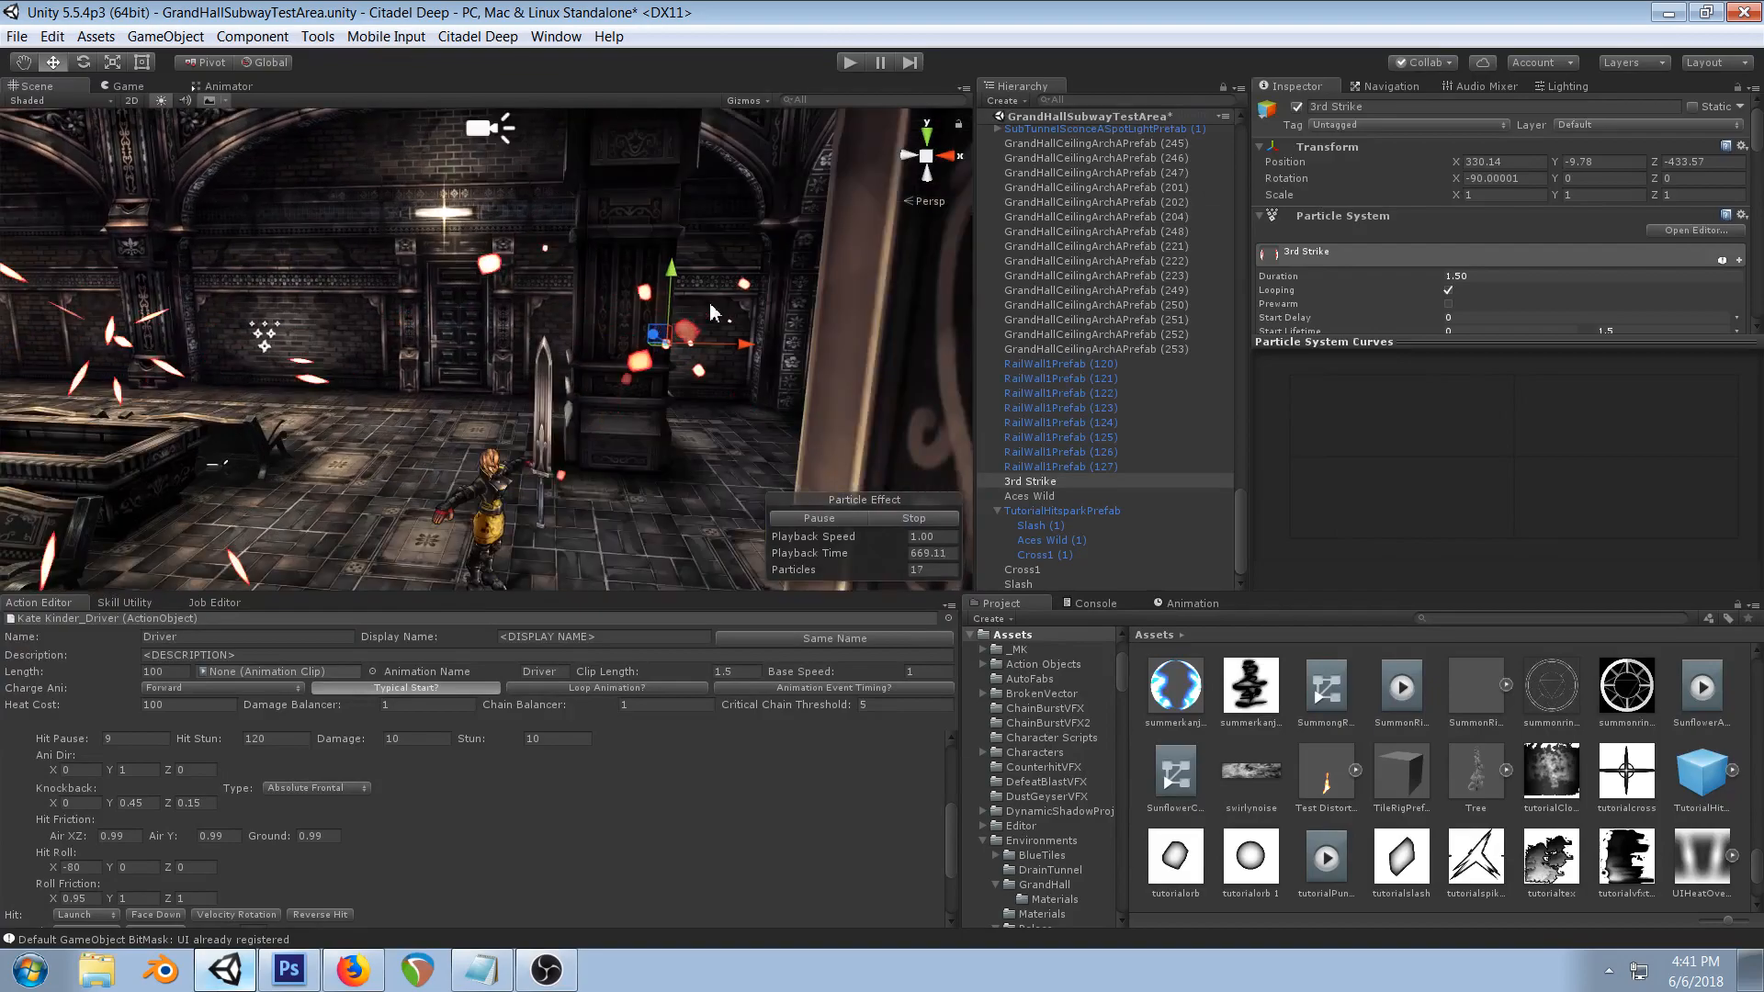
pyautogui.scroll(-1, 694, 322)
pyautogui.click(712, 424)
pyautogui.scroll(-2, 775, 399)
pyautogui.moveTo(634, 543); pyautogui.dragTo(326, 517)
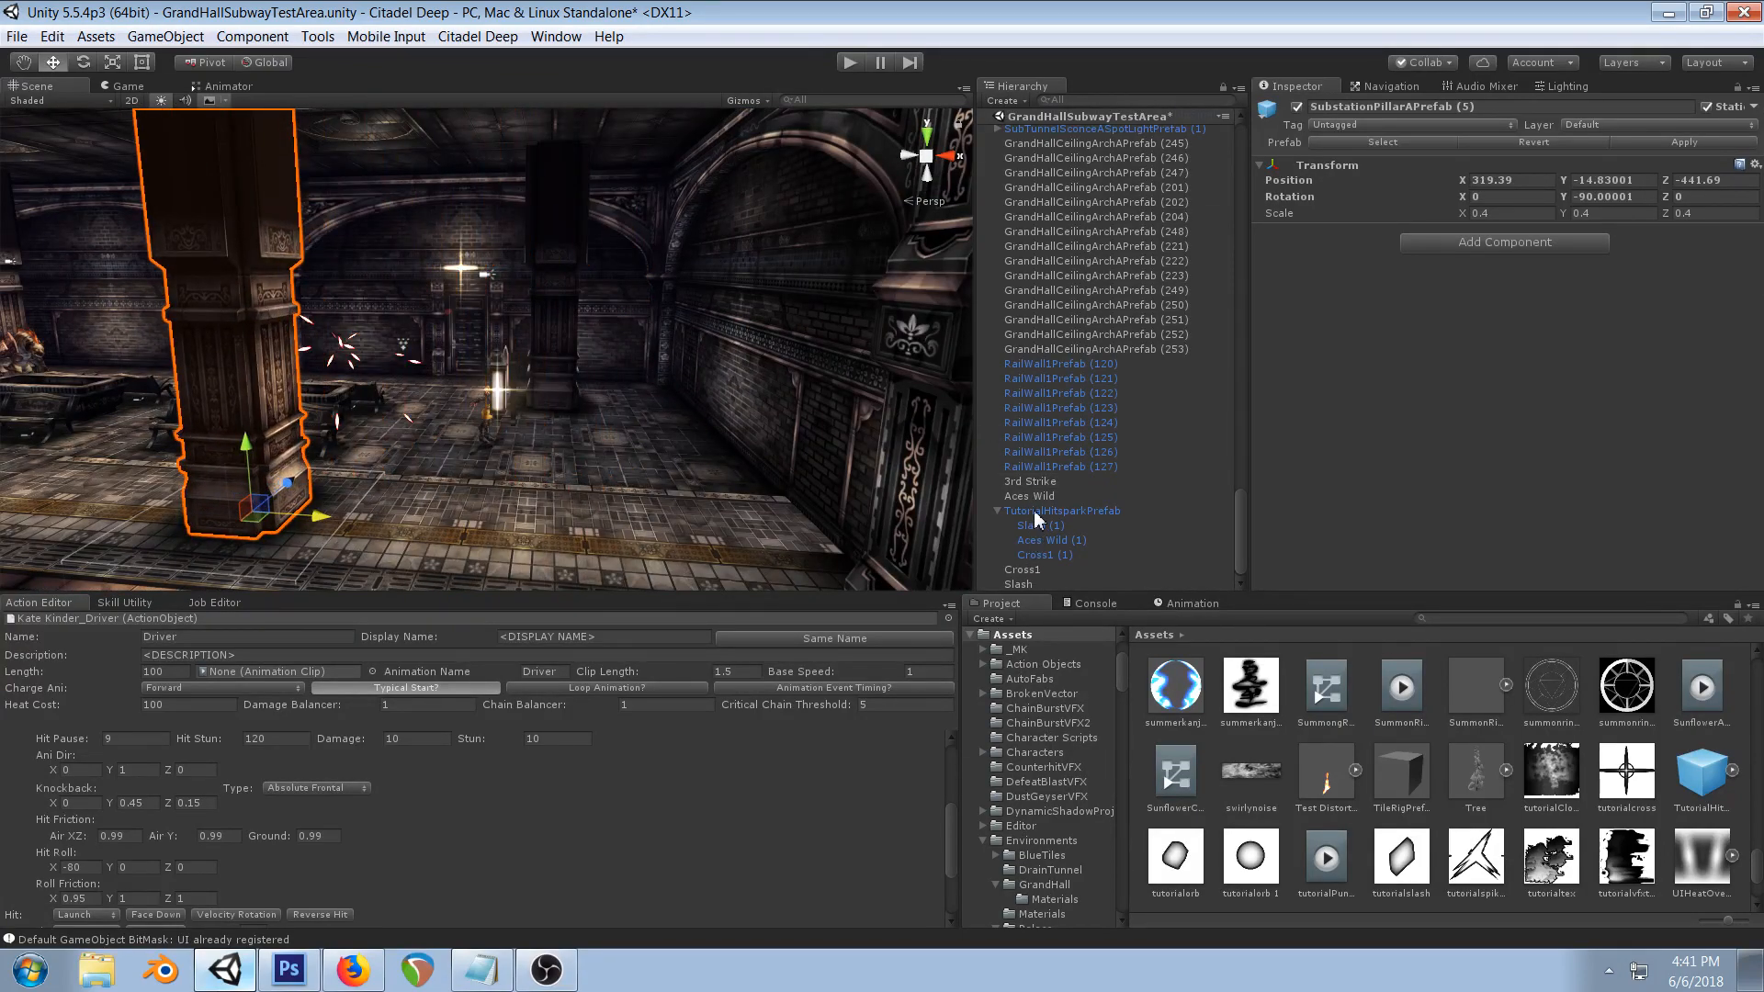
# - Move the stray wall sconce sideways to about X 317 so that it sits on the relocated pillar
pyautogui.click(1029, 482)
pyautogui.press('f')
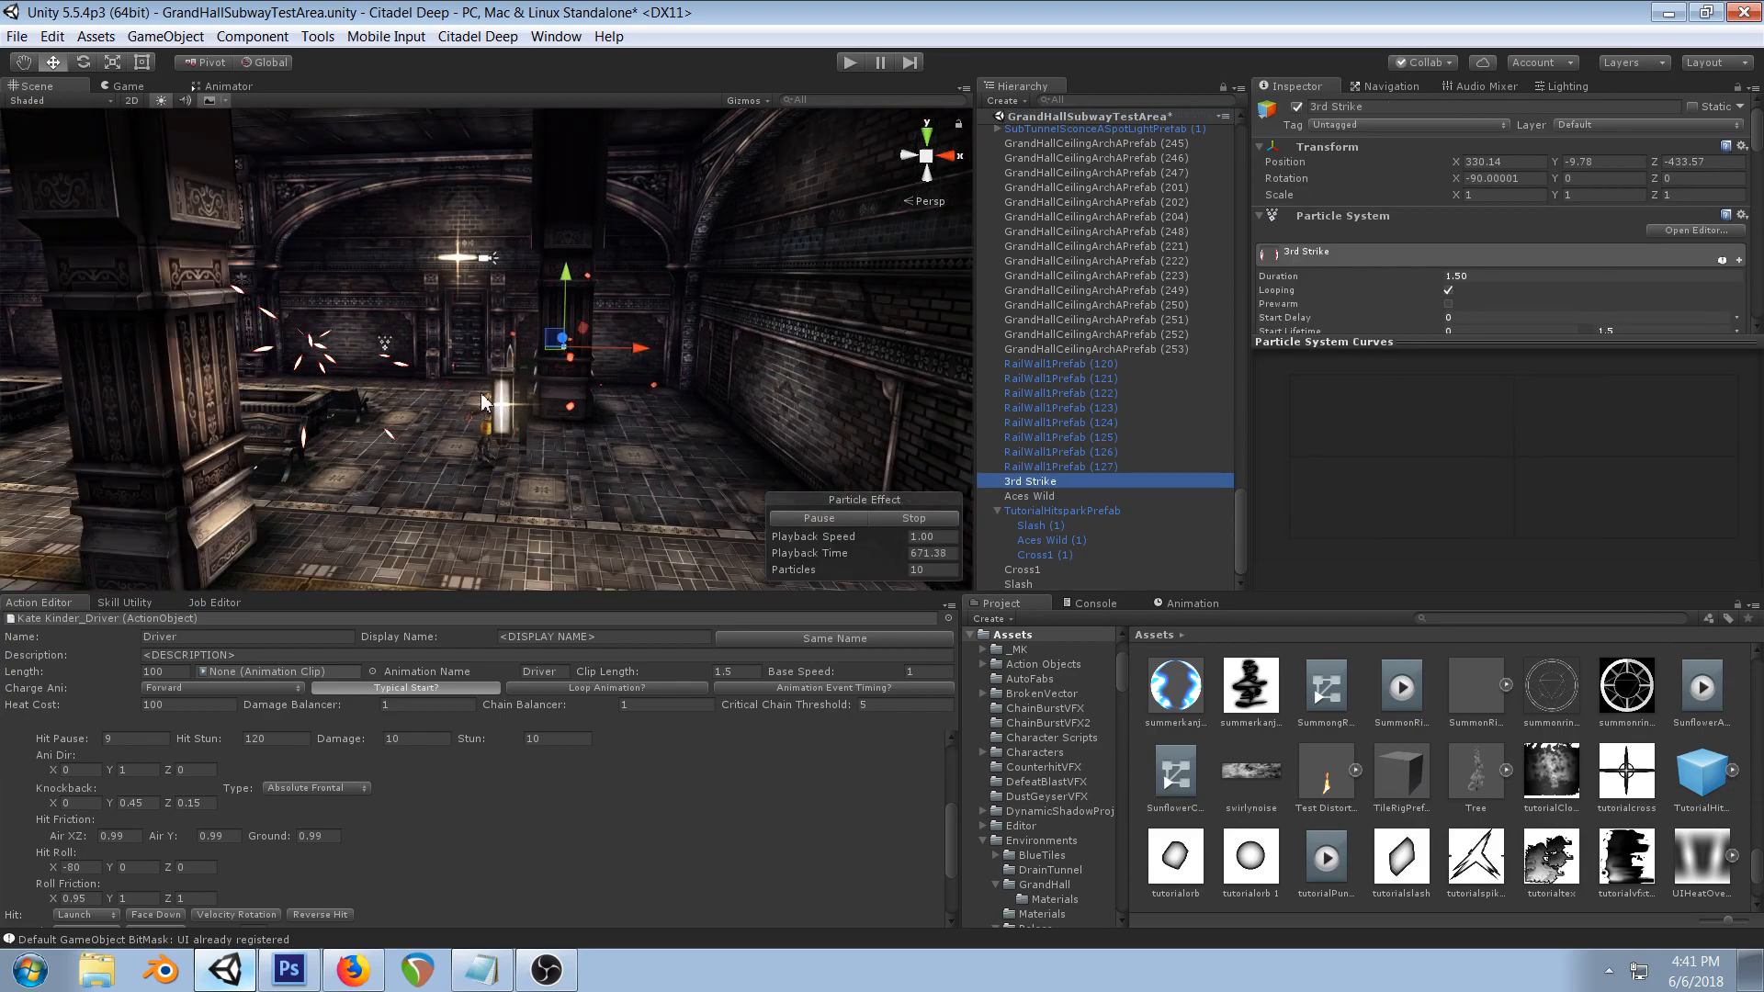
pyautogui.click(510, 384)
pyautogui.moveTo(587, 449); pyautogui.dragTo(115, 462)
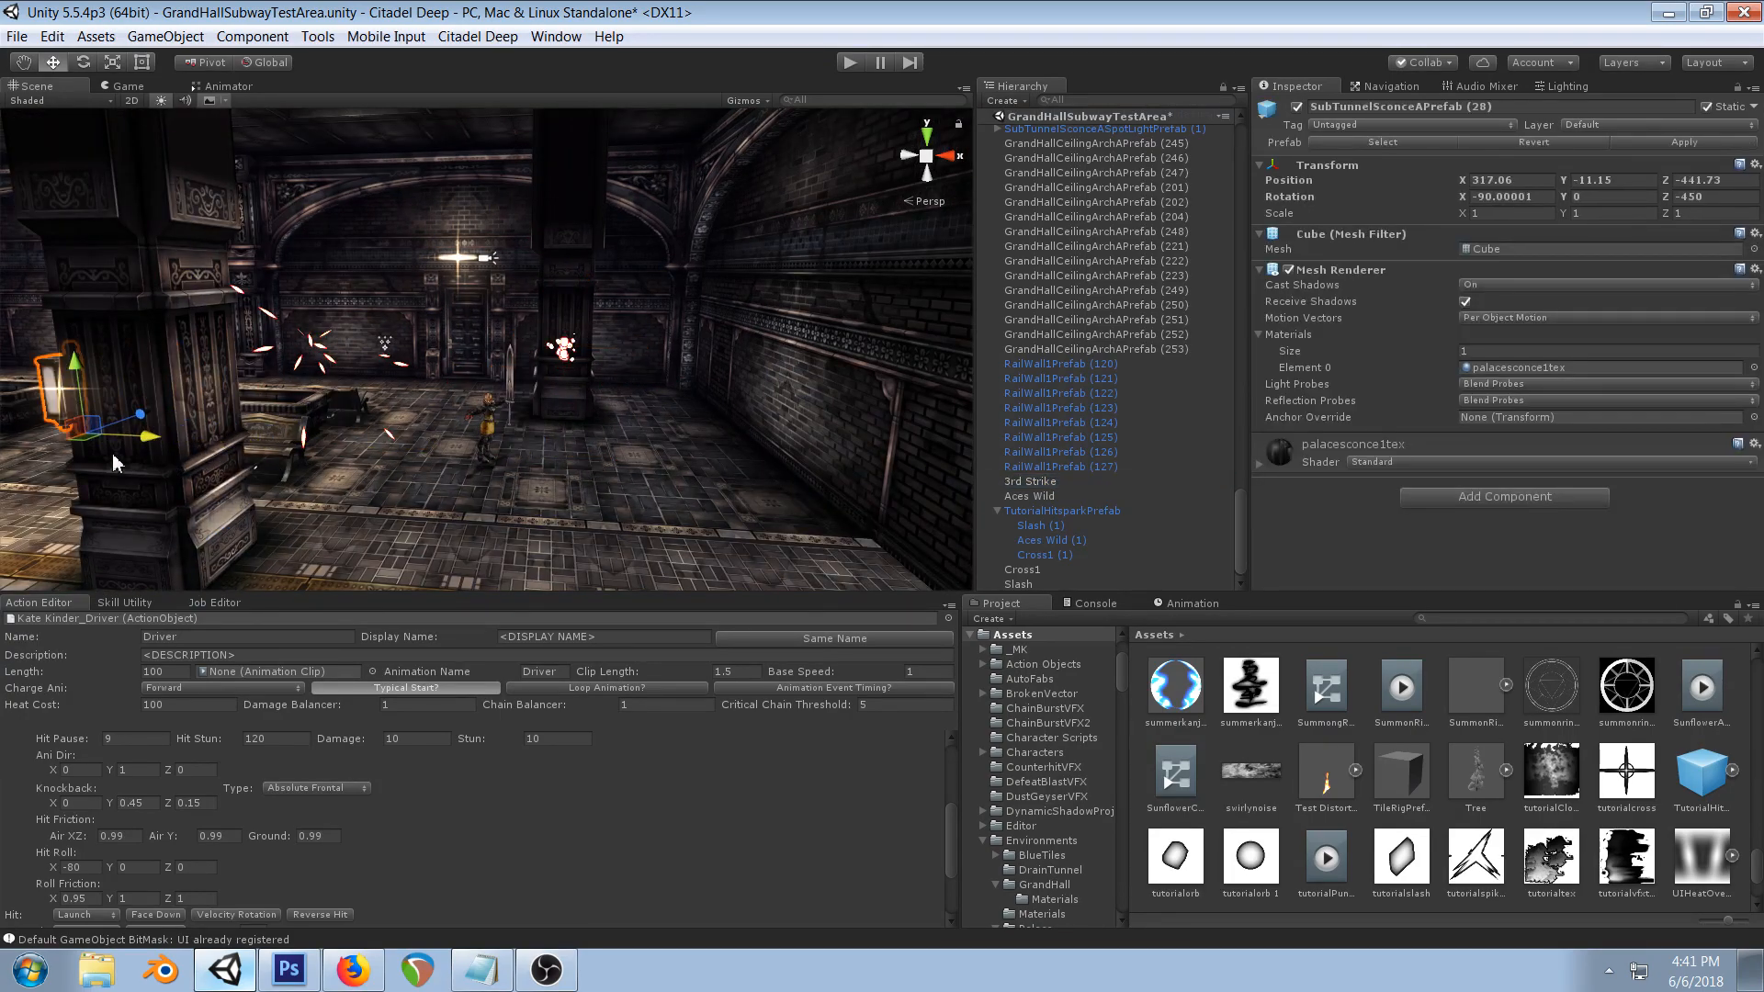
# - Duplicate the 3rd Strike particle system and place the copy directly above the original in the hierarchy
pyautogui.click(1030, 482)
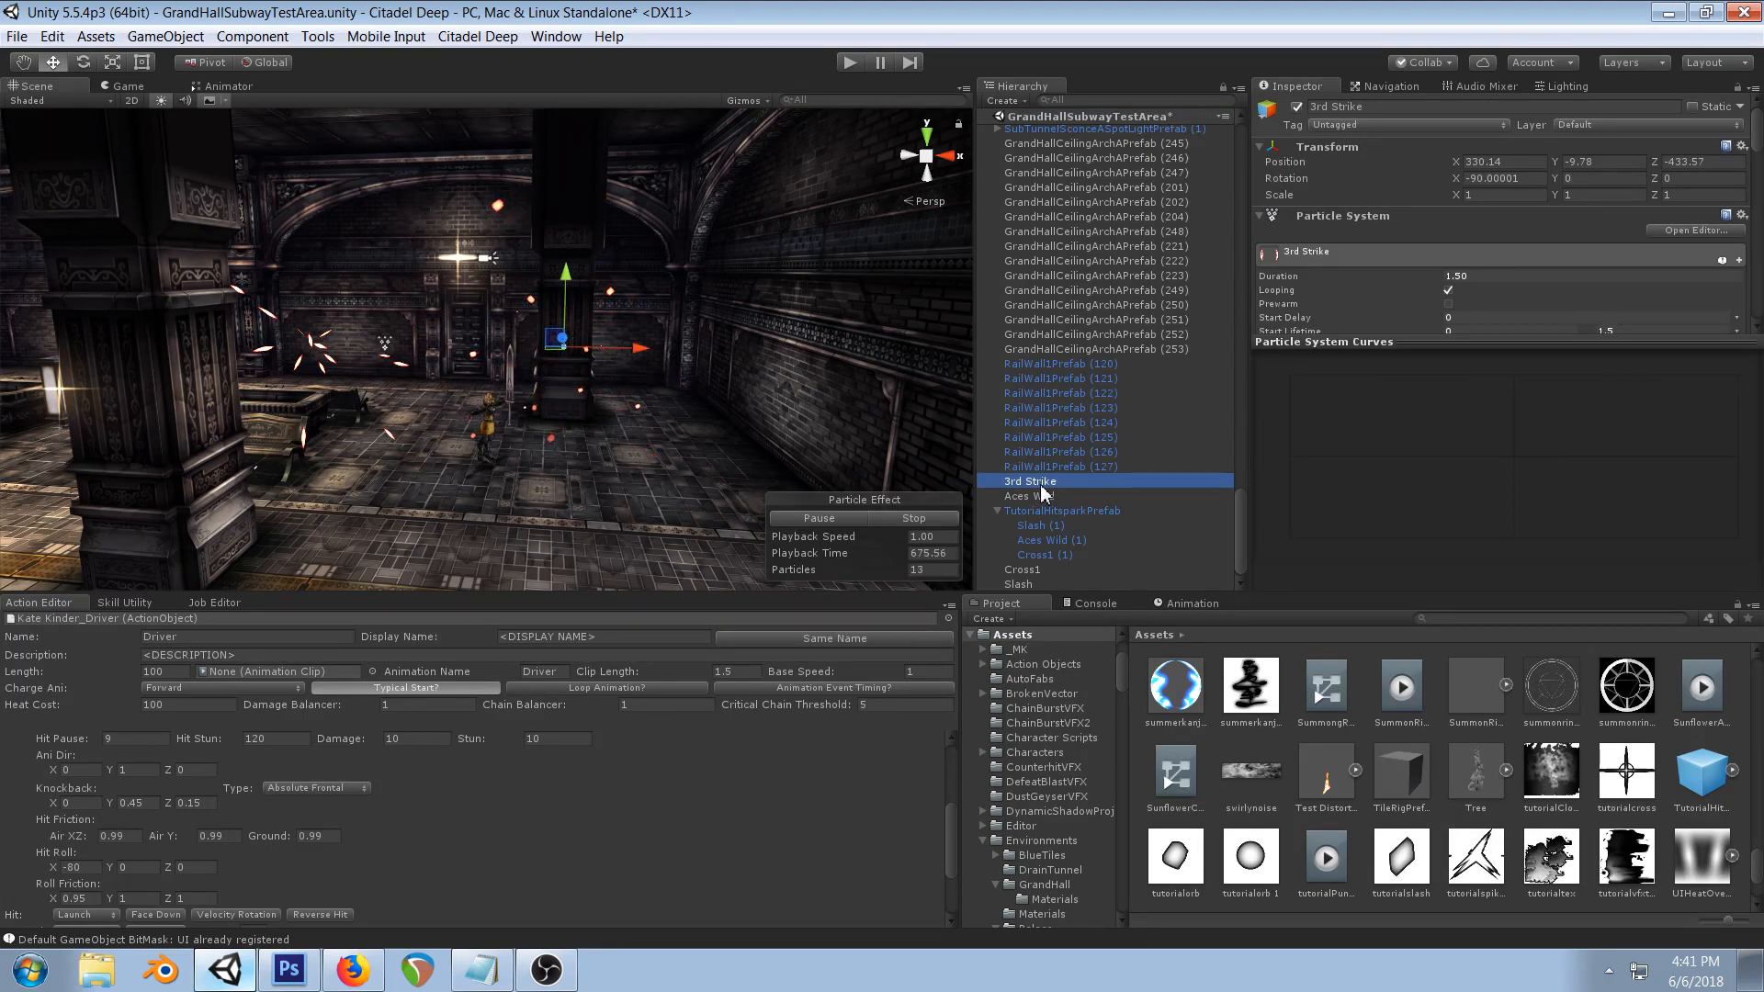
pyautogui.rightClick(1042, 488)
pyautogui.click(1103, 572)
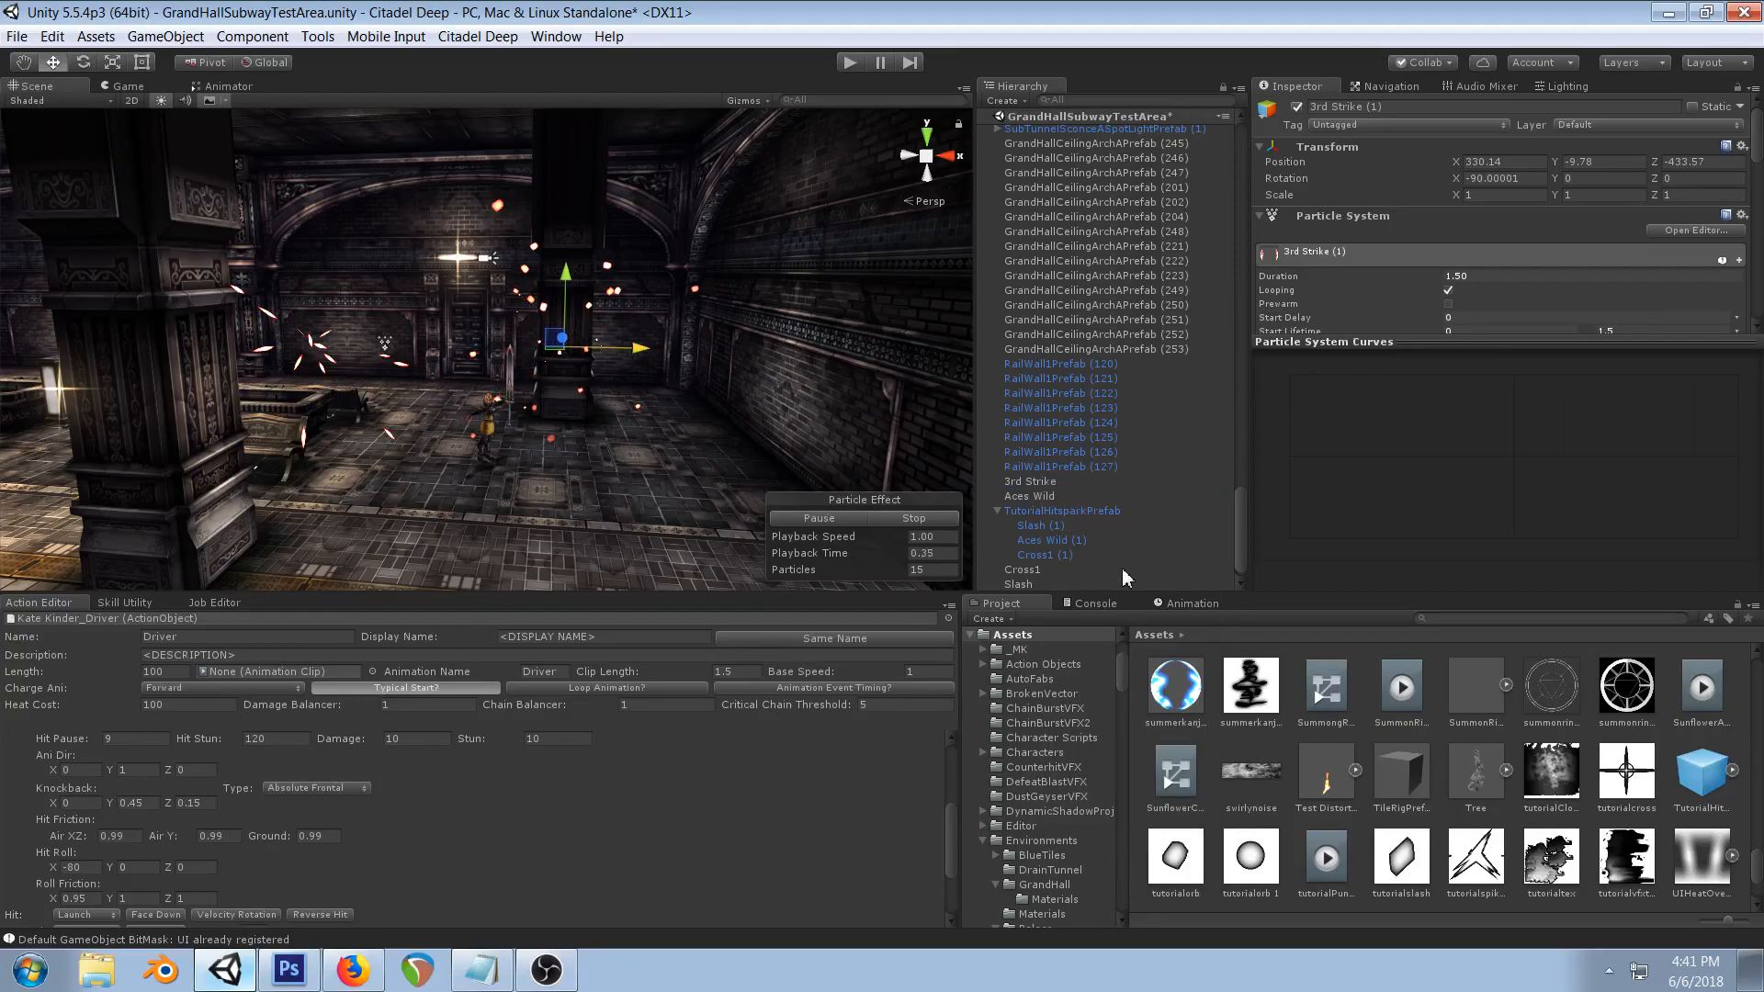
pyautogui.moveTo(1030, 589); pyautogui.dragTo(1035, 463)
# - Widen the Inspector and enlarge its settings area to show more of the duplicated particle system's properties
pyautogui.scroll(-5, 1378, 288)
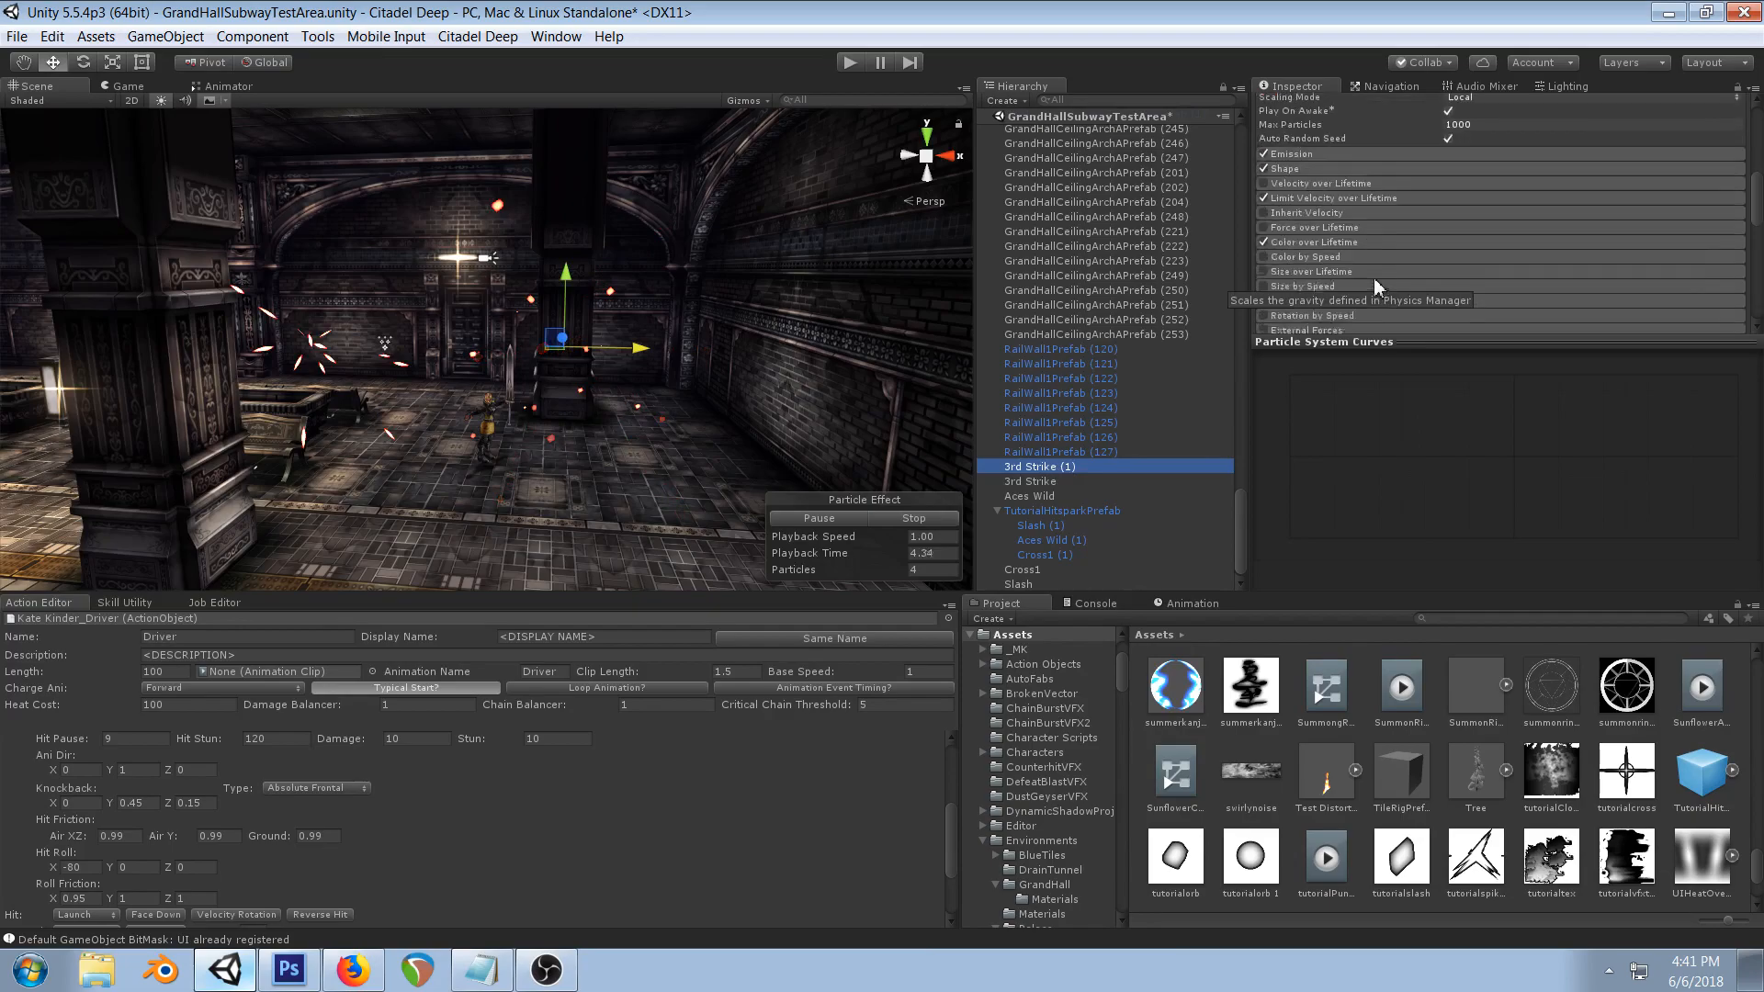
pyautogui.moveTo(1247, 262); pyautogui.dragTo(1177, 266)
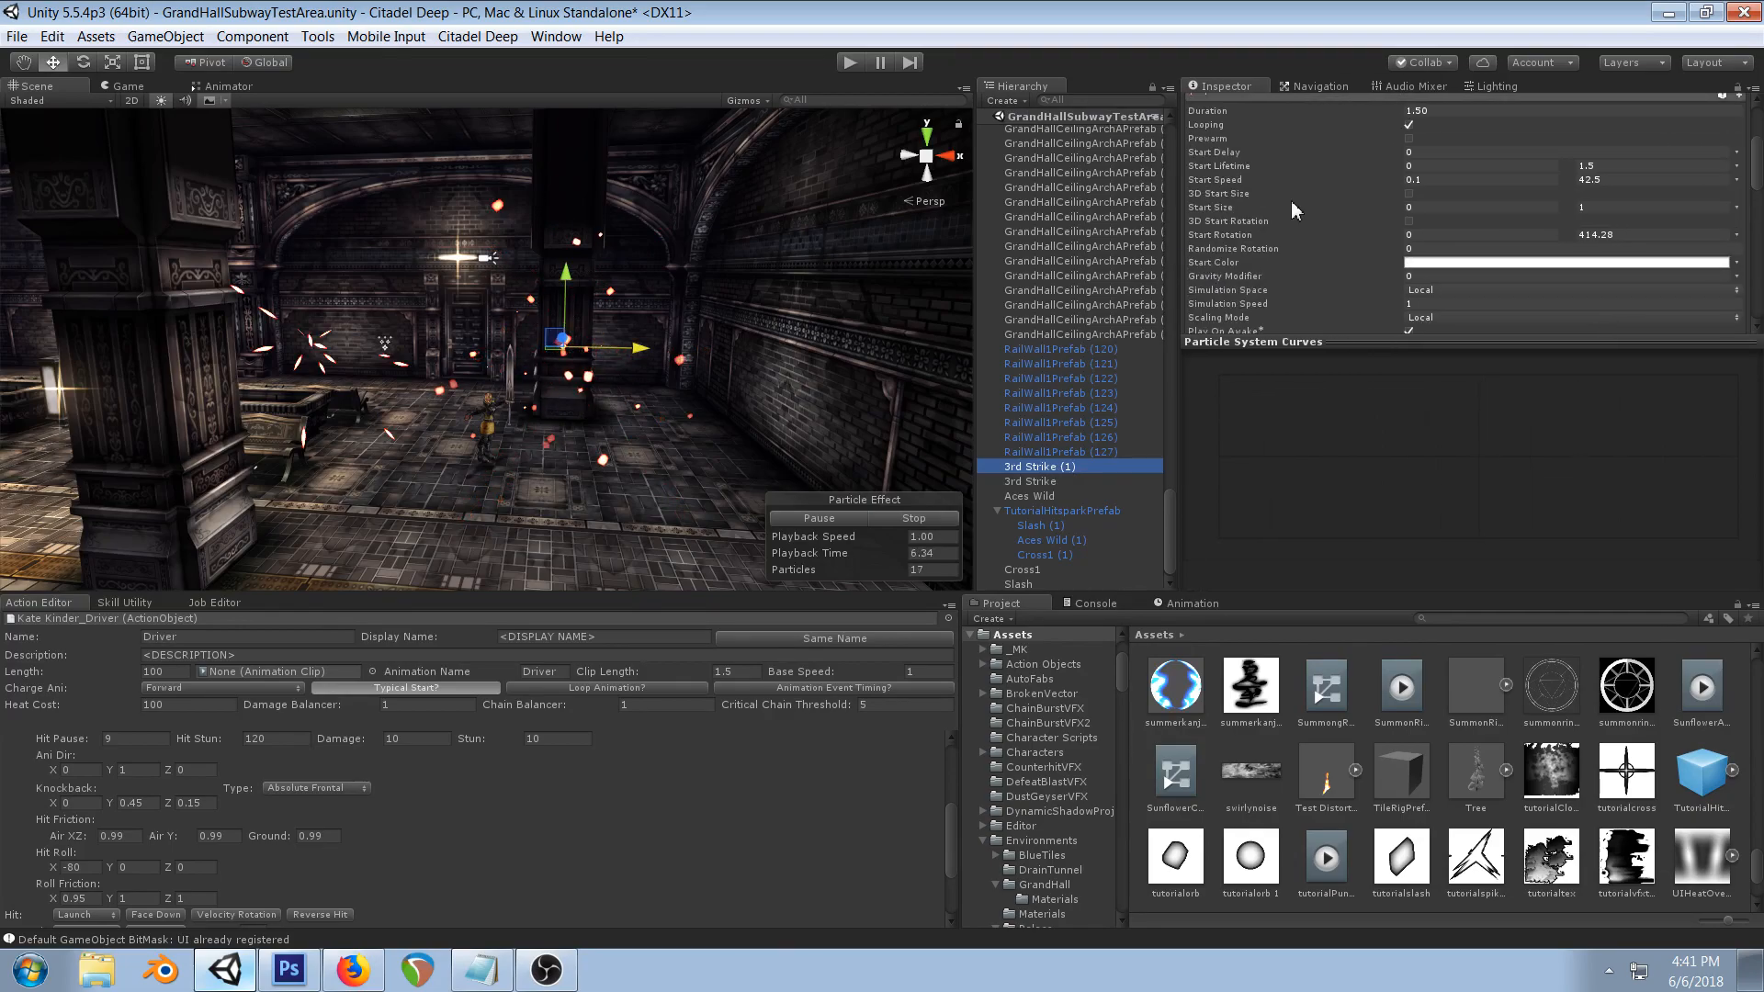
pyautogui.moveTo(1277, 344); pyautogui.dragTo(1279, 494)
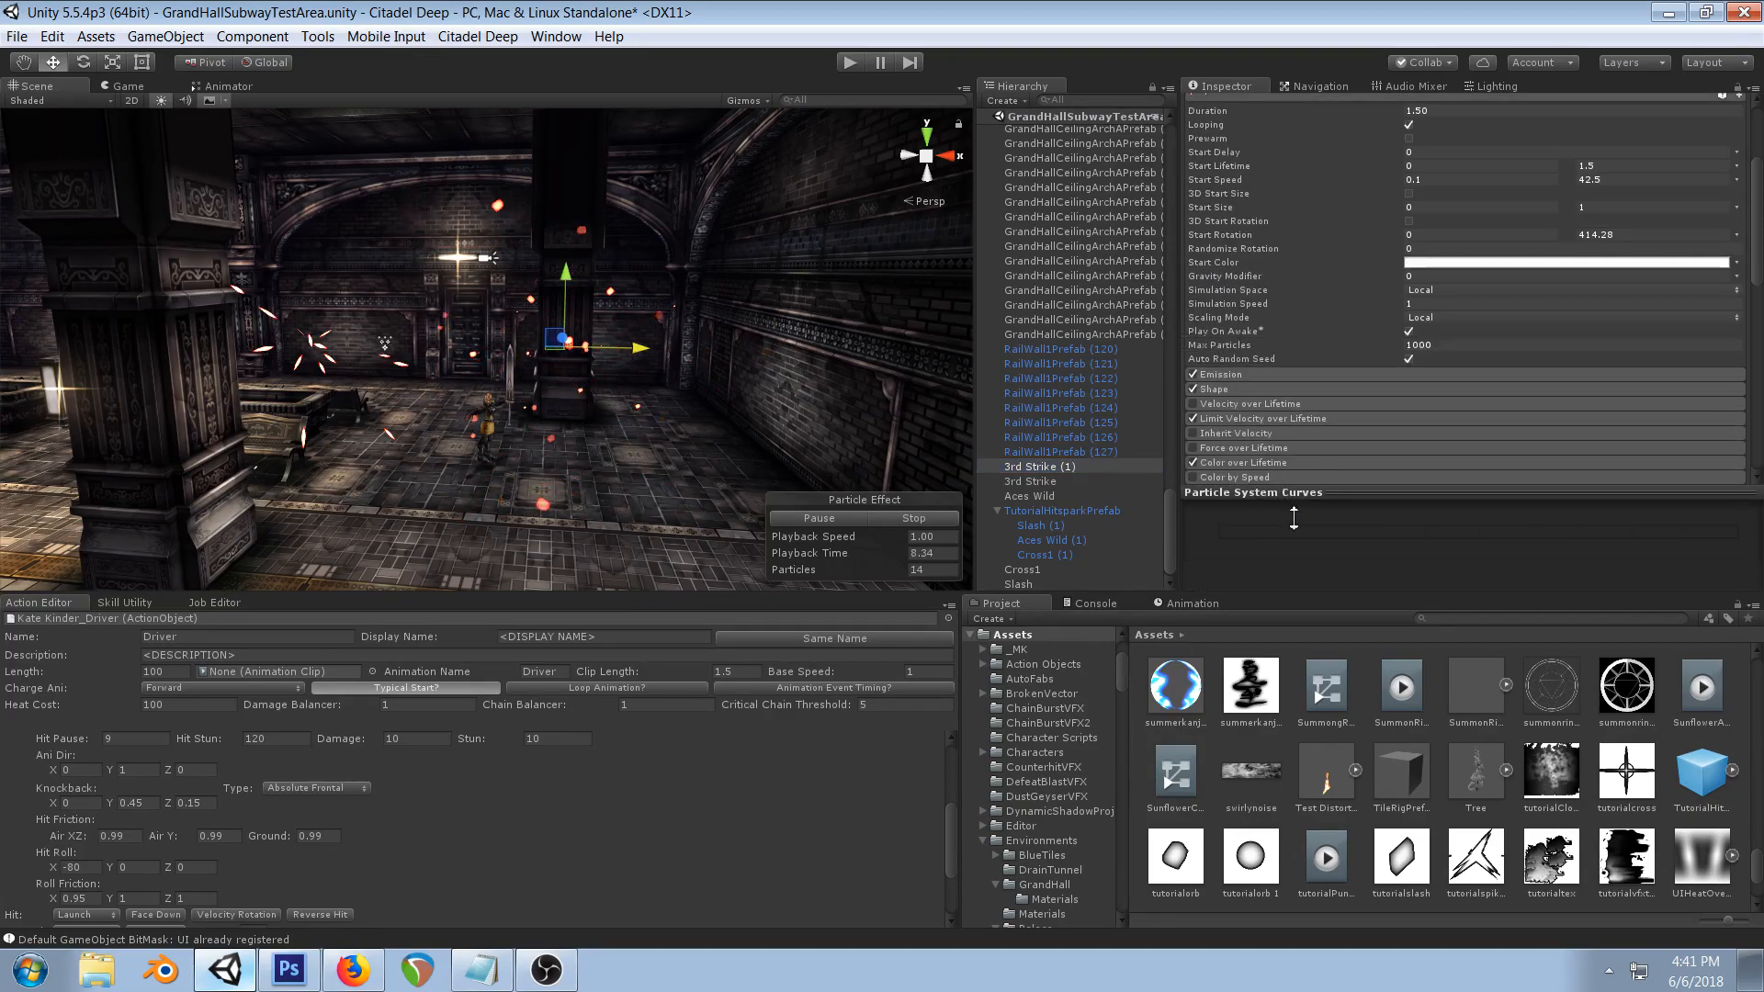
# - Remove the Particle System component from the duplicated 3rd Strike object and add a fresh Particle System in its place
pyautogui.scroll(5, 1433, 253)
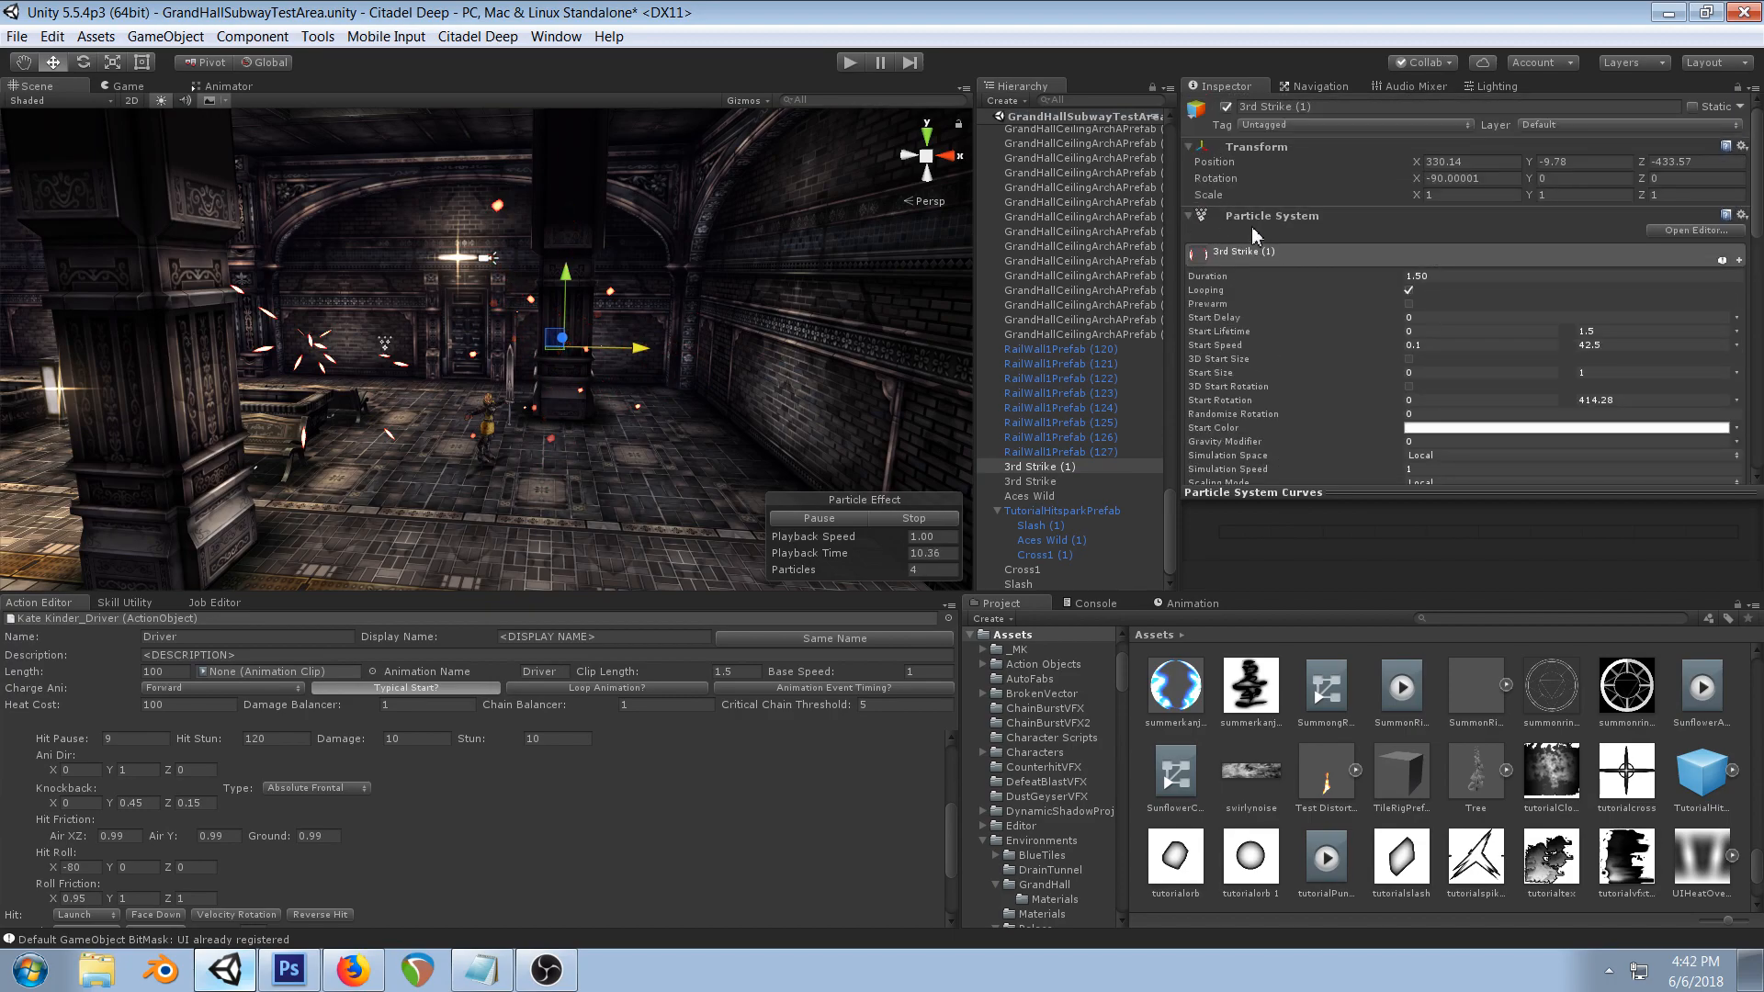
pyautogui.rightClick(1290, 215)
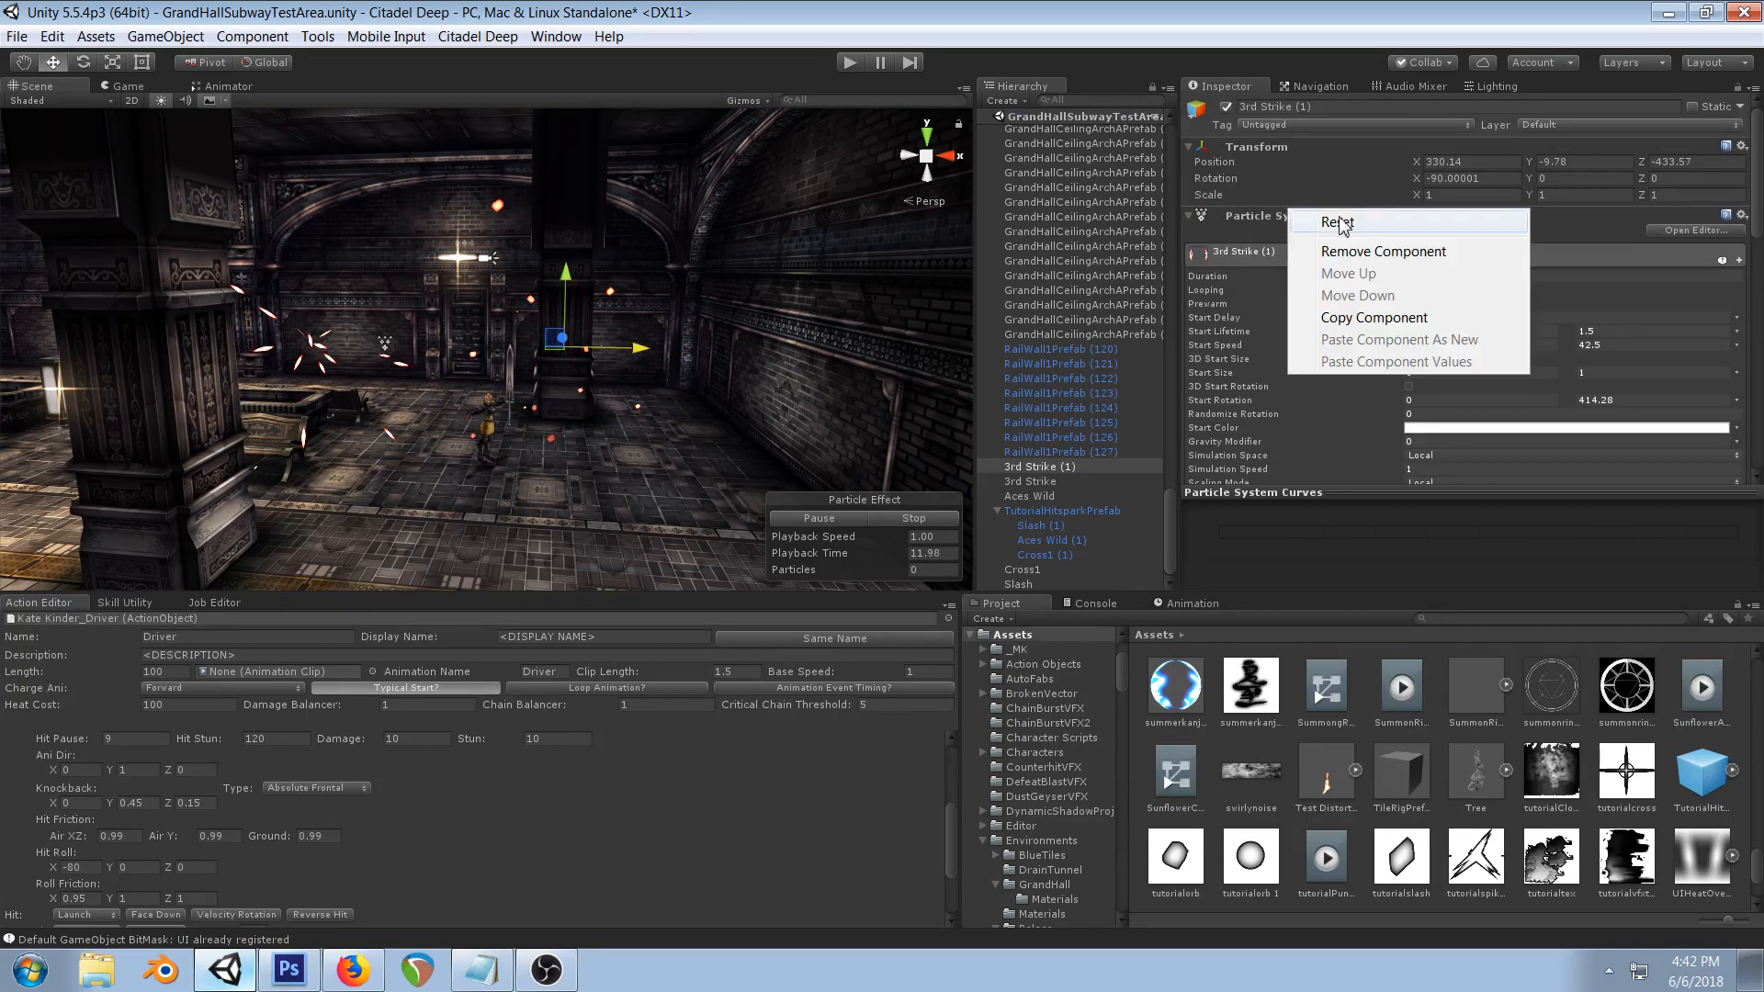
pyautogui.click(1378, 252)
pyautogui.click(1405, 230)
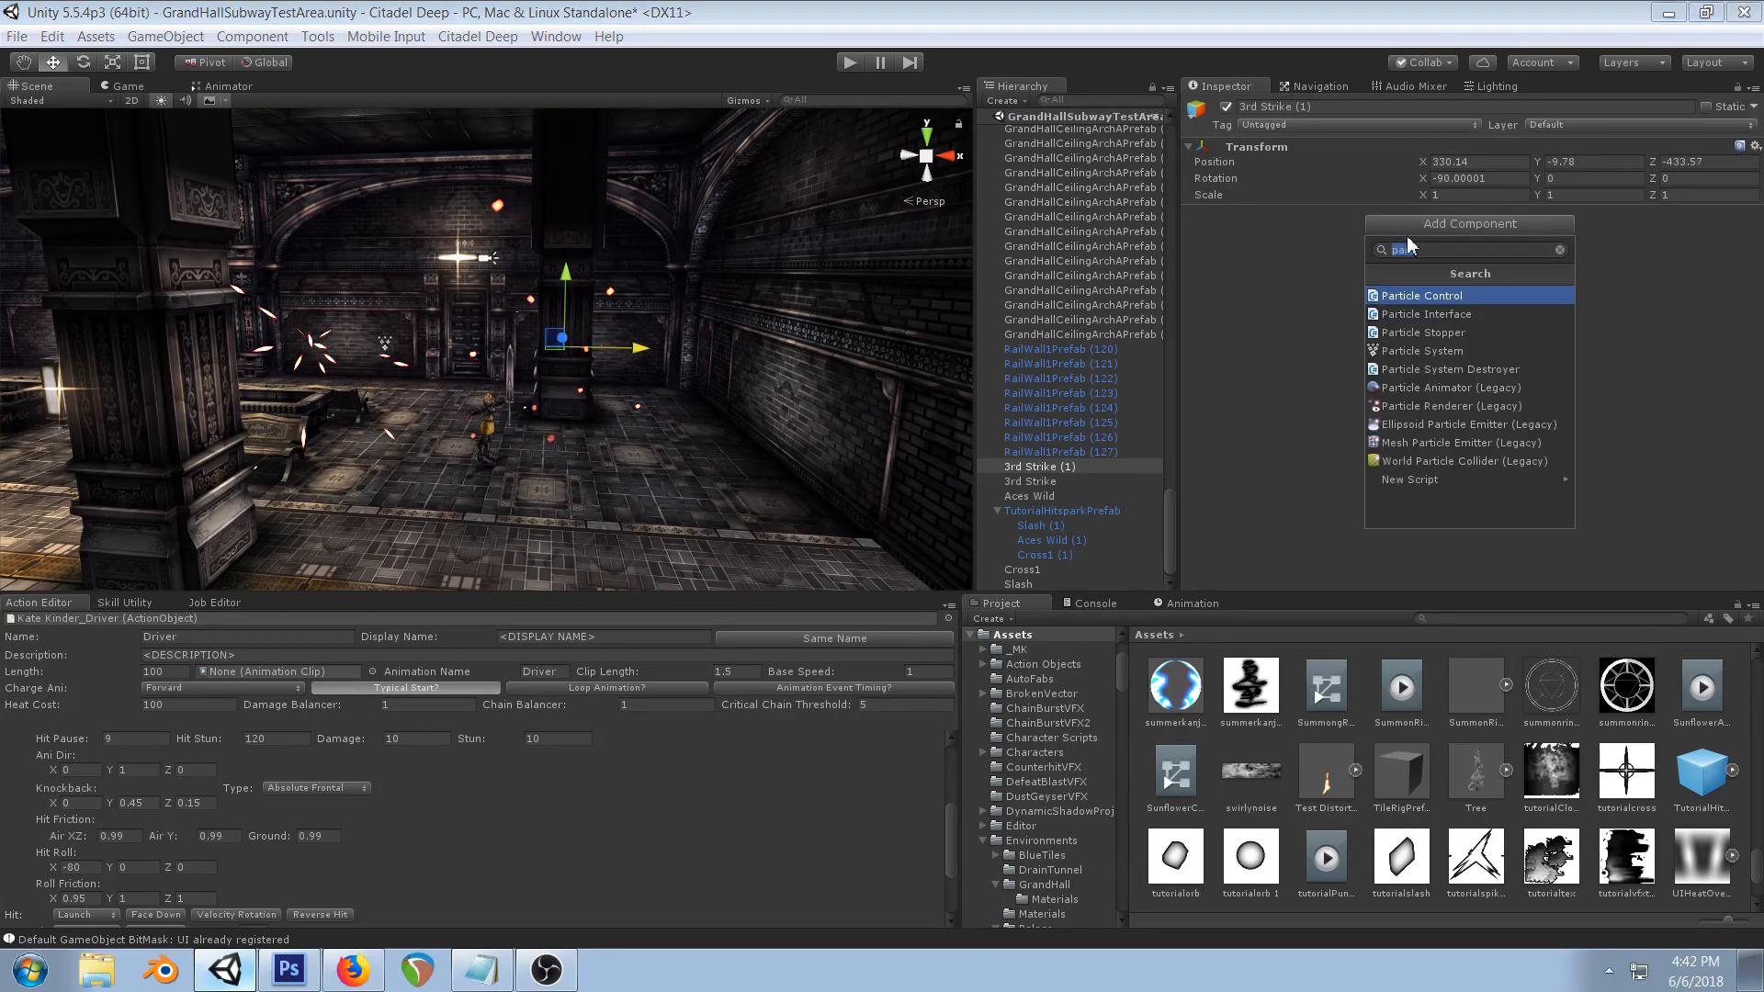
pyautogui.click(1420, 353)
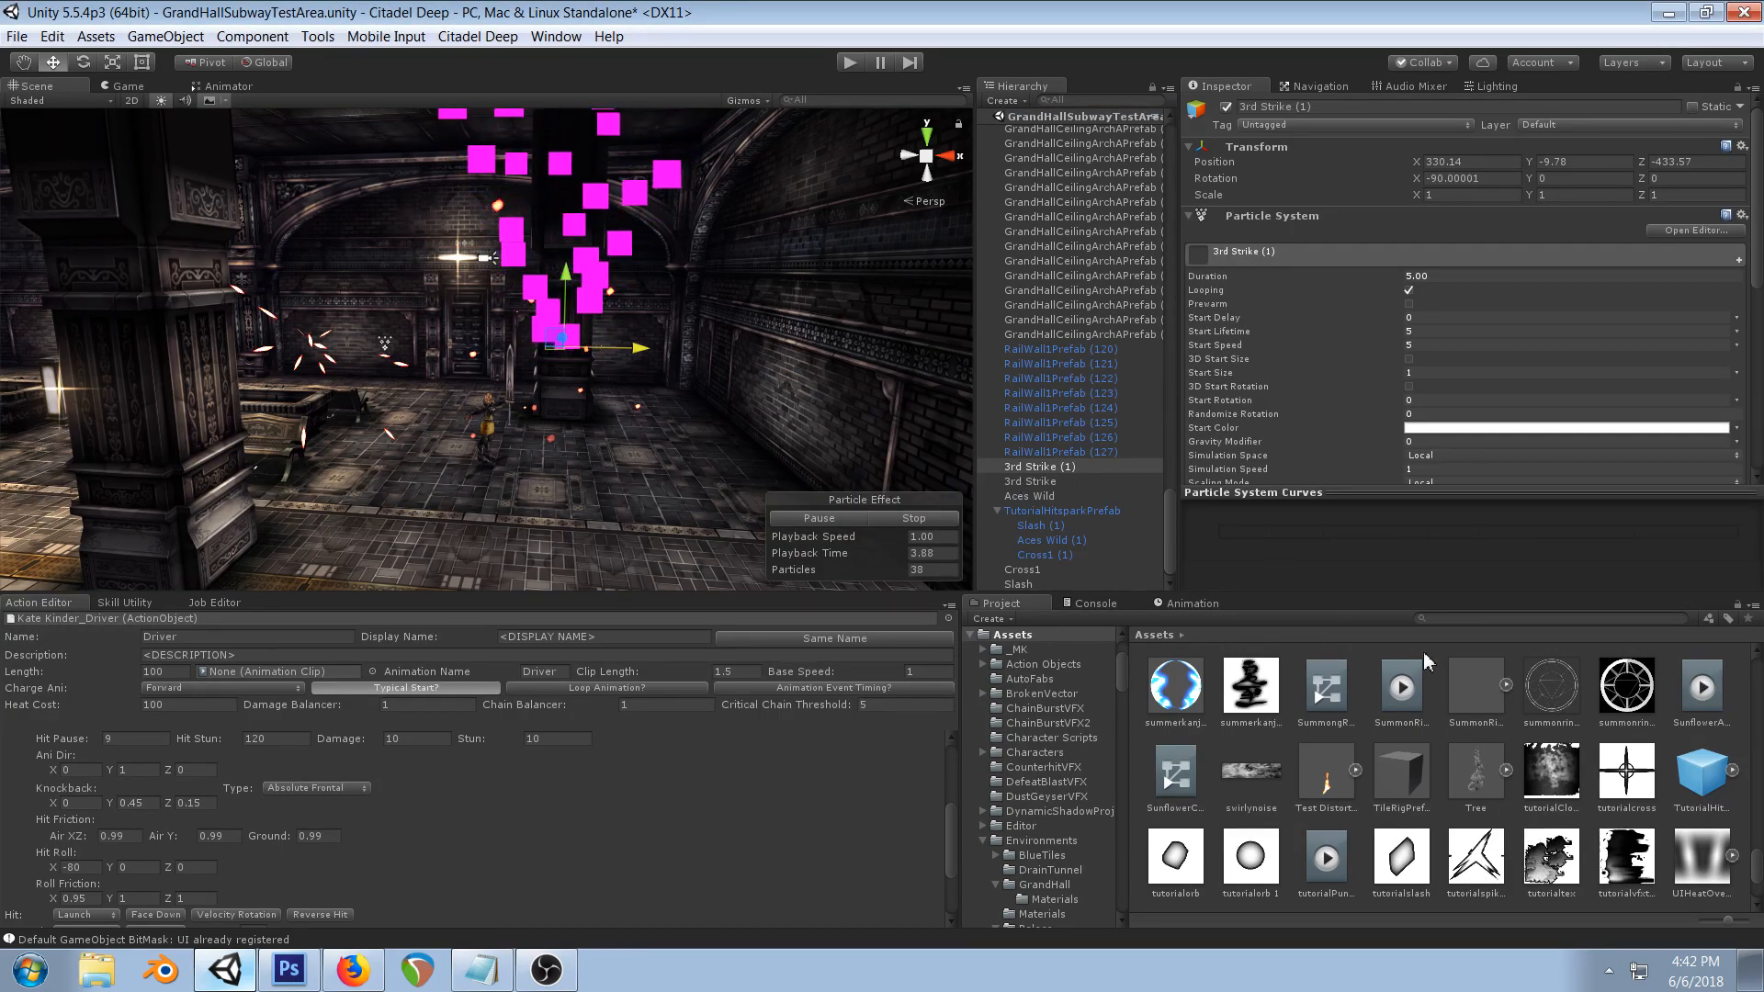
# - Find the TutorialSlashOrb material, duplicate it and name the copy TutorialStarMat
pyautogui.click(1459, 619)
pyautogui.write('tut s')
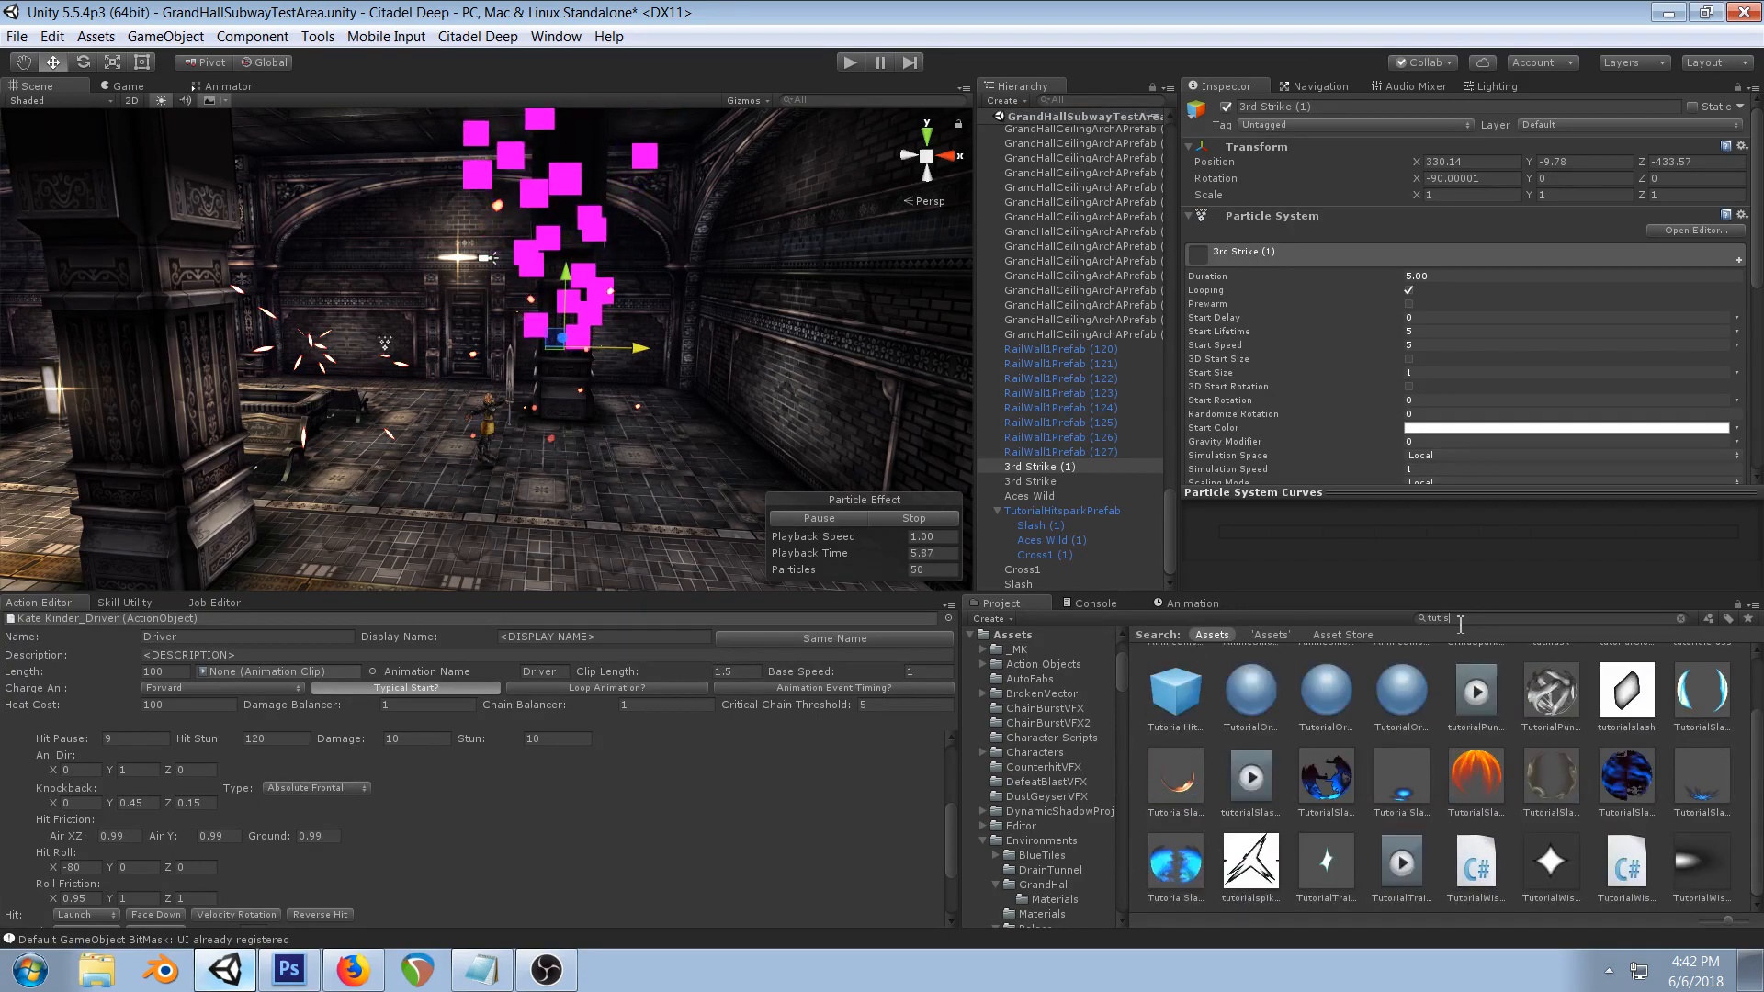
pyautogui.write('la')
pyautogui.click(1253, 685)
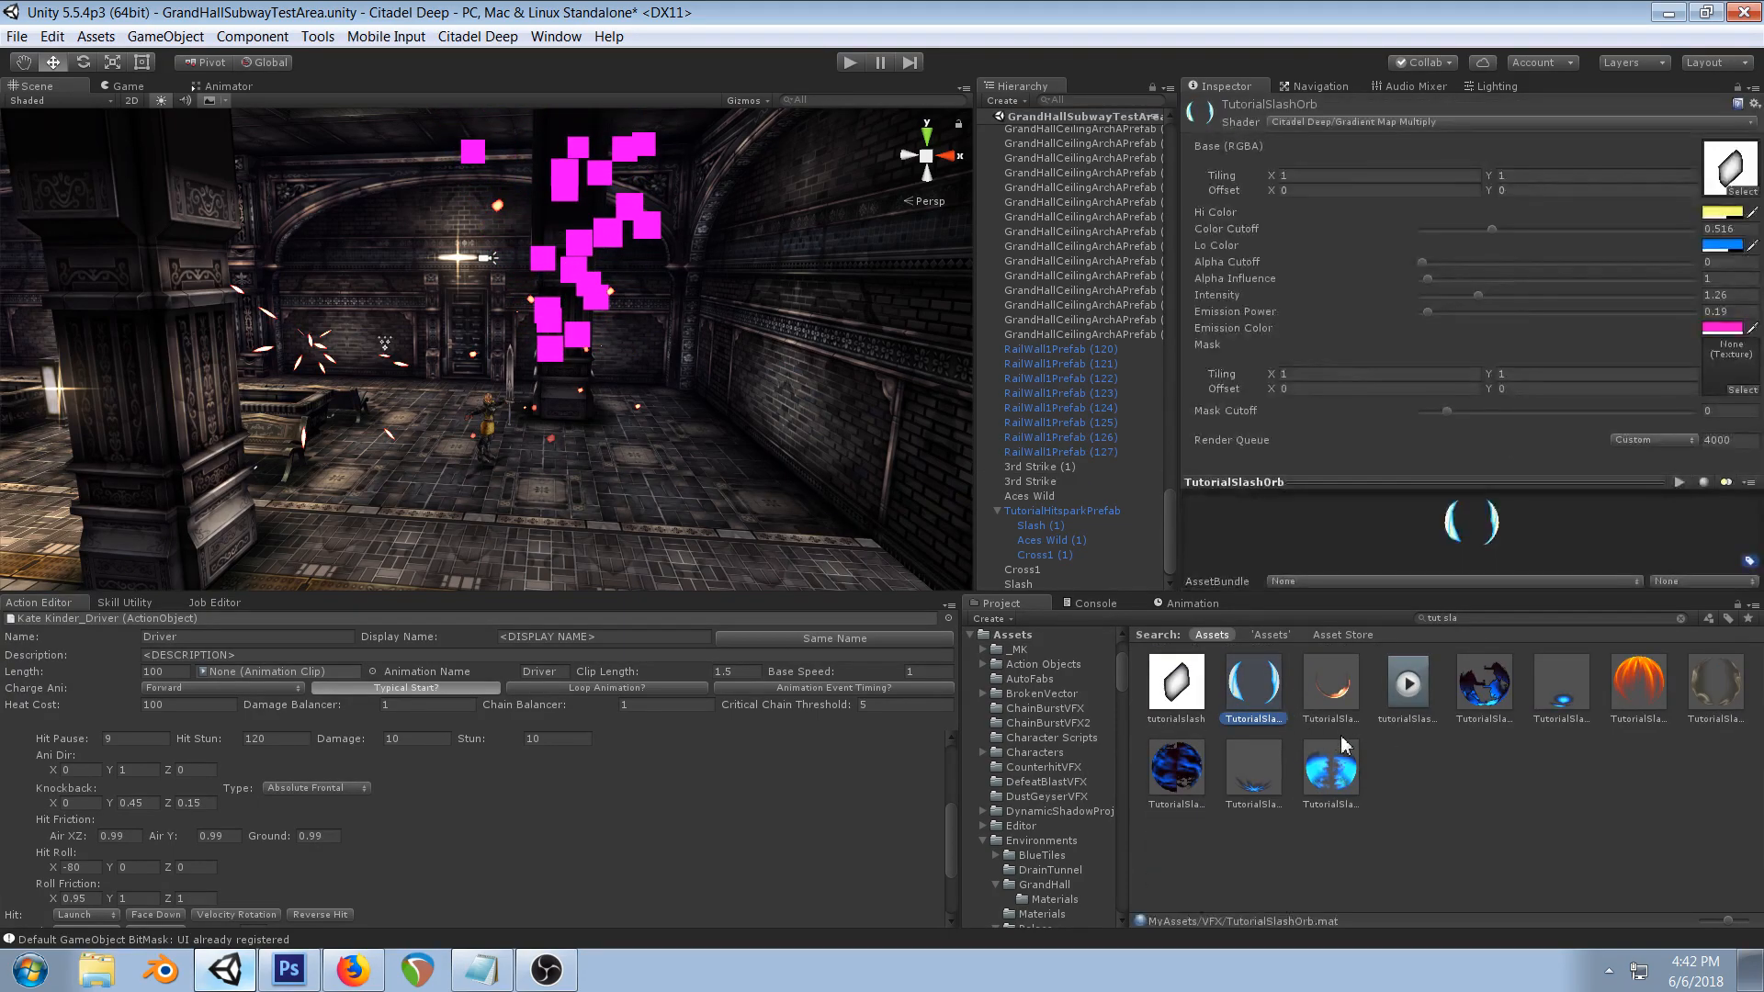
pyautogui.hotkey('ctrl', 'd')
pyautogui.press('F2')
pyautogui.write('Tutorial')
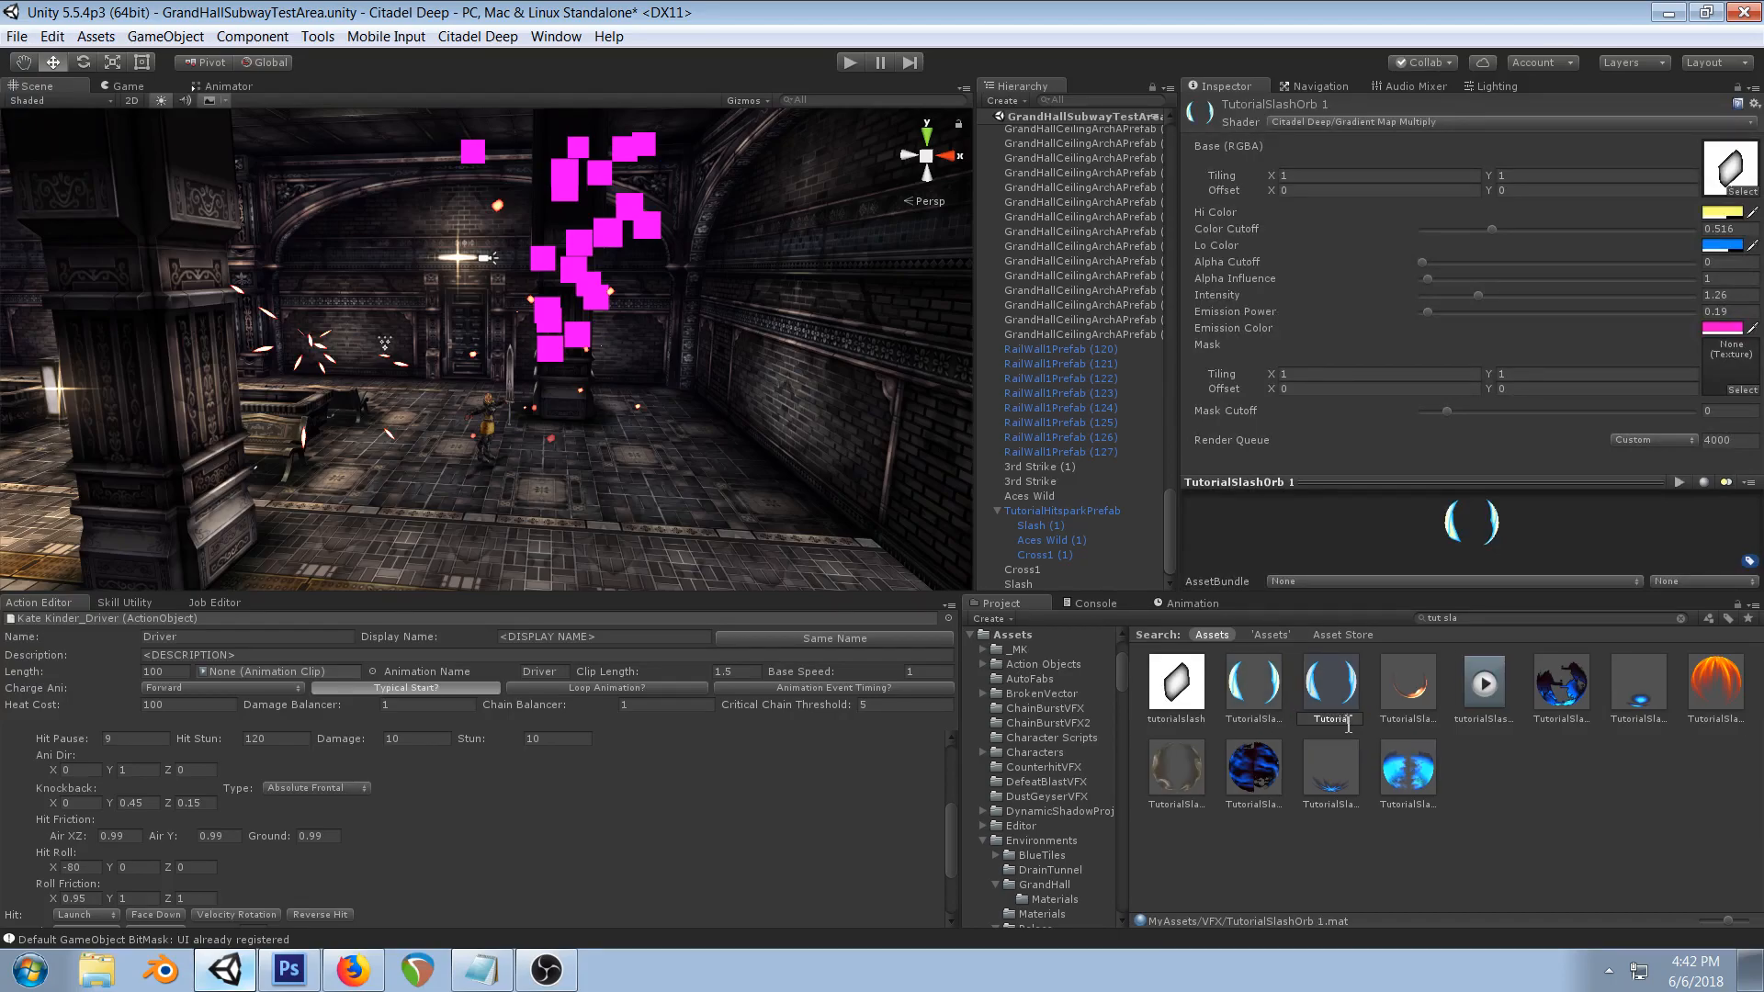
pyautogui.write('StarMat')
pyautogui.press('Return')
# - Find the TutorialStarMat material, set its Hi Color to green with RGB 0, 255, 97 and lower that color's alpha
pyautogui.press('BackSpace')
pyautogui.press('BackSpace')
pyautogui.write('ta')
pyautogui.click(1190, 698)
pyautogui.click(1724, 215)
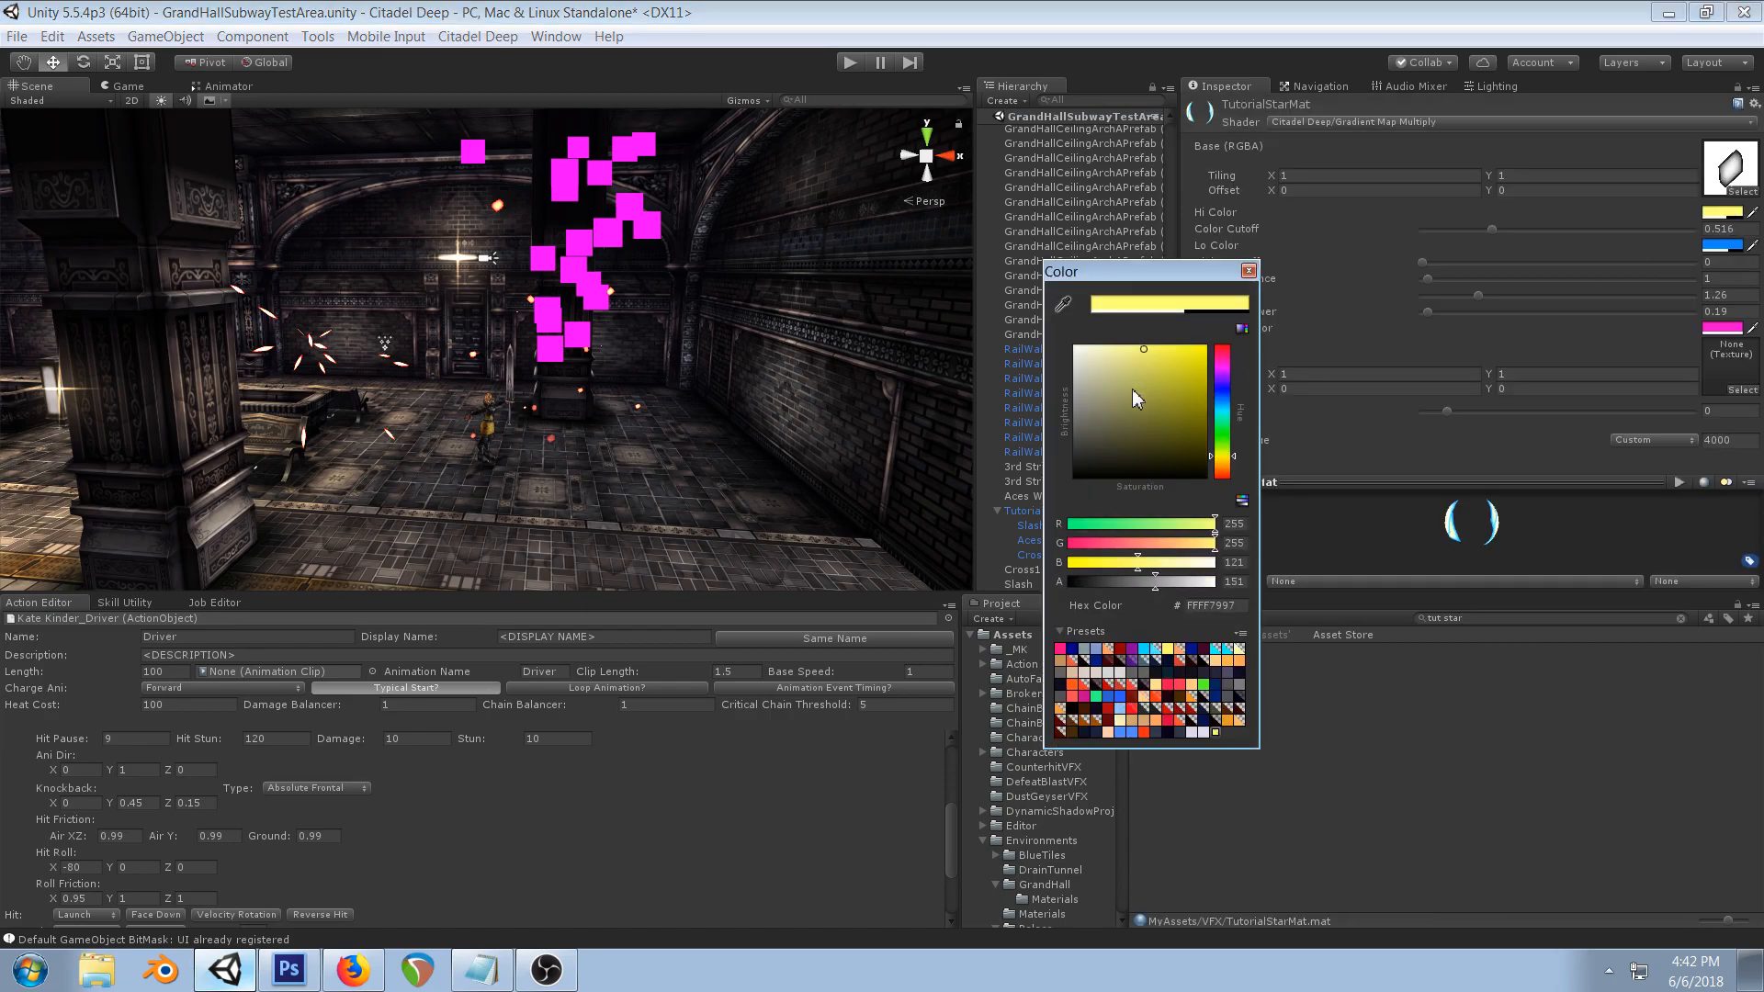
pyautogui.moveTo(1224, 450); pyautogui.dragTo(1223, 426)
pyautogui.click(1185, 366)
pyautogui.moveTo(1185, 366); pyautogui.dragTo(1219, 367)
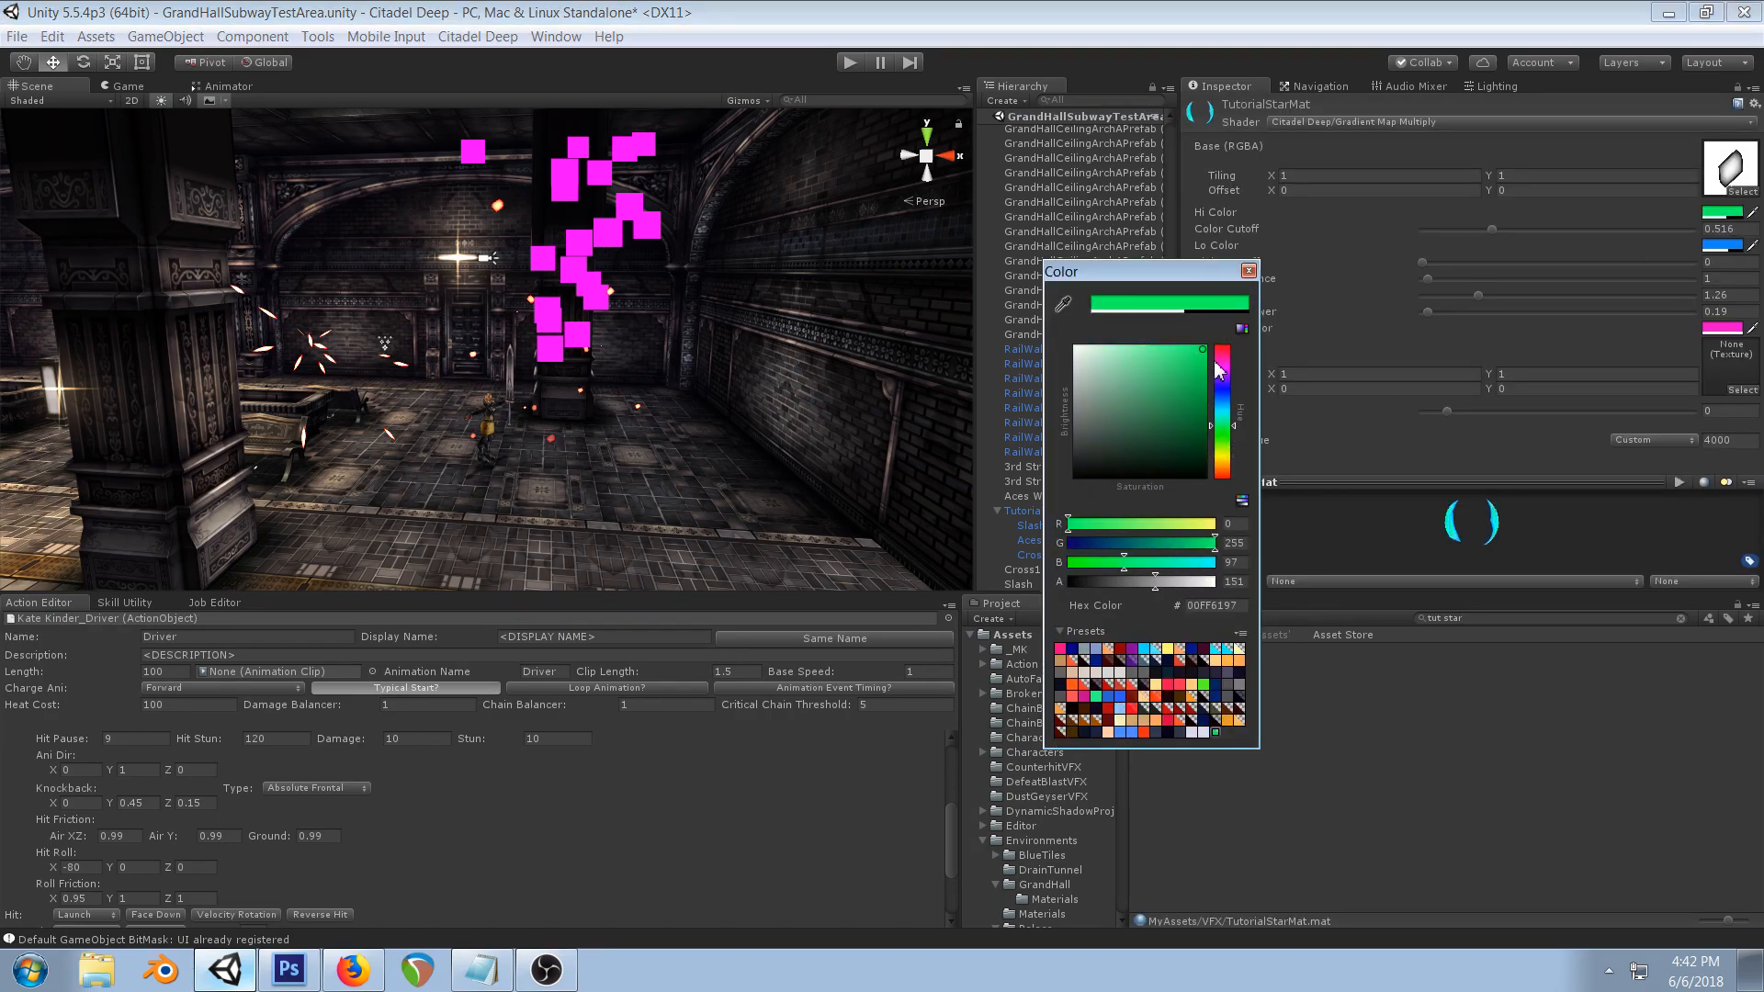
pyautogui.moveTo(1167, 588); pyautogui.dragTo(1066, 585)
pyautogui.click(1249, 271)
# - Set the Lo Color of TutorialStarMat to turquoise with hex value 11FFCEA5
pyautogui.click(1711, 246)
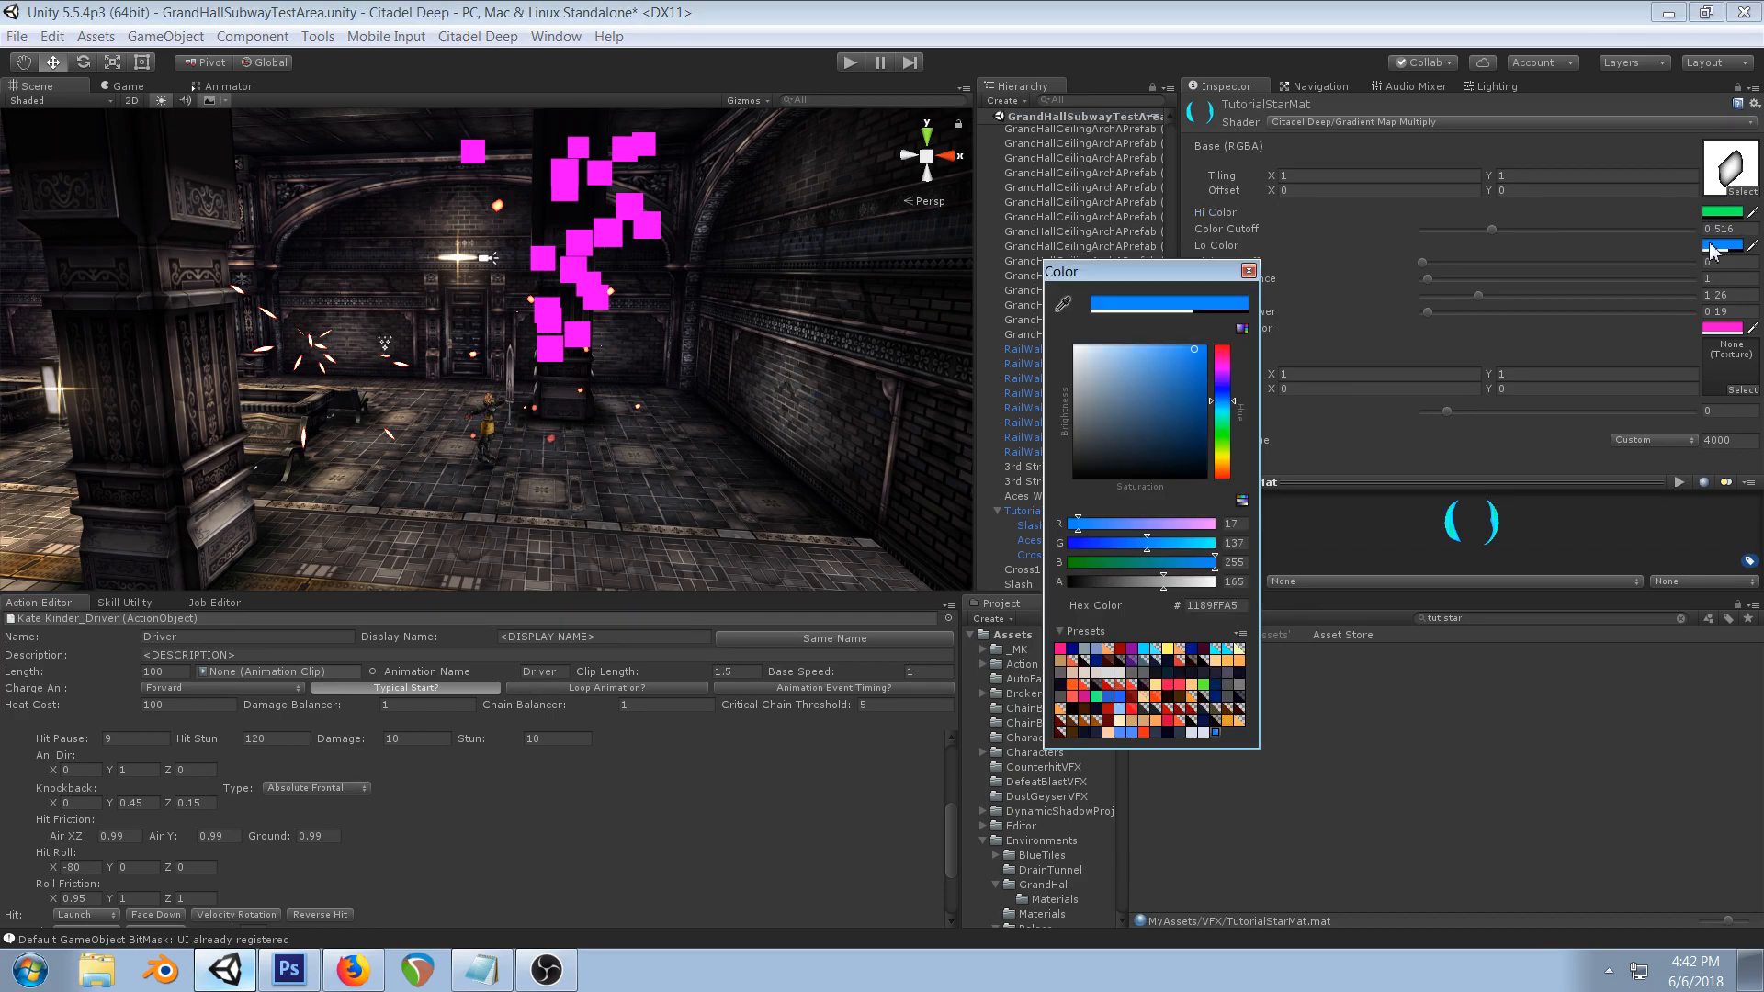
pyautogui.moveTo(1222, 405); pyautogui.dragTo(1232, 420)
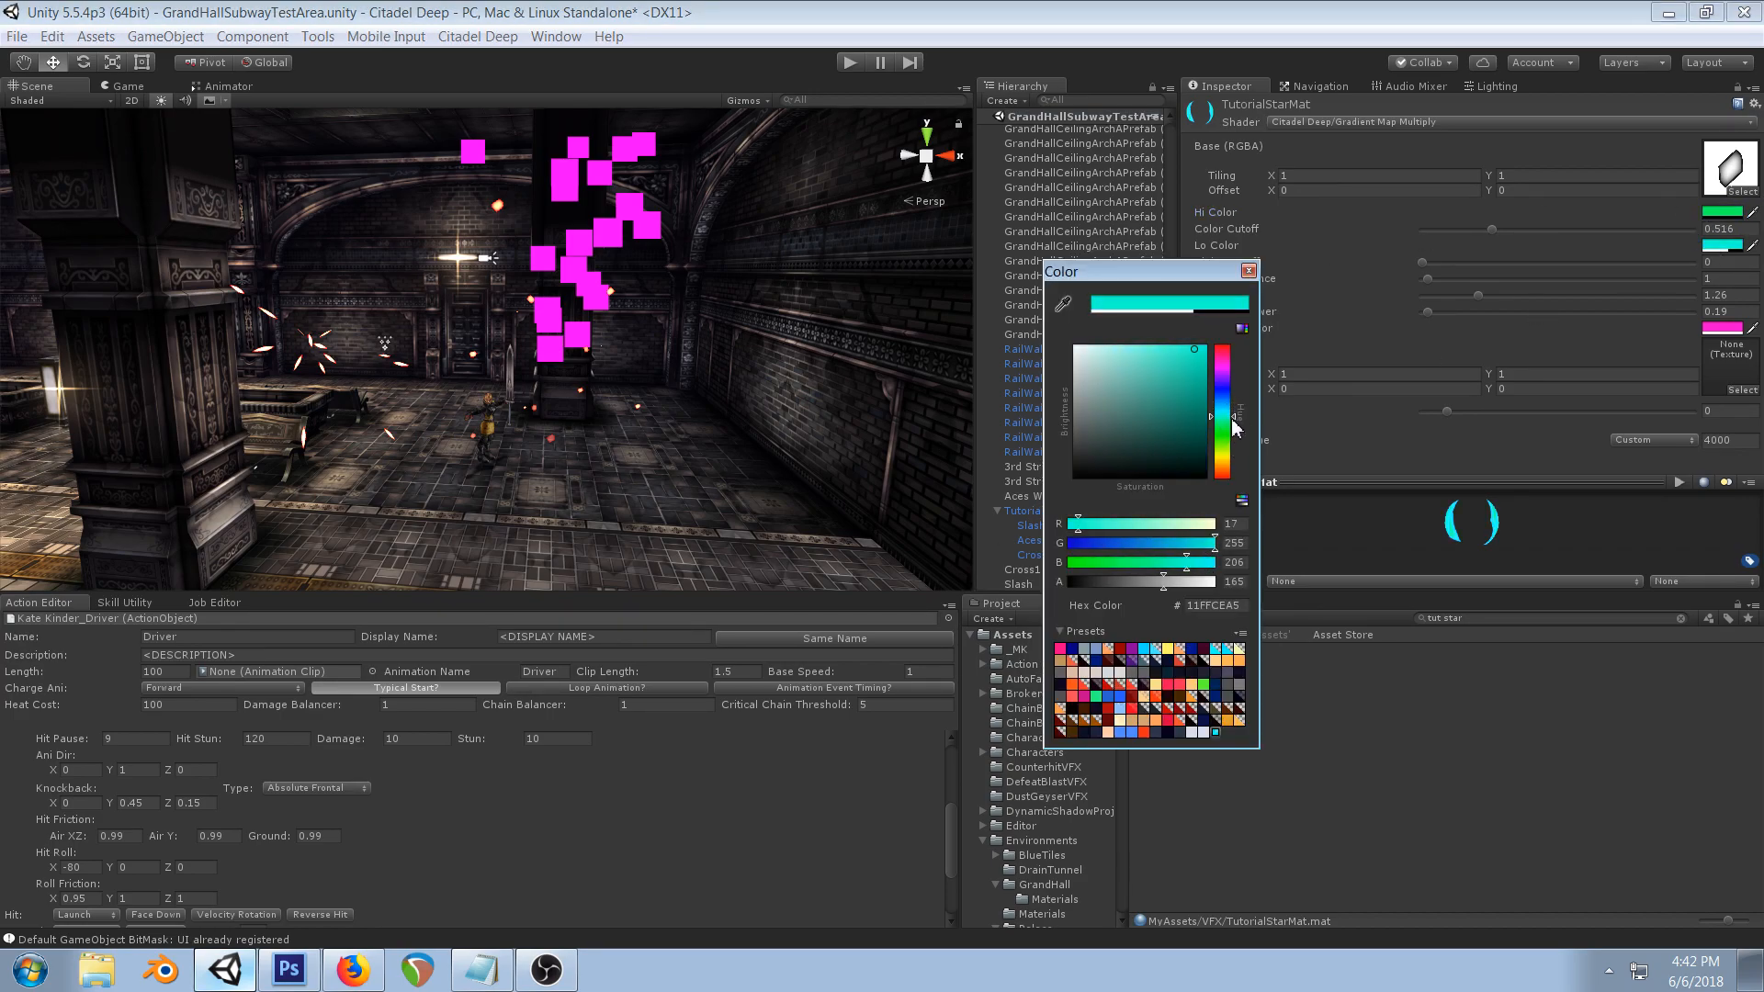
pyautogui.click(1248, 271)
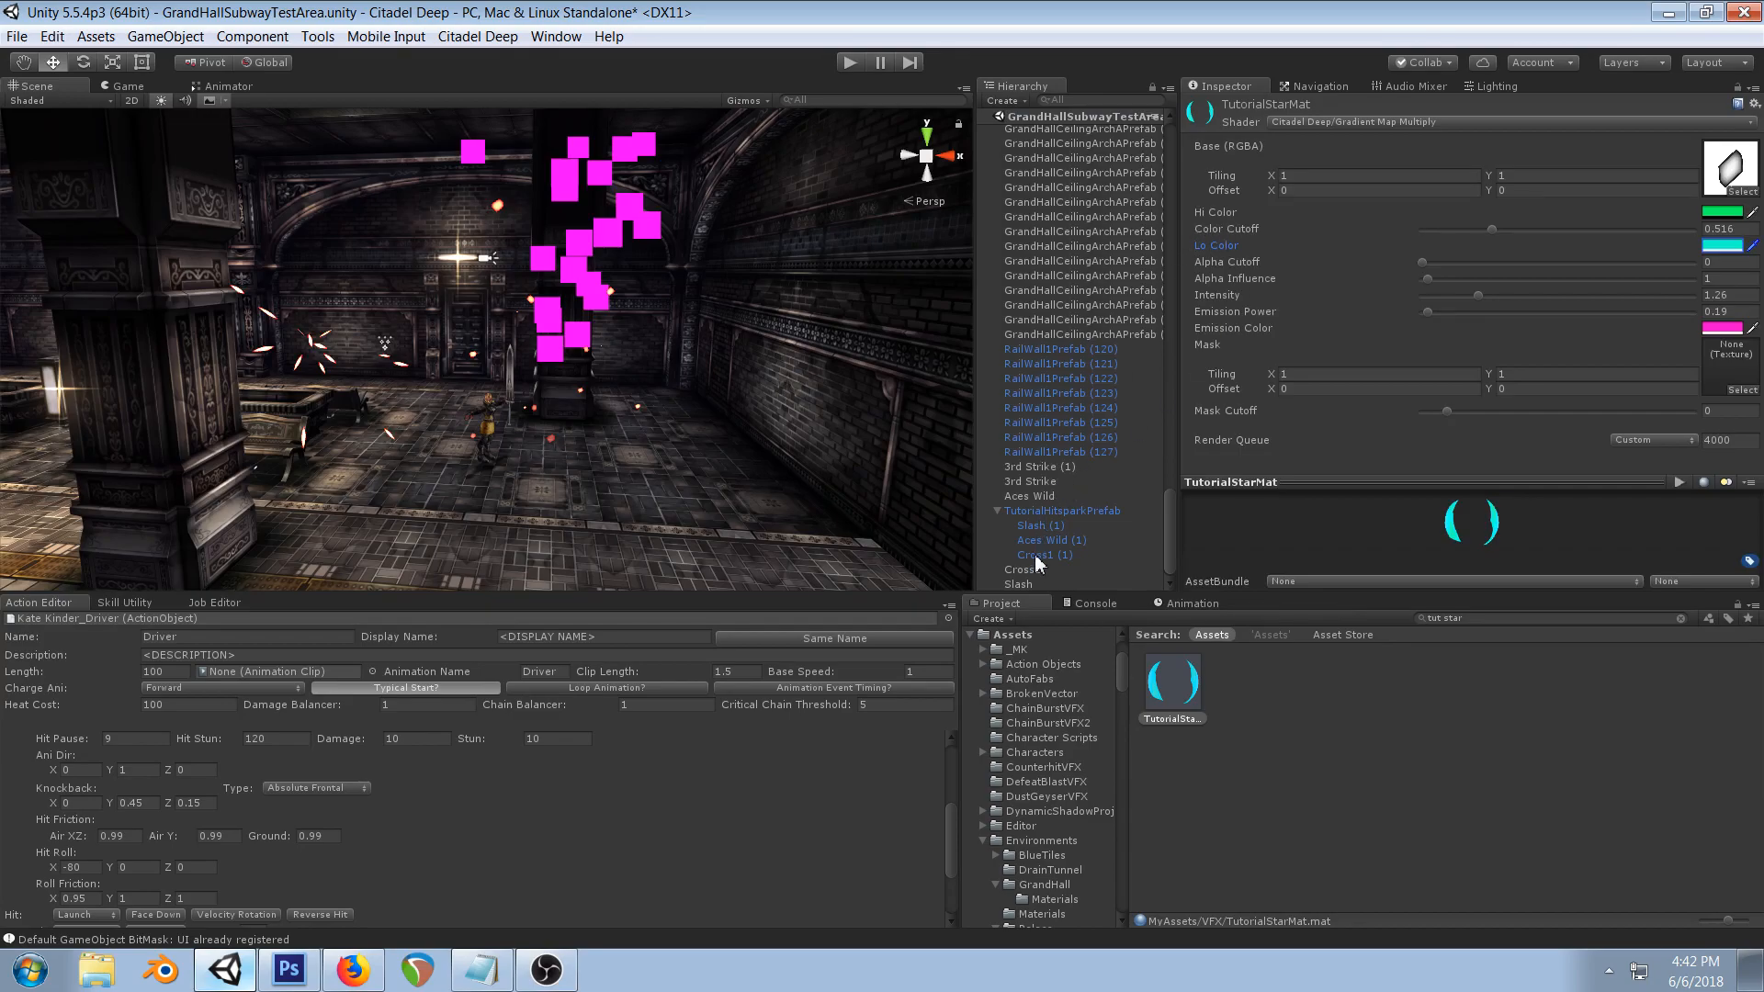
# - Rename the duplicated 3rd Strike object to 3rd Star
pyautogui.click(1037, 468)
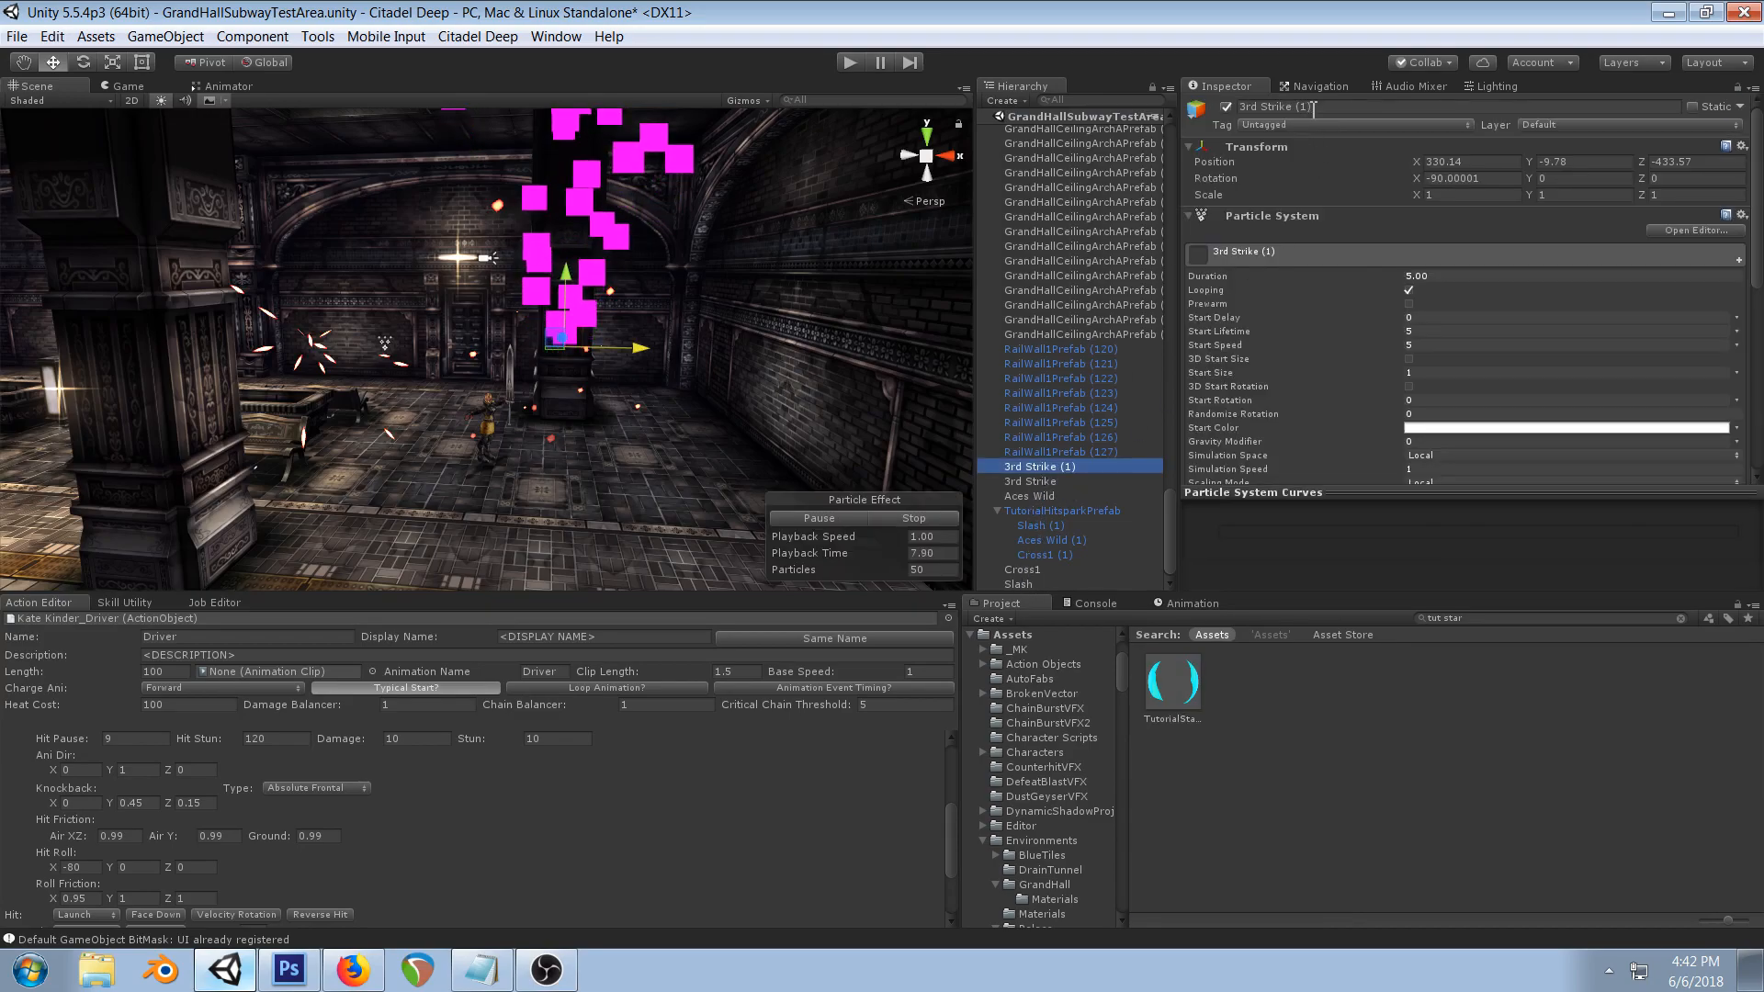
pyautogui.click(1321, 108)
pyautogui.write('3rd Star')
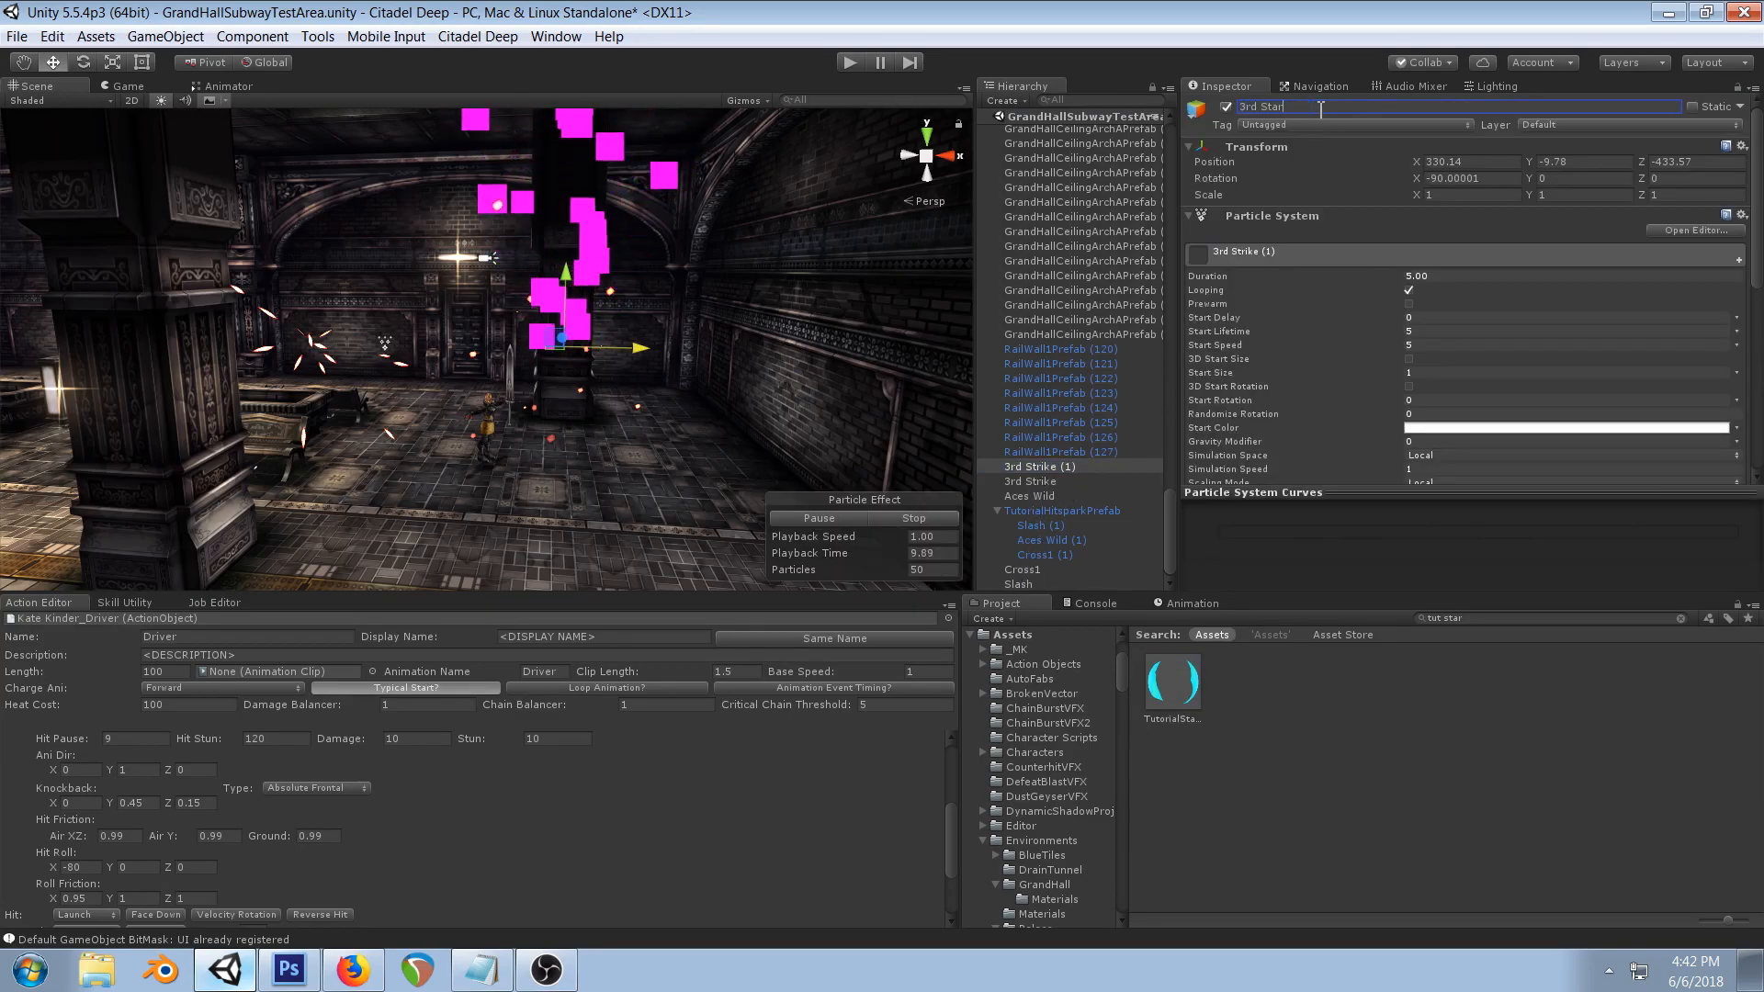
pyautogui.press('Return')
# - Assign TutorialStarMat as the material in the Renderer module of the 3rd Star particle system
pyautogui.scroll(-5, 1551, 363)
pyautogui.click(1251, 397)
pyautogui.scroll(-4, 1389, 346)
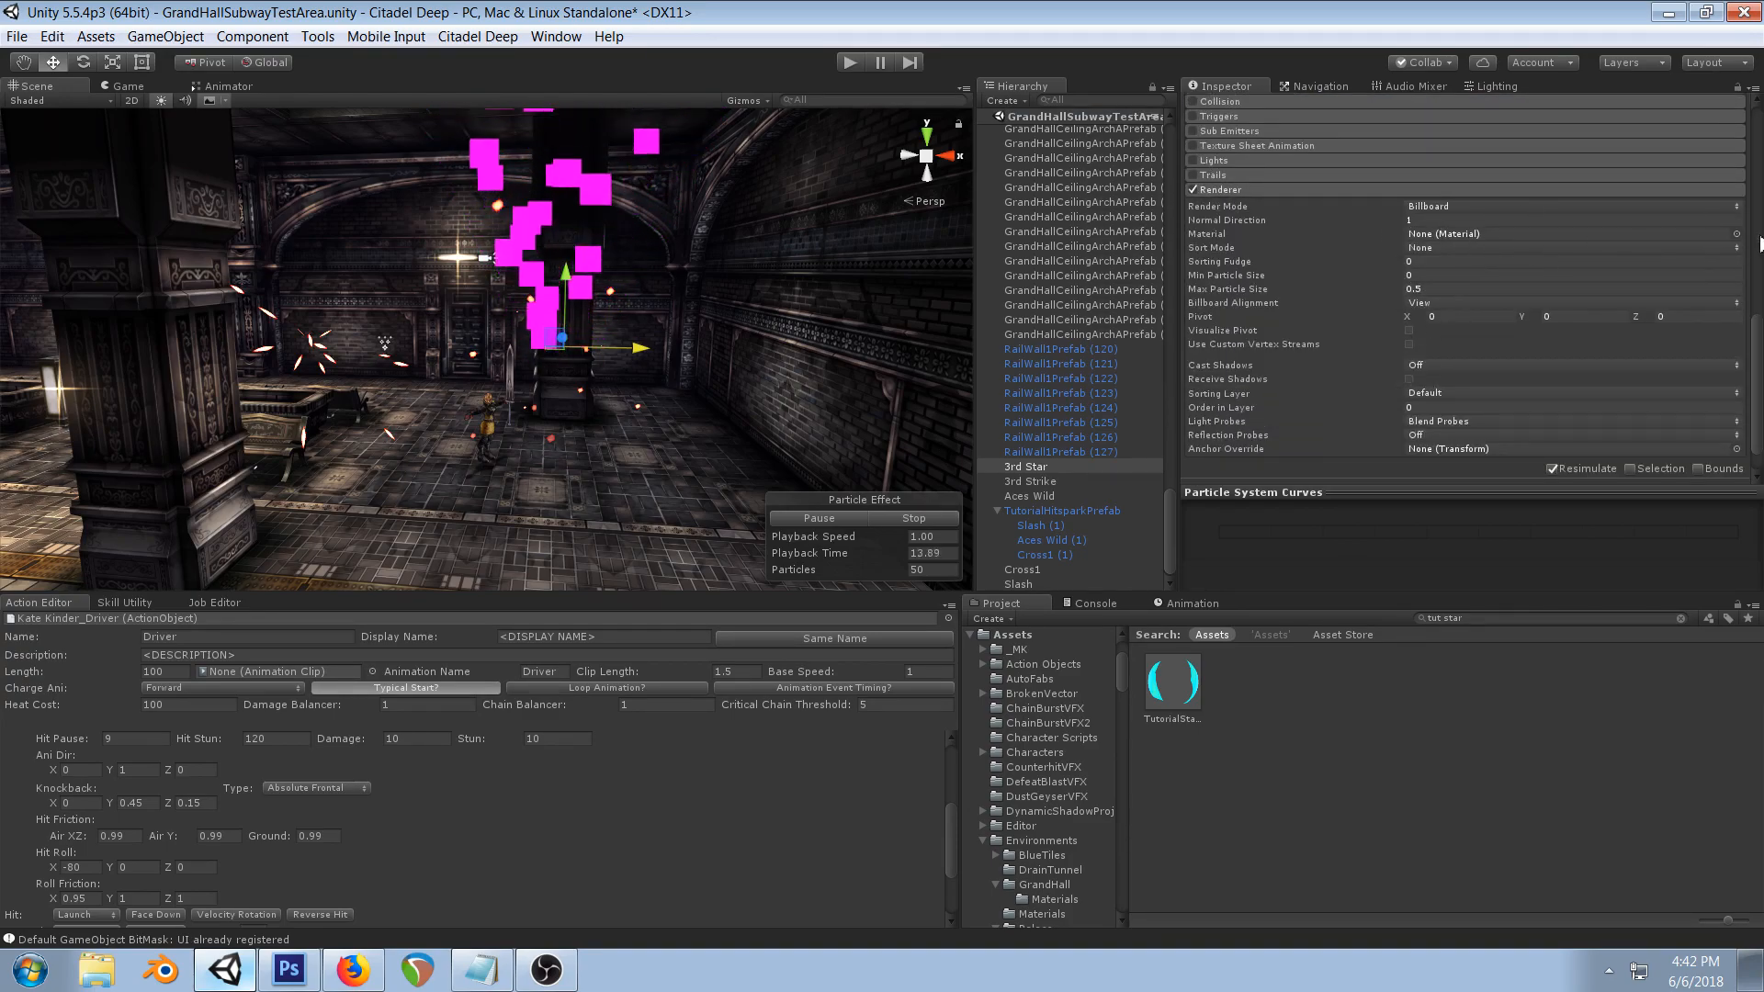
pyautogui.moveTo(1172, 682); pyautogui.dragTo(1446, 231)
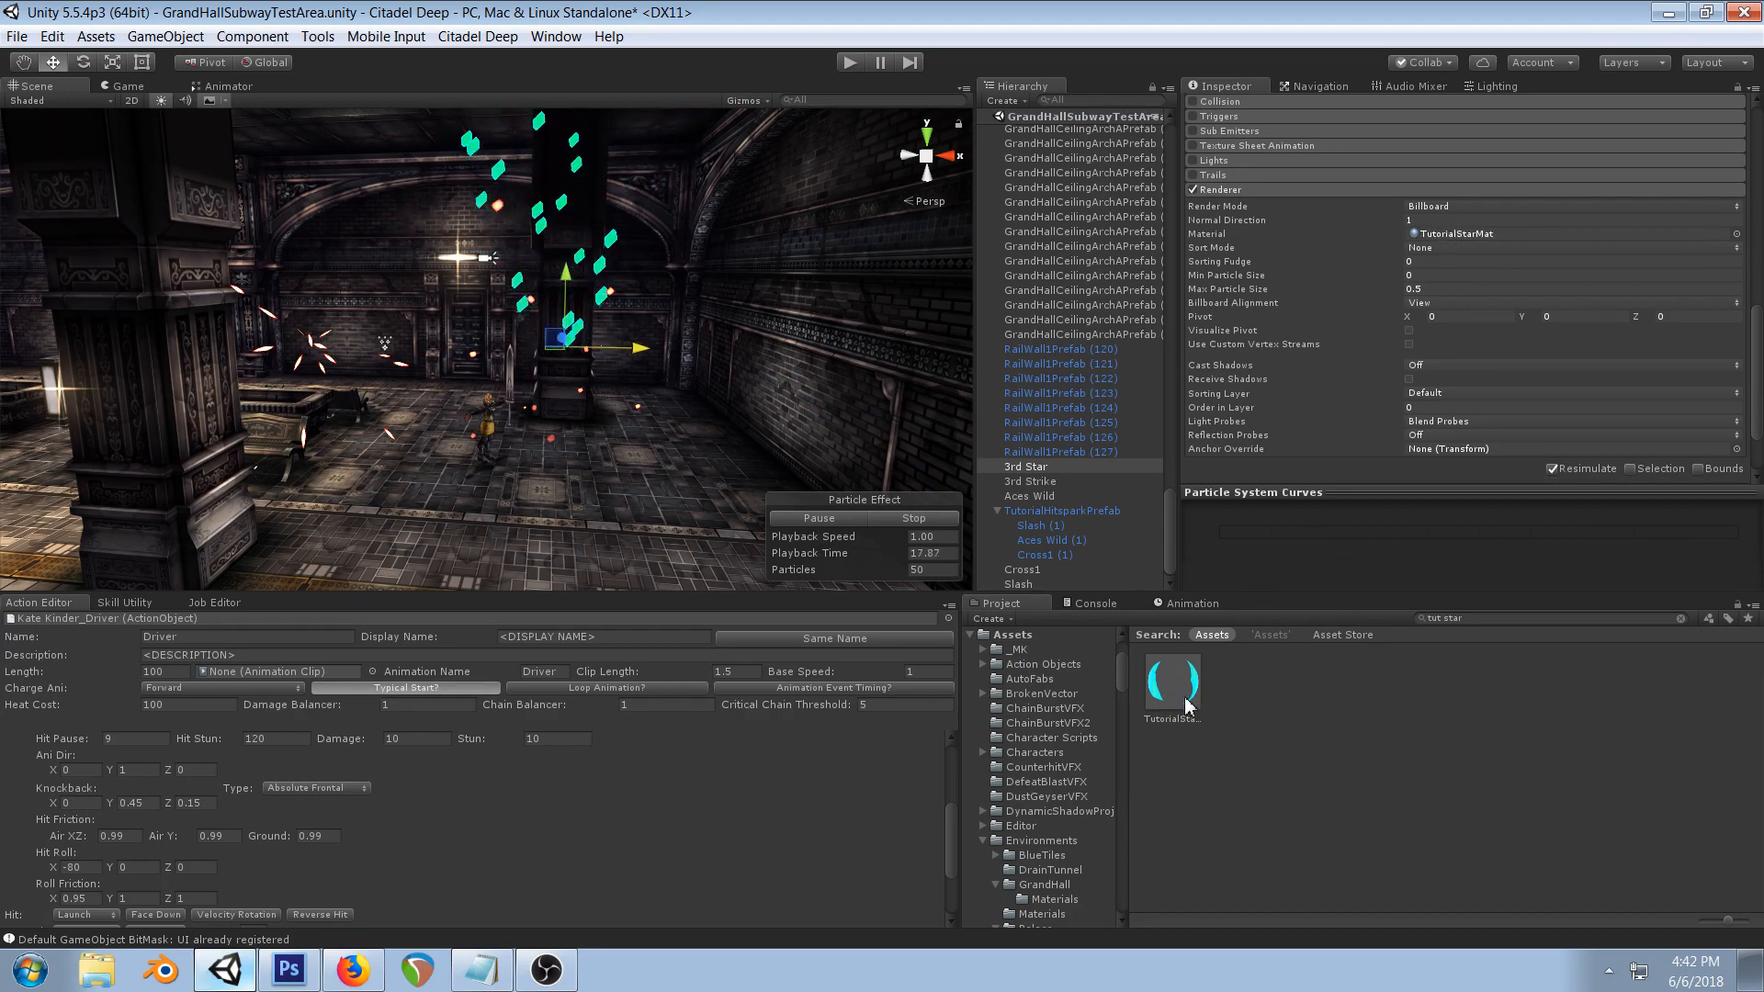
# - Search for the tutorial textures and set the spike texture as the Base texture of TutorialStarMat
pyautogui.doubleClick(1456, 233)
pyautogui.click(1741, 191)
pyautogui.write('st')
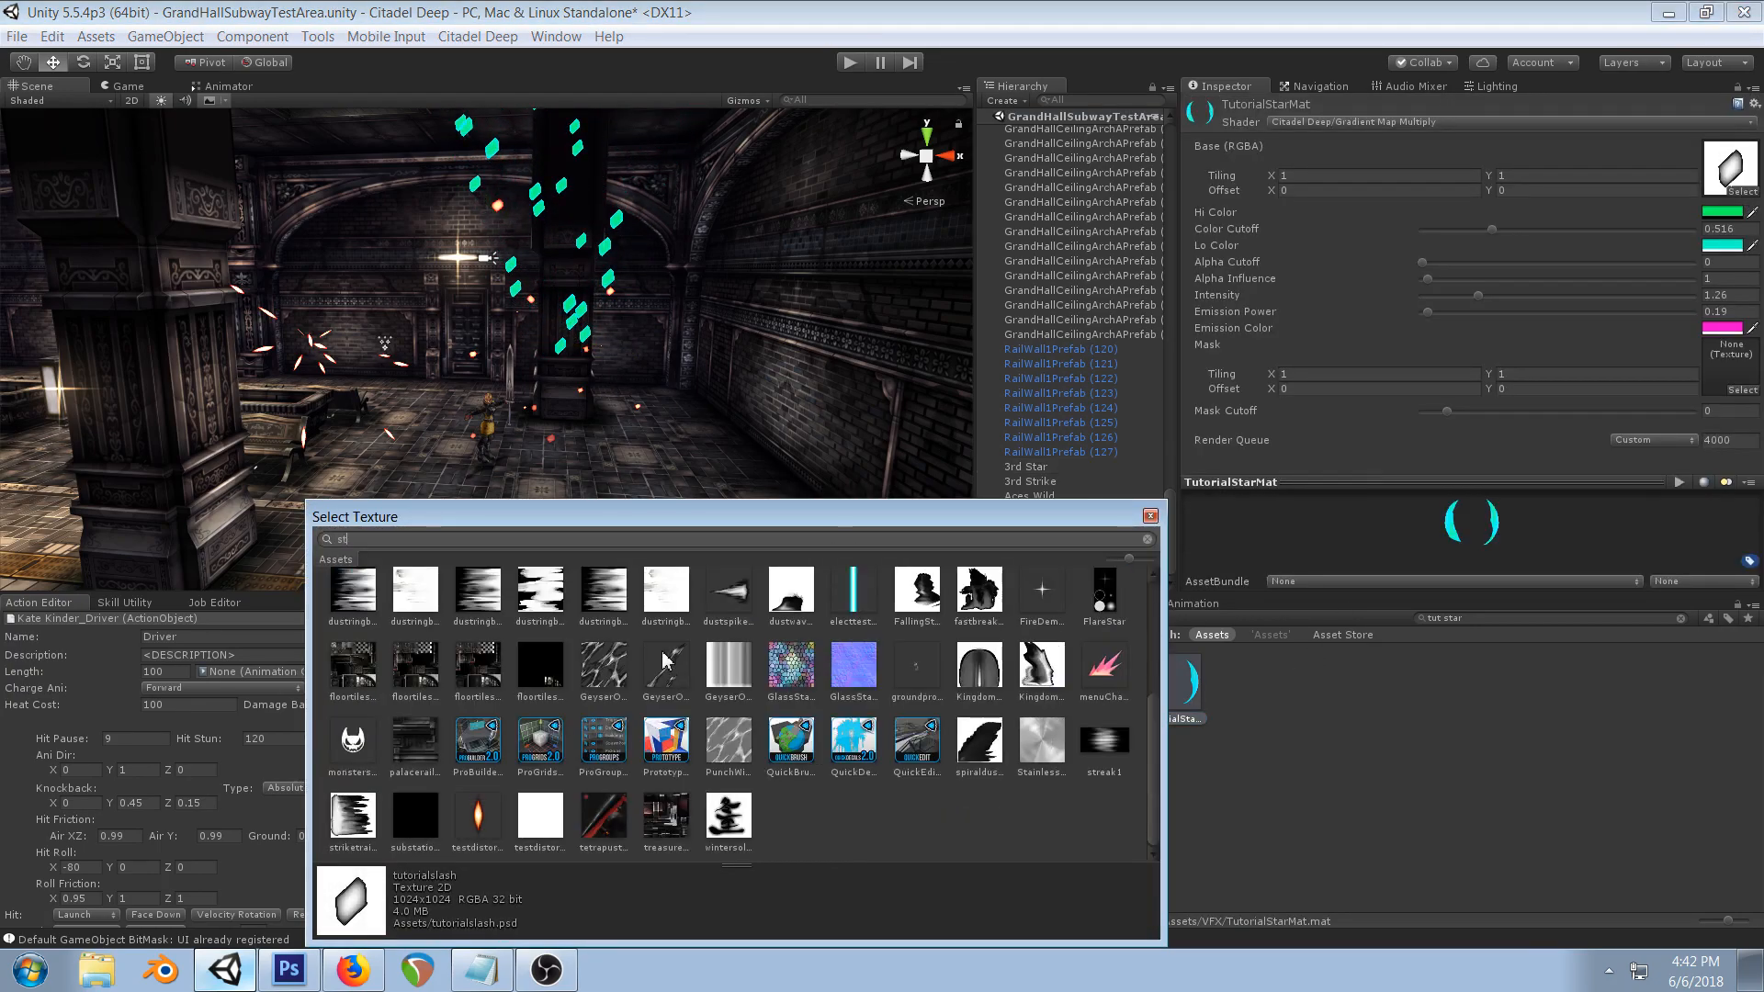
pyautogui.write('a')
pyautogui.press('BackSpace')
pyautogui.press('BackSpace')
pyautogui.press('BackSpace')
pyautogui.write('tuto')
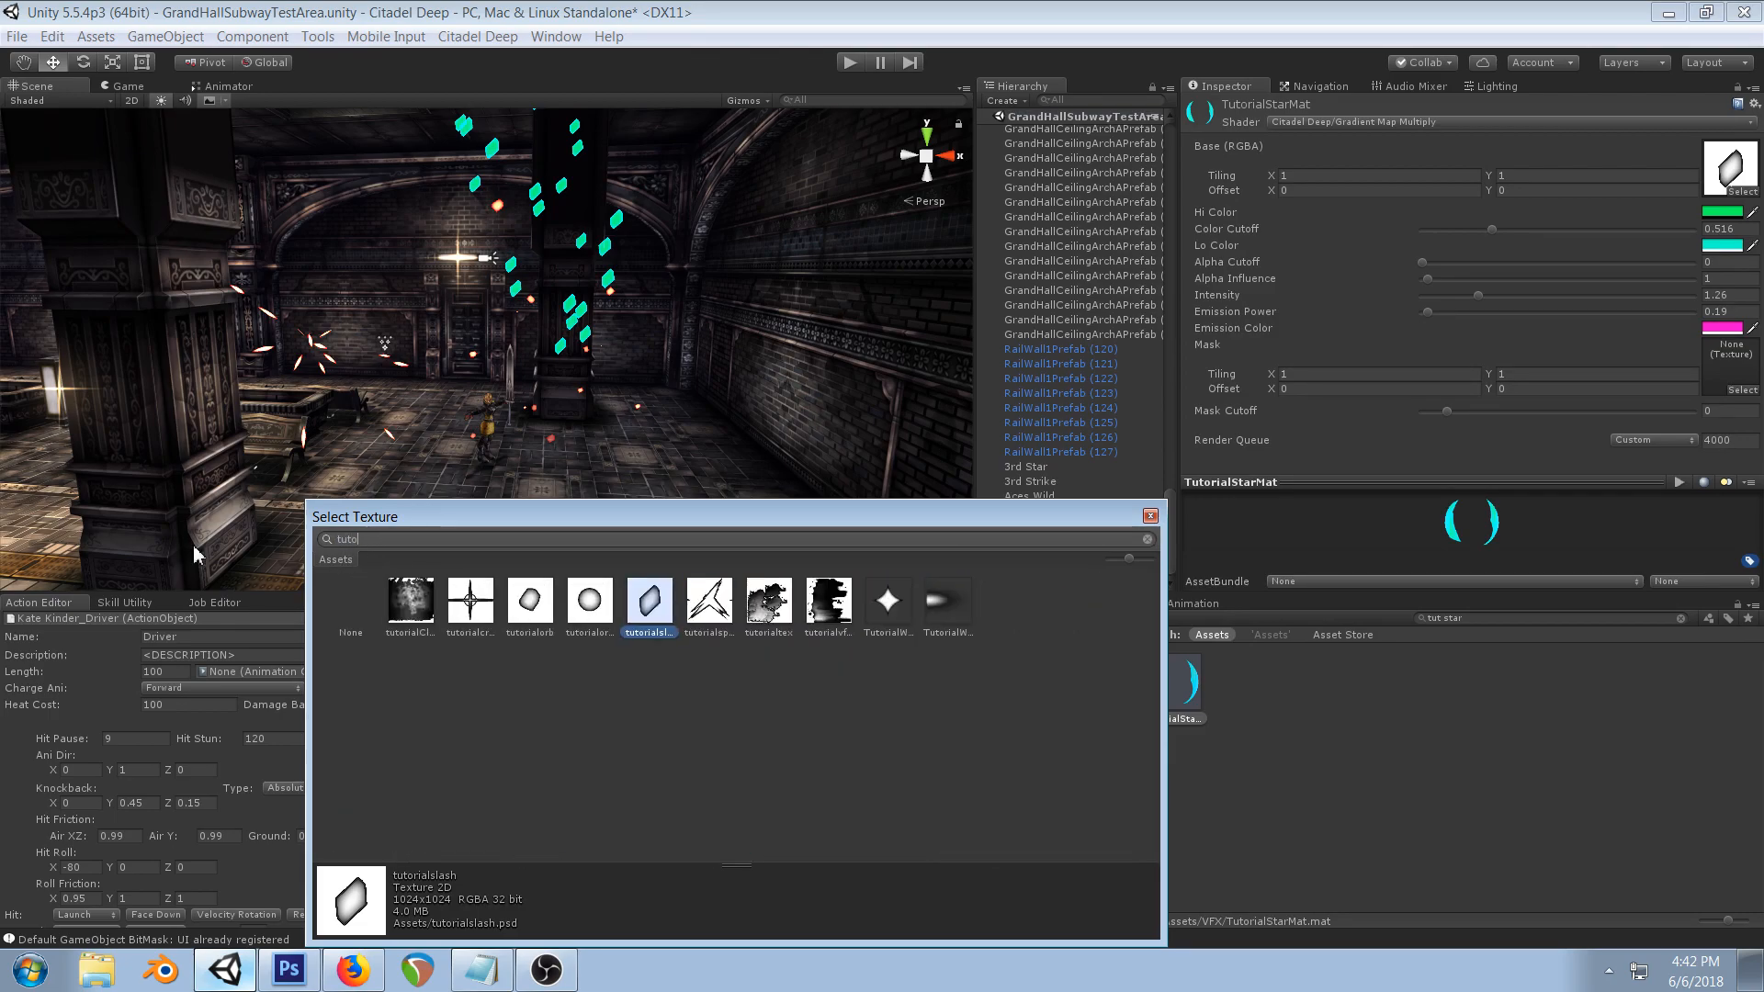
pyautogui.doubleClick(732, 611)
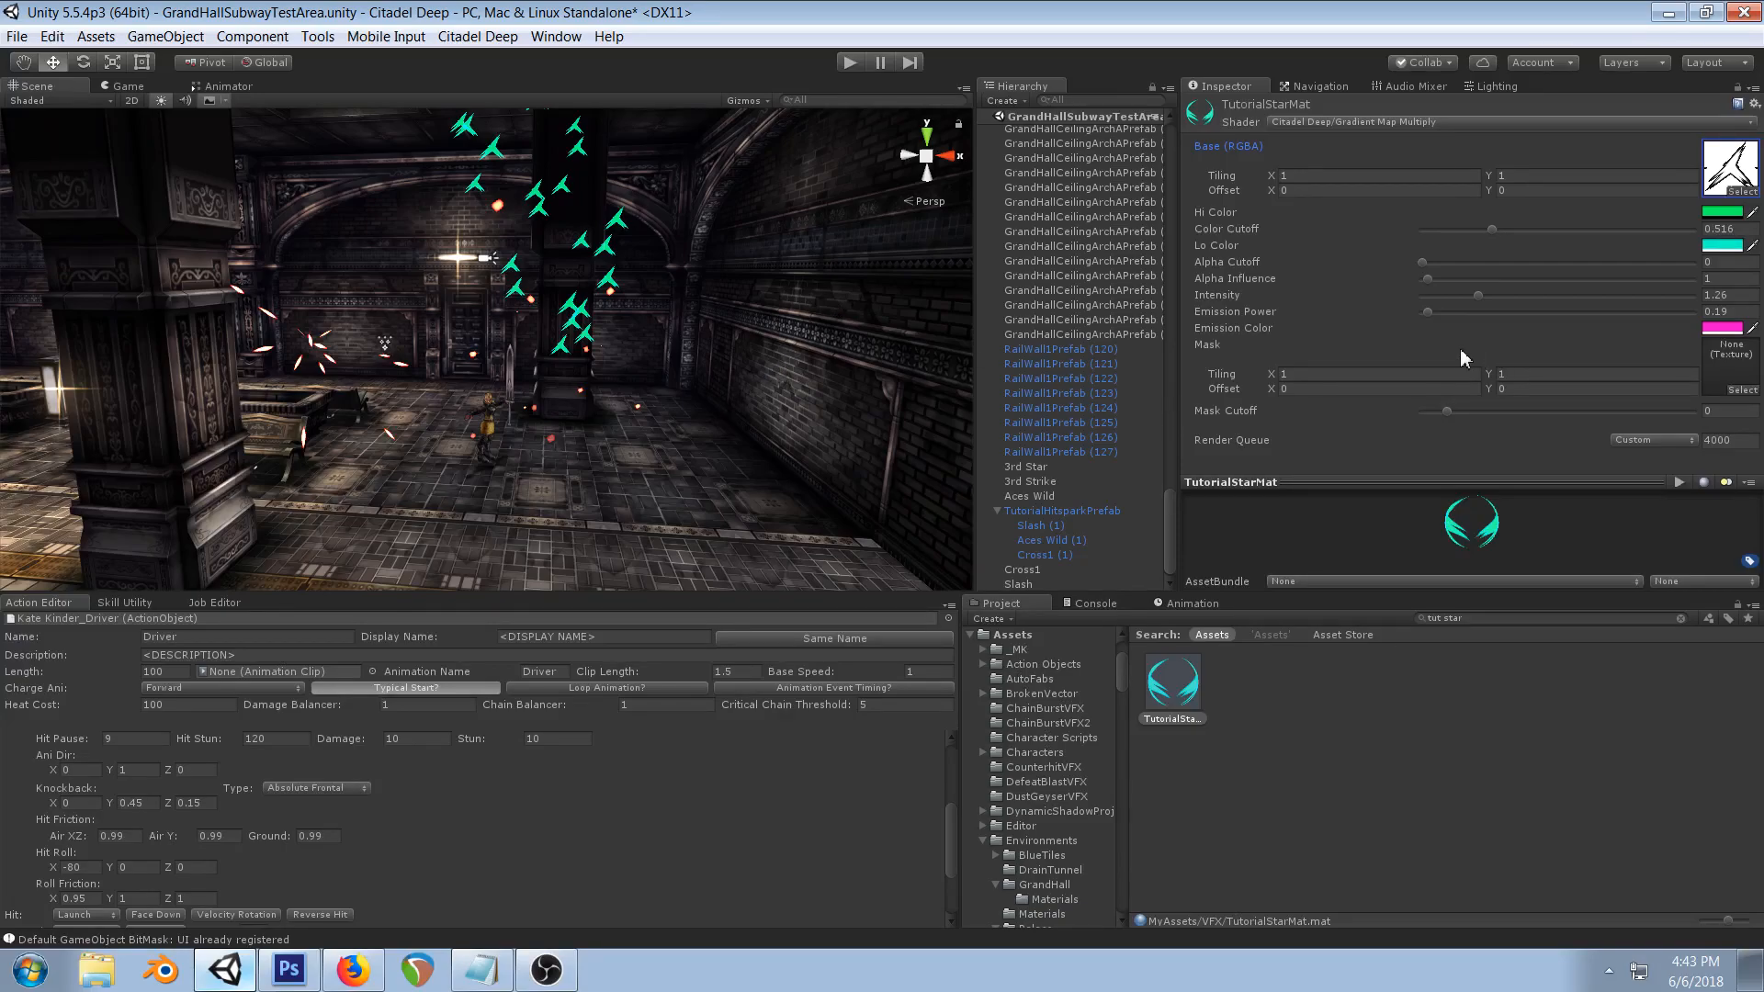
# - Check the Slash effect's particle settings and set the 3rd Star duration to 1.50
pyautogui.moveTo(589, 379); pyautogui.dragTo(637, 338, button='right')
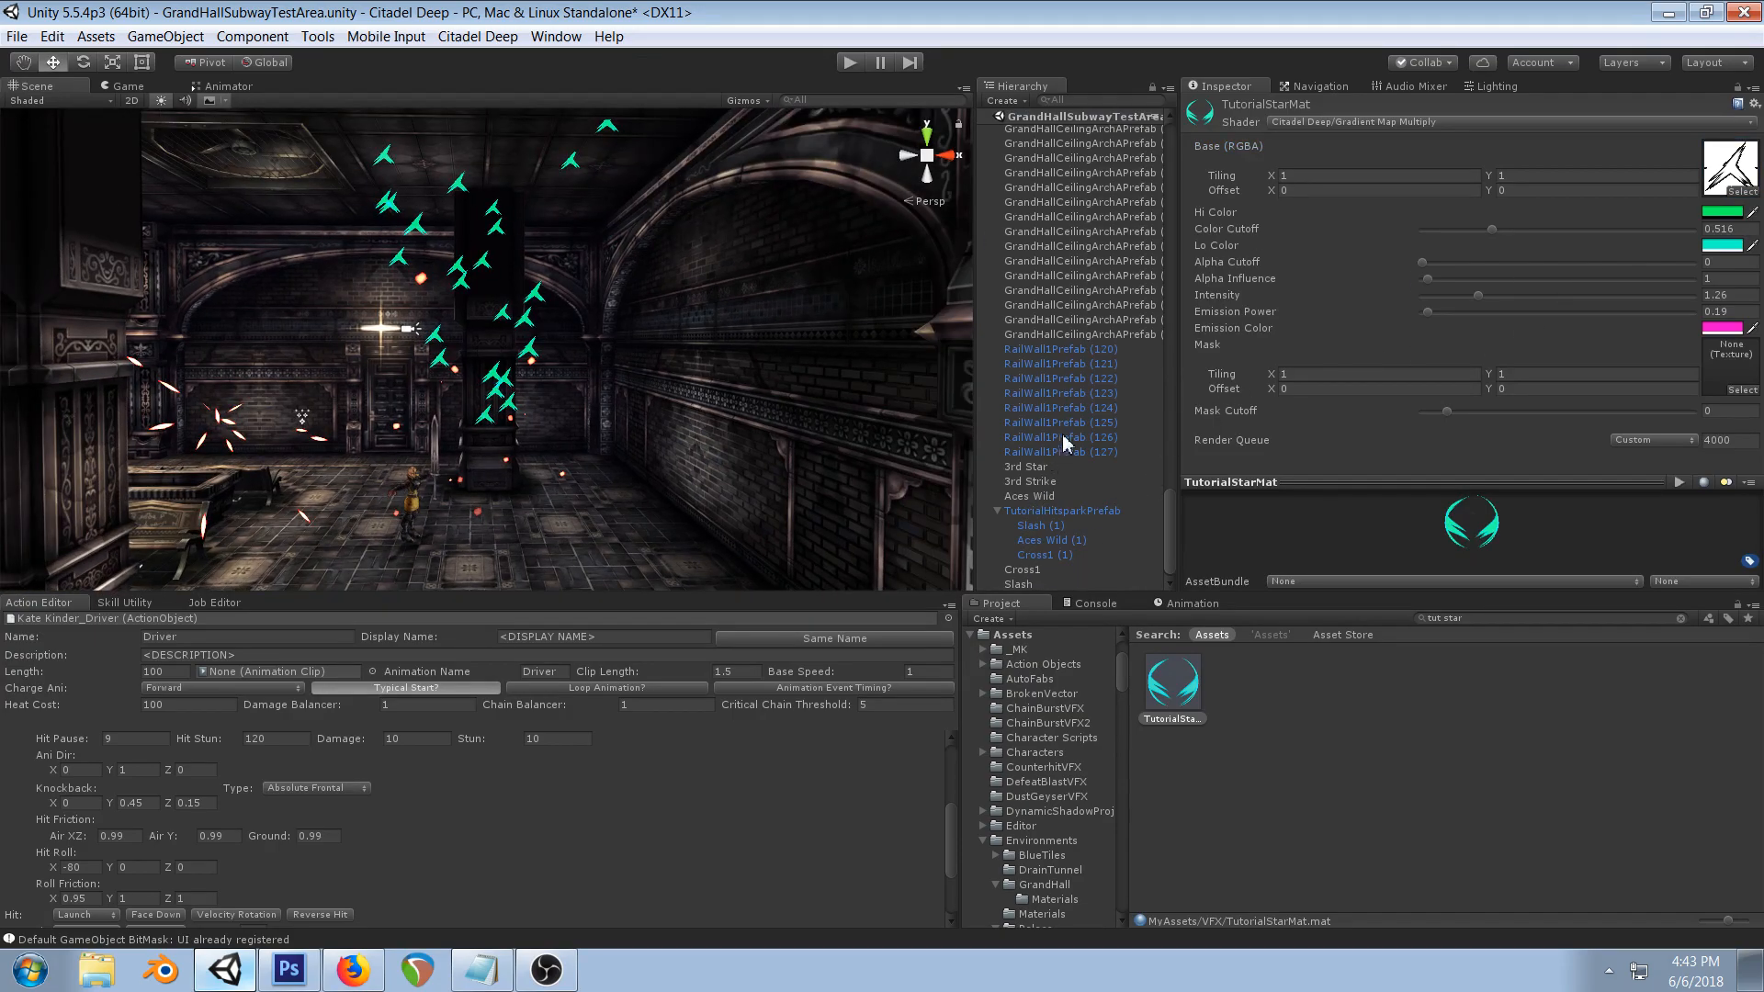
pyautogui.click(1027, 584)
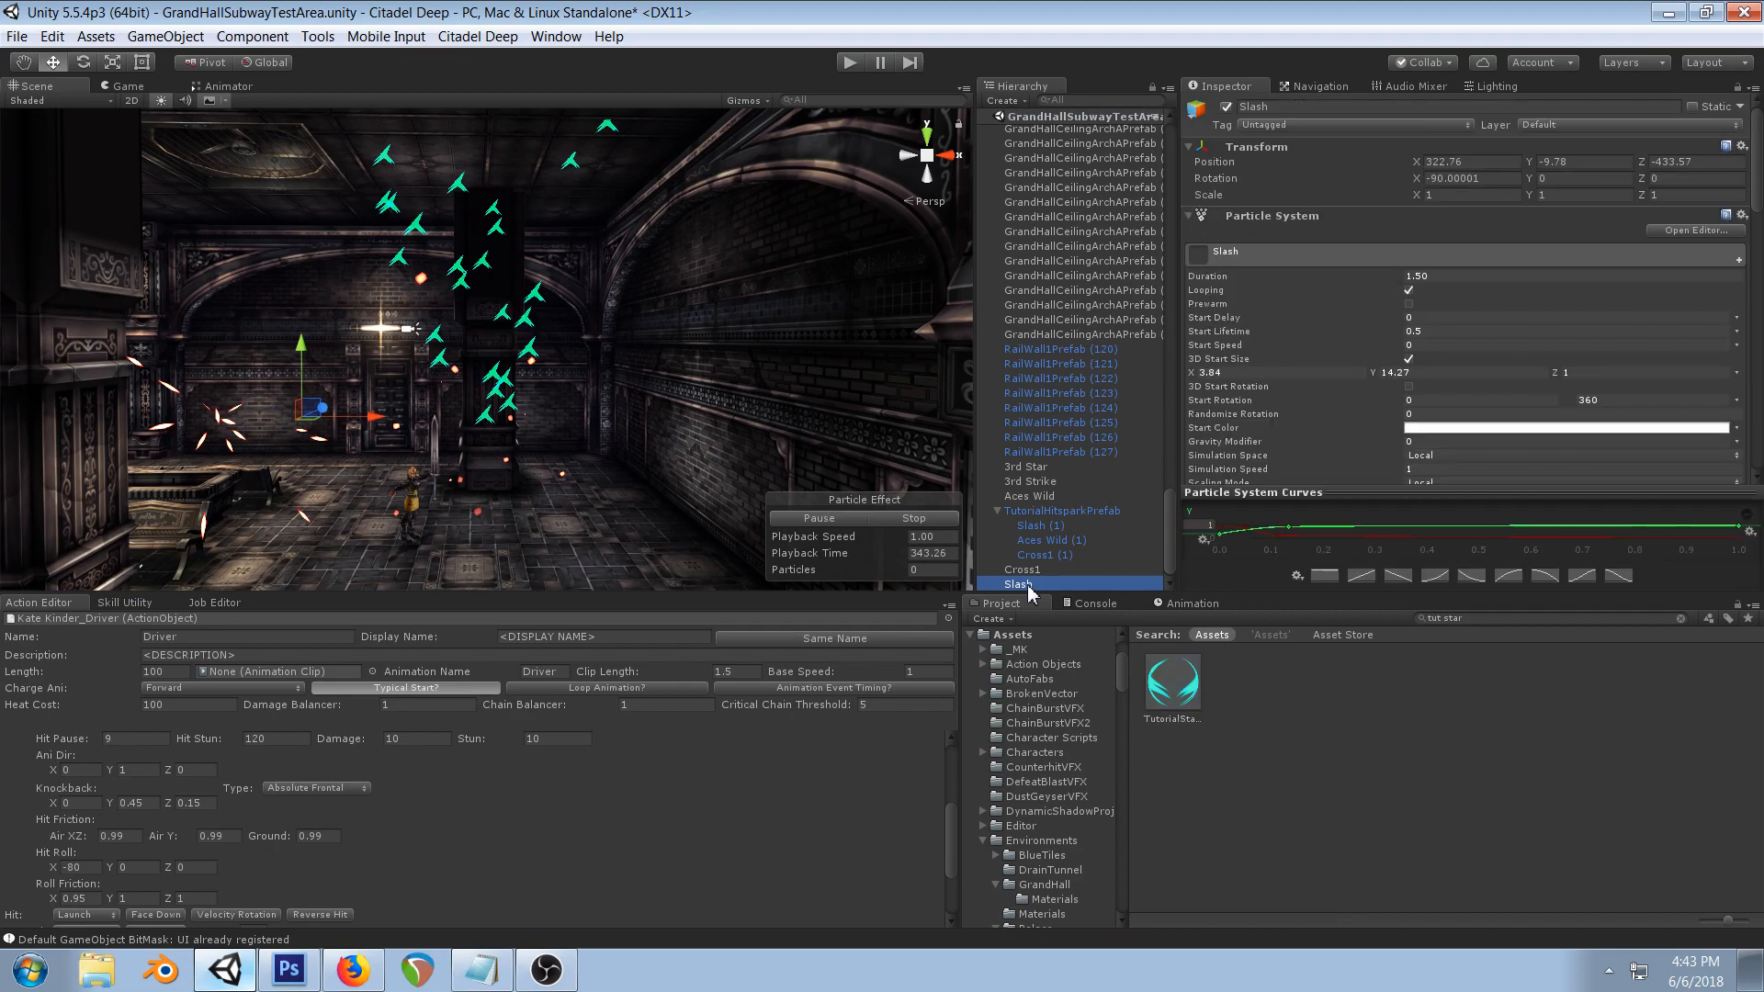
pyautogui.click(1025, 467)
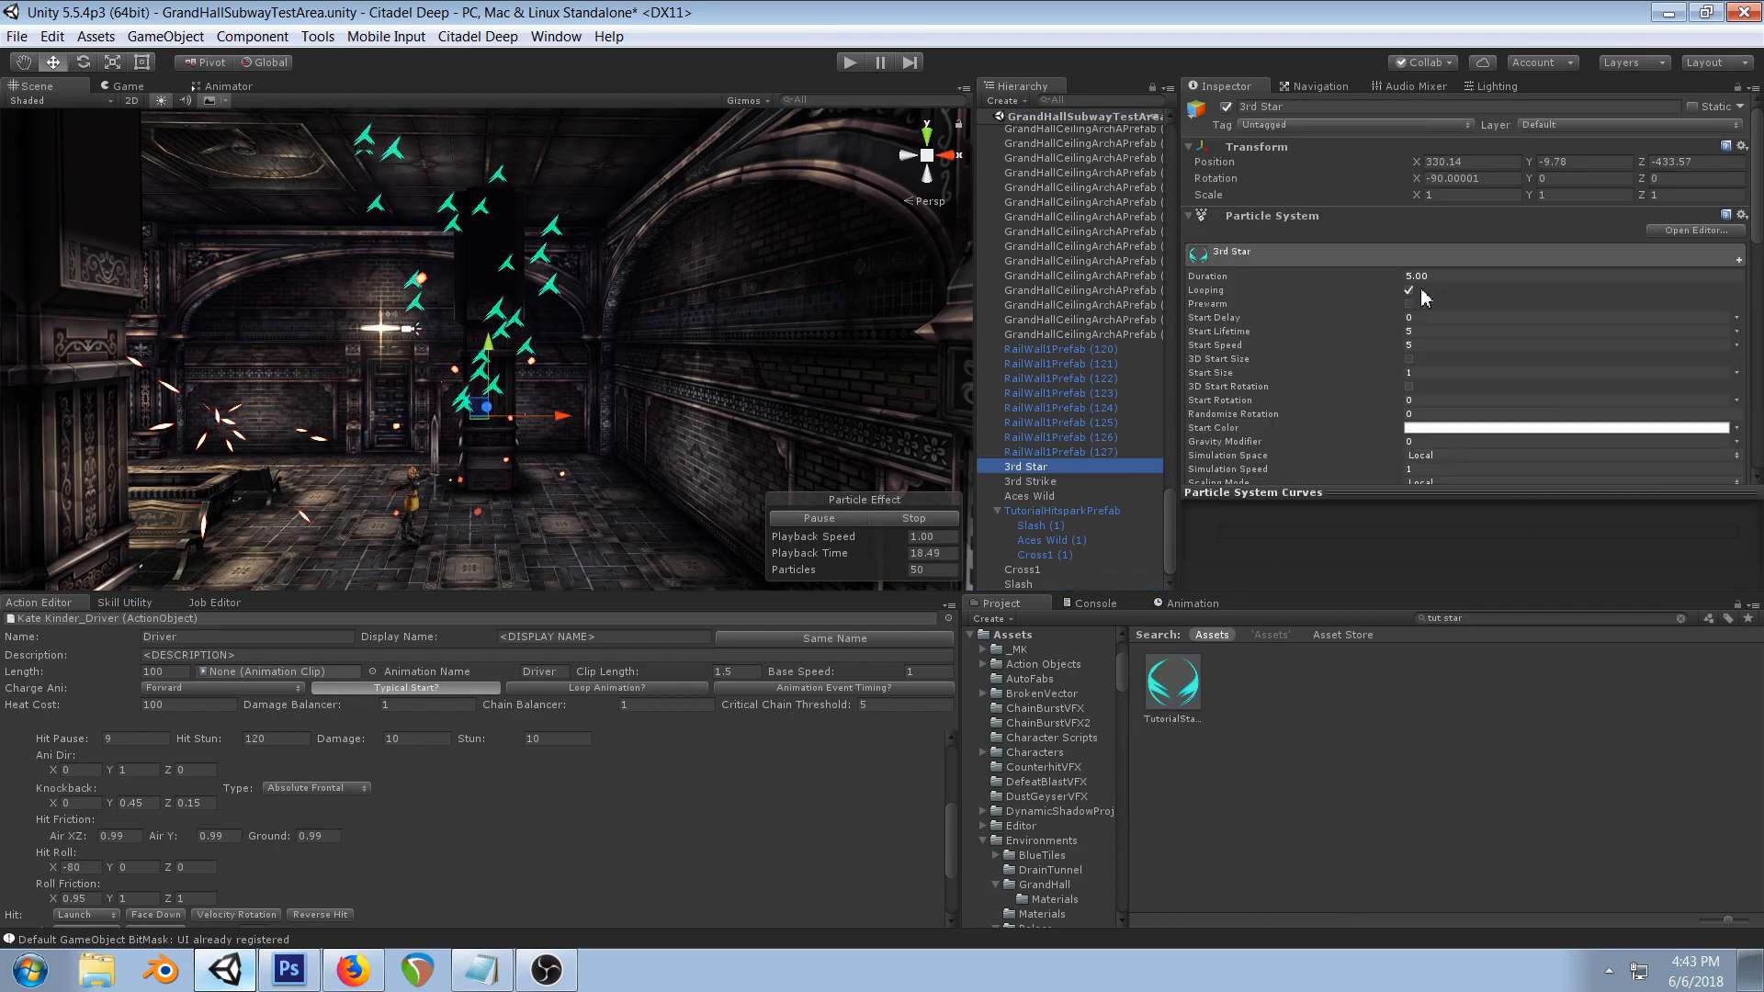
pyautogui.click(1451, 278)
pyautogui.write('1.50')
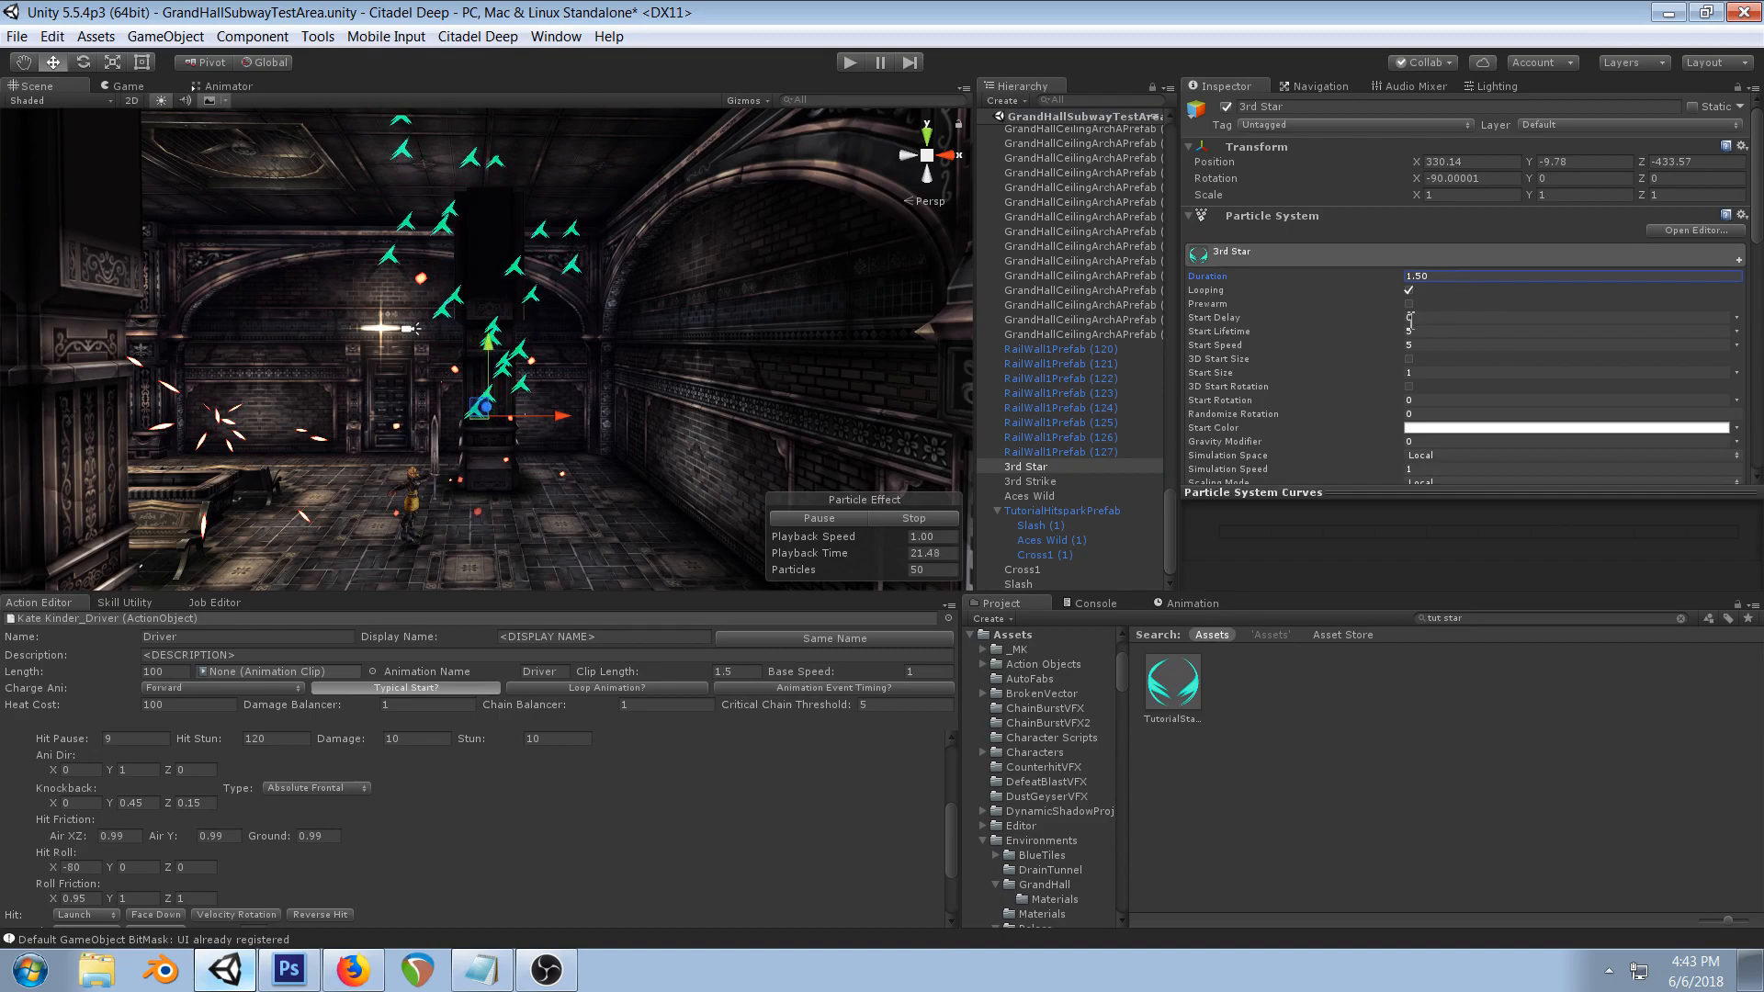
# - Set the 3rd Star particles' start lifetime to 0.5 and start speed to 0
pyautogui.scroll(-3, 1488, 304)
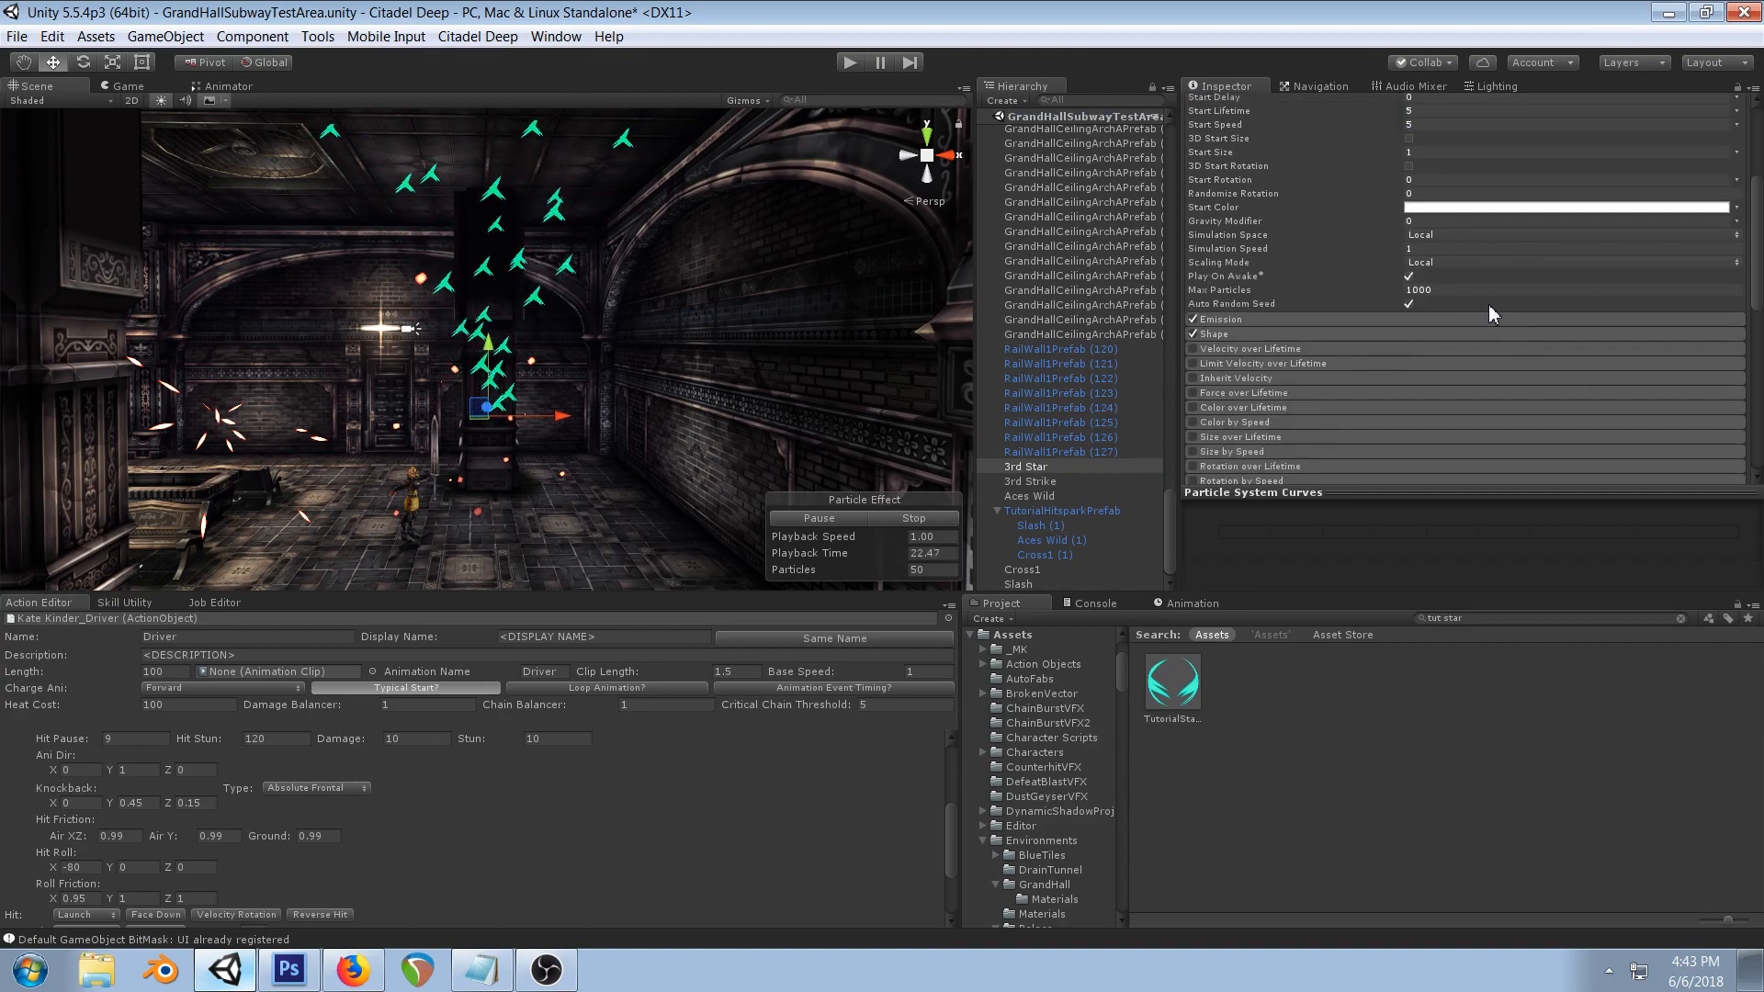
pyautogui.click(1435, 223)
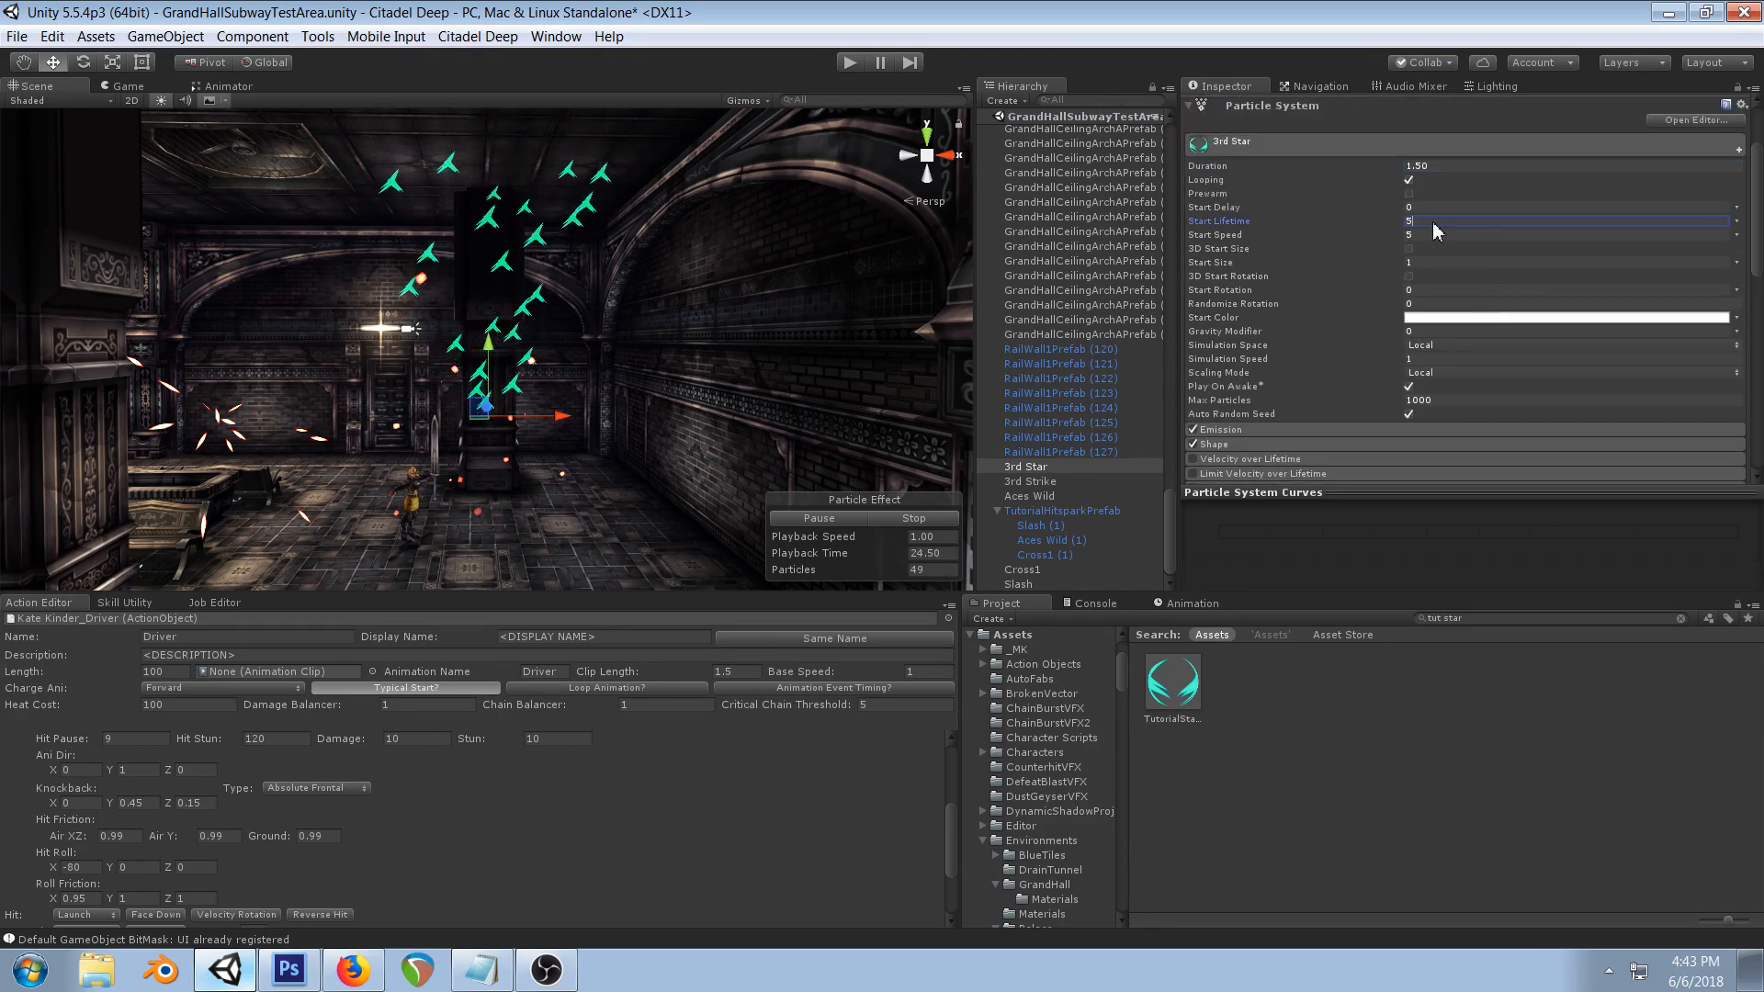
pyautogui.write('0.5')
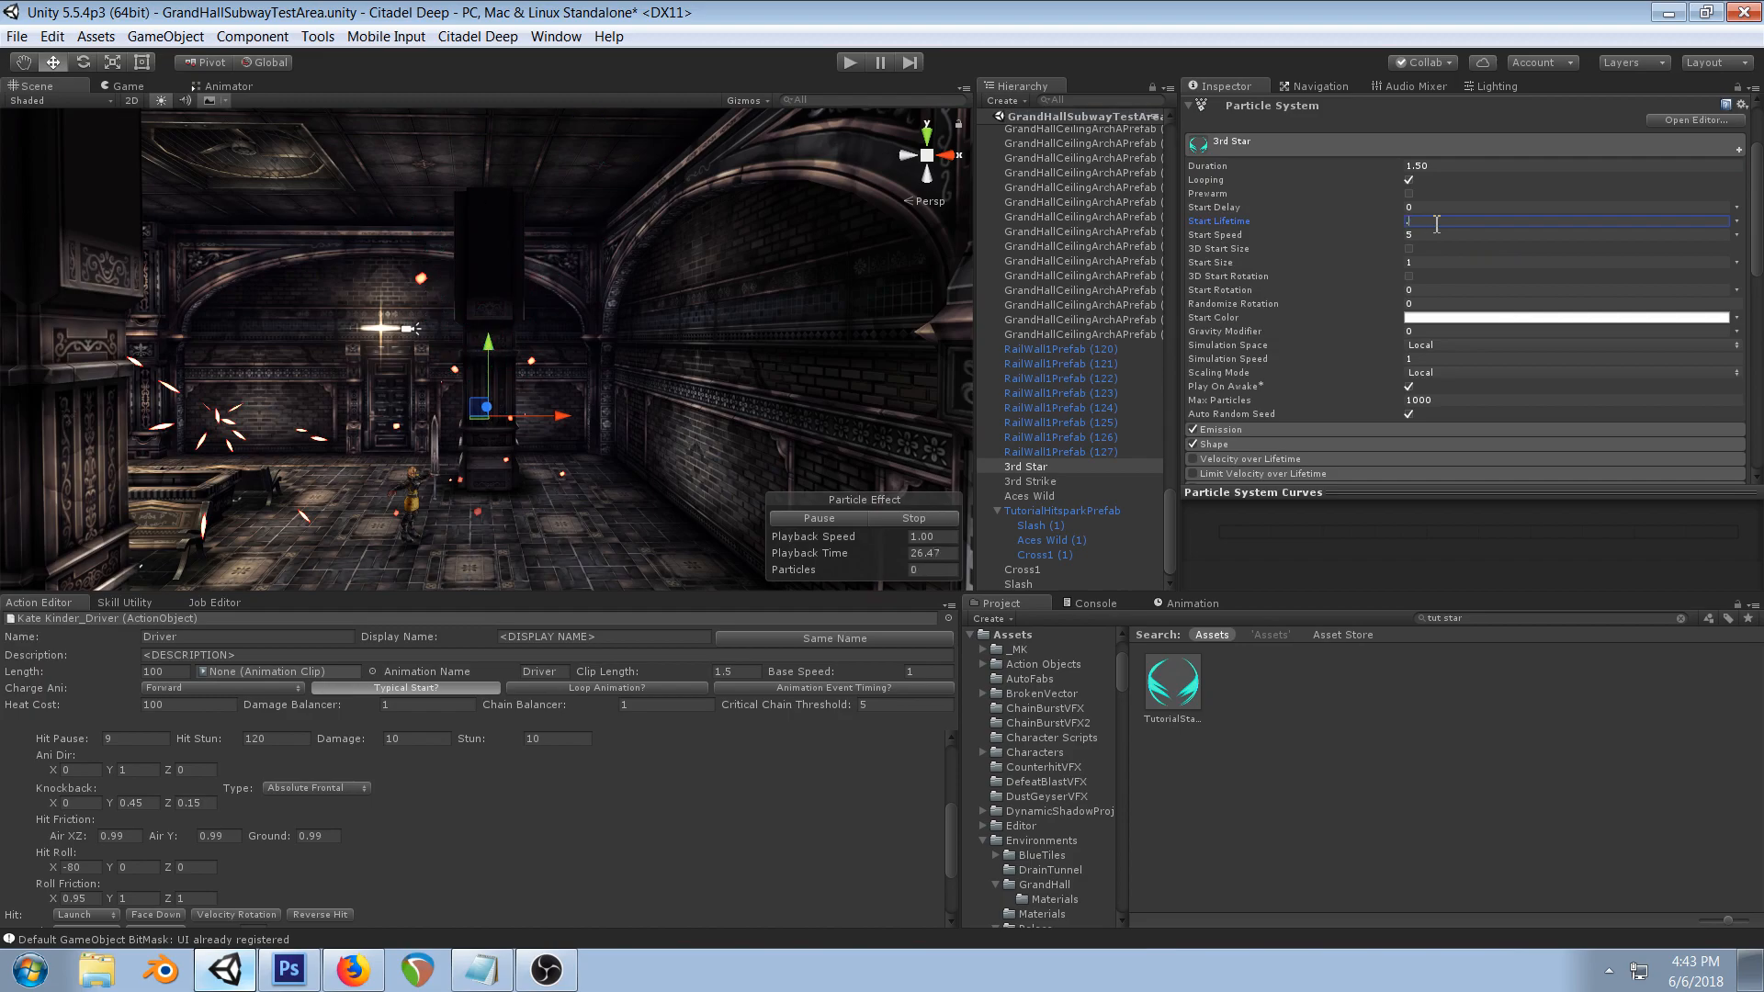
pyautogui.click(1429, 235)
pyautogui.write('0')
# - Add an emission burst of 1 particle at time 0.00 to 3rd Star and set its rate over time to 0
pyautogui.scroll(-3, 1437, 325)
pyautogui.click(1248, 264)
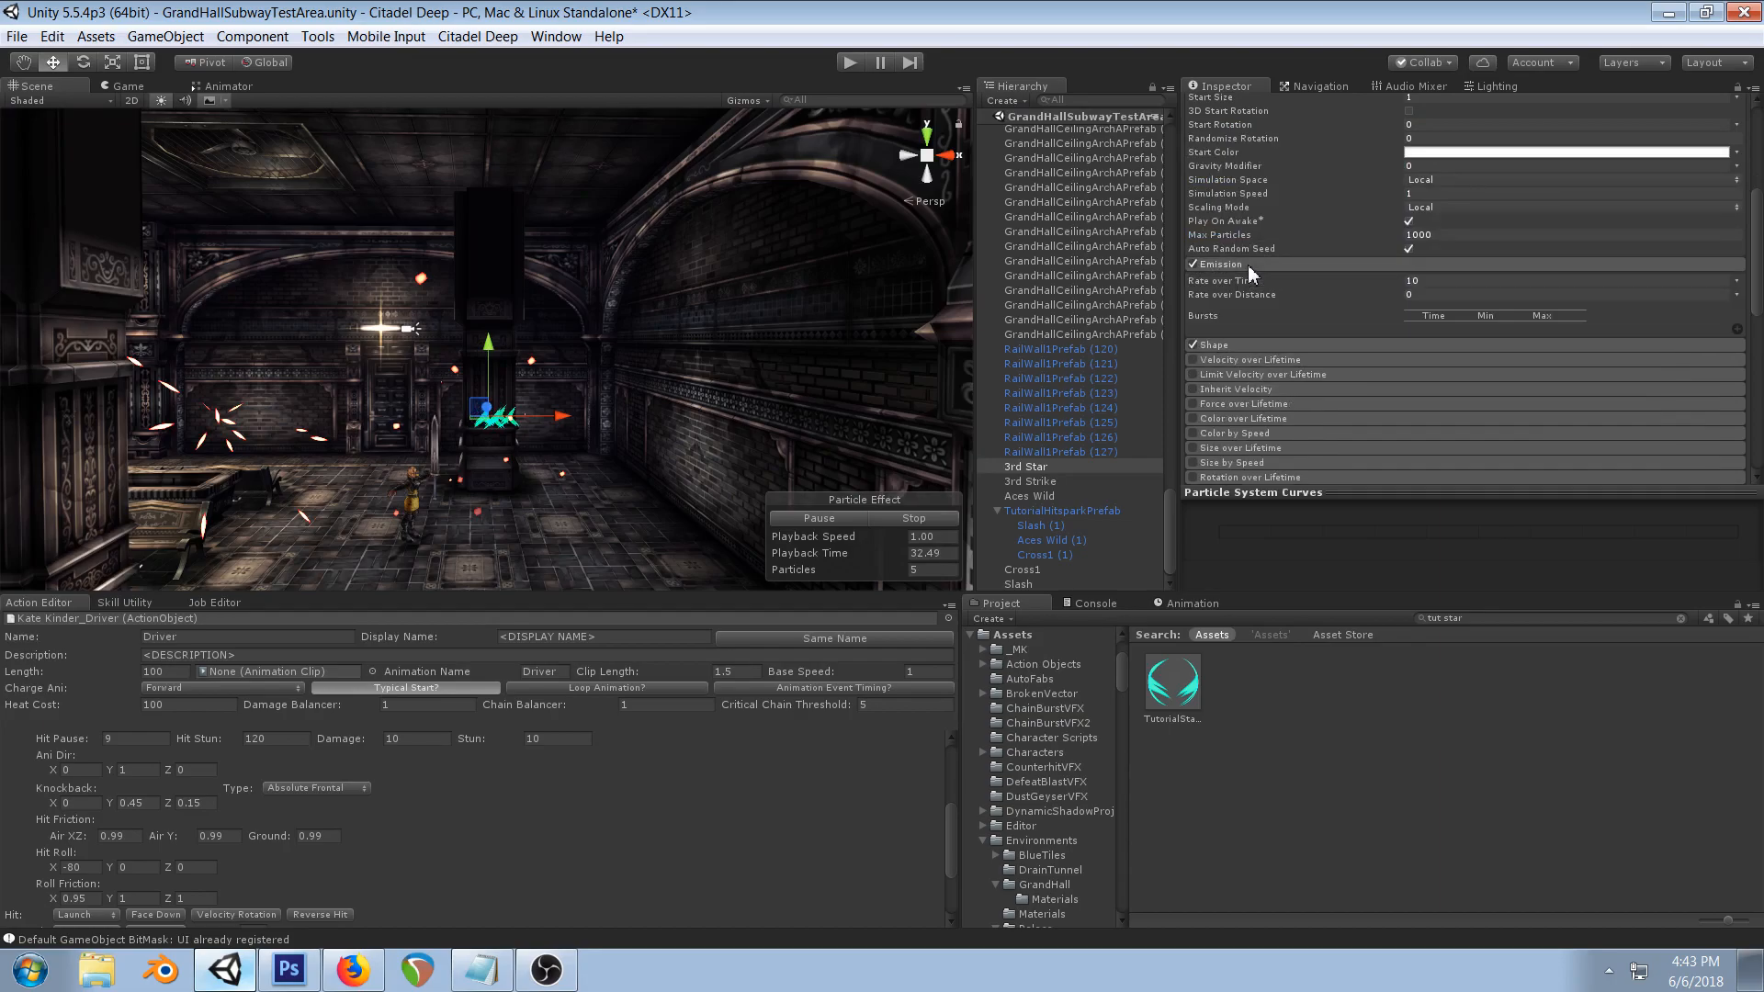
pyautogui.click(1433, 294)
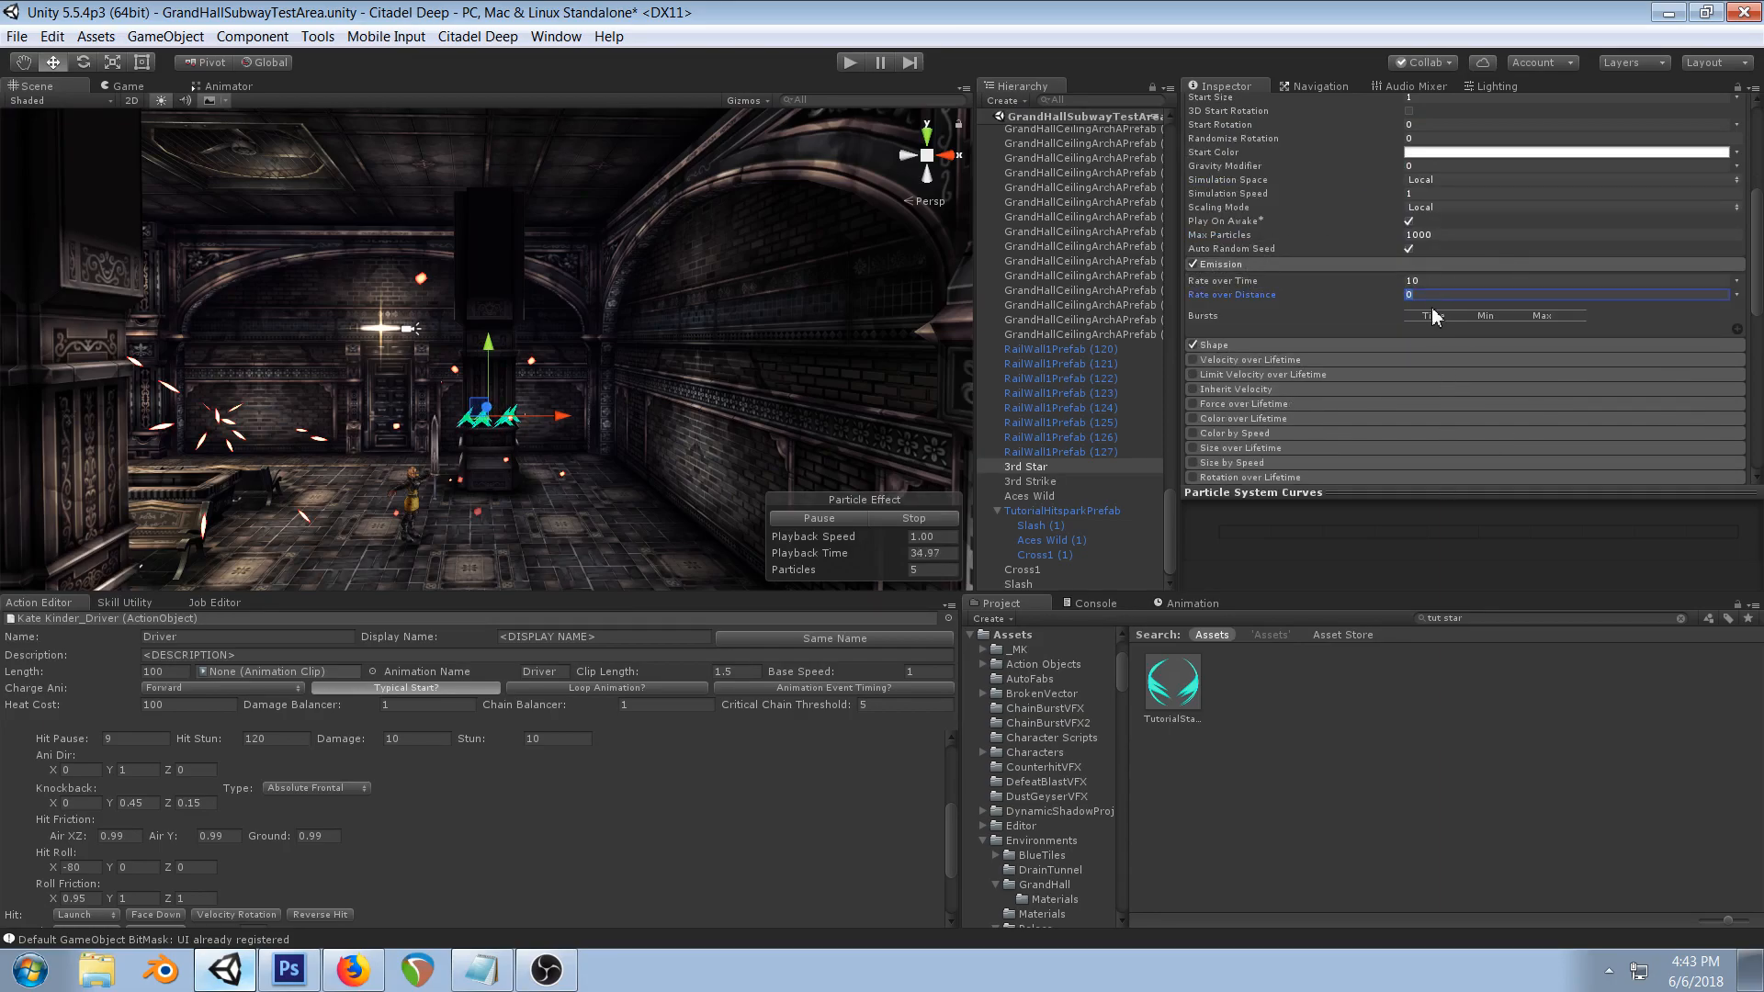
pyautogui.click(1737, 330)
pyautogui.click(1504, 330)
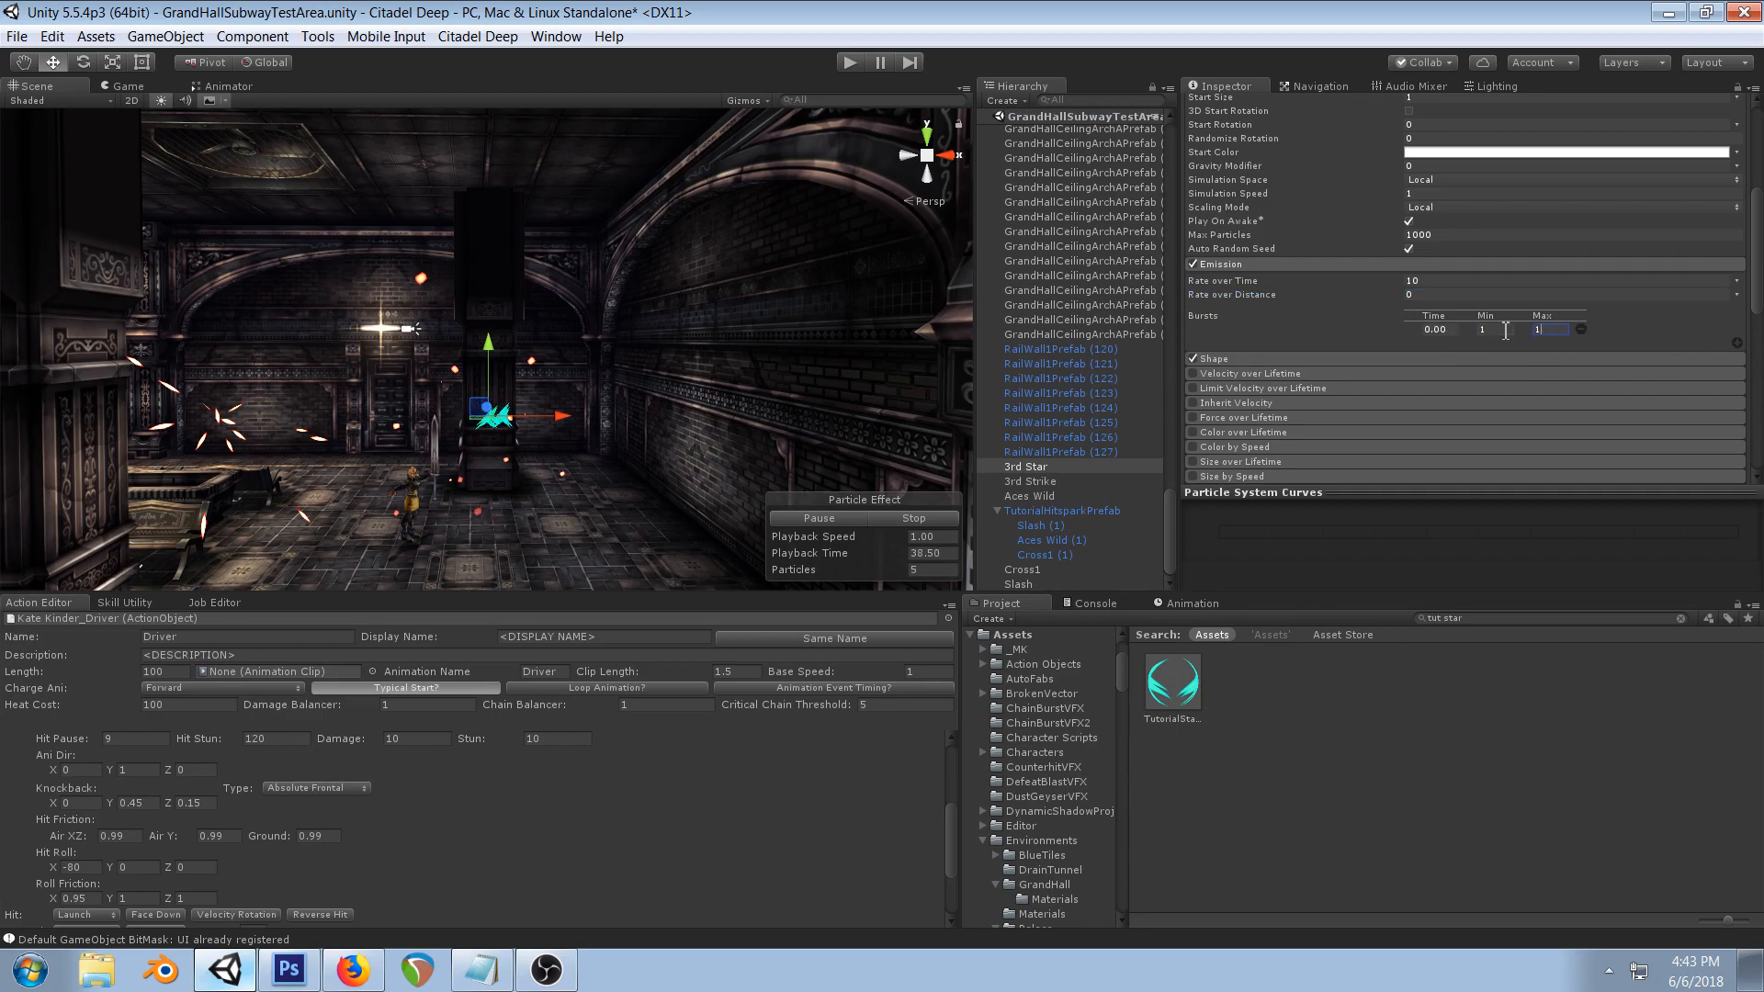
pyautogui.click(1466, 283)
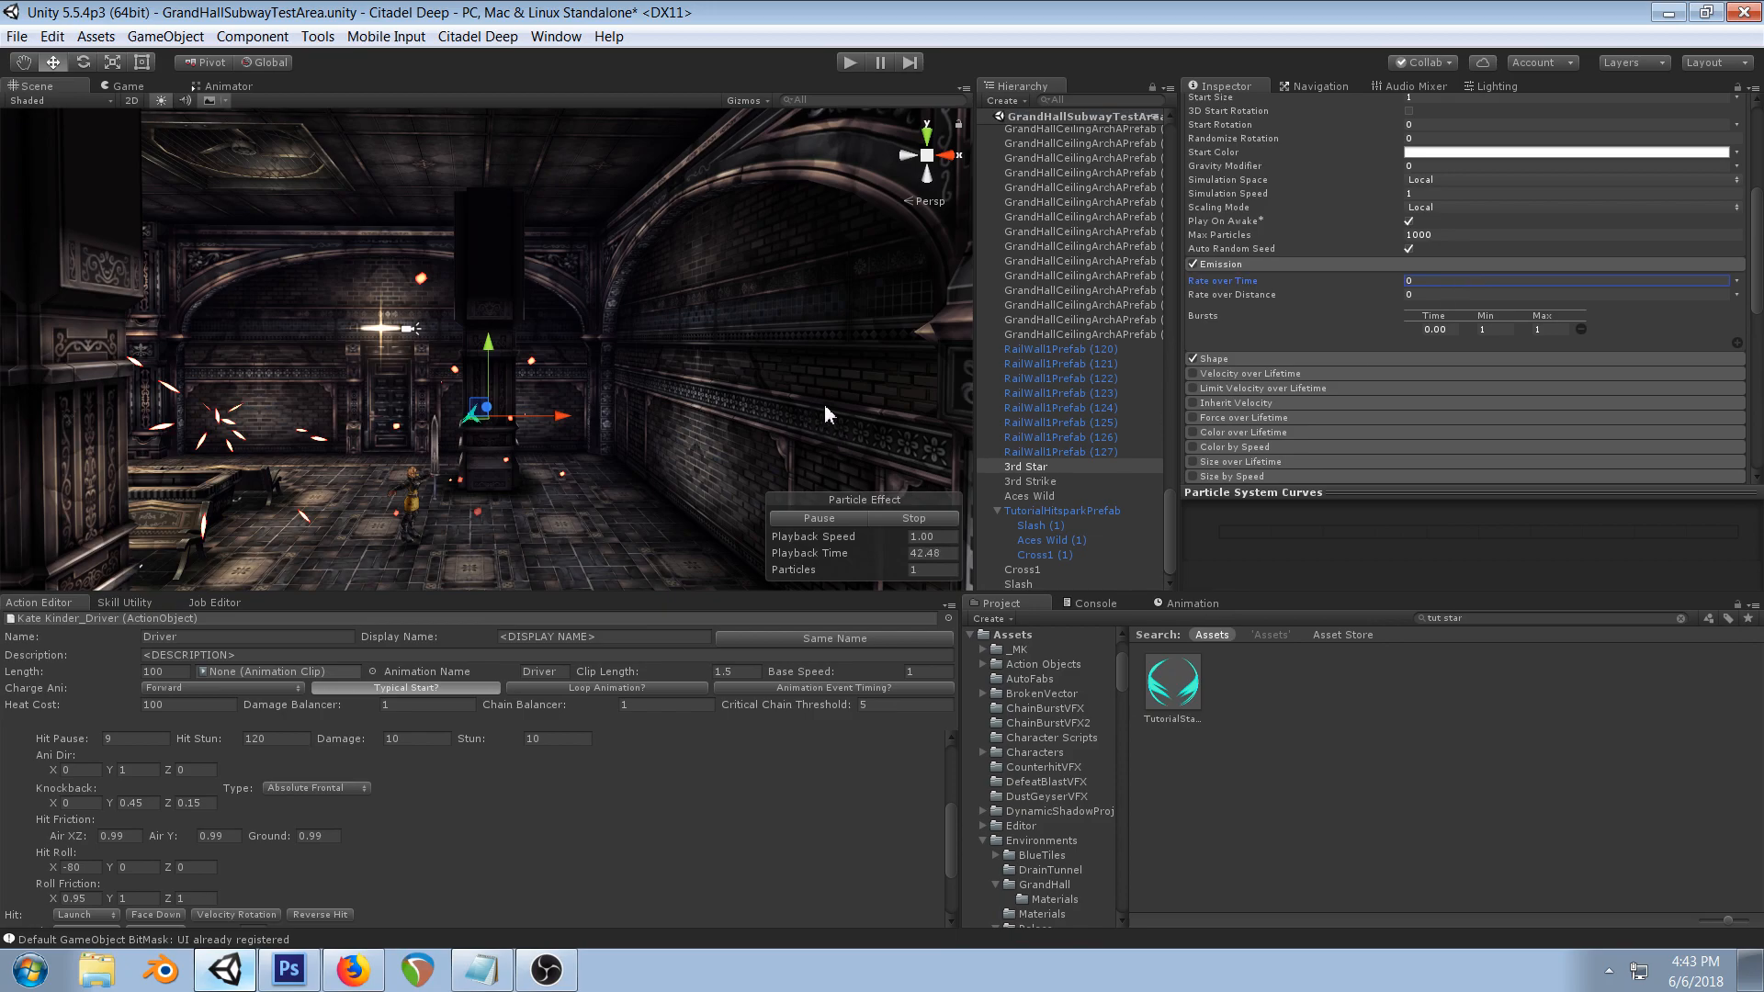
# - Change the 3rd Star emitter shape to Circle with an arc of 0 and a radius of 0.01
pyautogui.click(1246, 360)
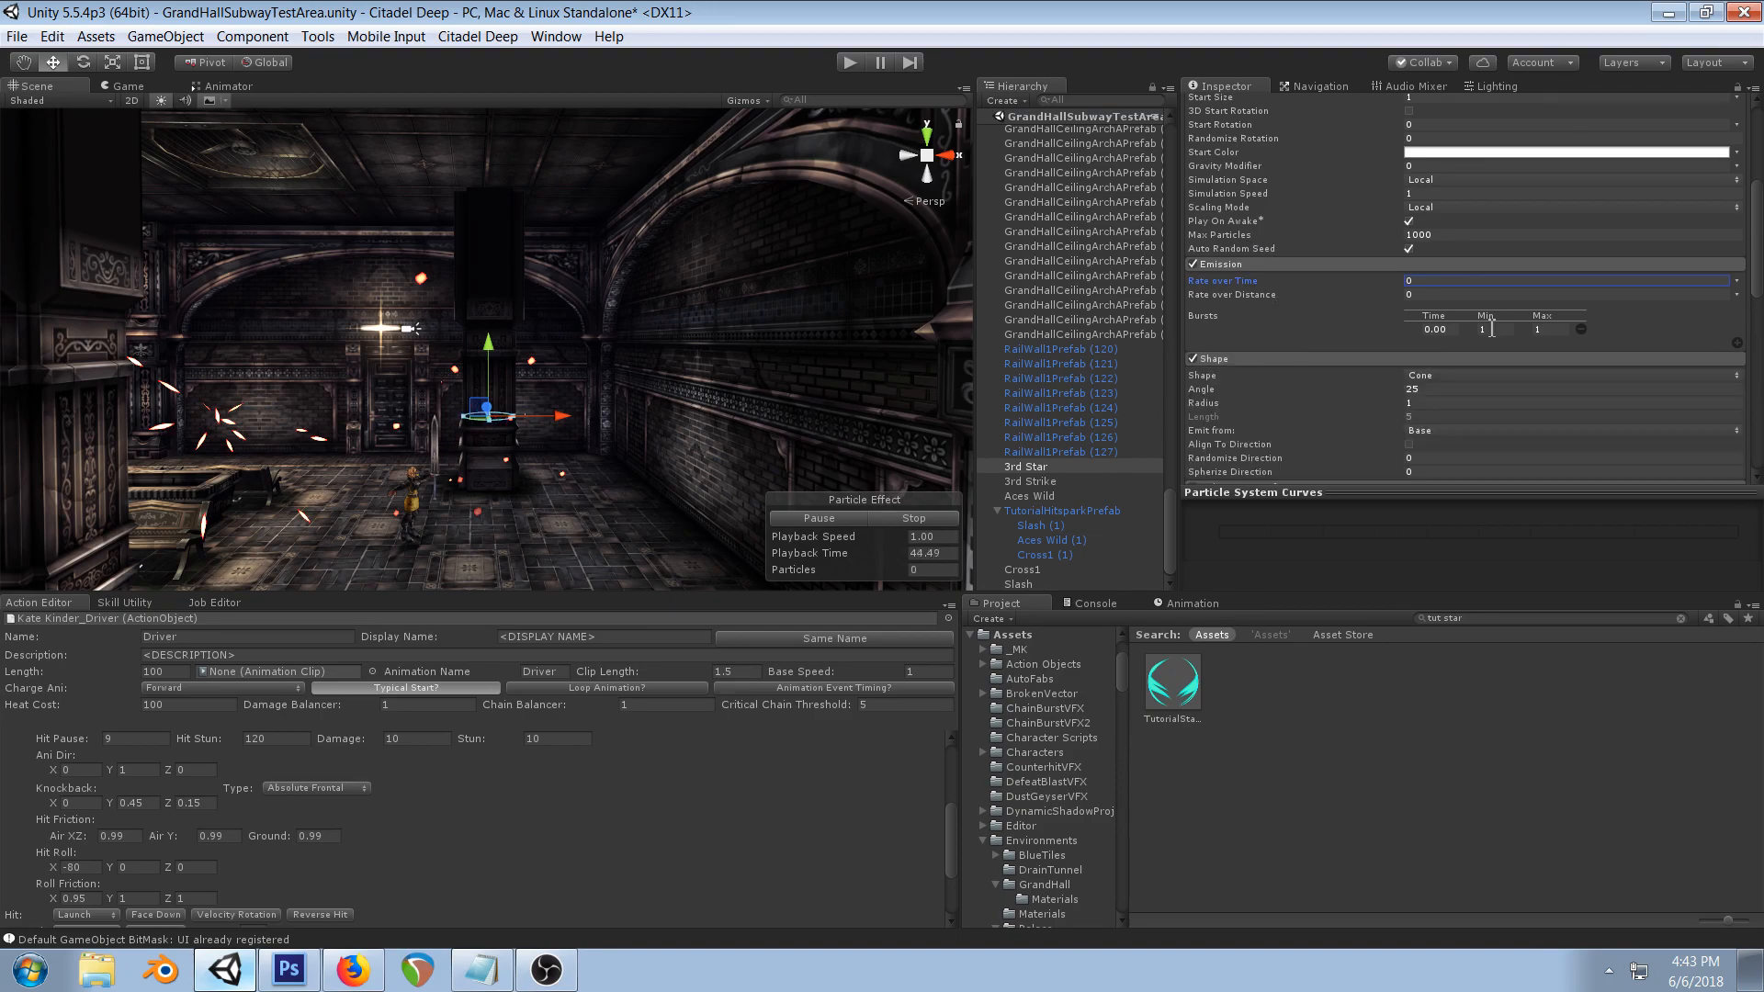
pyautogui.scroll(-2, 1491, 329)
pyautogui.click(1429, 321)
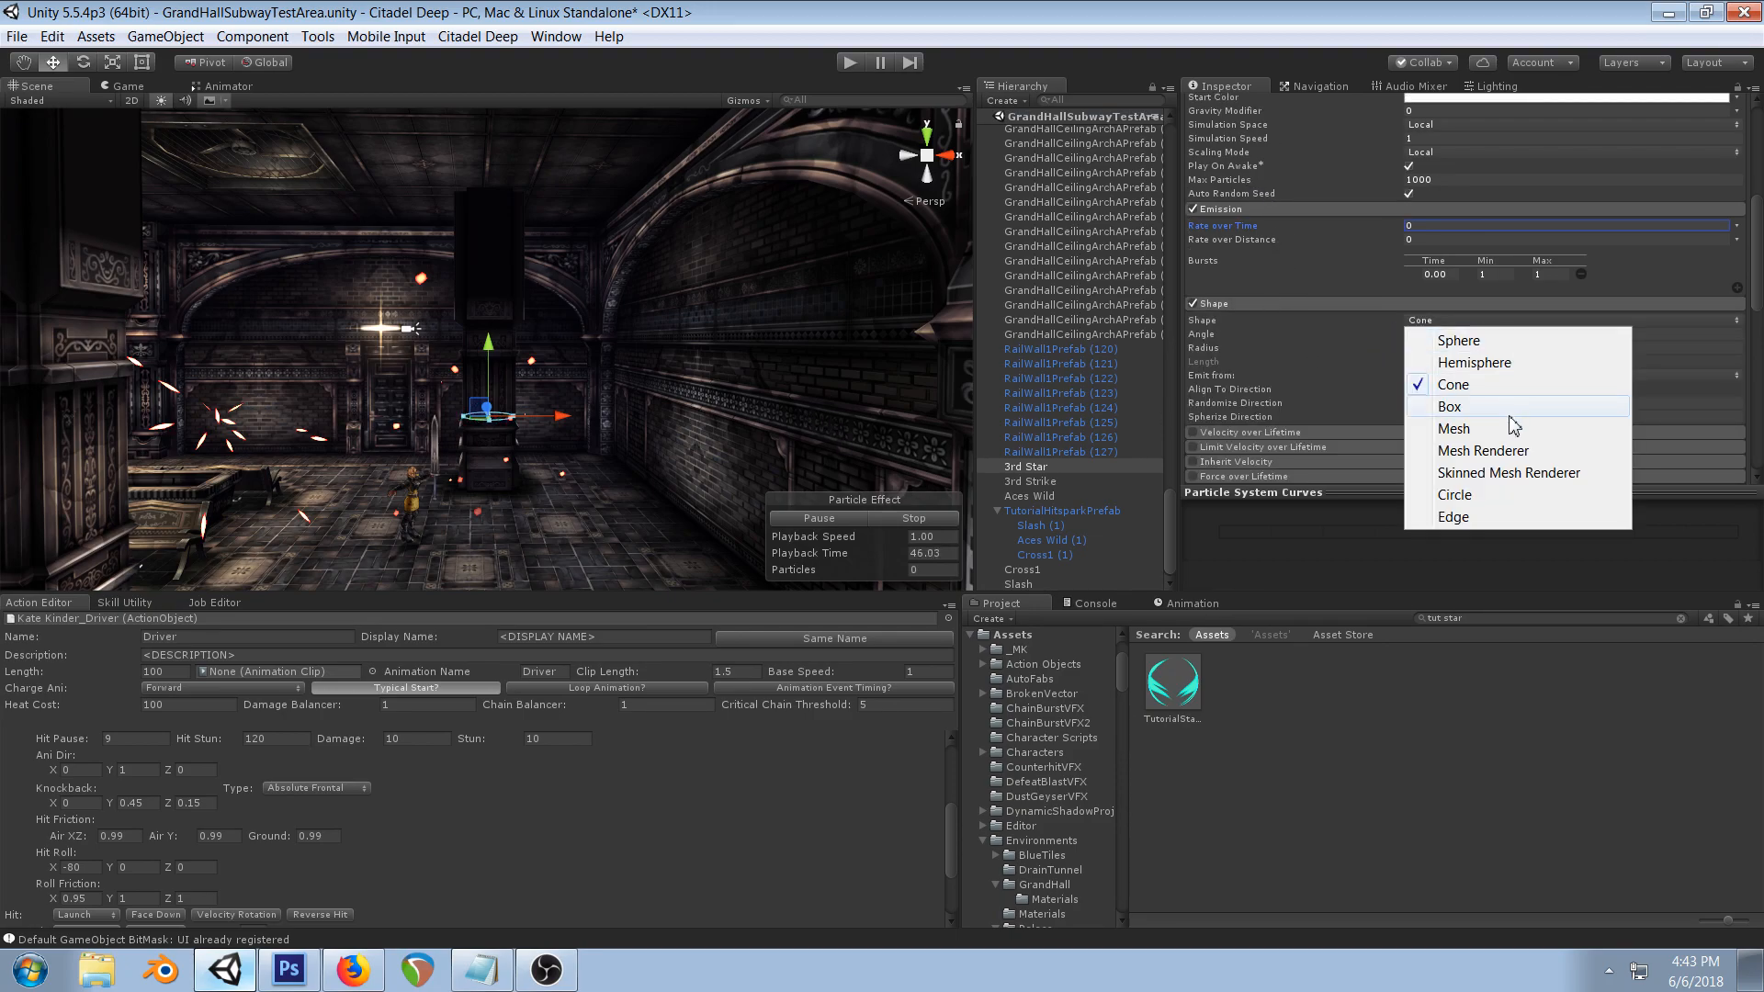
pyautogui.click(1468, 502)
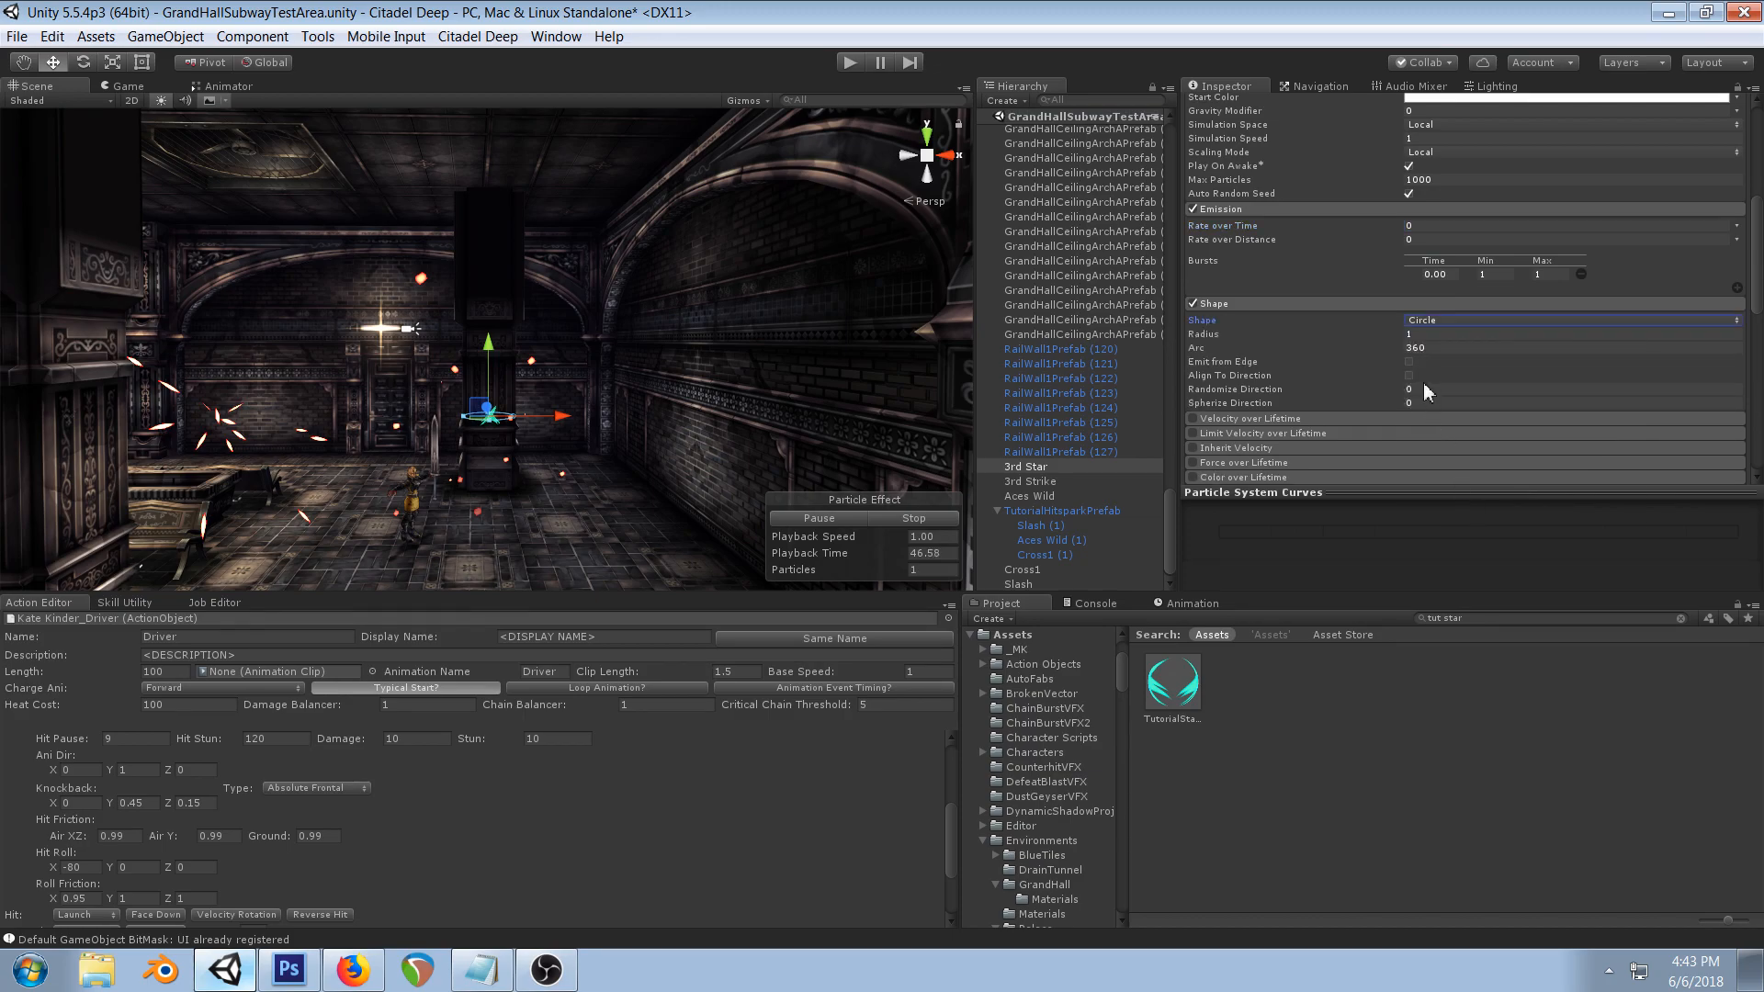
pyautogui.moveTo(1369, 359); pyautogui.dragTo(5, 450)
pyautogui.click(1455, 351)
pyautogui.write('0')
pyautogui.moveTo(1358, 336); pyautogui.dragTo(720, 275)
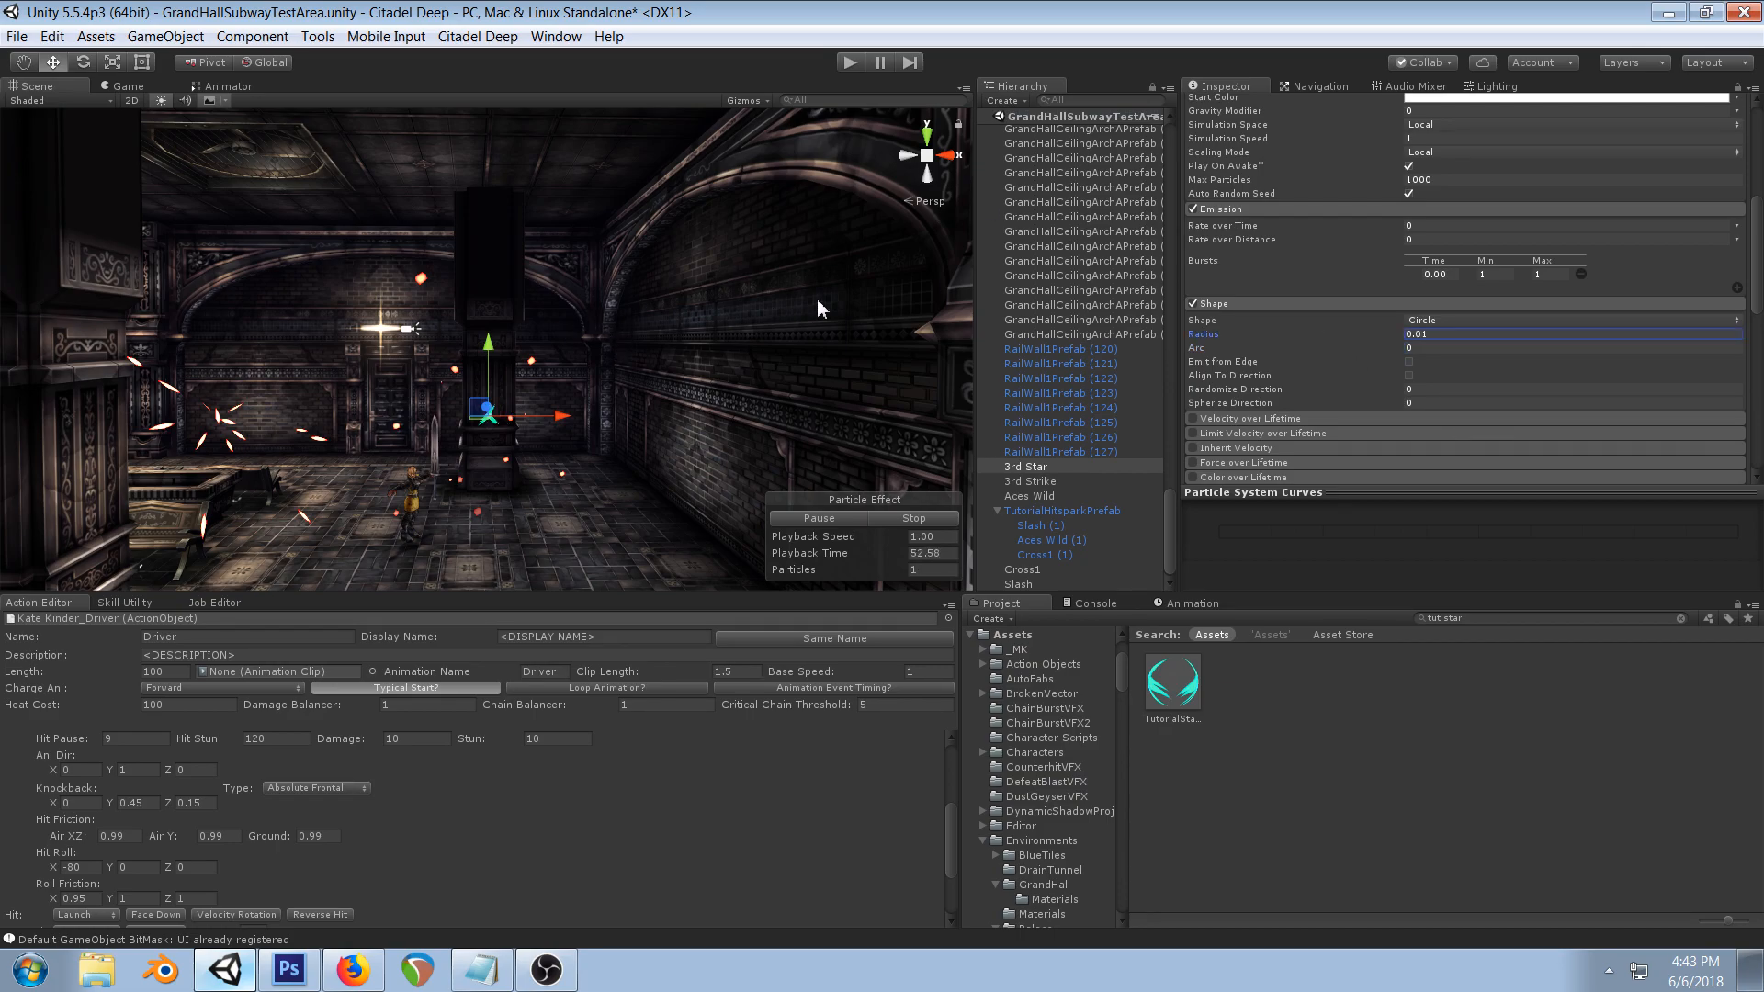
# - Set the 3rd Star particles' start size to 8.57 and their randomize rotation to 1
pyautogui.scroll(5, 1447, 245)
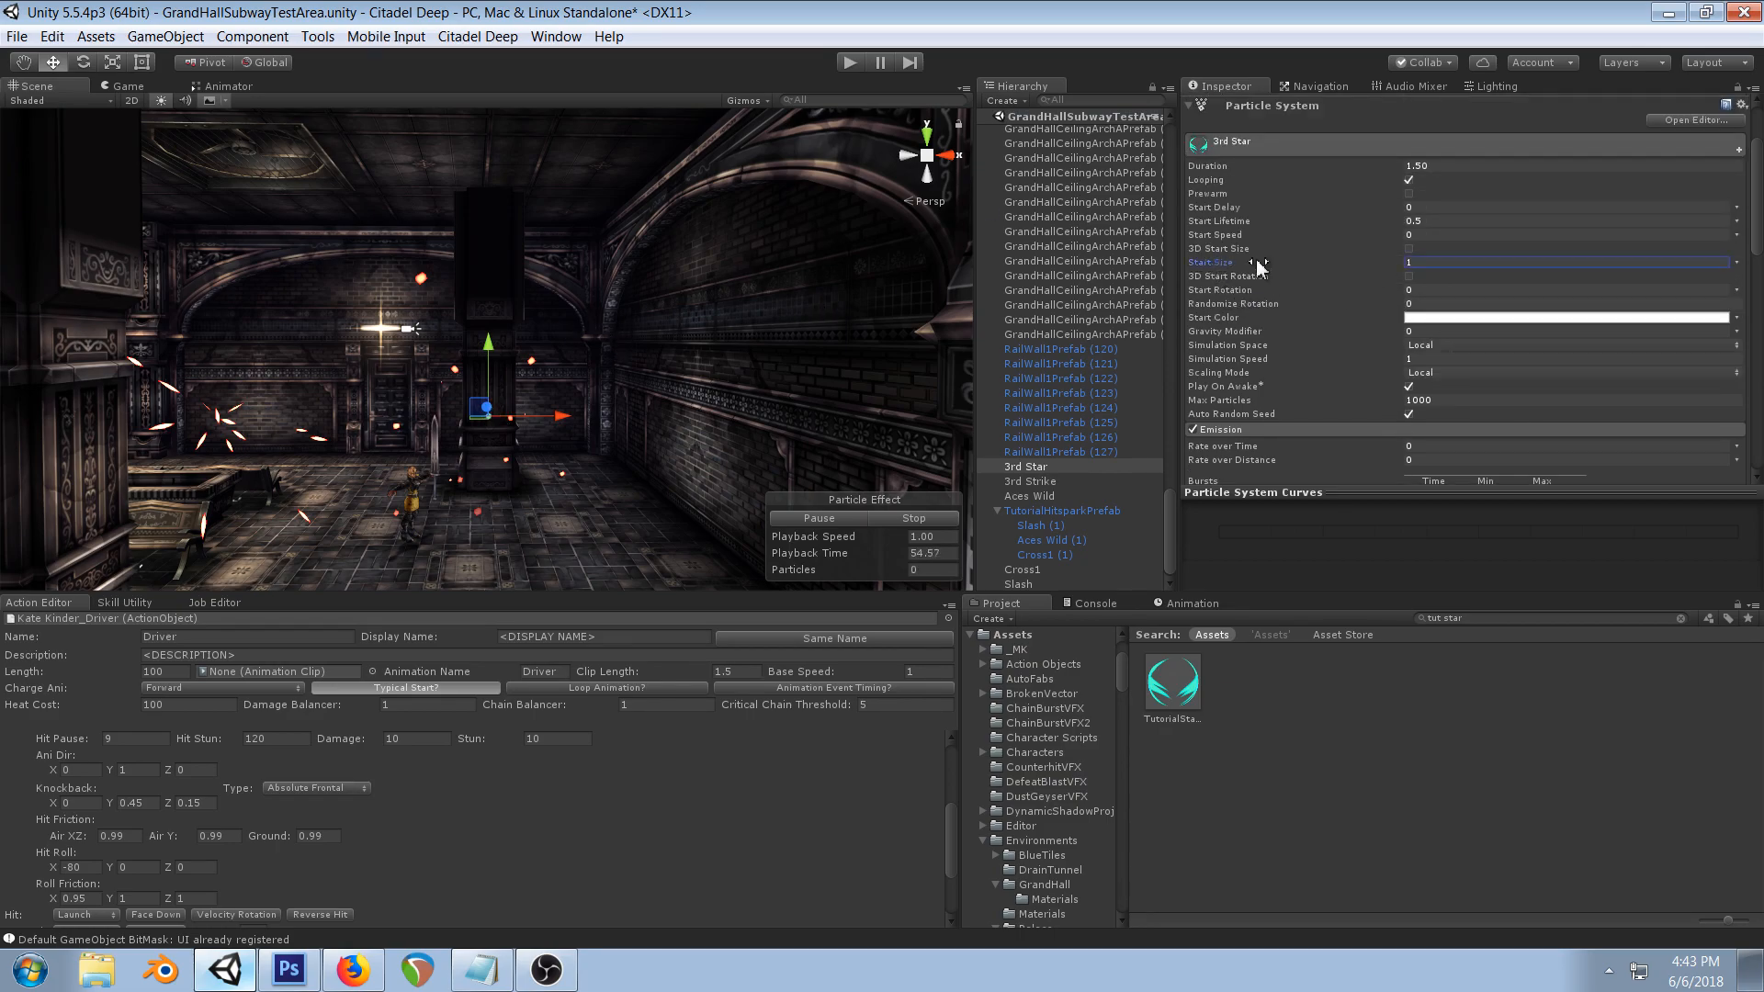
pyautogui.moveTo(1413, 258); pyautogui.dragTo(1439, 258)
pyautogui.moveTo(1452, 253); pyautogui.dragTo(1471, 247)
pyautogui.moveTo(1390, 303); pyautogui.dragTo(1420, 303)
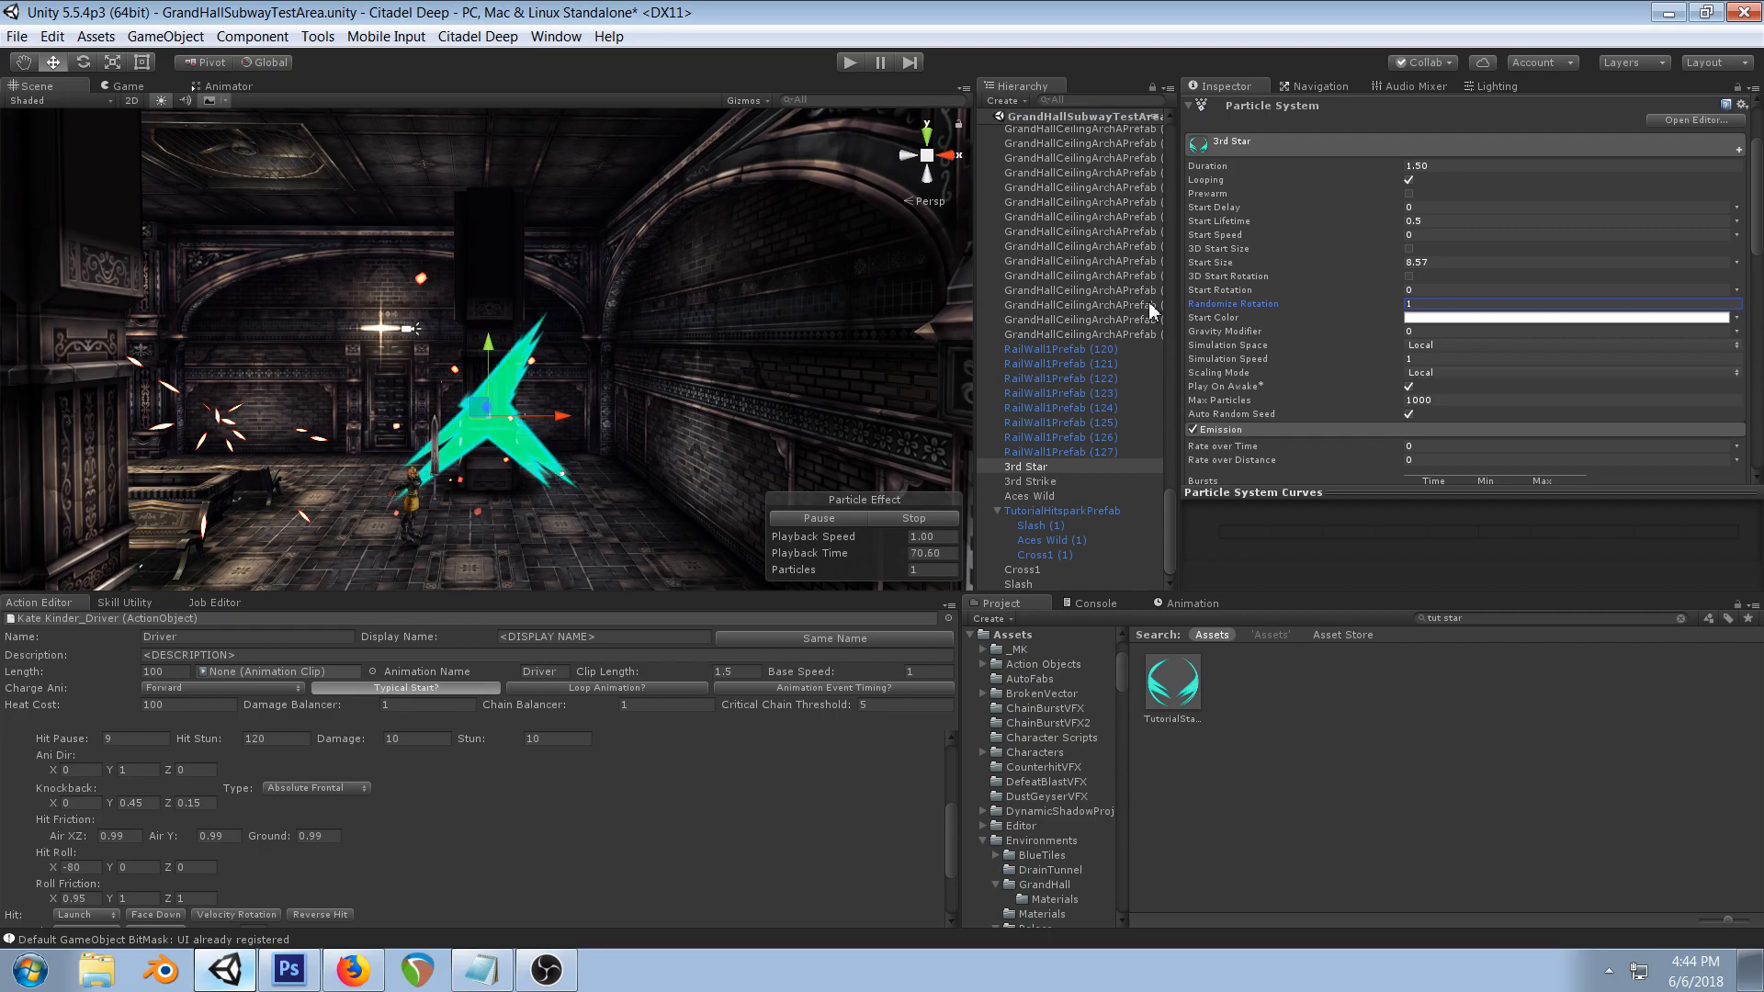
# - Try a start rotation of 66.61 on the 3rd Star particles and reset it to 0
pyautogui.click(1275, 291)
pyautogui.moveTo(1275, 294); pyautogui.dragTo(201, 299)
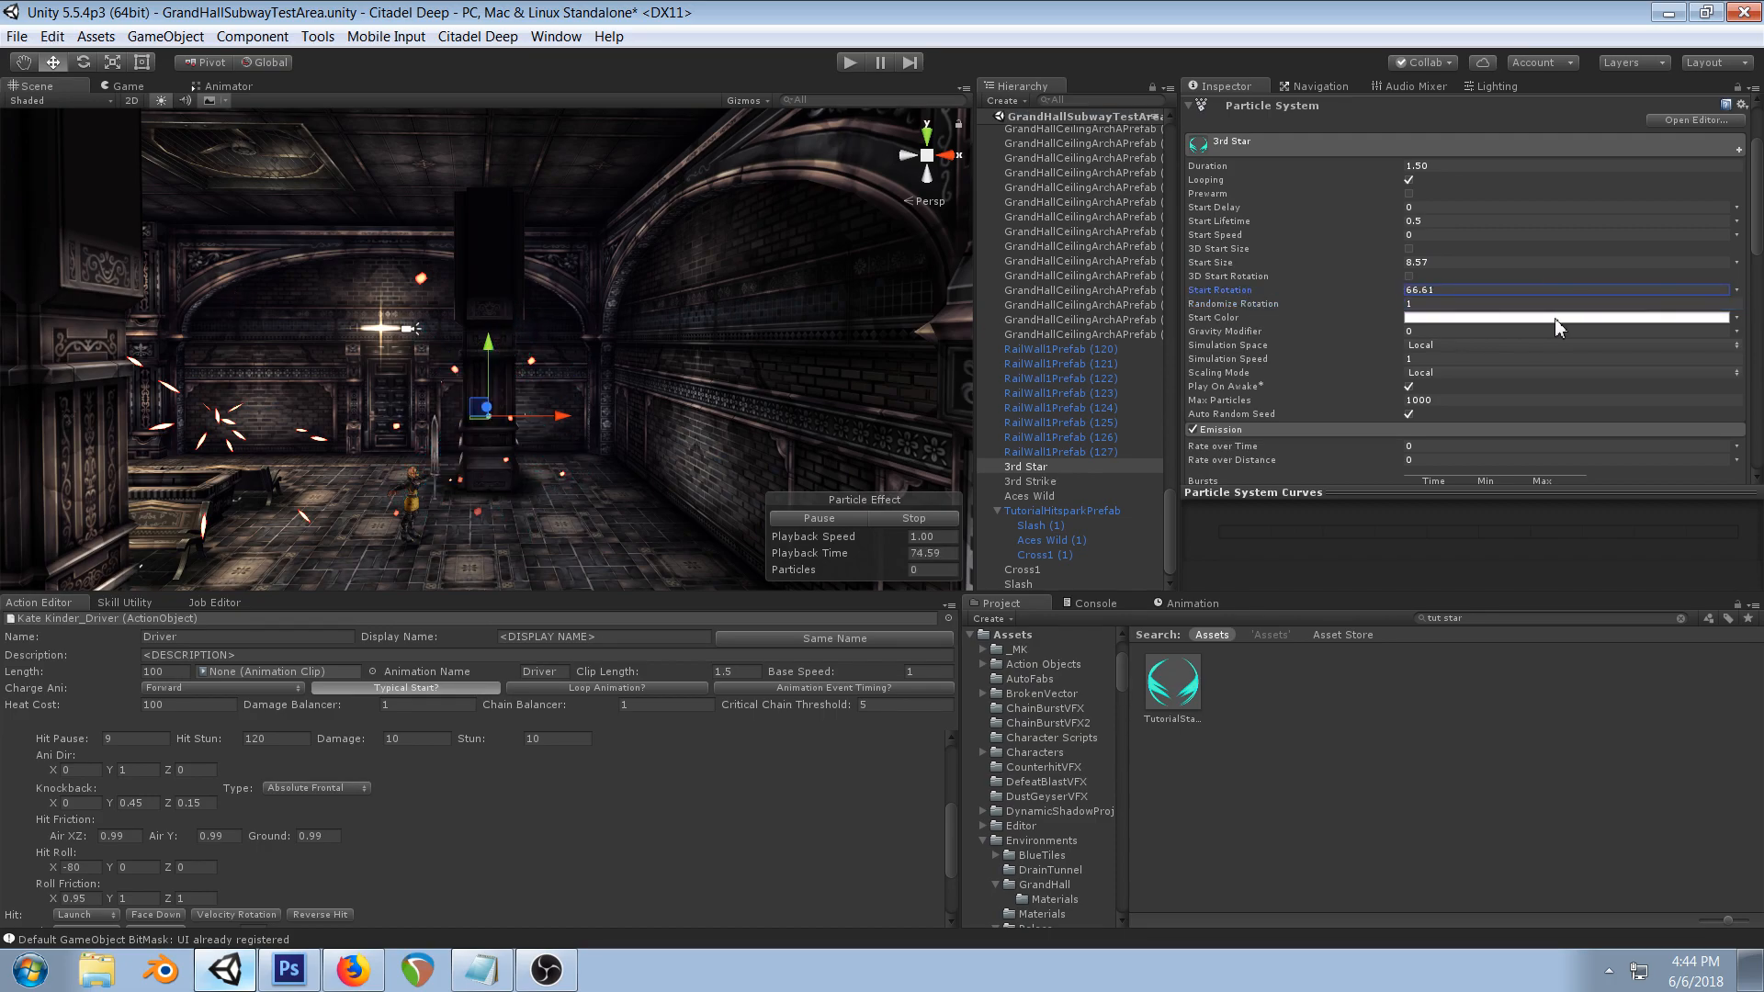
pyautogui.click(1443, 290)
pyautogui.click(1514, 292)
pyautogui.write('0')
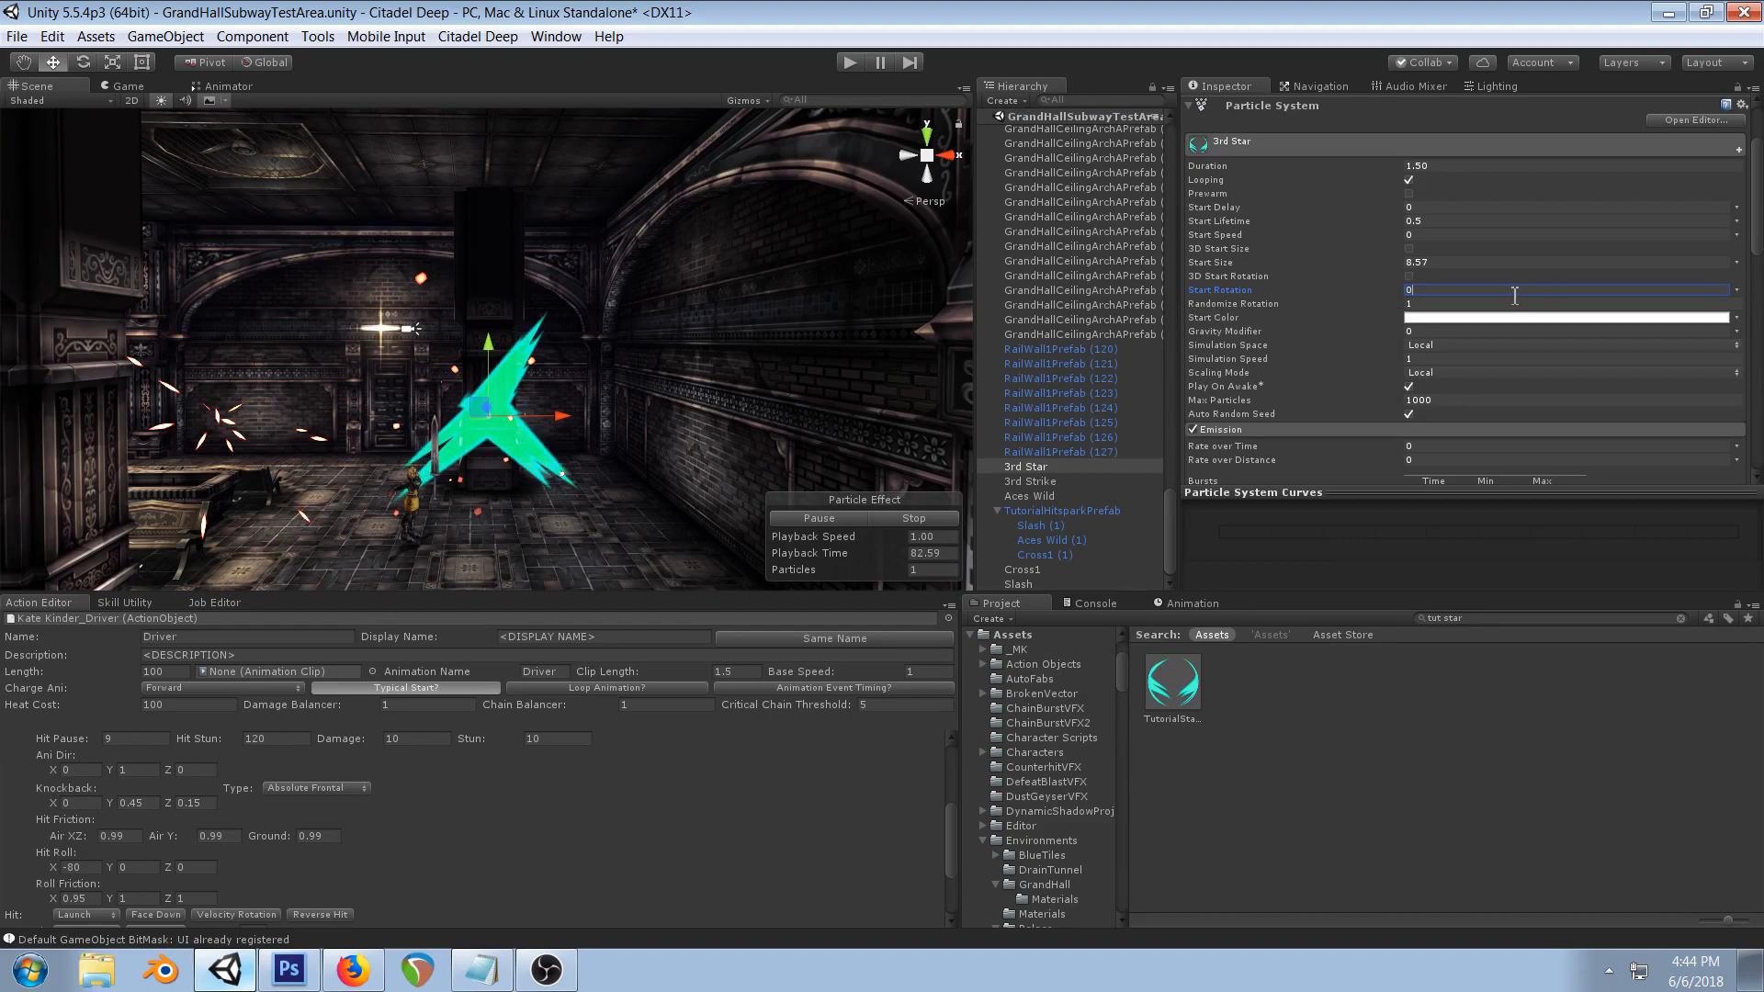
# - Randomize 3rd Star's start rotation between 0 and 360 and set its burst minimum and maximum to 2
pyautogui.click(1739, 292)
pyautogui.click(1516, 356)
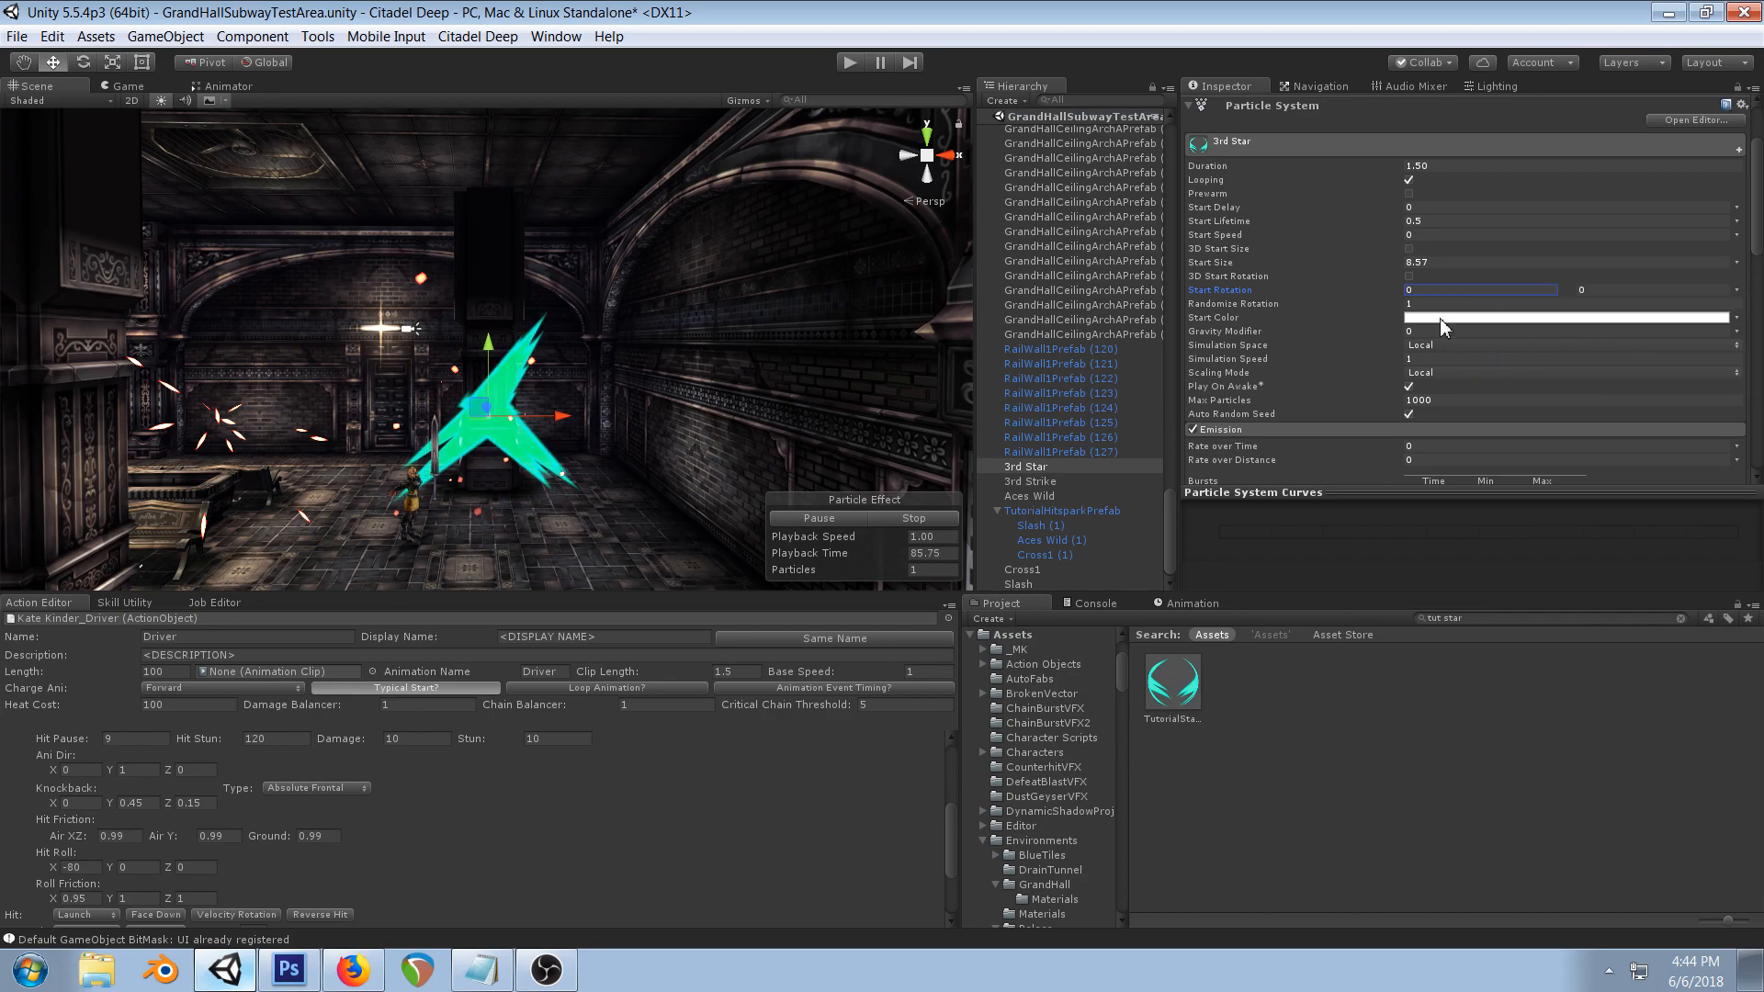
pyautogui.click(1629, 292)
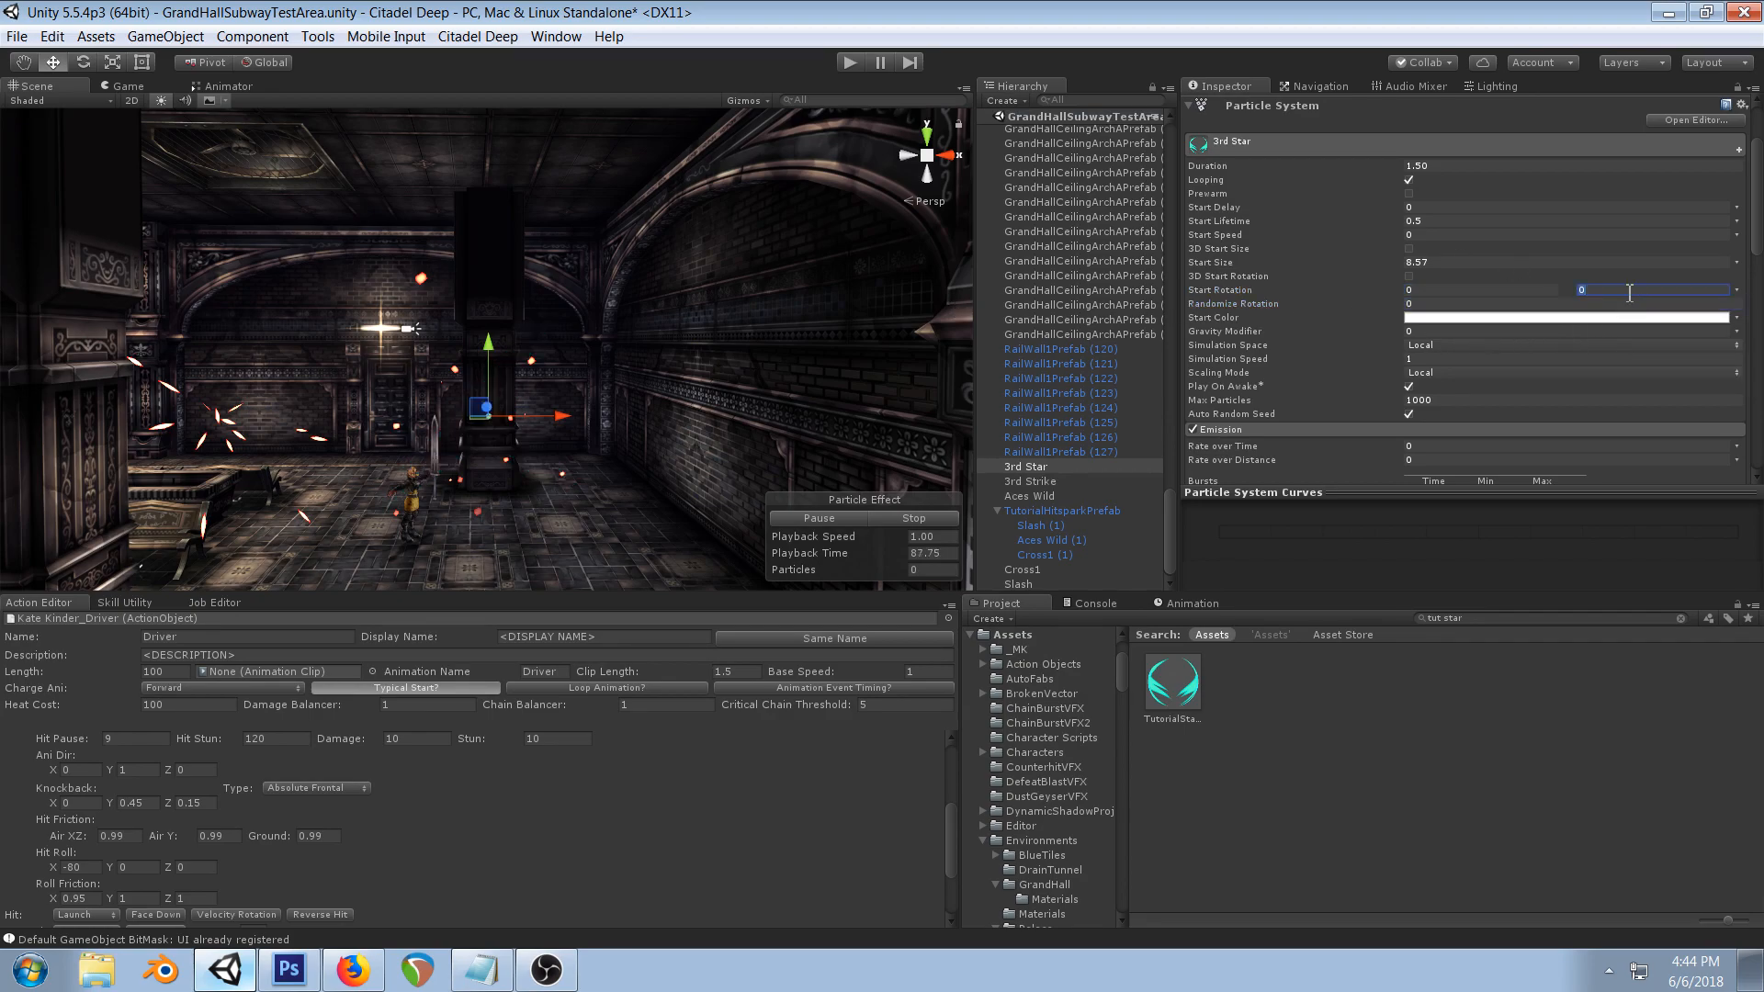
pyautogui.write('360')
pyautogui.scroll(-3, 1553, 358)
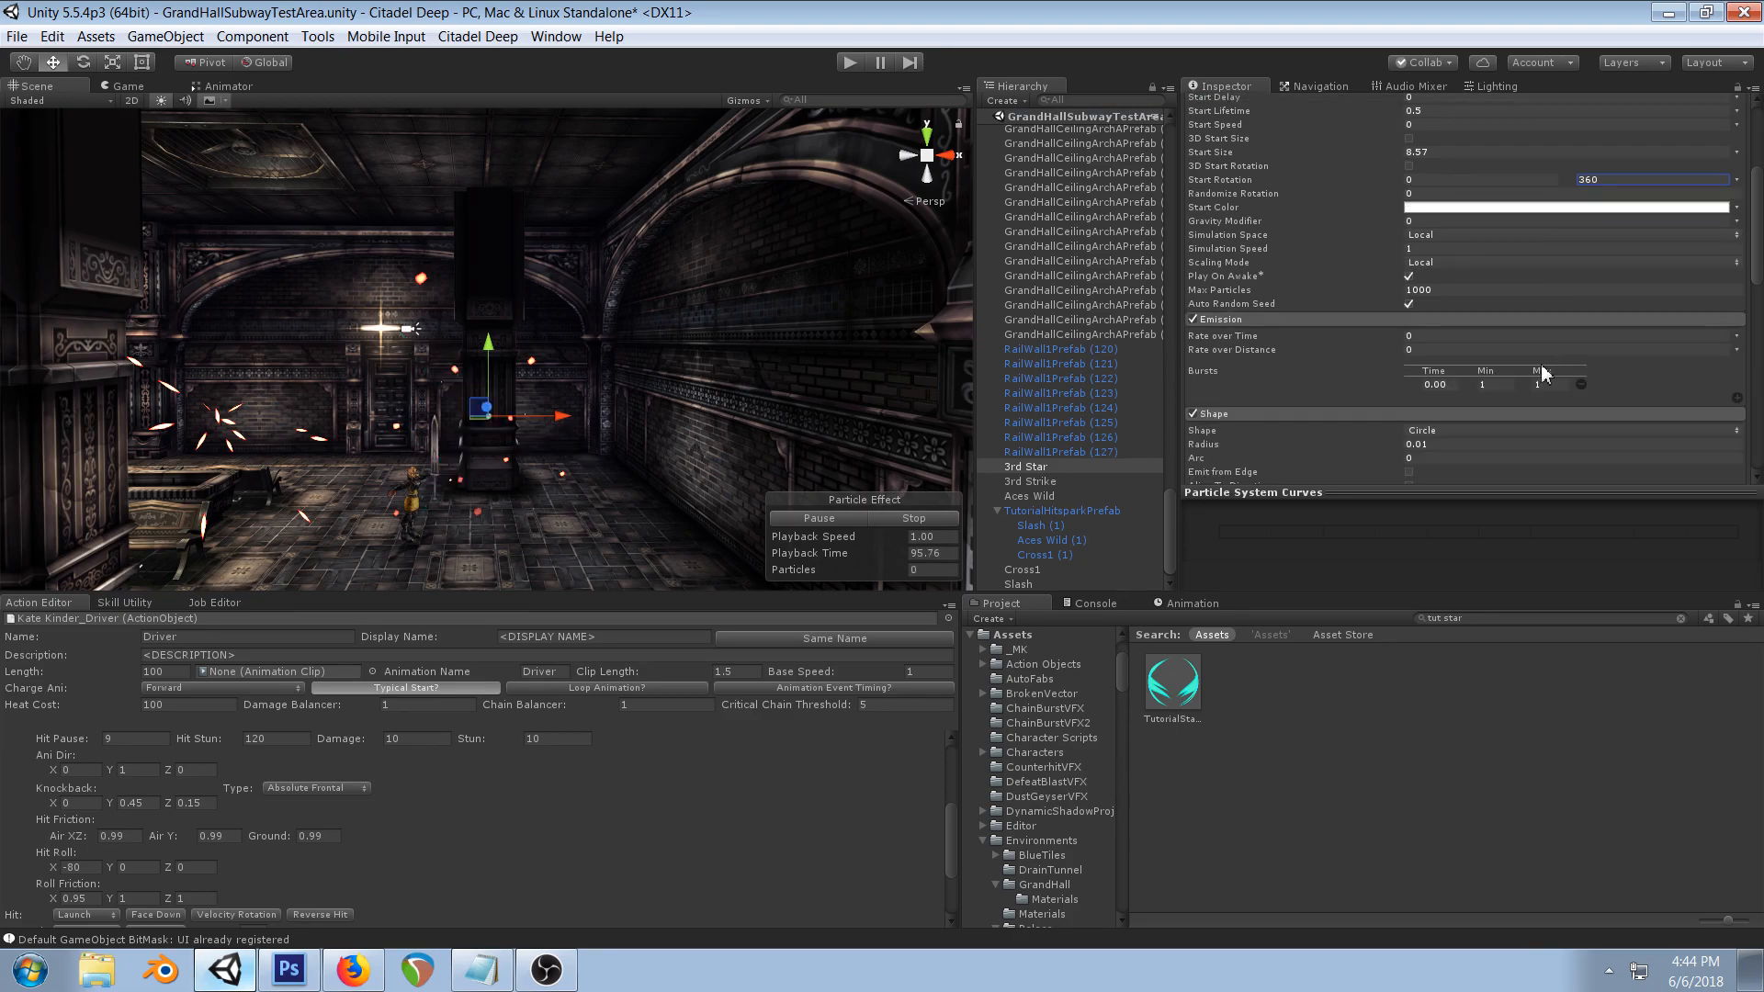
pyautogui.click(1516, 385)
# - Switch to tutorialspikeball.psd in Photoshop and set the Eraser to a hard round tip at 100% opacity
pyautogui.click(288, 969)
pyautogui.click(17, 359)
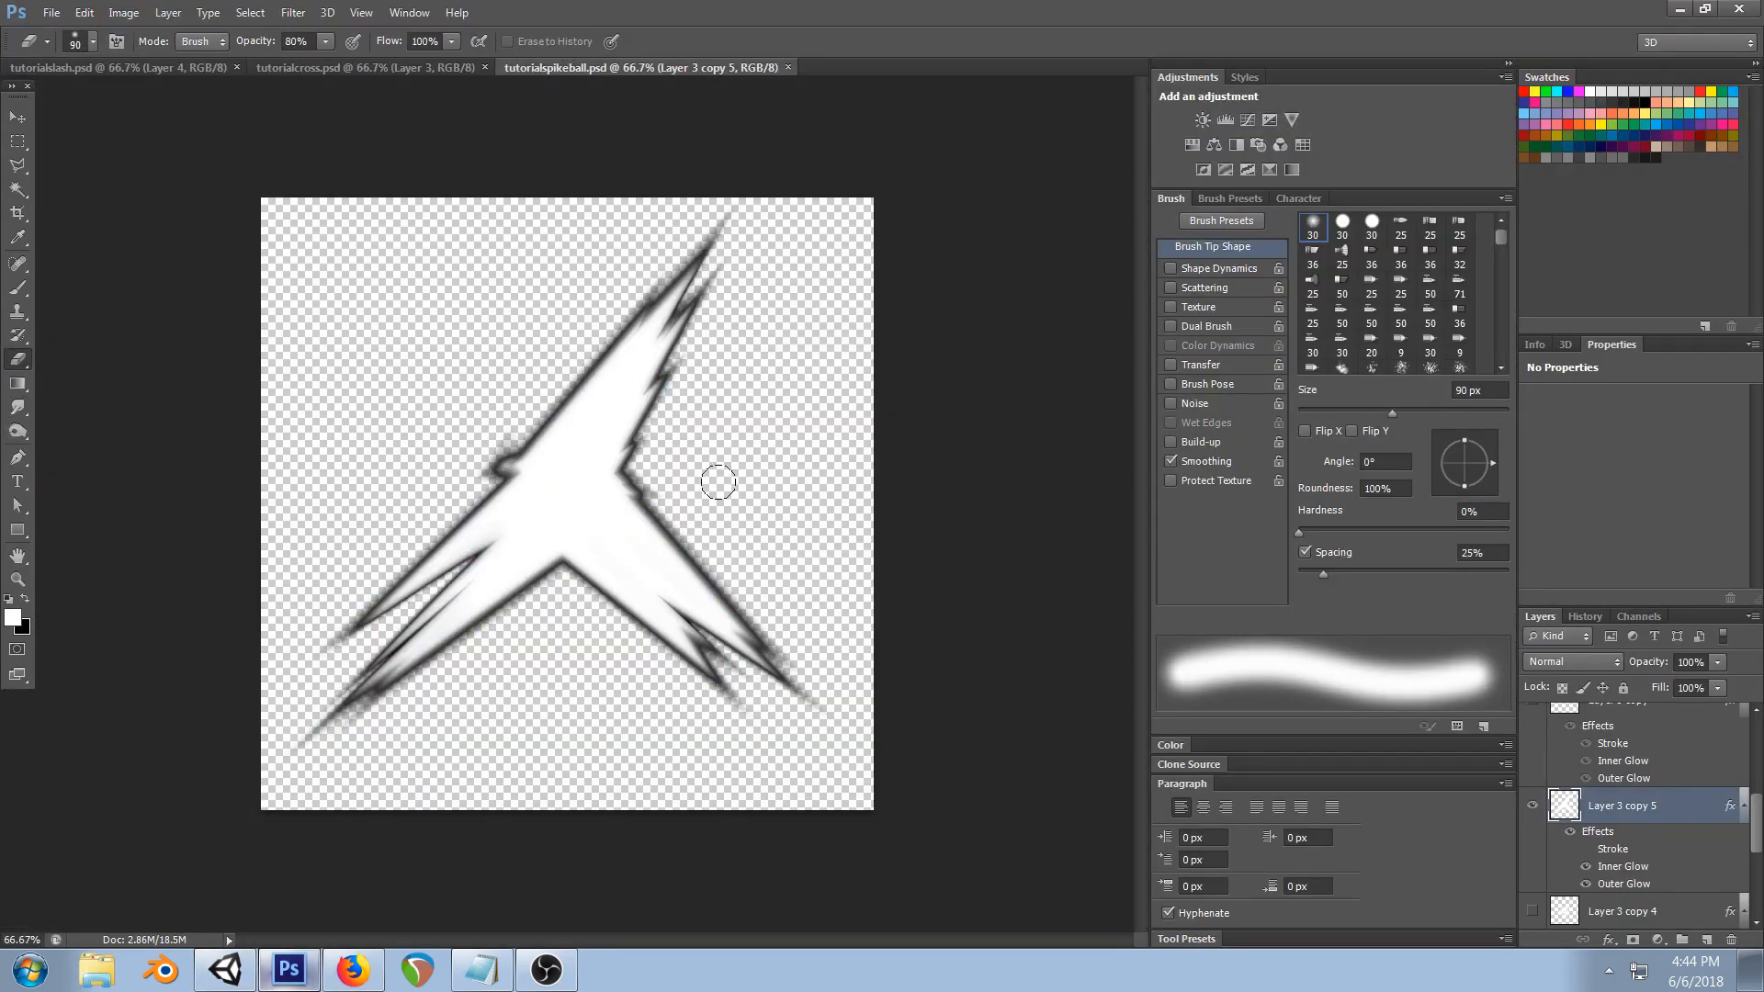
pyautogui.press('0')
pyautogui.rightClick(703, 449)
pyautogui.doubleClick(771, 580)
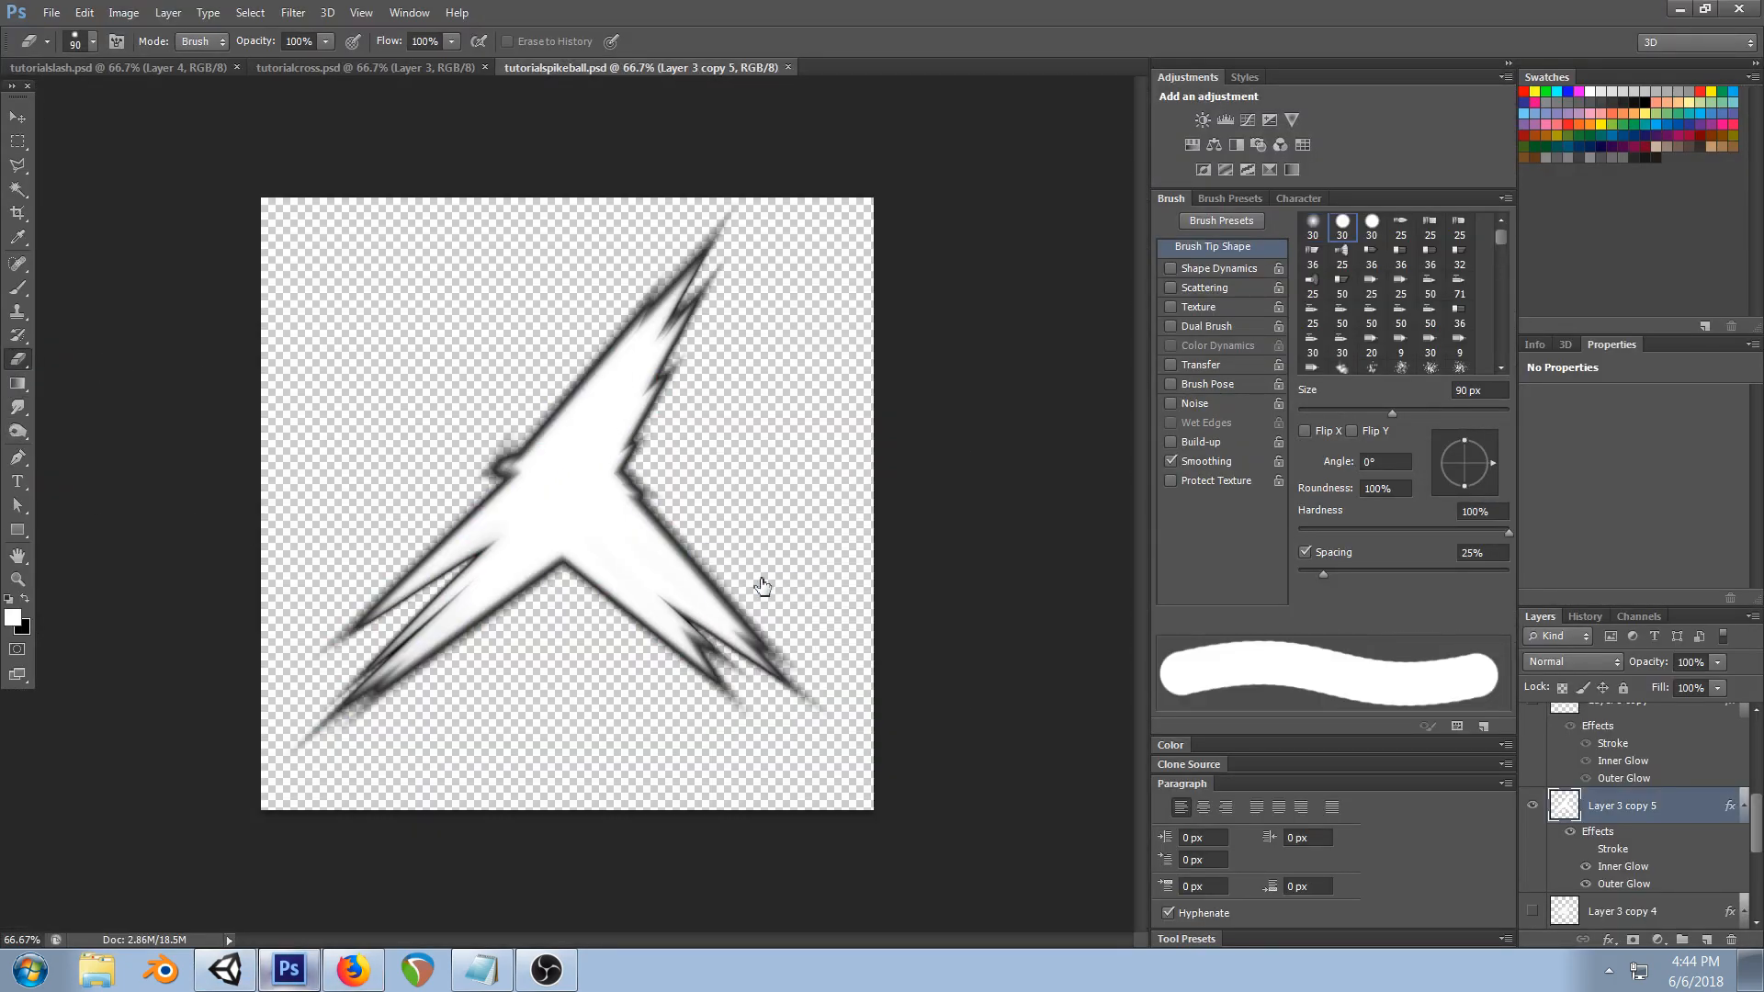
# - Undo a test erase, duplicate Layer 3 copy 5, hide the original and erase the lower-right spike from the duplicate
pyautogui.moveTo(705, 445)
pyautogui.mouseDown()
pyautogui.moveTo(513, 610)
pyautogui.moveTo(666, 597)
pyautogui.moveTo(786, 724)
pyautogui.mouseUp()
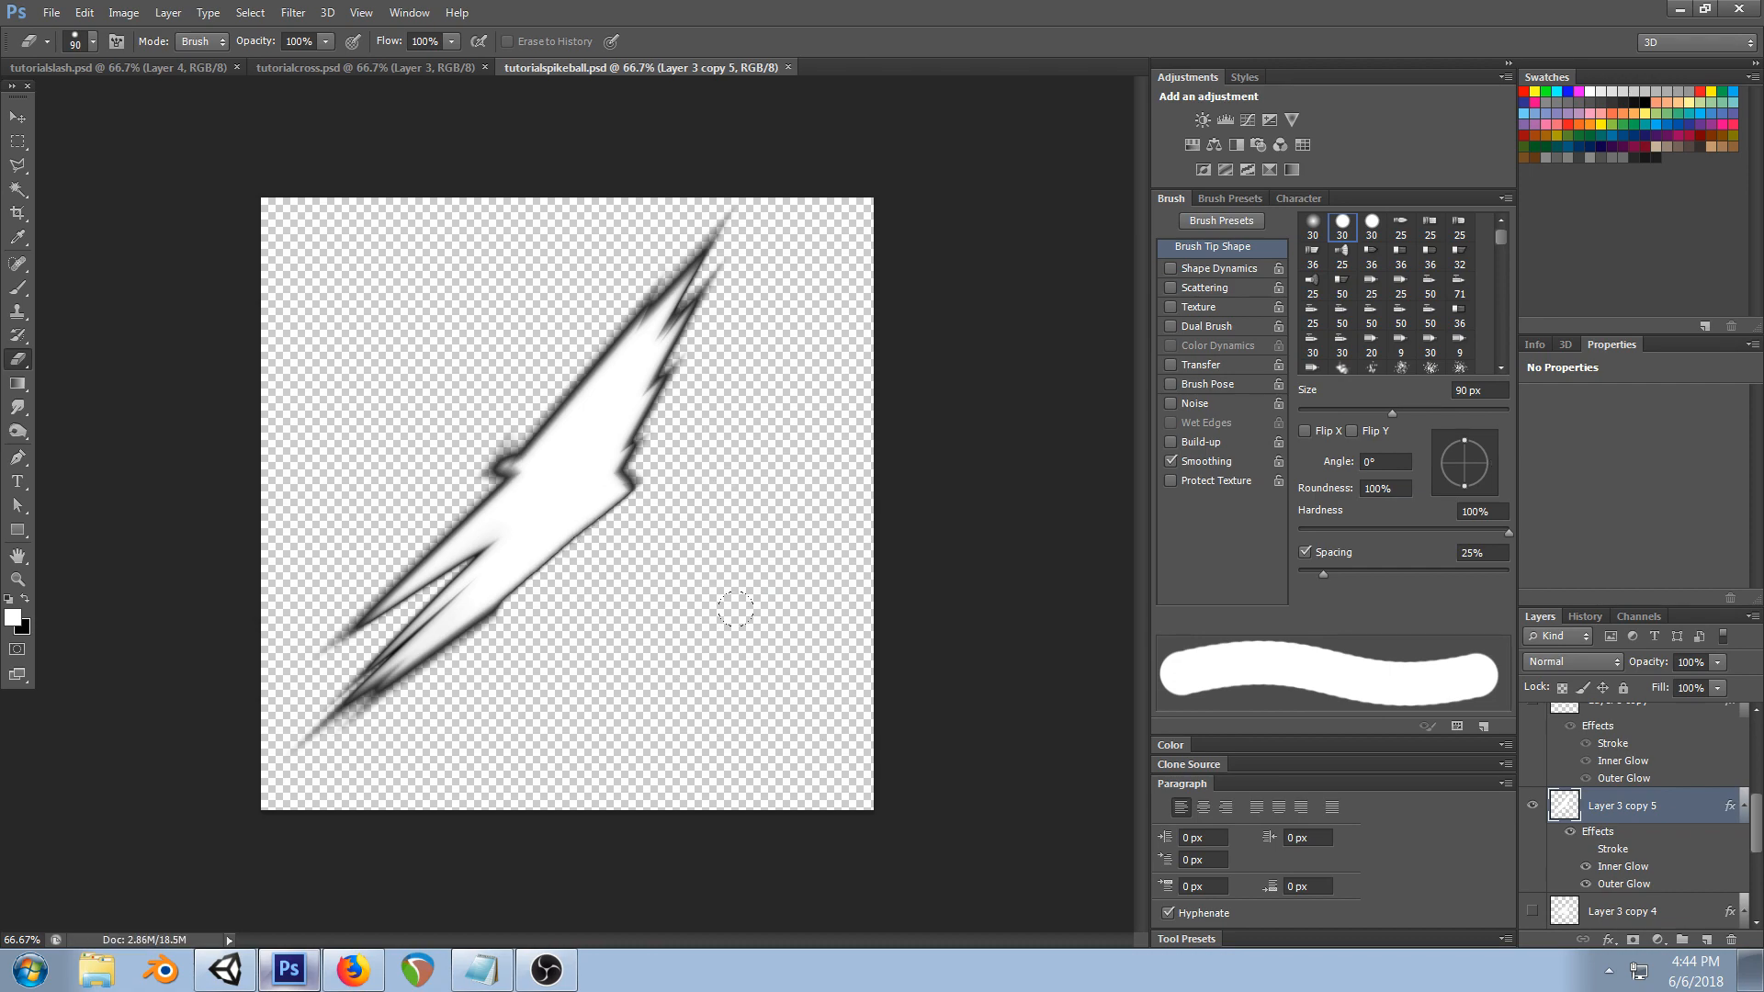
pyautogui.hotkey('ctrl', 'z')
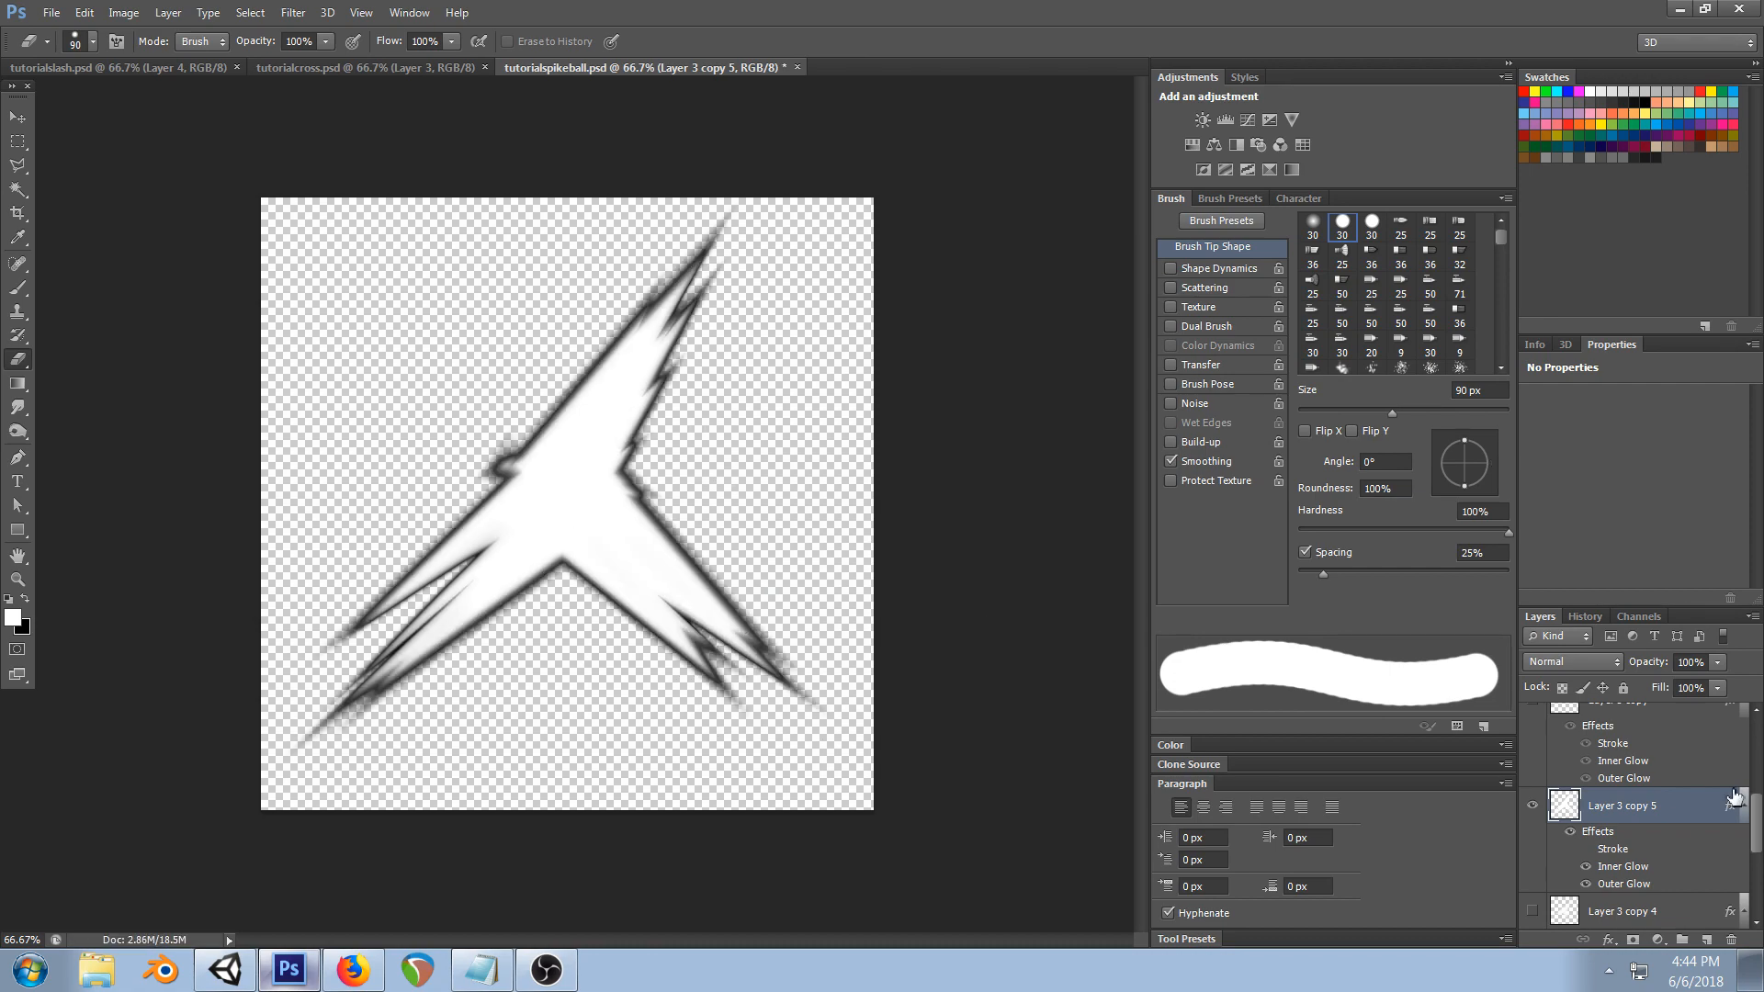
pyautogui.rightClick(1699, 812)
pyautogui.click(1543, 108)
pyautogui.click(1038, 304)
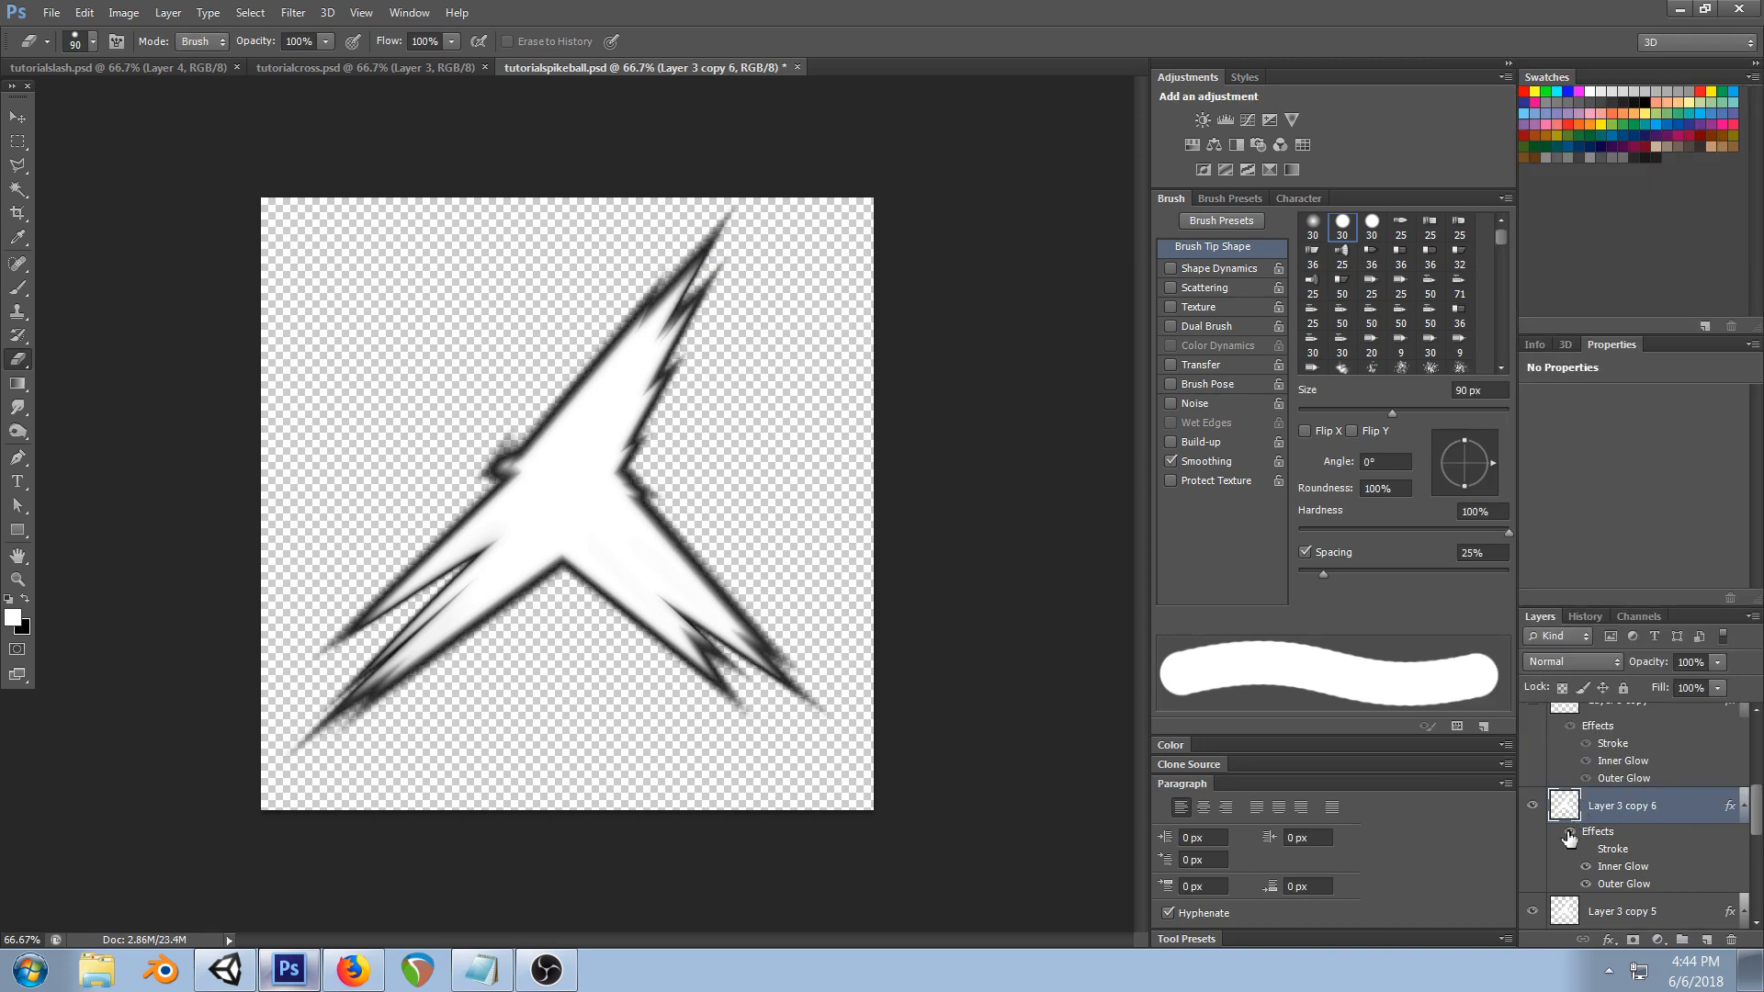
pyautogui.click(1531, 914)
pyautogui.moveTo(717, 507)
pyautogui.mouseDown()
pyautogui.moveTo(555, 626)
pyautogui.moveTo(526, 613)
pyautogui.moveTo(626, 540)
pyautogui.moveTo(804, 696)
pyautogui.moveTo(705, 569)
pyautogui.mouseUp()
# - Smooth the erased lower edge using the Smudge tool at 50 px and 90% strength, and save the file
pyautogui.click(18, 407)
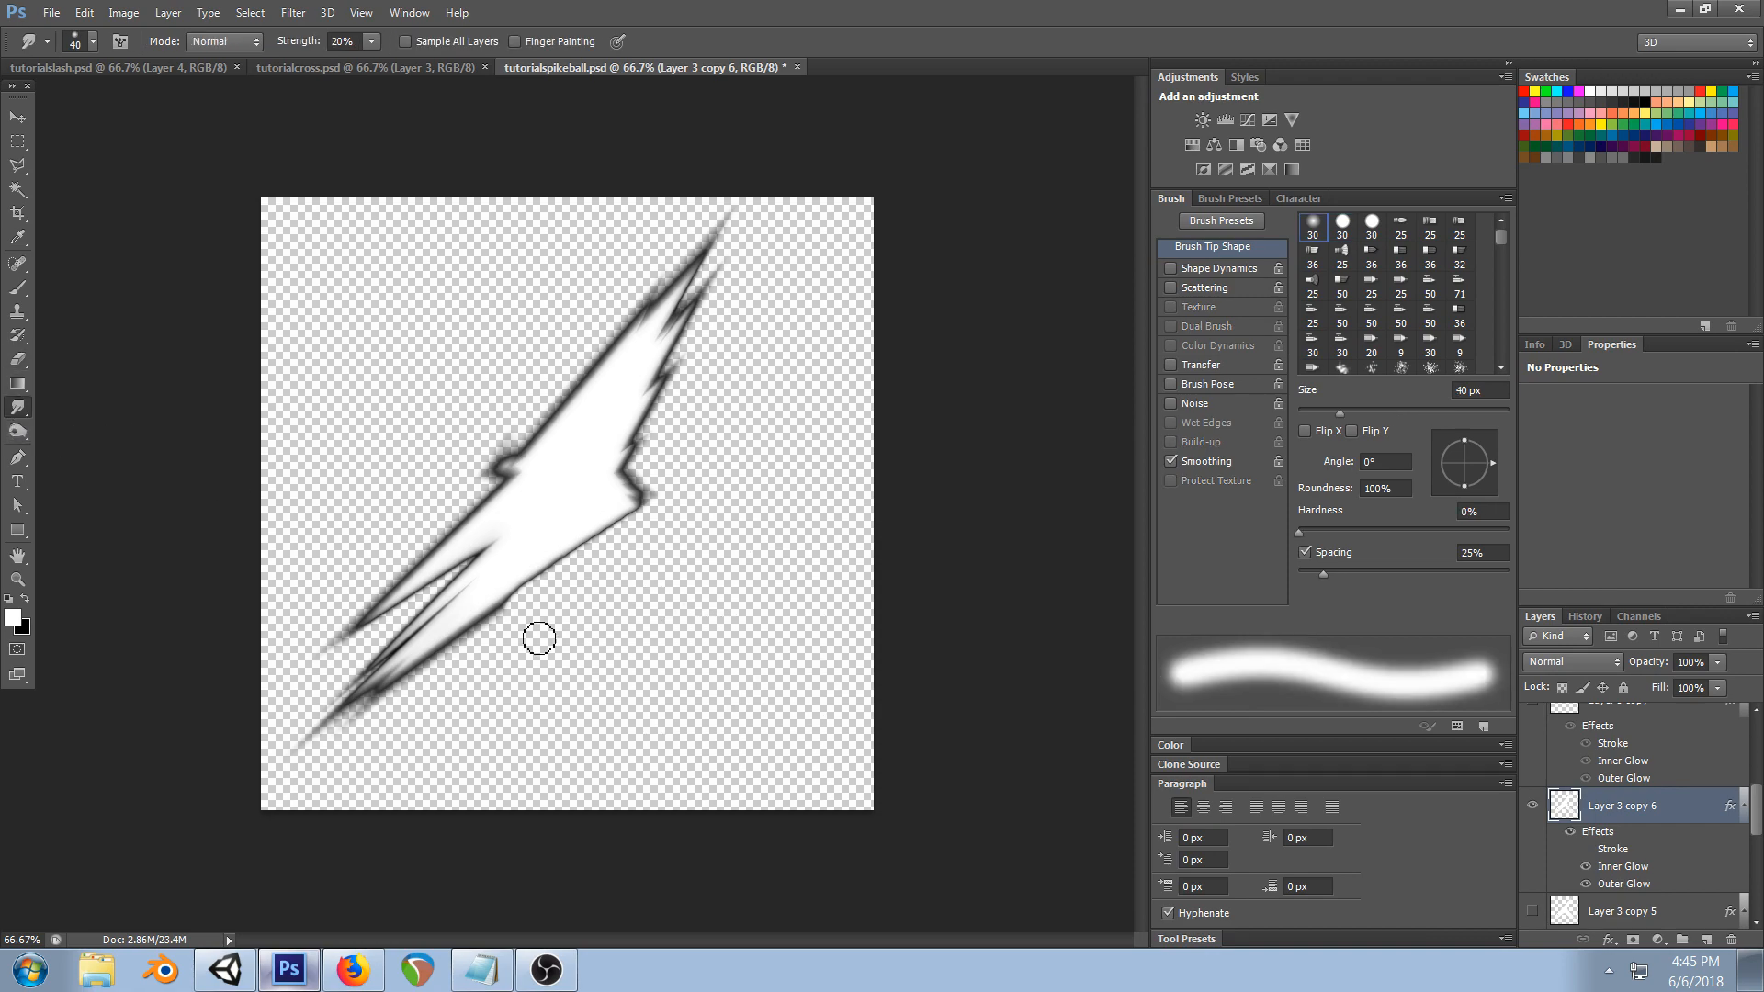
pyautogui.press(']')
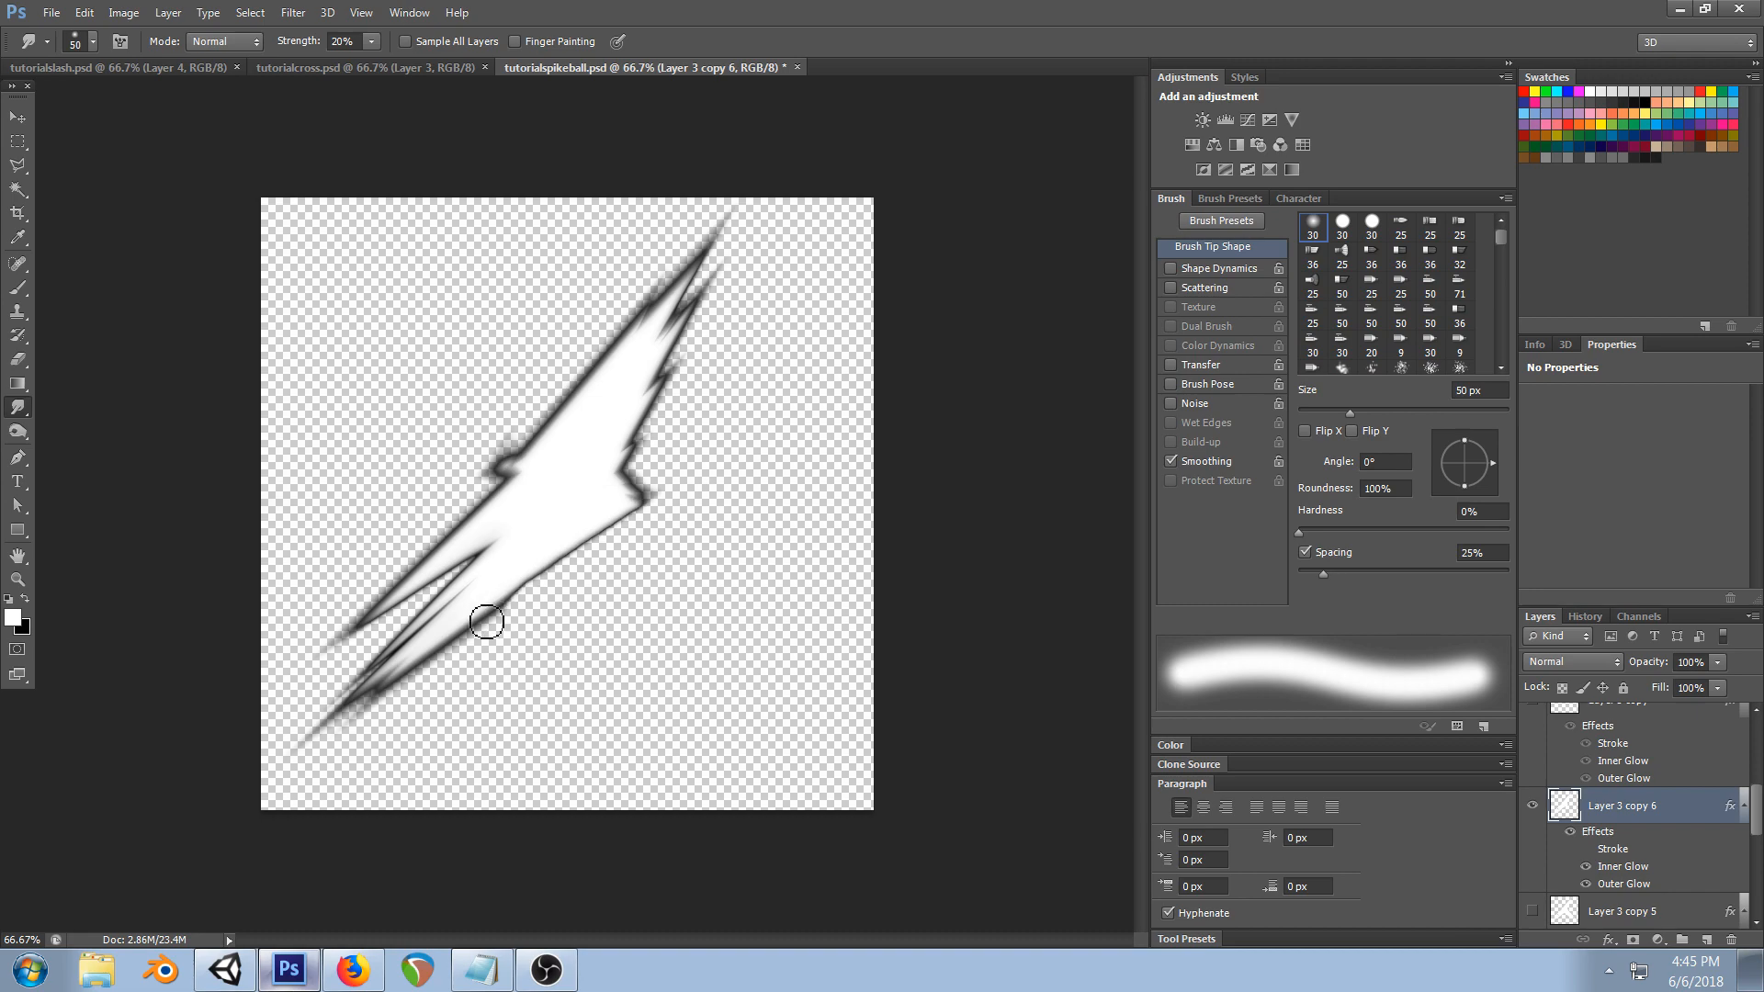
pyautogui.press('9')
pyautogui.moveTo(465, 640); pyautogui.dragTo(670, 504)
pyautogui.hotkey('ctrl', 's')
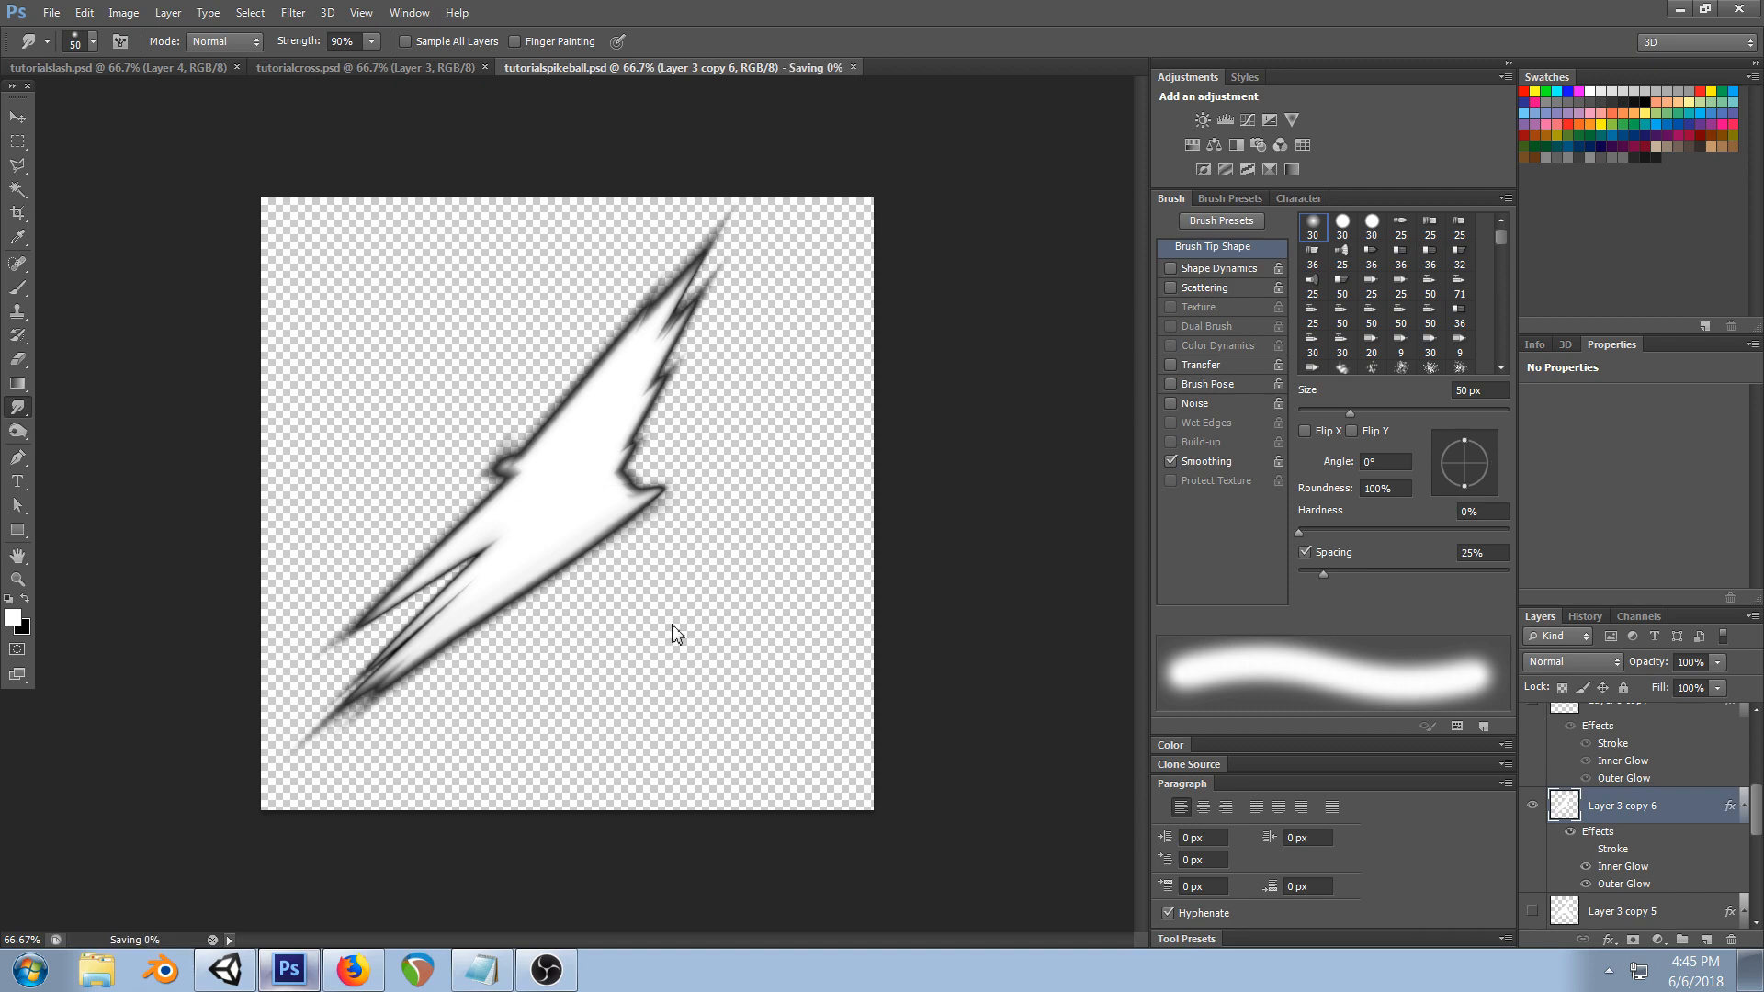
# - Switch to Unity and set TutorialStarMat's Hi Color to the near-black navy 00061AFF
pyautogui.click(223, 972)
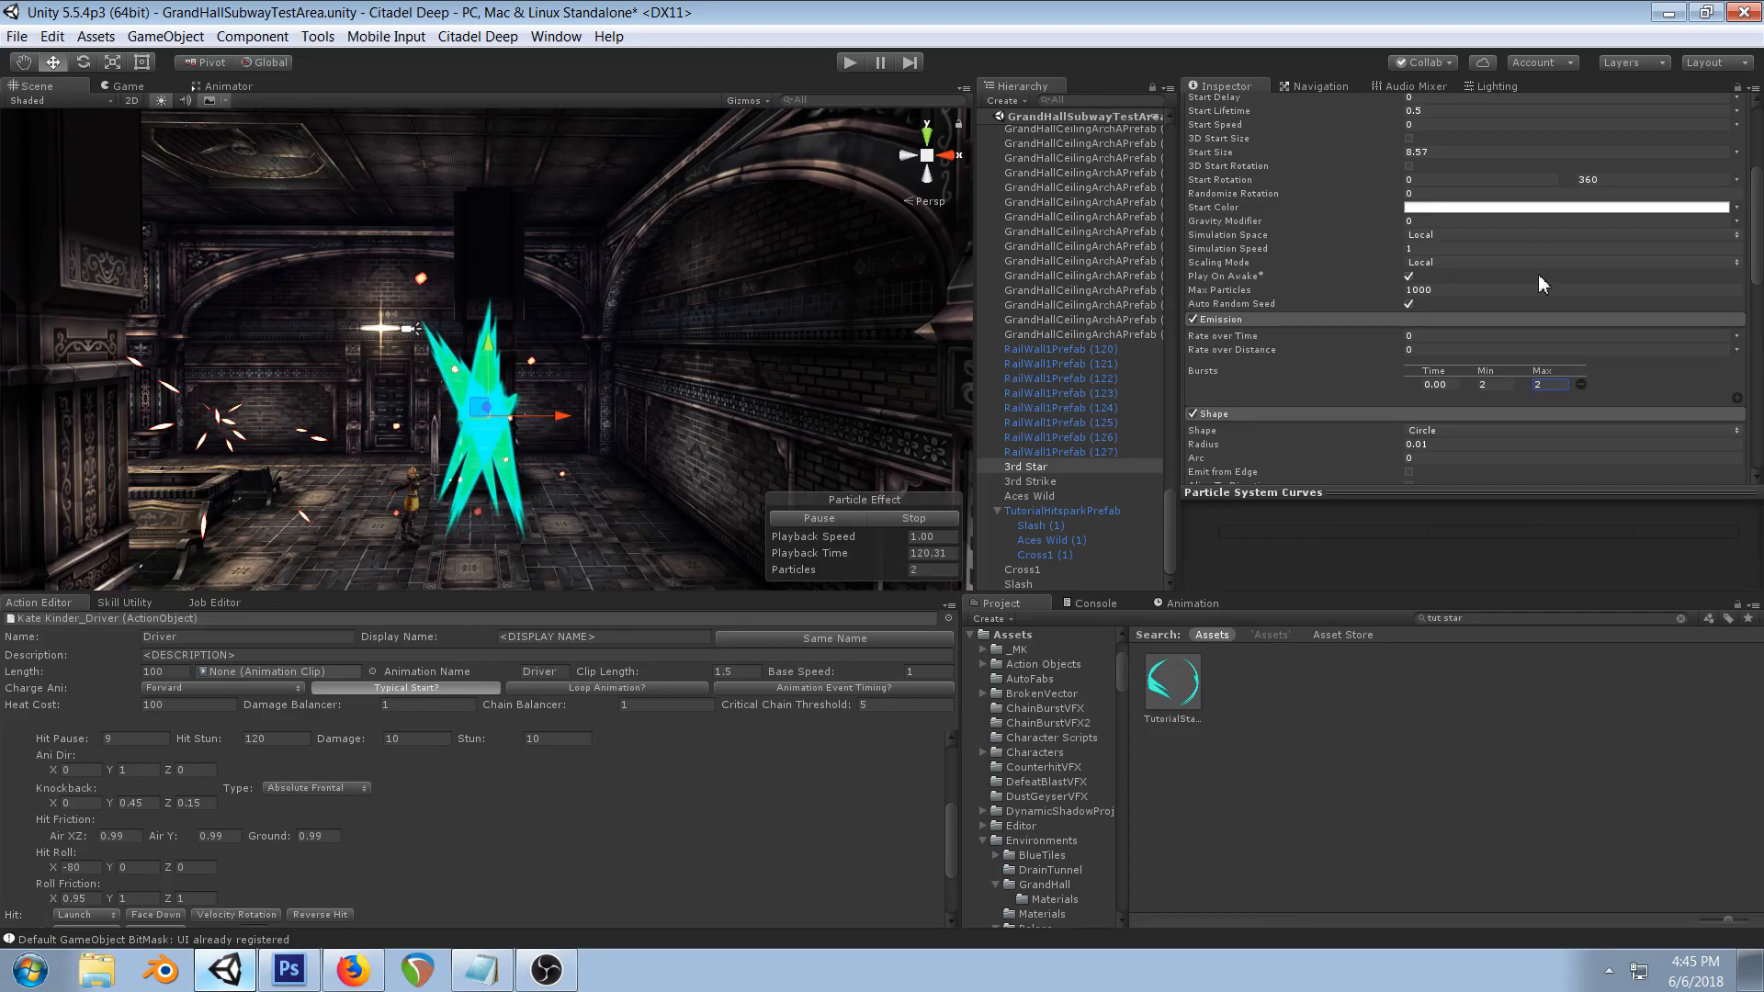
pyautogui.scroll(-3, 1527, 303)
pyautogui.scroll(5, 1523, 327)
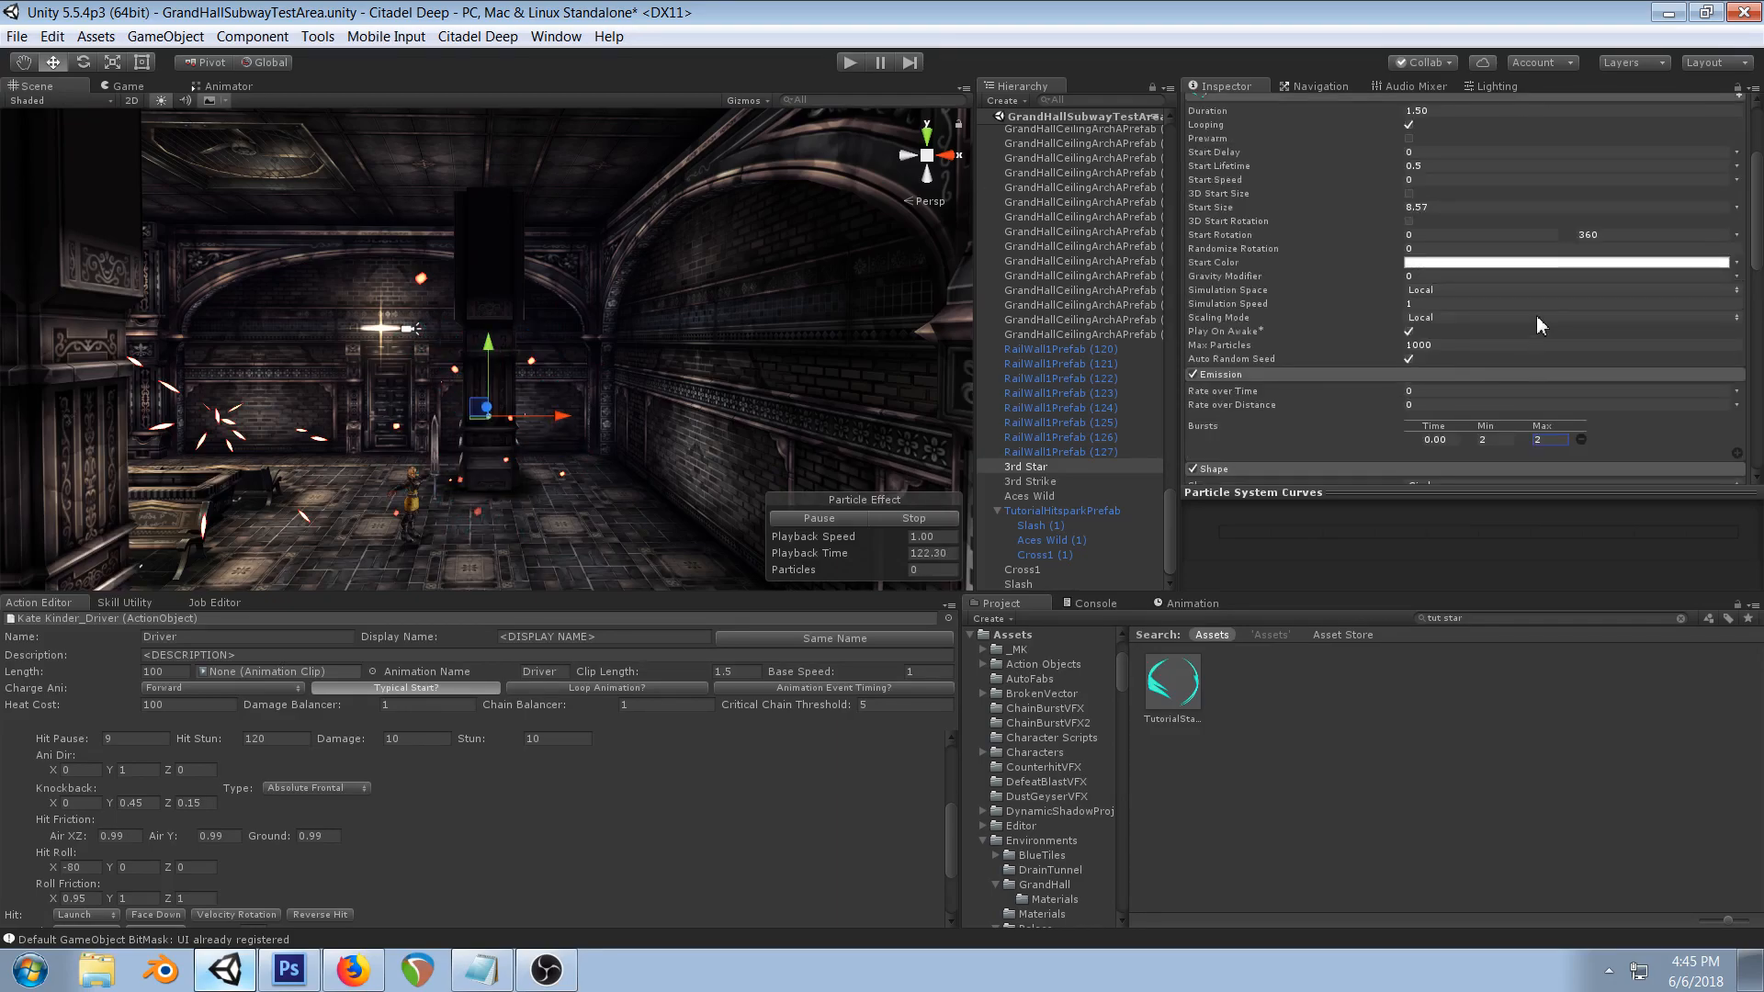
pyautogui.scroll(-3, 1515, 332)
pyautogui.click(1192, 691)
pyautogui.click(1731, 211)
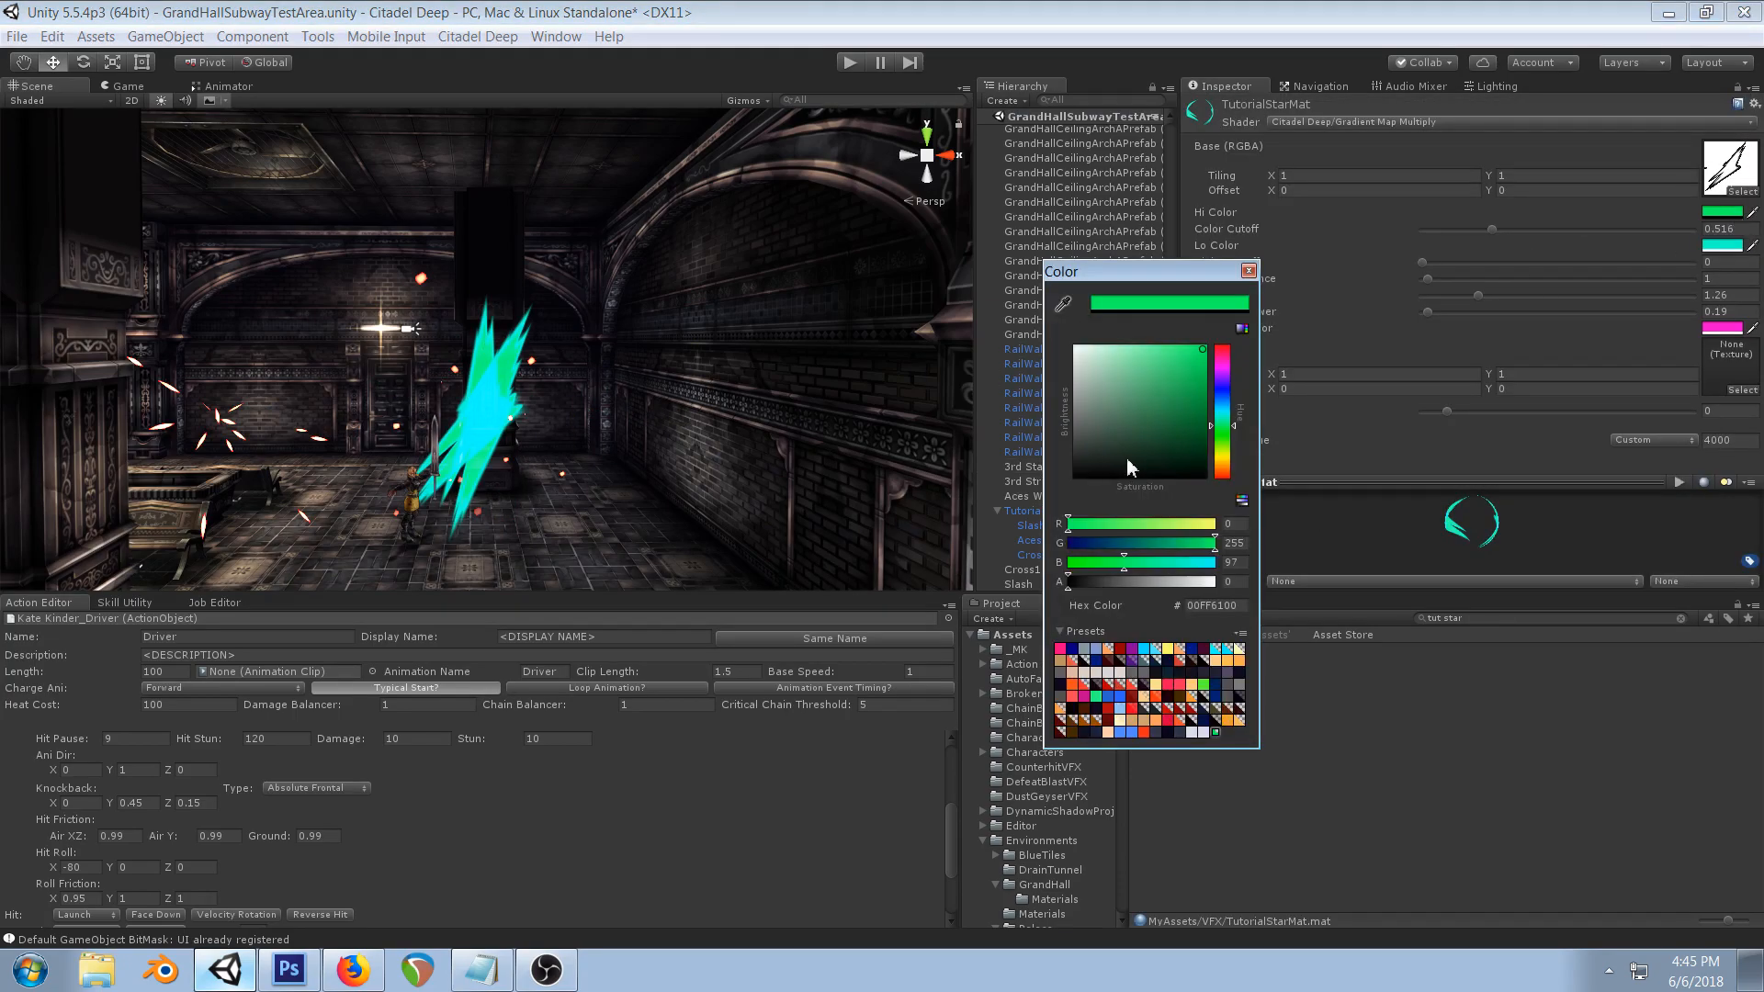
pyautogui.moveTo(1224, 407); pyautogui.dragTo(1200, 386)
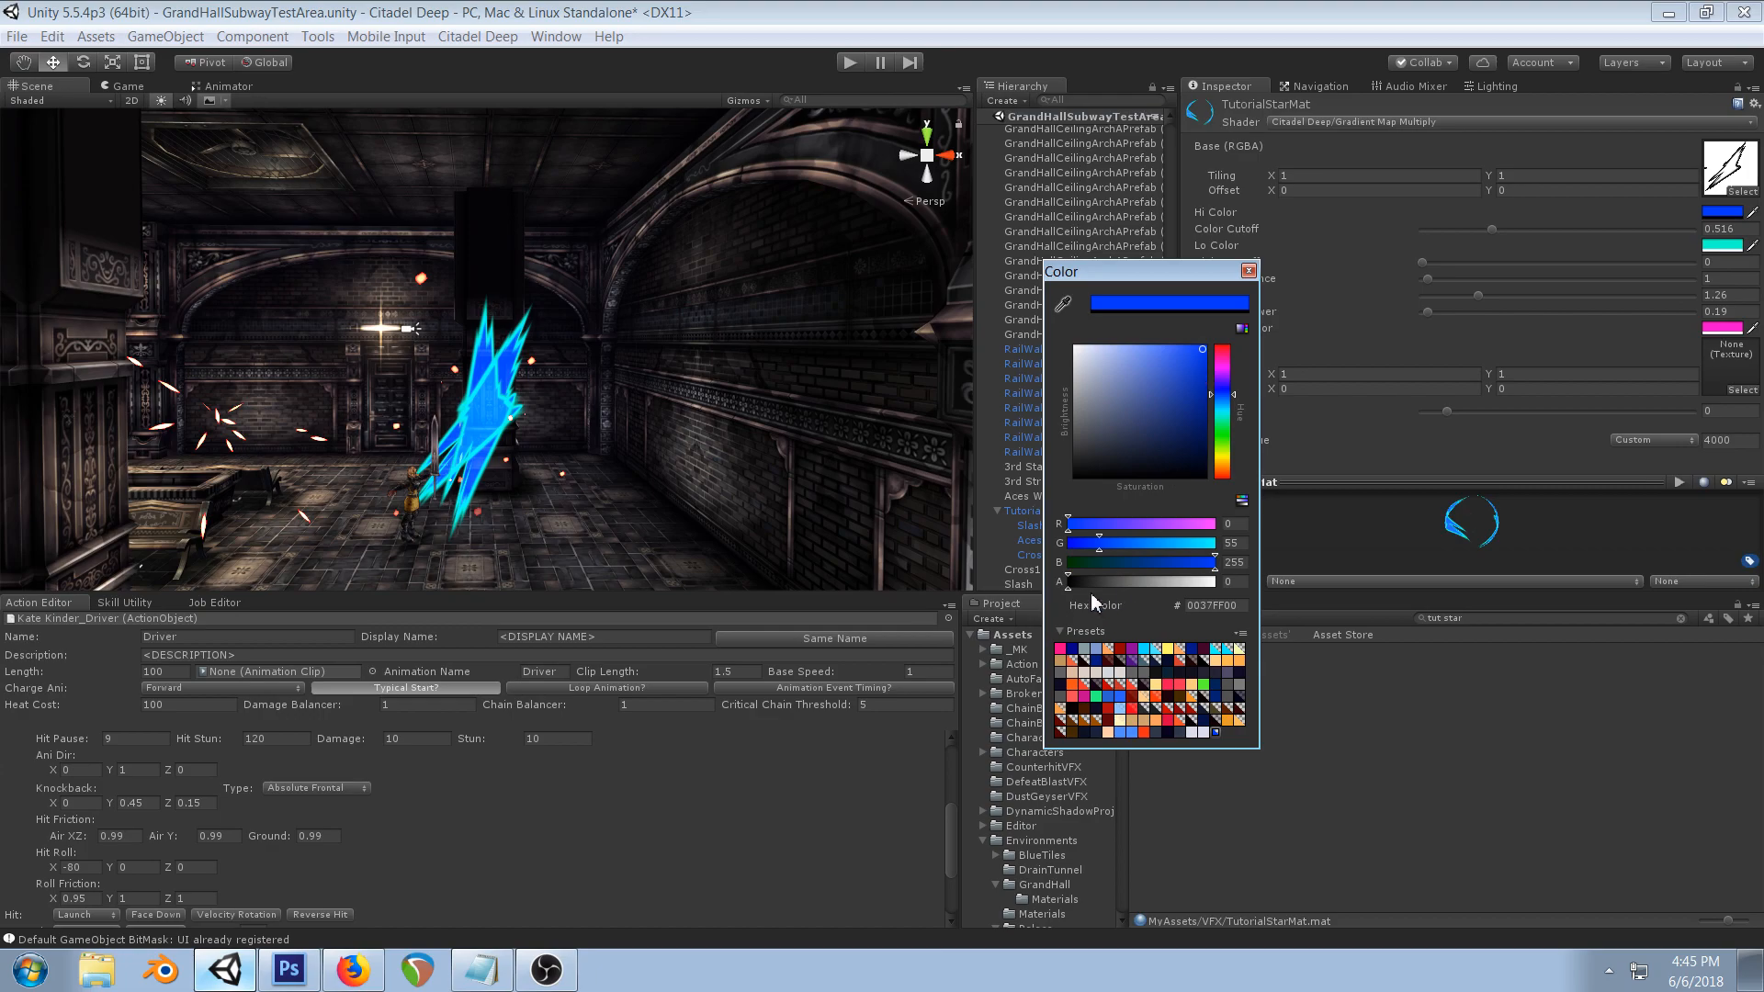
pyautogui.moveTo(1095, 583); pyautogui.dragTo(1221, 584)
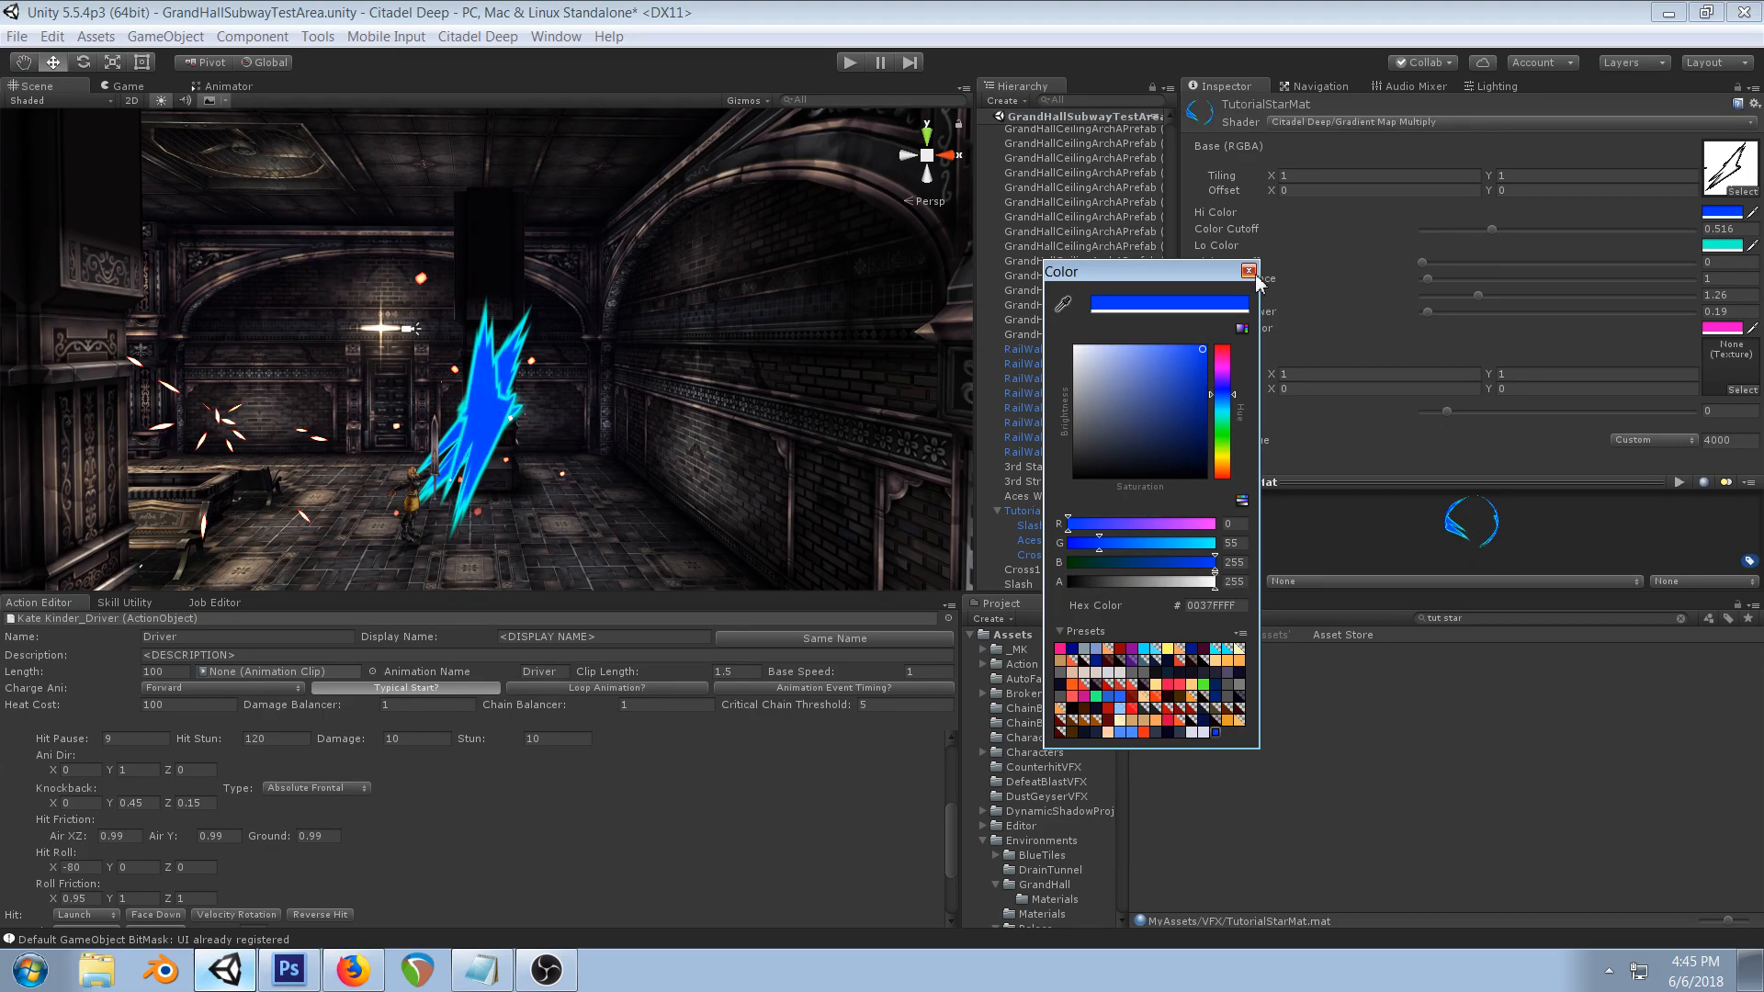
pyautogui.moveTo(1207, 443)
pyautogui.mouseDown()
pyautogui.moveTo(1225, 471)
pyautogui.moveTo(1229, 431)
pyautogui.moveTo(1261, 496)
pyautogui.moveTo(1258, 464)
pyautogui.mouseUp()
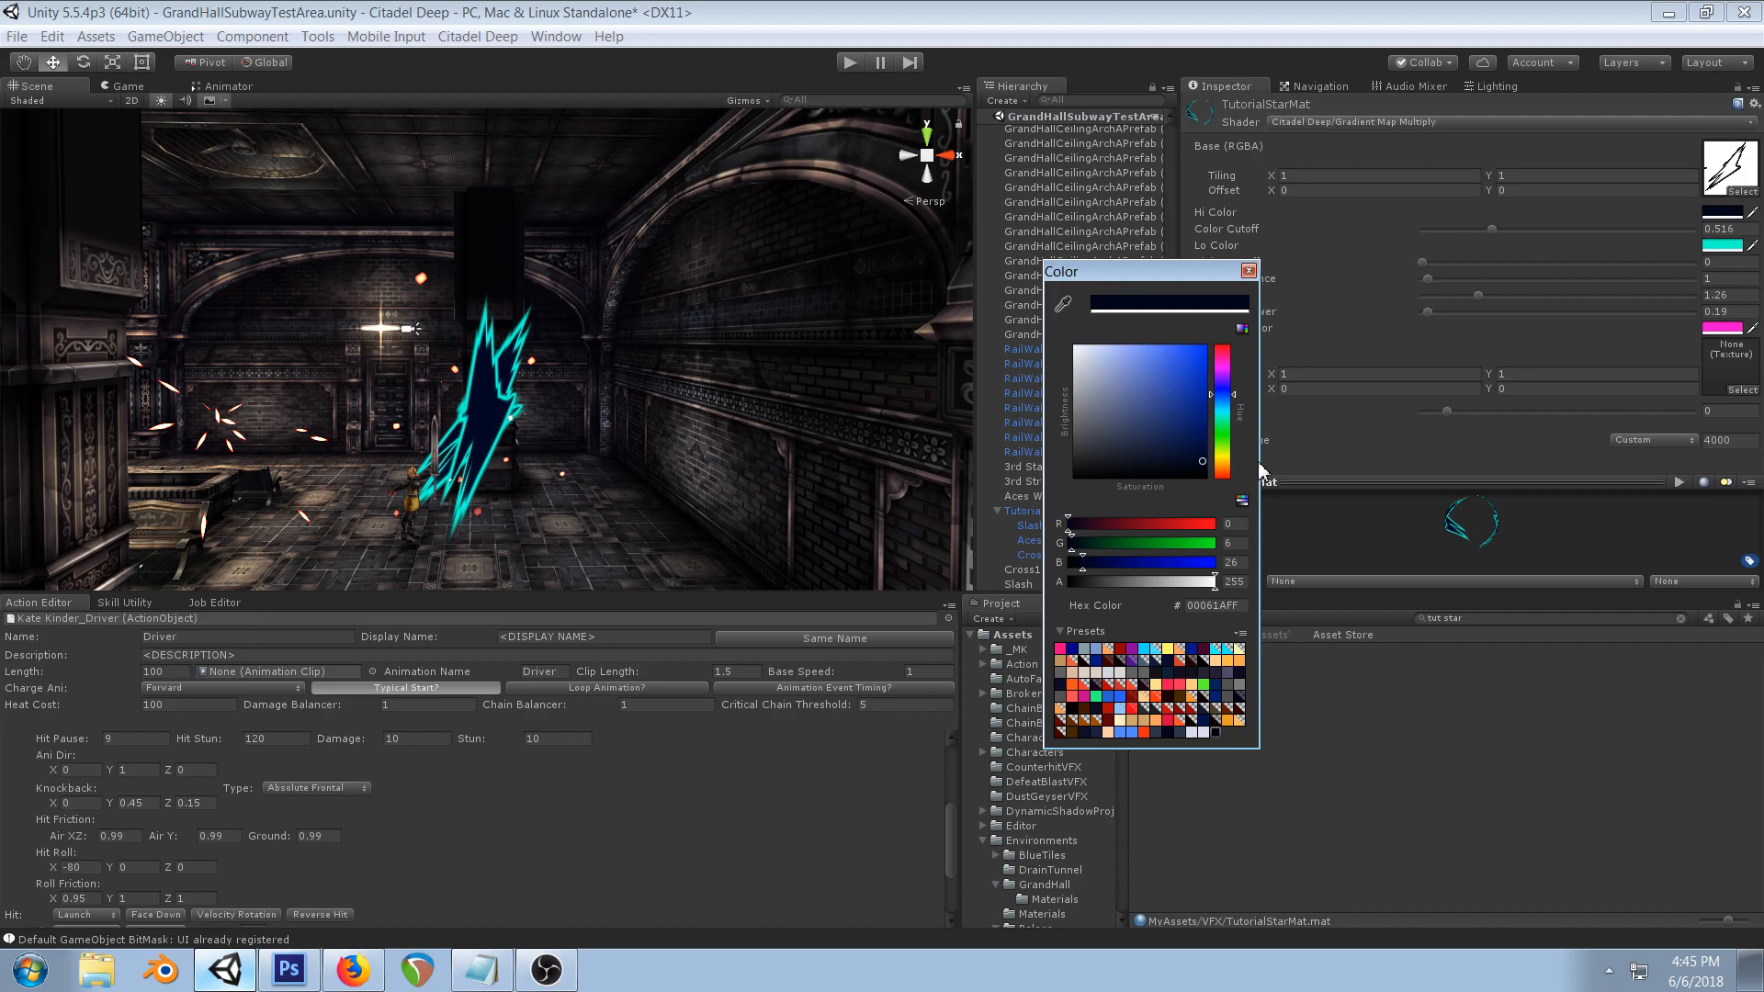
pyautogui.click(1247, 270)
# - Set TutorialStarMat's Lo Color to the opaque black 000000FF
pyautogui.click(1723, 246)
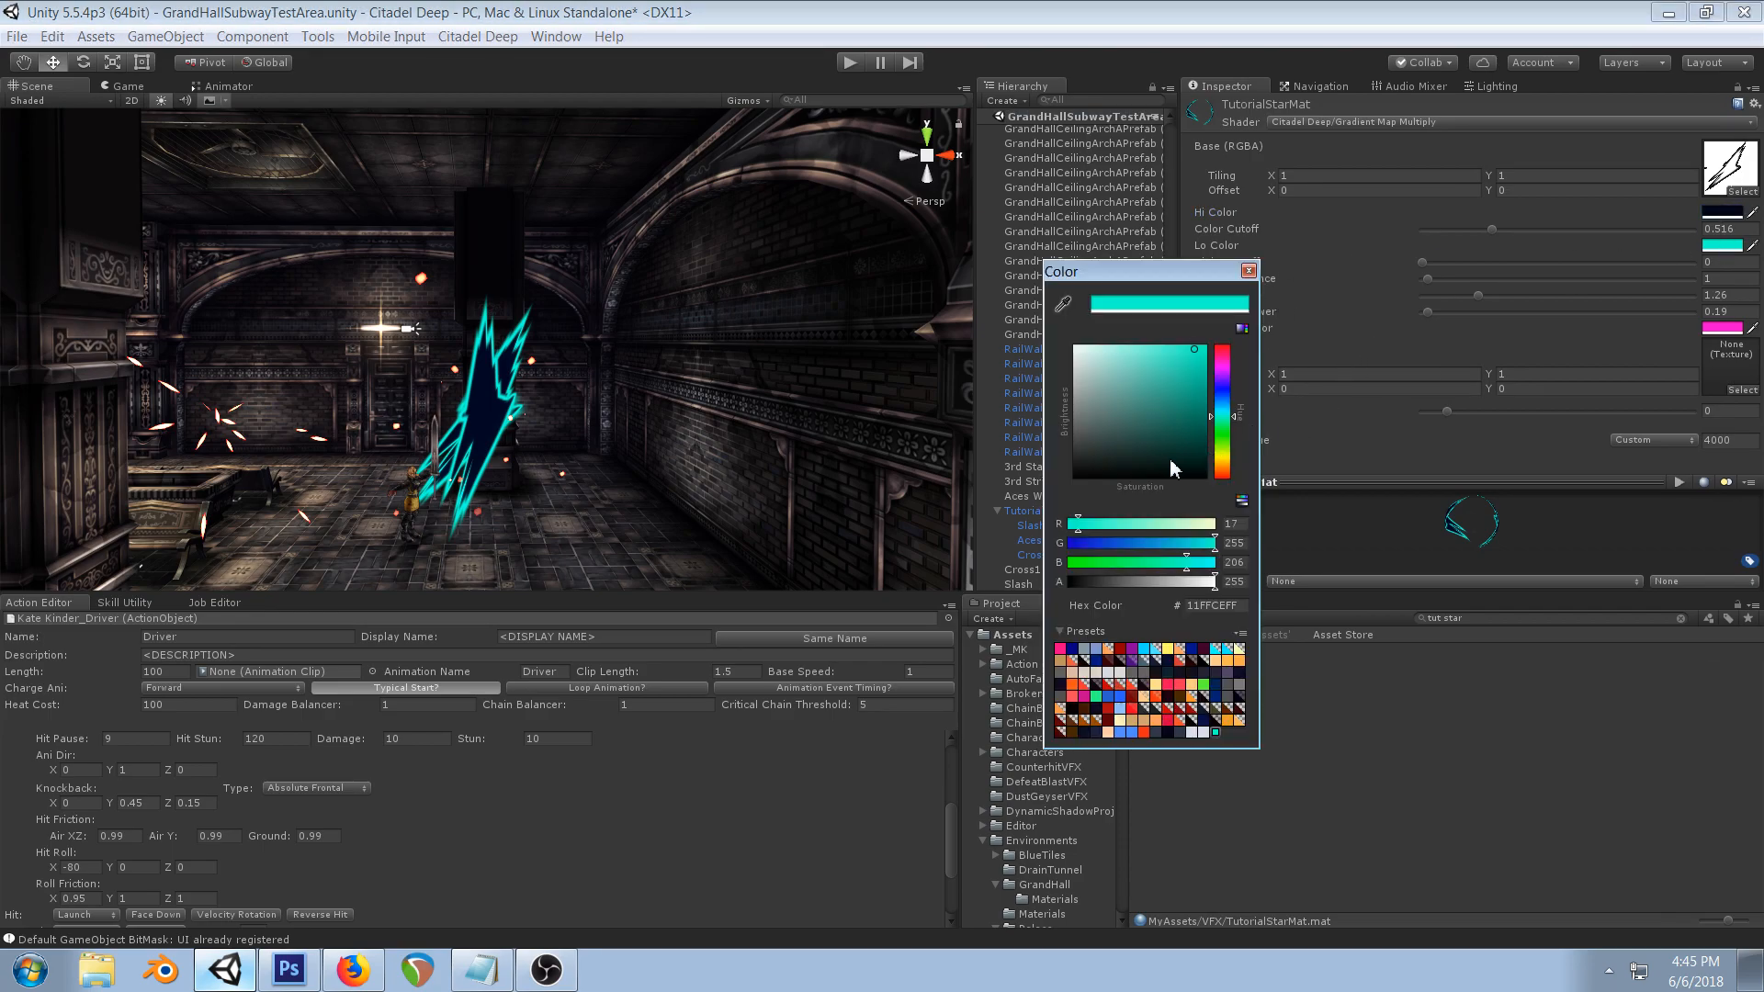
pyautogui.moveTo(1171, 460); pyautogui.dragTo(1264, 539)
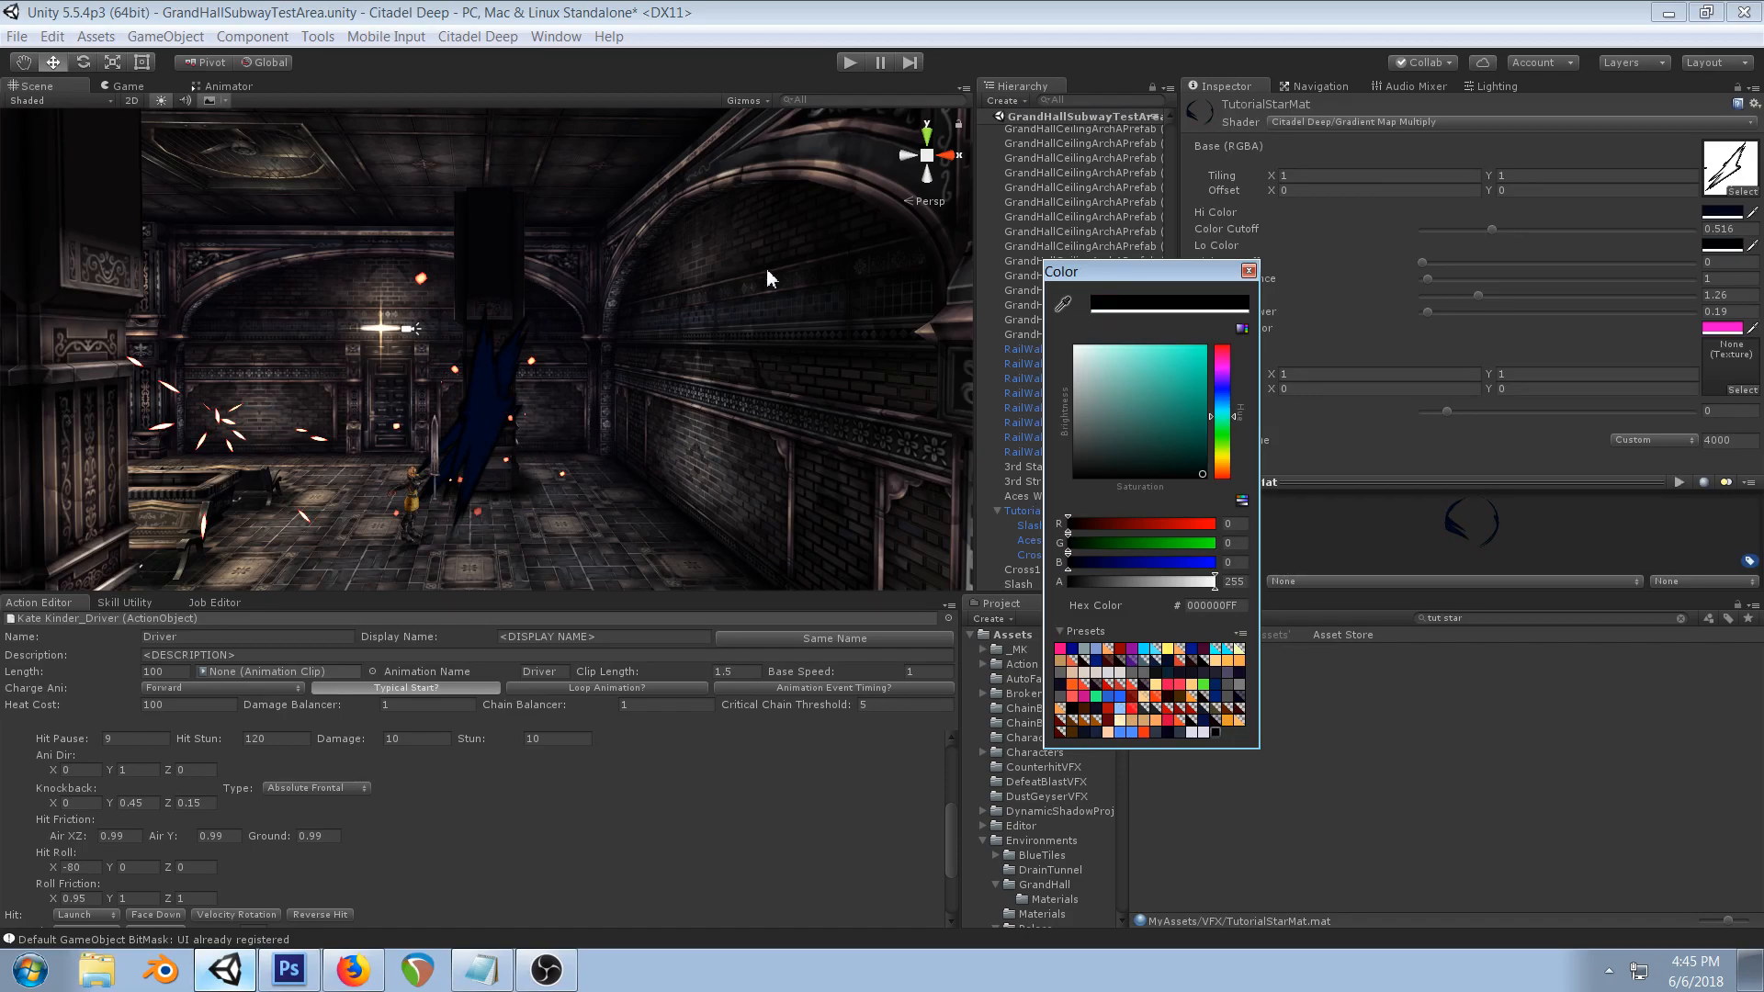
pyautogui.click(1248, 271)
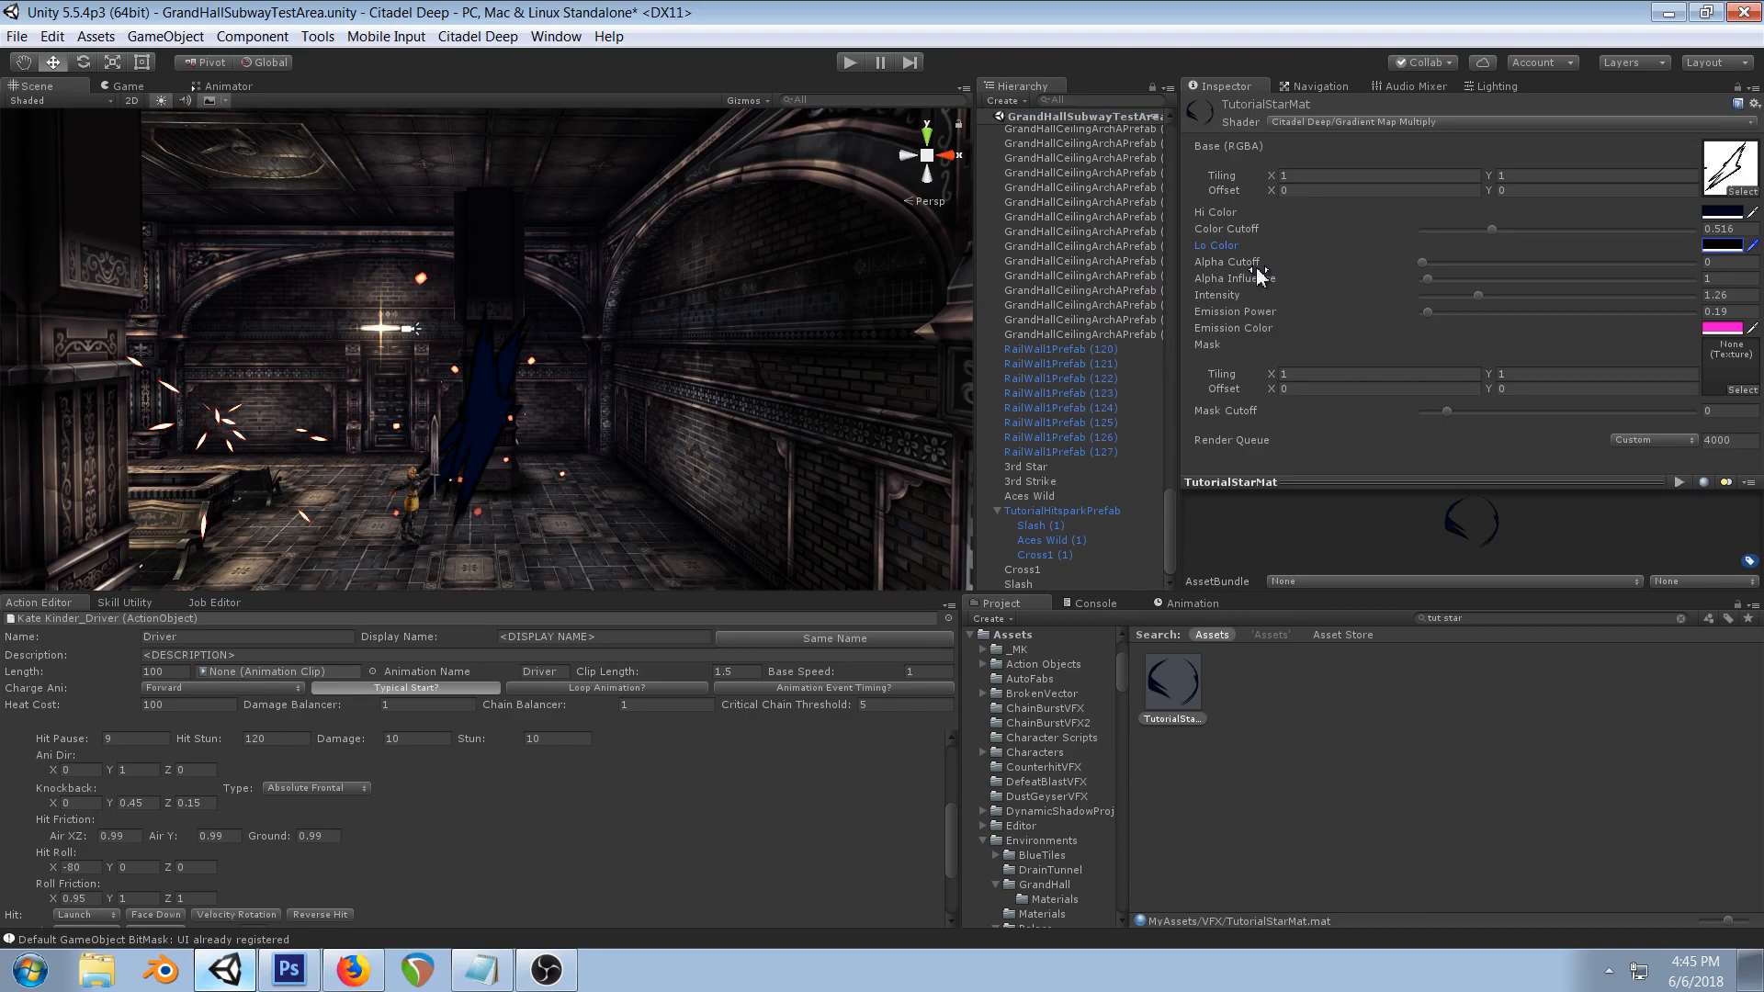
# - Duplicate the 3rd Star effect and parent the copy under TutorialHitsparkPrefab
pyautogui.click(1032, 467)
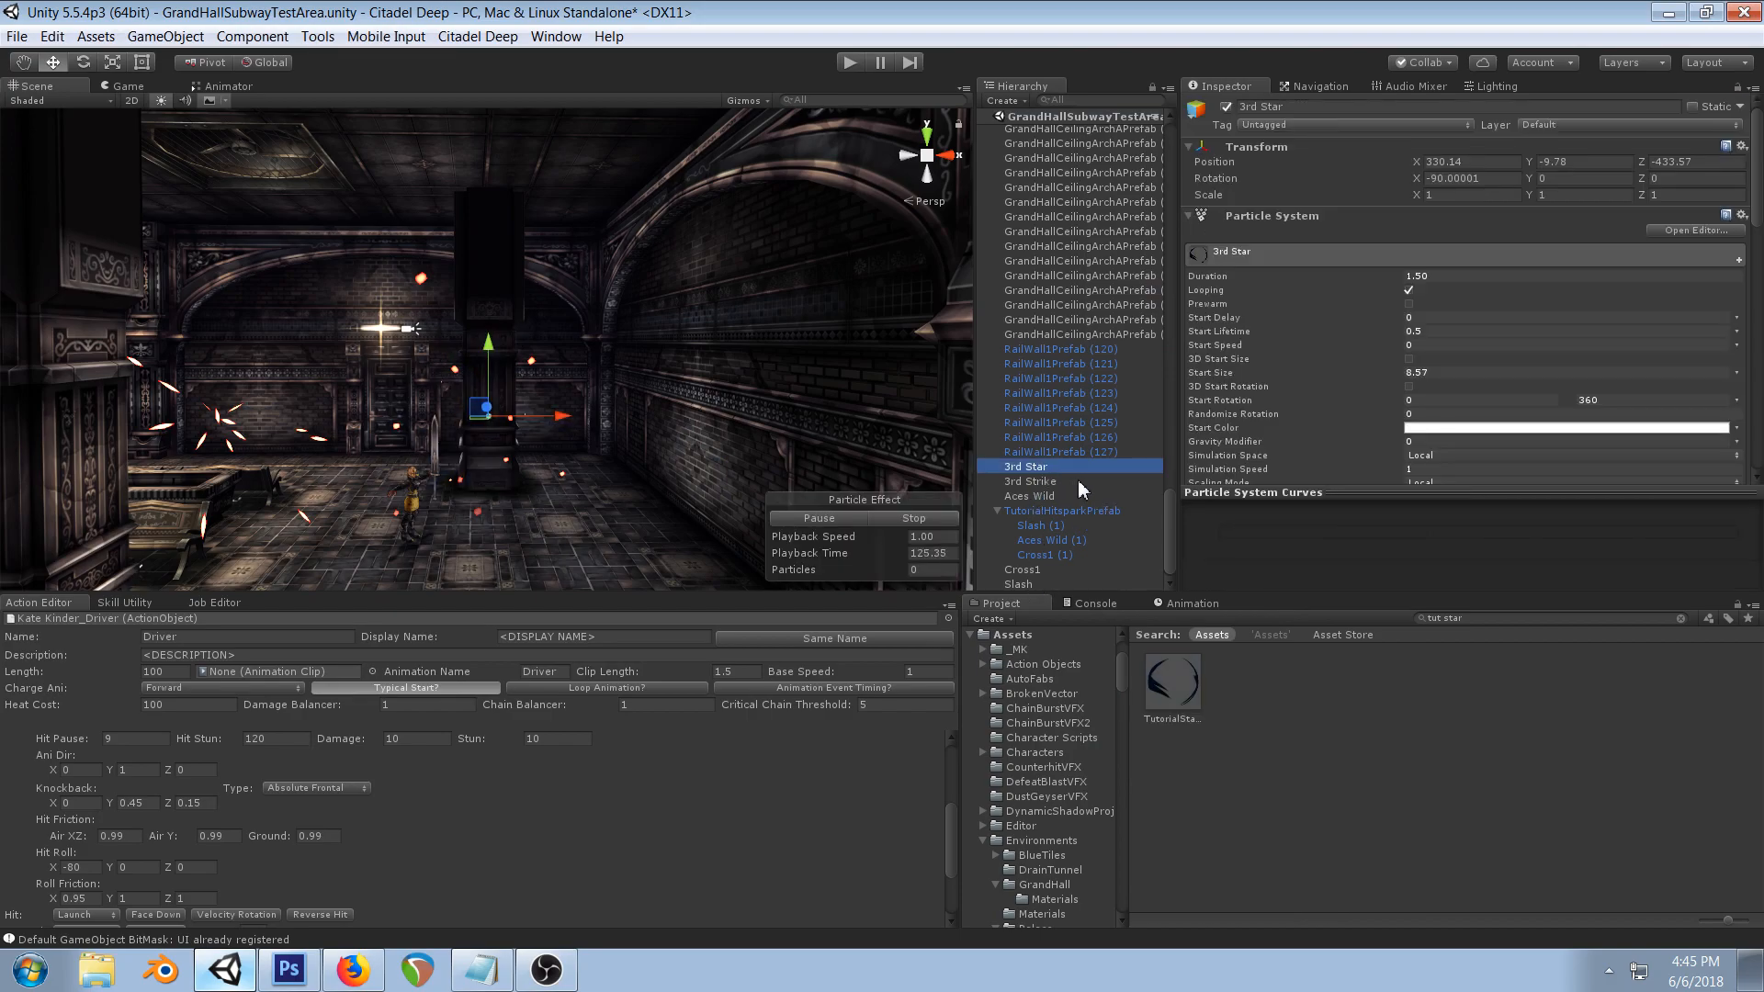
pyautogui.moveTo(1029, 585); pyautogui.dragTo(1040, 496)
pyautogui.click(1043, 494)
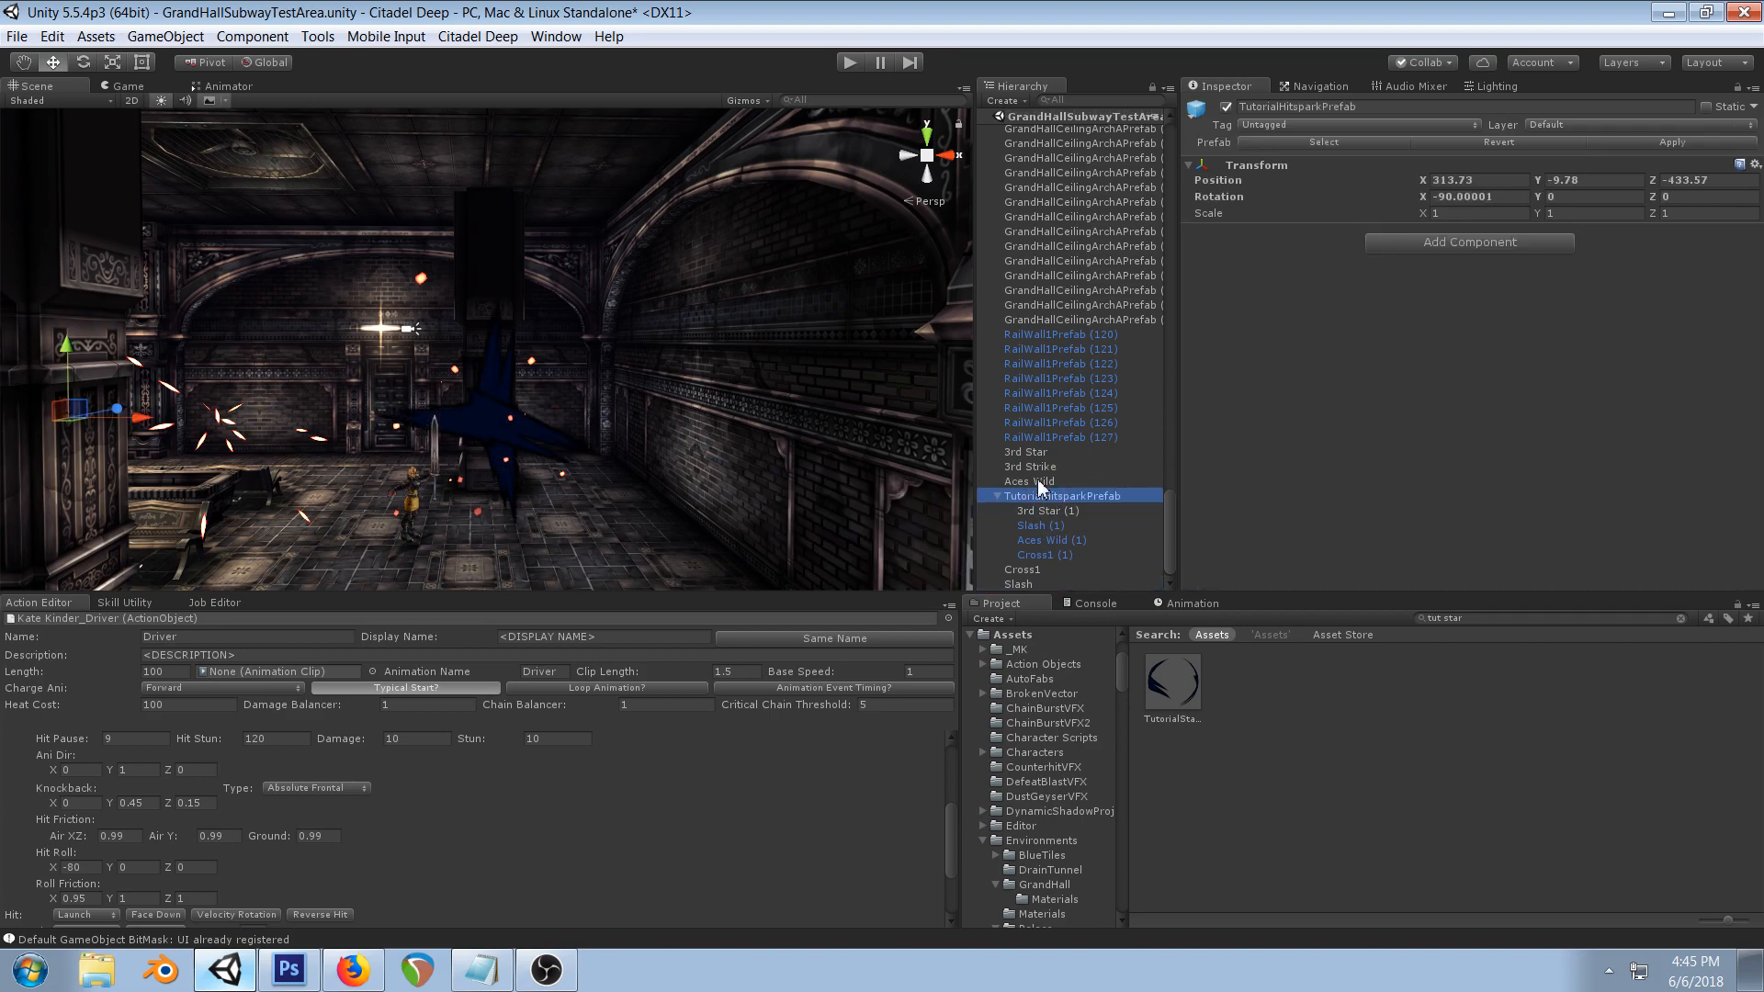
# - Preview the loose 3rd Star, 3rd Strike, Aces Wild, Cross1 and Slash effects together, and reselect TutorialHitsparkPrefab
pyautogui.click(1024, 452)
pyautogui.keyDown('shift'); pyautogui.click(1027, 480); pyautogui.keyUp('shift')
pyautogui.keyDown('ctrl'); pyautogui.click(1019, 570); pyautogui.keyUp('ctrl')
pyautogui.keyDown('ctrl'); pyautogui.click(1017, 585); pyautogui.keyUp('ctrl')
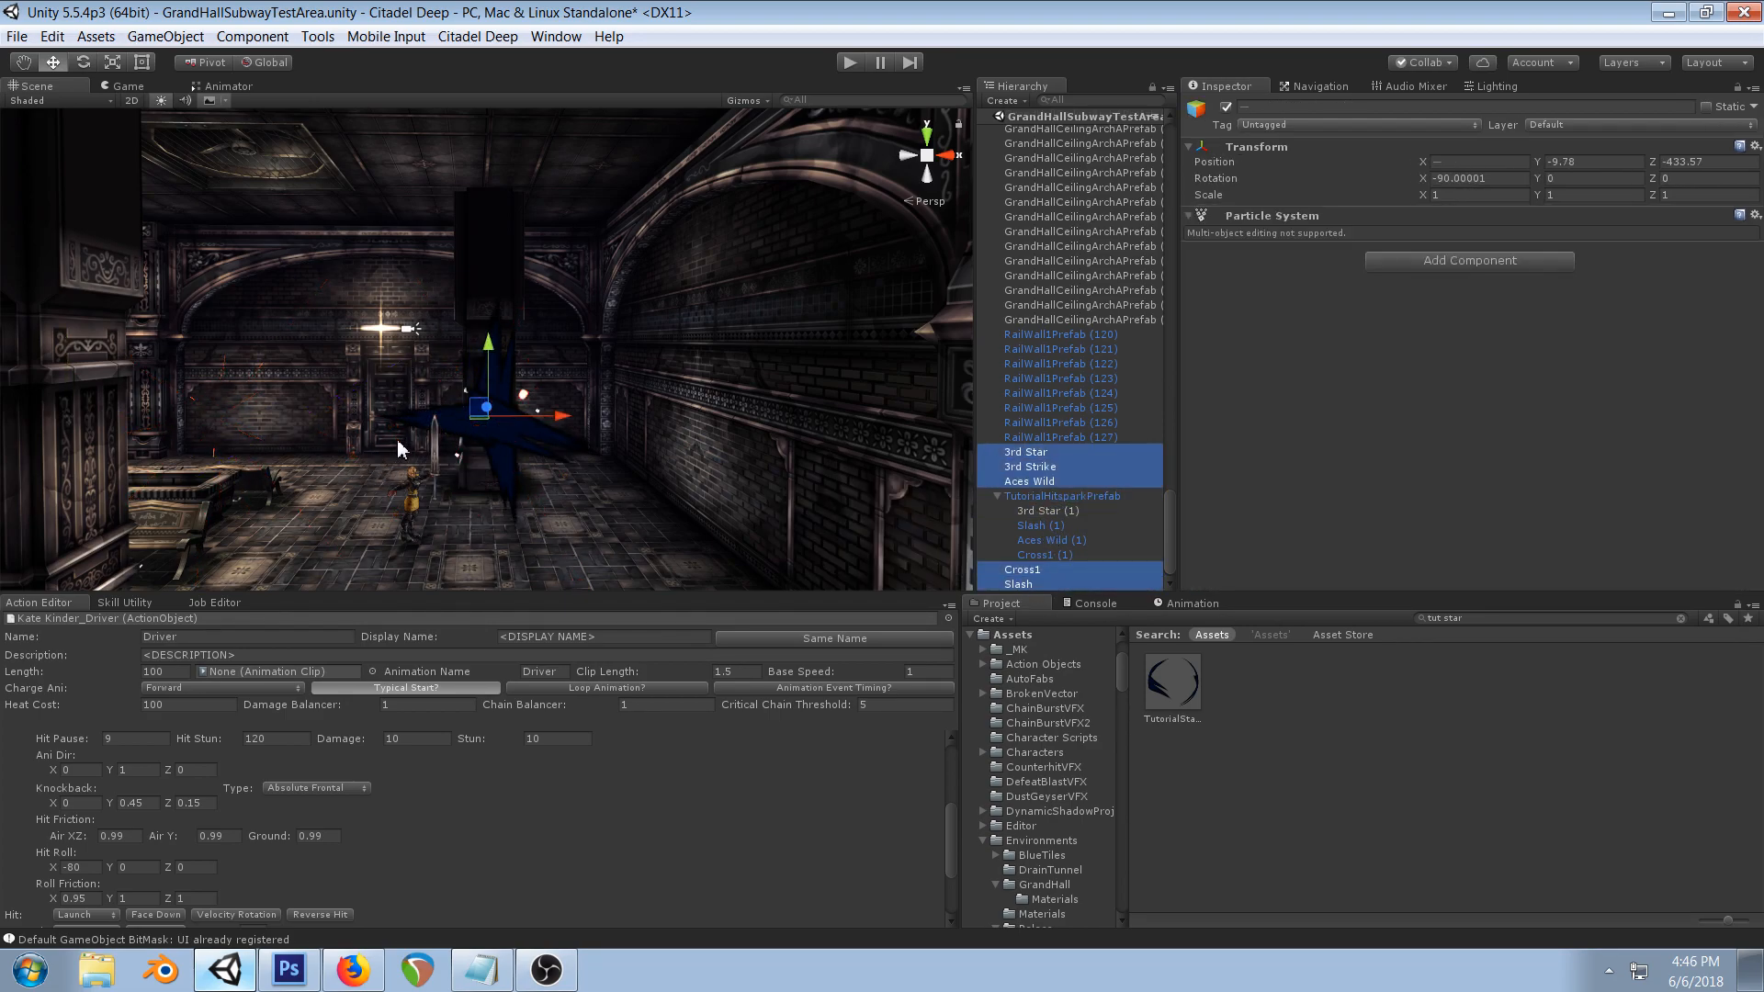
pyautogui.click(1031, 497)
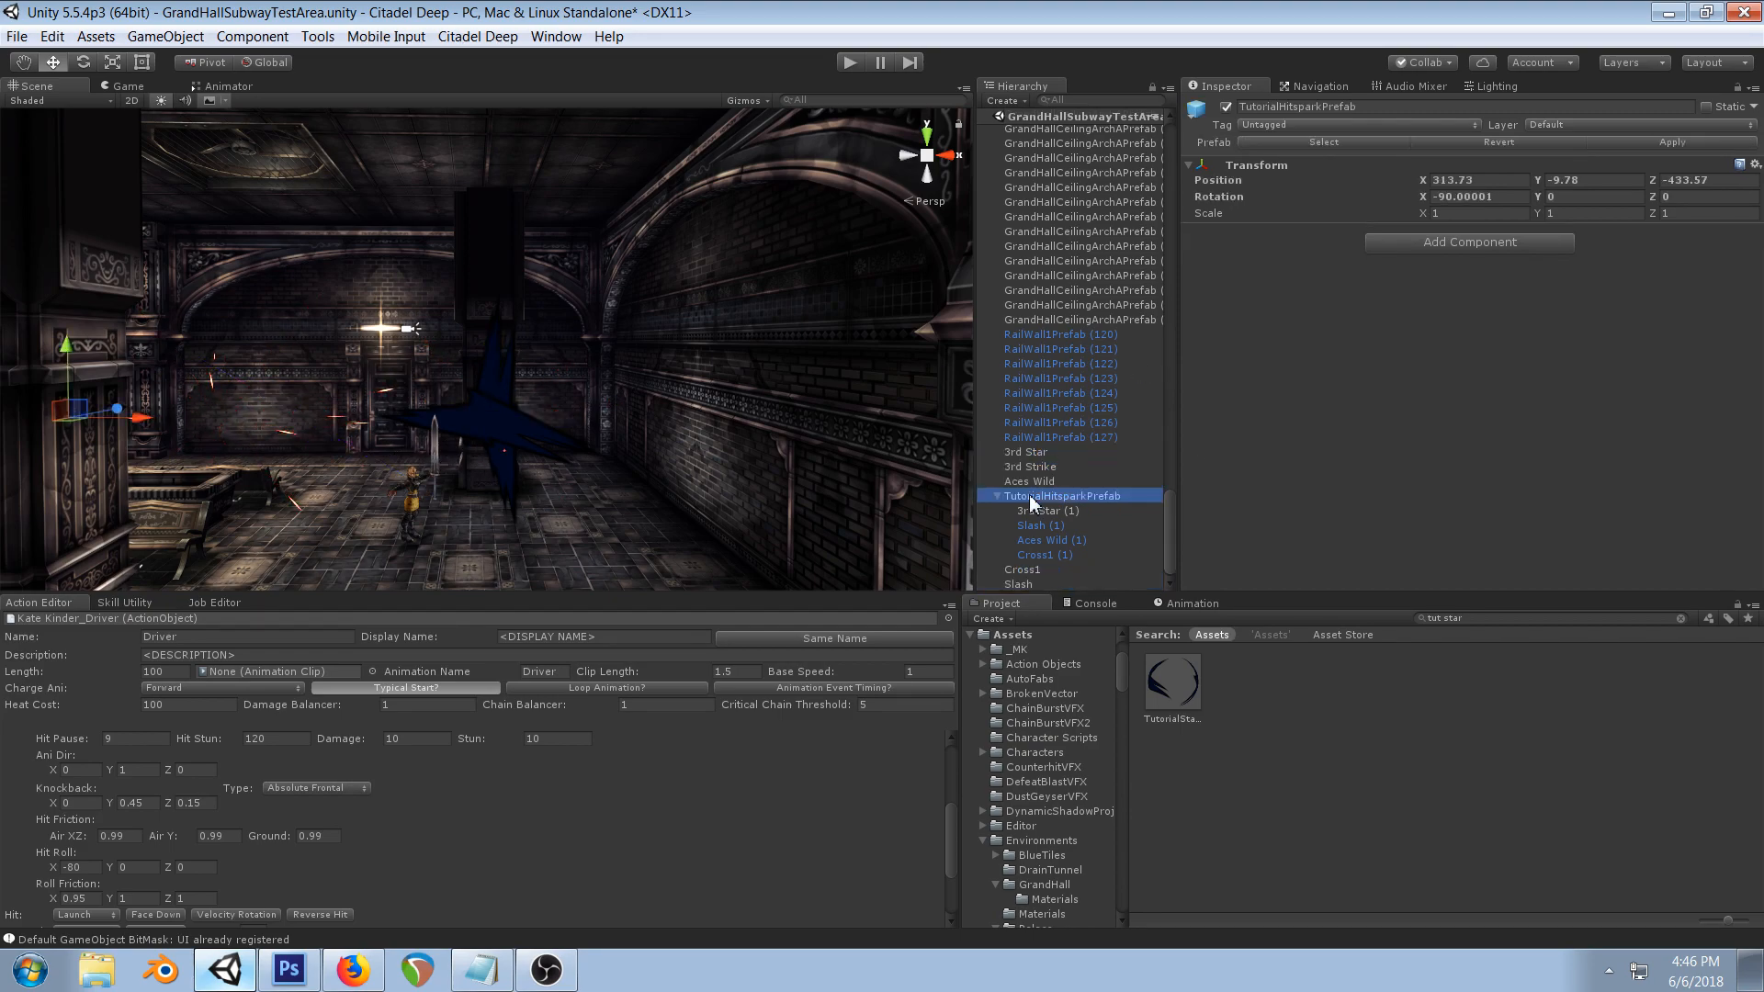
# - Deactivate the separate 3rd Star, 3rd Strike, Aces Wild, Cross1 and Slash effects outside TutorialHitsparkPrefab, and select that prefab
pyautogui.click(1044, 454)
pyautogui.keyDown('shift'); pyautogui.click(1038, 481); pyautogui.keyUp('shift')
pyautogui.keyDown('ctrl'); pyautogui.click(1035, 571); pyautogui.keyUp('ctrl')
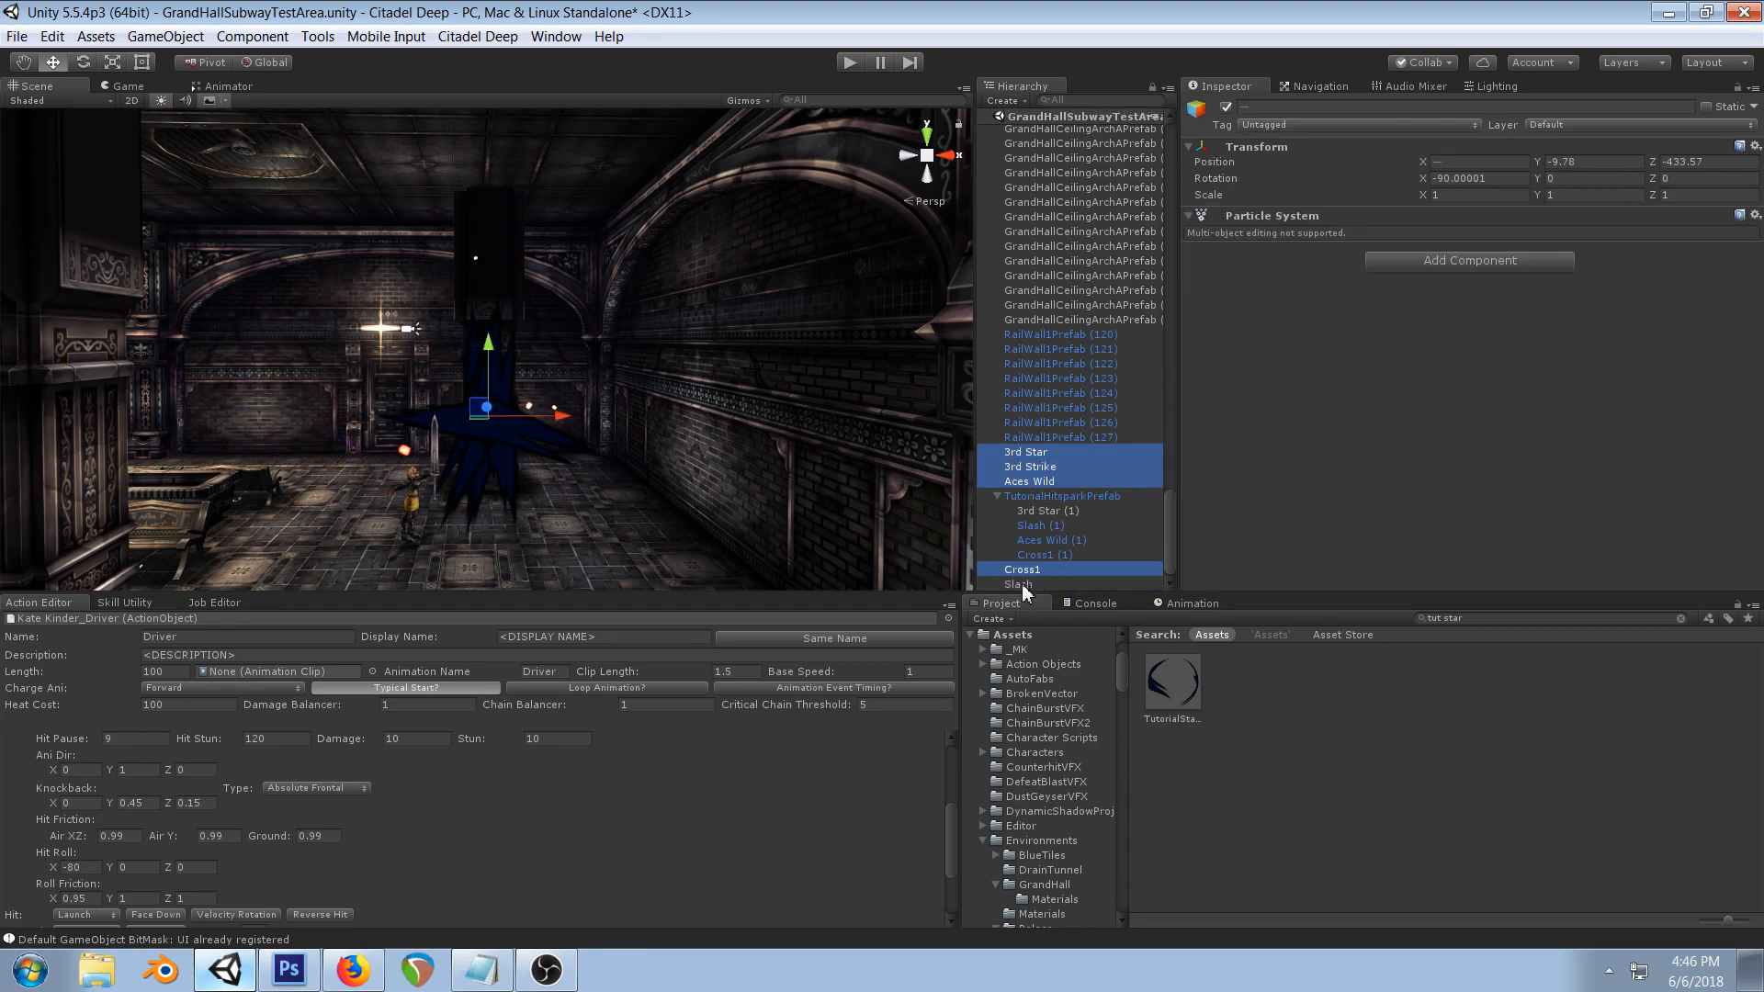
pyautogui.click(1044, 498)
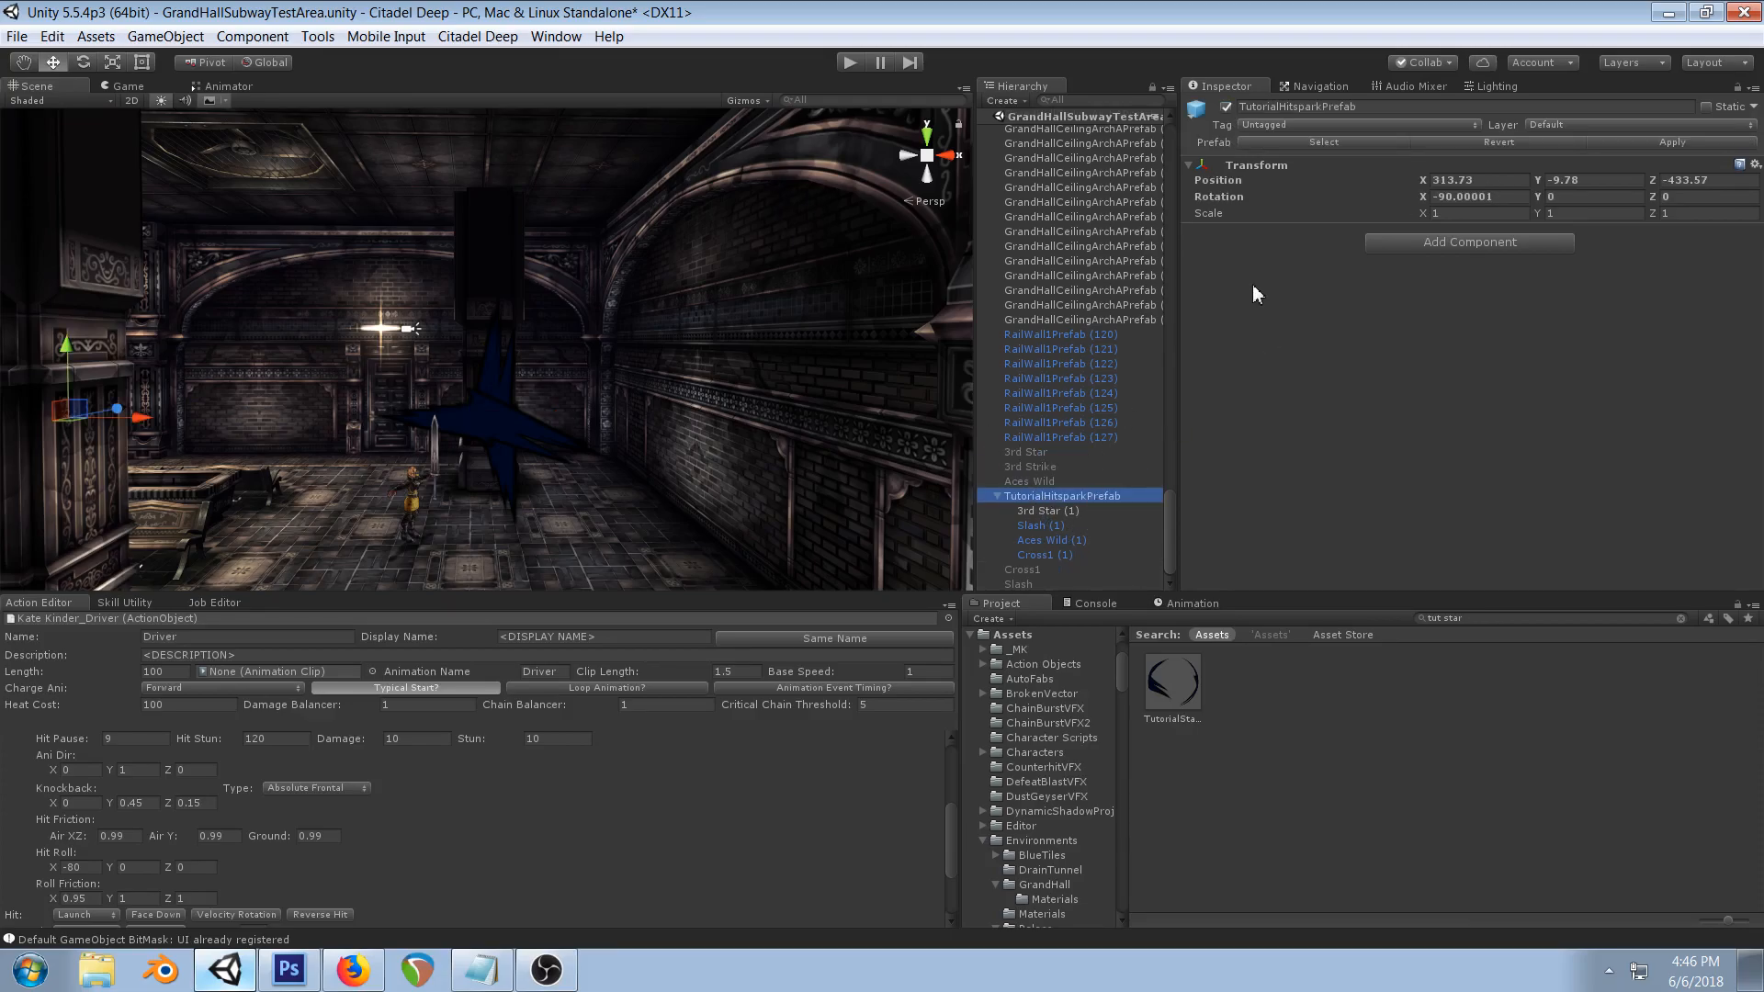
# - Set the X position of 3rd Star (1) inside TutorialHitsparkPrefab to 0
pyautogui.click(1048, 511)
pyautogui.click(1464, 161)
pyautogui.write('0')
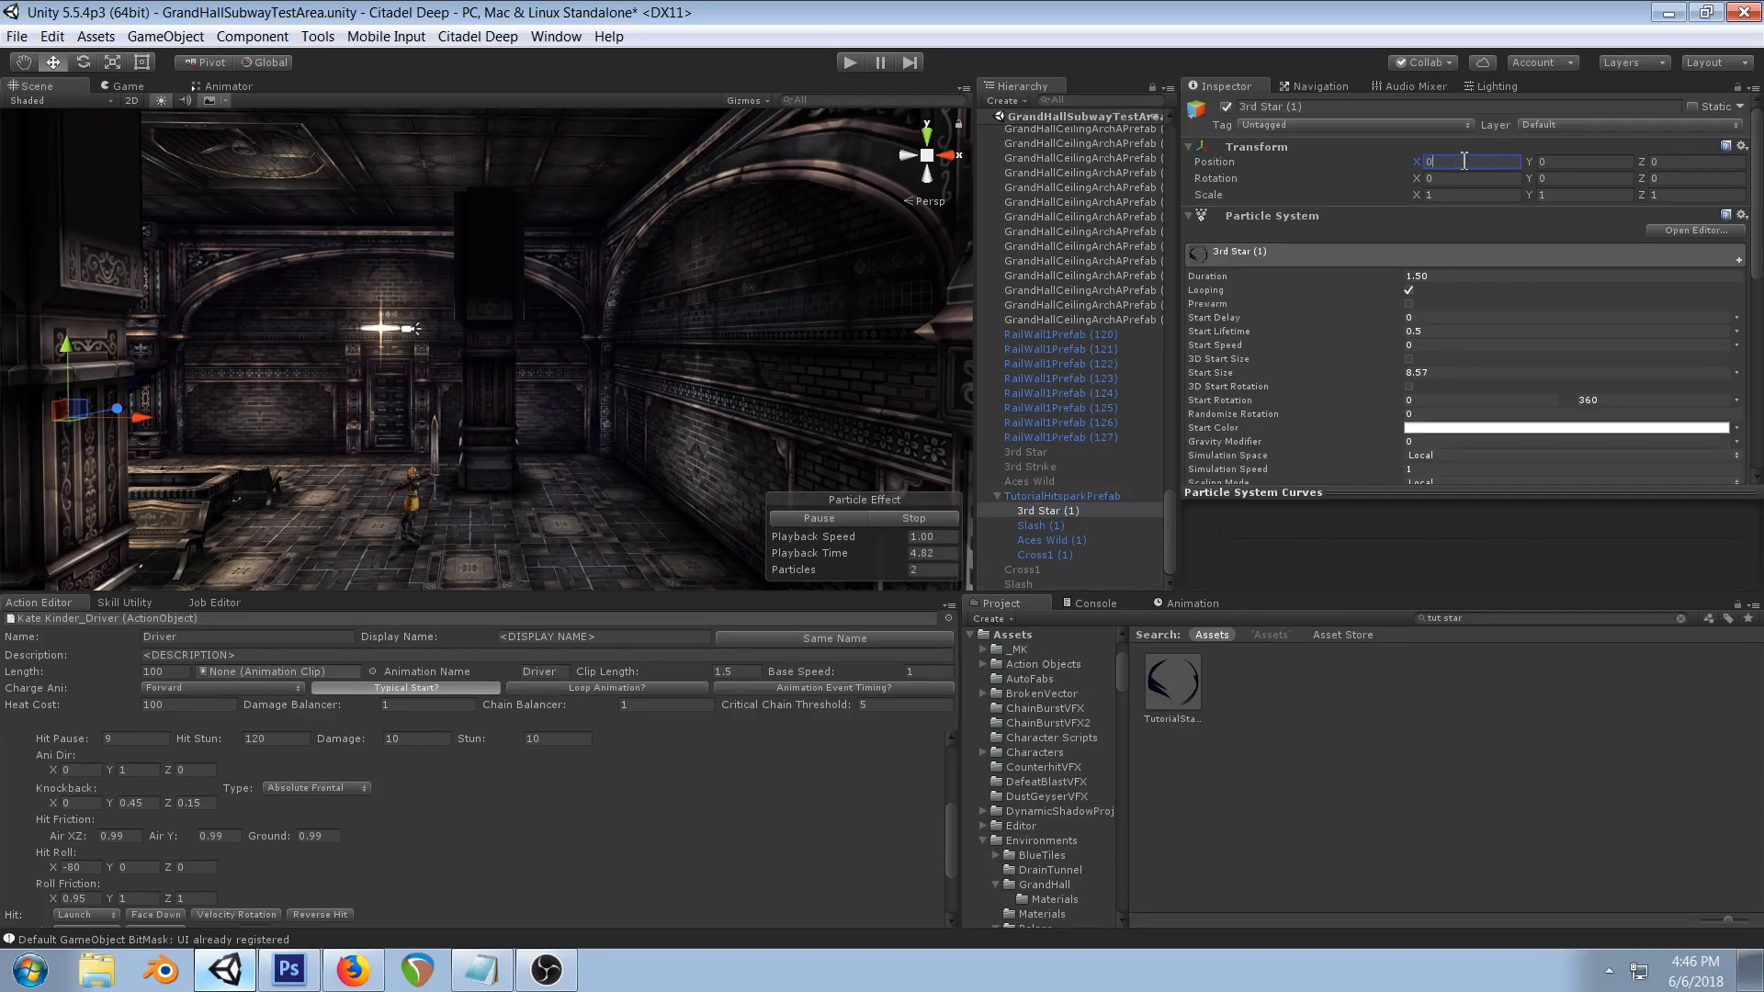
# - Enable 3D Start Size on the 3rd Star (1) particle system and set X, Y and Z to 9
pyautogui.moveTo(201, 425); pyautogui.dragTo(236, 425, button='right')
pyautogui.moveTo(236, 425); pyautogui.dragTo(361, 415, button='middle')
pyautogui.scroll(-4, 570, 399)
pyautogui.moveTo(569, 399); pyautogui.dragTo(608, 389, button='middle')
pyautogui.scroll(2, 608, 389)
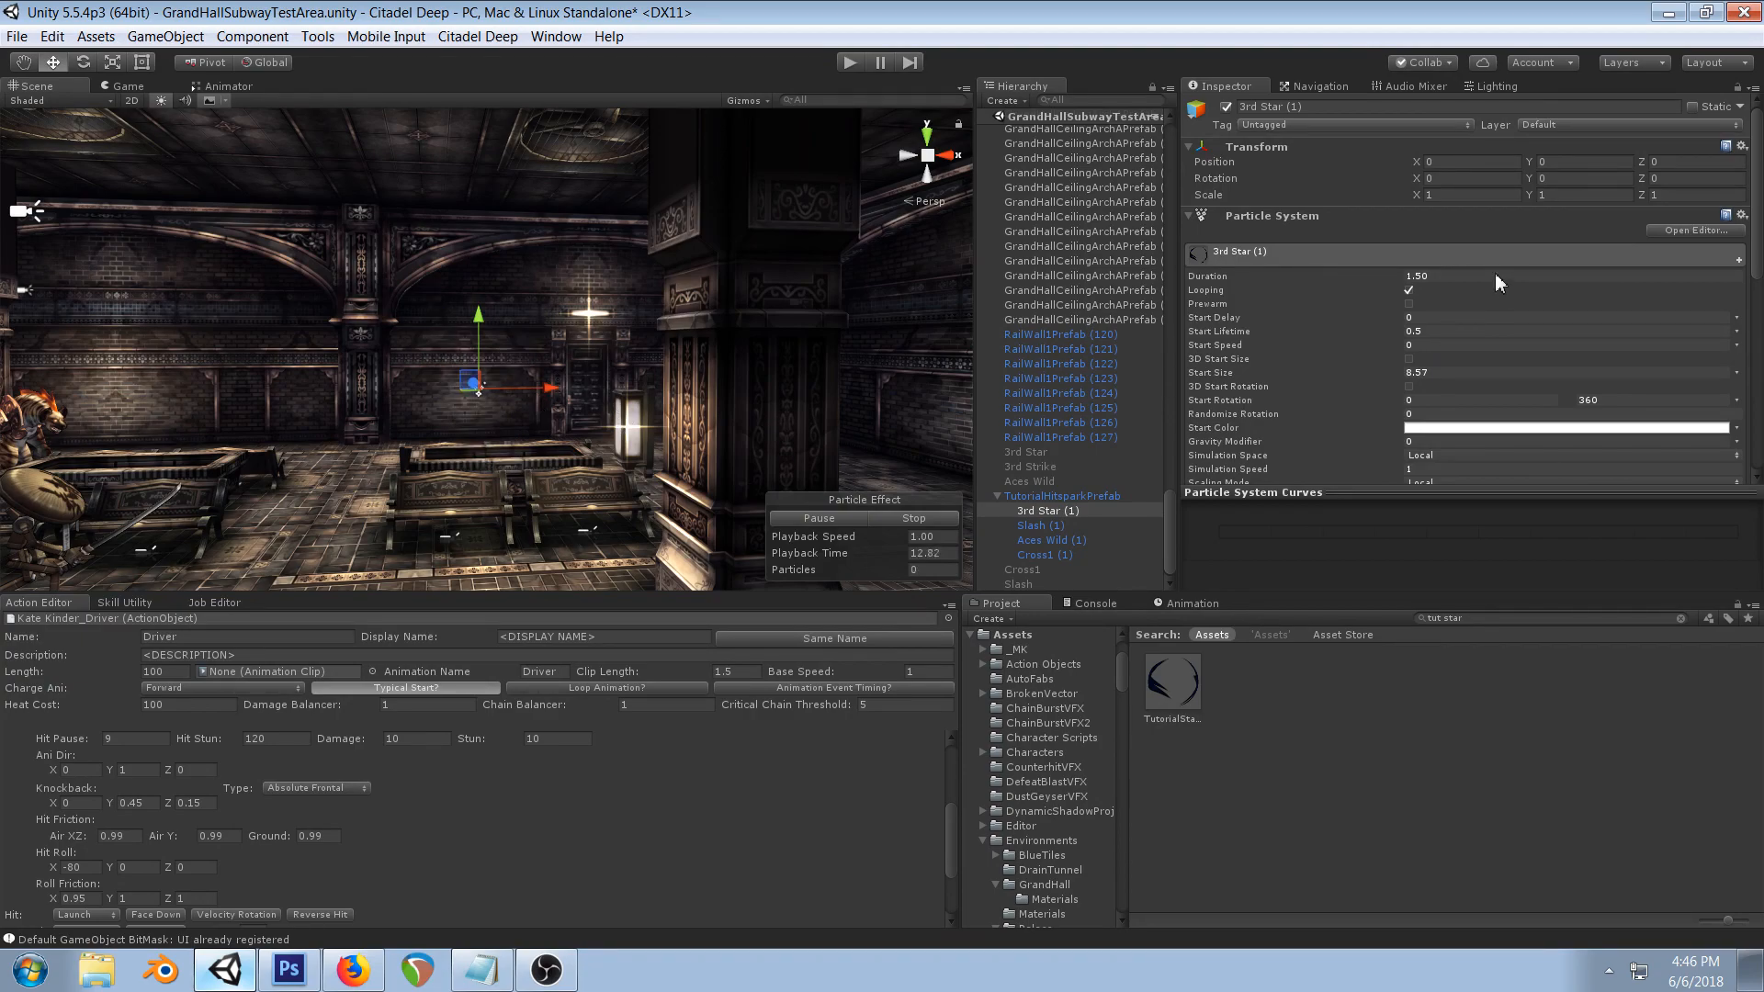
pyautogui.scroll(-3, 1506, 349)
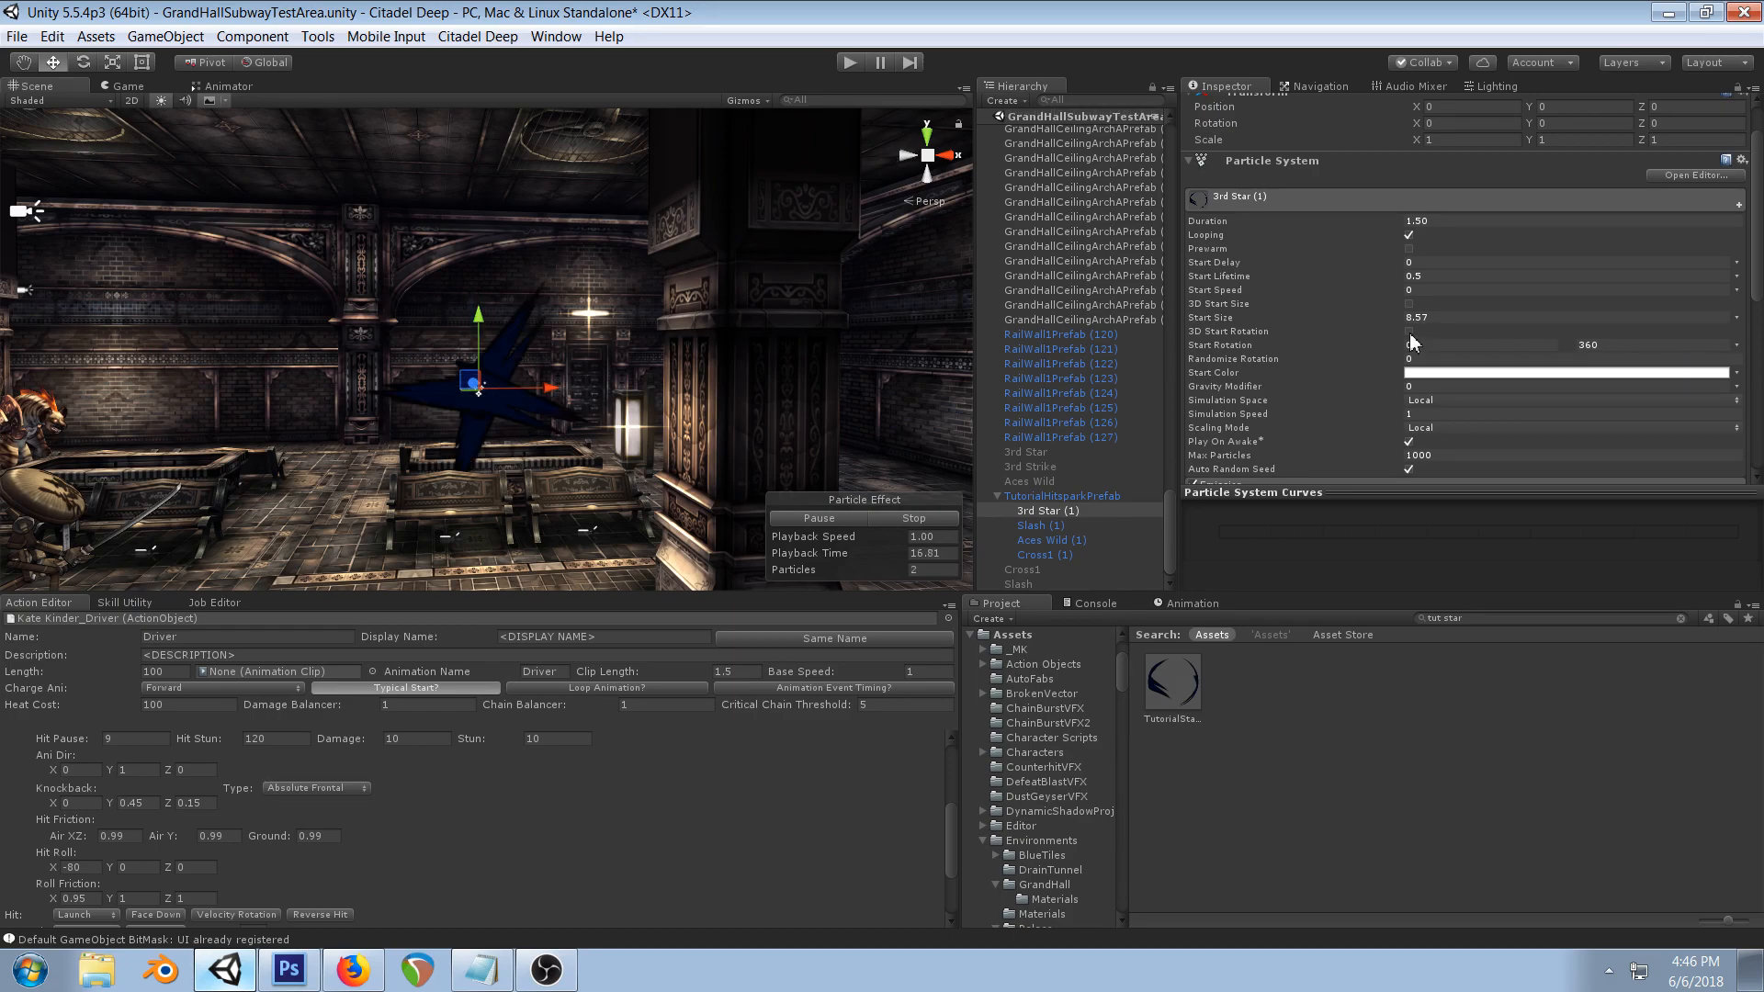
pyautogui.click(1408, 304)
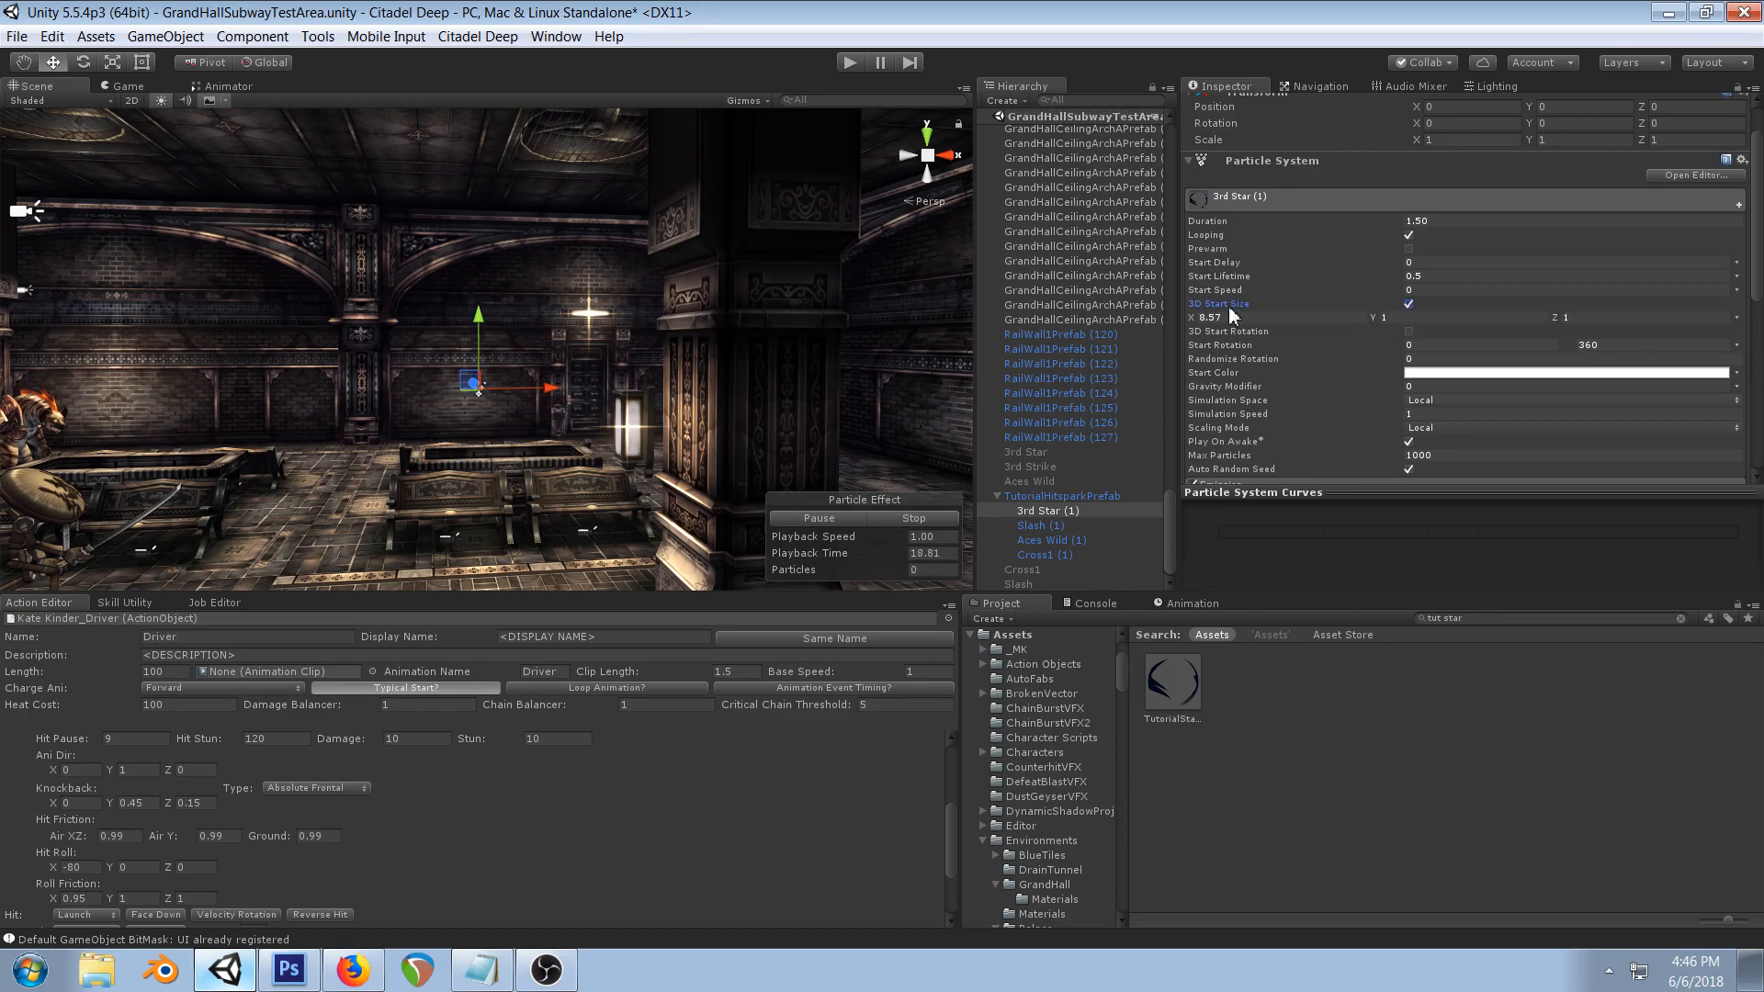
pyautogui.click(1454, 318)
pyautogui.write('9')
pyautogui.press('Tab')
pyautogui.write('9')
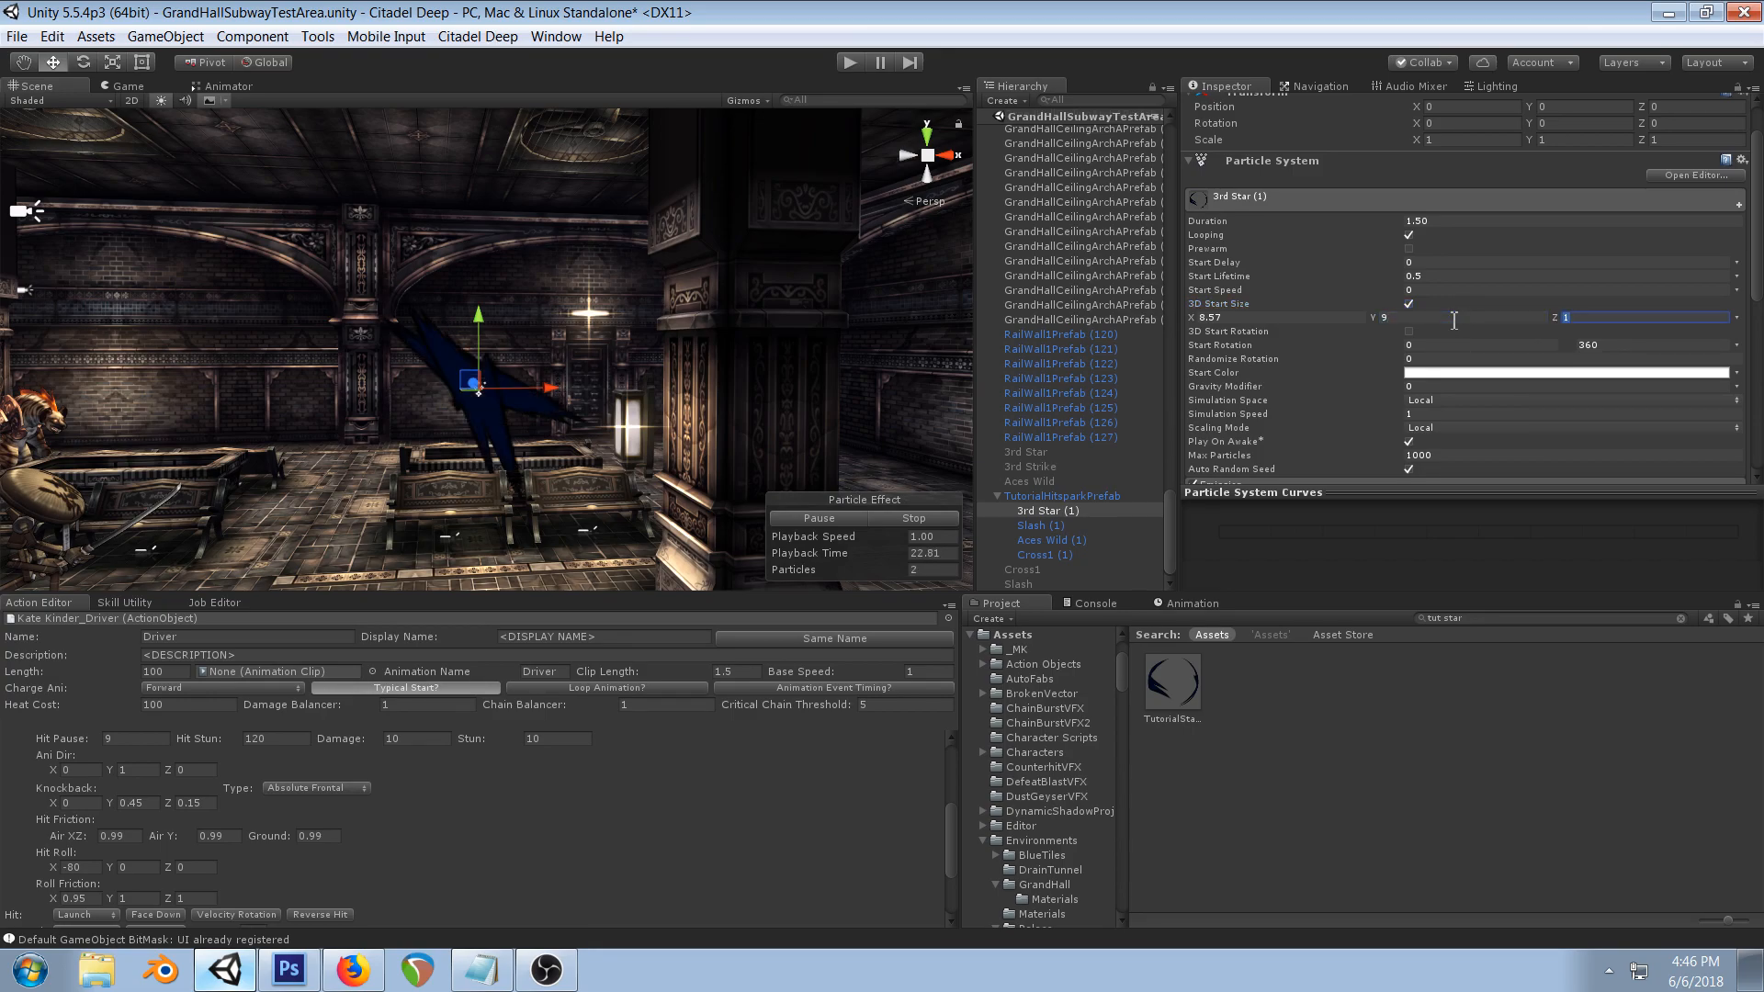
pyautogui.click(1245, 317)
pyautogui.write('9')
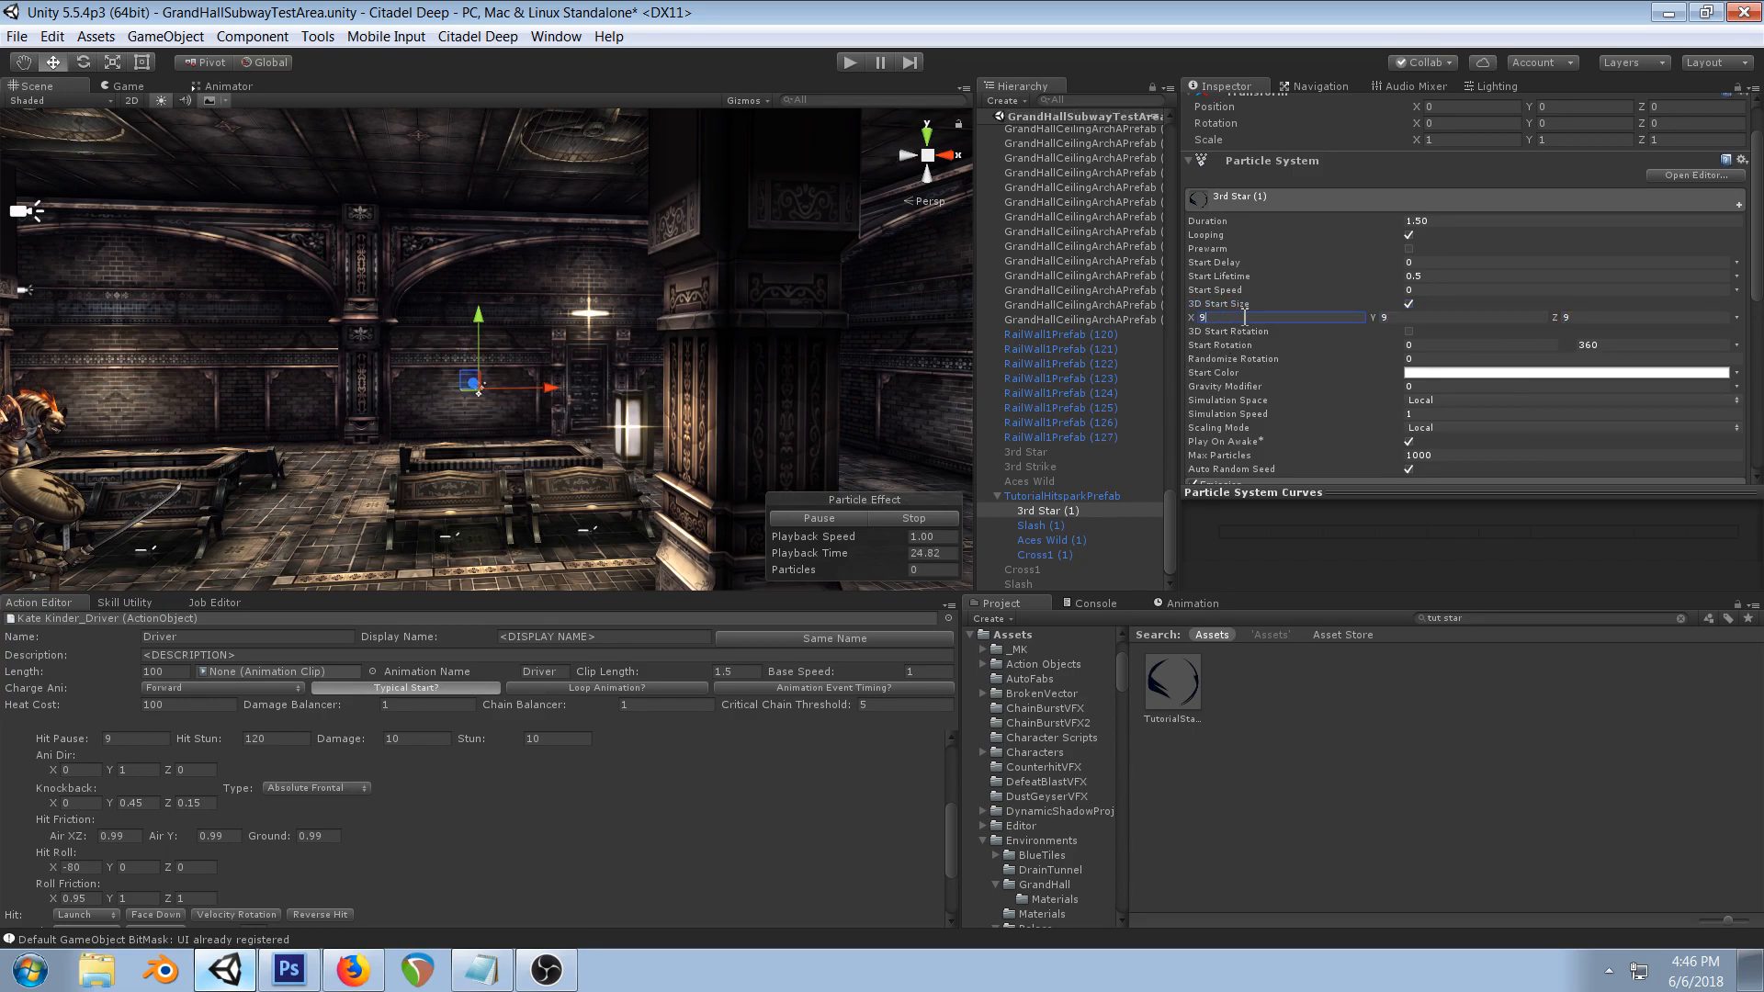
# - Make the 3D start size a random range between two values, with 12 as the second value for X, Y and Z
pyautogui.click(1736, 317)
pyautogui.click(1598, 374)
pyautogui.click(1241, 330)
pyautogui.write('12')
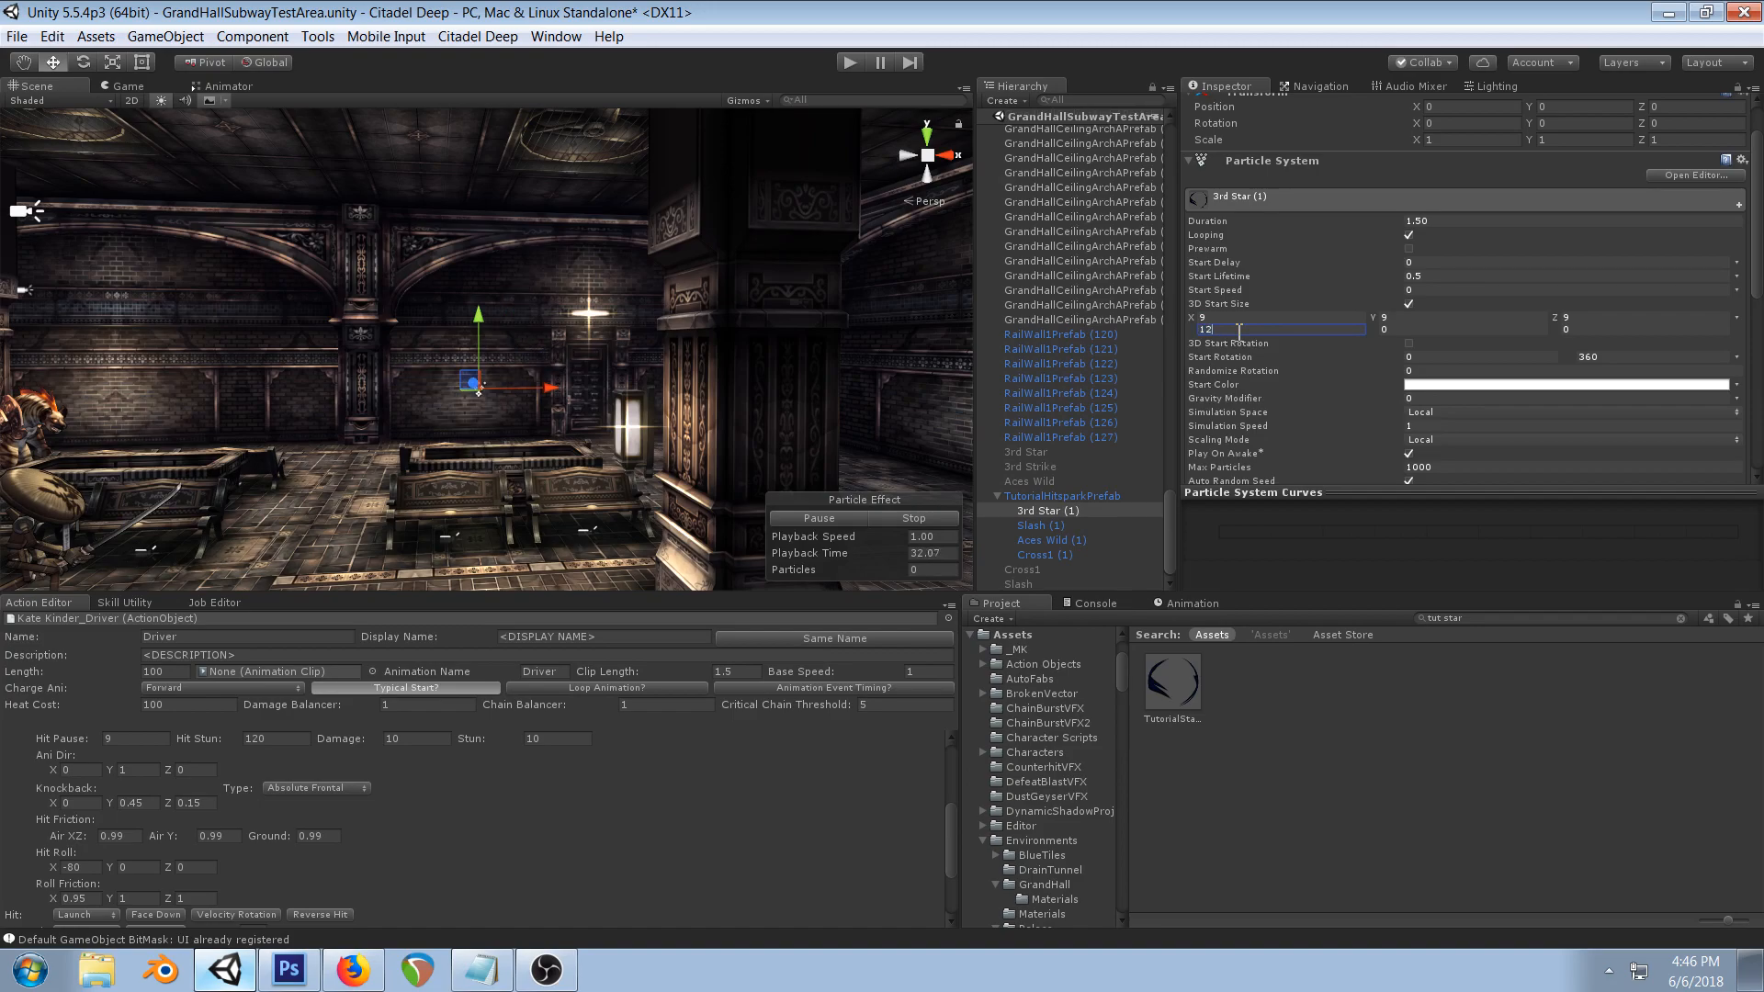
pyautogui.click(1425, 330)
pyautogui.write('12')
pyautogui.press('Tab')
pyautogui.write('12')
pyautogui.press('BackSpace')
pyautogui.press('BackSpace')
pyautogui.write('912')
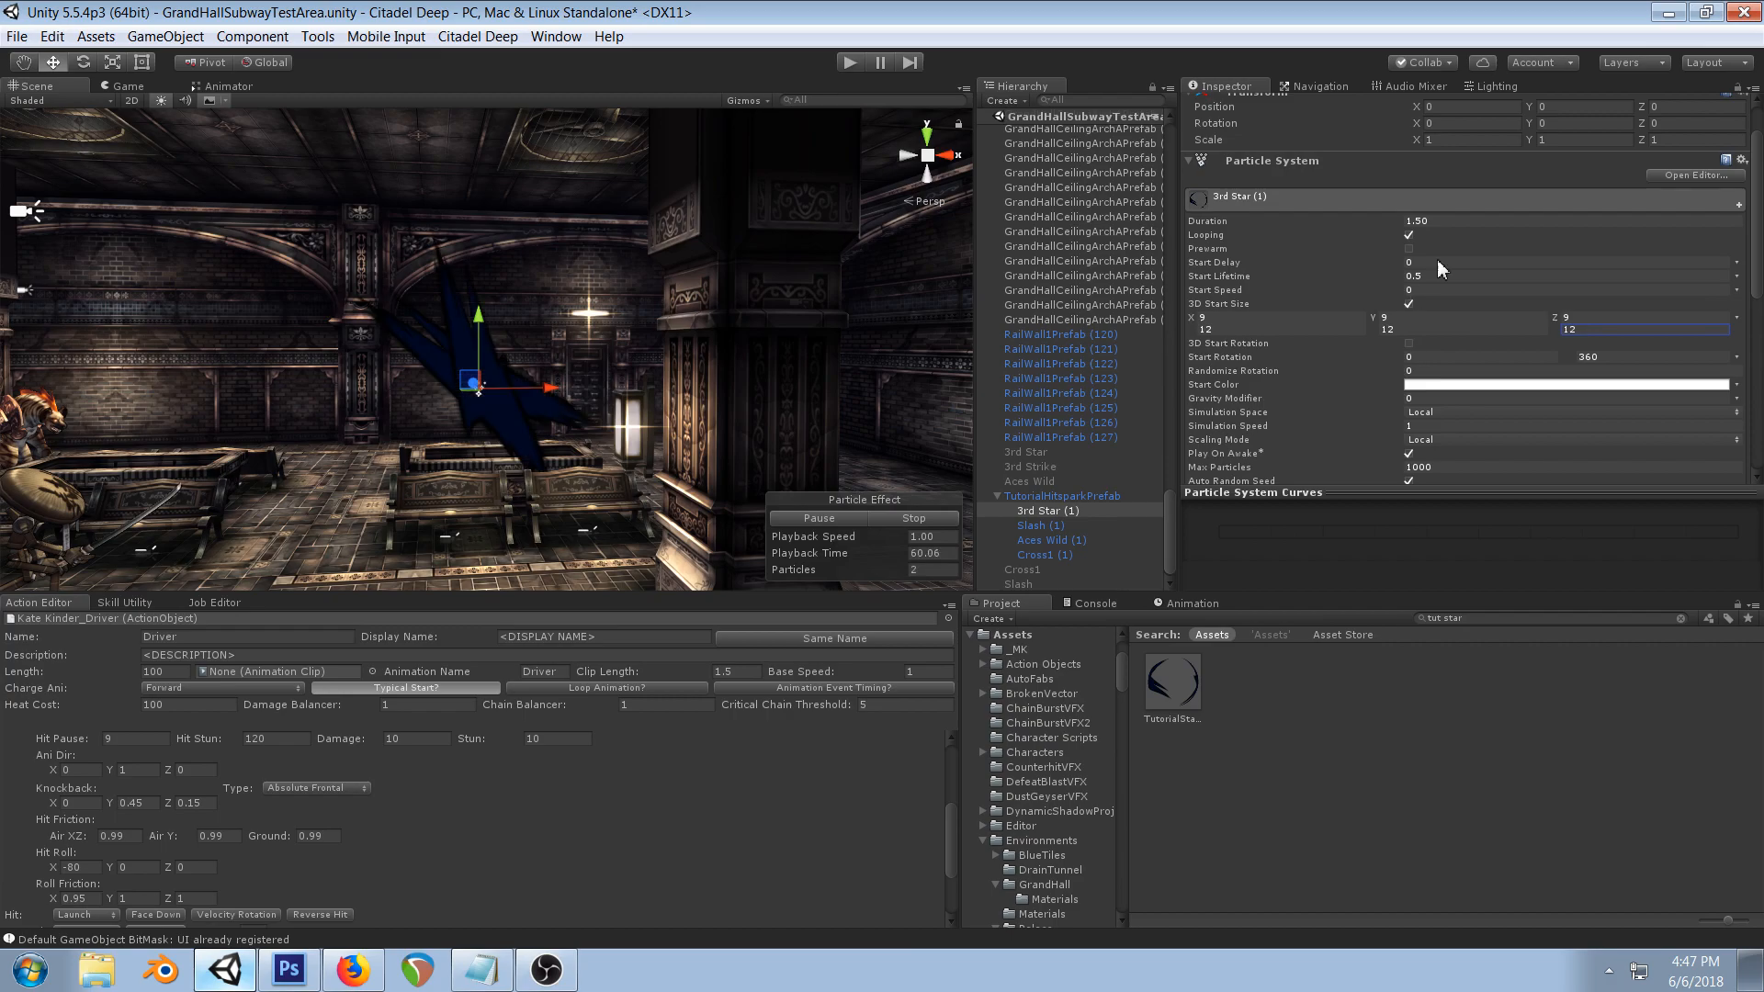
# - Set the first values of the 3D start size range to 6 for X, Y and Z
pyautogui.click(1242, 321)
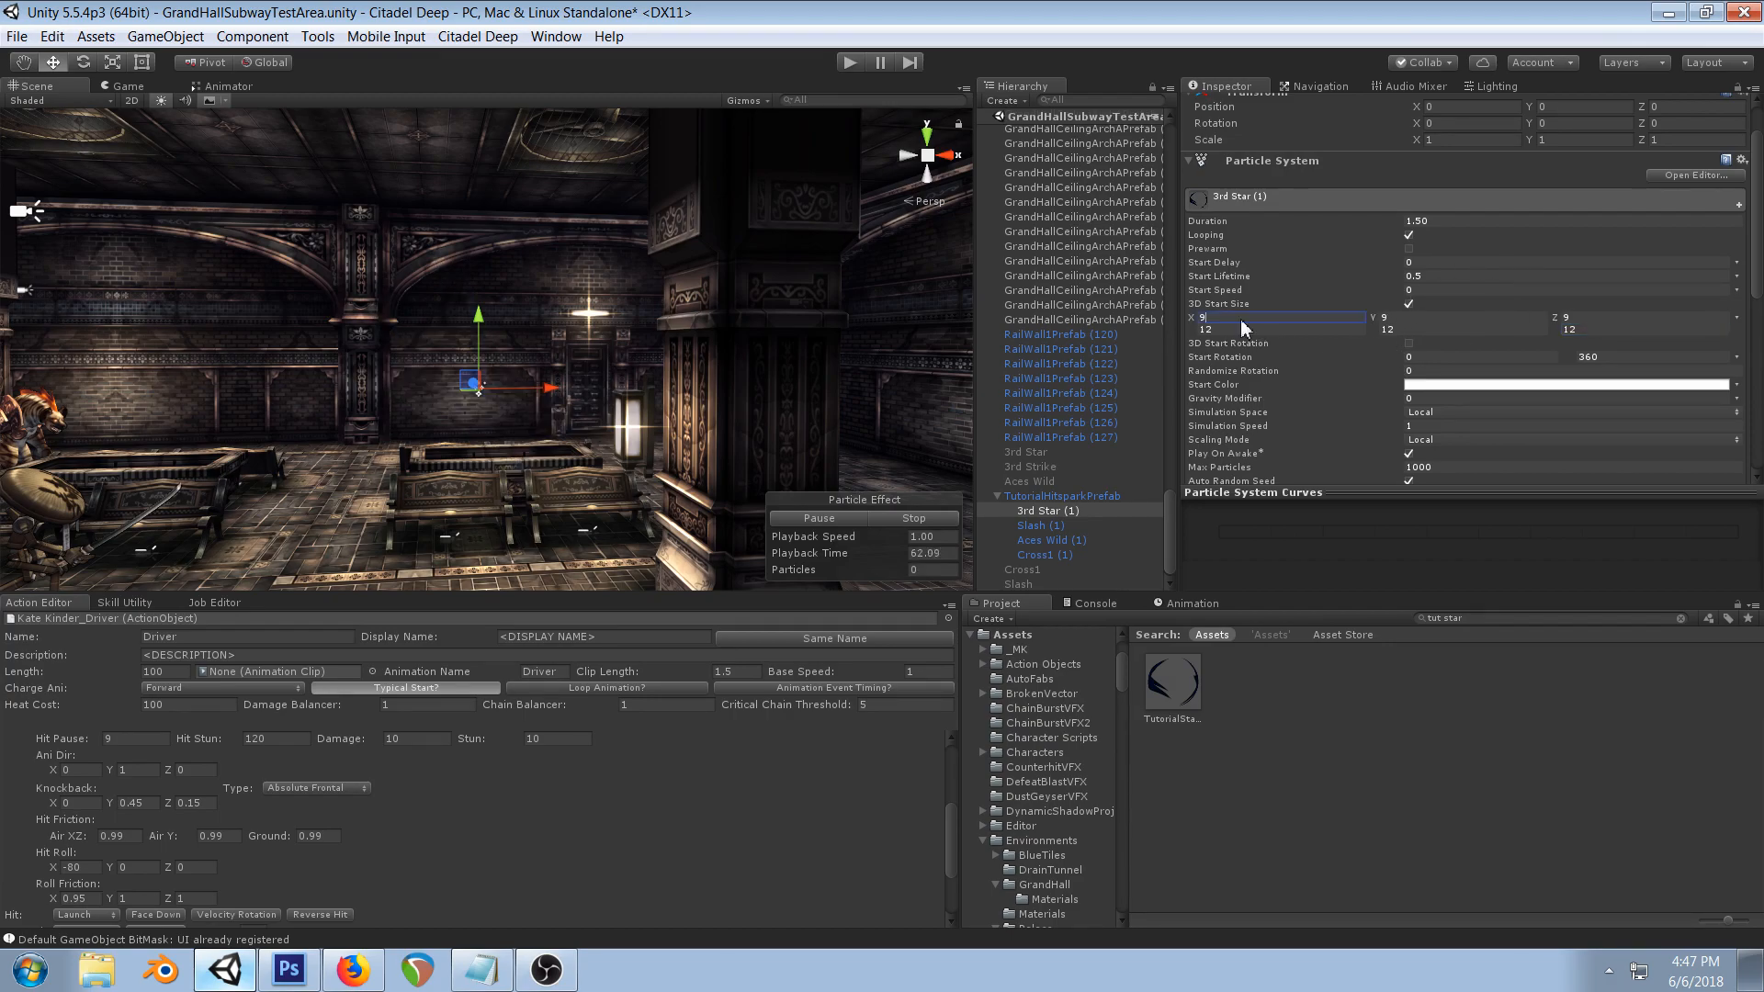
pyautogui.write('6')
pyautogui.press('Tab')
pyautogui.click(1407, 322)
pyautogui.write('66')
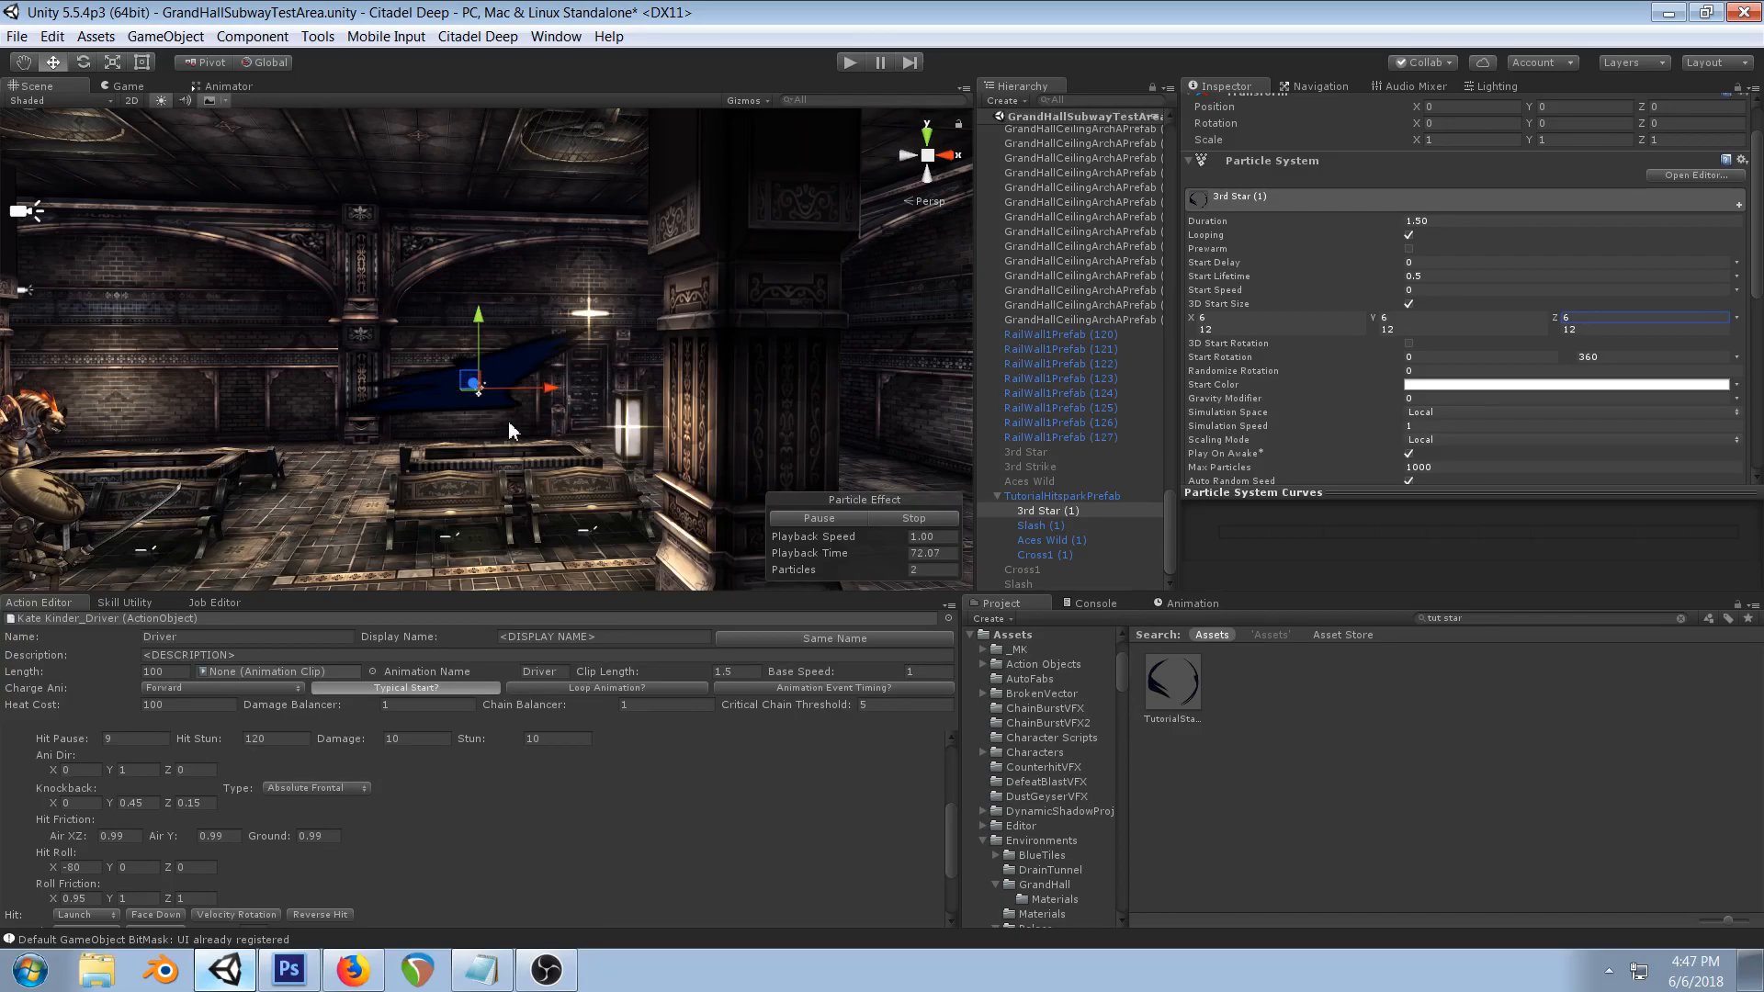
# - Enable Color over Lifetime on 3rd Star (1) and add a black color key about three quarters along its gradient
pyautogui.scroll(-3, 1606, 311)
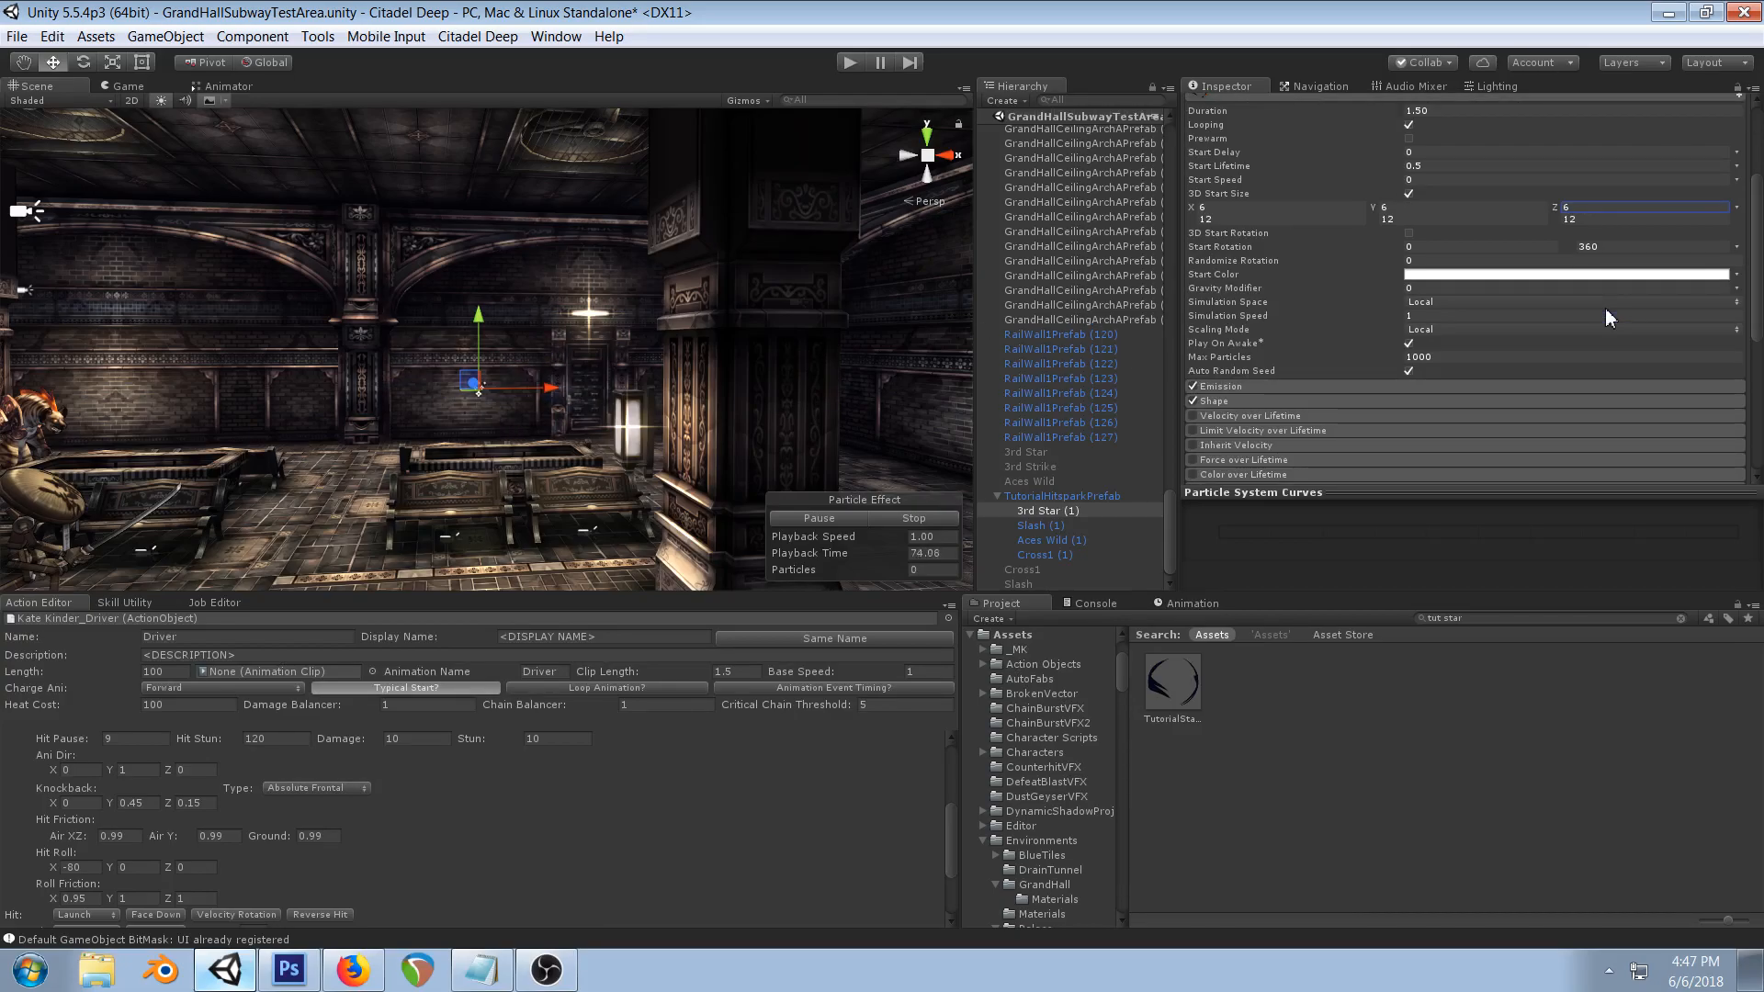
pyautogui.scroll(-4, 1468, 335)
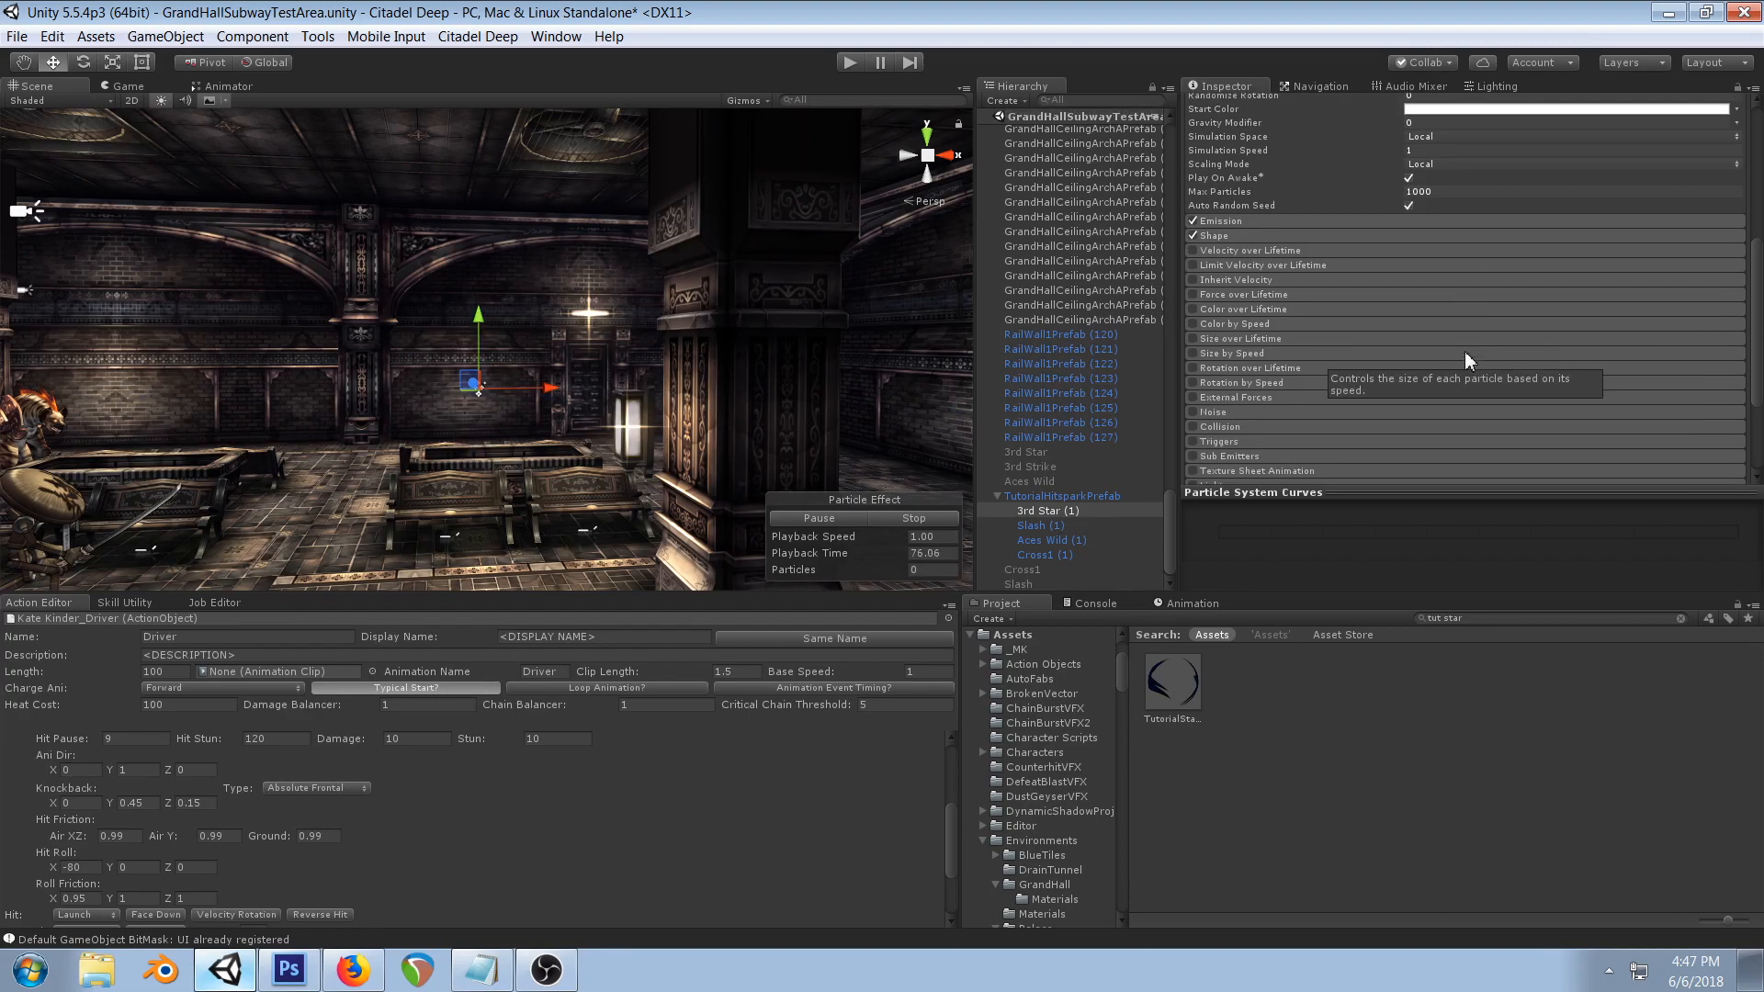
pyautogui.click(1231, 310)
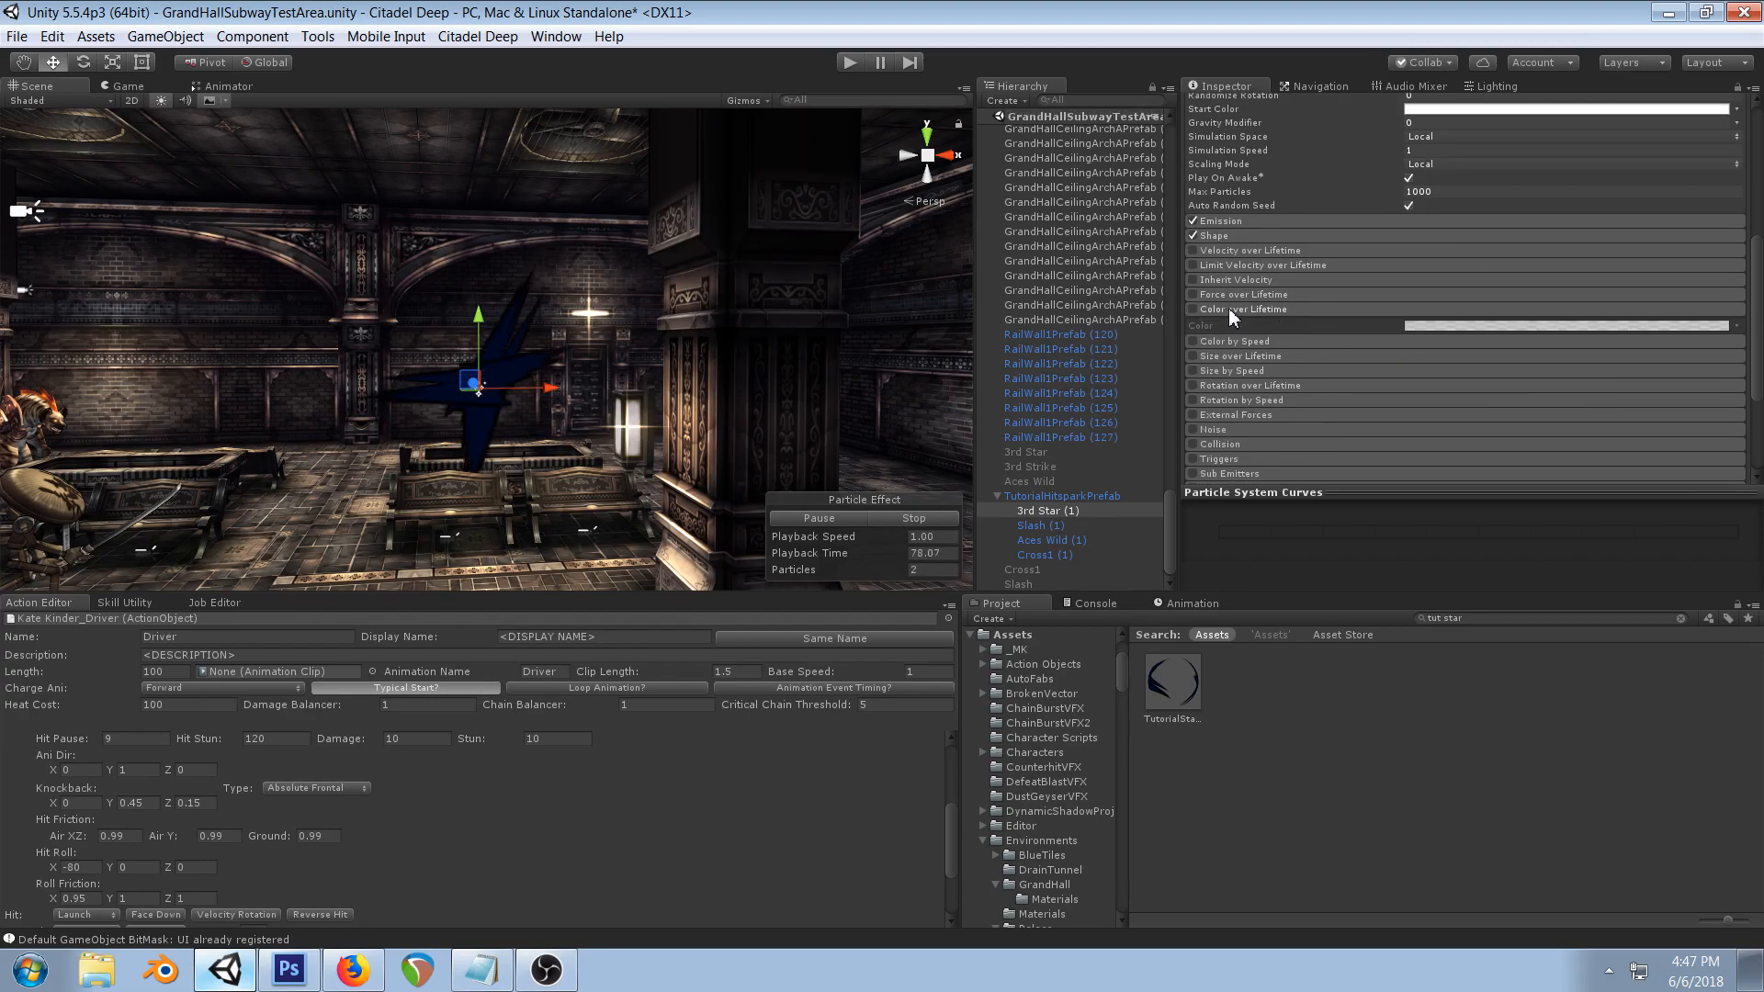
pyautogui.click(1193, 309)
pyautogui.click(1441, 325)
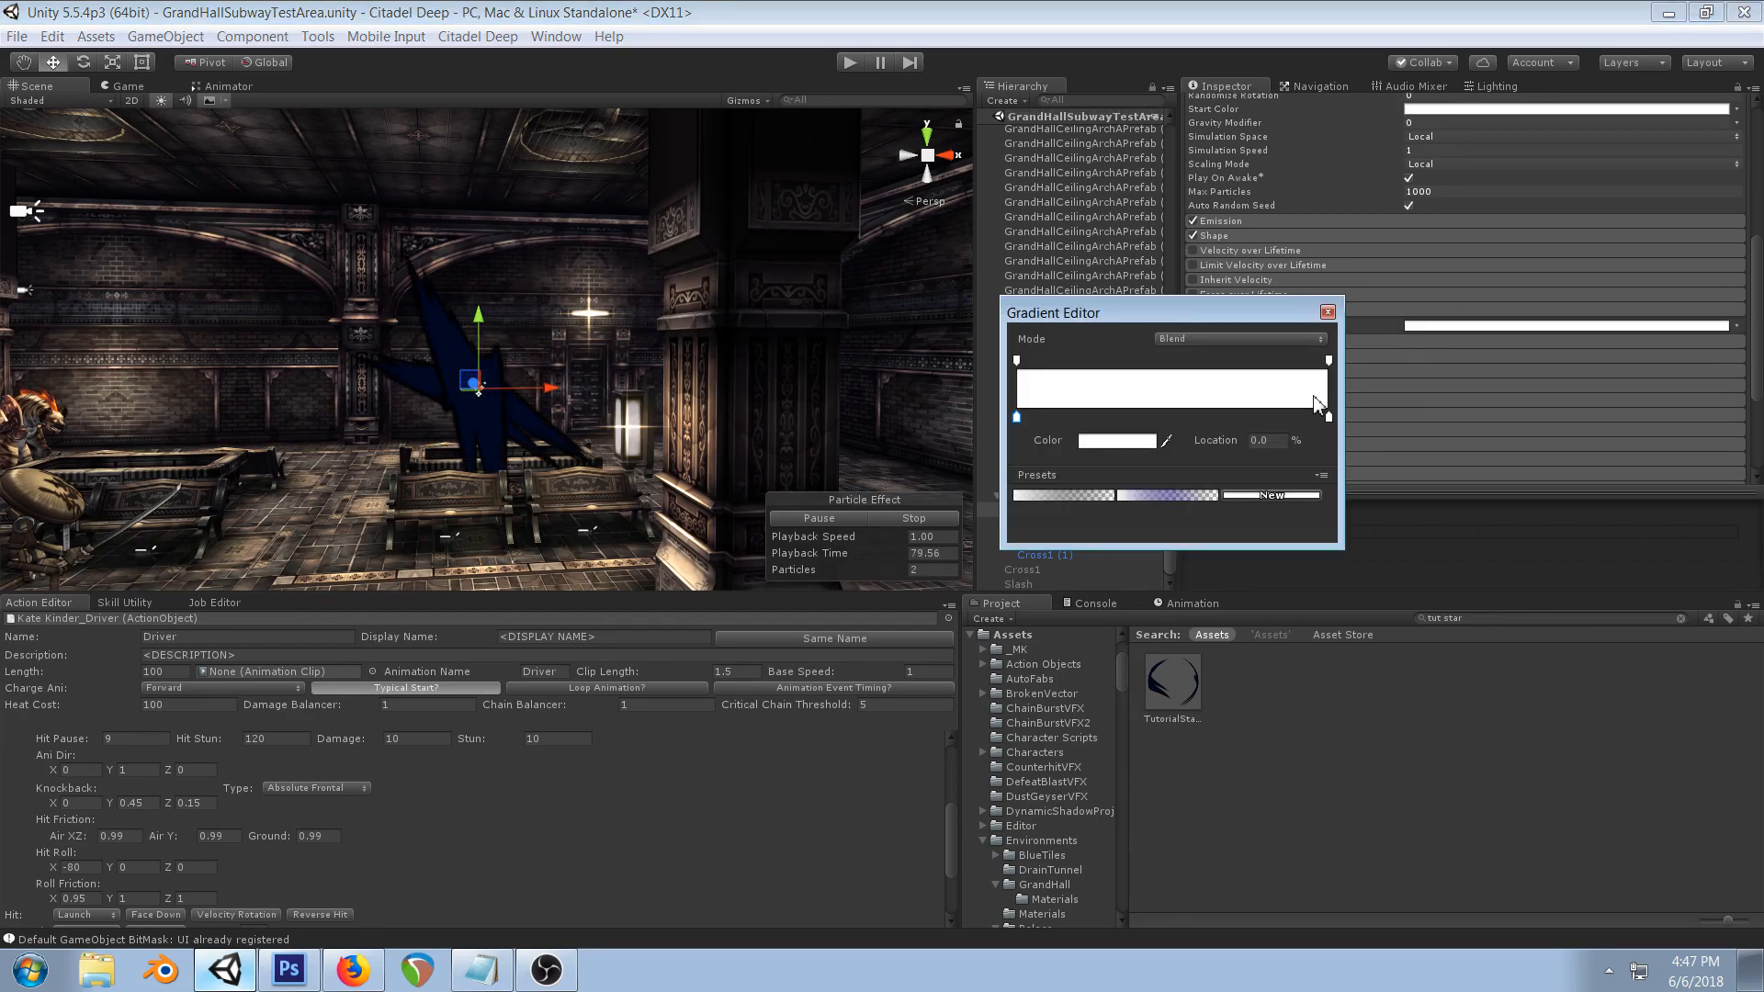
pyautogui.click(1261, 419)
pyautogui.click(1117, 441)
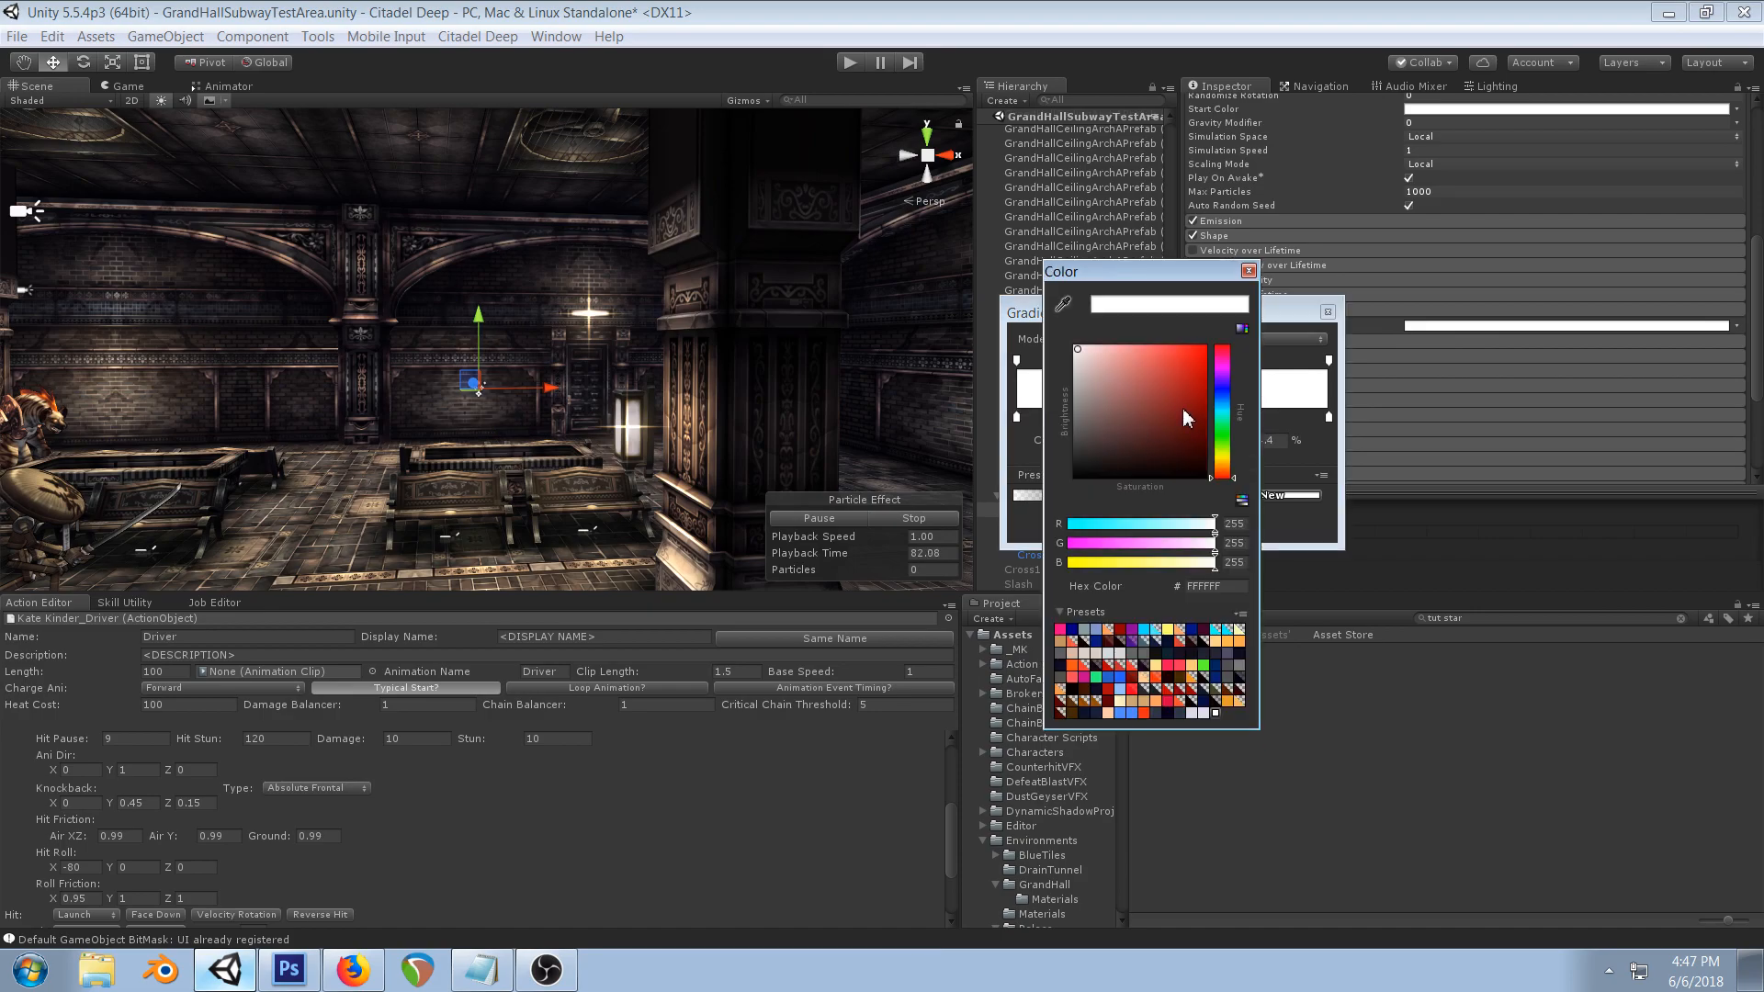
pyautogui.moveTo(1125, 446); pyautogui.dragTo(1047, 515)
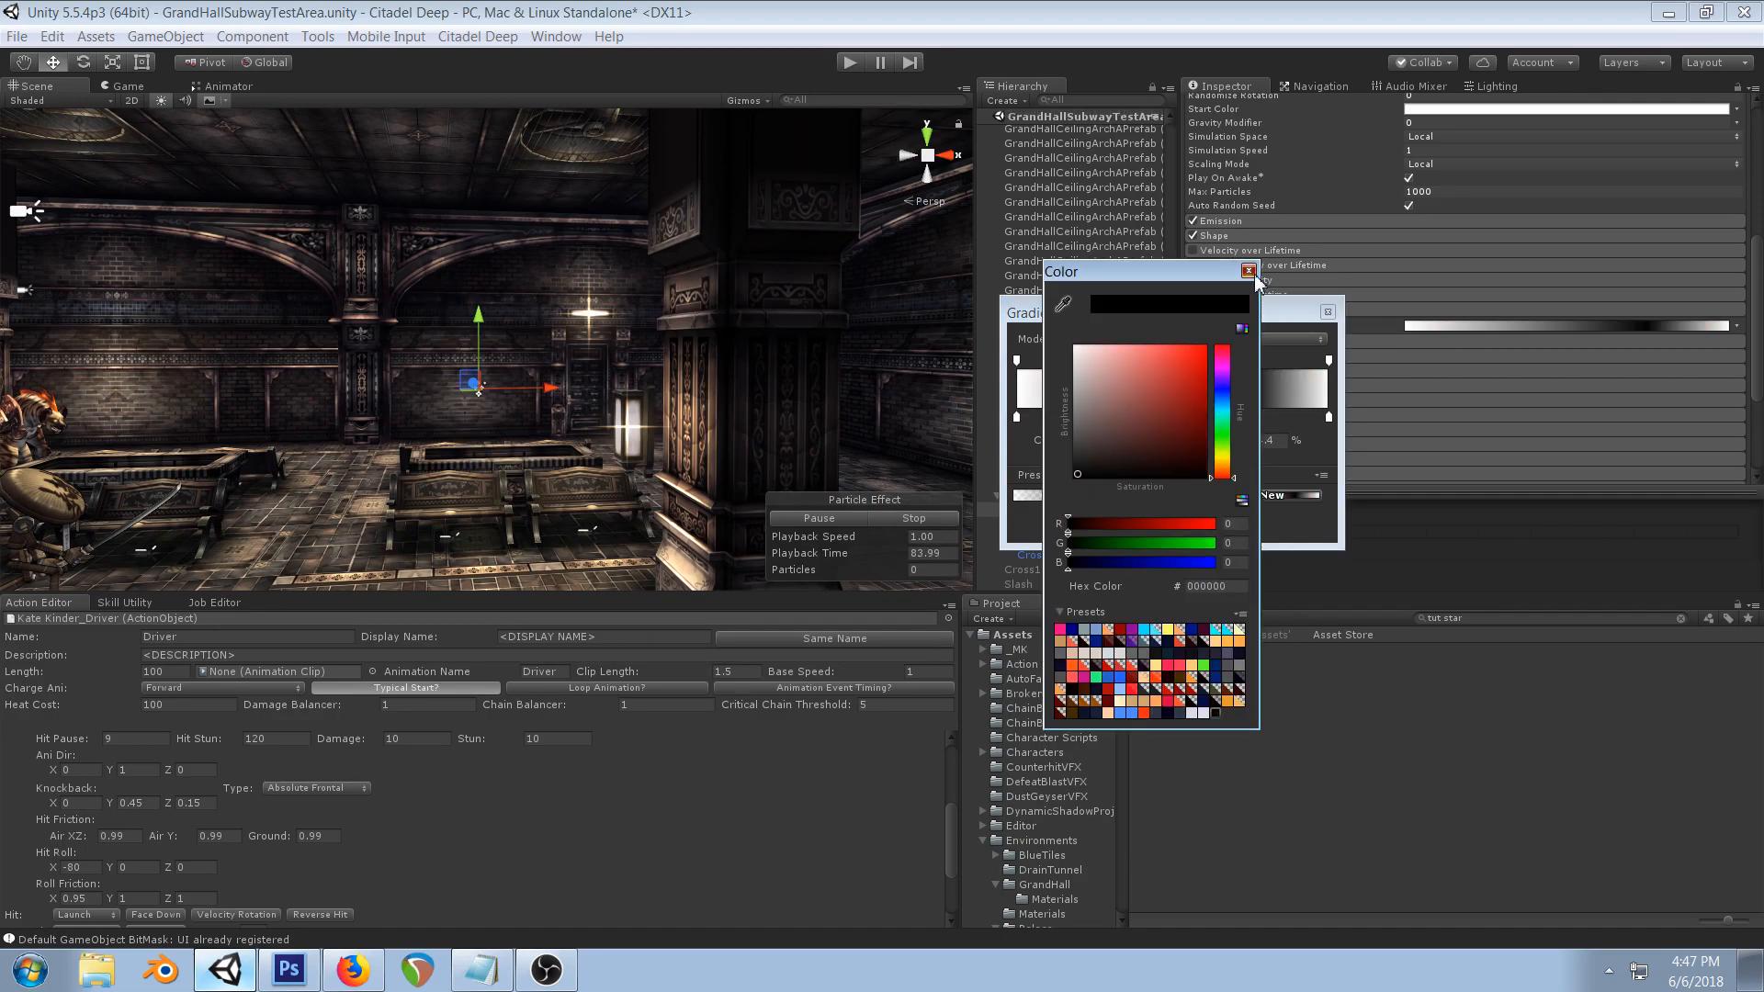
pyautogui.click(1248, 270)
# - Change the color key at the end of the gradient to black
pyautogui.click(1328, 418)
pyautogui.click(1102, 443)
pyautogui.moveTo(1128, 461); pyautogui.dragTo(1048, 522)
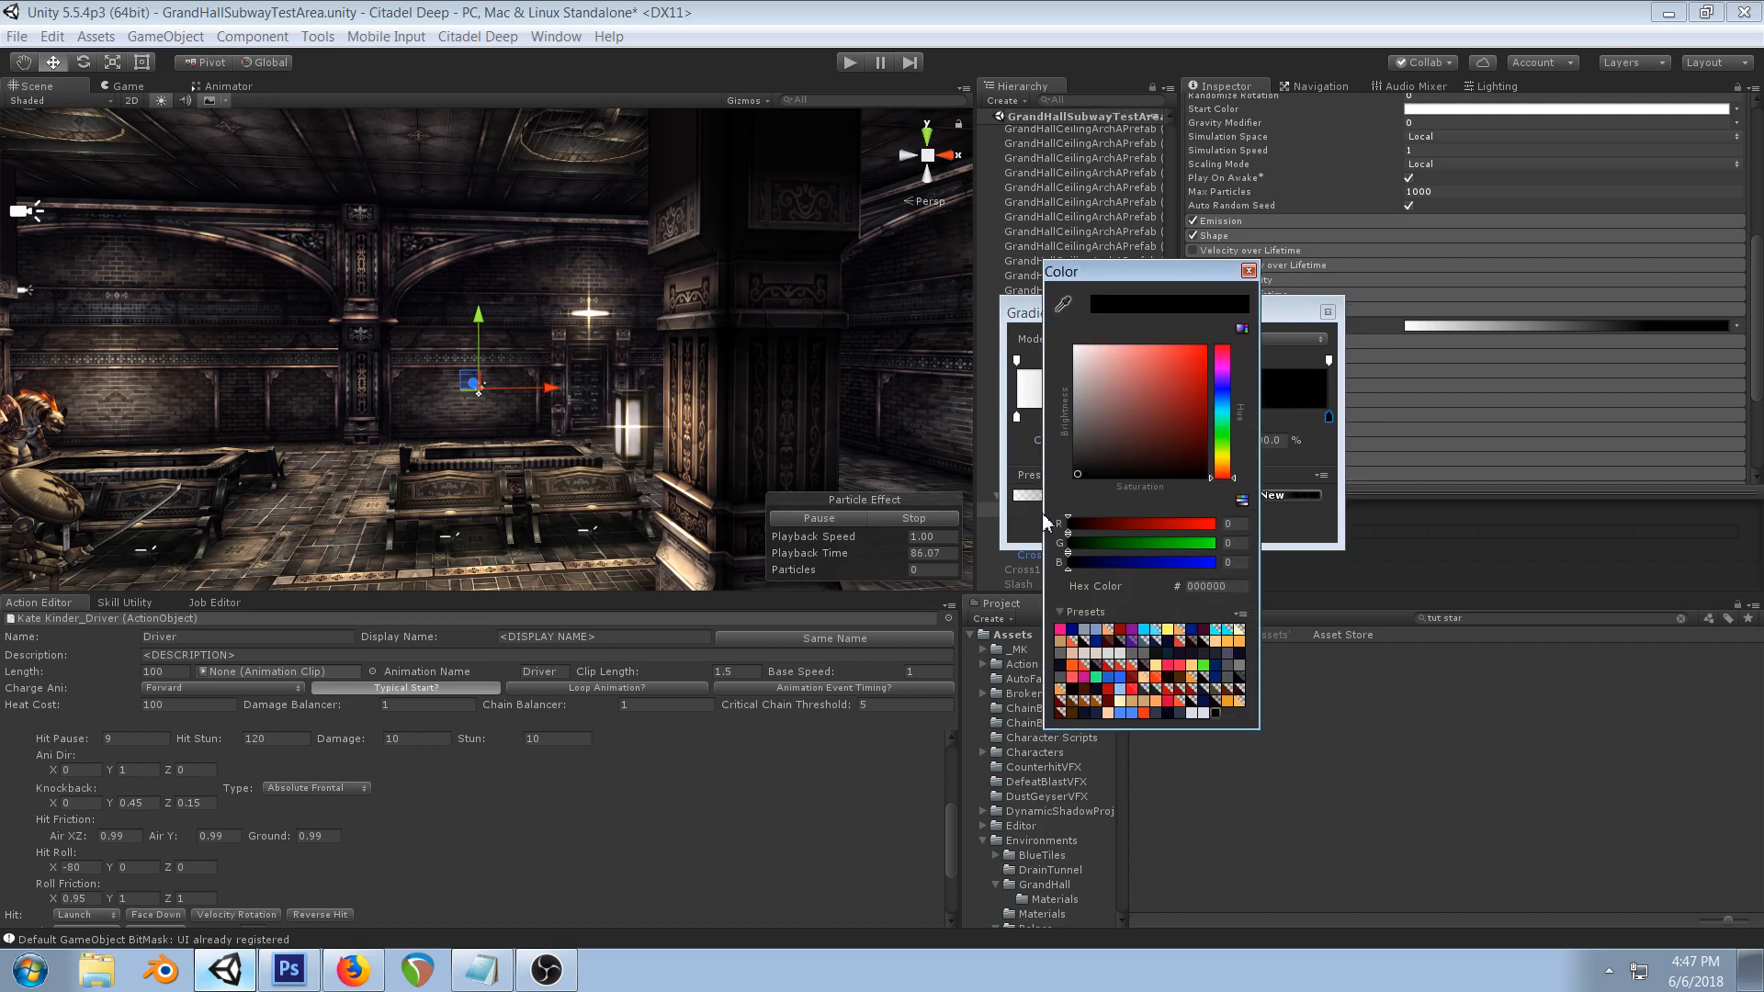
pyautogui.click(1248, 270)
# - Add an alpha key at 73.2% of the gradient and set the end key's alpha to 0
pyautogui.click(1245, 360)
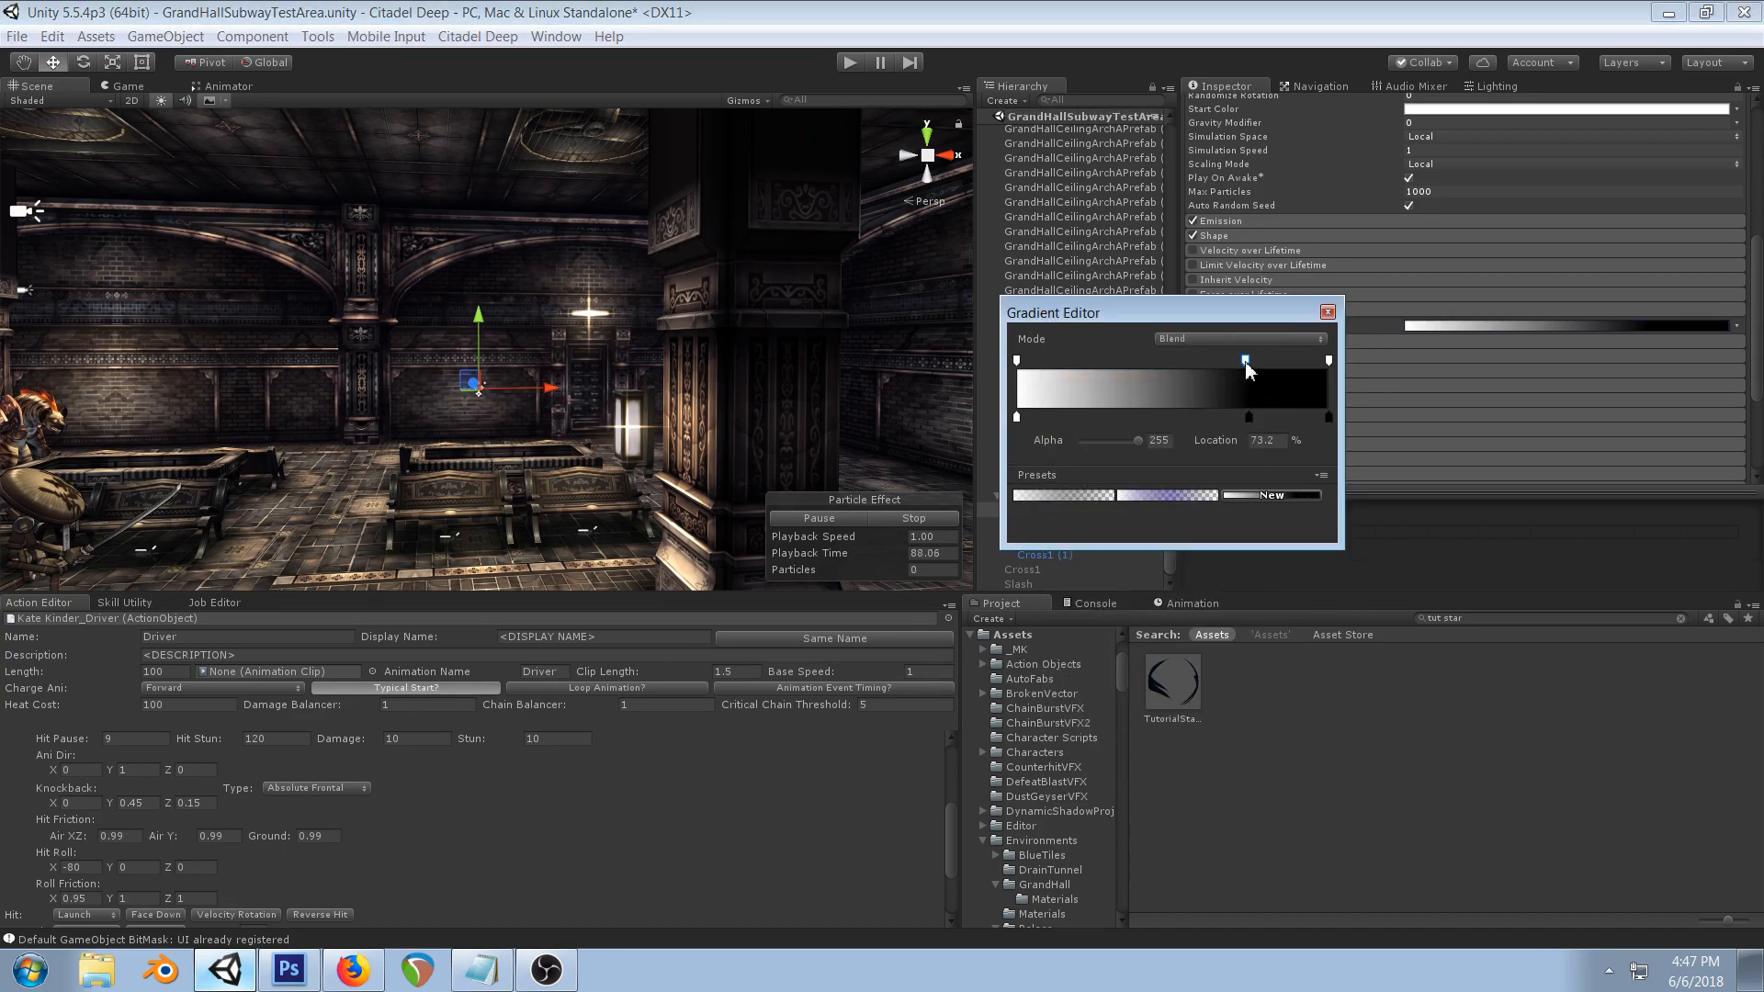
pyautogui.moveTo(1137, 440); pyautogui.dragTo(1128, 441)
pyautogui.click(1328, 361)
pyautogui.write('0')
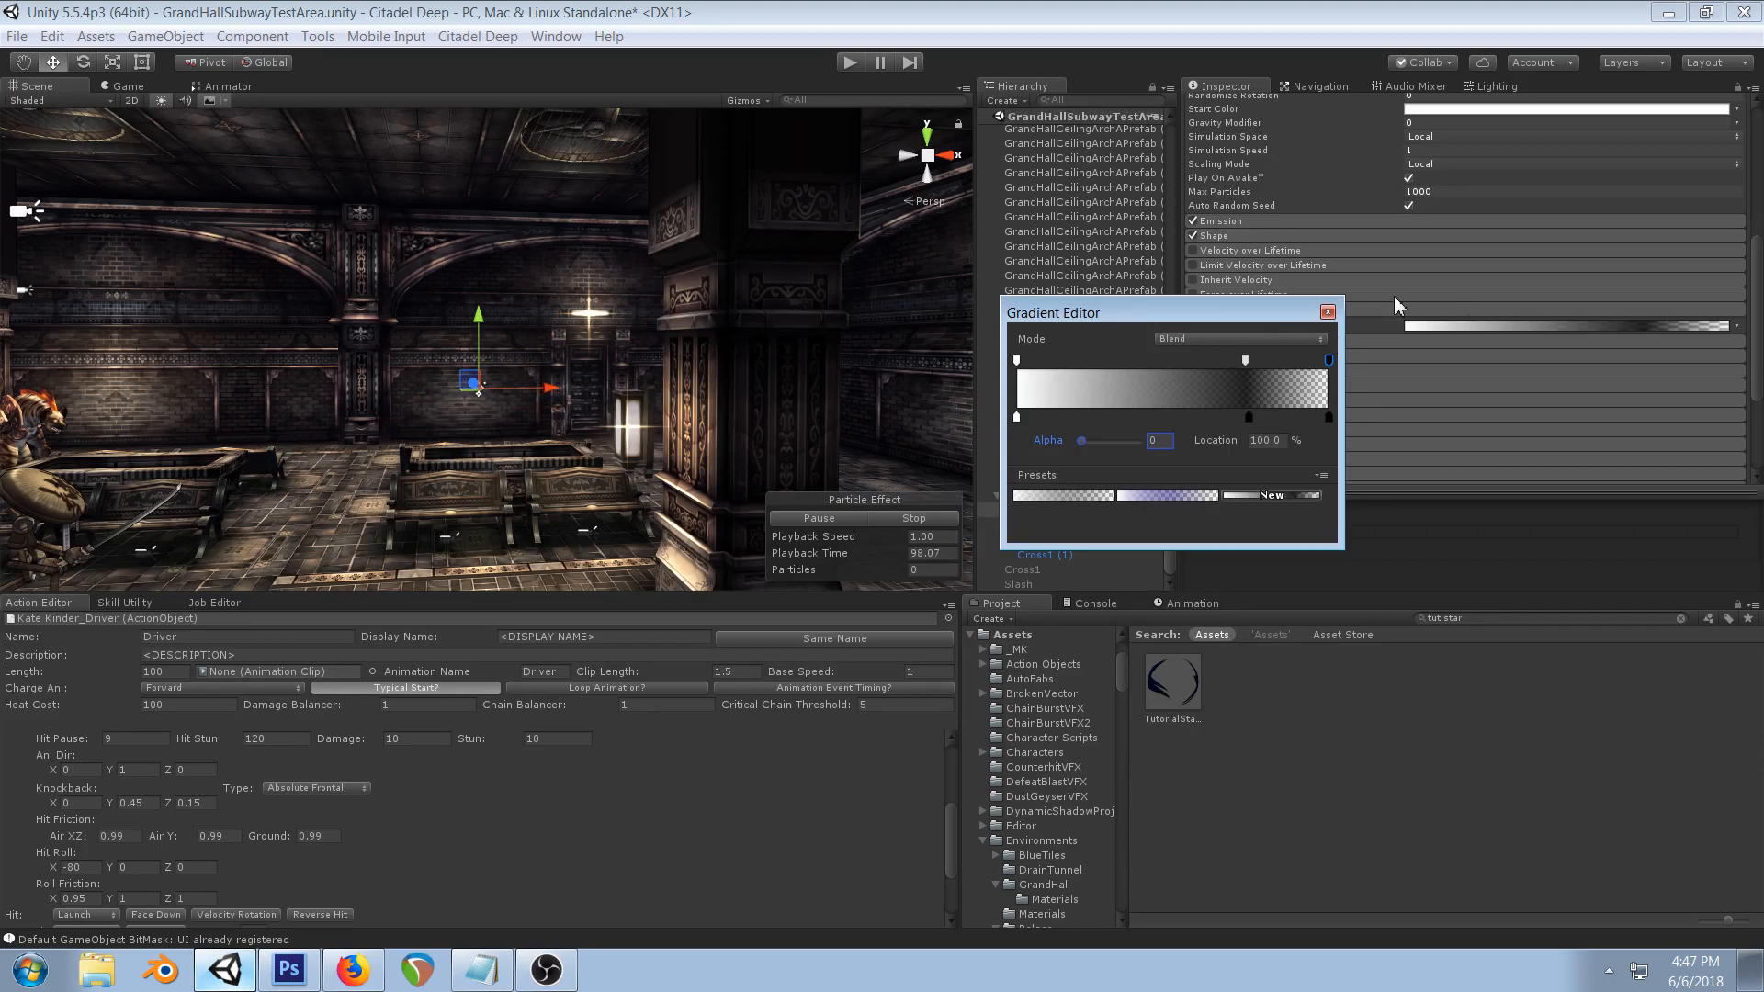
pyautogui.click(1327, 313)
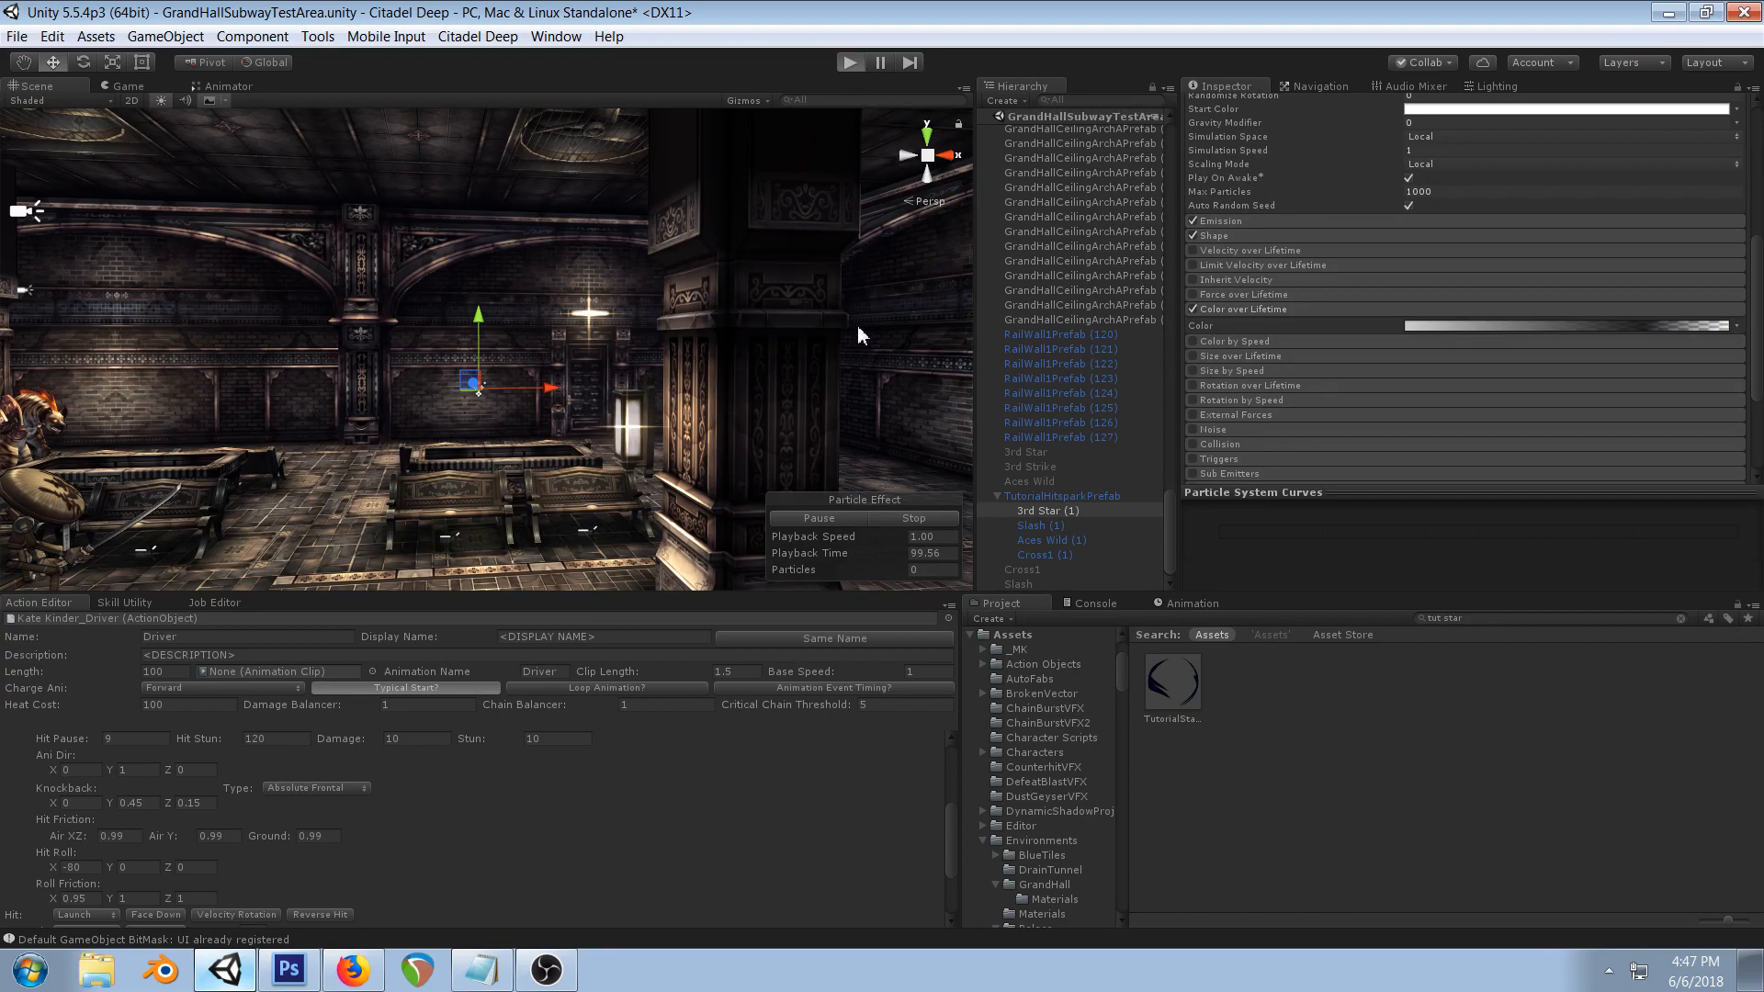
# - Play-test the scene while setting the Emission Power of TutorialStarMat to 0, and stop the playback
pyautogui.hotkey('ctrl', 'p')
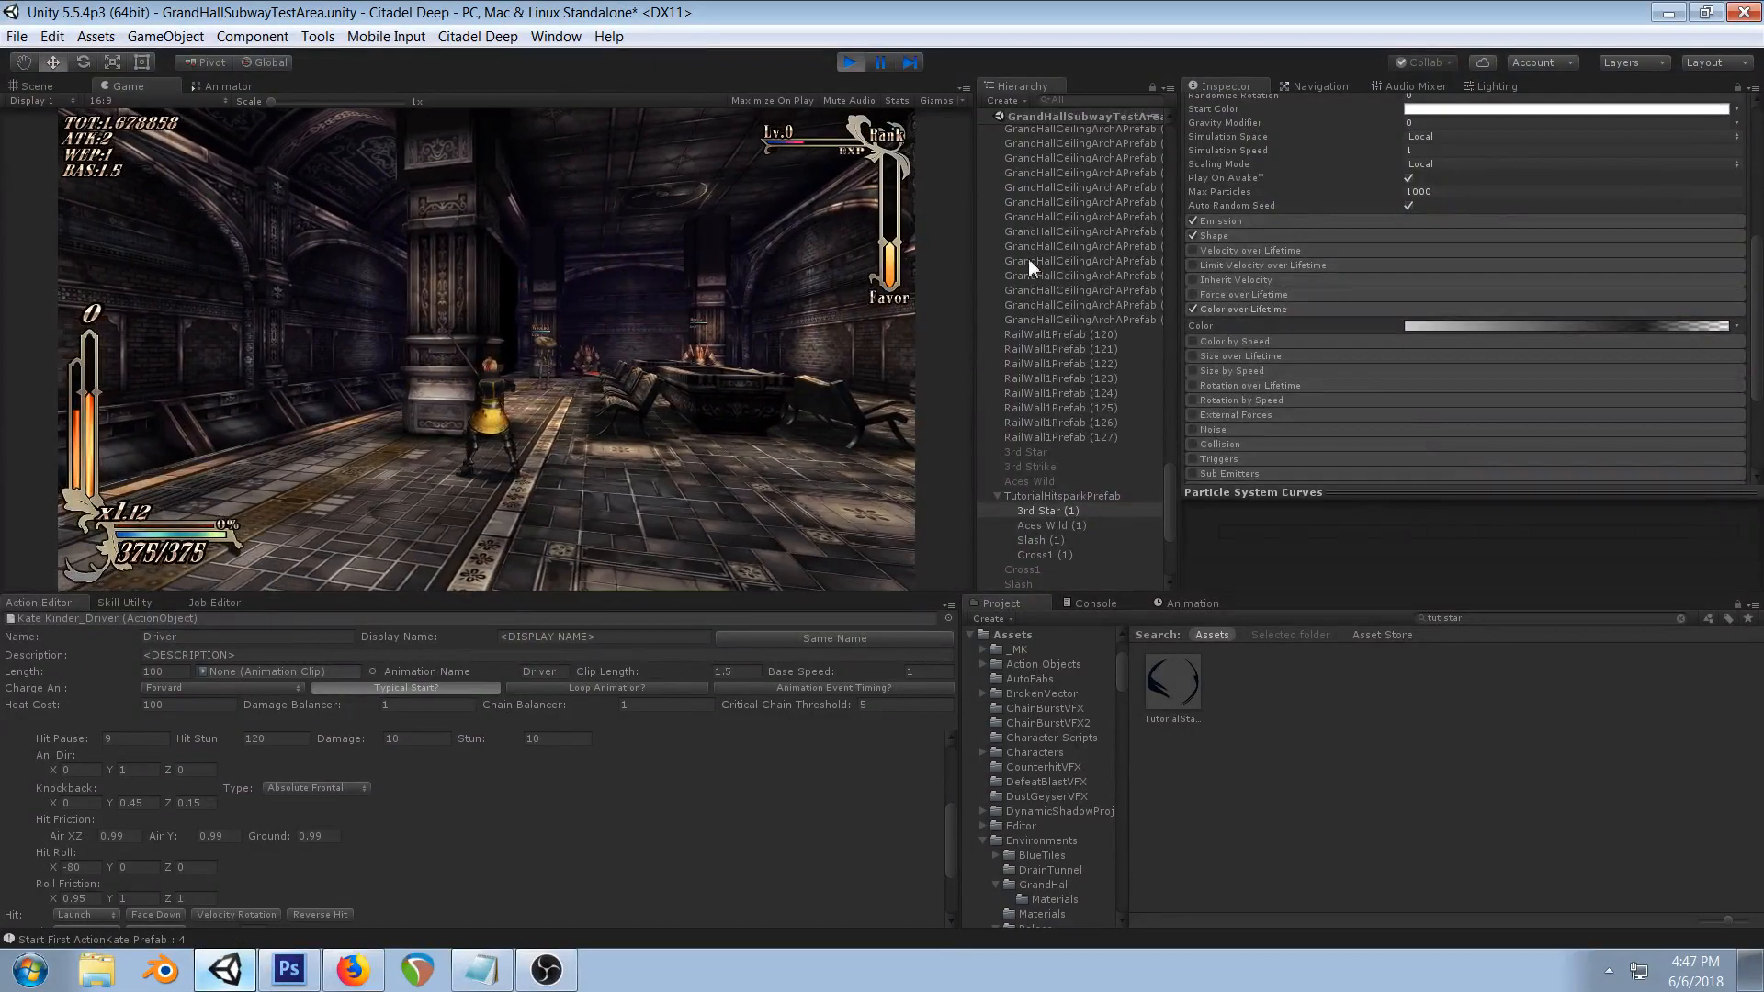
pyautogui.click(1185, 698)
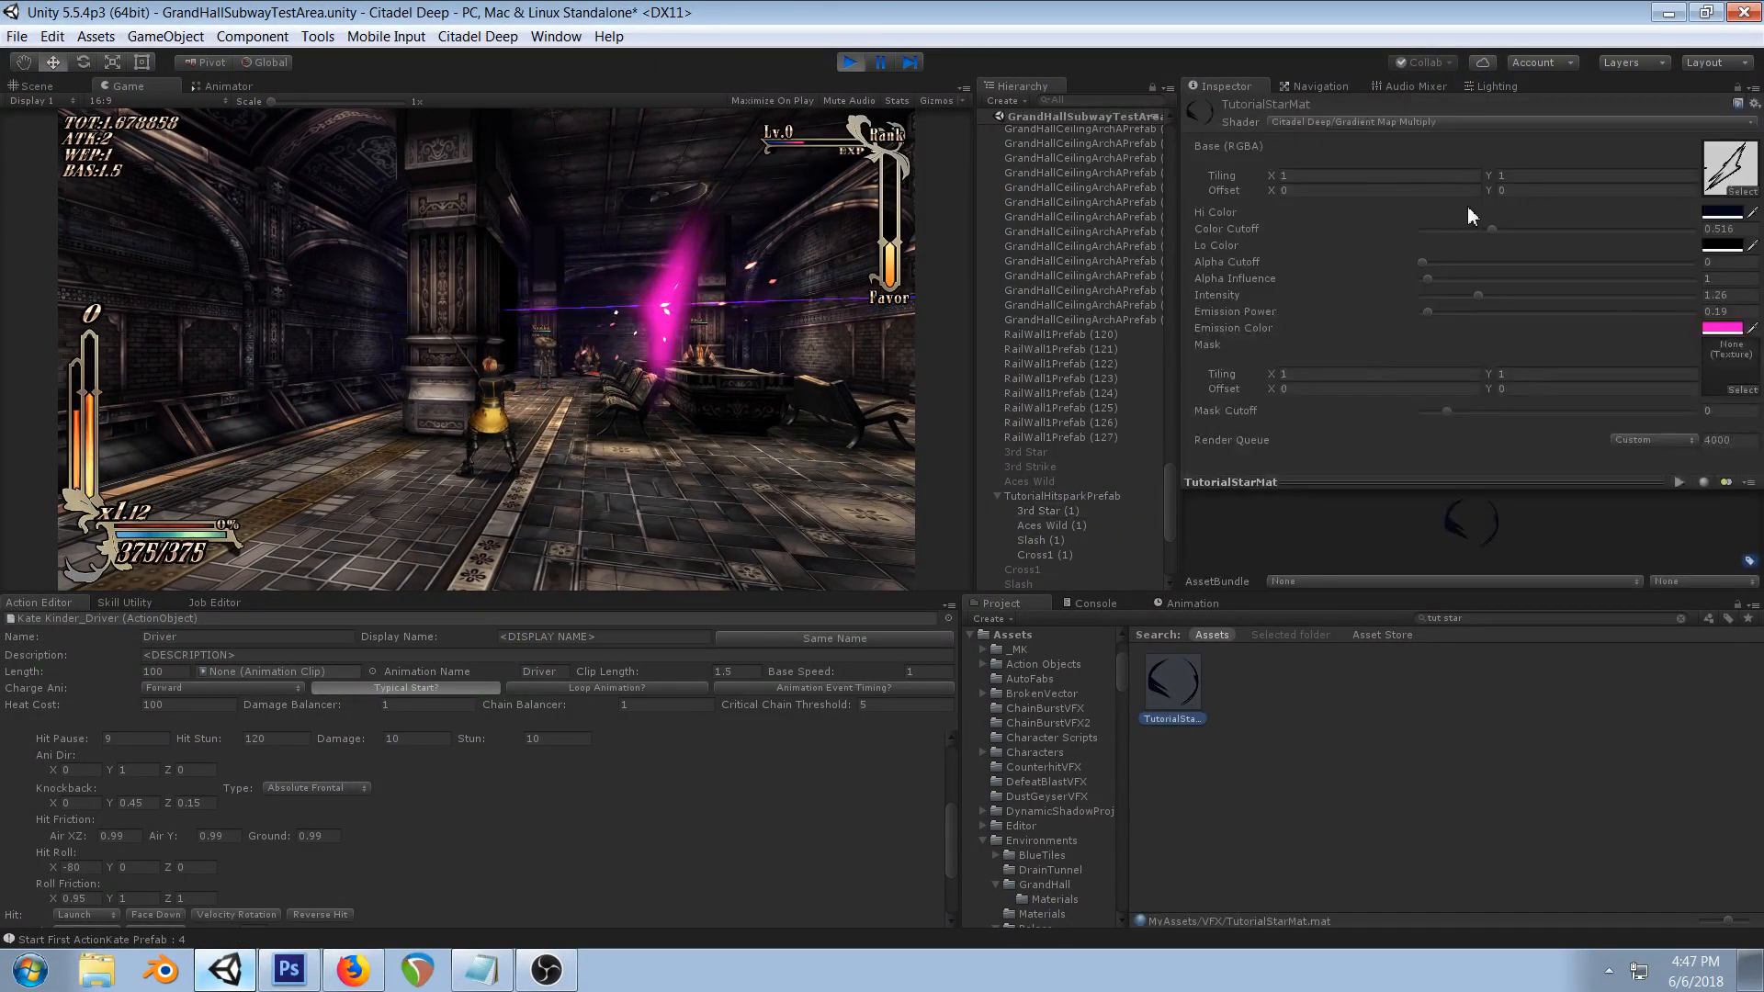
pyautogui.moveTo(1426, 313); pyautogui.dragTo(1360, 322)
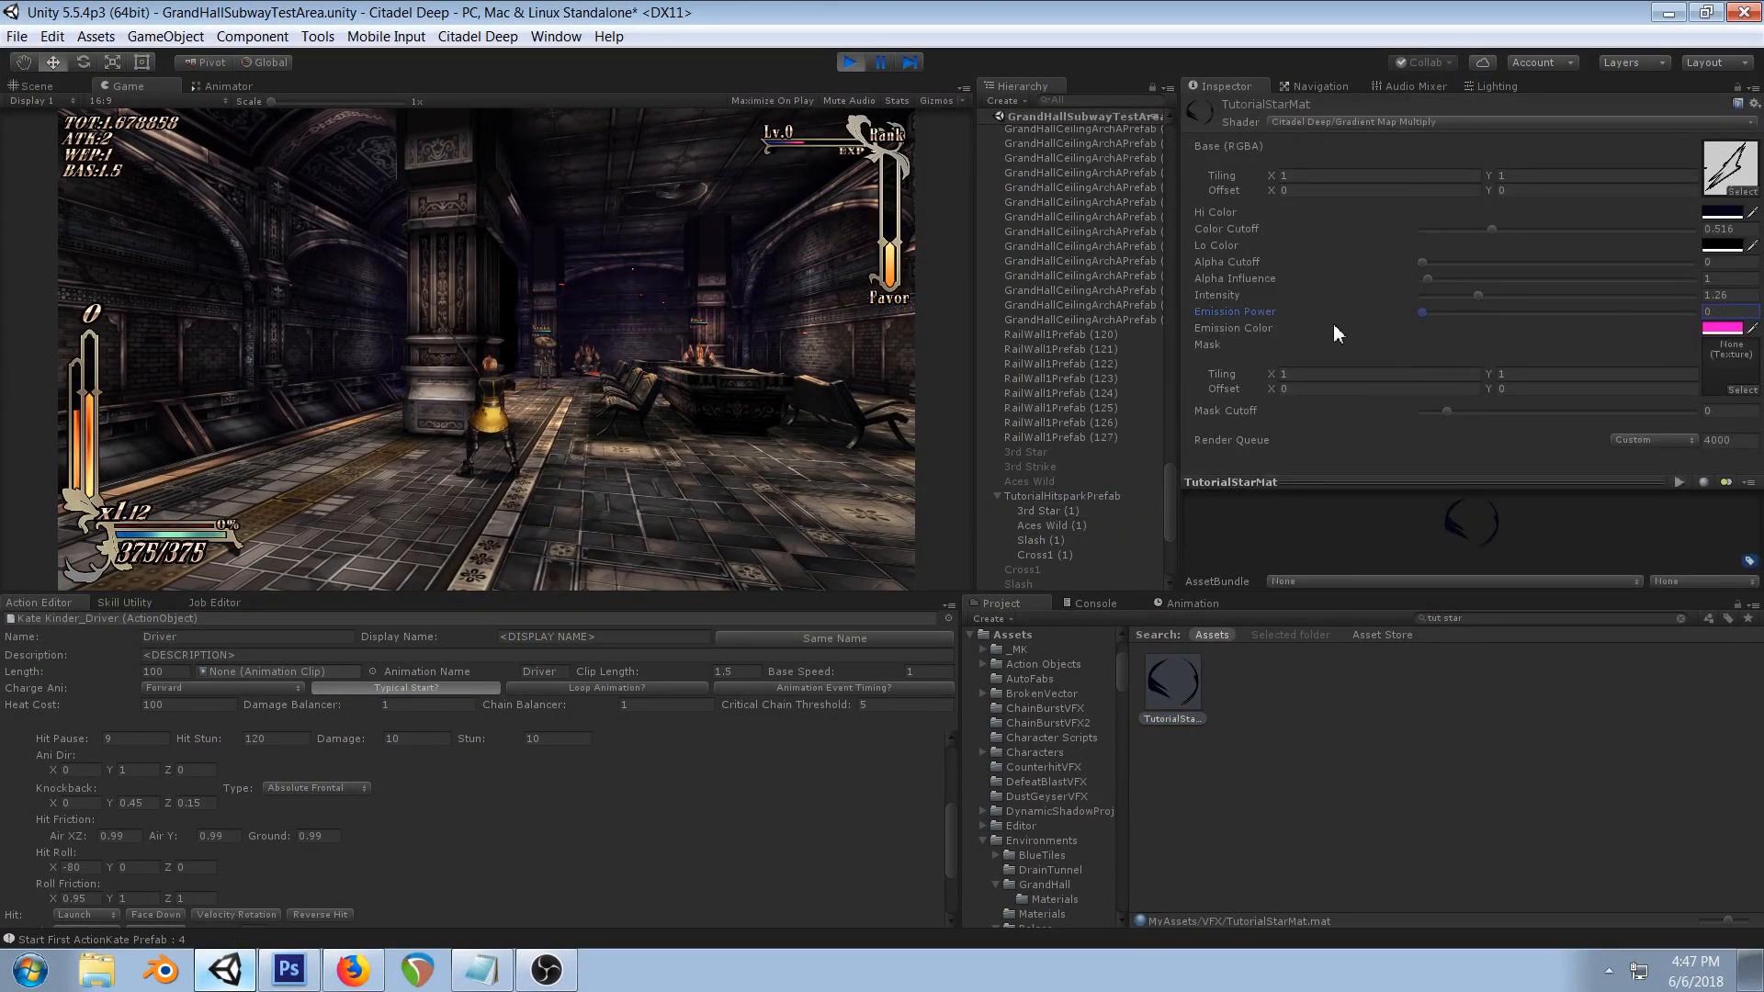
pyautogui.click(787, 489)
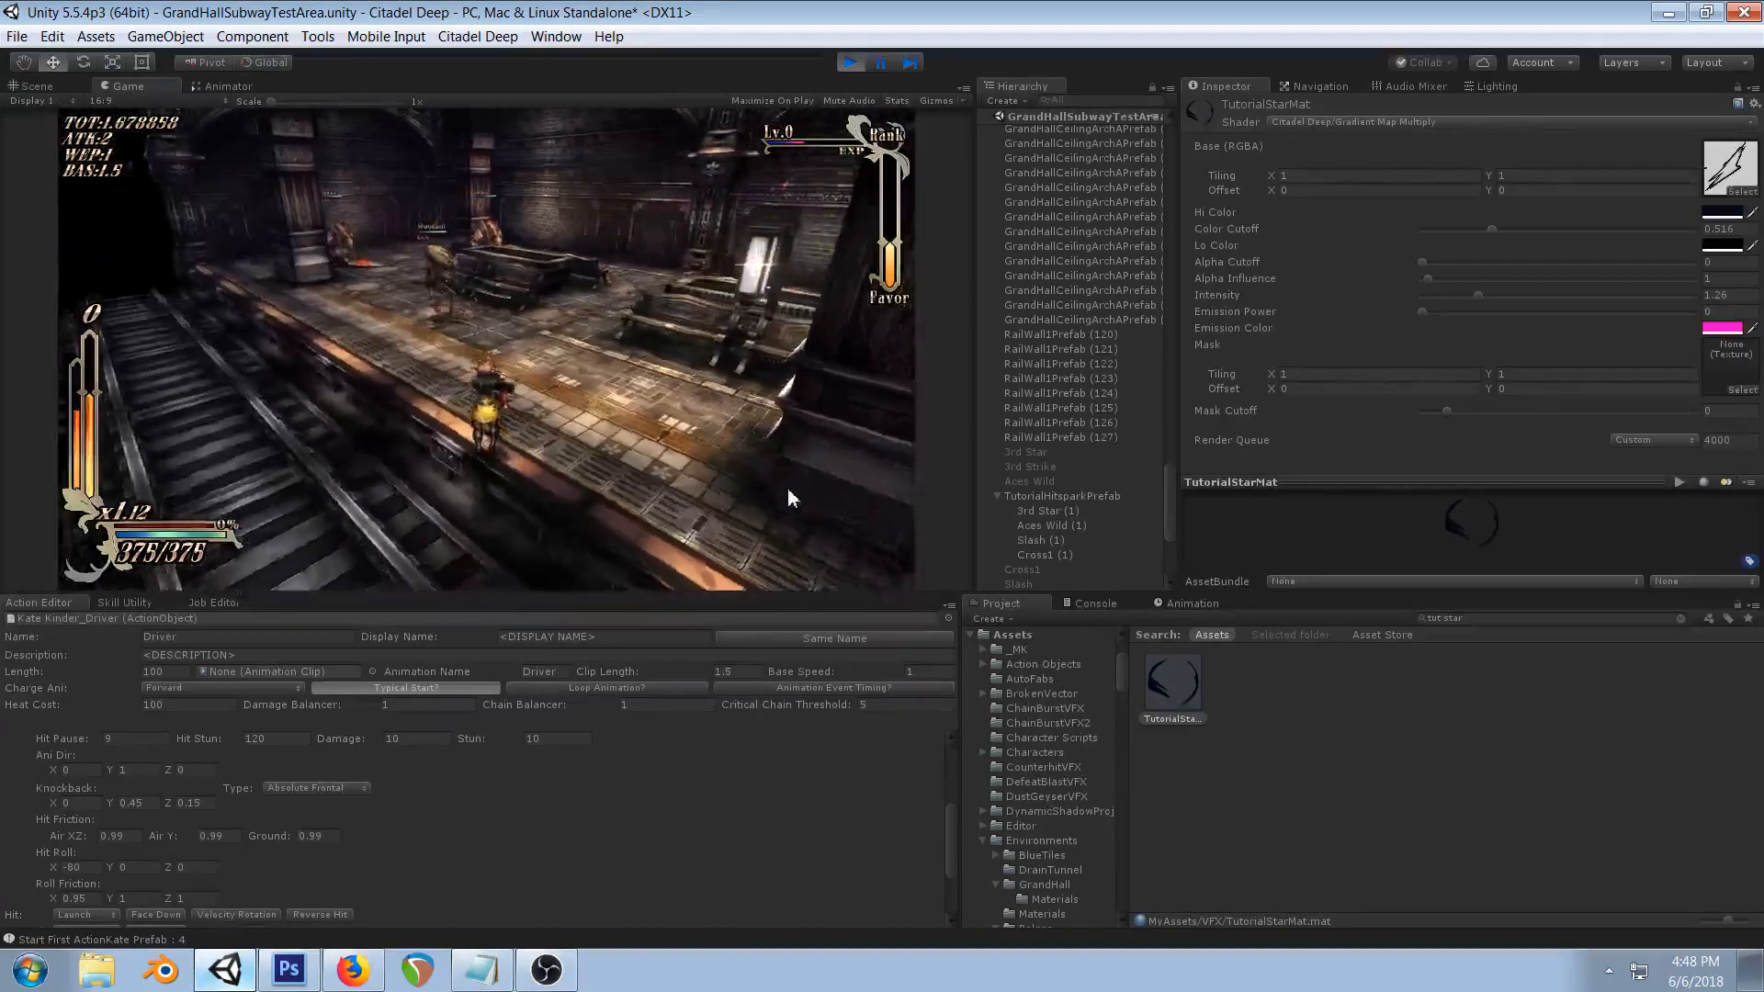
pyautogui.click(847, 63)
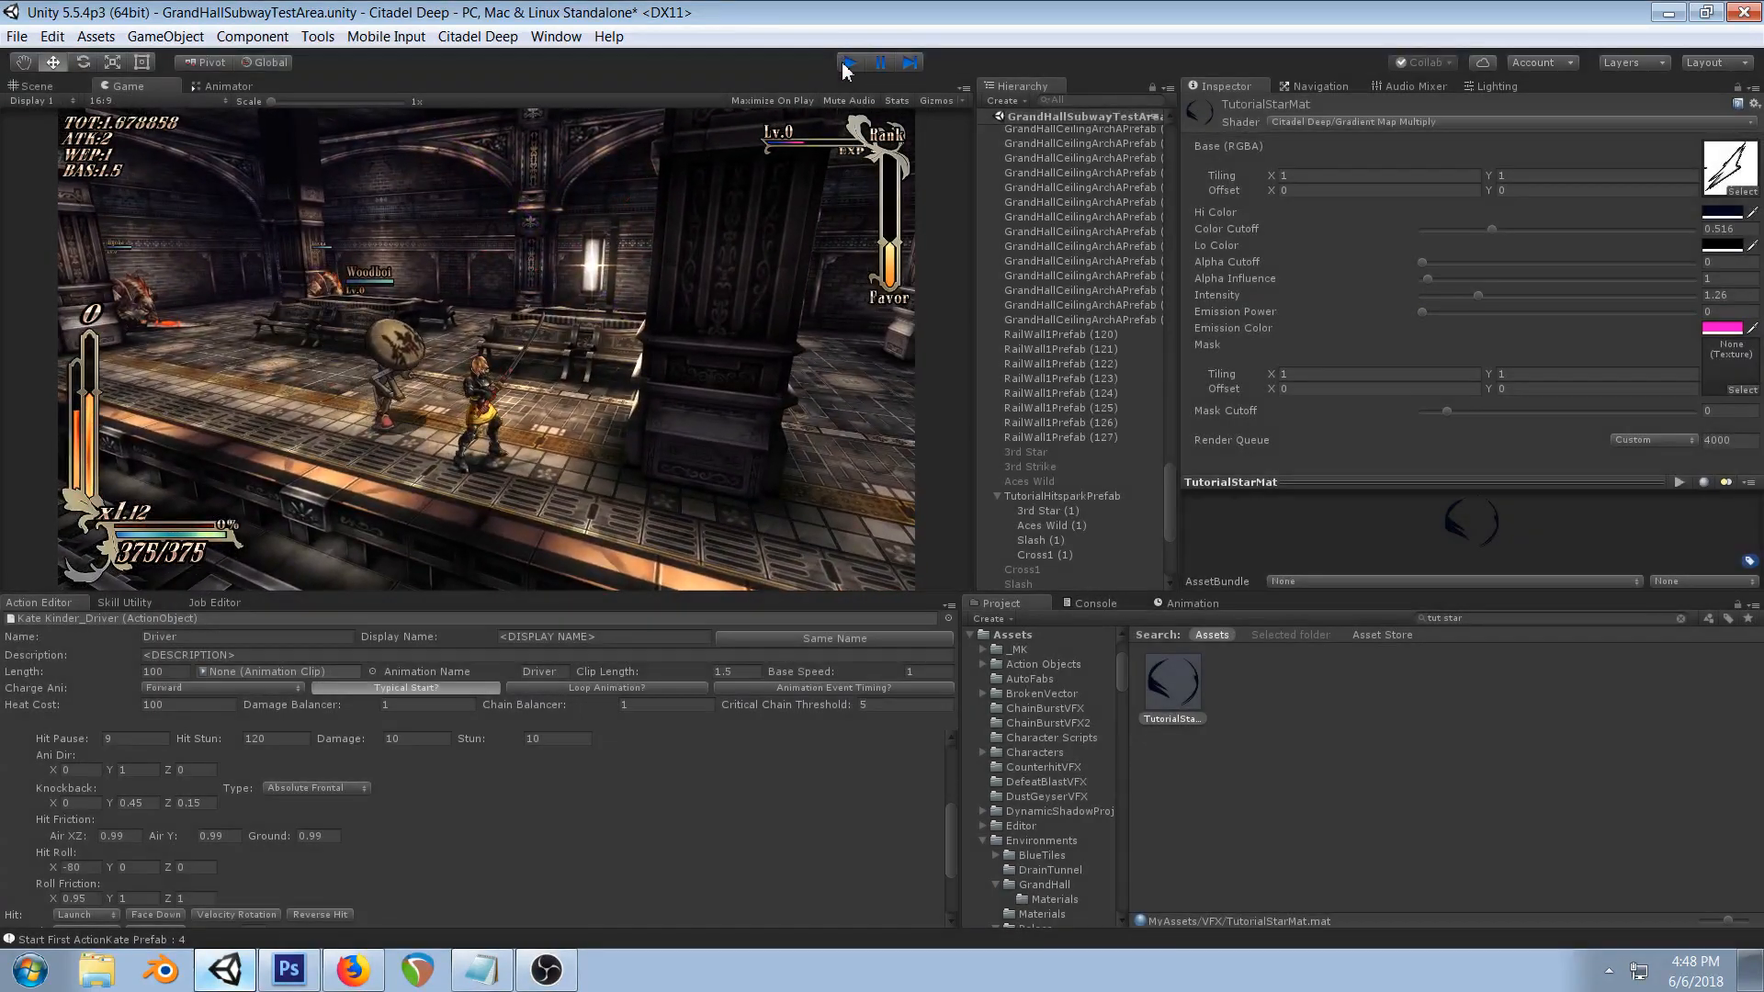
# - Move 3rd Star (1) along its local Y axis to a position of about -0.69
pyautogui.click(1045, 510)
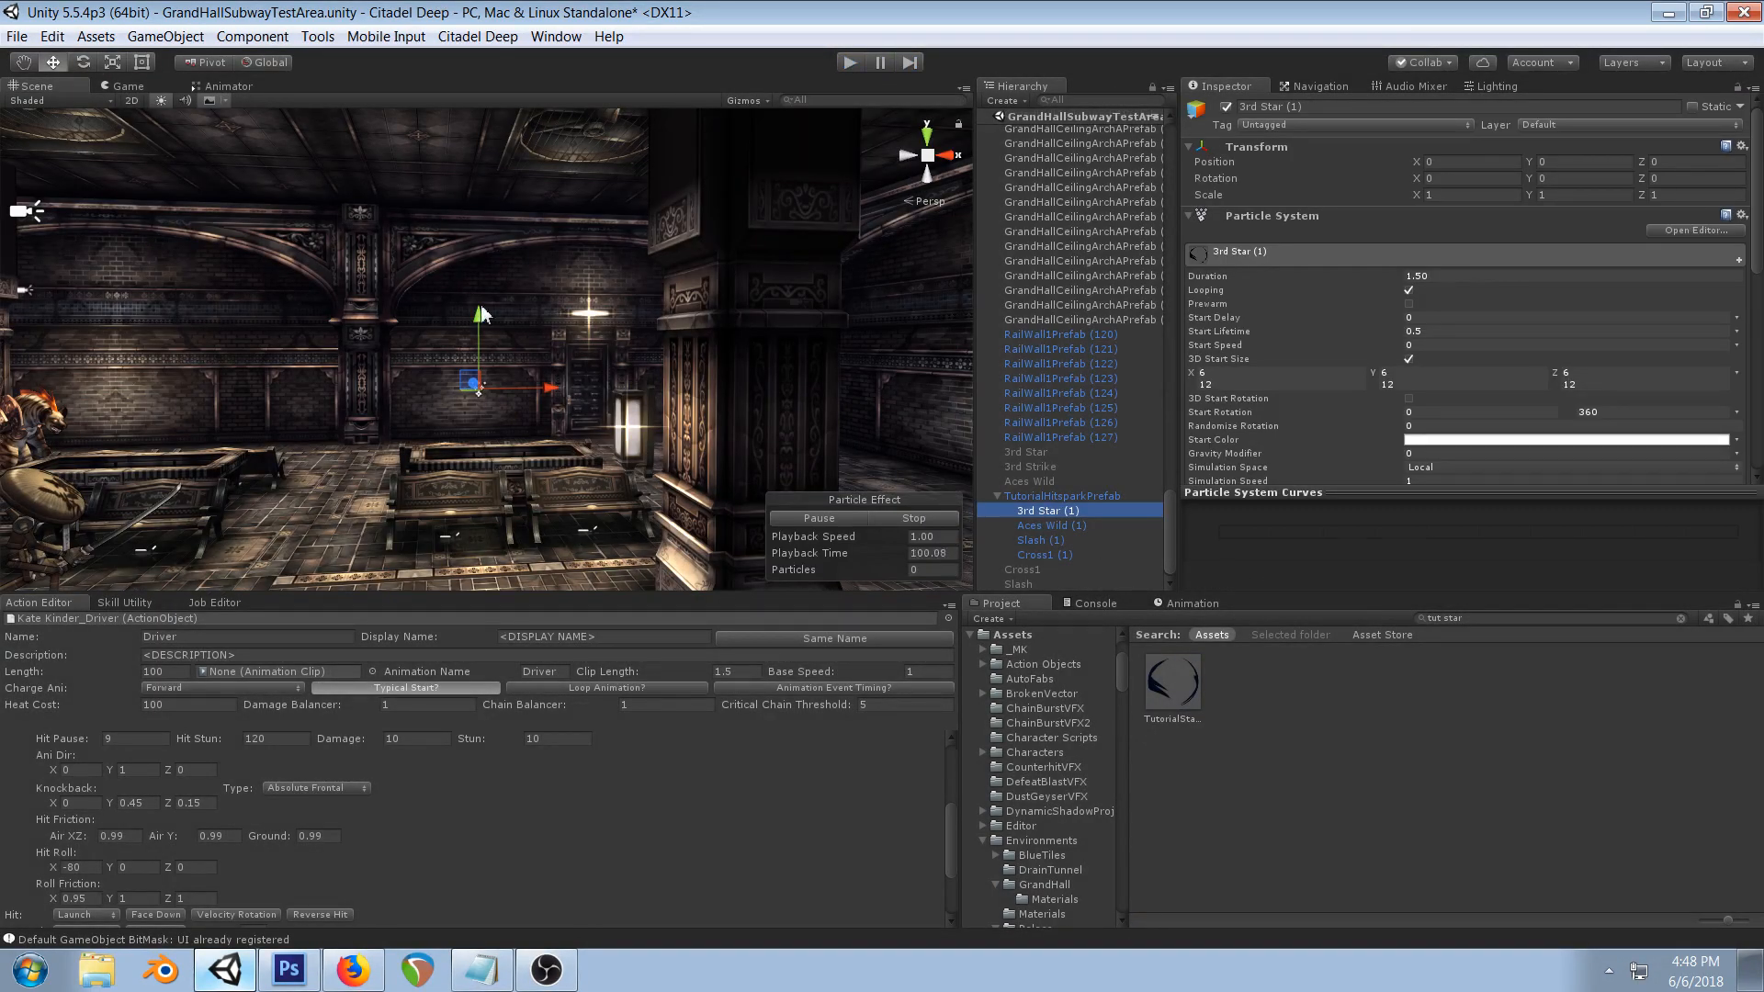
pyautogui.moveTo(508, 322); pyautogui.dragTo(598, 368, button='right')
pyautogui.moveTo(496, 285); pyautogui.dragTo(582, 389, button='middle')
pyautogui.moveTo(582, 390); pyautogui.dragTo(484, 409, button='right')
pyautogui.moveTo(435, 402); pyautogui.dragTo(420, 396)
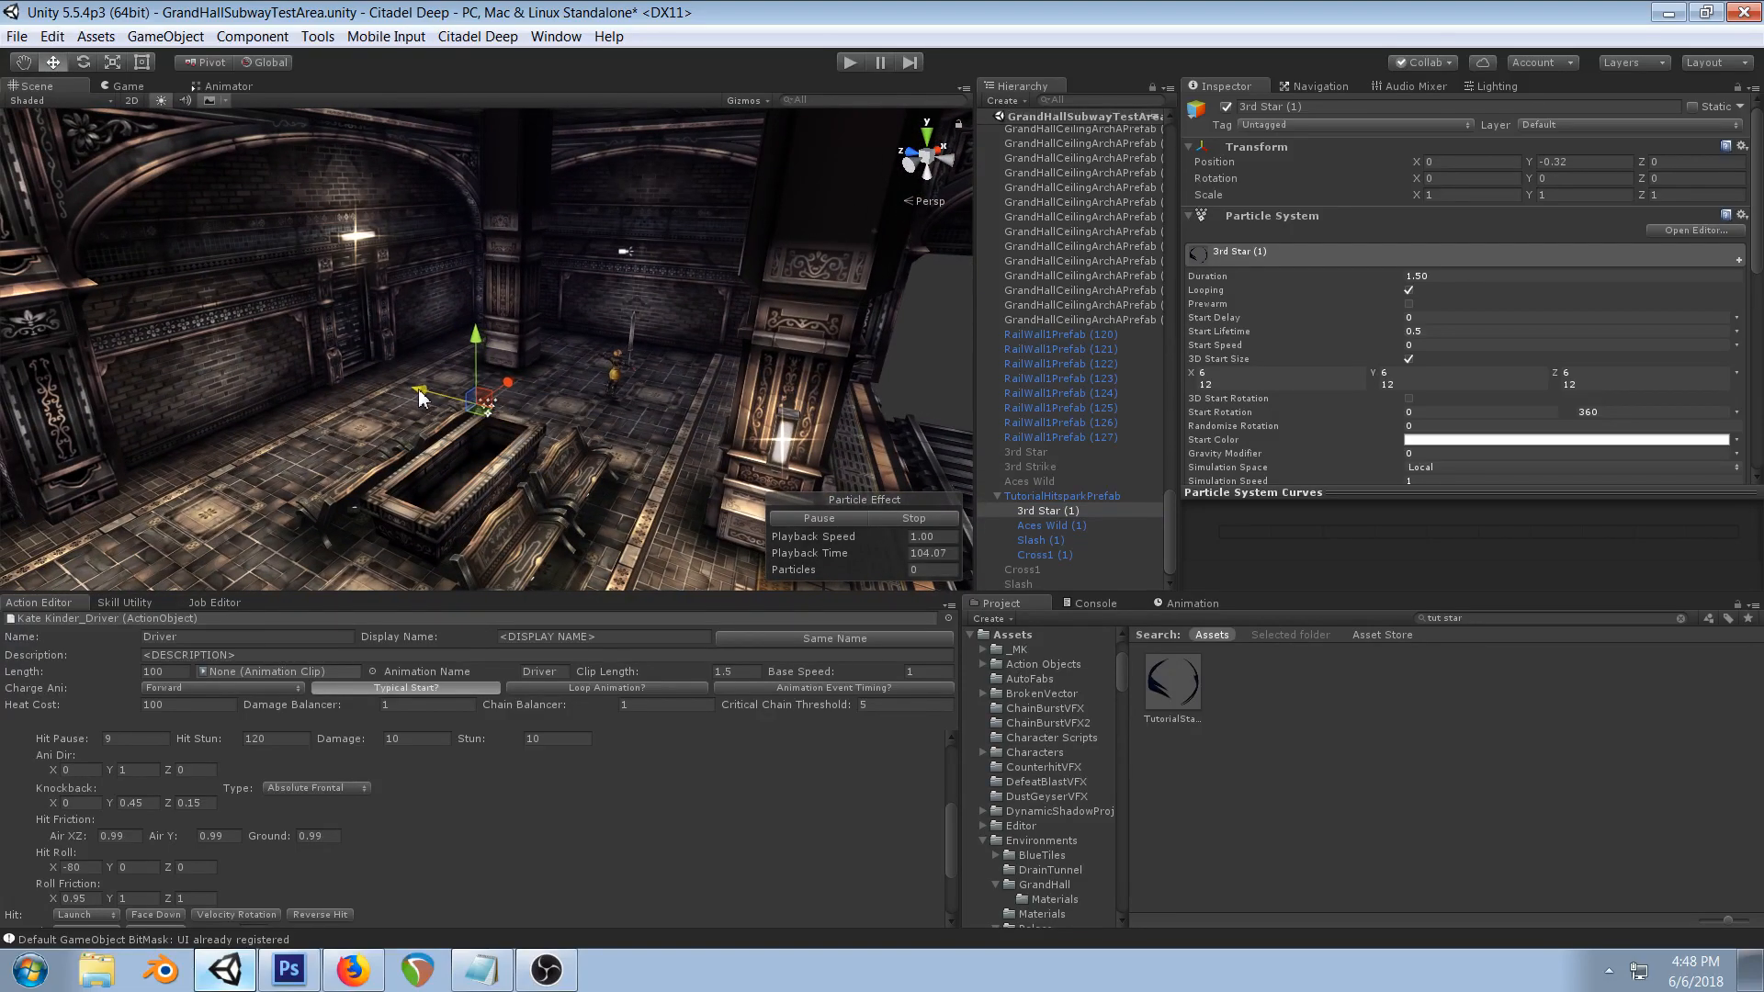
pyautogui.moveTo(443, 405); pyautogui.dragTo(588, 441, button='right')
# - With the scene playing, move 3rd Star (1)'s lifetime gradient alpha keys near the start, the transparent one to 18.2%, and the middle black key to 35.6%
pyautogui.click(851, 63)
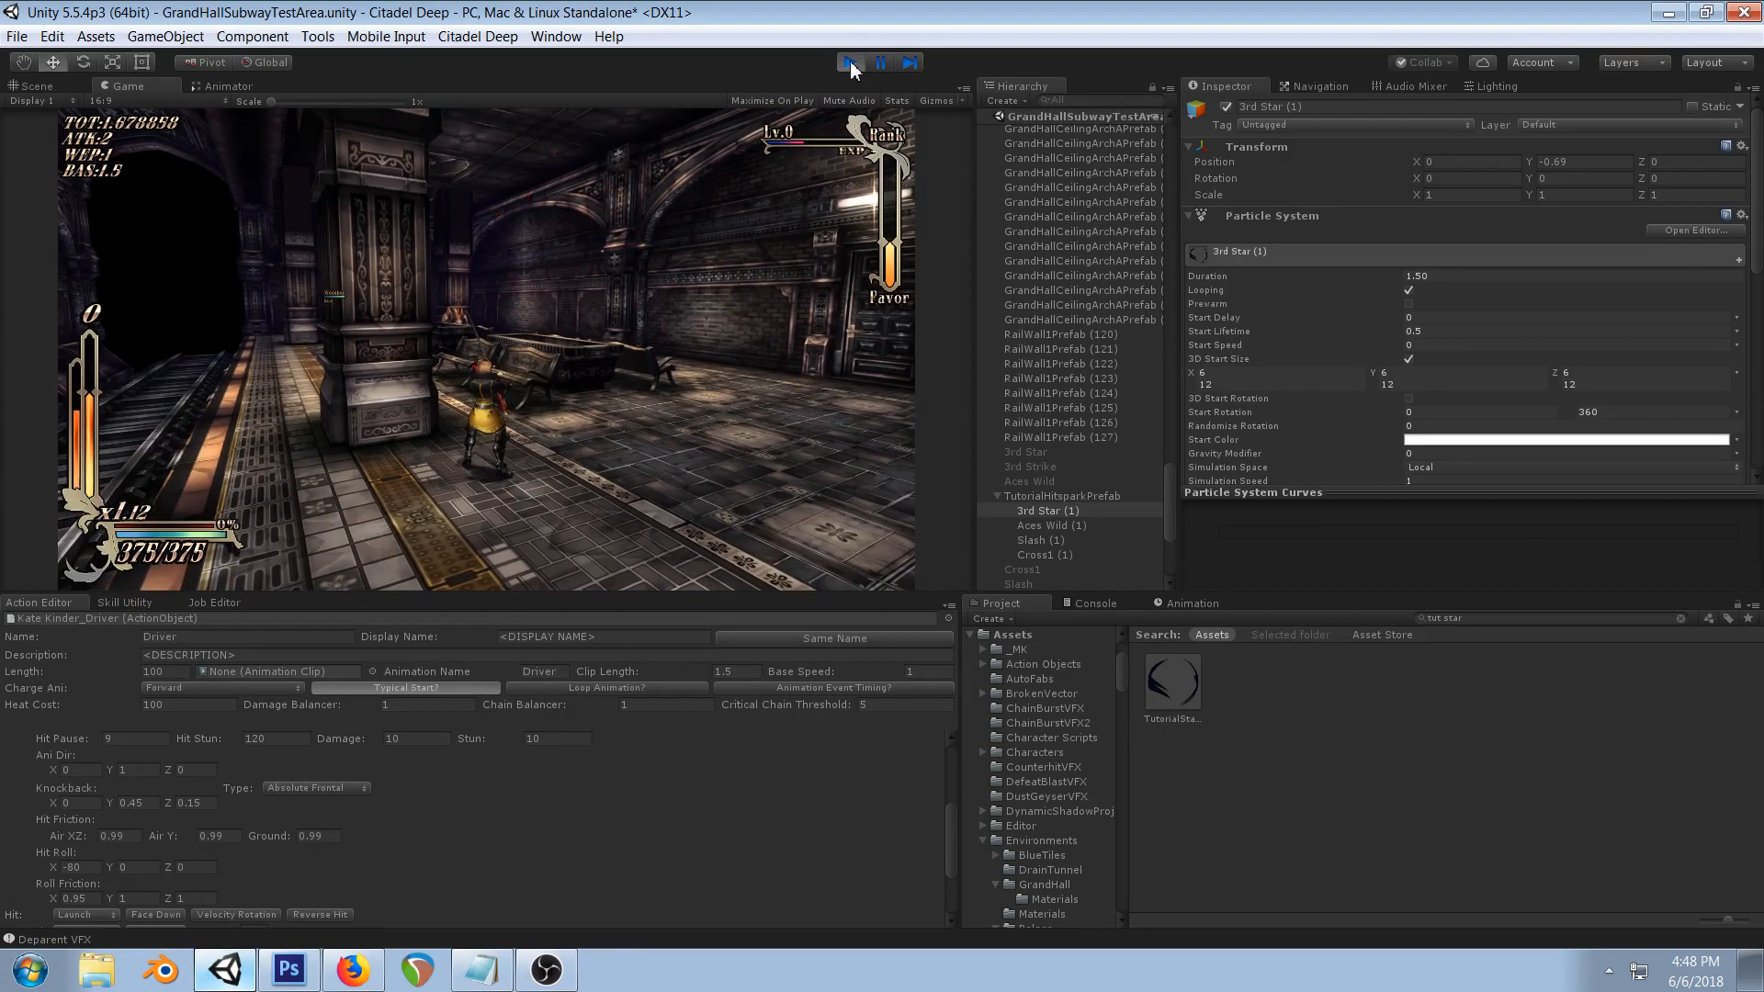
pyautogui.click(1050, 511)
pyautogui.scroll(-3, 1377, 352)
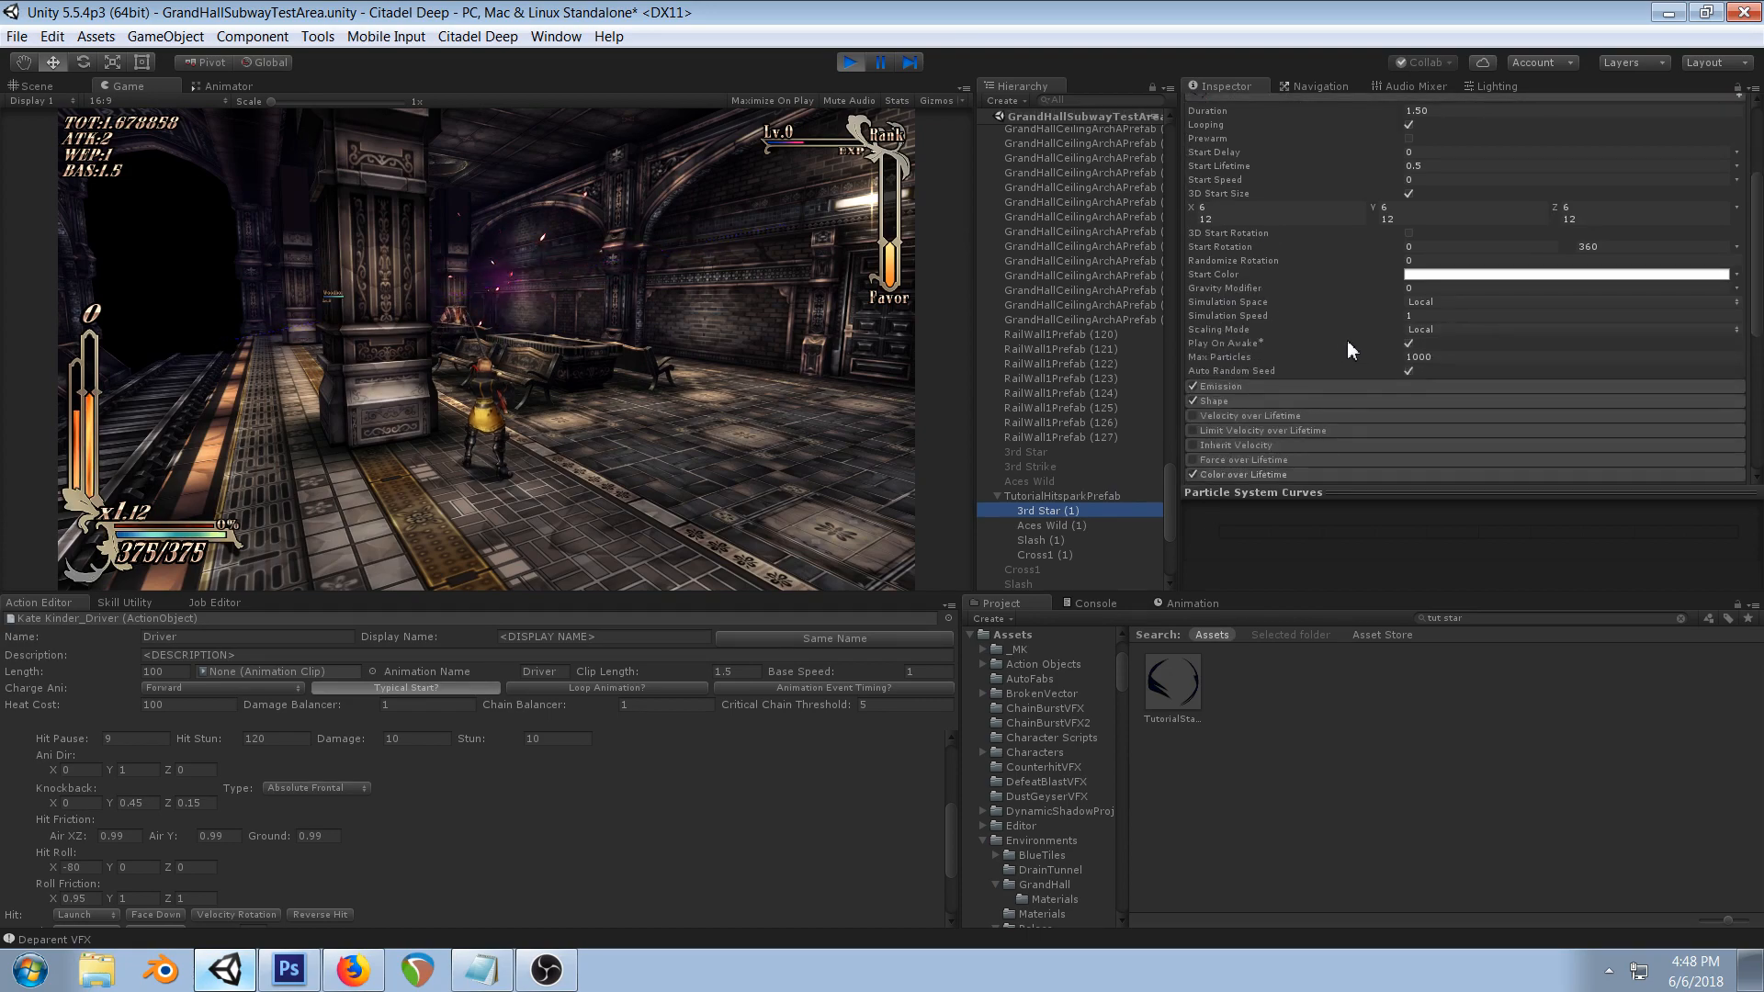
pyautogui.scroll(-1, 1349, 349)
pyautogui.click(1535, 434)
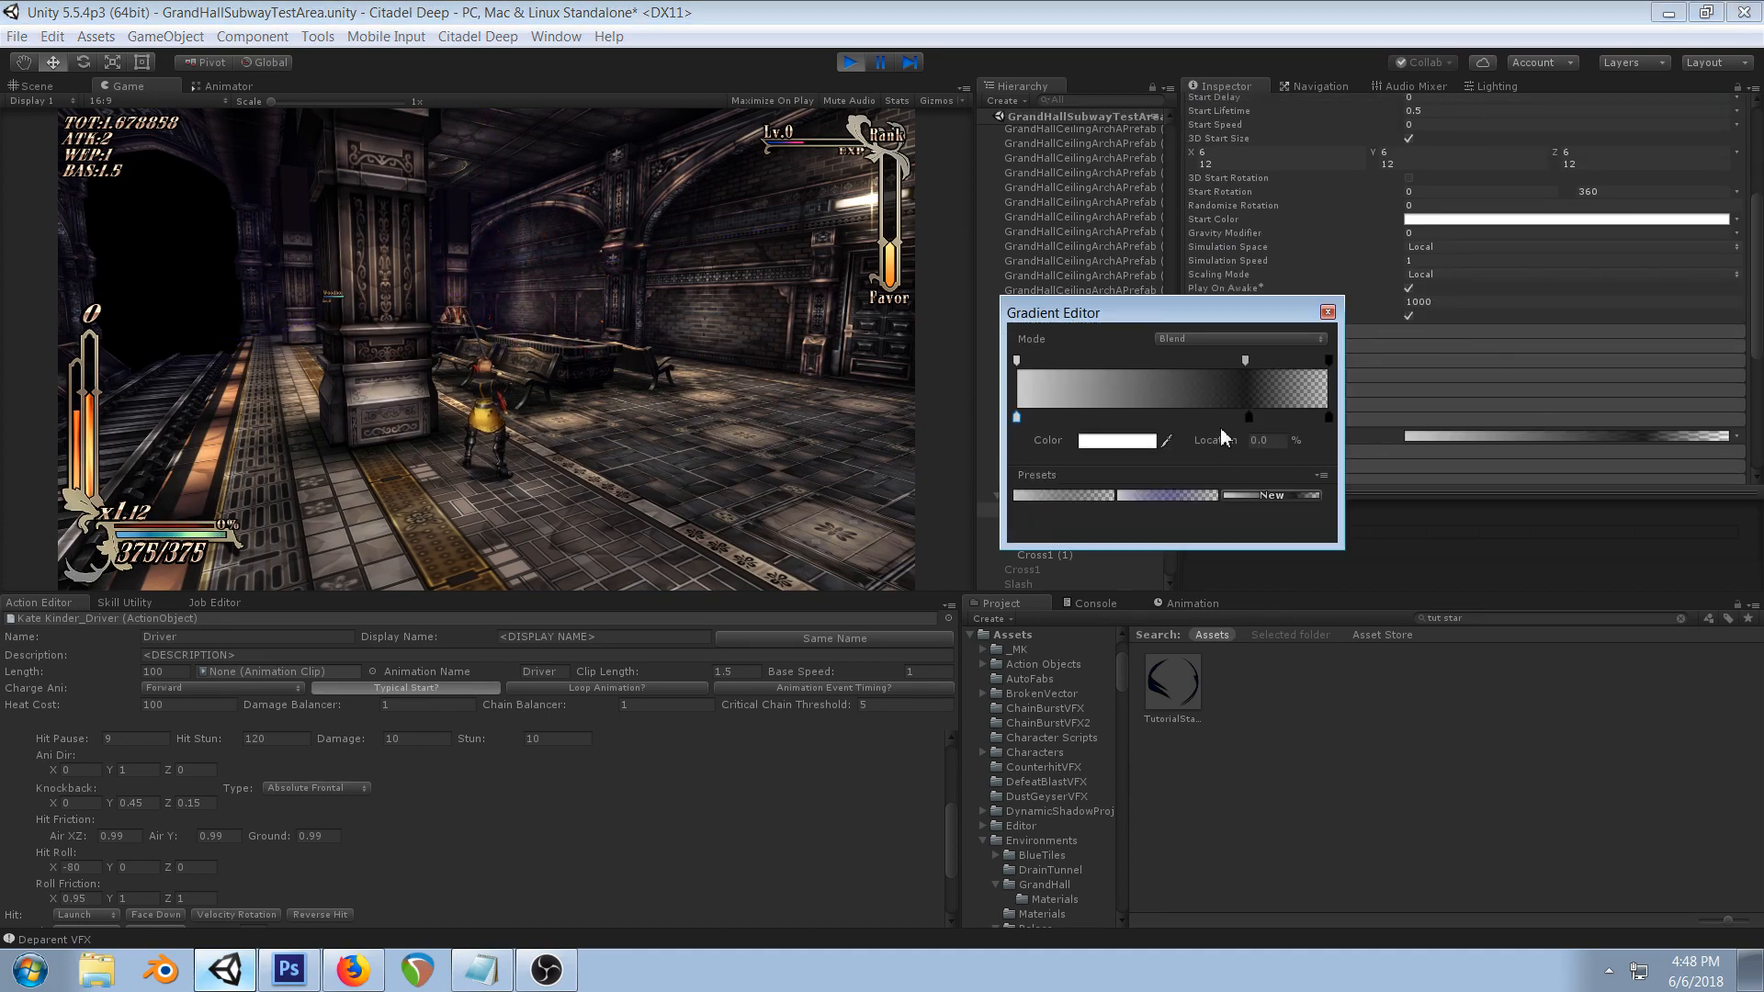
pyautogui.moveTo(1244, 360); pyautogui.dragTo(1052, 363)
pyautogui.moveTo(1332, 362); pyautogui.dragTo(1076, 364)
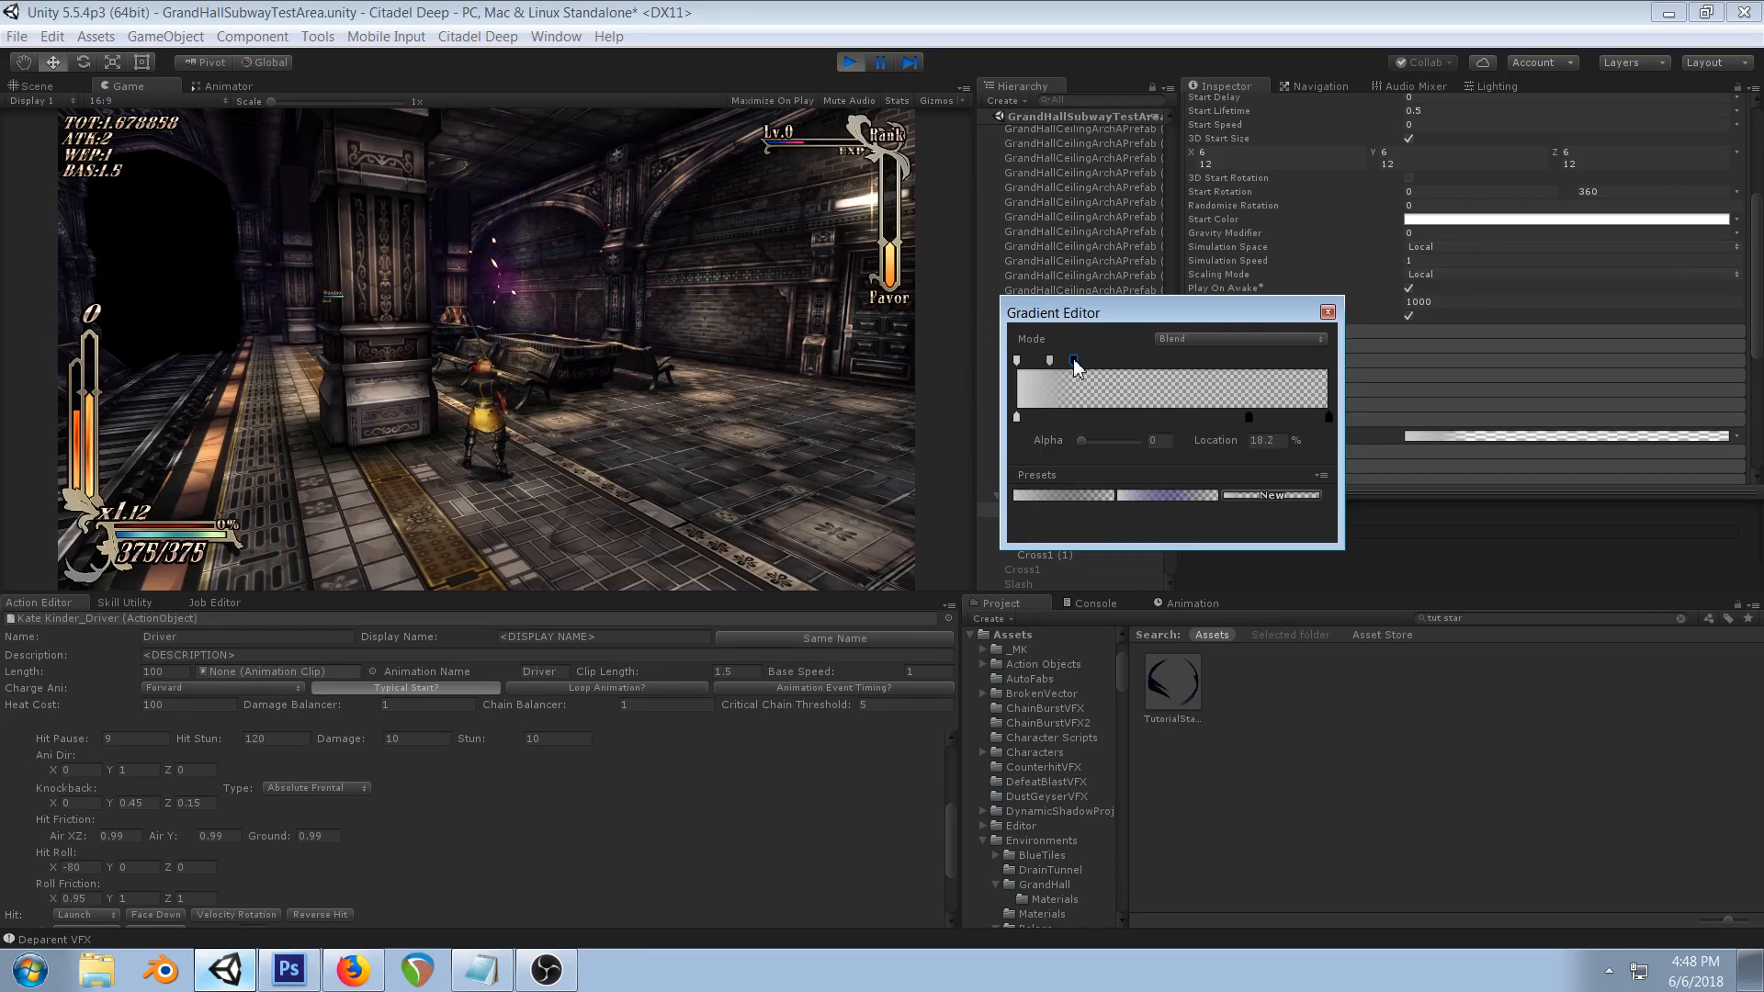
pyautogui.moveTo(1248, 419); pyautogui.dragTo(1079, 415)
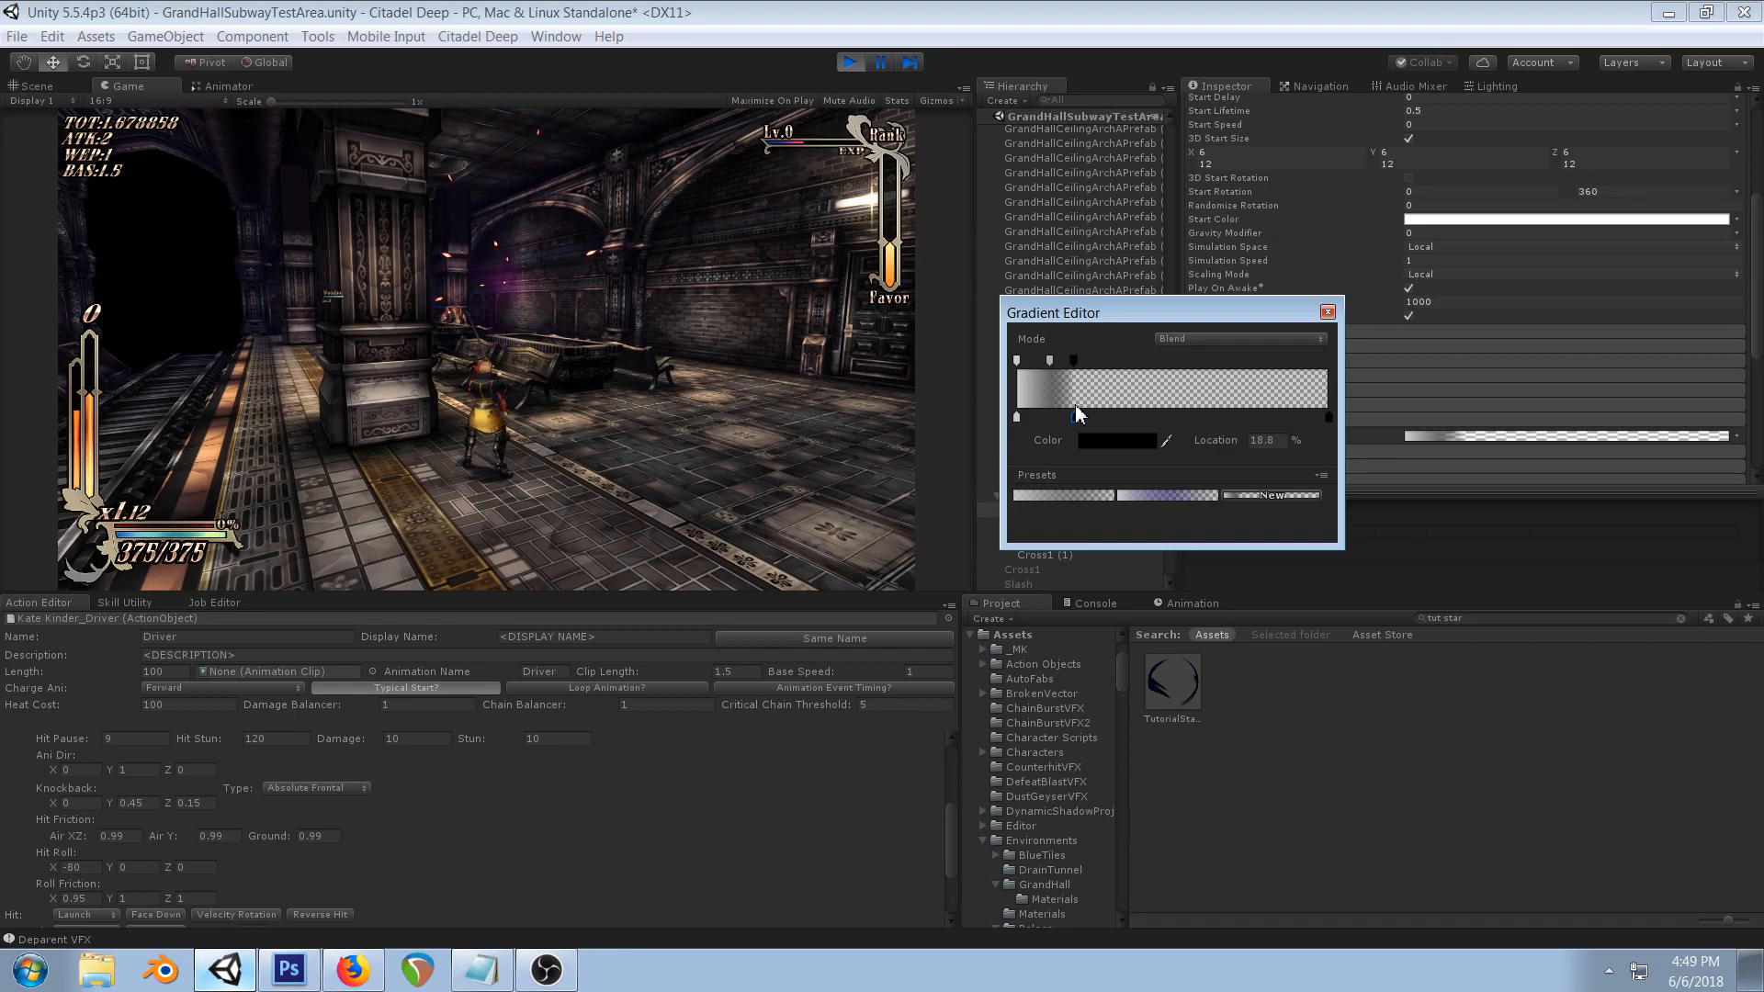
pyautogui.moveTo(1087, 416); pyautogui.dragTo(1129, 414)
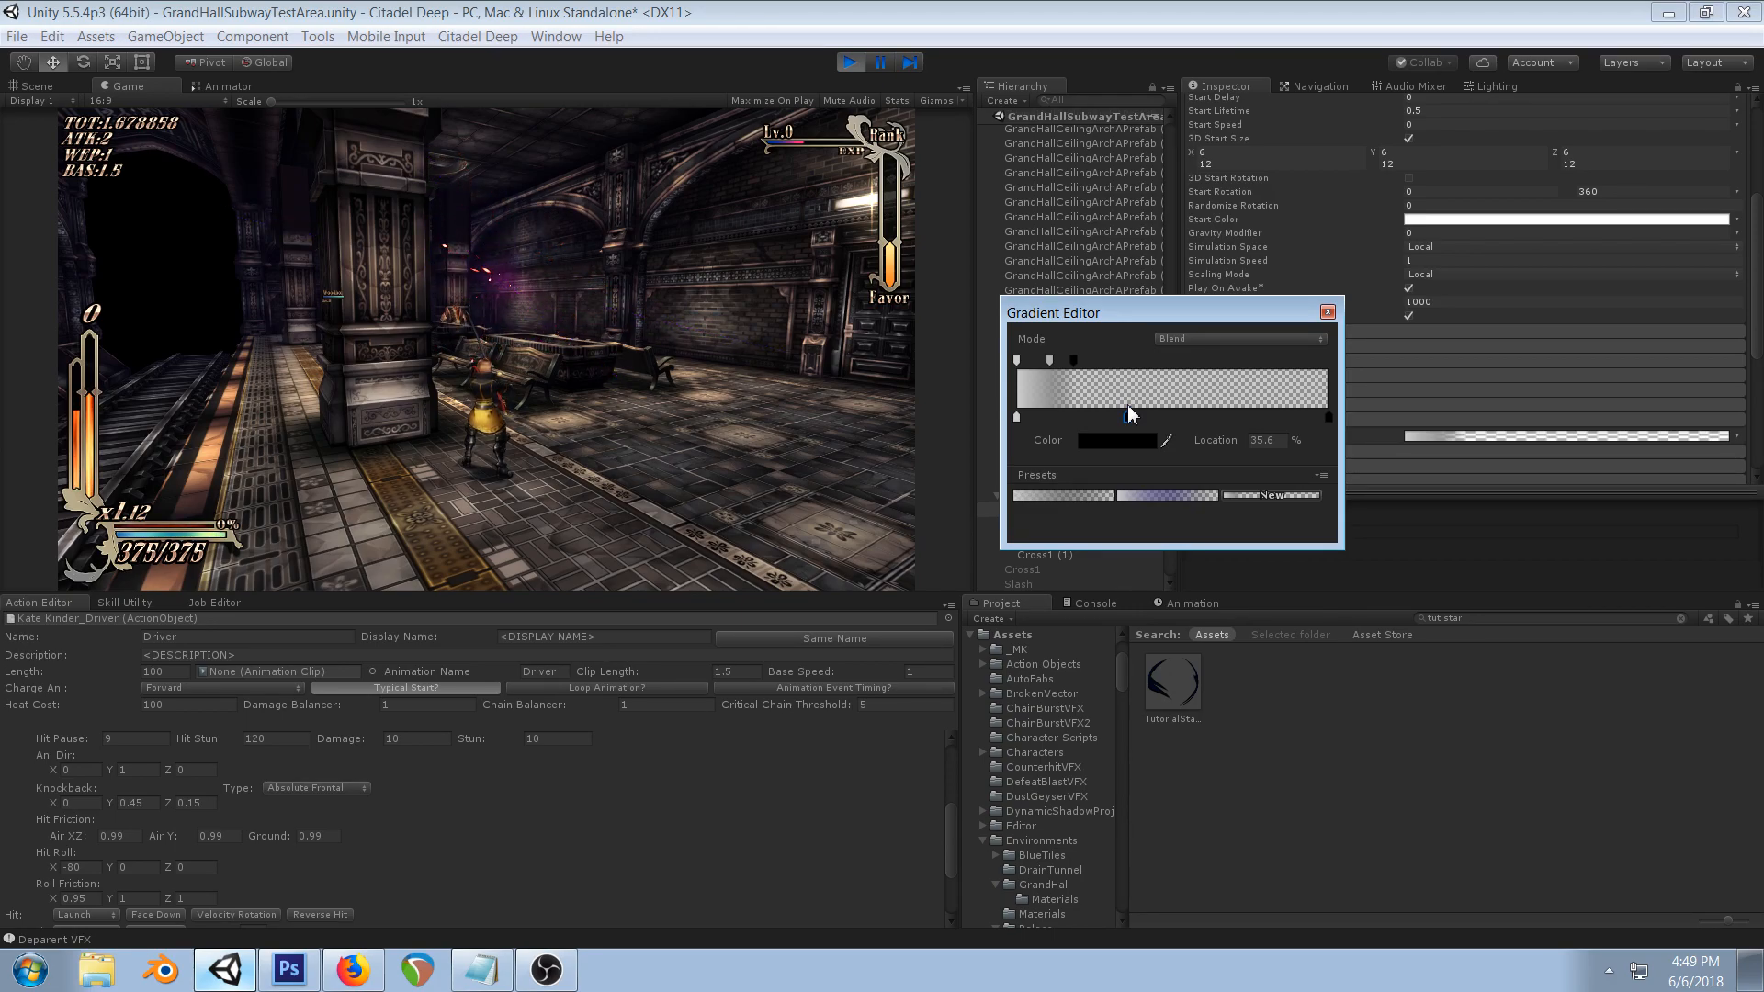
# - Set the Hi Color of TutorialStarMat to green 00FF6BFF
pyautogui.click(1388, 338)
pyautogui.click(1196, 688)
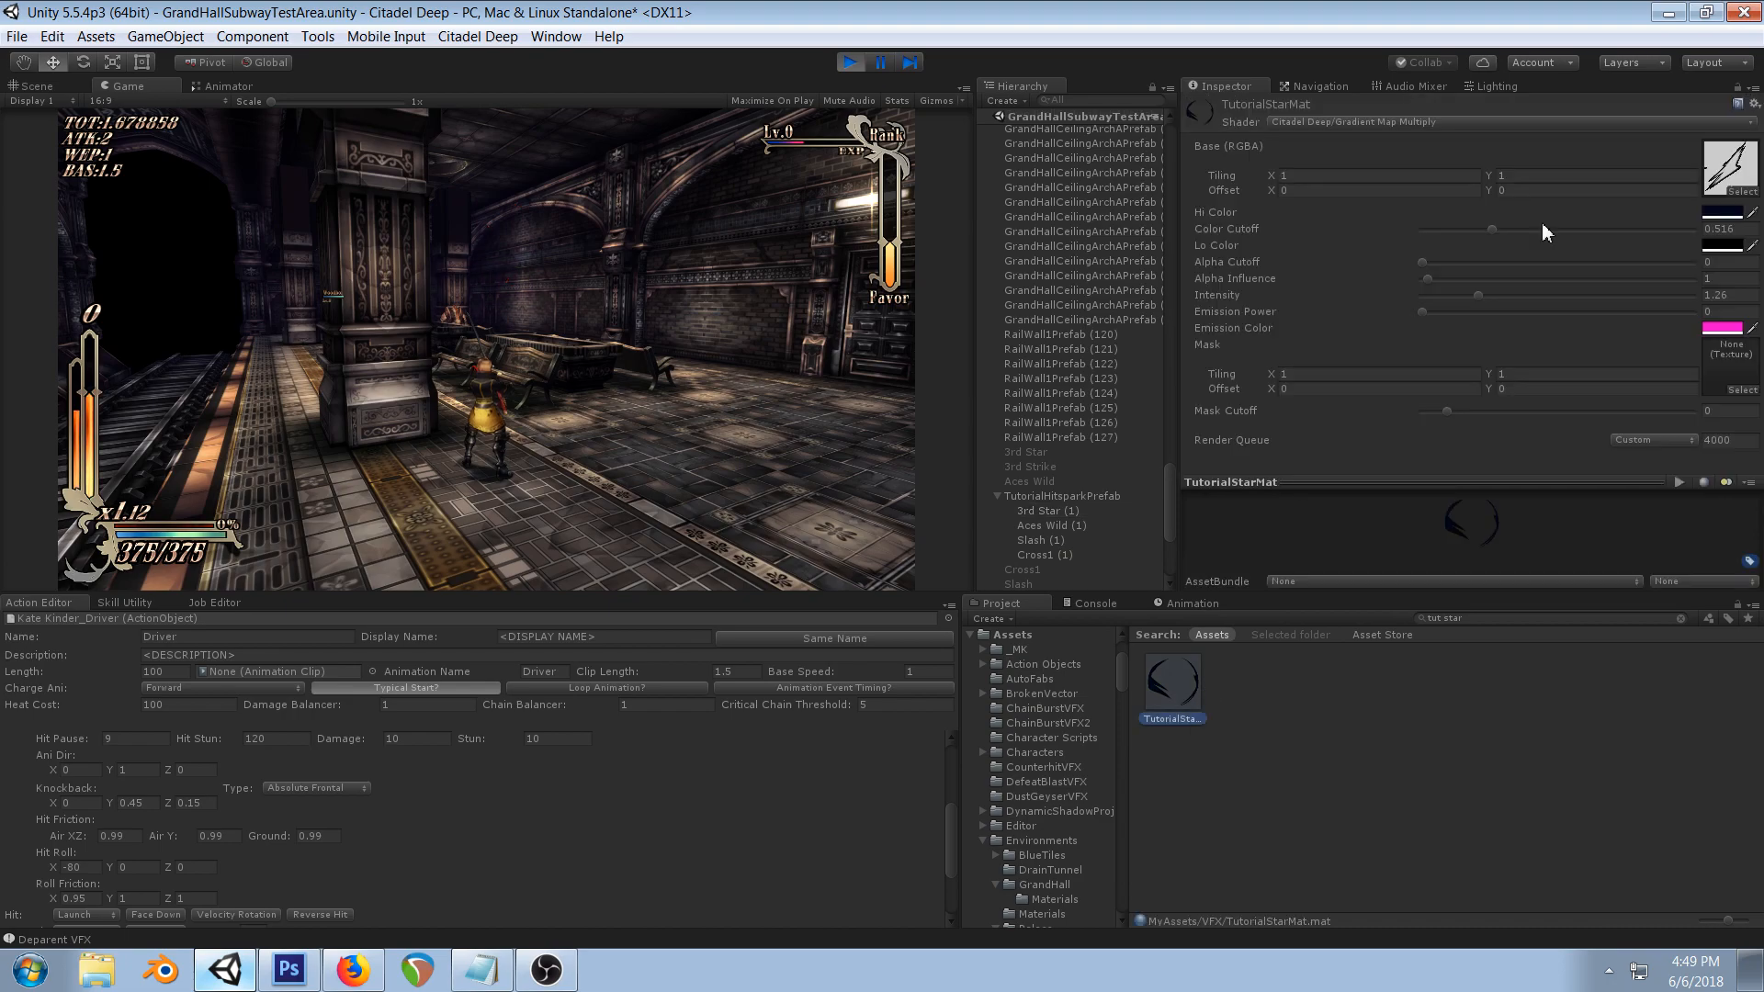
pyautogui.click(1720, 212)
pyautogui.moveTo(1231, 404); pyautogui.dragTo(1229, 429)
pyautogui.click(1203, 348)
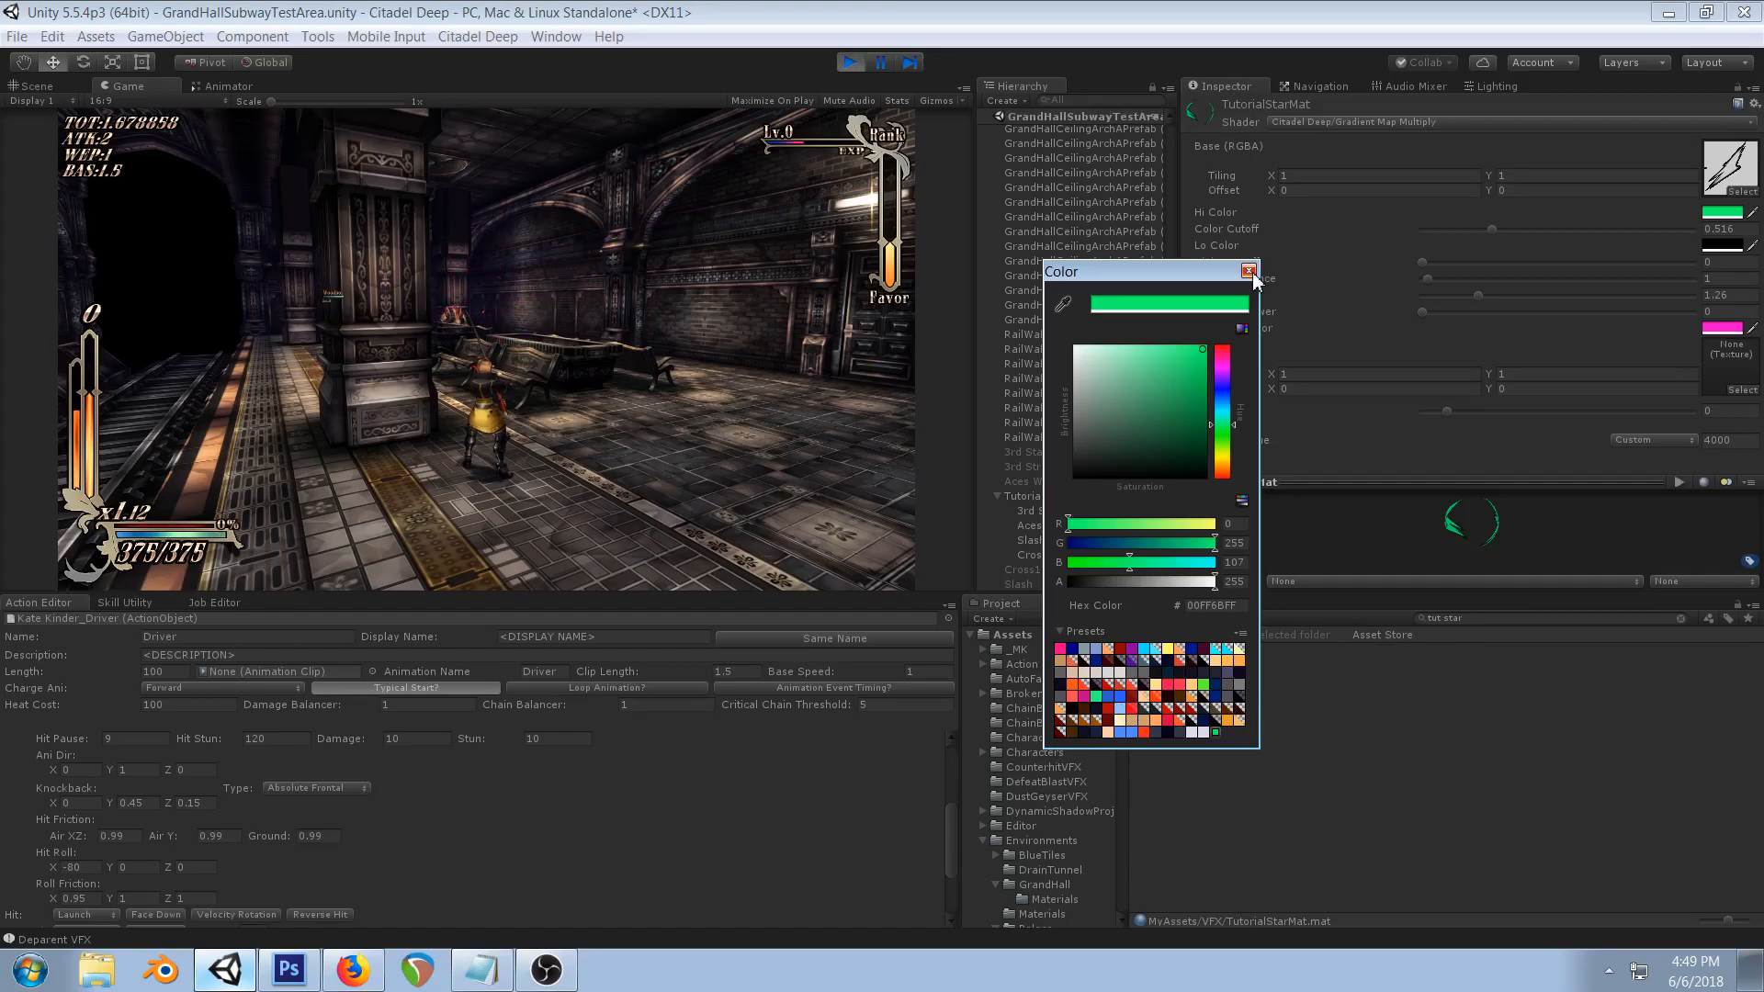
pyautogui.click(1248, 271)
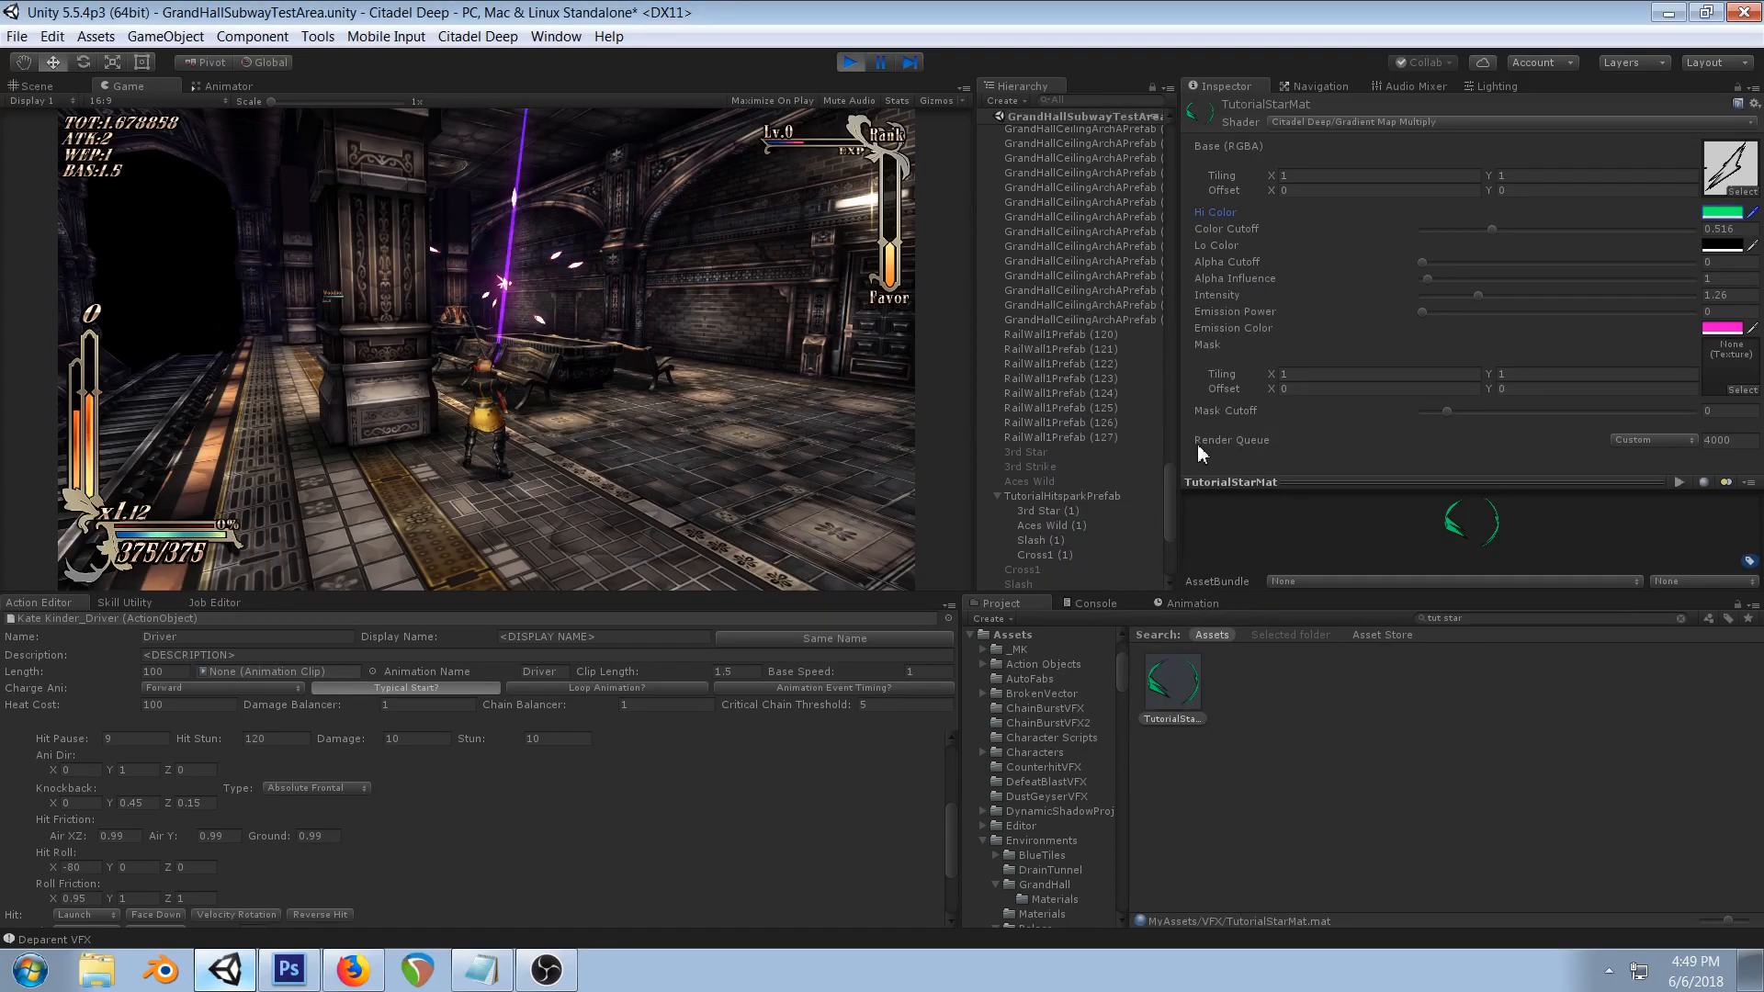
# - Set the Lo Color of TutorialStarMat to blue 002CFFFF
pyautogui.click(1721, 245)
pyautogui.click(1223, 394)
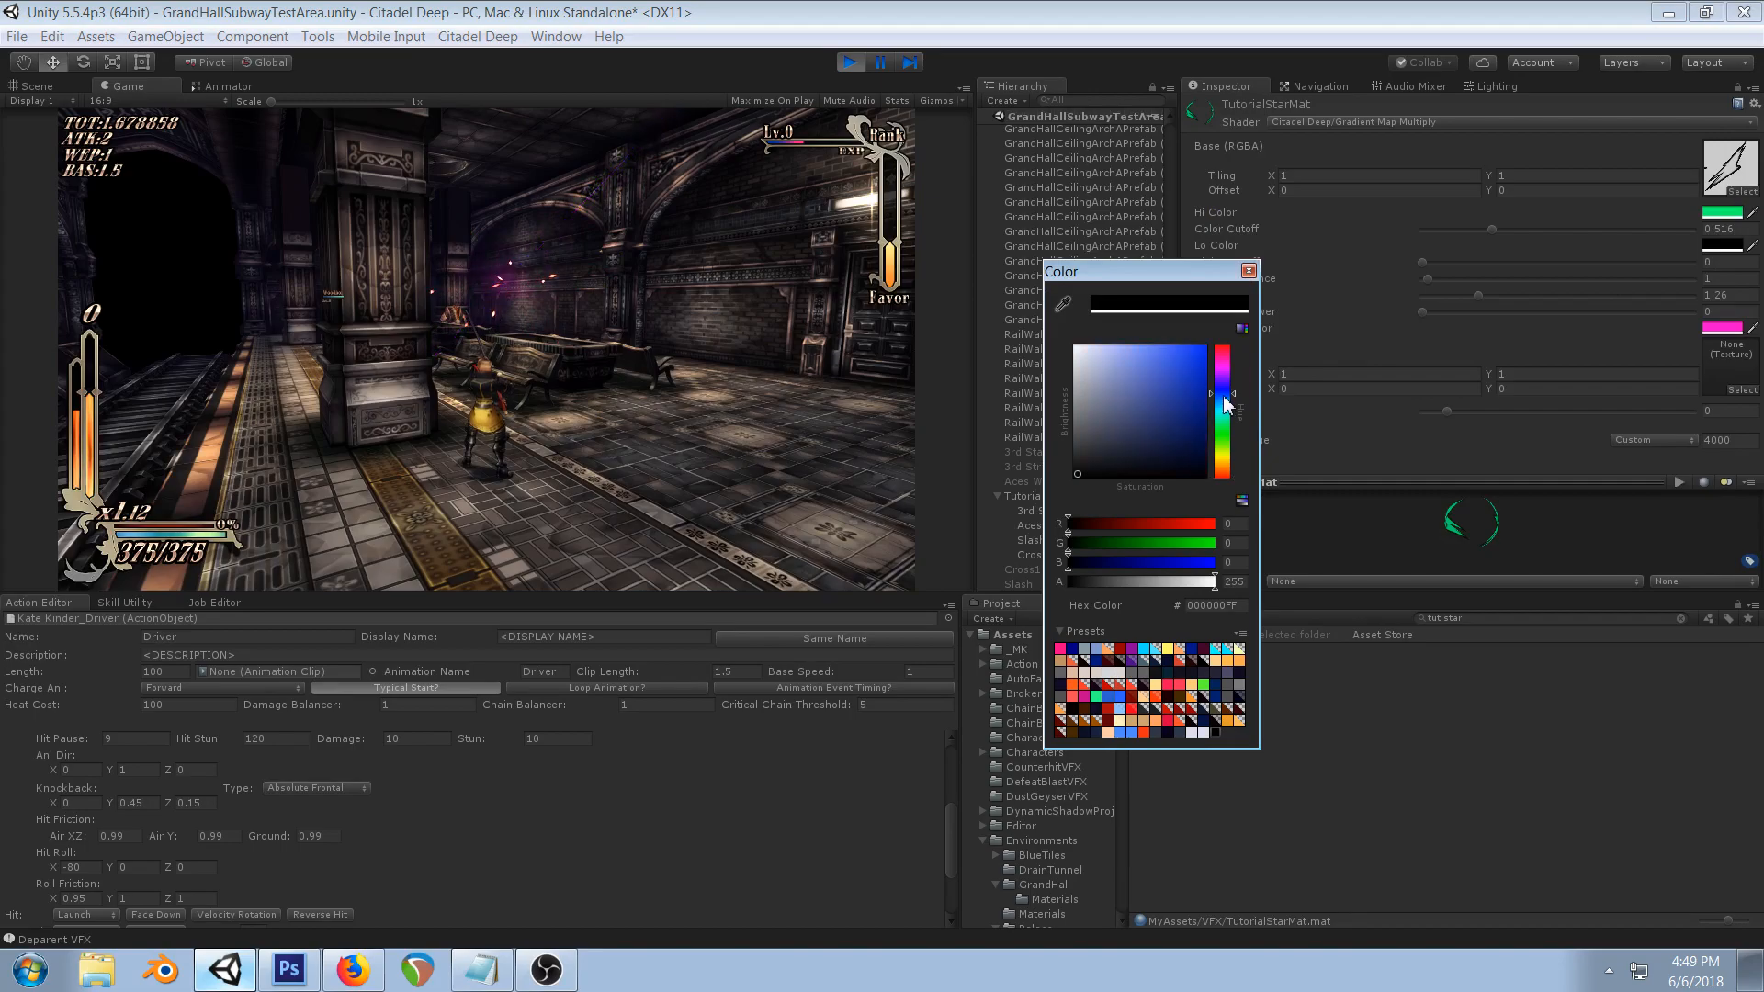
pyautogui.click(1202, 349)
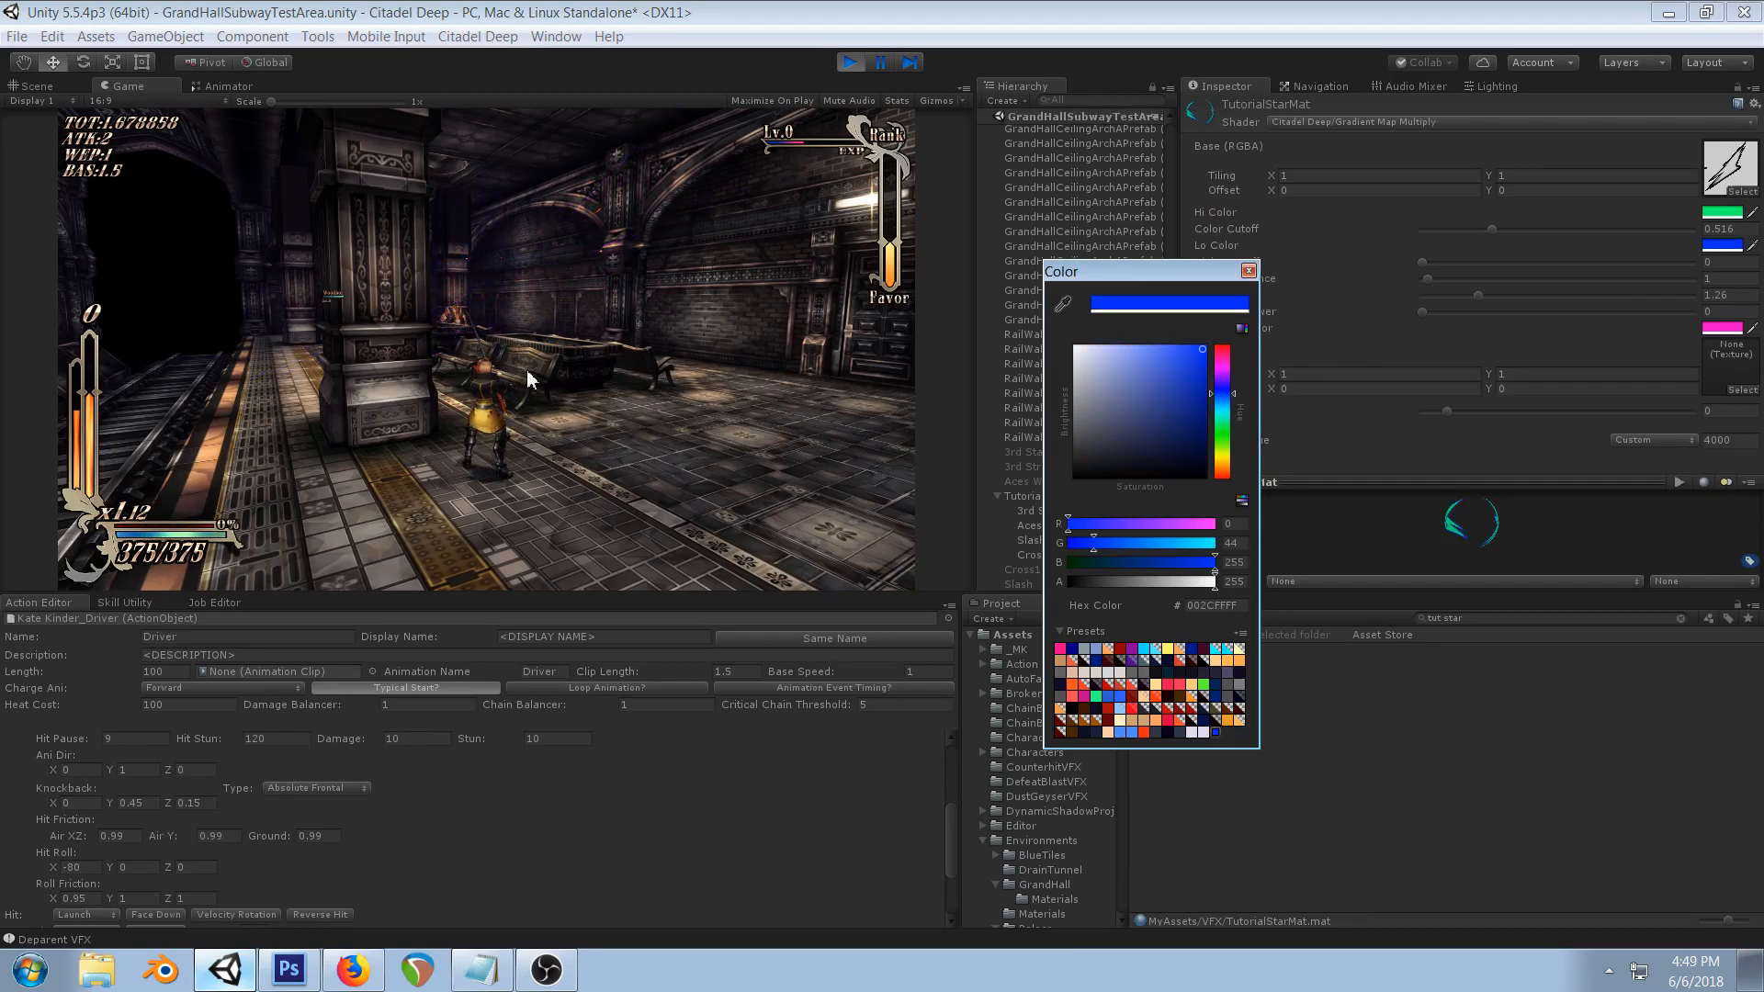
pyautogui.click(1248, 270)
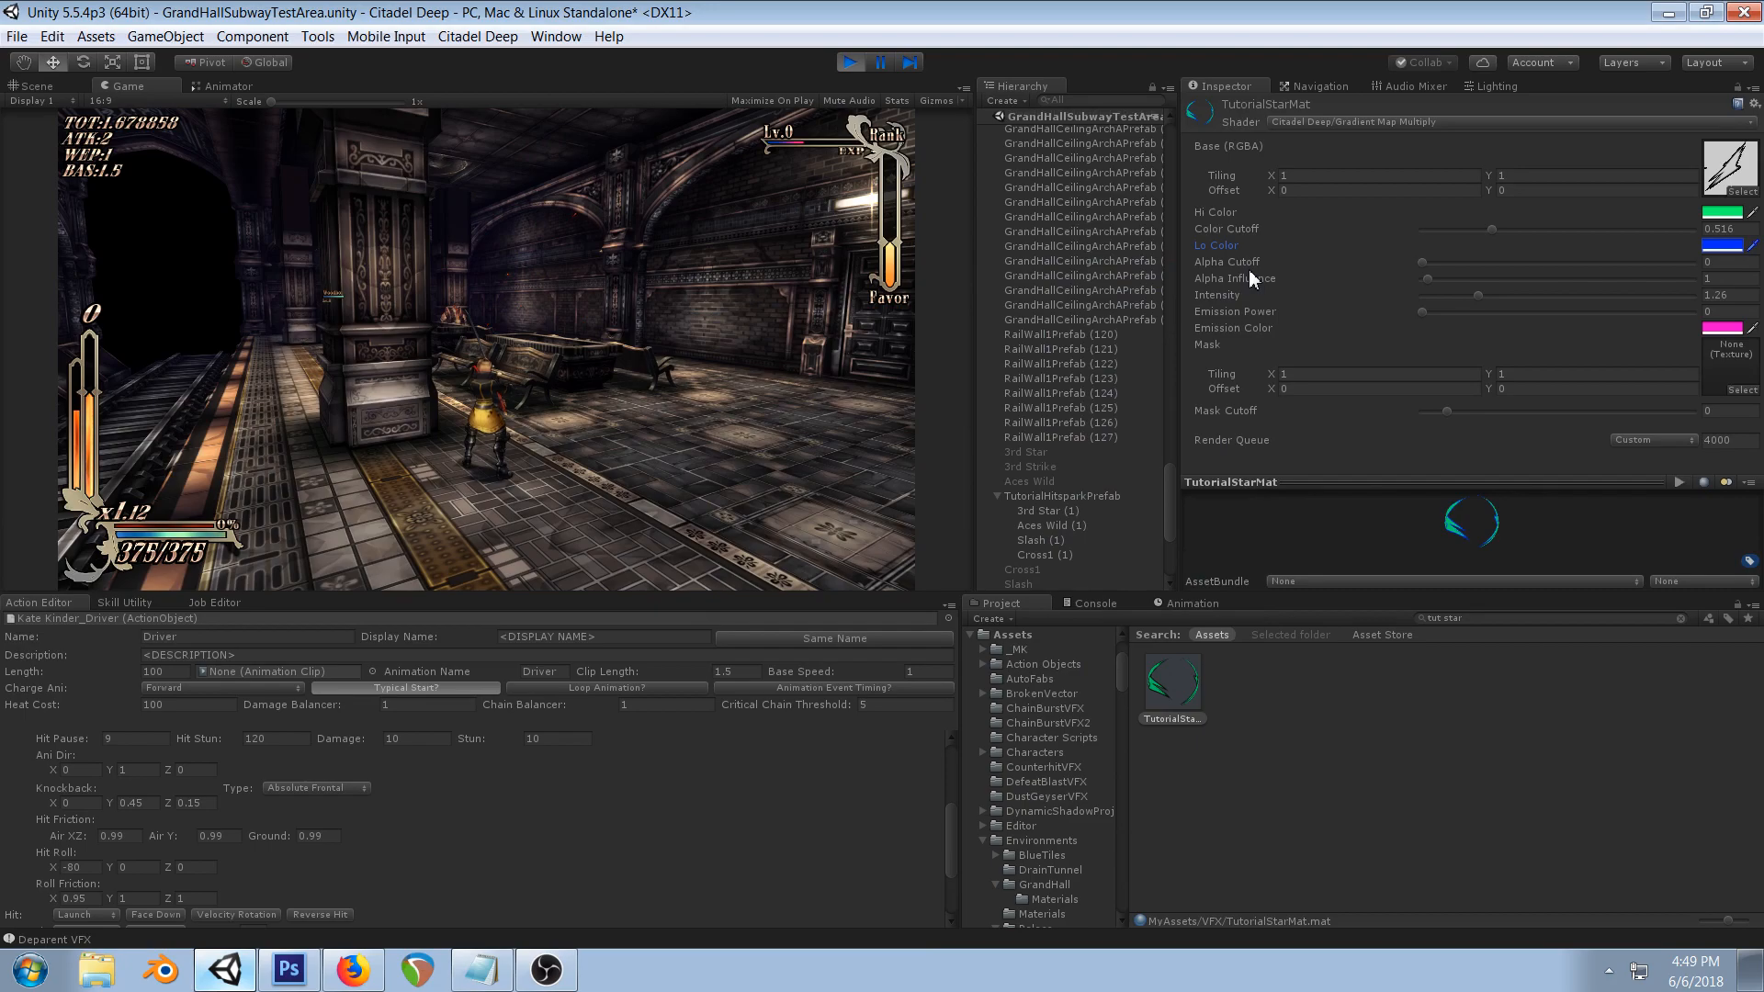
# - Enable Size over Lifetime on the 3rd Star (1) particle system and open its size curve for editing
pyautogui.click(1056, 510)
pyautogui.scroll(-5, 1387, 346)
pyautogui.scroll(-3, 1411, 338)
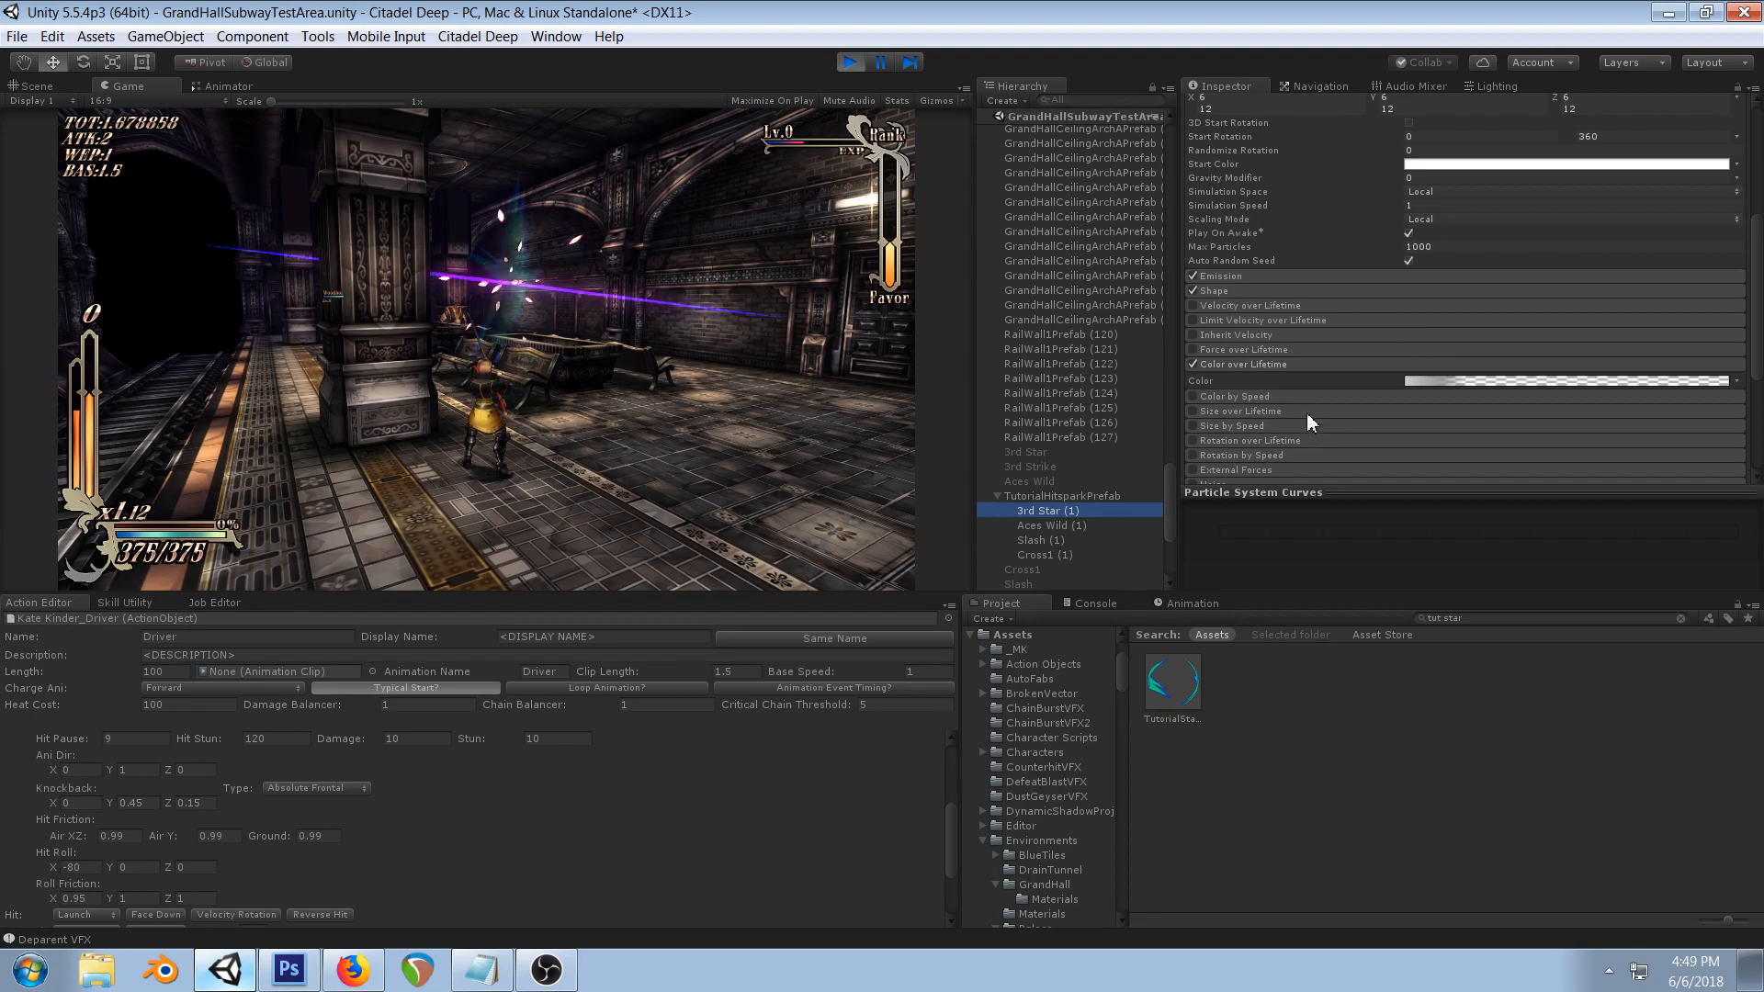
pyautogui.scroll(-3, 1321, 344)
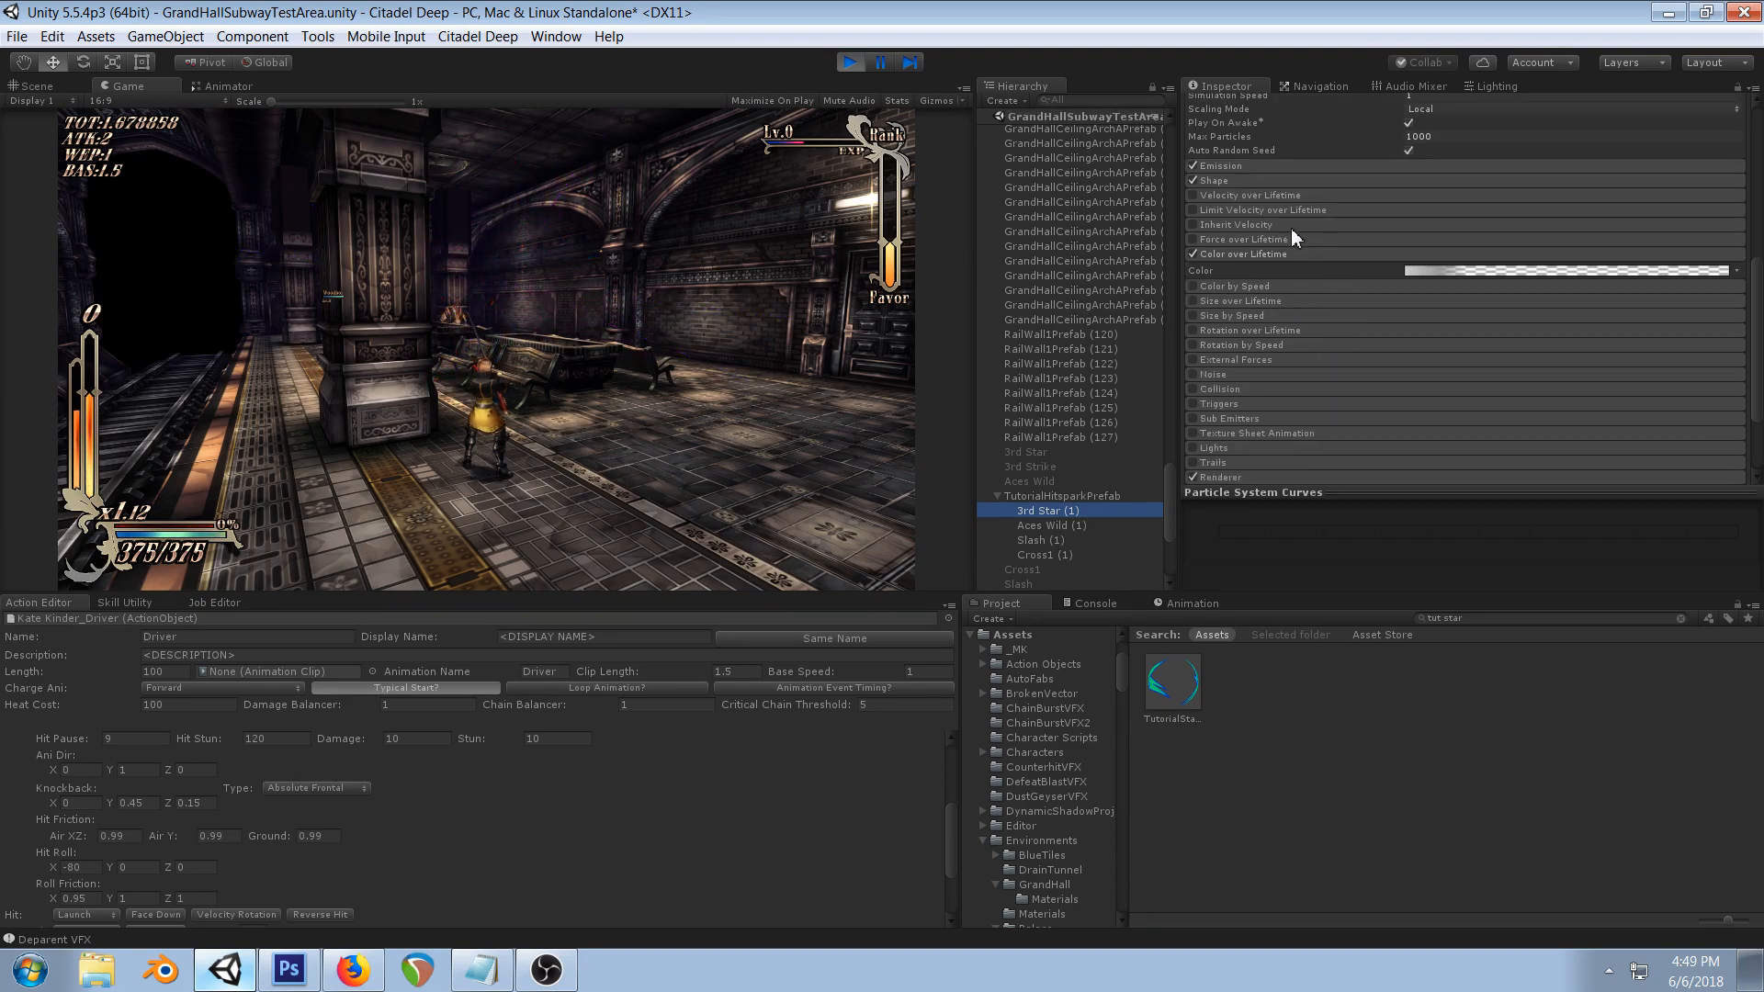
pyautogui.click(1264, 301)
pyautogui.click(1193, 300)
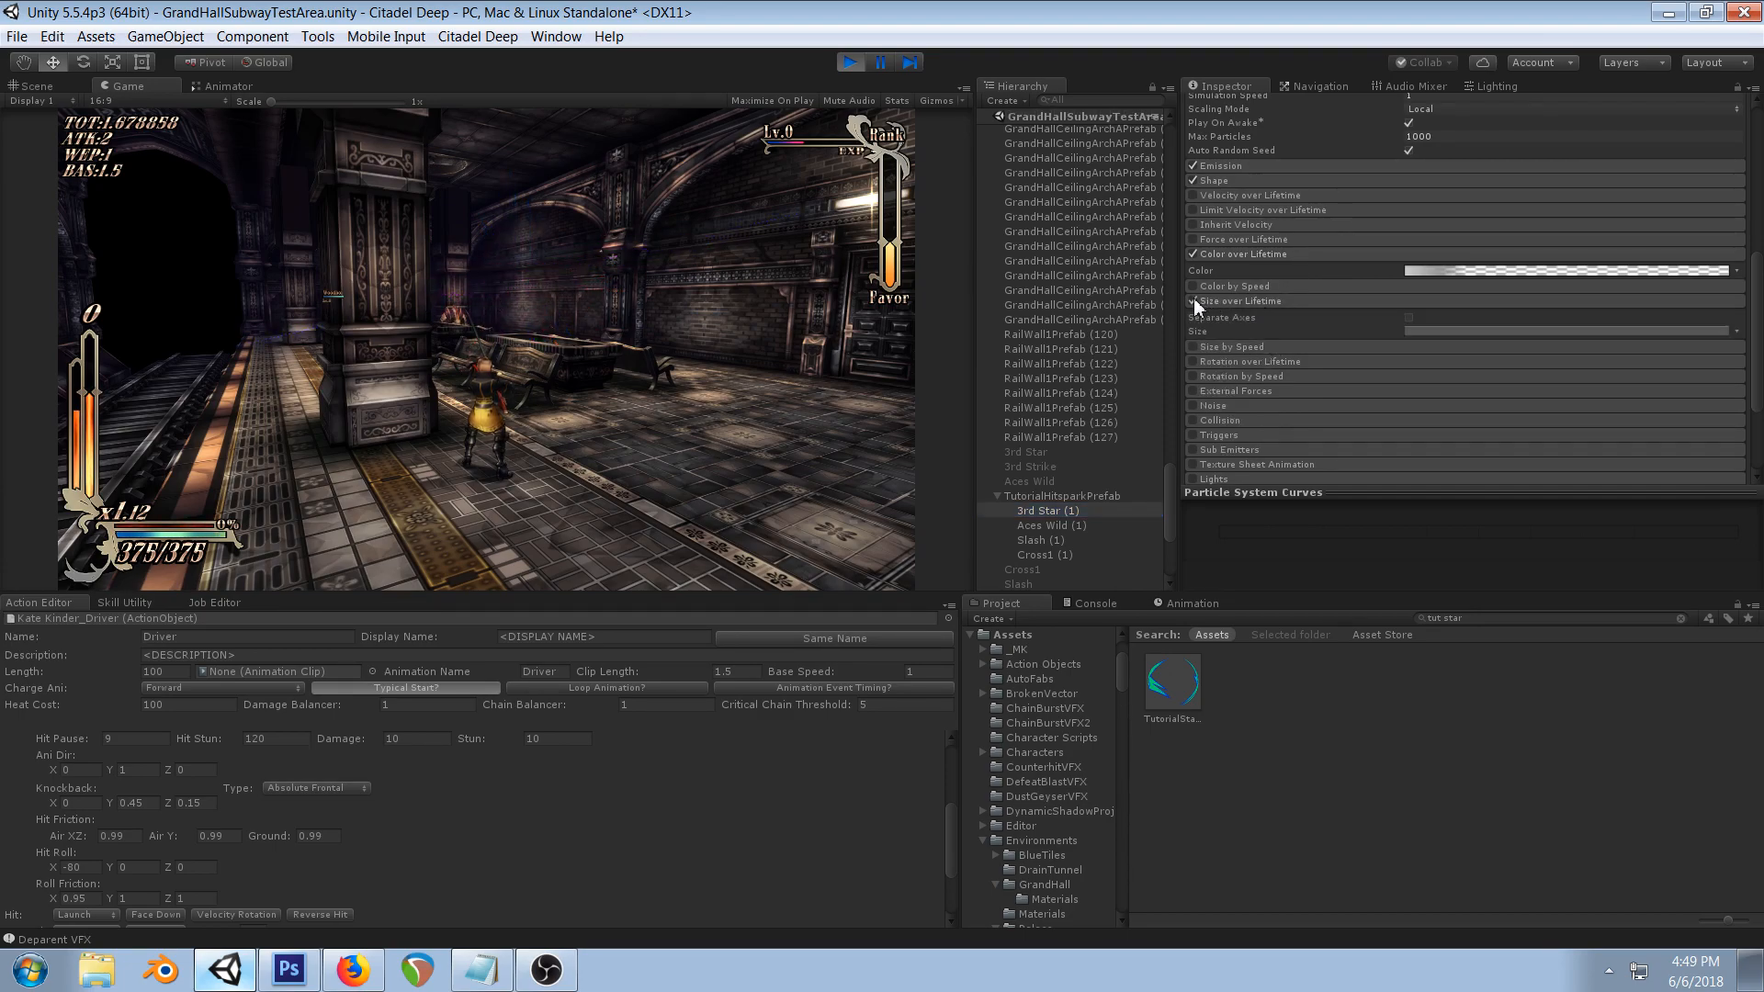
pyautogui.click(1411, 329)
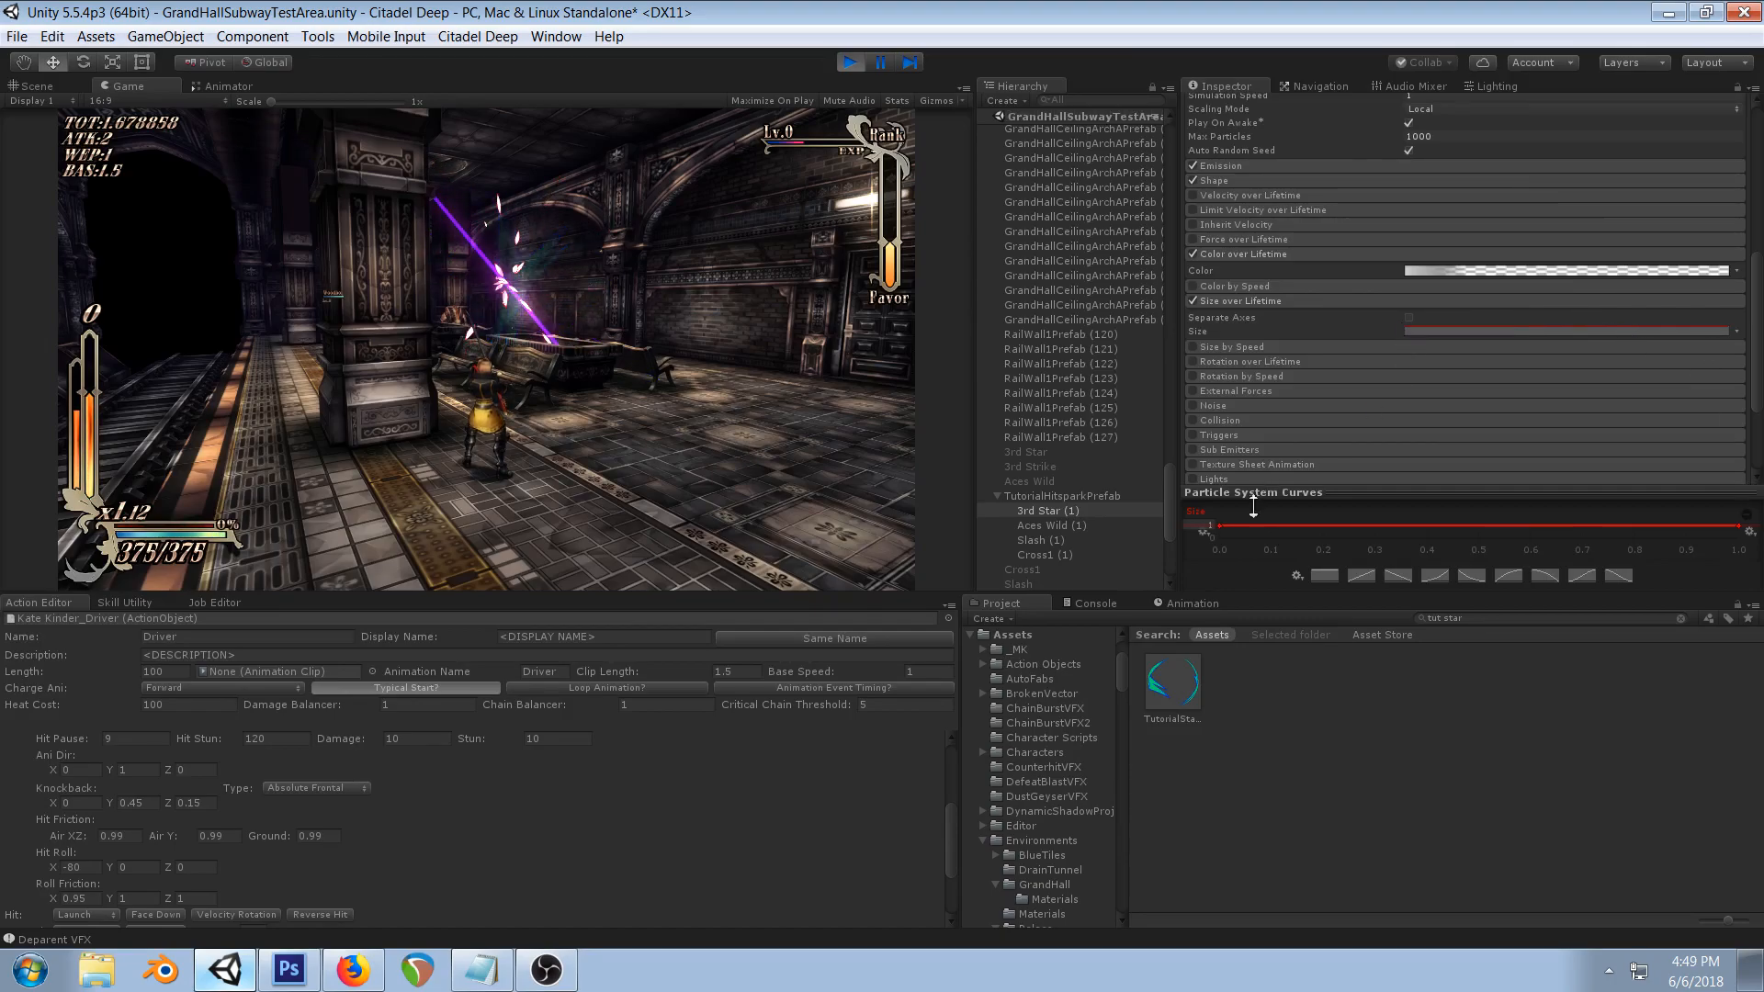
# - Lower the size curve's start key to near 0 and steepen its tangent so the curve rises quickly and eases into 1.0
pyautogui.moveTo(1219, 526); pyautogui.dragTo(1222, 548)
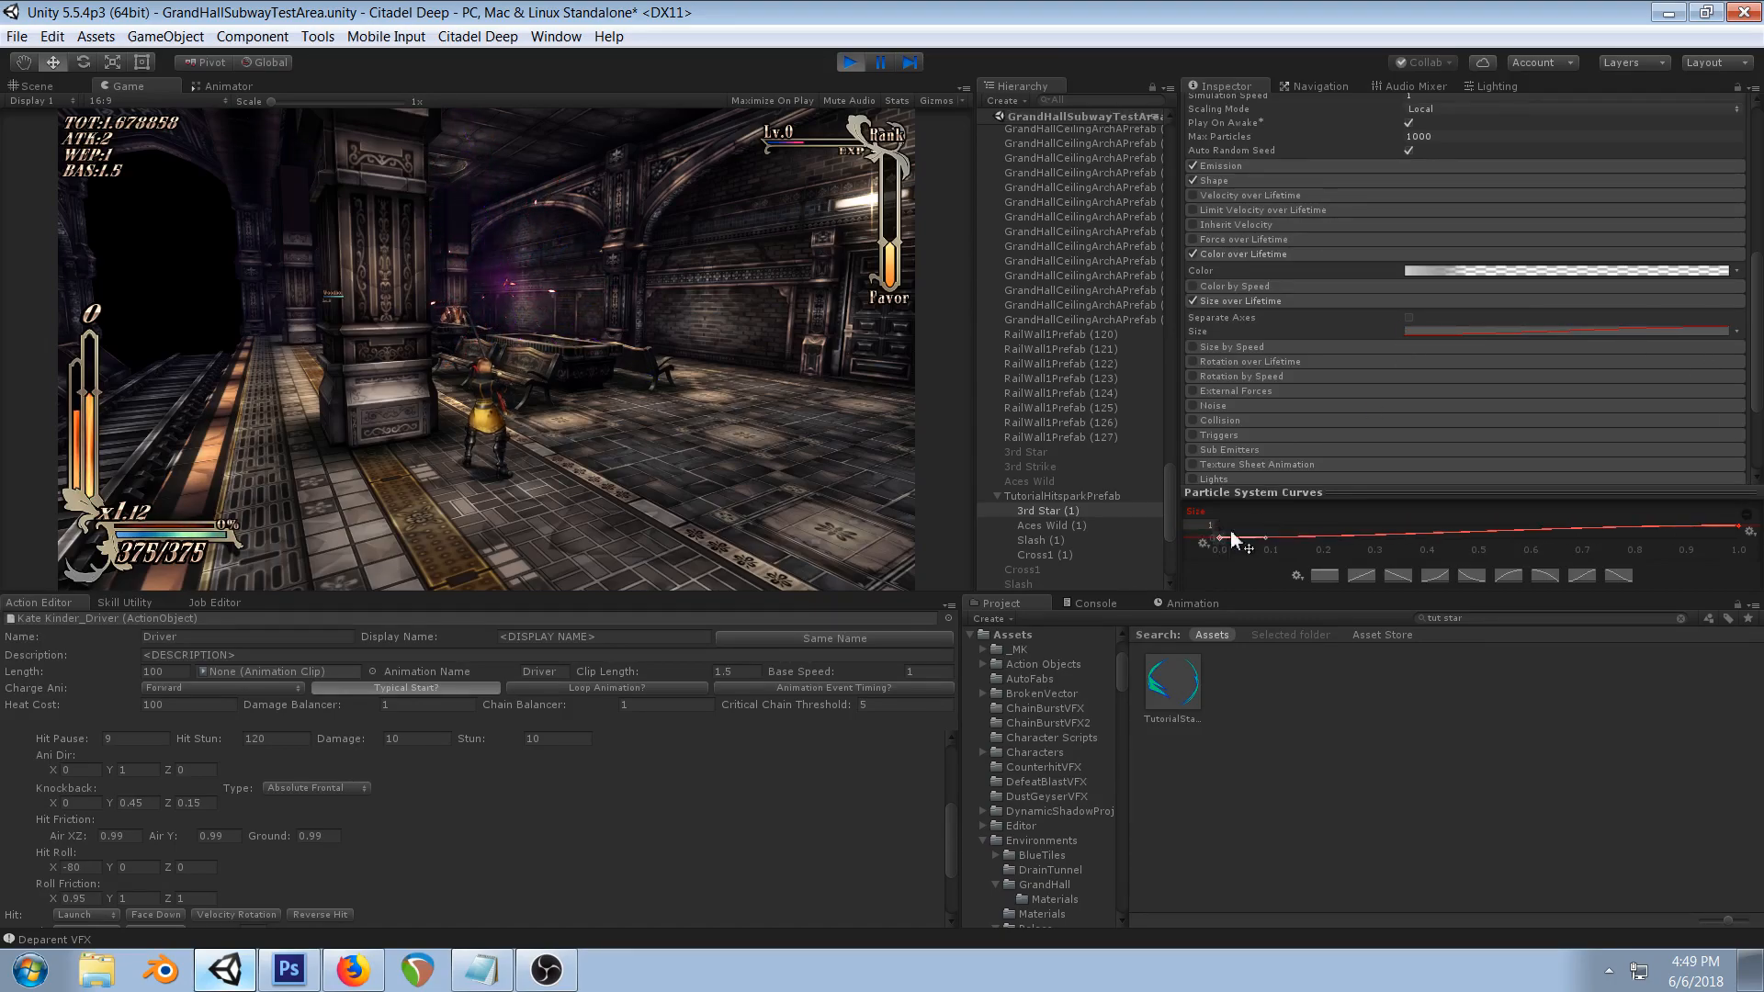
pyautogui.moveTo(1263, 493); pyautogui.dragTo(1273, 359)
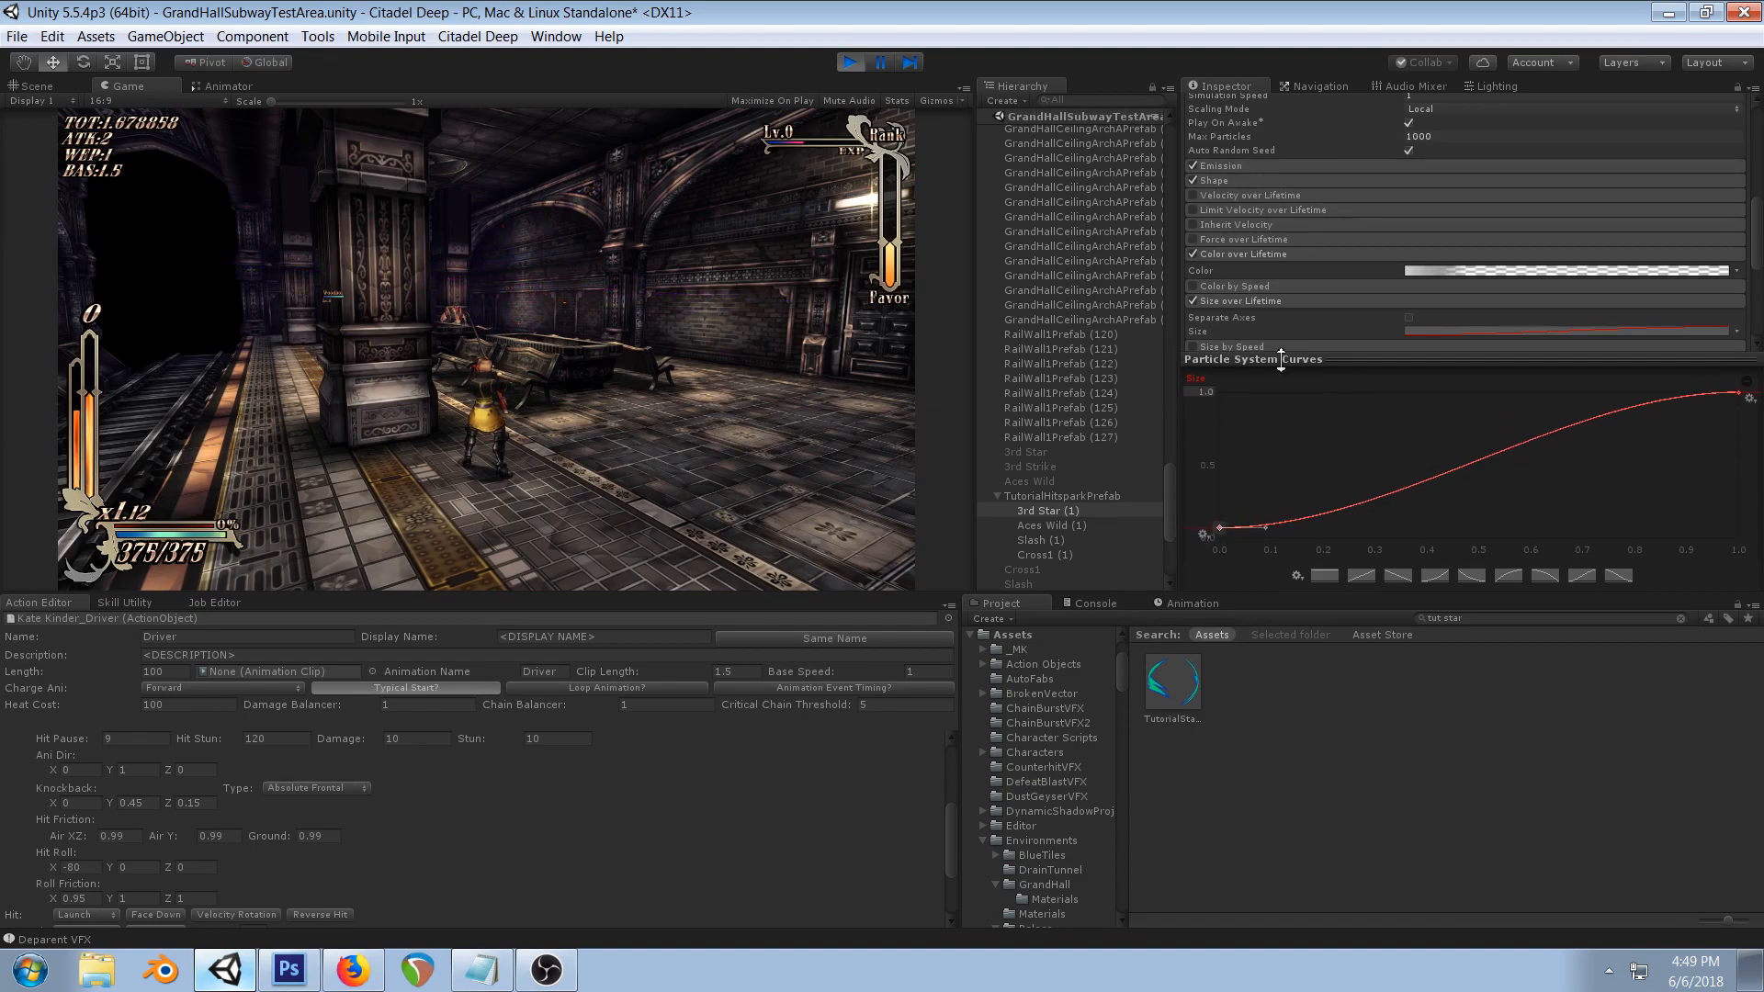
pyautogui.moveTo(1271, 531); pyautogui.dragTo(1268, 503)
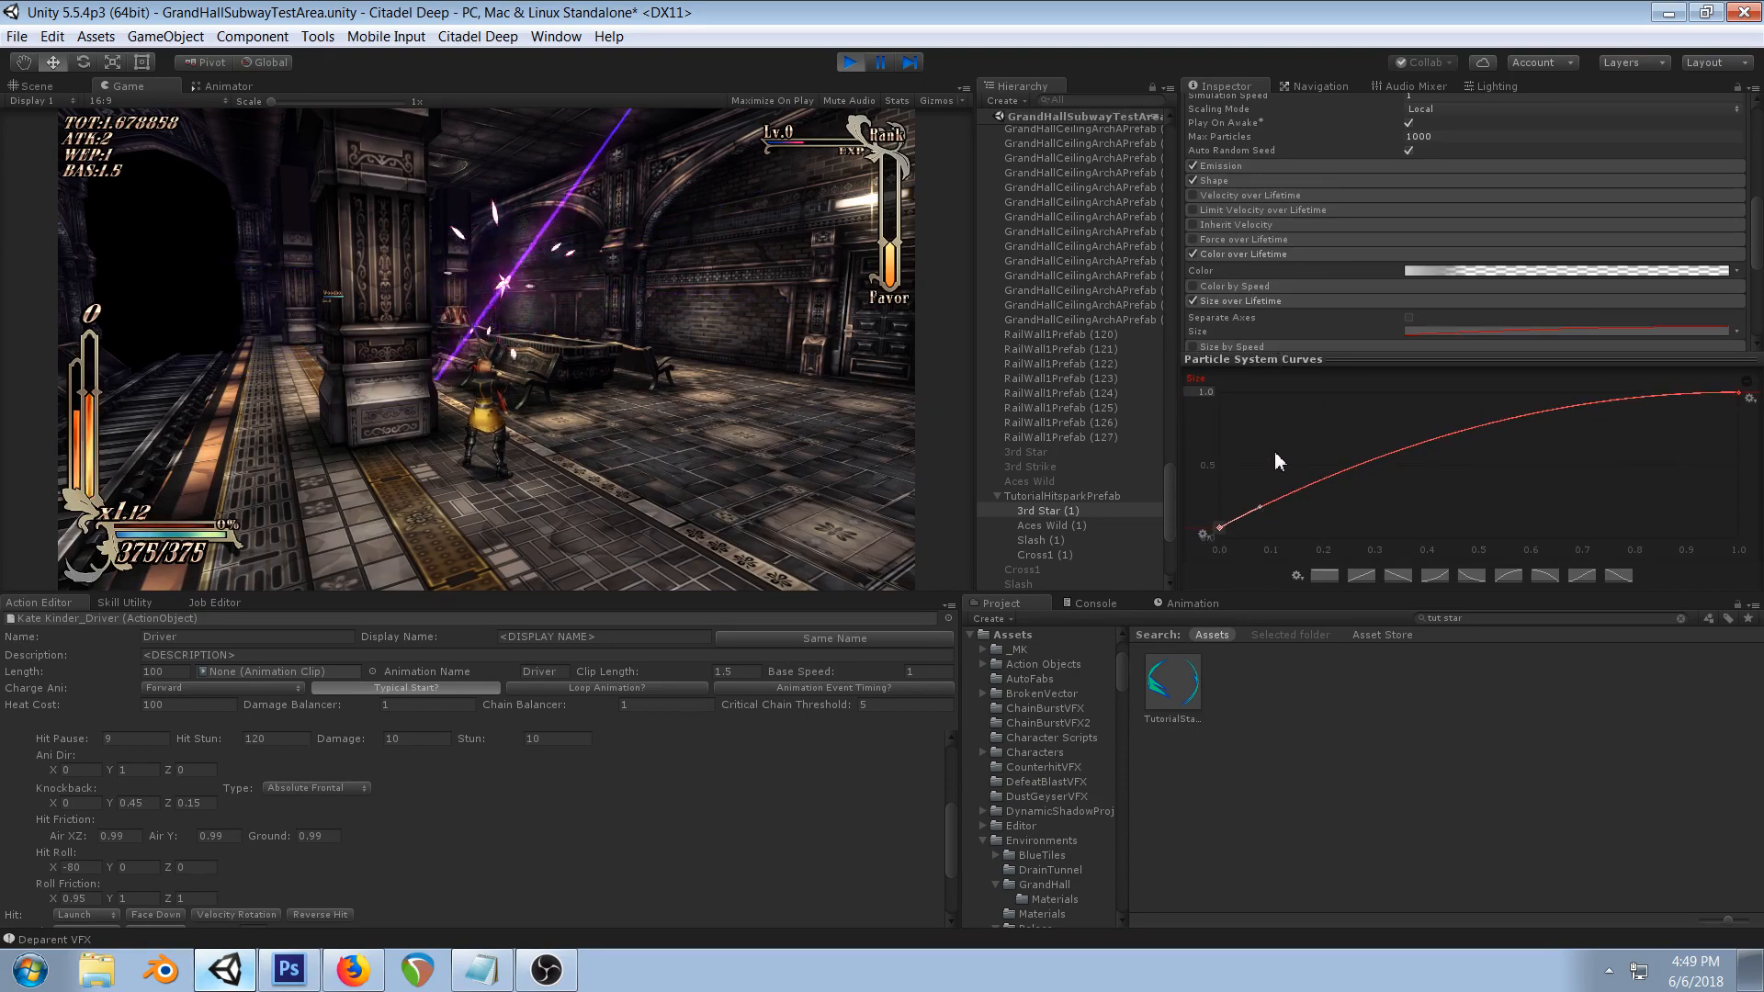
# - Turn off 3D Start Size for 3rd Star (1) and set its Start Size to a single constant of 28.2
pyautogui.scroll(4, 1354, 290)
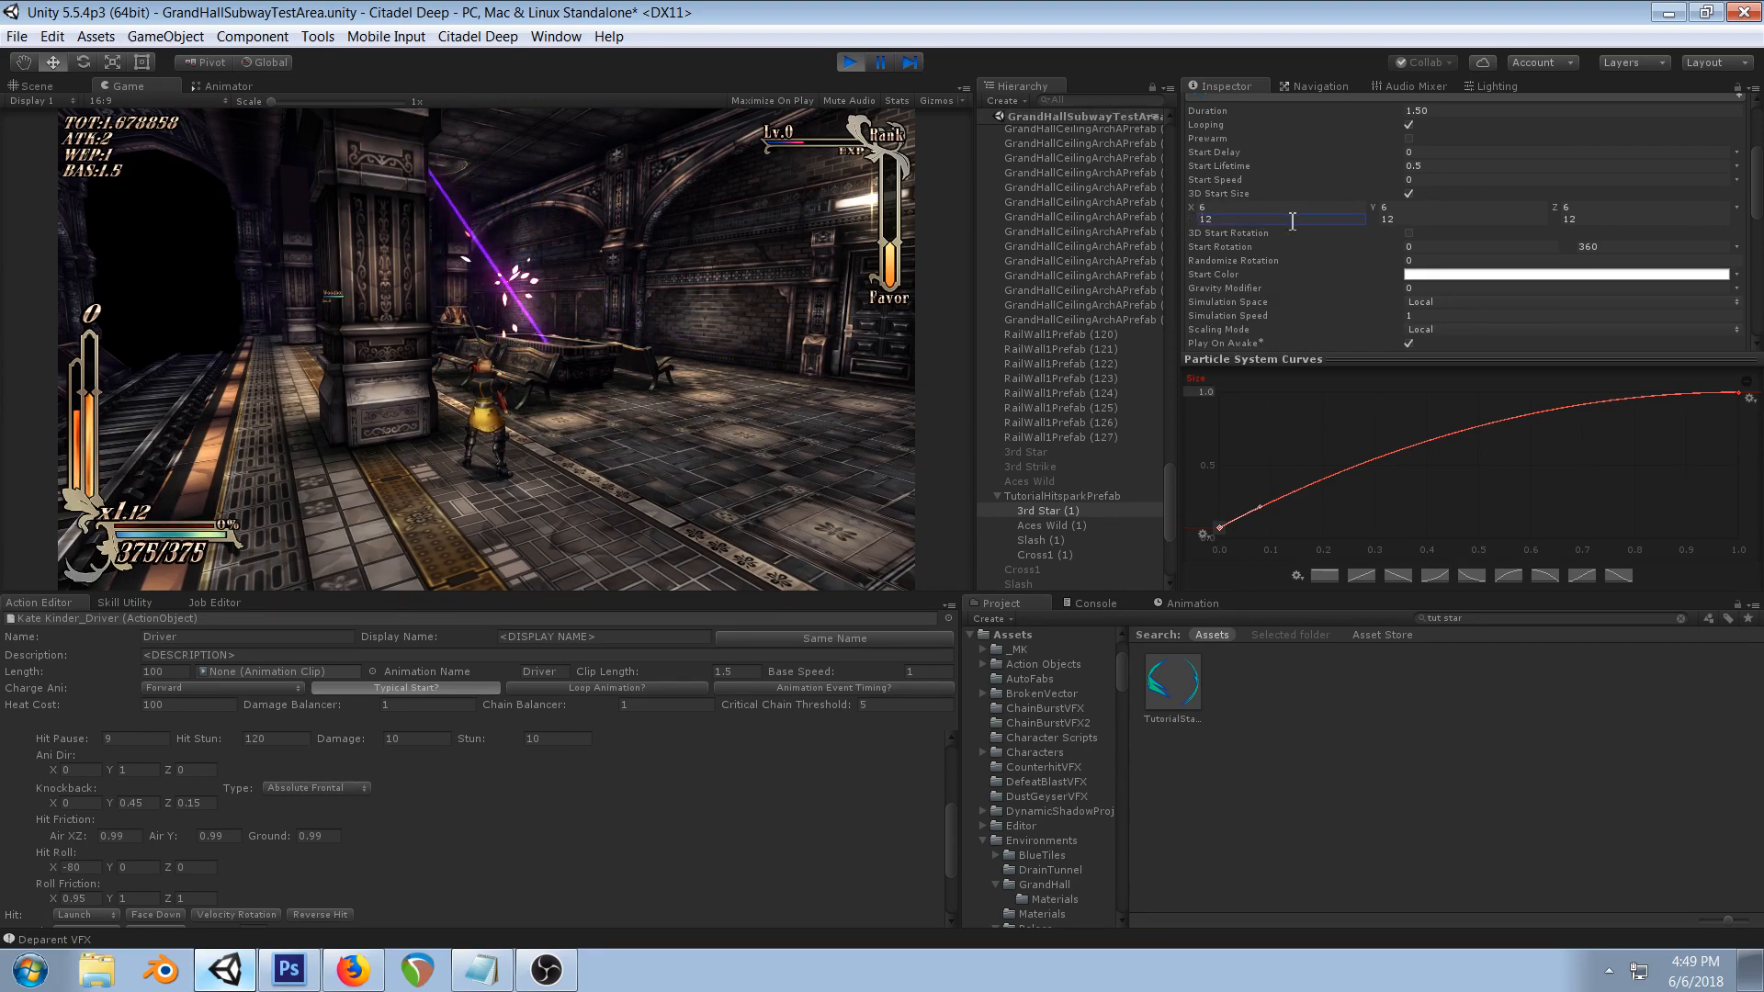
pyautogui.click(1409, 193)
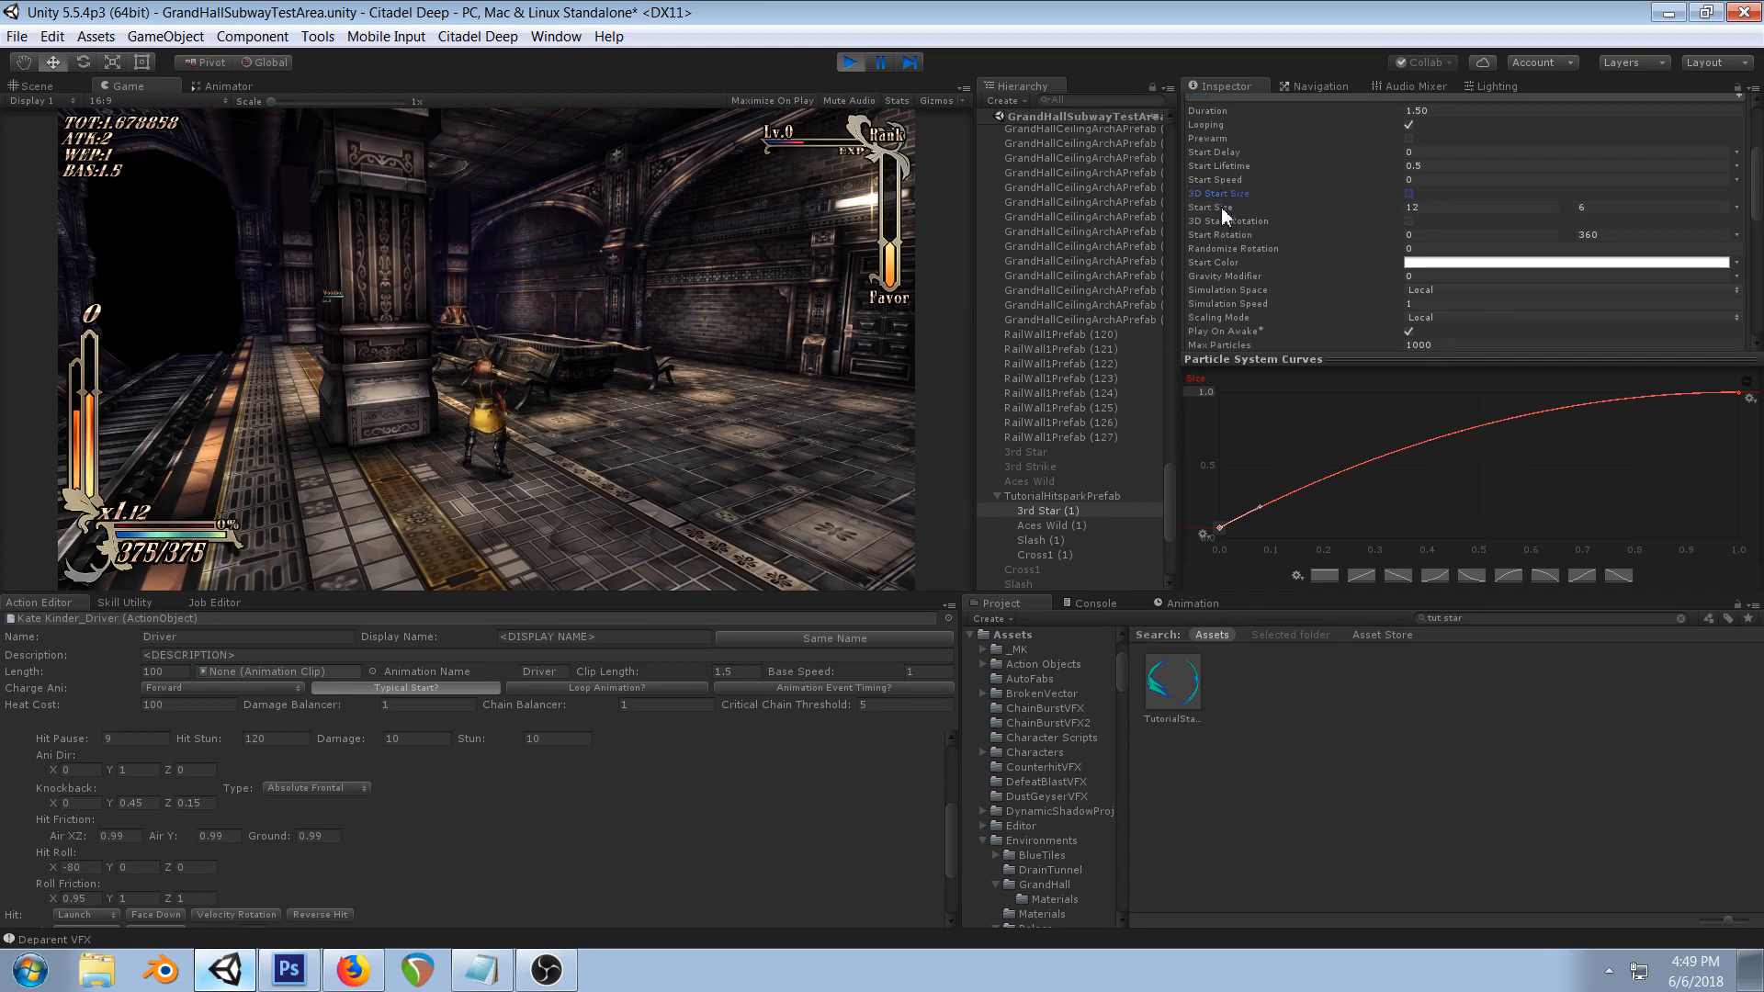
pyautogui.click(1407, 208)
pyautogui.moveTo(1403, 217); pyautogui.dragTo(1748, 213)
pyautogui.click(1737, 208)
pyautogui.click(1621, 226)
pyautogui.moveTo(1426, 217); pyautogui.dragTo(1621, 218)
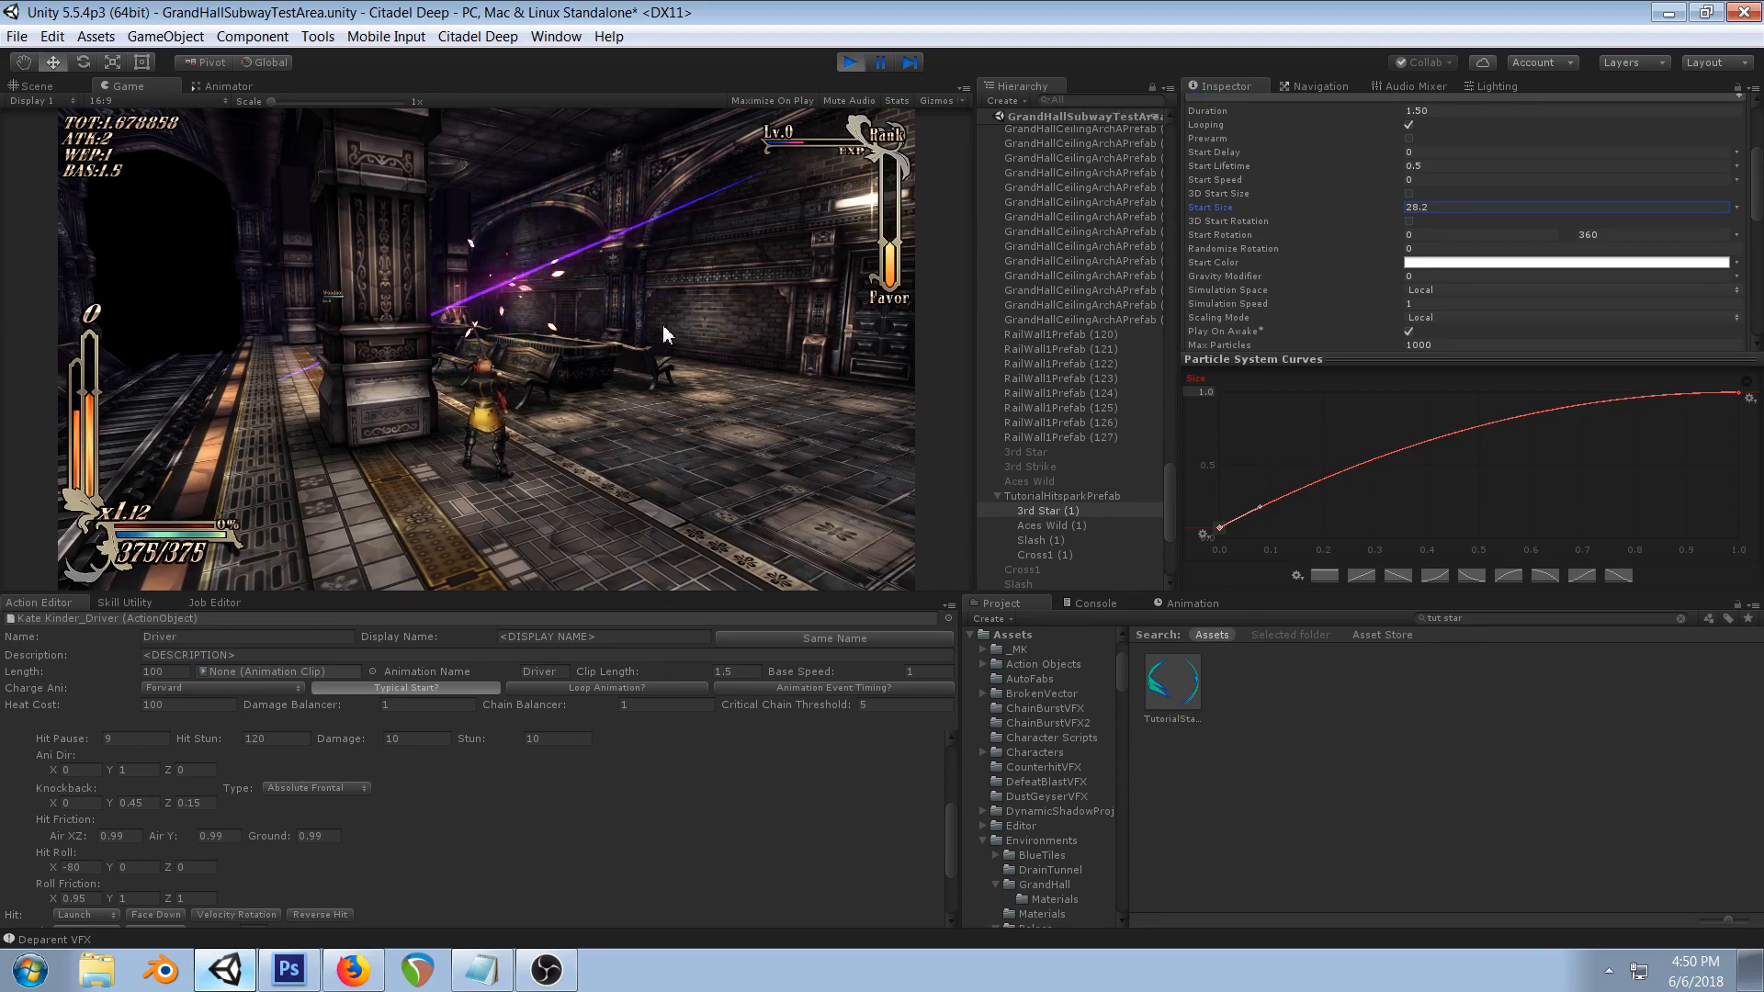
# - Switch to Photoshop and duplicate Layer 3 copy 6 in tutorialspikeball.psd
pyautogui.click(288, 970)
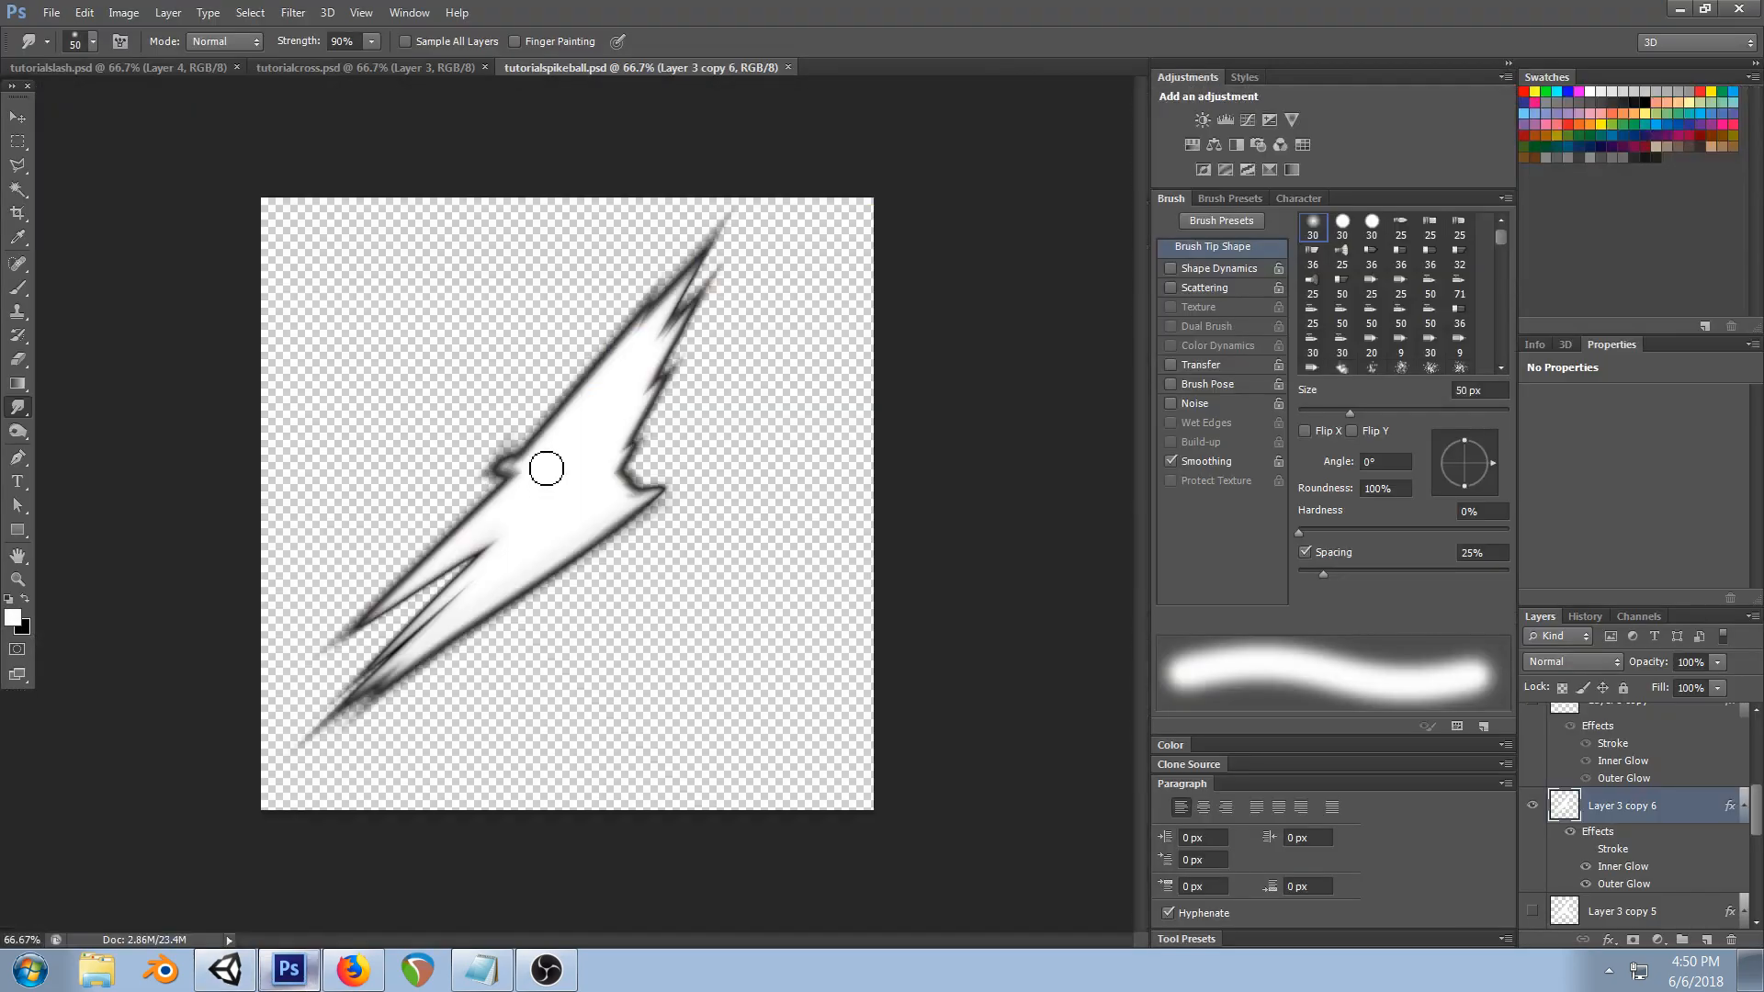
pyautogui.rightClick(1631, 818)
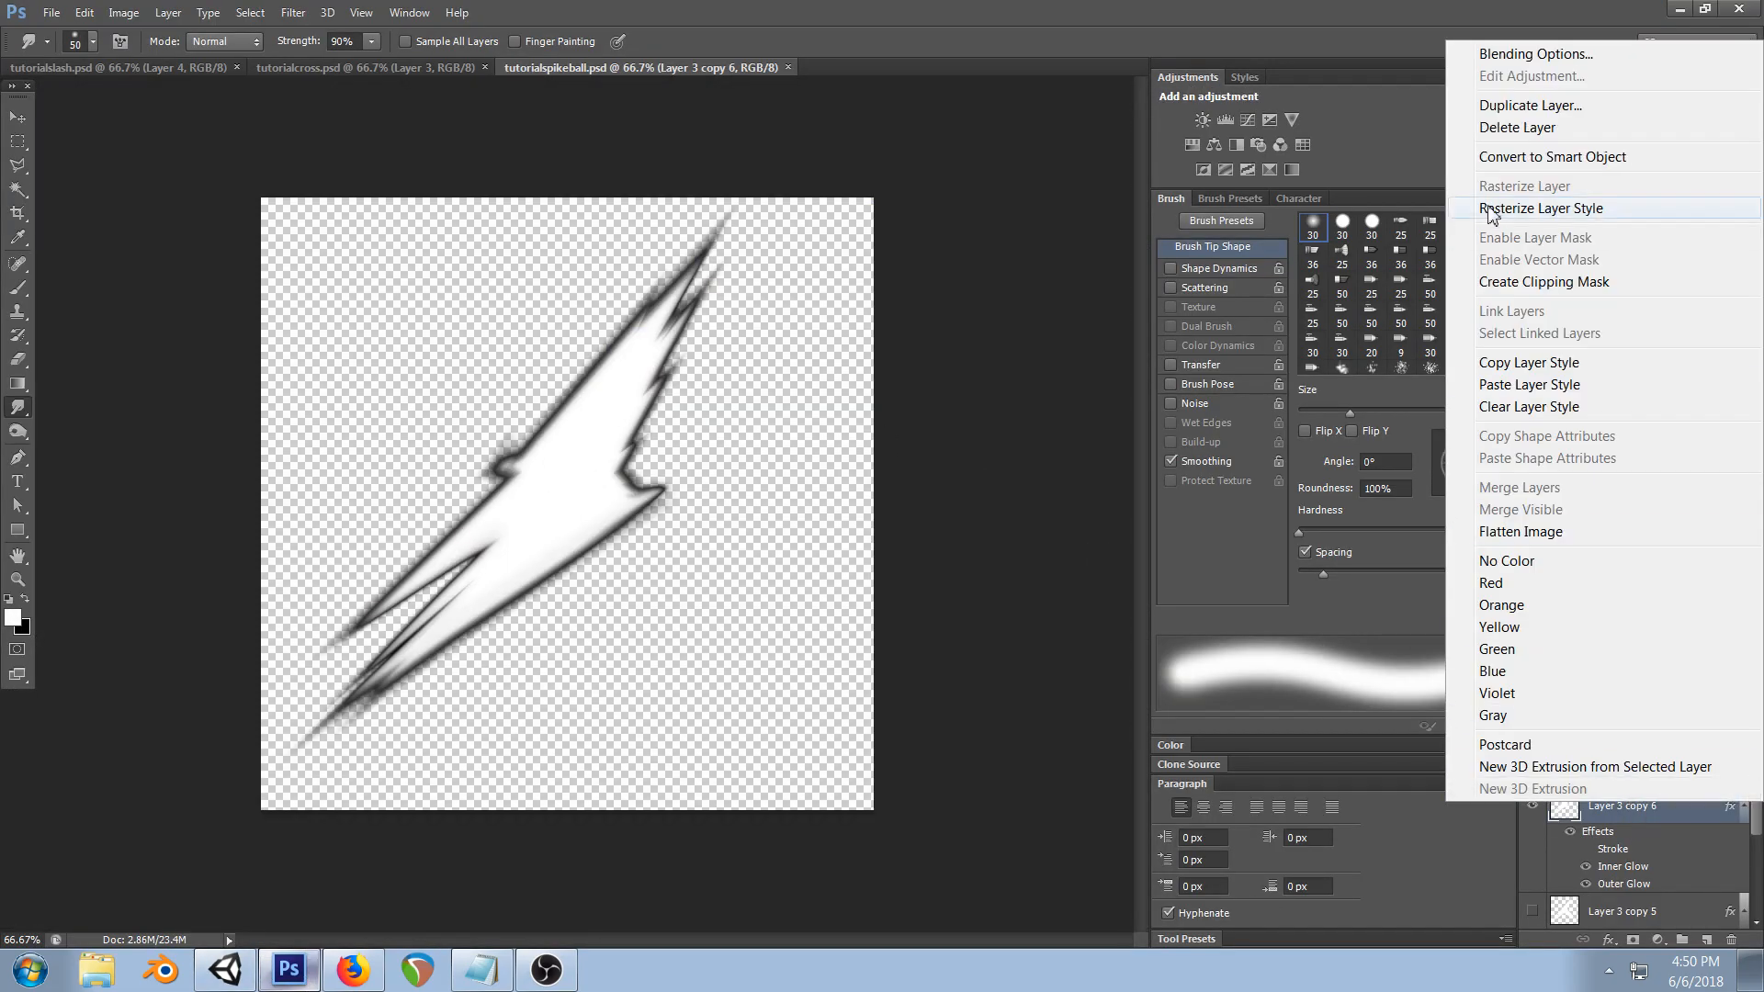
pyautogui.click(1529, 104)
pyautogui.click(1042, 302)
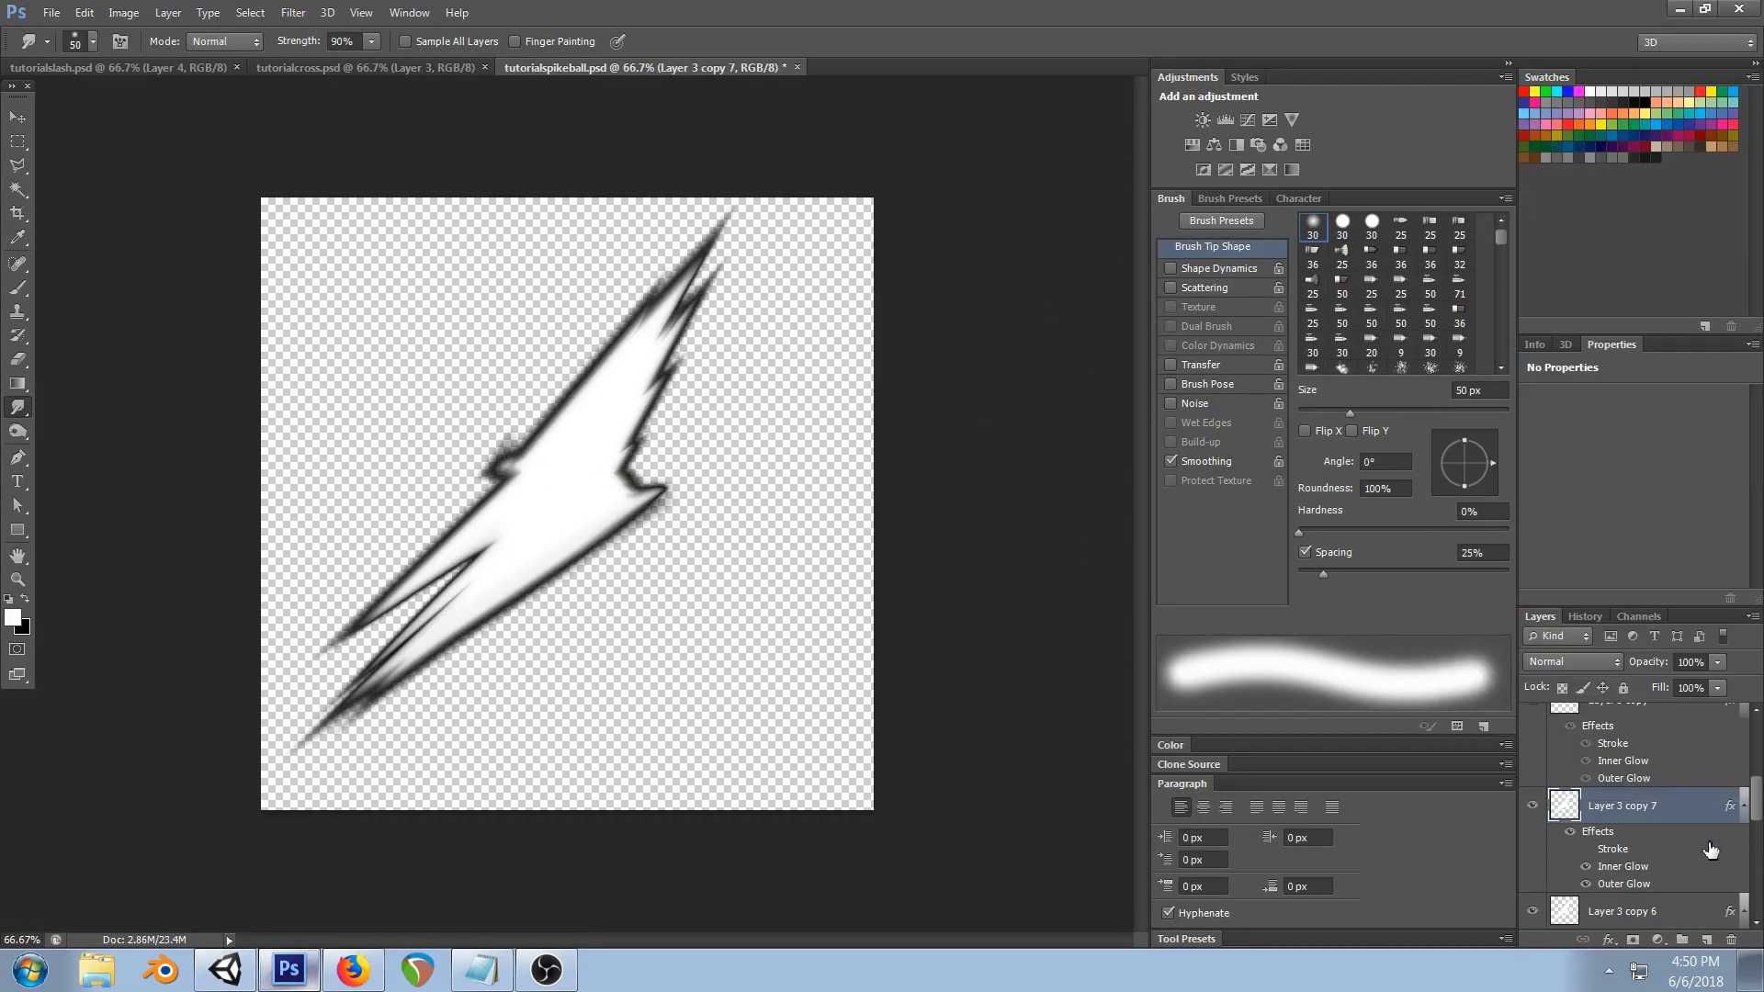
# - Hide the original Layer 3 copy 6 and erase strokes across the duplicated spike to break it into scattered fragments
pyautogui.click(1532, 912)
pyautogui.click(16, 361)
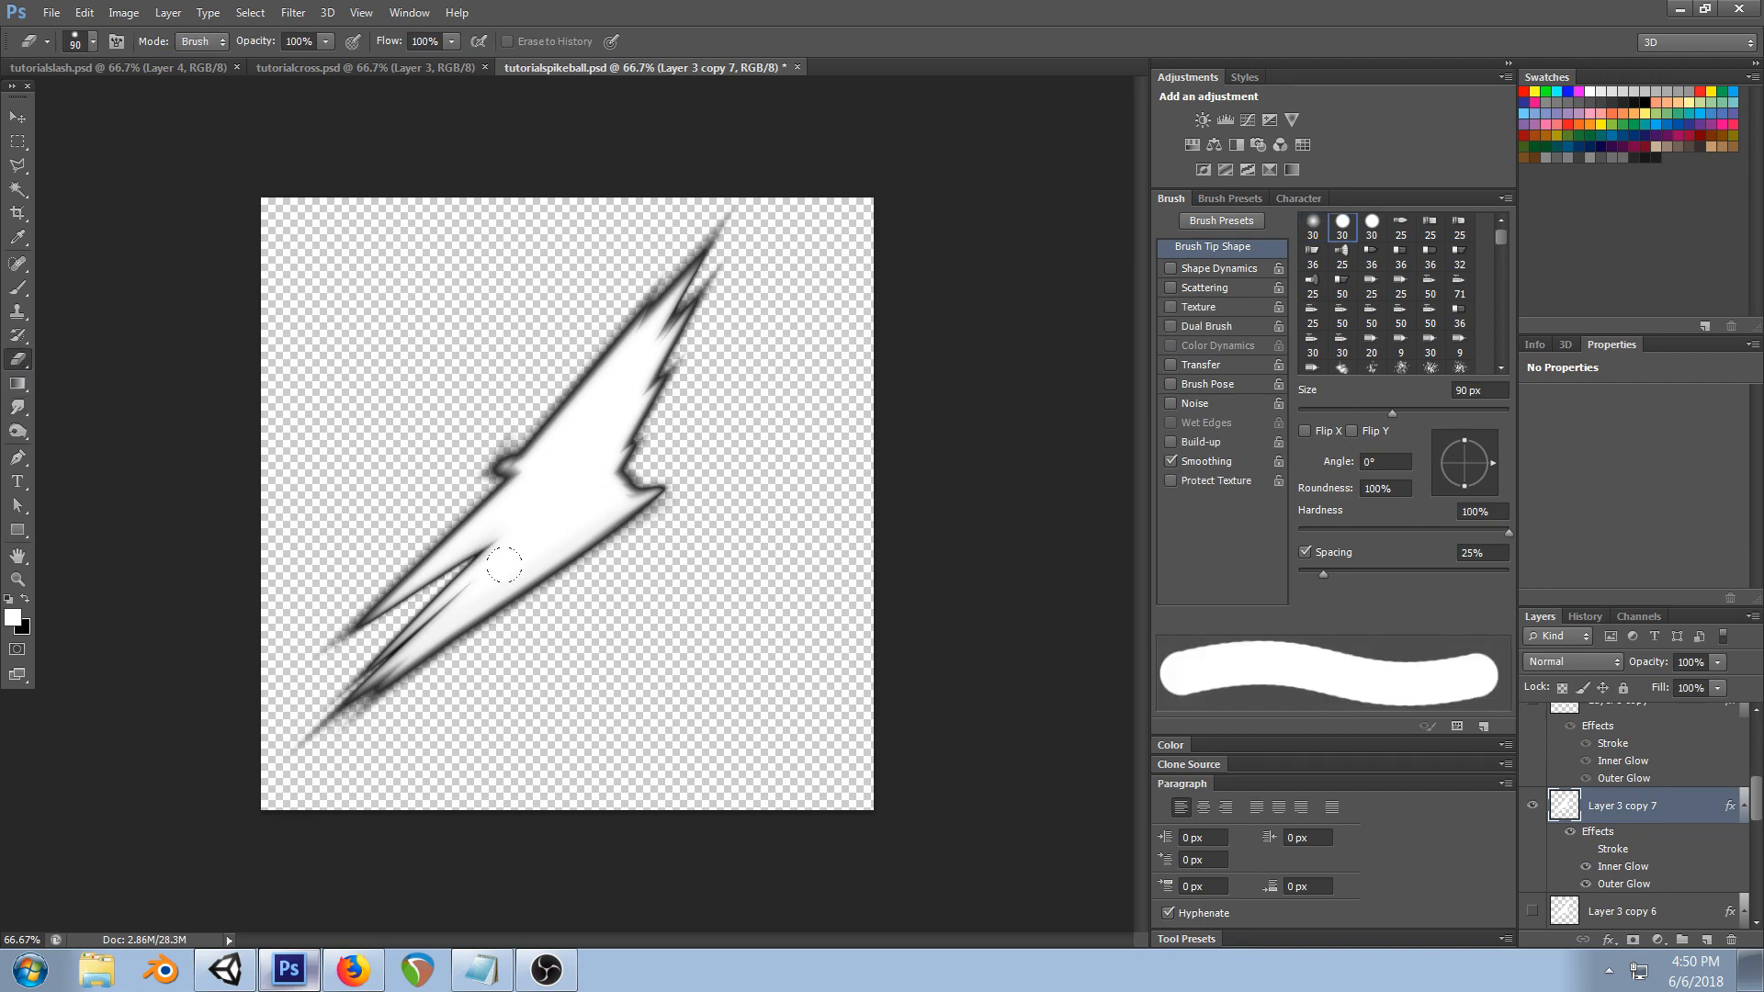
pyautogui.moveTo(512, 573)
pyautogui.mouseDown()
pyautogui.moveTo(267, 535)
pyautogui.moveTo(397, 488)
pyautogui.moveTo(567, 527)
pyautogui.moveTo(483, 579)
pyautogui.moveTo(512, 508)
pyautogui.moveTo(597, 515)
pyautogui.moveTo(634, 477)
pyautogui.moveTo(725, 305)
pyautogui.moveTo(514, 365)
pyautogui.moveTo(754, 447)
pyautogui.mouseUp()
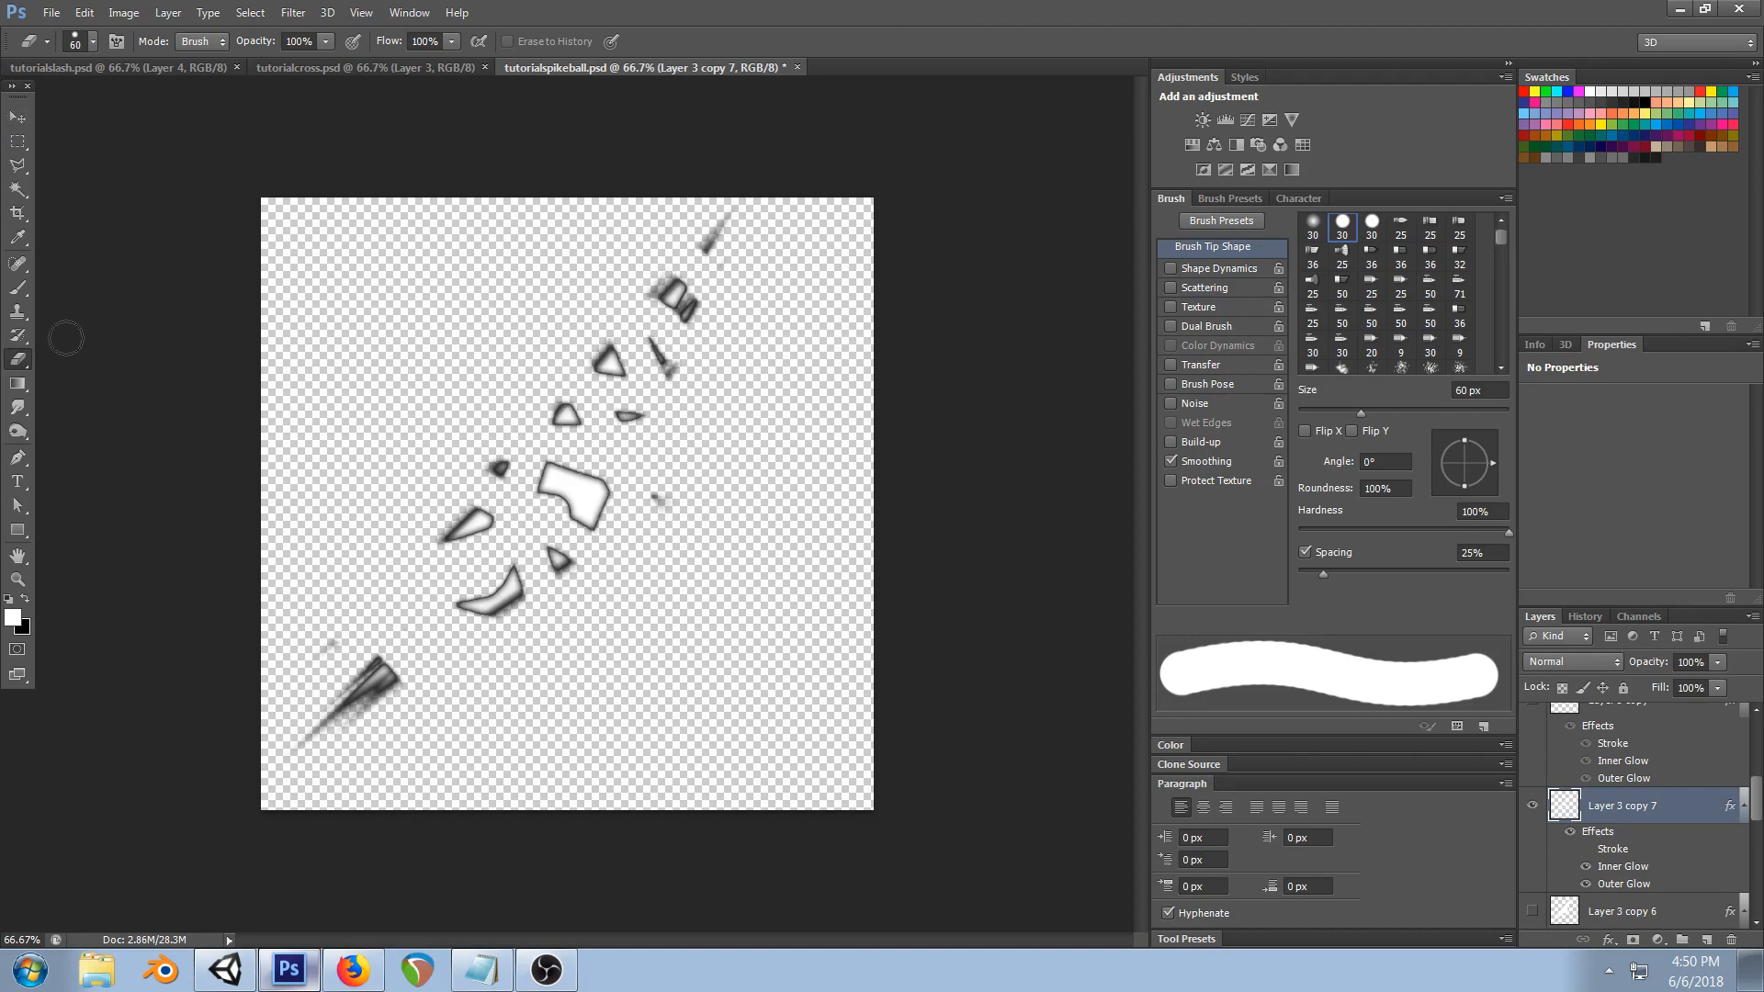
# - Paint several small white blobs around the spike fragments with a hard round brush smaller than 90 px
pyautogui.press('b')
pyautogui.rightClick(687, 636)
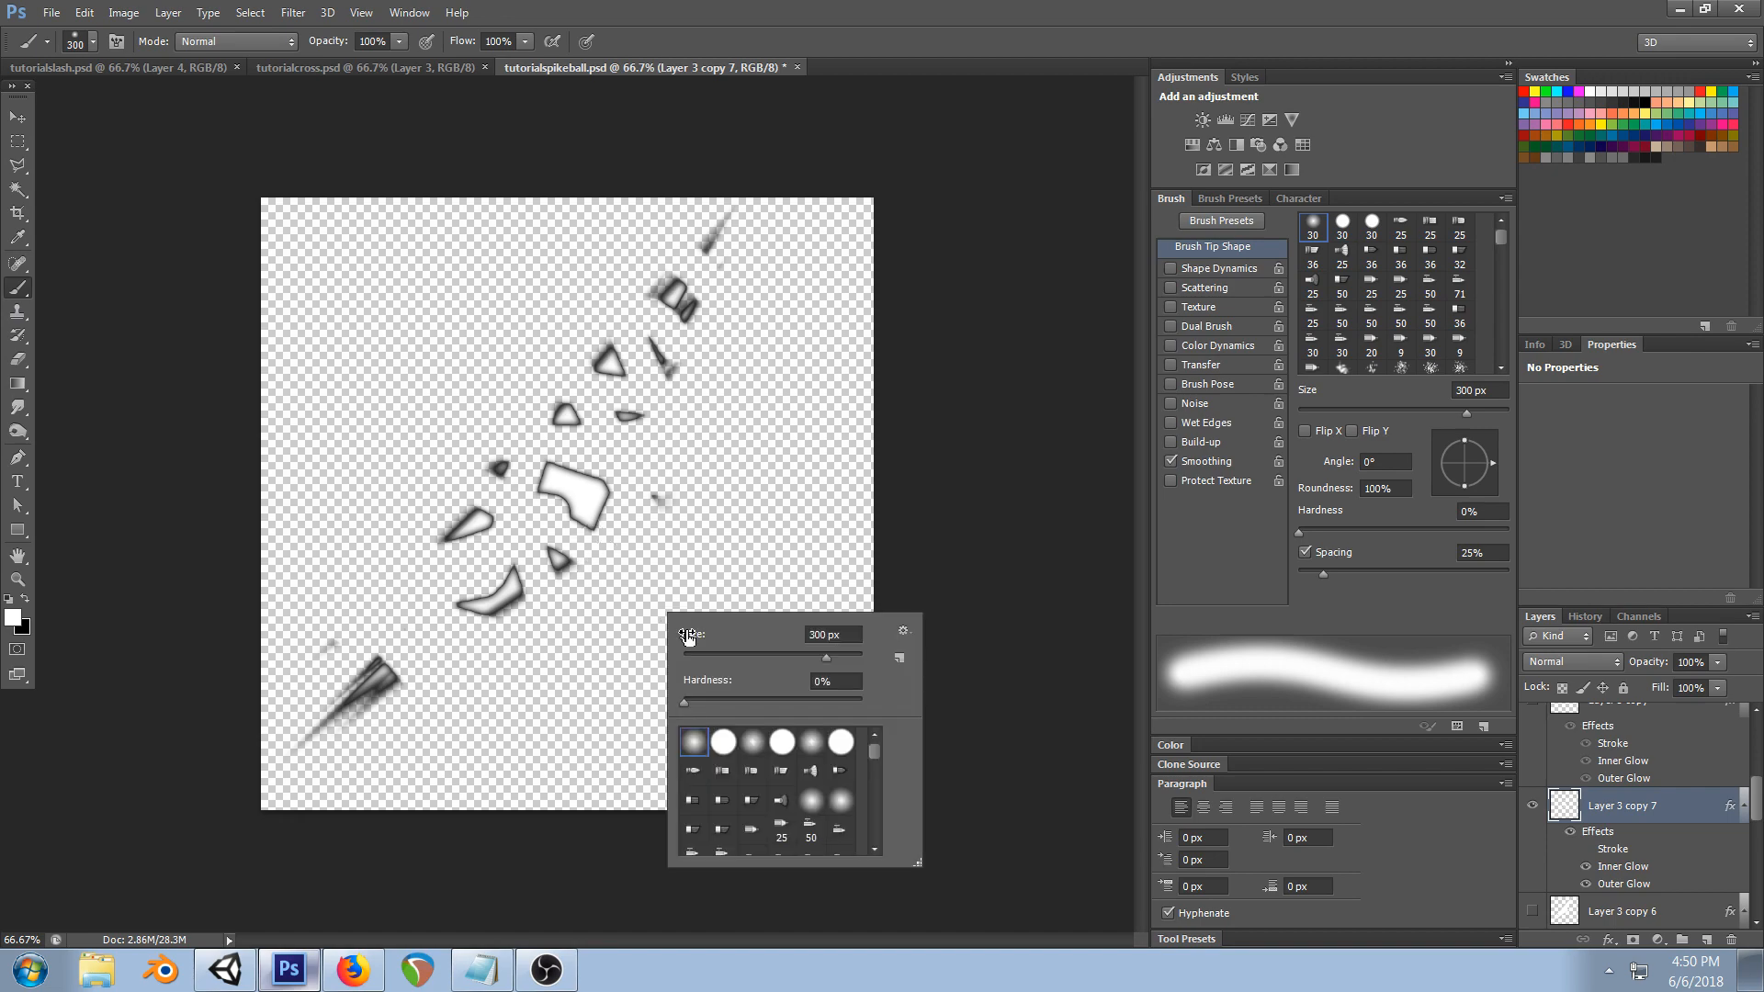
pyautogui.doubleClick(722, 742)
pyautogui.press('[')
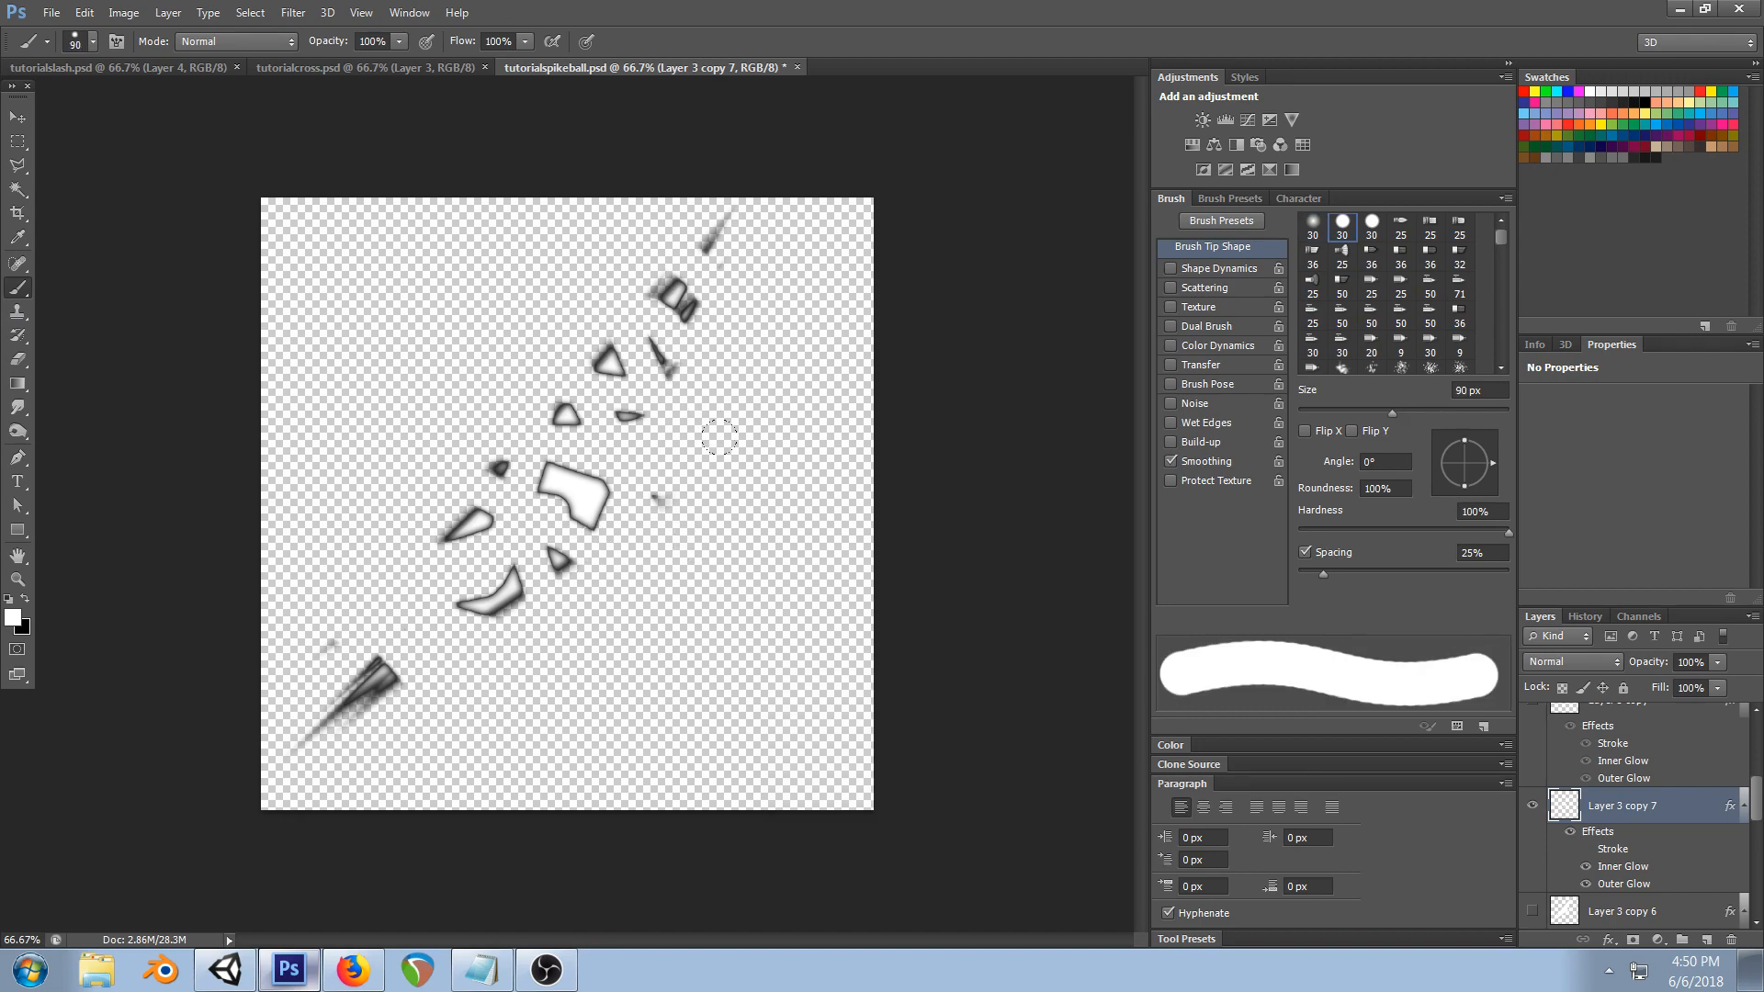
pyautogui.press('[')
pyautogui.press('[')
pyautogui.moveTo(713, 418); pyautogui.dragTo(726, 409)
pyautogui.moveTo(504, 349); pyautogui.dragTo(524, 335)
pyautogui.moveTo(381, 487)
pyautogui.mouseDown()
pyautogui.moveTo(386, 463)
pyautogui.moveTo(409, 487)
pyautogui.mouseUp()
pyautogui.moveTo(744, 565)
pyautogui.mouseDown()
pyautogui.moveTo(707, 574)
pyautogui.moveTo(698, 609)
pyautogui.moveTo(721, 588)
pyautogui.mouseUp()
pyautogui.moveTo(620, 657); pyautogui.dragTo(607, 574)
pyautogui.moveTo(510, 661); pyautogui.dragTo(476, 634)
pyautogui.moveTo(312, 549)
pyautogui.mouseDown()
pyautogui.moveTo(353, 565)
pyautogui.moveTo(335, 603)
pyautogui.moveTo(474, 537)
pyautogui.moveTo(395, 465)
pyautogui.moveTo(544, 358)
pyautogui.moveTo(536, 467)
pyautogui.moveTo(582, 598)
pyautogui.moveTo(583, 488)
pyautogui.moveTo(421, 579)
pyautogui.moveTo(643, 487)
pyautogui.moveTo(650, 584)
pyautogui.moveTo(670, 482)
pyautogui.moveTo(599, 475)
pyautogui.moveTo(508, 689)
pyautogui.moveTo(678, 525)
pyautogui.moveTo(726, 423)
pyautogui.moveTo(744, 441)
pyautogui.mouseUp()
# - Cut the painted blobs and fragments into smaller shards with a 15 px hard eraser, and save the file
pyautogui.click(18, 359)
pyautogui.press('[')
pyautogui.press('[')
pyautogui.press('[')
pyautogui.press('[')
pyautogui.press('[')
pyautogui.press('[')
pyautogui.press('[')
pyautogui.hotkey('ctrl', 's')
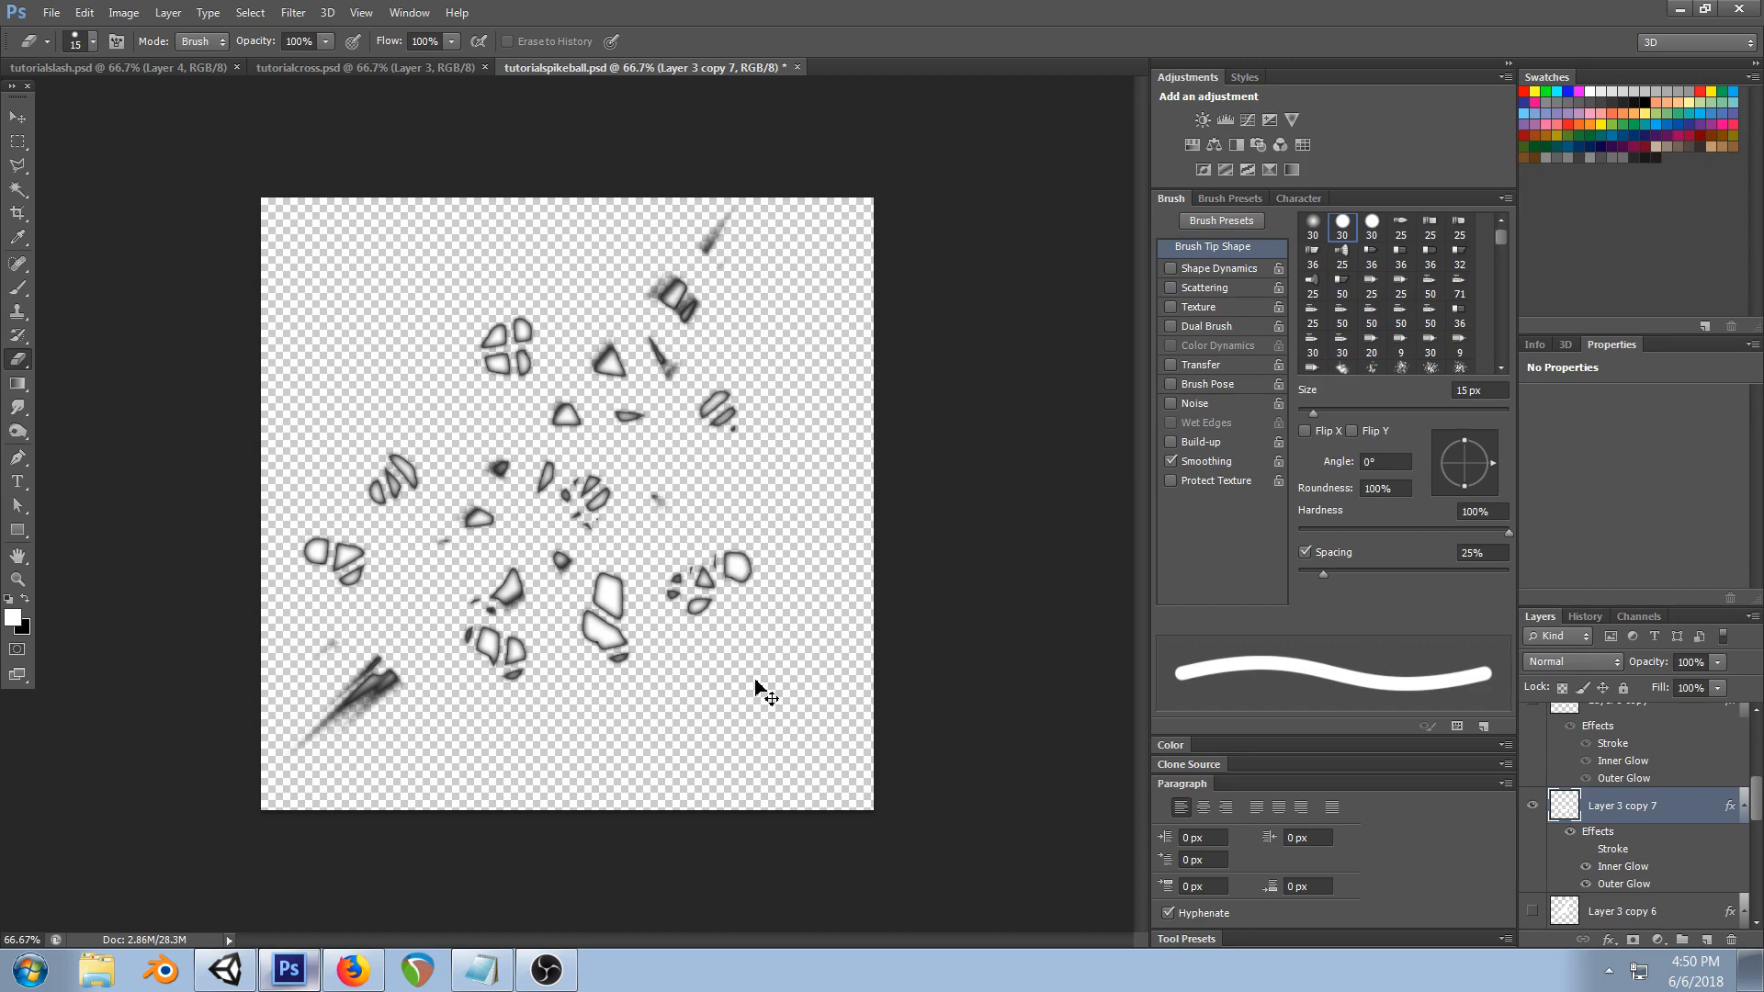
# - Switch back to Unity, check the effect in the running game, and deactivate the Cross1 (1) object
pyautogui.click(225, 970)
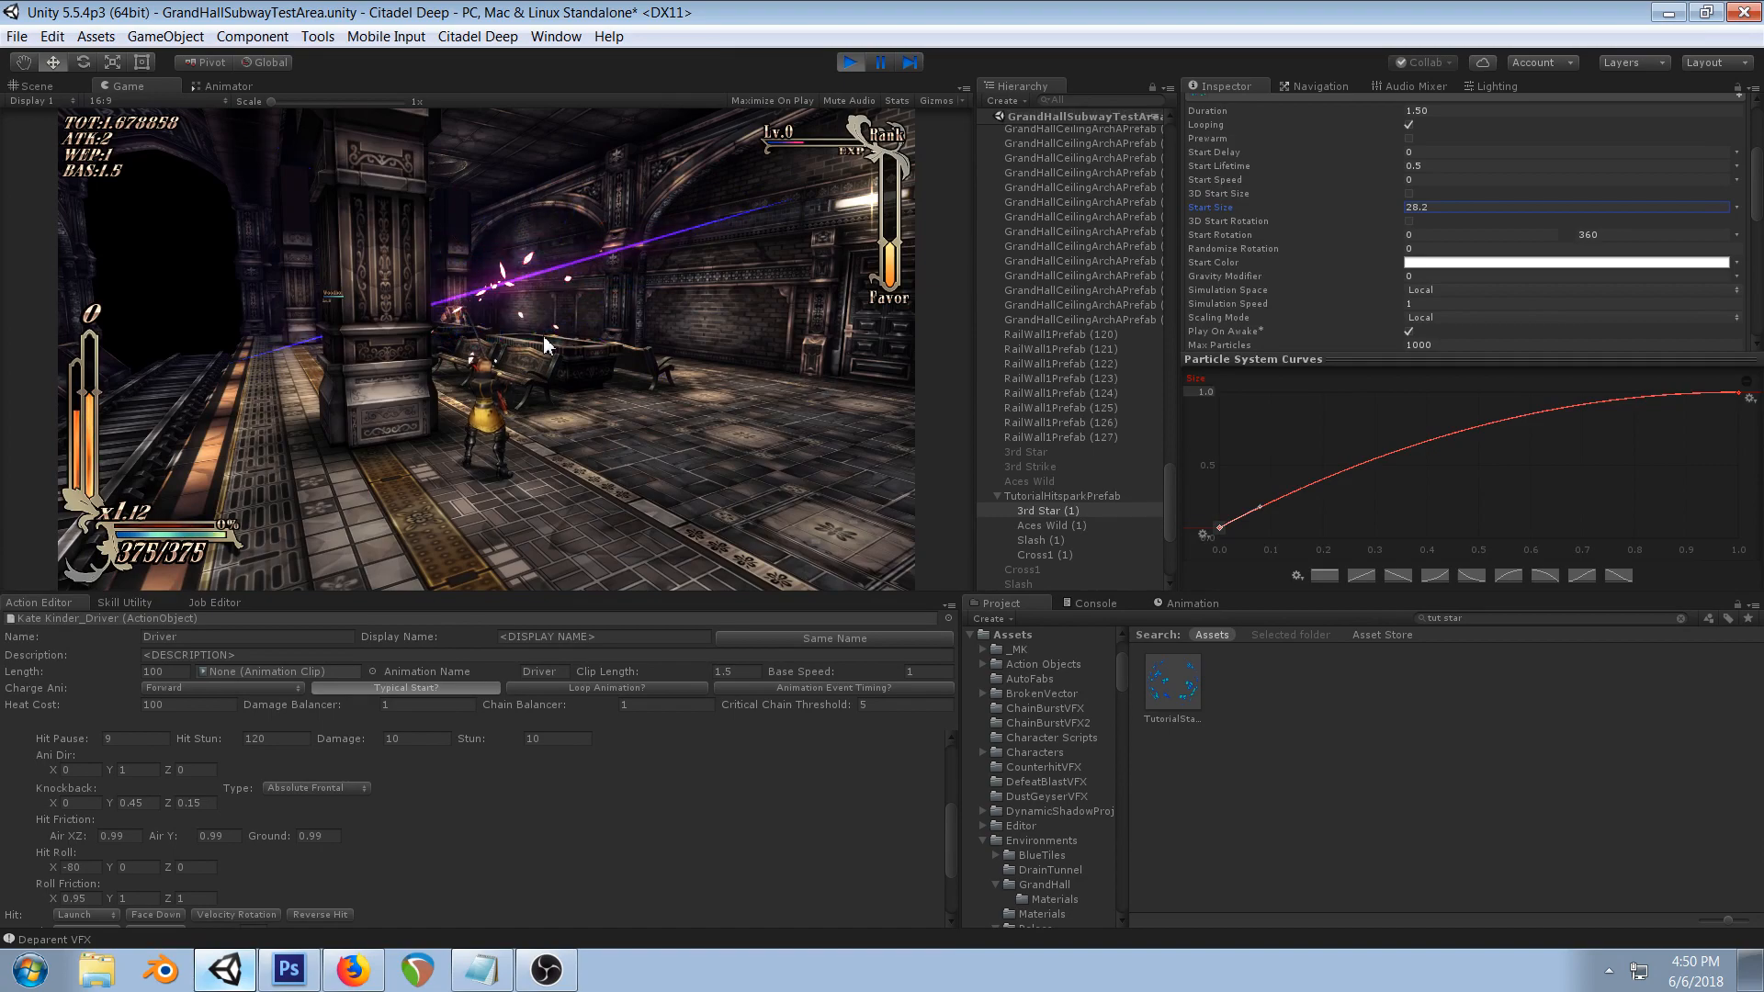
pyautogui.click(612, 383)
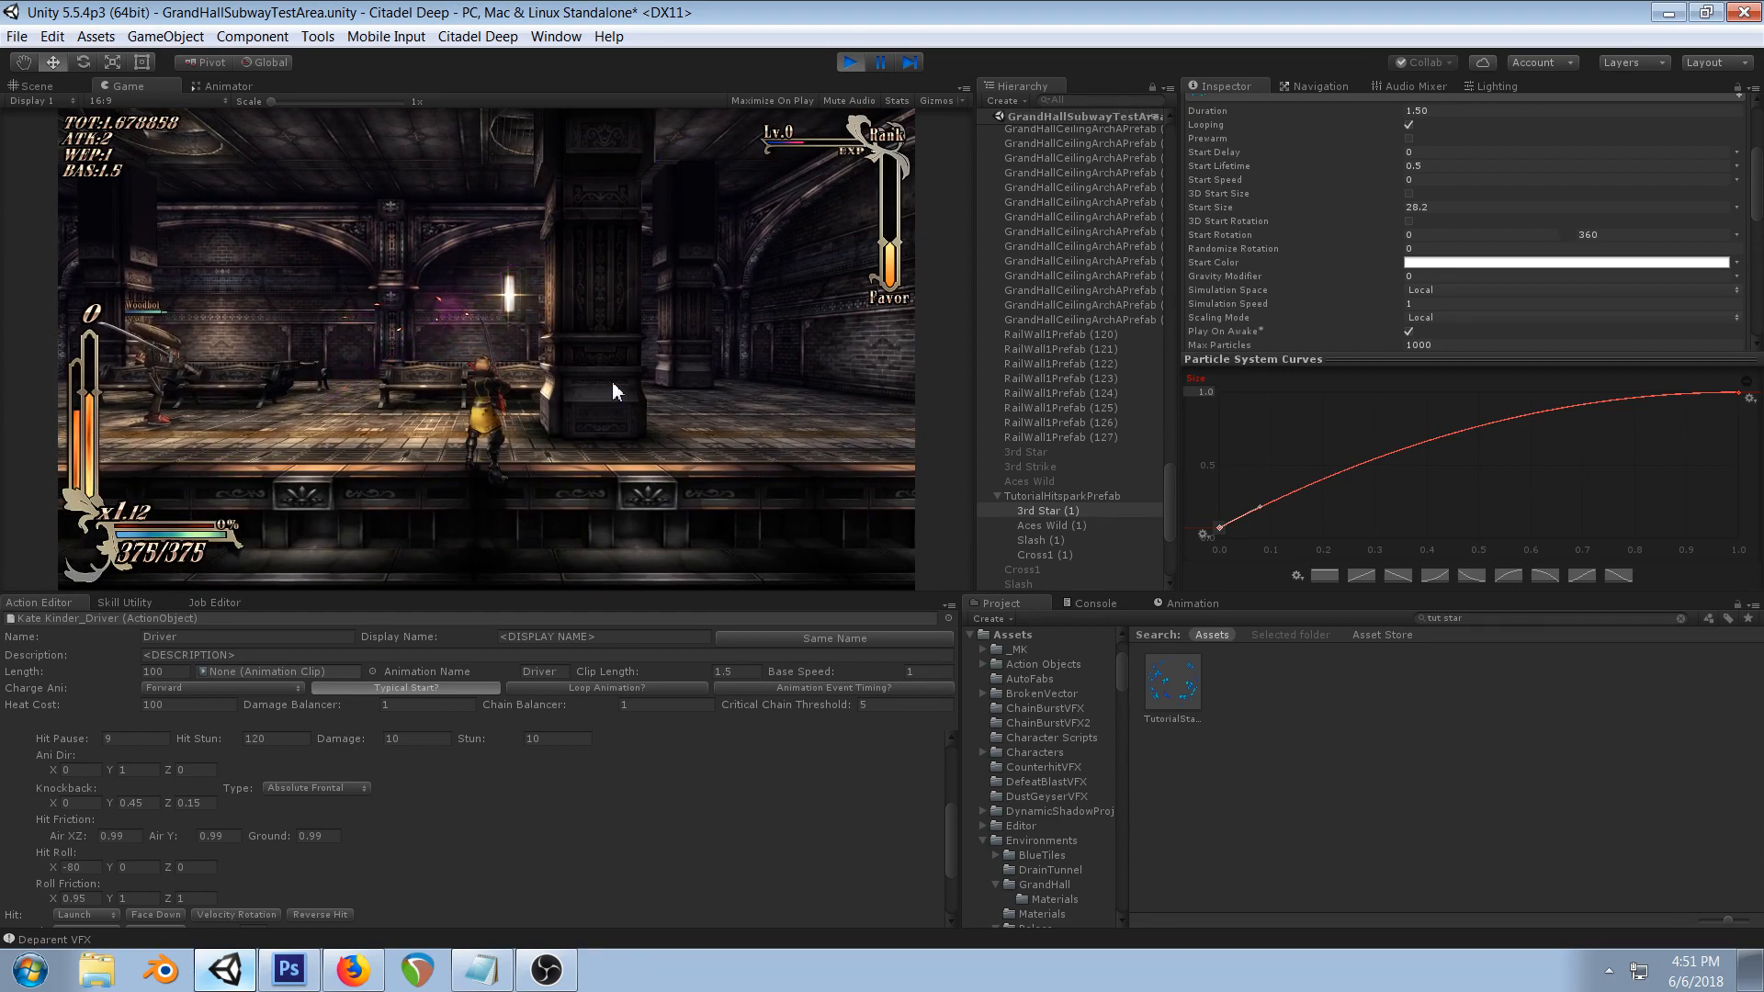
pyautogui.click(1045, 555)
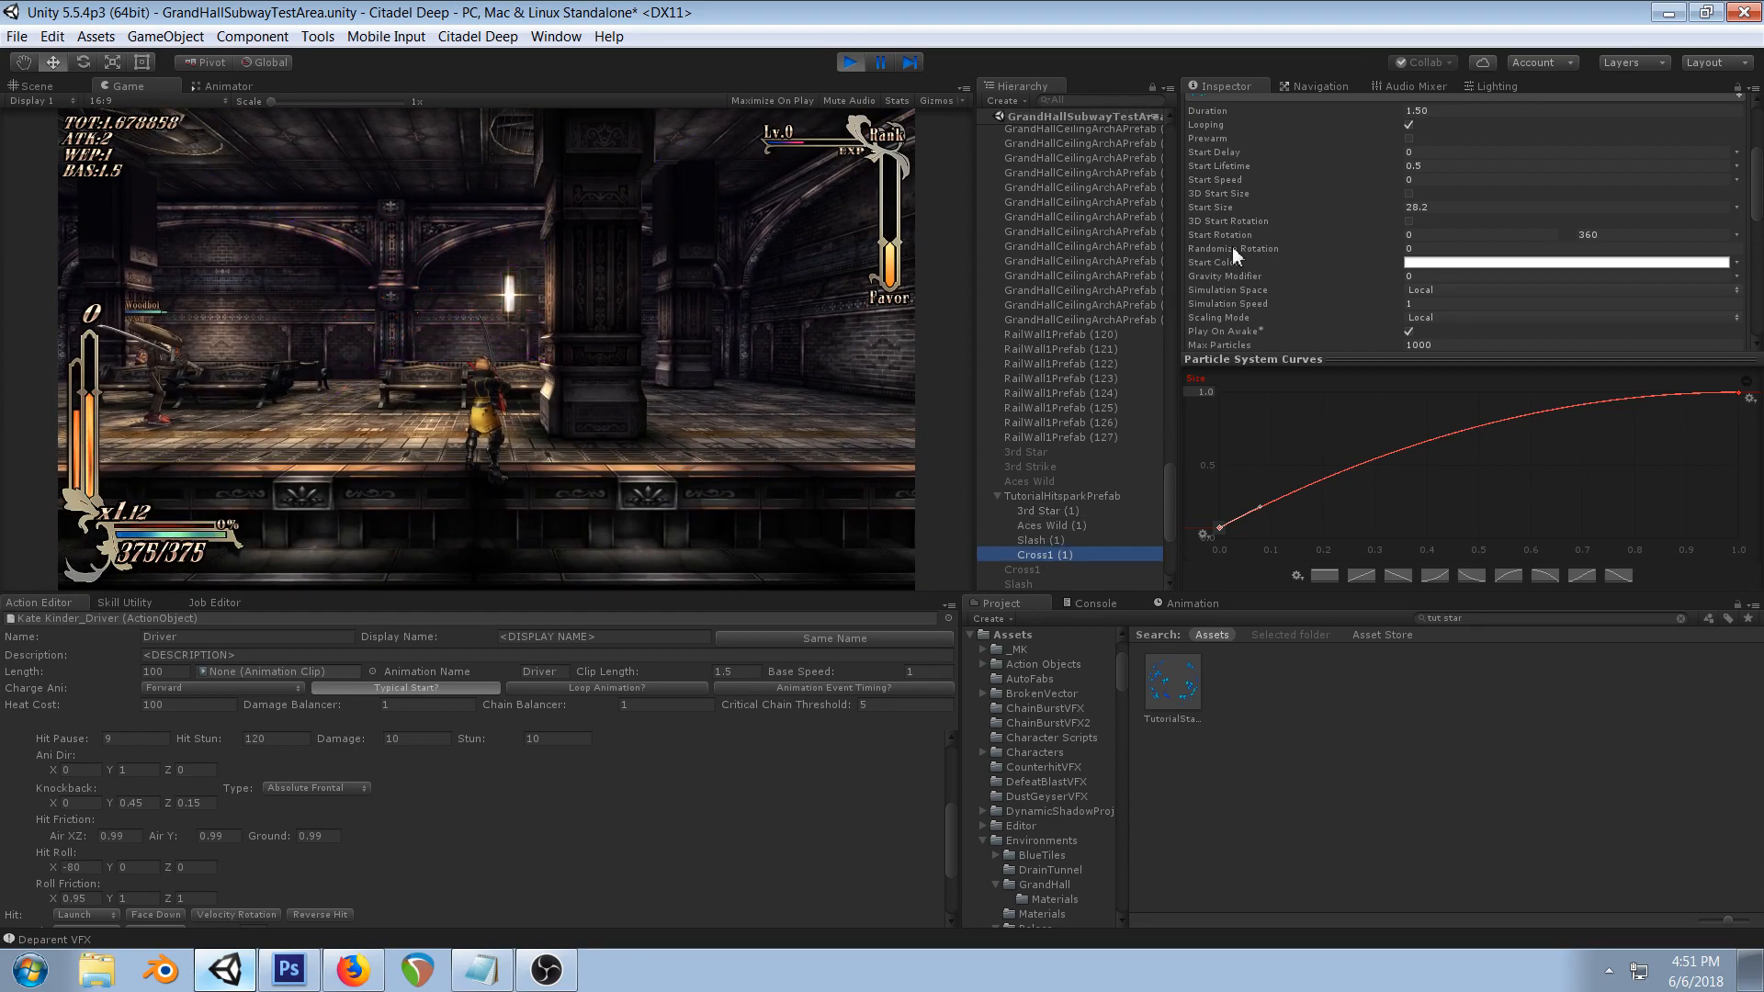
pyautogui.click(1225, 107)
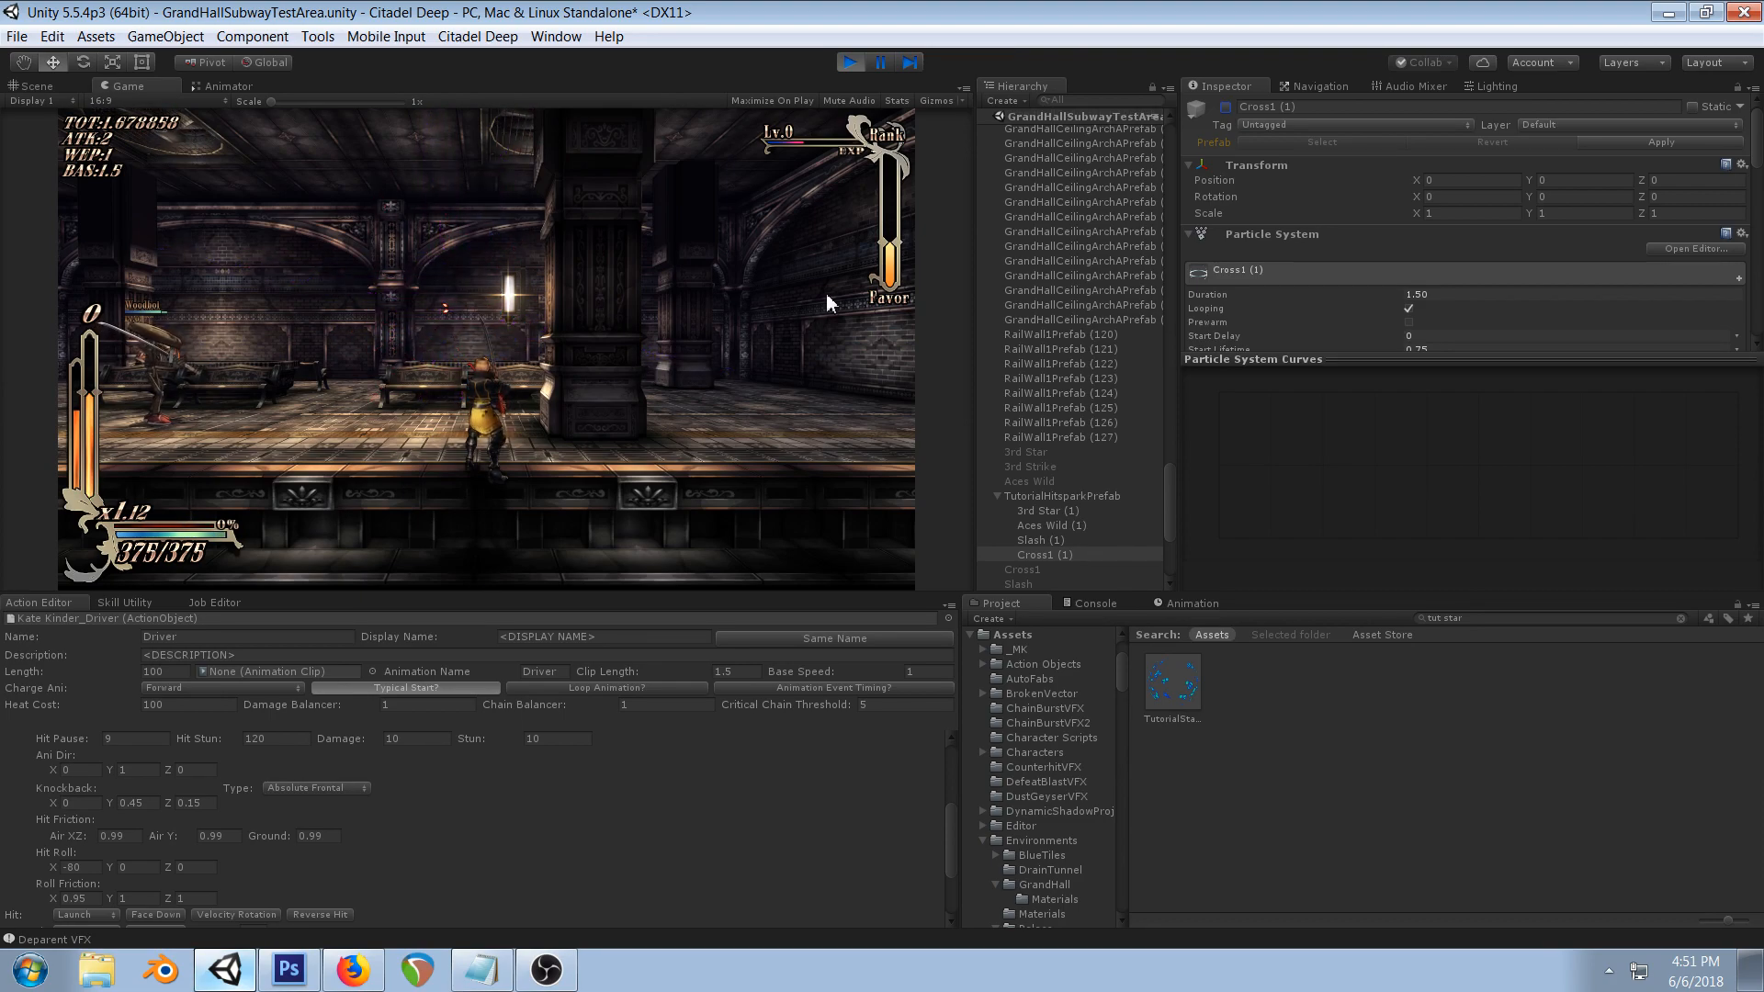
# - Try red, black, green and white as TutorialStarMat's Hi Color, and set it to blue 0002FFFF
pyautogui.click(1172, 685)
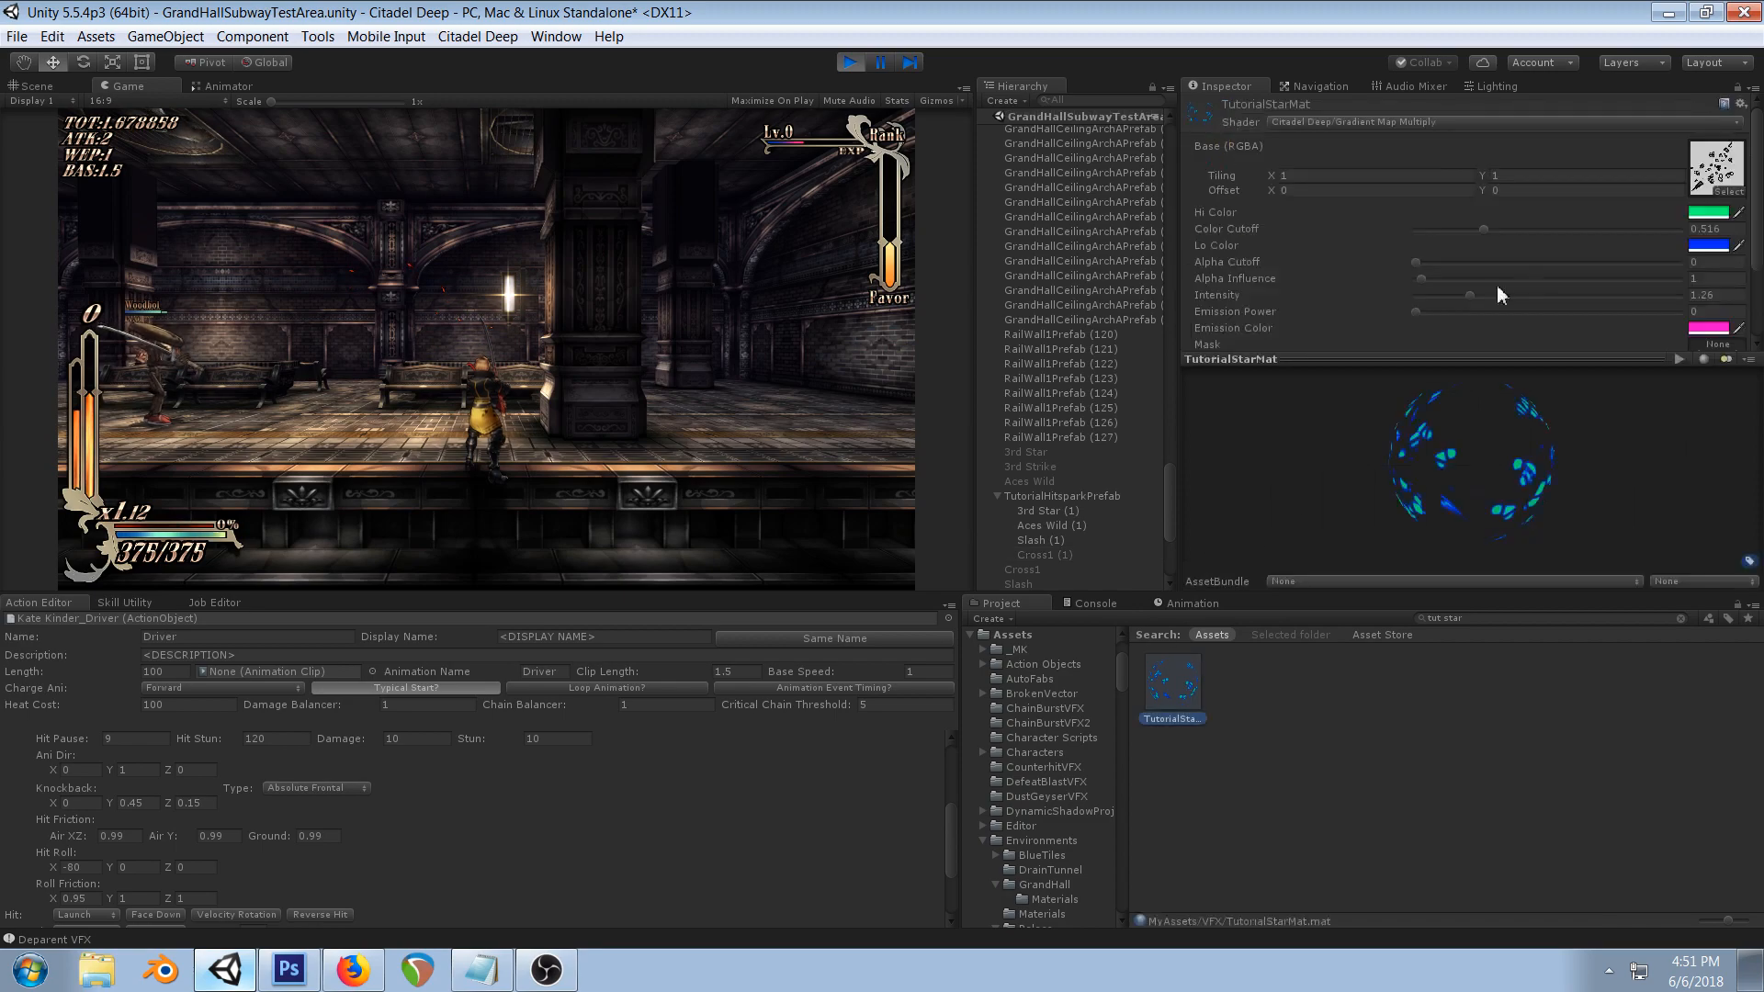
pyautogui.click(1708, 213)
pyautogui.moveTo(1214, 370); pyautogui.dragTo(1220, 342)
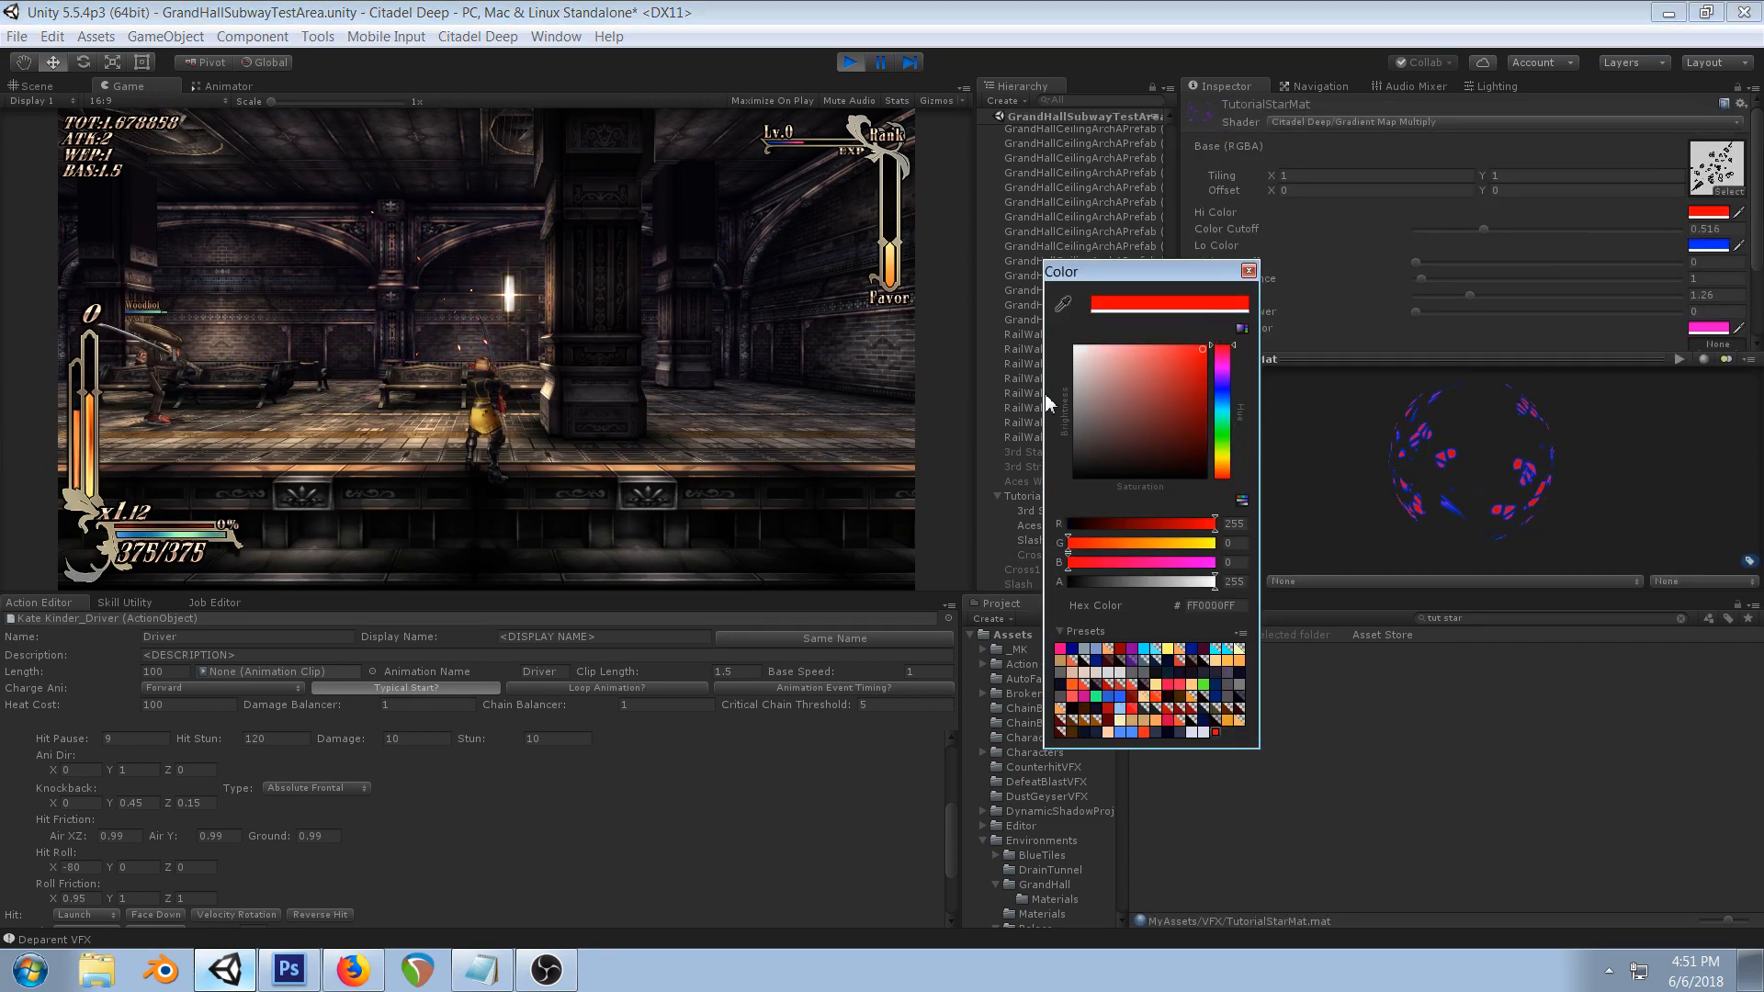
pyautogui.moveTo(1207, 424); pyautogui.dragTo(1036, 521)
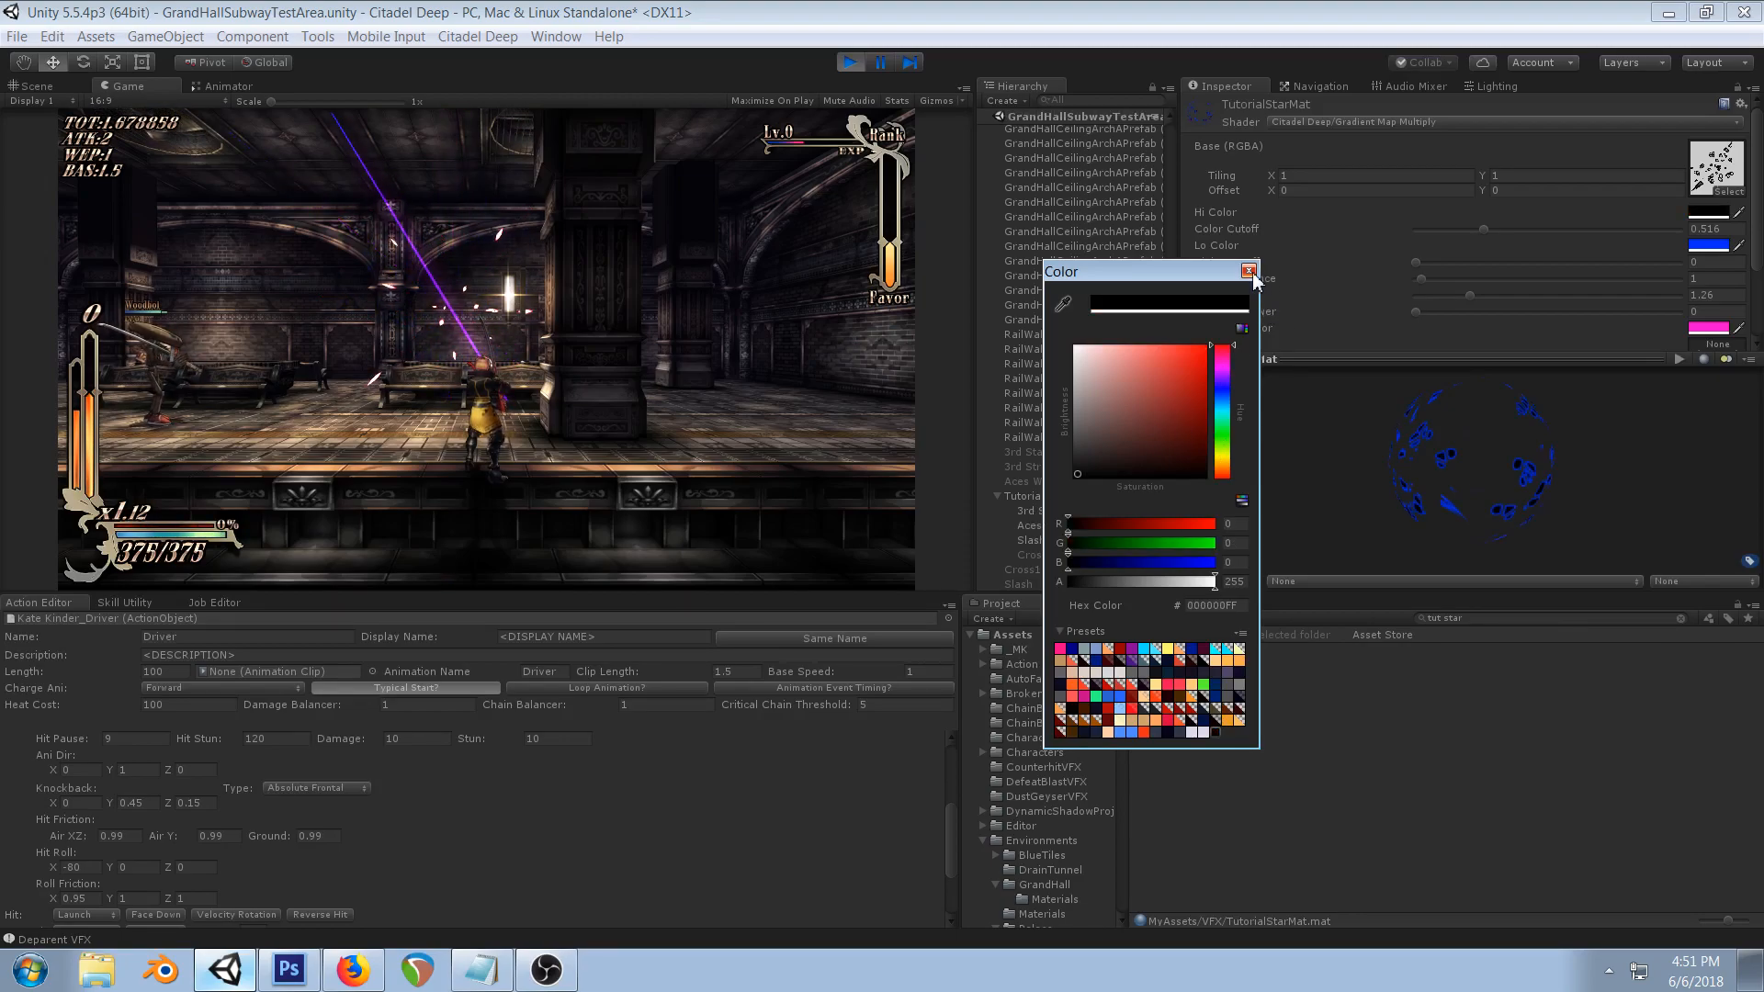
pyautogui.click(1226, 434)
pyautogui.click(1204, 348)
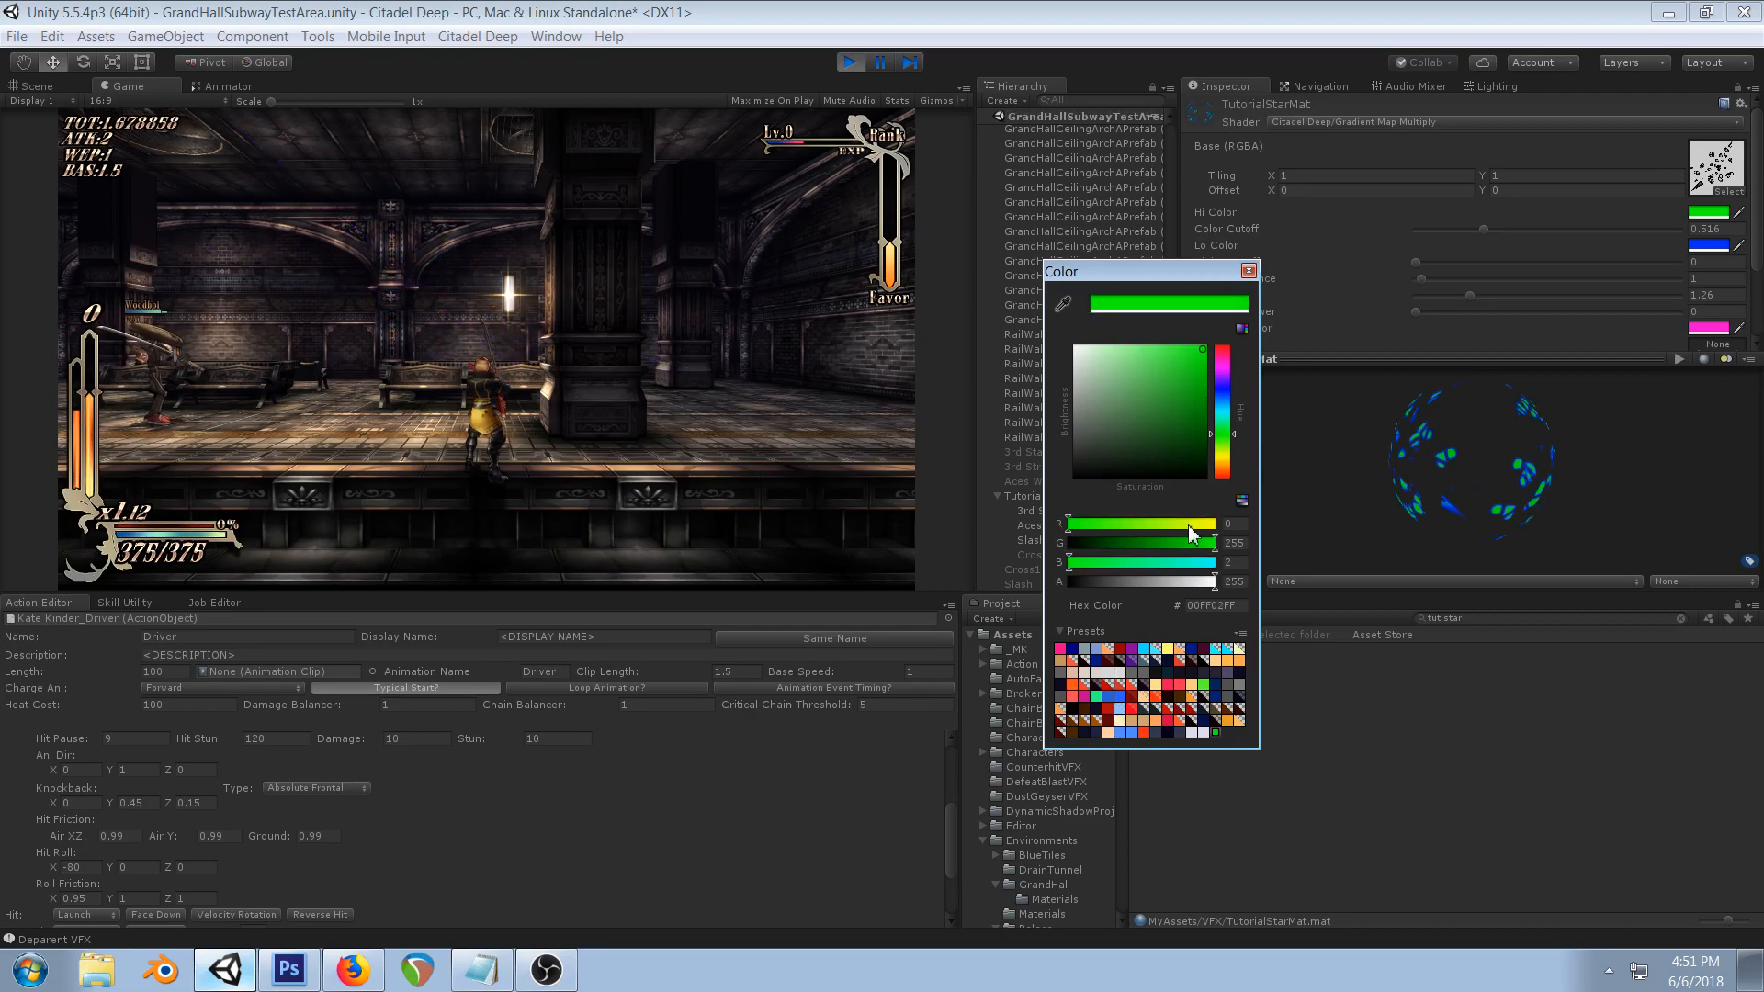
pyautogui.moveTo(1220, 414); pyautogui.dragTo(1223, 391)
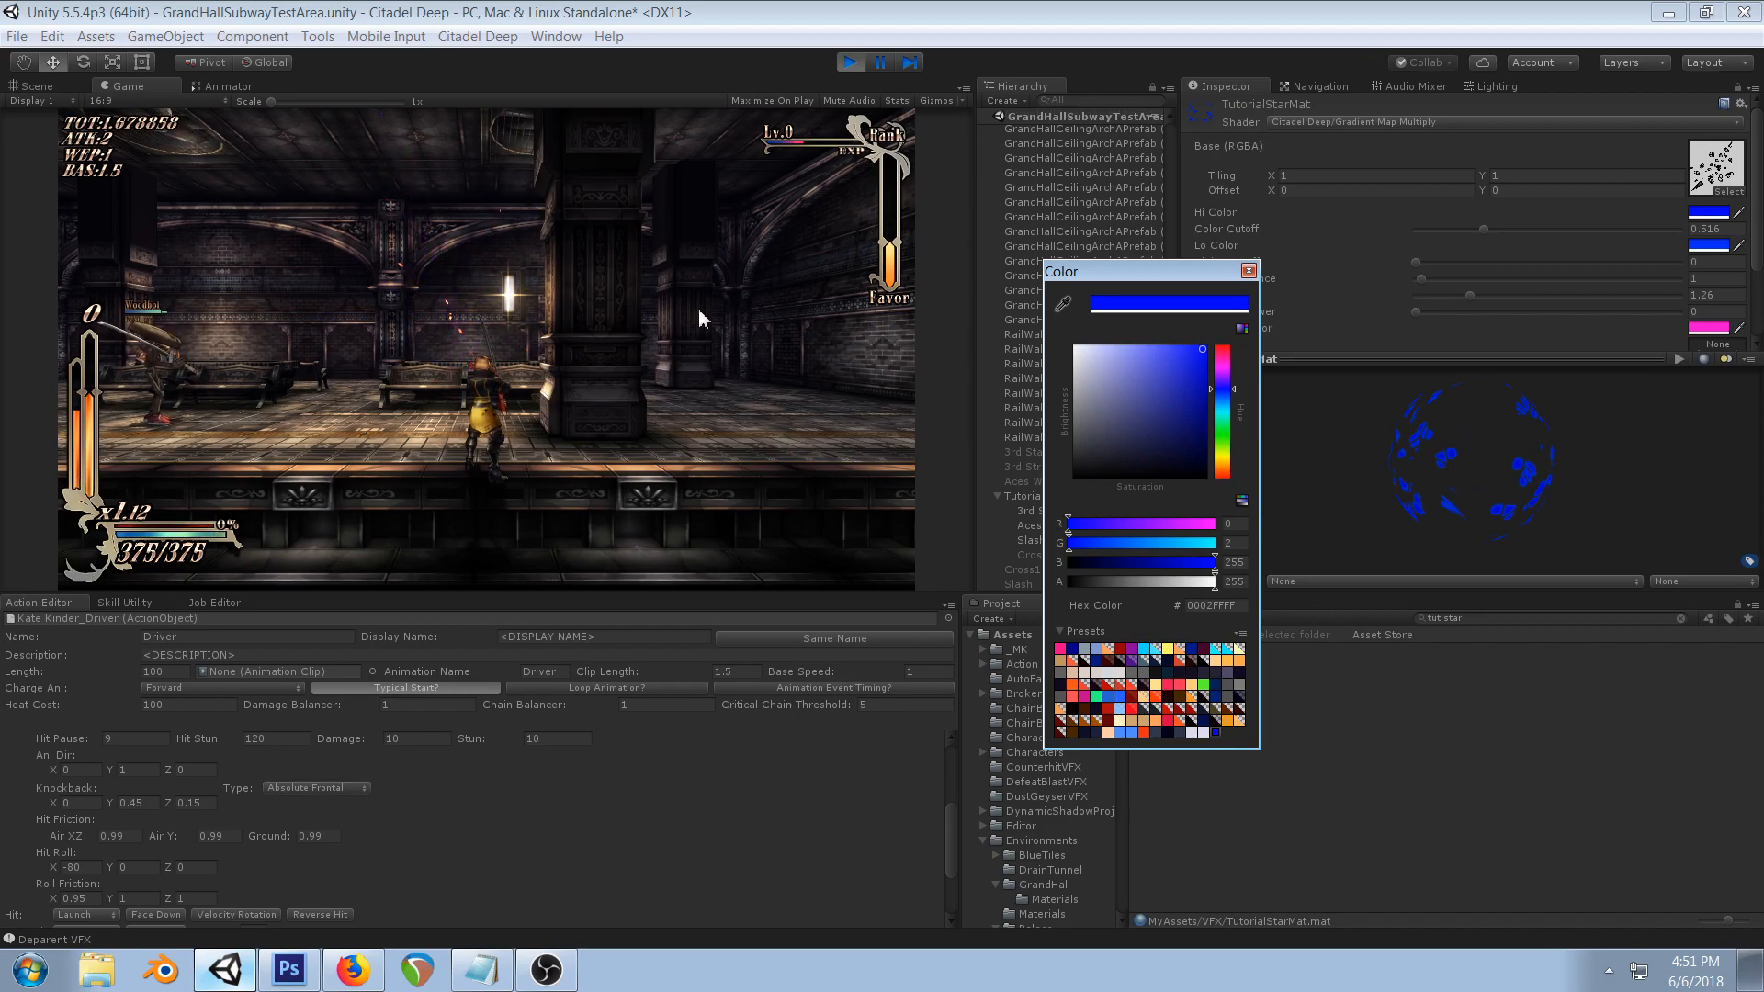
pyautogui.moveTo(1130, 360); pyautogui.dragTo(1014, 267)
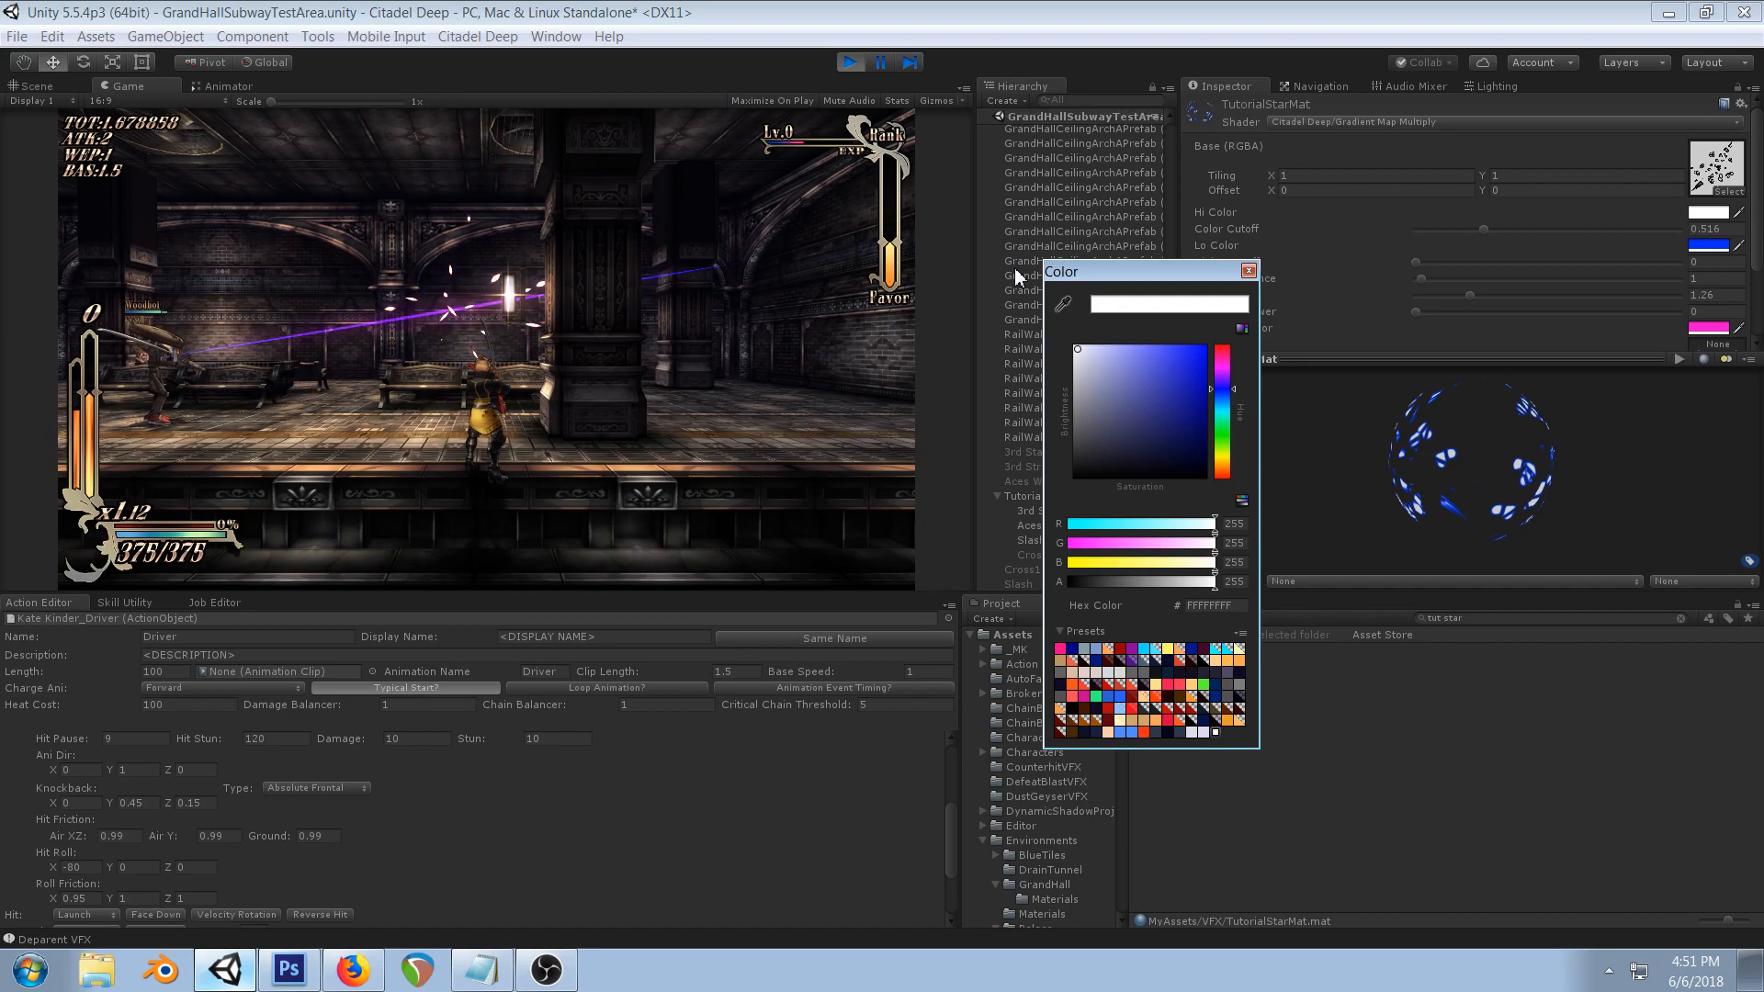
pyautogui.moveTo(1014, 267)
pyautogui.mouseDown()
pyautogui.moveTo(1150, 351)
pyautogui.moveTo(1247, 303)
pyautogui.mouseUp()
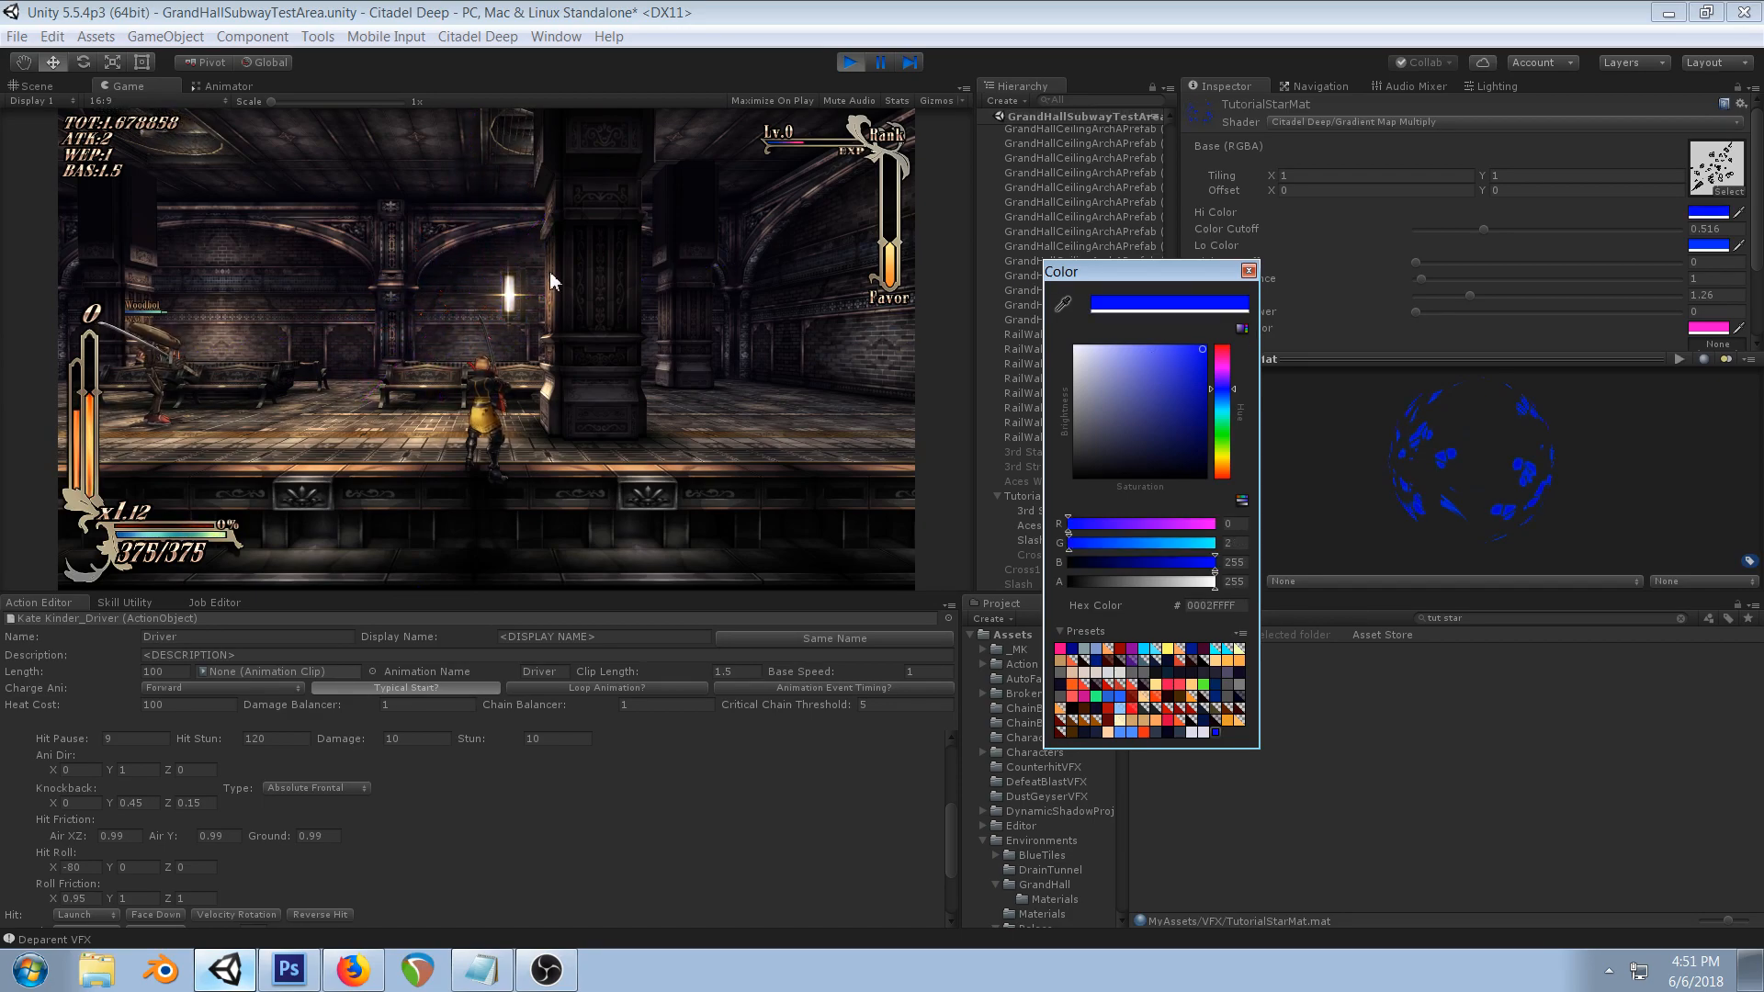
# - Try pink FF0099FF as TutorialStarMat's Hi Color and yellow-green C7FF00FF as its Lo Color, and undo the color changes
pyautogui.moveTo(1231, 404); pyautogui.dragTo(1231, 358)
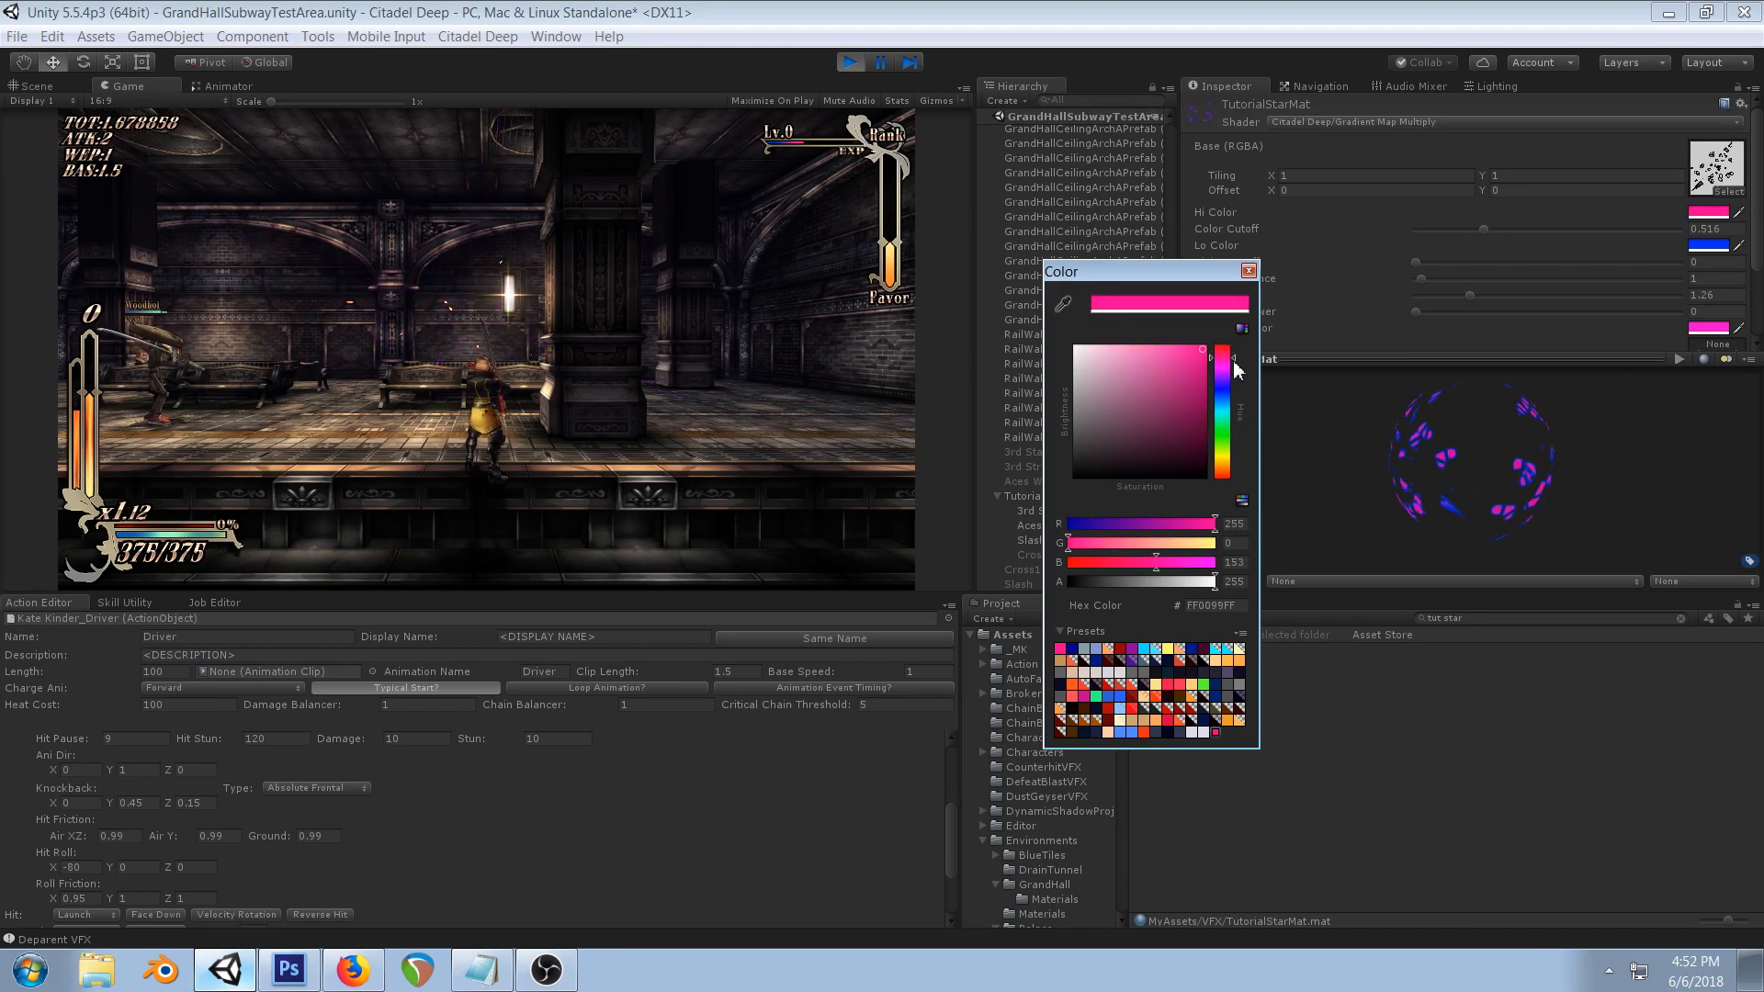
pyautogui.click(1247, 271)
pyautogui.click(1704, 246)
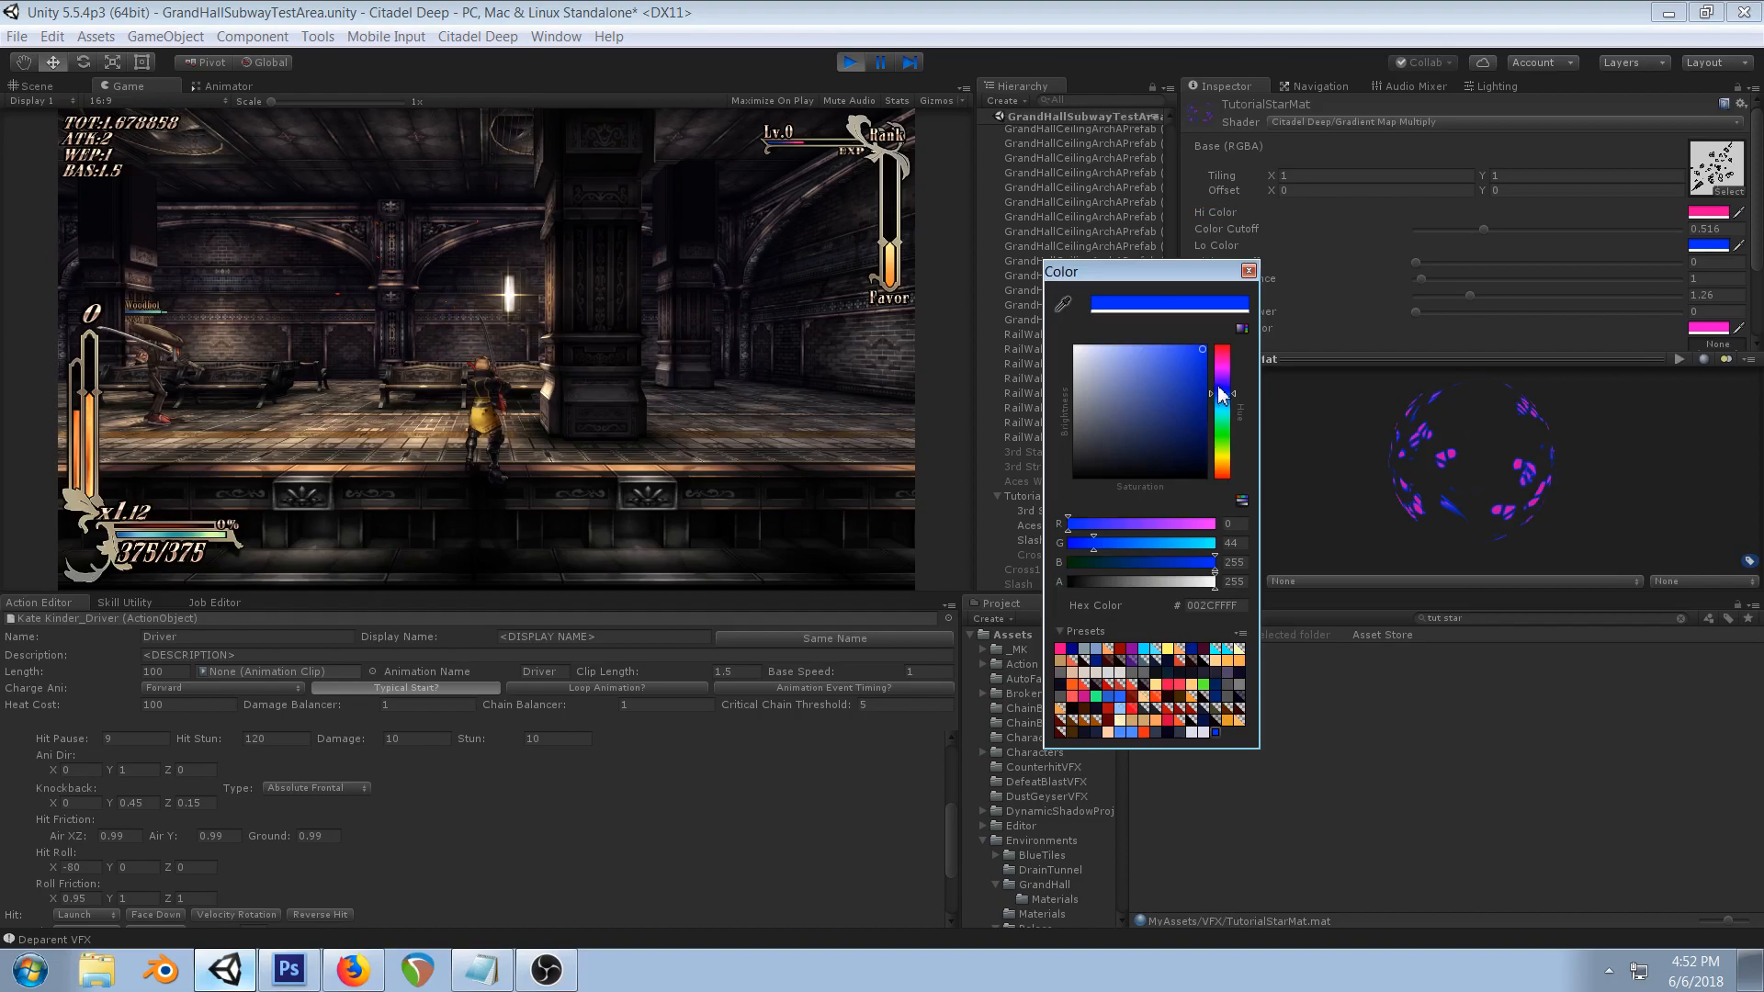
pyautogui.moveTo(1221, 395); pyautogui.dragTo(1222, 451)
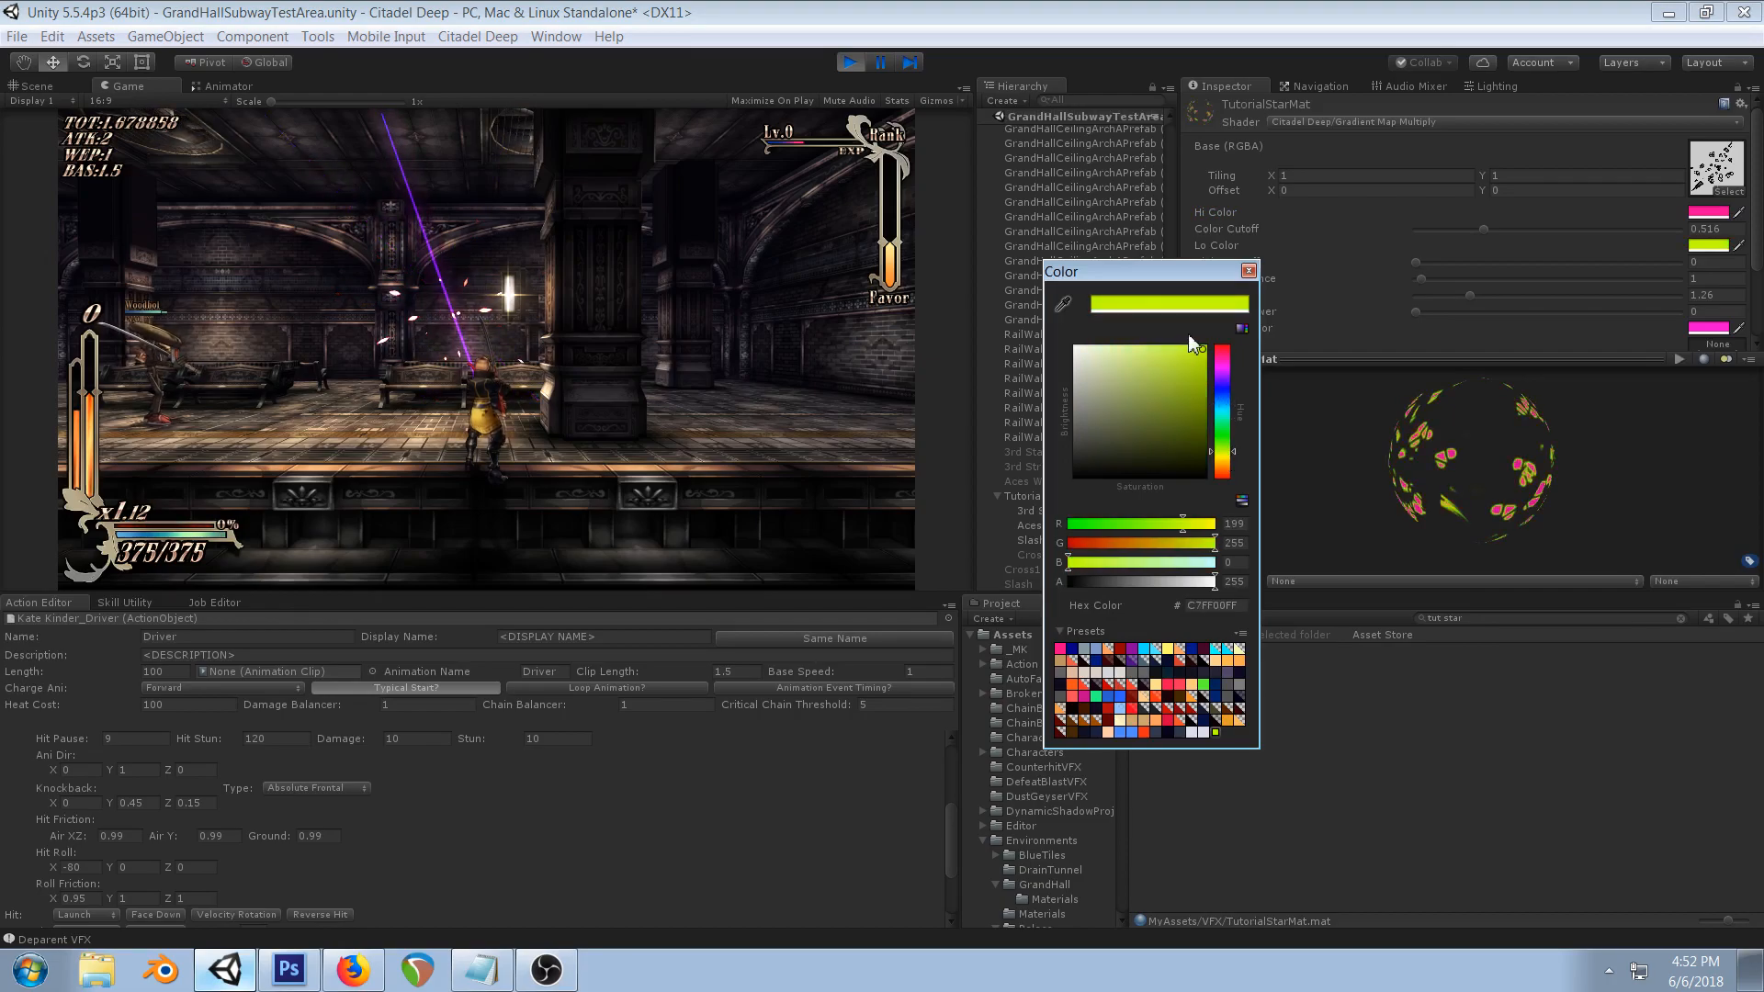
pyautogui.click(1248, 271)
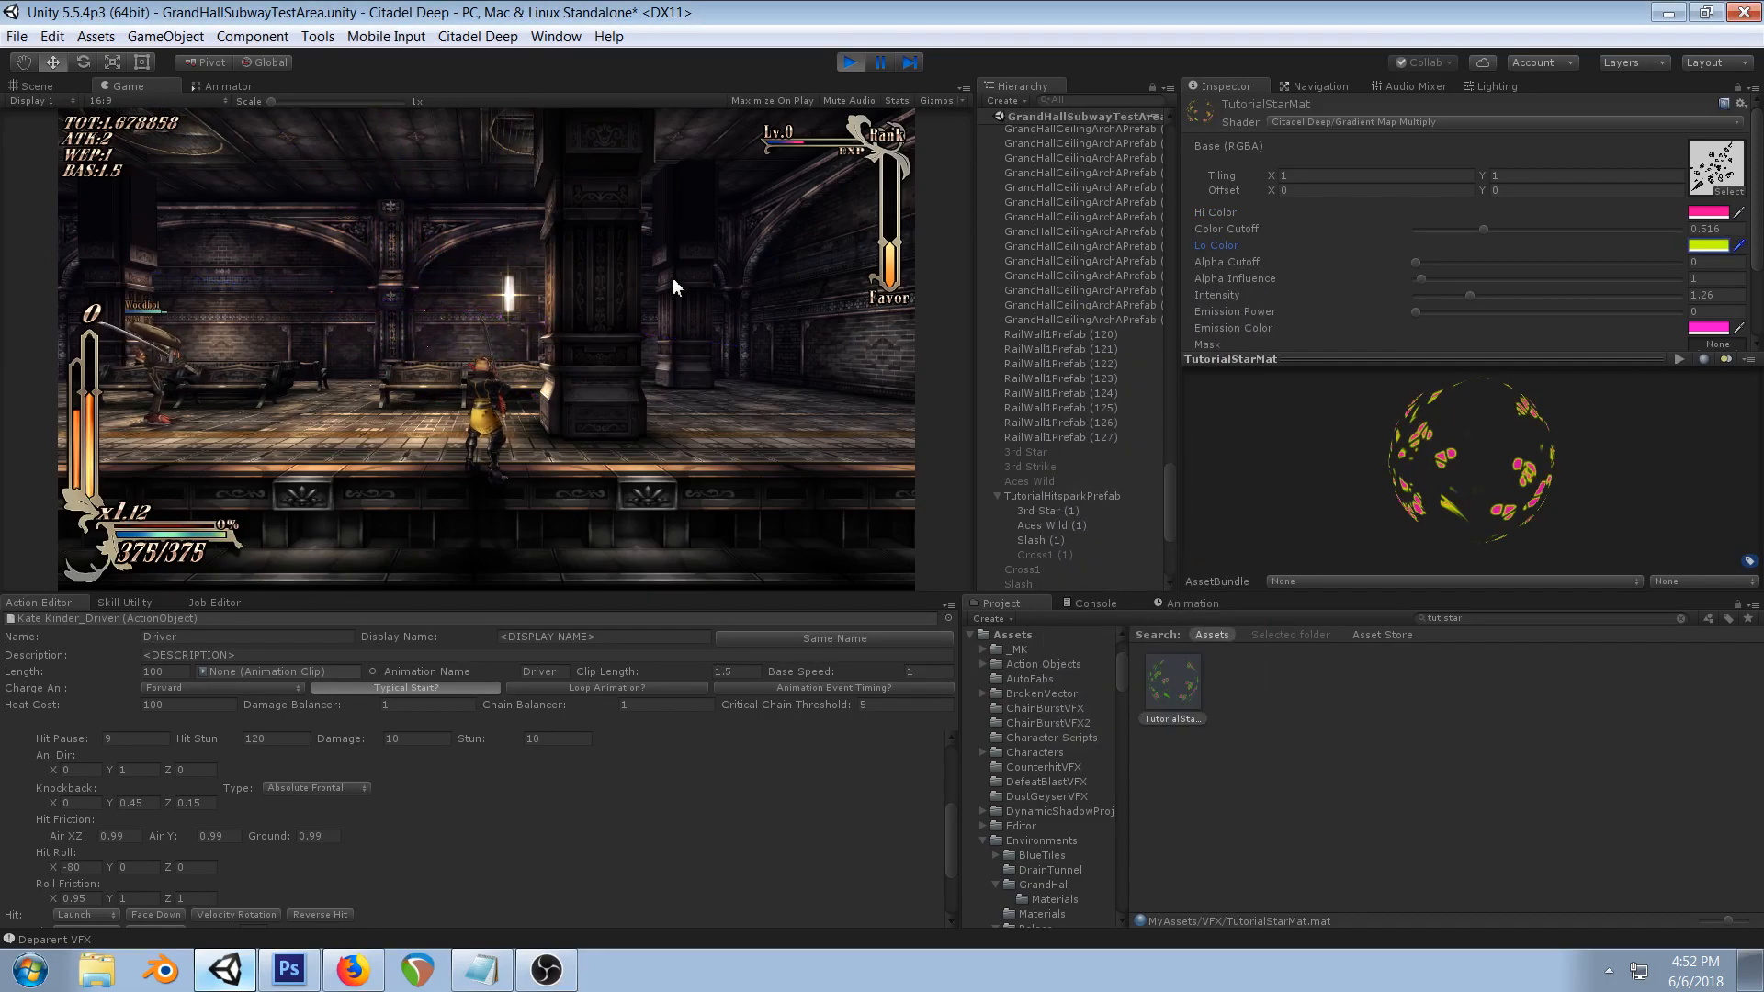
pyautogui.hotkey('ctrl', 'z')
pyautogui.hotkey('ctrl', 'z')
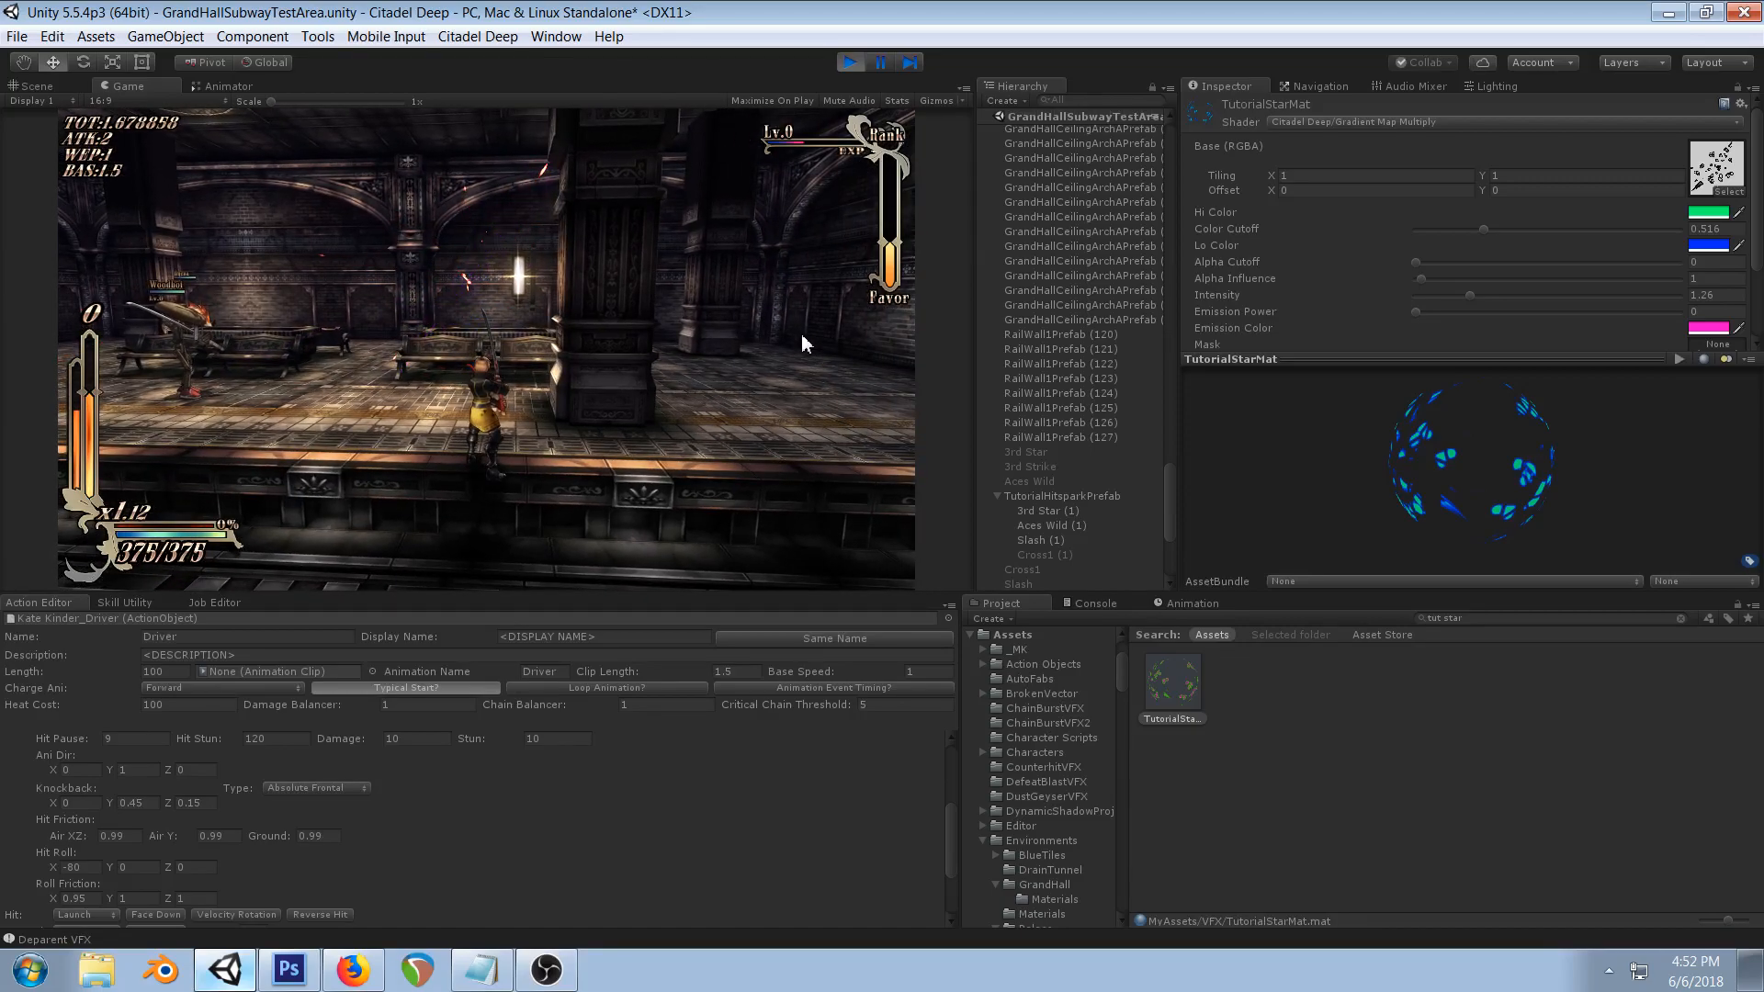
# - Stop the running game and check the sprite shapes list in the Stream Notes file in Notepad
pyautogui.click(850, 63)
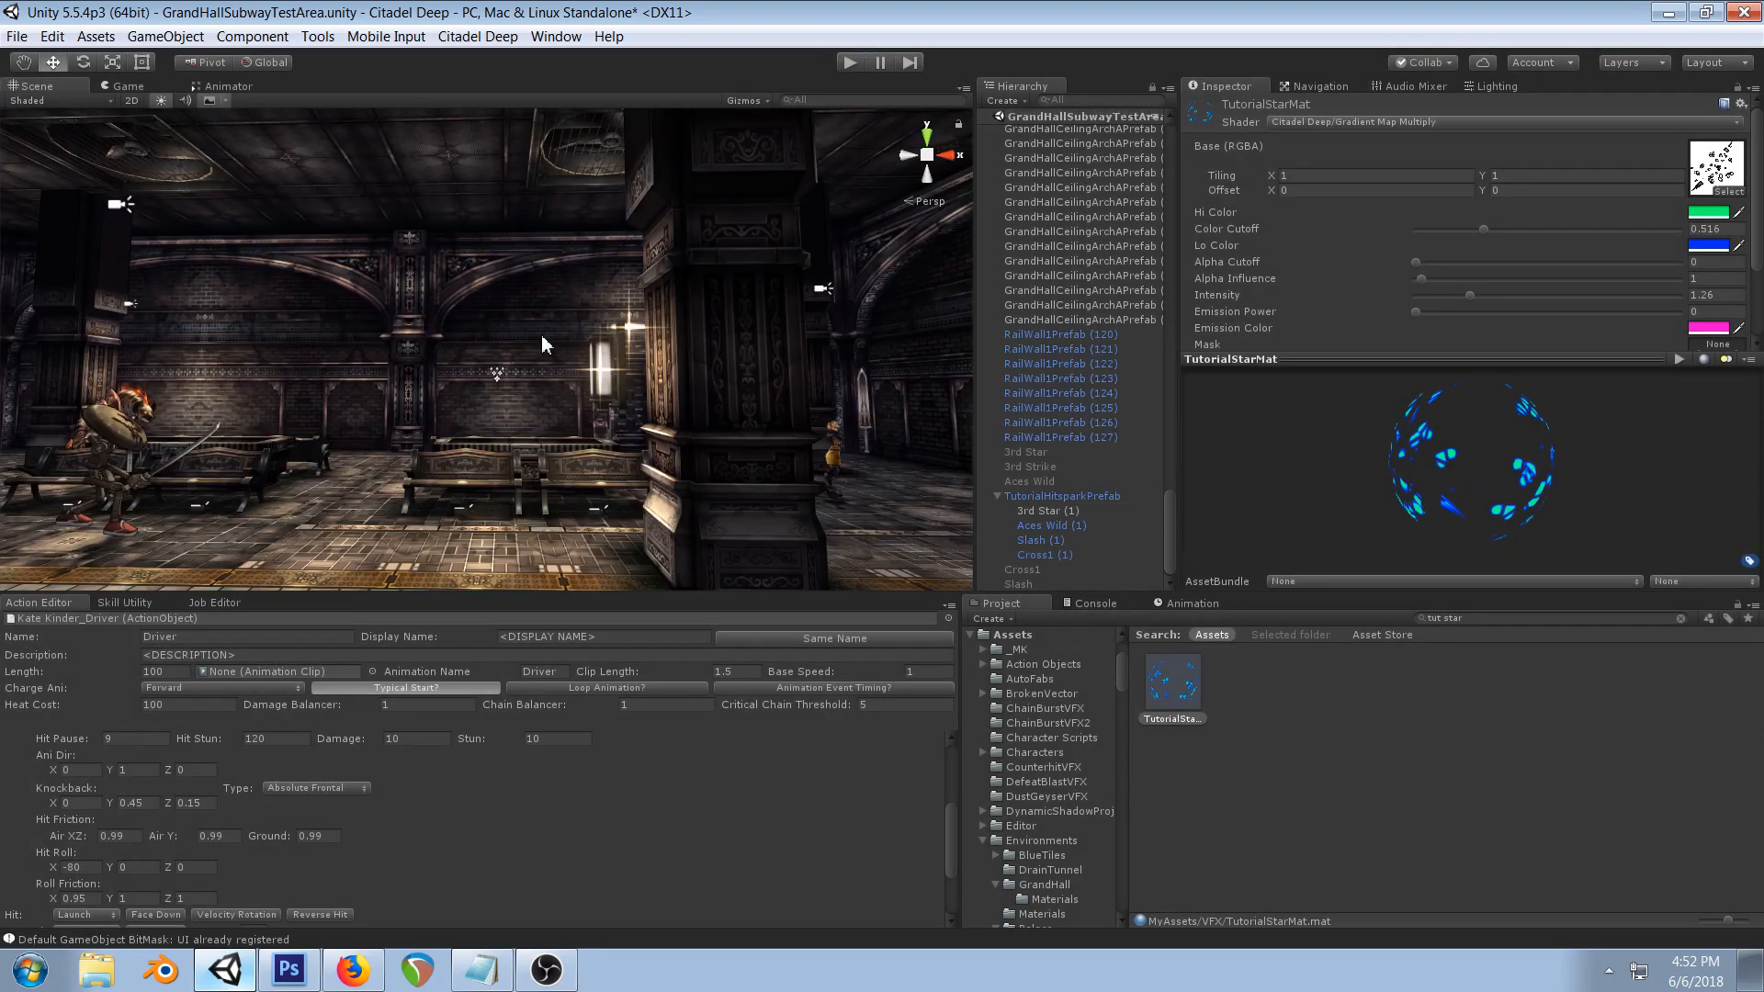
pyautogui.moveTo(680, 358); pyautogui.dragTo(577, 561, button='right')
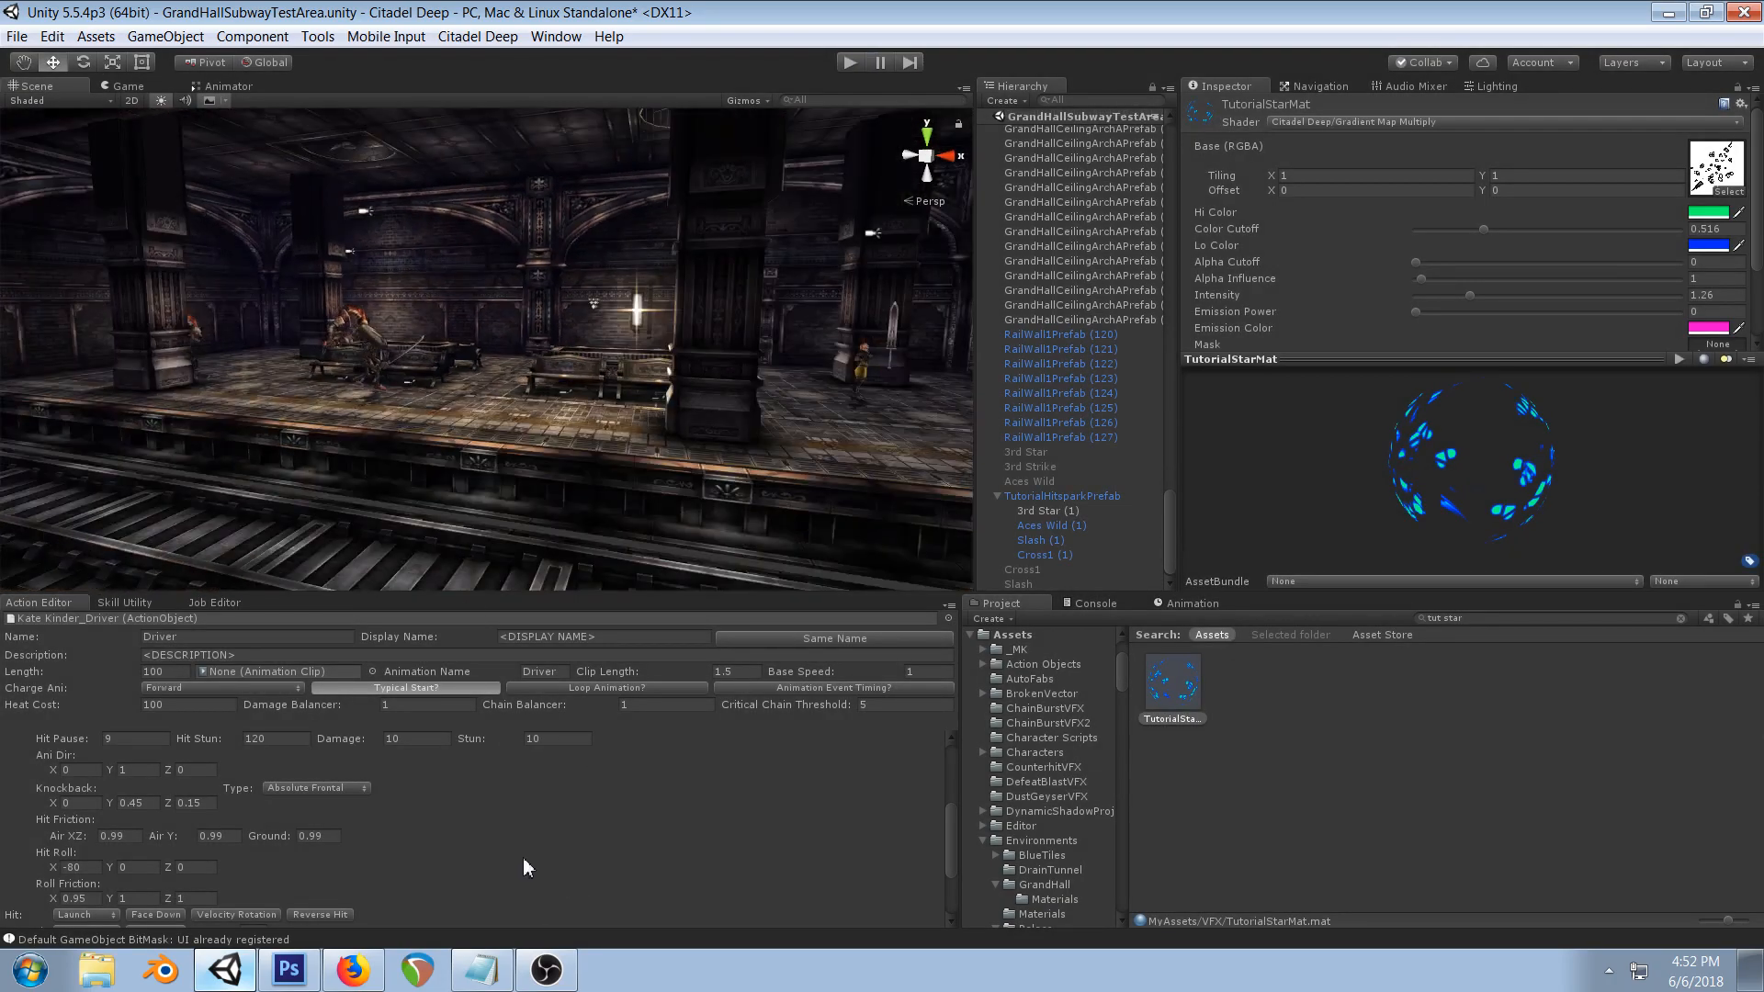
pyautogui.click(482, 971)
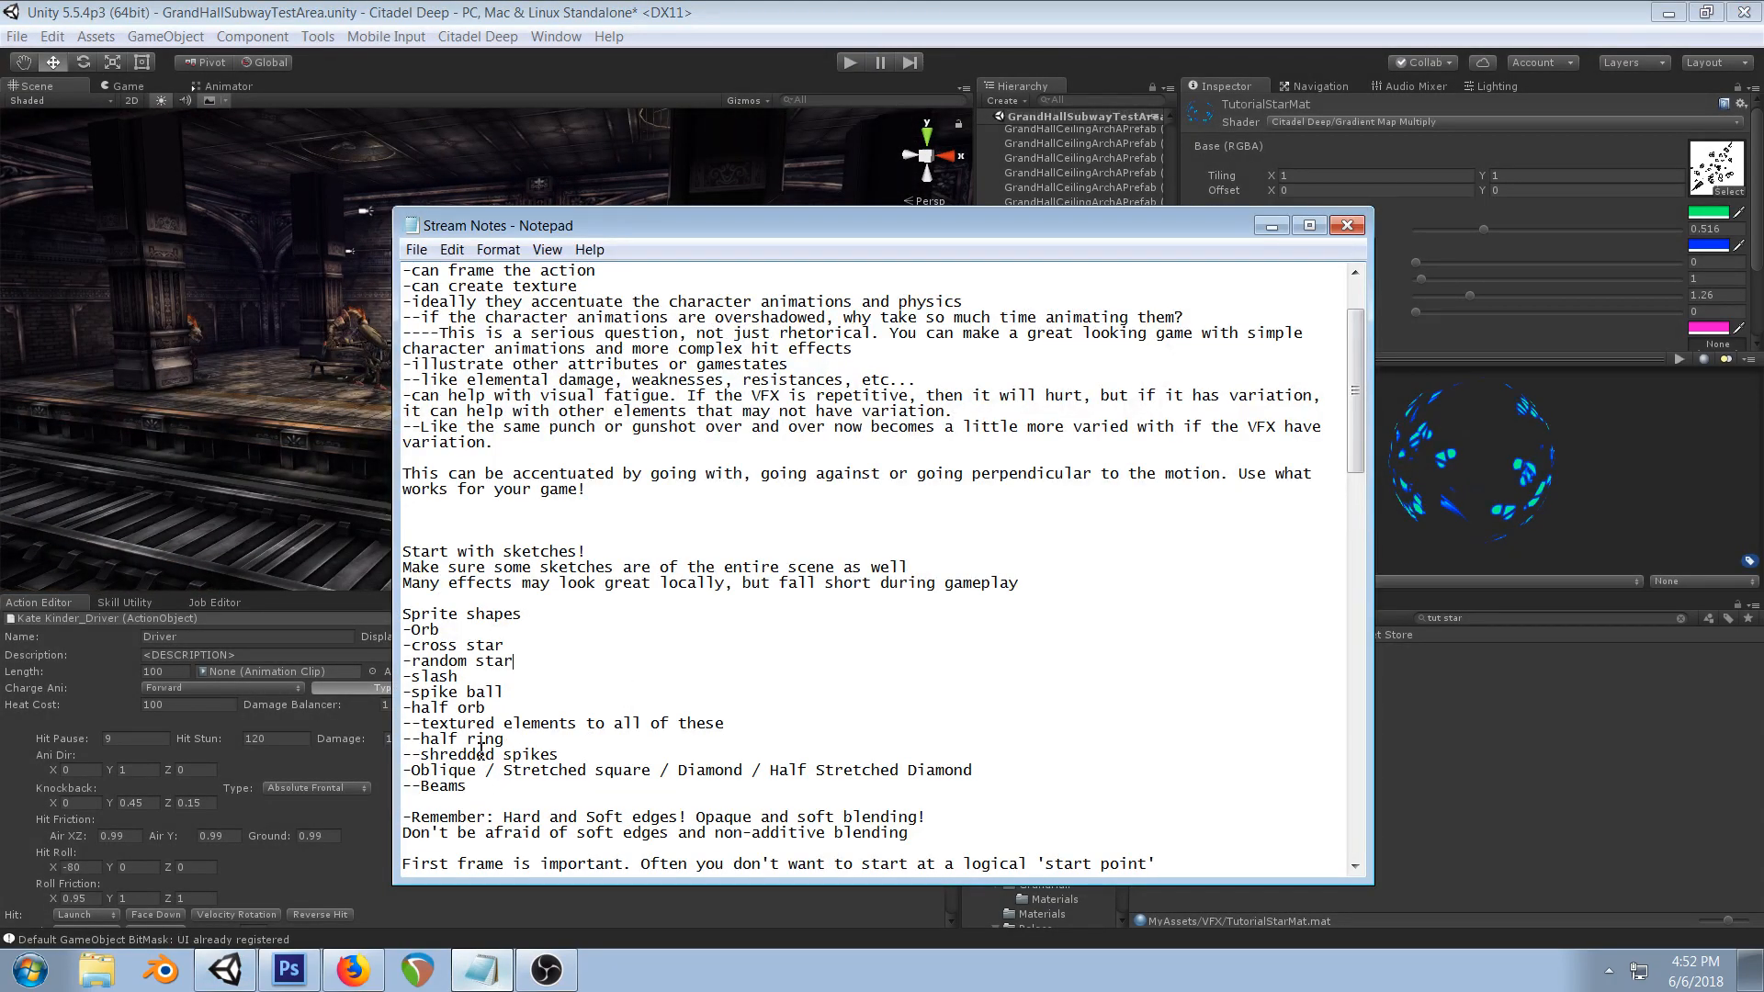
pyautogui.click(1271, 226)
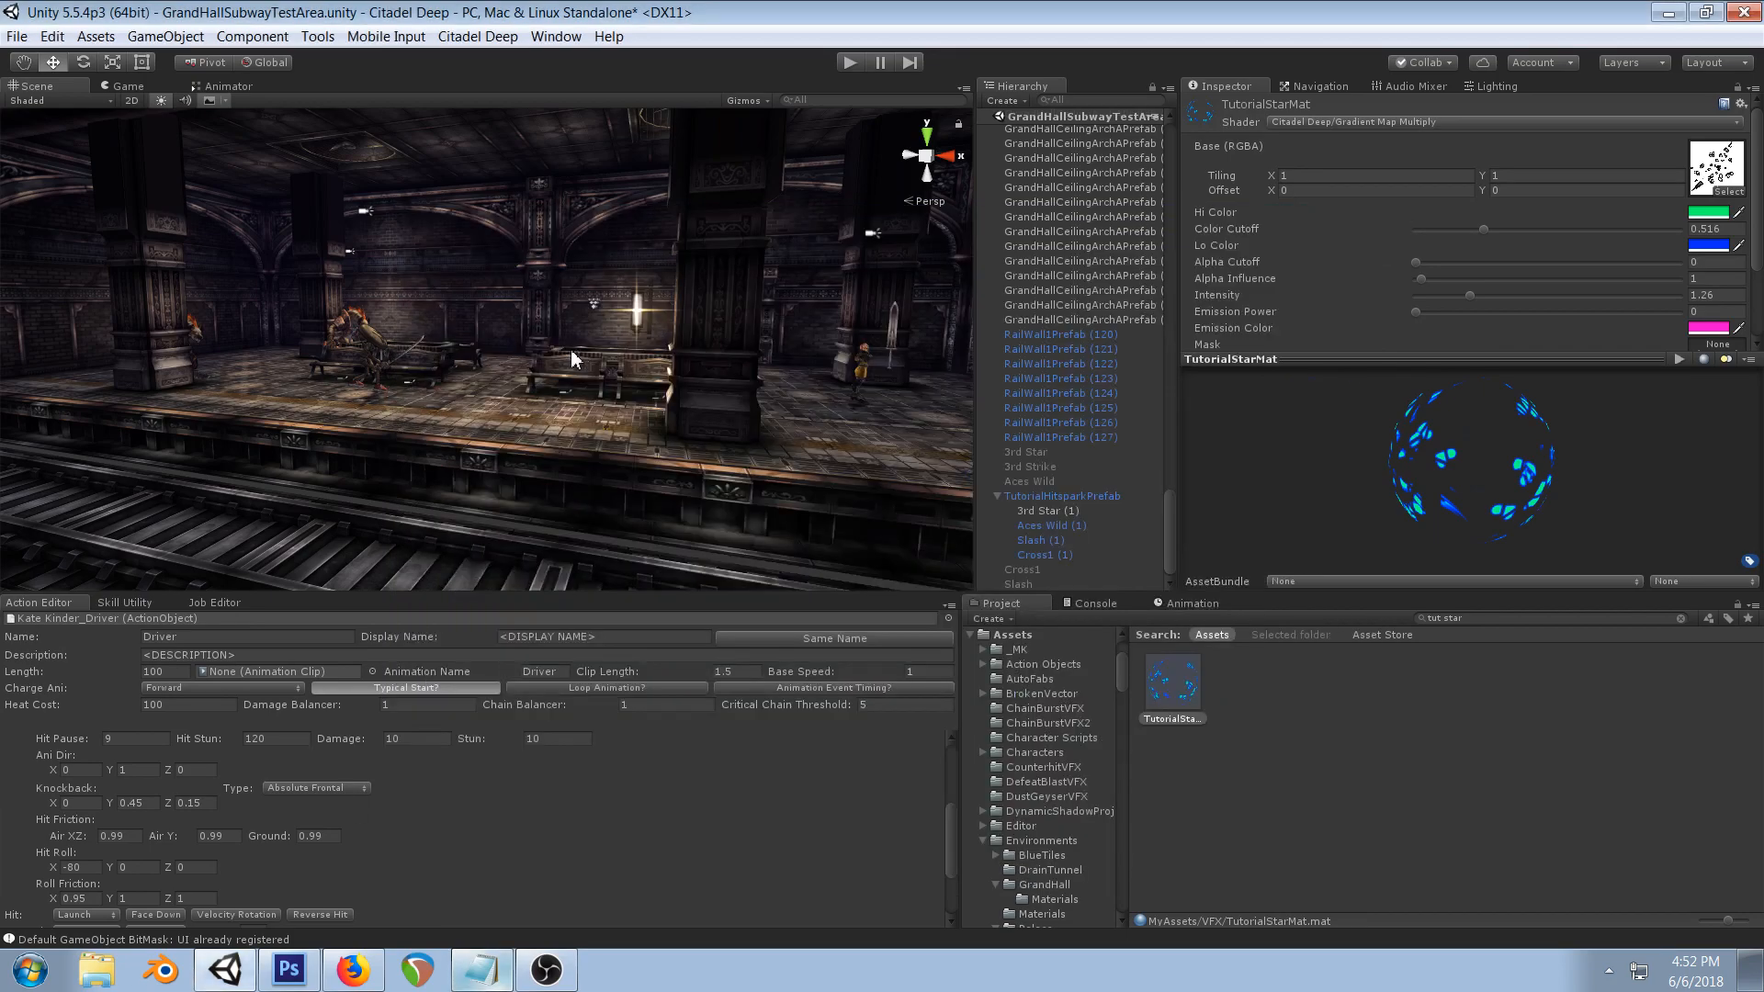
# - Select TutorialHitsparkPrefab and examine its placement in the subway hall scene
pyautogui.moveTo(697, 252); pyautogui.dragTo(610, 292, button='right')
pyautogui.moveTo(610, 292); pyautogui.dragTo(552, 296, button='middle')
pyautogui.scroll(-2, 551, 299)
pyautogui.moveTo(665, 334); pyautogui.dragTo(602, 314, button='right')
pyautogui.moveTo(602, 314); pyautogui.dragTo(545, 299, button='middle')
pyautogui.scroll(3, 562, 341)
pyautogui.moveTo(562, 341); pyautogui.dragTo(463, 365, button='right')
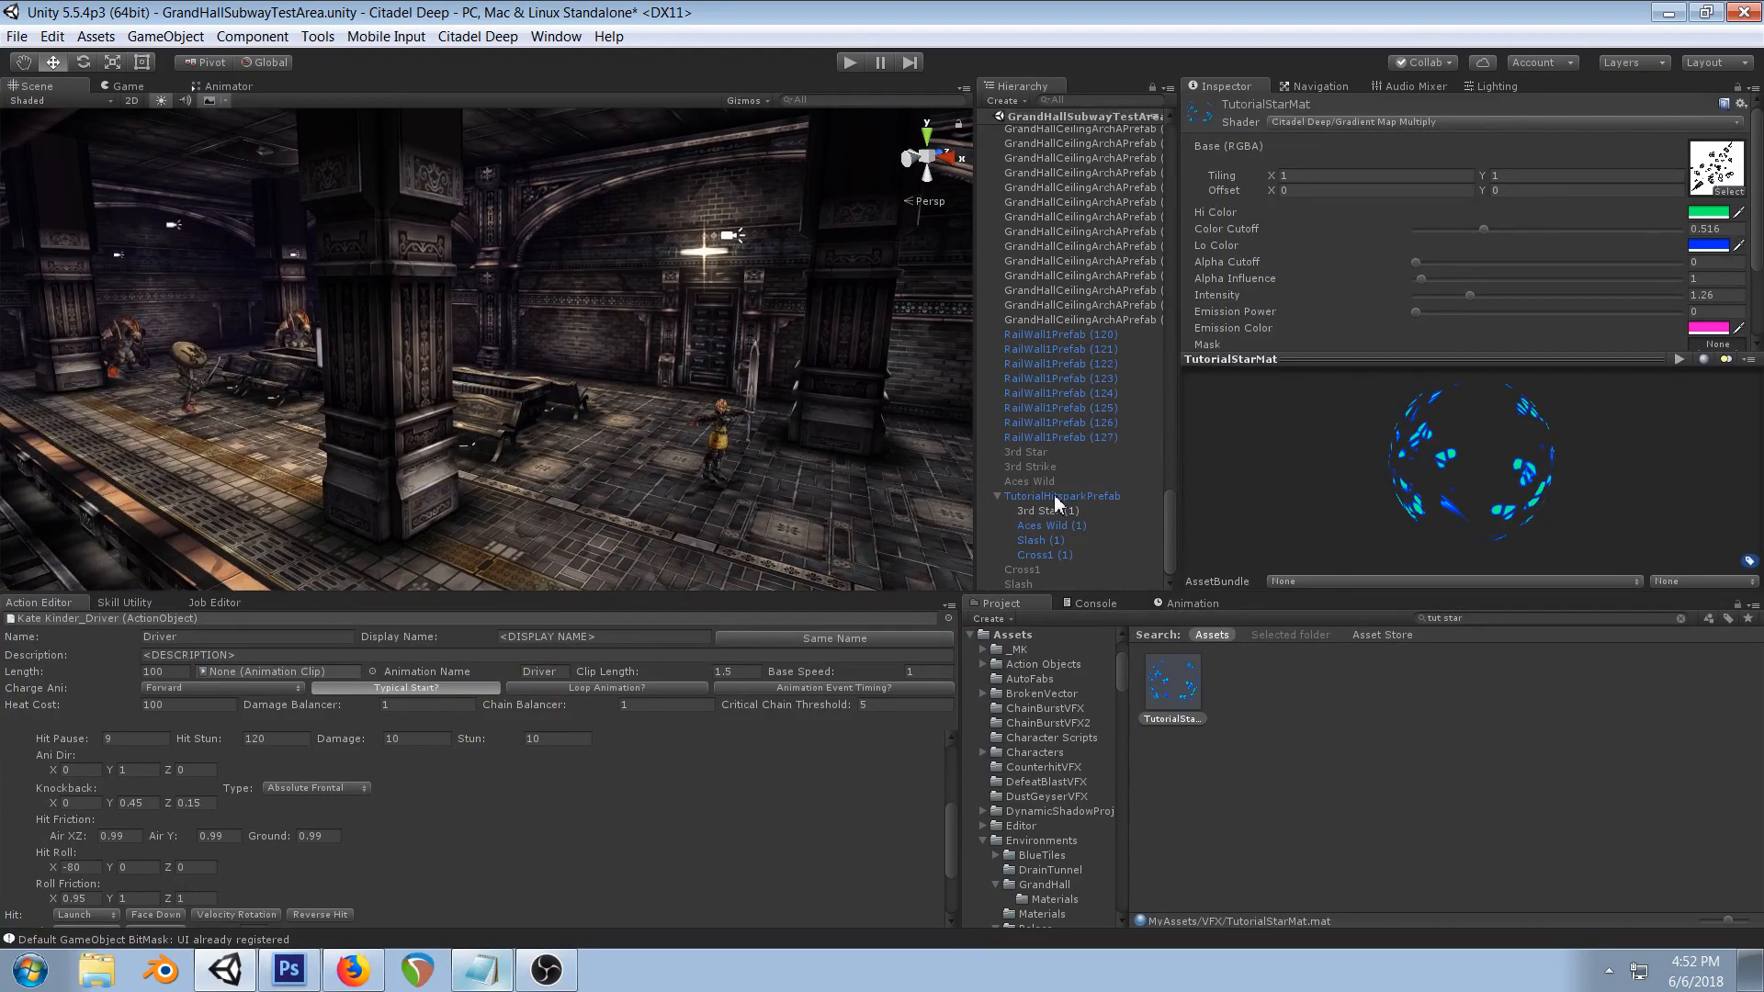
pyautogui.click(1055, 496)
pyautogui.press('f')
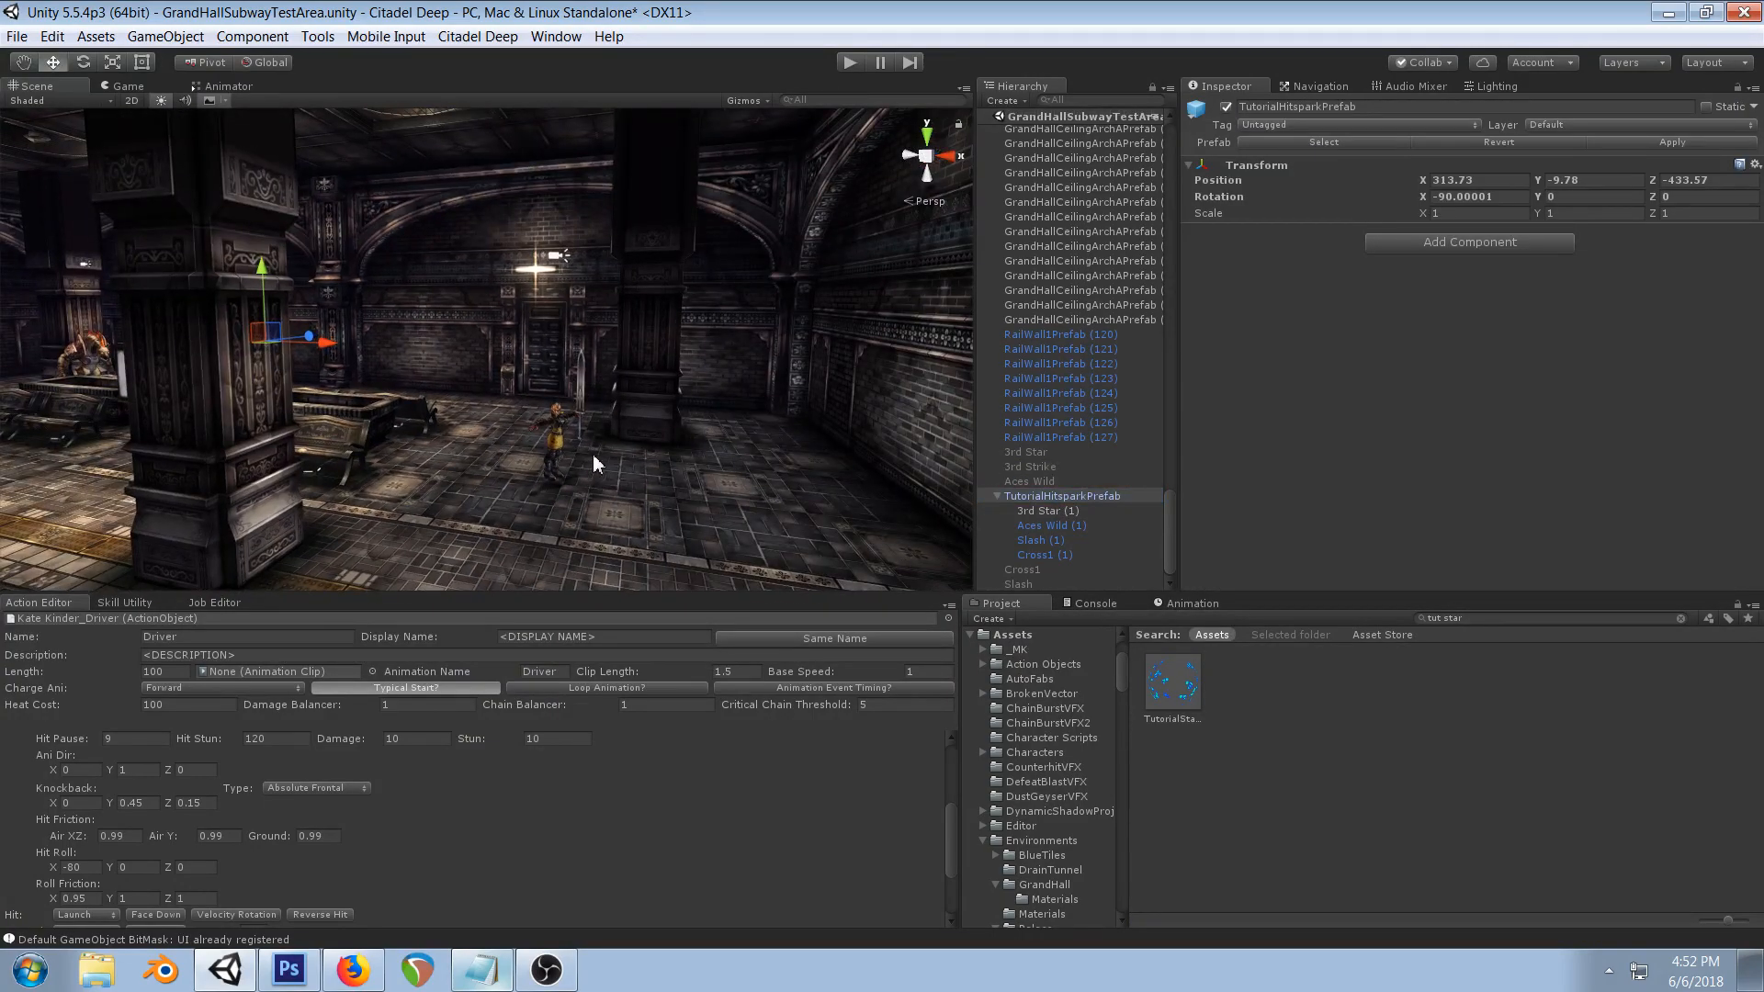
pyautogui.moveTo(391, 386); pyautogui.dragTo(446, 389, button='right')
pyautogui.moveTo(446, 390); pyautogui.dragTo(508, 388, button='middle')
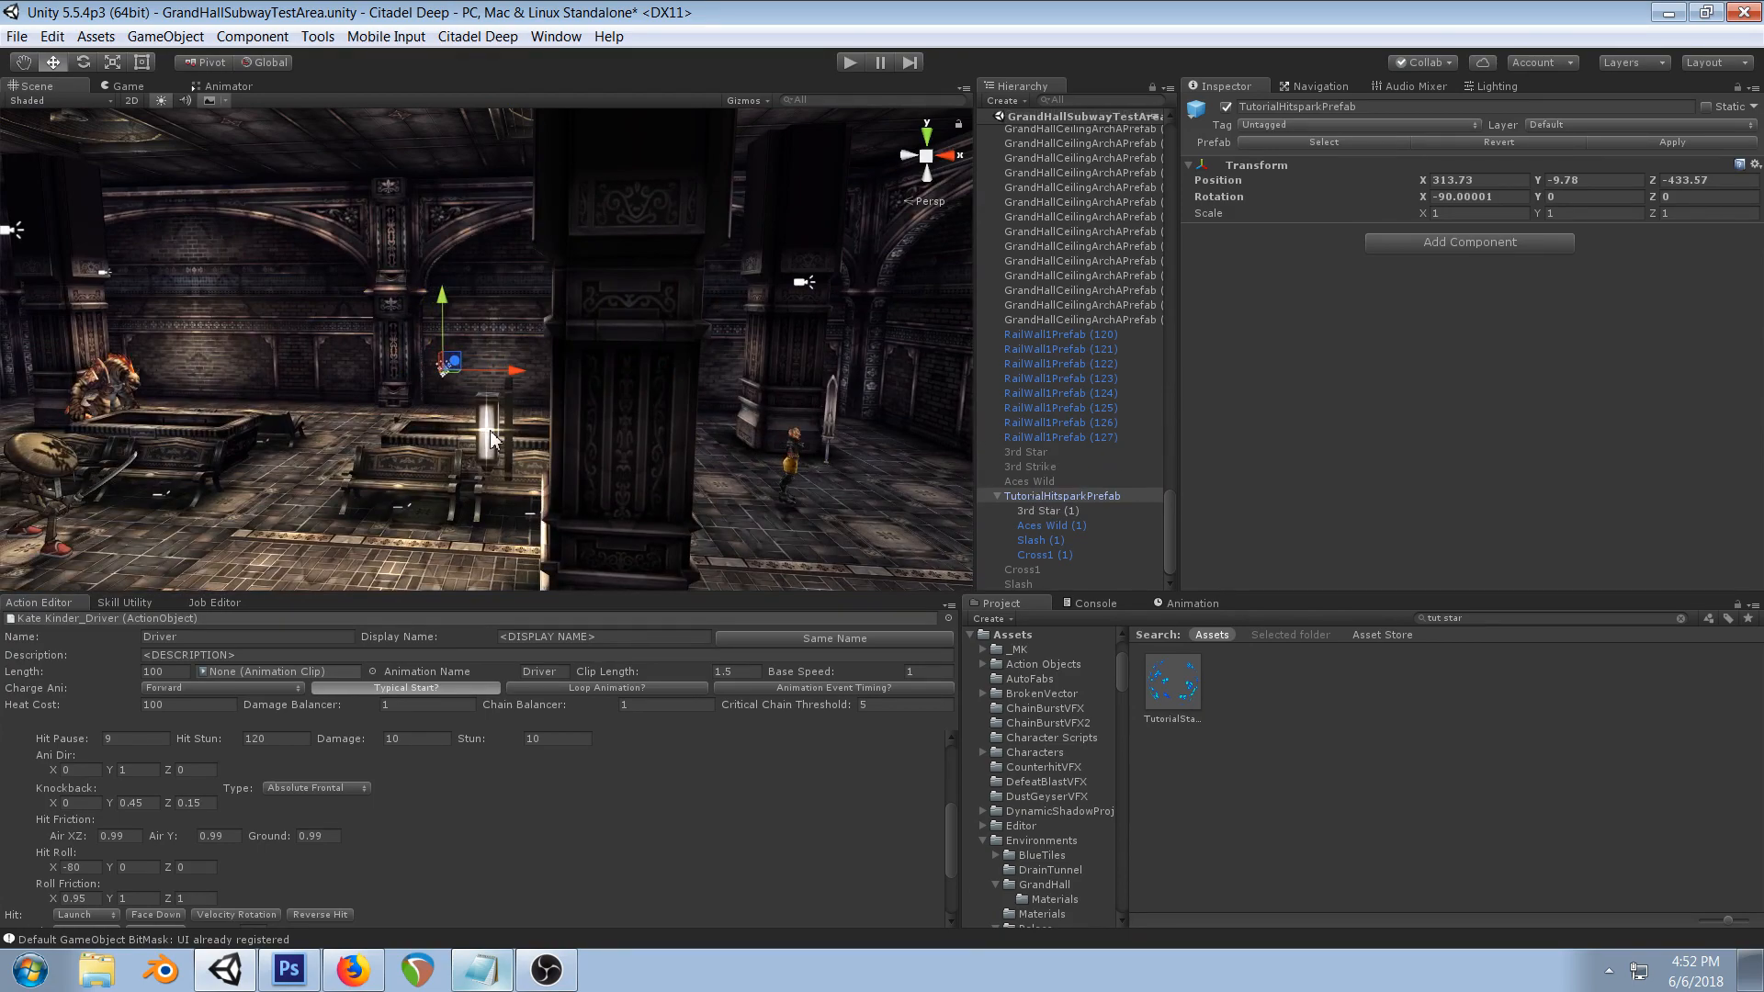
# - Switch to Firefox and search Google Images for "street fighter alpha" in a new tab
pyautogui.click(353, 970)
pyautogui.click(1549, 20)
pyautogui.write('street fighter alpha')
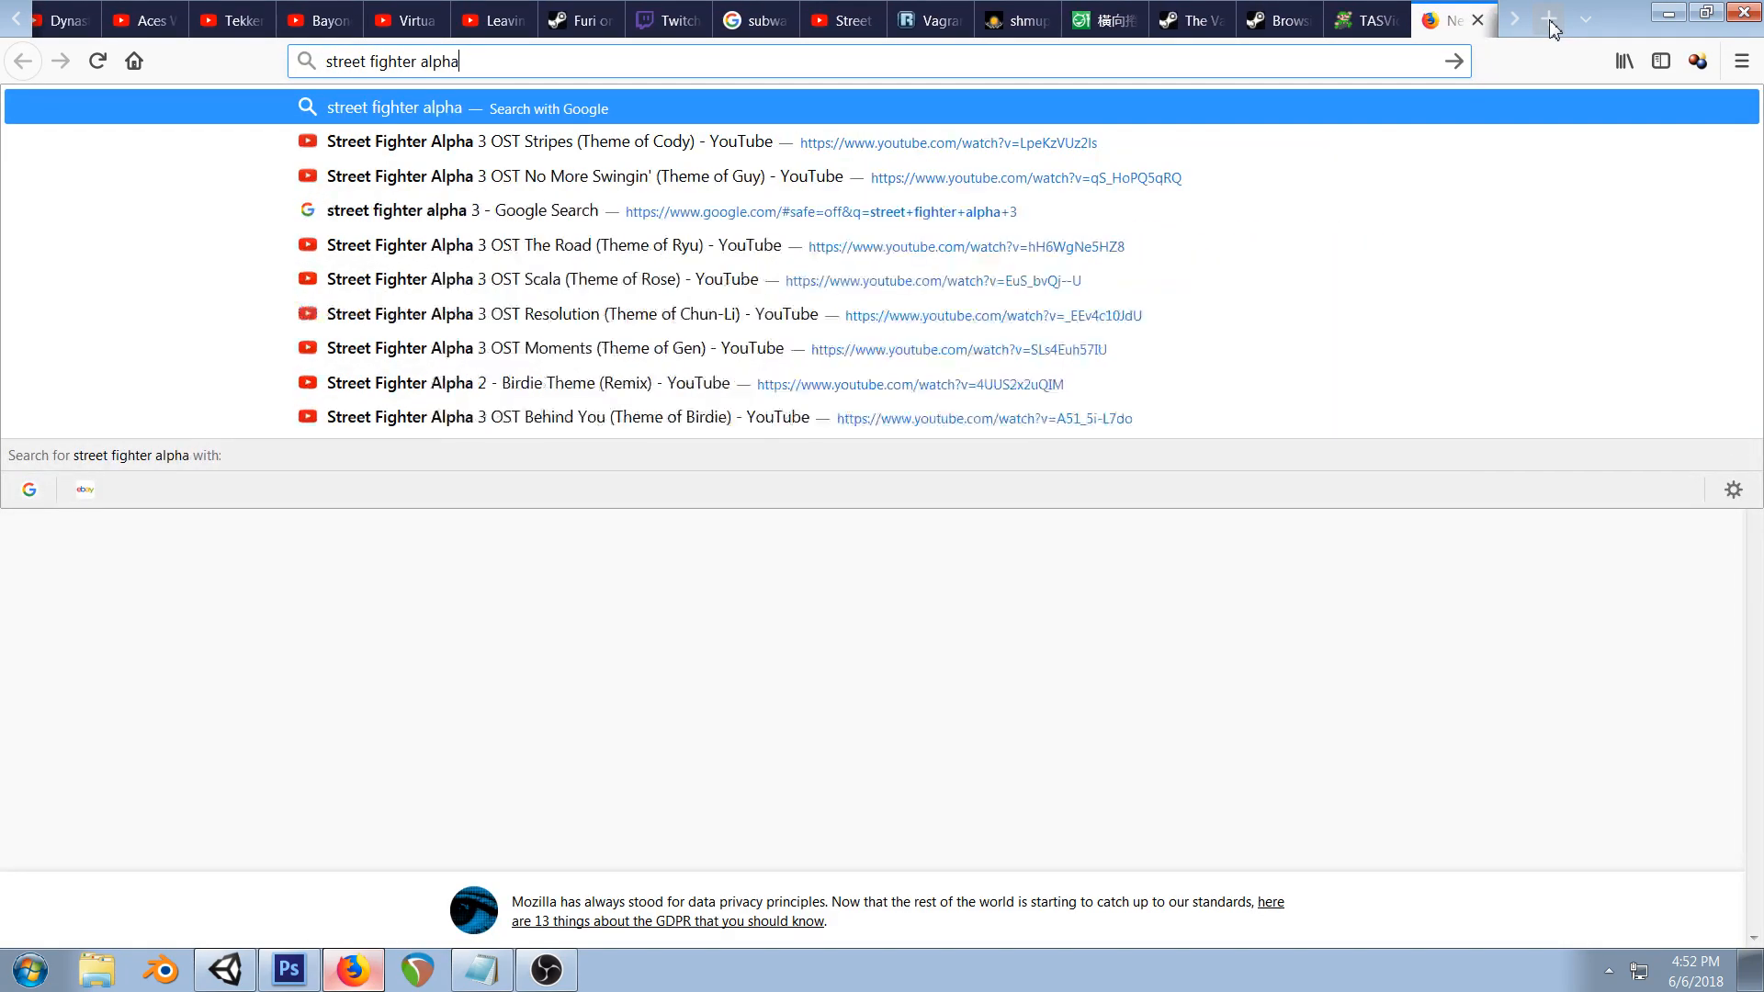
pyautogui.press('Return')
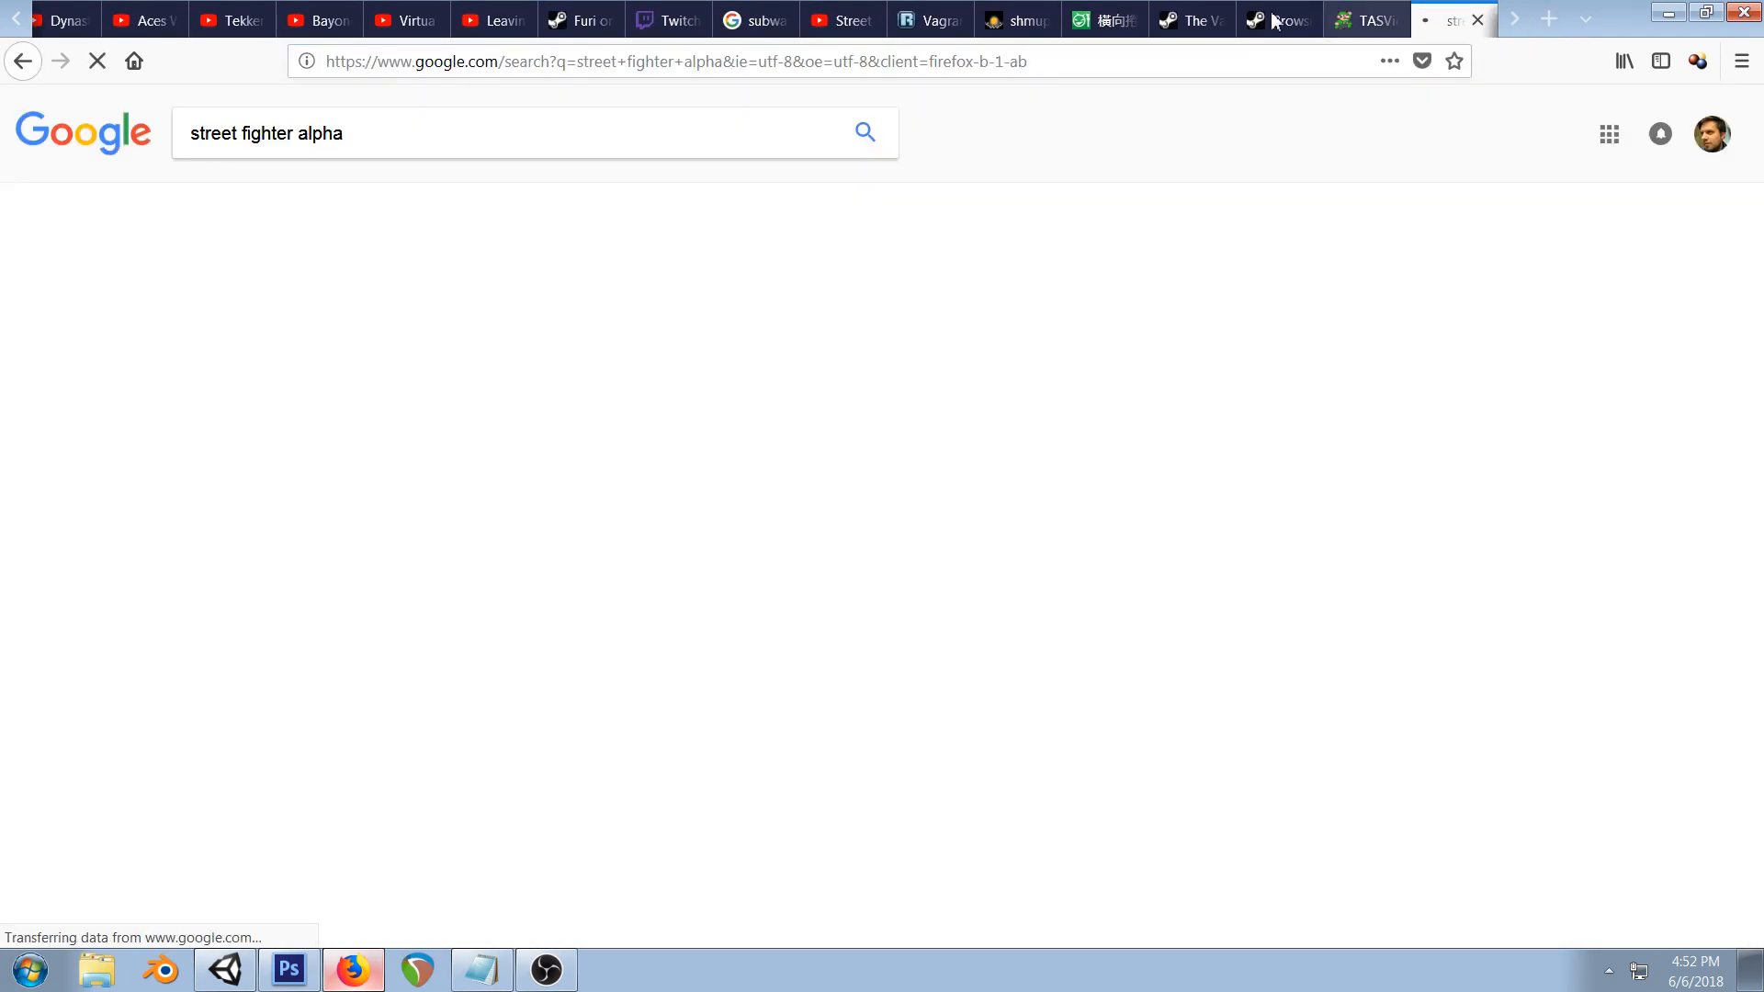
pyautogui.click(344, 200)
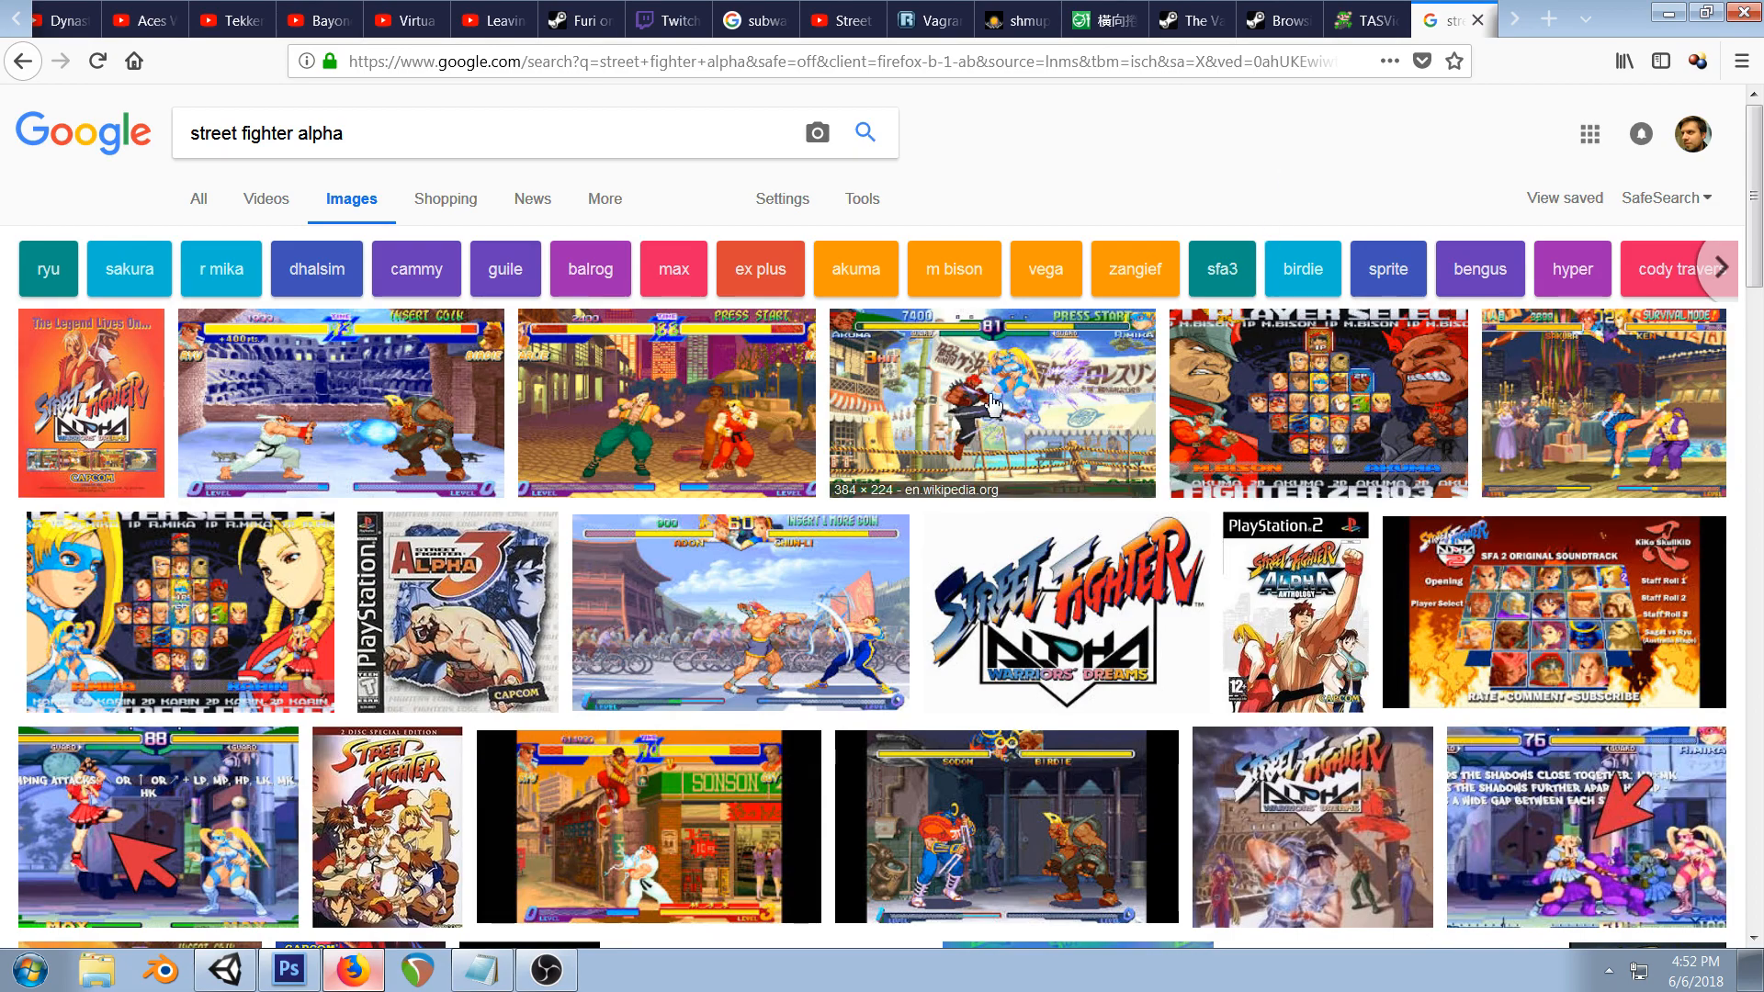
# - Examine the hitspark in the Street Fighter Alpha 2 screenshot from Emuparadise, and close its preview
pyautogui.scroll(-4, 1091, 346)
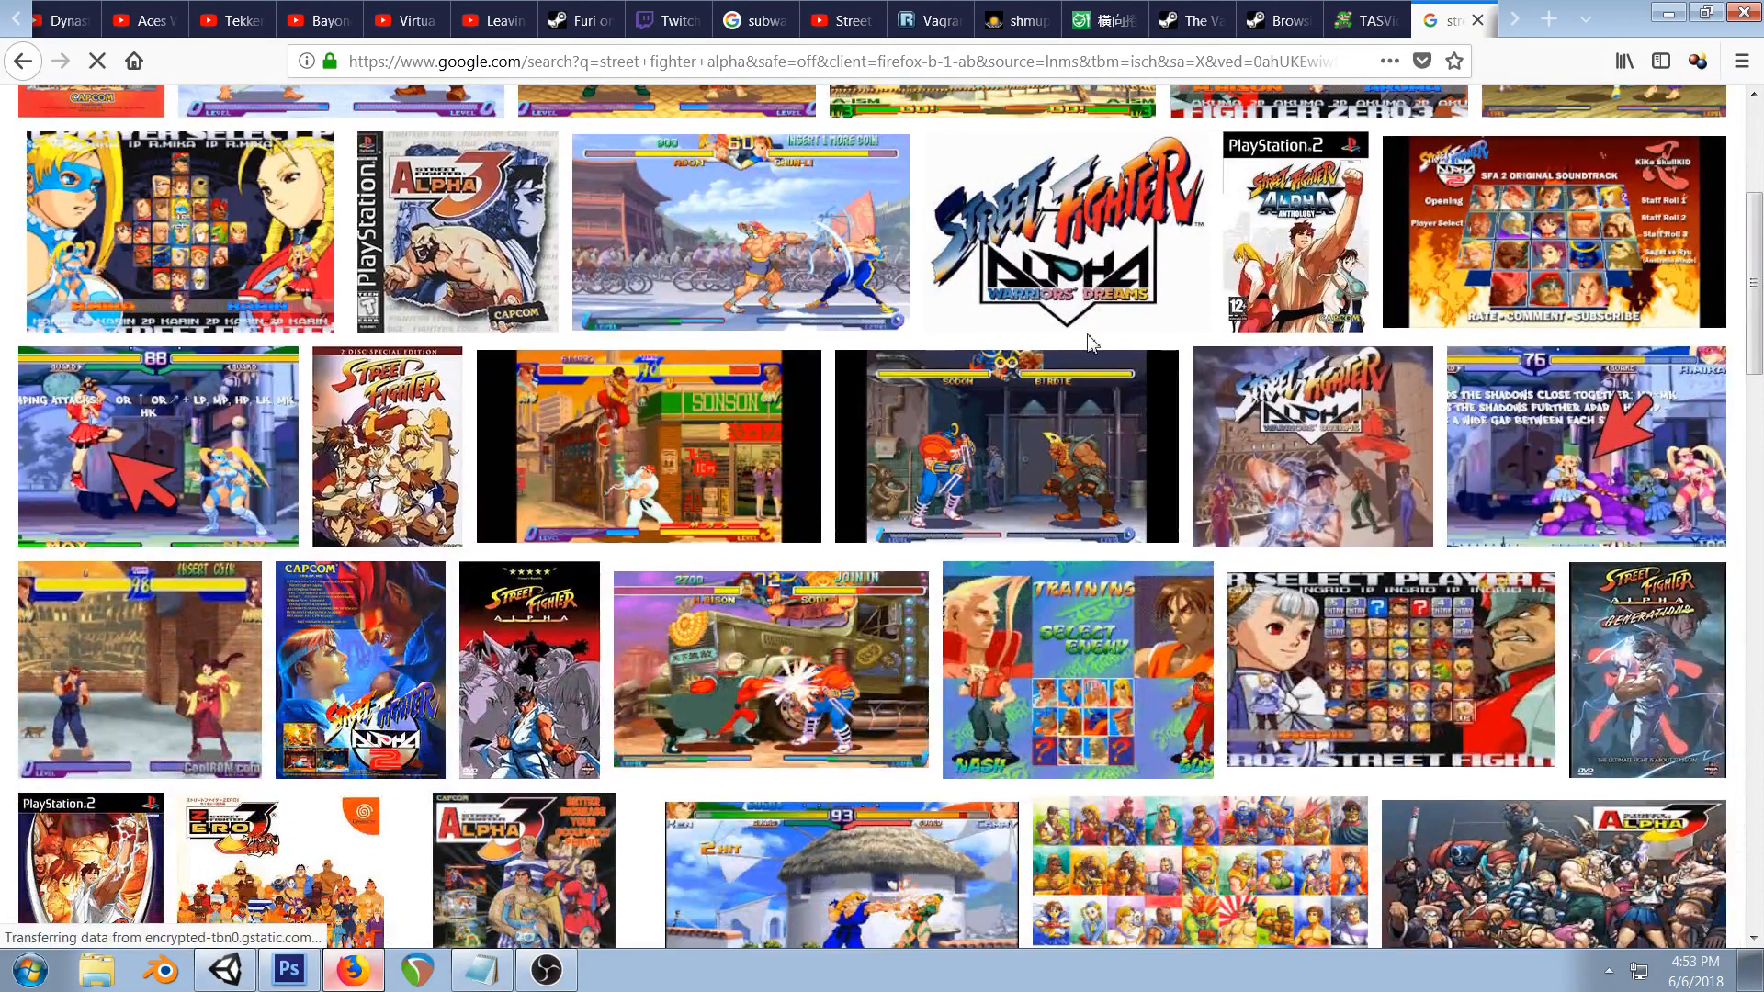
pyautogui.scroll(-2, 1102, 328)
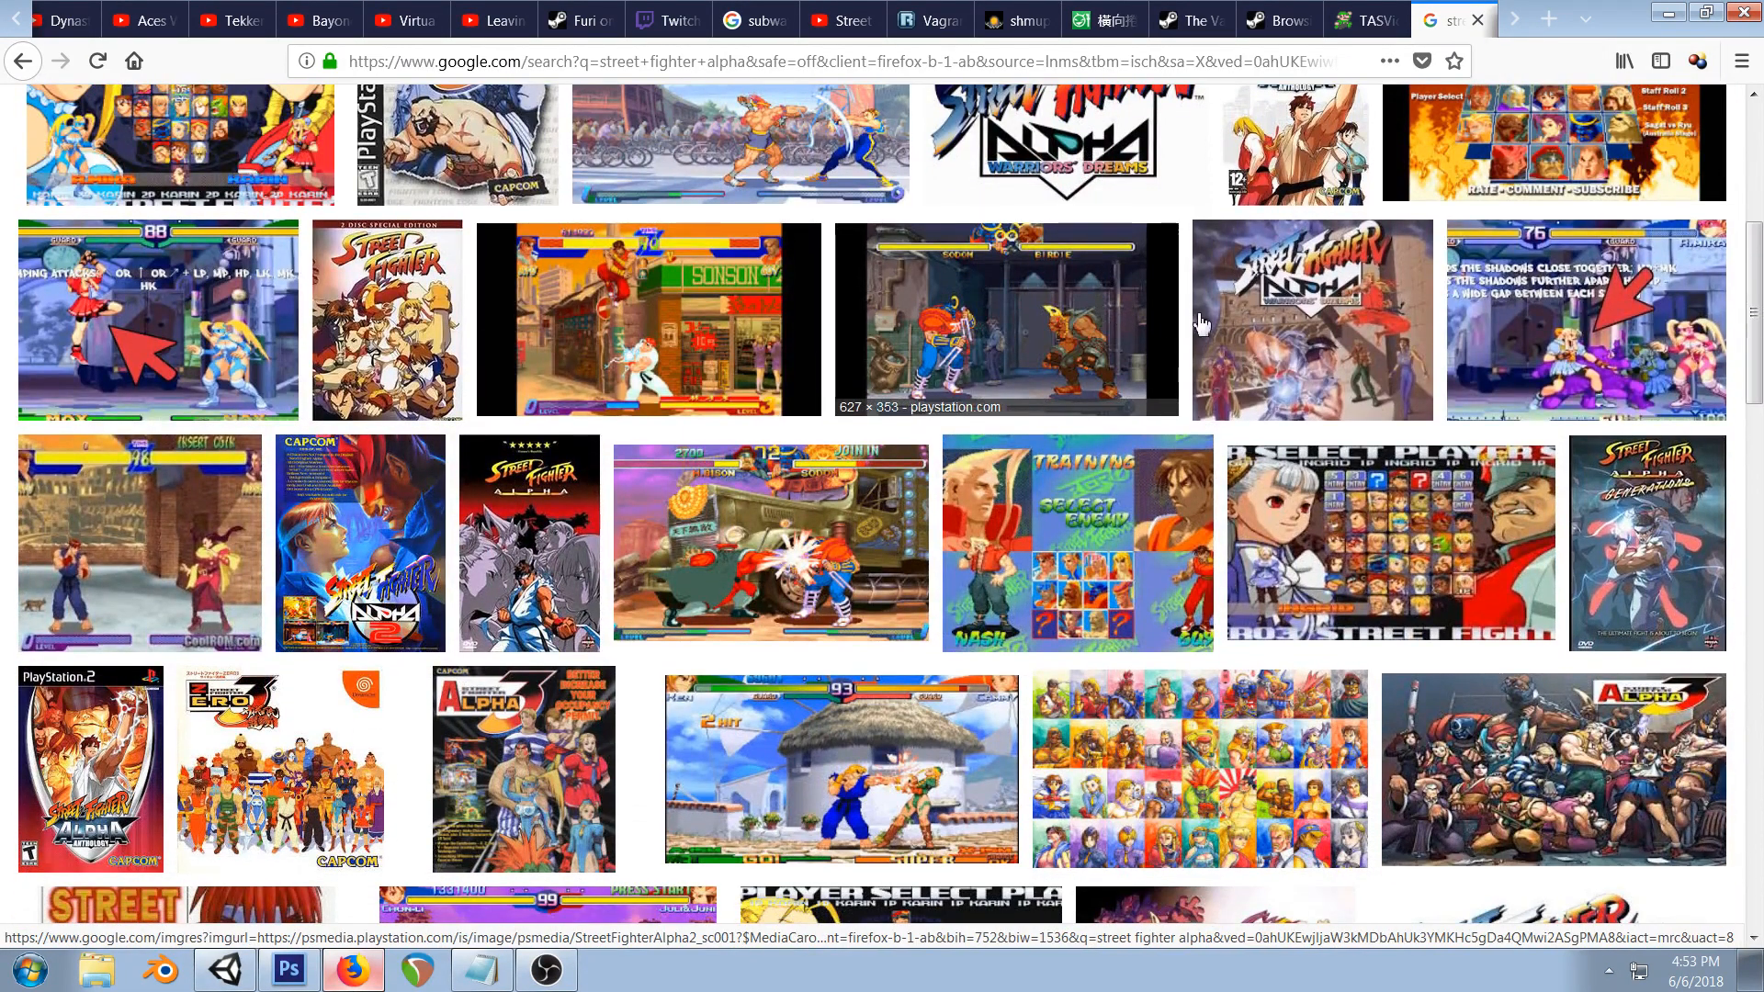
pyautogui.click(706, 546)
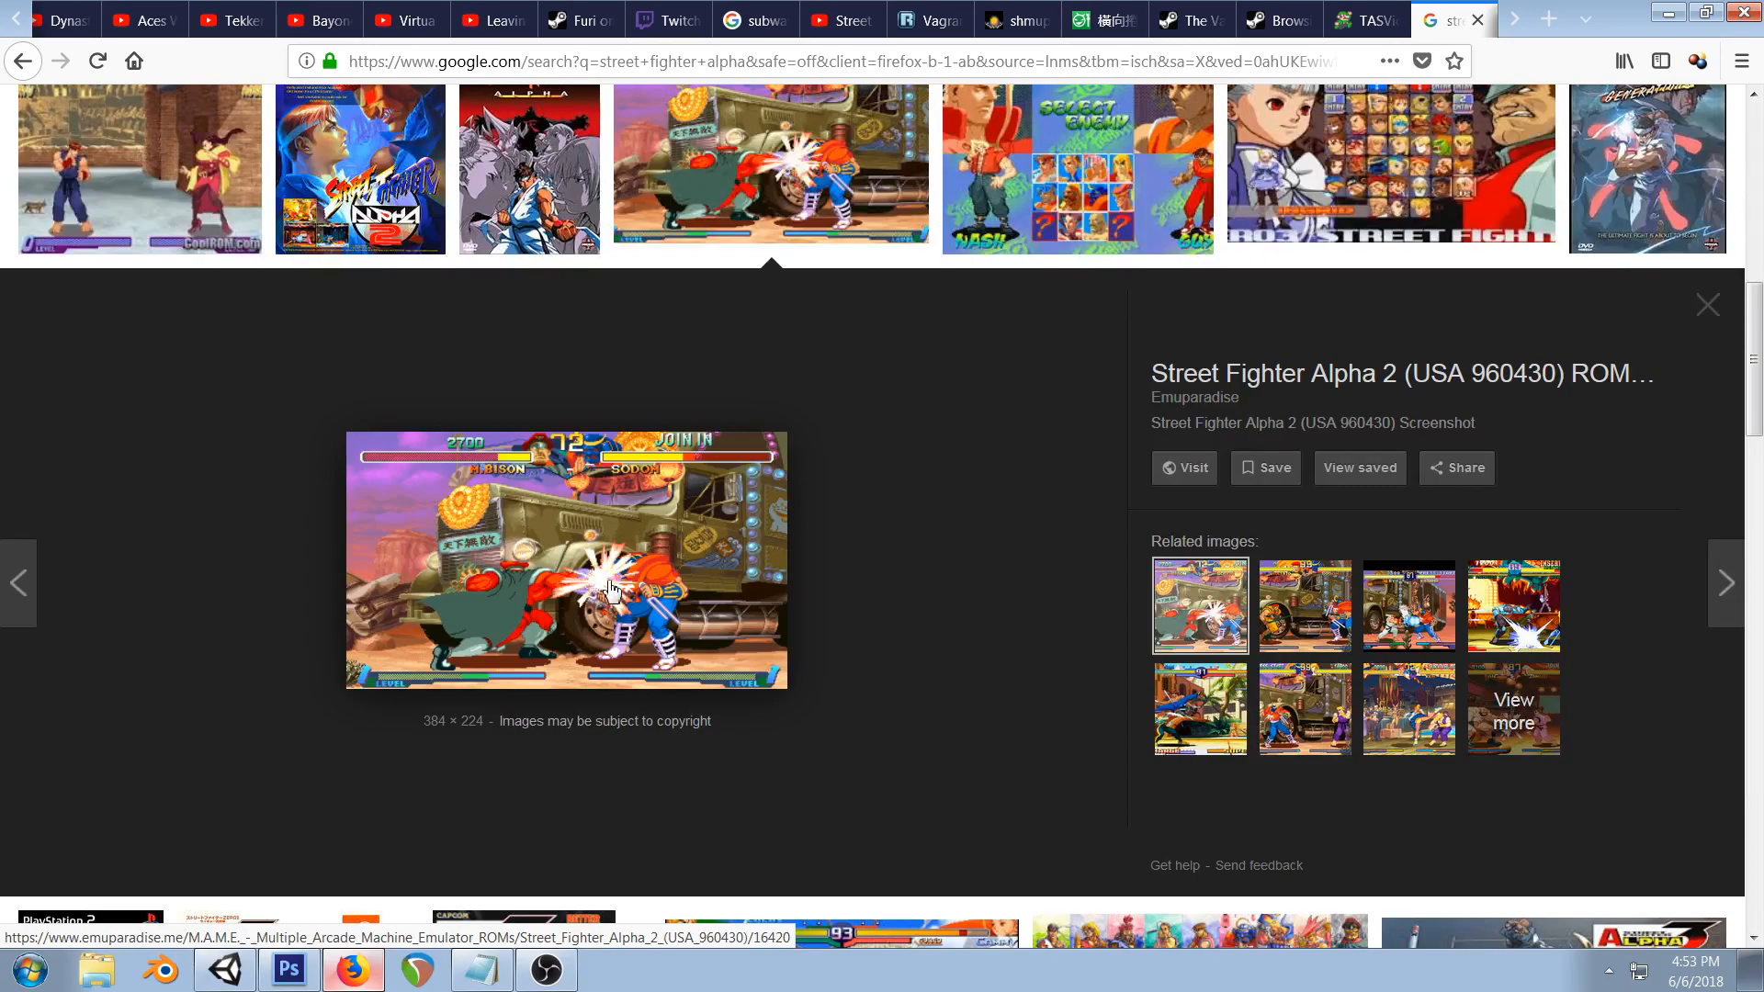
pyautogui.click(1706, 310)
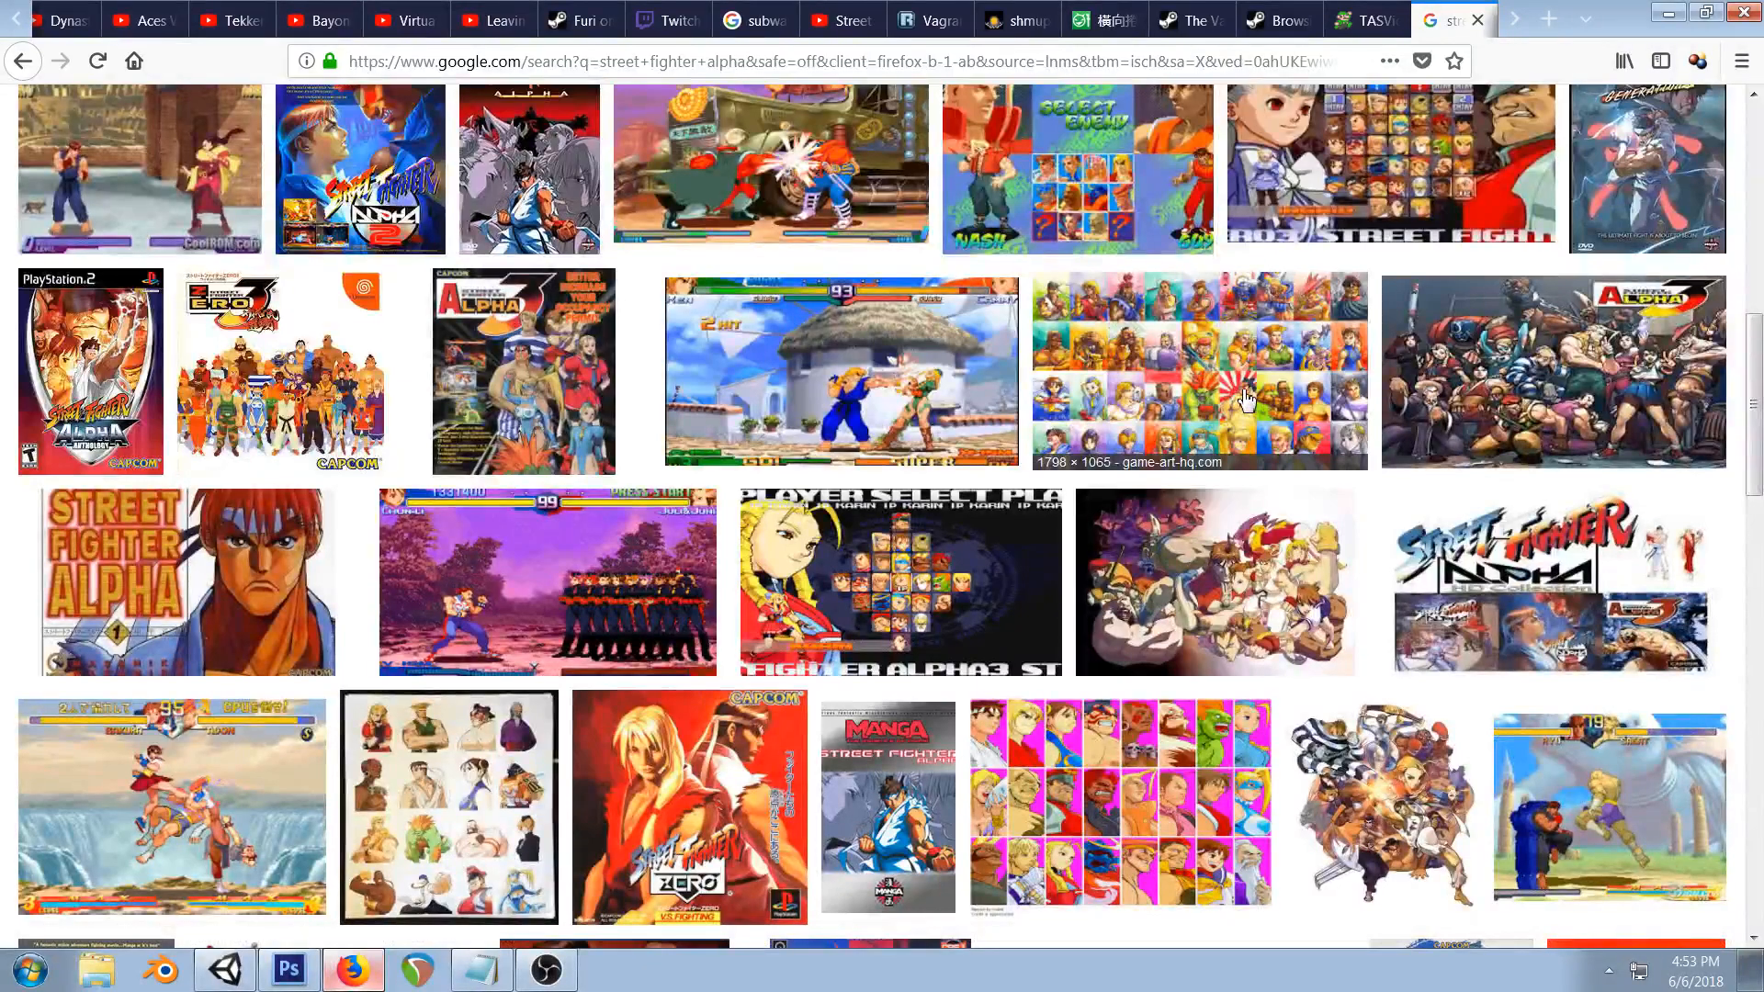
# - Look further through the image results and enlarge the wikiHow Street Fighter Alpha 3 V-ism screenshot
pyautogui.scroll(-3, 1245, 397)
pyautogui.scroll(-4, 1245, 397)
pyautogui.scroll(-5, 1245, 397)
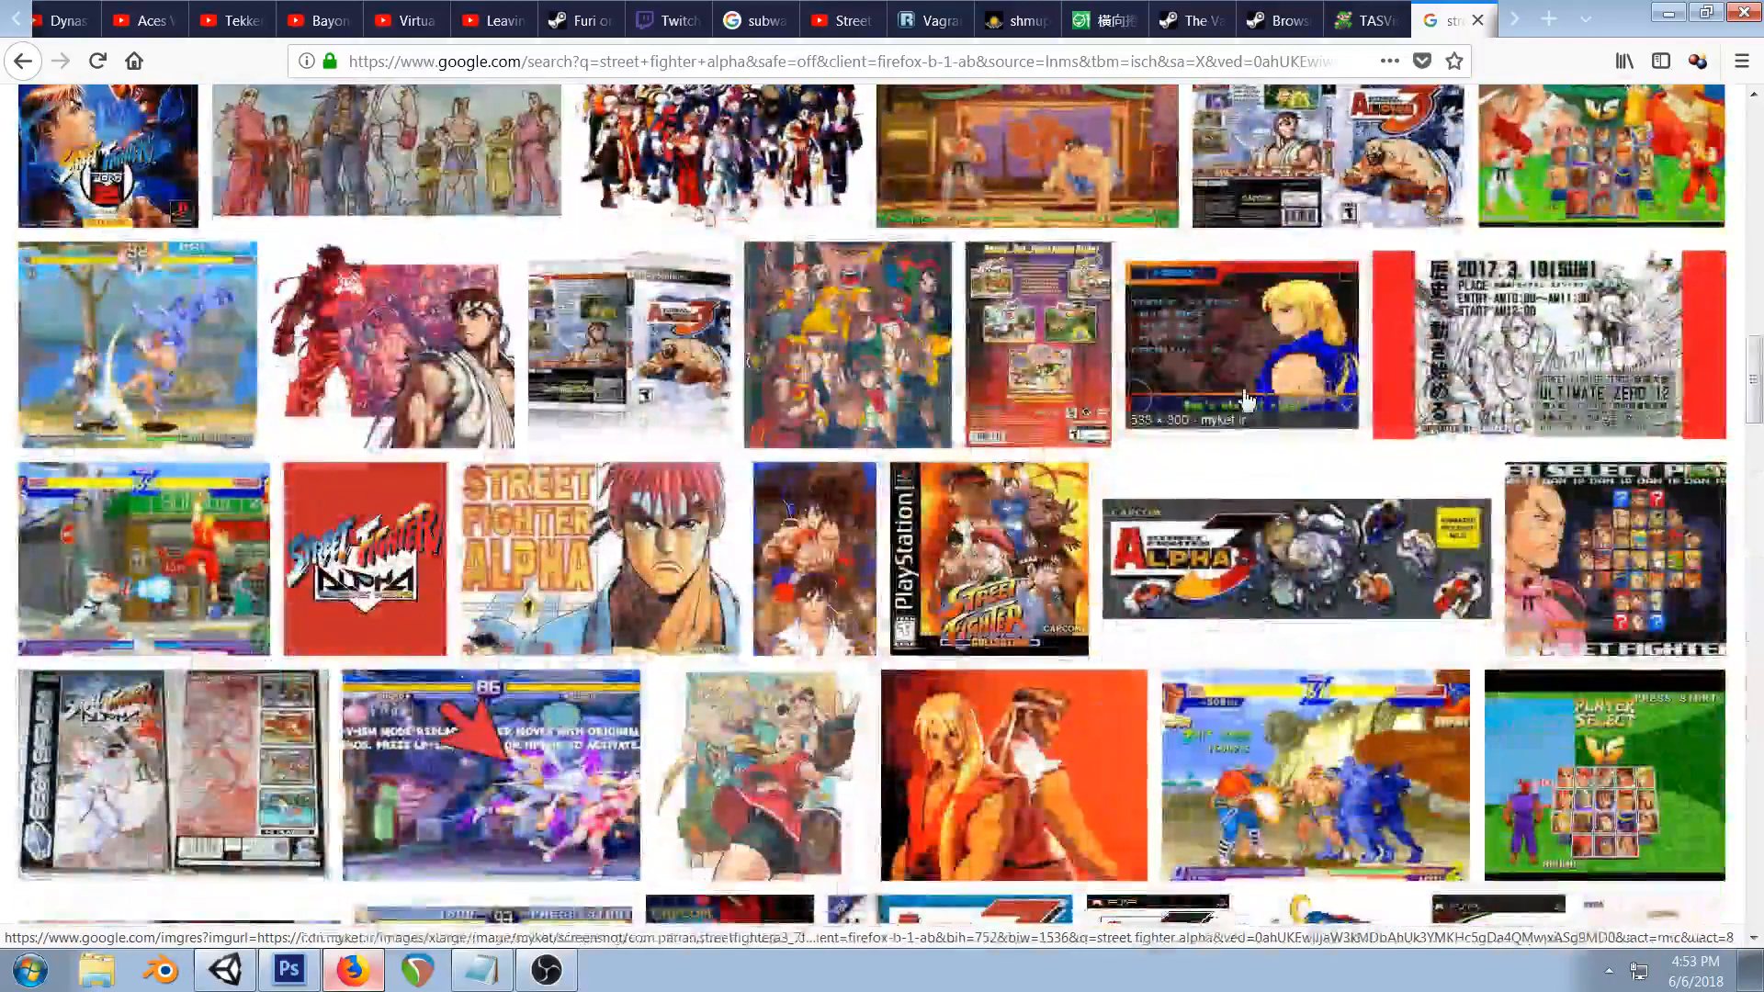
pyautogui.scroll(-3, 1245, 397)
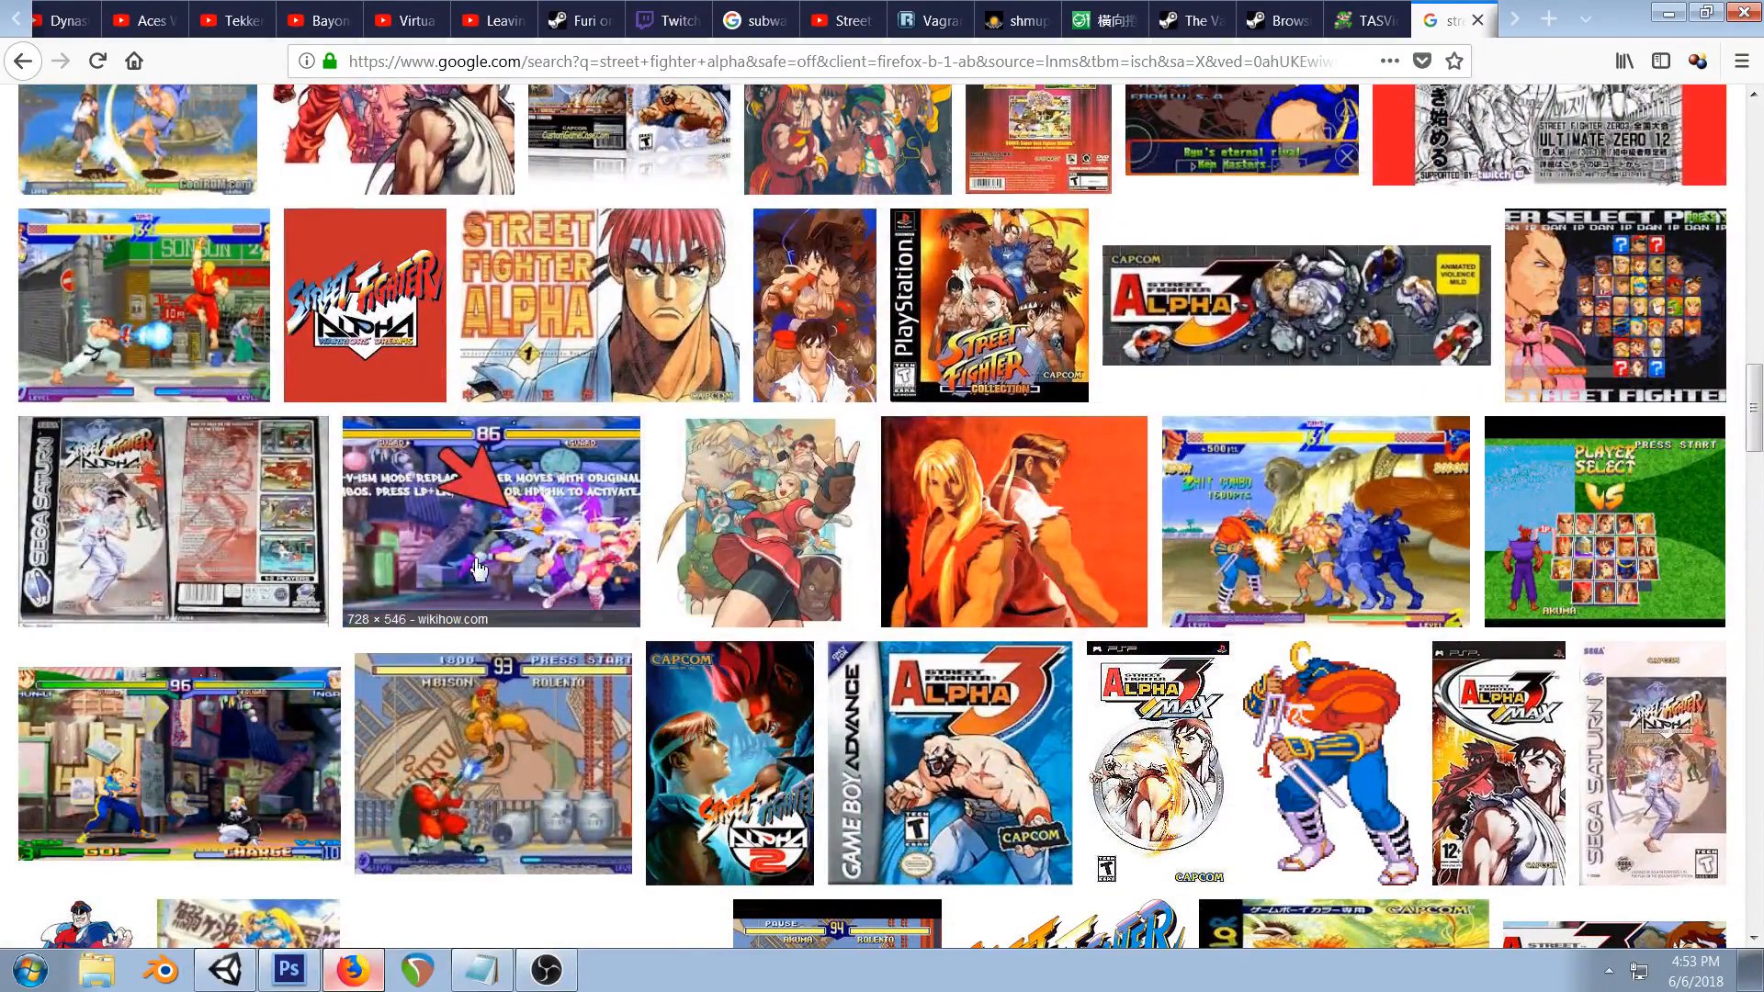
pyautogui.click(537, 563)
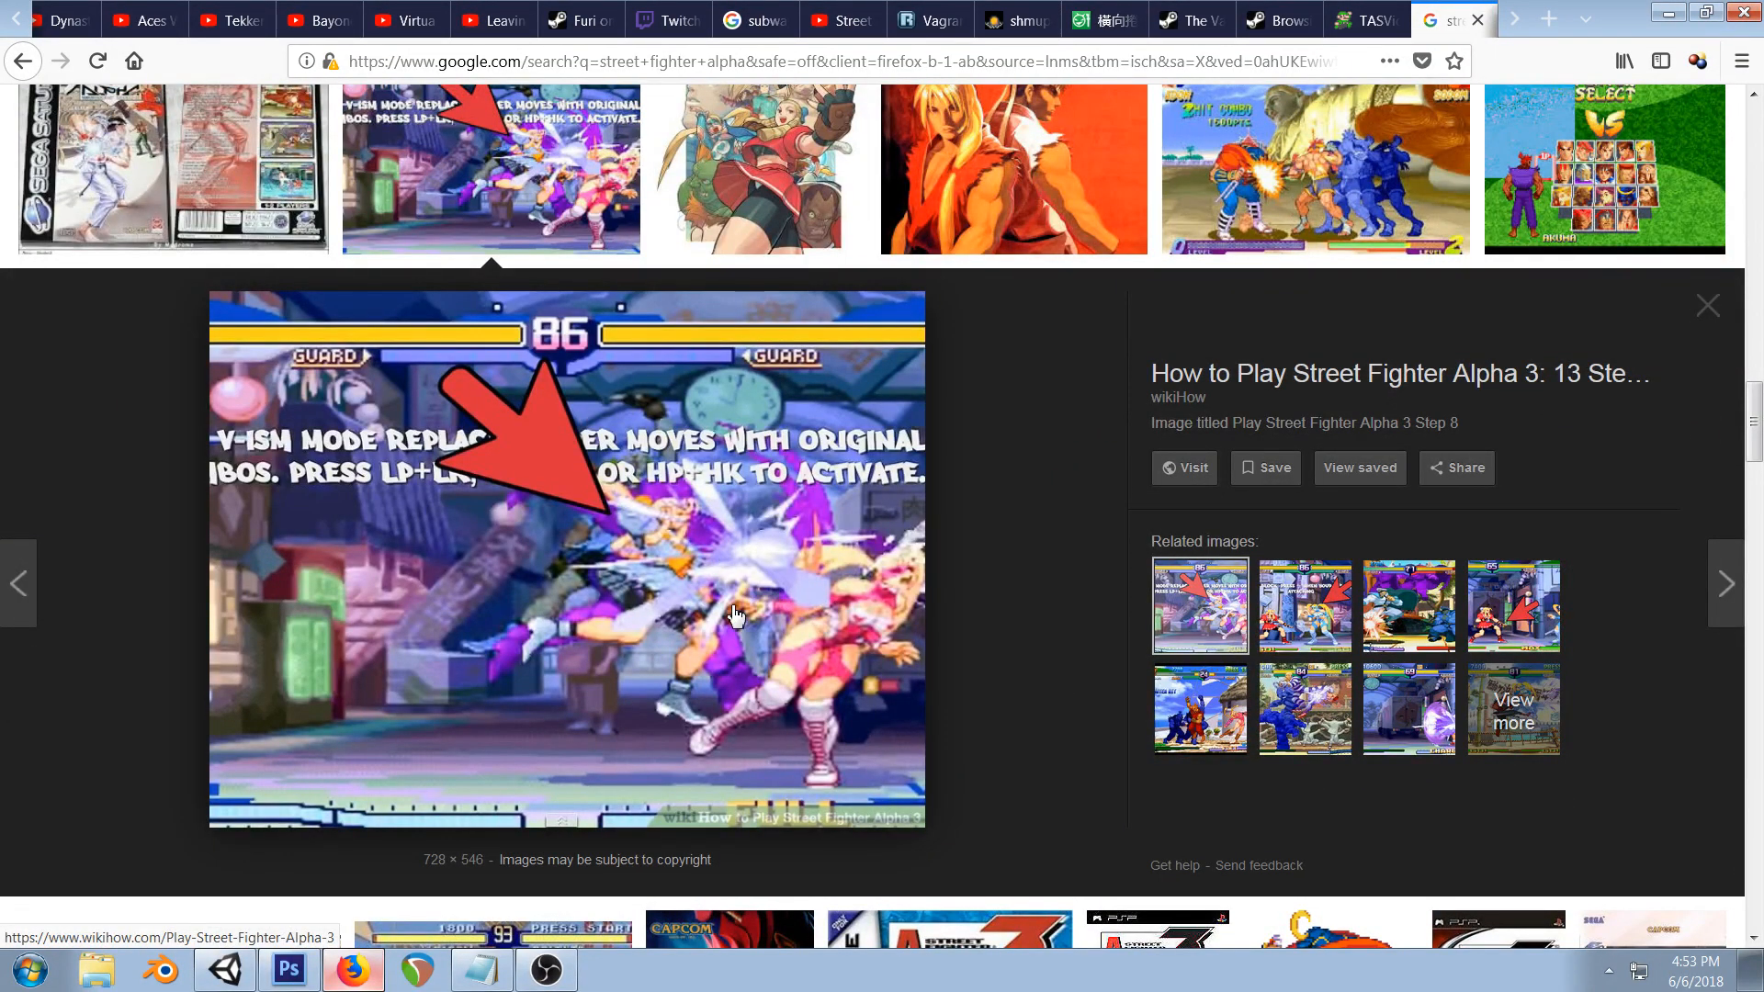
# - Switch back to Unity and locate TutorialStarMat's base texture among the project assets
pyautogui.click(290, 969)
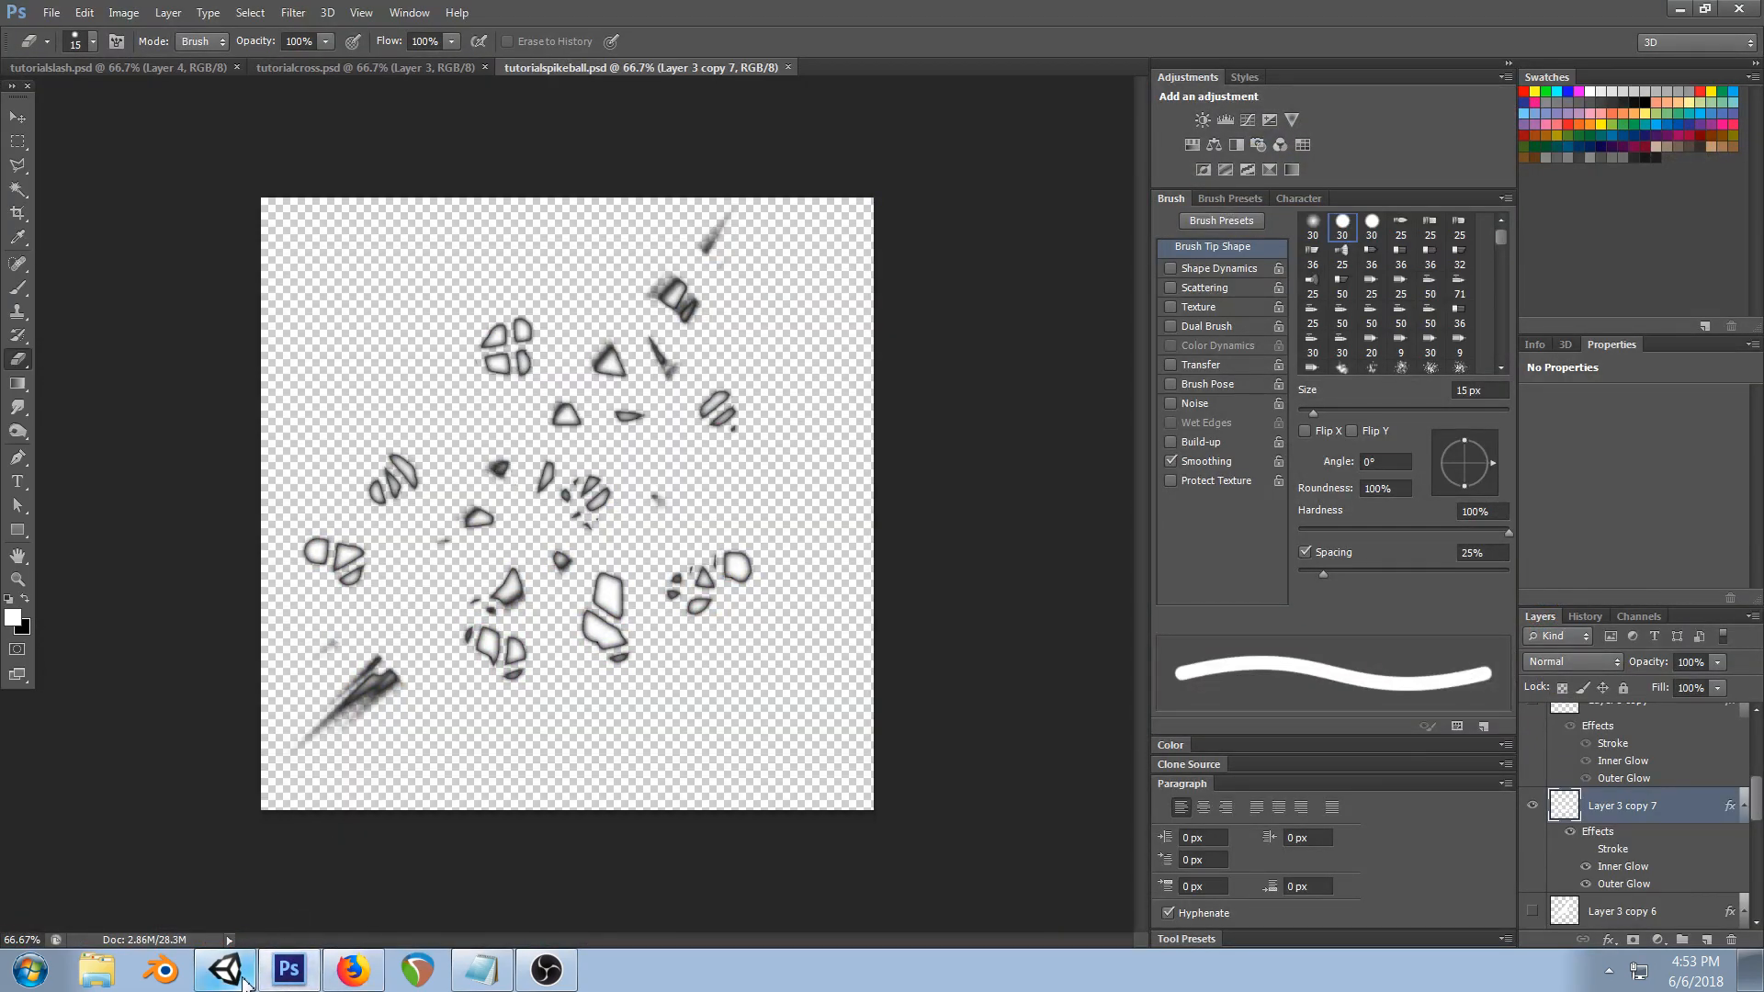
pyautogui.click(225, 971)
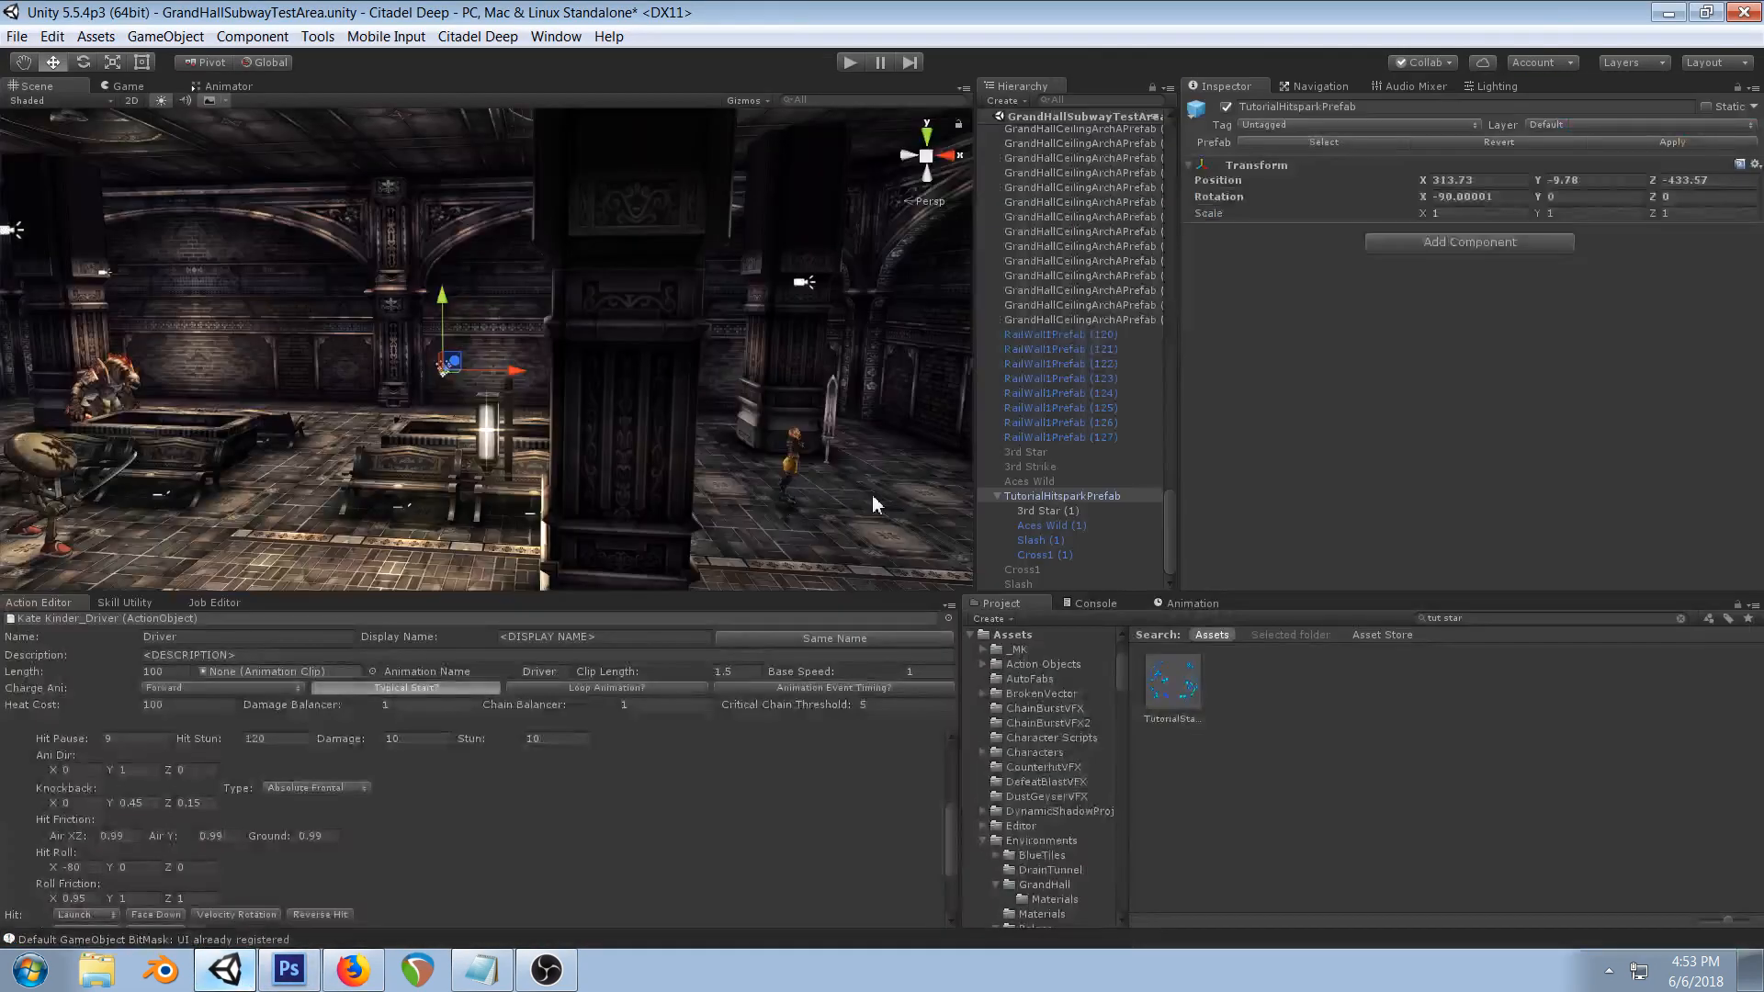
pyautogui.click(352, 969)
pyautogui.click(250, 980)
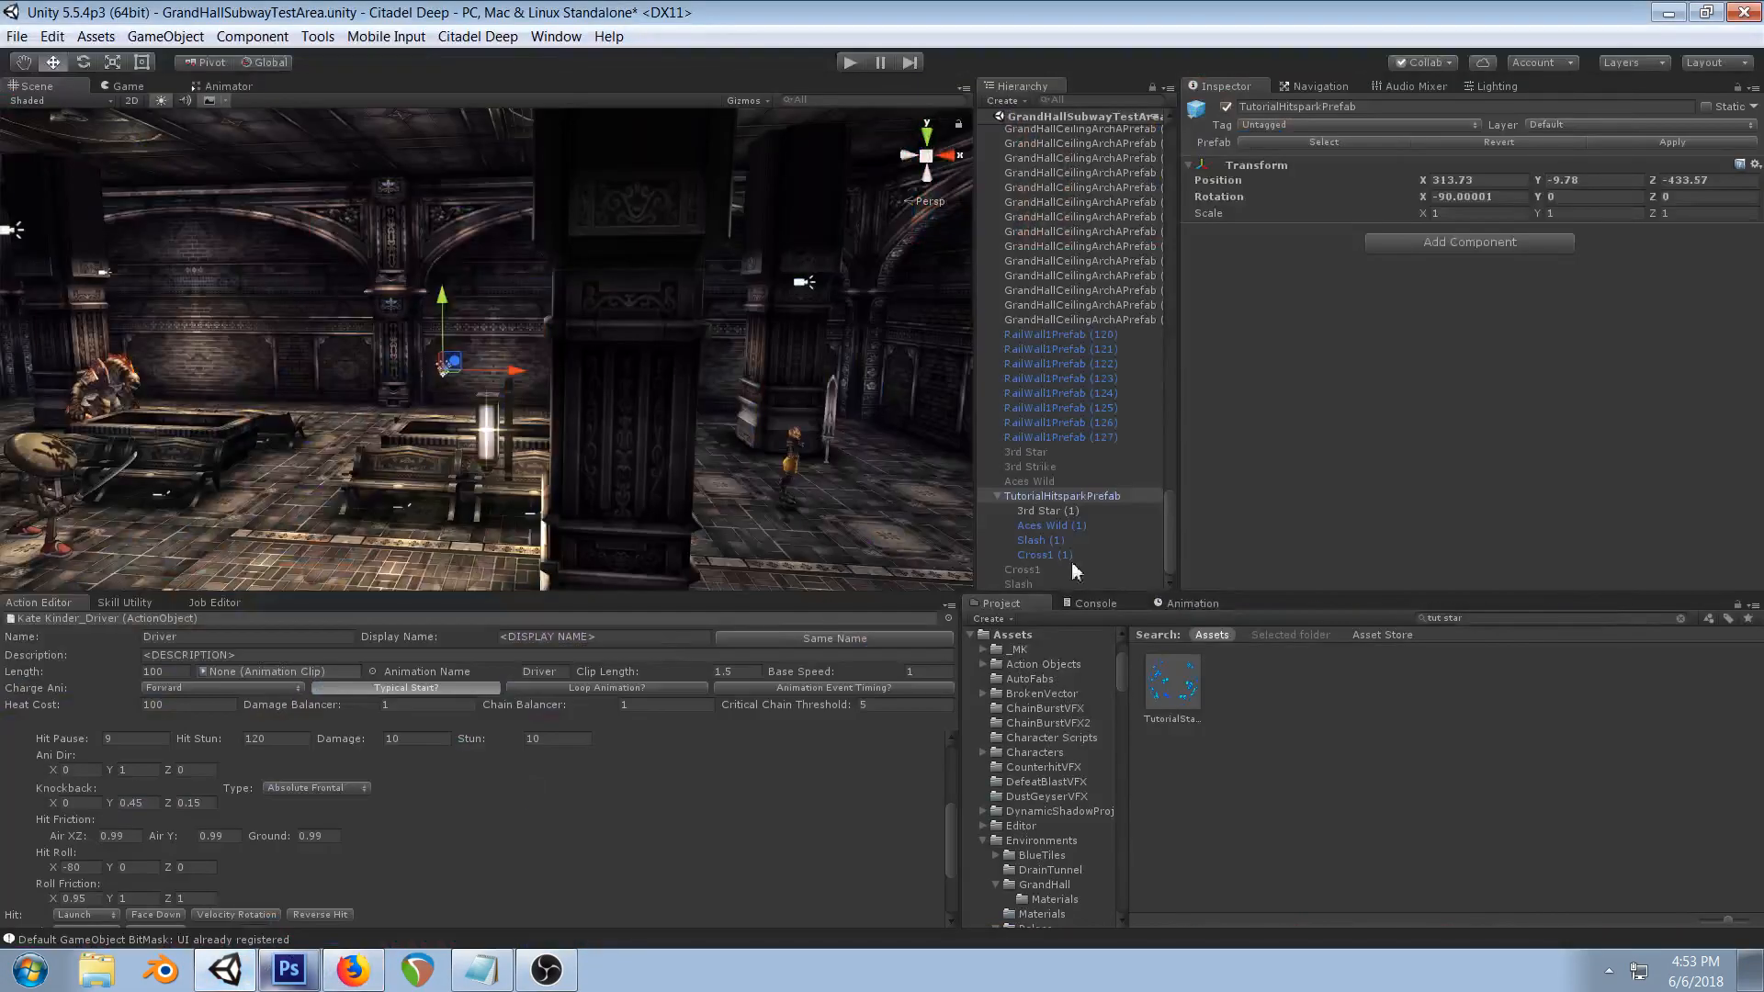
pyautogui.click(1165, 684)
pyautogui.click(1741, 167)
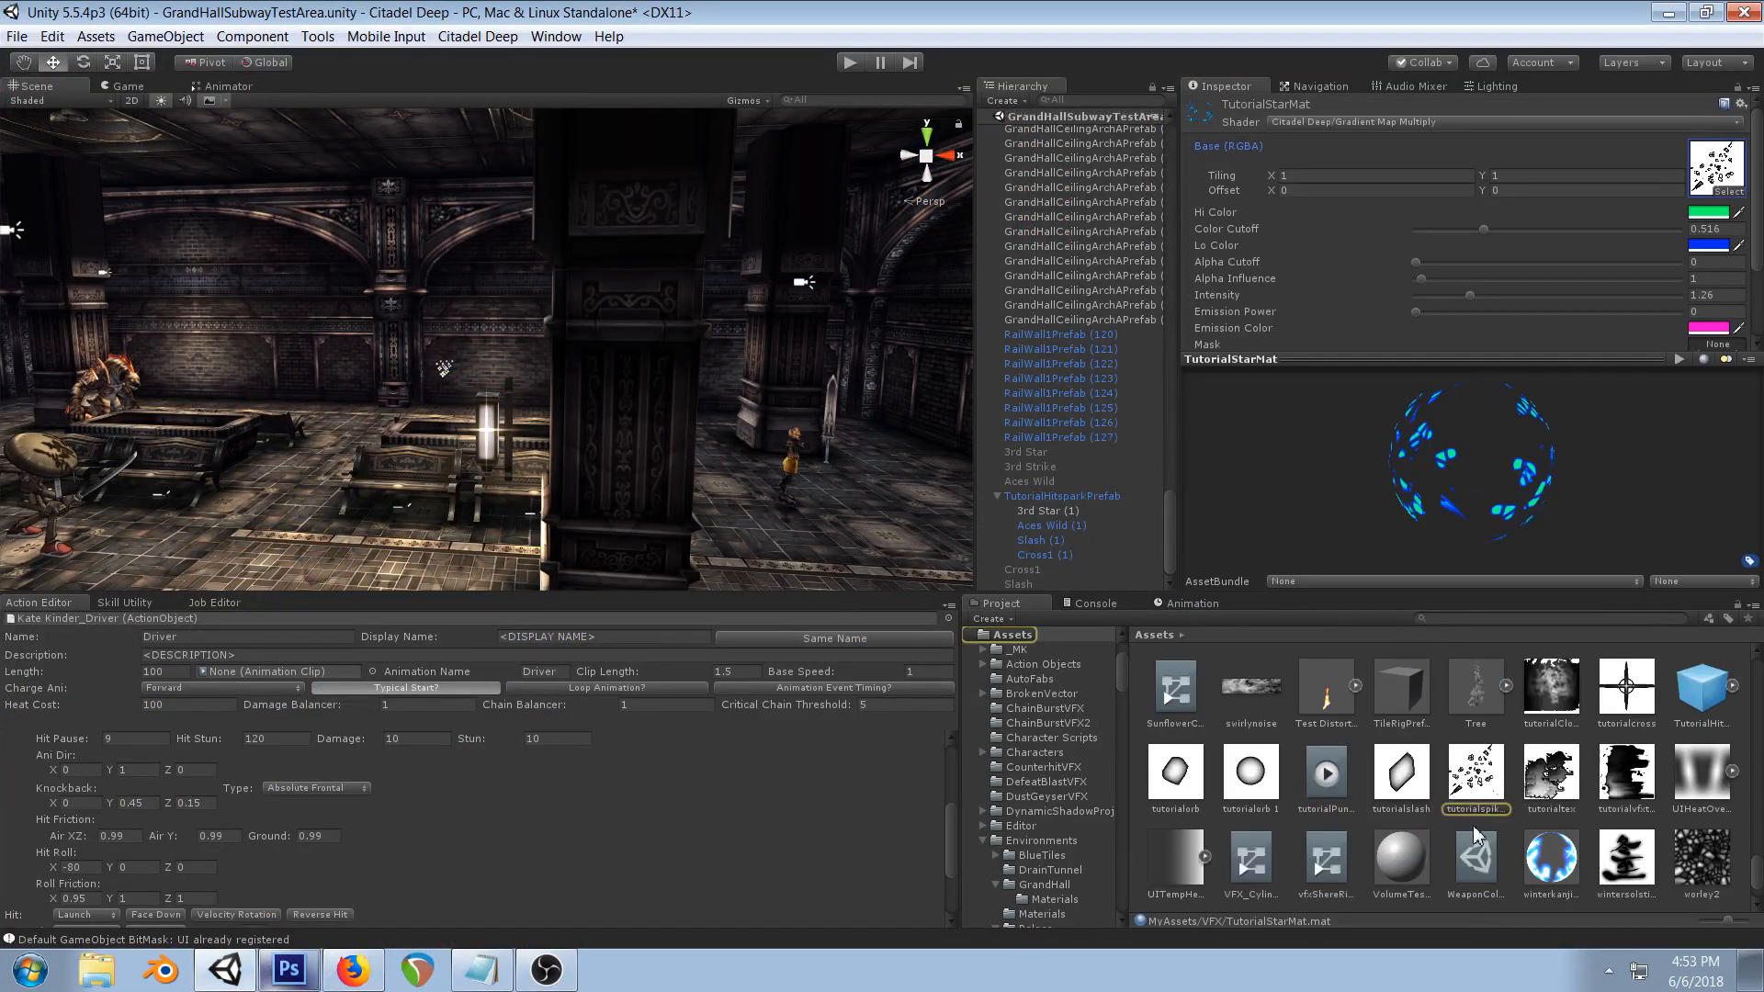
# - Duplicate the tutorialspikeball texture as tutorialoblique and open the copy in Photoshop
pyautogui.click(1466, 774)
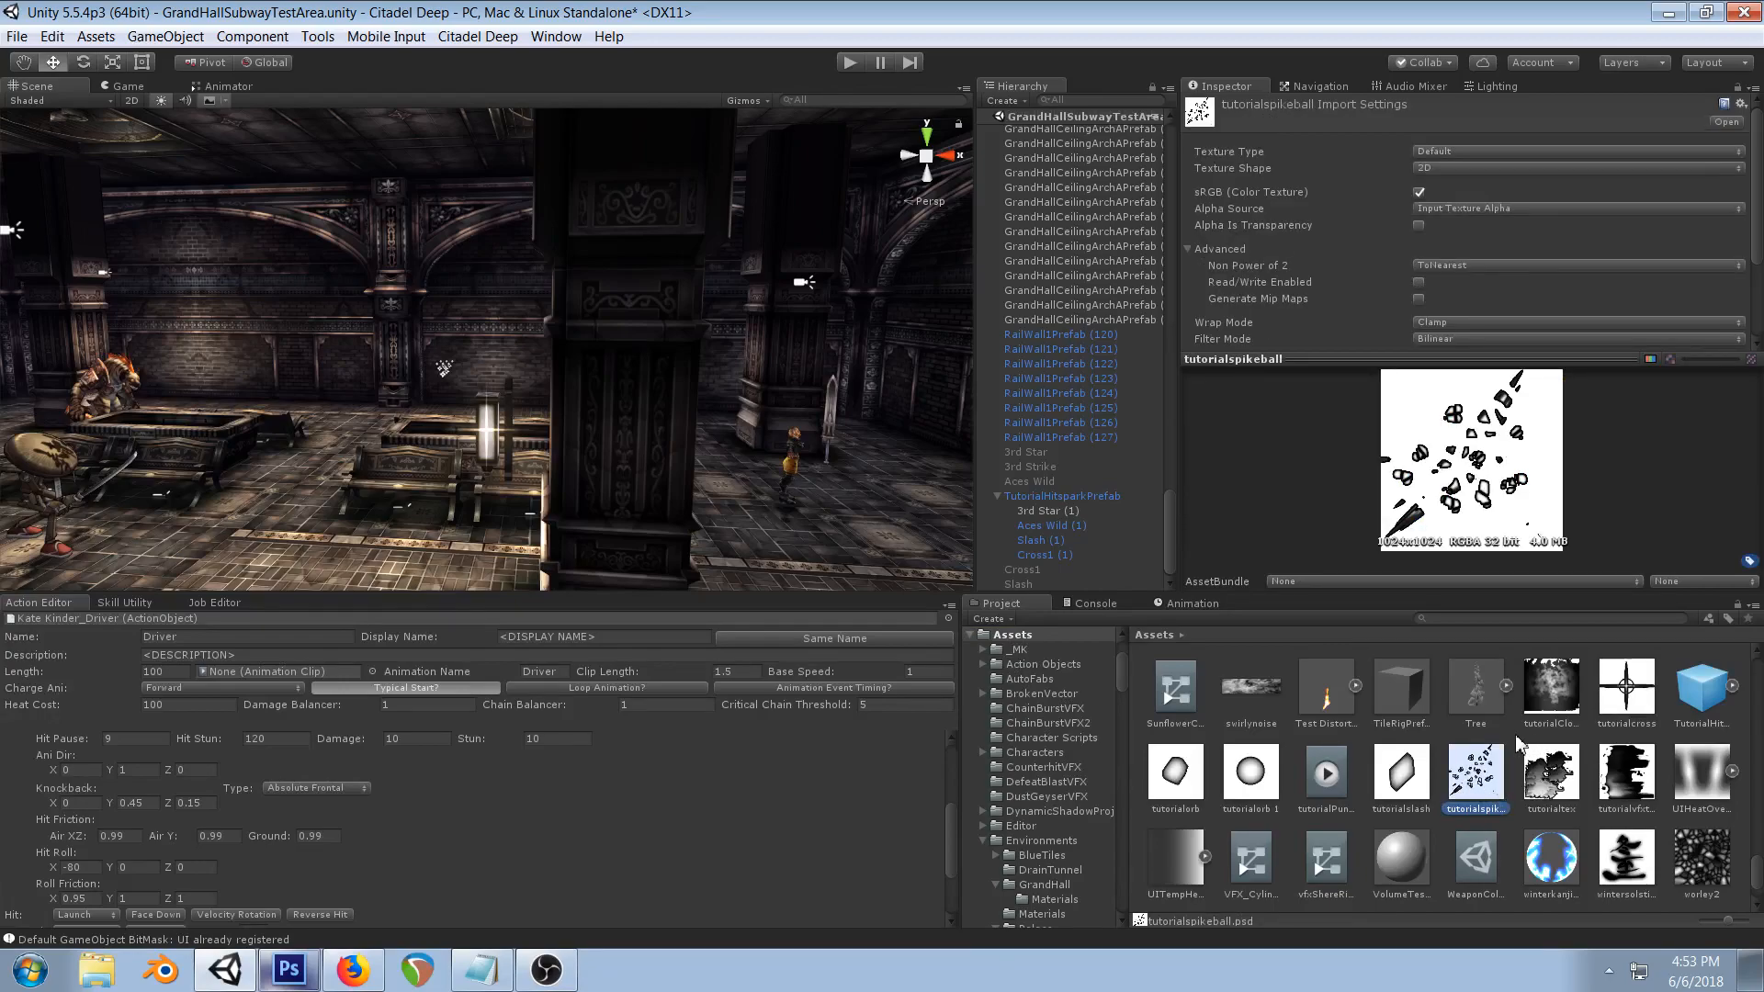
pyautogui.click(1567, 812)
pyautogui.write('tut')
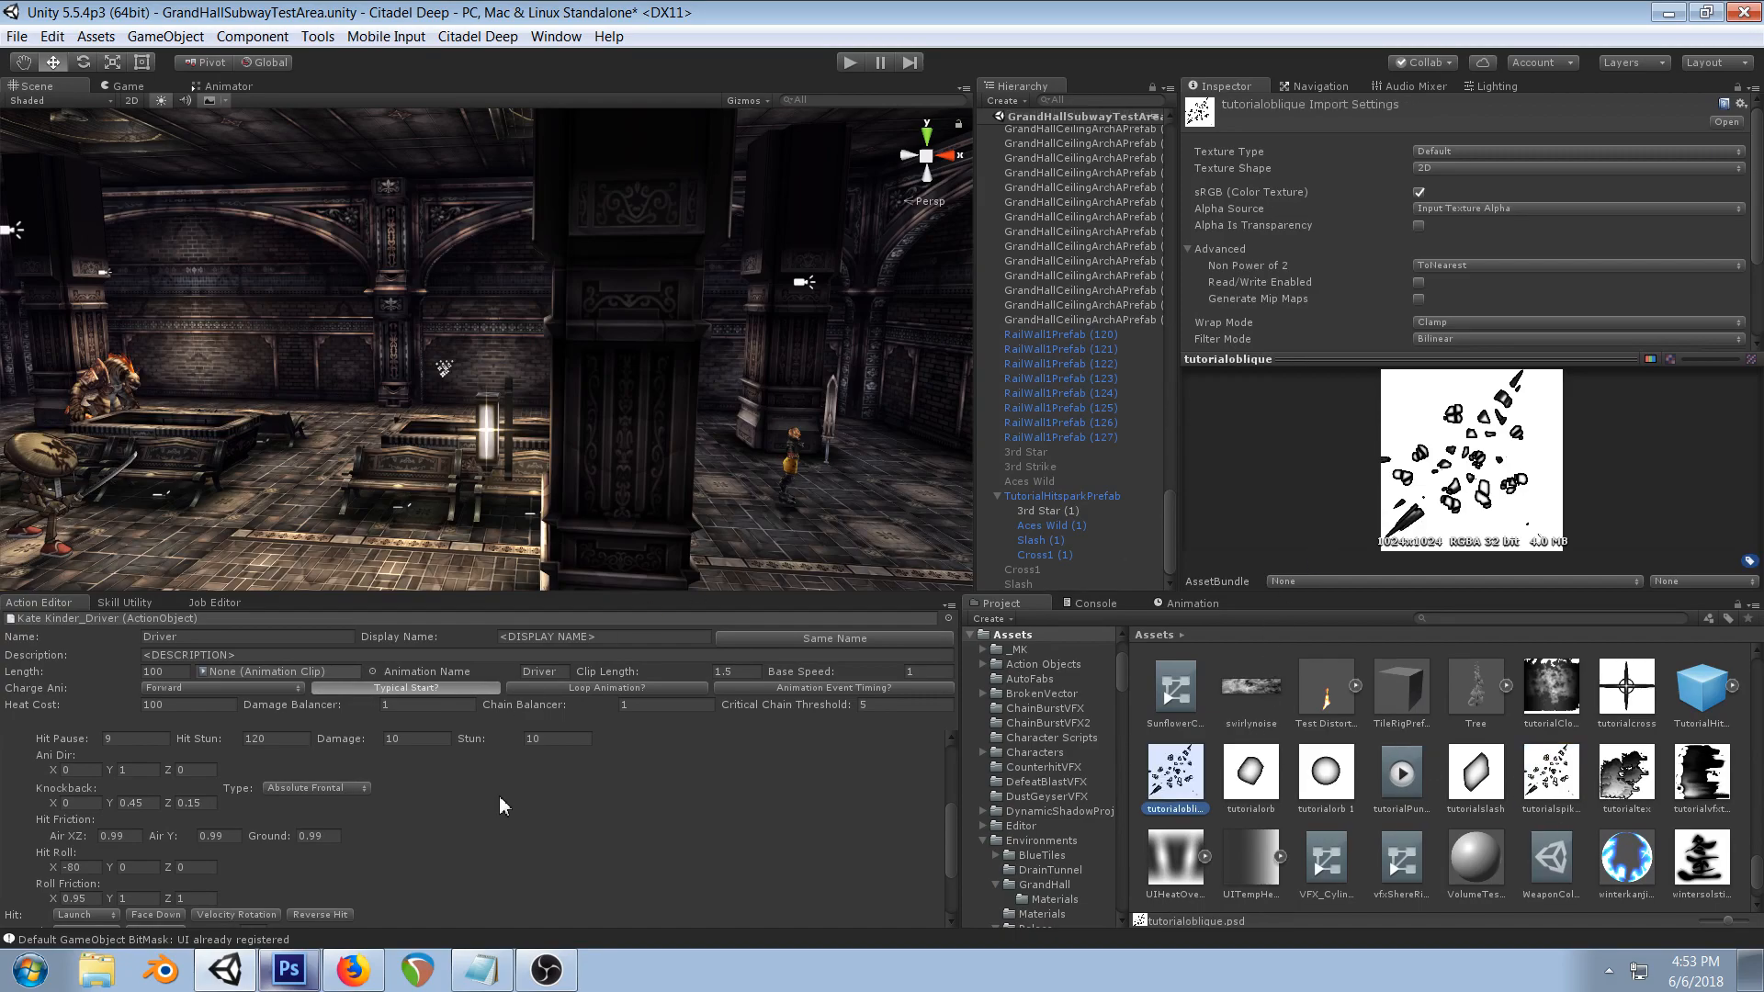
pyautogui.doubleClick(1185, 786)
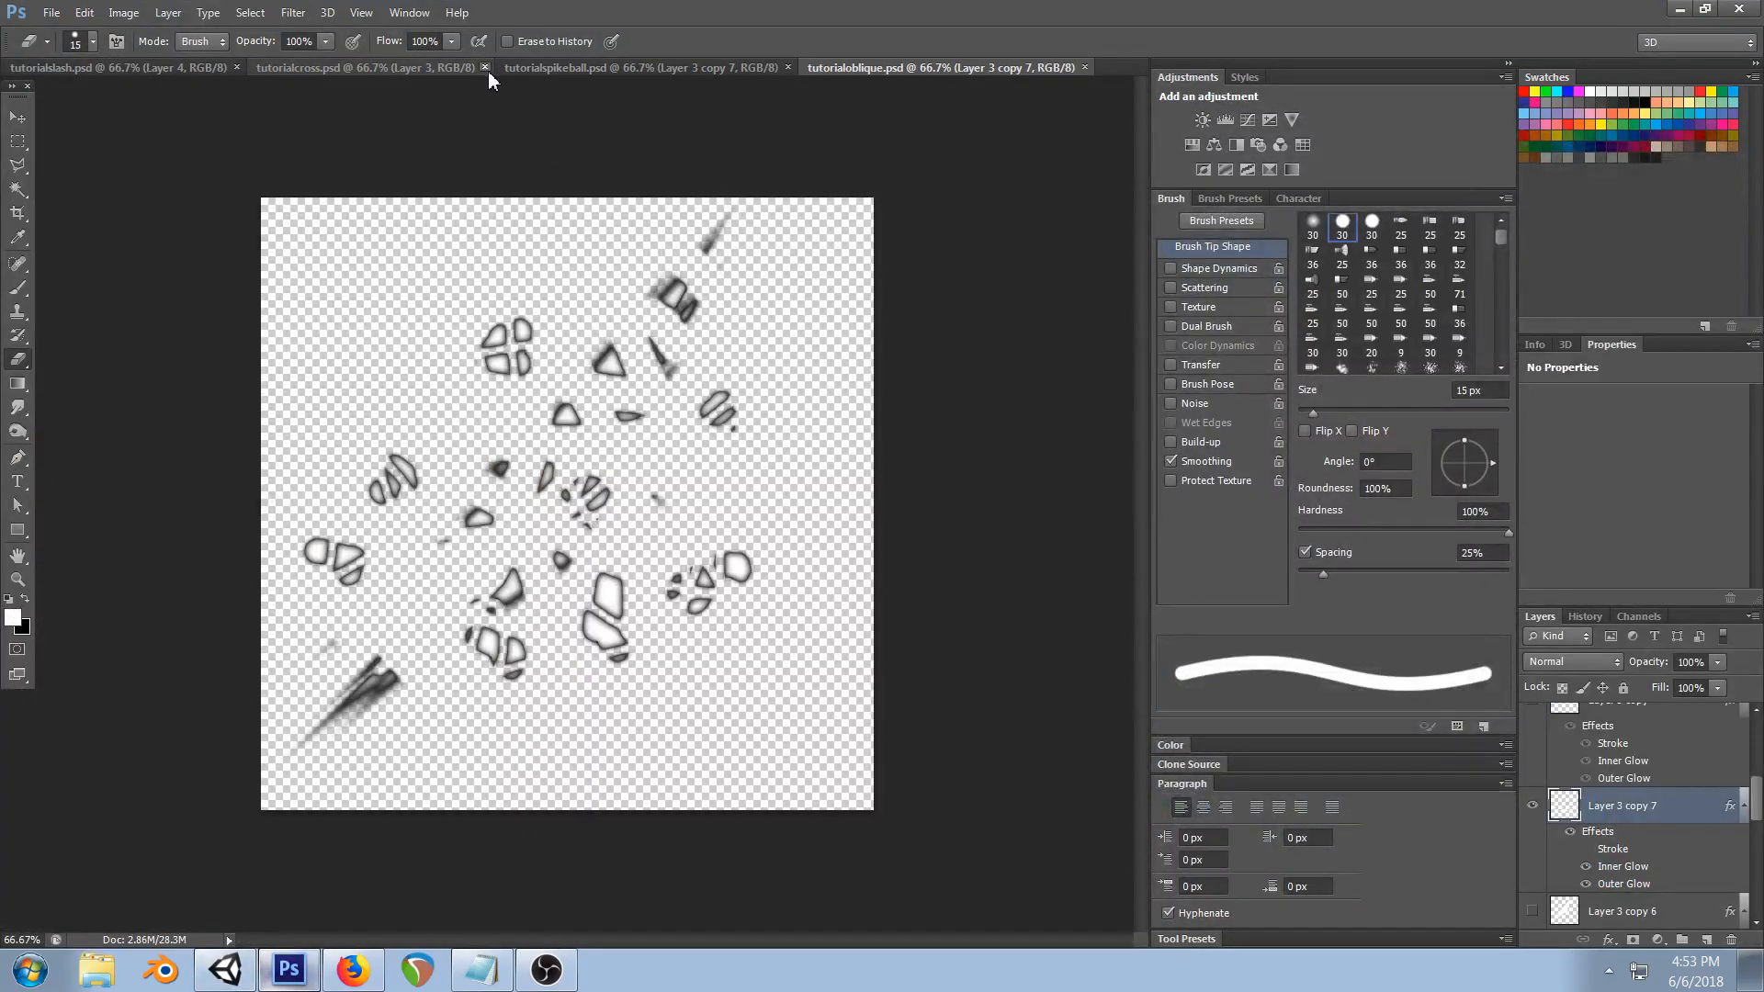
# - Close the tutorialspikeball, tutorialcross and tutorialslash documents, keeping only tutorialoblique.psd open
pyautogui.click(788, 68)
pyautogui.click(488, 64)
pyautogui.click(485, 67)
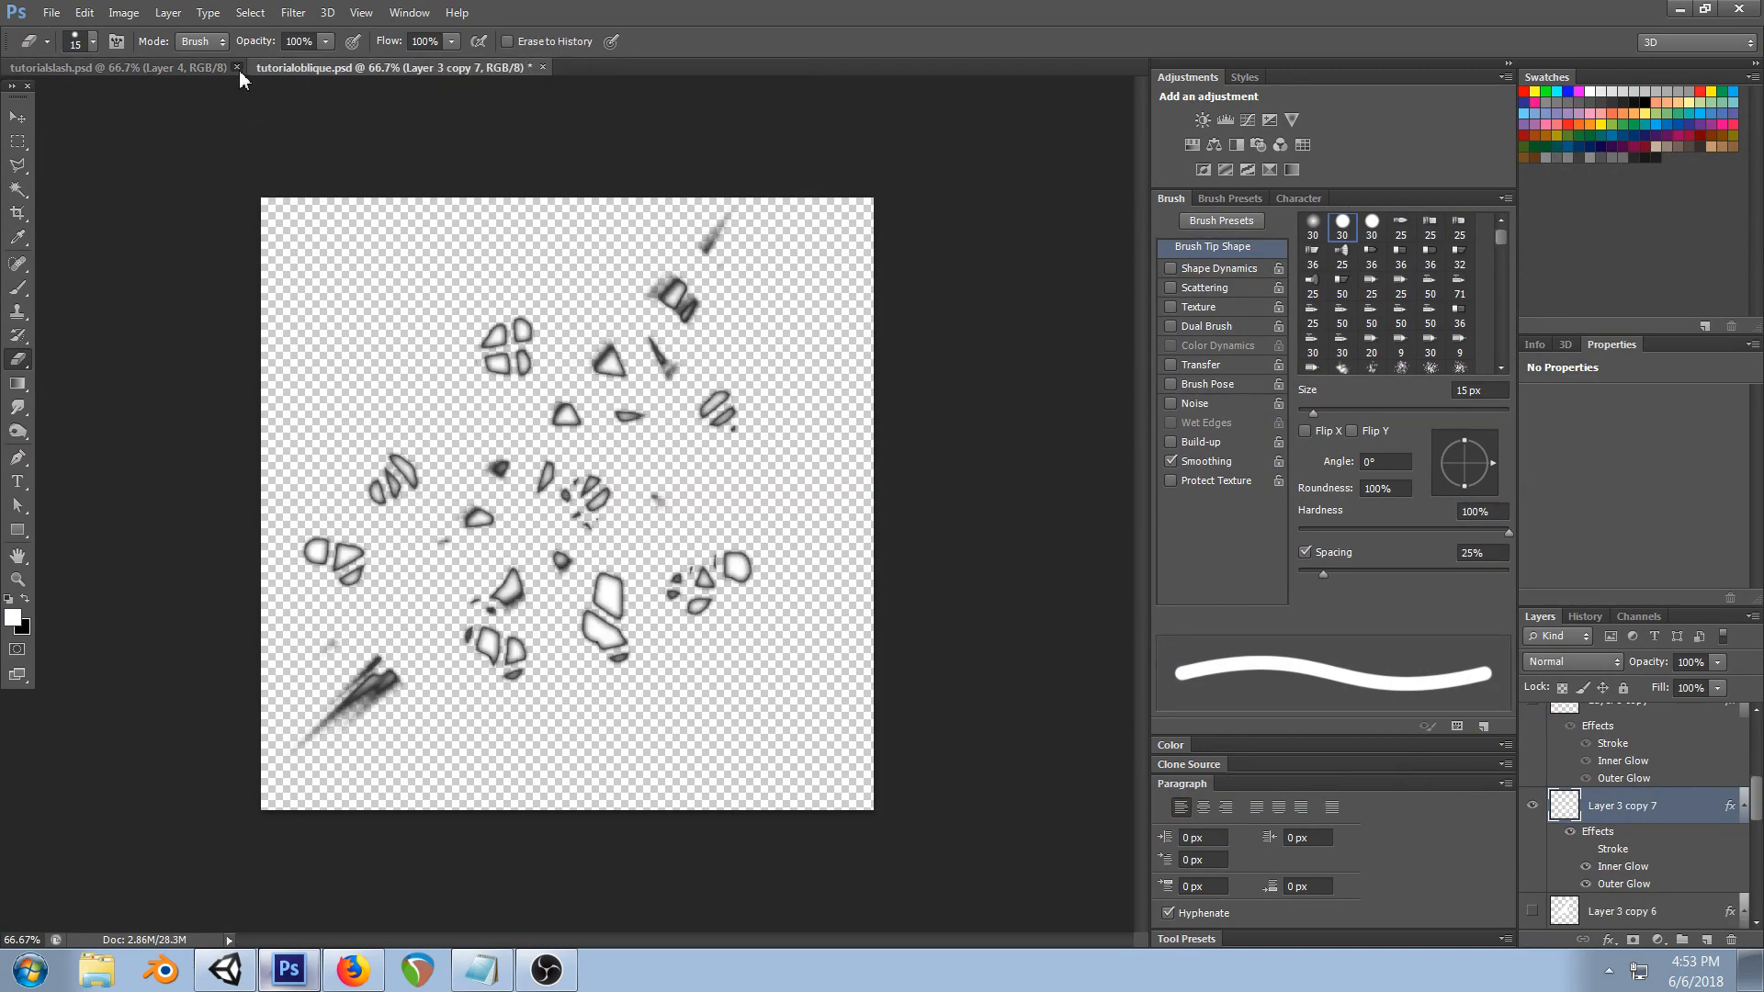
pyautogui.click(236, 67)
# - Clear the shards from Layer 3 copy 7 and draw a white square near the middle of the canvas
pyautogui.hotkey('ctrl', 'a')
pyautogui.press('Delete')
pyautogui.hotkey('ctrl', 'd')
pyautogui.click(18, 530)
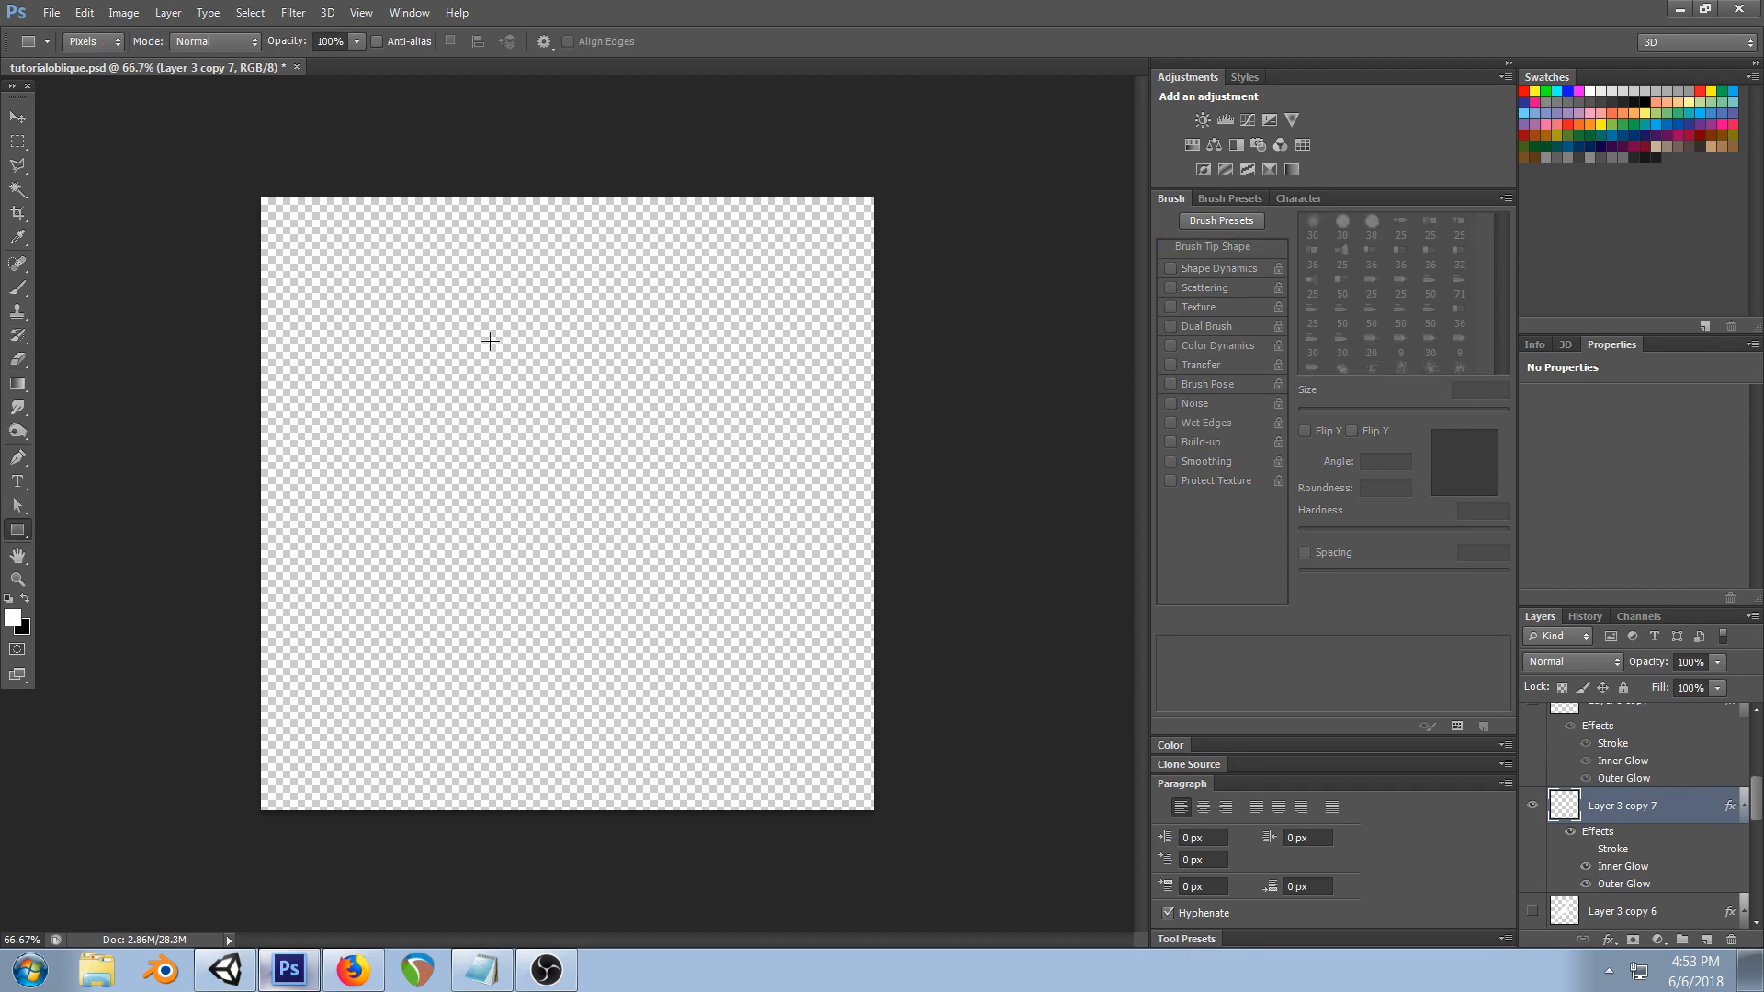
pyautogui.moveTo(485, 411)
pyautogui.keyDown('shift'); pyautogui.mouseDown()
pyautogui.moveTo(594, 543)
pyautogui.moveTo(753, 615)
pyautogui.mouseUp(); pyautogui.keyUp('shift')
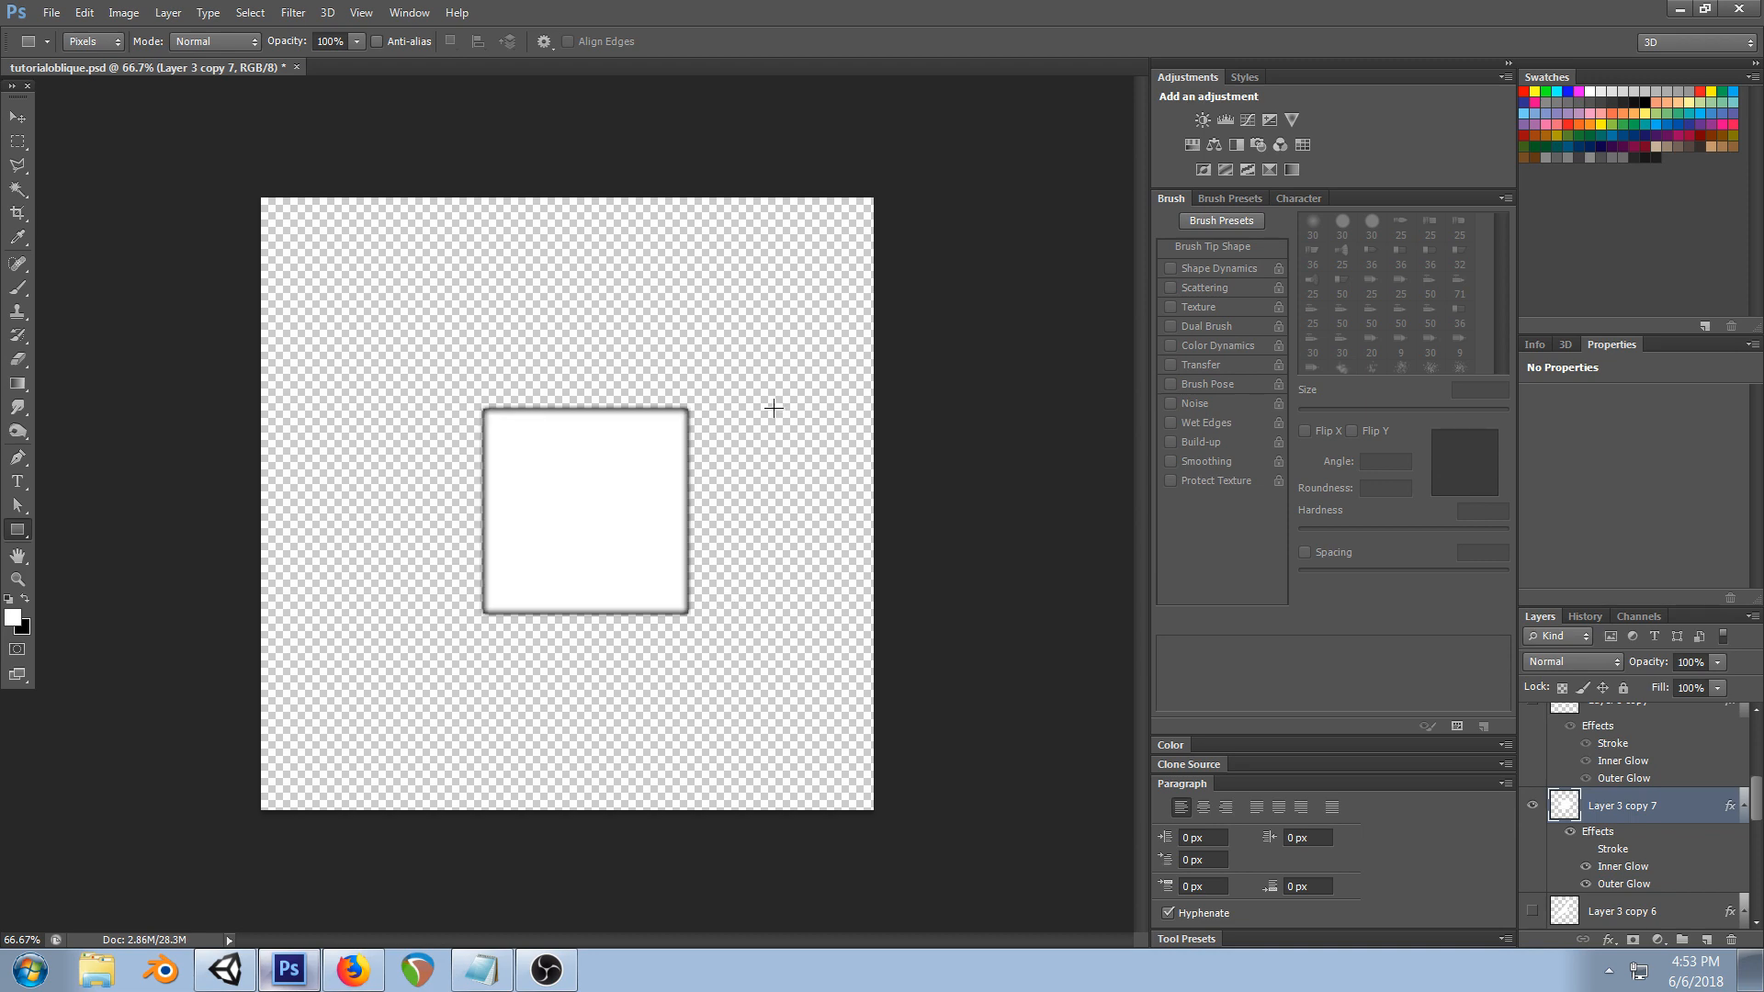
# - Crop the image to the full canvas to discard the layer pixels lying outside it
pyautogui.hotkey('ctrl', 't')
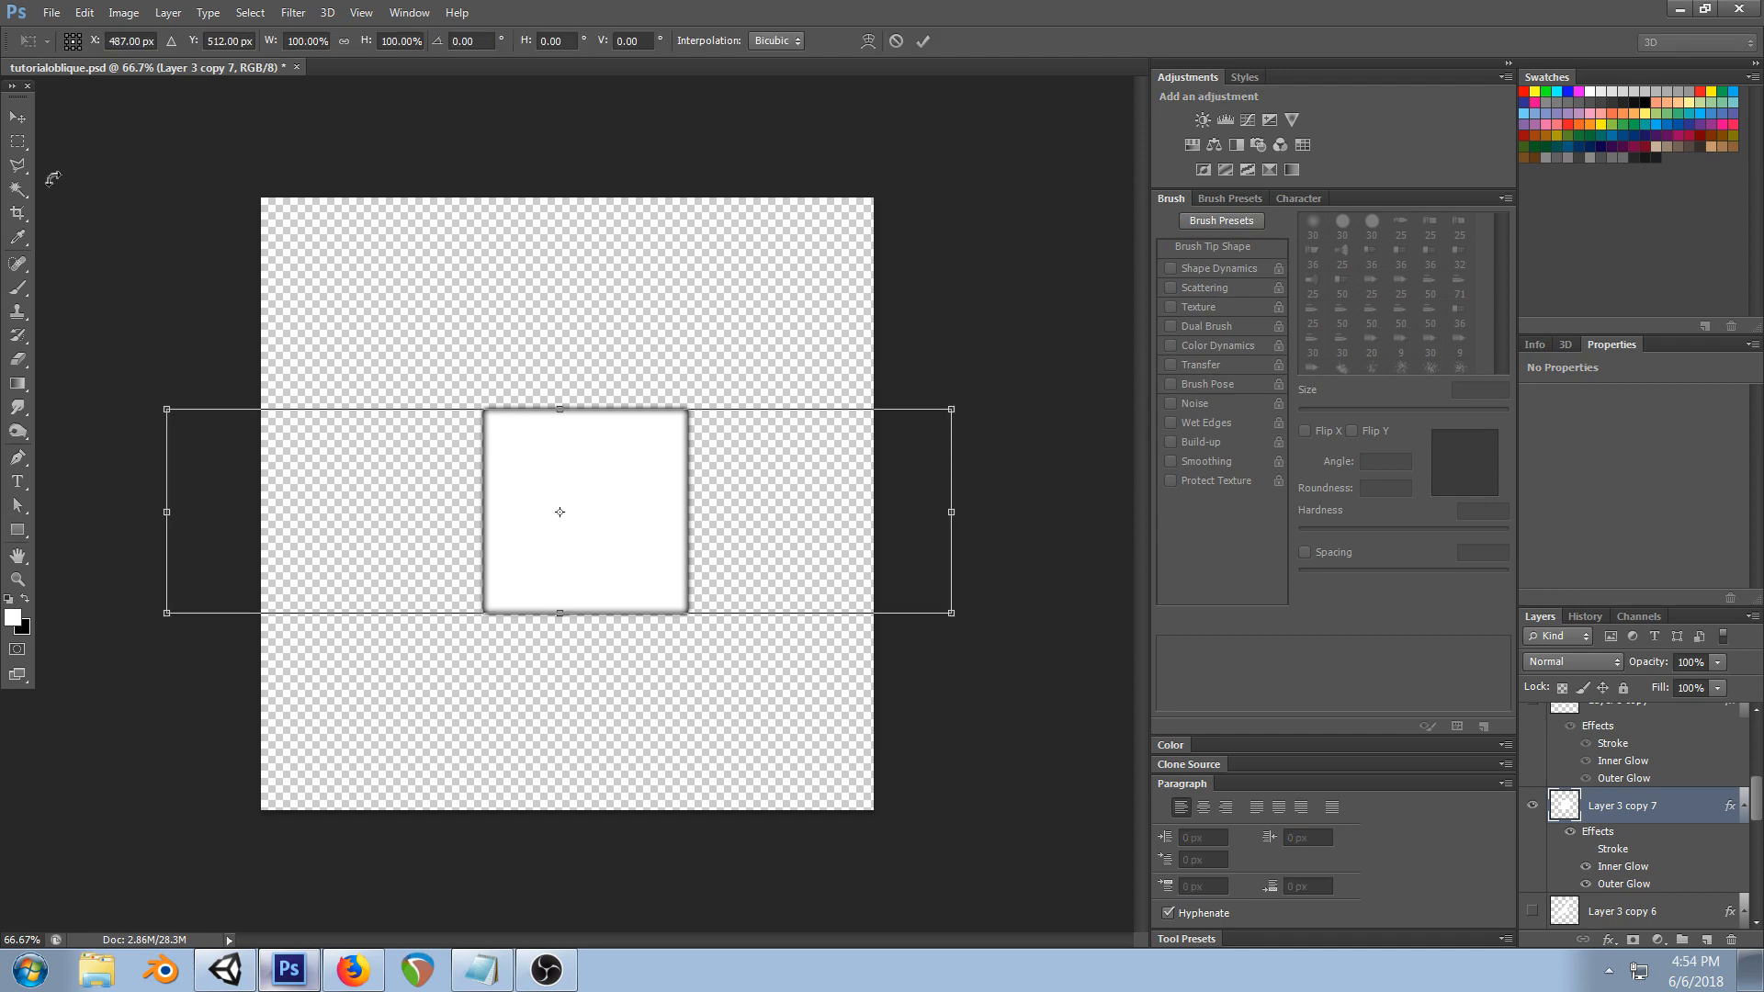
pyautogui.click(15, 121)
pyautogui.hotkey('ctrl', 'a')
pyautogui.click(127, 15)
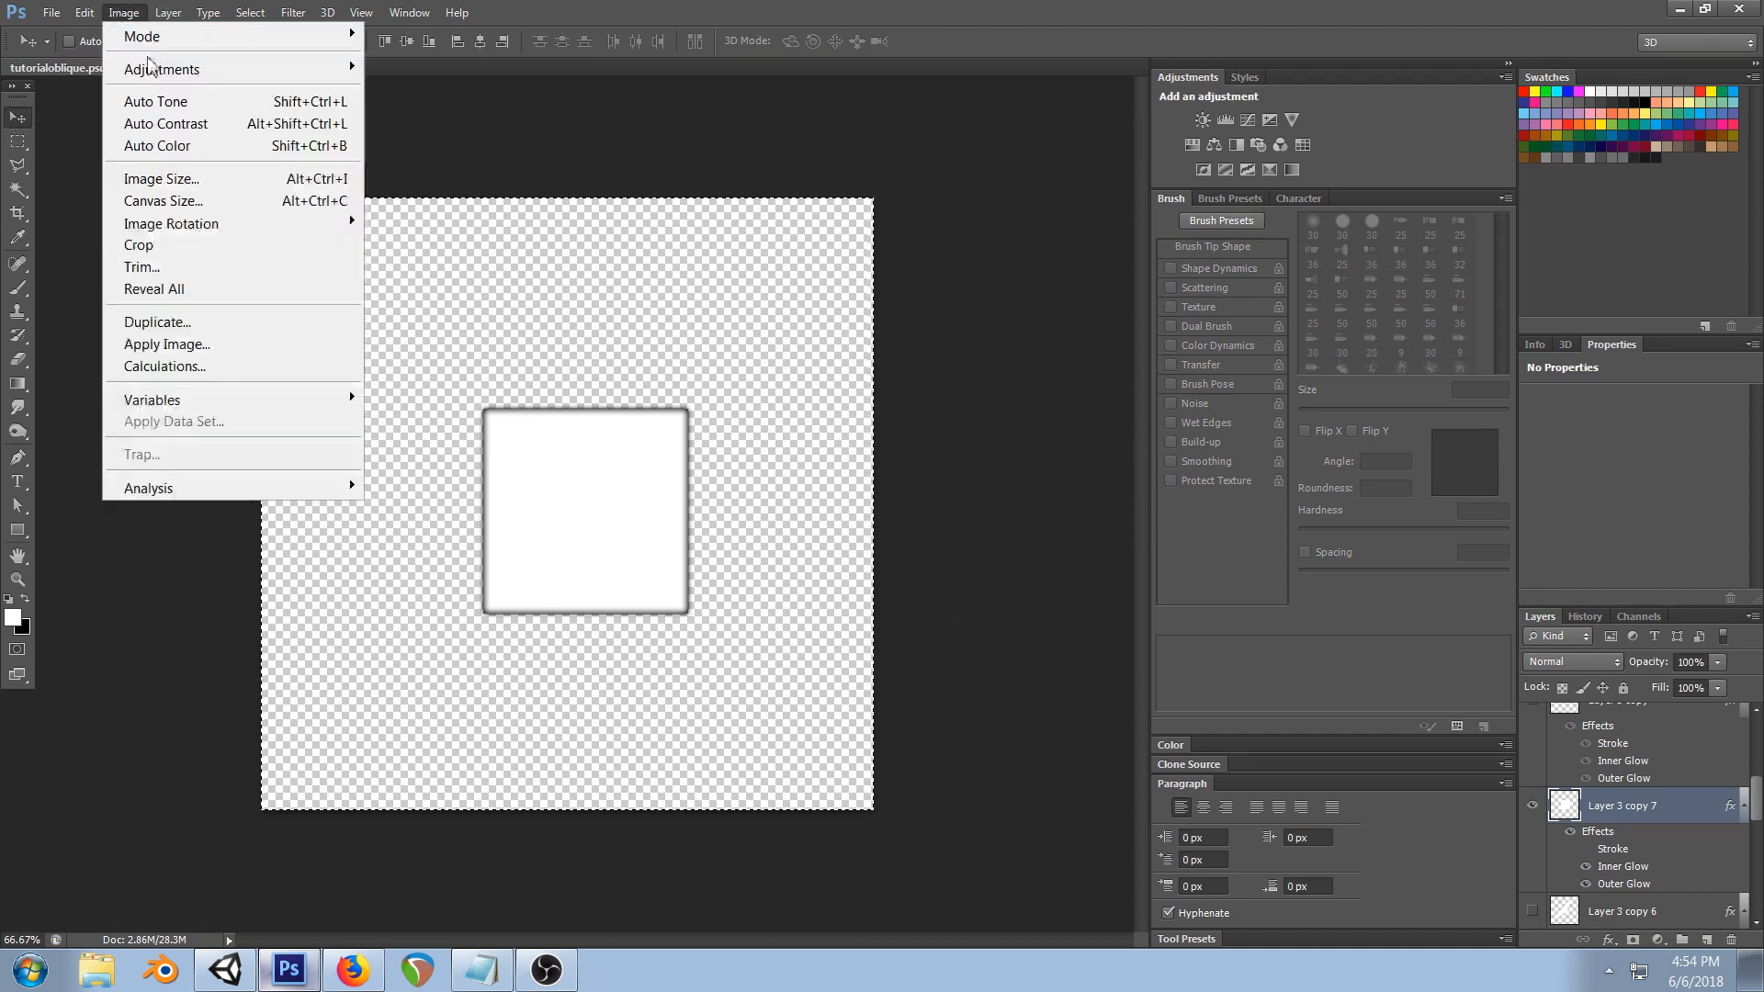
pyautogui.click(139, 246)
pyautogui.hotkey('ctrl', 'd')
# - Rotate the white square 45° into a diamond and move it slightly up the canvas
pyautogui.hotkey('ctrl', 't')
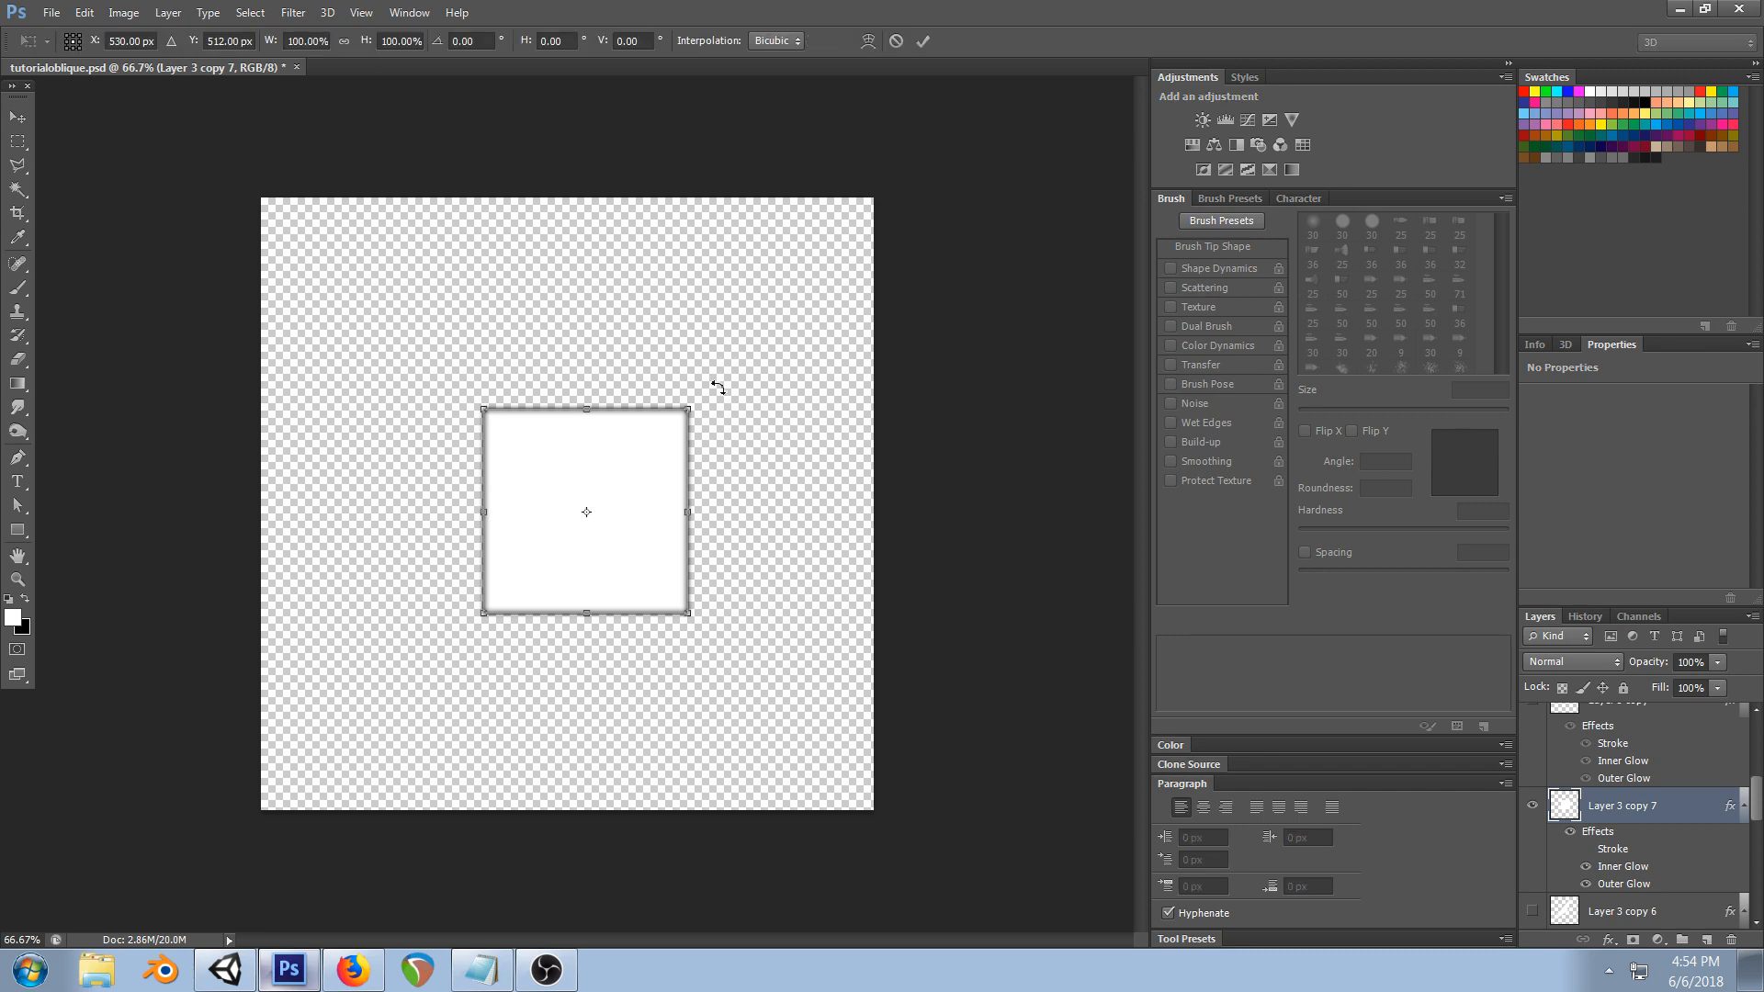
pyautogui.keyDown('shift'); pyautogui.moveTo(717, 387); pyautogui.dragTo(796, 524); pyautogui.keyUp('shift')
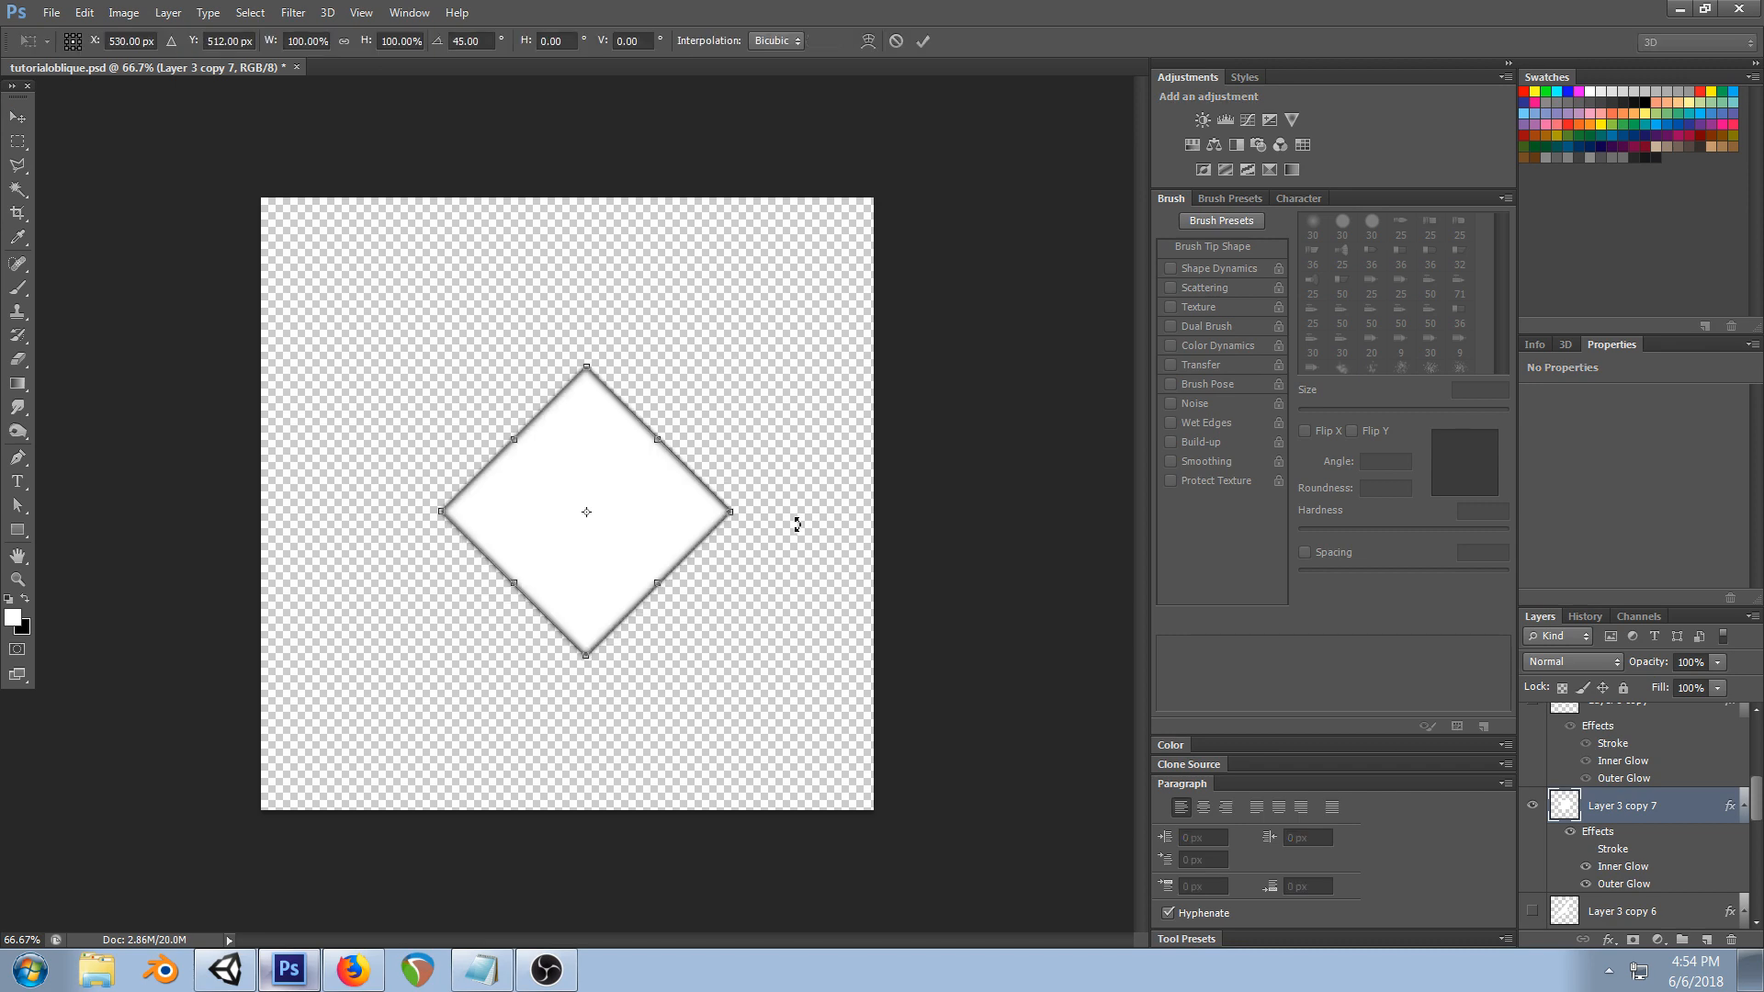
pyautogui.click(18, 117)
pyautogui.click(815, 366)
pyautogui.moveTo(627, 485); pyautogui.dragTo(620, 459)
# - Squash the upper half of the diamond to about 14% of its height, leaving the lower half full size
pyautogui.click(18, 141)
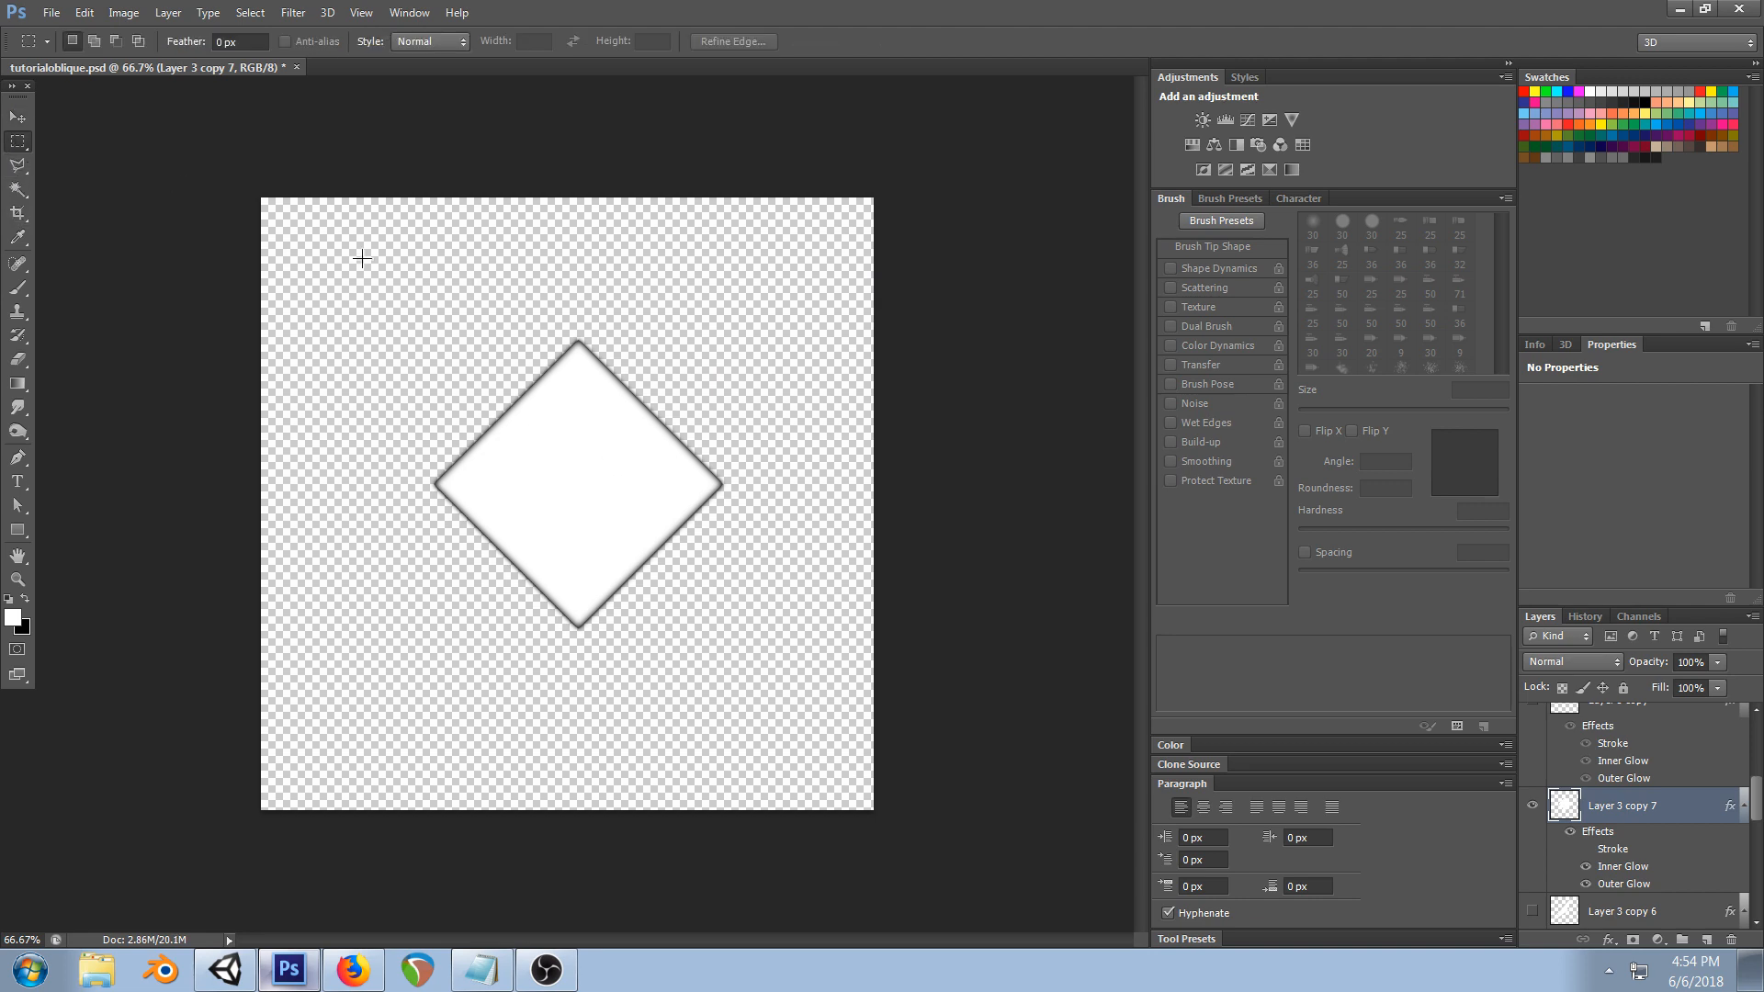
pyautogui.moveTo(826, 428); pyautogui.dragTo(849, 483)
pyautogui.hotkey('ctrl', 't')
pyautogui.moveTo(592, 230); pyautogui.dragTo(608, 444)
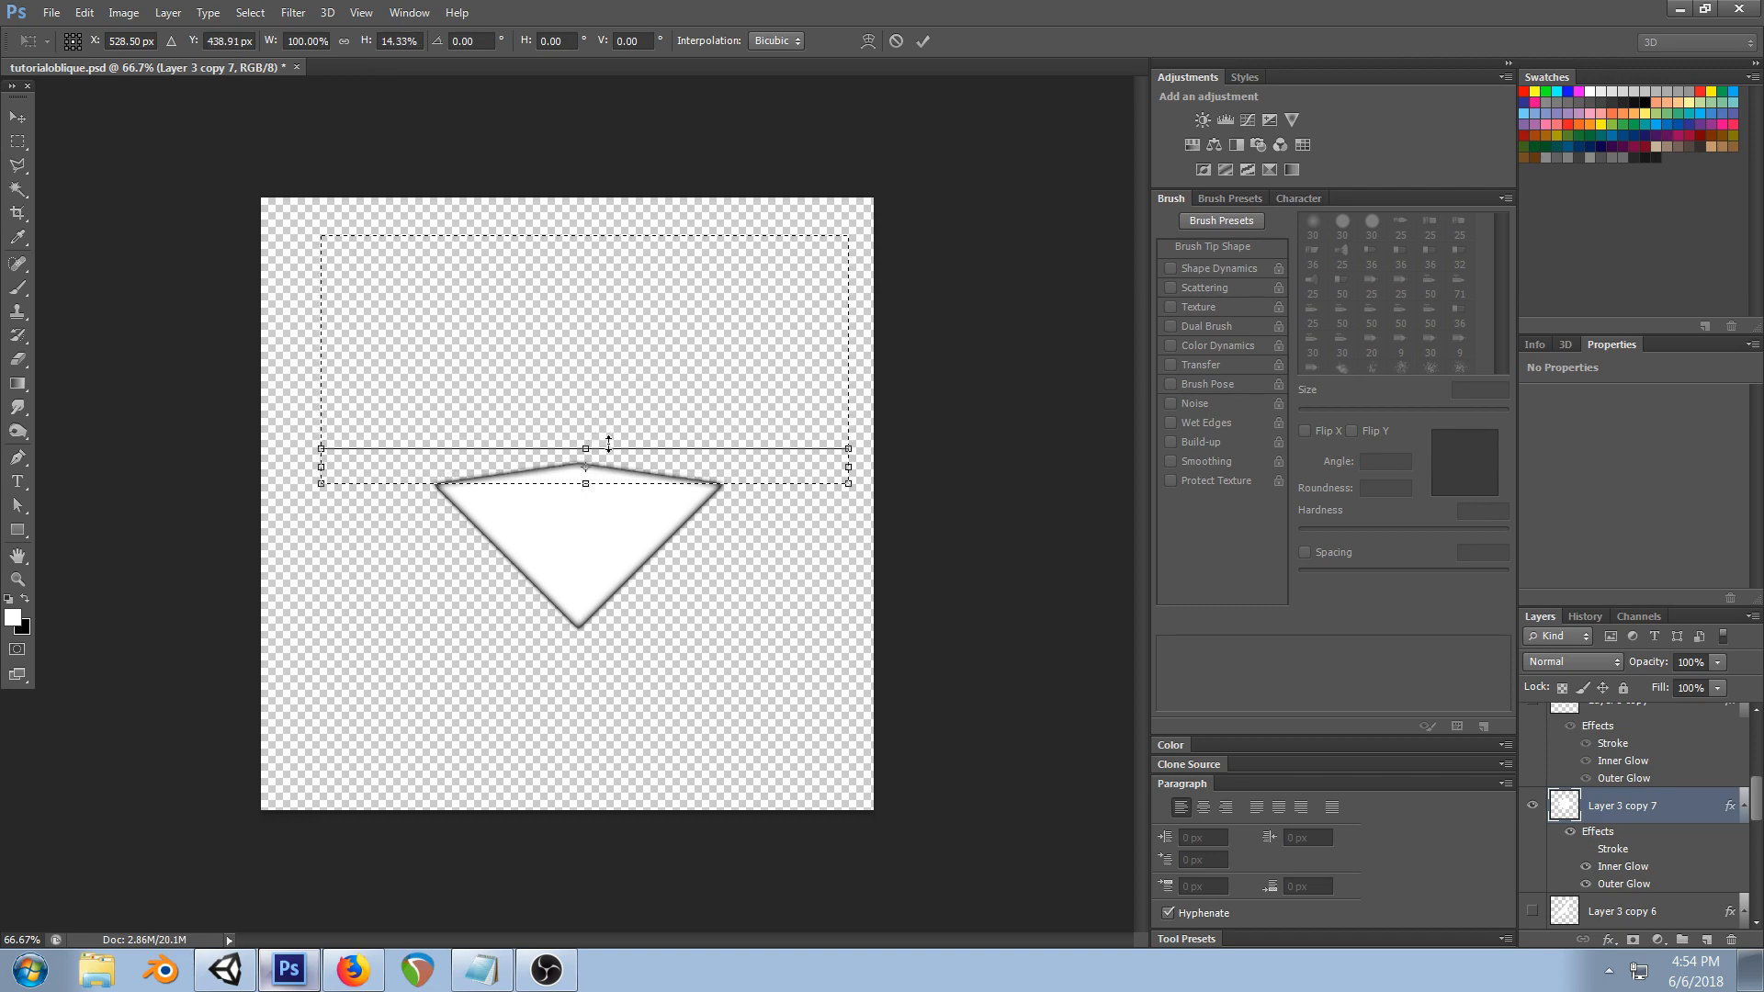
pyautogui.click(15, 114)
pyautogui.click(806, 367)
pyautogui.hotkey('ctrl', 'd')
# - Cut thin jagged spikes out of the shape's lower tip with the Polygonal Lasso
pyautogui.click(17, 164)
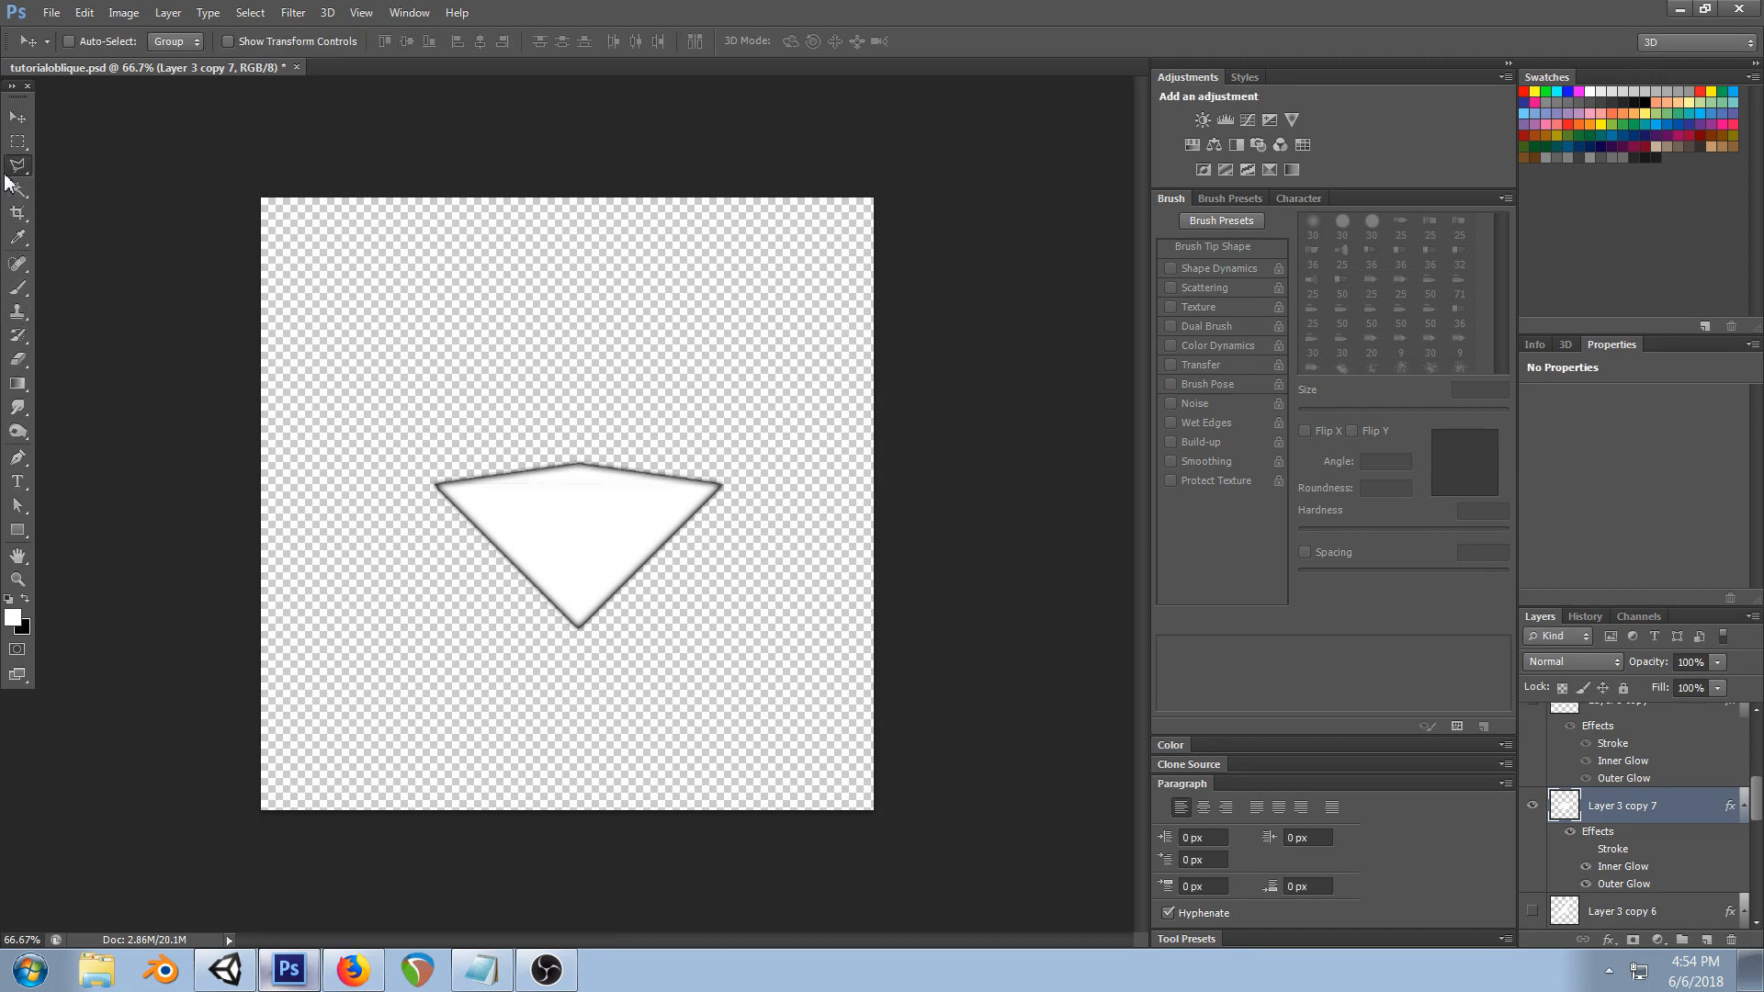
pyautogui.click(577, 622)
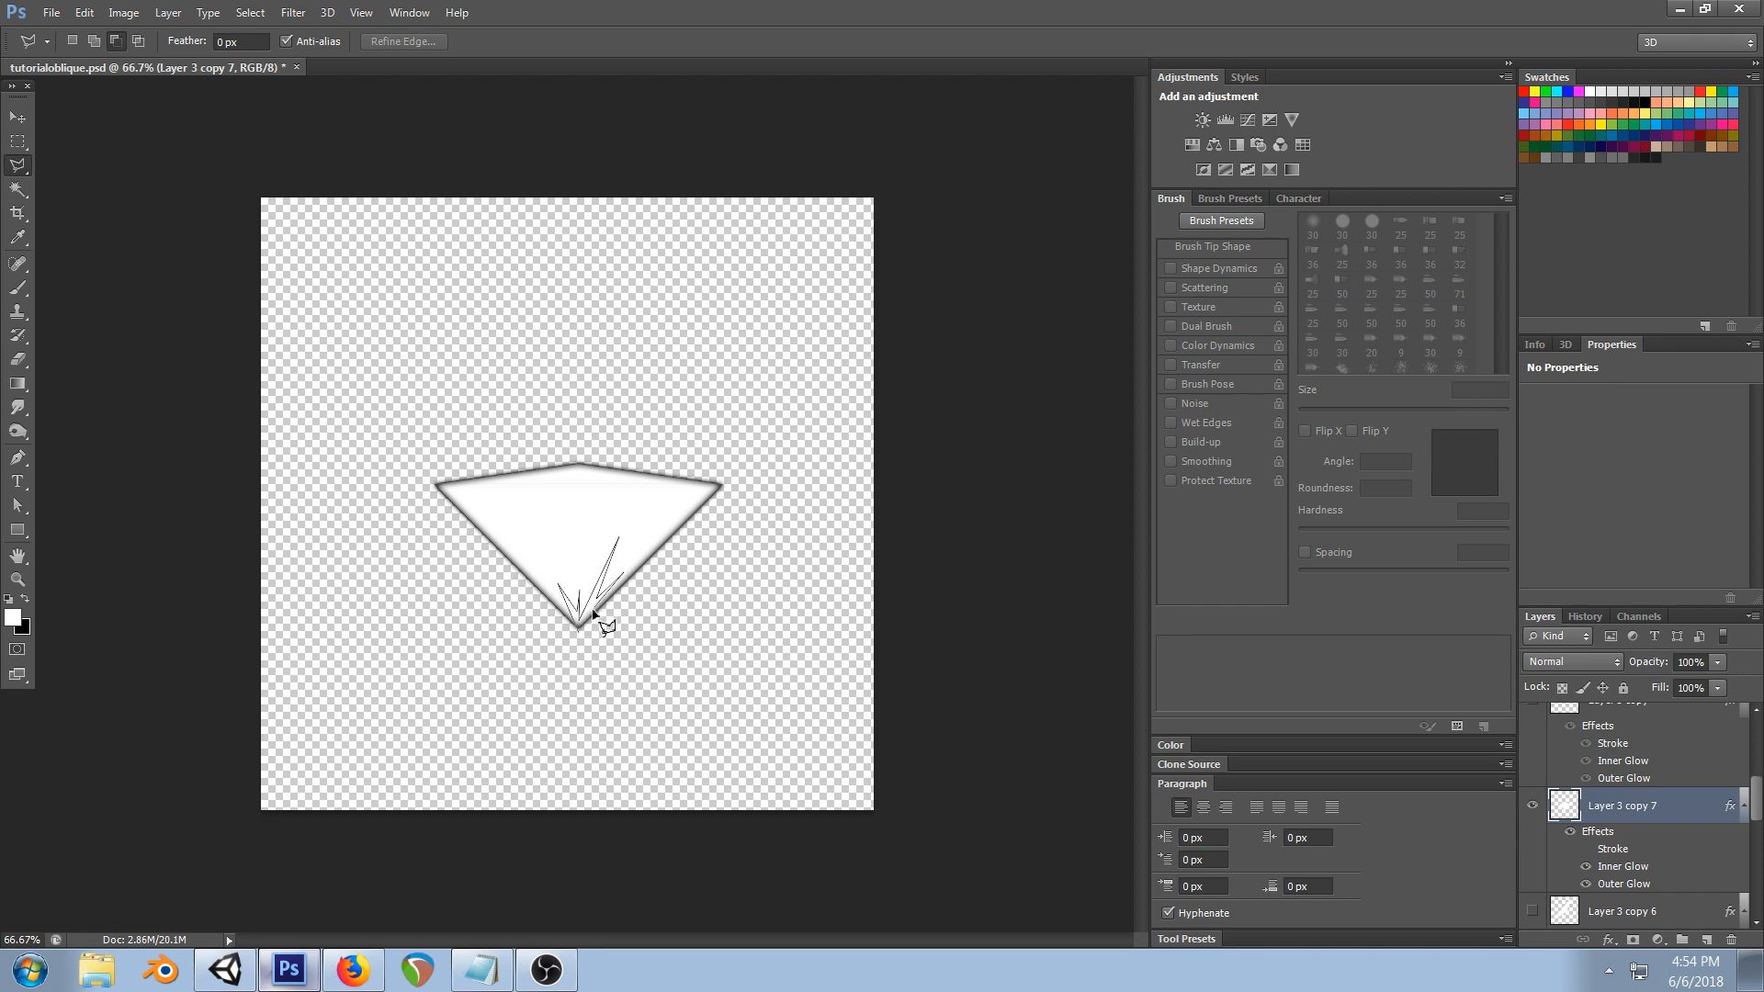
pyautogui.click(580, 635)
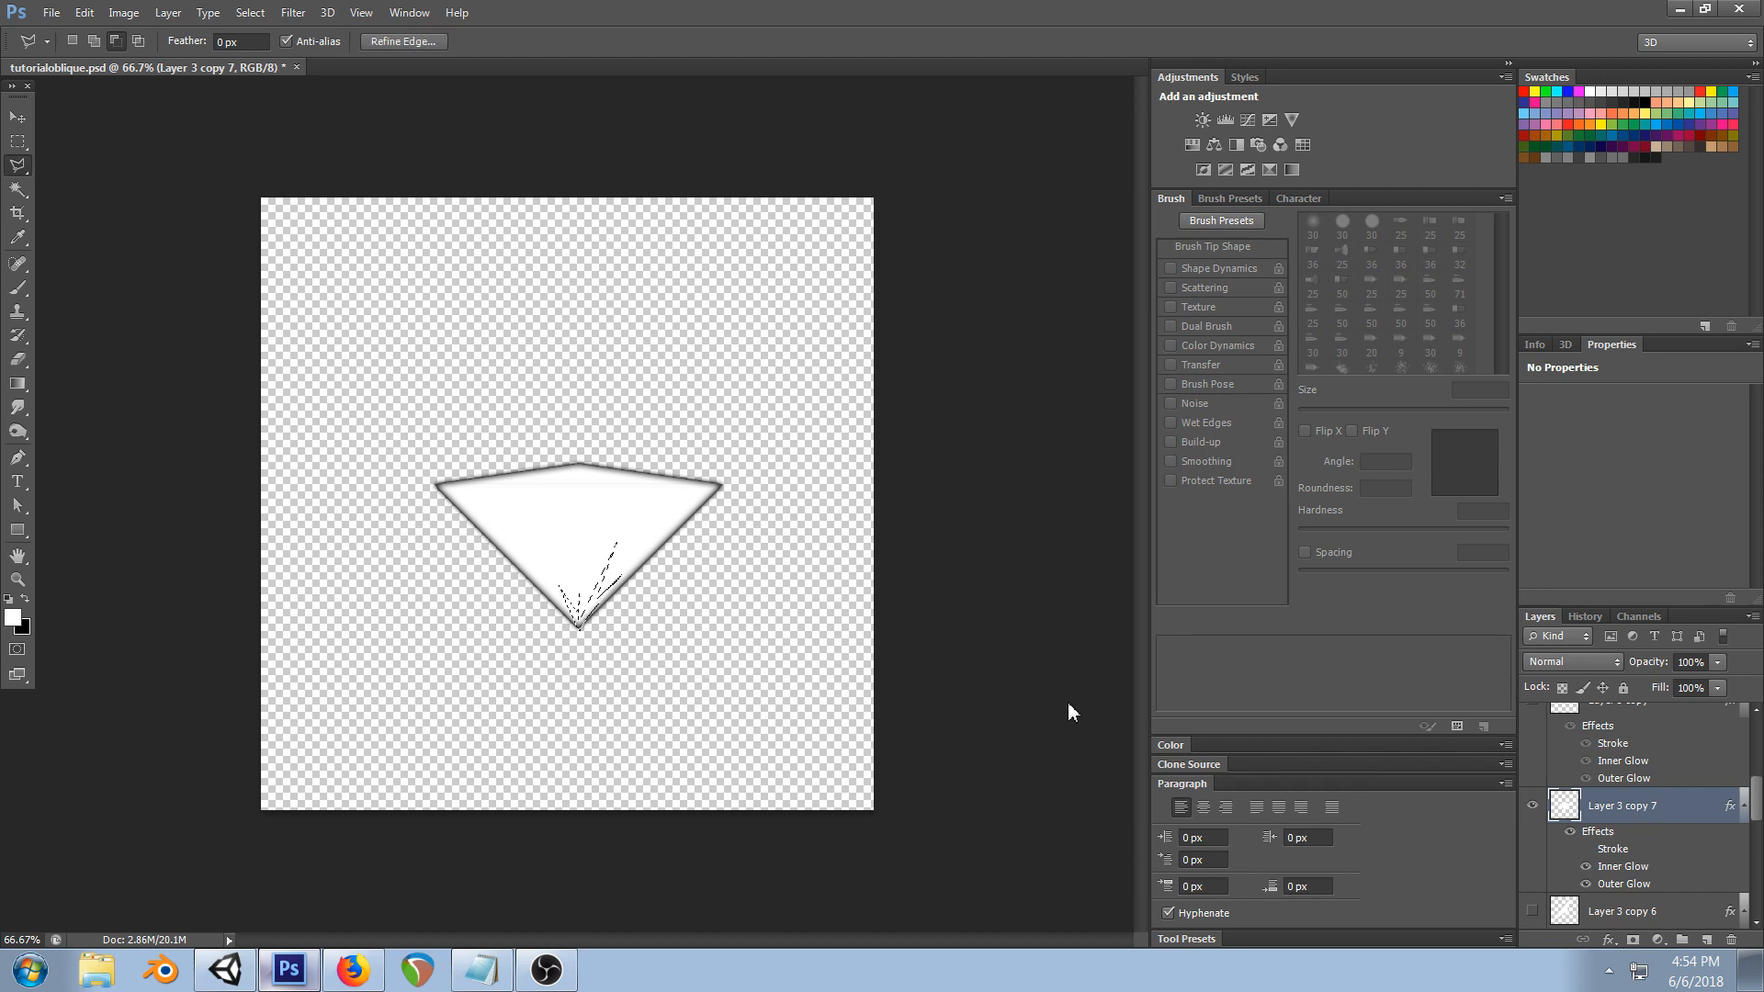
pyautogui.press('Delete')
pyautogui.hotkey('ctrl', 'd')
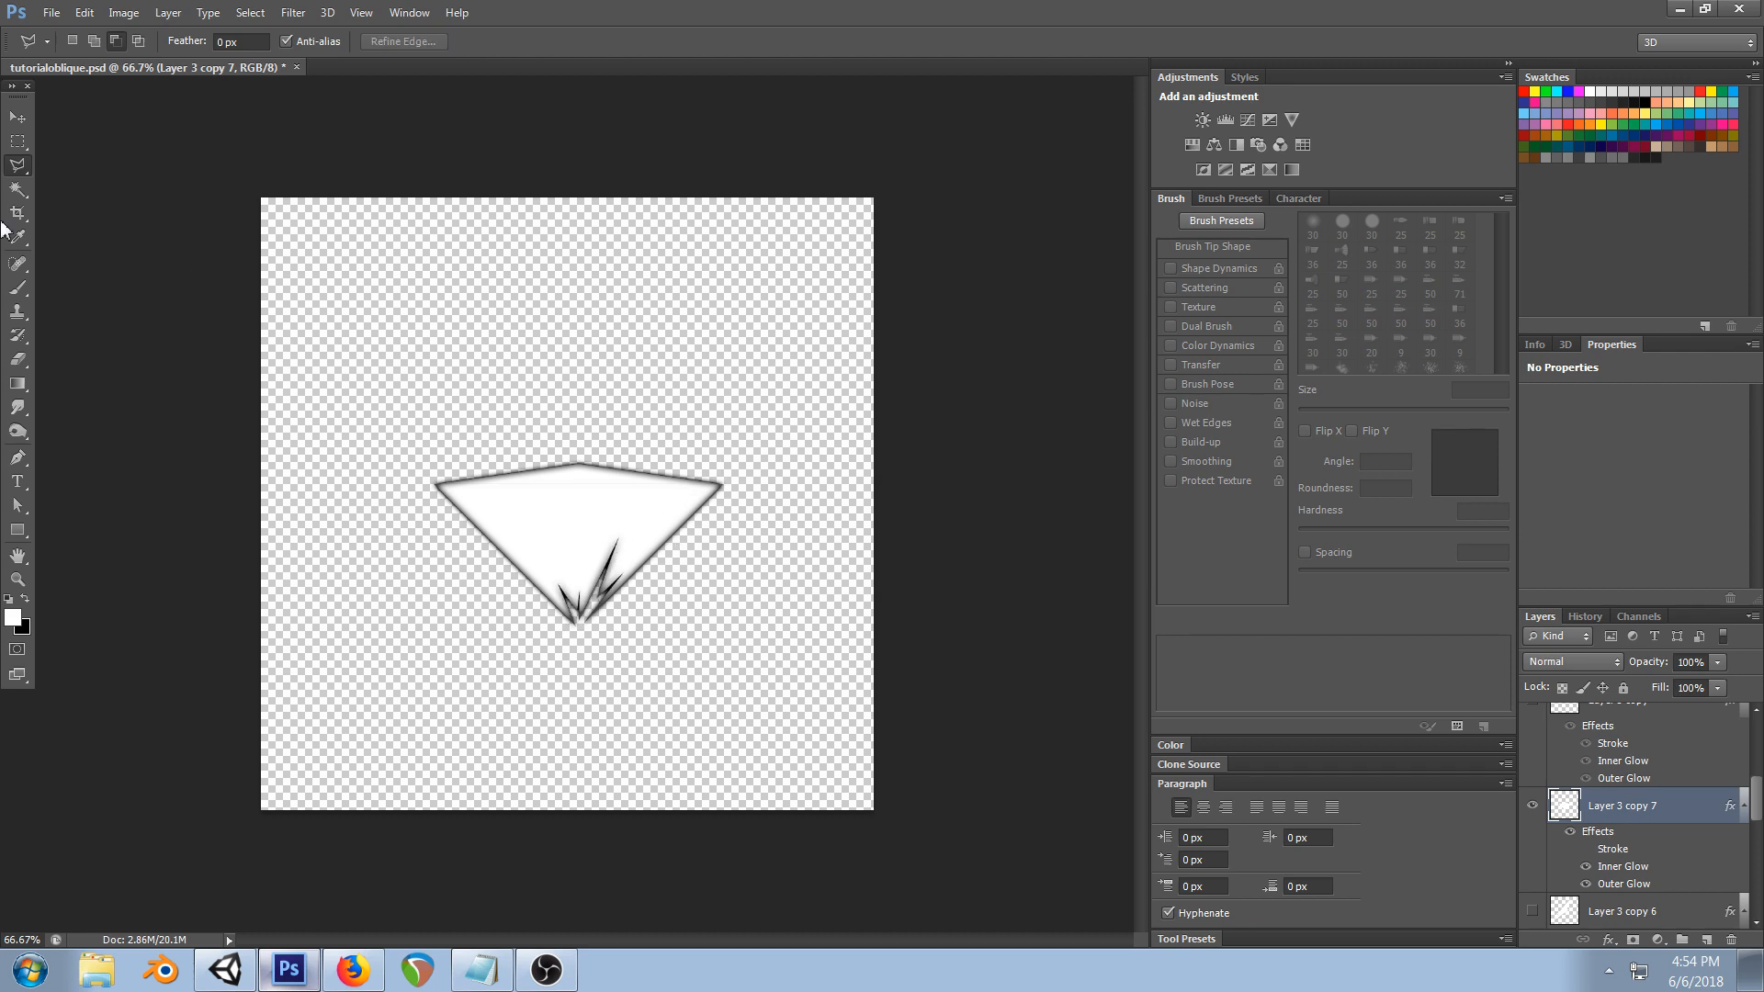
# - Select the shape's lower facet, bounded by a shallow V running between its two side corners
pyautogui.click(439, 486)
pyautogui.click(569, 517)
pyautogui.click(721, 484)
pyautogui.click(741, 481)
pyautogui.click(554, 383)
pyautogui.doubleClick(421, 451)
pyautogui.keyDown('ctrl'); pyautogui.keyDown('shift'); pyautogui.click(1567, 815); pyautogui.keyUp('shift'); pyautogui.keyUp('ctrl')
pyautogui.keyDown('ctrl'); pyautogui.keyDown('alt'); pyautogui.keyDown('shift'); pyautogui.click(1567, 816); pyautogui.keyUp('shift'); pyautogui.keyUp('alt'); pyautogui.keyUp('ctrl')
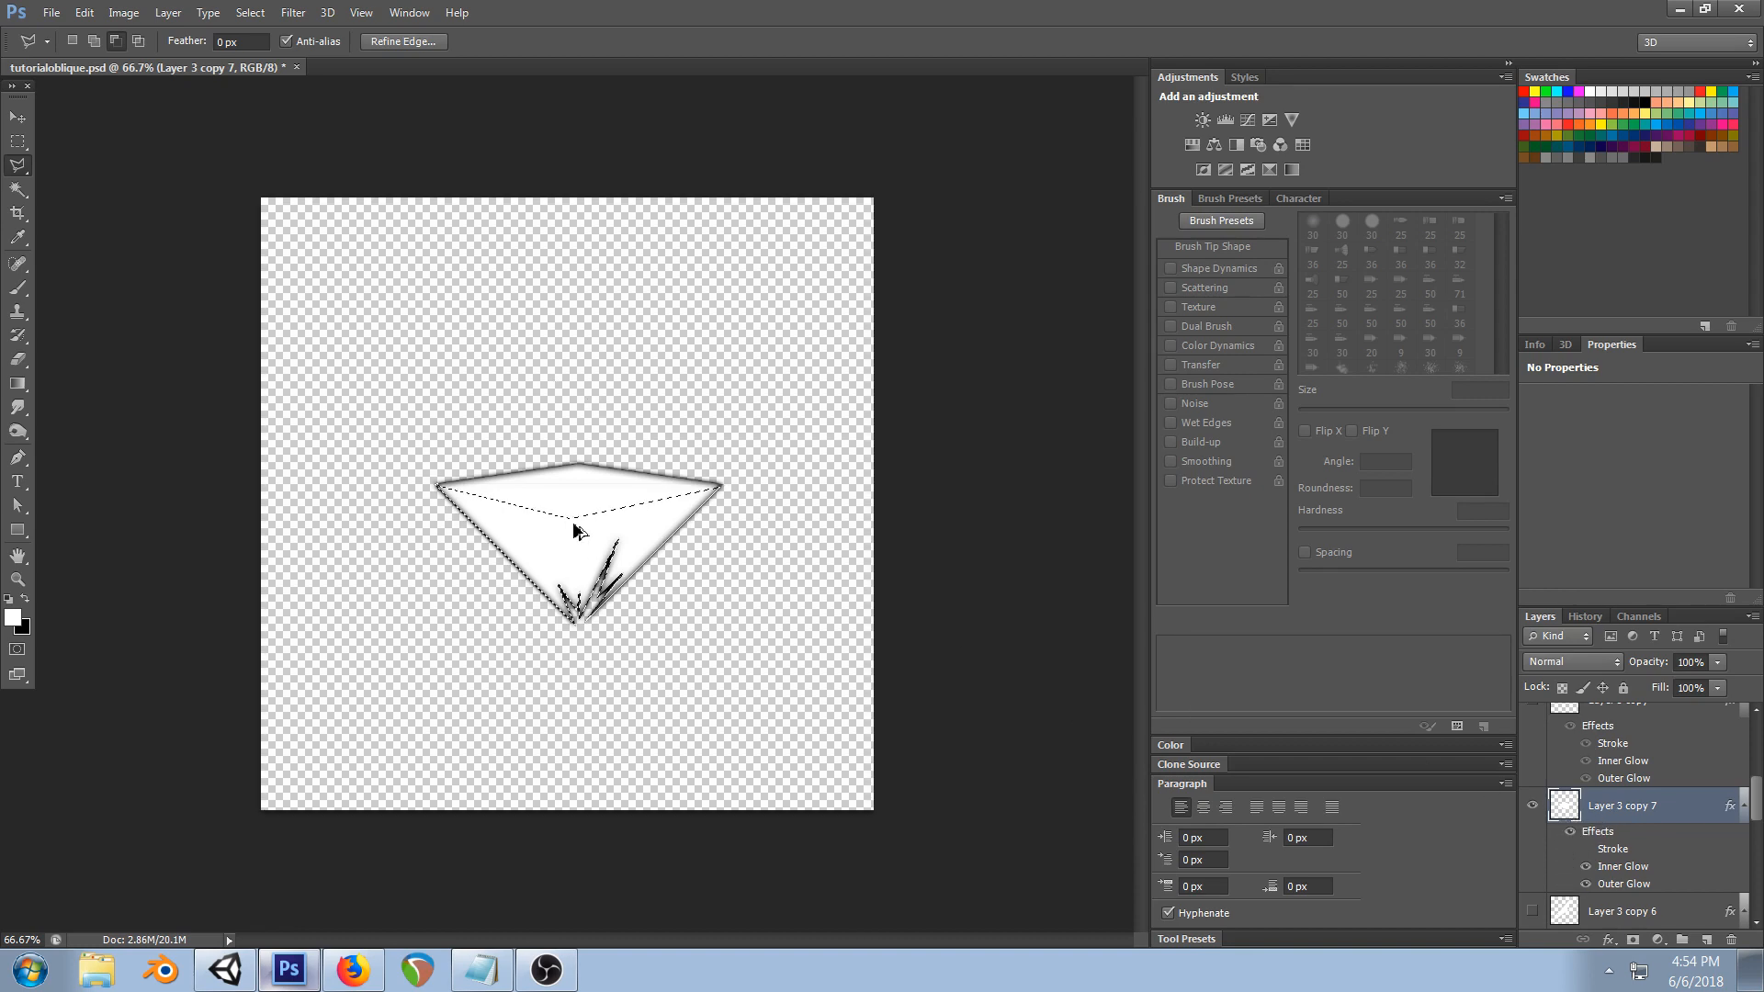
# - Shade the selected lower facet with two passes of black at 20% opacity and clear the selection
pyautogui.click(23, 541)
pyautogui.click(25, 598)
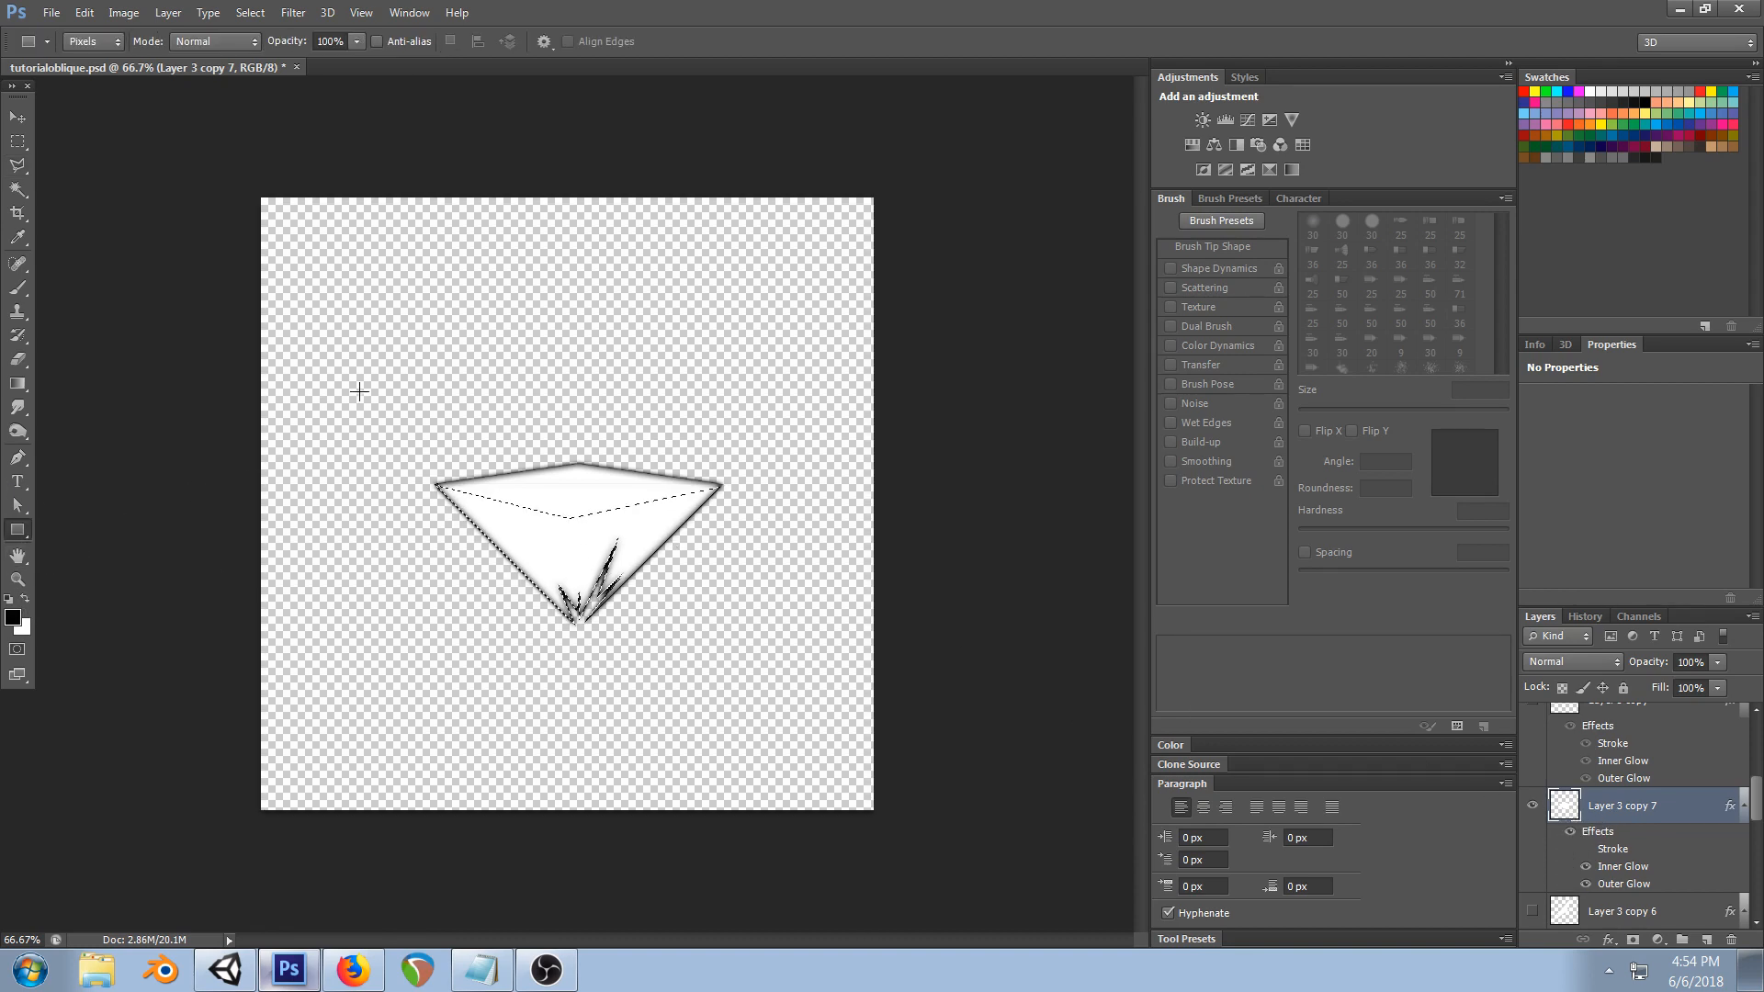
pyautogui.moveTo(347, 395); pyautogui.dragTo(783, 705)
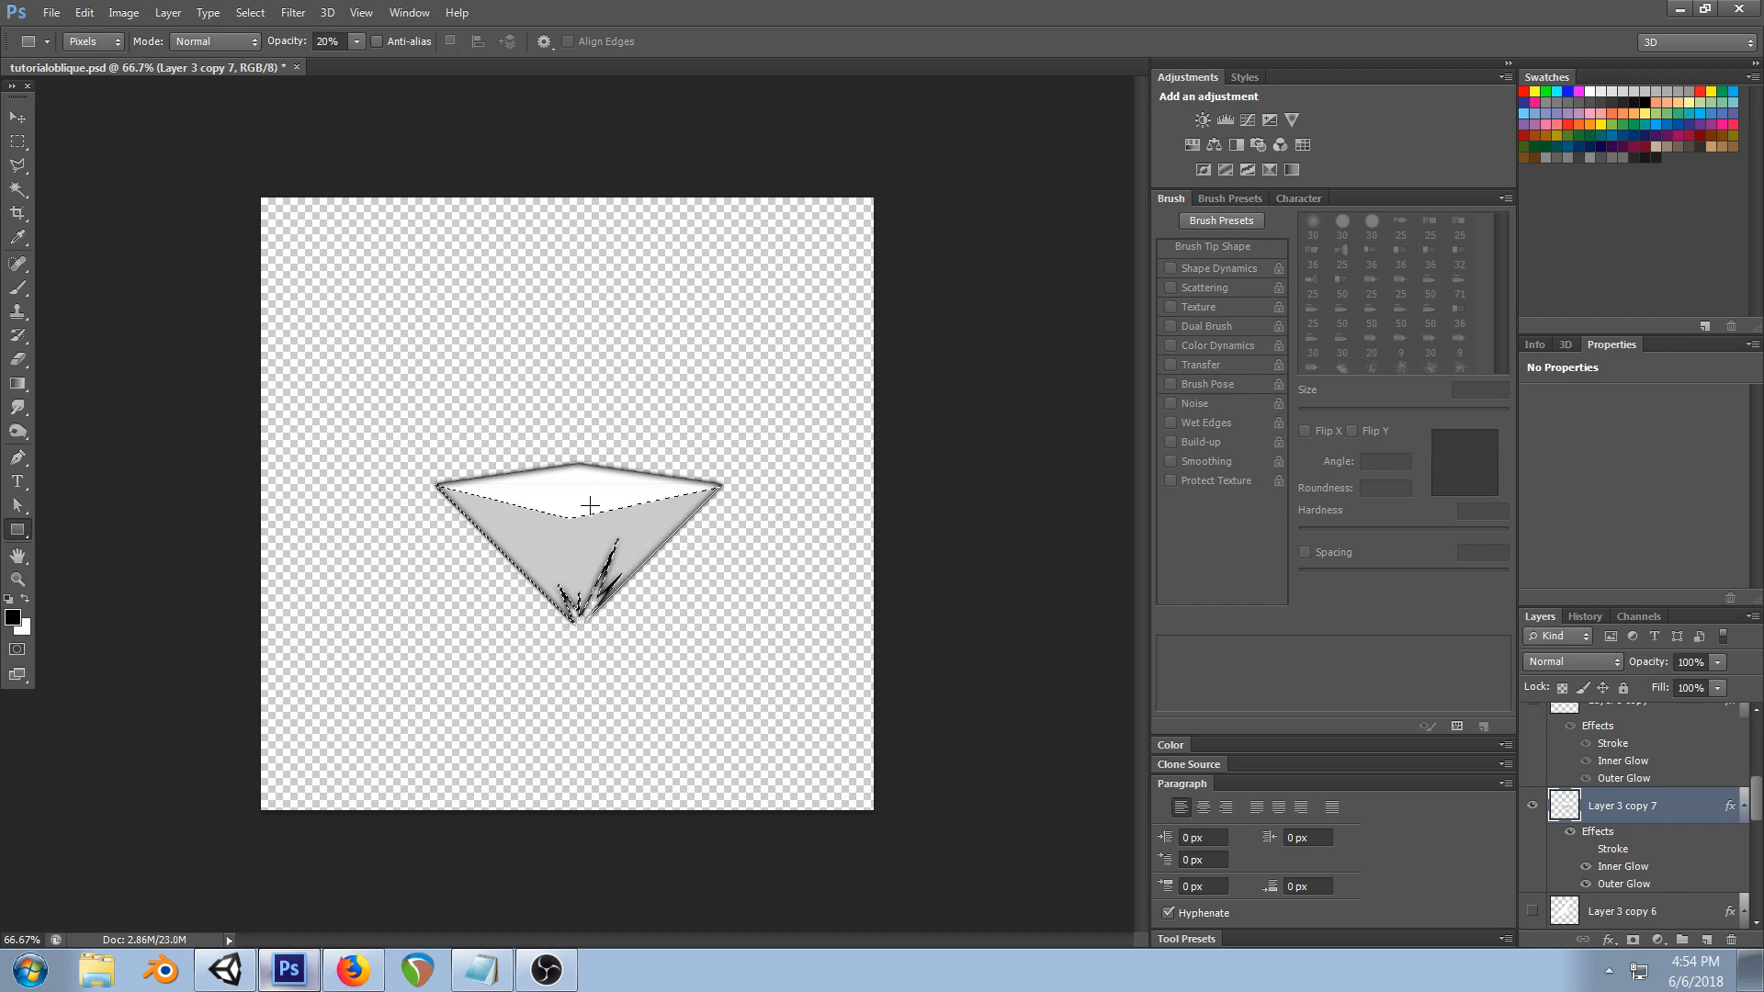
pyautogui.moveTo(382, 402); pyautogui.dragTo(777, 697)
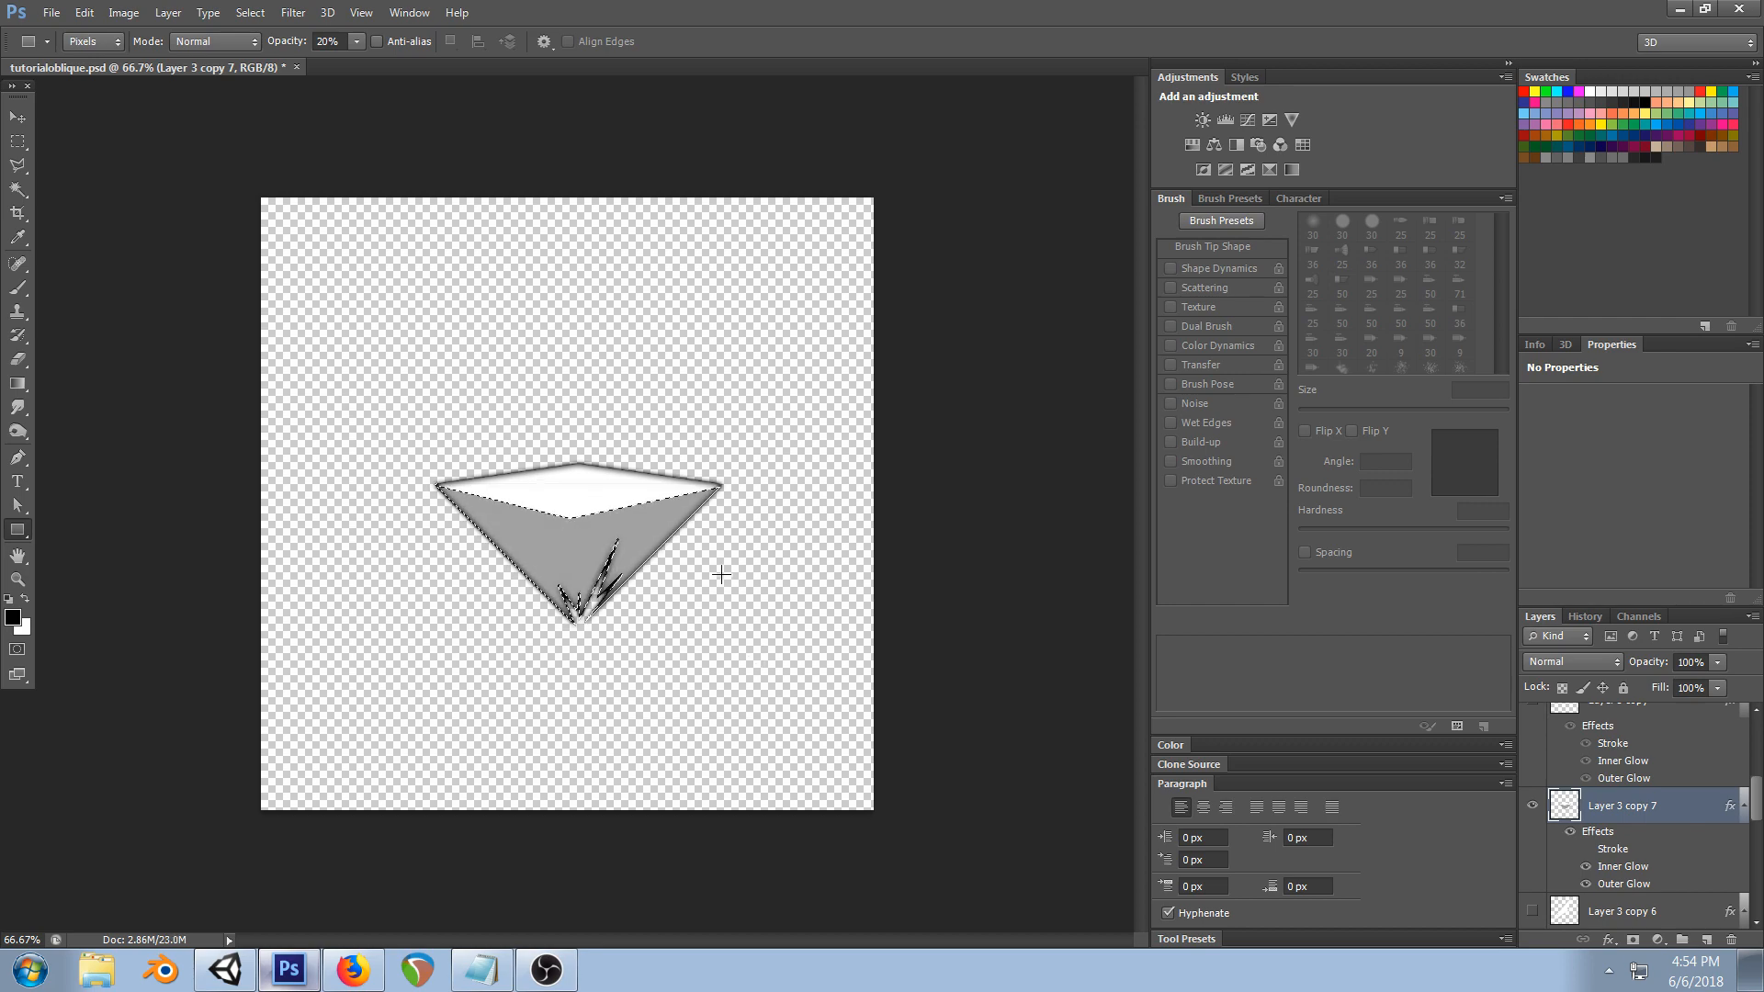
pyautogui.hotkey('ctrl', 'd')
# - Save the tutorialoblique texture and switch back to the Unity scene
pyautogui.hotkey('ctrl', 's')
pyautogui.hotkey('alt', 'Tab')
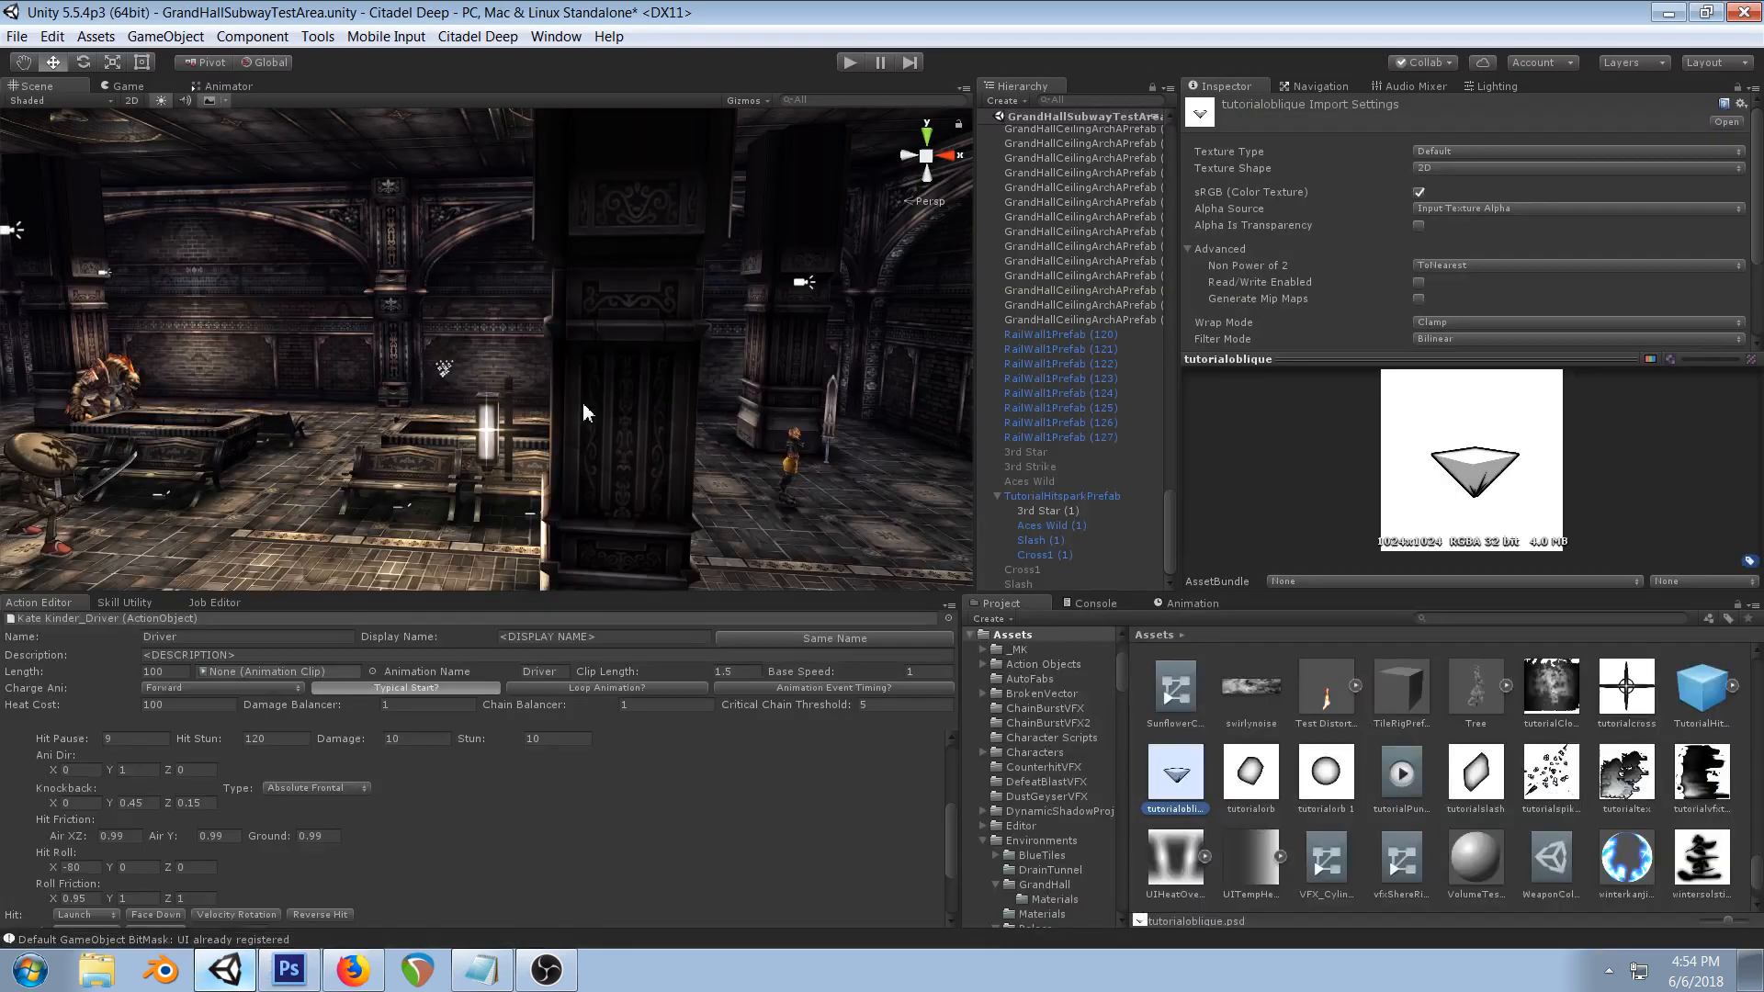
pyautogui.moveTo(549, 394); pyautogui.dragTo(541, 371, button='right')
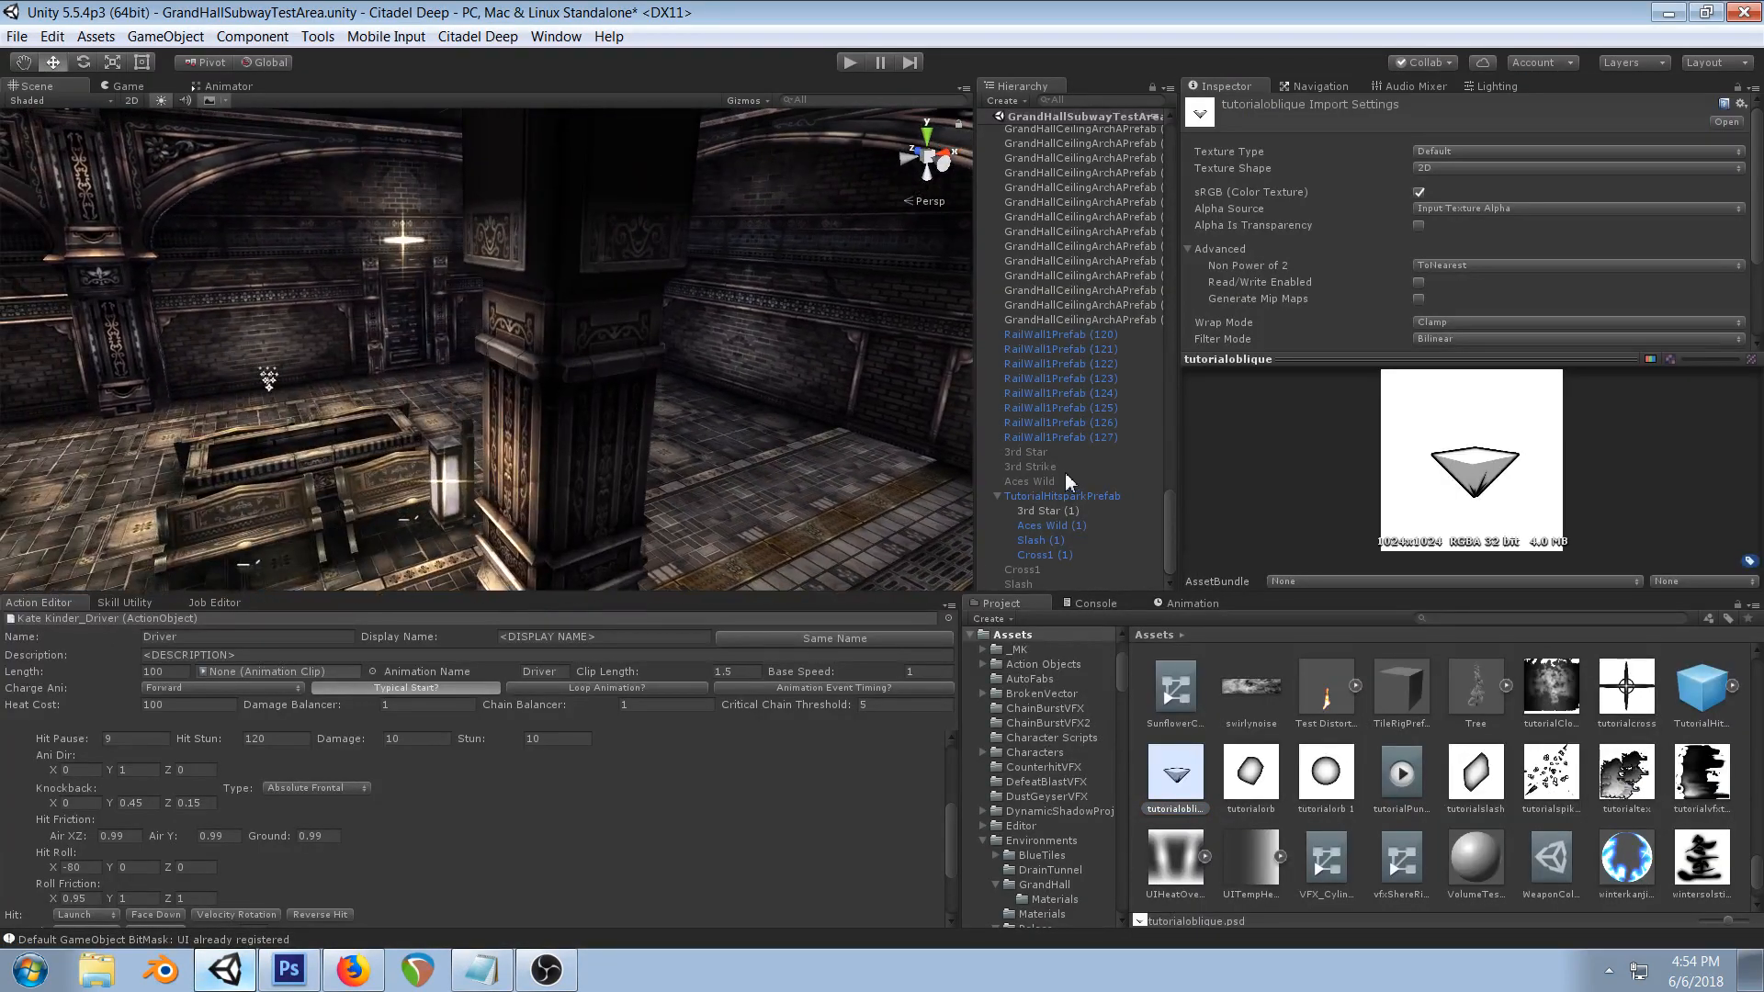
# - Activate the 3rd Star, 3rd Strike, Aces Wild, Cross1 and Slash effects together
pyautogui.click(1046, 482)
pyautogui.keyDown('shift'); pyautogui.click(1038, 453); pyautogui.keyUp('shift')
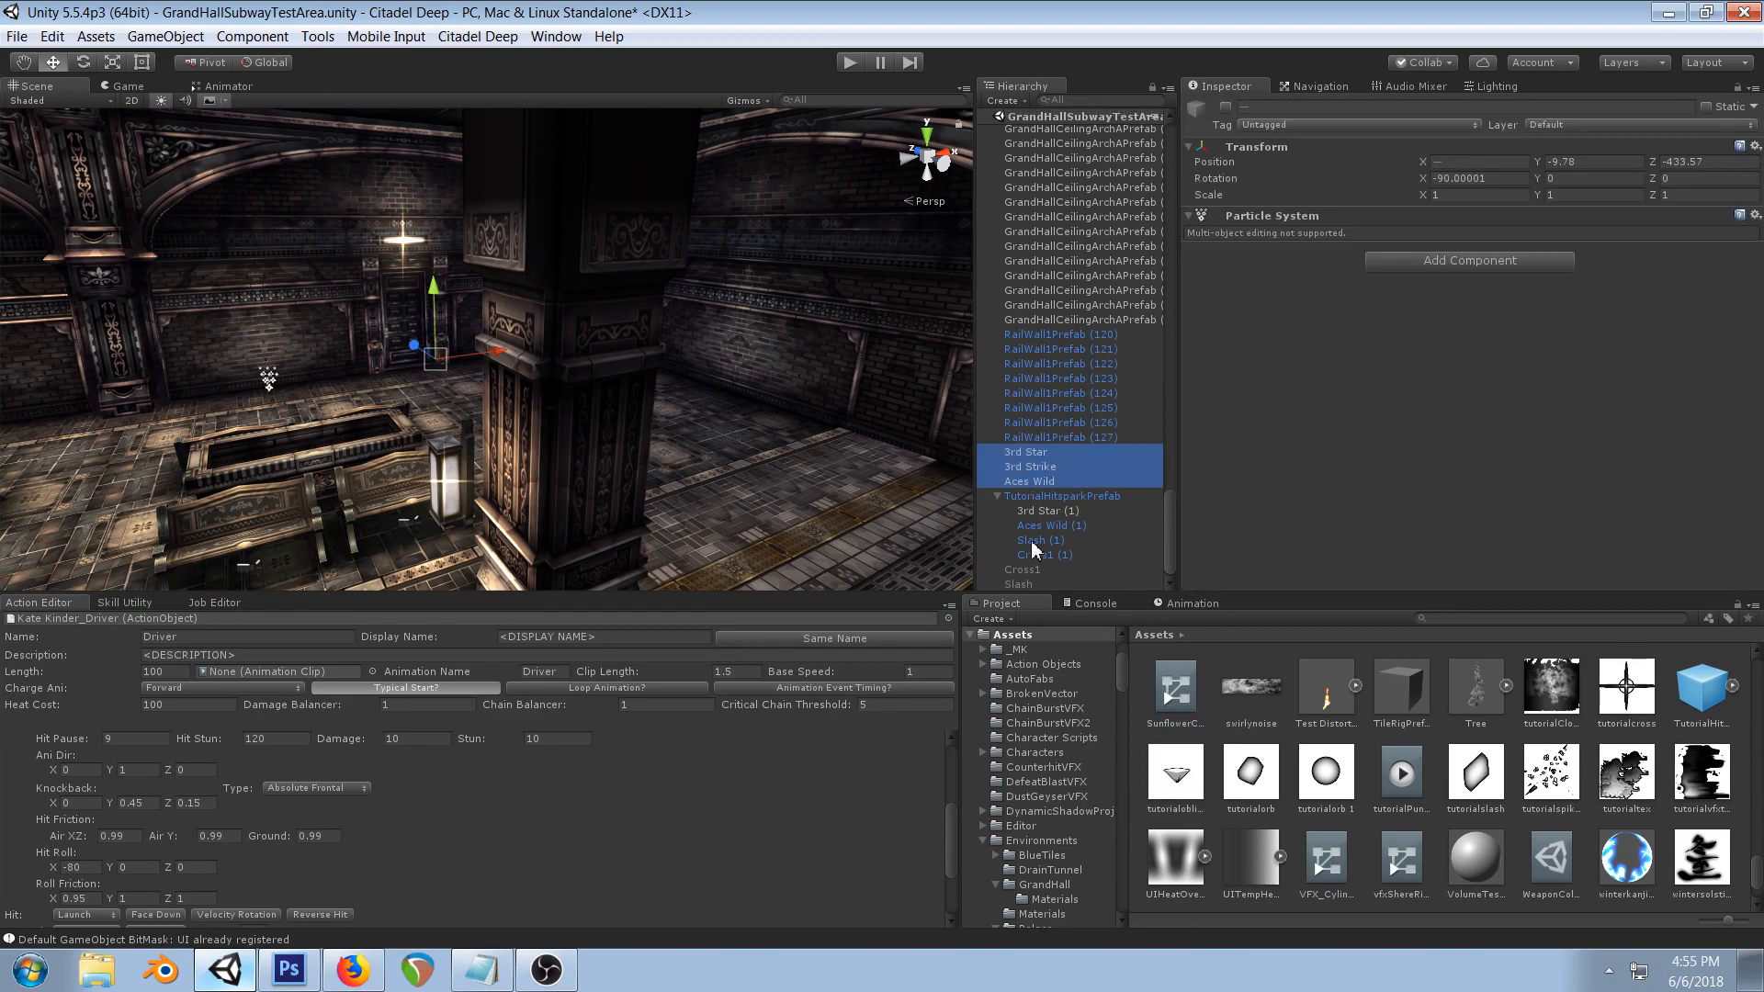
pyautogui.keyDown('ctrl'); pyautogui.click(1025, 574); pyautogui.keyUp('ctrl')
pyautogui.keyDown('ctrl'); pyautogui.click(1020, 586); pyautogui.keyUp('ctrl')
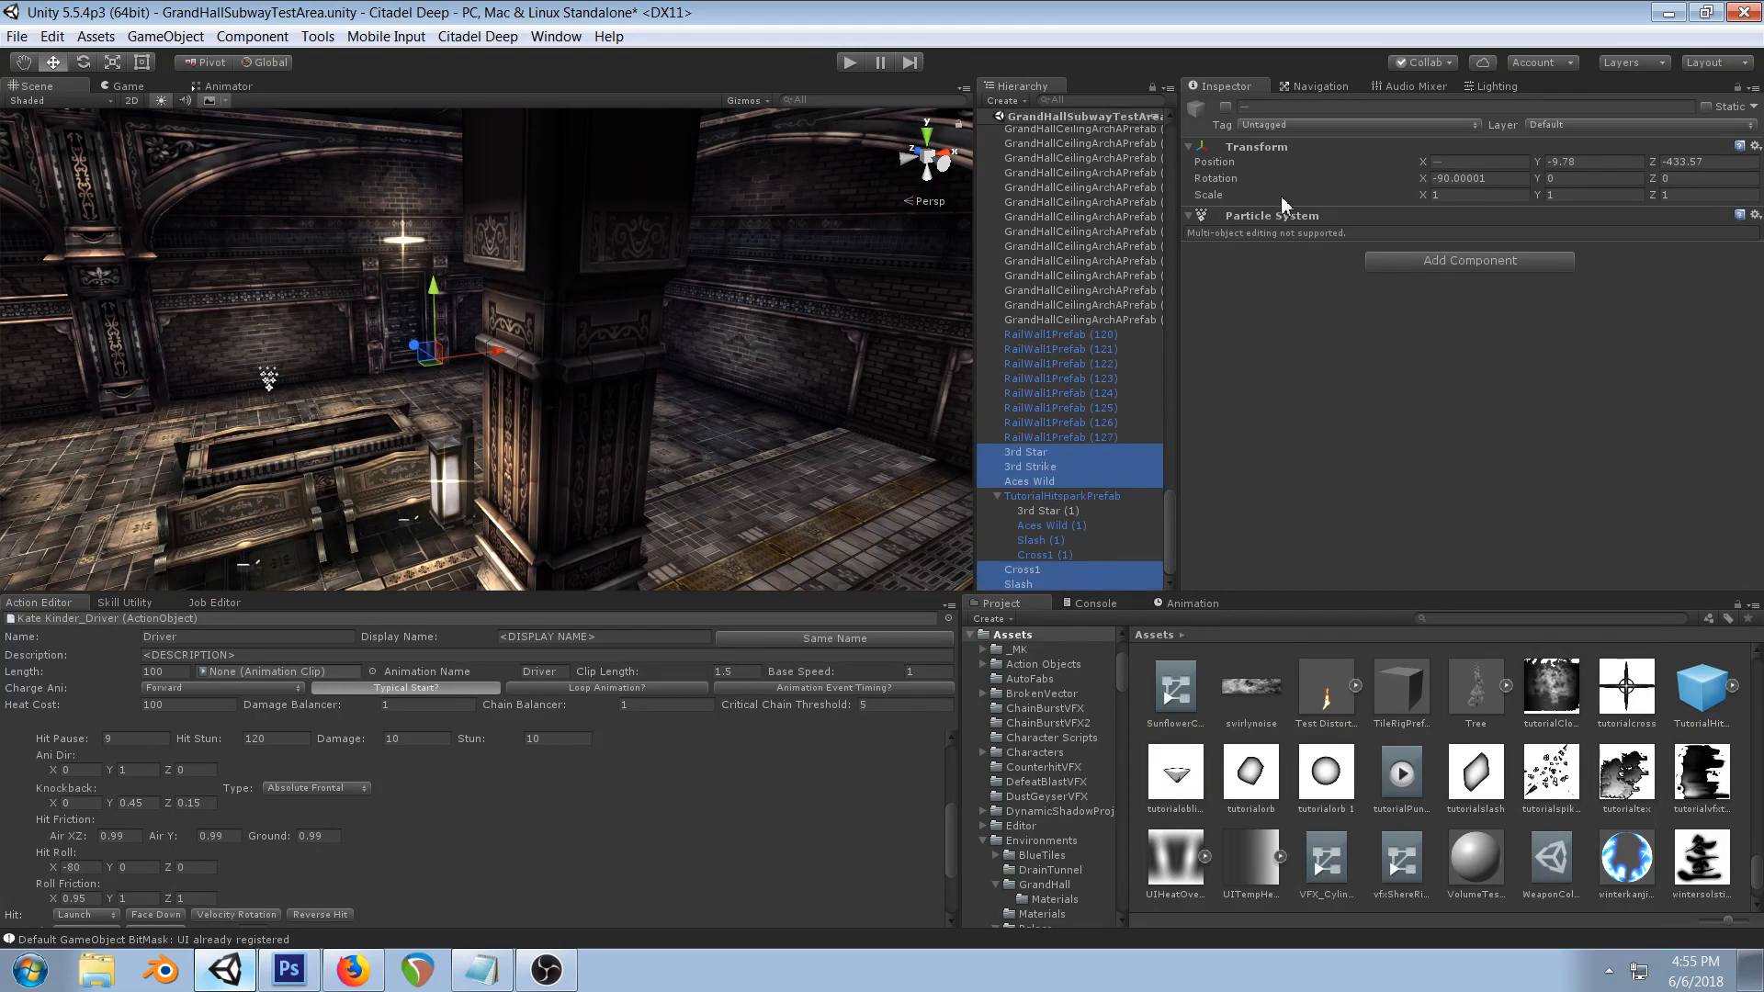
pyautogui.click(1226, 107)
pyautogui.click(1045, 497)
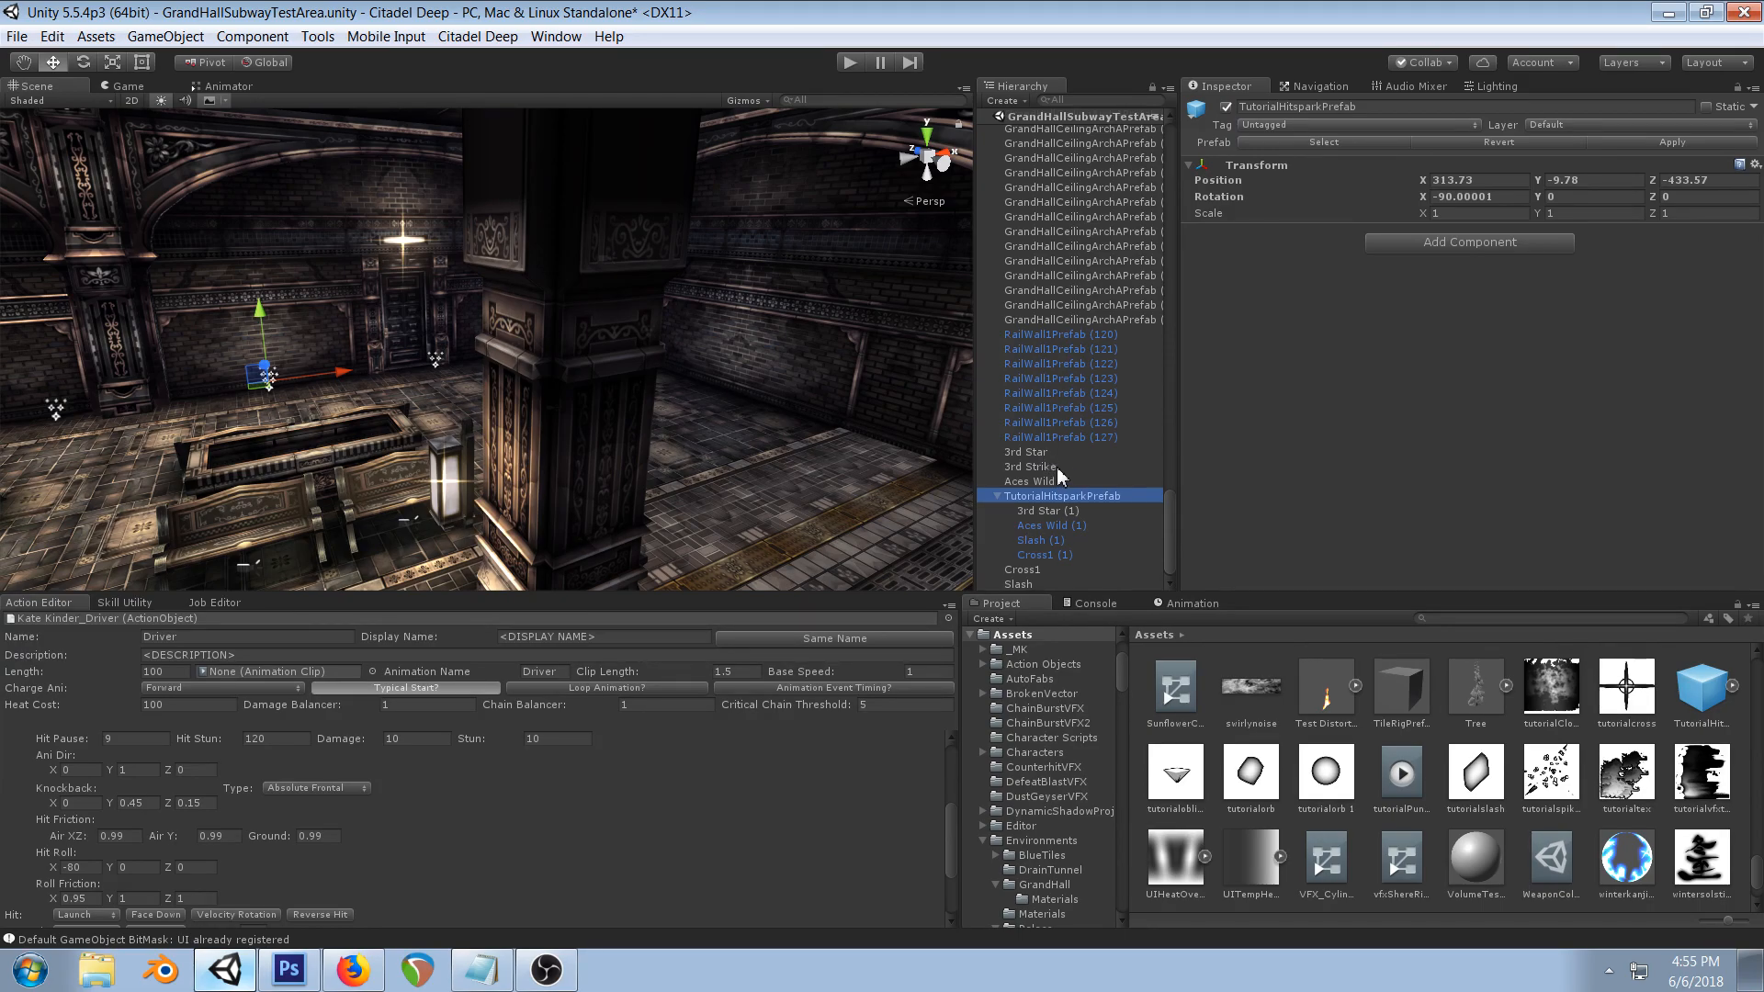
# - Frame the 3rd Strike particle system in the scene and duplicate it
pyautogui.doubleClick(1055, 468)
pyautogui.keyDown('alt'); pyautogui.moveTo(646, 421); pyautogui.dragTo(607, 378); pyautogui.keyUp('alt')
pyautogui.scroll(-3, 618, 419)
pyautogui.hotkey('ctrl', 'd')
pyautogui.scroll(-1, 1064, 469)
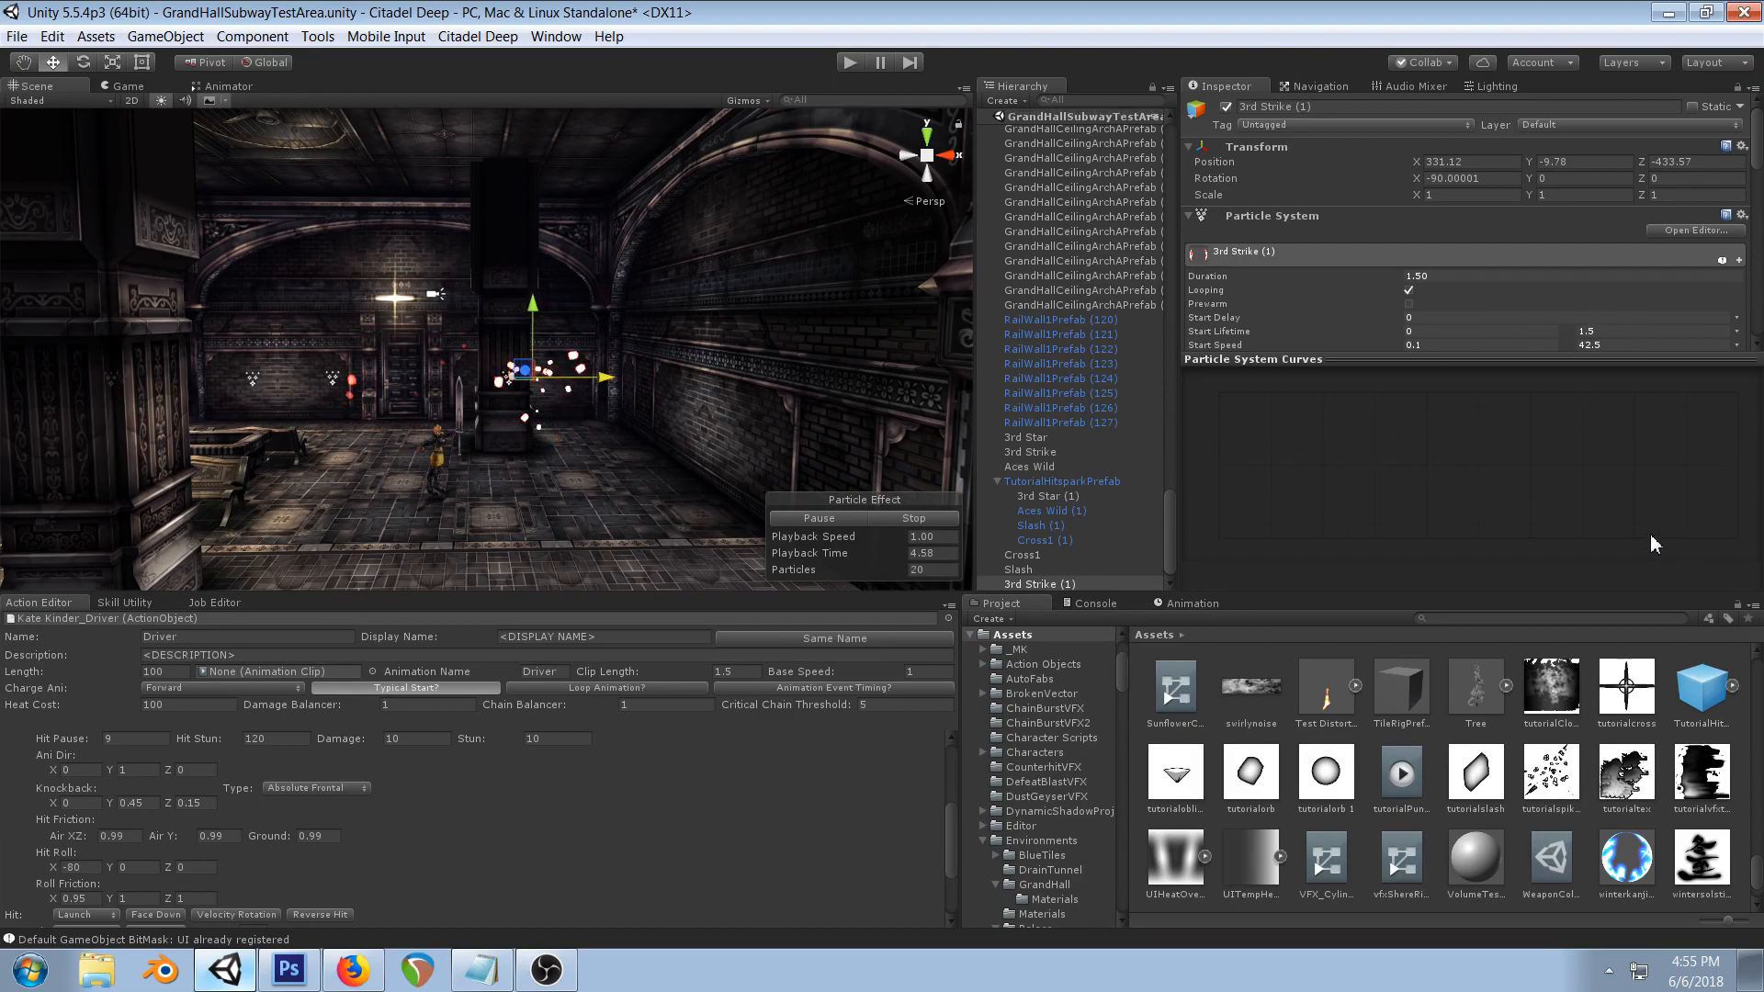
# - Search the project for "obli" and select the tutorialoblique texture
pyautogui.click(1597, 619)
pyautogui.write('obli')
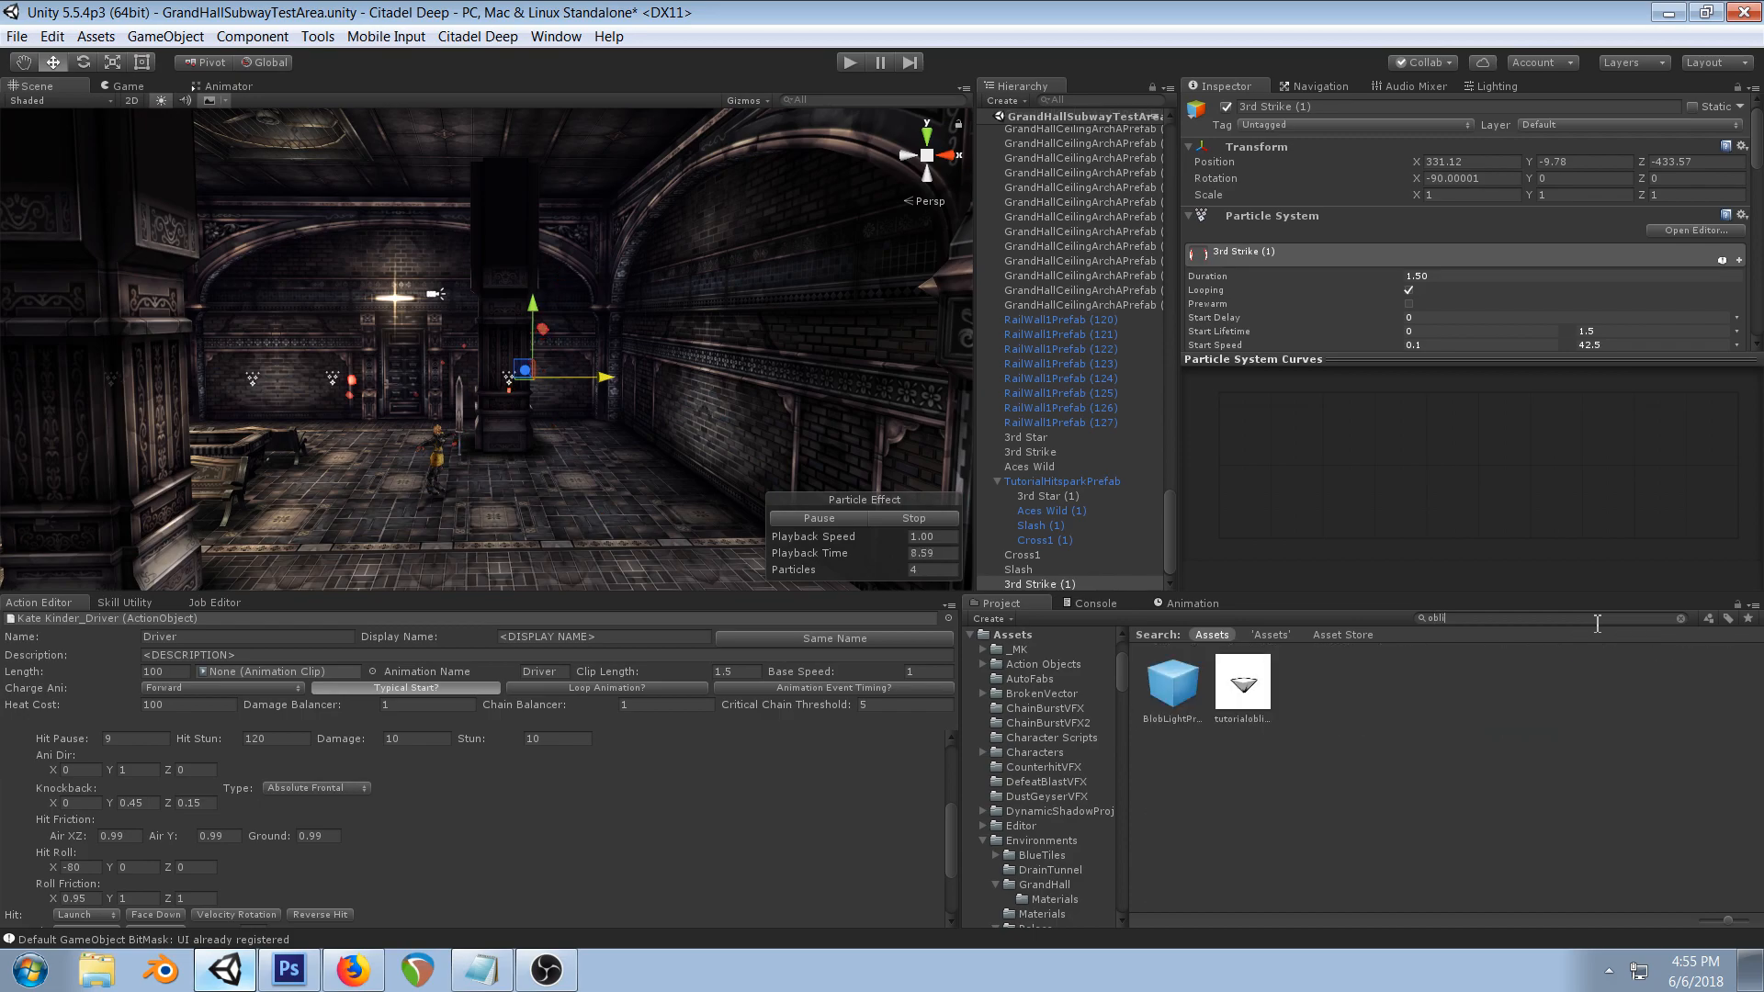
pyautogui.click(1243, 703)
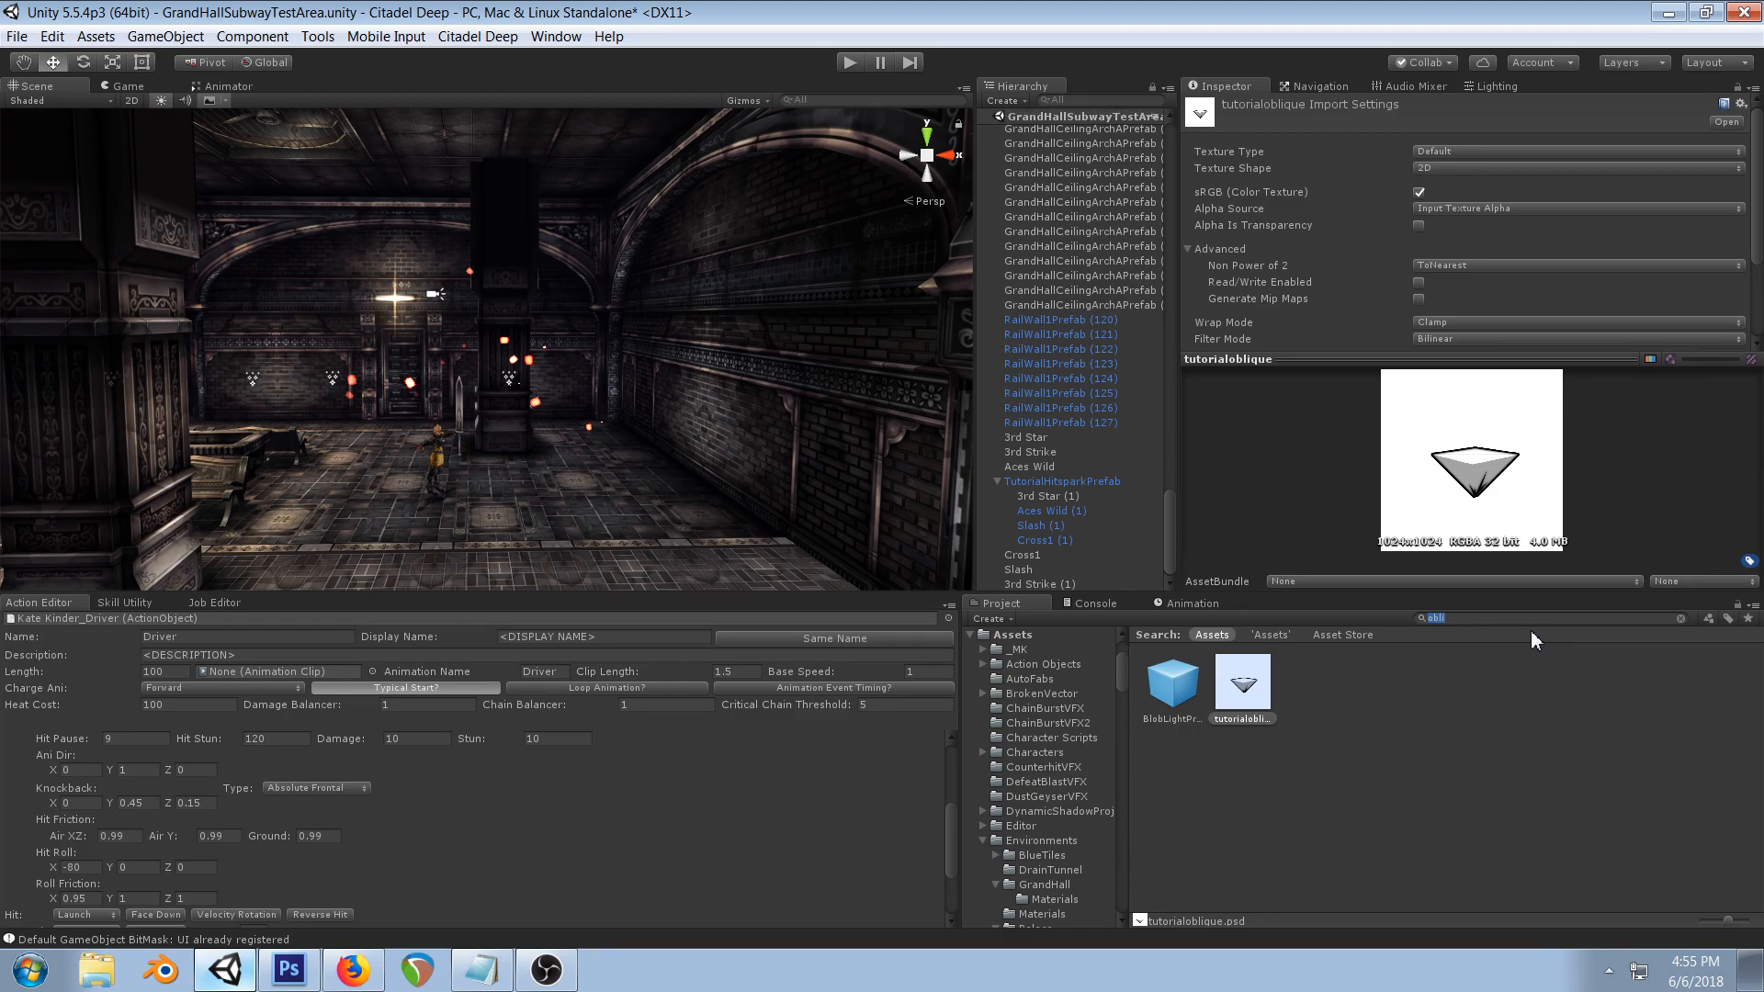
# - Locate the material used by 3rd Star (1)'s renderer in the project and select it
pyautogui.click(1046, 494)
pyautogui.scroll(-10, 1552, 261)
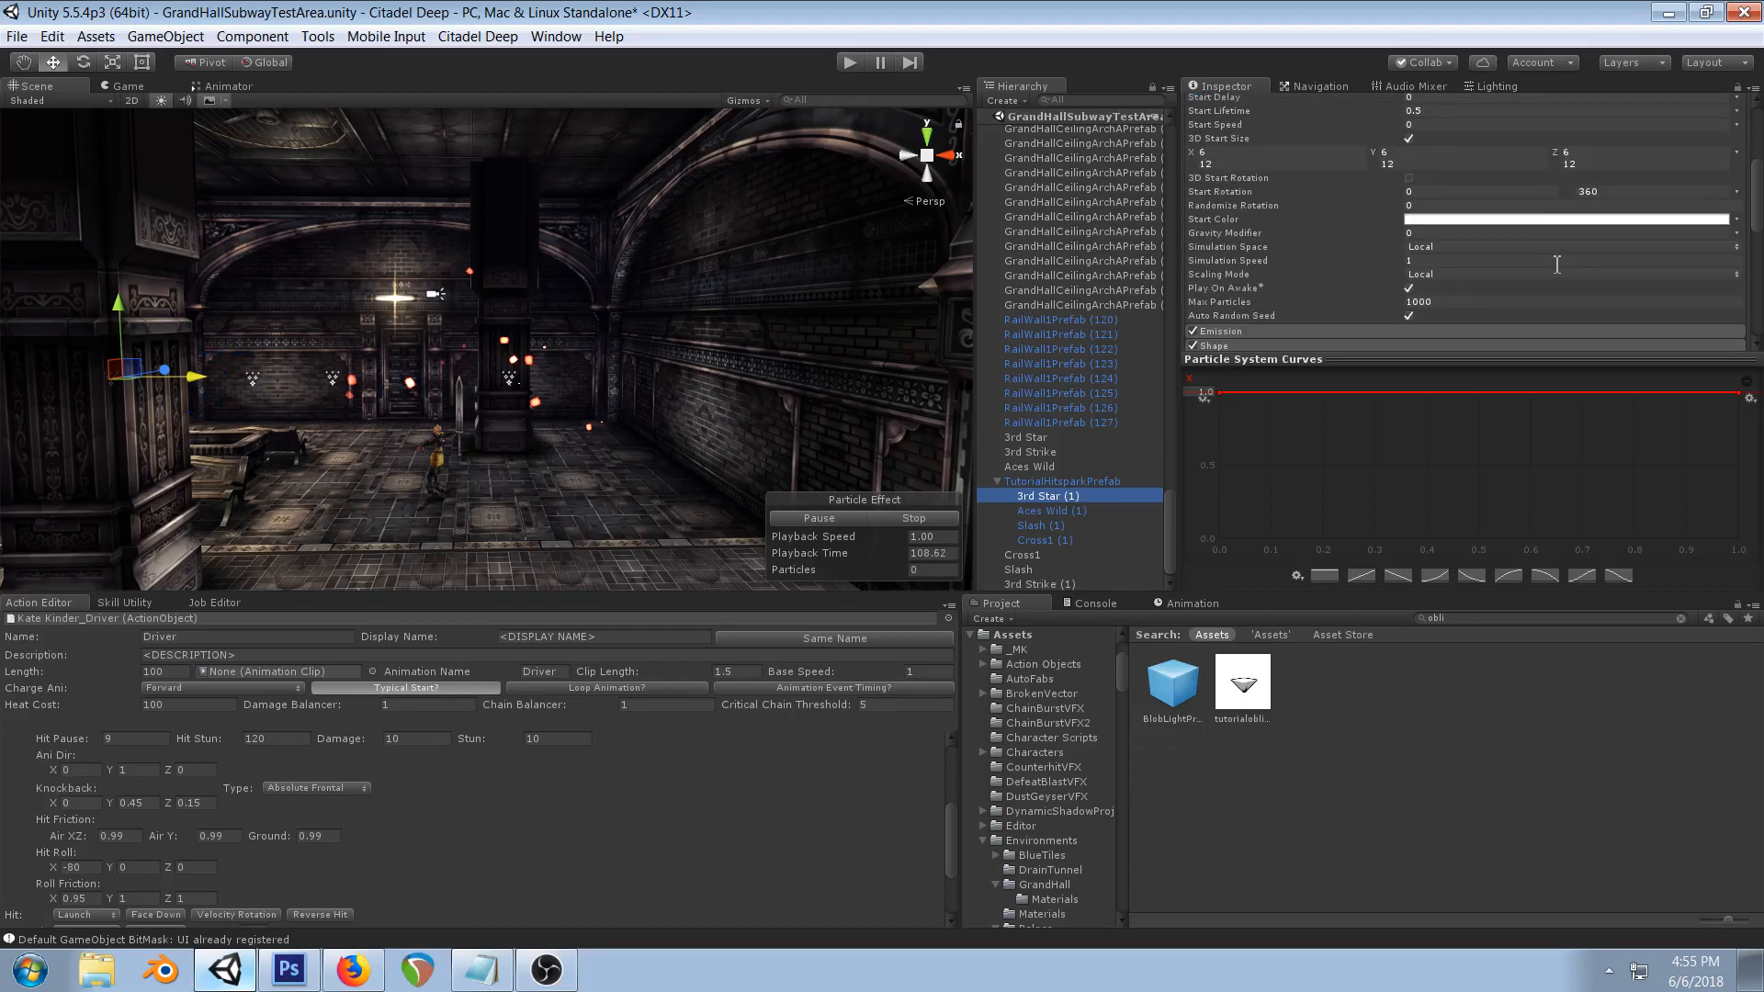
pyautogui.scroll(-1, 1552, 262)
pyautogui.click(1187, 295)
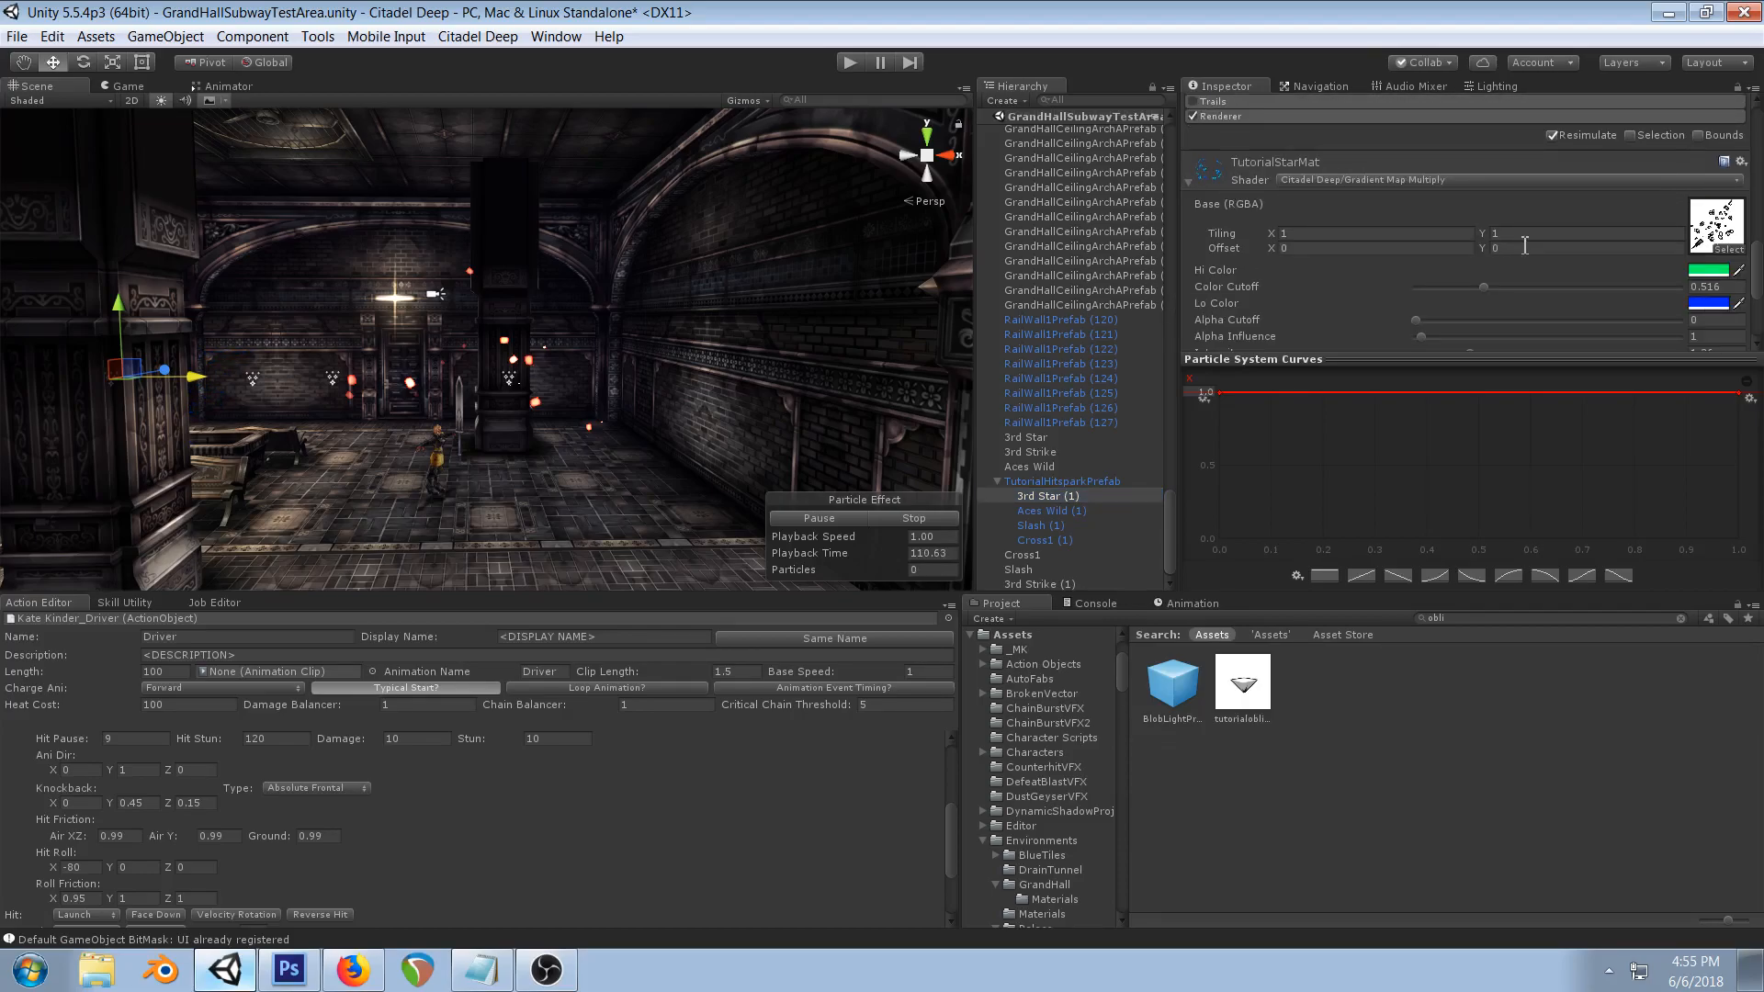
pyautogui.scroll(-4, 1556, 228)
pyautogui.scroll(5, 1556, 228)
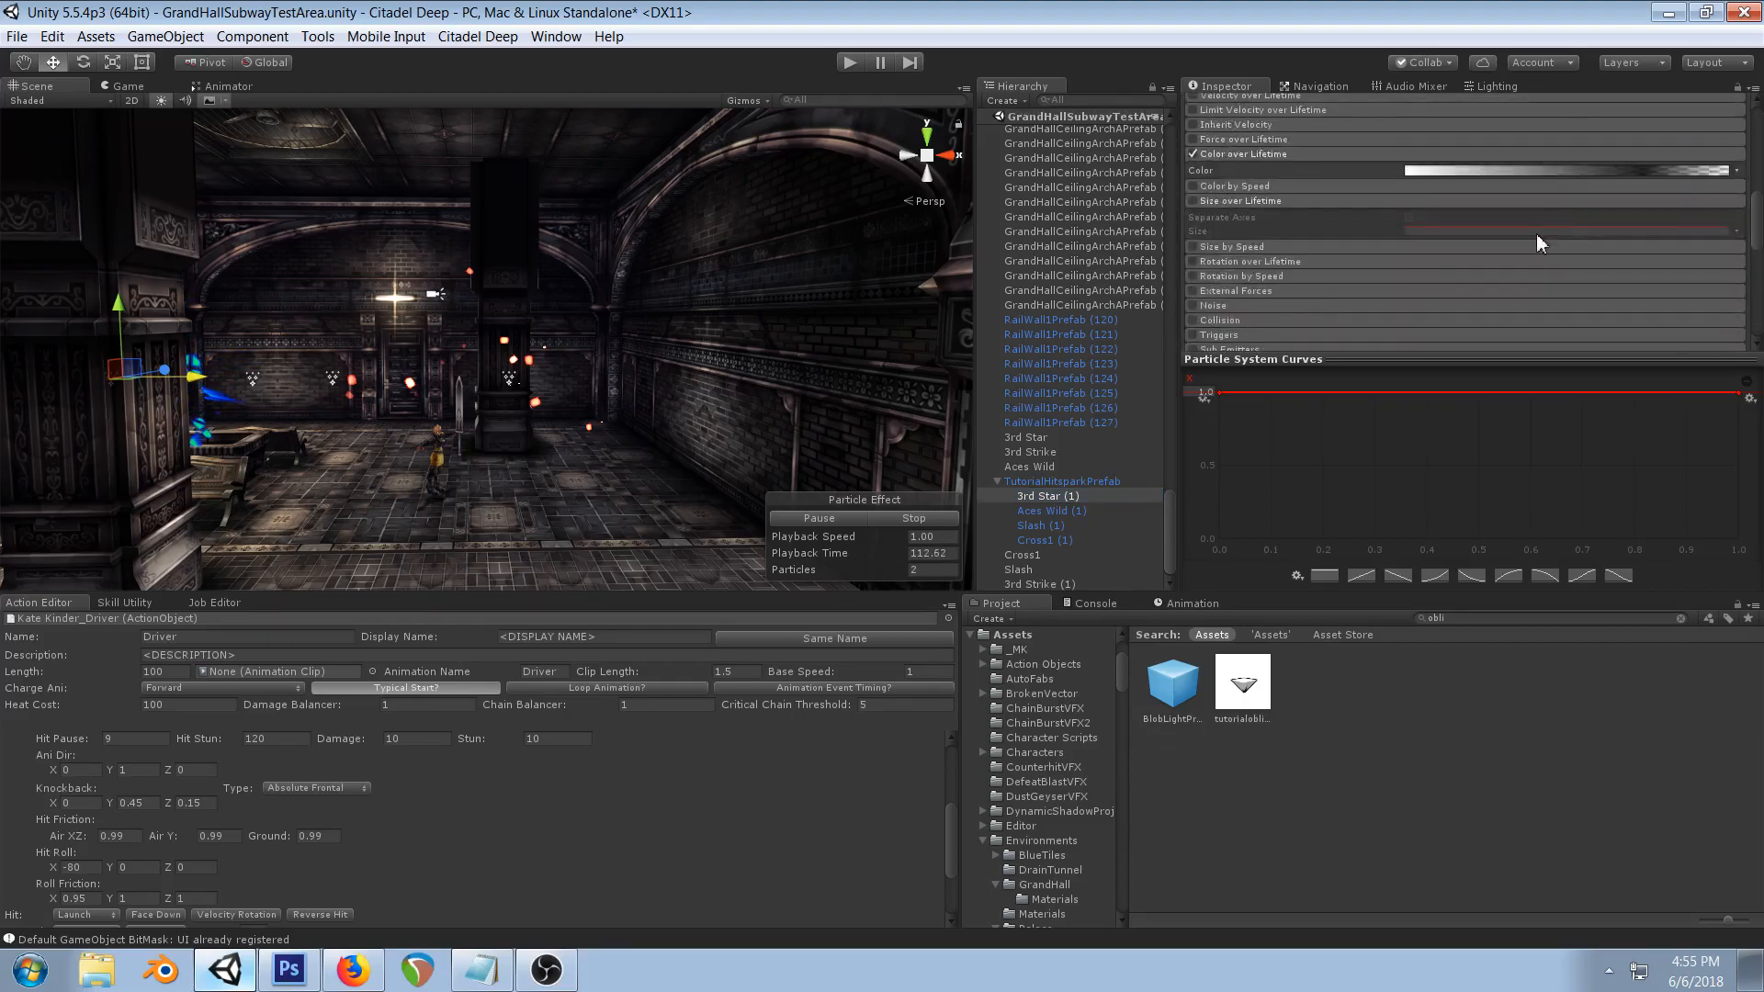
pyautogui.click(1247, 238)
pyautogui.scroll(-2, 1491, 238)
pyautogui.click(1485, 233)
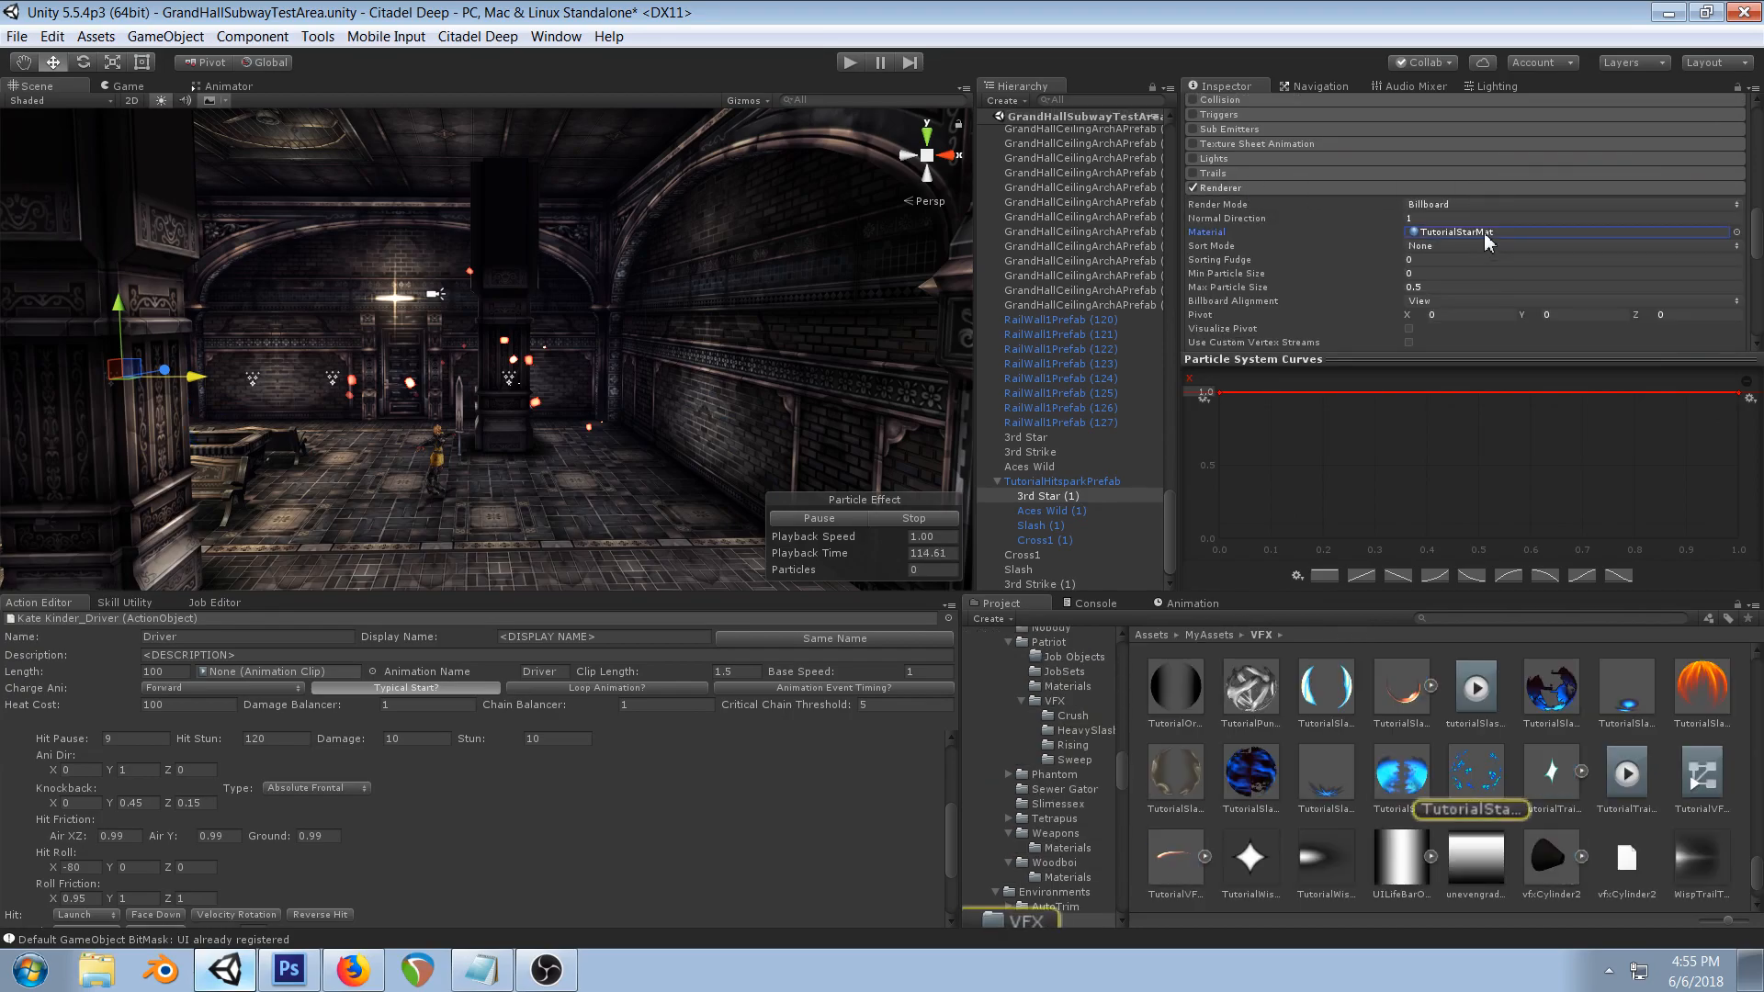
pyautogui.click(1486, 788)
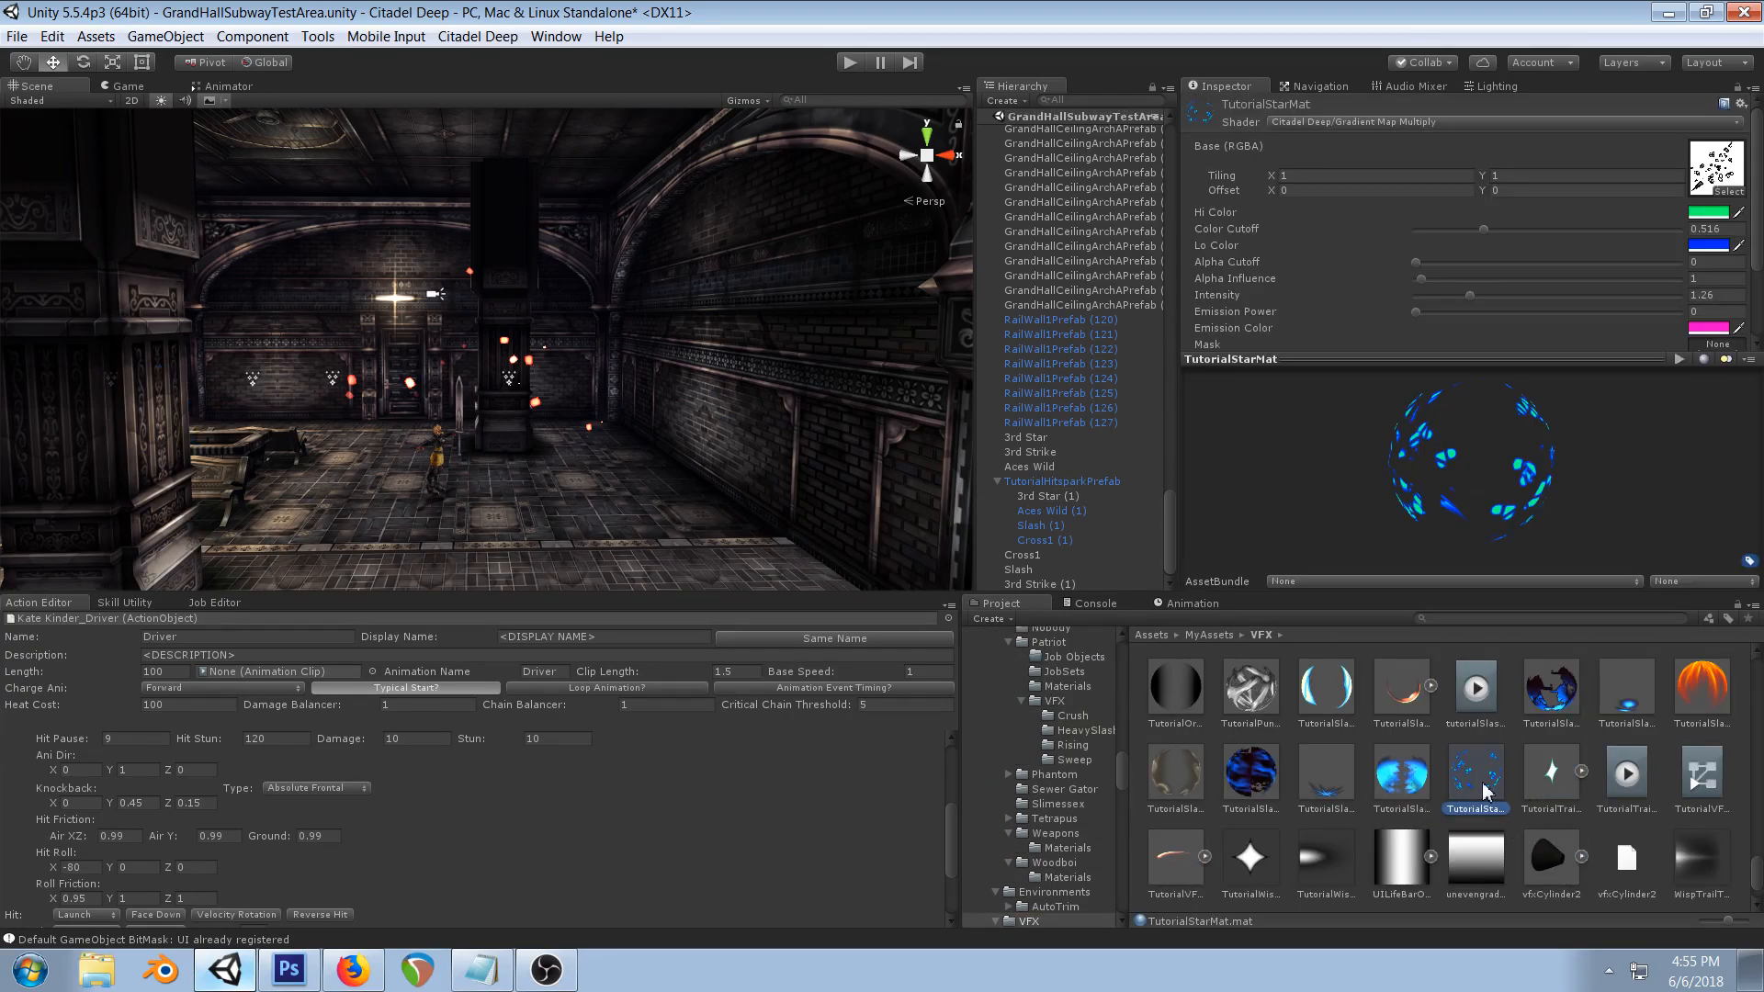
# - Duplicate TutorialStarMat and name the copy TutorialOblique
pyautogui.hotkey('ctrl', 'd')
pyautogui.click(1550, 810)
pyautogui.write('TutorialOblique')
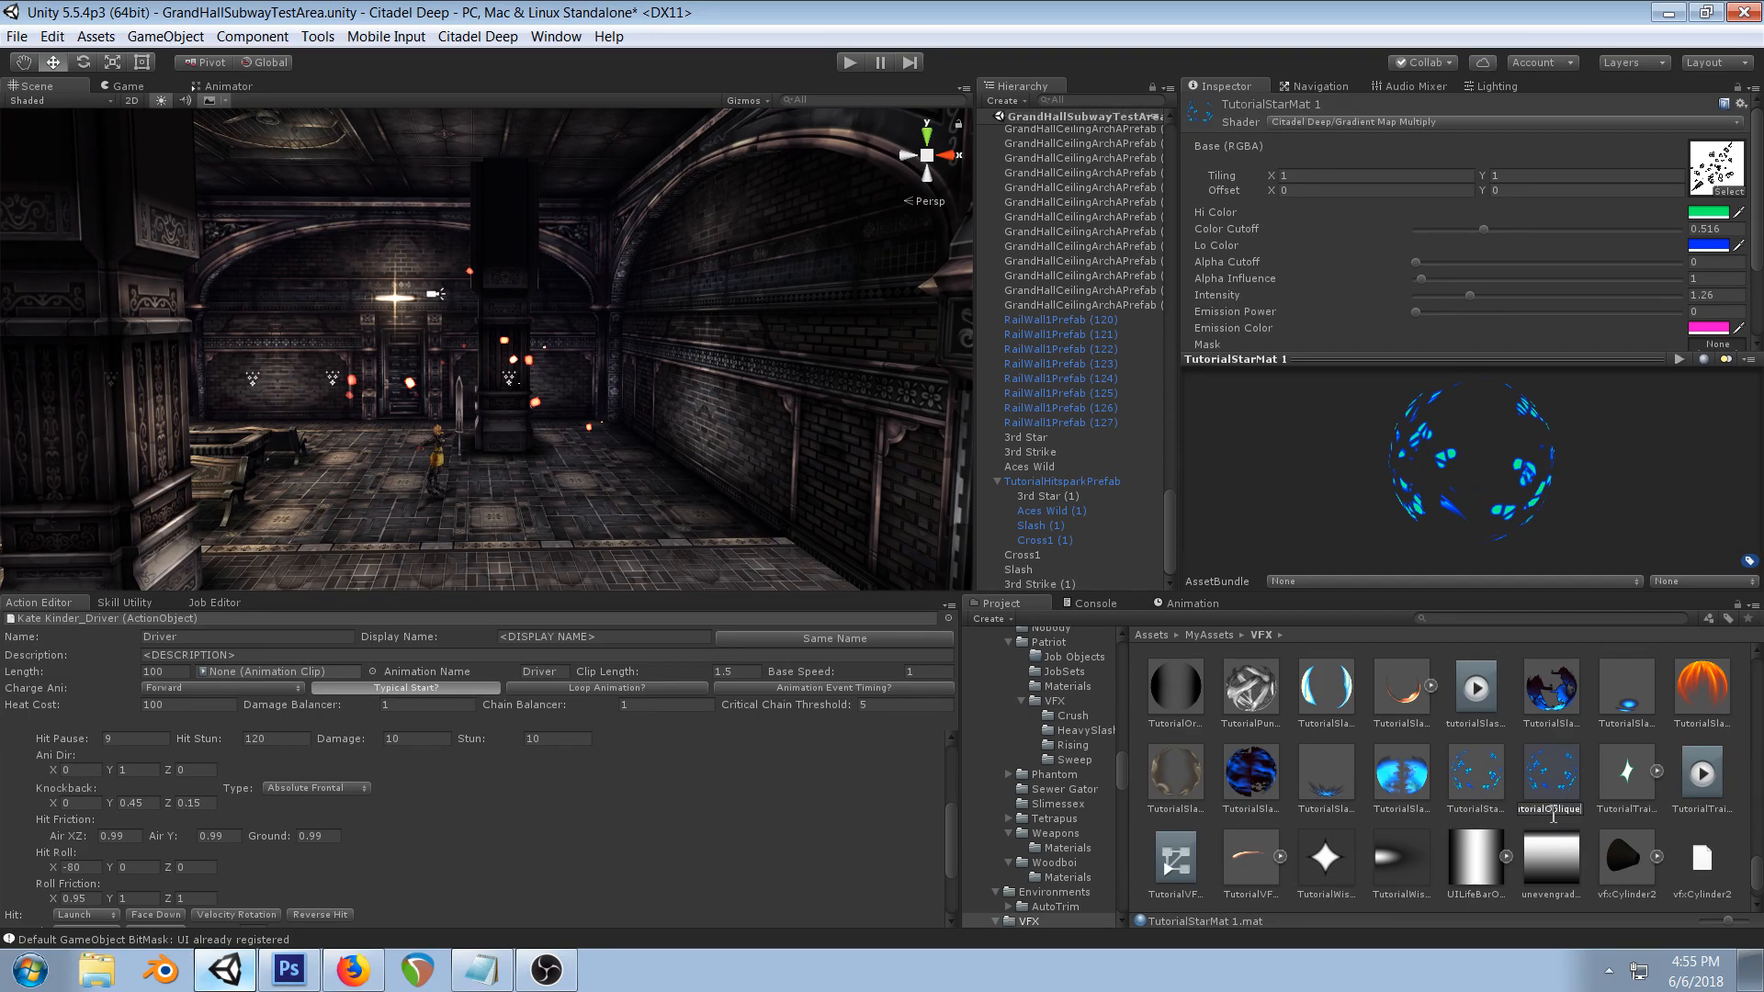
pyautogui.press('Return')
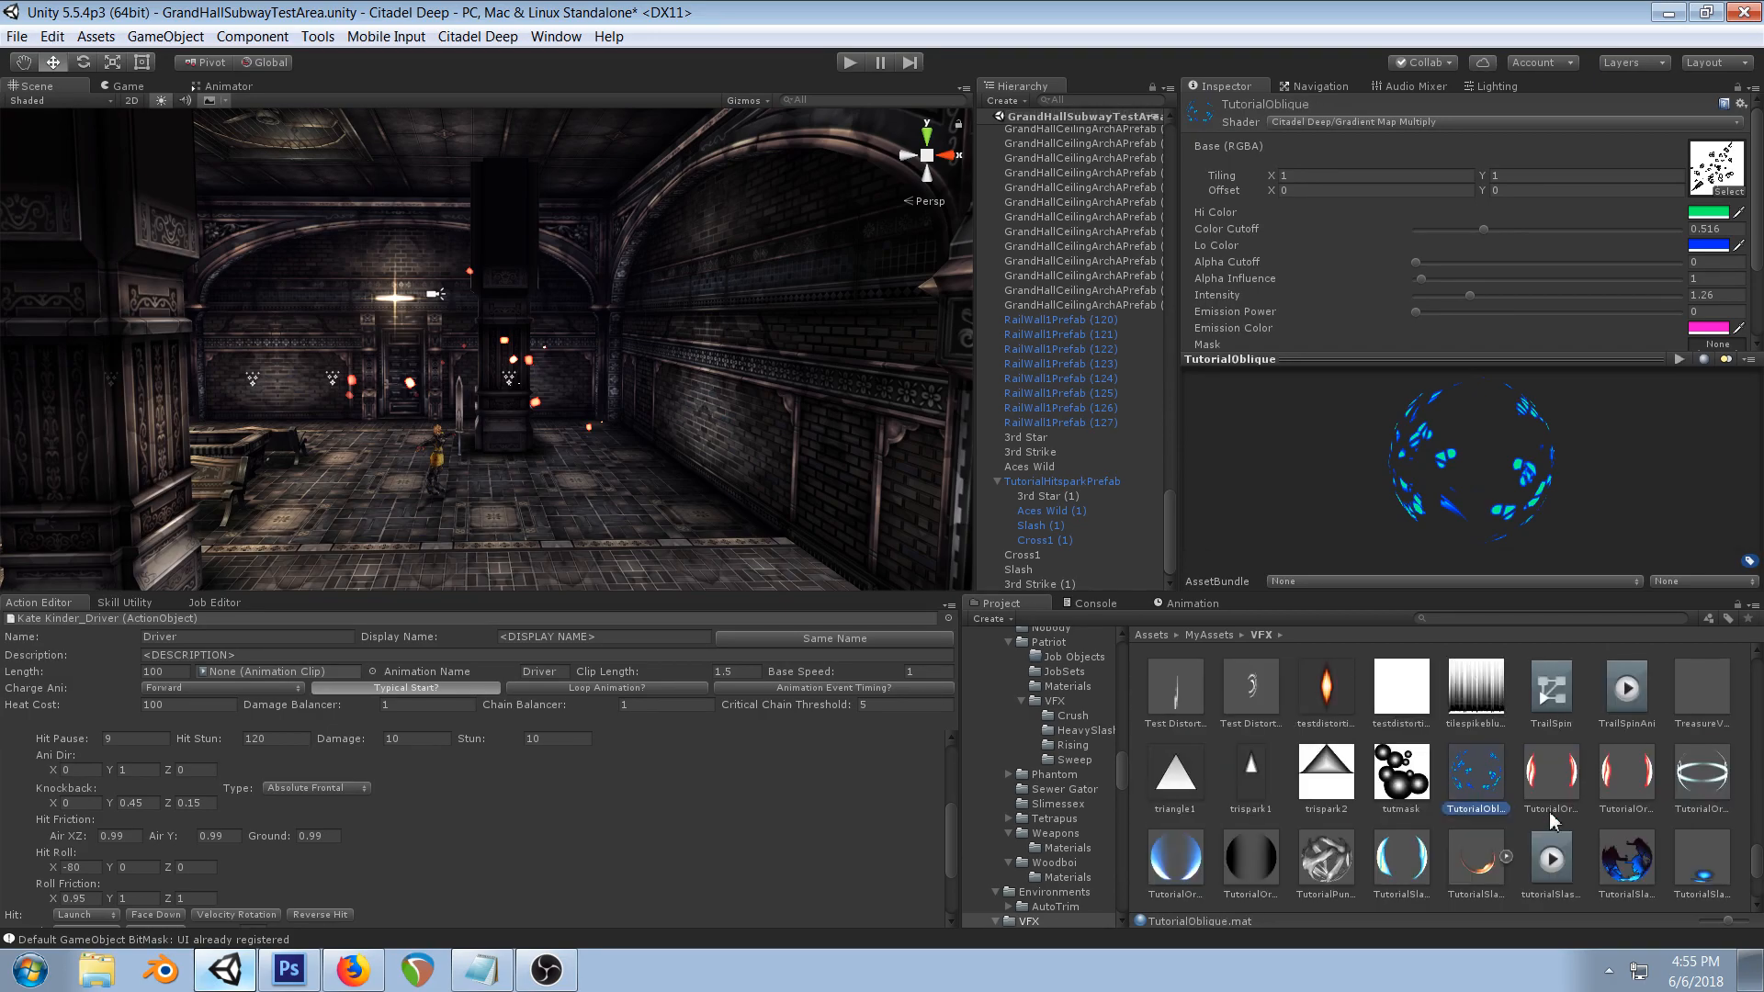
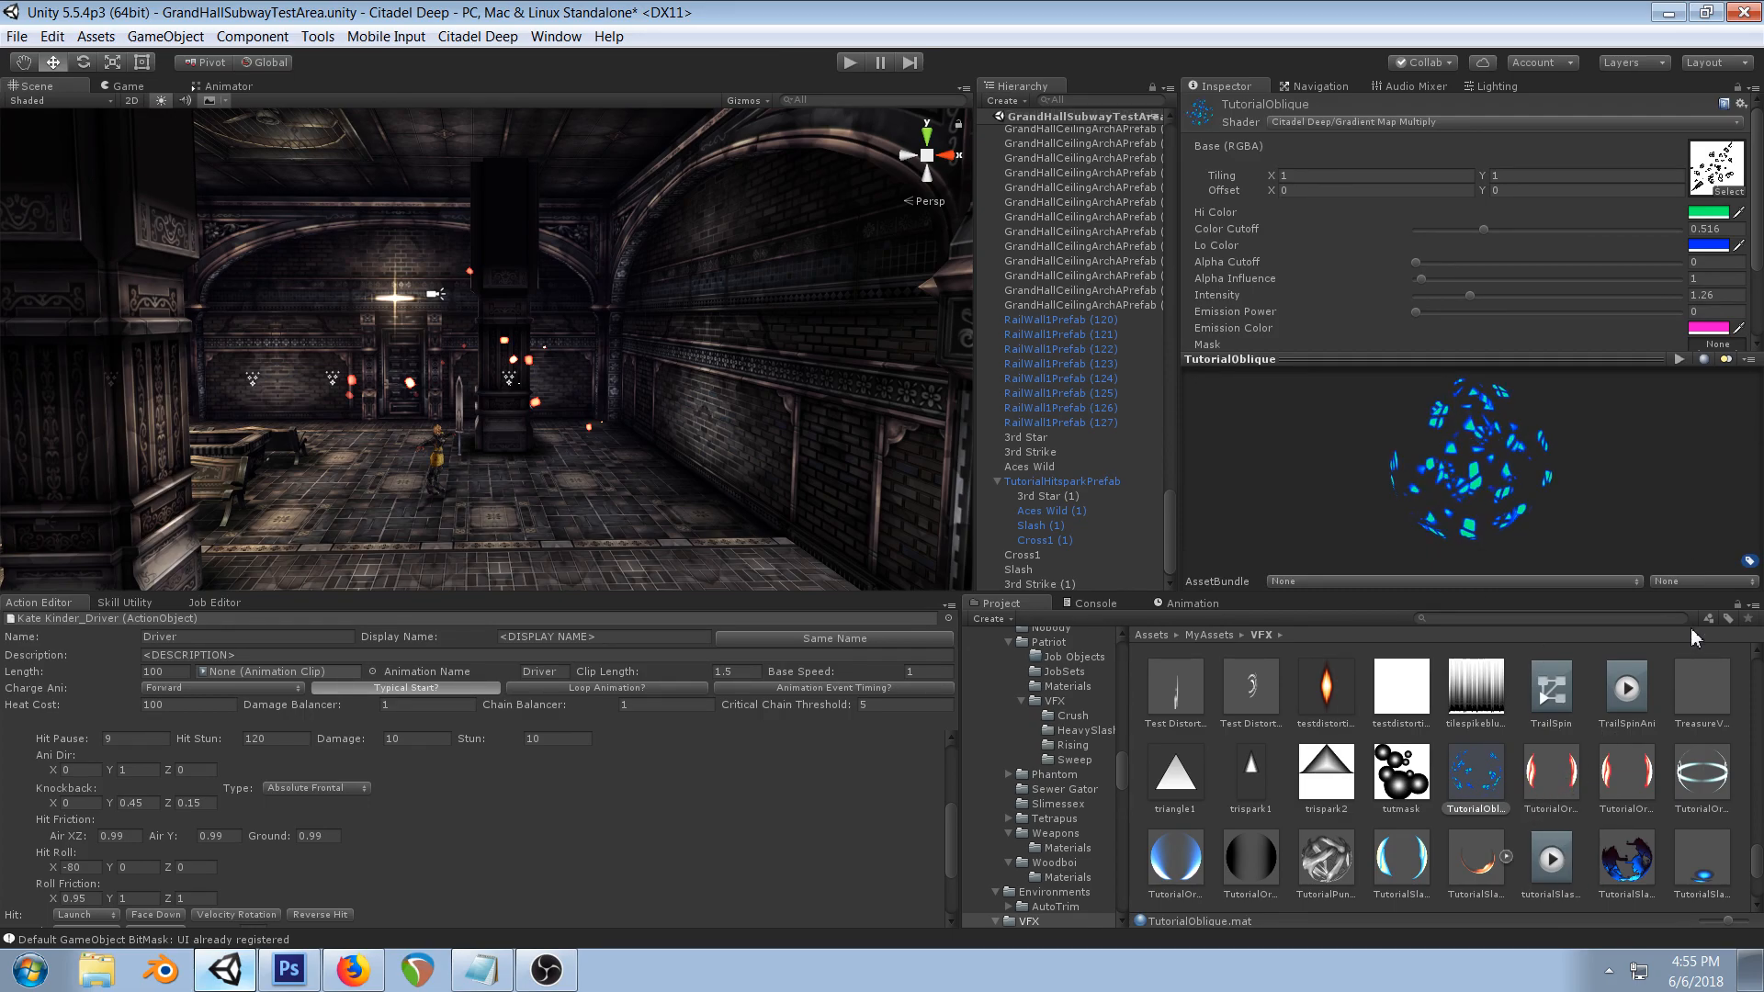
# - Assign the tutorialoblique texture as the TutorialOblique material's base texture
pyautogui.click(1731, 188)
pyautogui.write('obli')
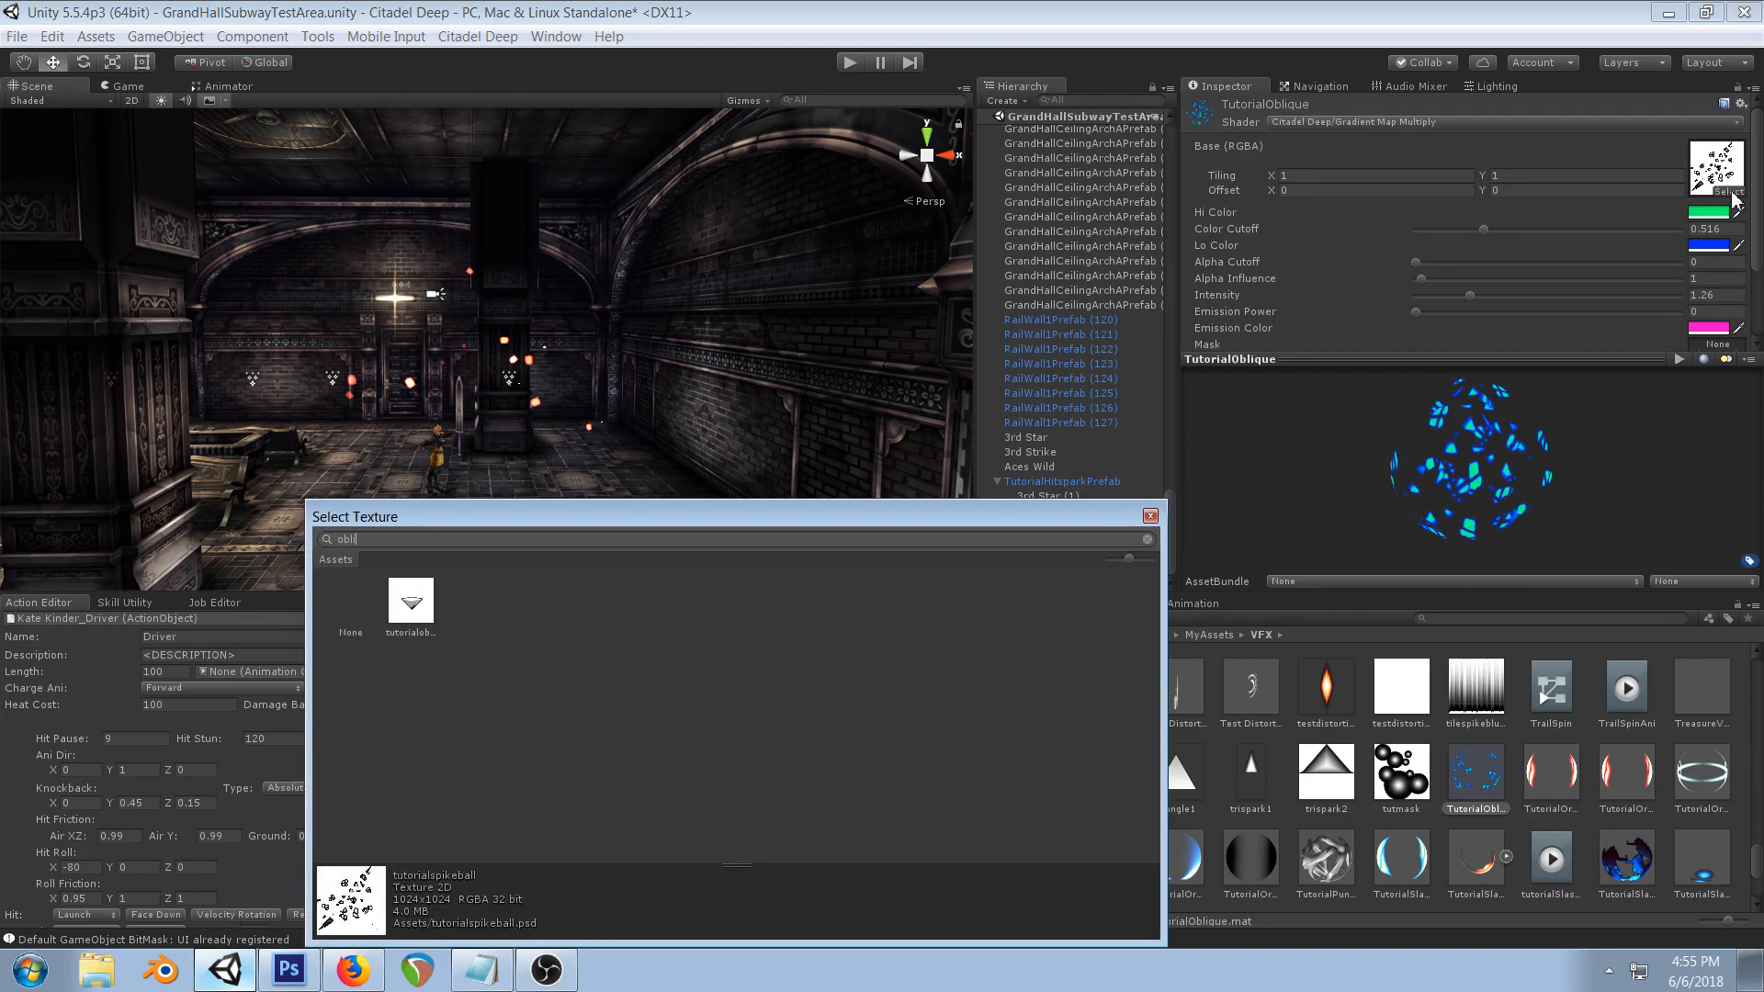
pyautogui.doubleClick(413, 602)
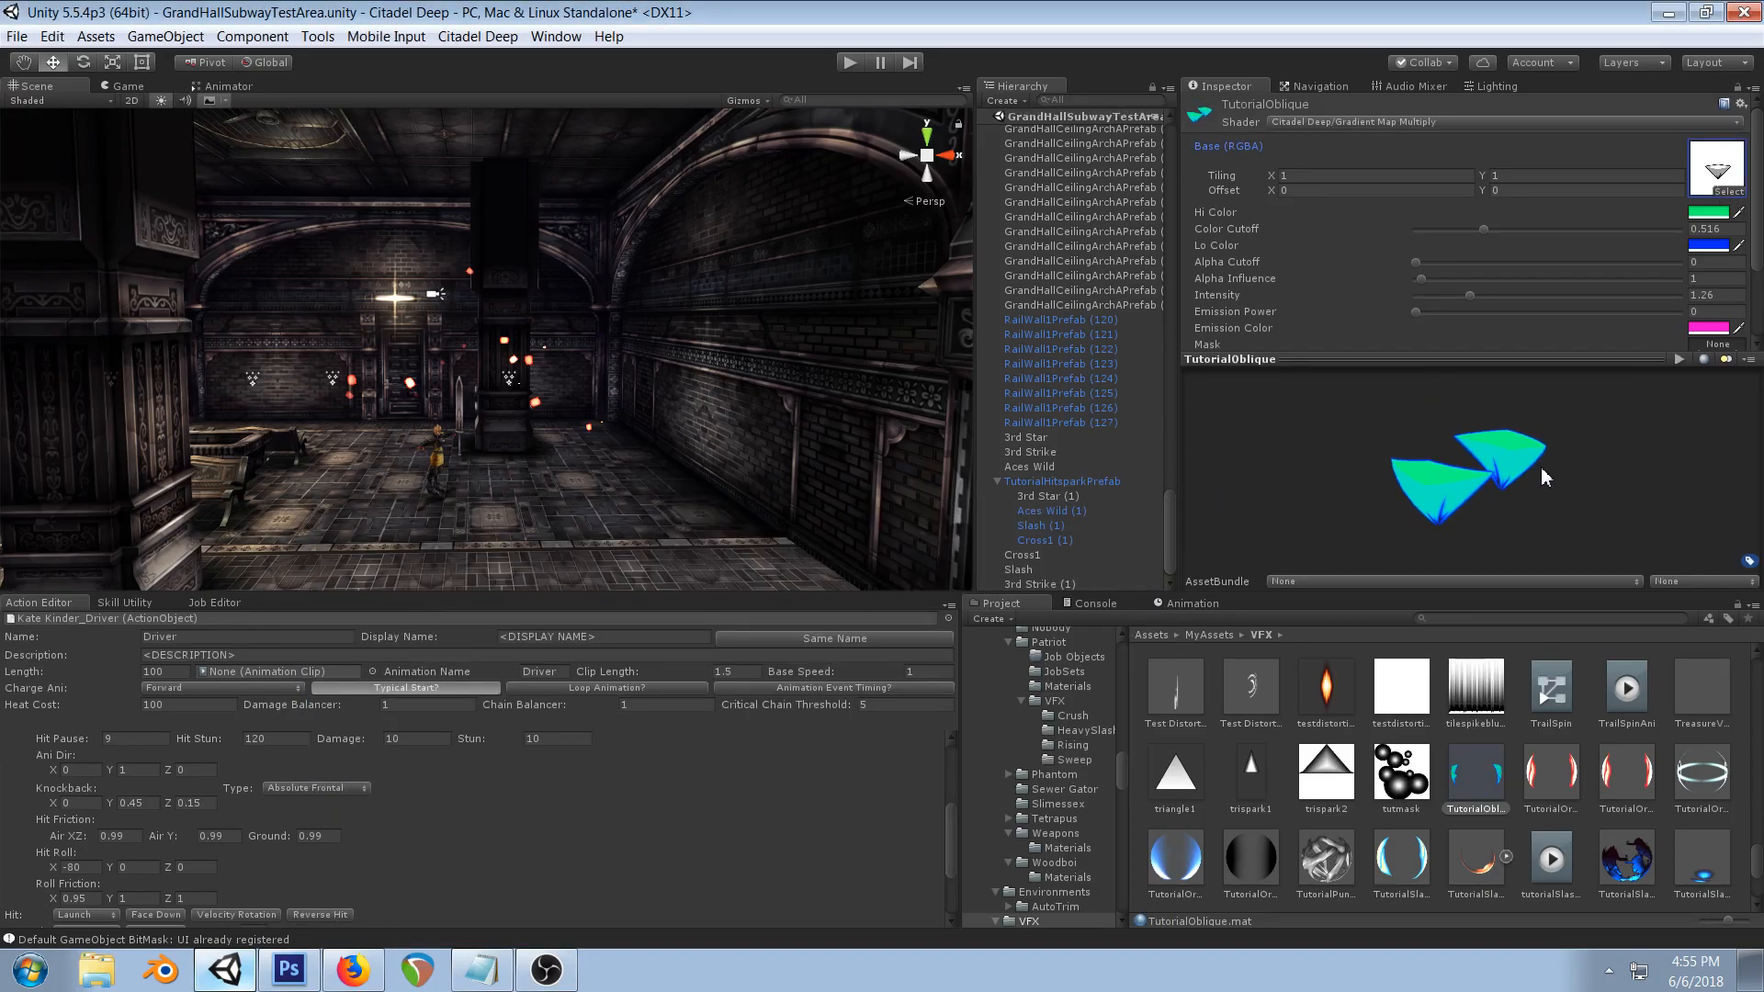
# - Lighten the TutorialOblique material's Hi Color to a pale mint green
pyautogui.click(1699, 213)
pyautogui.moveTo(1176, 347); pyautogui.dragTo(1114, 339)
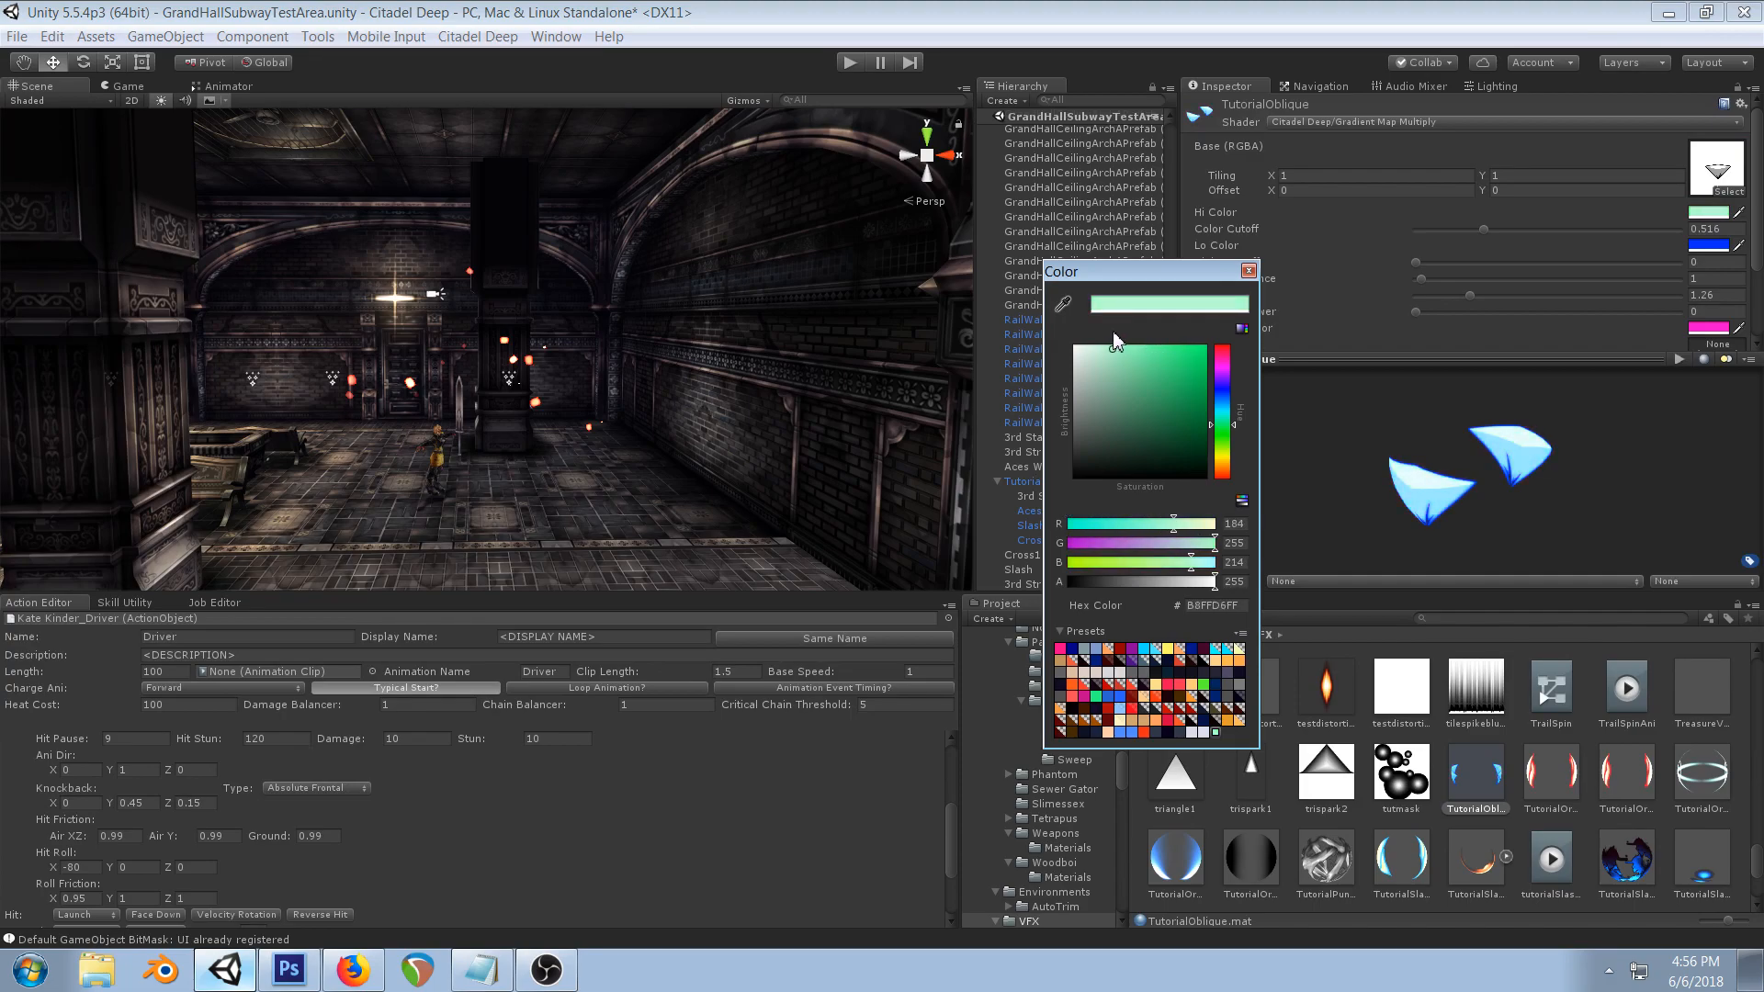
pyautogui.moveTo(1232, 426)
pyautogui.mouseDown()
pyautogui.moveTo(1245, 474)
pyautogui.moveTo(1234, 426)
pyautogui.mouseUp()
pyautogui.click(1248, 270)
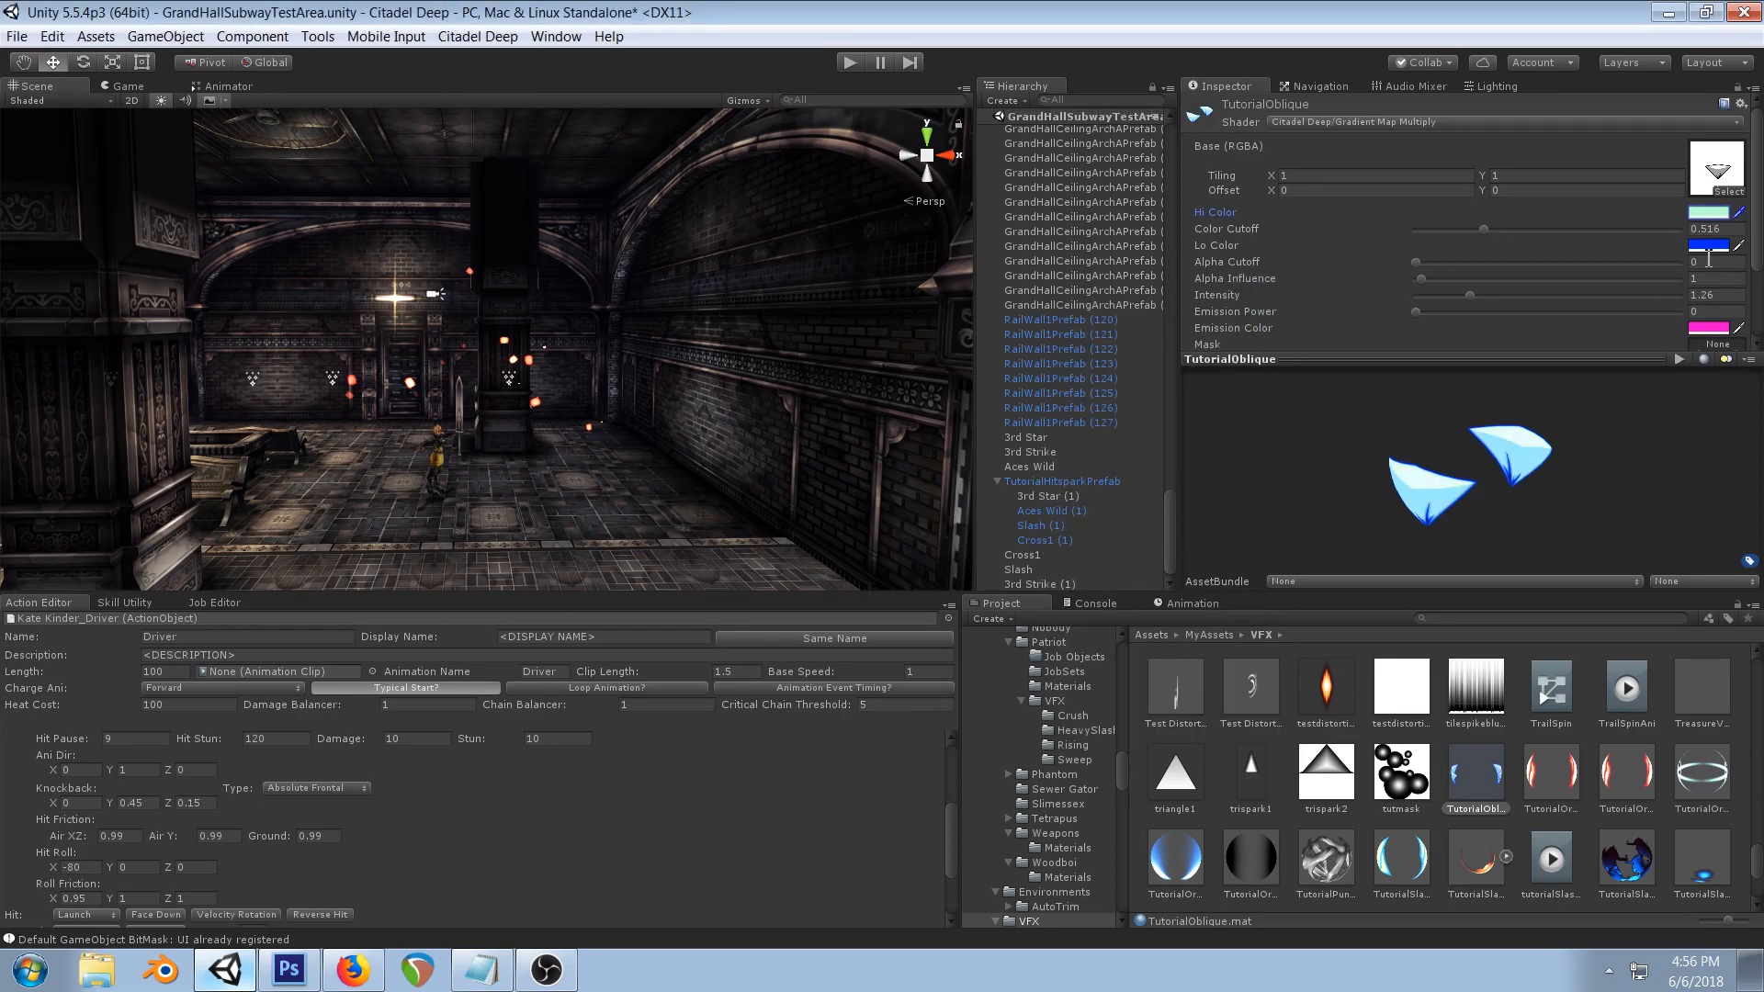
# - Assign the TutorialOblique material to the renderer of the 3rd Strike (1) particle system
pyautogui.click(1045, 584)
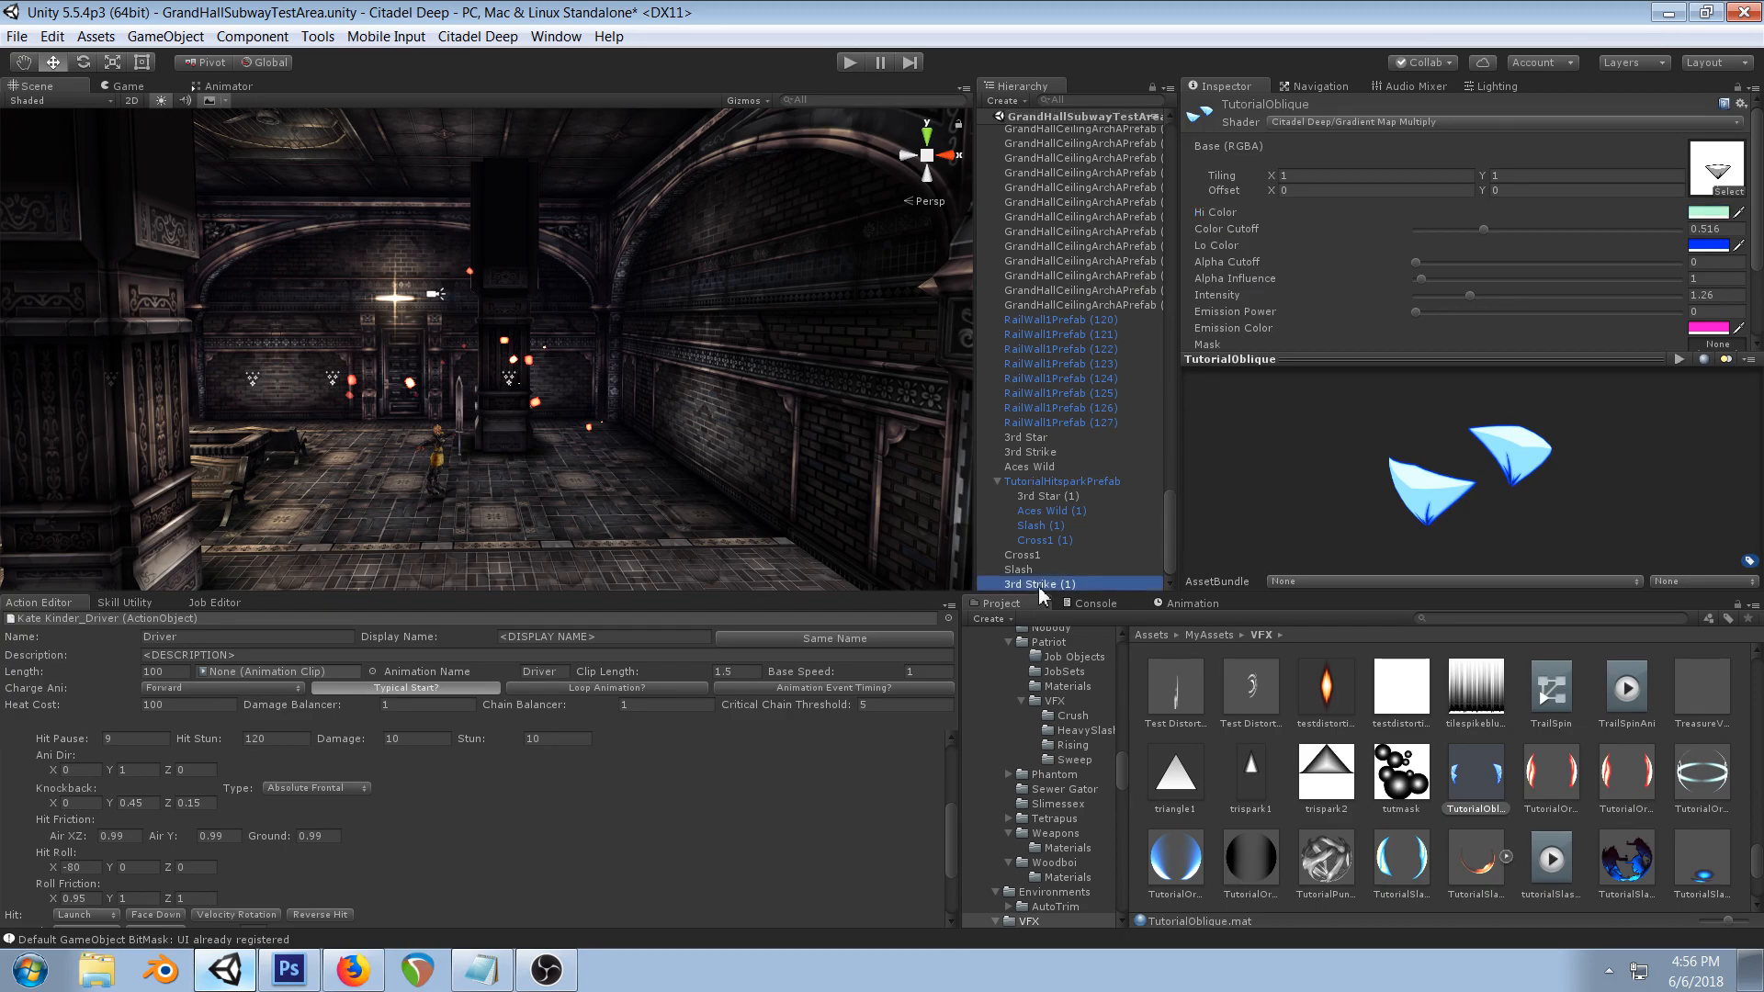
pyautogui.scroll(-3, 1435, 255)
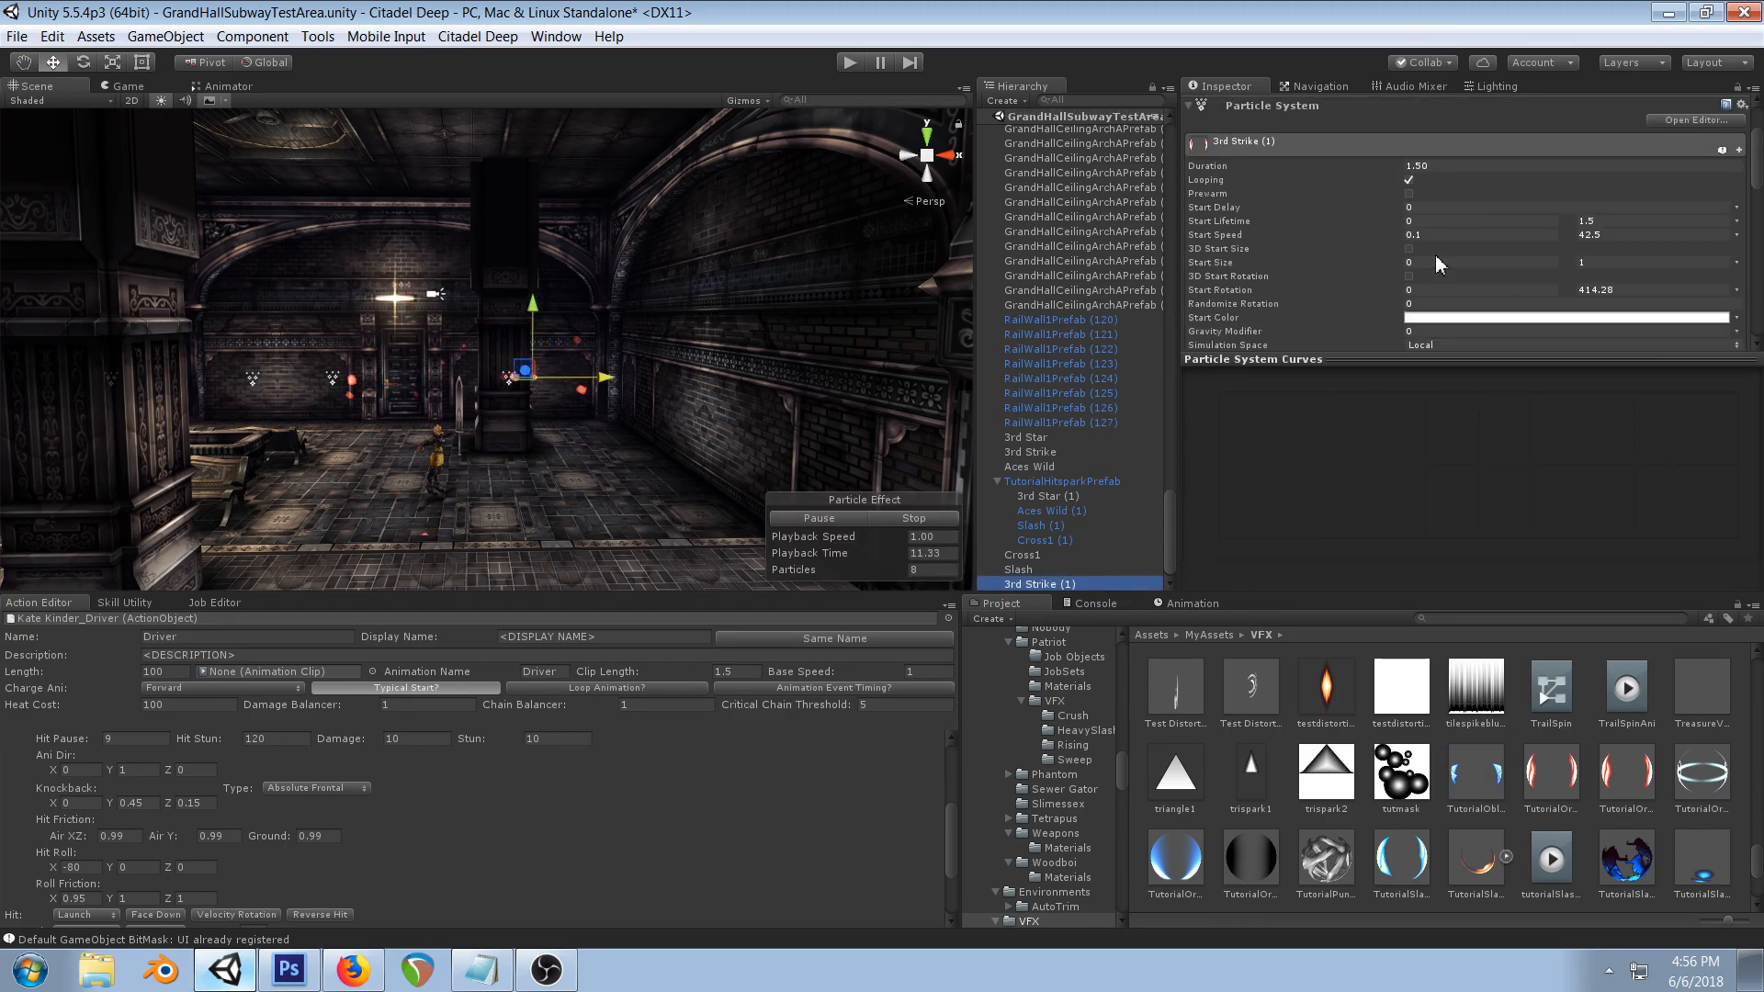
pyautogui.scroll(-5, 1442, 261)
pyautogui.scroll(-5, 1306, 296)
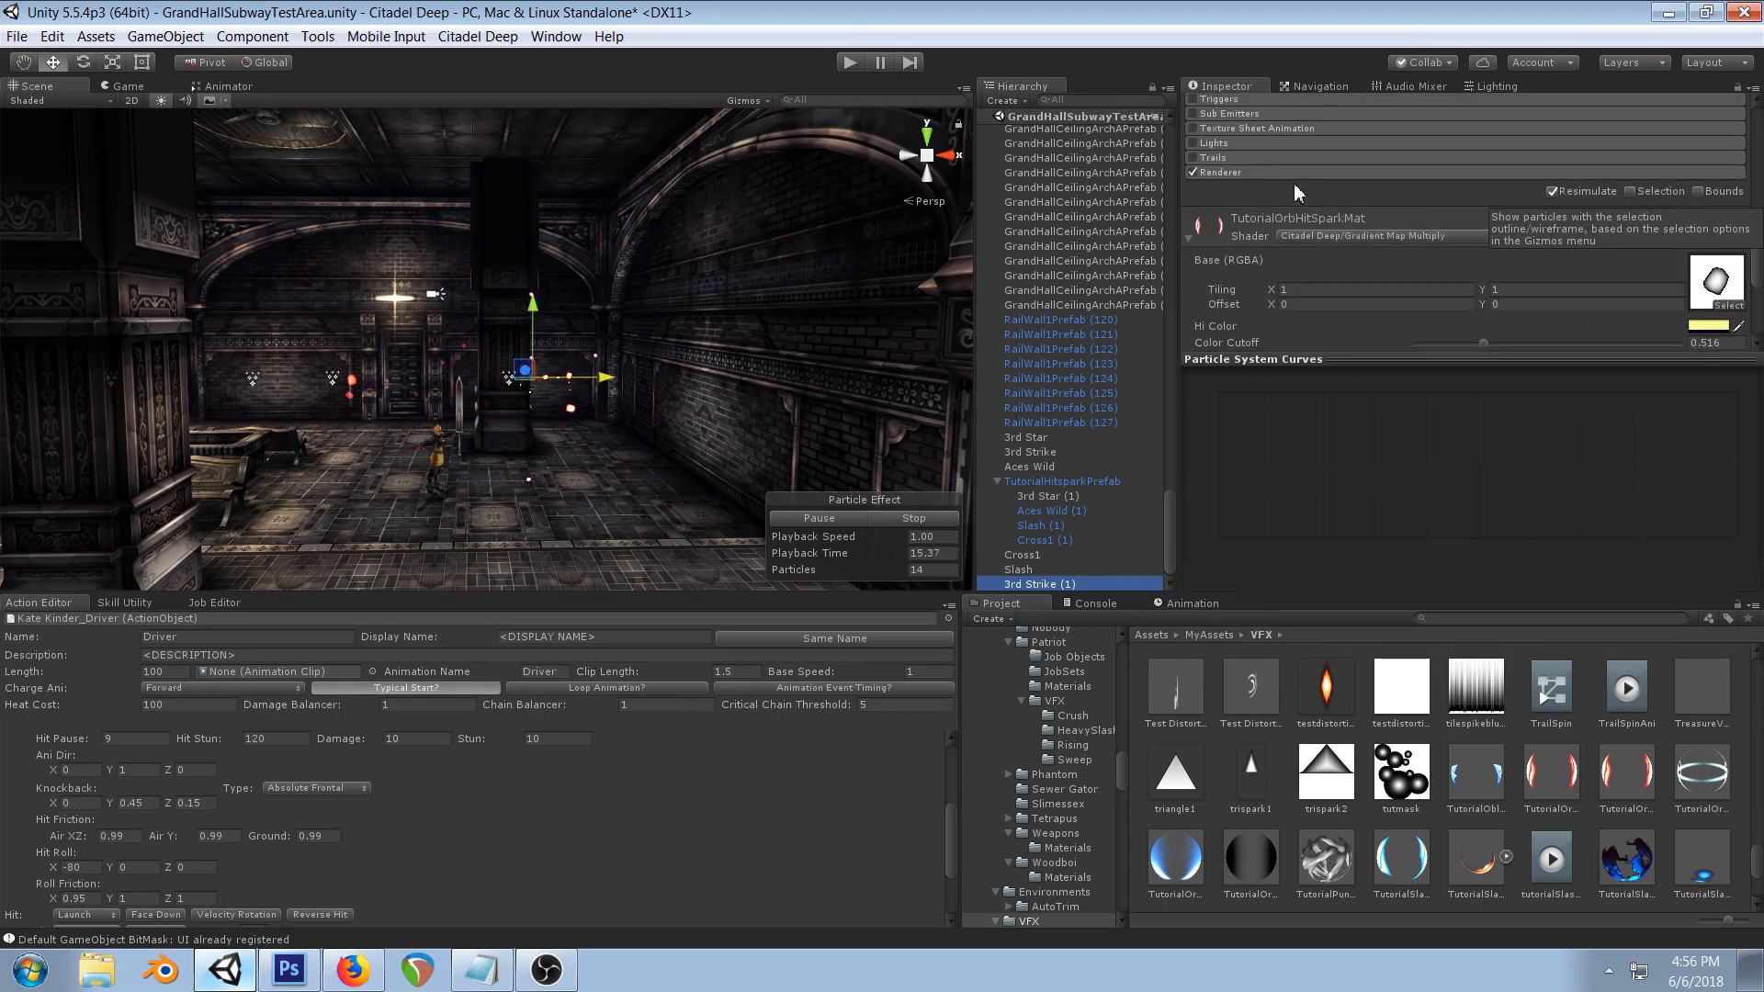
pyautogui.click(1287, 175)
pyautogui.click(1736, 217)
pyautogui.write('obl')
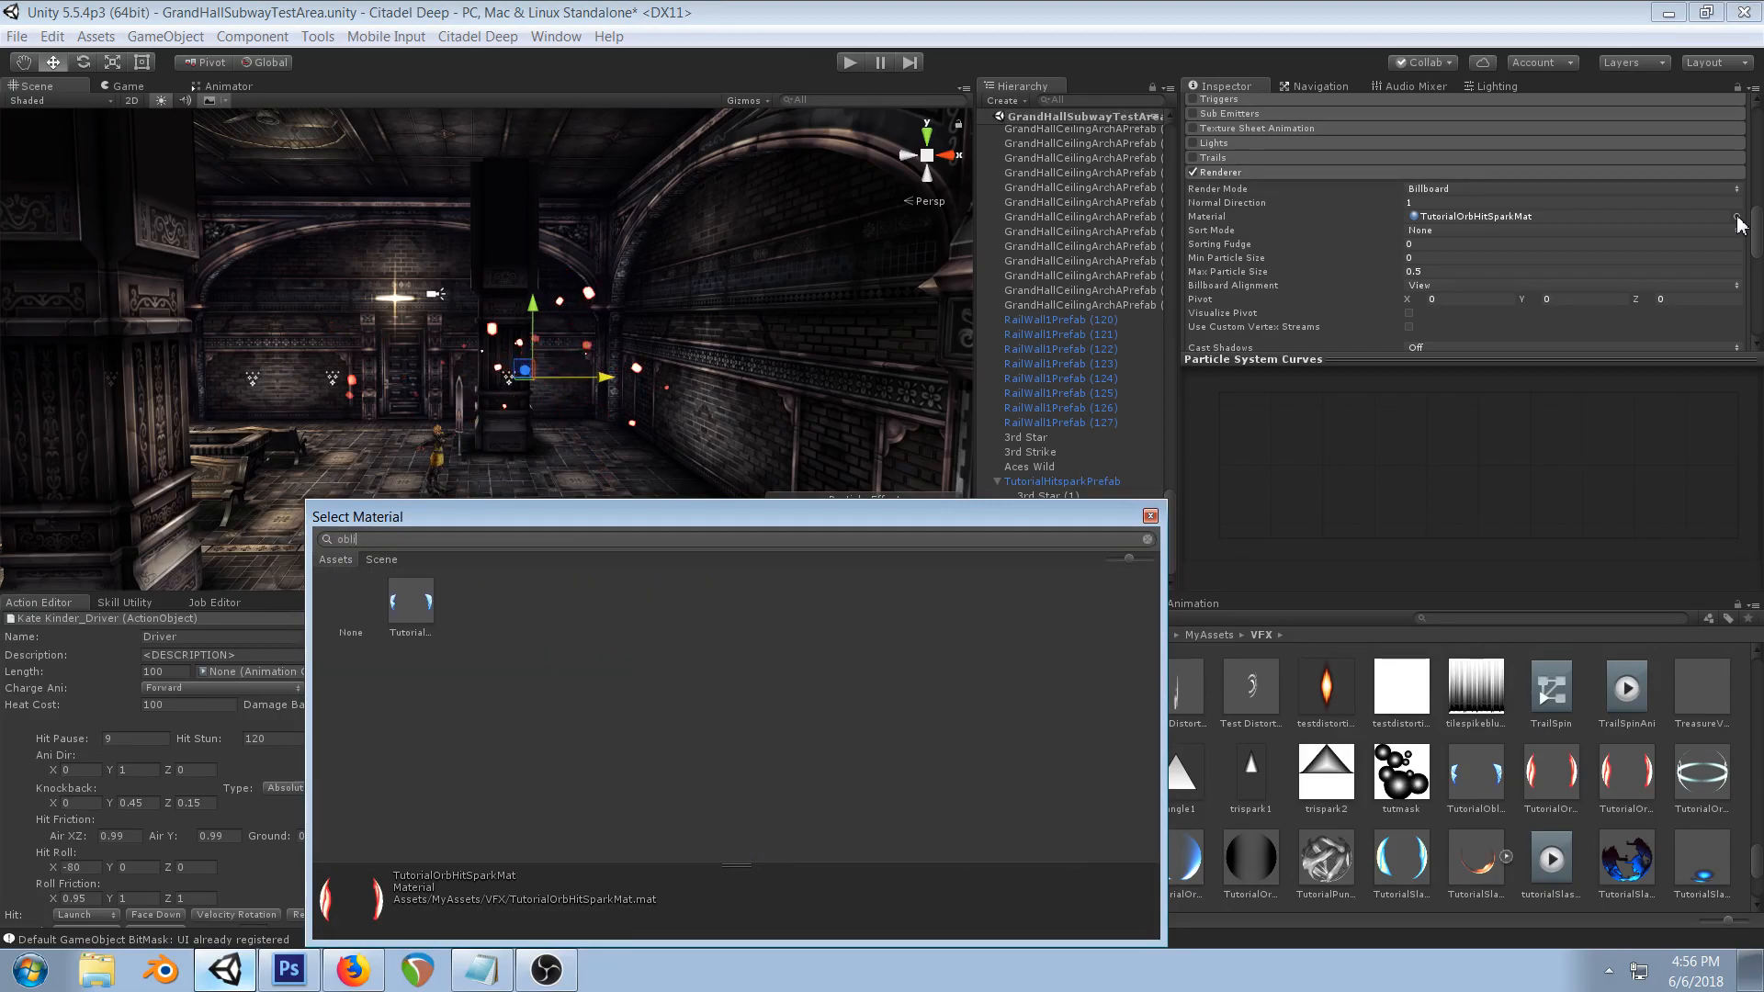
pyautogui.doubleClick(412, 603)
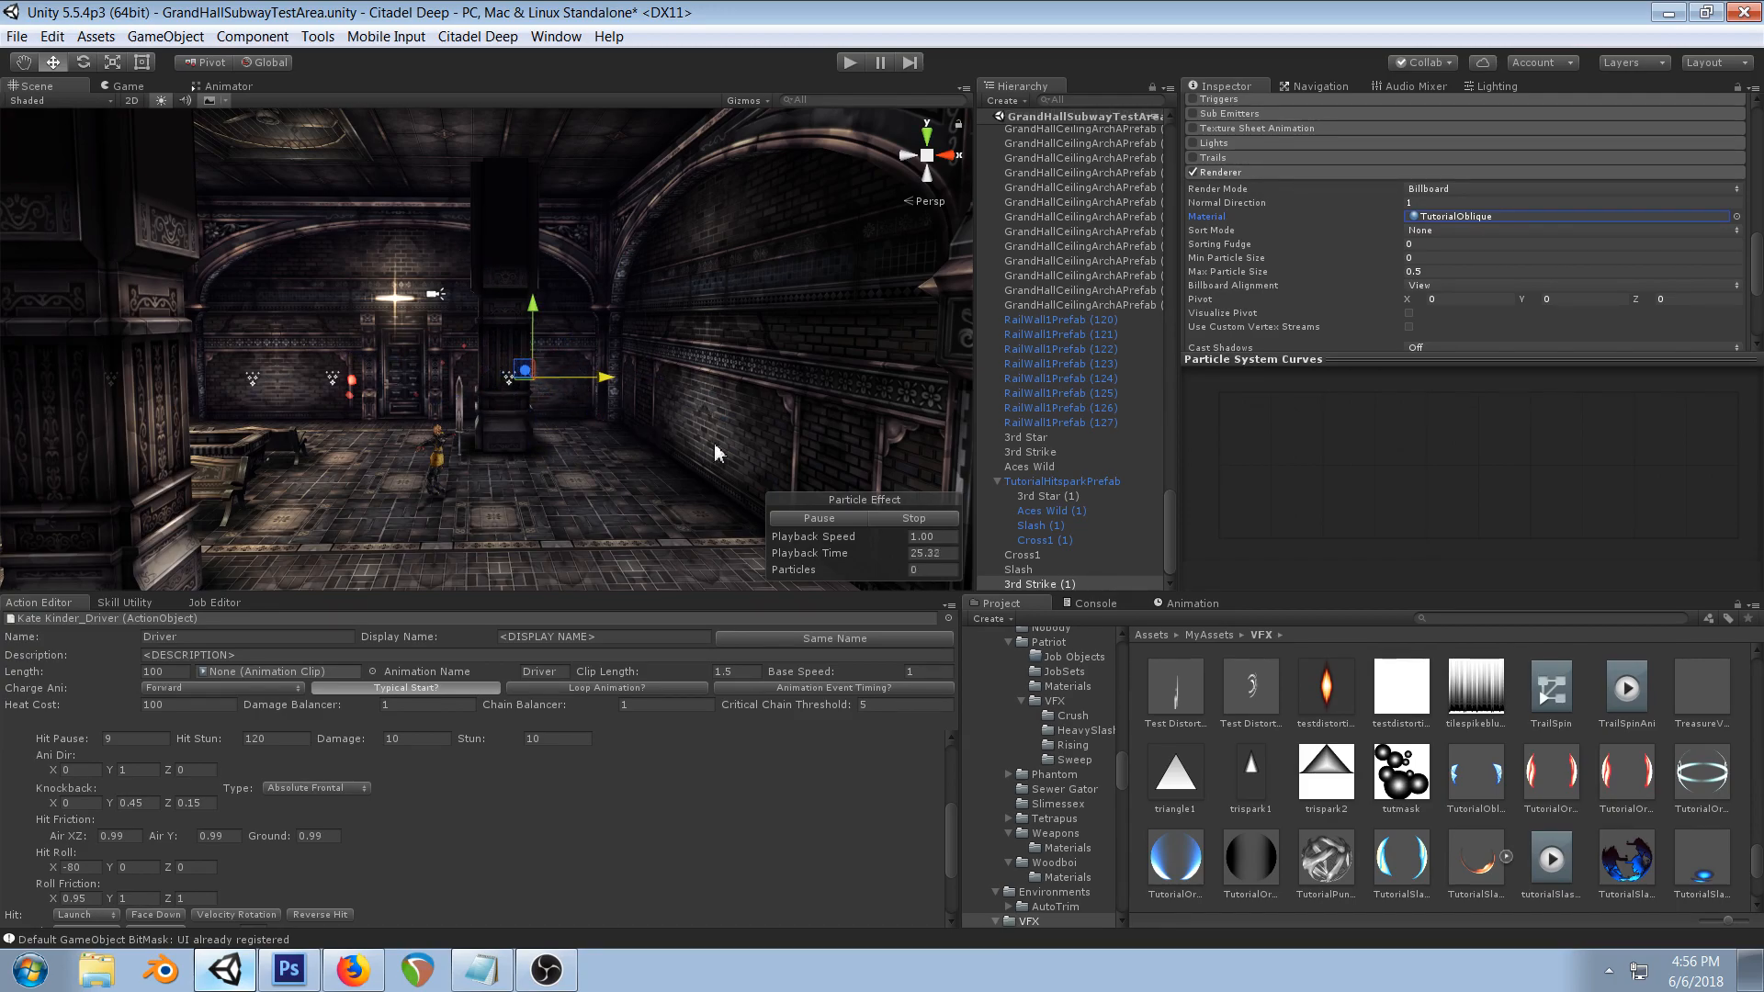
# - Disable Color over Lifetime on 3rd Strike (1) and inspect the TutorialOblique material's settings
pyautogui.scroll(5, 1436, 202)
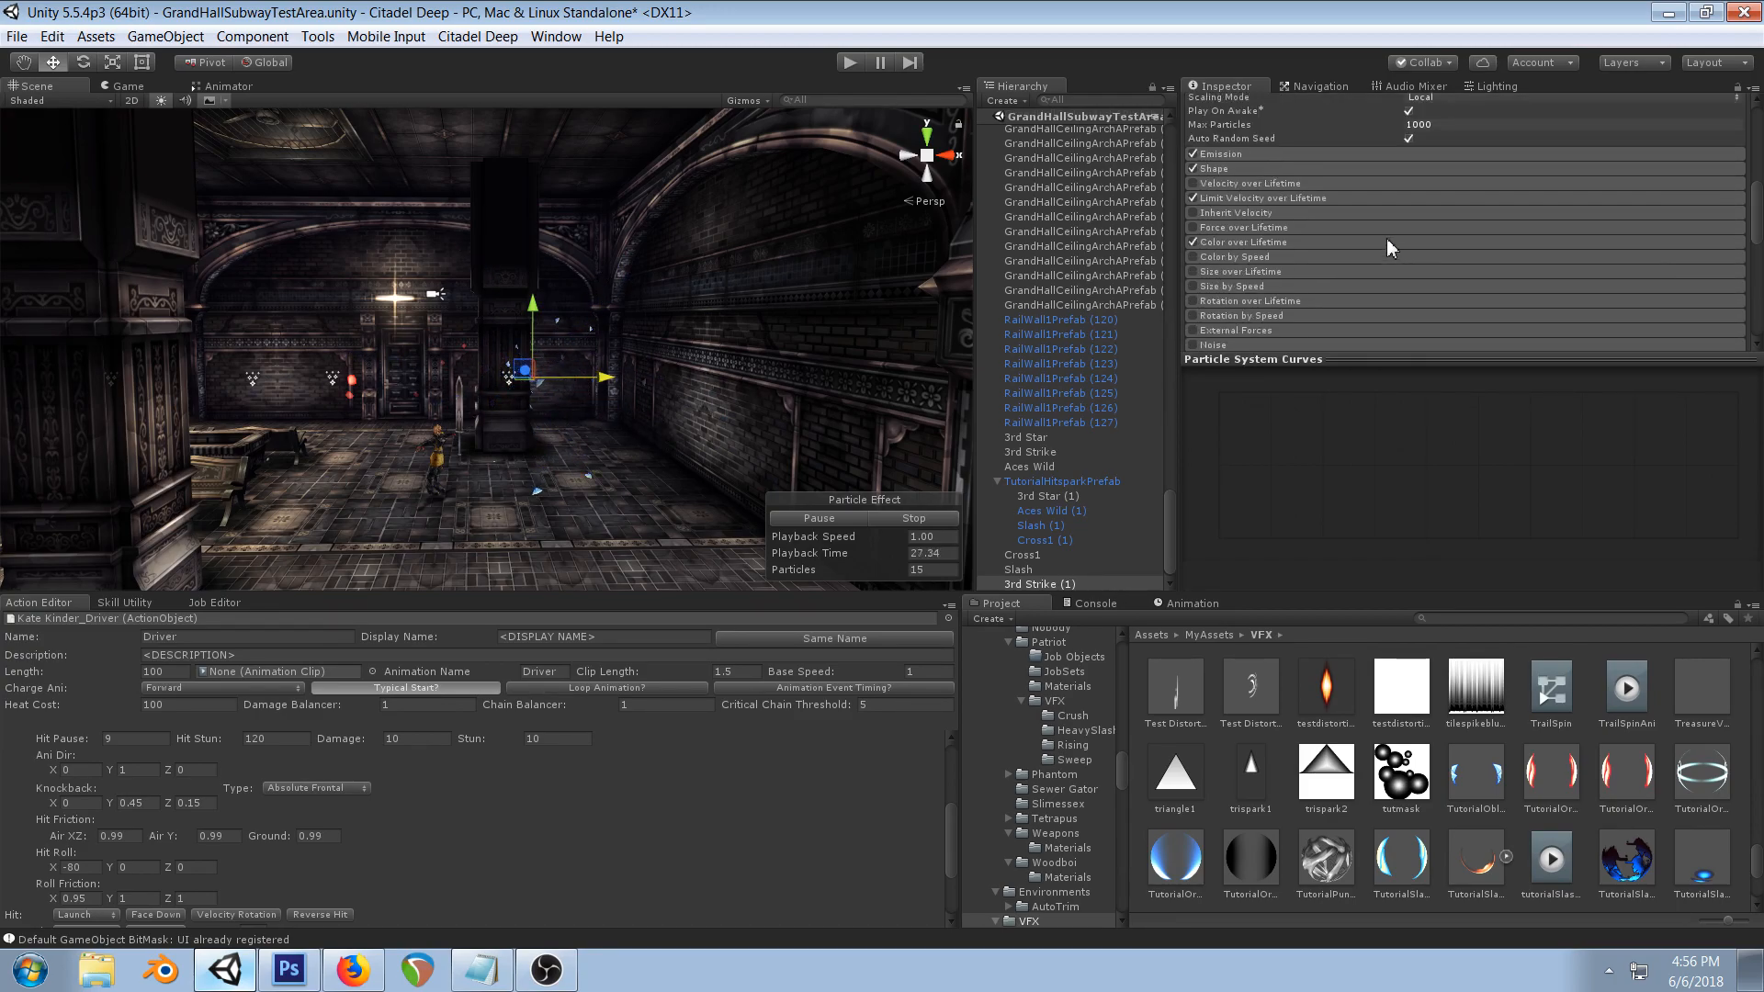
pyautogui.click(1193, 241)
pyautogui.scroll(-5, 1299, 277)
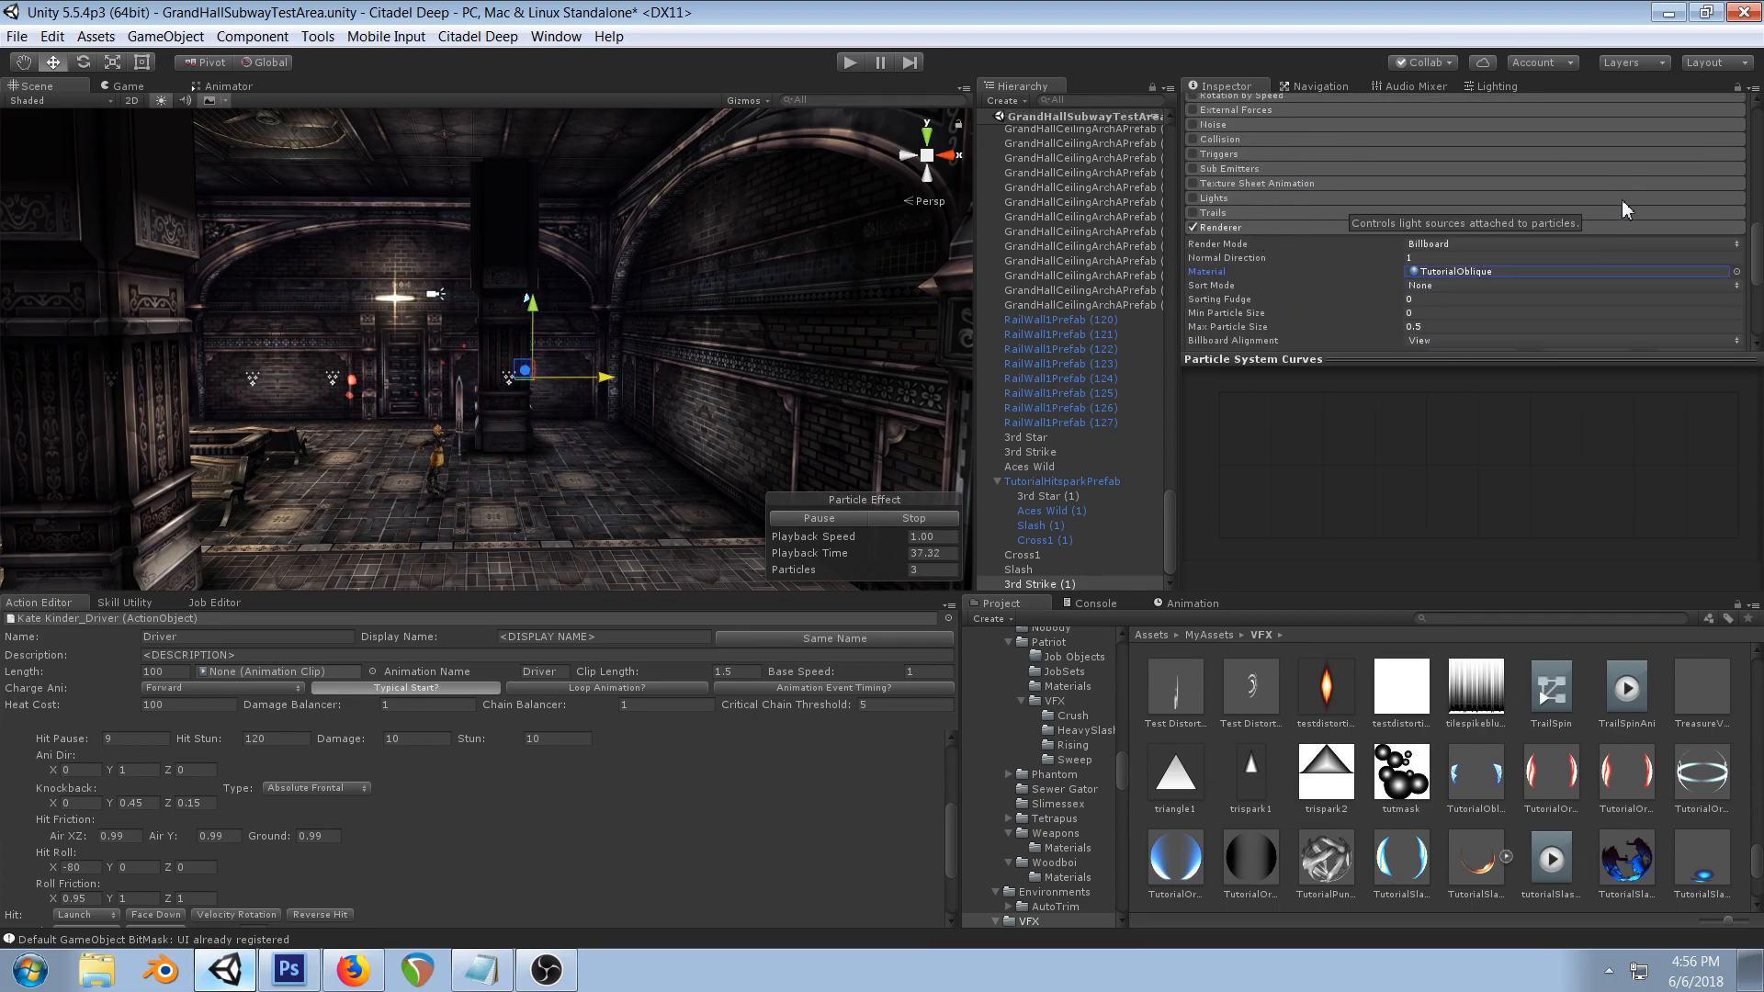
pyautogui.click(1470, 271)
pyautogui.click(1490, 792)
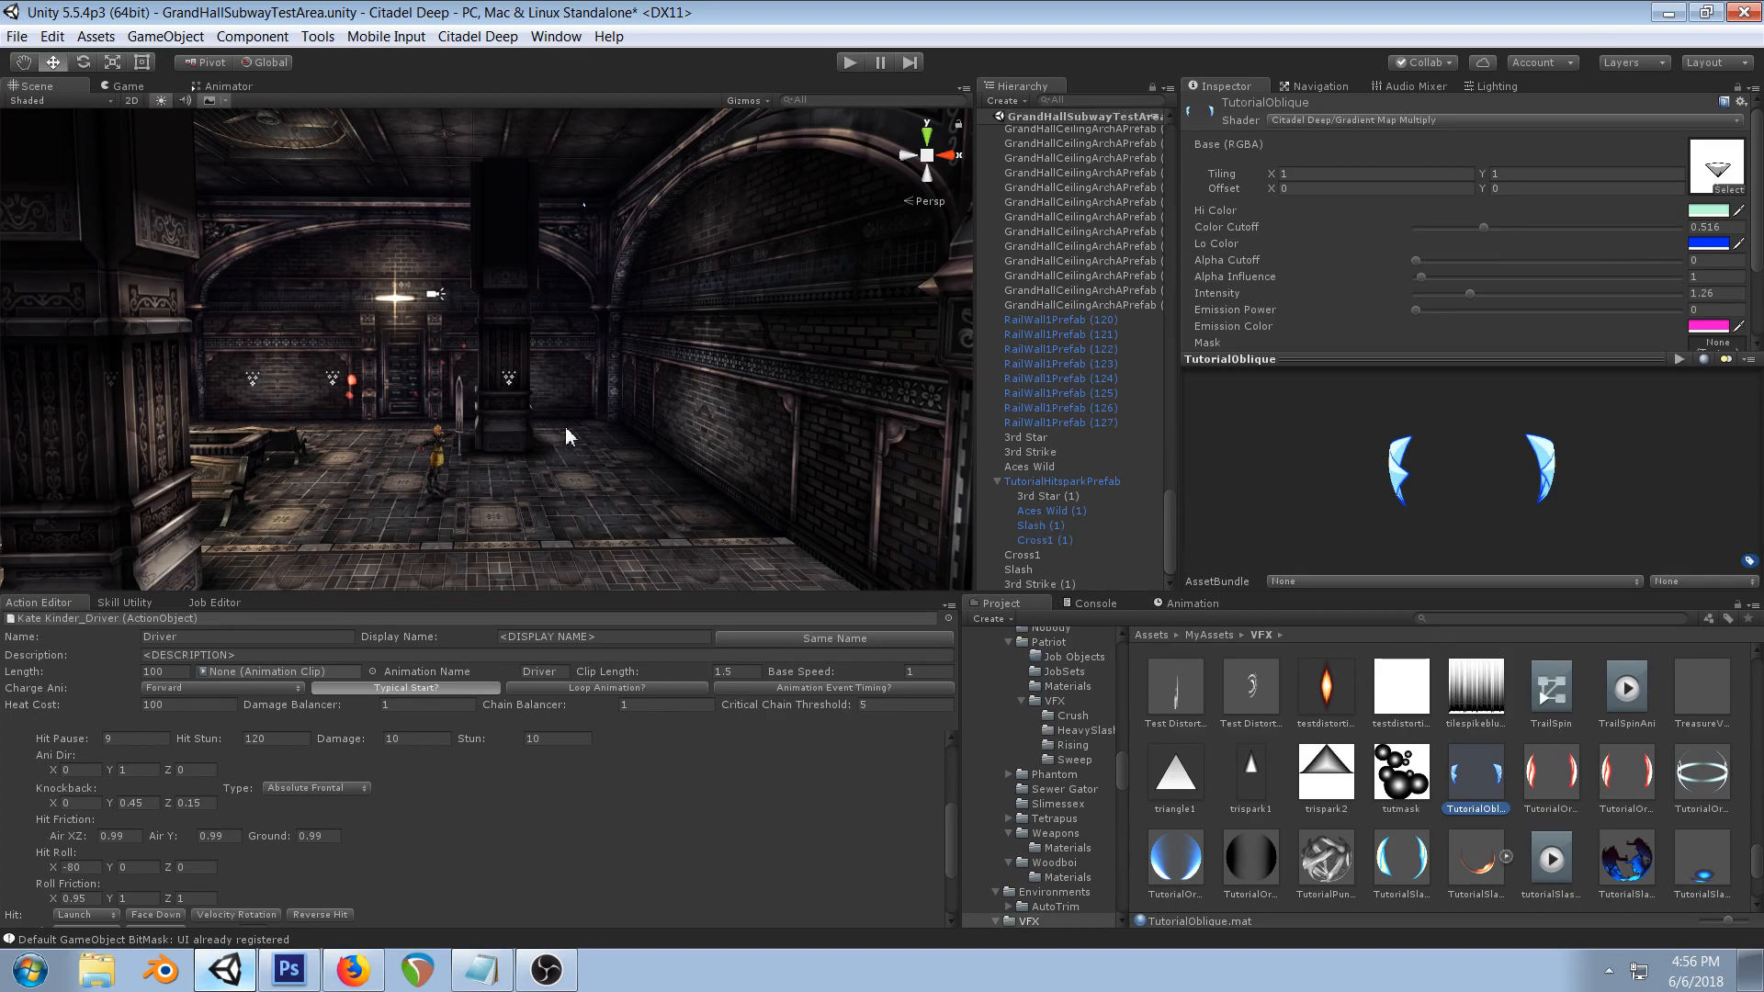
# - Set the emission burst of 3rd Strike (1) to a minimum and maximum of 5 particles
pyautogui.click(1080, 580)
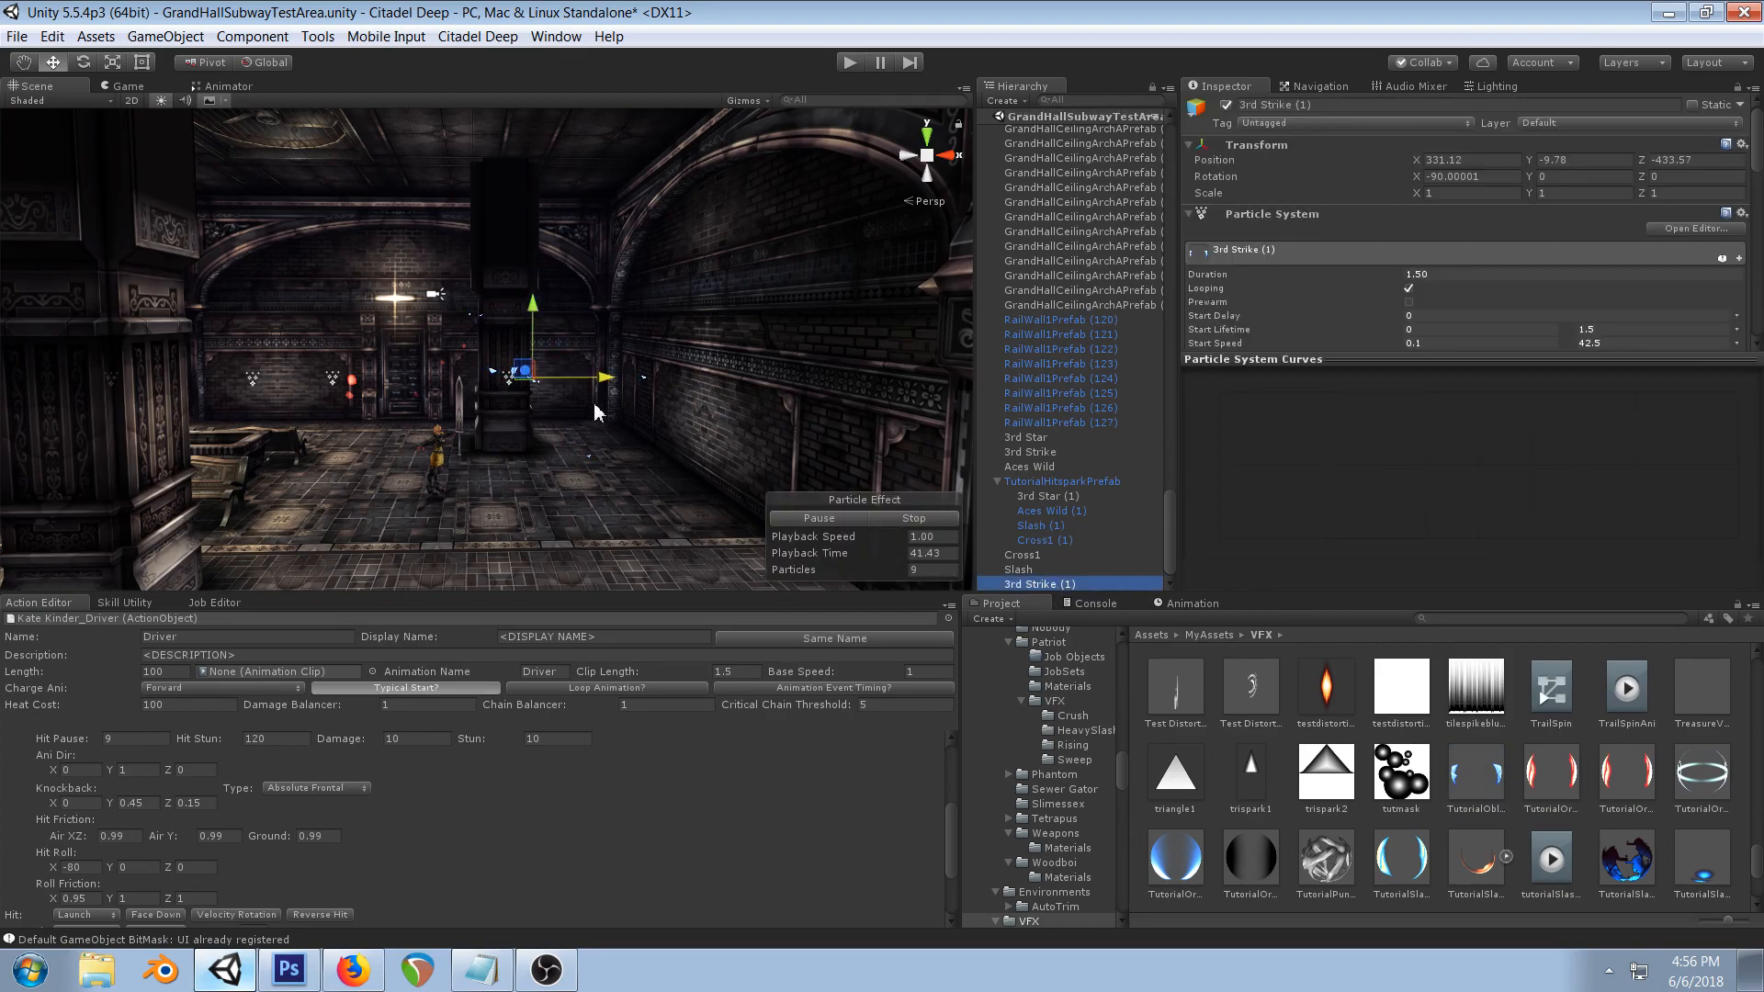
pyautogui.scroll(-6, 1489, 257)
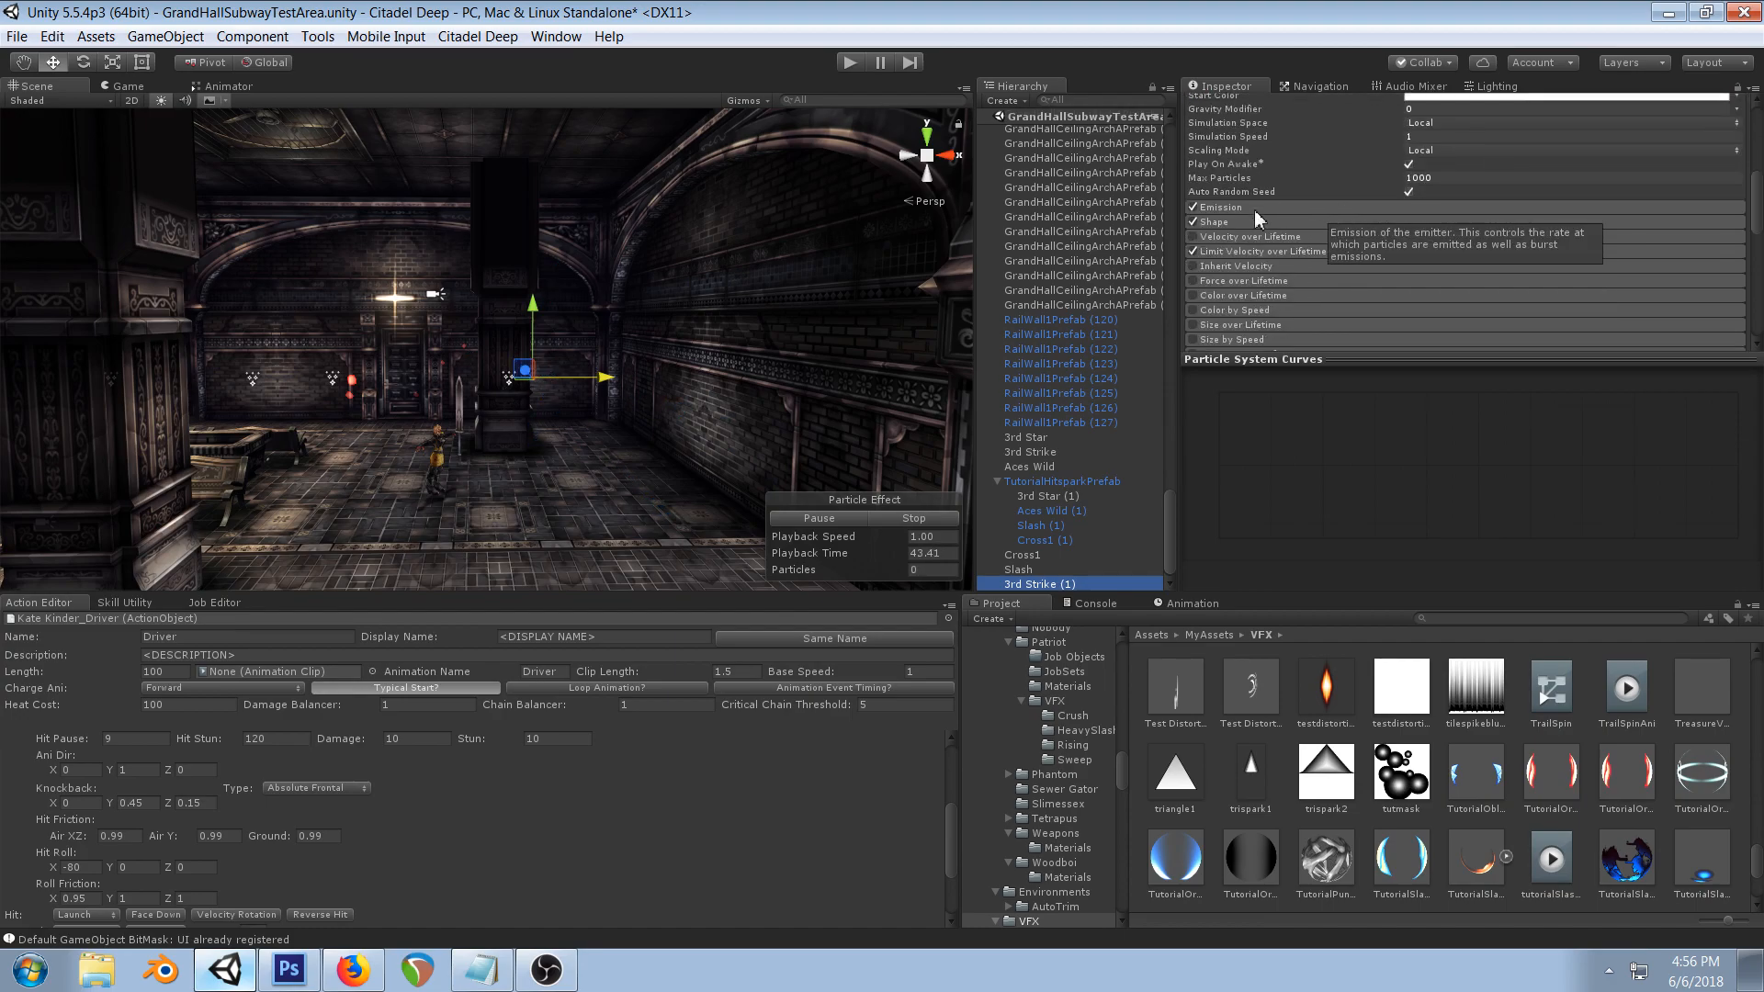
pyautogui.click(1254, 209)
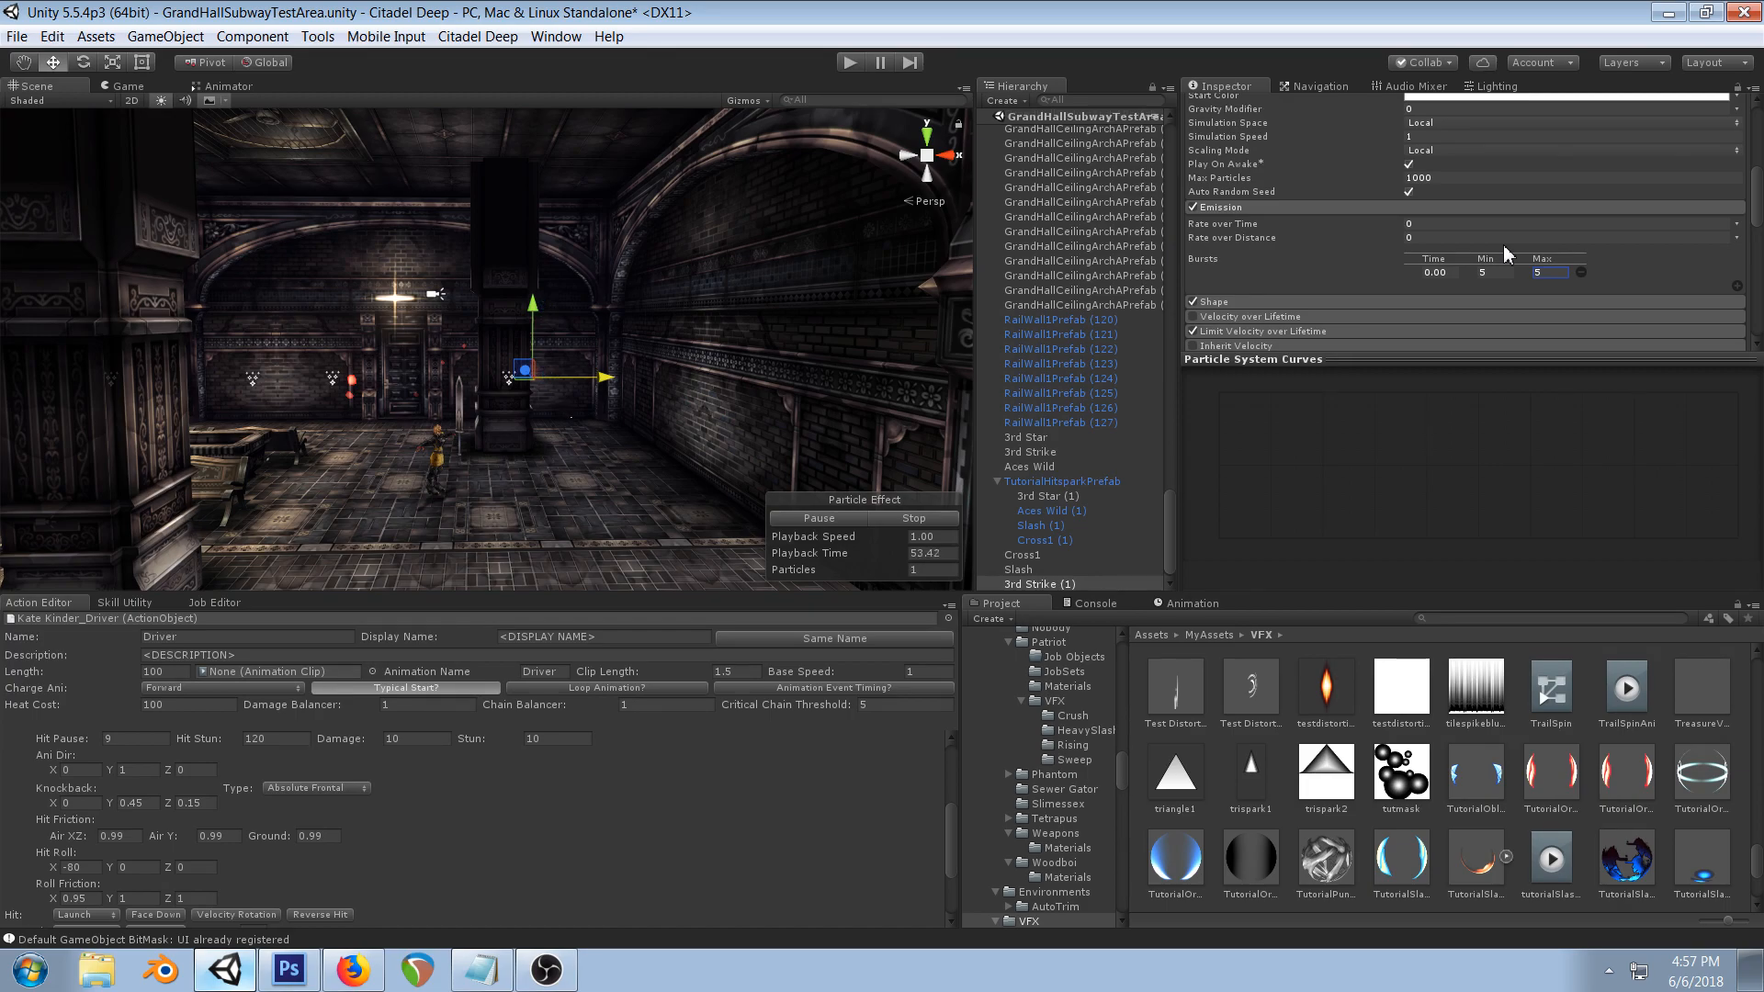
# - Change the render mode of 3rd Strike (1) to Stretched Billboard and examine the shards up close
pyautogui.scroll(-10, 1503, 244)
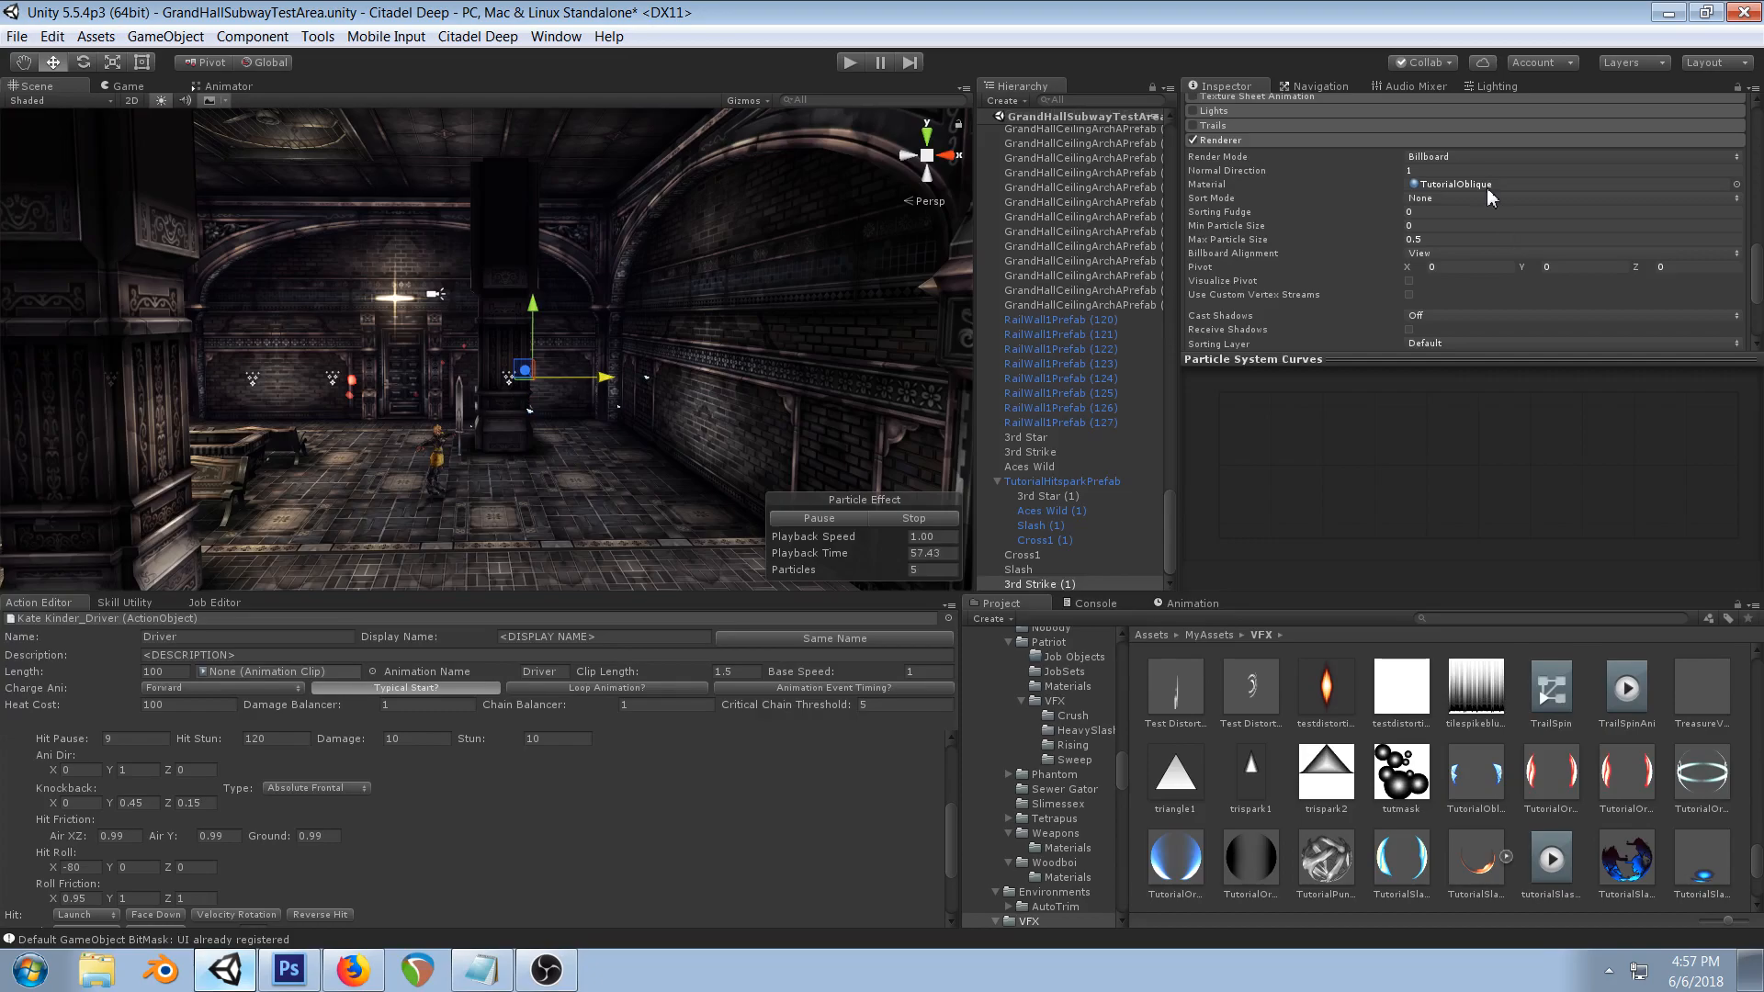
pyautogui.click(1429, 158)
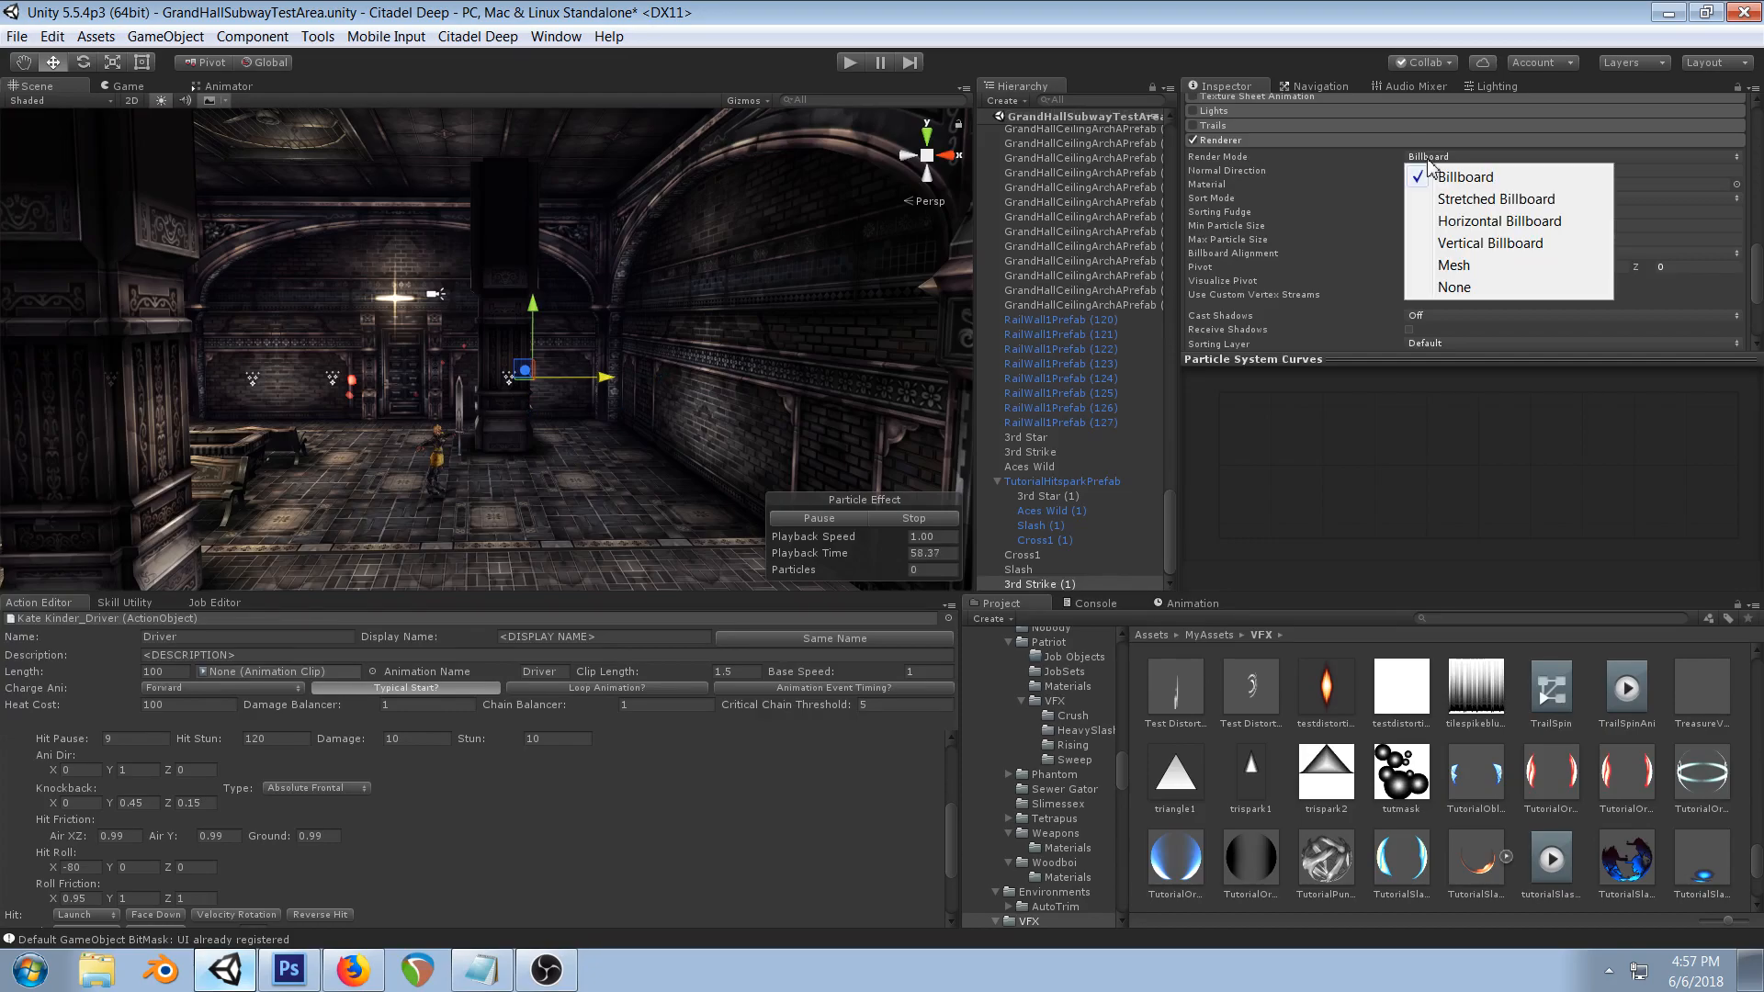
pyautogui.click(1494, 200)
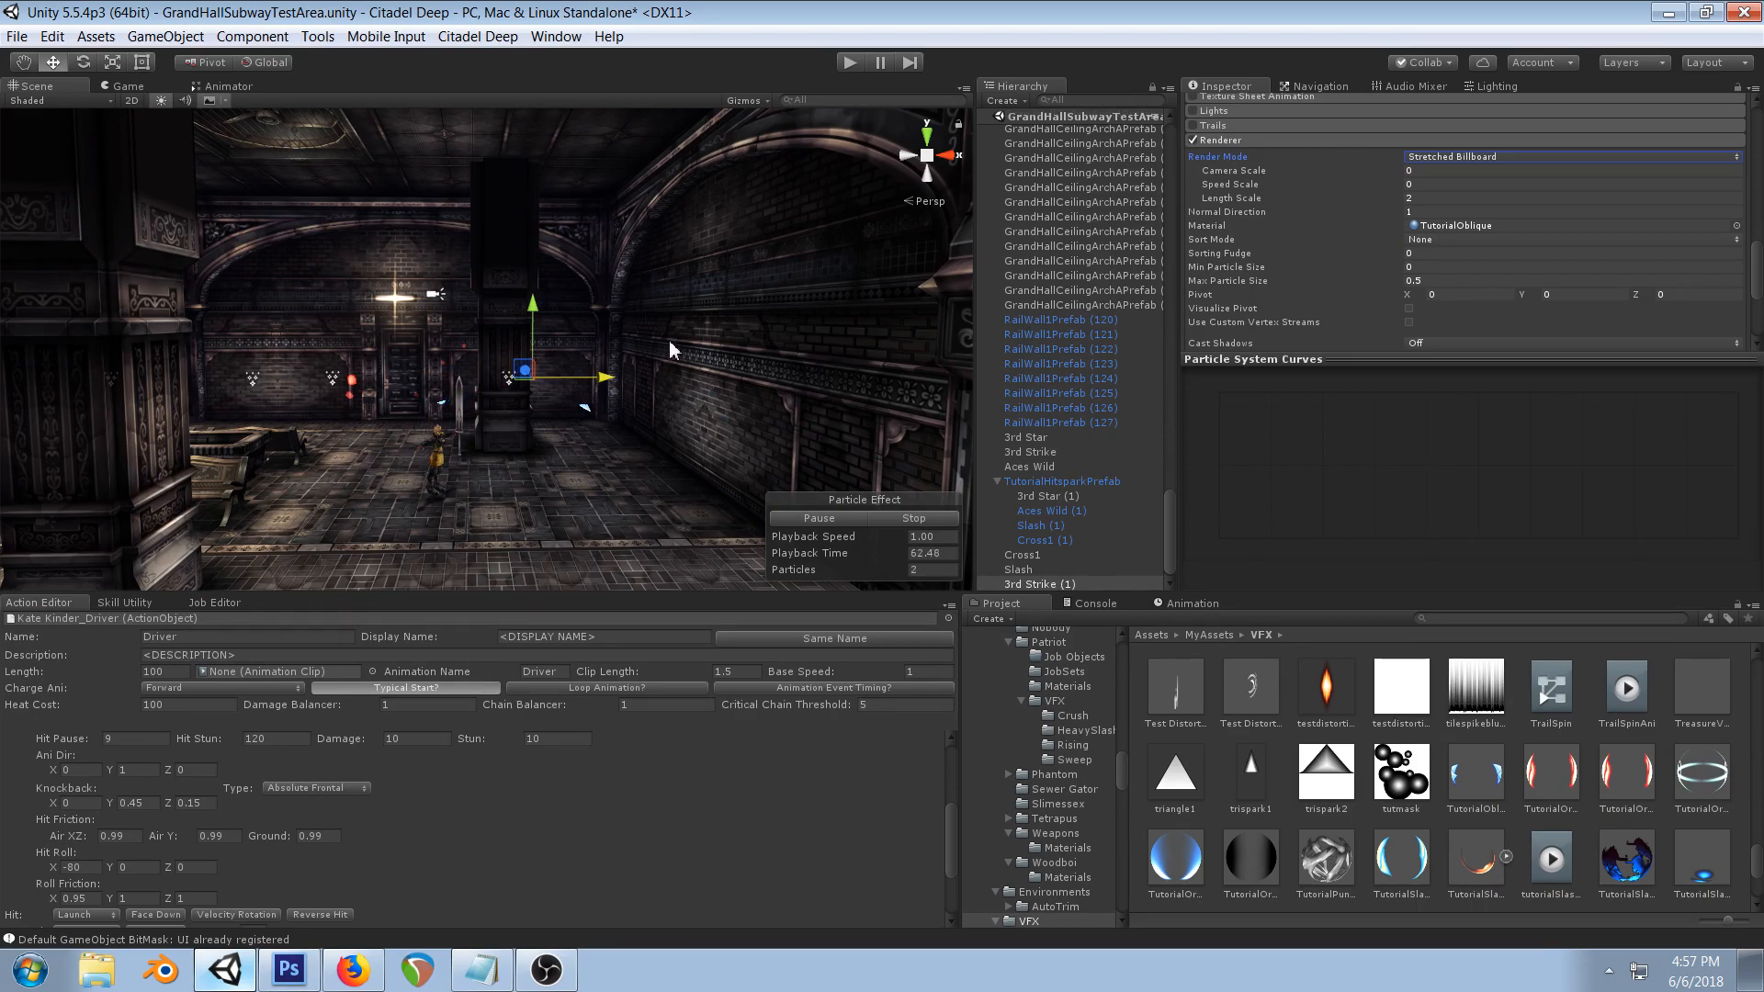
pyautogui.scroll(3, 667, 341)
pyautogui.moveTo(667, 349); pyautogui.dragTo(657, 355, button='middle')
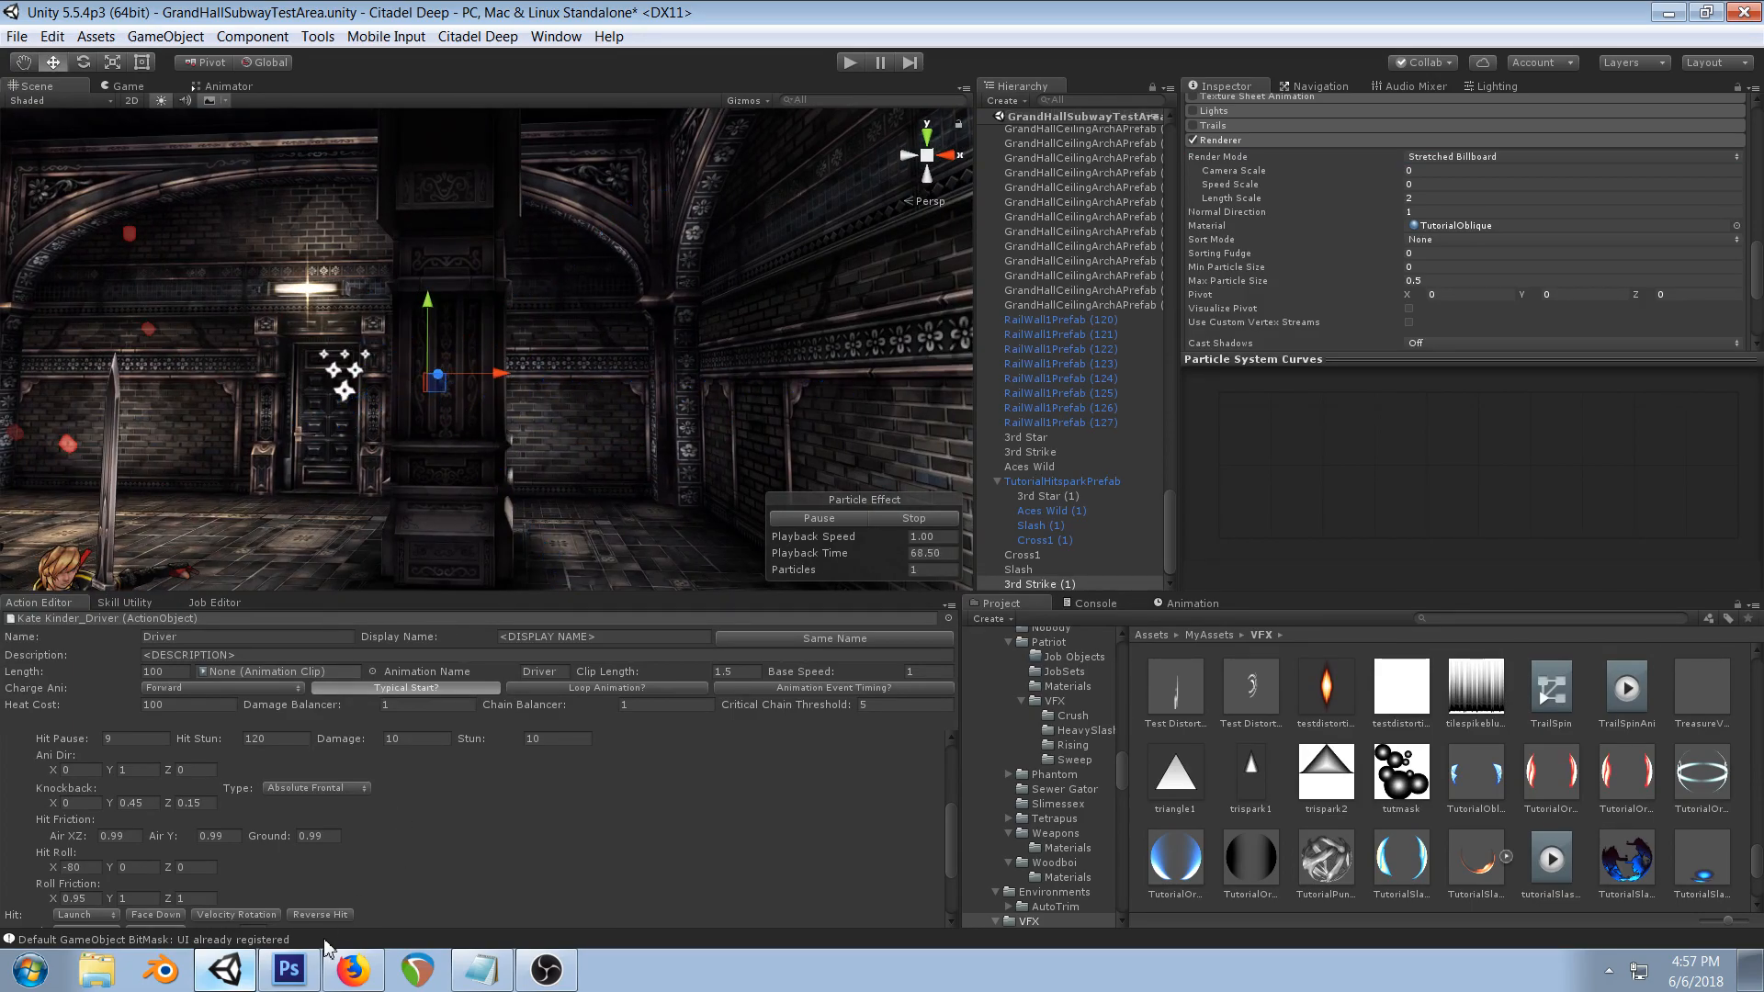
# - In Photoshop, rotate the shard layer in tutorialoblique.psd by -90 degrees, move it near the canvas's right edge, and save the file
pyautogui.hotkey('alt', 'Tab')
pyautogui.press('v')
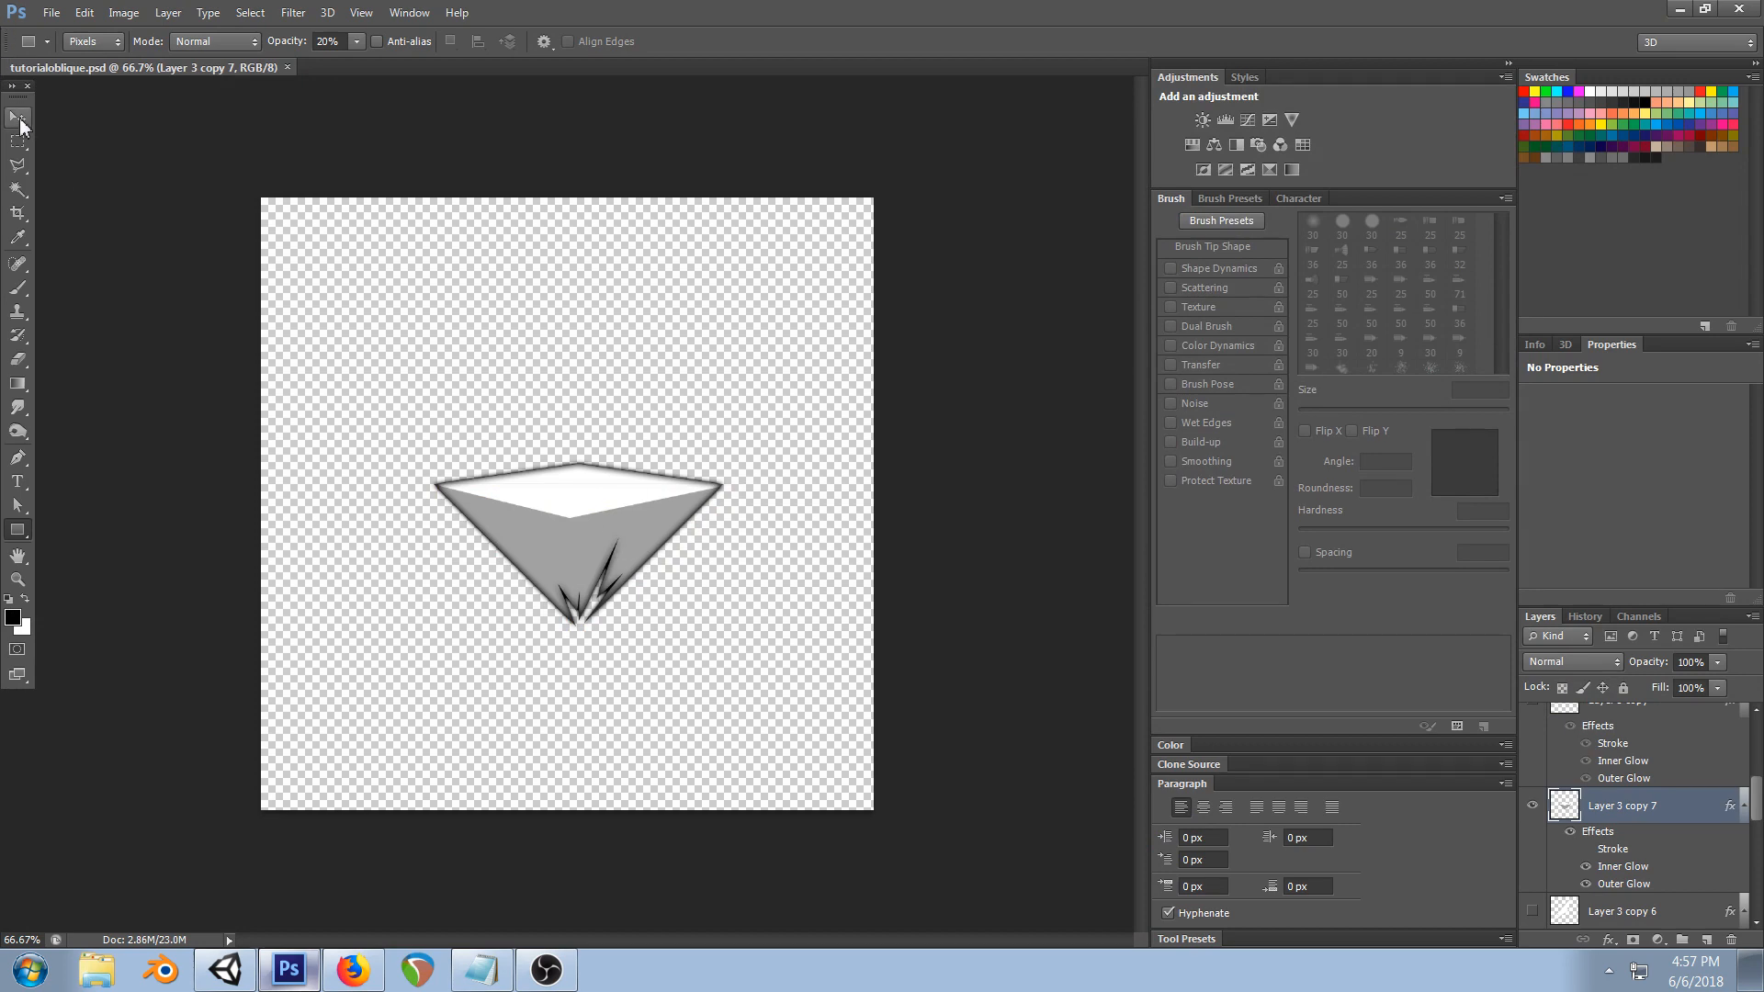
pyautogui.hotkey('ctrl', 't')
pyautogui.keyDown('shift'); pyautogui.moveTo(780, 433); pyautogui.dragTo(405, 216); pyautogui.keyUp('shift')
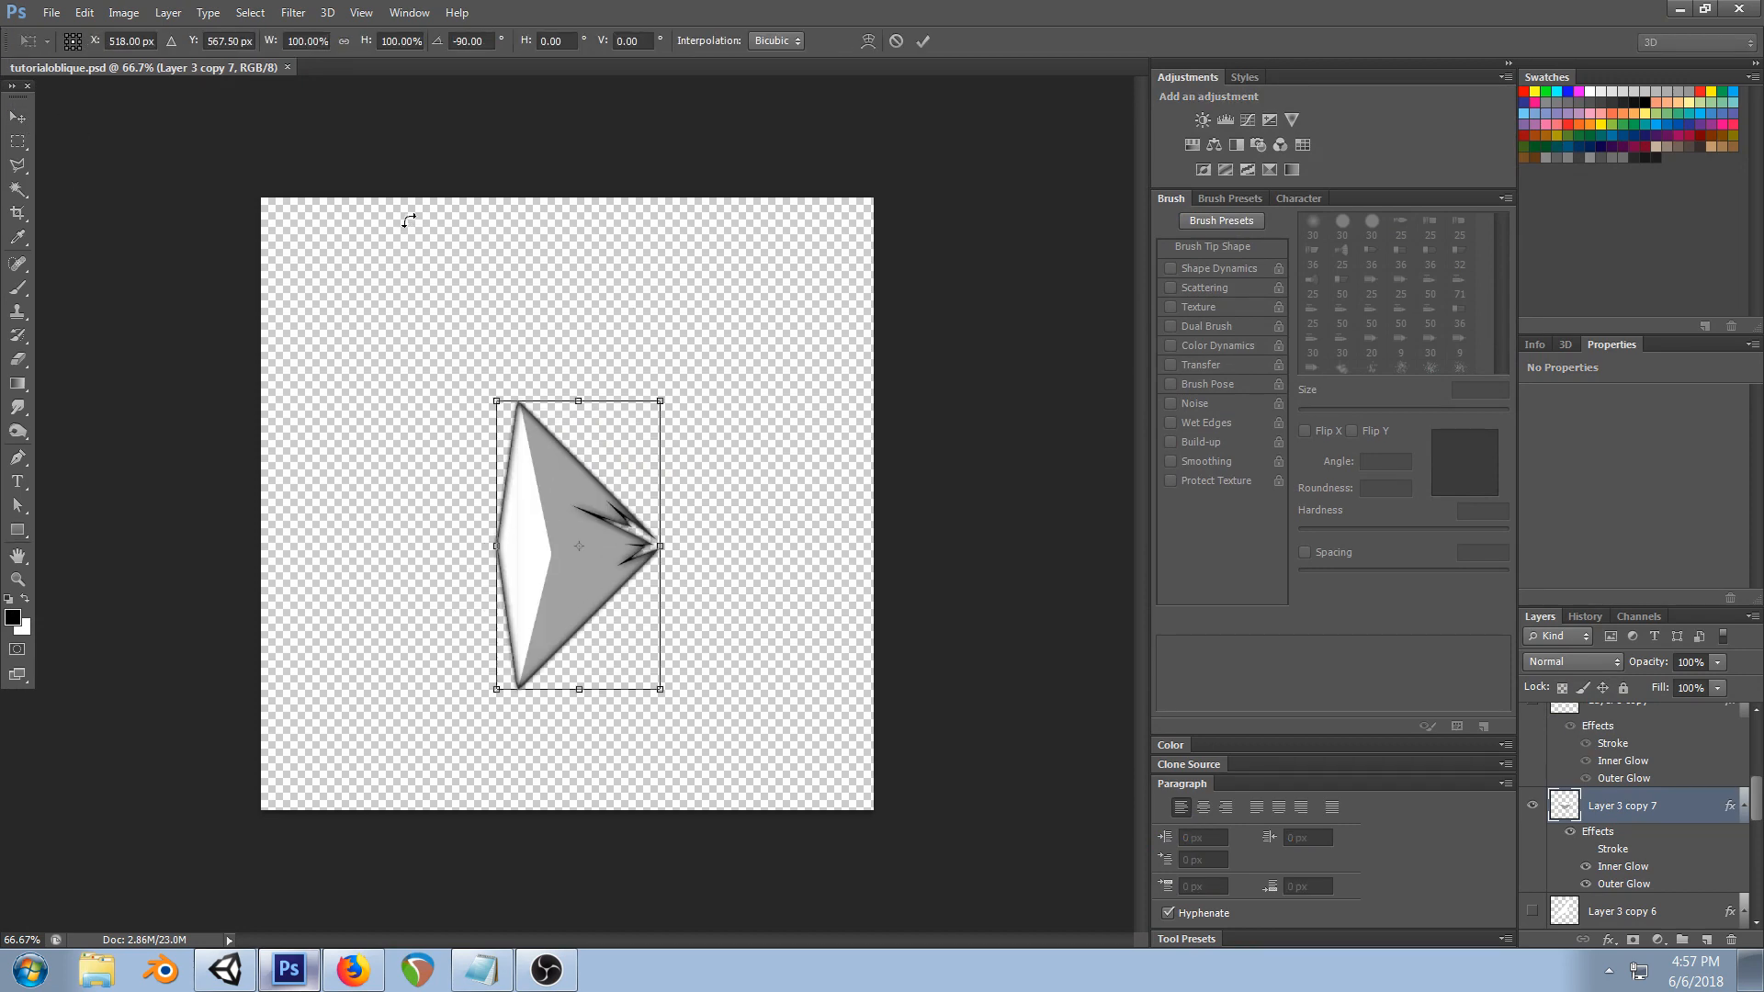
pyautogui.moveTo(569, 562); pyautogui.dragTo(766, 520)
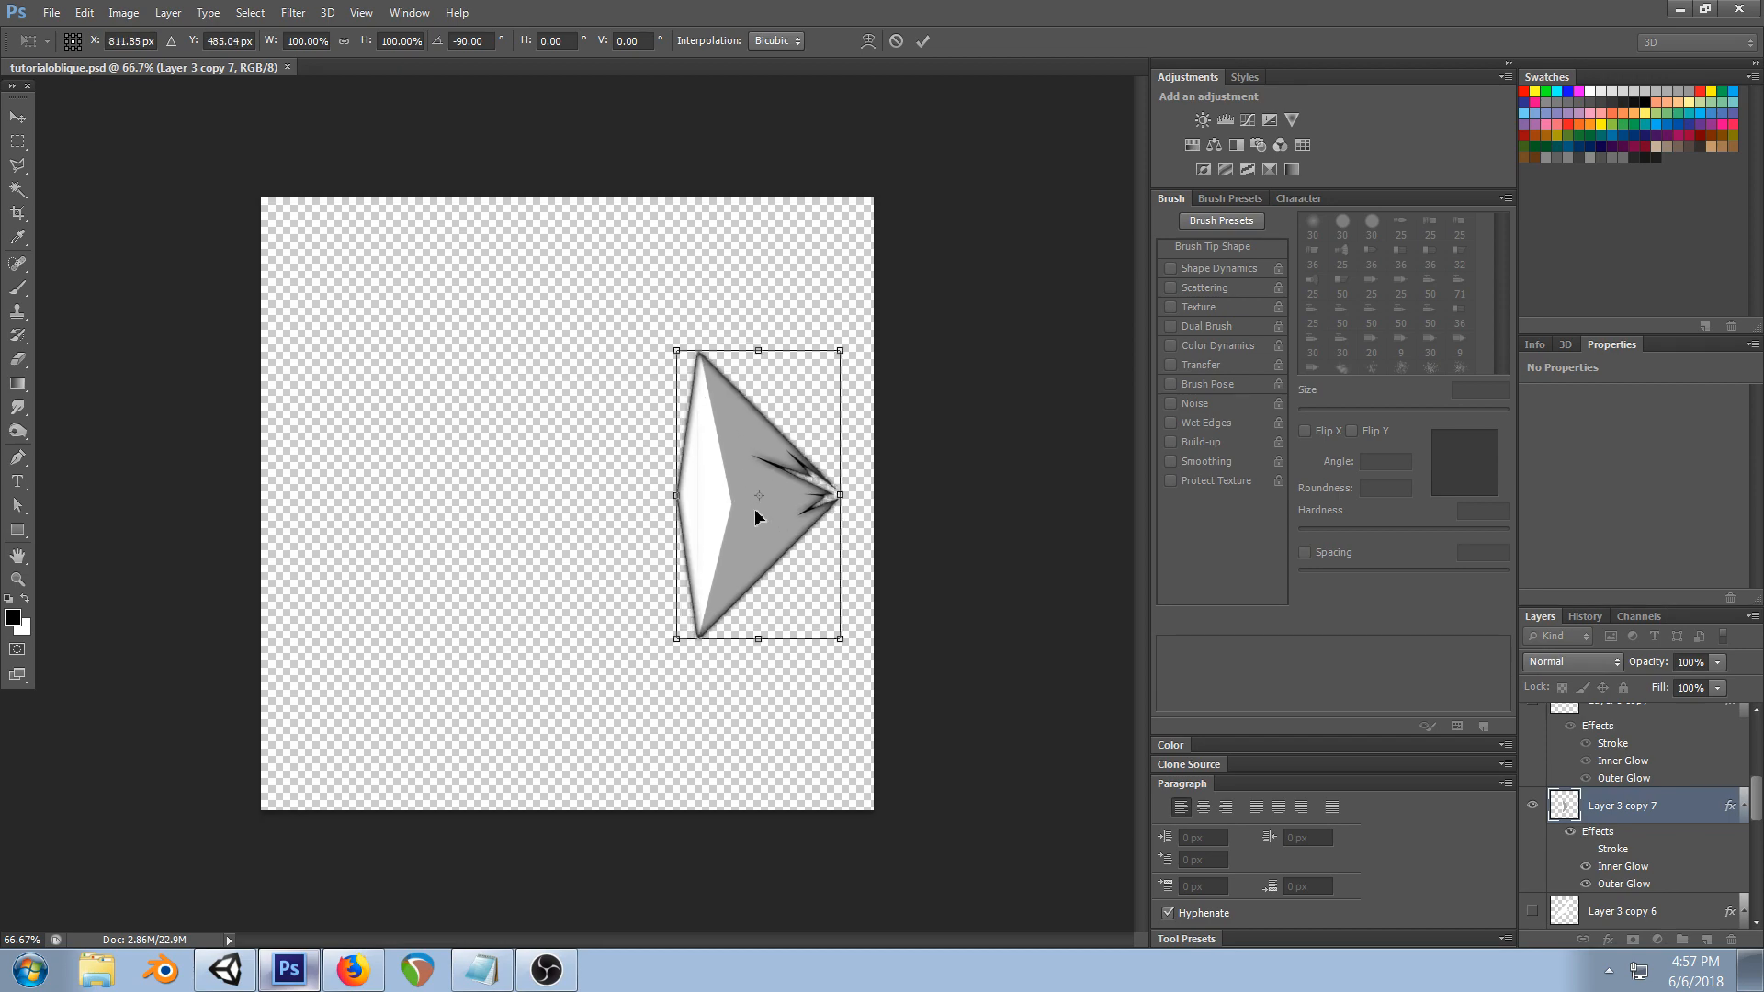
pyautogui.click(18, 116)
pyautogui.click(815, 366)
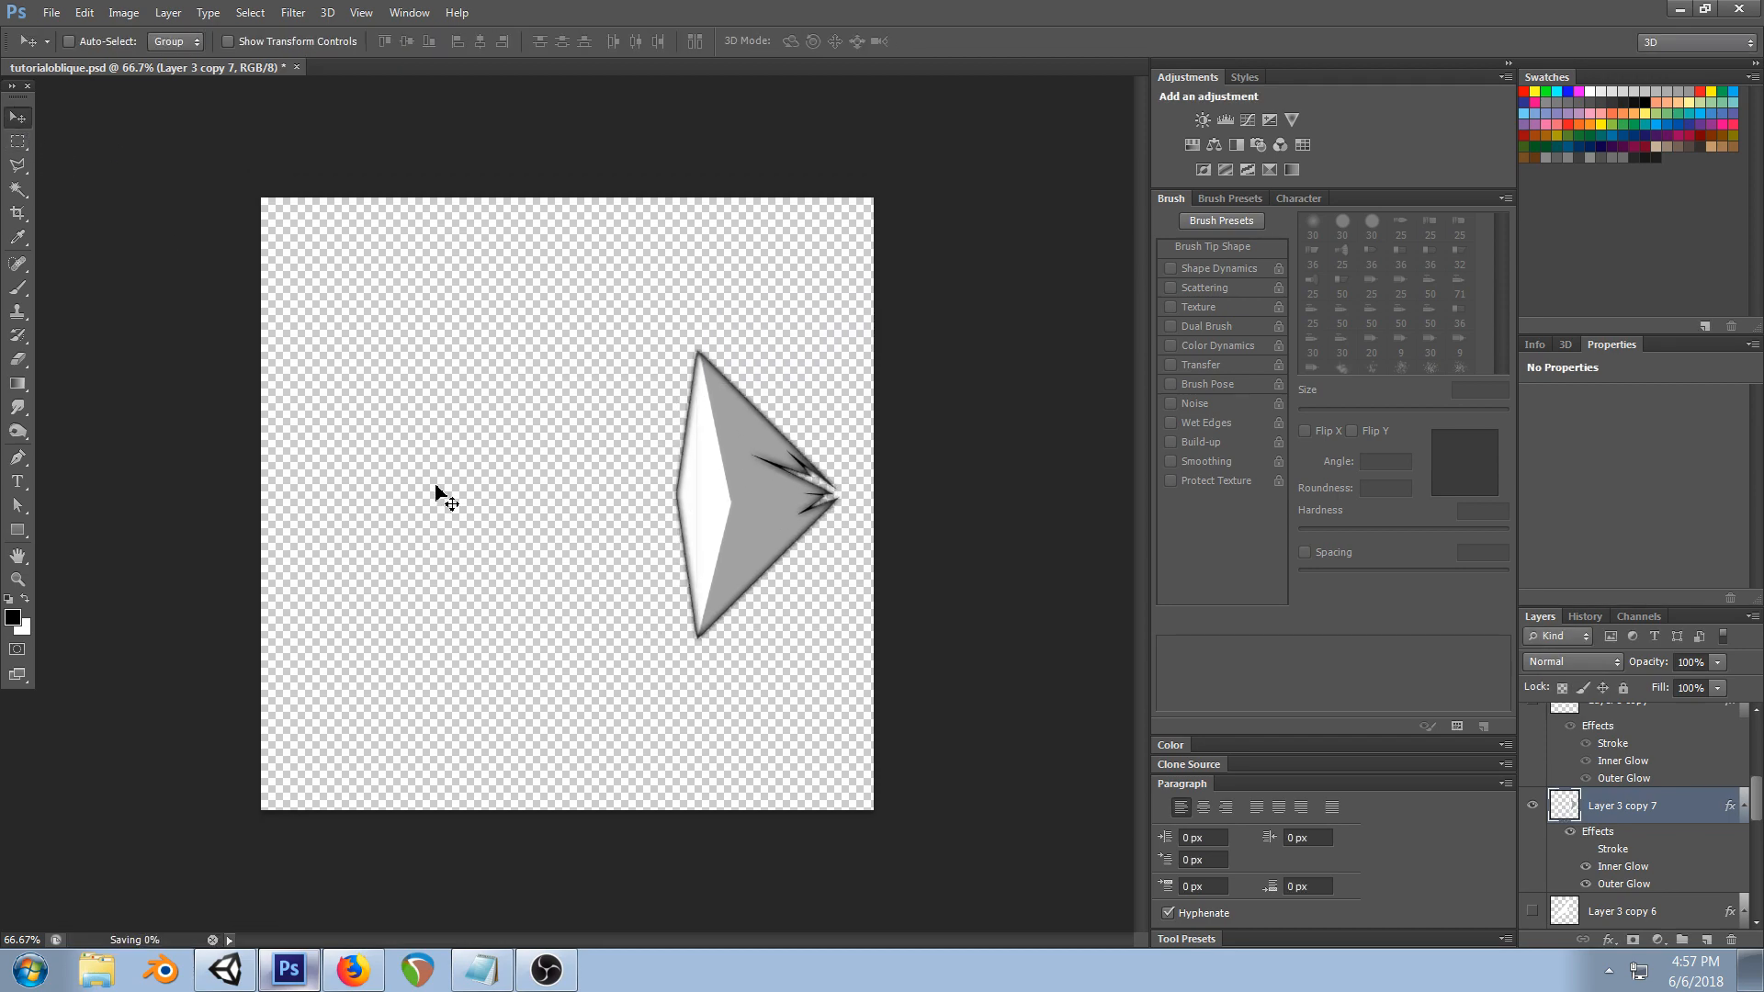
# - Back in Unity, set the renderer pivot Y of 3rd Strike (1) to 1 and preview the stopped effect at playback time 0.02
pyautogui.click(225, 969)
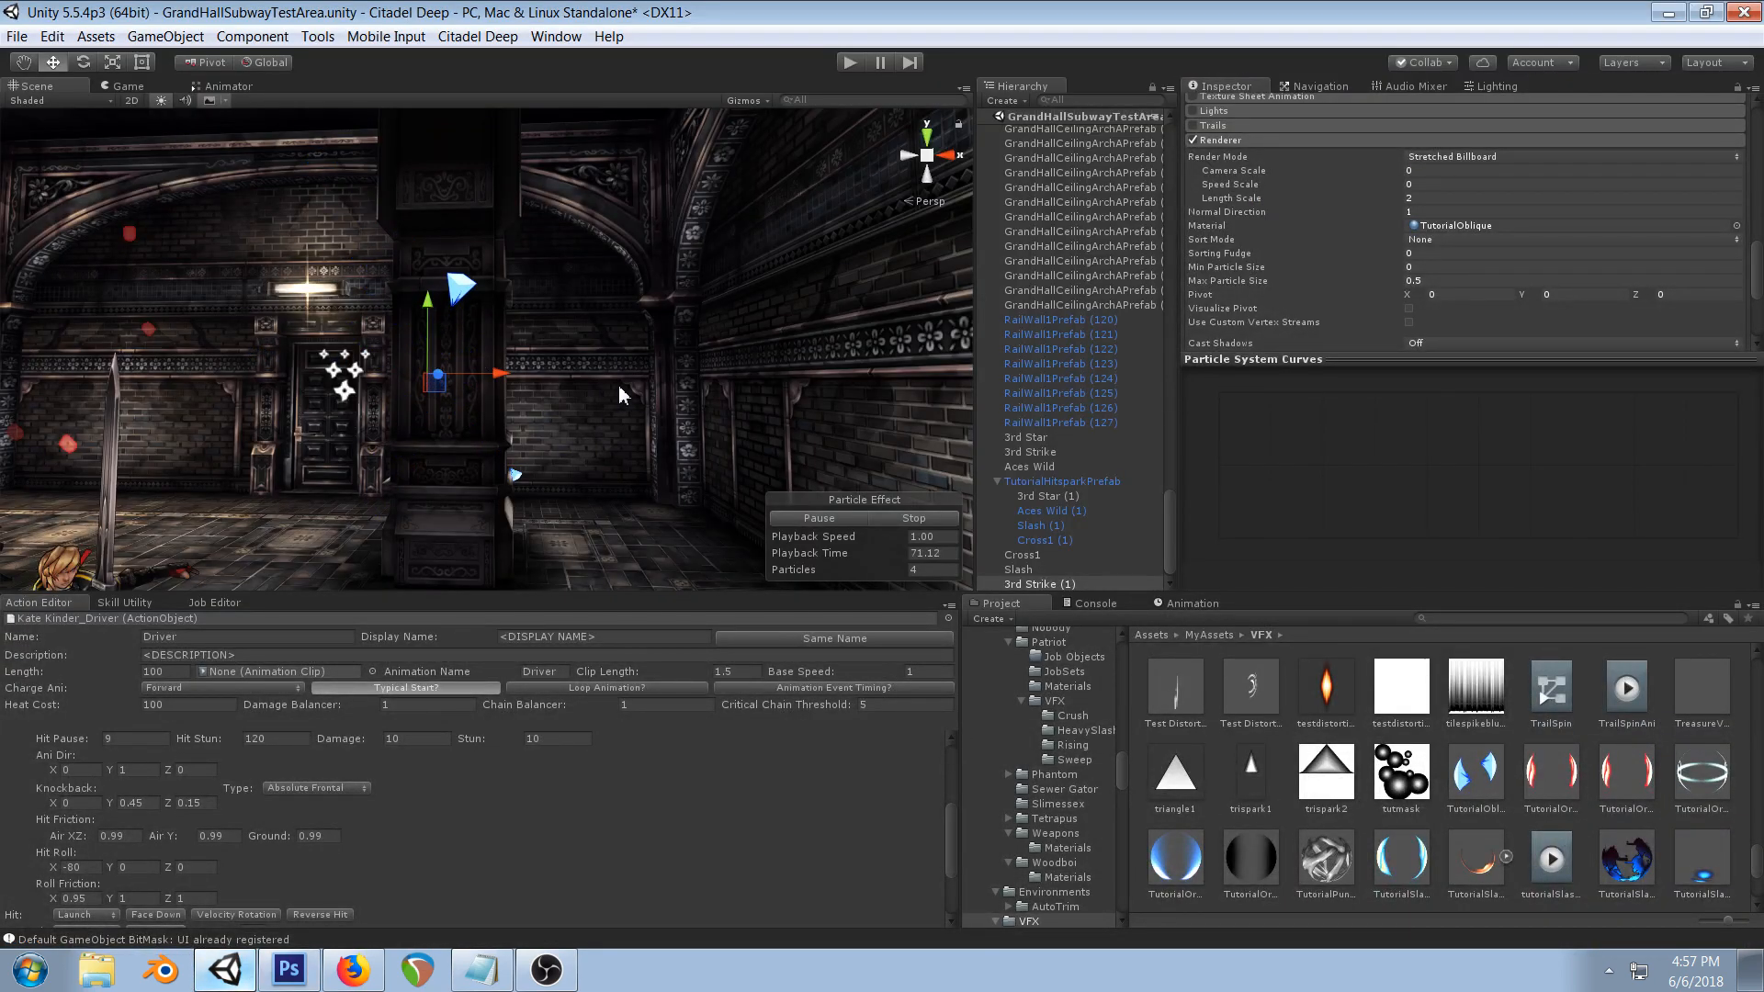
pyautogui.scroll(-3, 1581, 280)
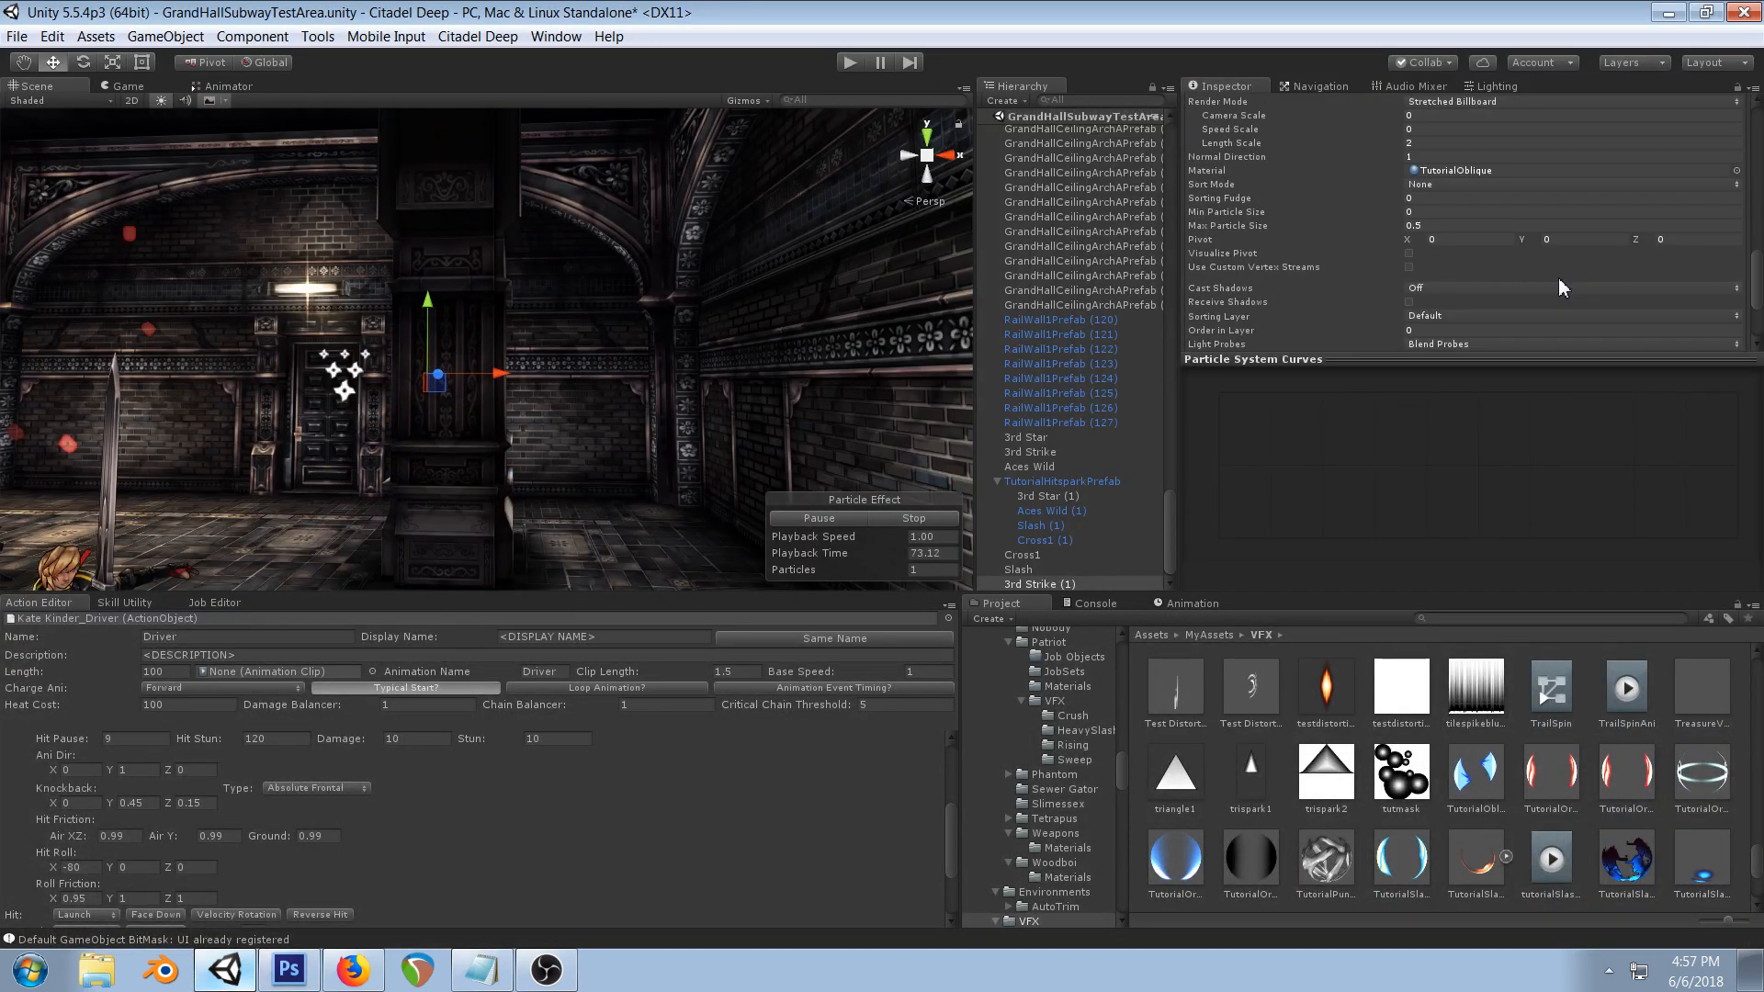
pyautogui.click(1585, 241)
pyautogui.write('1')
pyautogui.moveTo(774, 342); pyautogui.dragTo(792, 352, button='right')
pyautogui.moveTo(610, 307); pyautogui.dragTo(635, 320, button='right')
pyautogui.moveTo(639, 321); pyautogui.dragTo(711, 353, button='middle')
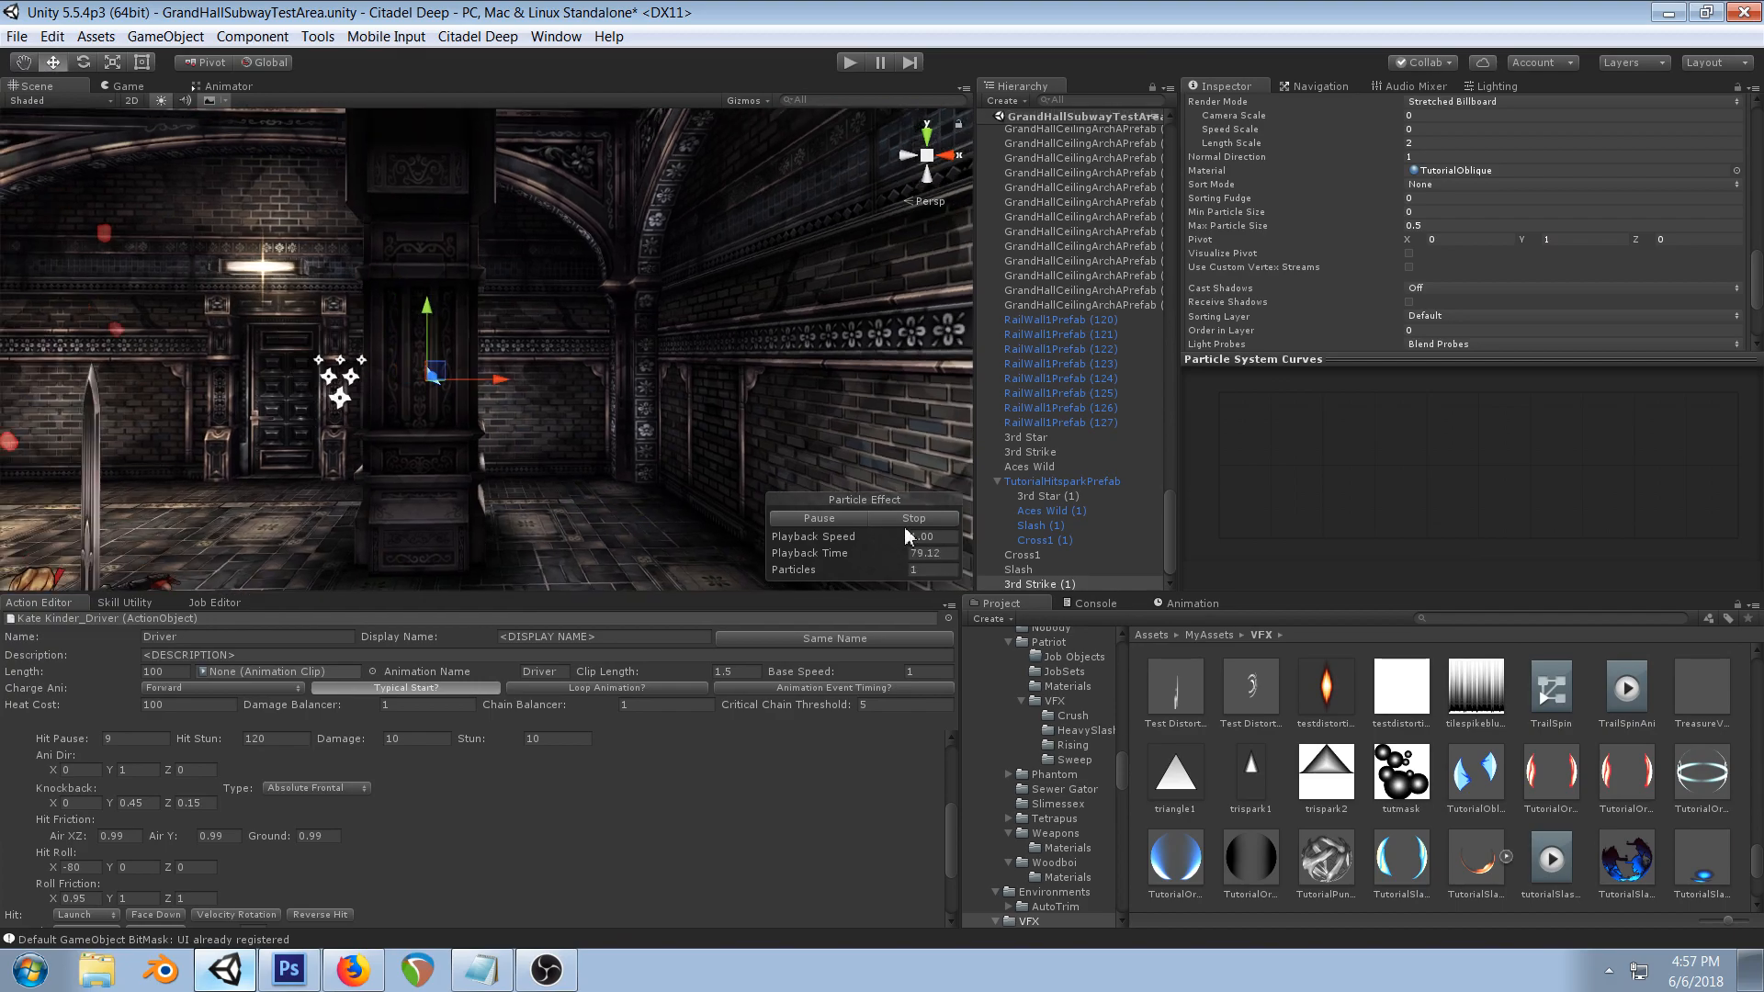
pyautogui.click(919, 518)
pyautogui.moveTo(838, 558); pyautogui.dragTo(756, 553)
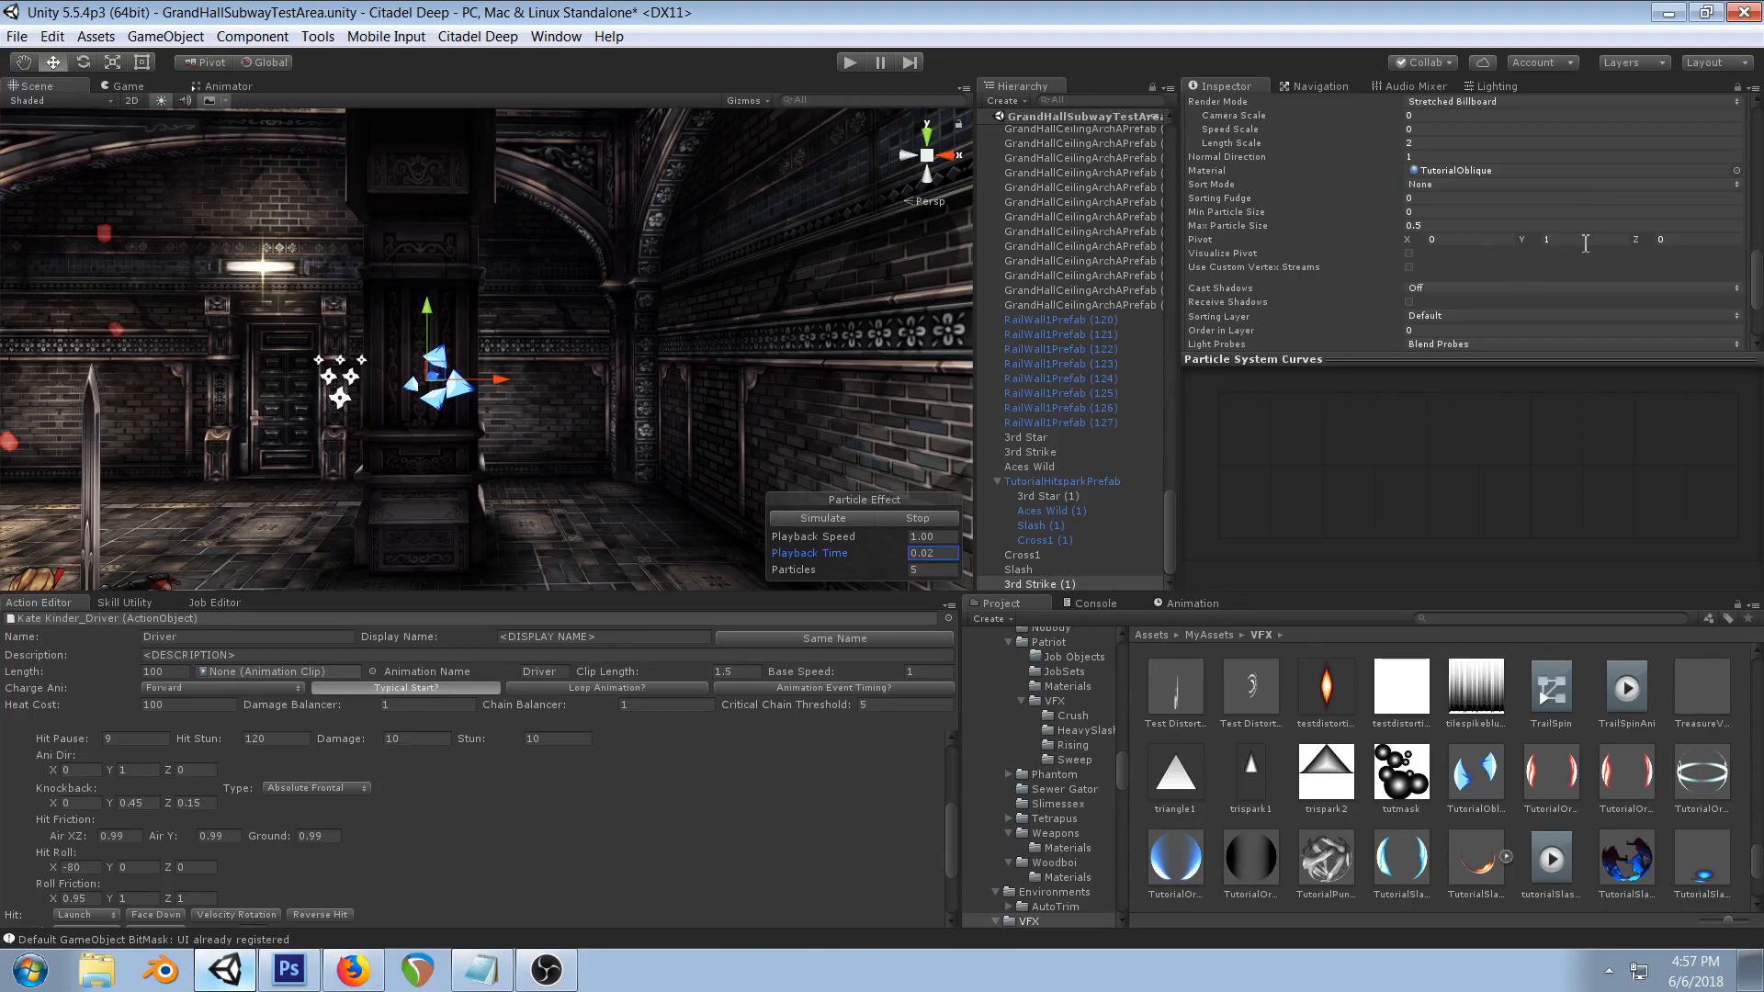
# - Try a renderer pivot of X 1 and Y 0.5, and scrub the particle playback to 0.09
pyautogui.click(1562, 240)
pyautogui.write('0.5')
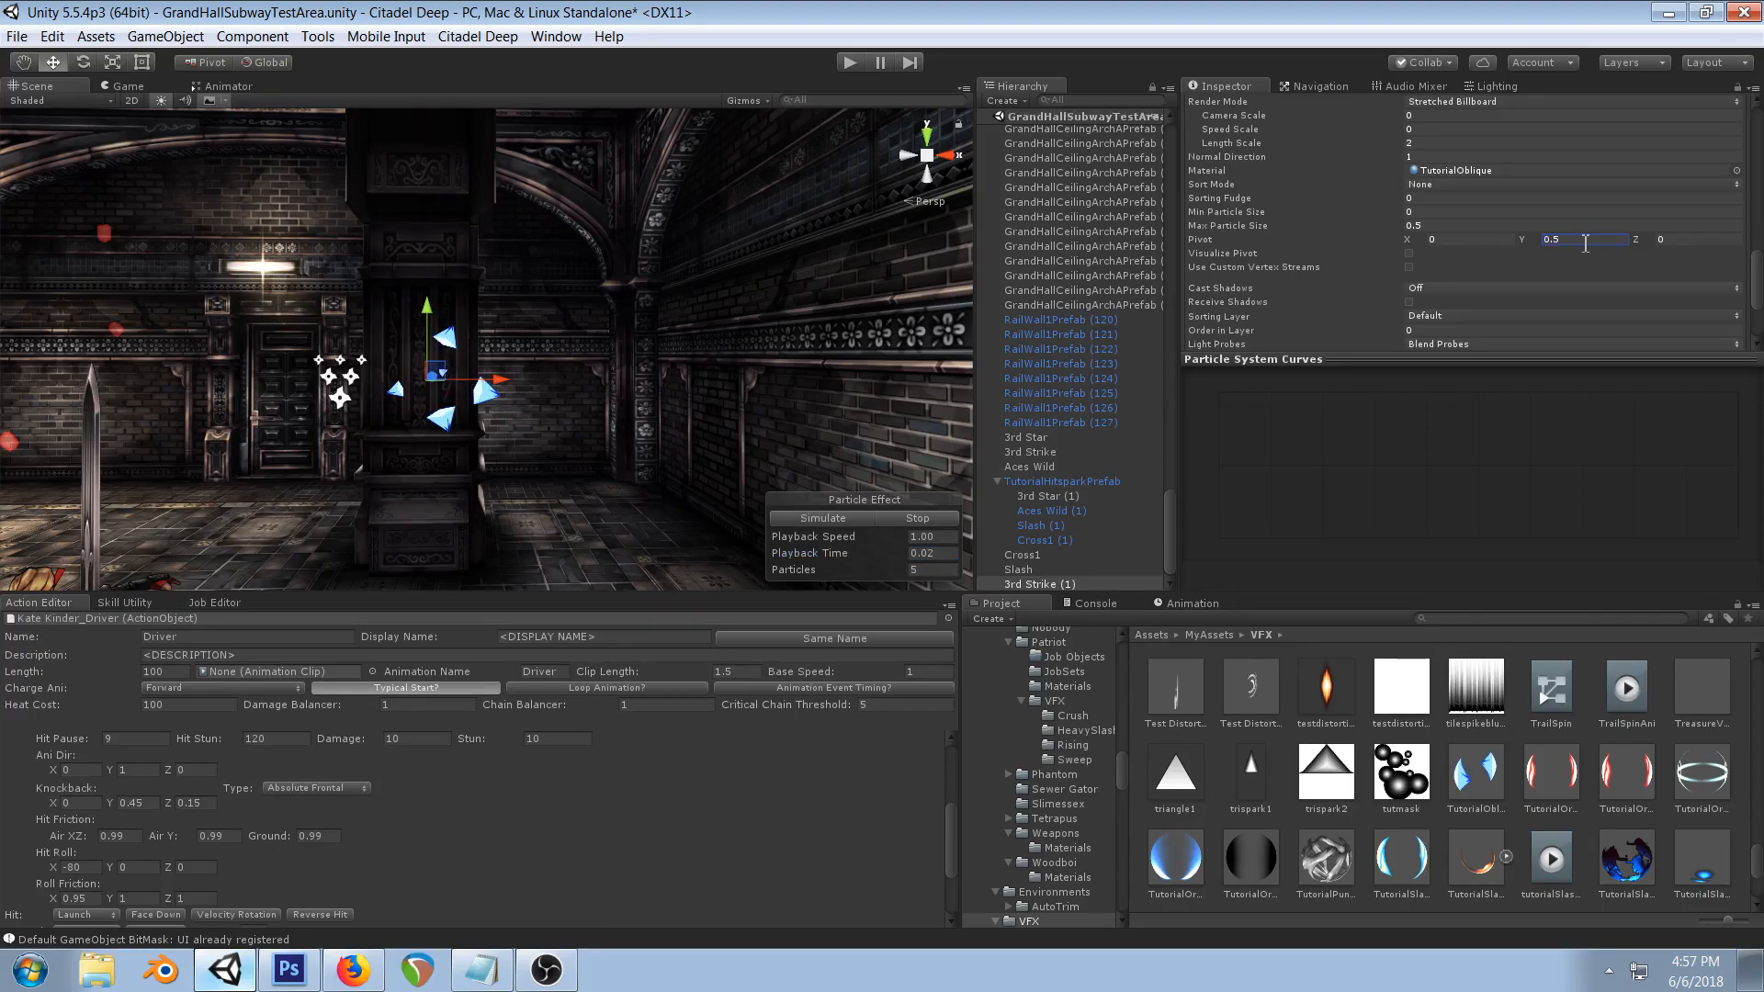
pyautogui.click(1452, 238)
pyautogui.write('1')
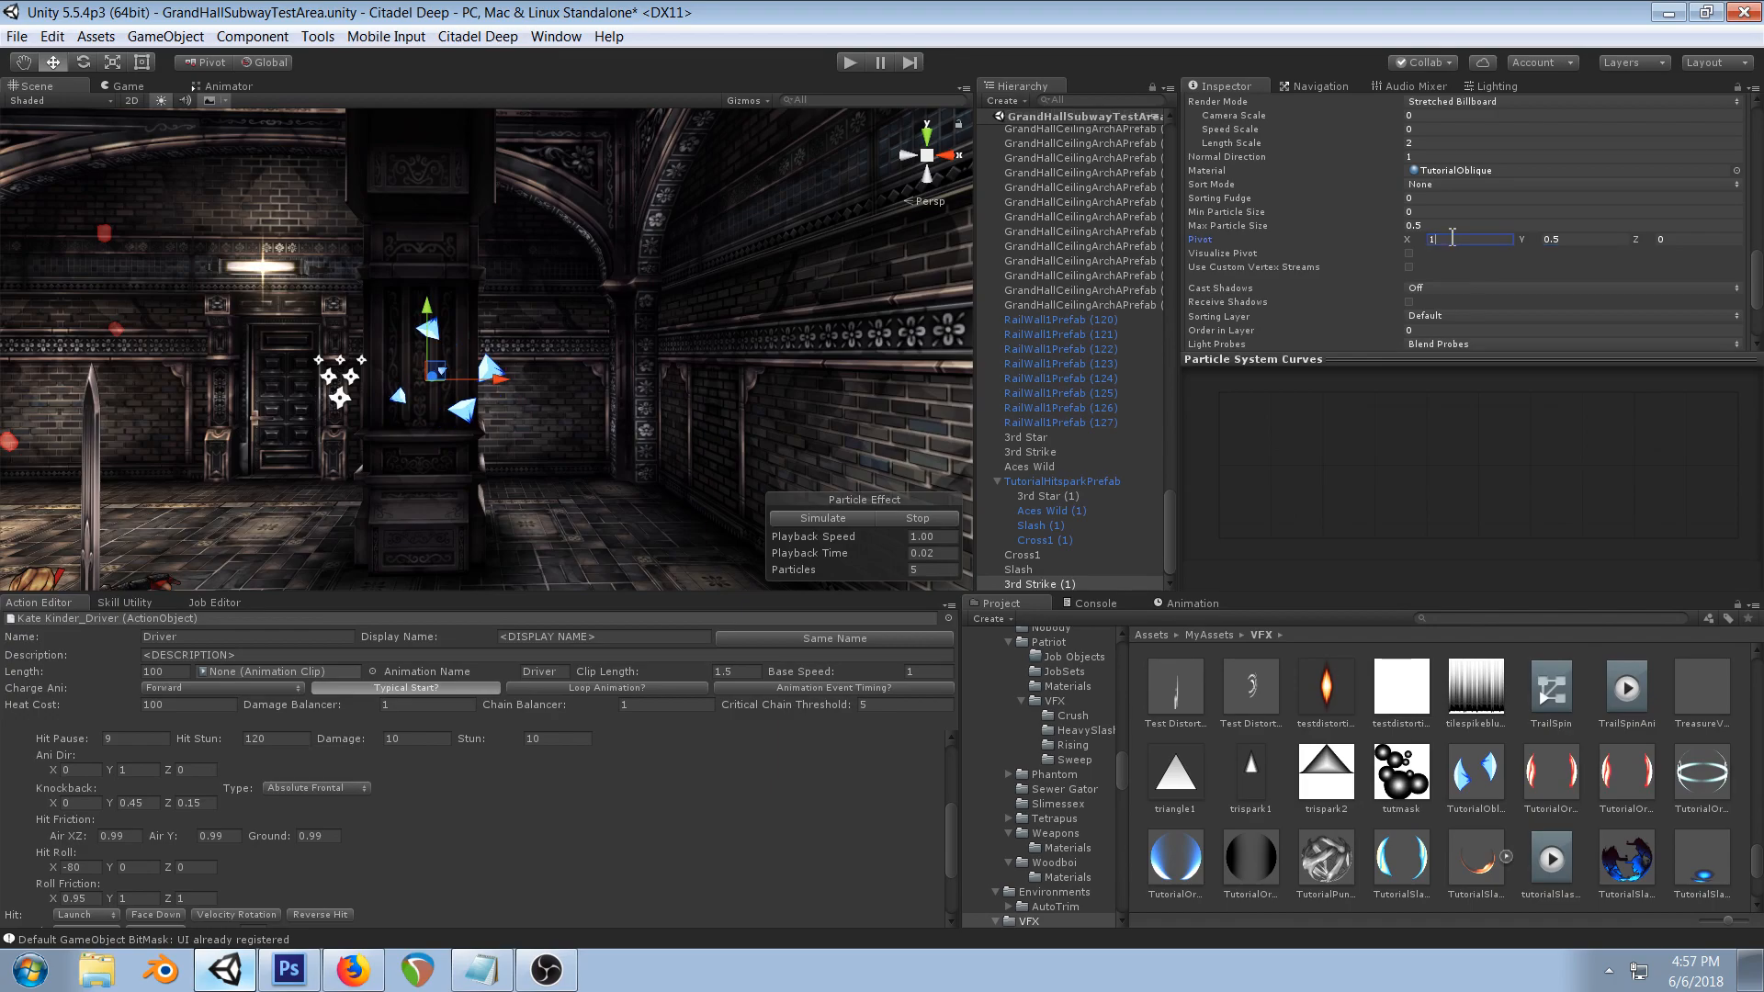
pyautogui.moveTo(820, 554); pyautogui.dragTo(834, 554)
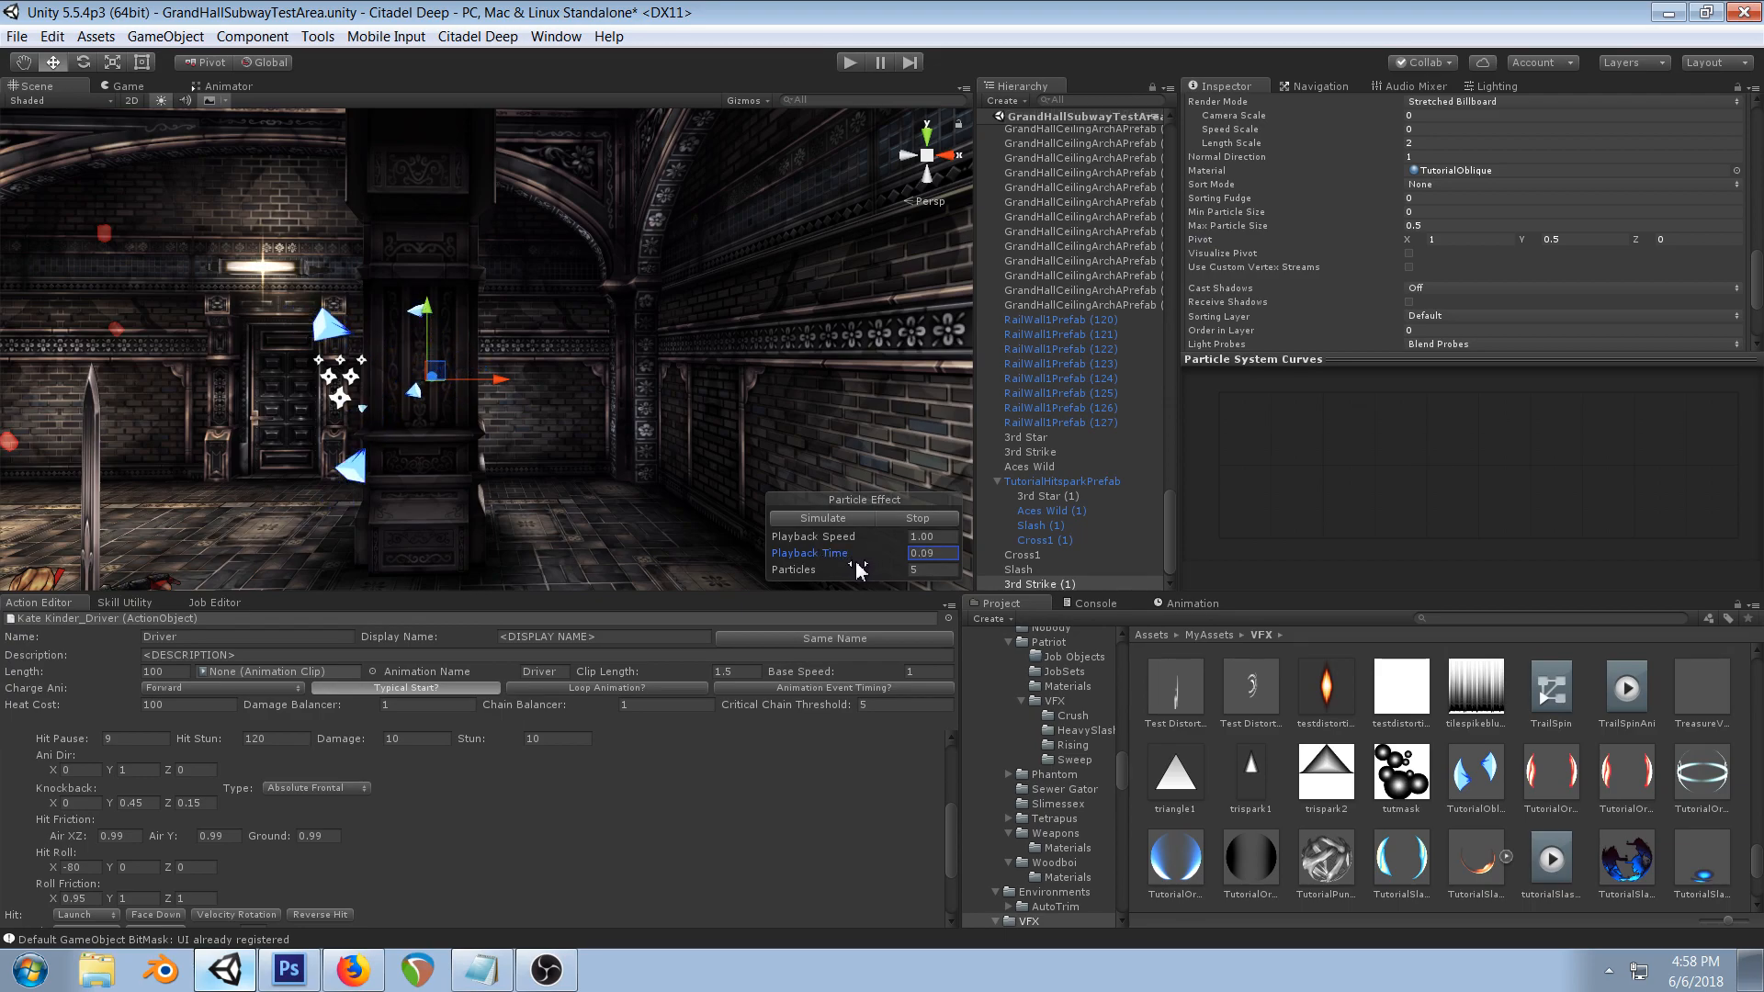
# - Try a renderer pivot Y of 0, scrub the playback to 0.06, and check the shard's placement in the Photoshop texture
pyautogui.click(1574, 240)
pyautogui.write('0')
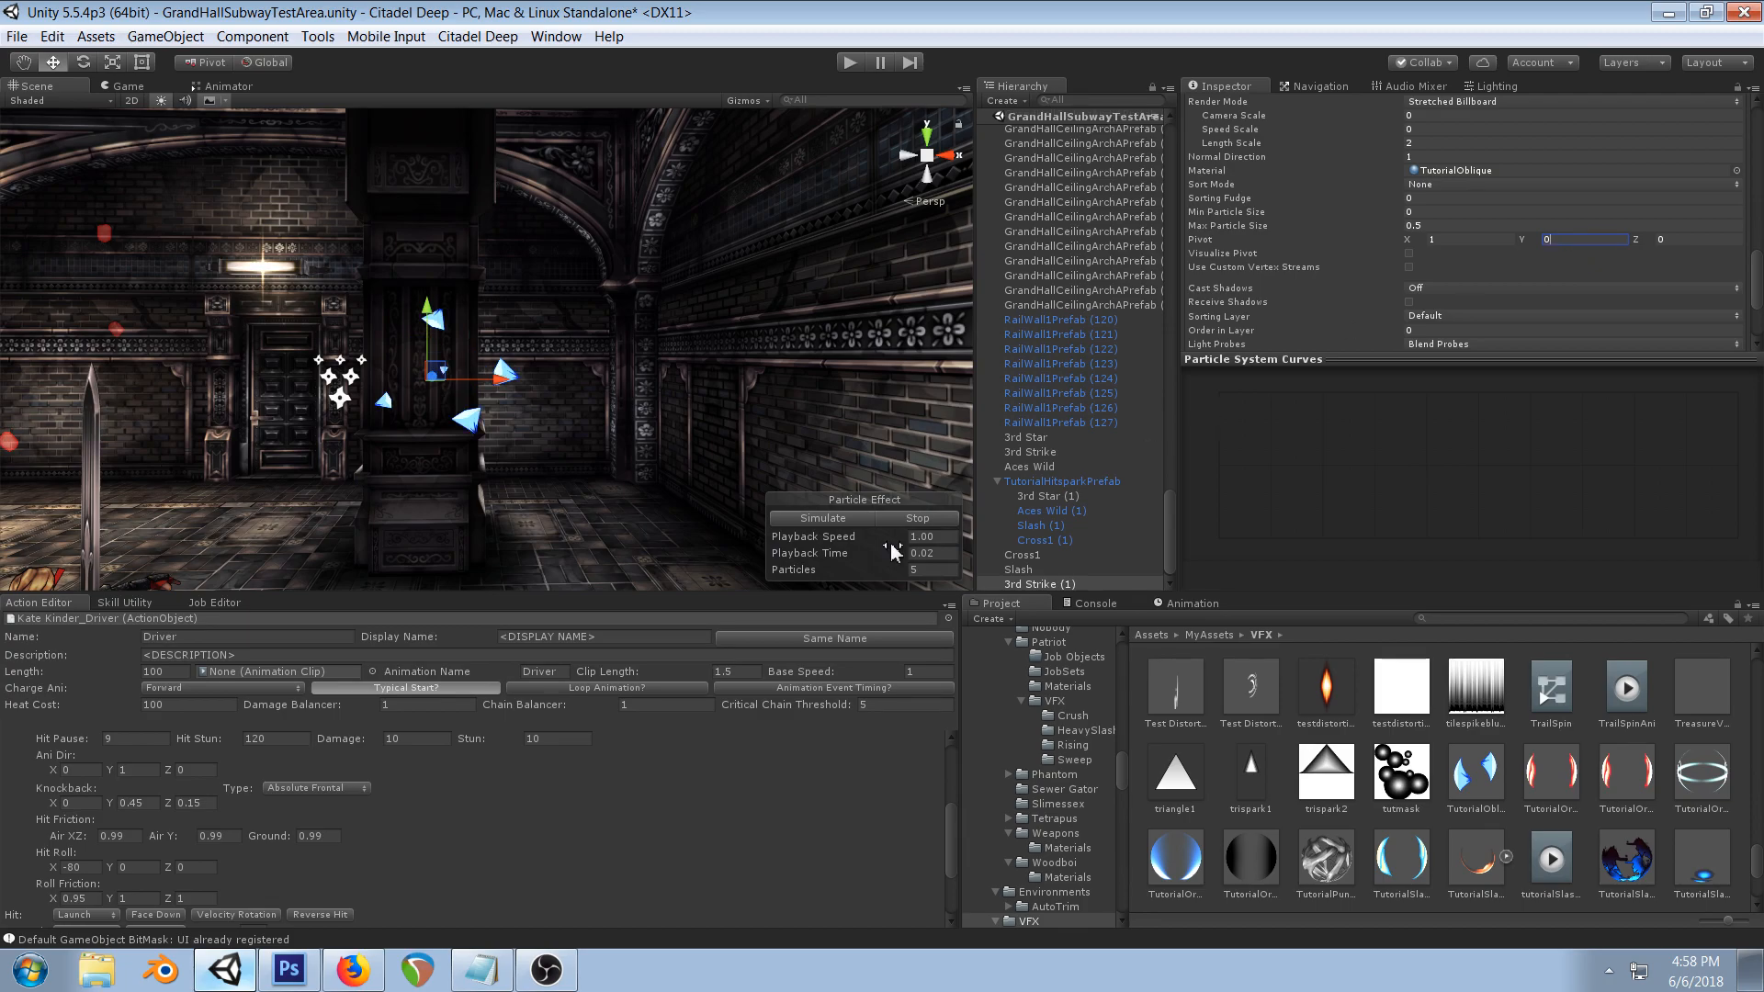
pyautogui.moveTo(832, 553)
pyautogui.mouseDown()
pyautogui.moveTo(871, 555)
pyautogui.moveTo(853, 554)
pyautogui.mouseUp()
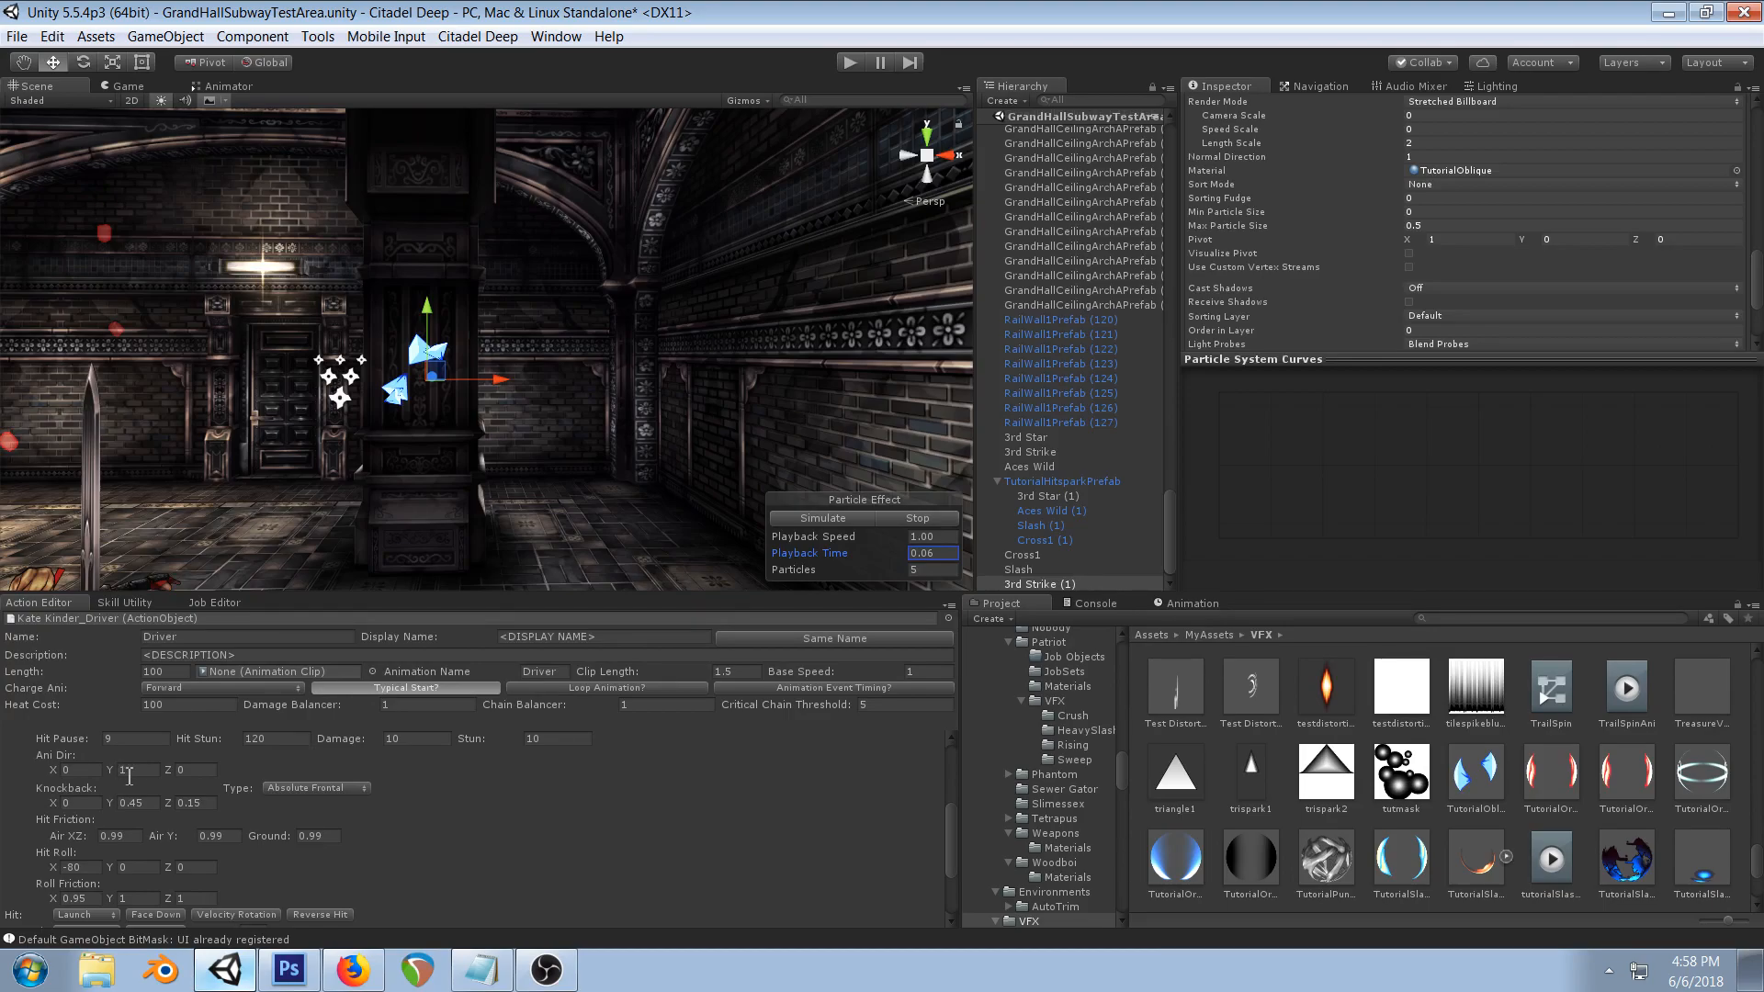
pyautogui.click(289, 970)
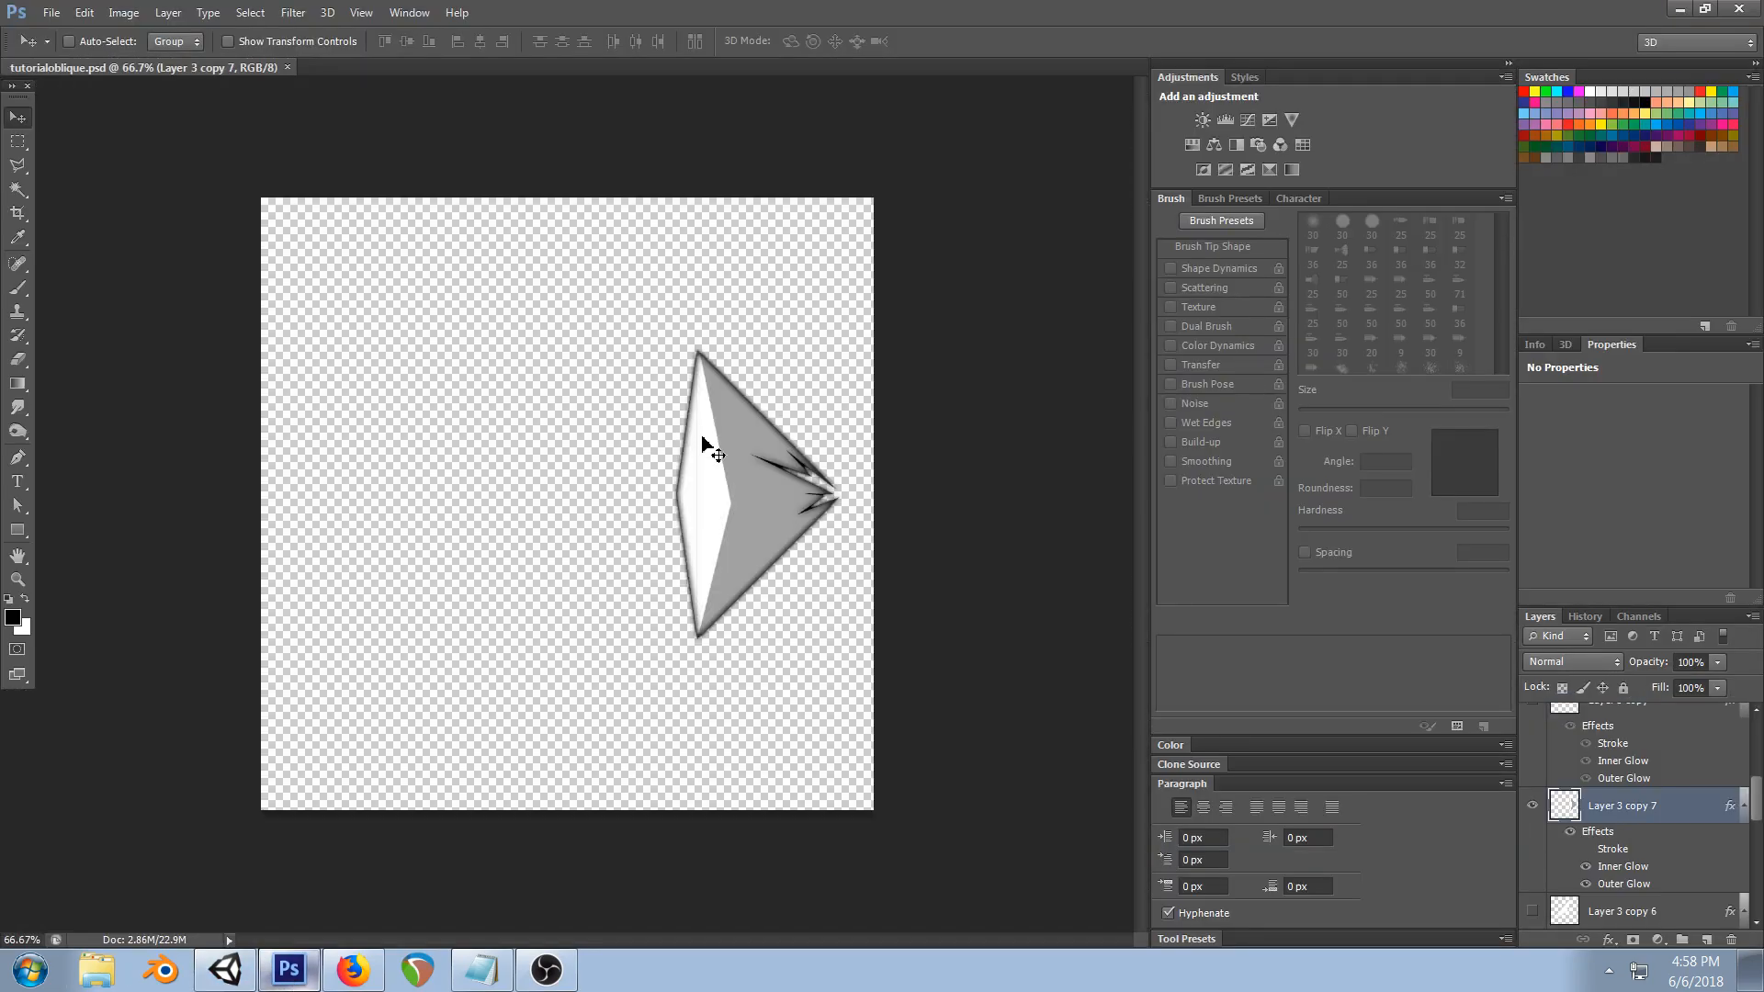
pyautogui.click(226, 970)
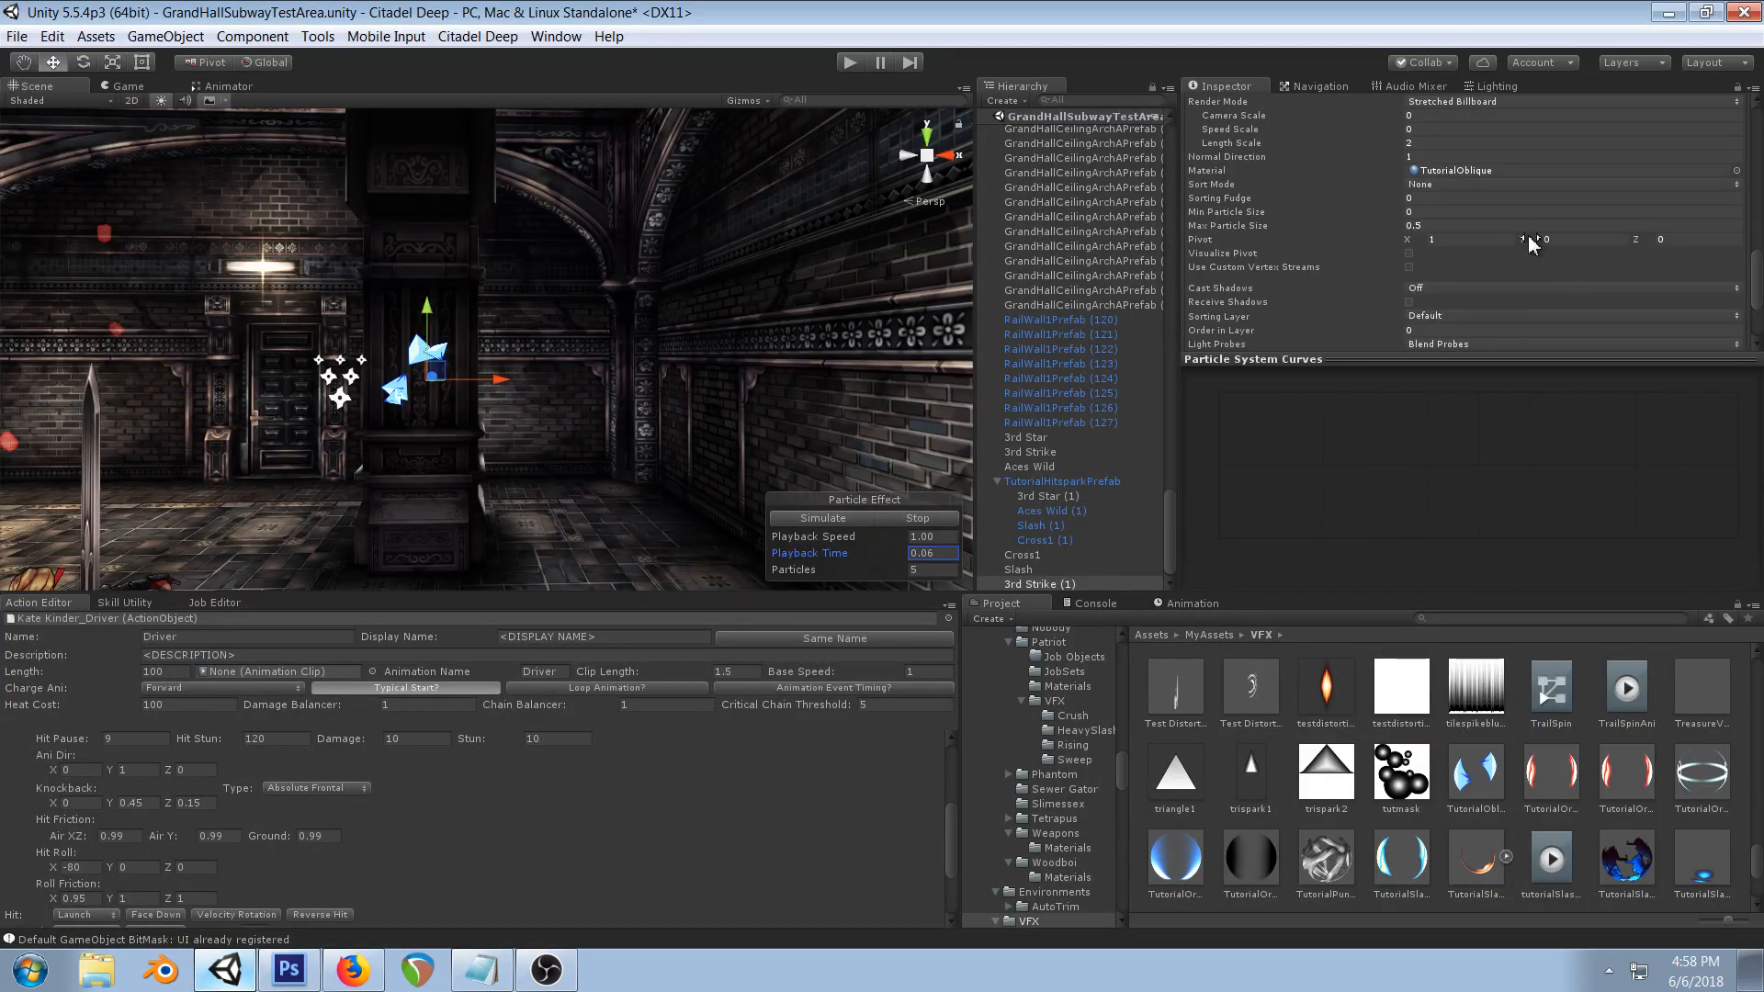
# - Adjust the renderer pivot to X 0.06 and Y 1.91, previewing the shards at playback time 0.02
pyautogui.moveTo(1529, 235); pyautogui.dragTo(1590, 244)
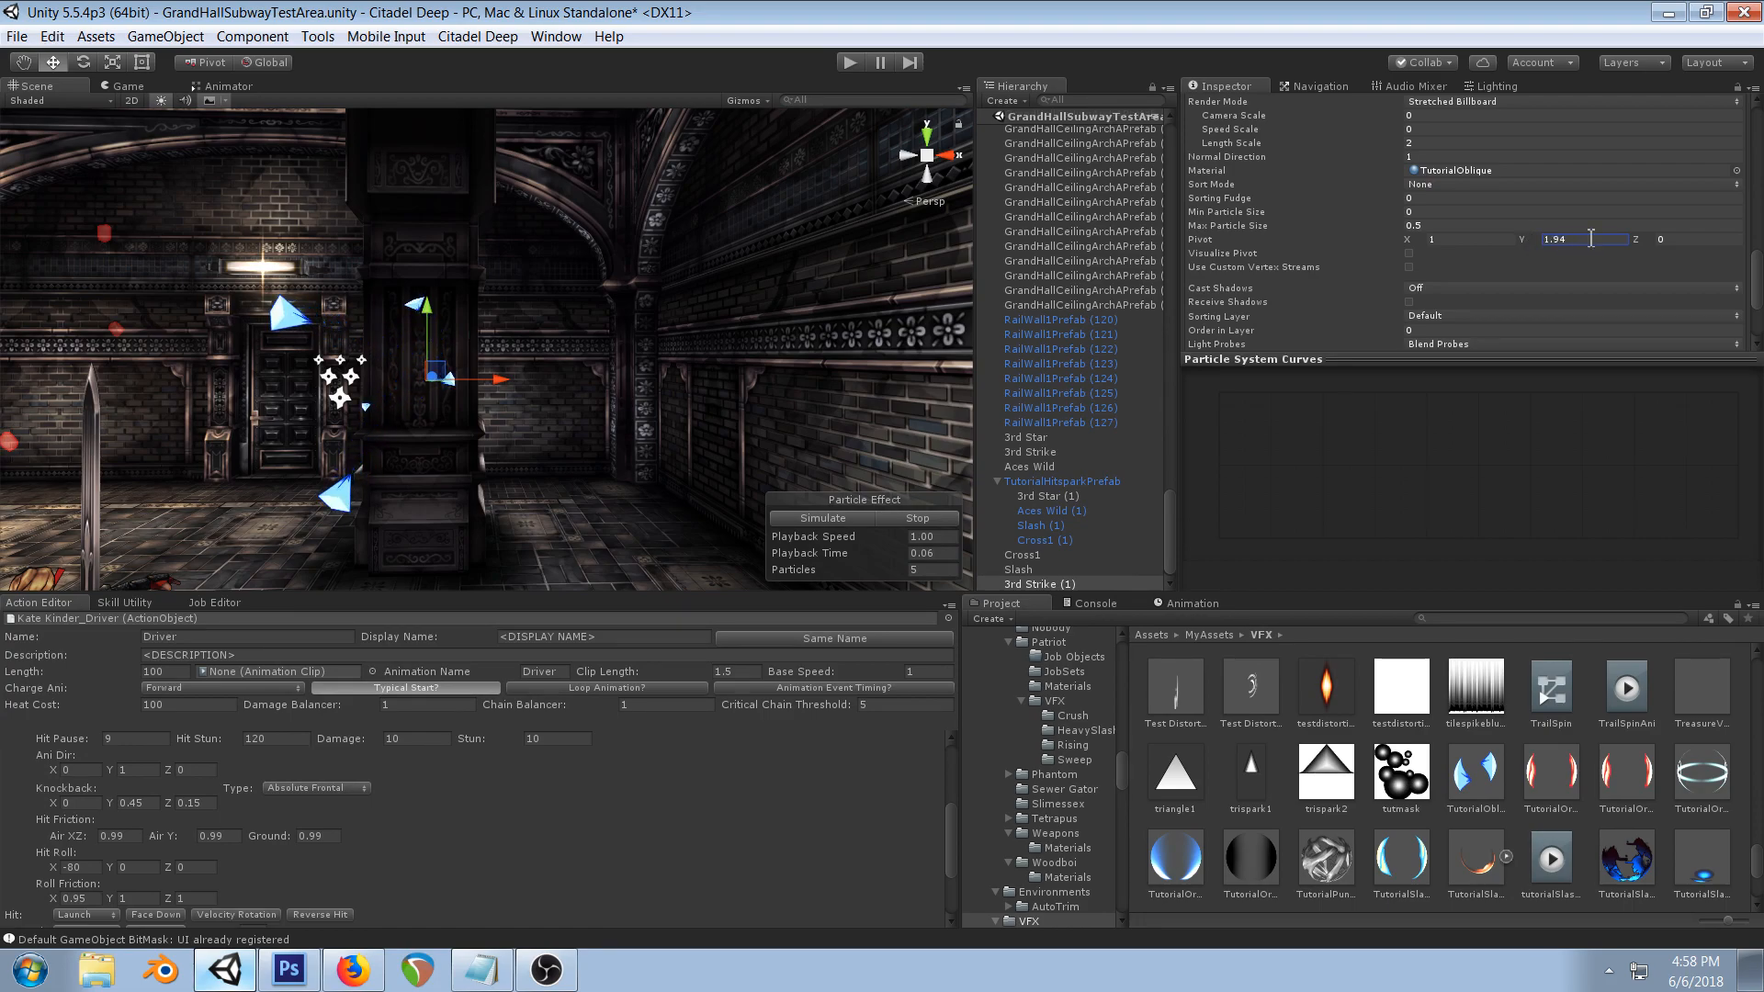
pyautogui.moveTo(854, 558); pyautogui.dragTo(830, 559)
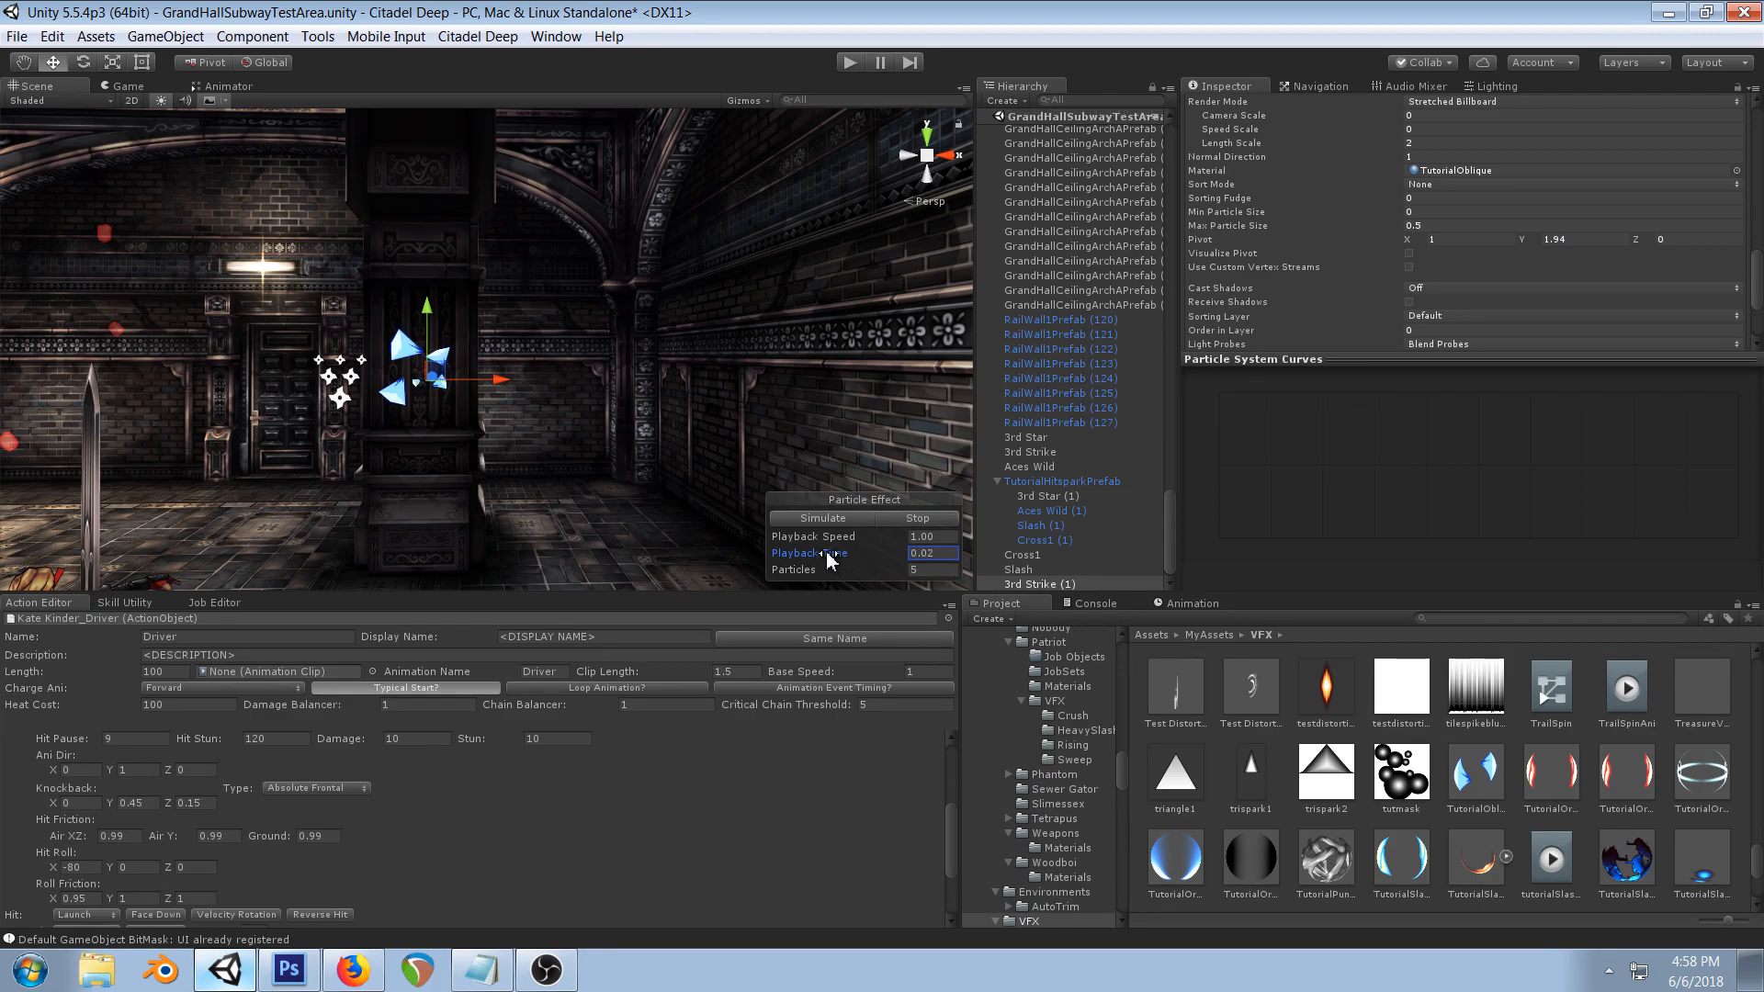
pyautogui.moveTo(1514, 239); pyautogui.dragTo(1528, 238)
pyautogui.moveTo(1419, 248); pyautogui.dragTo(1391, 251)
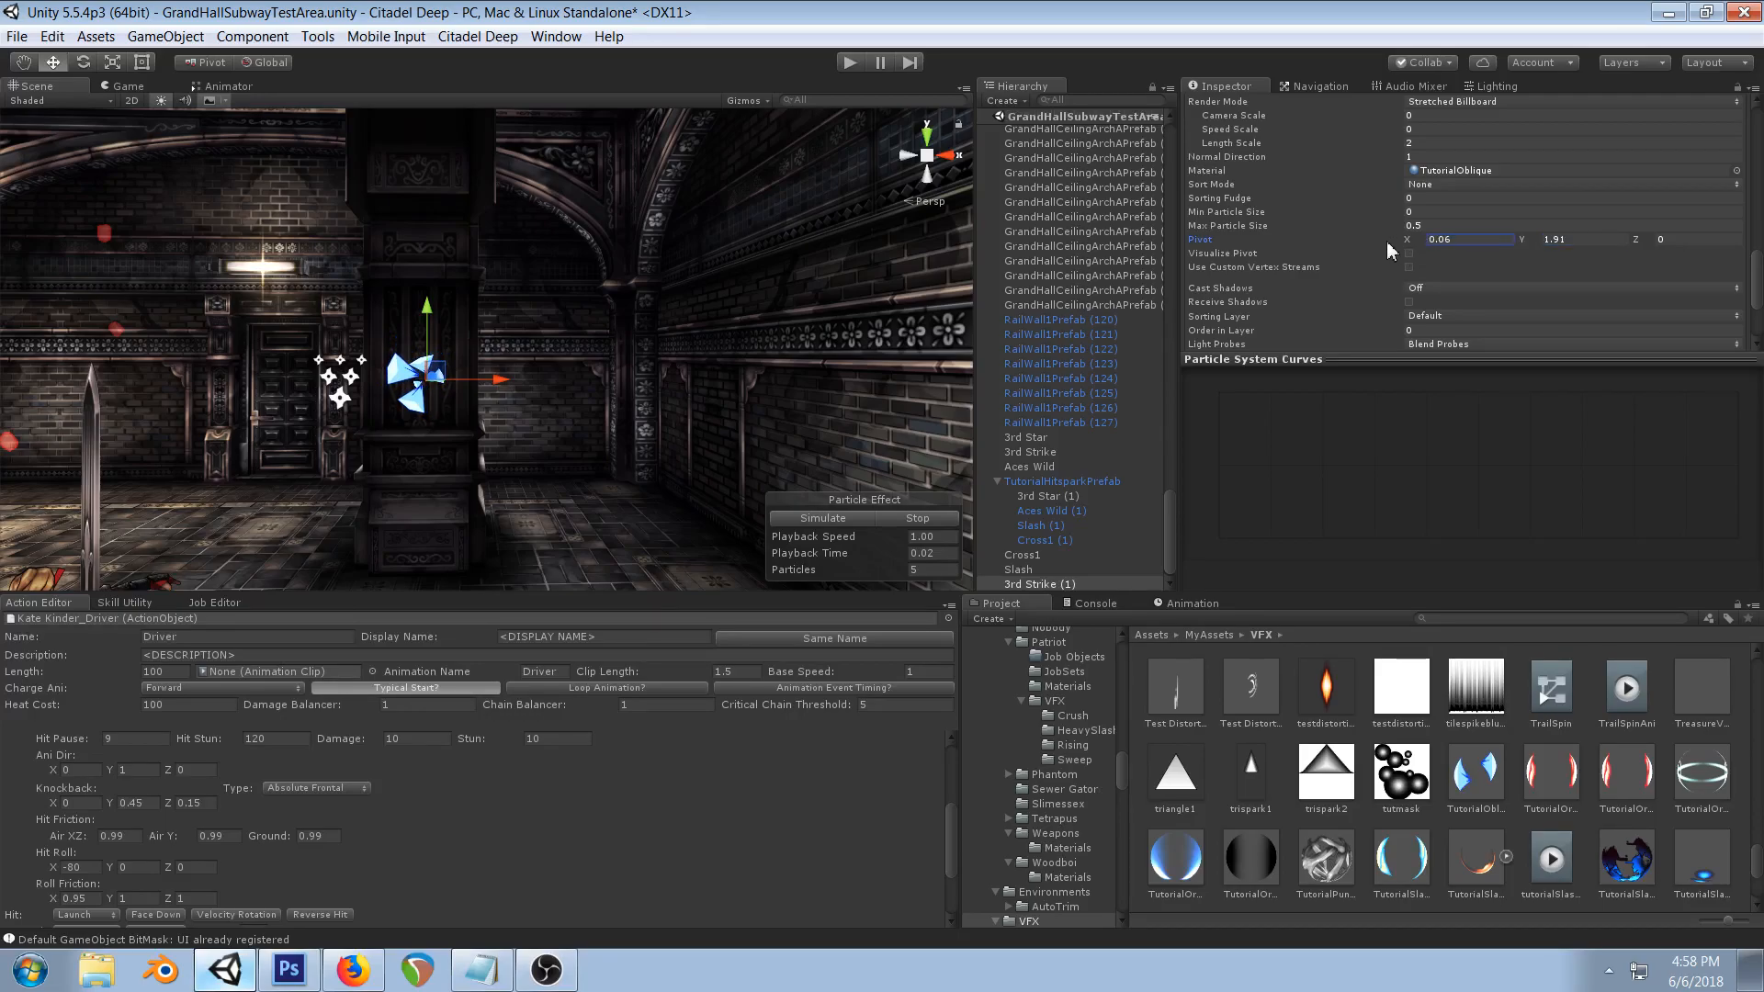
pyautogui.moveTo(844, 556)
pyautogui.mouseDown()
pyautogui.moveTo(868, 557)
pyautogui.moveTo(837, 551)
pyautogui.mouseUp()
pyautogui.scroll(10, 1530, 226)
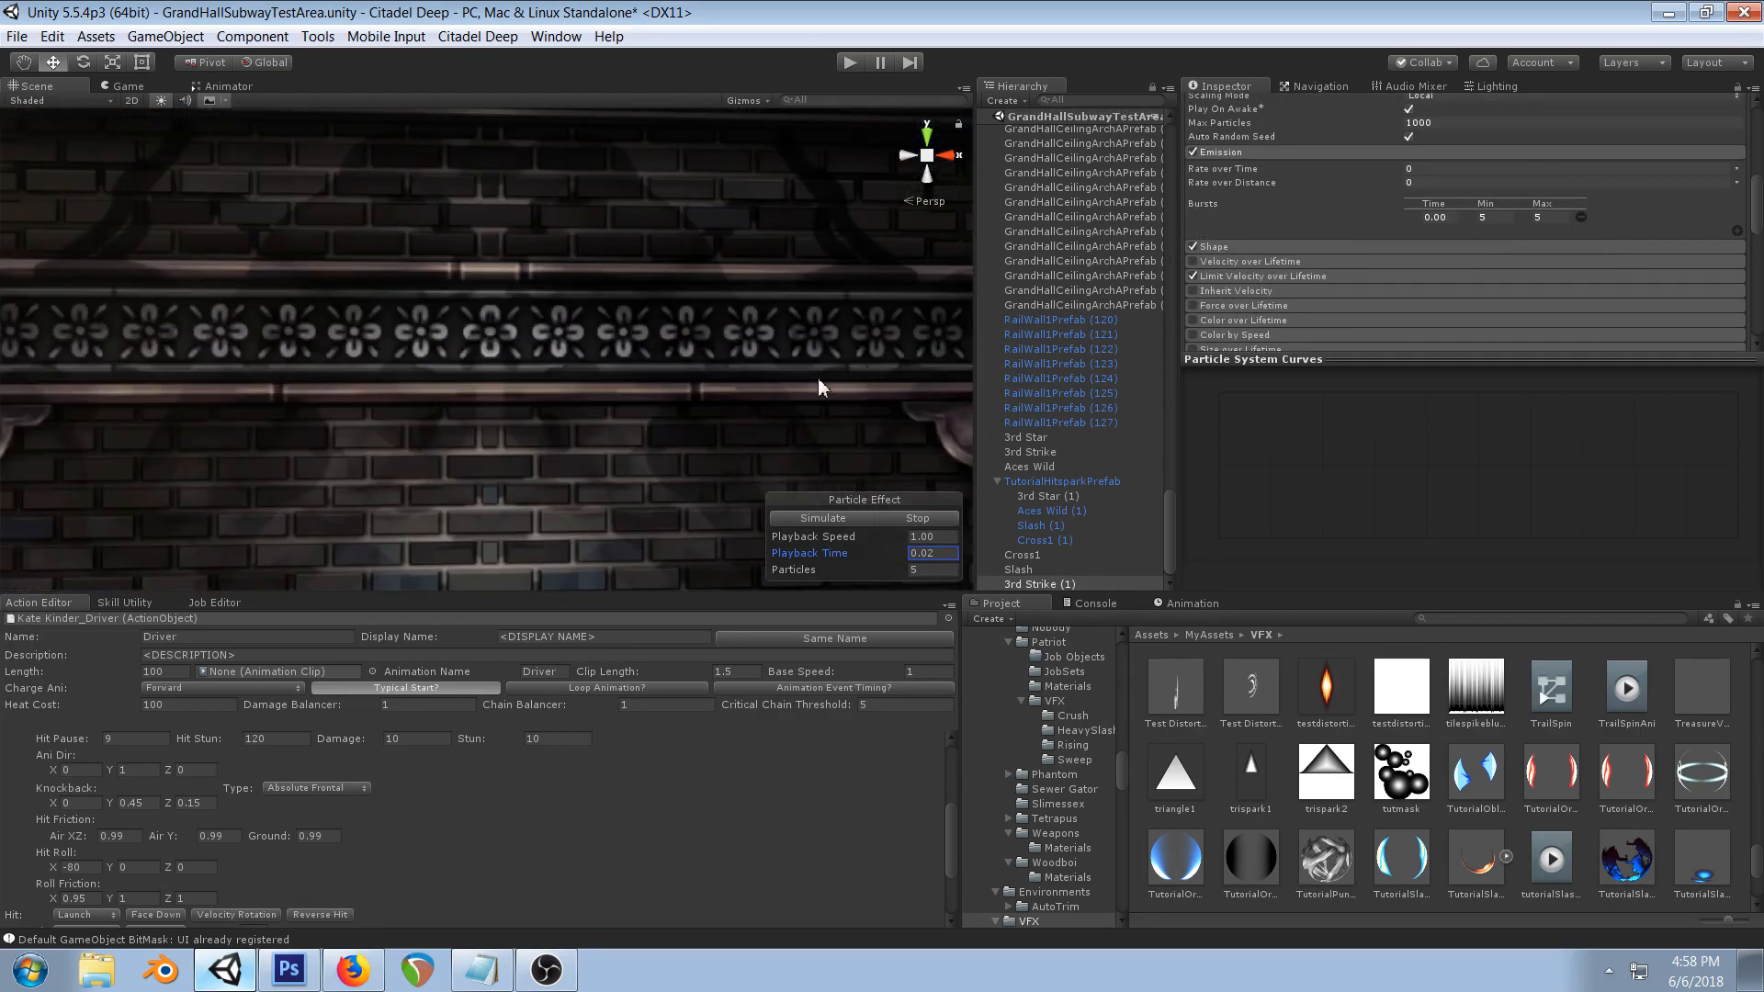
pyautogui.scroll(-5, 838, 375)
pyautogui.scroll(7, 1580, 191)
pyautogui.scroll(-5, 1551, 204)
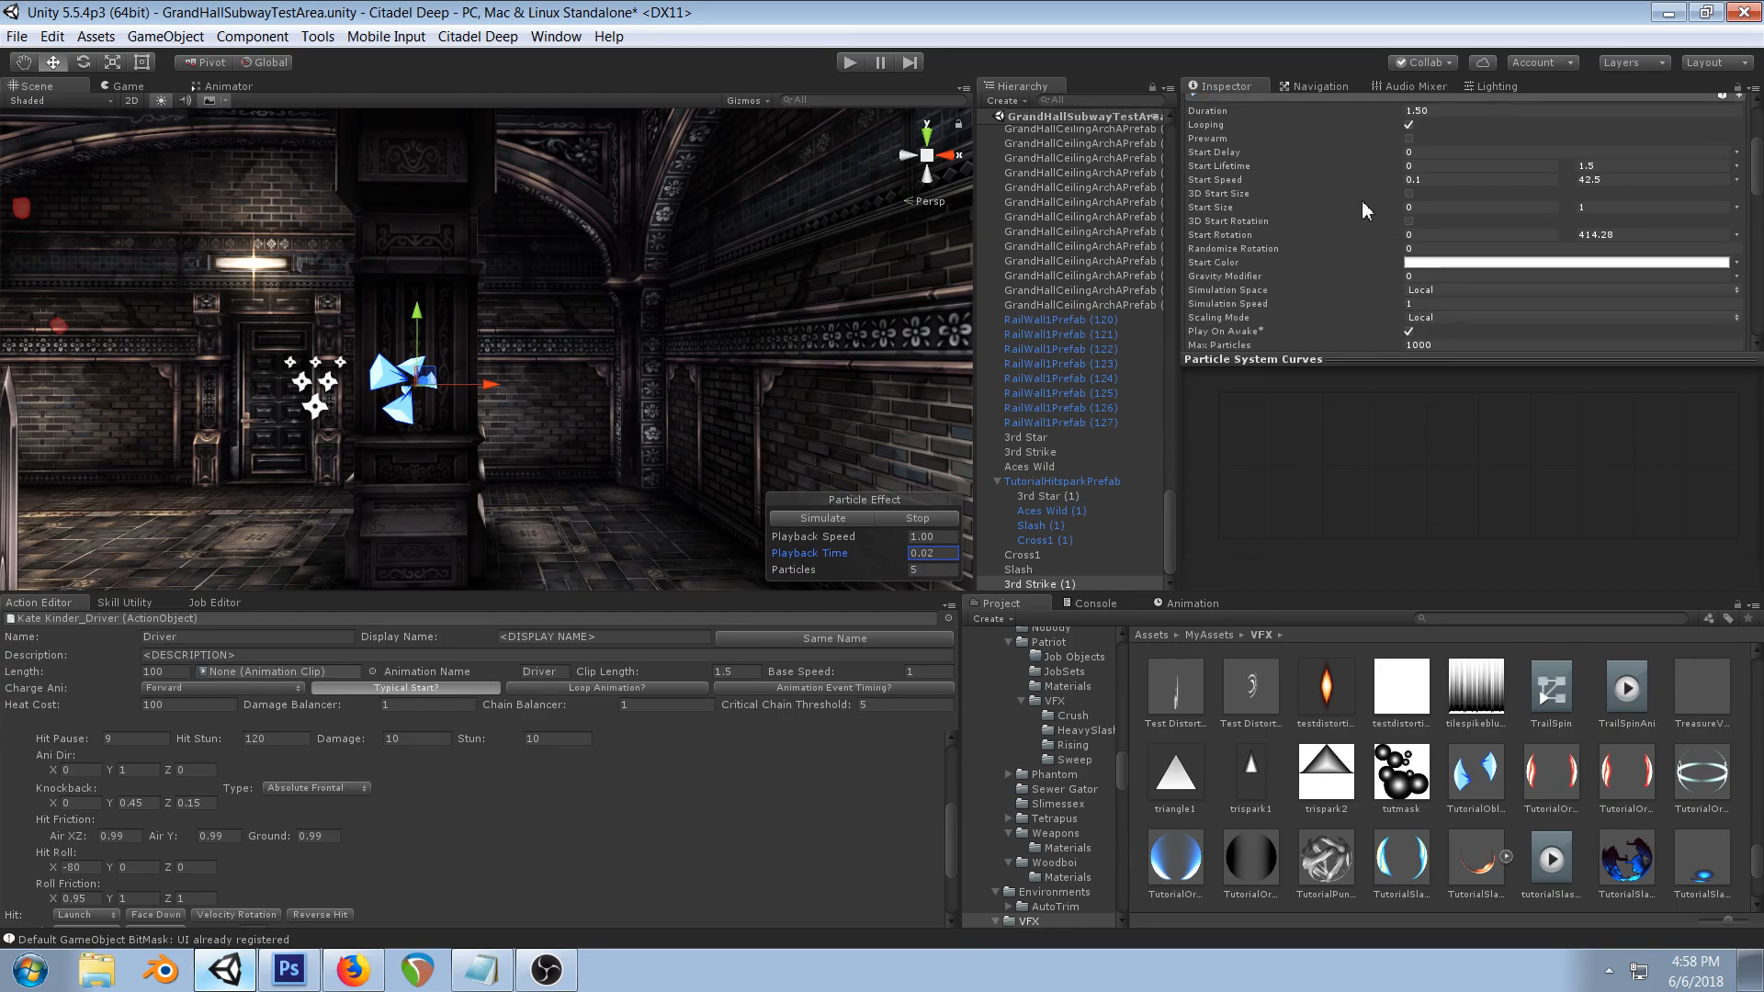
pyautogui.click(1737, 209)
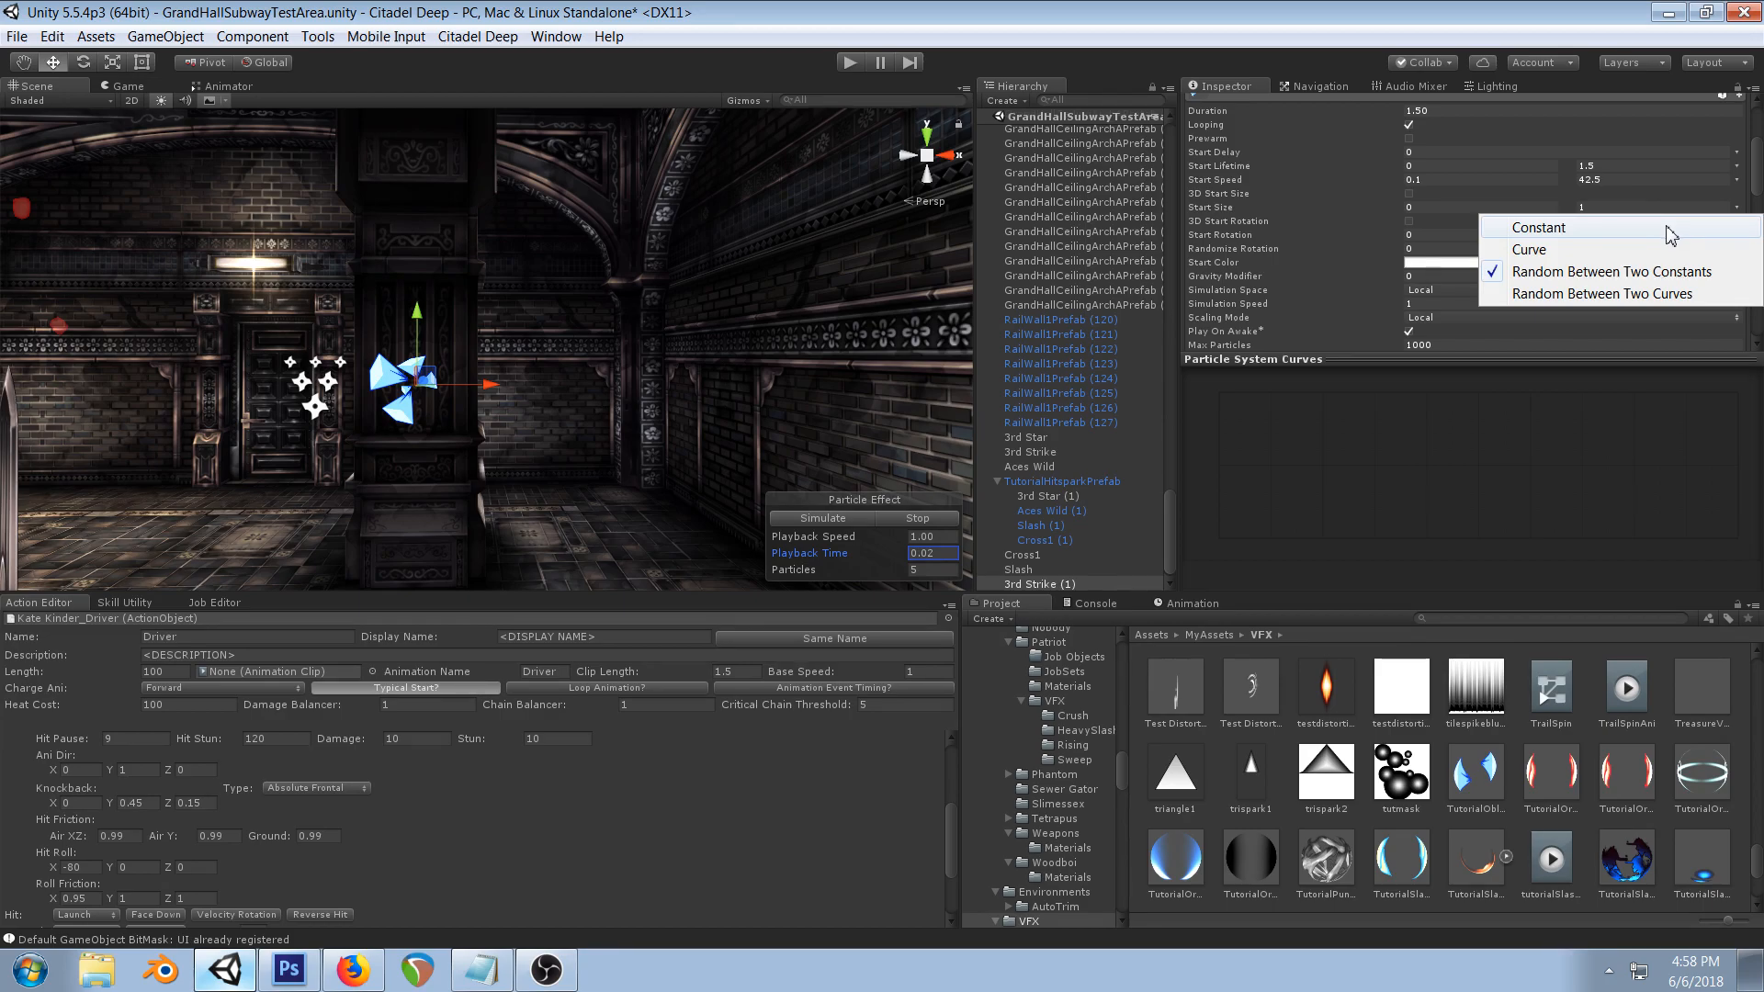
pyautogui.click(1522, 226)
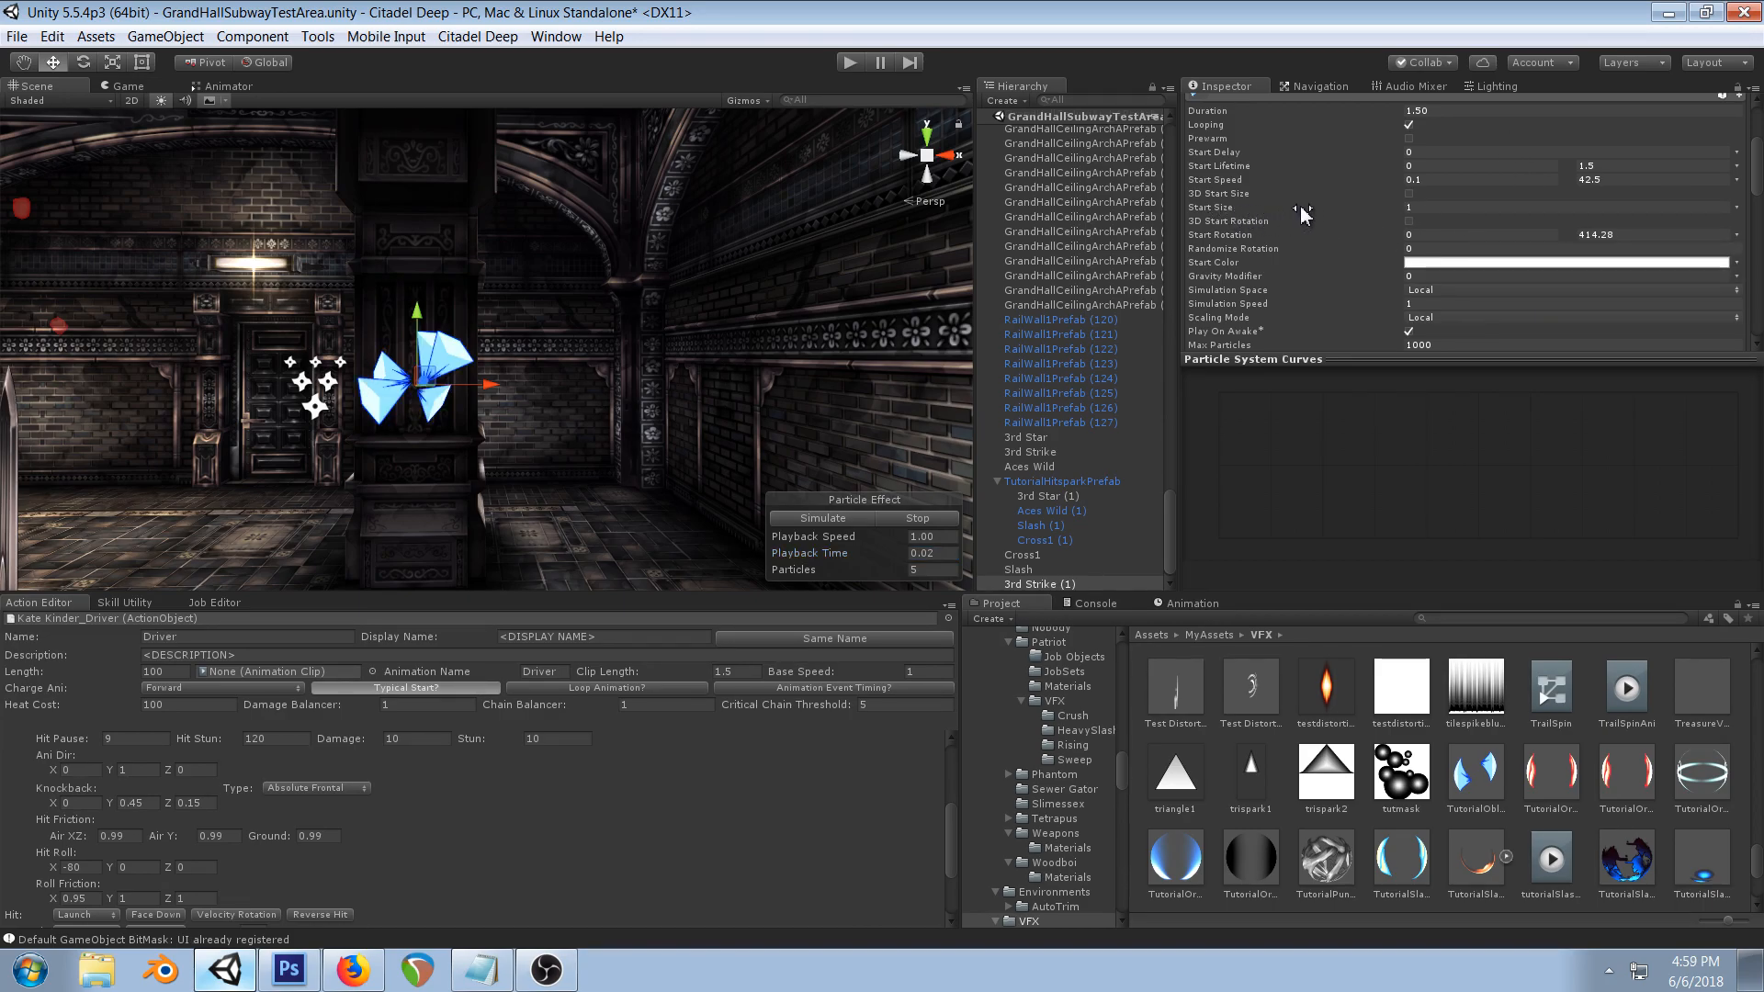
pyautogui.click(1738, 209)
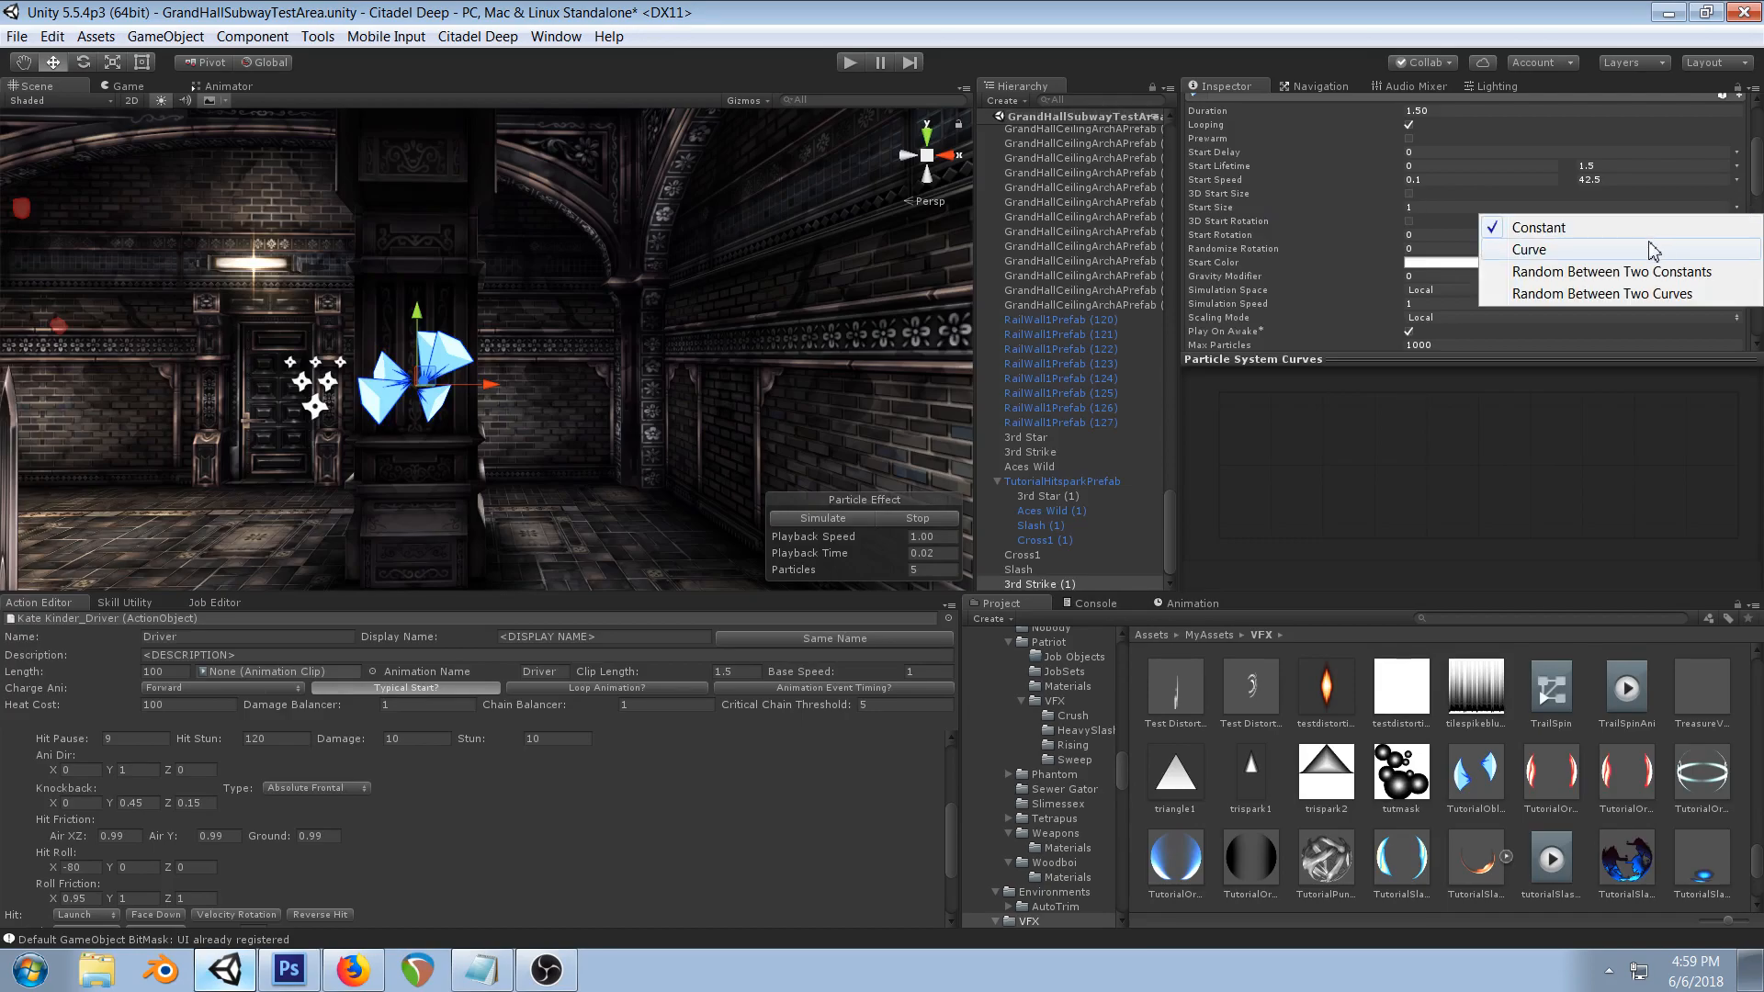
pyautogui.click(1599, 271)
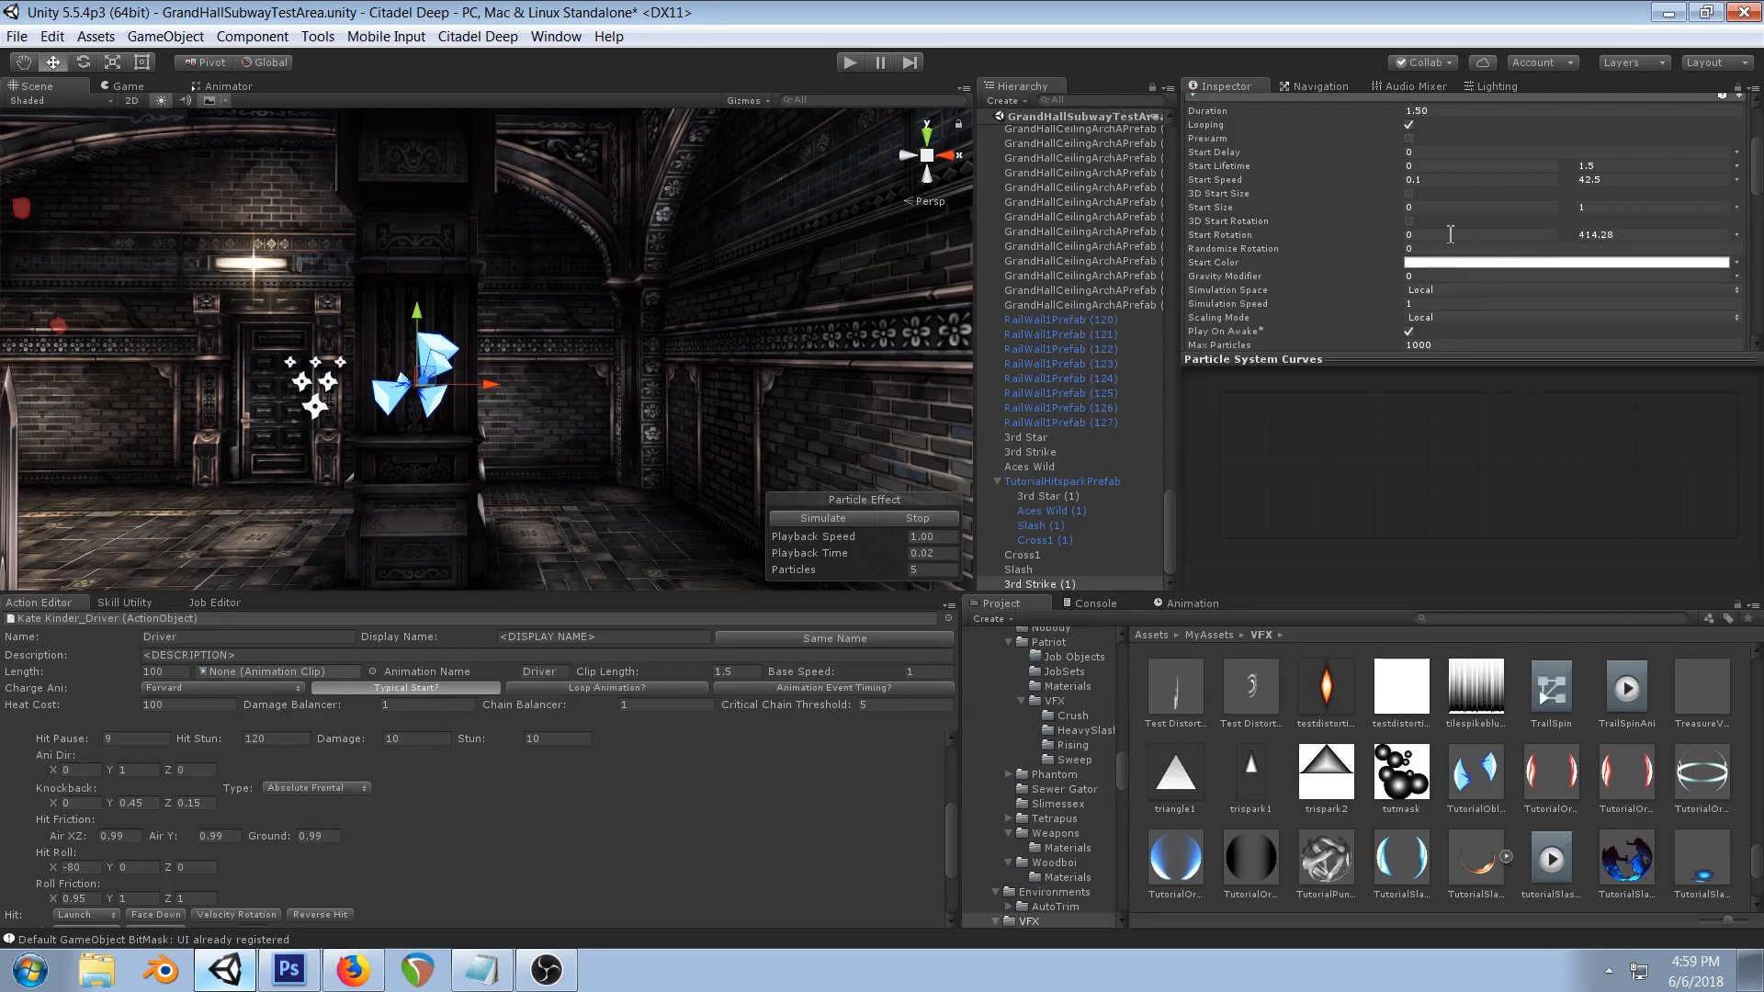
# - Enable 3D Start Size on 3rd Strike (1), switch it to constant values, and stretch Y to 3.9
pyautogui.click(1410, 194)
pyautogui.click(1736, 211)
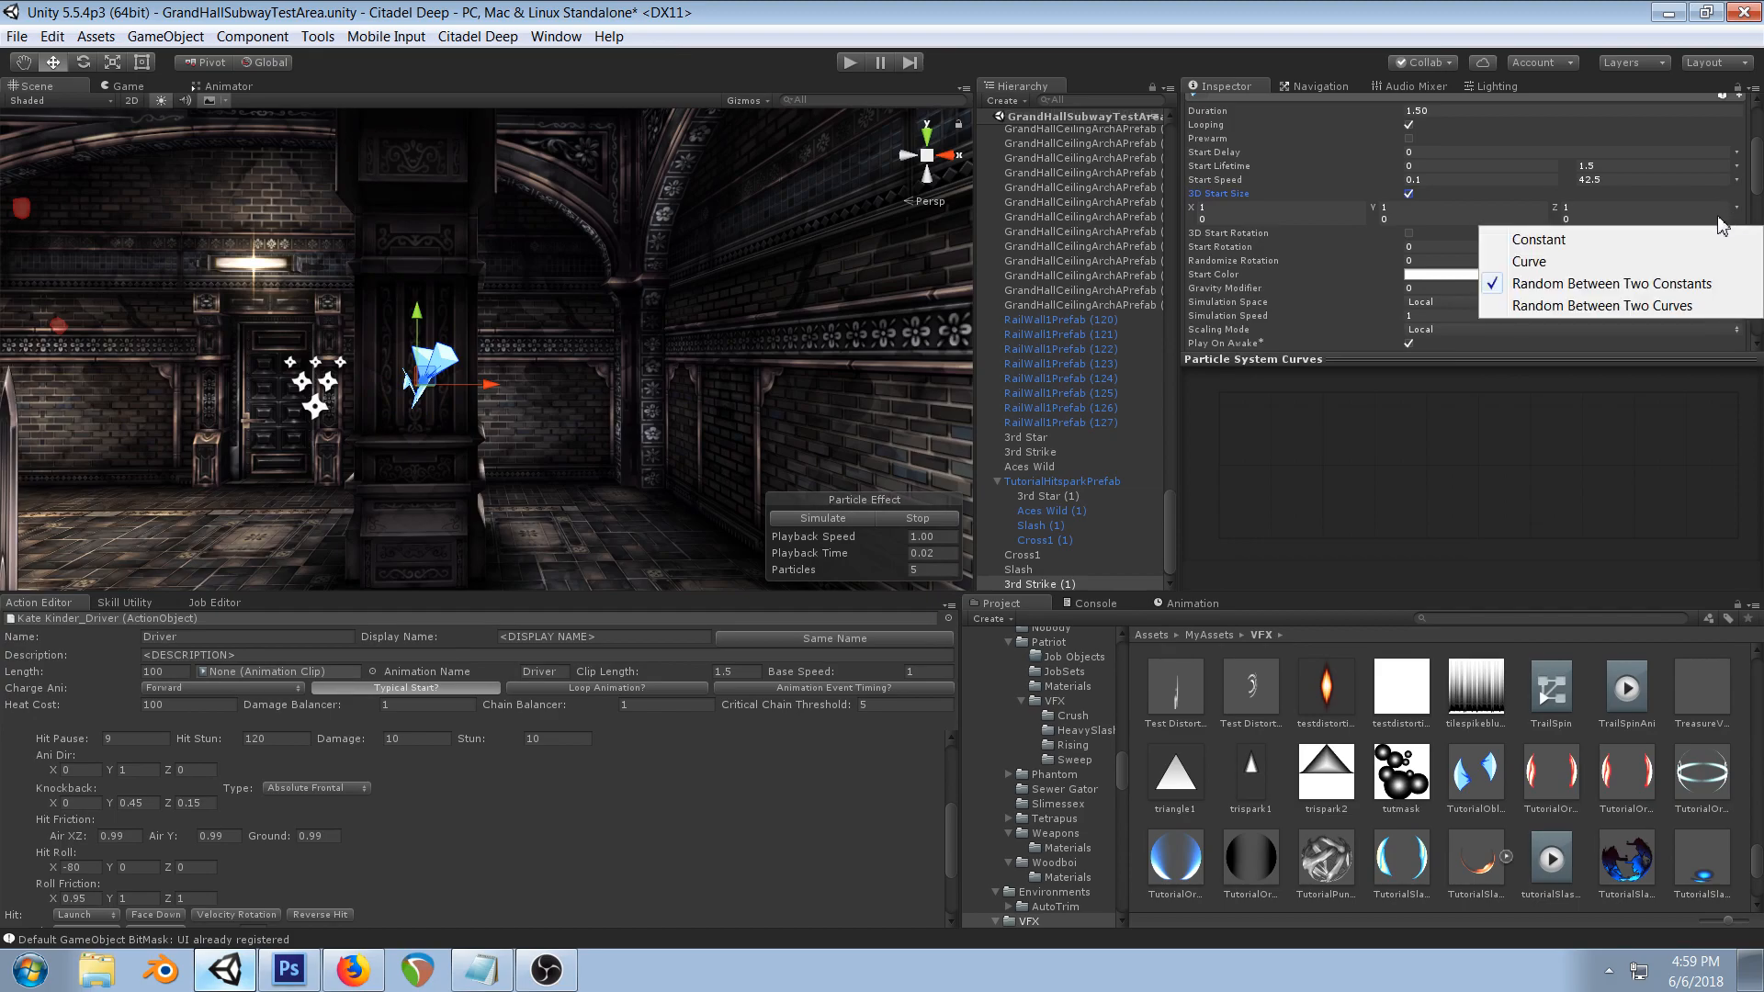
pyautogui.click(1477, 243)
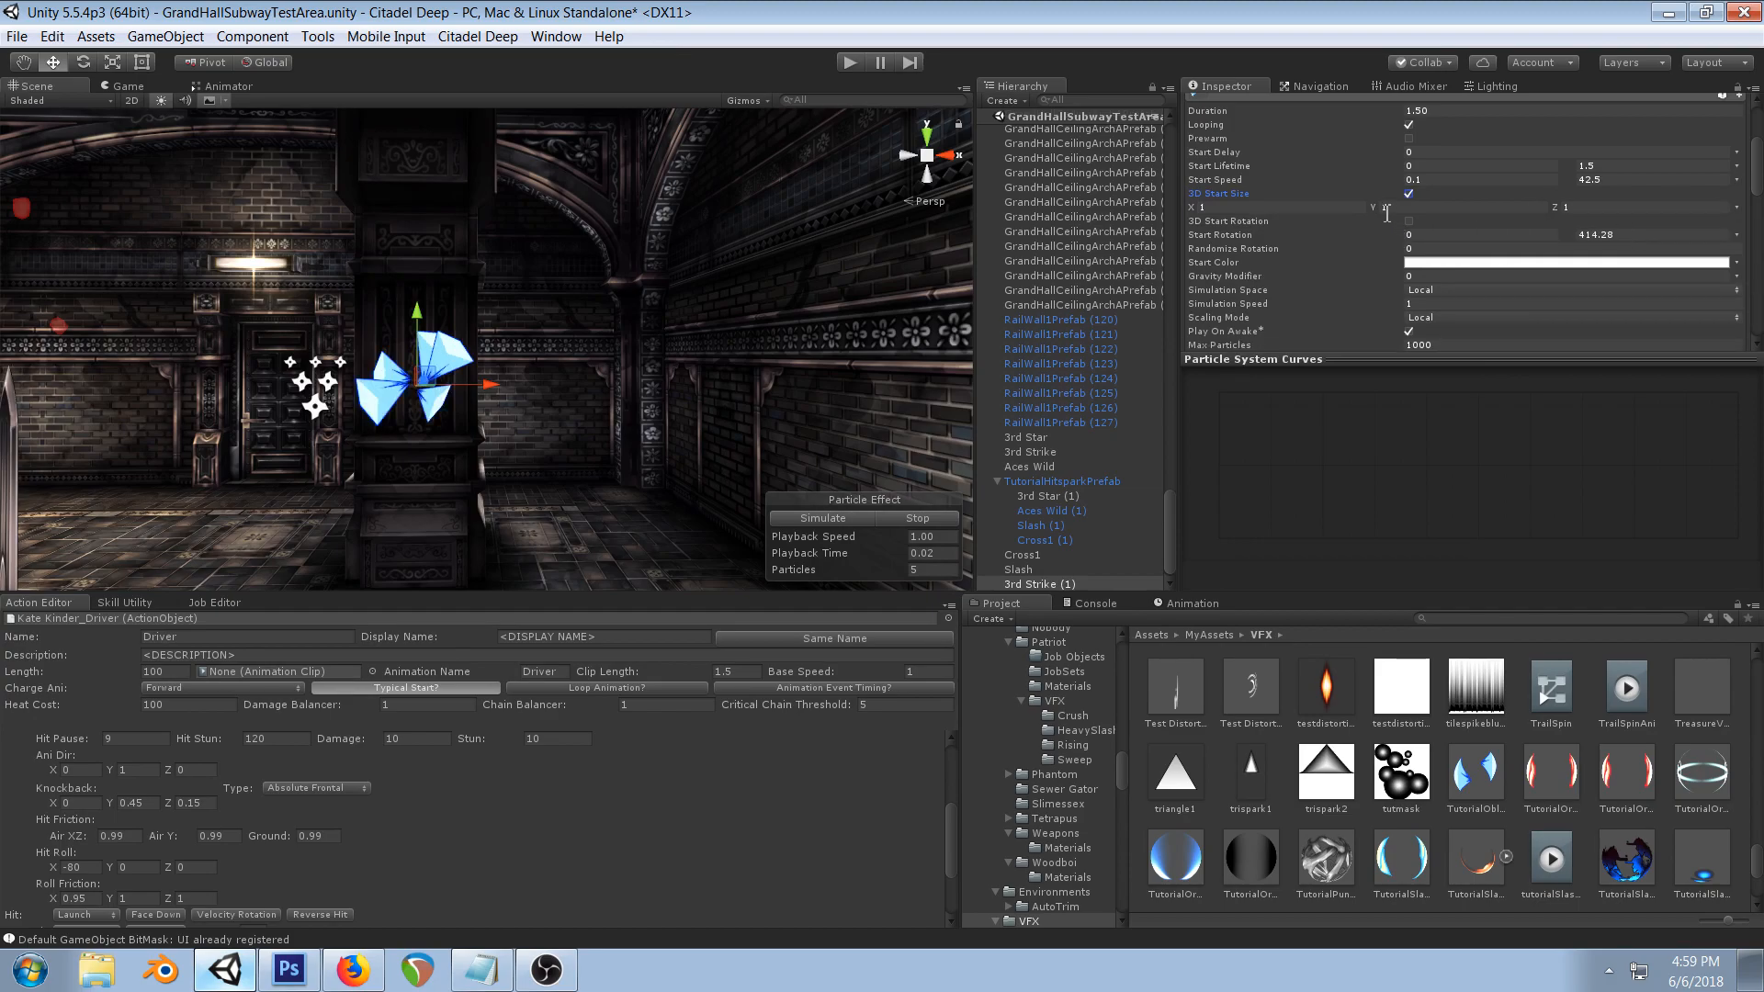
pyautogui.moveTo(1388, 210); pyautogui.dragTo(1469, 204)
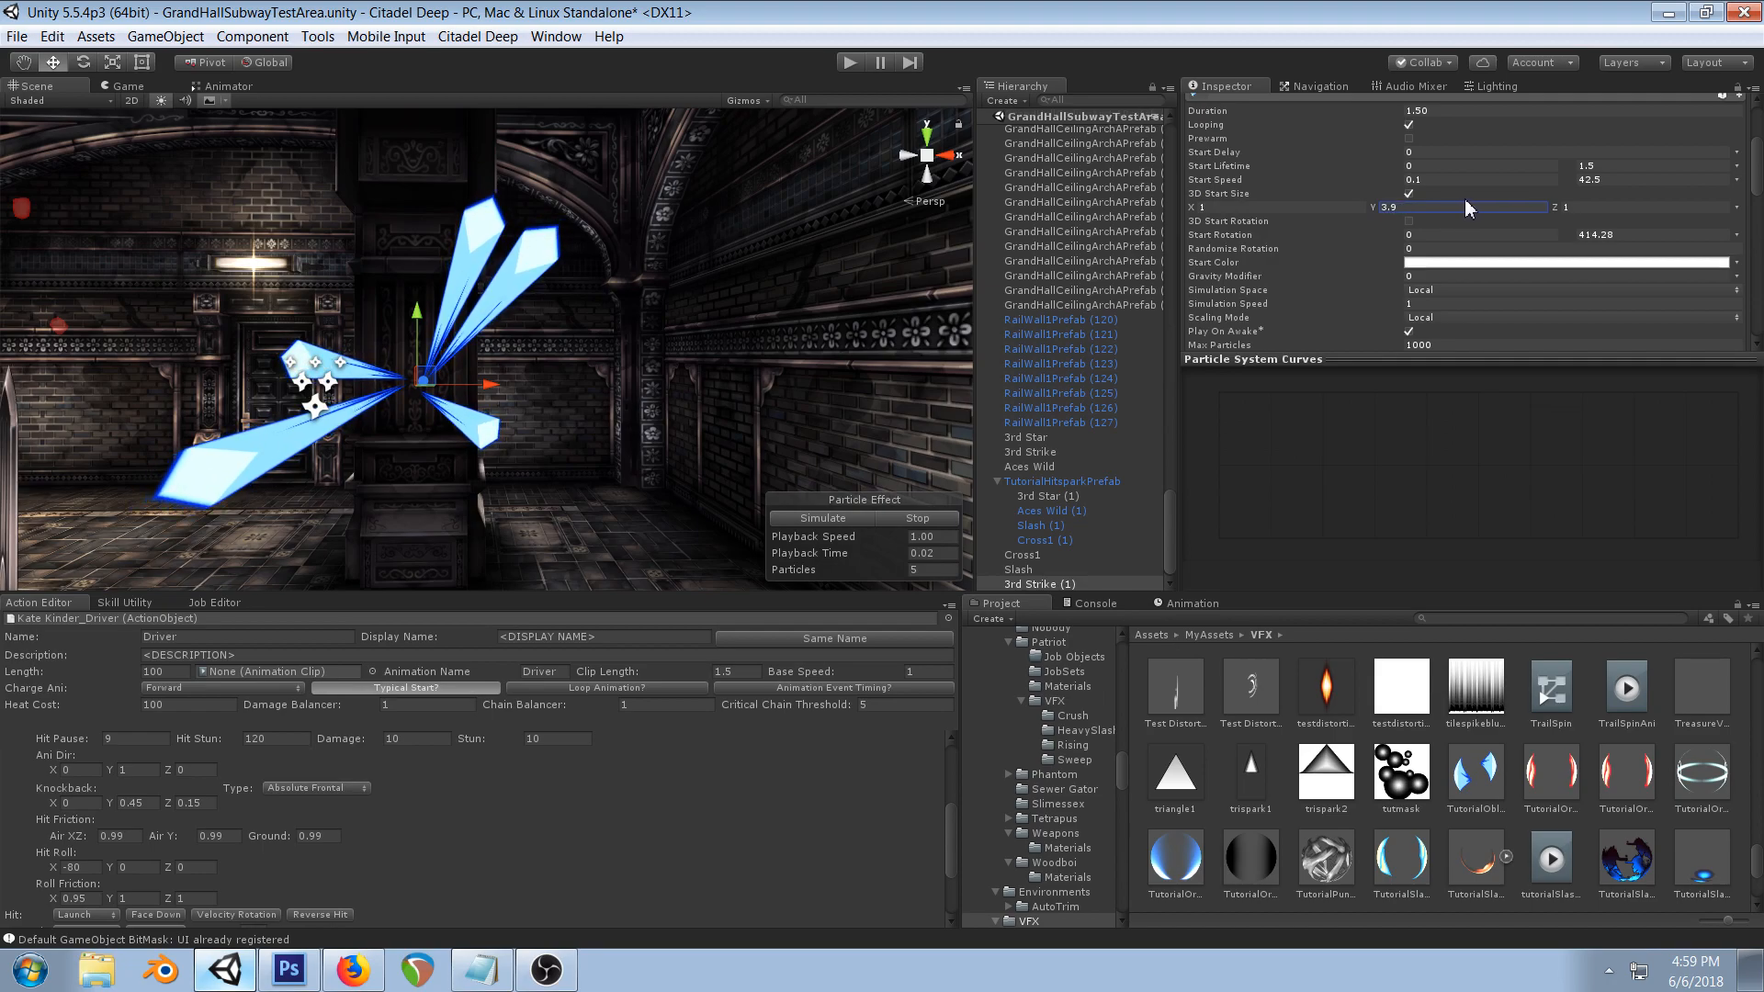
# - Set the renderer pivot X of 3rd Strike (1) to 0
pyautogui.scroll(-10, 1438, 265)
pyautogui.scroll(-3, 1435, 262)
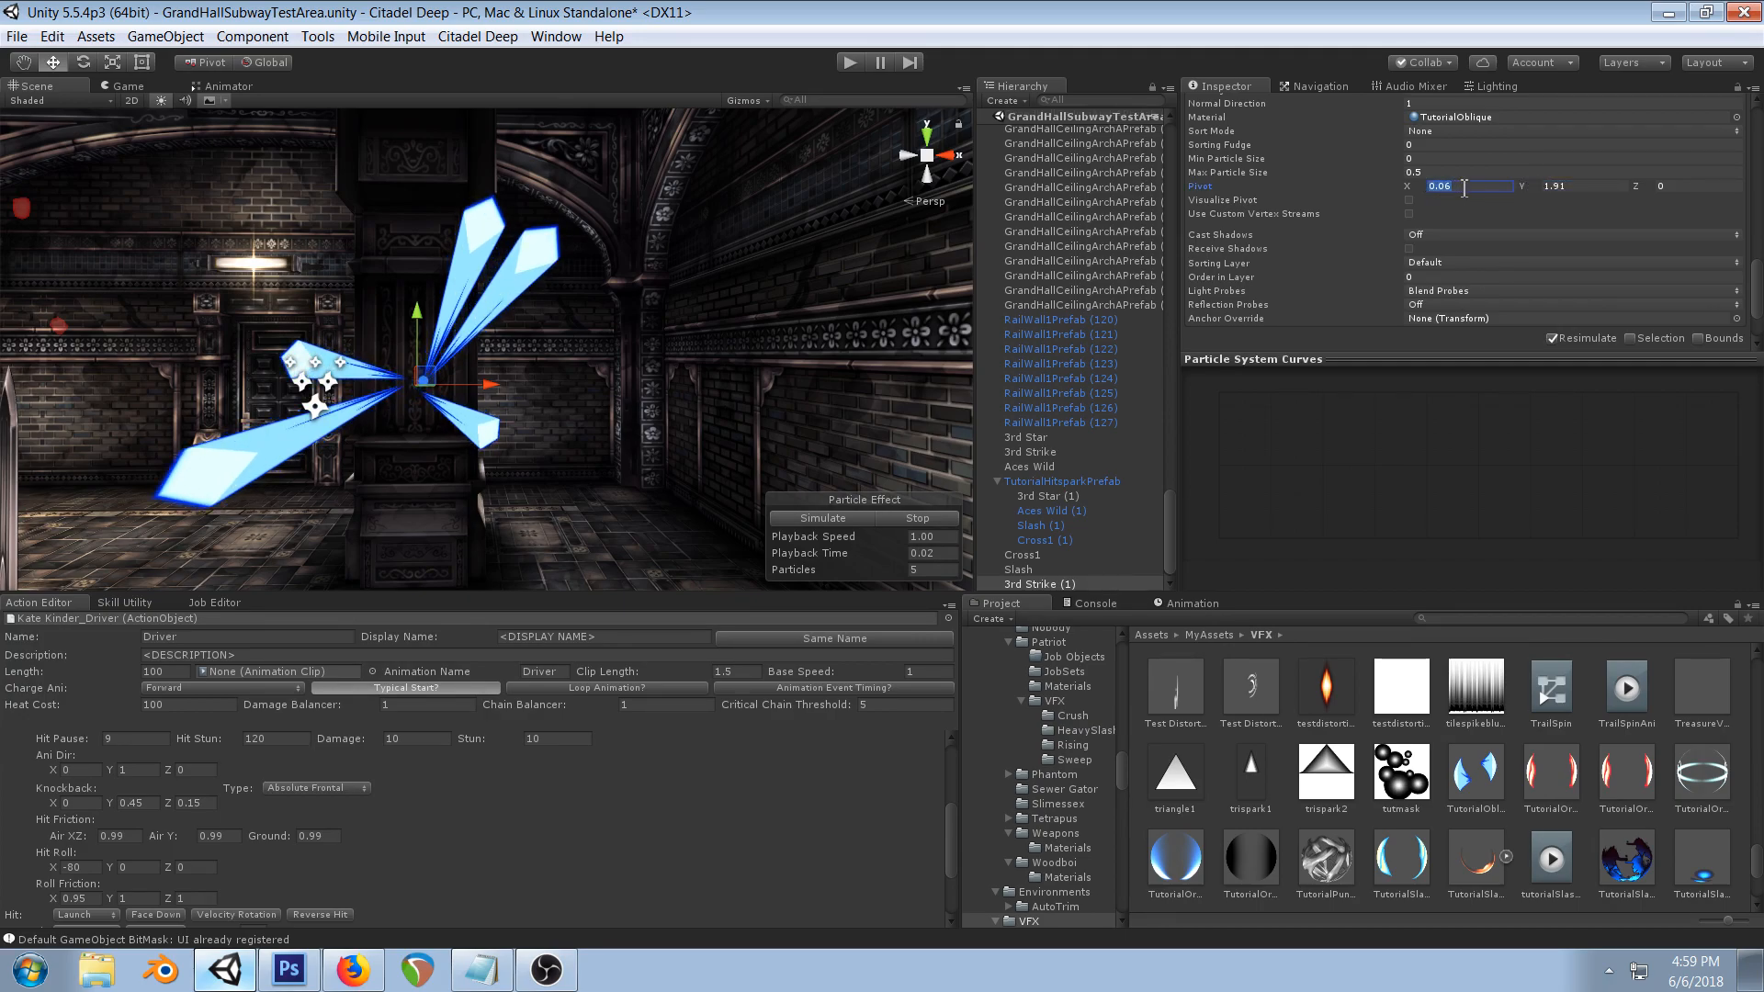
pyautogui.write('0')
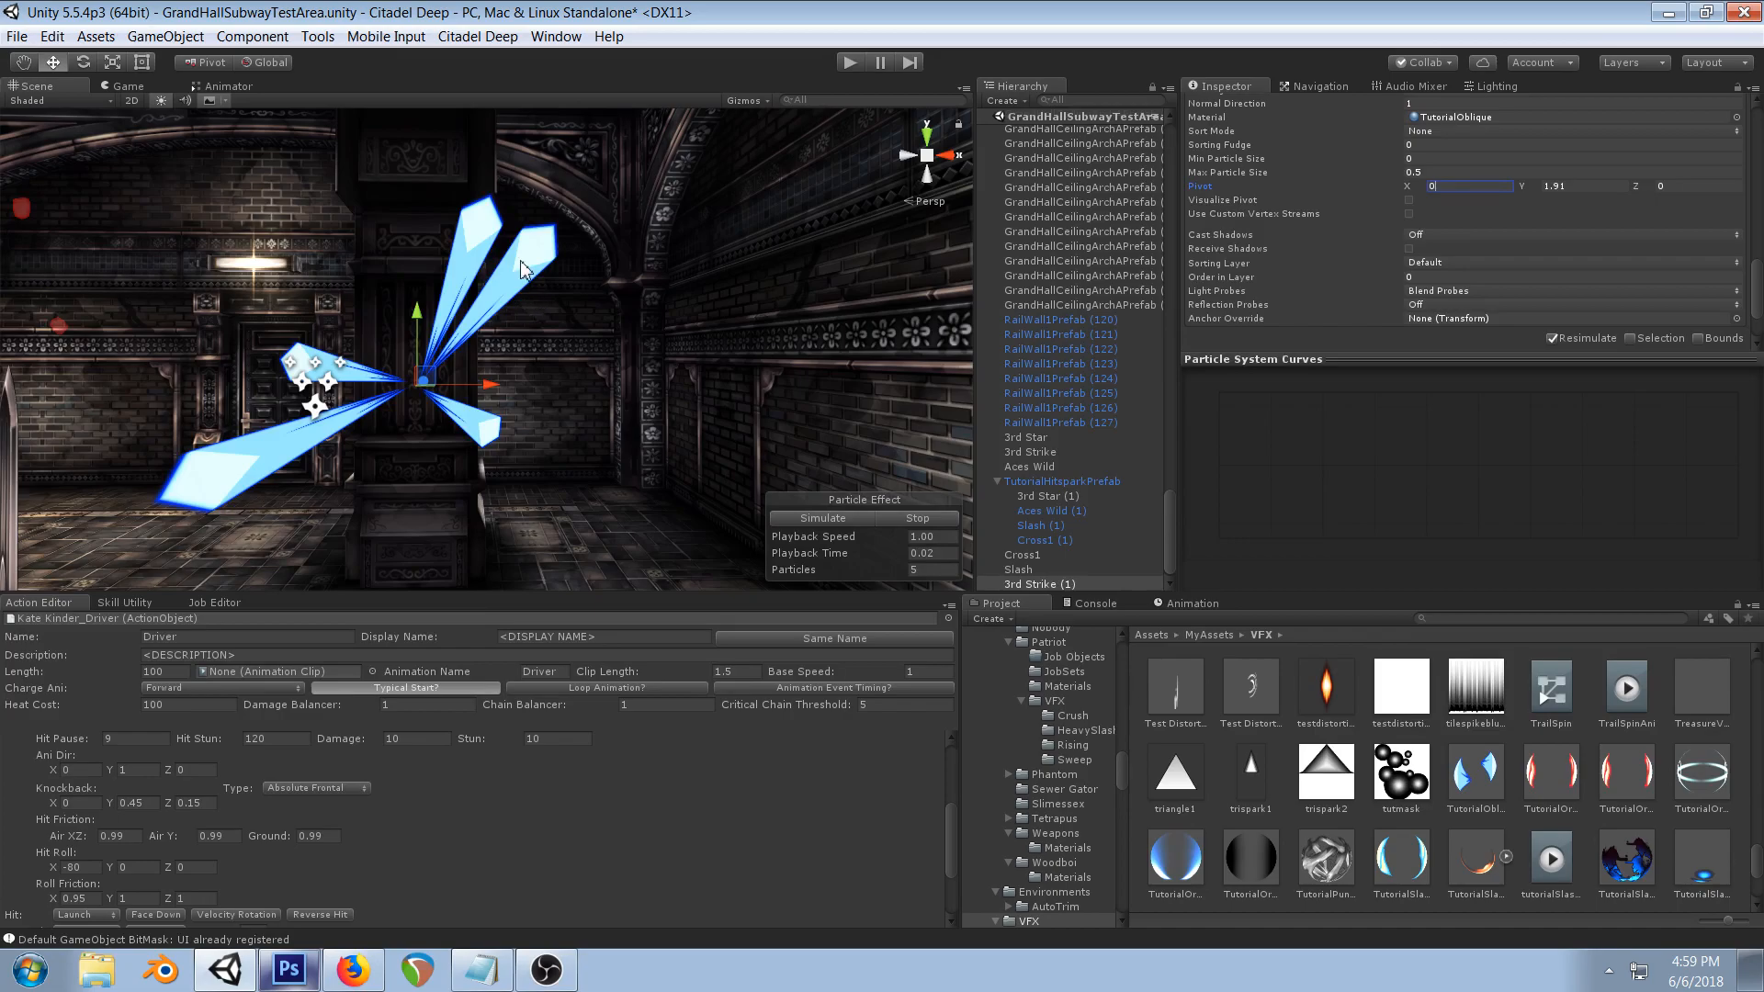
# - Switch to Photoshop and sample the shard's grey as the foreground colour for the Brush tool
pyautogui.click(289, 970)
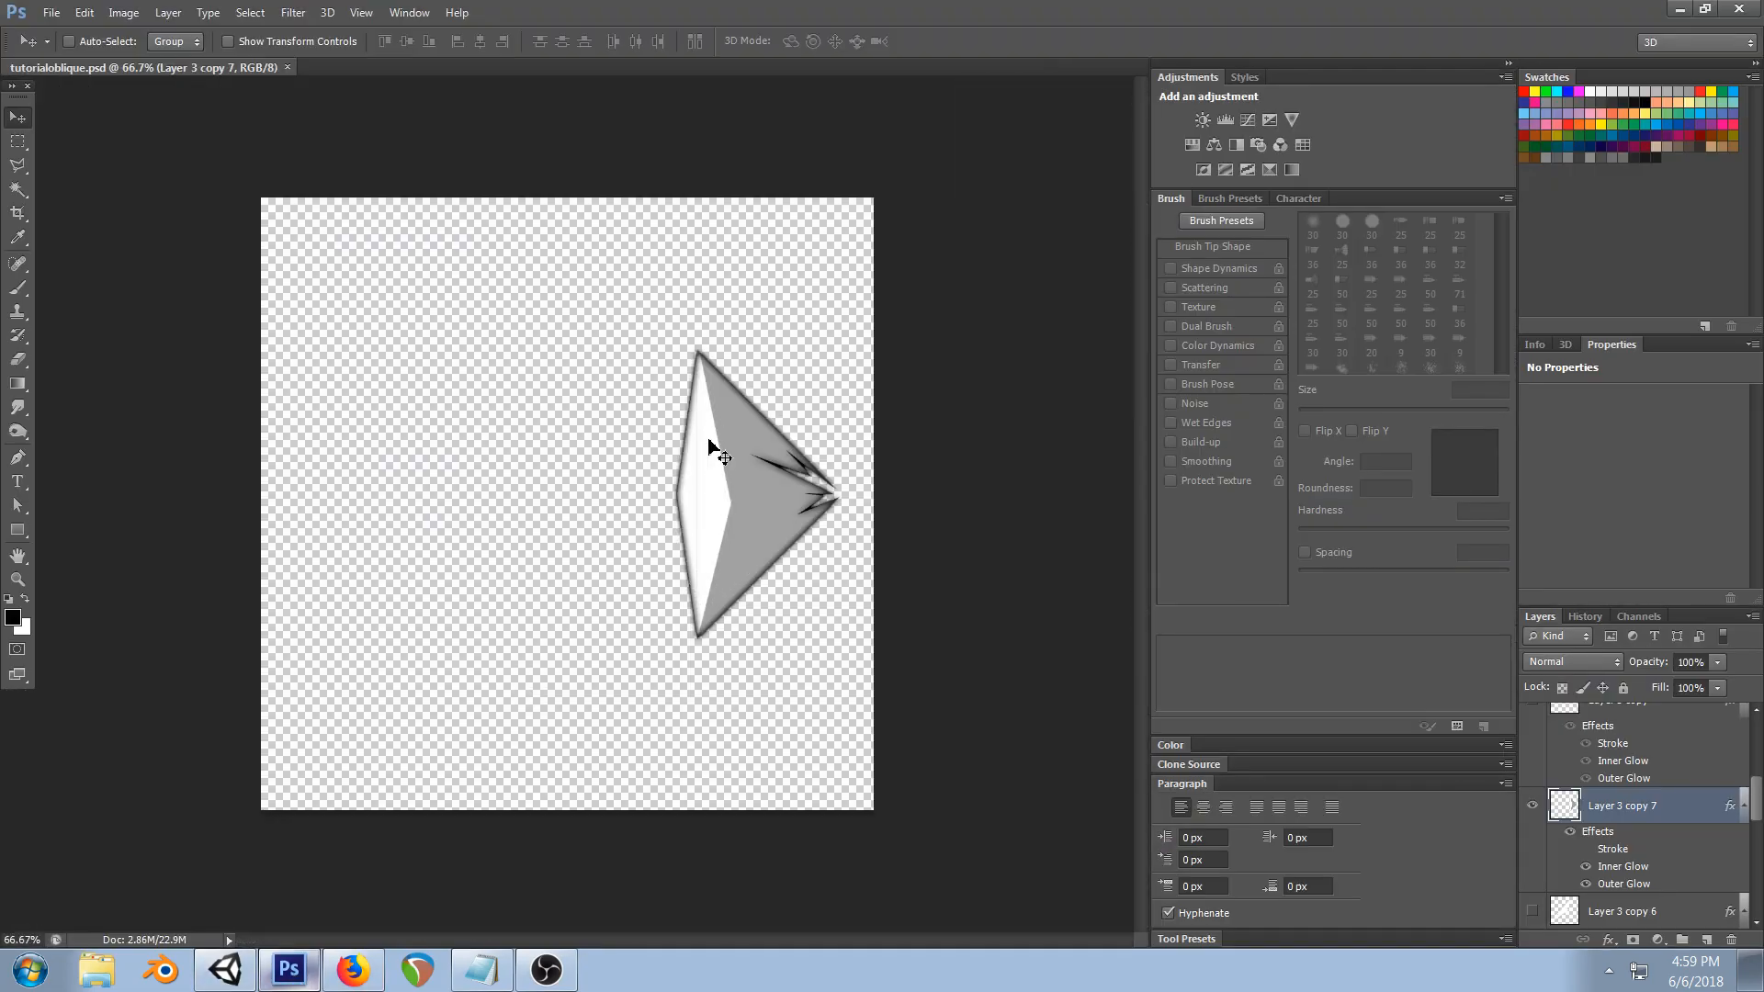
pyautogui.click(18, 166)
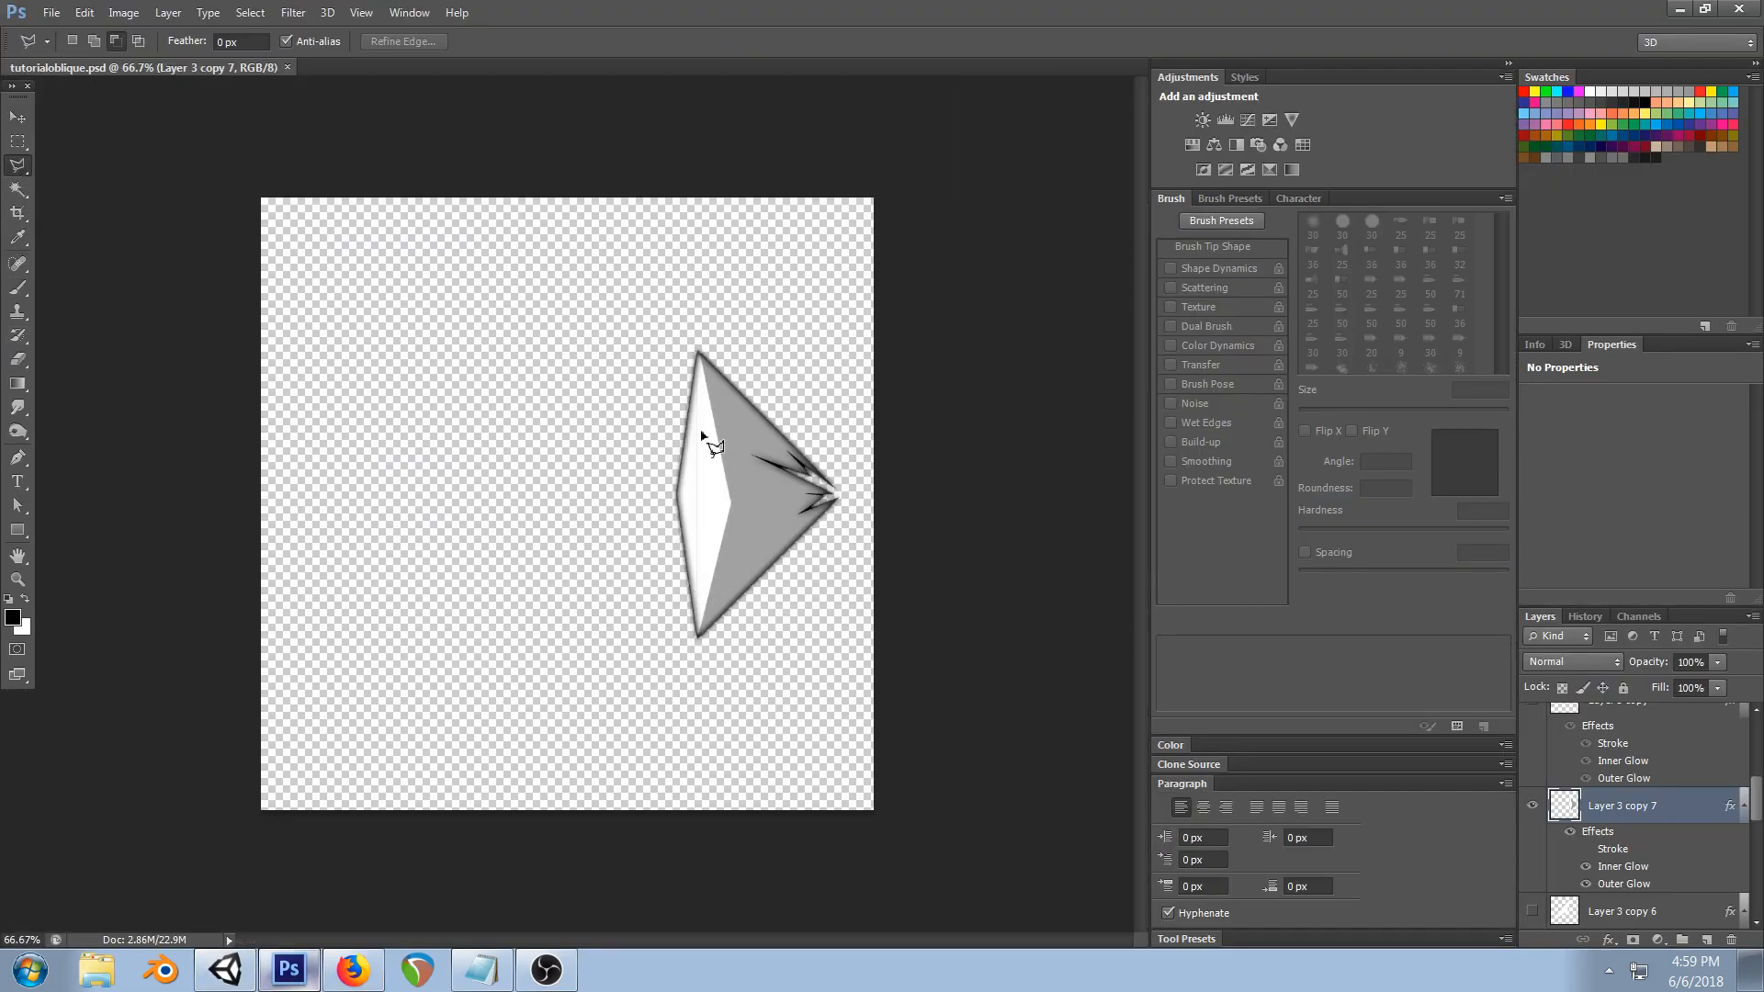
pyautogui.click(18, 288)
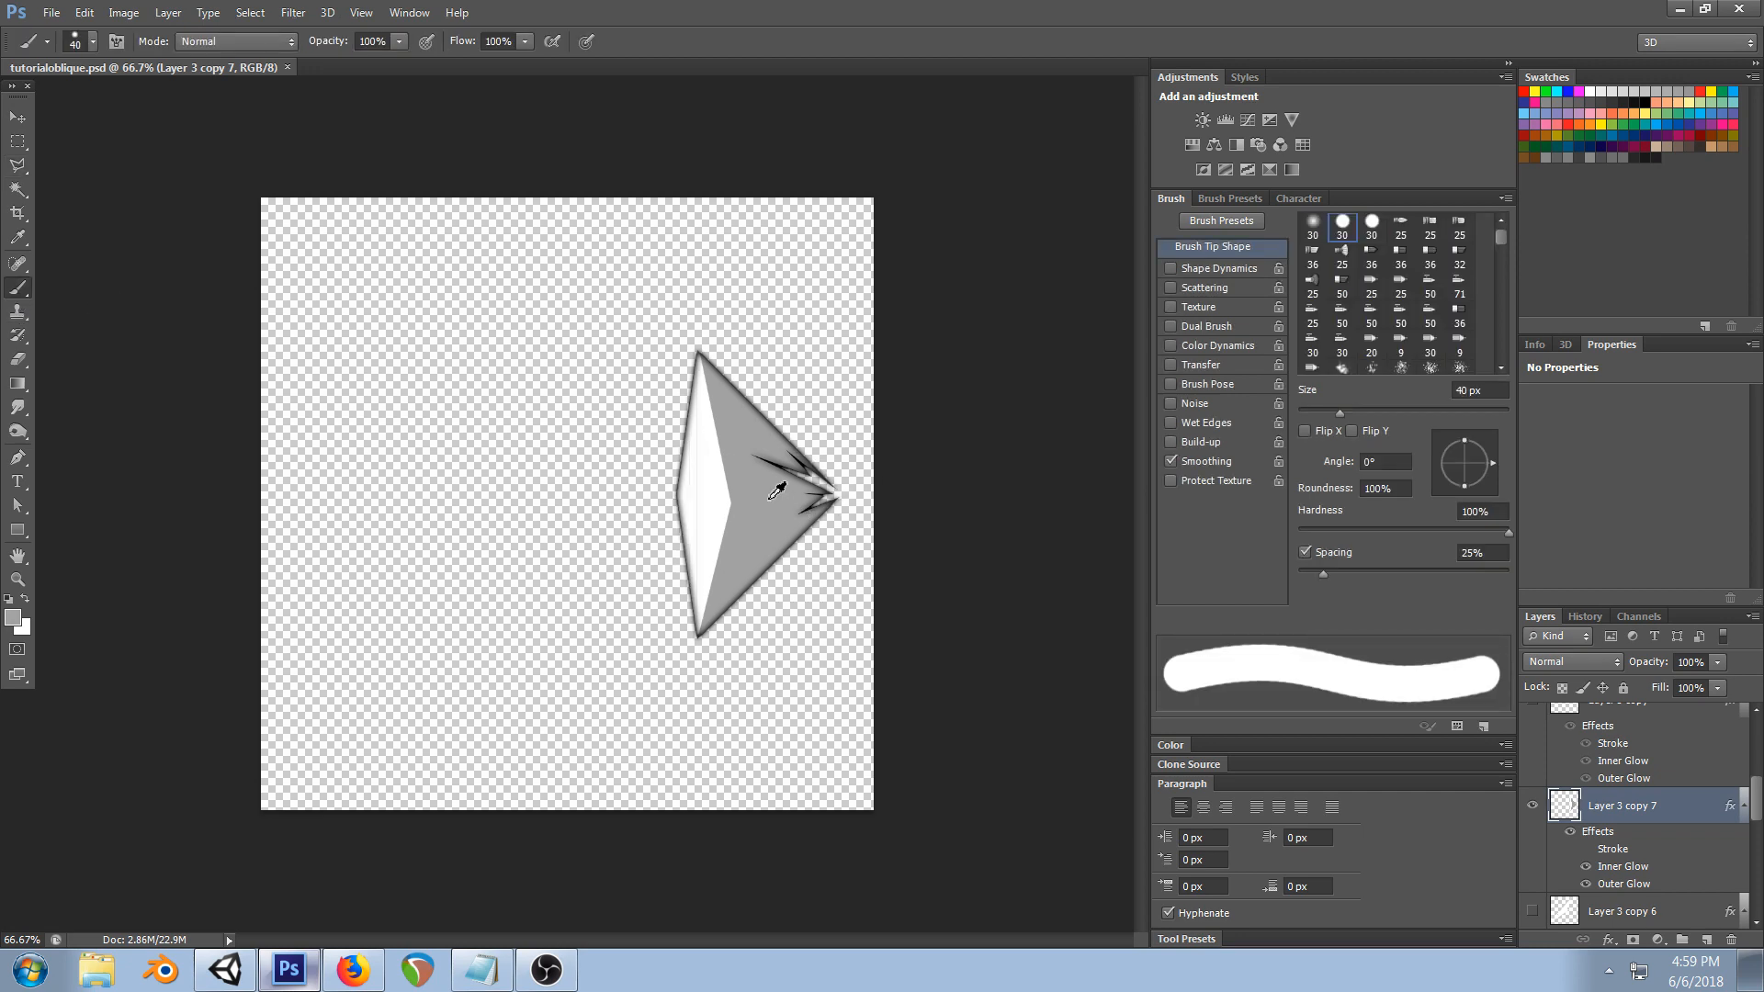
# - Lasso the thin strip along the shard's blunt outer edge on Layer 3 copy 7, delete it, and deselect
pyautogui.click(17, 165)
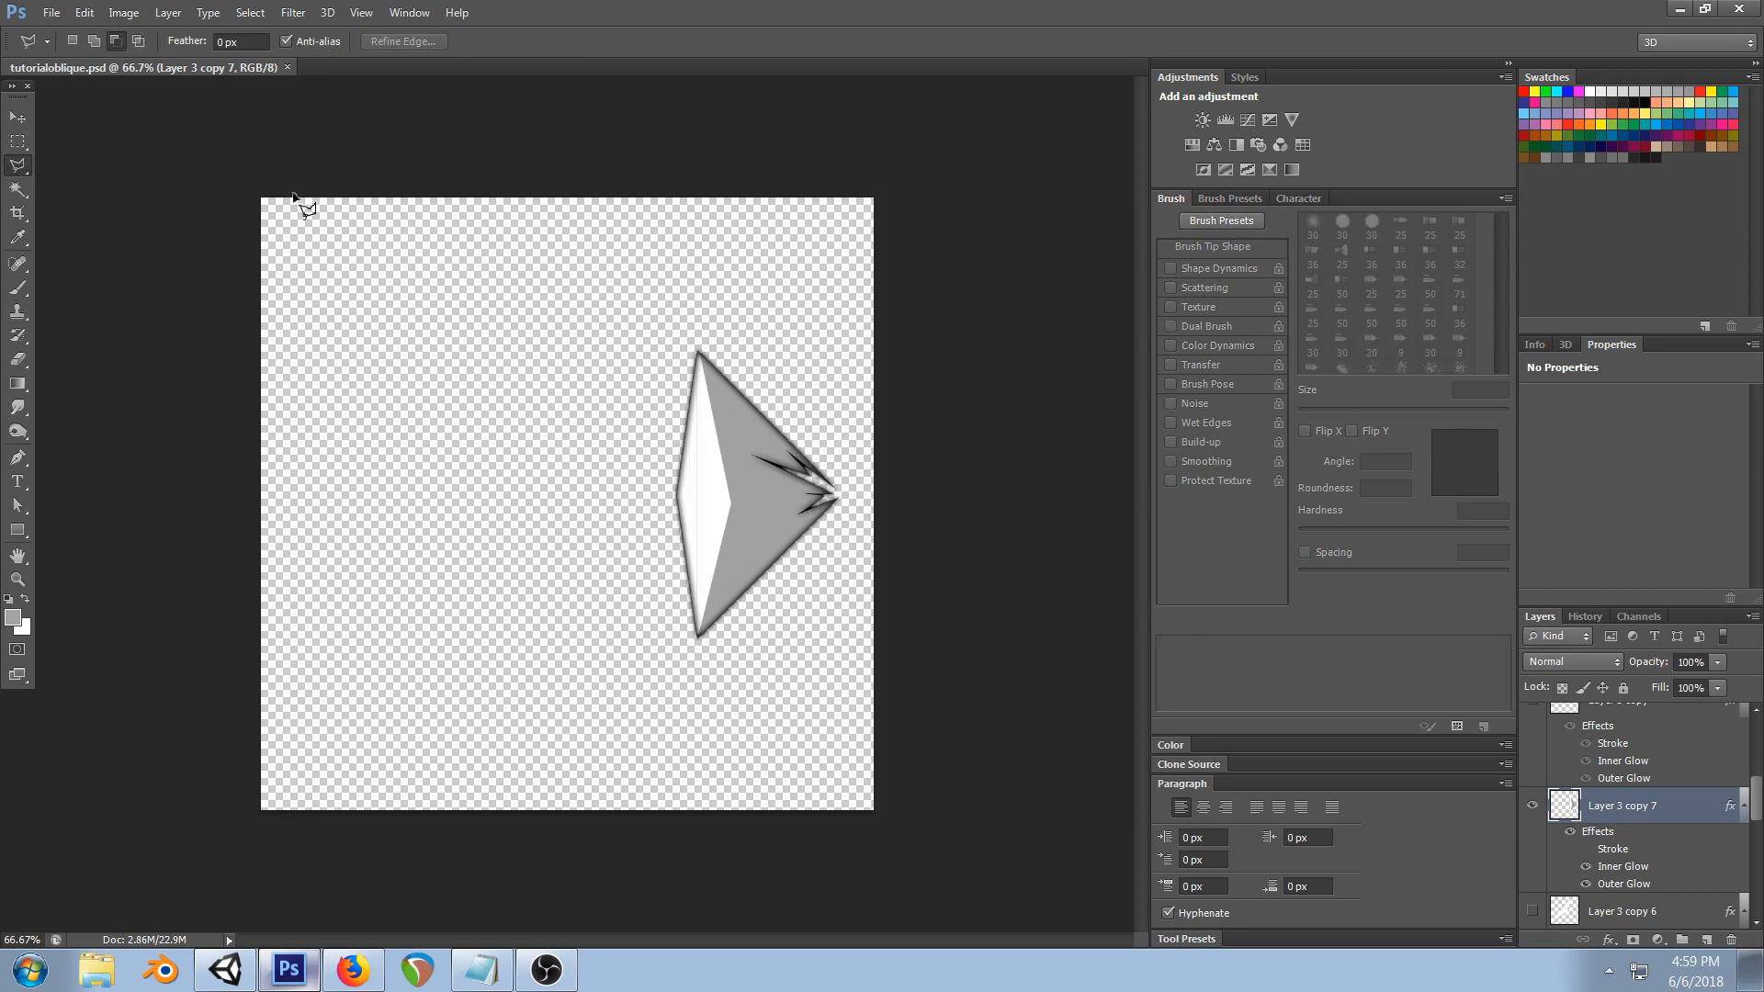
pyautogui.click(699, 346)
pyautogui.click(683, 497)
pyautogui.click(699, 644)
pyautogui.click(512, 679)
pyautogui.doubleClick(543, 403)
pyautogui.press('Delete')
pyautogui.hotkey('ctrl', 'd')
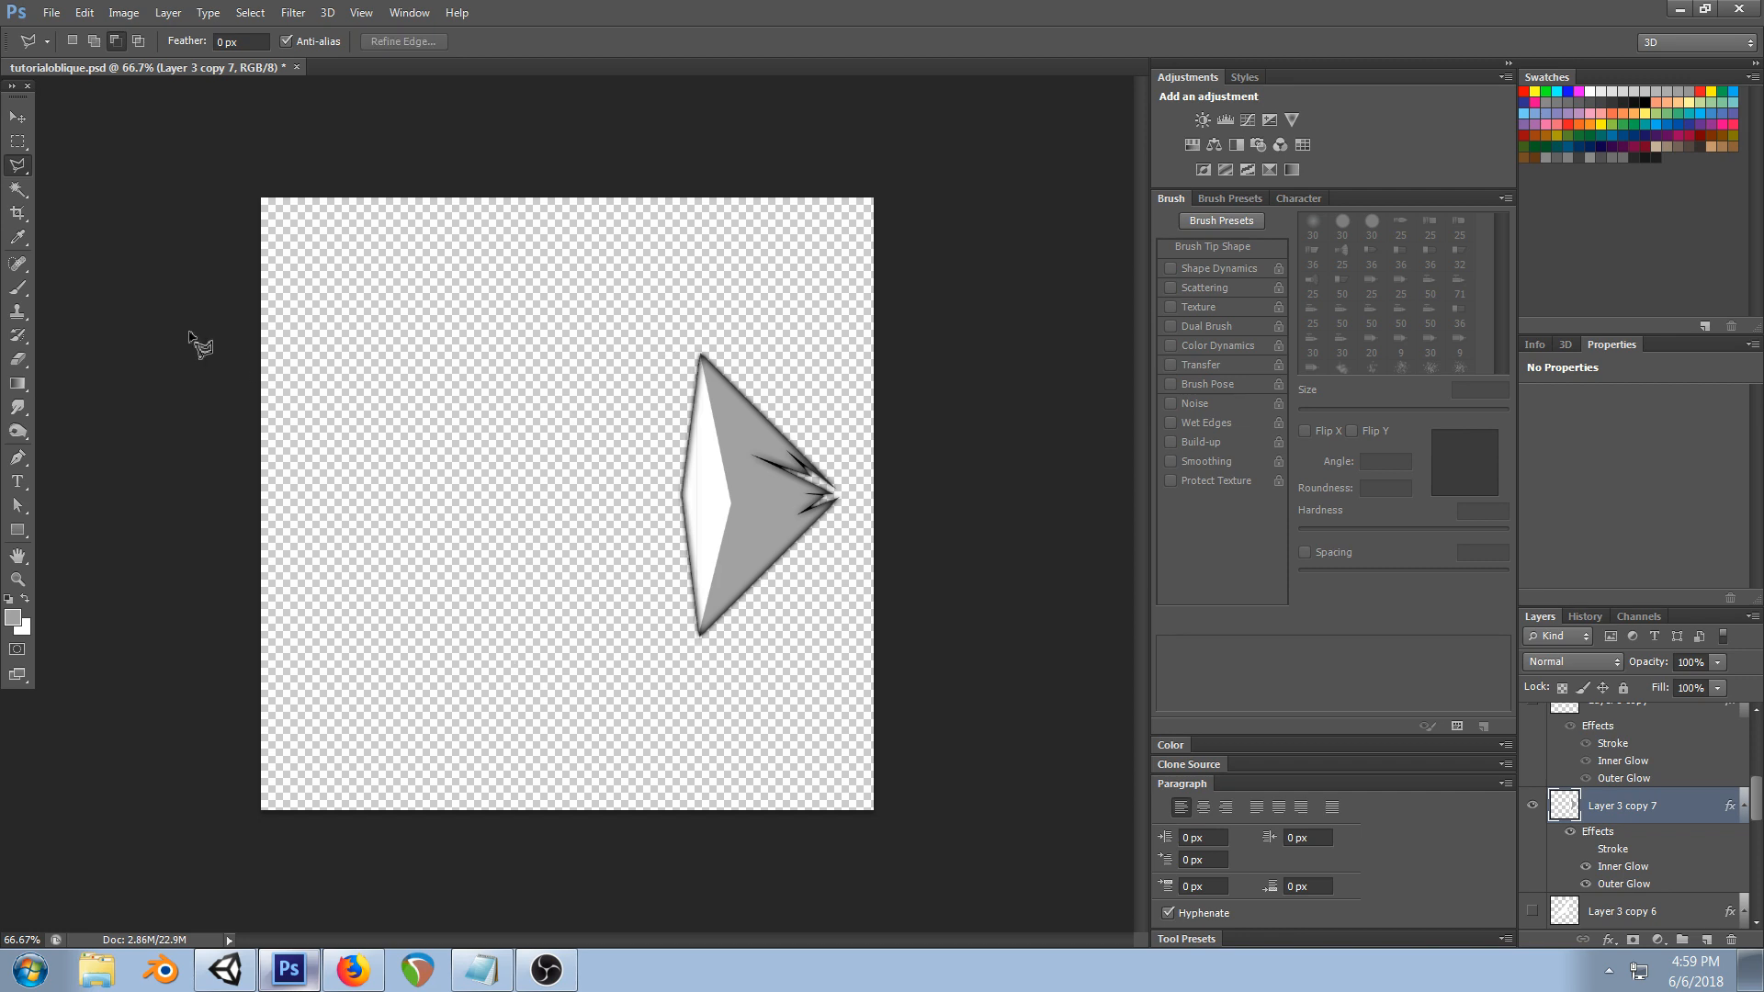
# - Lasso a narrow sliver inside the shard's white highlight, running between its upper and lower corners
pyautogui.click(18, 287)
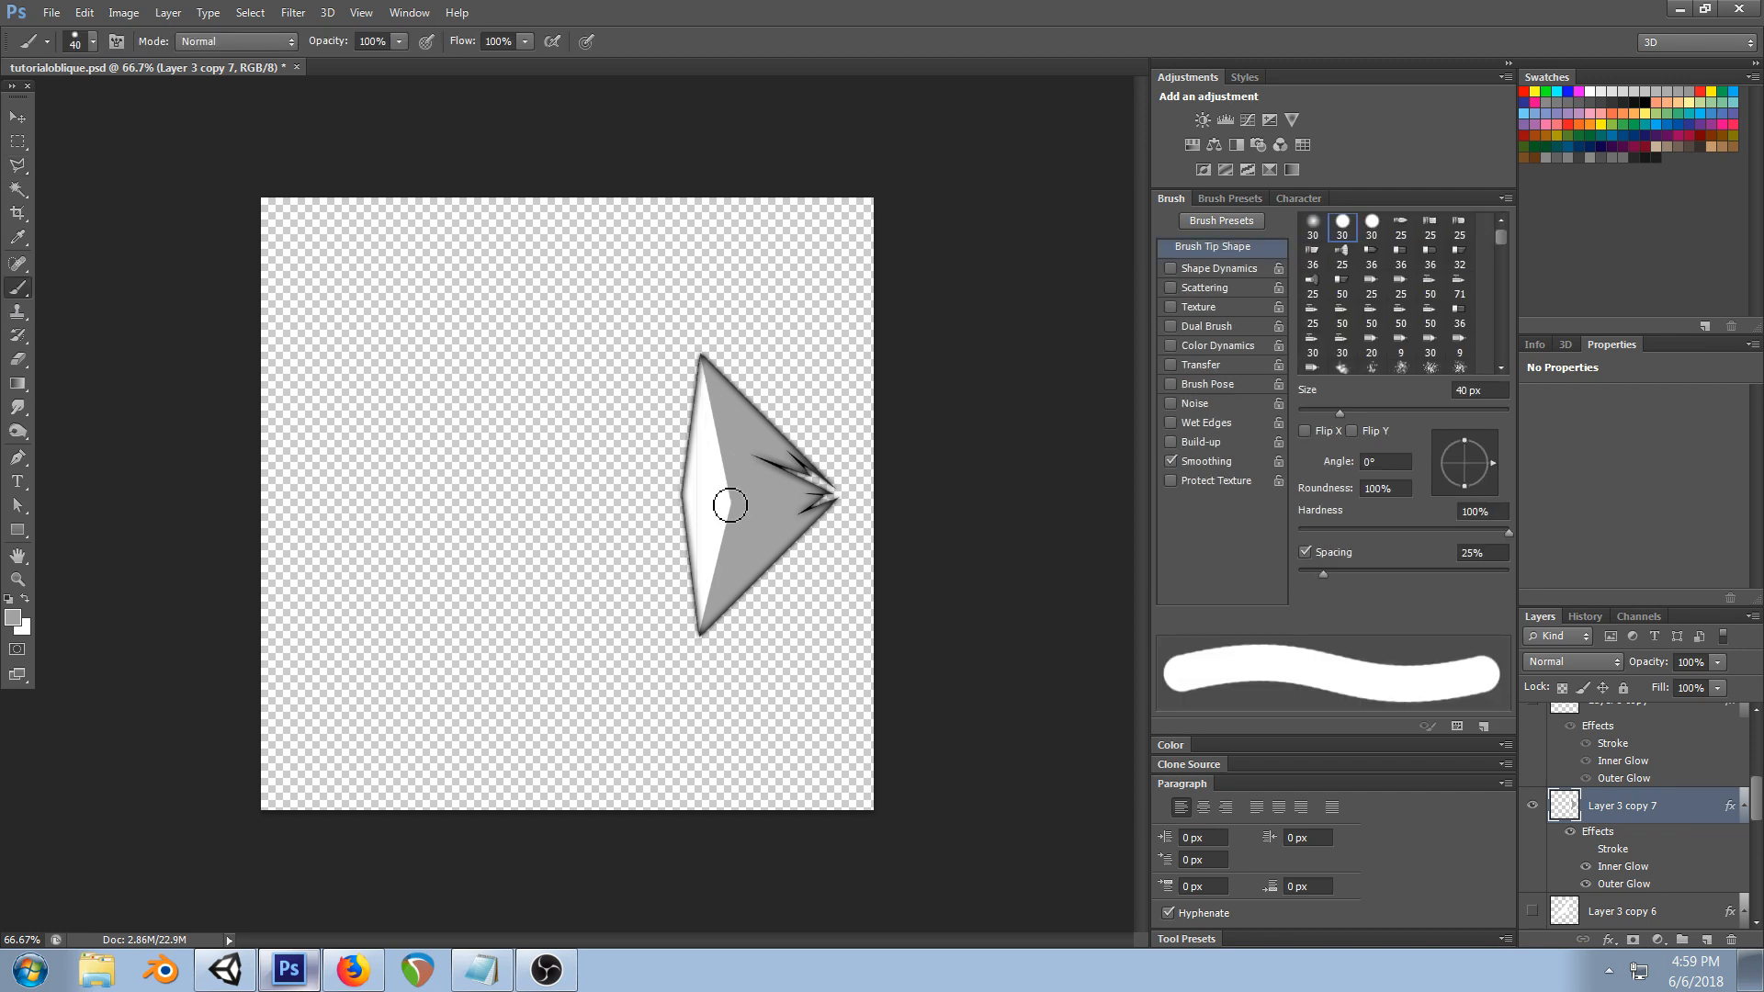
pyautogui.click(18, 166)
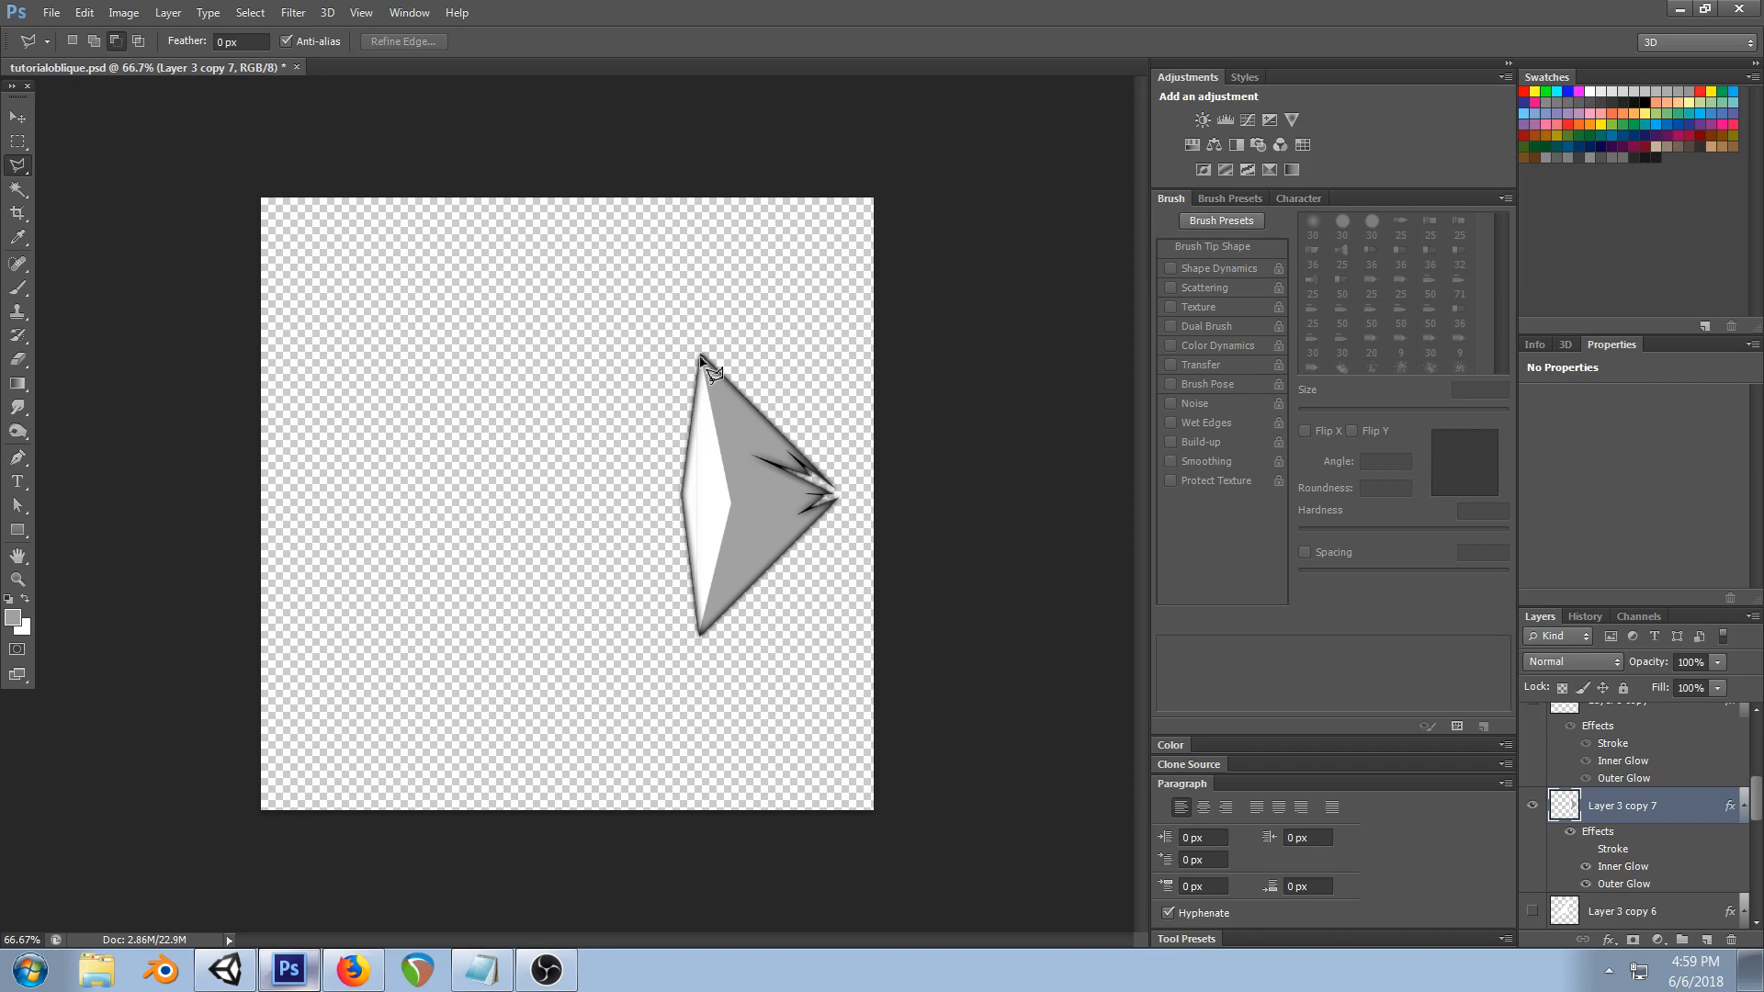
pyautogui.click(701, 357)
pyautogui.click(700, 634)
pyautogui.click(703, 363)
# - Try a grey brush stroke over the white highlight, undo it, and invert the selection
pyautogui.click(18, 359)
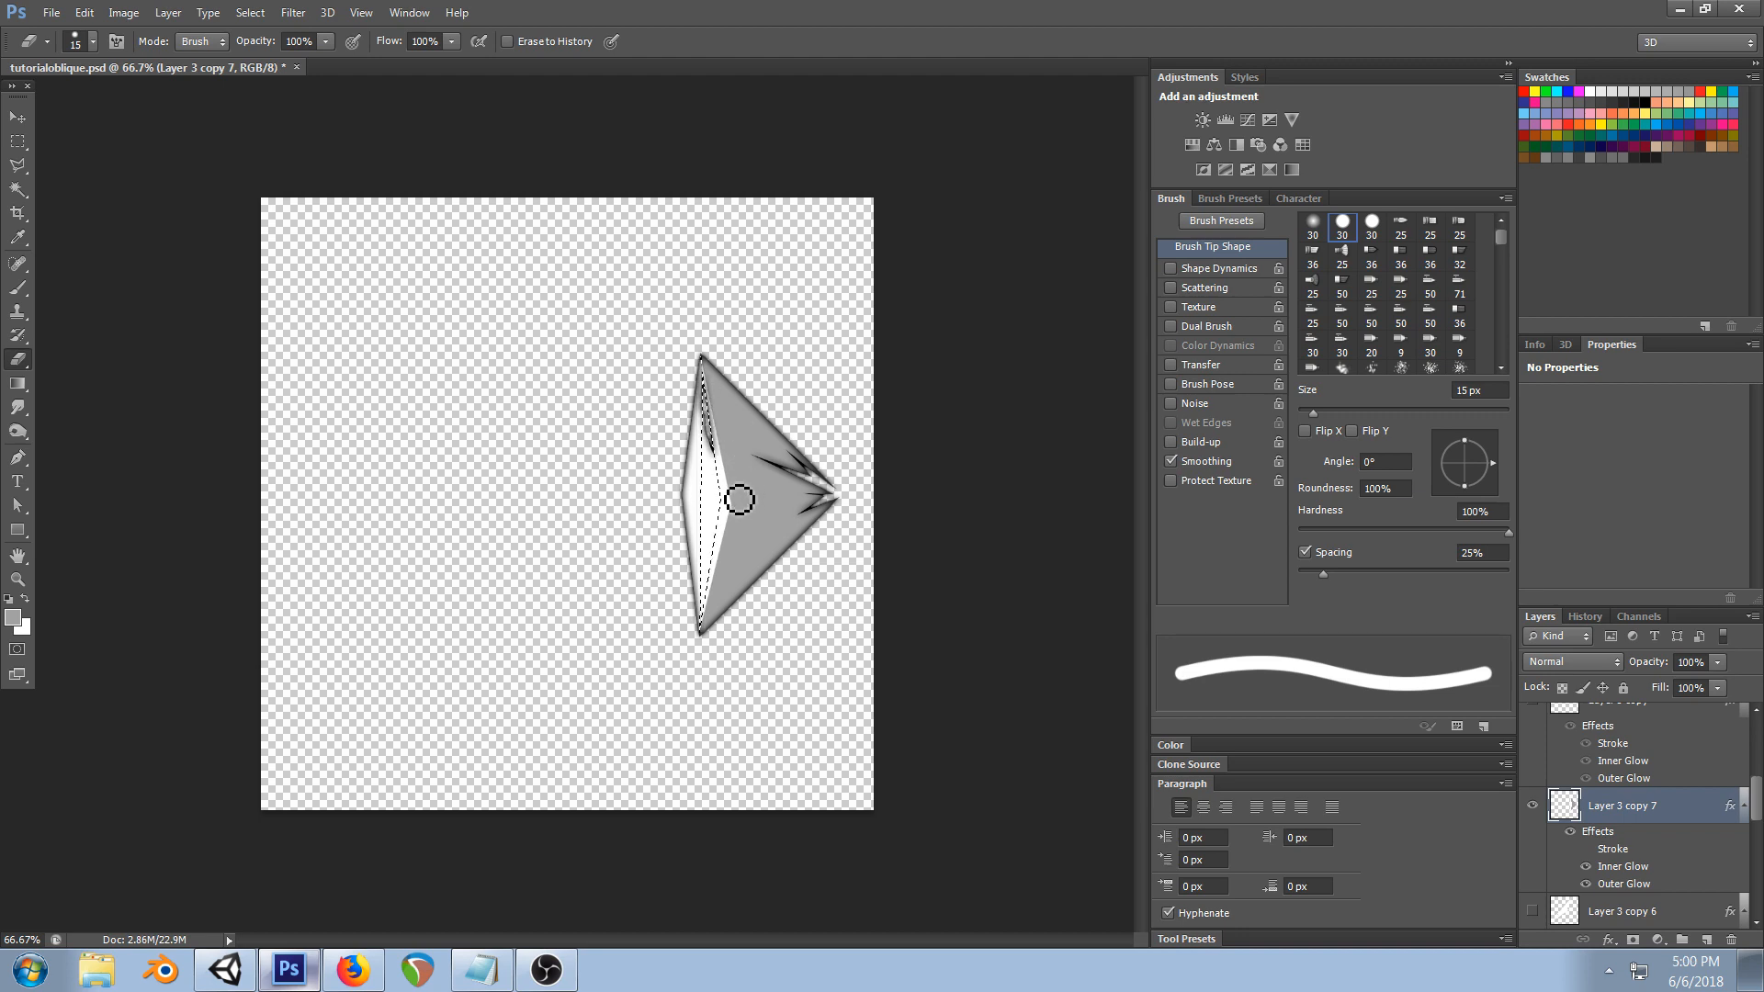
pyautogui.click(18, 288)
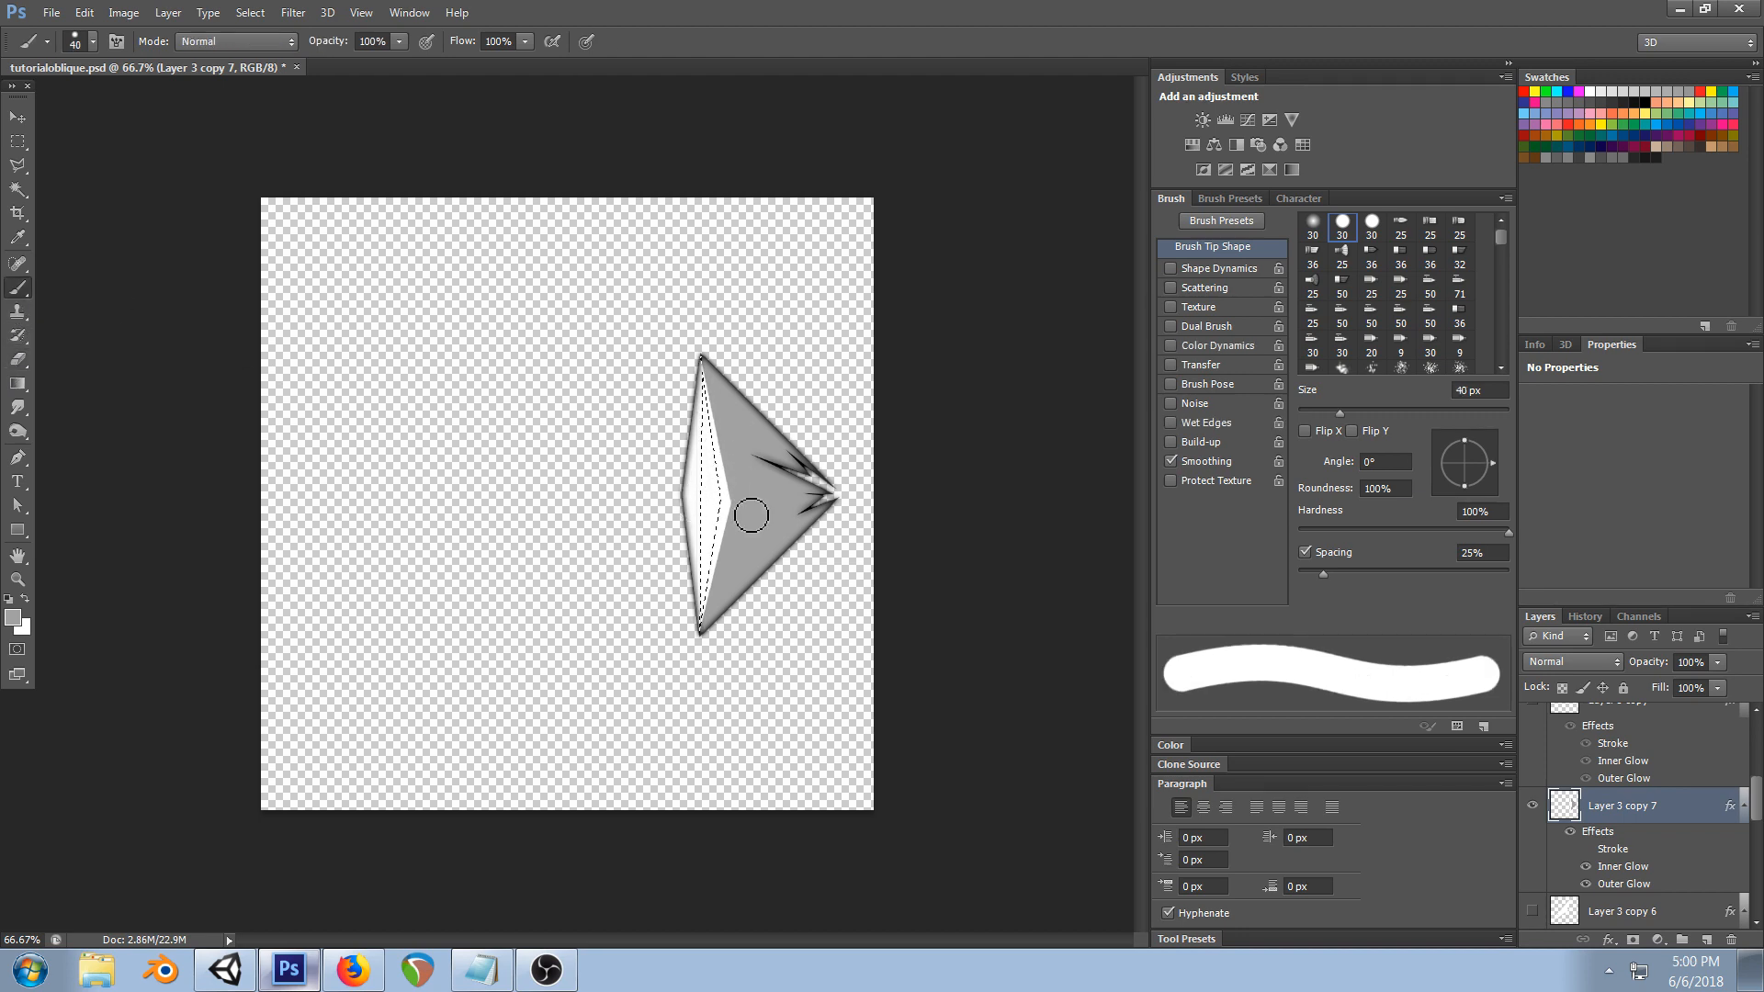
pyautogui.moveTo(721, 443); pyautogui.dragTo(717, 390)
pyautogui.hotkey('ctrl', 'z')
pyautogui.hotkey('ctrl', 'shift', 'i')
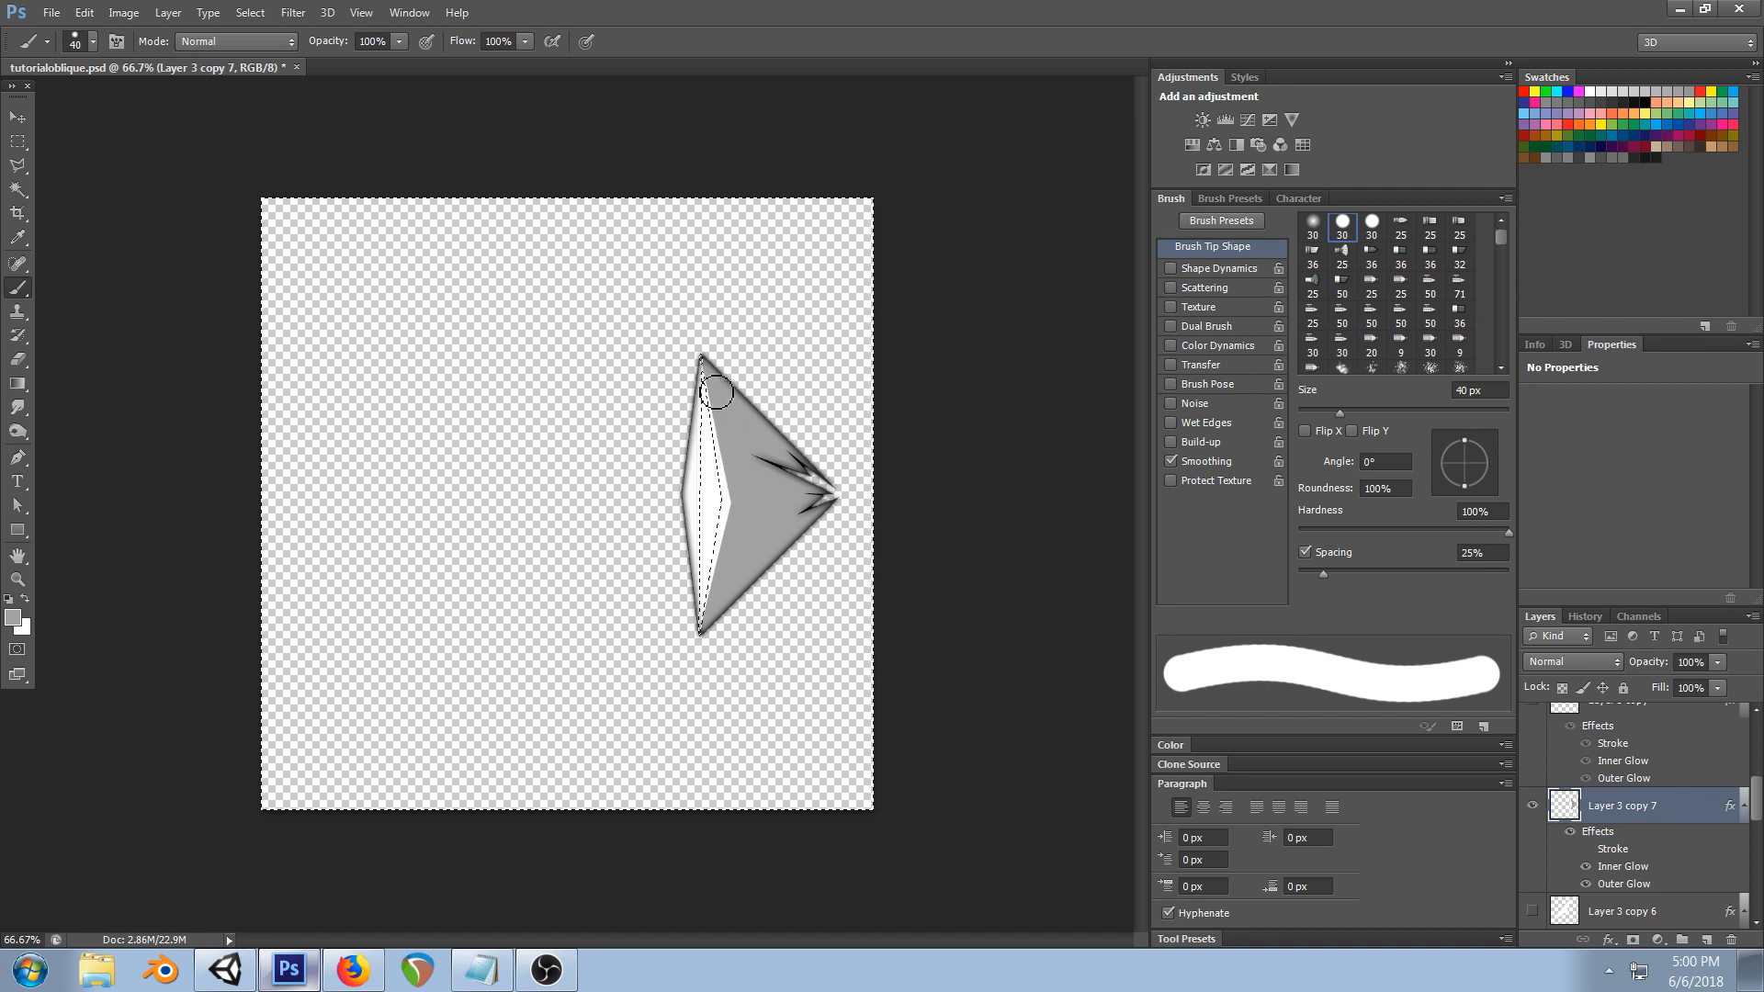
pyautogui.hotkey('ctrl', 'z')
# - Reduce the brush to 15 px, paint grey over the highlight's inner edge to narrow it, deselect, and save tutorialoblique.psd
pyautogui.press('[')
pyautogui.press('[')
pyautogui.press('[')
pyautogui.press('[')
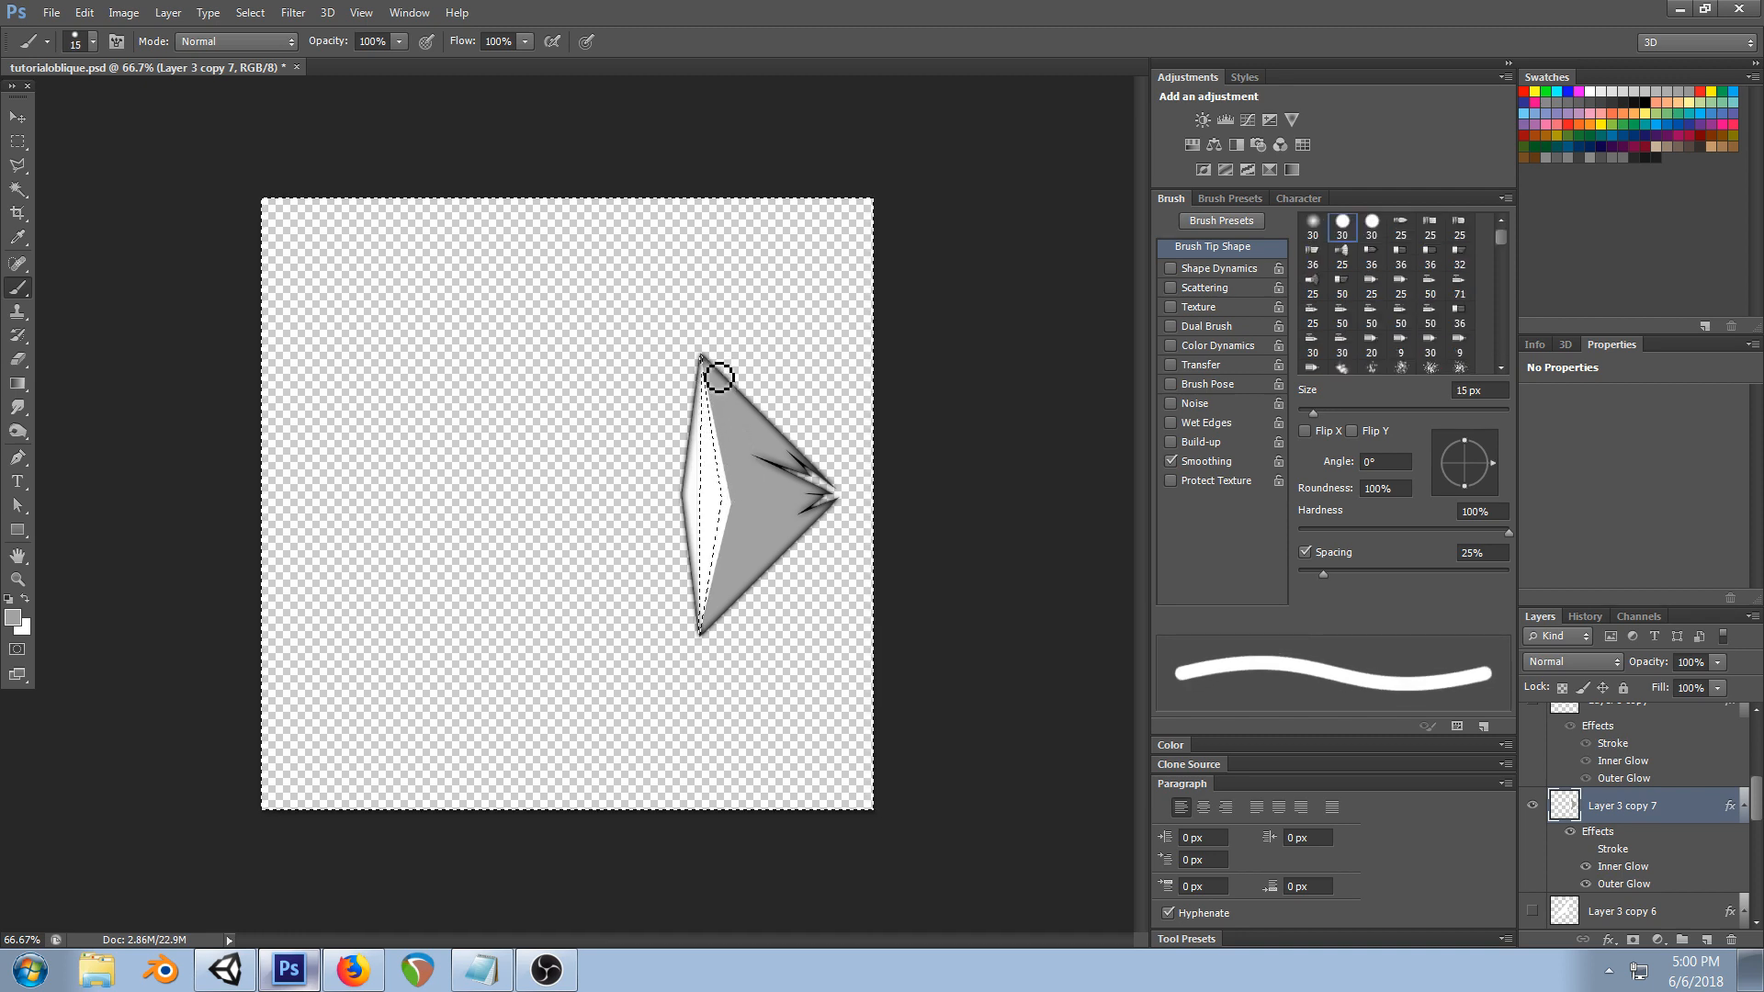
pyautogui.moveTo(739, 522); pyautogui.dragTo(713, 377)
pyautogui.moveTo(729, 450); pyautogui.dragTo(713, 631)
pyautogui.hotkey('ctrl', 'd')
pyautogui.hotkey('ctrl', 's')
# - Return to Unity and examine the updated shards from different views, comparing them with the Photoshop texture
pyautogui.hotkey('alt', 'Tab')
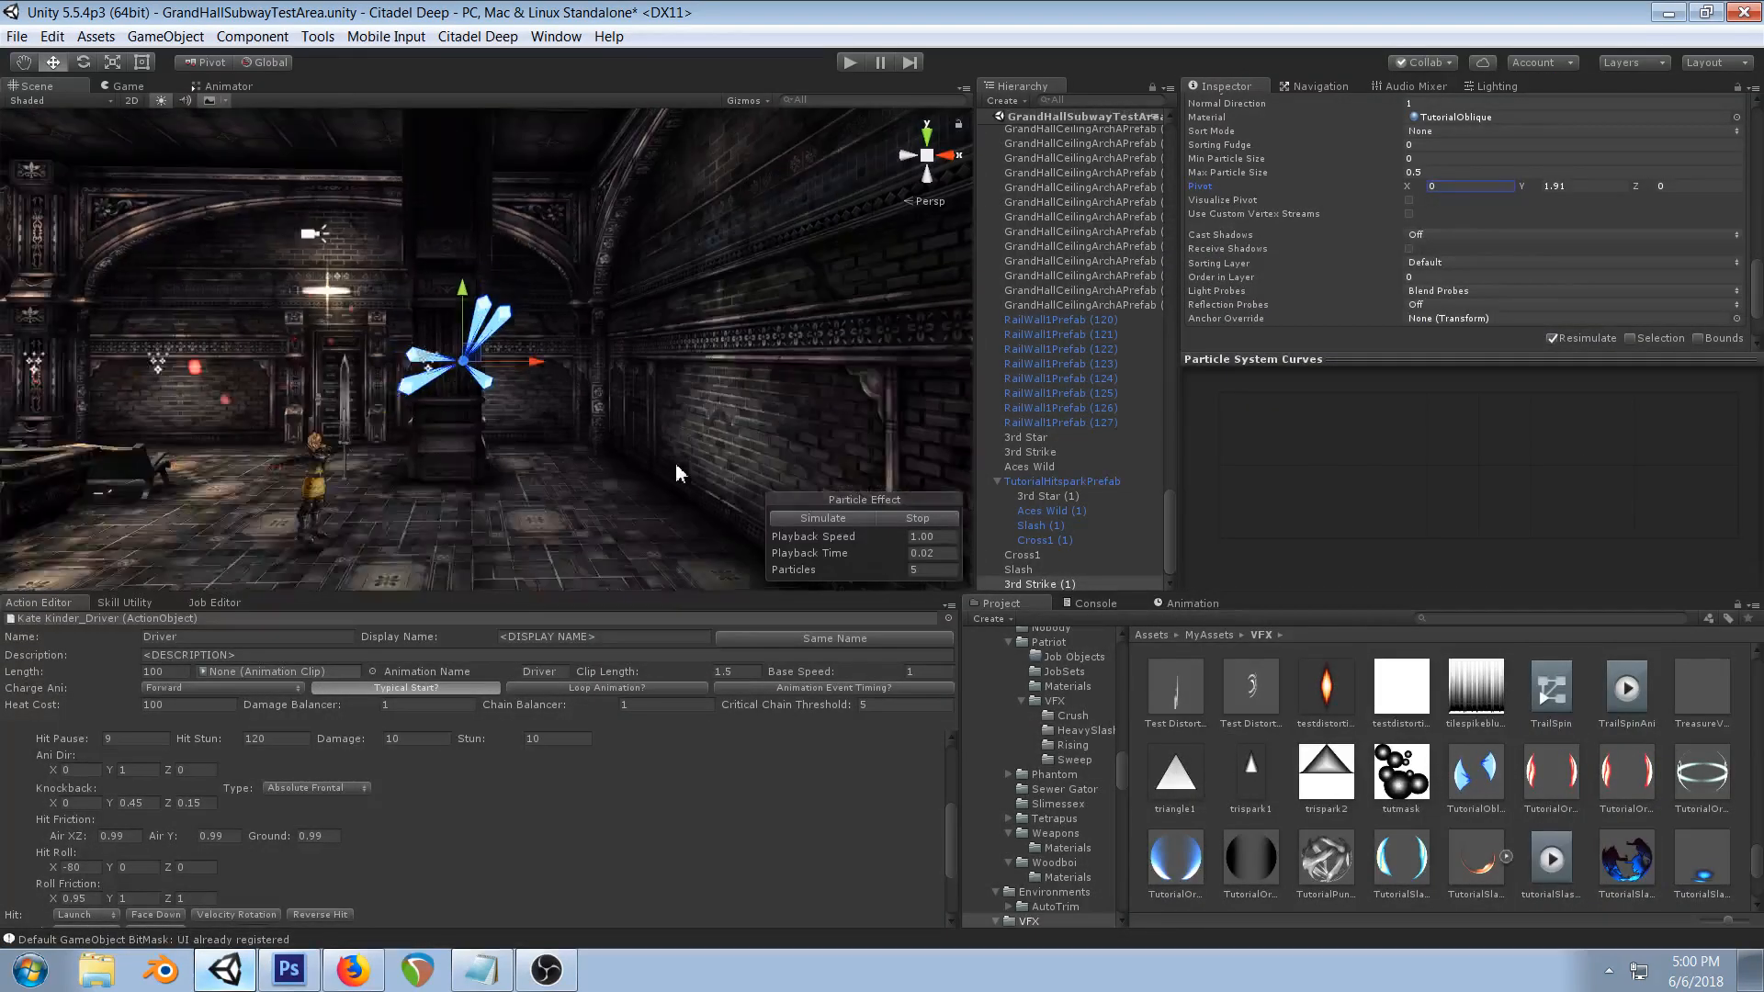
pyautogui.moveTo(675, 463); pyautogui.dragTo(629, 400, button='middle')
pyautogui.scroll(4, 599, 334)
pyautogui.moveTo(598, 335); pyautogui.dragTo(621, 357, button='middle')
pyautogui.scroll(-2, 608, 343)
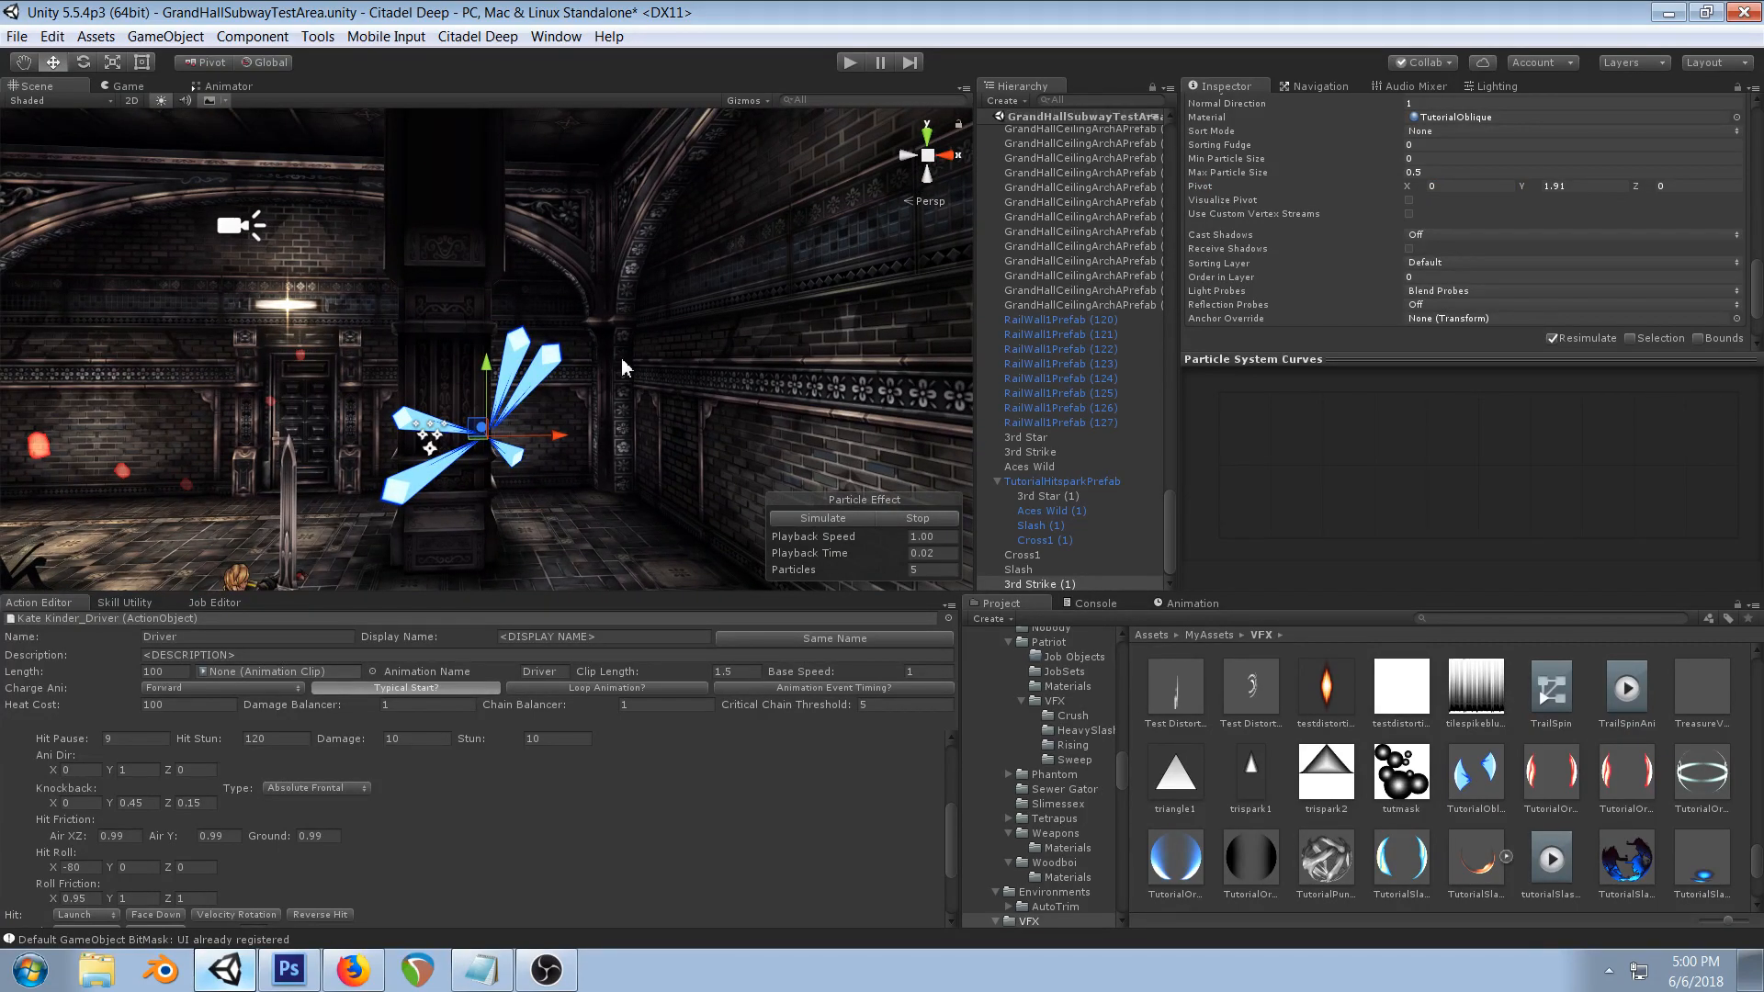
pyautogui.scroll(3, 1433, 198)
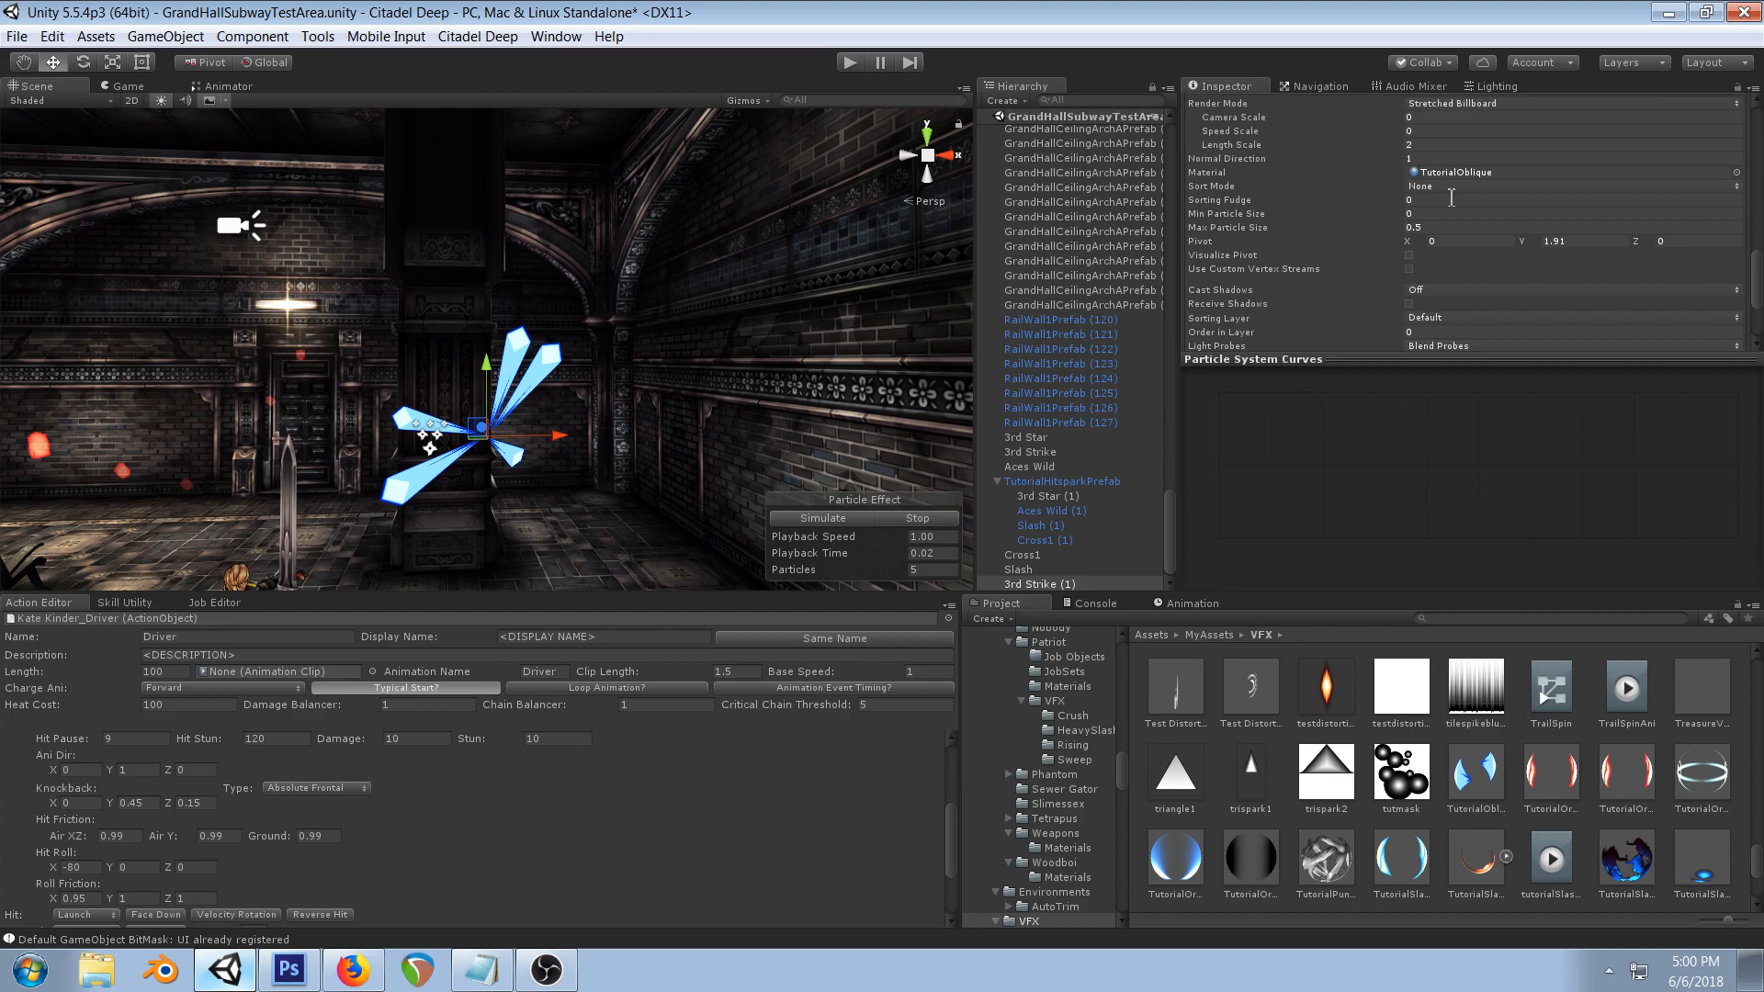
pyautogui.scroll(9, 1455, 196)
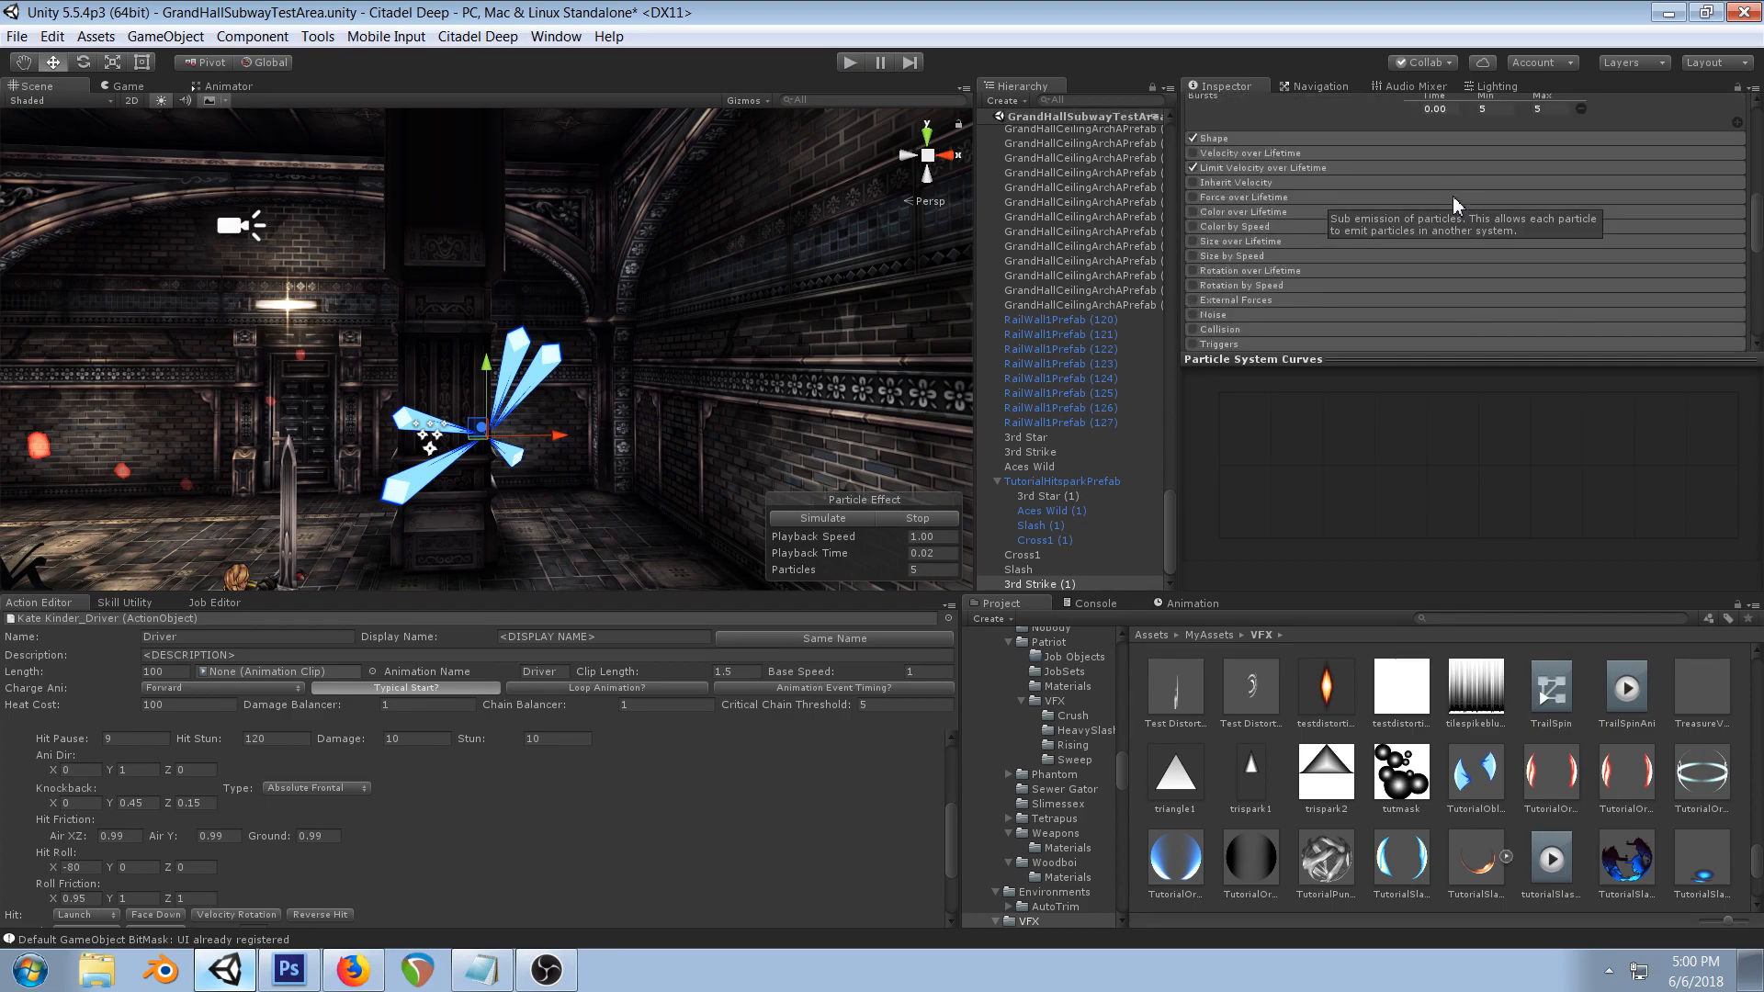
pyautogui.scroll(8, 1480, 220)
pyautogui.scroll(-8, 731, 403)
pyautogui.moveTo(578, 382)
pyautogui.mouseDown(button='middle')
pyautogui.moveTo(631, 372)
pyautogui.moveTo(578, 371)
pyautogui.mouseUp(button='middle')
pyautogui.moveTo(634, 316); pyautogui.dragTo(682, 360, button='right')
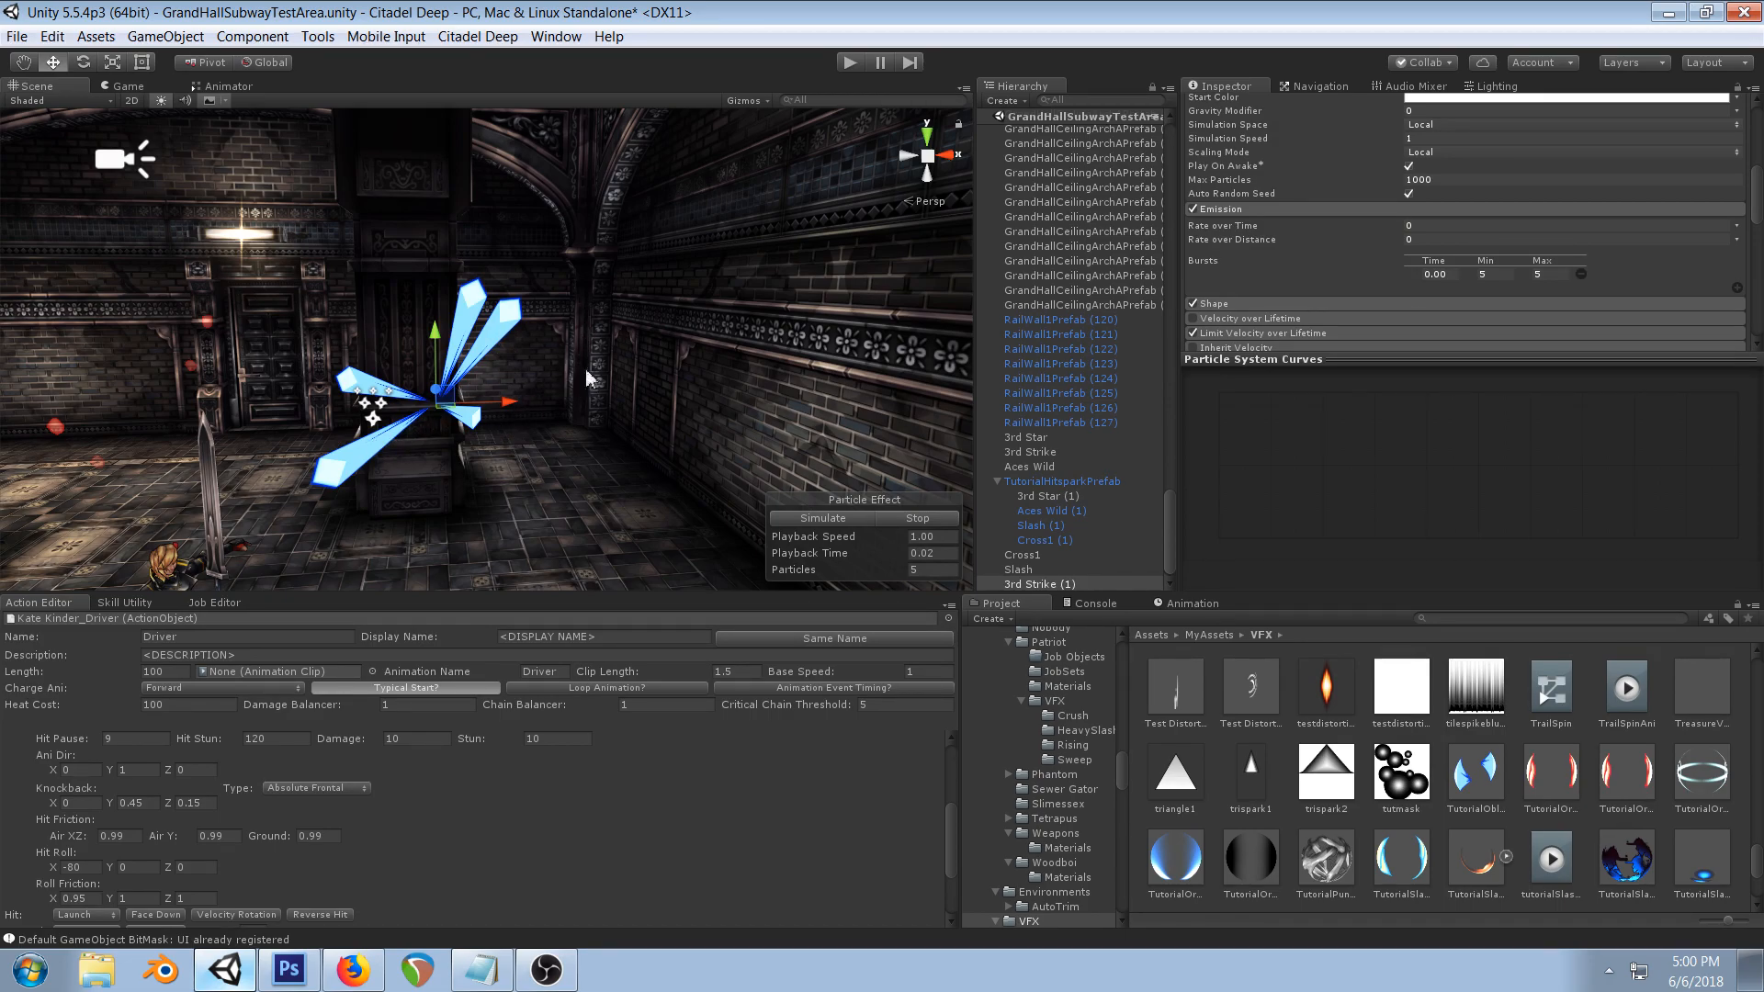
pyautogui.click(289, 971)
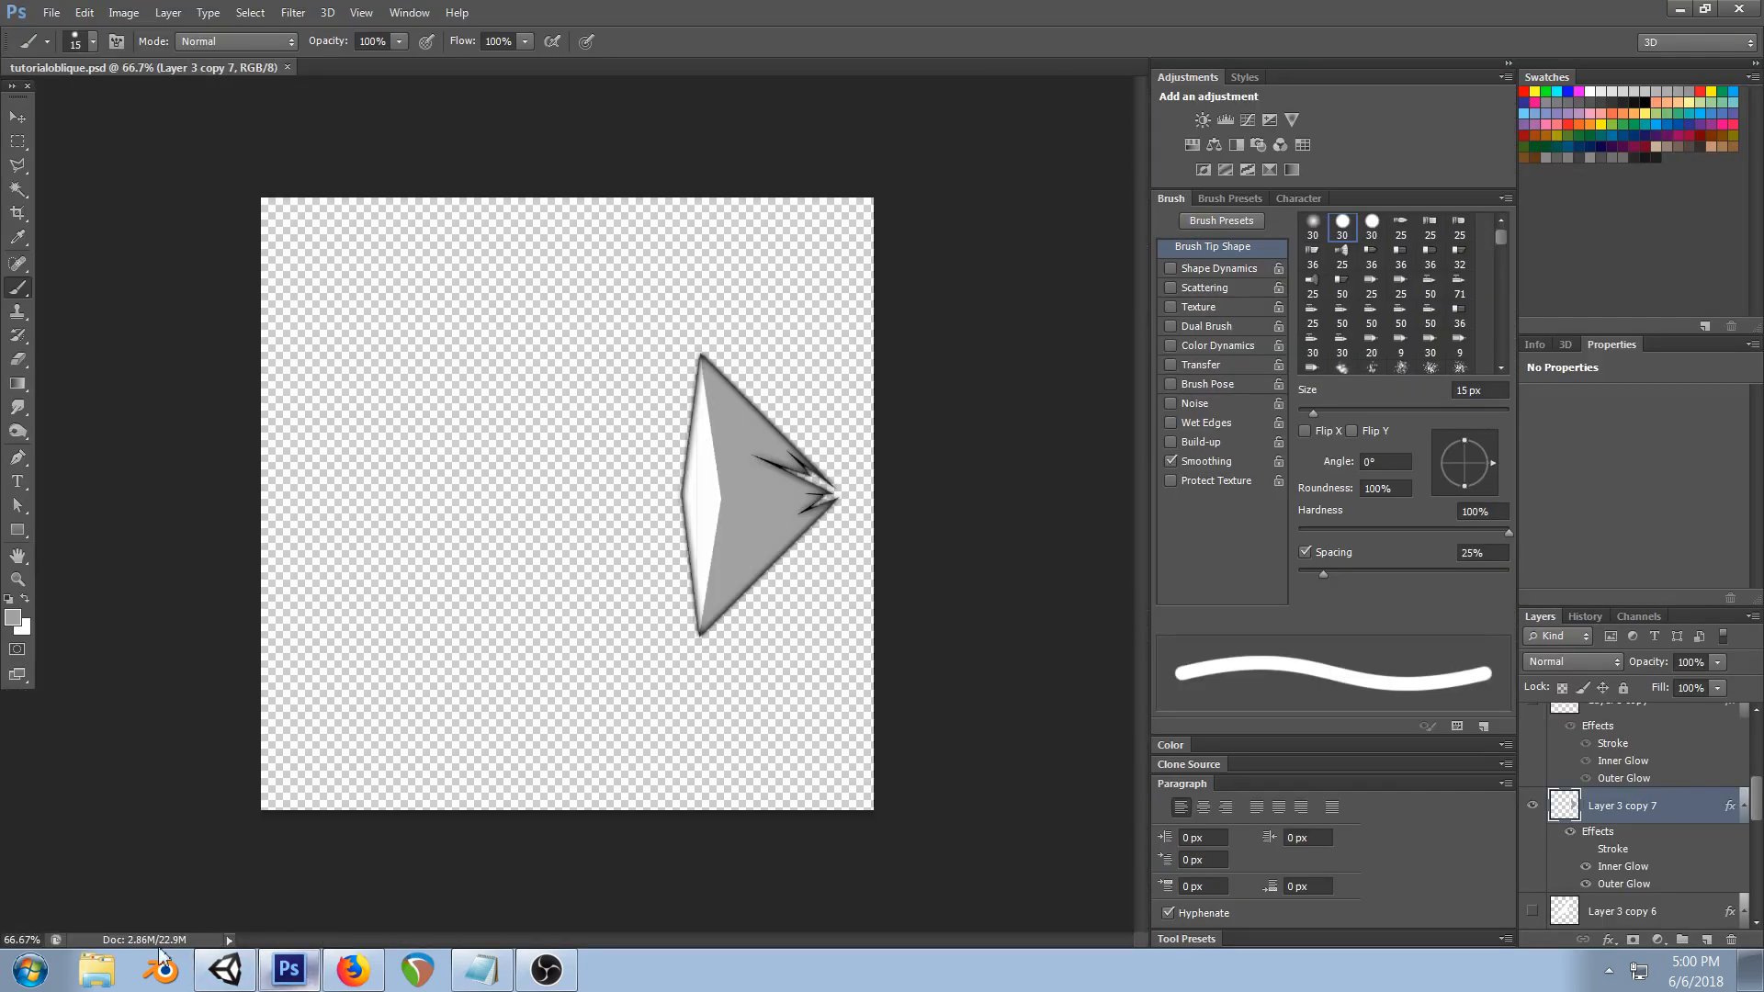
pyautogui.click(235, 983)
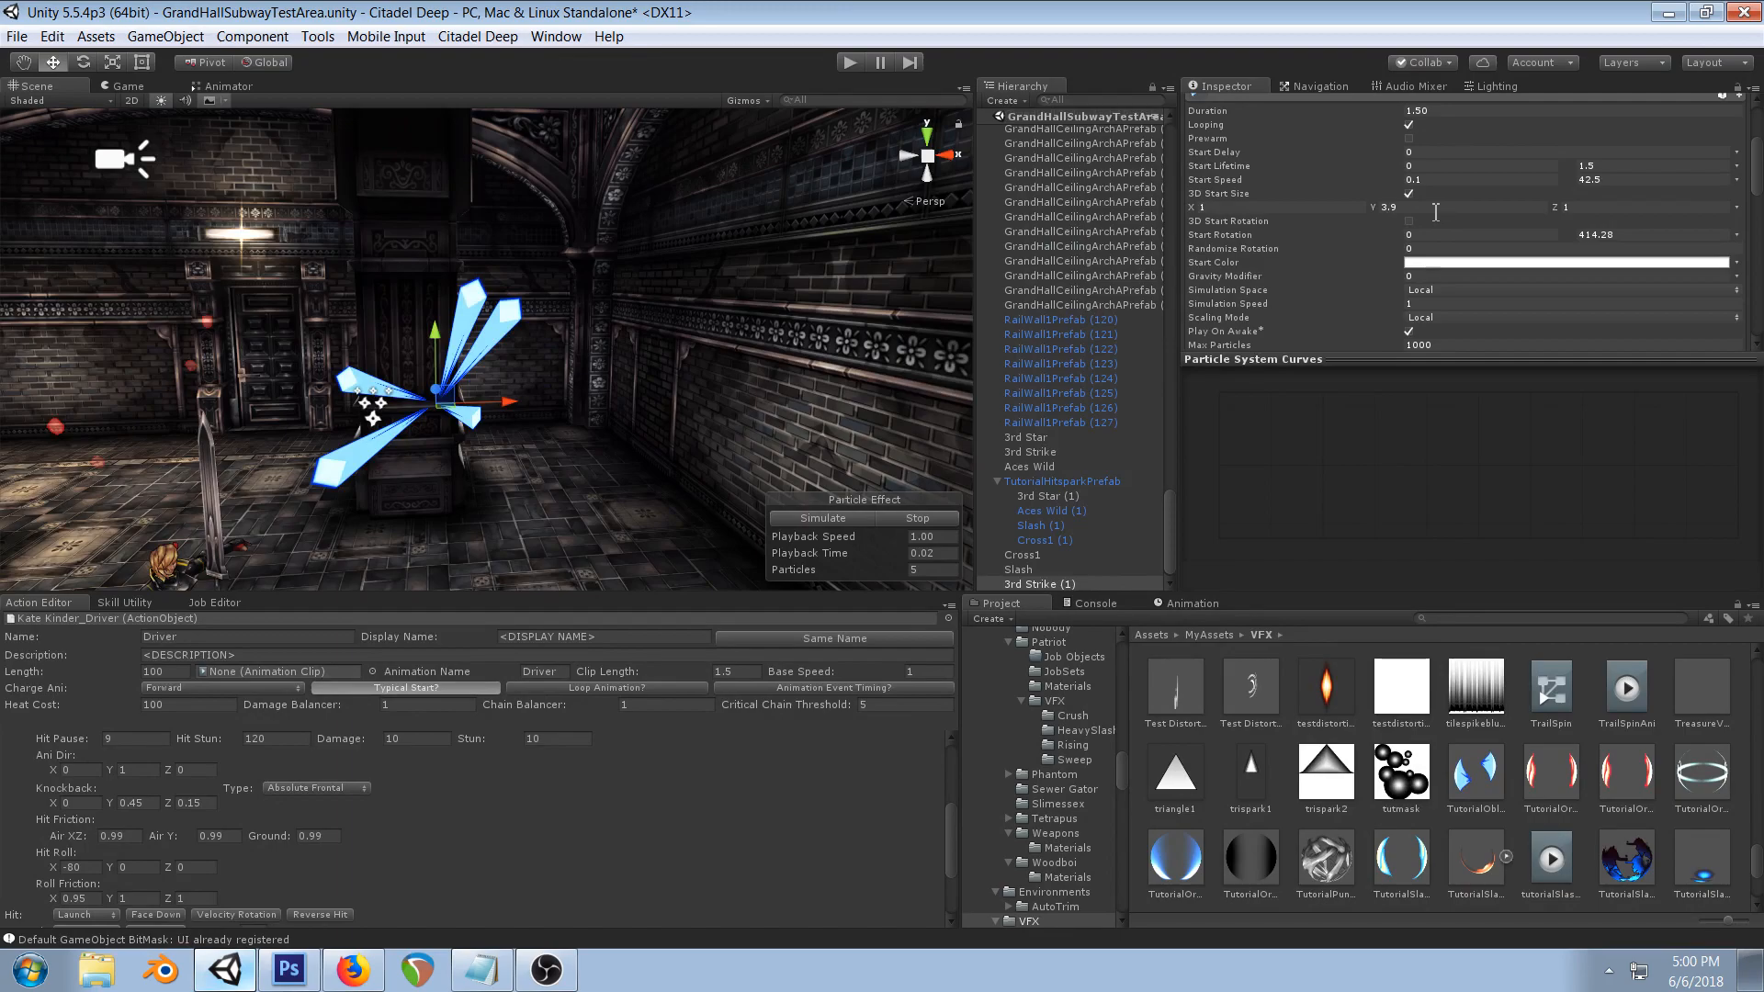
# - Enable Size over Lifetime with separate axes and shape the Y curve to rise steeply from 0 and level off at 1
pyautogui.scroll(-5, 1434, 212)
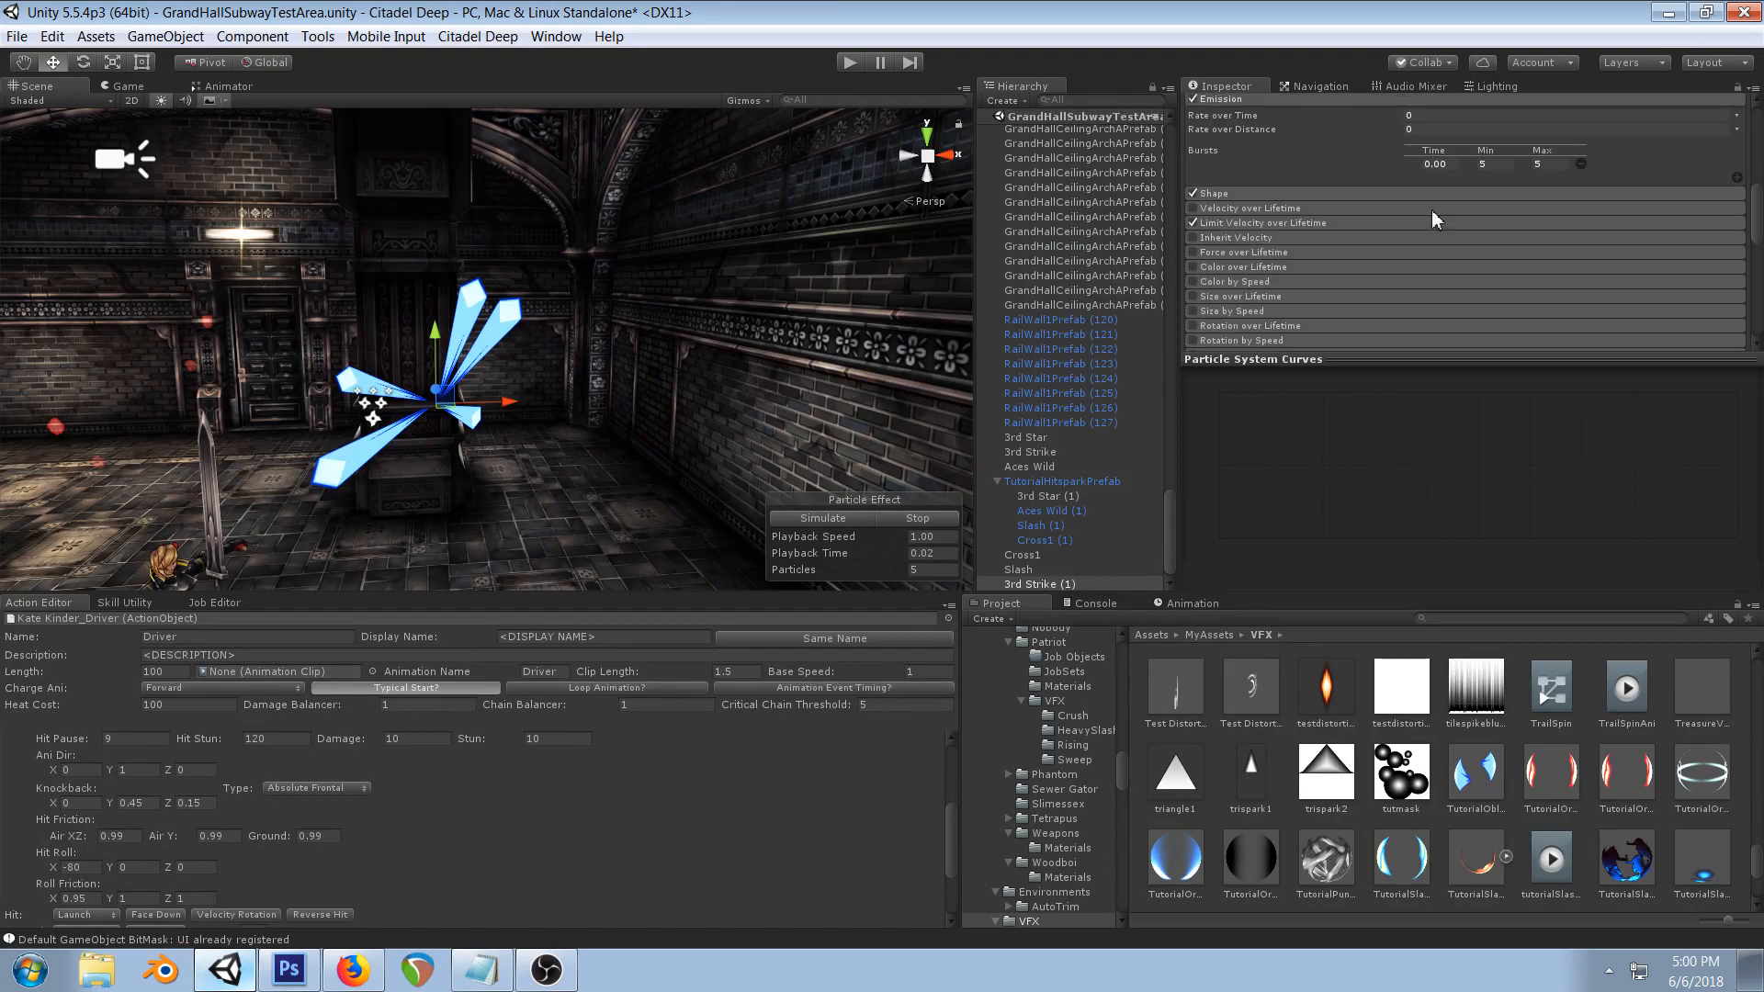
pyautogui.scroll(-1, 1431, 218)
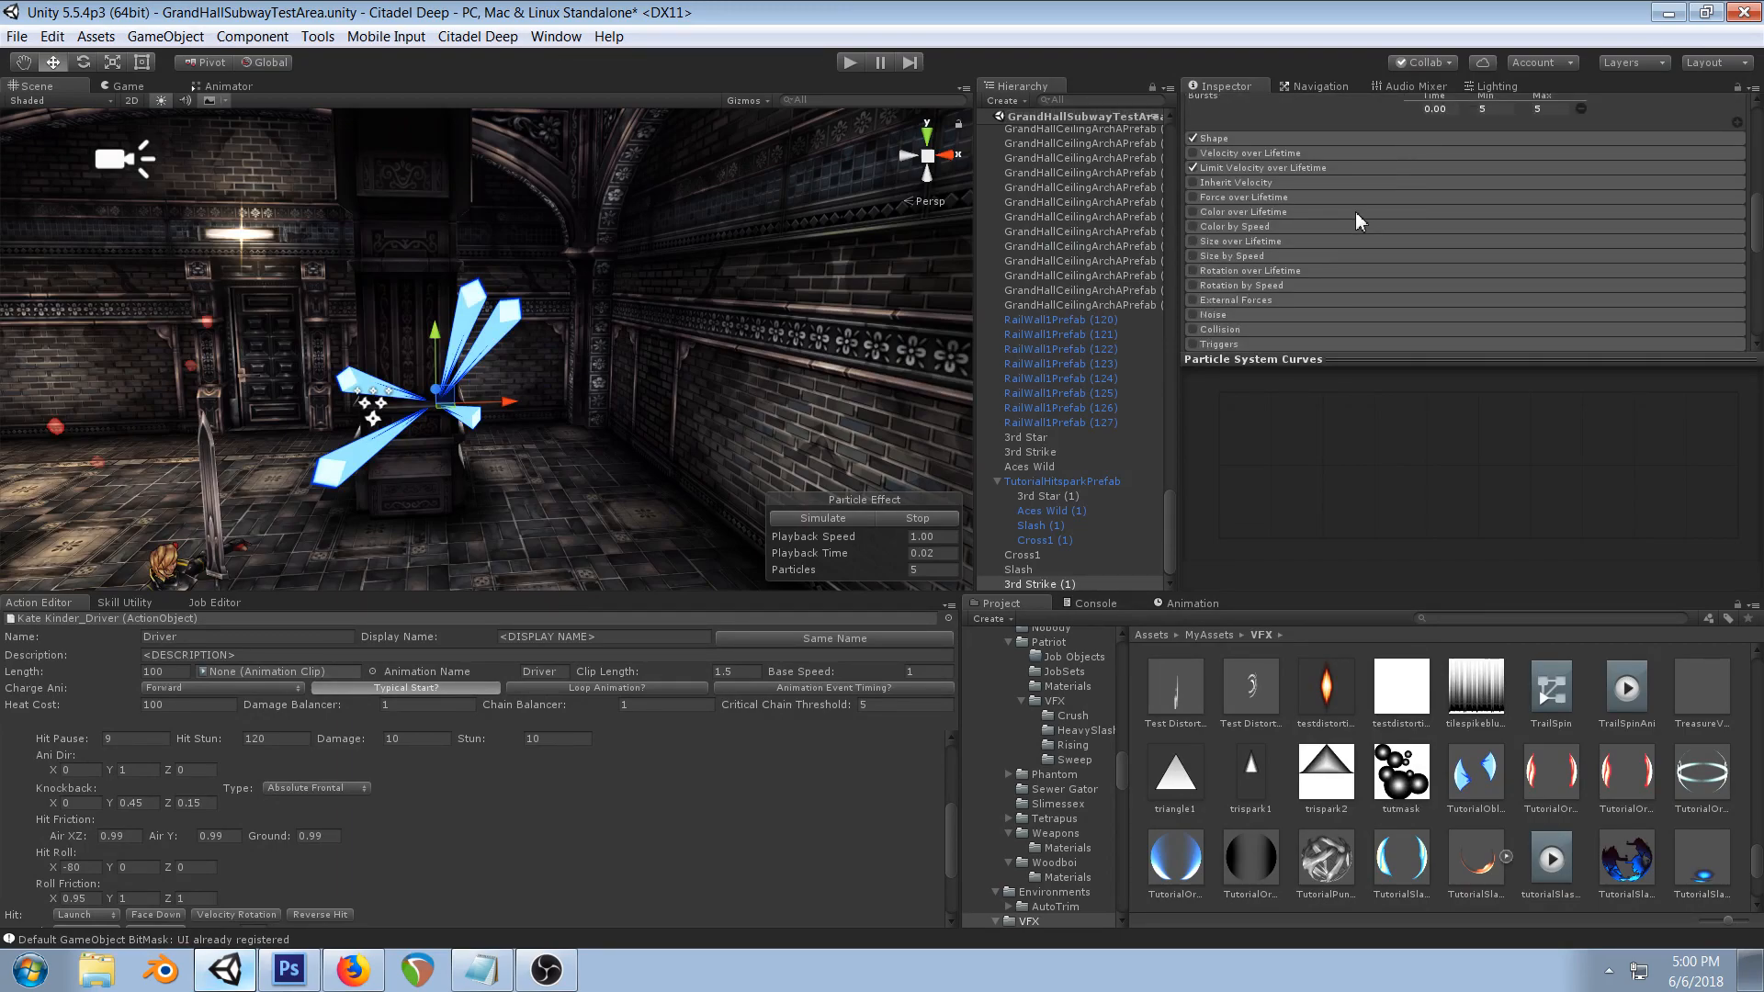
pyautogui.scroll(-3, 1277, 248)
pyautogui.scroll(8, 1277, 248)
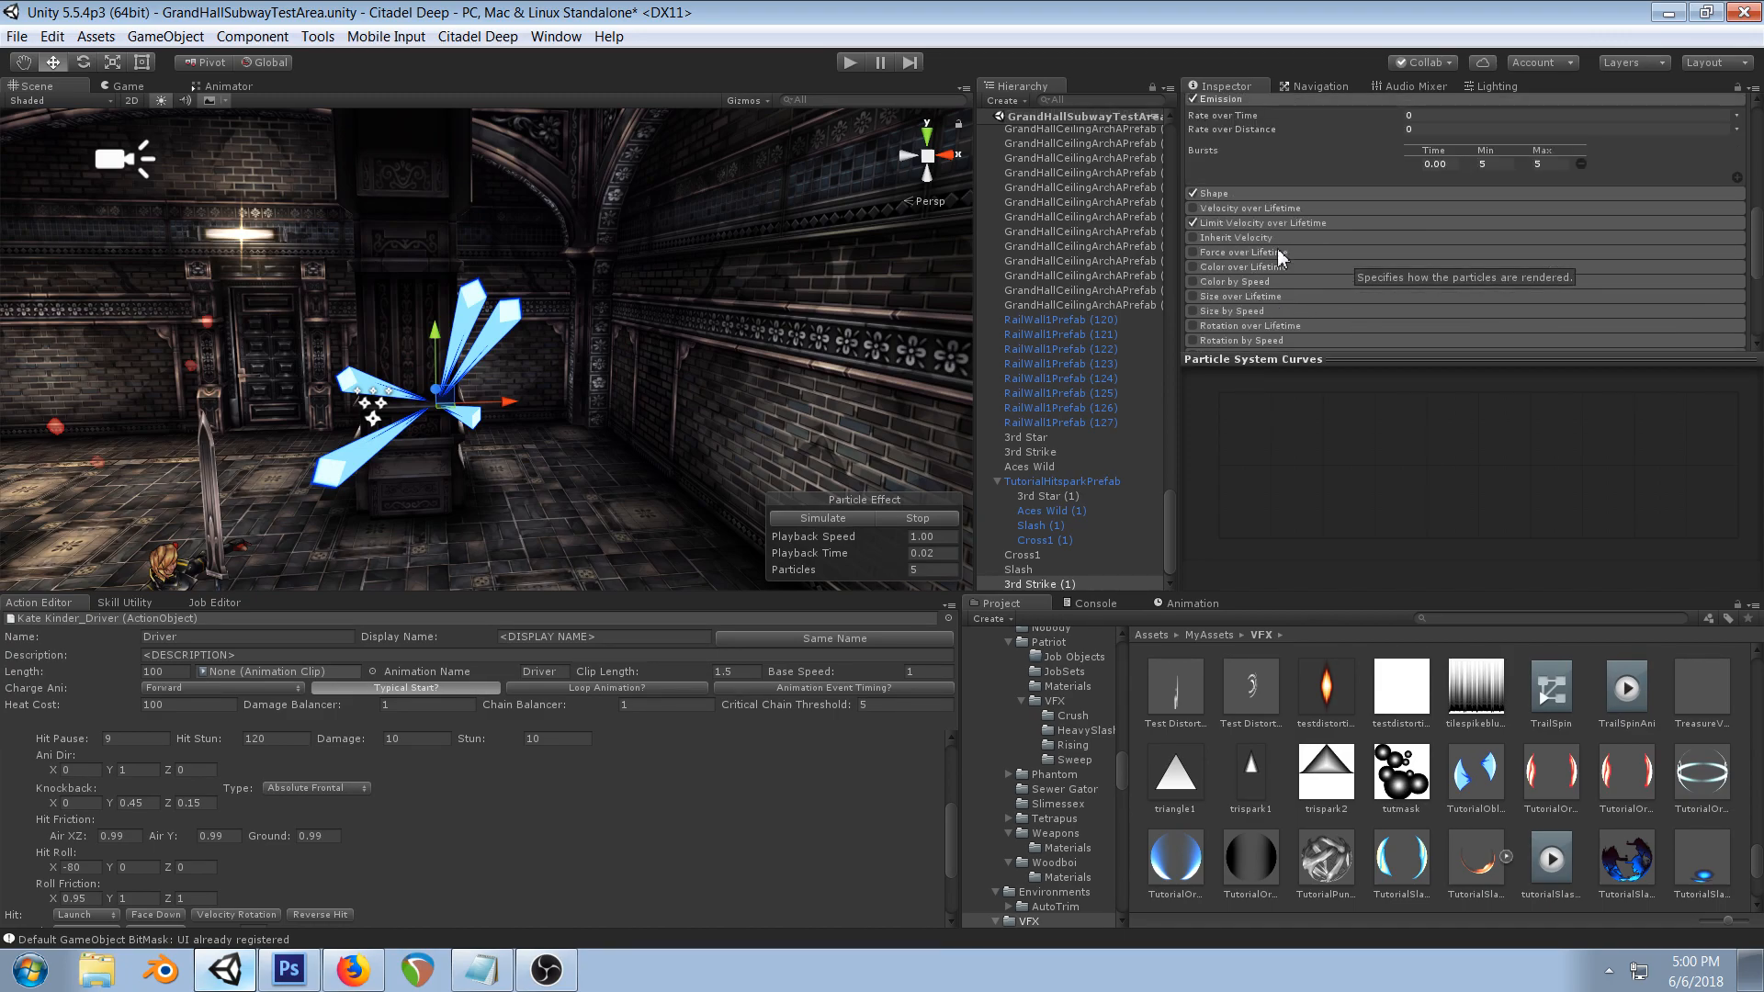
pyautogui.scroll(-4, 1299, 253)
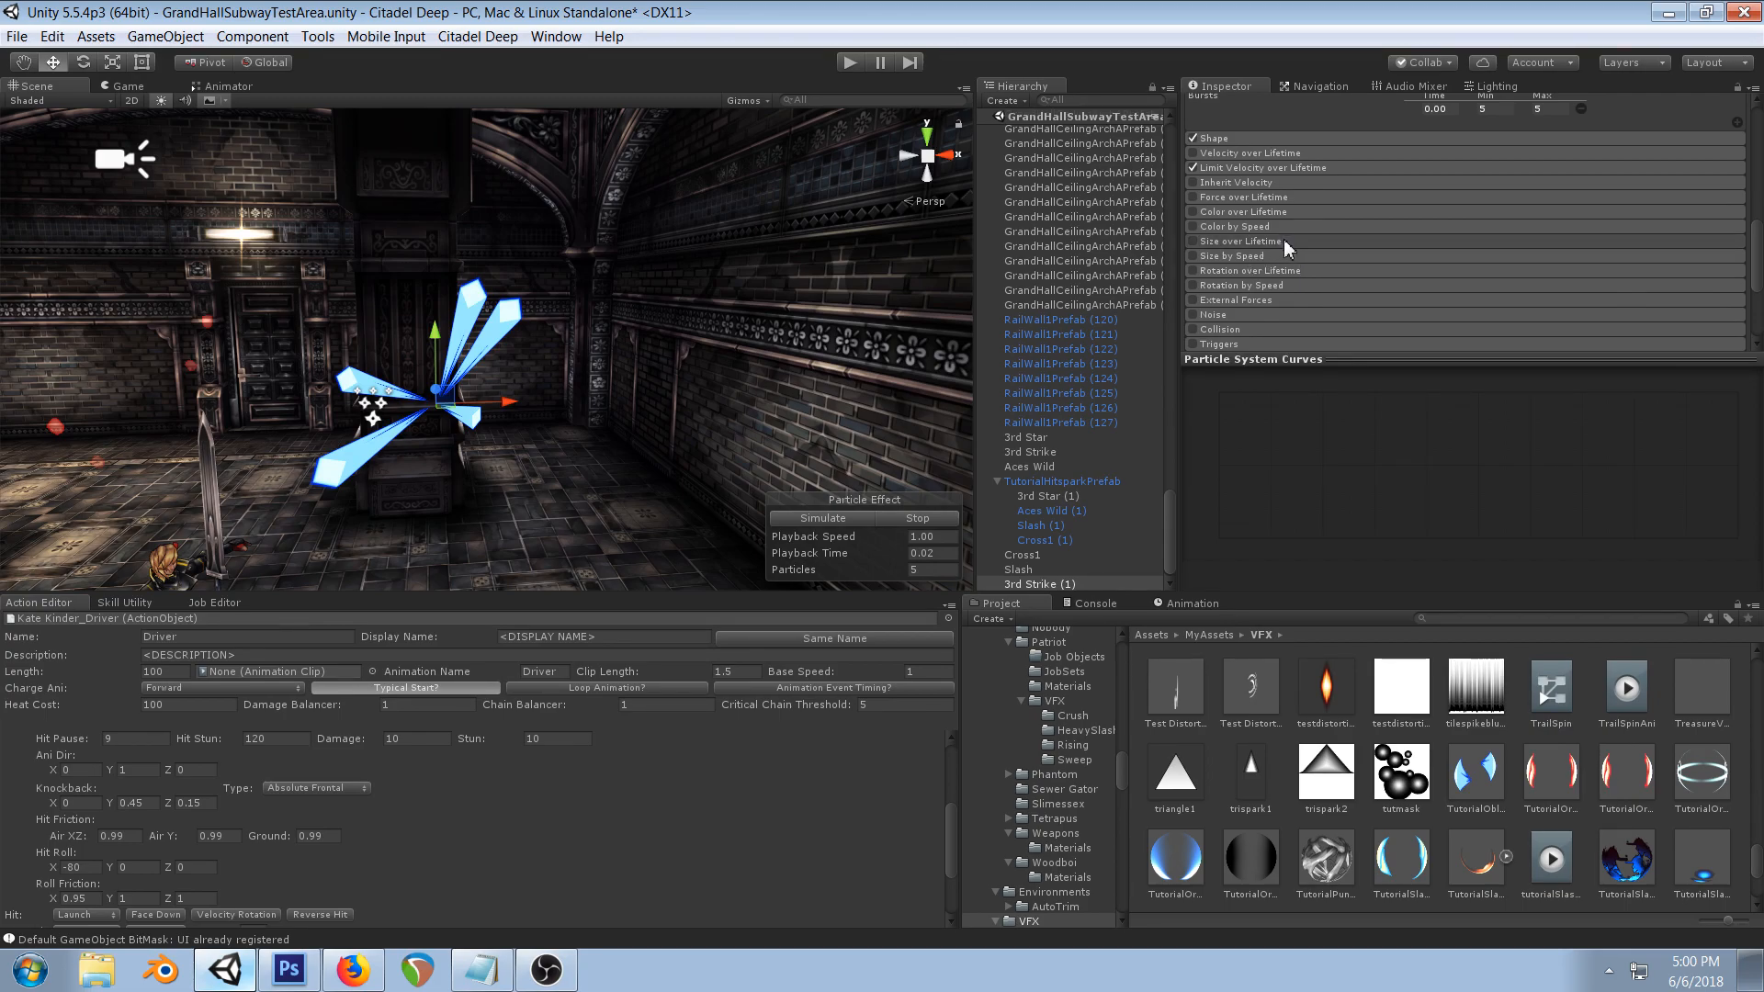
pyautogui.click(1196, 242)
pyautogui.click(1408, 260)
pyautogui.click(1251, 272)
pyautogui.click(1422, 272)
pyautogui.moveTo(1220, 394); pyautogui.dragTo(1254, 506)
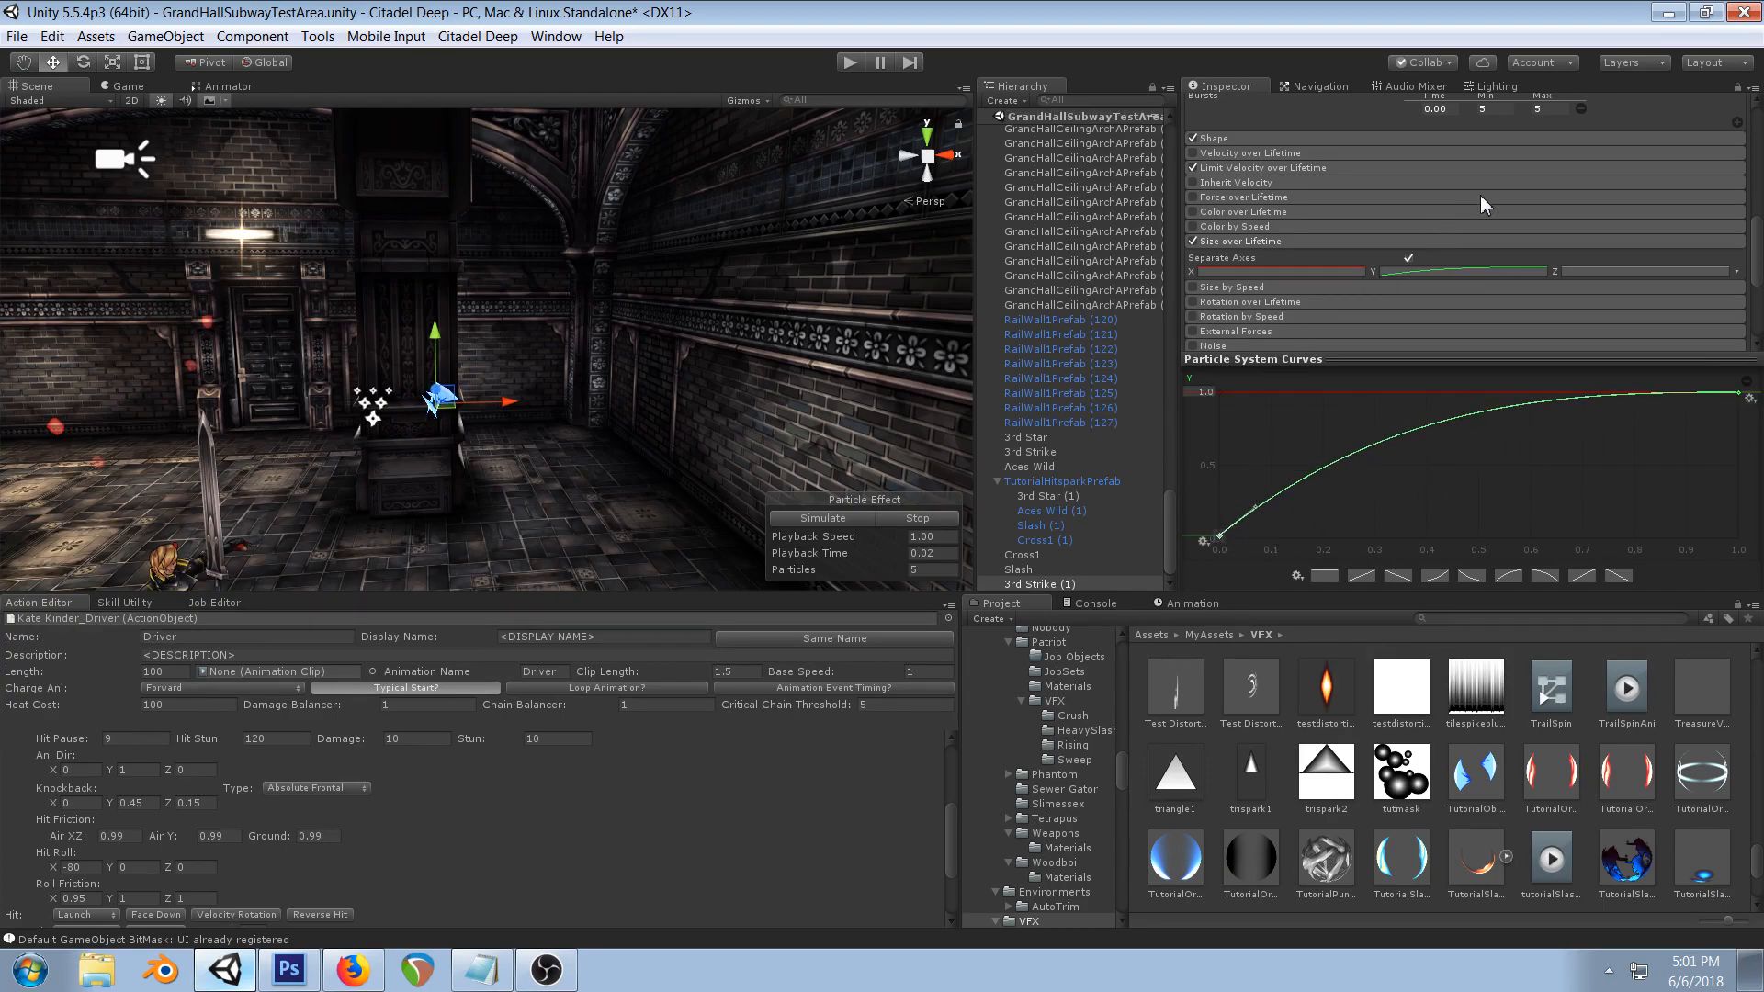
# - Simulate the particle effect to preview the shards growing over their lifetime
pyautogui.click(844, 517)
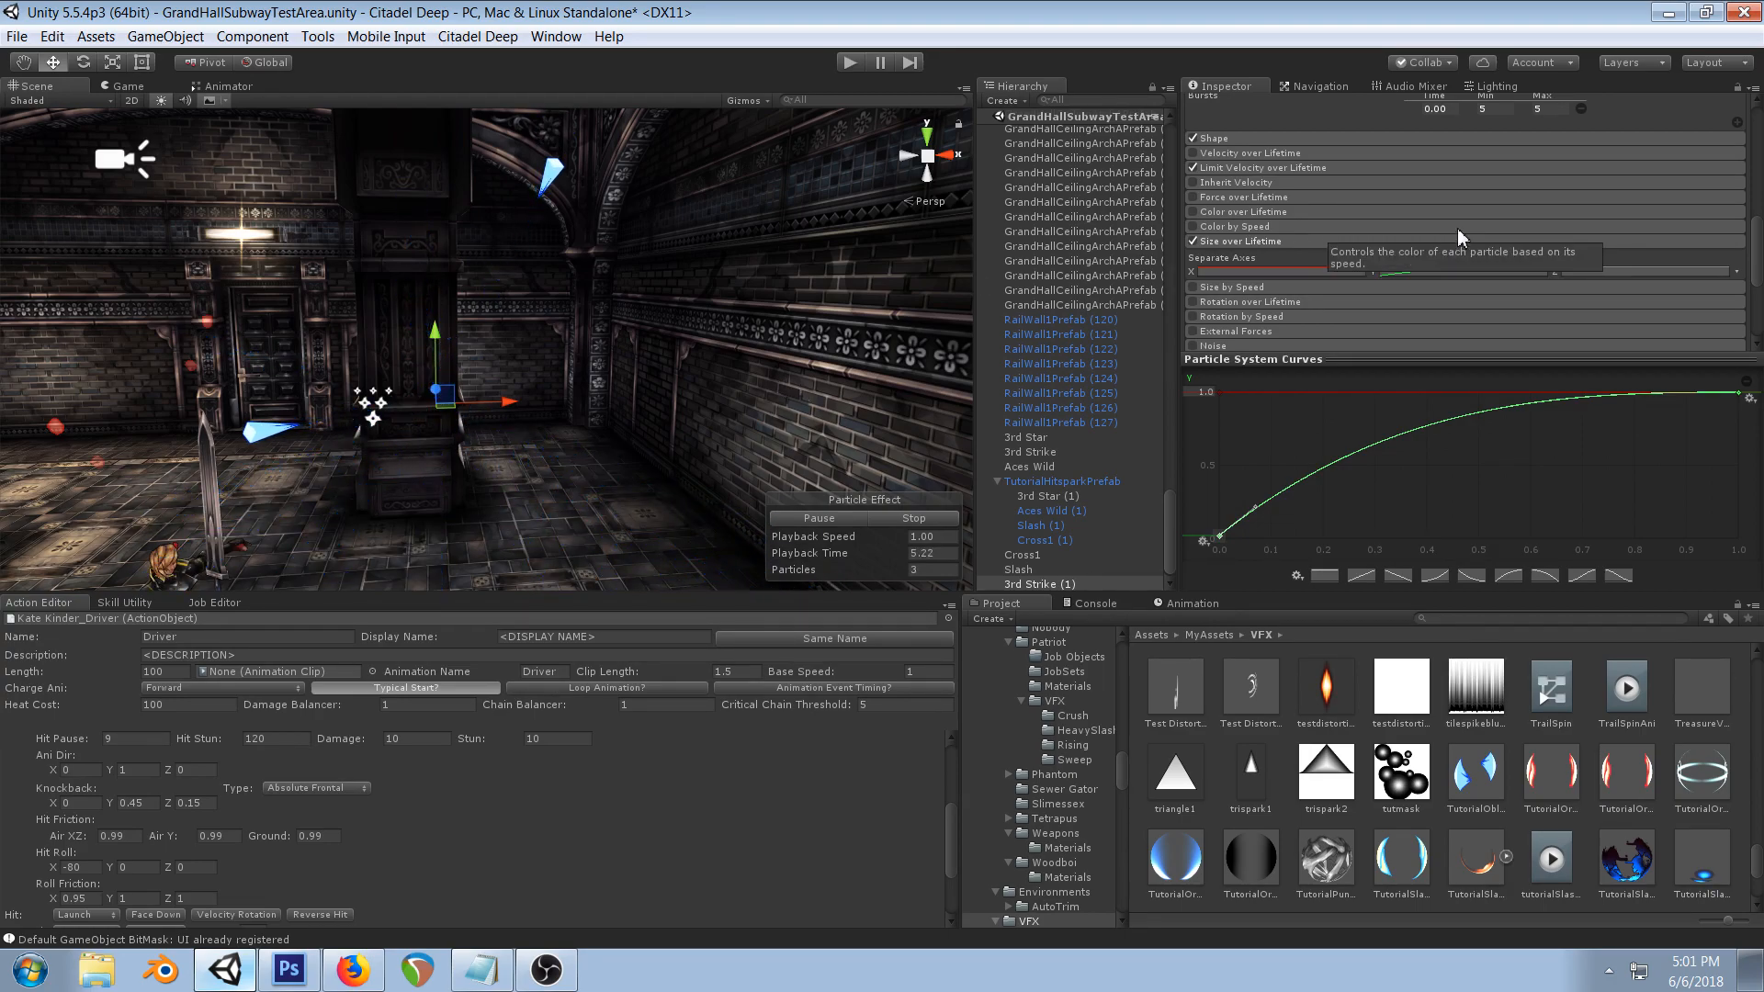
pyautogui.scroll(1, 1466, 226)
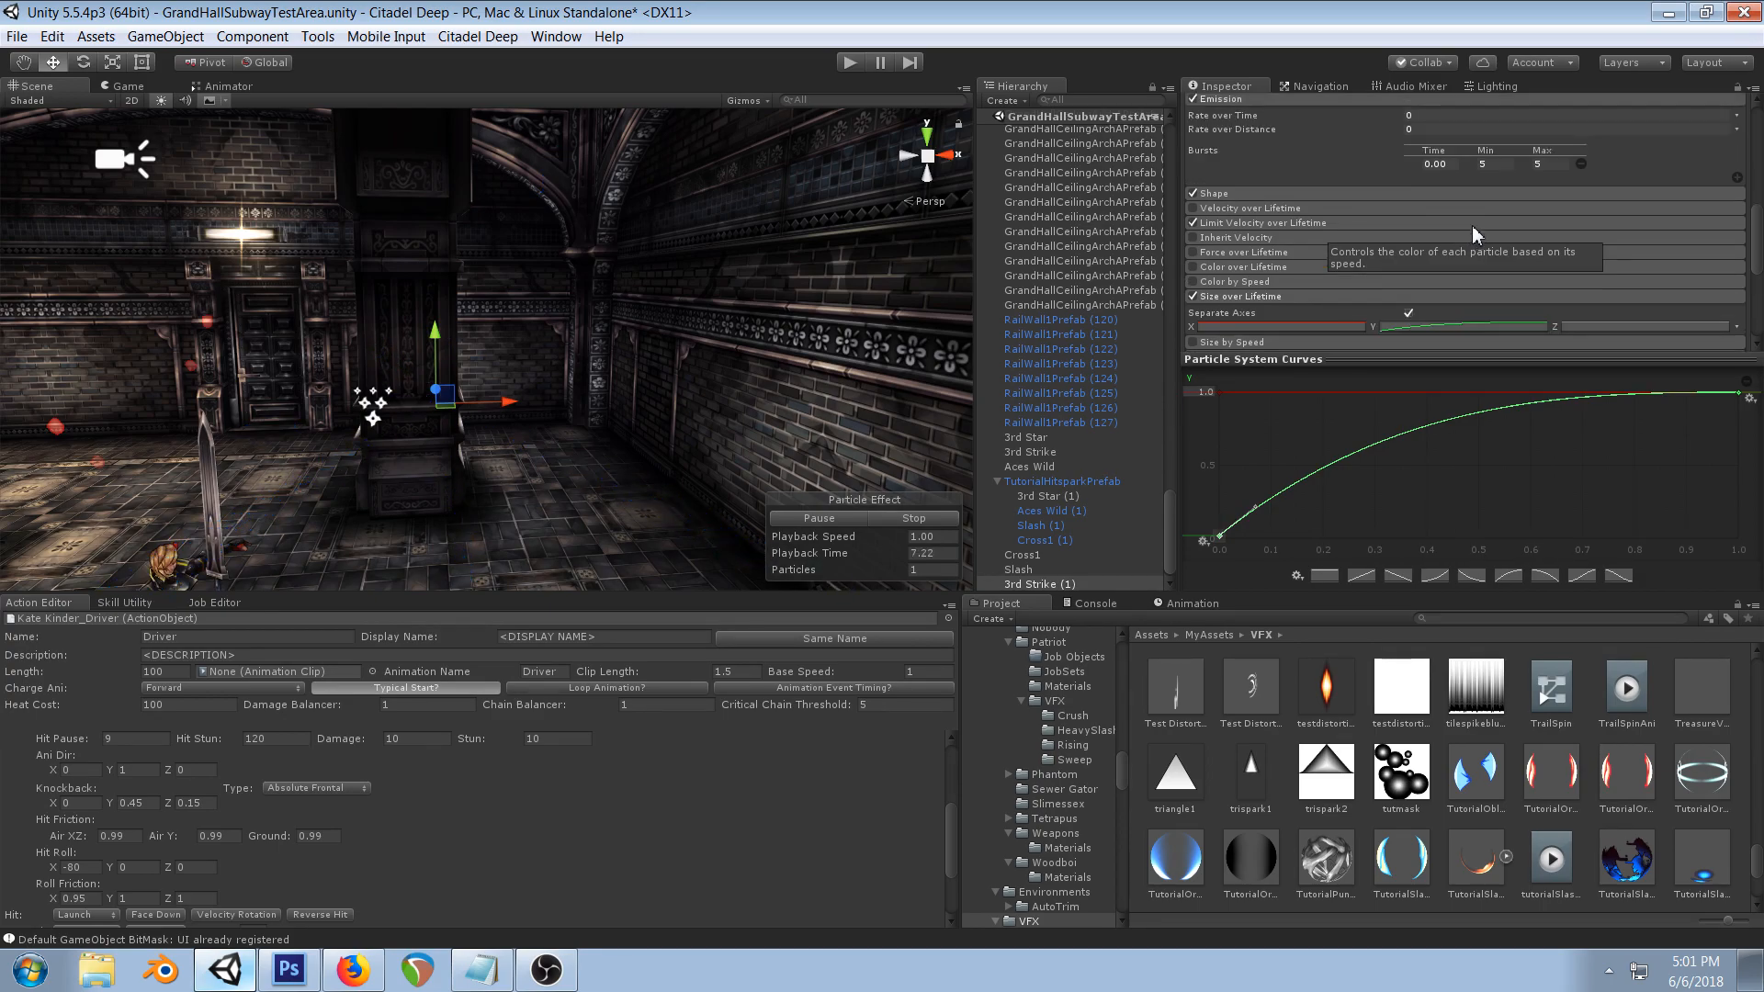
pyautogui.scroll(3, 1471, 224)
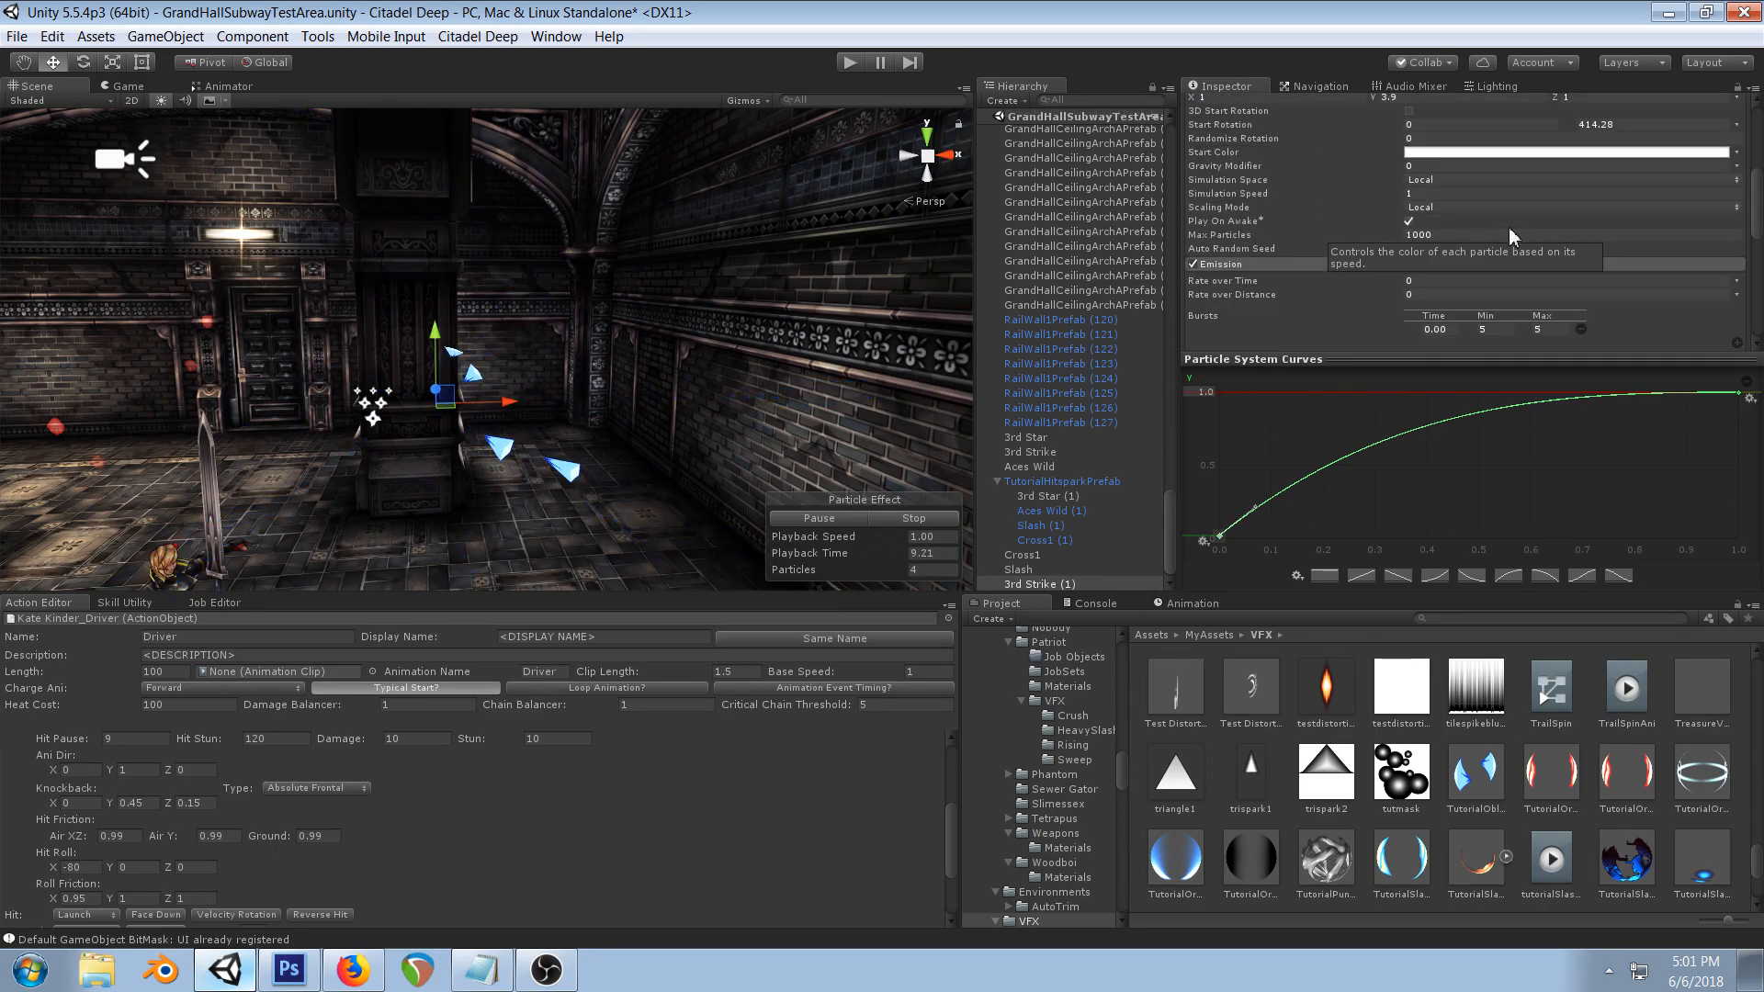
# - Change the particle system's Start Speed to a constant value of 0.08
pyautogui.scroll(1, 1509, 230)
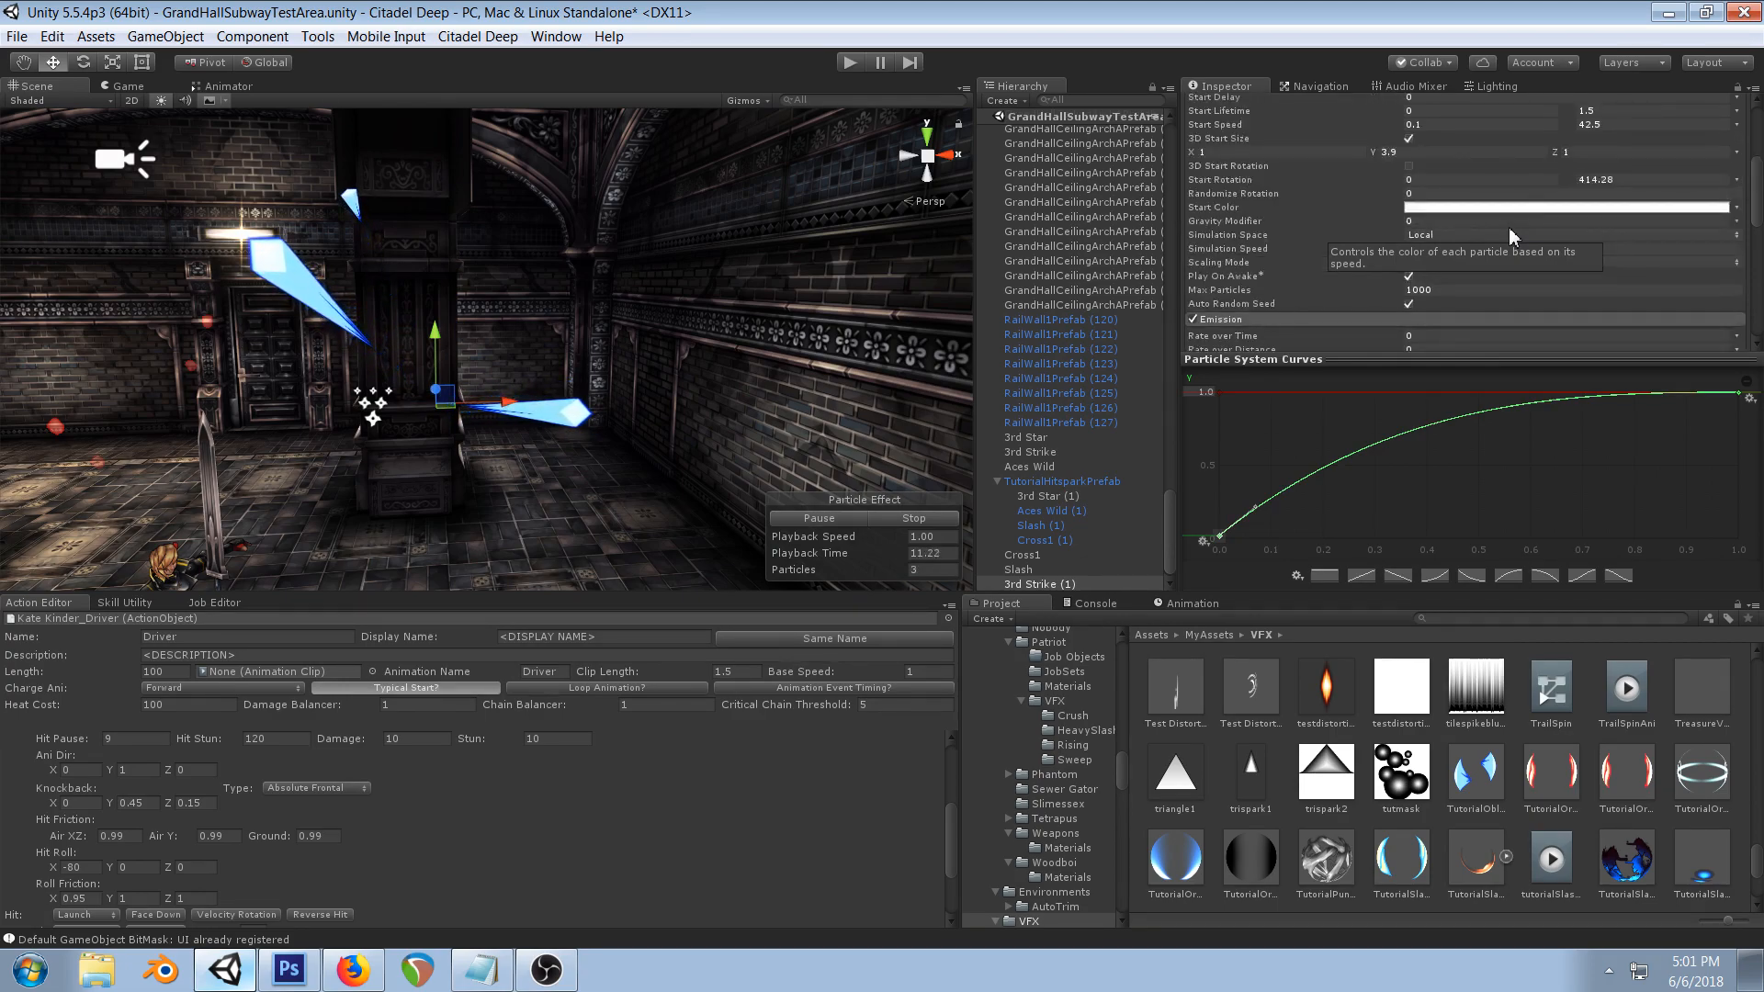
pyautogui.scroll(2, 1508, 228)
pyautogui.click(1440, 236)
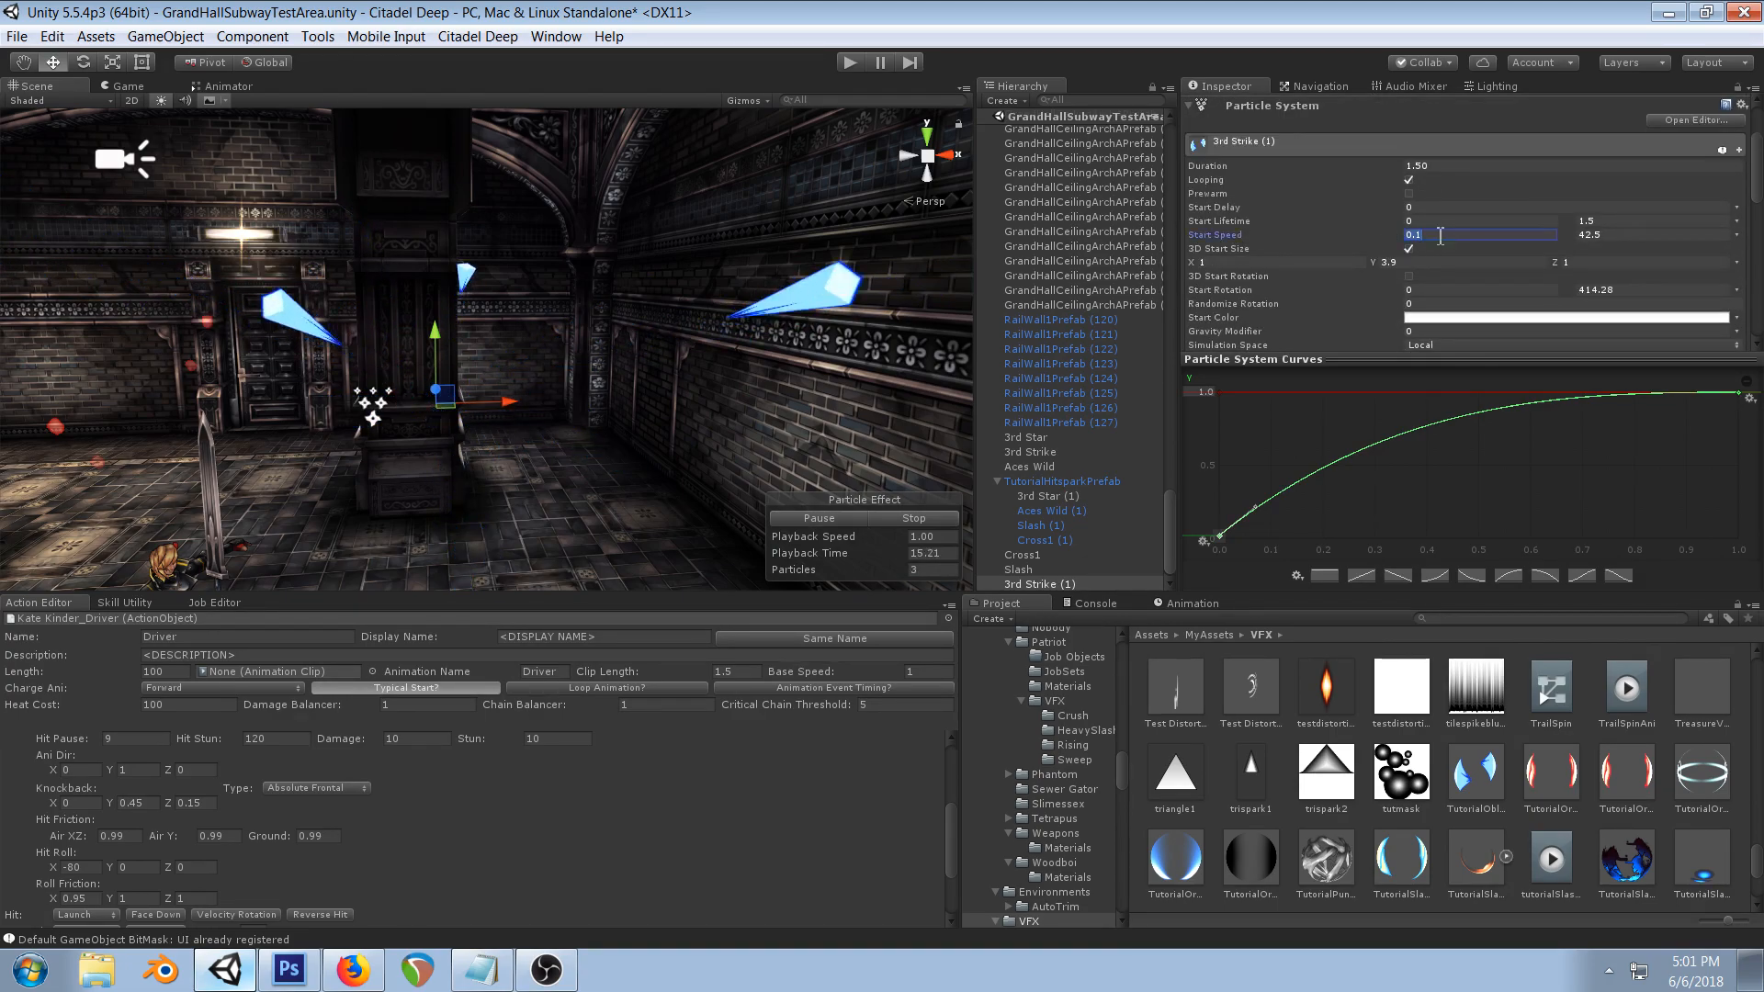
pyautogui.write('0')
pyautogui.press('Tab')
pyautogui.write('0')
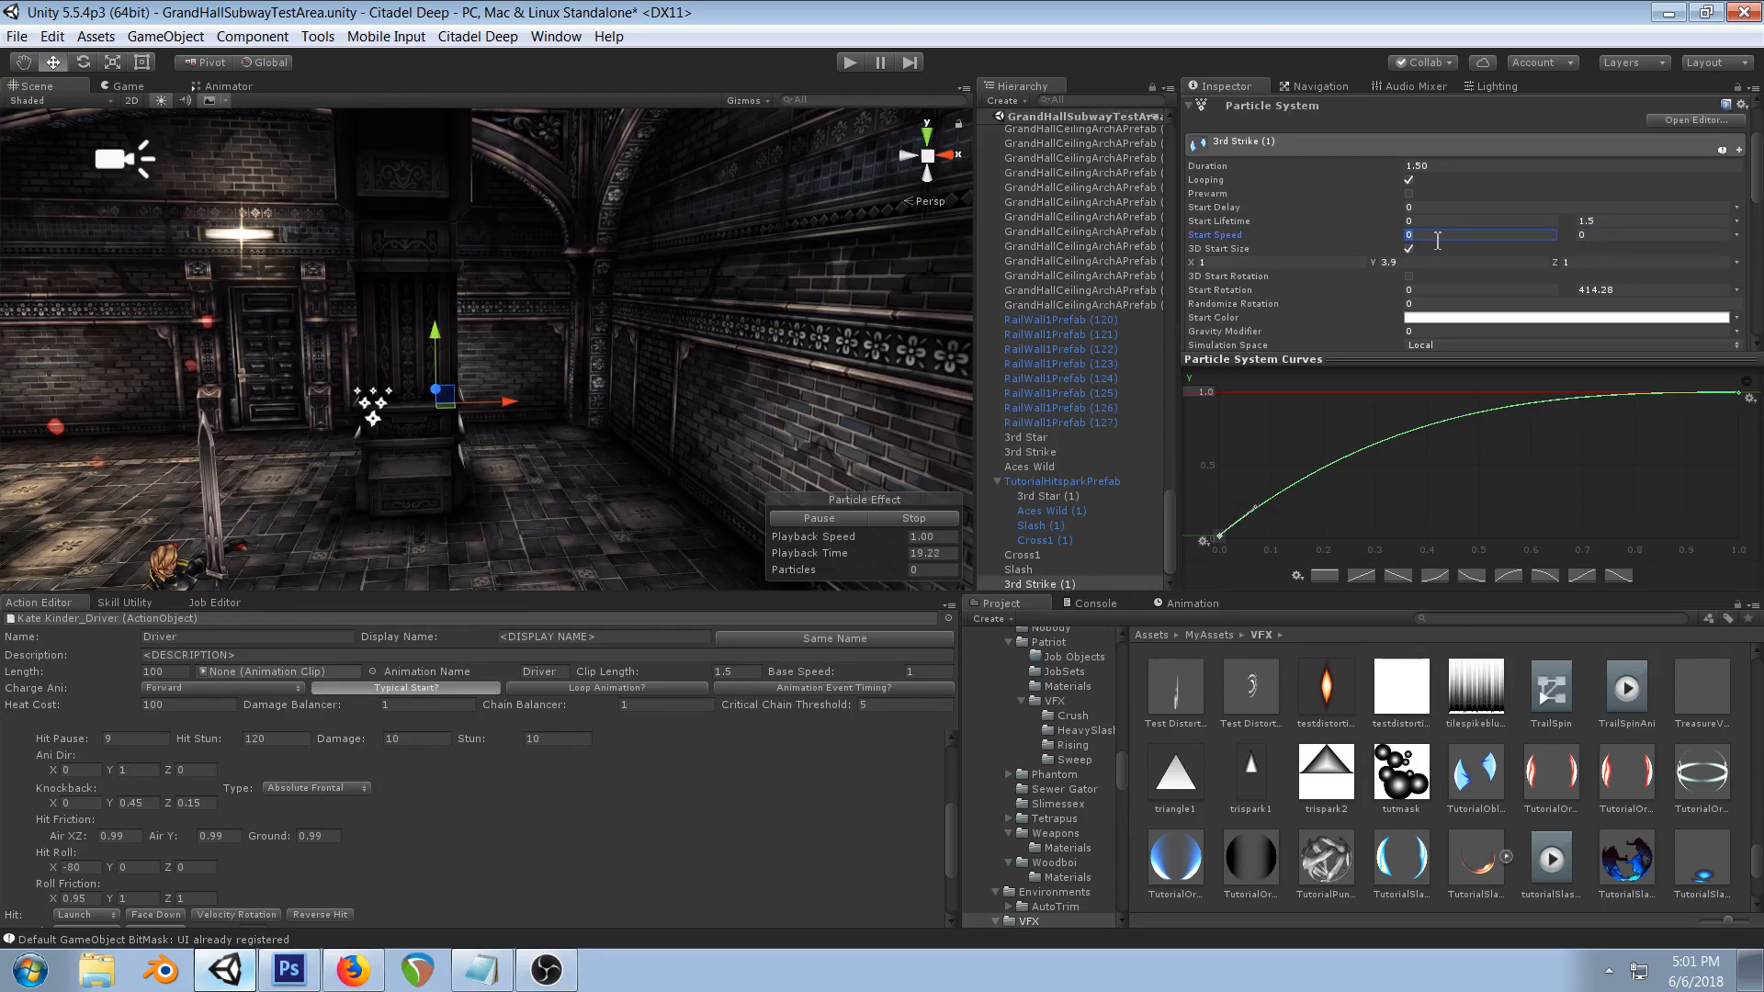
pyautogui.click(1736, 235)
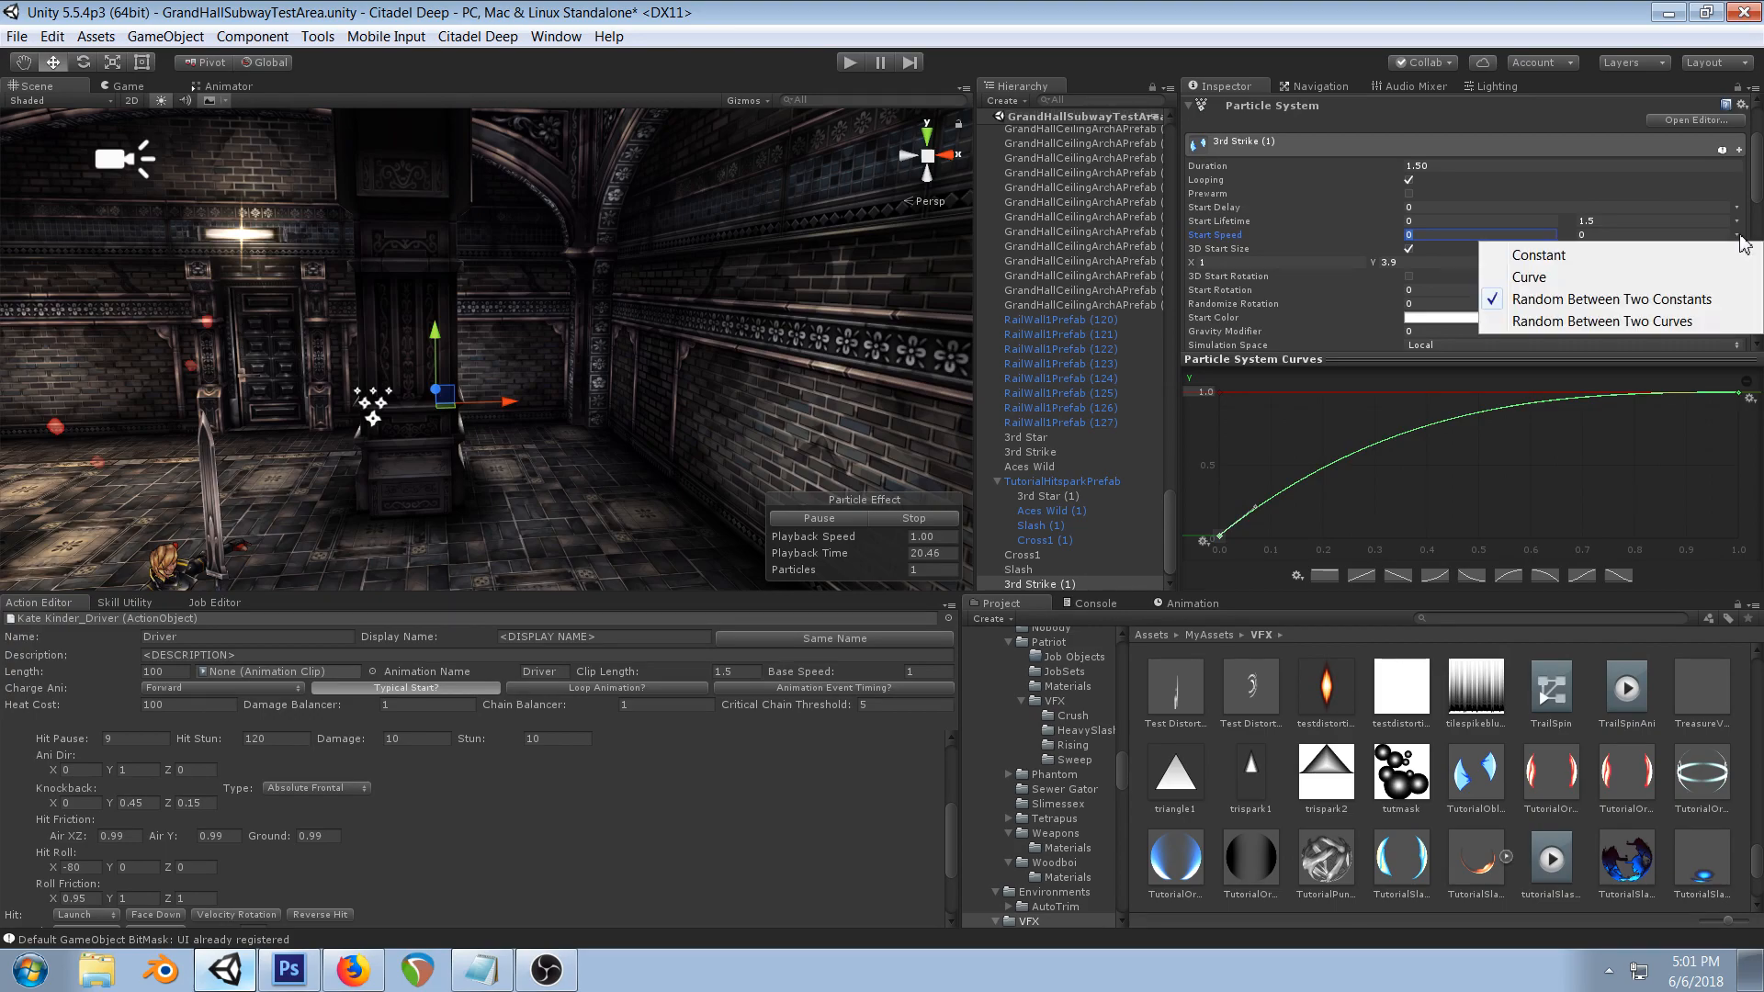
pyautogui.click(1594, 260)
pyautogui.moveTo(1385, 237); pyautogui.dragTo(1388, 237)
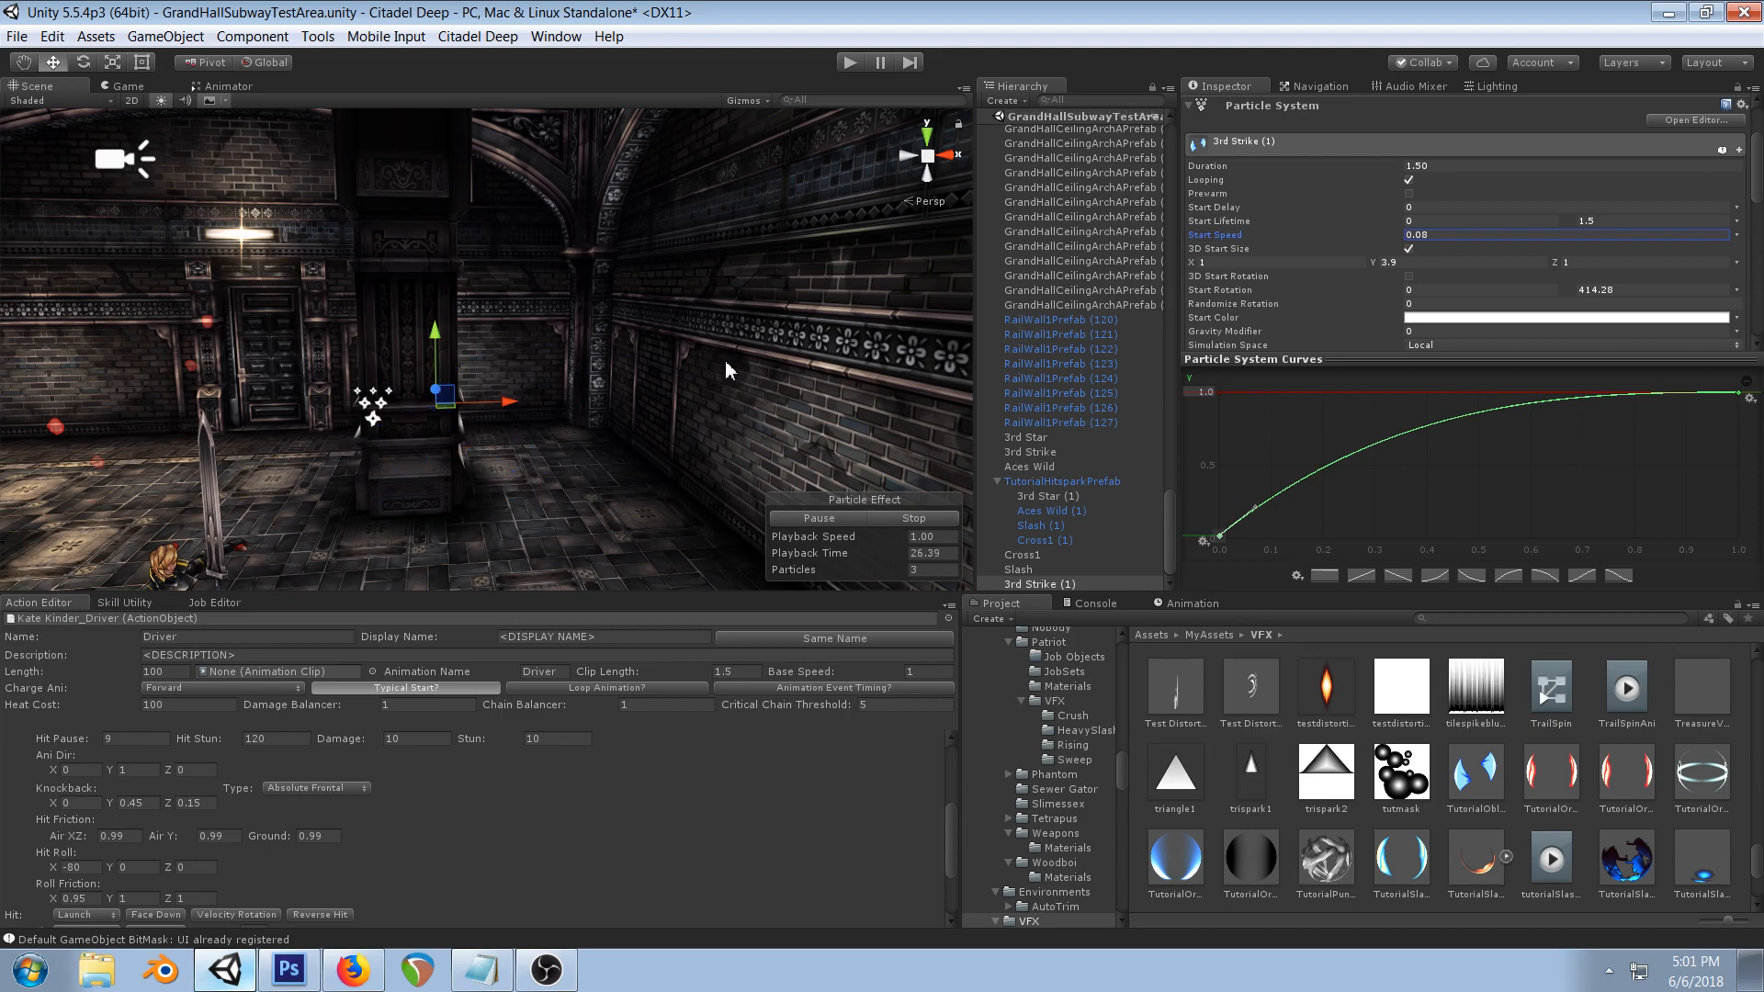
pyautogui.scroll(-5, 702, 349)
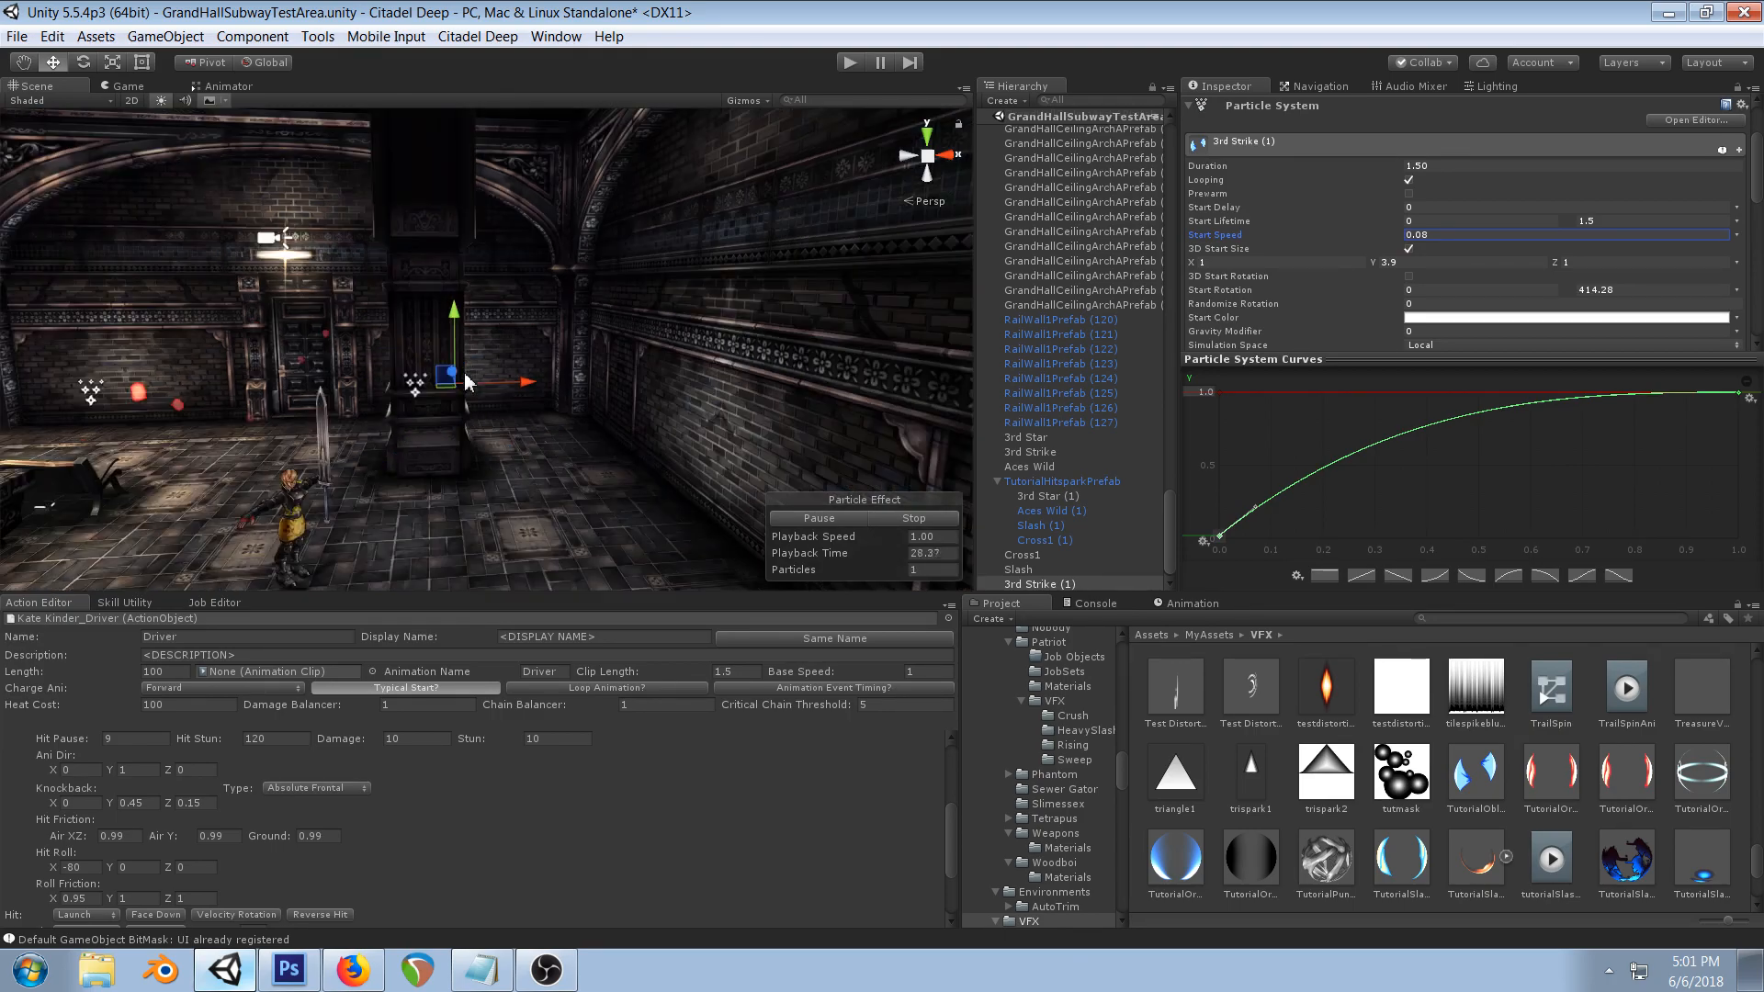
pyautogui.moveTo(543, 459); pyautogui.dragTo(554, 402, button='right')
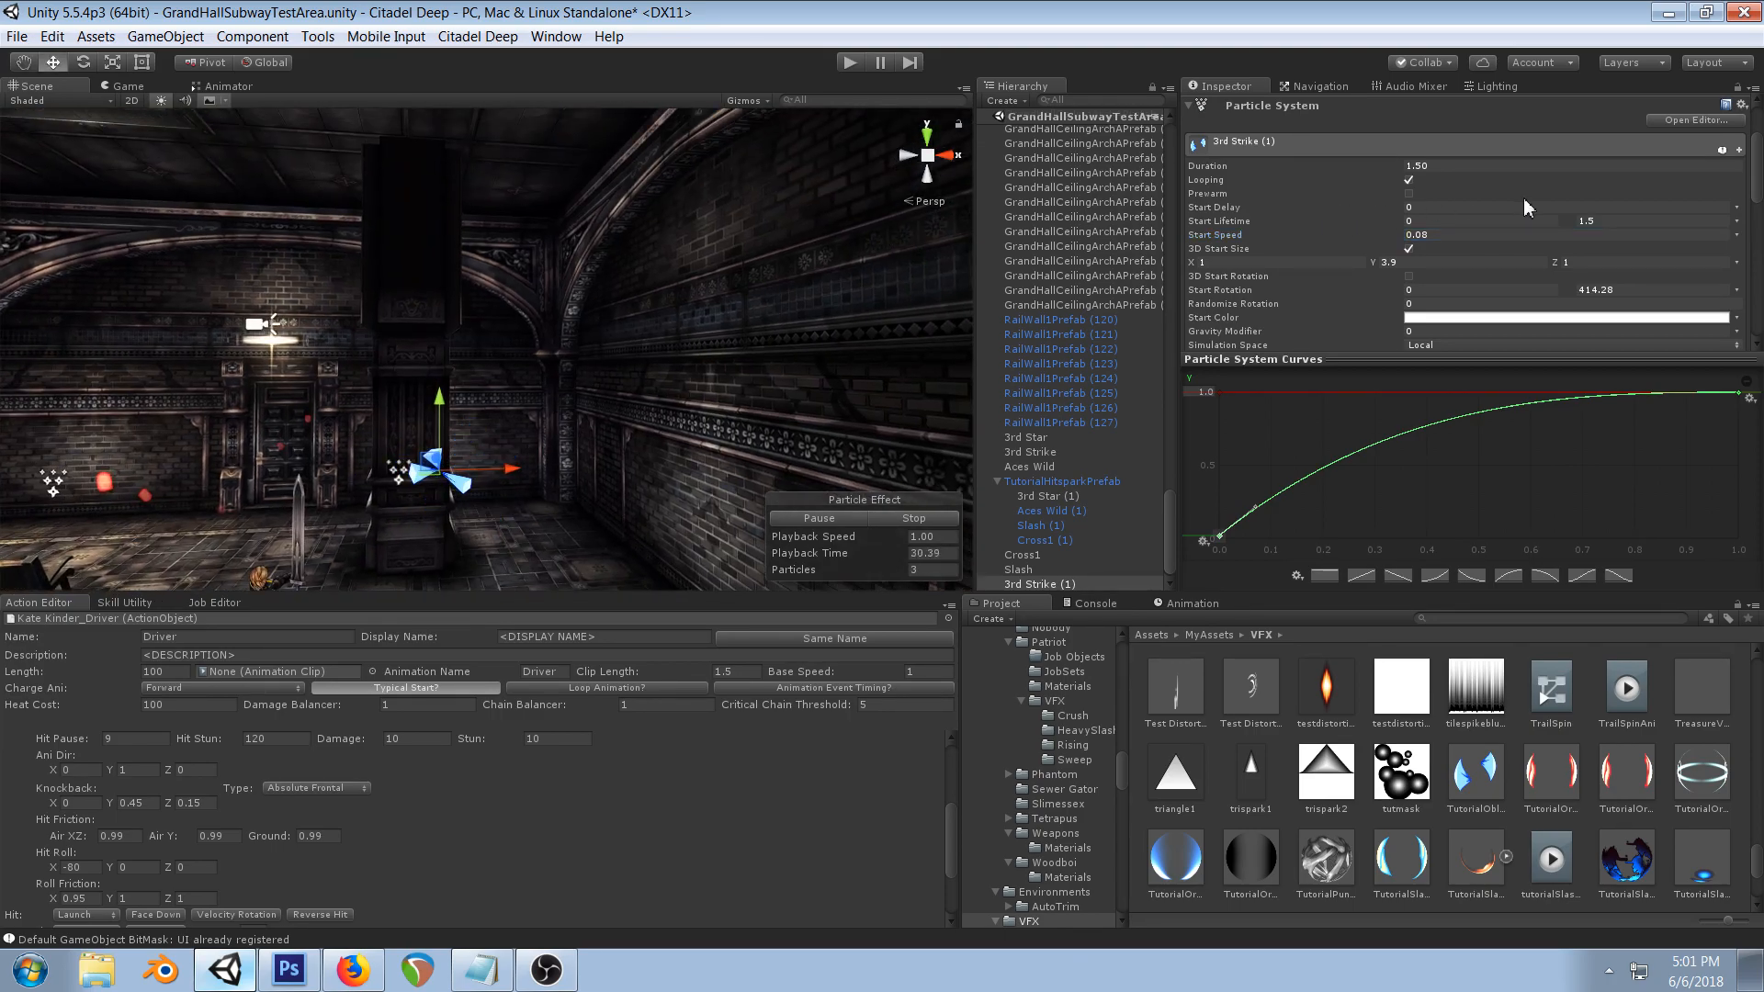
# - Change the Start Lifetime to a constant value of 1
pyautogui.scroll(-3, 1525, 199)
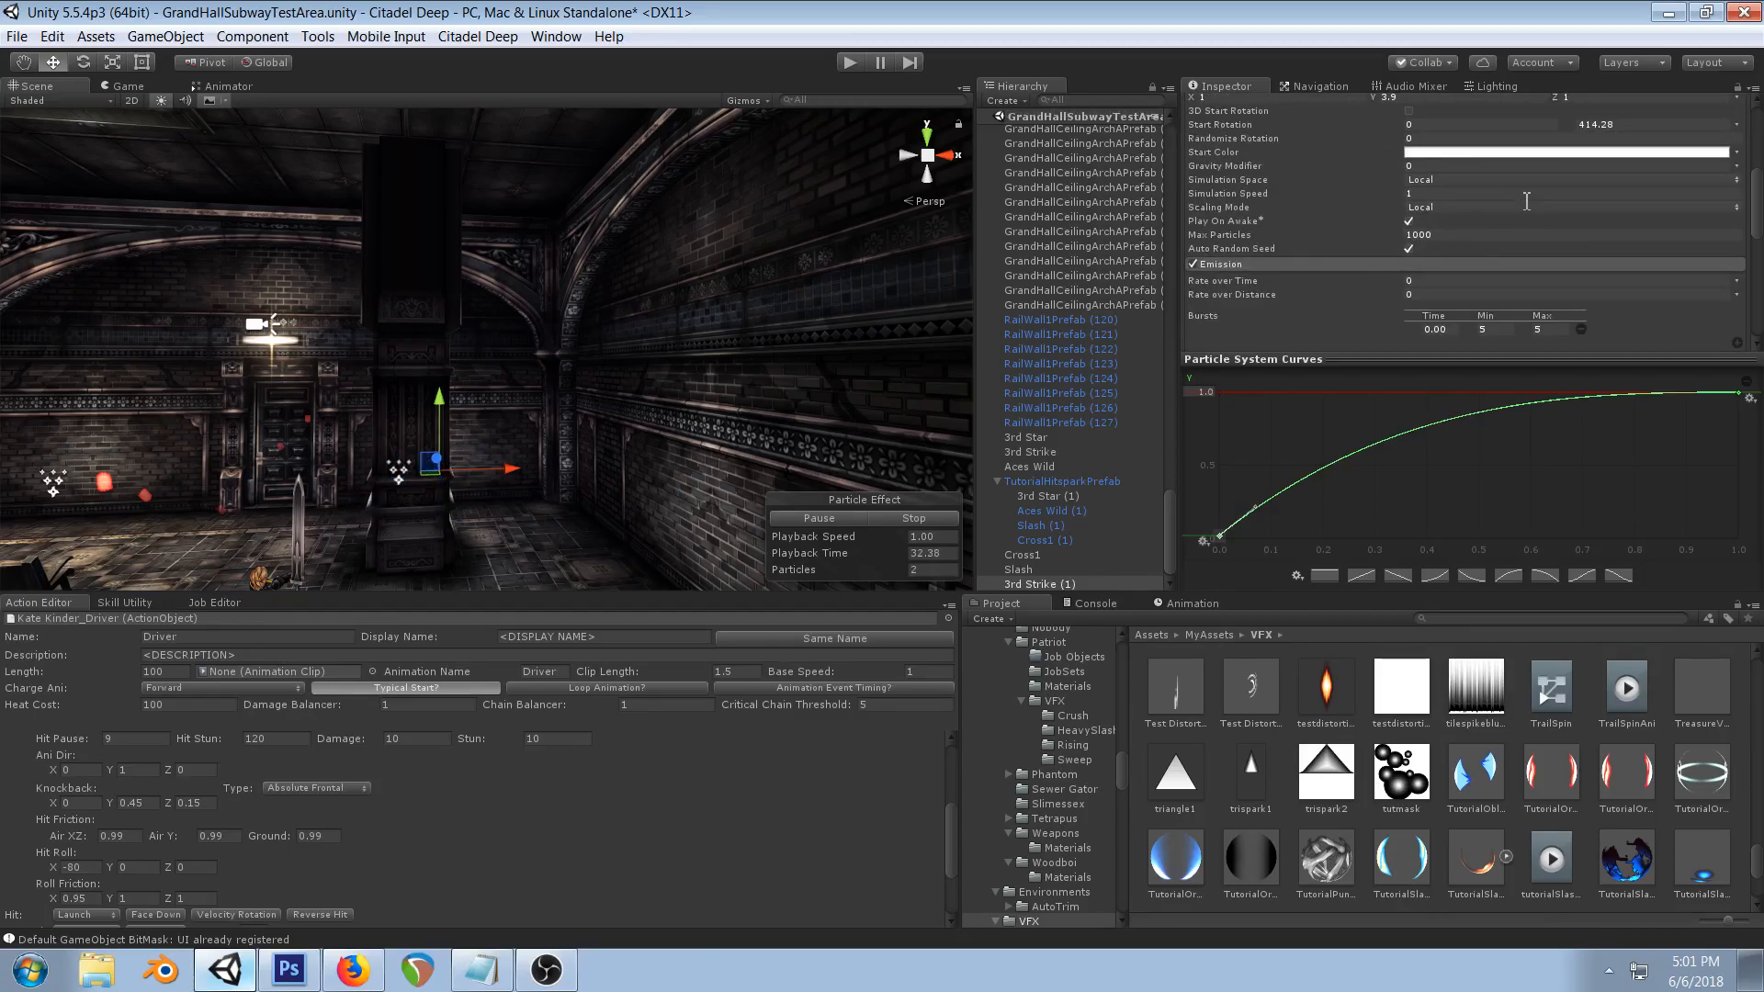
pyautogui.scroll(3, 1521, 204)
pyautogui.click(1625, 221)
pyautogui.write('0')
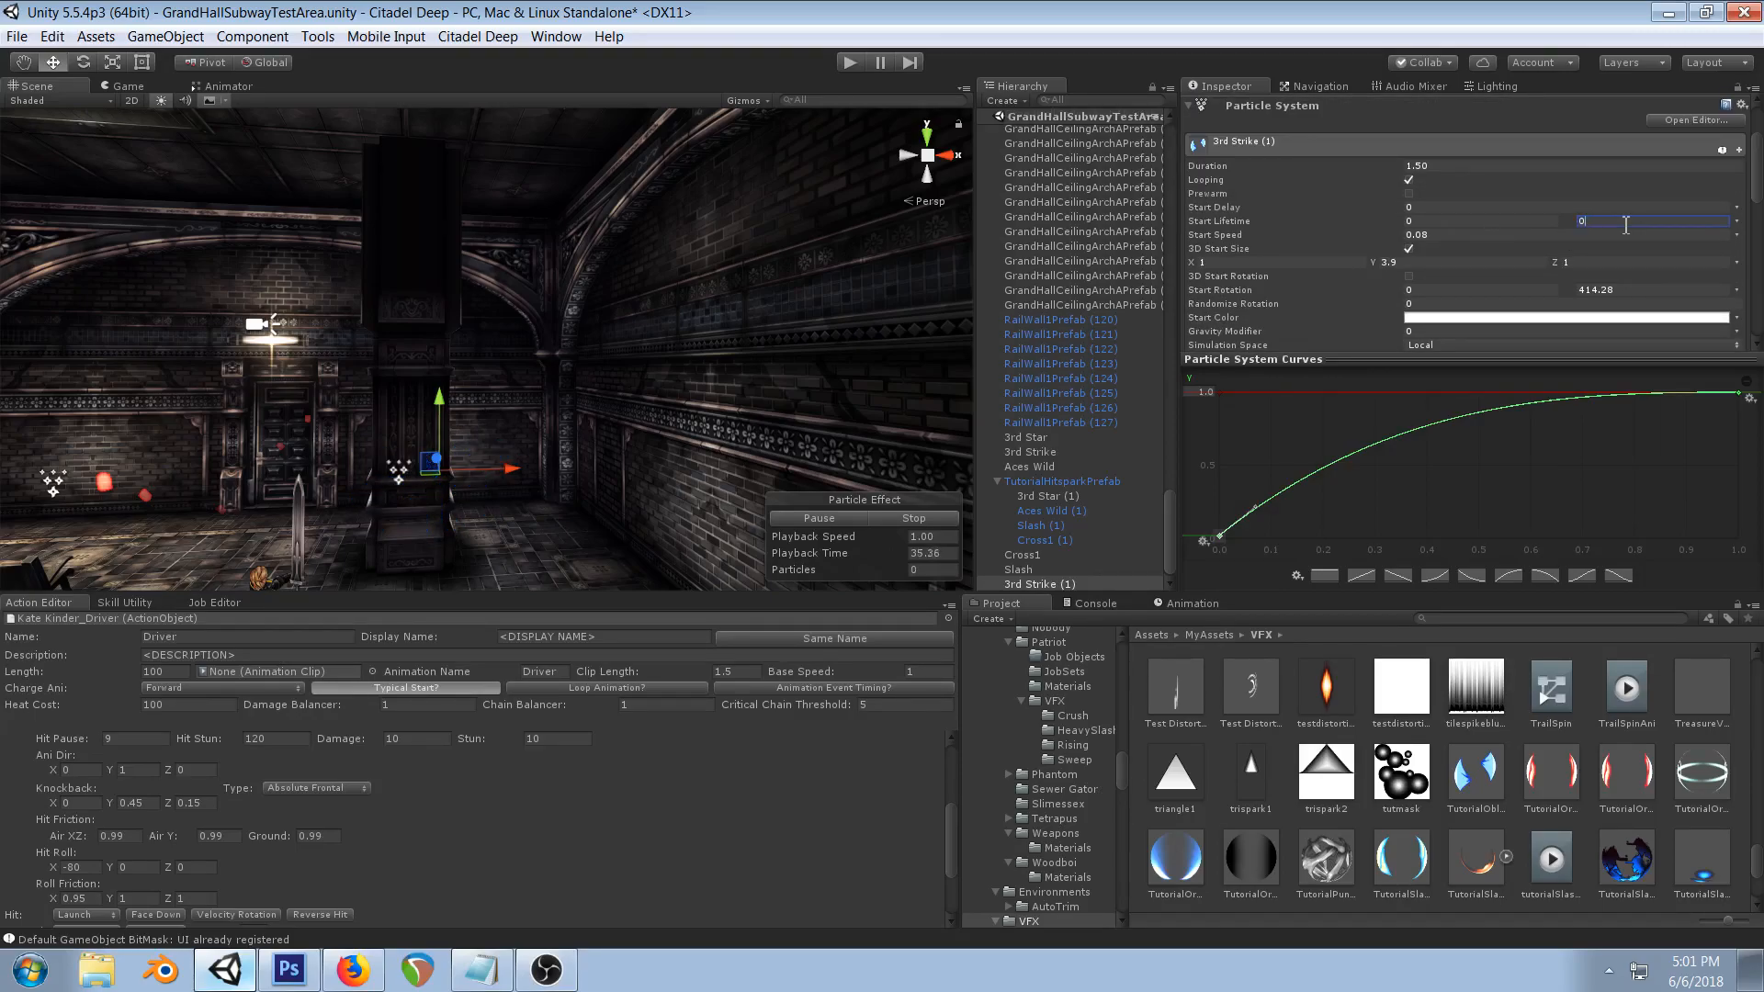
pyautogui.click(1737, 221)
pyautogui.click(1619, 239)
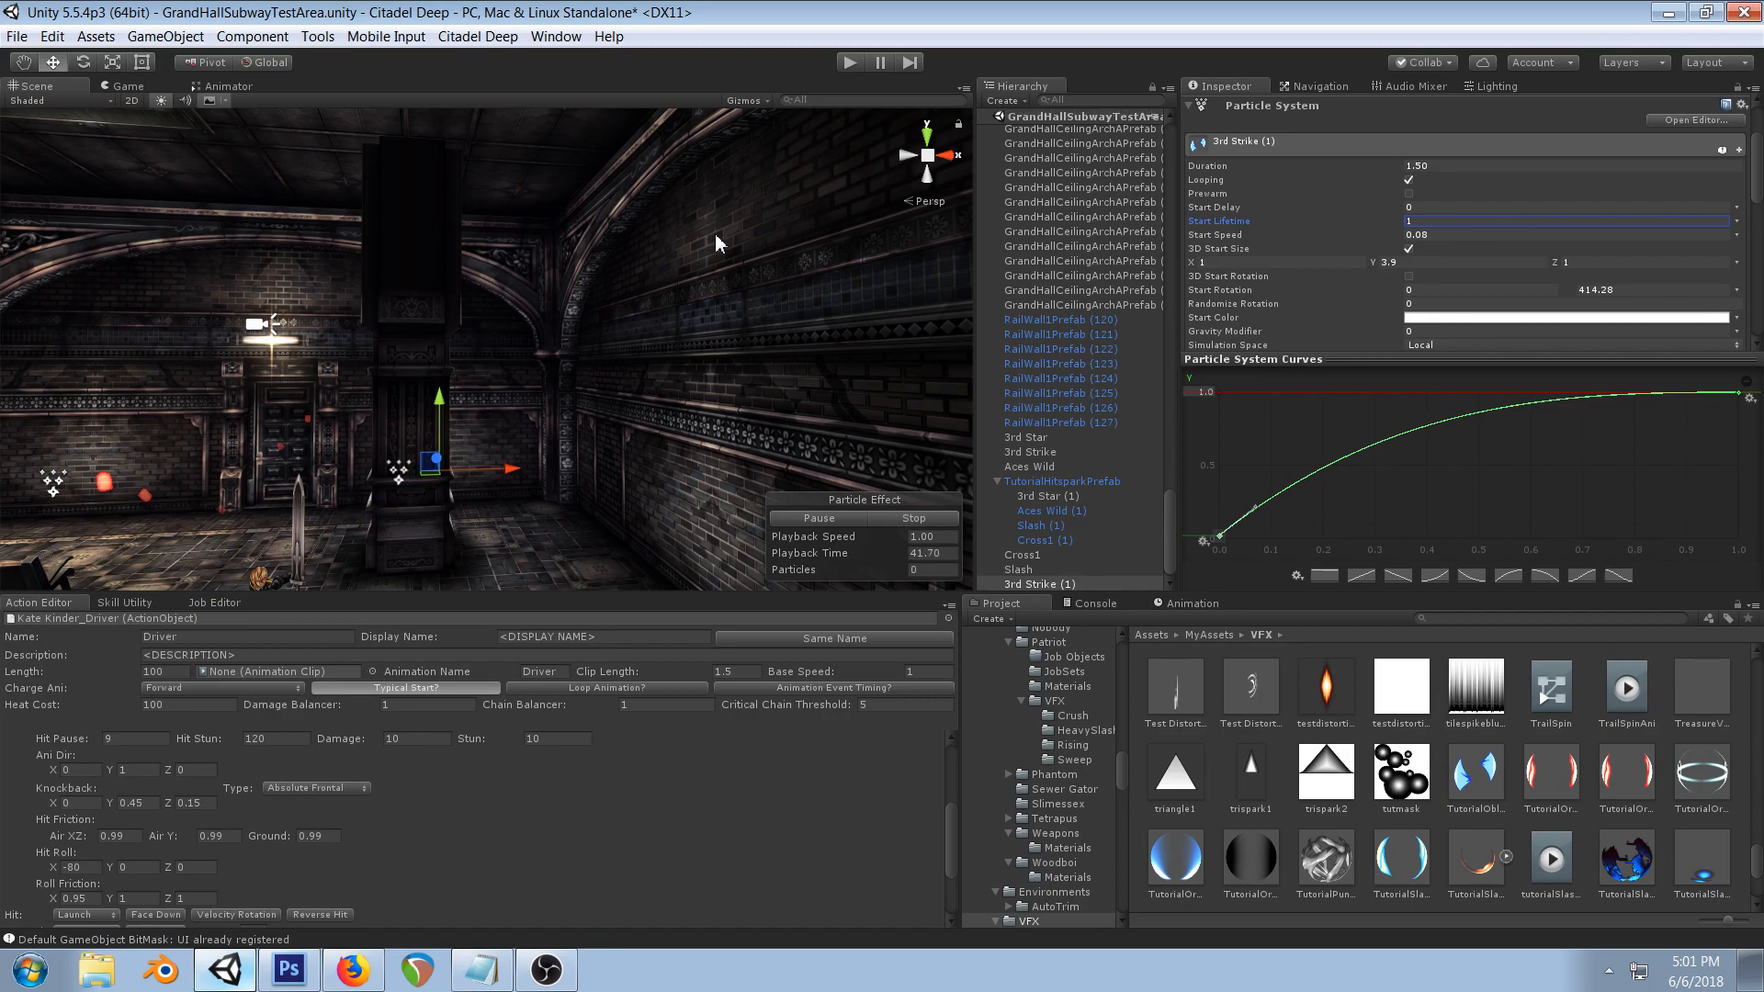
pyautogui.moveTo(724, 276); pyautogui.dragTo(724, 301, button='right')
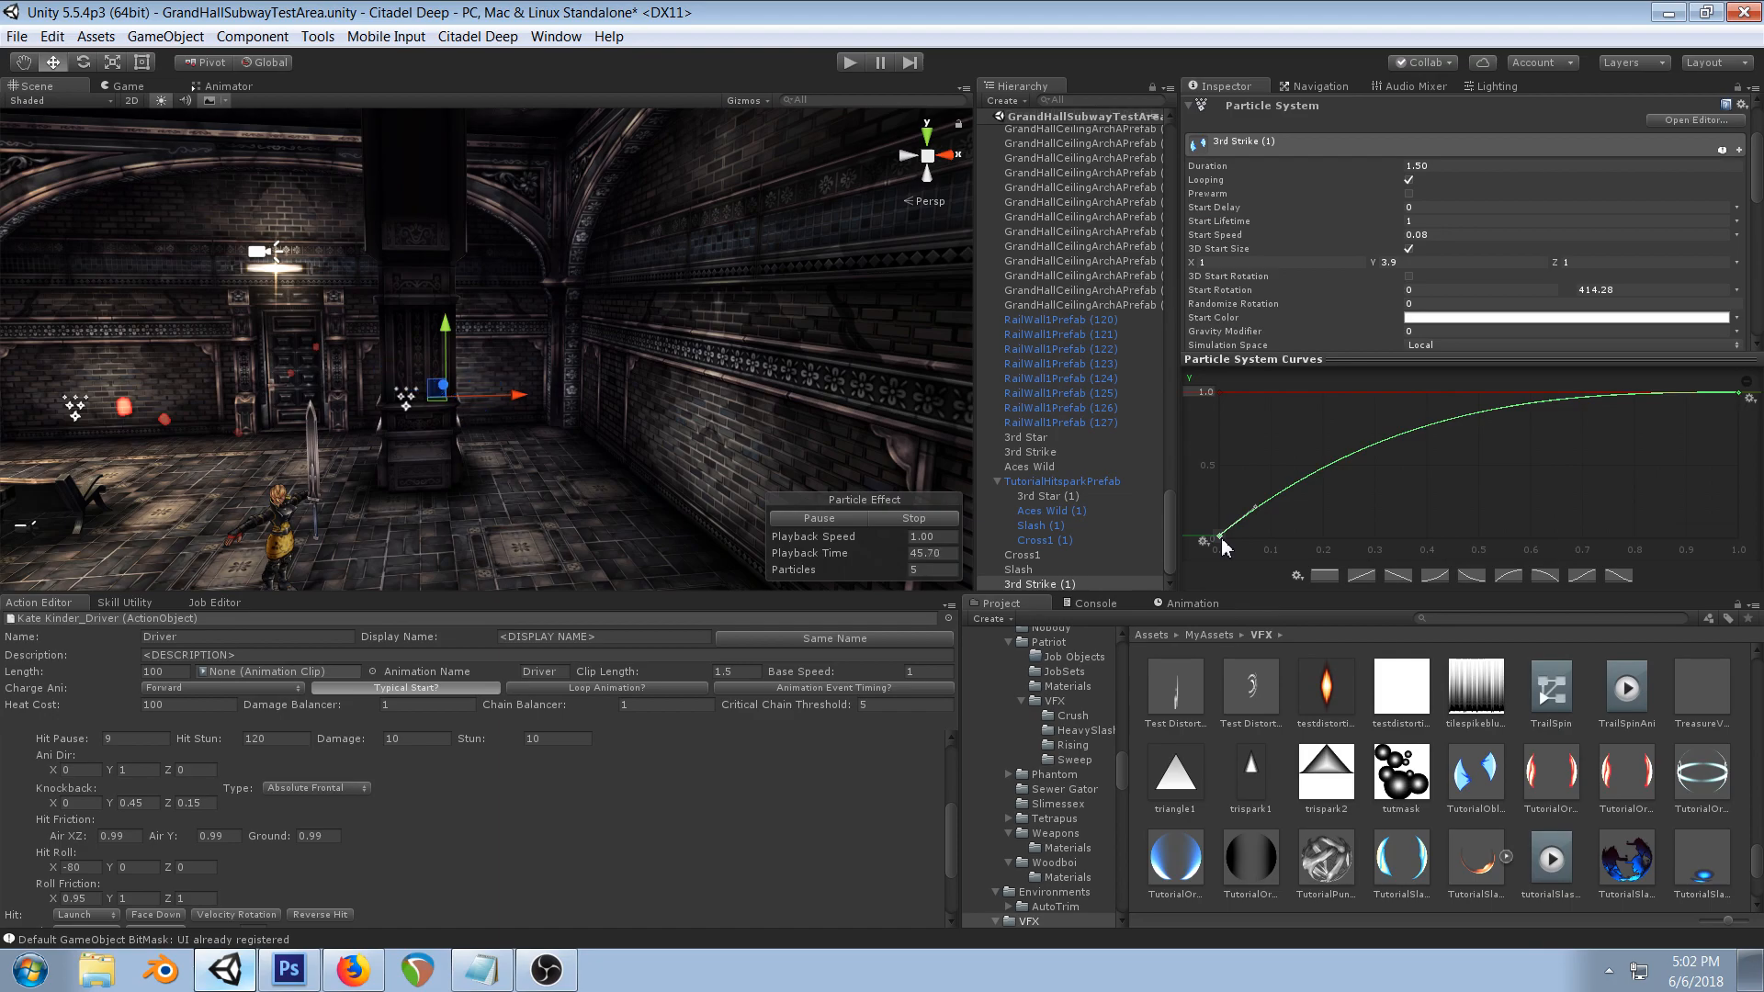
# - Raise the first key of the Y size-over-lifetime curve to about 0.5
pyautogui.moveTo(1222, 543); pyautogui.dragTo(1223, 473)
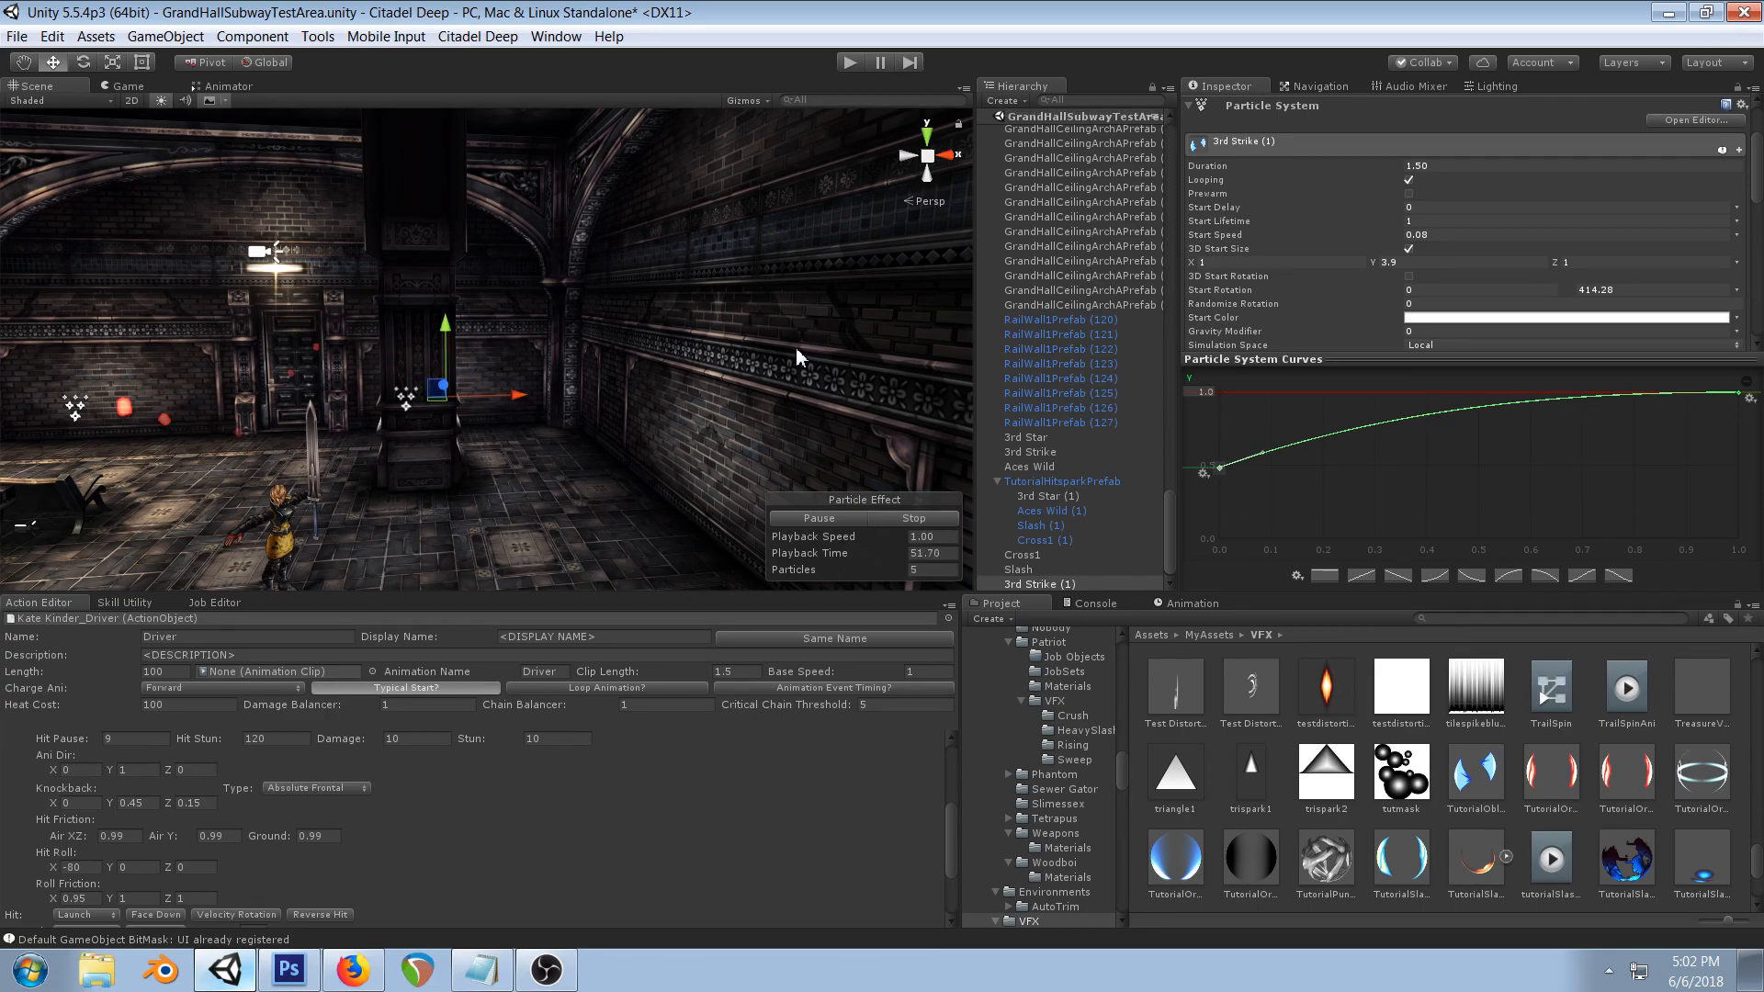
pyautogui.moveTo(288, 308); pyautogui.dragTo(408, 314, button='right')
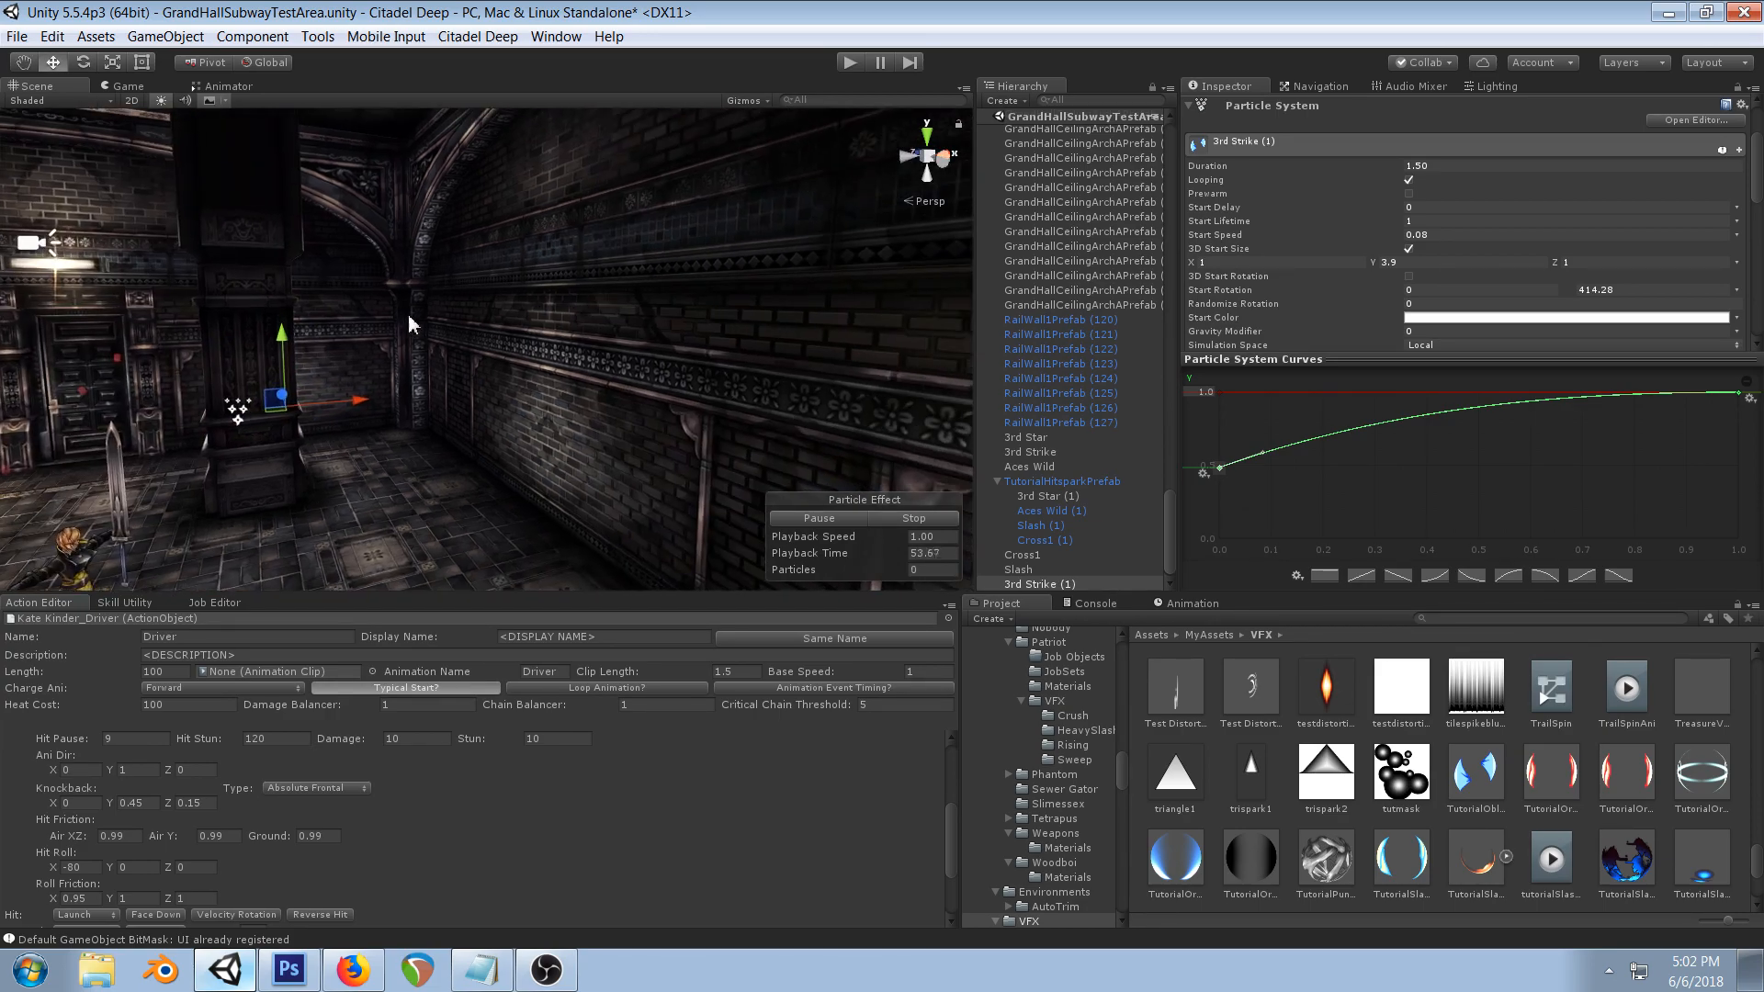
pyautogui.moveTo(408, 314); pyautogui.dragTo(523, 295, button='middle')
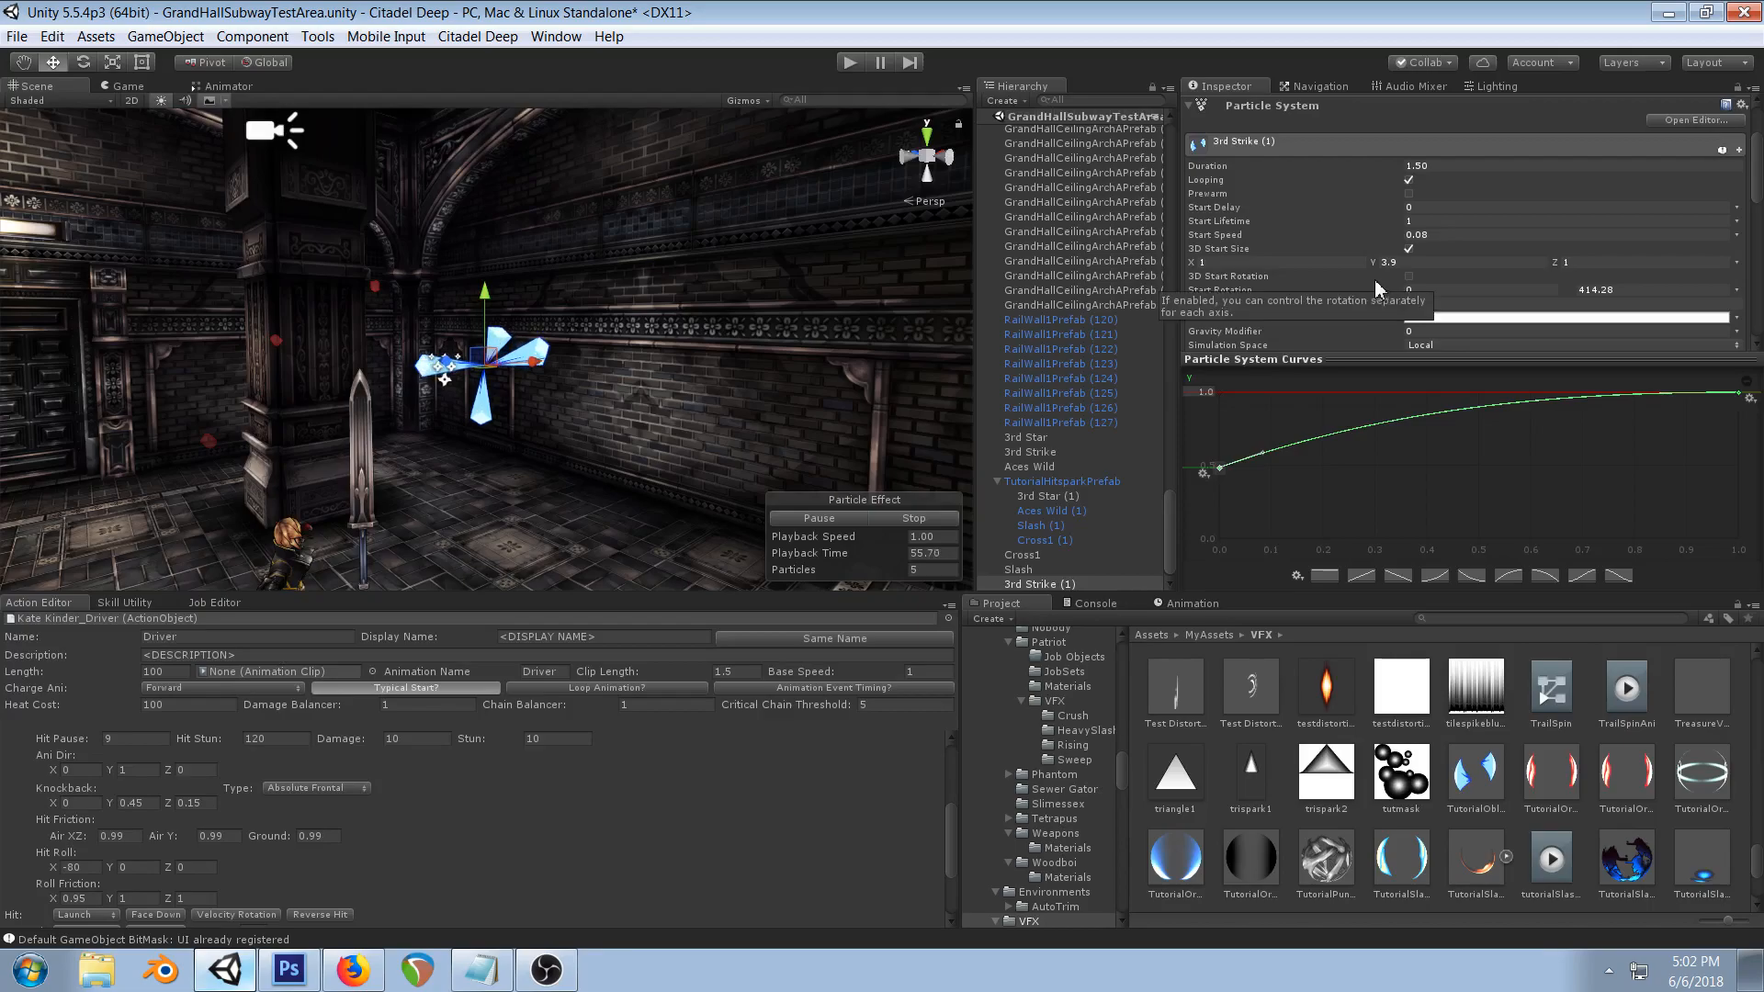
# - Lengthen the shards by setting the 3D Start Size Y value to 11.37
pyautogui.moveTo(1375, 268); pyautogui.dragTo(1609, 276)
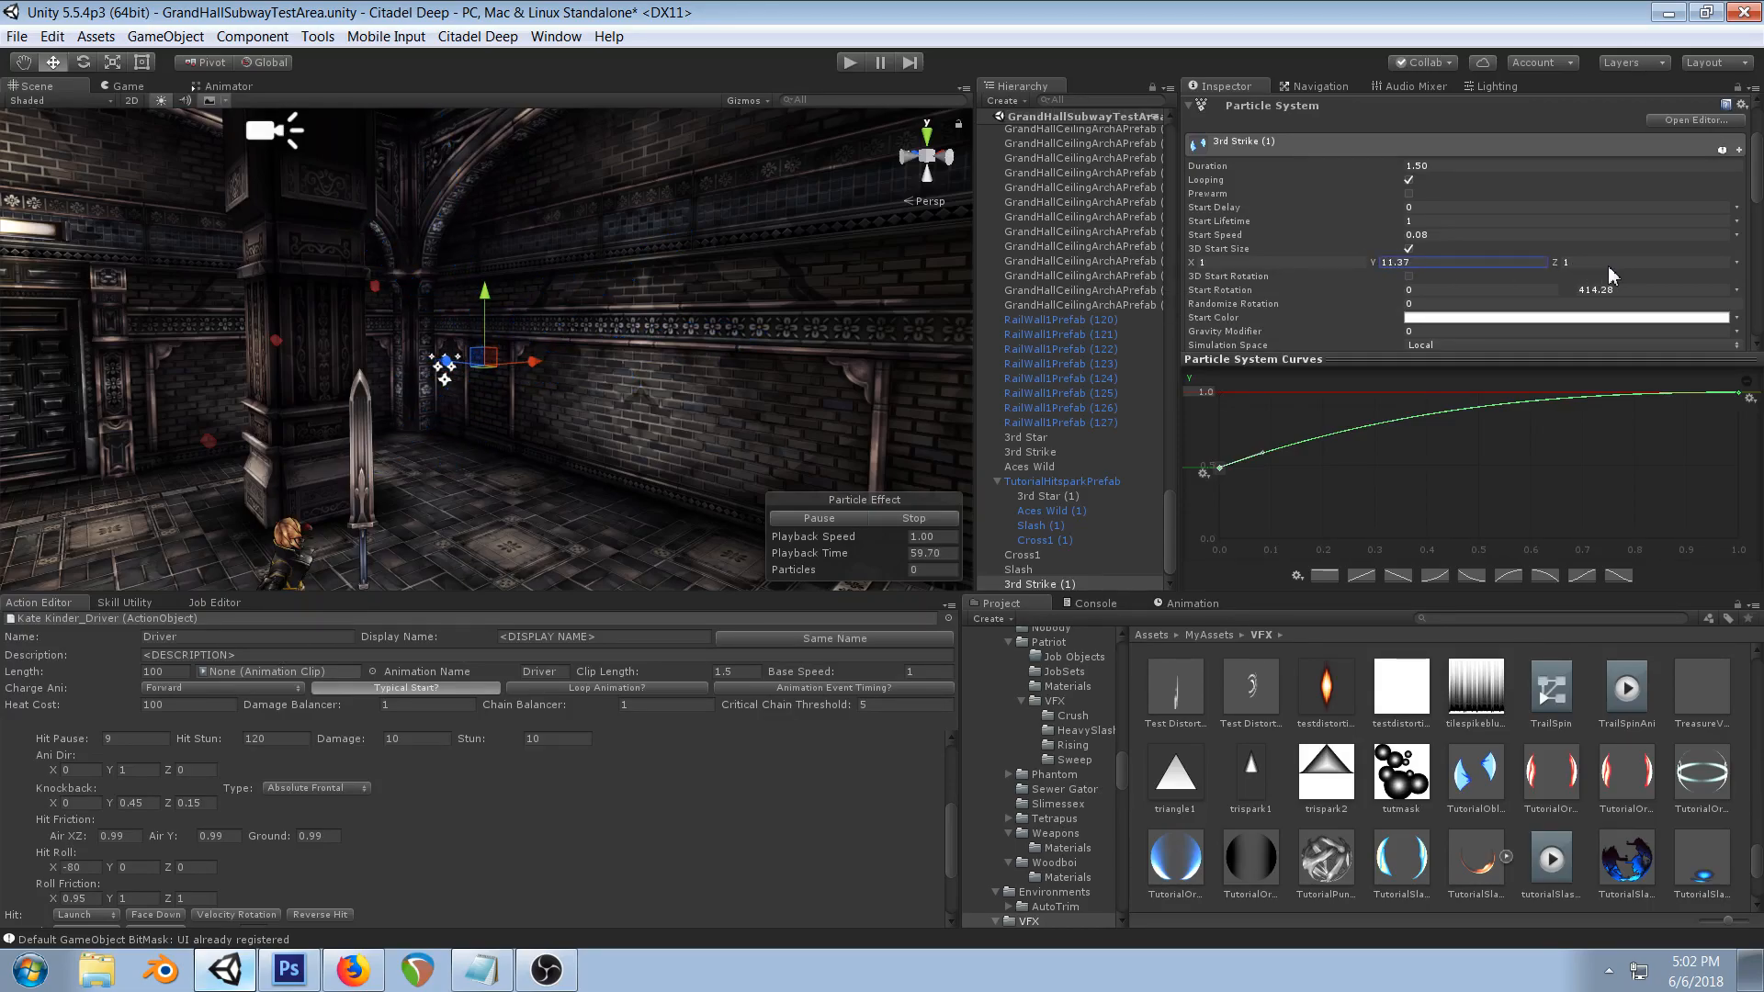
pyautogui.keyDown('alt'); pyautogui.moveTo(770, 312); pyautogui.dragTo(617, 296); pyautogui.keyUp('alt')
pyautogui.moveTo(617, 296); pyautogui.dragTo(592, 306, button='middle')
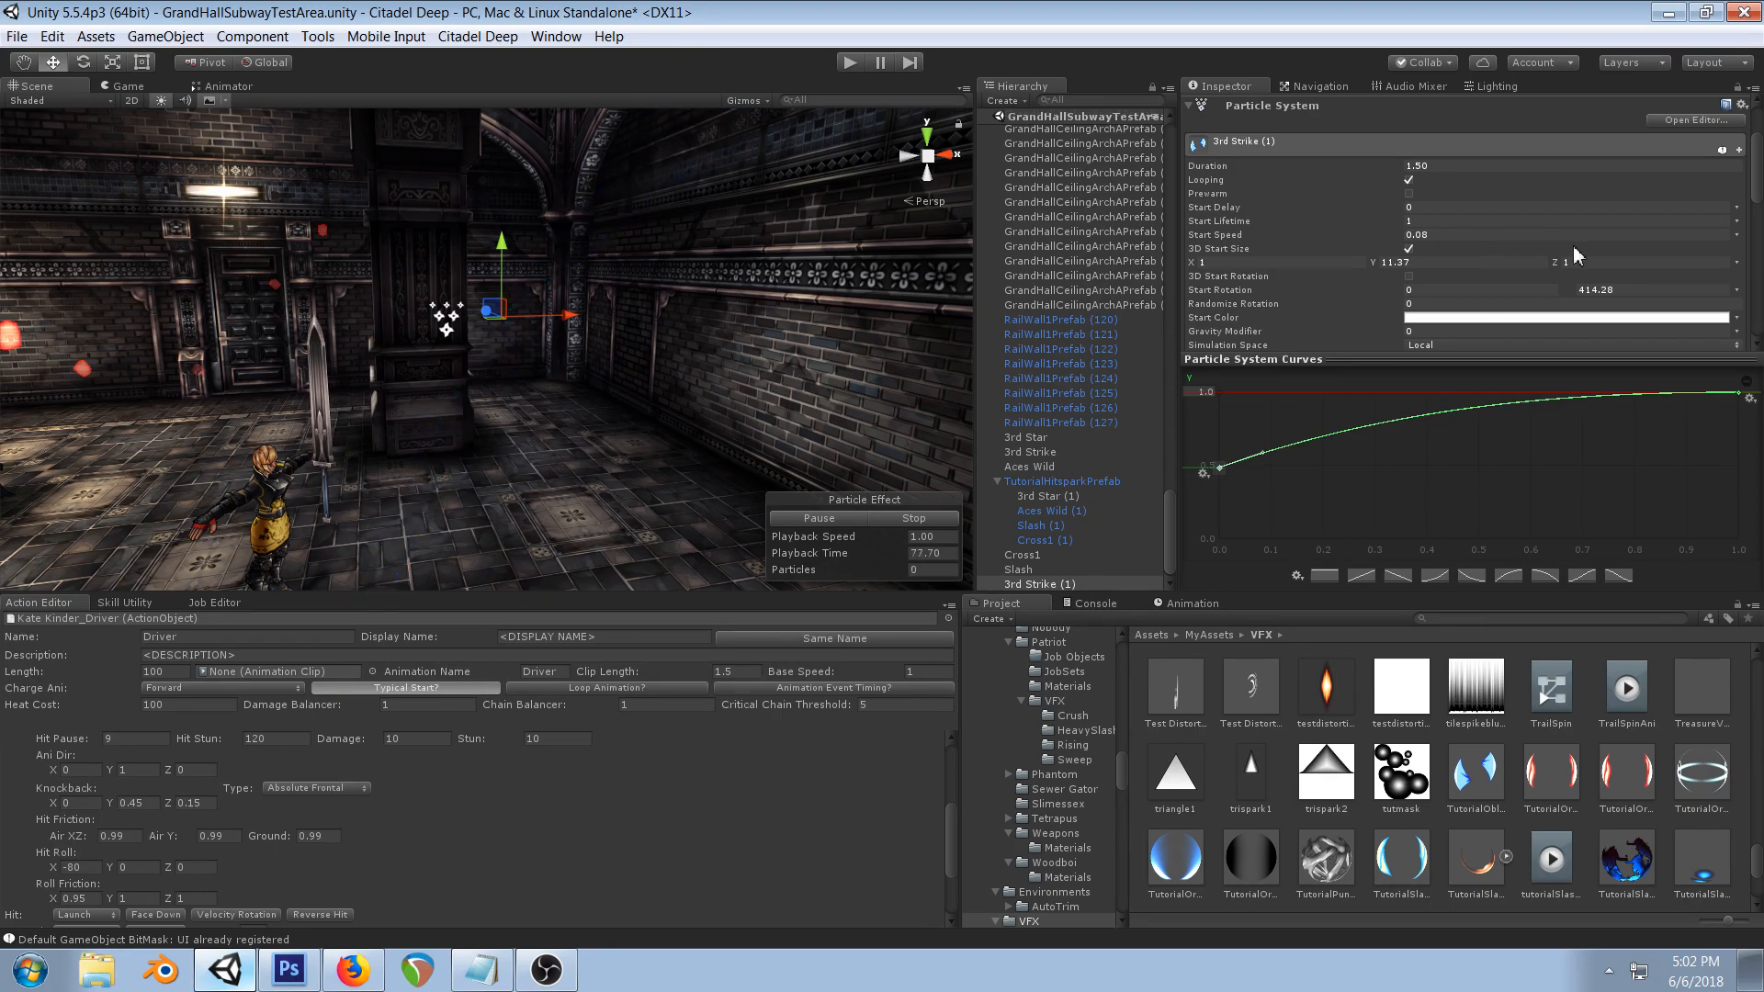
# - Make the 3D Start Size random between two constants, with both X values at 2, second Y at 4.35 and second Z at 1
pyautogui.click(1736, 262)
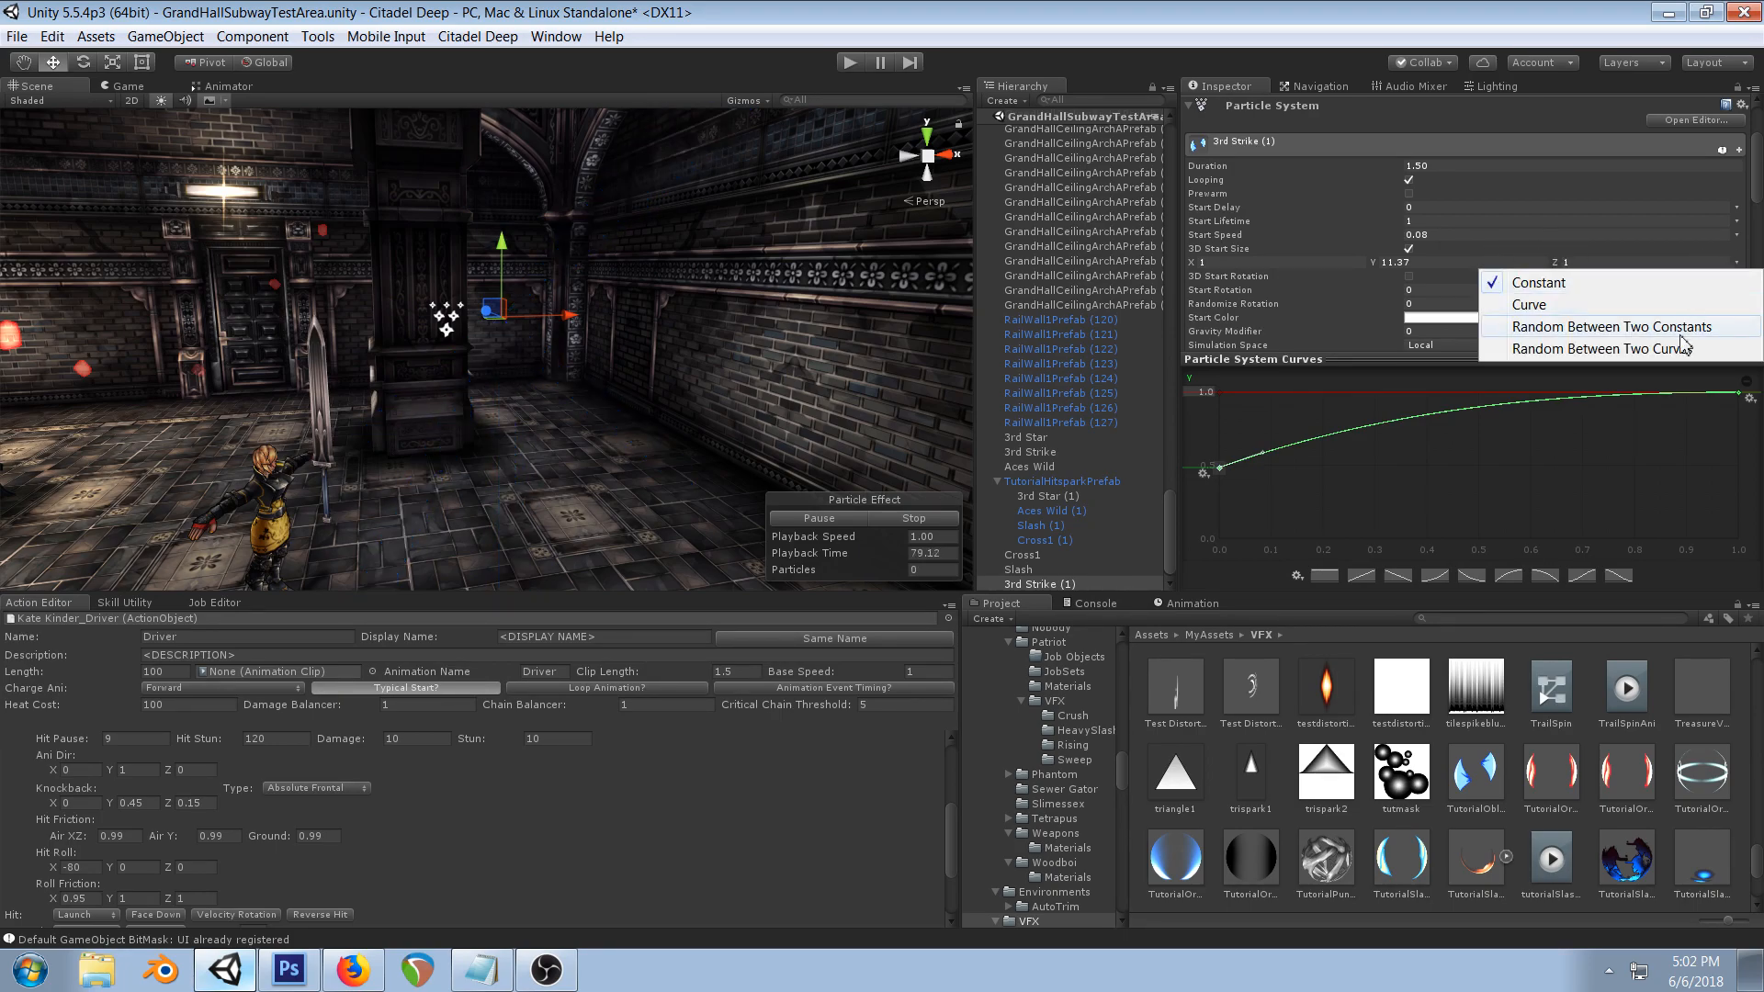
pyautogui.click(1683, 341)
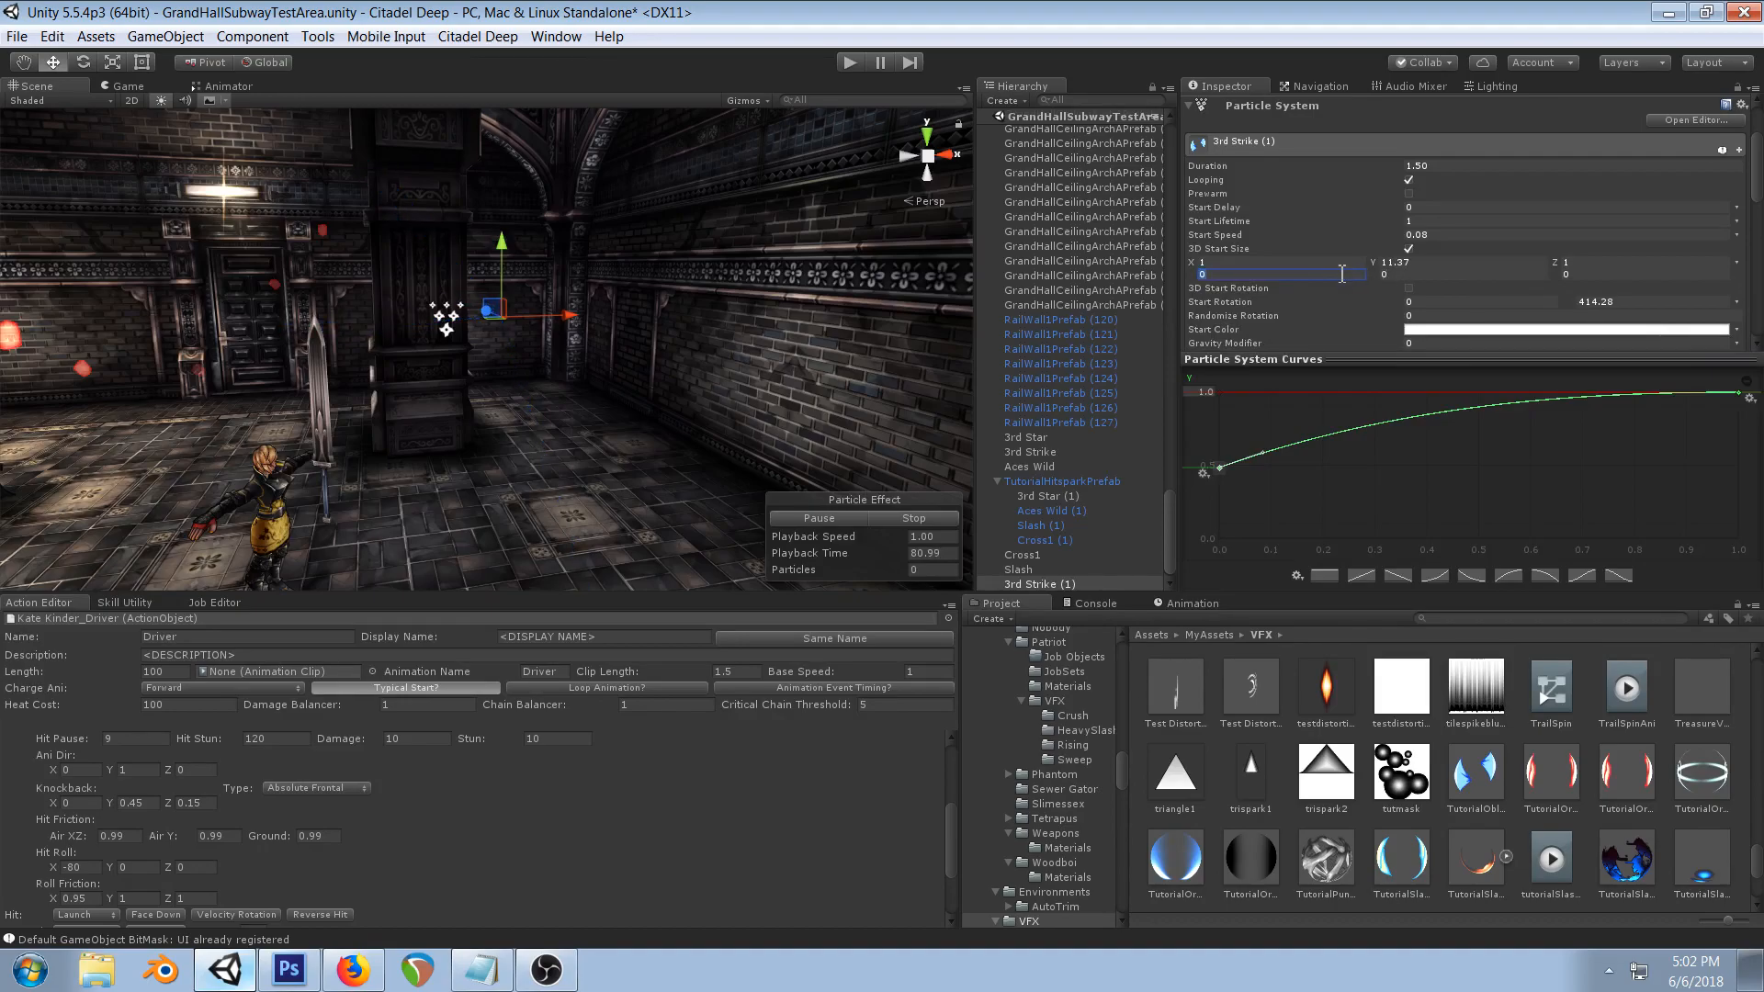
pyautogui.write('1')
pyautogui.click(1587, 275)
pyautogui.moveTo(1422, 286); pyautogui.dragTo(1448, 291)
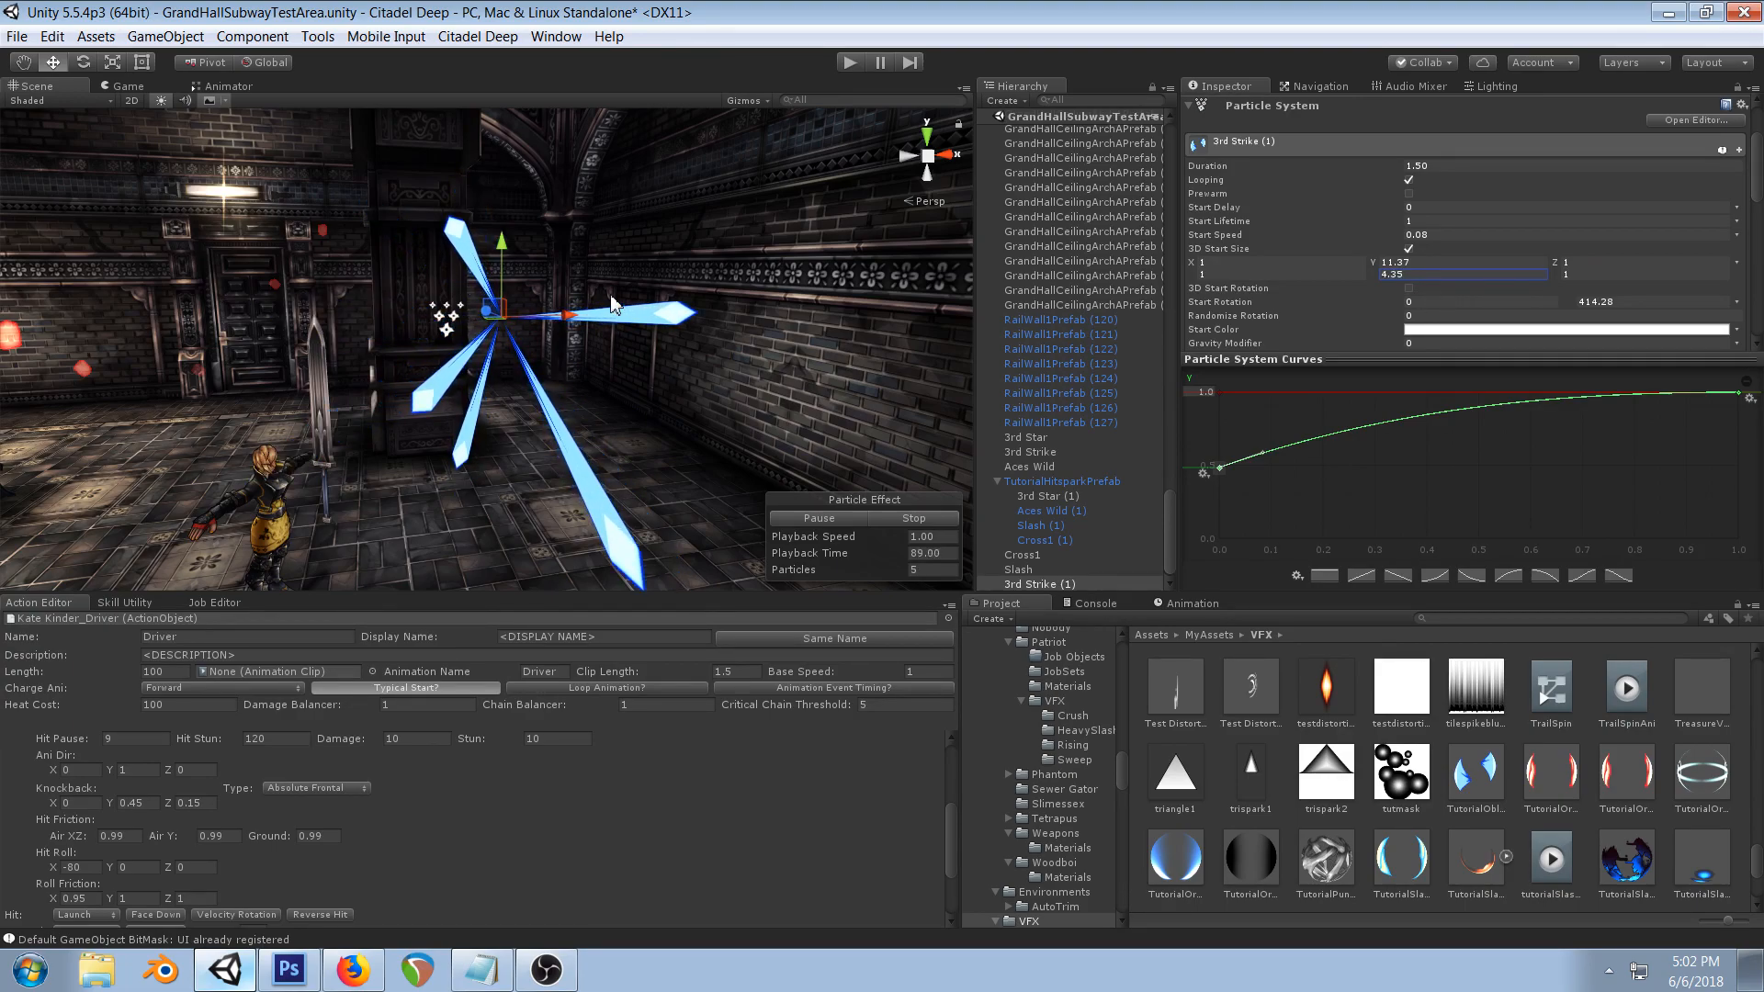
pyautogui.click(1218, 264)
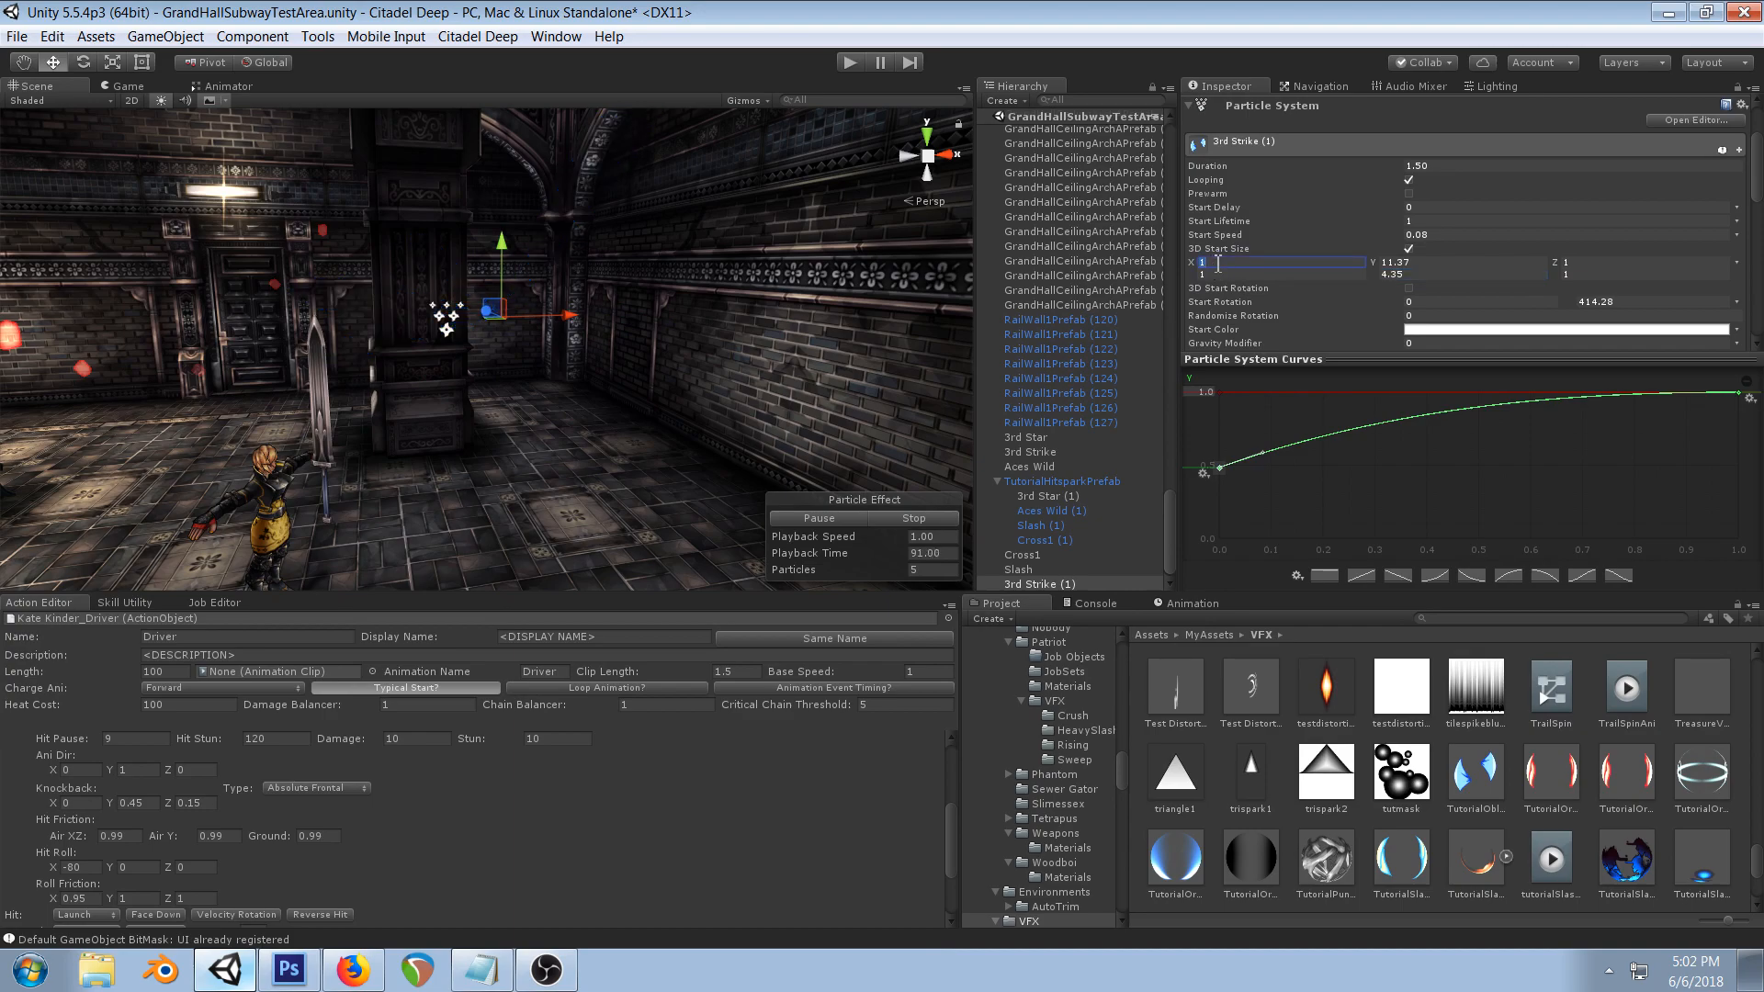
pyautogui.press('Tab')
pyautogui.write('2')
# - Shape the X size curve to fall steeply from 1 and level off at about 0.35 by the end of the lifetime
pyautogui.click(1223, 392)
pyautogui.moveTo(1738, 392); pyautogui.dragTo(1745, 493)
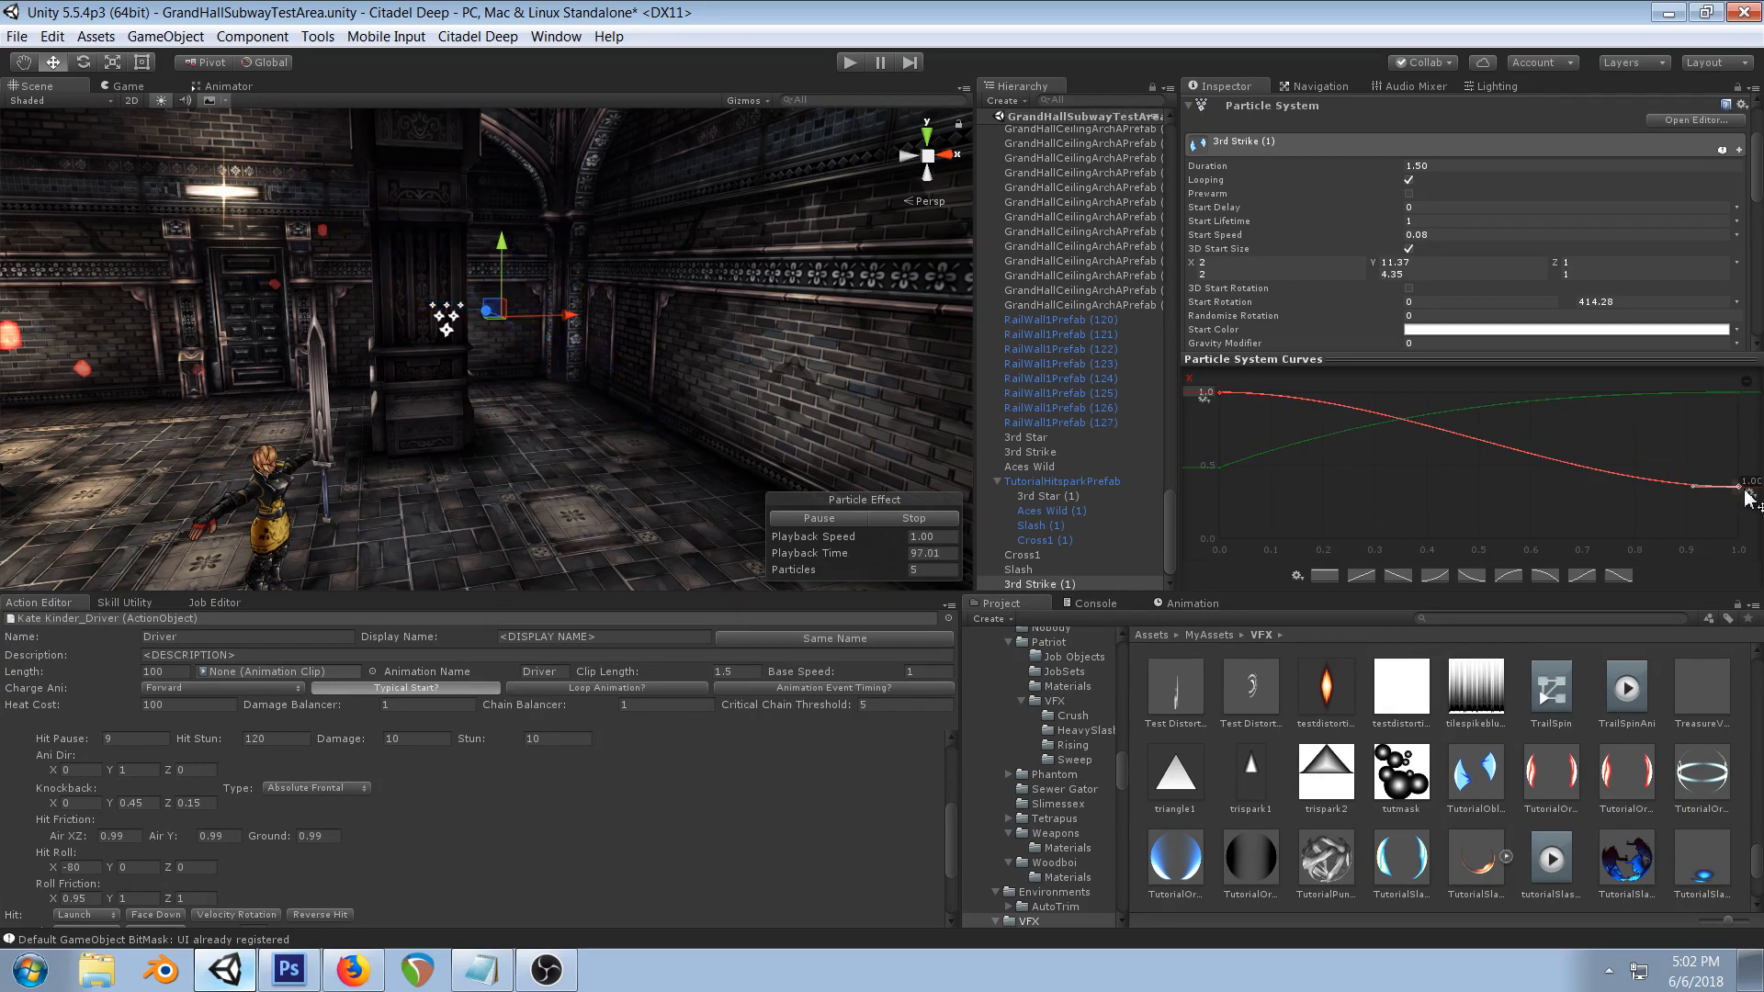
pyautogui.click(1221, 393)
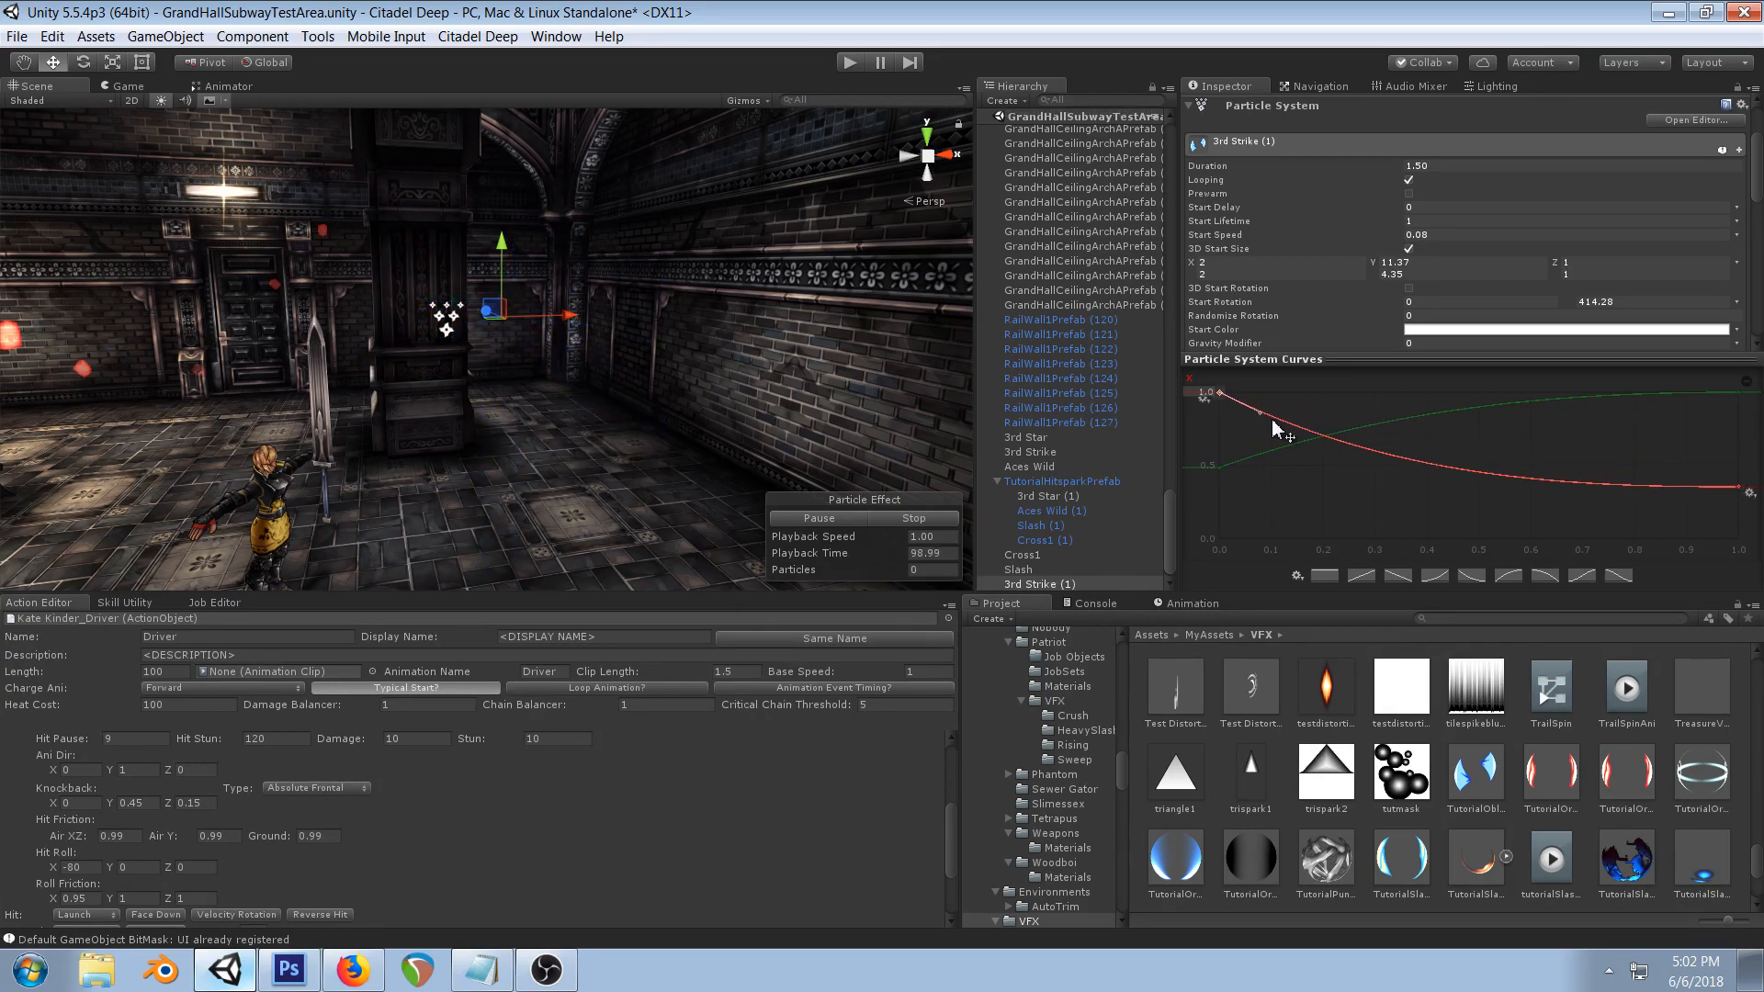
pyautogui.scroll(-5, 648, 316)
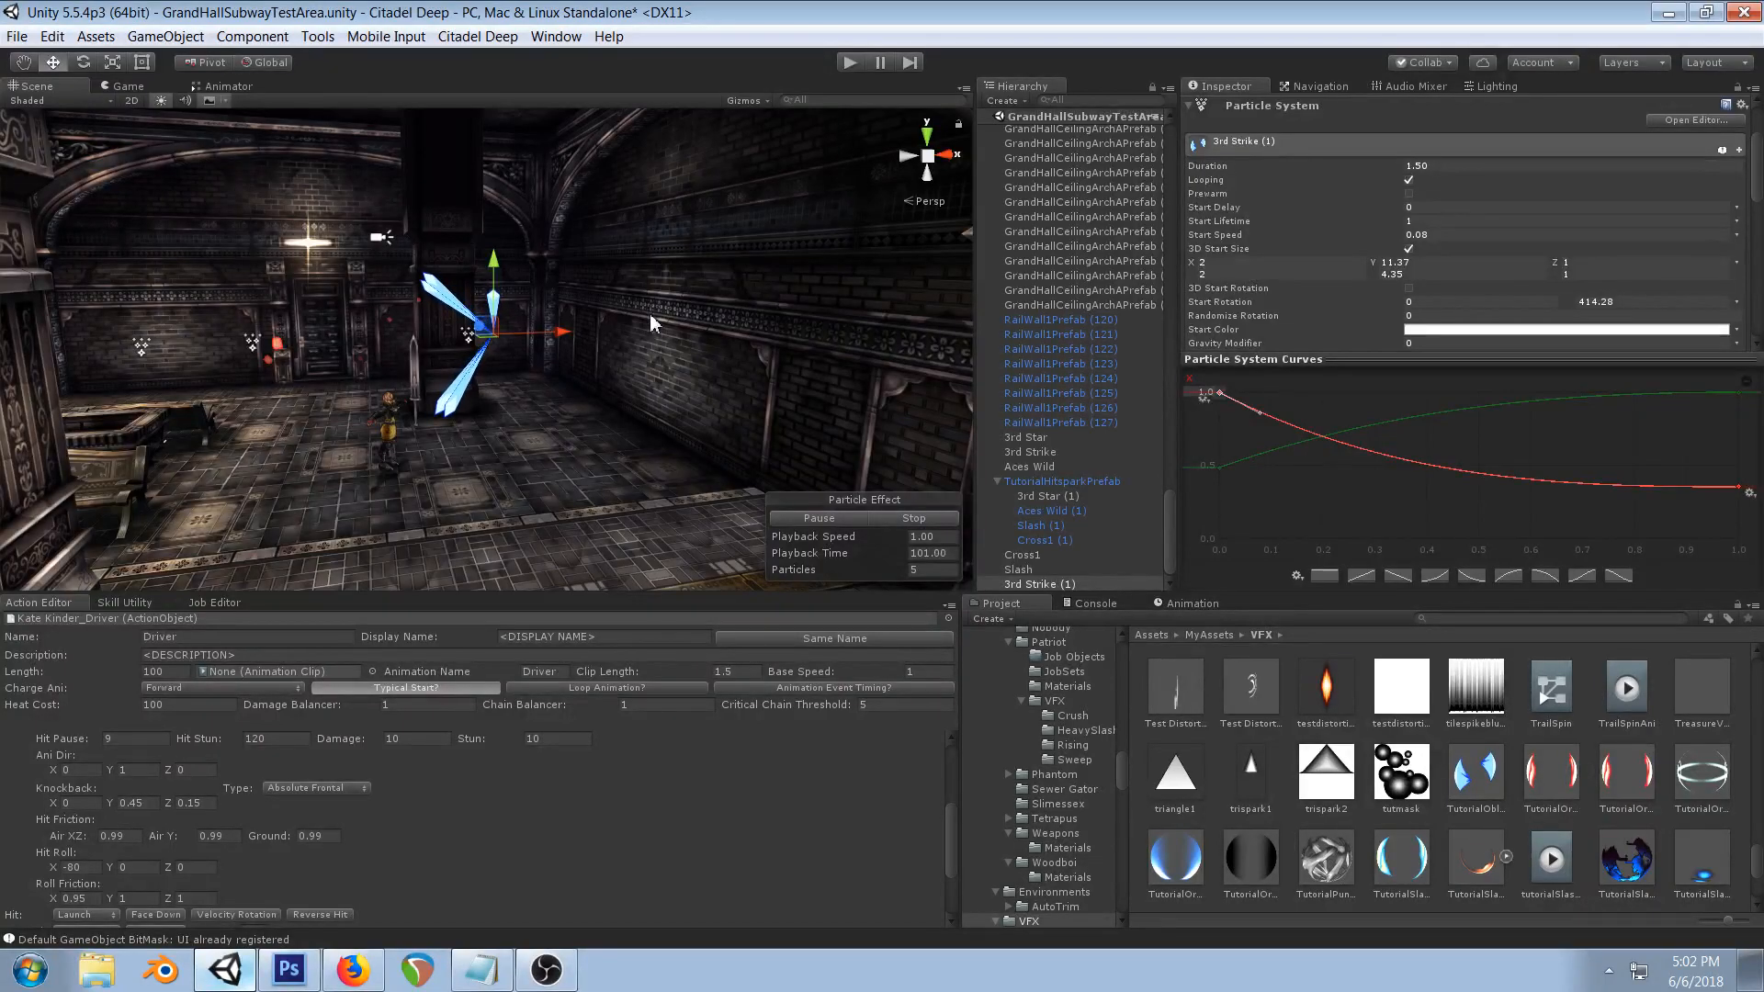
pyautogui.scroll(5, 650, 322)
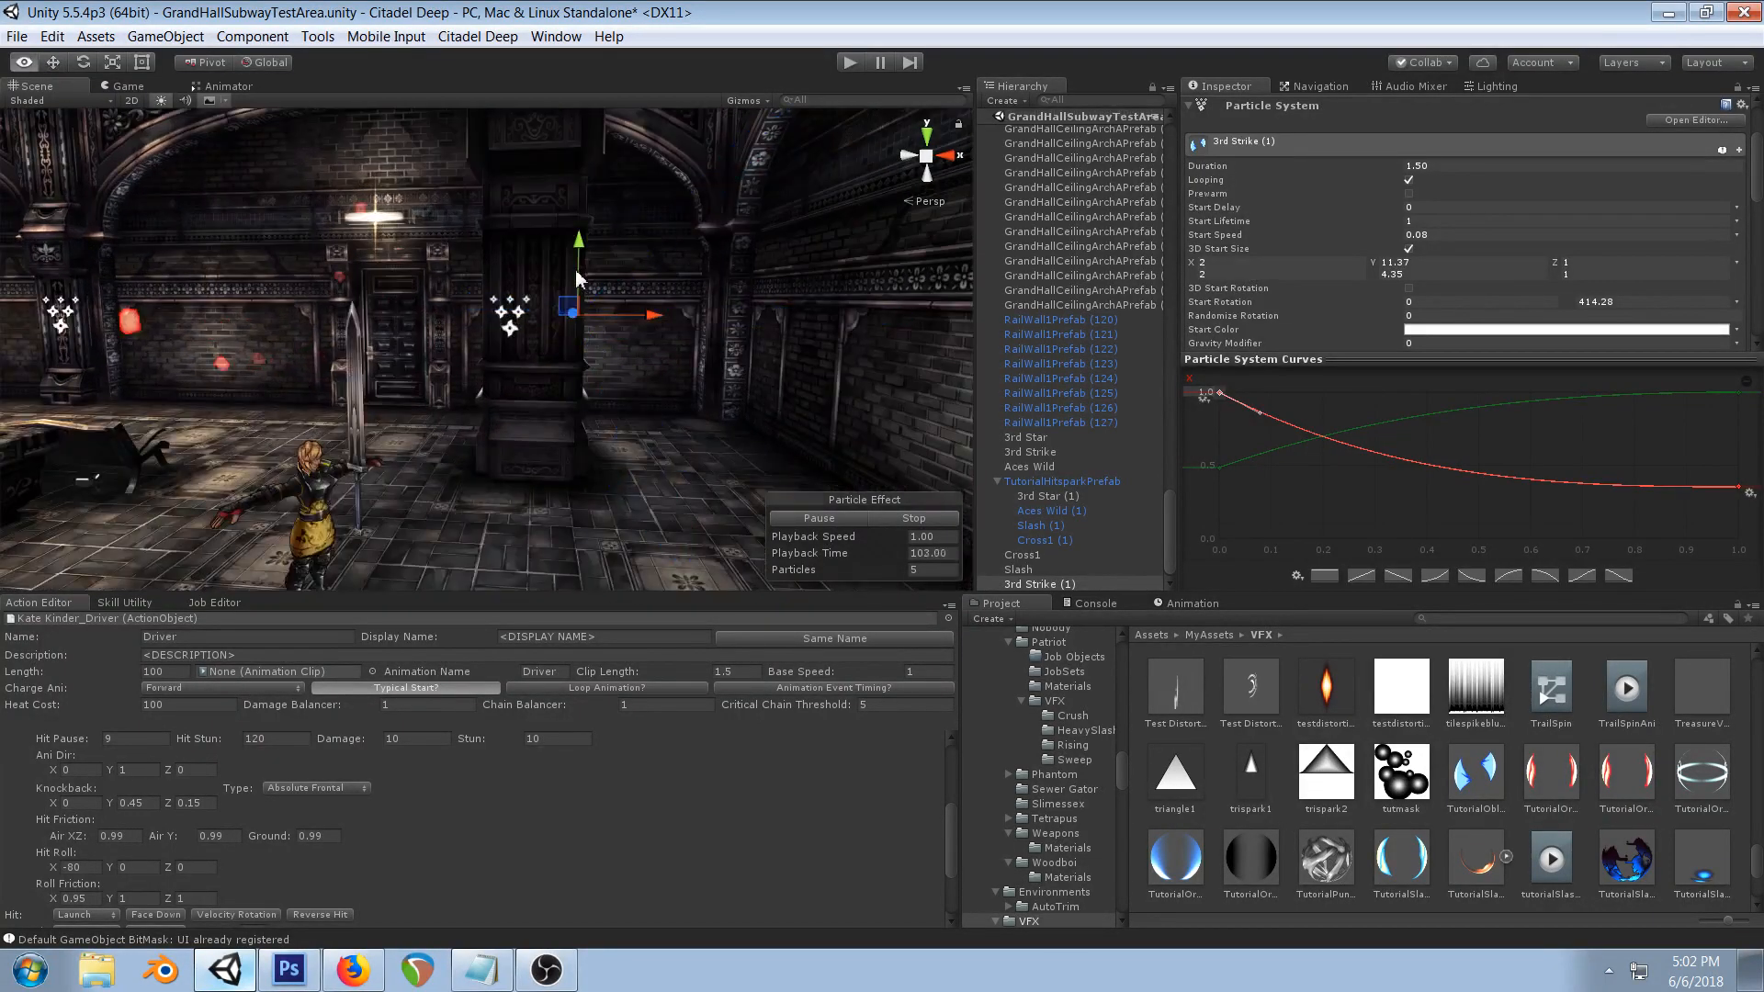
# - Try stretching the shard on Layer 3 copy 7 vertically to 141.91% in Photoshop and preview it in Unity
pyautogui.hotkey('alt', 'Tab')
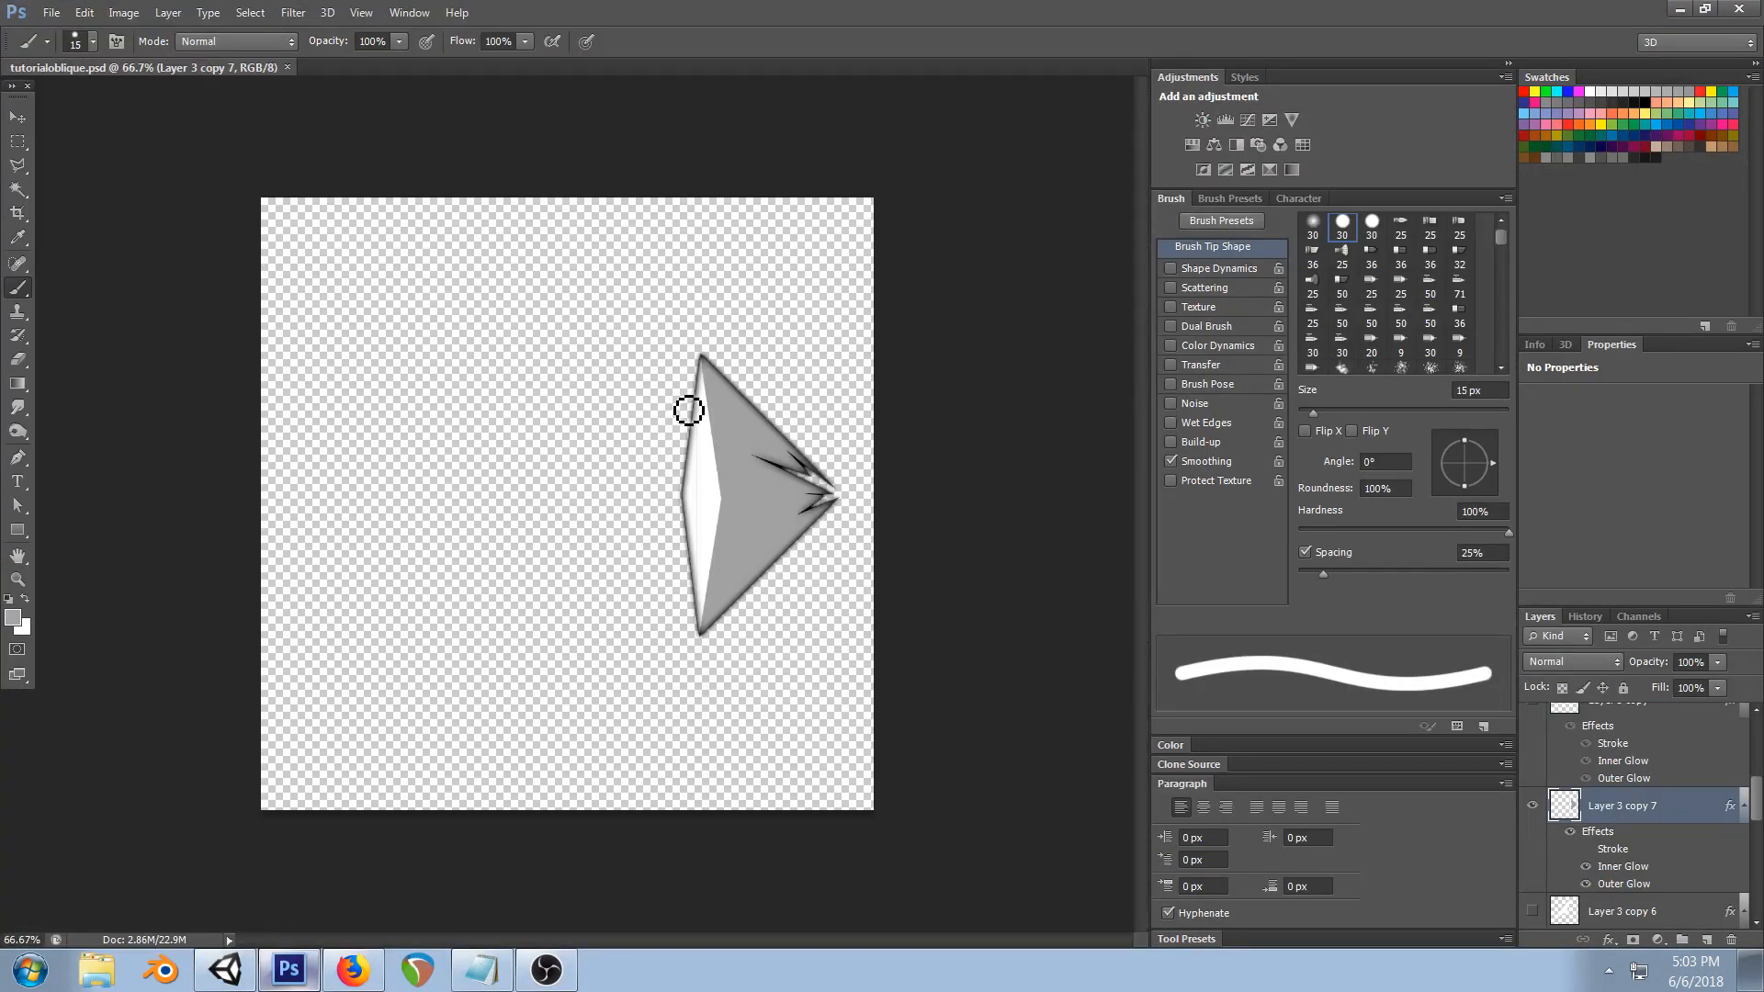
pyautogui.hotkey('ctrl', 't')
pyautogui.keyDown('alt'); pyautogui.moveTo(762, 354); pyautogui.dragTo(763, 294); pyautogui.keyUp('alt')
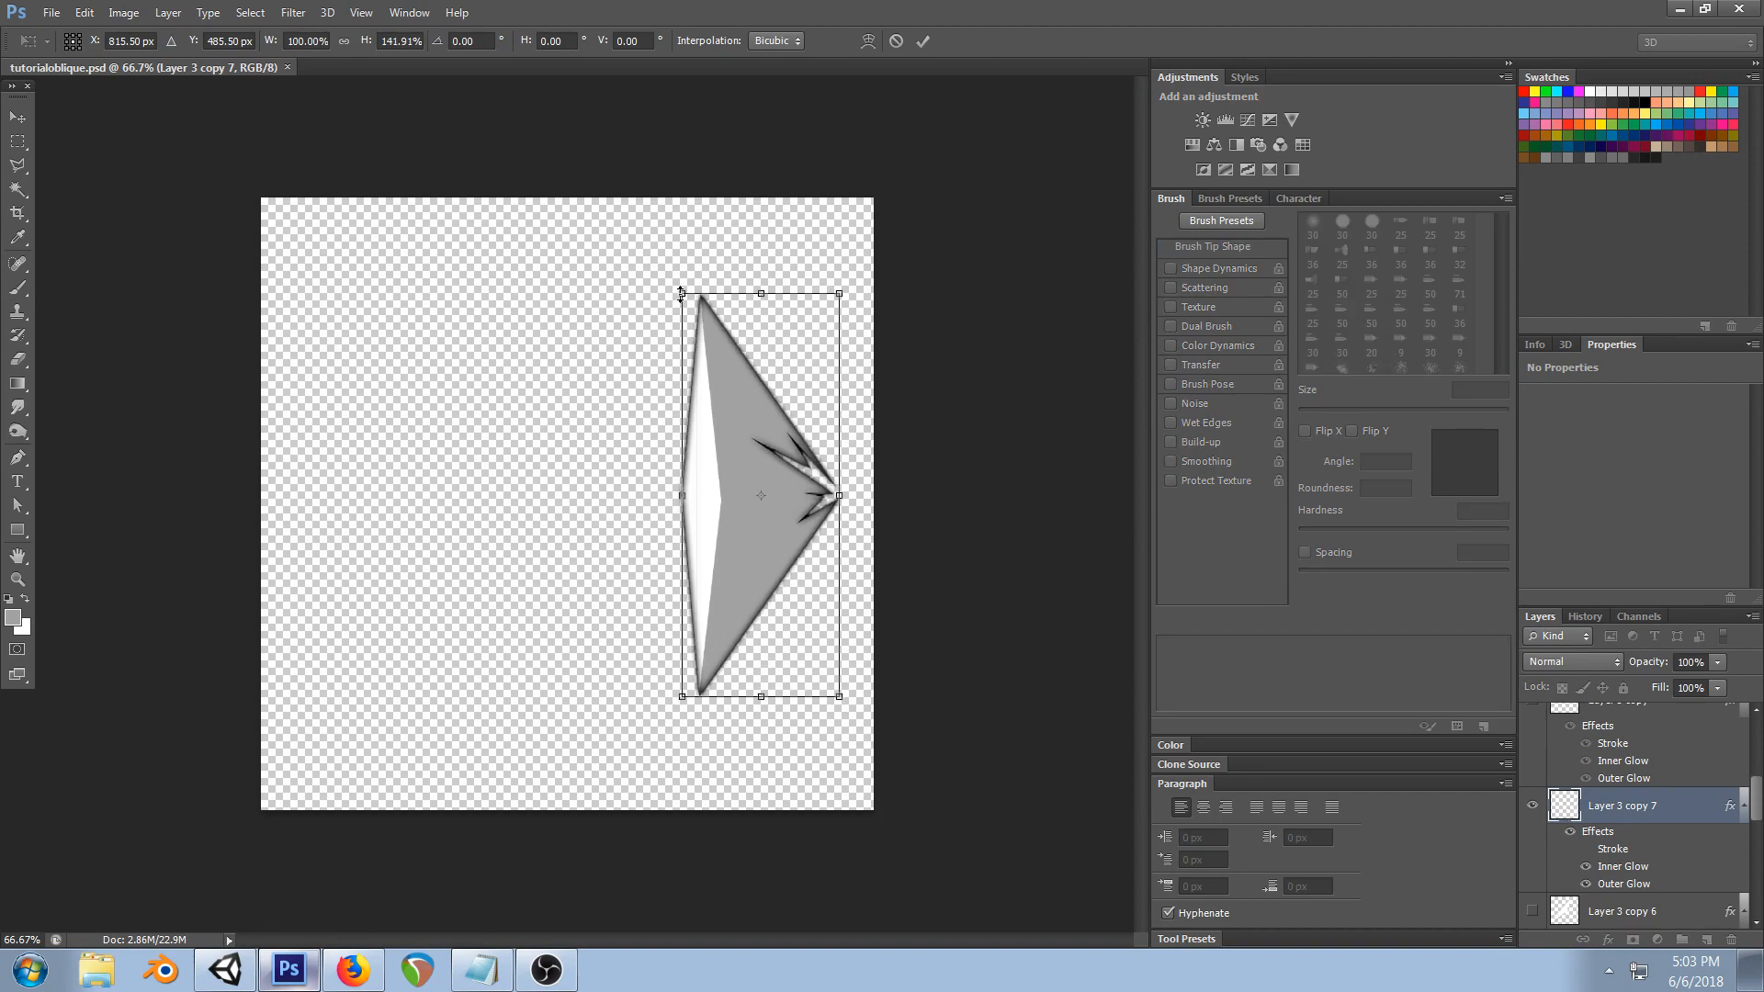
pyautogui.click(18, 118)
pyautogui.click(808, 366)
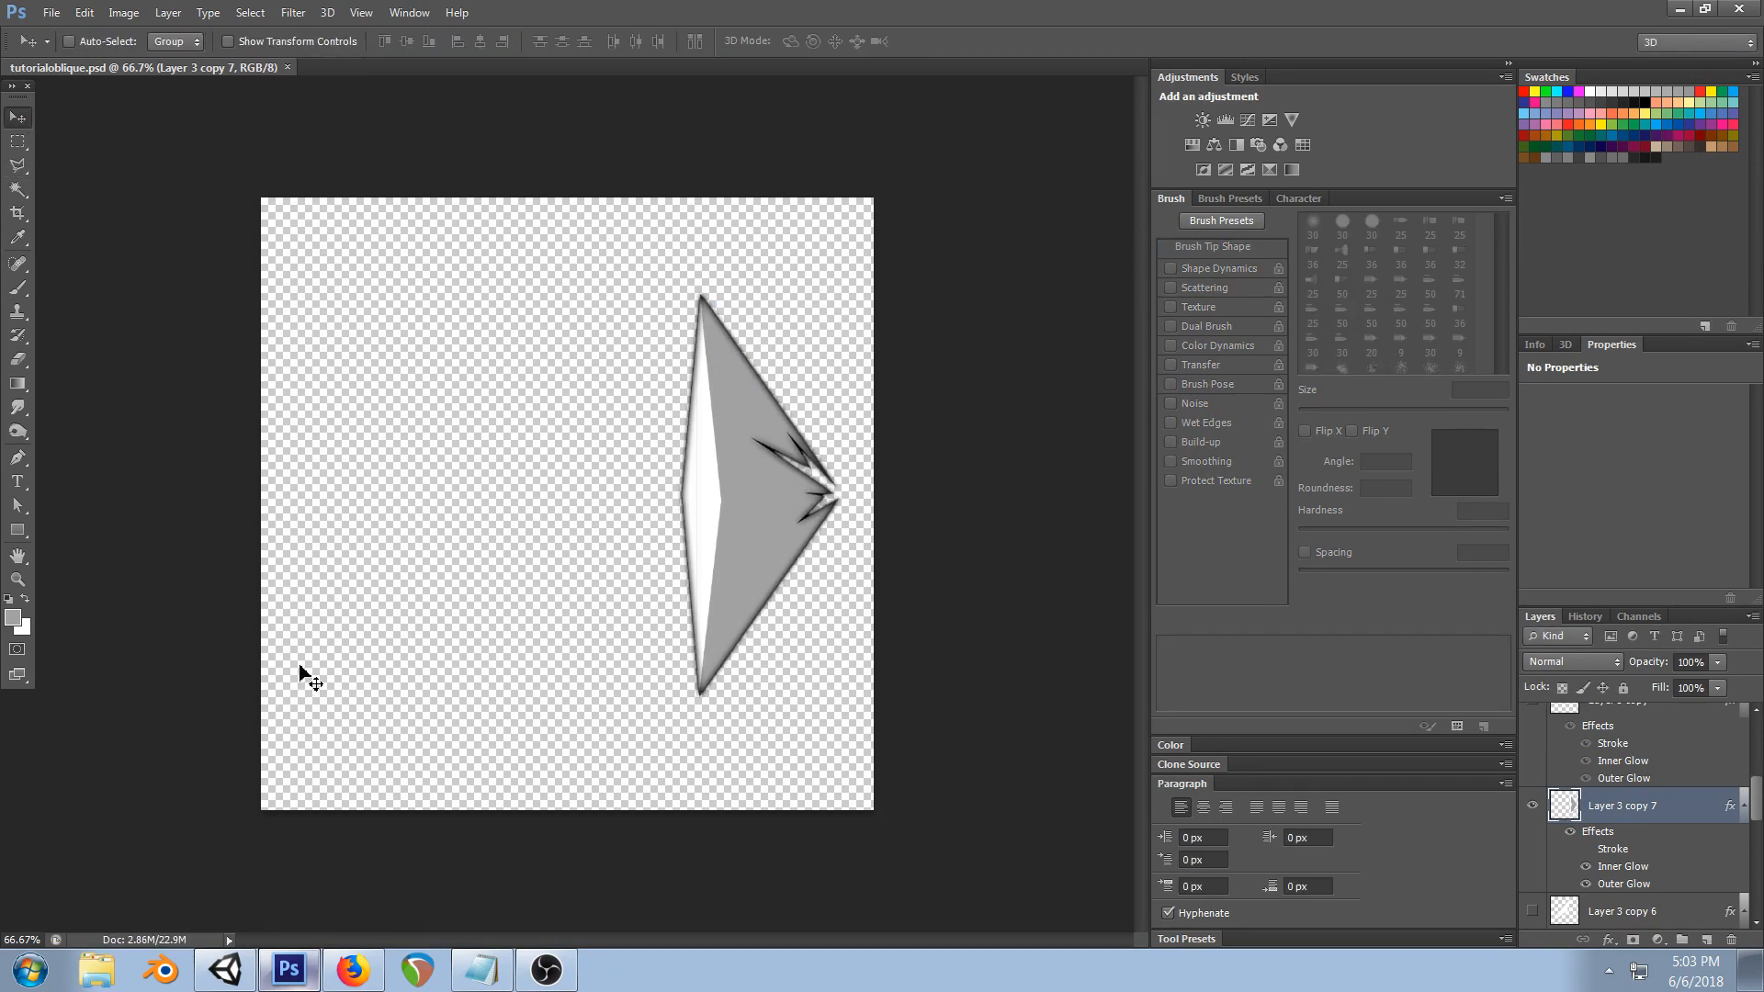
pyautogui.click(230, 966)
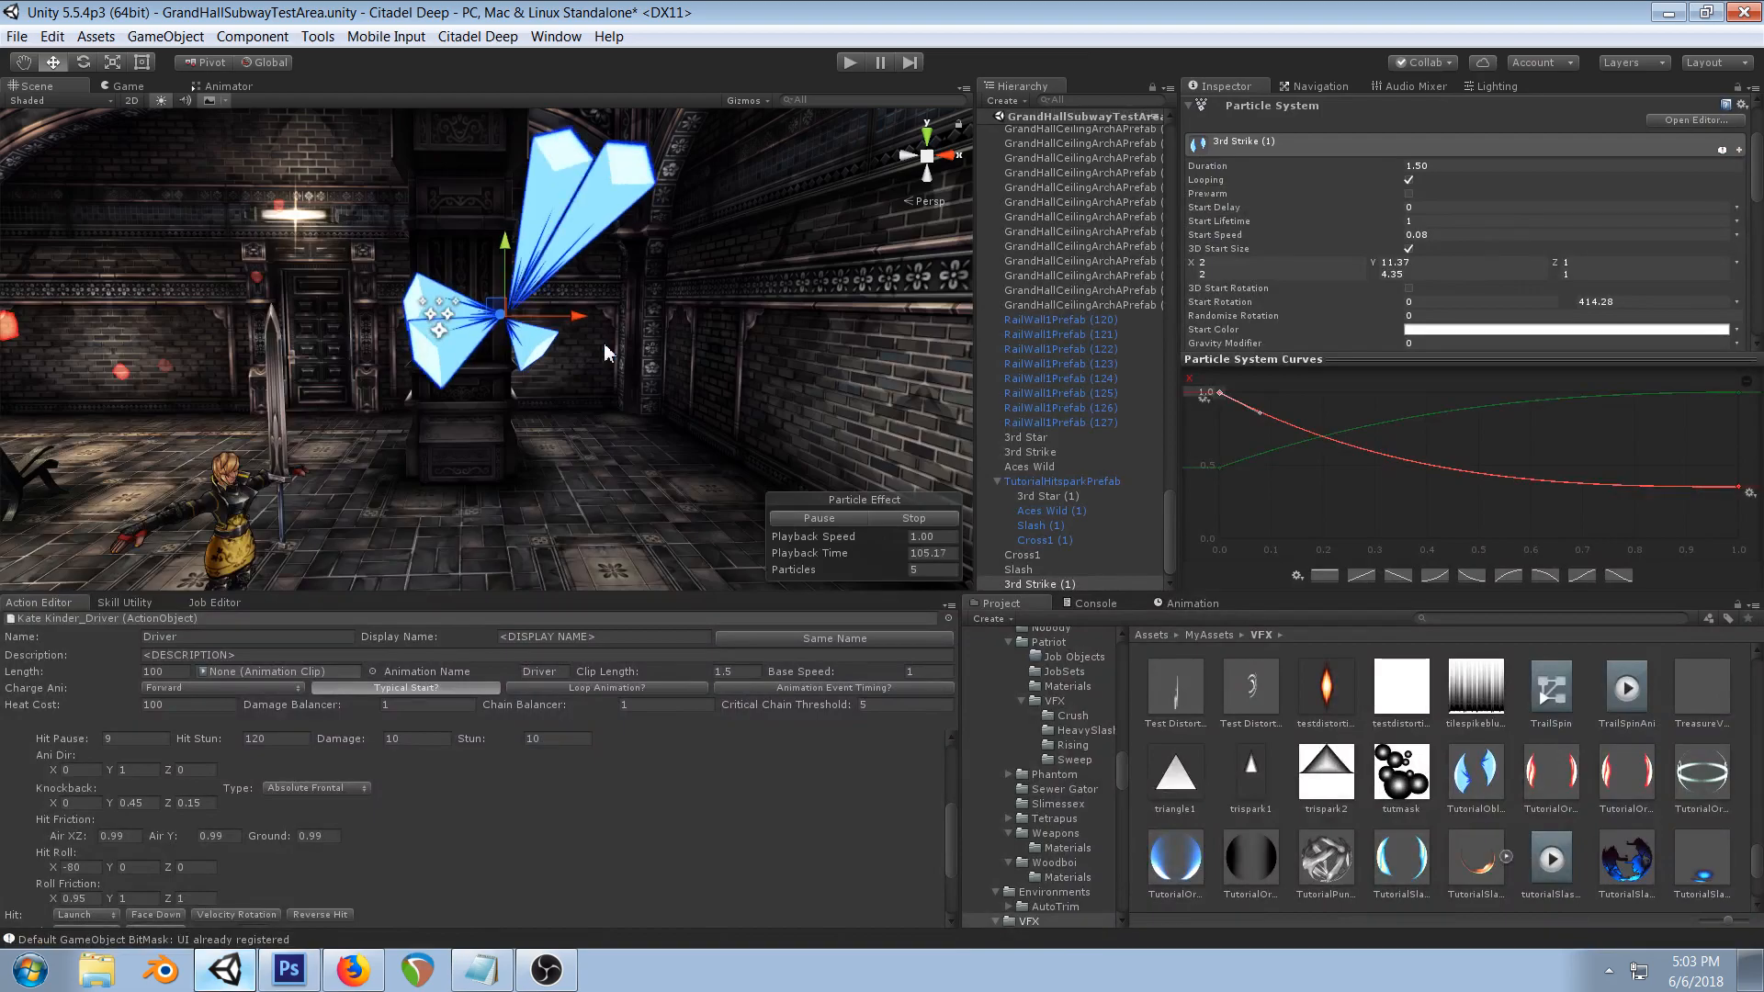
pyautogui.scroll(-8, 400, 419)
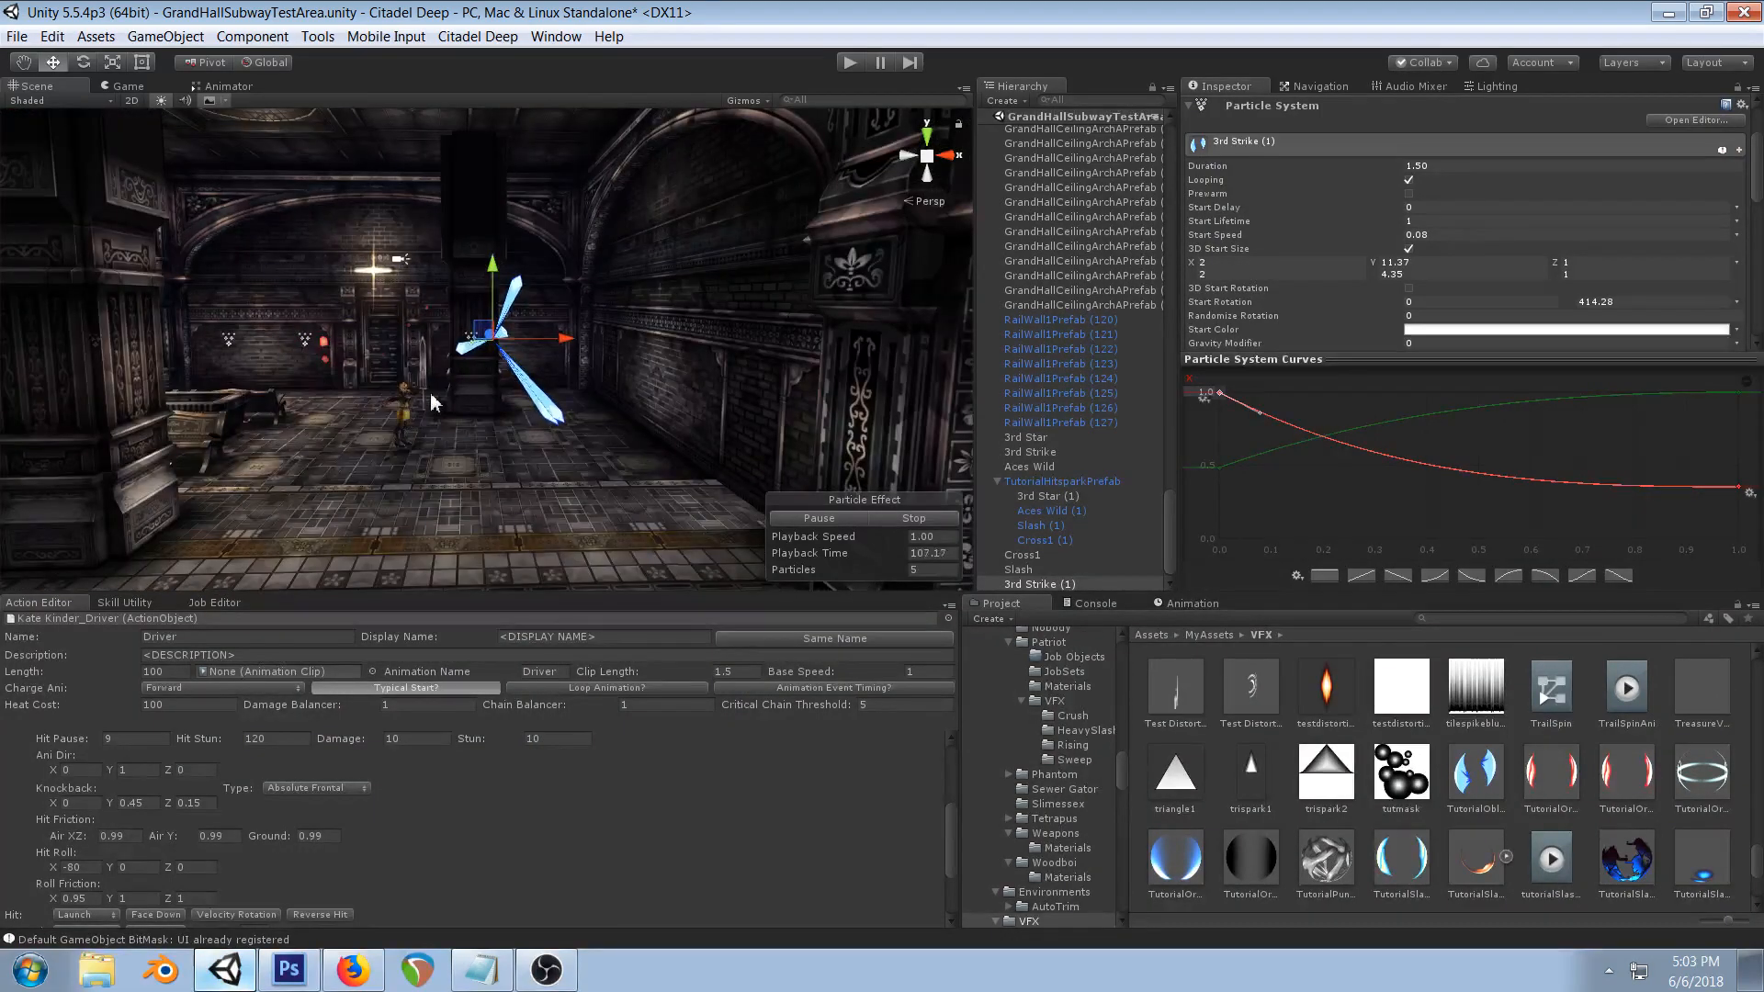
# - Undo the vertical stretch of the shard in tutorialoblique.psd
pyautogui.click(289, 969)
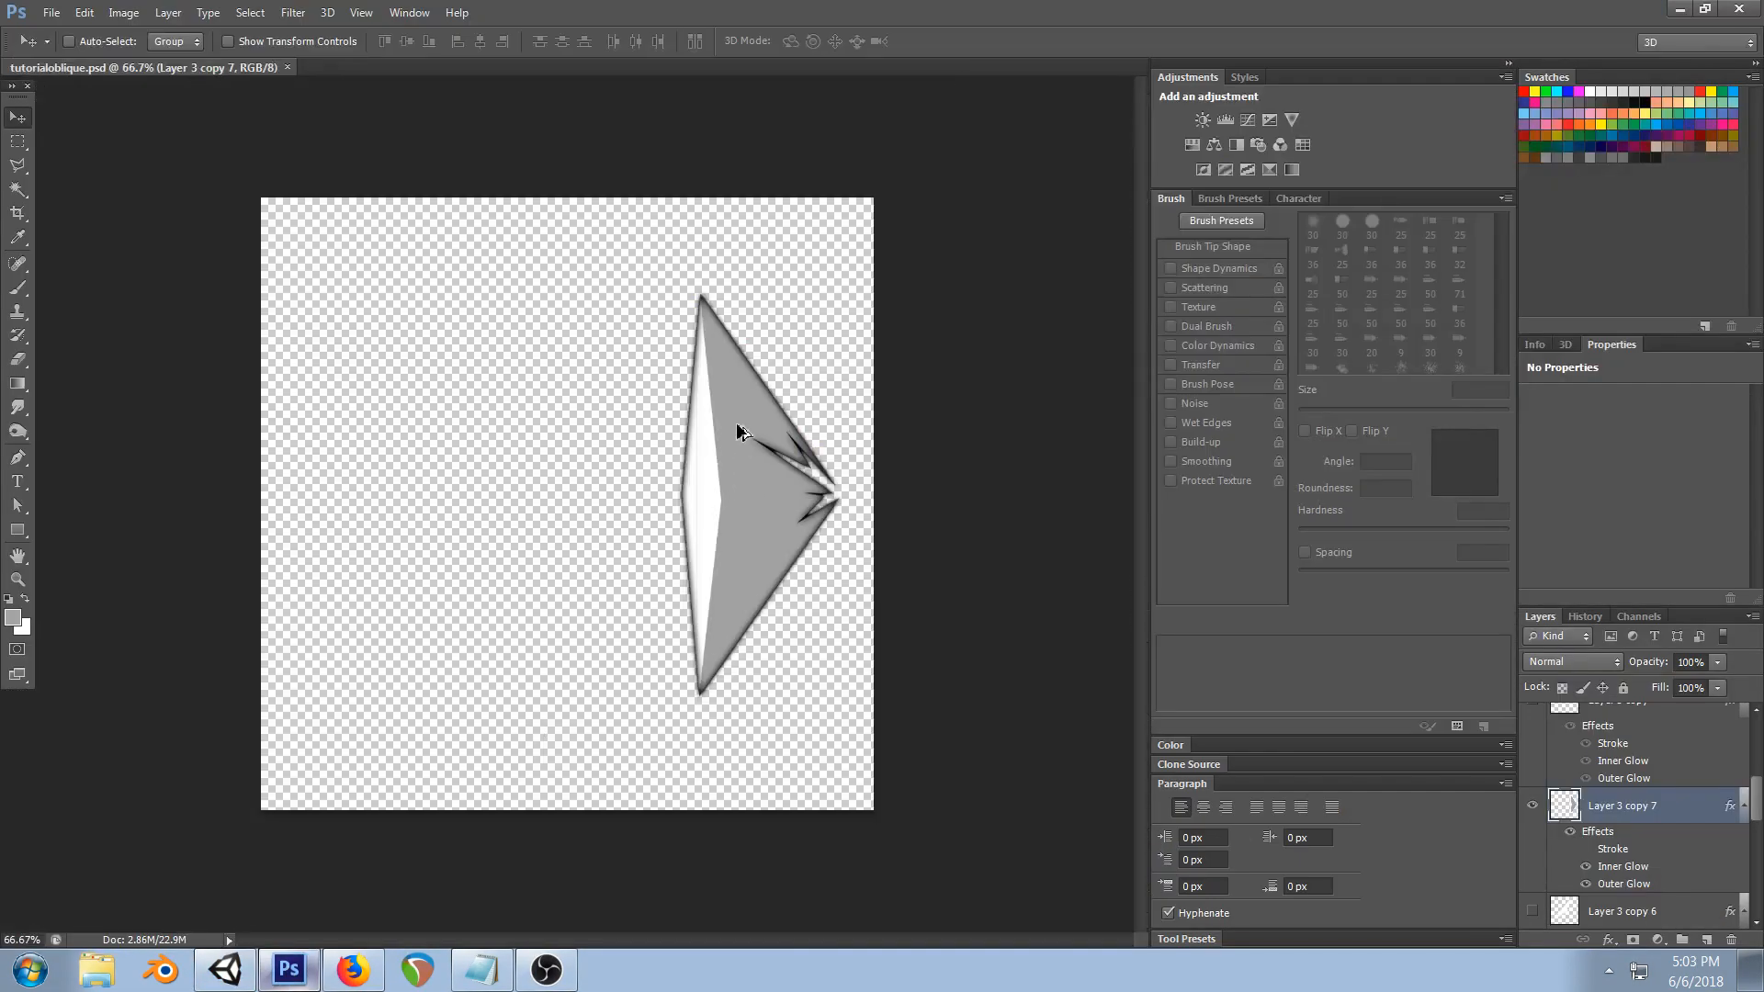
pyautogui.hotkey('alt', 'Tab')
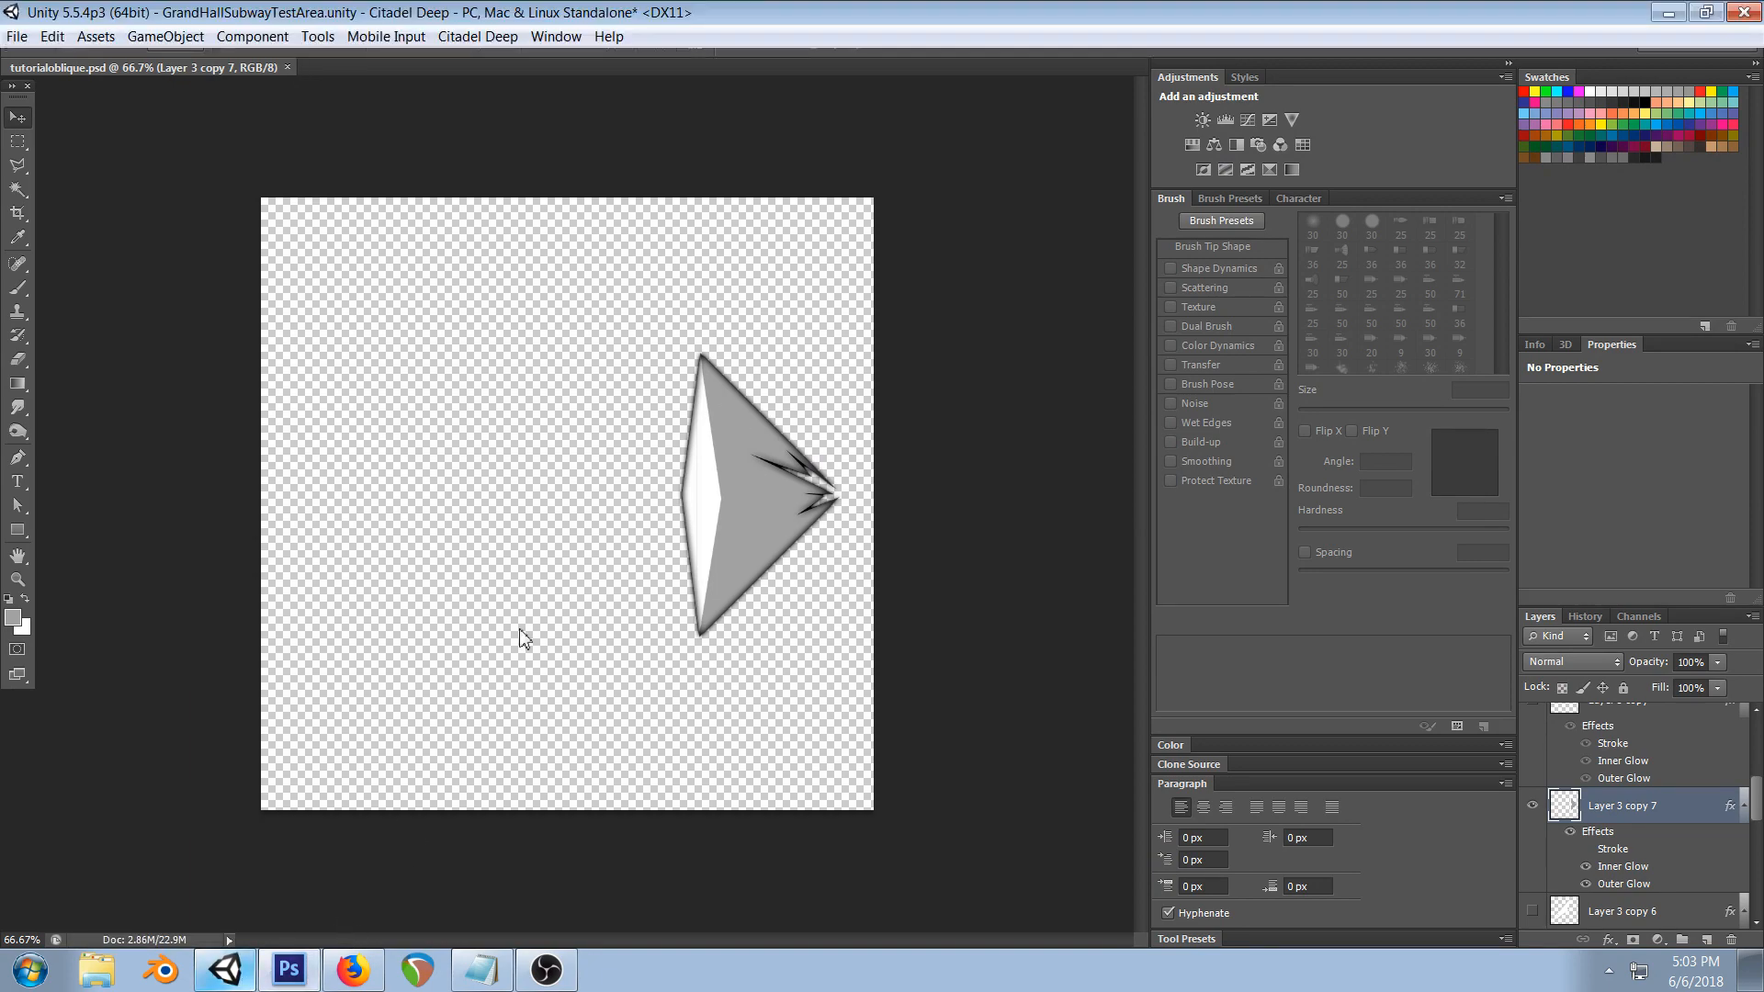
# - Switch to Firefox, mute and play the Aces Wild PC Release Gameplay Trailer to study its hit sparks, and return to Photoshop
pyautogui.click(382, 979)
pyautogui.click(131, 30)
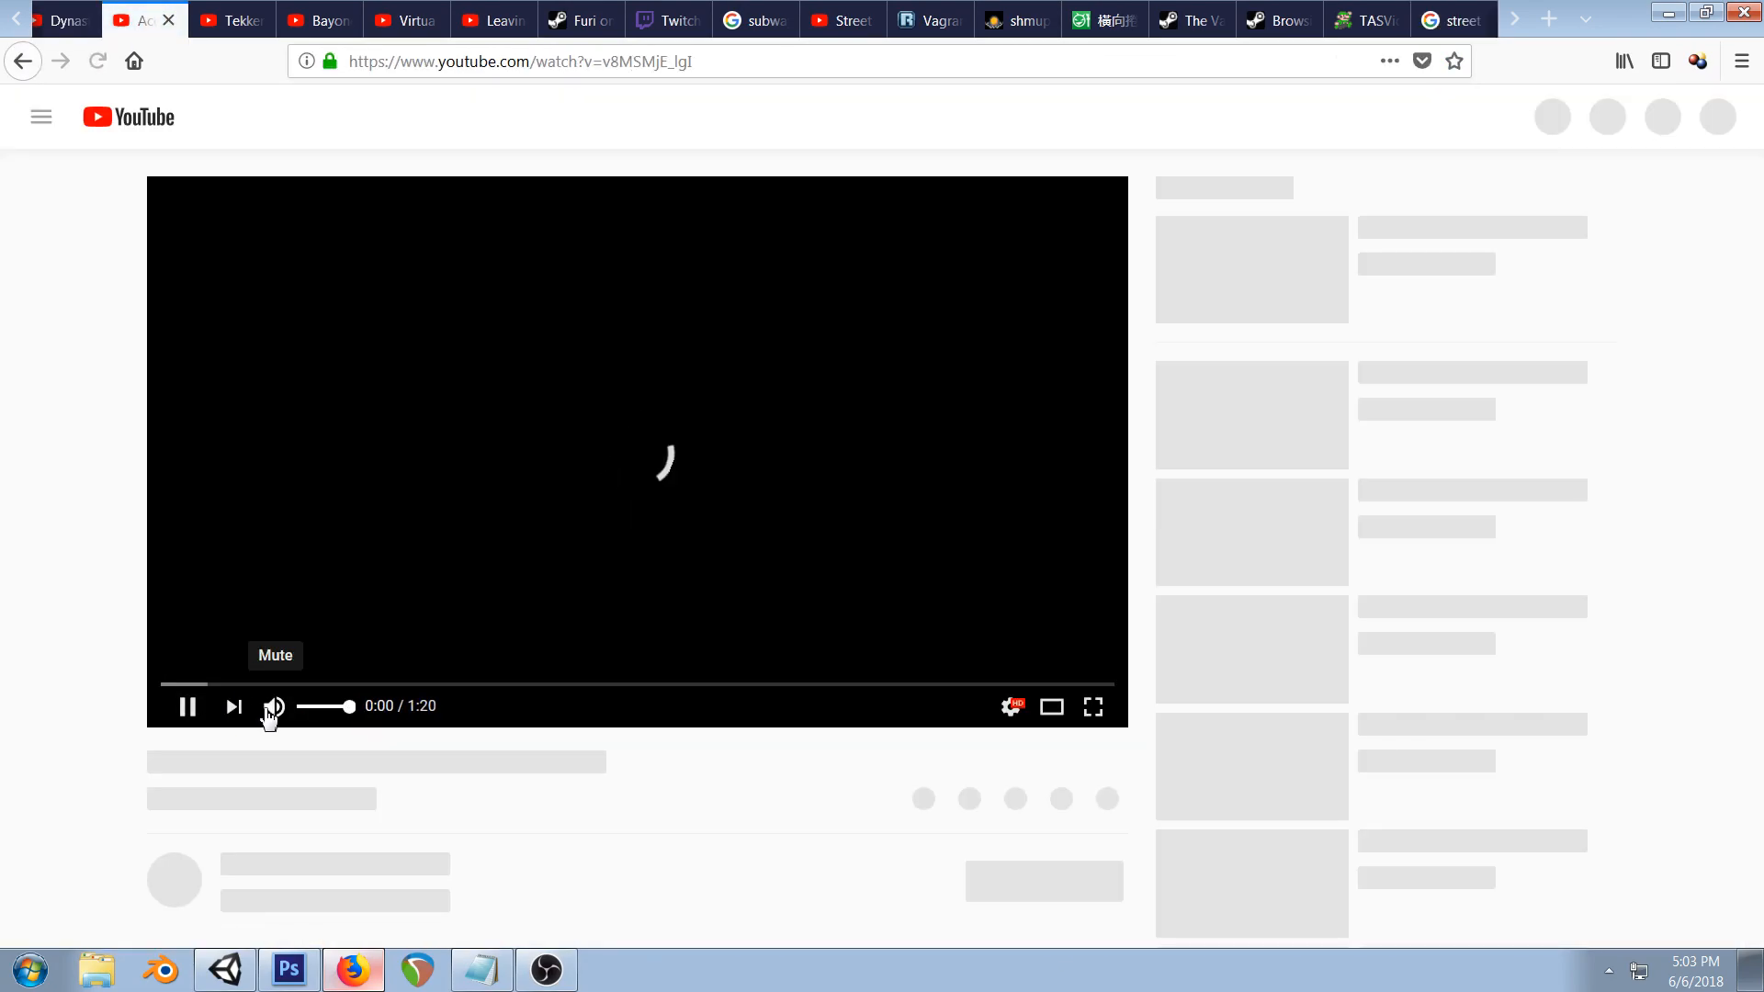
pyautogui.click(264, 706)
pyautogui.click(179, 712)
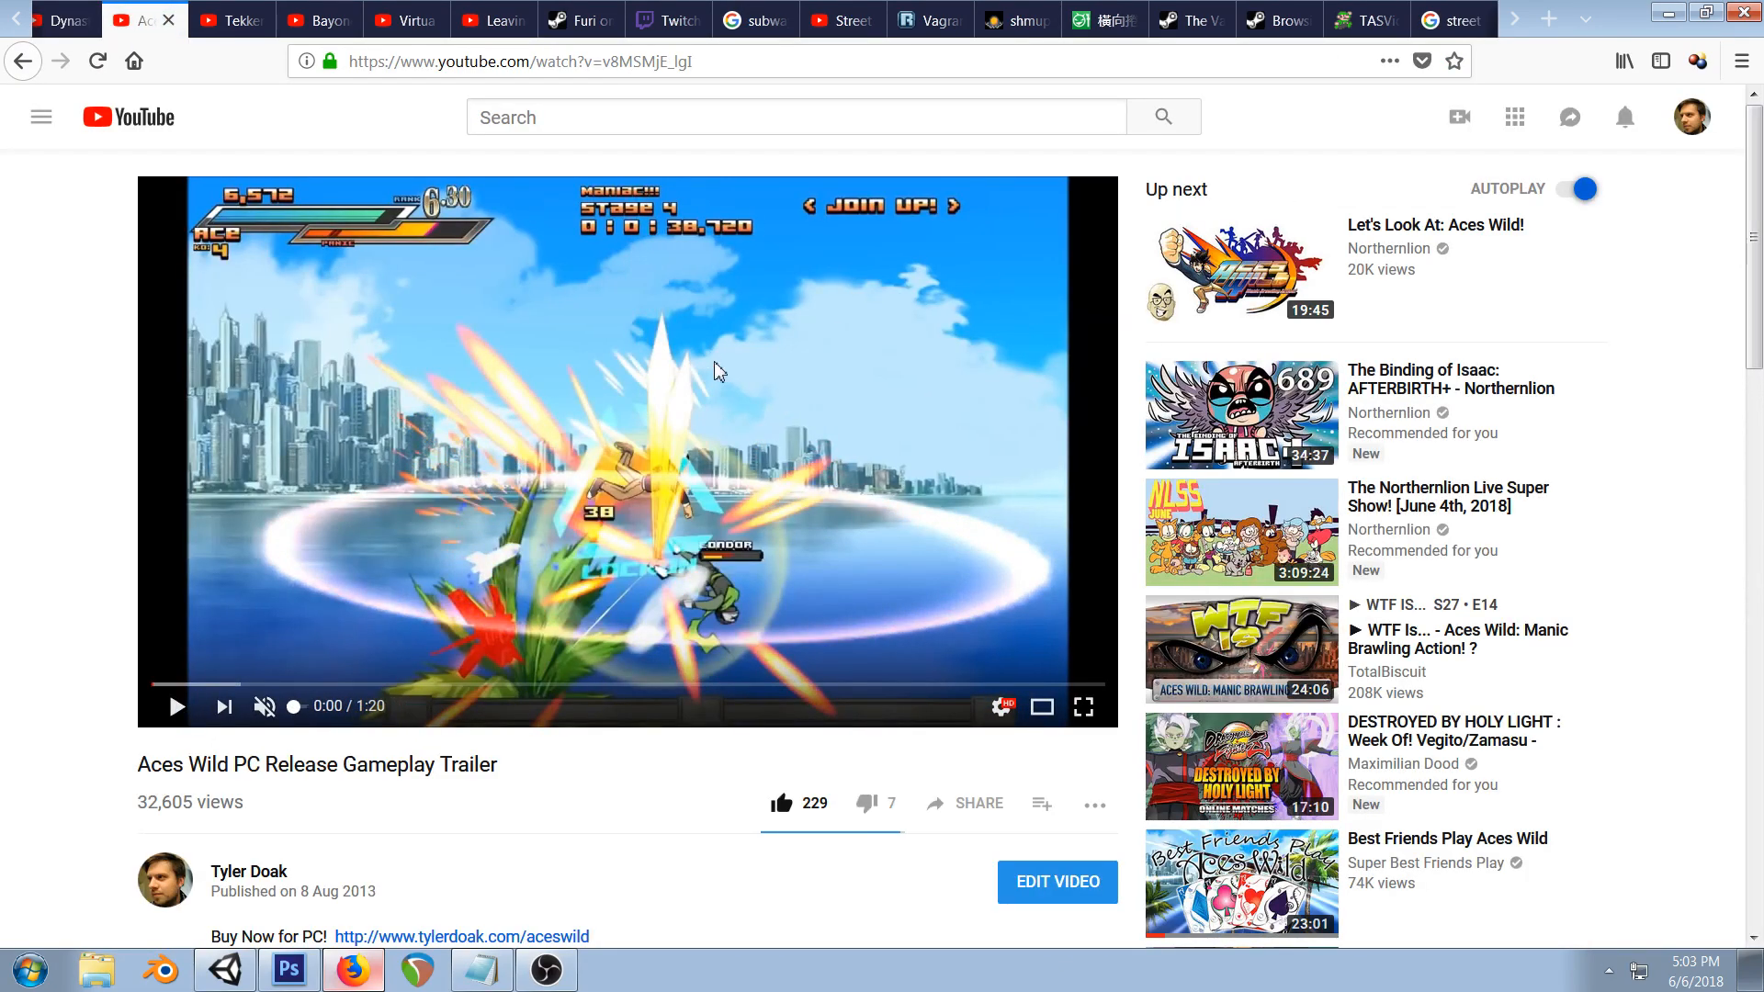
pyautogui.click(179, 712)
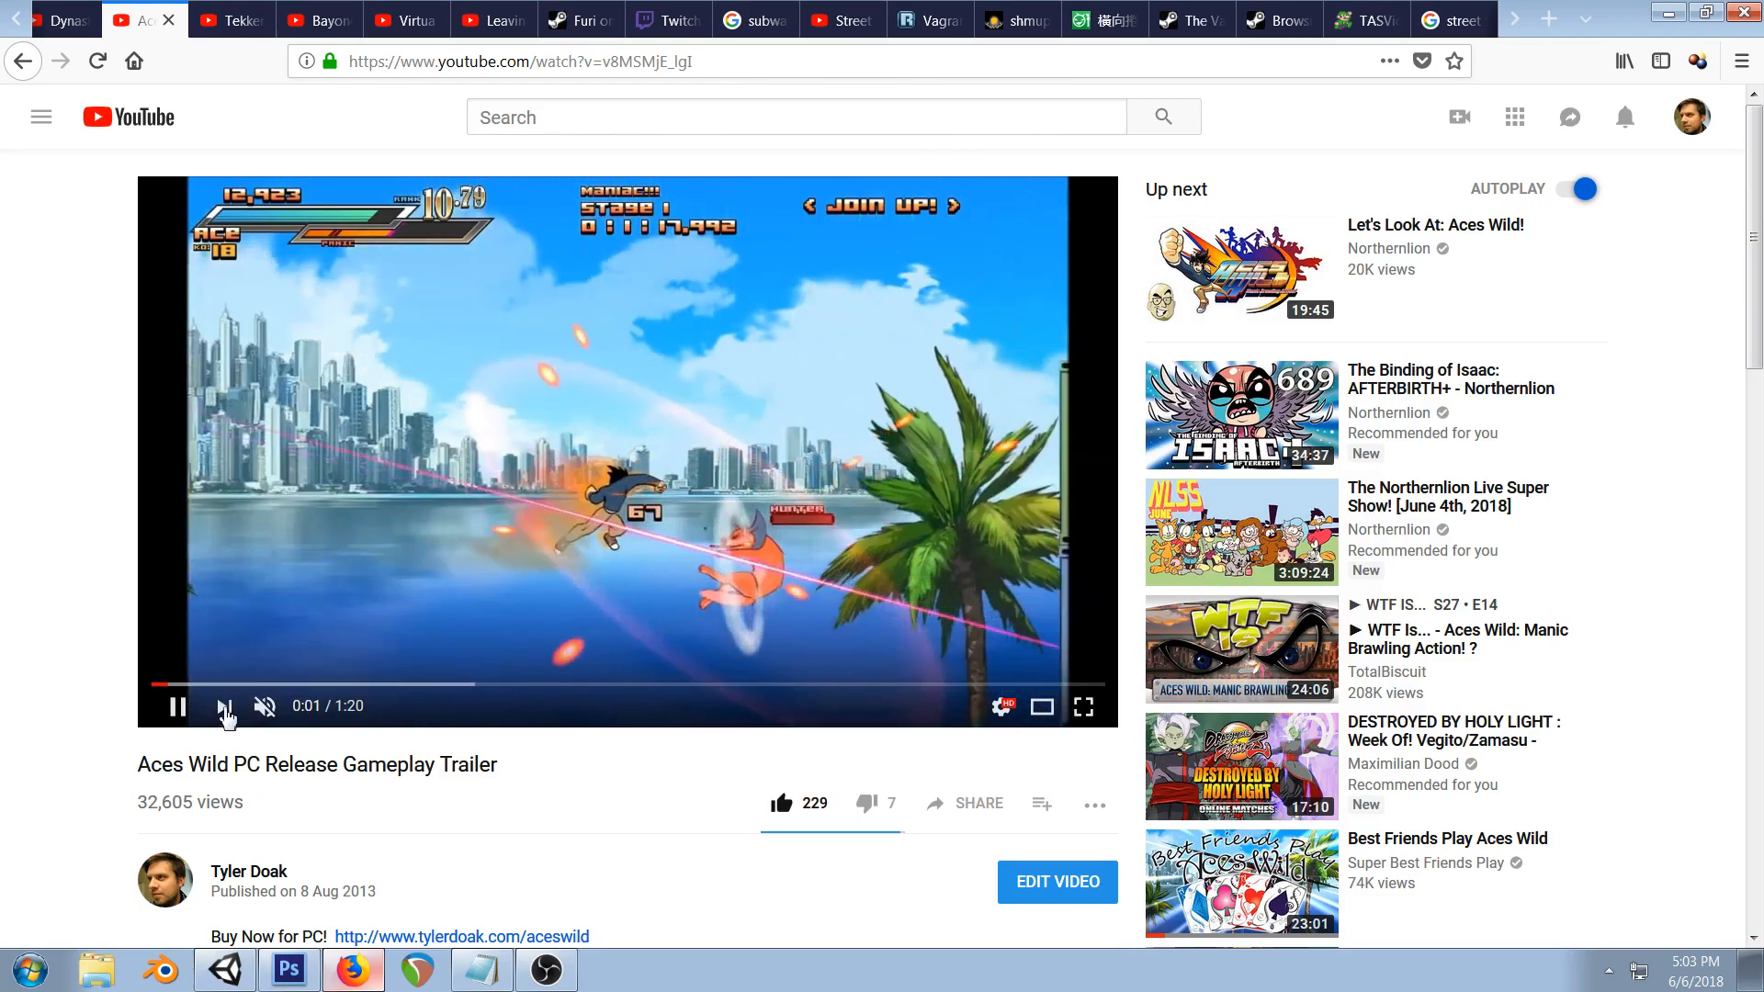
pyautogui.click(288, 970)
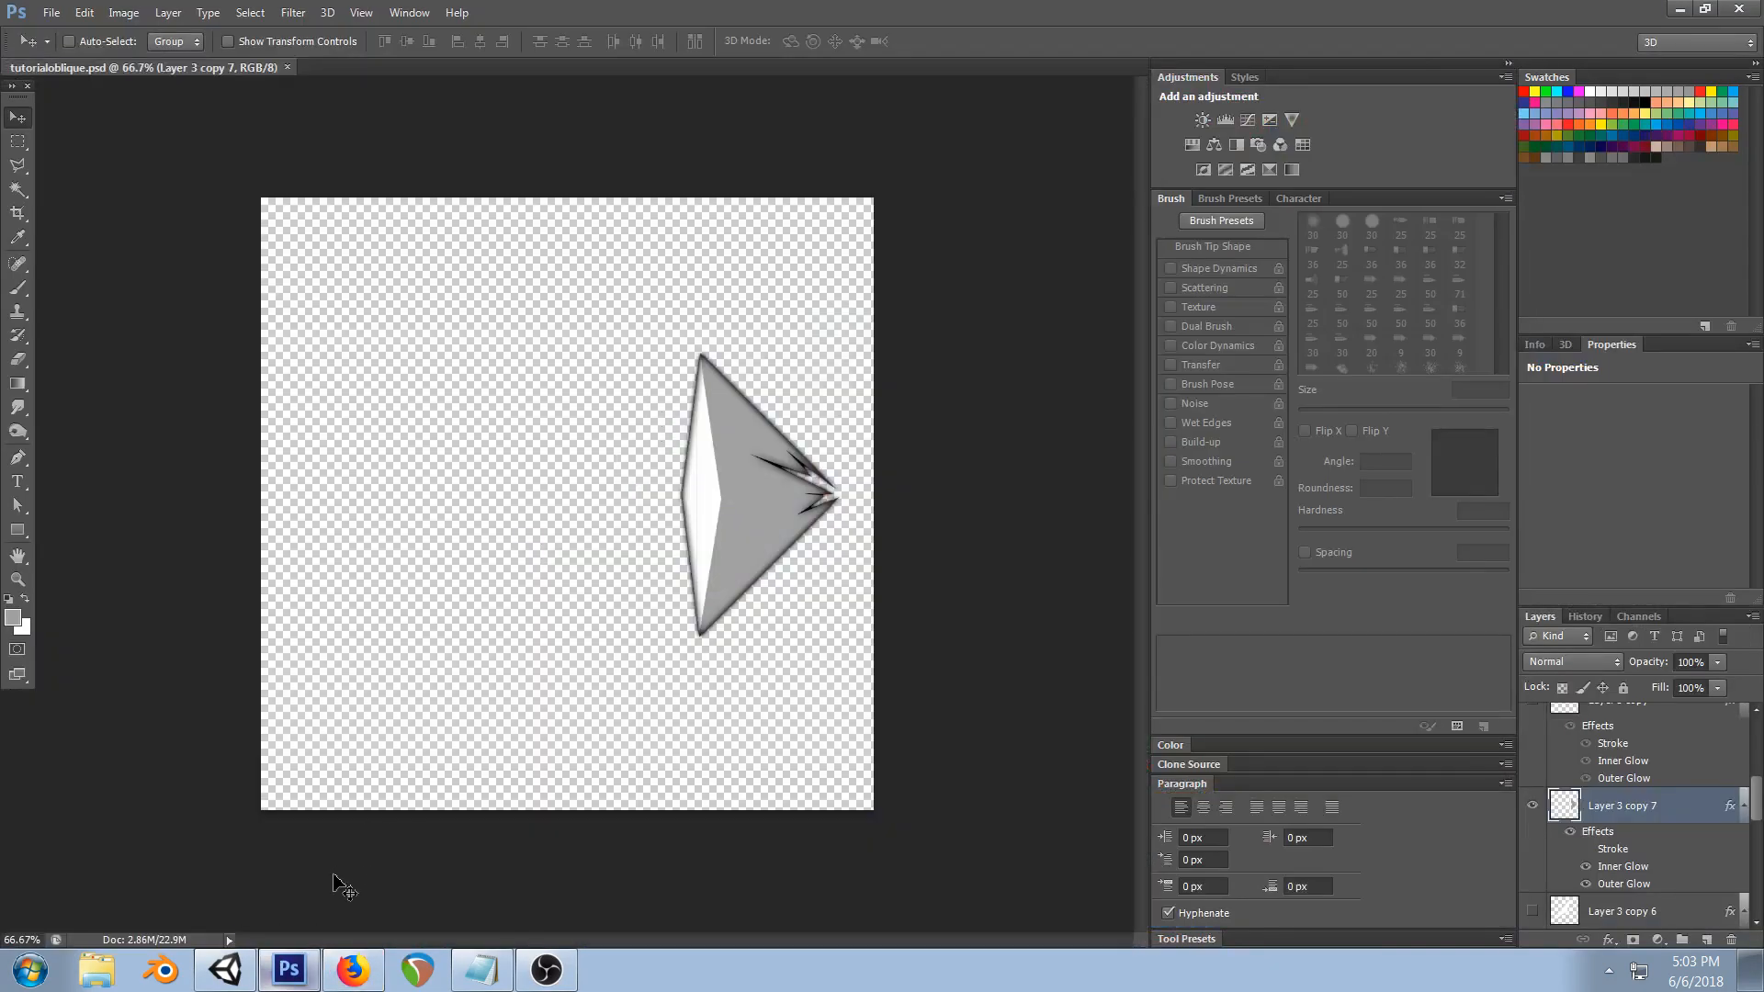
# - Switch to Unity and lower the end of 3rd Strike (1)'s X size curve to about 0.1
pyautogui.click(225, 970)
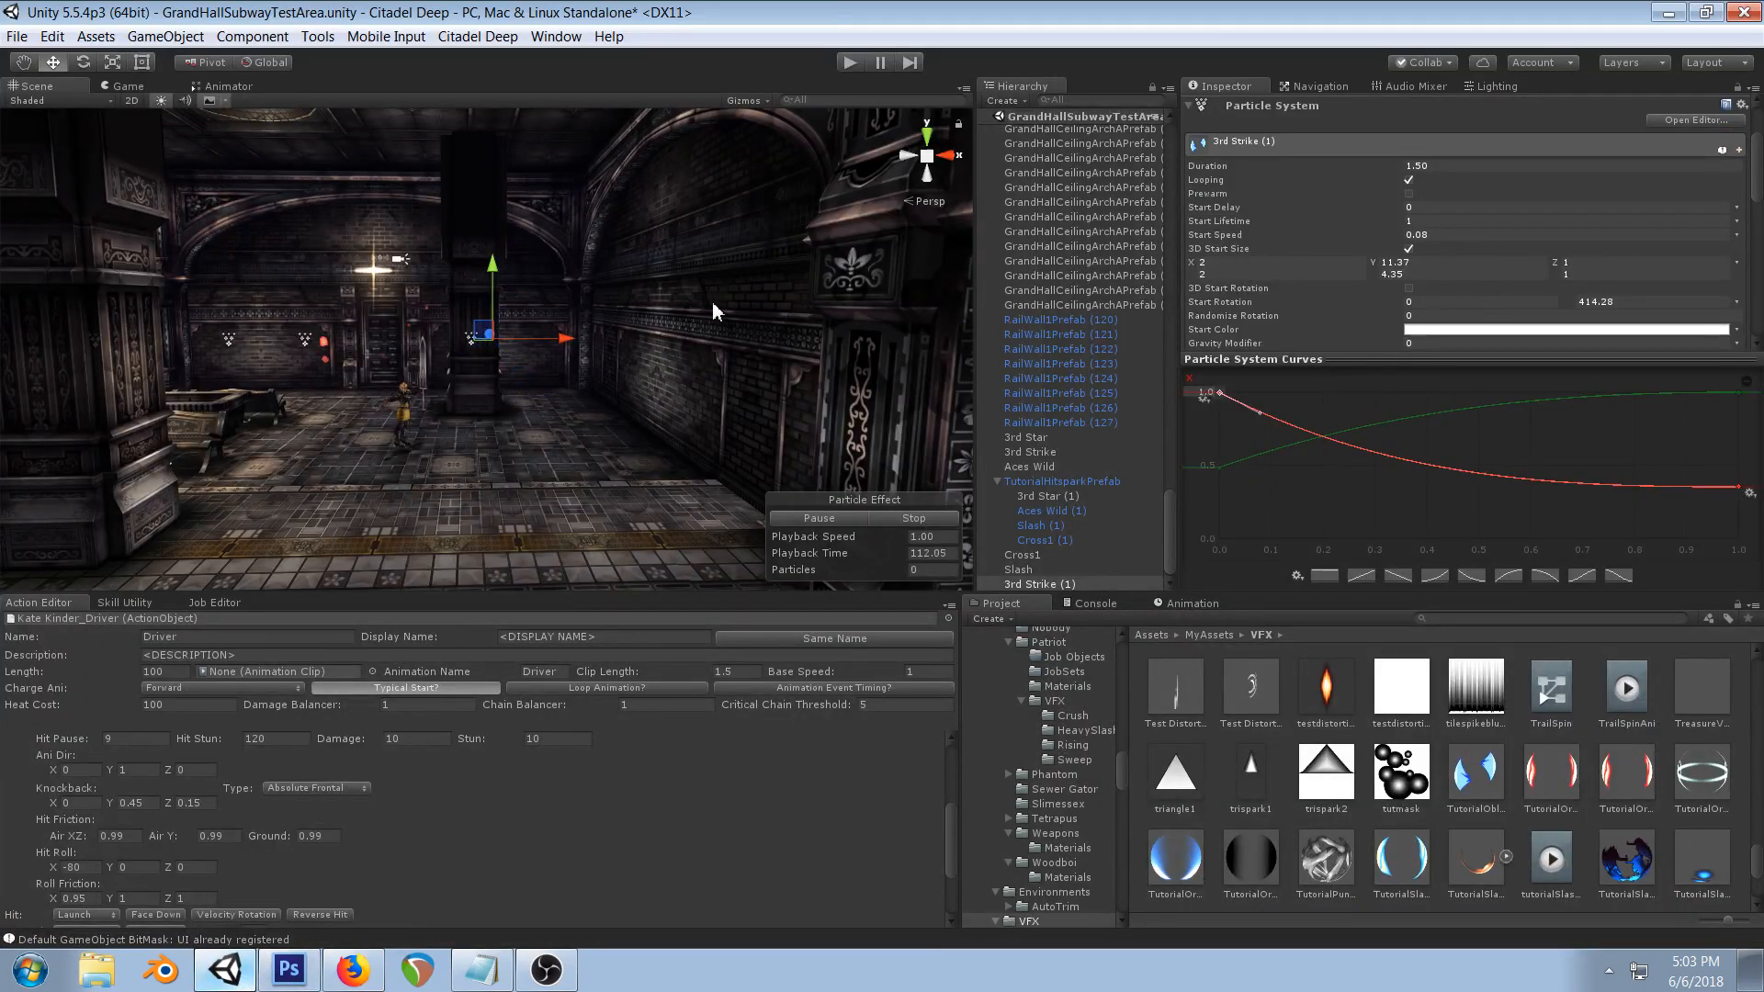
pyautogui.scroll(3, 711, 303)
pyautogui.moveTo(709, 305); pyautogui.dragTo(647, 352, button='right')
pyautogui.scroll(-5, 1415, 251)
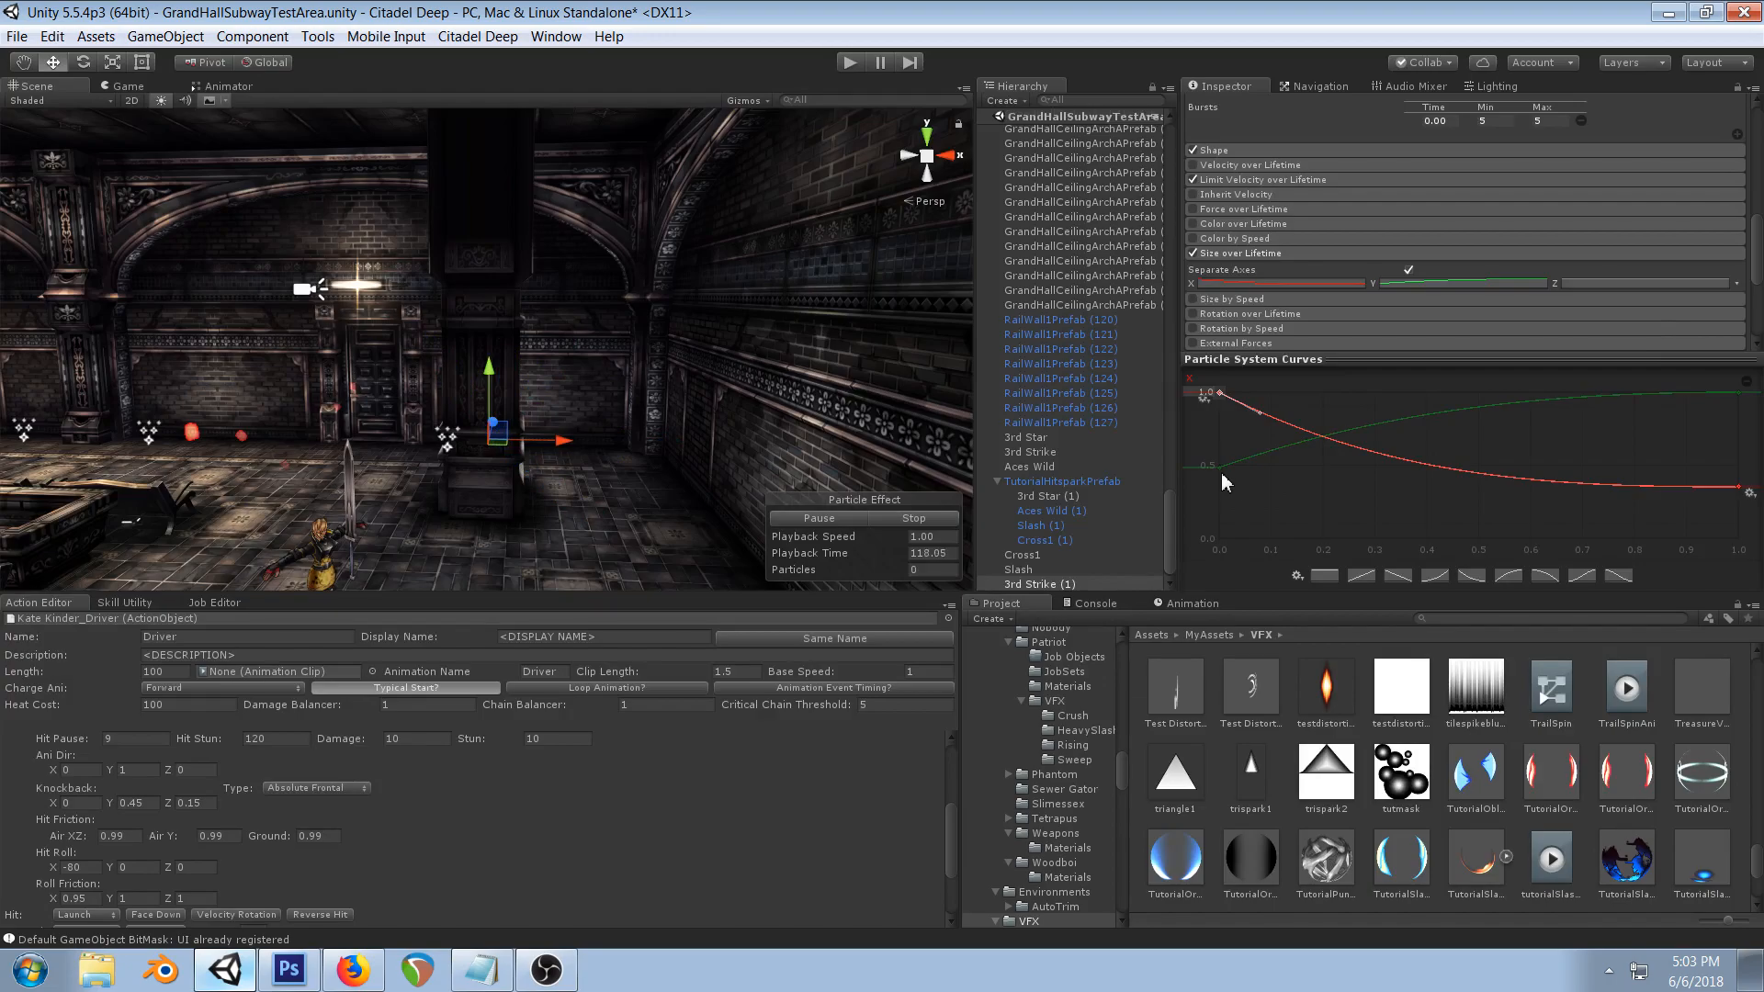
pyautogui.moveTo(1736, 507); pyautogui.dragTo(1746, 526)
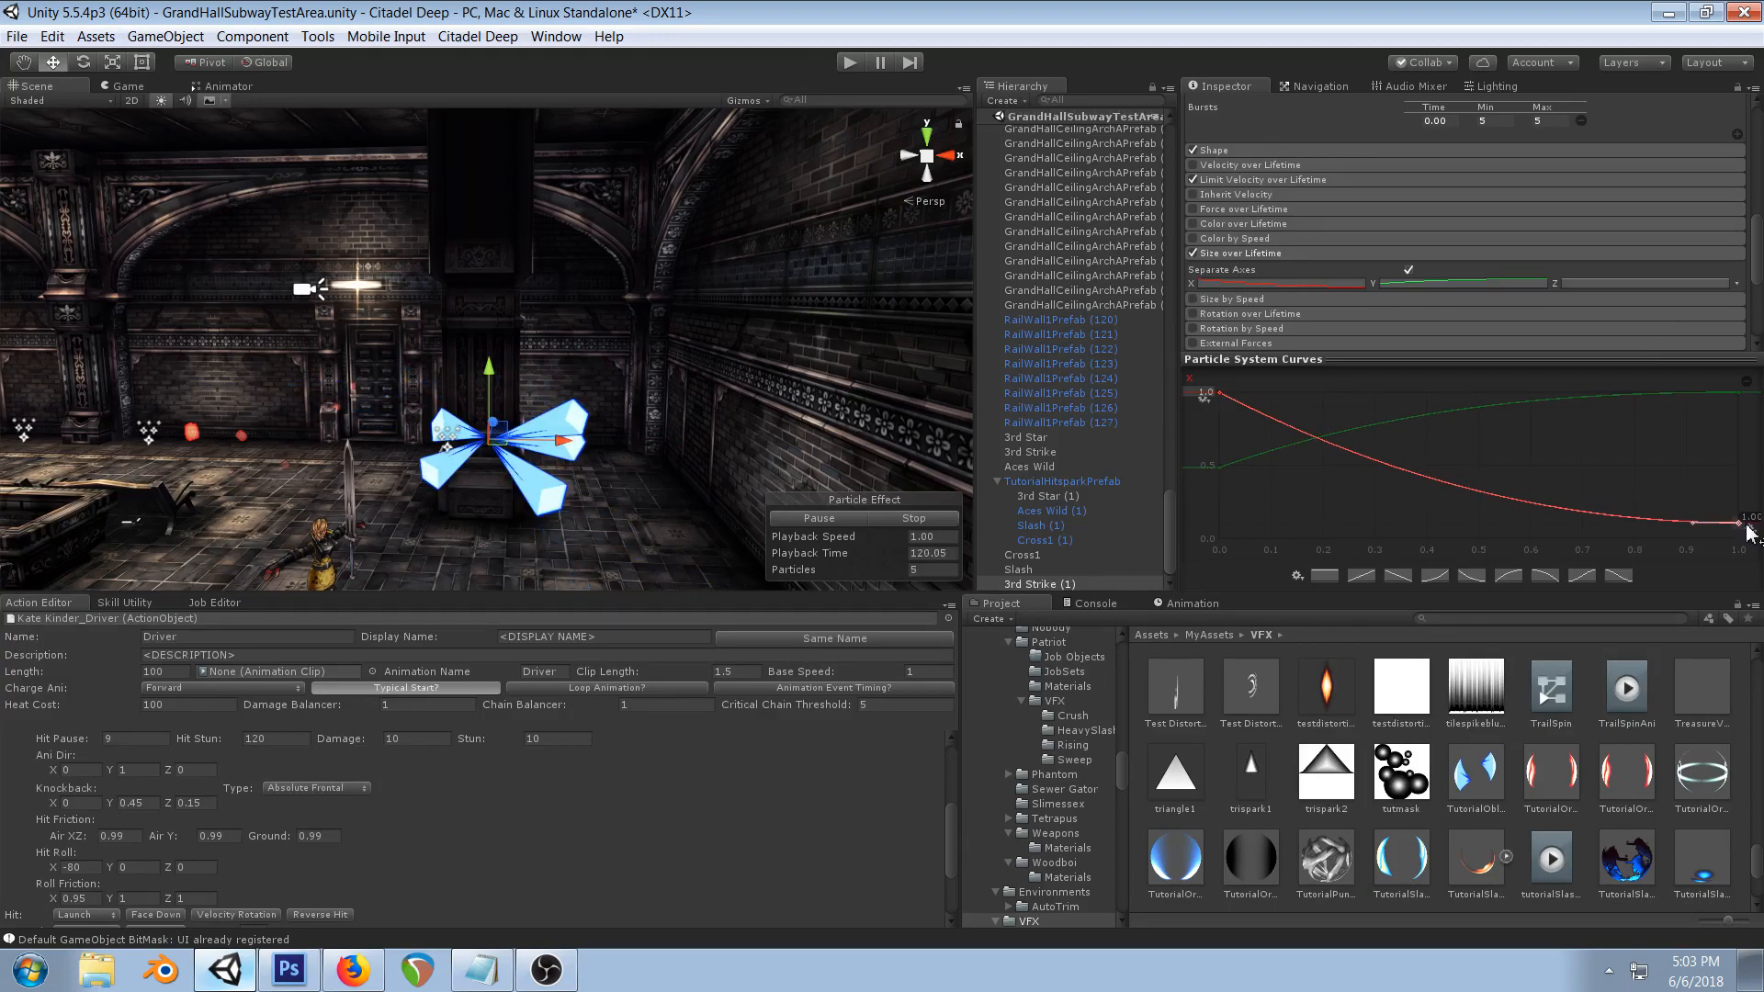
# - Add a key to the X size curve at about 0.2 of the lifetime, value about 0.45, and smooth the drop from 1
pyautogui.rightClick(1423, 479)
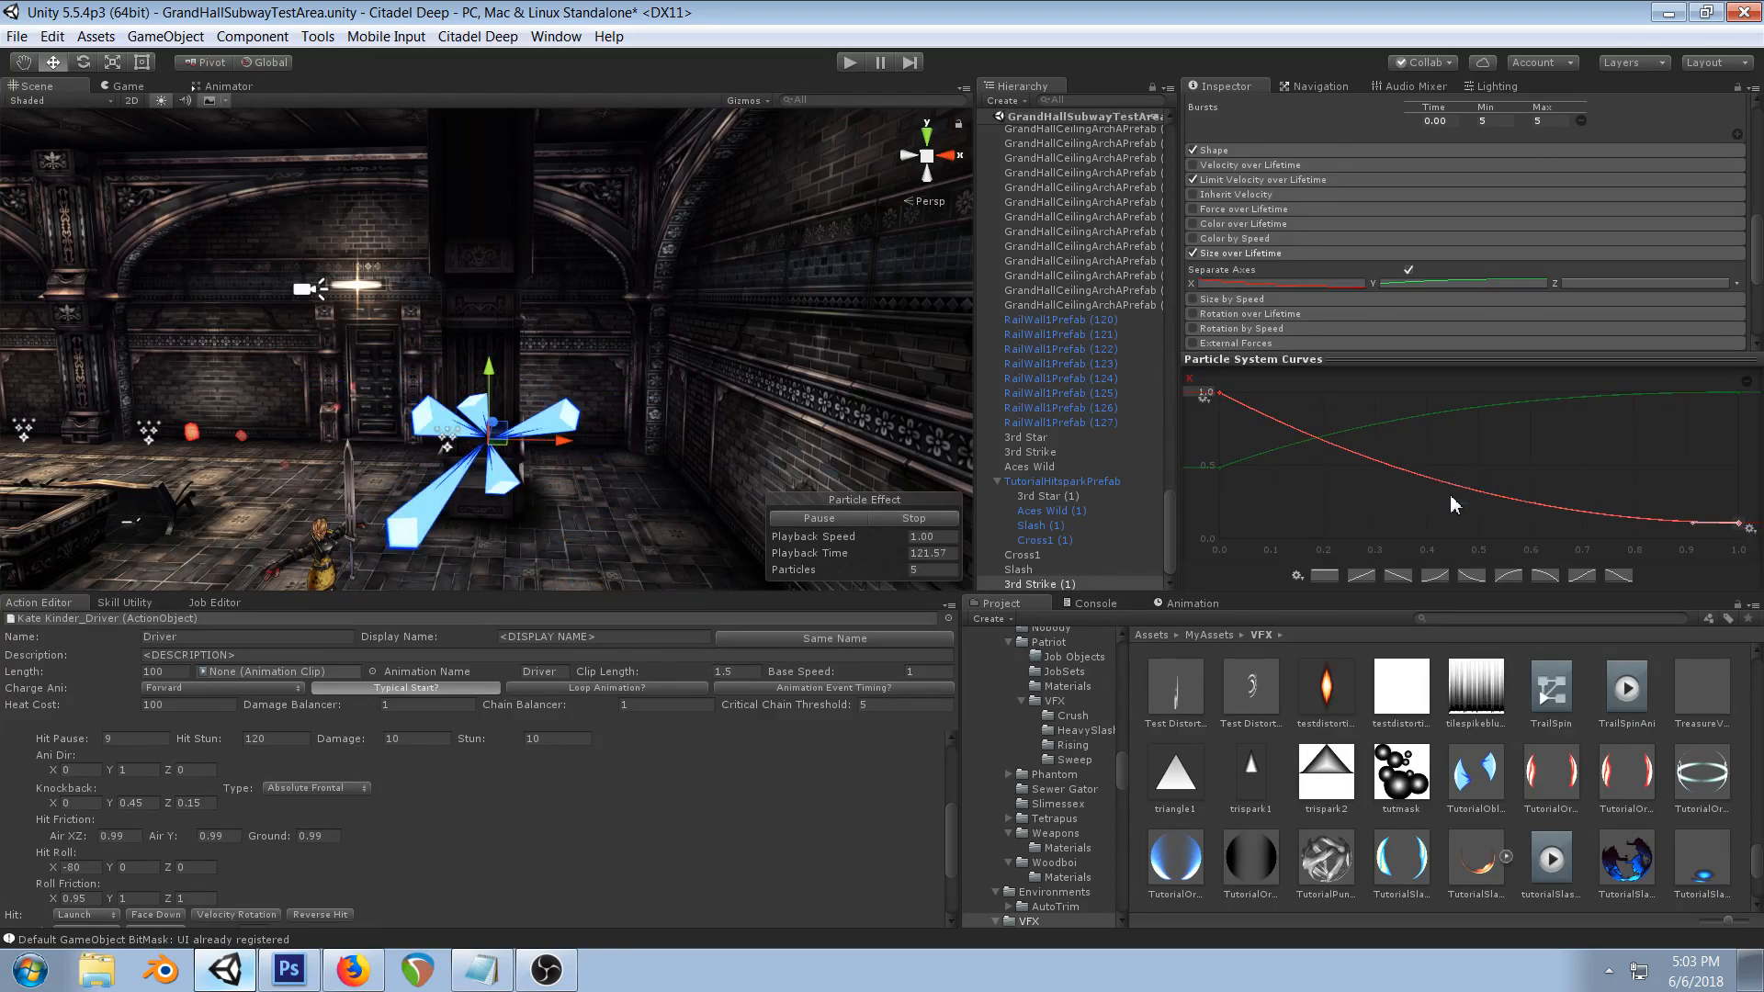
pyautogui.click(1452, 497)
pyautogui.moveTo(1427, 479); pyautogui.dragTo(1251, 430)
pyautogui.click(1220, 393)
pyautogui.moveTo(1347, 497); pyautogui.dragTo(1335, 508)
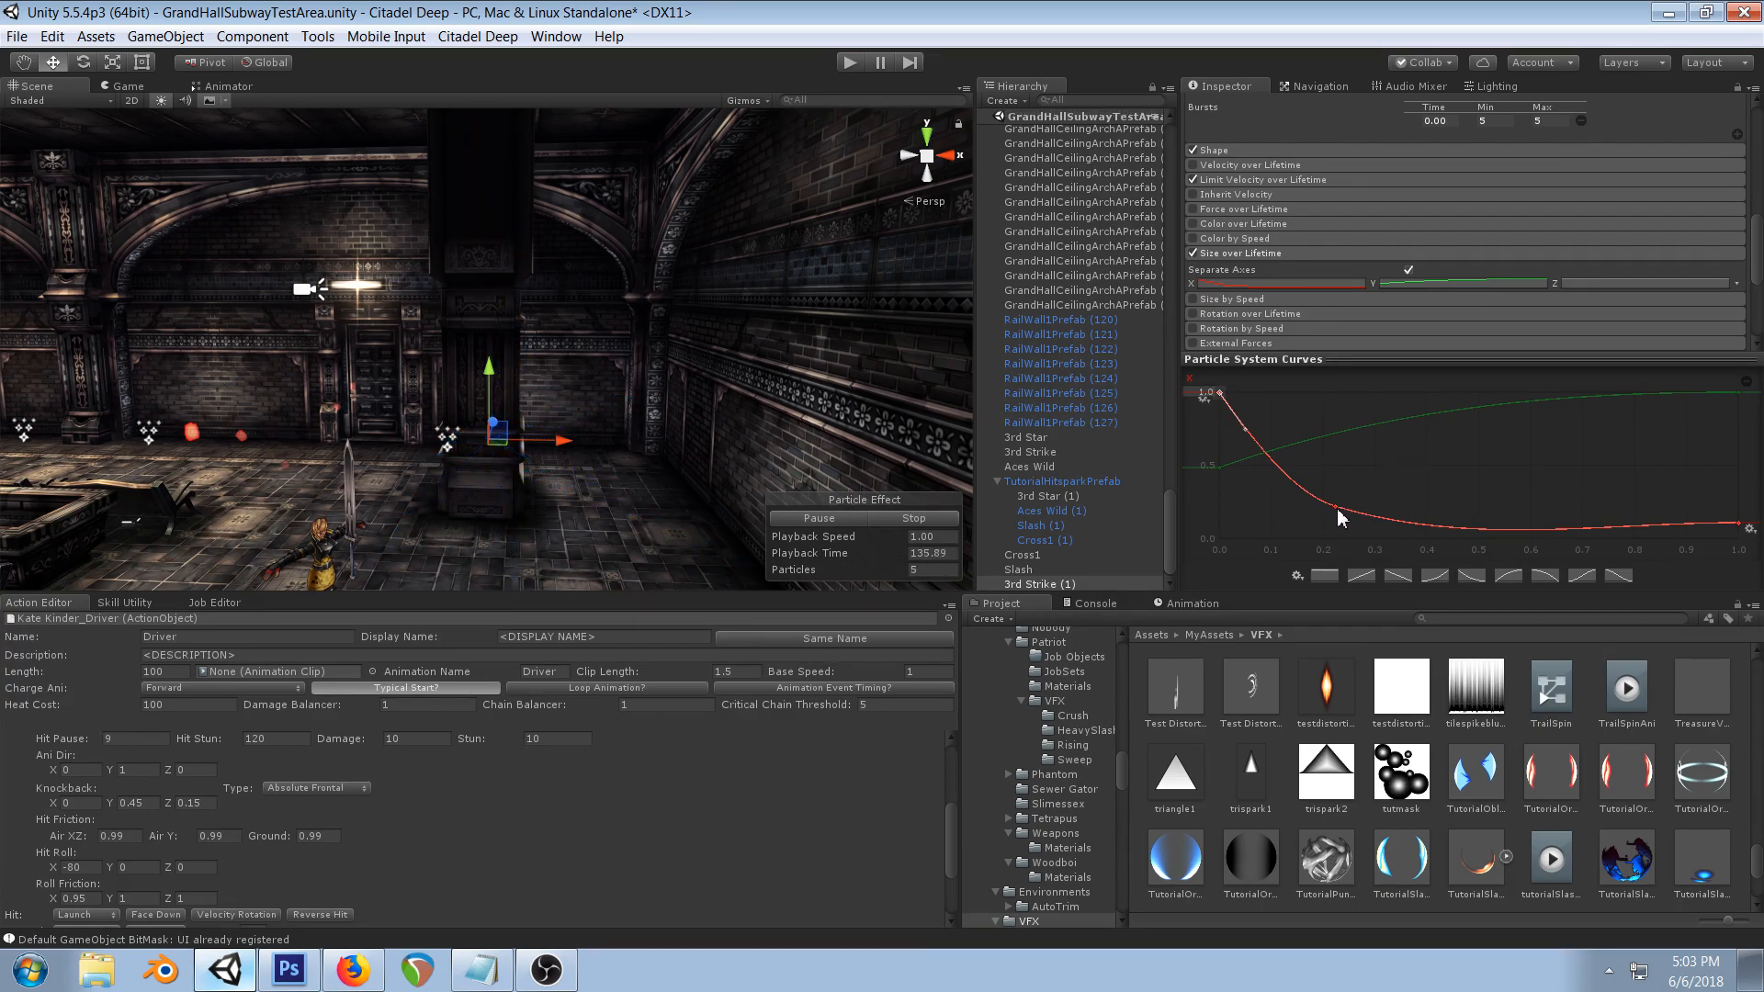
pyautogui.moveTo(1338, 504); pyautogui.dragTo(1405, 509)
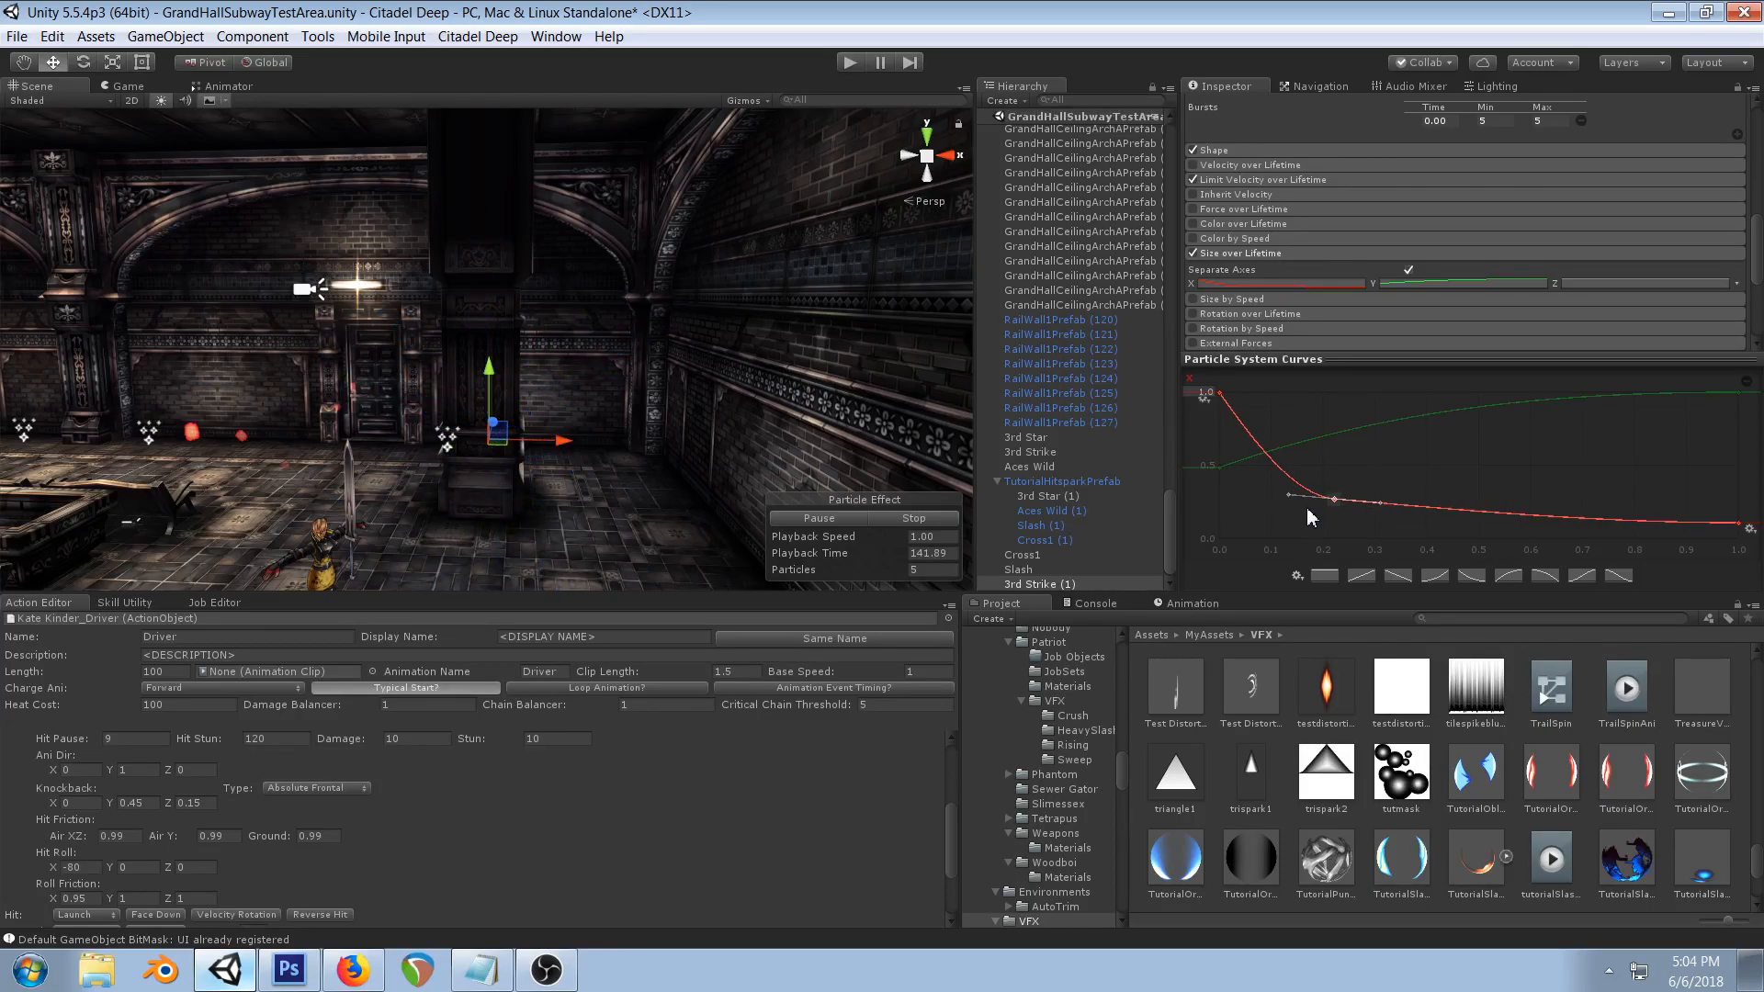
pyautogui.moveTo(1330, 500); pyautogui.dragTo(1391, 506)
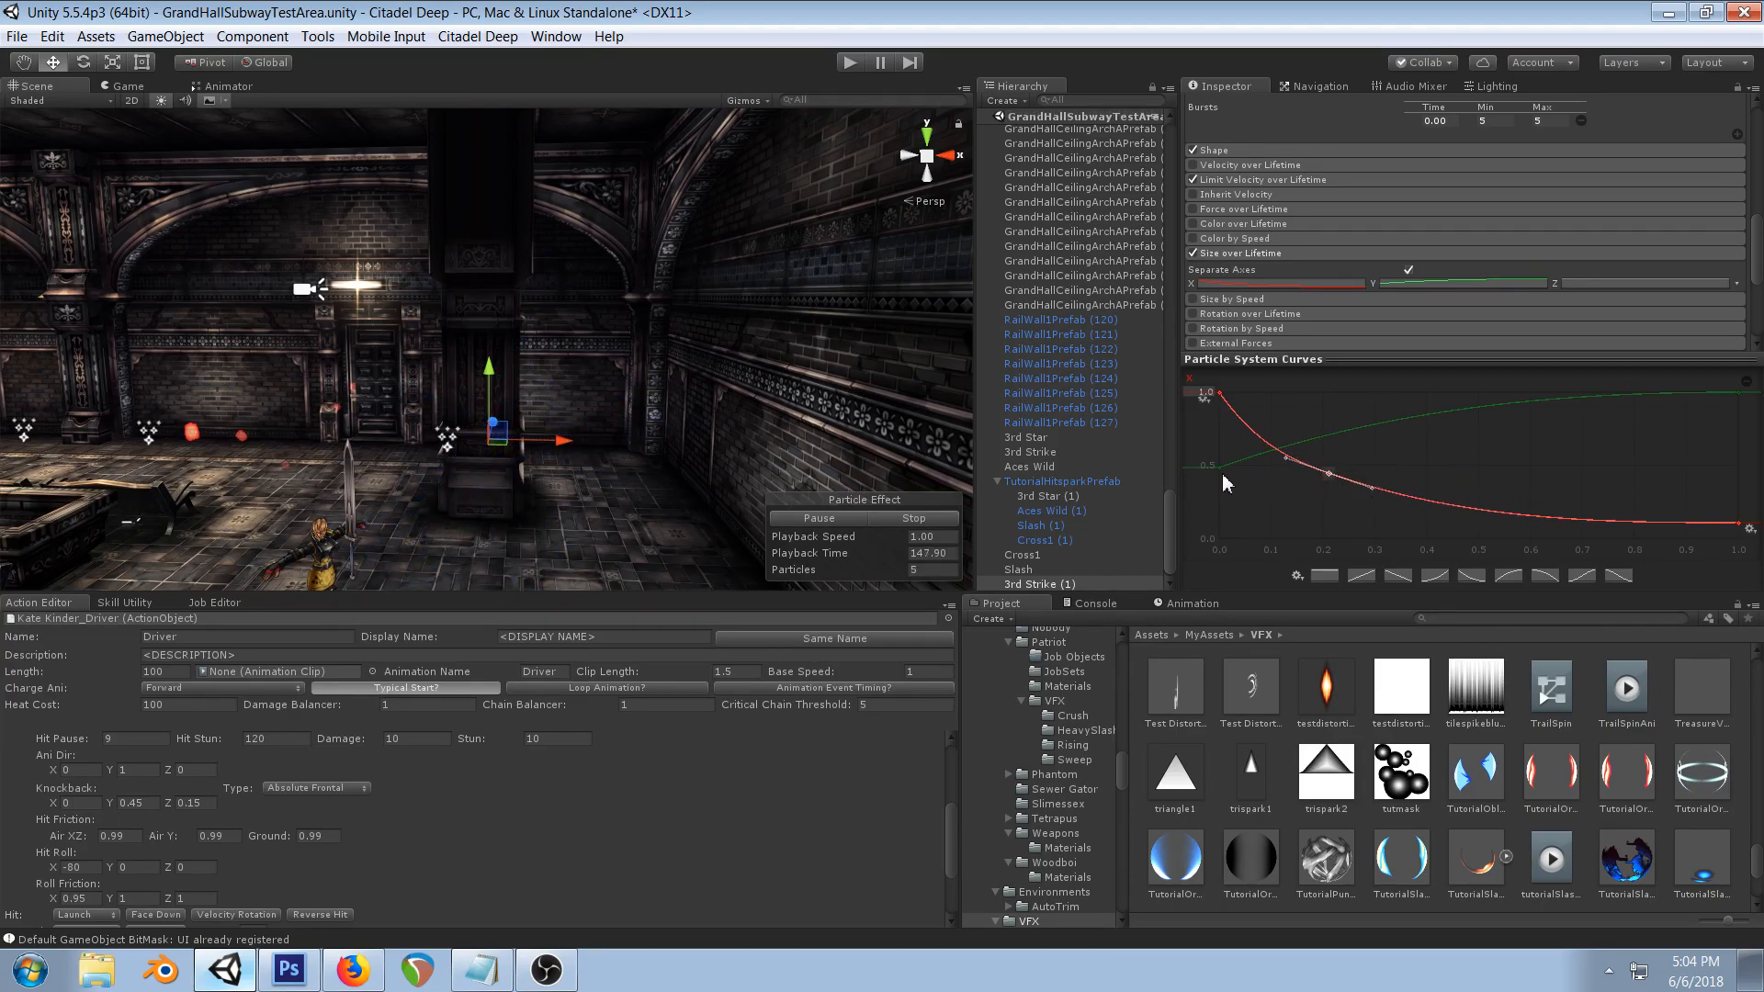
# - Lower the Y size curve's start to about 0.25 and add a key of about 0.65 near 0.15 of the lifetime
pyautogui.moveTo(1221, 467); pyautogui.dragTo(1224, 500)
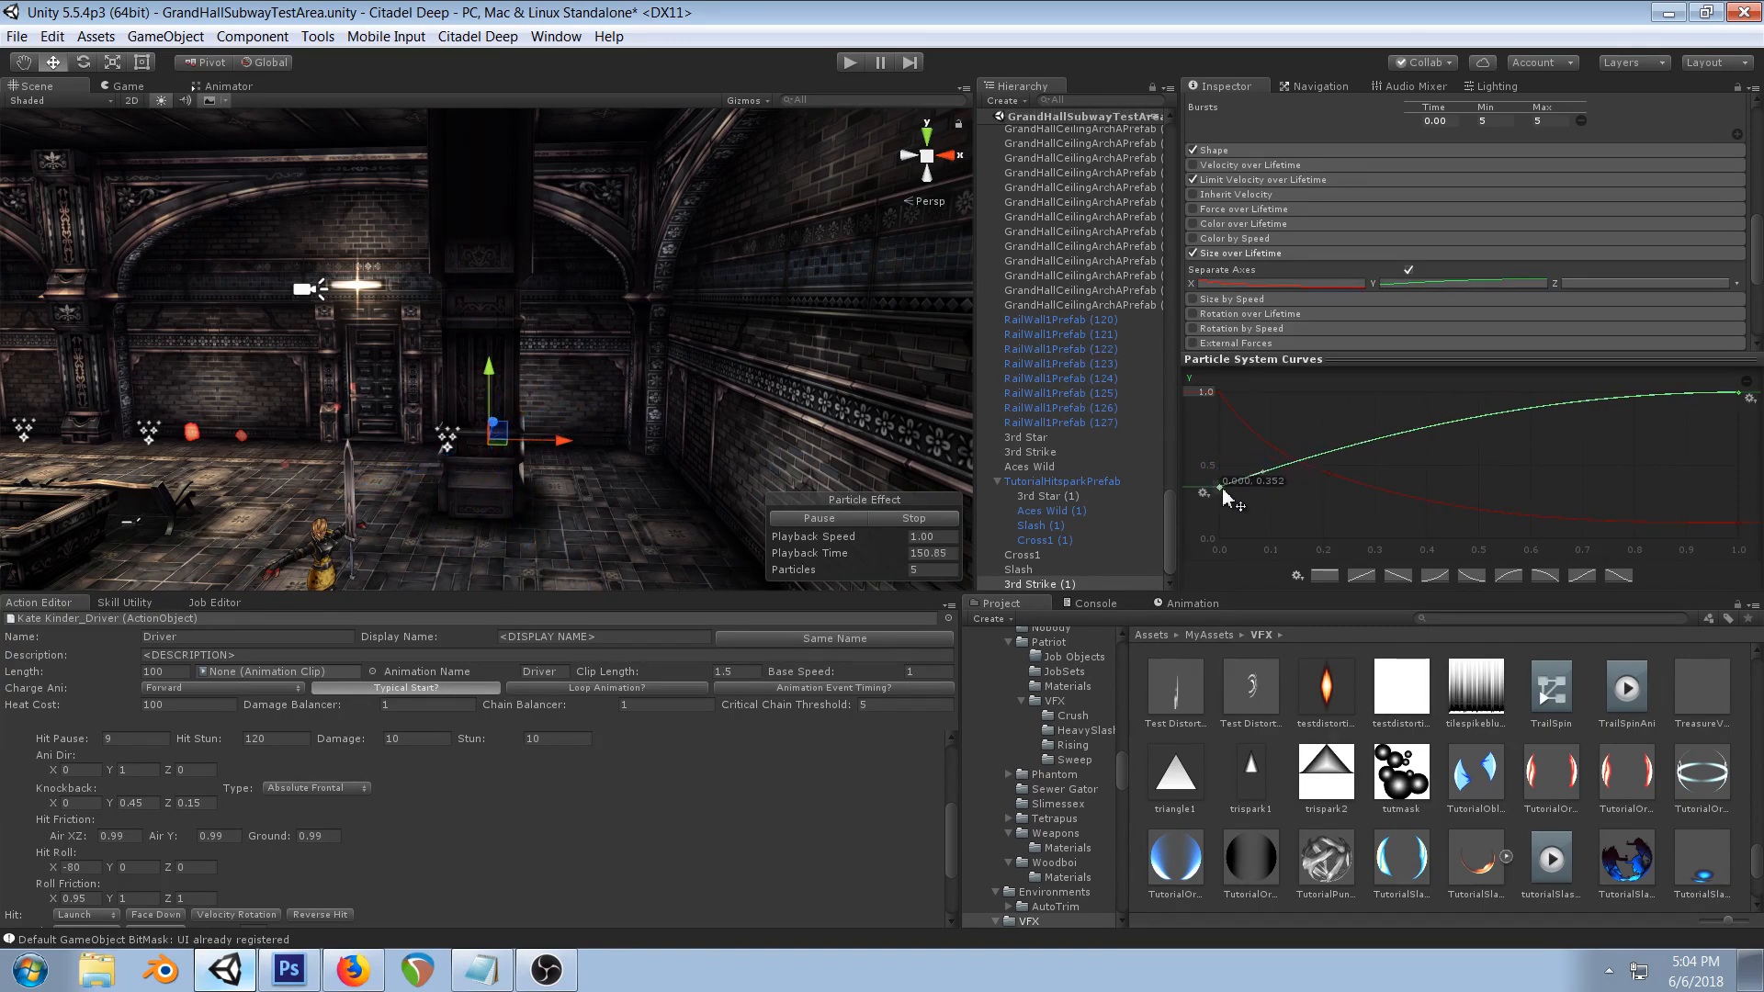
pyautogui.rightClick(1394, 441)
pyautogui.click(1433, 454)
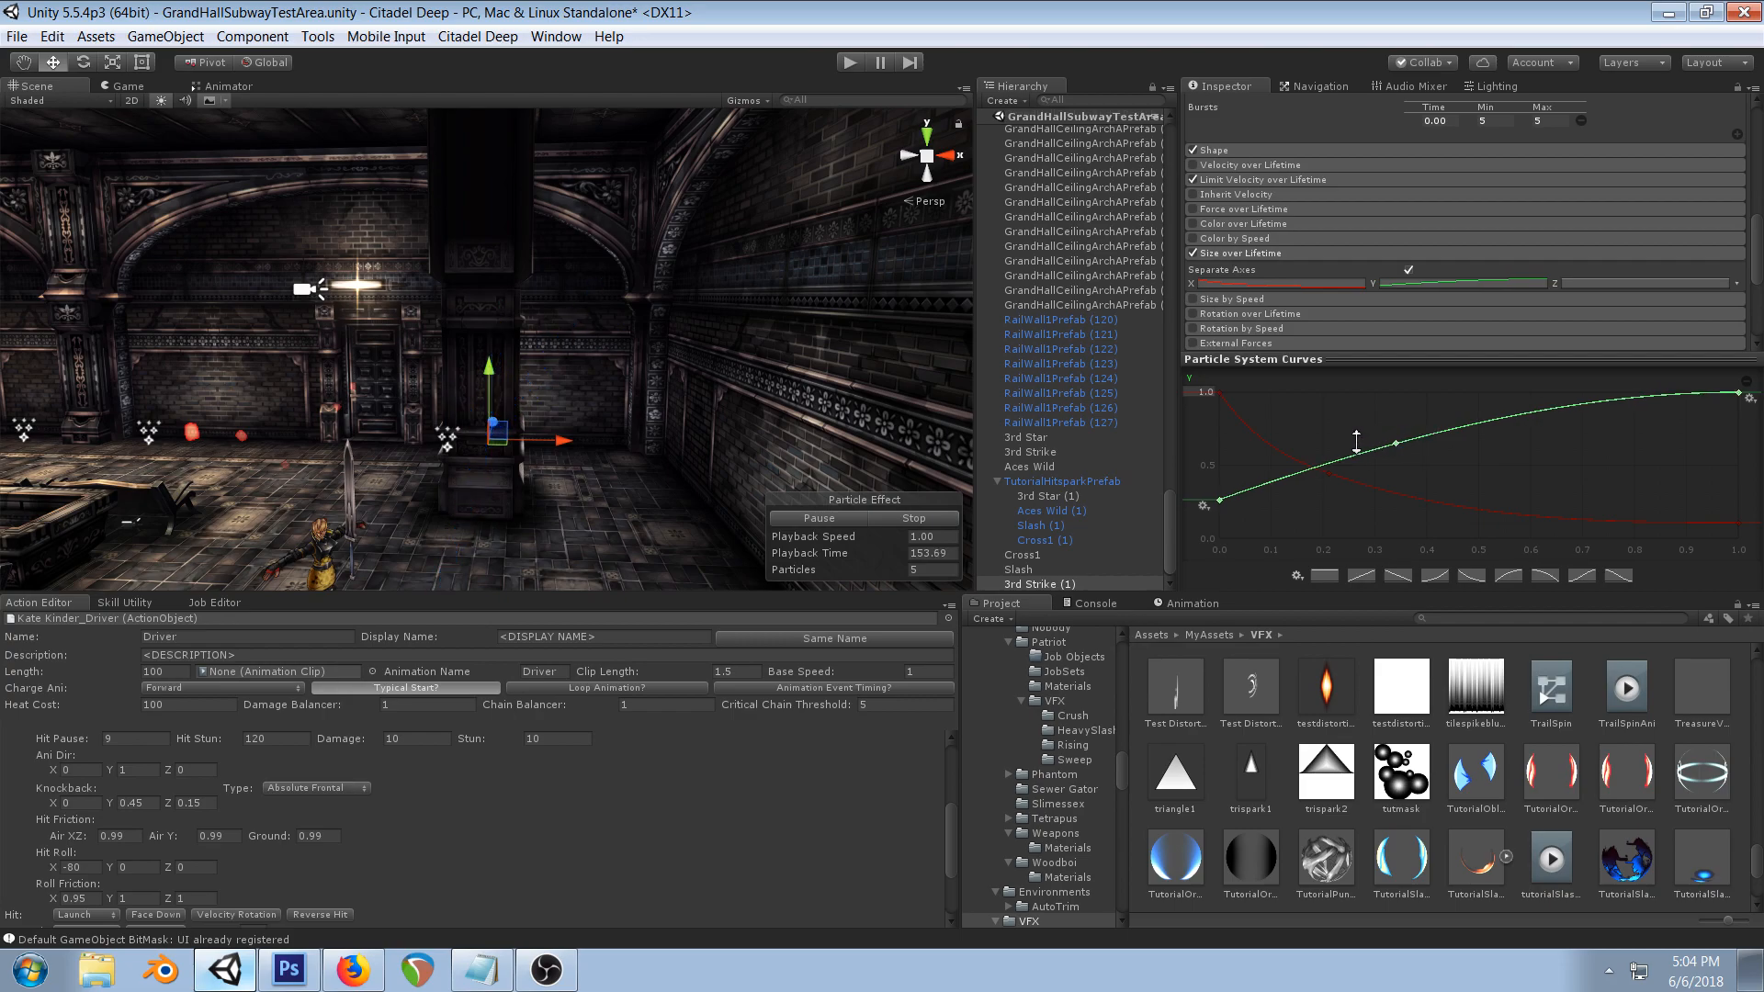
pyautogui.moveTo(1389, 444); pyautogui.dragTo(1299, 441)
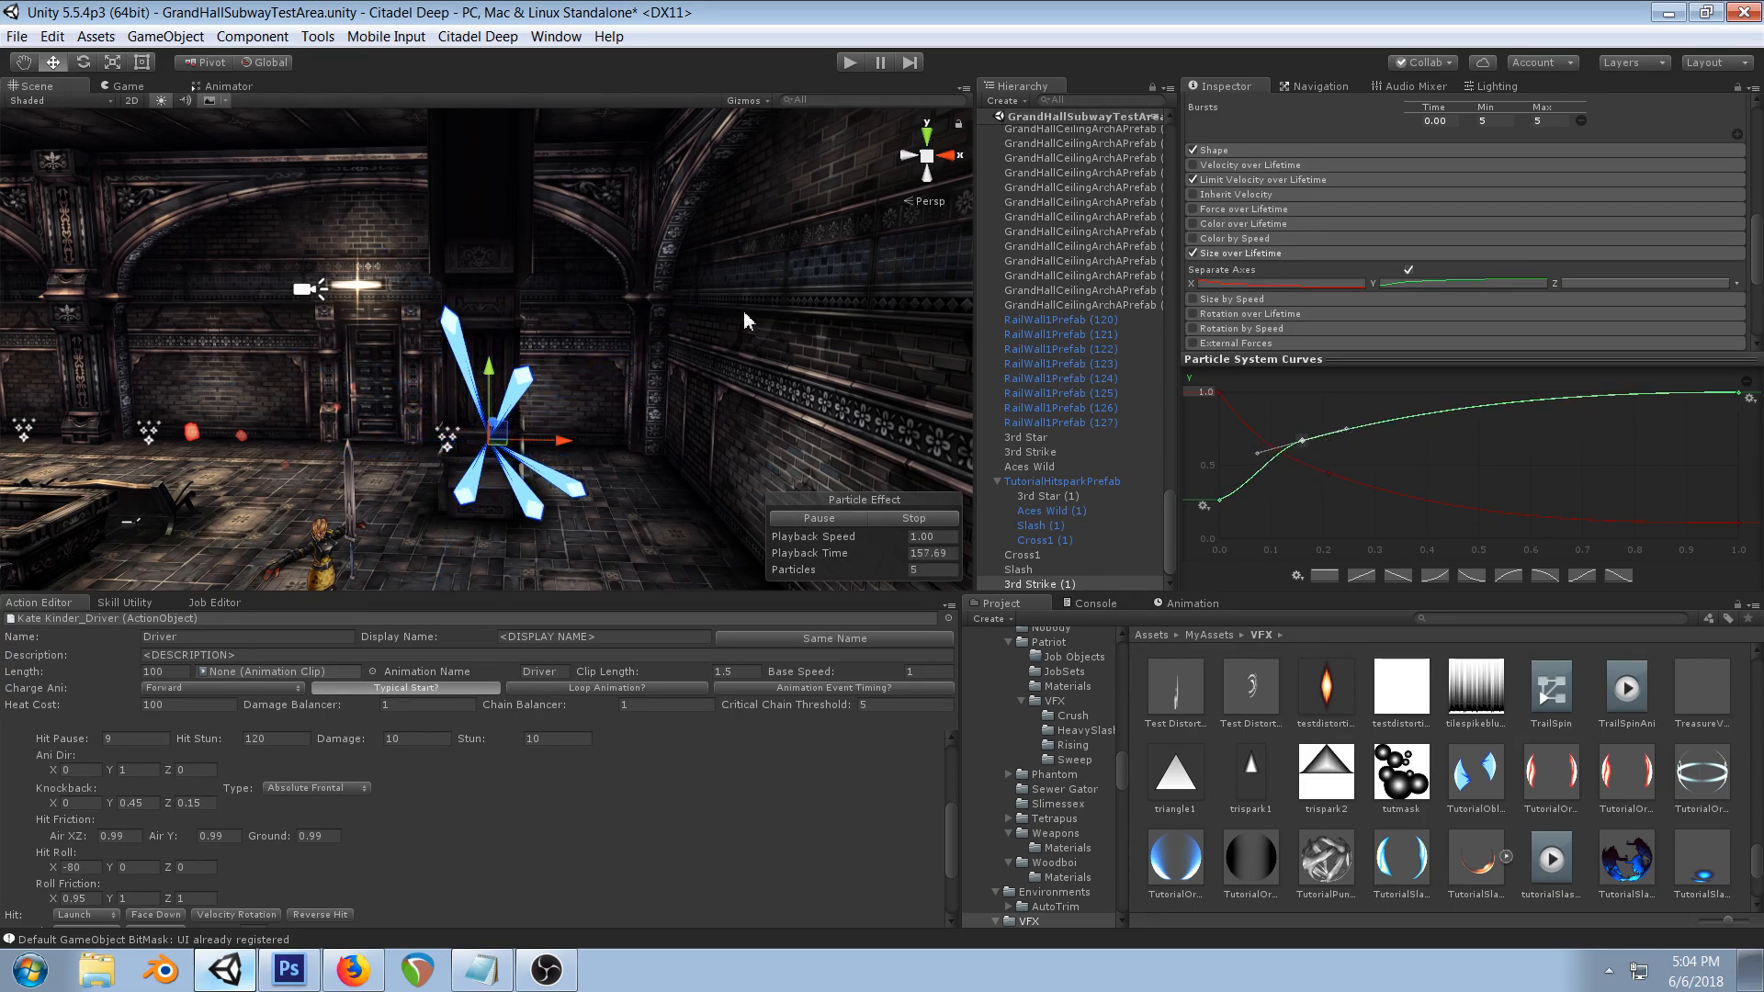
pyautogui.click(1219, 501)
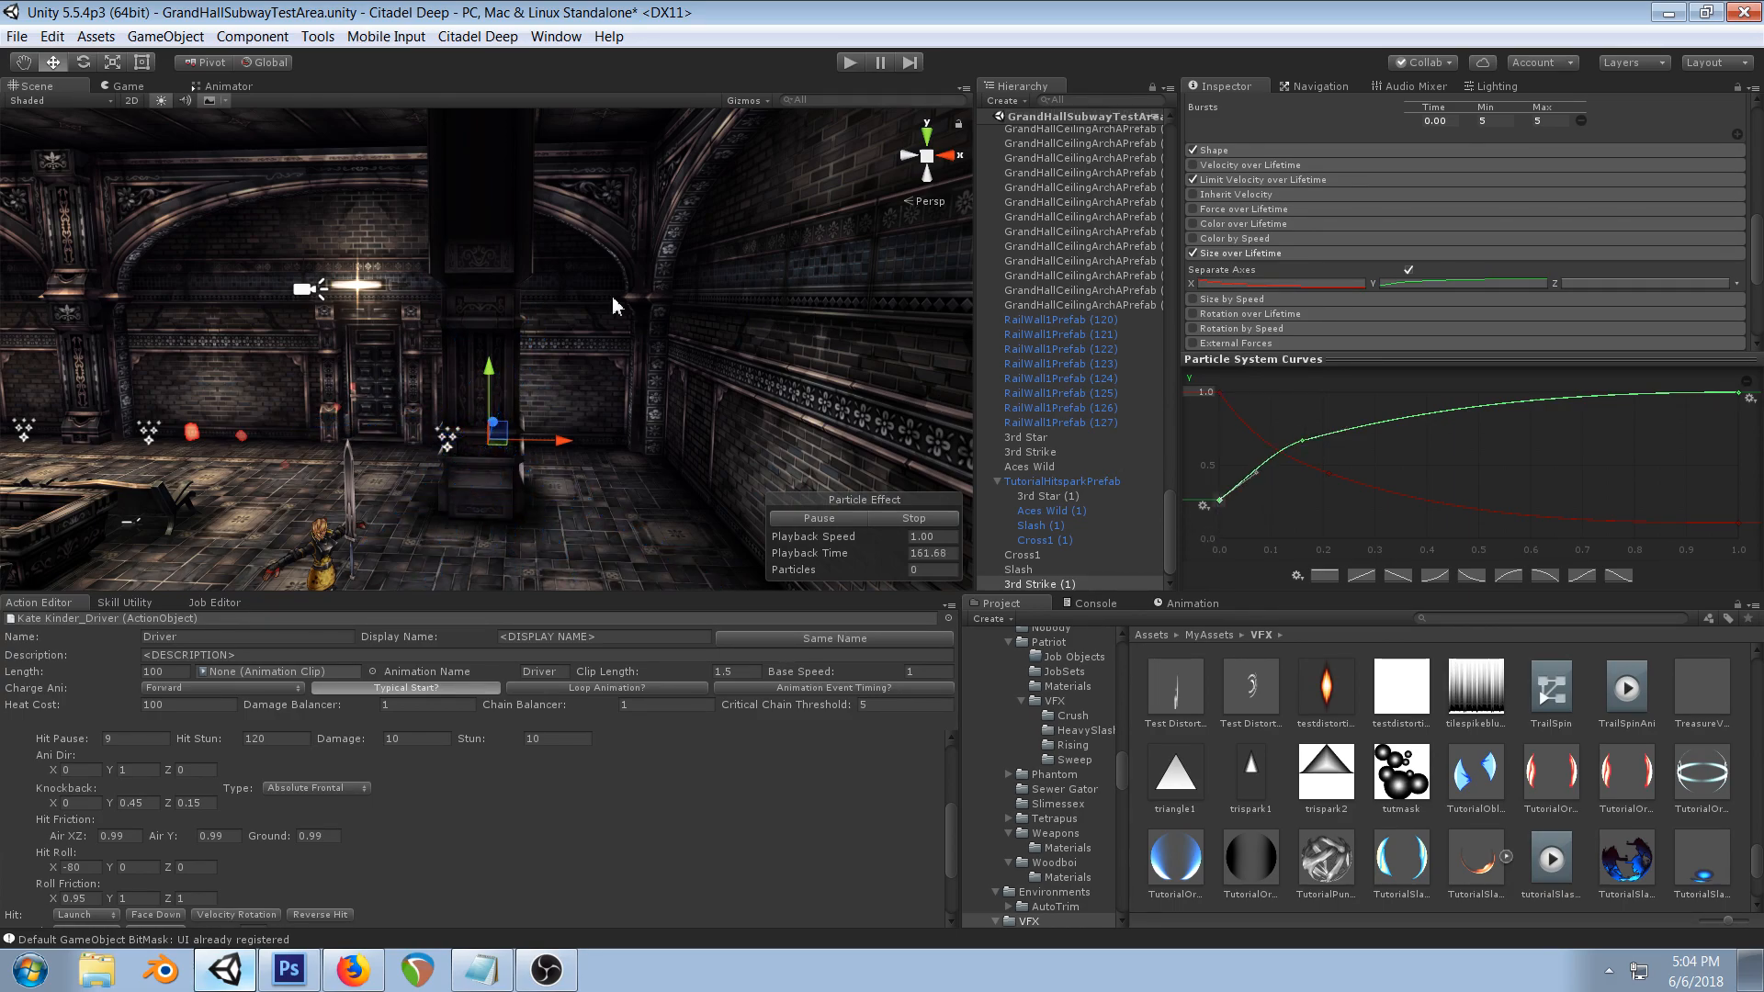
pyautogui.scroll(-3, 612, 295)
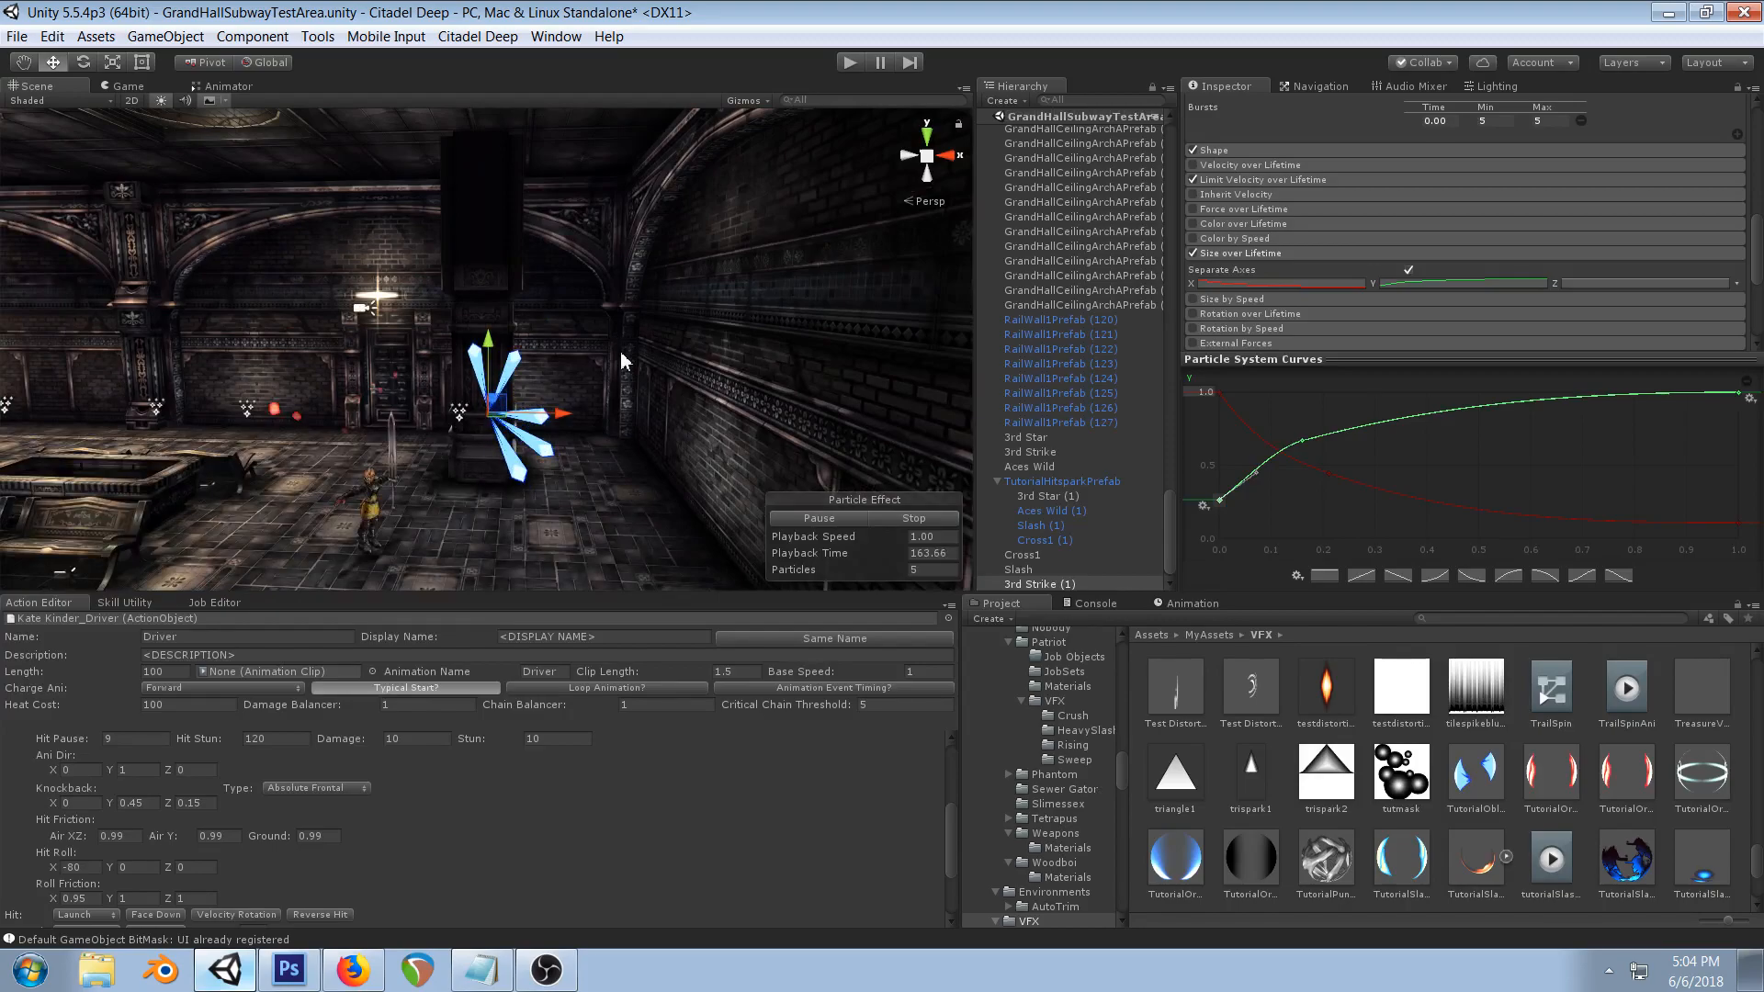
pyautogui.scroll(10, 1414, 250)
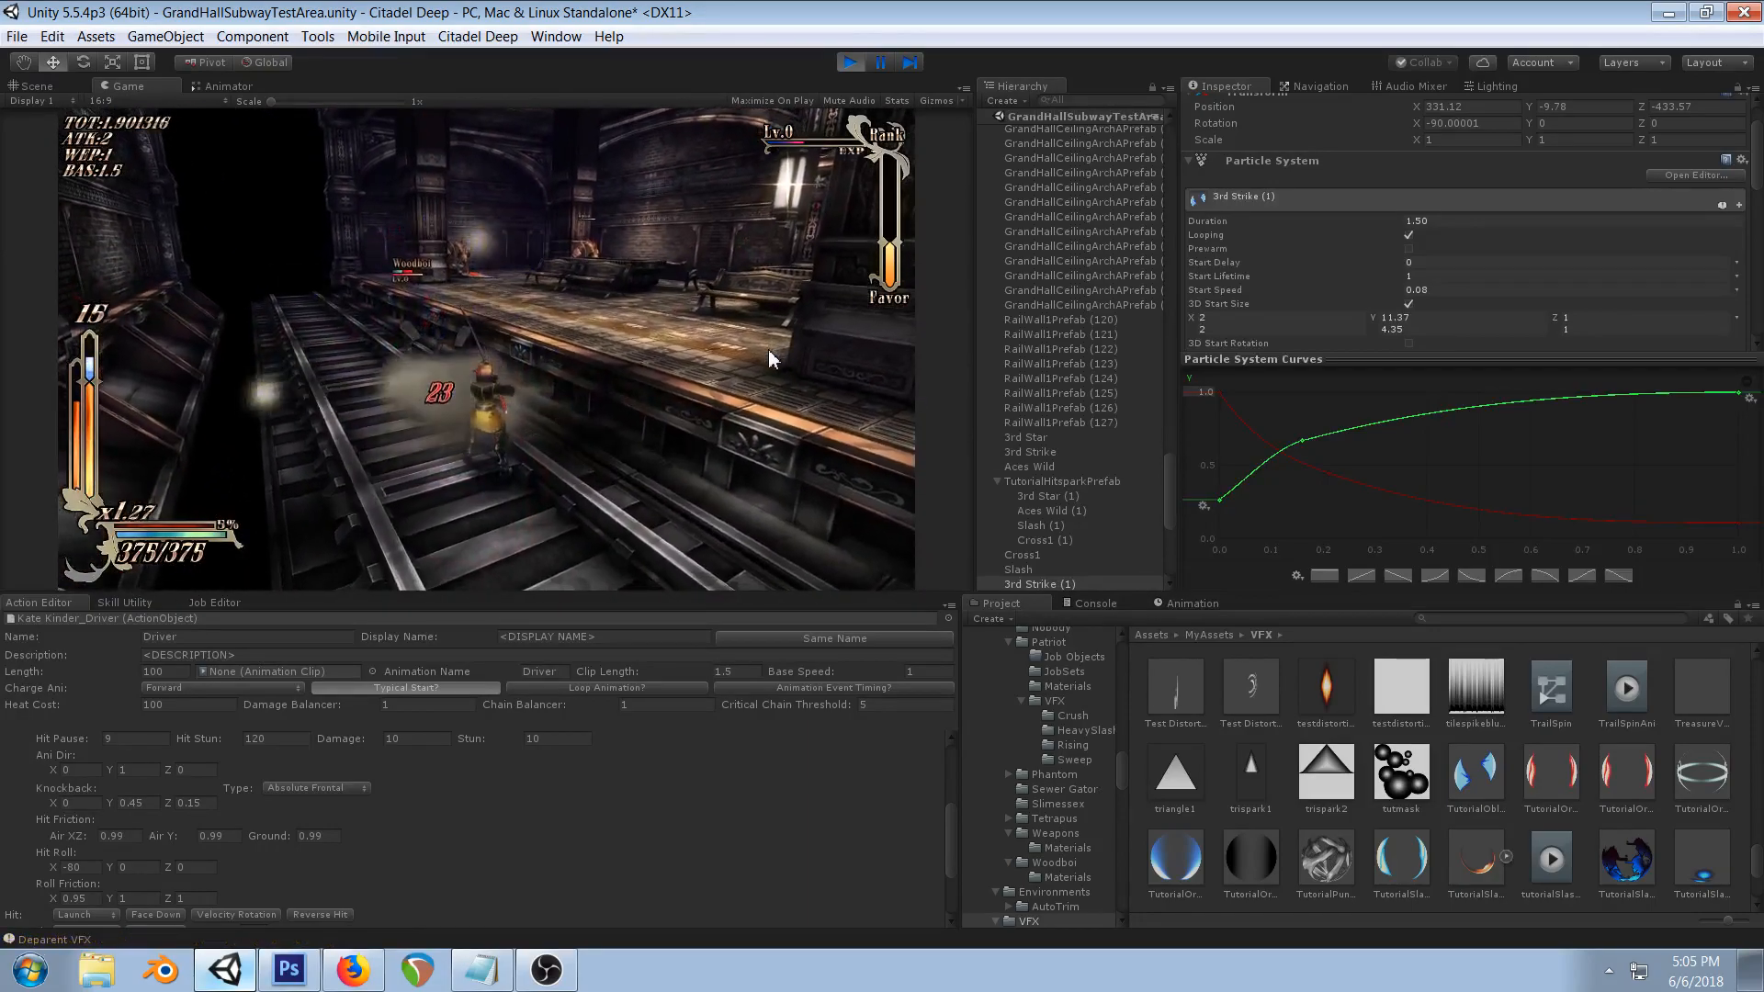
# - Pause the play test during a hit, examine the hit effects frame by frame in the Game view, and stop play mode
pyautogui.click(880, 63)
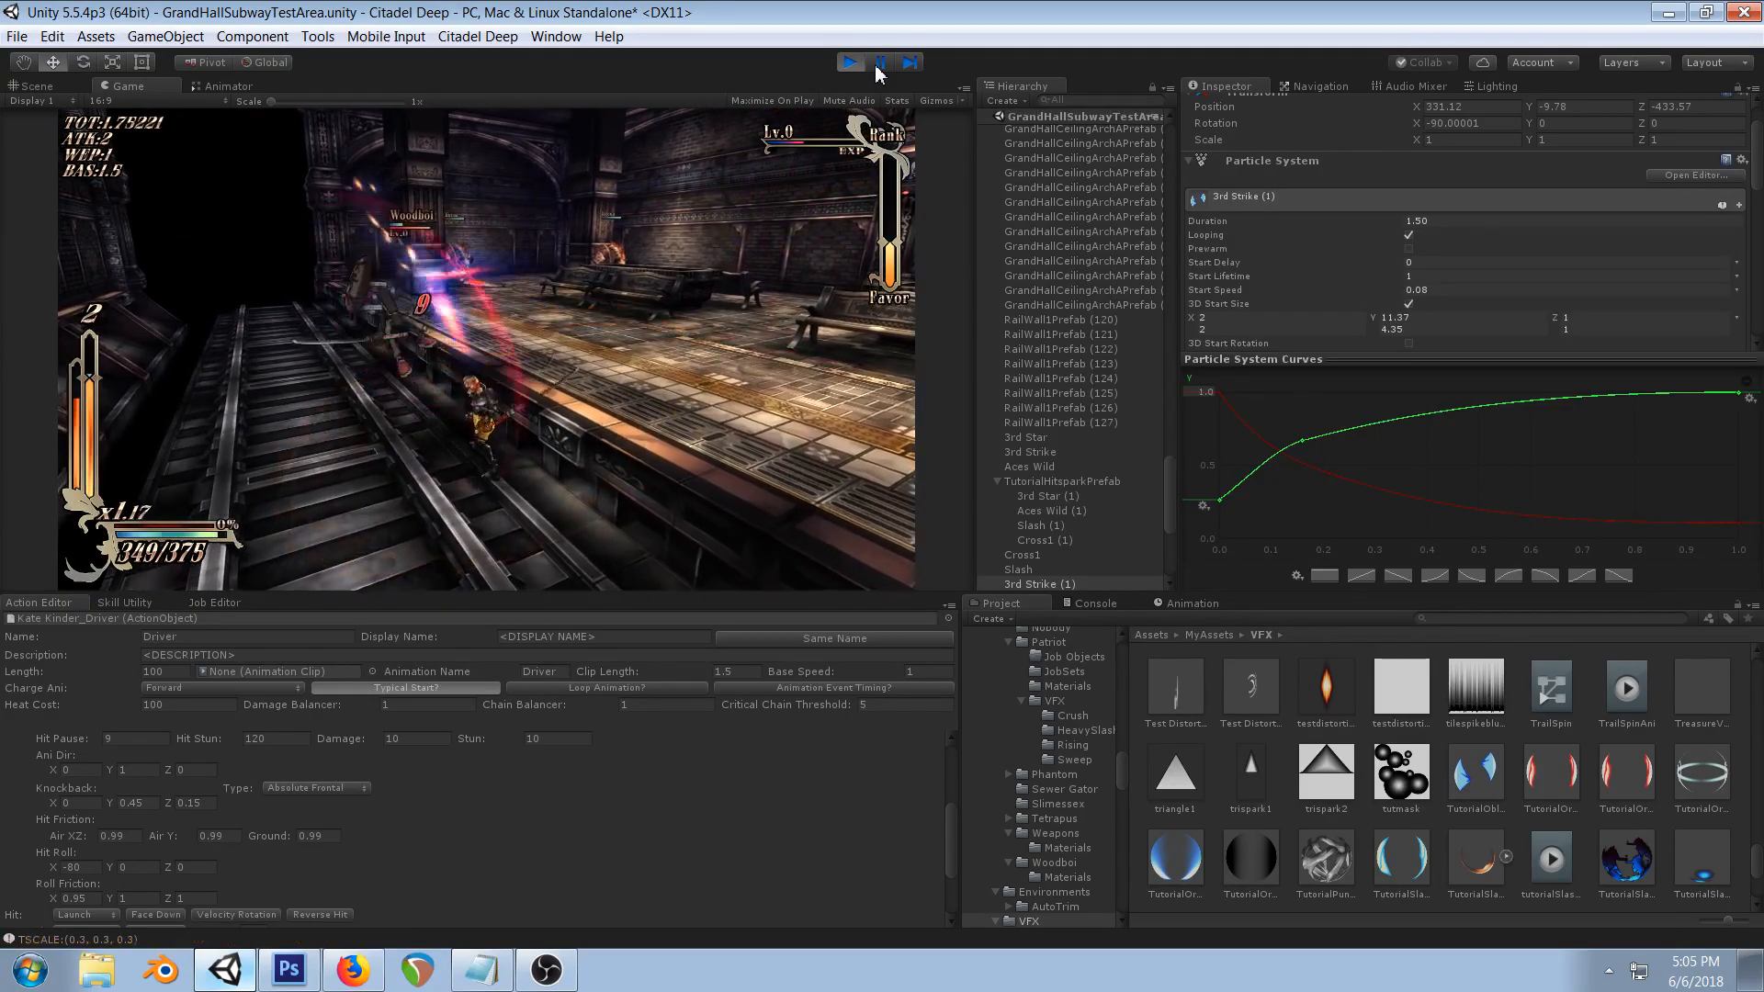
pyautogui.click(880, 62)
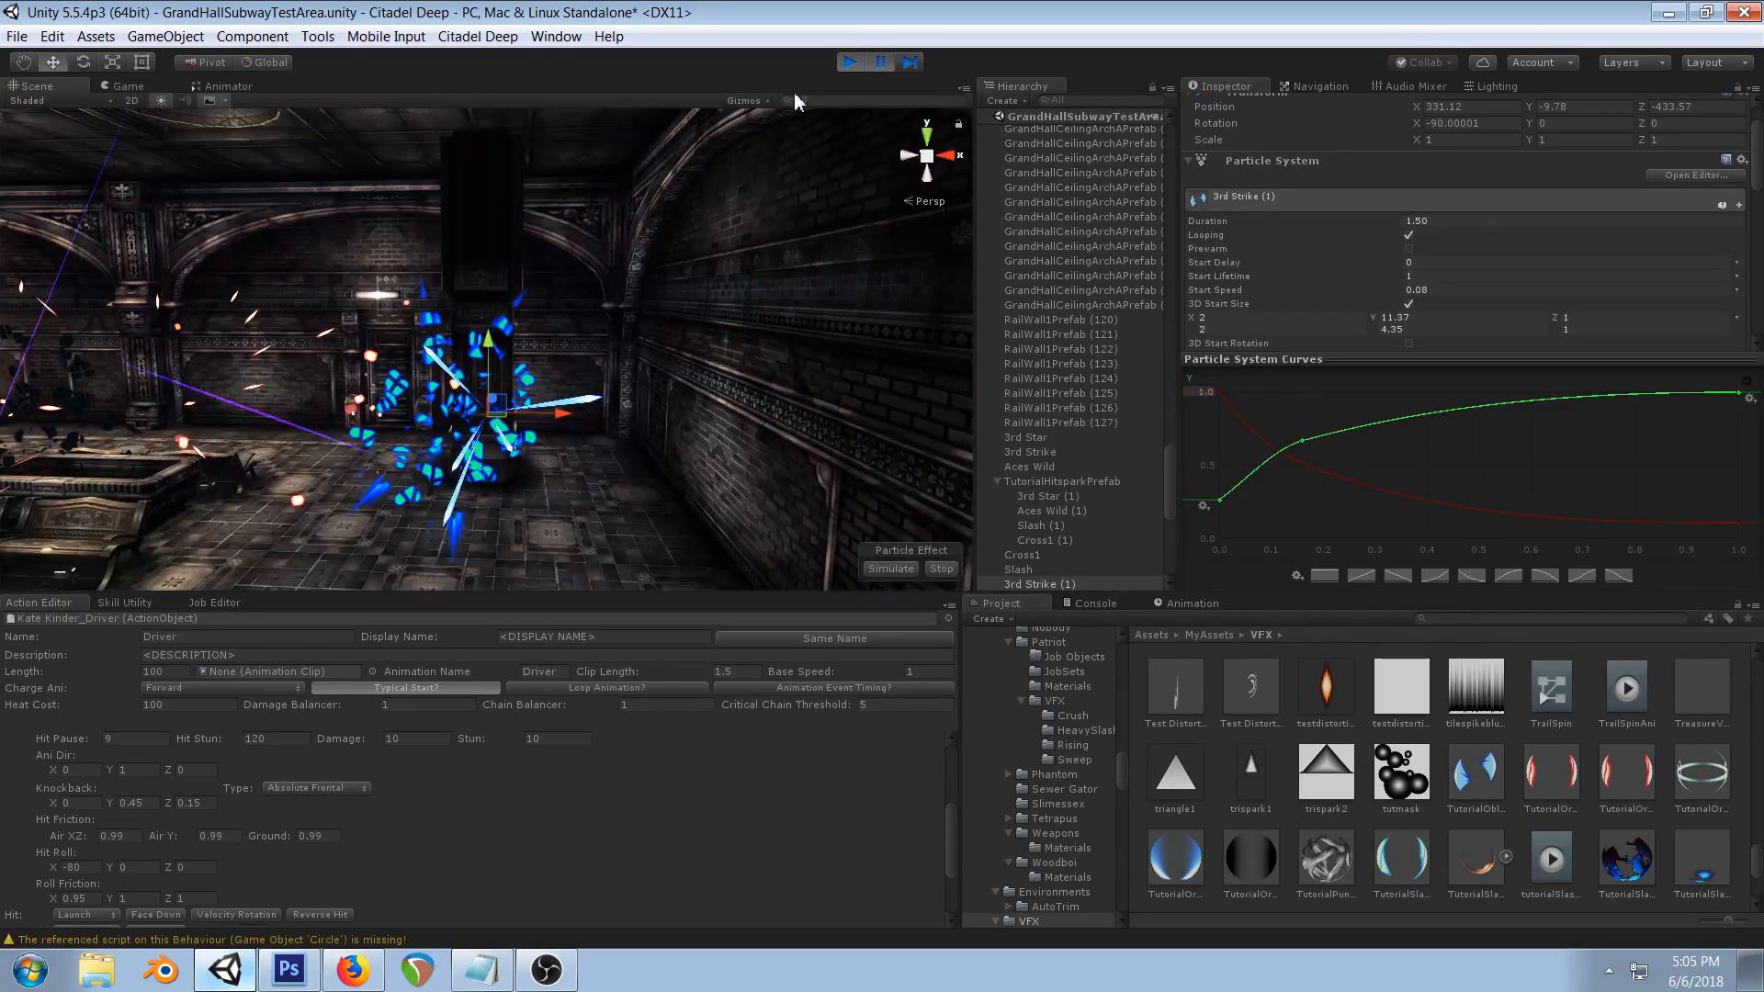
pyautogui.click(129, 89)
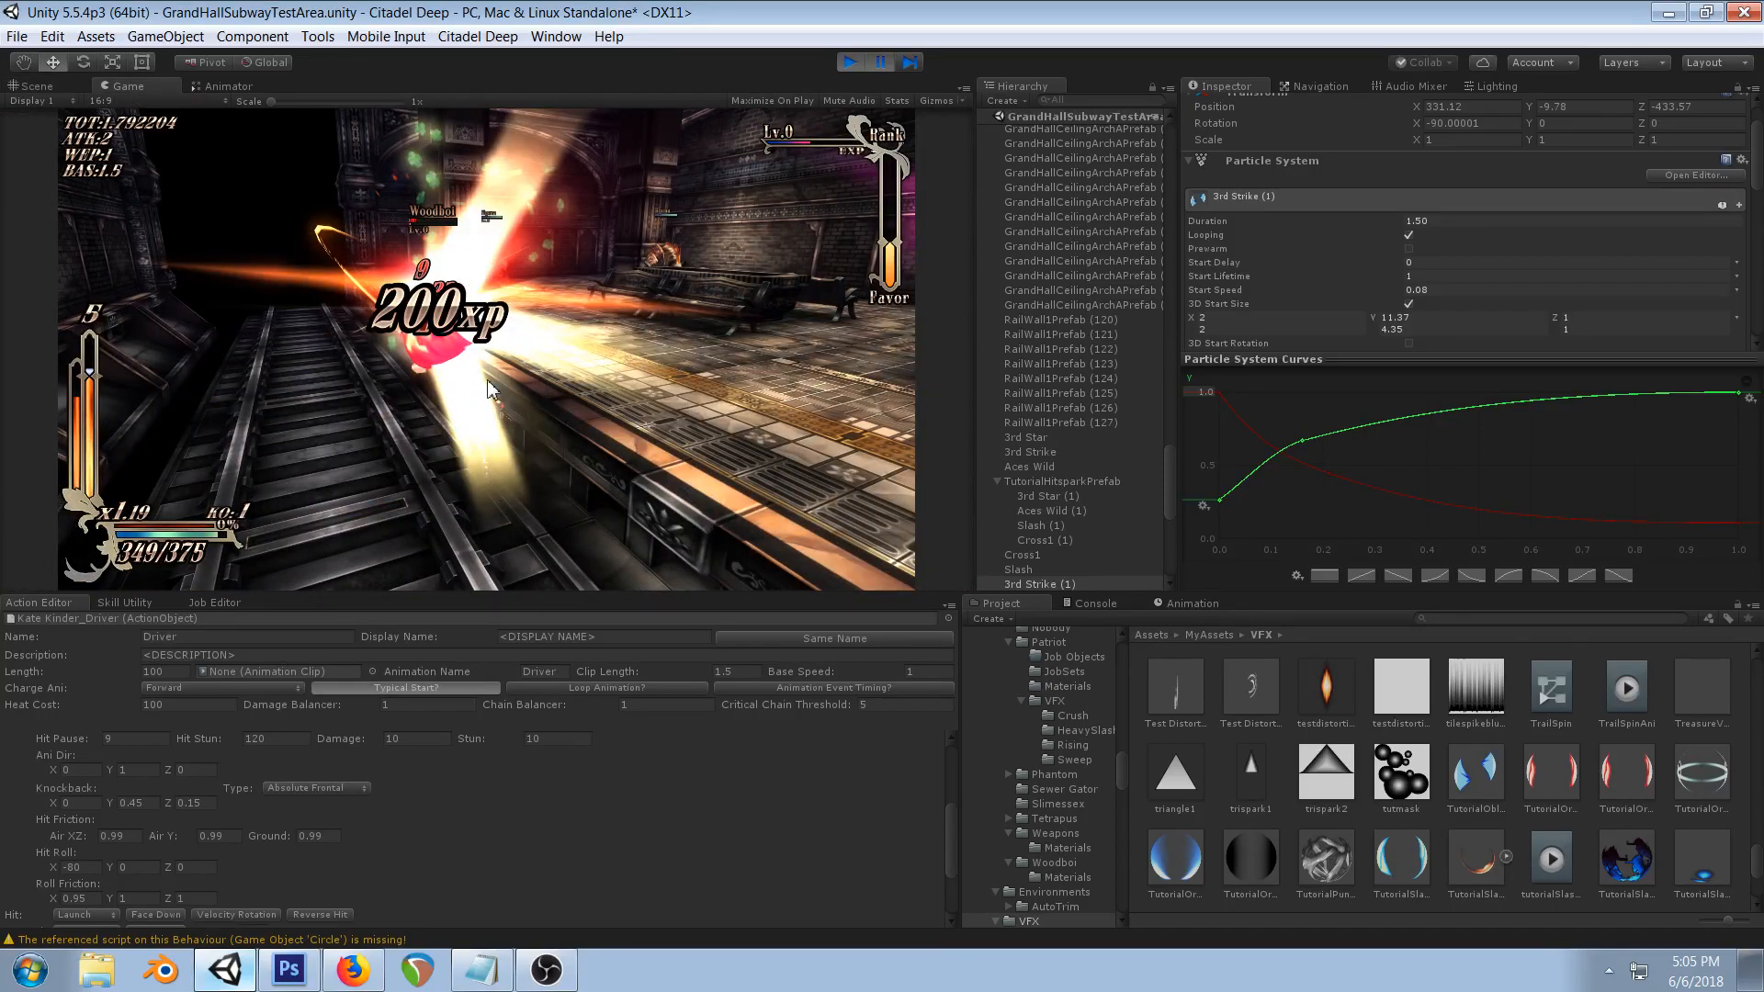
pyautogui.click(911, 63)
pyautogui.click(910, 62)
pyautogui.click(910, 63)
pyautogui.click(910, 62)
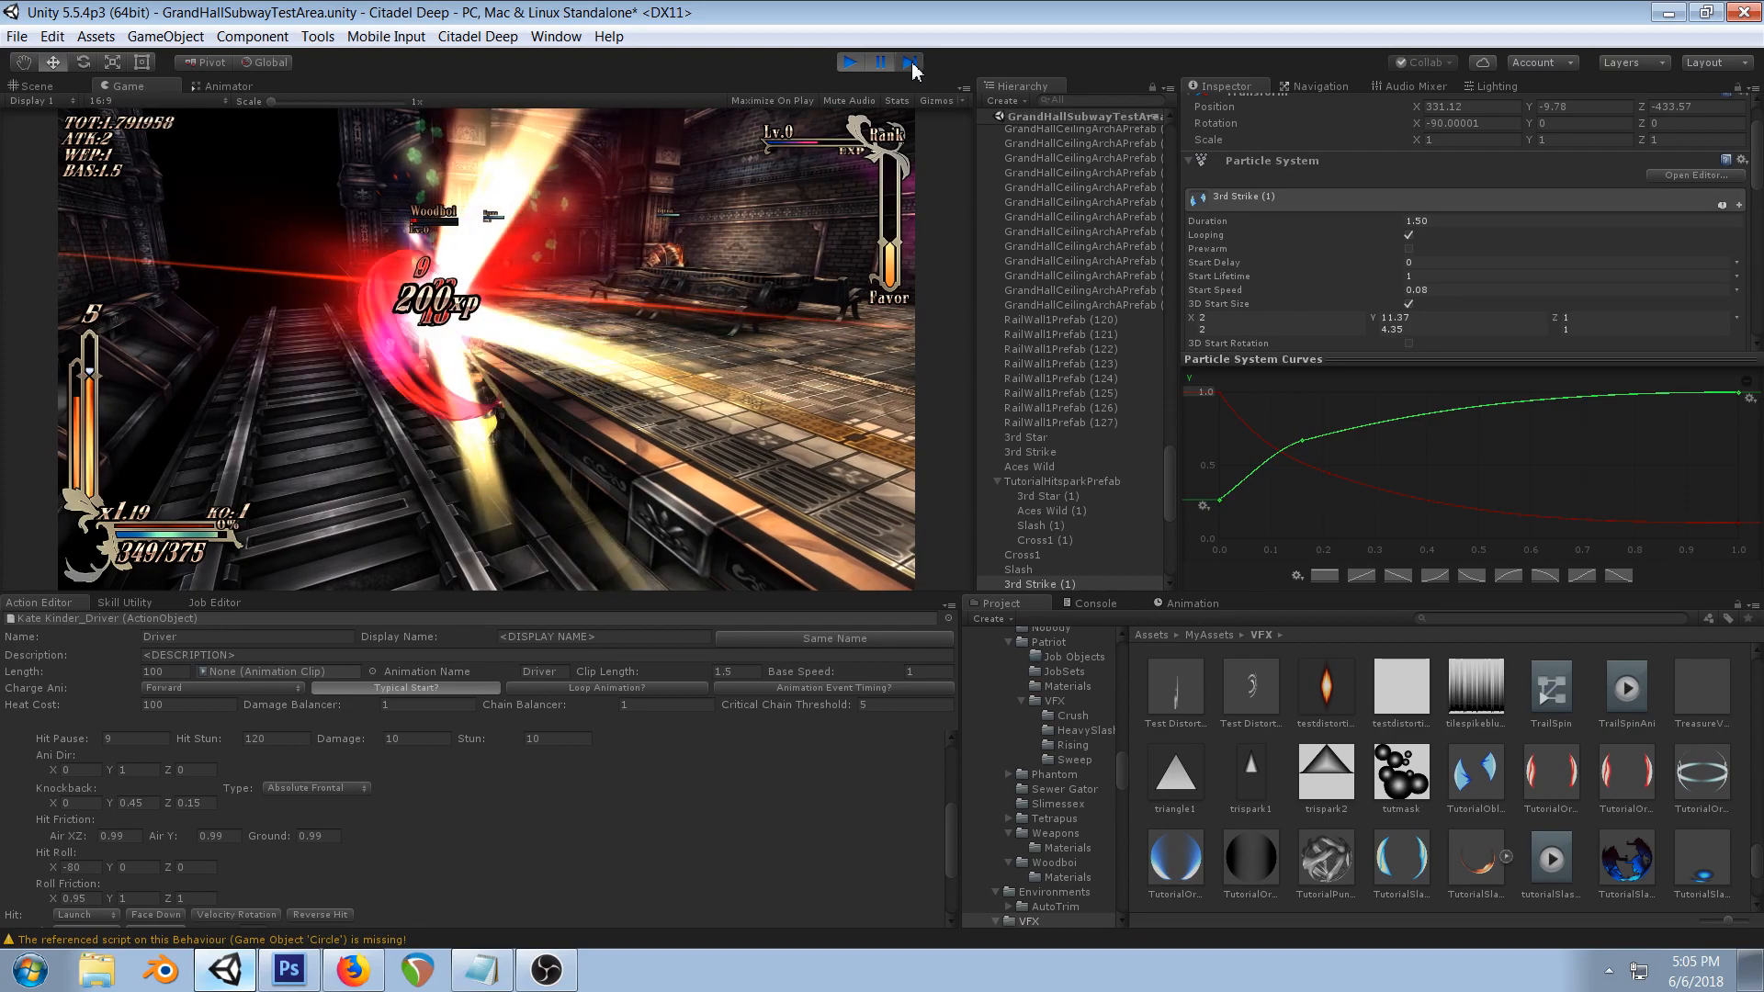
pyautogui.click(910, 63)
pyautogui.click(911, 63)
pyautogui.click(910, 62)
pyautogui.click(911, 65)
pyautogui.click(910, 64)
pyautogui.click(910, 64)
pyautogui.click(910, 64)
pyautogui.click(911, 64)
pyautogui.click(911, 64)
pyautogui.click(910, 64)
pyautogui.click(910, 64)
pyautogui.click(910, 64)
pyautogui.click(910, 64)
pyautogui.click(911, 64)
pyautogui.click(910, 65)
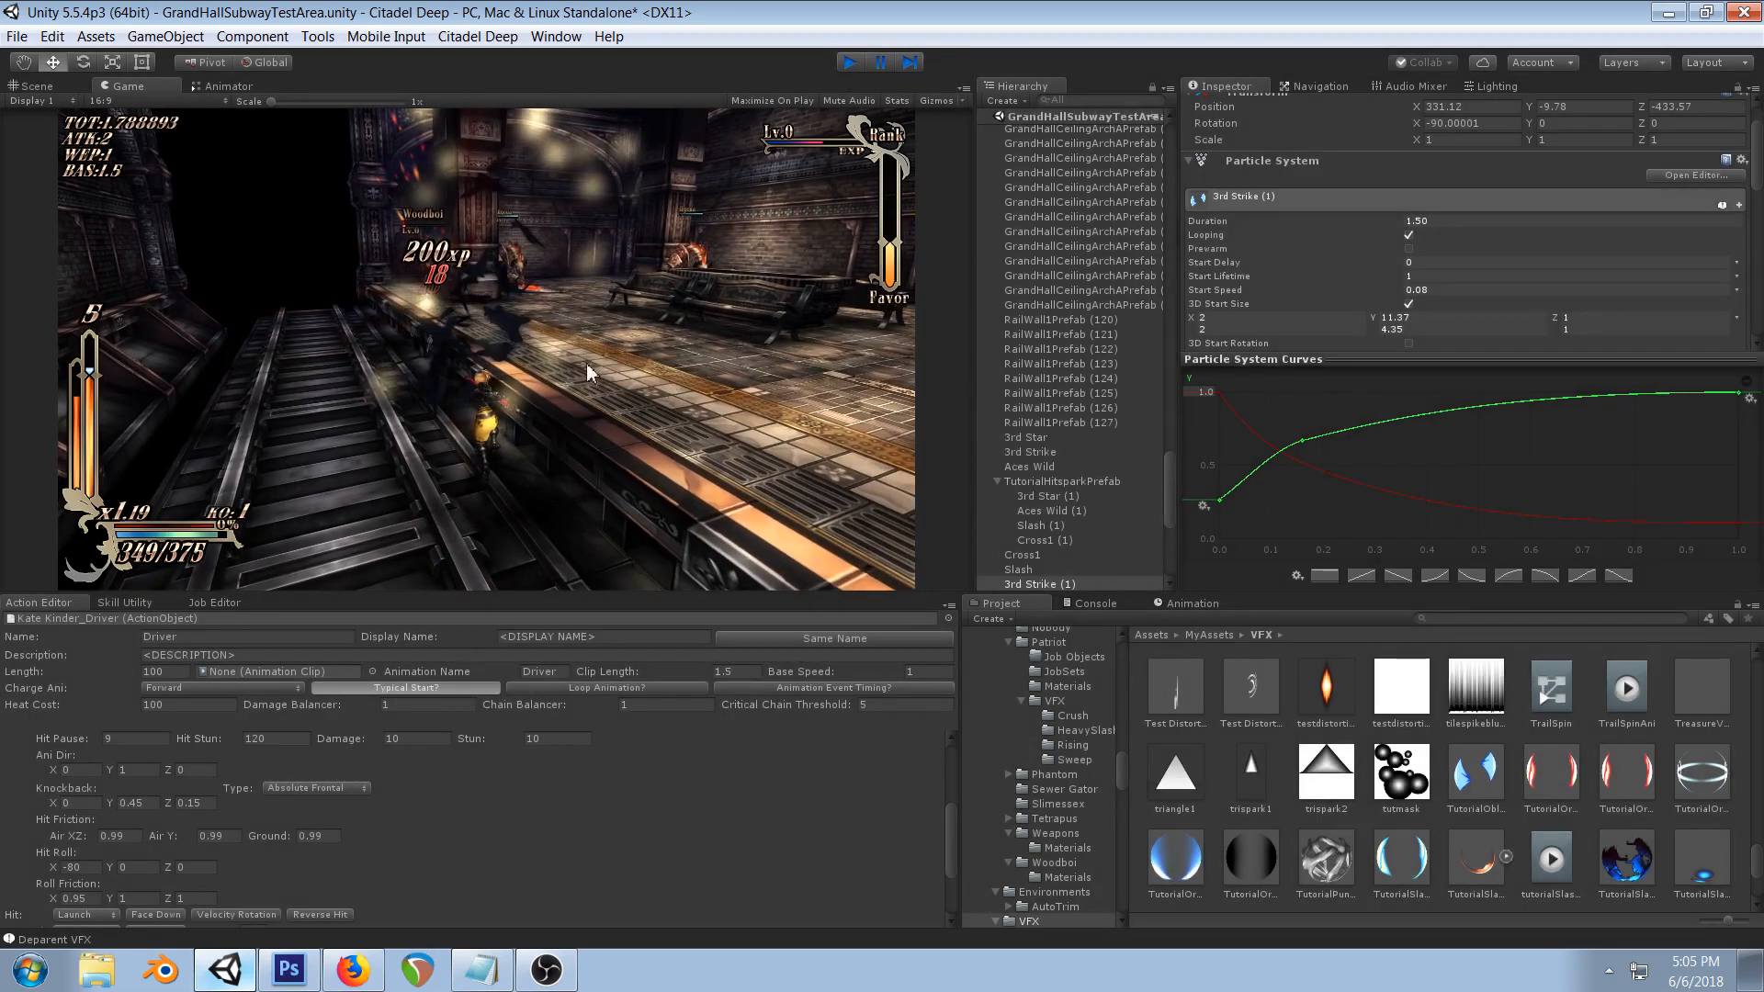
pyautogui.hotkey('ctrl', 'p')
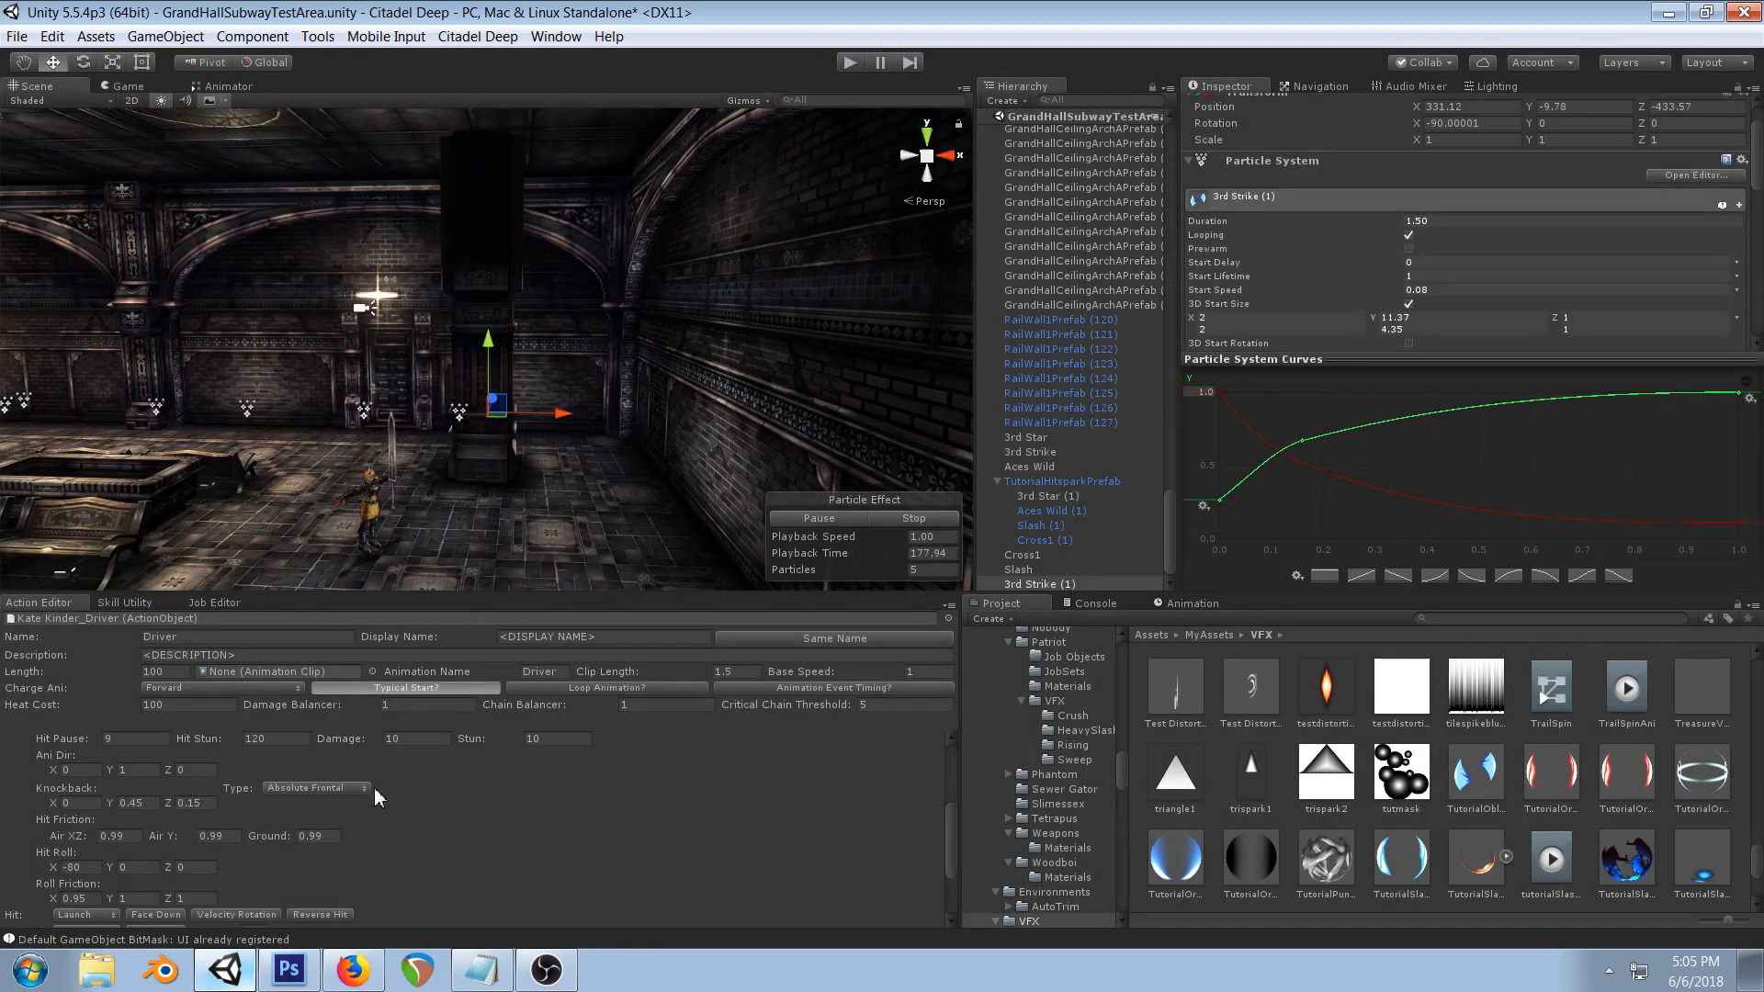
# - Switch to Photoshop, hide Layer 3 copy 7, duplicate it, and make the duplicate visible
pyautogui.click(286, 970)
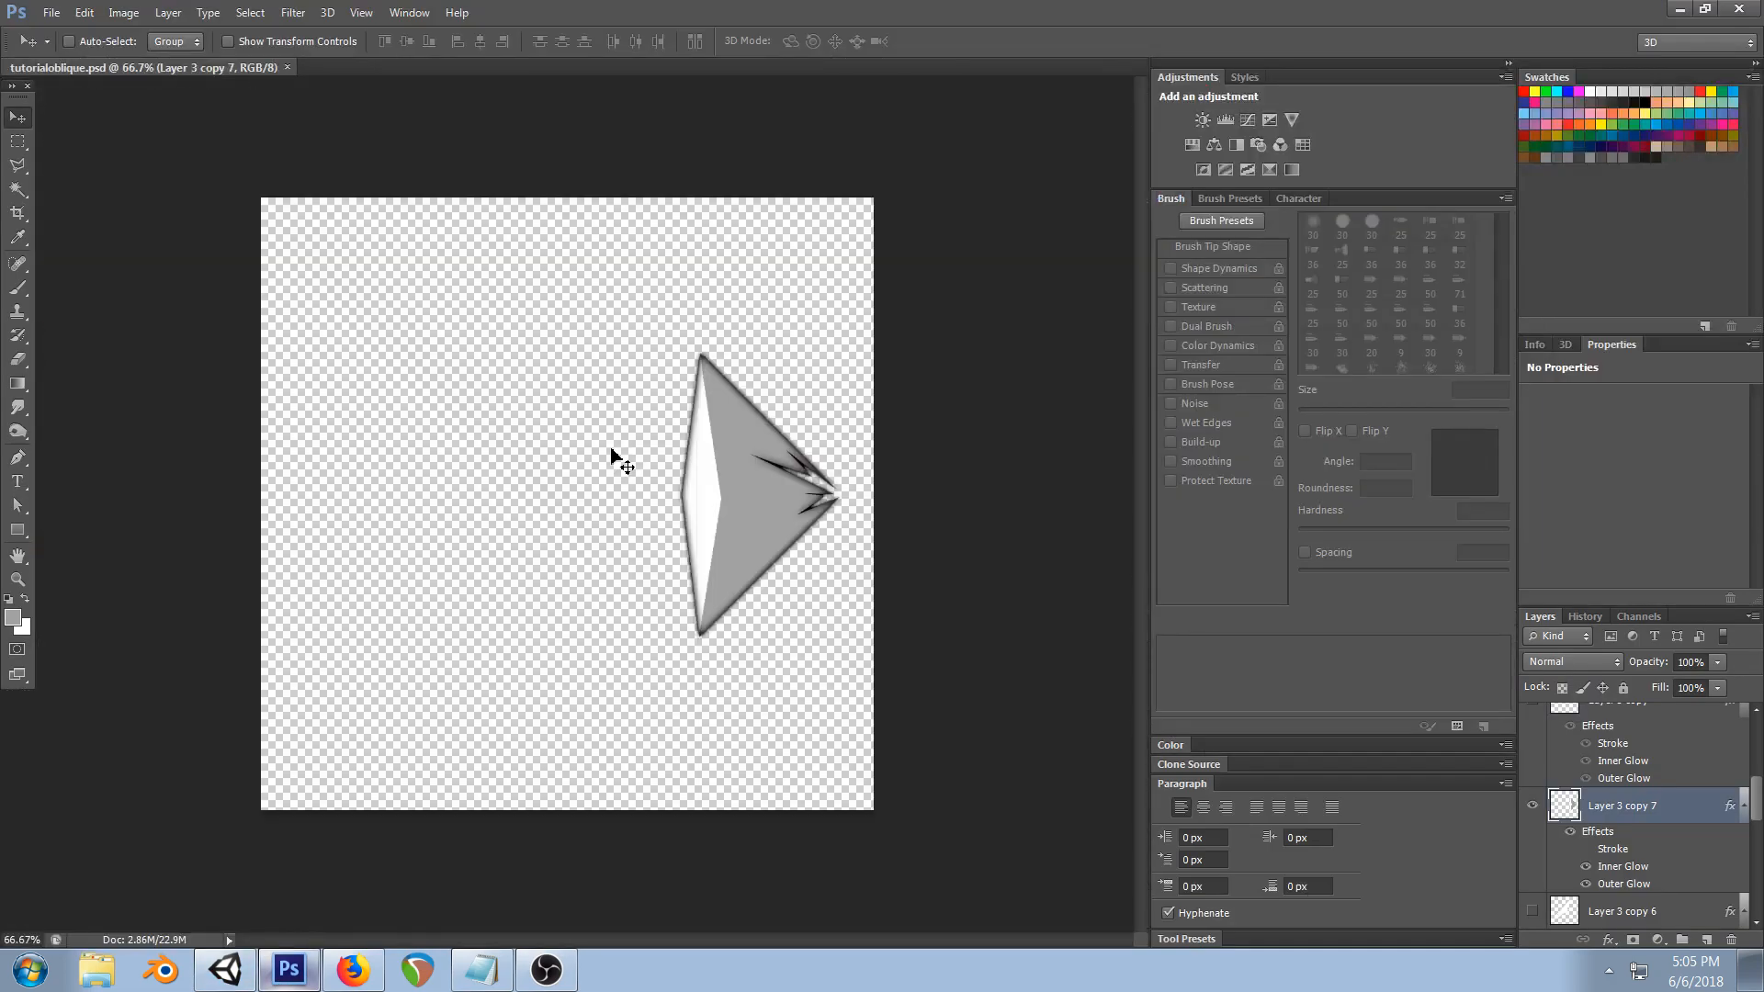
pyautogui.click(1532, 808)
pyautogui.hotkey('ctrl', 'shift', 'n')
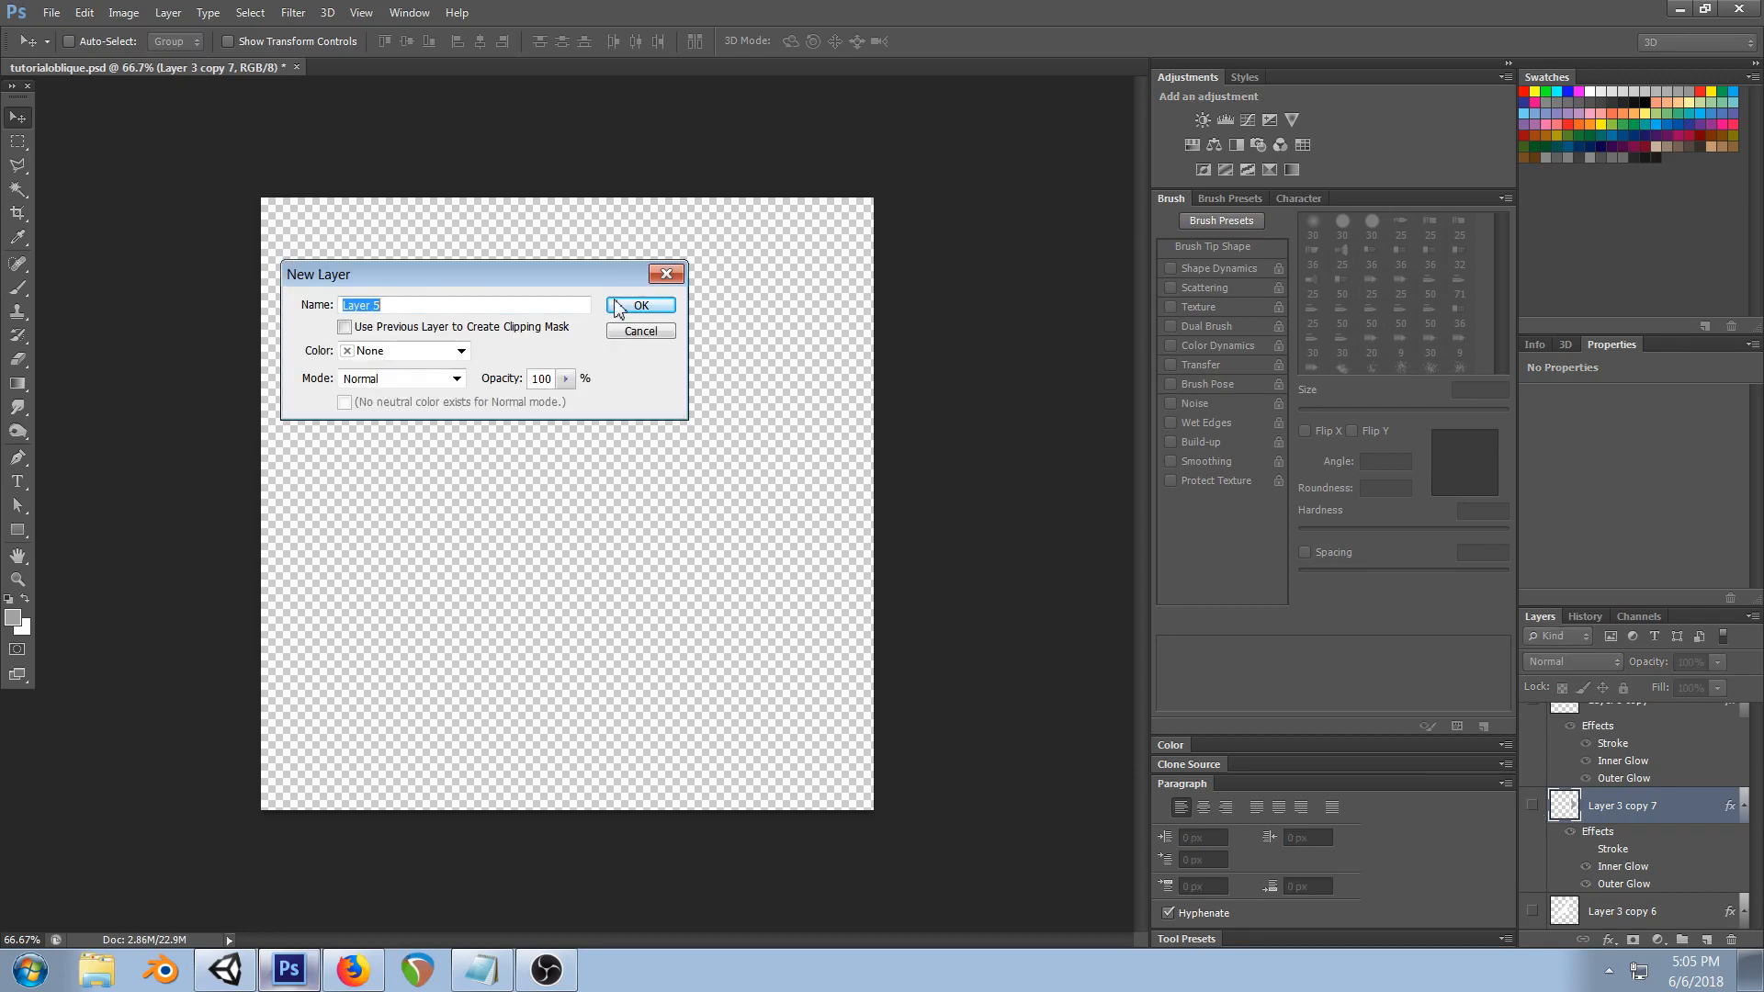
pyautogui.click(634, 309)
pyautogui.rightClick(1679, 814)
pyautogui.click(1520, 114)
pyautogui.click(1056, 304)
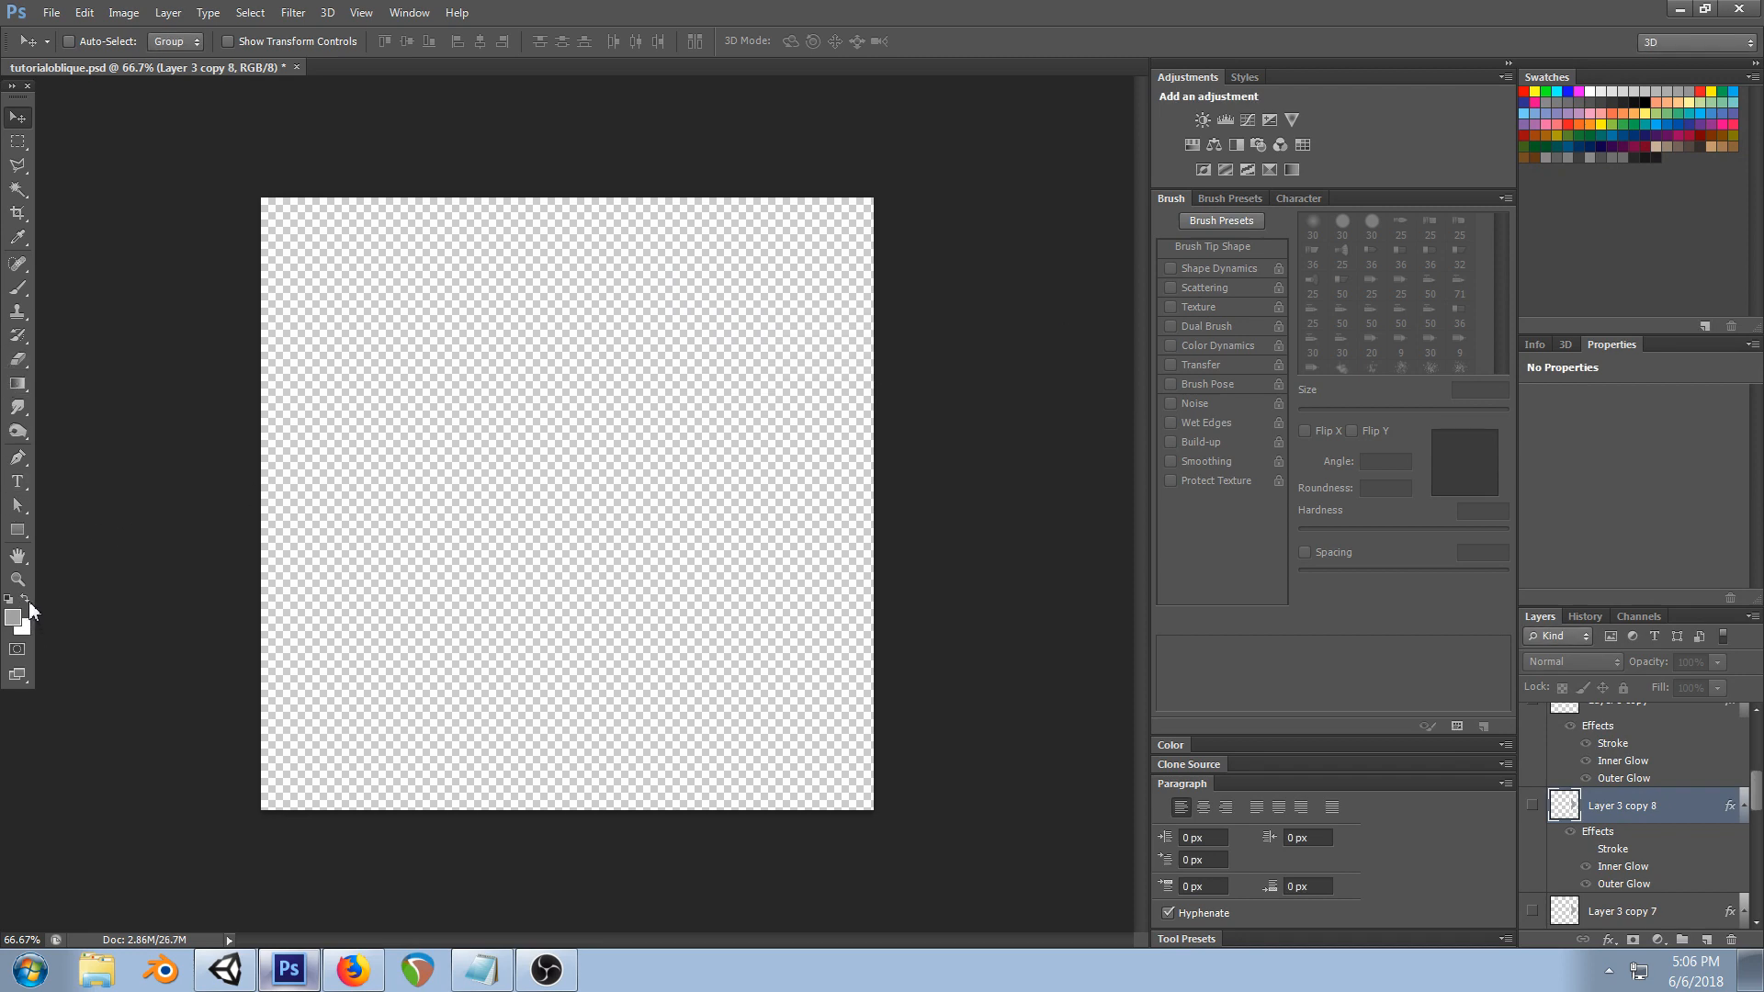
pyautogui.click(20, 533)
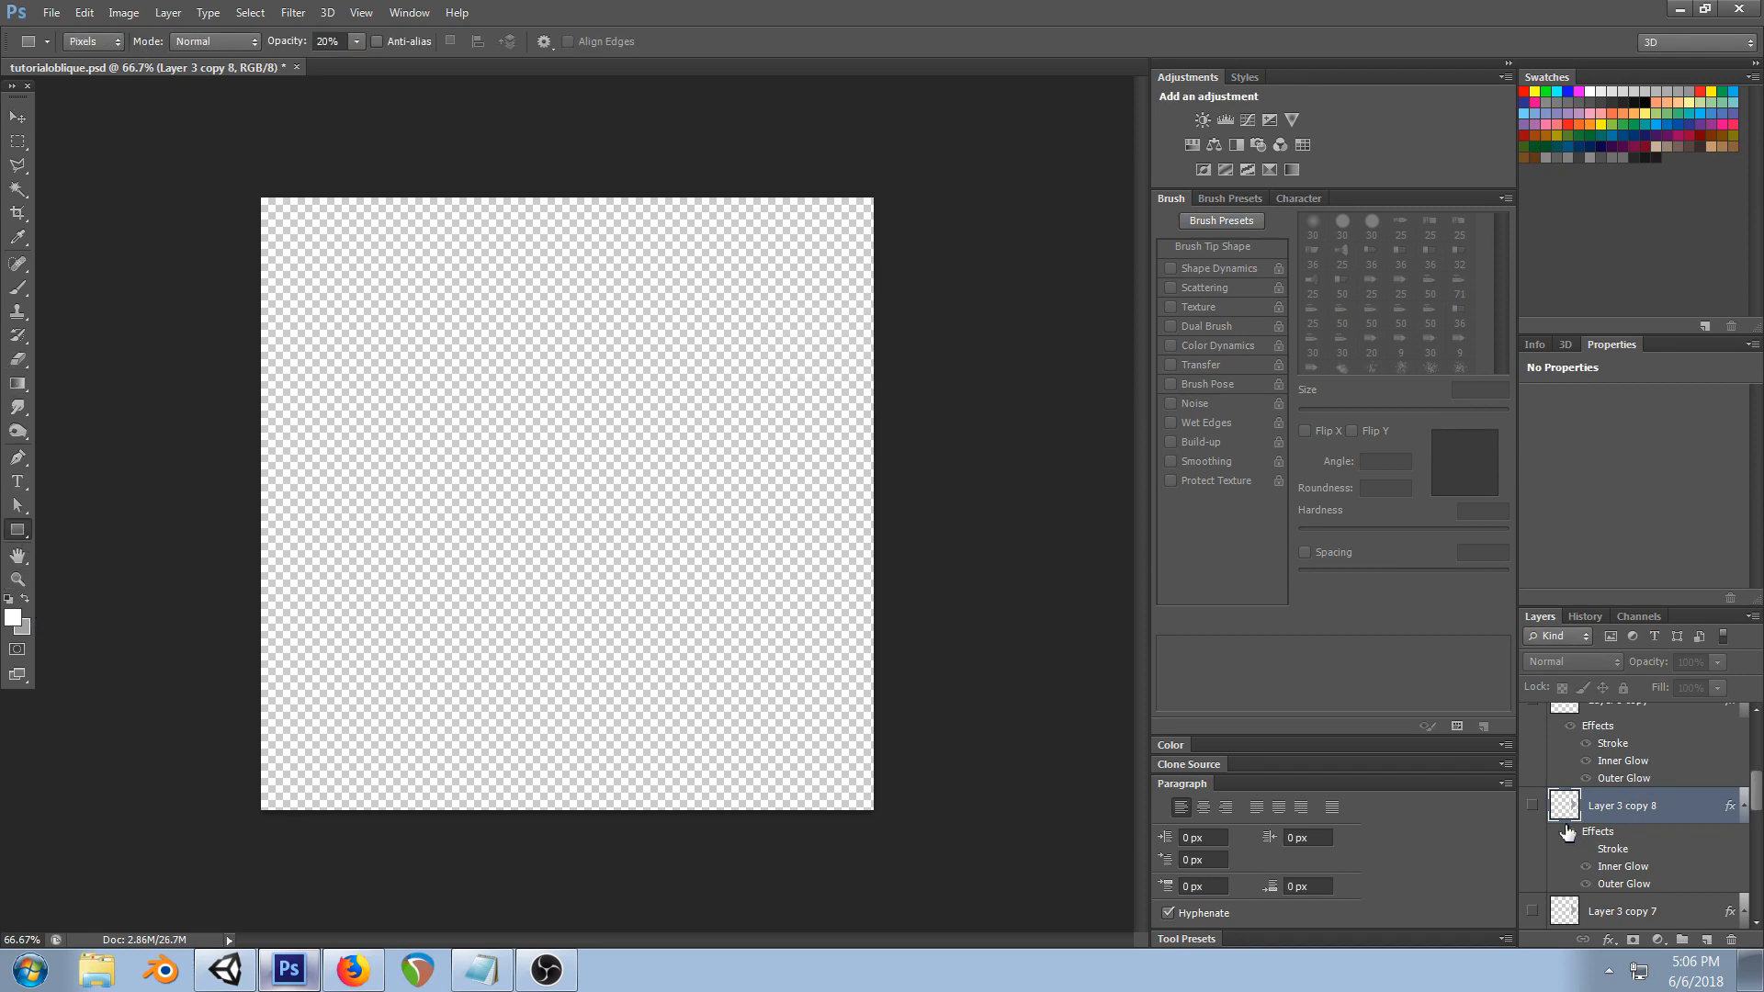
pyautogui.click(1531, 806)
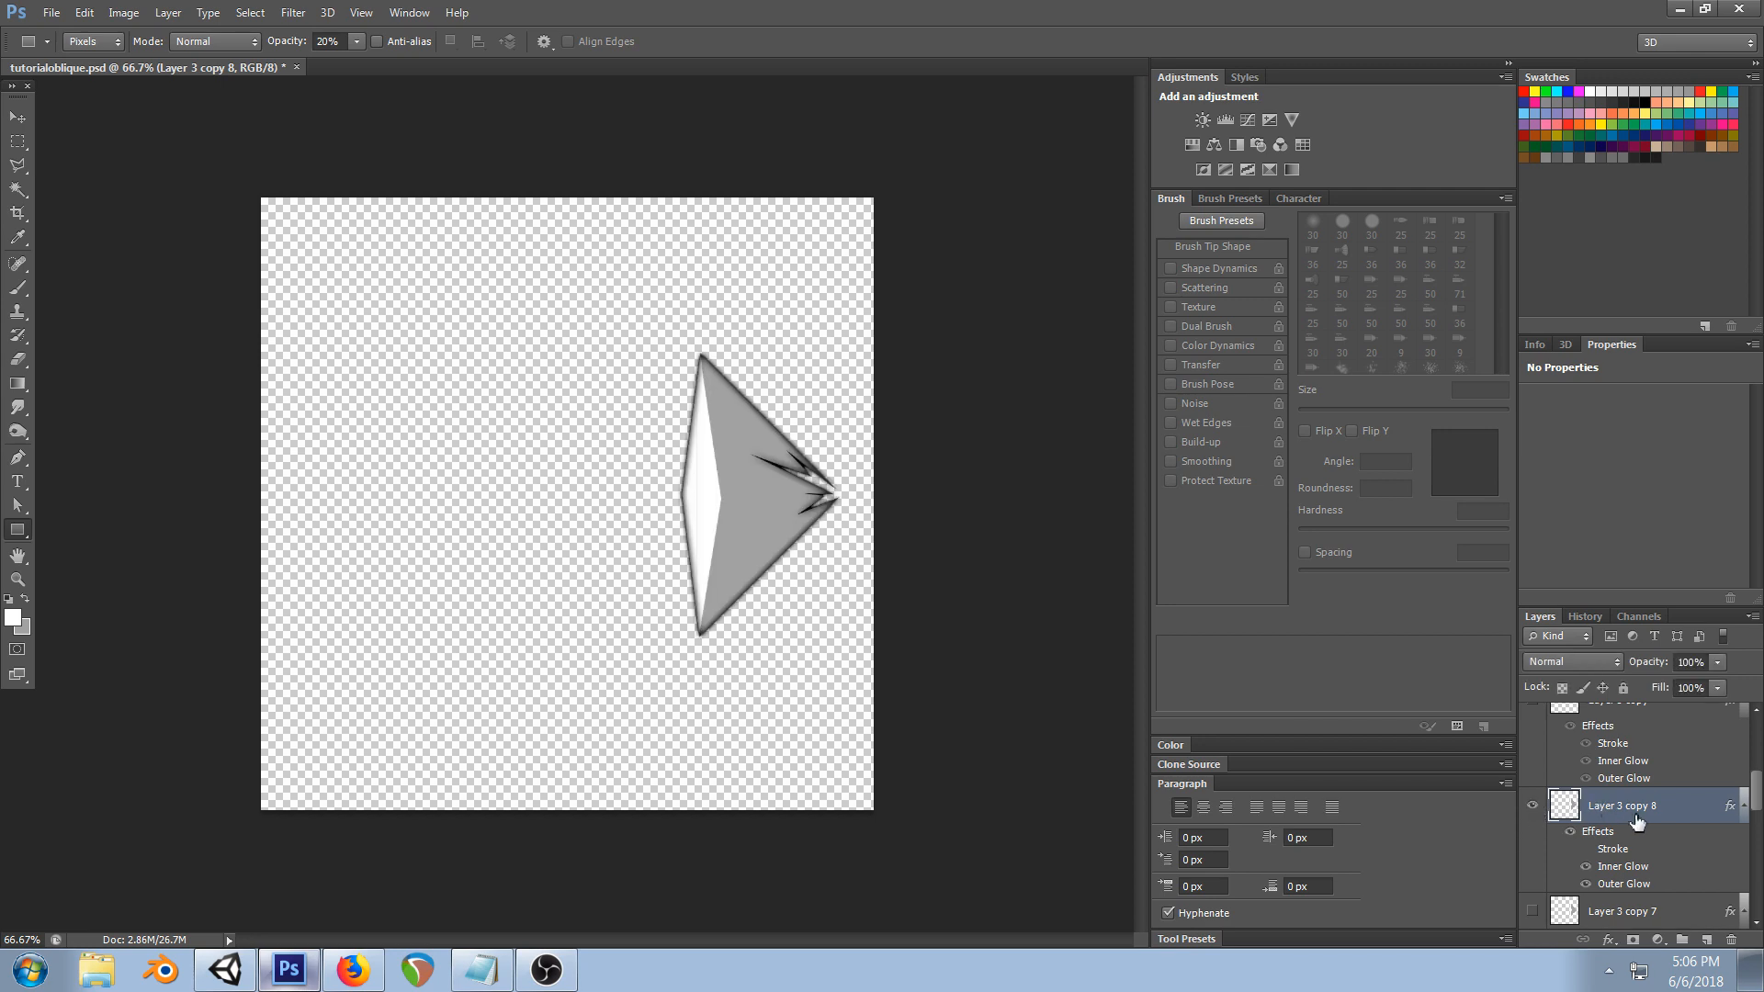
# - Duplicate Layer 3 copy 8 and hide the source layer
pyautogui.rightClick(1637, 820)
pyautogui.click(1514, 114)
pyautogui.click(1041, 302)
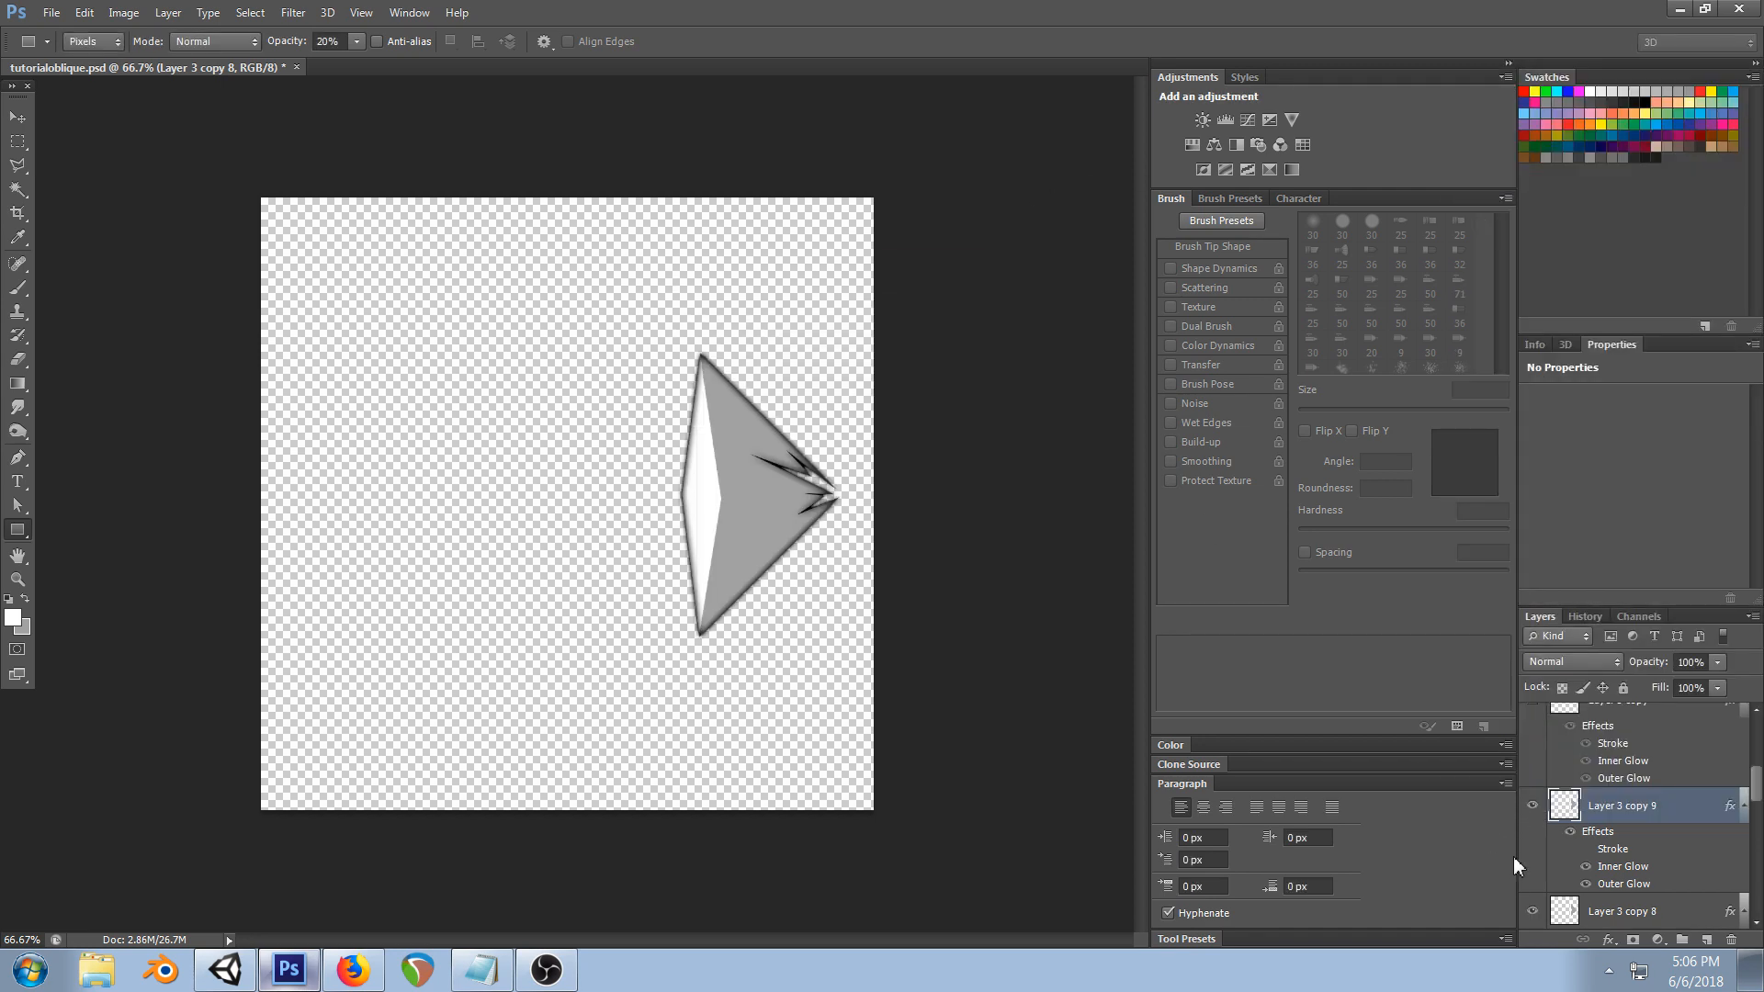
pyautogui.click(1531, 911)
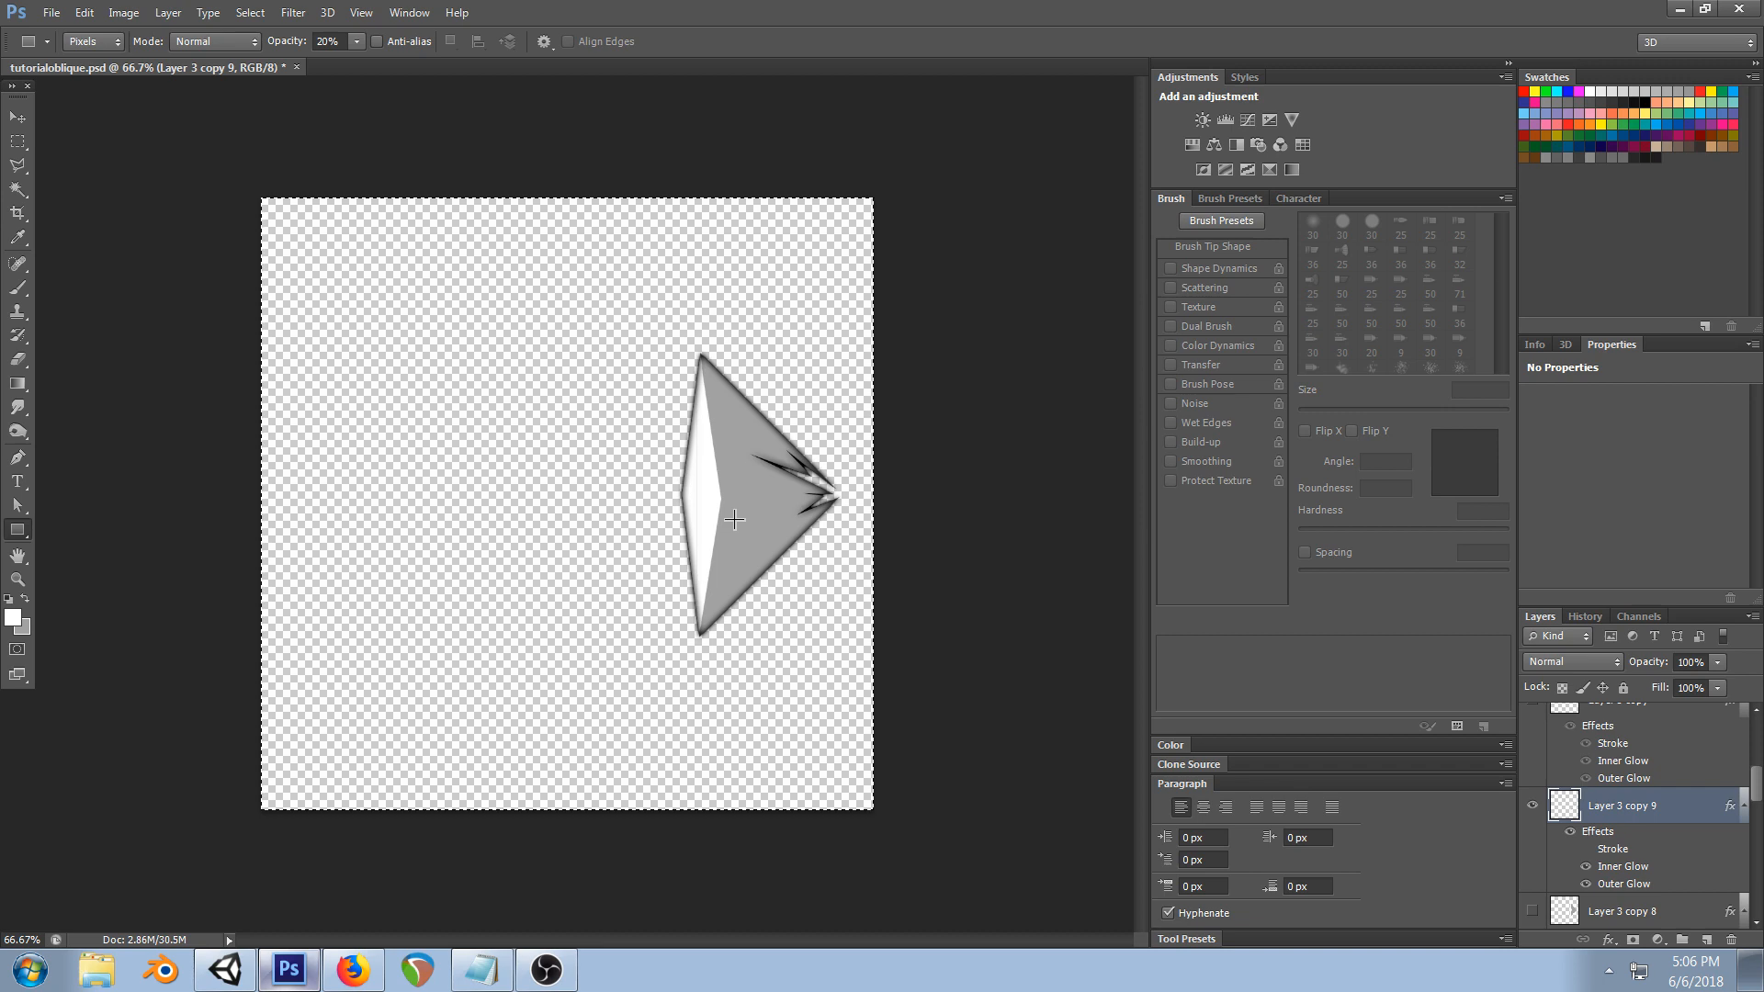
# - Clear the shard from Layer 3 copy 9 and draw a wide white rectangle across the canvas at 100% opacity
pyautogui.press('Delete')
pyautogui.moveTo(842, 353); pyautogui.dragTo(280, 625)
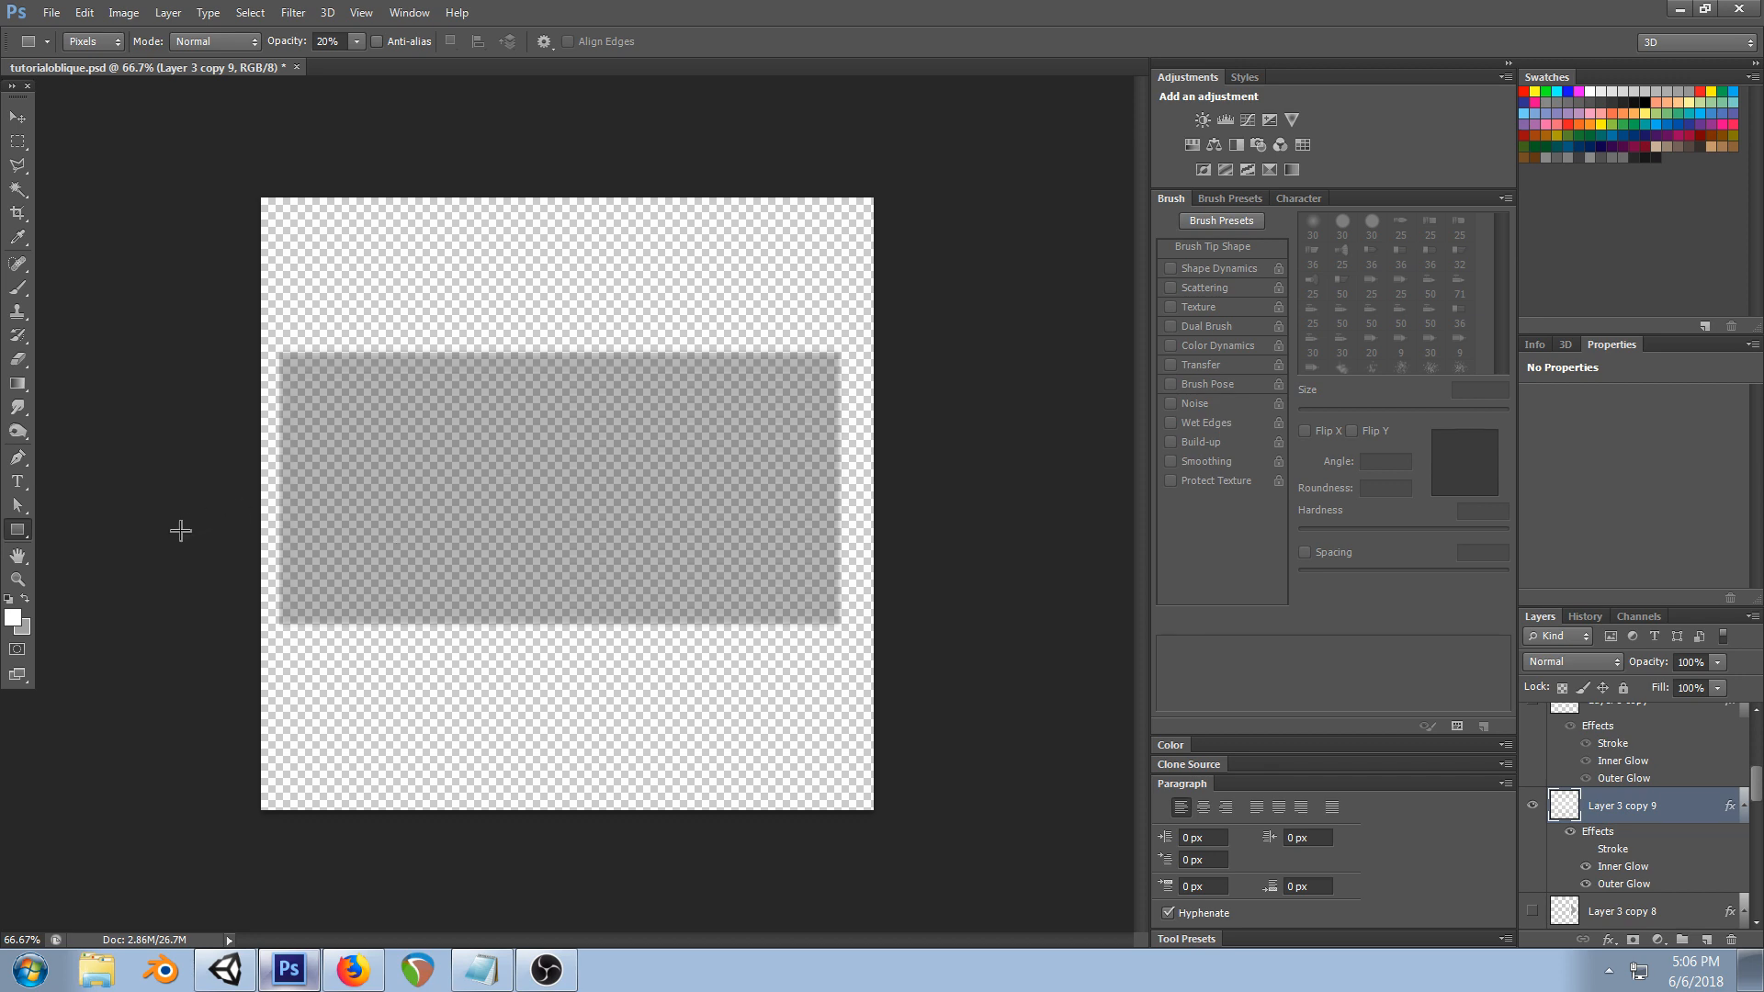
pyautogui.moveTo(851, 349); pyautogui.dragTo(279, 633)
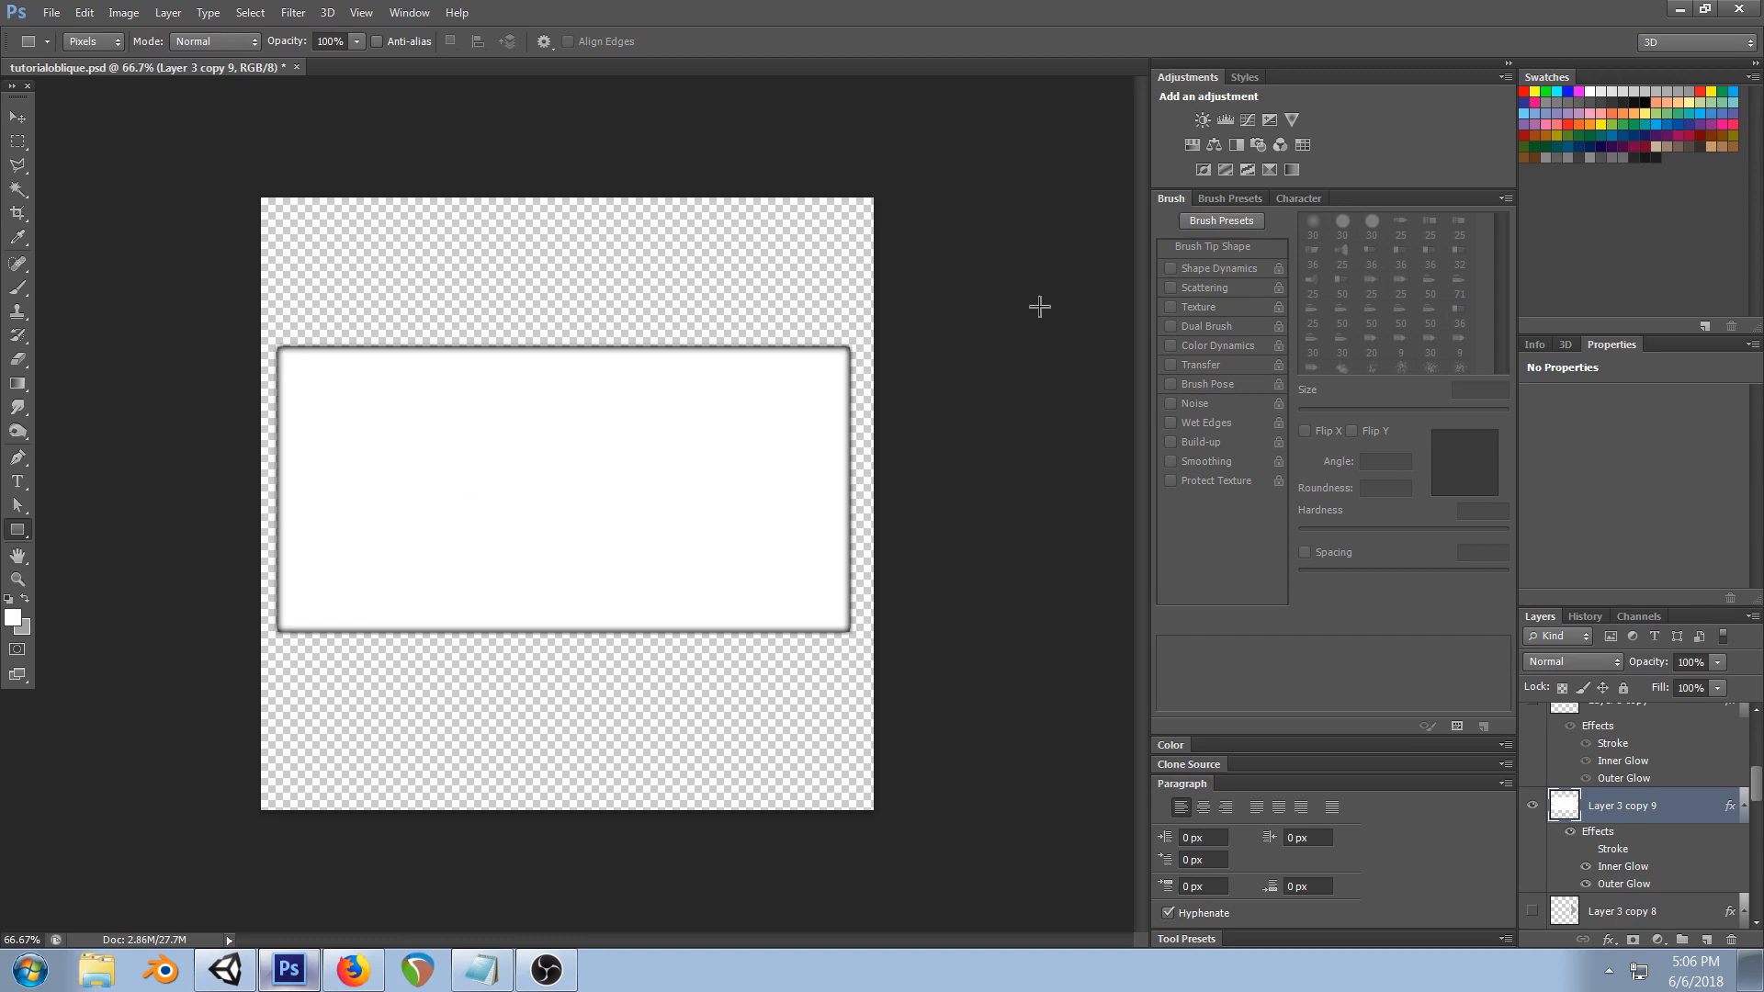
# - Soften the white rectangle's right edge using a soft round Eraser with 0% hardness
pyautogui.click(21, 367)
pyautogui.rightClick(679, 724)
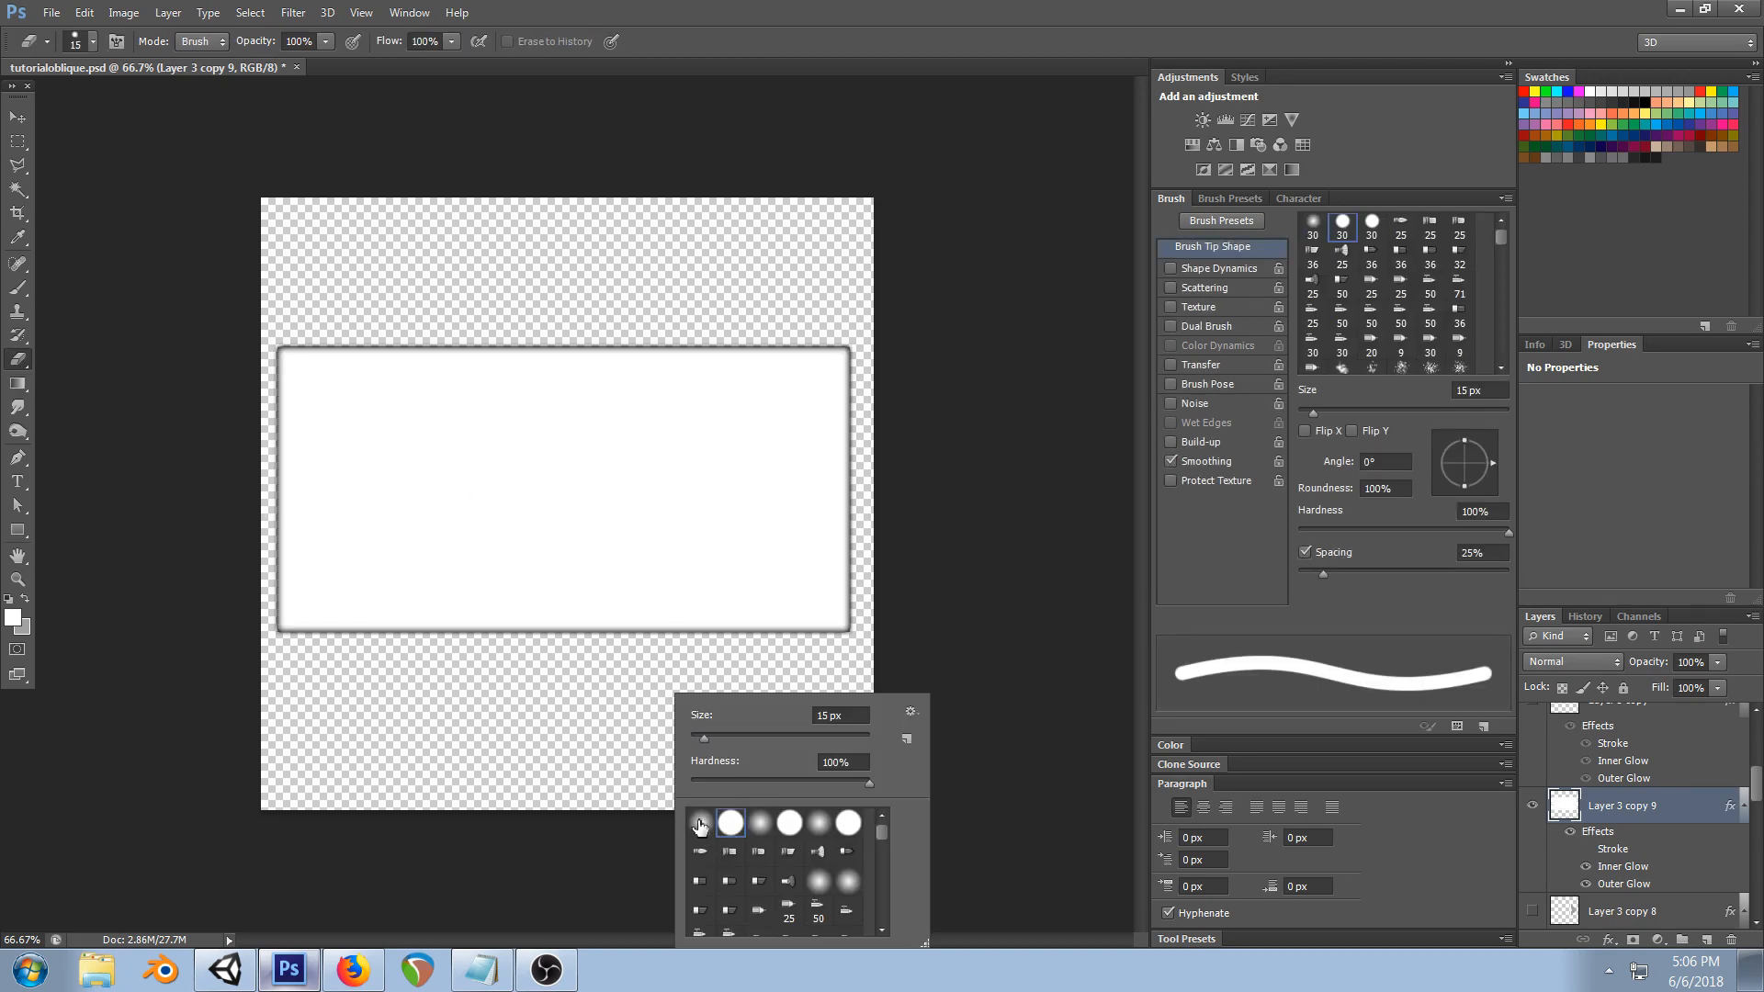
pyautogui.doubleClick(700, 825)
pyautogui.press(']')
pyautogui.press(']')
pyautogui.press(']')
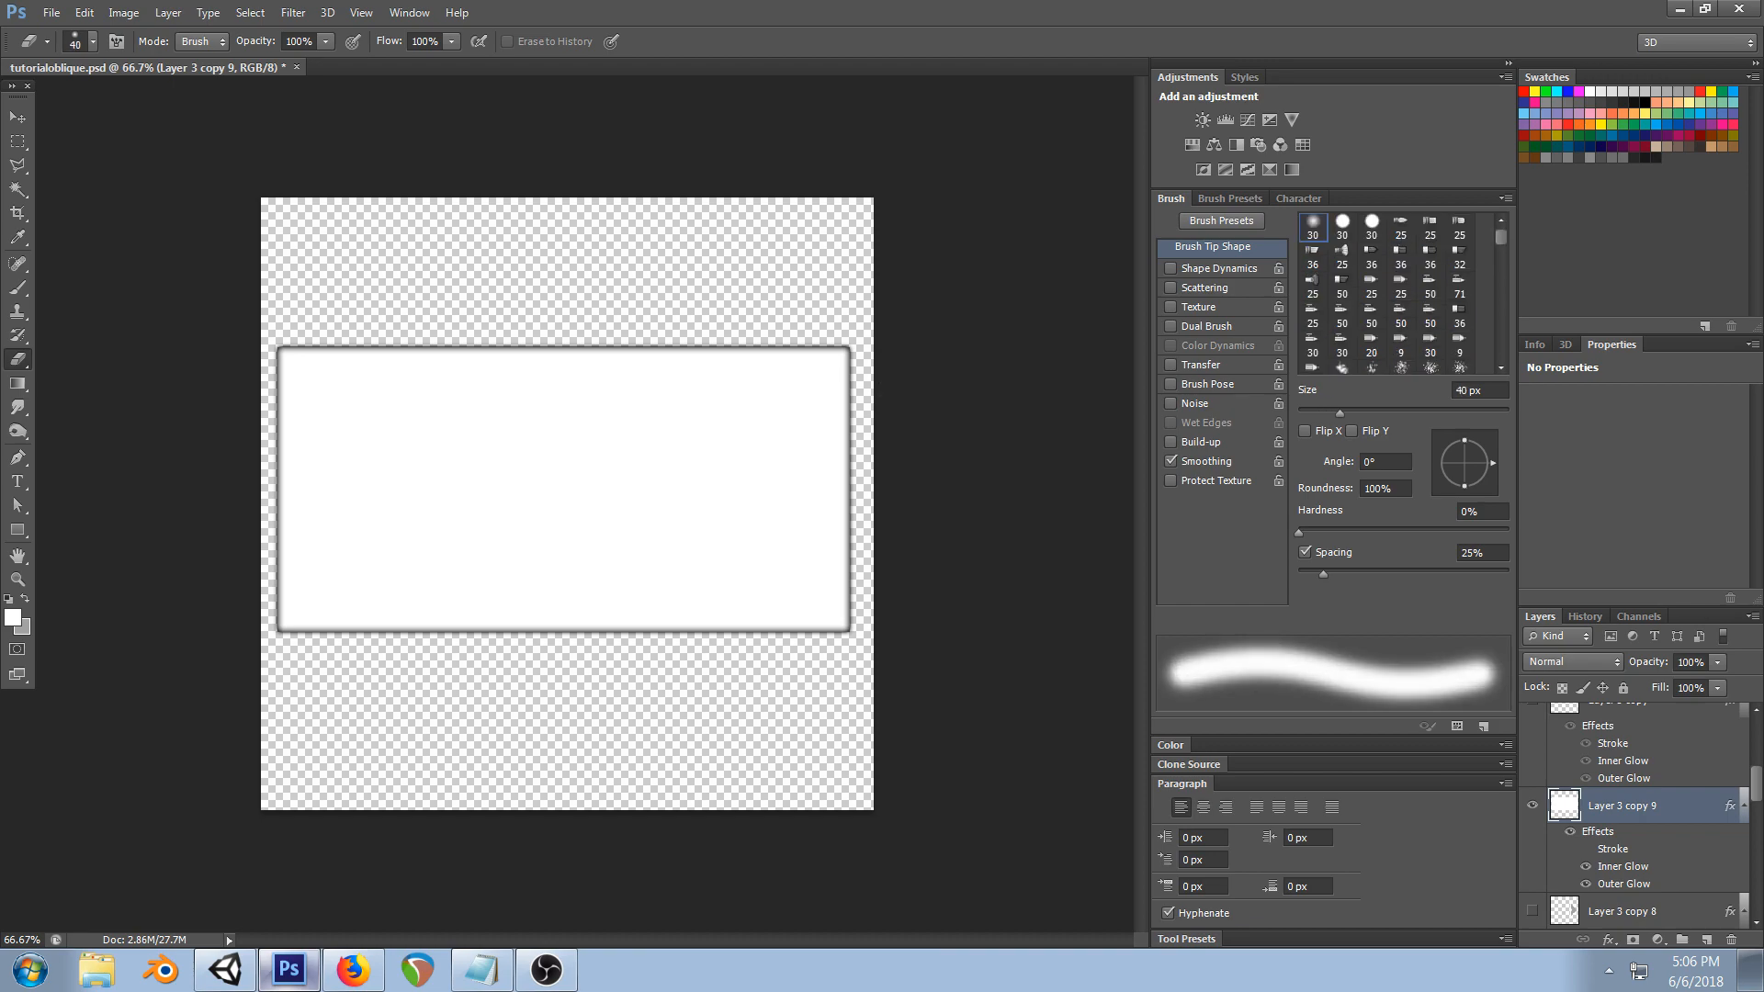
pyautogui.moveTo(869, 332)
pyautogui.mouseDown()
pyautogui.moveTo(870, 677)
pyautogui.moveTo(851, 283)
pyautogui.mouseUp()
pyautogui.press(']')
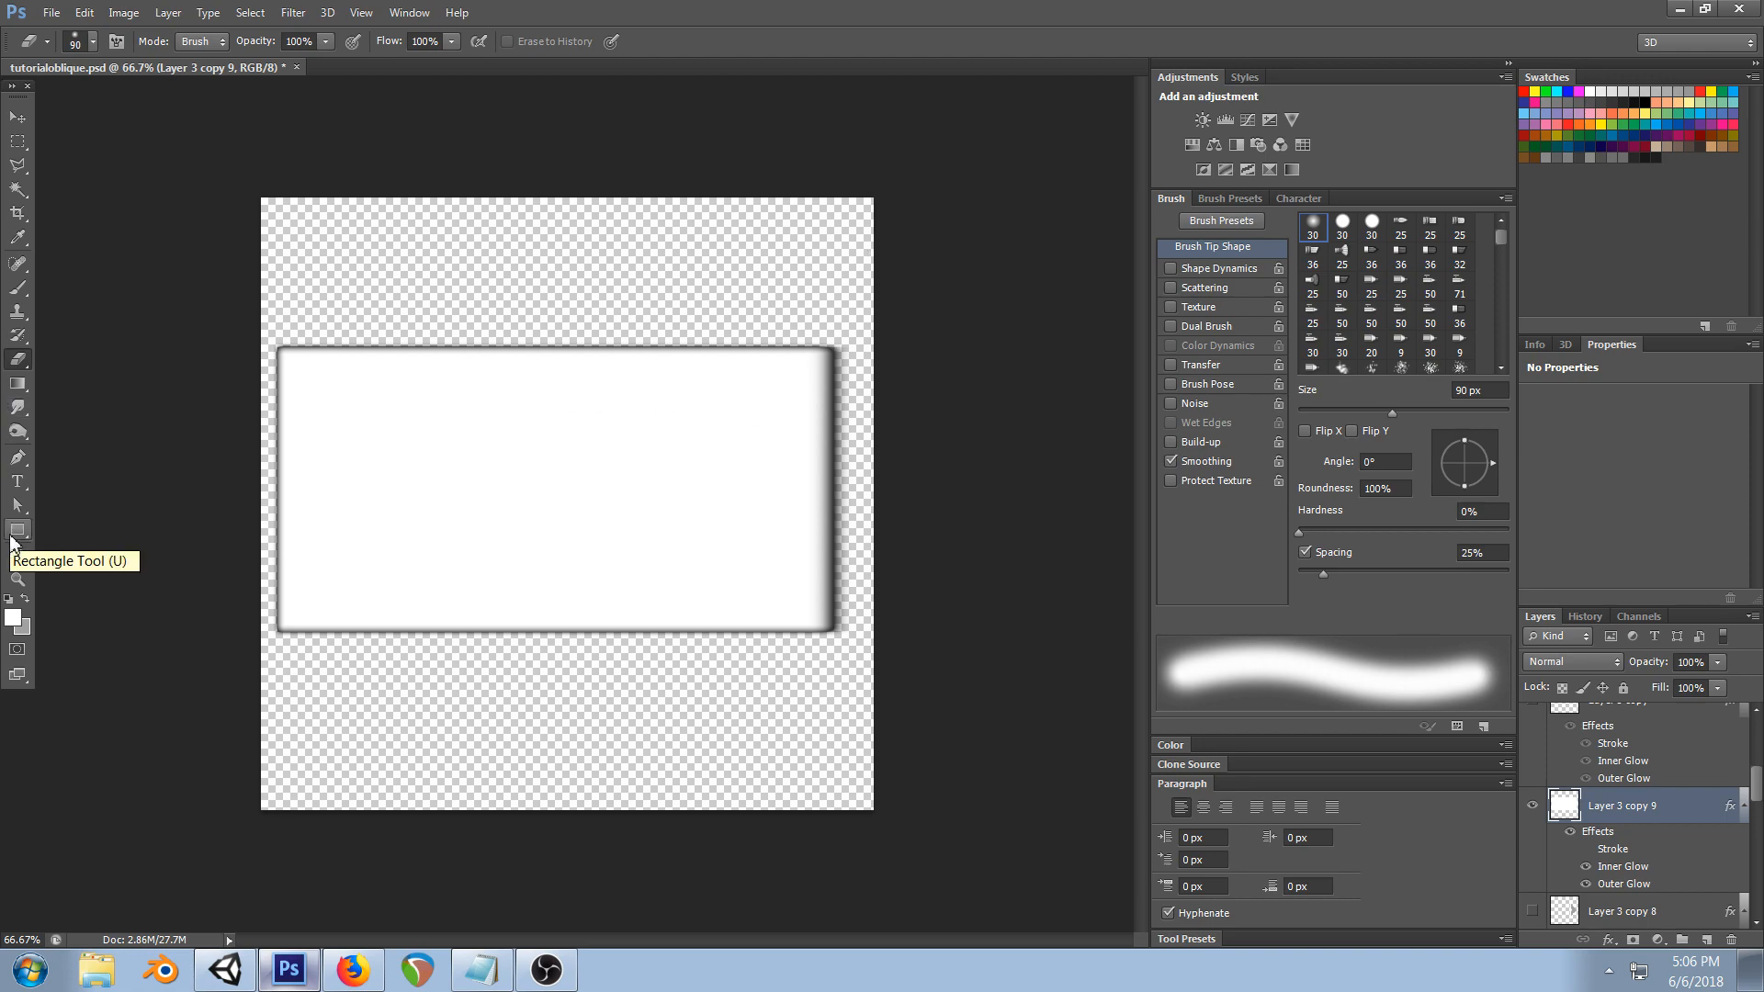
# - Select strips along the rectangle's upper and lower edges and partly erase them with a 200 px soft Eraser at 30% opacity
pyautogui.click(17, 142)
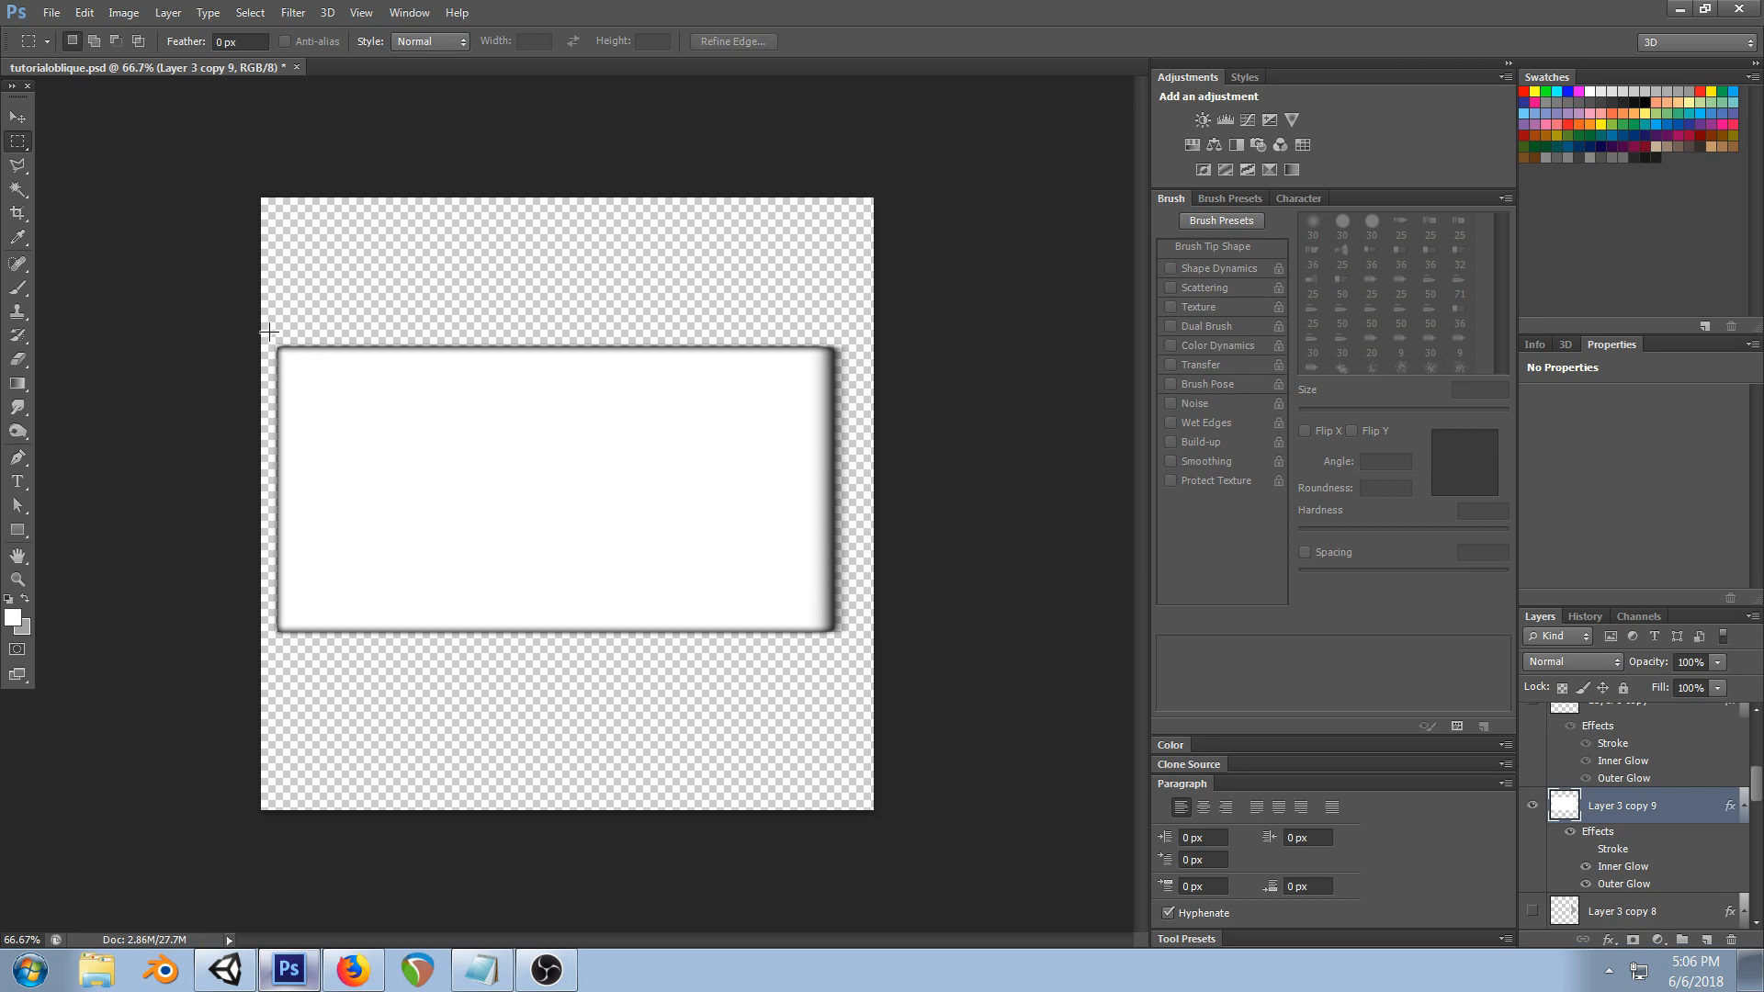
pyautogui.moveTo(313, 584); pyautogui.dragTo(244, 589)
pyautogui.click(18, 359)
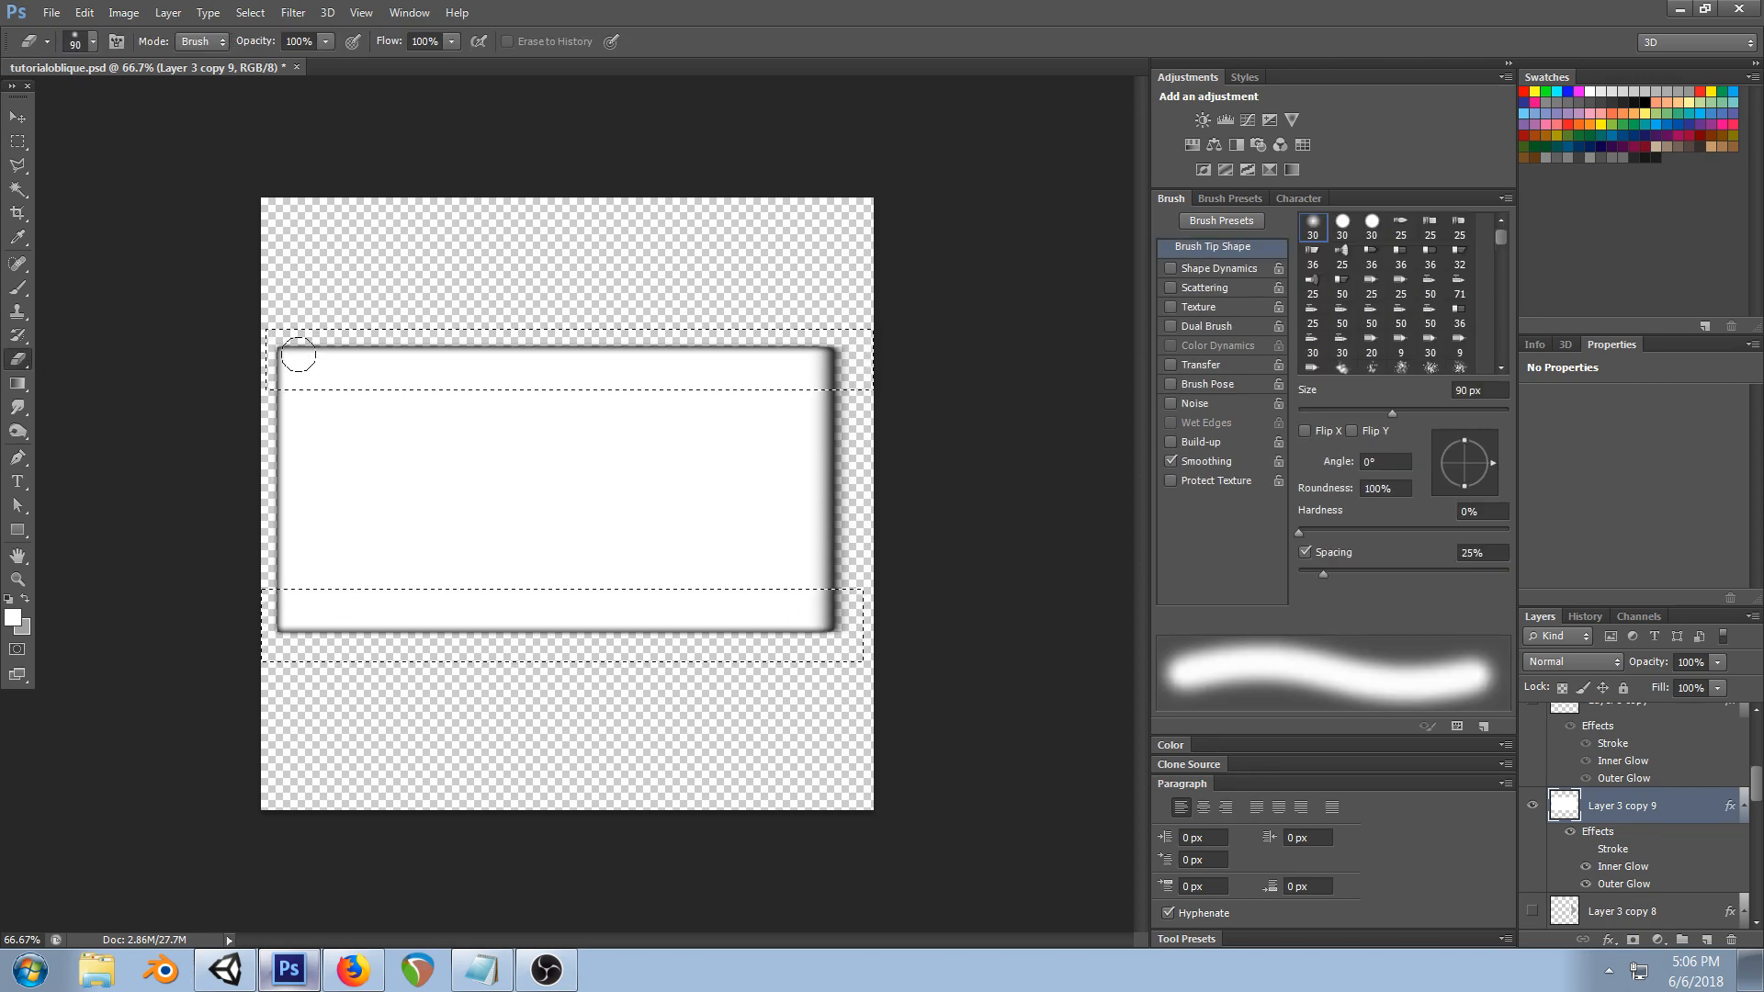
pyautogui.press(']')
pyautogui.press(']')
pyautogui.press(']')
pyautogui.press(']')
pyautogui.press(']')
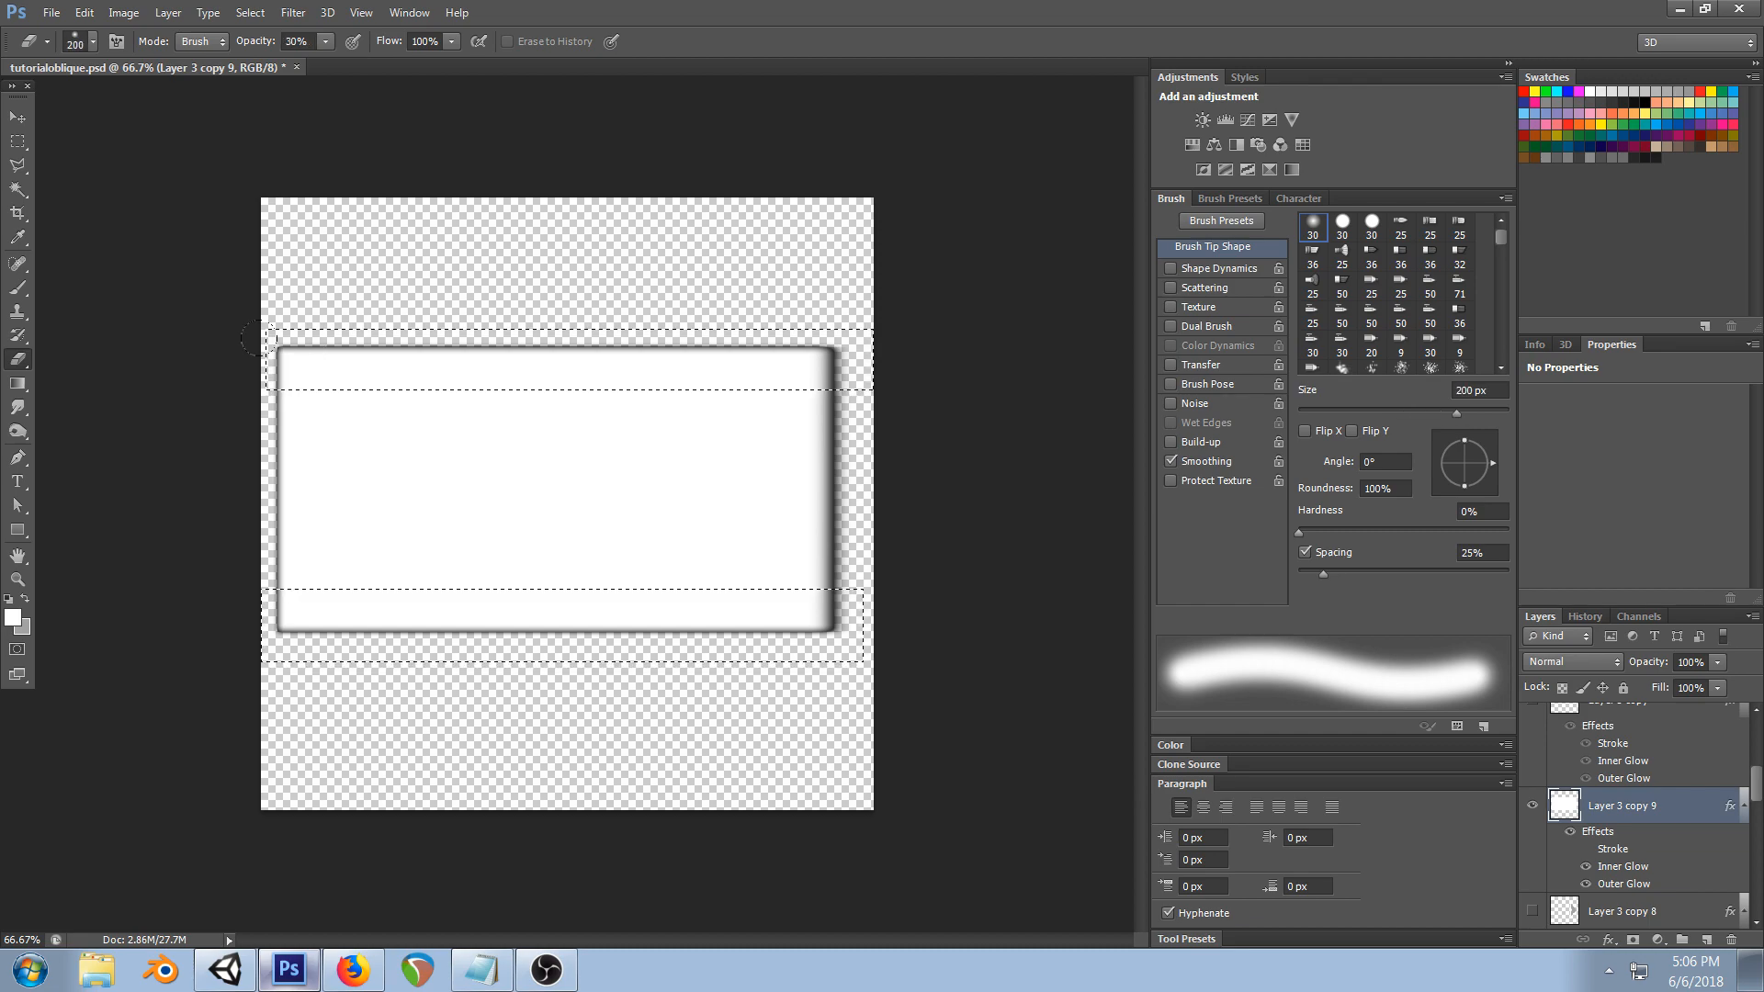
pyautogui.moveTo(220, 363); pyautogui.dragTo(946, 322)
pyautogui.moveTo(866, 589); pyautogui.dragTo(248, 611)
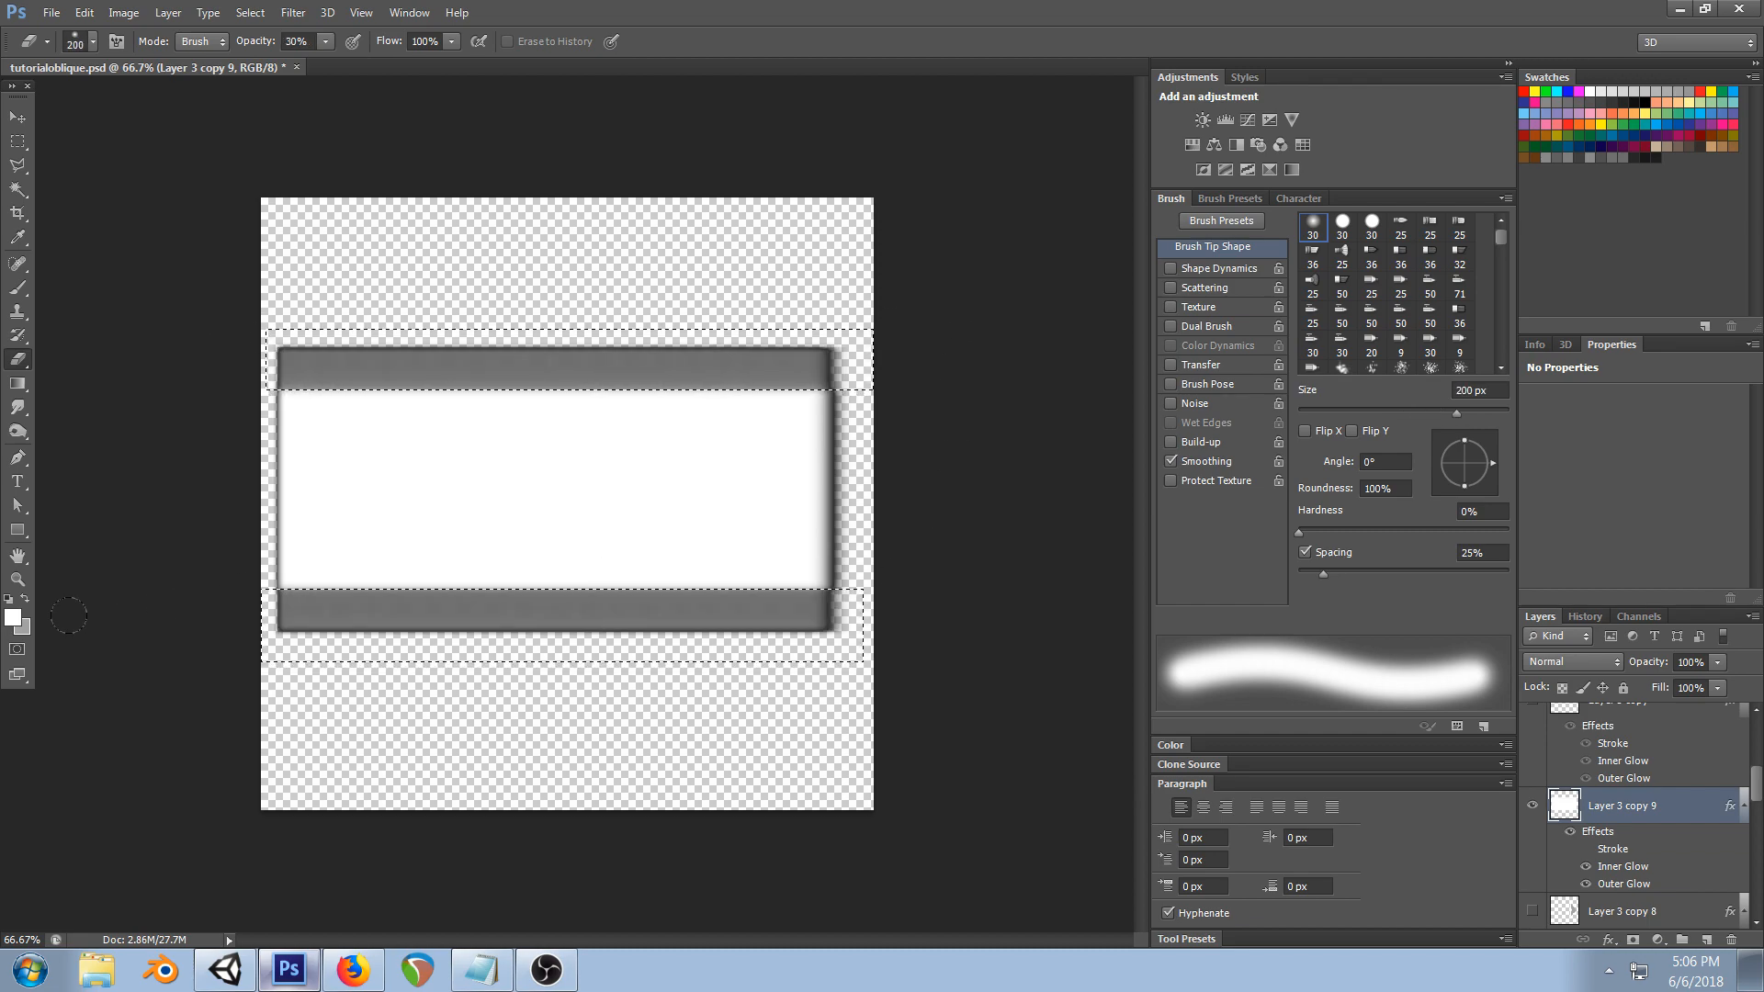
# - Deselect the strips along the white rectangle's upper and lower edges
pyautogui.hotkey('ctrl', 'd')
pyautogui.moveTo(207, 627); pyautogui.dragTo(1183, 683)
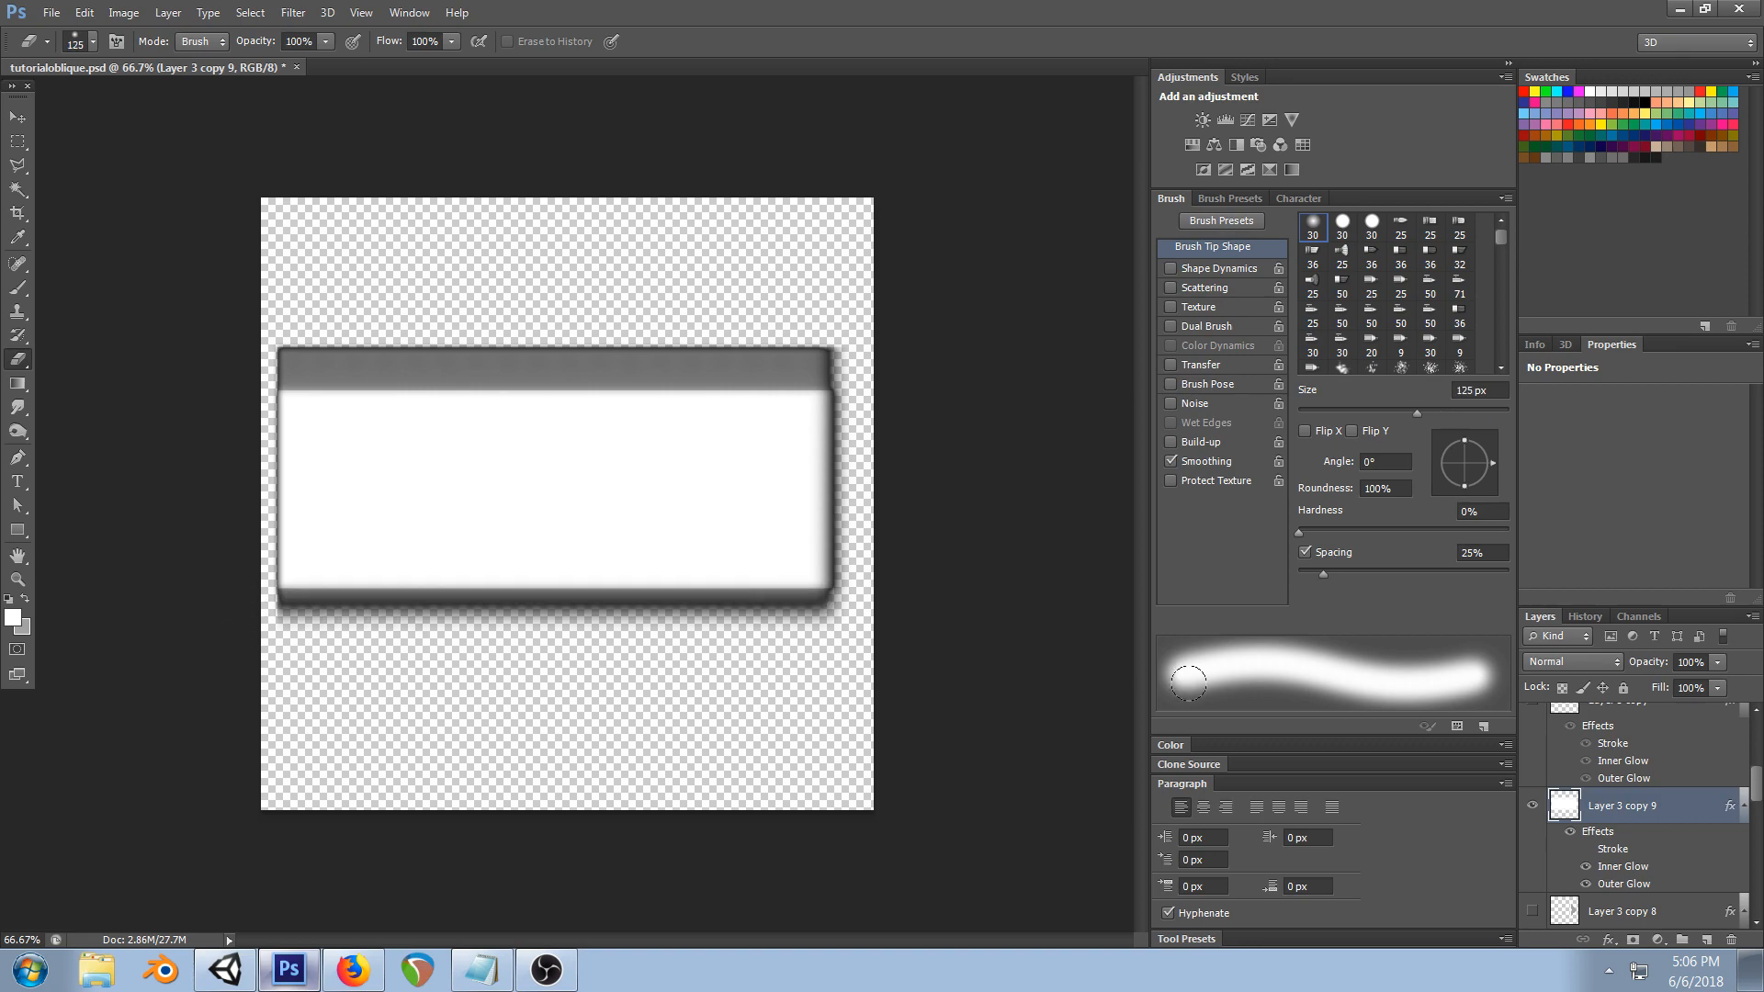
pyautogui.moveTo(872, 338); pyautogui.dragTo(48, 333)
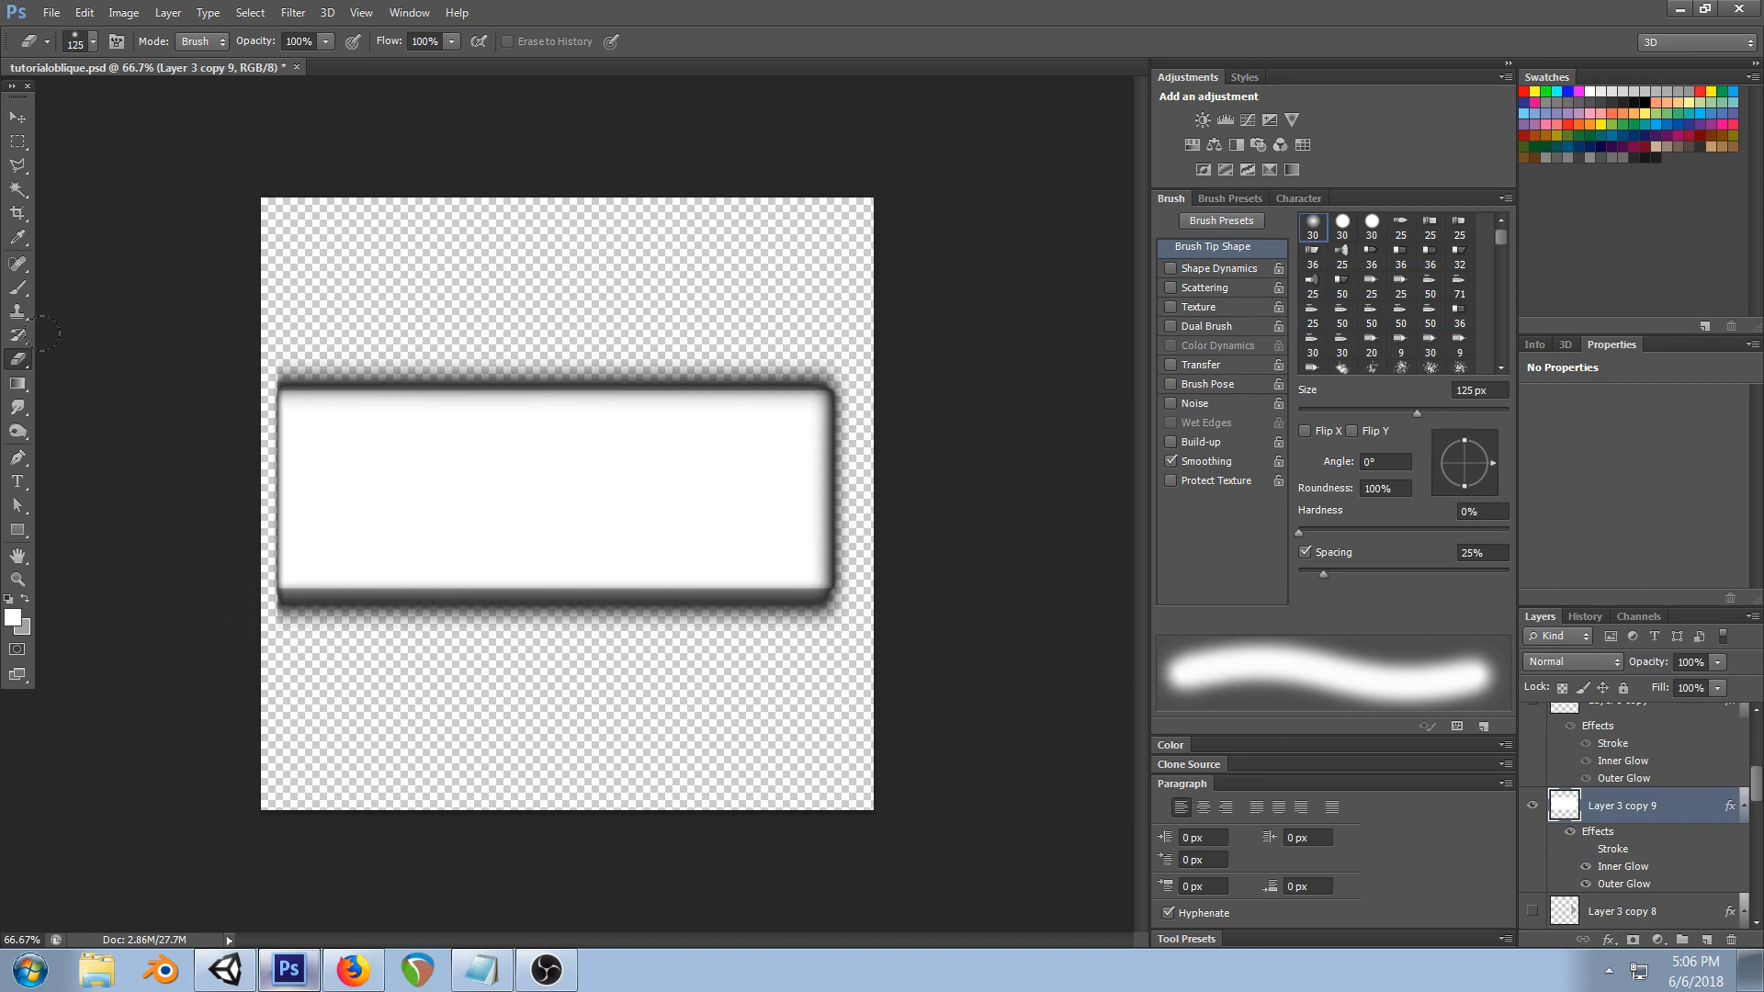
pyautogui.hotkey('ctrl', 'alt', 'z')
pyautogui.hotkey('ctrl', 'alt', 'z')
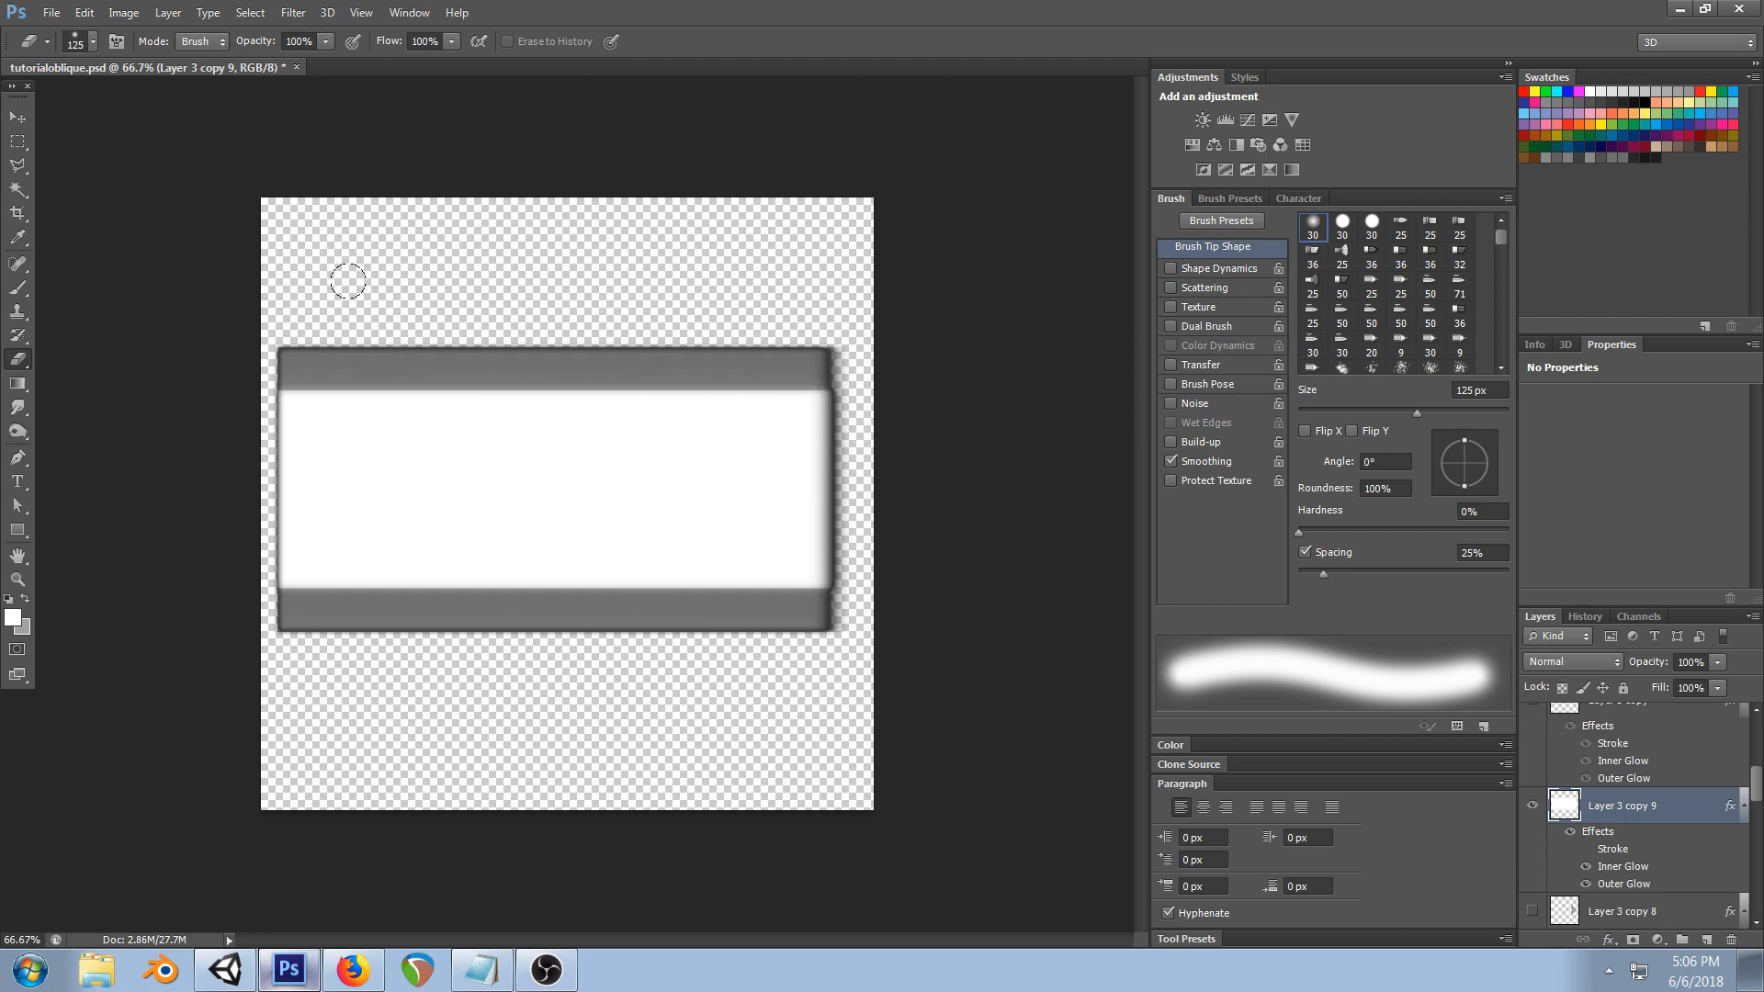
# - Soften the rectangle's upper and lower edges with a soft 80 px Eraser at 100% opacity and fade its left end using 300 and 400 px sizes
pyautogui.moveTo(263, 340); pyautogui.dragTo(1009, 342)
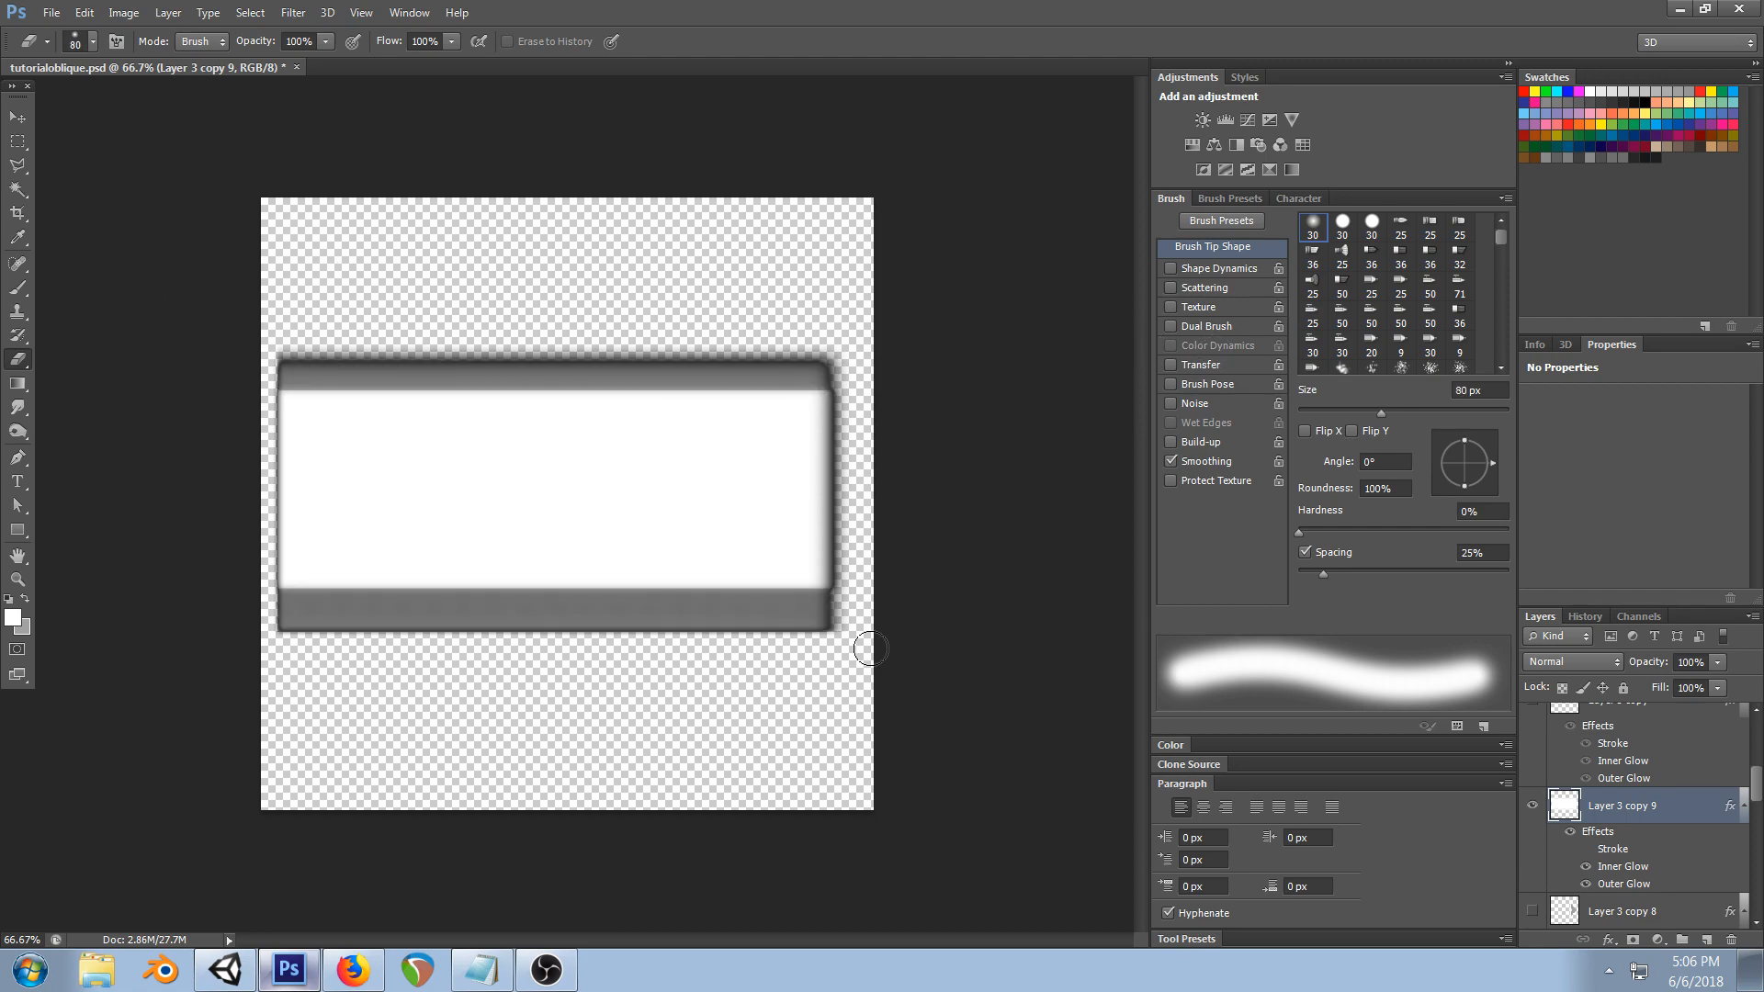
pyautogui.moveTo(842, 640); pyautogui.dragTo(6, 691)
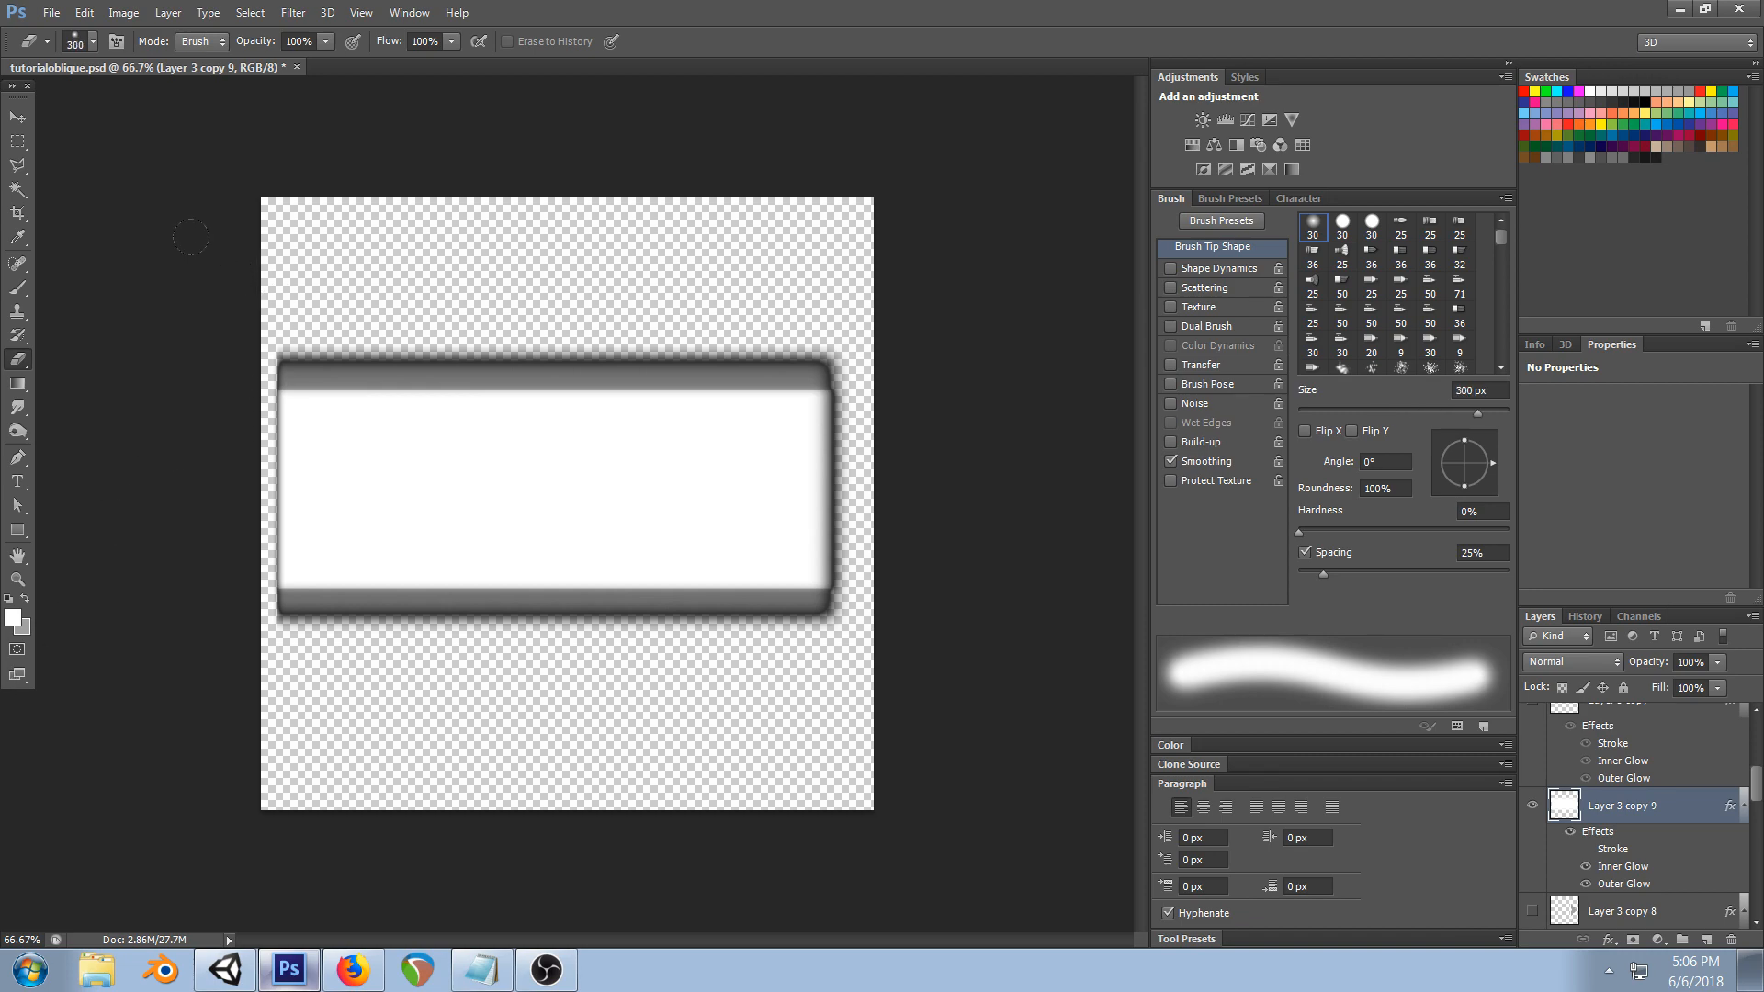
pyautogui.moveTo(229, 294); pyautogui.dragTo(229, 680)
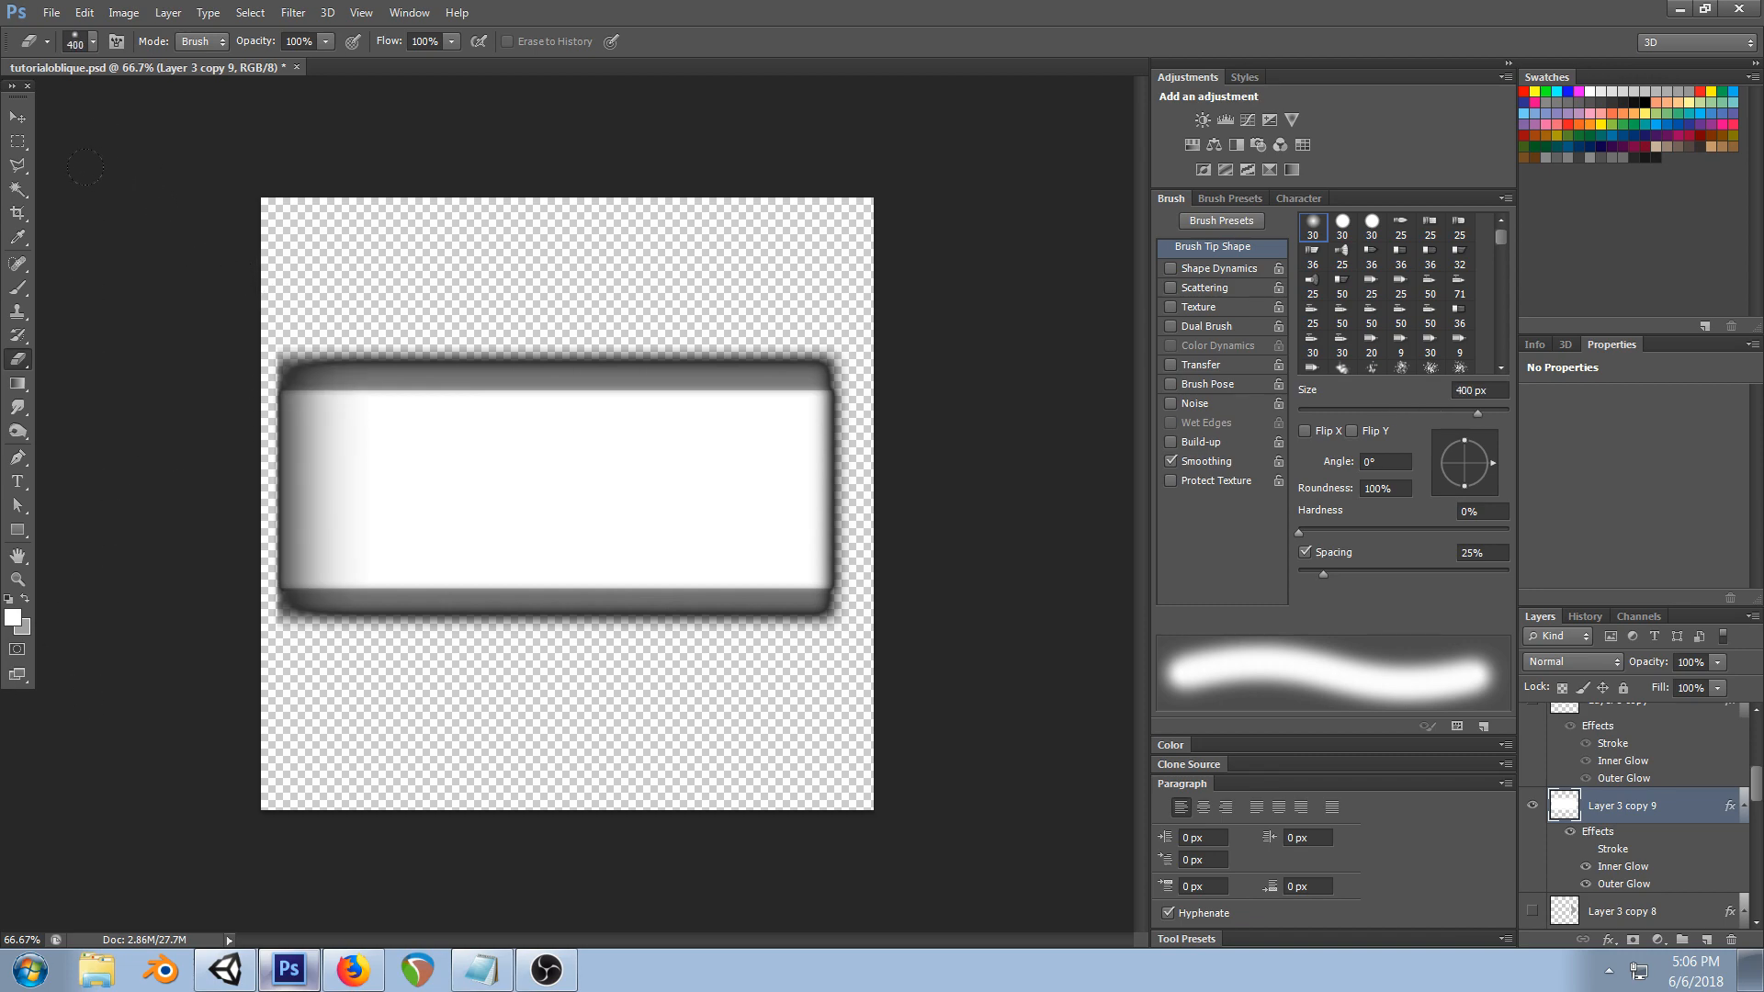
pyautogui.moveTo(127, 104); pyautogui.dragTo(118, 848)
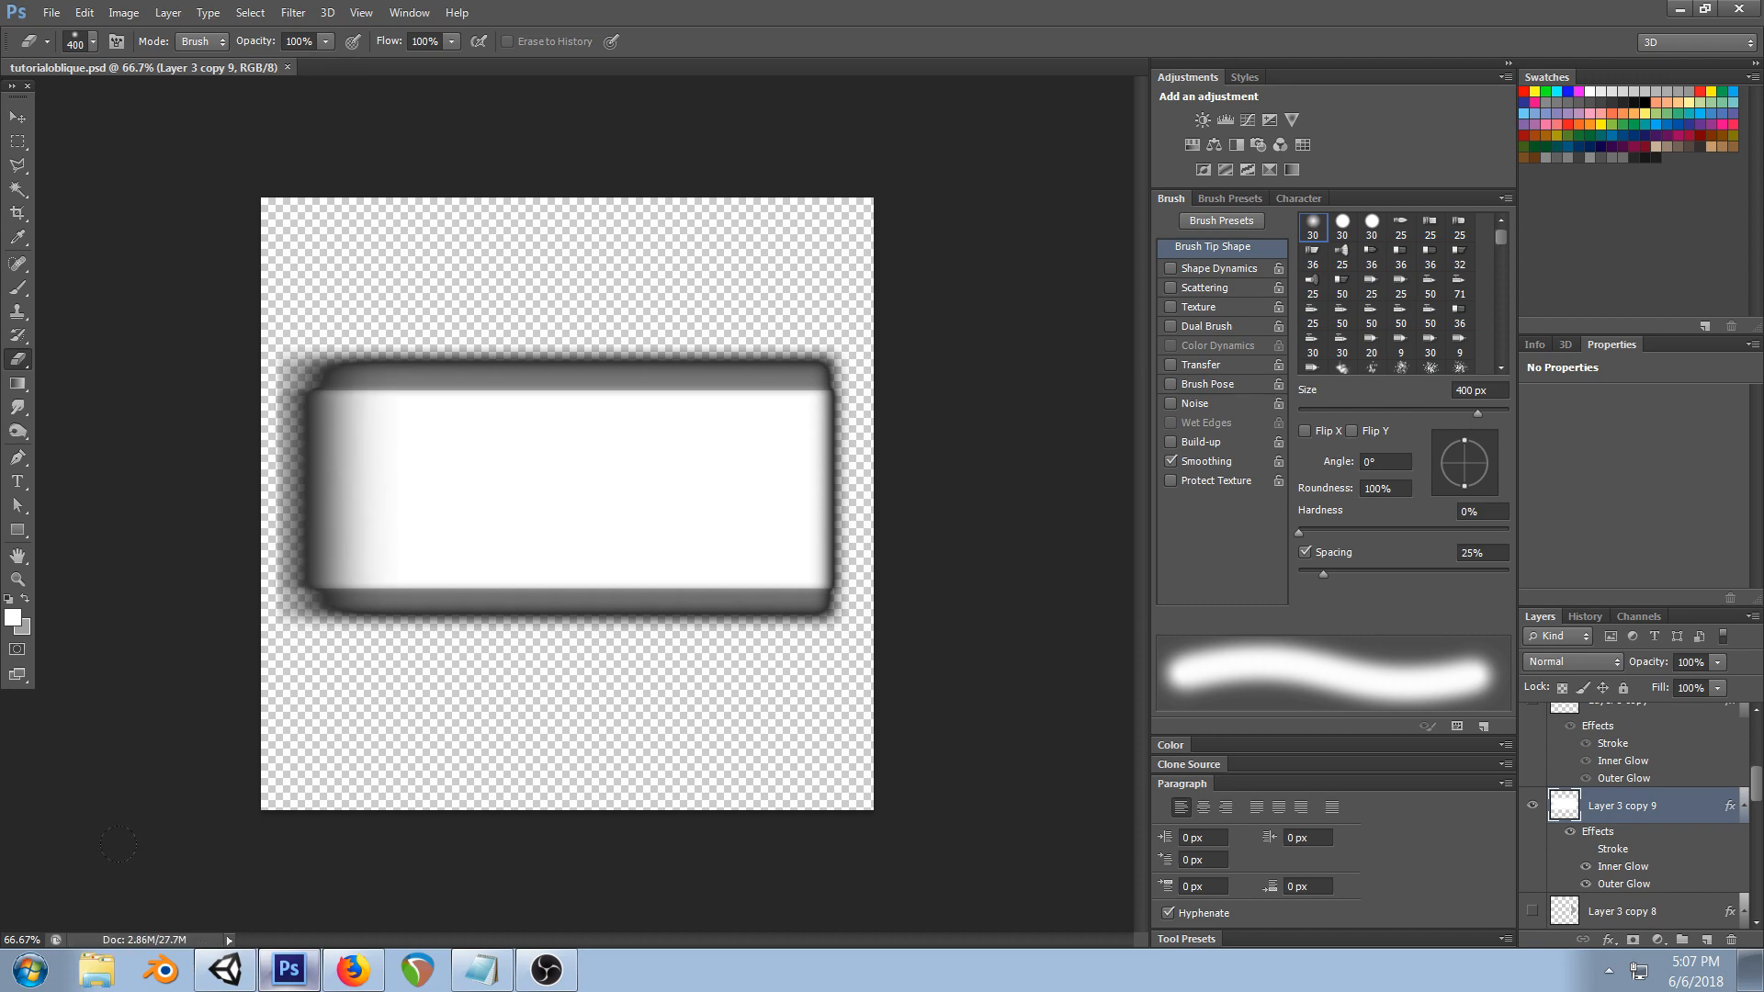
# - Switch to Unity and reshape 3rd Strike (1)'s Y size curve to rise from about 0 and level off at about 0.5
pyautogui.click(211, 971)
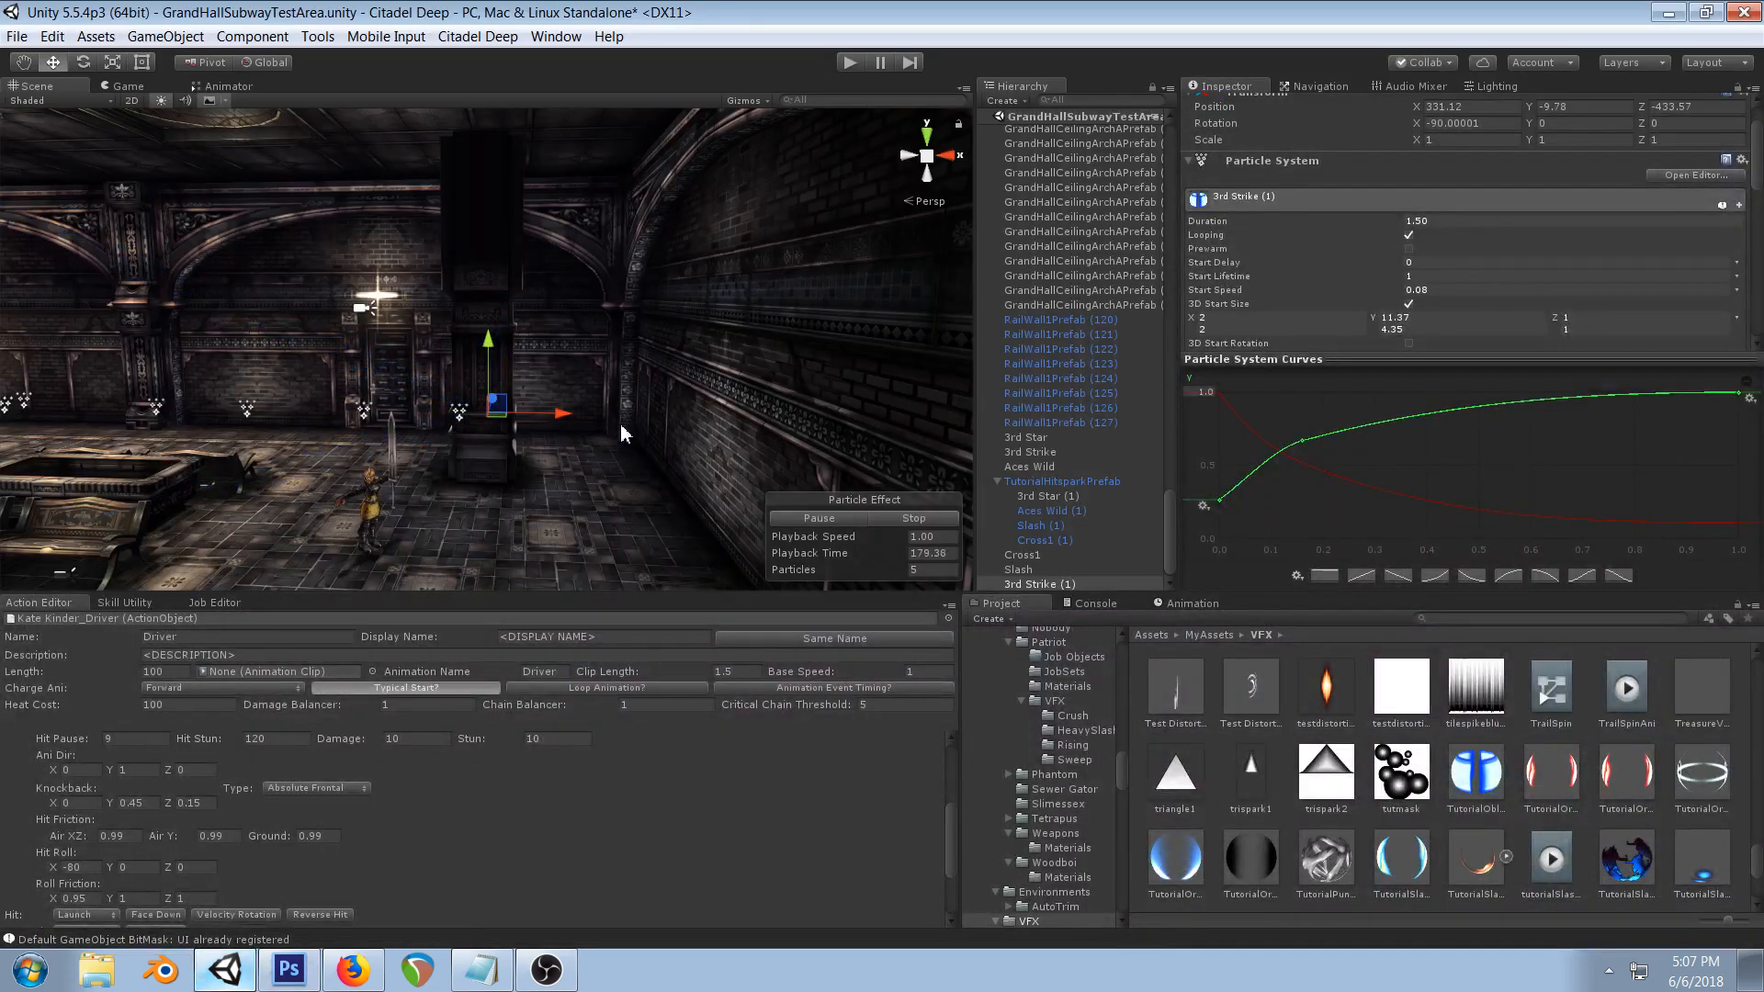
pyautogui.moveTo(501, 440); pyautogui.dragTo(600, 387, button='right')
pyautogui.moveTo(600, 387); pyautogui.dragTo(663, 375, button='middle')
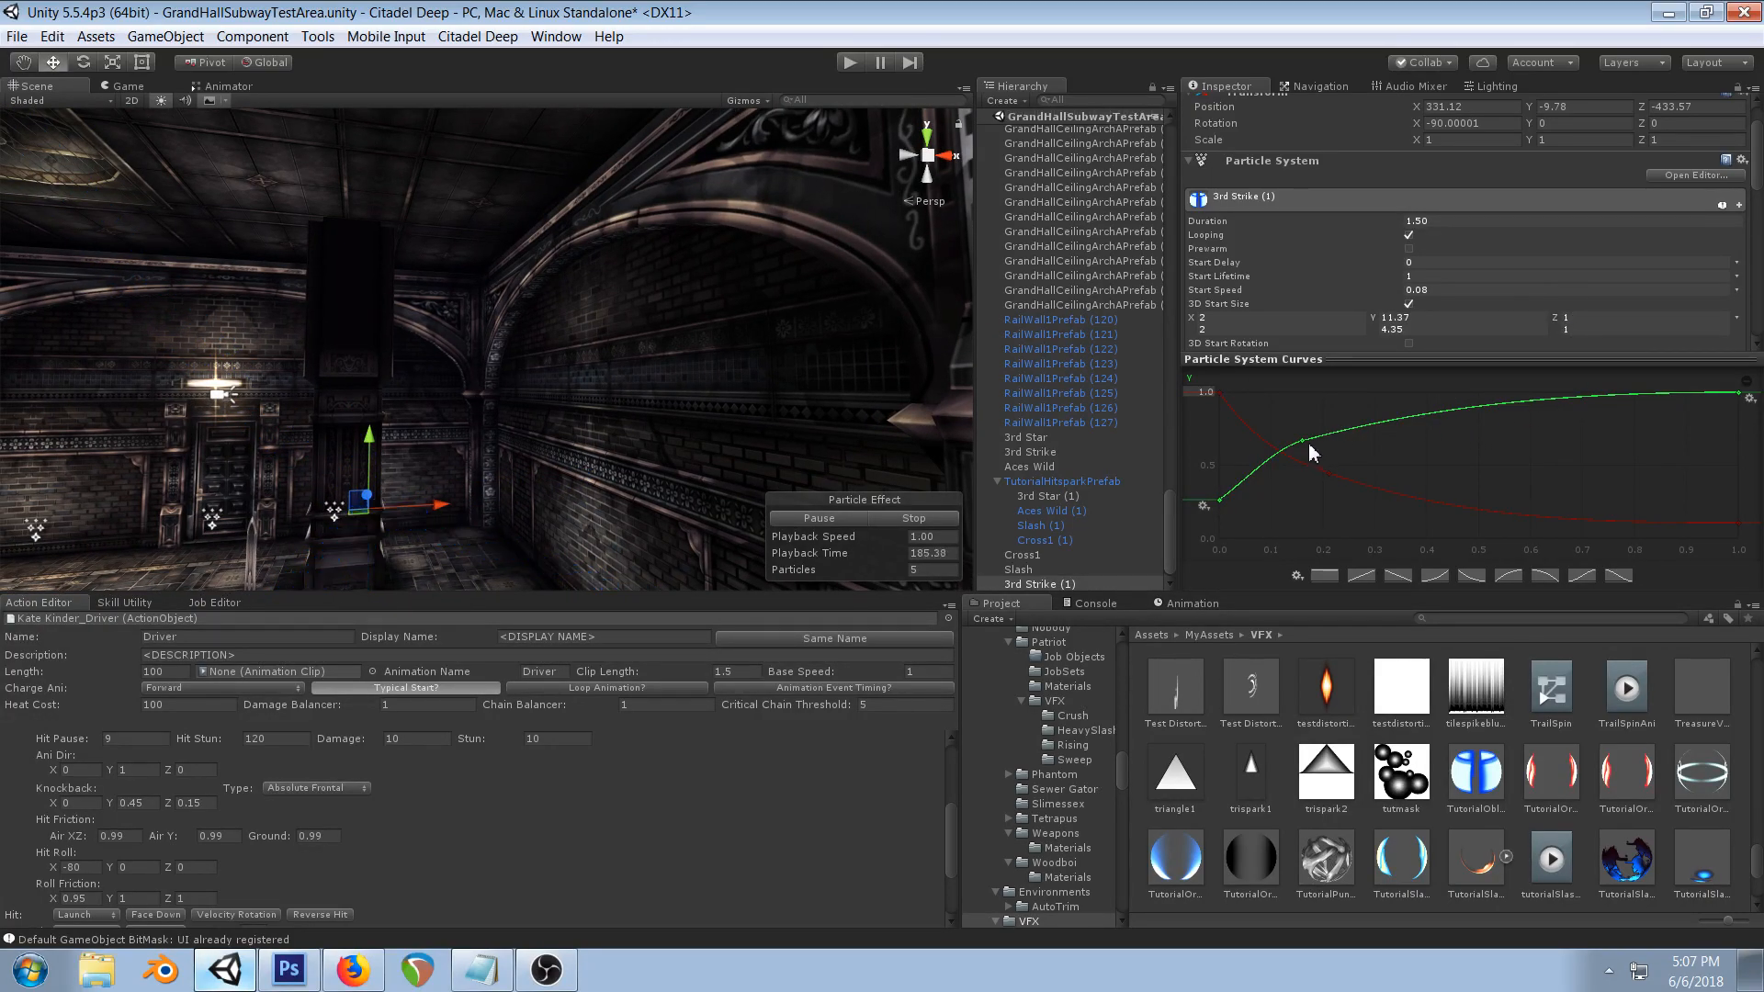
pyautogui.moveTo(1304, 443); pyautogui.dragTo(1283, 471)
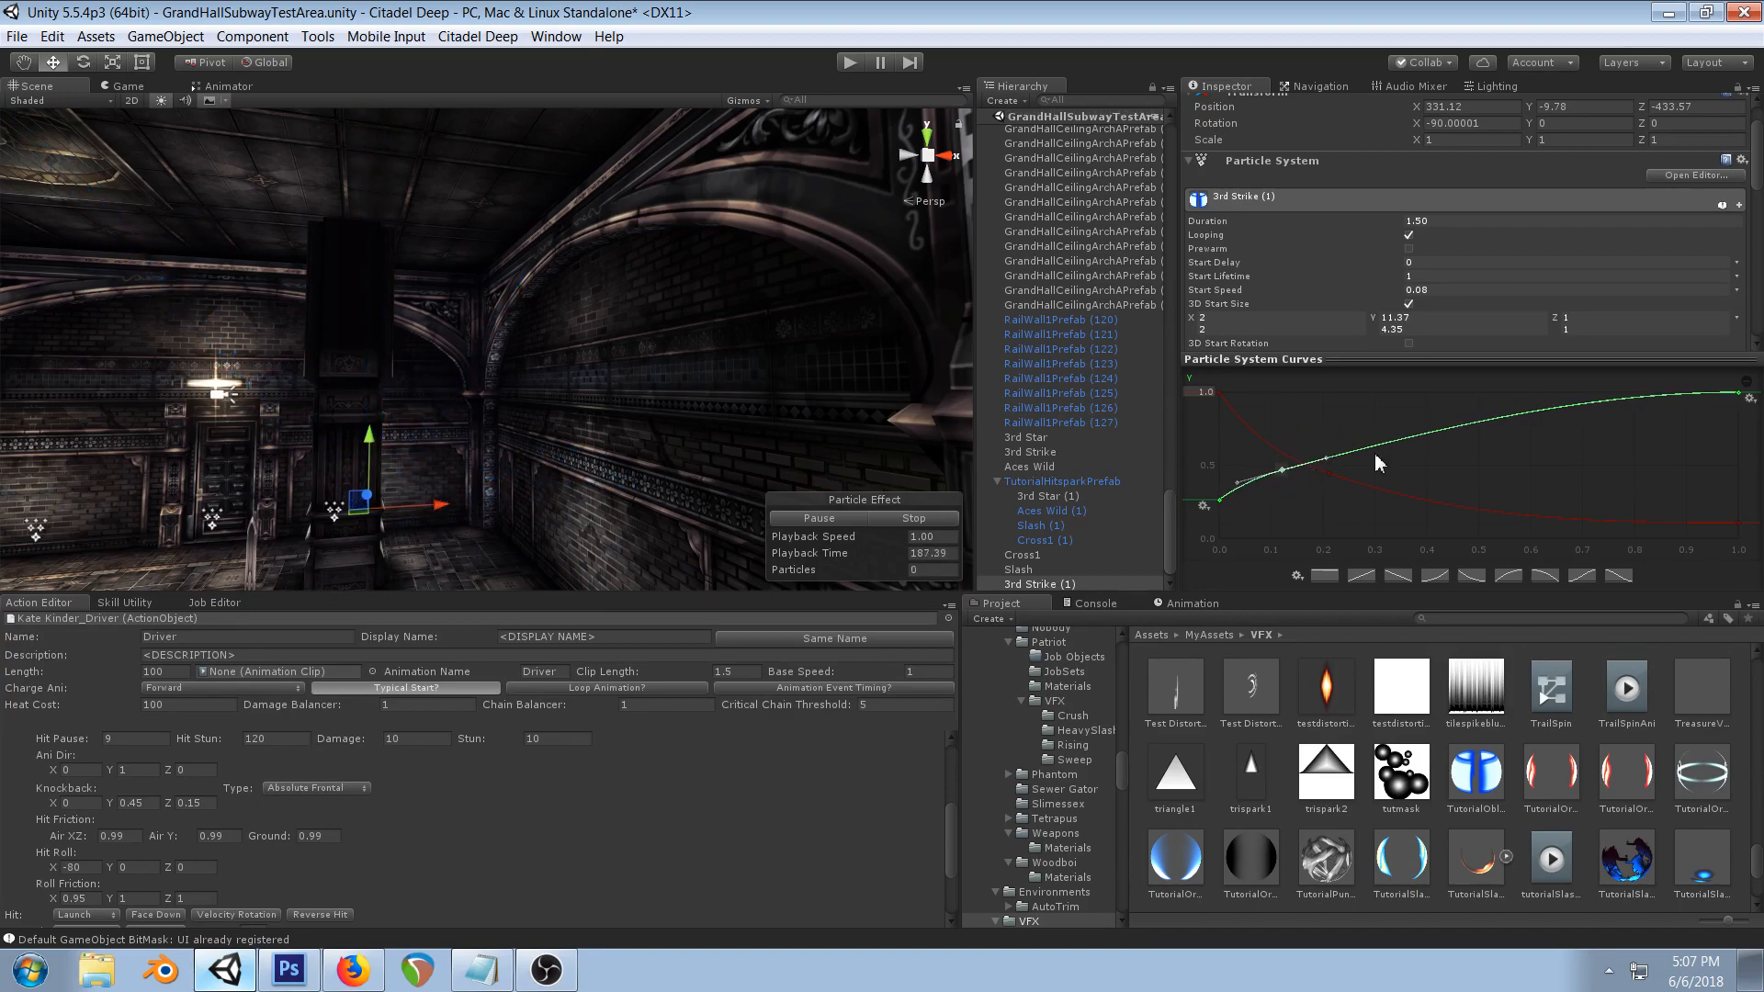
pyautogui.moveTo(1711, 398); pyautogui.dragTo(1731, 460)
pyautogui.moveTo(1283, 472); pyautogui.dragTo(1222, 540)
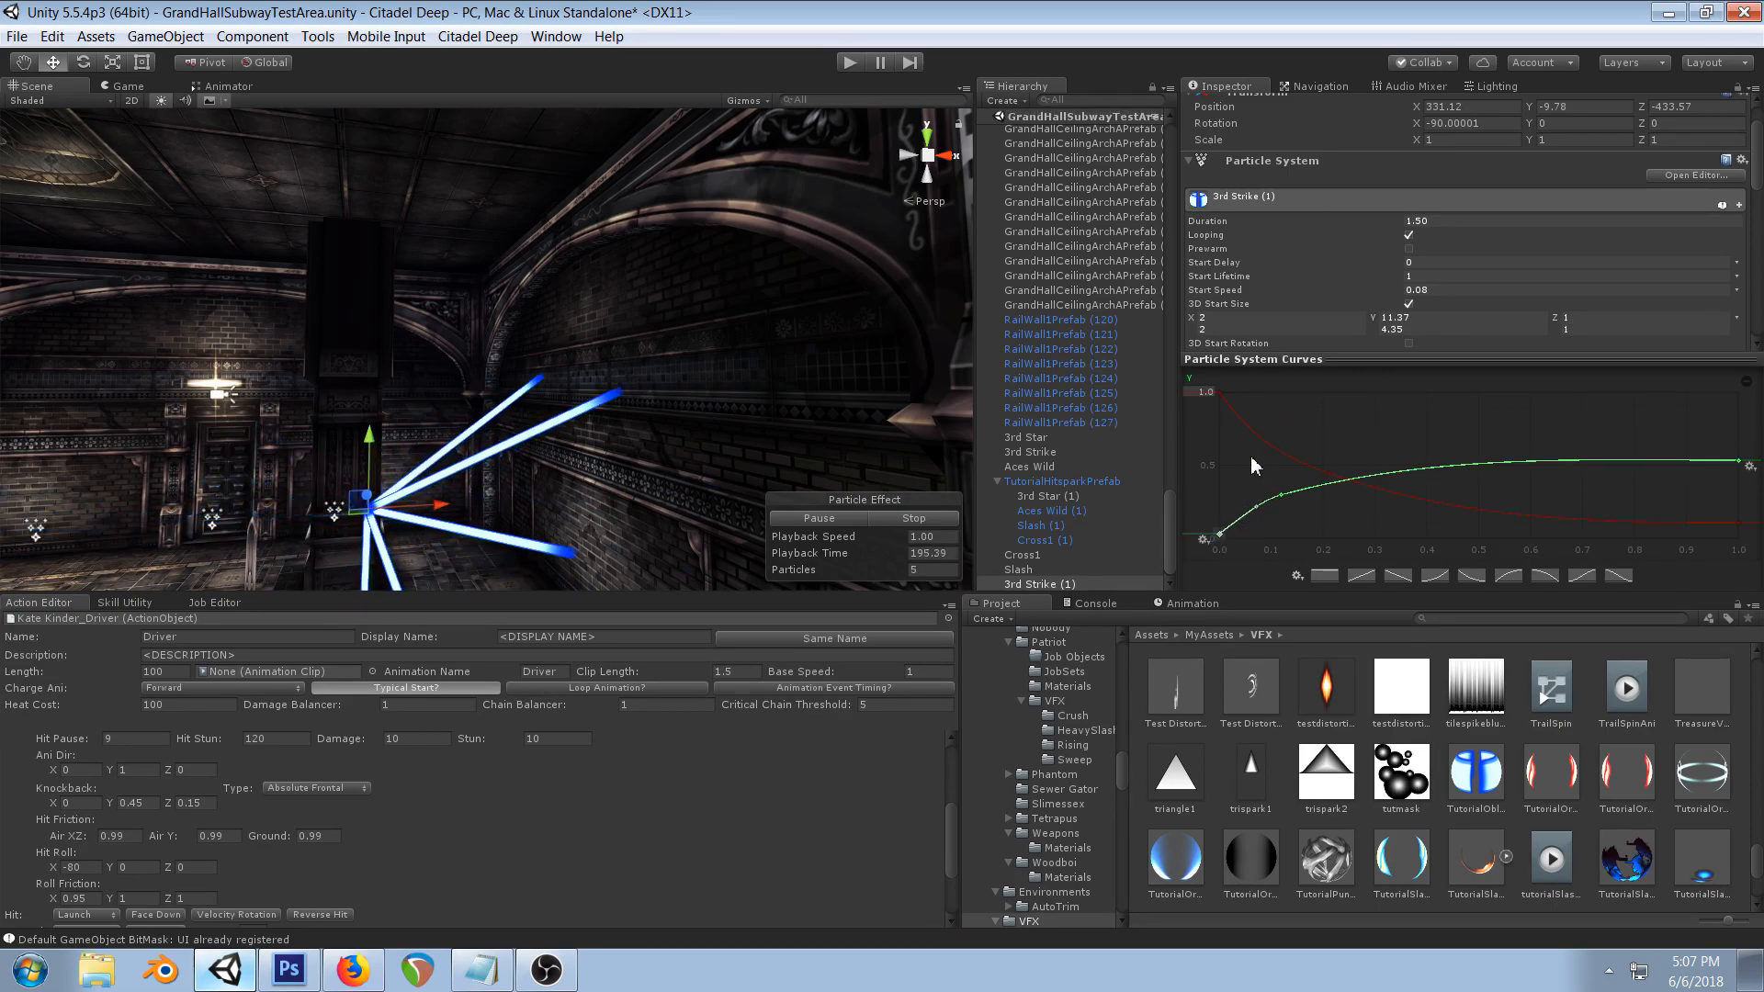
pyautogui.scroll(-3, 1481, 263)
pyautogui.scroll(-4, 1481, 262)
pyautogui.scroll(-3, 1378, 285)
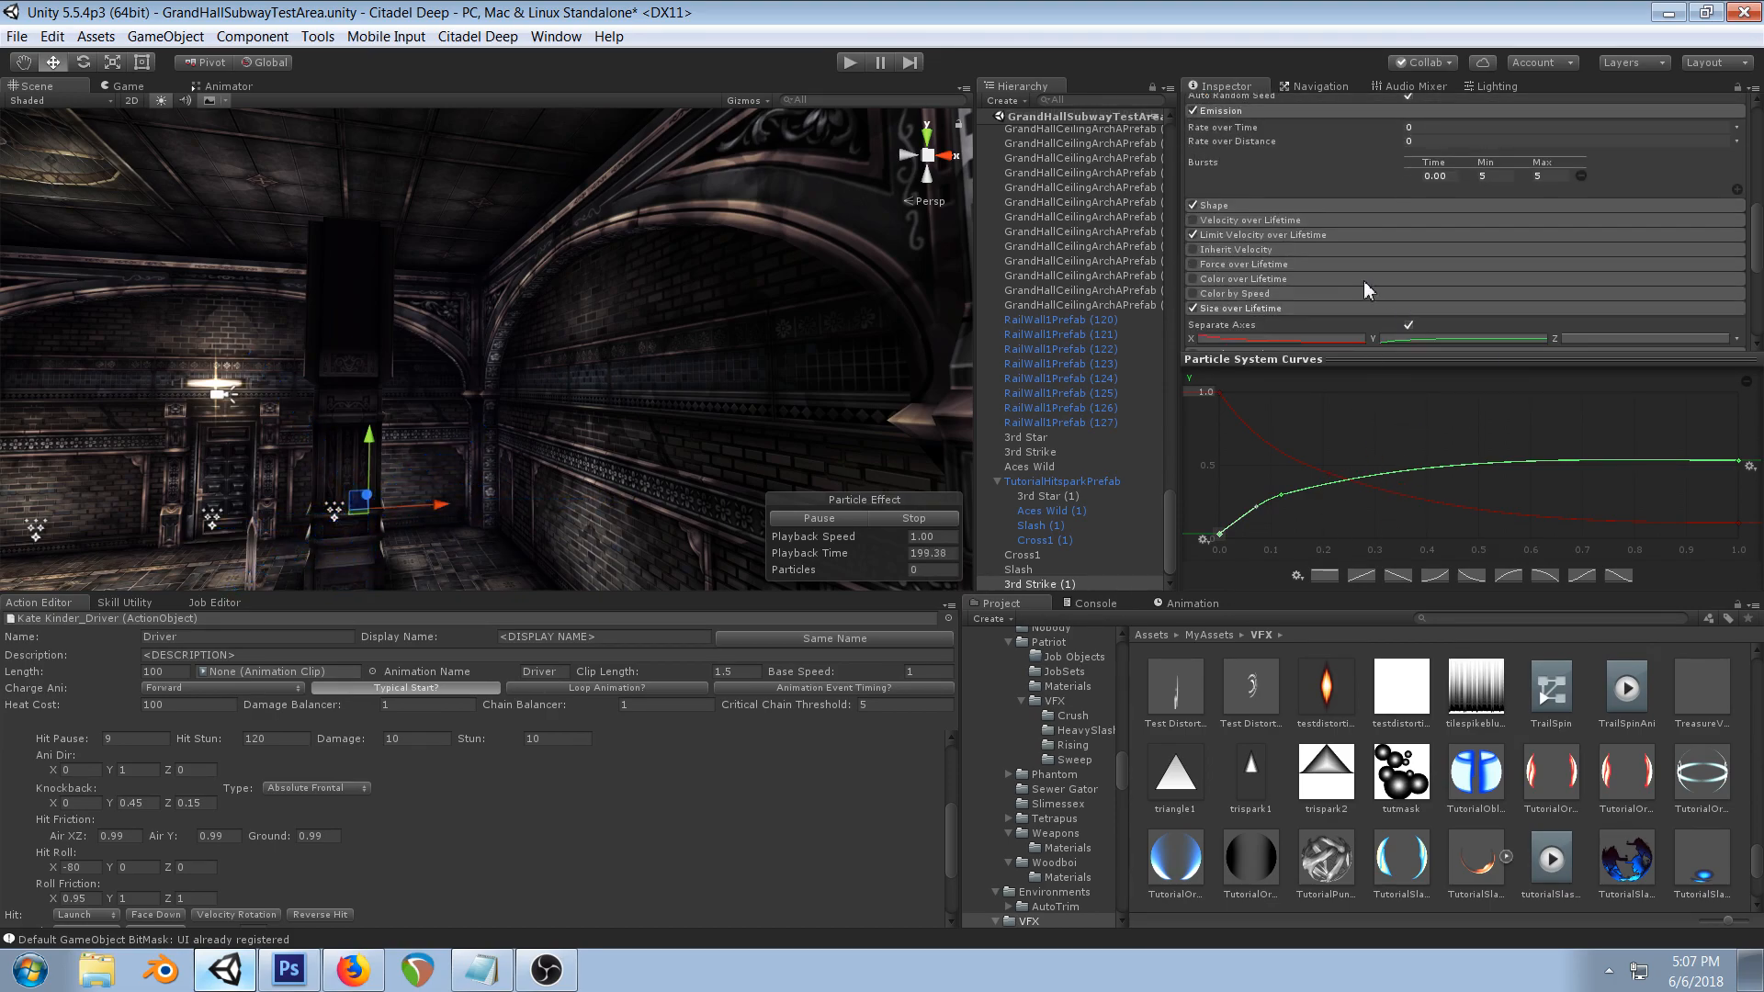
pyautogui.click(1739, 347)
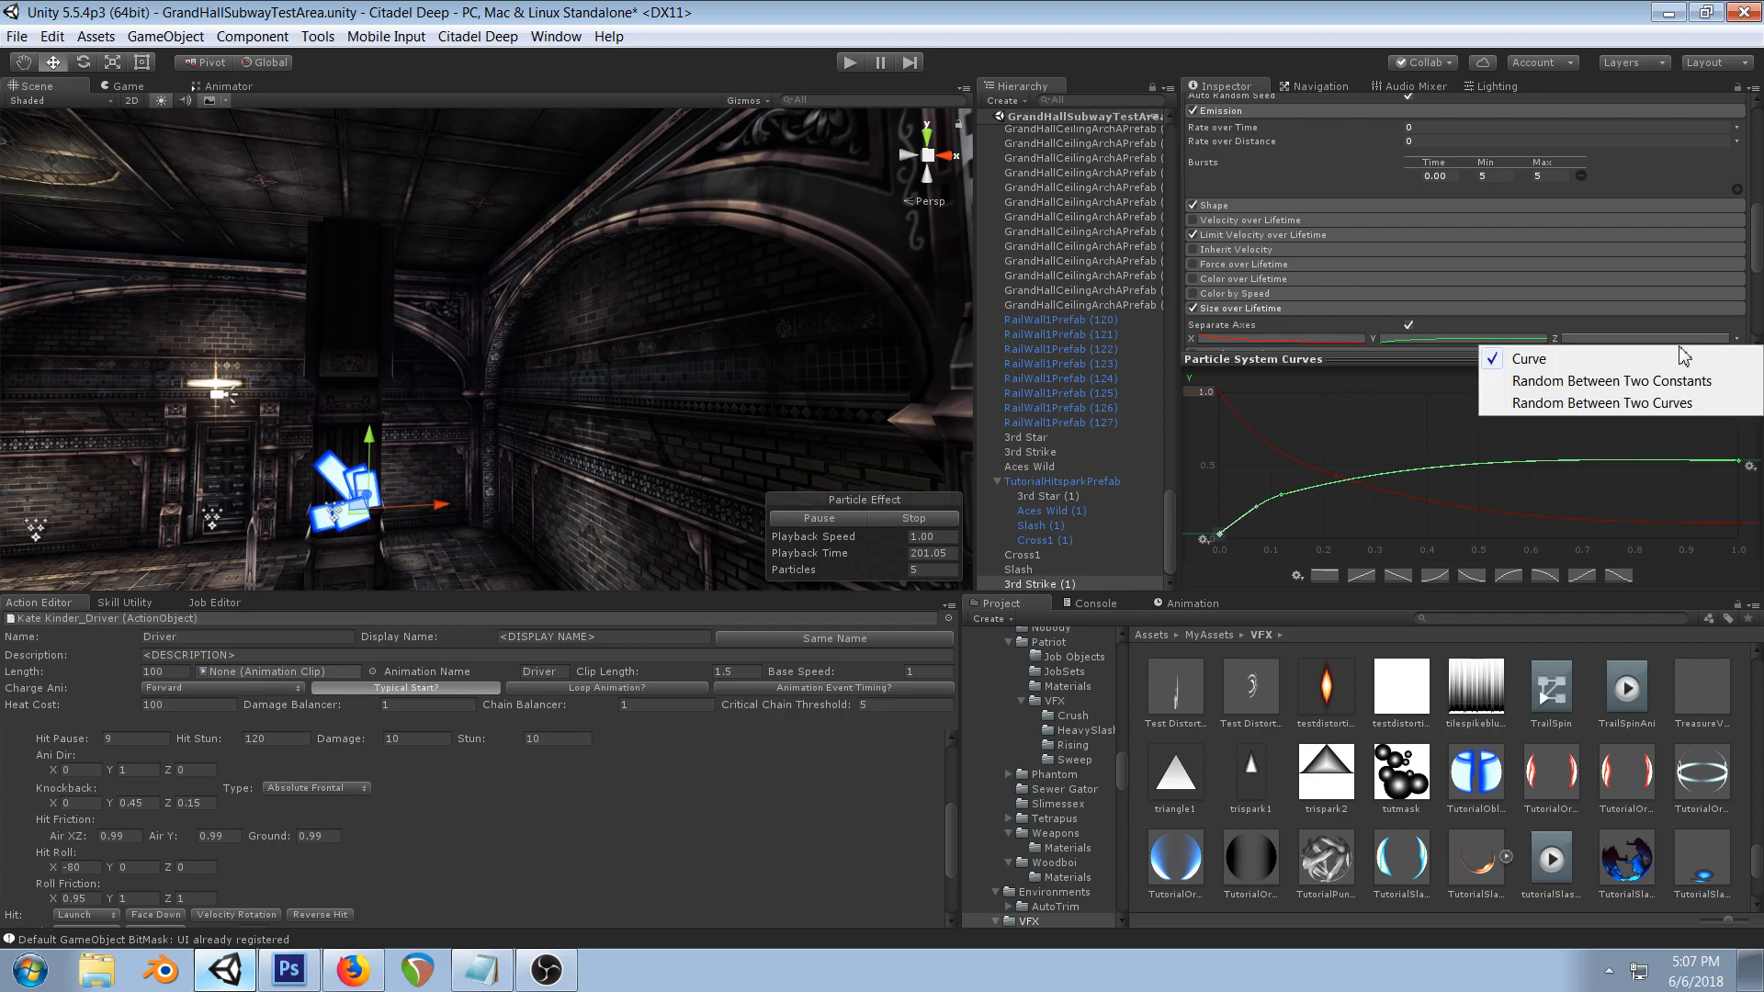
pyautogui.click(1594, 380)
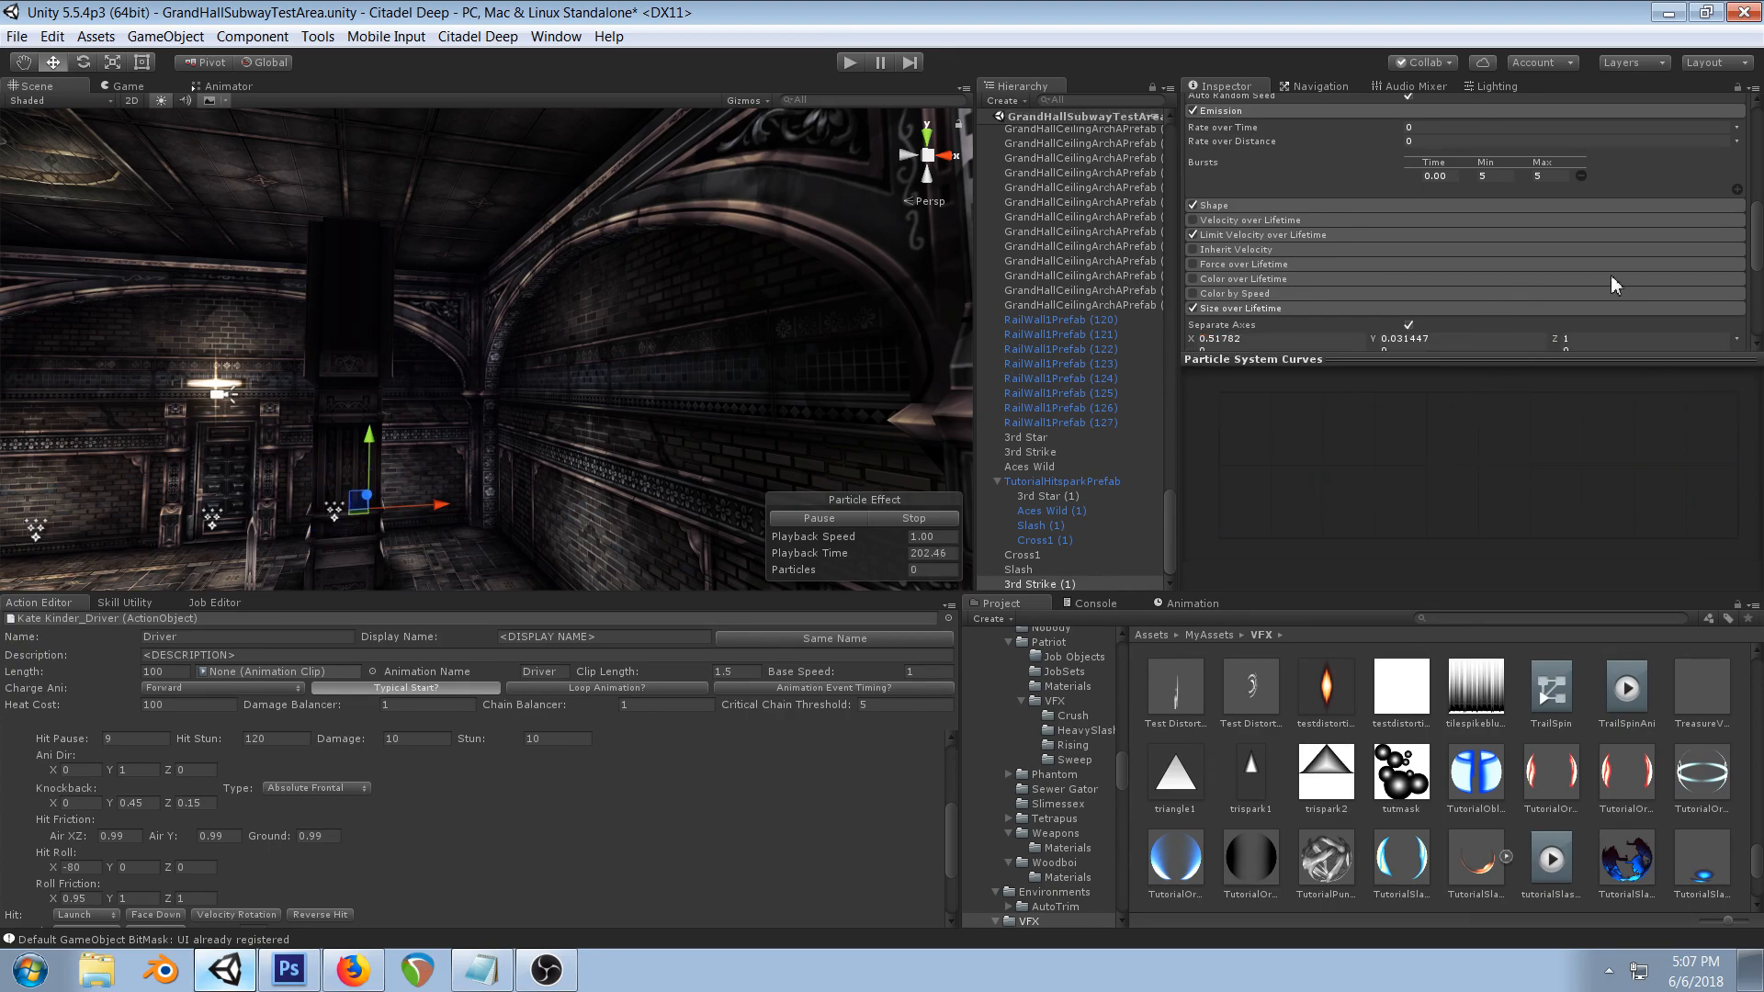
pyautogui.hotkey('ctrl', 'z')
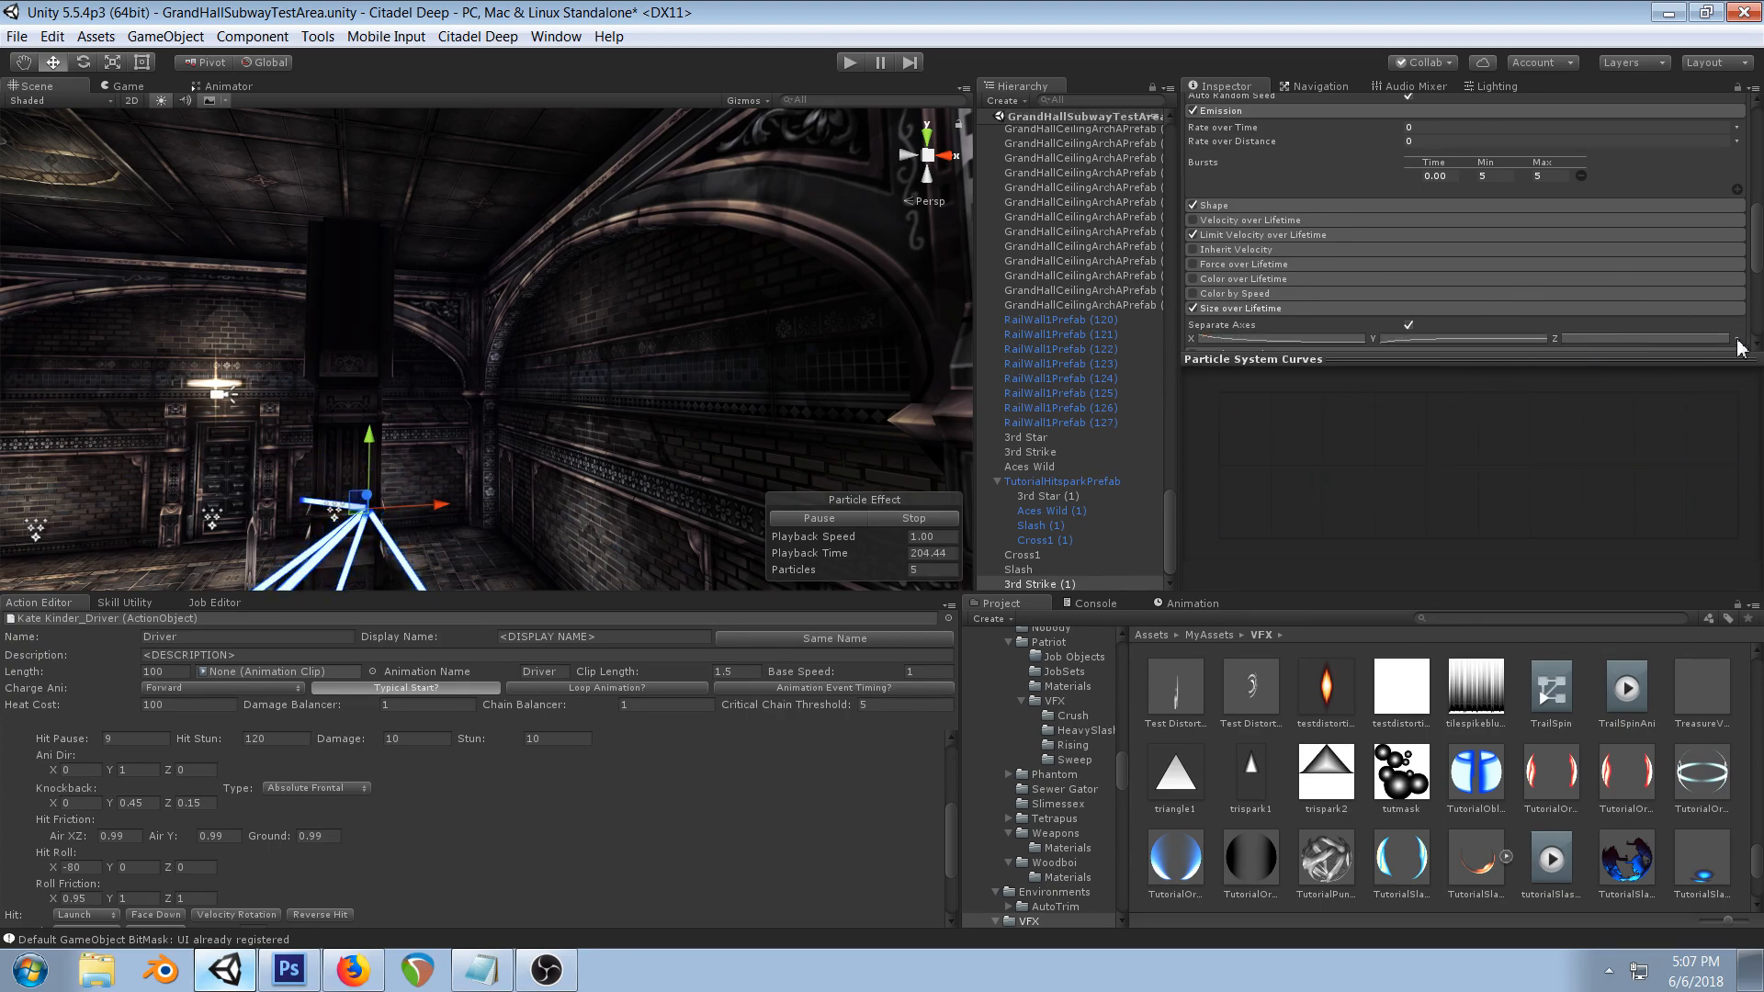
# - Set Size over Lifetime to Random Between Two Curves and hide the Z curve from the curve view
pyautogui.click(1737, 341)
pyautogui.click(1672, 403)
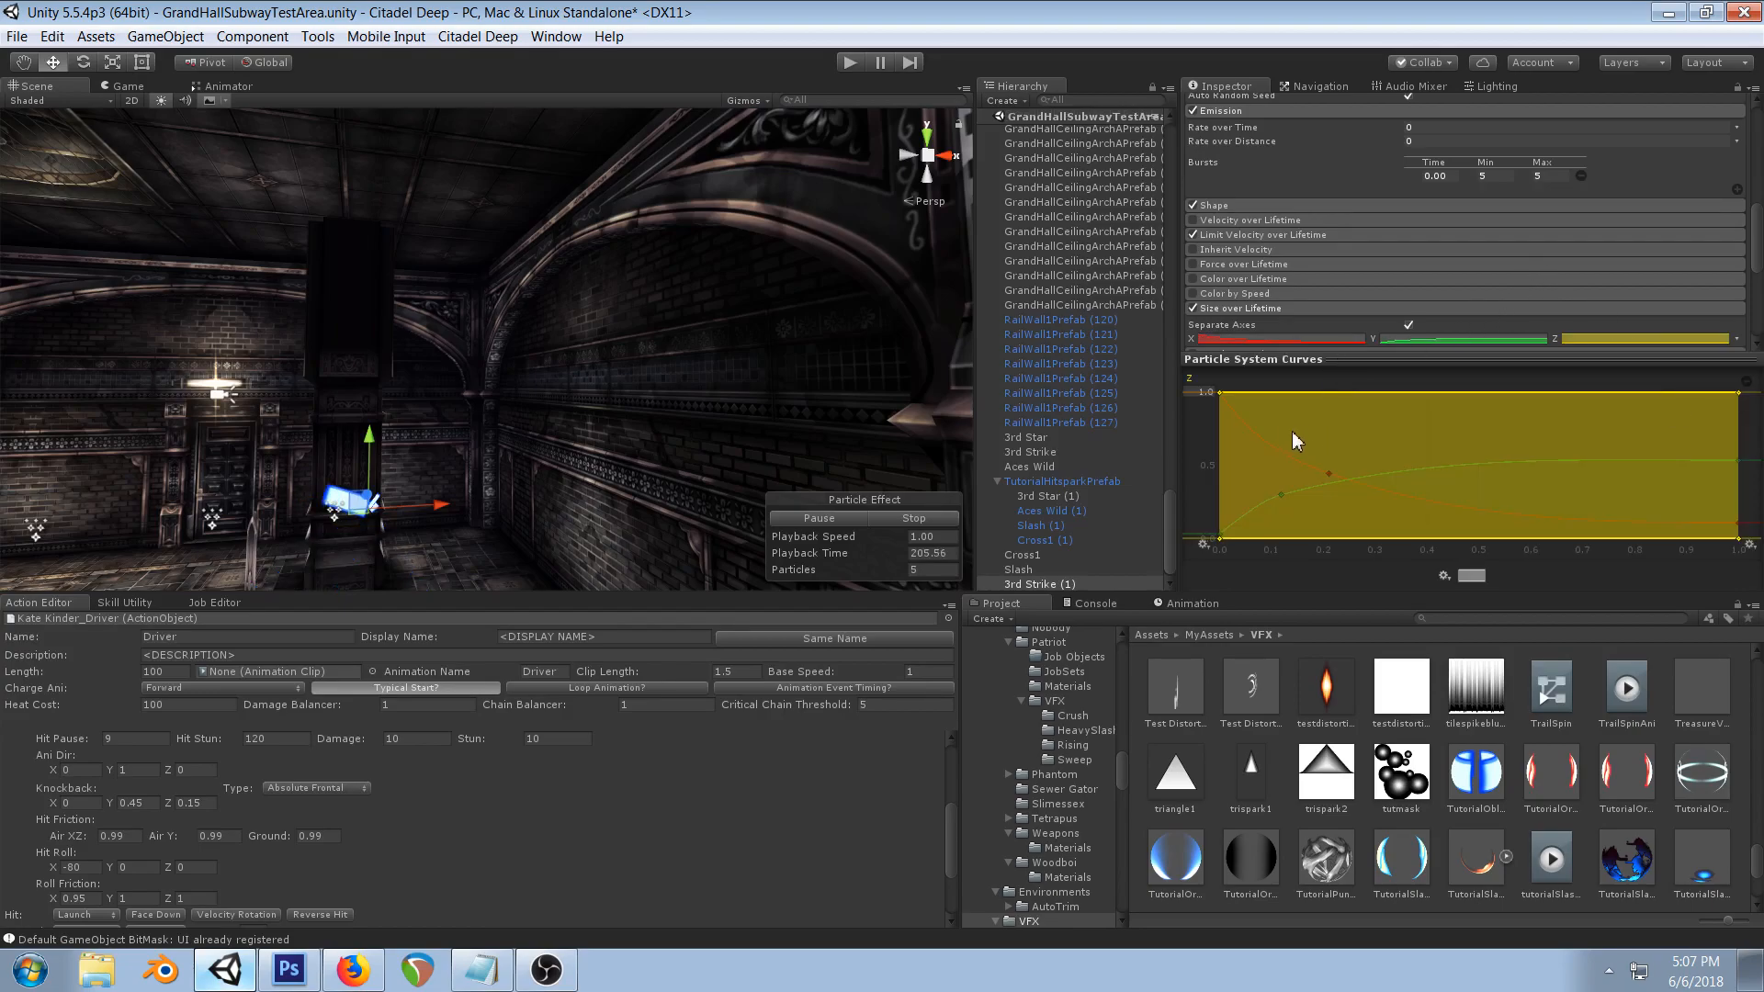
pyautogui.click(1612, 340)
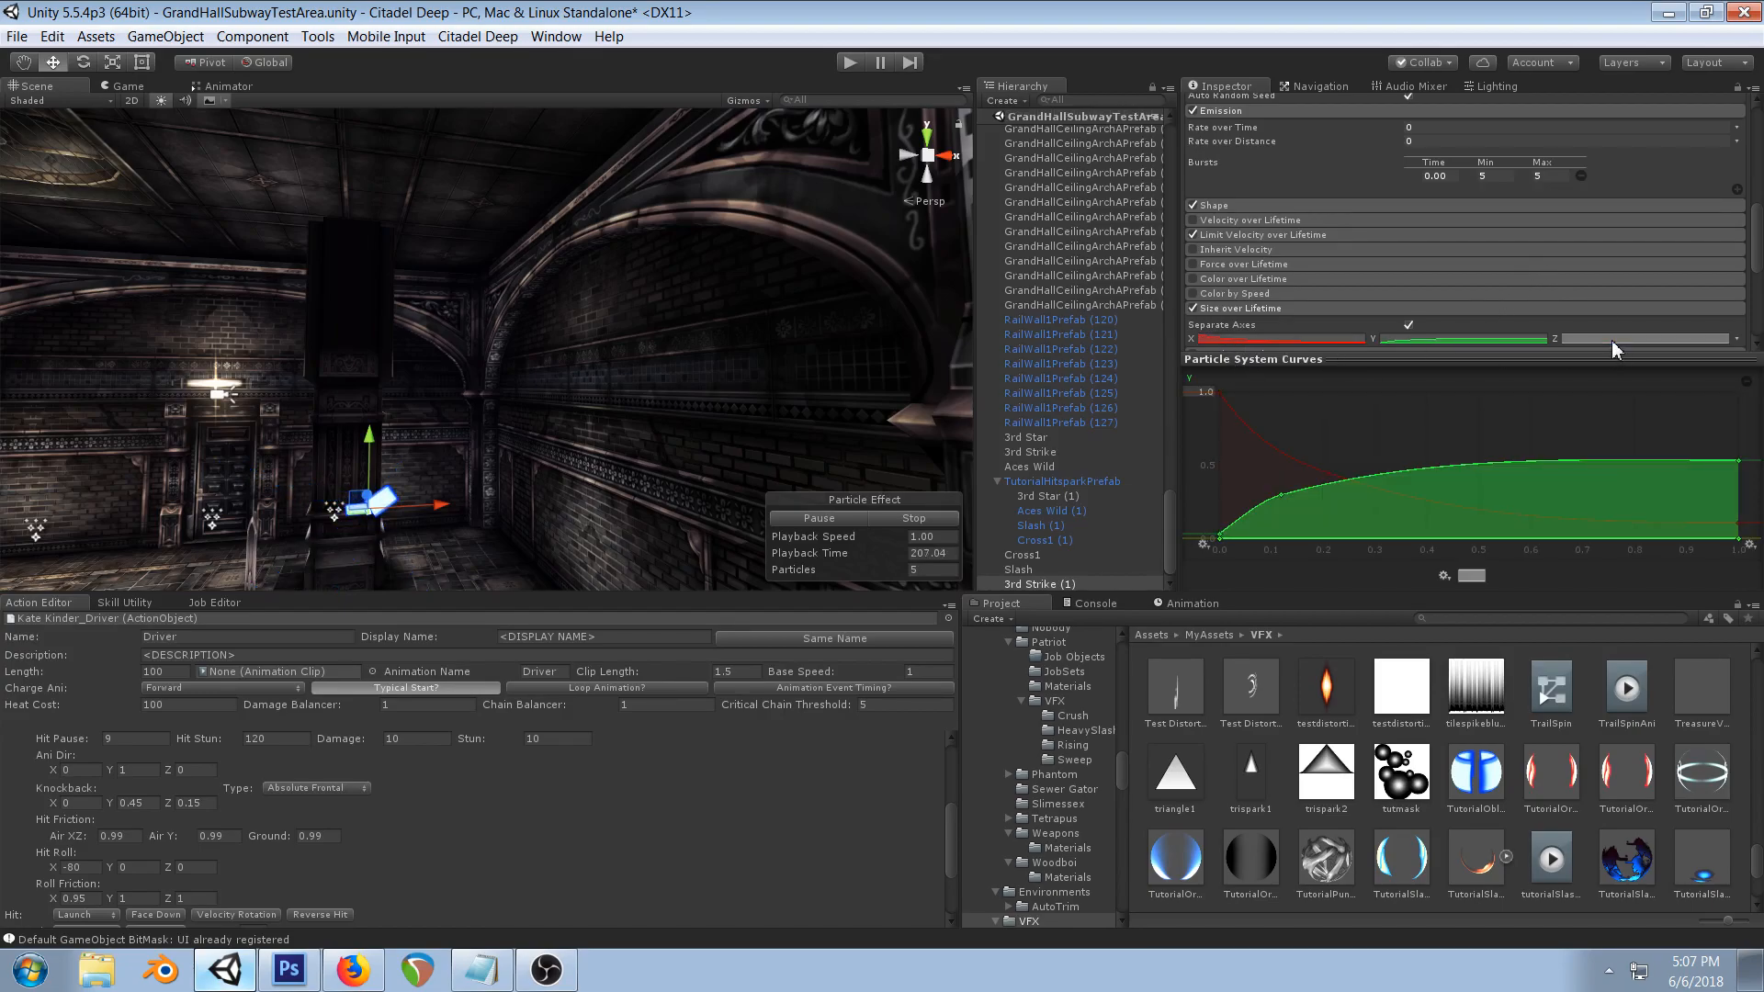
# - Raise the end of the second Y size curve to about 0.5 and steepen its start to follow the first Y curve
pyautogui.click(1431, 335)
pyautogui.click(1418, 340)
pyautogui.moveTo(1738, 538); pyautogui.dragTo(1738, 466)
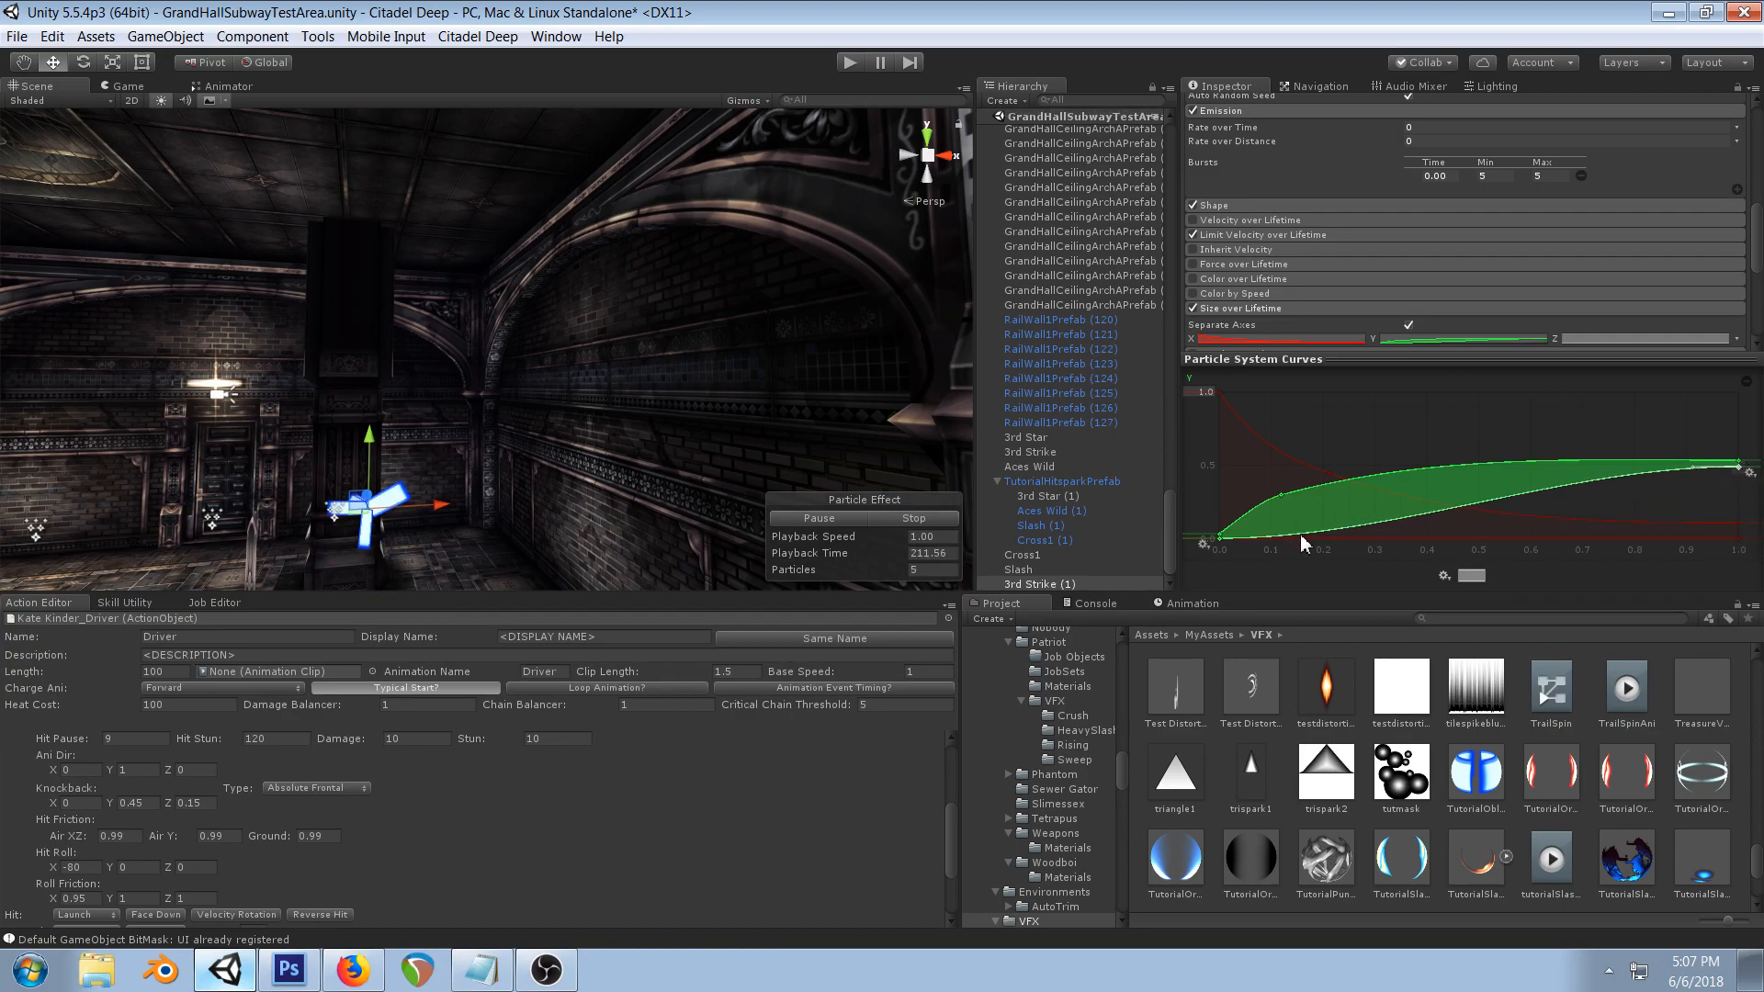
pyautogui.click(1219, 539)
pyautogui.moveTo(1267, 545); pyautogui.dragTo(1248, 452)
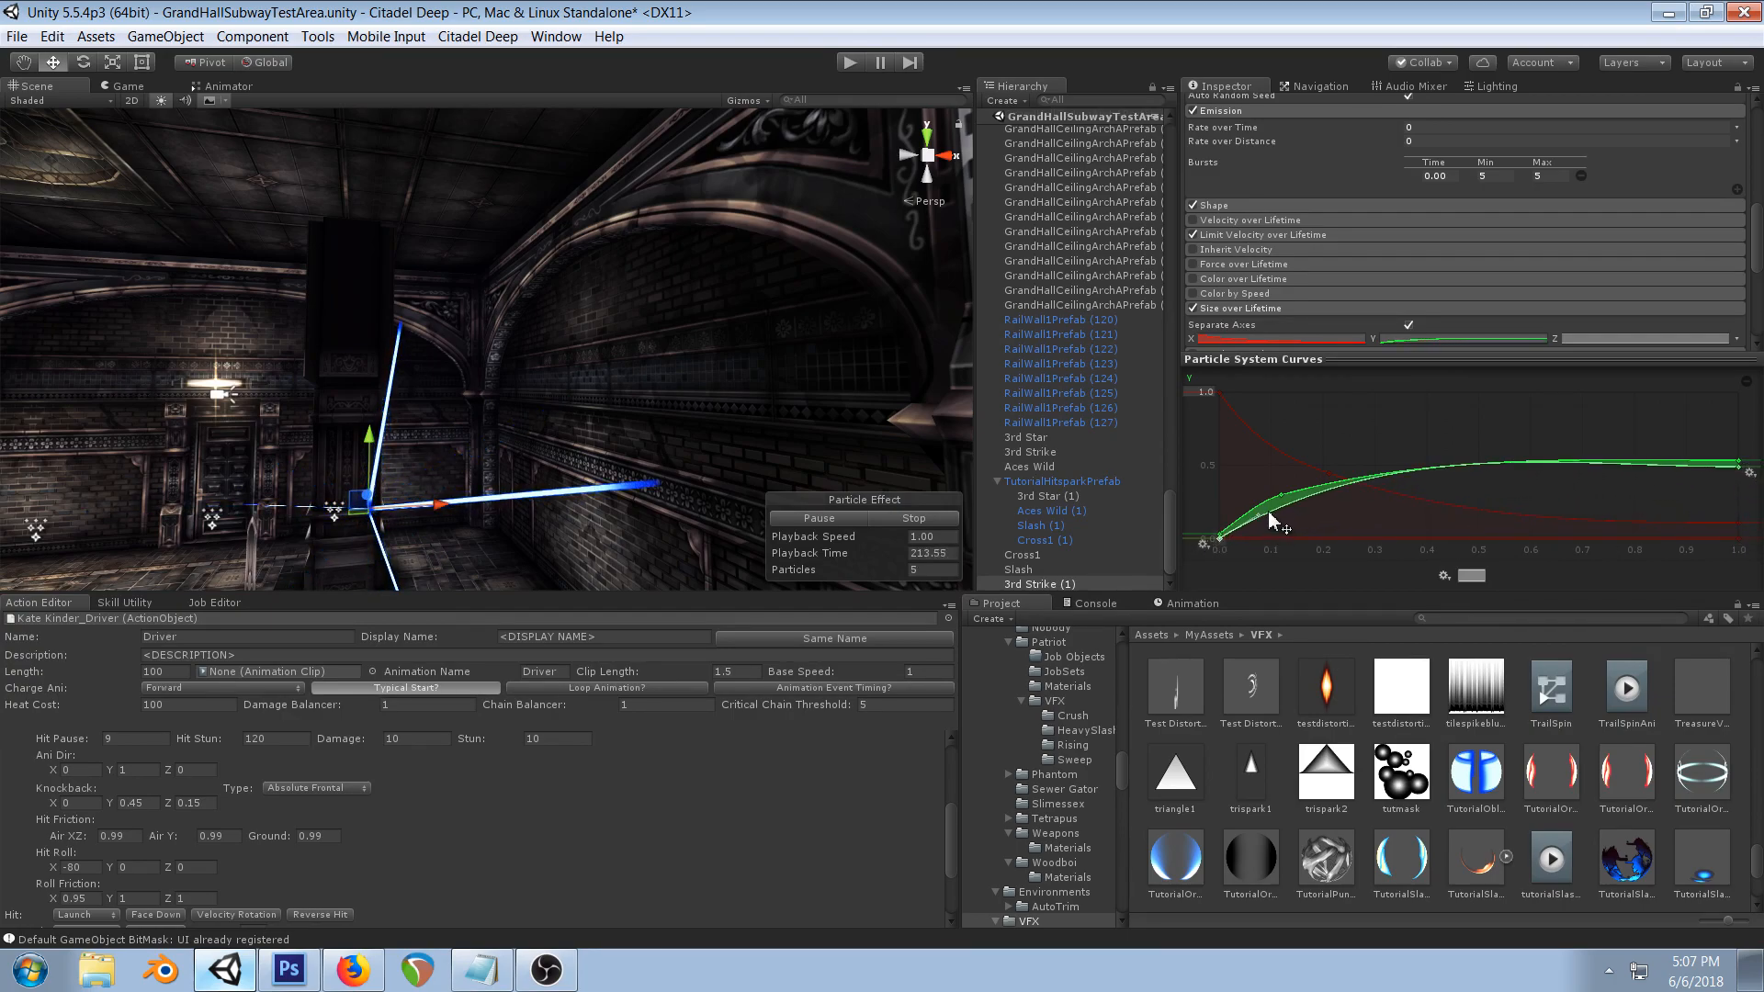
# - Shape the second X size curve to rise from 0 to about 1.0 over the particle's lifetime
pyautogui.click(1245, 448)
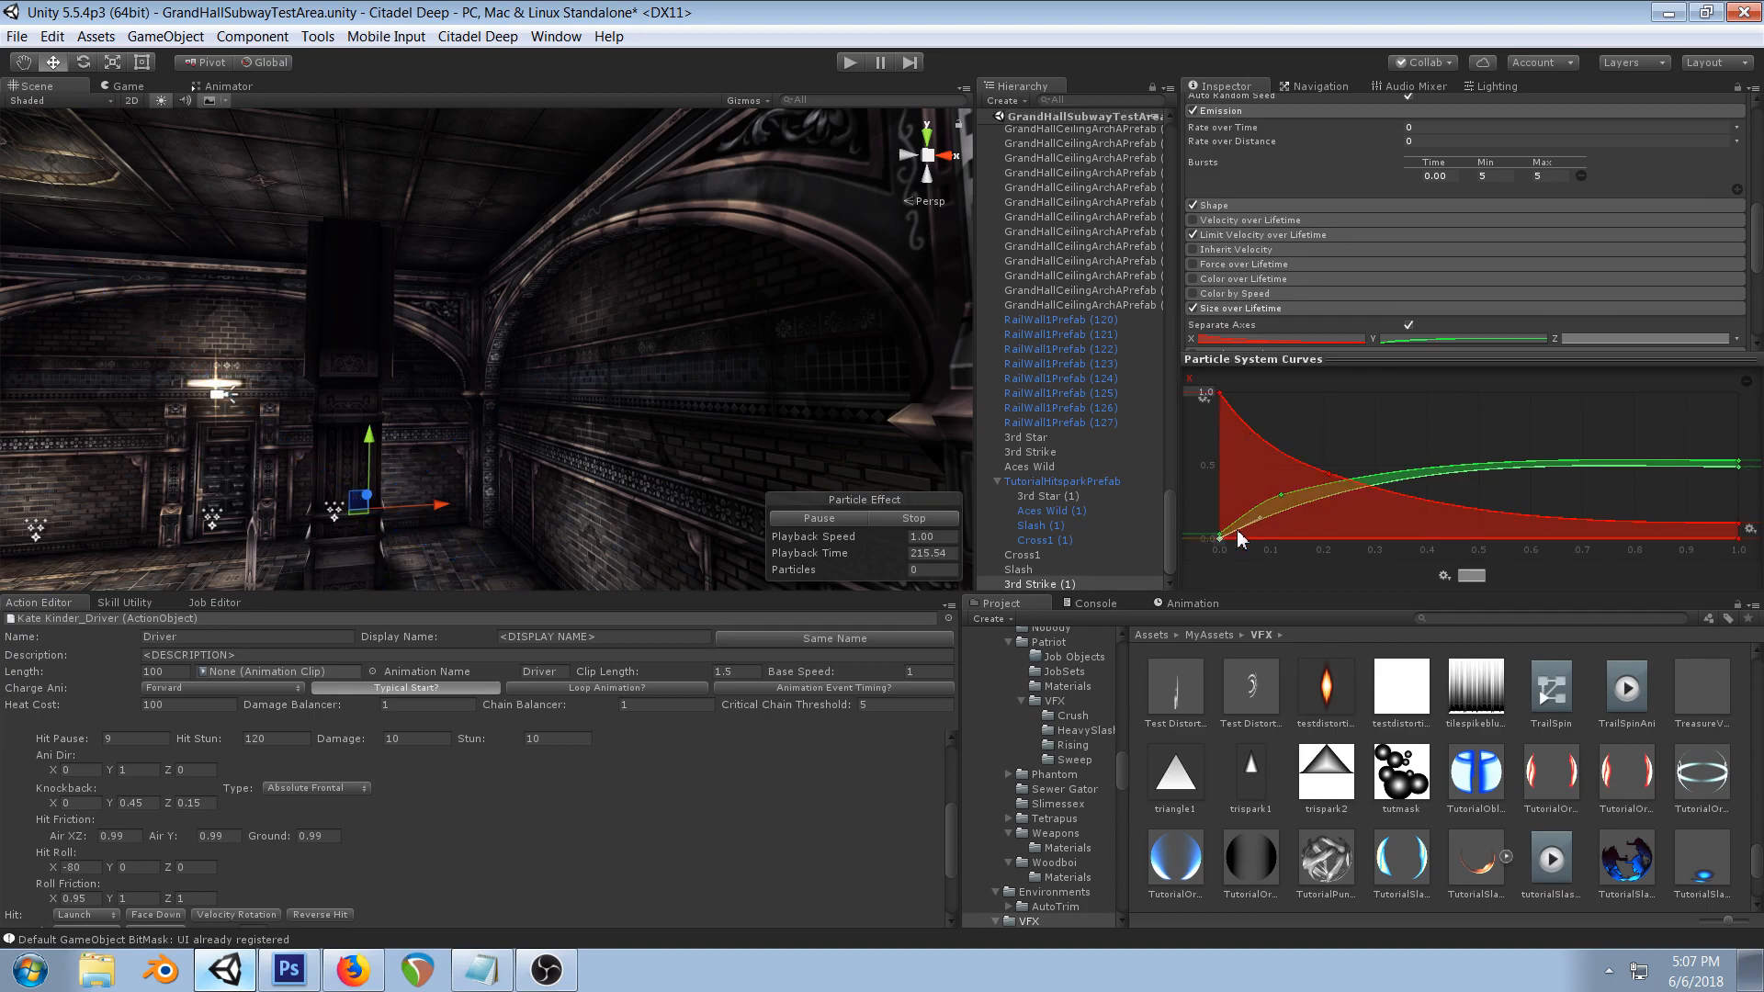
pyautogui.moveTo(1259, 546); pyautogui.dragTo(1318, 464)
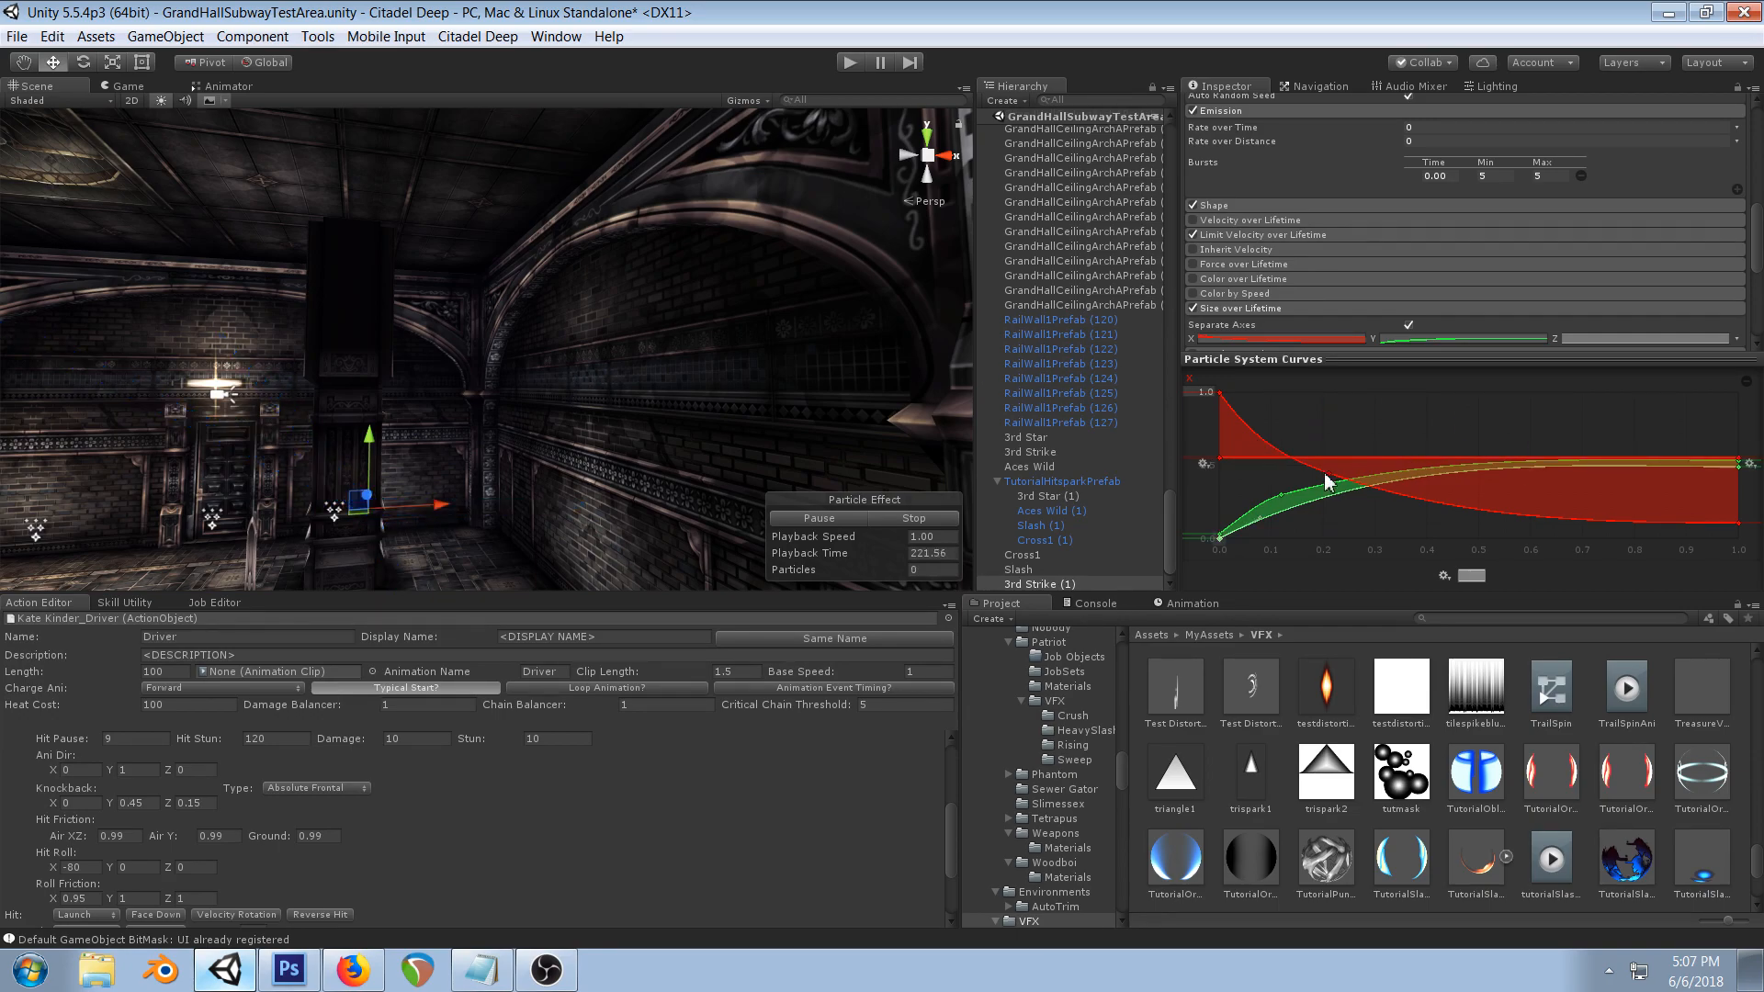
pyautogui.moveTo(1224, 466); pyautogui.dragTo(1249, 560)
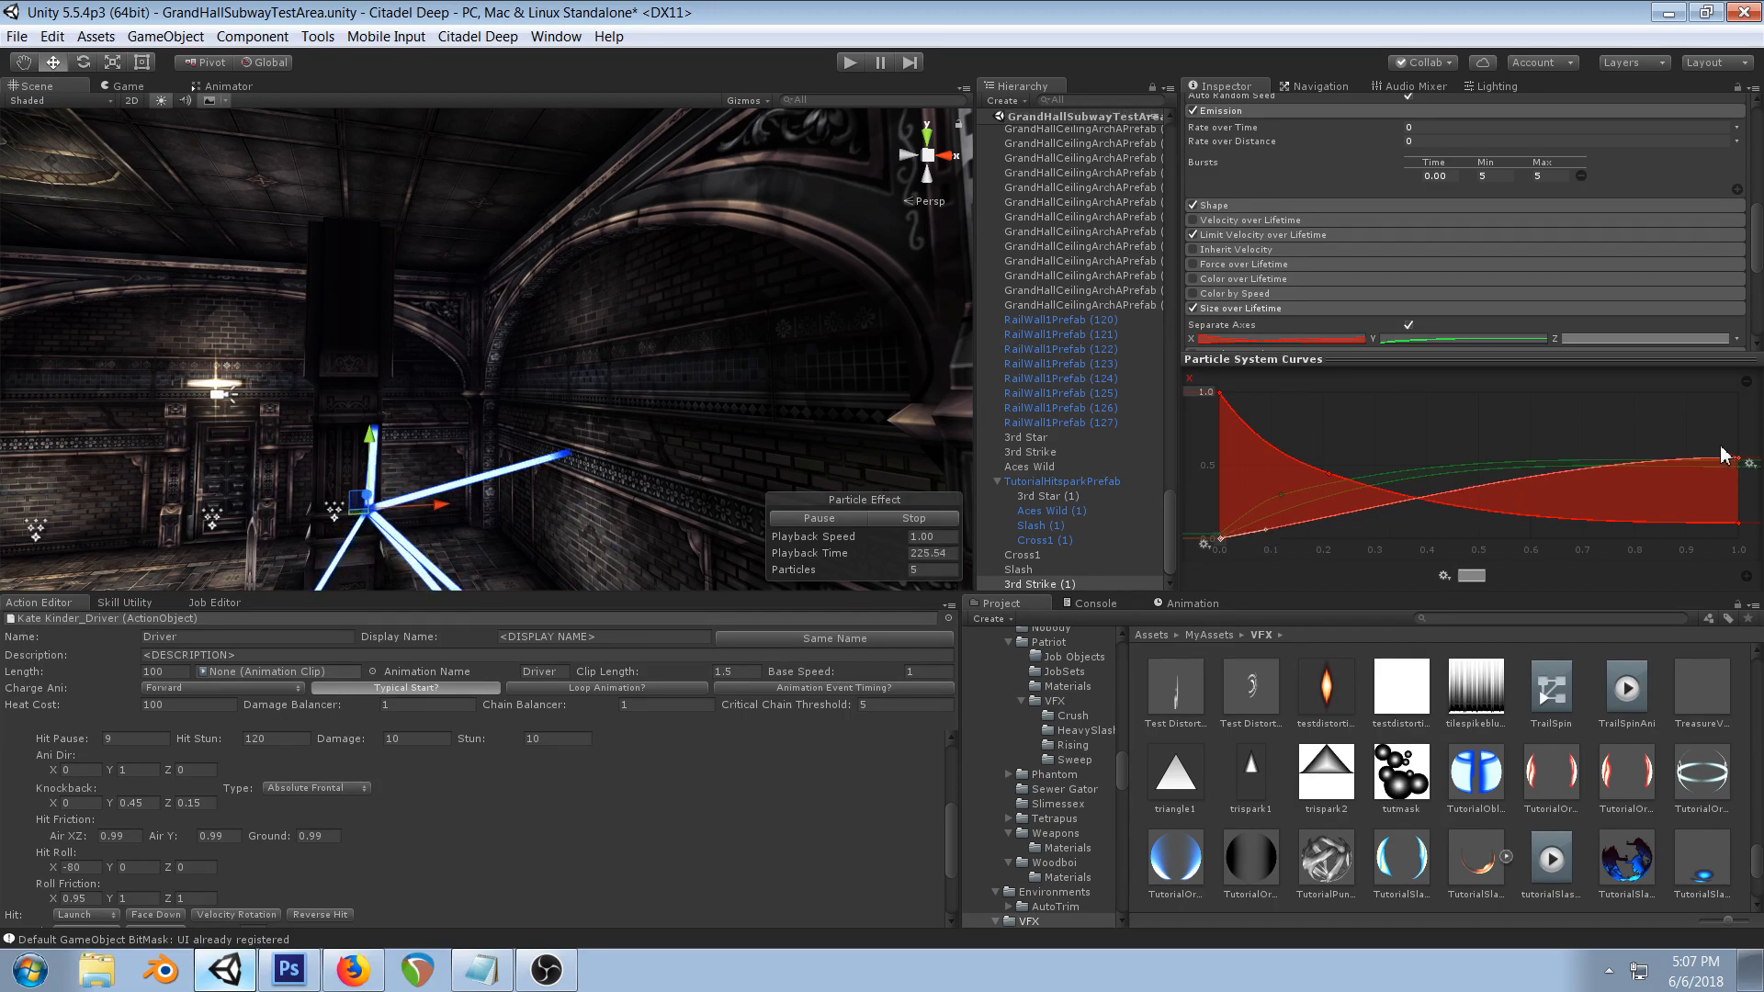
pyautogui.moveTo(1738, 458); pyautogui.dragTo(1740, 396)
pyautogui.scroll(-4, 590, 407)
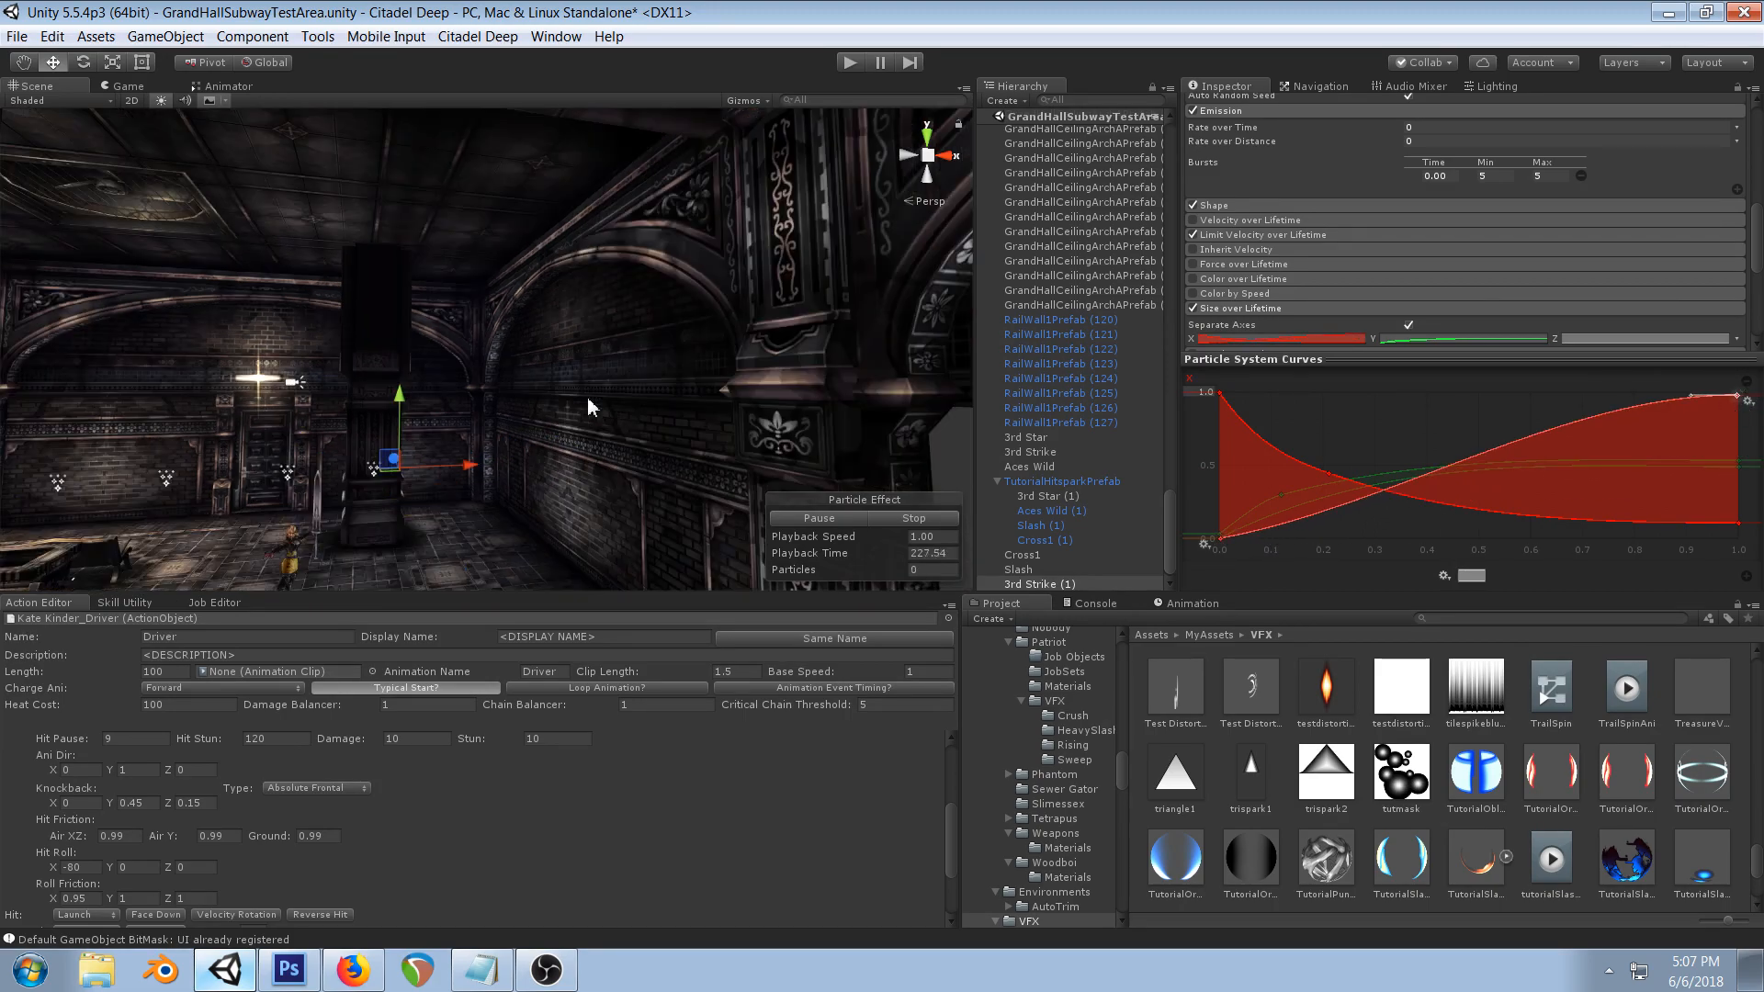
pyautogui.moveTo(321, 390); pyautogui.dragTo(421, 410, button='right')
pyautogui.moveTo(421, 410); pyautogui.dragTo(477, 407, button='middle')
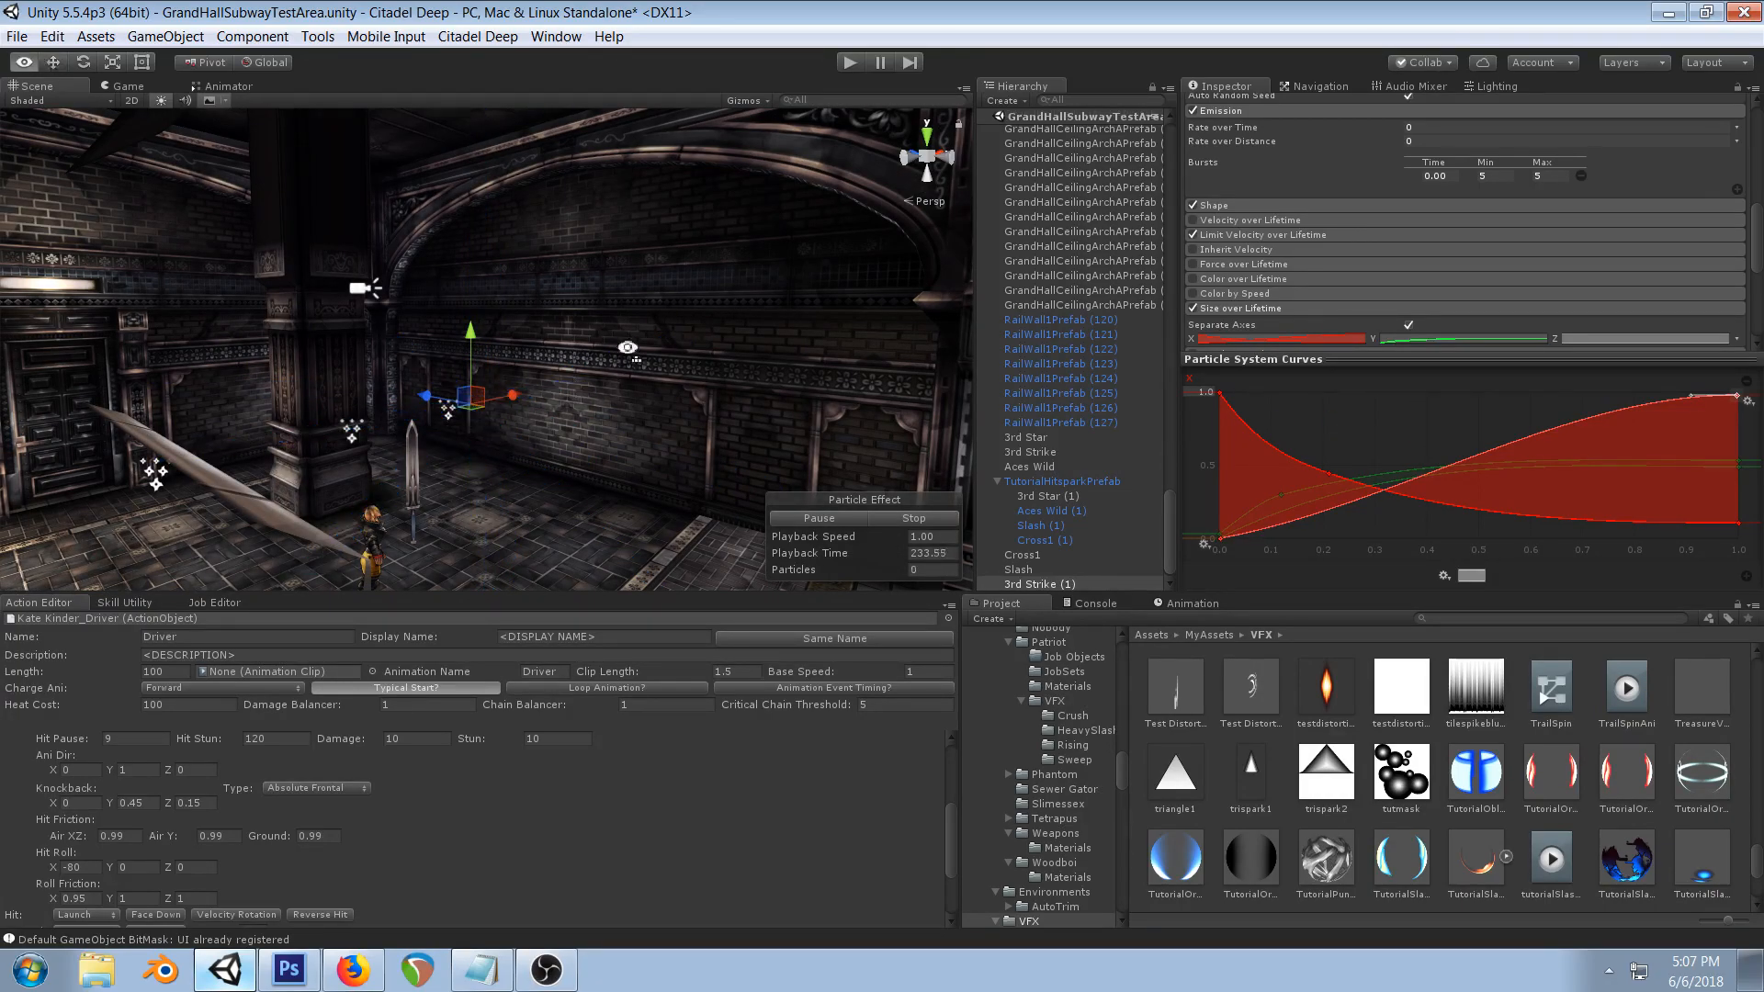
pyautogui.moveTo(392, 461); pyautogui.dragTo(360, 397, button='middle')
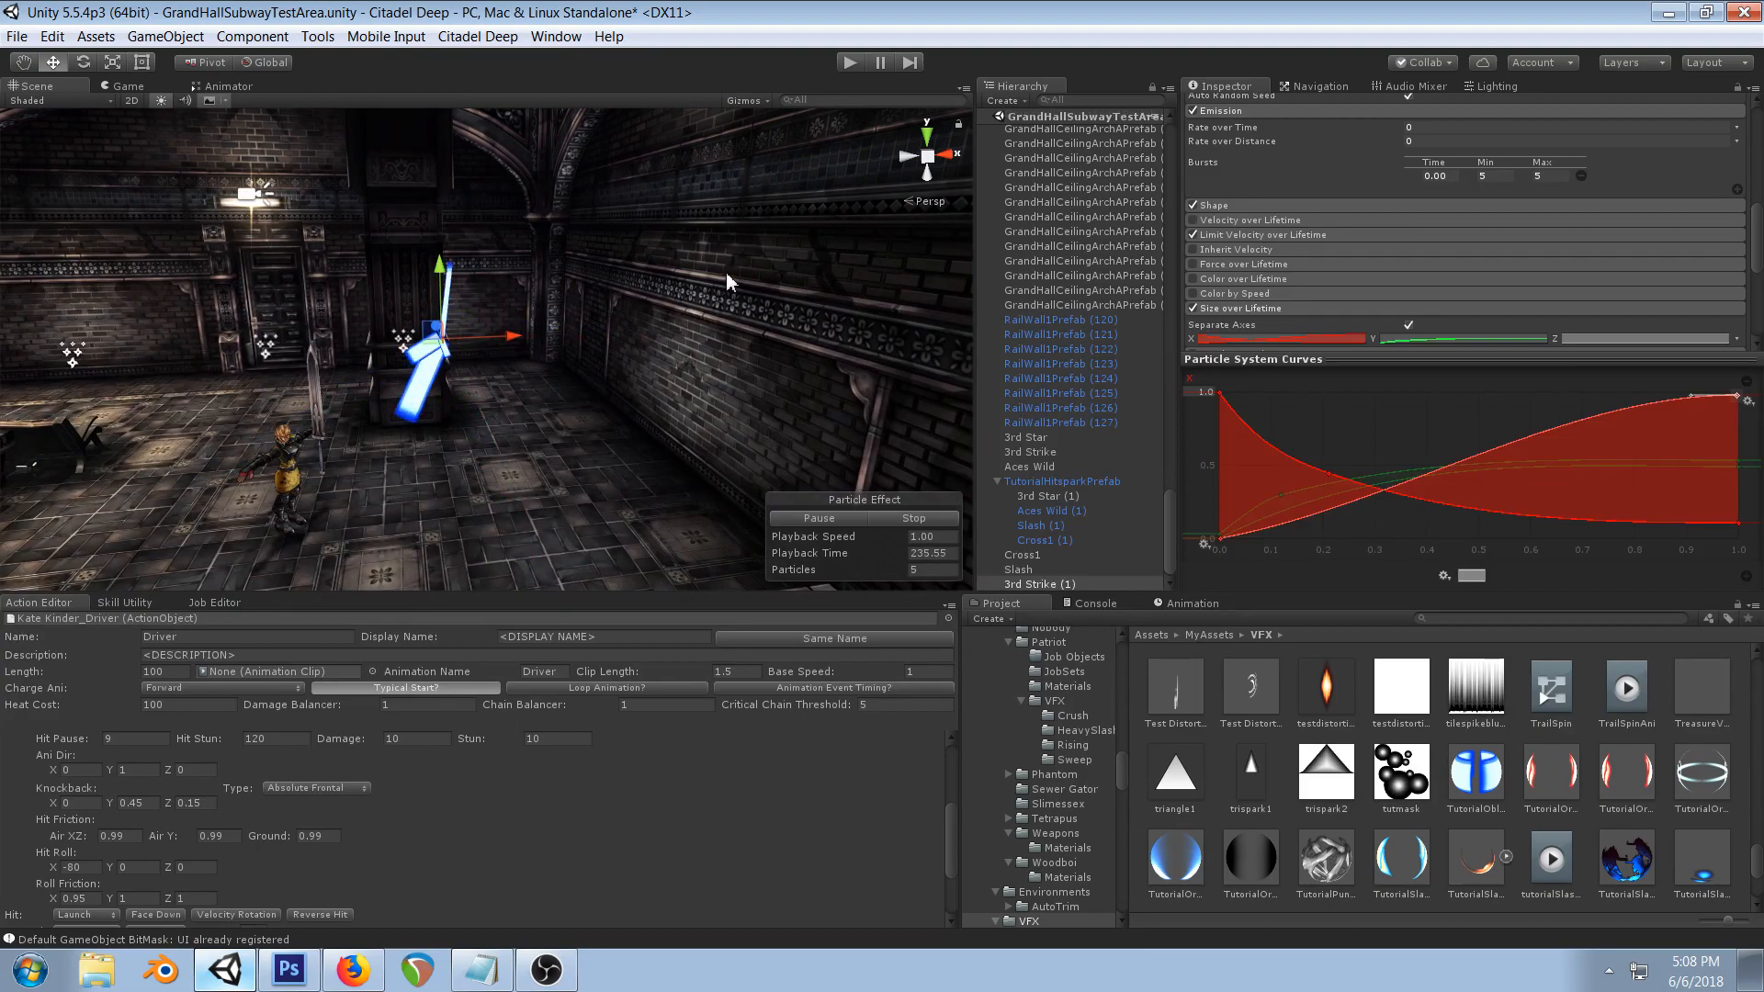
# - Set the alpha of both Hi Color and Lo Color to 0 in the TutorialOblique material
pyautogui.scroll(3, 1396, 216)
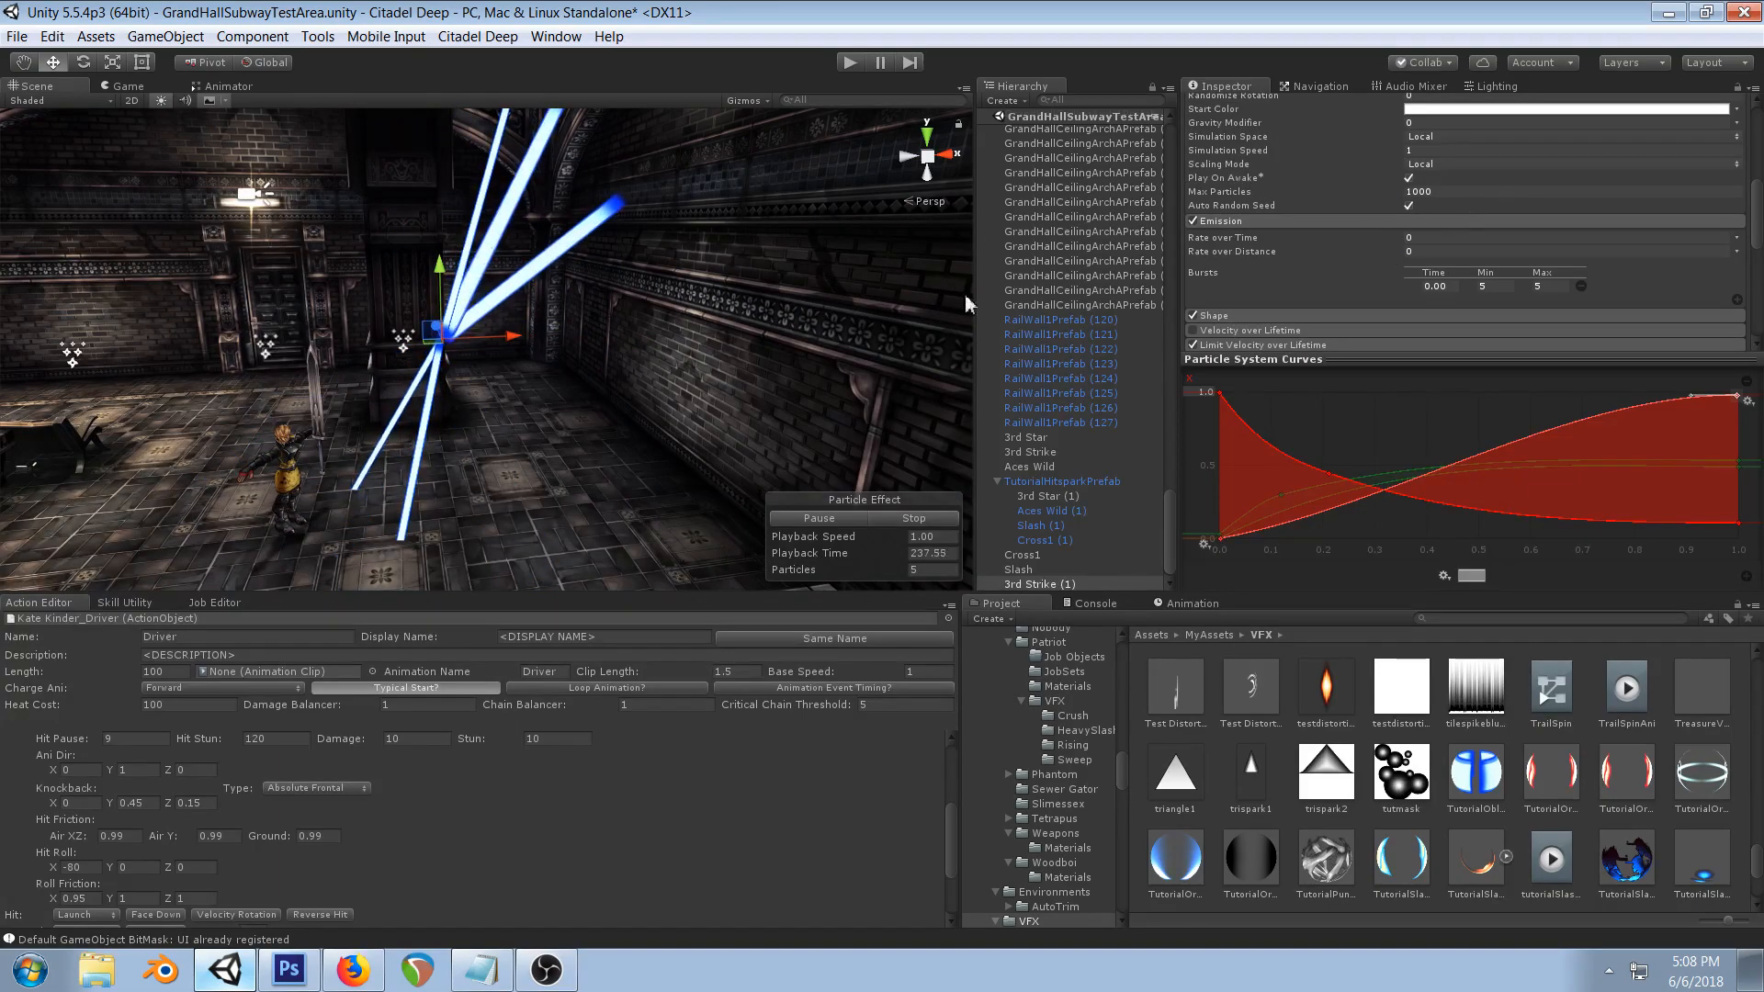
pyautogui.click(1476, 774)
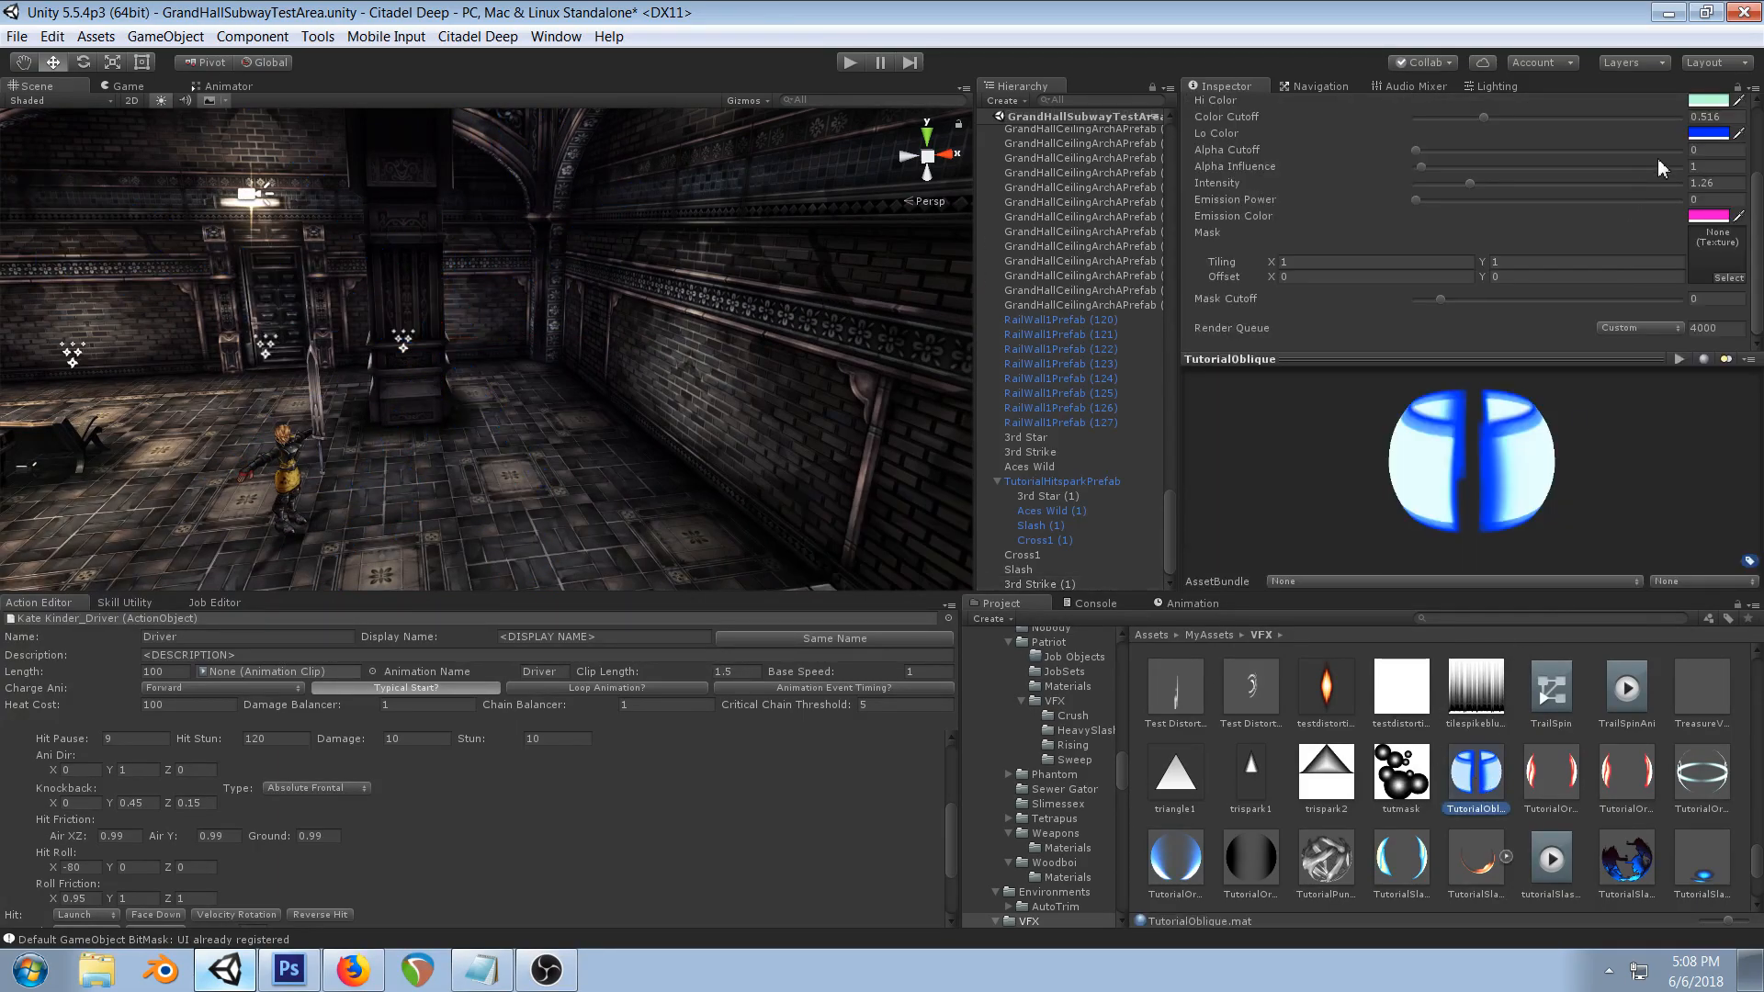
pyautogui.scroll(1, 1702, 110)
pyautogui.click(1707, 156)
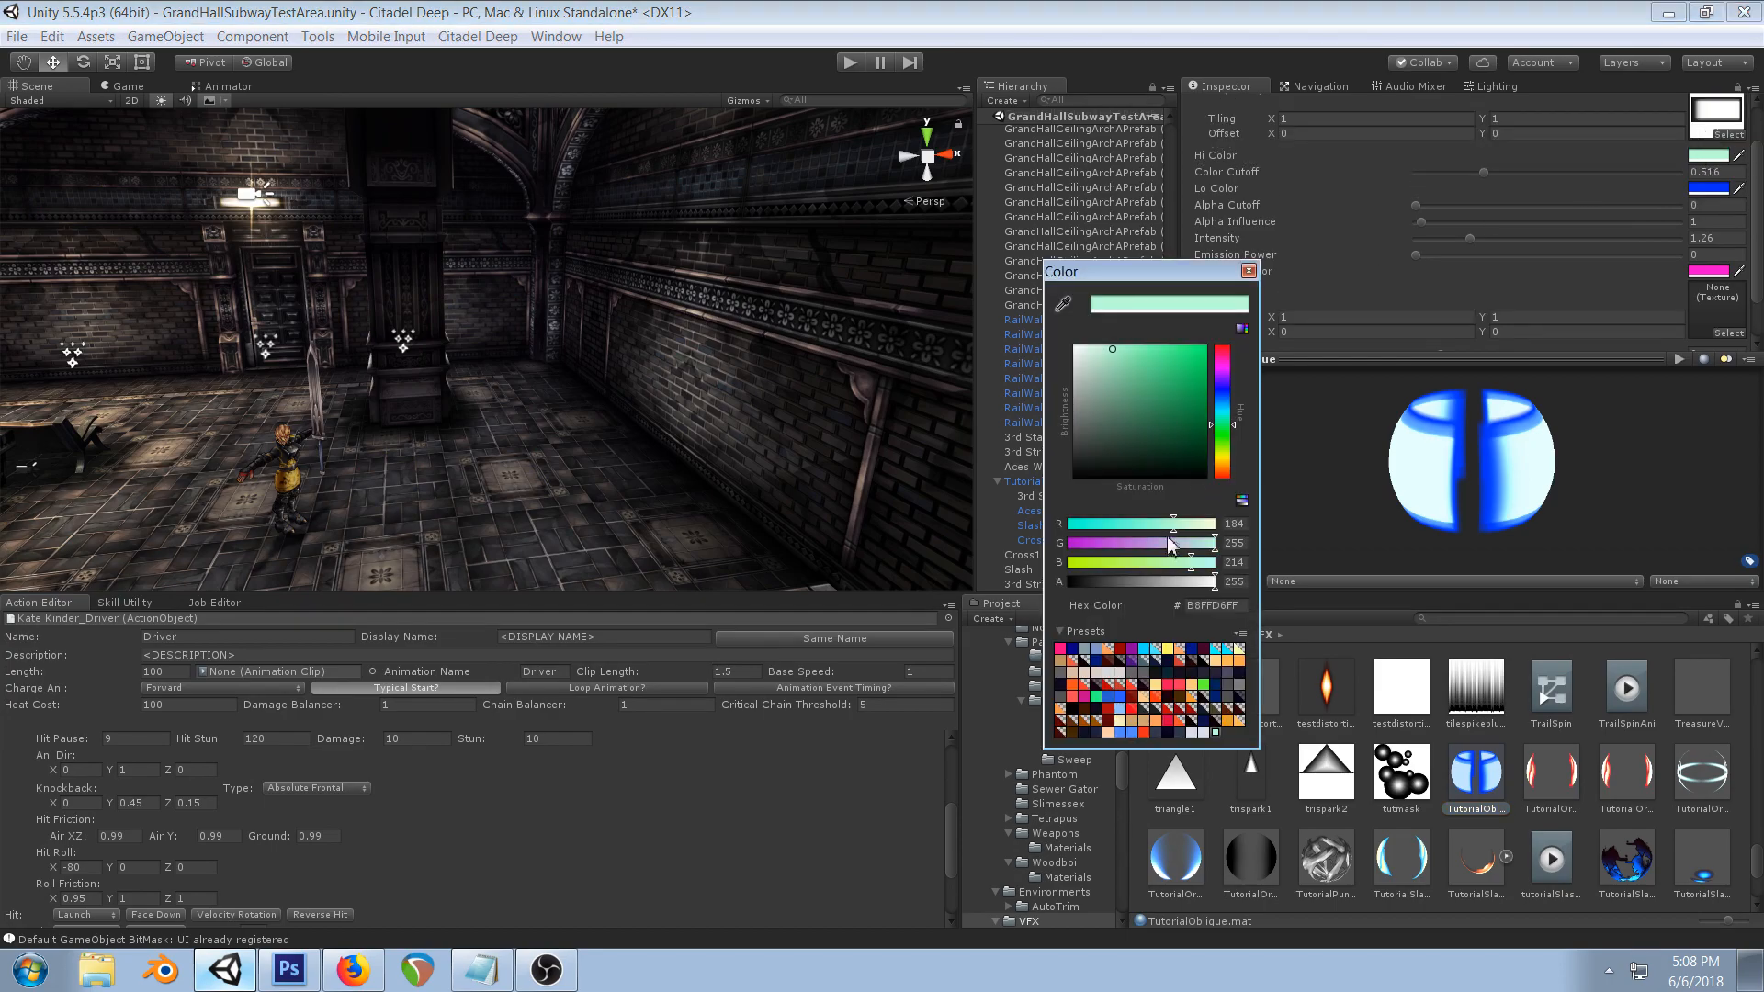
pyautogui.moveTo(1178, 582); pyautogui.dragTo(935, 588)
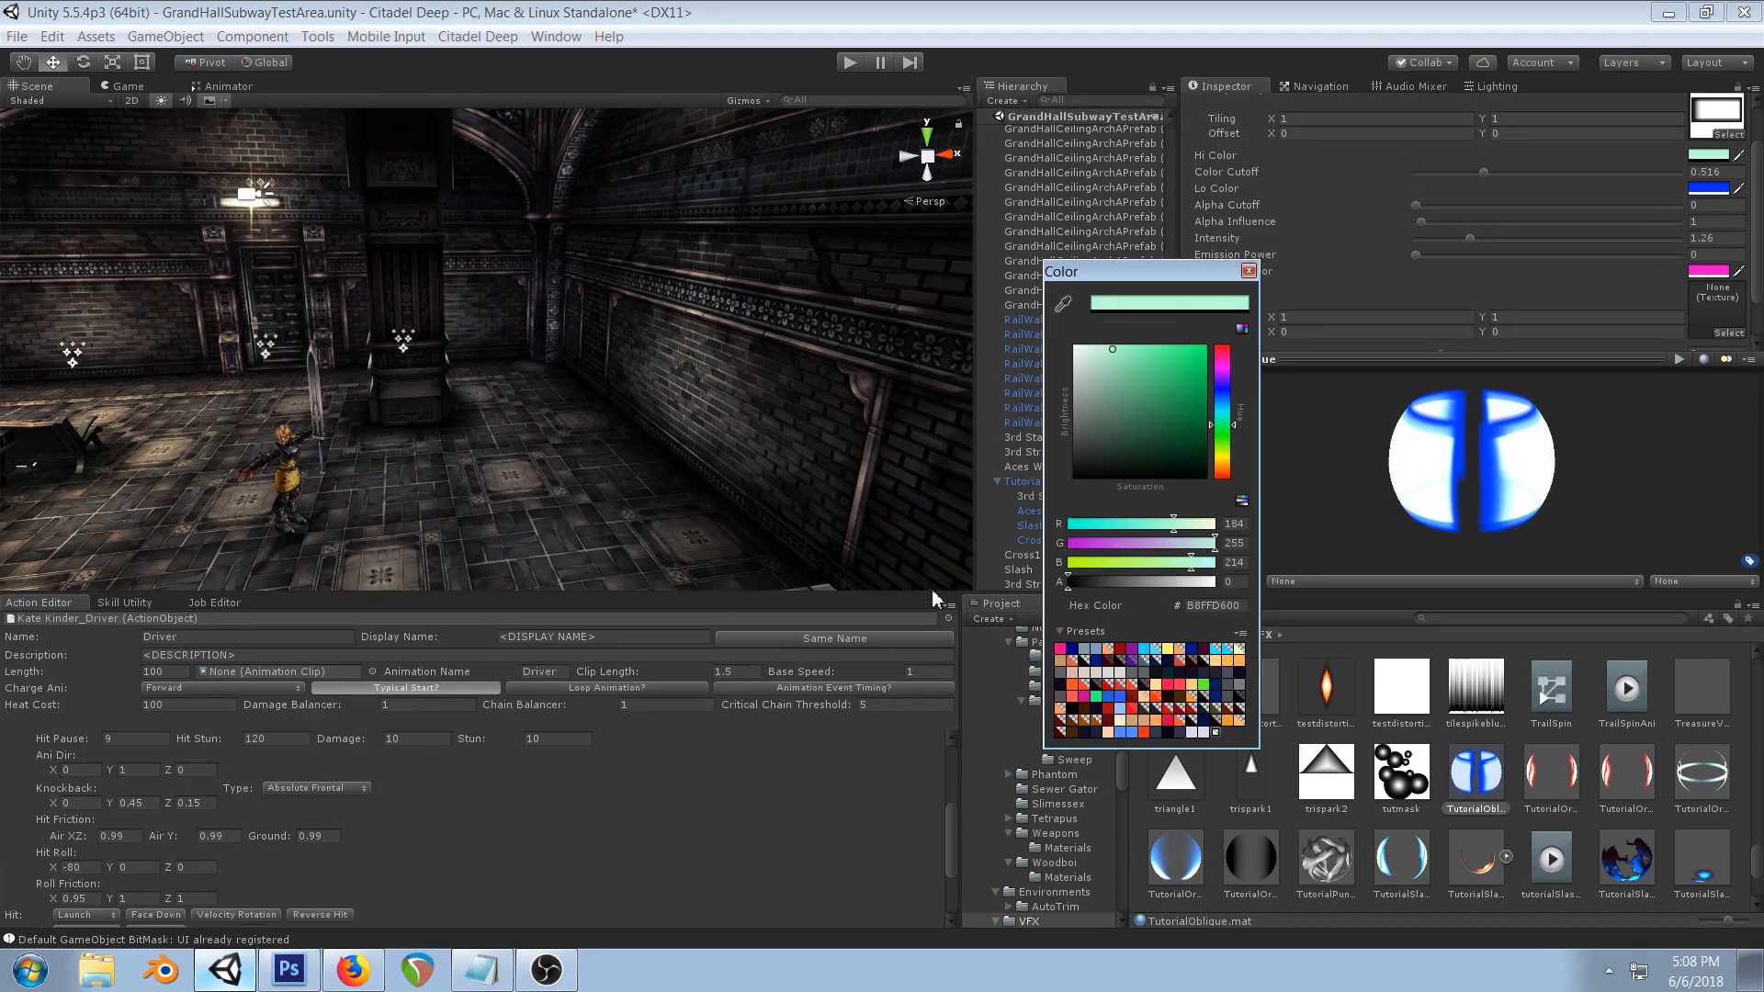
pyautogui.click(1248, 271)
pyautogui.click(1699, 188)
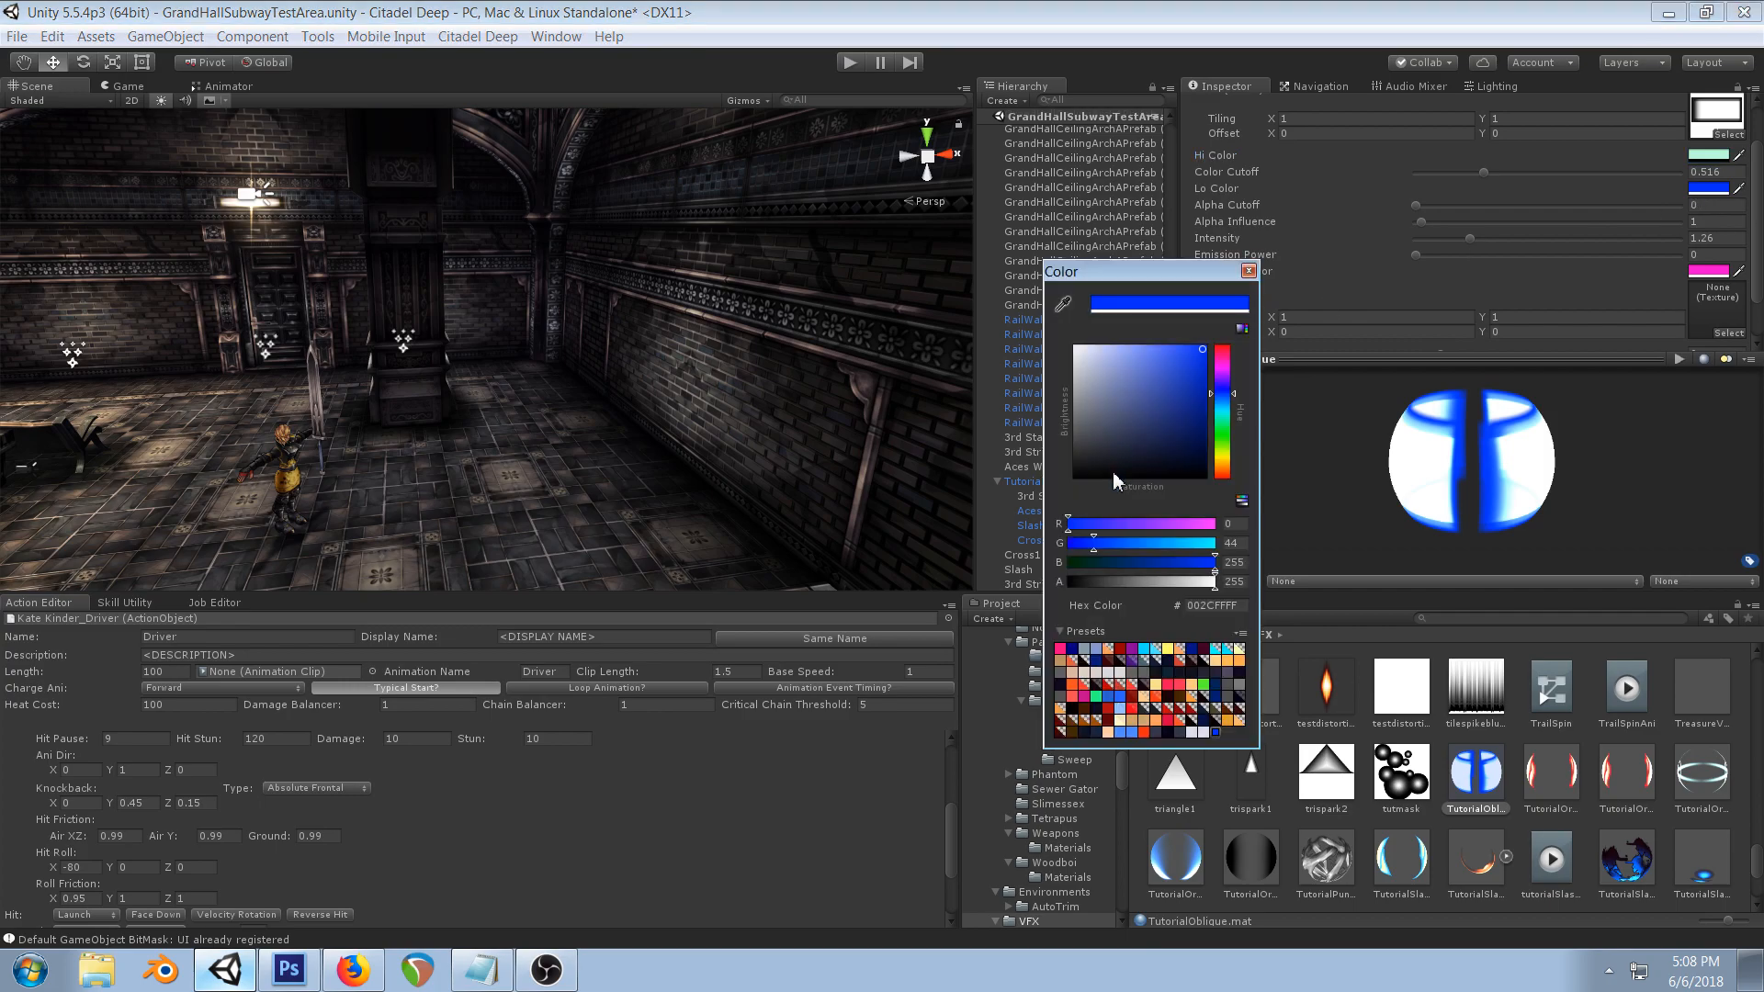
pyautogui.moveTo(1166, 582); pyautogui.dragTo(996, 523)
pyautogui.click(1248, 272)
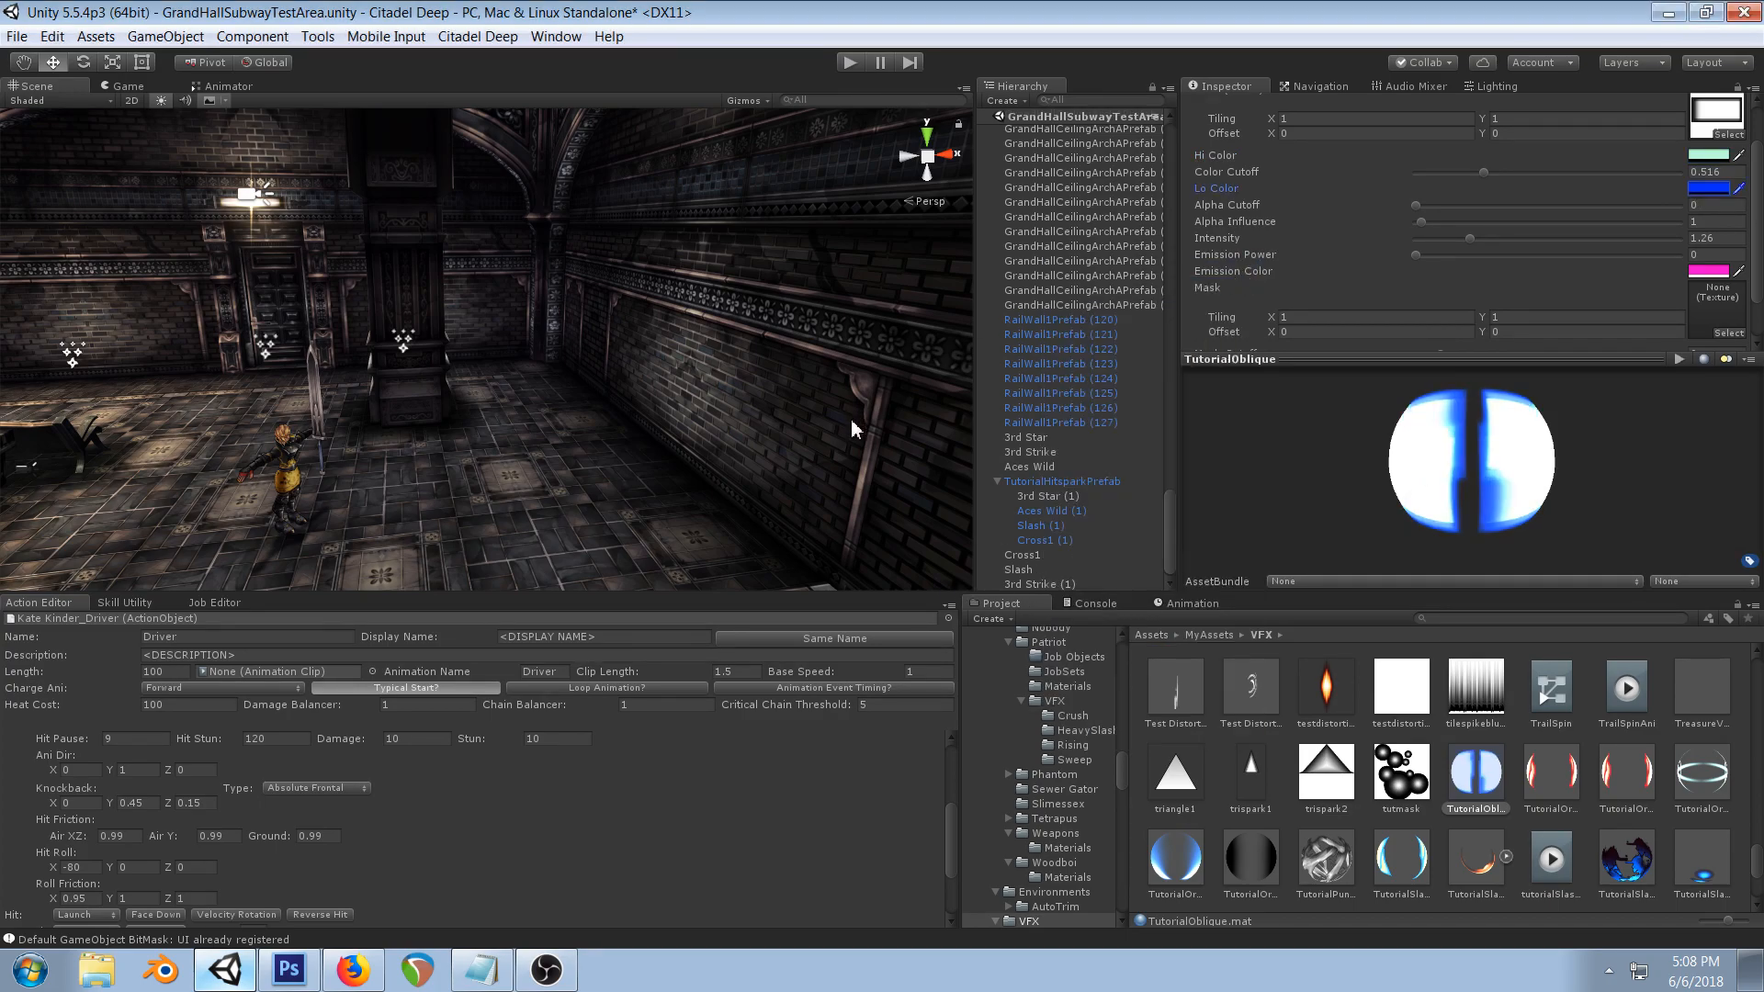
# - Reshape 3rd Strike (1)'s second X size curve to fall from about 0.55 to about 0.05
pyautogui.click(1046, 584)
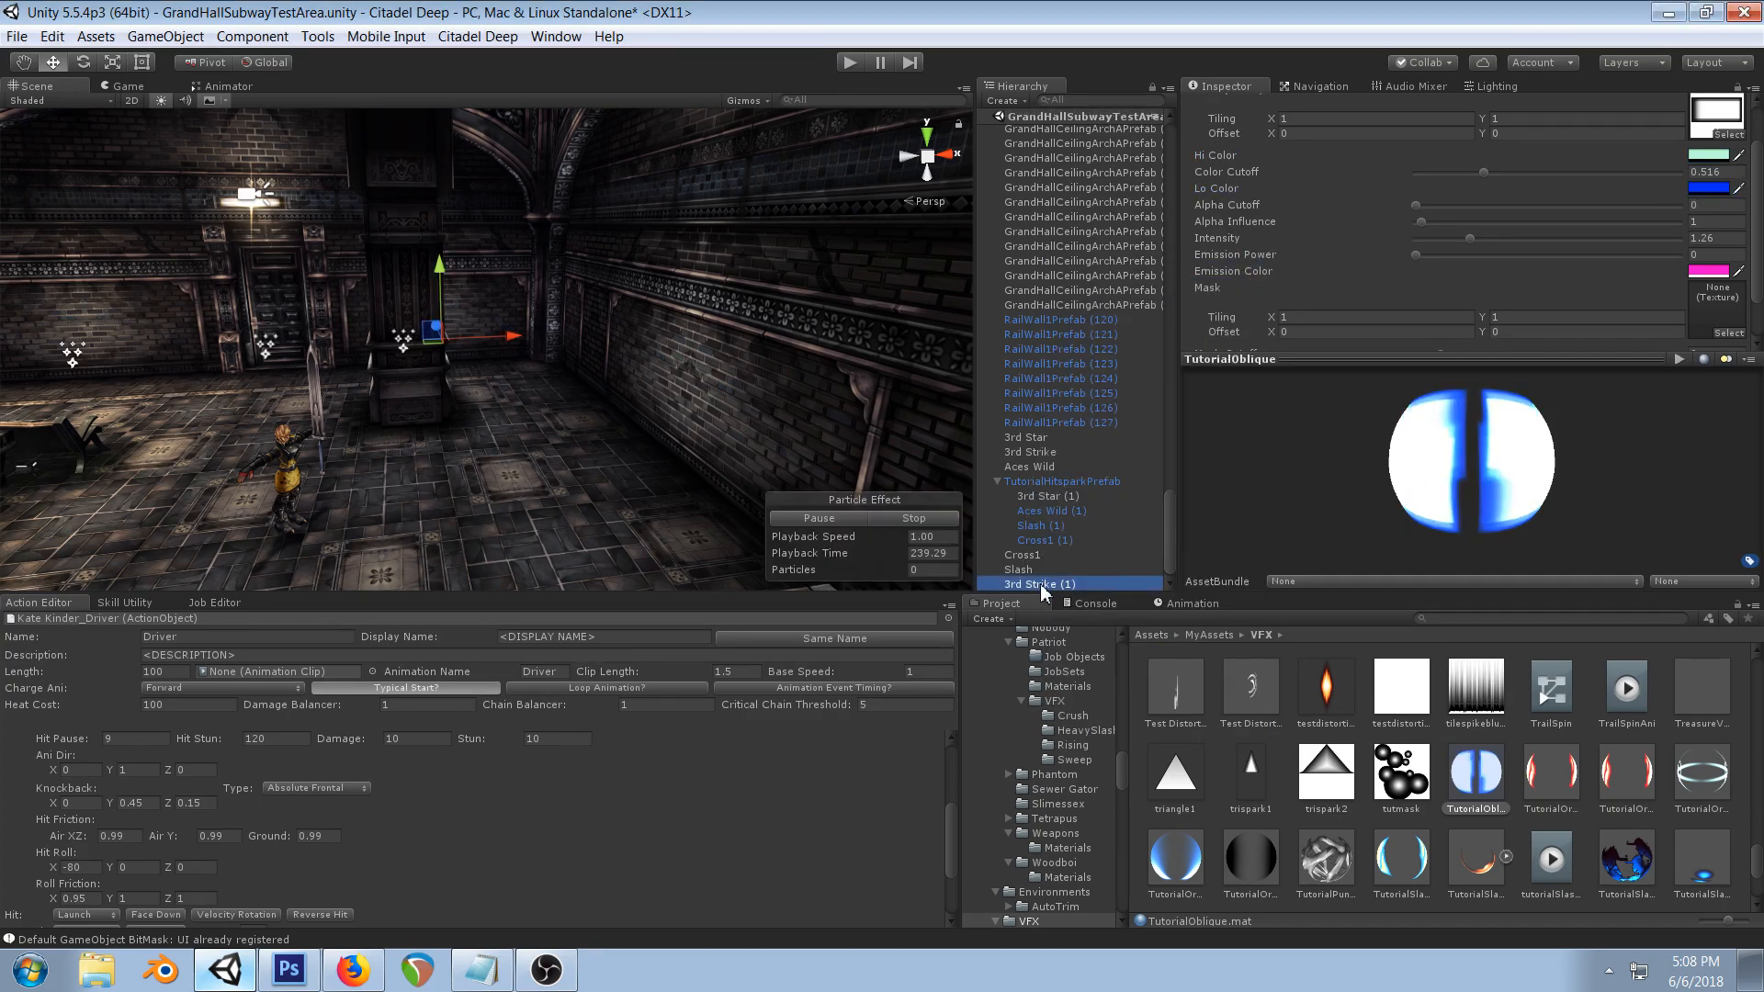
pyautogui.keyDown('alt'); pyautogui.moveTo(668, 427); pyautogui.dragTo(627, 371); pyautogui.keyUp('alt')
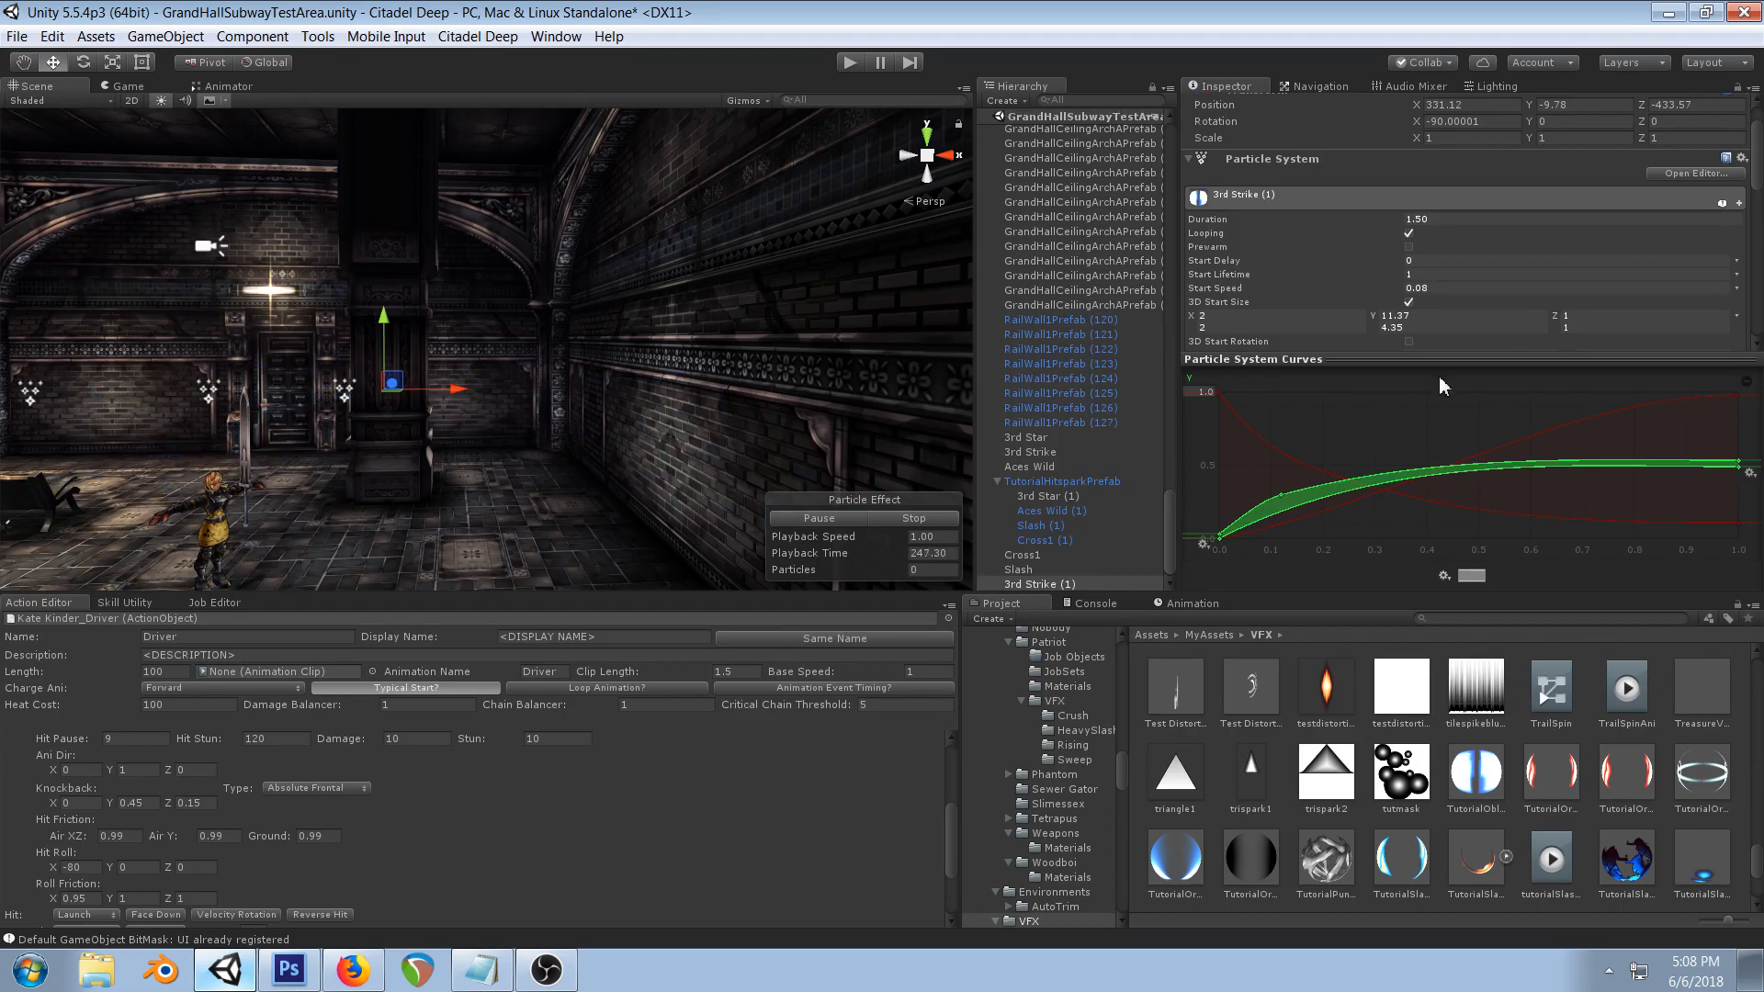
pyautogui.click(1534, 516)
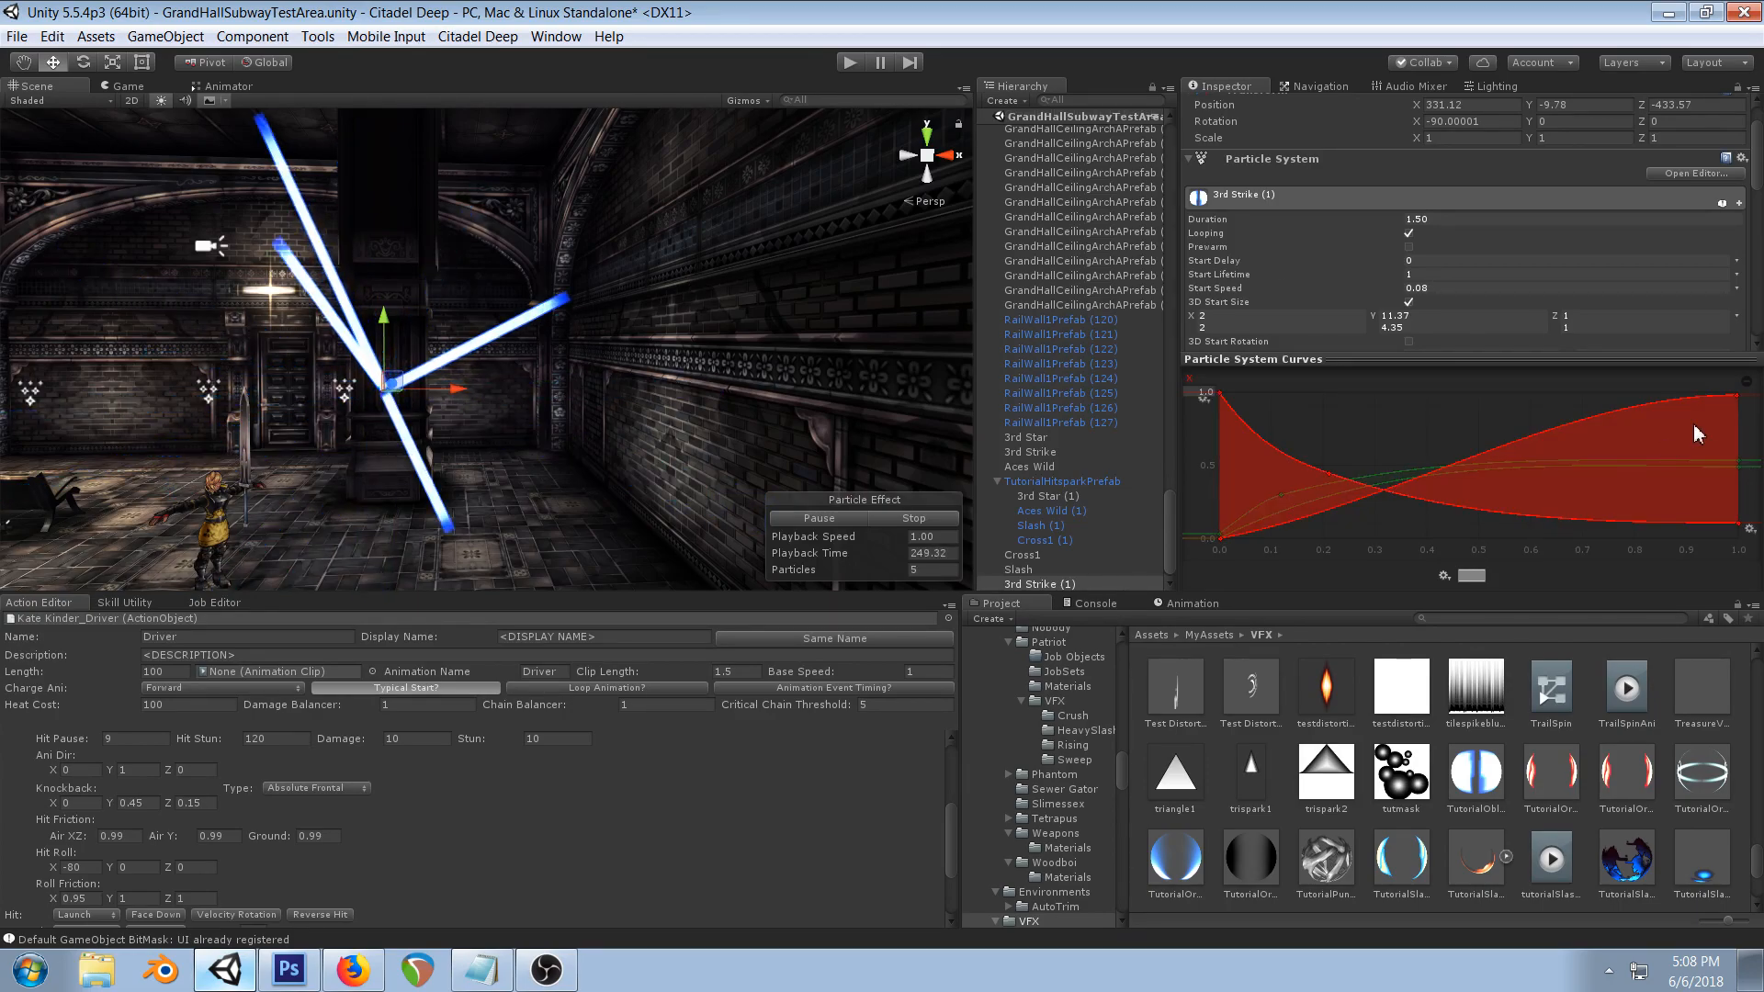
pyautogui.moveTo(1737, 395); pyautogui.dragTo(1737, 528)
pyautogui.moveTo(1219, 538); pyautogui.dragTo(1271, 483)
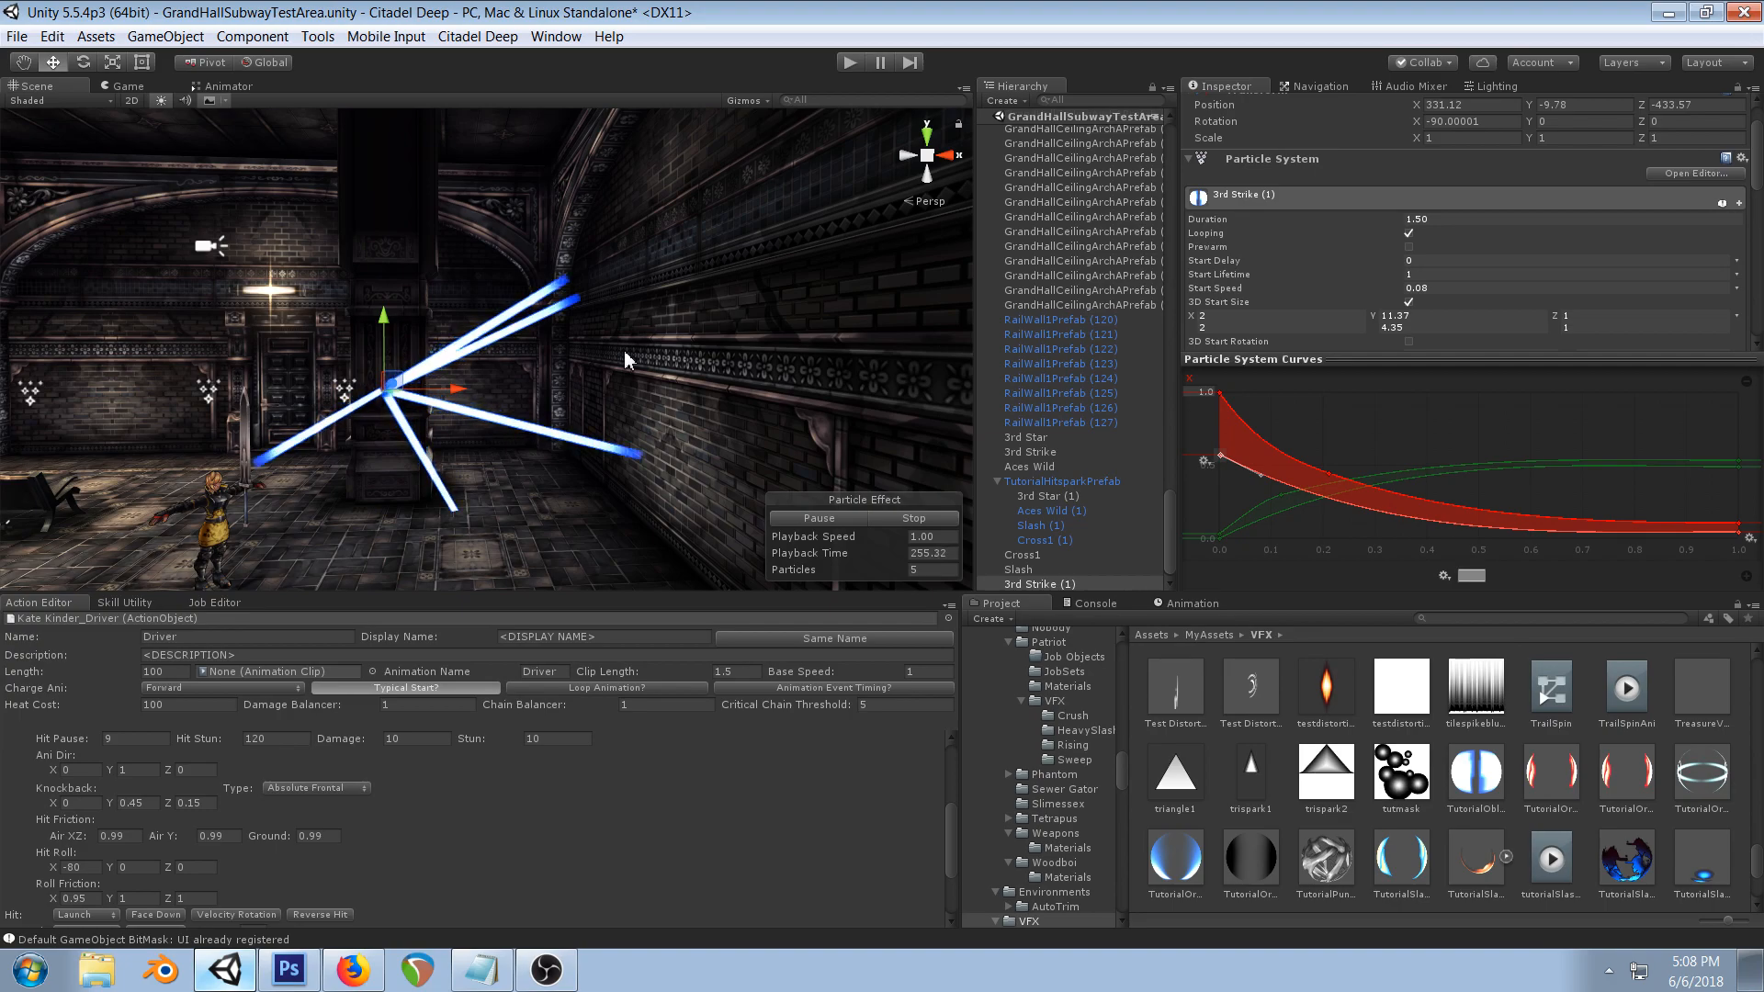
# - Switch 3rd Strike (1)'s Size over Lifetime from random two-curve mode to a single Curve per axis
pyautogui.click(1283, 497)
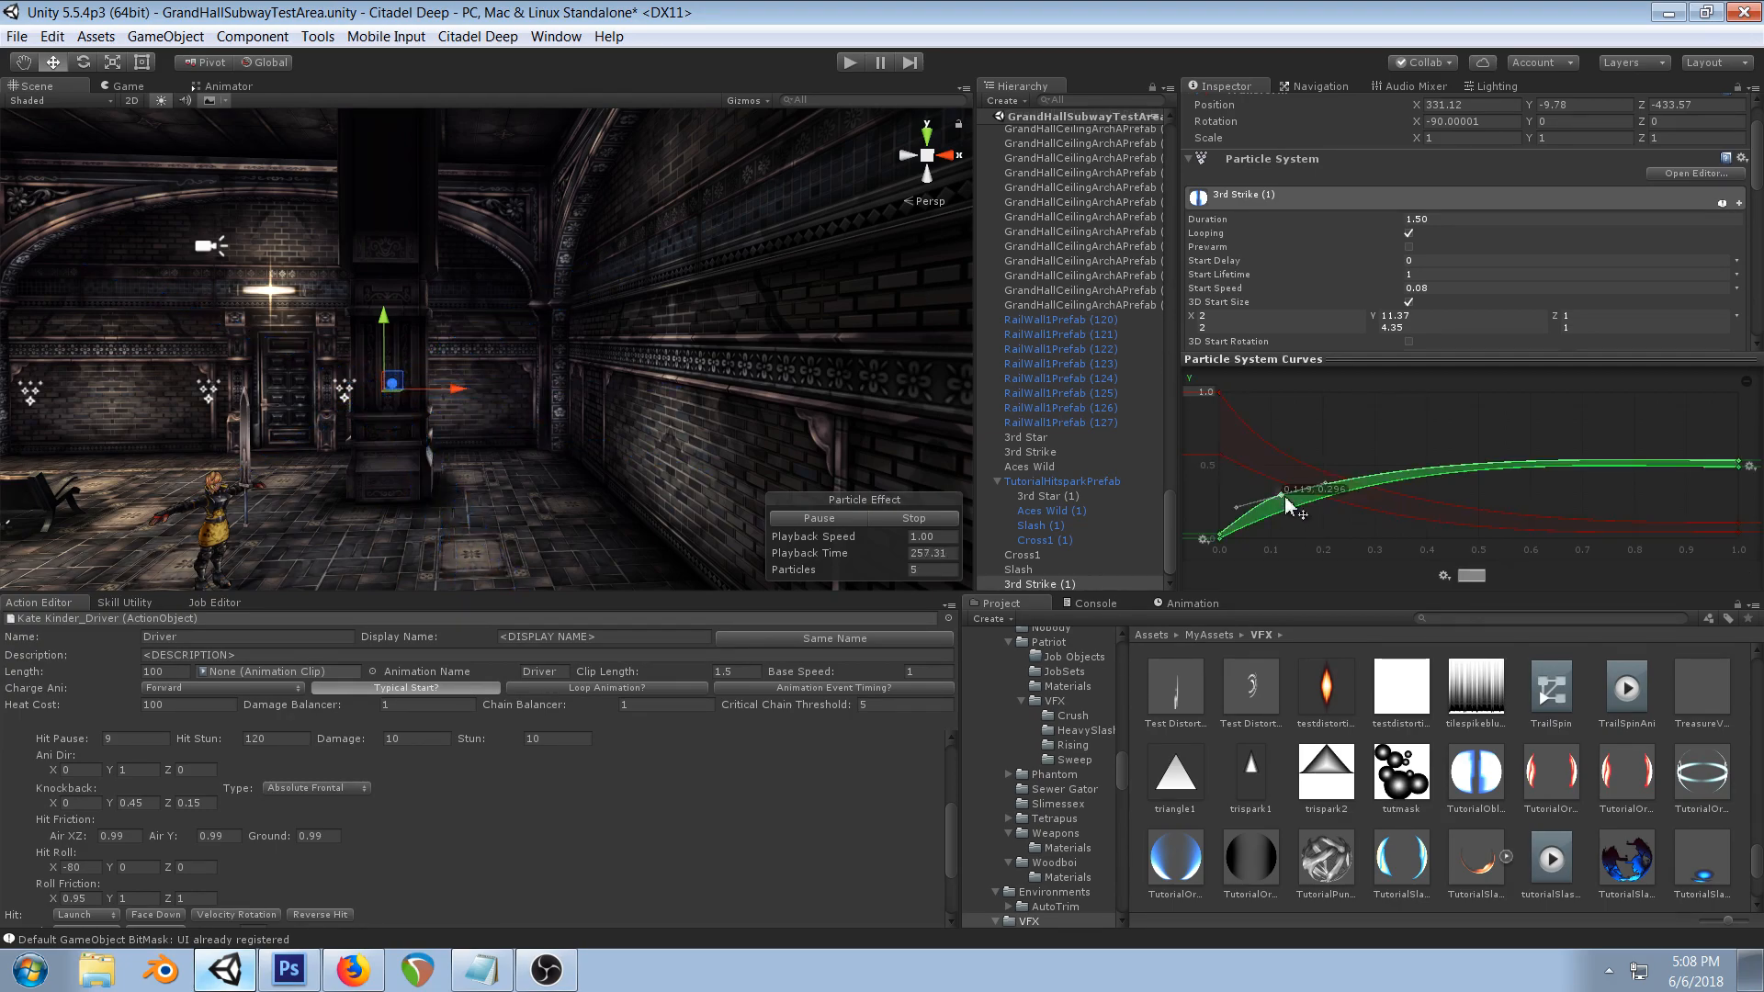
pyautogui.scroll(-10, 1557, 294)
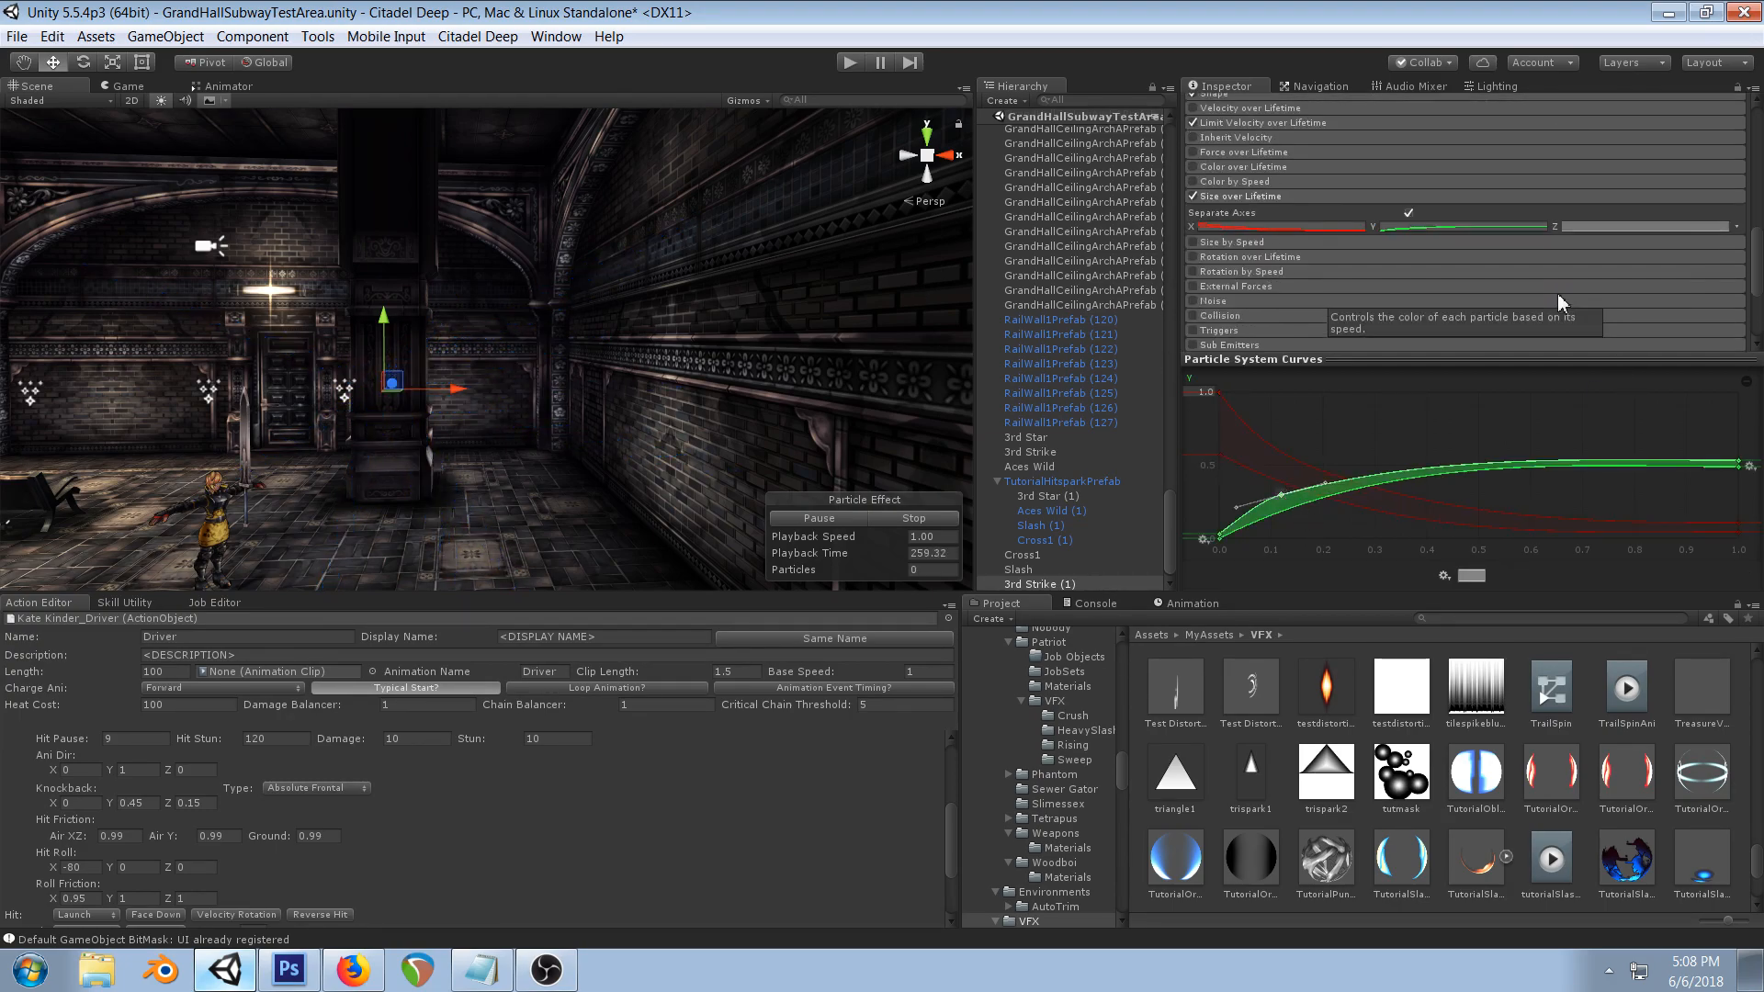
pyautogui.click(1737, 227)
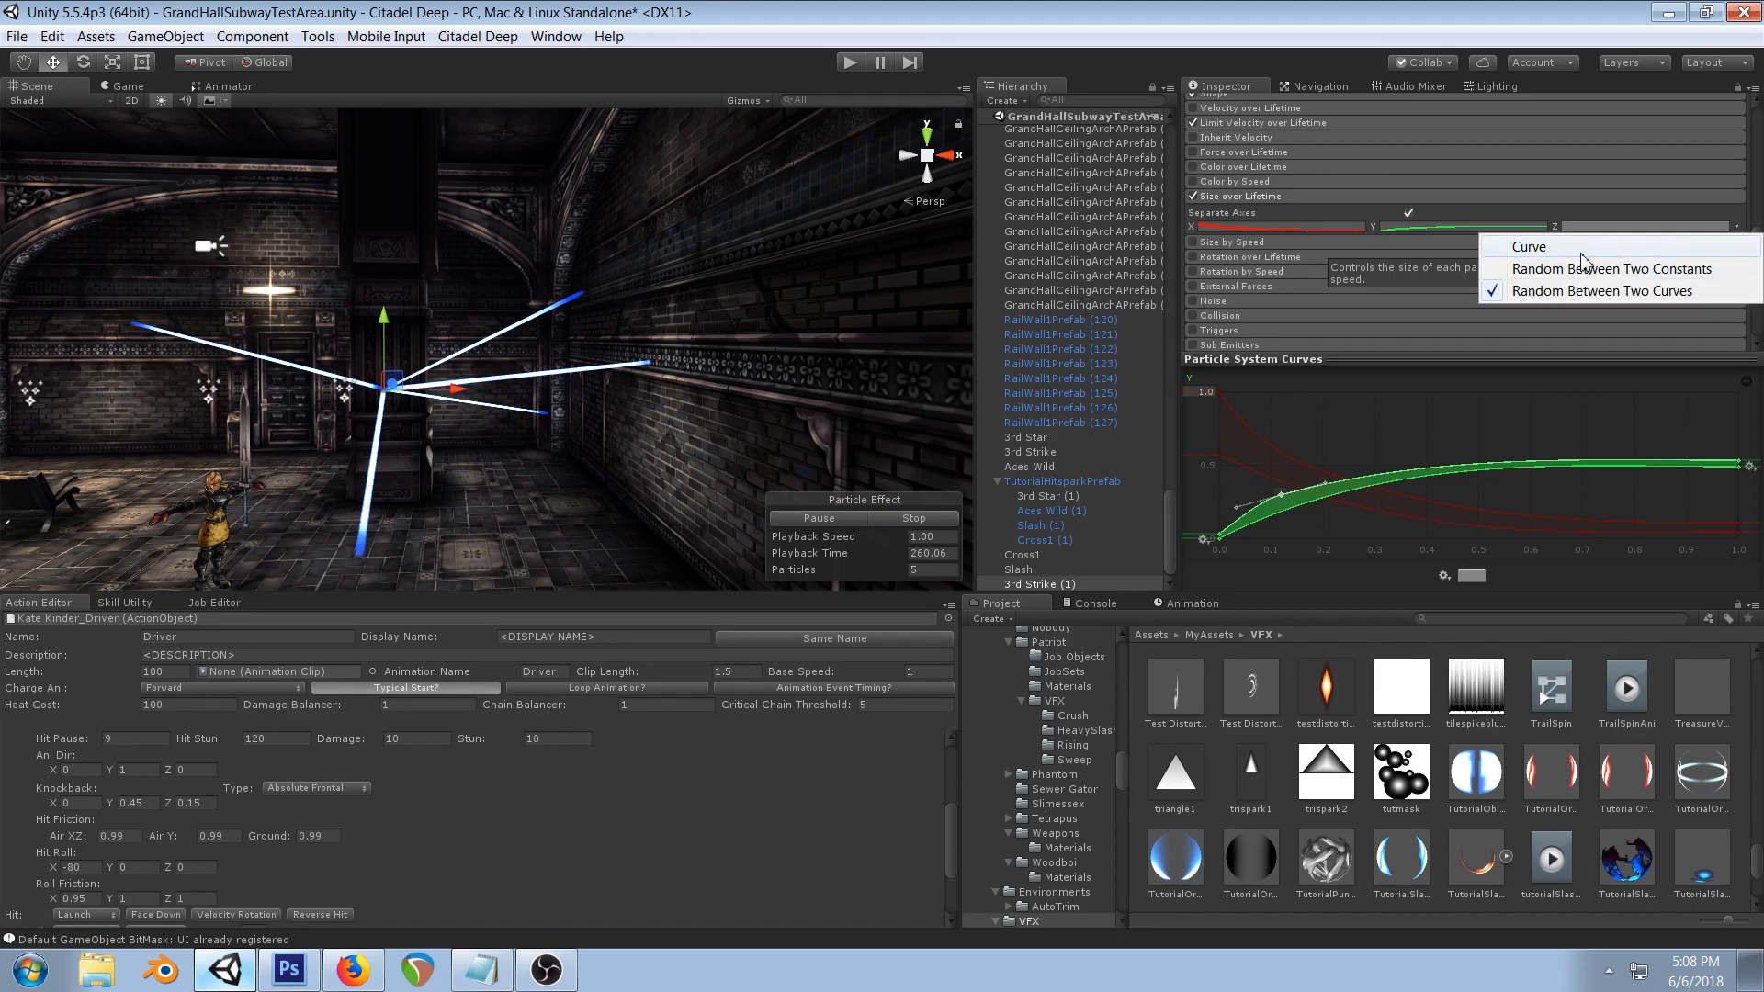
# - Reshape the Y size curve to start at about 0.45, pass through about 0.7 near time 0.05 and end at about 0.8
pyautogui.click(1279, 497)
pyautogui.moveTo(1275, 496); pyautogui.dragTo(1248, 428)
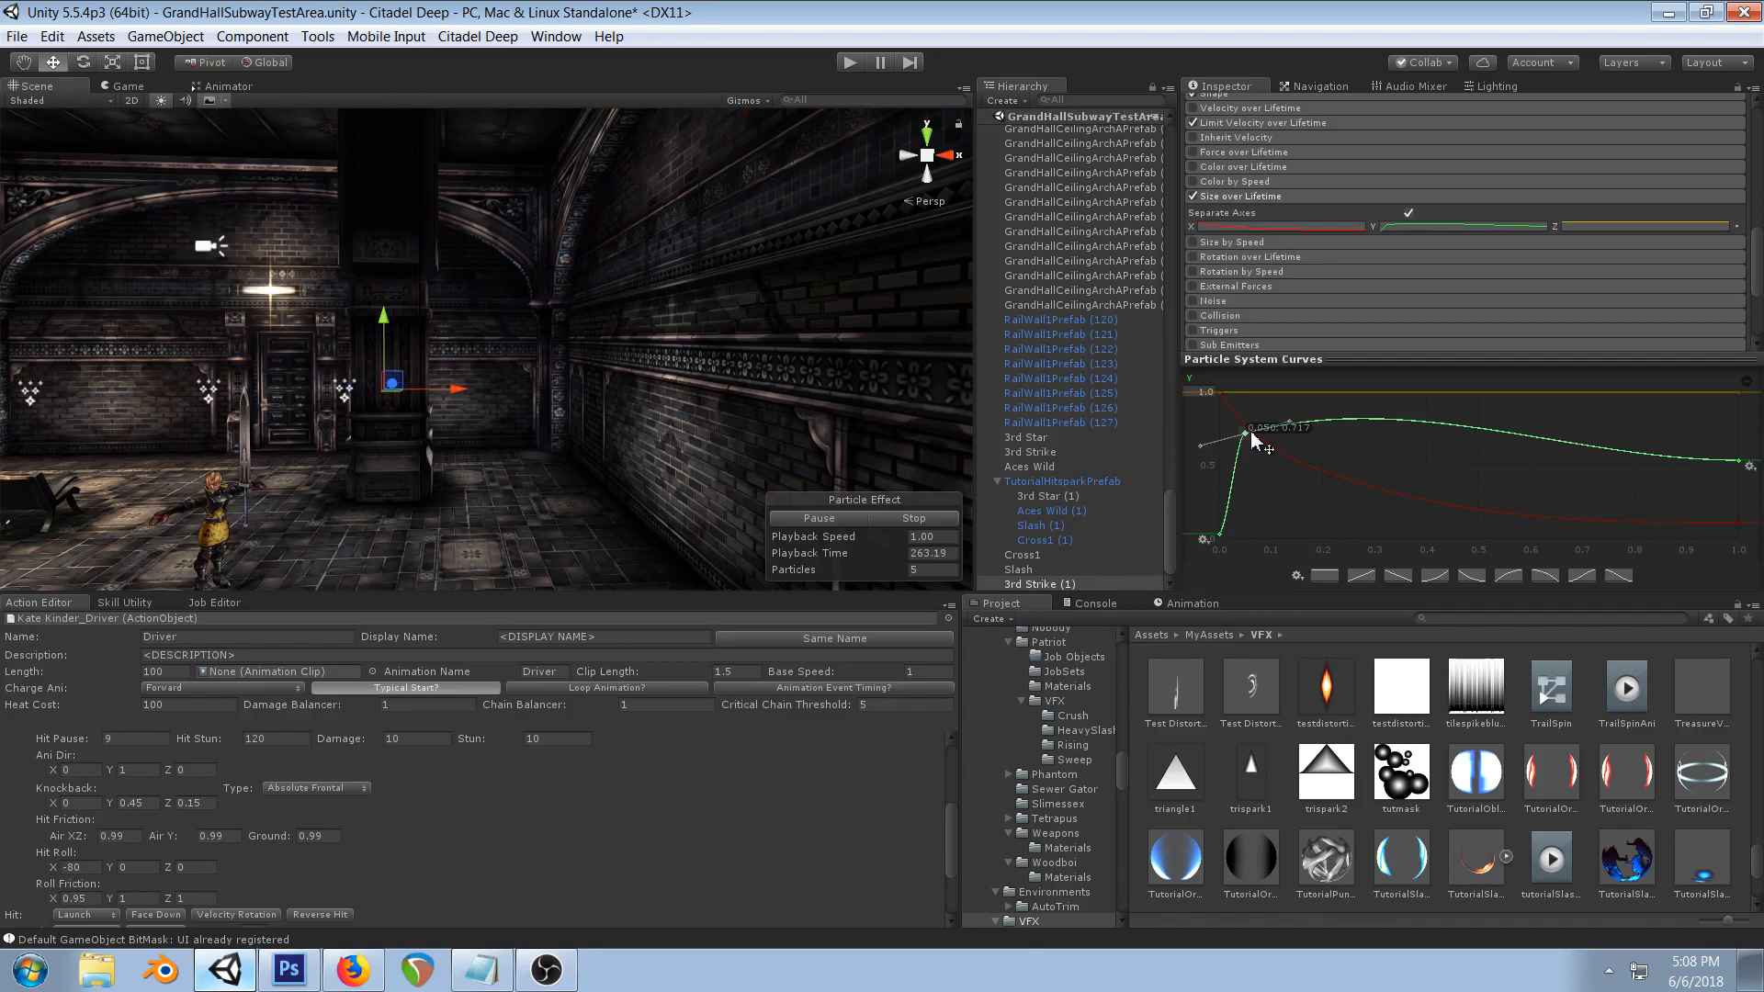
pyautogui.click(1220, 532)
pyautogui.moveTo(1250, 520); pyautogui.dragTo(1219, 472)
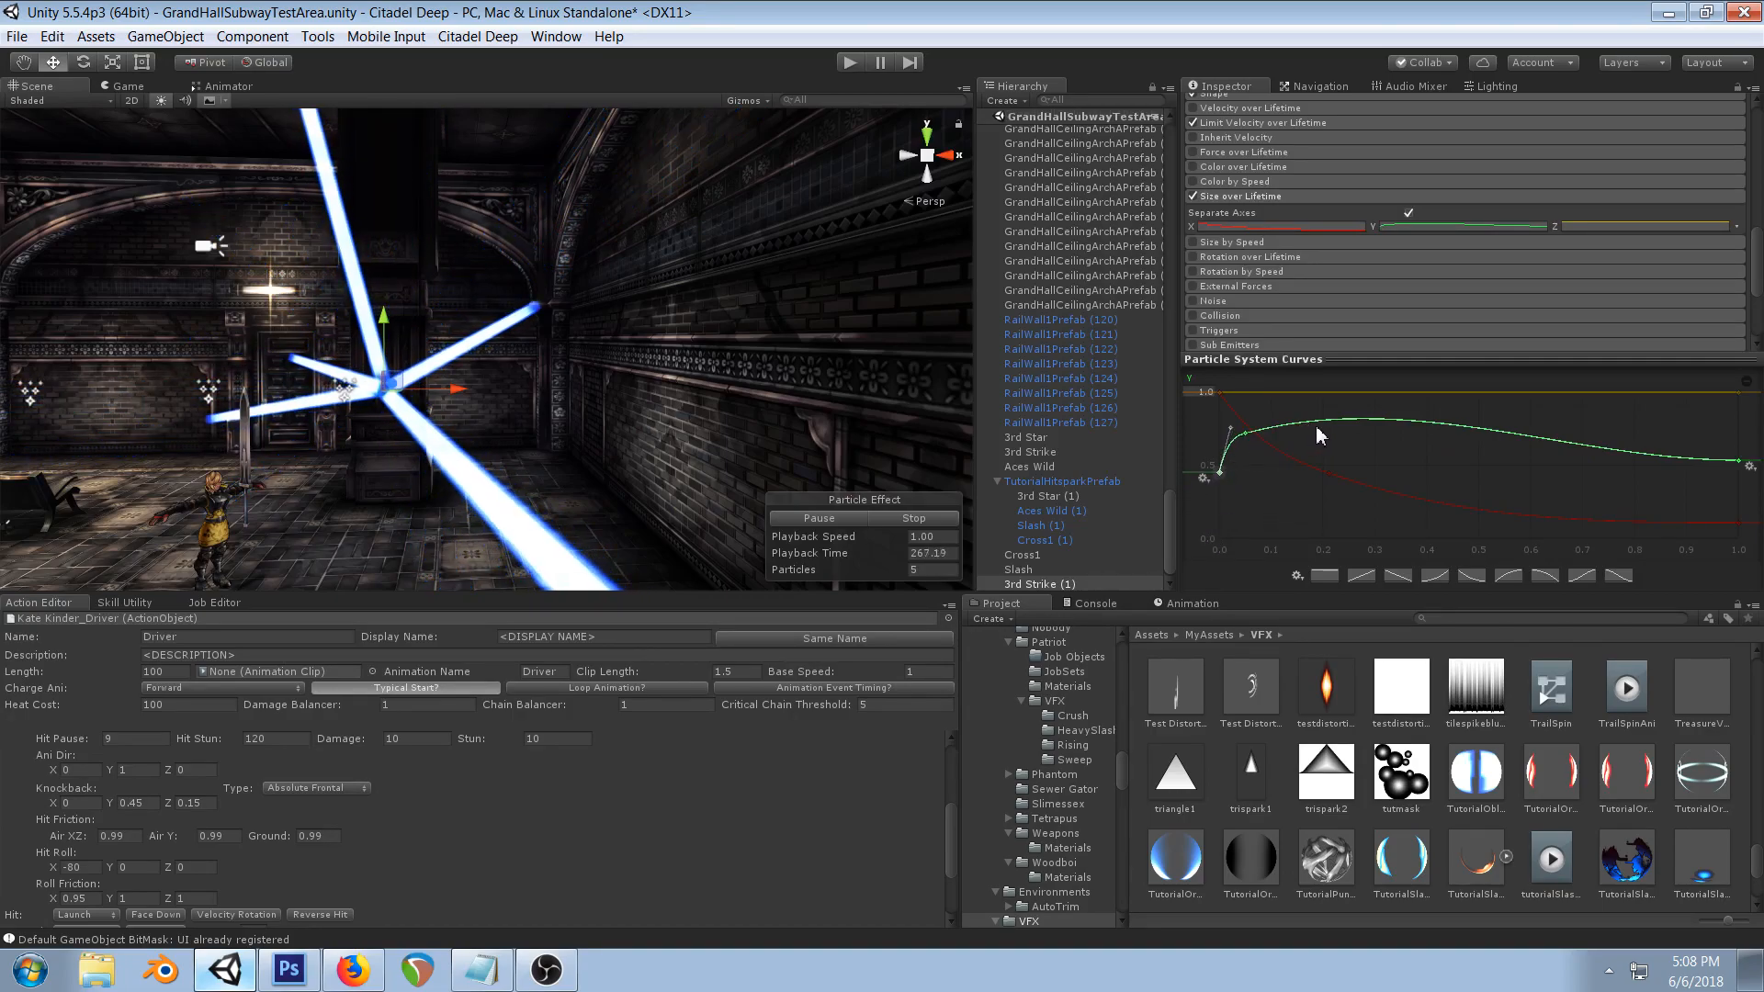
pyautogui.moveTo(1750, 462); pyautogui.dragTo(1740, 421)
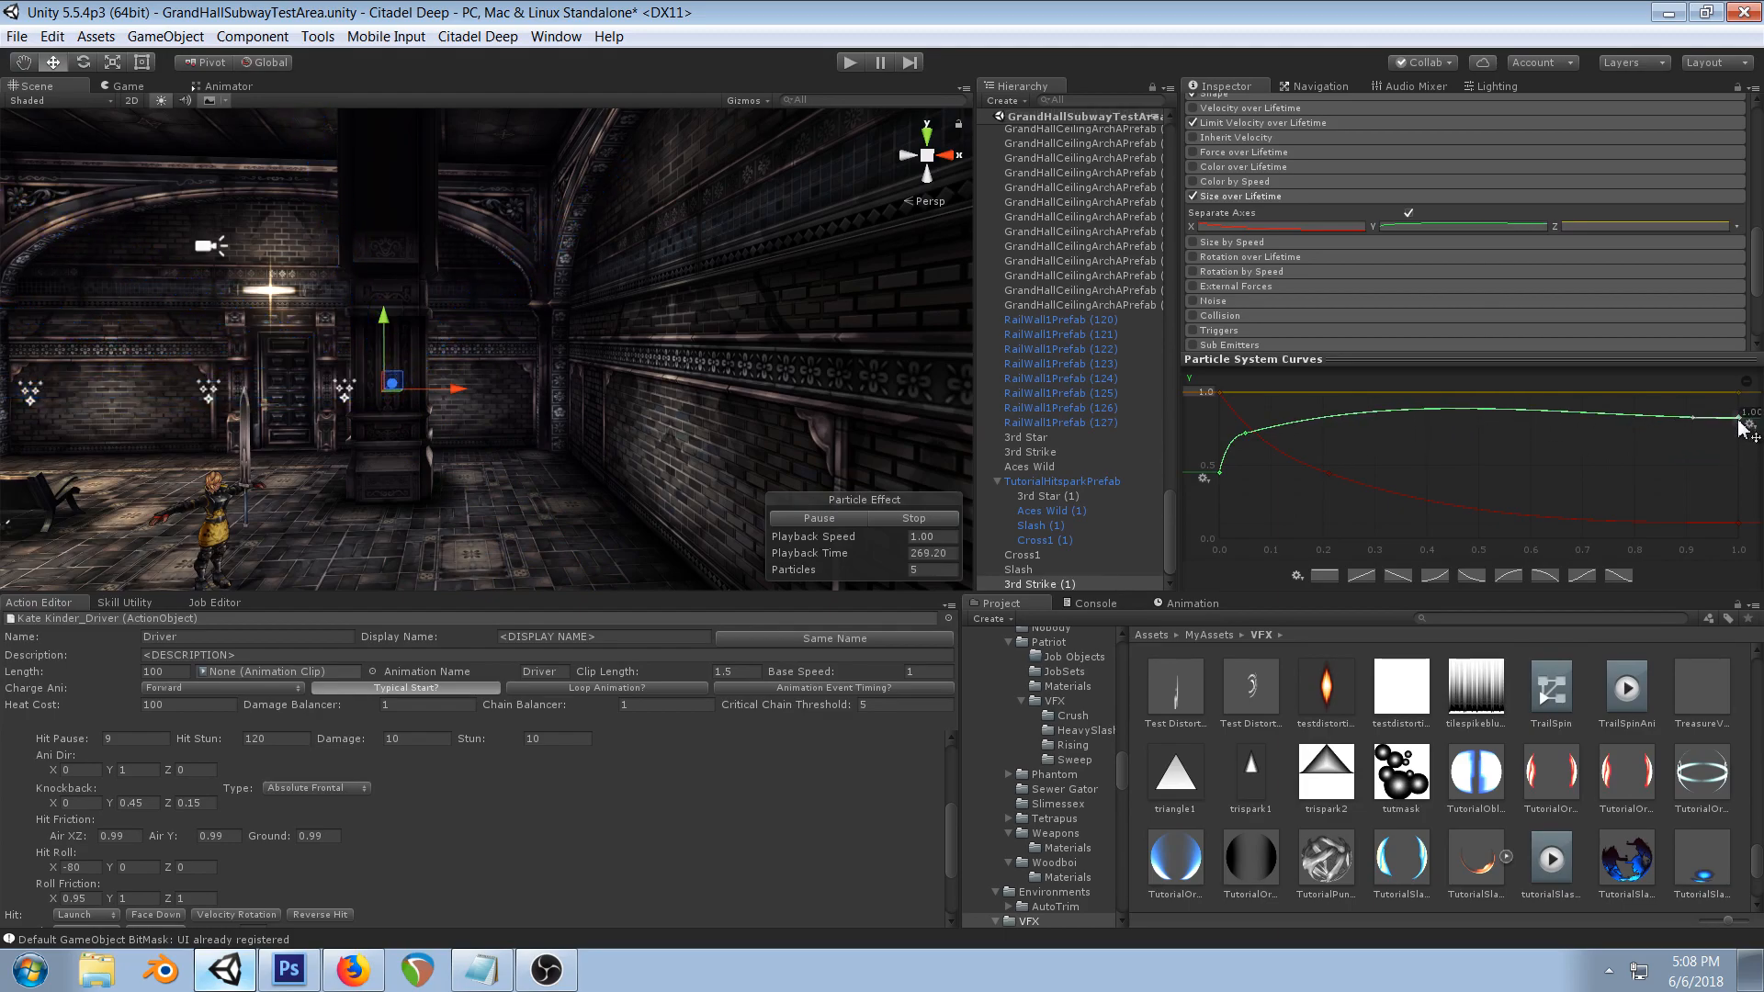
# - Set 3rd Strike (1)'s random X start size range to 1.61 and 6.15
pyautogui.scroll(-4, 641, 287)
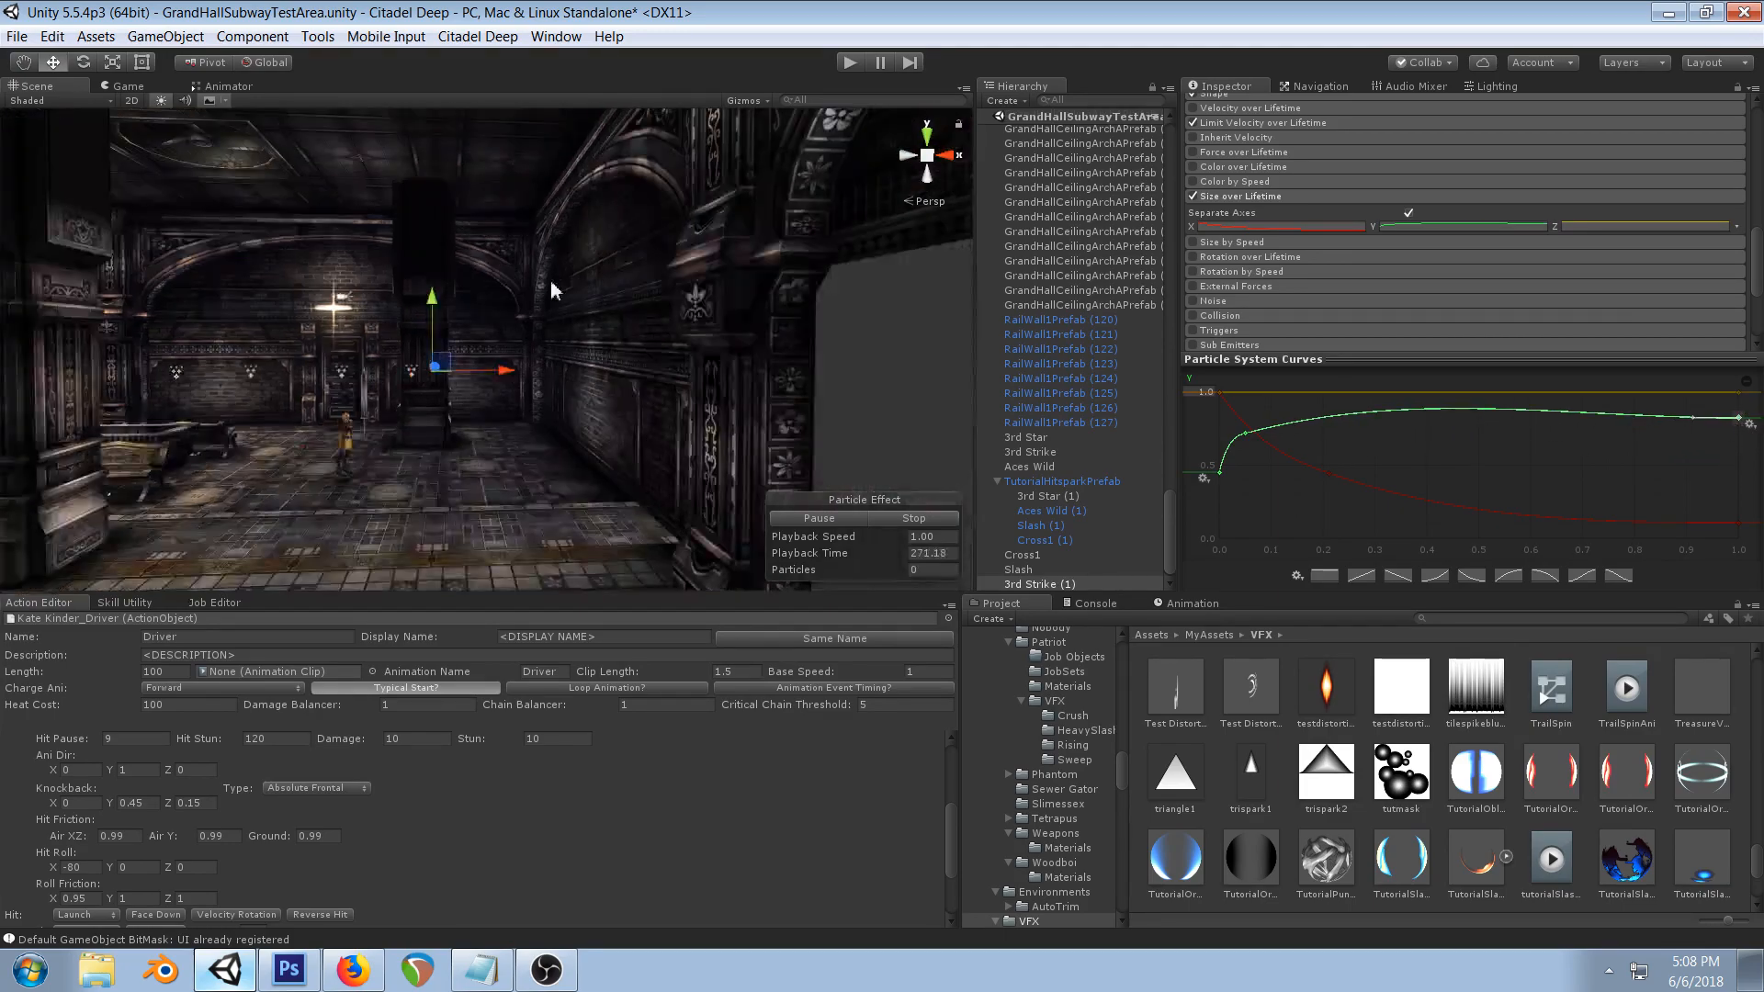
pyautogui.moveTo(552, 282); pyautogui.dragTo(514, 288, button='right')
pyautogui.scroll(6, 1525, 294)
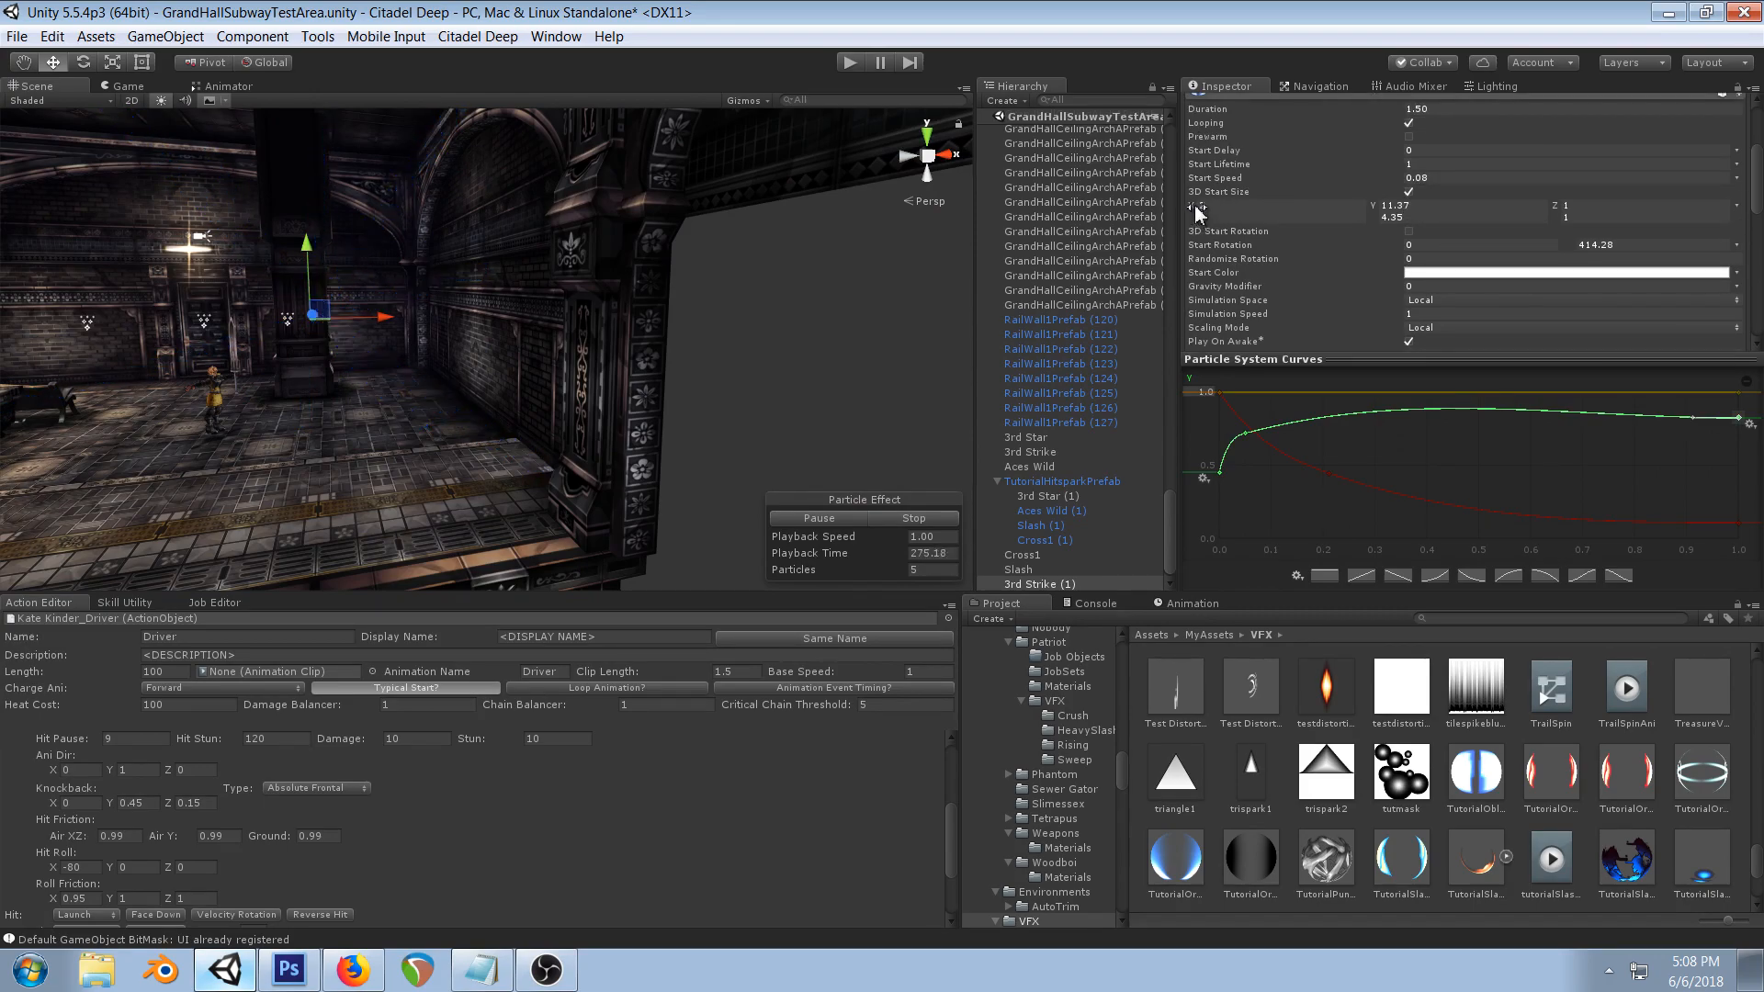
pyautogui.moveTo(1191, 210); pyautogui.dragTo(1301, 225)
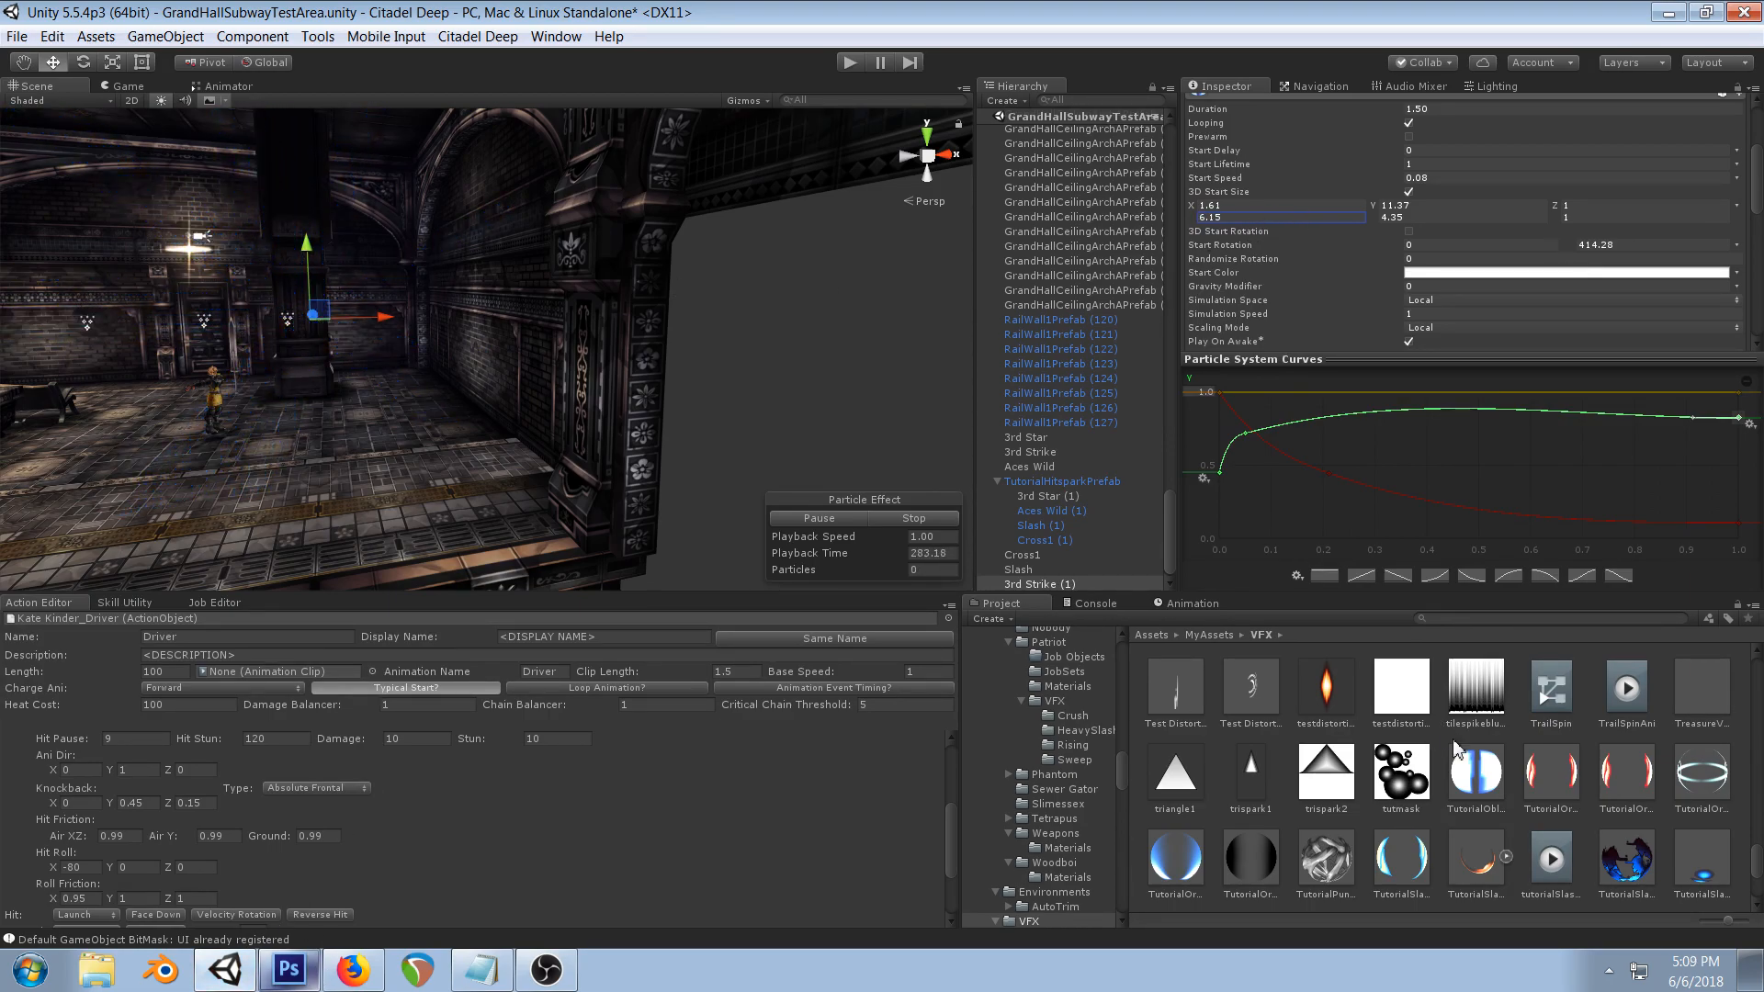
# - Change the TutorialOblique material's Hi Color to a muted yellow, hex B2B67200
pyautogui.click(1470, 772)
pyautogui.click(1700, 100)
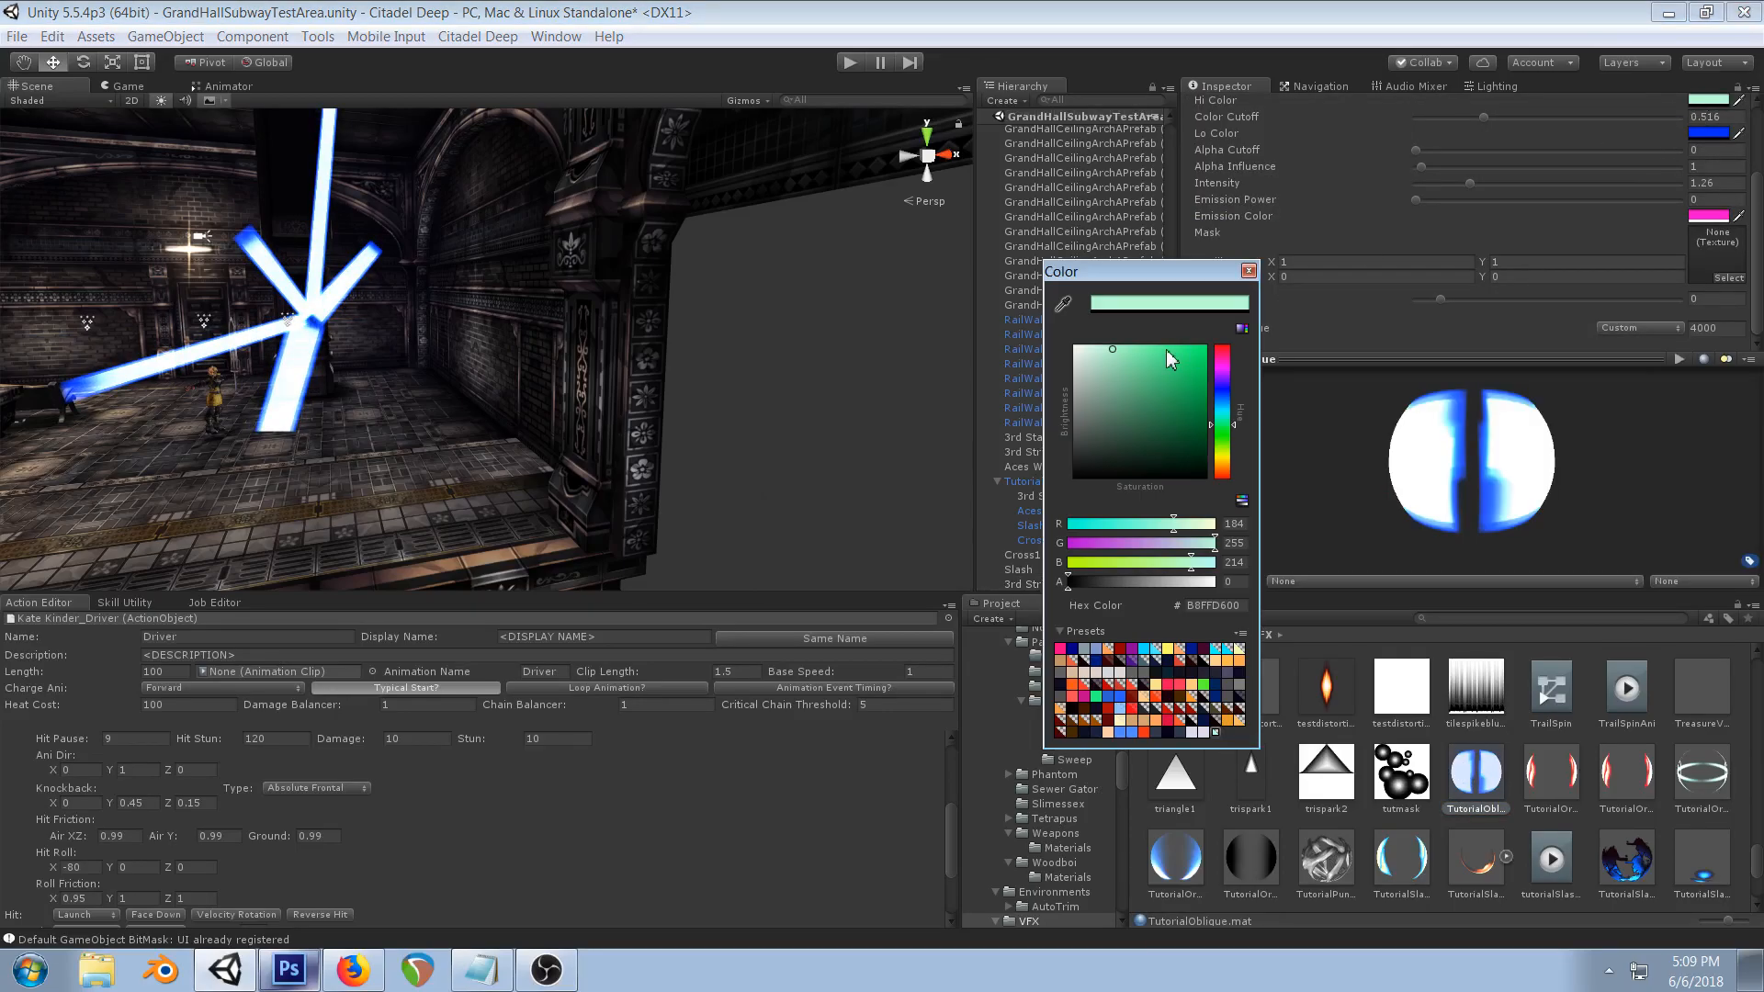
pyautogui.moveTo(1172, 358); pyautogui.dragTo(1245, 352)
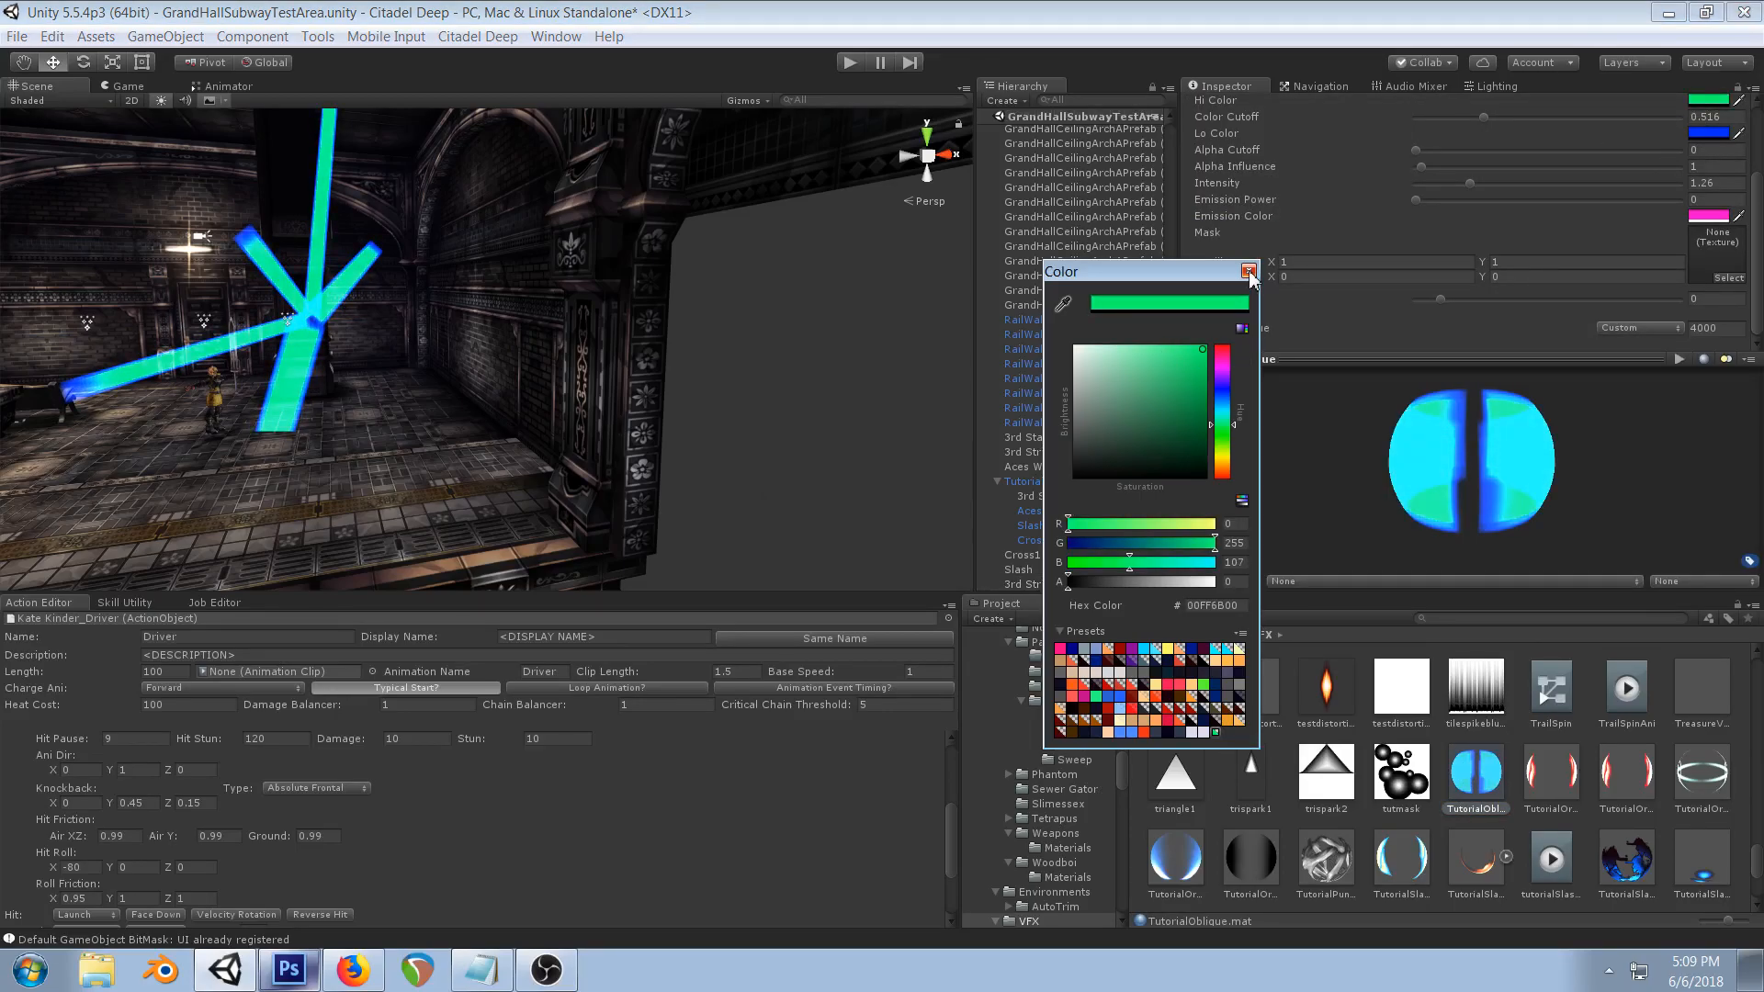
pyautogui.moveTo(1223, 439); pyautogui.dragTo(1225, 458)
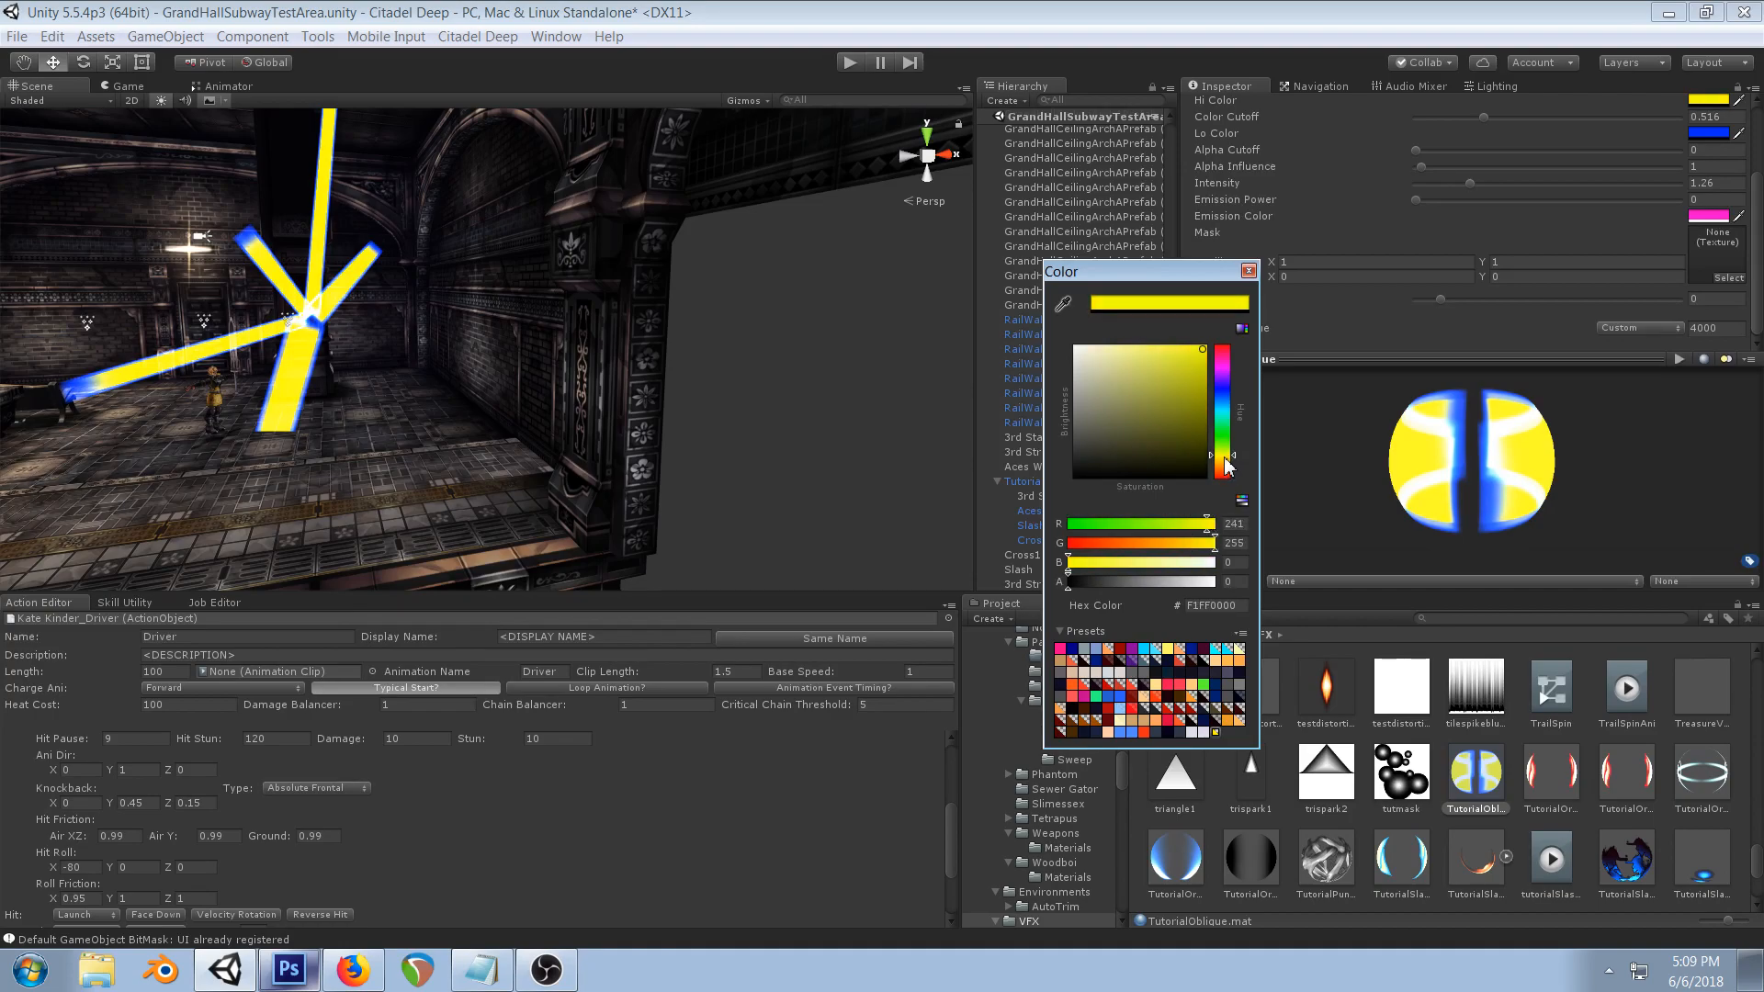
pyautogui.moveTo(1202, 356)
pyautogui.mouseDown()
pyautogui.moveTo(1156, 354)
pyautogui.moveTo(1125, 384)
pyautogui.mouseUp()
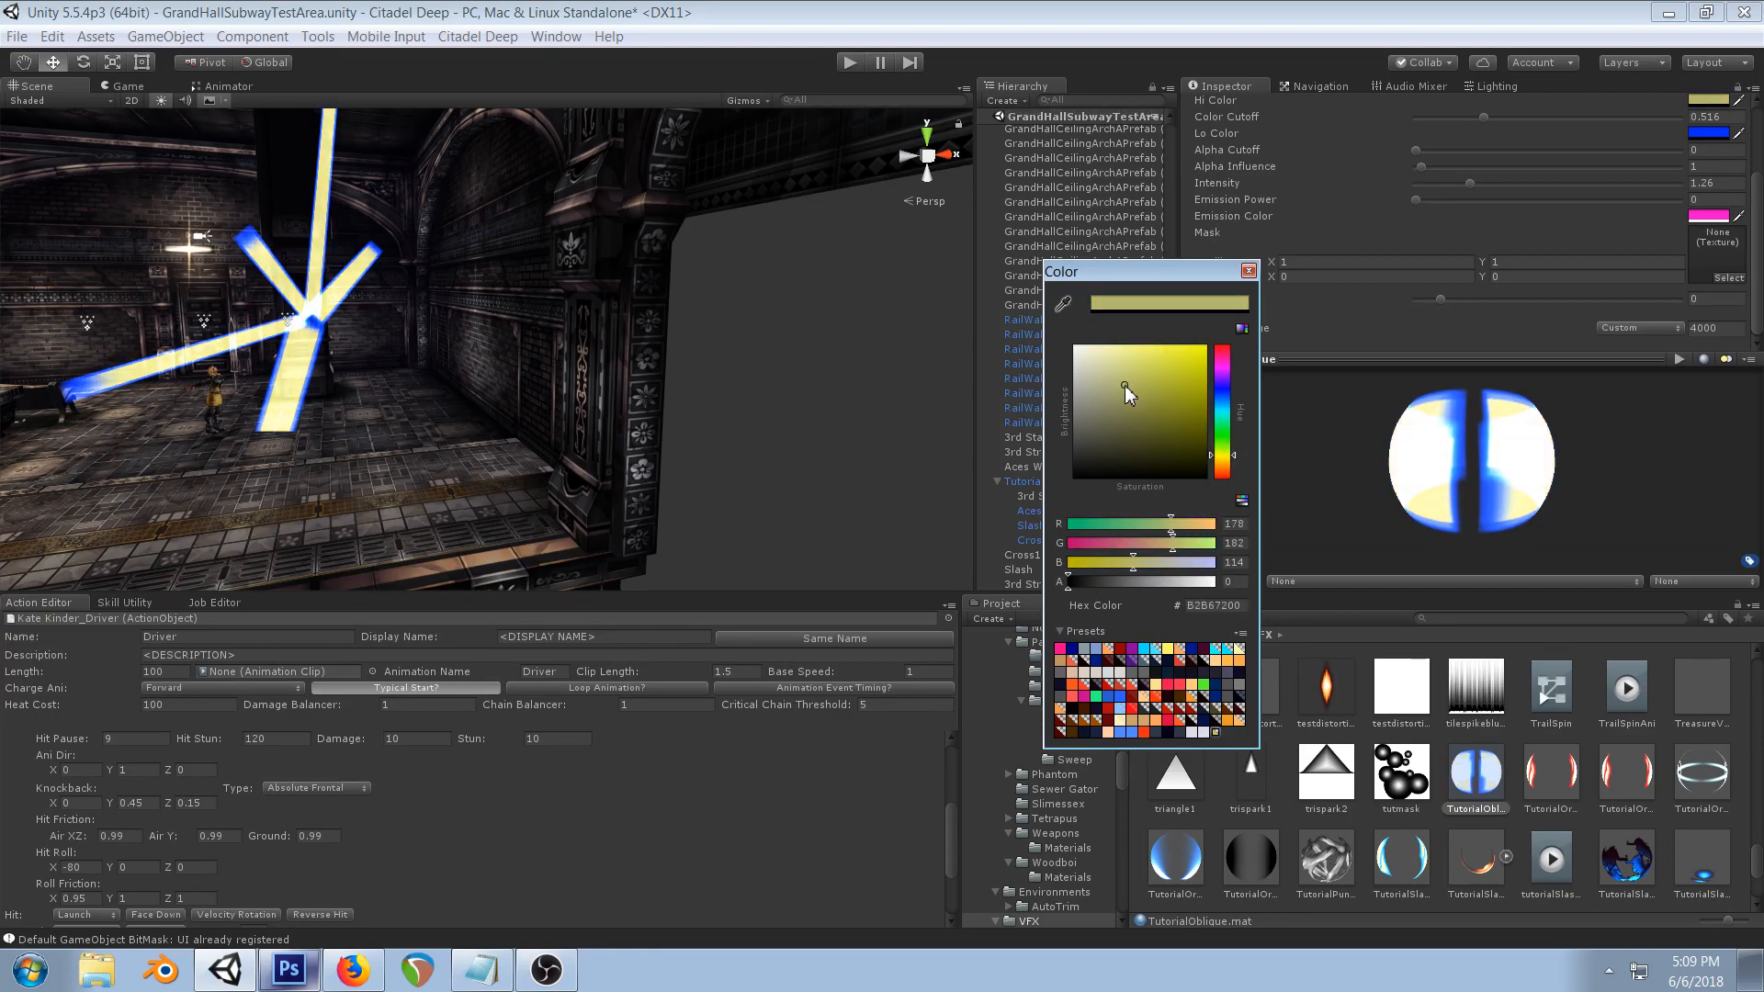
# - Change the TutorialOblique material's Lo Color to a slightly desaturated red-orange
pyautogui.click(1708, 133)
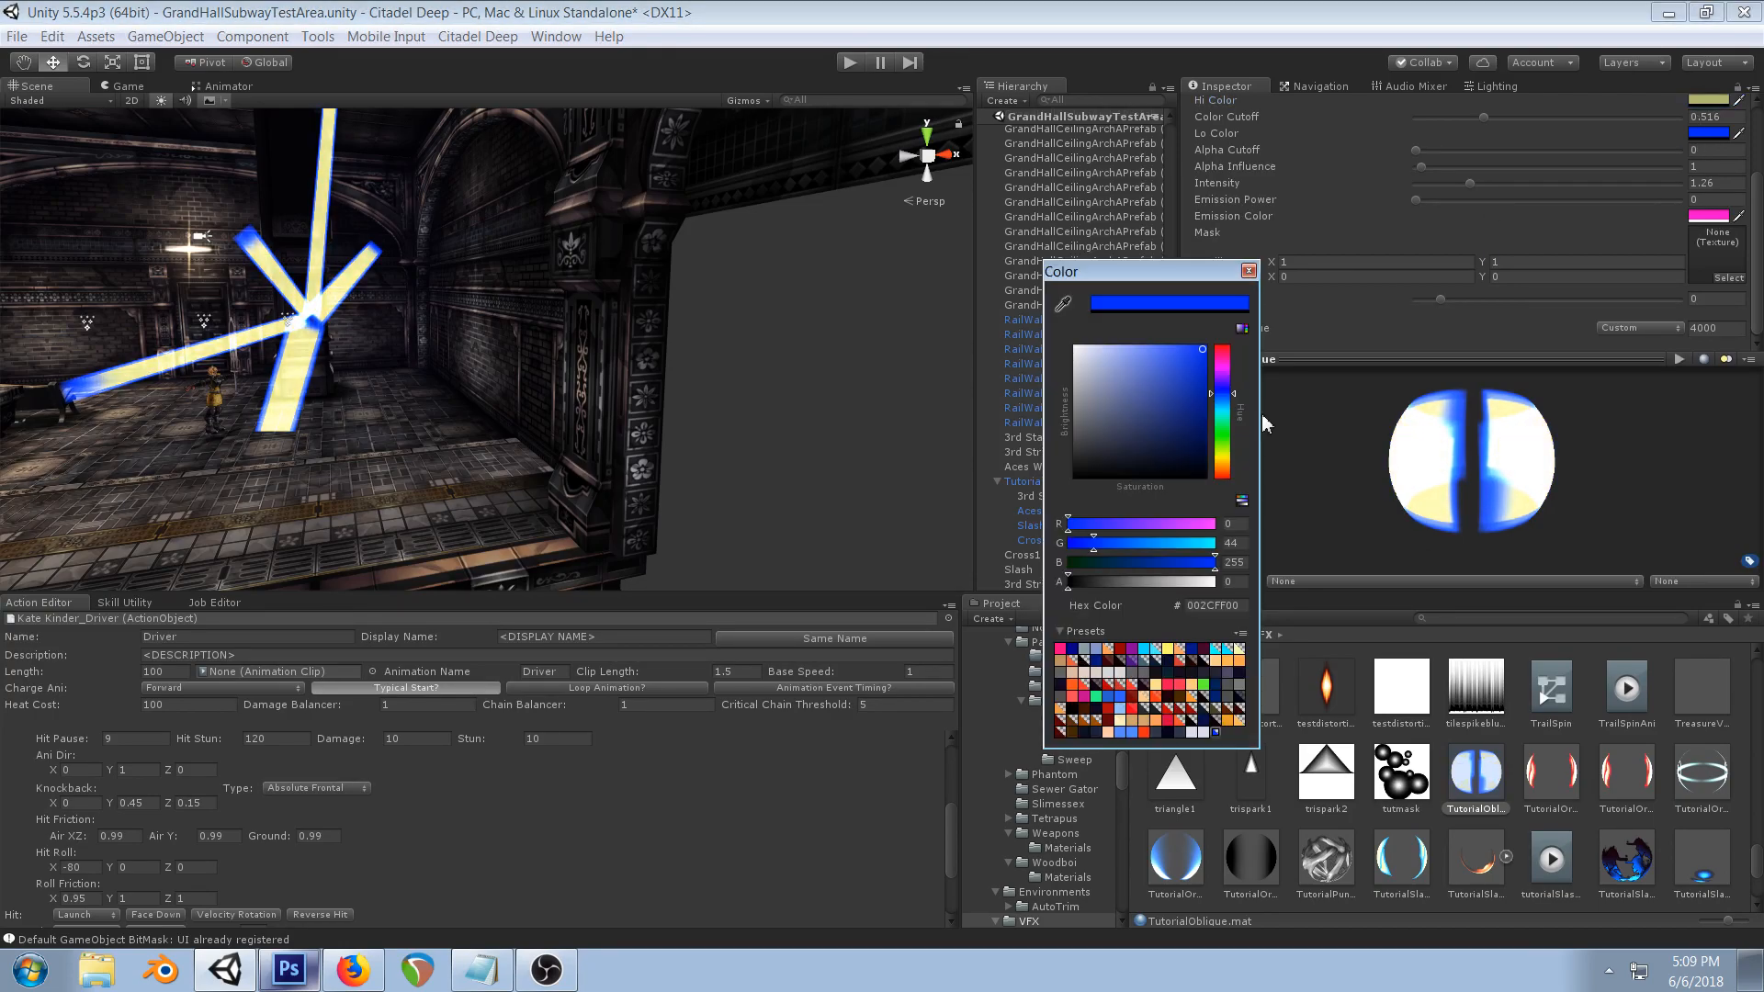
pyautogui.moveTo(1225, 463); pyautogui.dragTo(1226, 476)
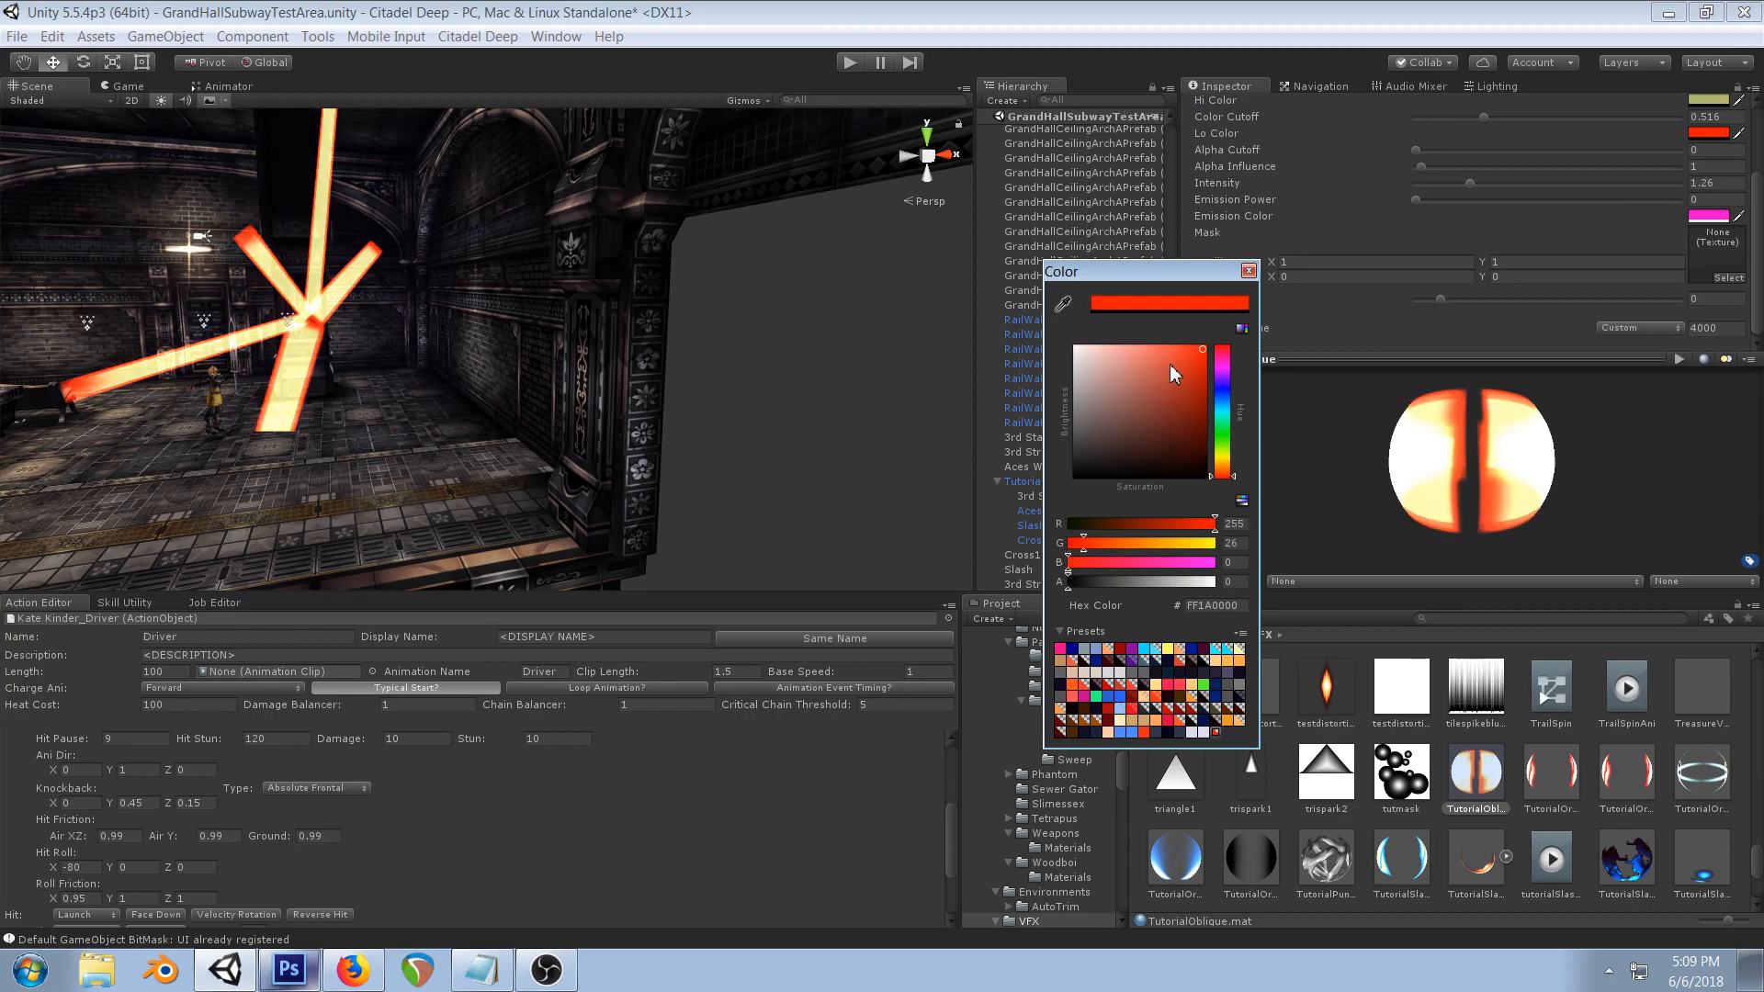
pyautogui.moveTo(1171, 364); pyautogui.dragTo(1166, 378)
pyautogui.click(1248, 270)
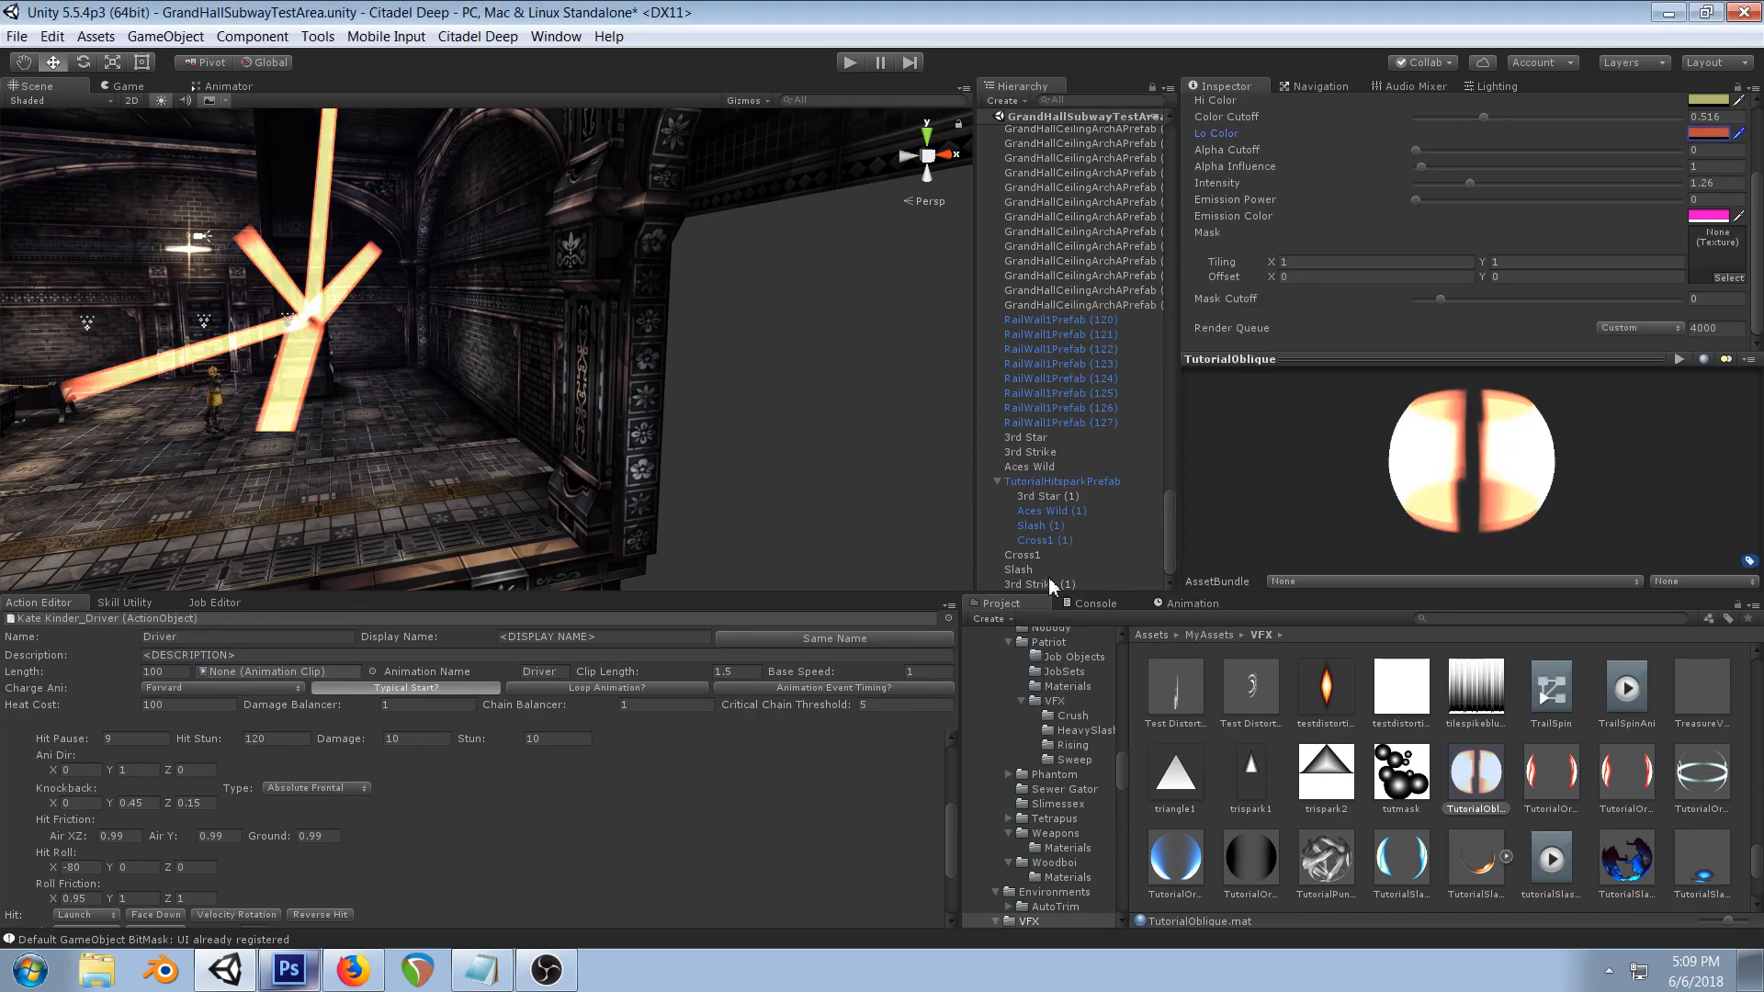
# - Select 3rd Strike (1) and run the scene in Play mode to check it in the game view
pyautogui.click(1033, 582)
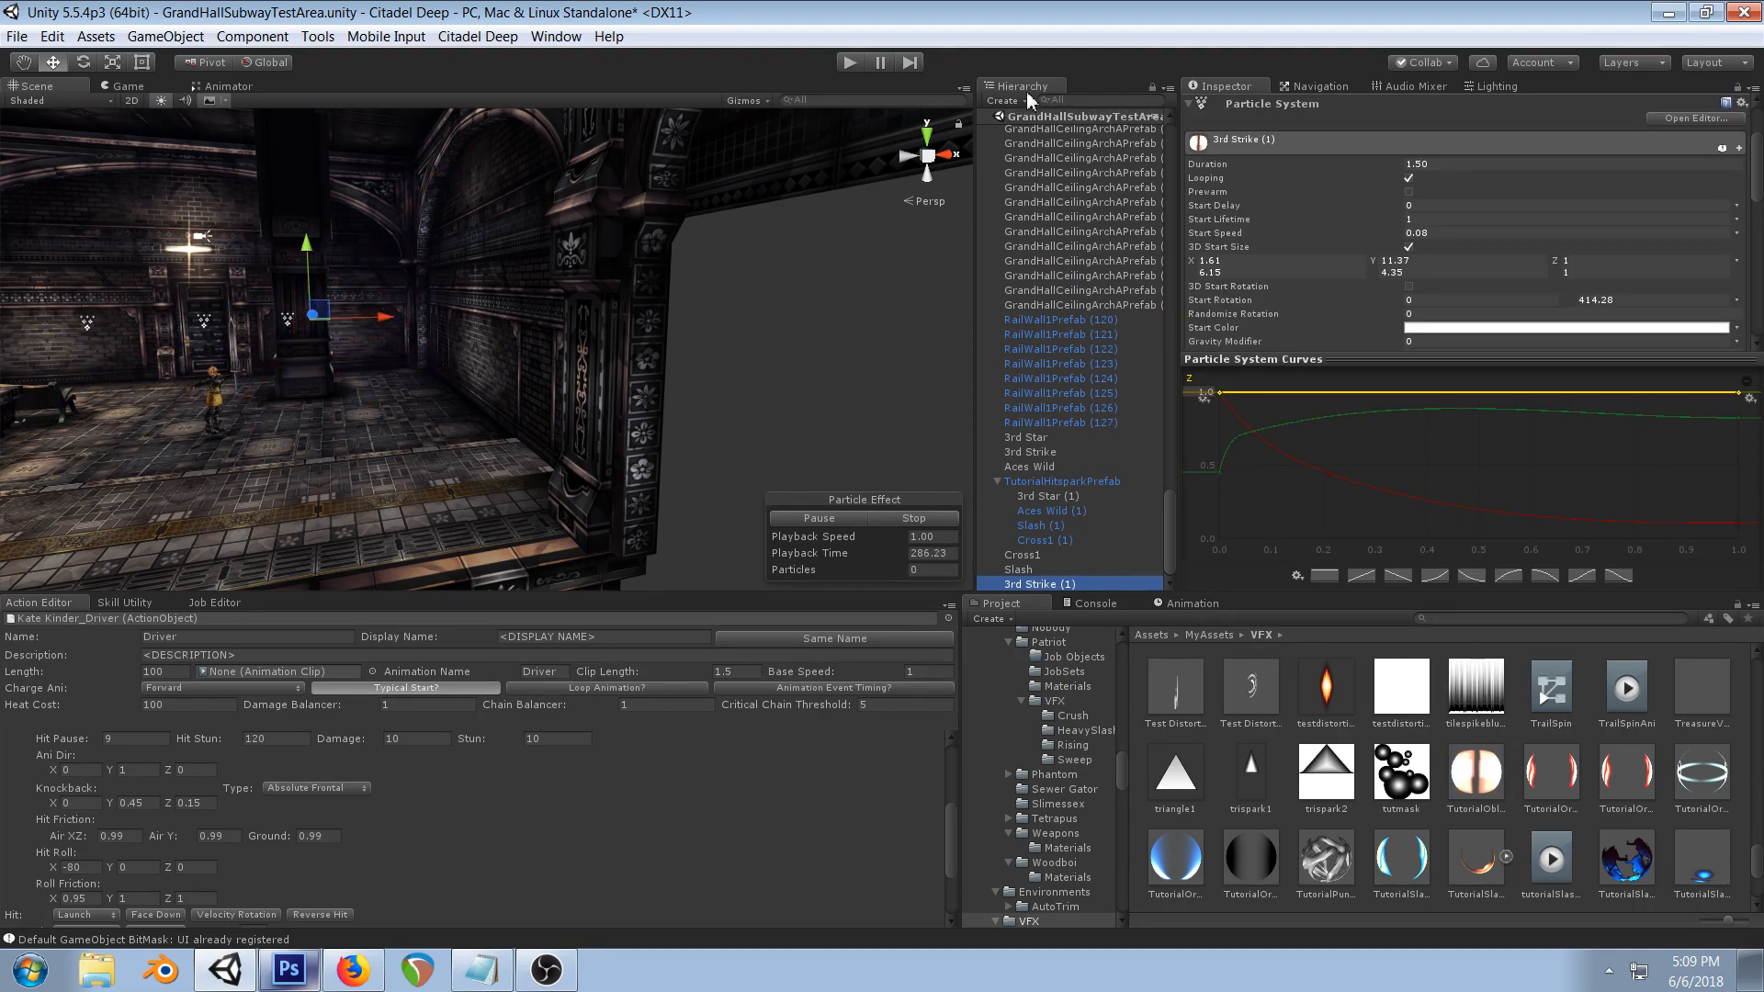
pyautogui.click(850, 63)
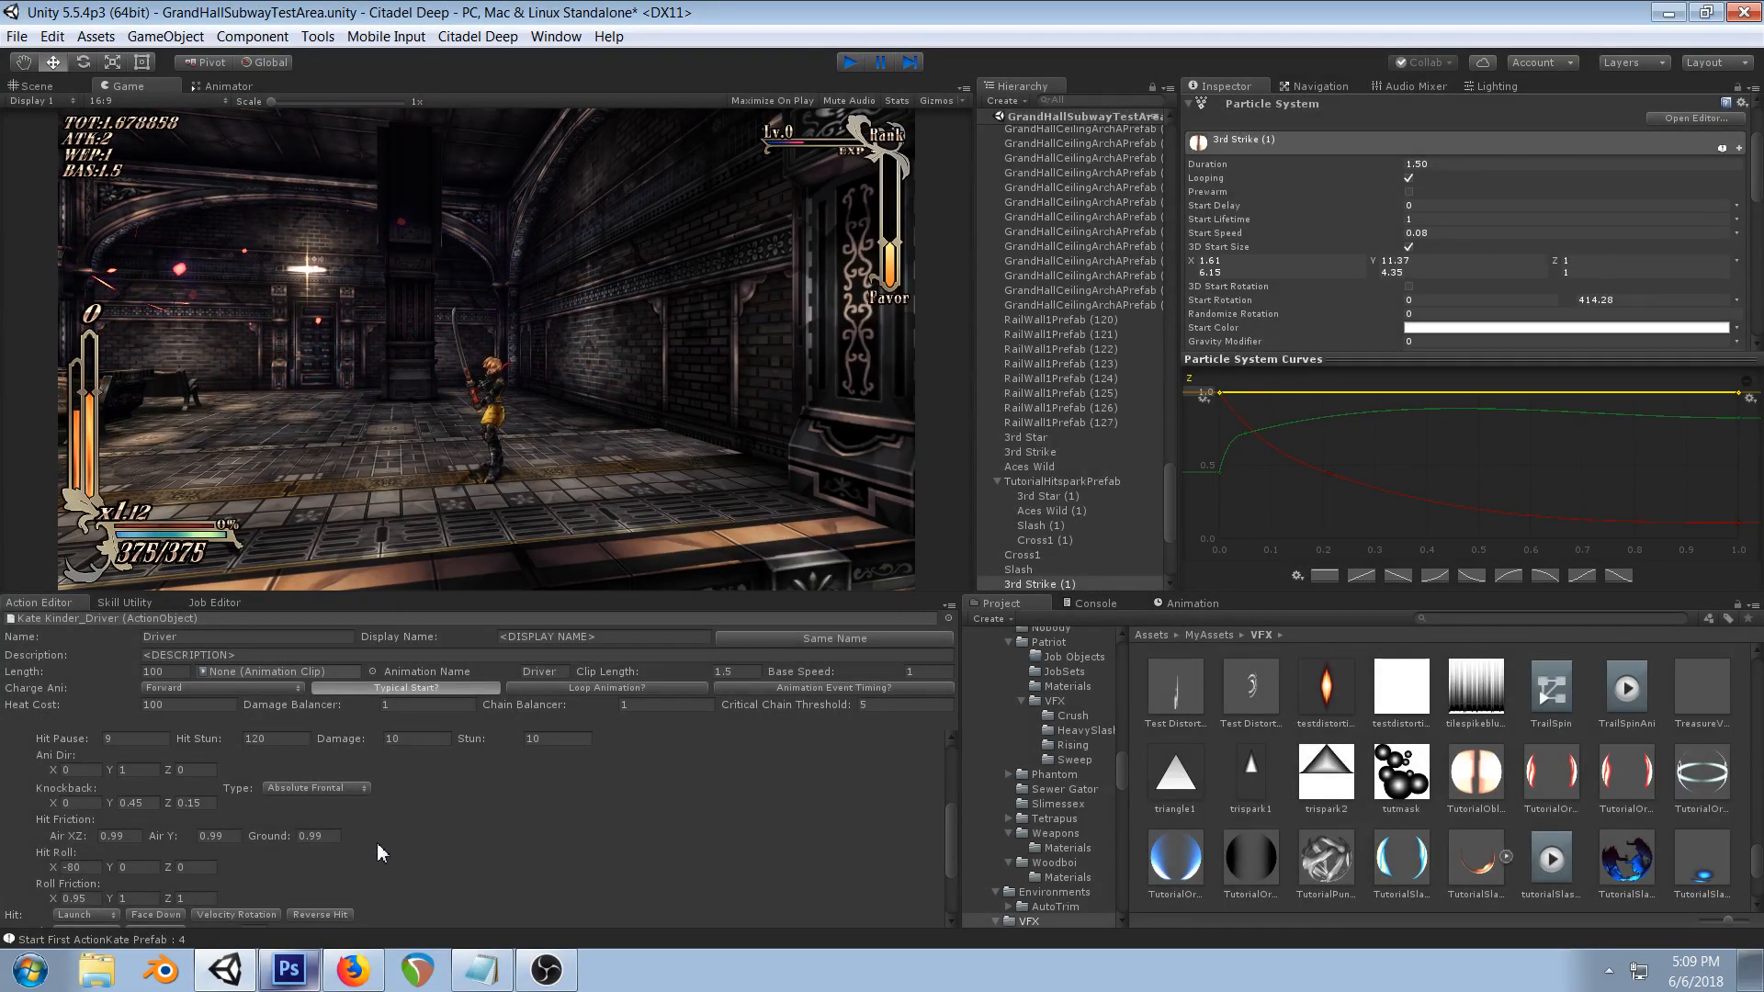
# - In Photoshop, fade the left end of the shard on Layer 3 copy 9 with a soft 400 px Eraser, reducing its opacity to 20%
pyautogui.click(289, 970)
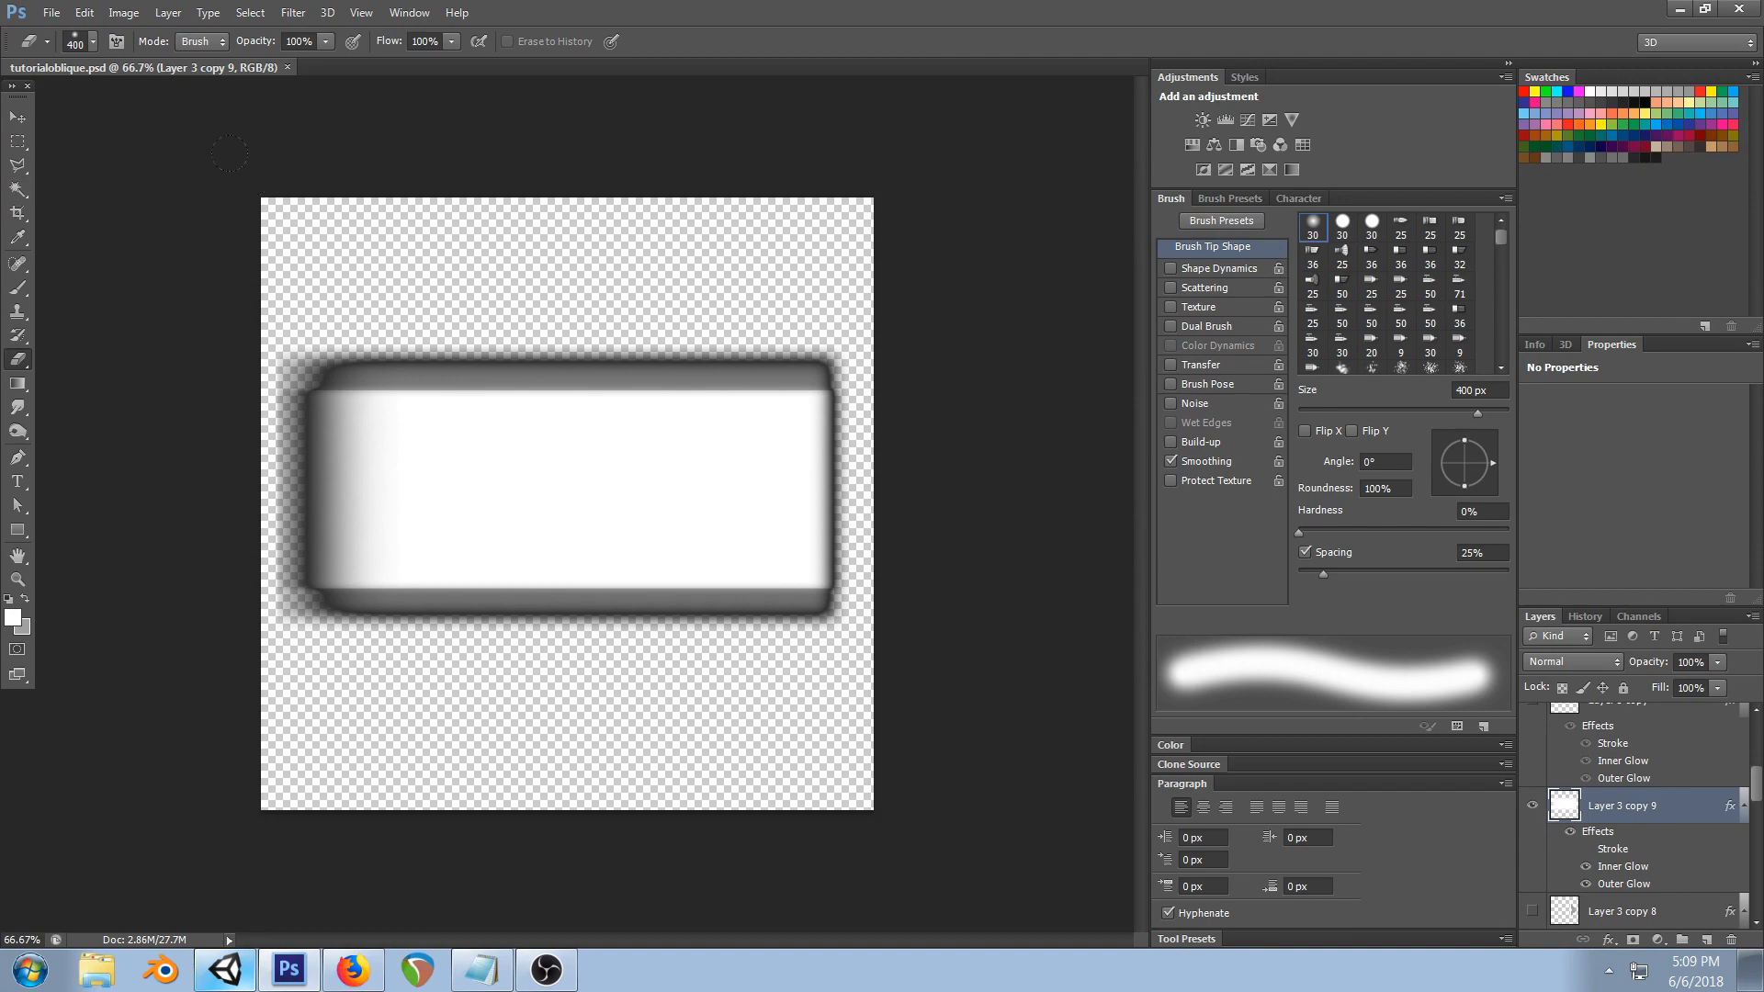
pyautogui.moveTo(360, 367); pyautogui.dragTo(377, 583)
pyautogui.moveTo(362, 156); pyautogui.dragTo(366, 625)
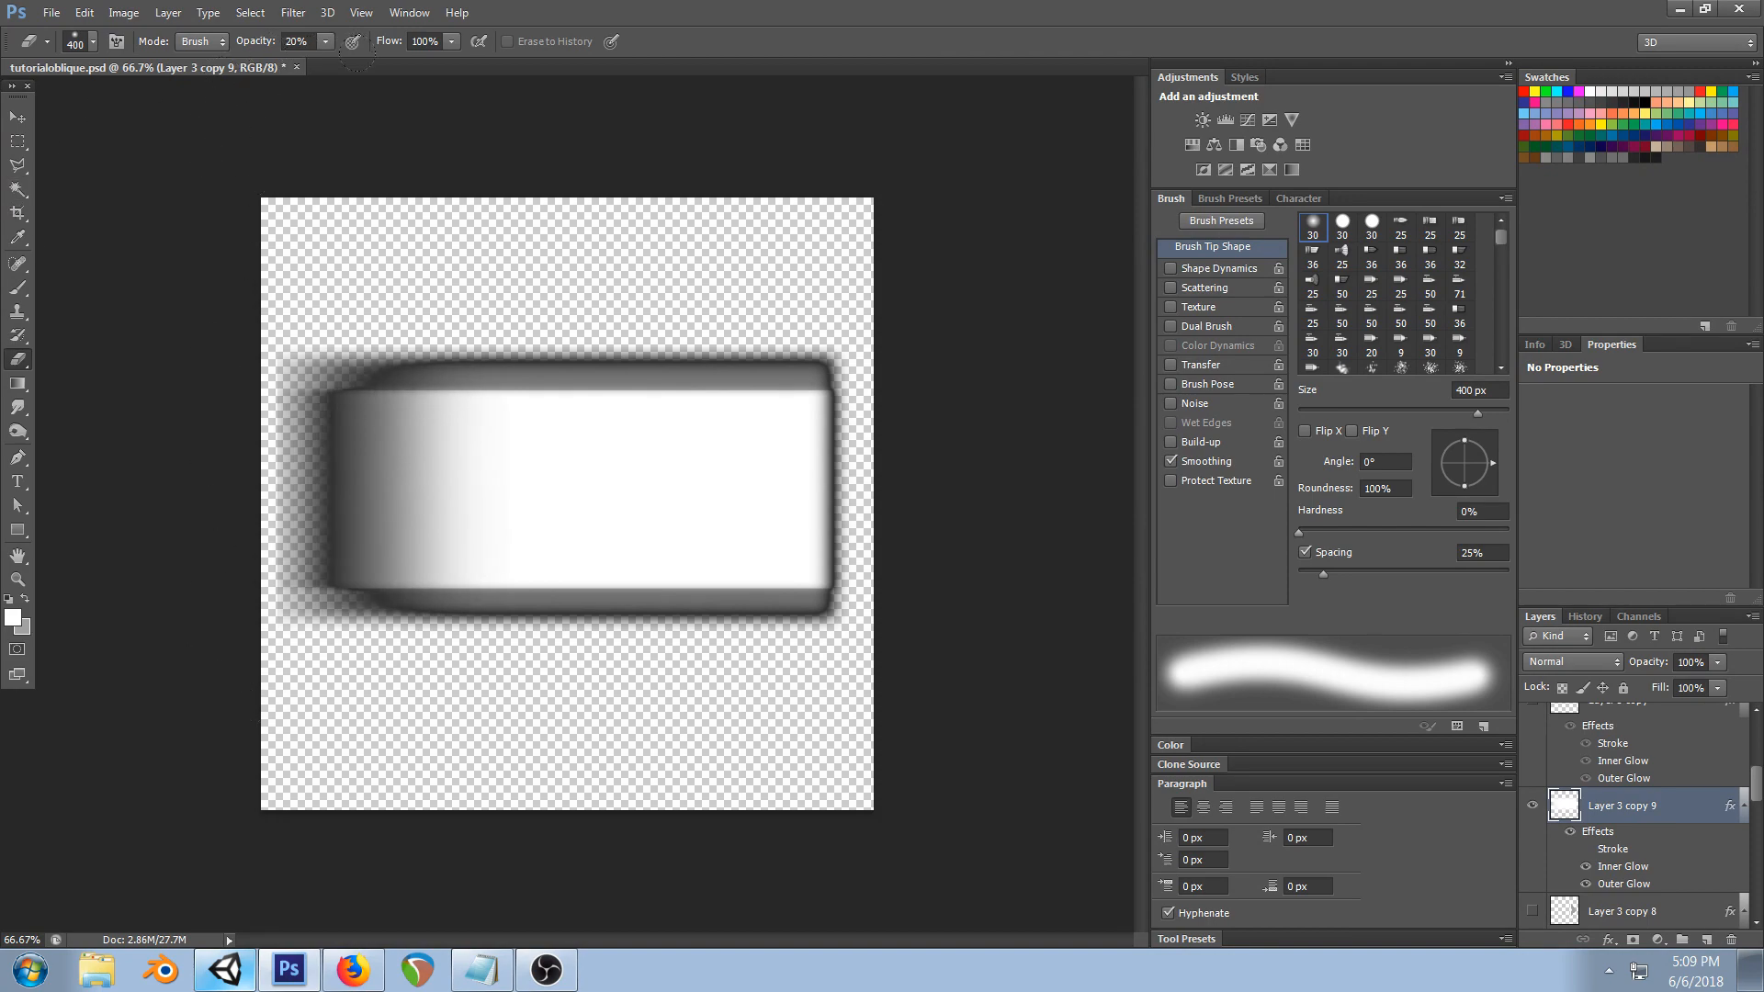
pyautogui.moveTo(470, 275); pyautogui.dragTo(496, 625)
pyautogui.moveTo(375, 625); pyautogui.dragTo(387, 154)
pyautogui.moveTo(317, 294); pyautogui.dragTo(301, 701)
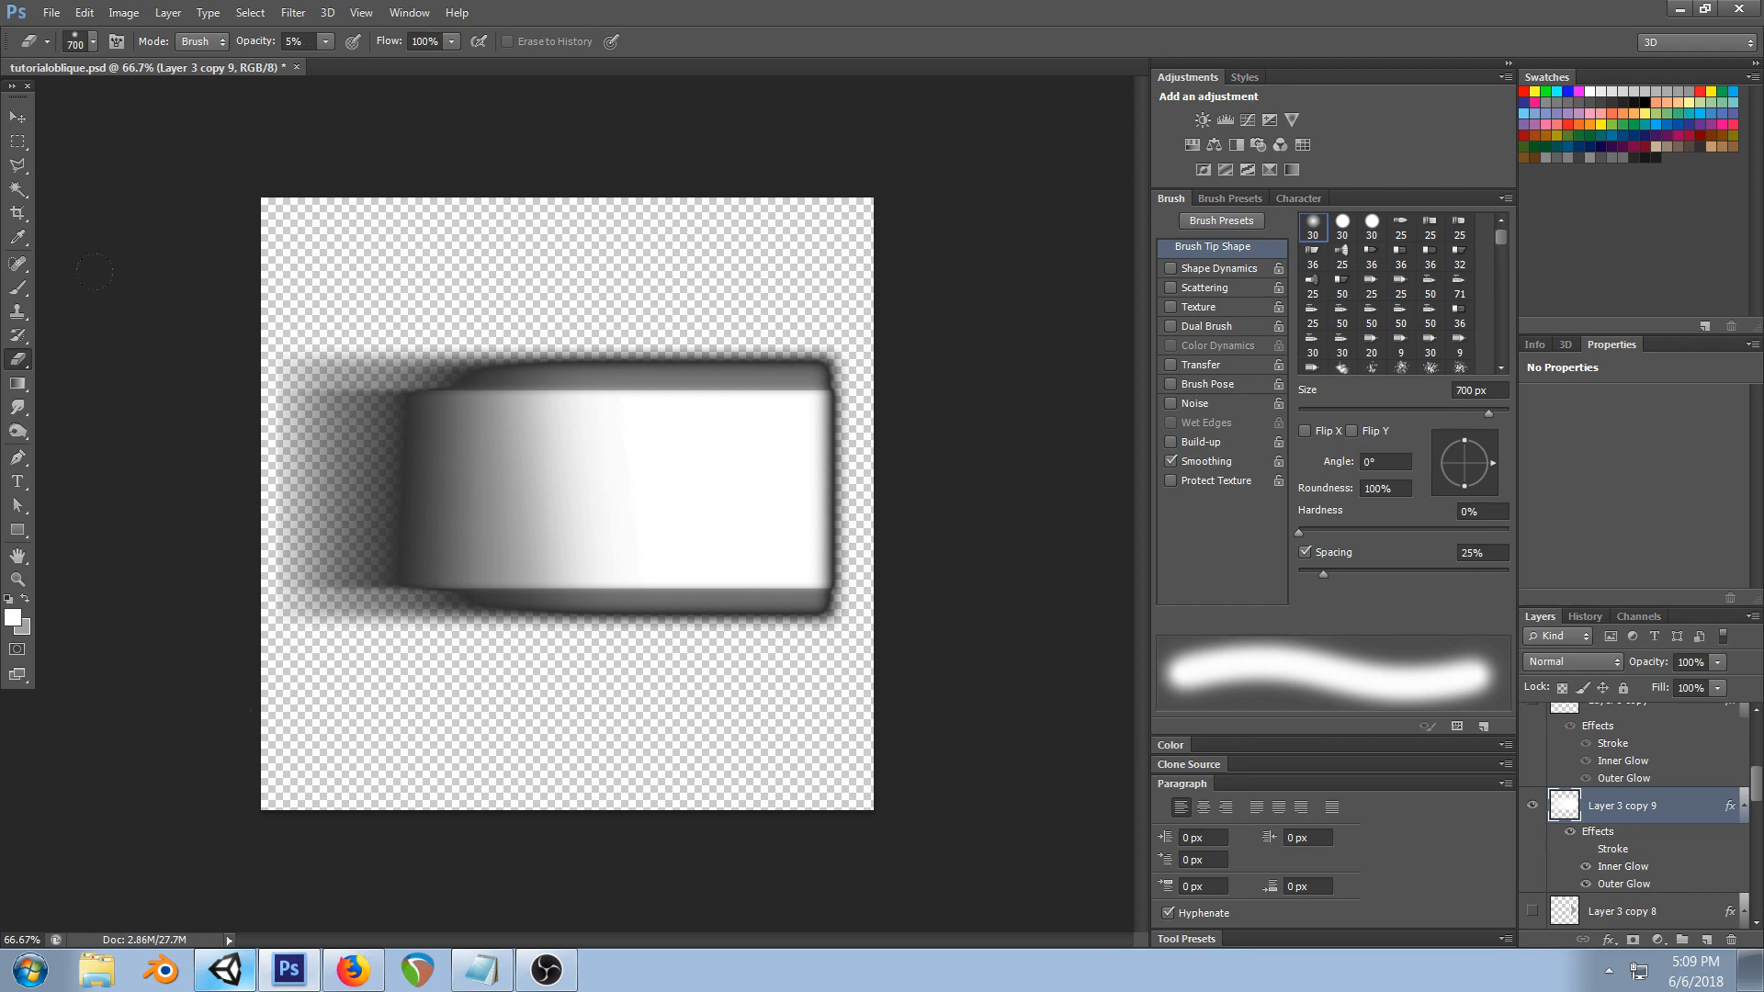
# - Extend the fade across the shard with a larger soft Eraser of 700 to 900 px at 5% opacity and save tutorialoblique.psd
pyautogui.moveTo(321, 294)
pyautogui.mouseDown()
pyautogui.moveTo(367, 441)
pyautogui.moveTo(336, 587)
pyautogui.mouseUp()
pyautogui.moveTo(294, 303); pyautogui.dragTo(303, 625)
pyautogui.moveTo(153, 290)
pyautogui.mouseDown()
pyautogui.moveTo(313, 551)
pyautogui.moveTo(461, 276)
pyautogui.mouseUp()
pyautogui.hotkey('ctrl', 's')
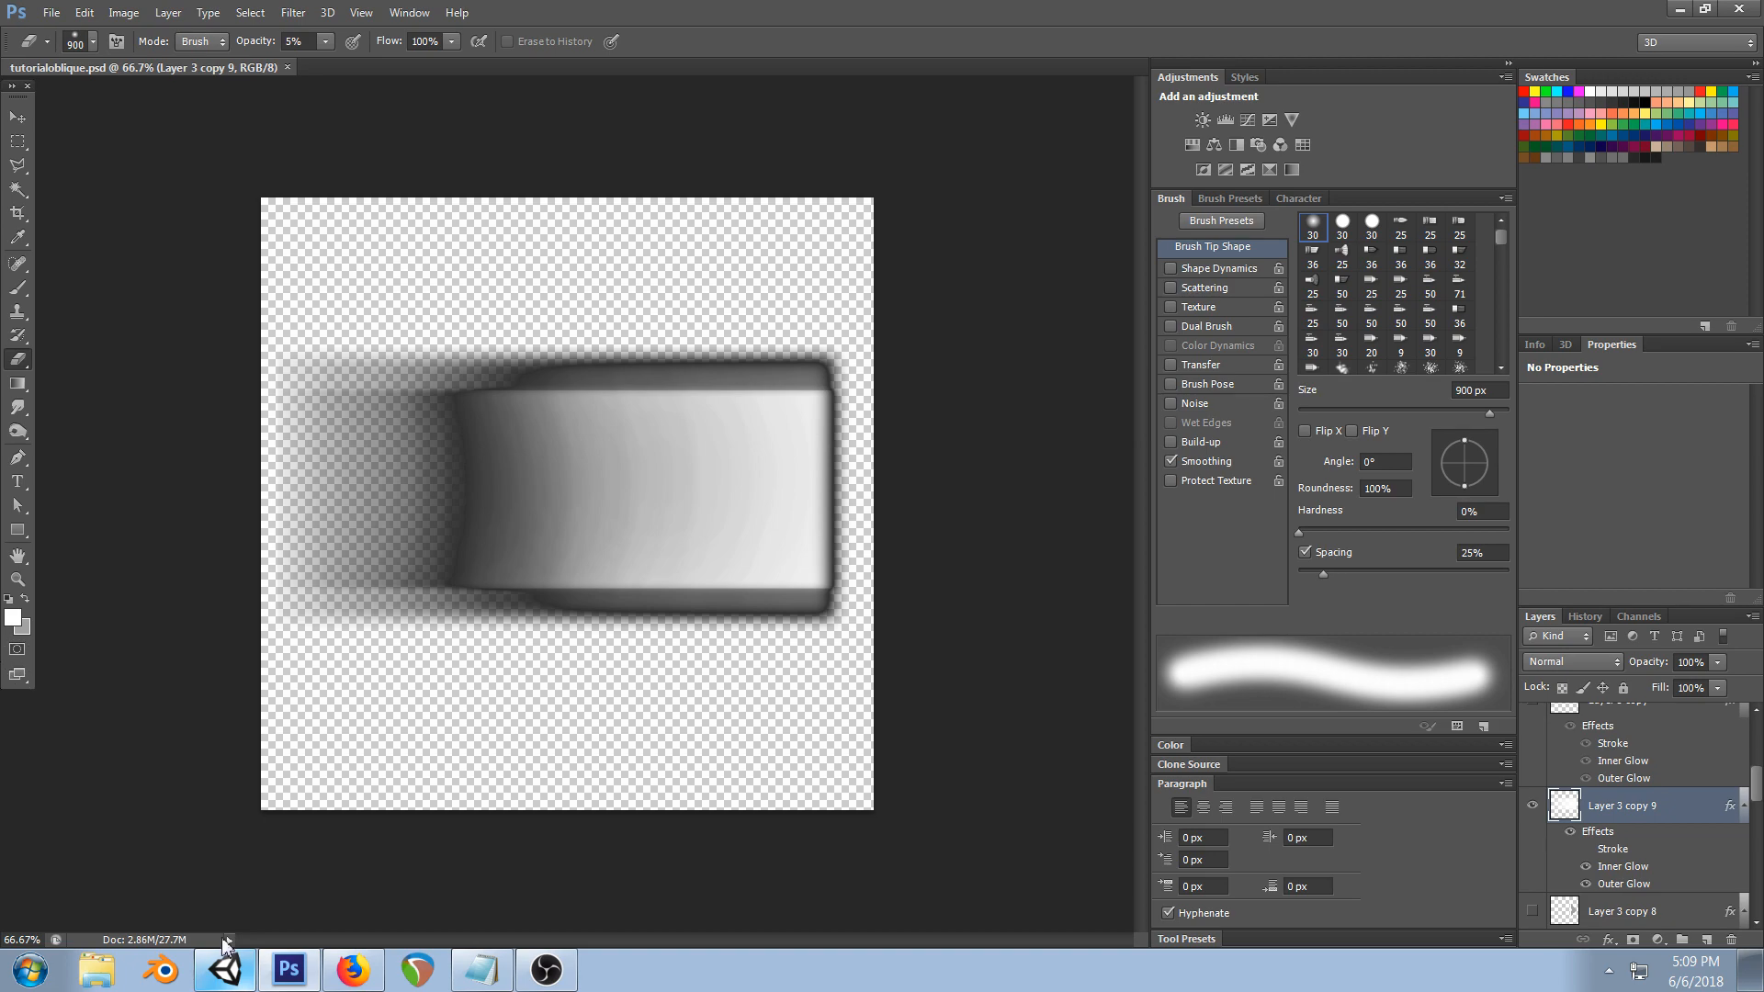
# - Return to Unity and frame 3rd Strike (1) in the scene to preview the faded shard texture
pyautogui.hotkey('alt', 'Tab')
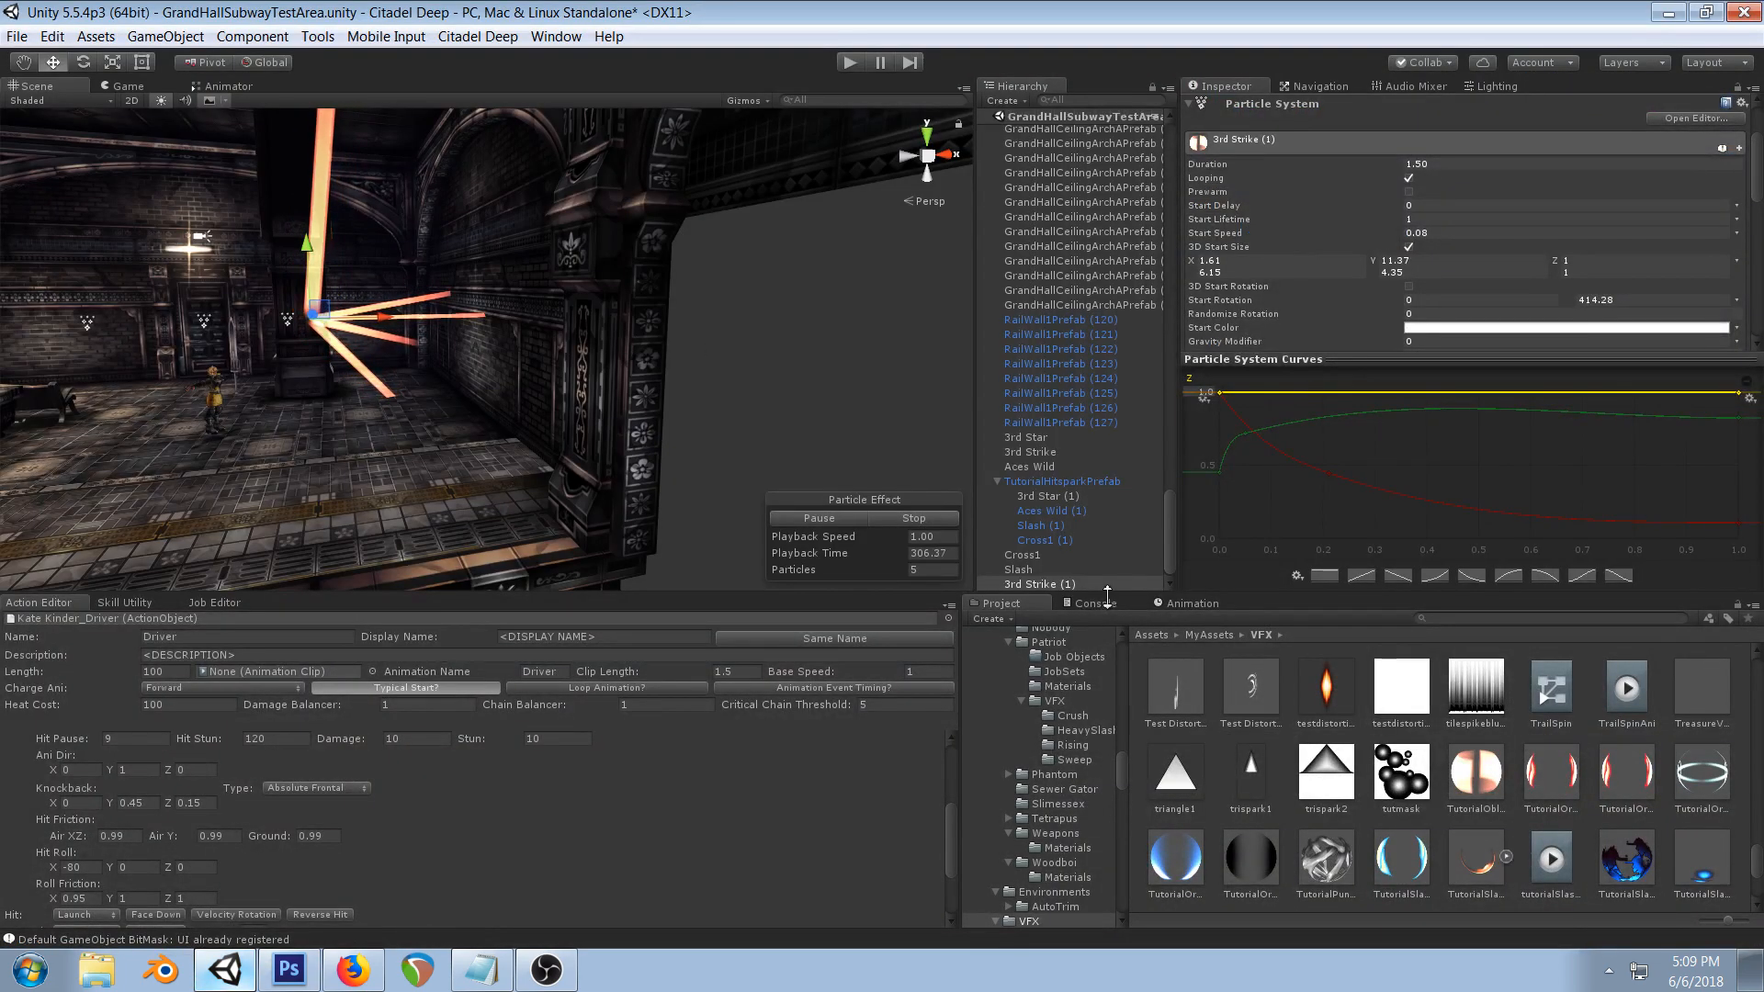
pyautogui.click(1018, 571)
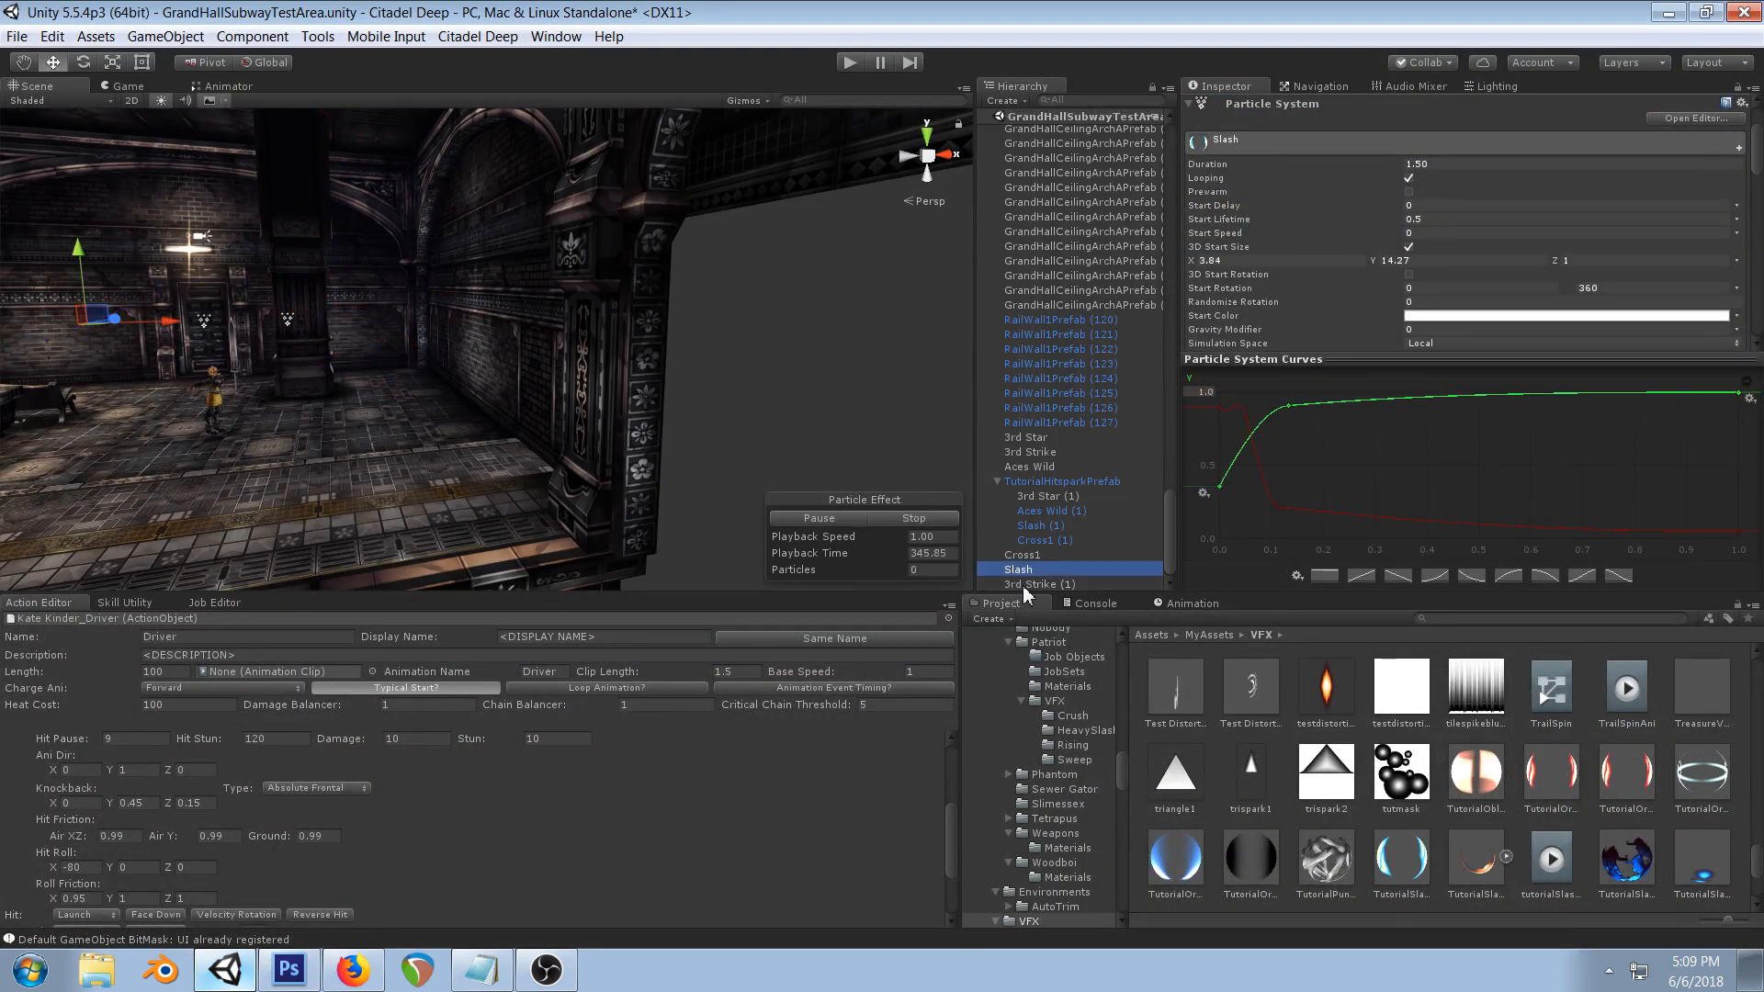
pyautogui.click(1026, 586)
pyautogui.press('f')
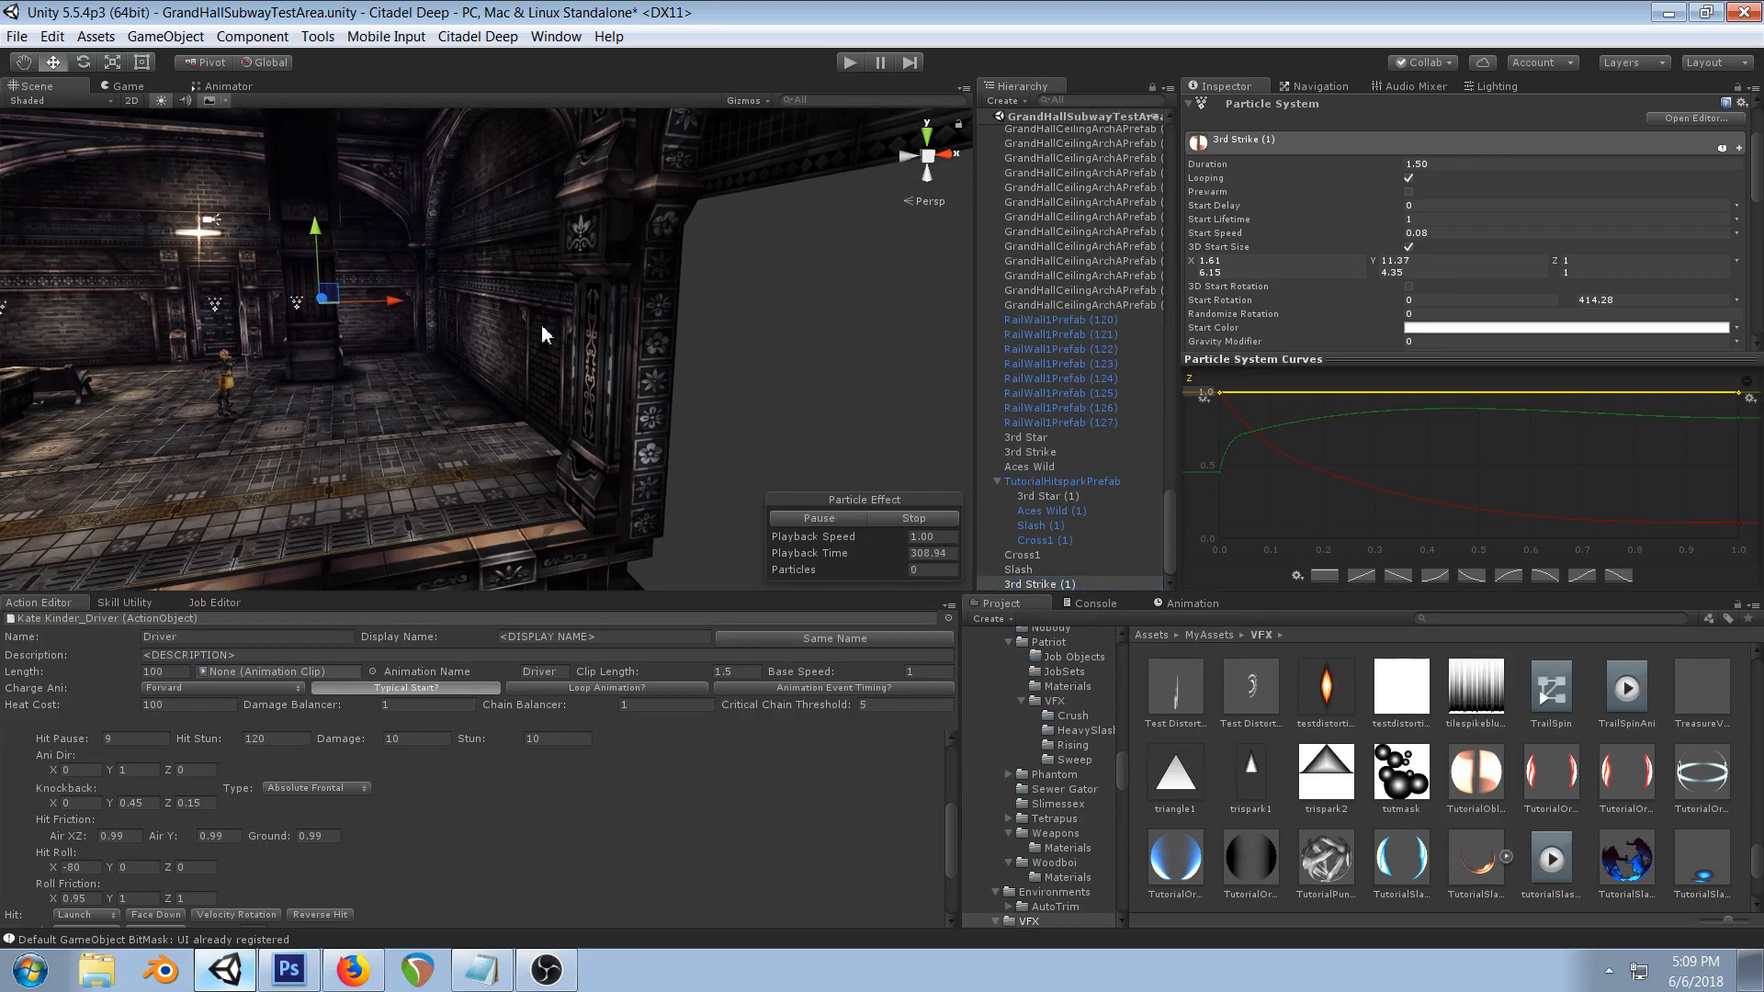
# - In Photoshop, distort the shard on Layer 3 copy 9 by pulling its upper-left corner upward to flare the faded end
pyautogui.click(289, 970)
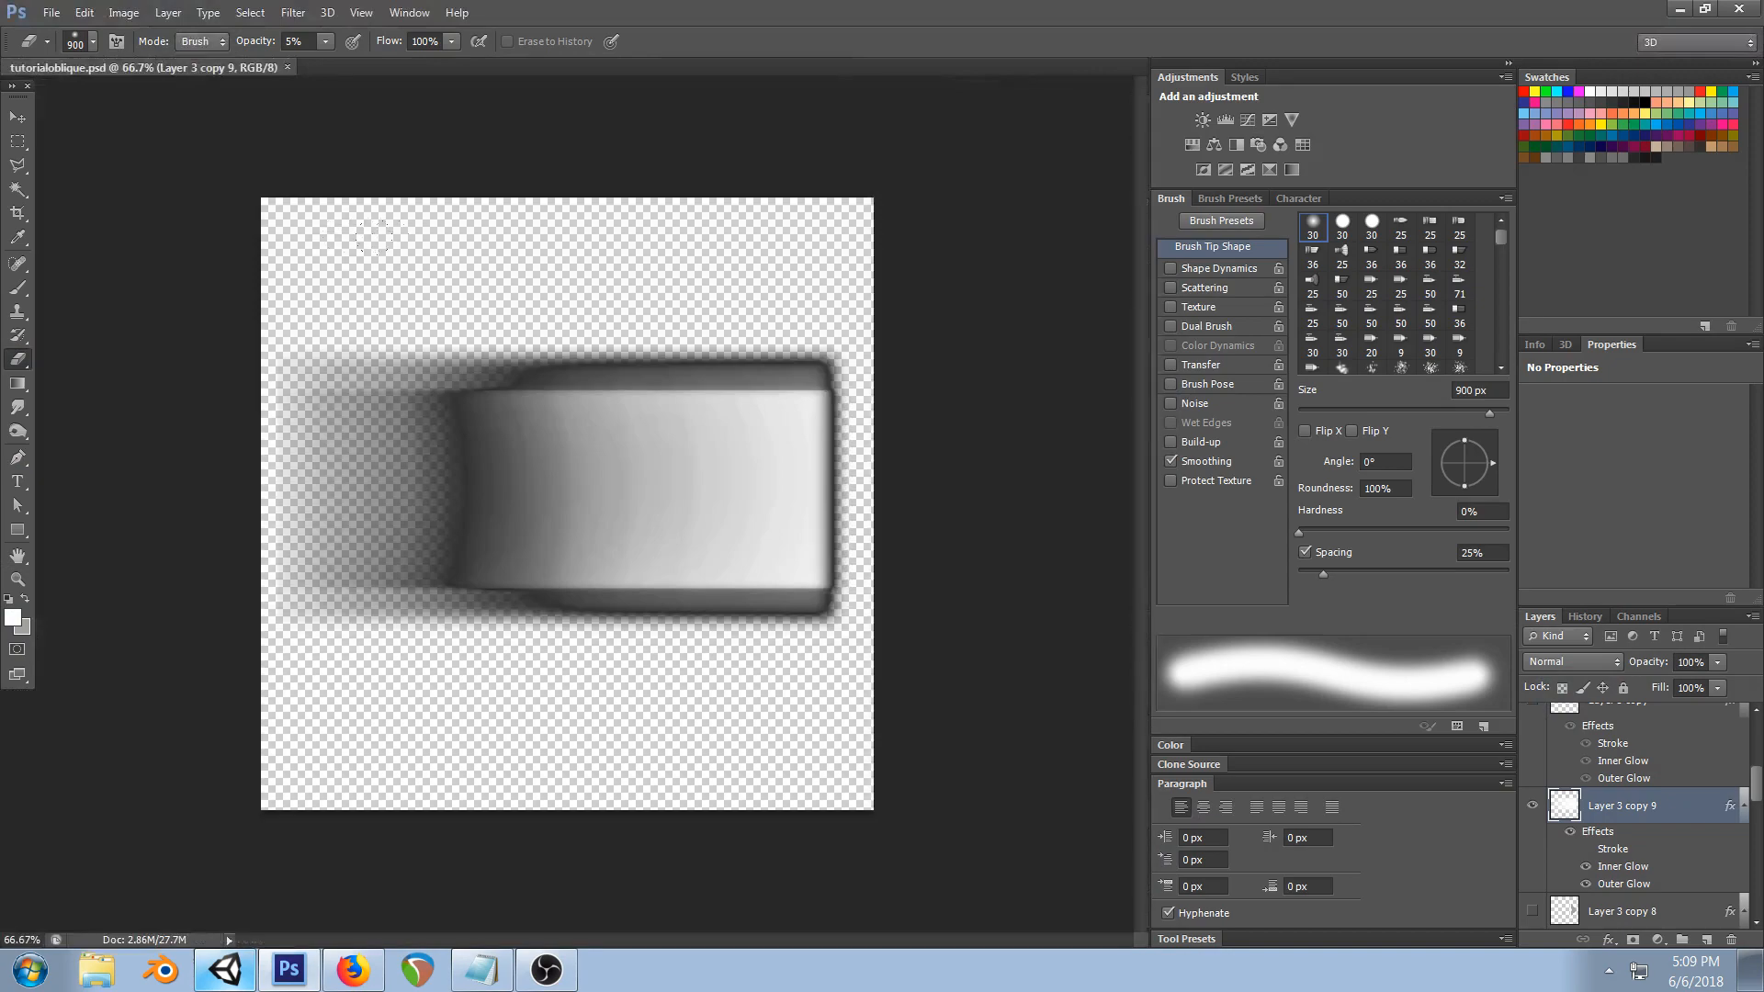
pyautogui.hotkey('ctrl', 't')
pyautogui.keyDown('ctrl'); pyautogui.moveTo(278, 349); pyautogui.dragTo(277, 254); pyautogui.keyUp('ctrl')
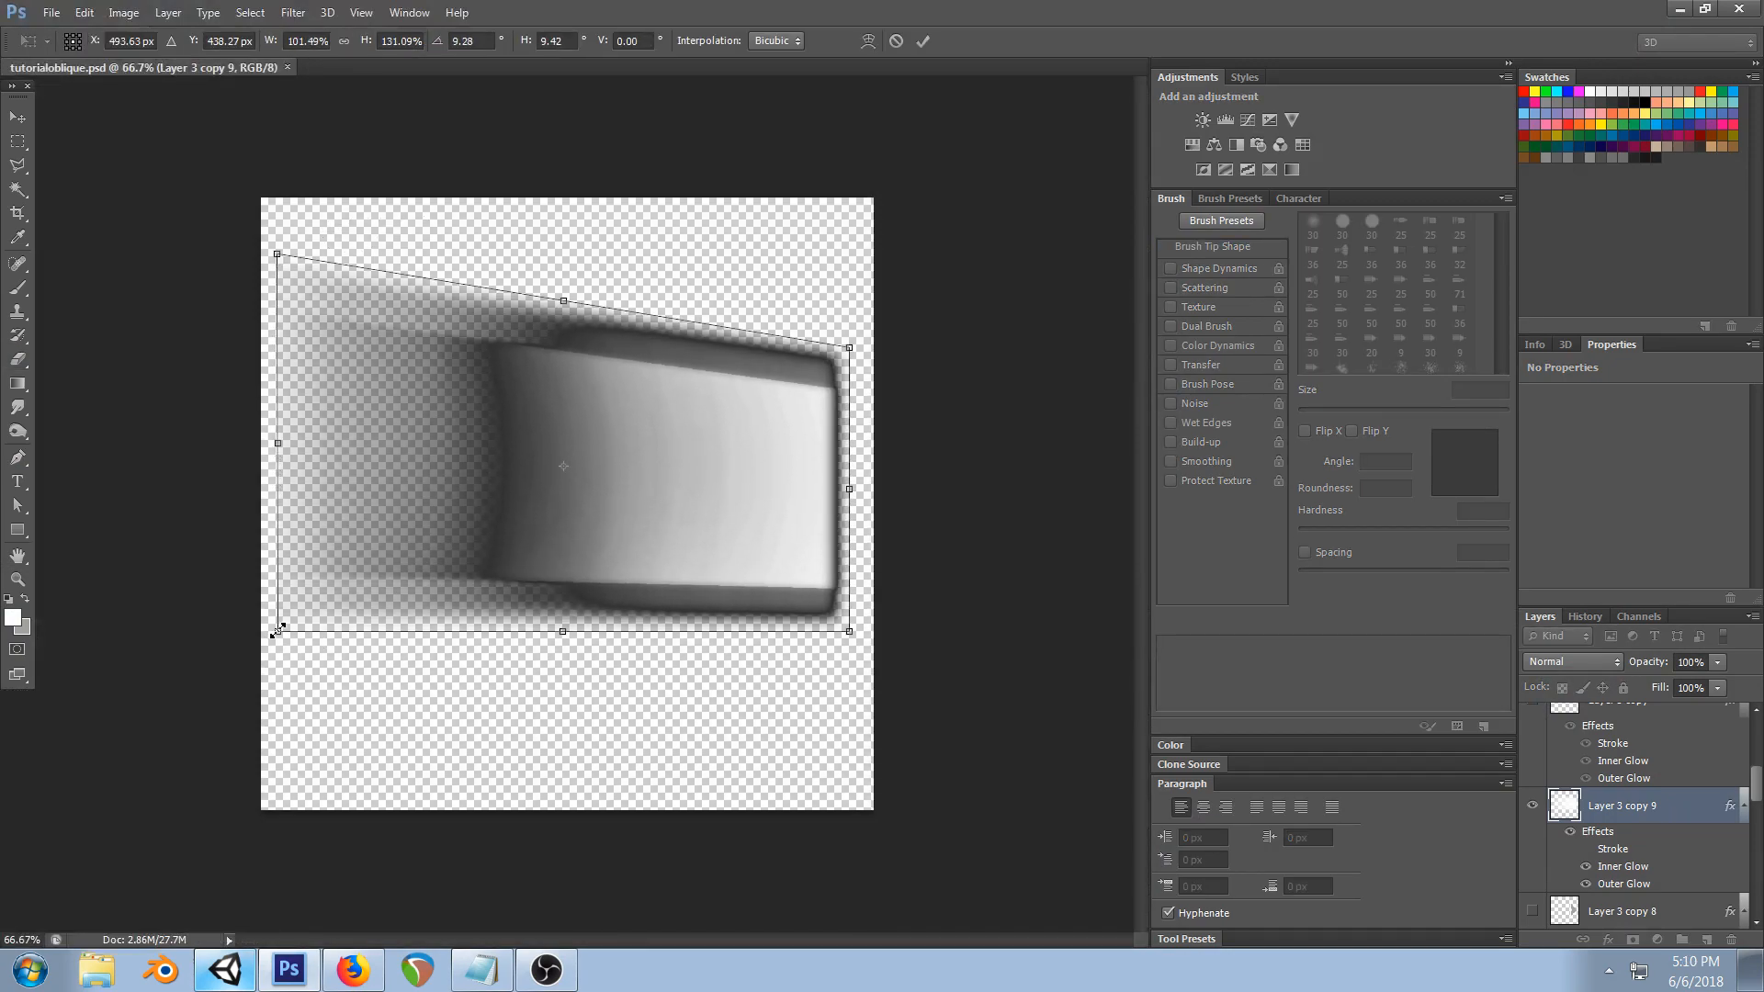
# - Distort the oblique shape by pulling its faded end's lower corner further down, apply the transform and switch to Unity
pyautogui.keyDown('ctrl'); pyautogui.moveTo(278, 632); pyautogui.dragTo(271, 765); pyautogui.keyUp('ctrl')
pyautogui.click(17, 118)
pyautogui.click(808, 370)
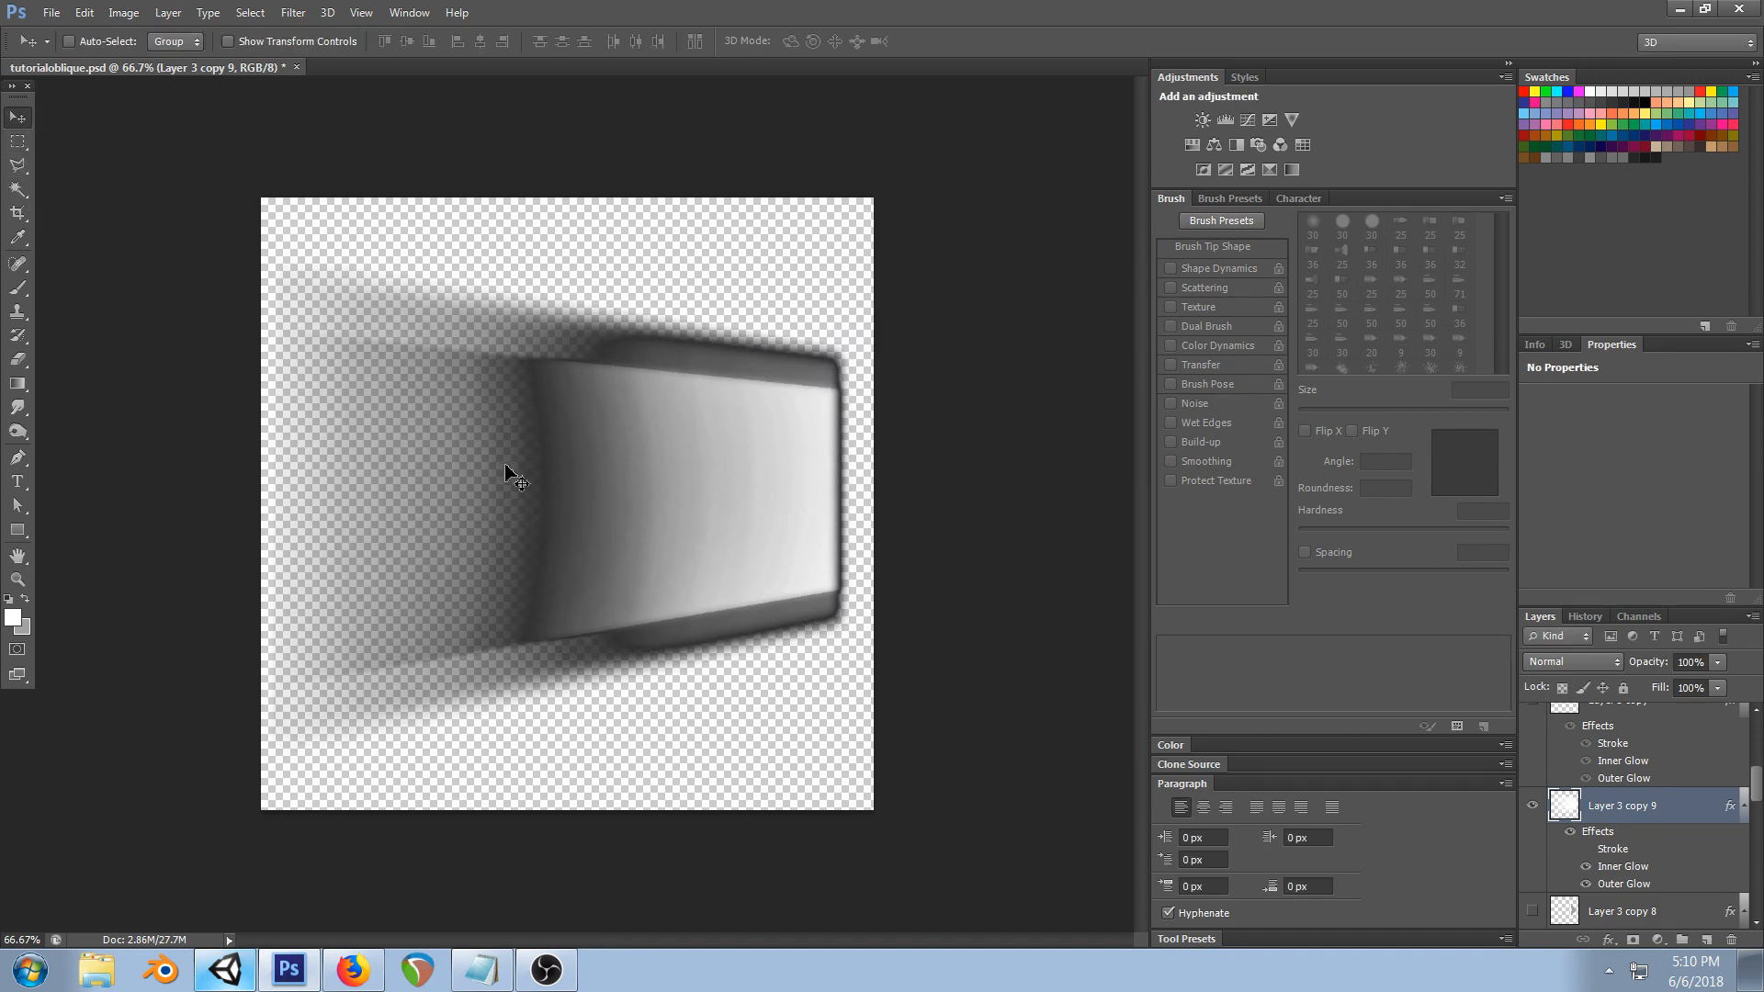
pyautogui.click(227, 971)
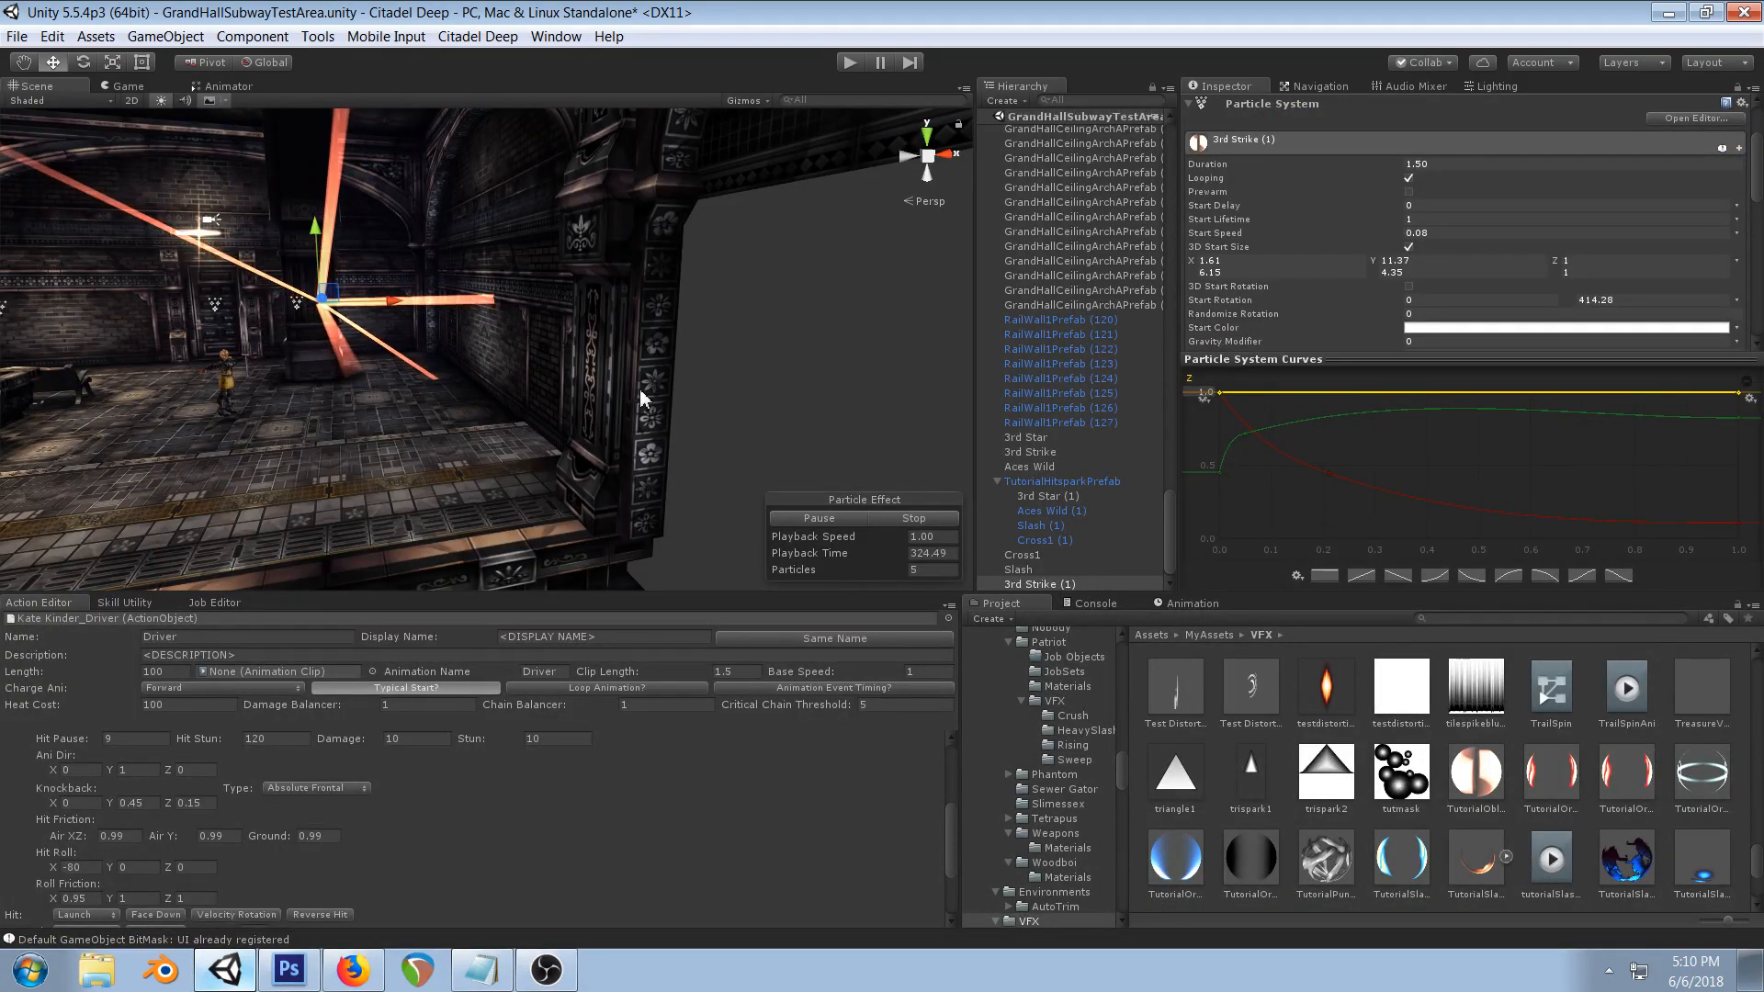
# - Lower the end of the 3rd Strike (1) particle system's X curve to 0
pyautogui.moveTo(251, 358); pyautogui.dragTo(441, 346, button='right')
pyautogui.moveTo(248, 353); pyautogui.dragTo(553, 344, button='middle')
pyautogui.moveTo(1736, 527); pyautogui.dragTo(1743, 547)
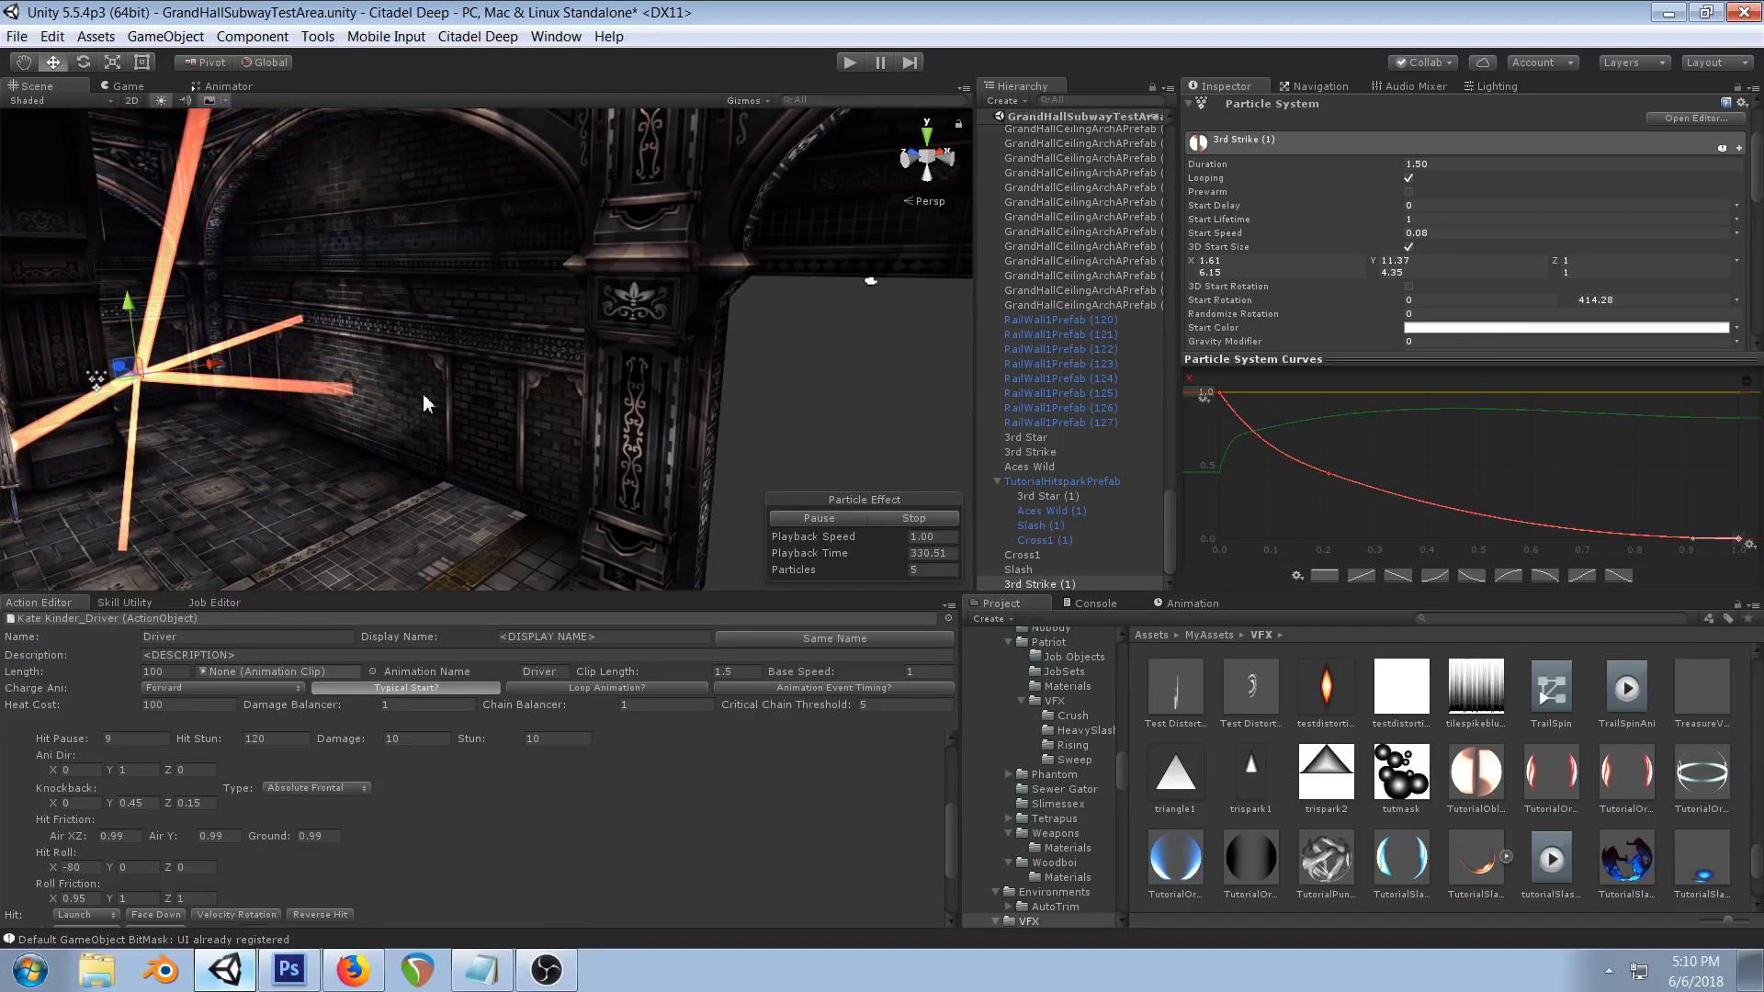
pyautogui.scroll(-3, 423, 395)
pyautogui.moveTo(424, 395); pyautogui.dragTo(317, 334, button='right')
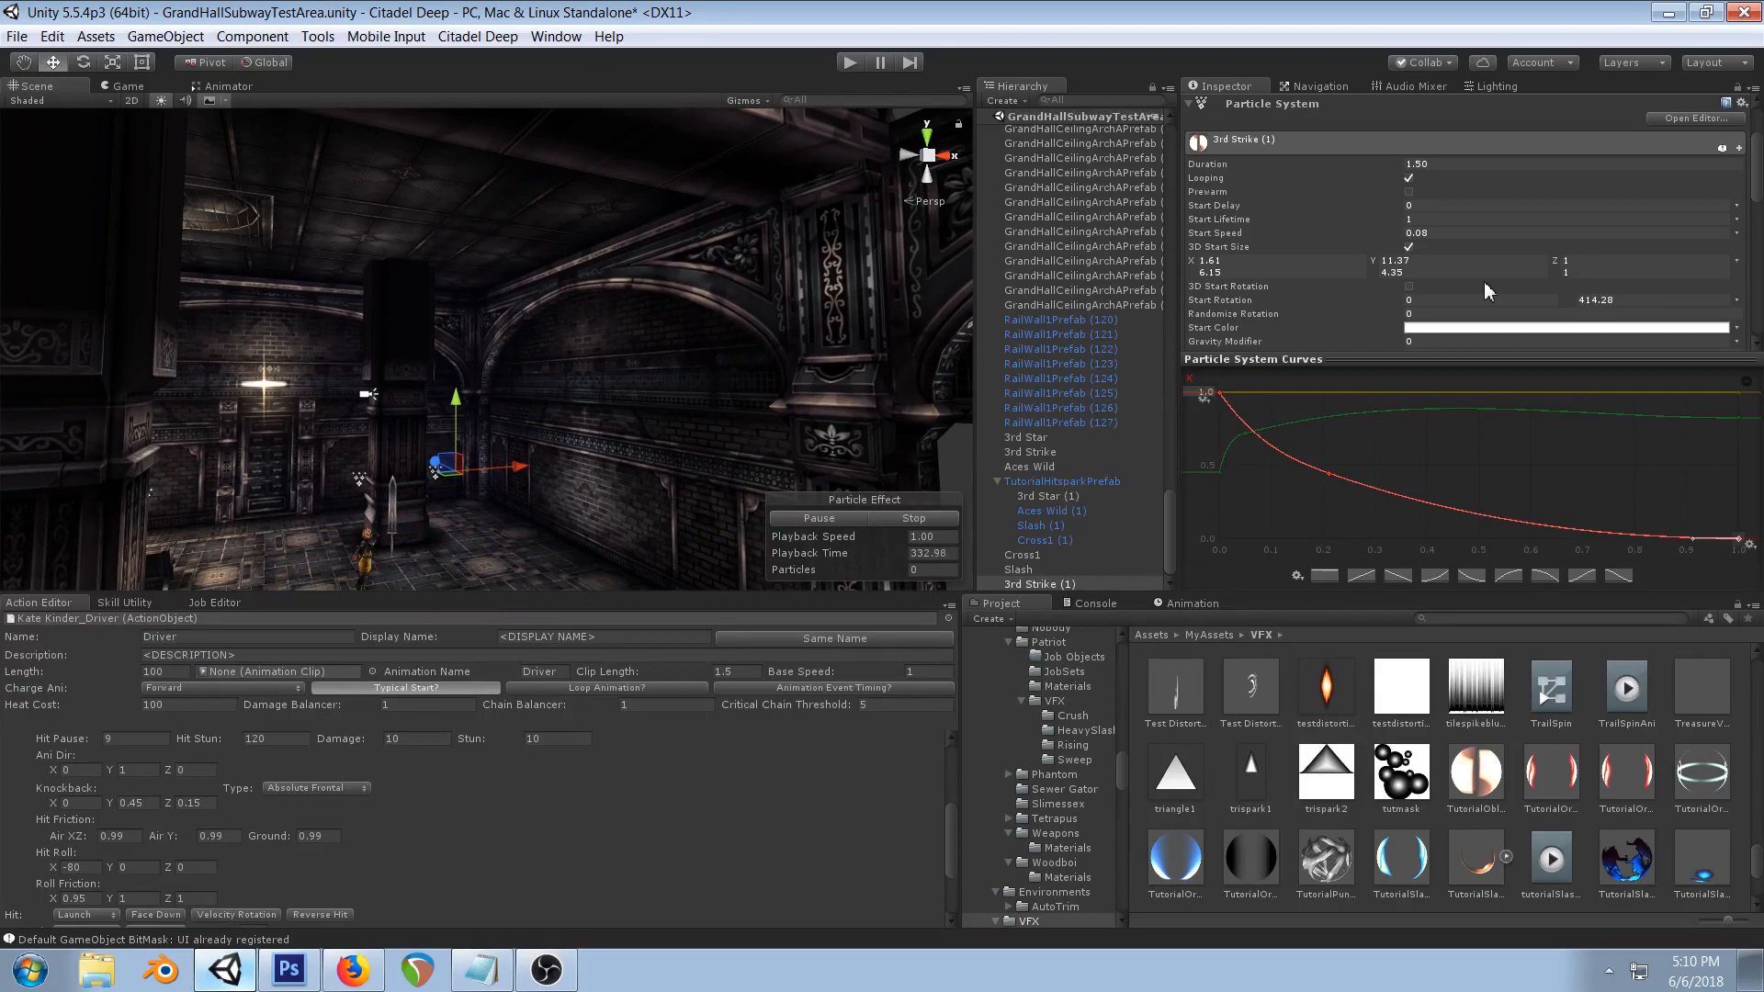
# - Make the start lifetime of 3rd Strike (1) random between two constants, 0.03 and 1.48
pyautogui.click(1736, 220)
pyautogui.click(1654, 287)
pyautogui.click(1414, 219)
pyautogui.write('0.14')
pyautogui.click(1573, 221)
pyautogui.moveTo(1396, 219); pyautogui.dragTo(1382, 219)
# - Examine the playing strike particles in the hall from several angles and distances
pyautogui.moveTo(634, 347); pyautogui.dragTo(395, 363, button='right')
pyautogui.moveTo(675, 296); pyautogui.dragTo(647, 287, button='middle')
pyautogui.moveTo(647, 287); pyautogui.dragTo(729, 301, button='right')
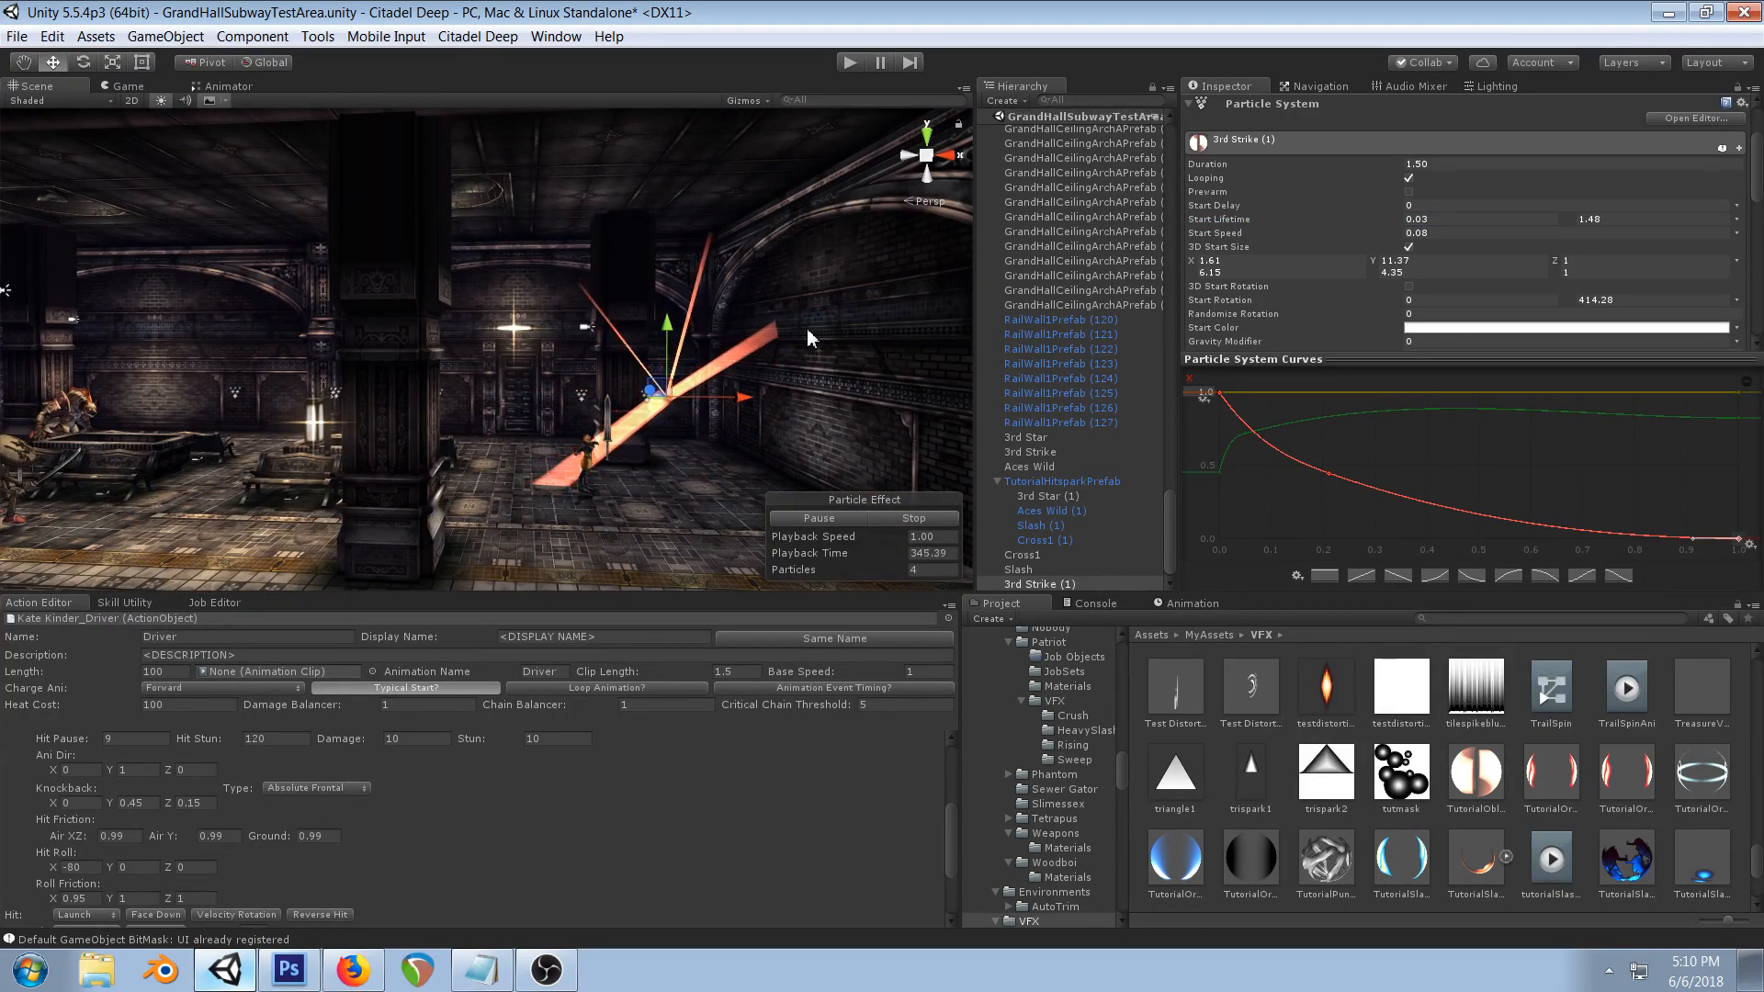
pyautogui.moveTo(807, 334); pyautogui.dragTo(693, 372, button='middle')
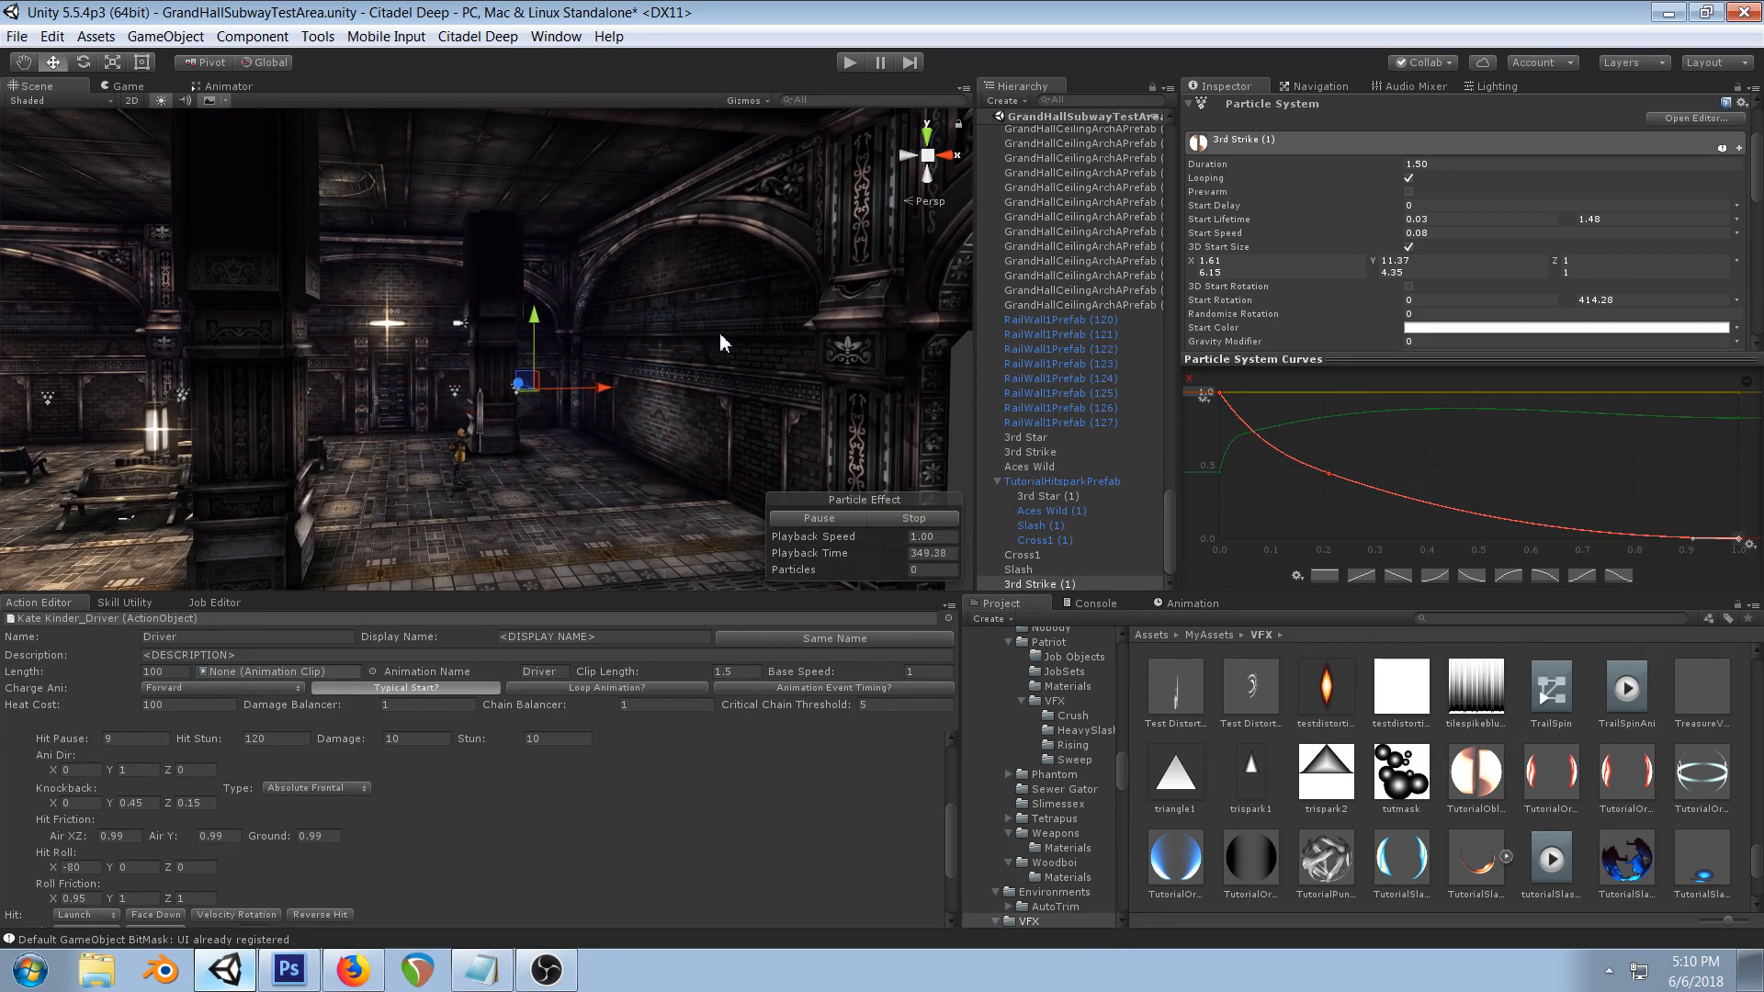
pyautogui.moveTo(708, 284); pyautogui.dragTo(553, 345, button='middle')
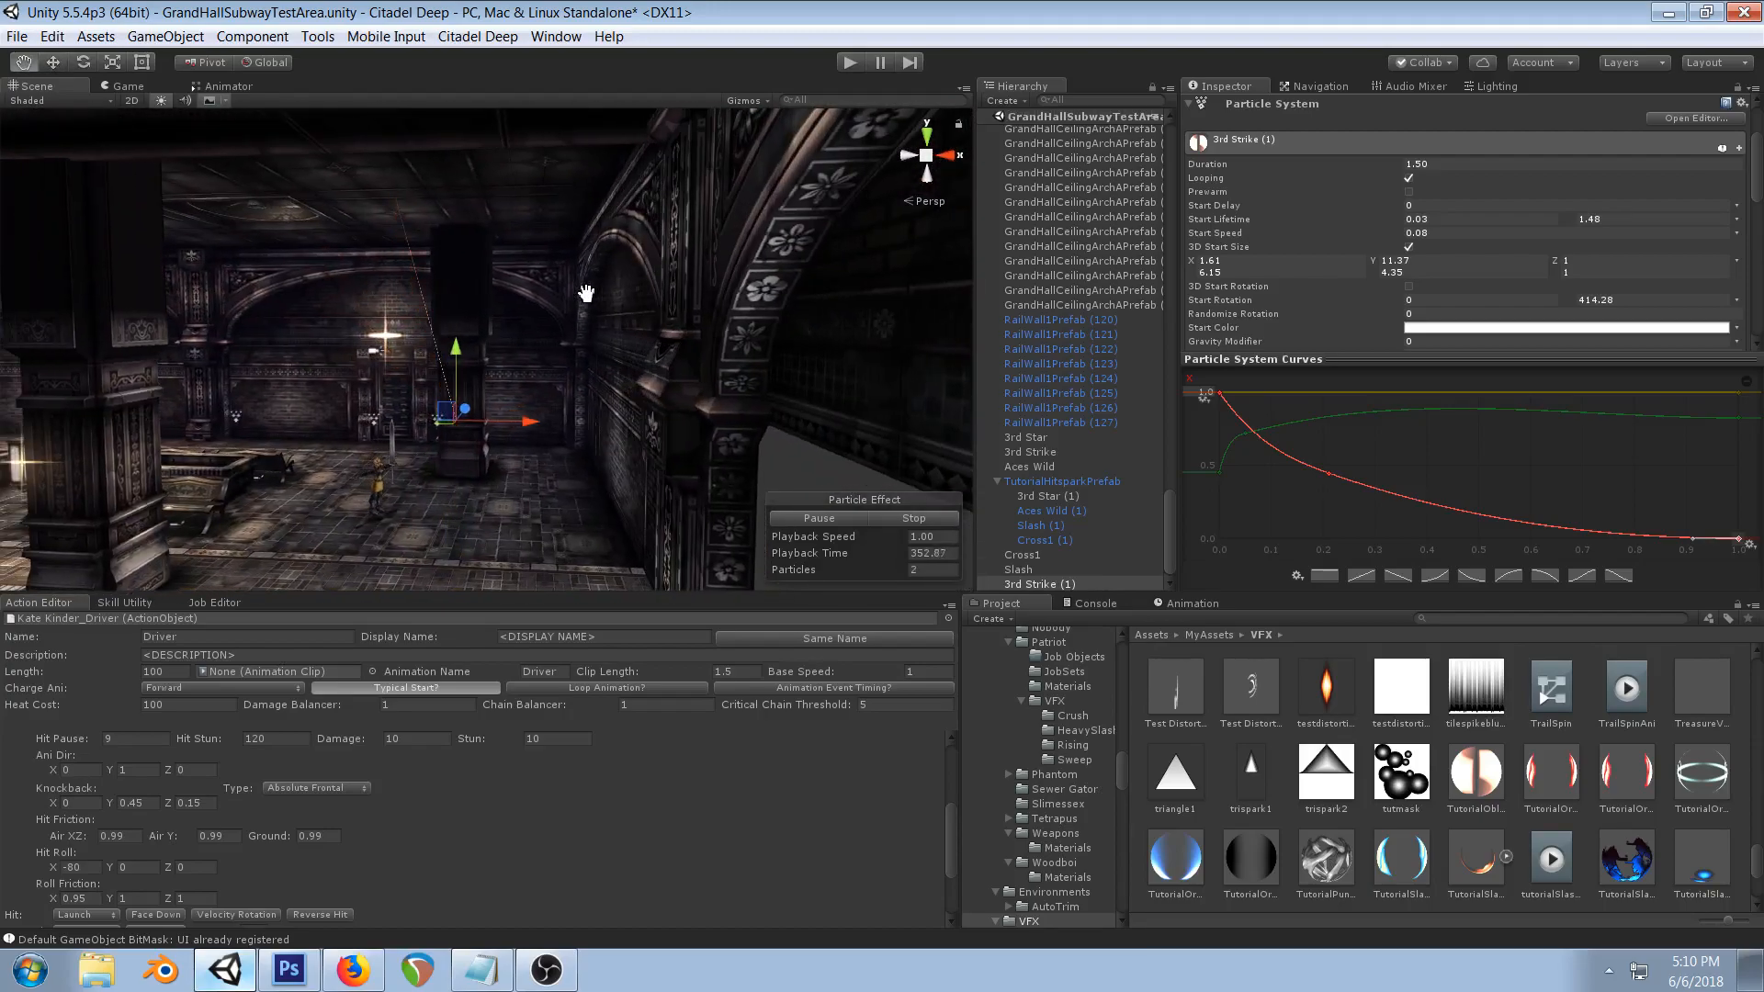
pyautogui.scroll(3, 504, 357)
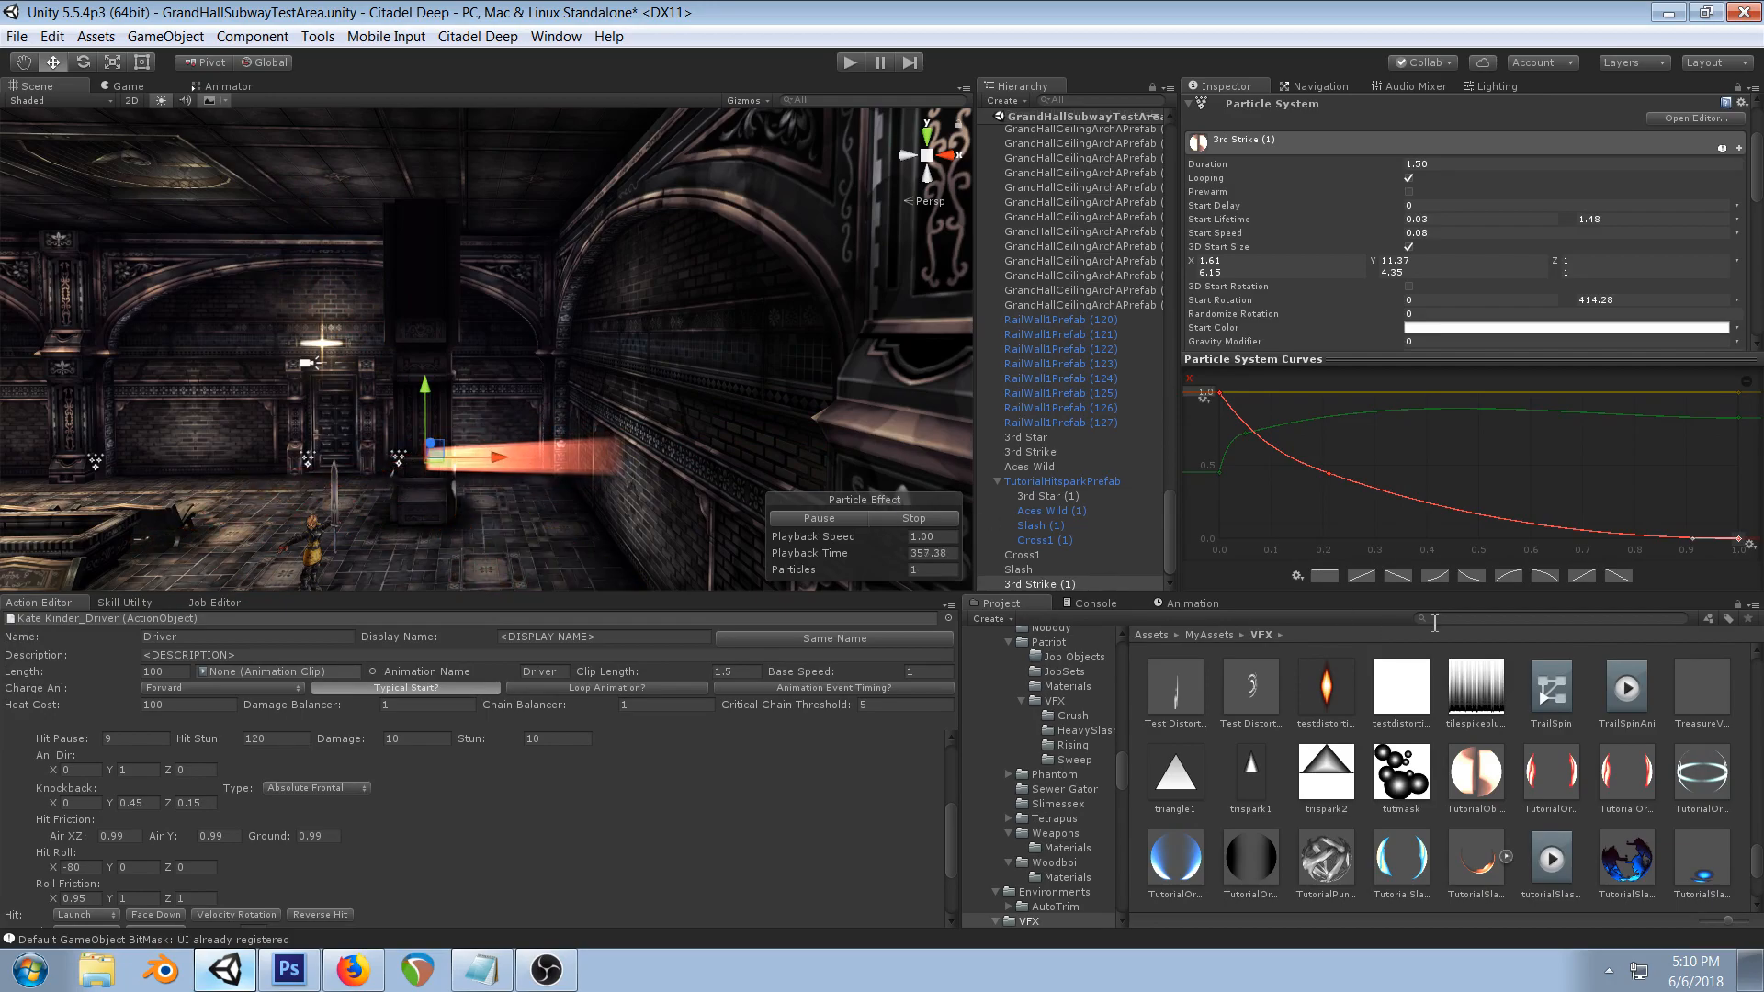
pyautogui.press('f')
pyautogui.click(893, 488)
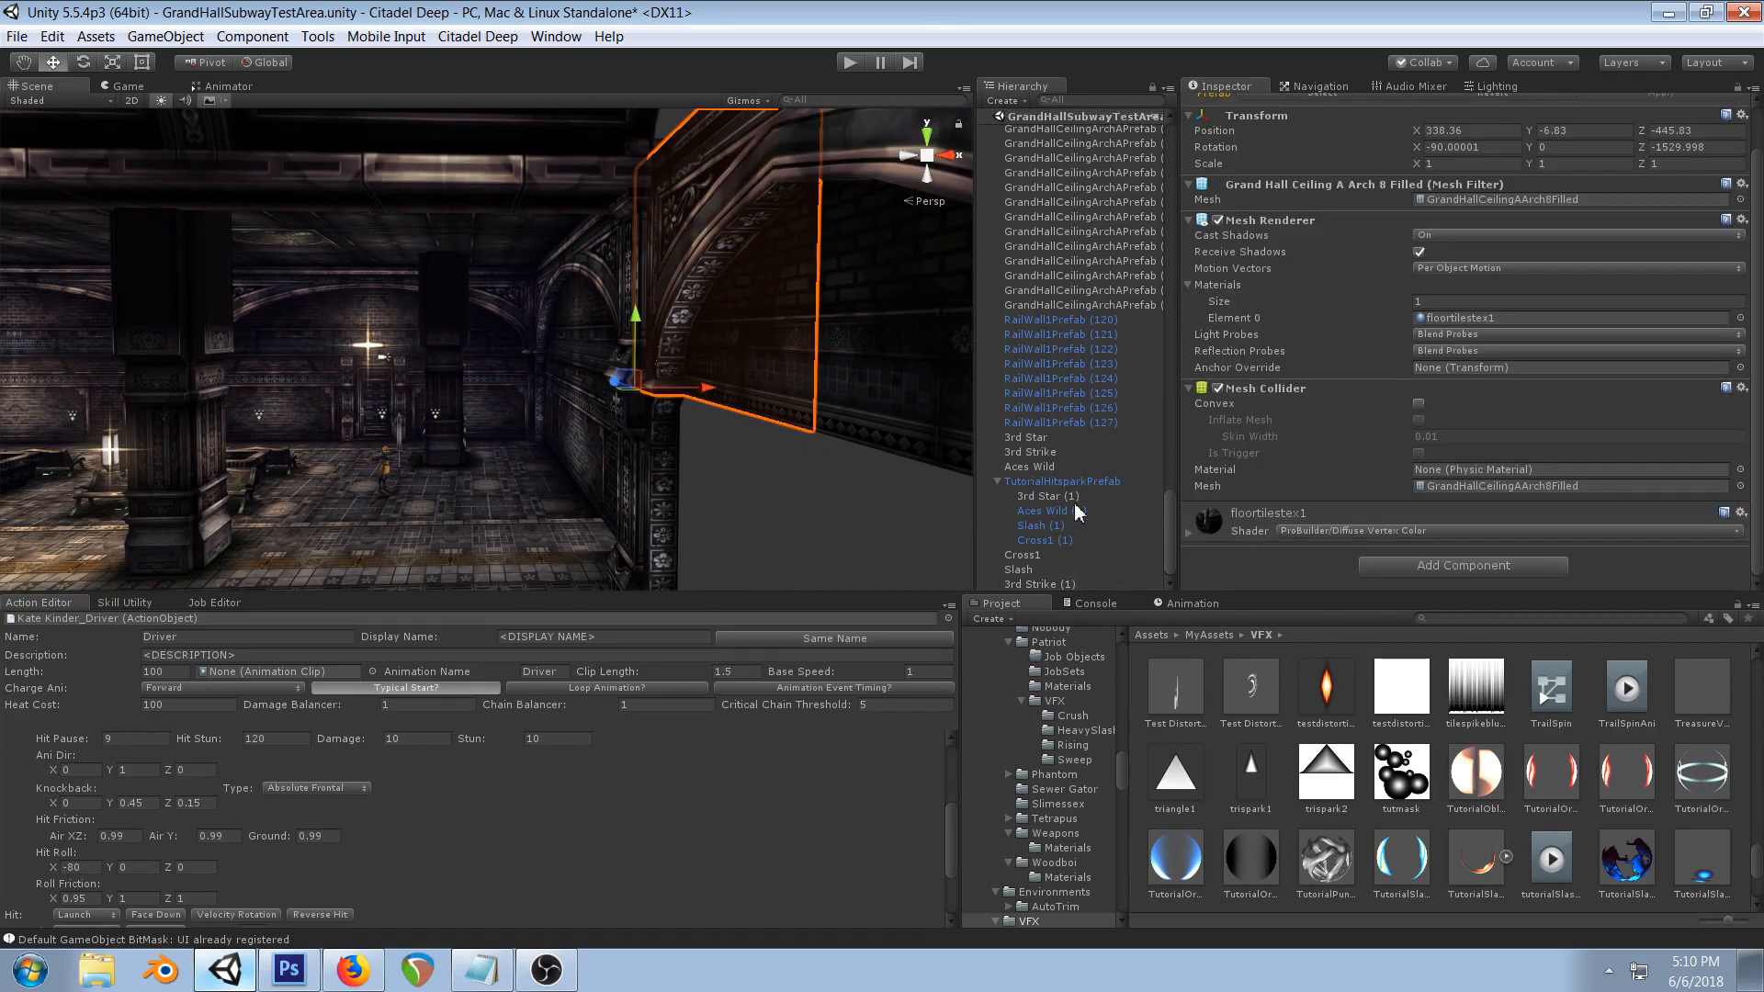
# - Select TutorialHitsparkPrefab in the scene hierarchy and collapse its child objects
pyautogui.click(1038, 483)
pyautogui.click(999, 483)
pyautogui.press('a')
pyautogui.moveTo(563, 369); pyautogui.dragTo(803, 366, button='right')
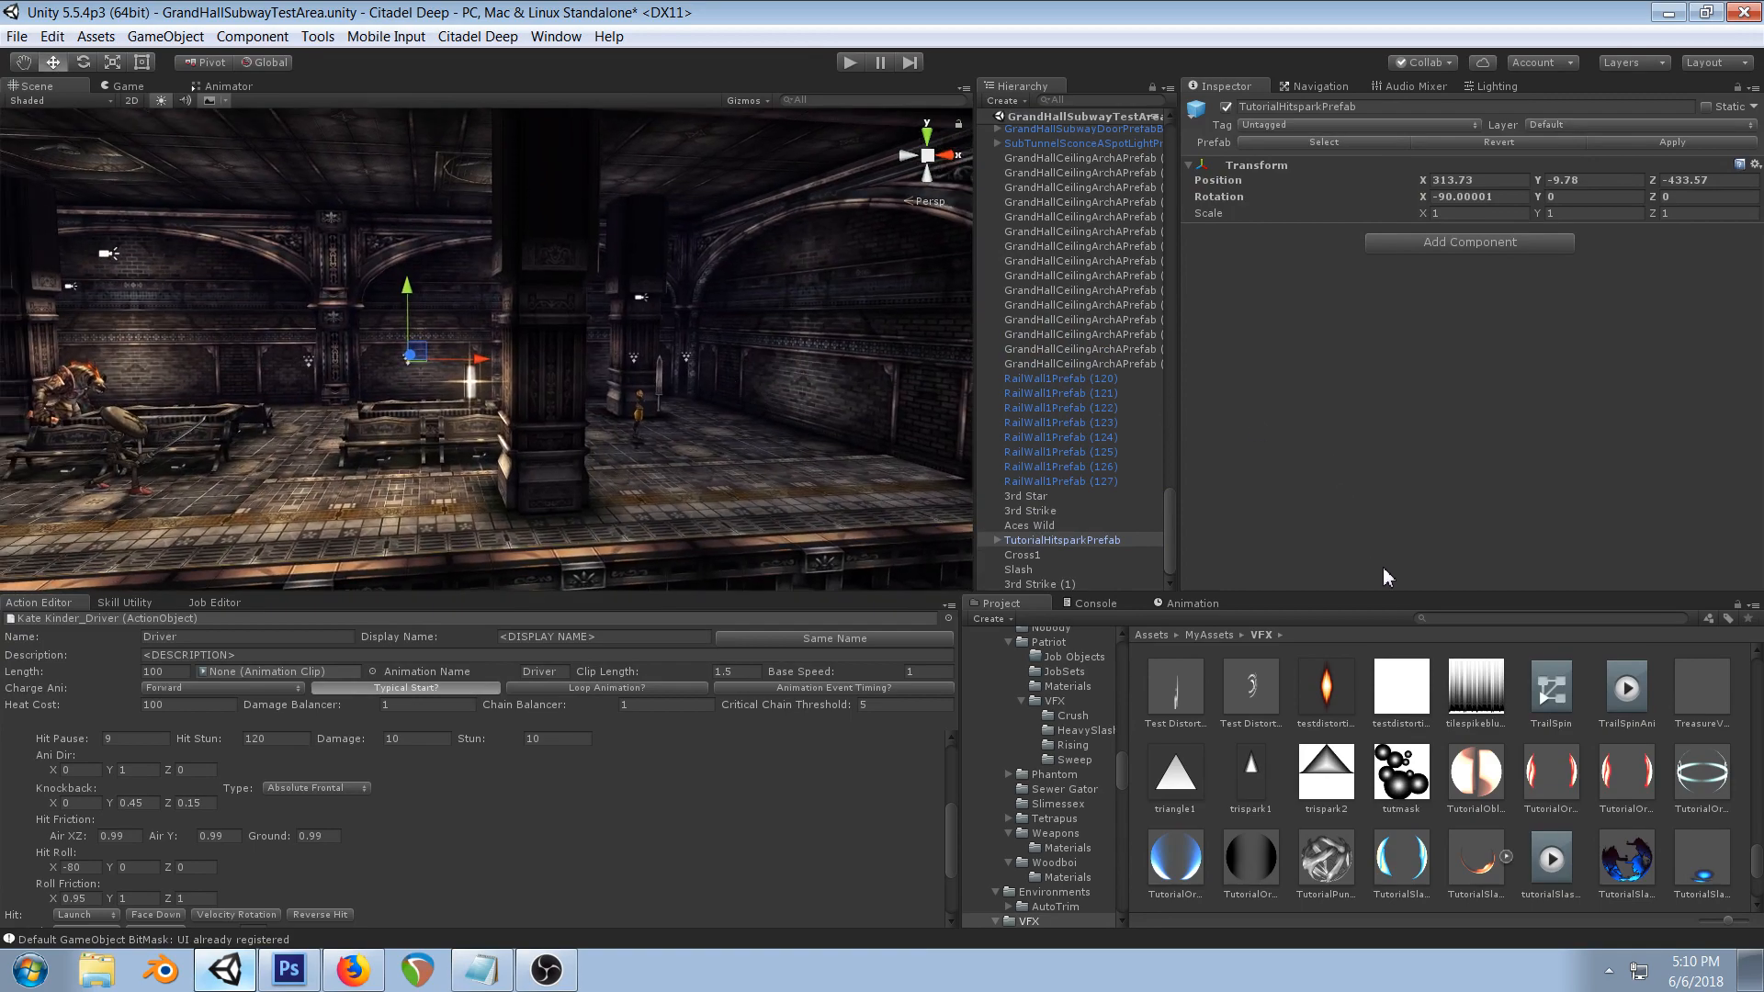
# - Duplicate the TutorialOrbHitSparkMat3 material and rename the copy TutorialRing
pyautogui.click(1714, 782)
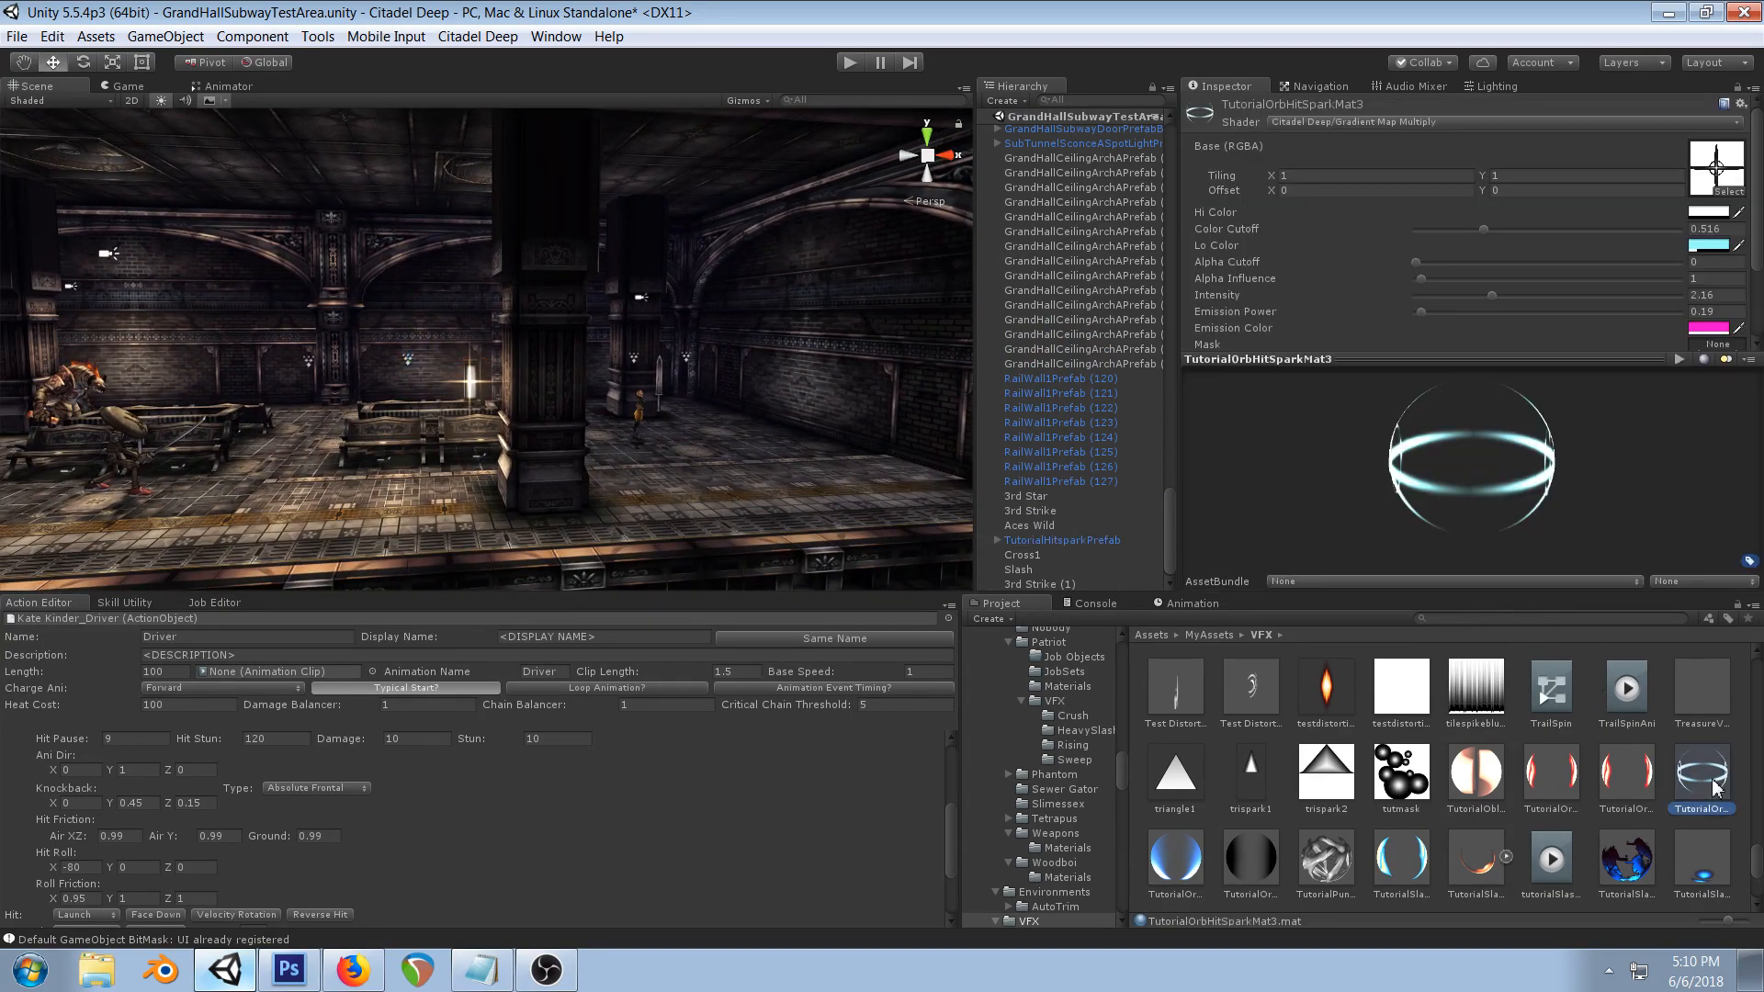
pyautogui.hotkey('ctrl', 'd')
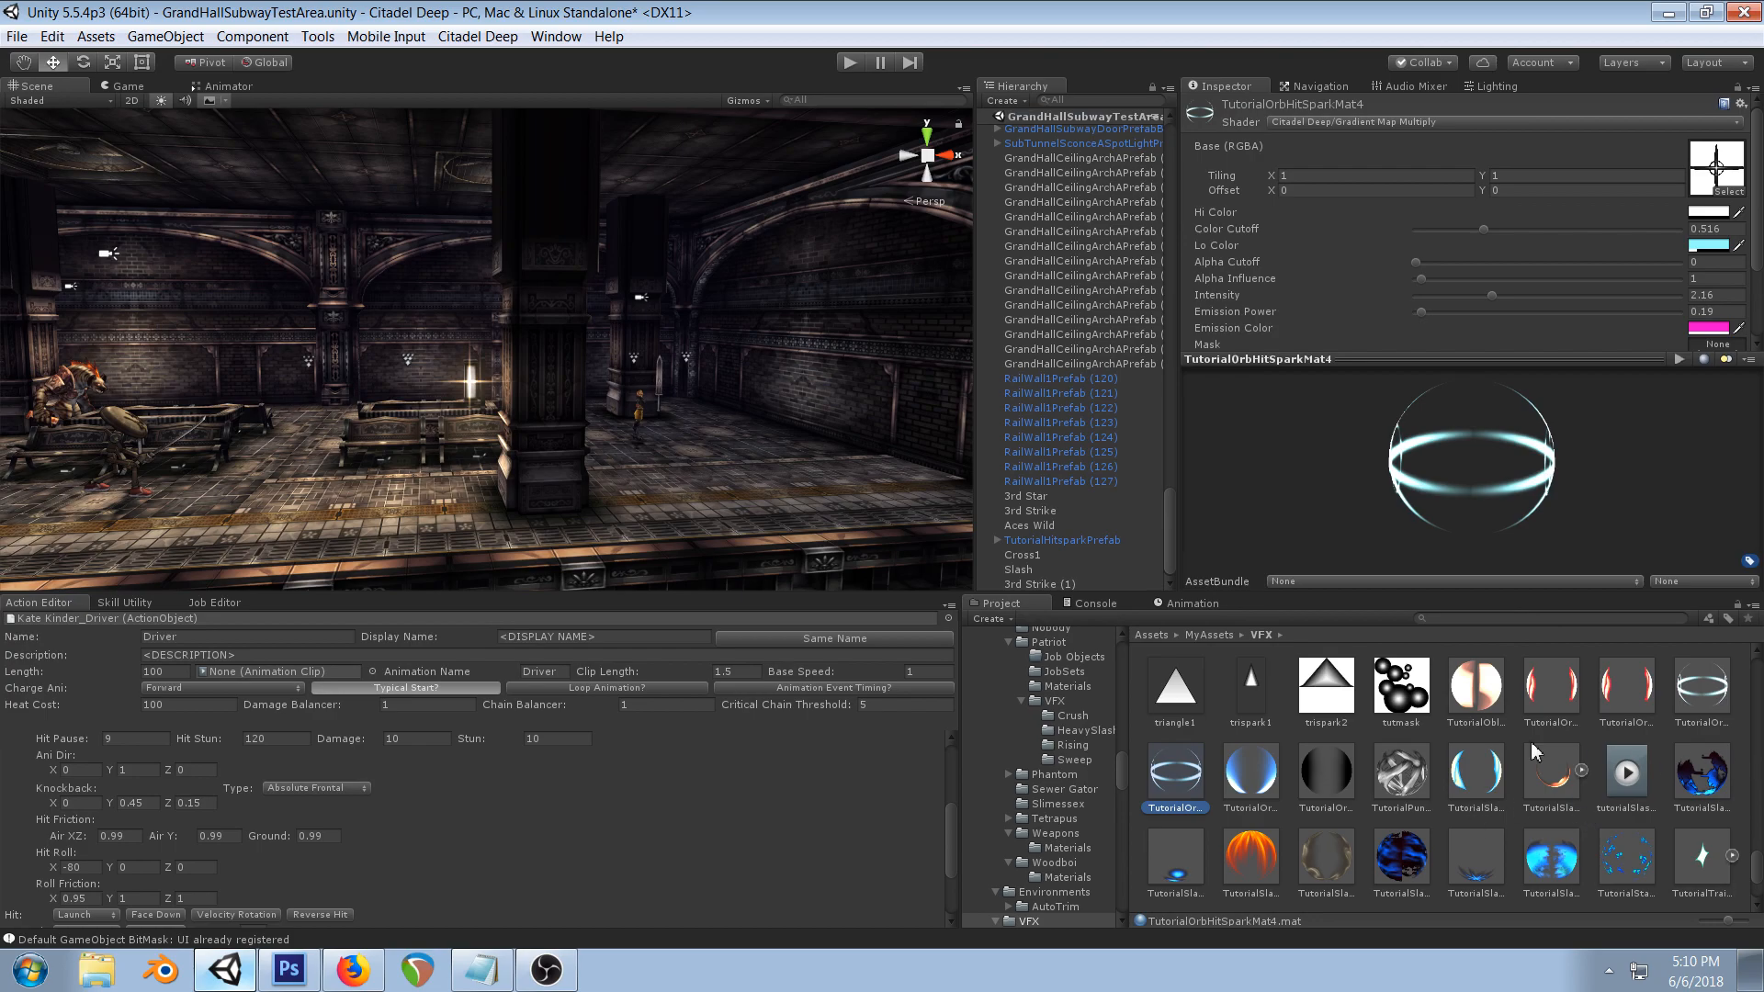
pyautogui.click(1180, 808)
pyautogui.write('TutorialRing')
pyautogui.press('Return')
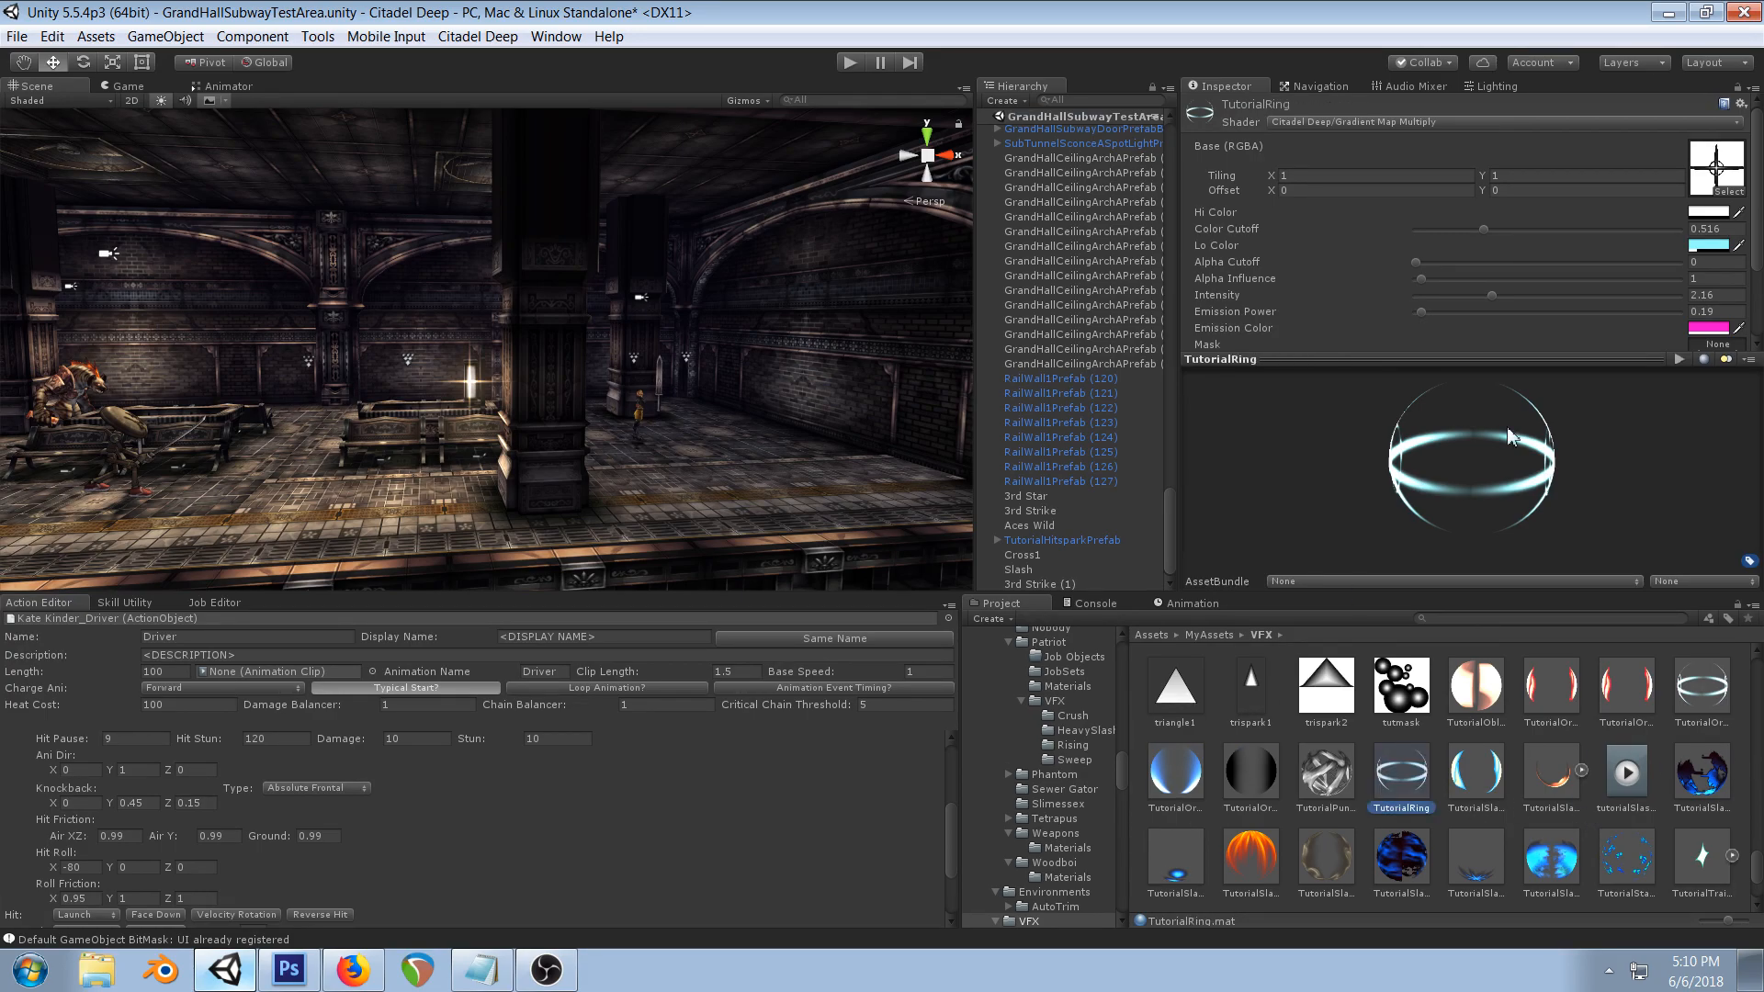
# - Locate the TutorialRing material's base texture, duplicate tutorialcross and rename the copy tutorialringtex
pyautogui.click(1716, 169)
pyautogui.click(1616, 773)
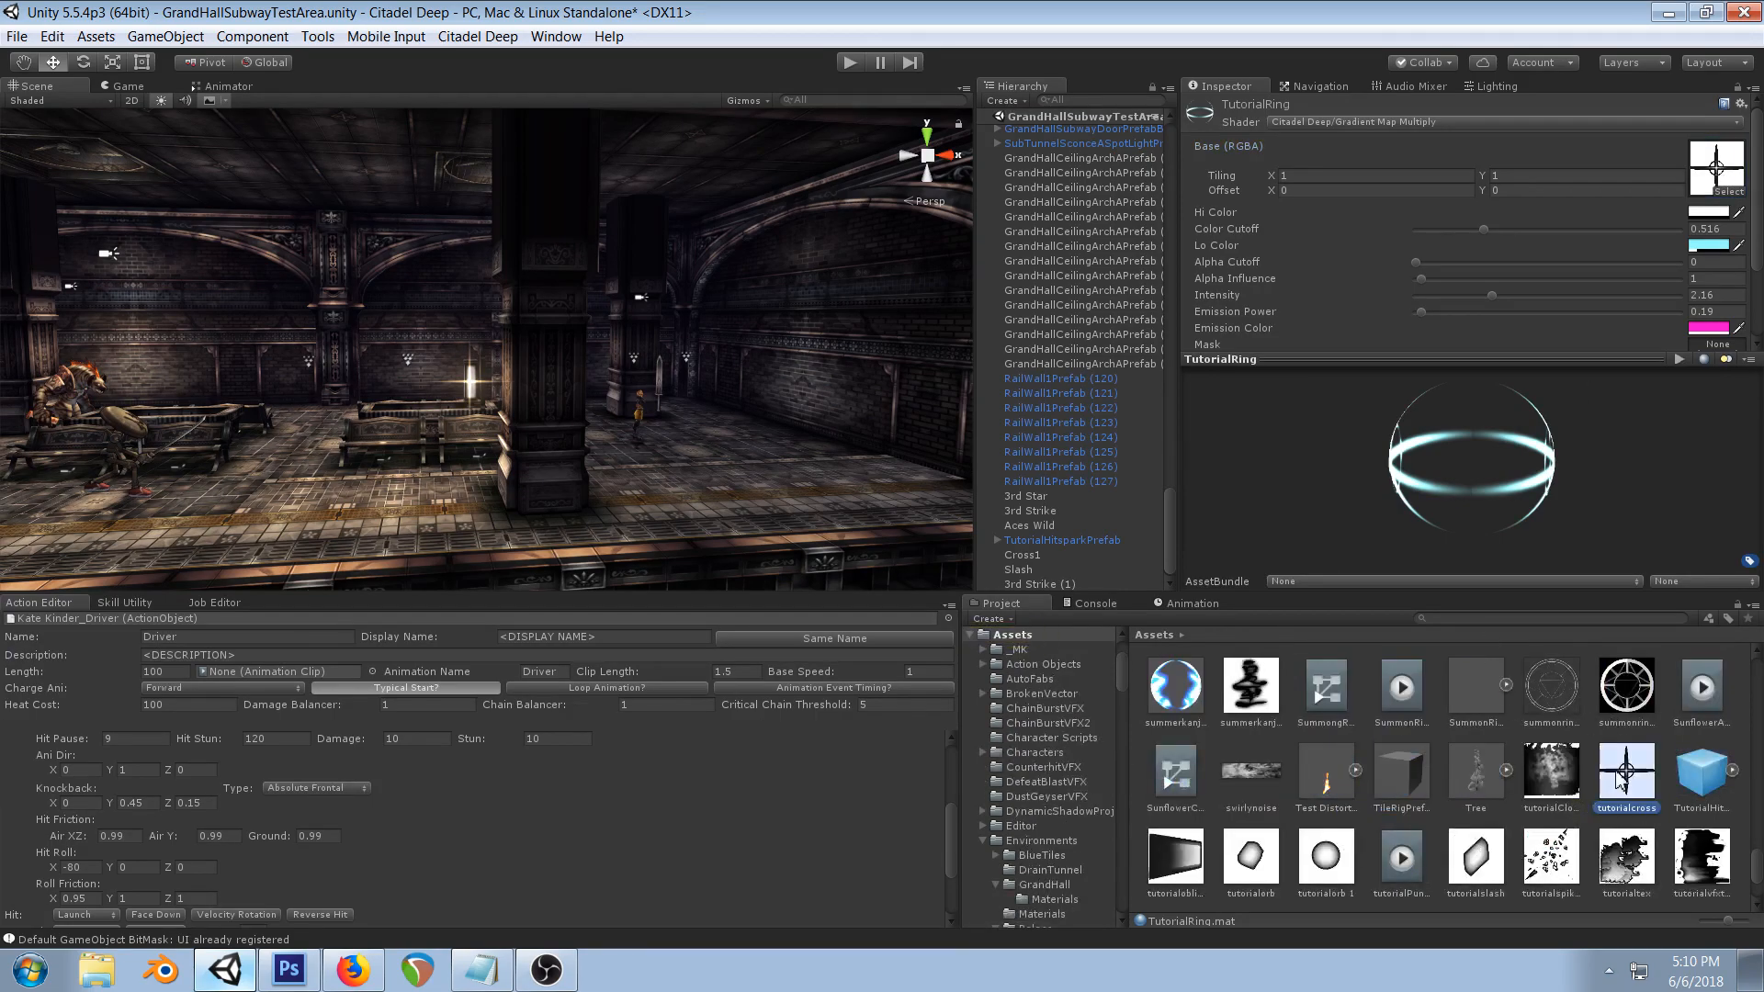
pyautogui.hotkey('ctrl', 'd')
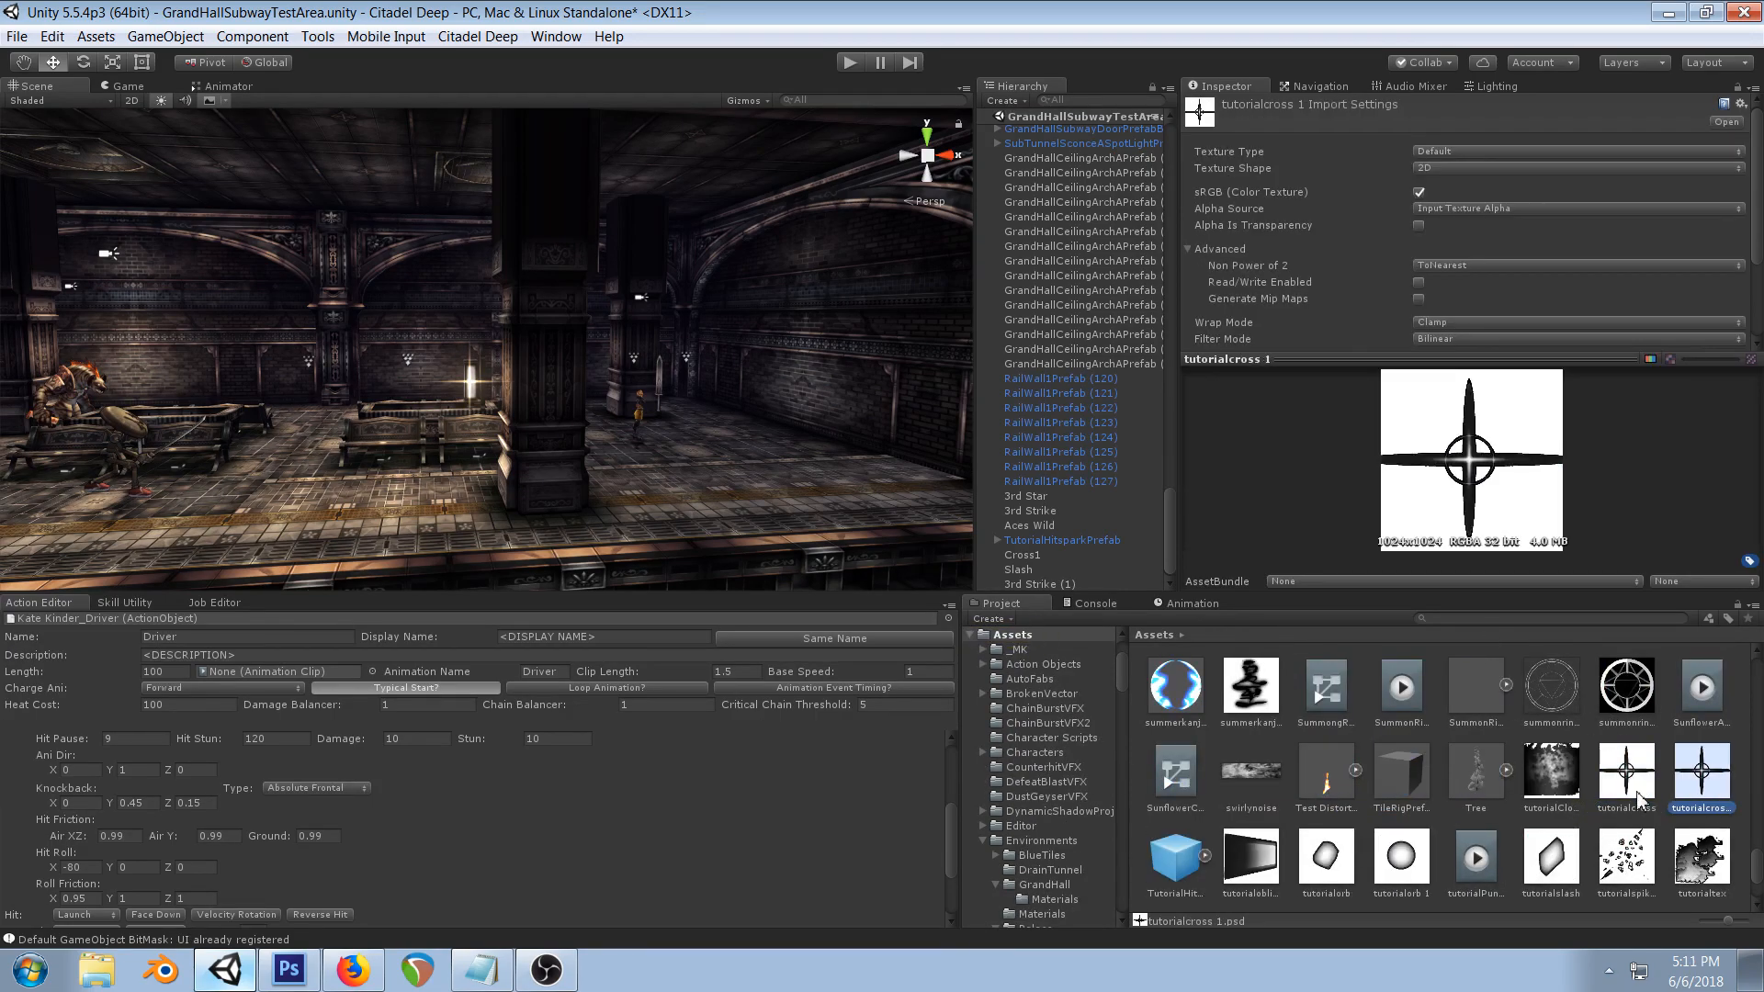
pyautogui.click(1681, 809)
pyautogui.write('tex')
pyautogui.press('Return')
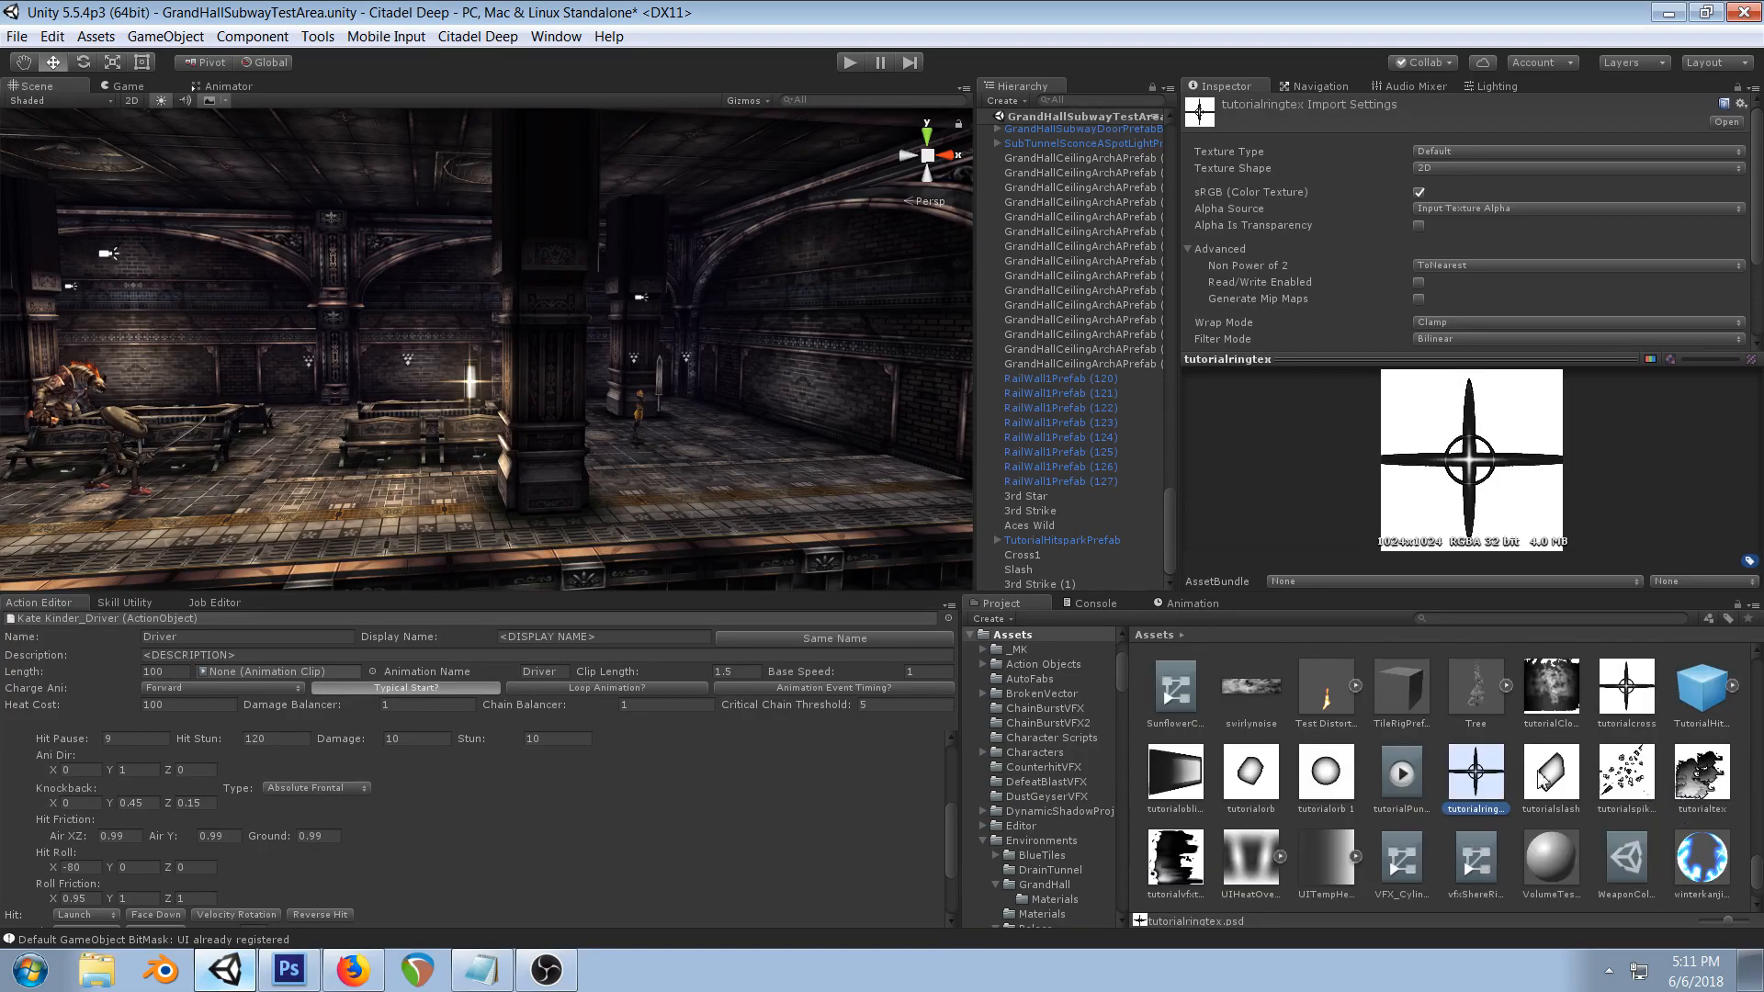
# - In Photoshop, replace the cross artwork in tutorialringtex with a wide horizontal rectangle across the canvas's middle, save and return to Unity
pyautogui.doubleClick(1466, 790)
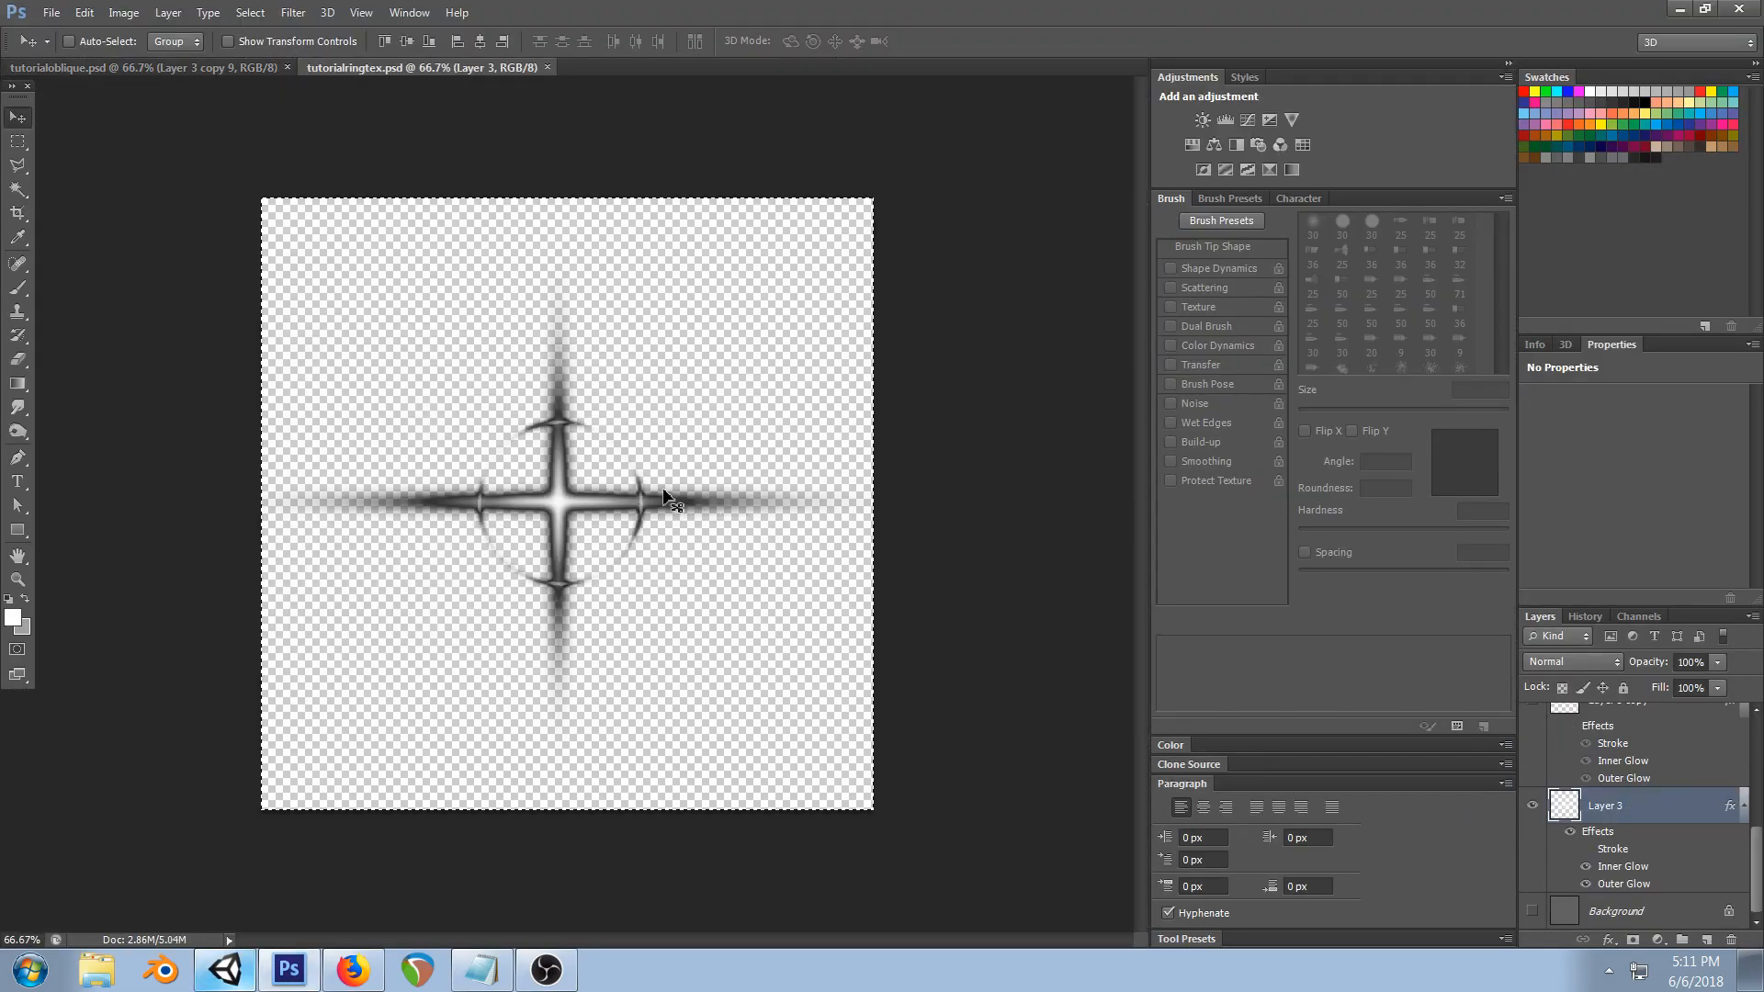
pyautogui.hotkey('ctrl', 'x')
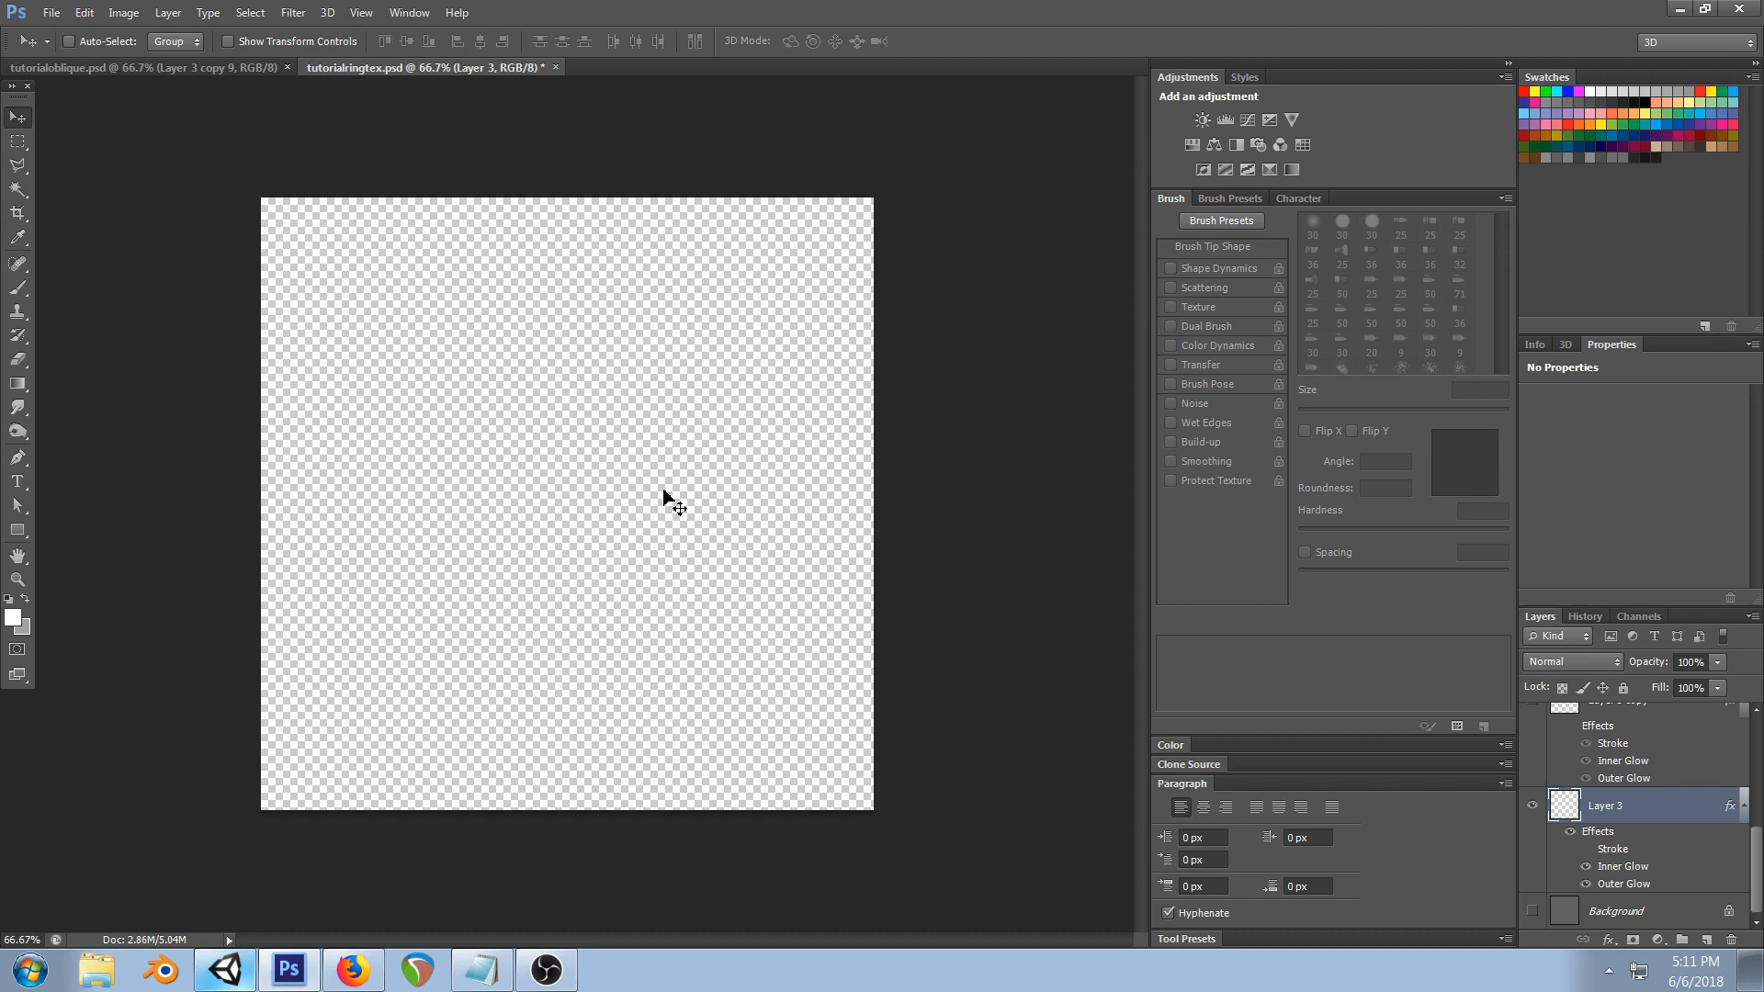
pyautogui.click(18, 288)
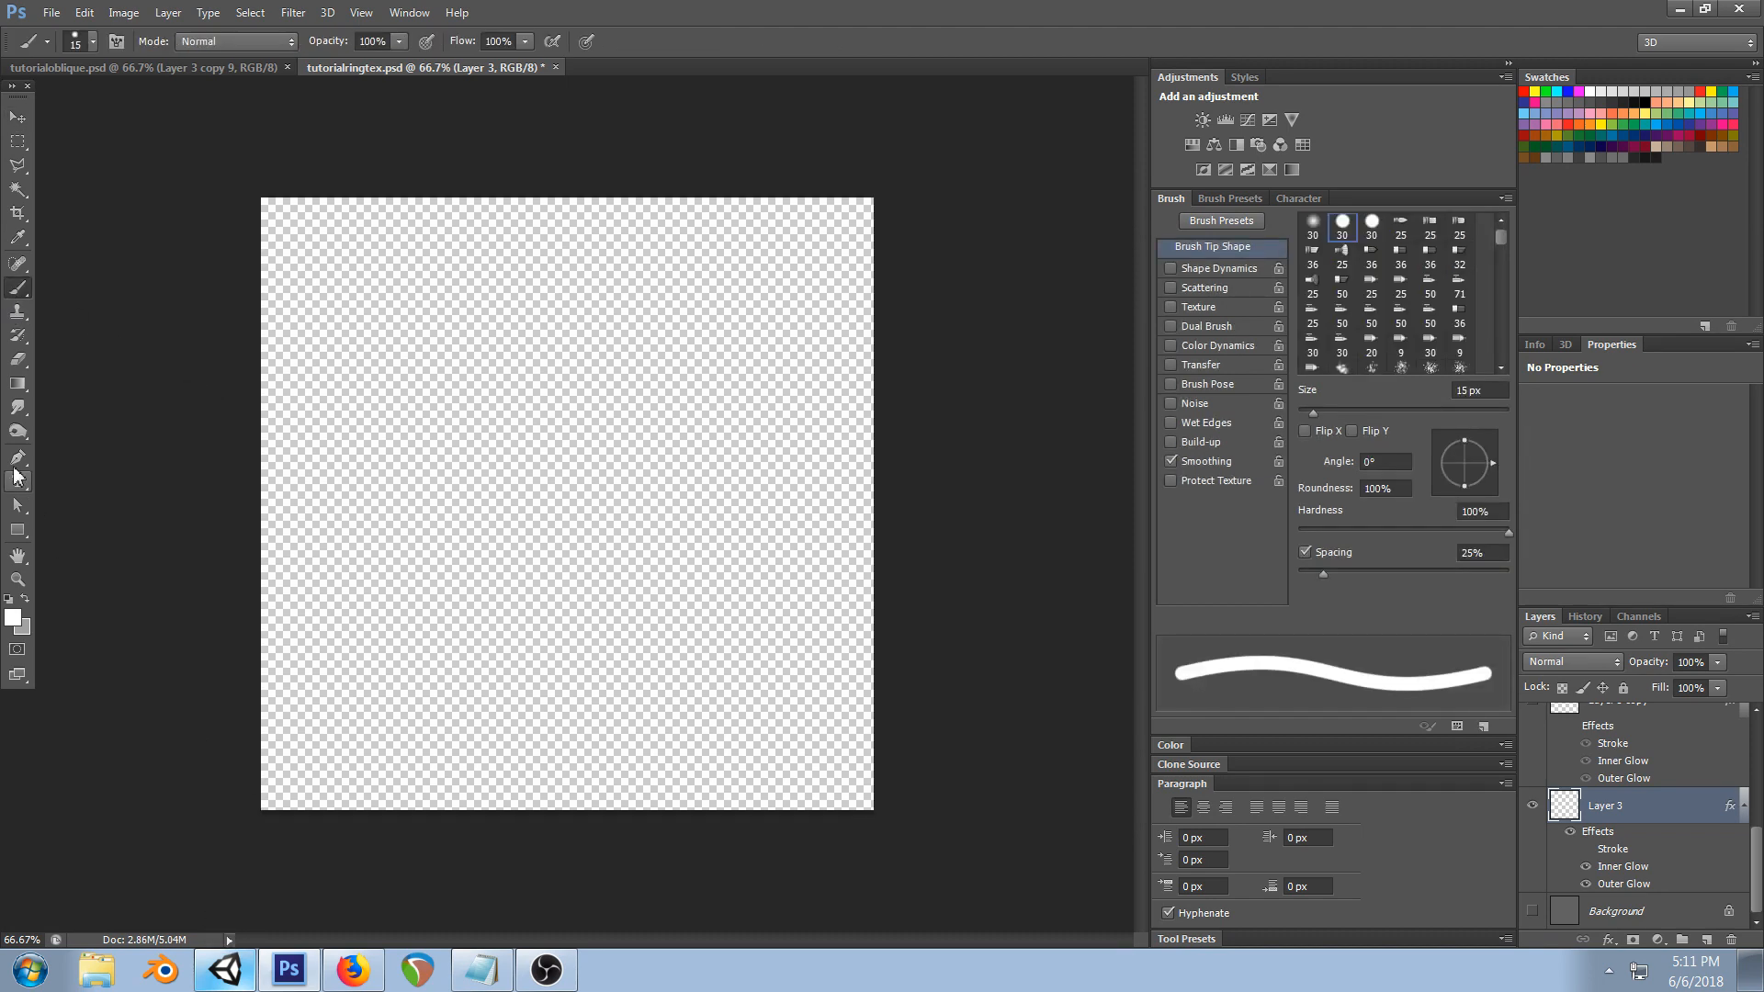
pyautogui.click(17, 531)
pyautogui.moveTo(295, 435)
pyautogui.mouseDown()
pyautogui.moveTo(791, 579)
pyautogui.moveTo(825, 569)
pyautogui.mouseUp()
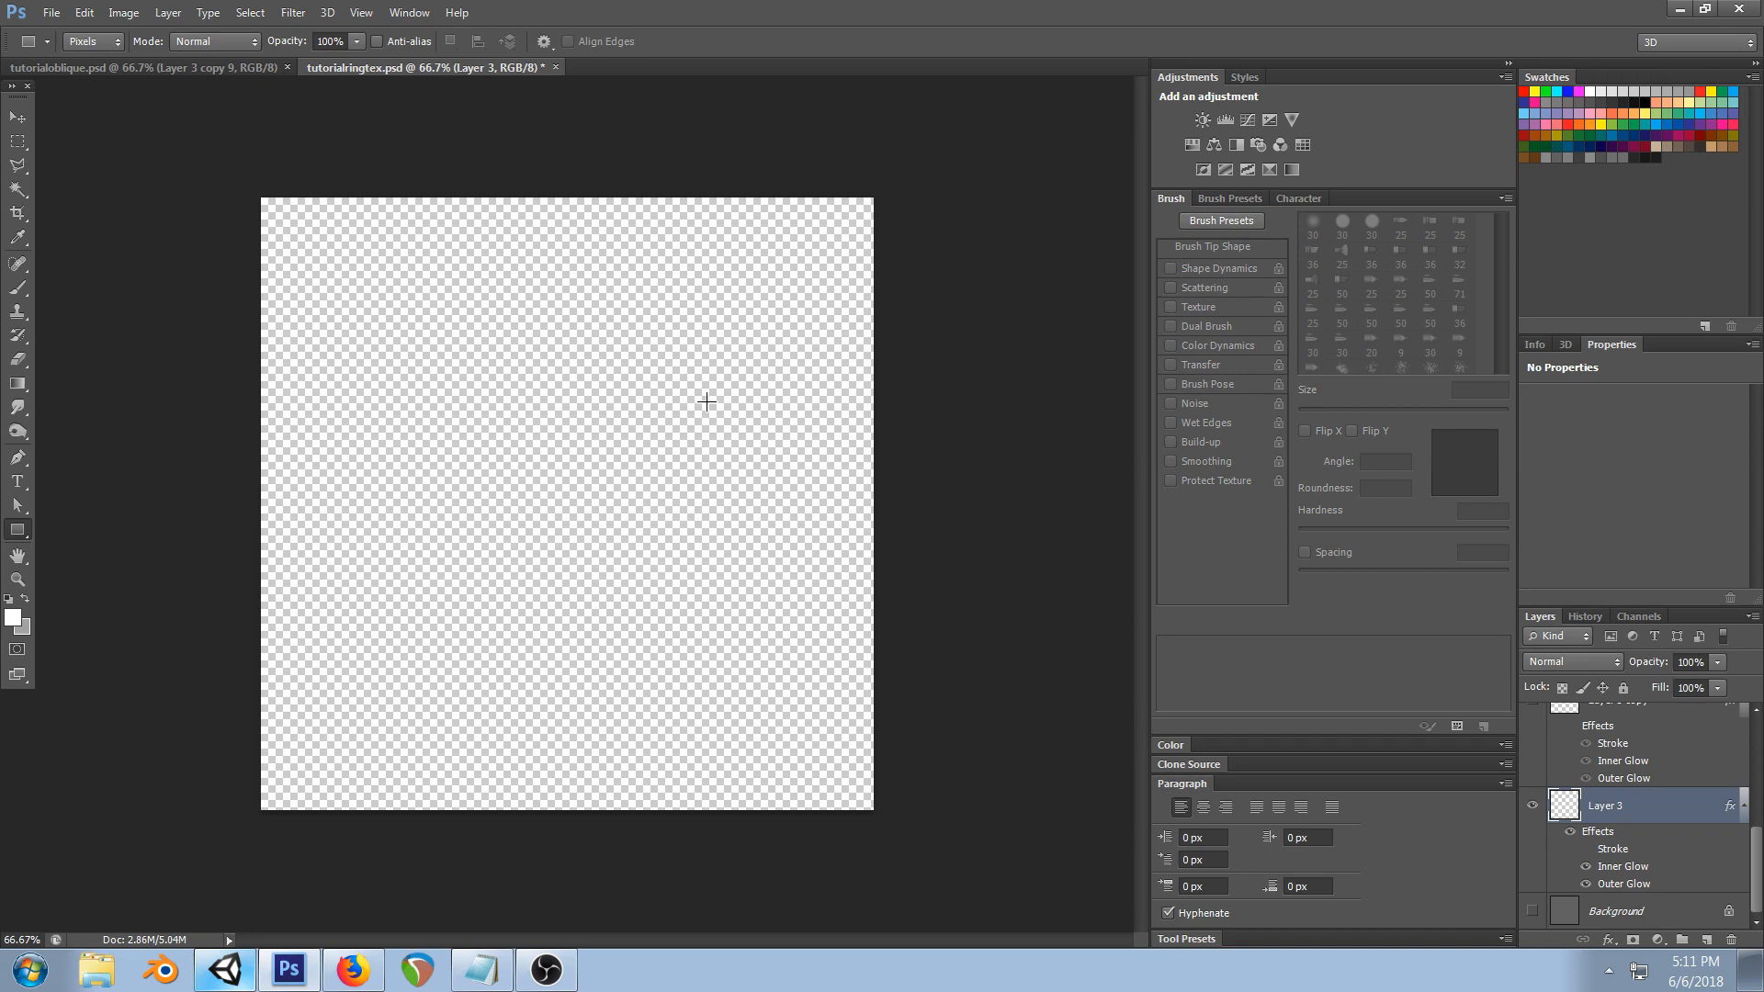
pyautogui.hotkey('ctrl', 's')
pyautogui.hotkey('alt', 'Tab')
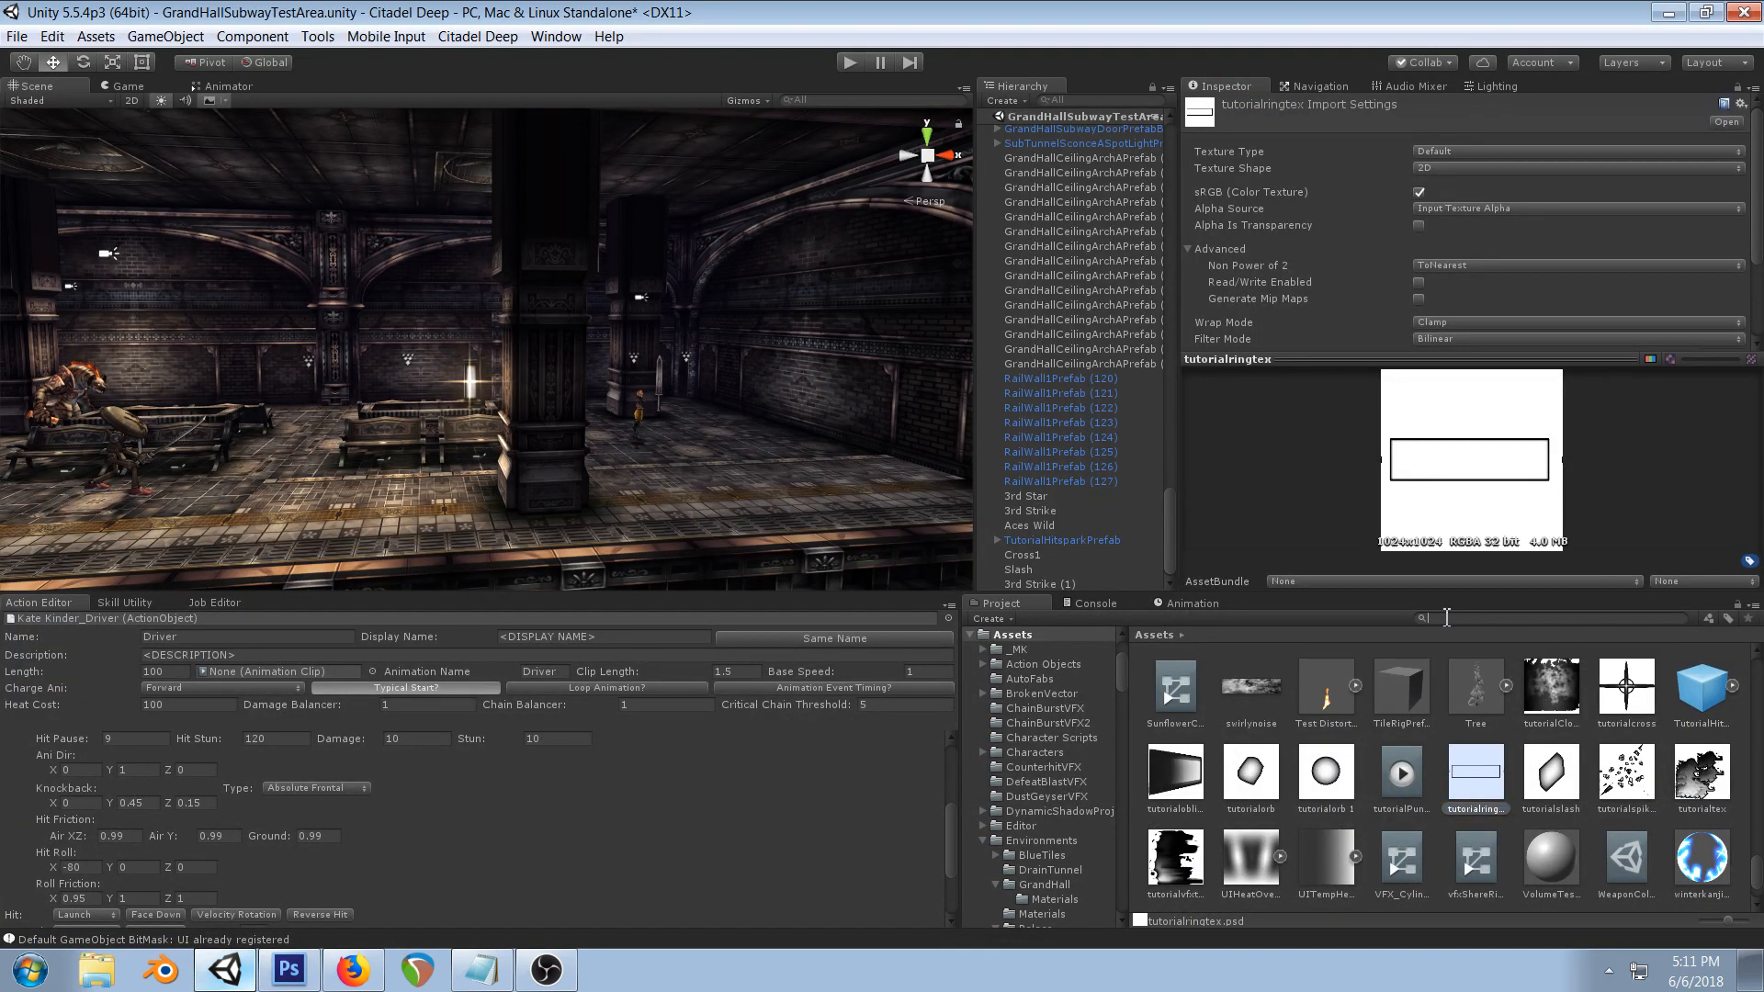
# - Find the TutorialRing material and assign tutorialringtex as its base texture
pyautogui.write('tutorial ring')
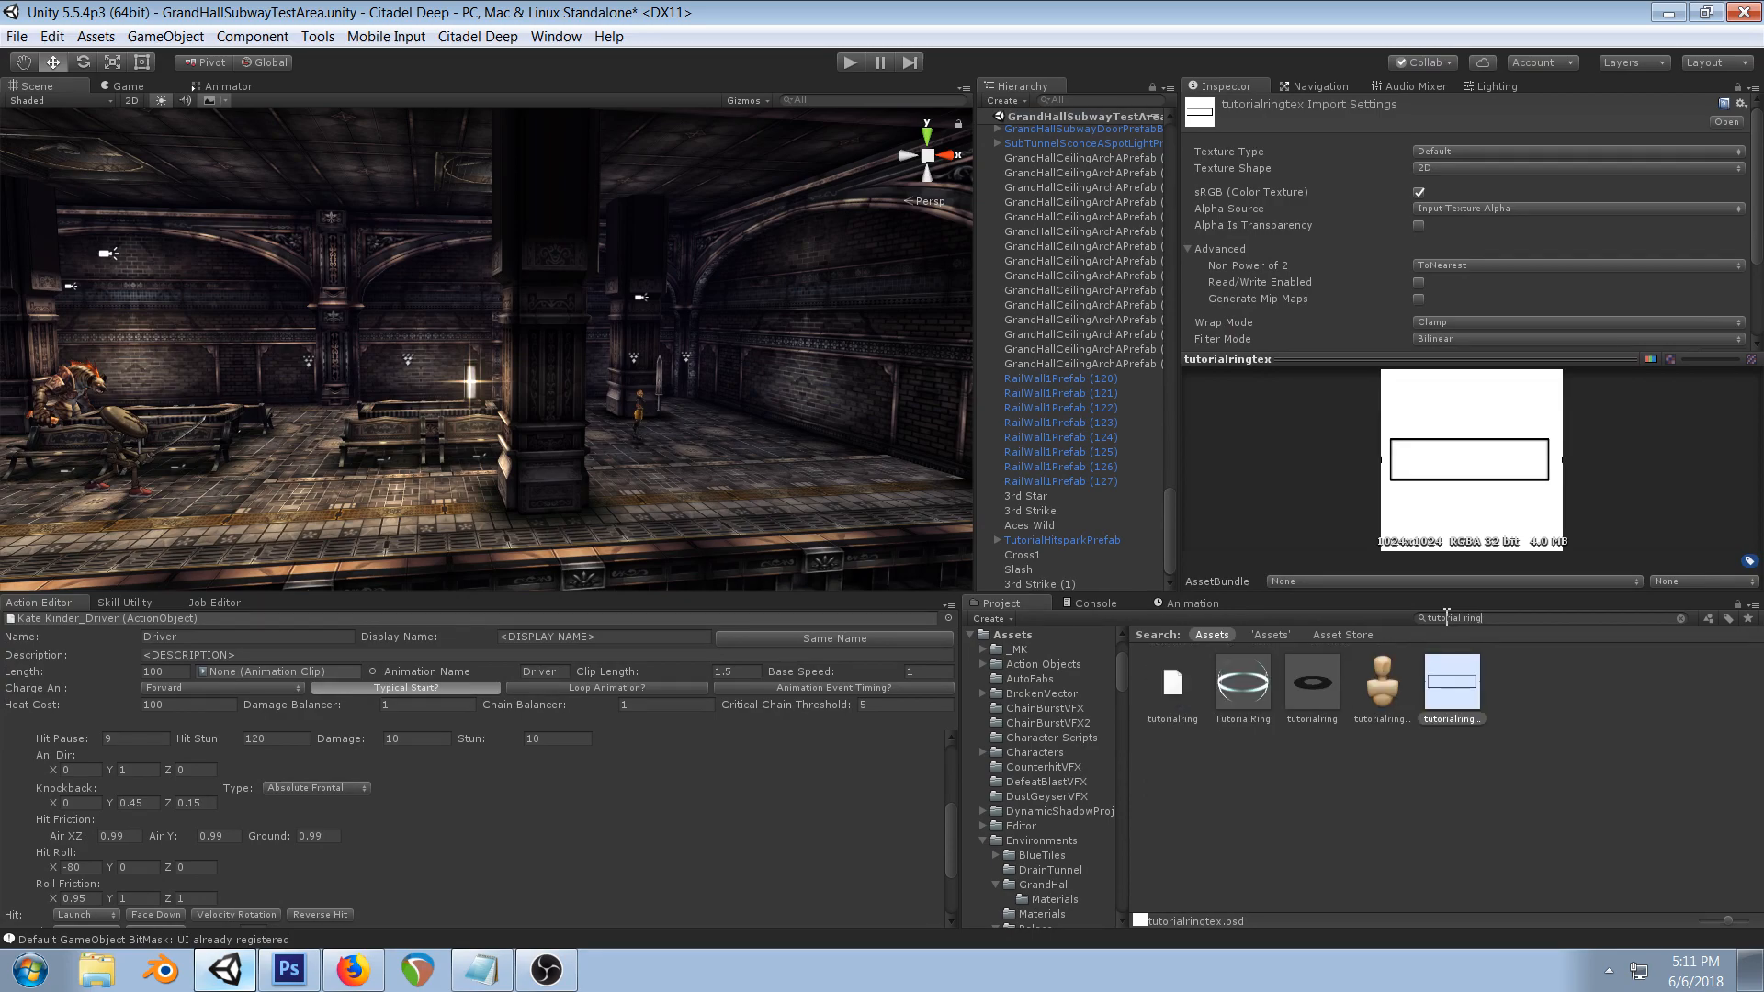
pyautogui.click(1240, 694)
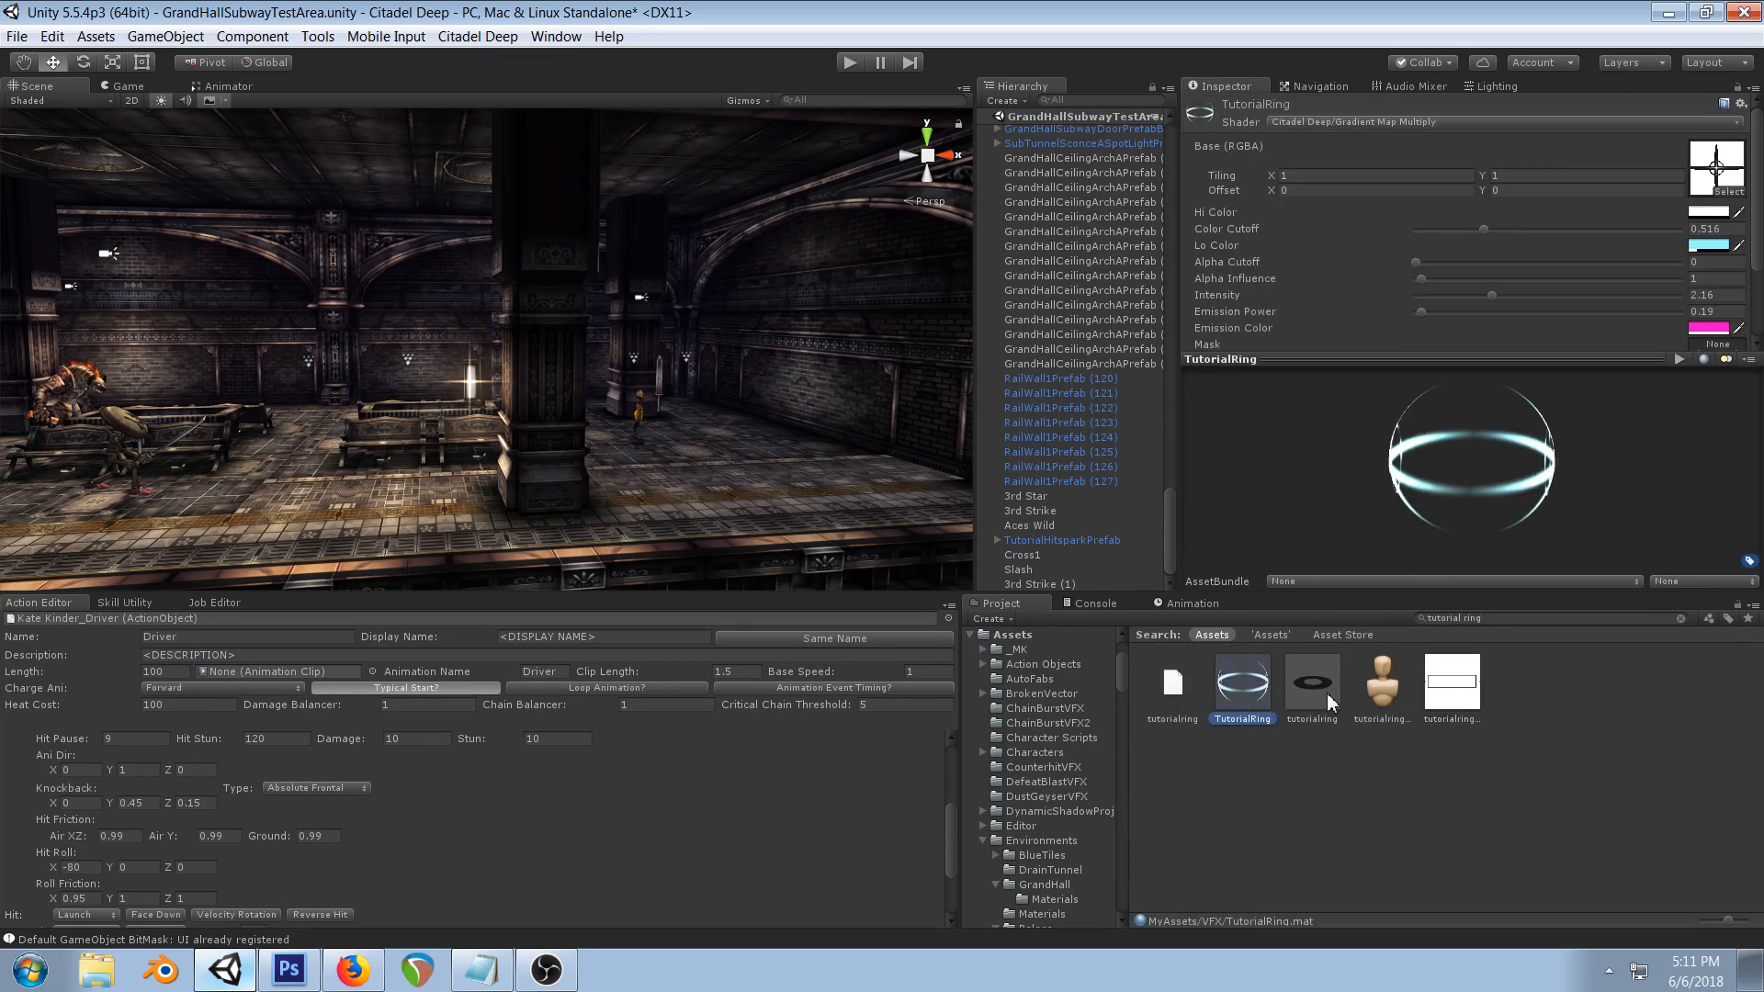
pyautogui.click(1714, 191)
pyautogui.write('tutorial')
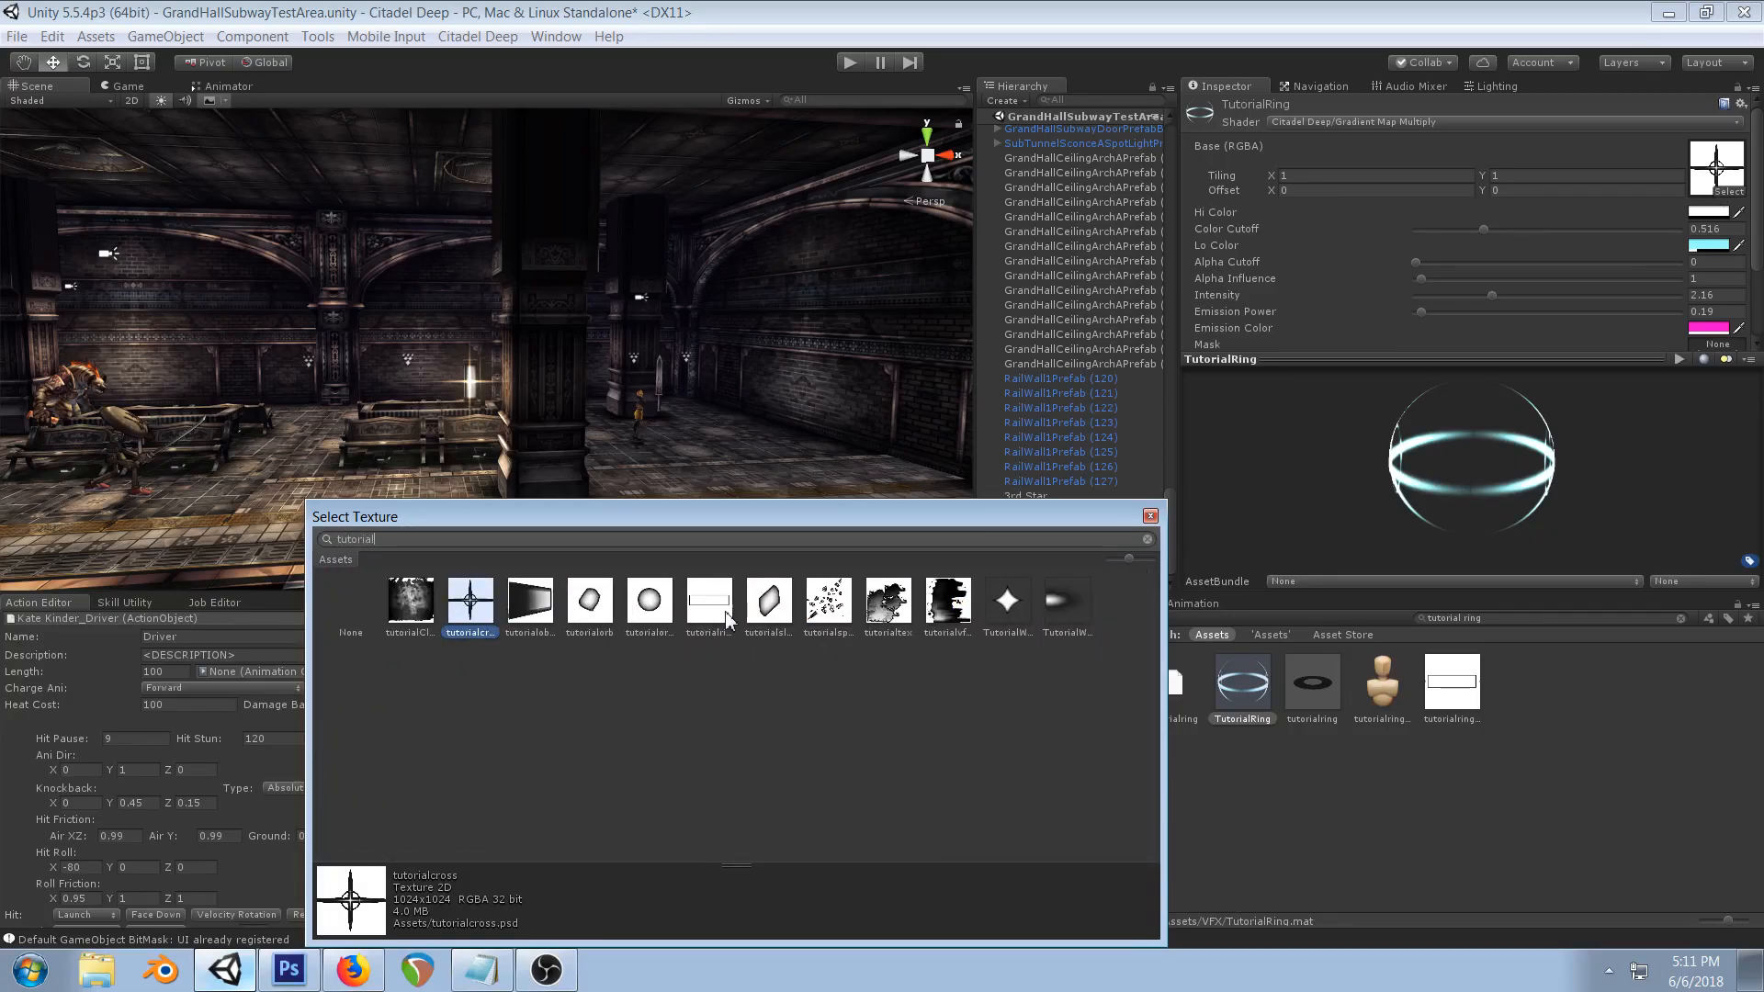
pyautogui.doubleClick(725, 615)
# - Place the tutorialring model in the hall at X 325.95, Y -12.56, Z -442.53
pyautogui.moveTo(1312, 685); pyautogui.dragTo(709, 450)
pyautogui.moveTo(713, 377); pyautogui.dragTo(723, 445)
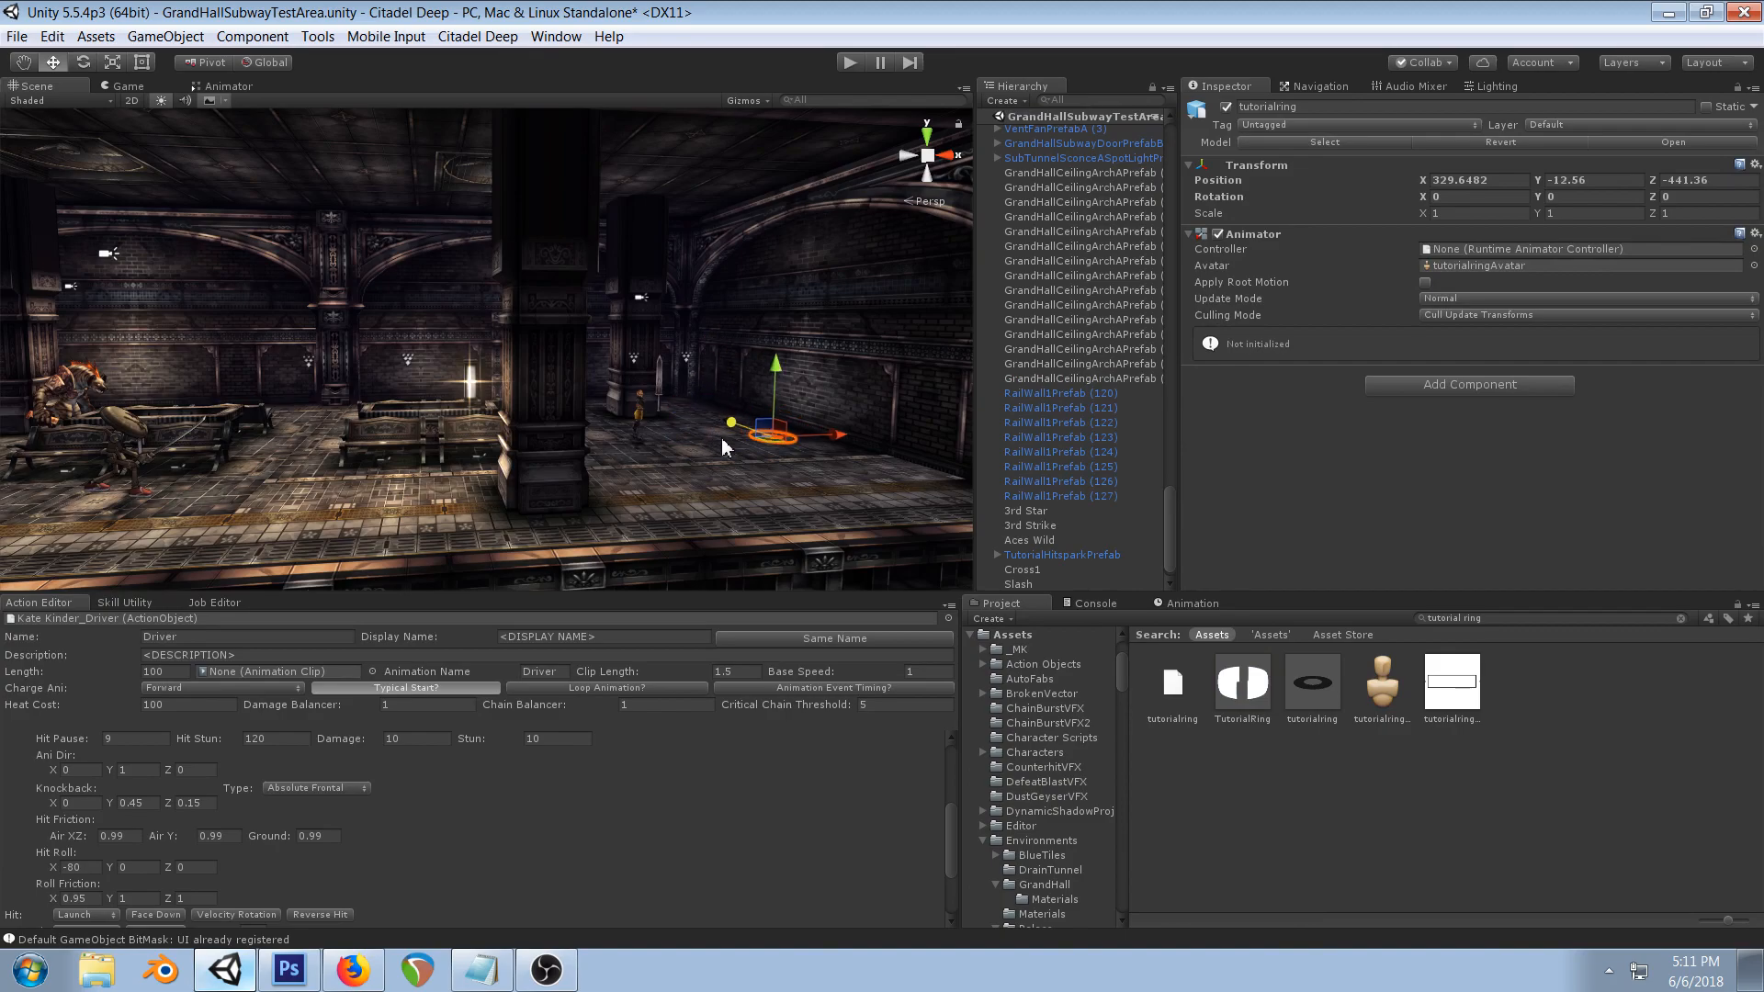
pyautogui.moveTo(863, 443); pyautogui.dragTo(778, 451)
pyautogui.press('f')
pyautogui.moveTo(759, 382); pyautogui.dragTo(698, 328, button='right')
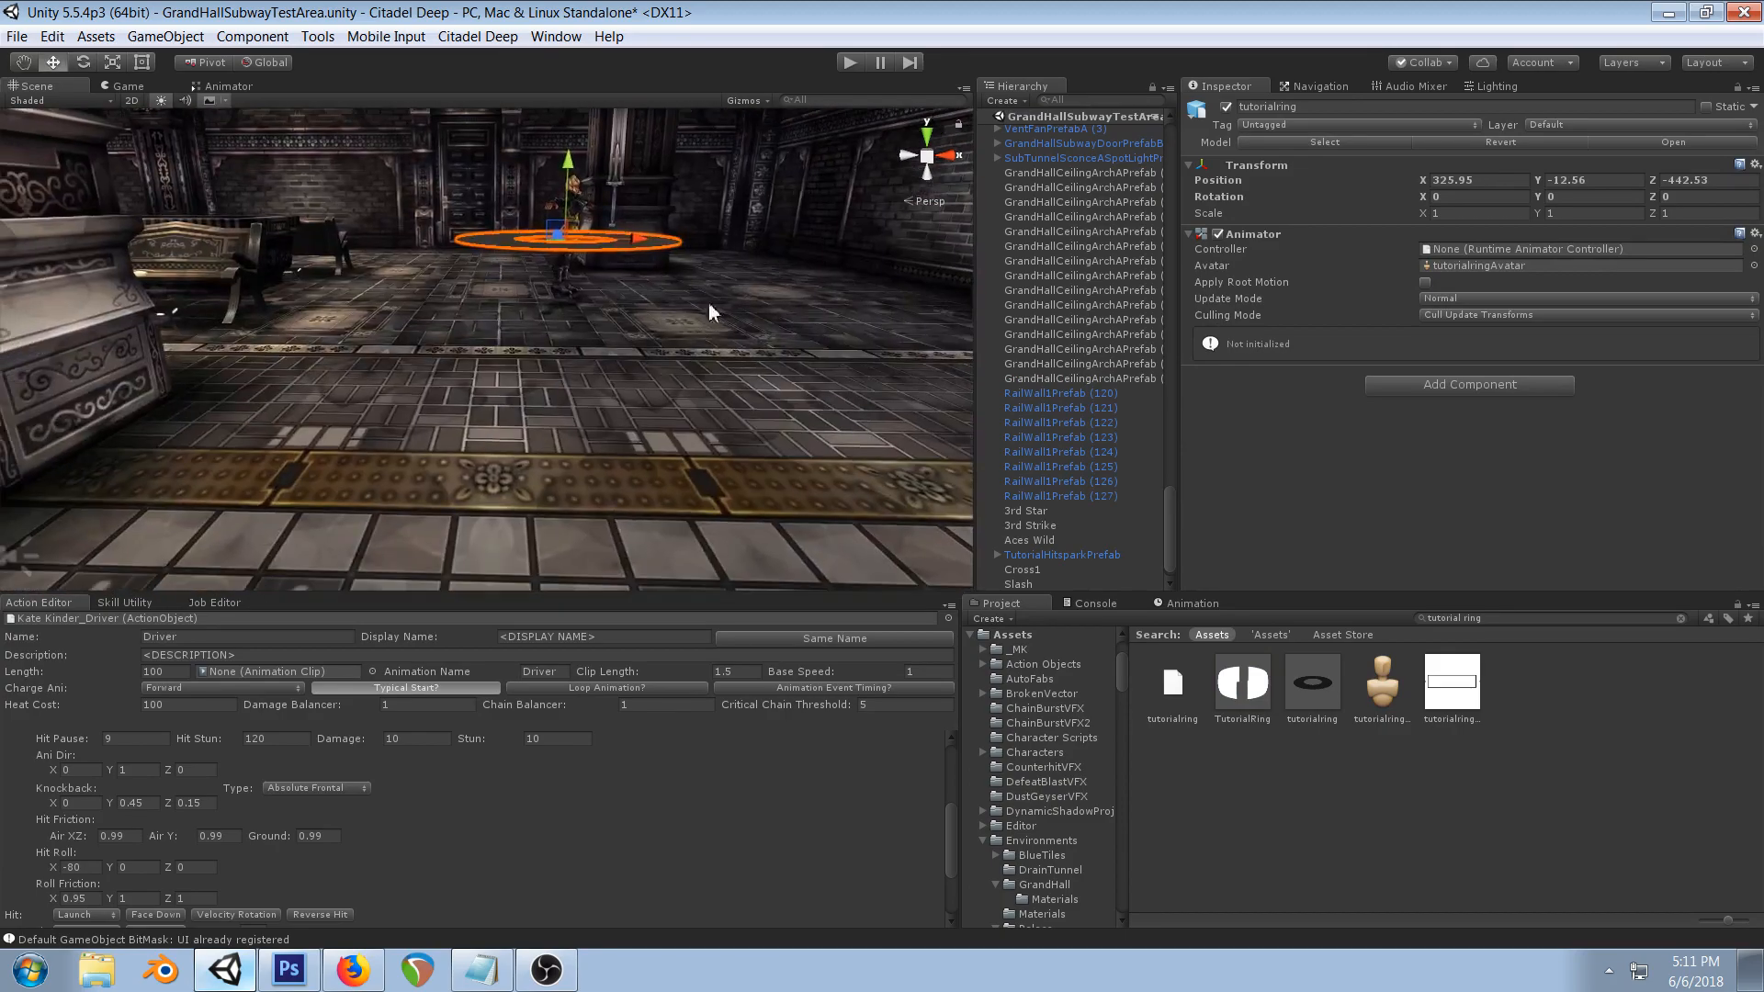
pyautogui.moveTo(698, 328); pyautogui.dragTo(723, 453, button='middle')
pyautogui.scroll(-2, 730, 370)
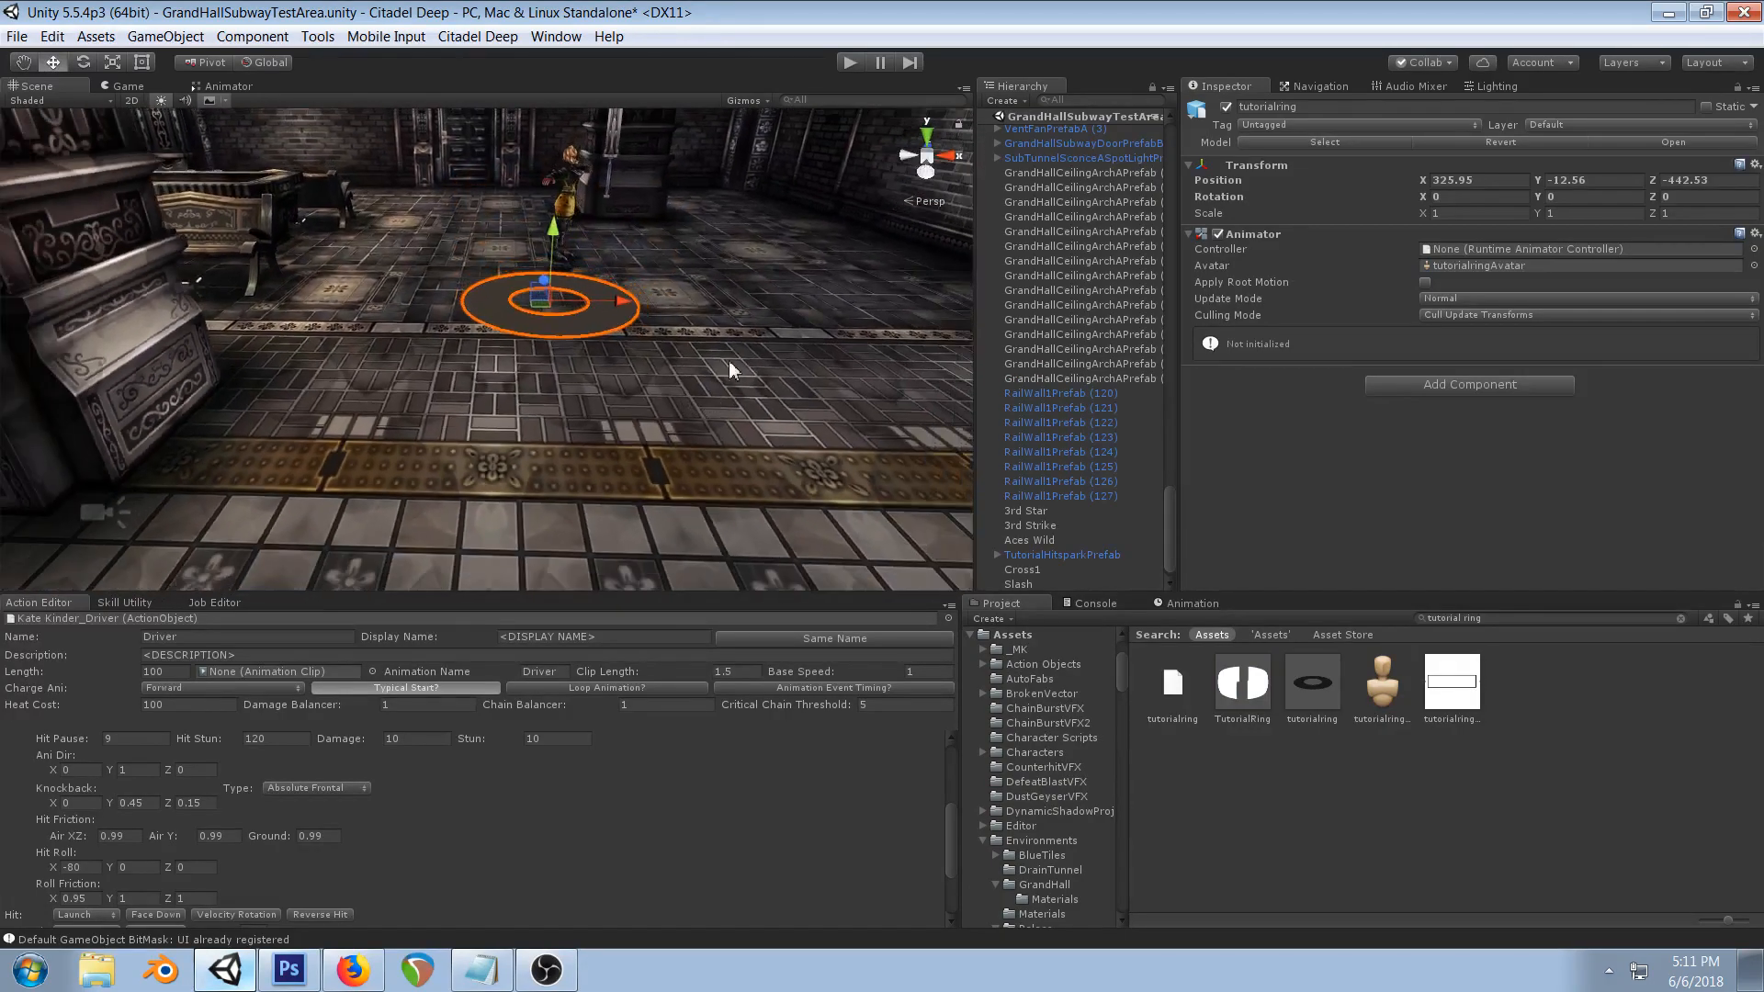
# - Rotate the placed ring to -90 degrees about X so it stands upright
pyautogui.click(83, 64)
pyautogui.moveTo(563, 341); pyautogui.dragTo(561, 446)
pyautogui.moveTo(660, 483); pyautogui.dragTo(630, 349, button='right')
pyautogui.moveTo(630, 349); pyautogui.dragTo(588, 275, button='middle')
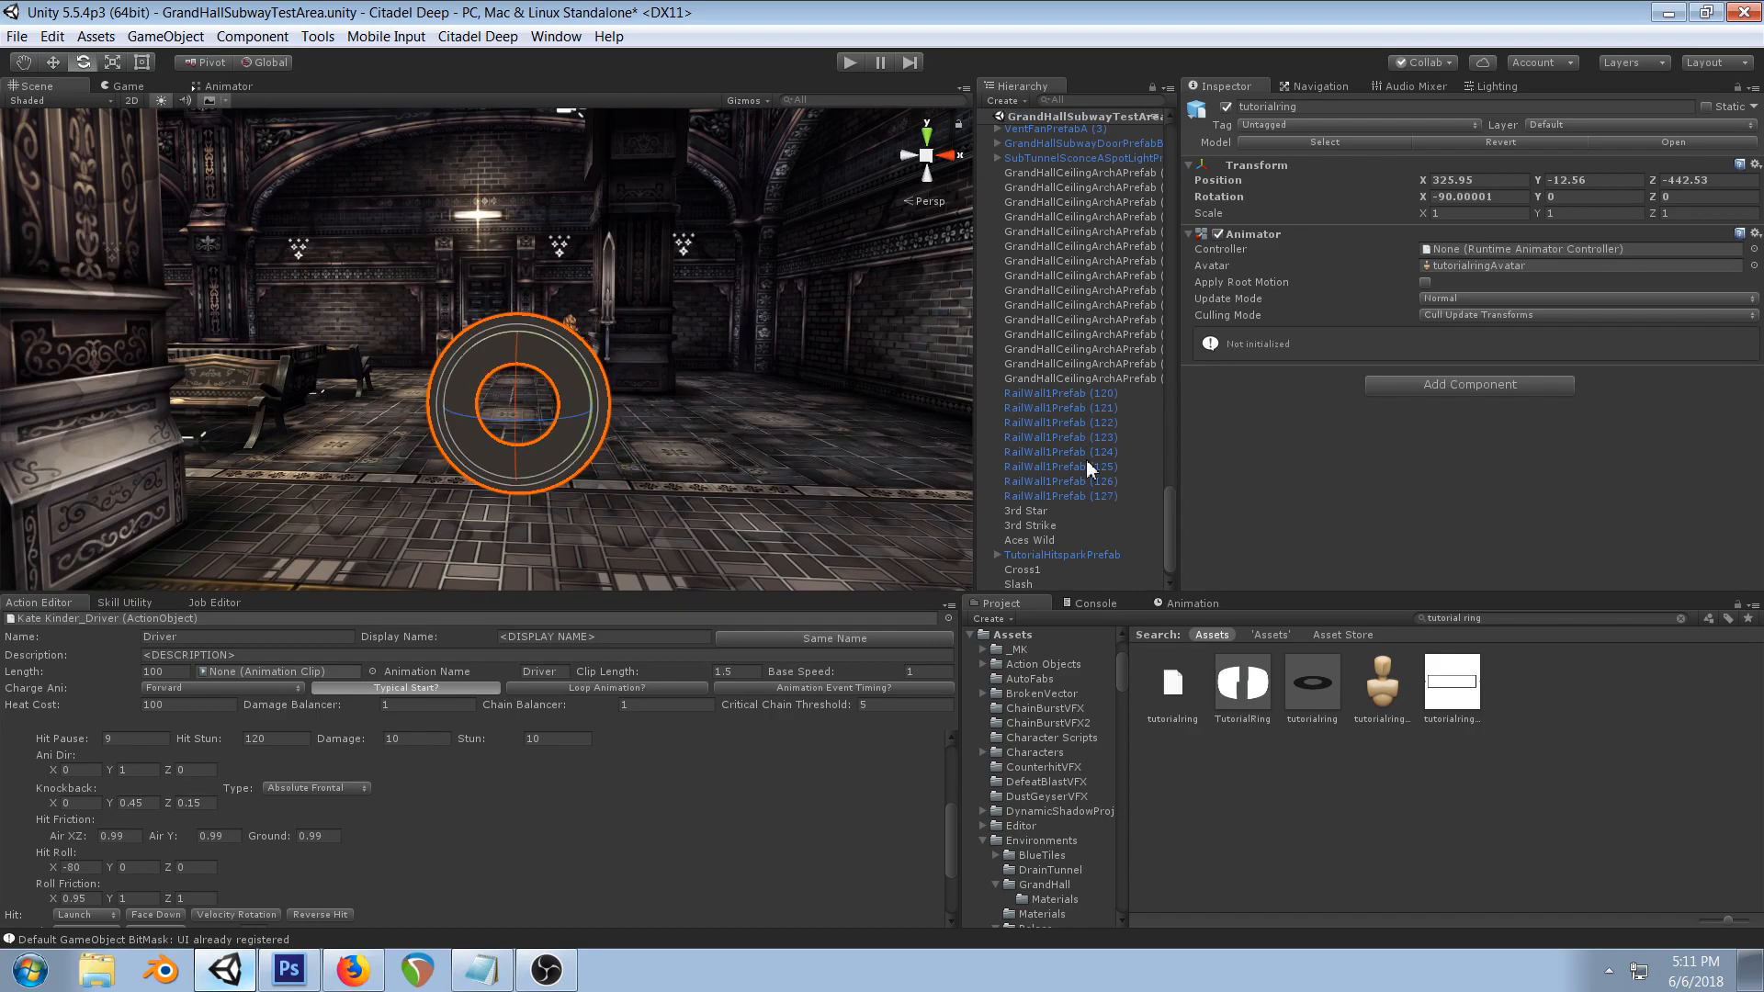
# - Inspect the tutorialring object's children in the hierarchy and delete the whole ring from the scene
pyautogui.press('f')
pyautogui.scroll(1, 1083, 307)
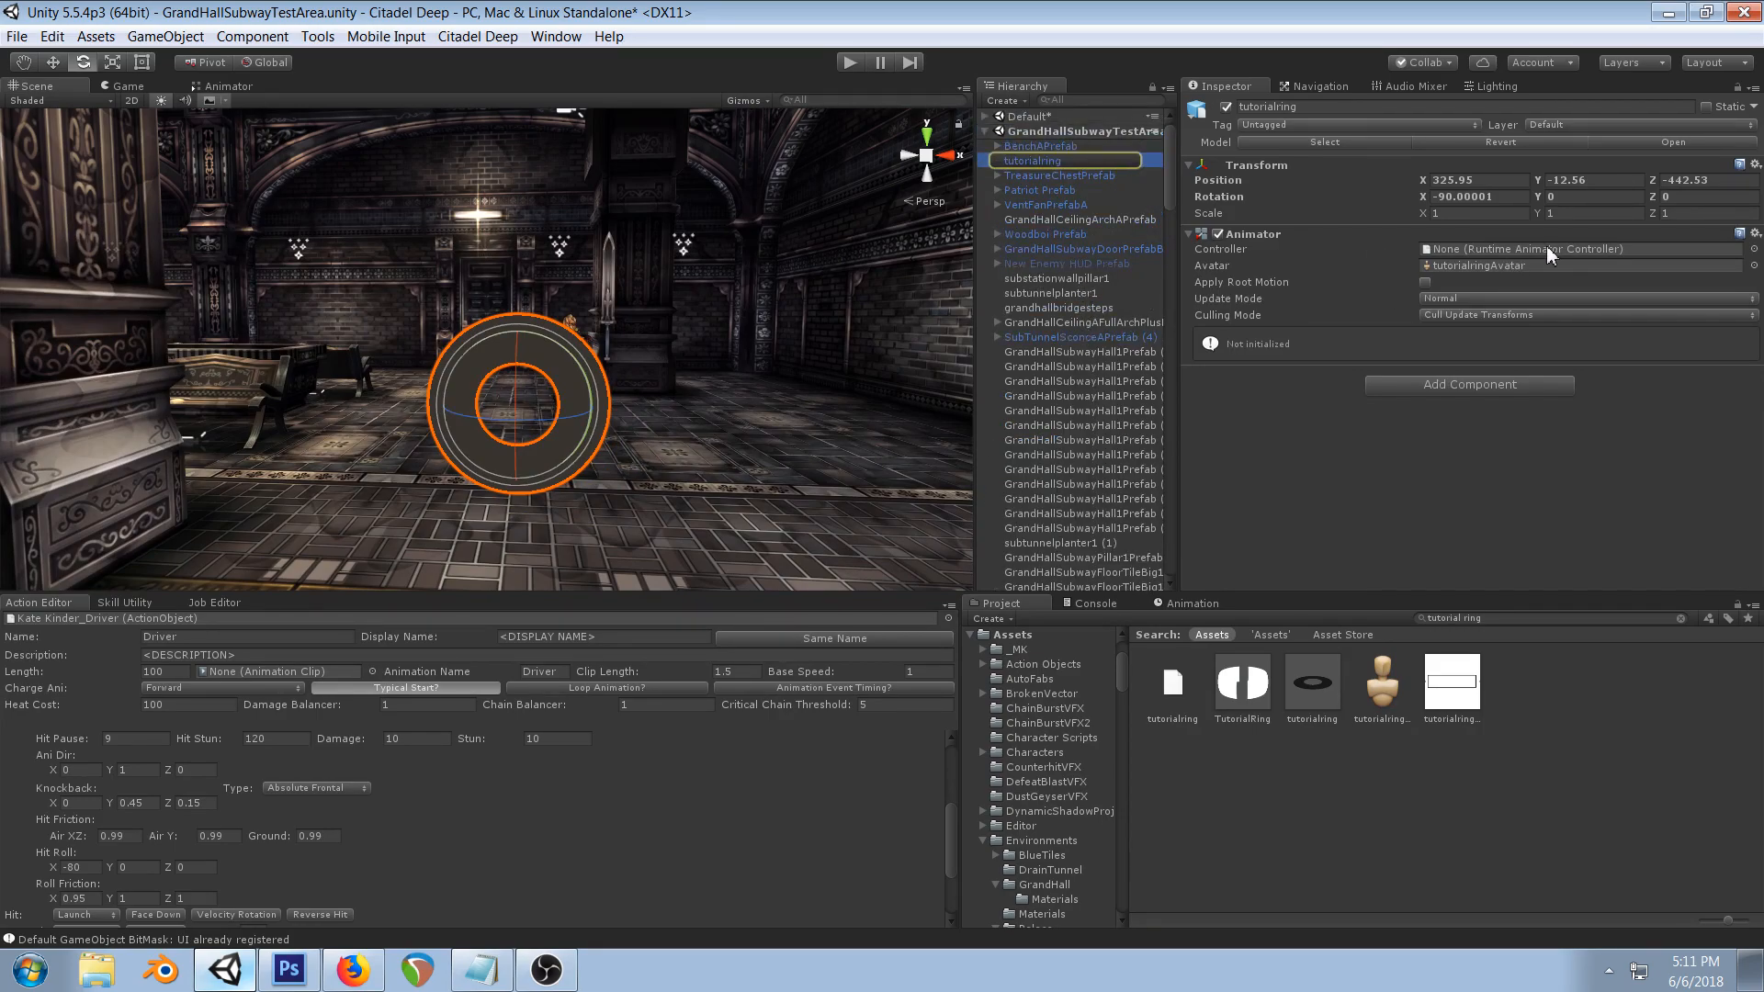
pyautogui.click(1188, 599)
pyautogui.click(1014, 598)
pyautogui.click(997, 160)
pyautogui.click(1043, 170)
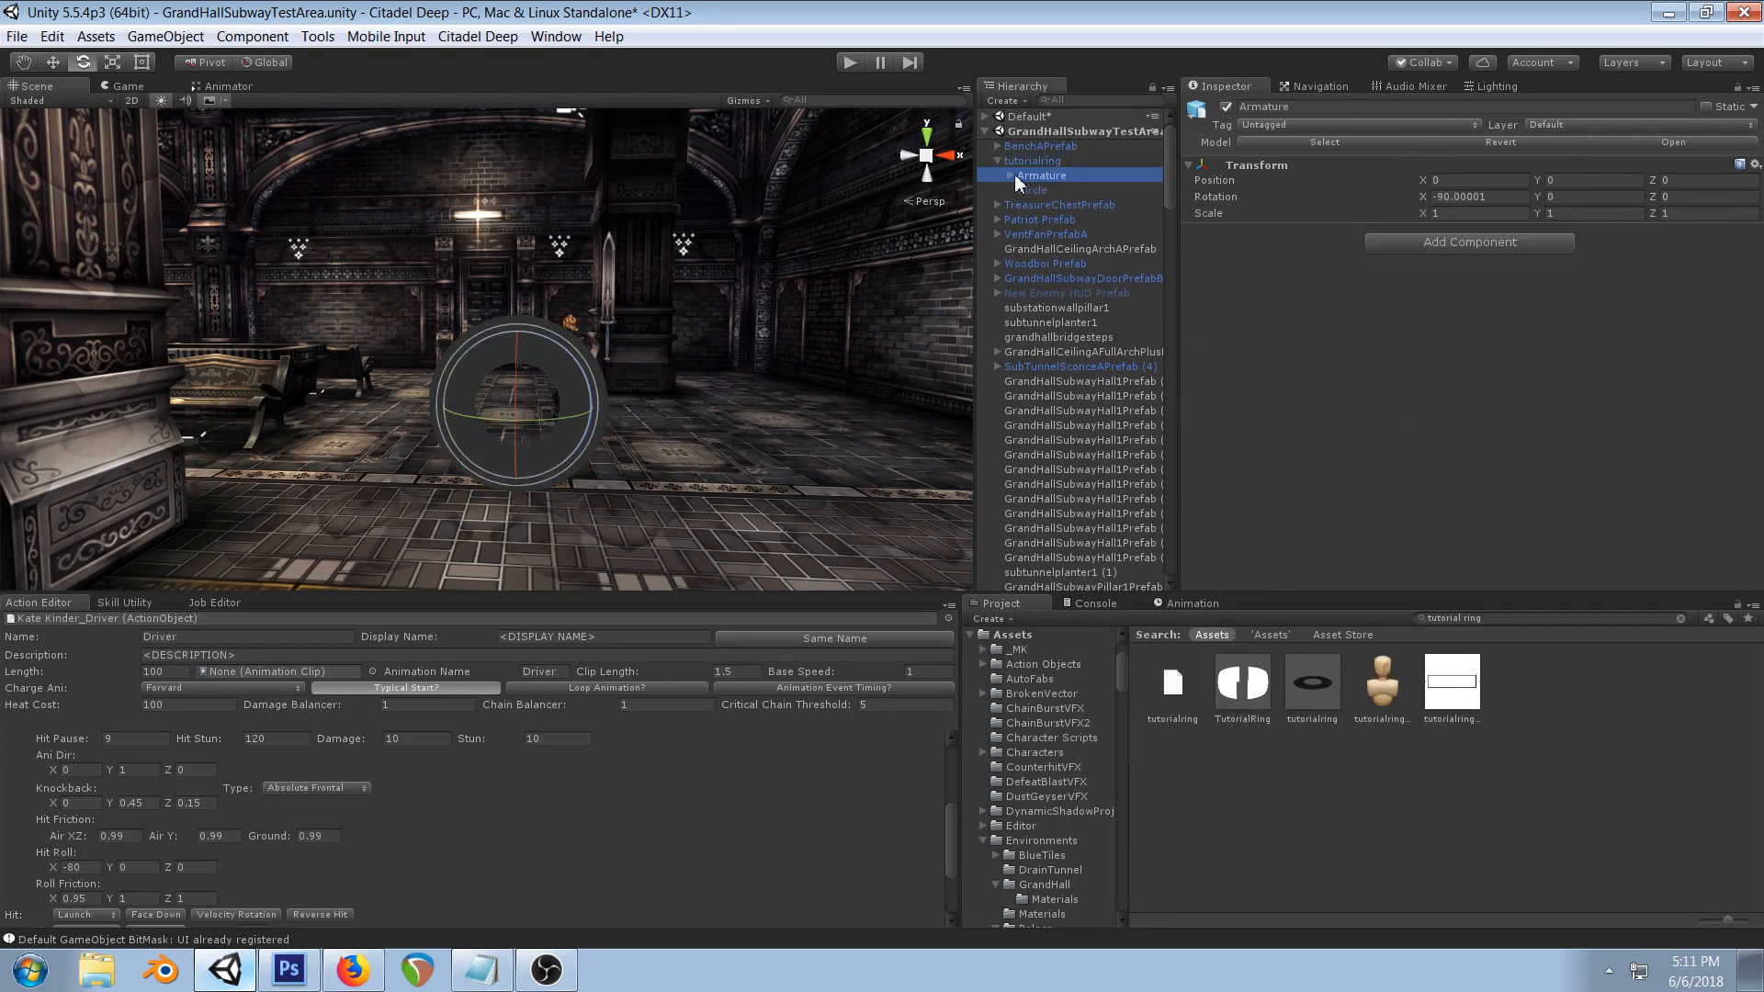
pyautogui.click(1056, 160)
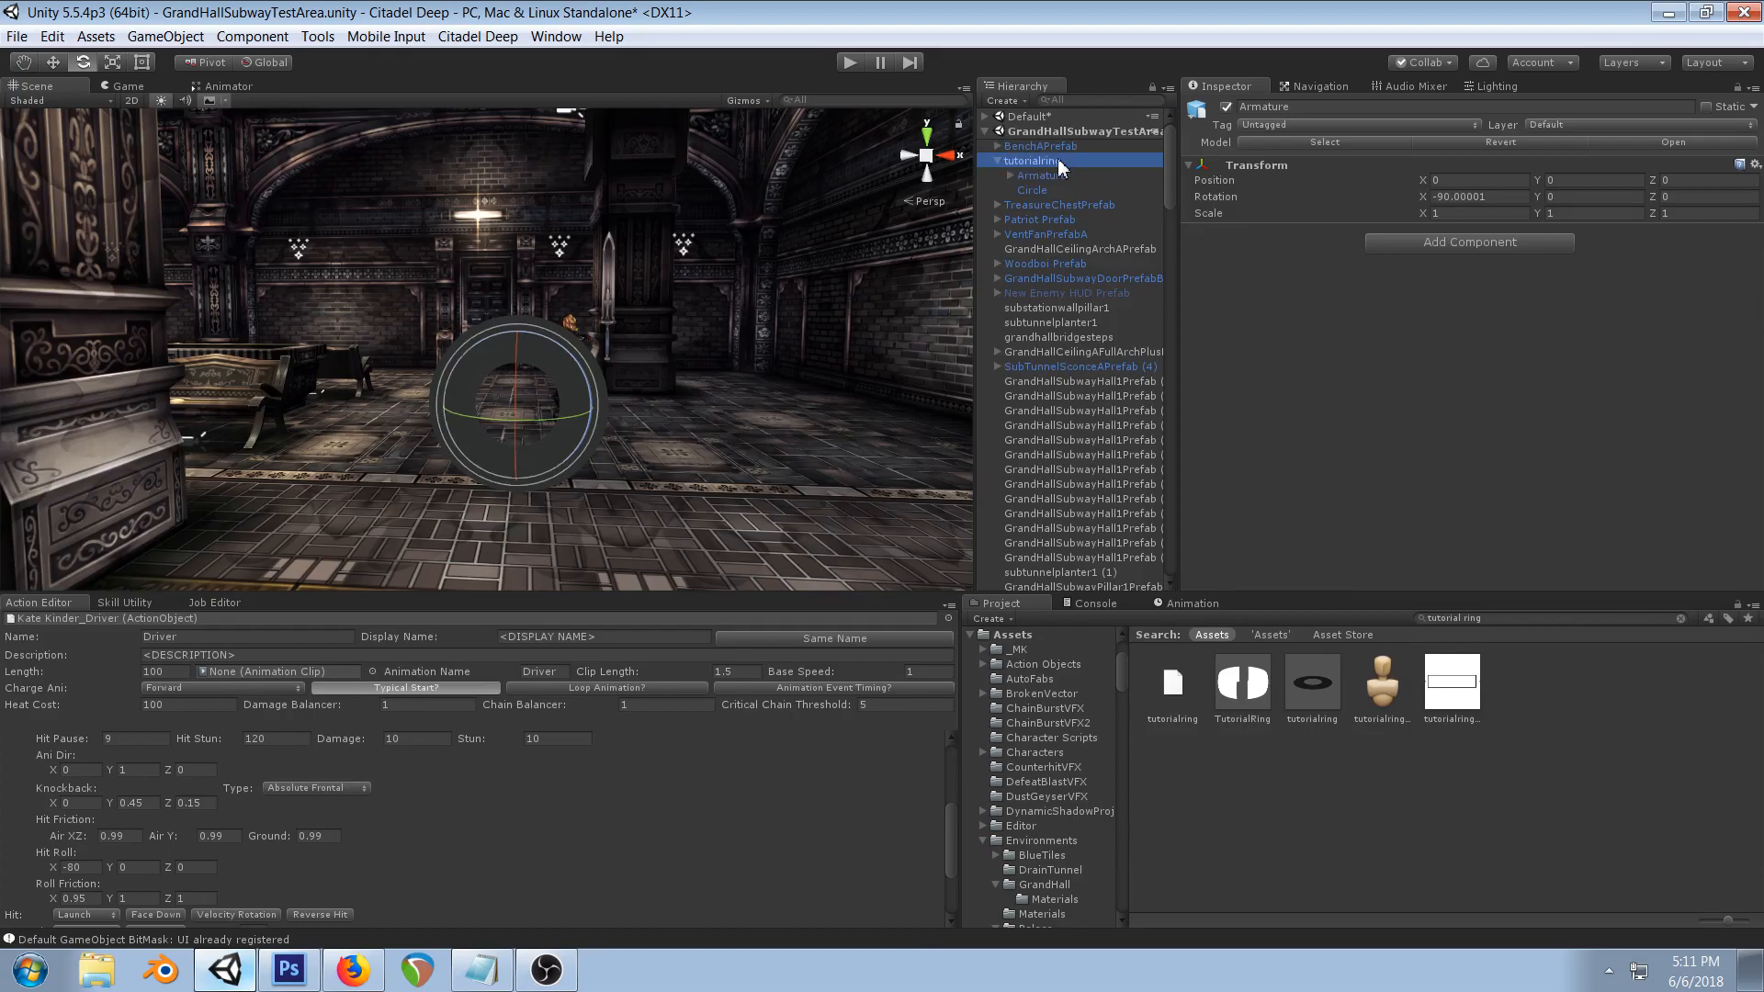
pyautogui.press('Delete')
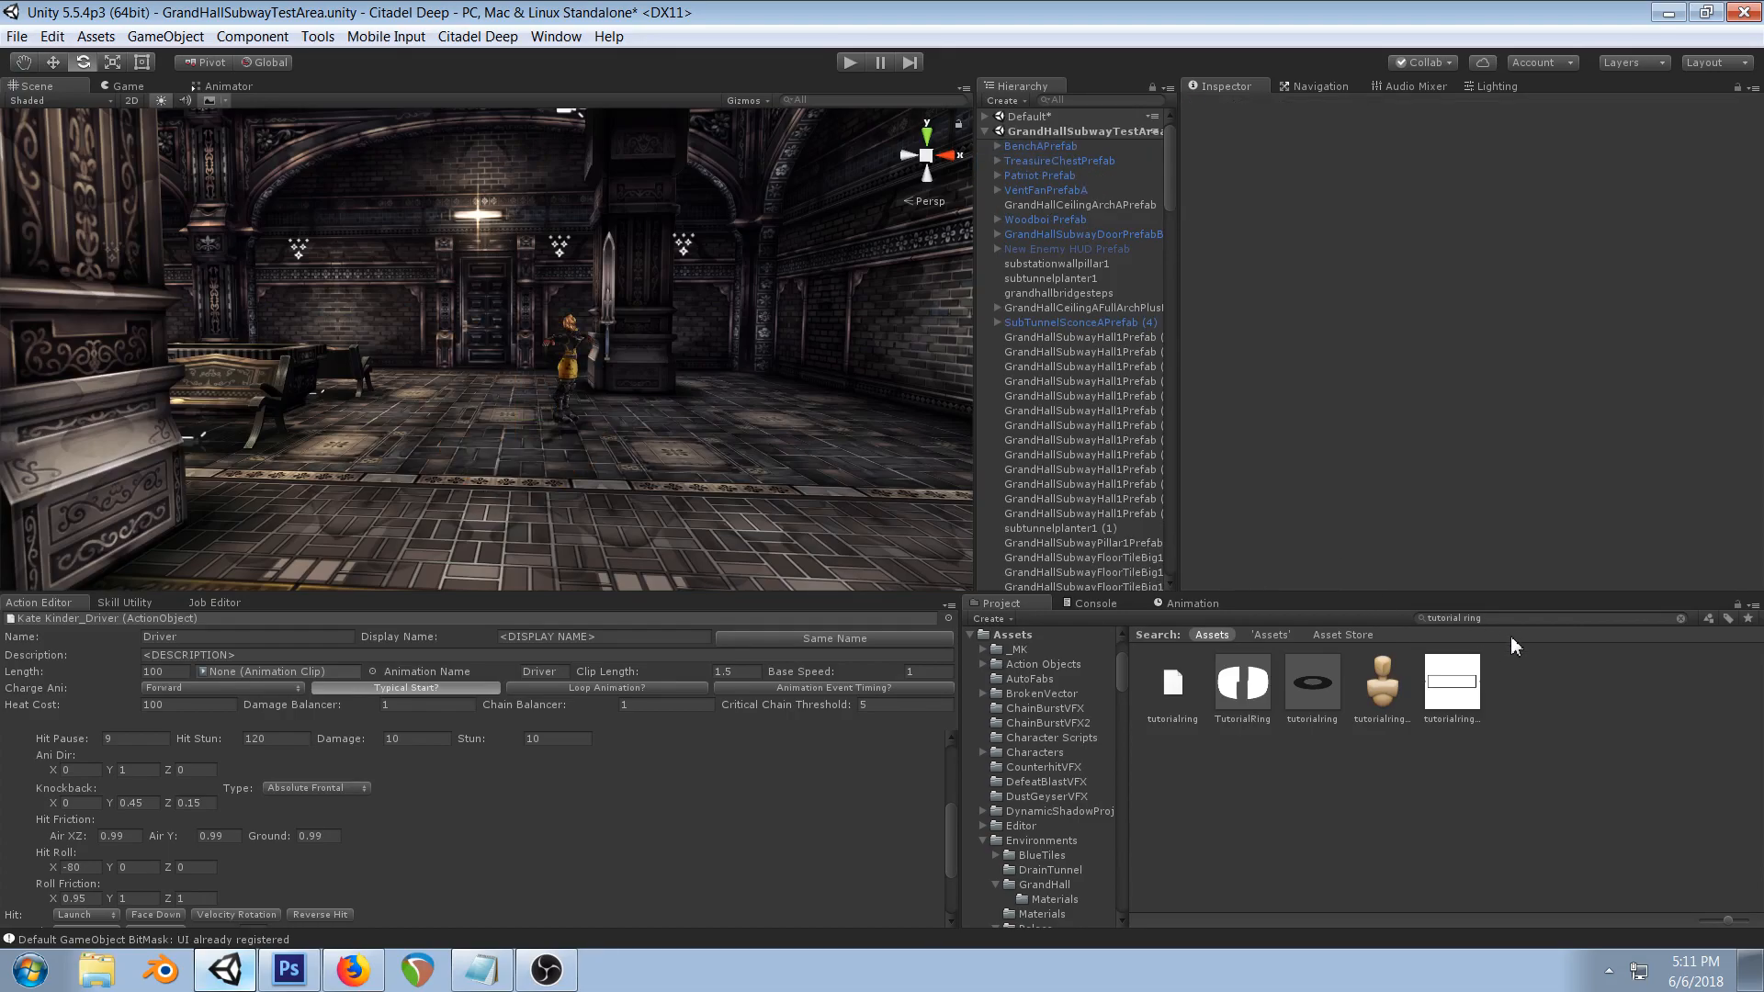
# - Search the project for "vfx ring" and inspect the BreakVFXRing2 and GuardRingVFXPrefab previews
pyautogui.write('vfx ring')
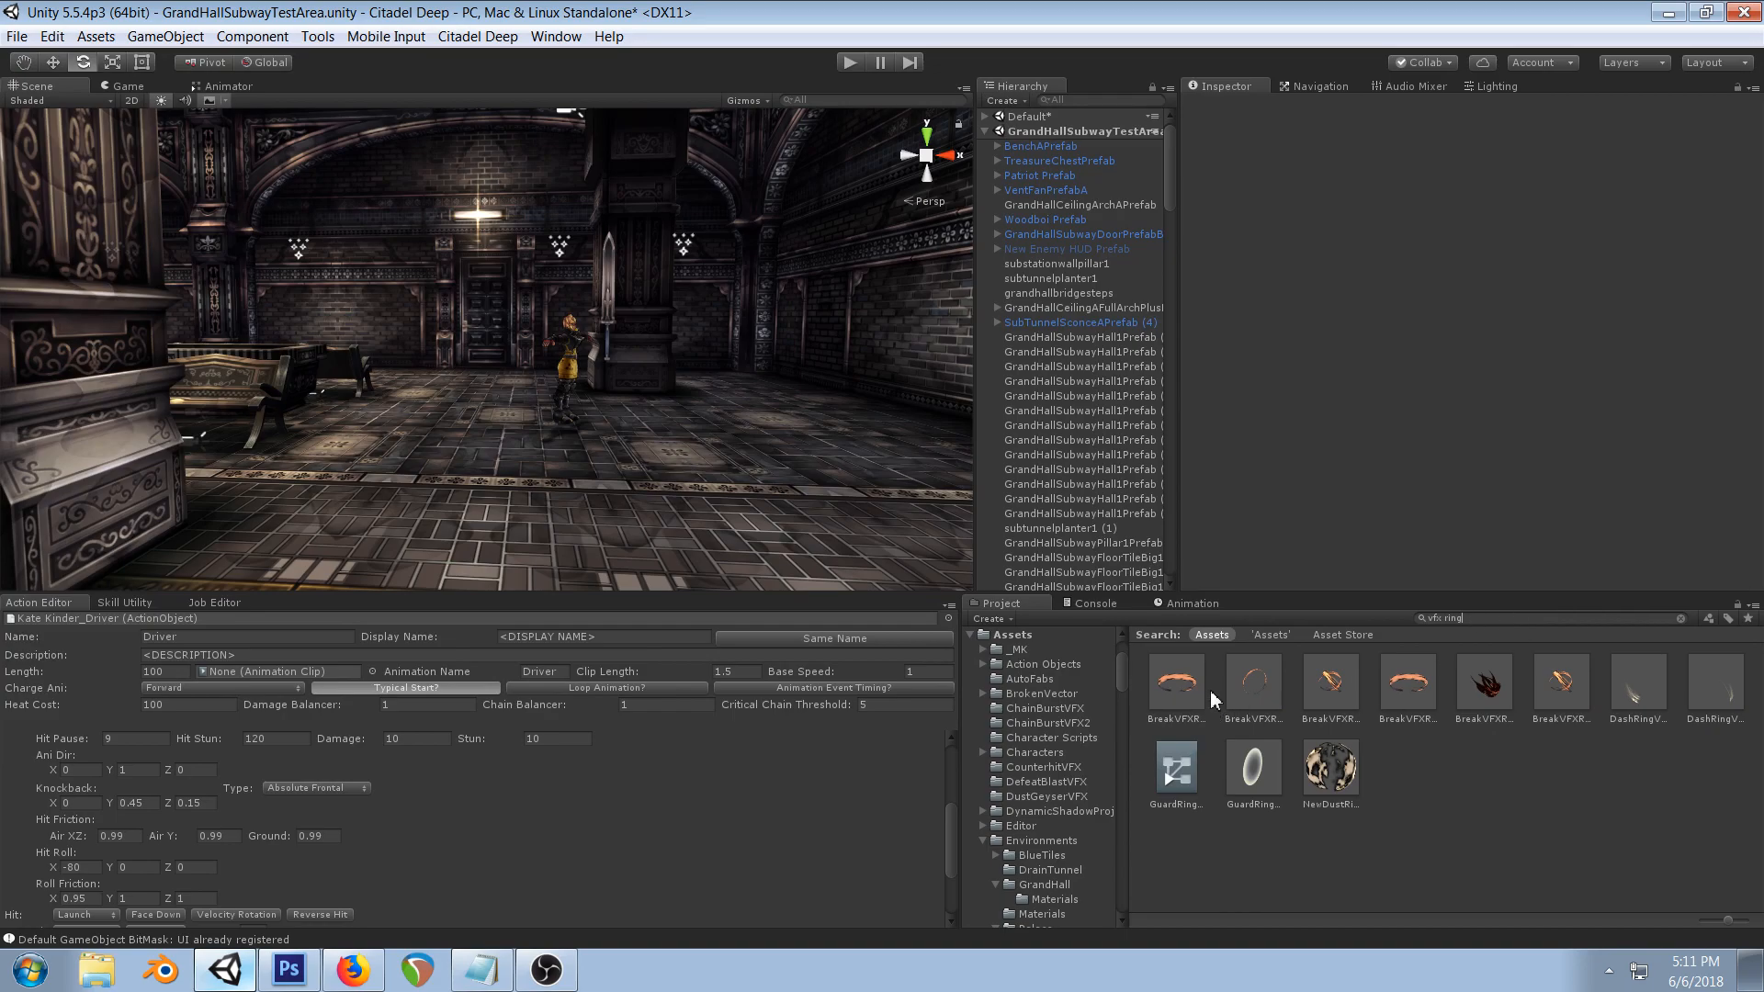
pyautogui.click(1410, 684)
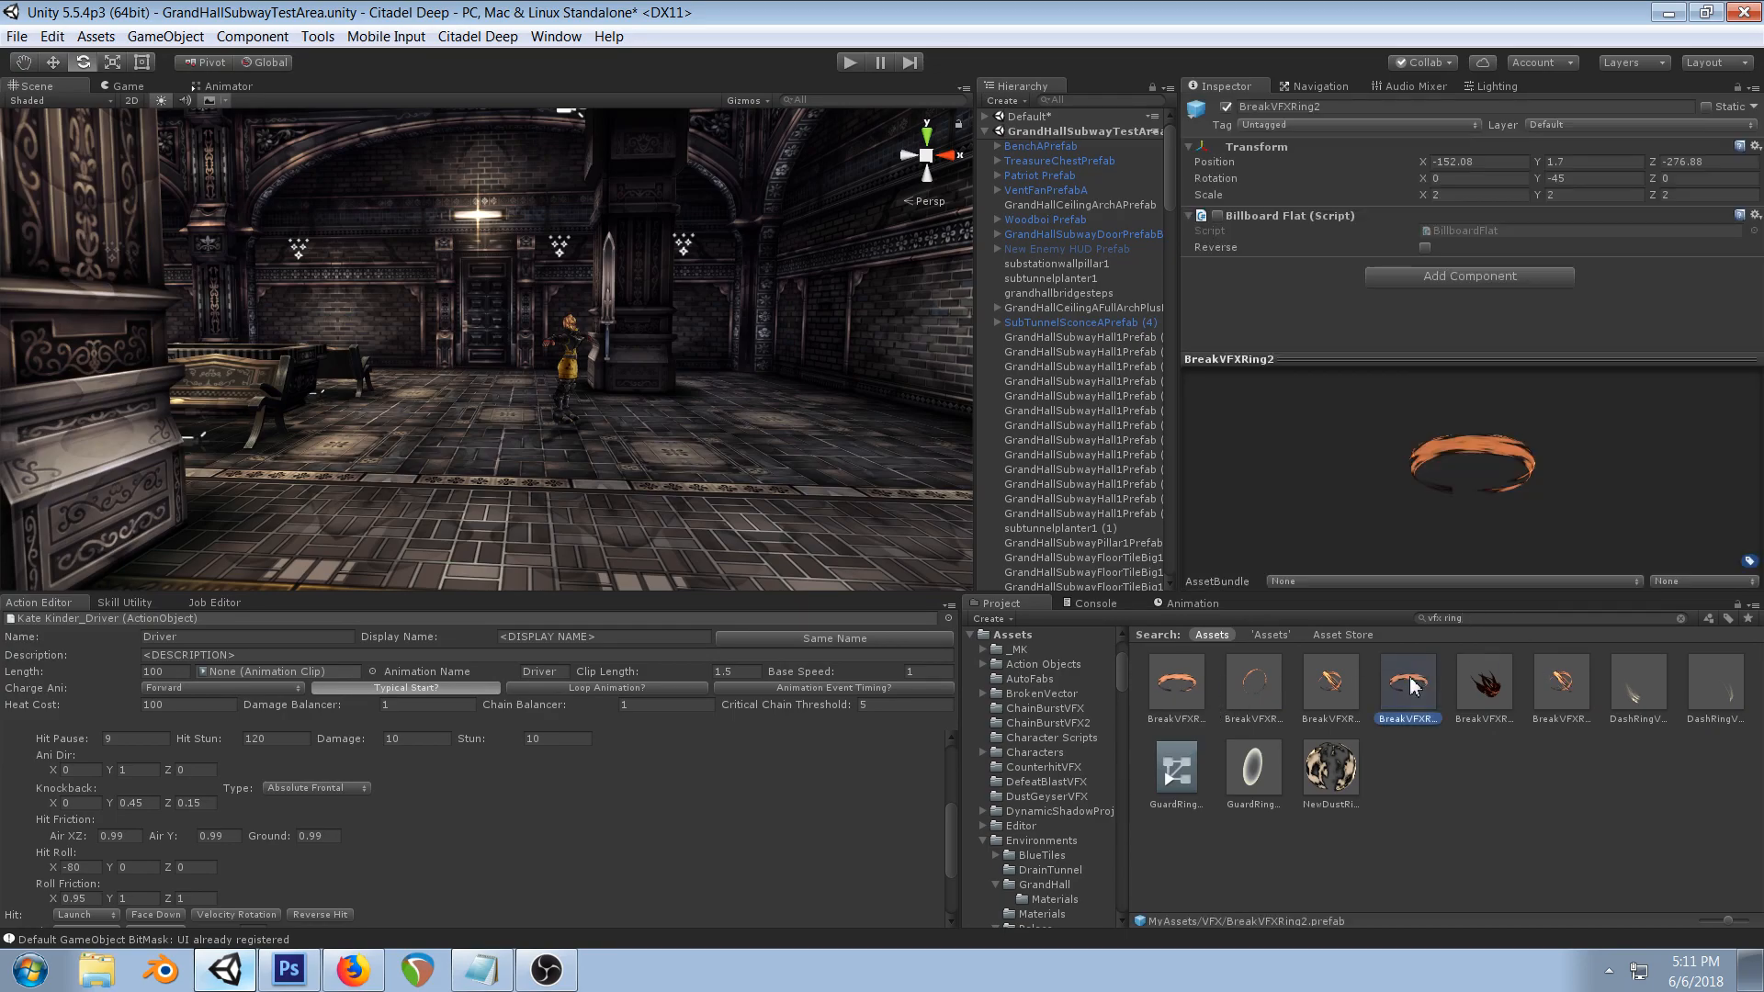
pyautogui.click(1255, 771)
pyautogui.moveTo(1521, 514); pyautogui.dragTo(1454, 476)
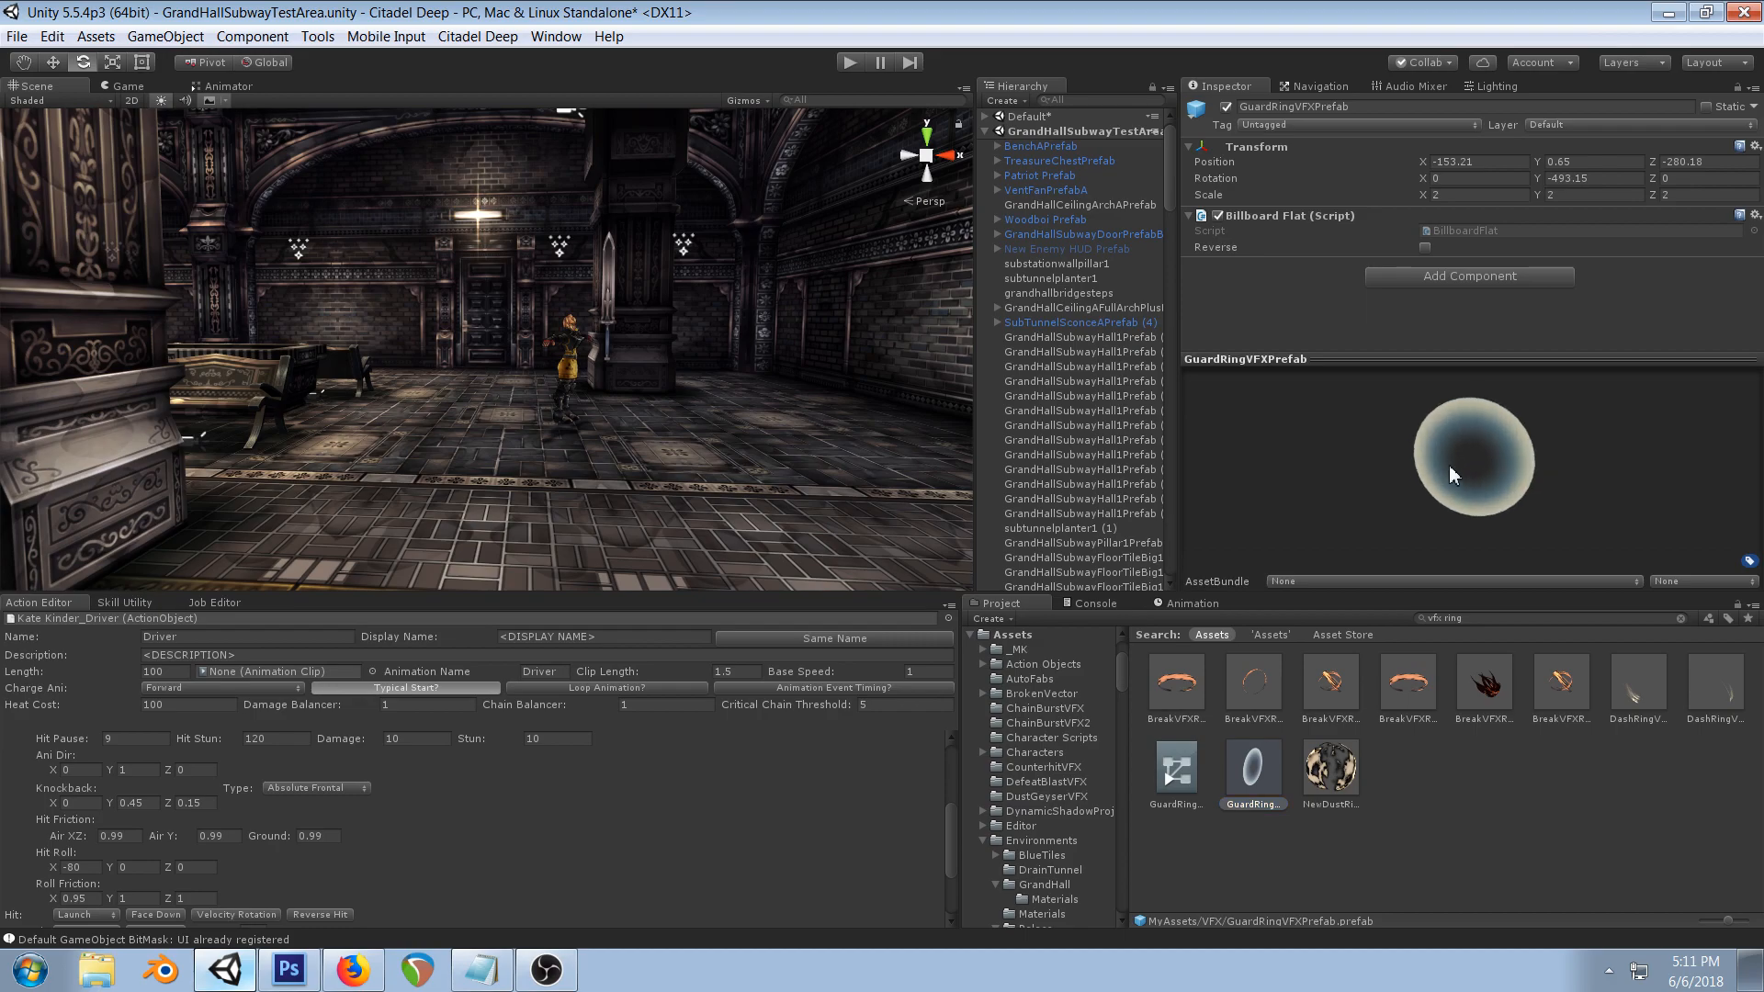
# - Place GuardRingVFXPrefab in the hall beside the character and raise it to Y -12.6
pyautogui.moveTo(1251, 767); pyautogui.dragTo(675, 438)
pyautogui.press('w')
pyautogui.moveTo(691, 360); pyautogui.dragTo(688, 293)
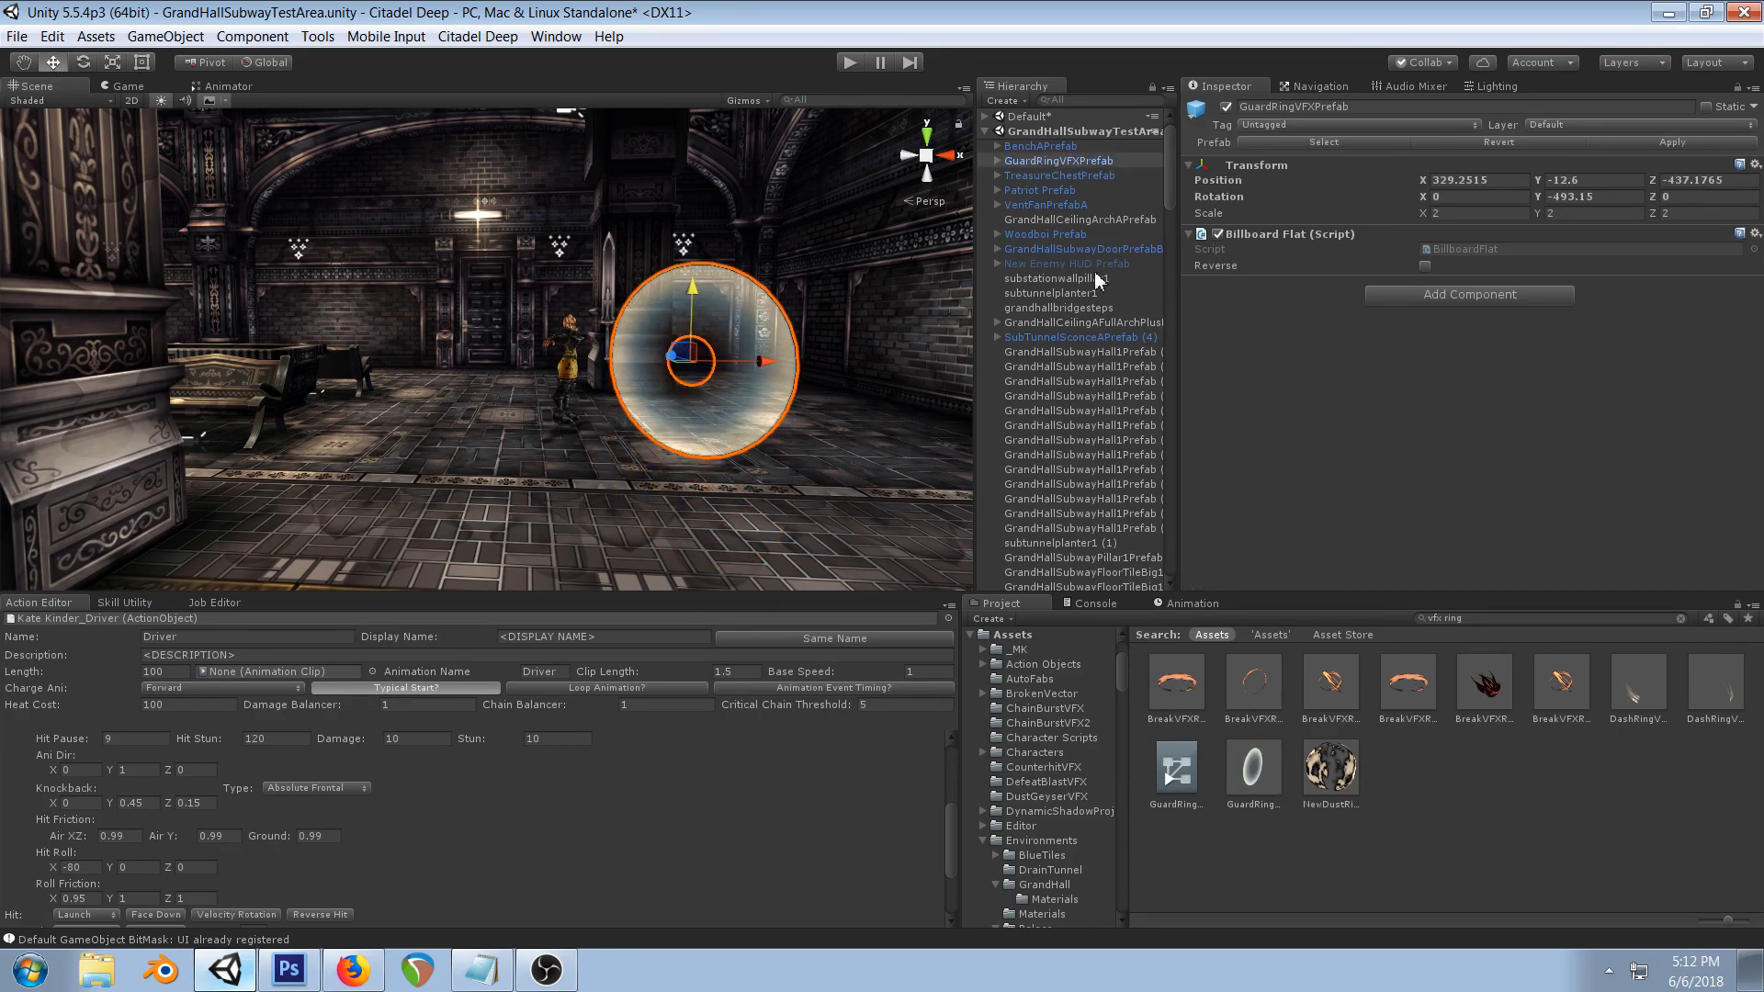
# - Rename the placed guard ring TutorialRingPrefab and save it as a new prefab in the Assets folder
pyautogui.click(1065, 221)
pyautogui.click(1027, 161)
pyautogui.click(997, 161)
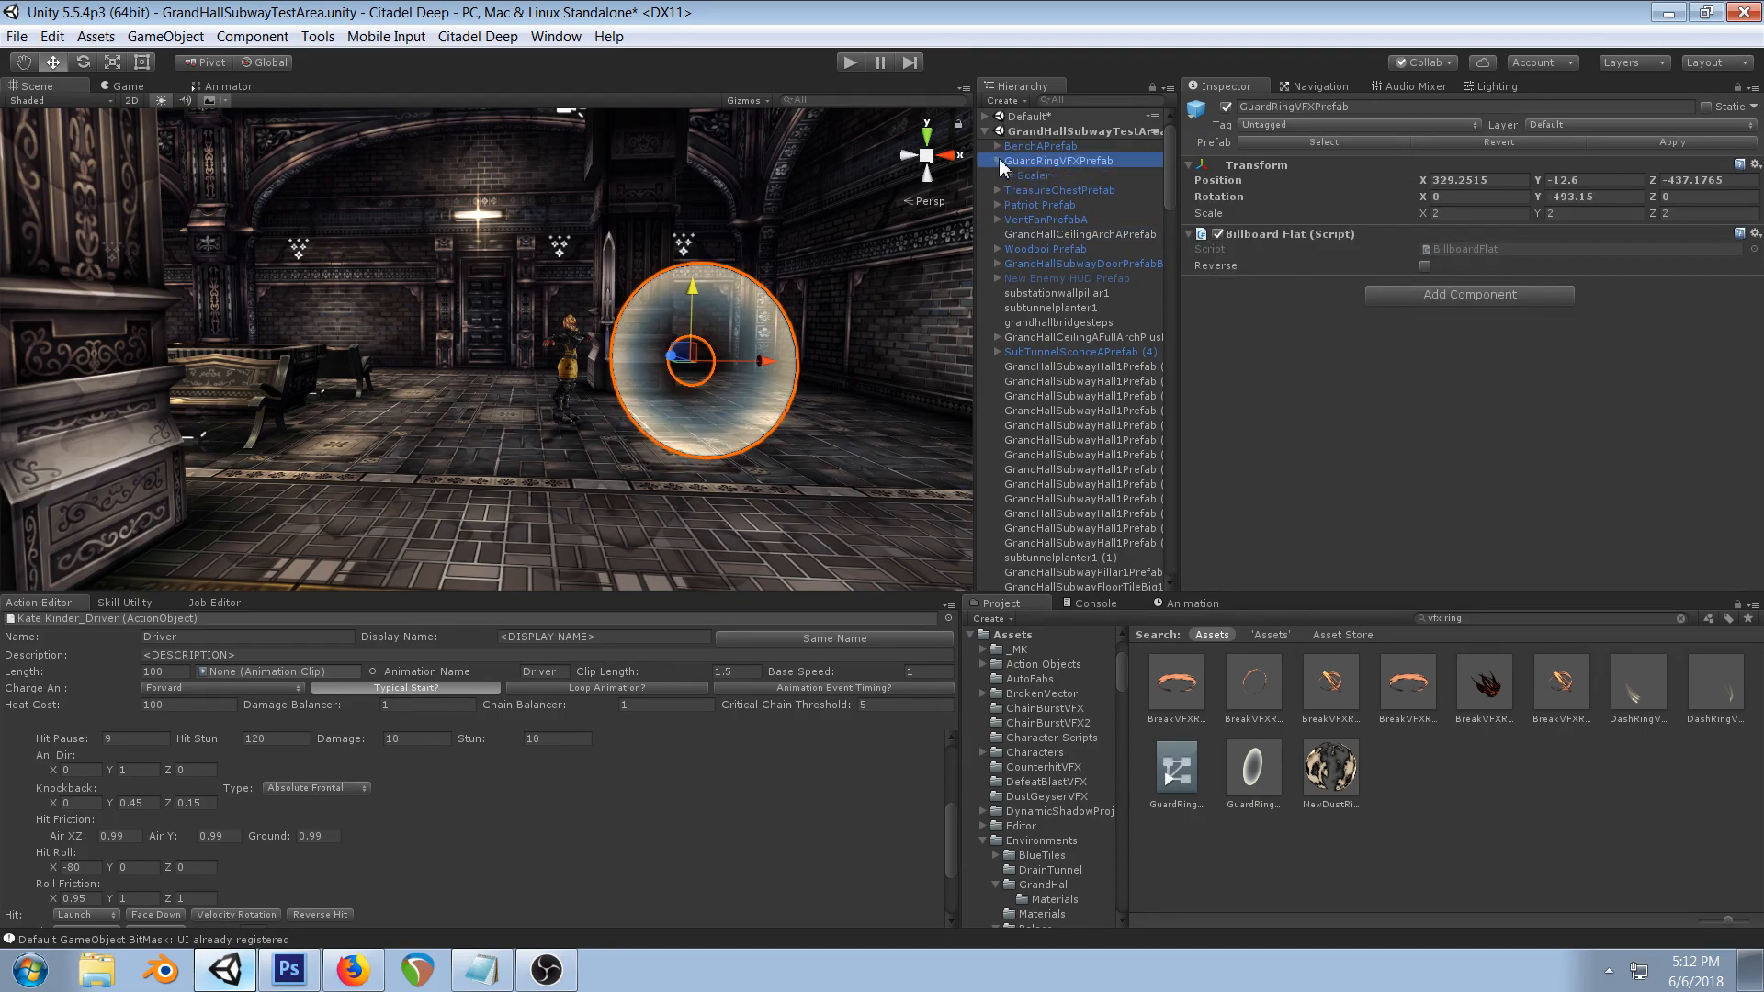
pyautogui.click(1326, 107)
pyautogui.write('TutorialRingPrefab')
pyautogui.press('Return')
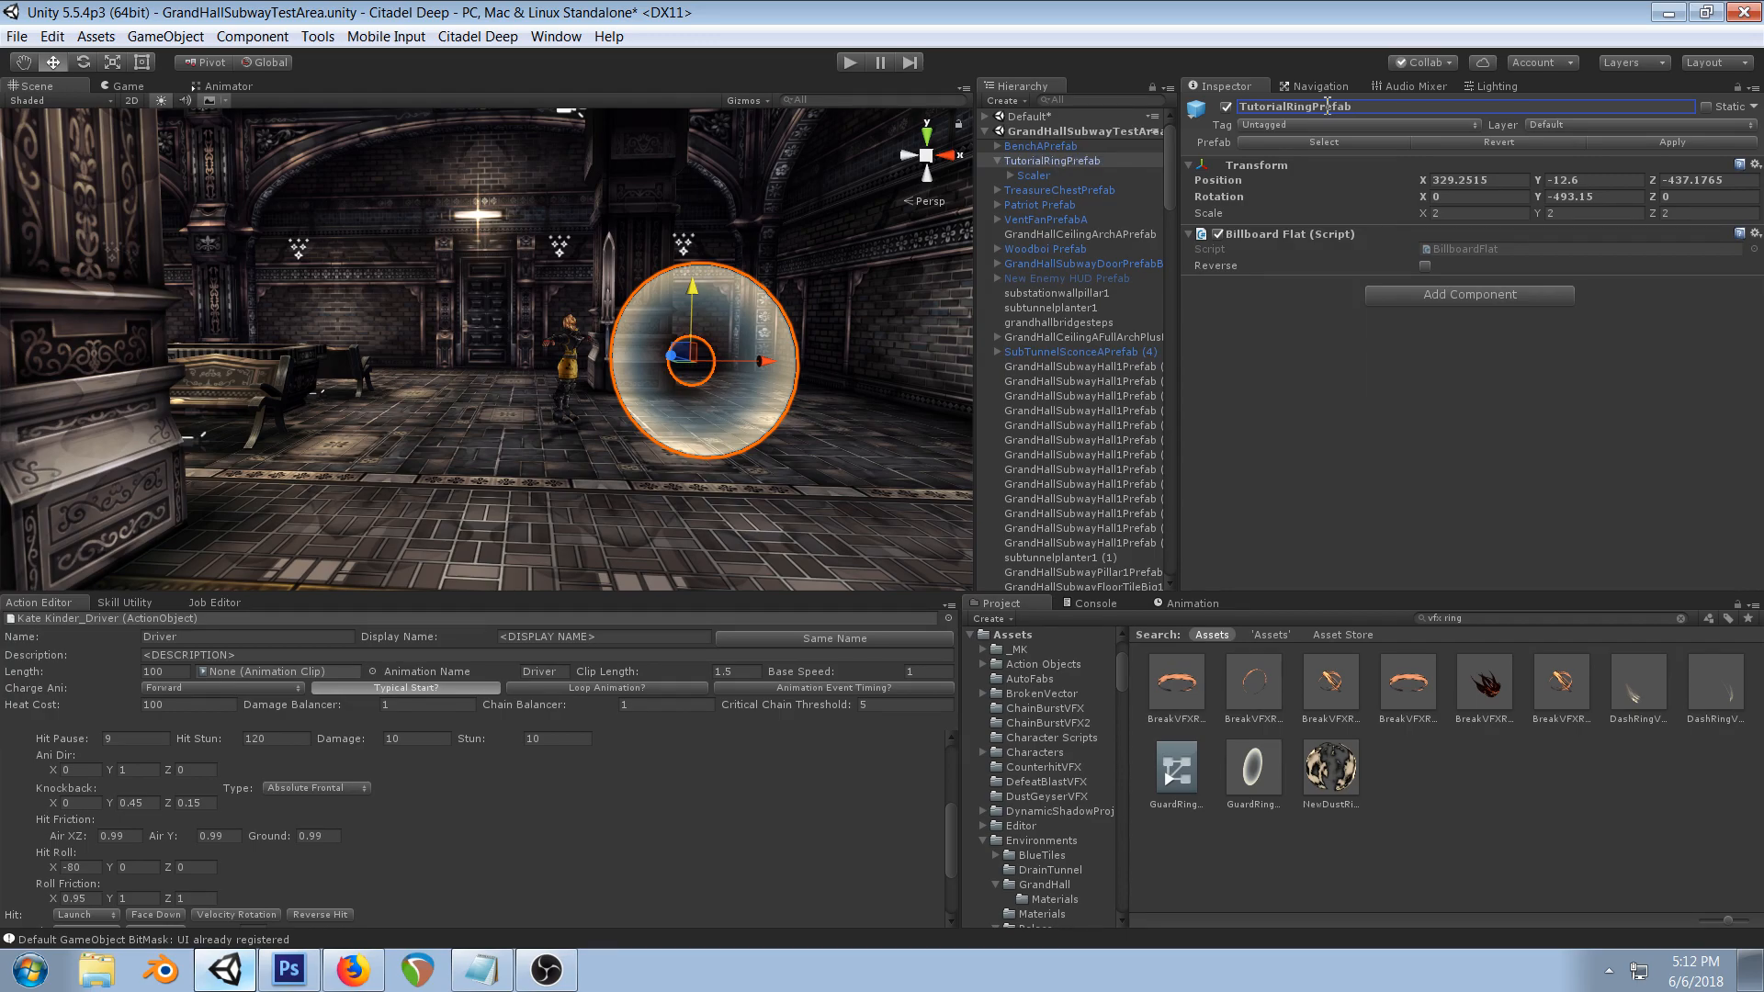
pyautogui.click(1681, 619)
pyautogui.moveTo(1052, 165); pyautogui.dragTo(1748, 841)
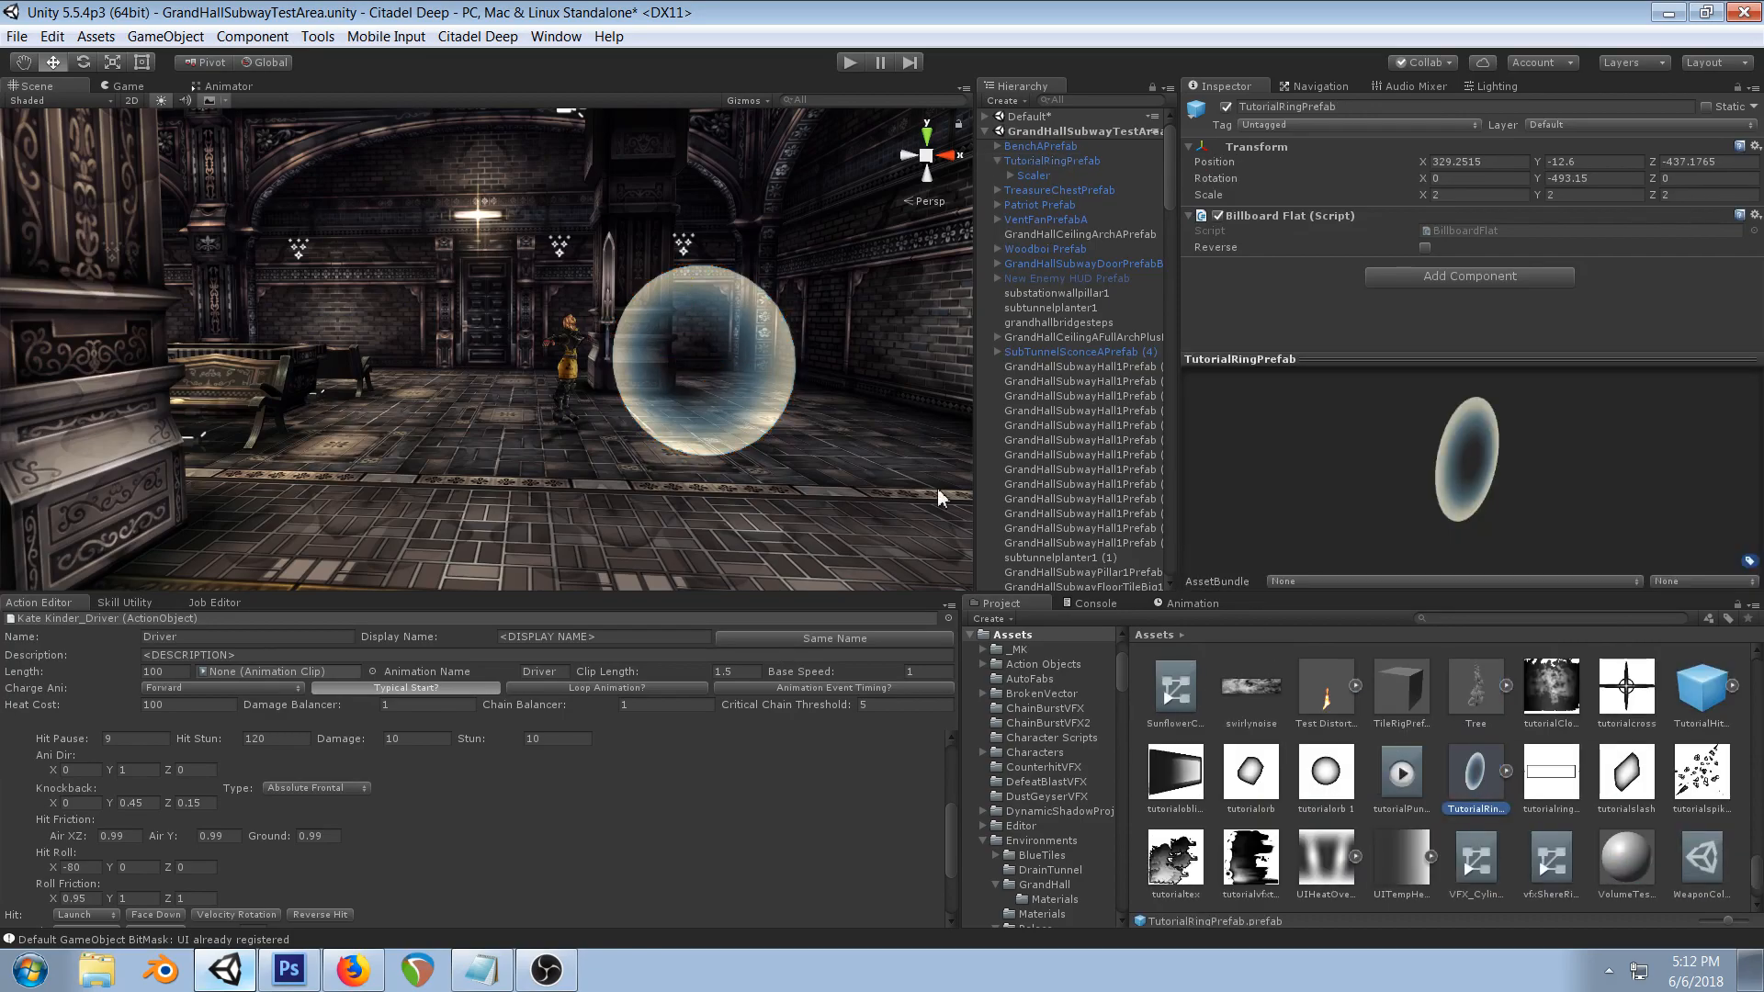
# - Reveal the Circle object nested in TutorialRingPrefab and open the source file of its CircleFlat mesh in Blender
pyautogui.click(1047, 175)
pyautogui.click(1010, 175)
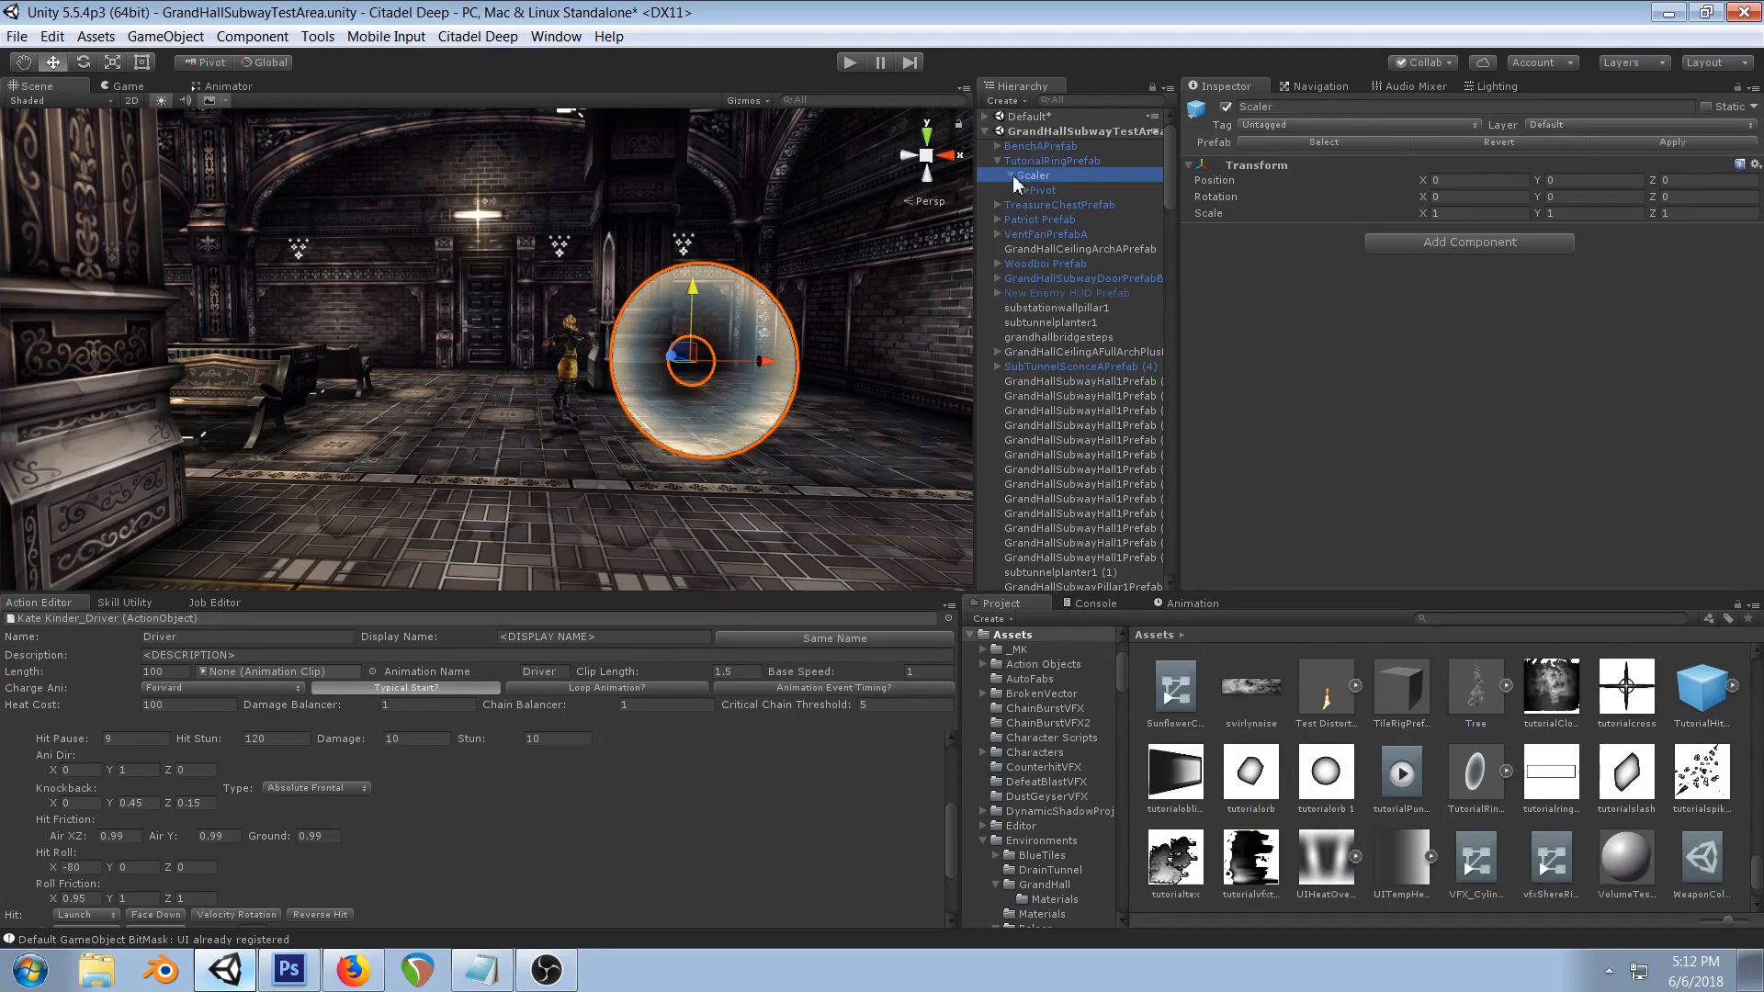
pyautogui.click(1023, 190)
pyautogui.click(1056, 205)
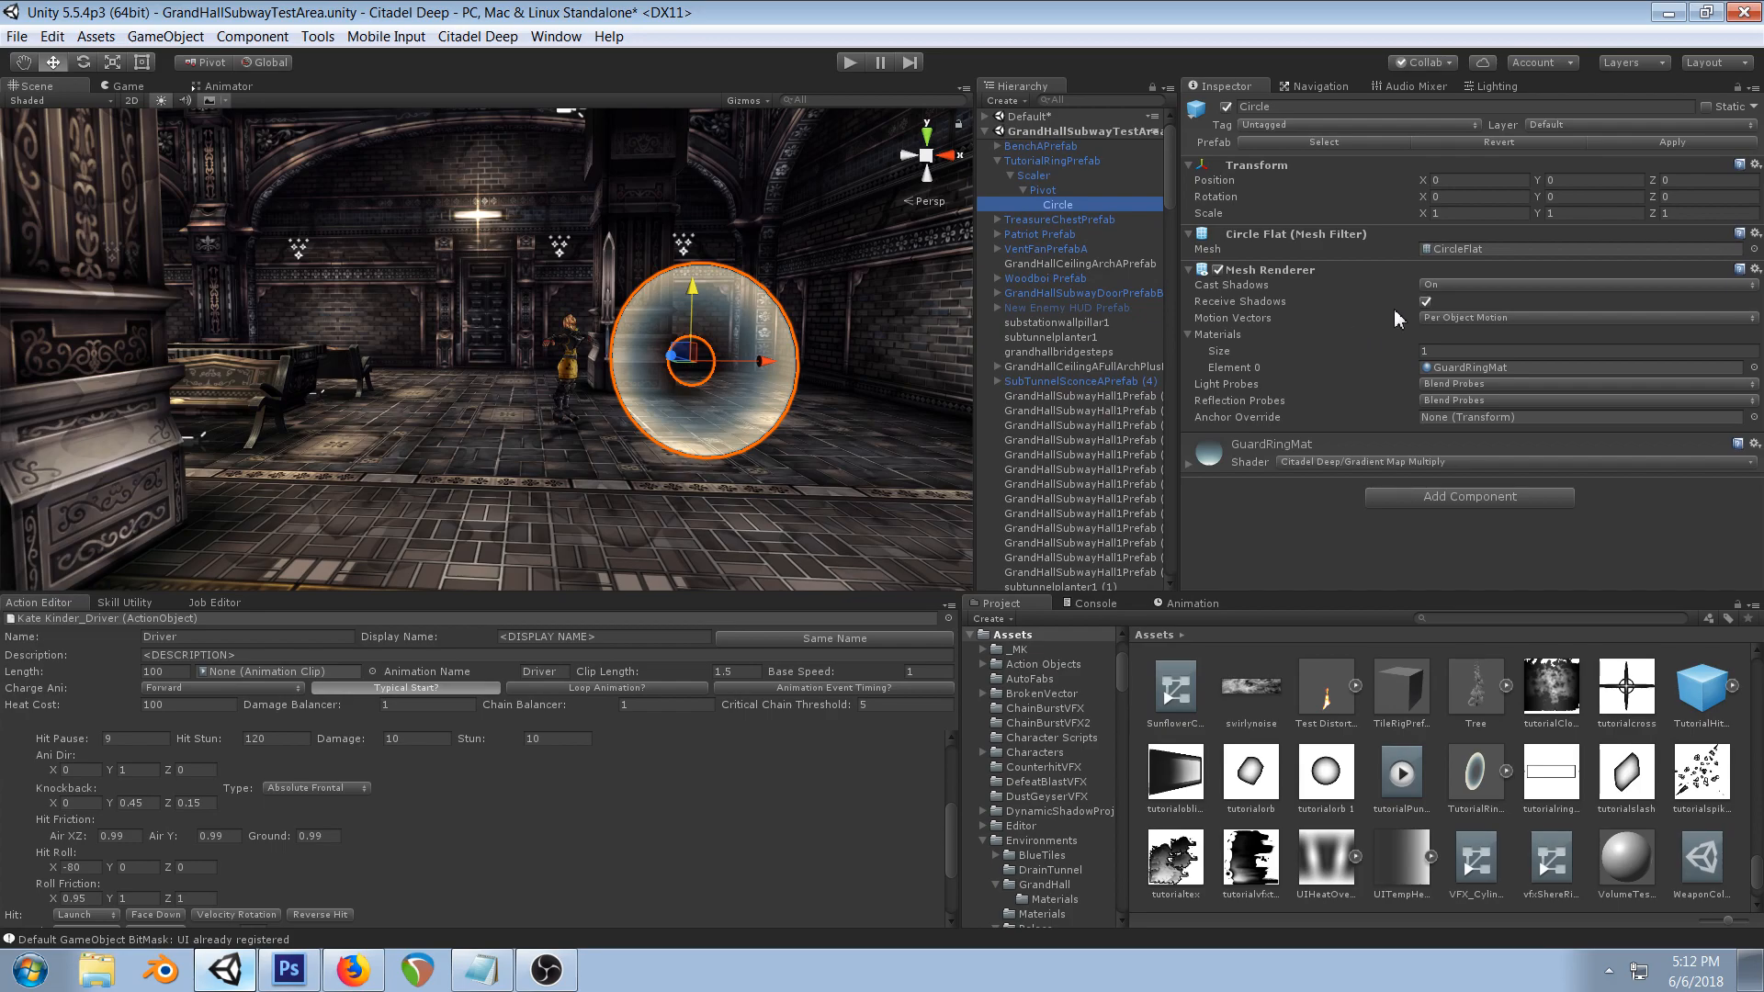
pyautogui.doubleClick(1451, 246)
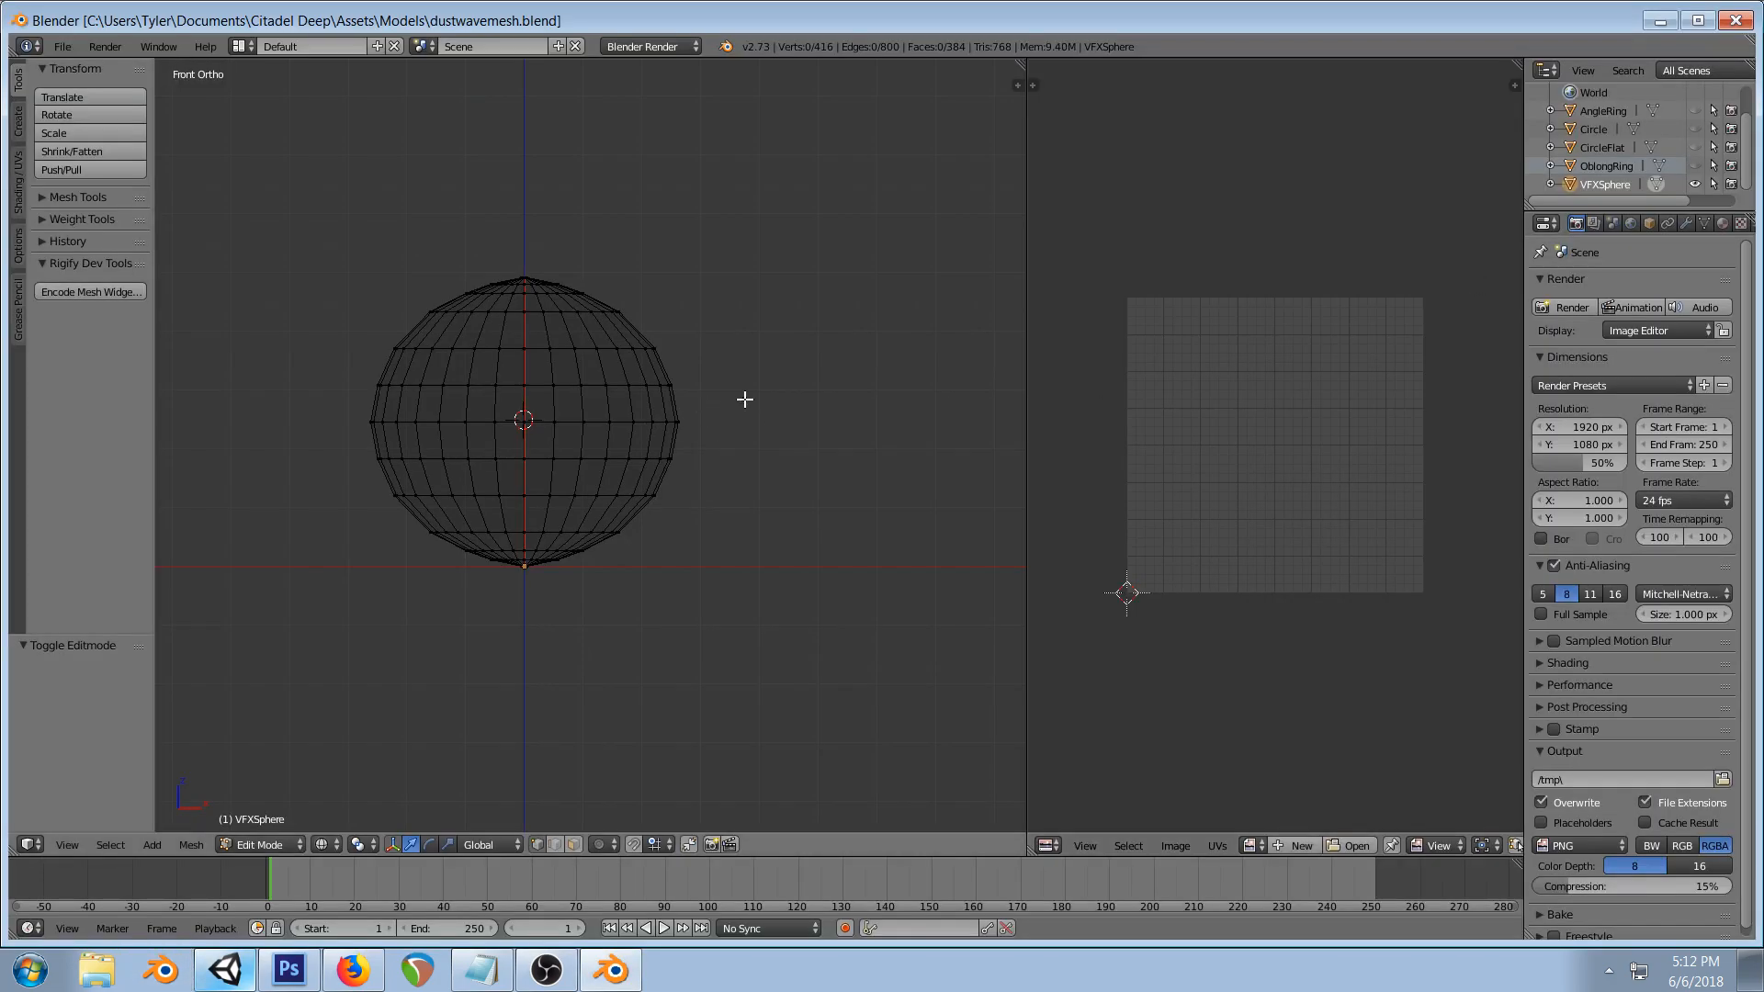
# - Switch back to Unity, view the ring from an angle, and close the Blender file
pyautogui.hotkey('alt', 'Tab')
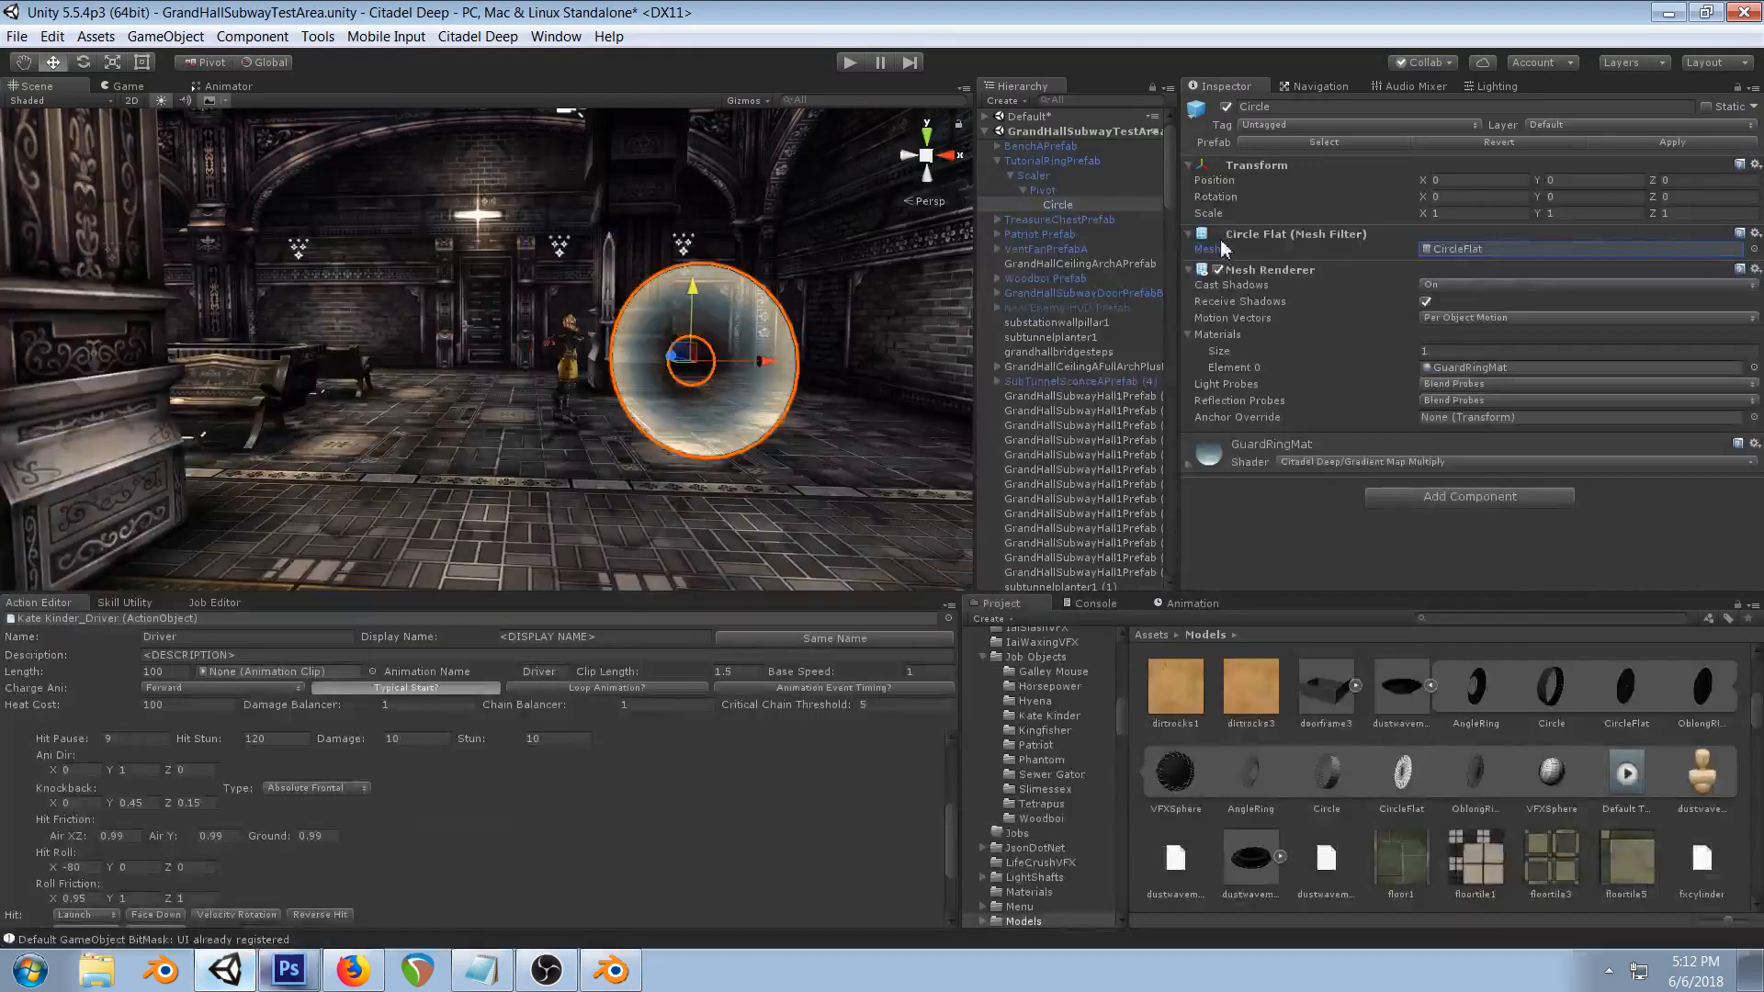
pyautogui.click(1473, 253)
pyautogui.moveTo(813, 266); pyautogui.dragTo(667, 248, button='right')
pyautogui.moveTo(667, 248); pyautogui.dragTo(643, 236, button='middle')
pyautogui.press('f')
pyautogui.click(611, 970)
pyautogui.click(1735, 20)
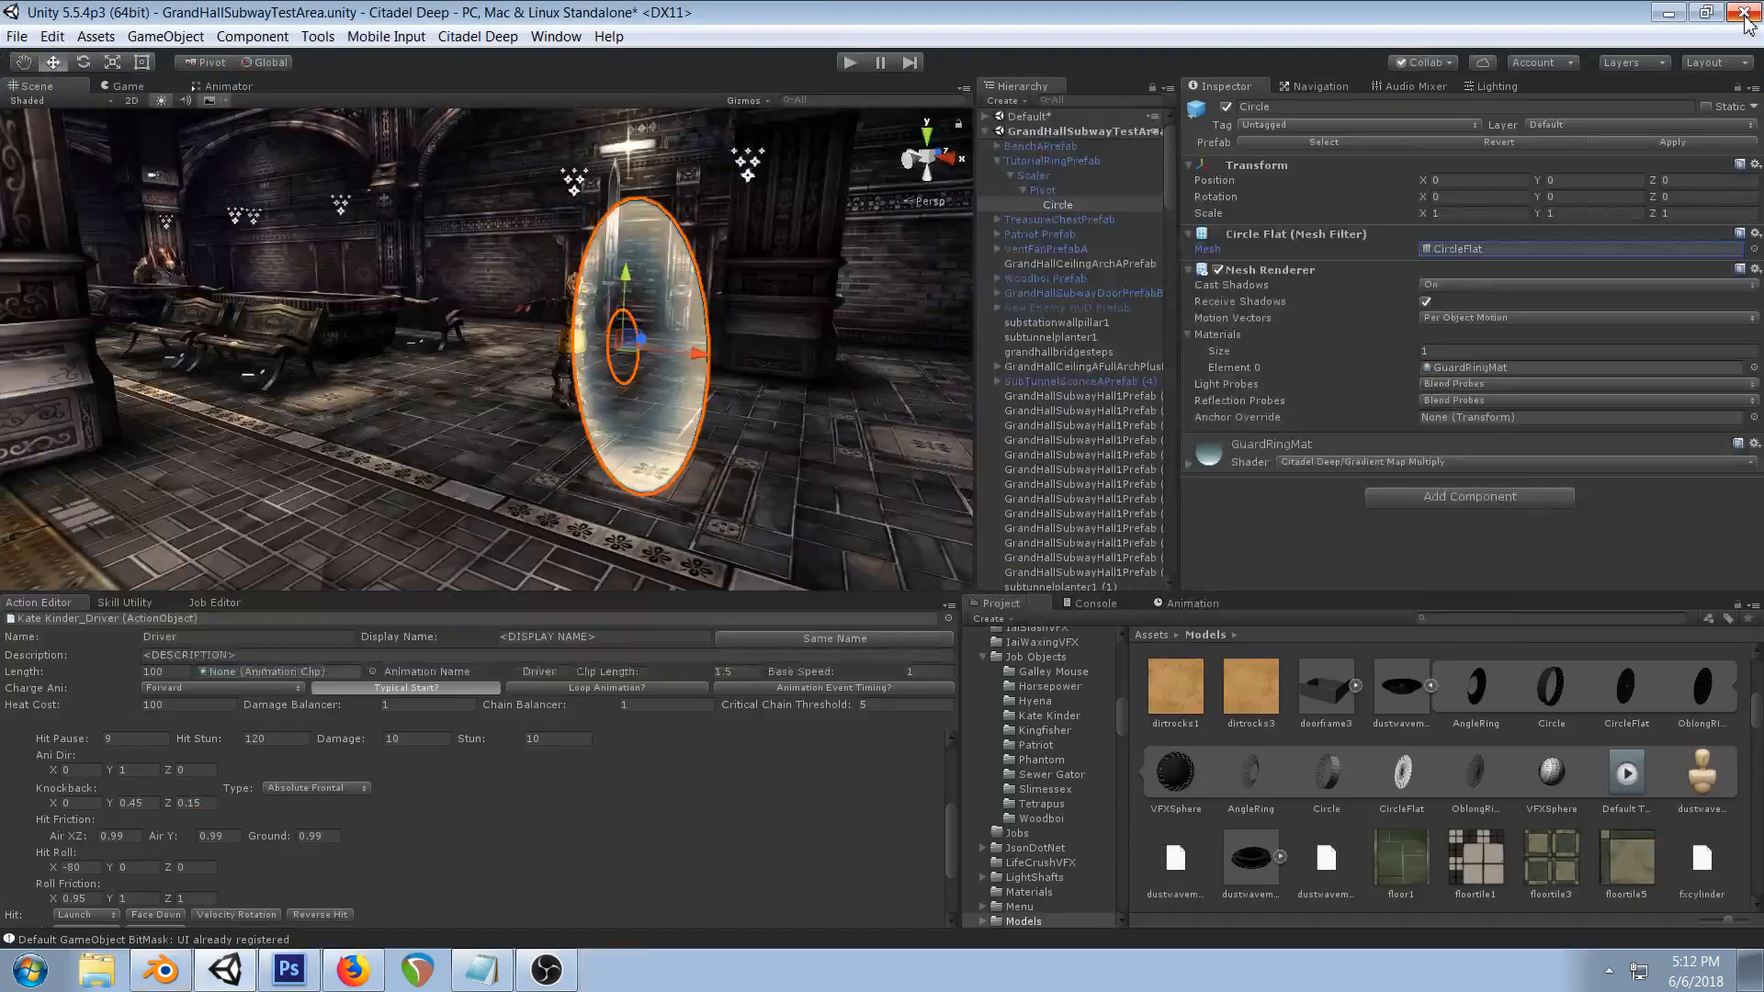
# - Replace the Circle's mesh with the FXRing from fxringsteep.blend, trying other ring meshes such as fxRingWedgeY first
pyautogui.click(1753, 250)
pyautogui.write('vfx')
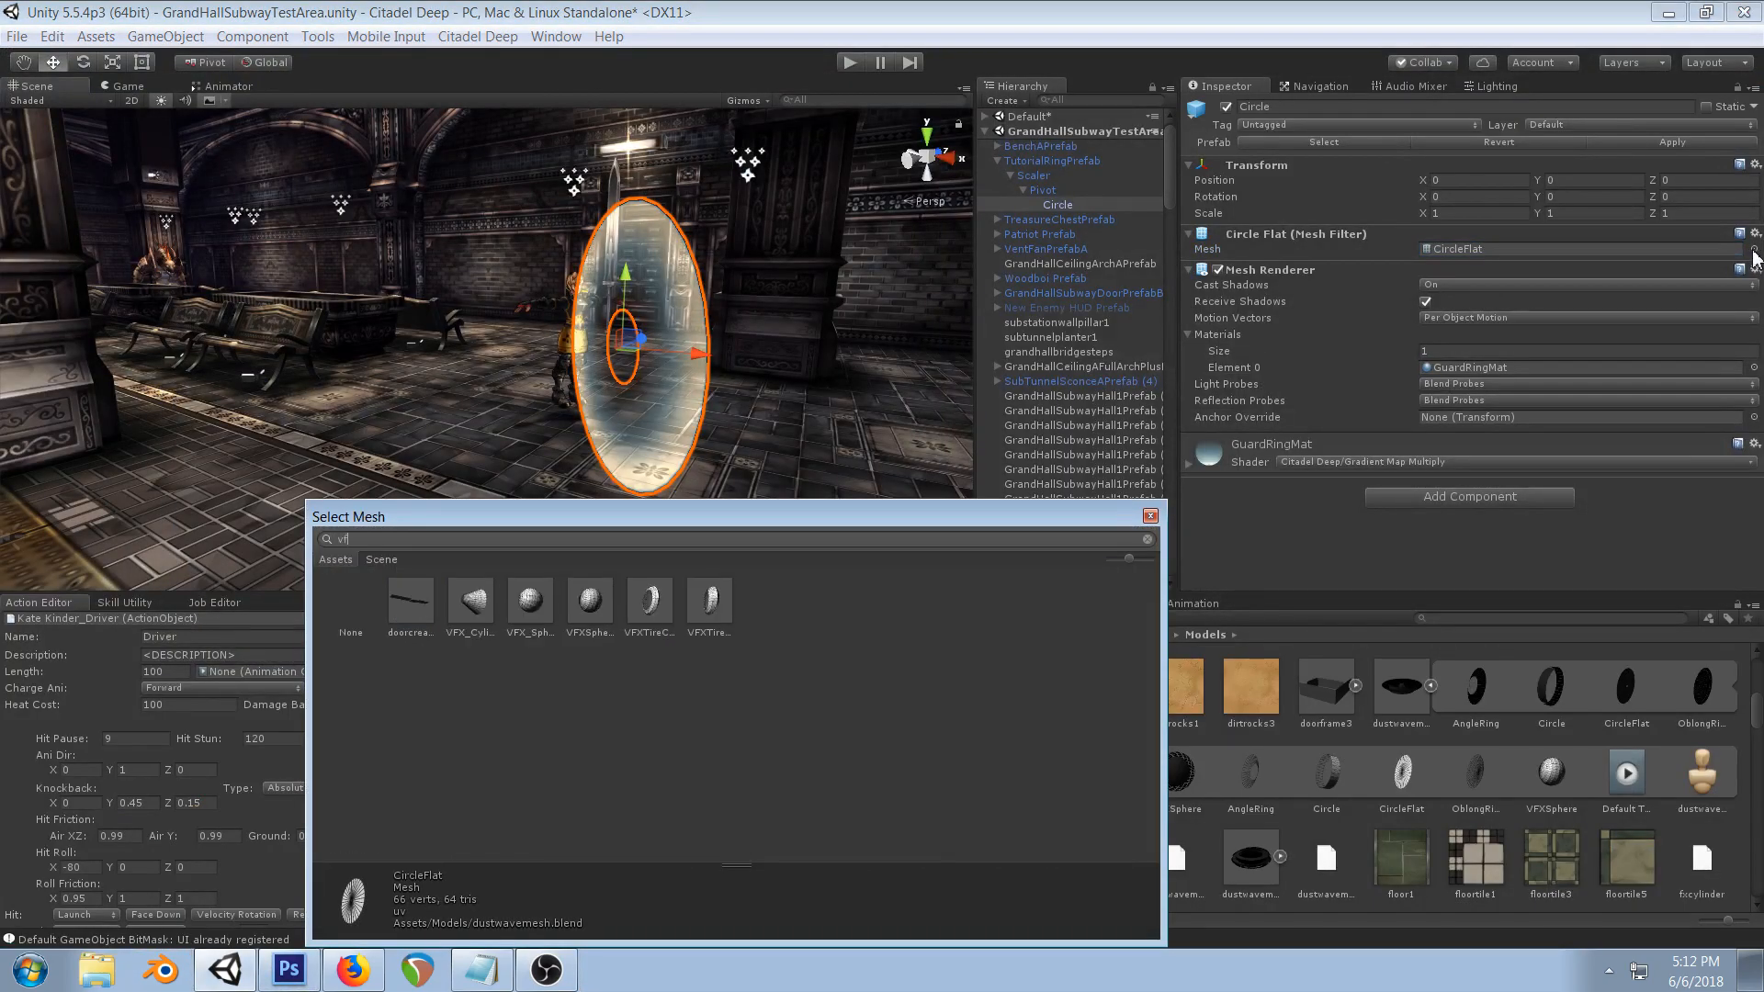
pyautogui.press('BackSpace')
pyautogui.press('BackSpace')
pyautogui.press('BackSpace')
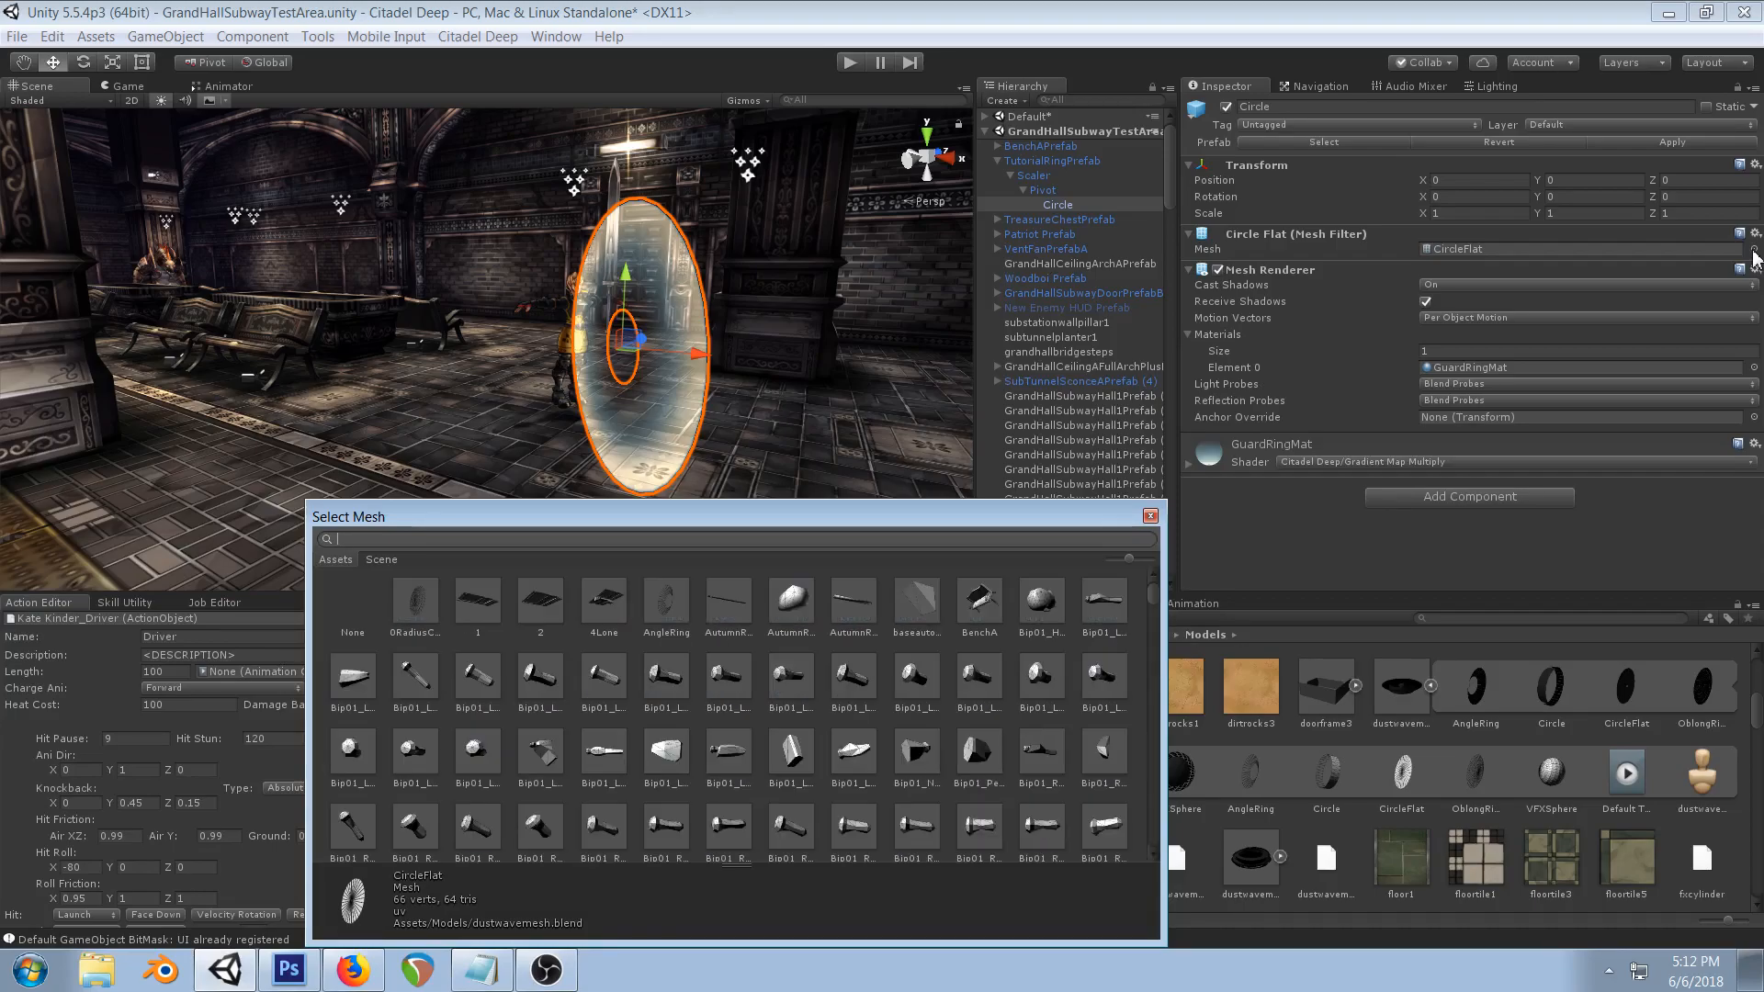
pyautogui.write('ring')
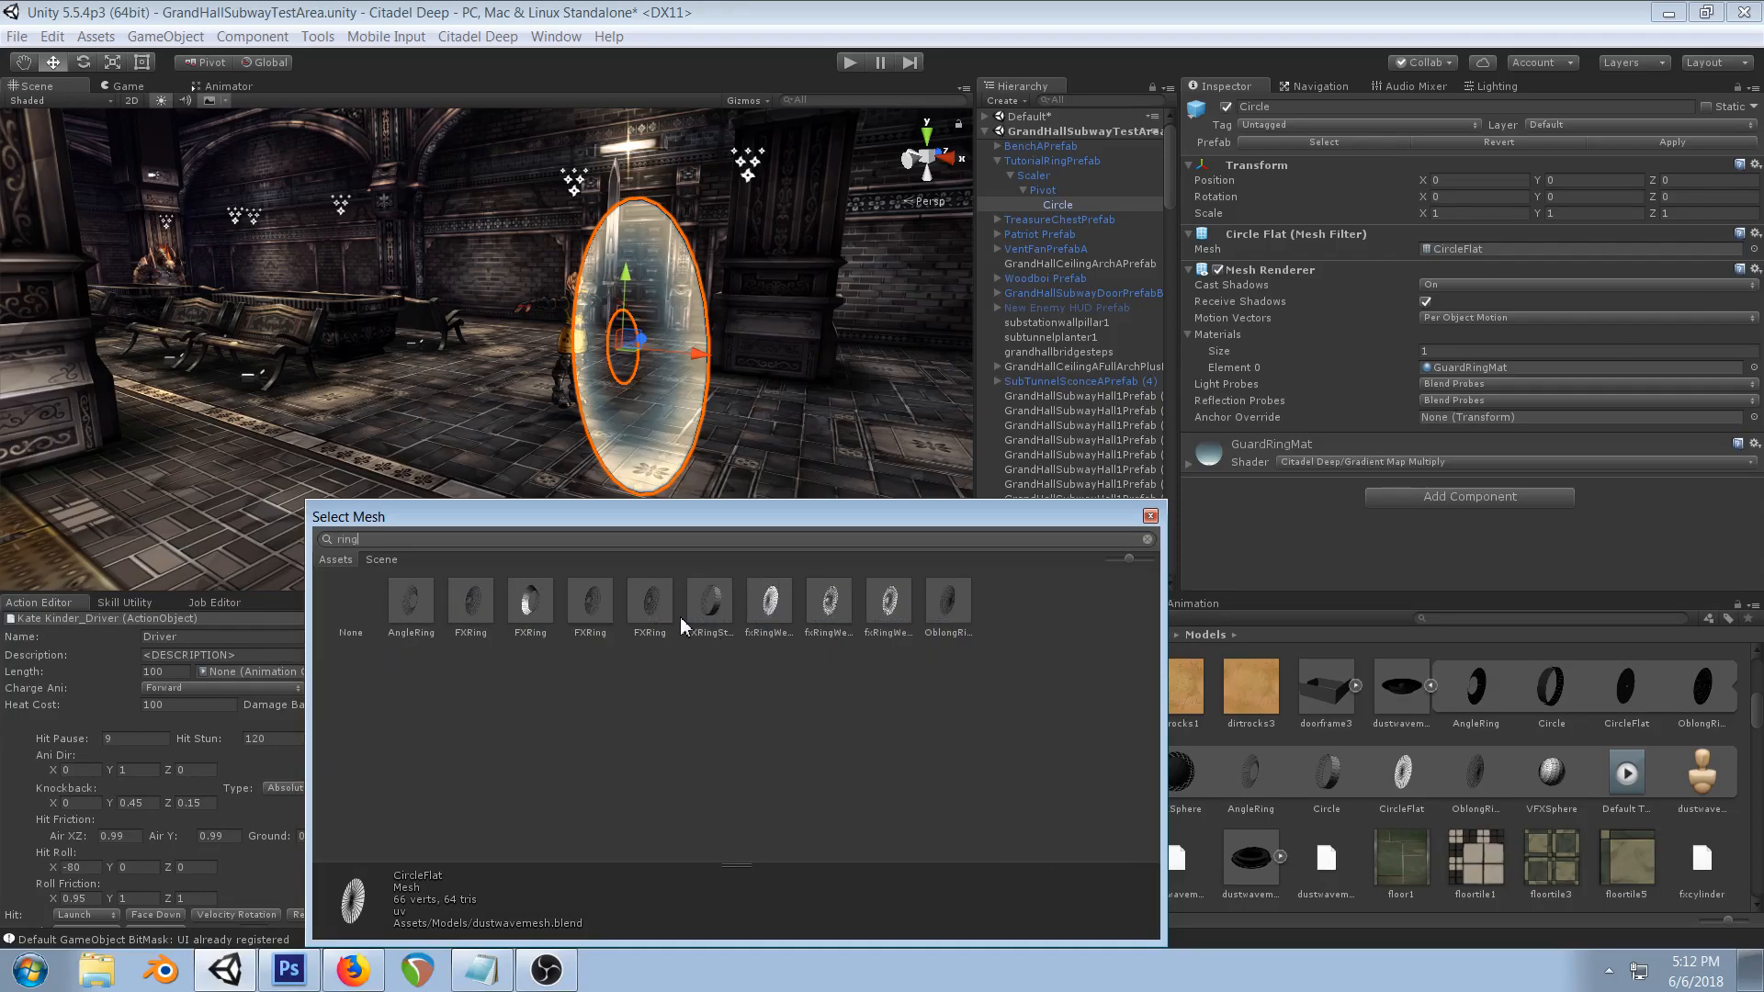
pyautogui.click(888, 604)
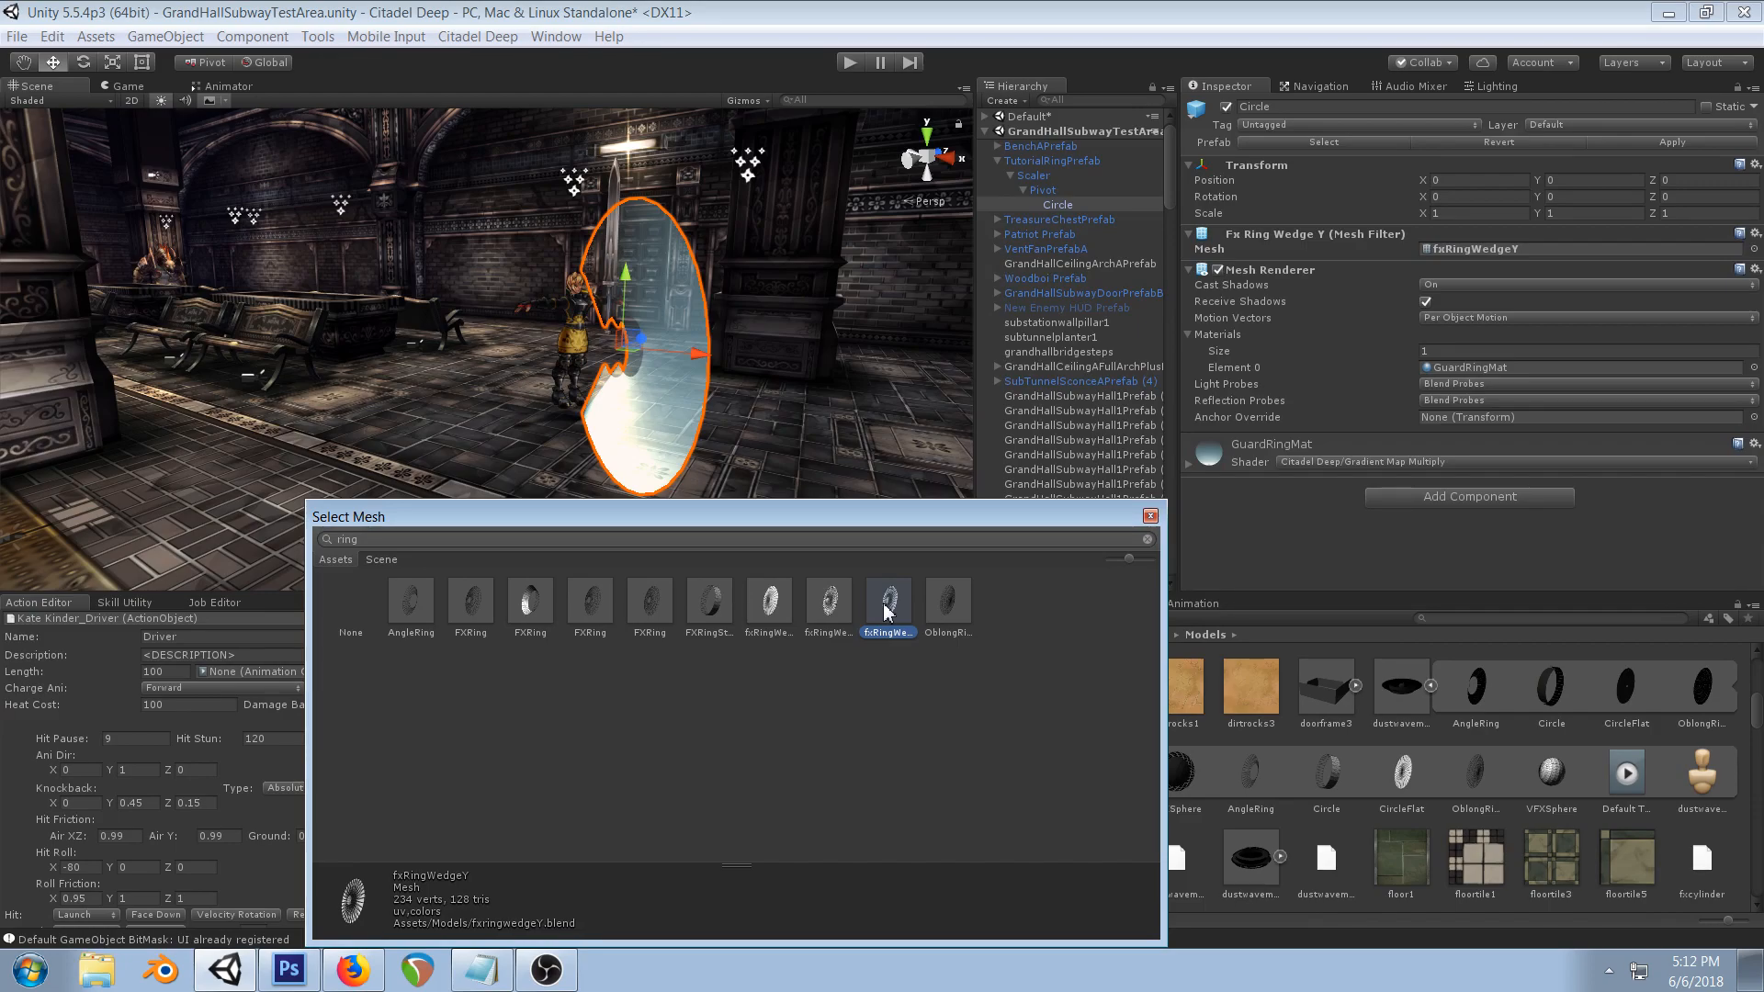
pyautogui.click(410, 605)
pyautogui.click(473, 601)
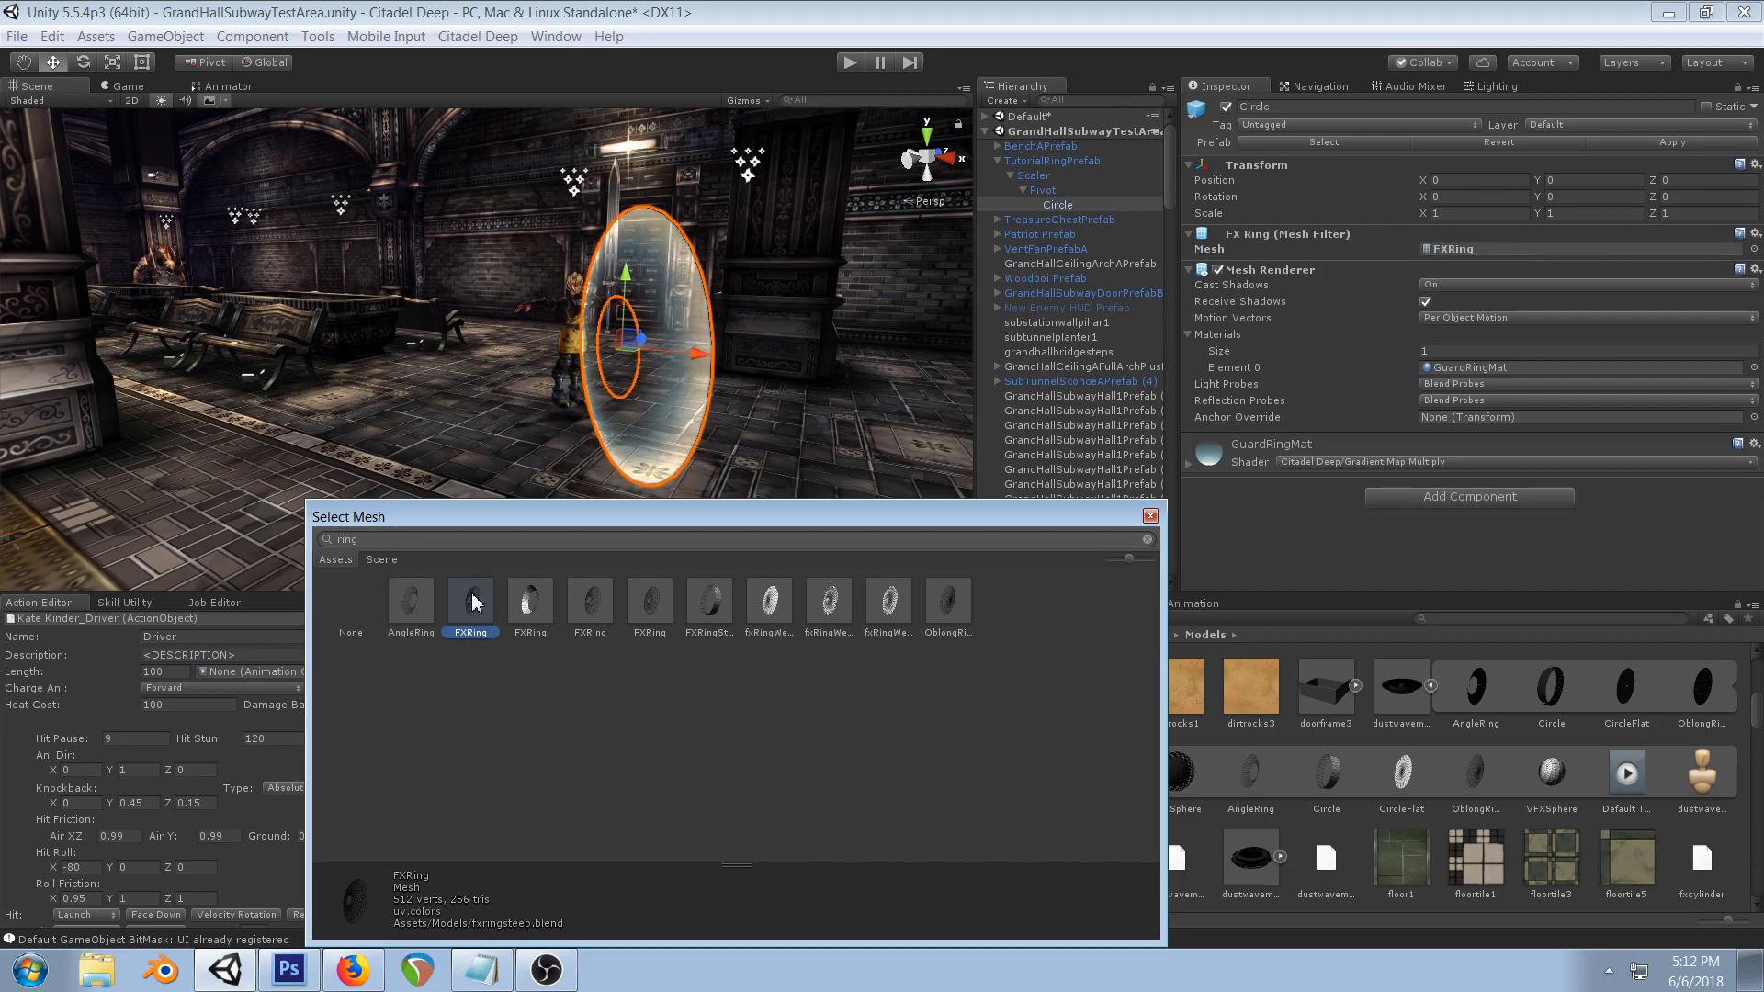
# - Flatten the Circle by setting its Z scale to 0.43
pyautogui.keyDown('alt'); pyautogui.moveTo(611, 354); pyautogui.dragTo(248, 327); pyautogui.keyUp('alt')
pyautogui.moveTo(248, 327); pyautogui.dragTo(273, 335, button='middle')
pyautogui.moveTo(272, 336); pyautogui.dragTo(405, 405, button='right')
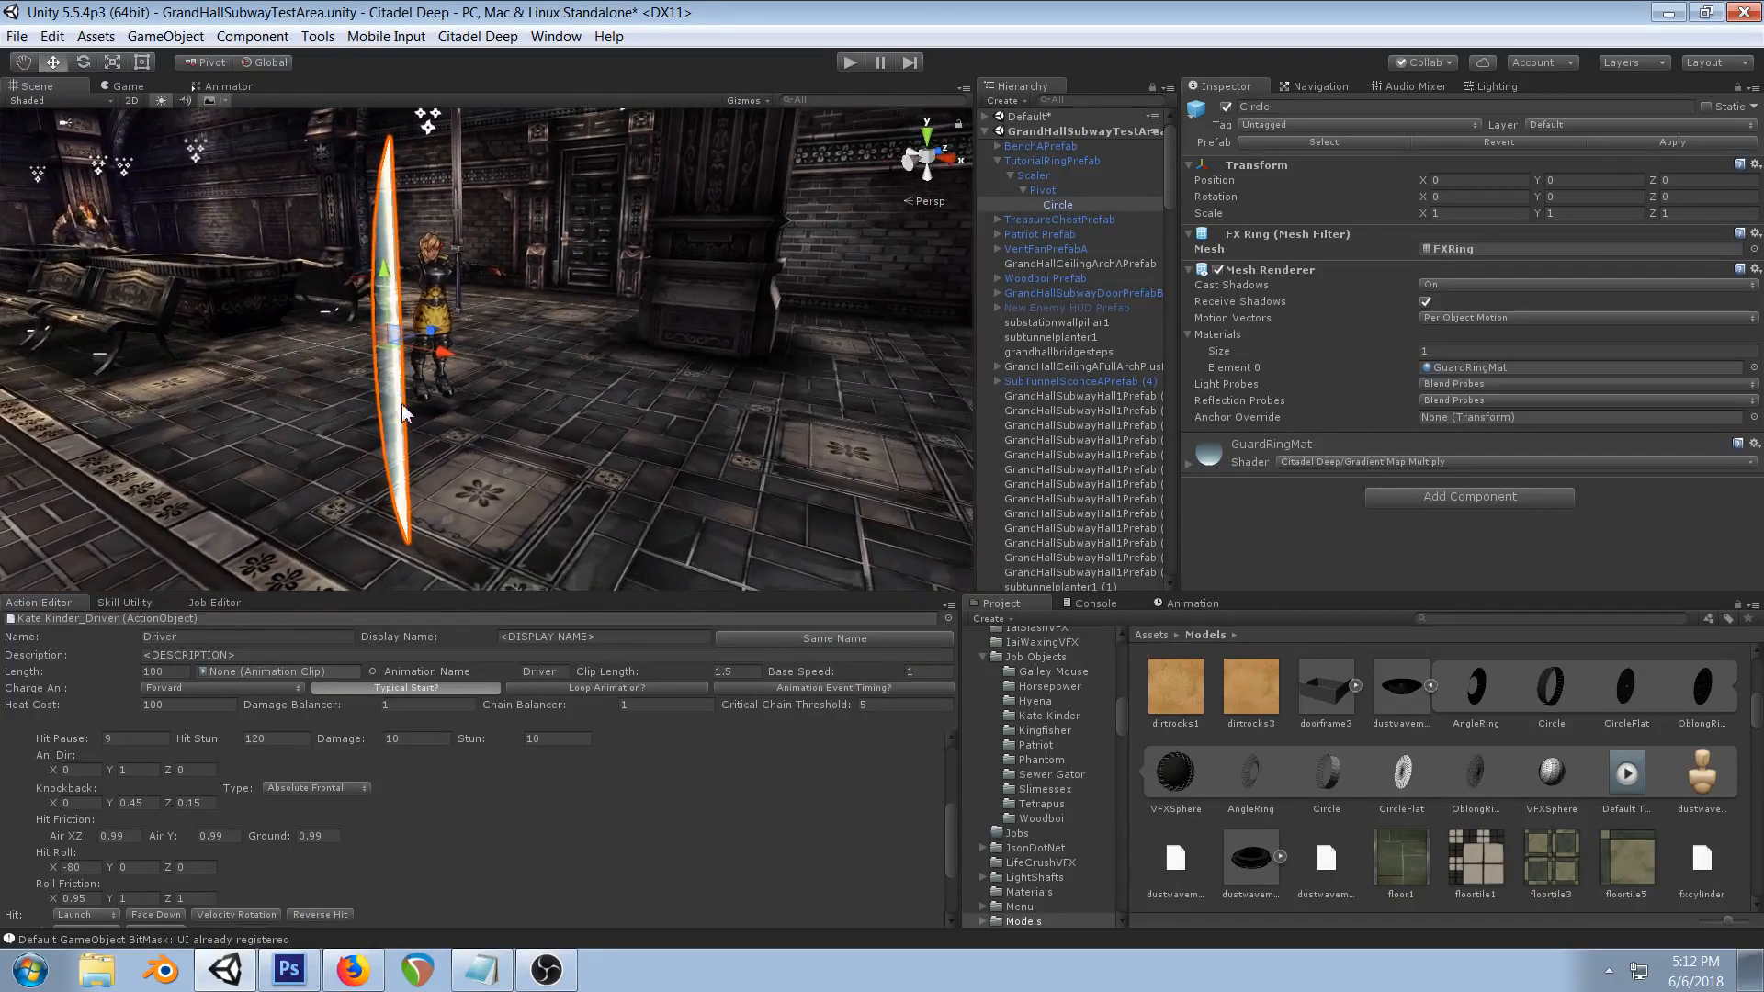
pyautogui.moveTo(405, 405); pyautogui.dragTo(511, 422, button='middle')
pyautogui.moveTo(1655, 217); pyautogui.dragTo(1634, 210)
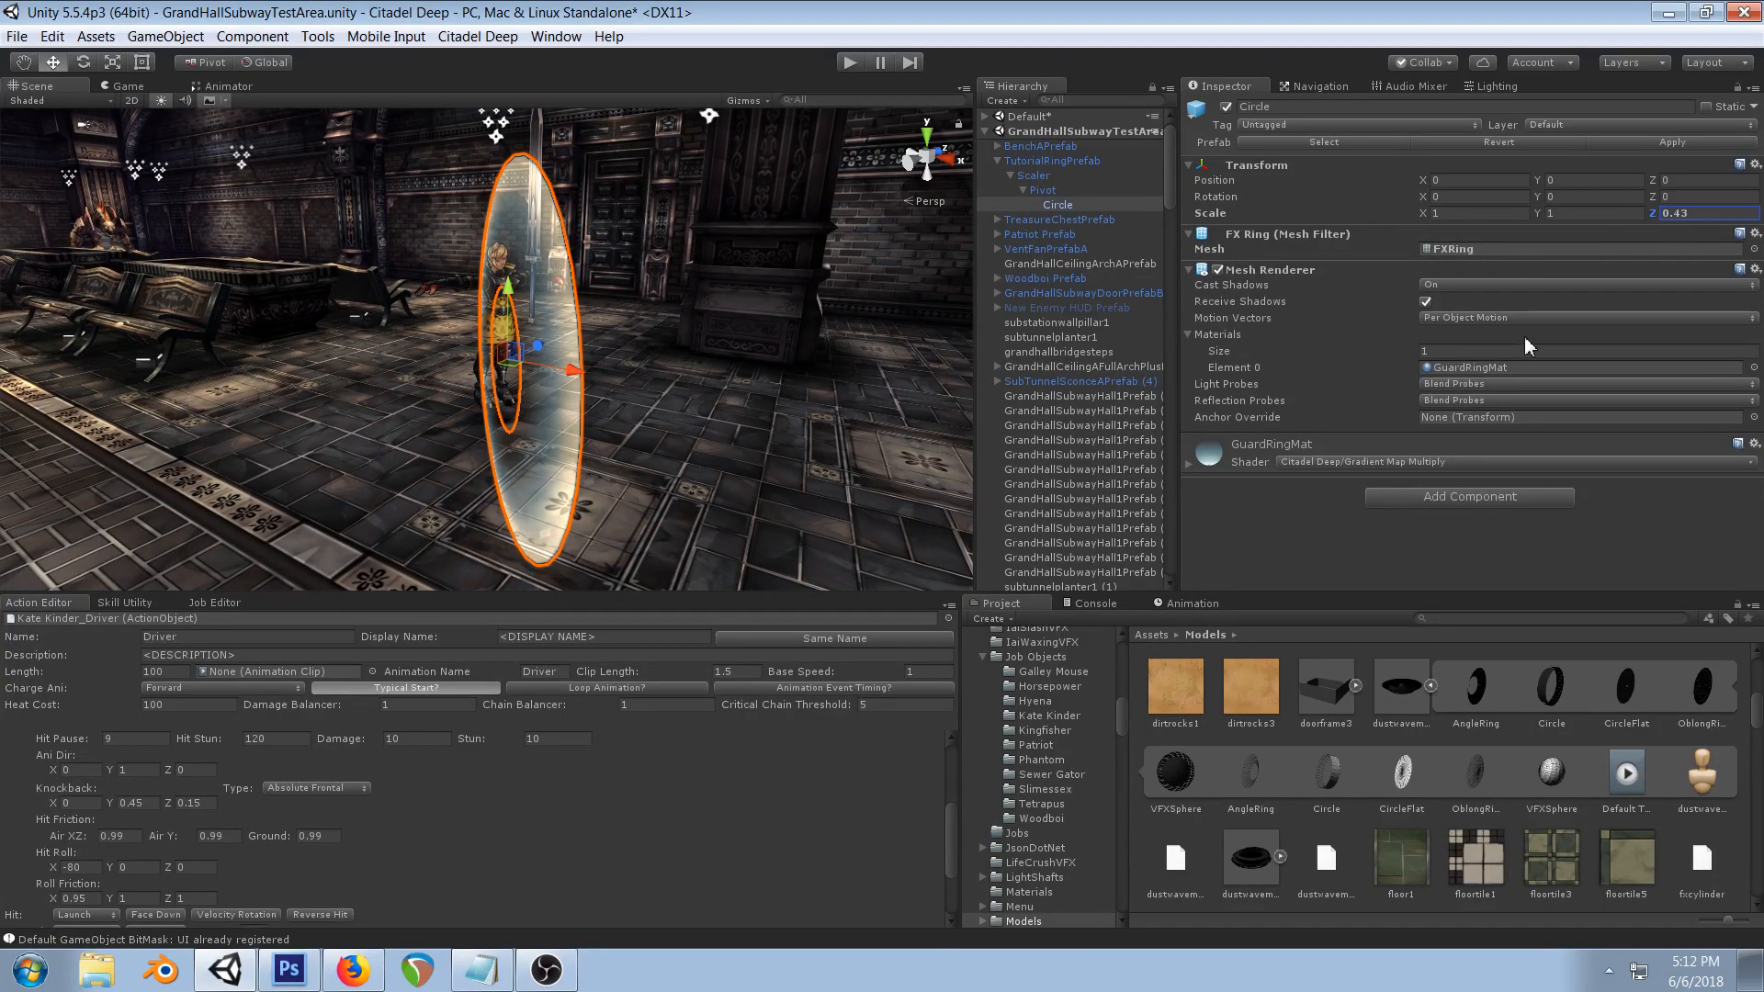
# - Assign the TutorialRing material to the Circle's mesh renderer and view the ring from the front
pyautogui.click(1753, 366)
pyautogui.write('tutorial rin')
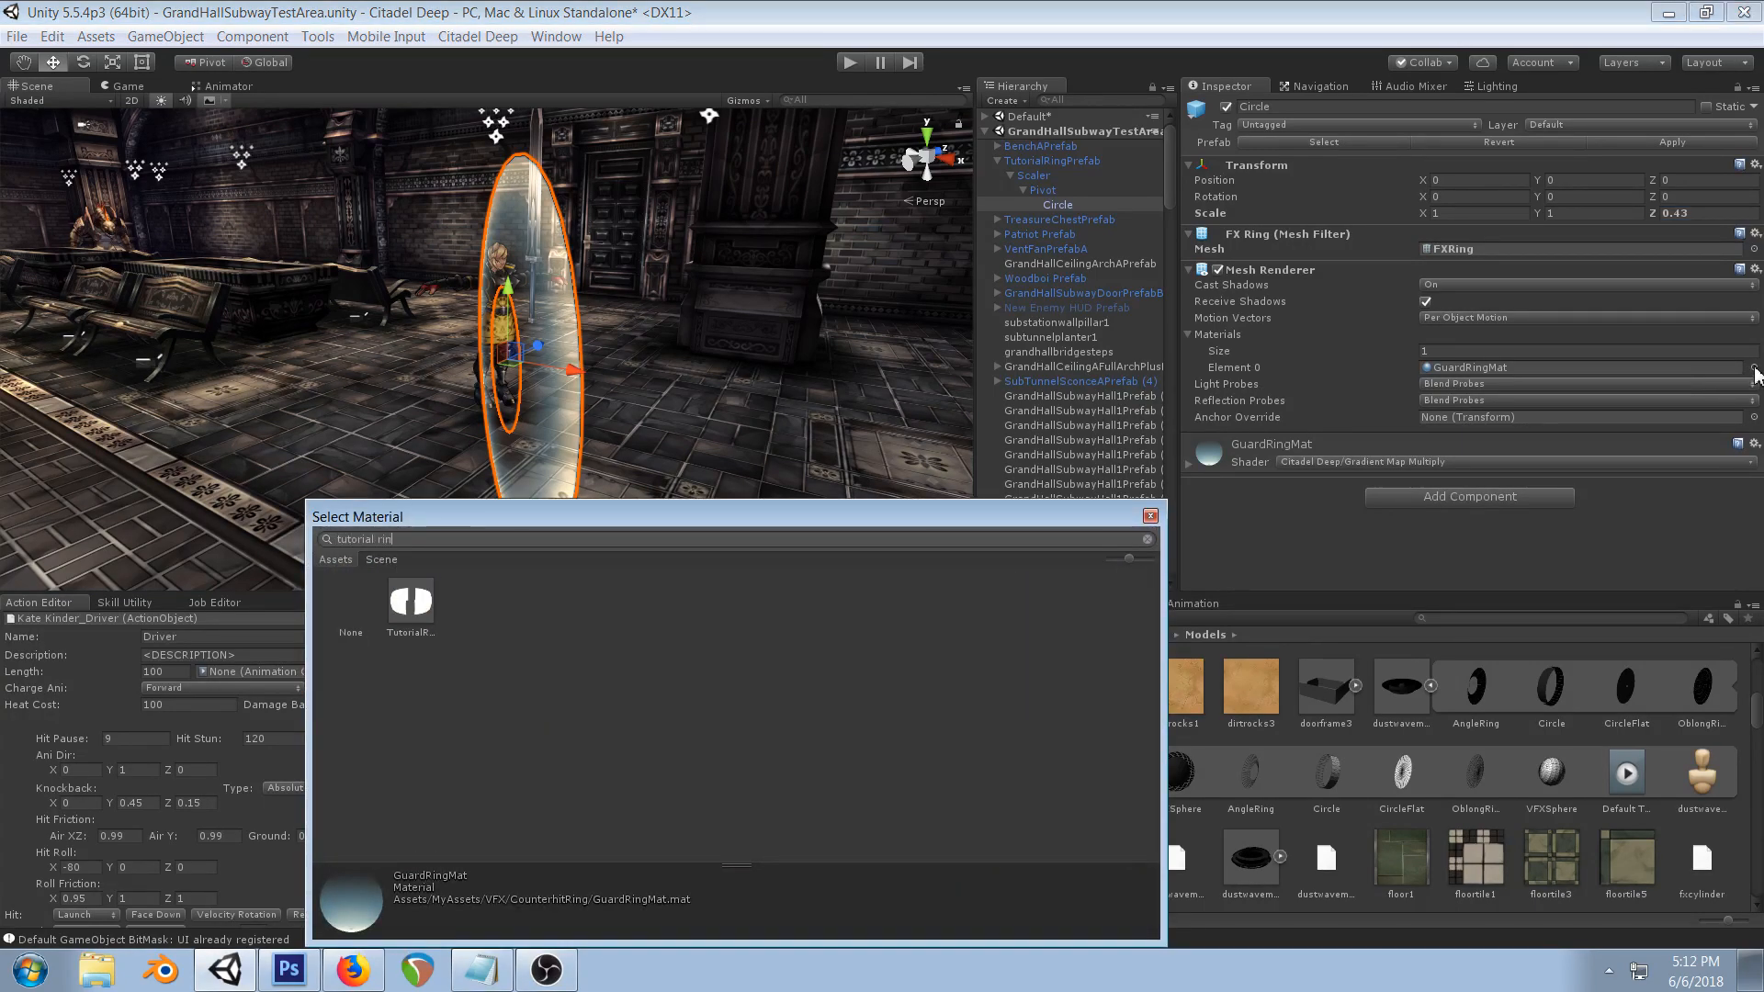
pyautogui.doubleClick(407, 616)
pyautogui.moveTo(184, 459); pyautogui.dragTo(349, 428, button='right')
pyautogui.moveTo(349, 428); pyautogui.dragTo(602, 384, button='middle')
pyautogui.scroll(-3, 677, 395)
pyautogui.moveTo(758, 340); pyautogui.dragTo(647, 329, button='right')
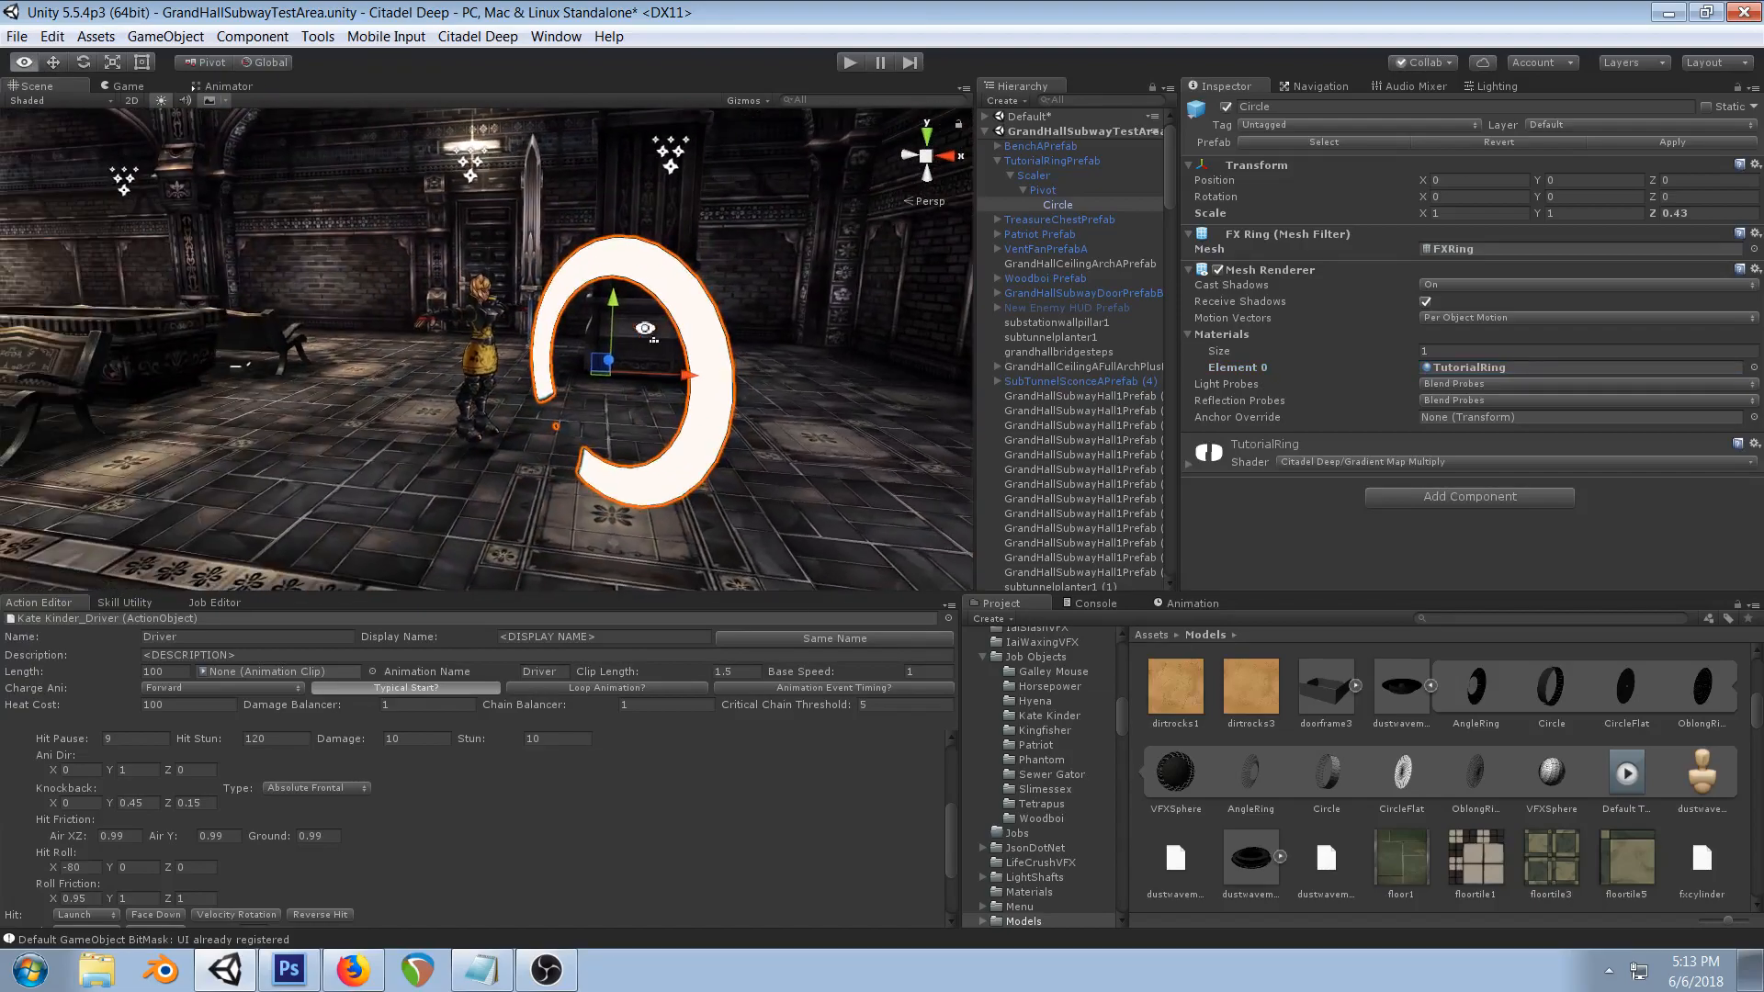
# - Set the Pivot's scale to 1 on X, Y and Z
pyautogui.click(1033, 175)
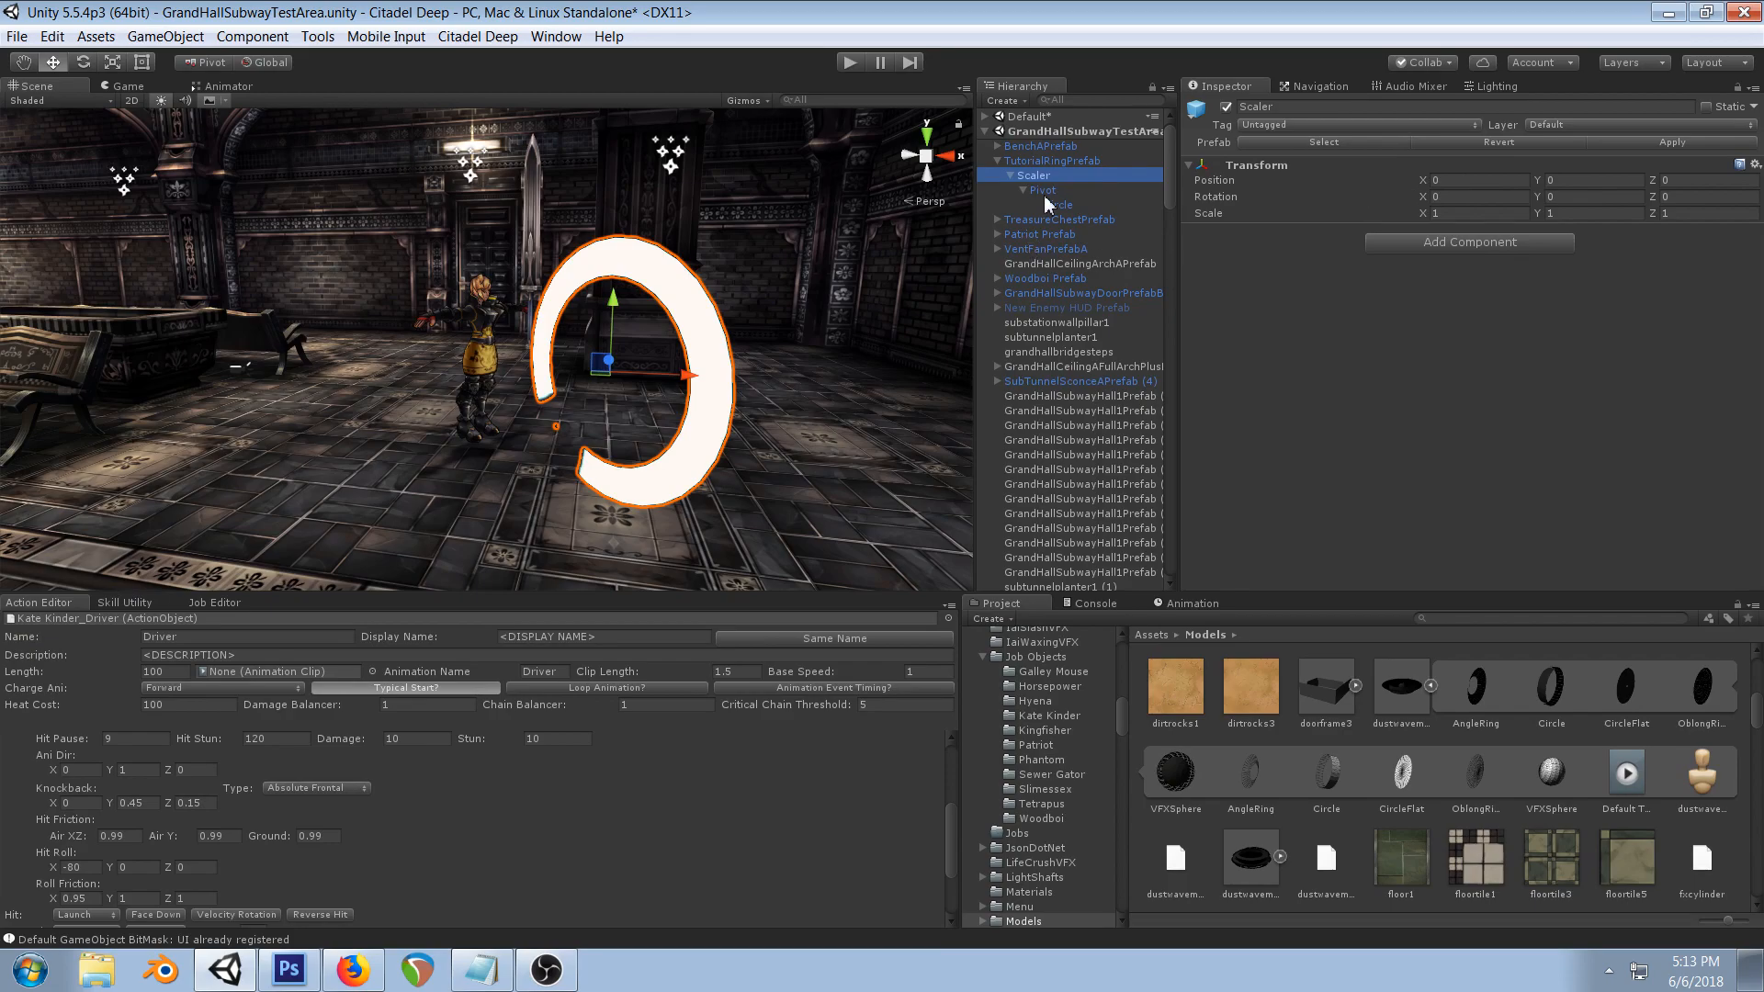
pyautogui.click(1043, 190)
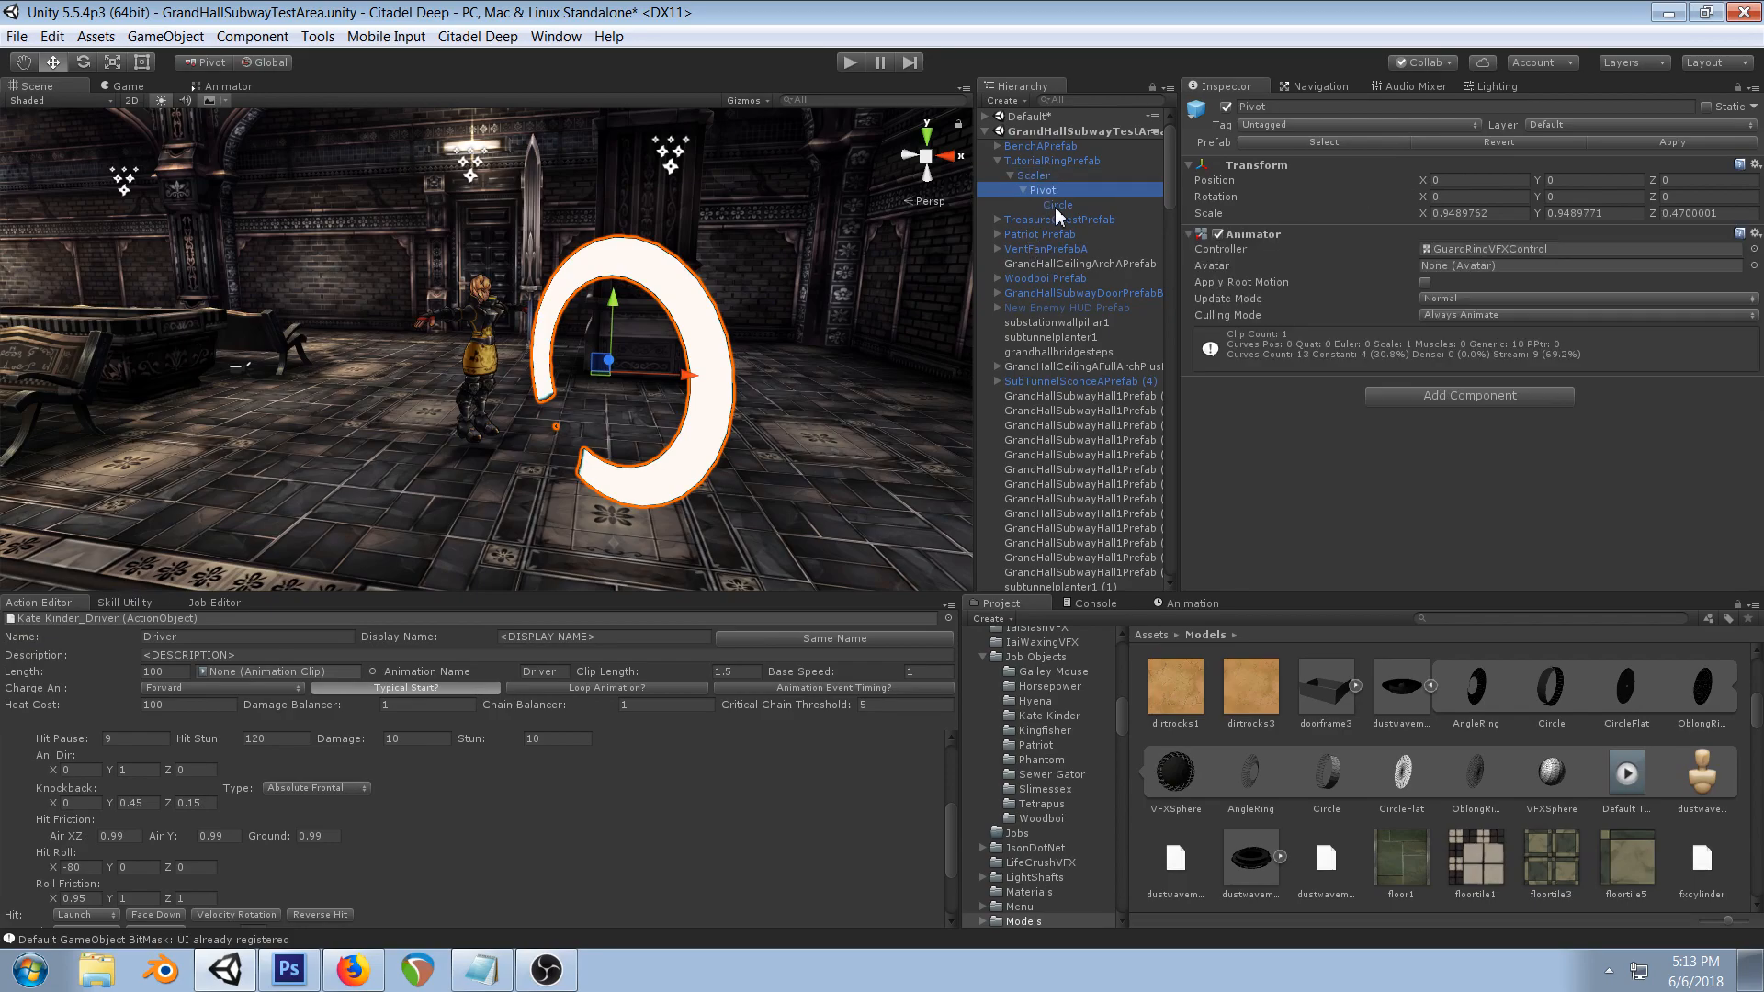
pyautogui.click(1492, 219)
pyautogui.write('1')
pyautogui.press('Tab')
pyautogui.write('1')
pyautogui.press('Tab')
pyautogui.write('1')
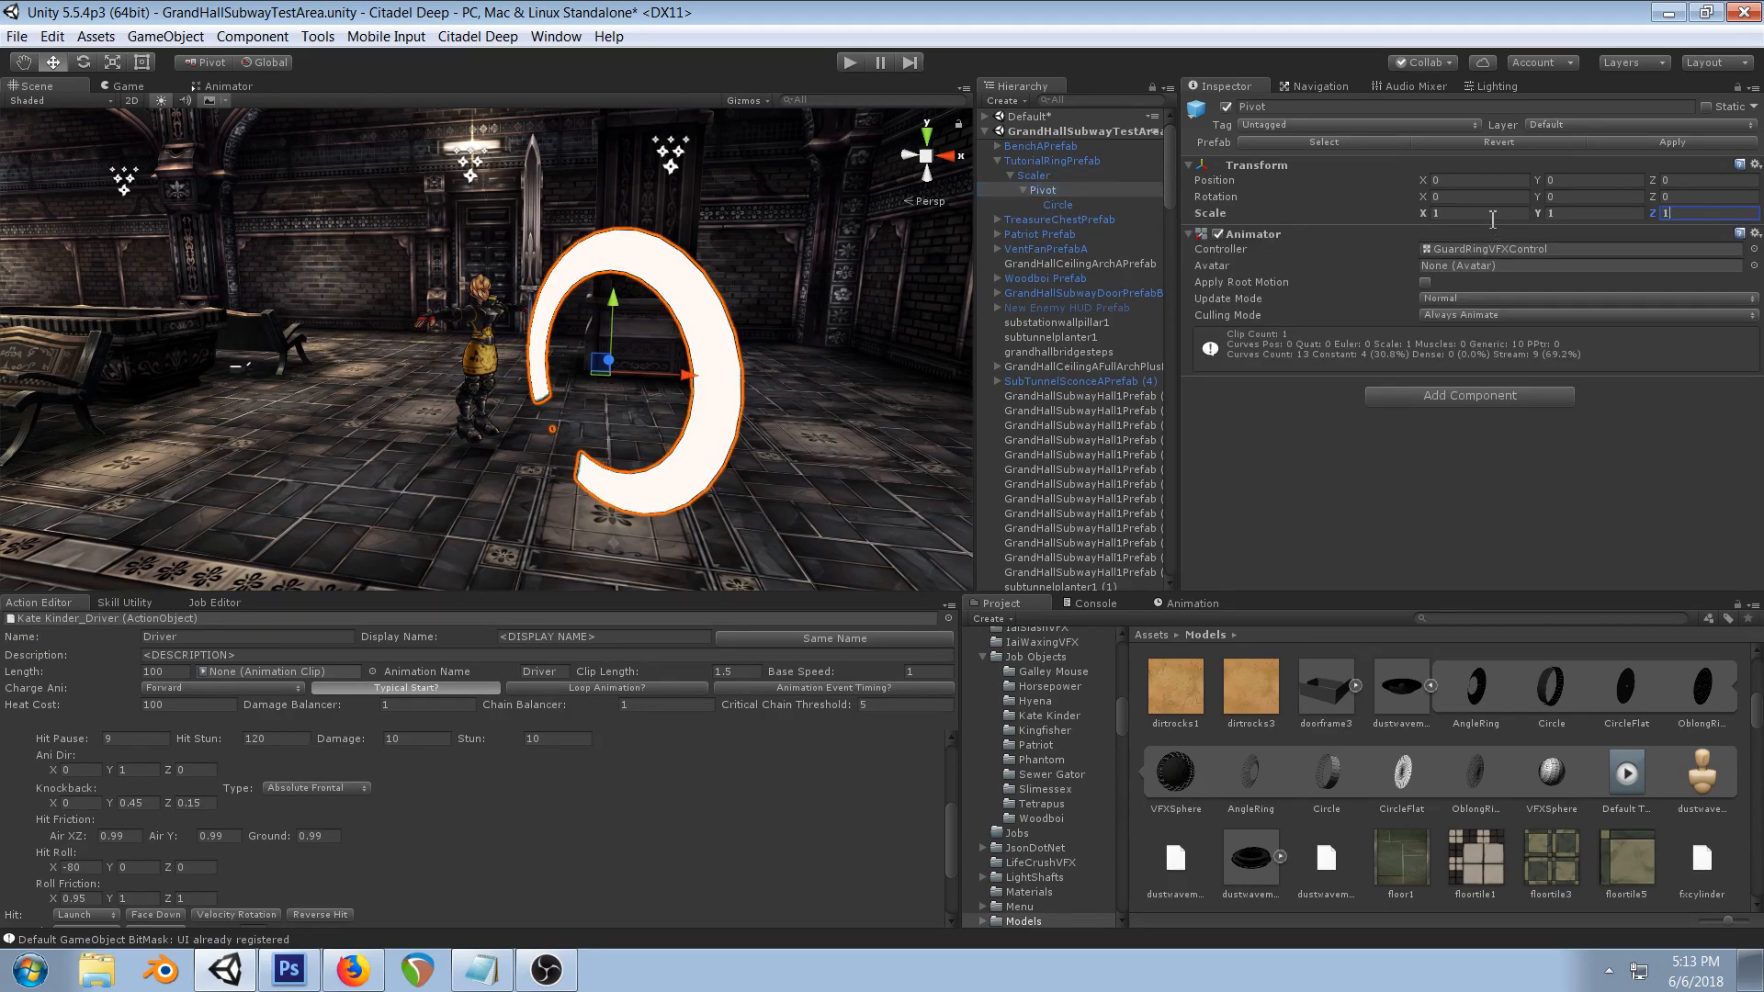
# - Rotate TutorialRingPrefab about its vertical axis to a Y rotation of -531.81
pyautogui.click(1057, 204)
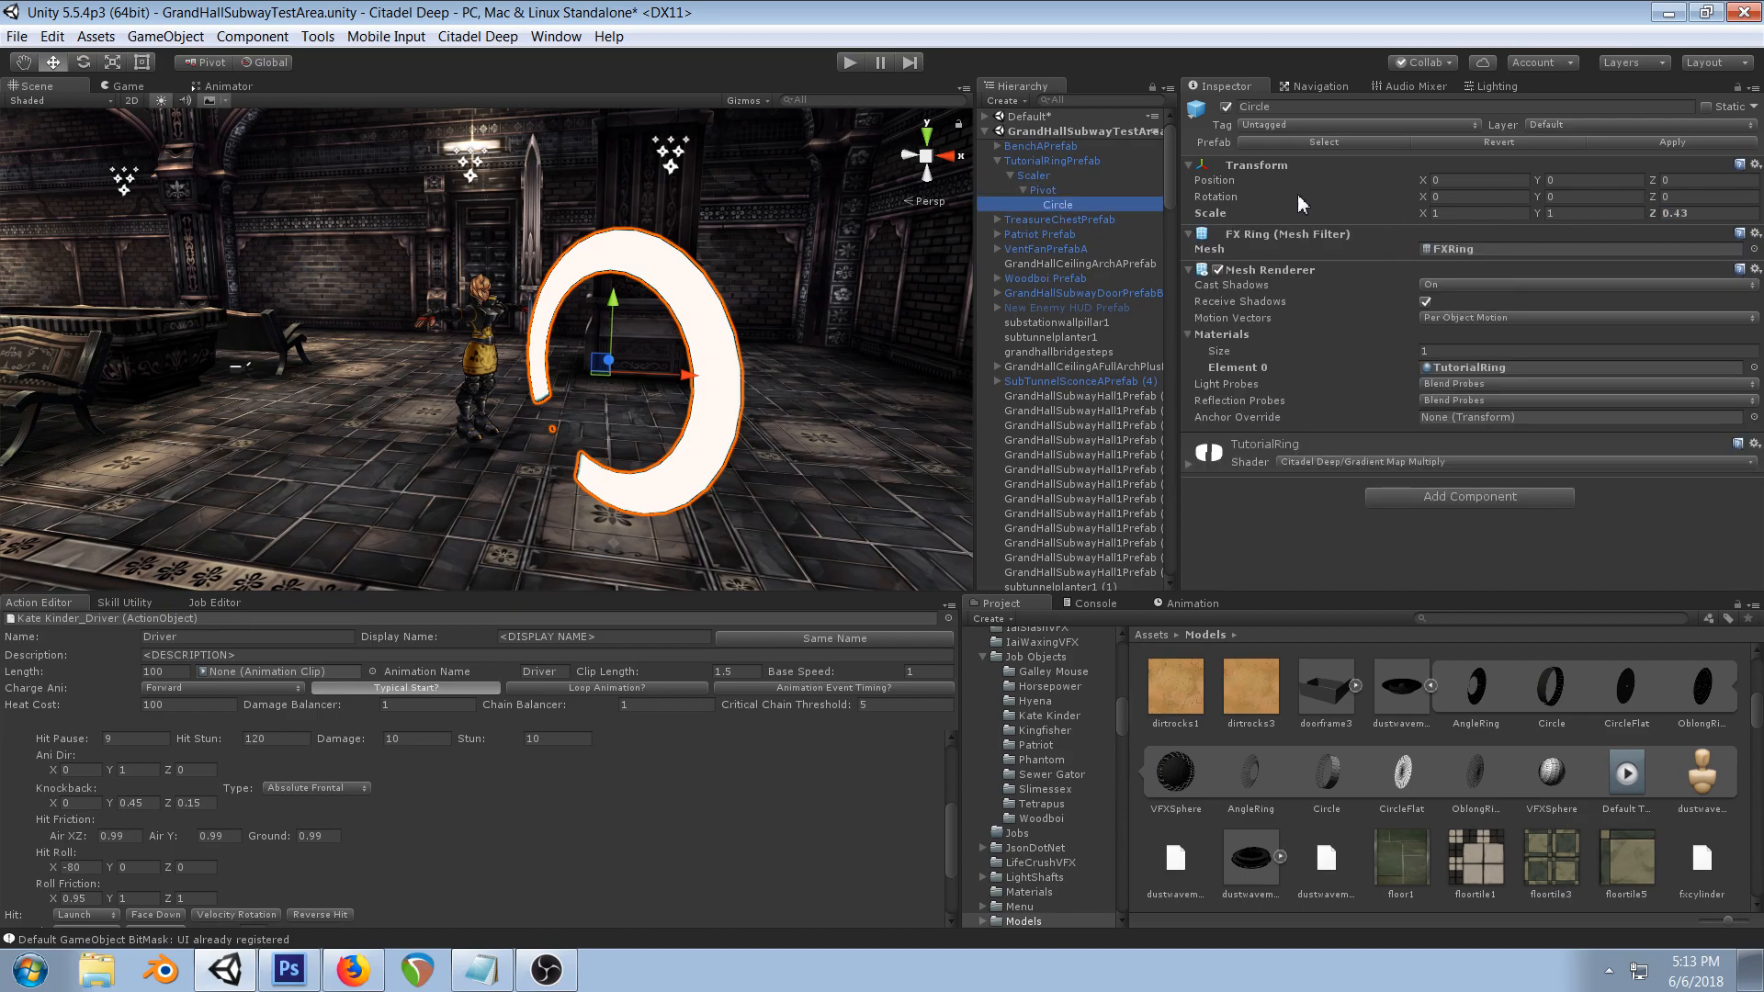
pyautogui.click(1052, 161)
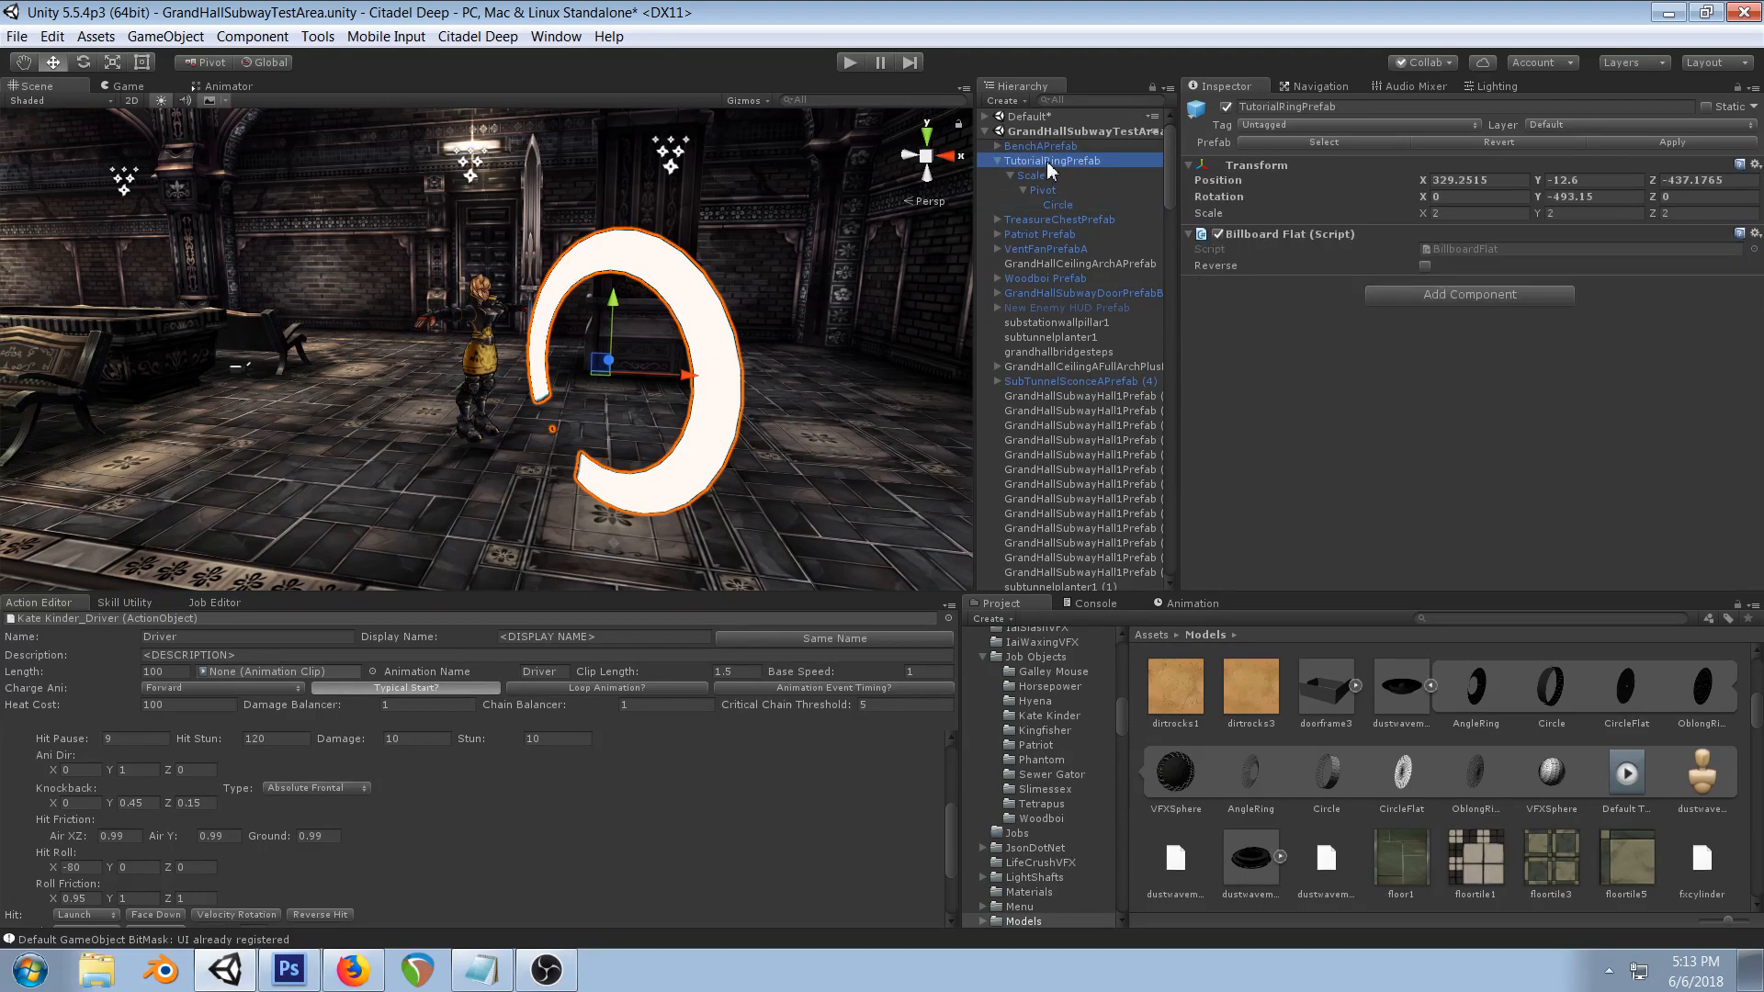
pyautogui.click(92, 63)
pyautogui.moveTo(574, 390); pyautogui.dragTo(668, 390)
pyautogui.moveTo(668, 392); pyautogui.dragTo(749, 325, button='right')
pyautogui.moveTo(749, 325); pyautogui.dragTo(817, 290, button='middle')
pyautogui.moveTo(657, 305); pyautogui.dragTo(695, 341, button='right')
pyautogui.moveTo(696, 341); pyautogui.dragTo(697, 397, button='middle')
pyautogui.scroll(-2, 686, 302)
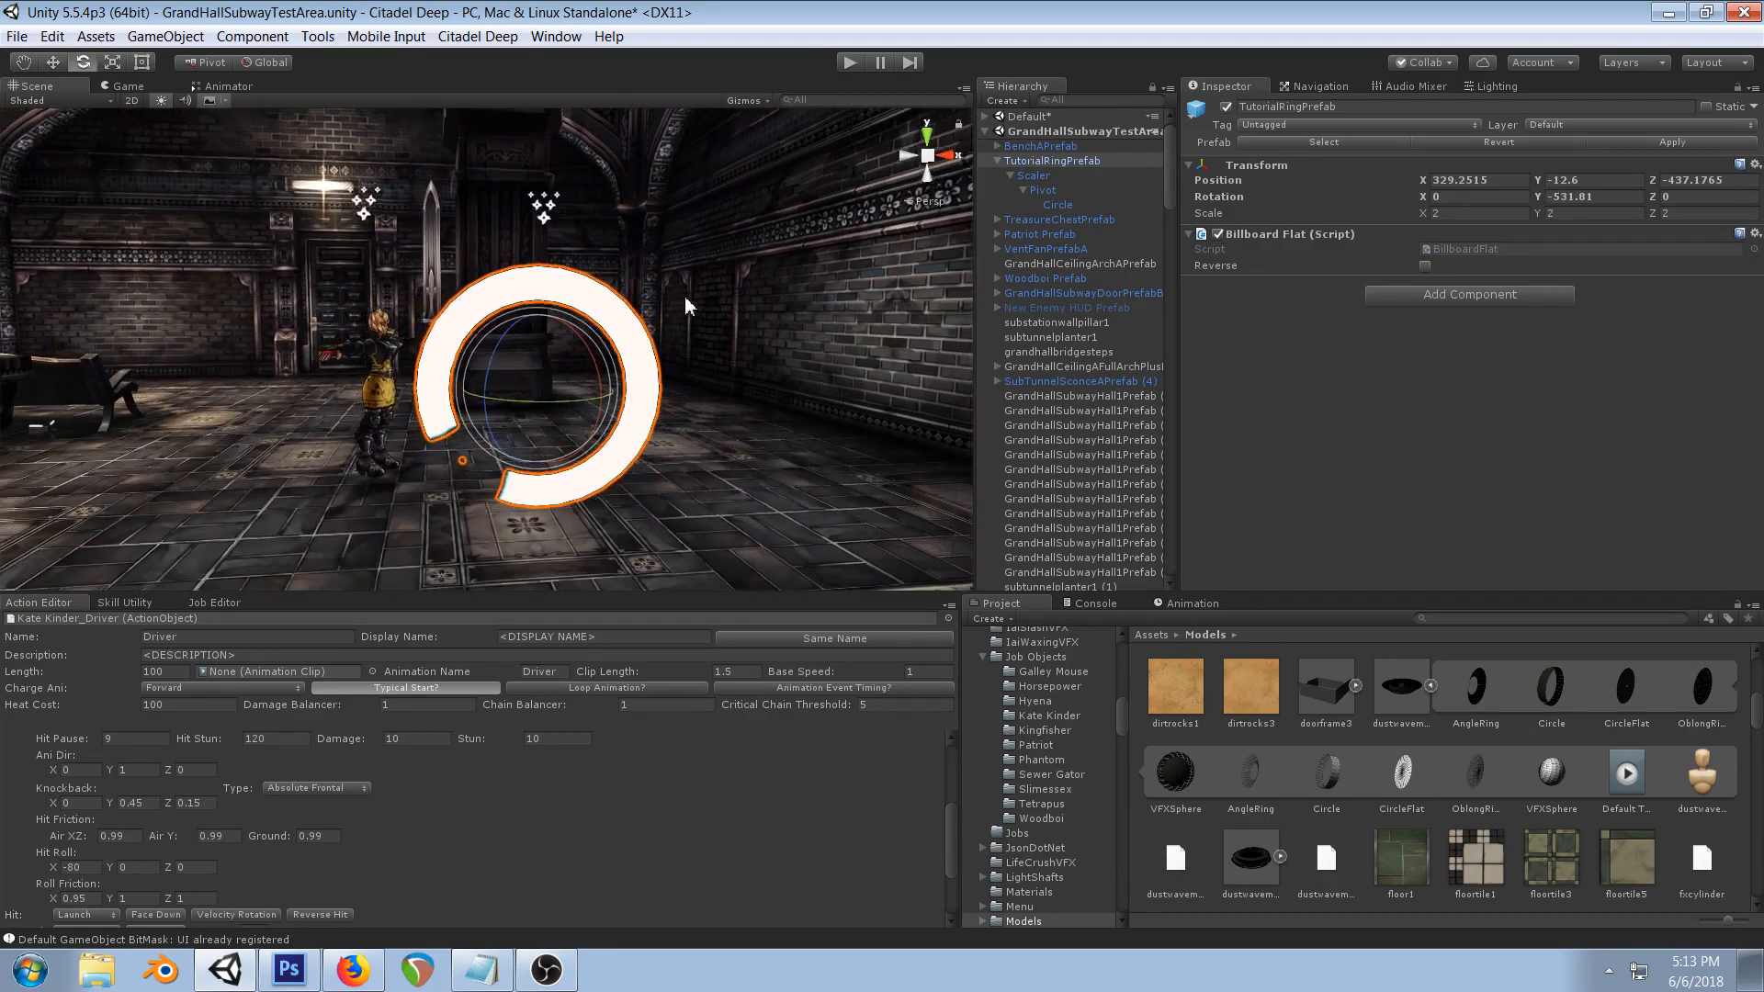
# - Set TutorialRingPrefab's Y rotation to 0 and view the ring from the front
pyautogui.click(1608, 198)
pyautogui.write('0')
pyautogui.rightClick(680, 369)
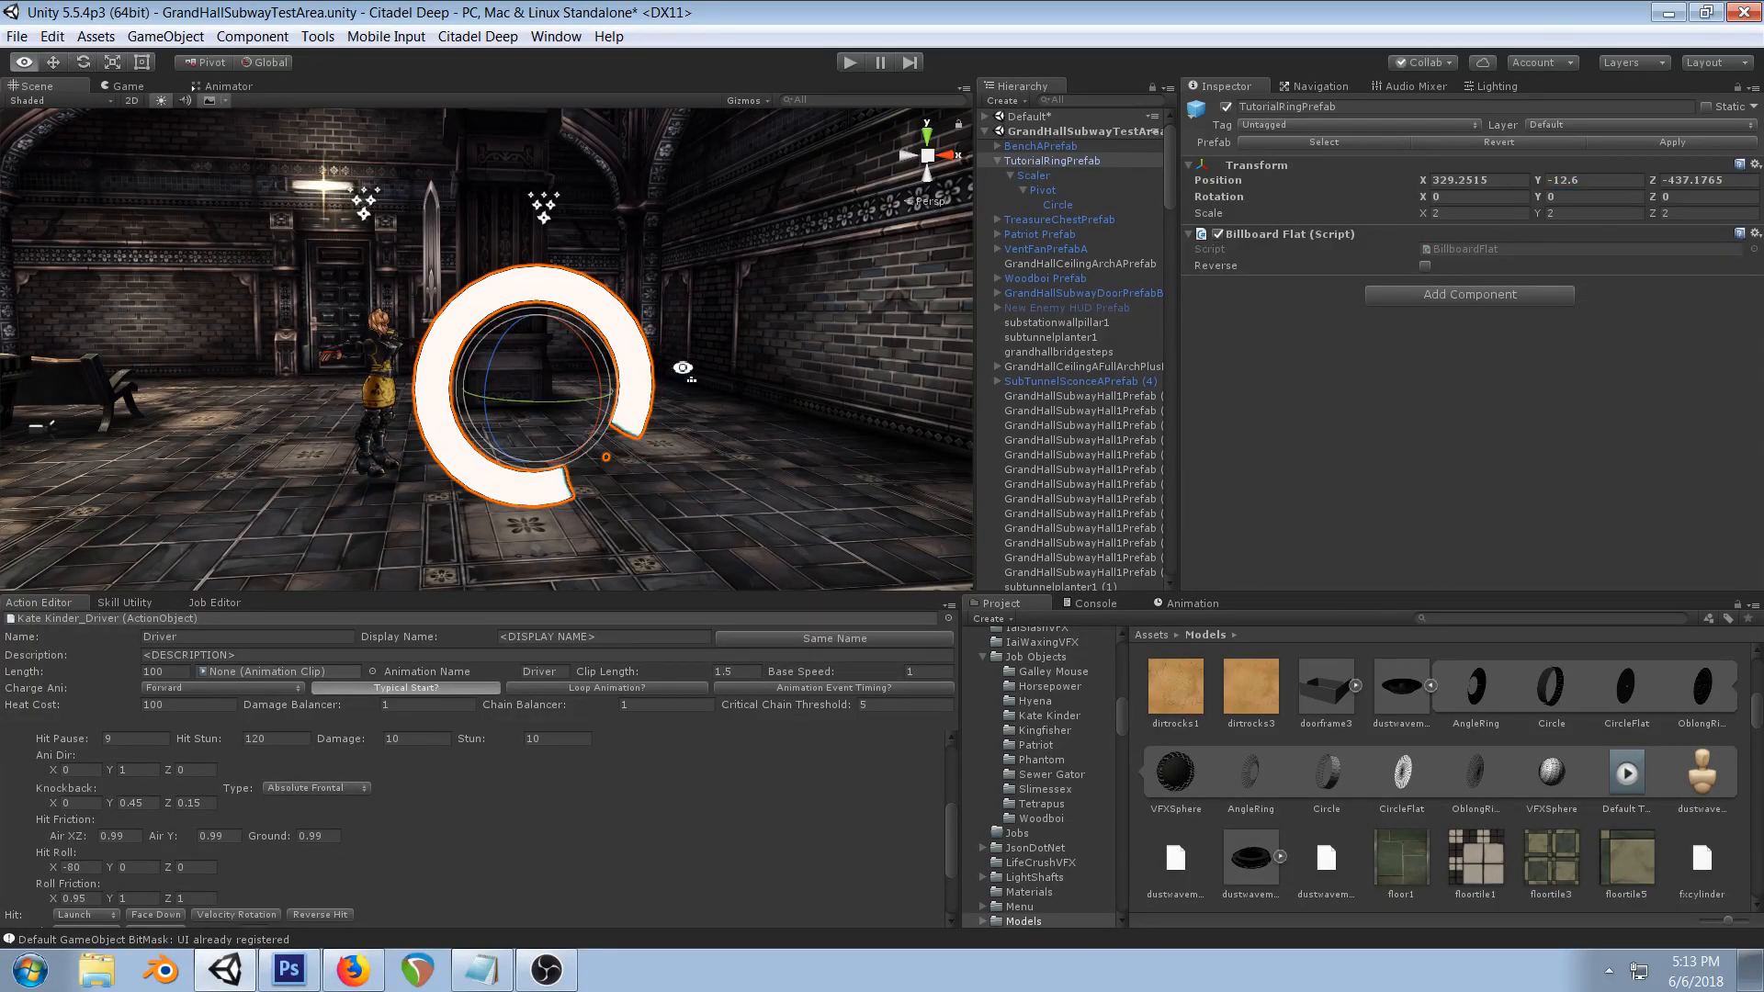
pyautogui.click(1056, 236)
pyautogui.click(1050, 163)
pyautogui.moveTo(660, 358); pyautogui.dragTo(579, 303, button='right')
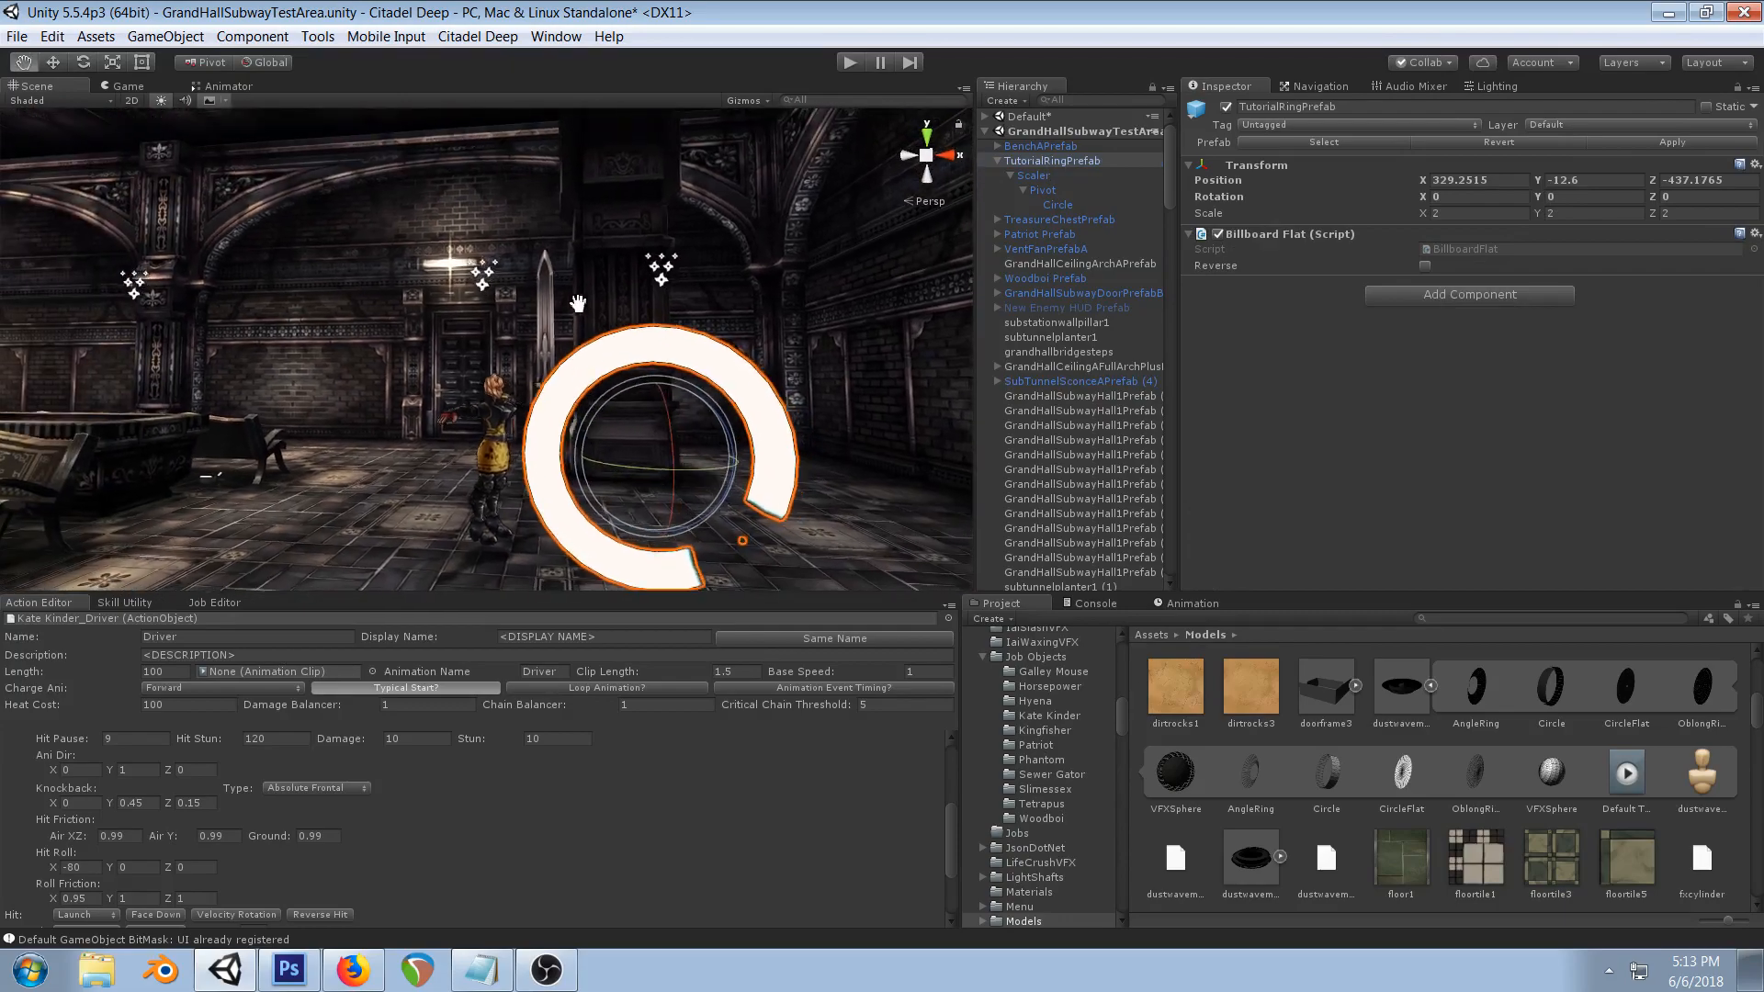
pyautogui.moveTo(579, 304); pyautogui.dragTo(570, 283, button='middle')
pyautogui.moveTo(602, 273); pyautogui.dragTo(621, 282, button='right')
# - In Photoshop, widen Layer 3's white band across the full canvas with a new rectangle, move it near the canvas bottom, and return to Unity
pyautogui.click(290, 972)
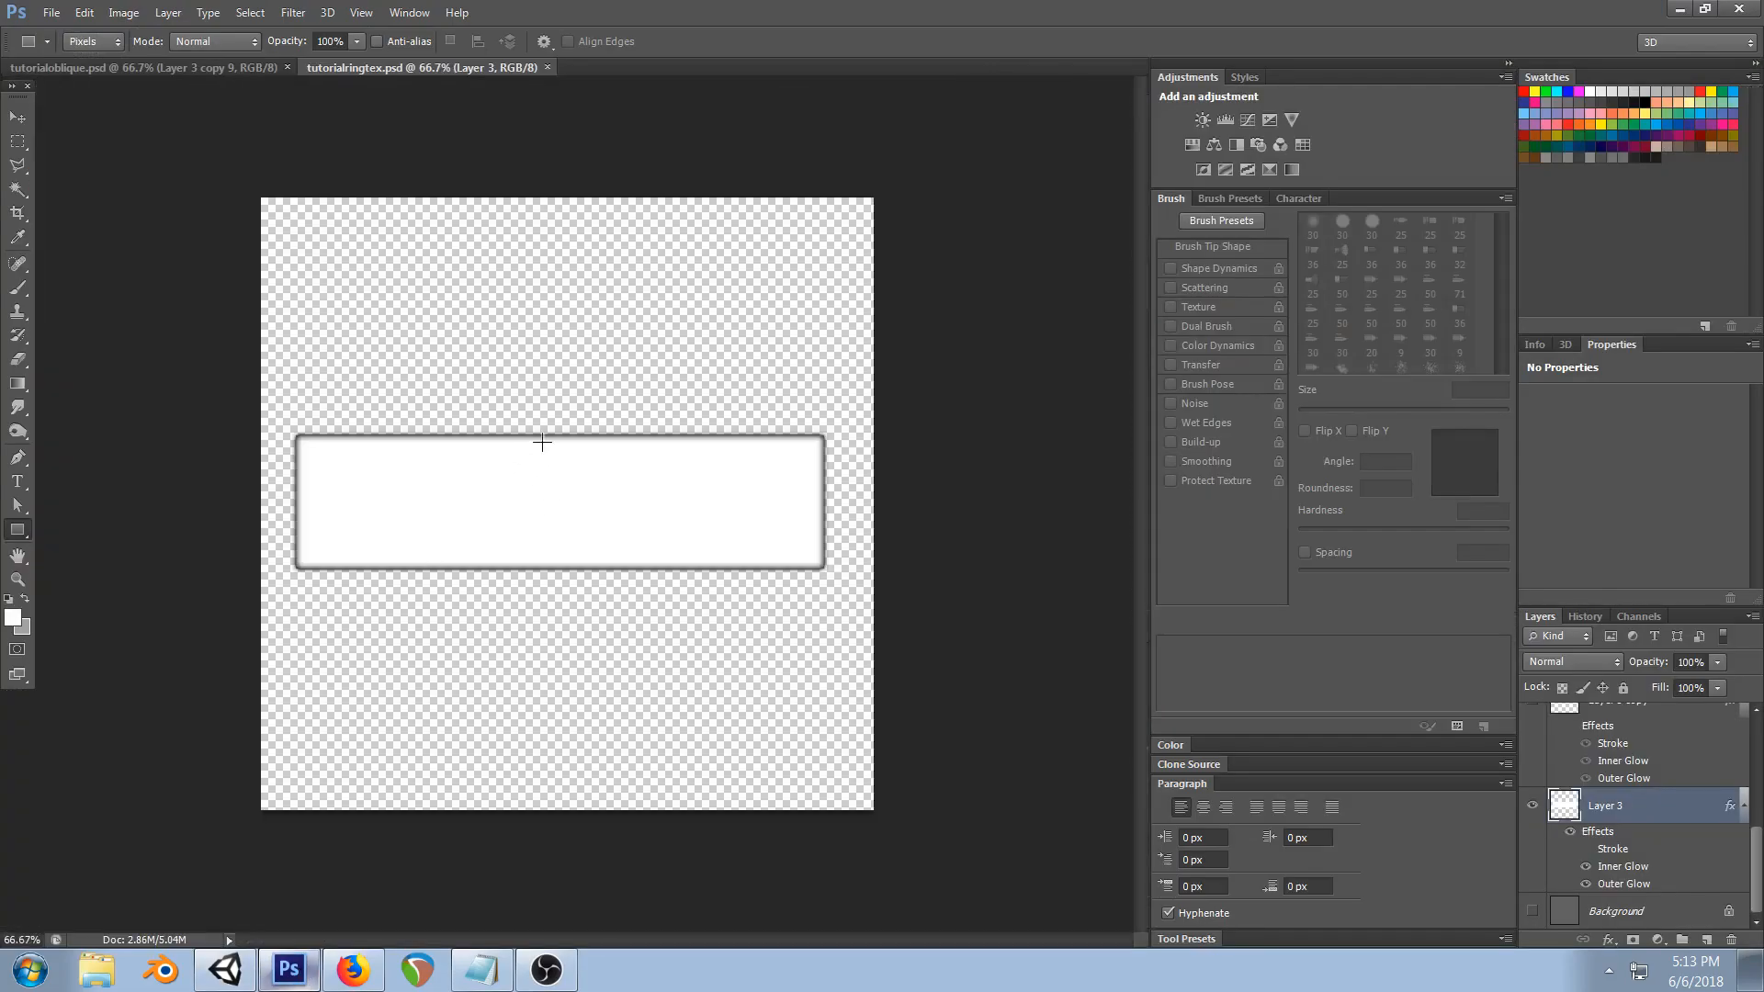
pyautogui.moveTo(246, 422); pyautogui.dragTo(951, 604)
pyautogui.click(17, 117)
pyautogui.moveTo(579, 523); pyautogui.dragTo(572, 706)
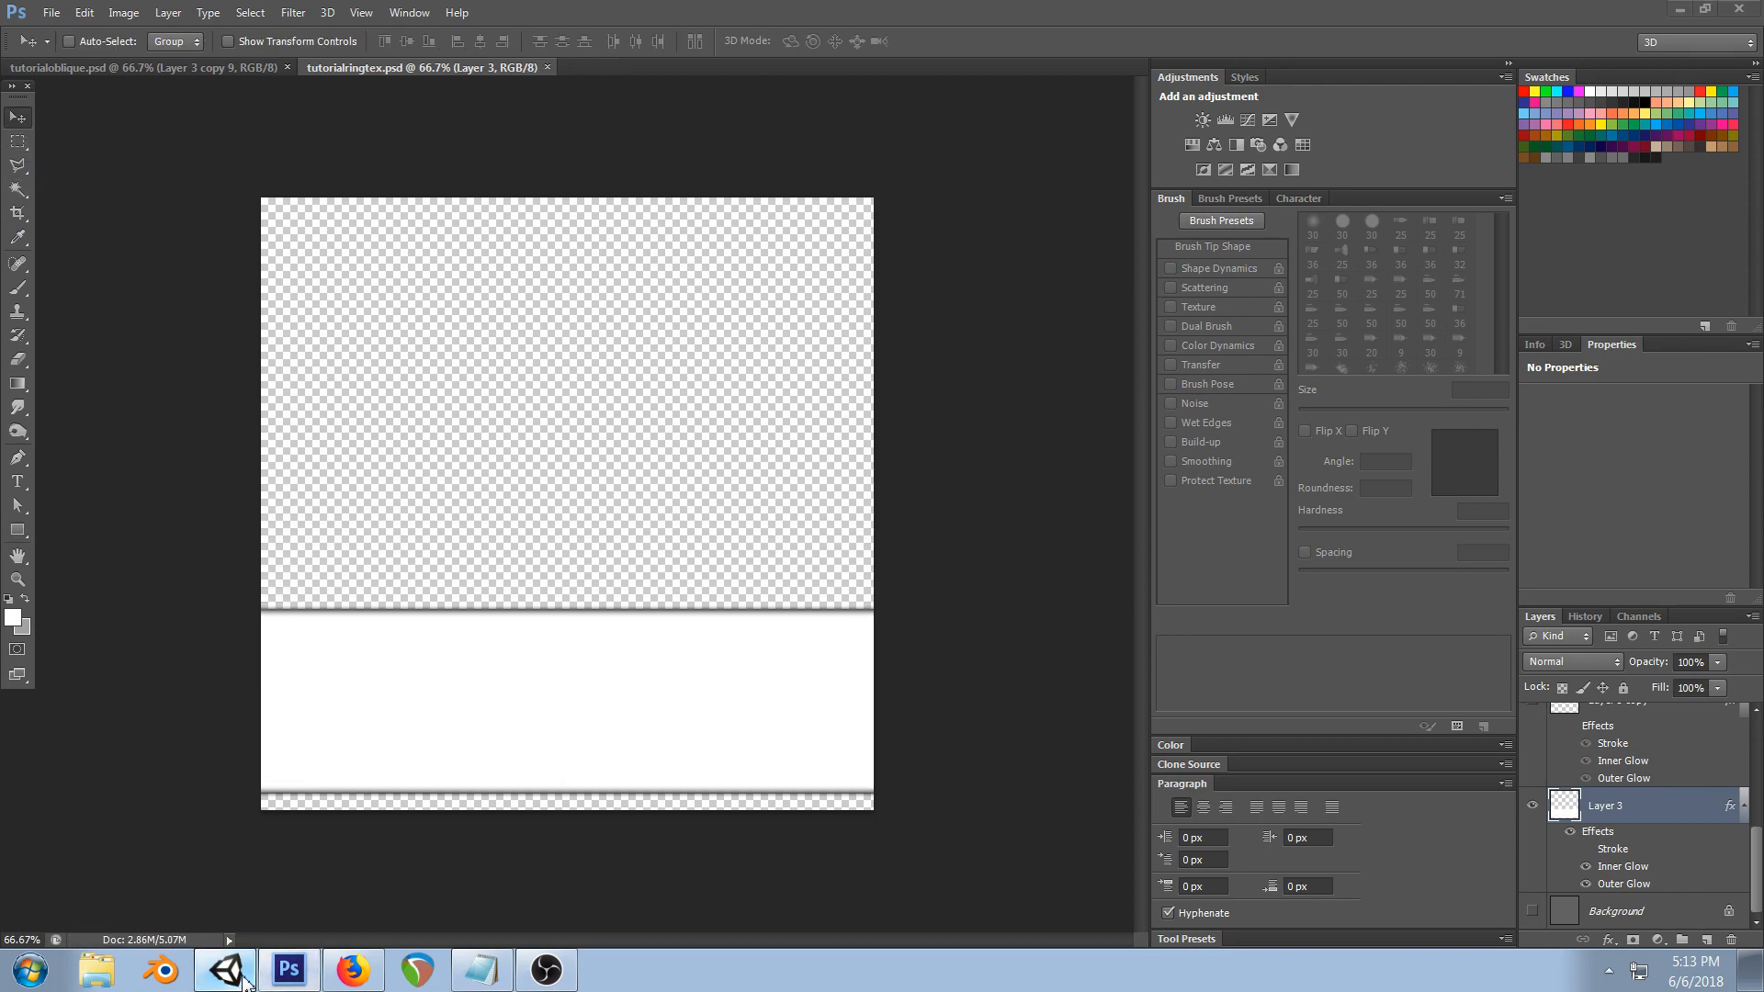
pyautogui.click(225, 970)
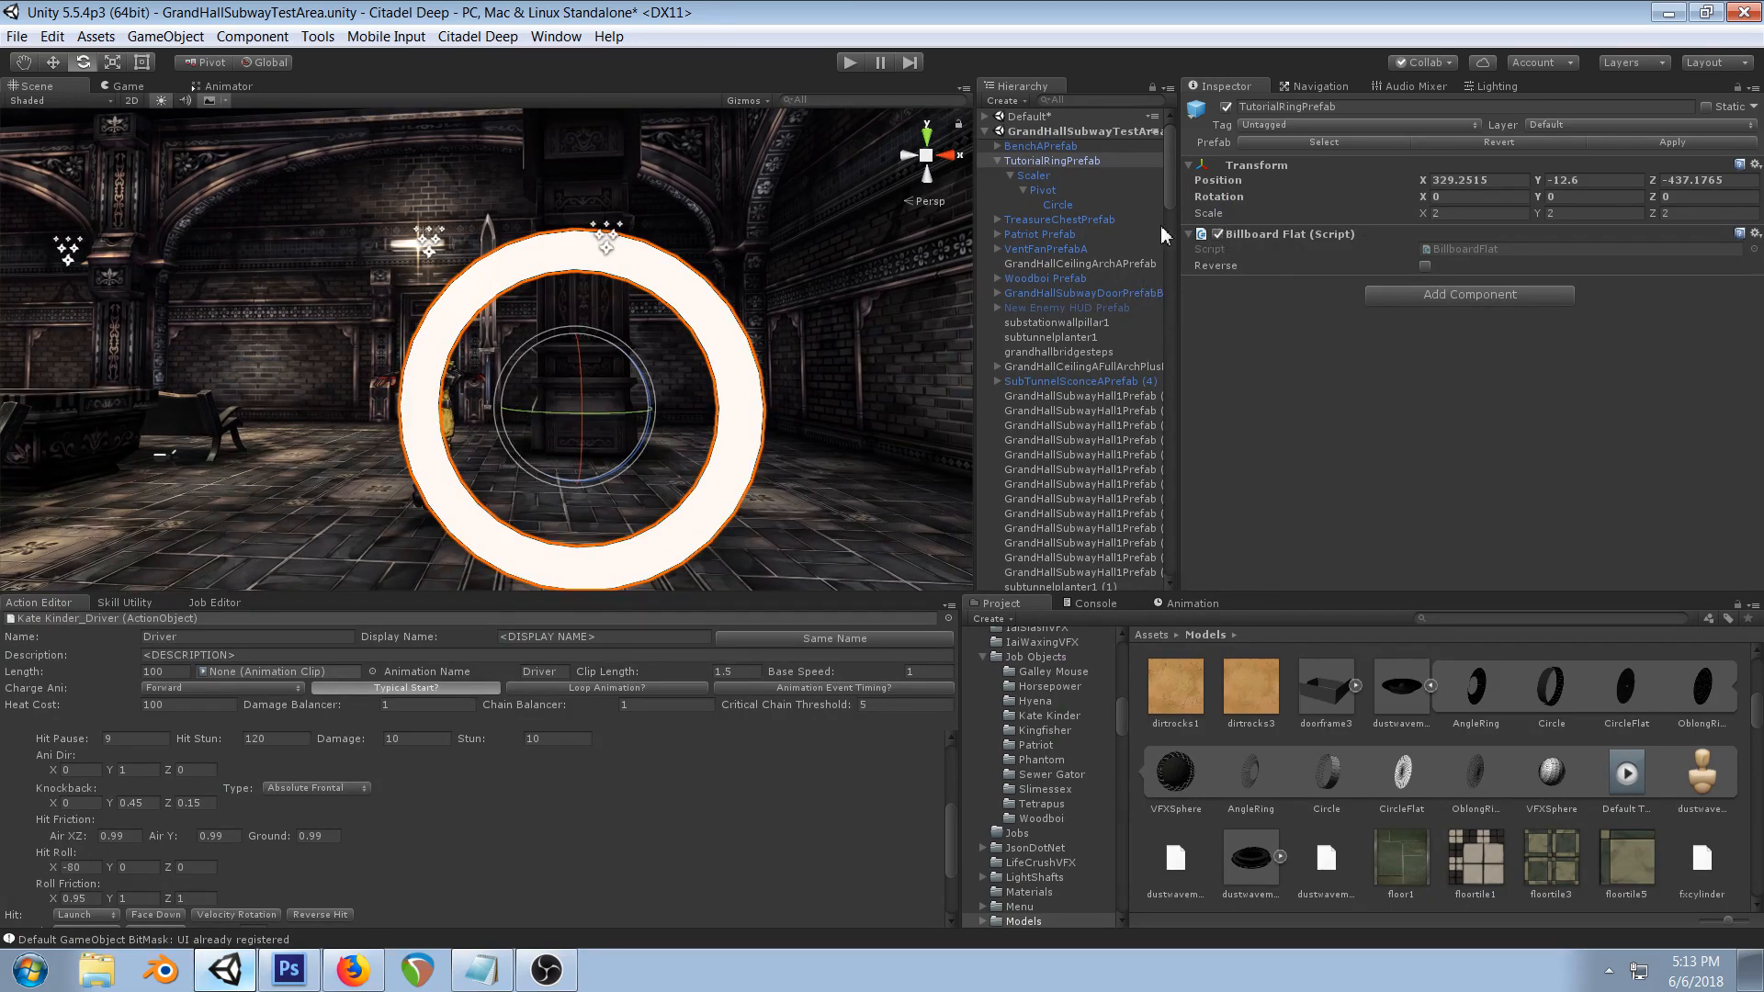
# - Clear GuardRingVFXControl from the Pivot's Animator by choosing None, and bring up the Animation editor for the Pivot
pyautogui.click(1042, 190)
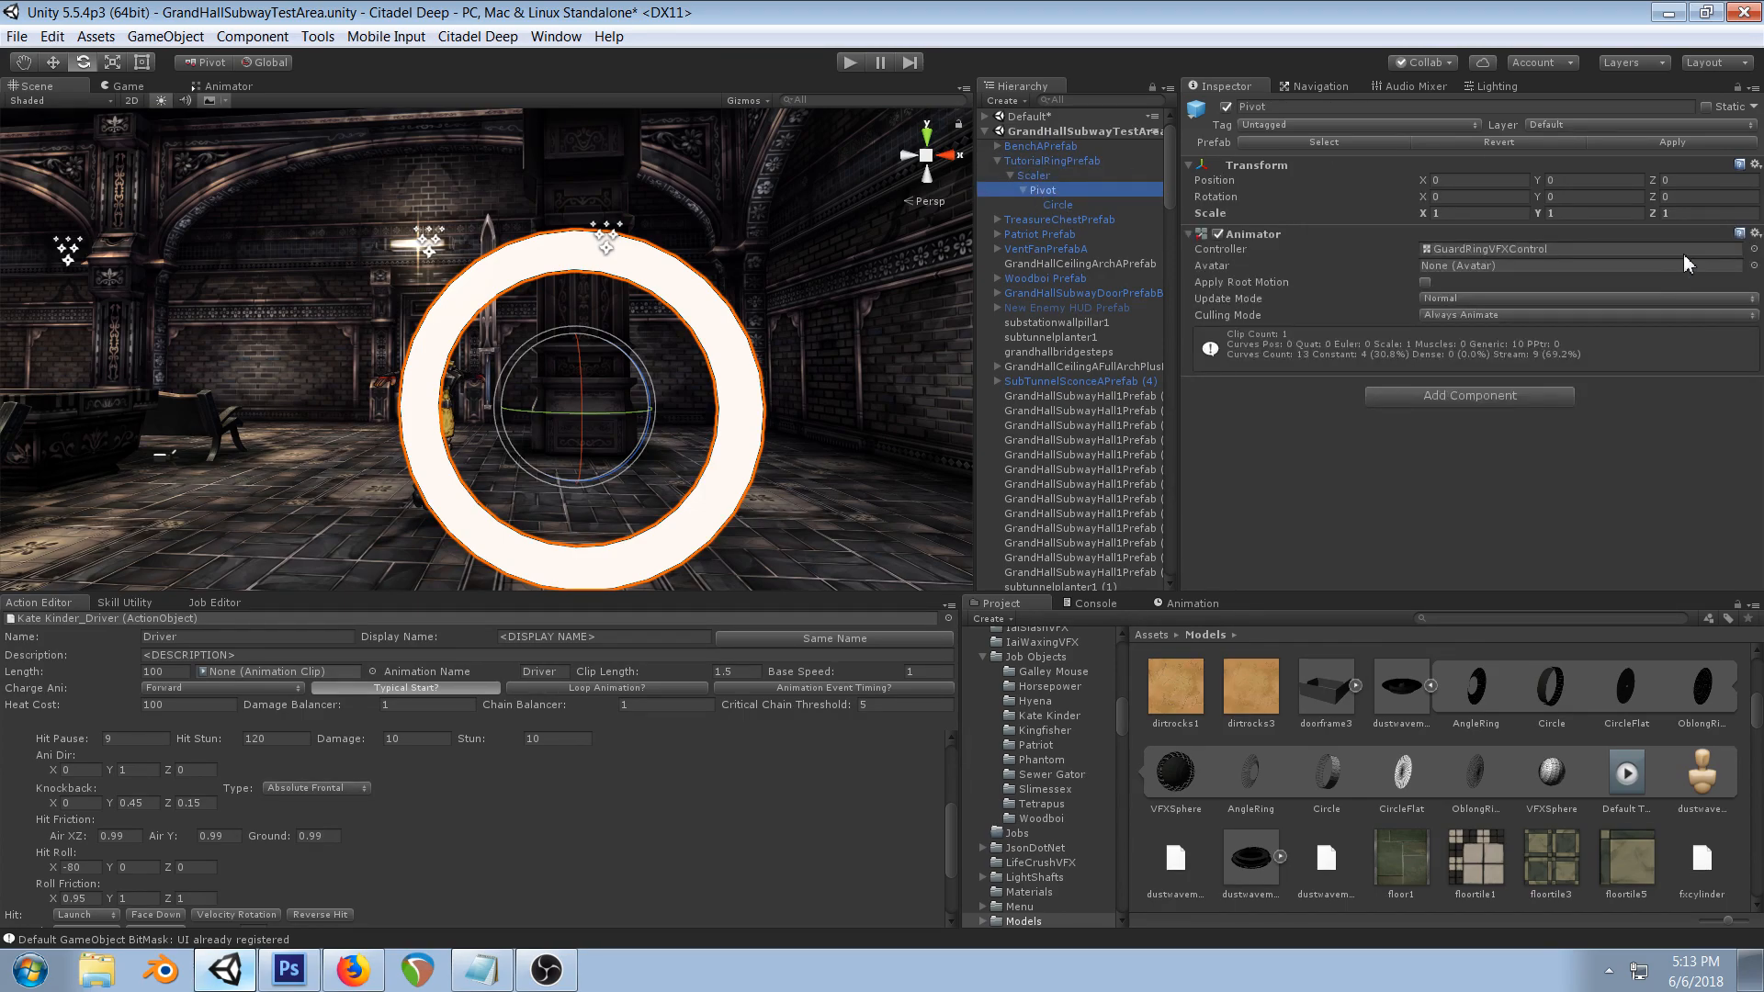
pyautogui.click(1525, 249)
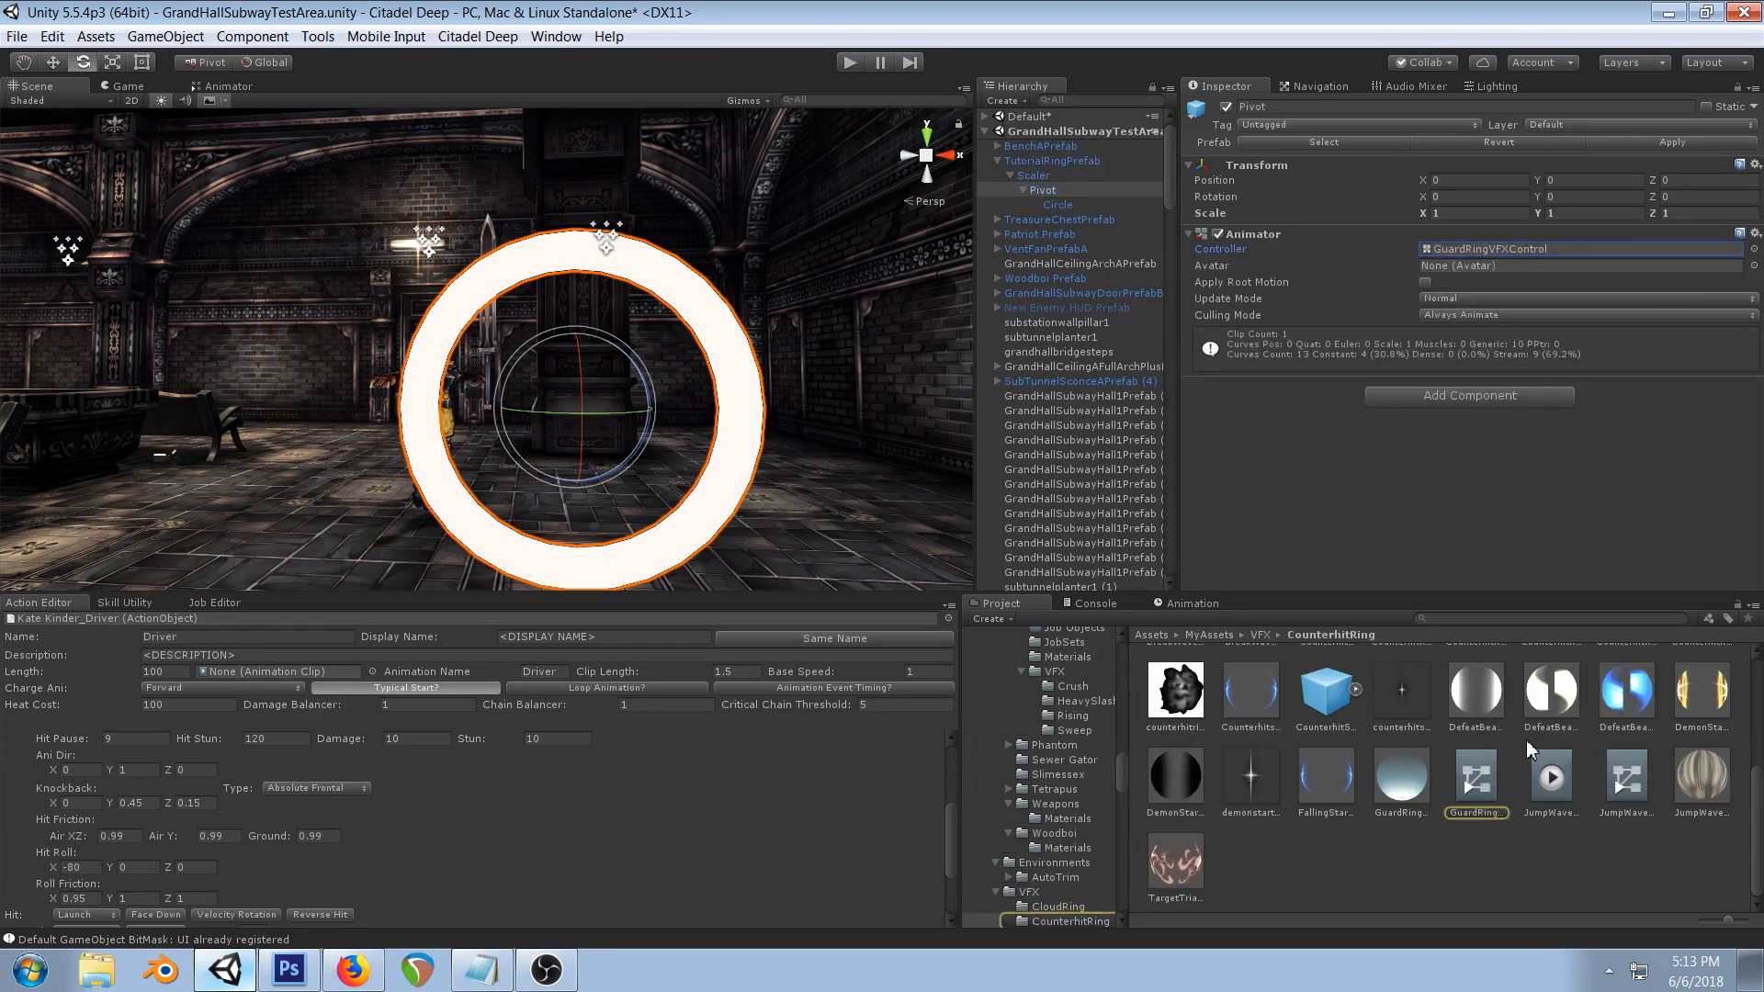
pyautogui.click(1491, 785)
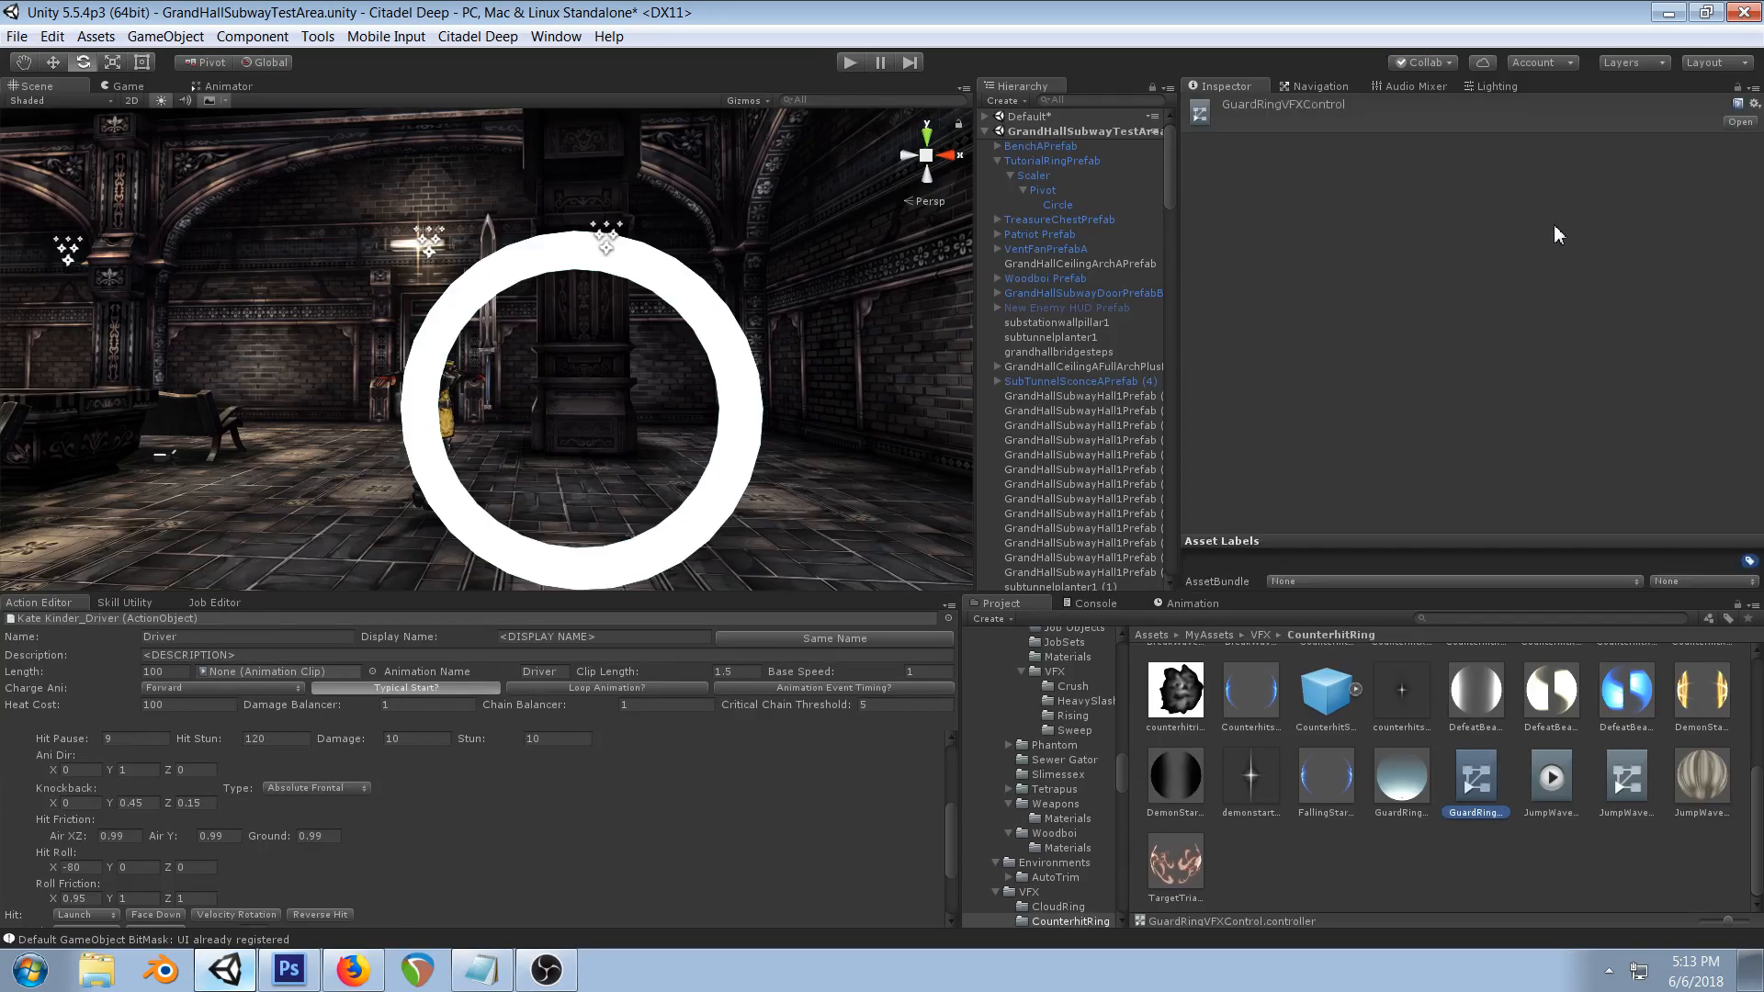
pyautogui.click(1048, 189)
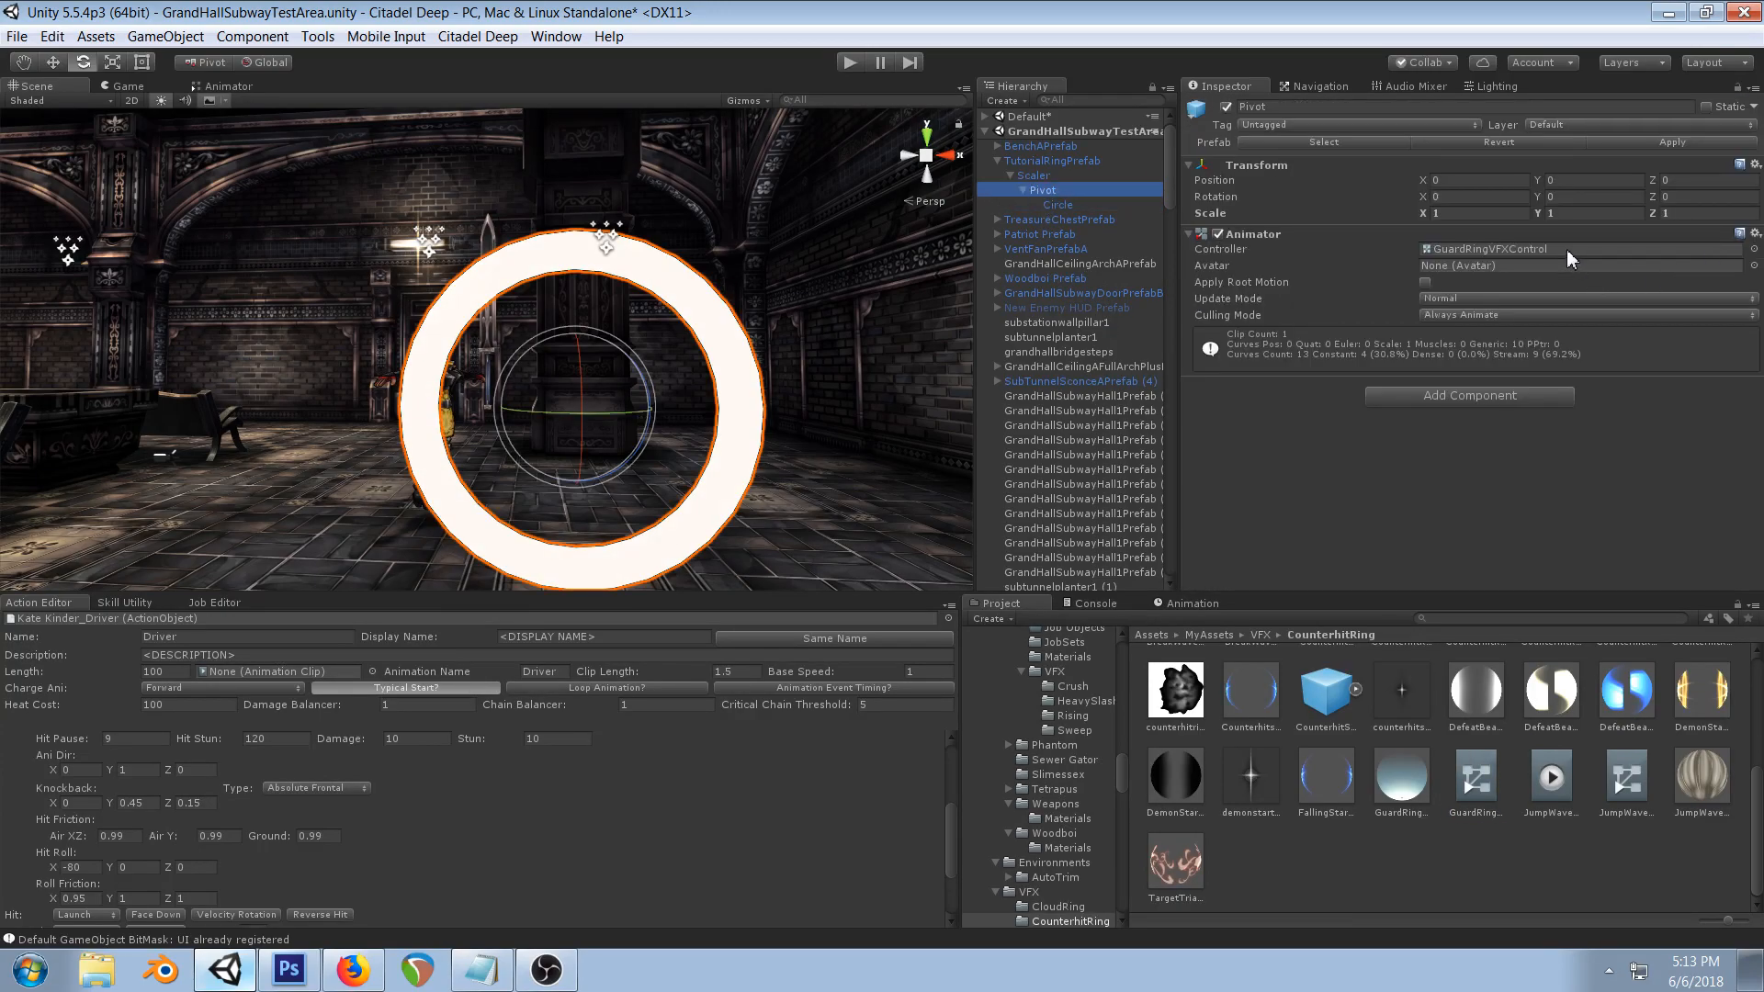
pyautogui.click(1754, 249)
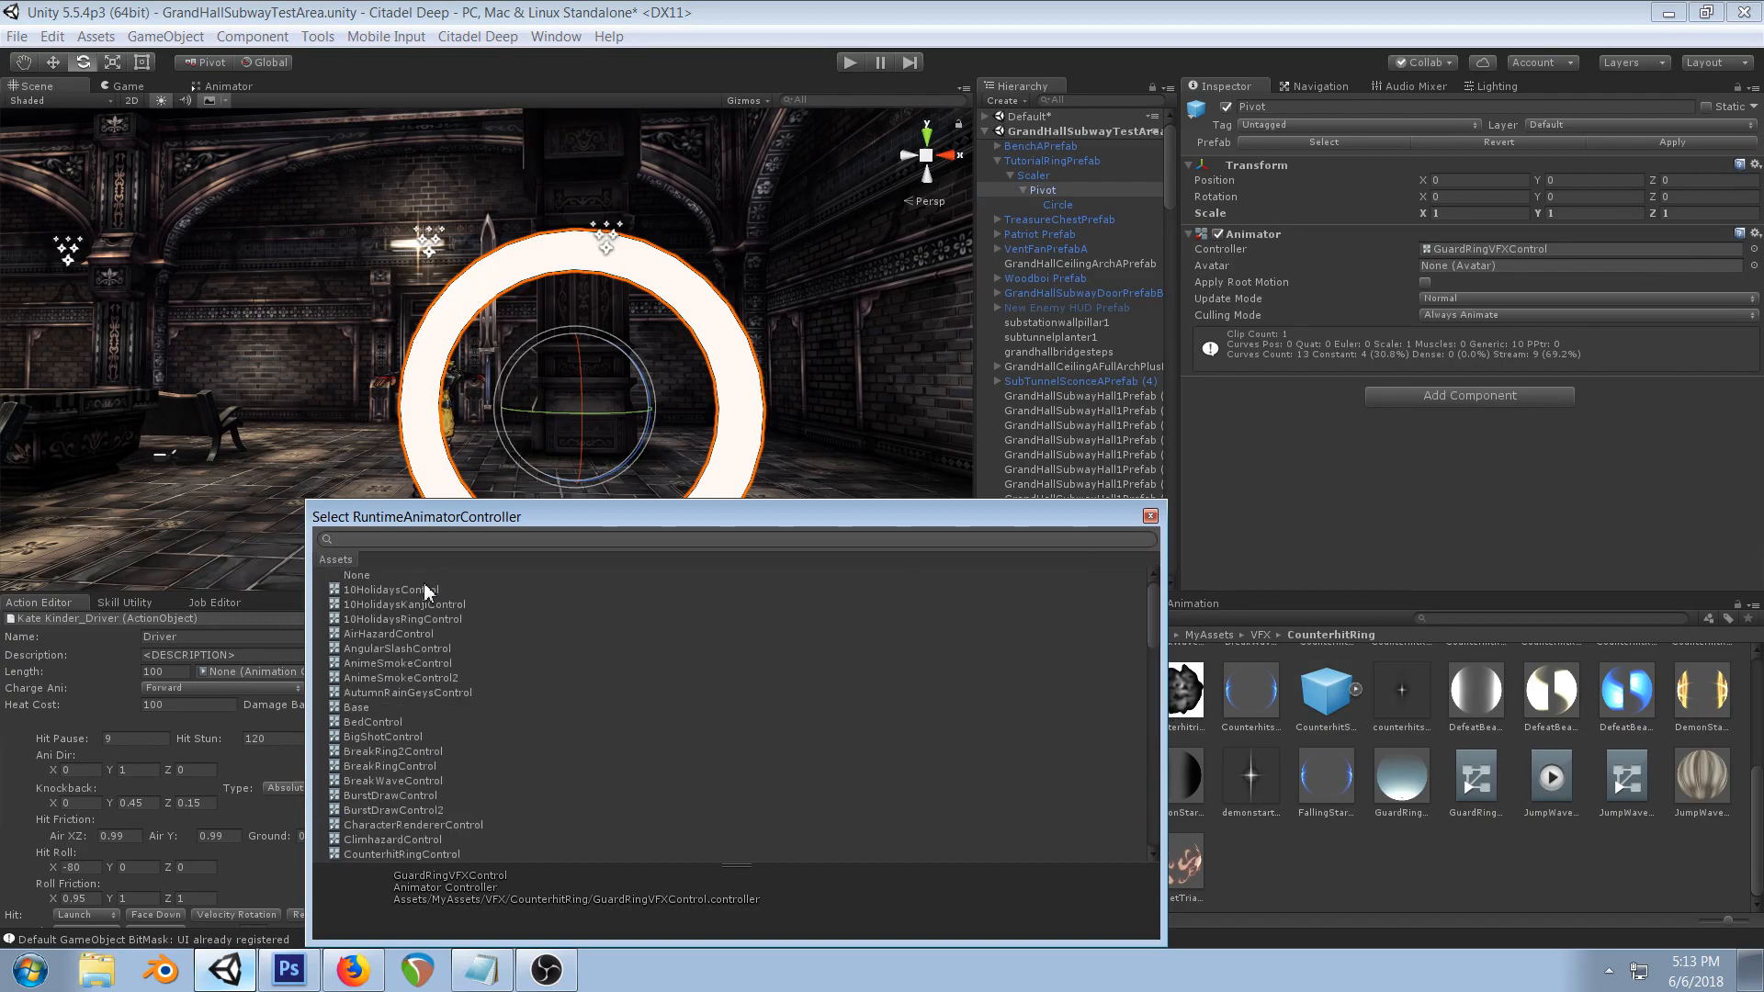
pyautogui.doubleClick(395, 575)
pyautogui.click(1181, 605)
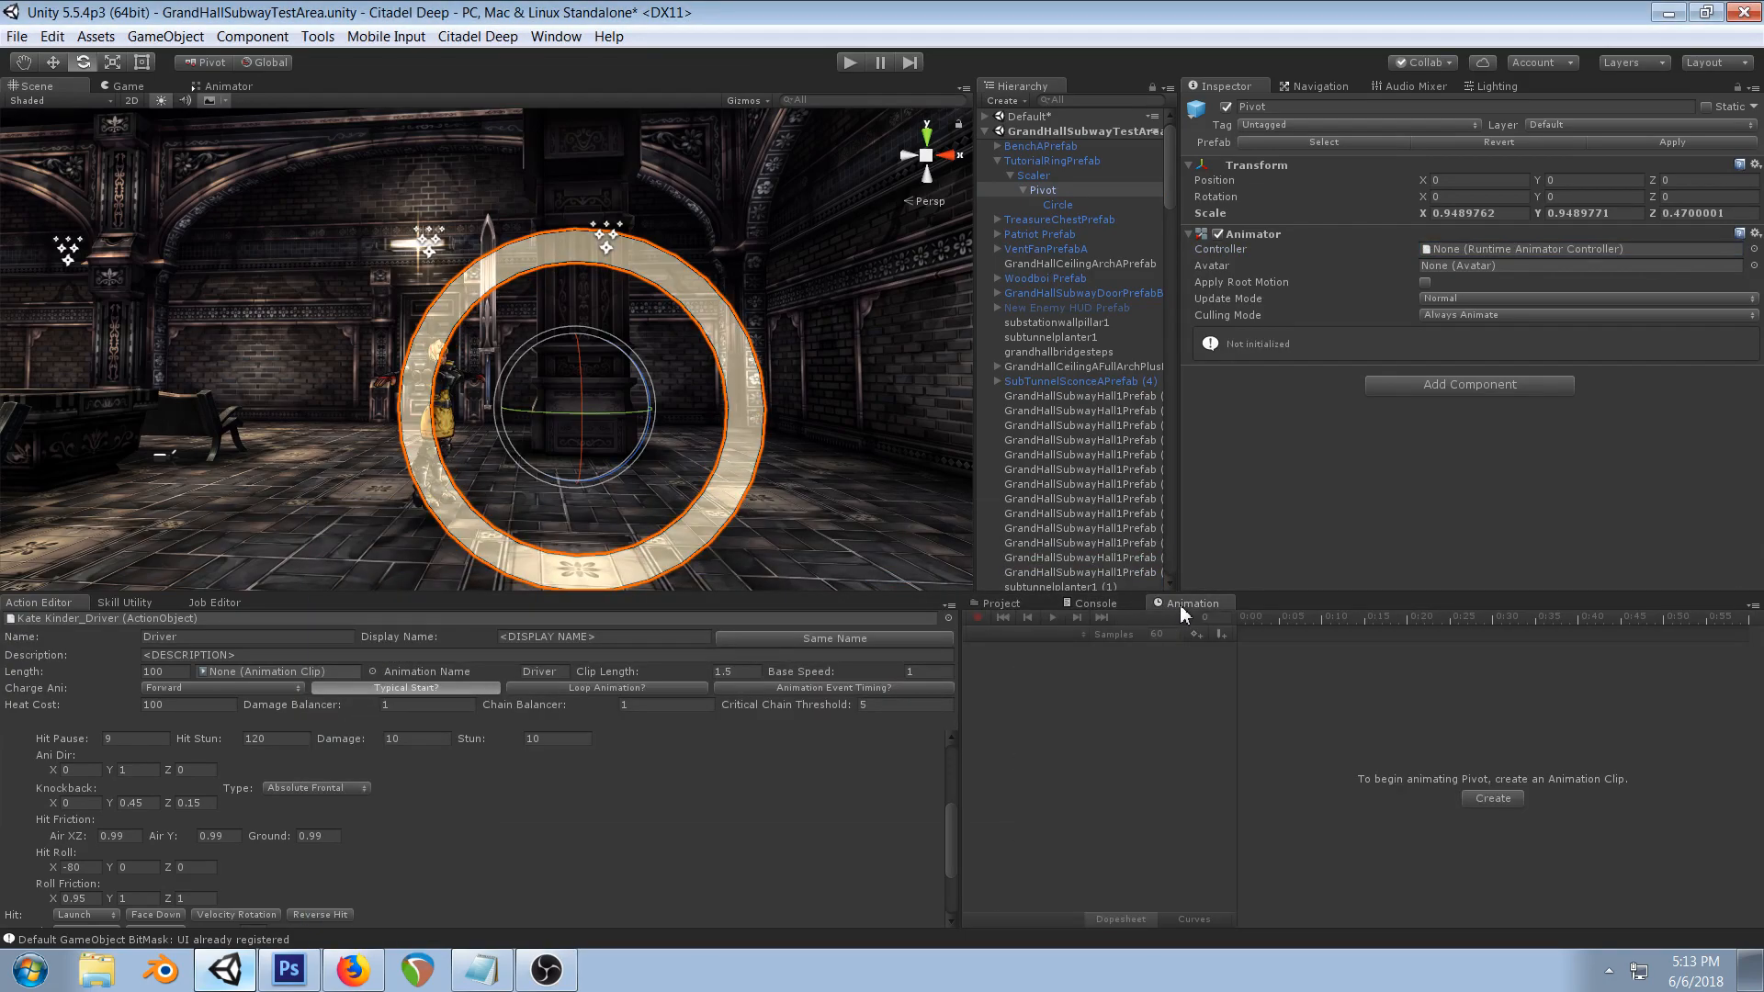
# - Create an animation clip named tutorialringhitspark for the Pivot and turn off animation recording
pyautogui.click(1493, 798)
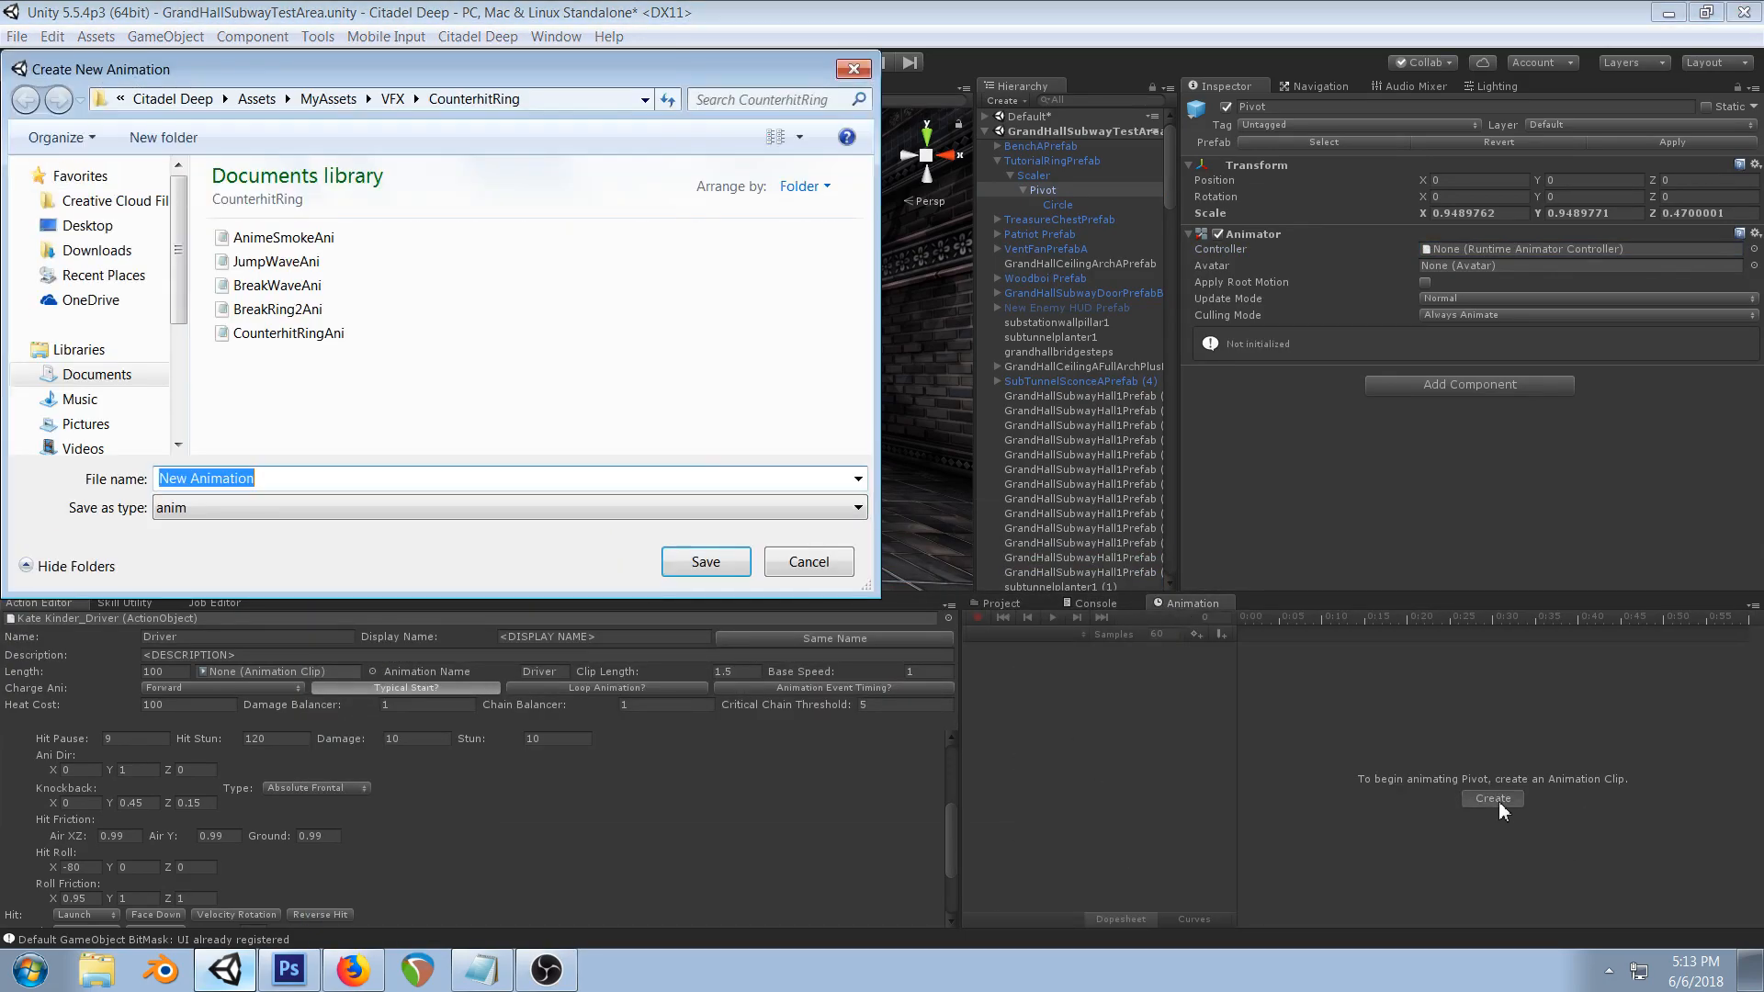
pyautogui.write('tutorialringhitspark')
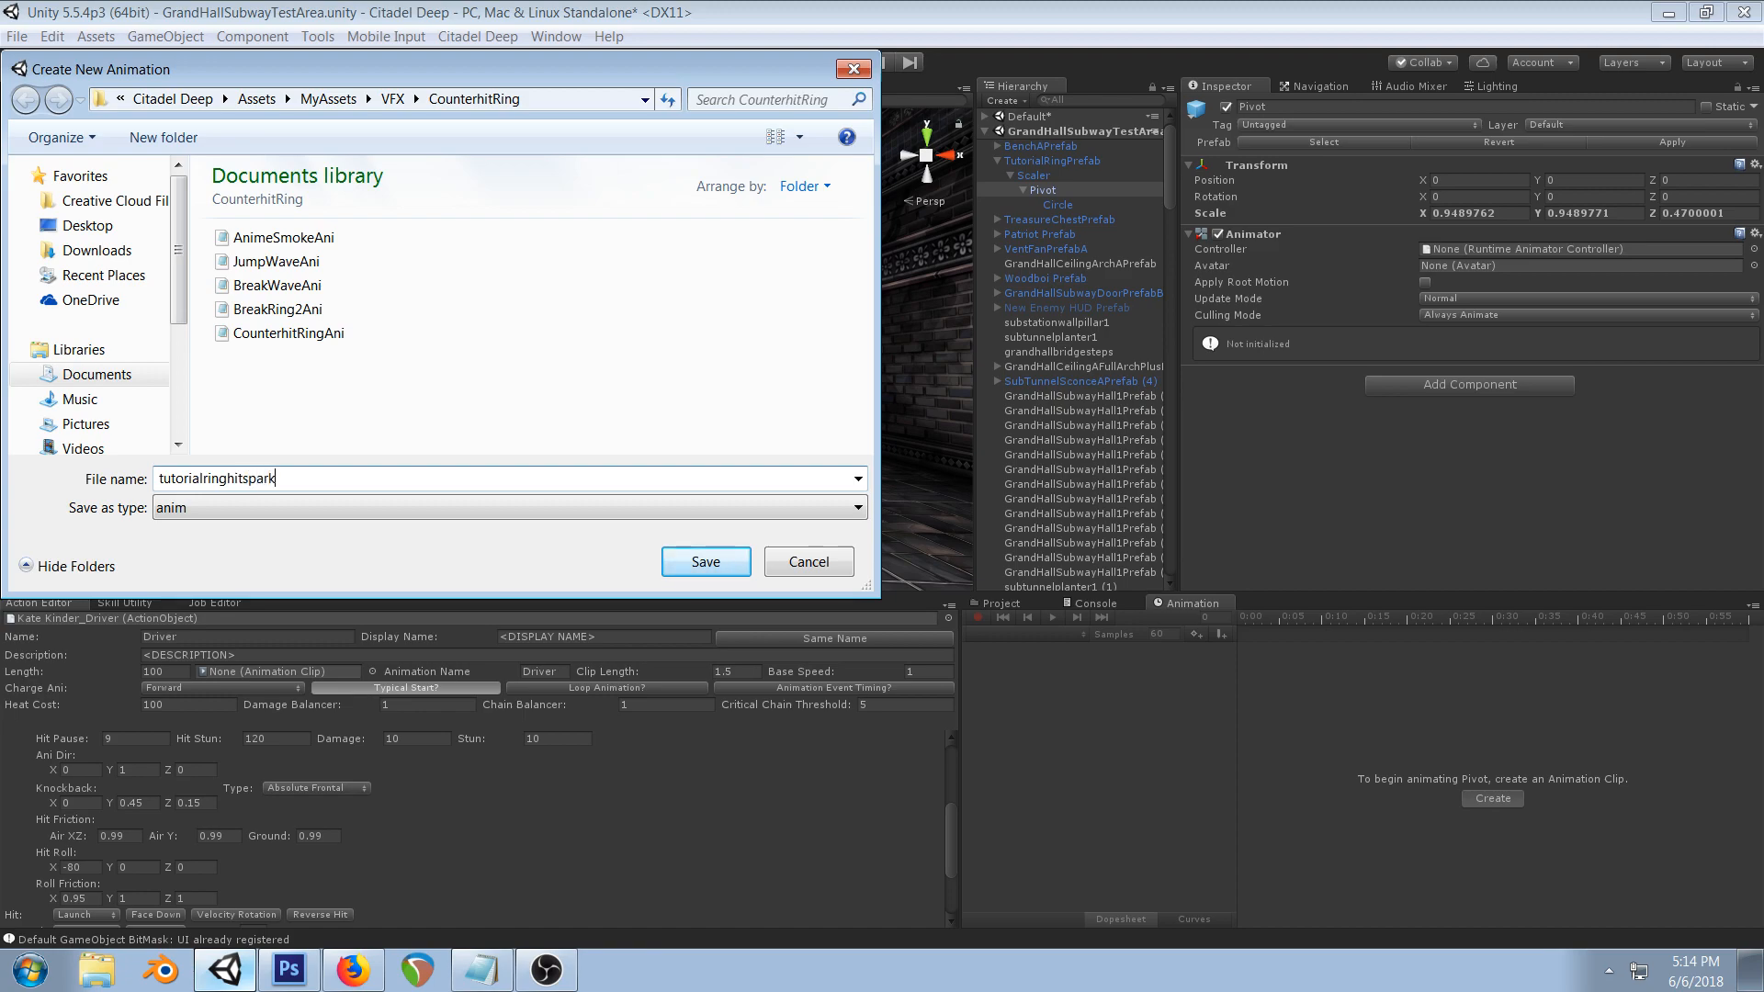
pyautogui.click(702, 557)
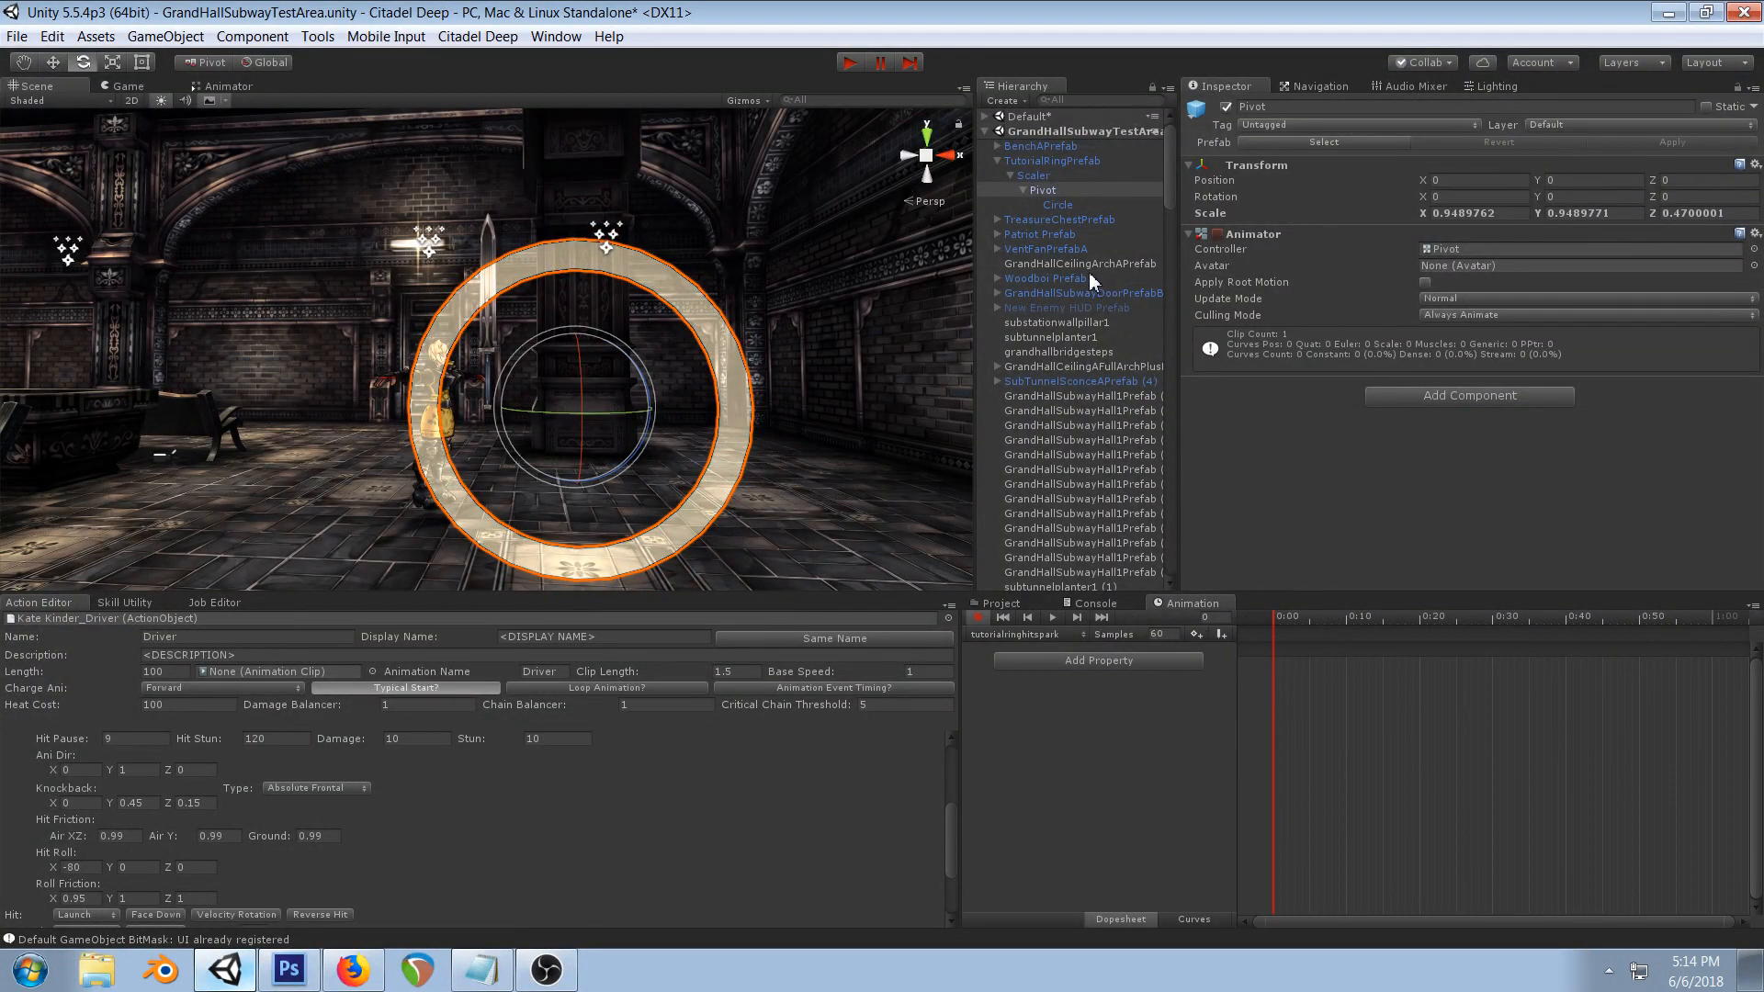
pyautogui.moveTo(745, 272)
pyautogui.mouseDown(button='right')
pyautogui.moveTo(768, 295)
pyautogui.moveTo(771, 274)
pyautogui.mouseUp(button='right')
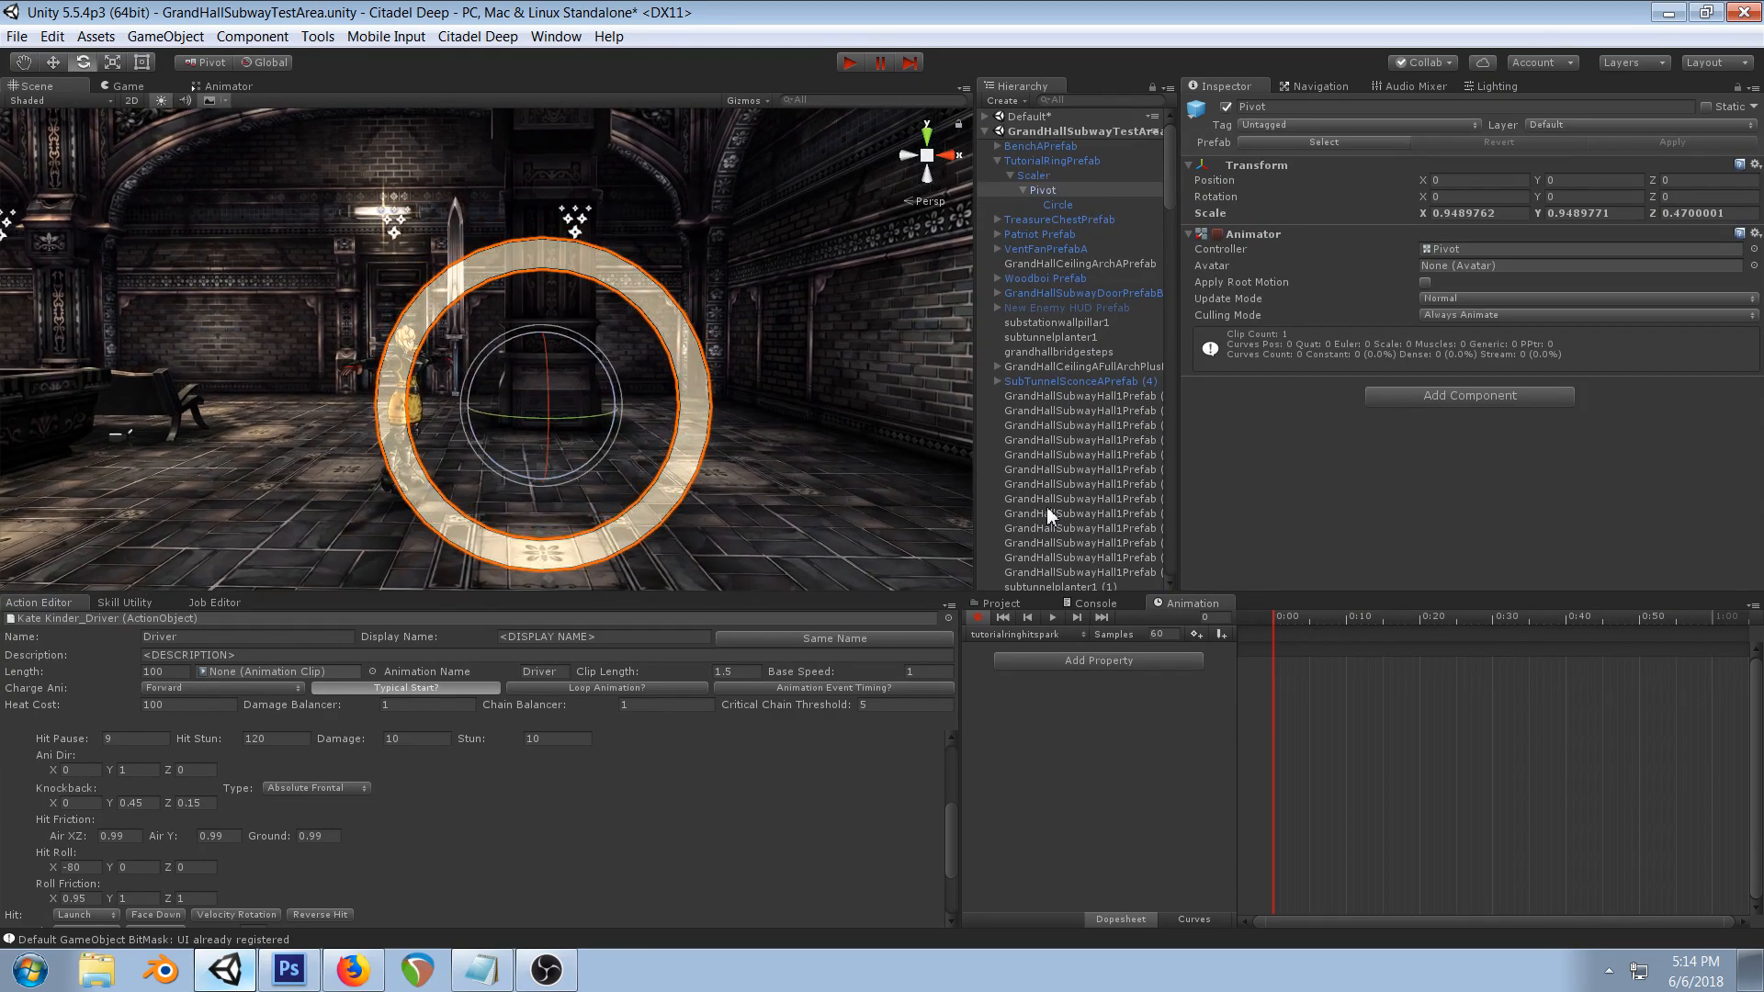
pyautogui.click(979, 618)
# - Examine the ring's size and placement in the hall from farther back with its Scaler selected
pyautogui.click(1047, 160)
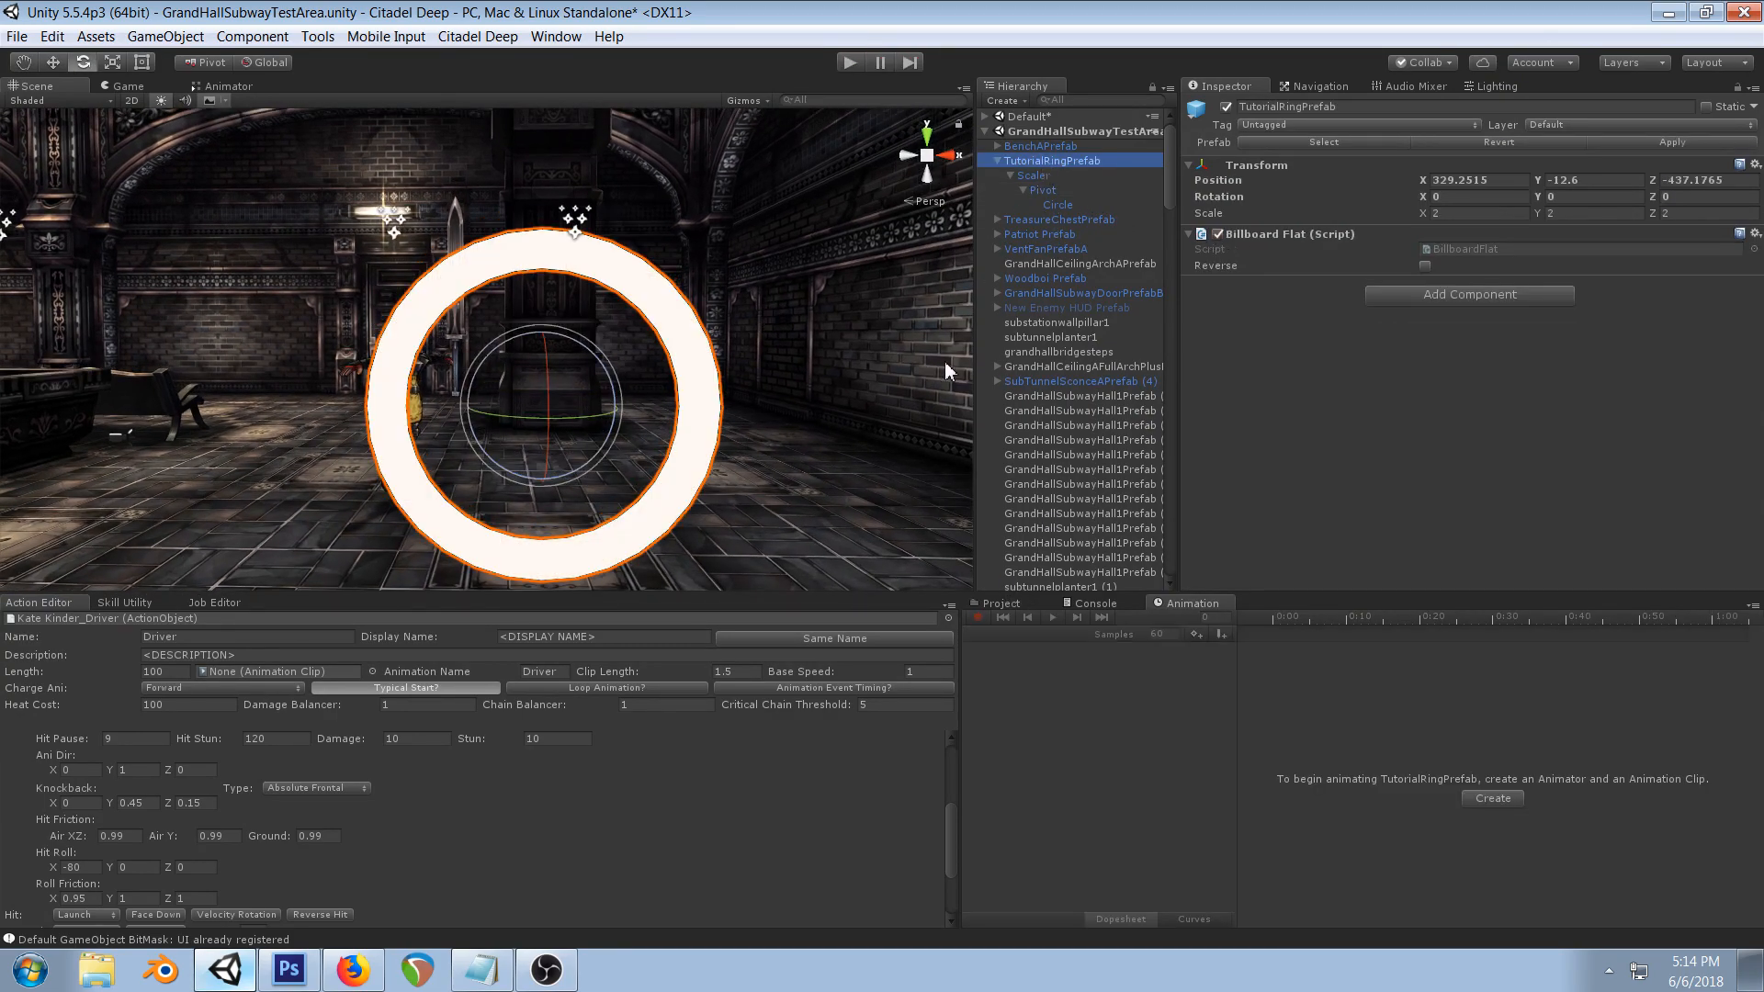
pyautogui.click(1030, 175)
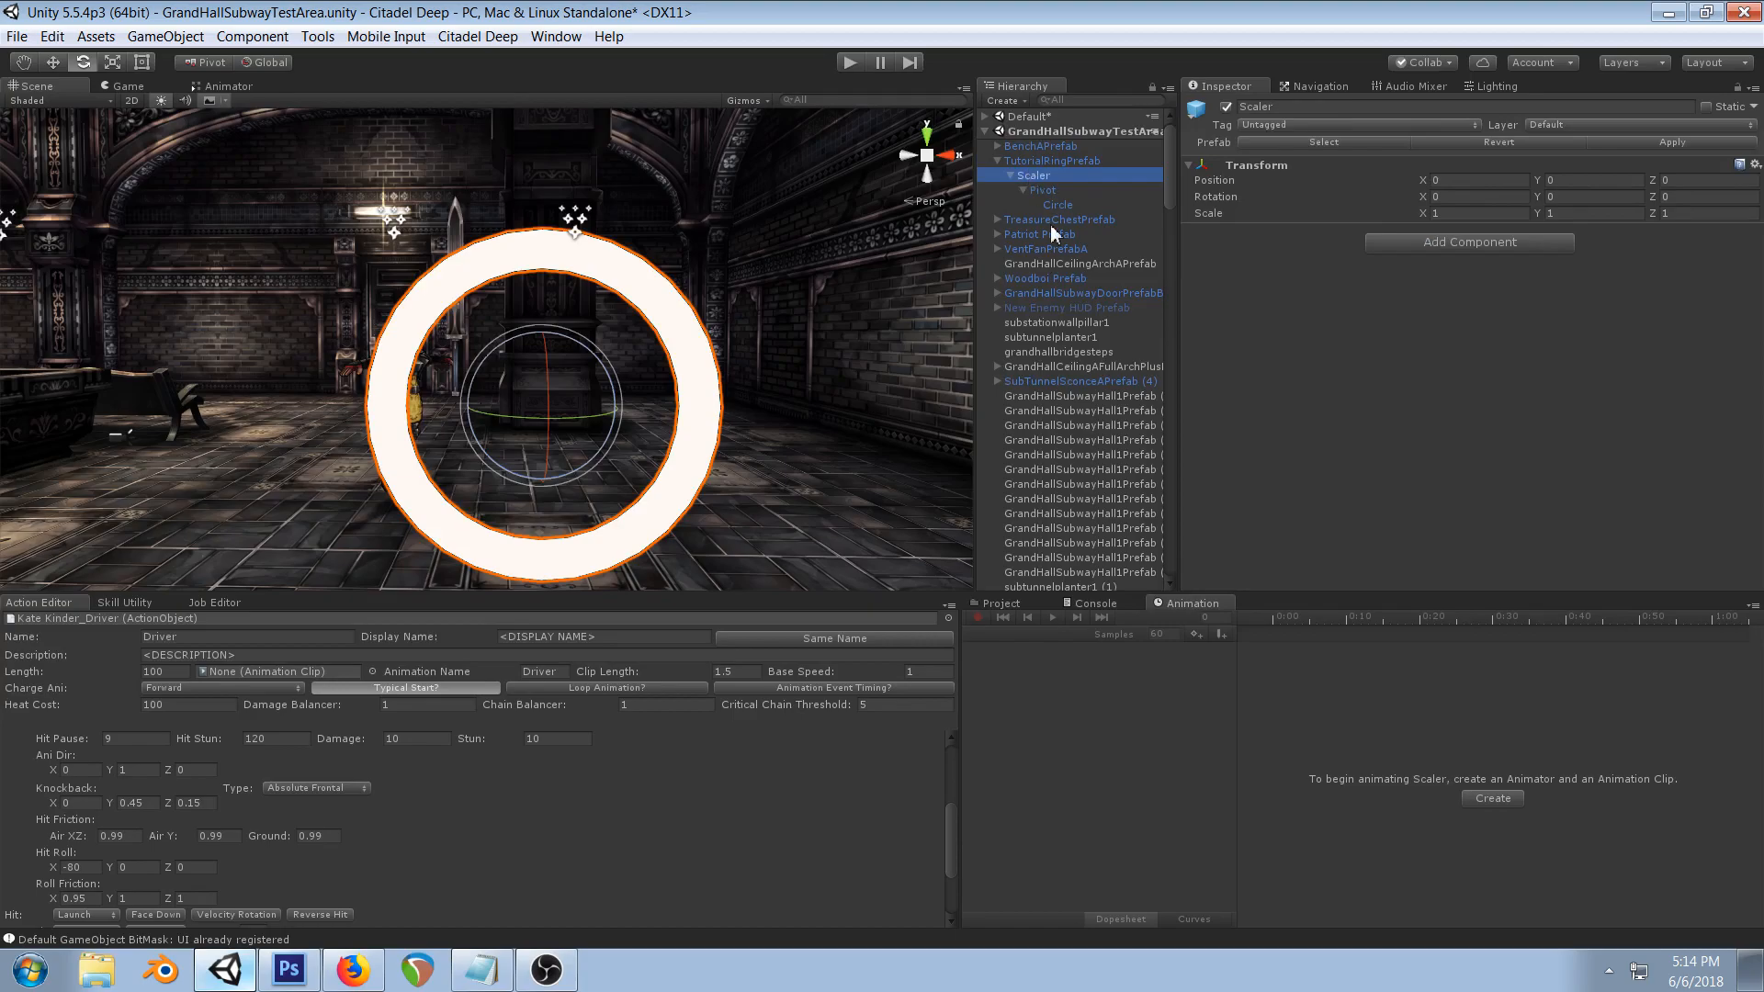
pyautogui.click(1001, 604)
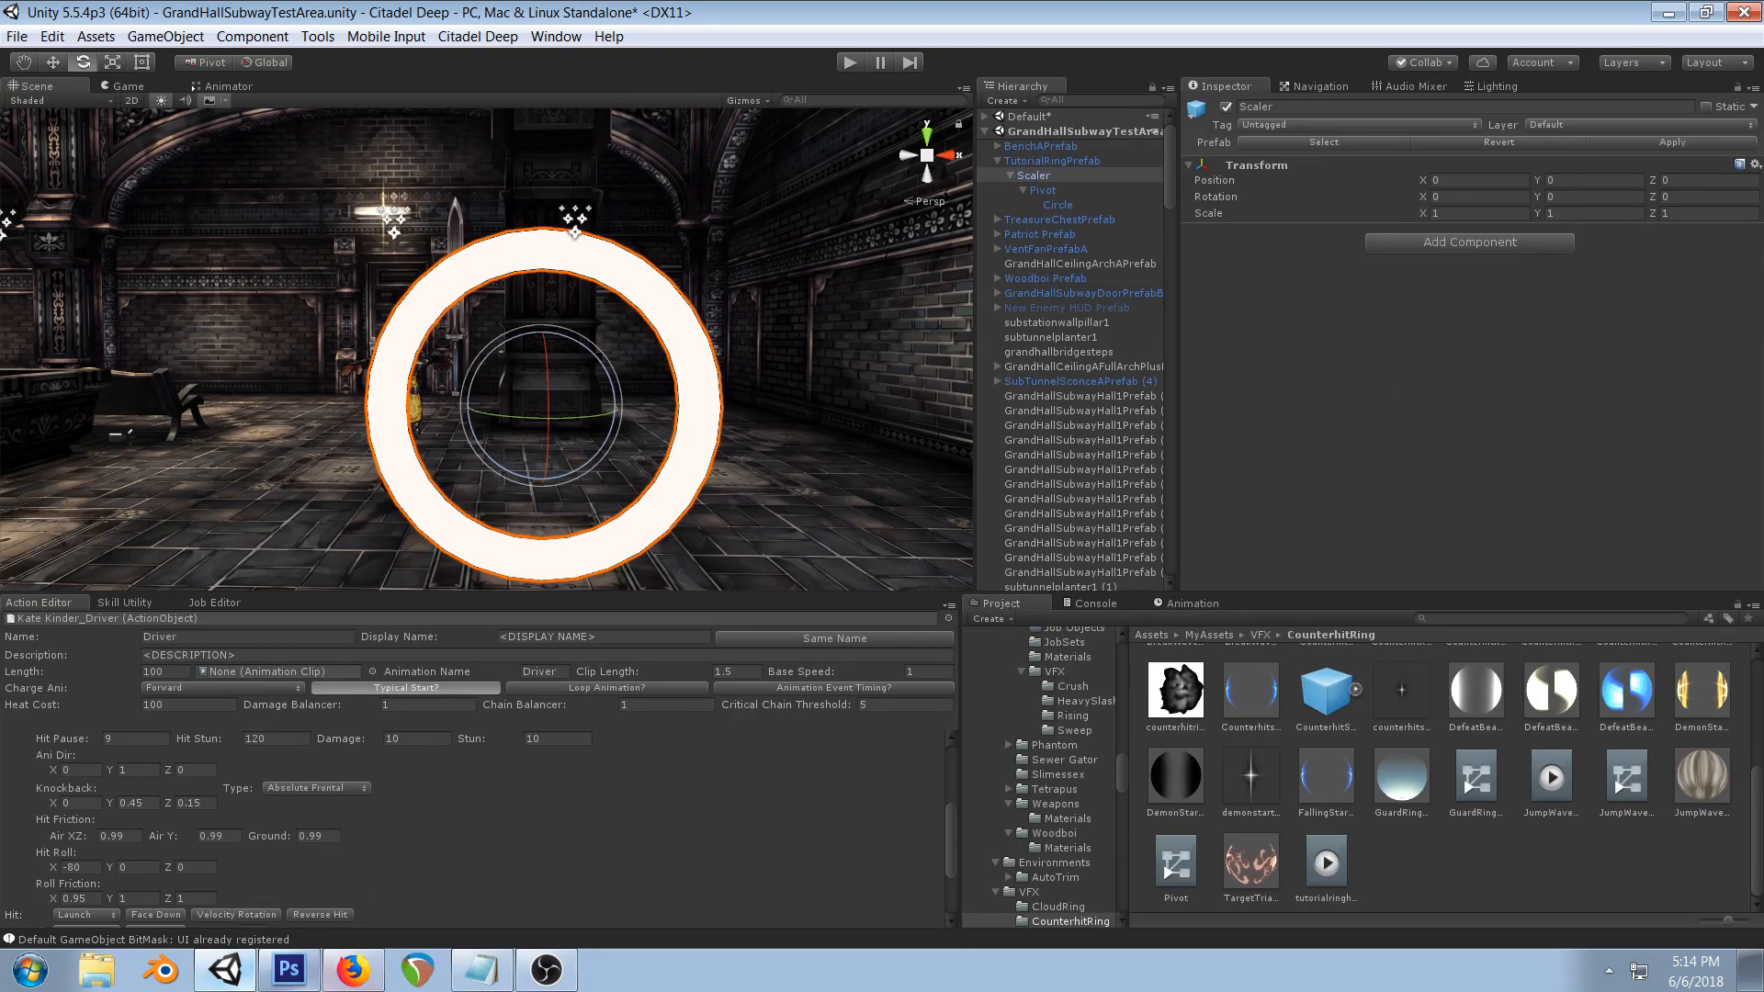
pyautogui.scroll(-1, 682, 409)
pyautogui.scroll(3, 698, 399)
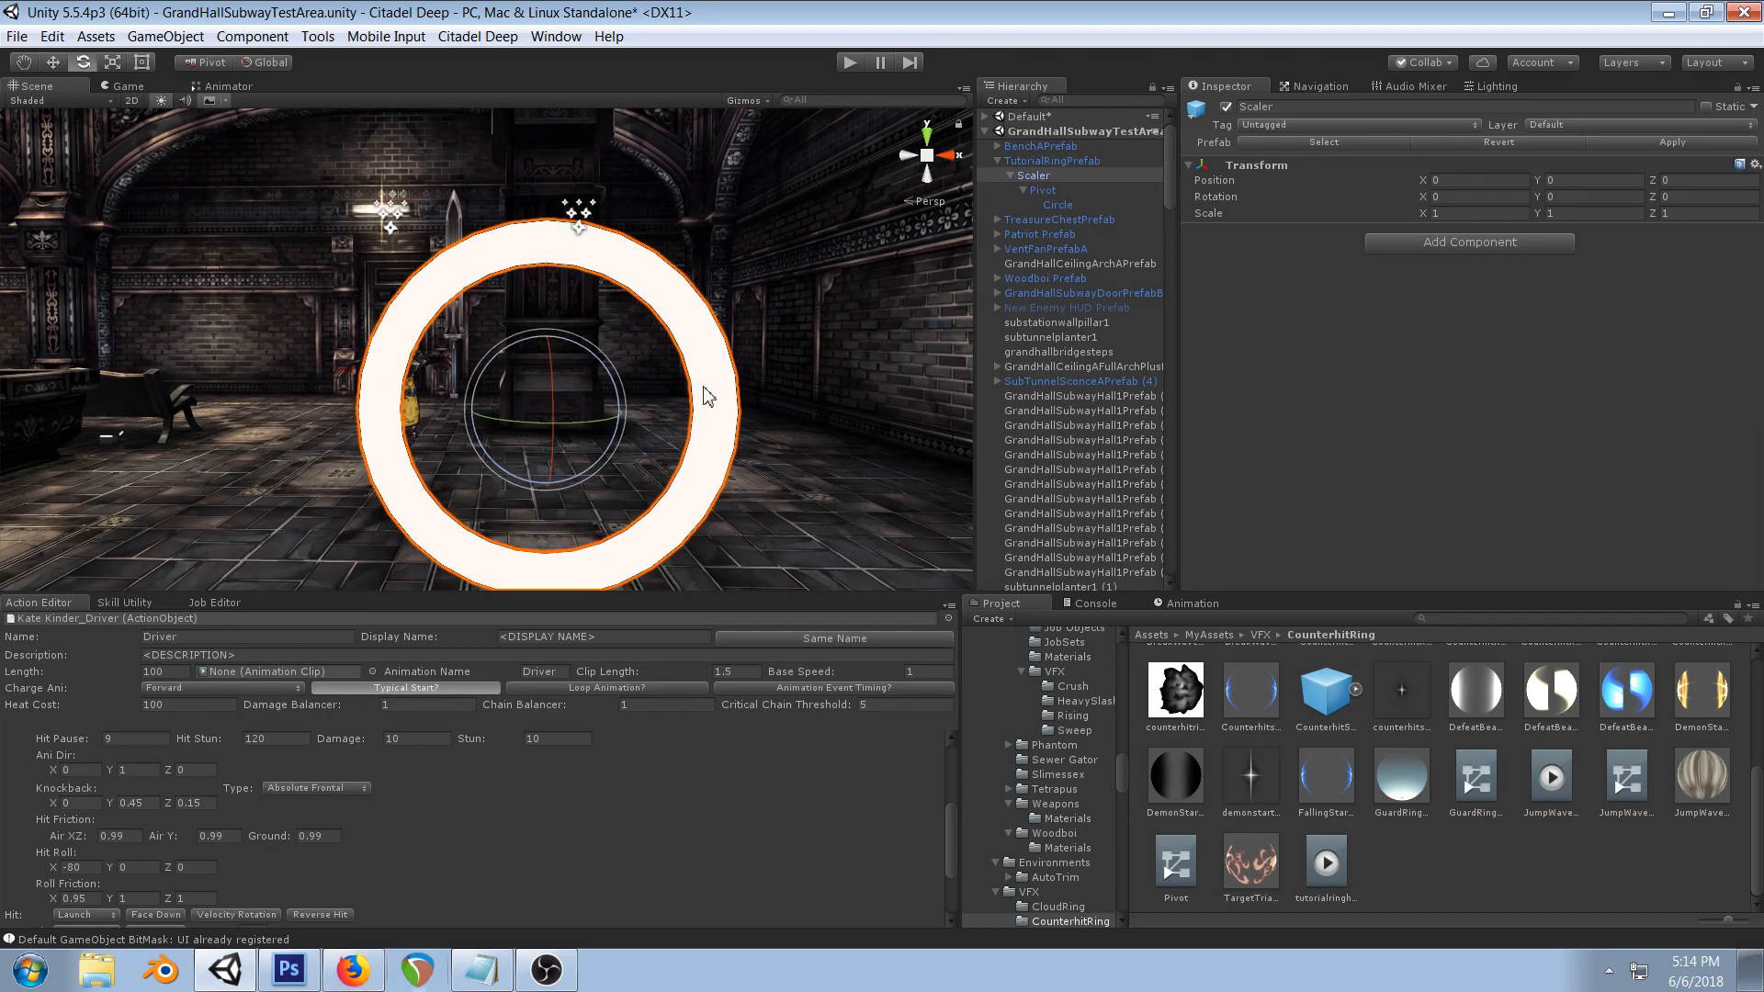
pyautogui.moveTo(708, 394); pyautogui.dragTo(689, 386, button='right')
pyautogui.scroll(-6, 688, 386)
pyautogui.moveTo(788, 356); pyautogui.dragTo(744, 390, button='right')
pyautogui.scroll(-3, 676, 270)
pyautogui.click(54, 61)
pyautogui.scroll(-2, 360, 365)
pyautogui.scroll(-3, 1068, 450)
pyautogui.scroll(3, 1086, 395)
pyautogui.keyDown('alt'); pyautogui.moveTo(619, 358); pyautogui.dragTo(658, 410); pyautogui.keyUp('alt')
pyautogui.scroll(-2, 694, 380)
pyautogui.keyDown('alt'); pyautogui.moveTo(657, 321); pyautogui.dragTo(685, 371); pyautogui.keyUp('alt')
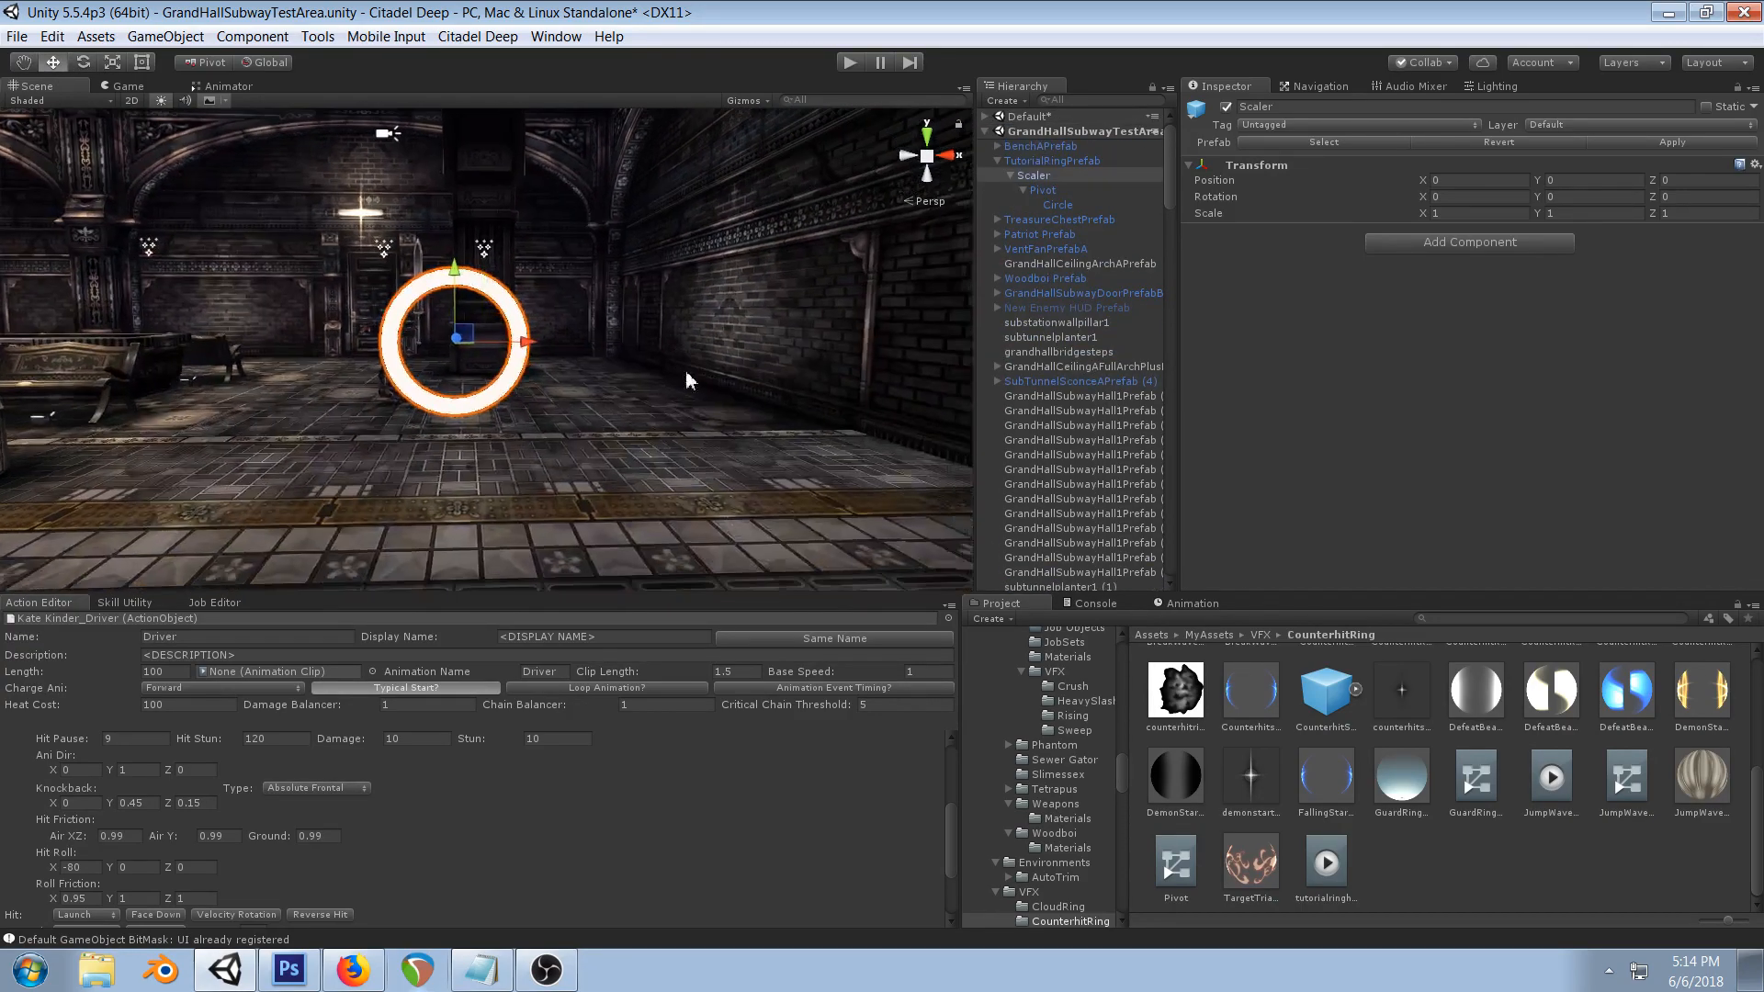
pyautogui.scroll(-3, 686, 371)
pyautogui.moveTo(643, 354); pyautogui.dragTo(637, 441, button='middle')
pyautogui.scroll(4, 637, 442)
pyautogui.keyDown('alt'); pyautogui.moveTo(642, 445); pyautogui.dragTo(624, 418); pyautogui.keyUp('alt')
pyautogui.moveTo(625, 418); pyautogui.dragTo(613, 338, button='middle')
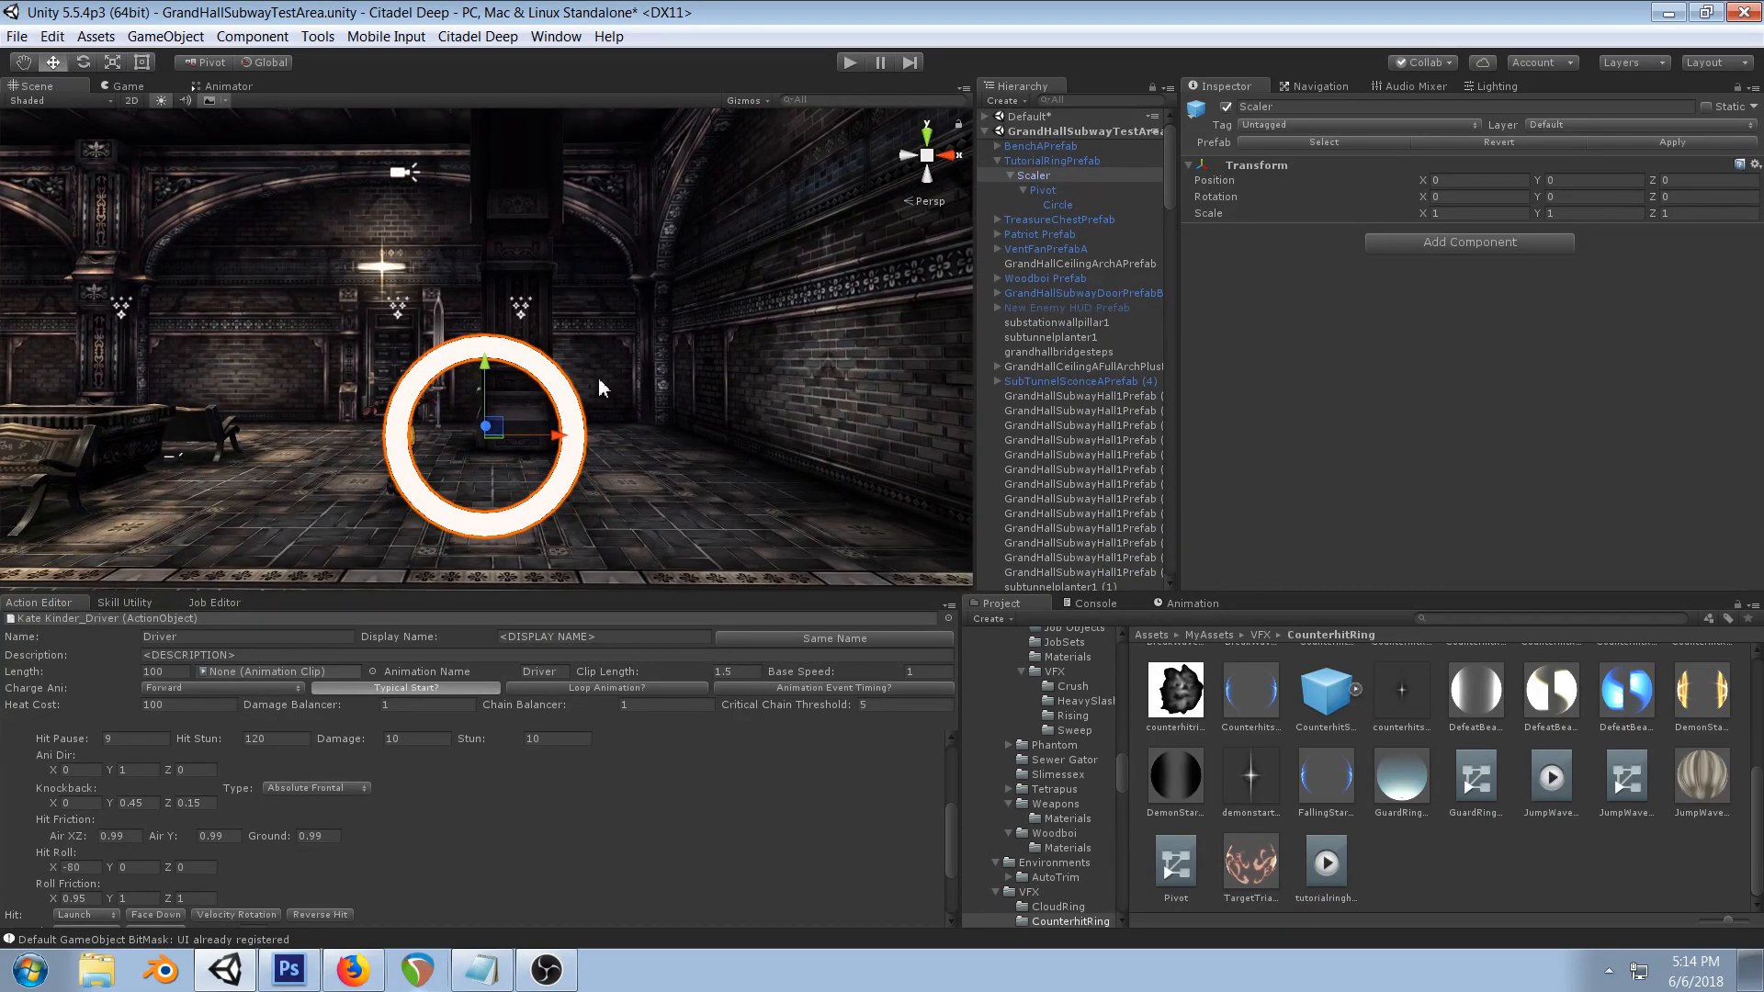
# - Enlarge TutorialRingPrefab's Scaler object uniformly to a scale of about 2.8
pyautogui.click(1050, 162)
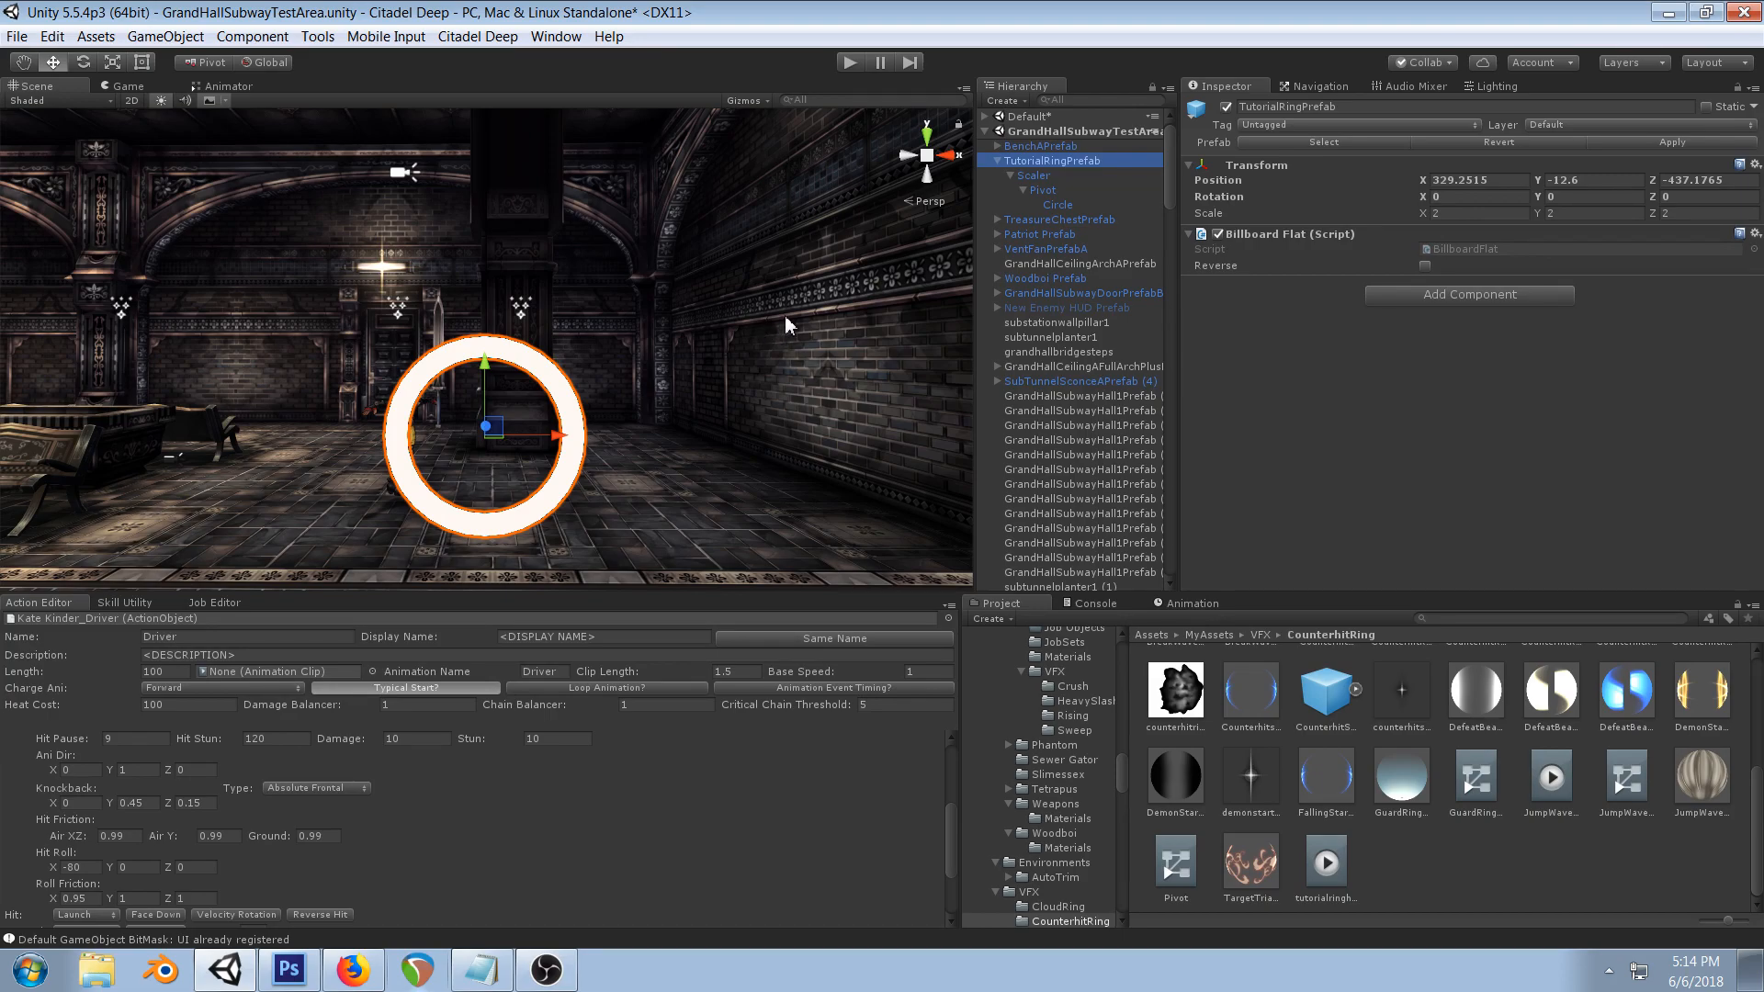
pyautogui.click(1076, 204)
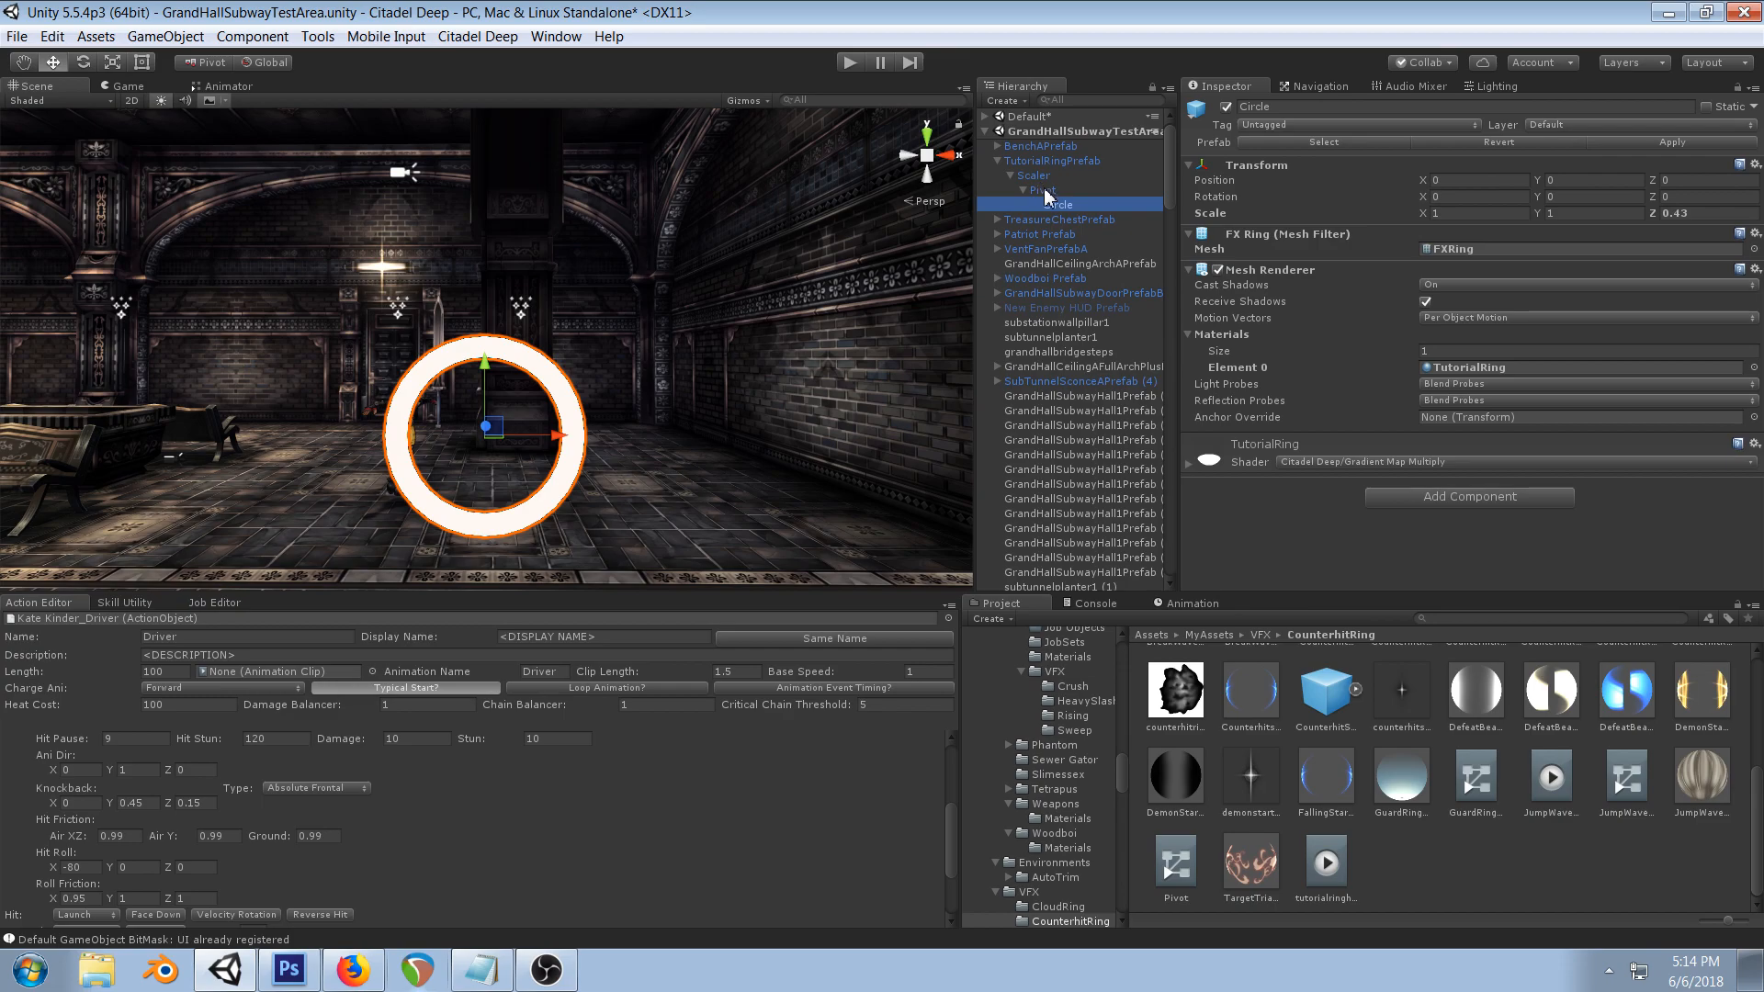
pyautogui.click(1046, 190)
pyautogui.click(1040, 176)
pyautogui.click(112, 61)
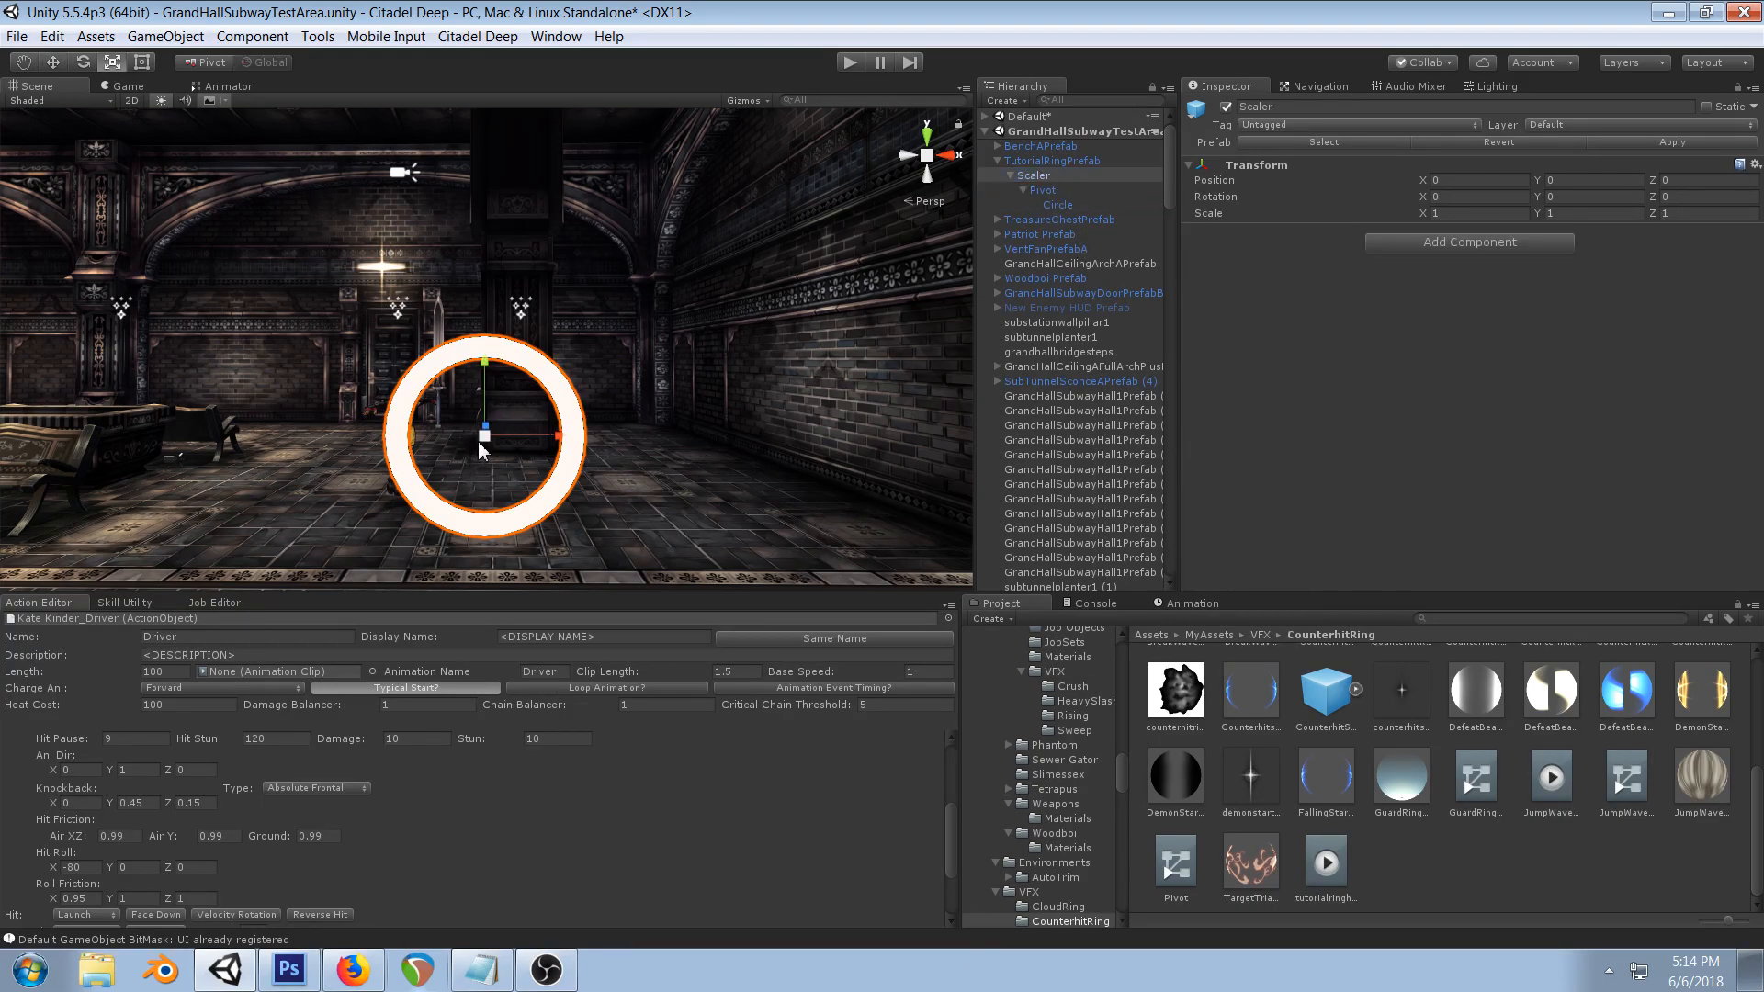
pyautogui.moveTo(488, 434); pyautogui.dragTo(649, 373)
# - Raise the Scaler object vertically to a Y position of 1.59
pyautogui.scroll(-6, 648, 375)
pyautogui.scroll(3, 686, 308)
pyautogui.moveTo(686, 305); pyautogui.dragTo(704, 347, button='middle')
pyautogui.click(54, 62)
pyautogui.moveTo(502, 391); pyautogui.dragTo(507, 263)
pyautogui.scroll(-3, 507, 264)
pyautogui.moveTo(691, 278); pyautogui.dragTo(687, 301, button='right')
pyautogui.moveTo(687, 300); pyautogui.dragTo(689, 375, button='middle')
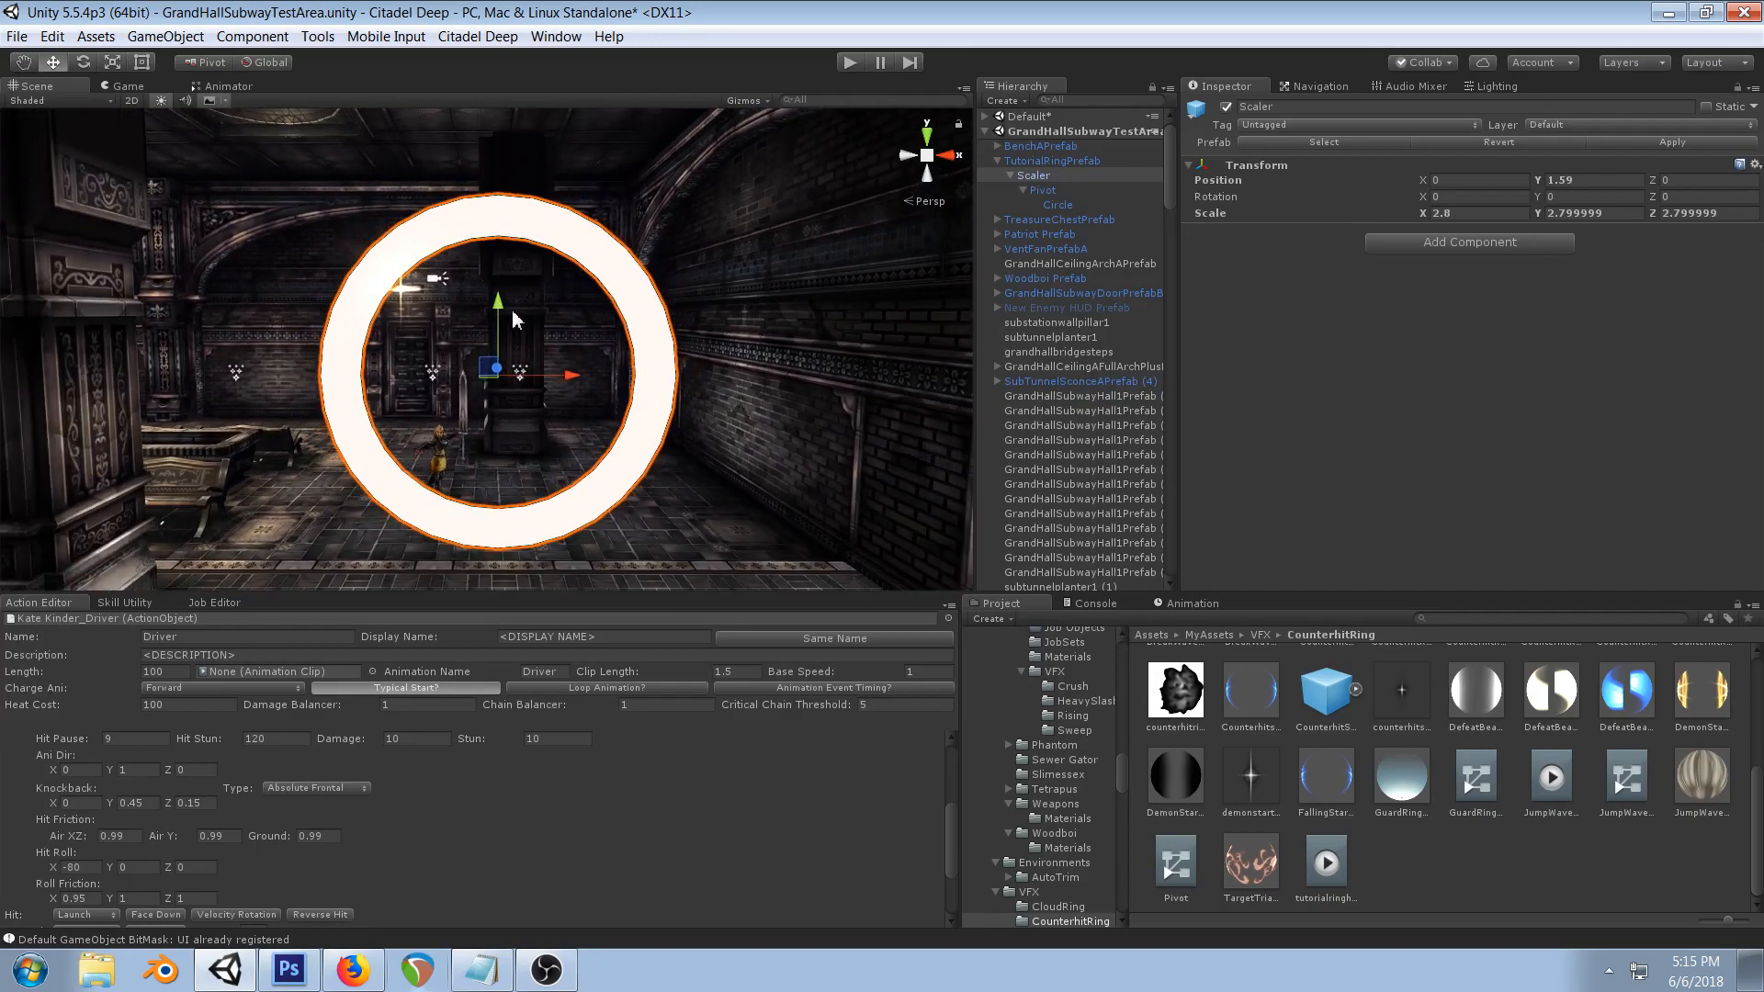
# - Shrink the Scaler object uniformly to a scale of about 2.35
pyautogui.click(114, 64)
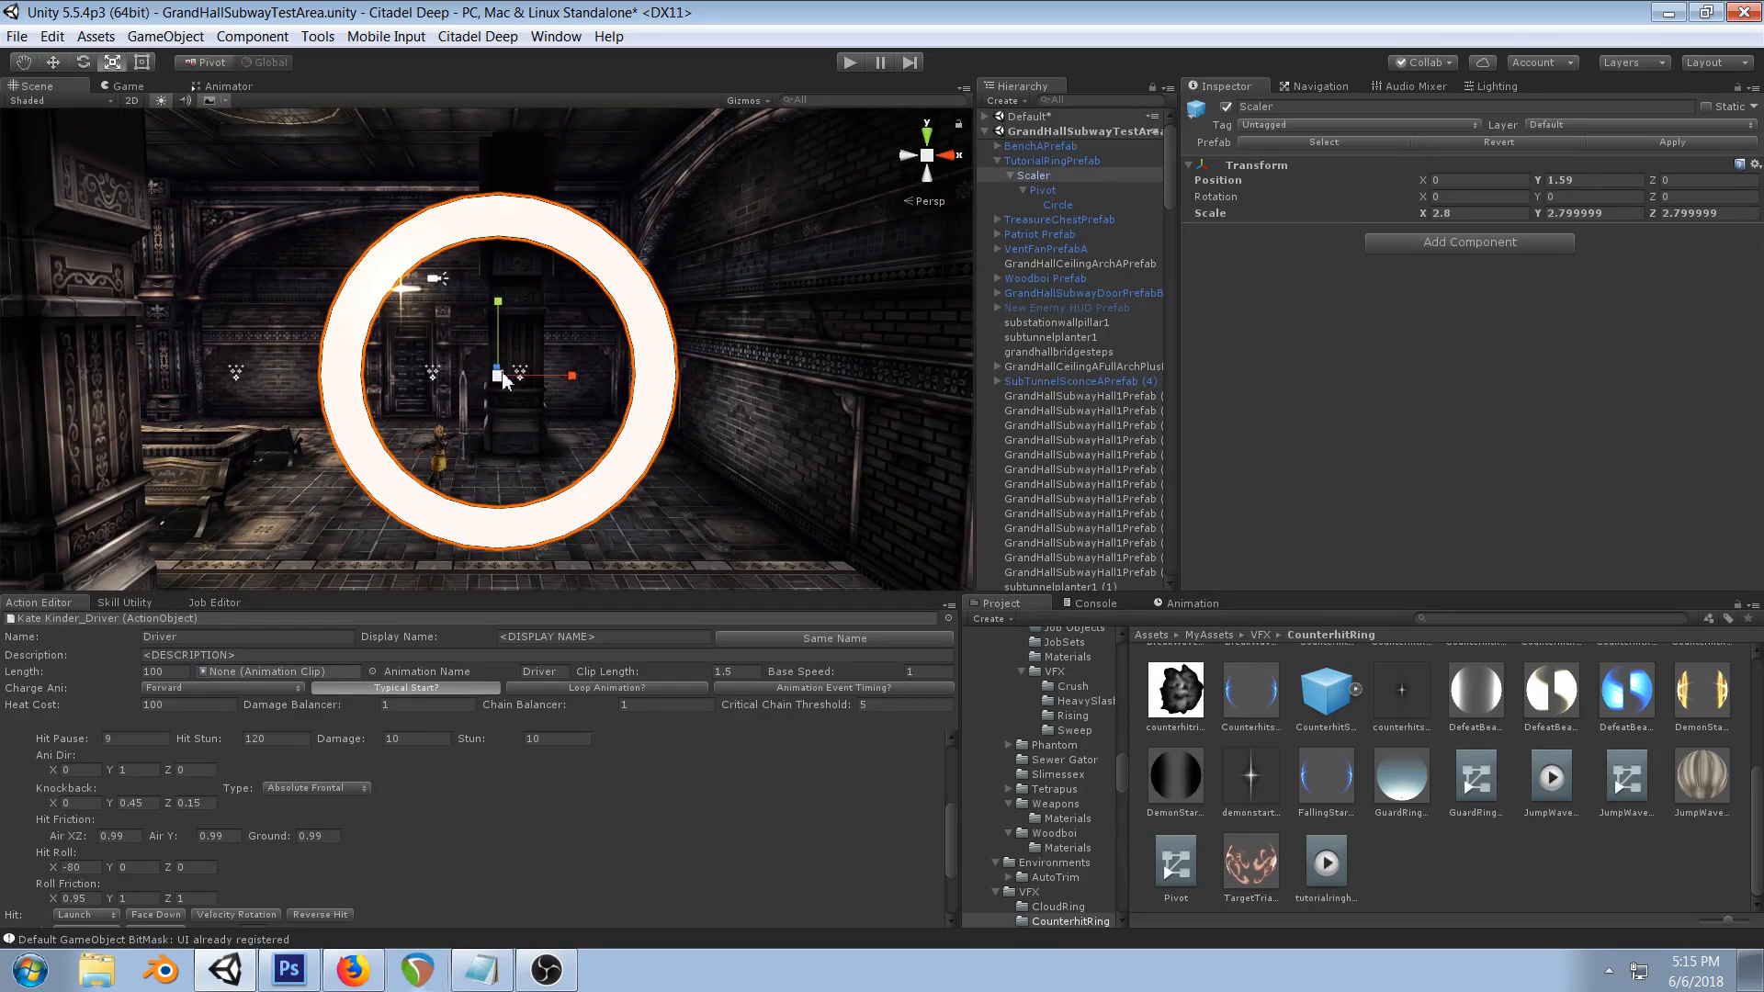
pyautogui.moveTo(503, 377); pyautogui.dragTo(493, 387)
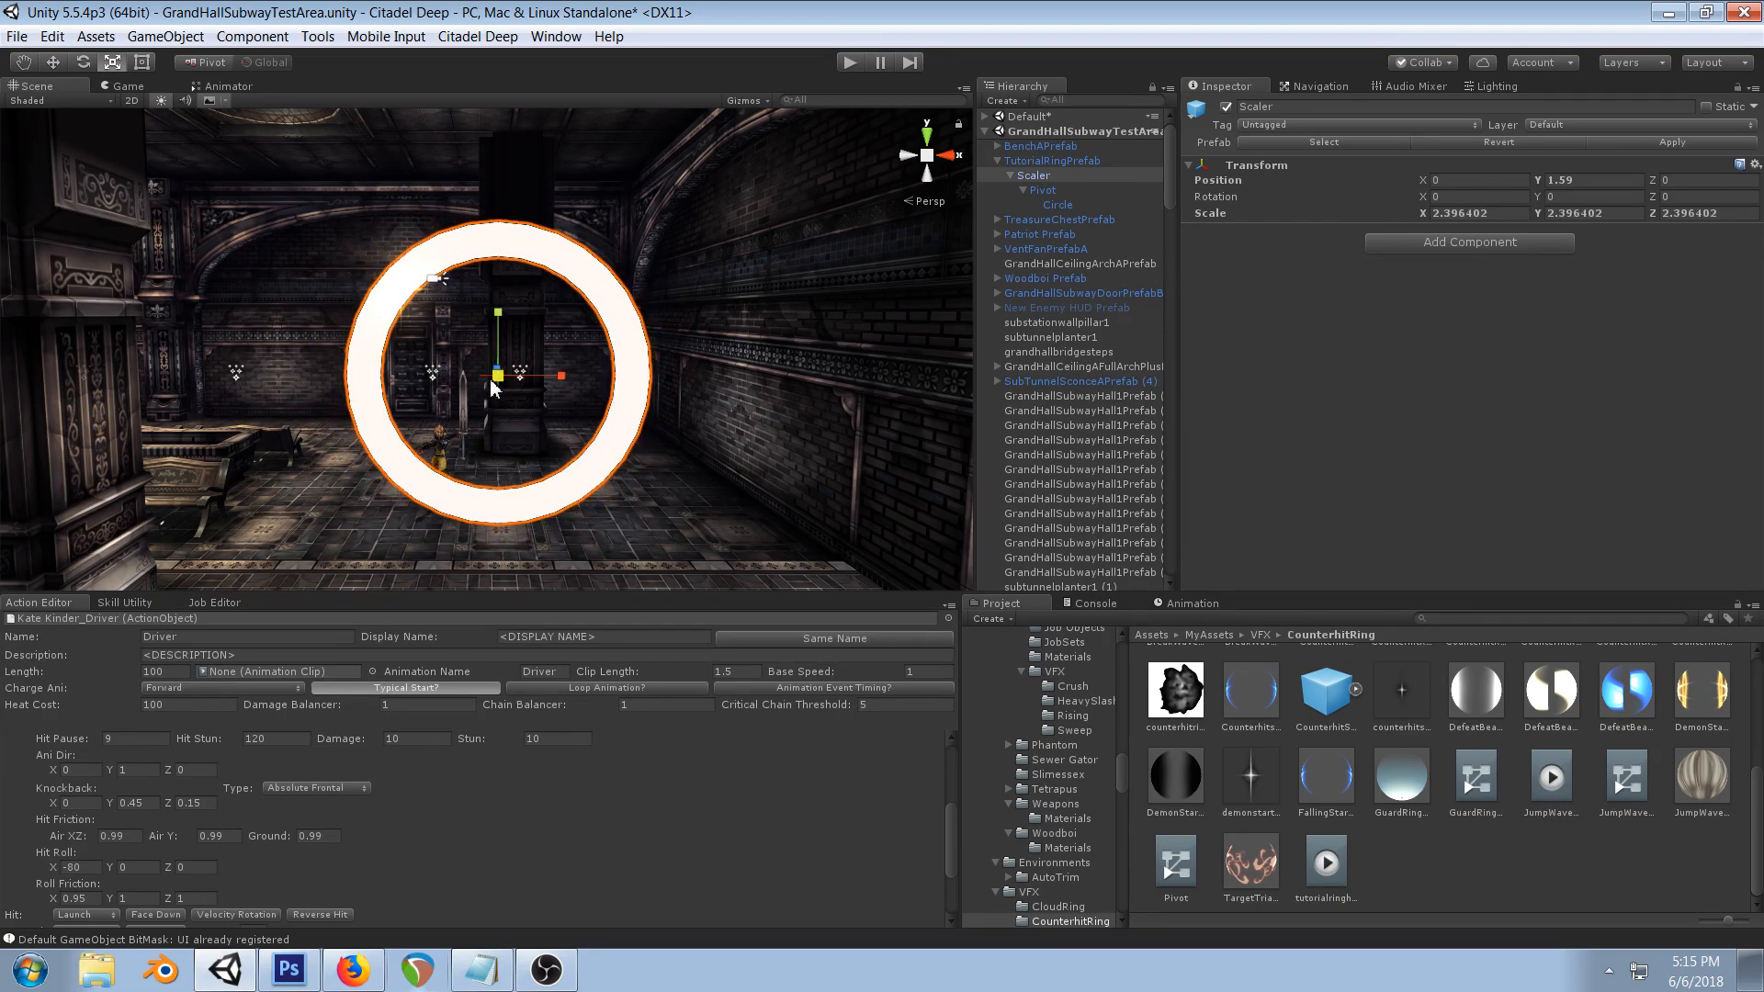
pyautogui.scroll(3, 634, 365)
pyautogui.moveTo(681, 390); pyautogui.dragTo(704, 381, button='right')
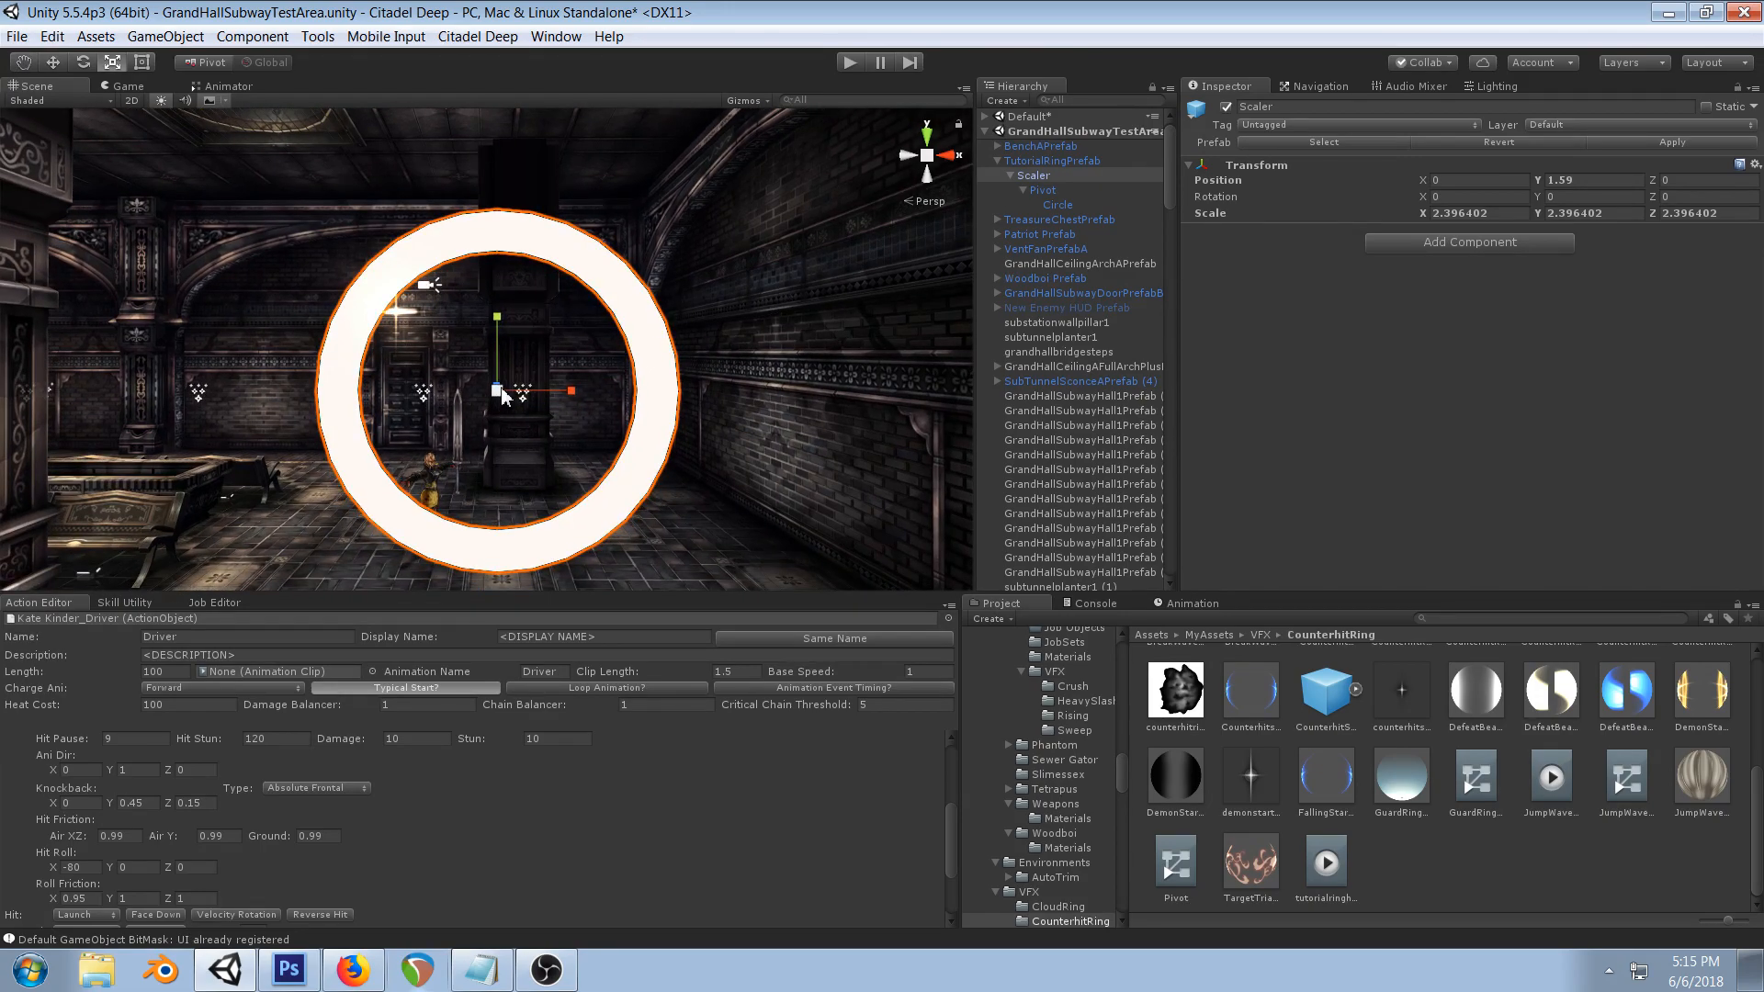
pyautogui.moveTo(500, 389); pyautogui.dragTo(502, 390)
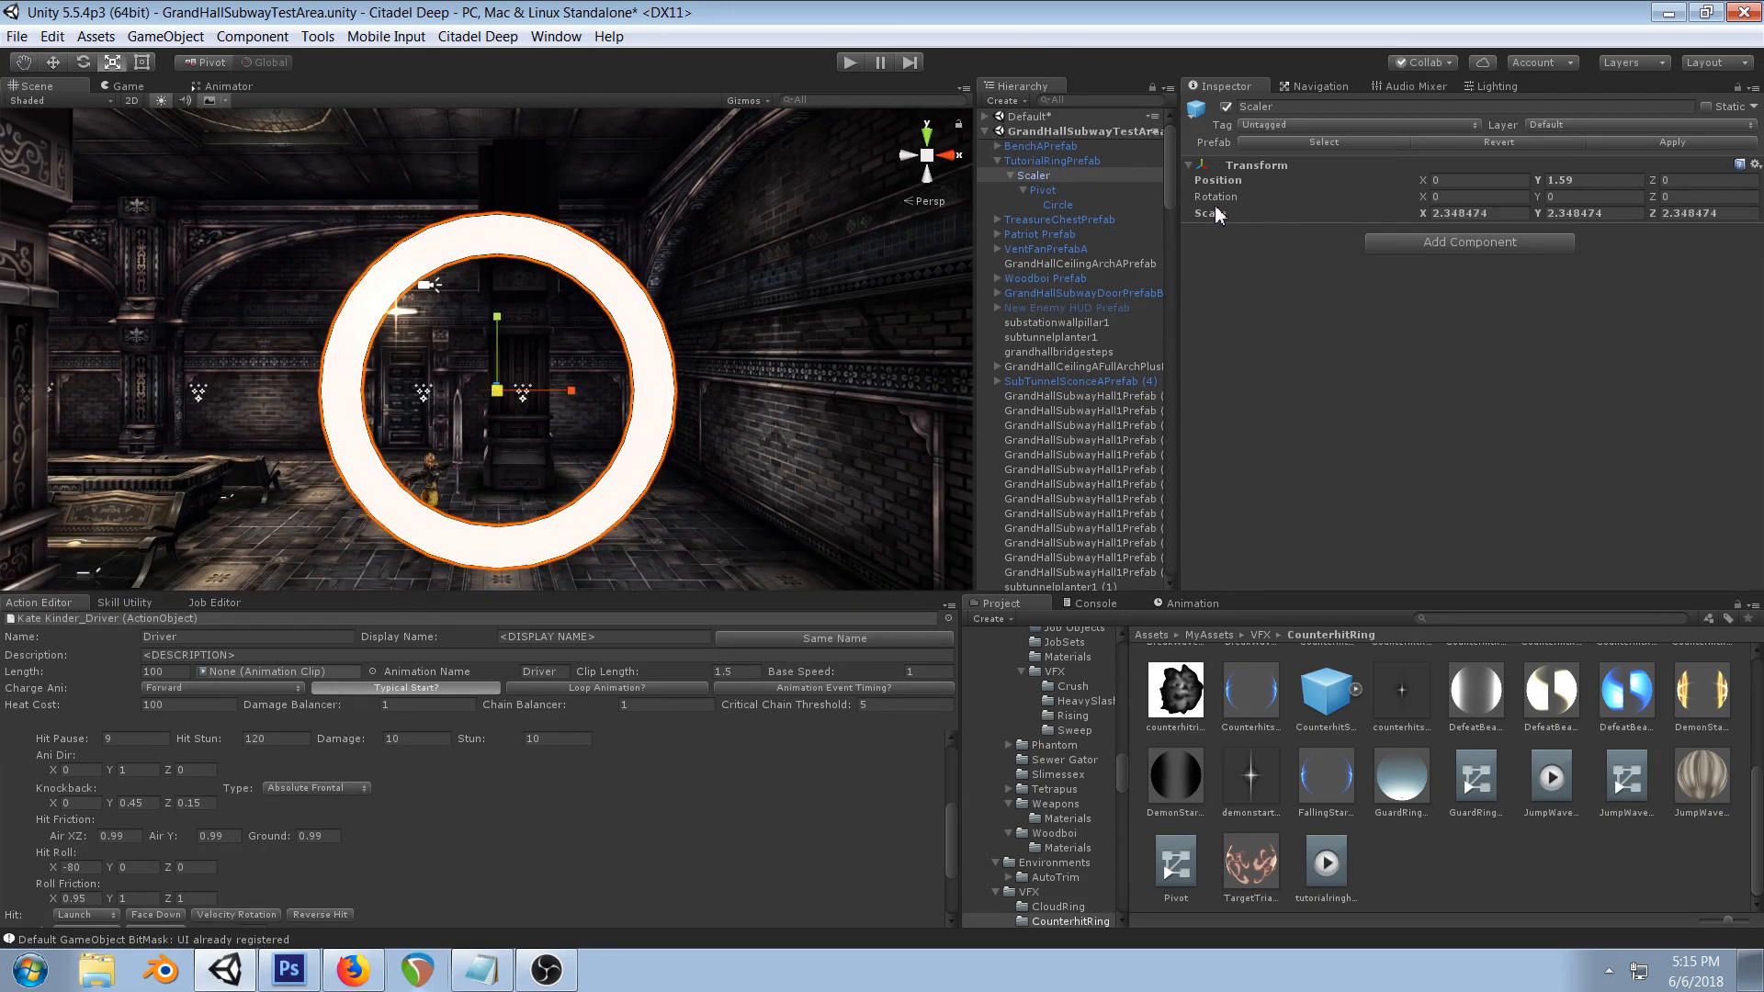
# - Bring up the Pivot's animation, and set the Circle's TutorialRing material base texture Y tiling to 0.12
pyautogui.click(1044, 192)
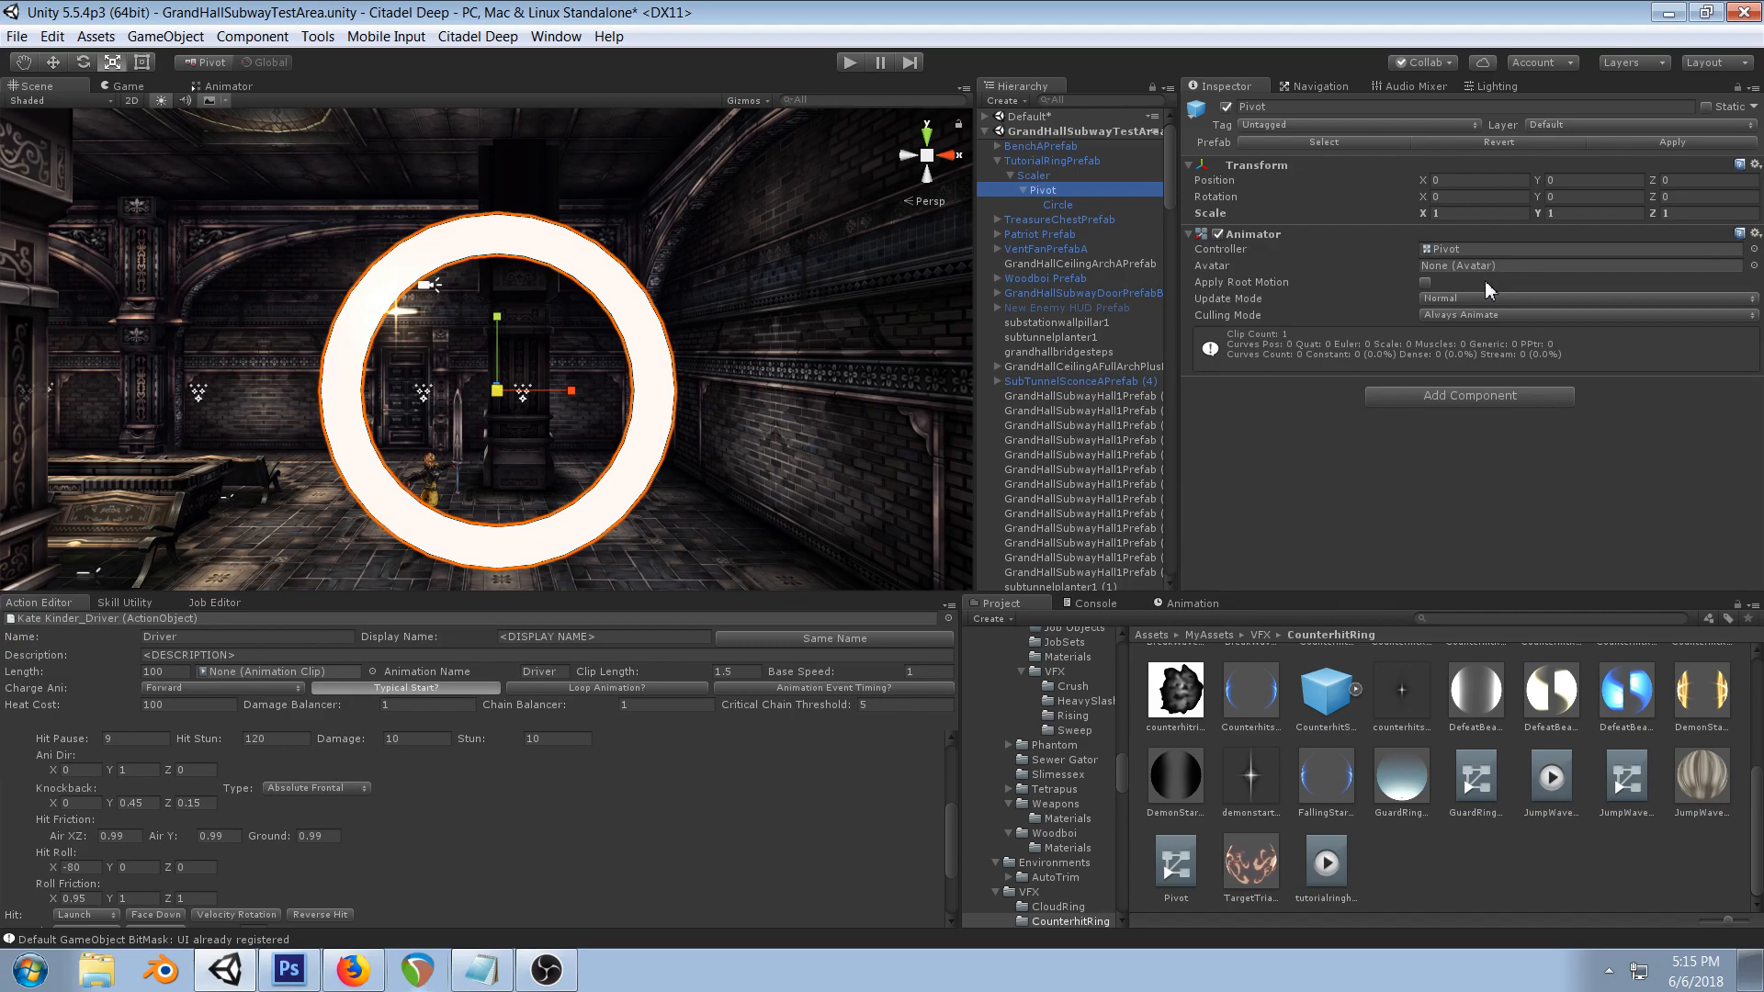
pyautogui.click(1196, 604)
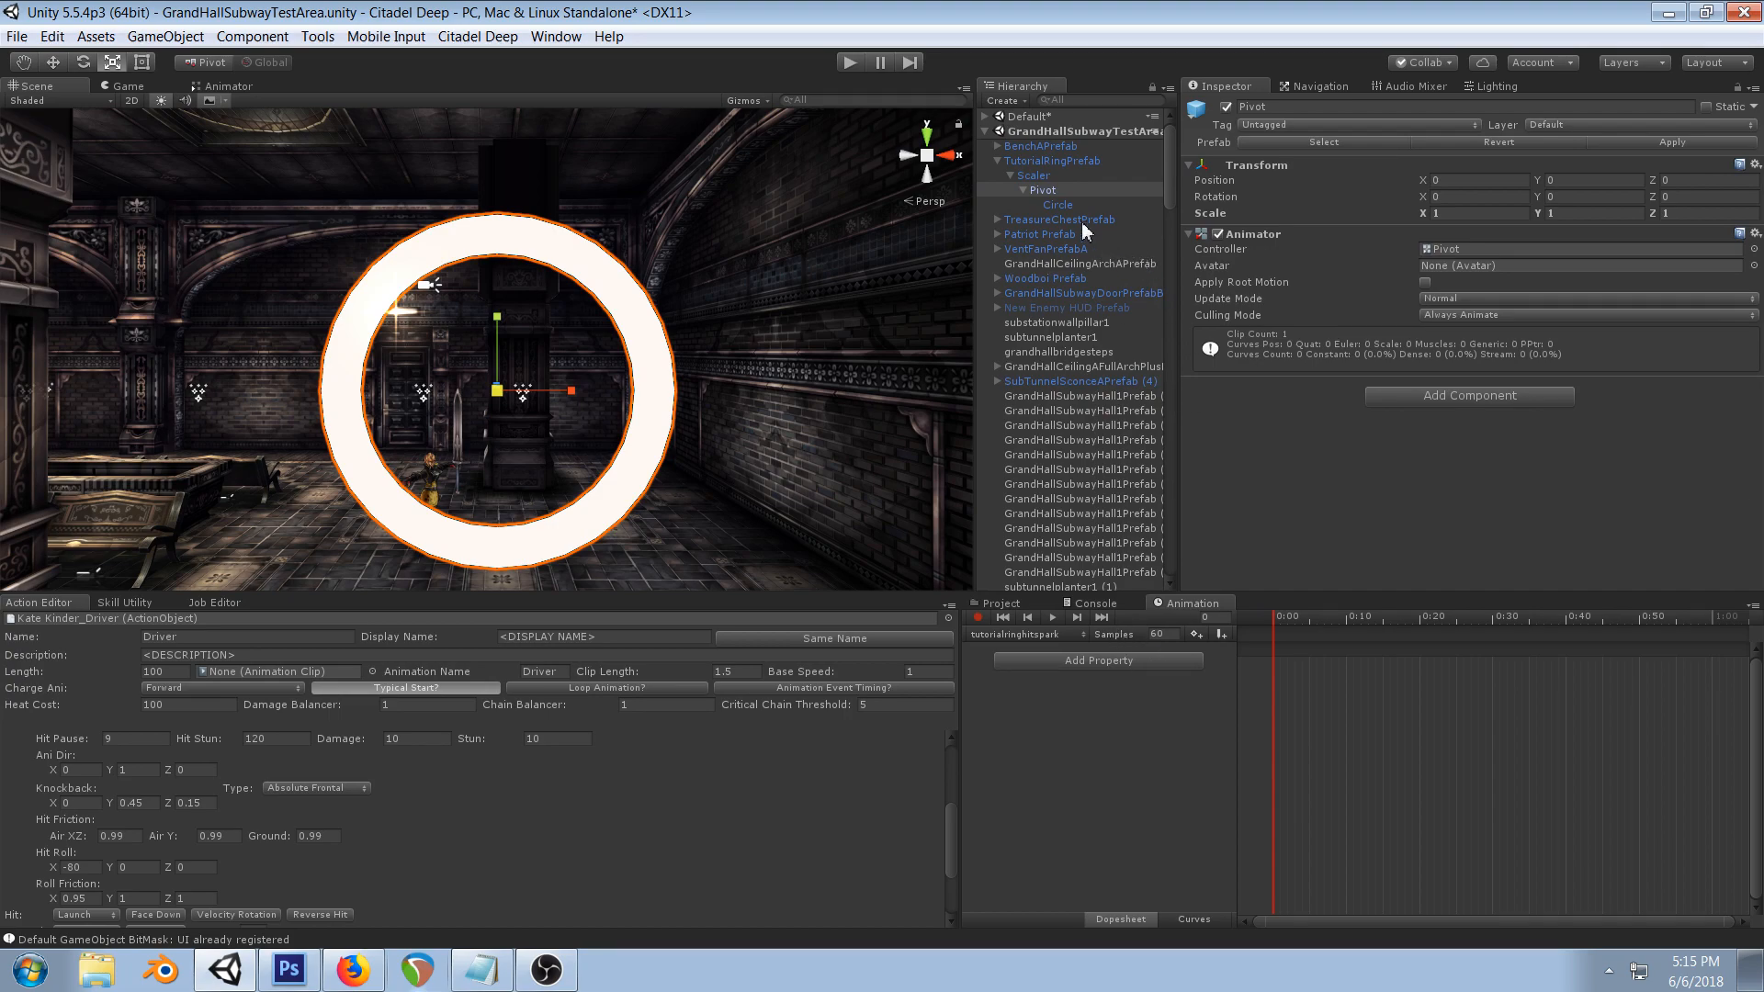
pyautogui.click(1058, 205)
pyautogui.click(1188, 466)
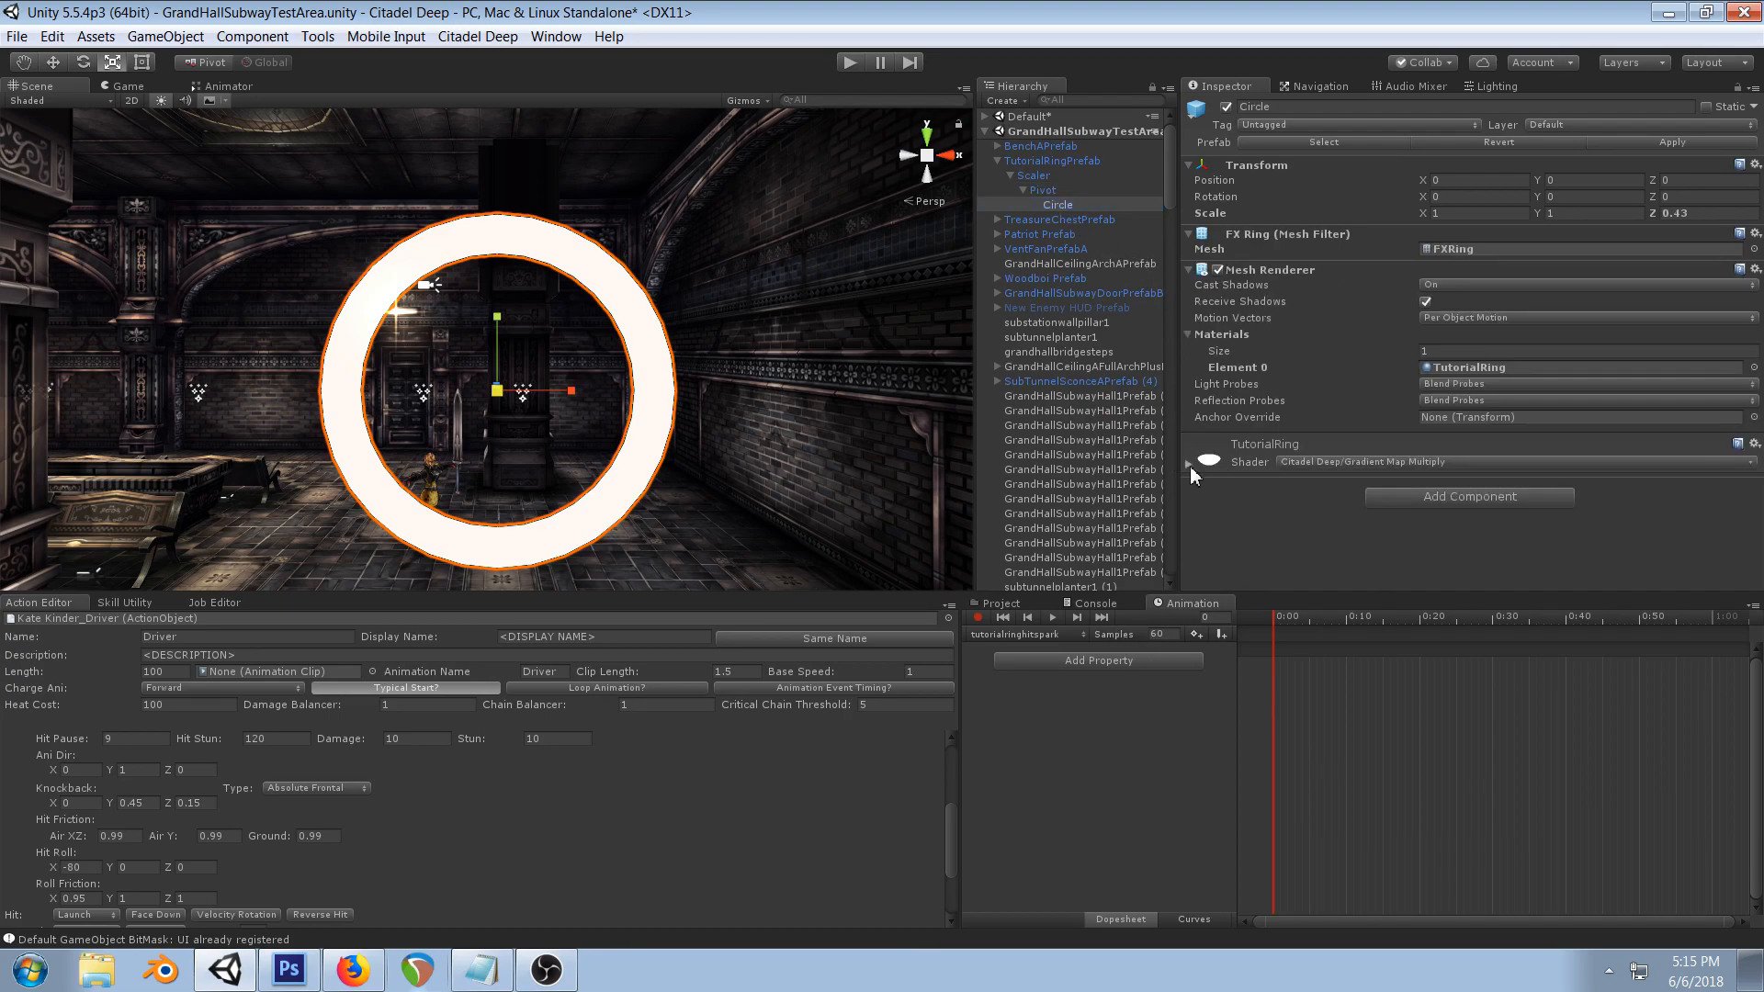
pyautogui.scroll(-3, 1498, 367)
pyautogui.moveTo(1487, 405); pyautogui.dragTo(1451, 397)
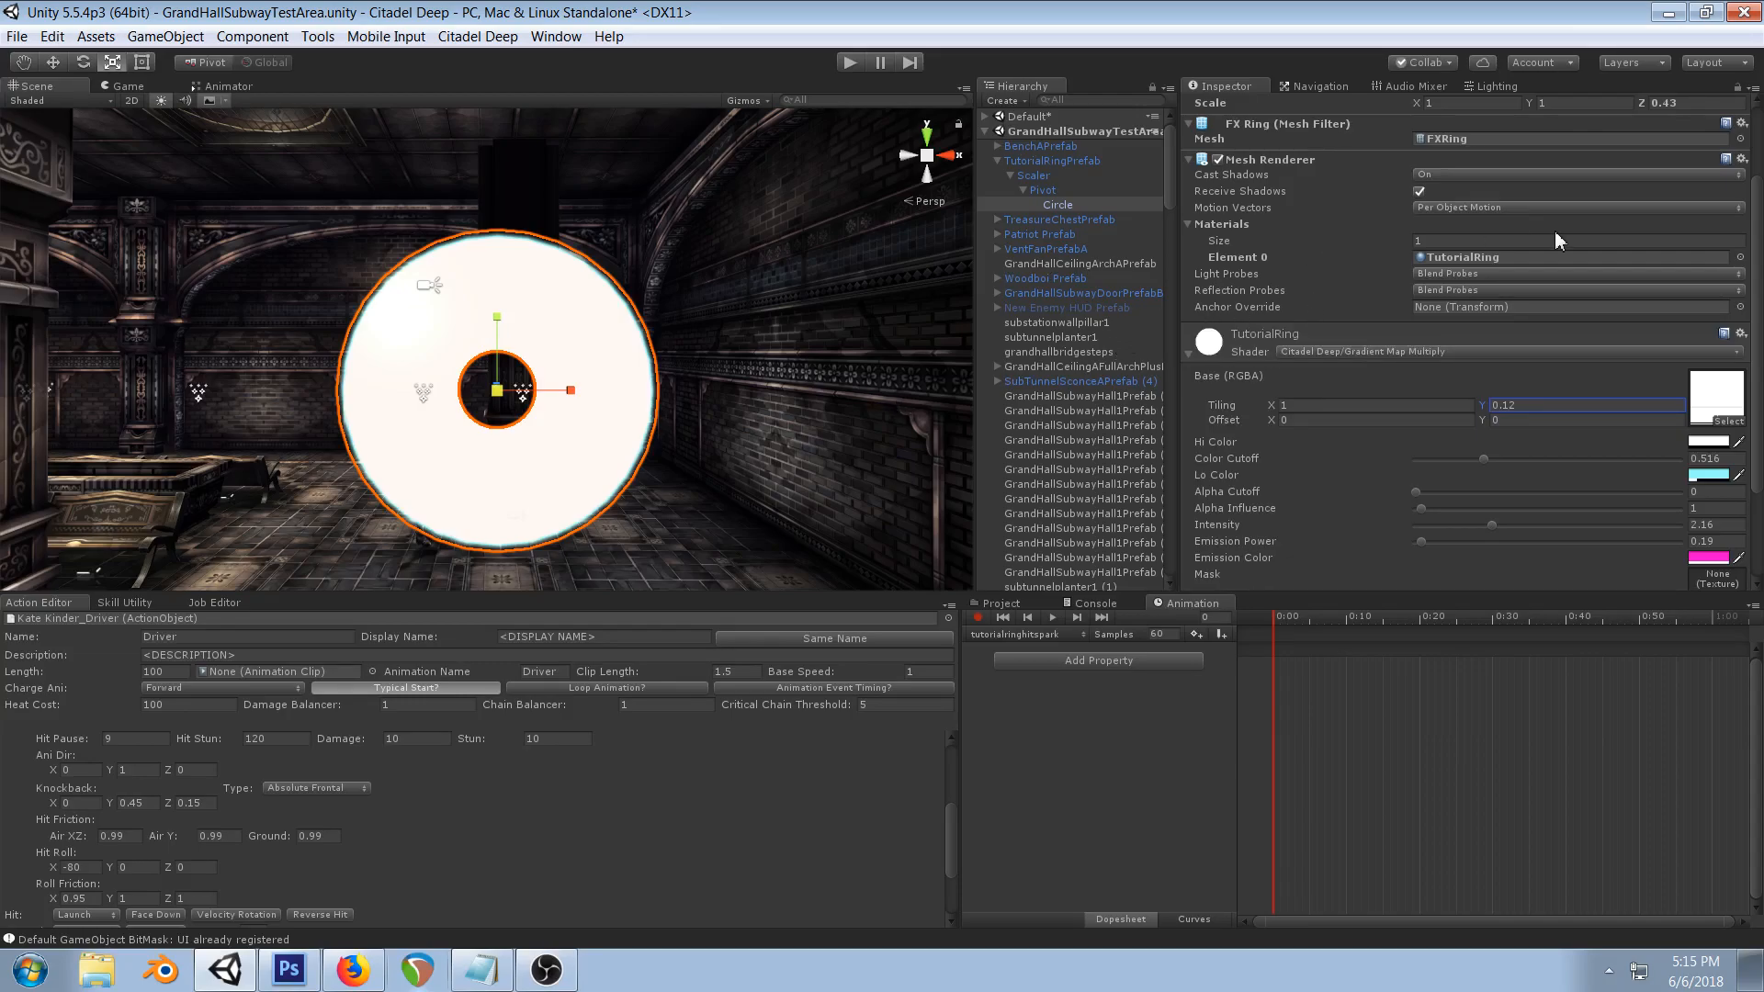
# - Locate the Circle's FXRing mesh in the Models folder and examine the neighbouring ring and cylinder models, including fxcylinder3
pyautogui.scroll(3, 1536, 221)
pyautogui.click(1477, 195)
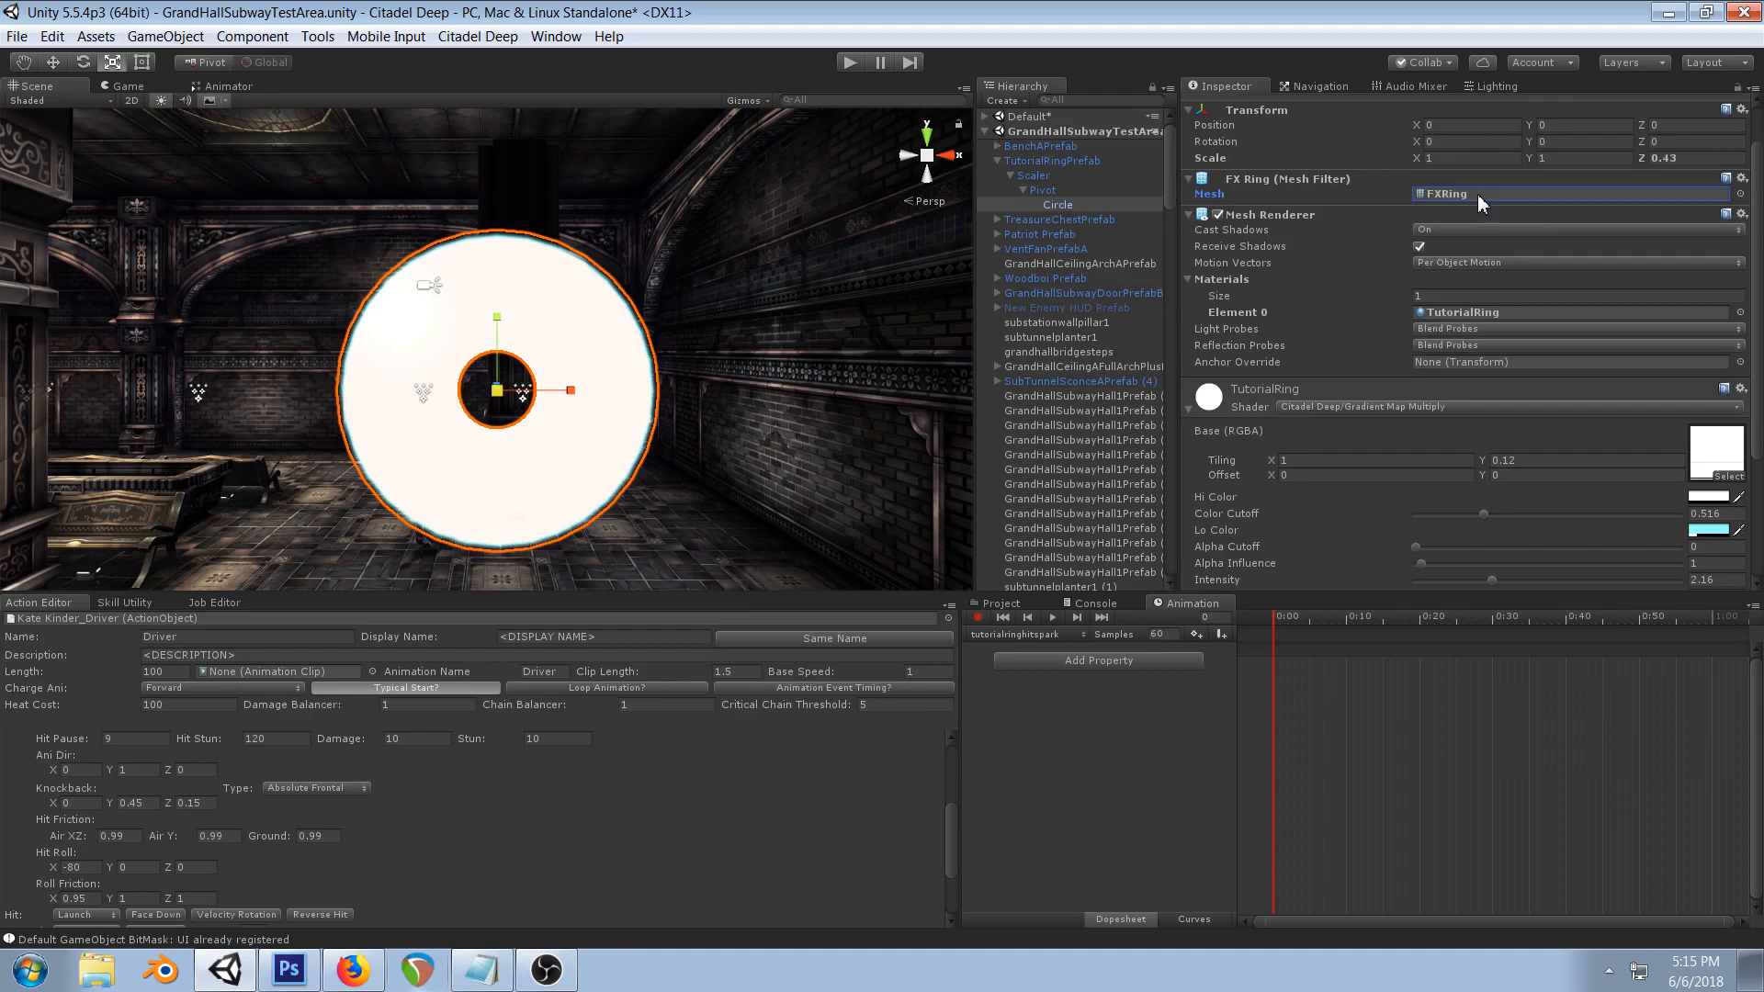
pyautogui.click(986, 601)
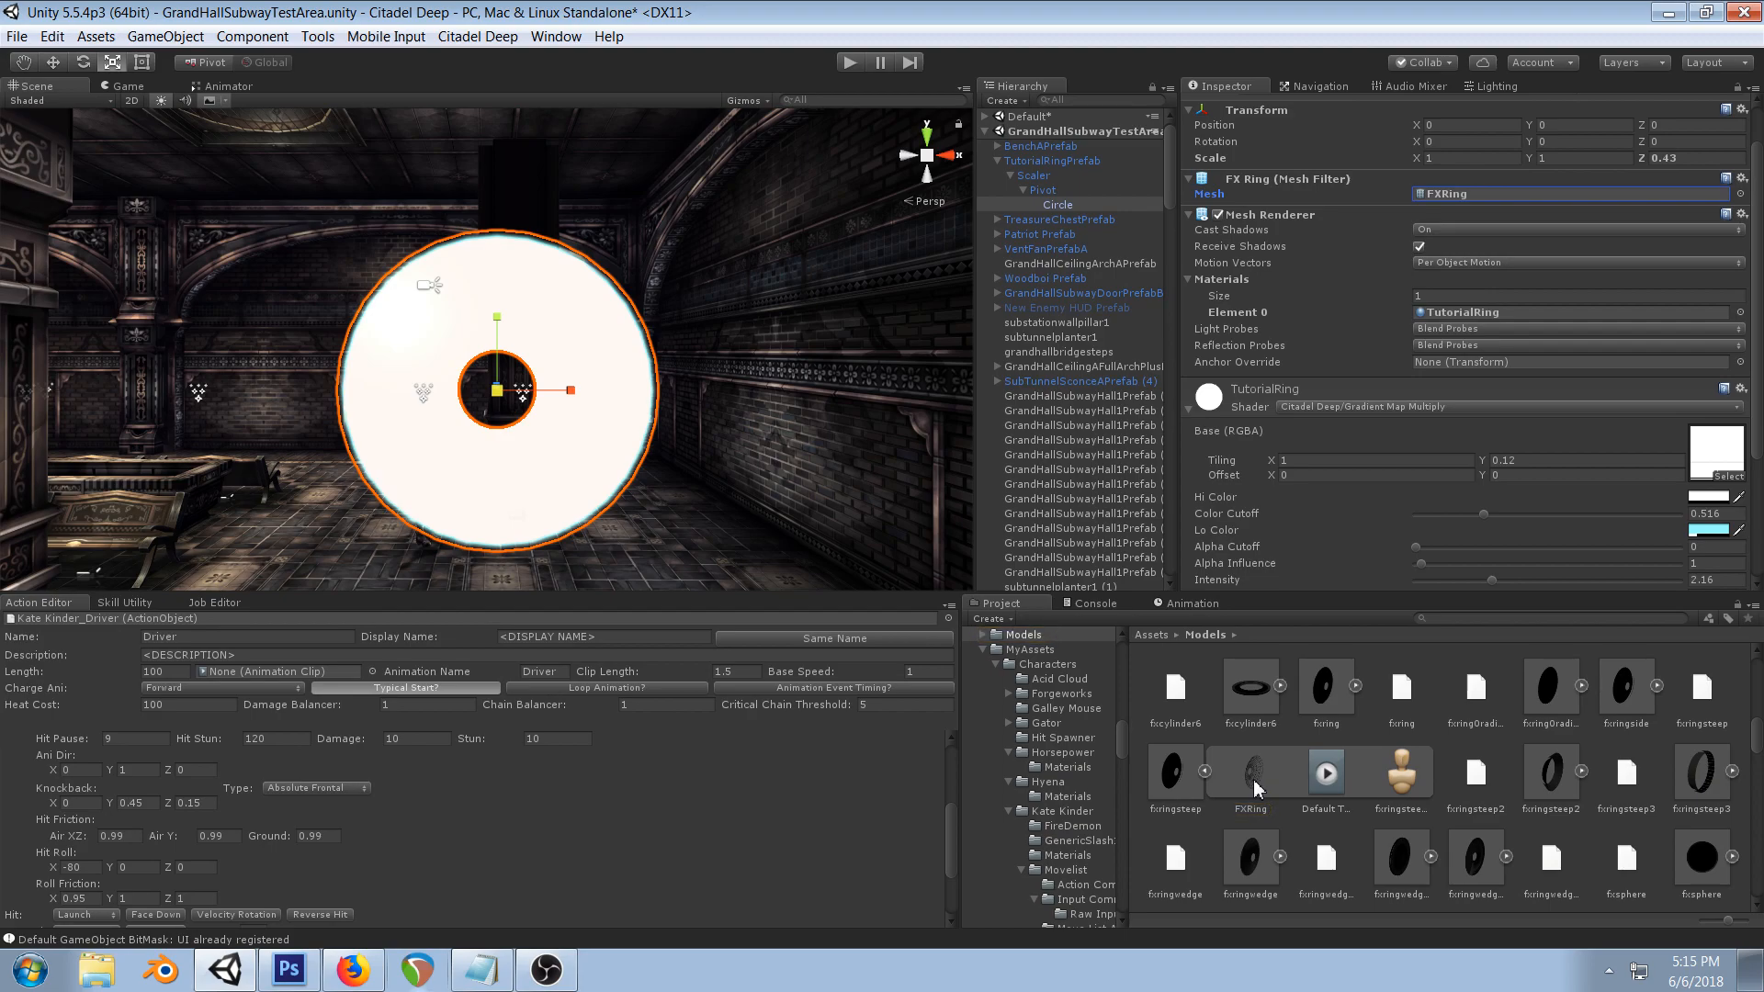
pyautogui.scroll(-2, 1534, 799)
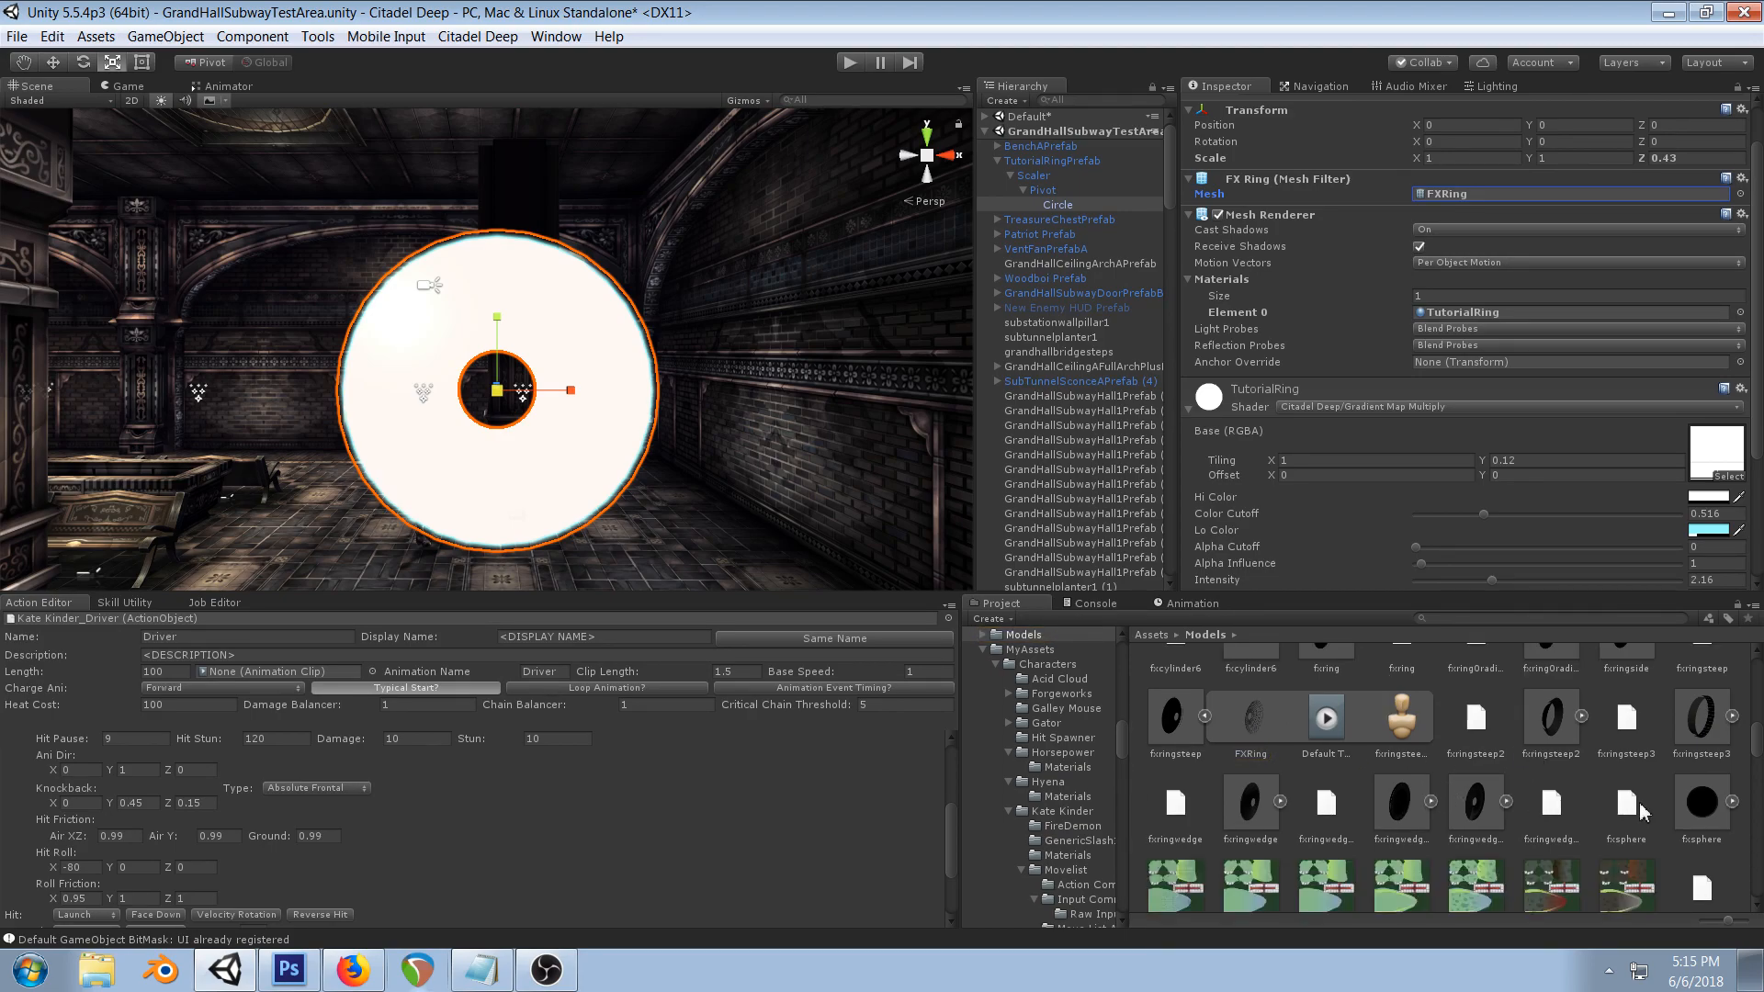
pyautogui.scroll(4, 1543, 817)
pyautogui.scroll(-2, 1617, 827)
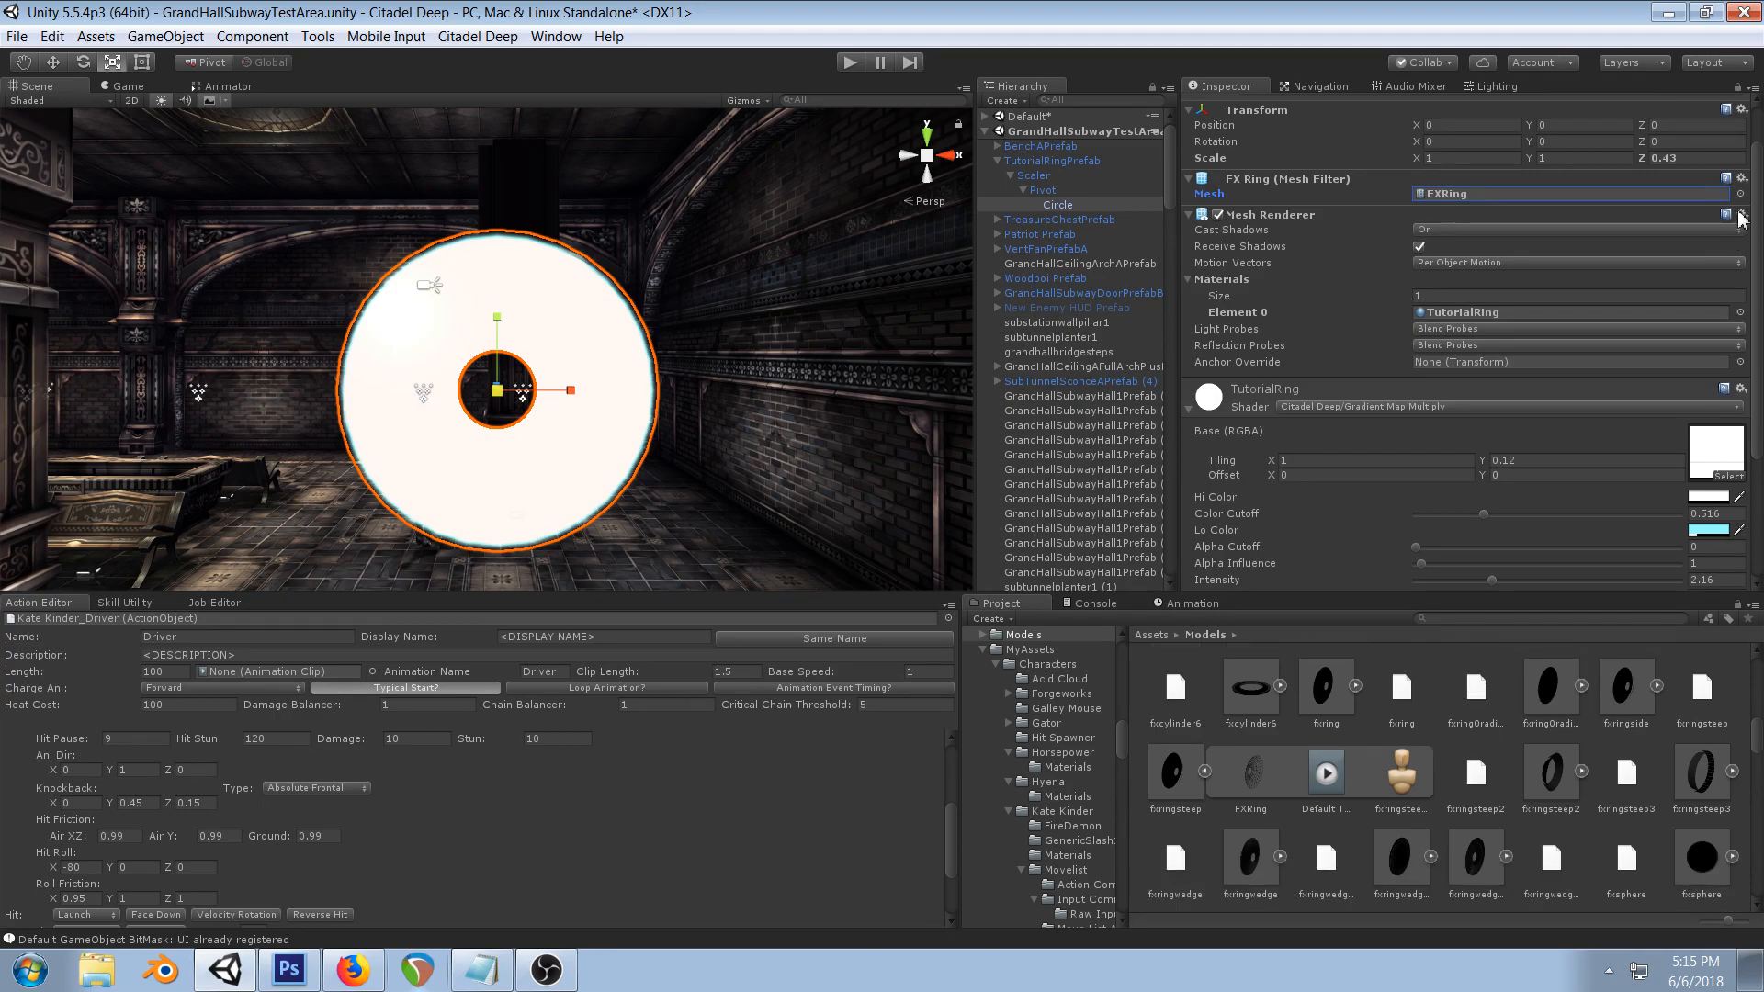
pyautogui.scroll(2, 1613, 700)
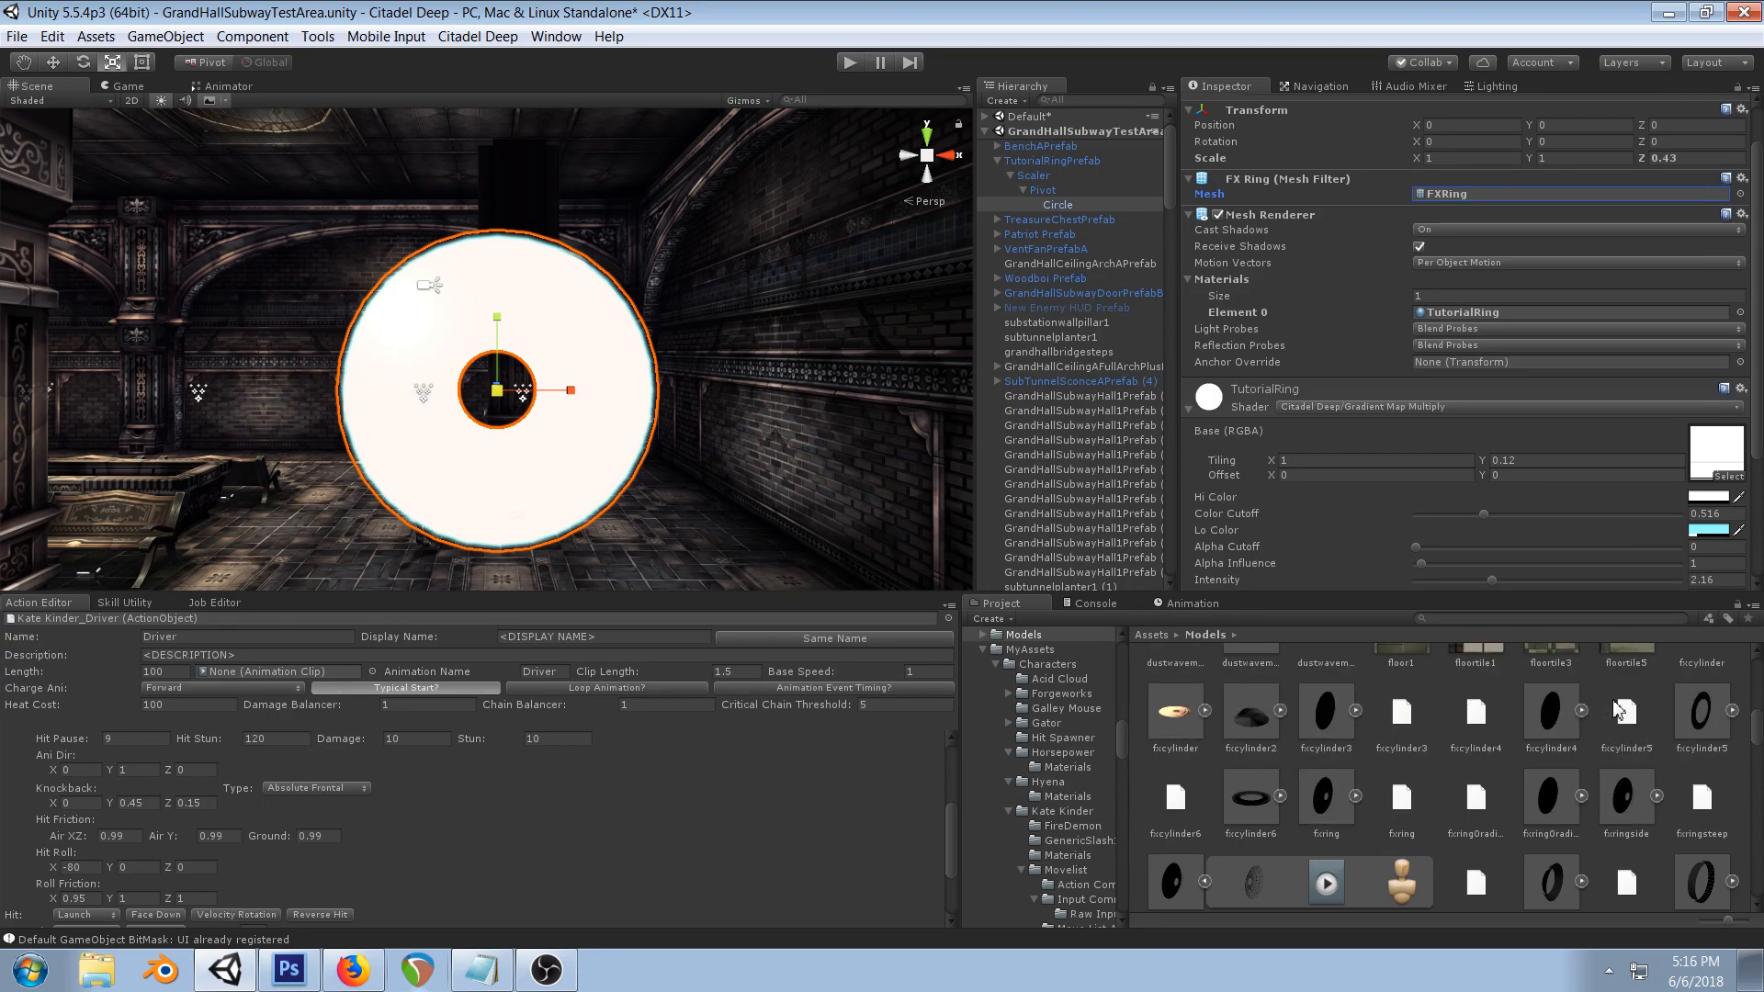
pyautogui.click(1310, 708)
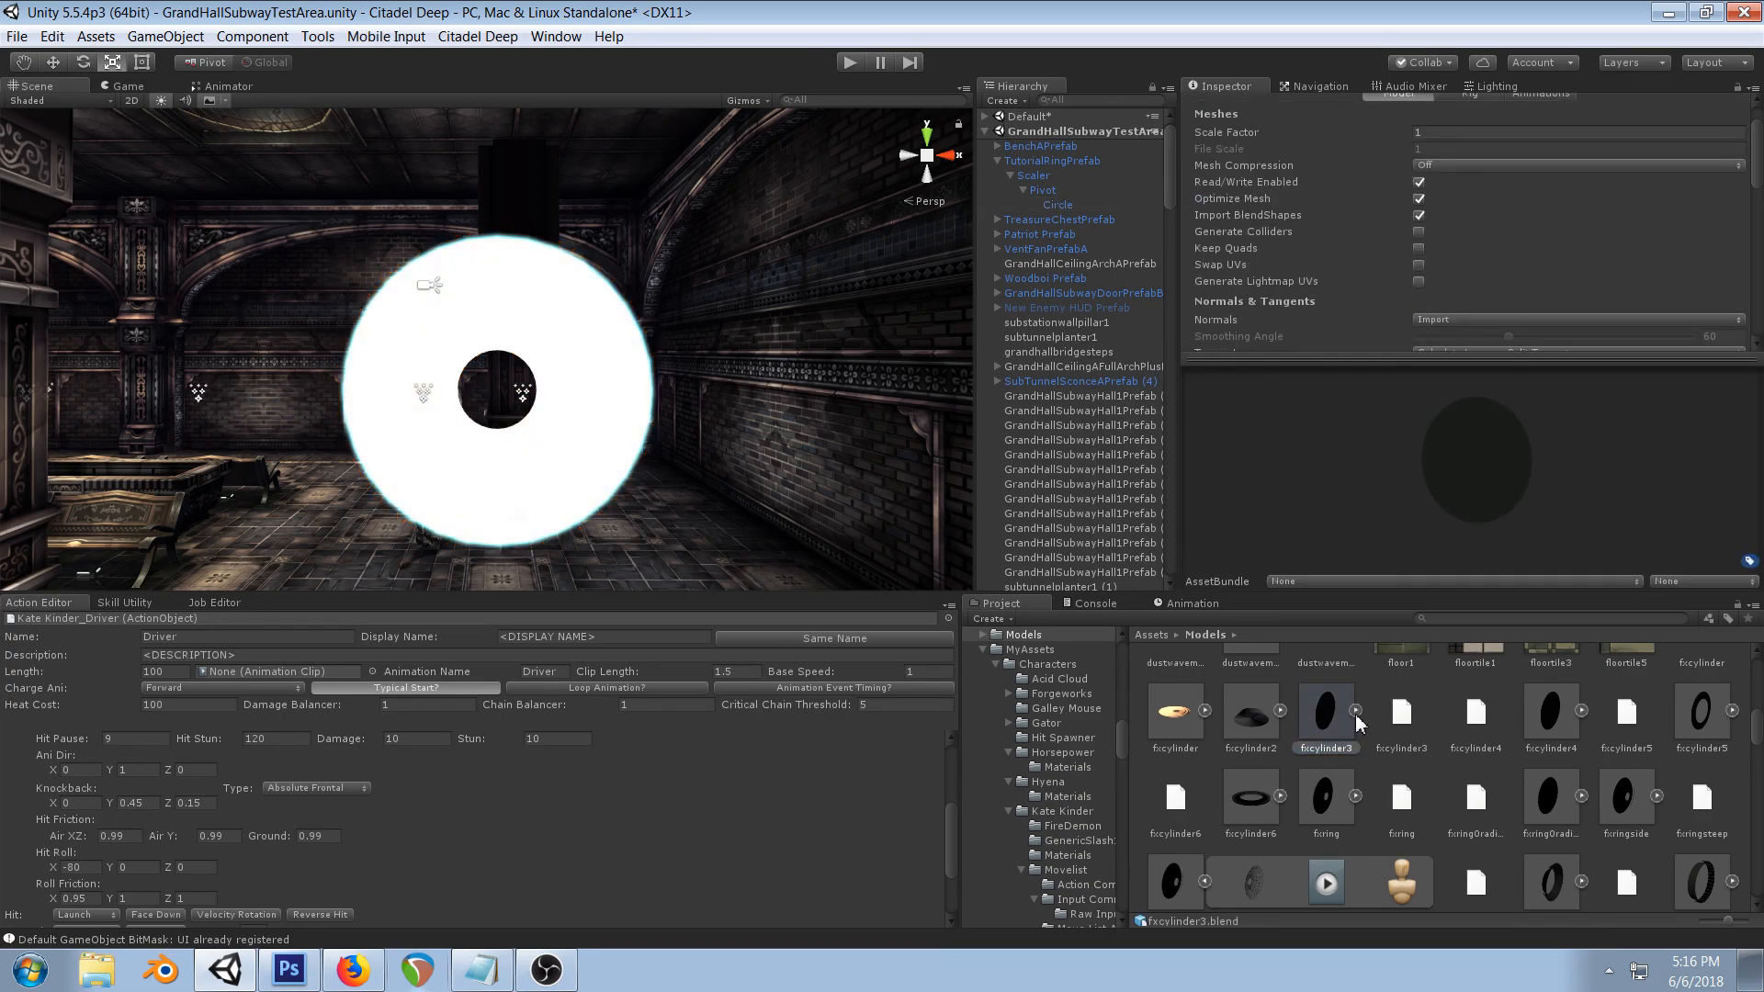
pyautogui.click(1050, 193)
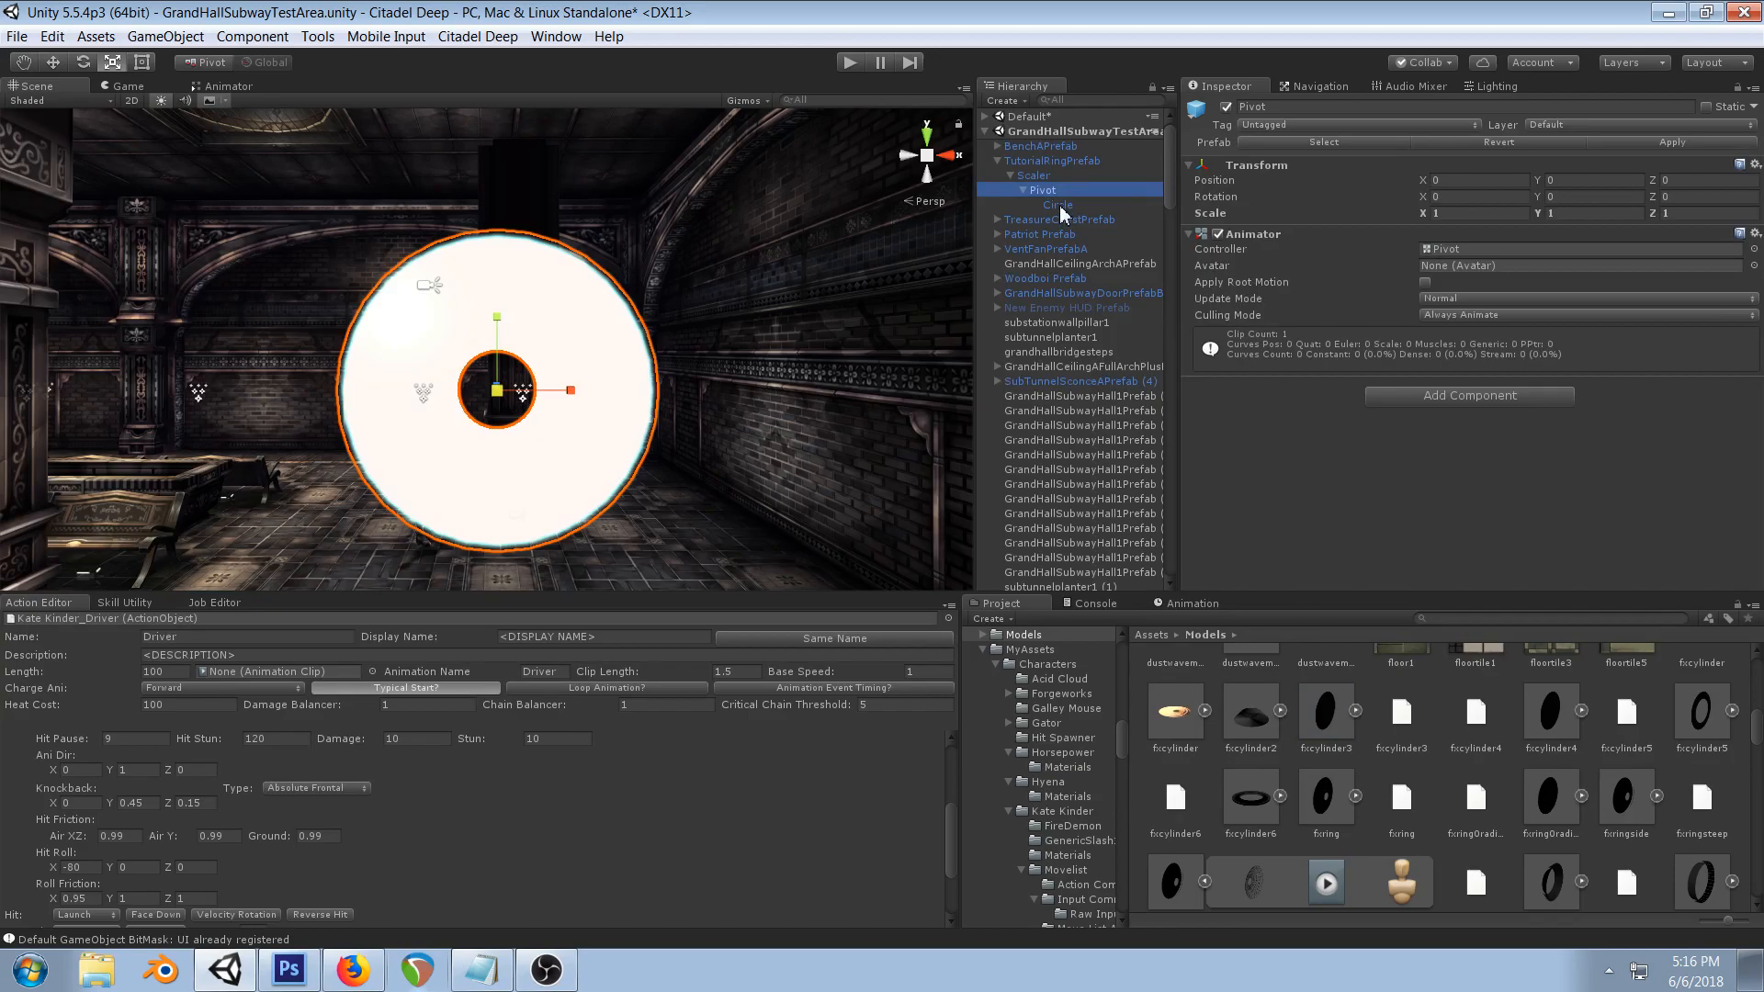
pyautogui.click(1056, 204)
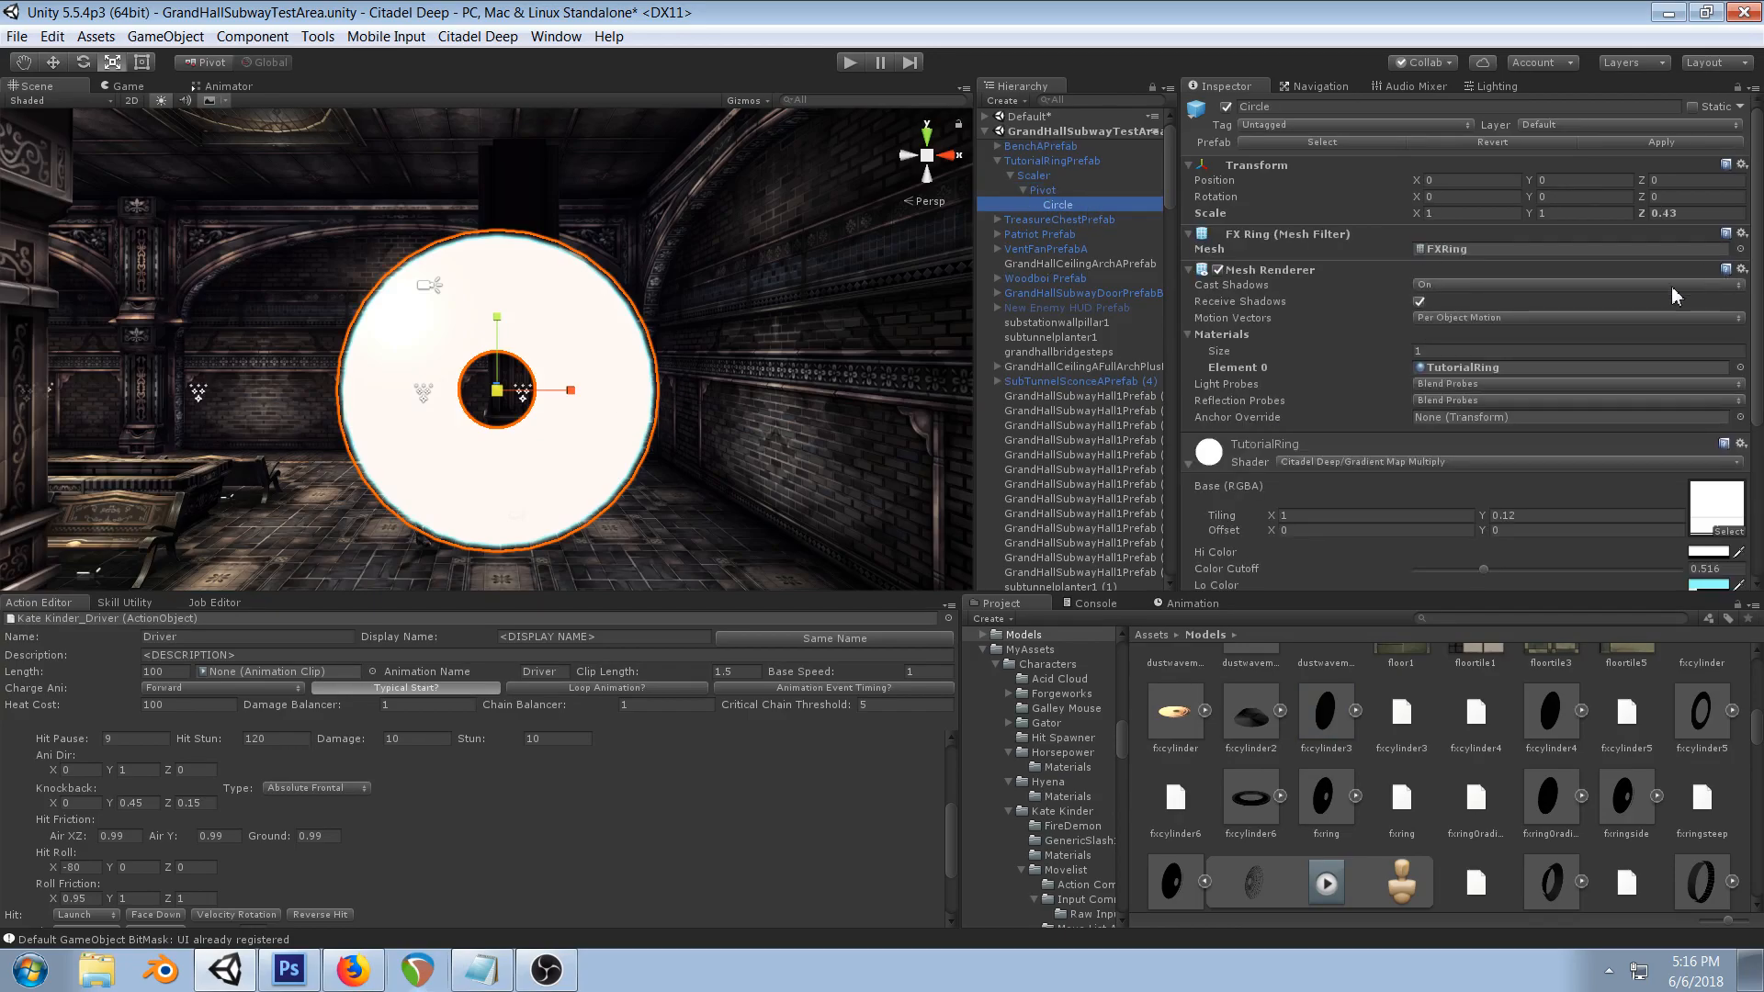
# - Open the Circle's FXRing mesh in Blender and save a copy of the file as fxringsteepfilled.blend
pyautogui.doubleClick(1457, 250)
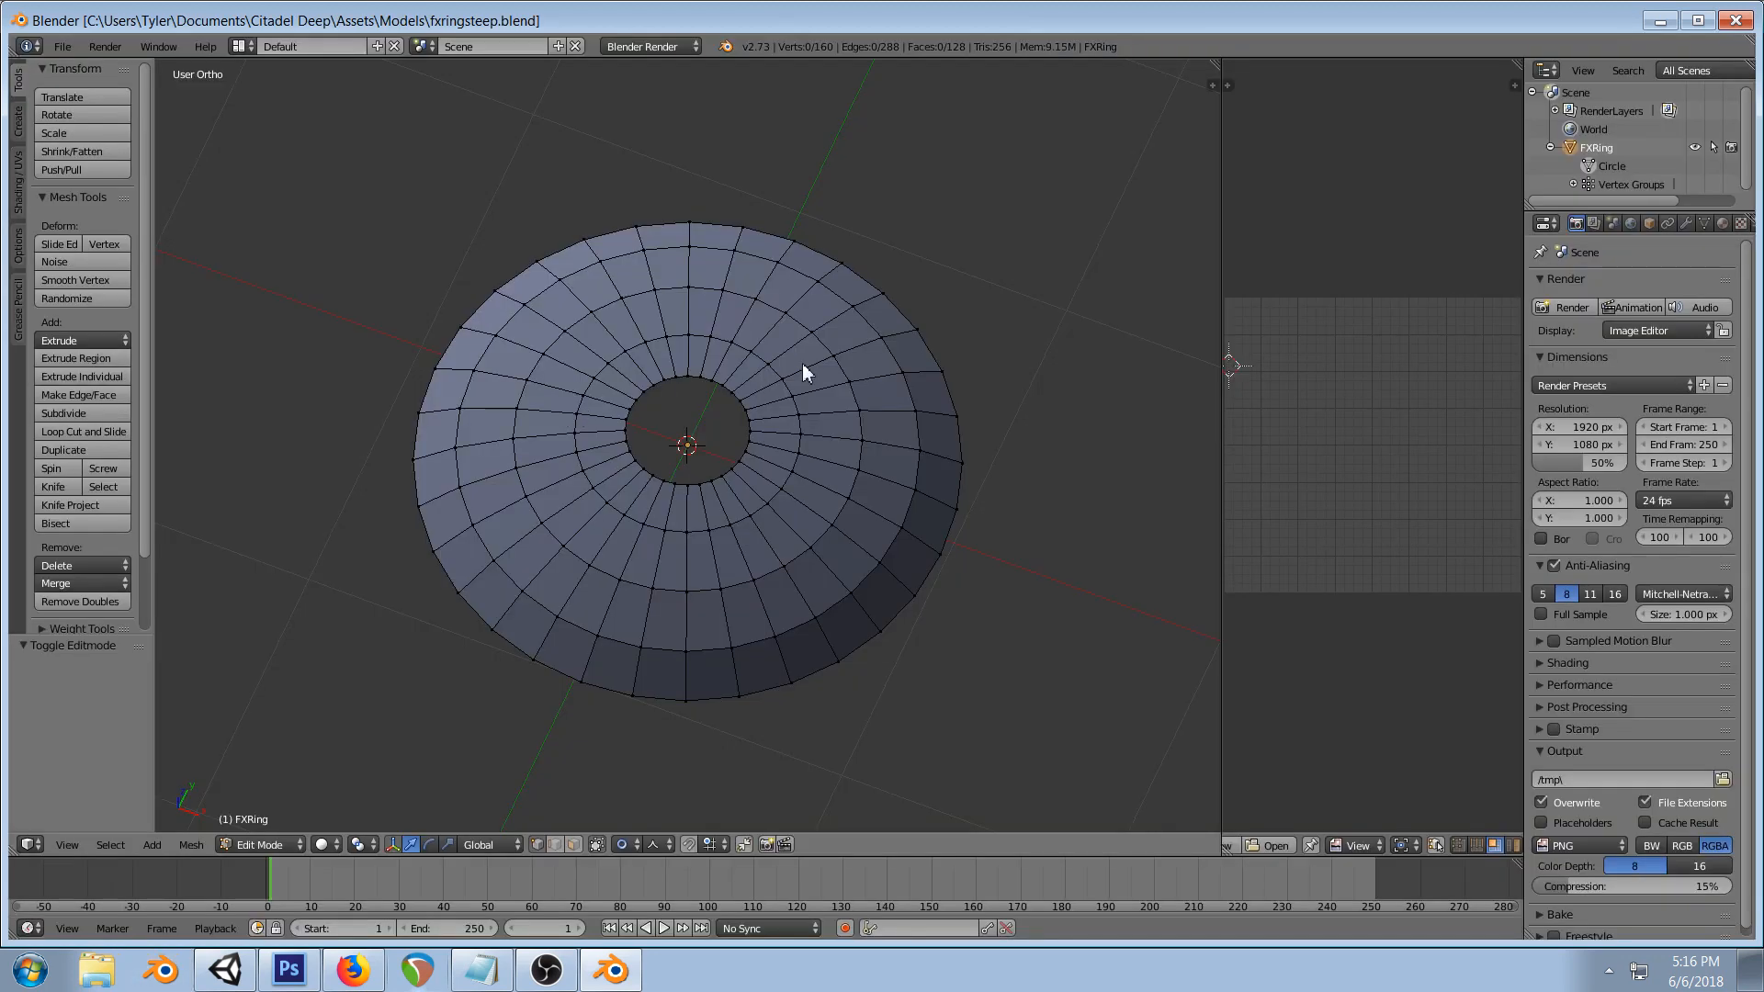
pyautogui.press('KP_7')
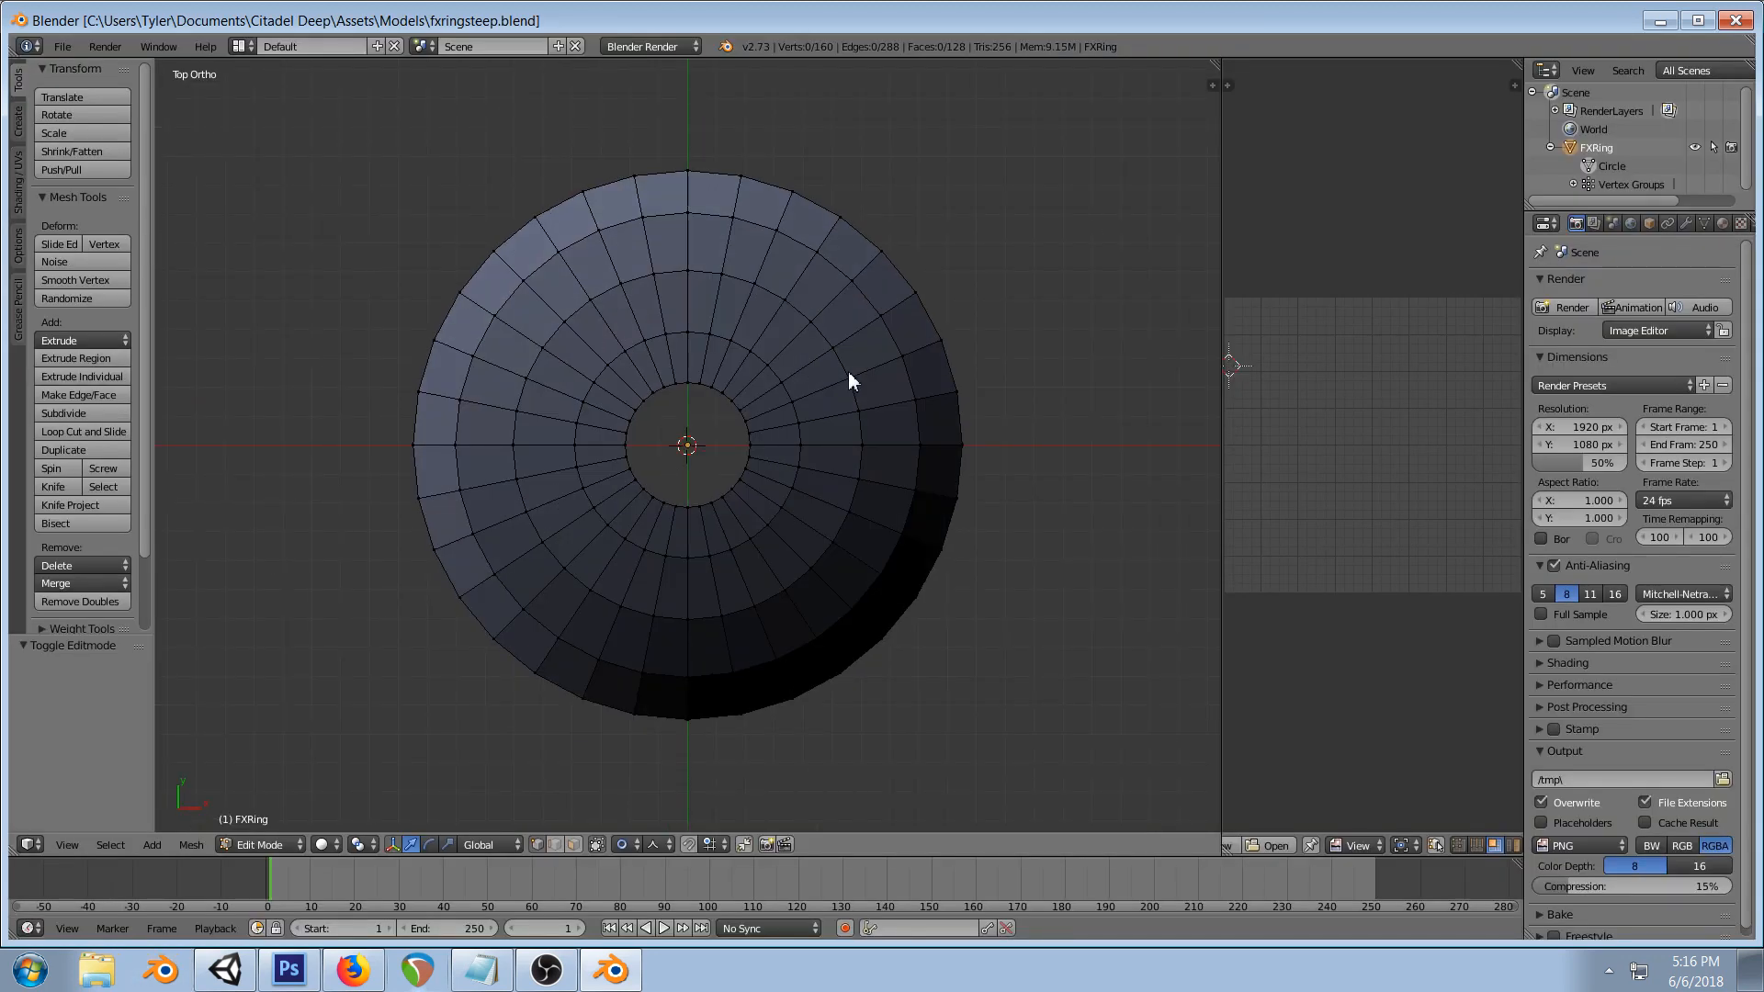
pyautogui.scroll(-3, 913, 346)
pyautogui.hotkey('ctrl', 'shift', 's')
pyautogui.click(276, 114)
pyautogui.click(299, 114)
pyautogui.write('filled.blend')
pyautogui.press('Return')
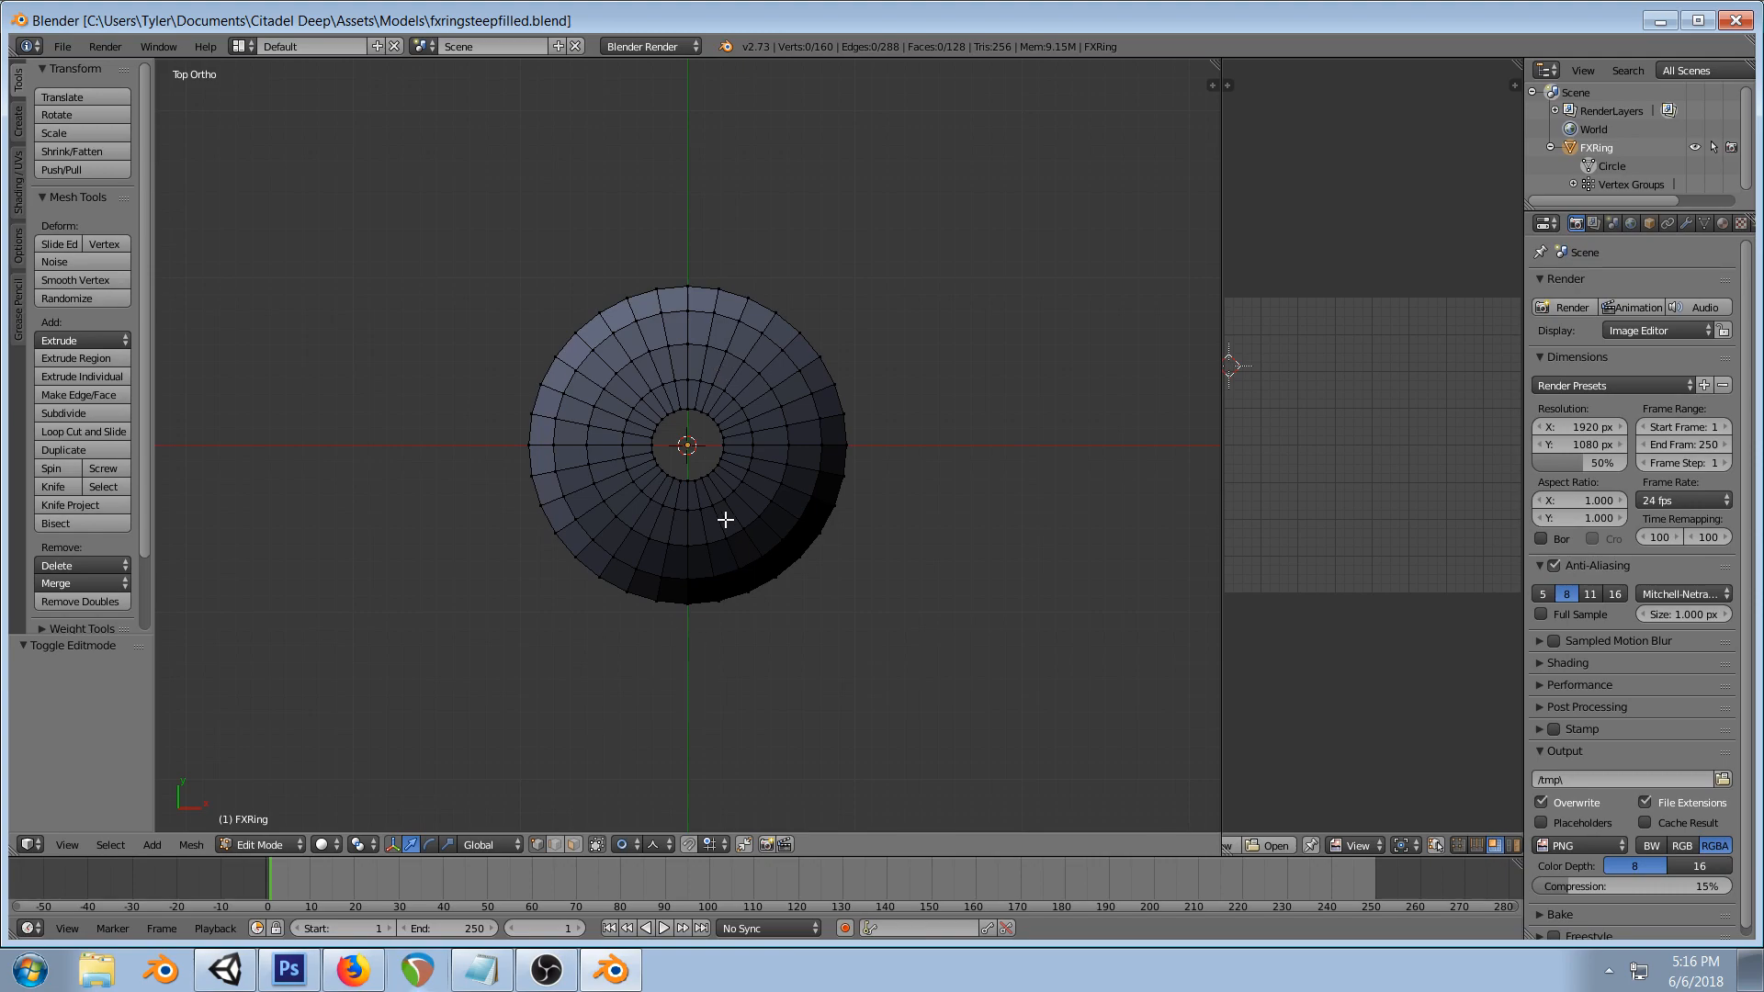
# - Collapse the ring's innermost edge loop to the centre by scaling it to 0 with Sharp proportional editing
pyautogui.keyDown('alt'); pyautogui.rightClick(685, 409); pyautogui.keyUp('alt')
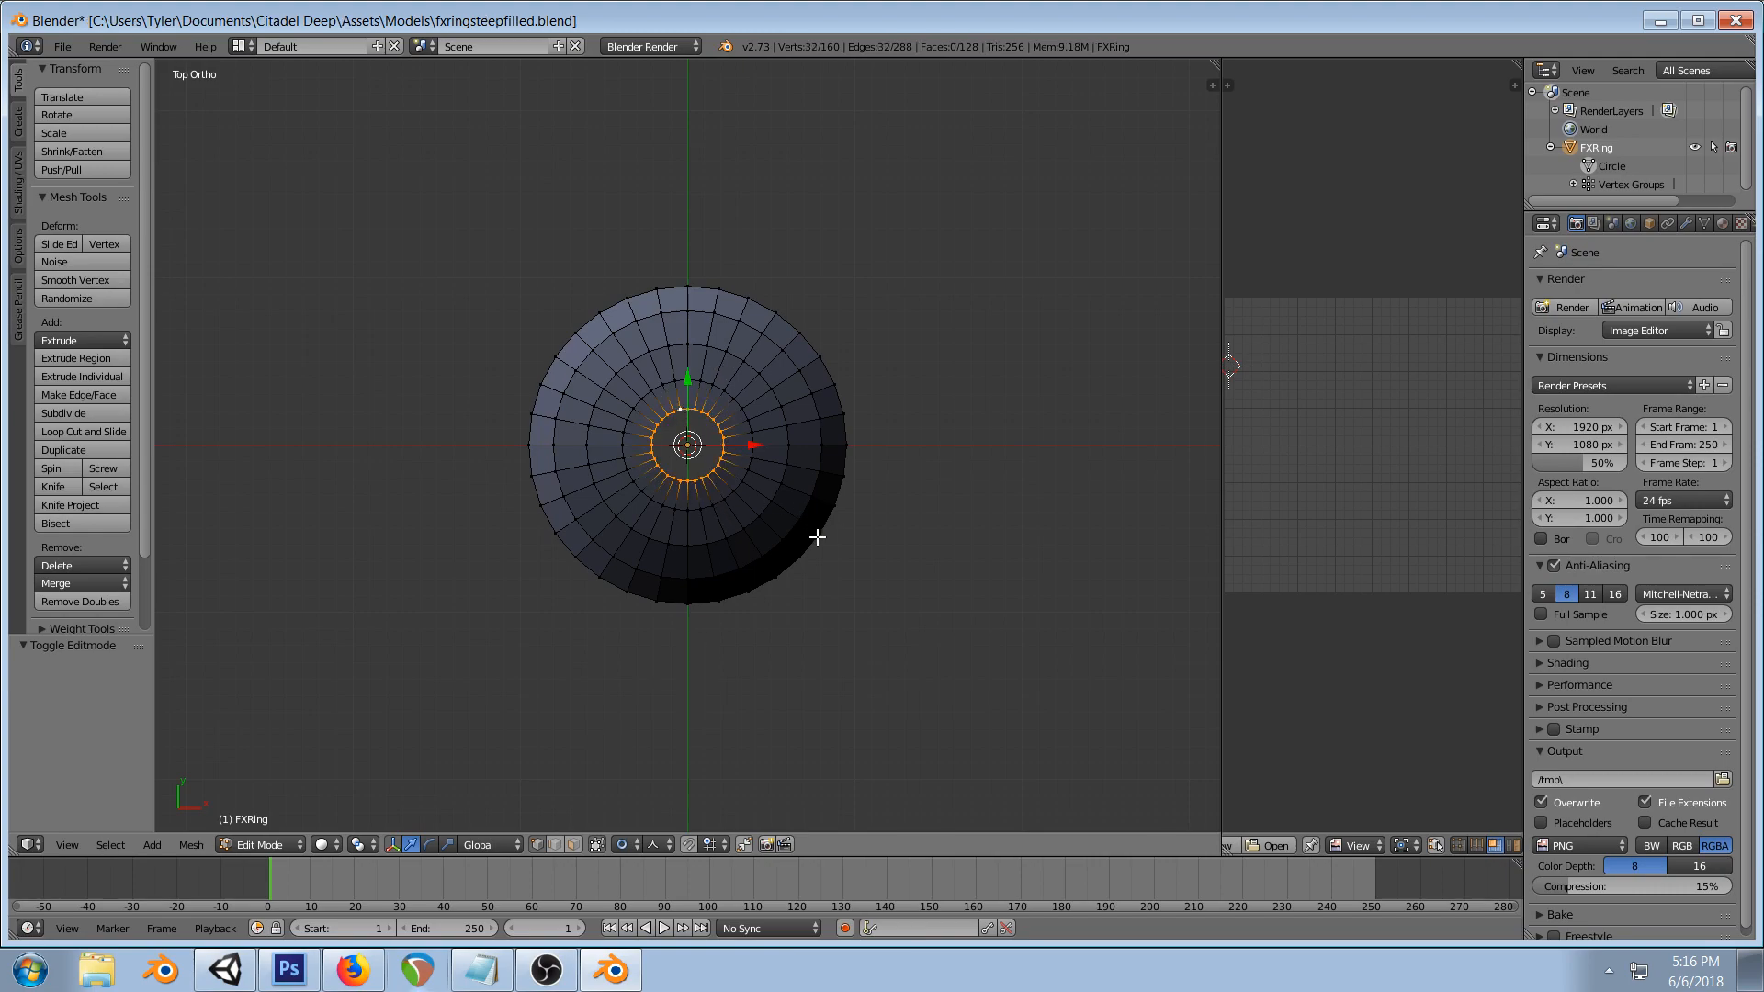
pyautogui.press('s')
pyautogui.scroll(-5, 834, 559)
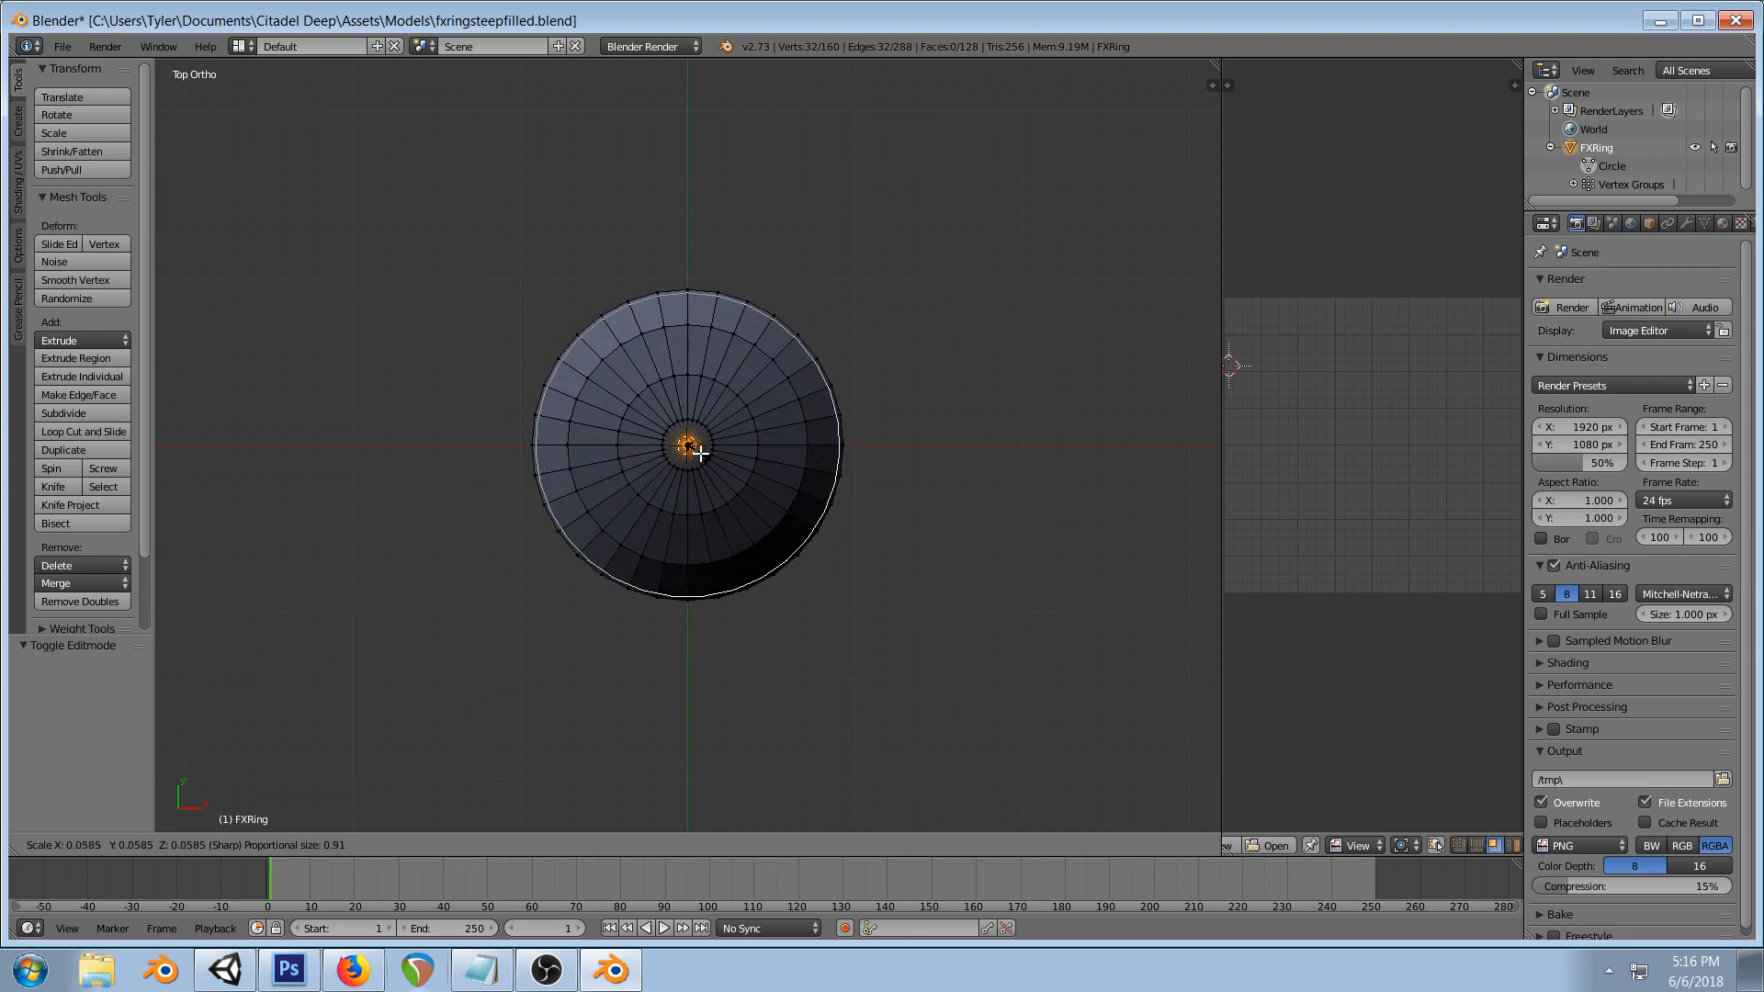
pyautogui.write('0')
pyautogui.press('Return')
pyautogui.press('a')
pyautogui.scroll(2, 694, 450)
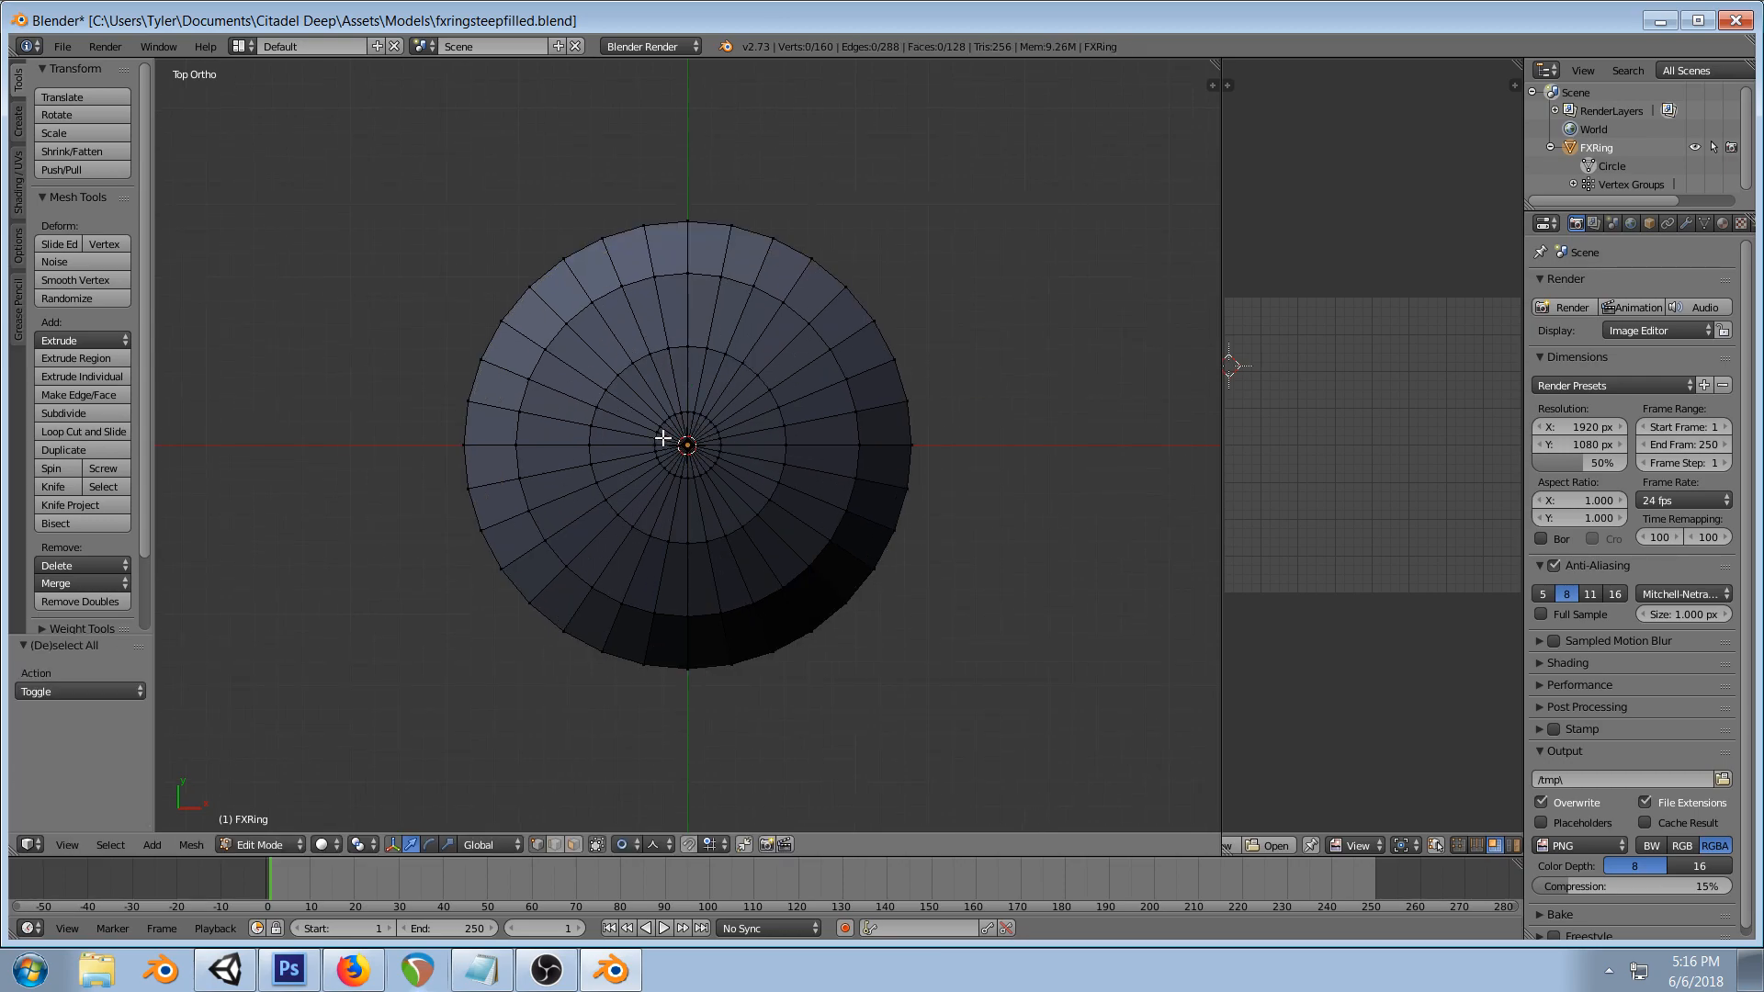
# - Scale the smallest remaining edge loop around the centre to about 1.15 with Sharp proportional editing
pyautogui.keyDown('alt'); pyautogui.rightClick(656, 442); pyautogui.keyUp('alt')
pyautogui.press('s')
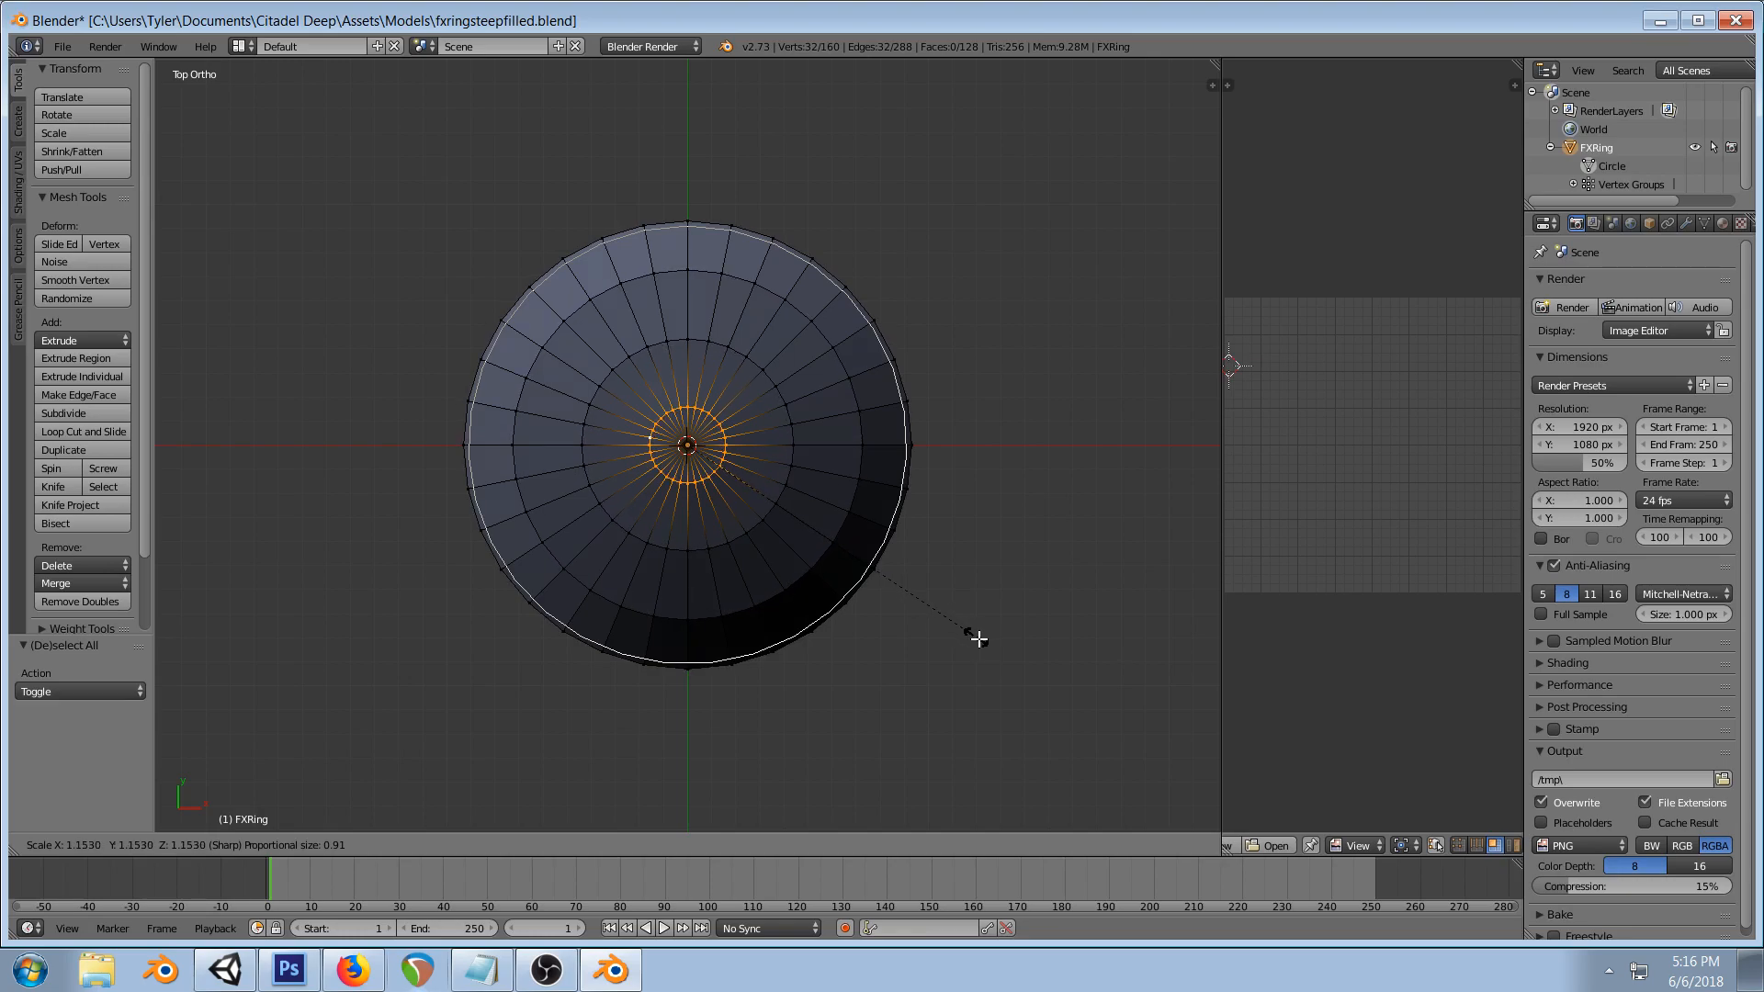
pyautogui.press('Return')
pyautogui.press('a')
# - Flatten the whole FXRing mesh by scaling it to 0 along the Z axis in front view
pyautogui.press('a')
pyautogui.press('KP_1')
pyautogui.press('s')
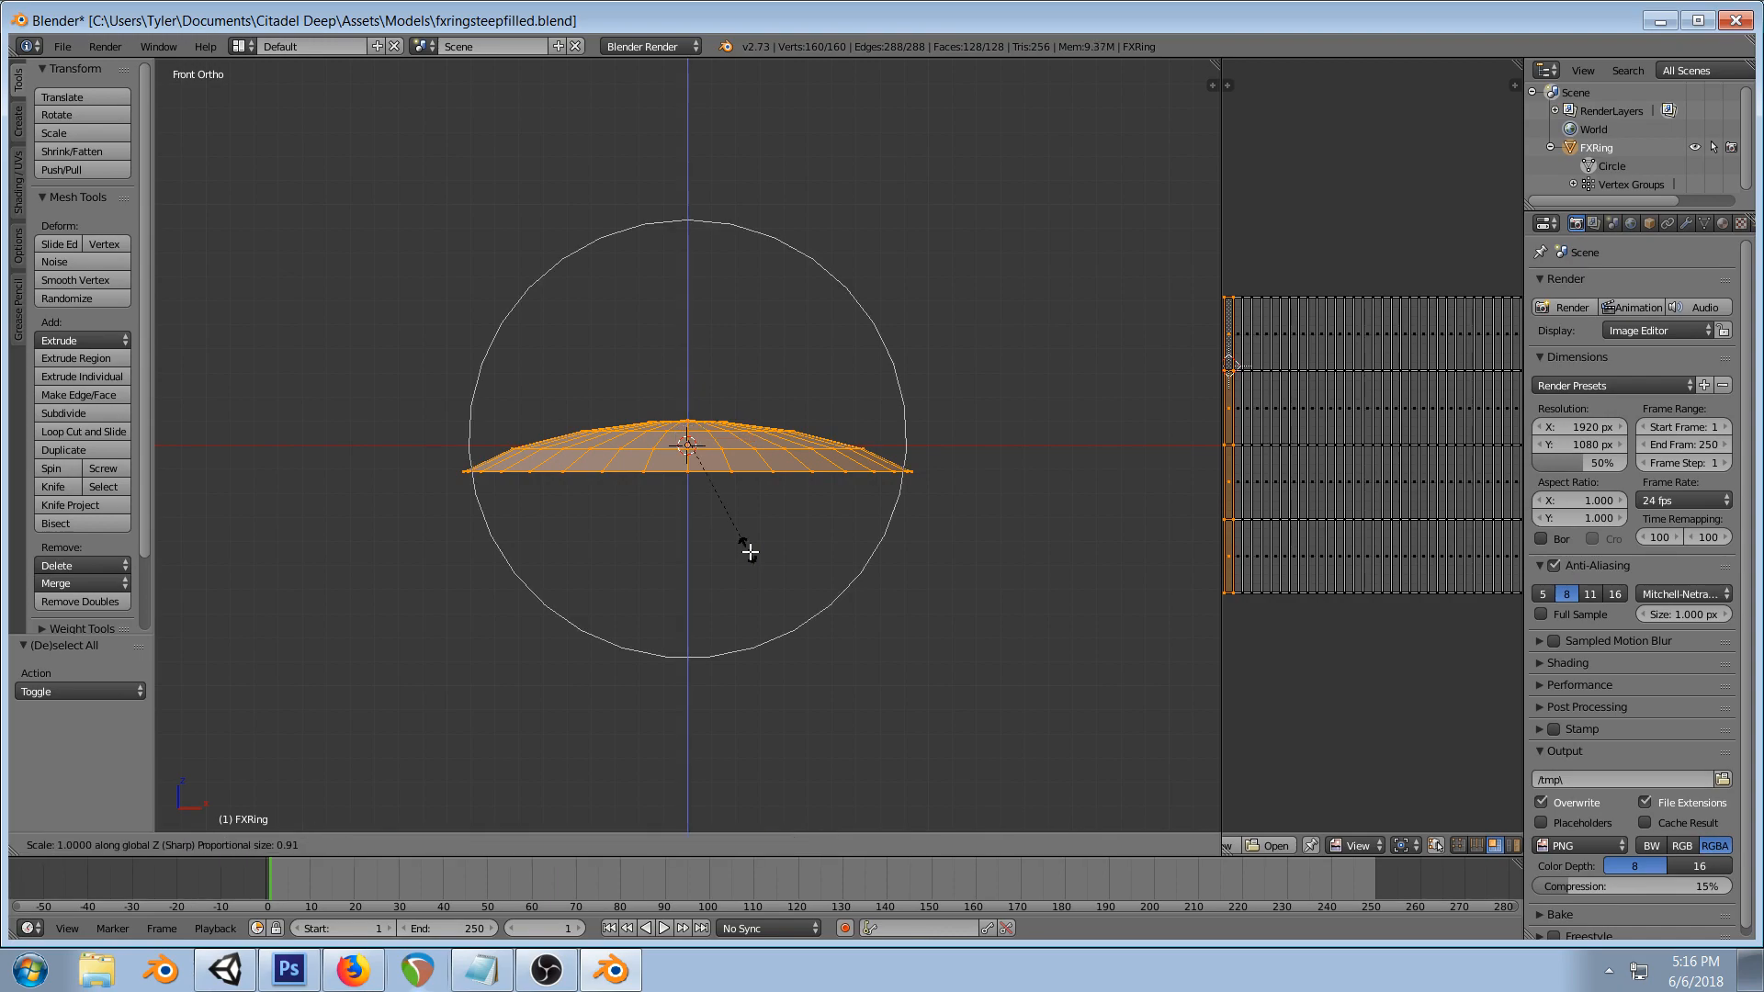
pyautogui.press('z')
pyautogui.press('0')
pyautogui.press('Return')
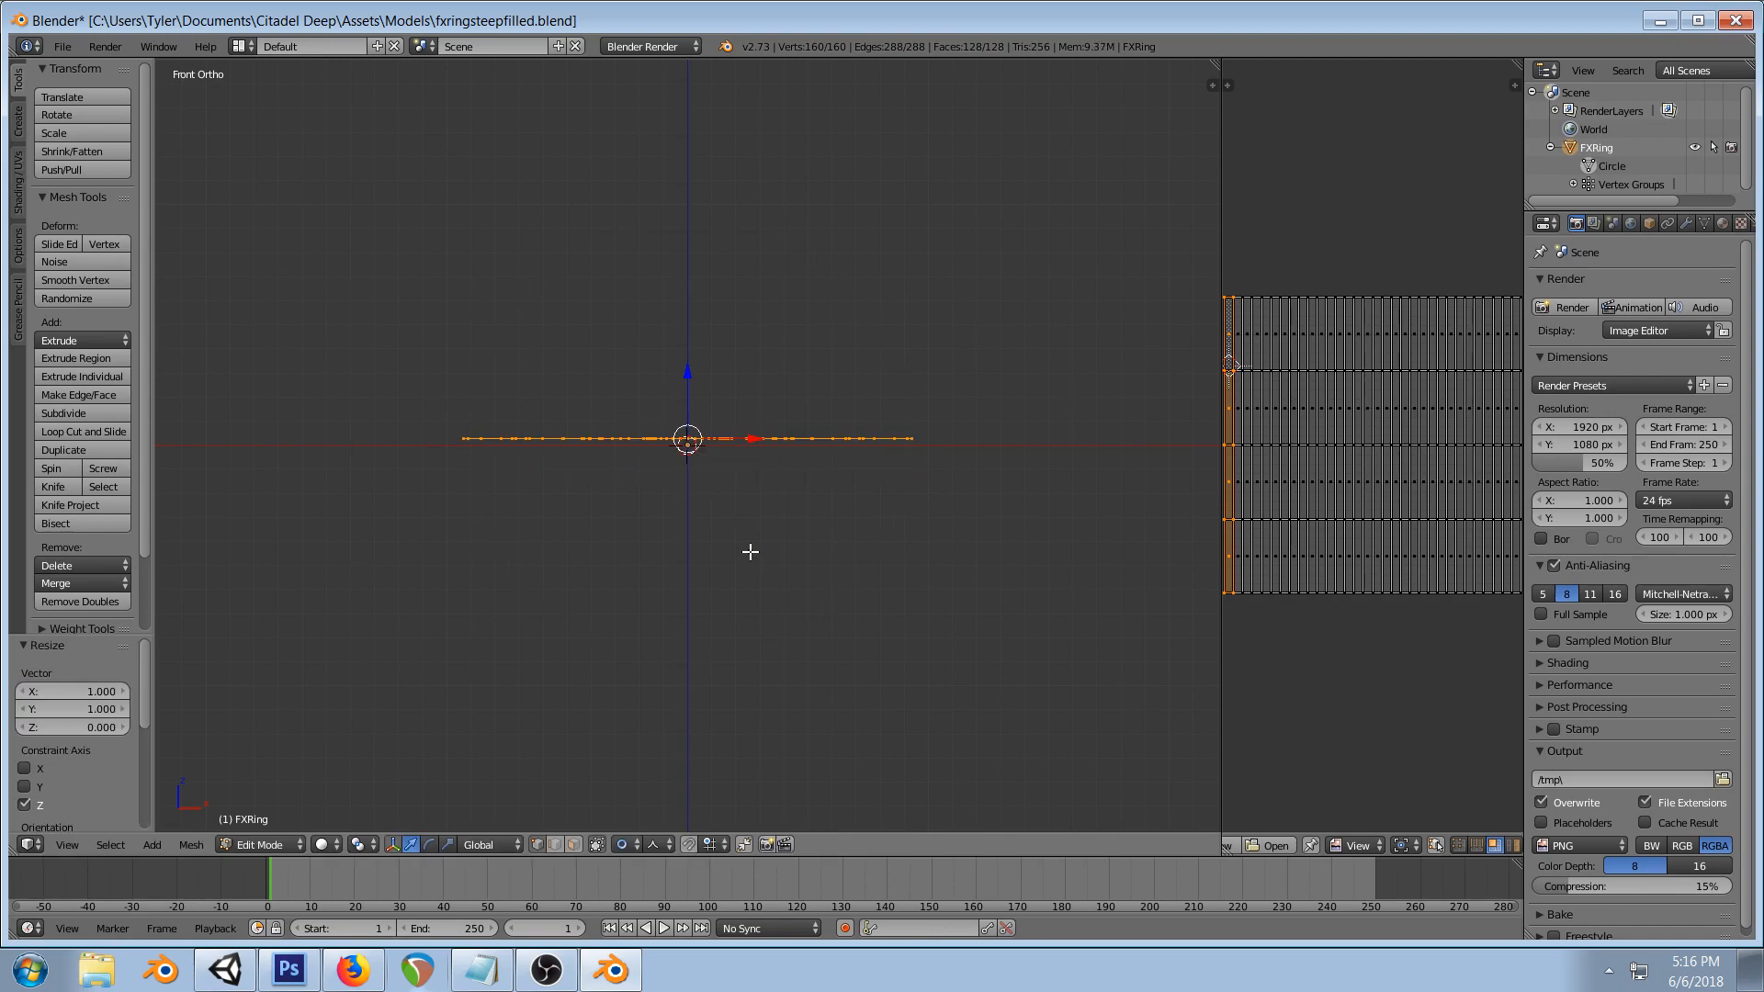
# - Move the flattened mesh down about 0.03 along Z and set its median Z to 0
pyautogui.press('g')
pyautogui.press('z')
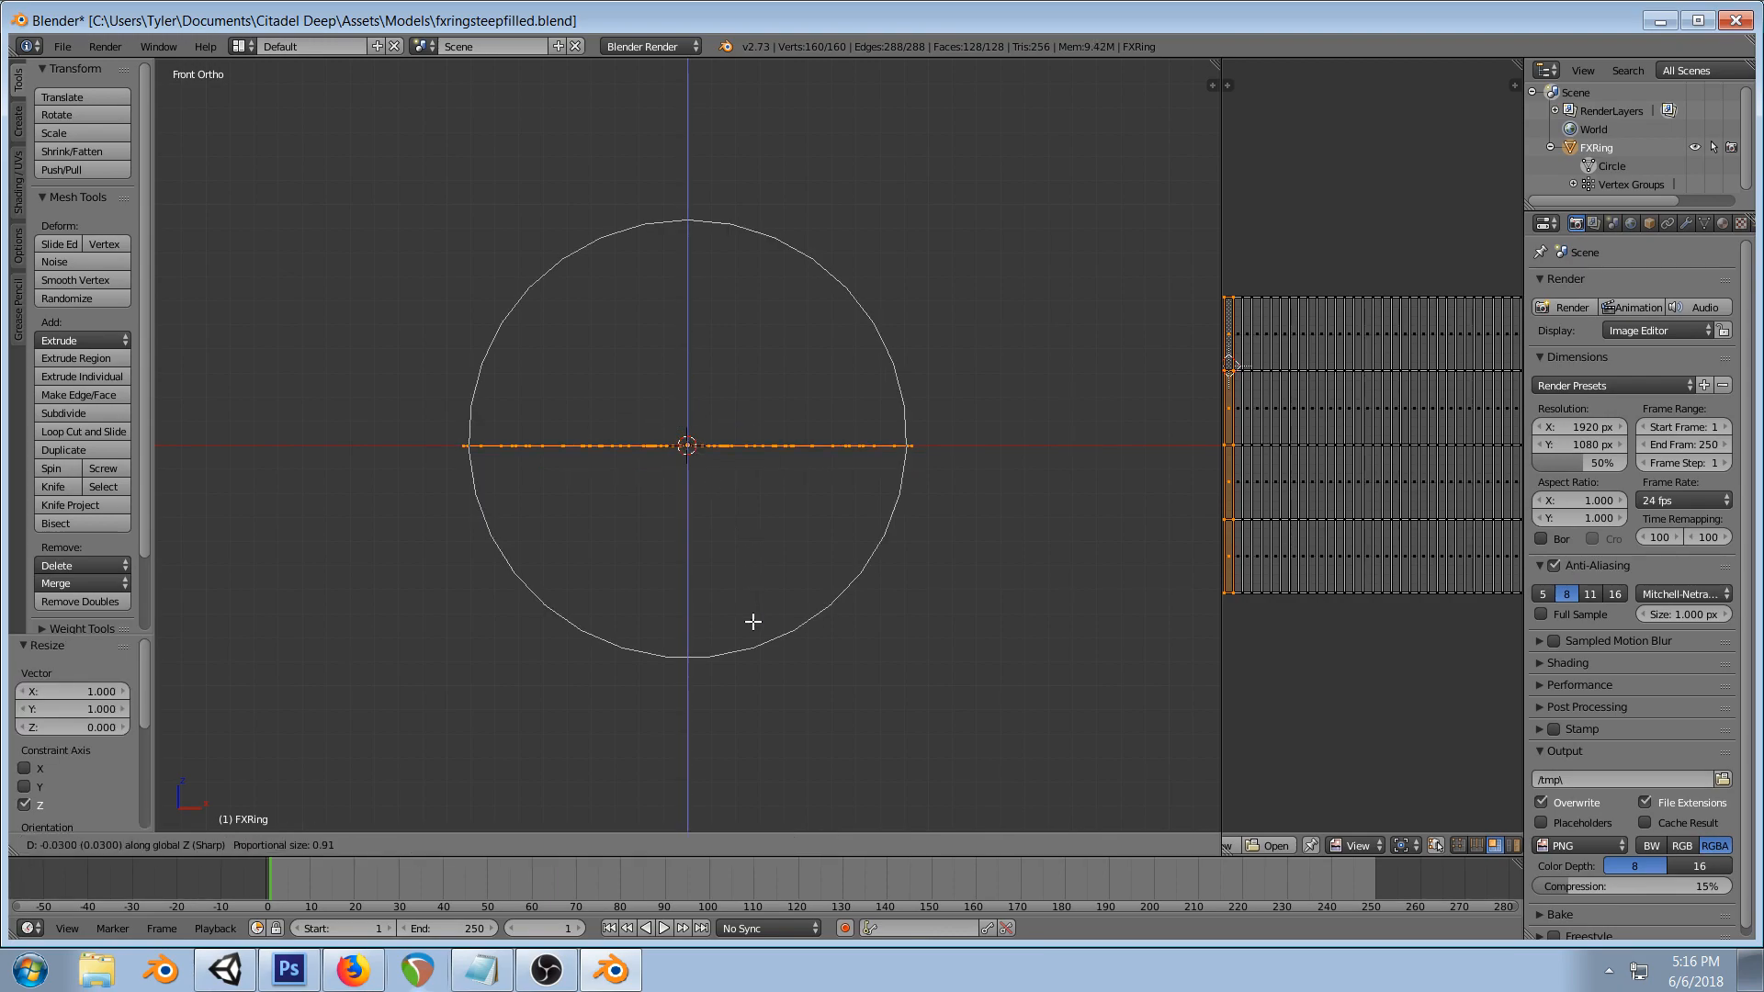
pyautogui.click(753, 622)
pyautogui.press('n')
pyautogui.press('n')
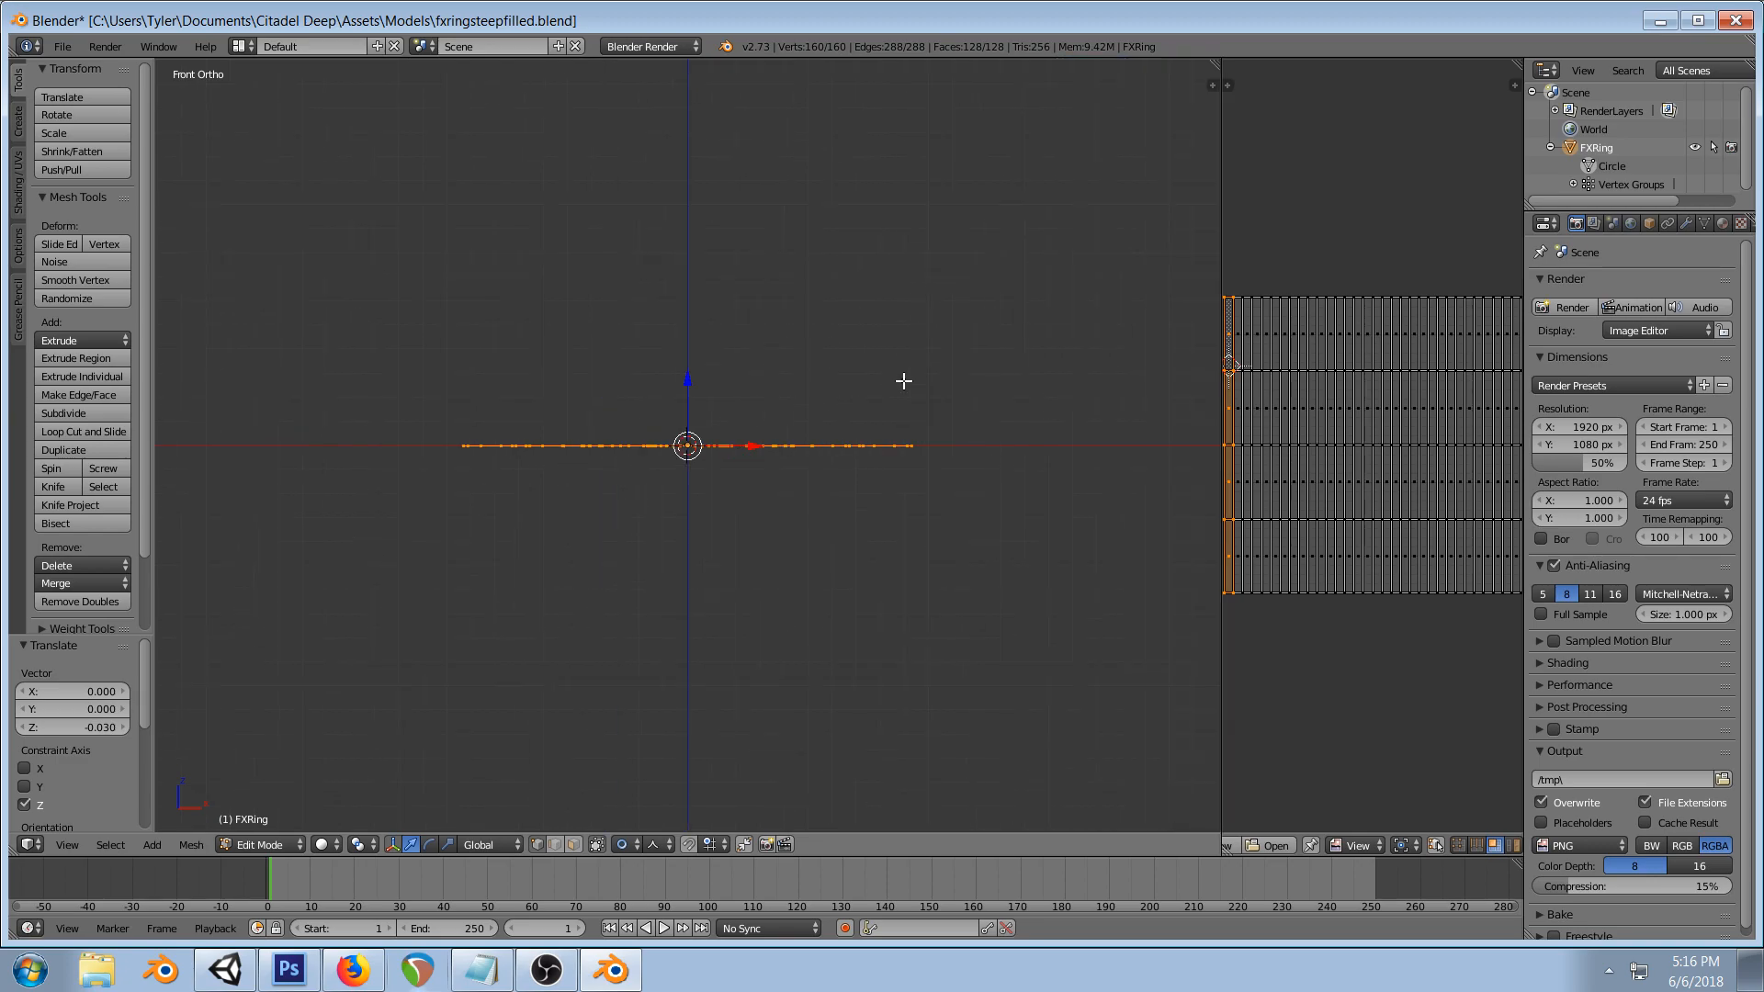
pyautogui.press('n')
pyautogui.scroll(5, 1143, 303)
pyautogui.click(1150, 151)
pyautogui.write('0')
pyautogui.press('Return')
pyautogui.press('a')
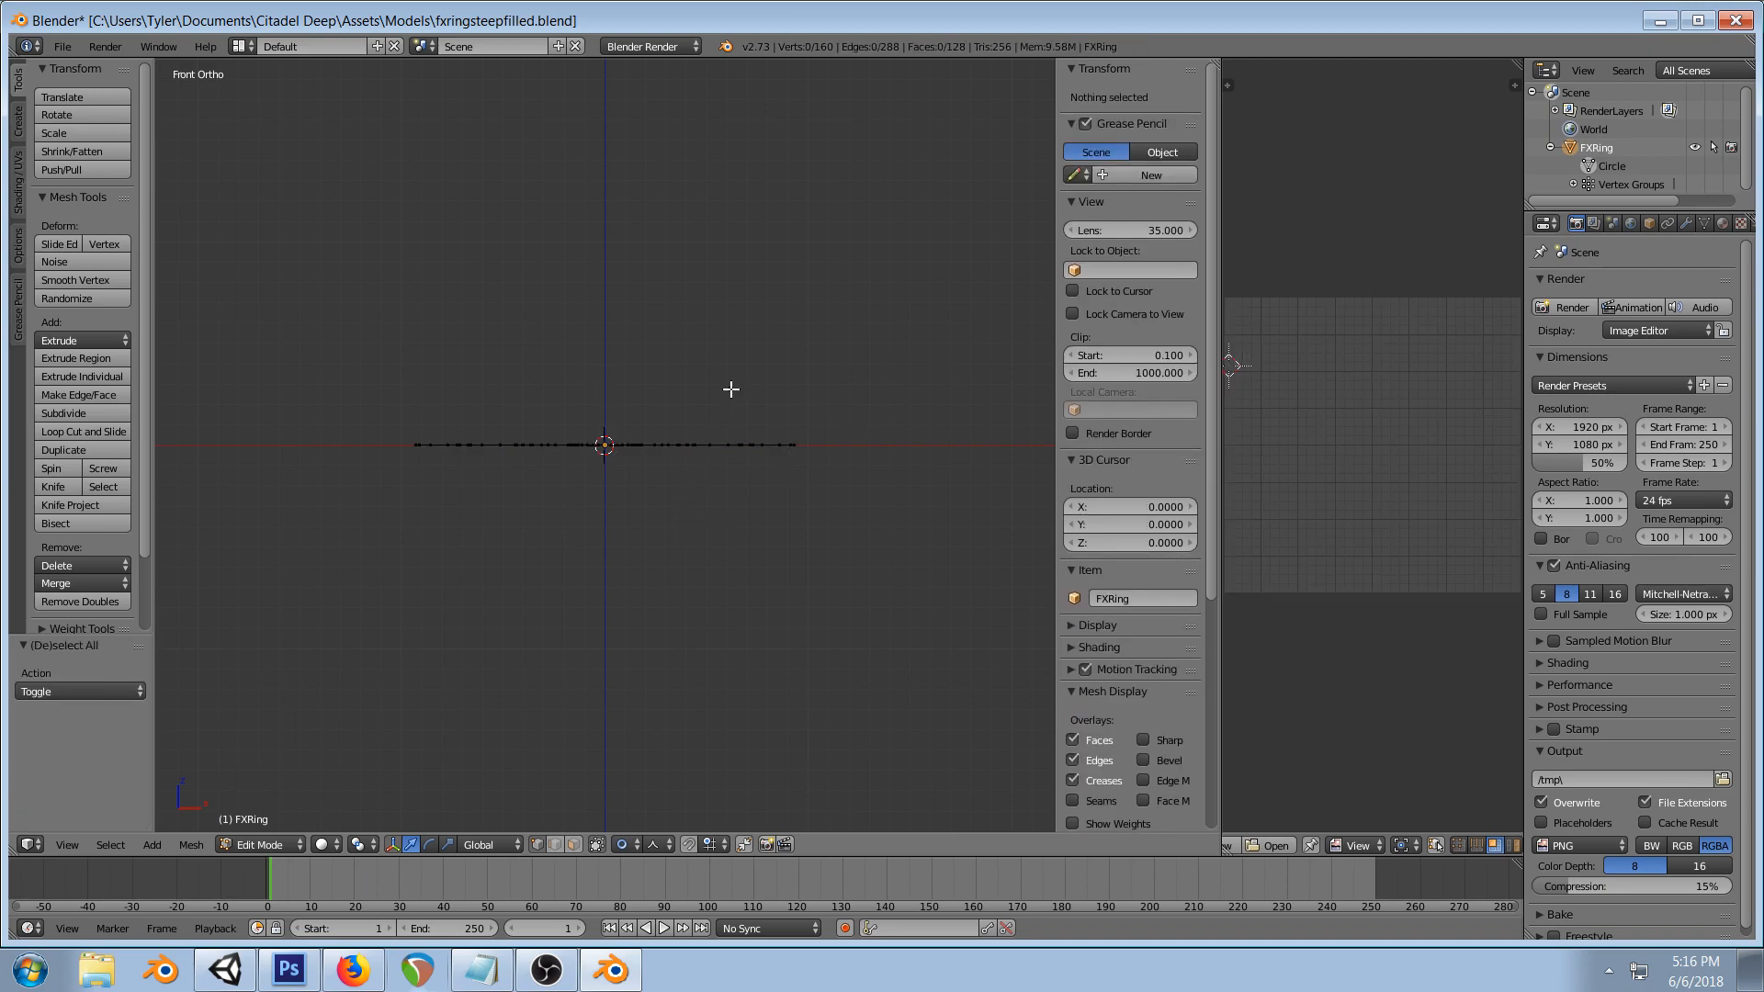
pyautogui.press('KP_7')
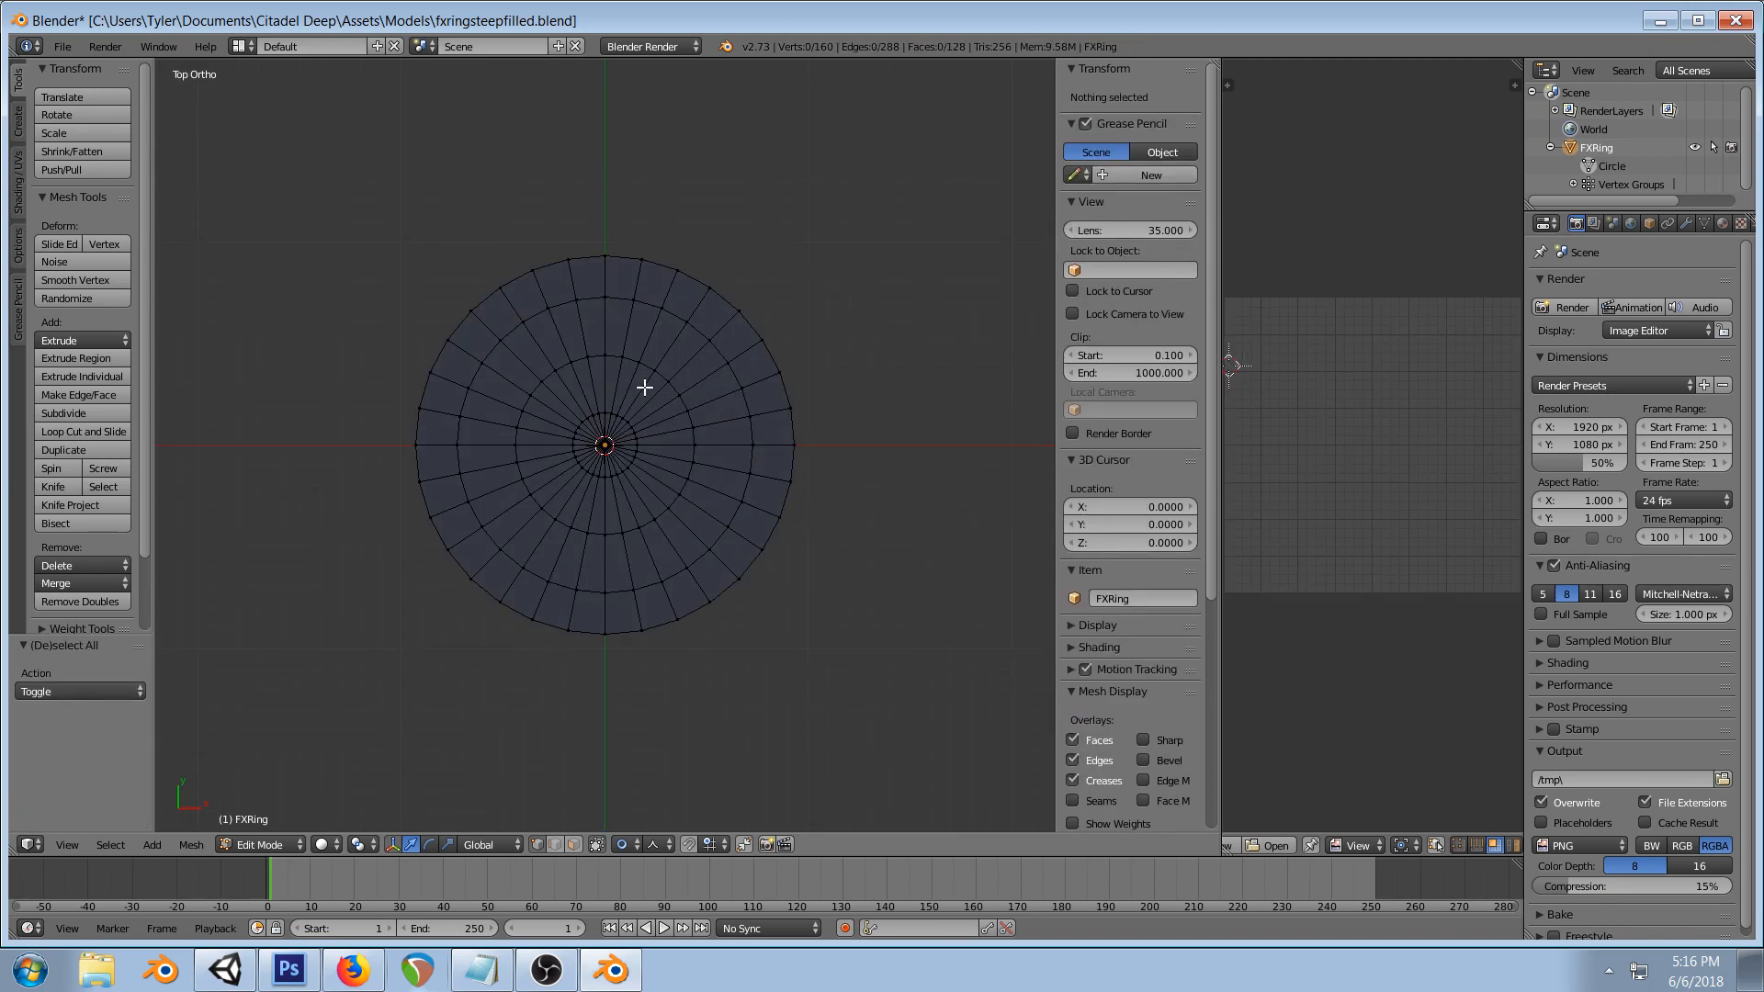
pyautogui.scroll(1, 558, 477)
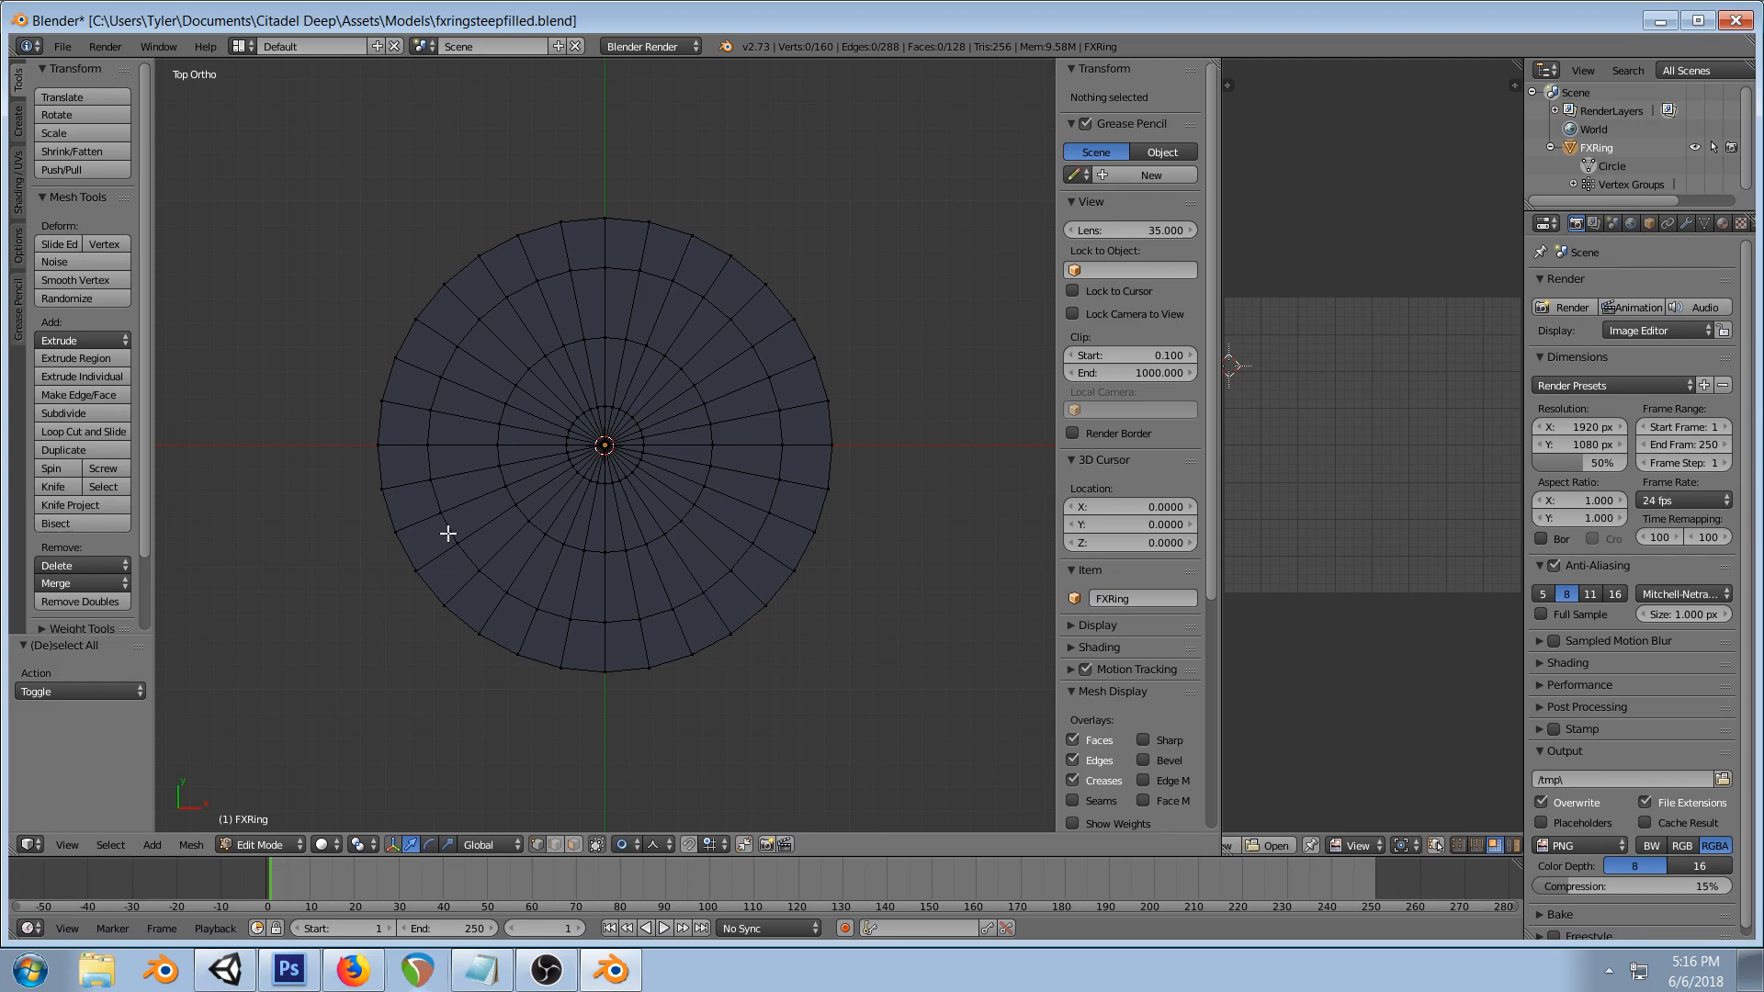
# - Shrink the edge loop just inside the outer rim to about 0.97 with proportional editing off
pyautogui.press('a')
pyautogui.scroll(-3, 1353, 367)
pyautogui.press('a')
pyautogui.scroll(2, 426, 560)
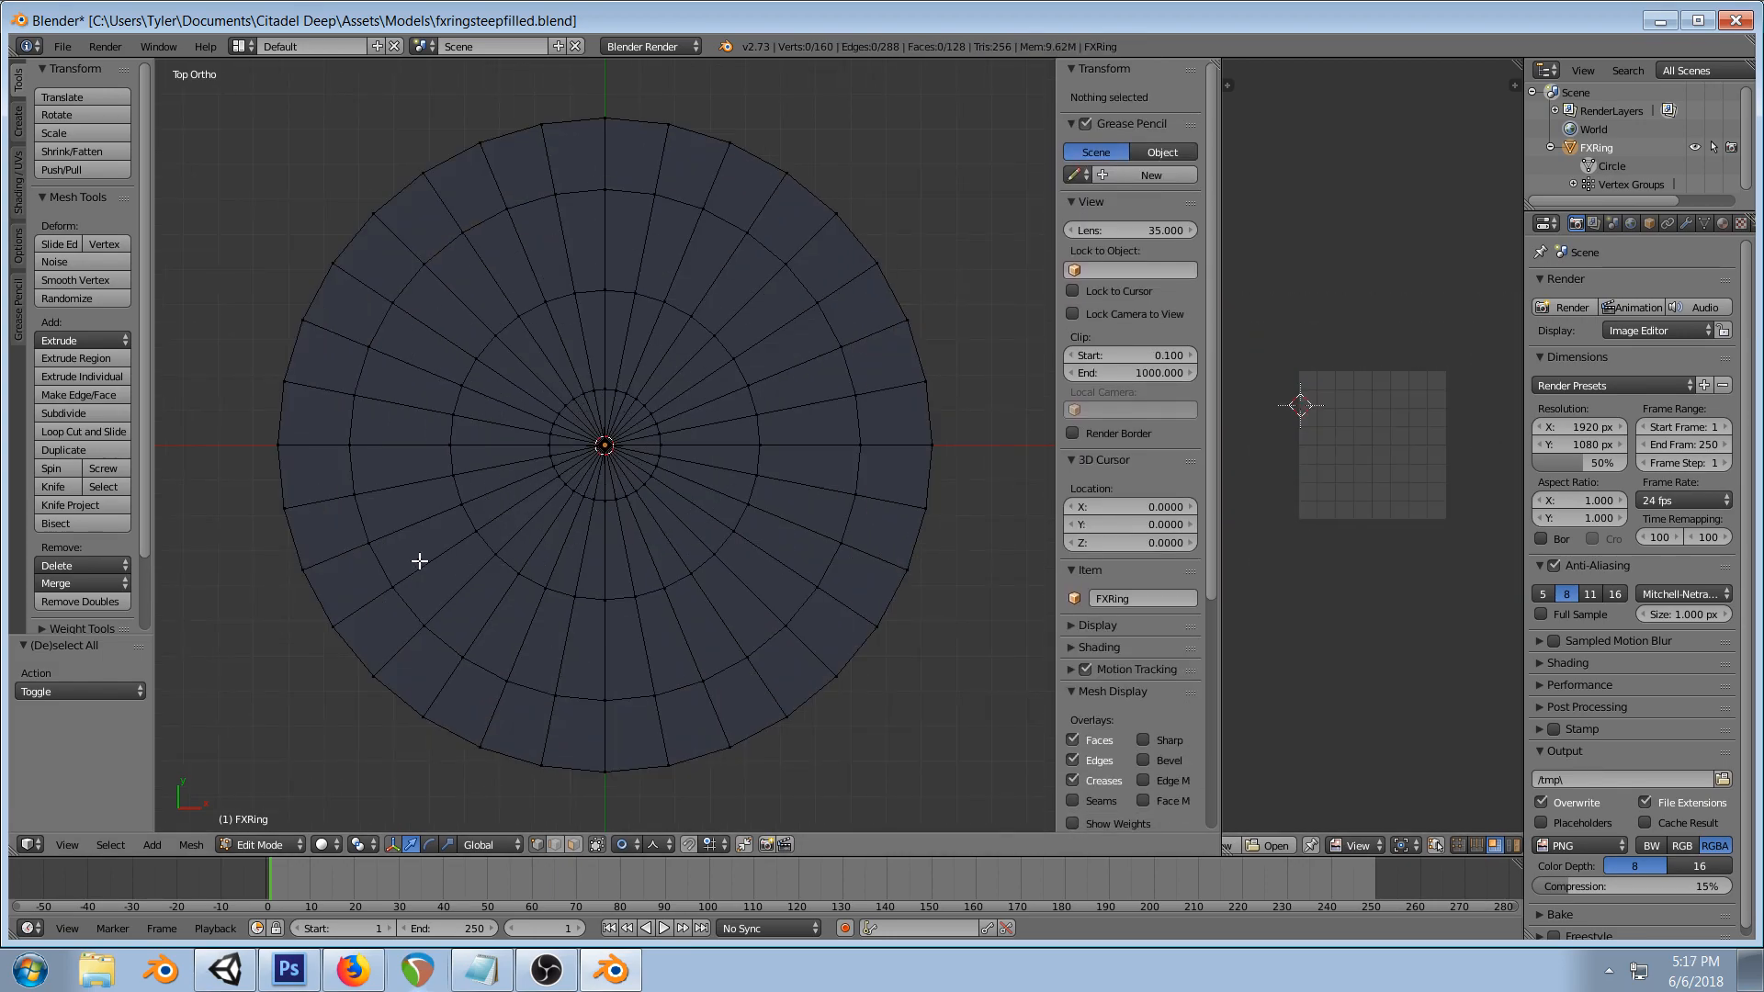
pyautogui.keyDown('alt'); pyautogui.rightClick(395, 565); pyautogui.keyUp('alt')
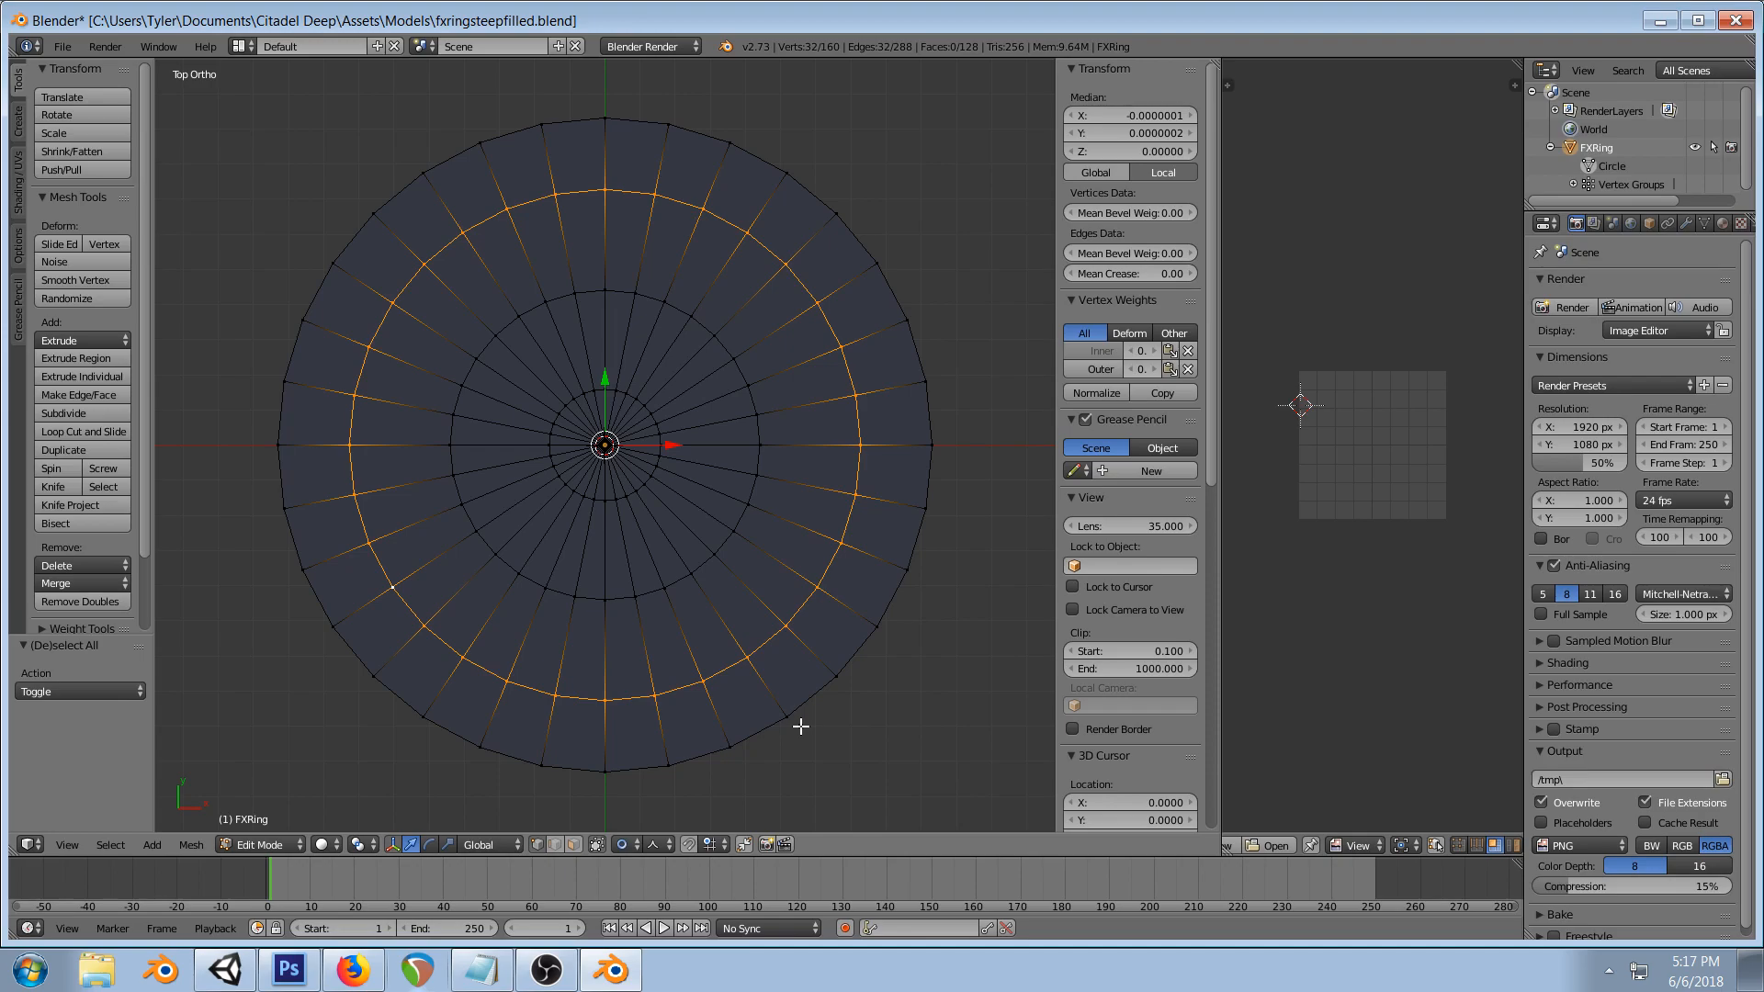
pyautogui.press('s')
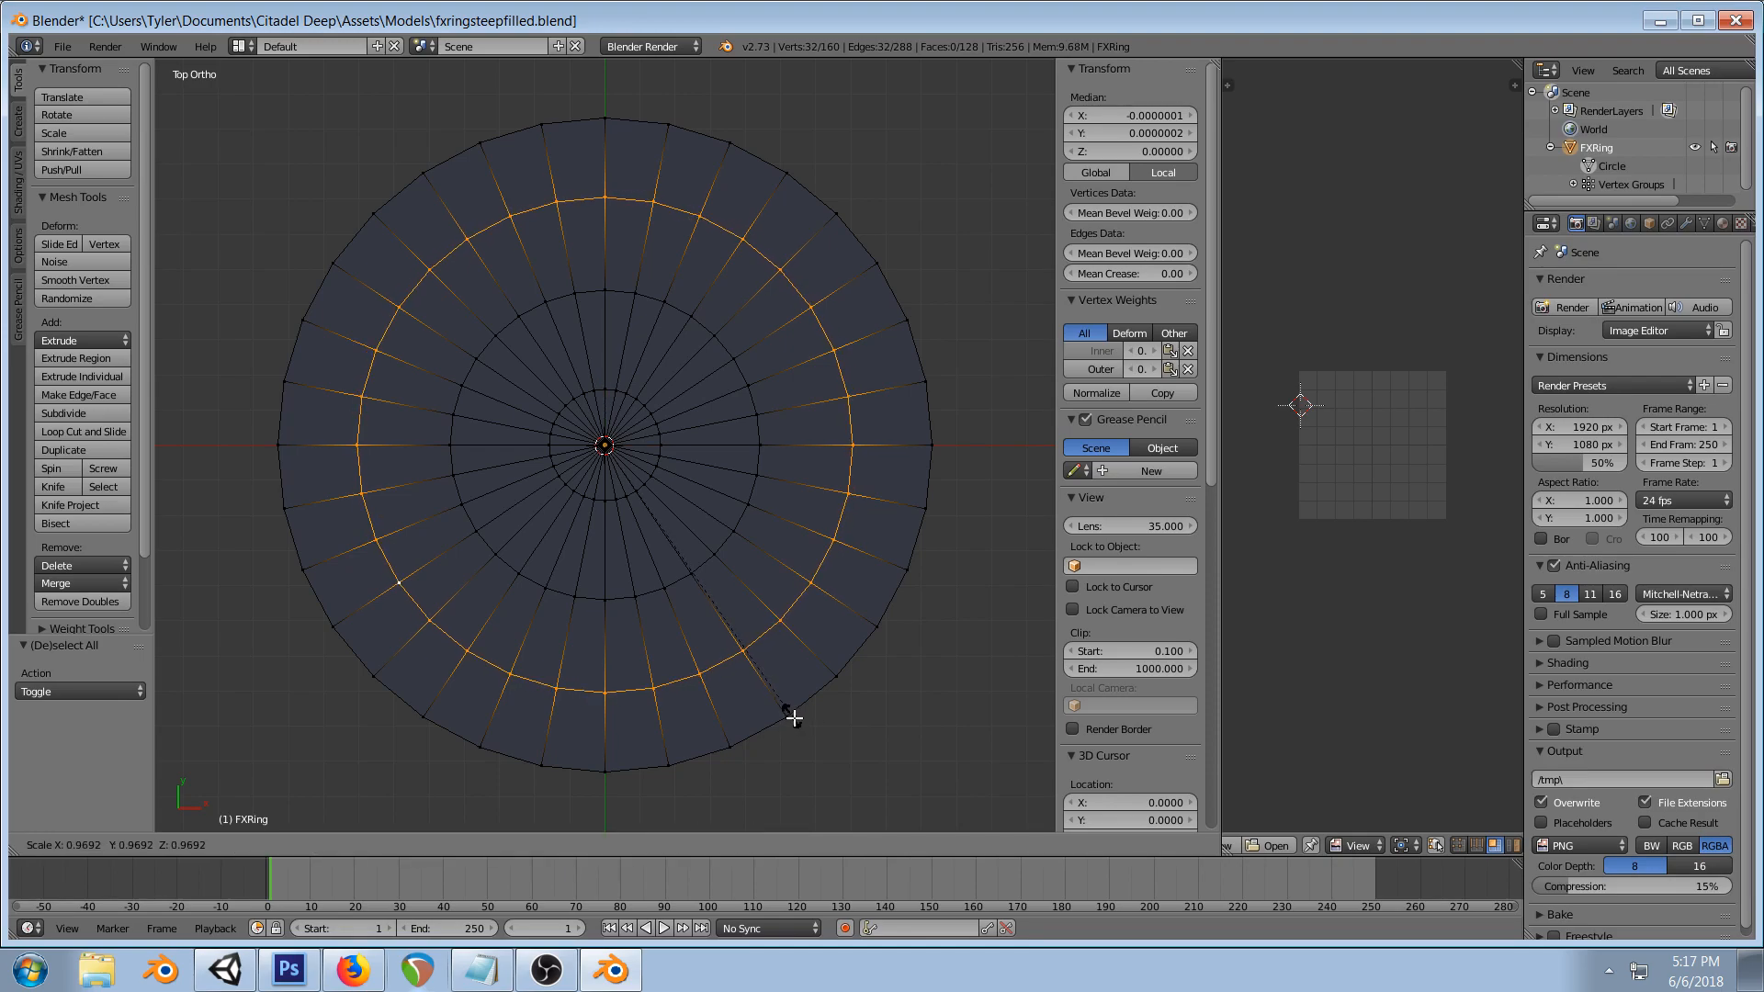
pyautogui.click(795, 719)
pyautogui.press('a')
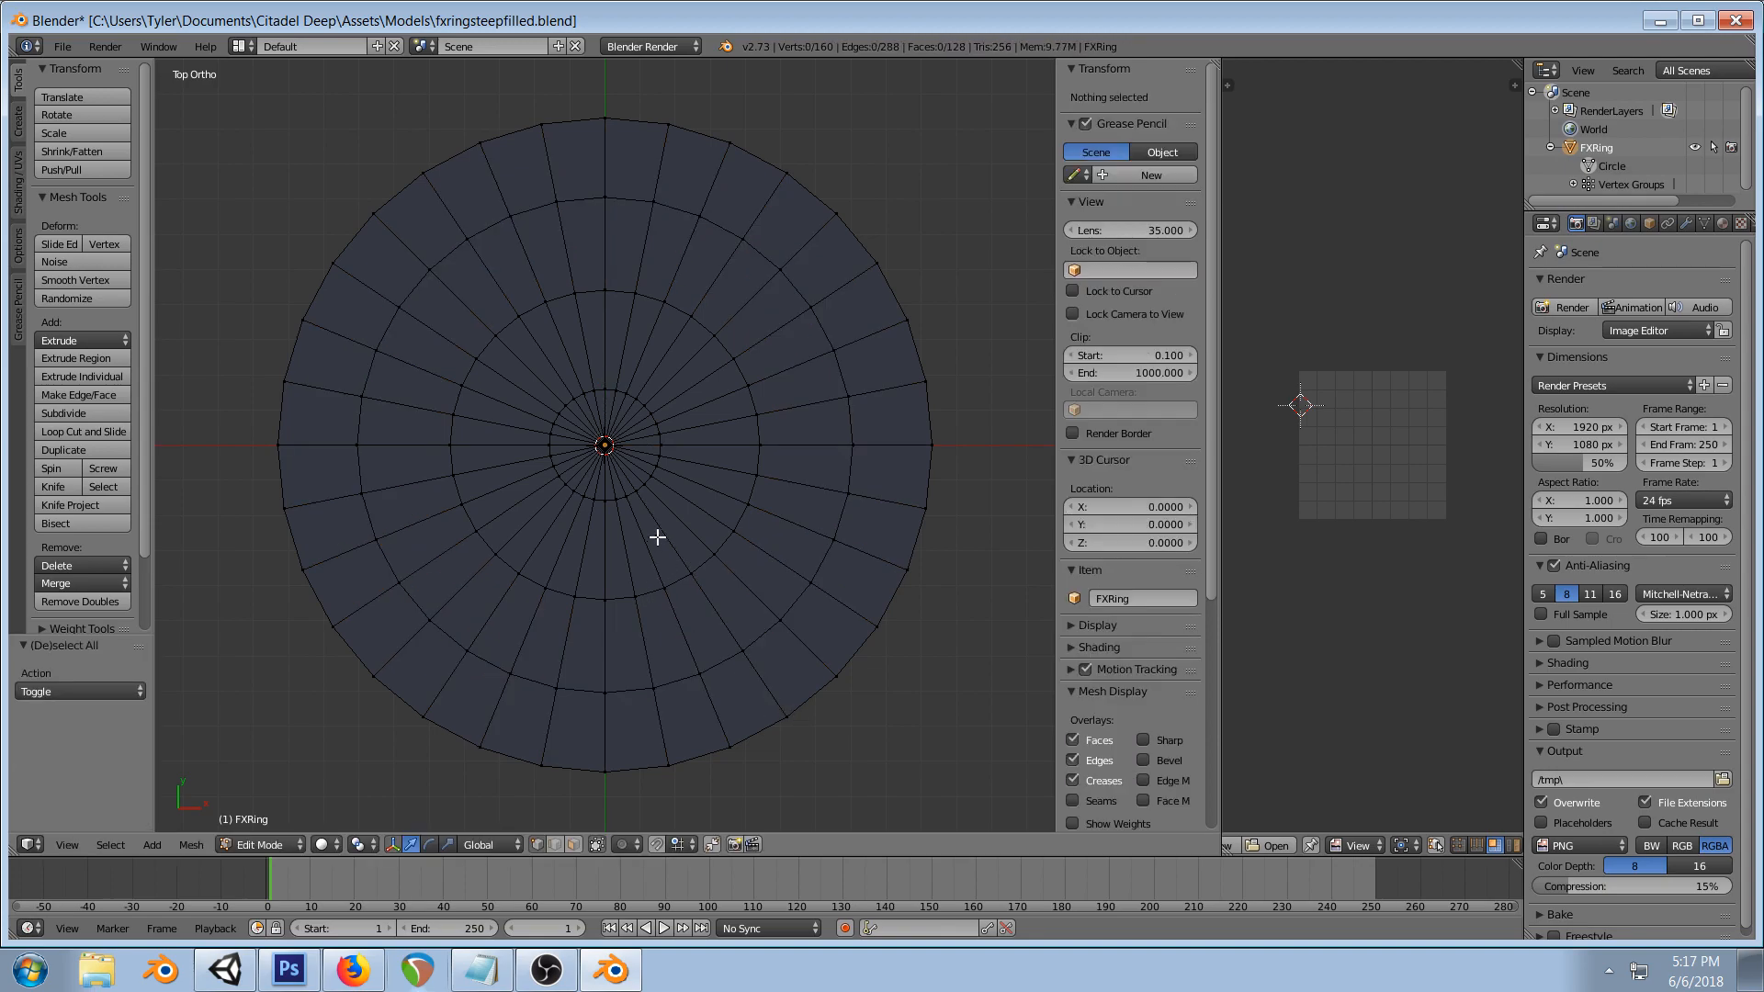
# - Delete the three edge loops between the disc's centre and its outer rim
pyautogui.keyDown('alt'); pyautogui.rightClick(624, 499); pyautogui.keyUp('alt')
pyautogui.press('x')
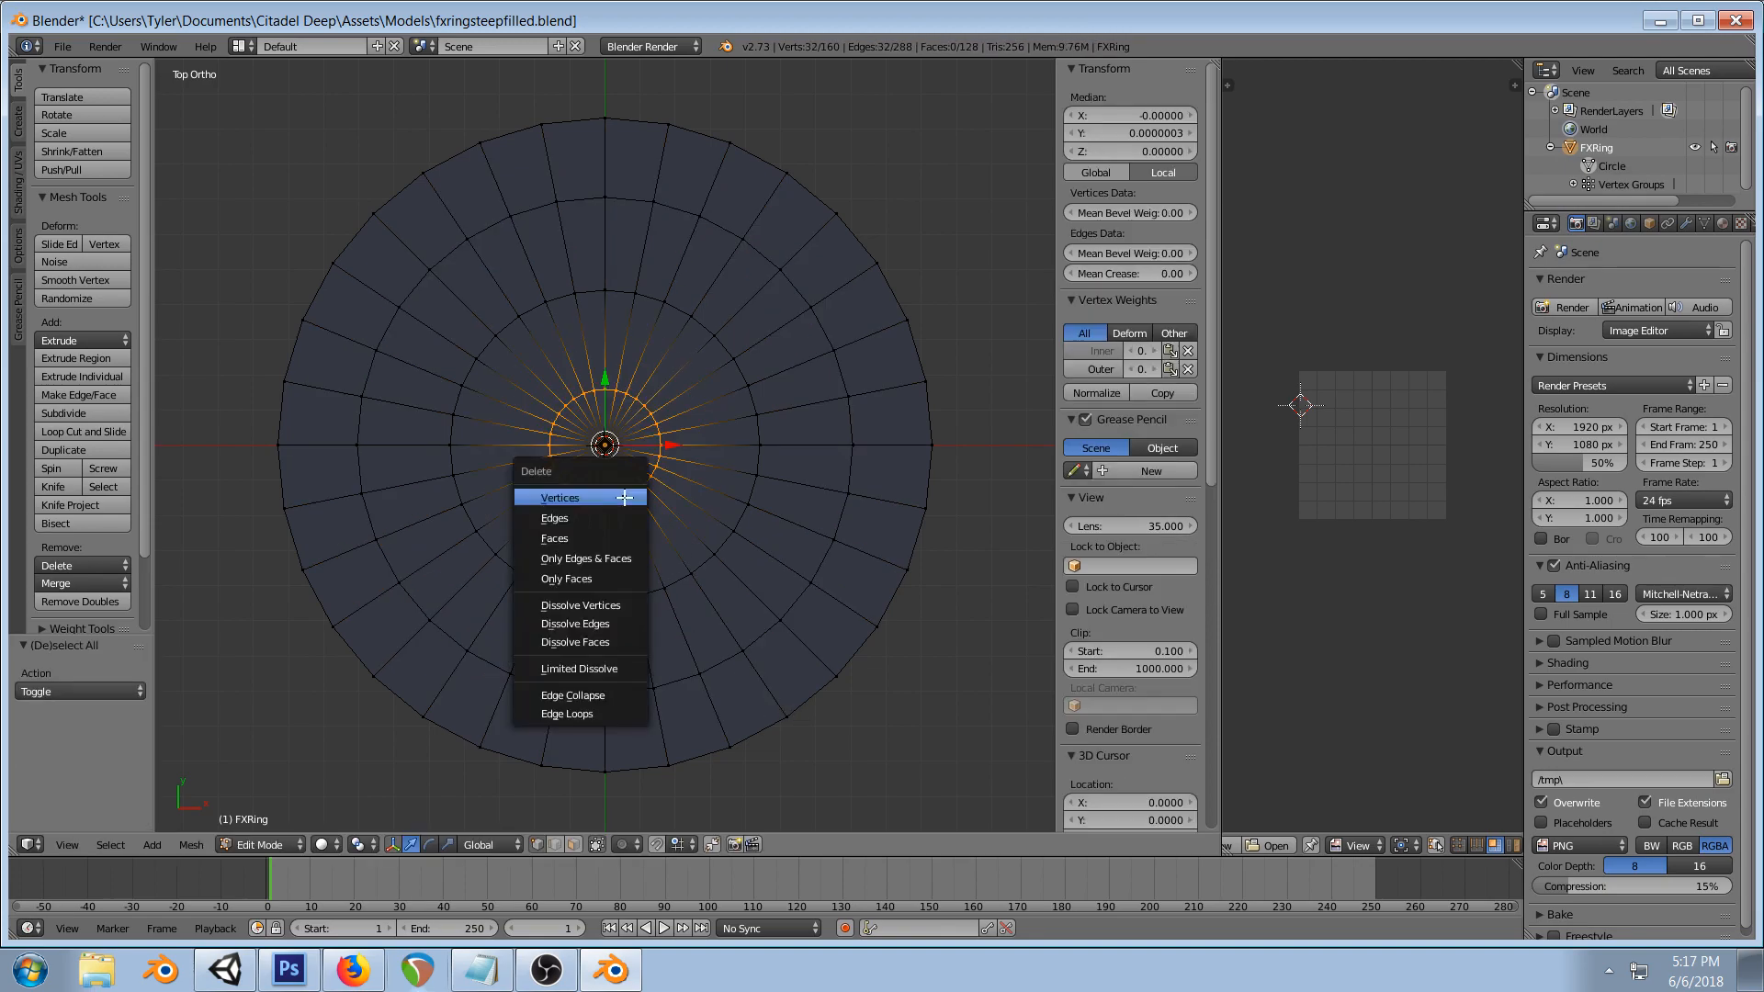
pyautogui.click(591, 708)
pyautogui.press('a')
pyautogui.keyDown('alt'); pyautogui.rightClick(599, 602); pyautogui.keyUp('alt')
pyautogui.press('x')
pyautogui.click(643, 629)
pyautogui.press('a')
pyautogui.keyDown('alt'); pyautogui.rightClick(636, 690); pyautogui.keyUp('alt')
pyautogui.press('x')
pyautogui.click(634, 687)
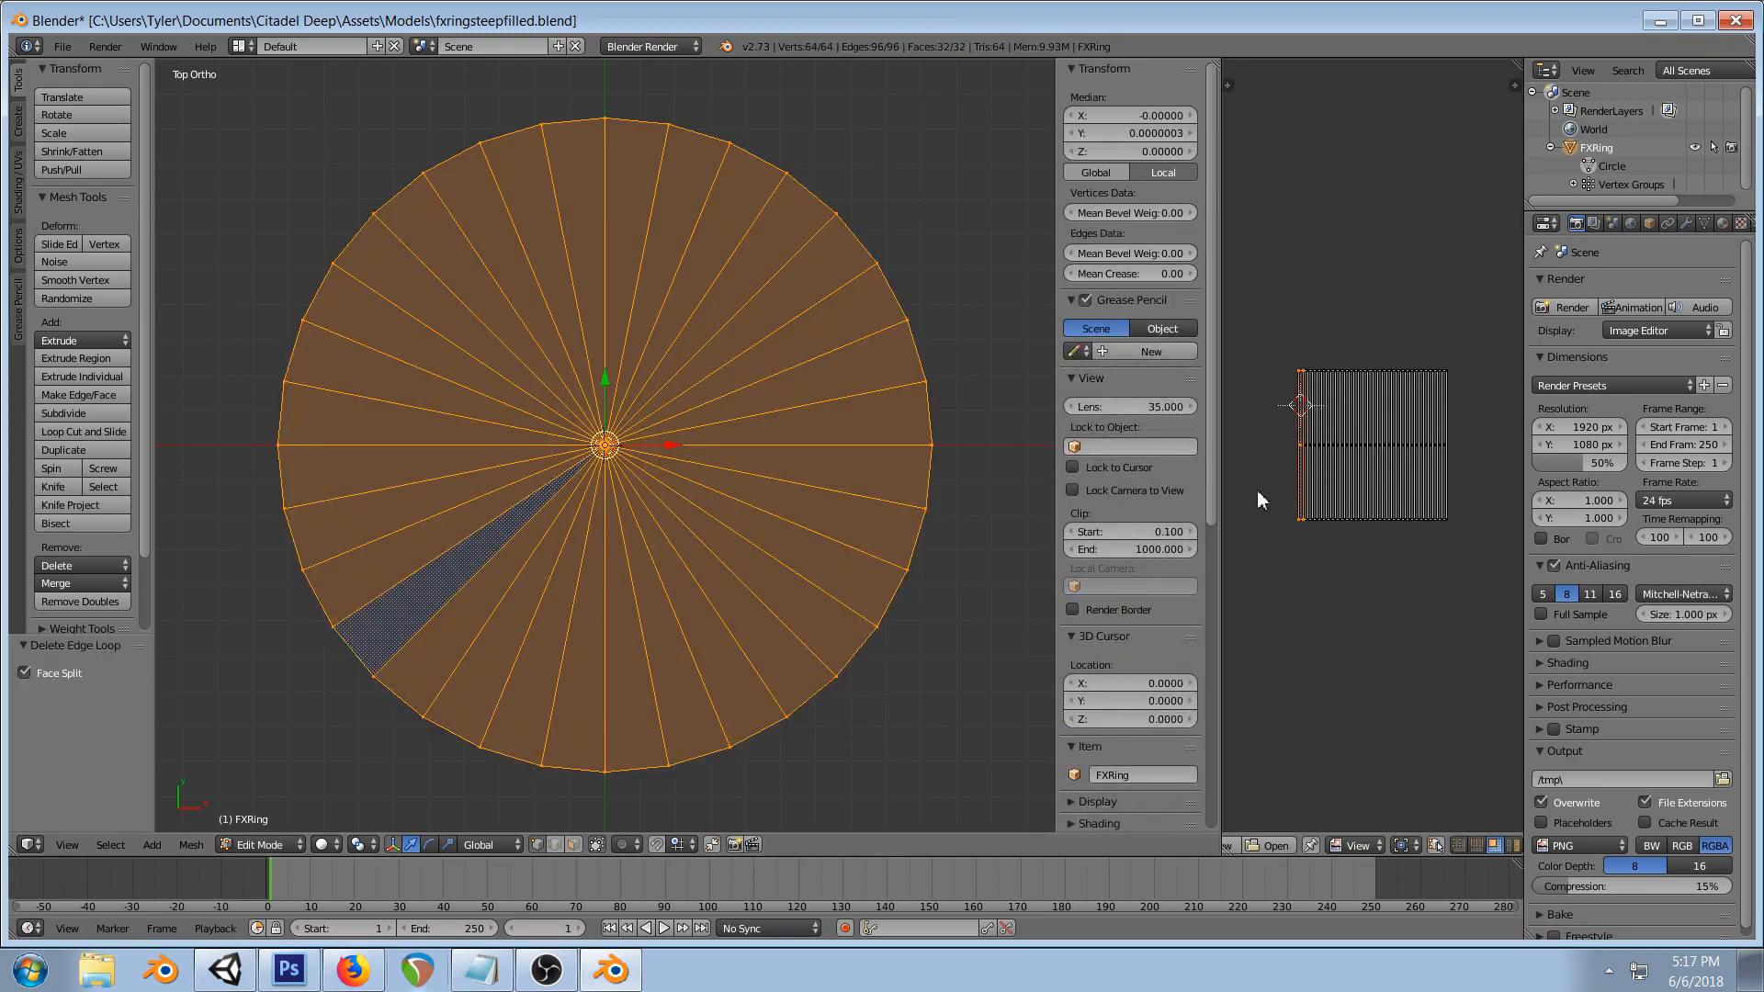
# - Add three evenly spaced loop cuts between the disc's centre and rim, and save the file
pyautogui.press('a')
pyautogui.hotkey('ctrl', 'r')
pyautogui.click(765, 529)
pyautogui.rightClick(765, 528)
pyautogui.press('a')
pyautogui.hotkey('ctrl', 'r')
pyautogui.click(656, 767)
pyautogui.rightClick(657, 767)
pyautogui.press('a')
pyautogui.hotkey('ctrl', 'r')
pyautogui.click(619, 634)
pyautogui.rightClick(618, 657)
pyautogui.press('a')
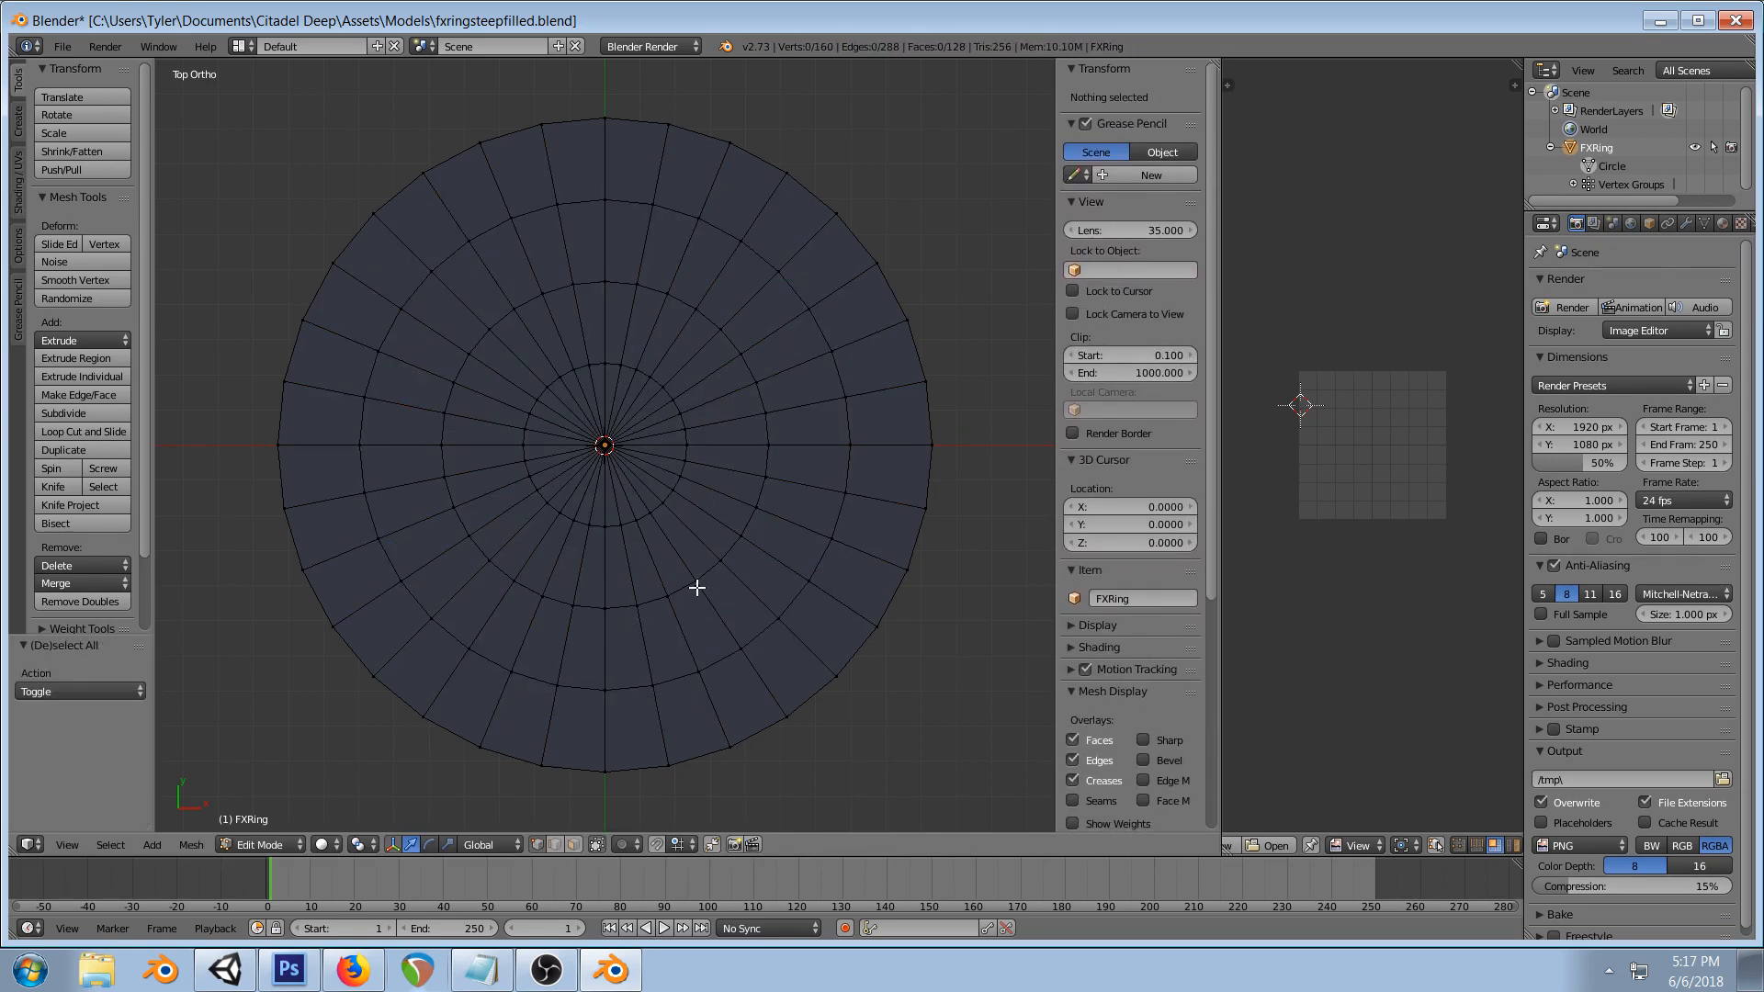
pyautogui.hotkey('ctrl', 's')
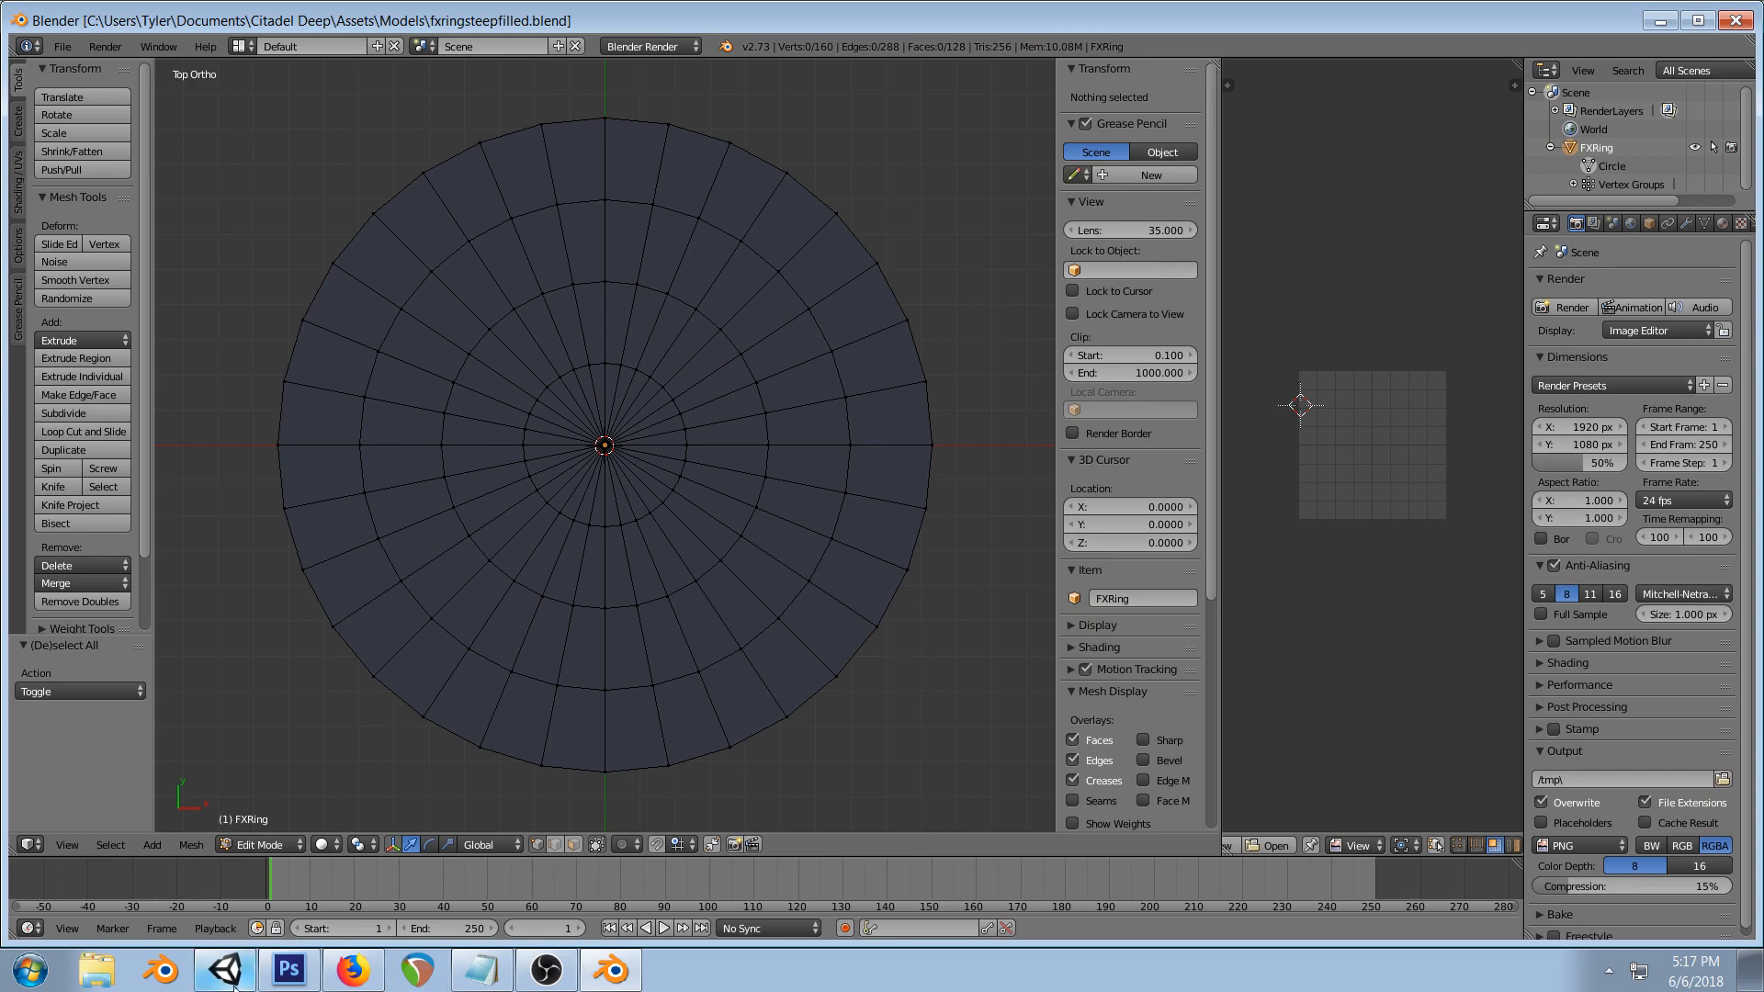
# - Switch to Unity and search the mesh choices for the Circle's mesh filter for "ring fill"
pyautogui.hotkey('alt', 'Tab')
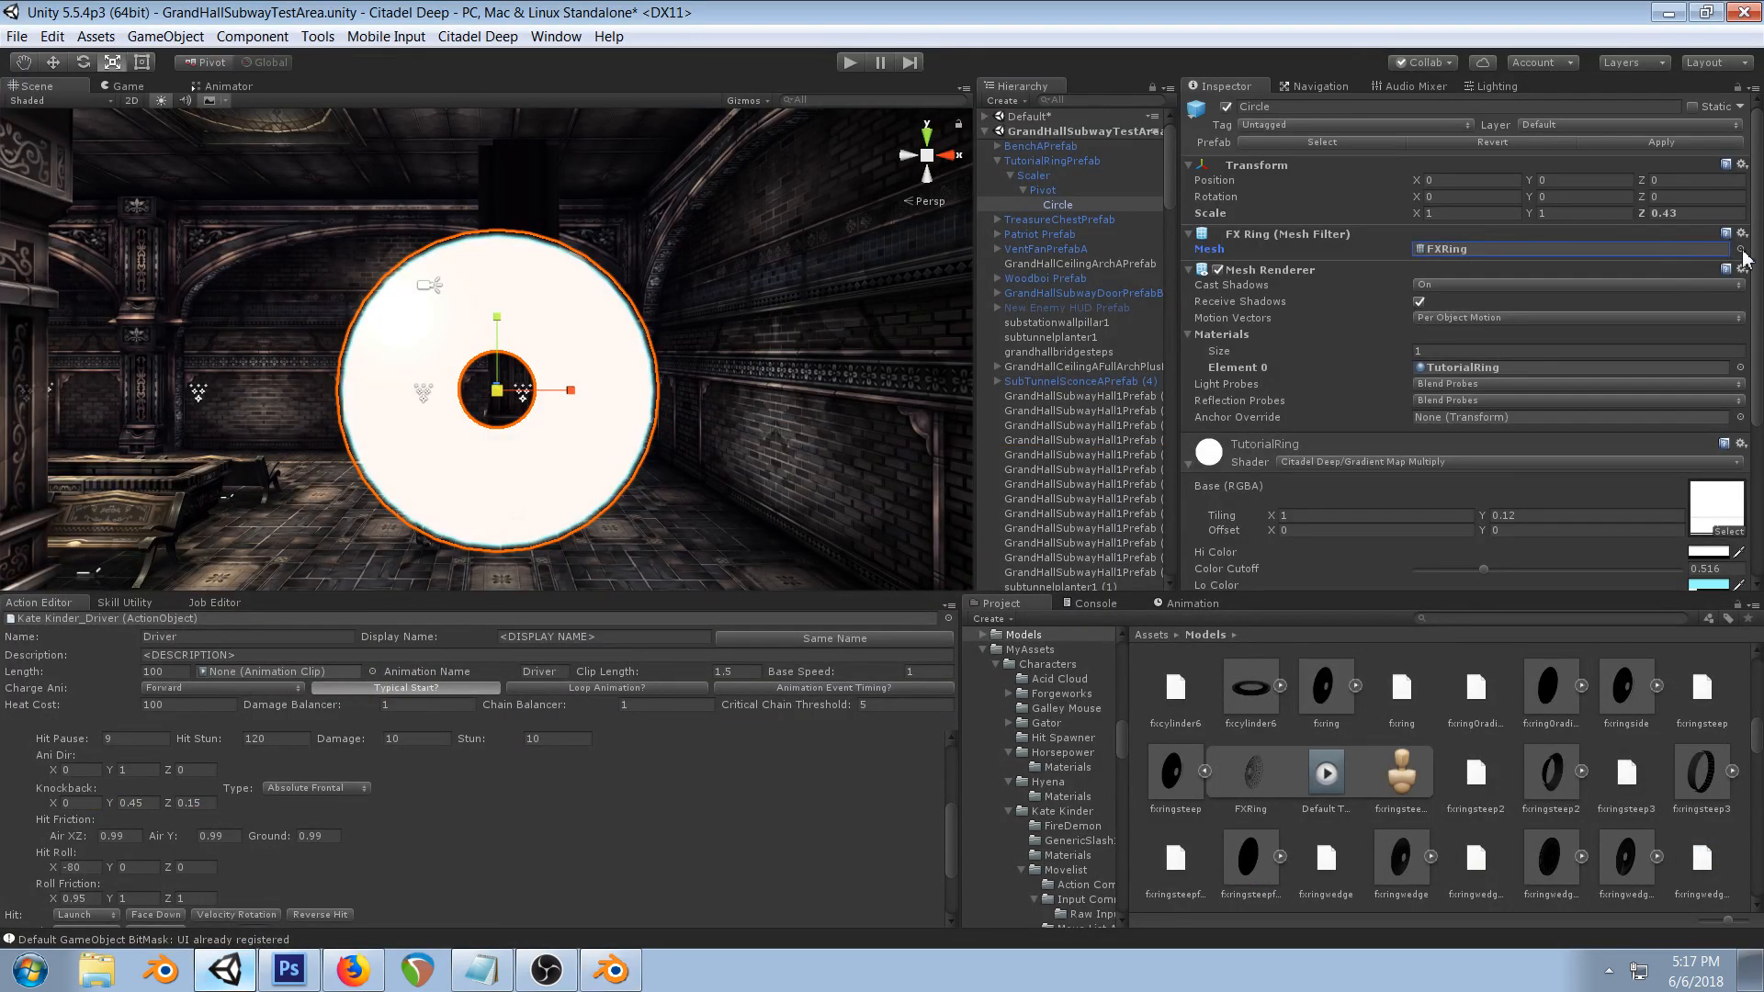
pyautogui.click(1739, 249)
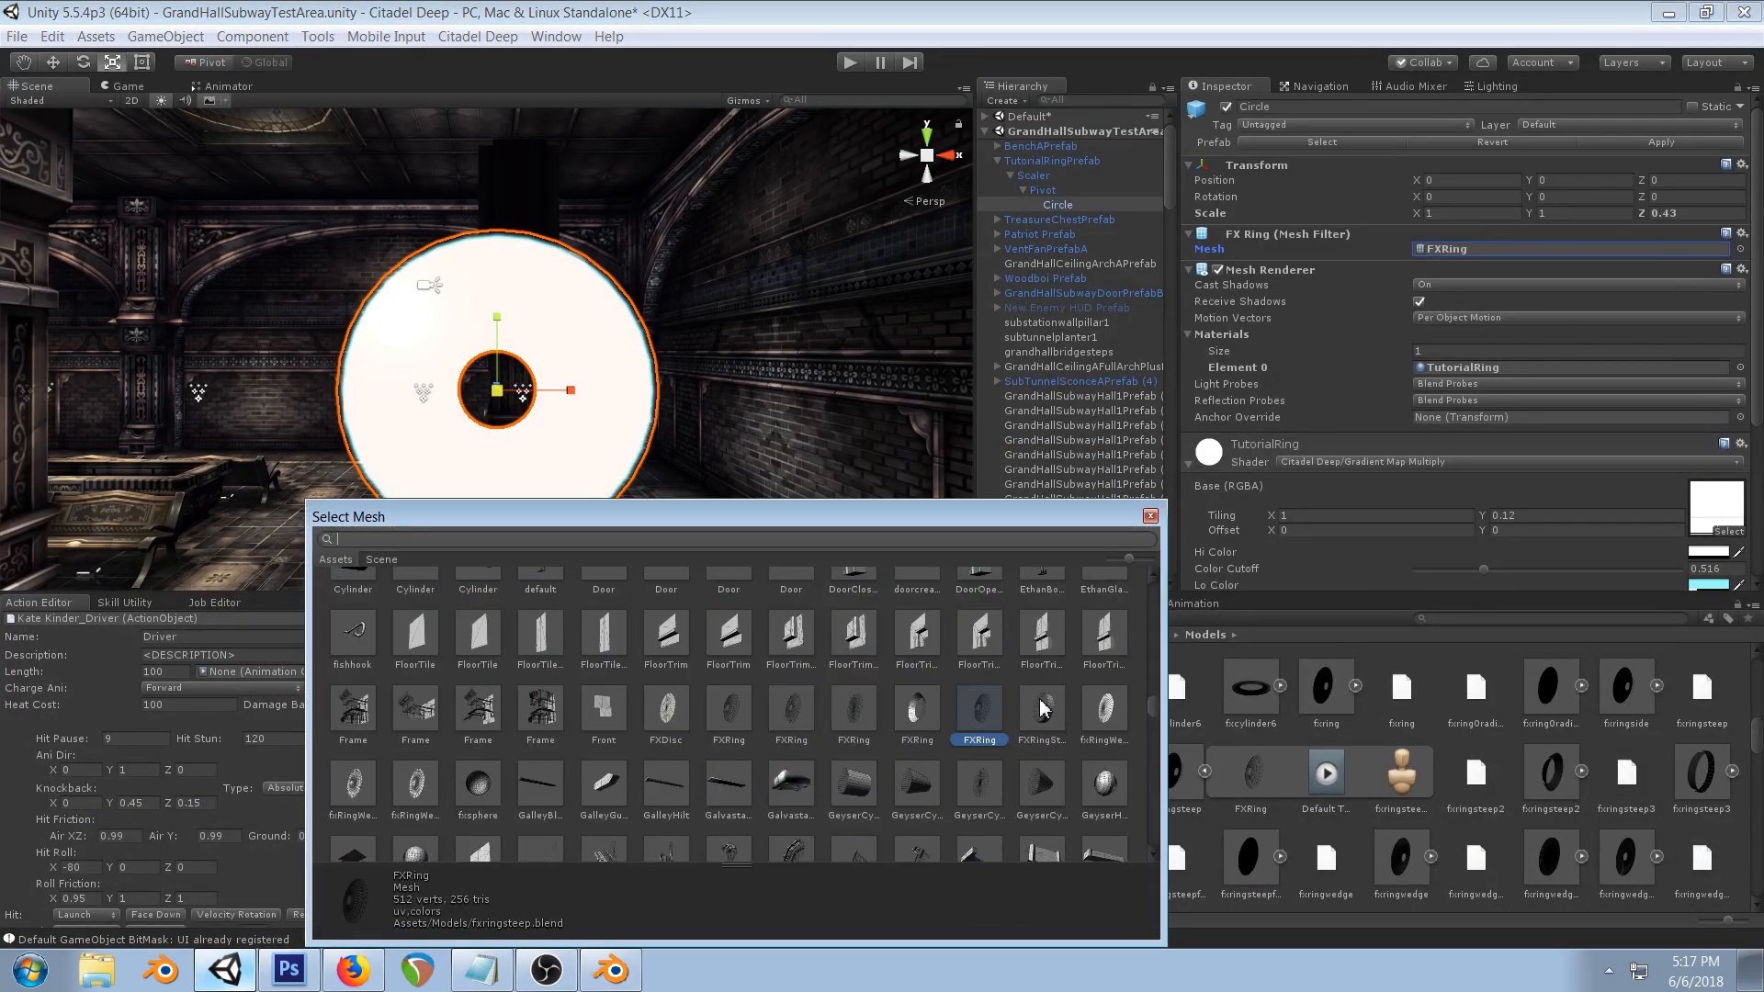
pyautogui.write('ring fi')
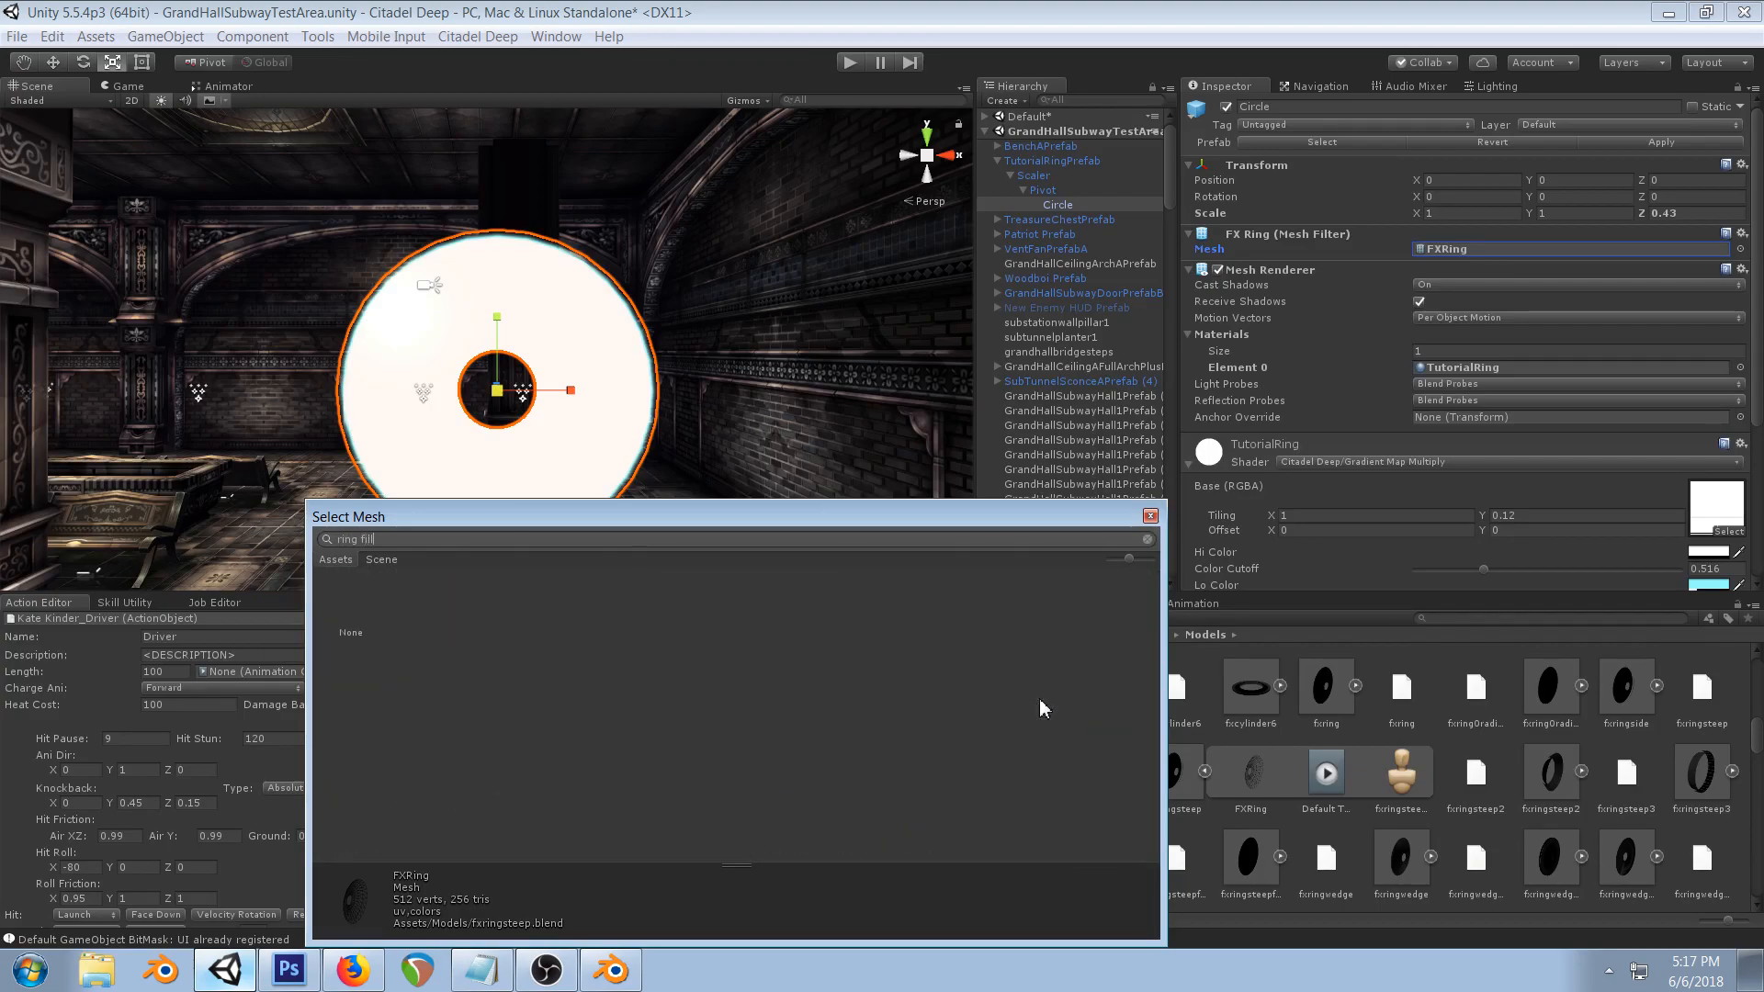
# - Return to Blender, rename the FXRing object to FXRingFilled and save the file
pyautogui.hotkey('alt', 'Tab')
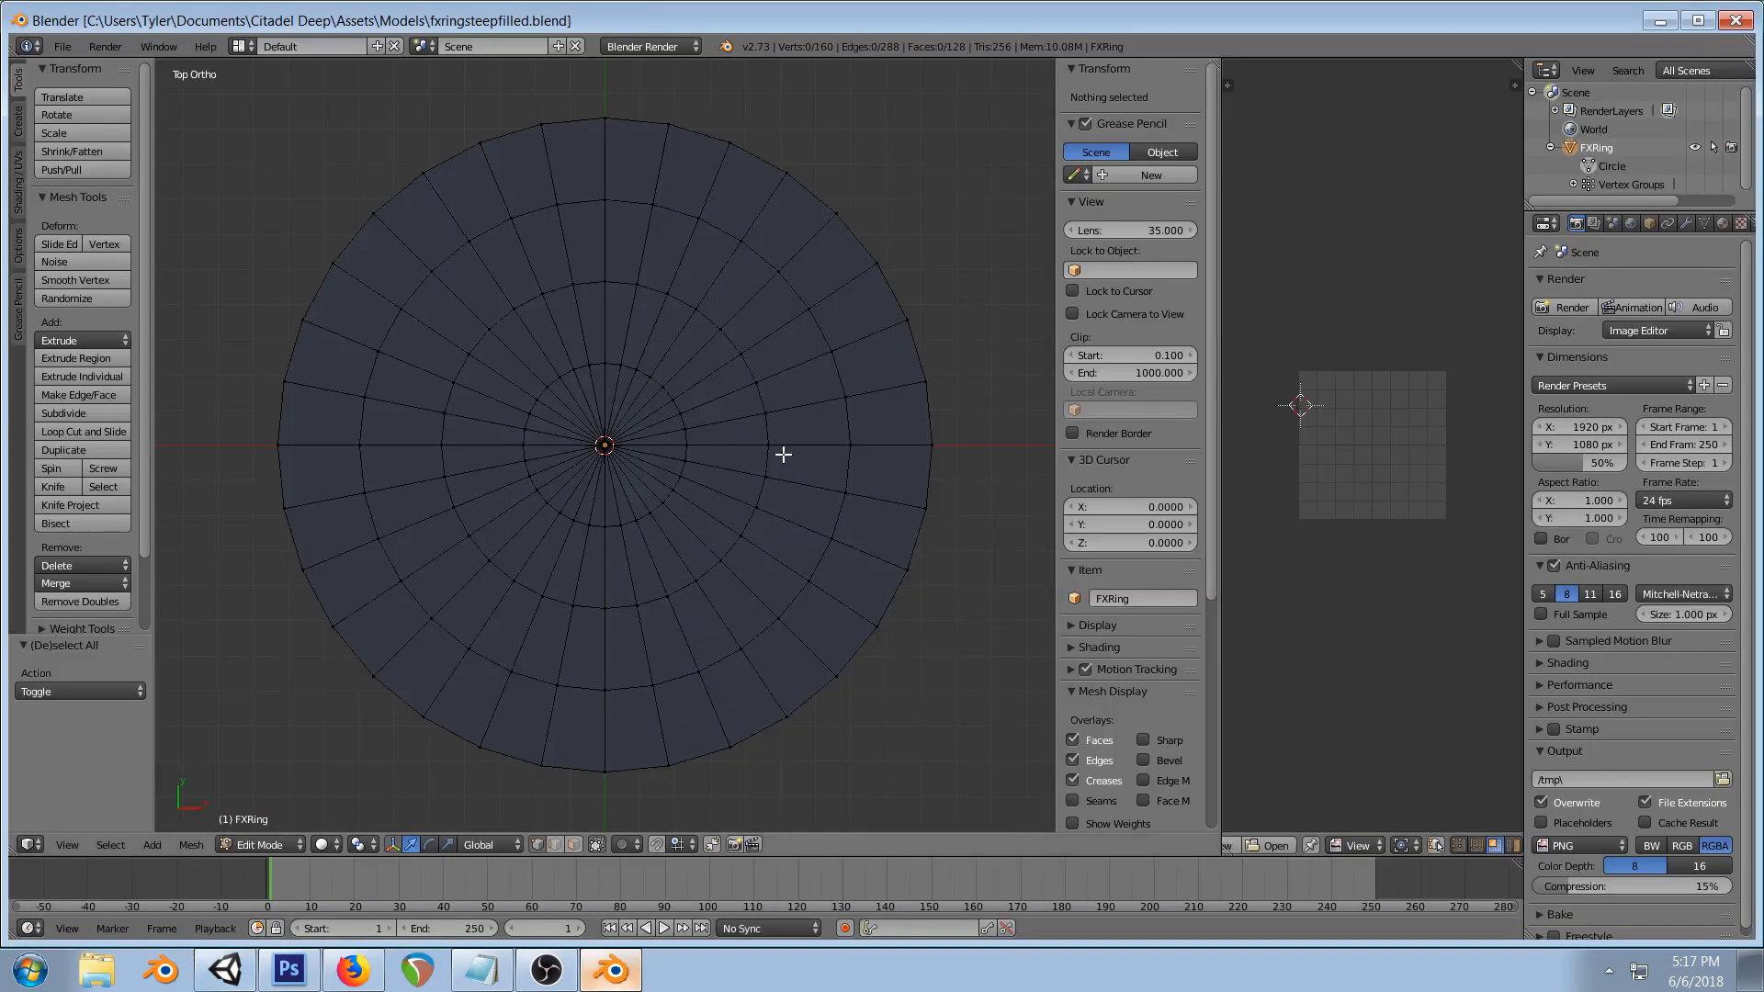
pyautogui.doubleClick(1622, 151)
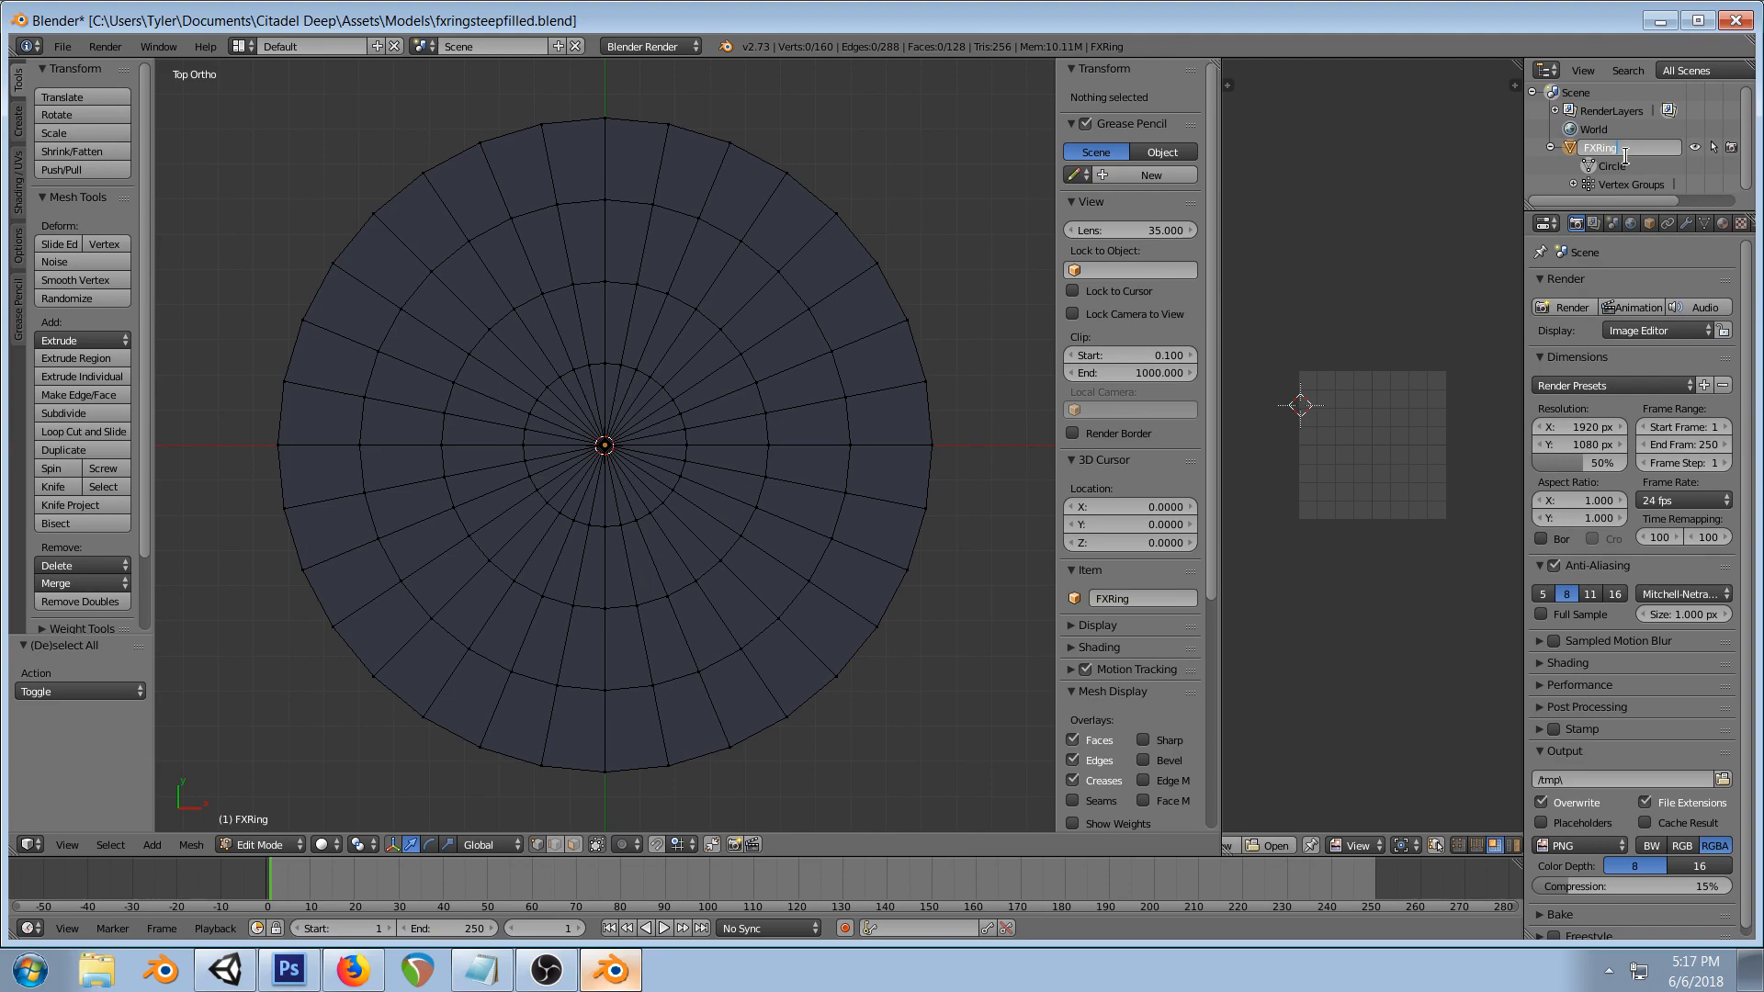
pyautogui.write('Filled')
pyautogui.press('Return')
pyautogui.hotkey('ctrl', 's')
# - Switch to Unity and assign the FXRingFilled mesh to the Circle's mesh filter
pyautogui.click(218, 972)
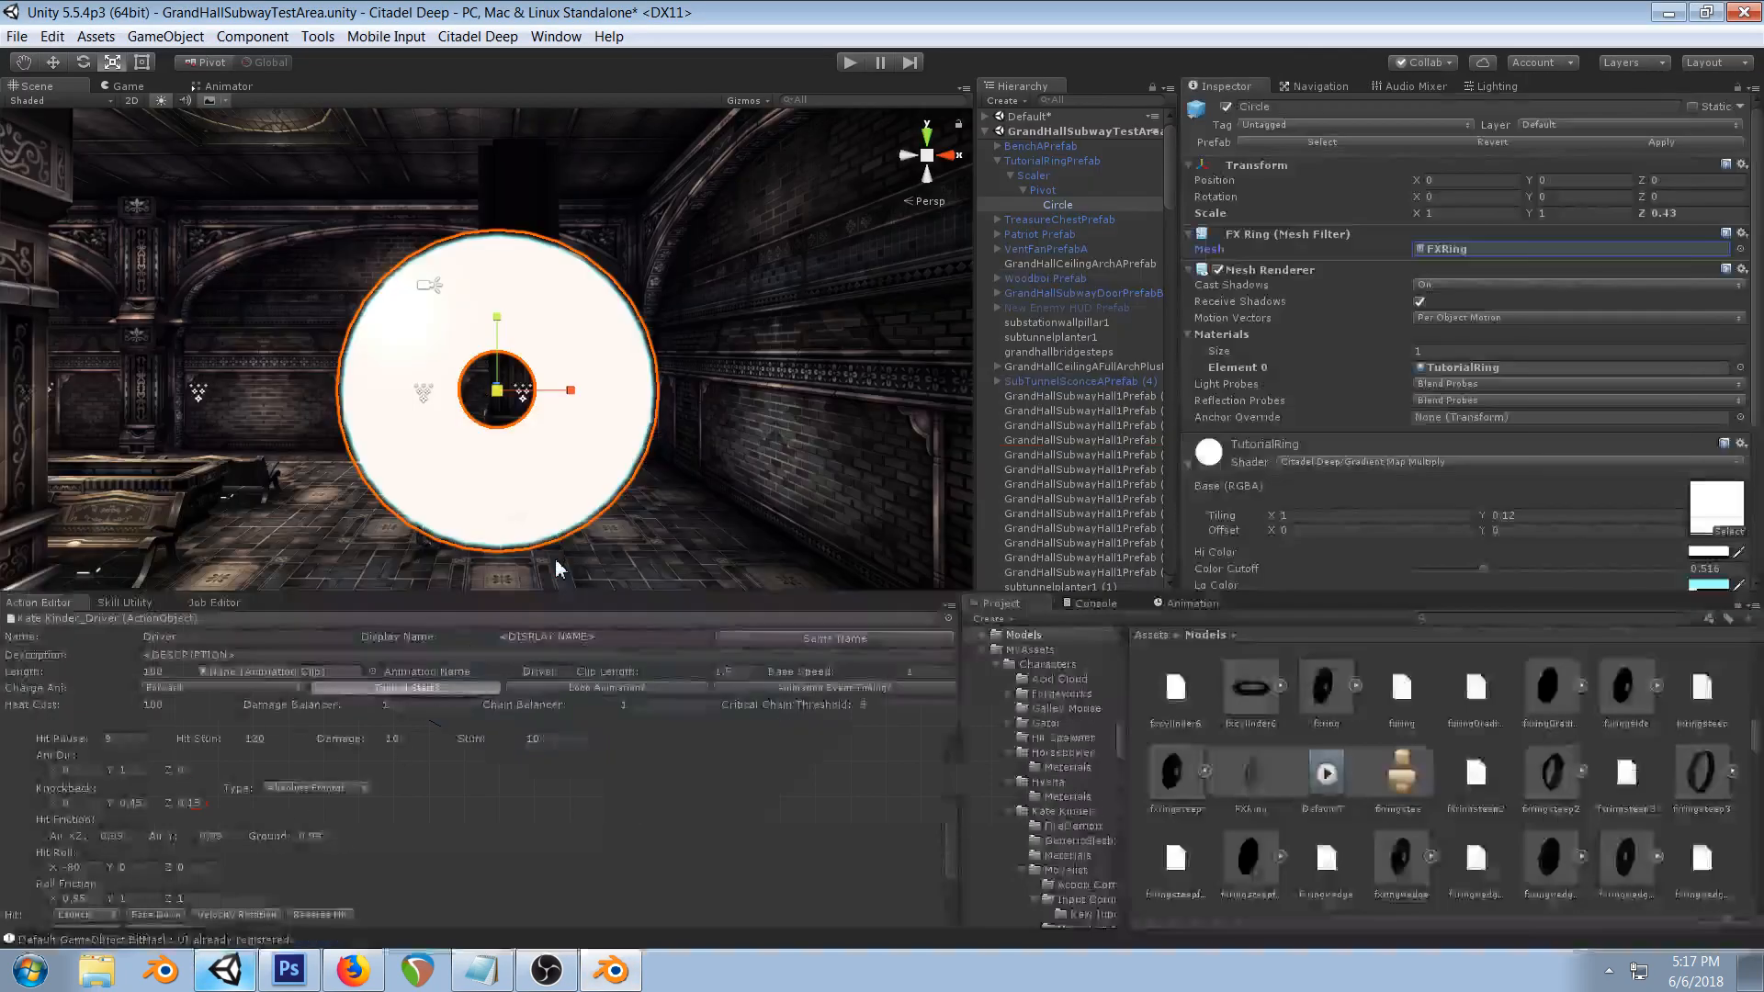
pyautogui.click(1739, 250)
pyautogui.write('fx')
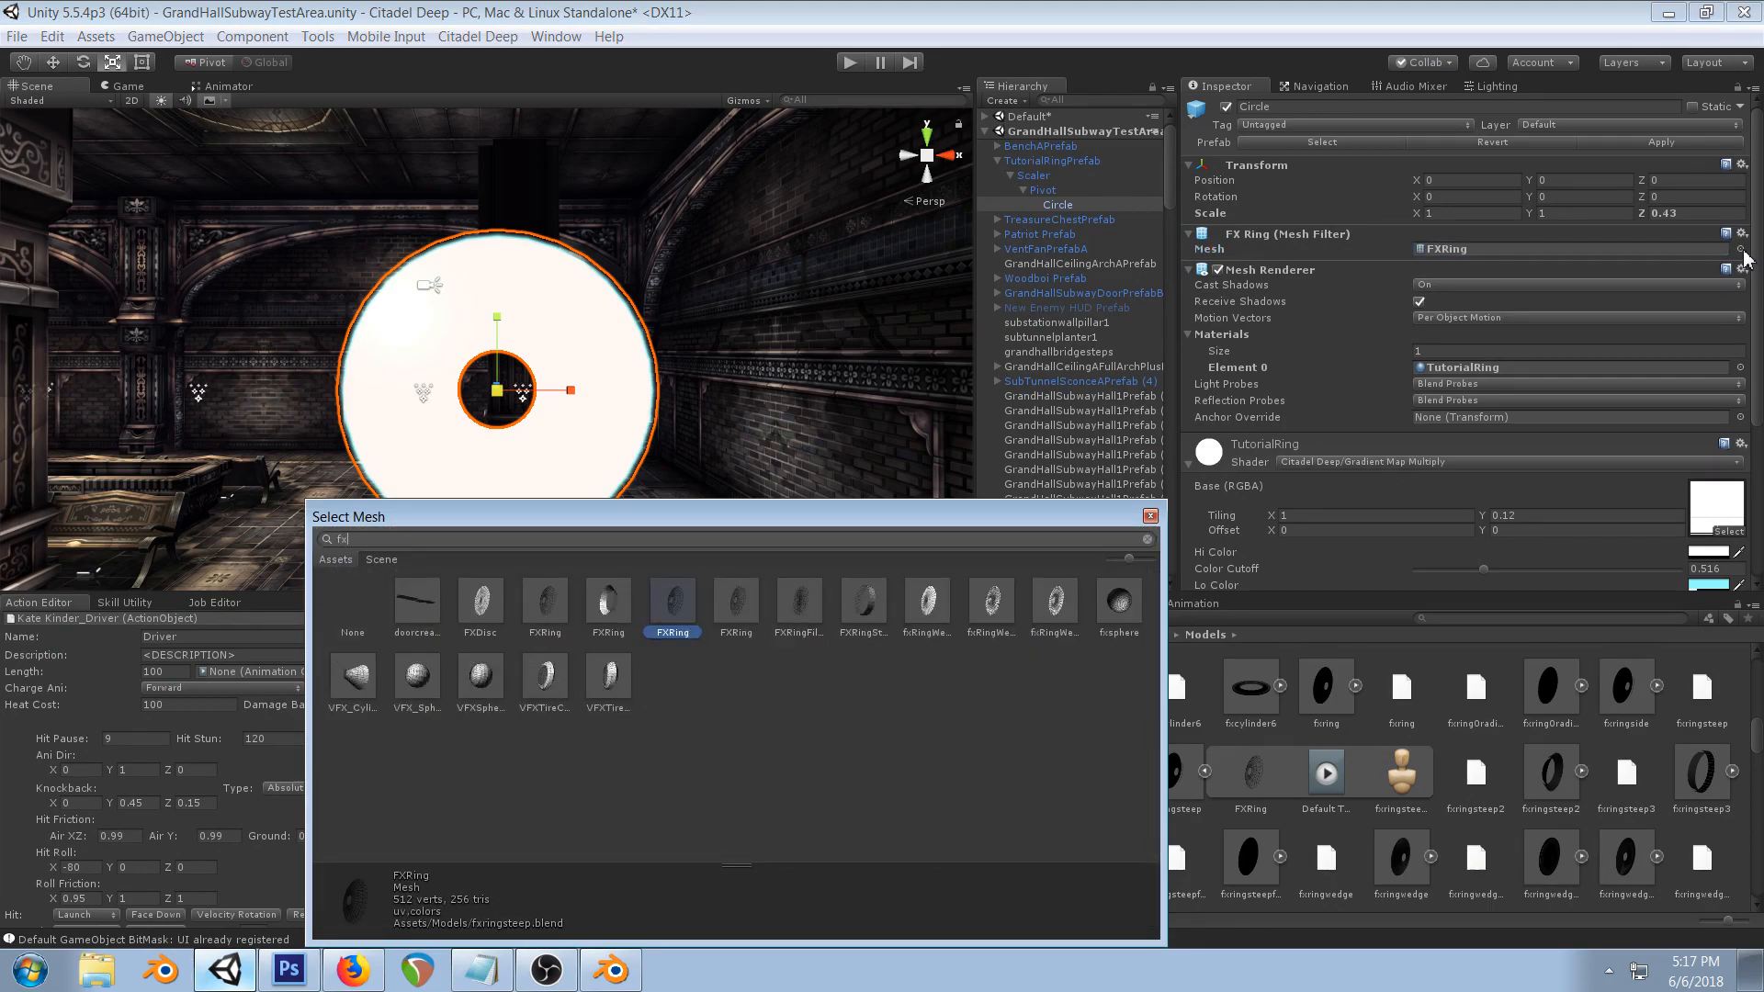
pyautogui.doubleClick(793, 603)
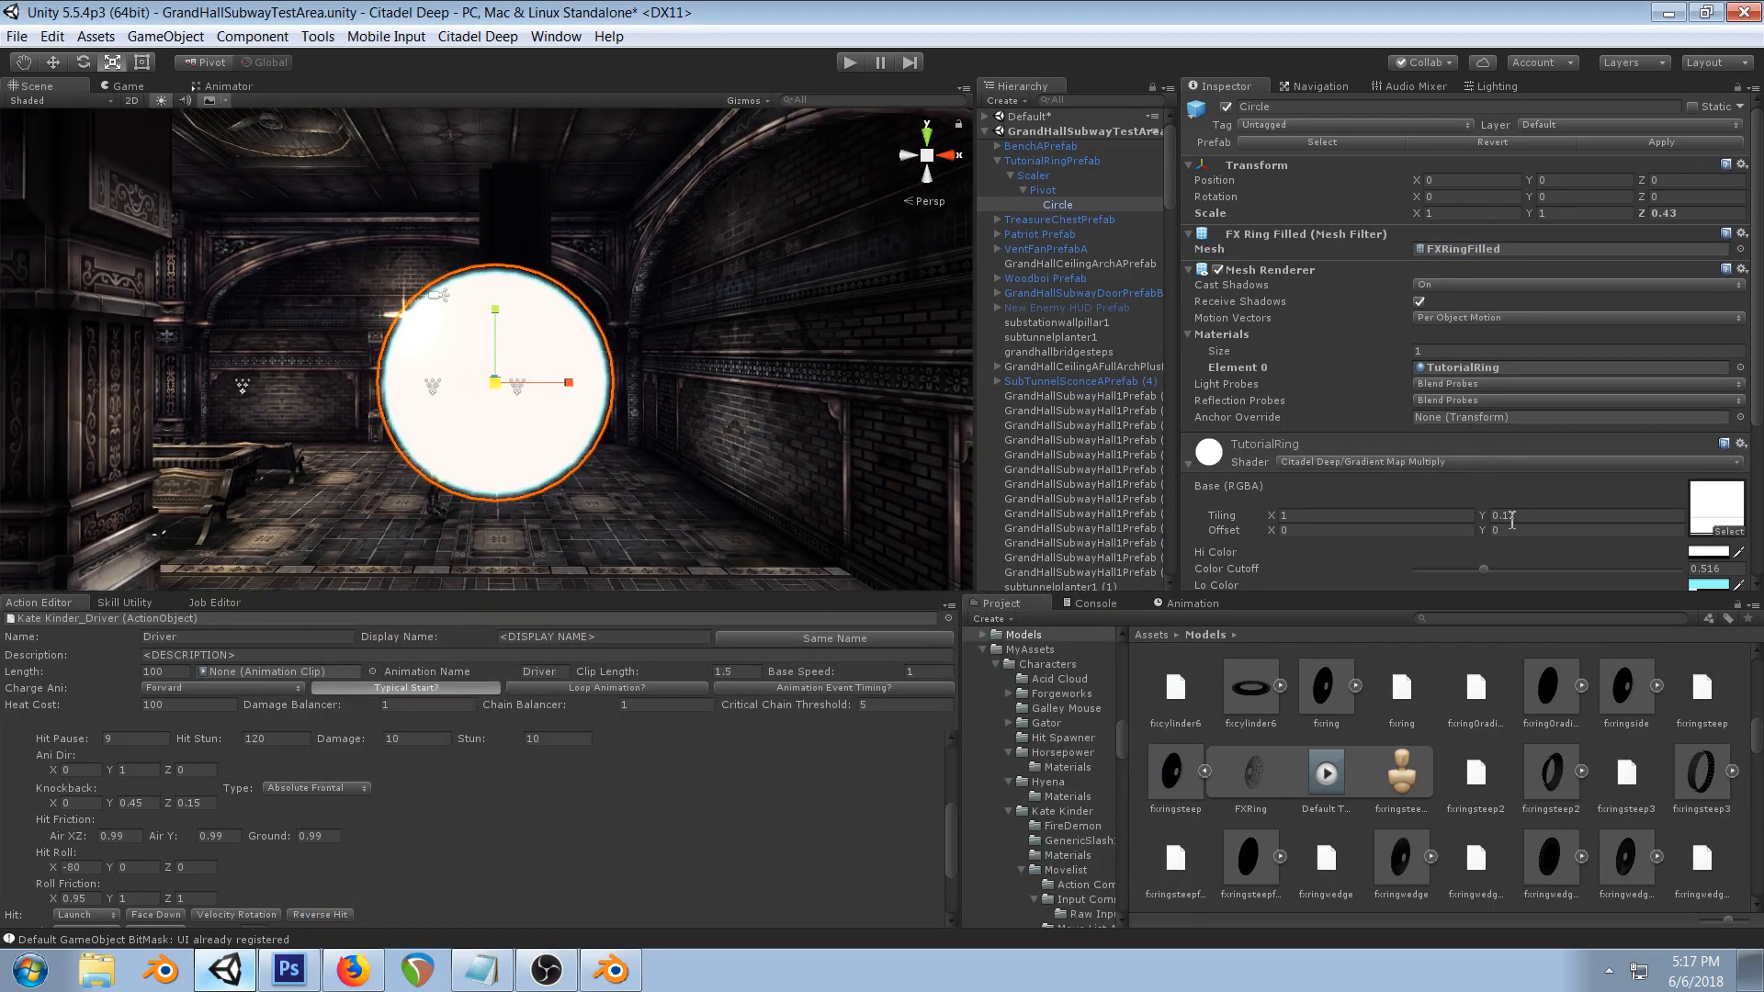
# - Set the Y tiling of the TutorialRing material's base texture to 0.06
pyautogui.moveTo(1484, 516); pyautogui.dragTo(1480, 513)
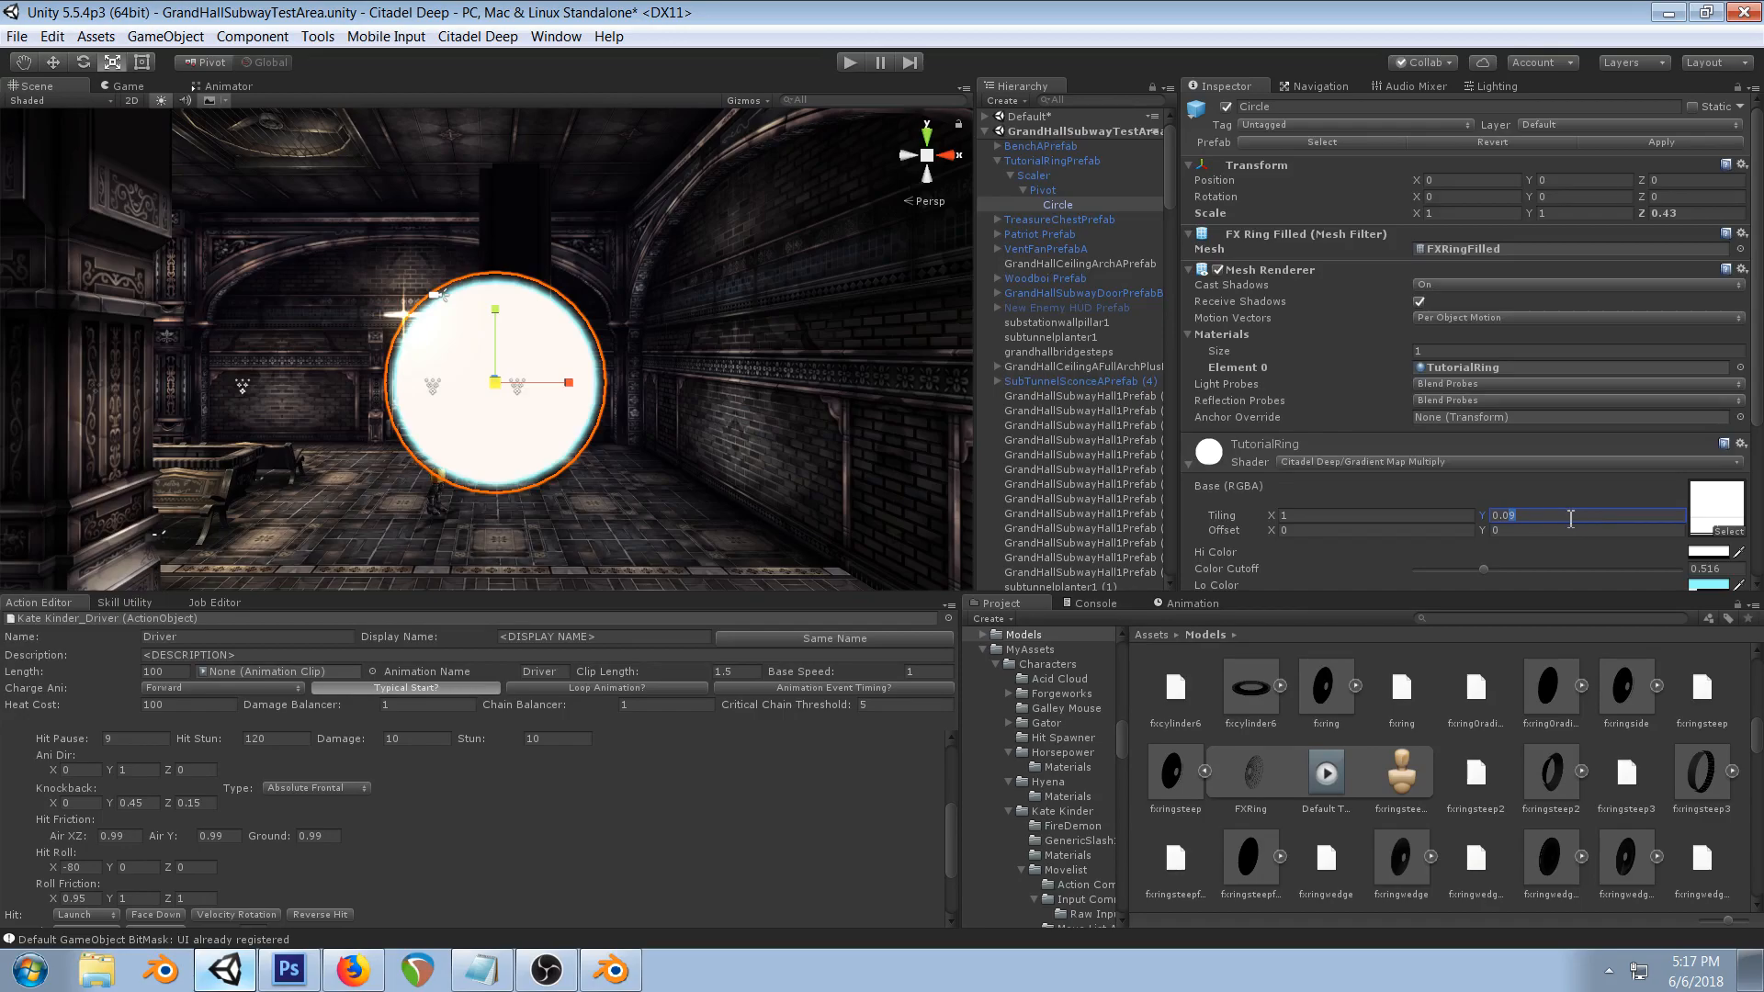
pyautogui.write('1')
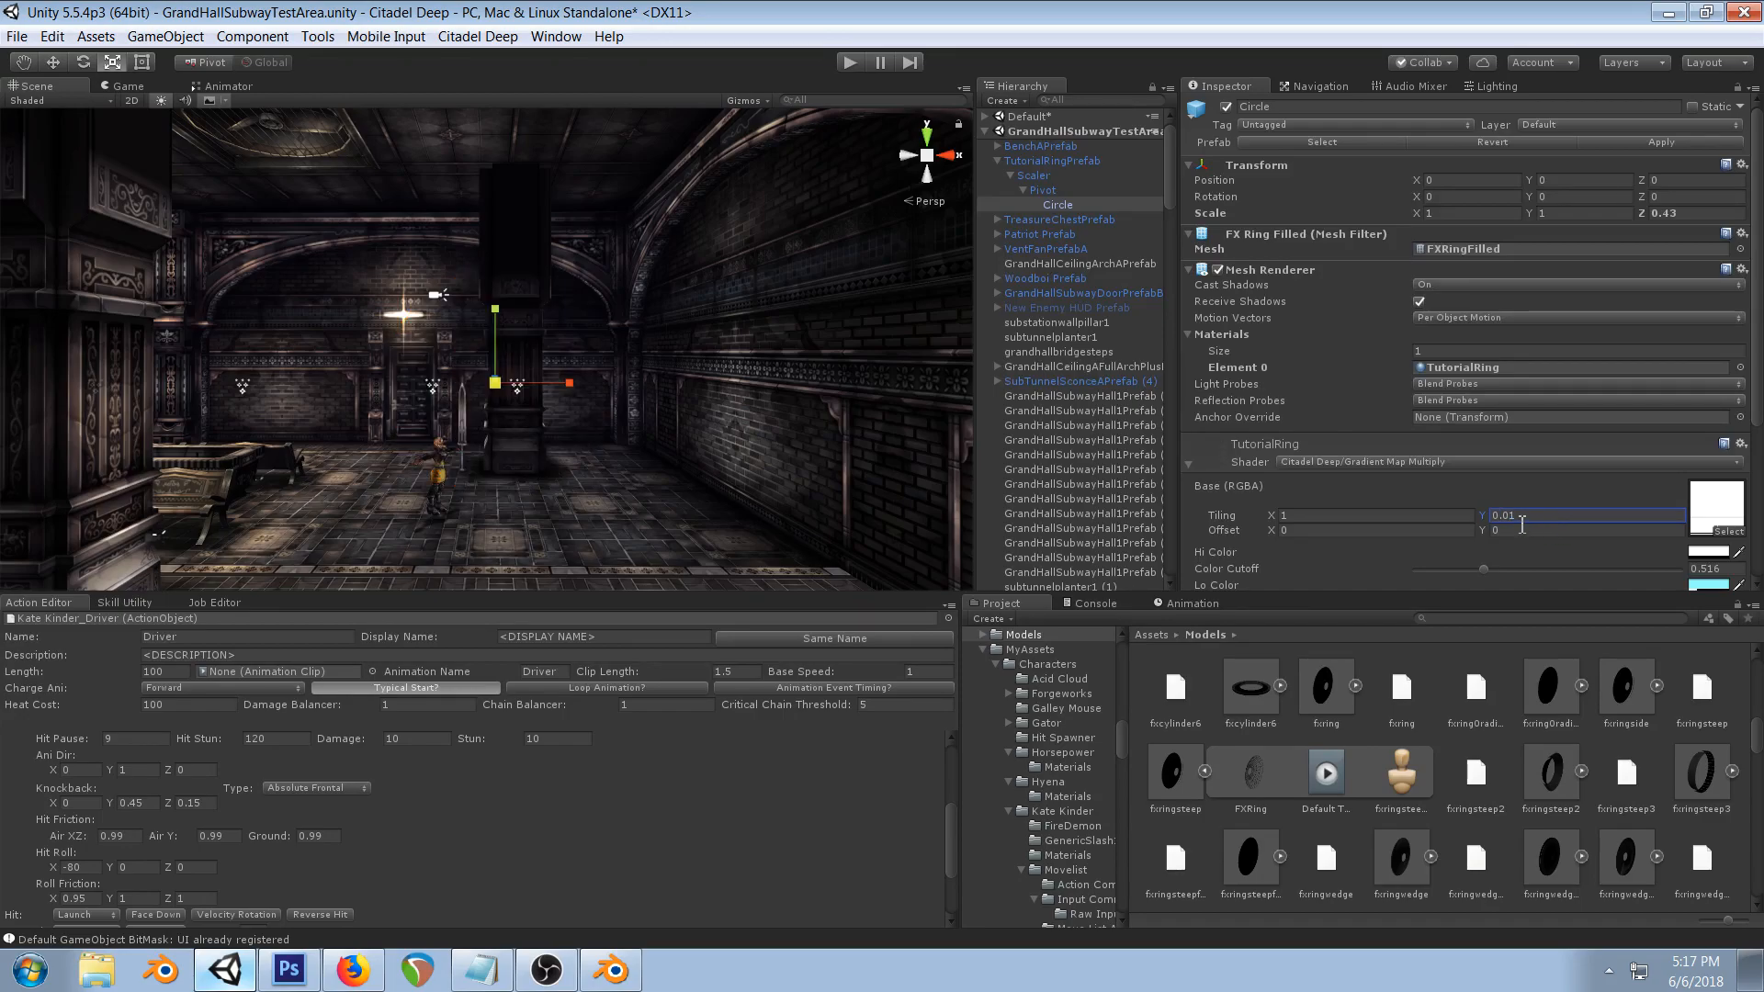
pyautogui.doubleClick(1526, 518)
pyautogui.moveTo(1526, 517); pyautogui.dragTo(1485, 383)
pyautogui.write('3')
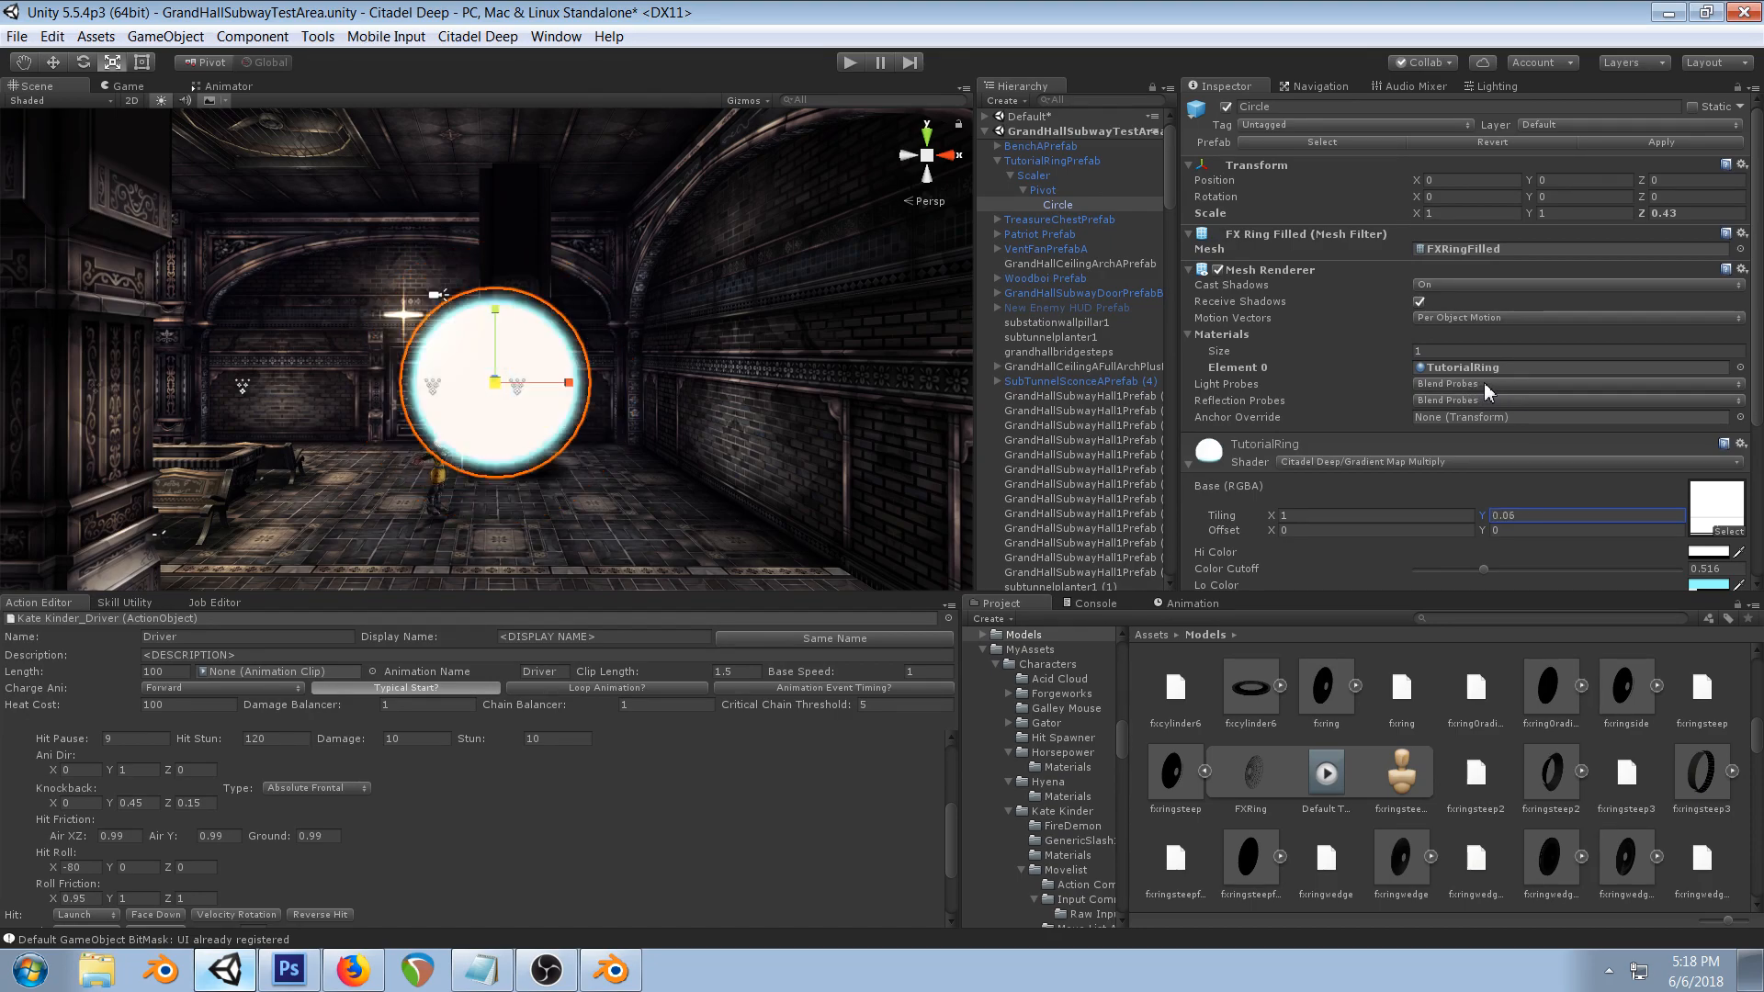
# - Try shifting the base texture's Y offset, and bring up the Pivot's animation for inspection
pyautogui.click(1199, 605)
pyautogui.scroll(-3, 694, 424)
pyautogui.scroll(5, 693, 425)
pyautogui.moveTo(669, 376); pyautogui.dragTo(681, 389, button='middle')
pyautogui.scroll(3, 658, 369)
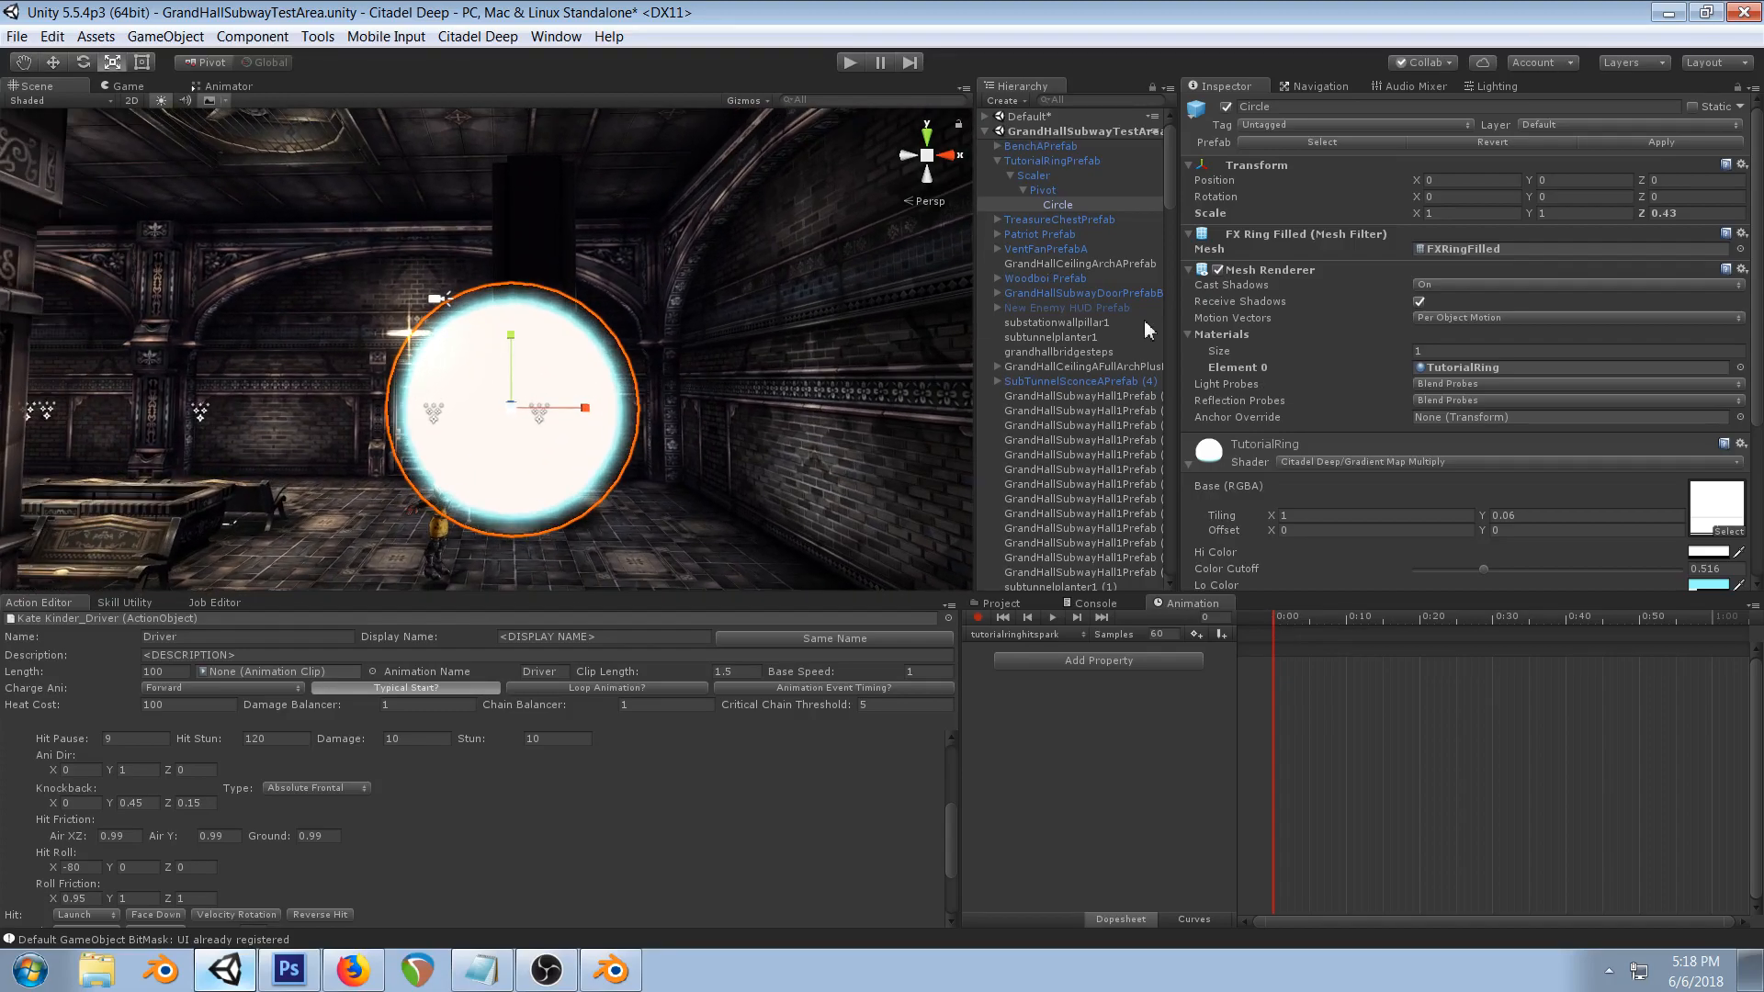
pyautogui.moveTo(1485, 530); pyautogui.dragTo(1486, 529)
pyautogui.click(1041, 190)
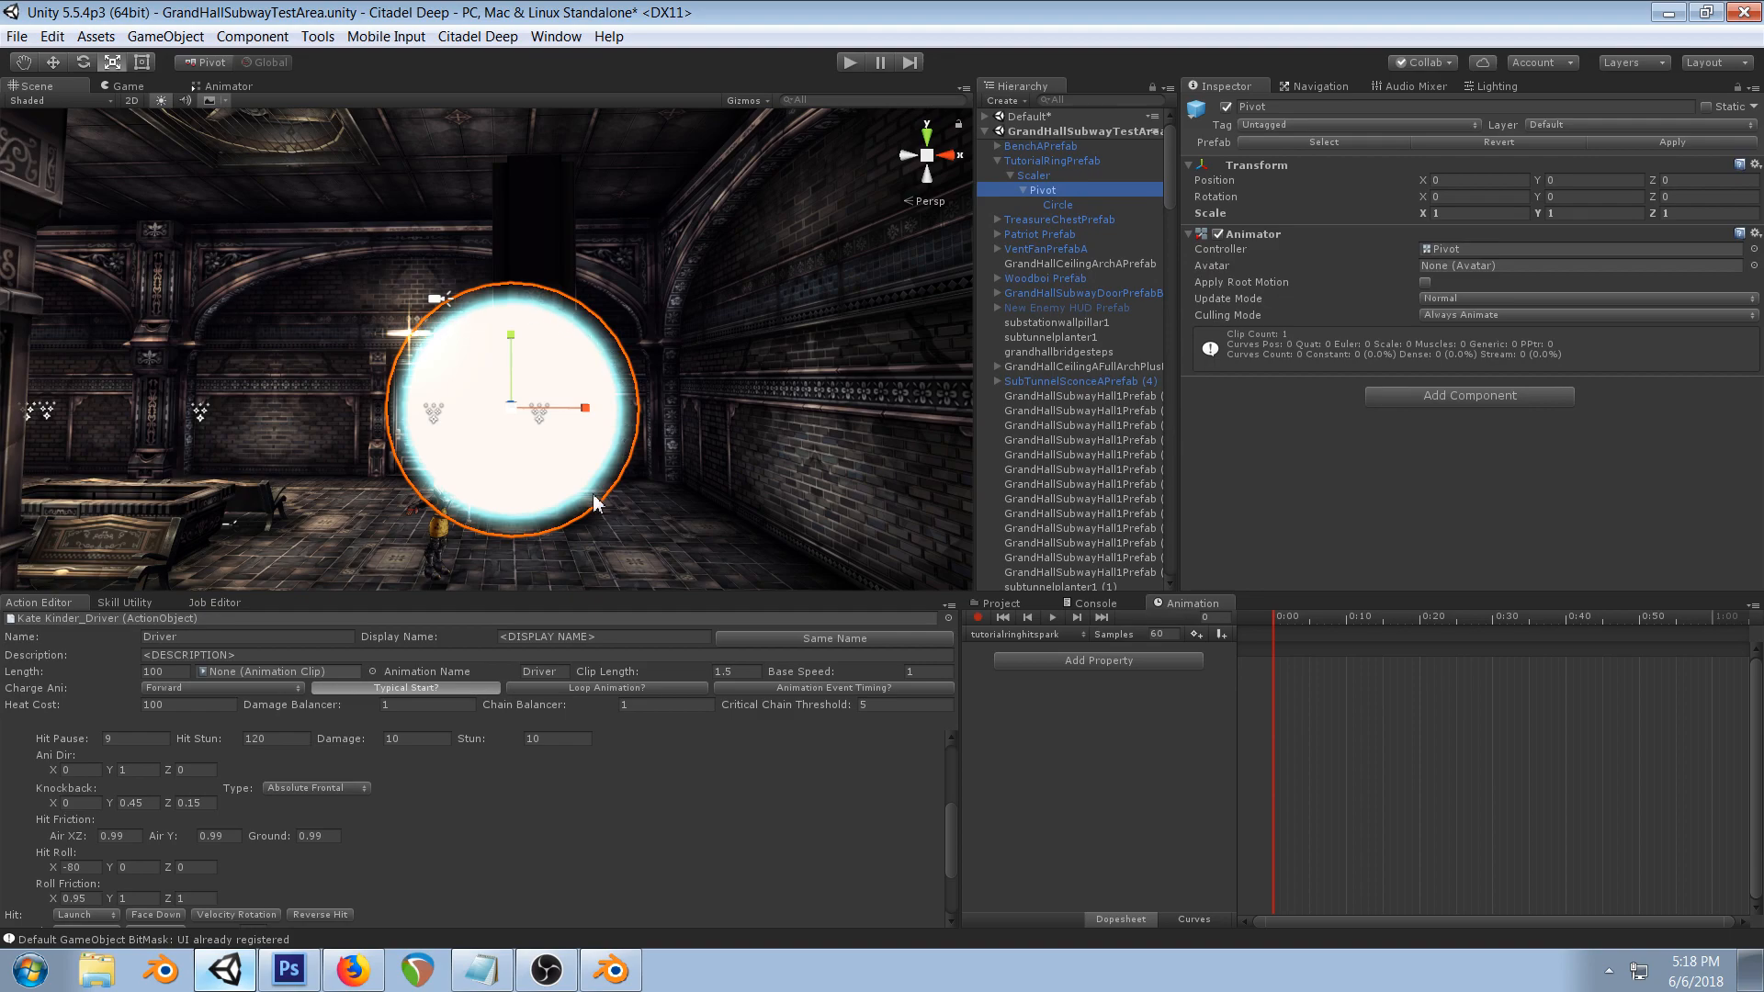
# - Set the Scaler object's scale to 1 on the X, Y and Z axes
pyautogui.click(1044, 177)
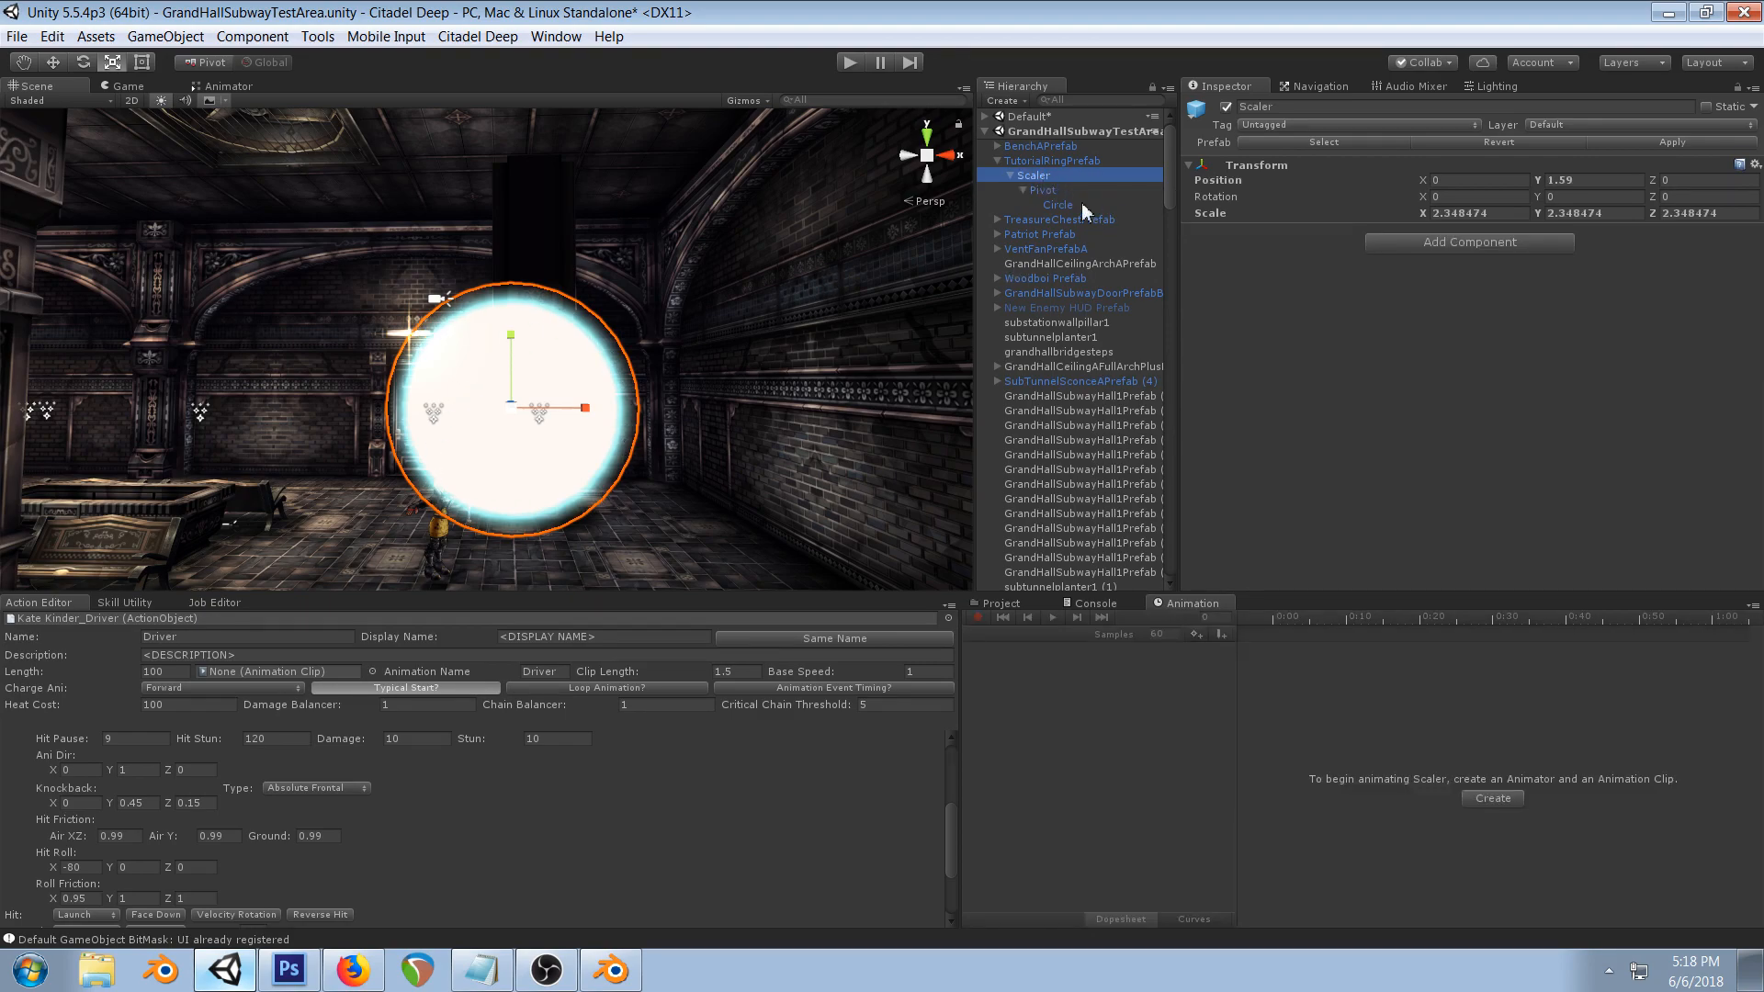
pyautogui.click(1504, 213)
pyautogui.write('1')
pyautogui.press('Tab')
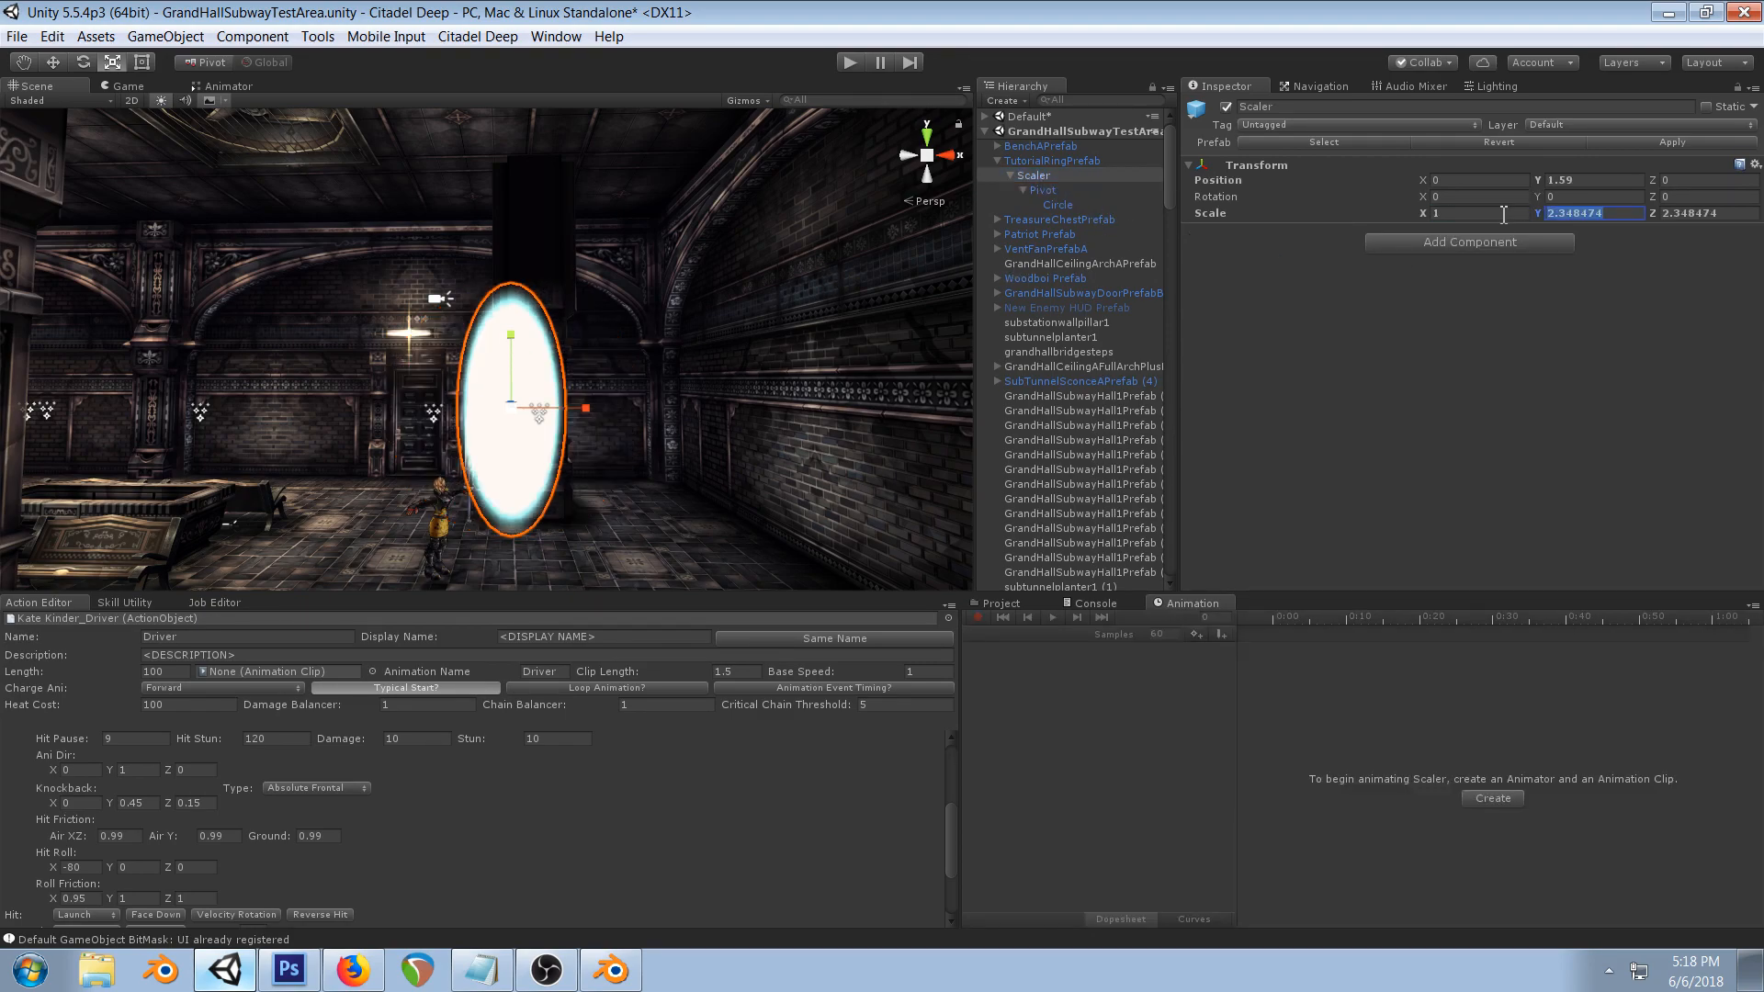
pyautogui.write('1')
pyautogui.press('Tab')
pyautogui.write('1')
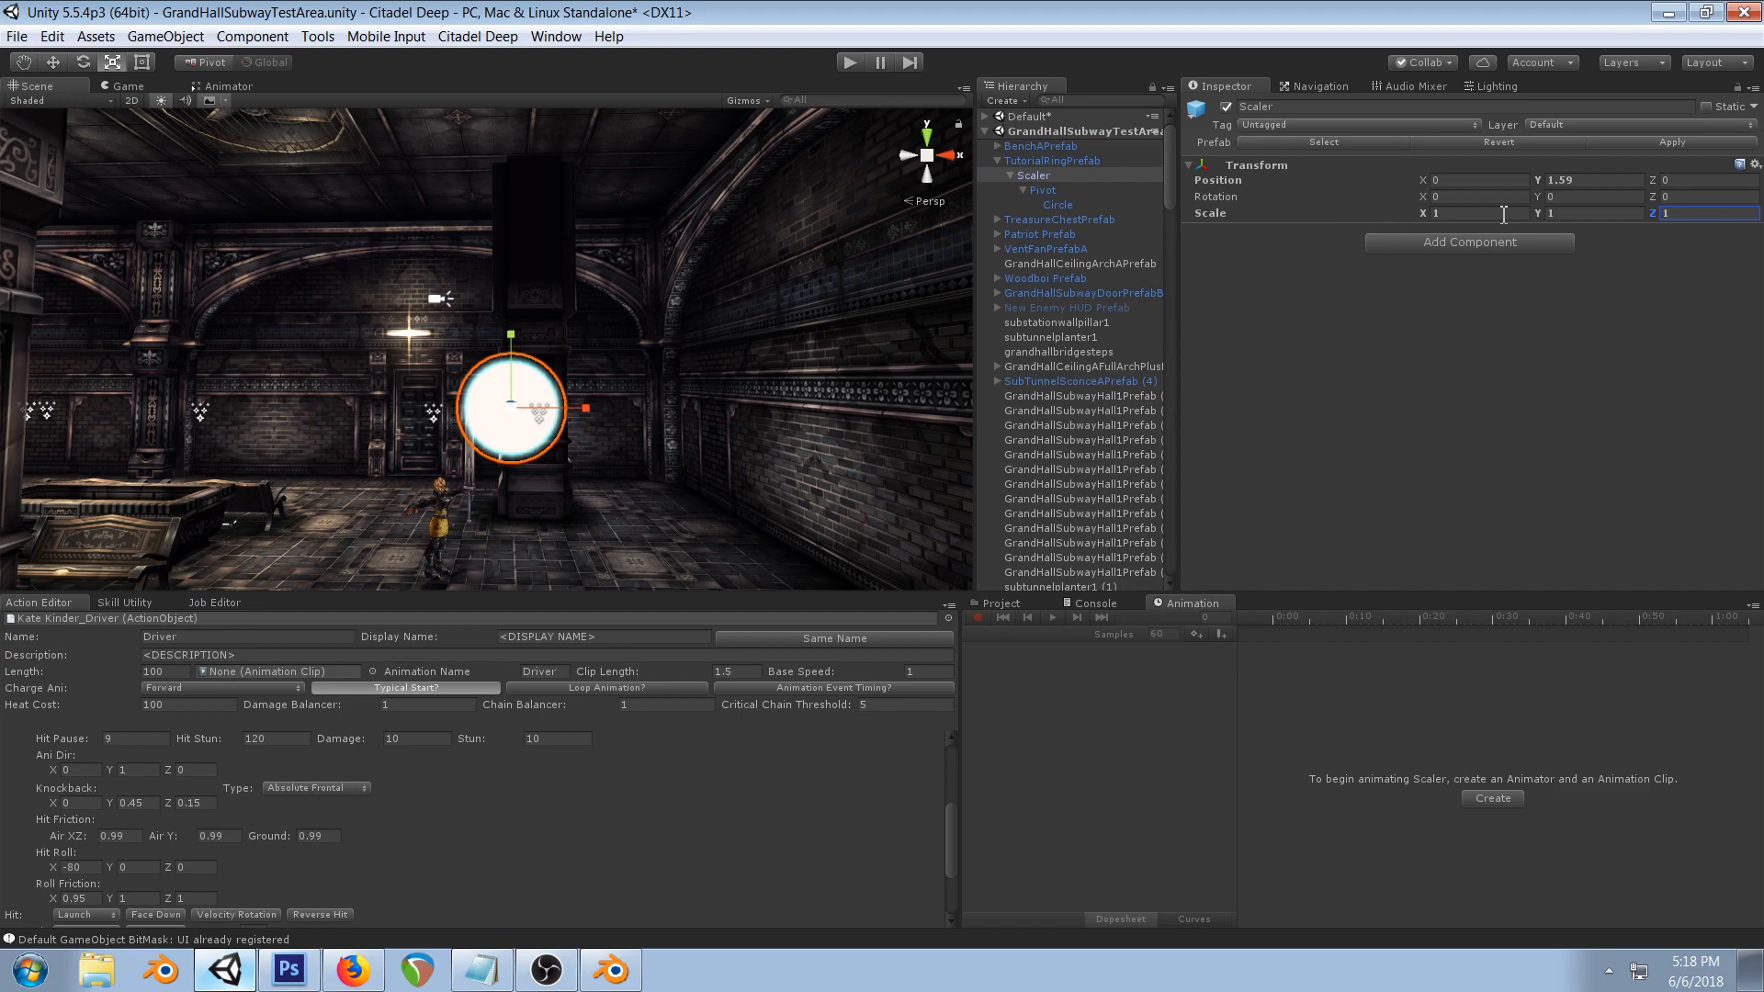
# - Key the Circle material's base texture Y tiling at 0.05 at frame 0 of the hit-spark animation
pyautogui.click(1053, 204)
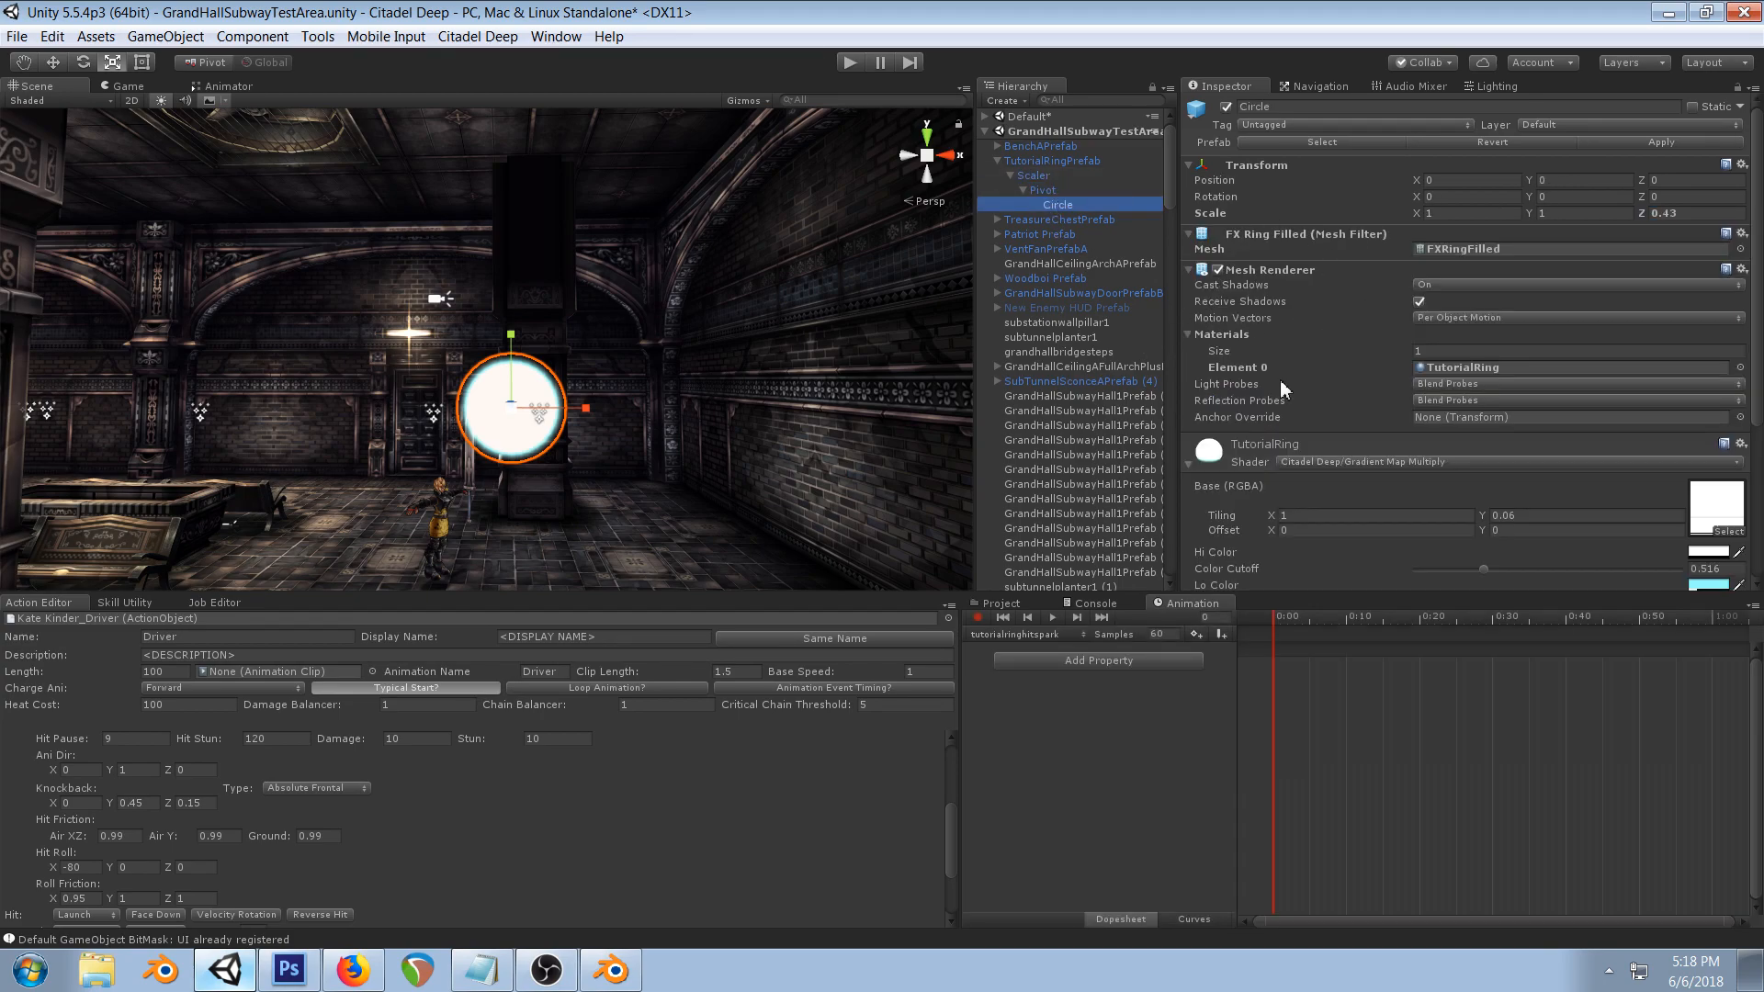
pyautogui.scroll(-3, 1382, 408)
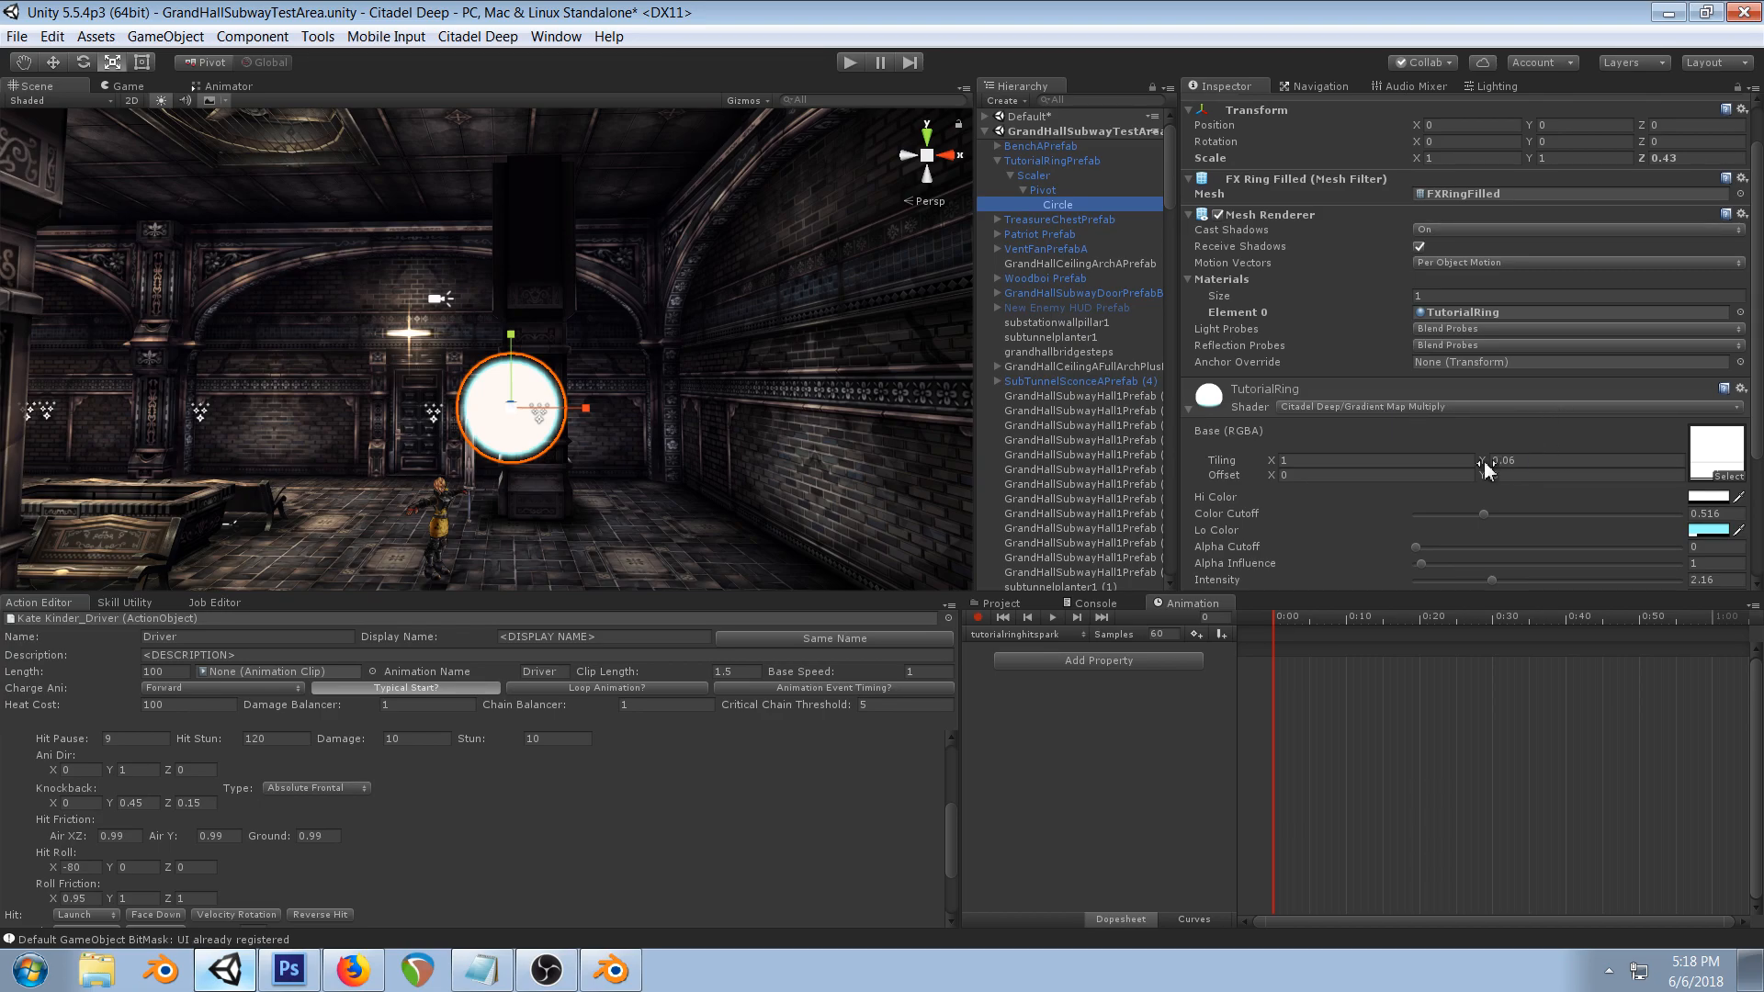
pyautogui.click(1275, 621)
pyautogui.moveTo(1486, 465)
pyautogui.mouseDown()
pyautogui.moveTo(1378, 464)
pyautogui.moveTo(1490, 467)
pyautogui.mouseUp()
pyautogui.moveTo(1491, 471); pyautogui.dragTo(1512, 465)
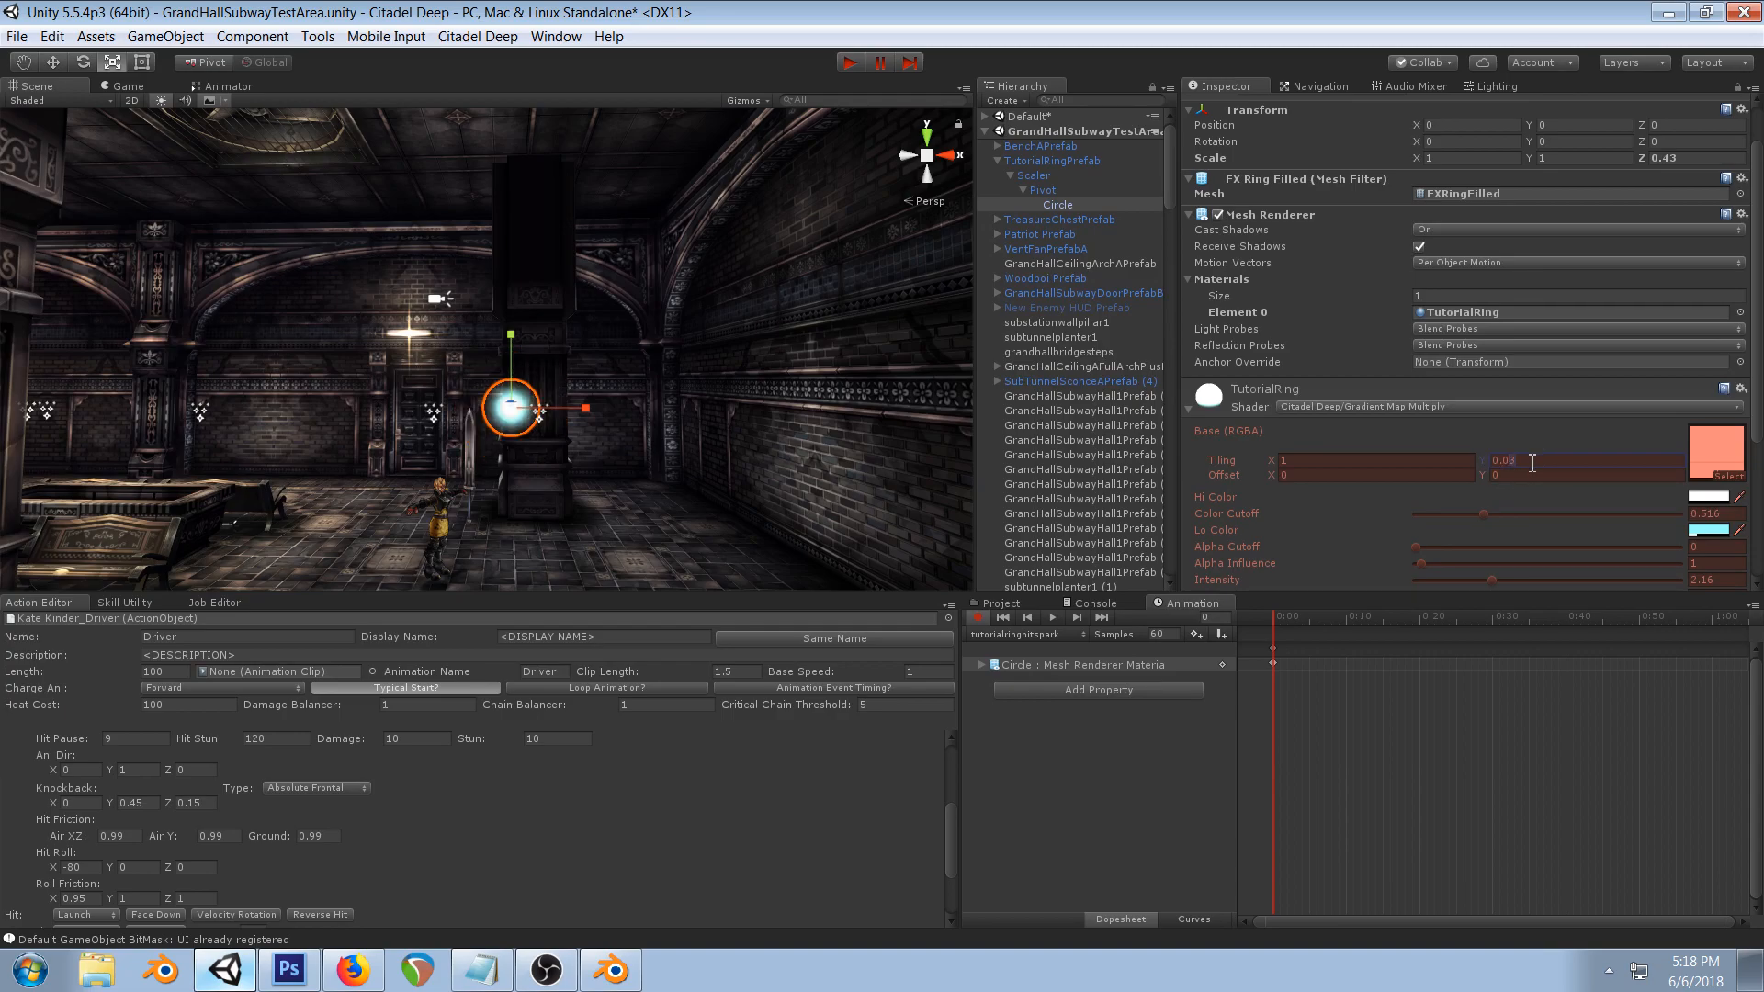
pyautogui.write('4')
pyautogui.press('BackSpace')
pyautogui.write('5')
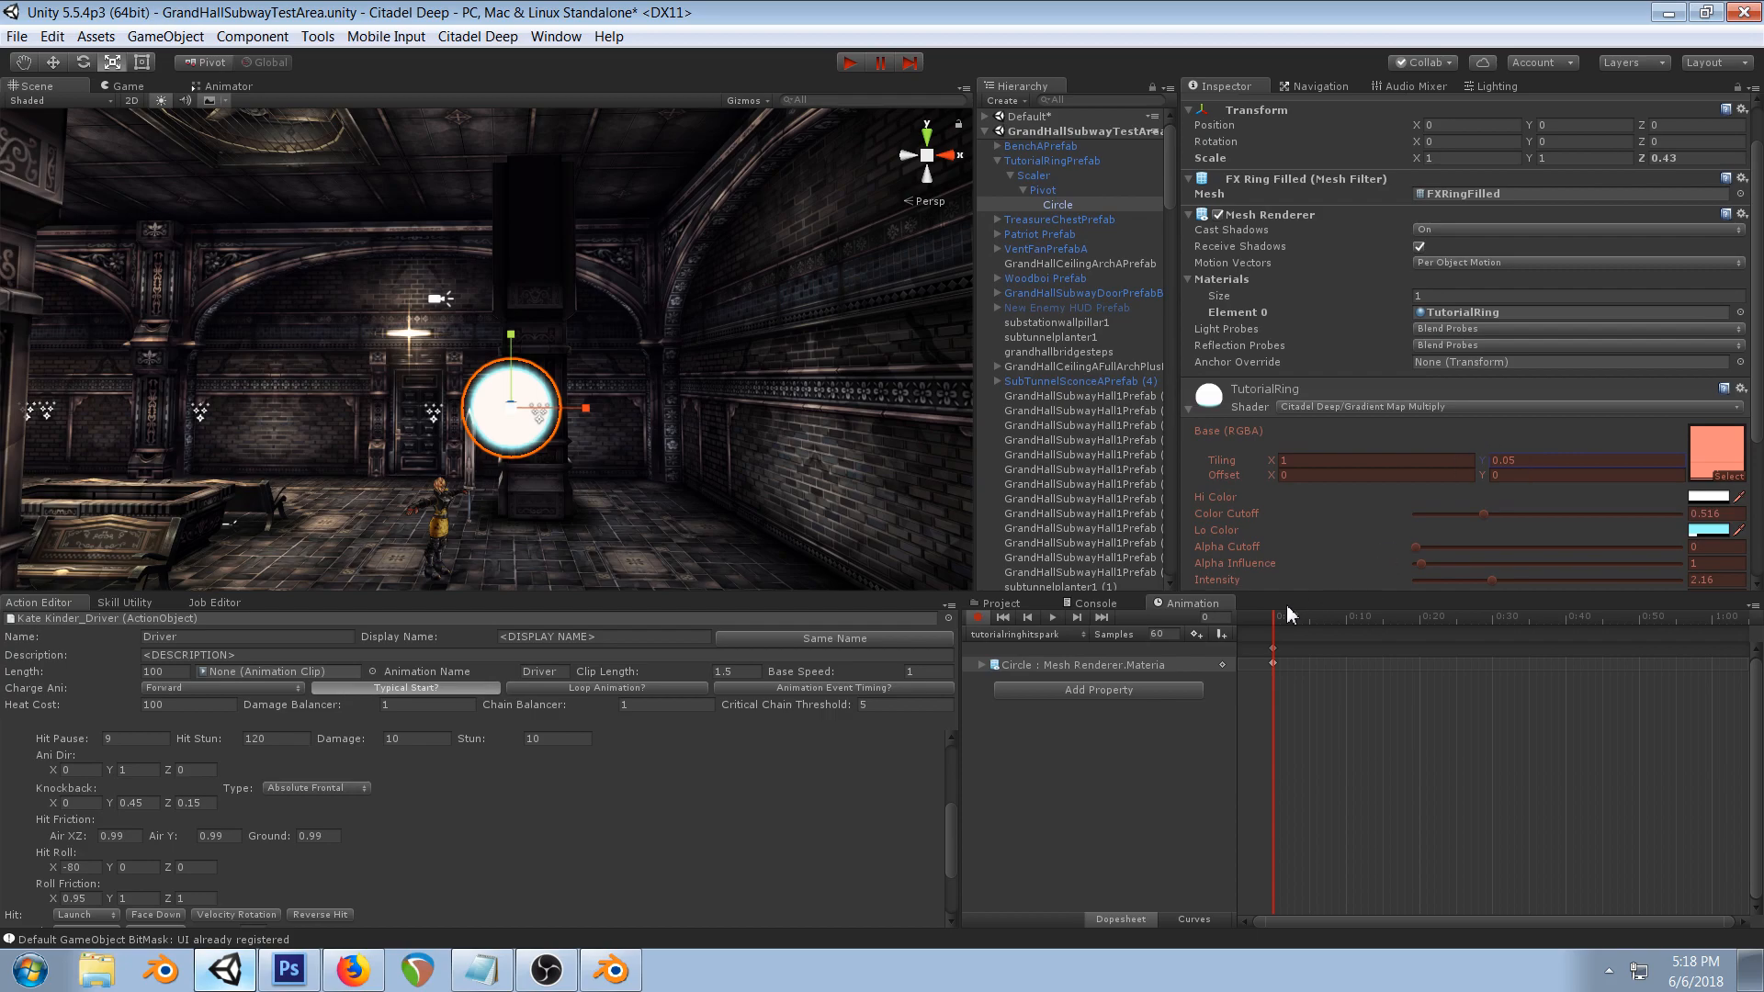
# - Key the base texture's Y tiling at 12.03 at frame 30 and preview the animation
pyautogui.moveTo(1277, 628); pyautogui.dragTo(1421, 641)
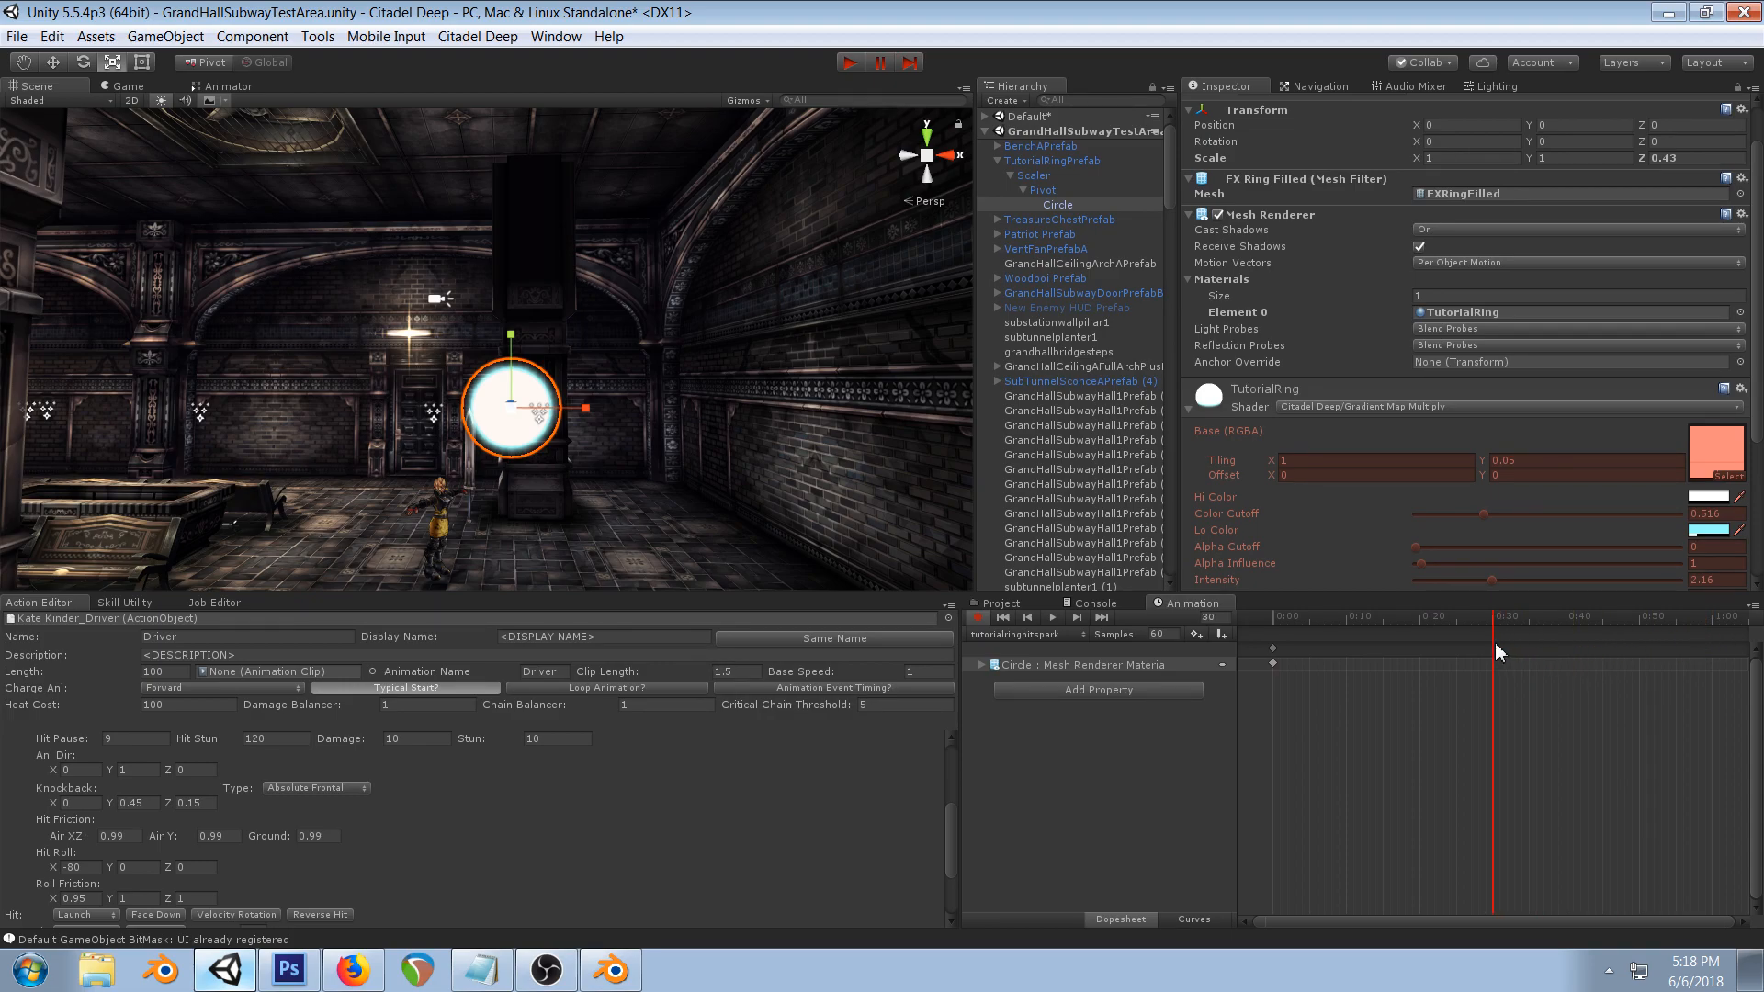
pyautogui.moveTo(1483, 456); pyautogui.dragTo(34, 462)
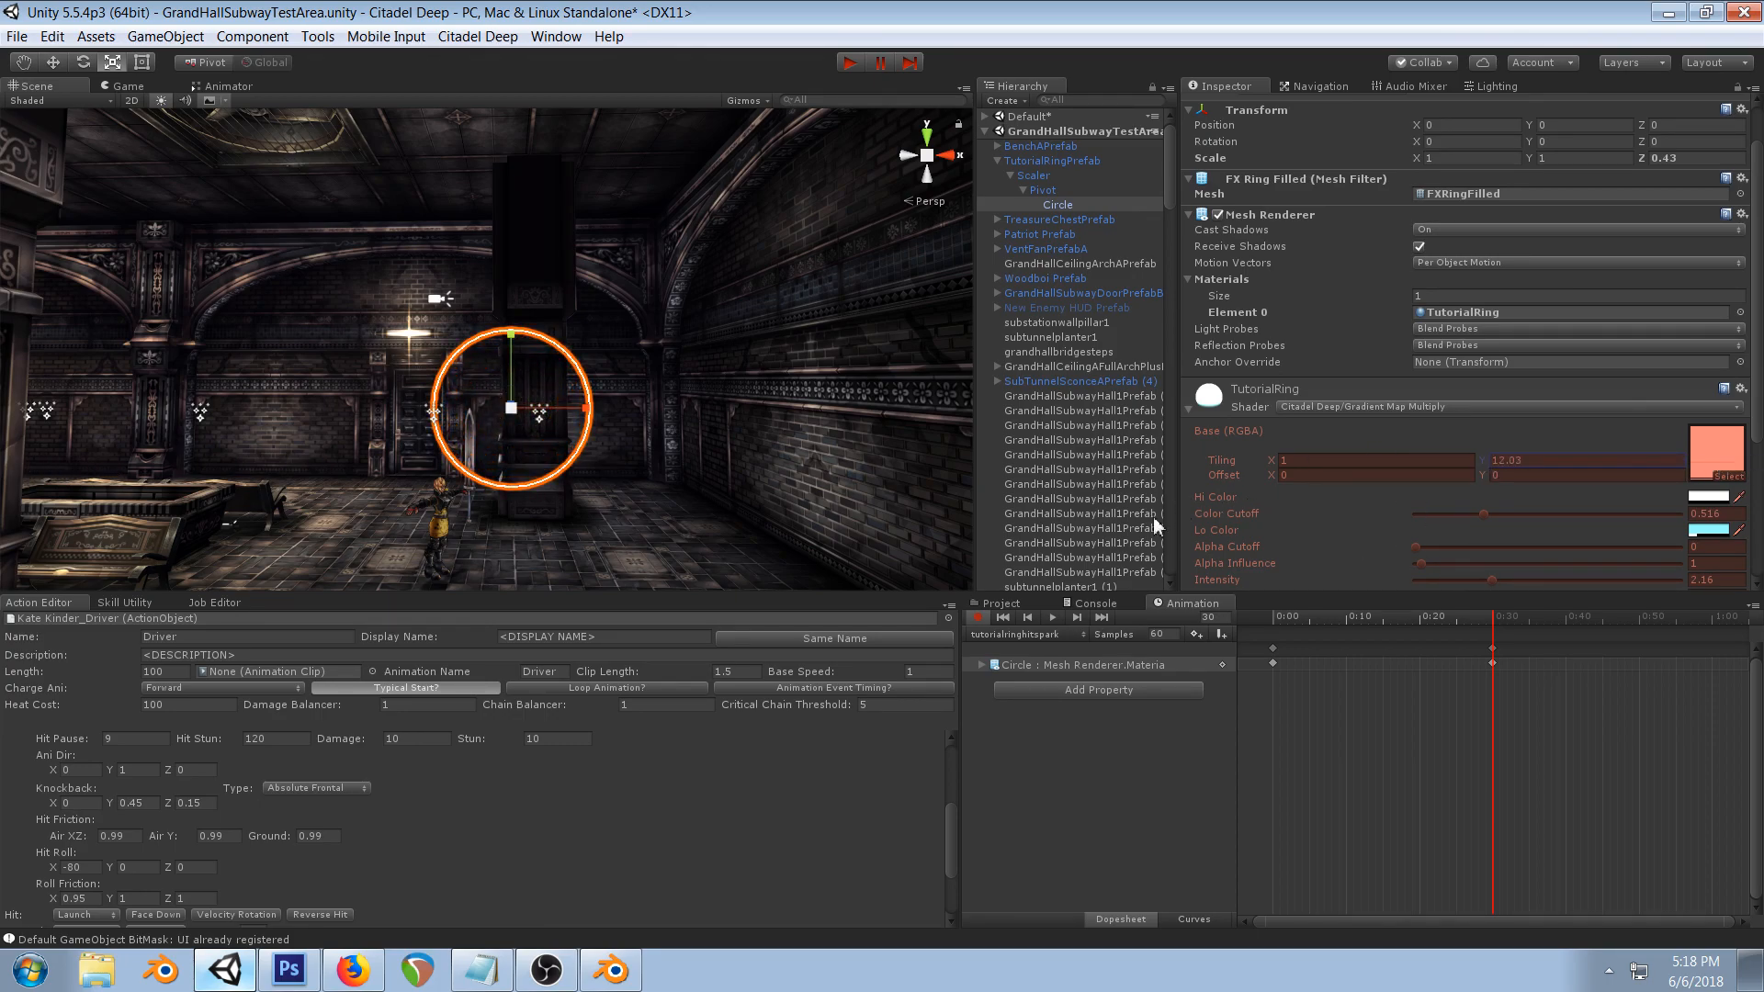
pyautogui.click(1051, 618)
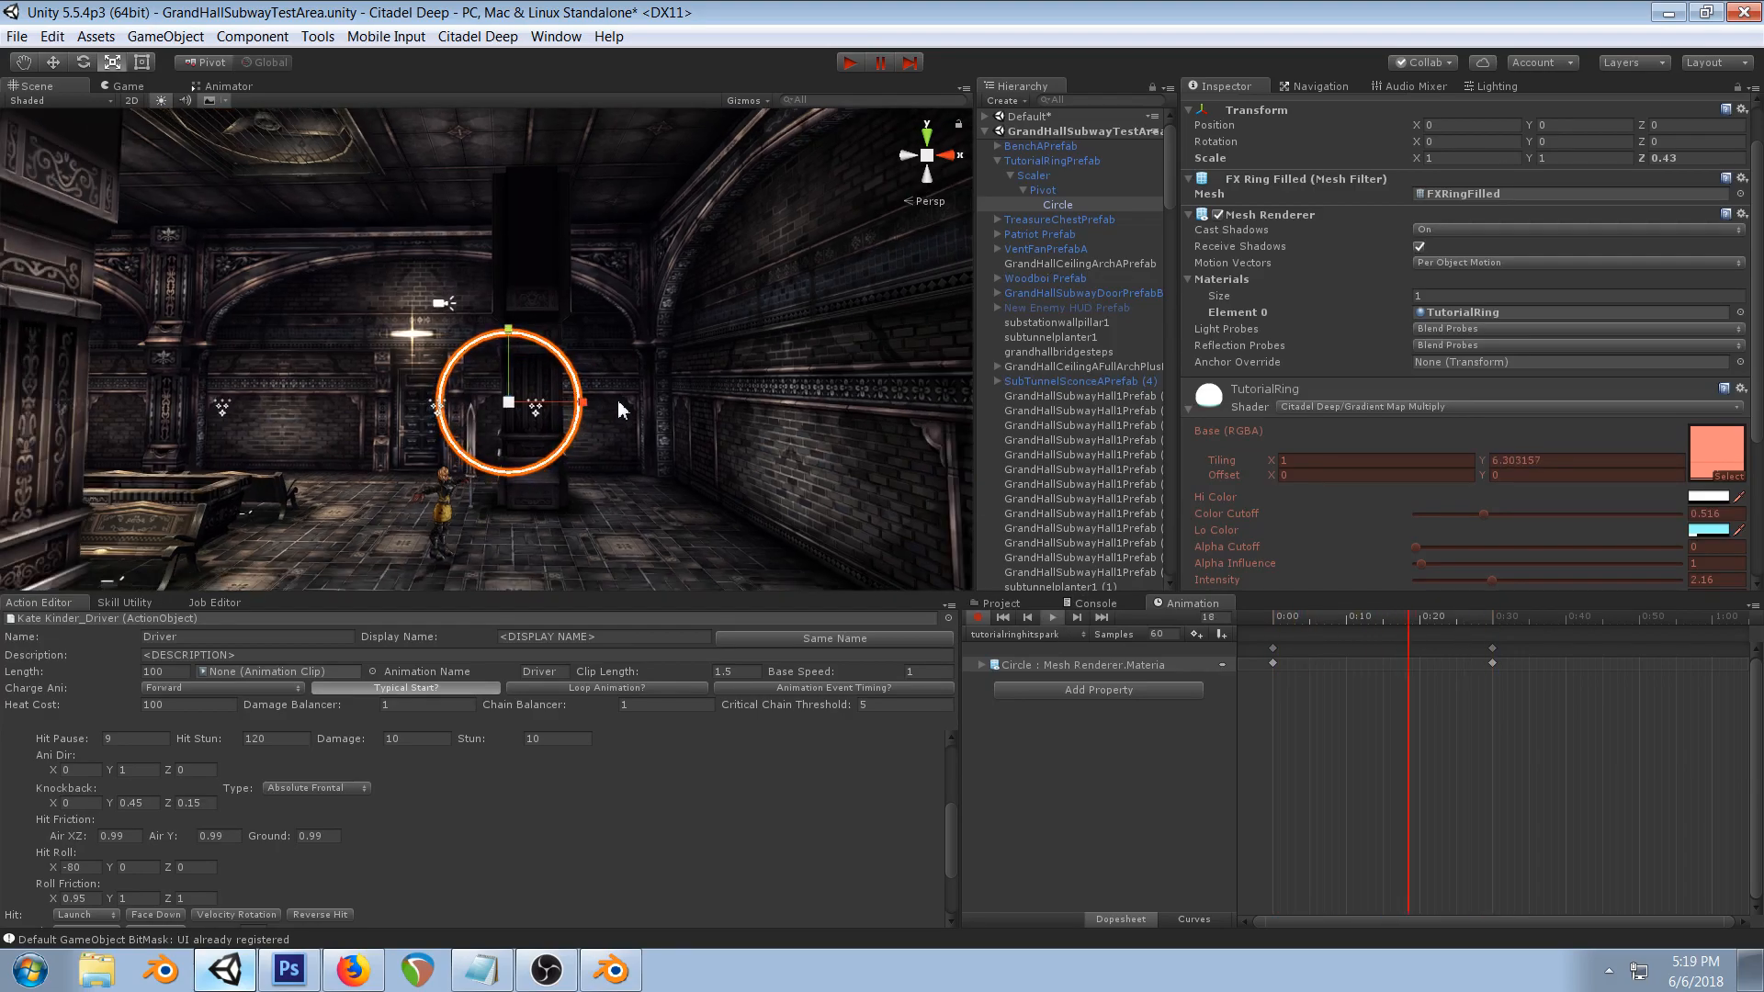
pyautogui.moveTo(632, 323); pyautogui.dragTo(569, 259, button='middle')
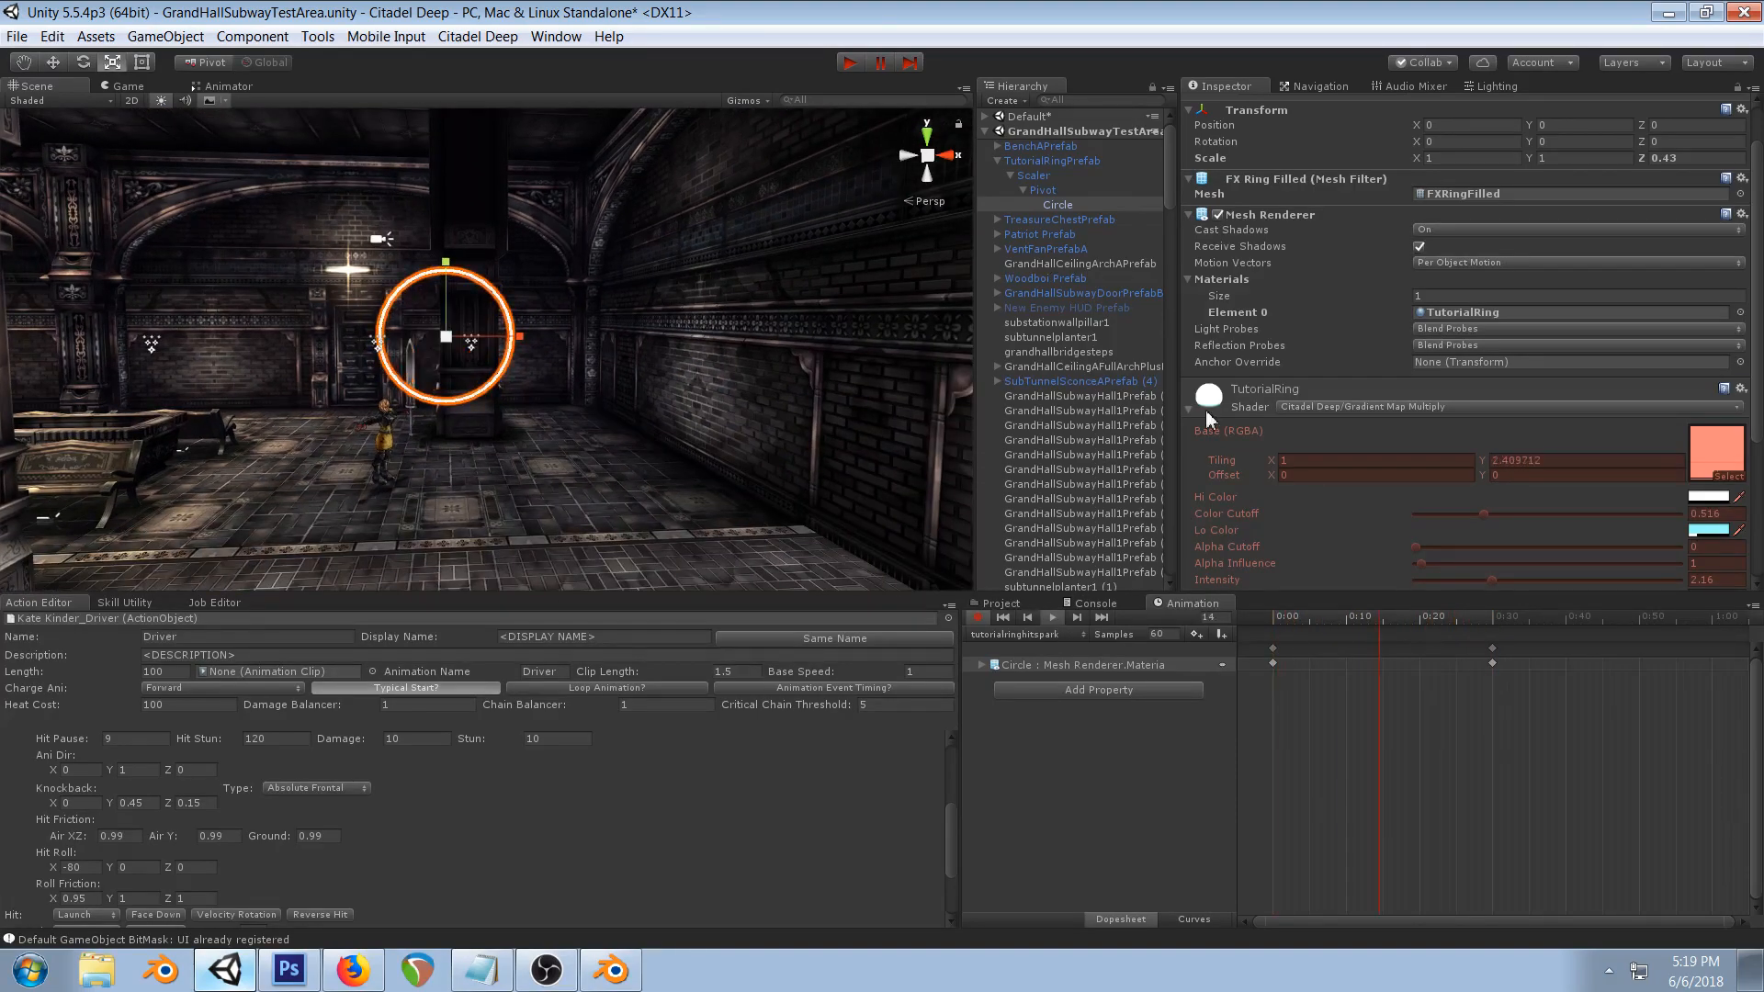
pyautogui.click(1053, 618)
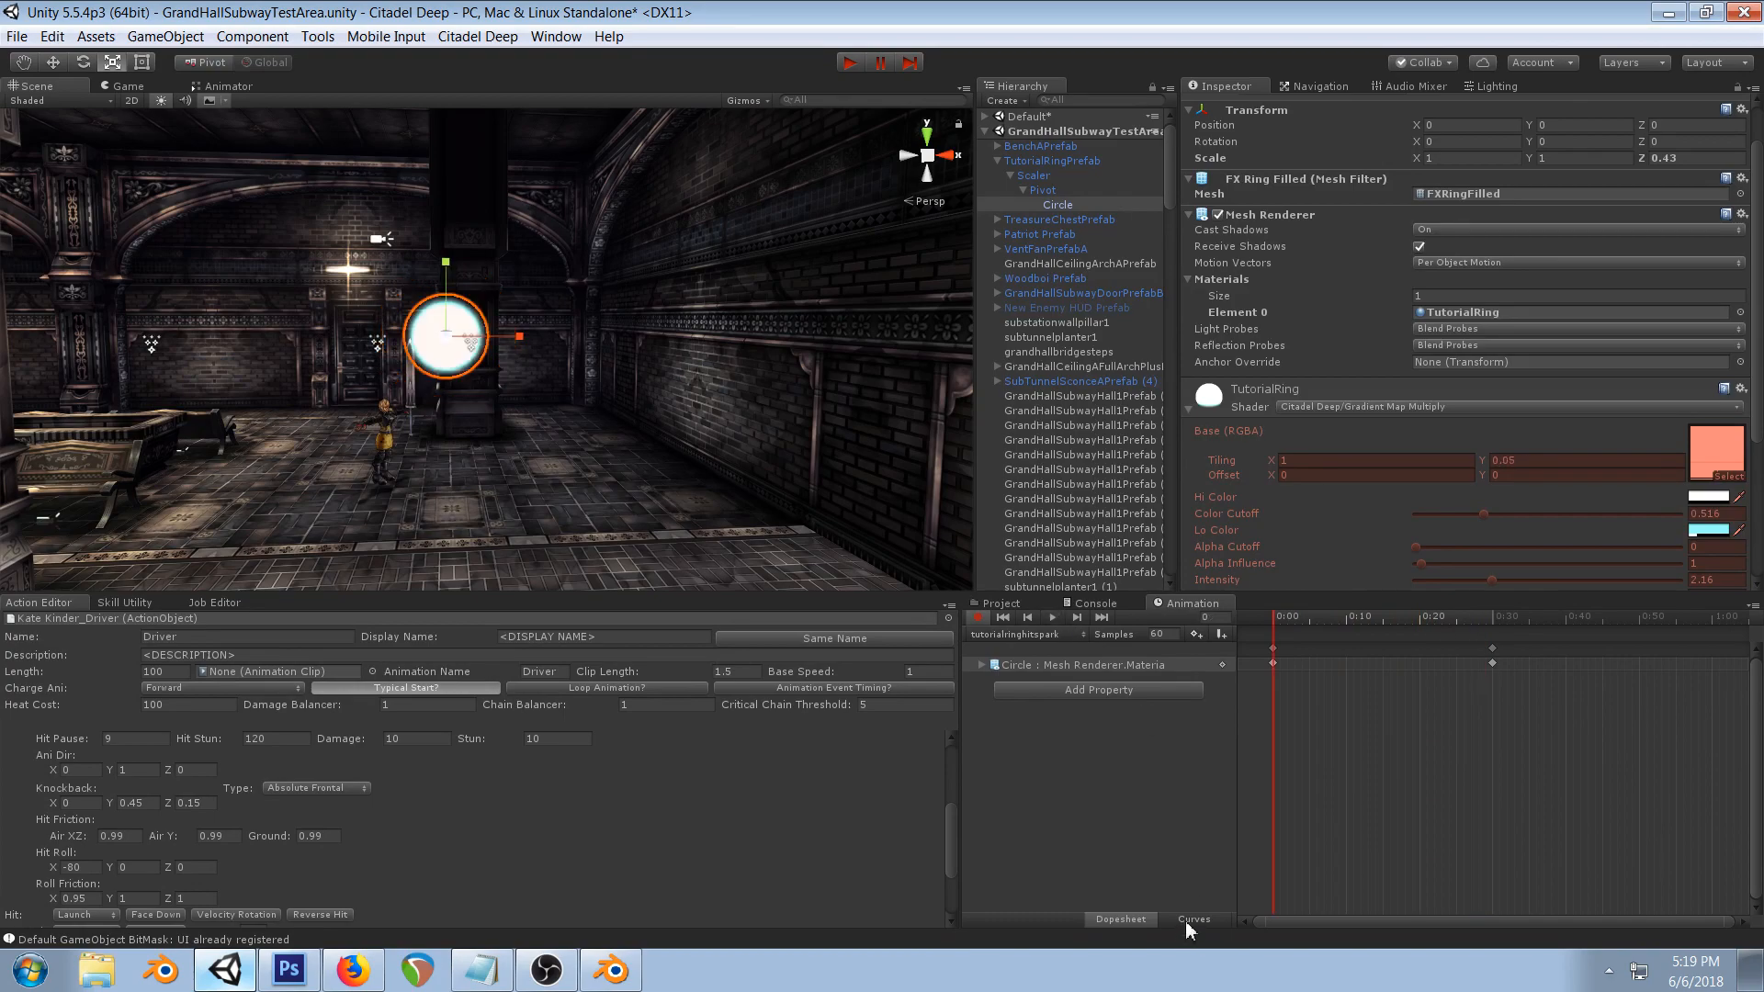
# - Steepen the start tangent of the base texture's Y tiling curve so it rises fast and eases out, and replay the animation
pyautogui.click(1187, 920)
pyautogui.scroll(5, 1386, 783)
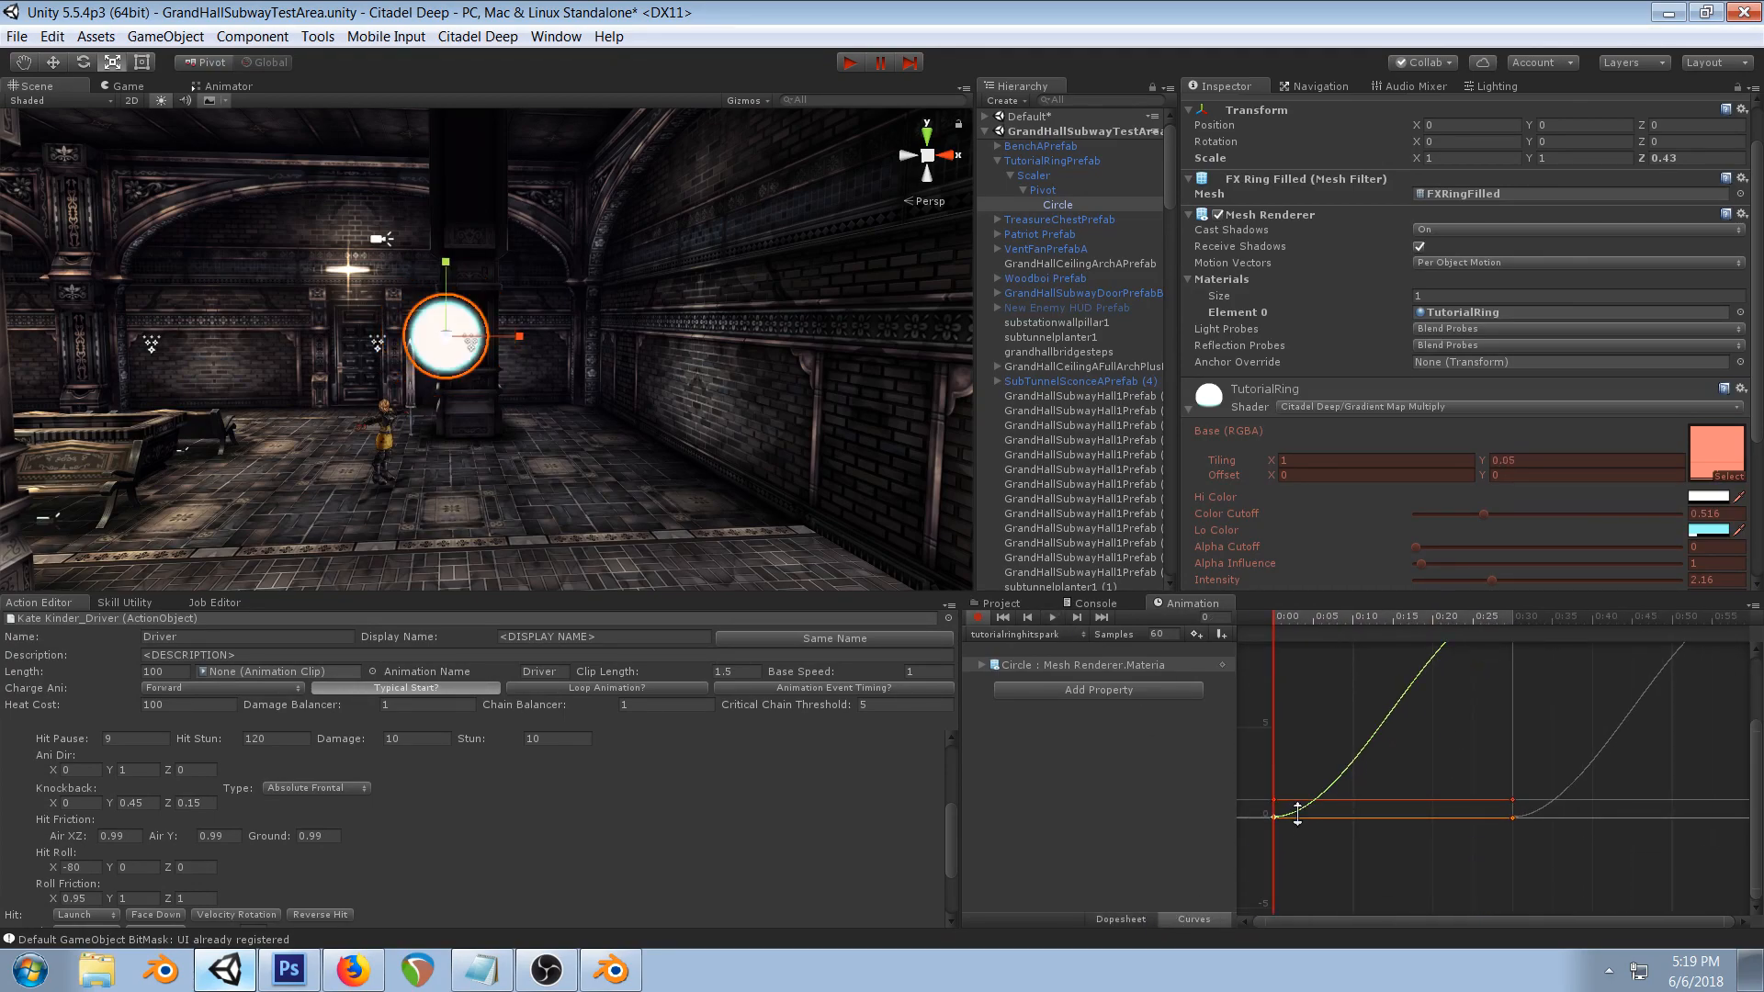
pyautogui.click(1275, 815)
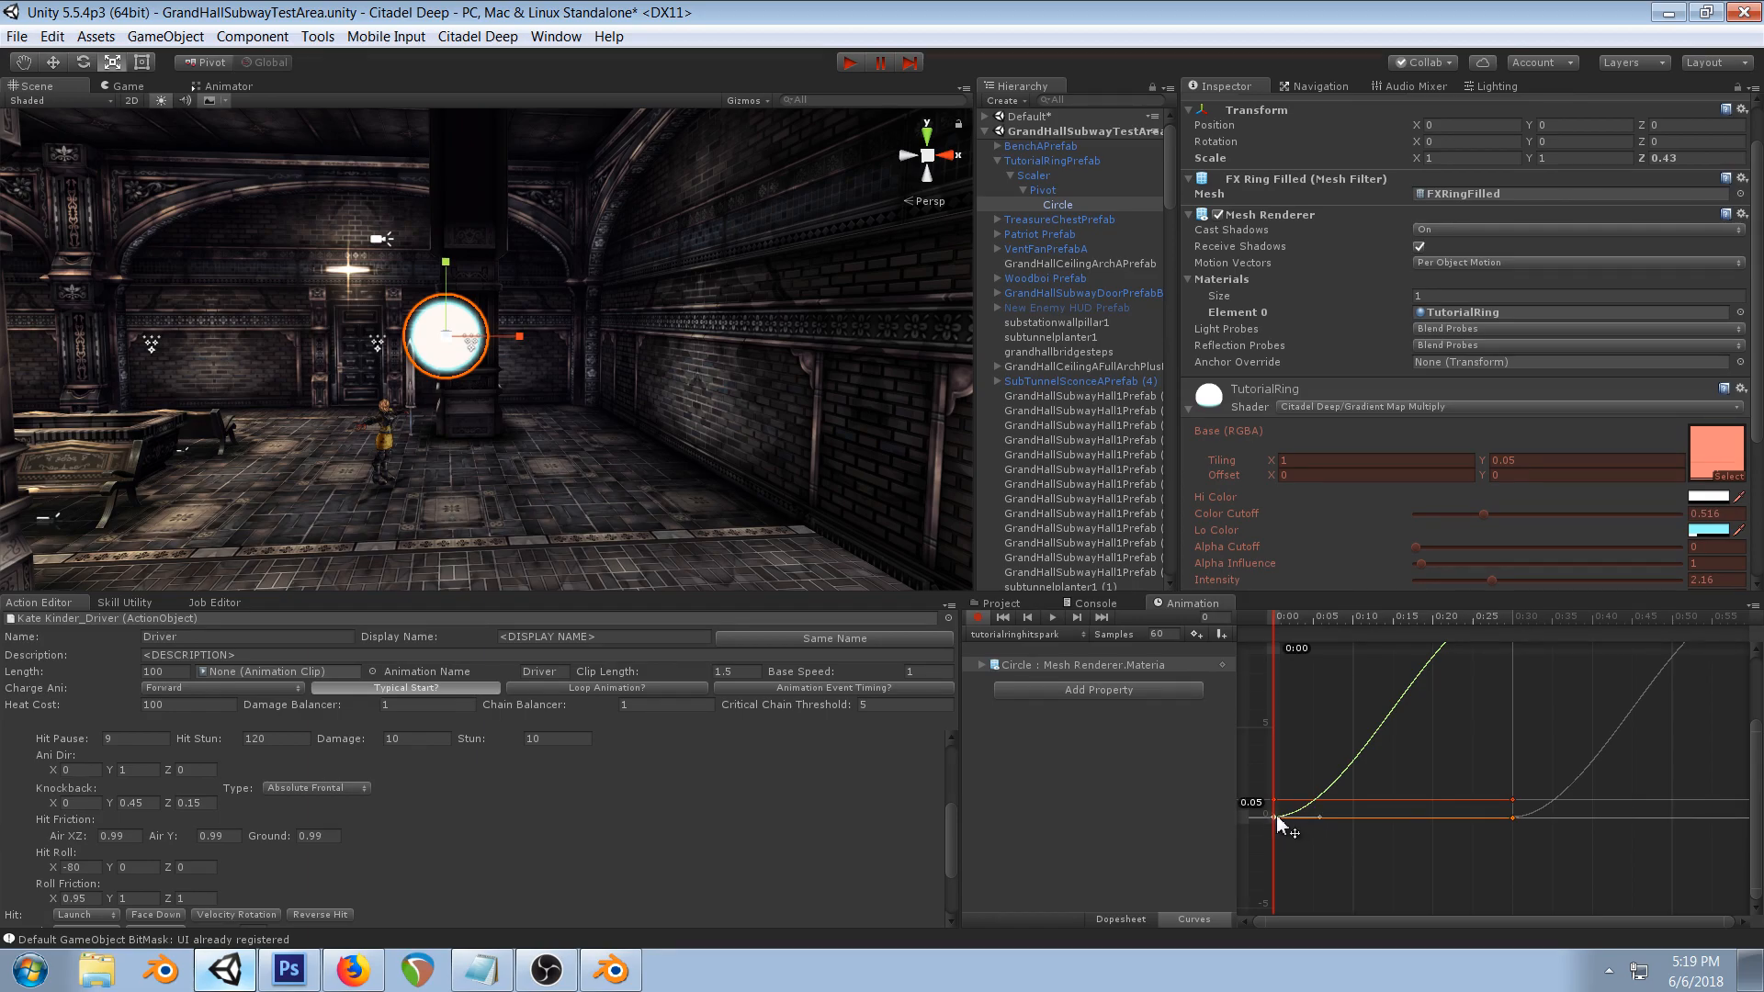
pyautogui.click(984, 664)
pyautogui.click(1115, 700)
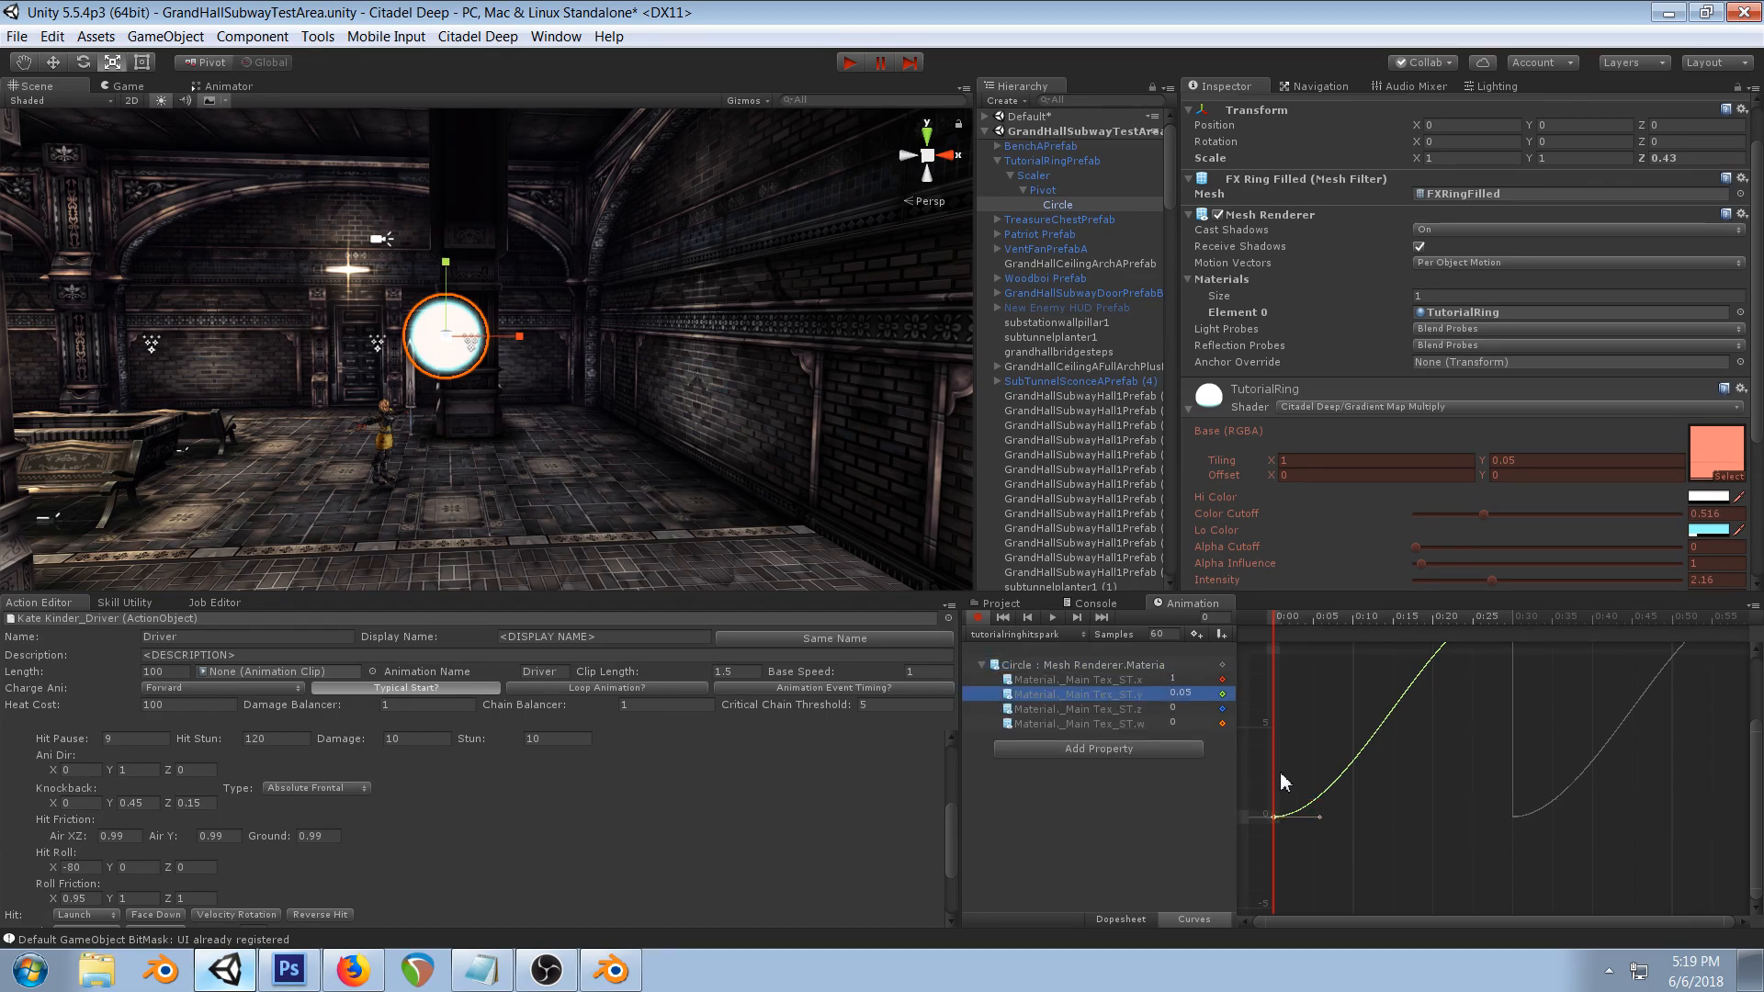
pyautogui.moveTo(1755, 724); pyautogui.dragTo(1756, 661)
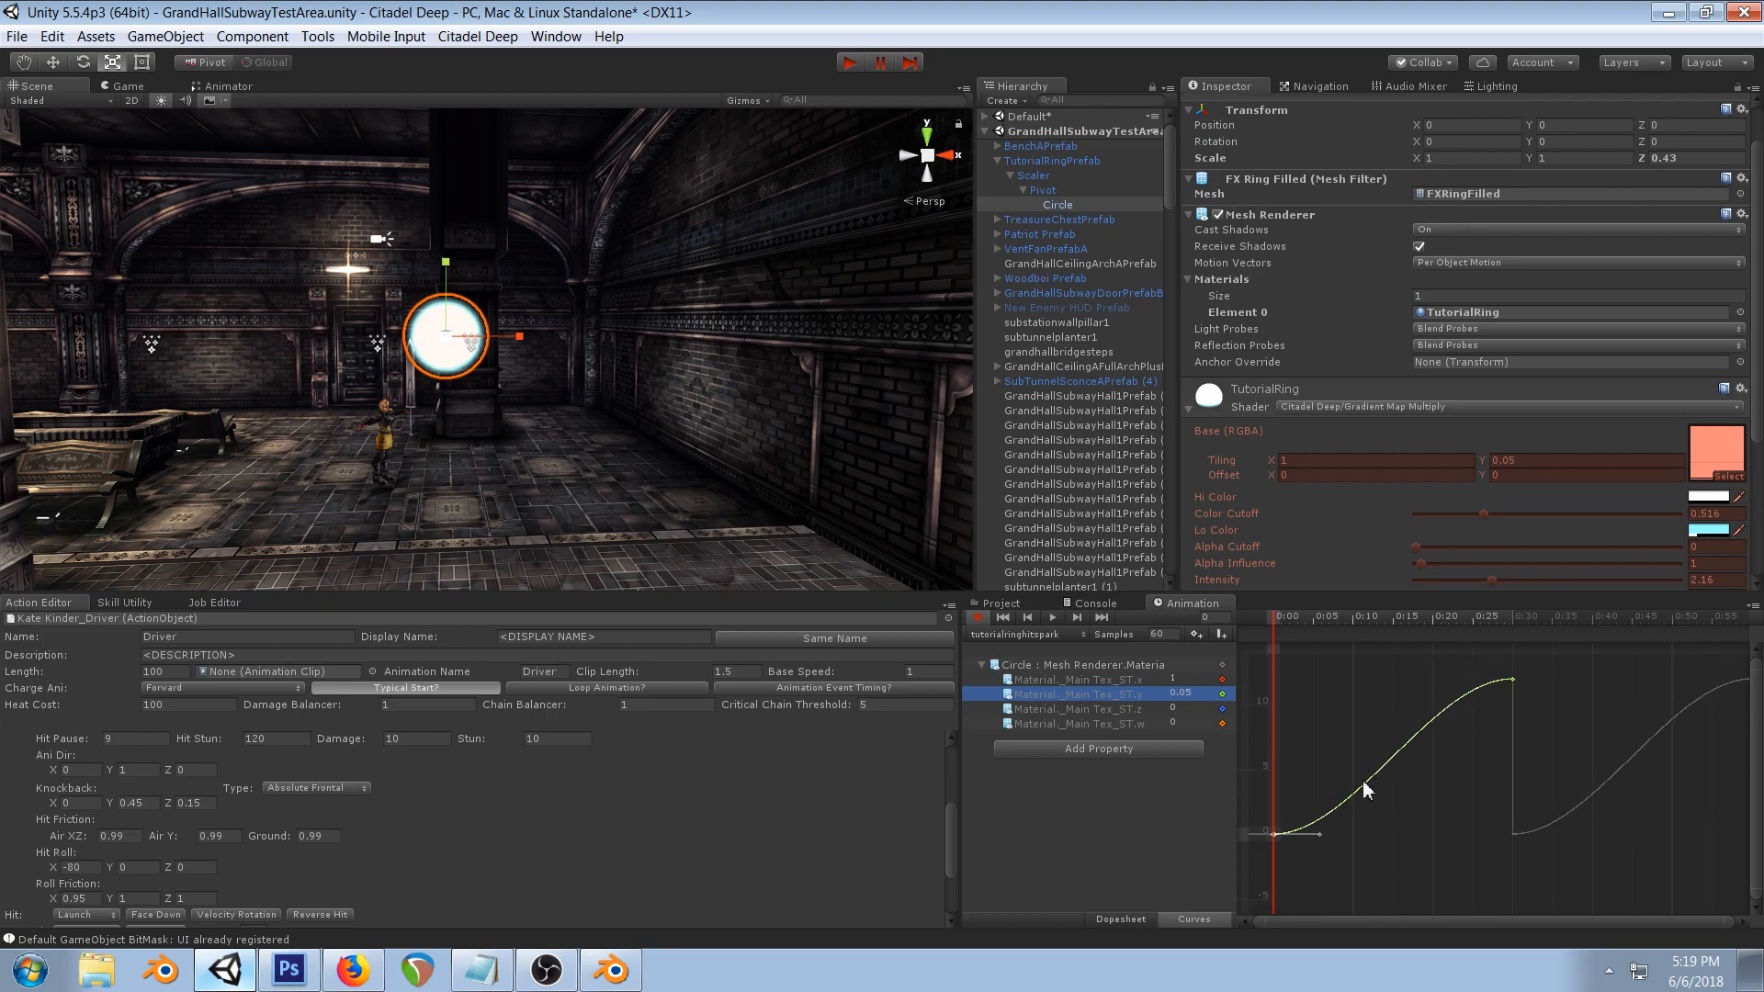
pyautogui.moveTo(1320, 834); pyautogui.dragTo(1322, 749)
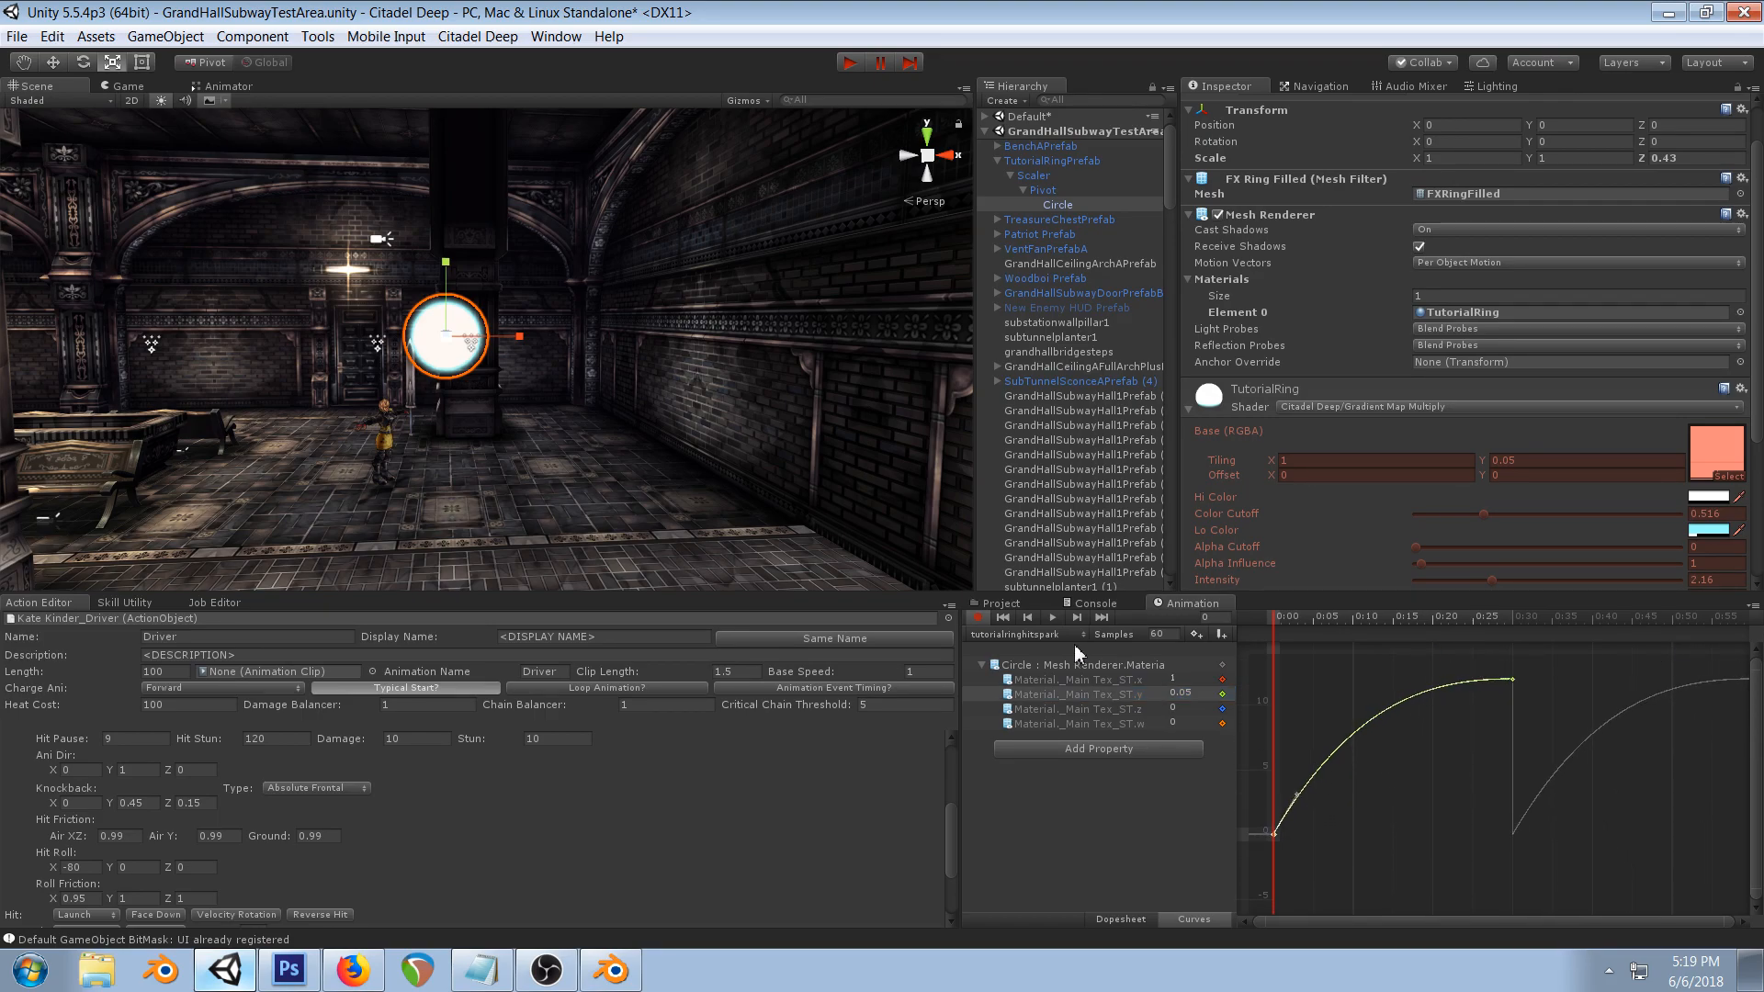
pyautogui.click(1055, 618)
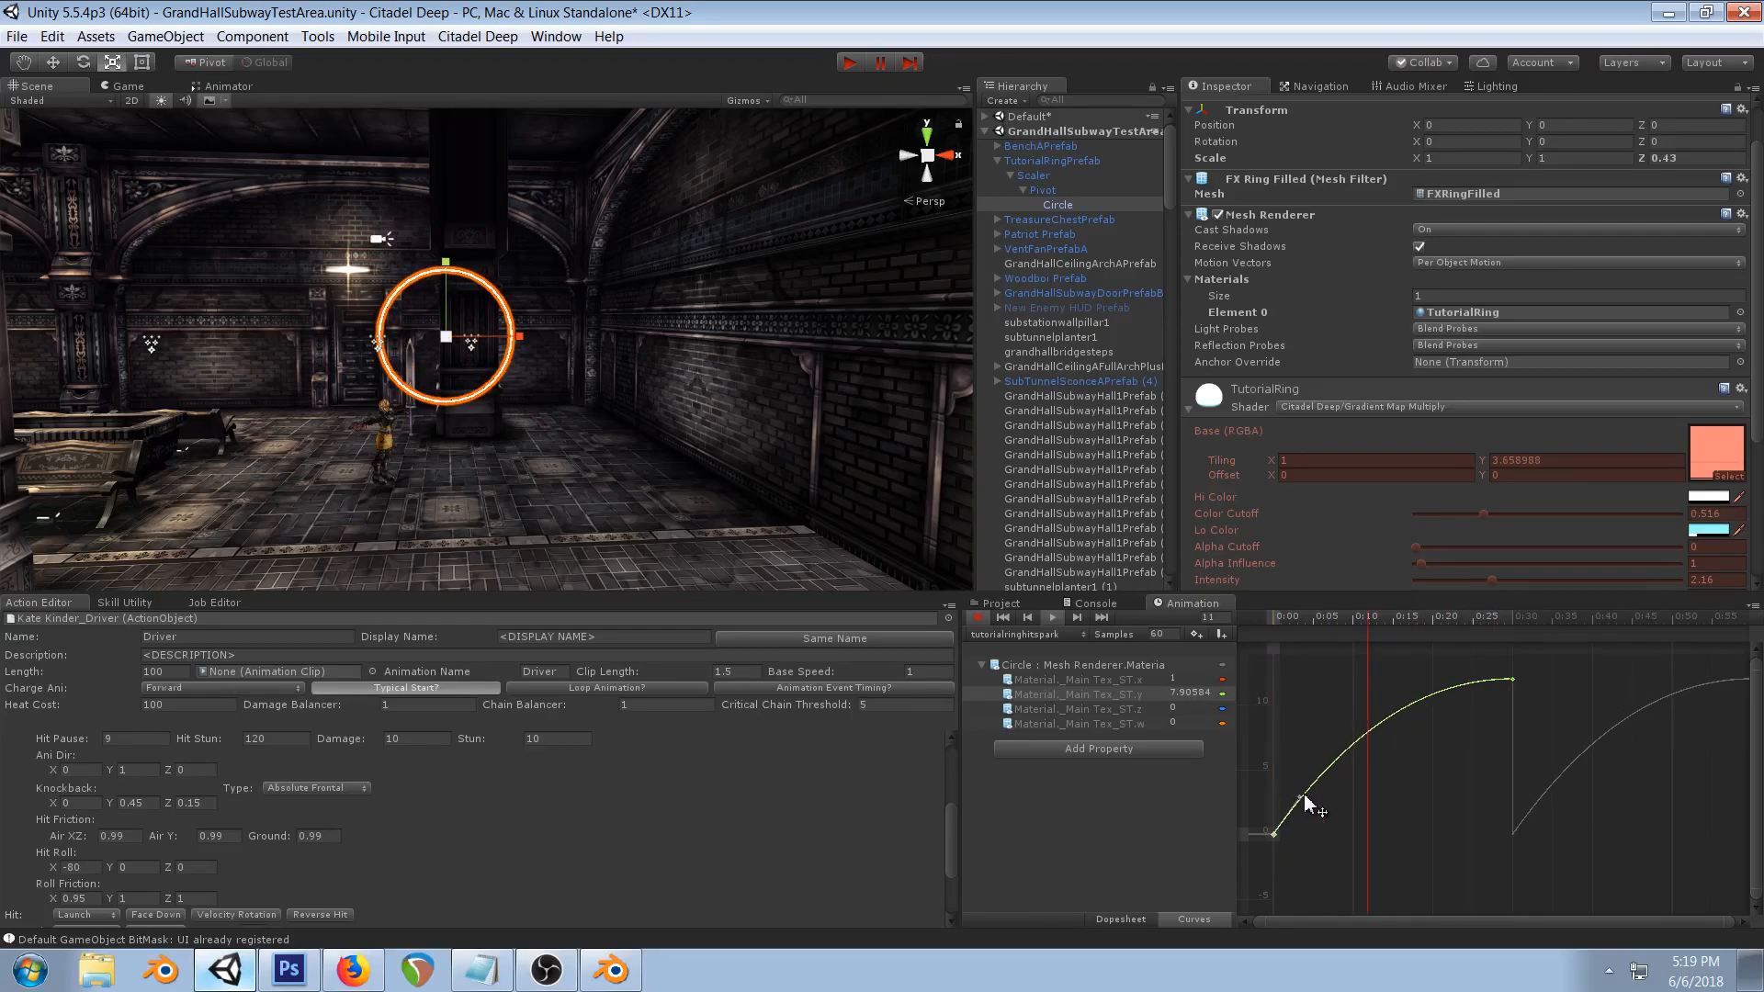
# - Move the texture tiling animation's end keyframes to frame 45 in the dopesheet and toggle playback
pyautogui.click(1126, 919)
pyautogui.click(1177, 921)
pyautogui.click(1125, 919)
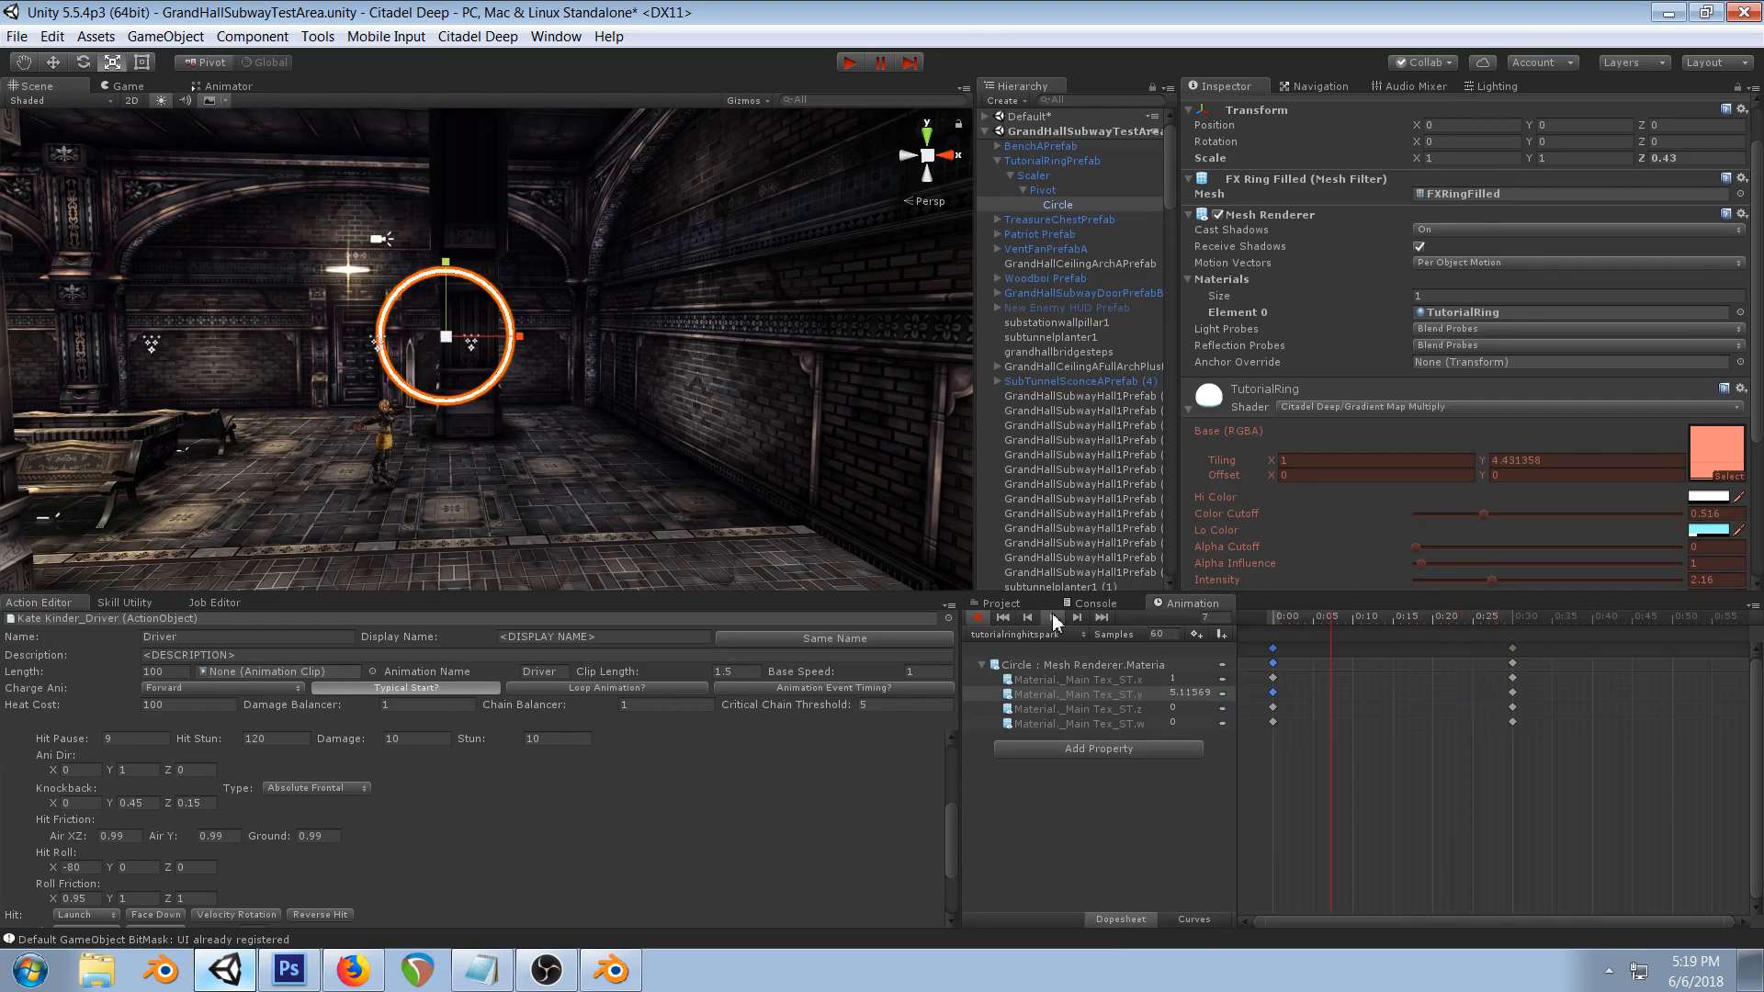
pyautogui.moveTo(1514, 648); pyautogui.dragTo(1635, 647)
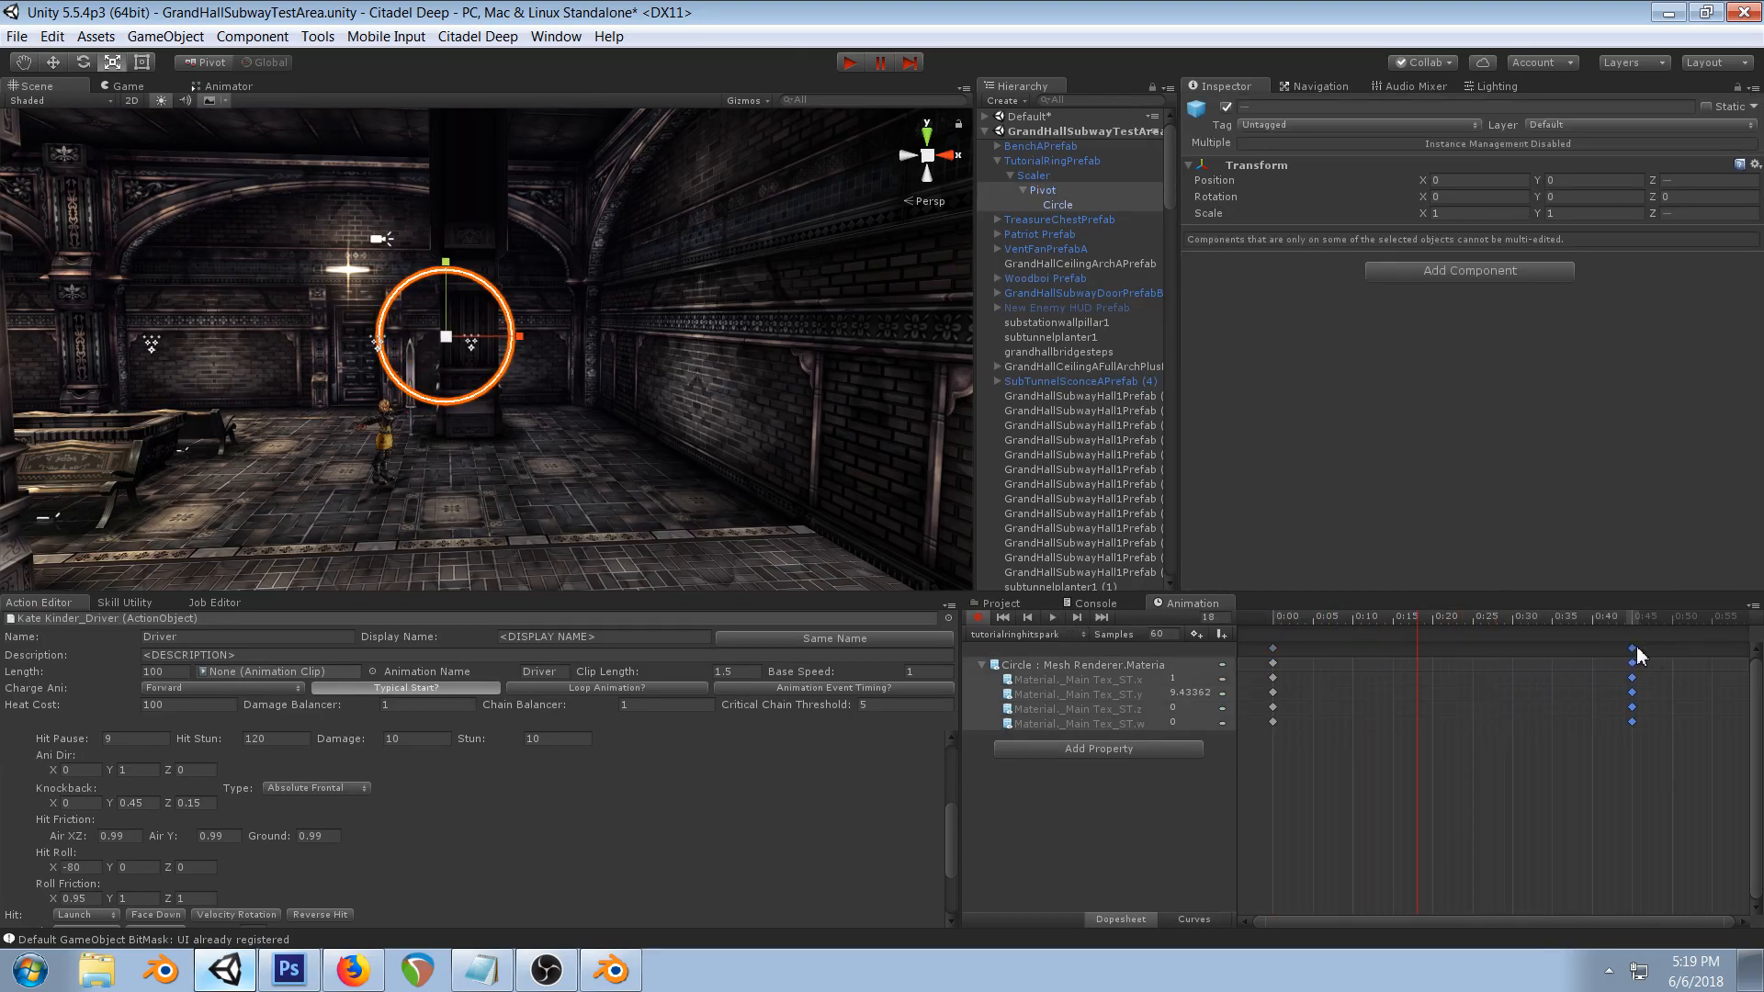
pyautogui.click(1049, 615)
# - Lower the start tangent of the Y tiling curve to slow its initial rise, and scrub and play the animation to check it
pyautogui.click(1194, 918)
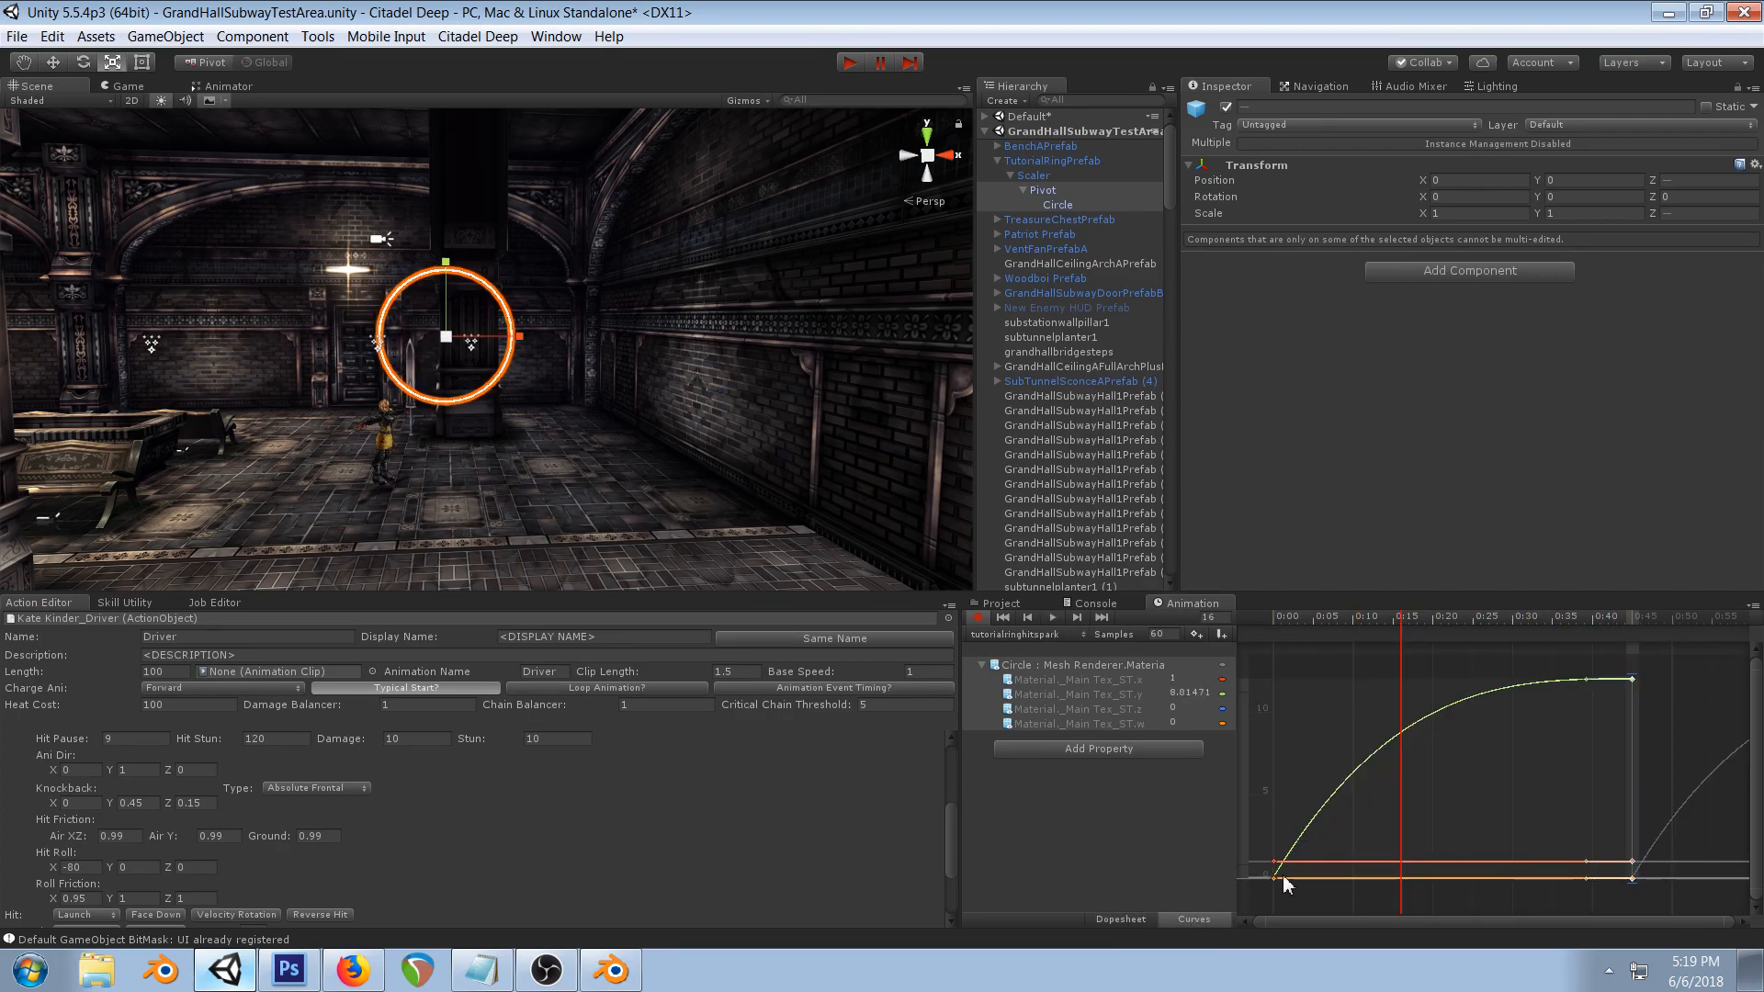
pyautogui.click(1123, 696)
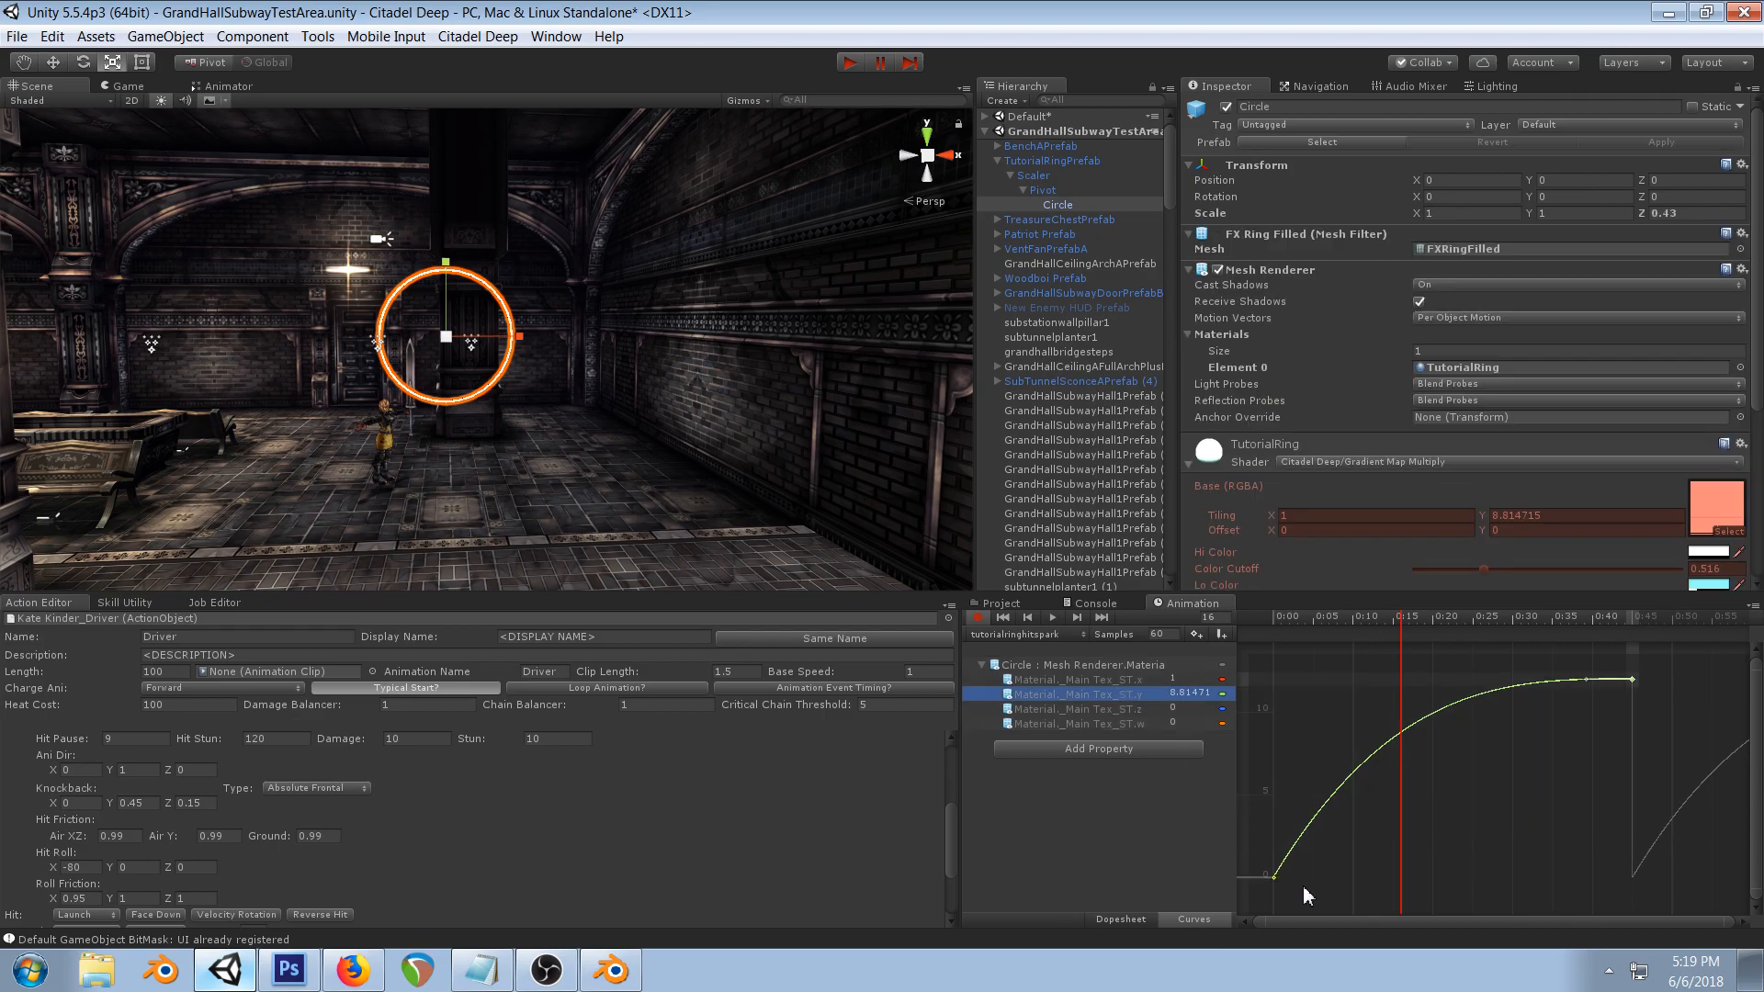
pyautogui.click(1276, 877)
pyautogui.moveTo(1297, 839); pyautogui.dragTo(1310, 843)
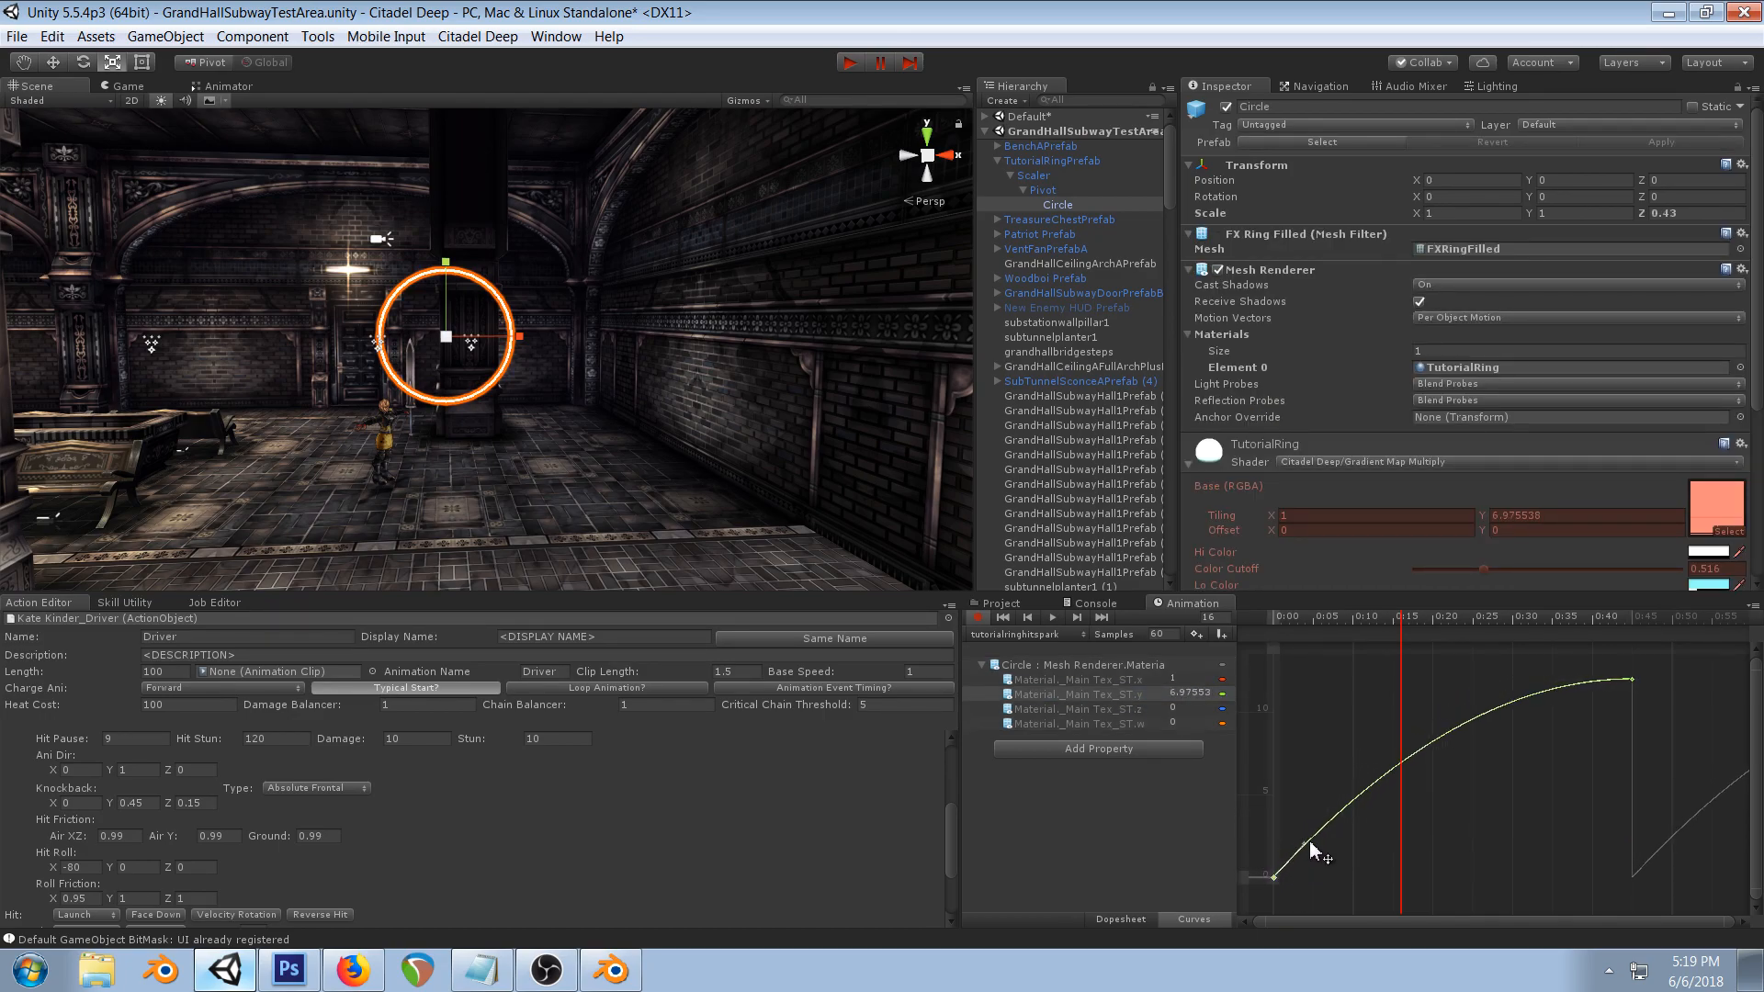
pyautogui.click(1271, 621)
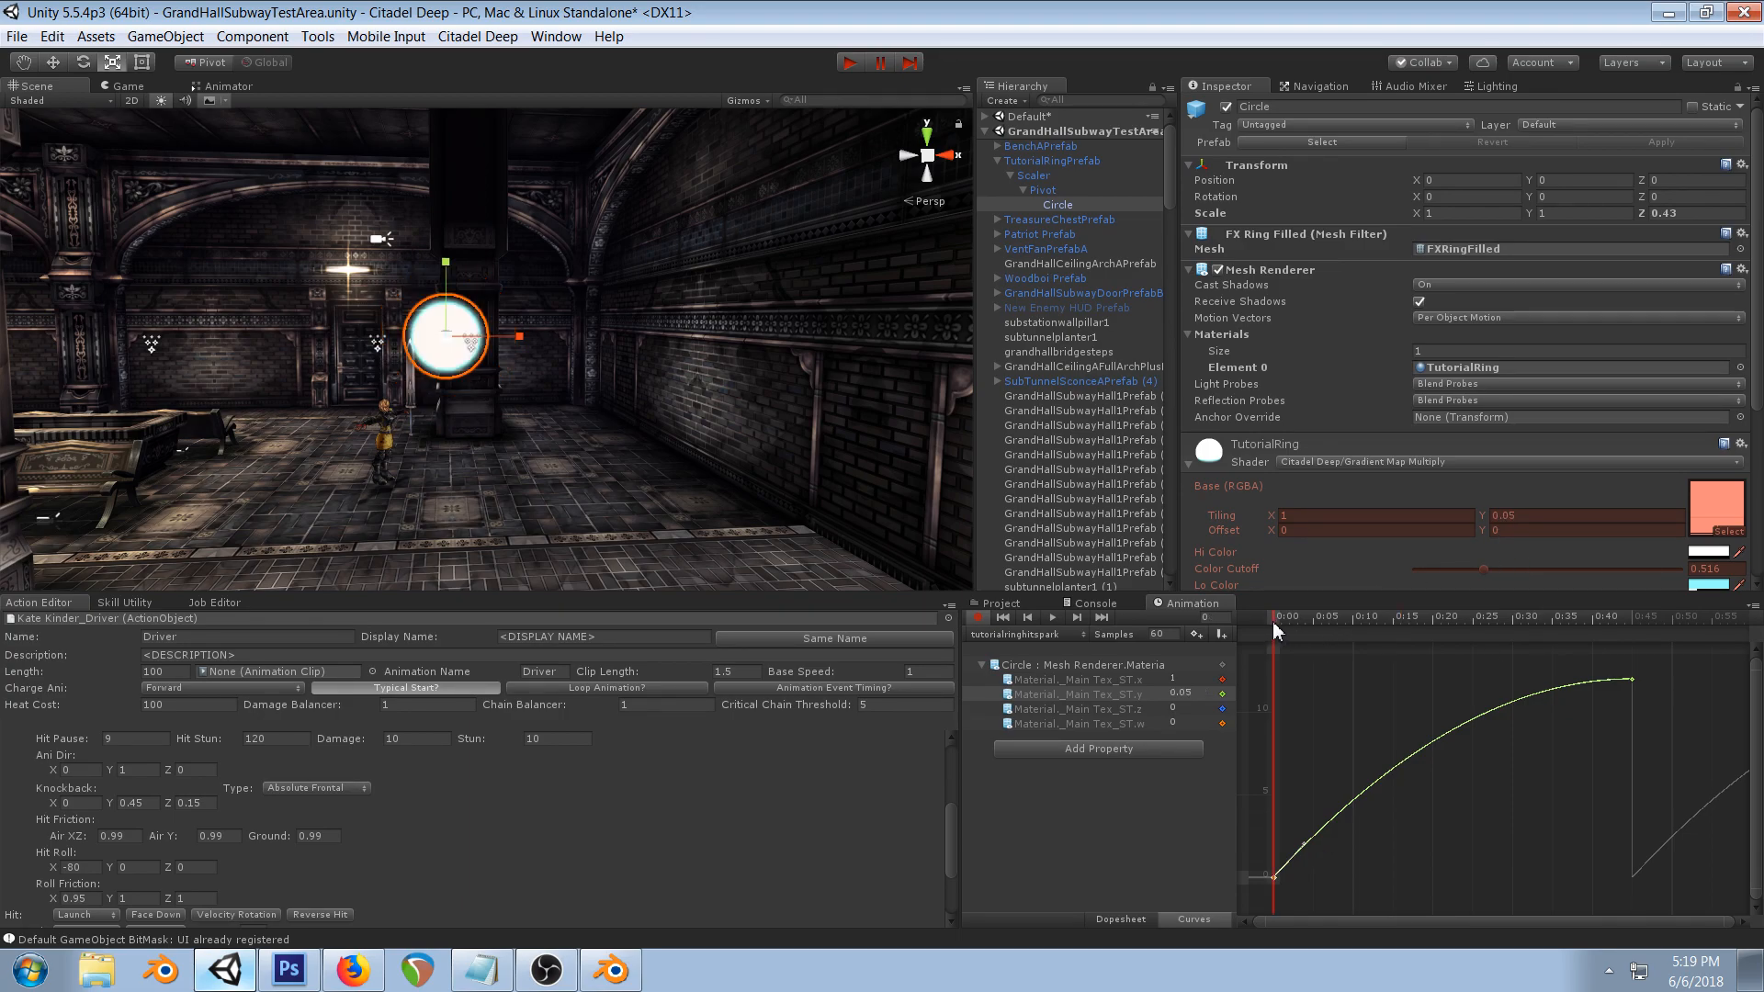
pyautogui.moveTo(1273, 622); pyautogui.dragTo(1671, 626)
pyautogui.click(1050, 619)
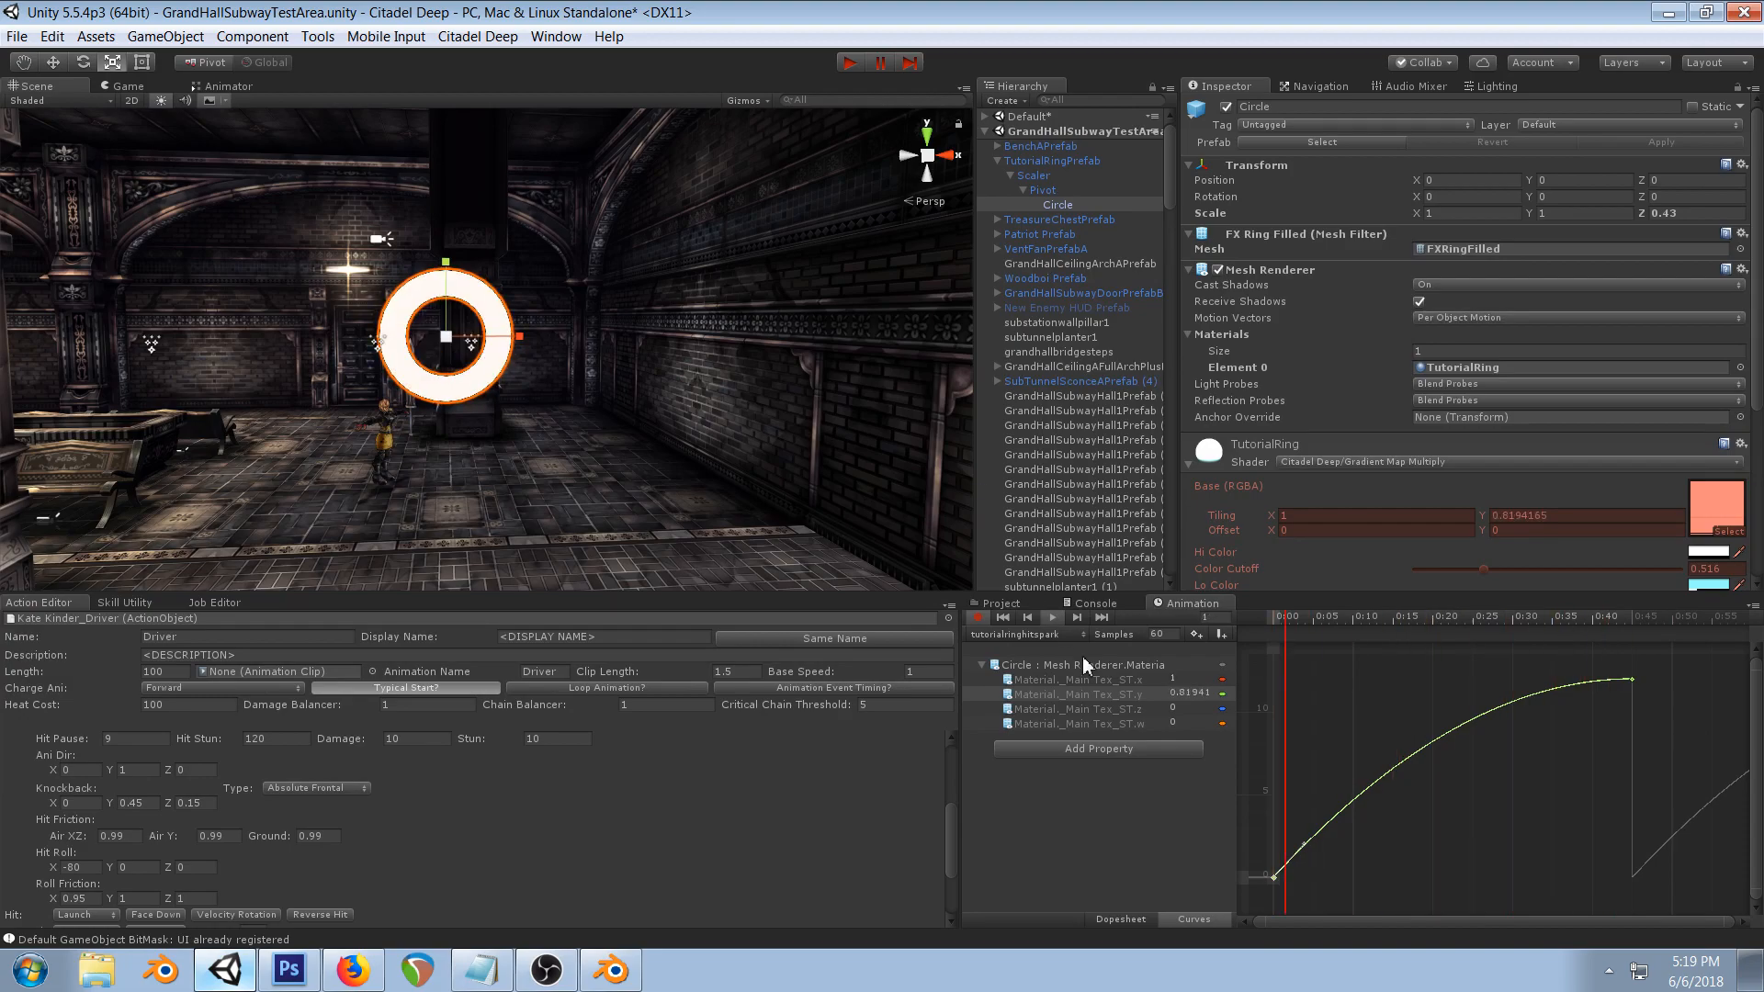
# - Refine the Y tiling curve with a gentler start tangent and a slightly sloped end tangent, and stop the animation preview
pyautogui.click(1305, 845)
pyautogui.moveTo(1310, 849); pyautogui.dragTo(1340, 853)
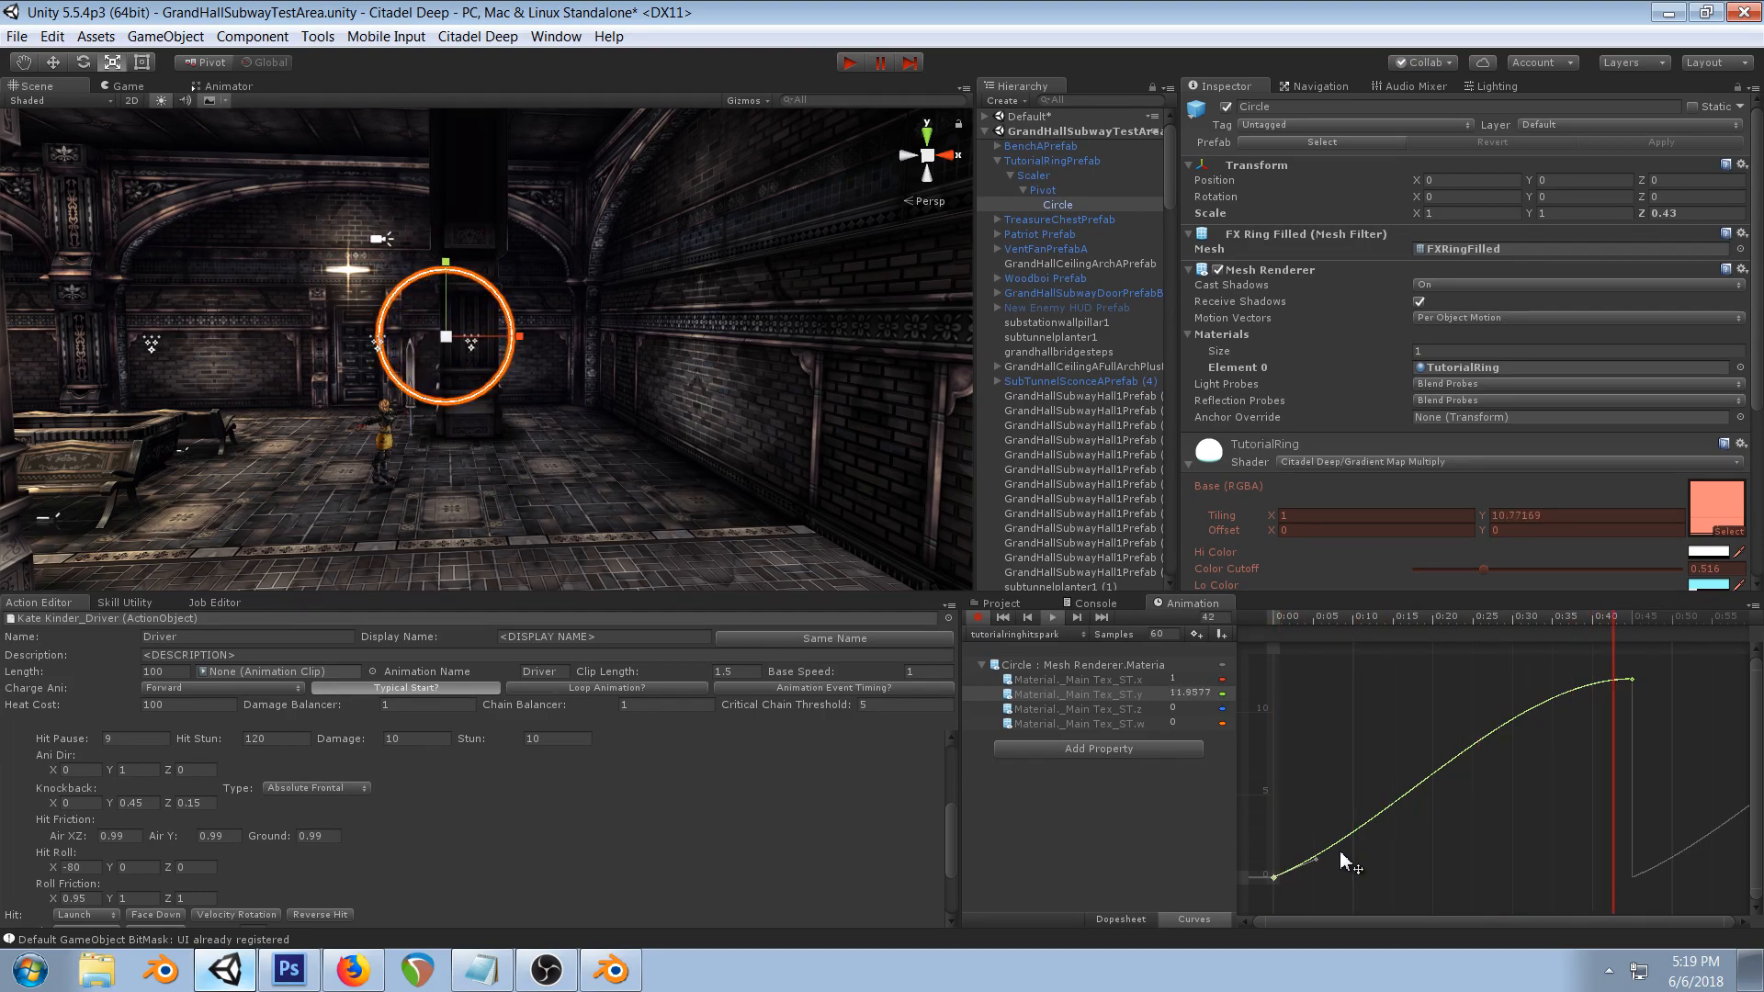
pyautogui.moveTo(1339, 851); pyautogui.dragTo(1328, 841)
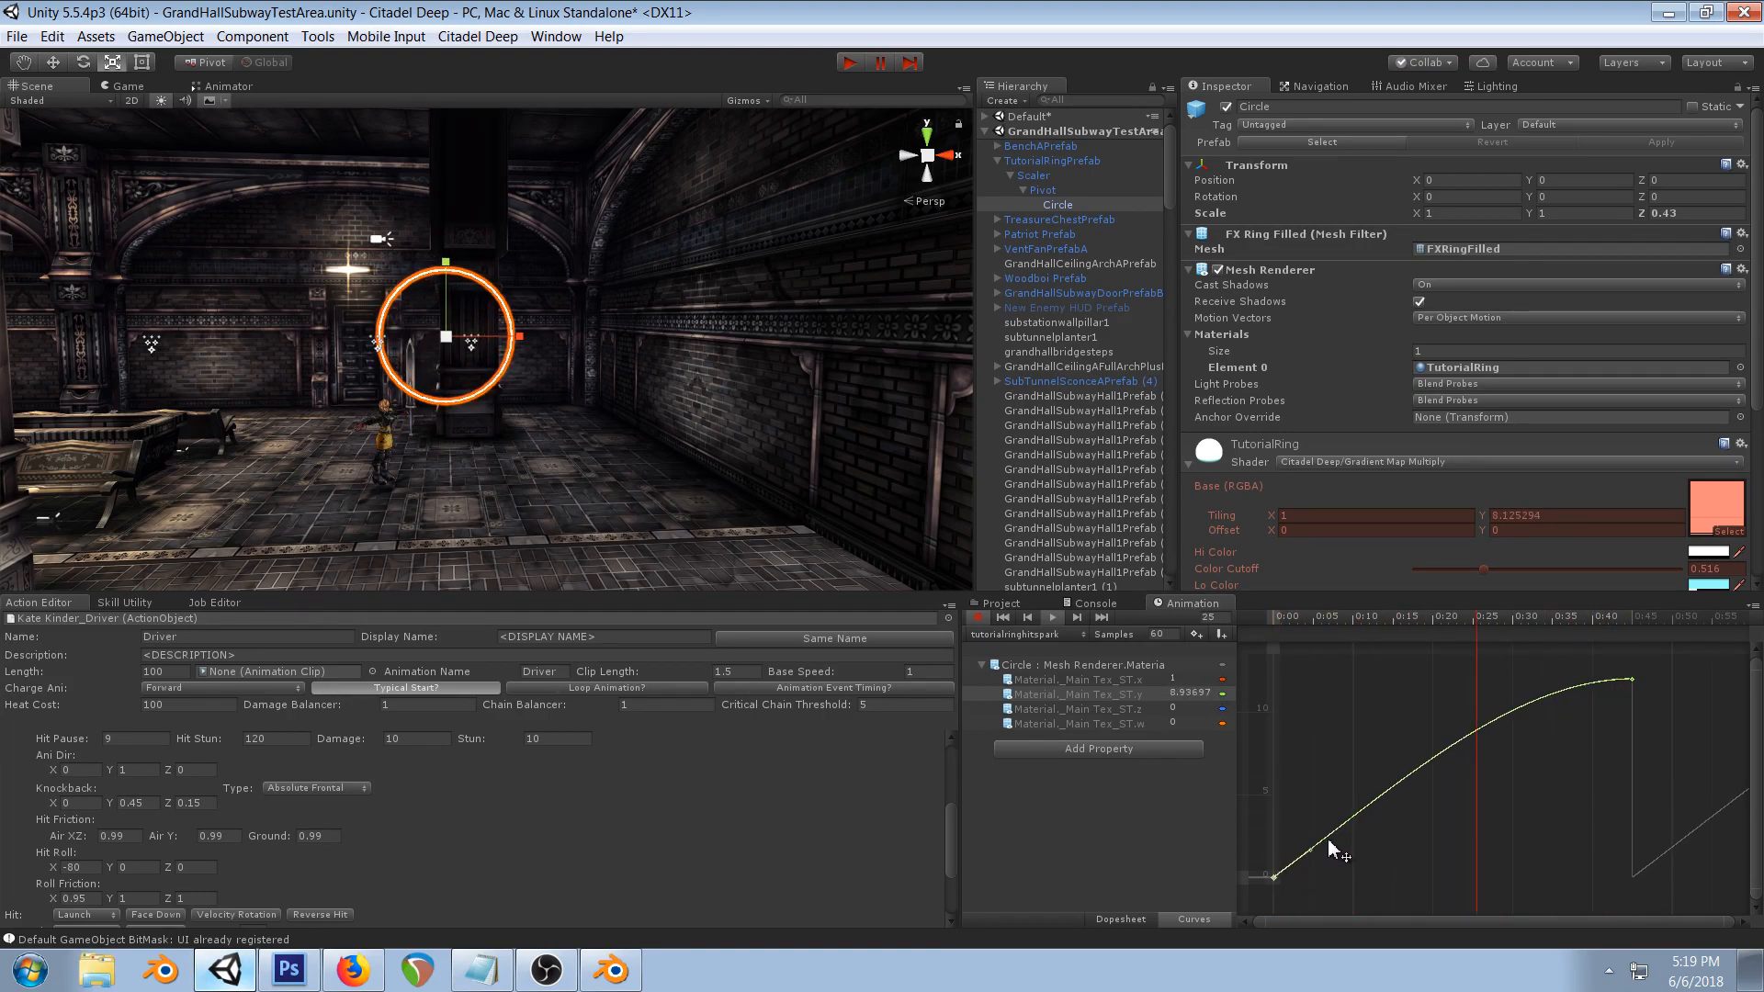
pyautogui.click(1629, 680)
pyautogui.moveTo(1593, 683); pyautogui.dragTo(1596, 689)
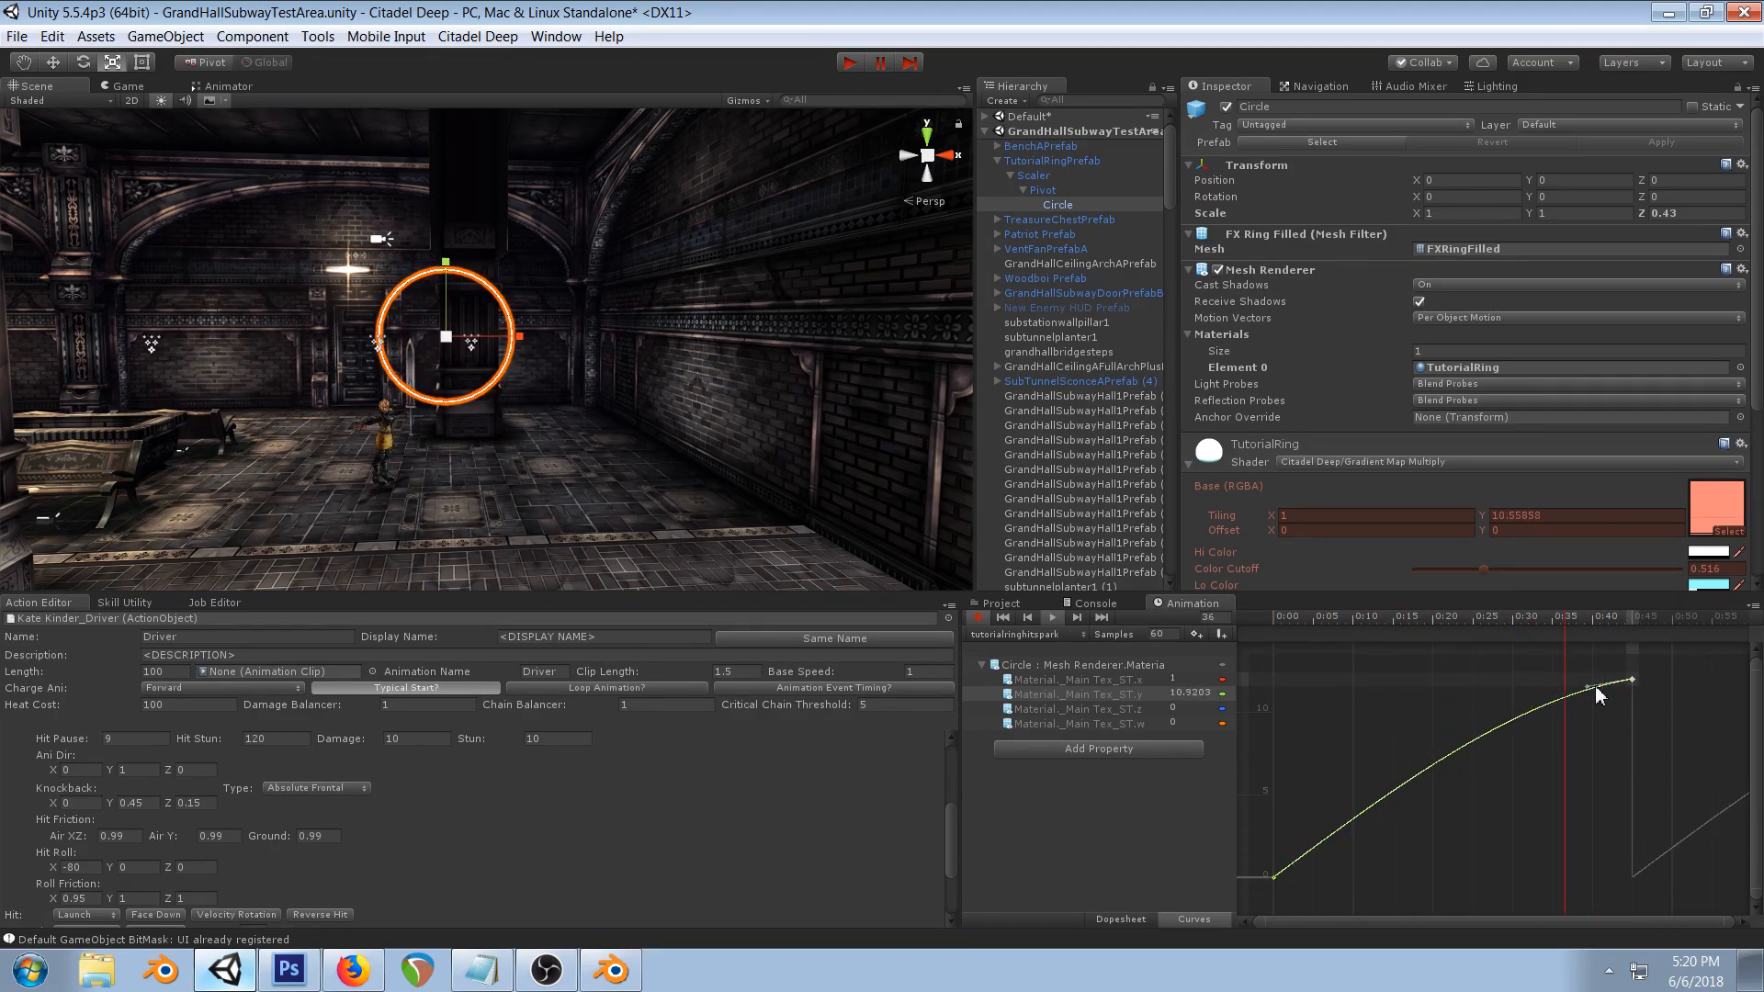
pyautogui.moveTo(1312, 855); pyautogui.dragTo(1319, 854)
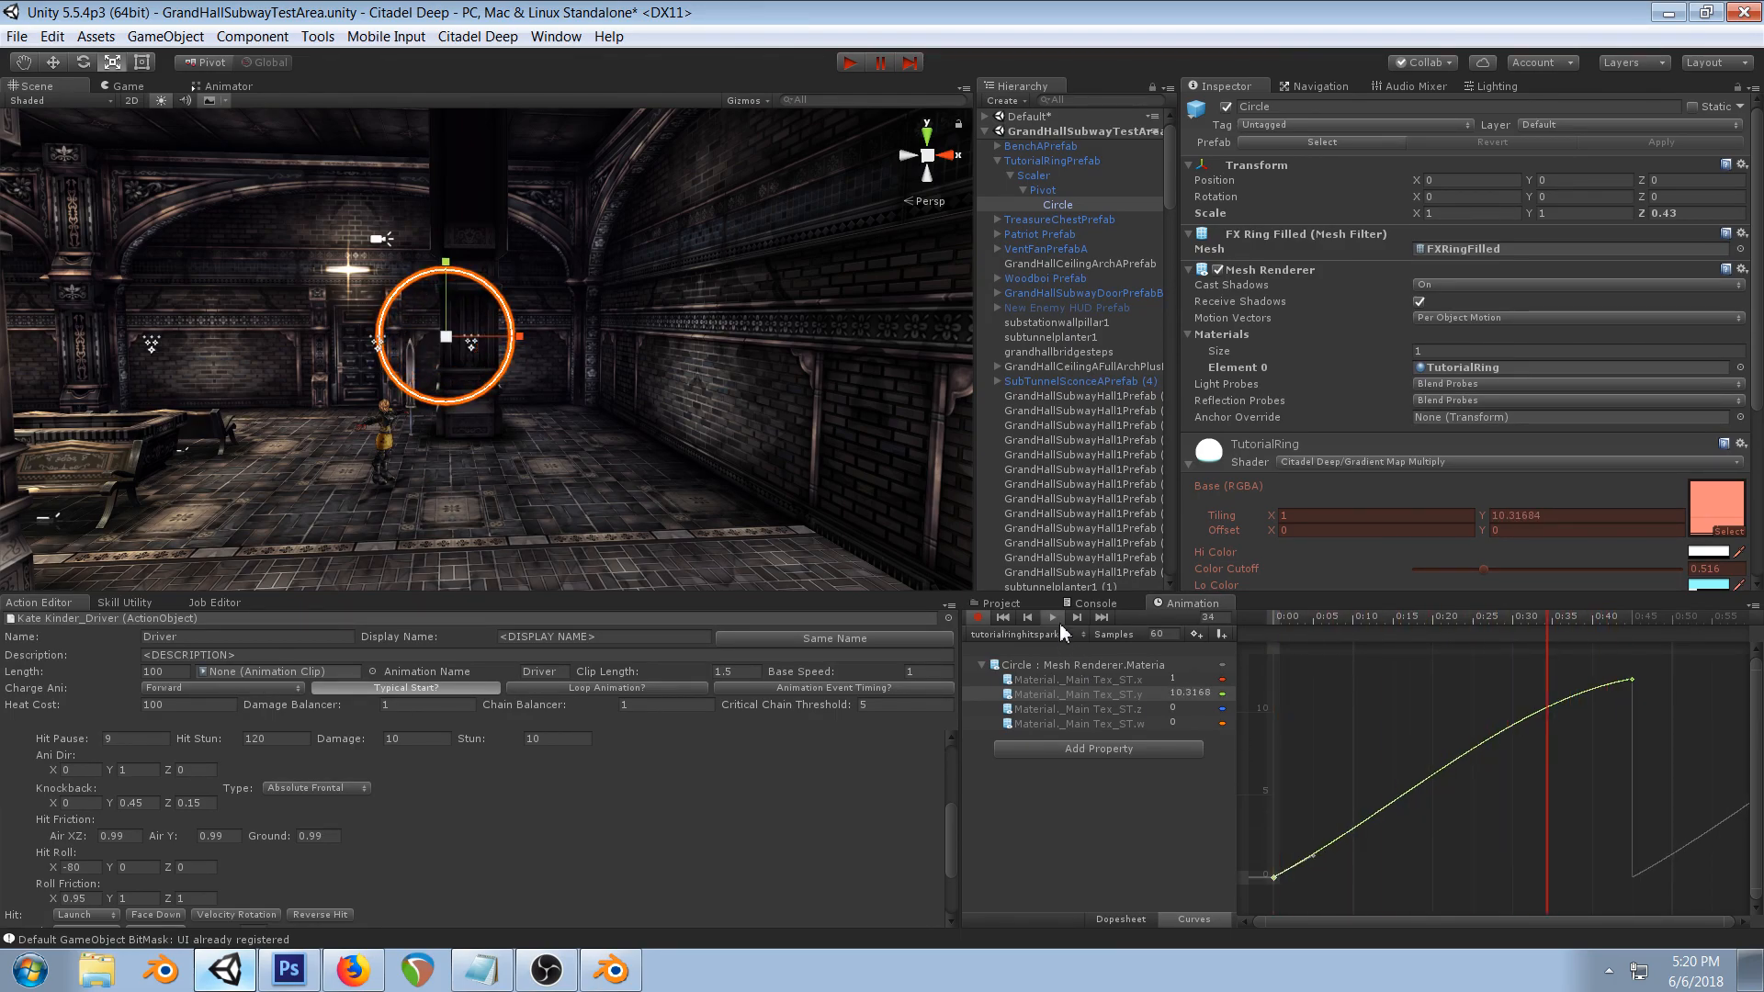
pyautogui.click(977, 618)
pyautogui.click(981, 665)
pyautogui.click(1072, 667)
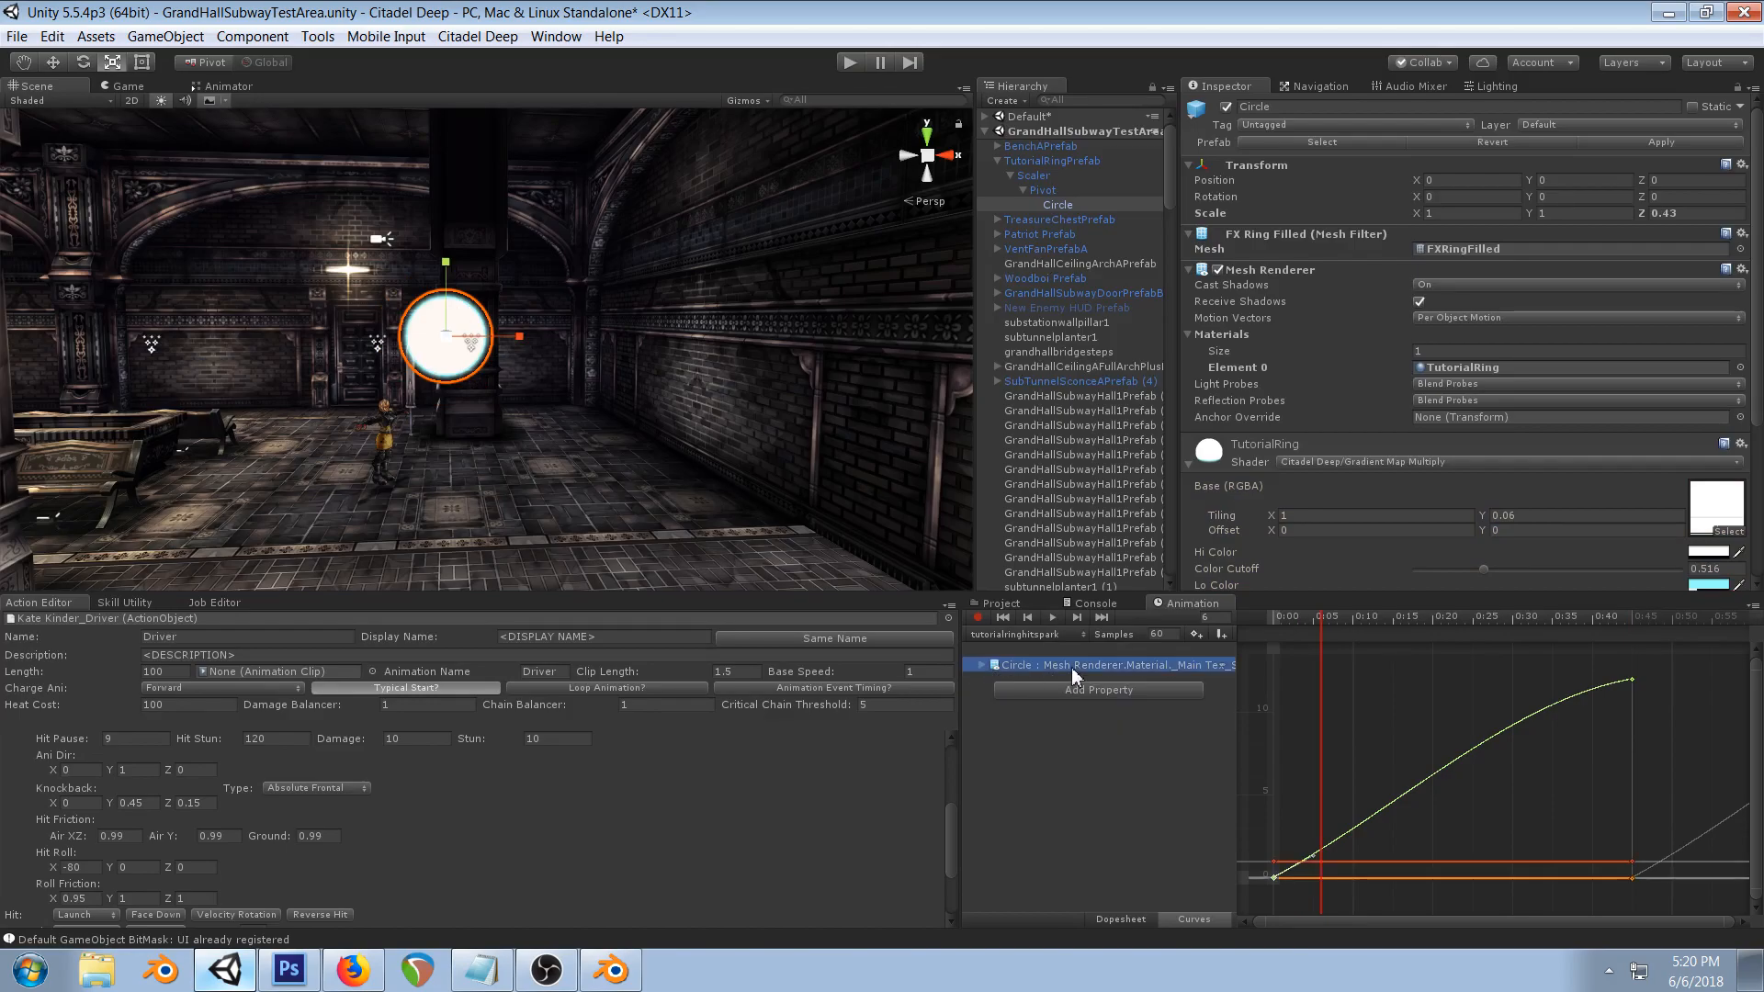
# - Try keying a larger uniform scale for the Circle at frame 45, and delete the scale track
pyautogui.click(1277, 617)
pyautogui.moveTo(1285, 627); pyautogui.dragTo(1630, 628)
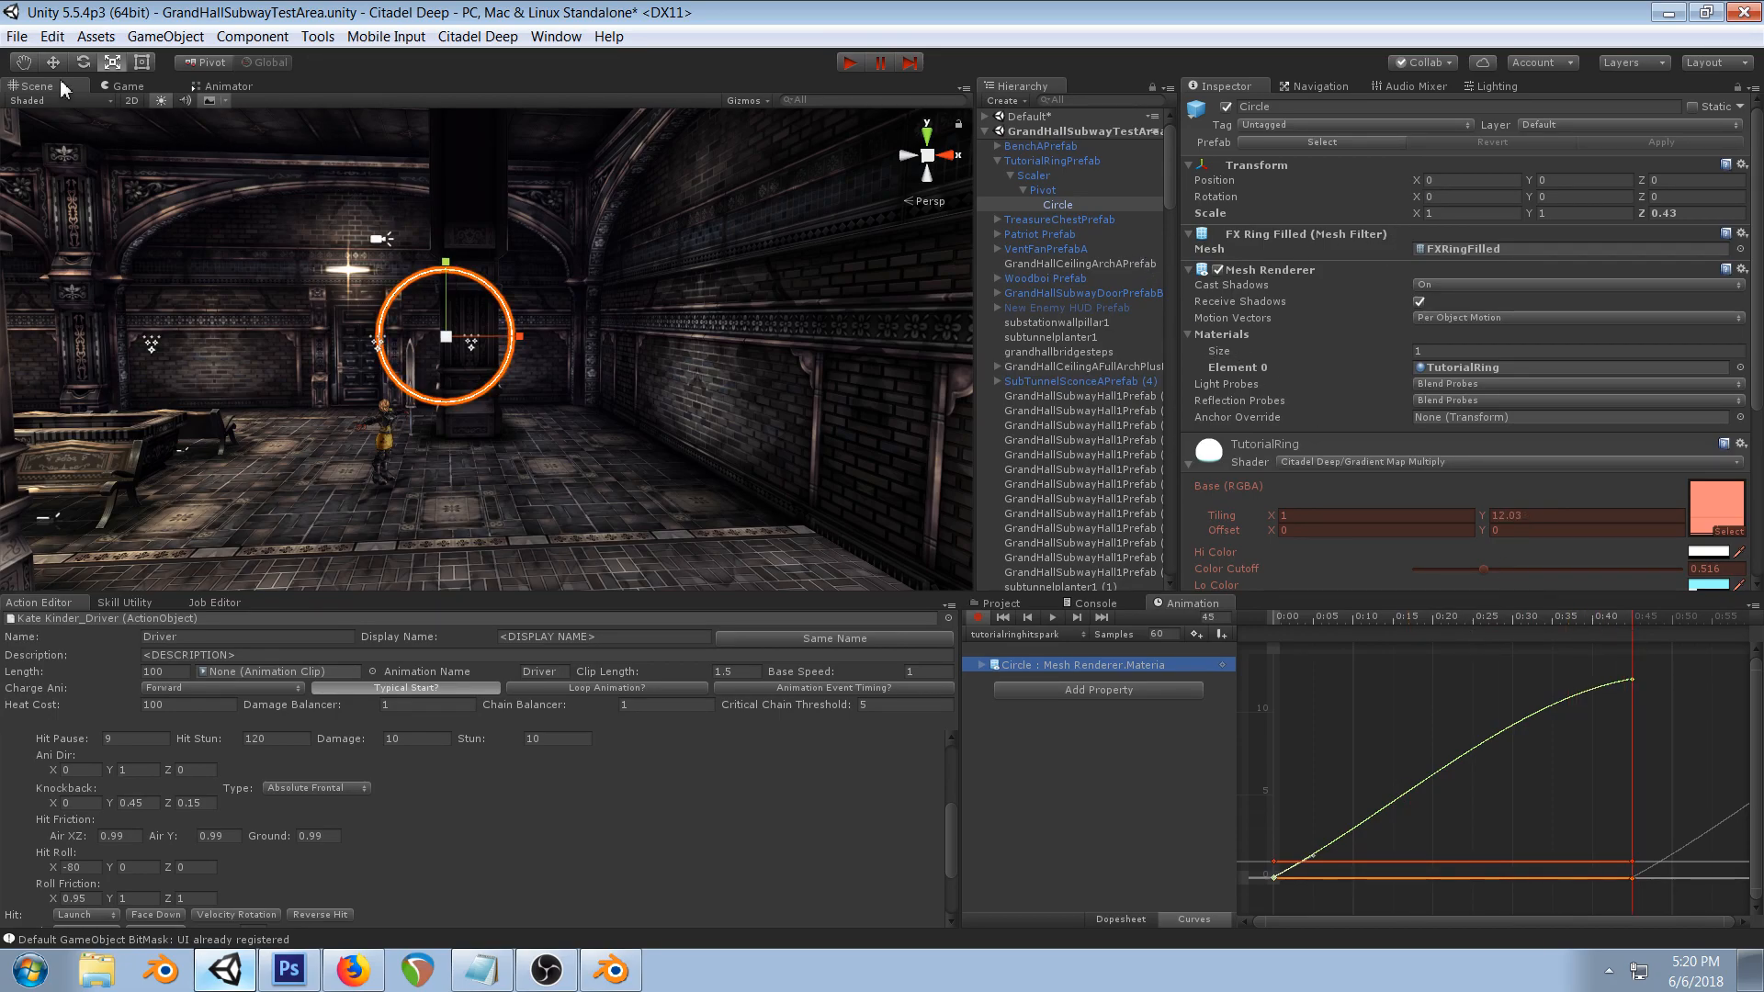
pyautogui.moveTo(454, 341); pyautogui.dragTo(522, 338)
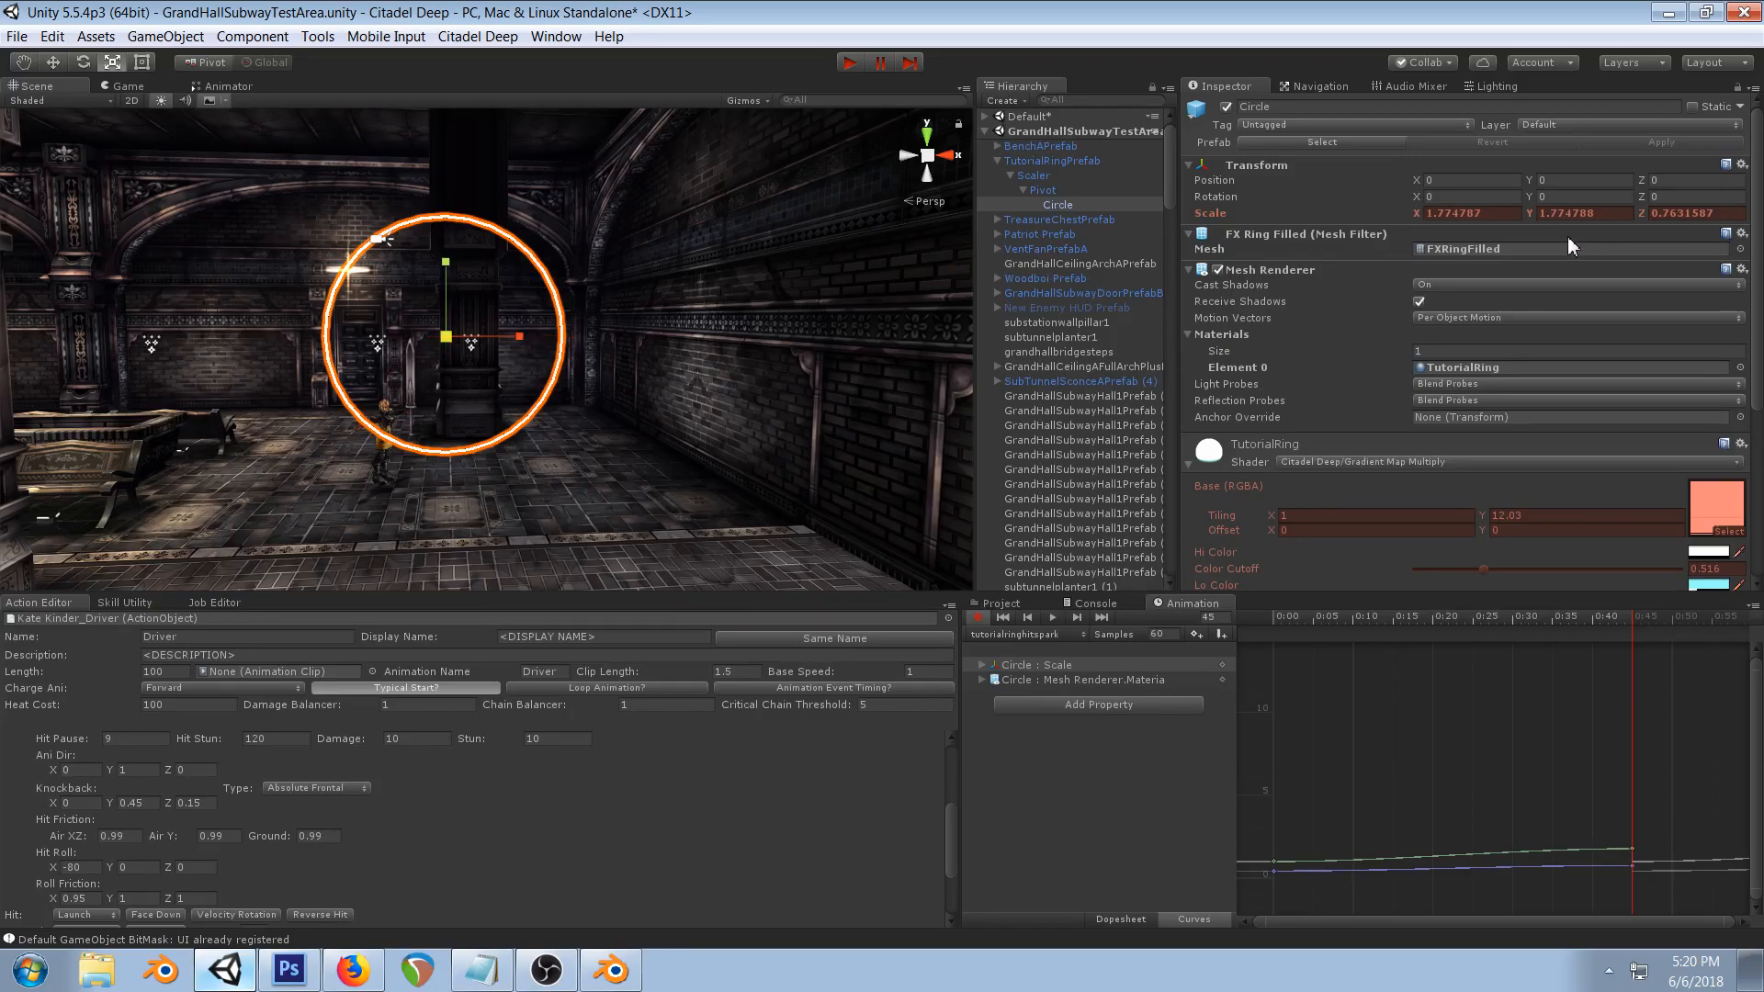
pyautogui.click(1276, 616)
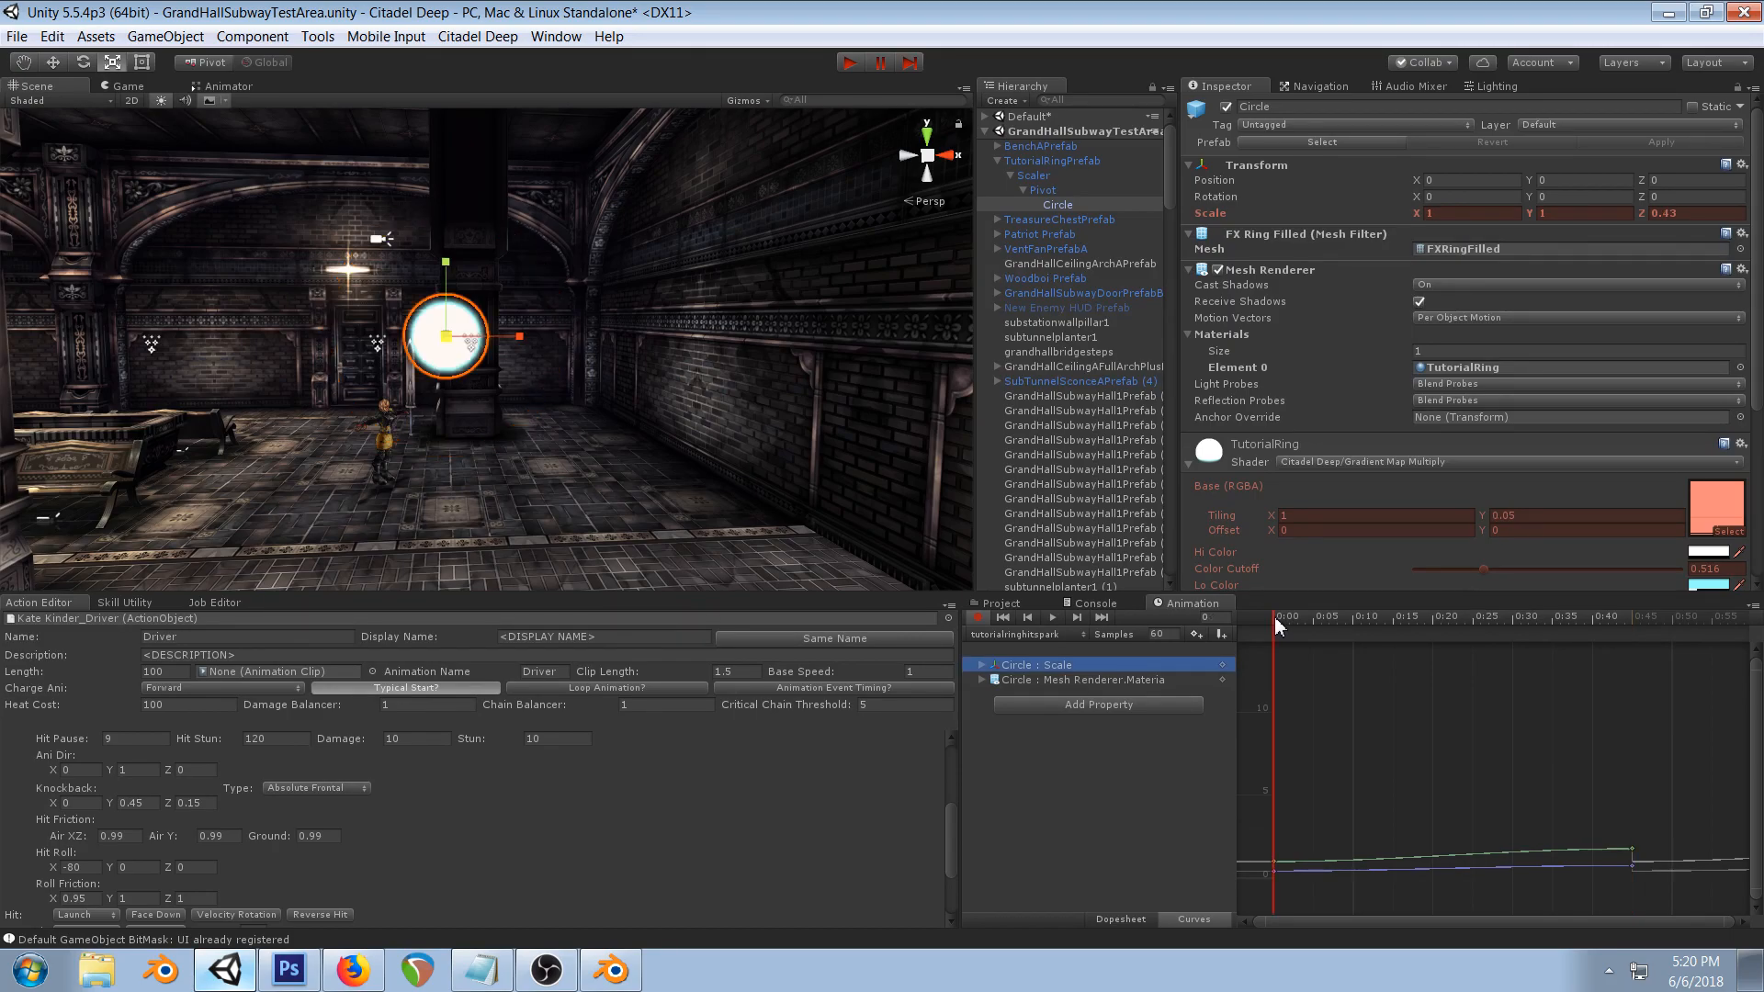
pyautogui.press('Delete')
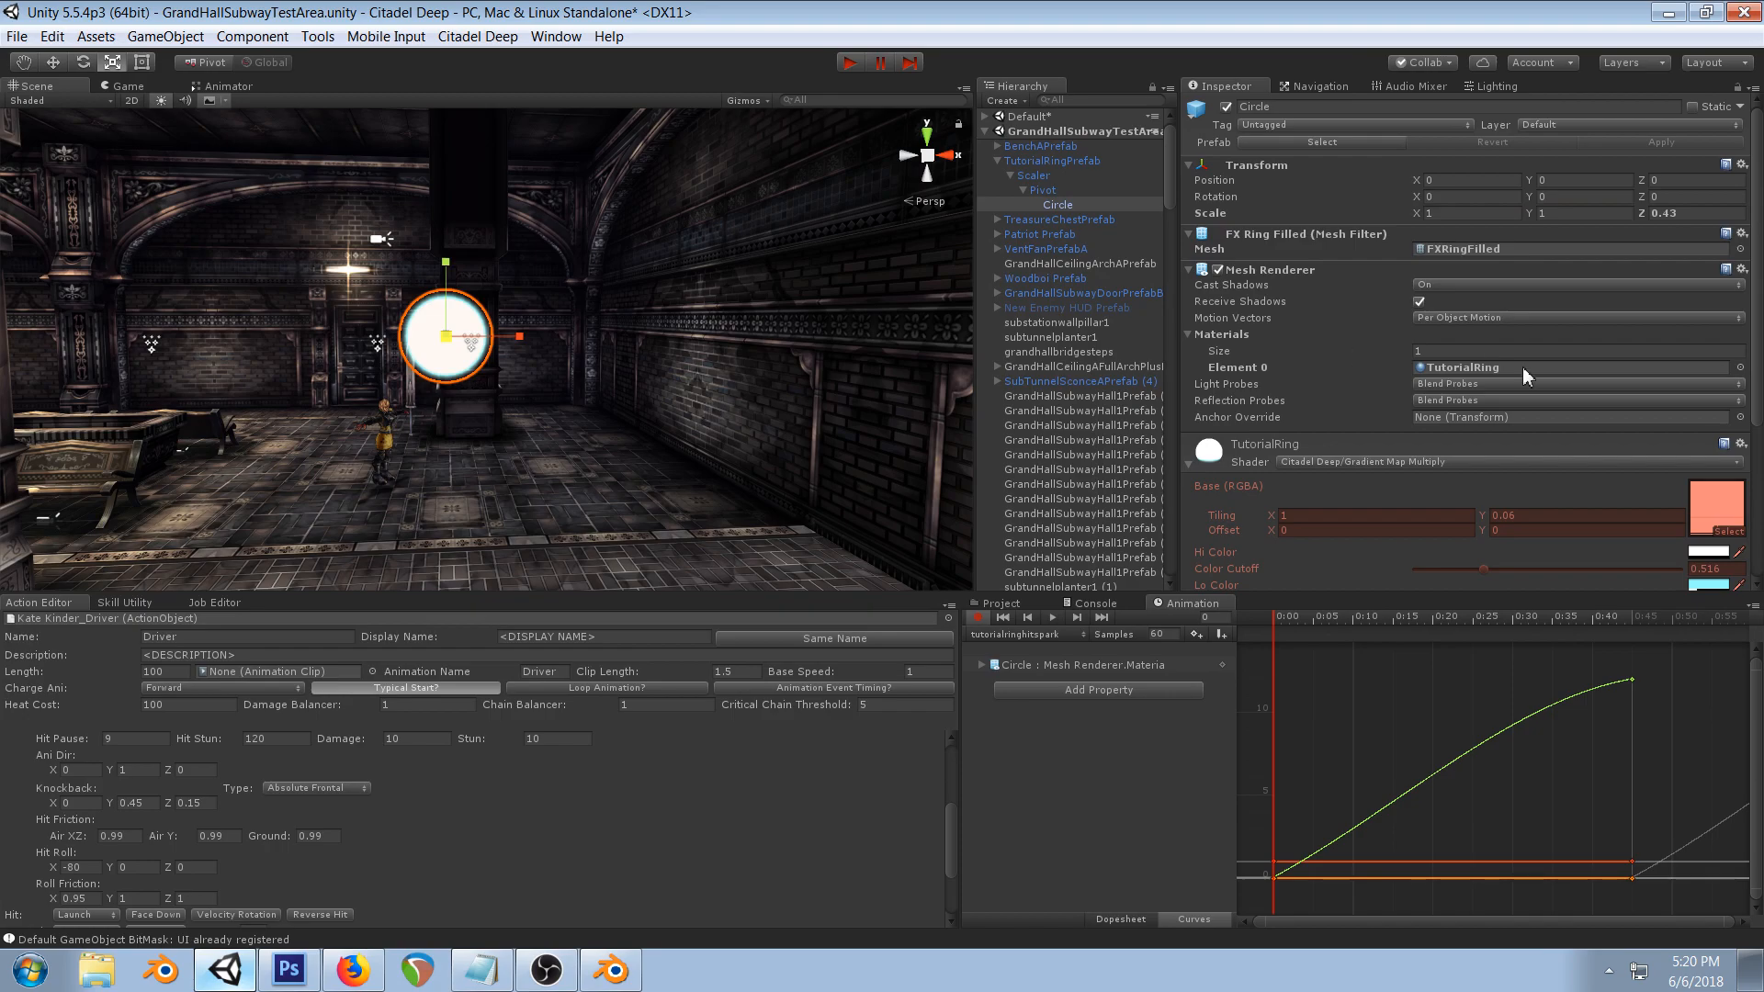
# - Set the Circle's Z scale to 1 outside animation recording, undoing the value keyed while recording
pyautogui.click(1705, 215)
pyautogui.write('1')
pyautogui.press('Return')
pyautogui.hotkey('ctrl', 'z')
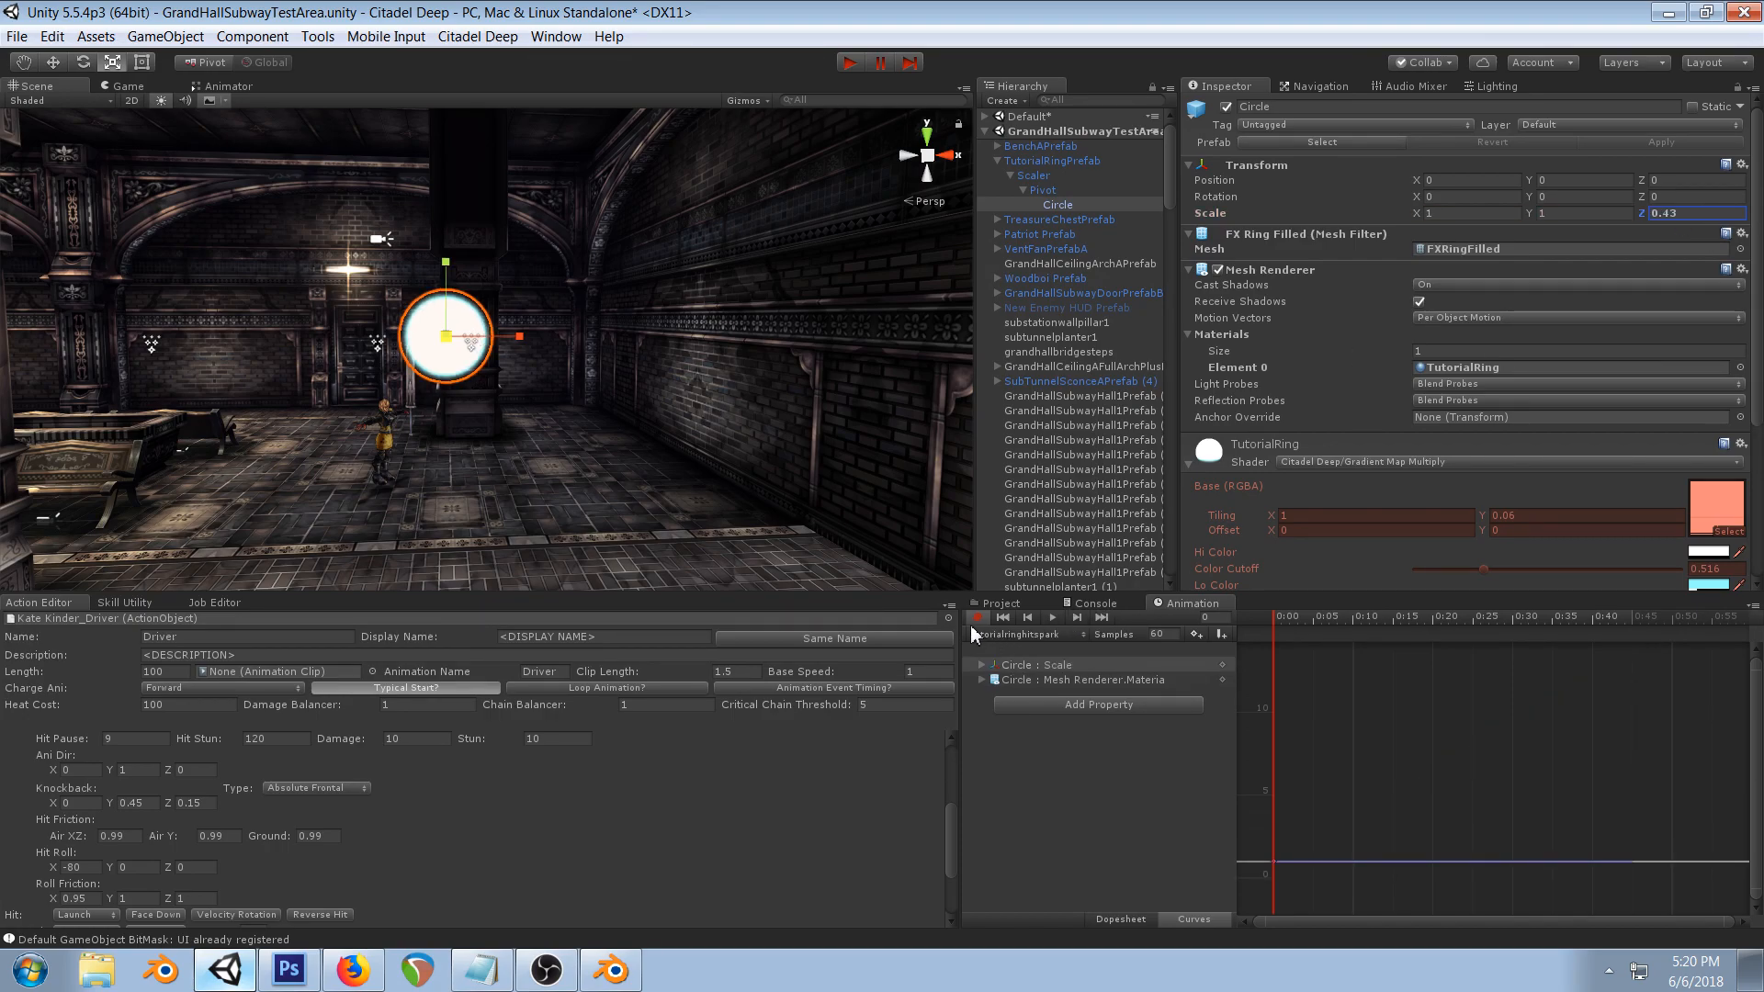
pyautogui.click(978, 619)
pyautogui.click(1687, 216)
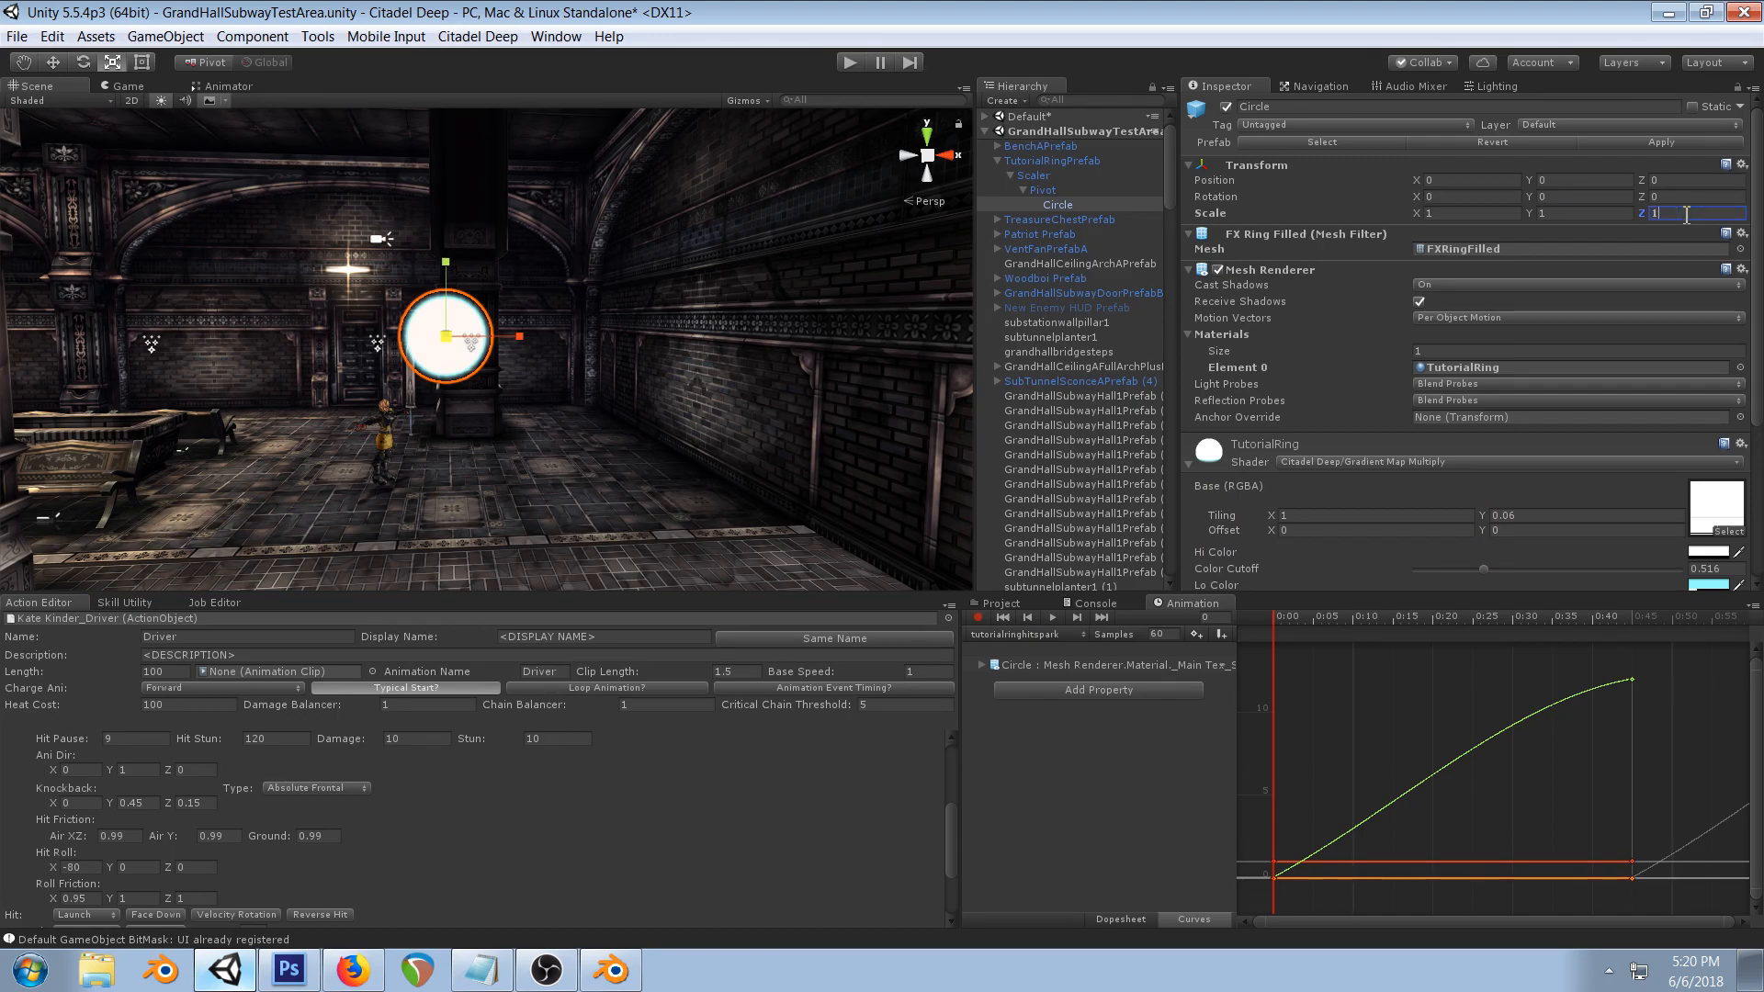
# - Key a larger uniform scale for the Circle at frame 45, return to frame 0 and list the scale track's axes
pyautogui.moveTo(1272, 625); pyautogui.dragTo(1632, 631)
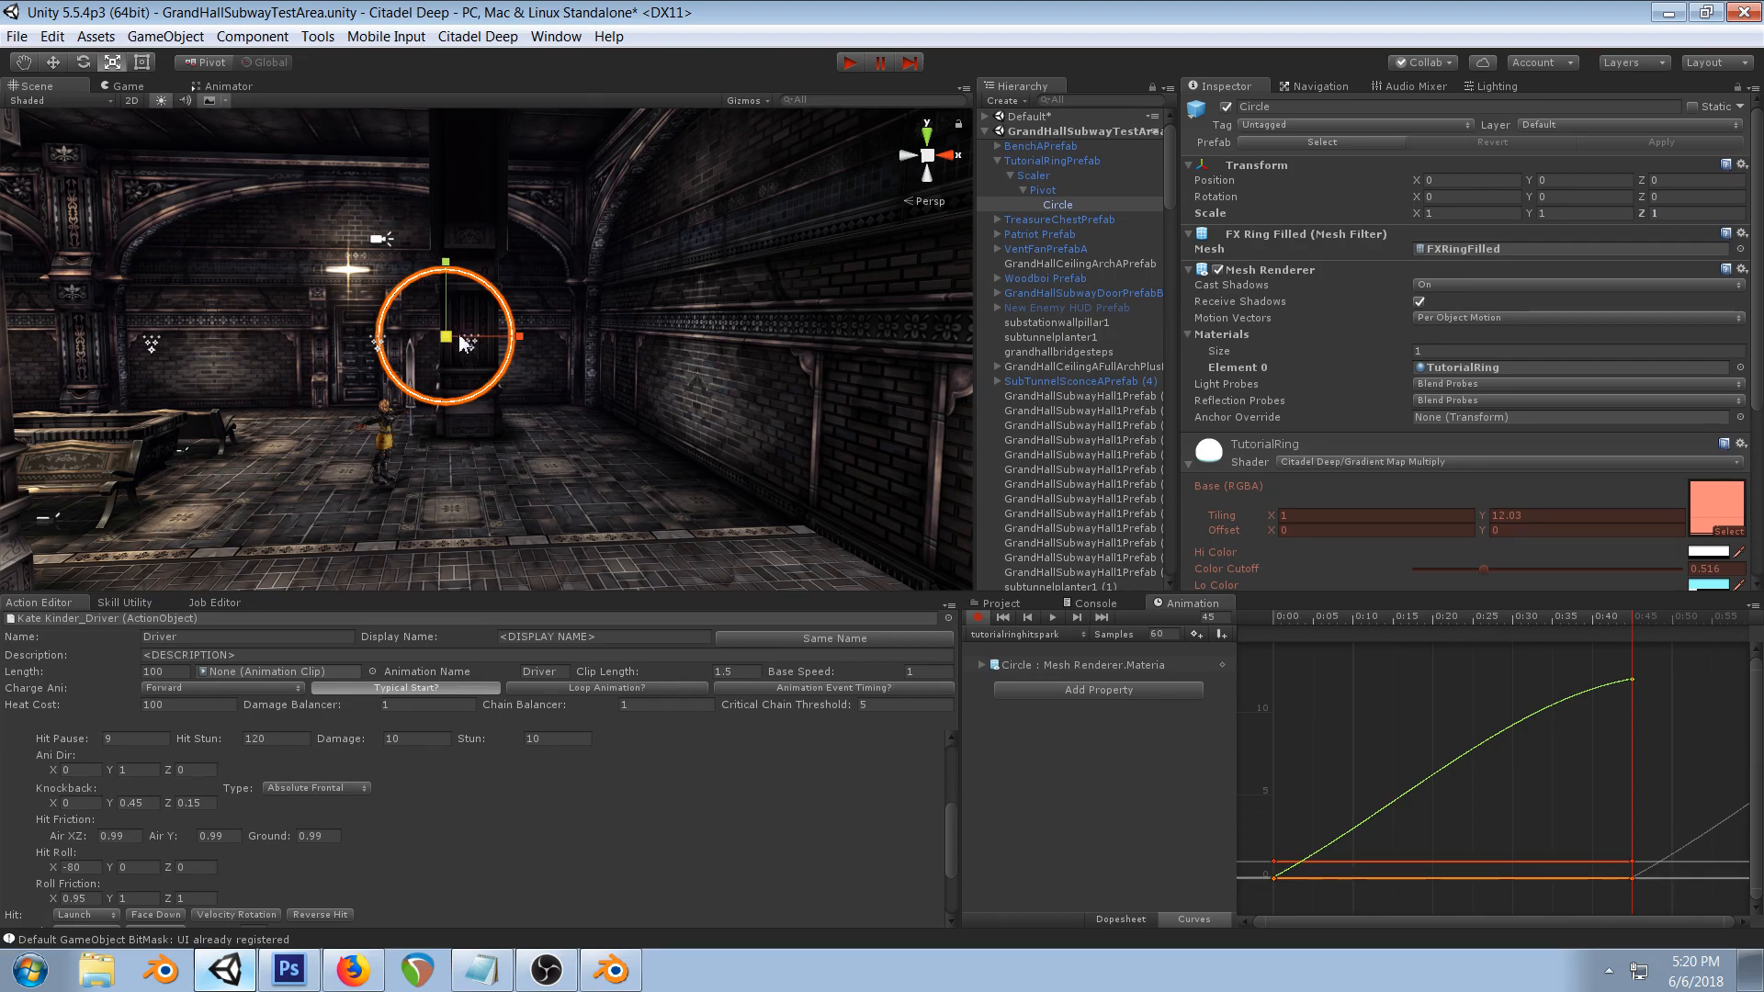
pyautogui.moveTo(453, 340); pyautogui.dragTo(510, 324)
pyautogui.moveTo(1280, 614)
pyautogui.mouseDown()
pyautogui.moveTo(1581, 591)
pyautogui.moveTo(1269, 609)
pyautogui.mouseUp()
pyautogui.click(981, 667)
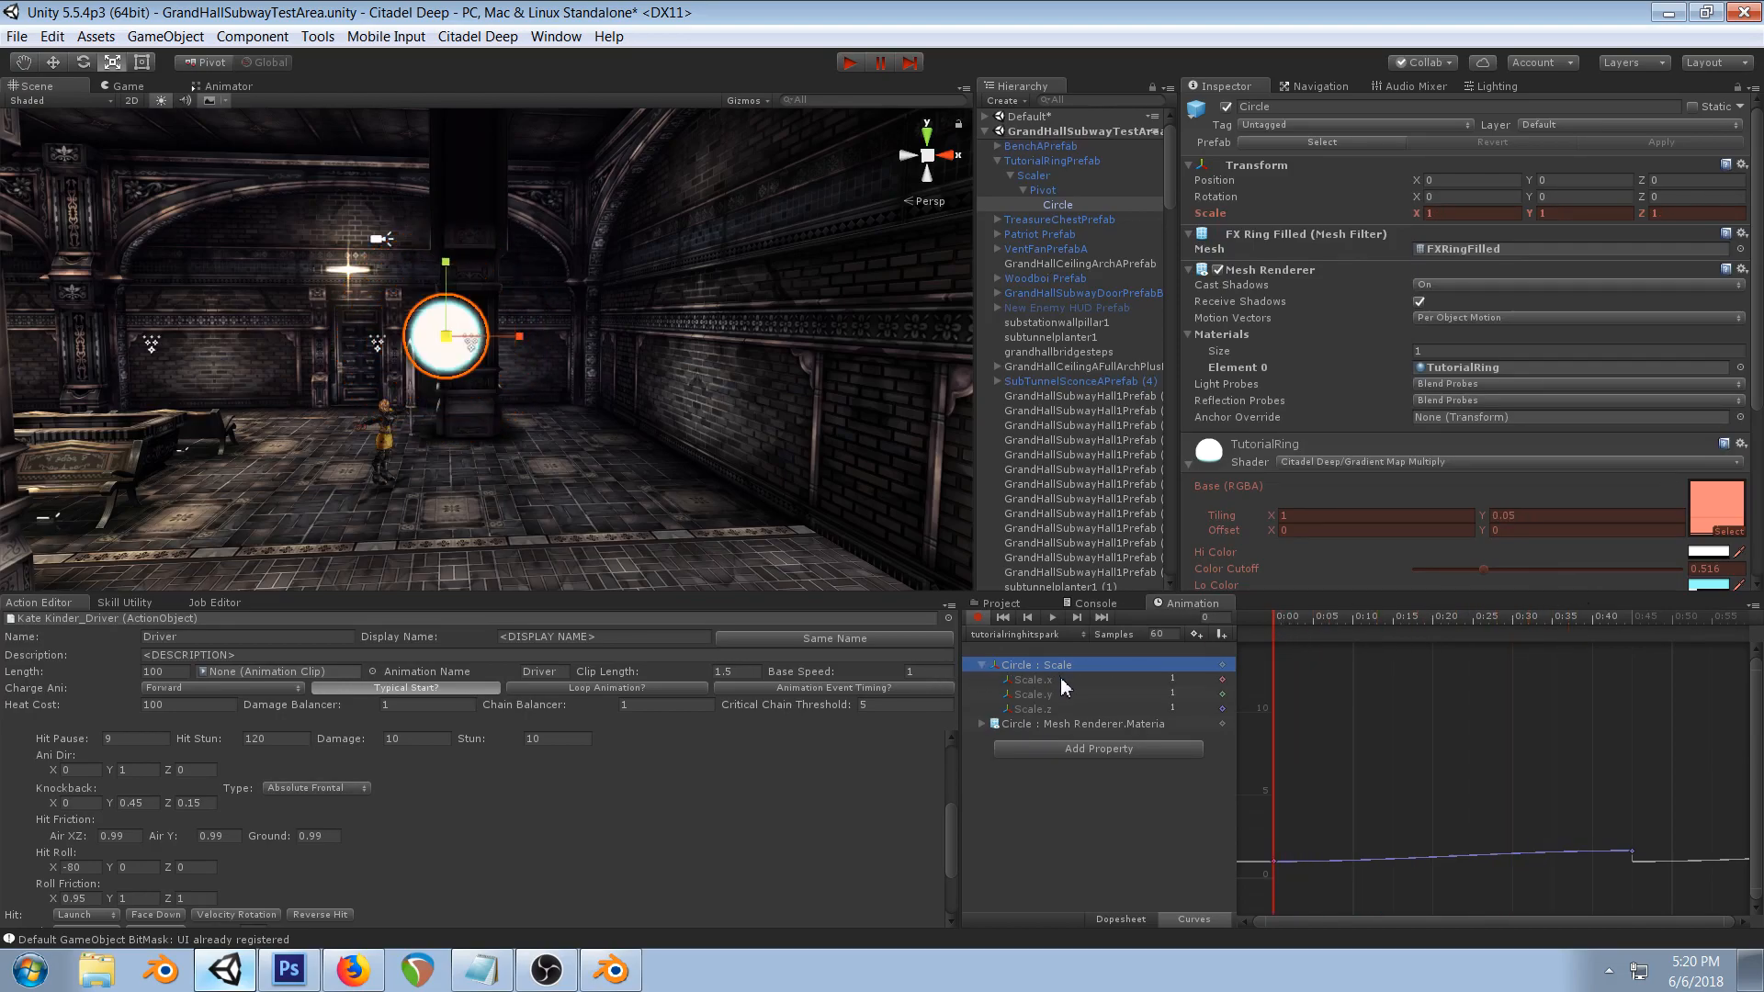
# - Steepen the start tangents of the Circle's X, Y and Z scale curves so the ring expands quickly from frame 0
pyautogui.click(1060, 681)
pyautogui.keyDown('shift'); pyautogui.click(1037, 711); pyautogui.keyUp('shift')
pyautogui.click(1126, 919)
pyautogui.click(1185, 920)
pyautogui.click(1271, 877)
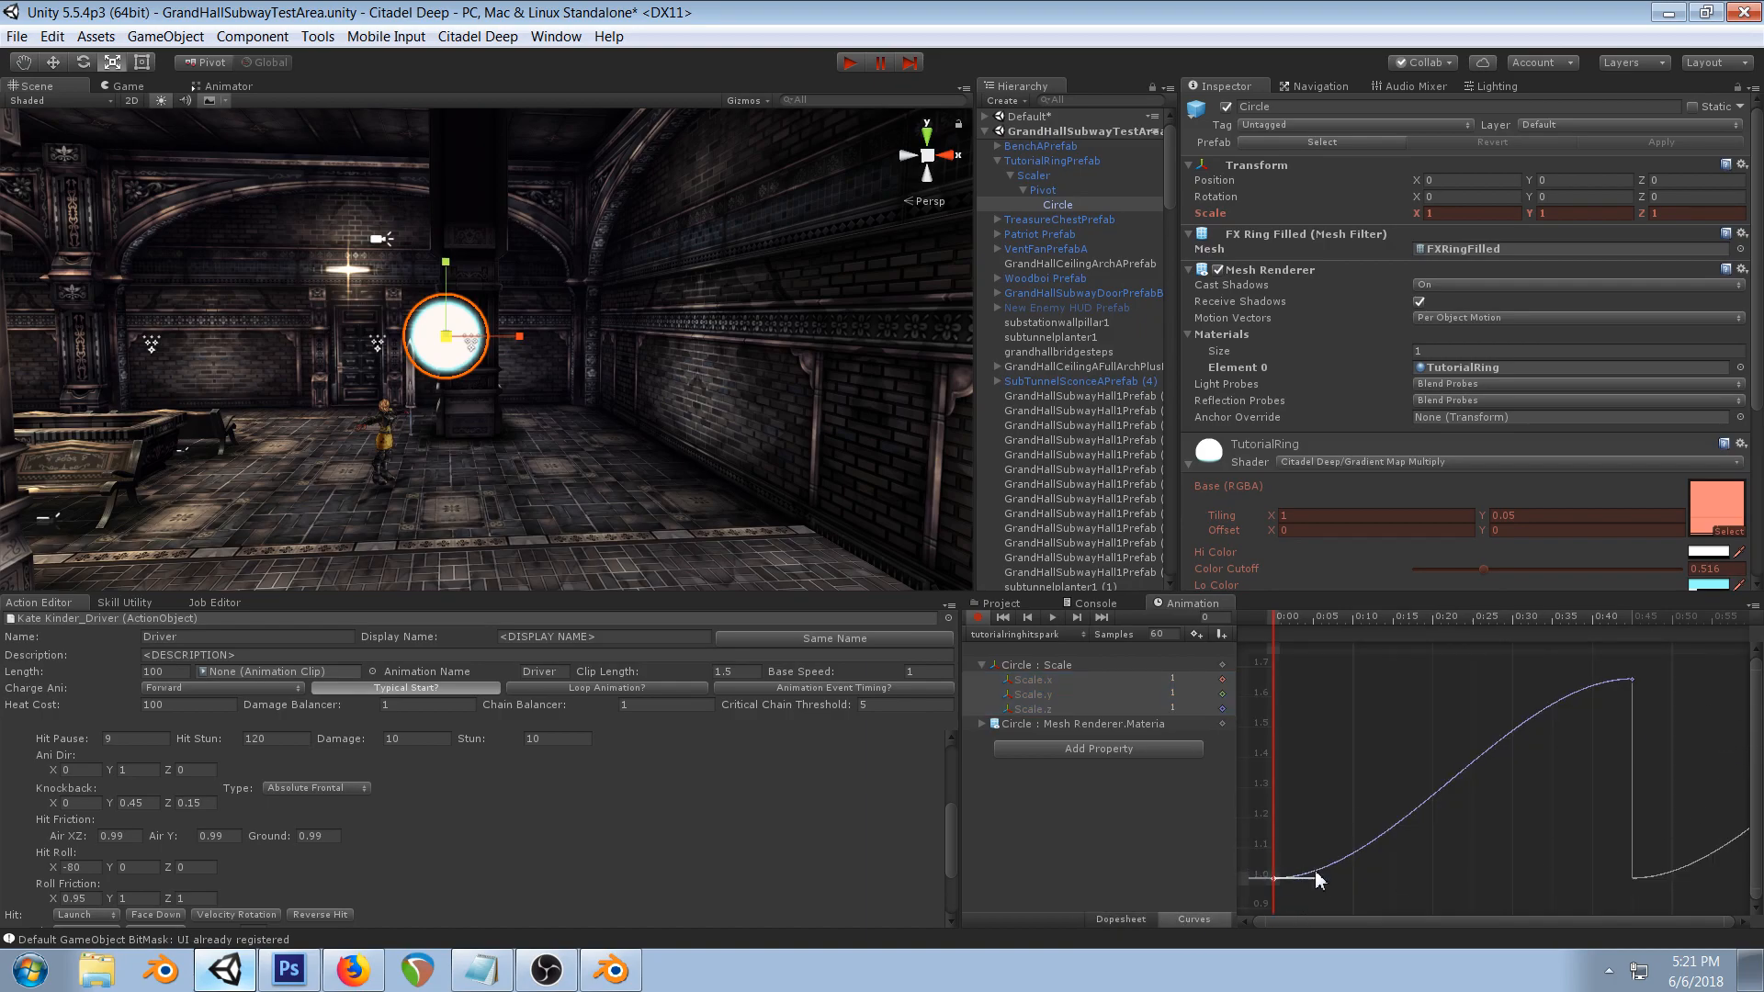
pyautogui.moveTo(1319, 882); pyautogui.dragTo(1311, 846)
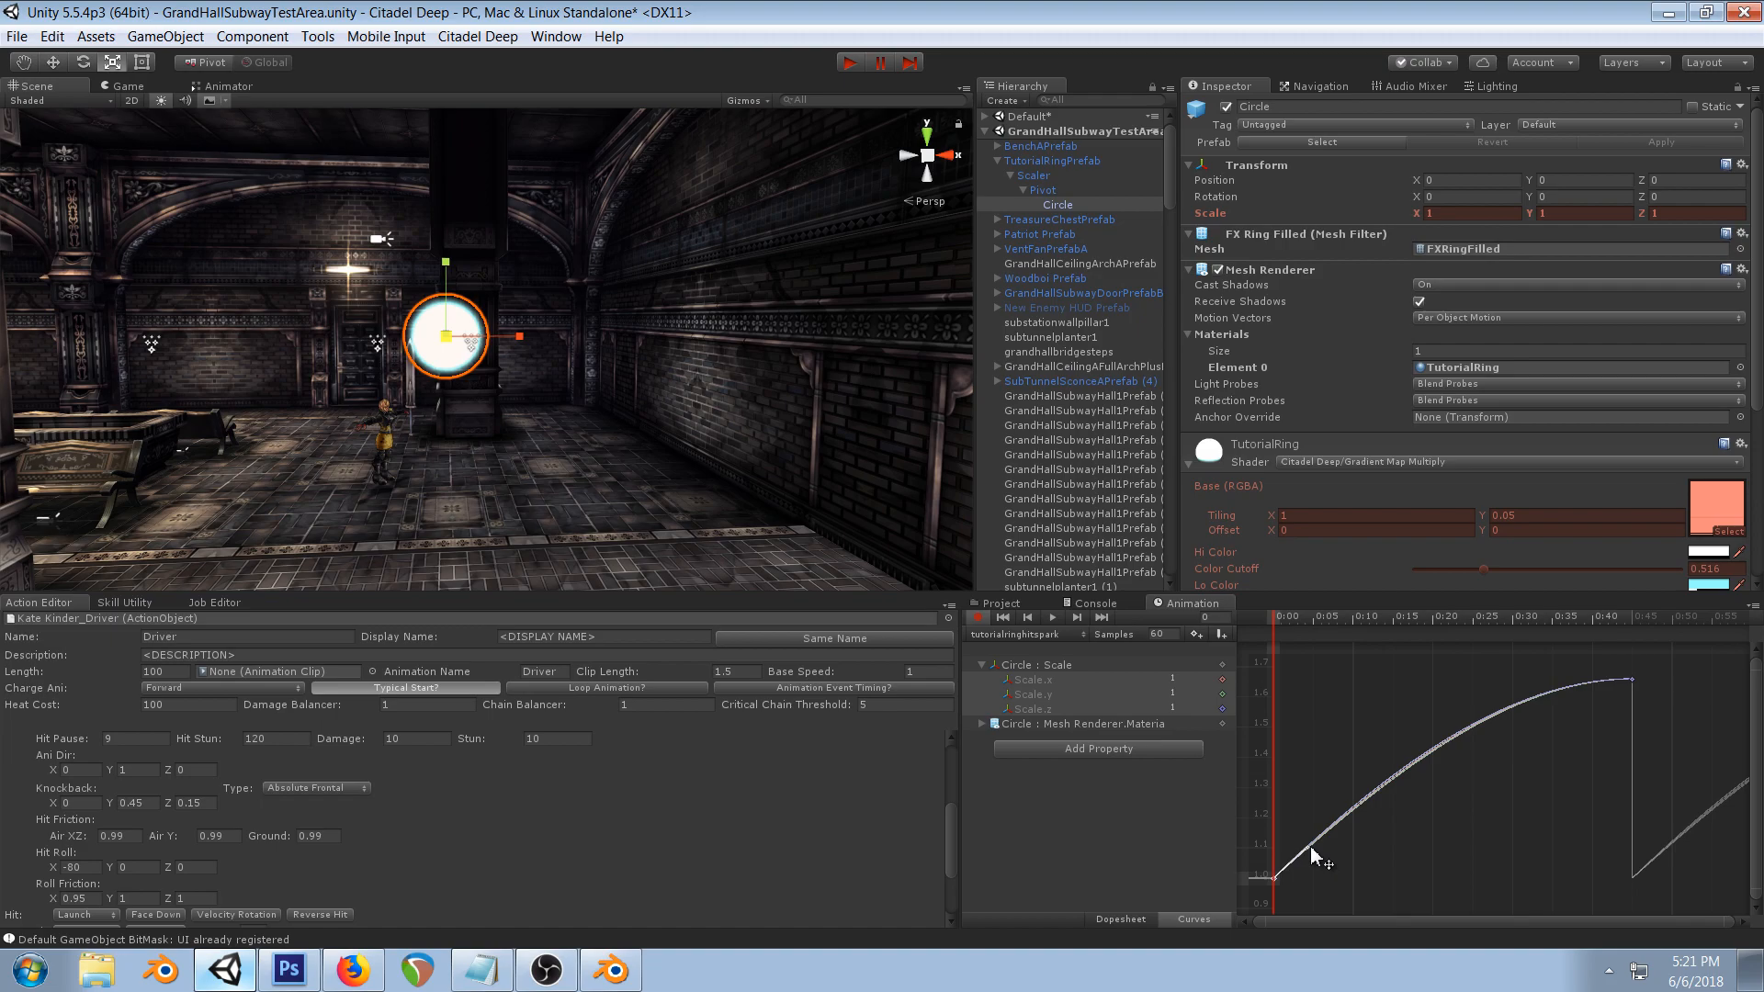
# - Scrub to frame 32 and play the animation, checking the ring's expansion from different scene views
pyautogui.moveTo(1277, 621); pyautogui.dragTo(1532, 621)
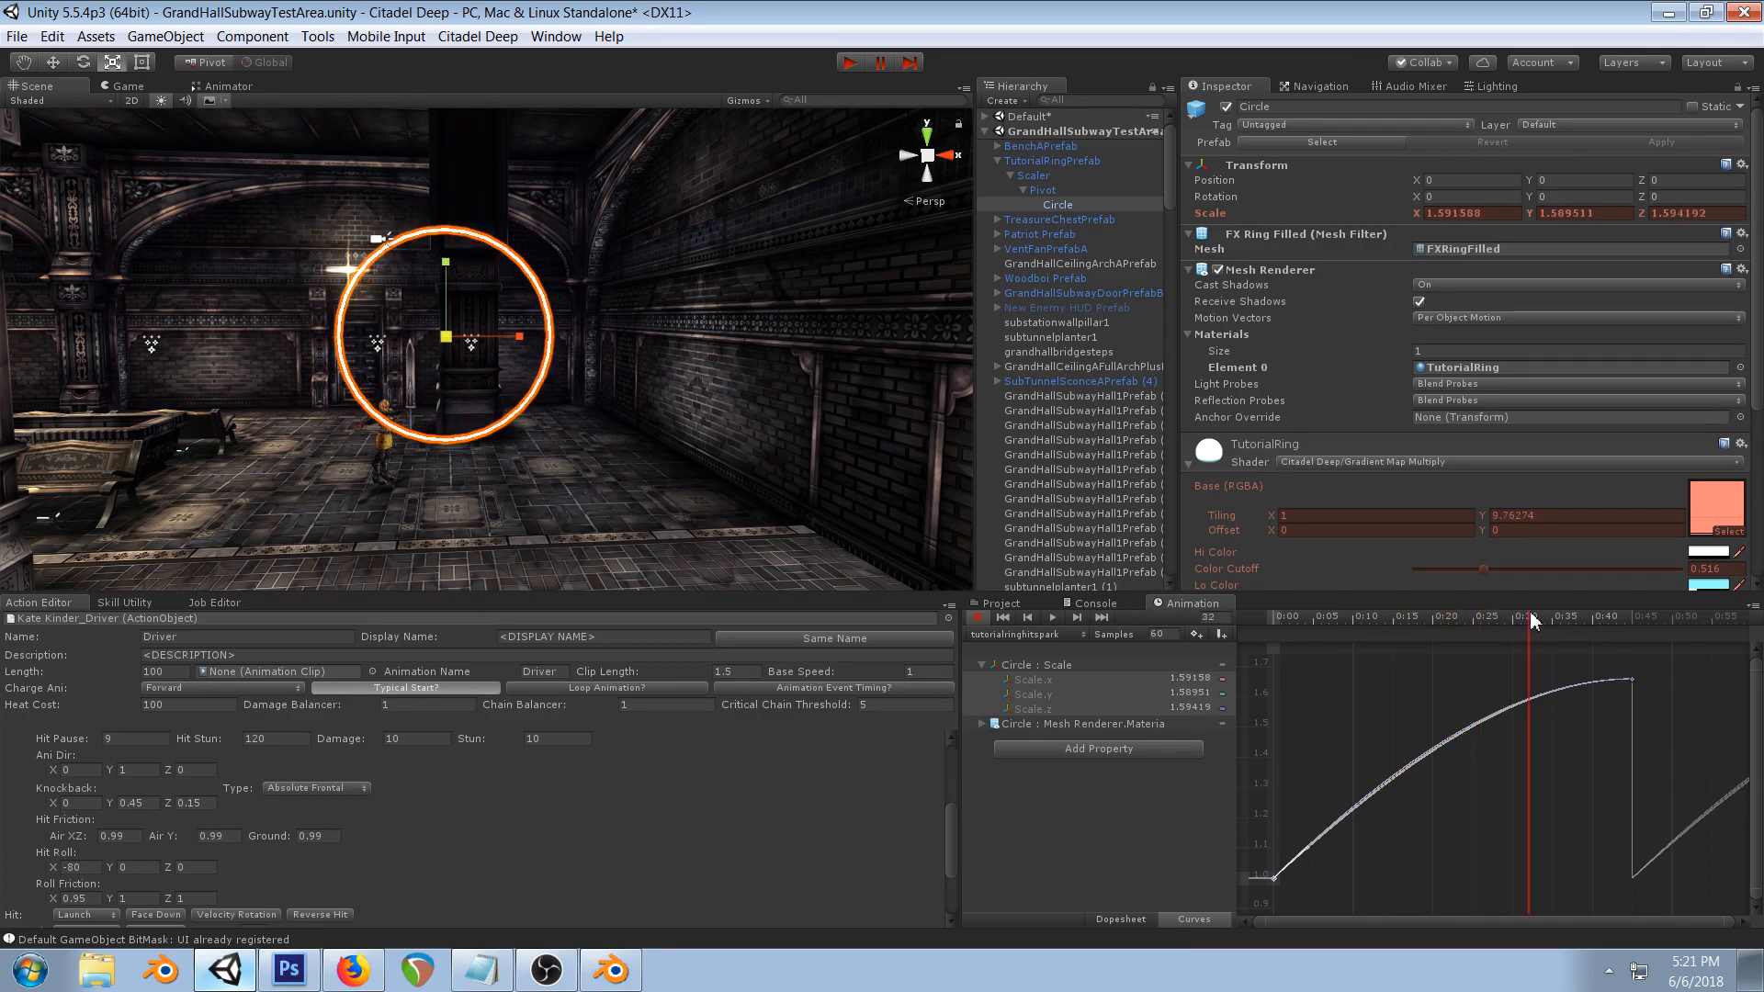
pyautogui.click(1052, 617)
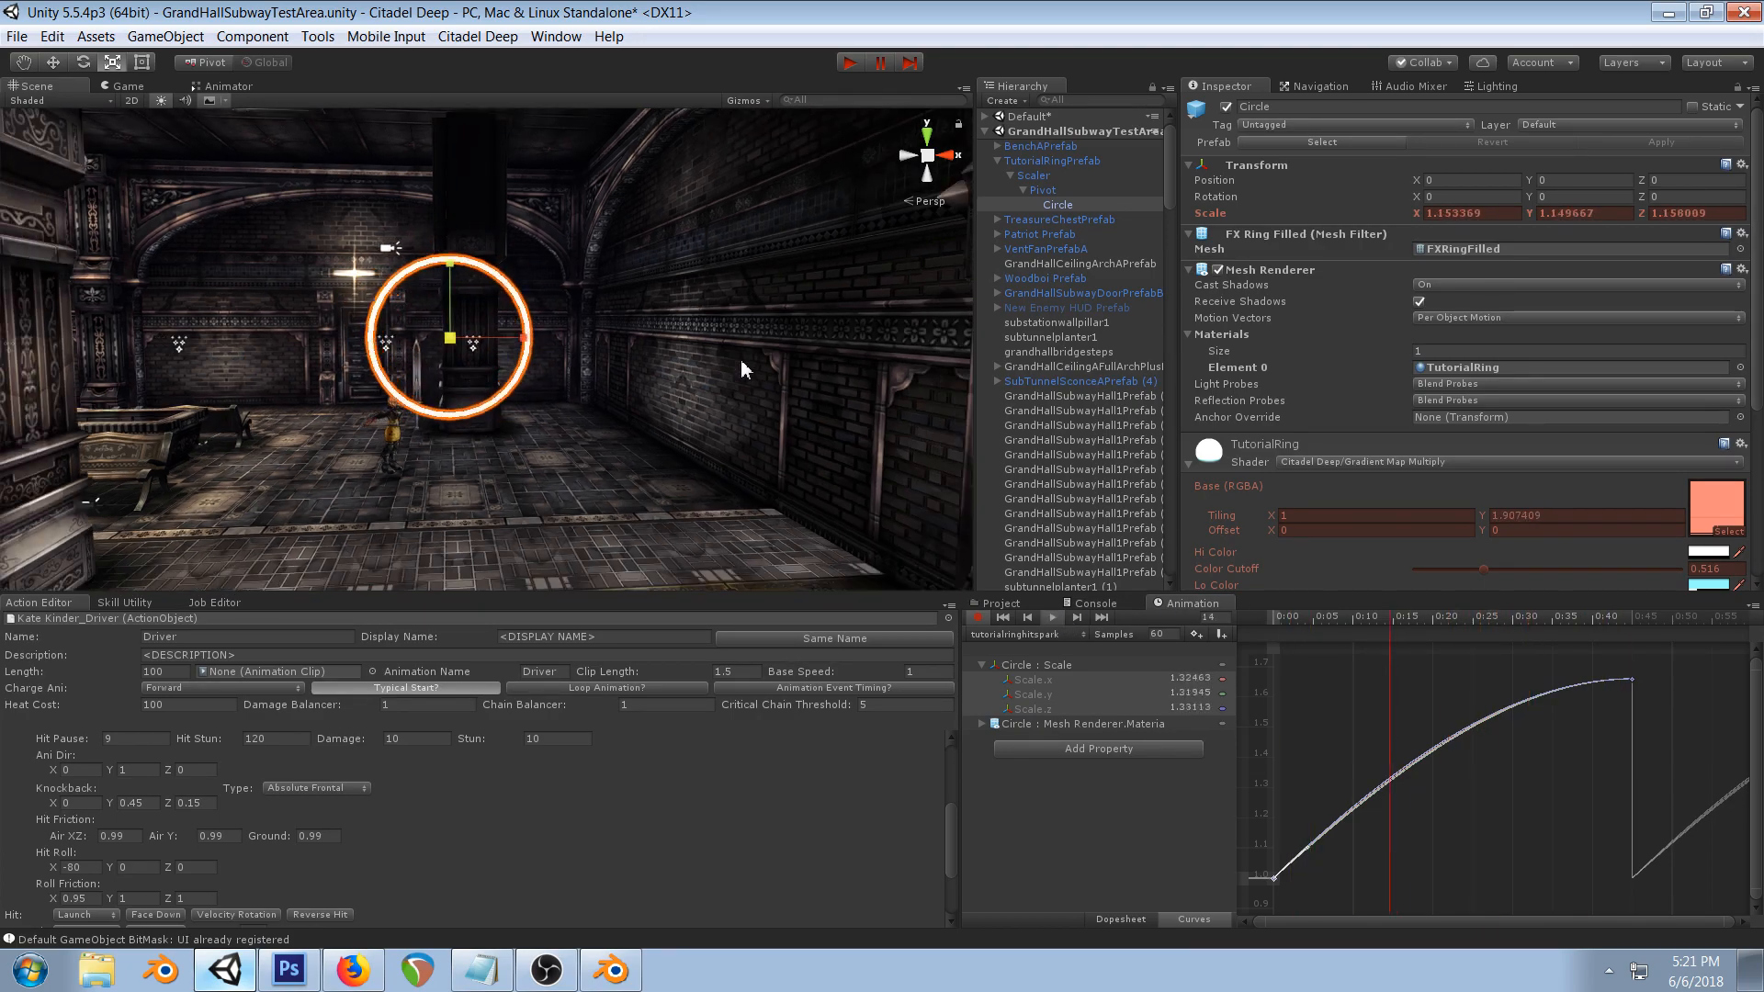
pyautogui.moveTo(726, 366); pyautogui.dragTo(447, 344, button='right')
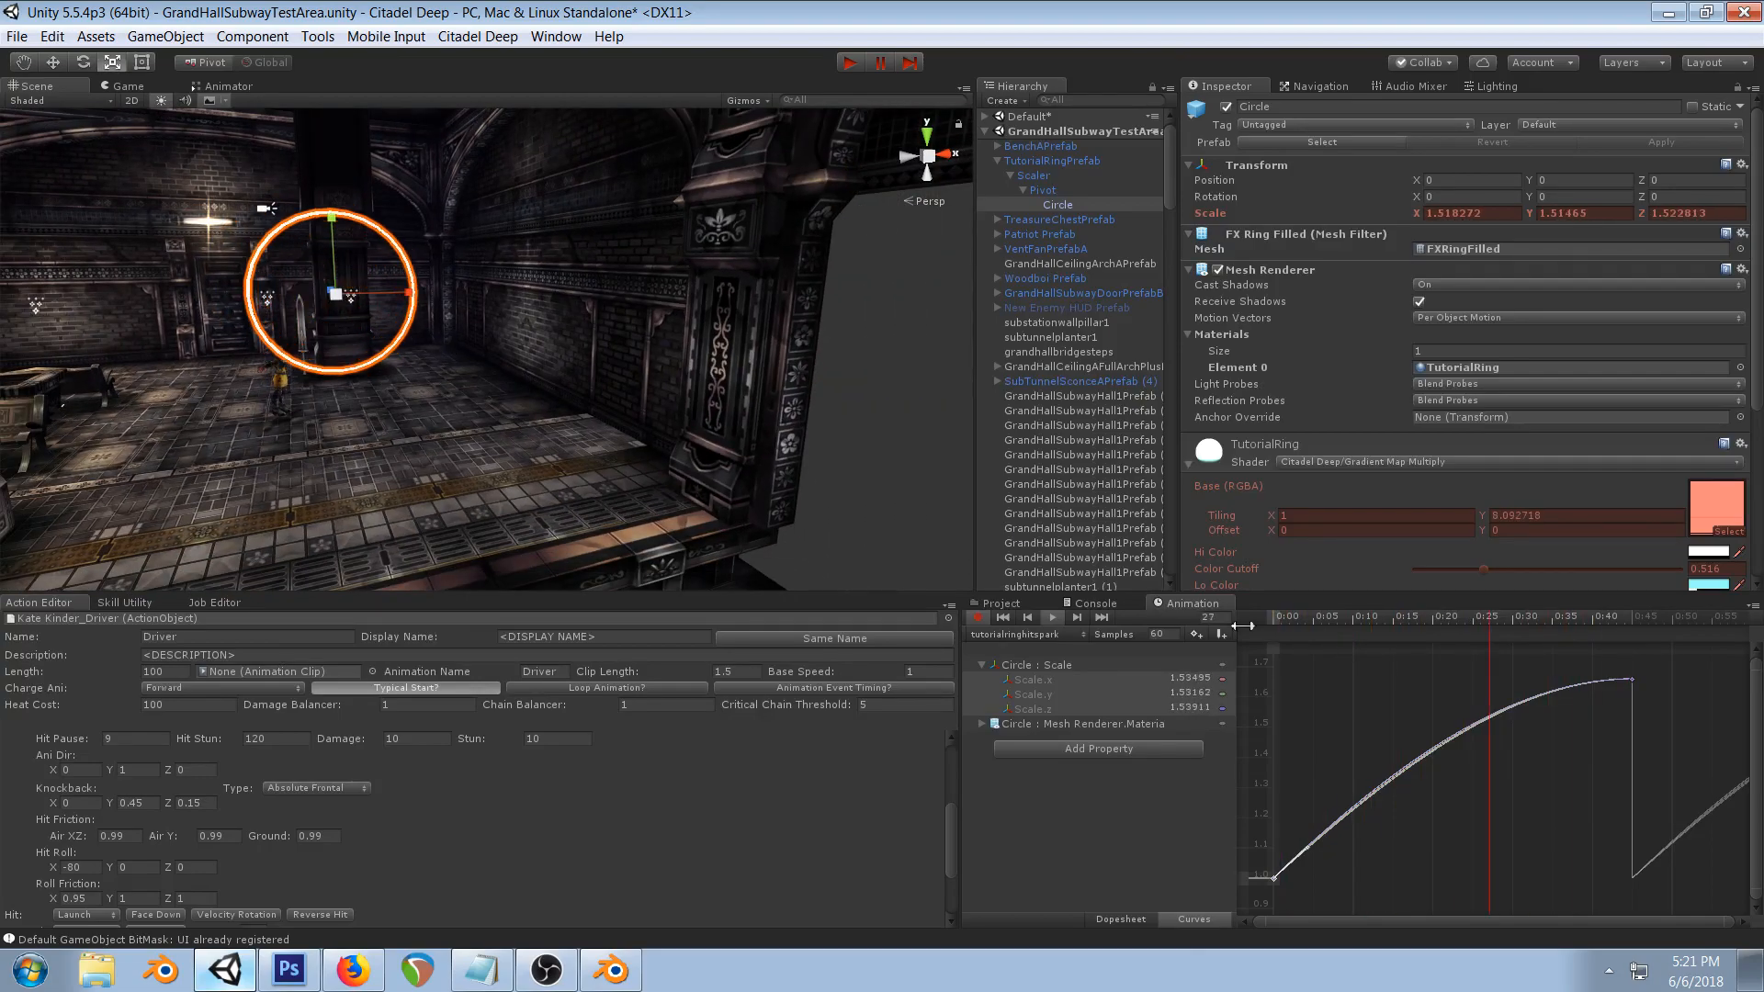
pyautogui.scroll(-3, 1258, 809)
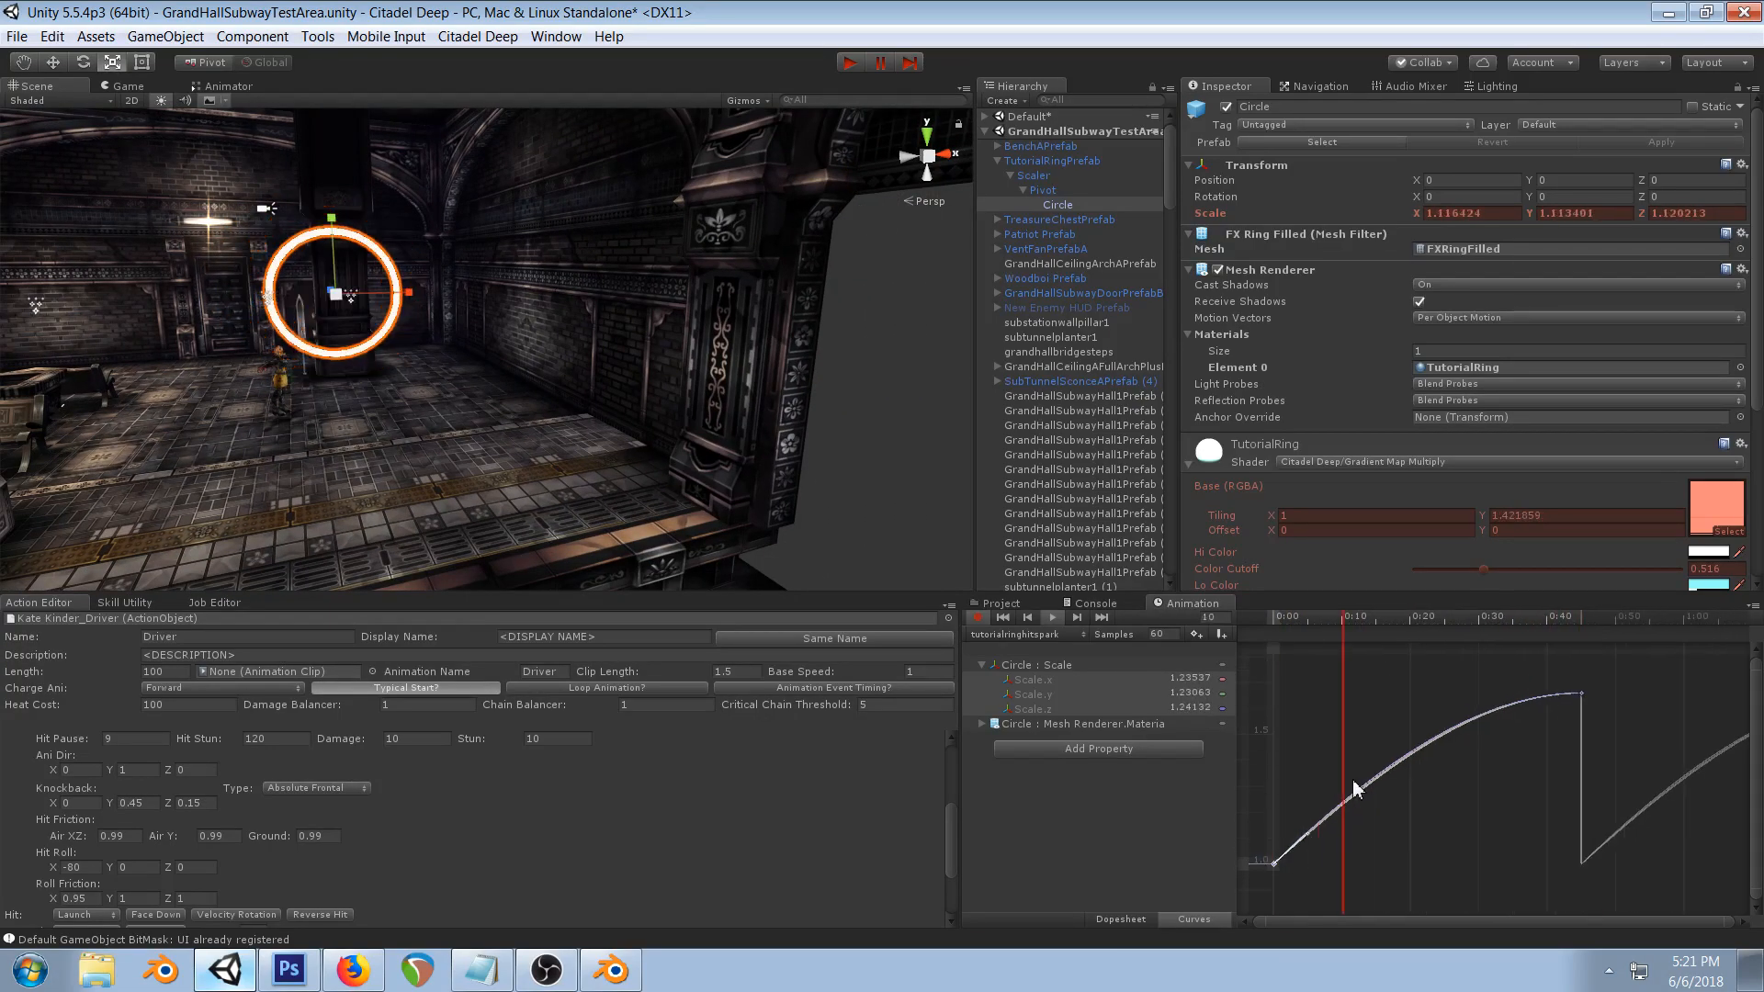
pyautogui.moveTo(340, 306); pyautogui.dragTo(597, 395, button='right')
# - Lower the Circle's starting scale keys to about 0.745 and steepen the start tangents of its scale curves
pyautogui.moveTo(1303, 873); pyautogui.dragTo(1272, 898)
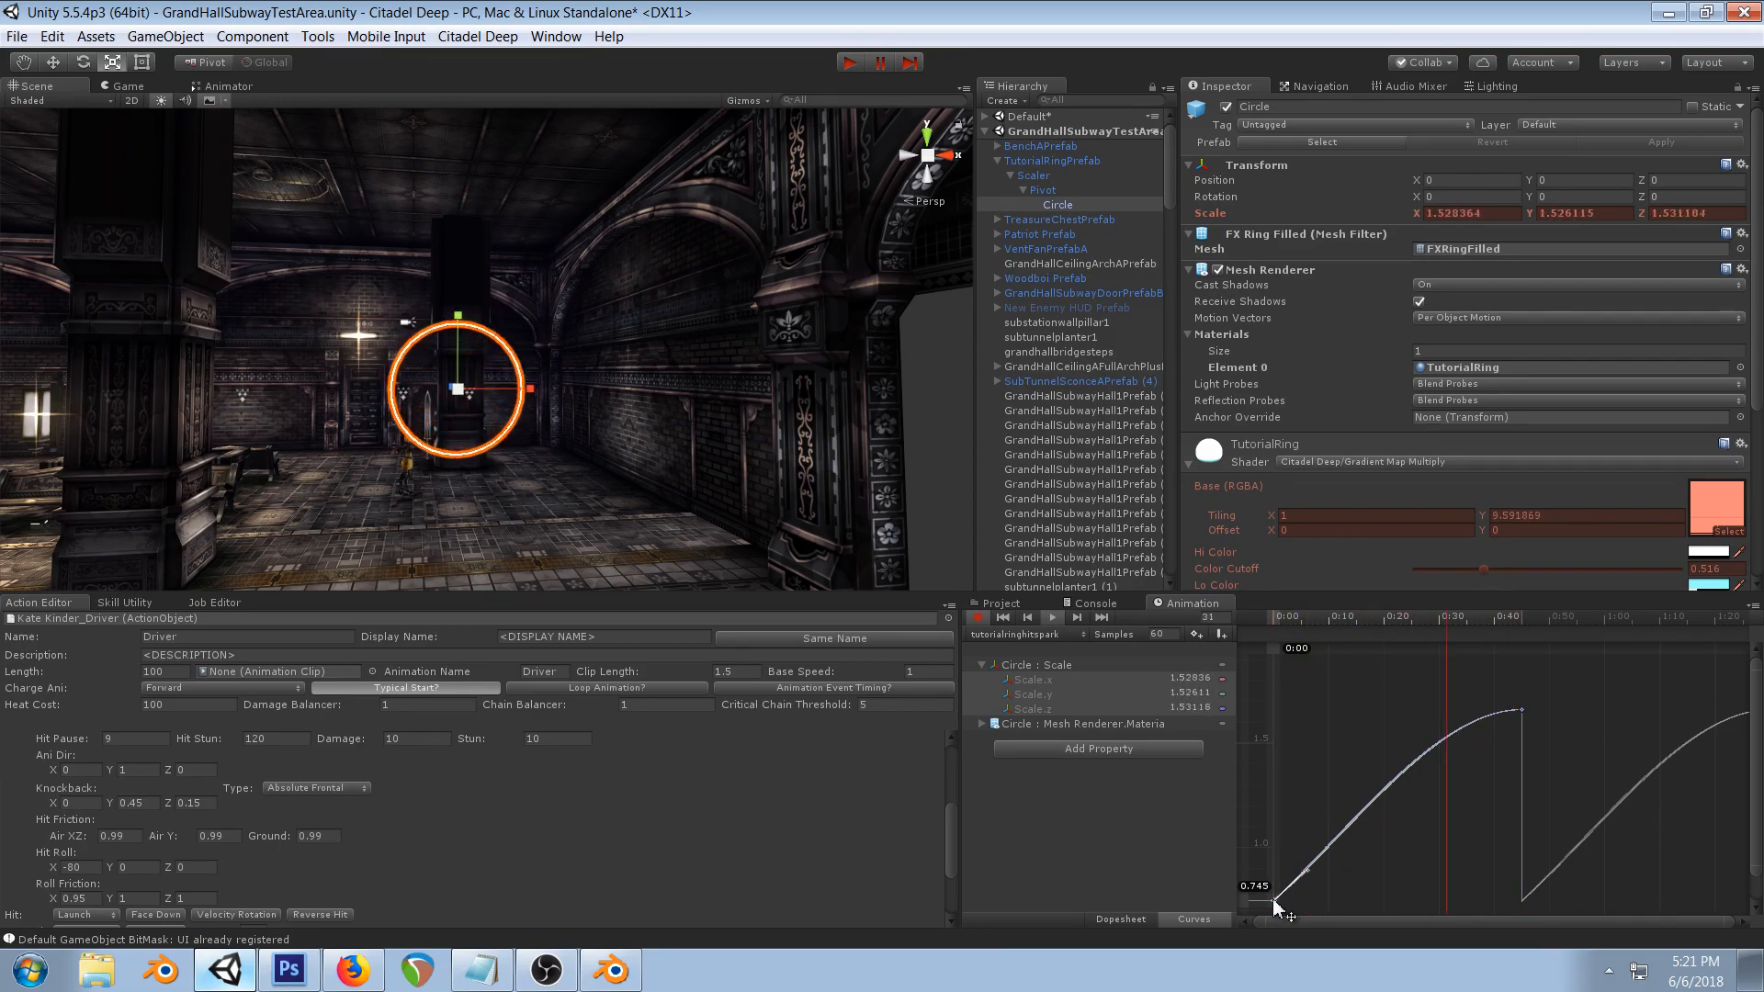
pyautogui.moveTo(1307, 871); pyautogui.dragTo(1297, 863)
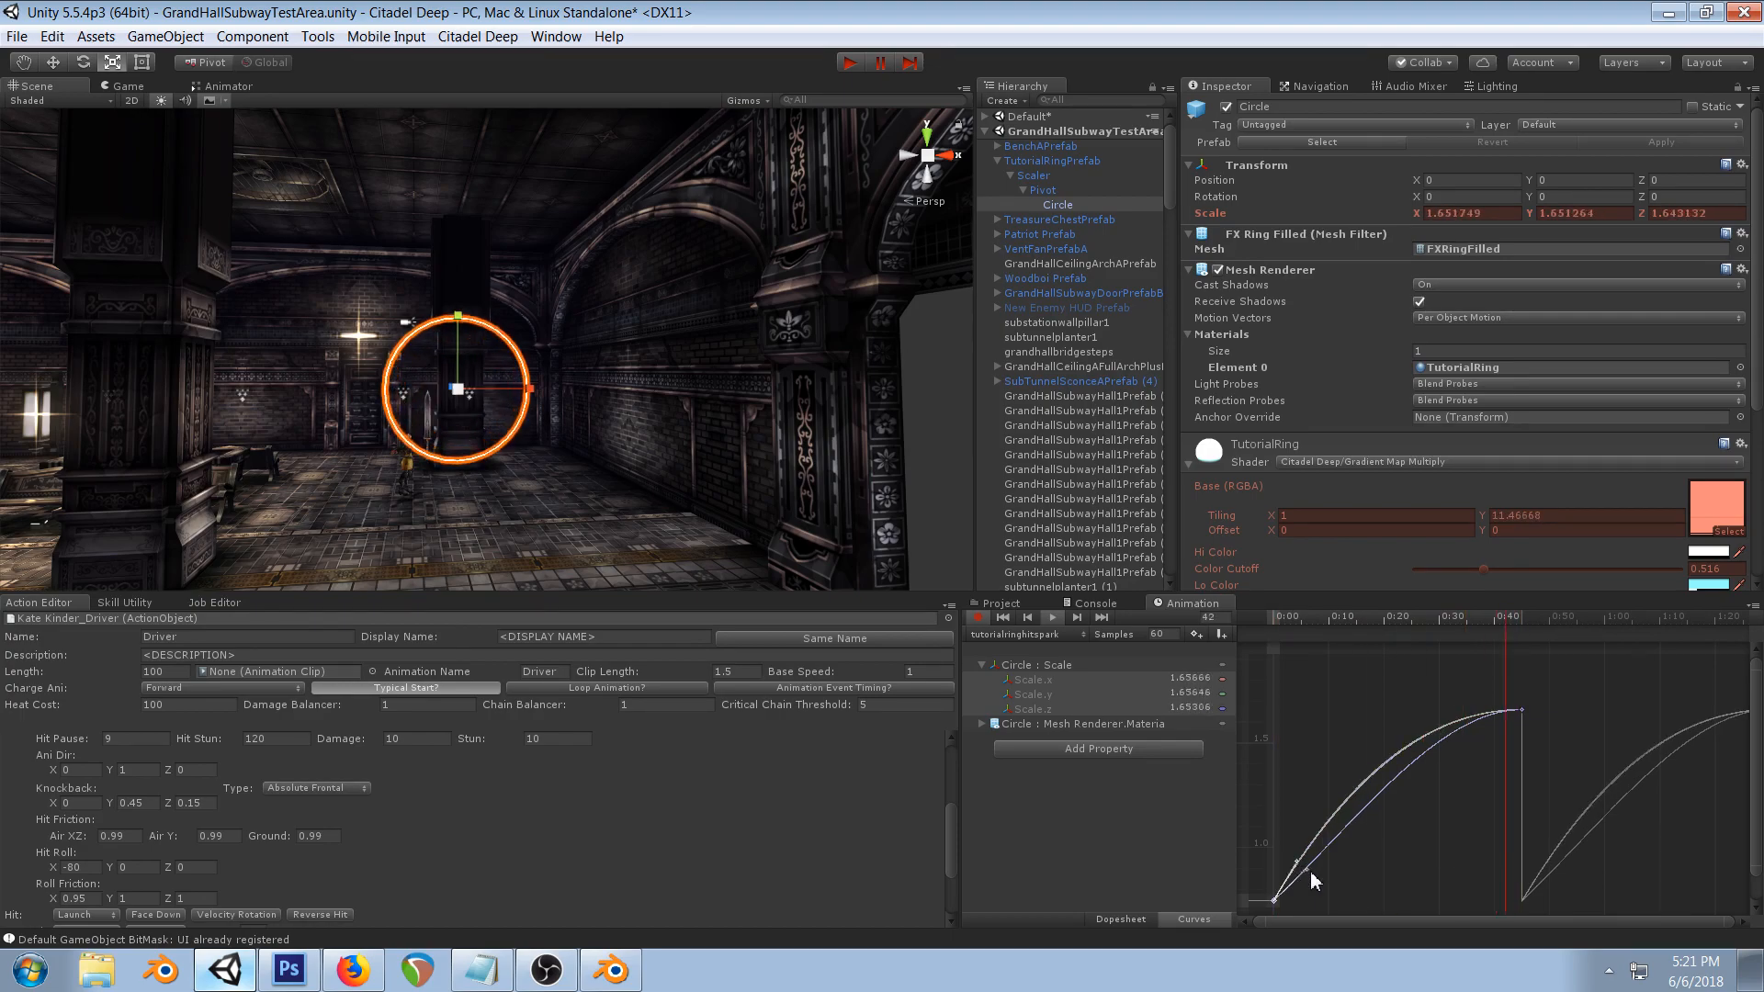
pyautogui.moveTo(1306, 872); pyautogui.dragTo(1297, 863)
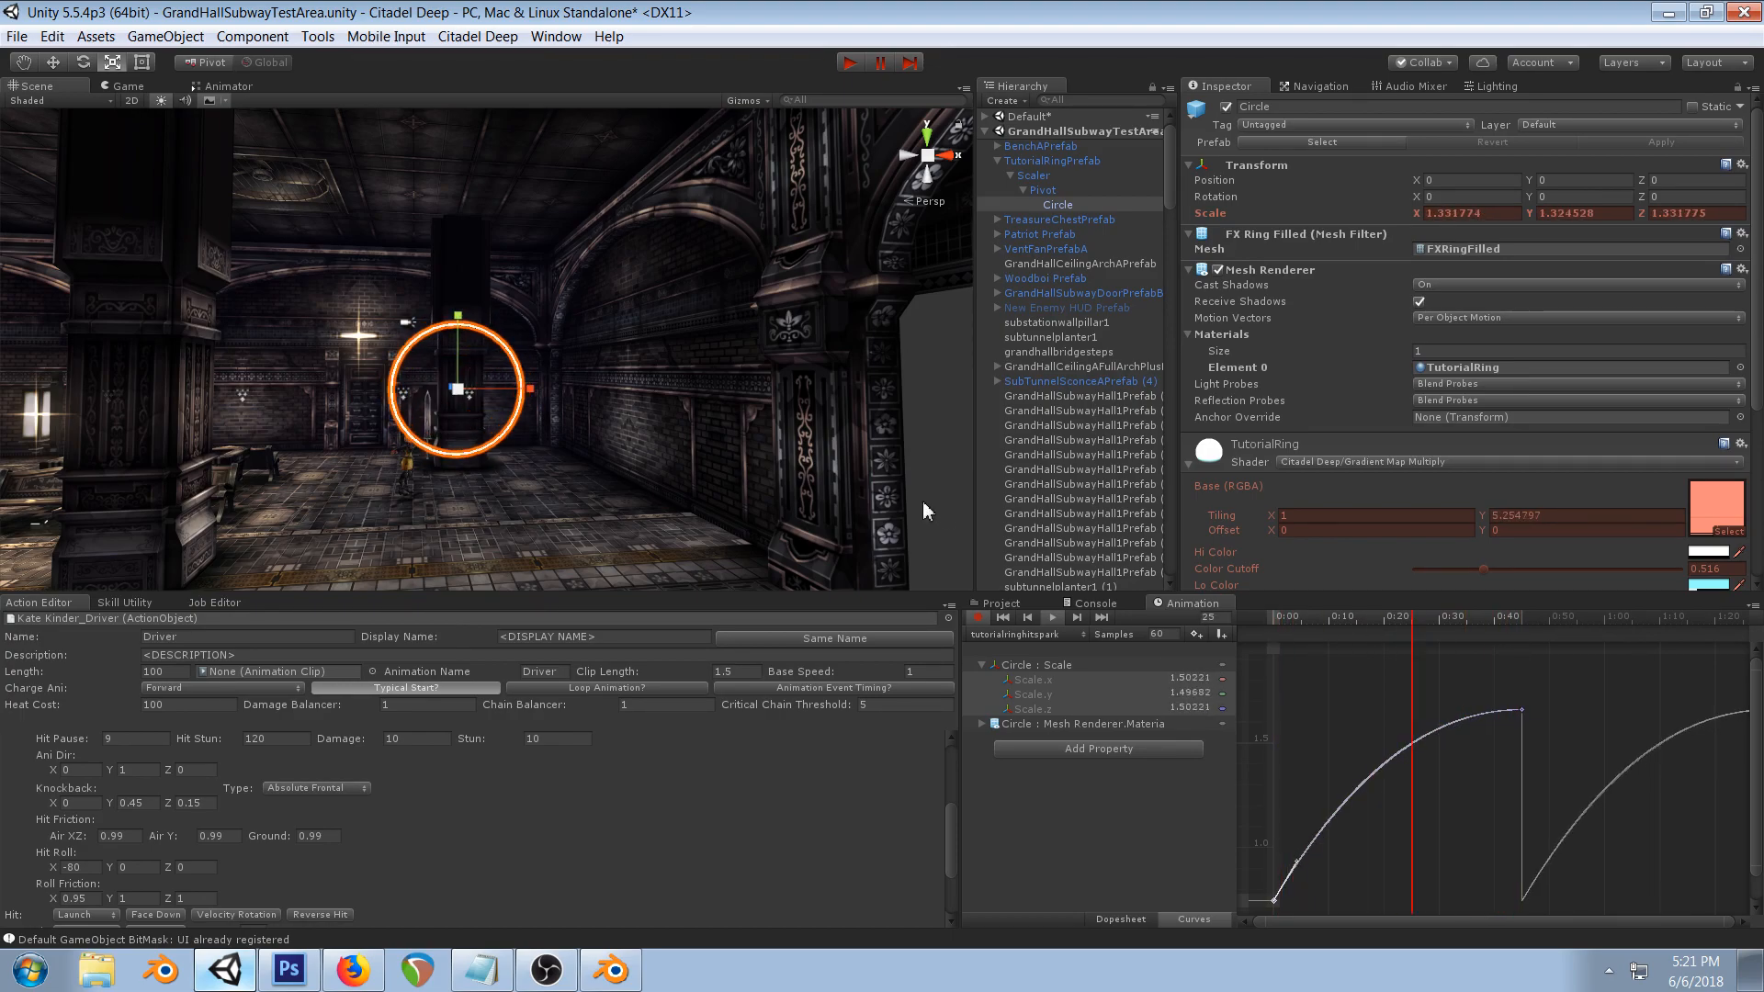
pyautogui.scroll(-3, 650, 327)
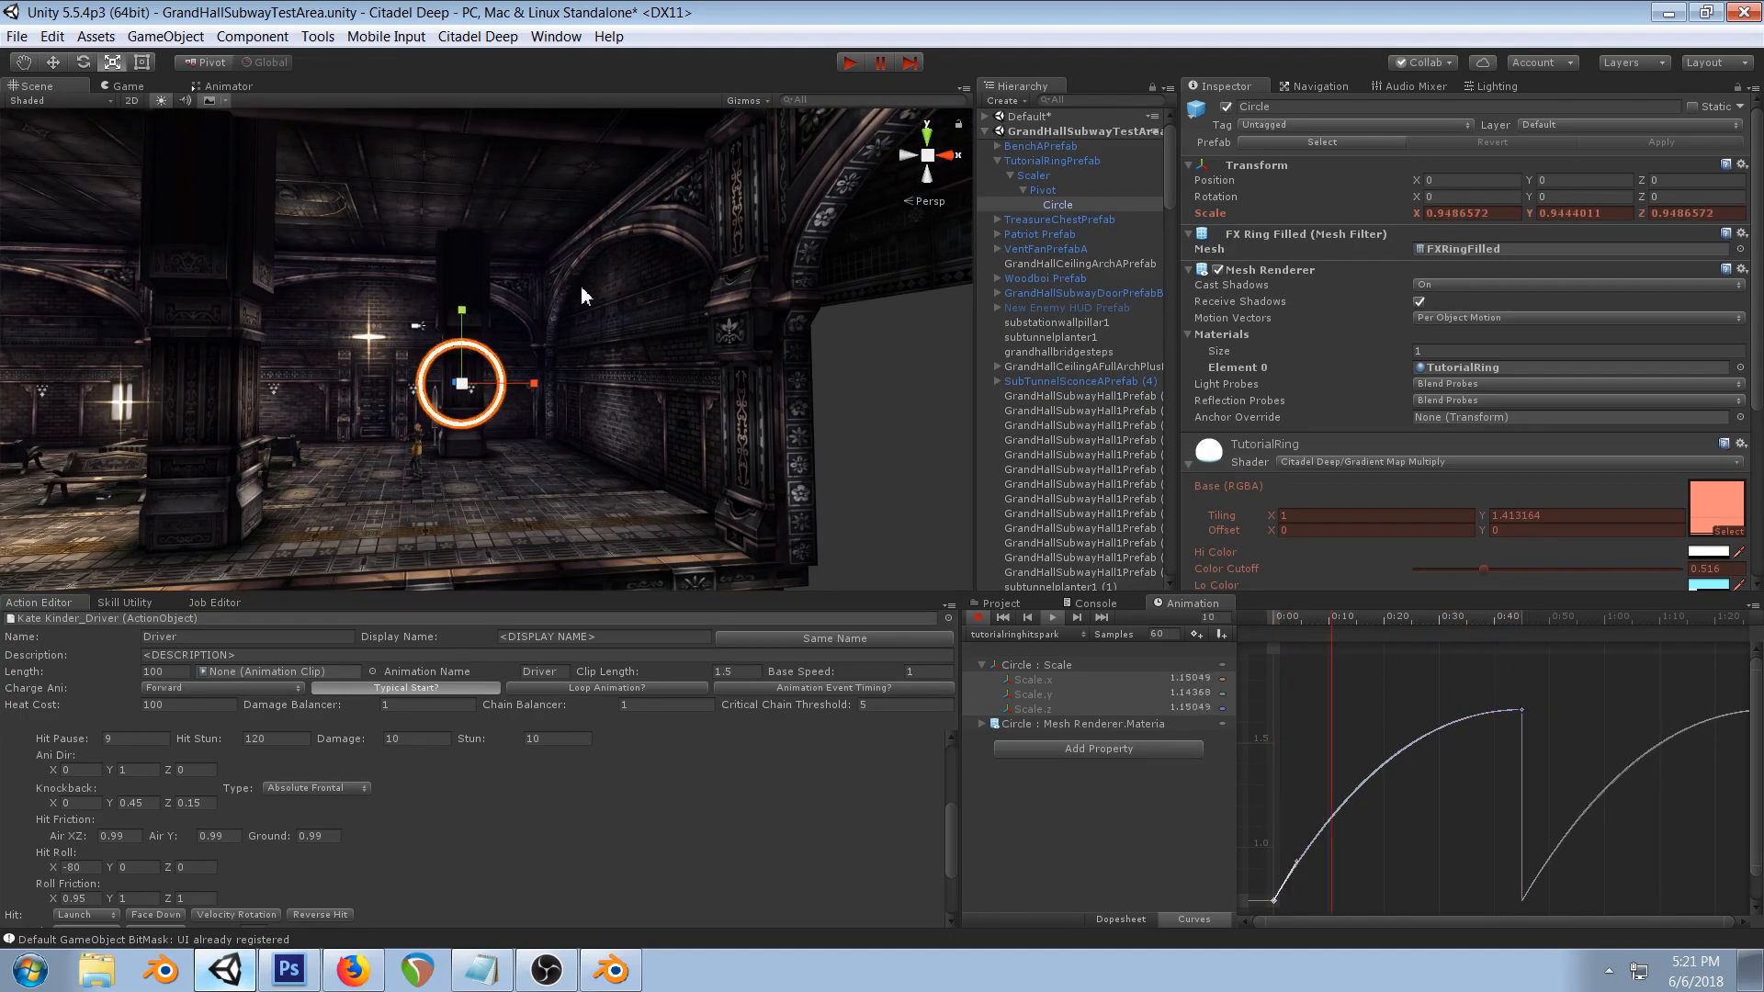
# - Isolate the material's Y tiling curve and move its end key to about 9.82 at frame 46
pyautogui.click(1056, 724)
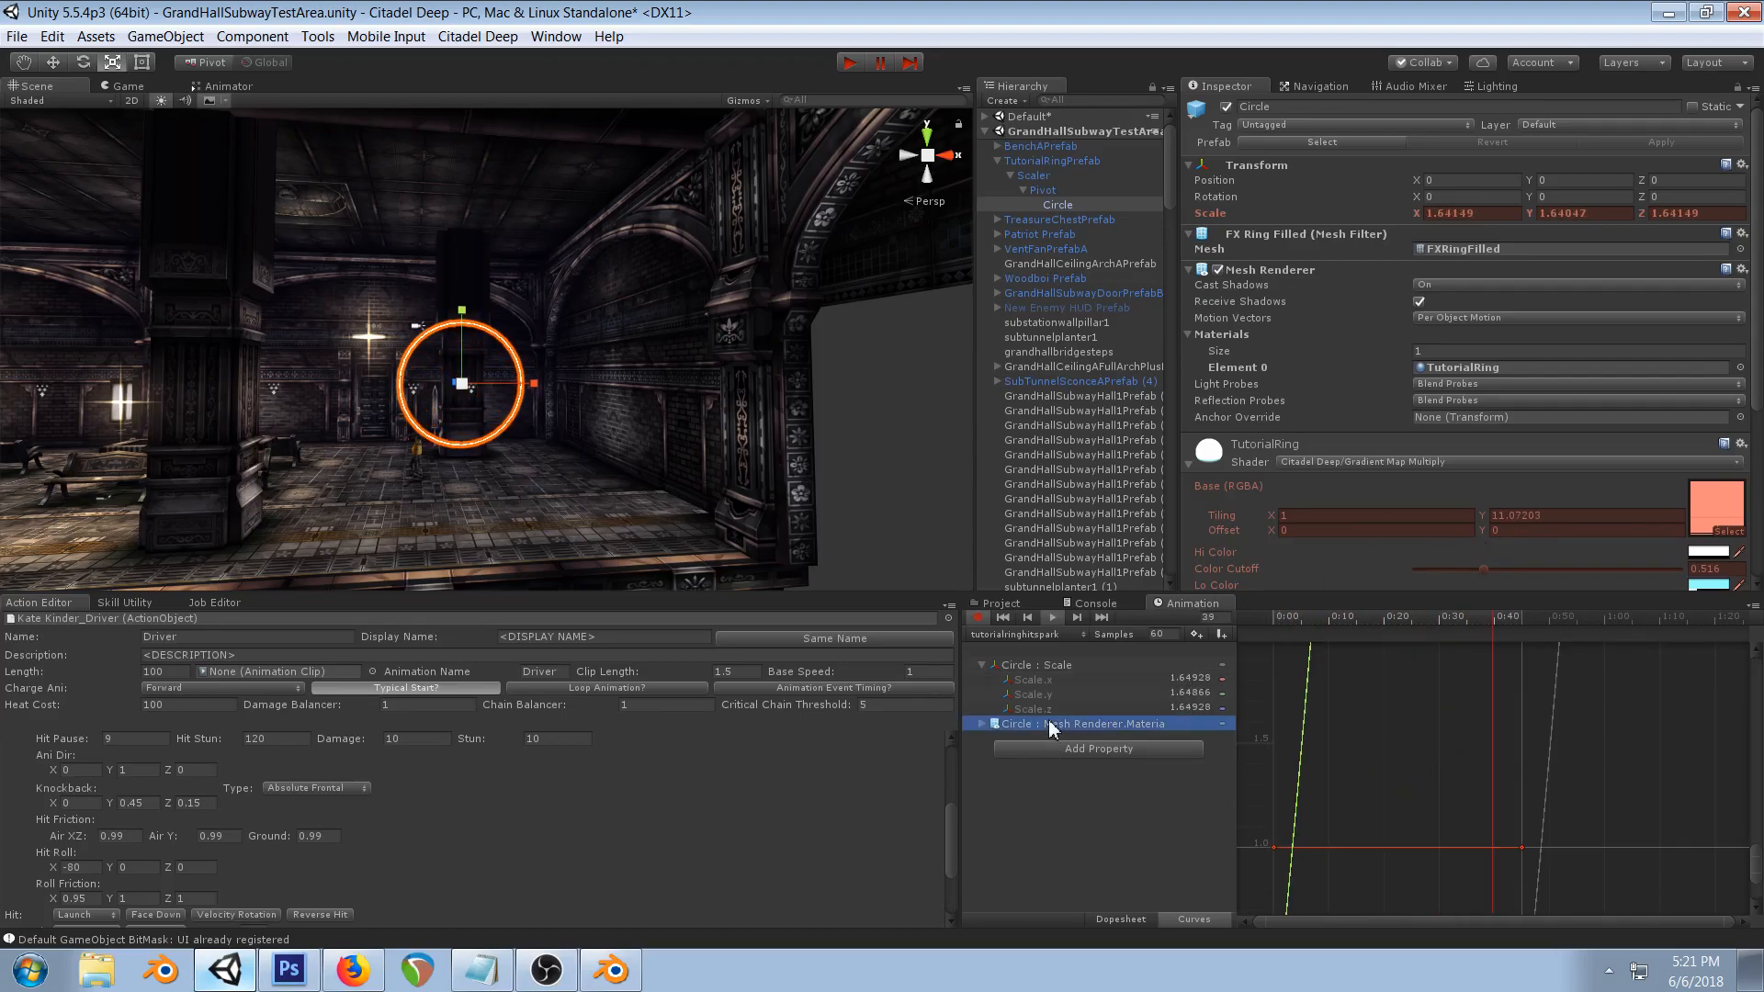
pyautogui.click(1123, 919)
pyautogui.click(1198, 918)
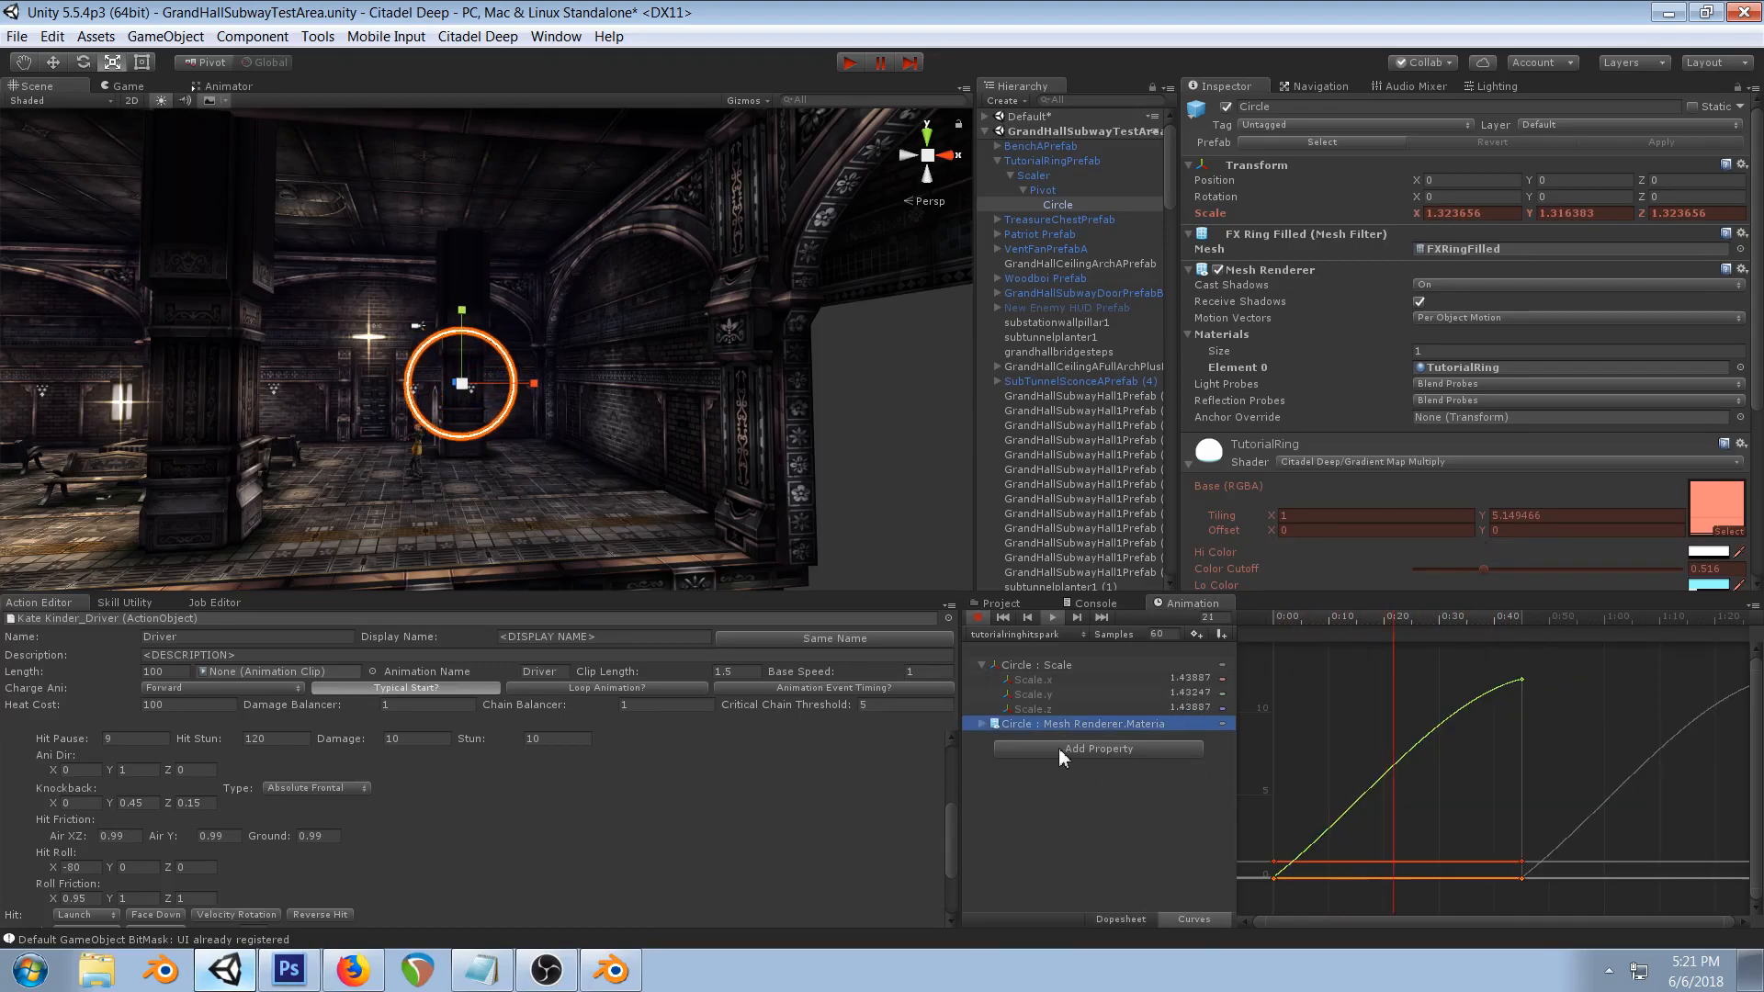
pyautogui.click(983, 724)
pyautogui.click(1111, 753)
pyautogui.click(1121, 919)
pyautogui.click(1195, 918)
pyautogui.click(1521, 682)
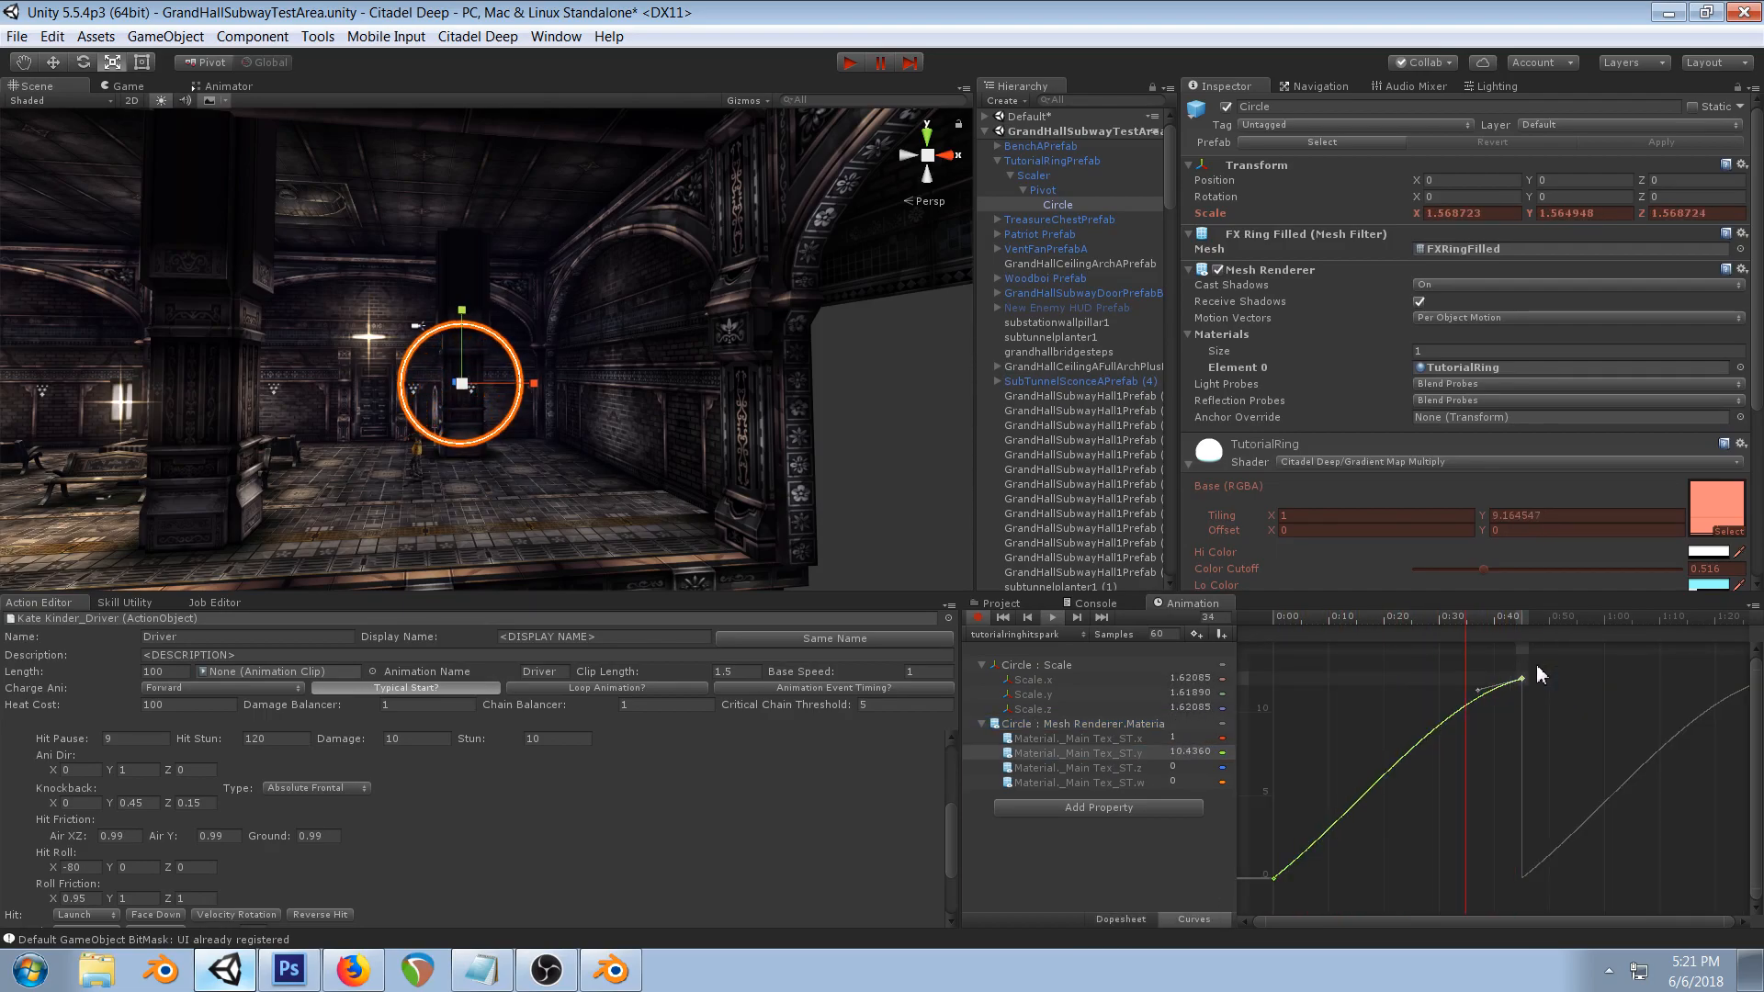
pyautogui.moveTo(1523, 682); pyautogui.dragTo(1528, 715)
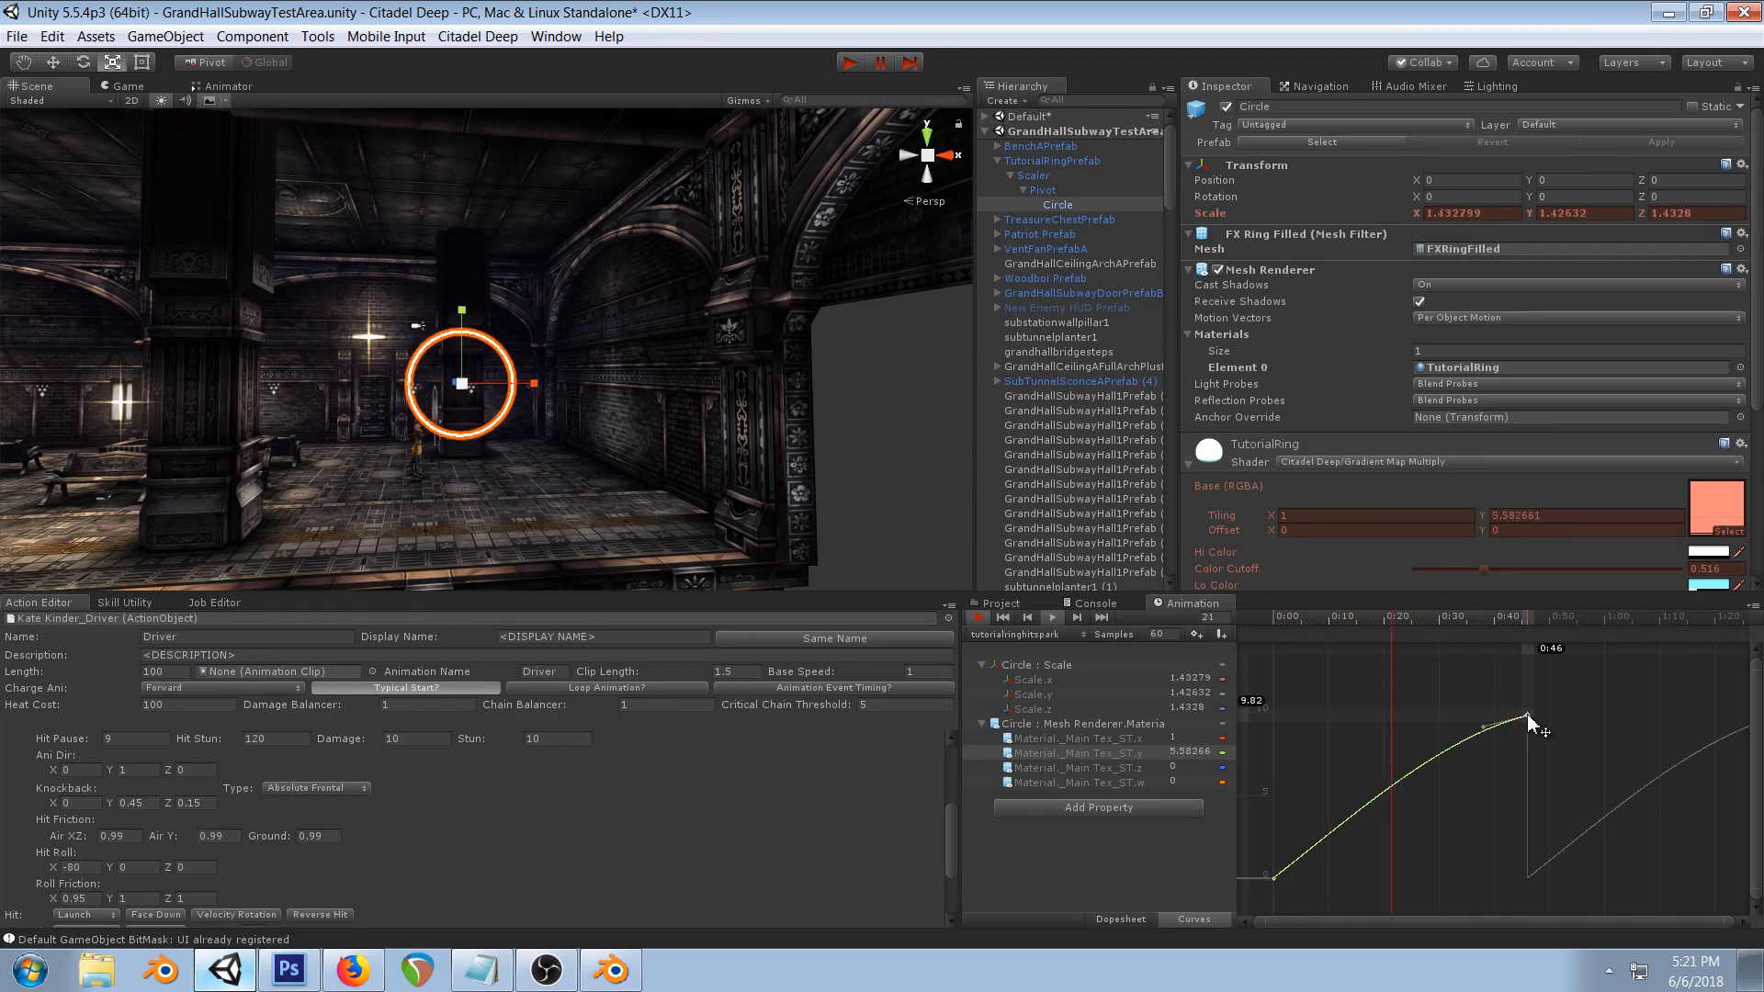
# - Reshape the Y tiling curve's start and end tangents into a gentle start with a steep finish, and check the ring in the scene
pyautogui.click(1273, 878)
pyautogui.moveTo(1310, 853); pyautogui.dragTo(1325, 860)
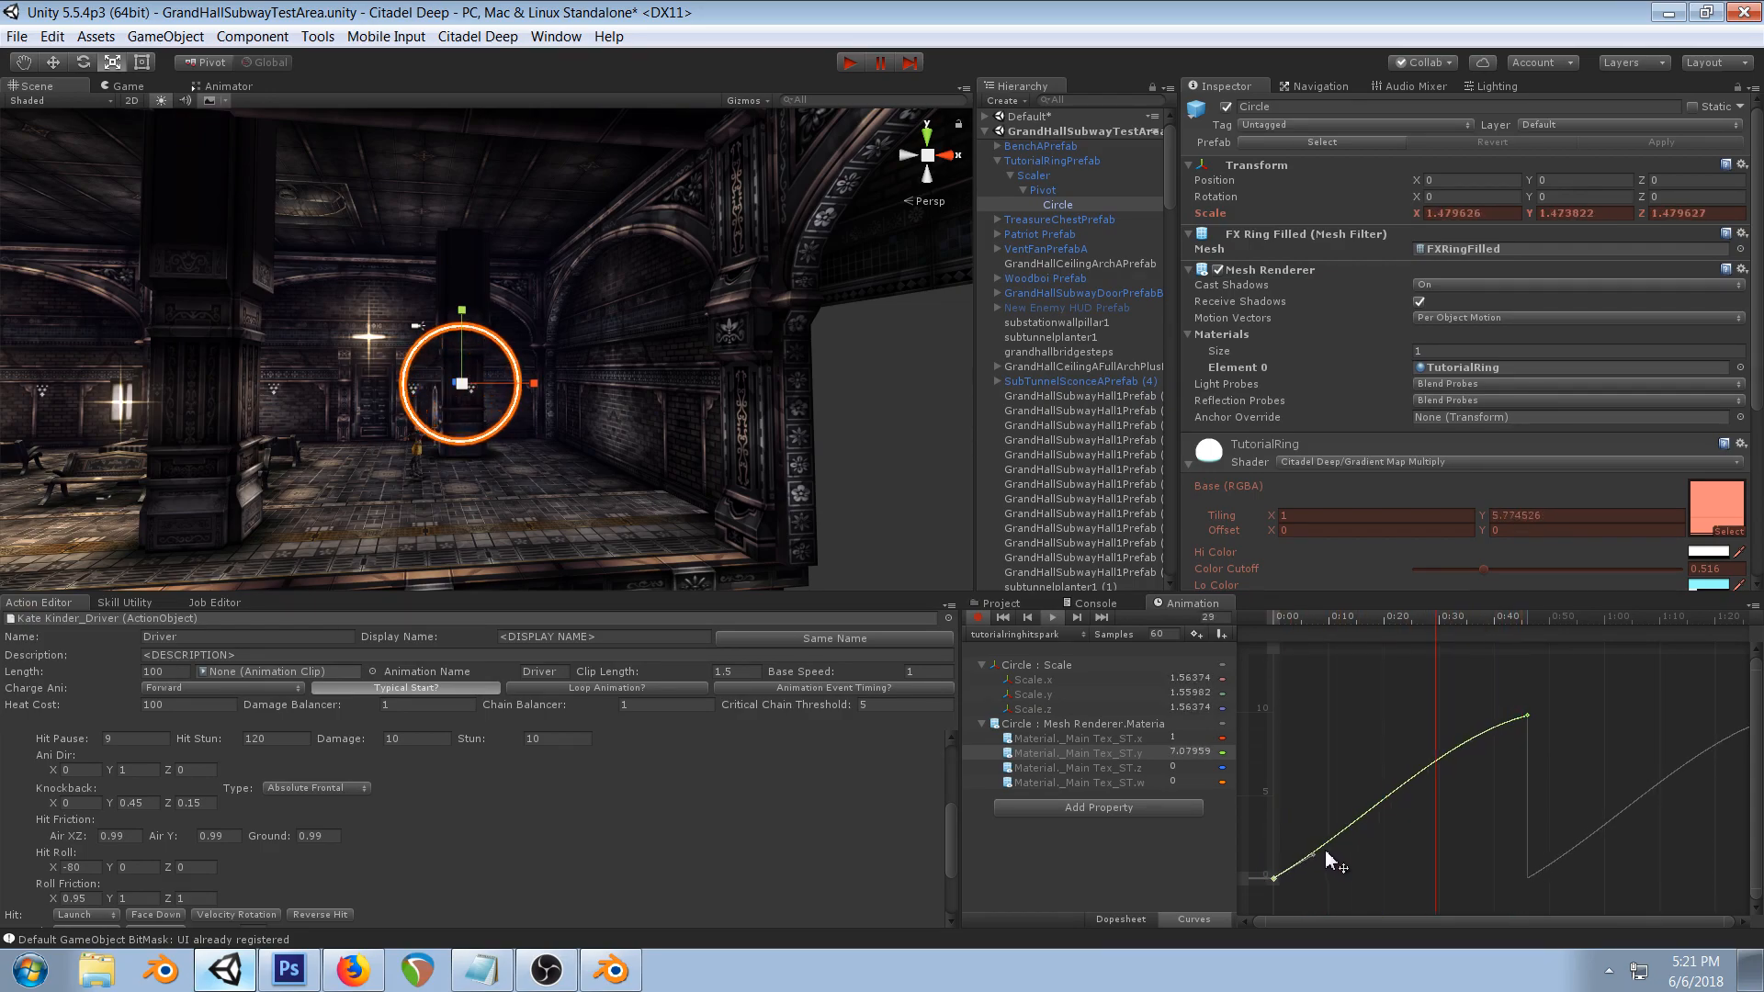
pyautogui.click(1526, 716)
pyautogui.moveTo(1487, 731); pyautogui.dragTo(1502, 742)
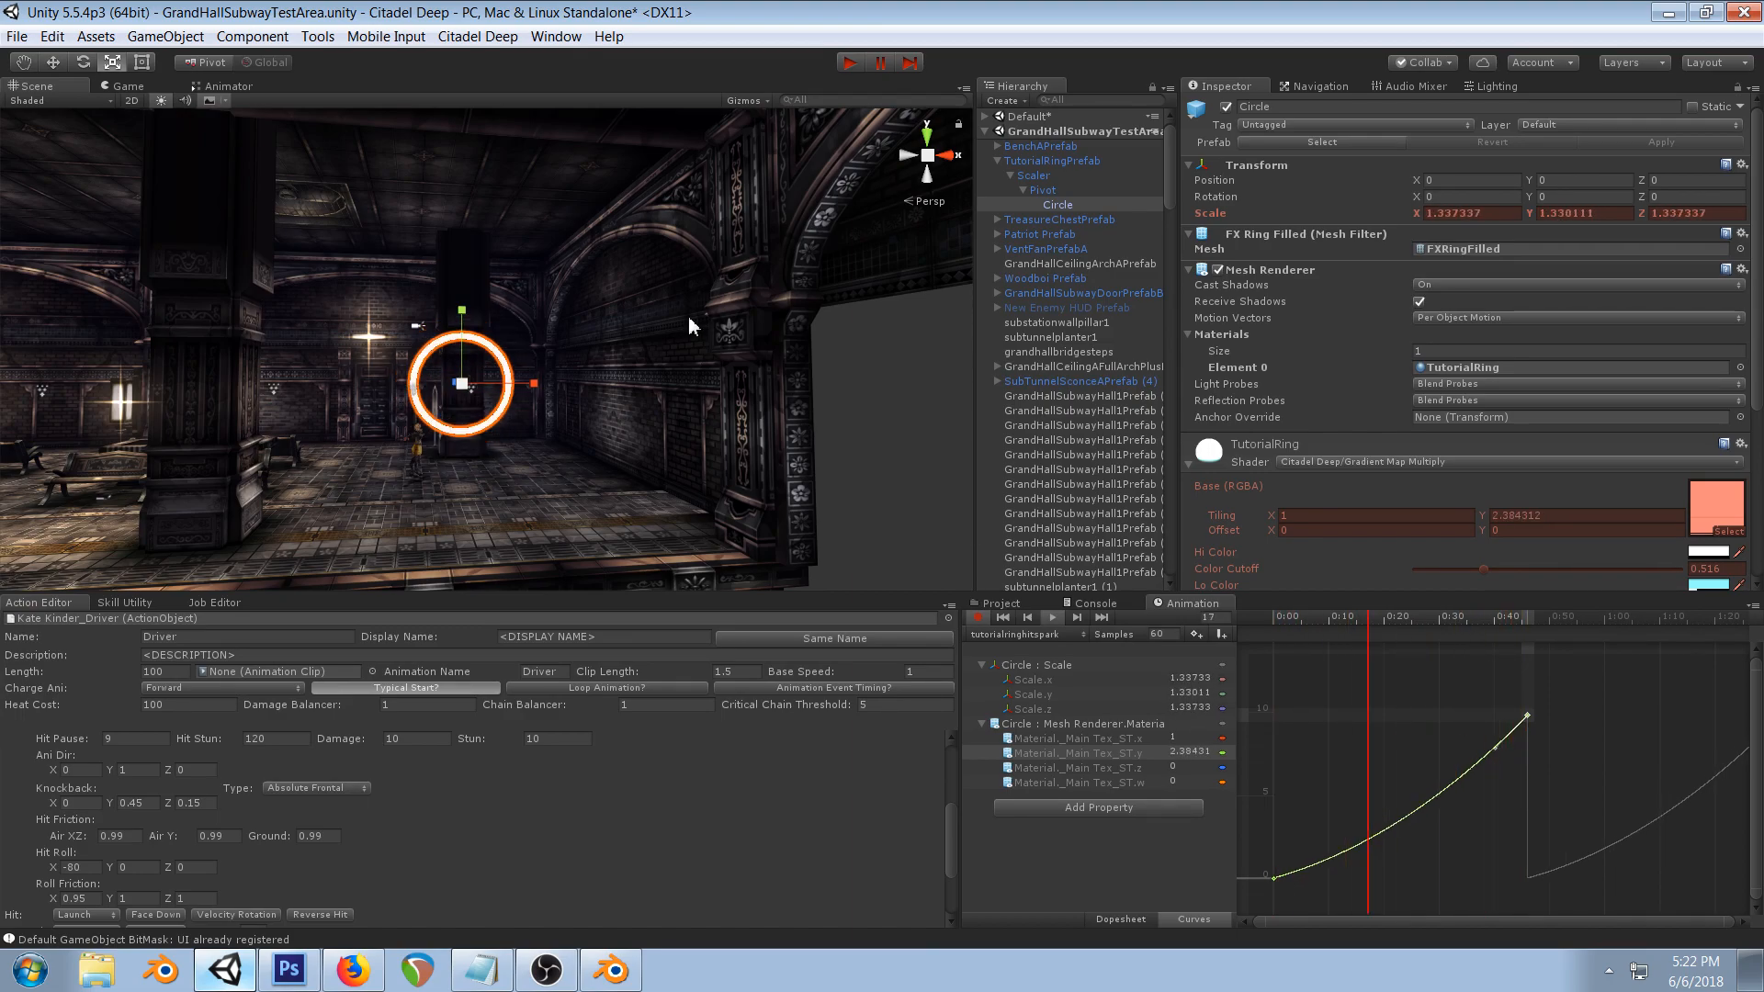
pyautogui.moveTo(732, 402); pyautogui.dragTo(636, 313, button='right')
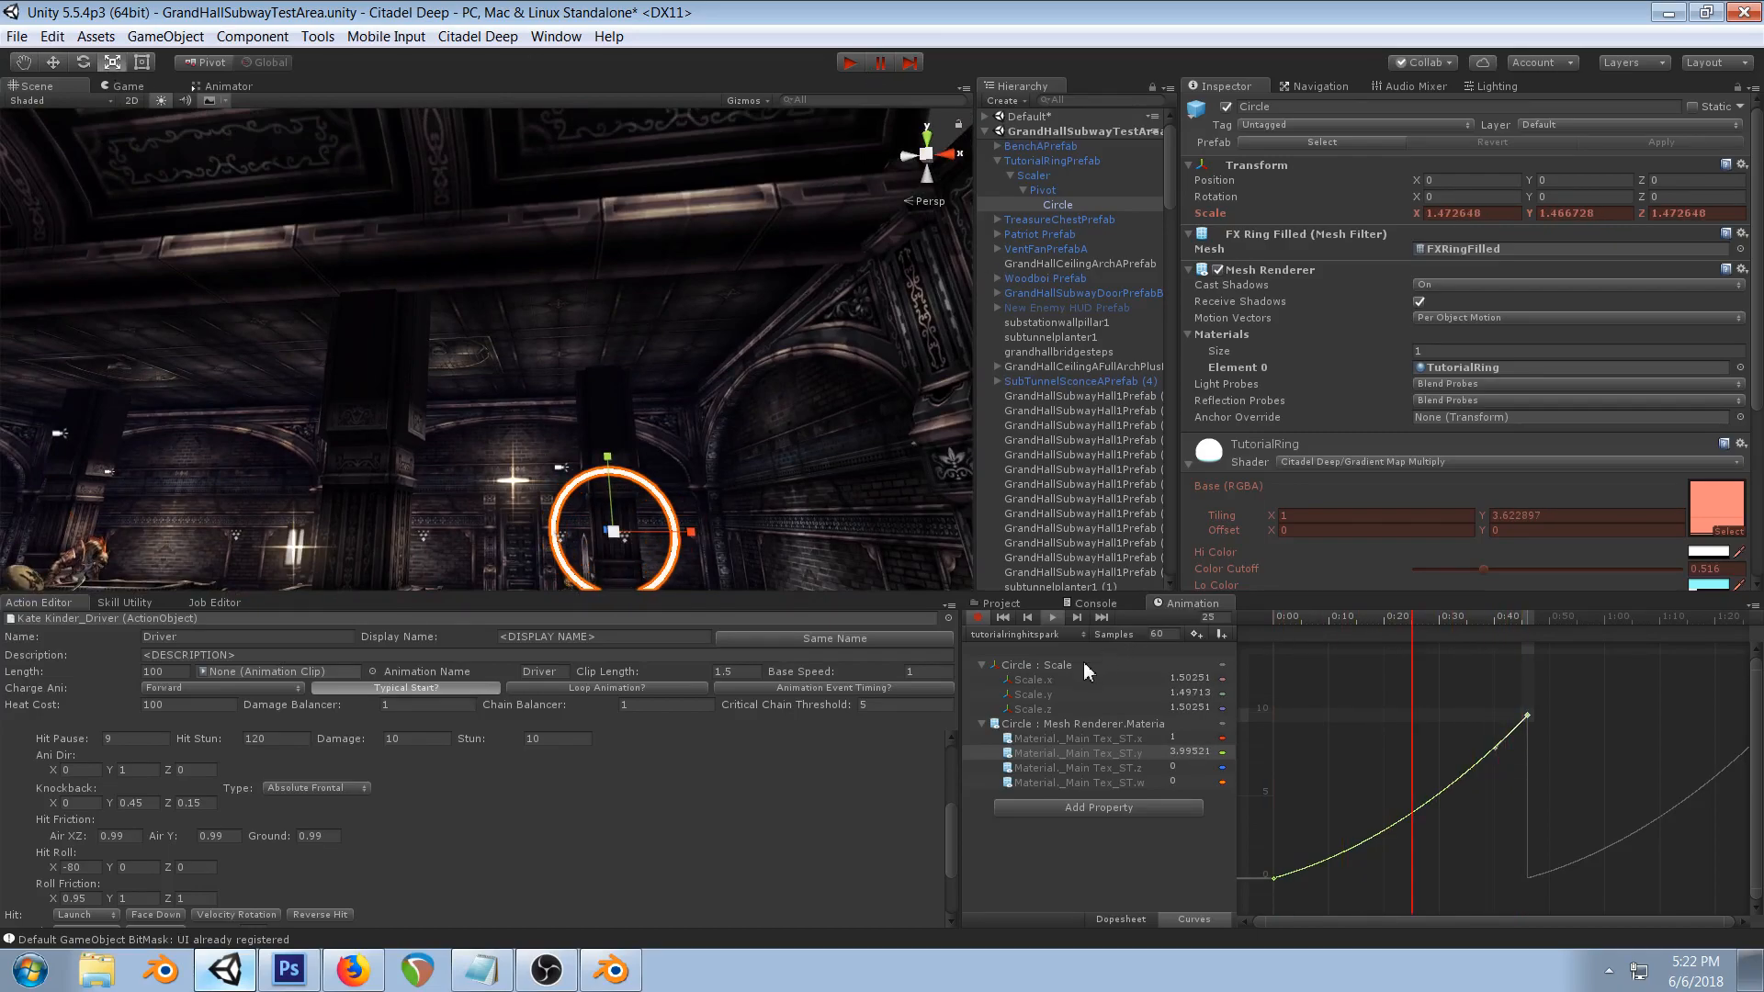
pyautogui.scroll(-3, 678, 345)
pyautogui.moveTo(678, 345); pyautogui.dragTo(613, 397, button='right')
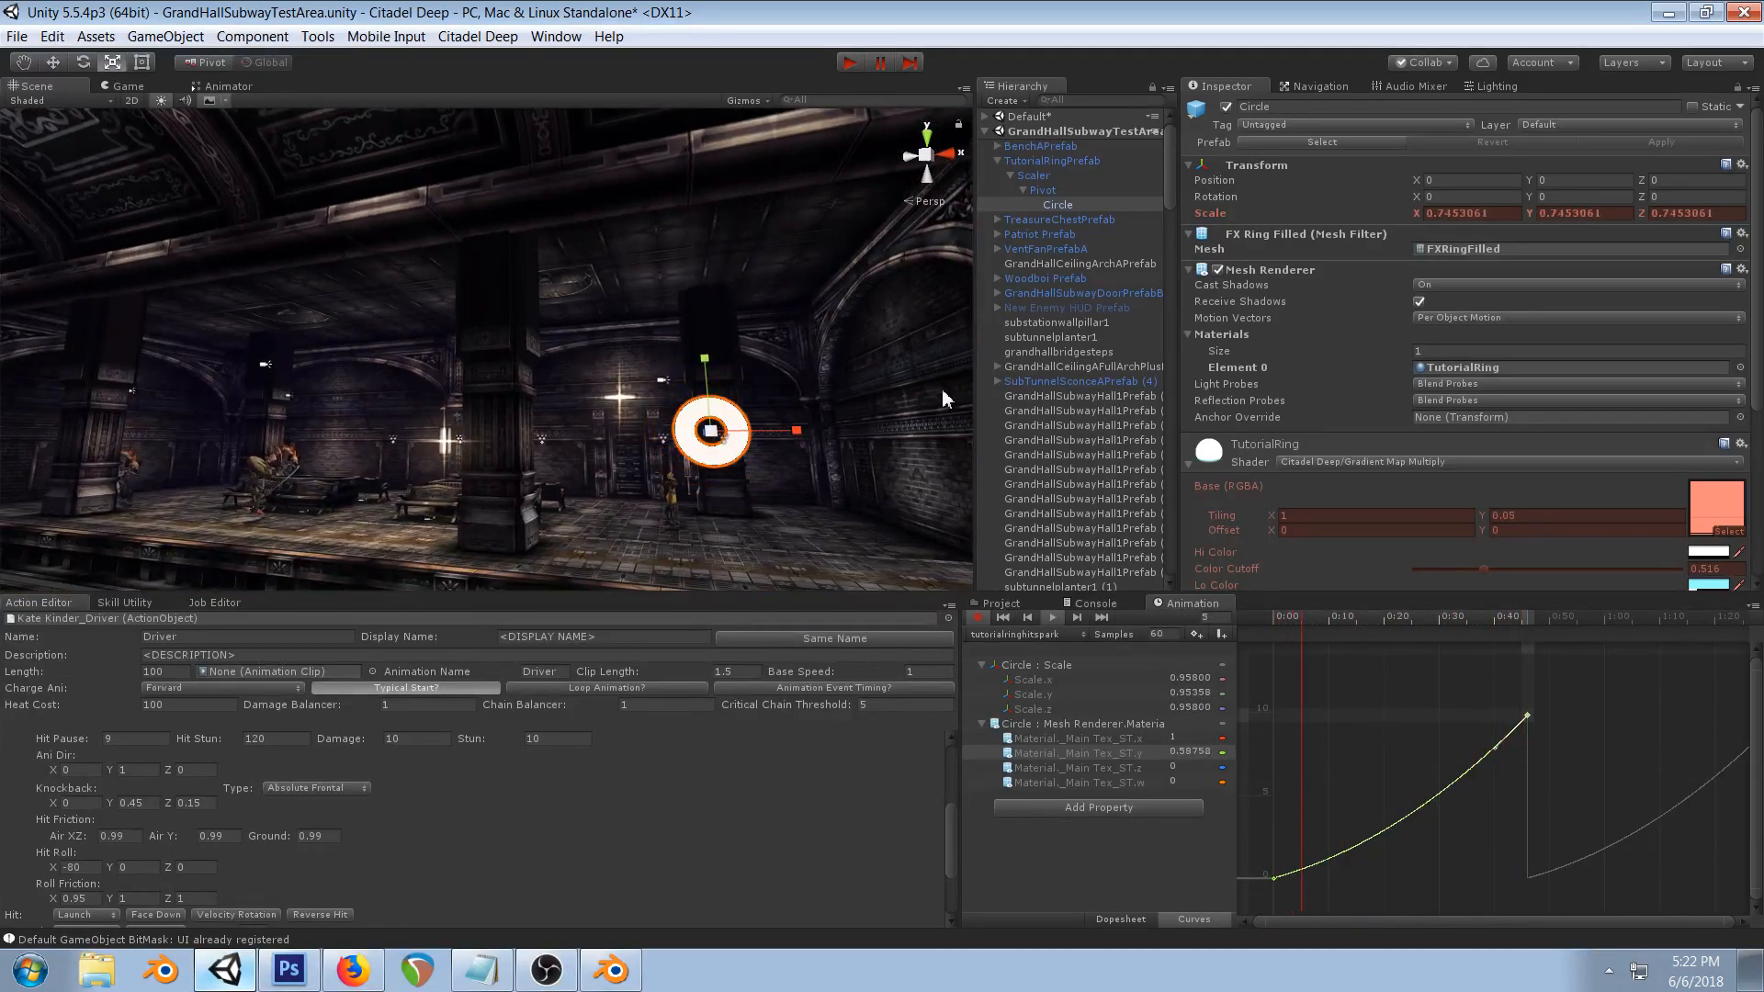
# - Raise the Circle's end scale keys to about 1.99 at frame 46
pyautogui.click(1029, 664)
pyautogui.moveTo(1580, 808); pyautogui.dragTo(1528, 845)
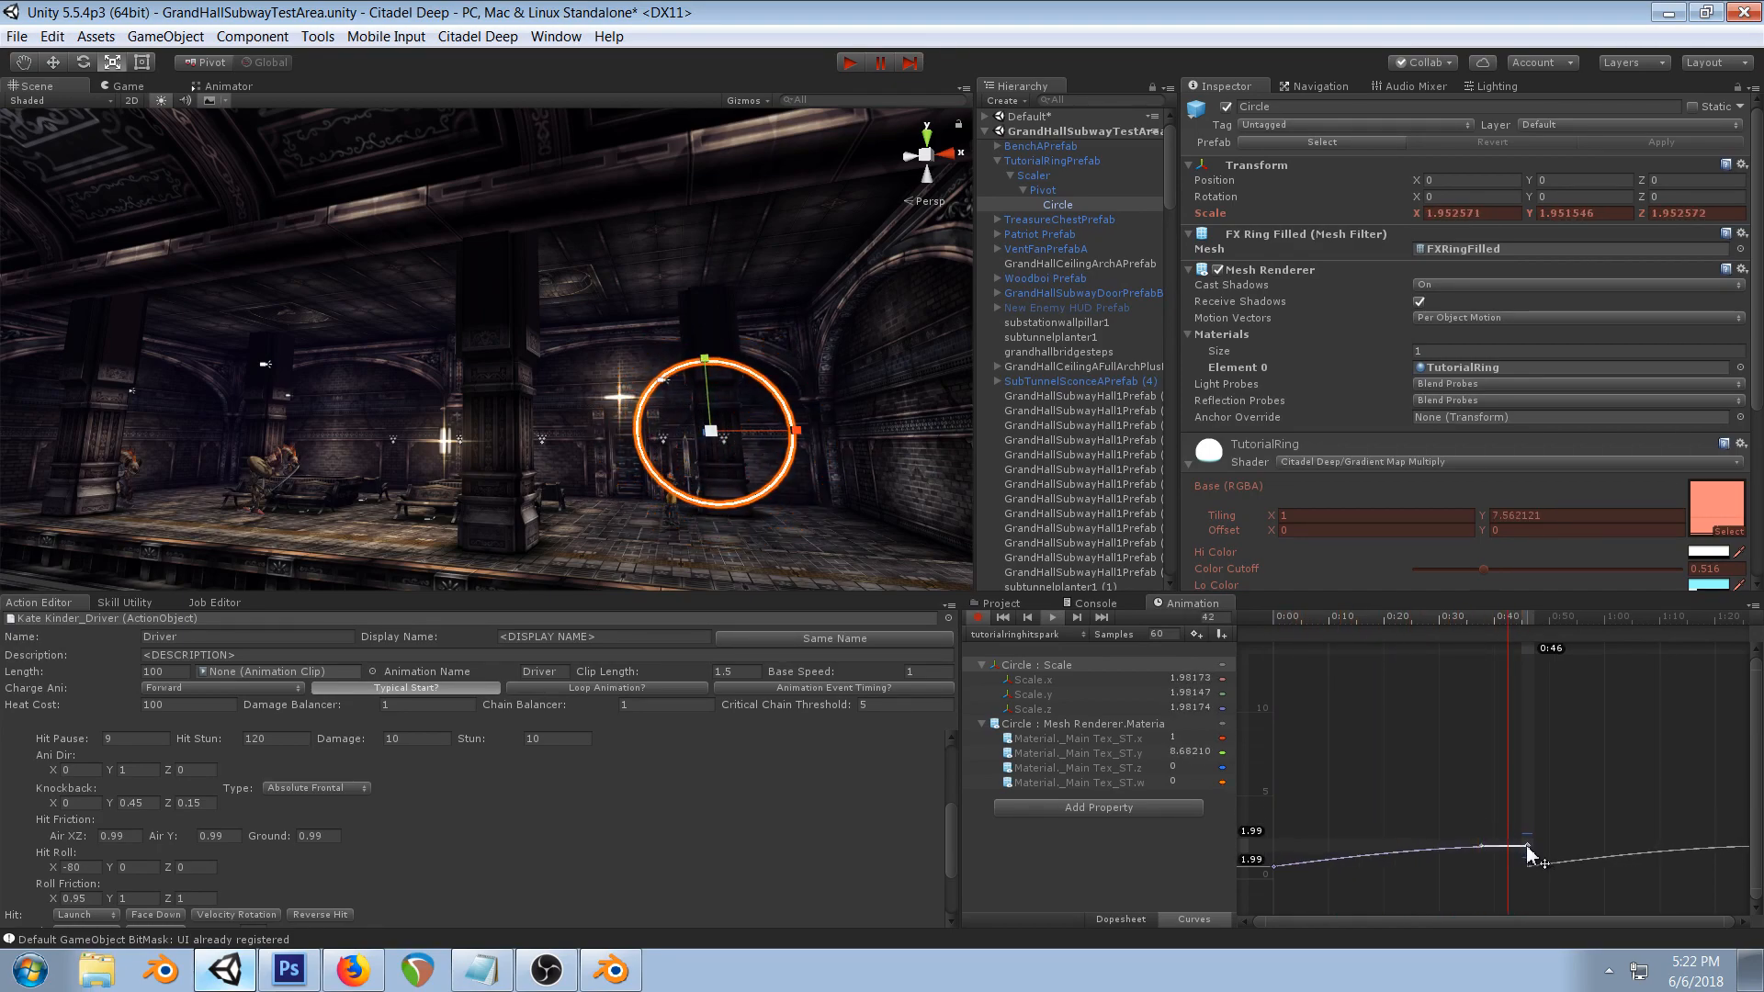
pyautogui.click(1142, 919)
pyautogui.click(1208, 921)
pyautogui.scroll(-8, 1596, 799)
pyautogui.moveTo(1551, 792); pyautogui.dragTo(1515, 769, button='middle')
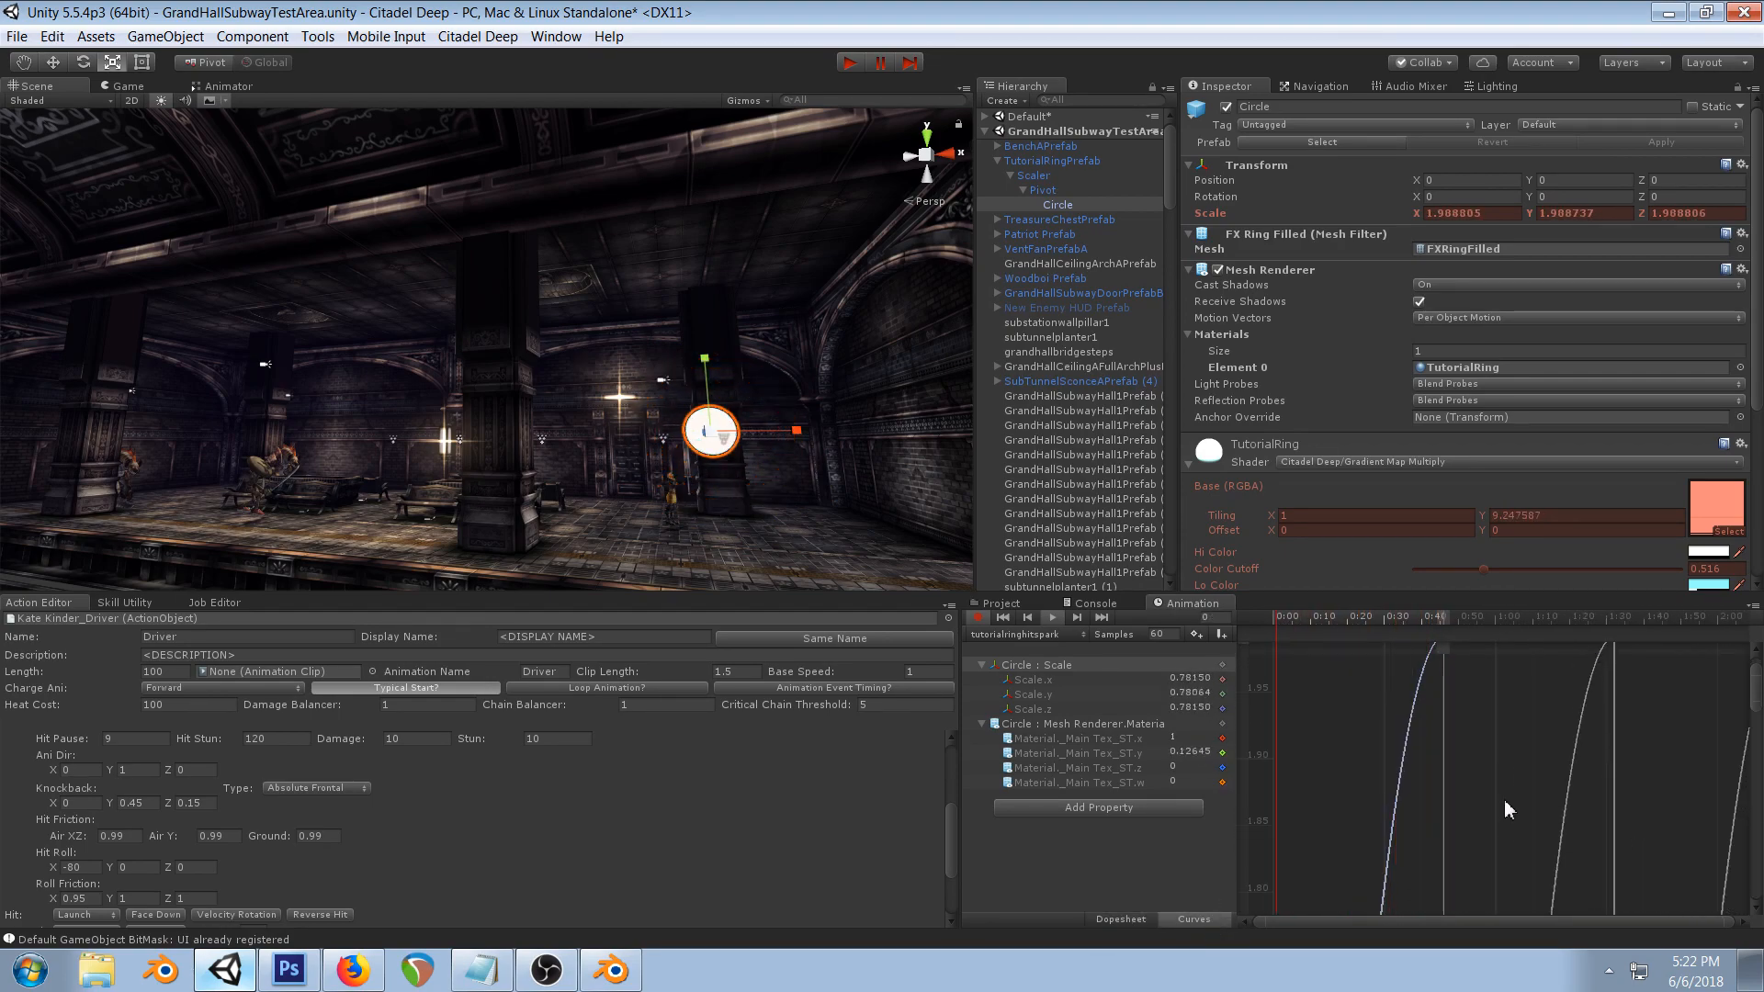
# - Steepen the scale curves' start tangents again and lower the starting scale keys to about 0.5
pyautogui.moveTo(1755, 717); pyautogui.dragTo(1756, 948)
pyautogui.scroll(1, 1299, 833)
pyautogui.moveTo(1313, 829); pyautogui.dragTo(1354, 818, button='middle')
pyautogui.moveTo(1299, 897); pyautogui.dragTo(1289, 823)
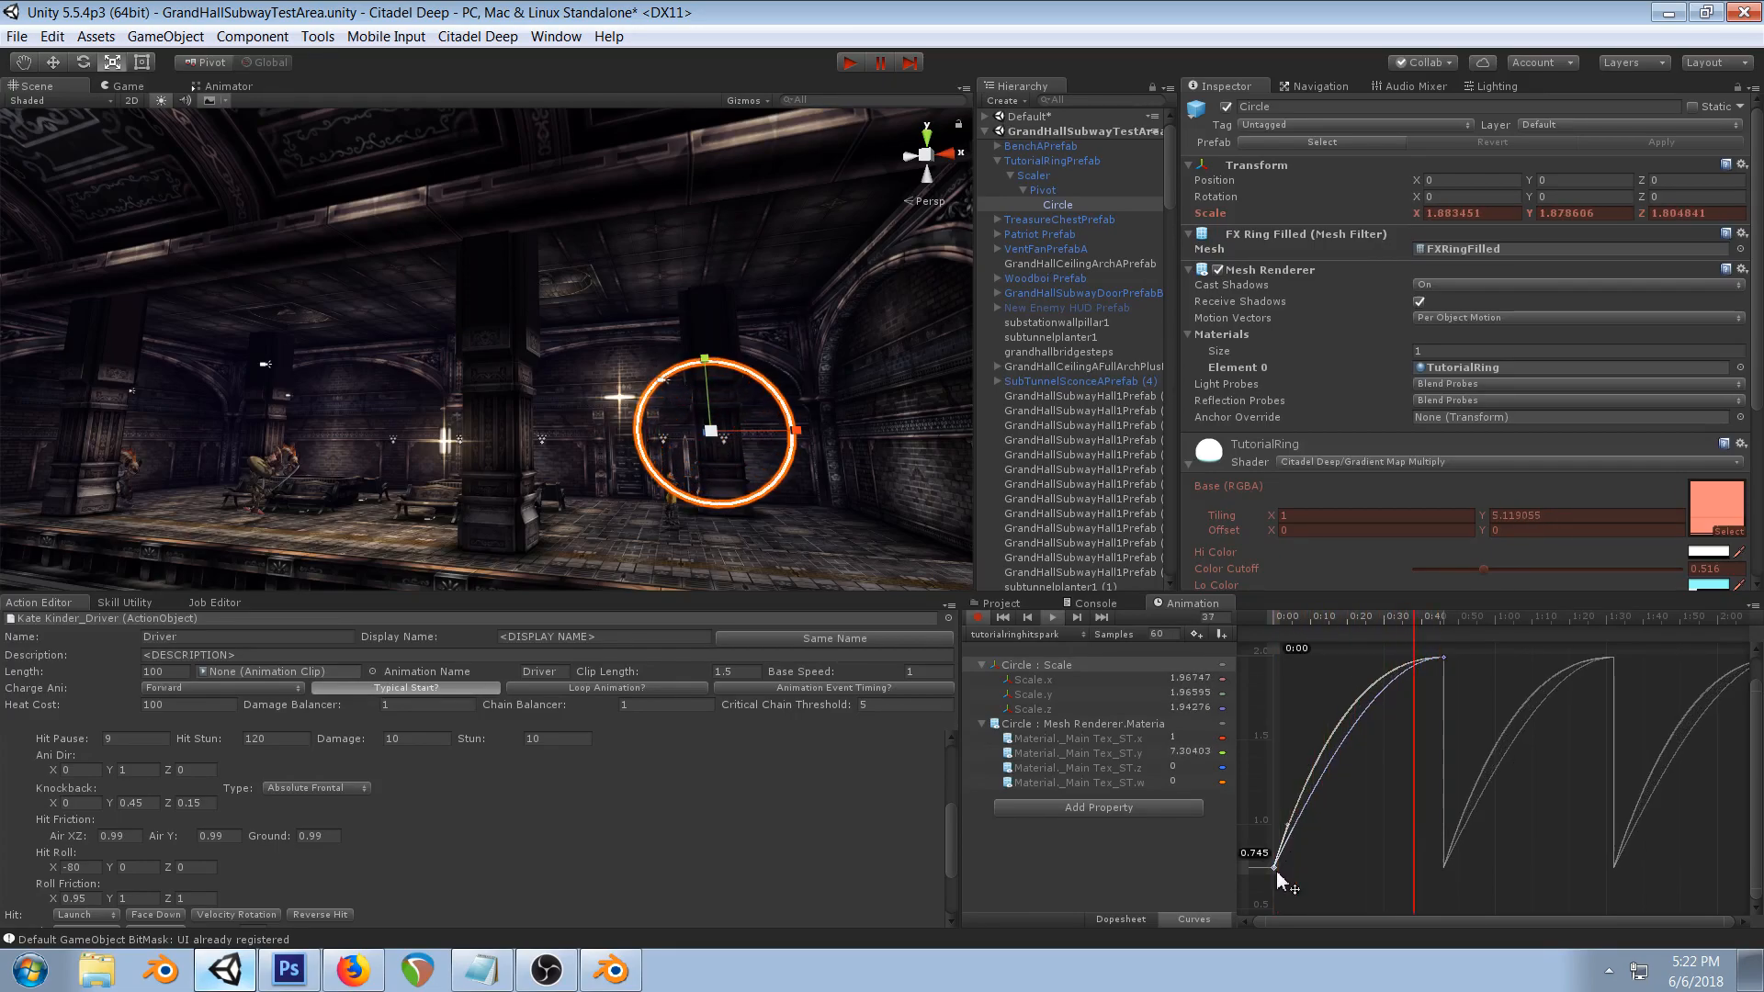
pyautogui.moveTo(1294, 829); pyautogui.dragTo(1289, 828)
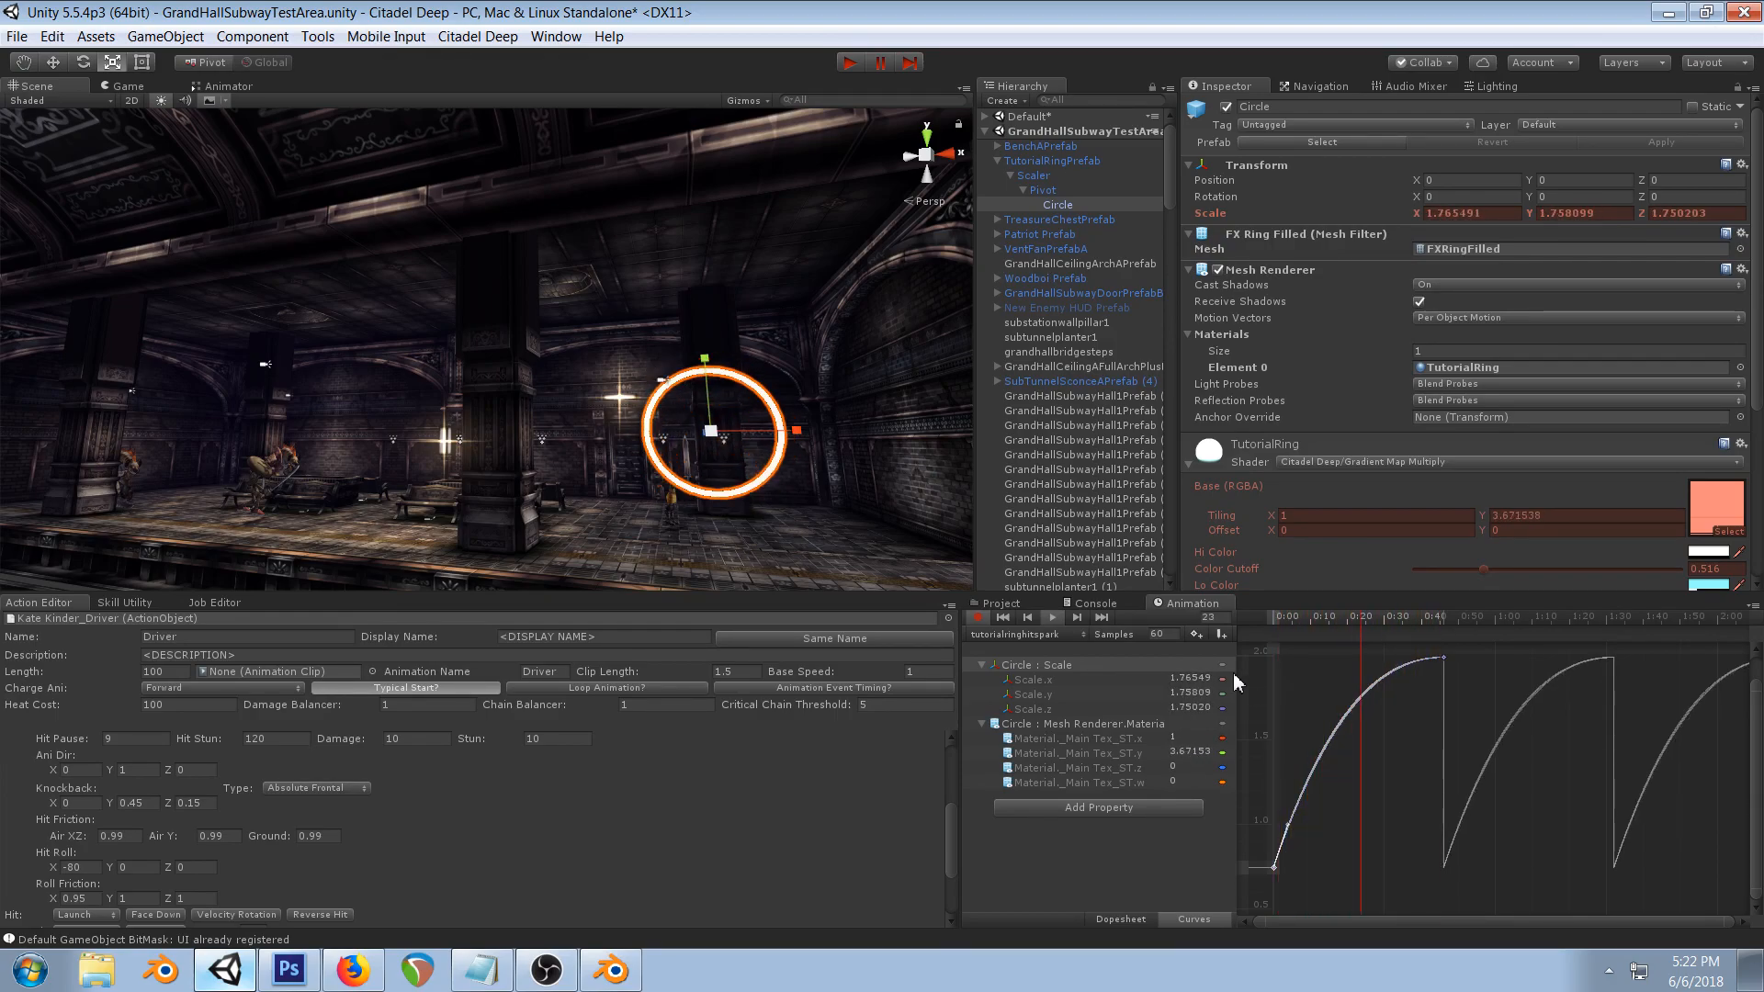
pyautogui.moveTo(1273, 866); pyautogui.dragTo(1275, 910)
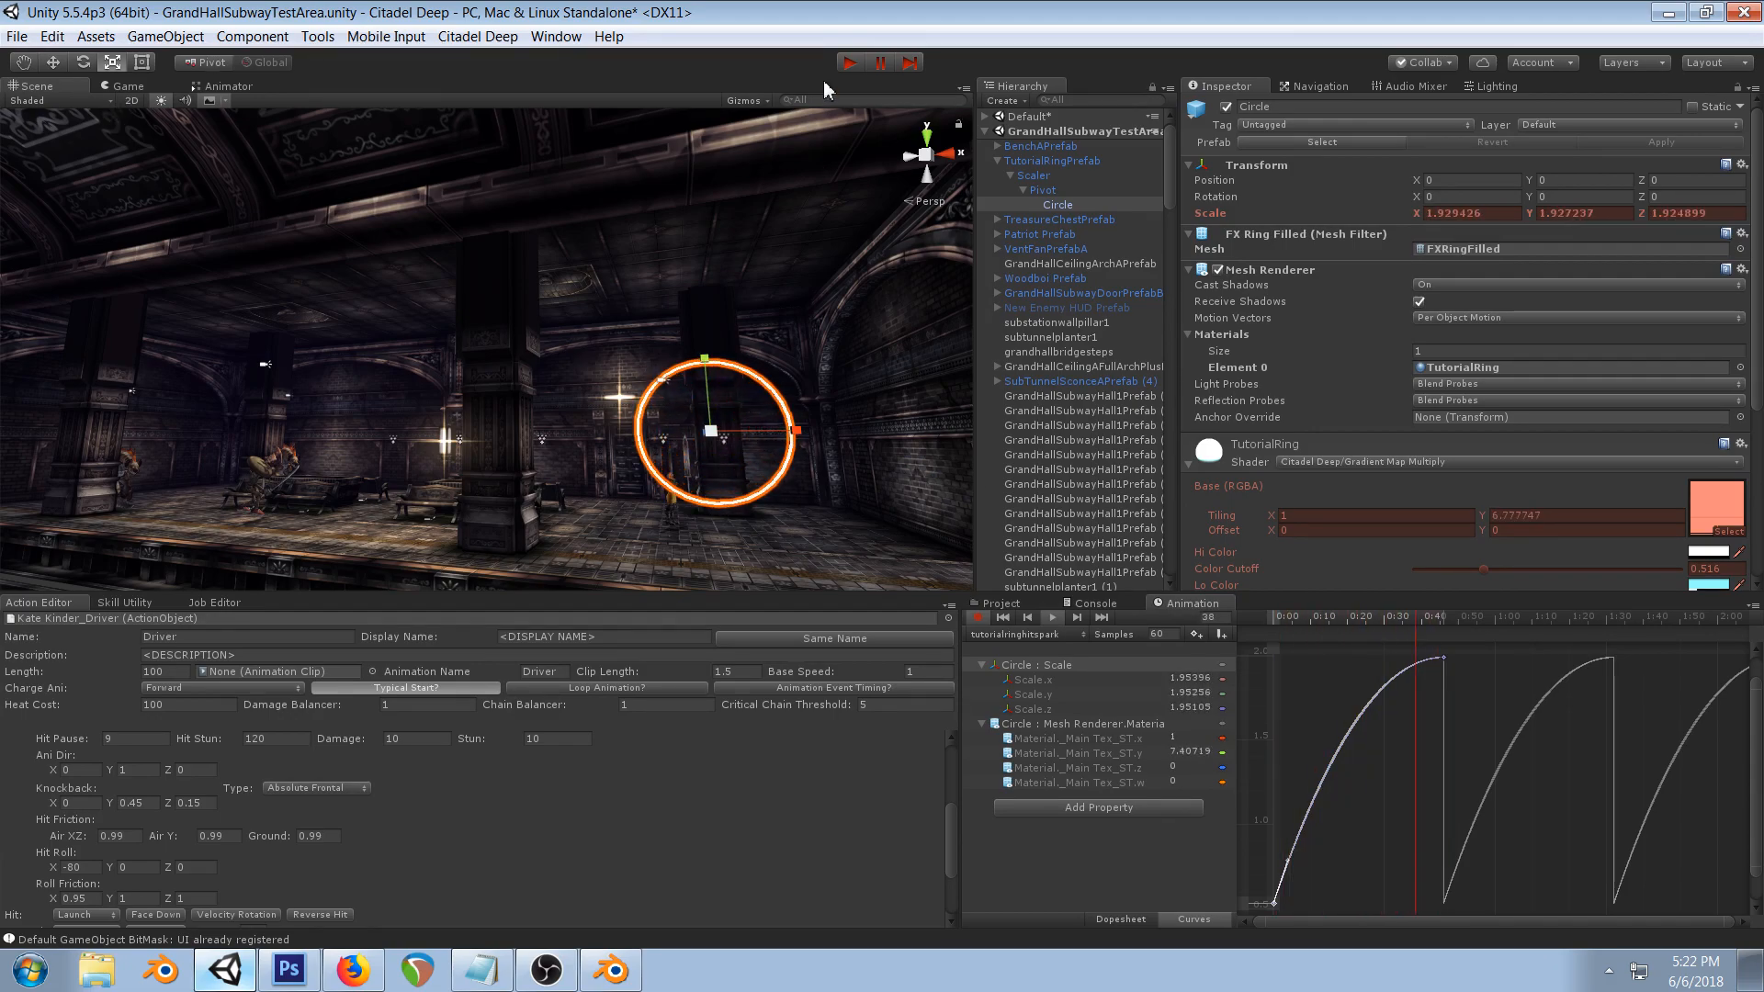
# - Restart the animation preview and compare the Y scale curve with the material's Y tiling curve
pyautogui.click(979, 623)
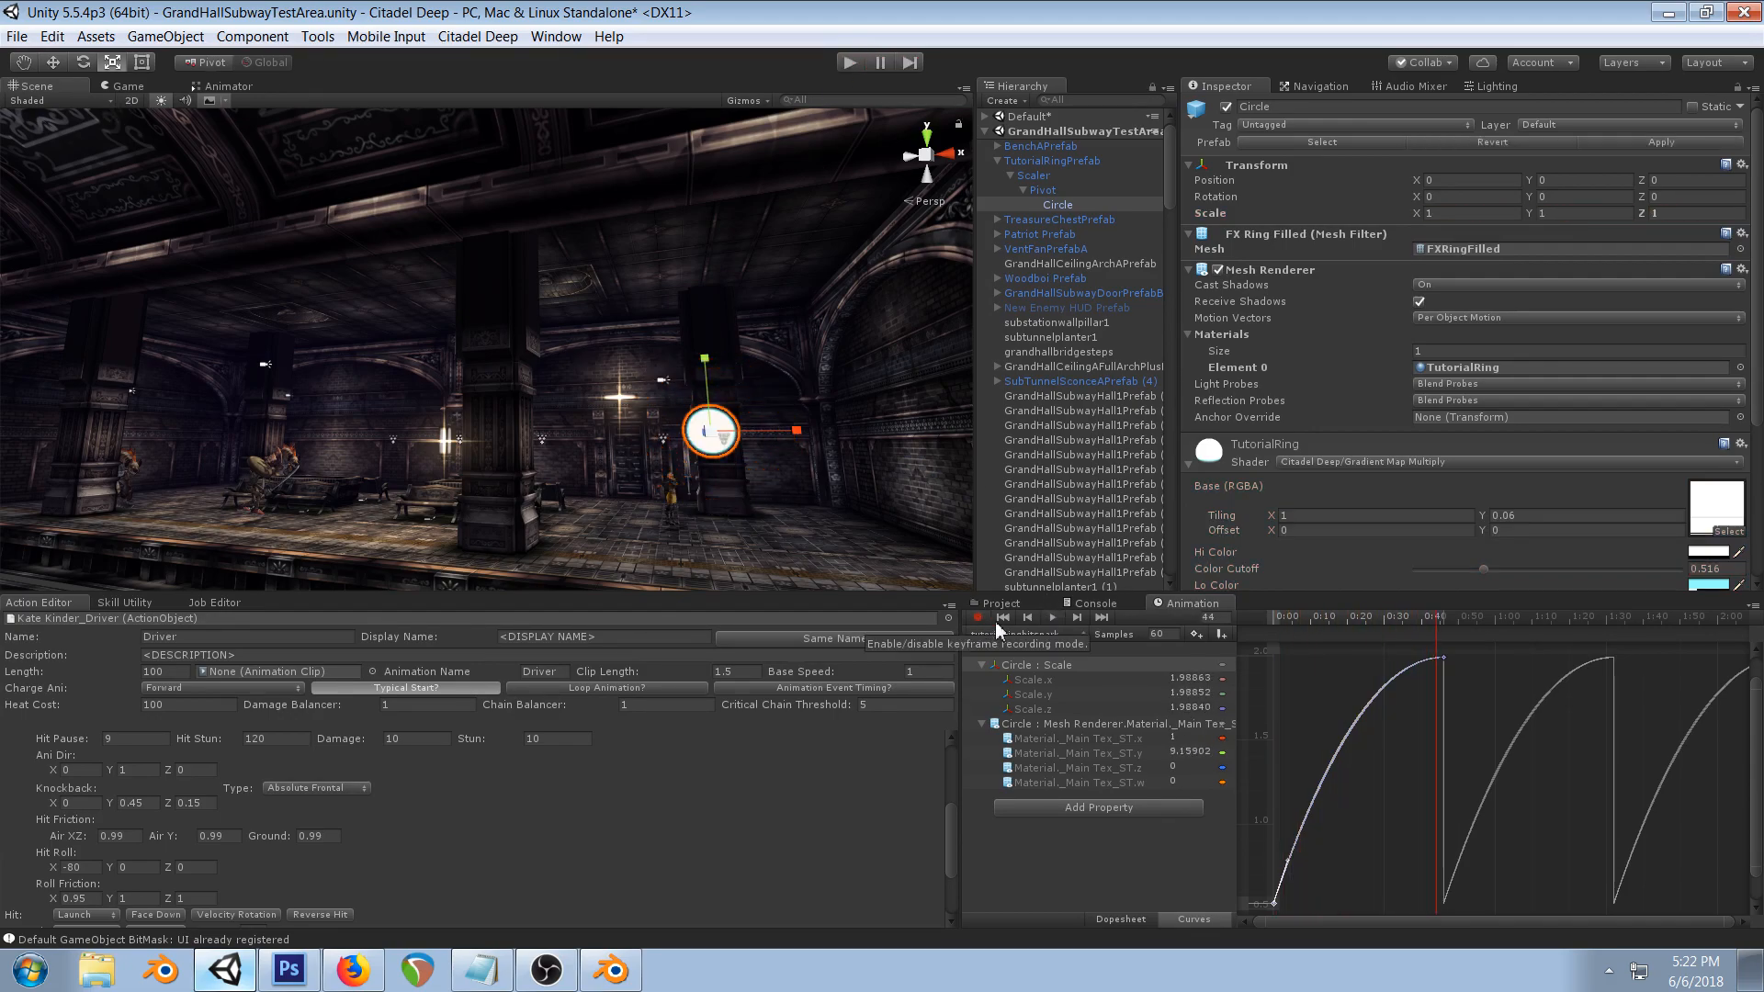
pyautogui.click(1055, 618)
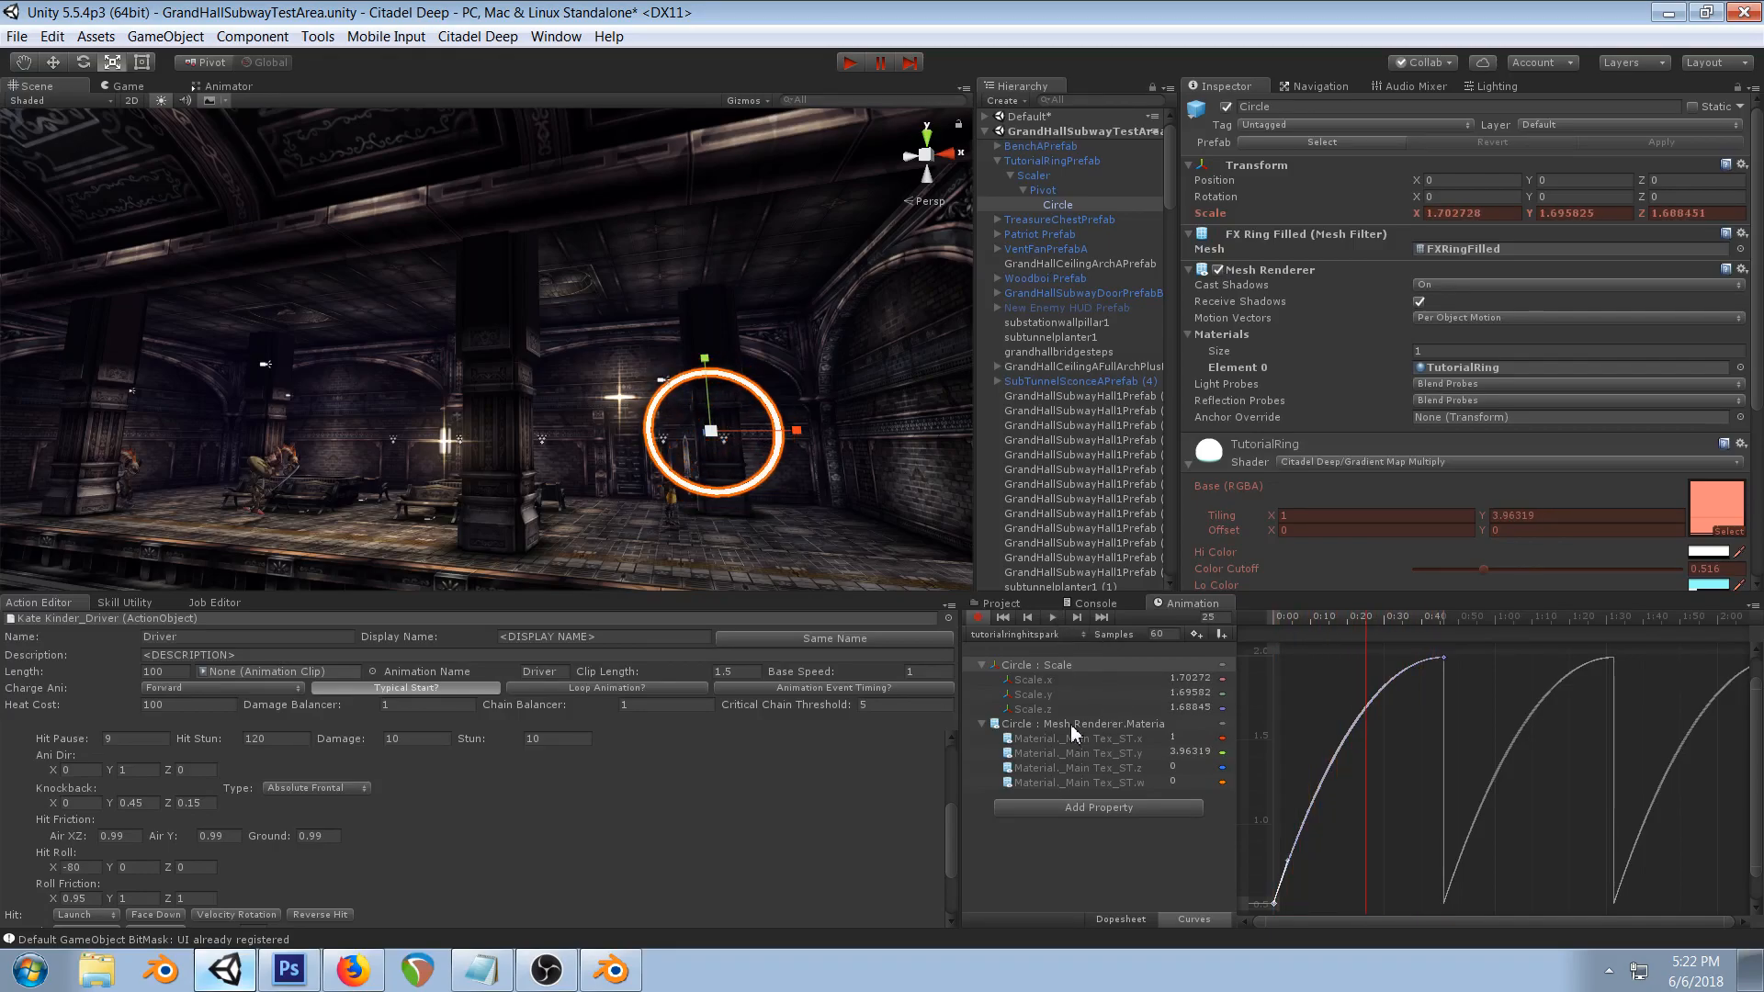
pyautogui.click(1040, 696)
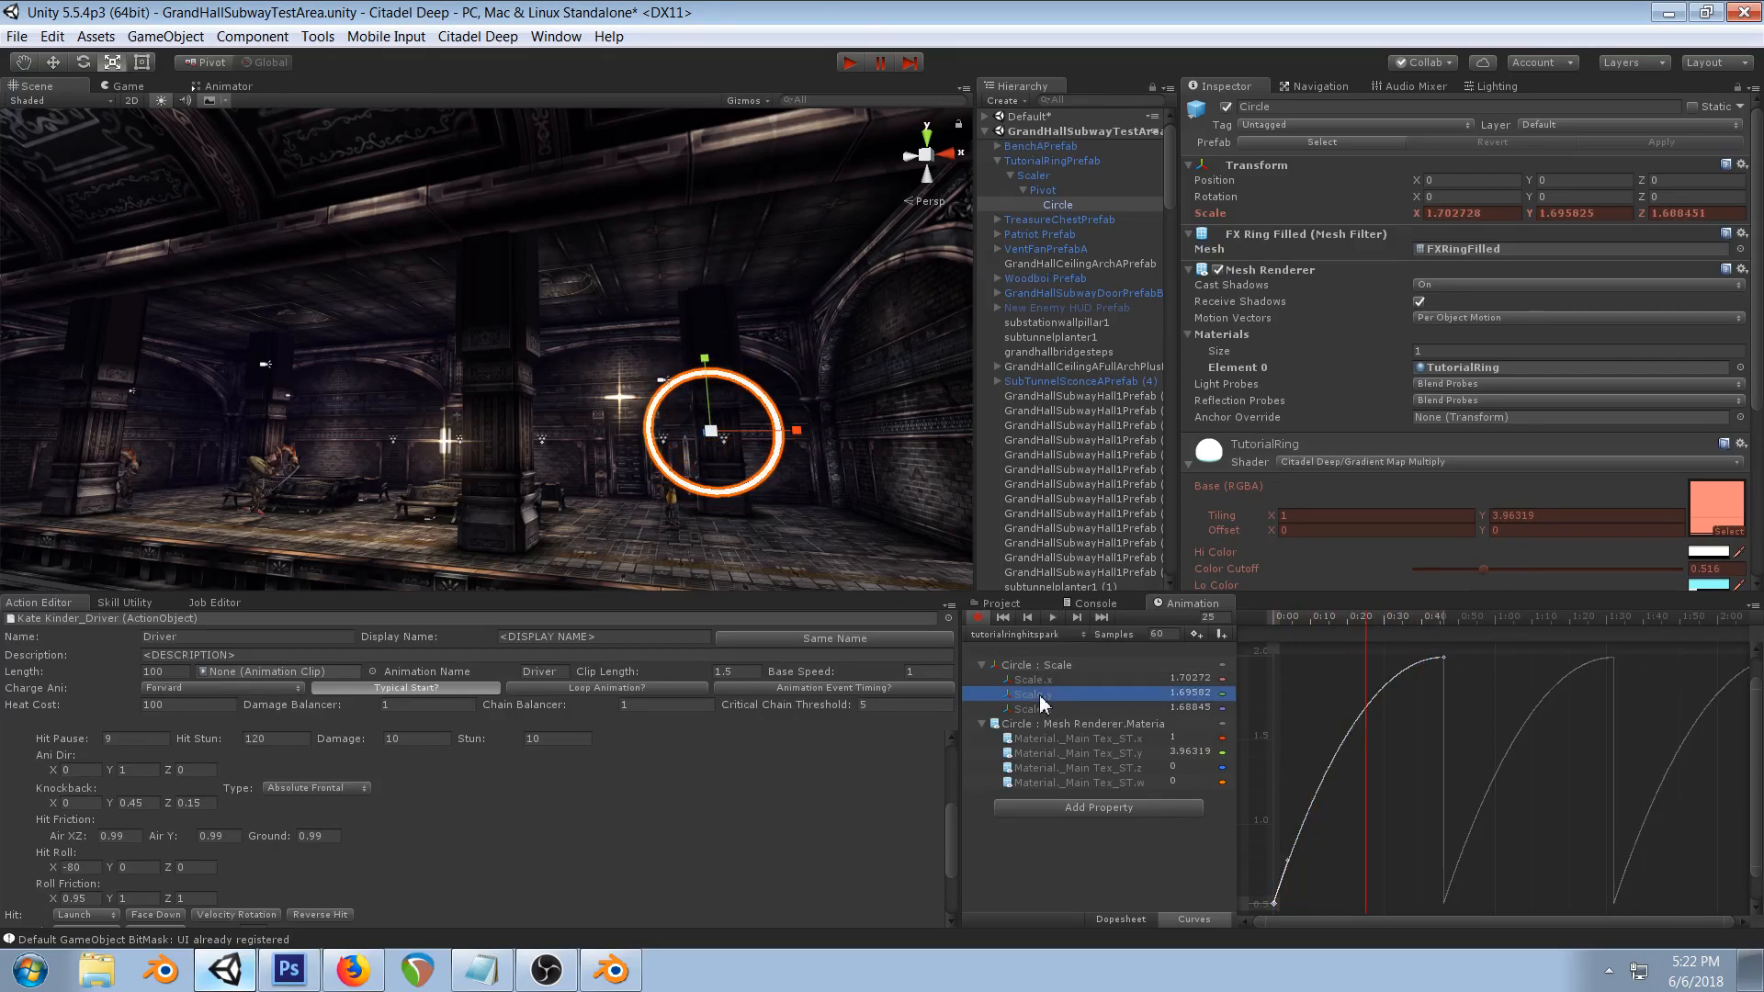
pyautogui.click(1106, 751)
pyautogui.click(1121, 919)
pyautogui.click(1185, 919)
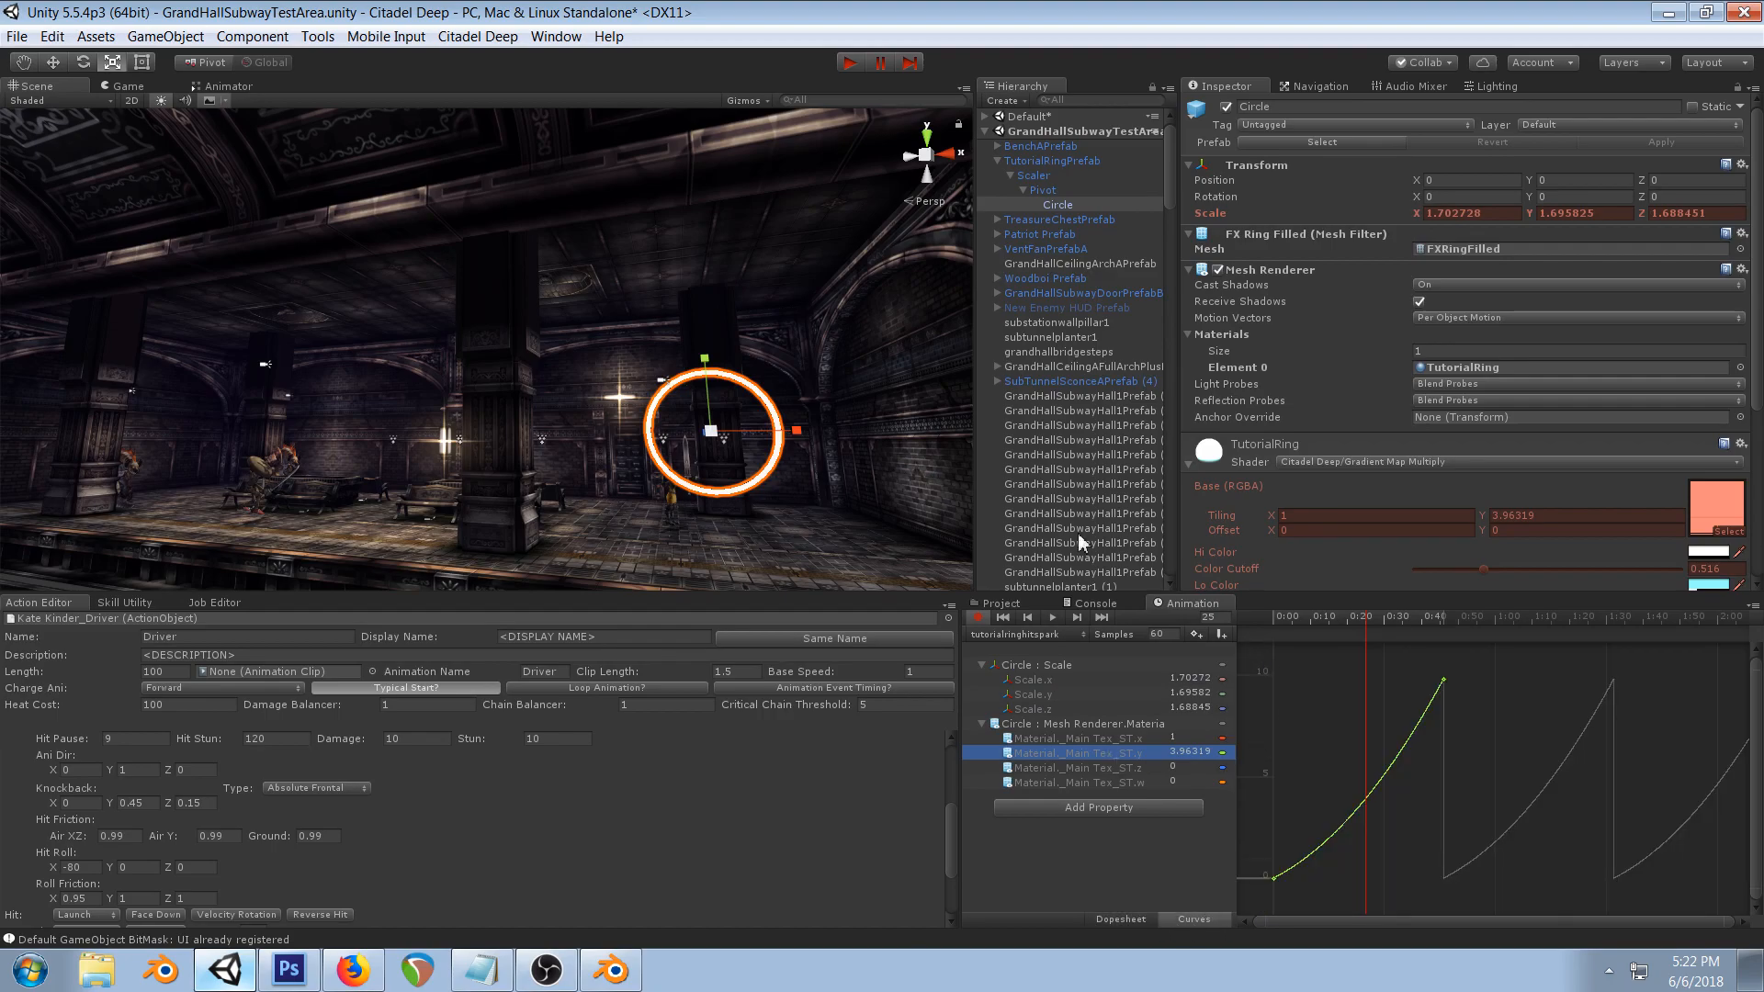
pyautogui.click(1053, 617)
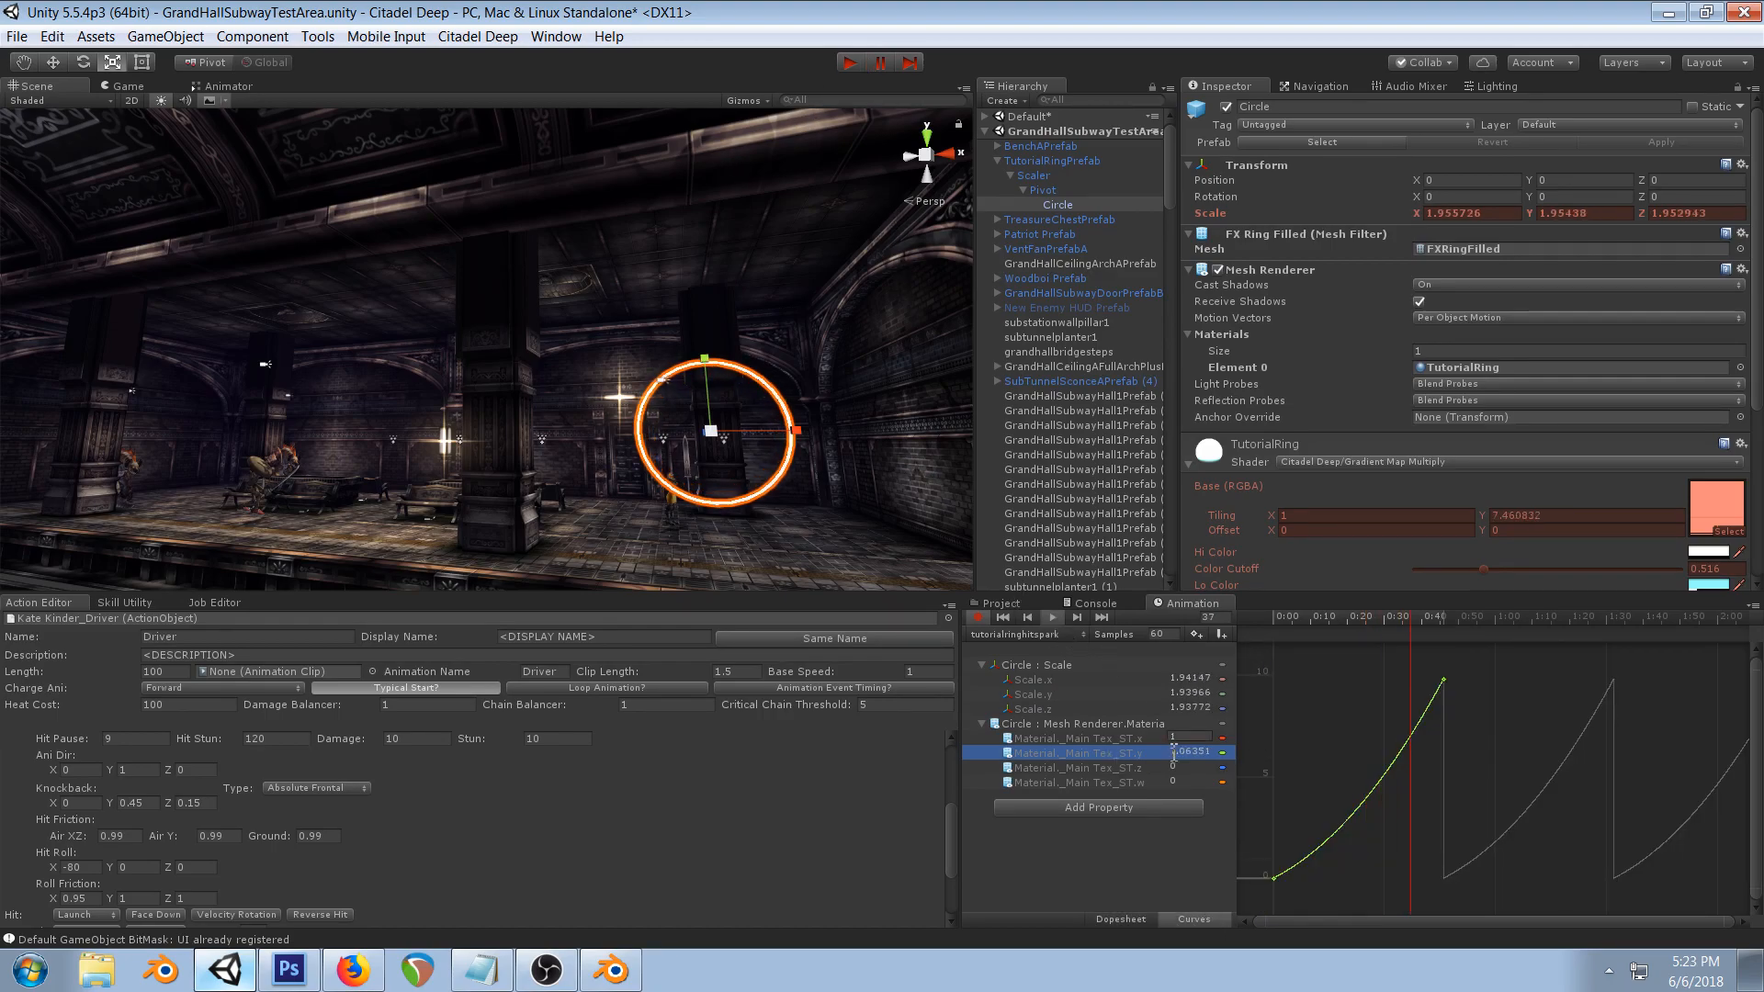
# - Try a steeper start tangent on the Y tiling curve, and undo it
pyautogui.click(1273, 878)
pyautogui.moveTo(1311, 861); pyautogui.dragTo(1308, 827)
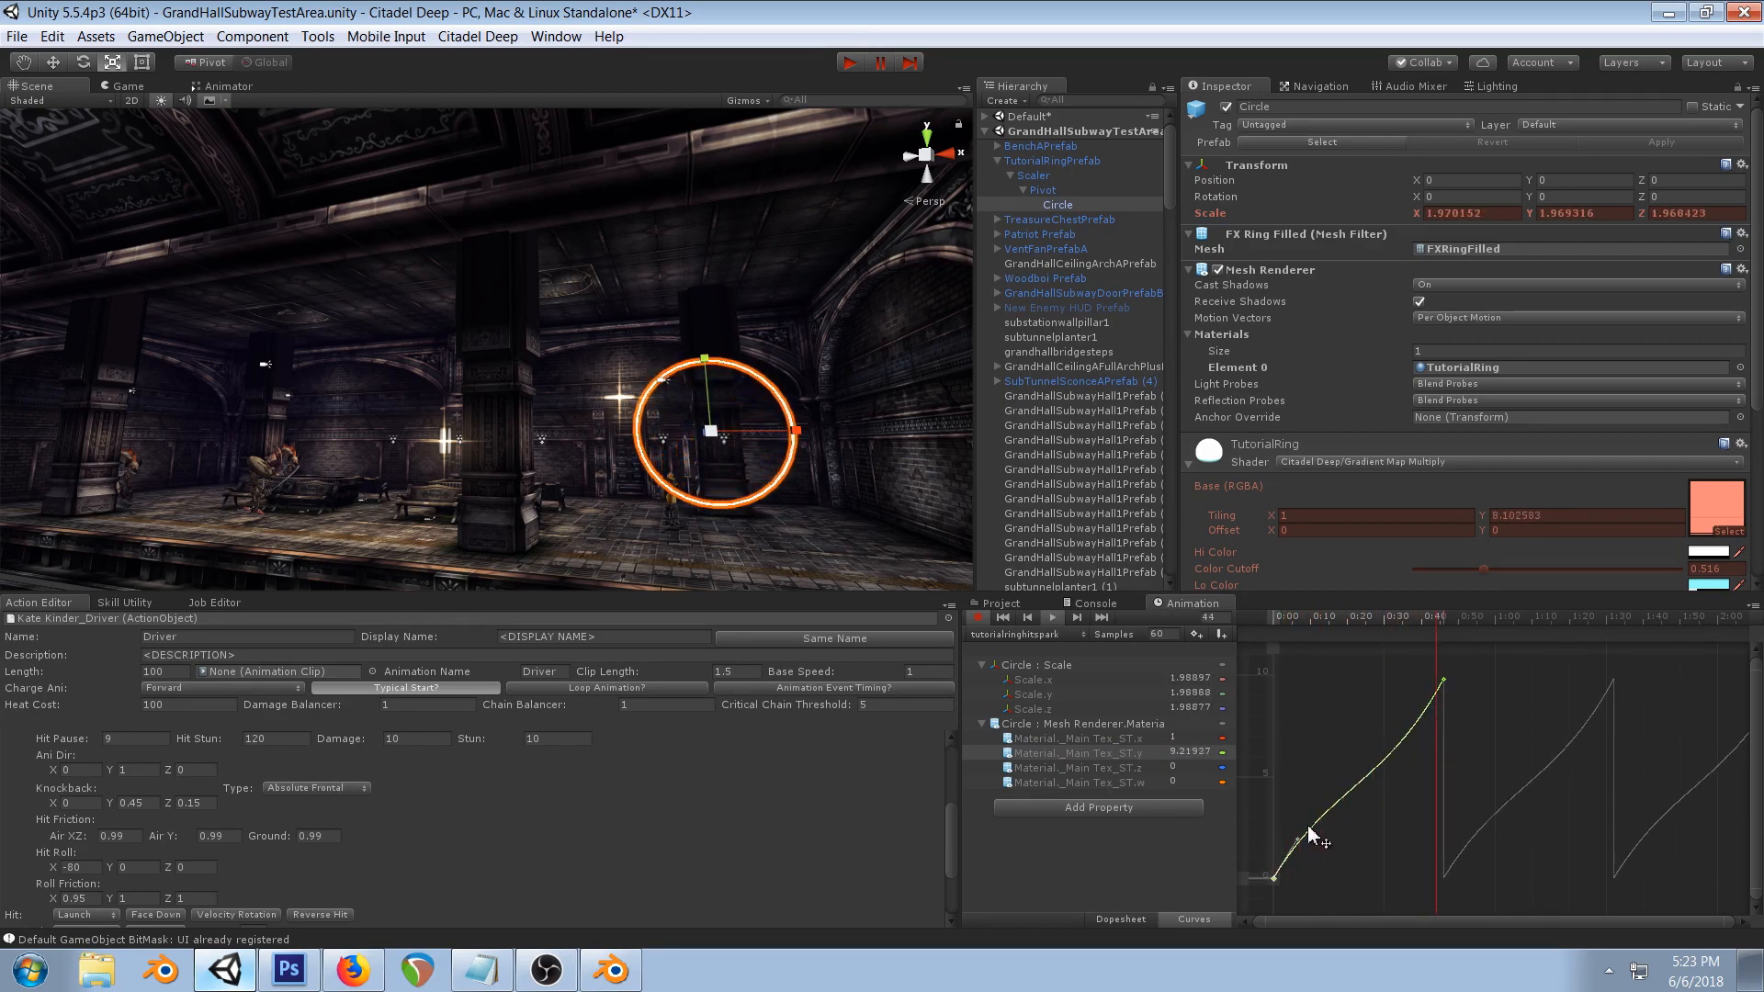
pyautogui.hotkey('ctrl', 'z')
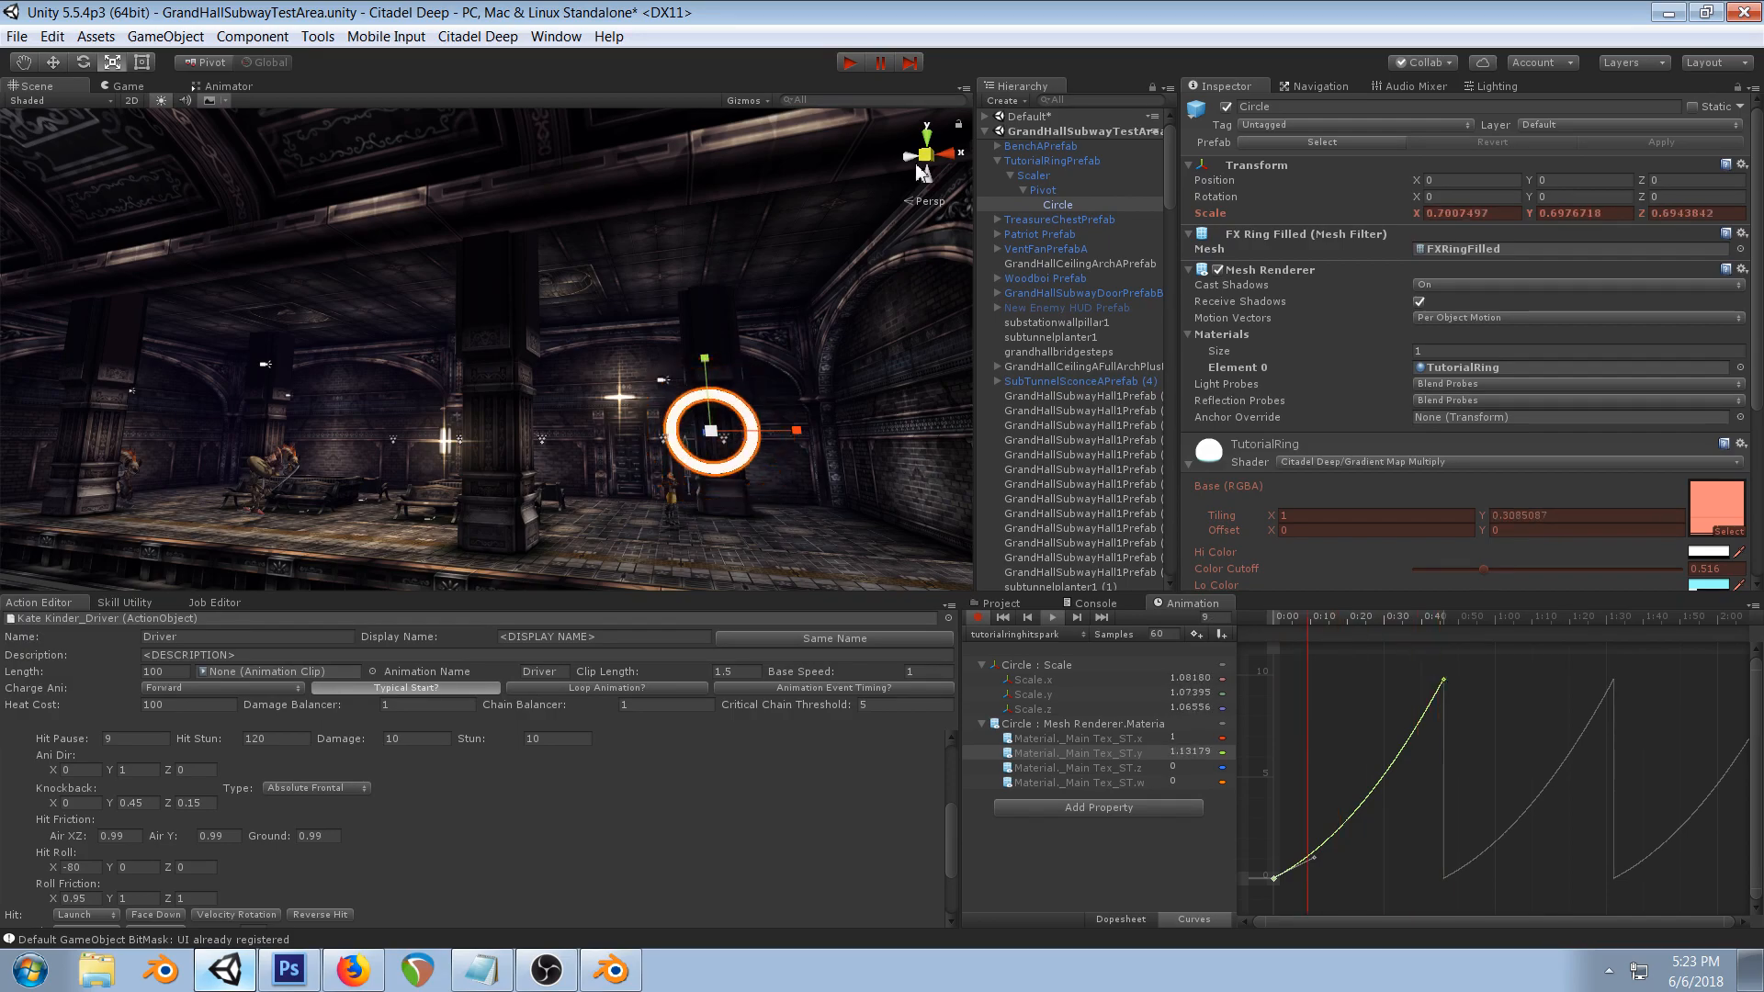
# - Run the game to test the ring in the hit spark, and exit play mode
pyautogui.click(848, 66)
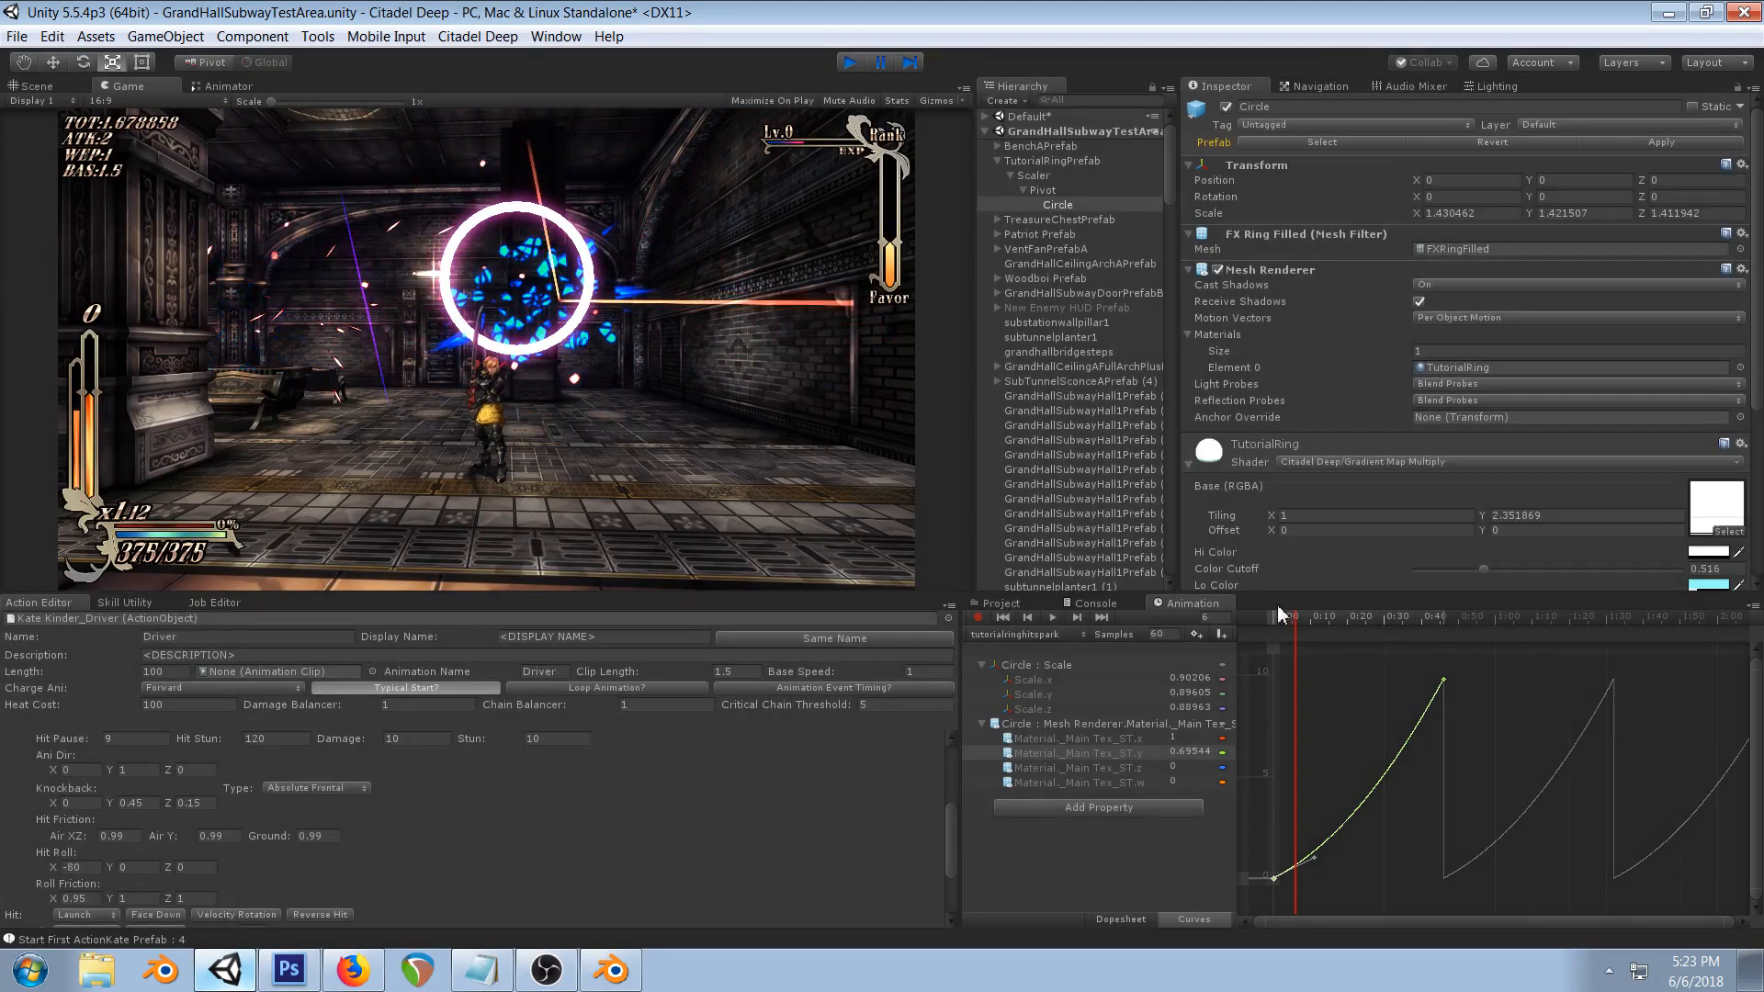
pyautogui.hotkey('ctrl', 'p')
# - Show the Circle's scale curves in full and add an intermediate key to them at about frame 13
pyautogui.click(1047, 667)
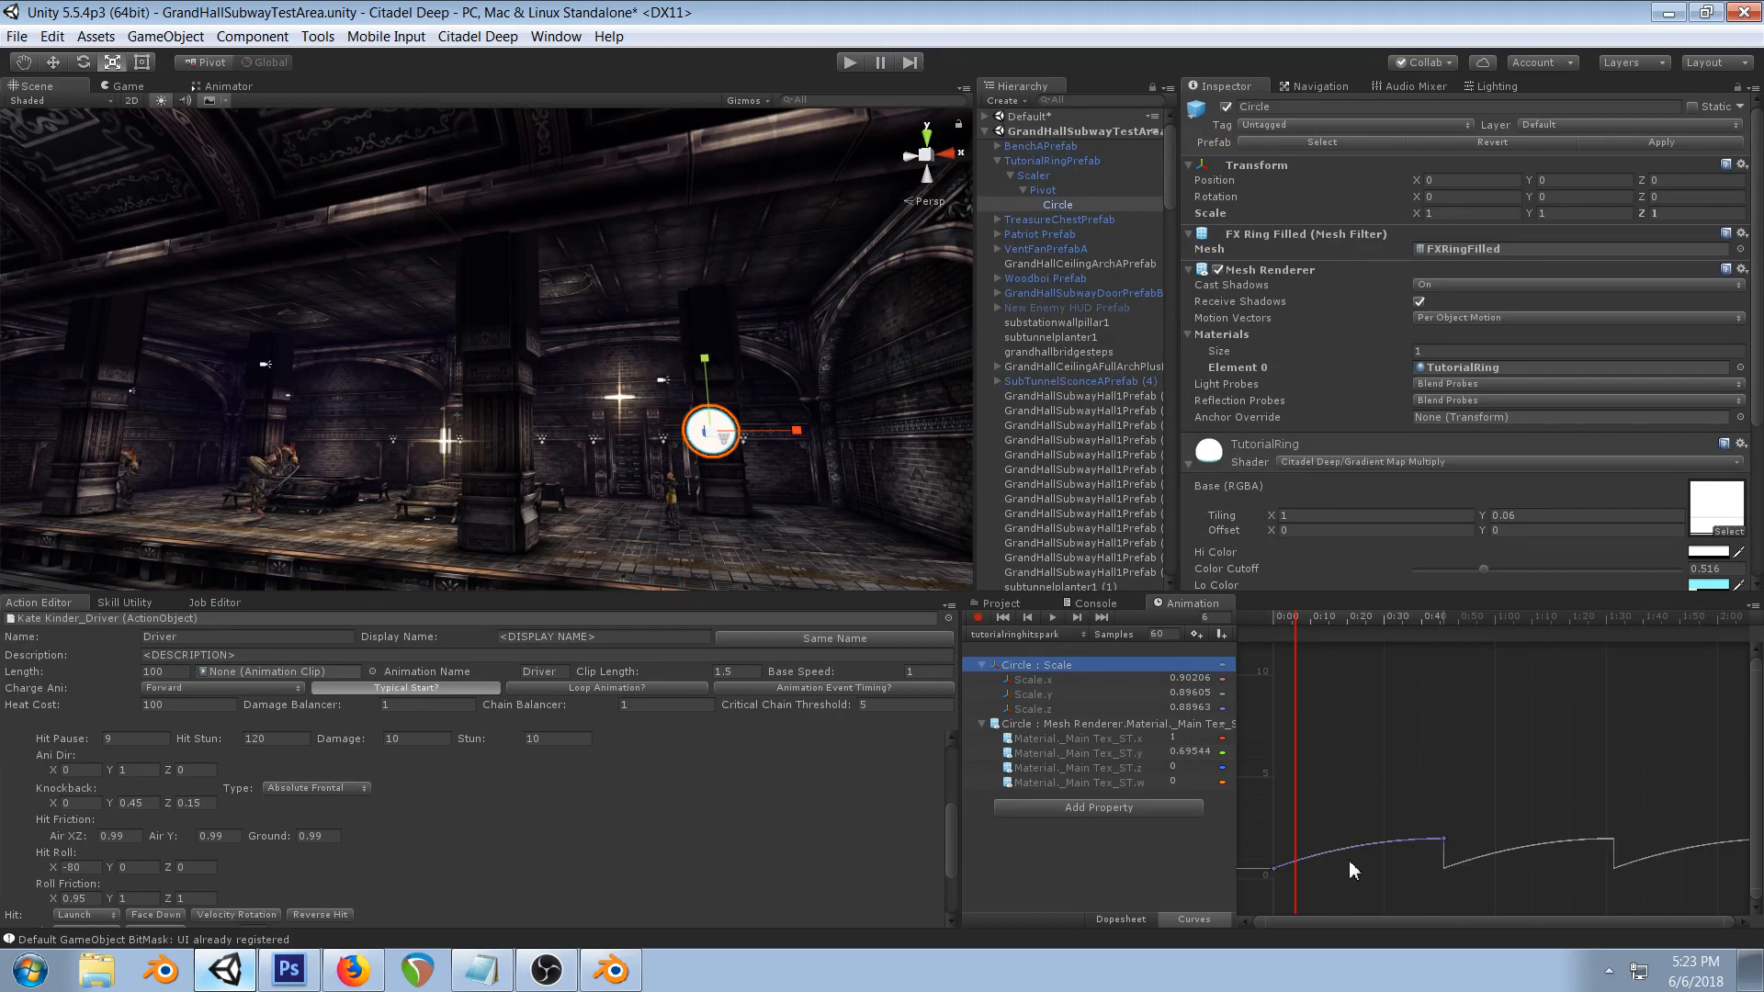
pyautogui.click(1120, 918)
pyautogui.click(1193, 918)
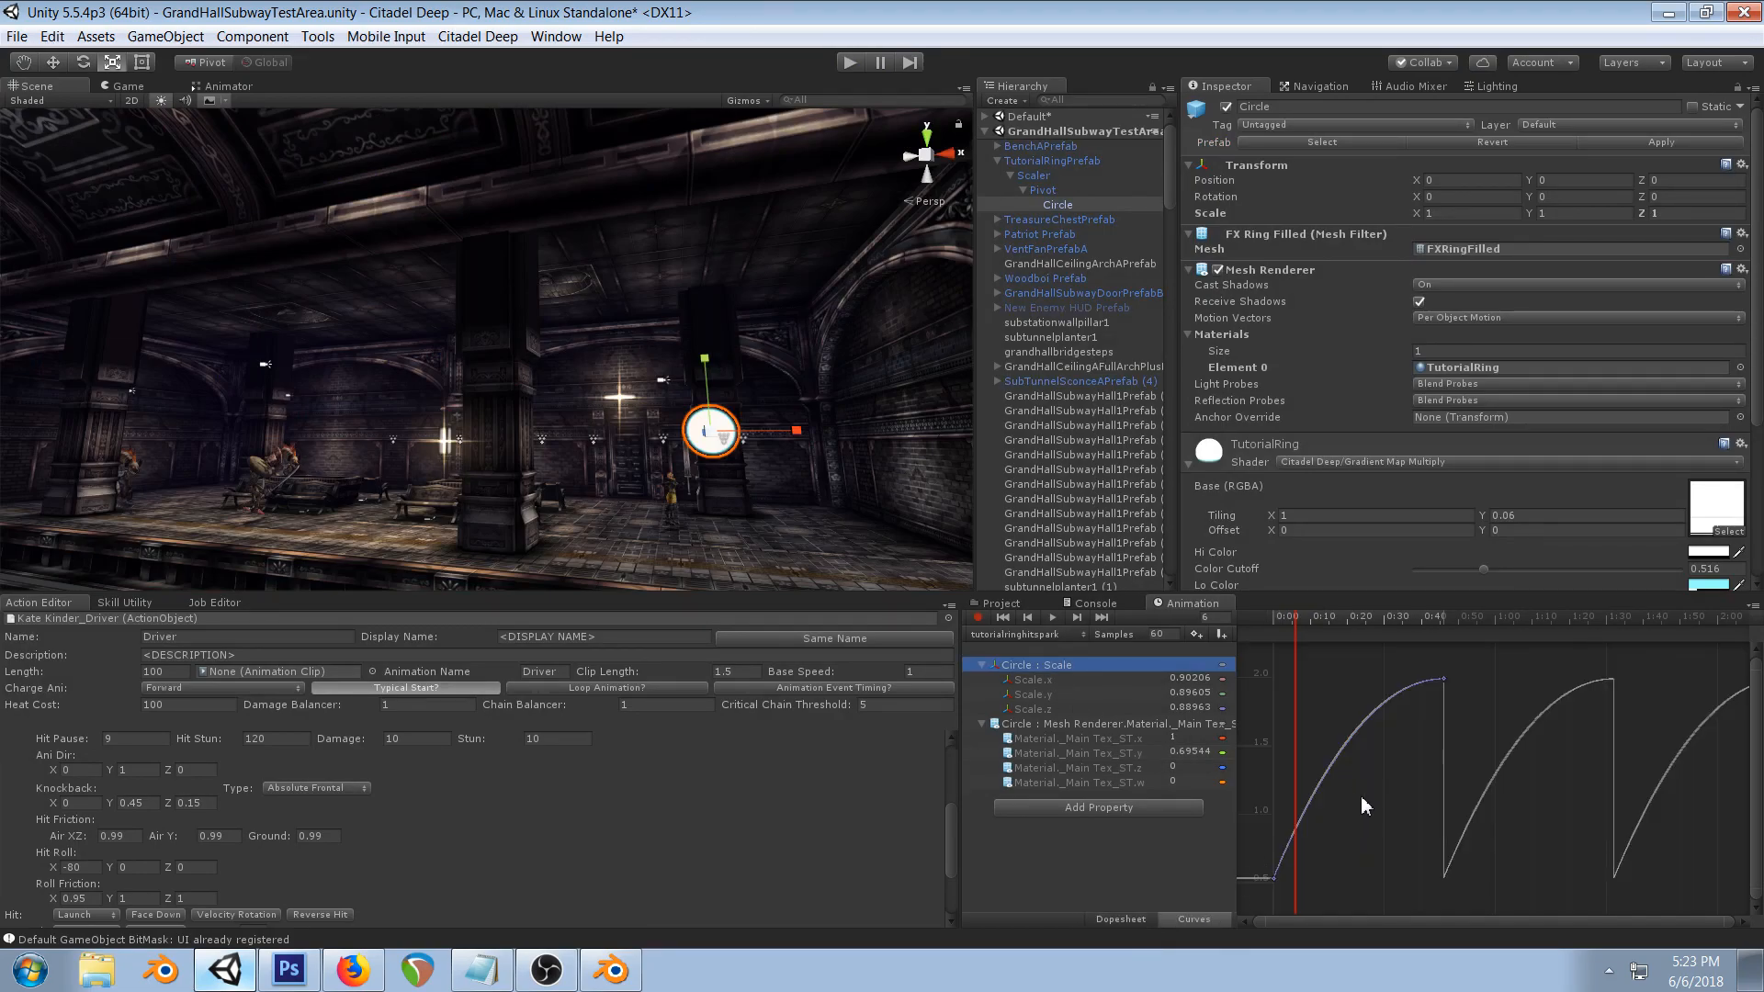
pyautogui.click(1357, 794)
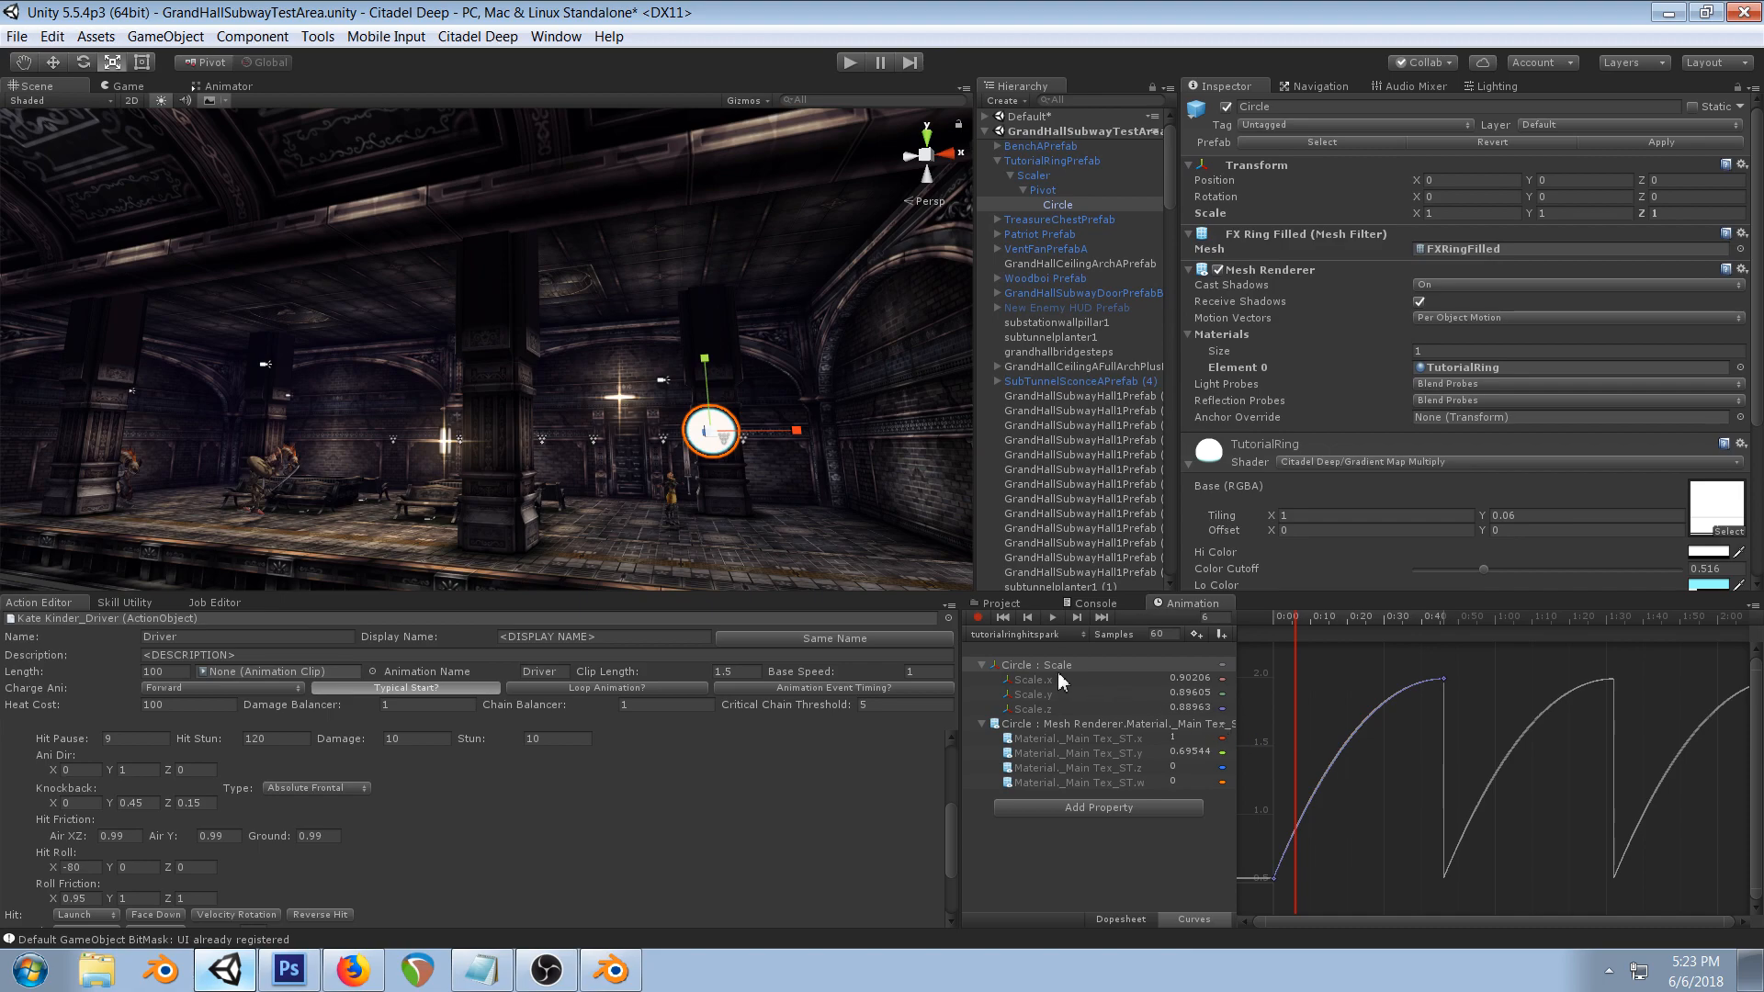
pyautogui.rightClick(1333, 788)
pyautogui.click(1348, 788)
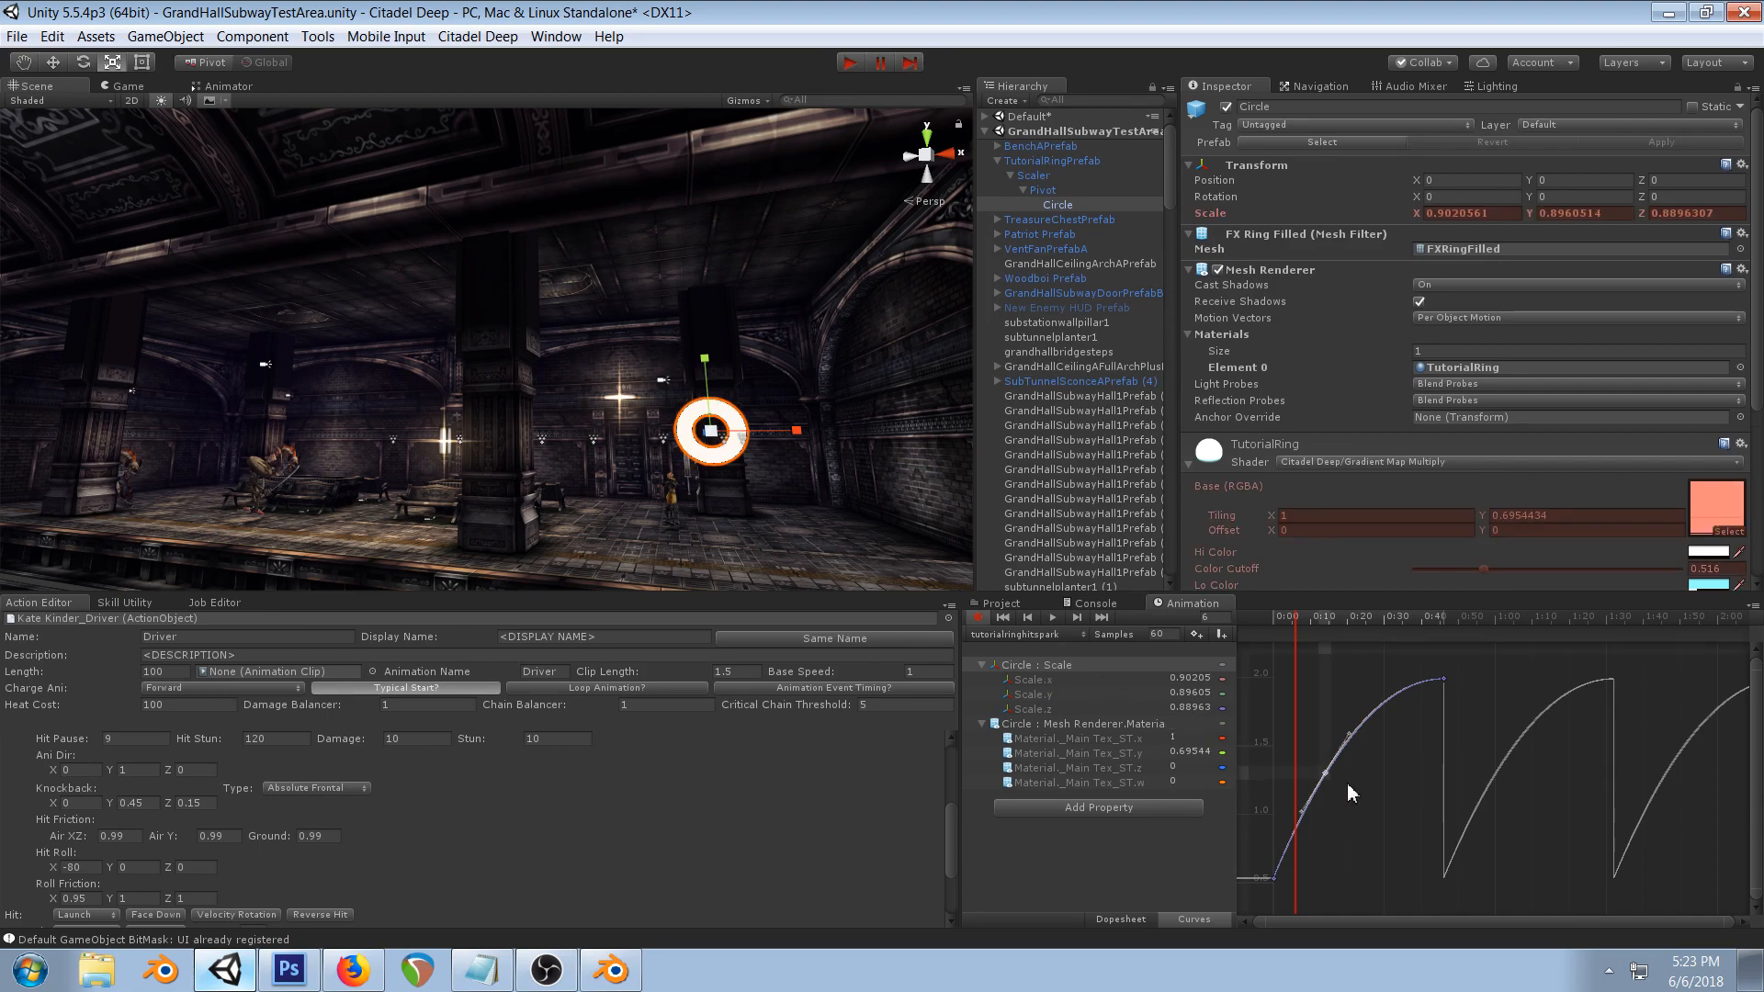
# - Undo the added intermediate key on the Circle's scale curves and select the Circle's scale property
pyautogui.moveTo(1325, 772); pyautogui.dragTo(1305, 763)
pyautogui.hotkey('ctrl', 'z')
pyautogui.hotkey('ctrl', 'z')
pyautogui.click(1041, 674)
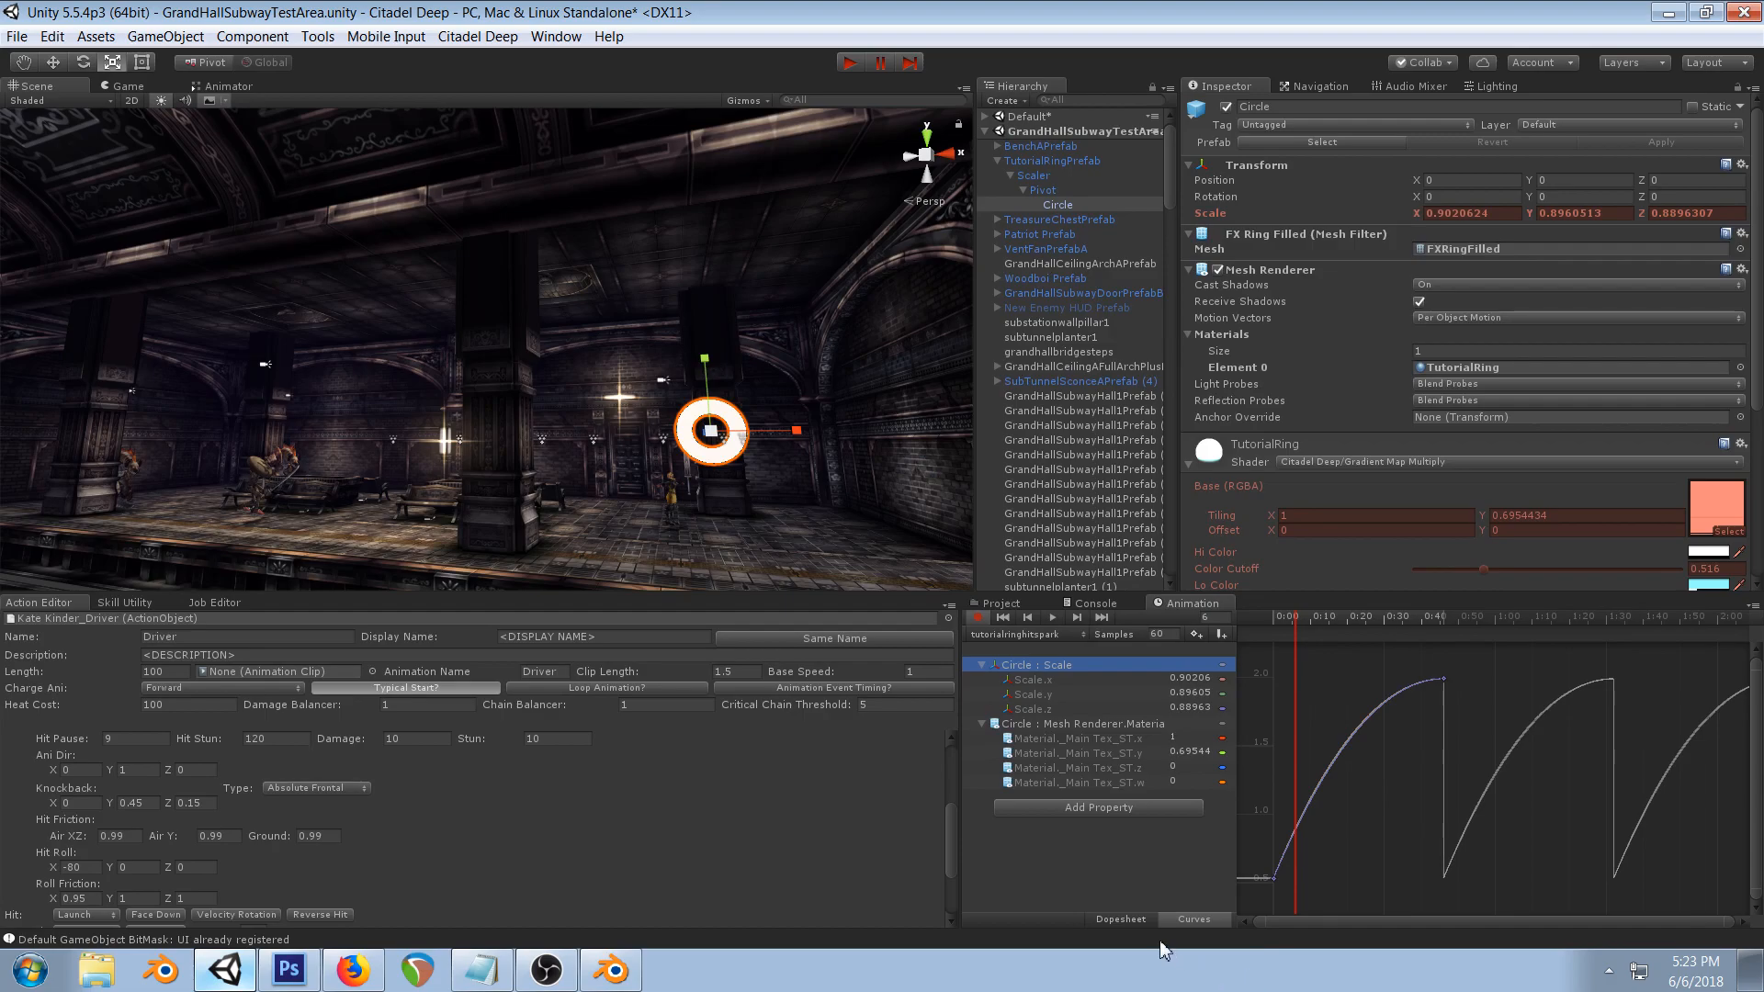
# - Enlarge the Circle uniformly at frame 5 to record a new scale key there
pyautogui.press('c')
pyautogui.moveTo(1274, 621); pyautogui.dragTo(1292, 623)
pyautogui.moveTo(723, 434); pyautogui.dragTo(825, 405)
# - Move the Circle's final scale keys to frame 45, in line with the material's tiling keys
pyautogui.moveTo(1283, 622); pyautogui.dragTo(1444, 611)
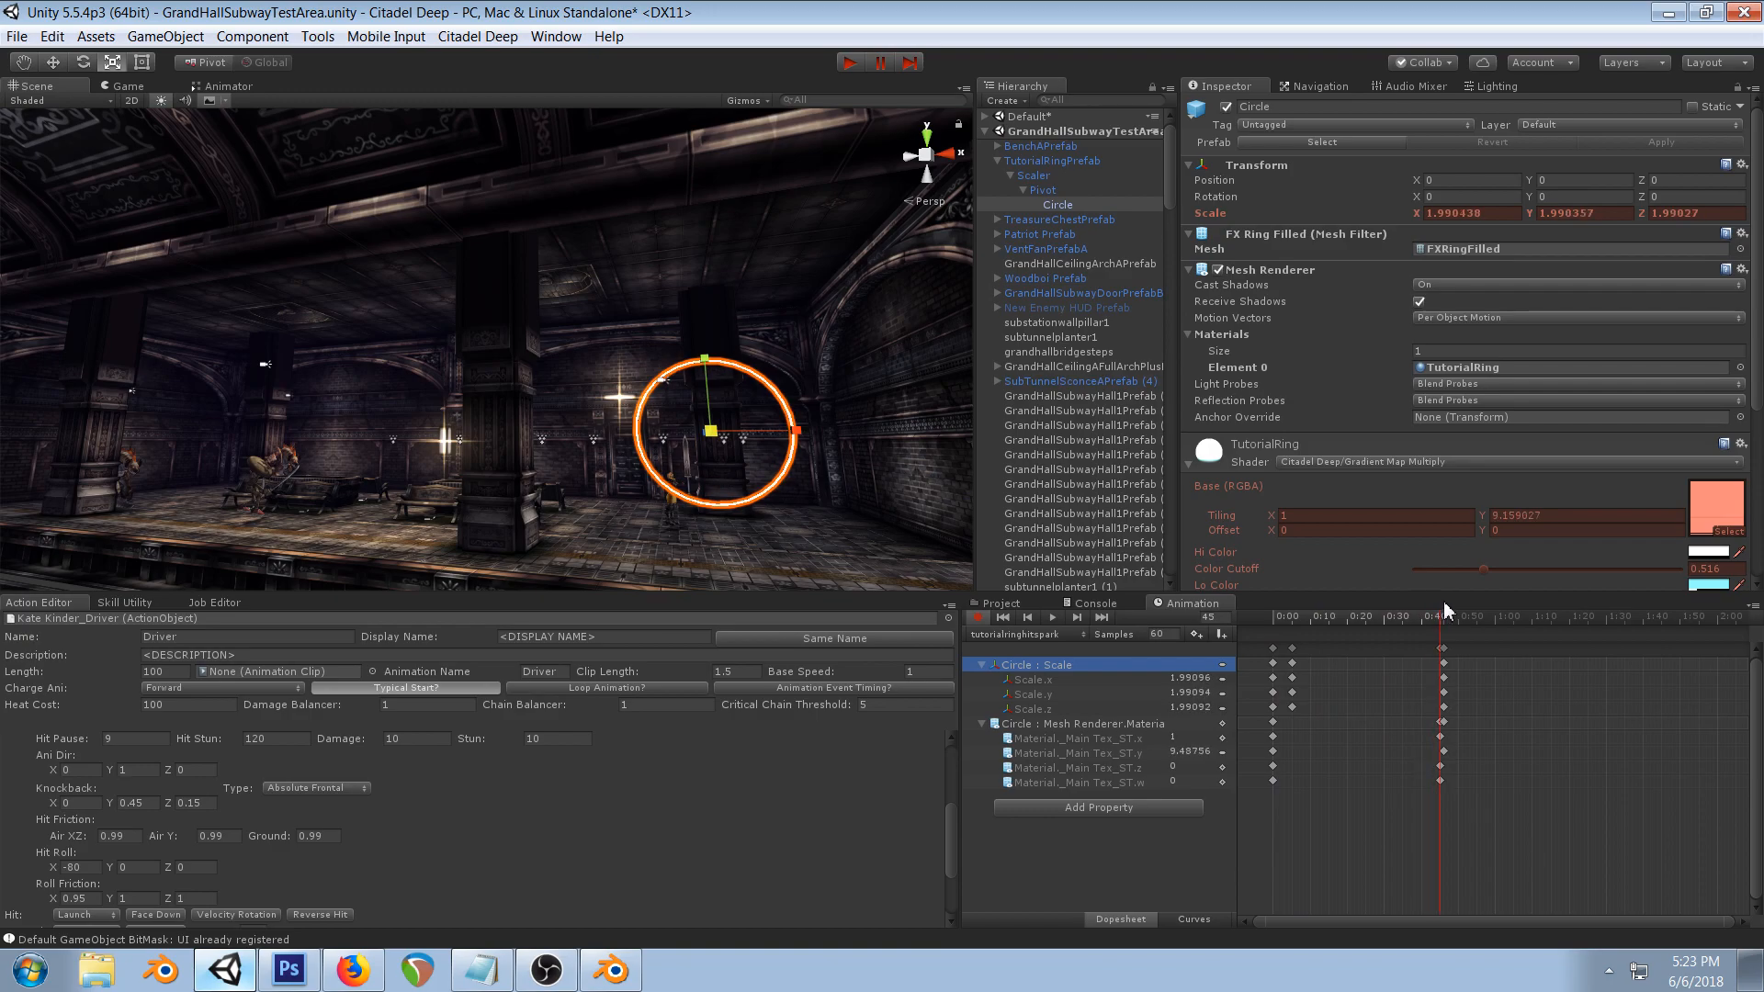
pyautogui.click(1441, 648)
pyautogui.click(1415, 656)
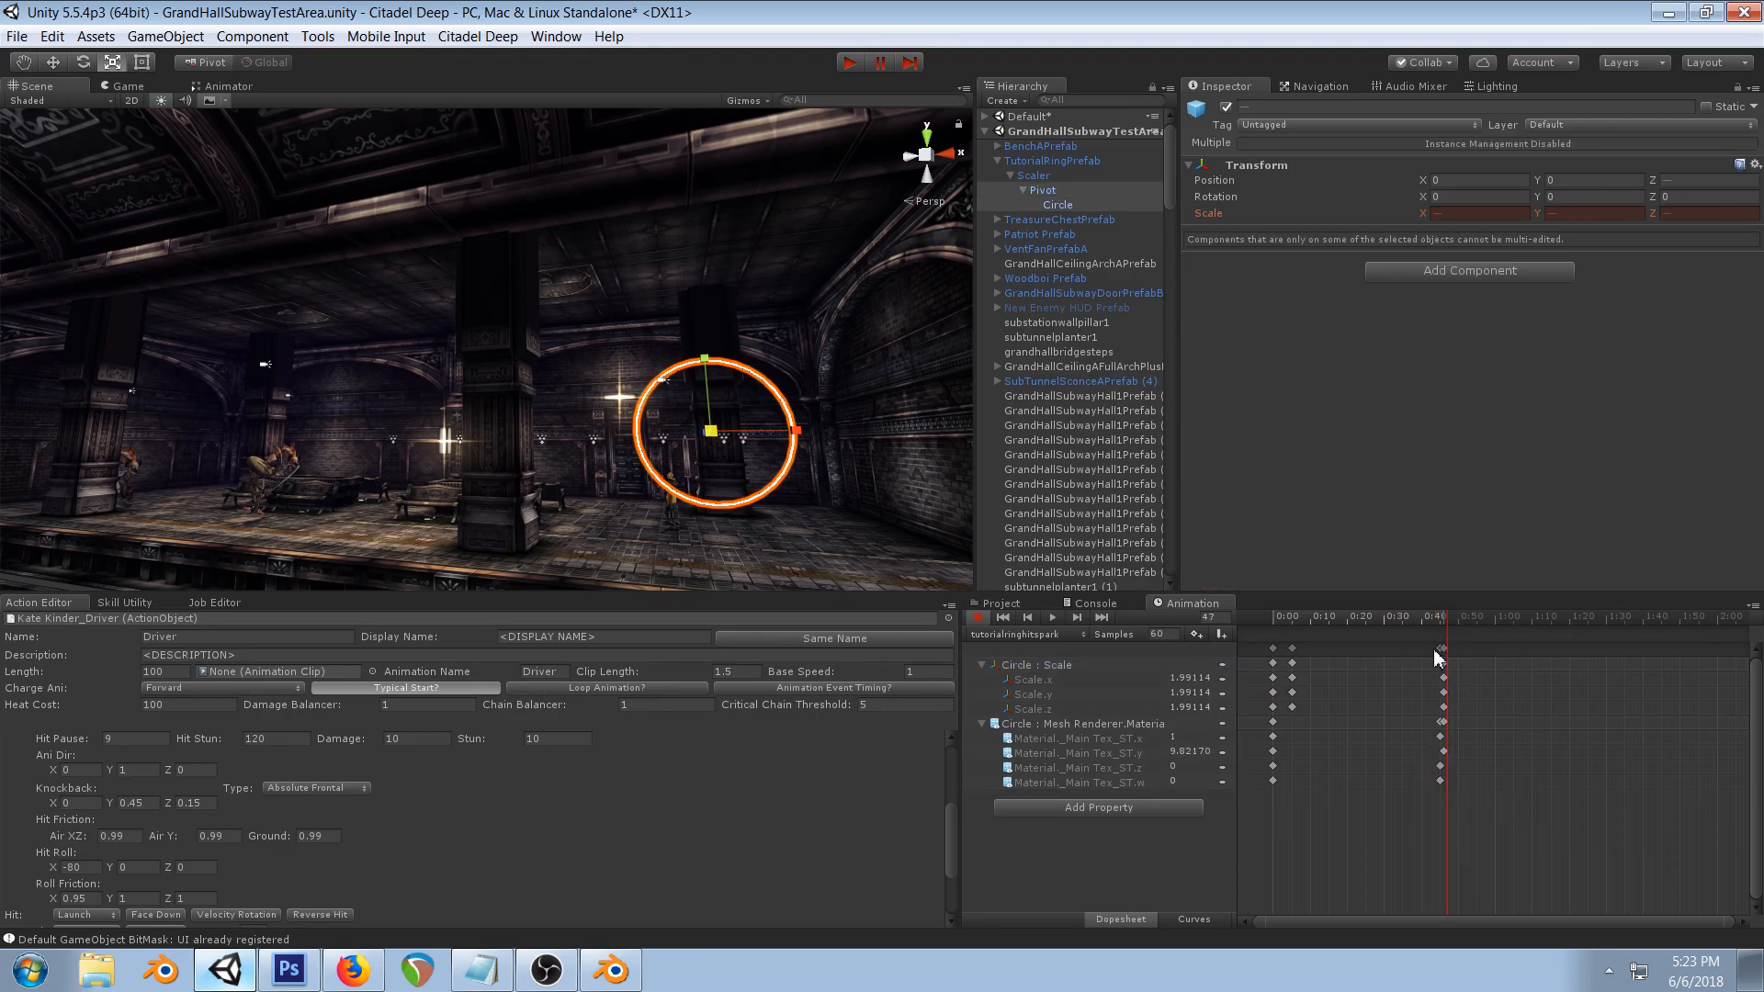
pyautogui.click(1444, 661)
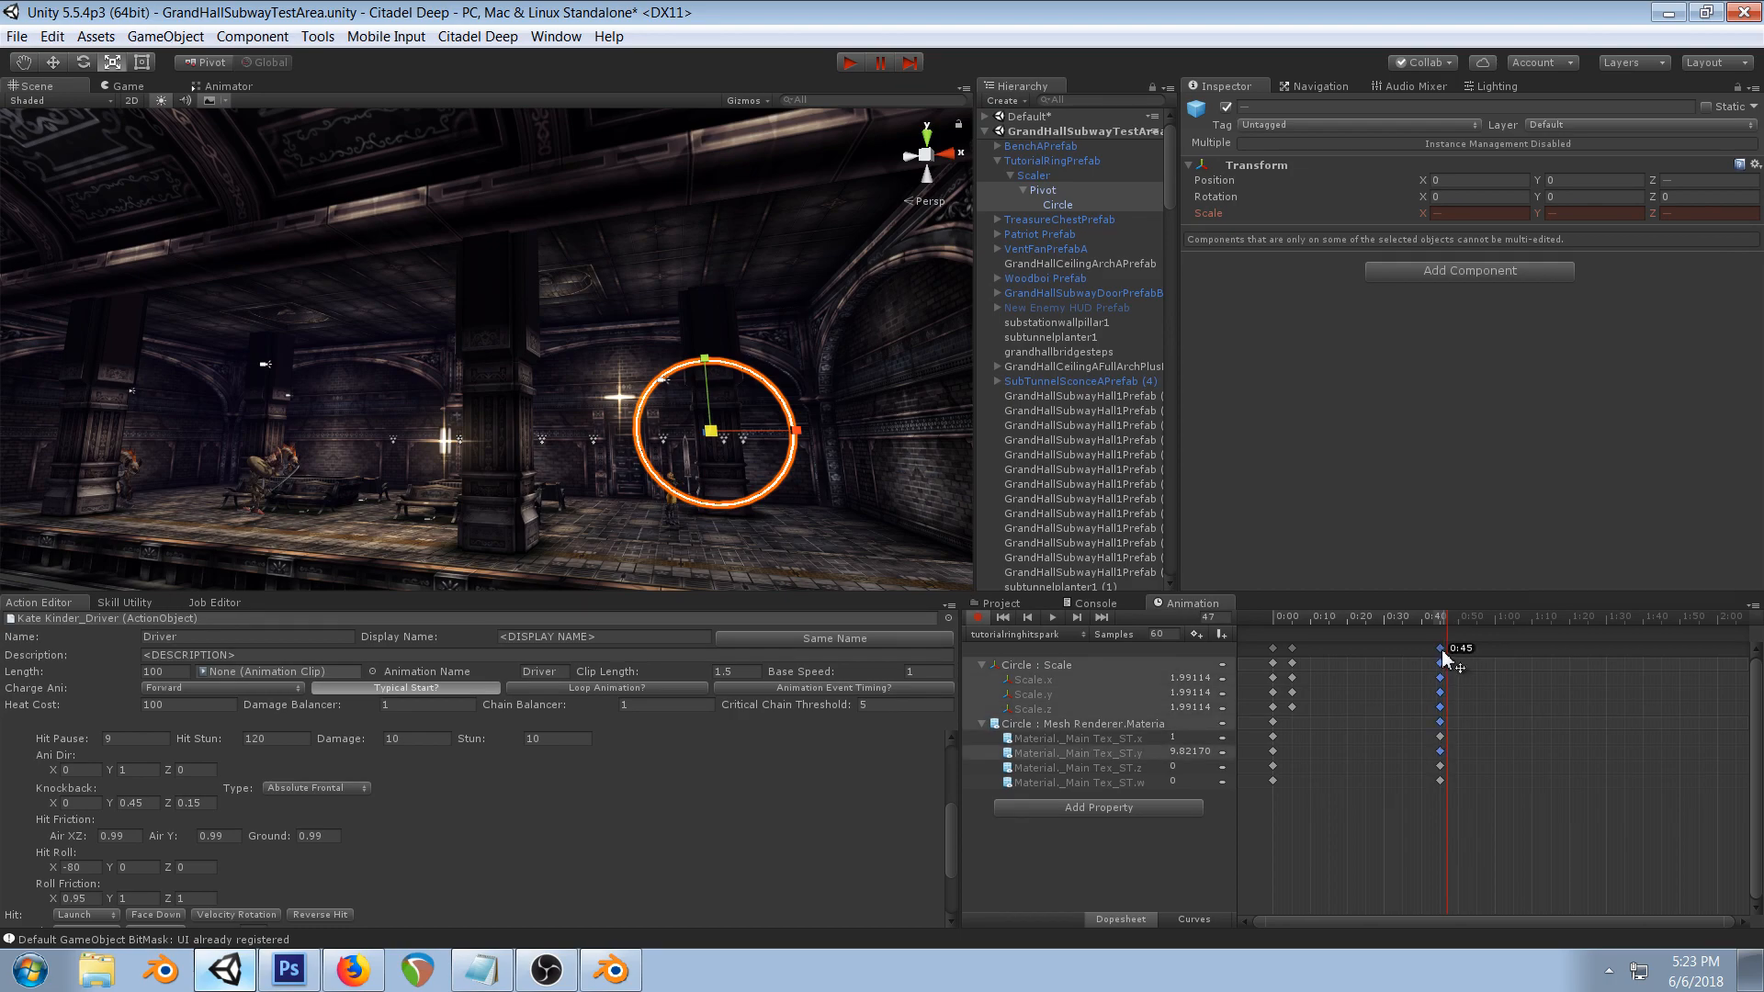
pyautogui.click(1440, 655)
pyautogui.click(1284, 623)
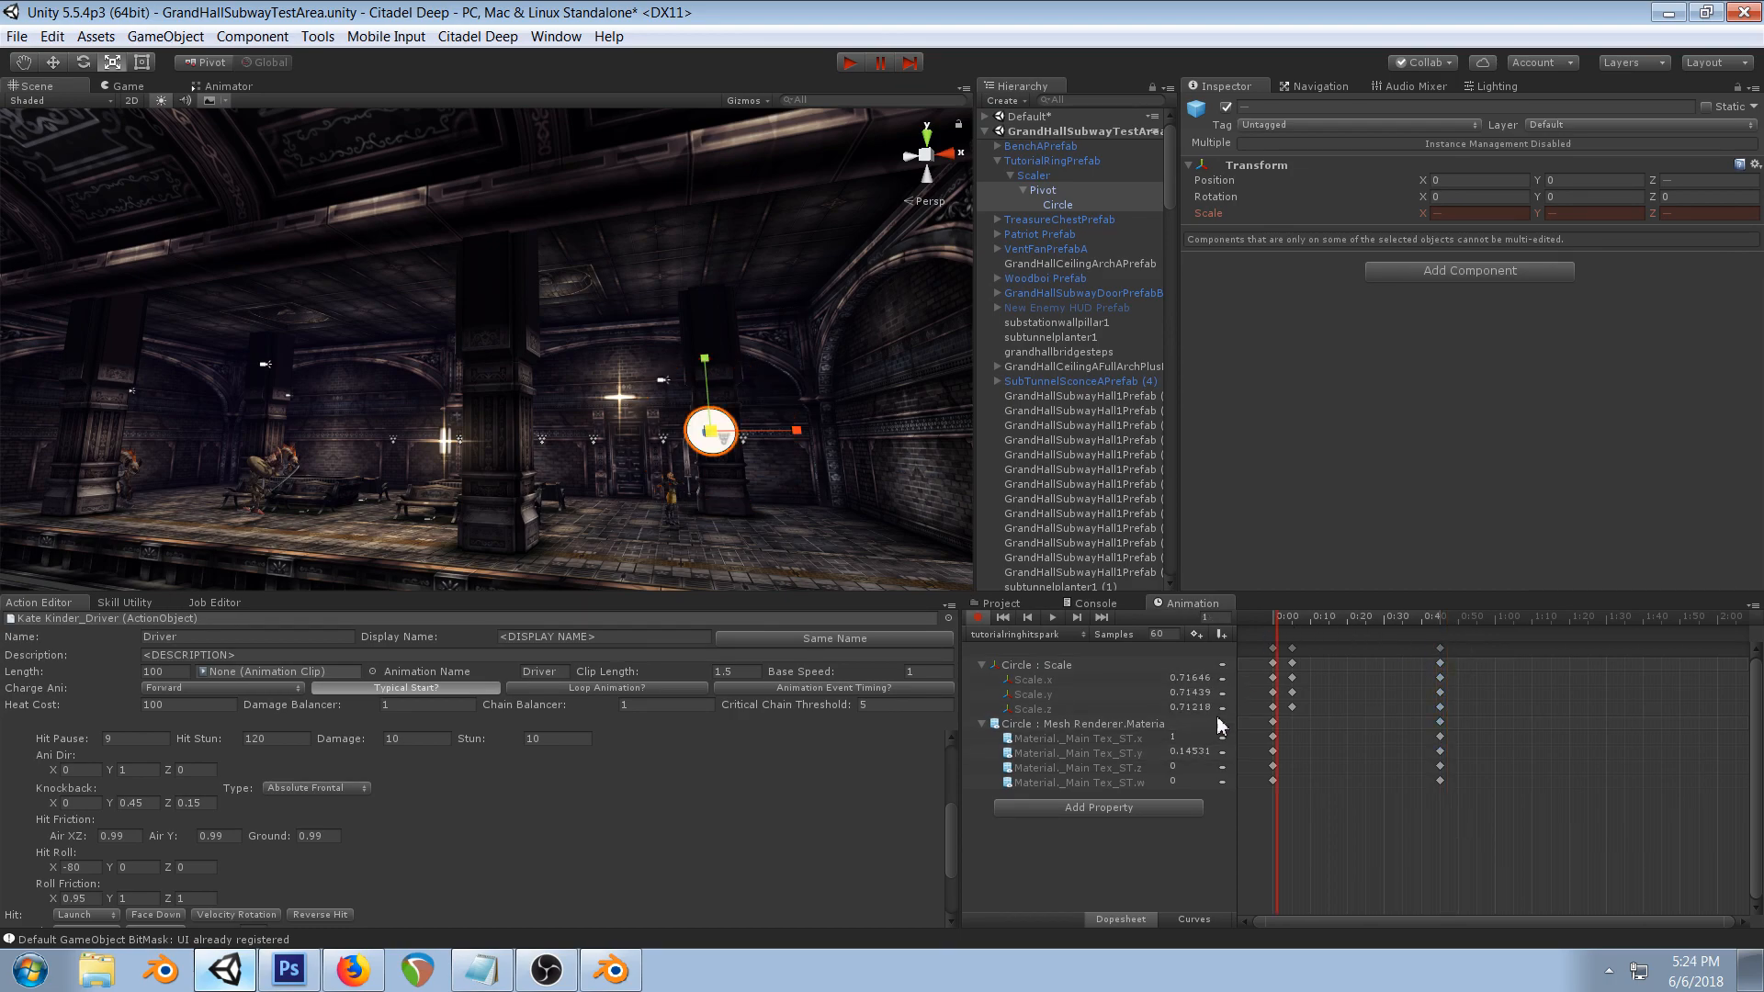
# - Show the Circle's scale curves and reshape their end so they ease into a final value of about 2.01 at frame 45
pyautogui.click(1047, 666)
pyautogui.click(1189, 920)
pyautogui.click(1128, 921)
pyautogui.click(1174, 918)
pyautogui.moveTo(1335, 732); pyautogui.dragTo(1287, 650)
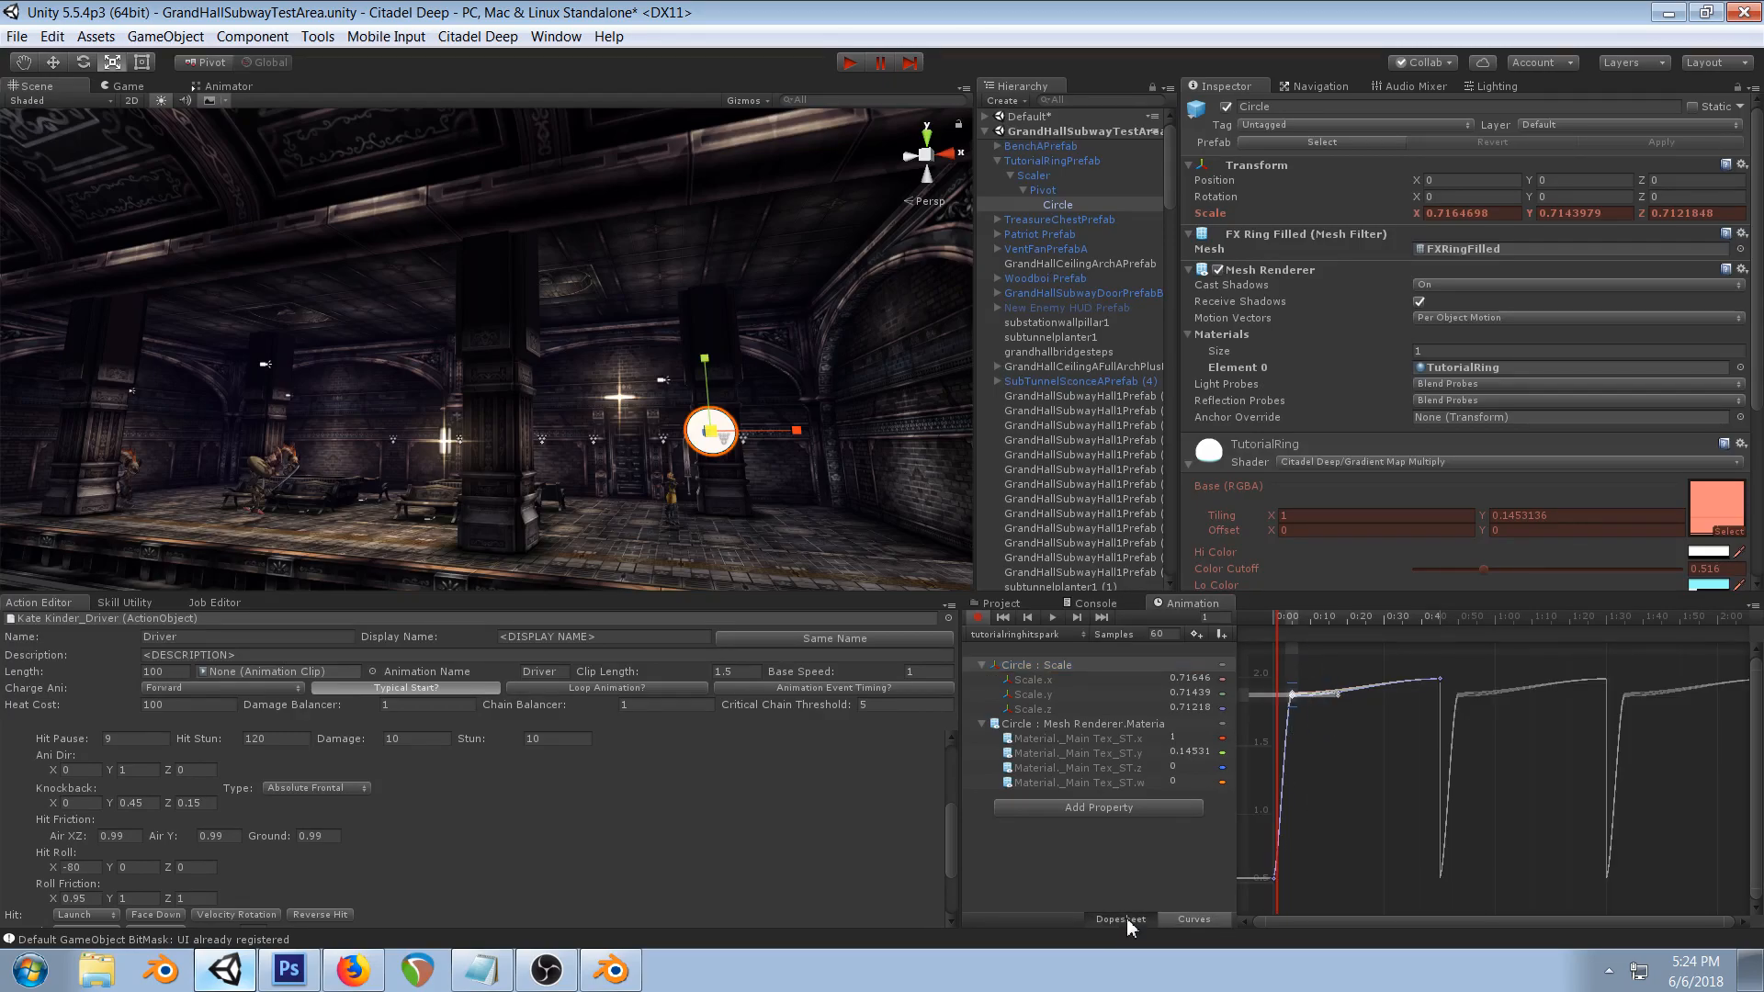
pyautogui.press('f')
pyautogui.moveTo(1757, 705); pyautogui.dragTo(1761, 897)
pyautogui.moveTo(1337, 686); pyautogui.dragTo(1482, 658)
pyautogui.click(1371, 708)
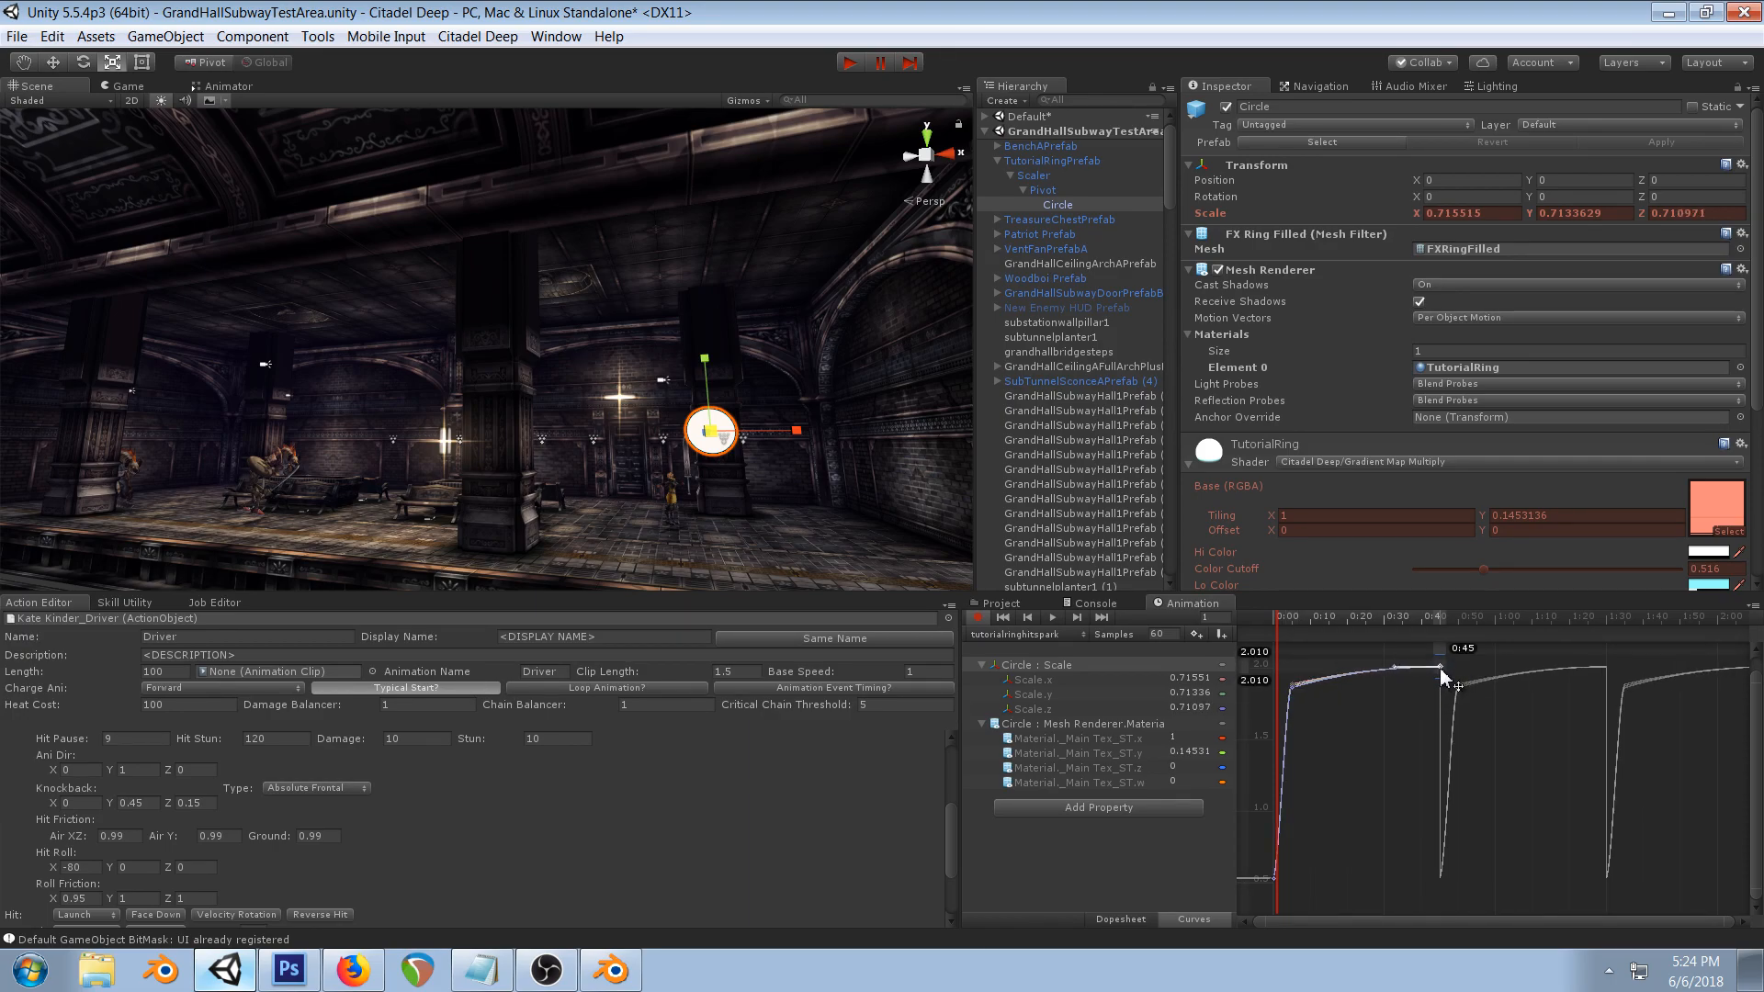
pyautogui.click(1353, 725)
# - Scrub through the ring animation and play its preview to check the fast burst
pyautogui.click(1275, 614)
pyautogui.moveTo(1275, 615); pyautogui.dragTo(1479, 615)
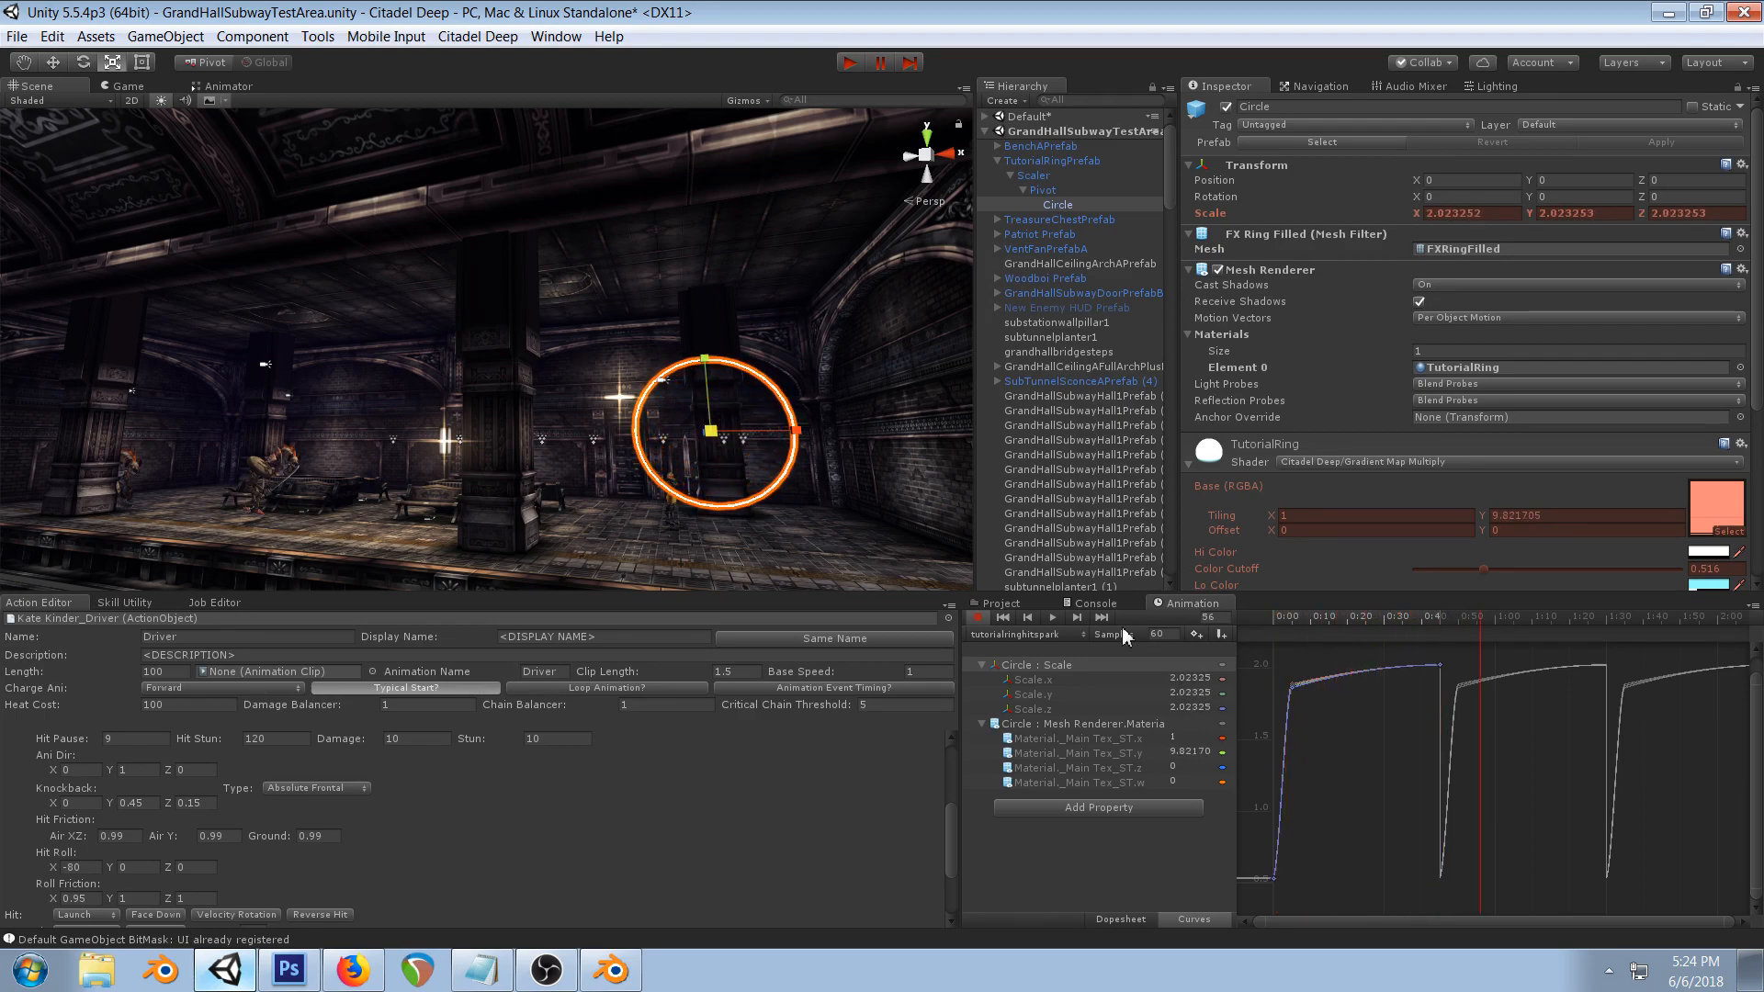
pyautogui.click(1053, 617)
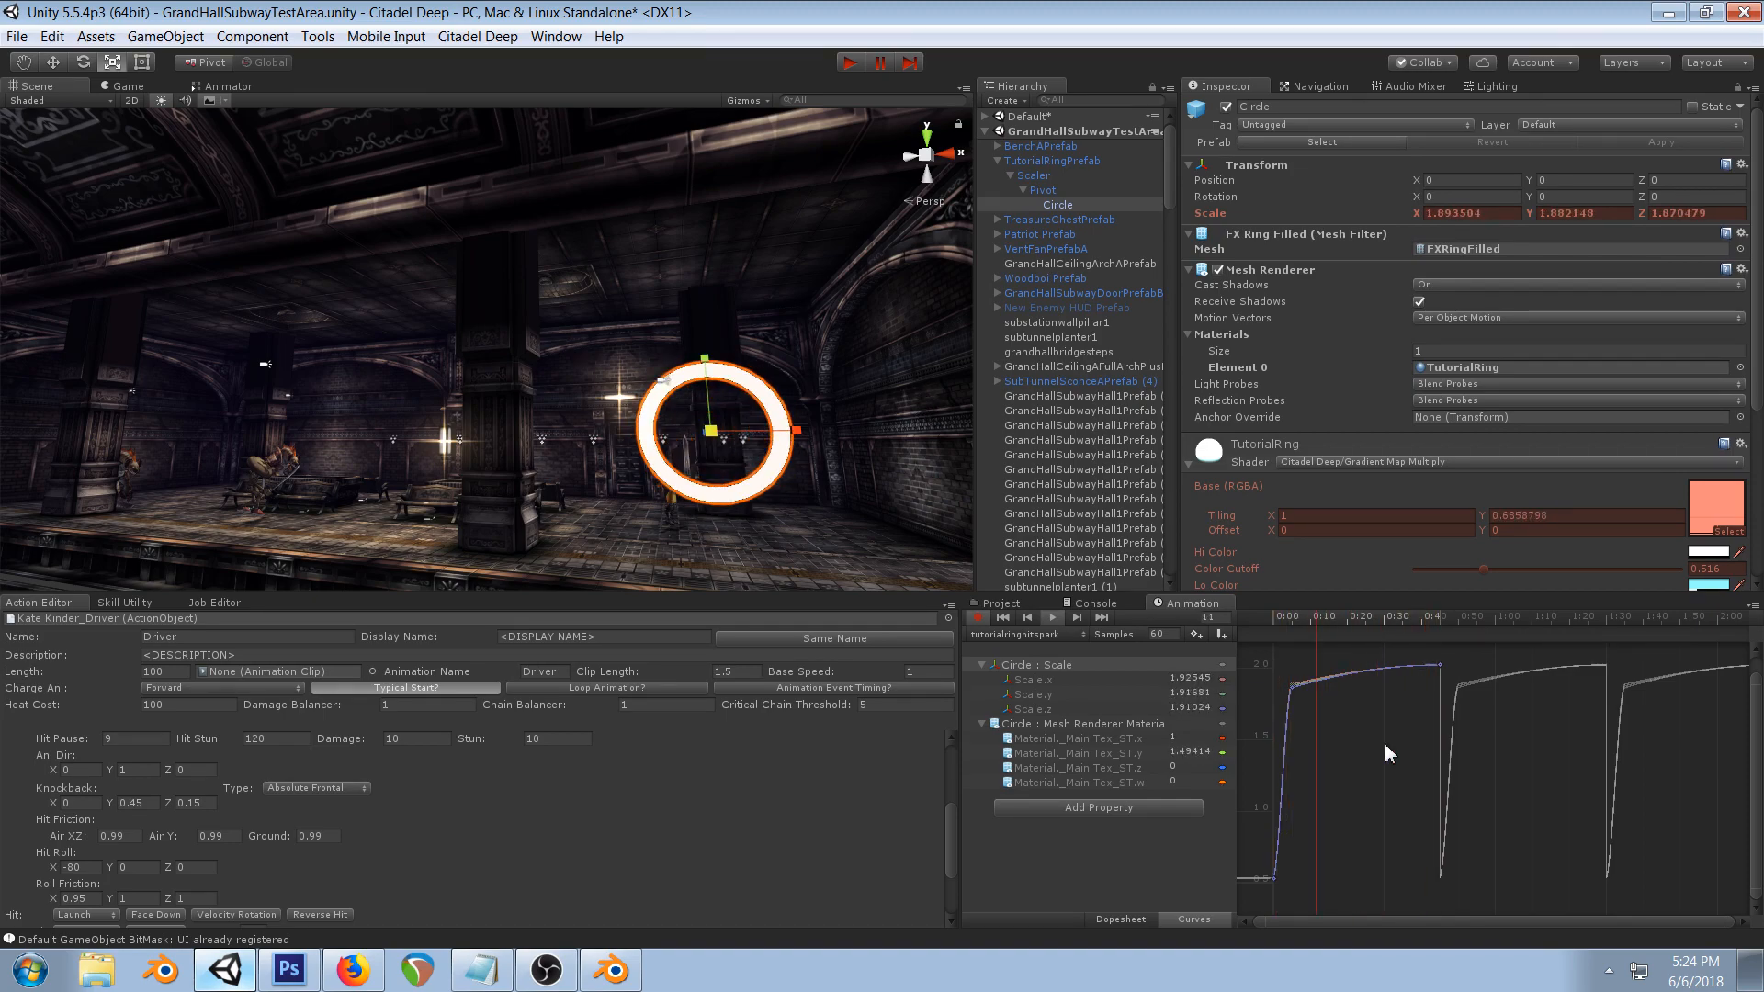
# - Steepen the scale curve tangents at the frame 5 keys and raise the frame 45 scale keys to about 2.17
pyautogui.moveTo(1324, 710); pyautogui.dragTo(1251, 708)
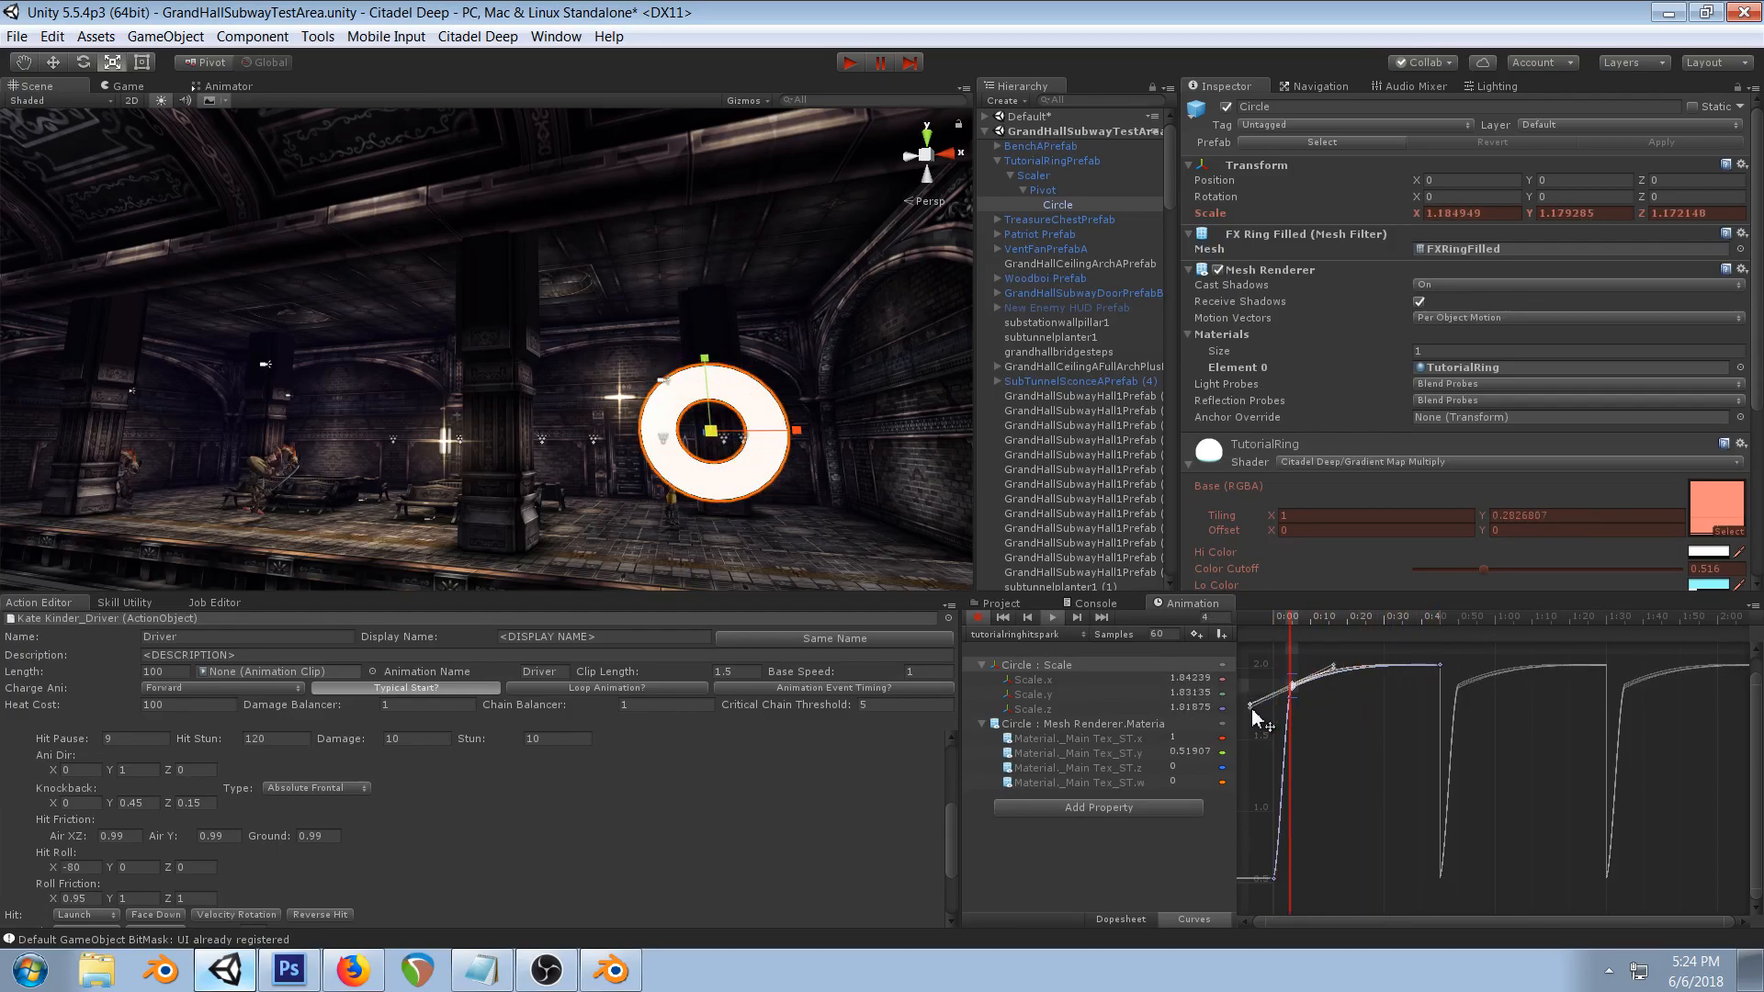
pyautogui.moveTo(1404, 701); pyautogui.dragTo(1468, 643)
pyautogui.moveTo(1754, 682); pyautogui.dragTo(1755, 666)
pyautogui.moveTo(1438, 681); pyautogui.dragTo(1440, 659)
# - Move the Circle's intermediate scale keys to about frame 10 and stop the preview
pyautogui.moveTo(1320, 724); pyautogui.dragTo(1283, 677)
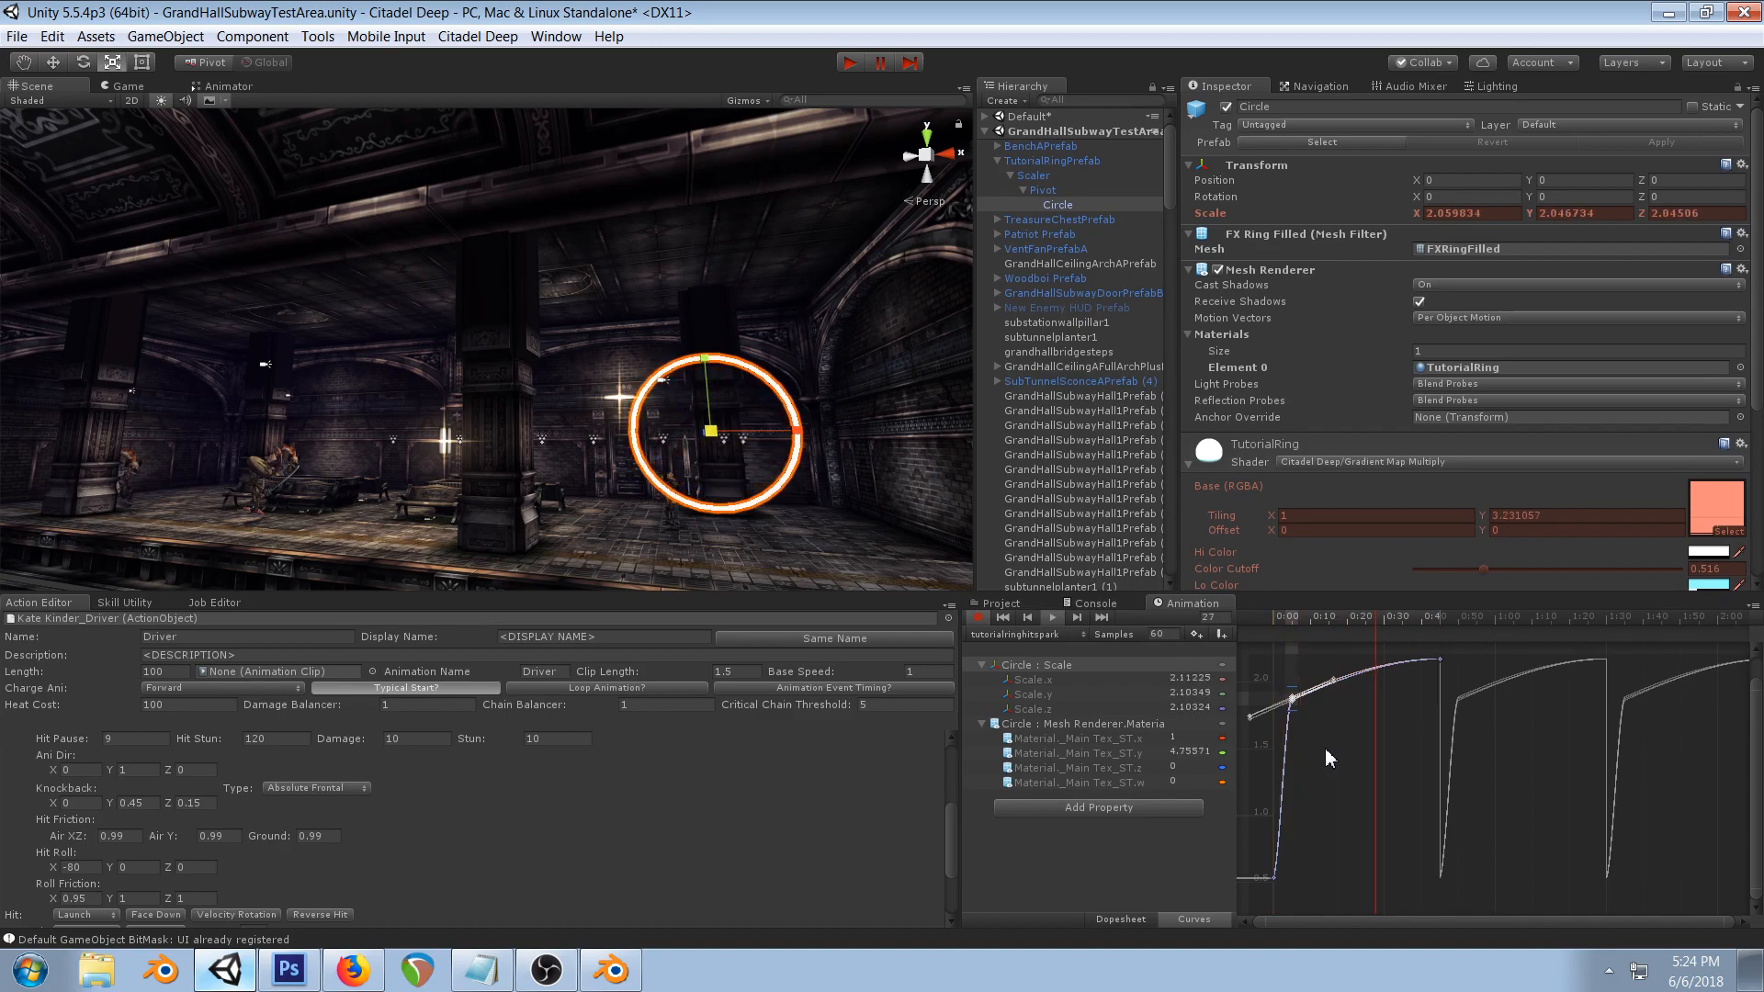
pyautogui.click(1331, 847)
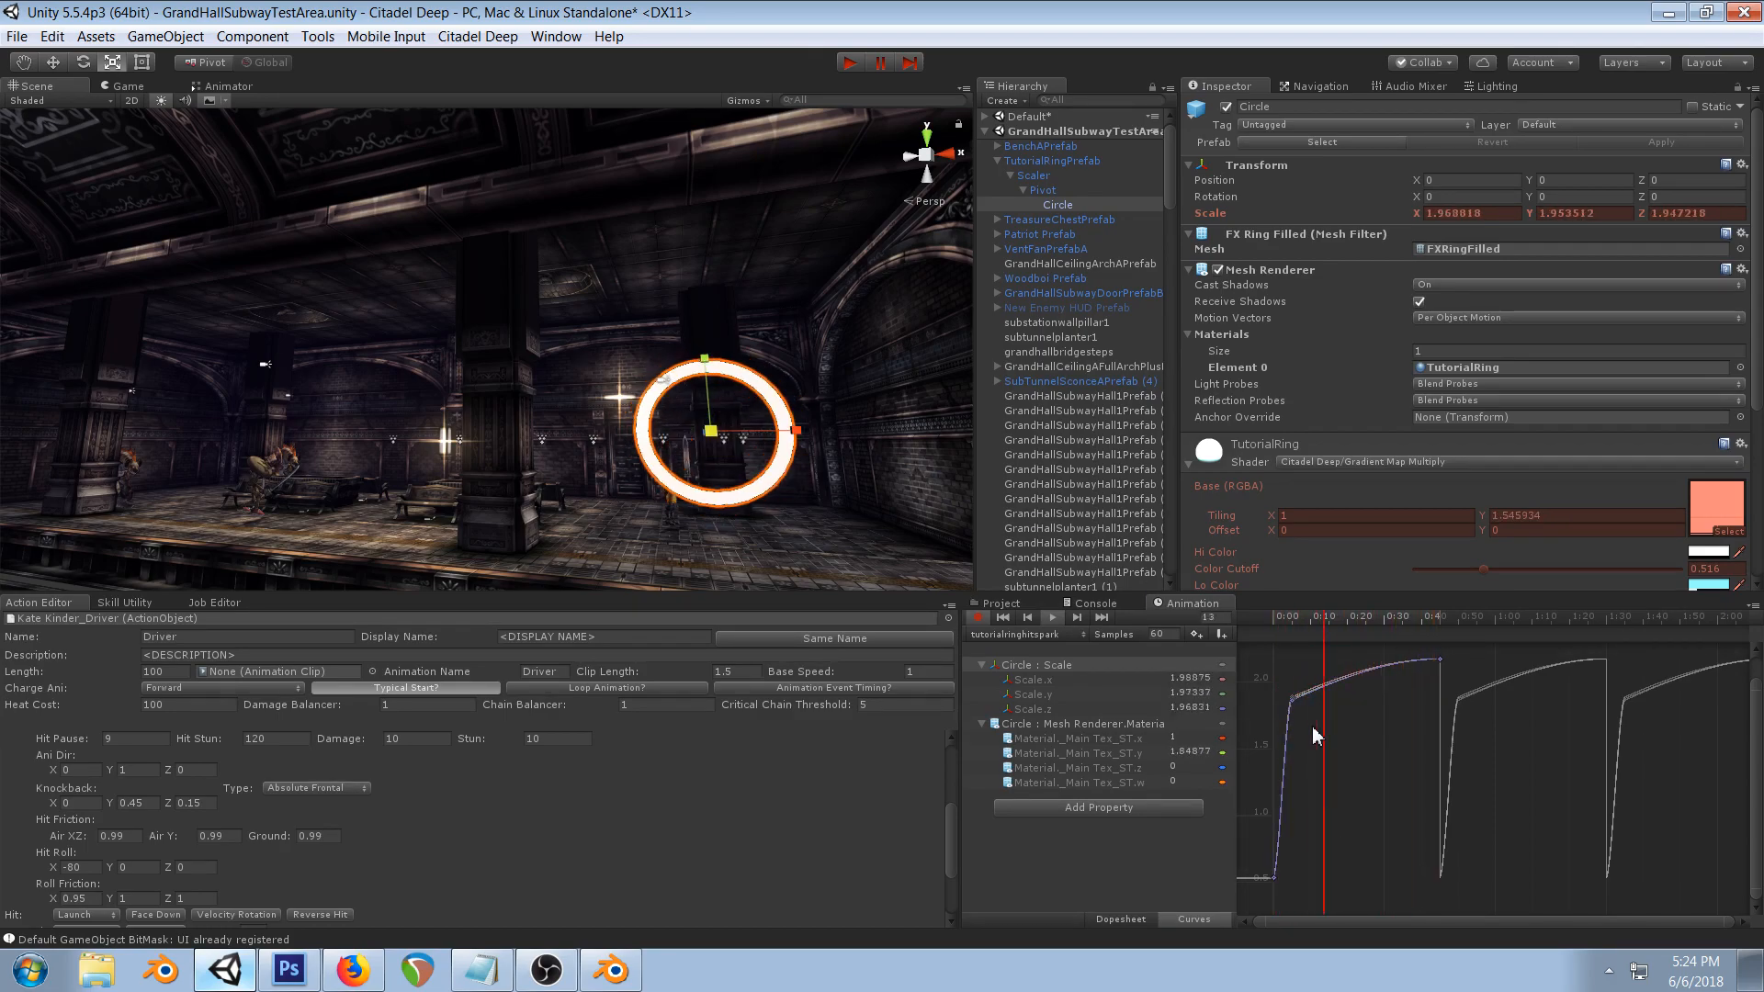
pyautogui.moveTo(1293, 698); pyautogui.dragTo(1312, 704)
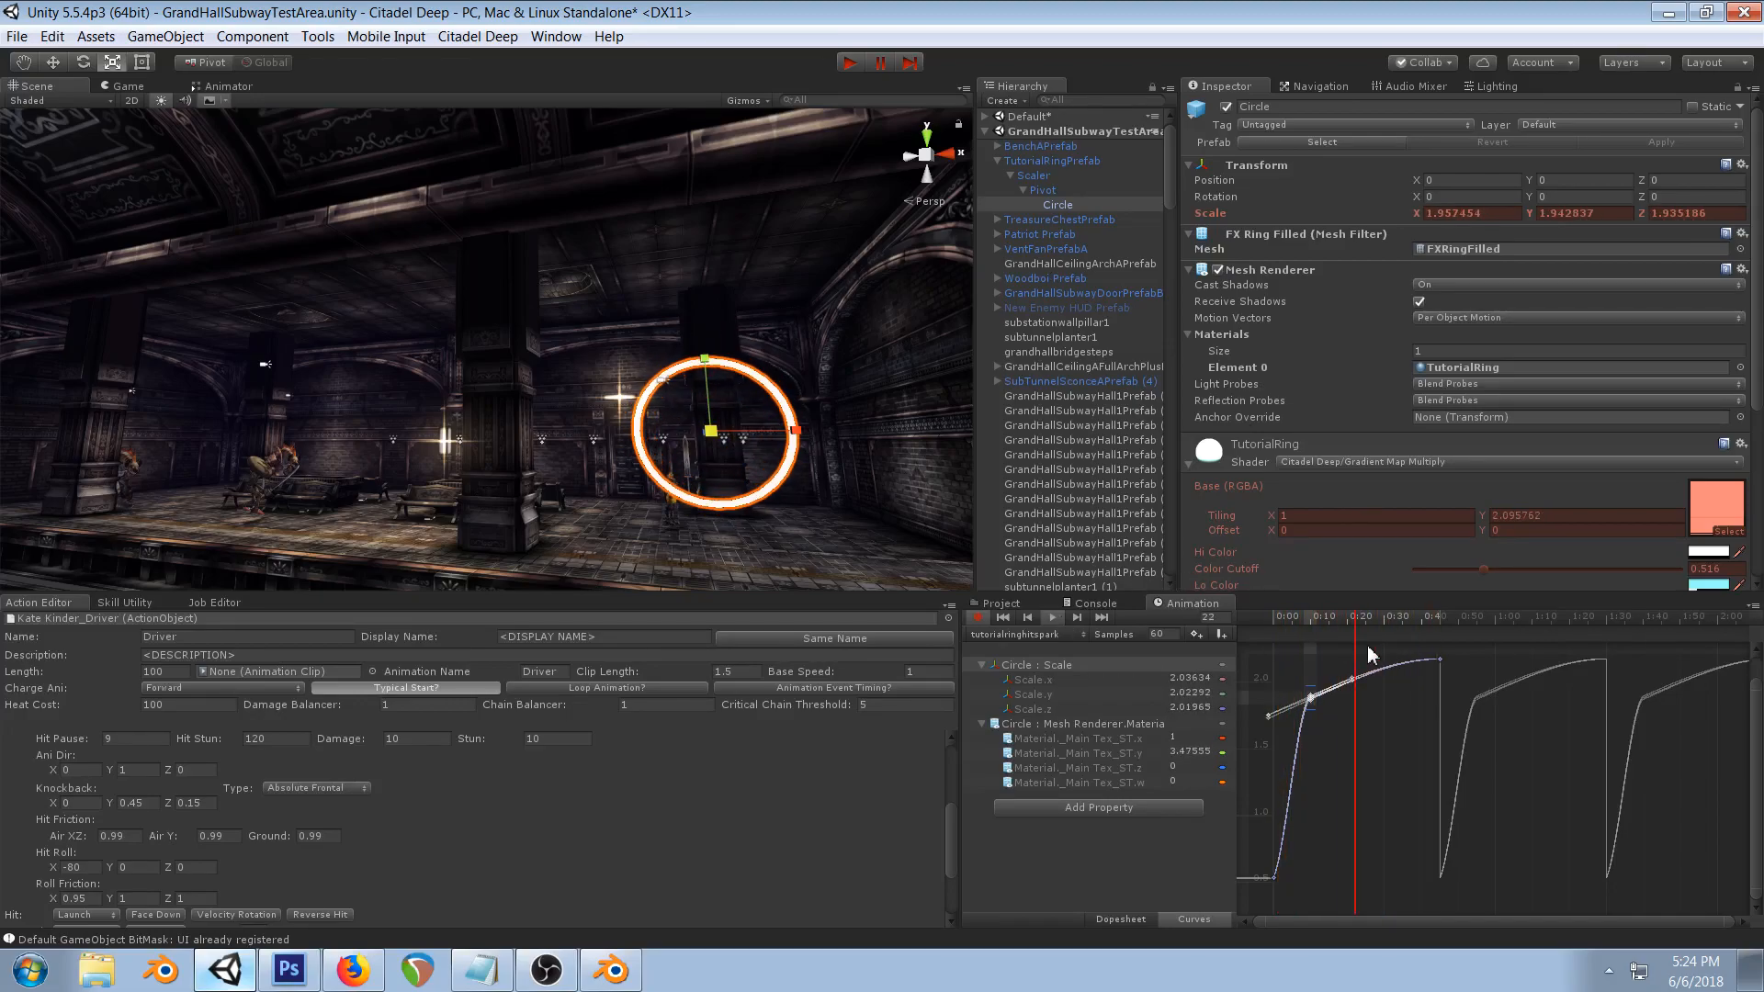
pyautogui.click(1053, 617)
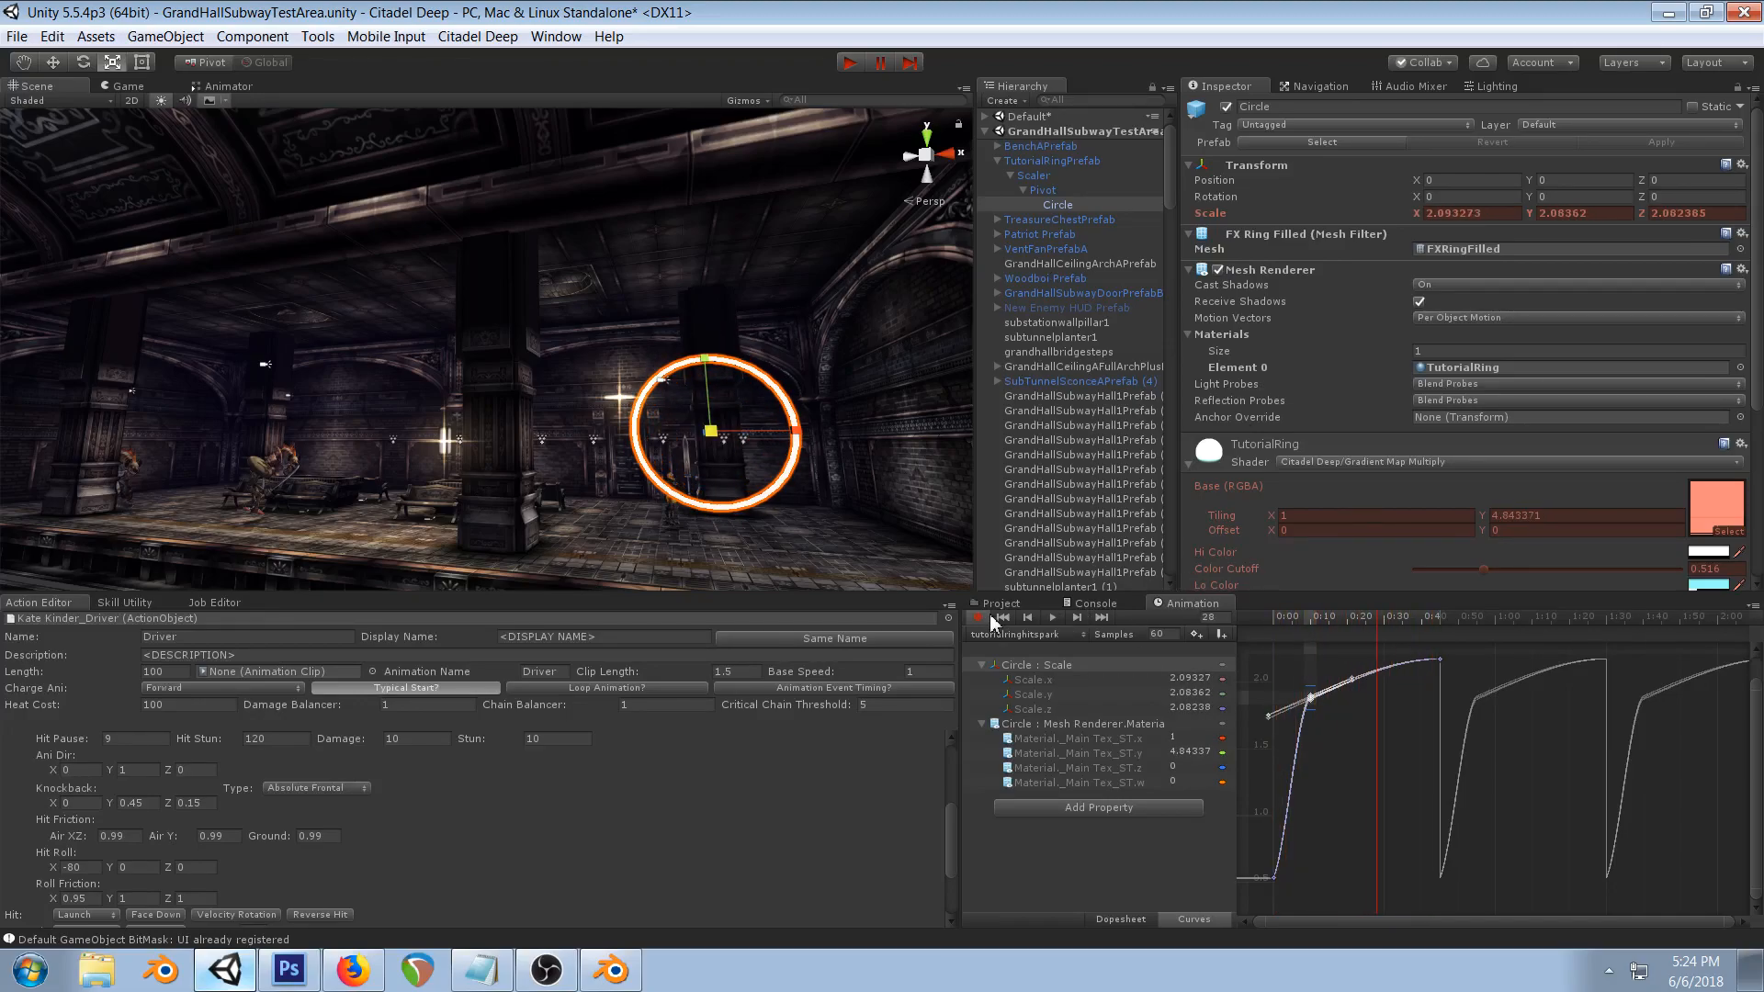
# - Return to frame 0, turn off animation recording and set TutorialRing's Hi Color to light blue, about 6BE6FF
pyautogui.click(1275, 619)
pyautogui.scroll(-3, 1490, 371)
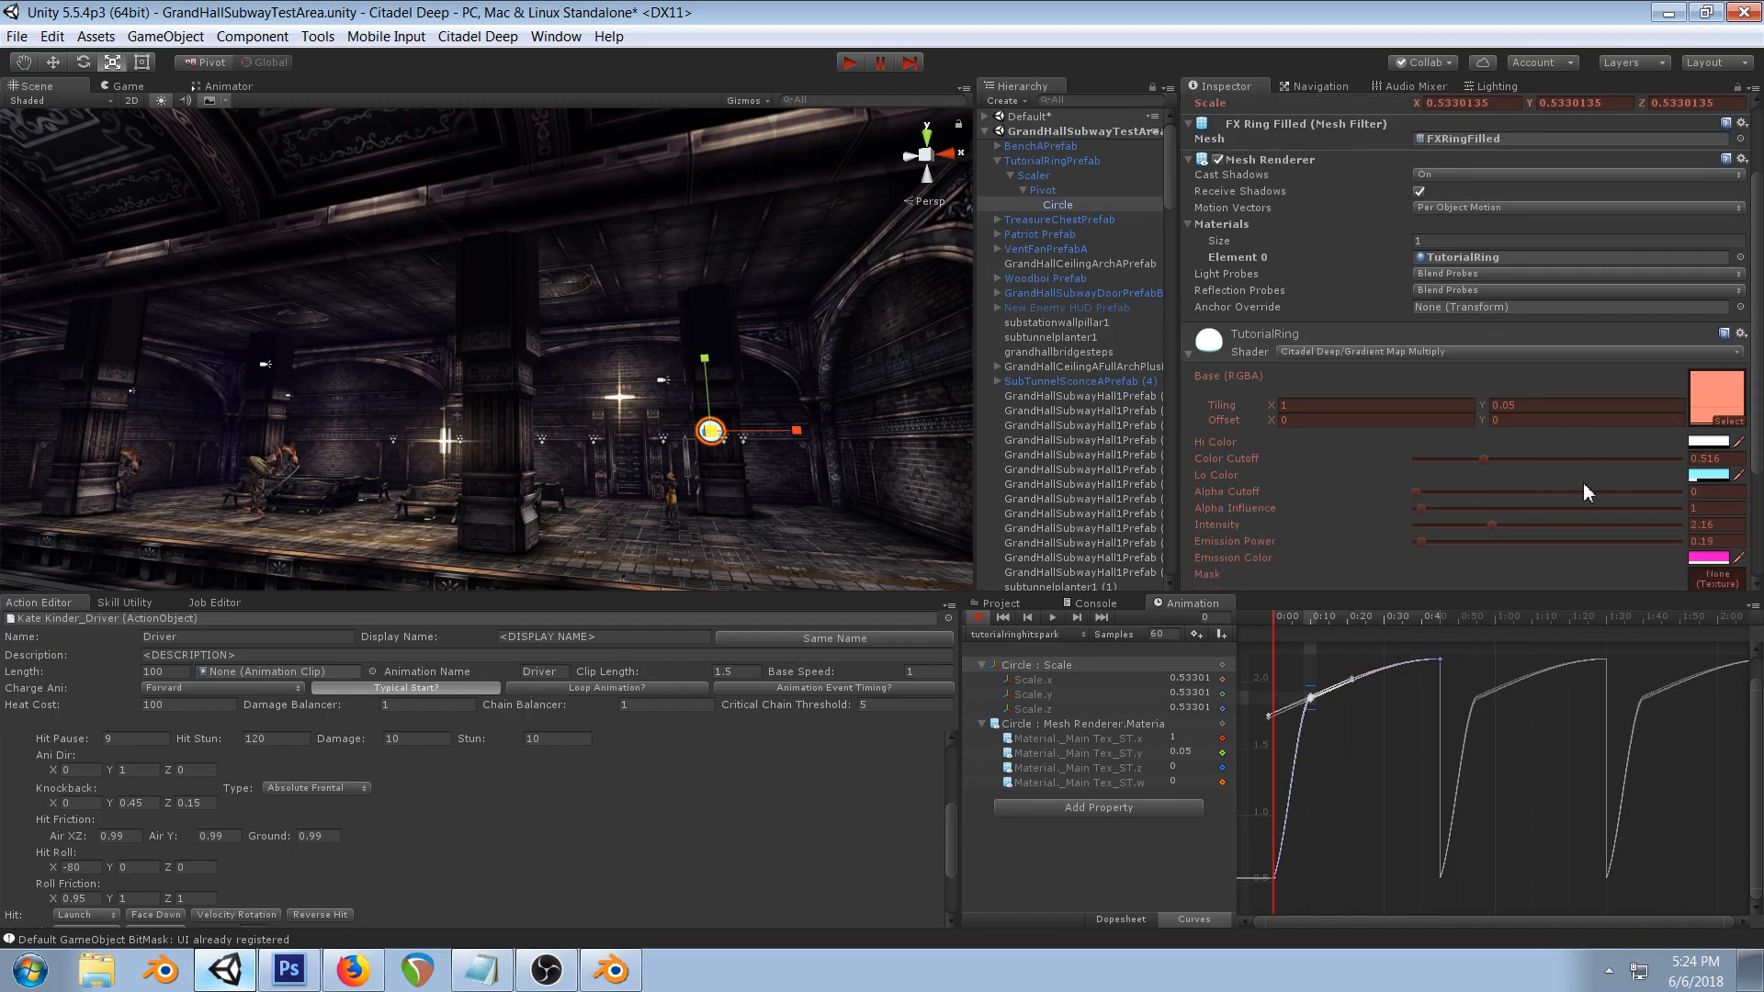
pyautogui.click(979, 619)
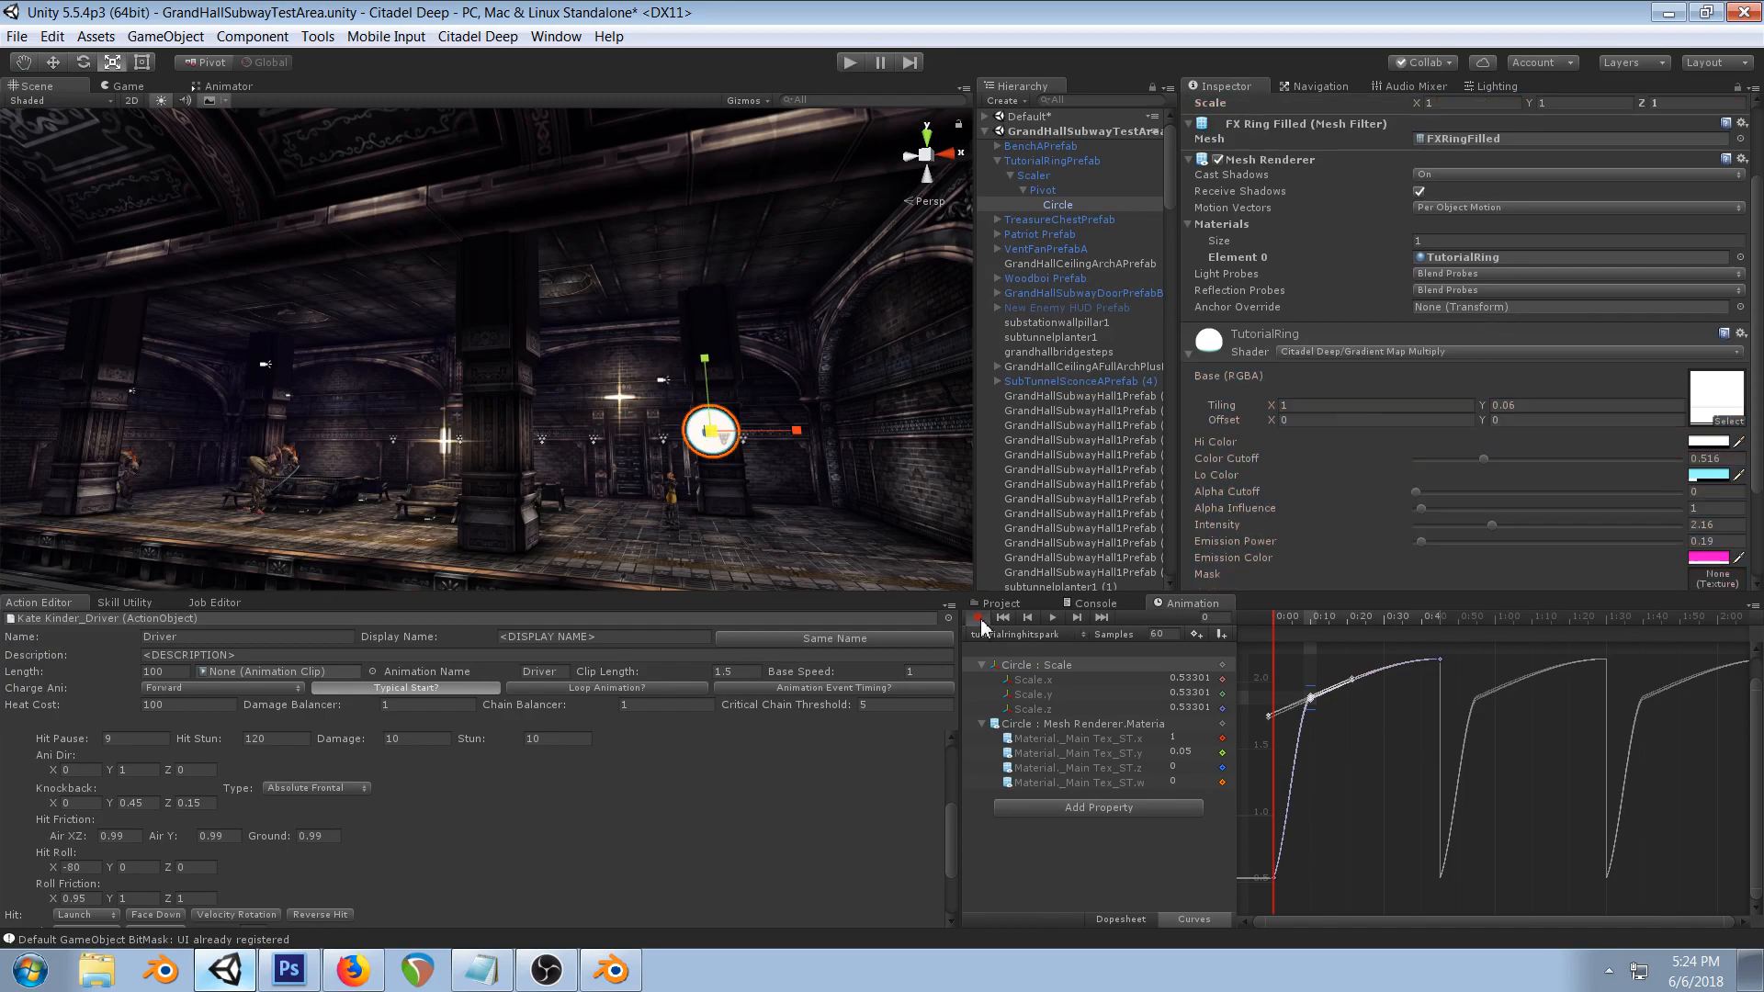
pyautogui.click(1708, 443)
pyautogui.click(1224, 415)
pyautogui.click(1150, 348)
pyautogui.click(1222, 406)
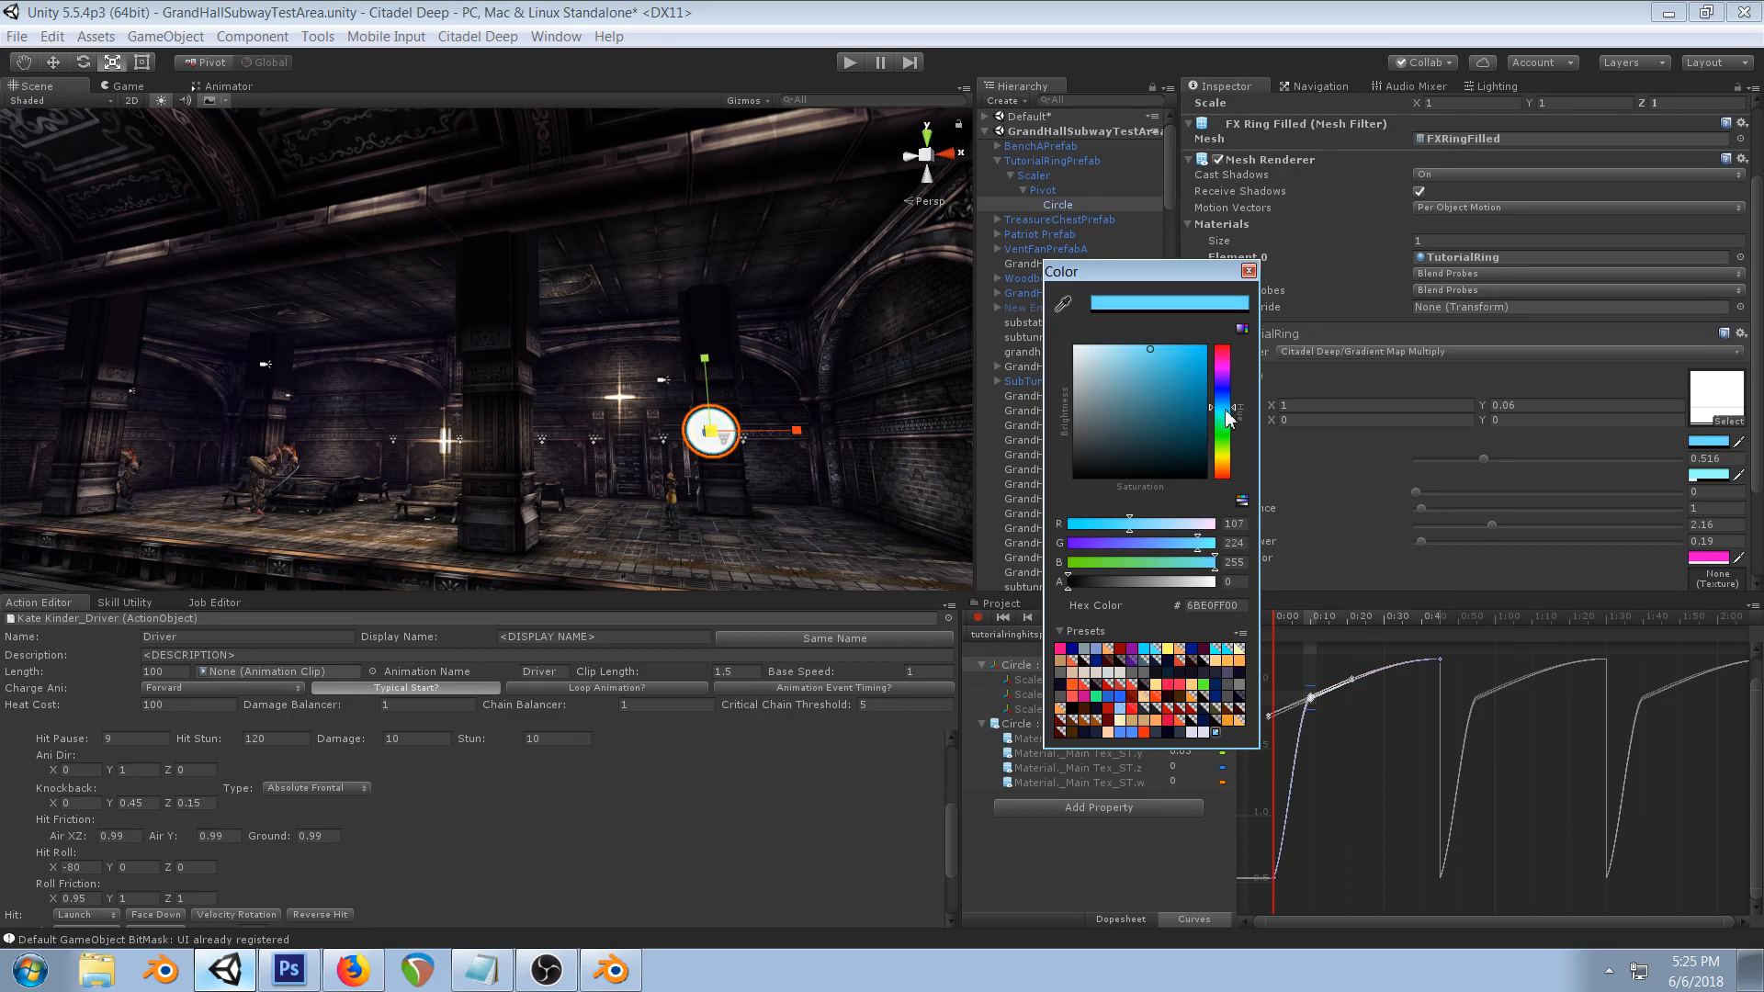
pyautogui.click(1248, 271)
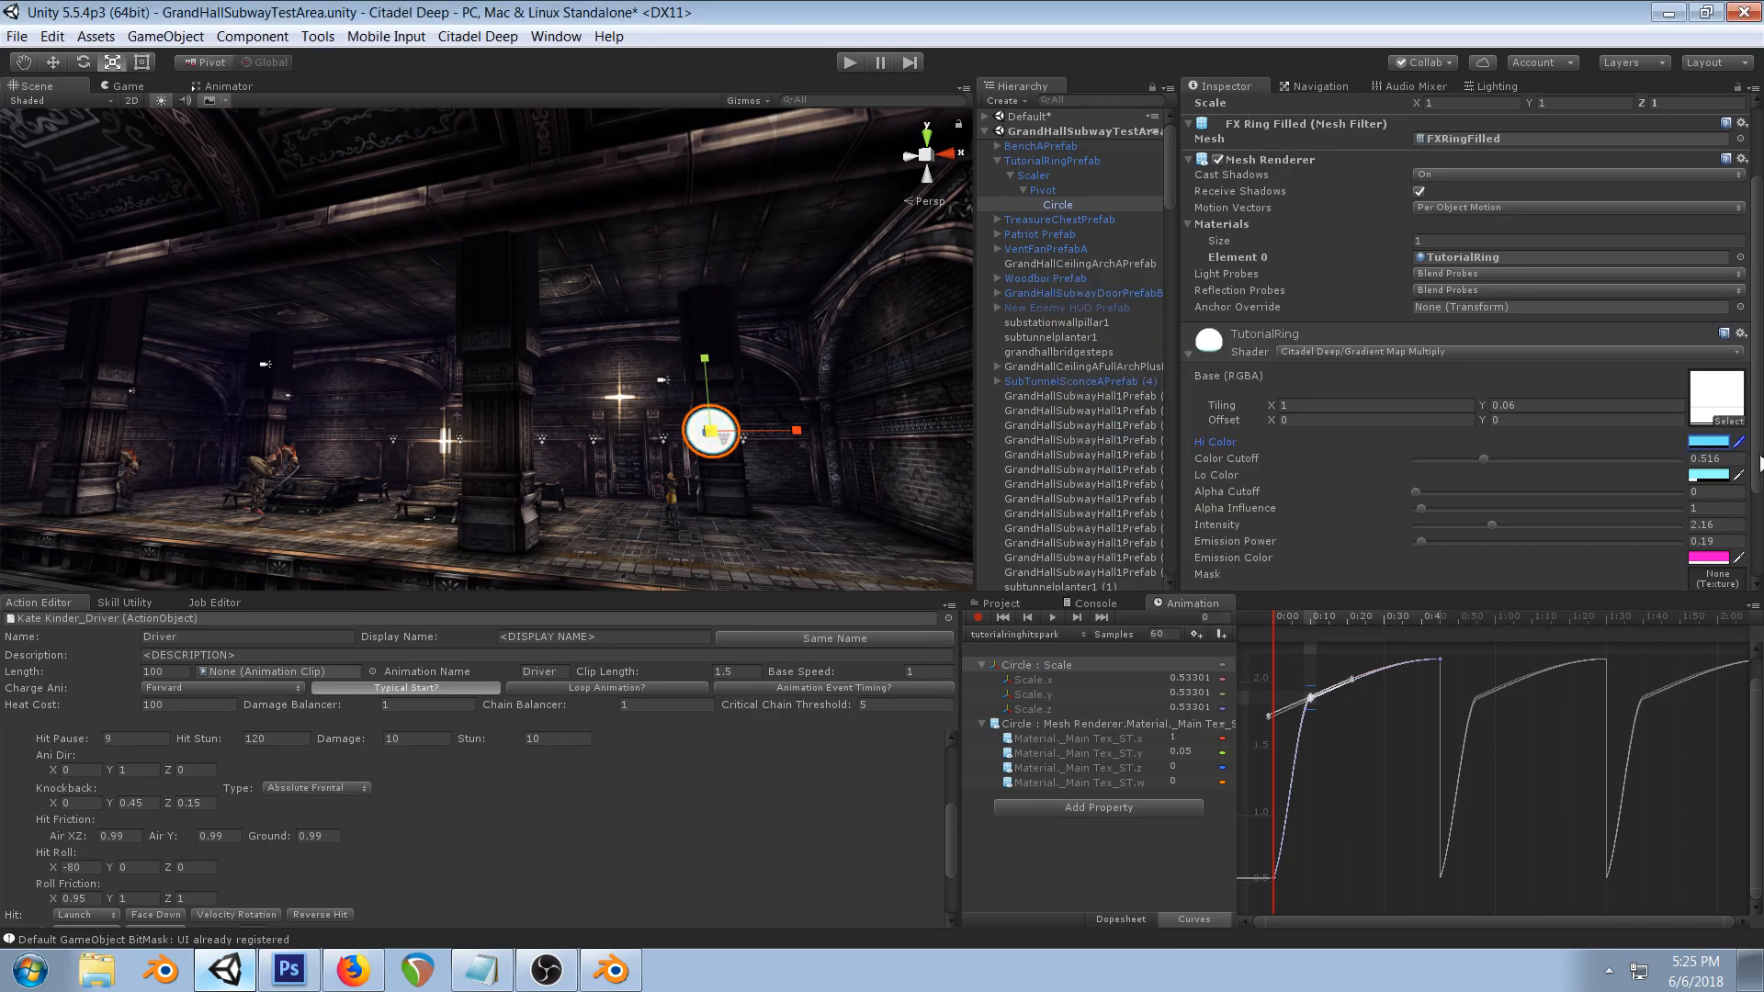
# - Set TutorialRing's Lo Color to deep blue, about 1A1CFF, and reduce its Intensity to 1.05
pyautogui.click(1709, 476)
pyautogui.moveTo(1224, 412); pyautogui.dragTo(1224, 391)
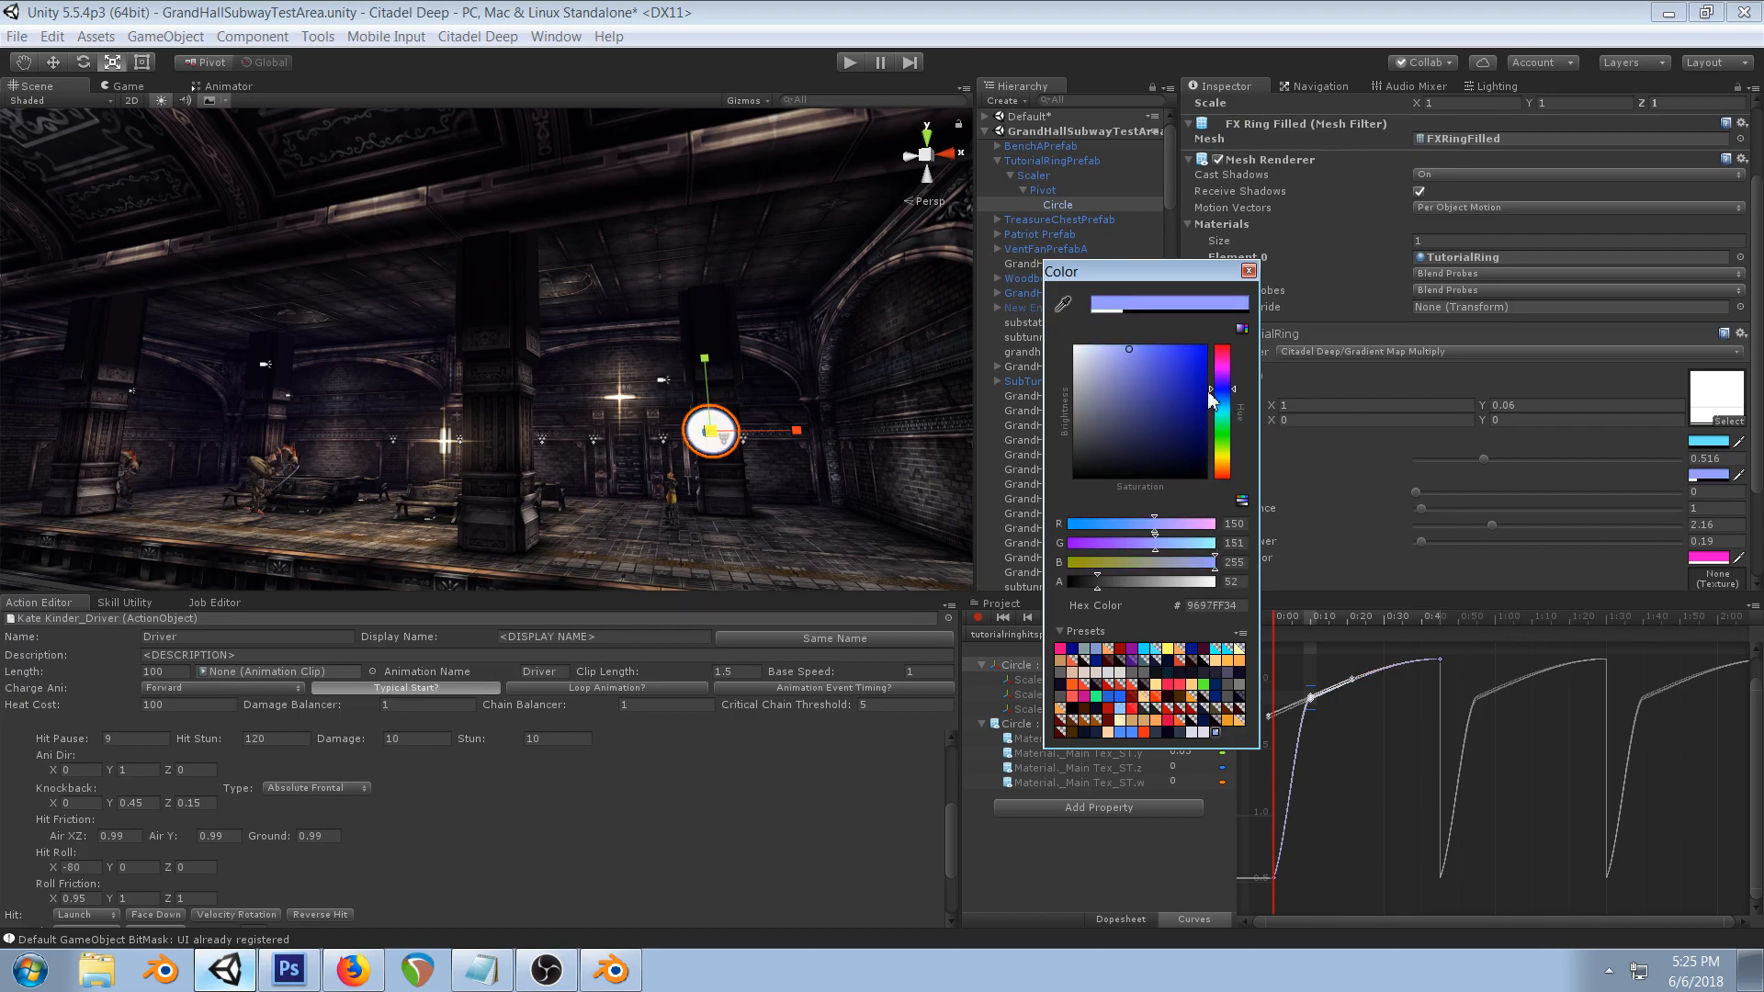
pyautogui.moveTo(1143, 350); pyautogui.dragTo(1206, 340)
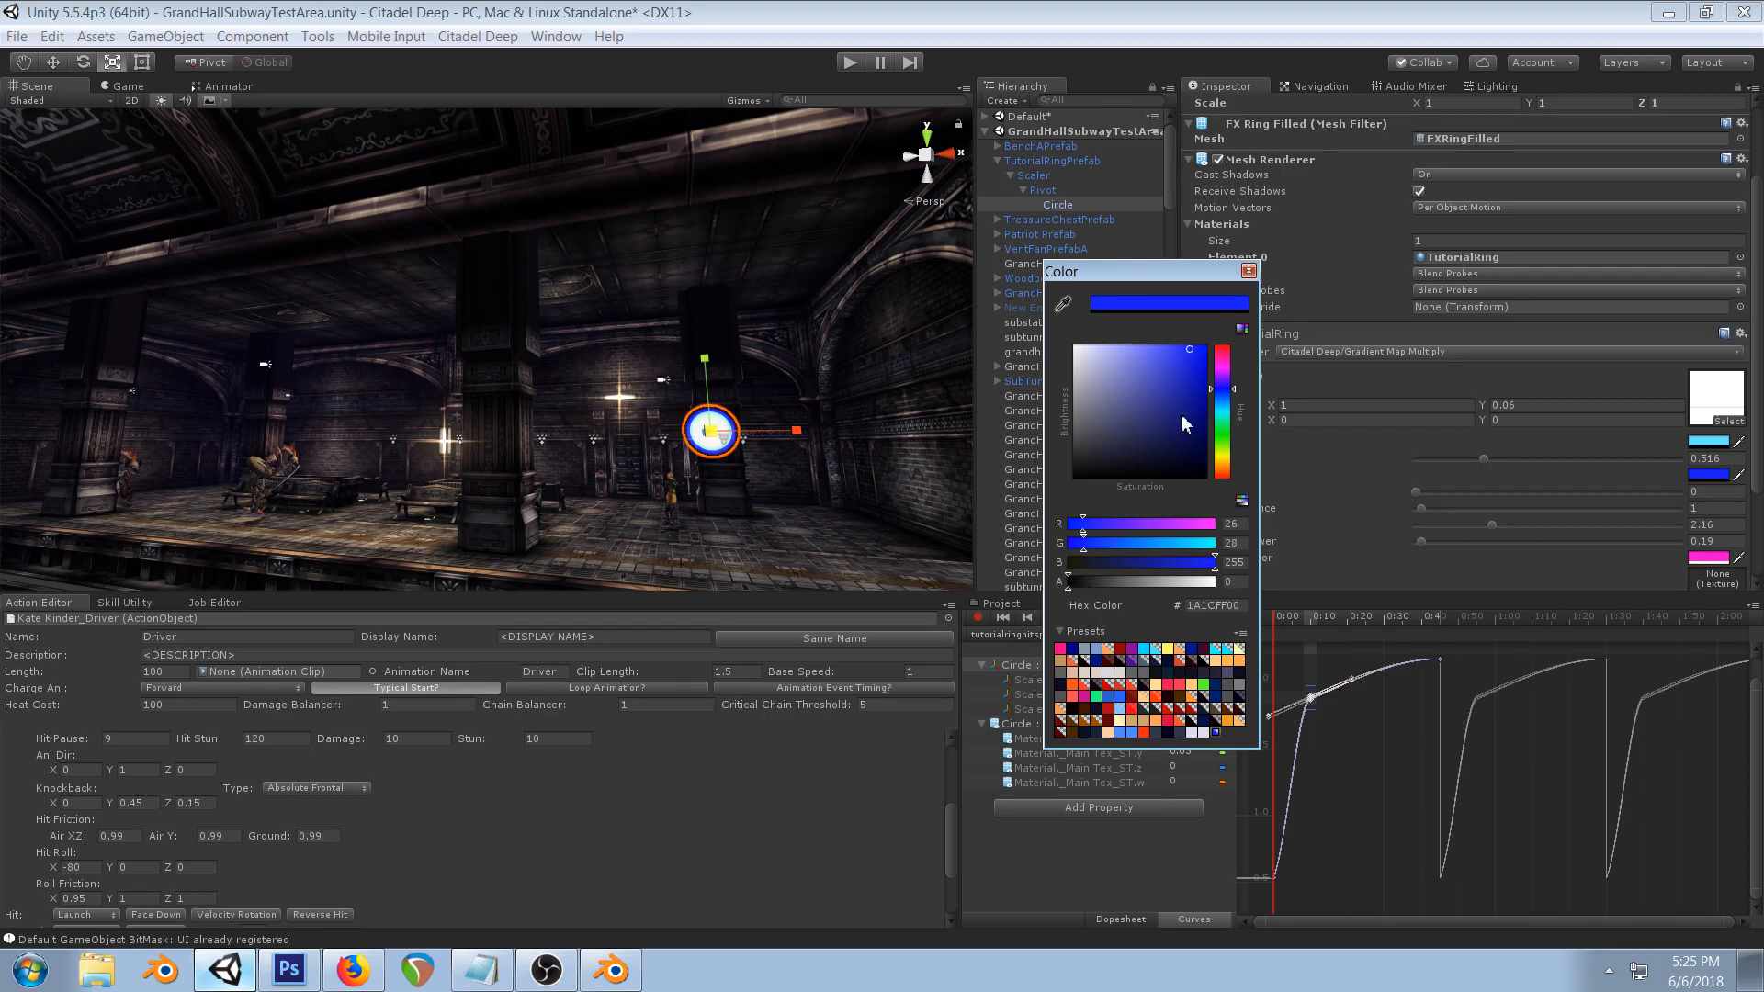
pyautogui.click(1248, 271)
pyautogui.scroll(-3, 1640, 454)
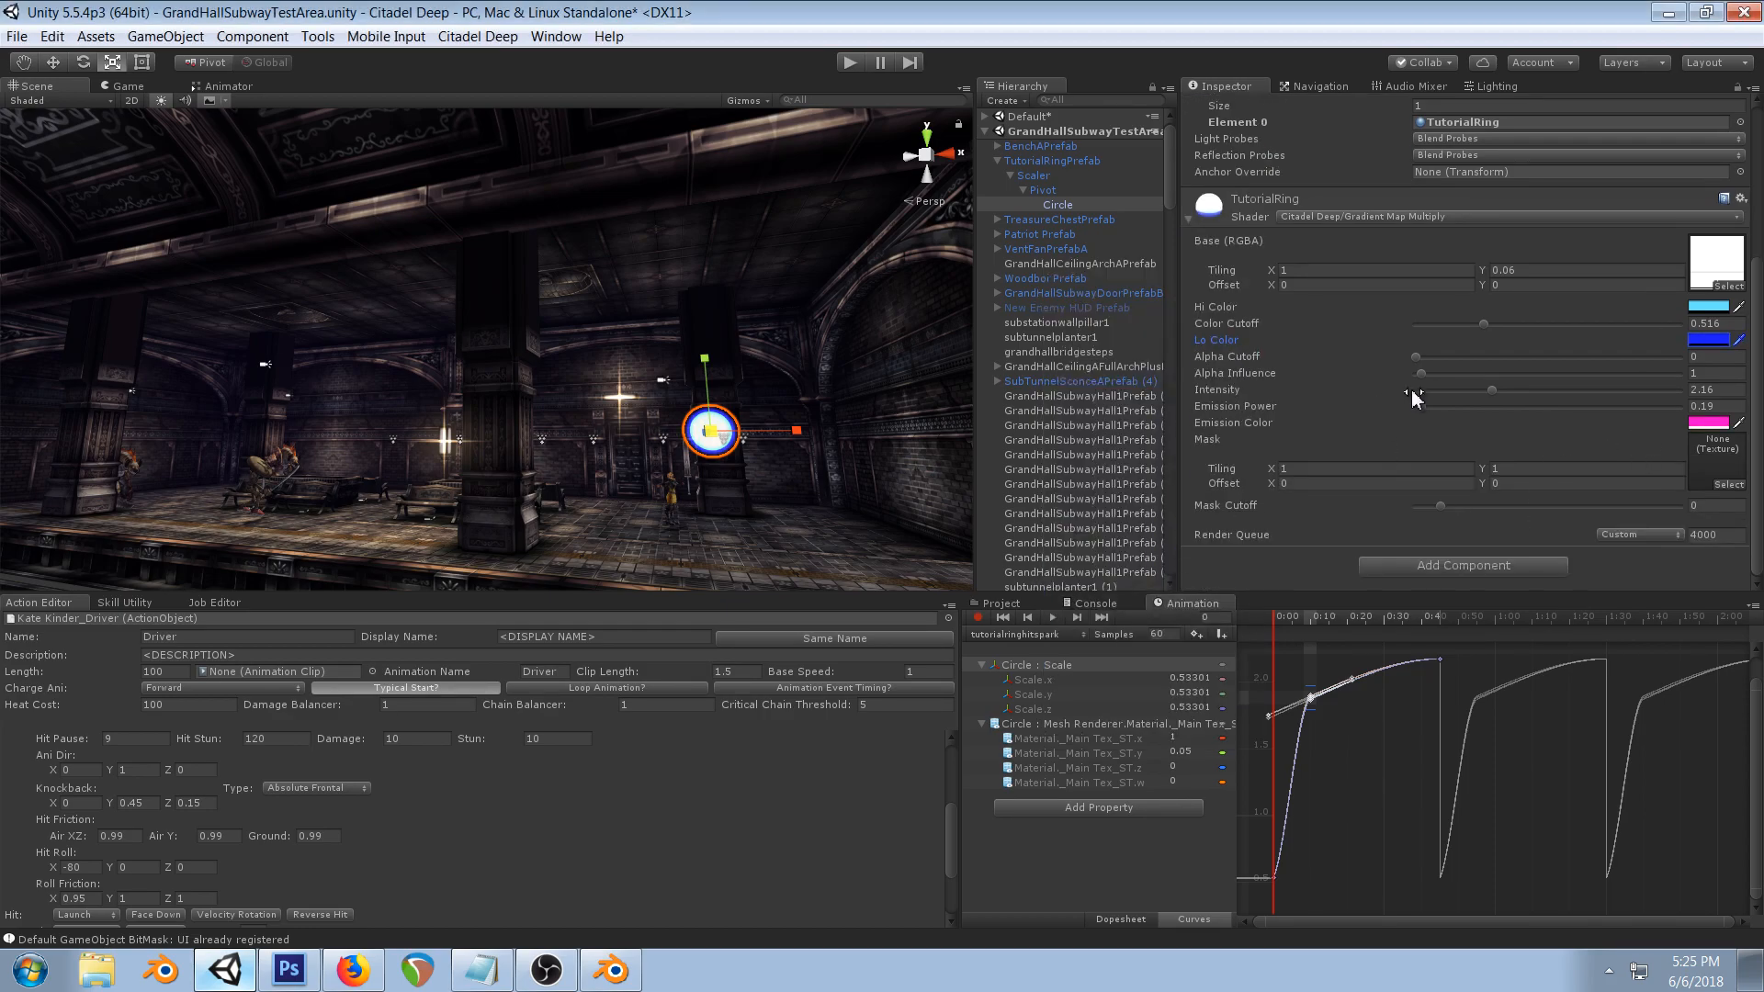
pyautogui.moveTo(1490, 390); pyautogui.dragTo(1462, 380)
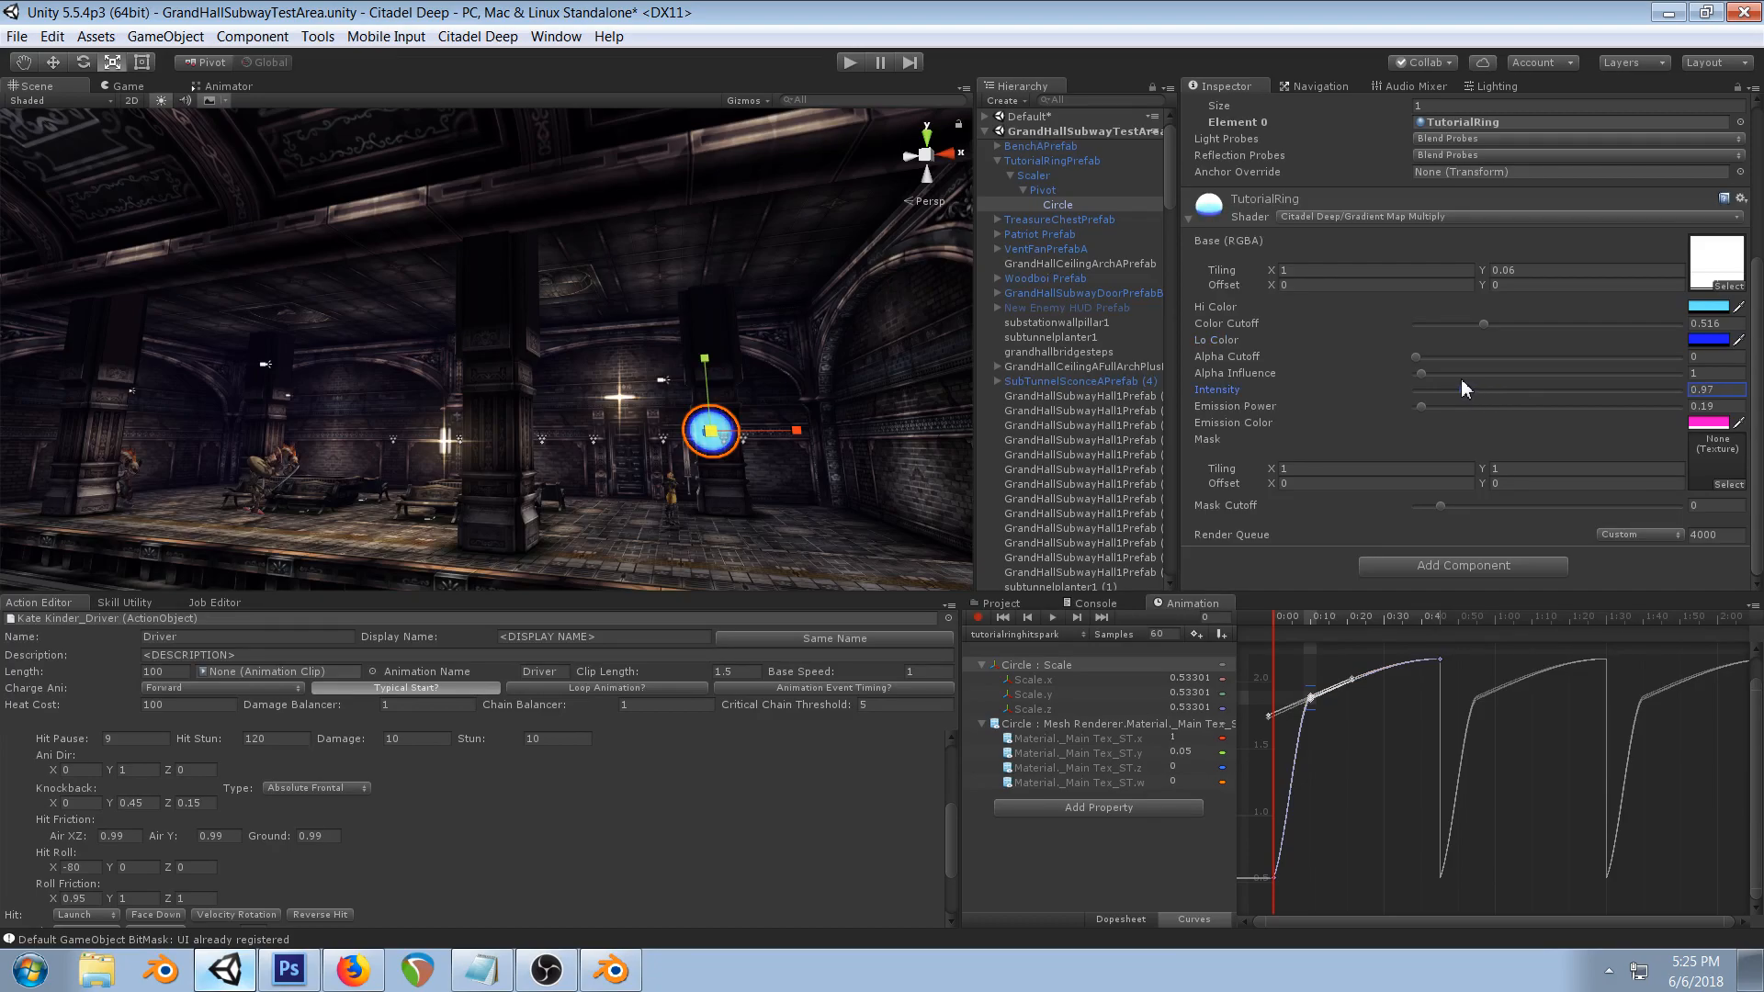
# - Animate the material's Intensity from about 2.94 at frame 0 to about 0.94 at frame 45
pyautogui.click(1274, 618)
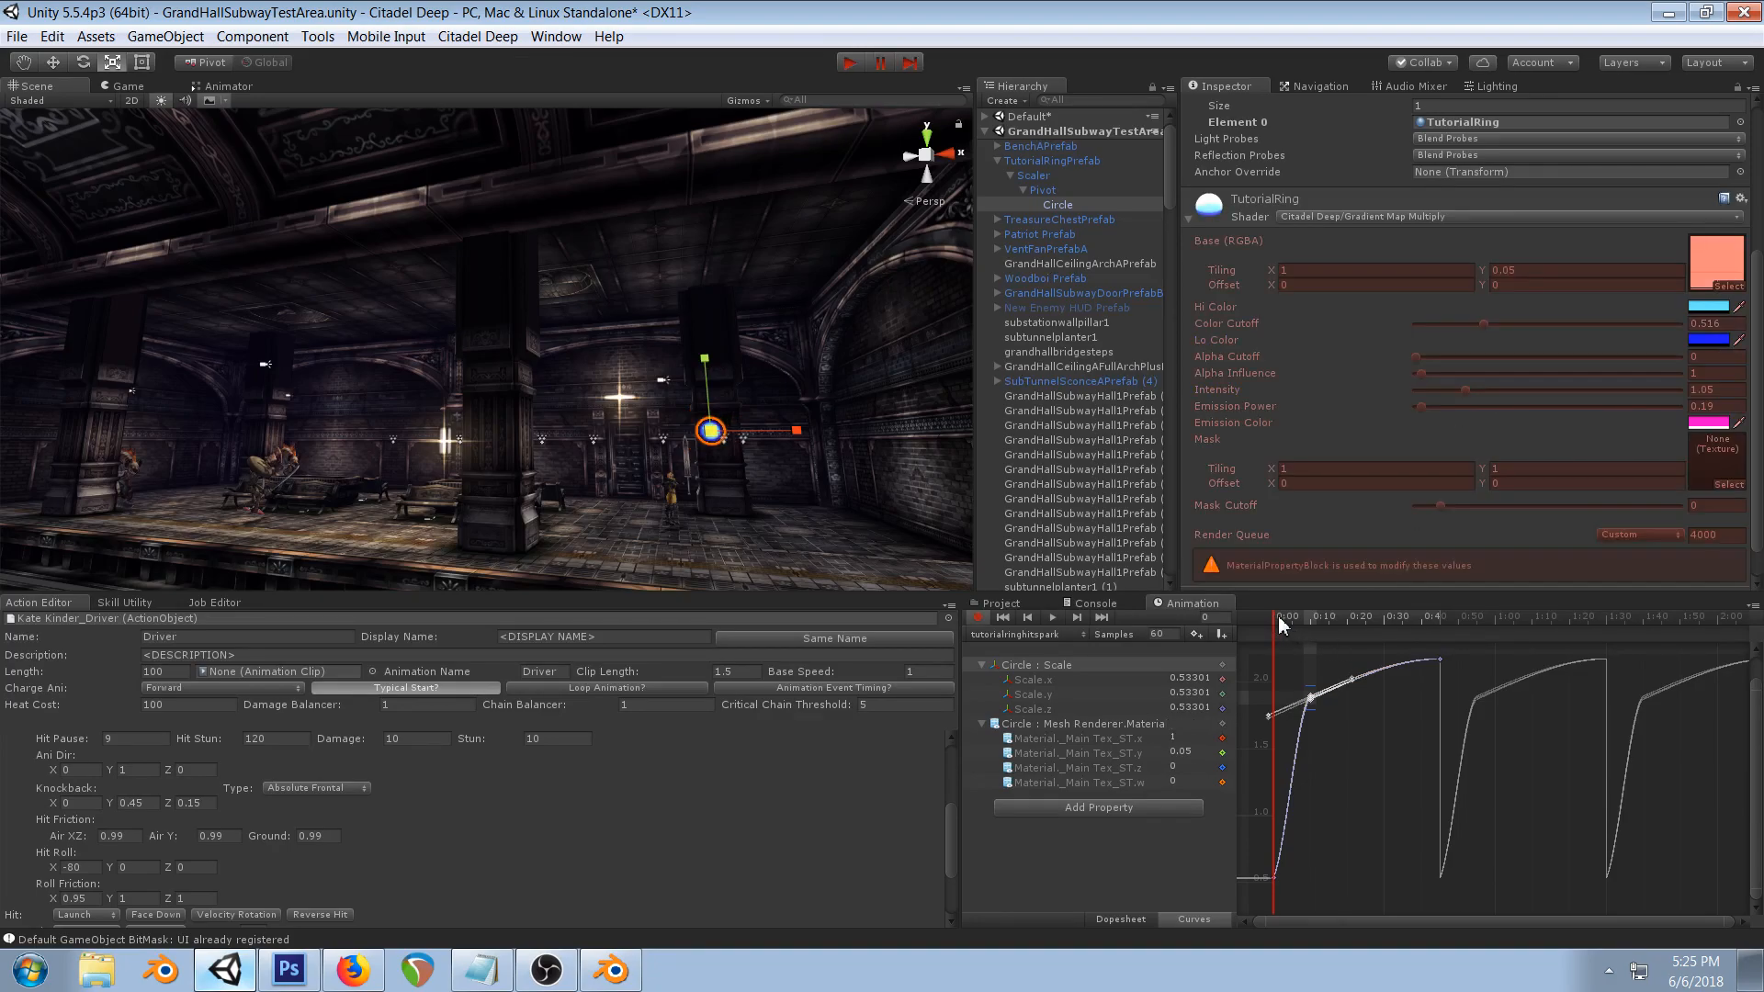
pyautogui.moveTo(1457, 391); pyautogui.dragTo(1502, 391)
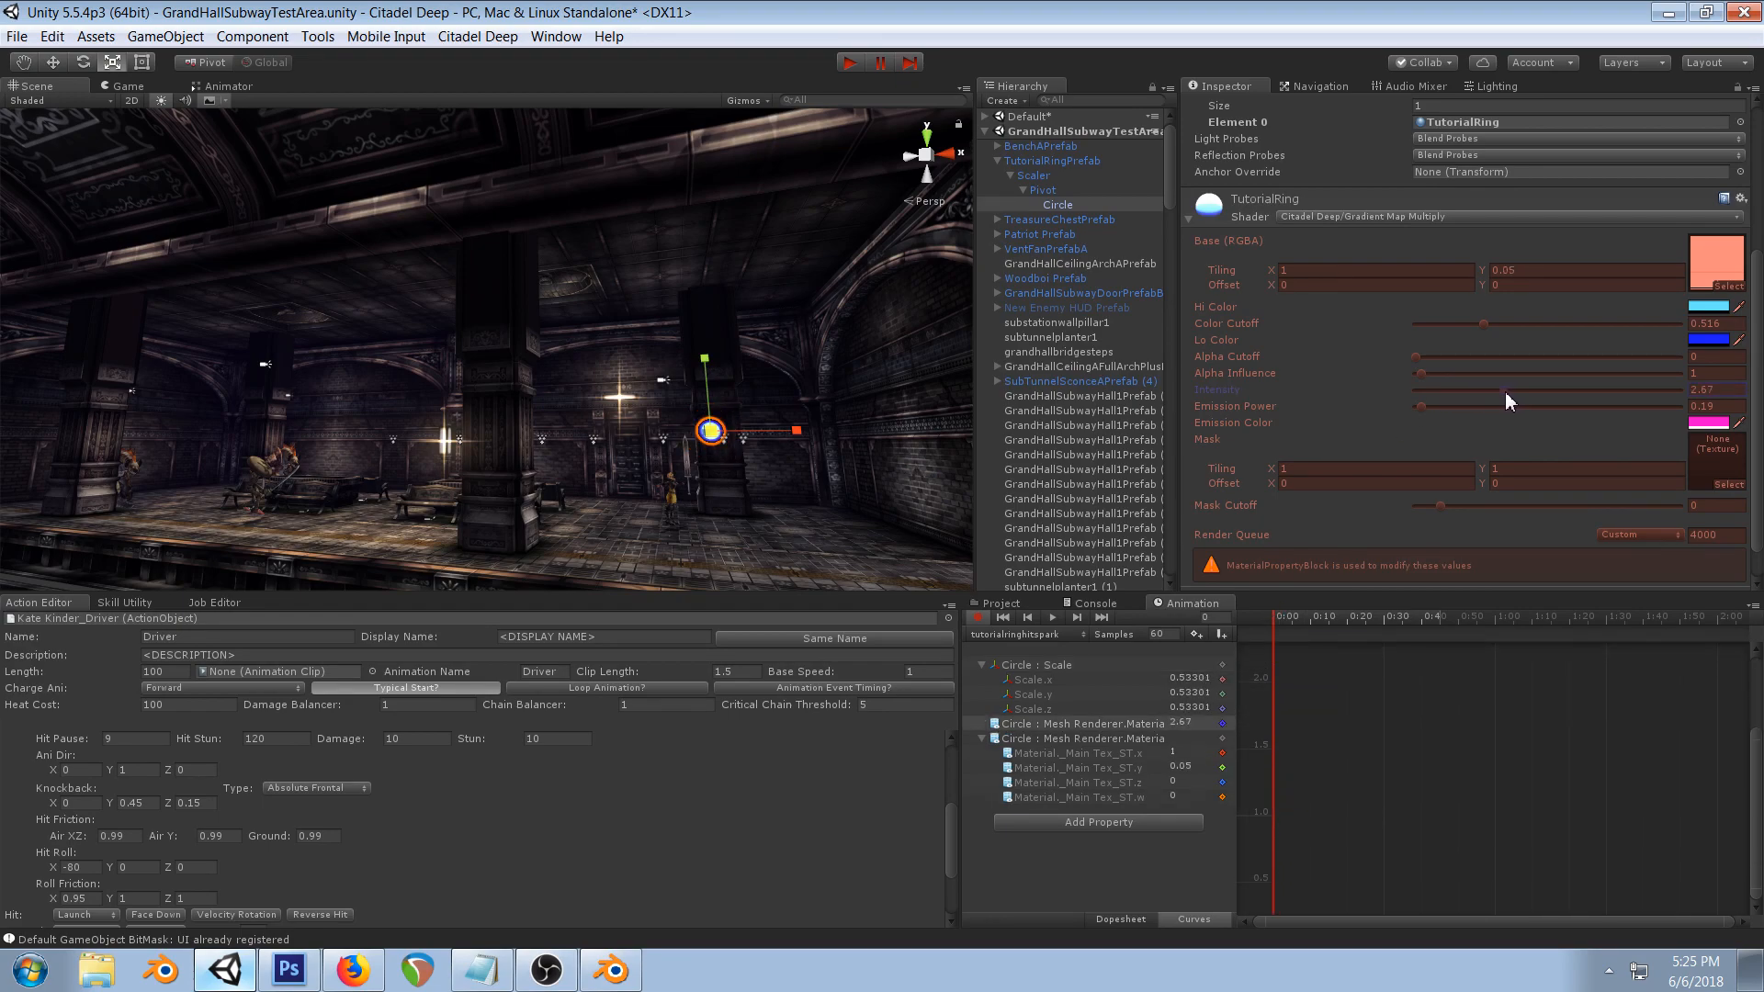
pyautogui.click(1130, 920)
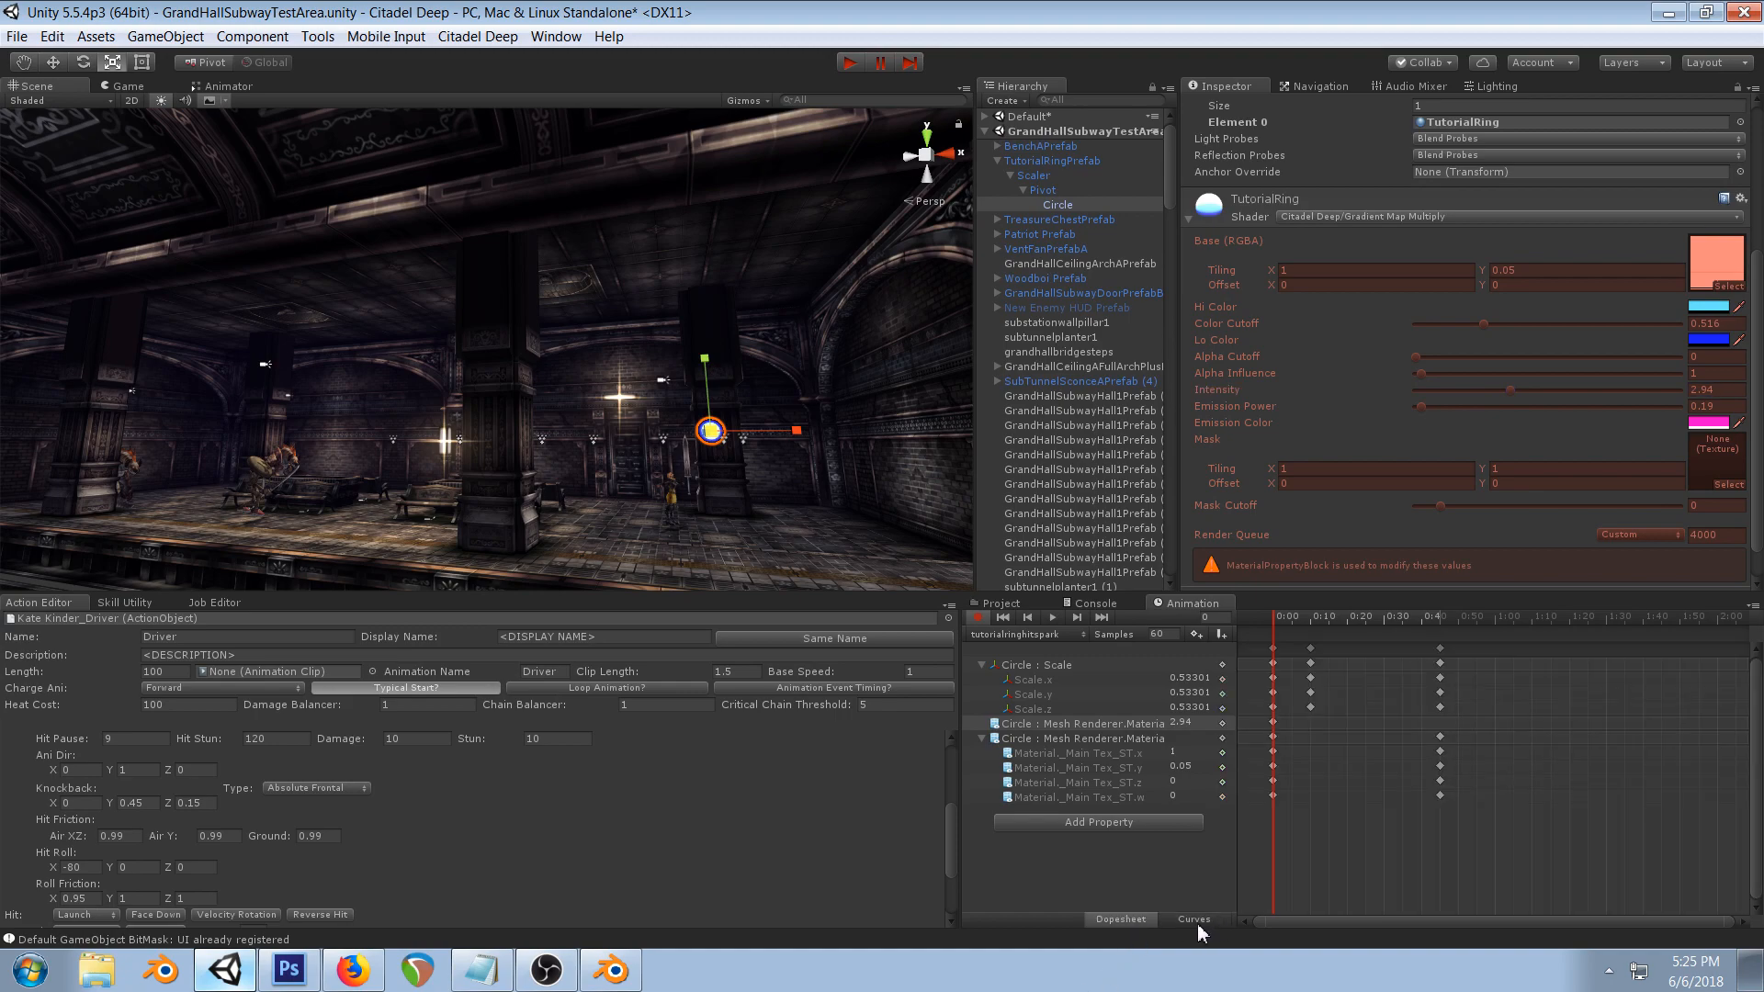
pyautogui.moveTo(1275, 628); pyautogui.dragTo(1441, 628)
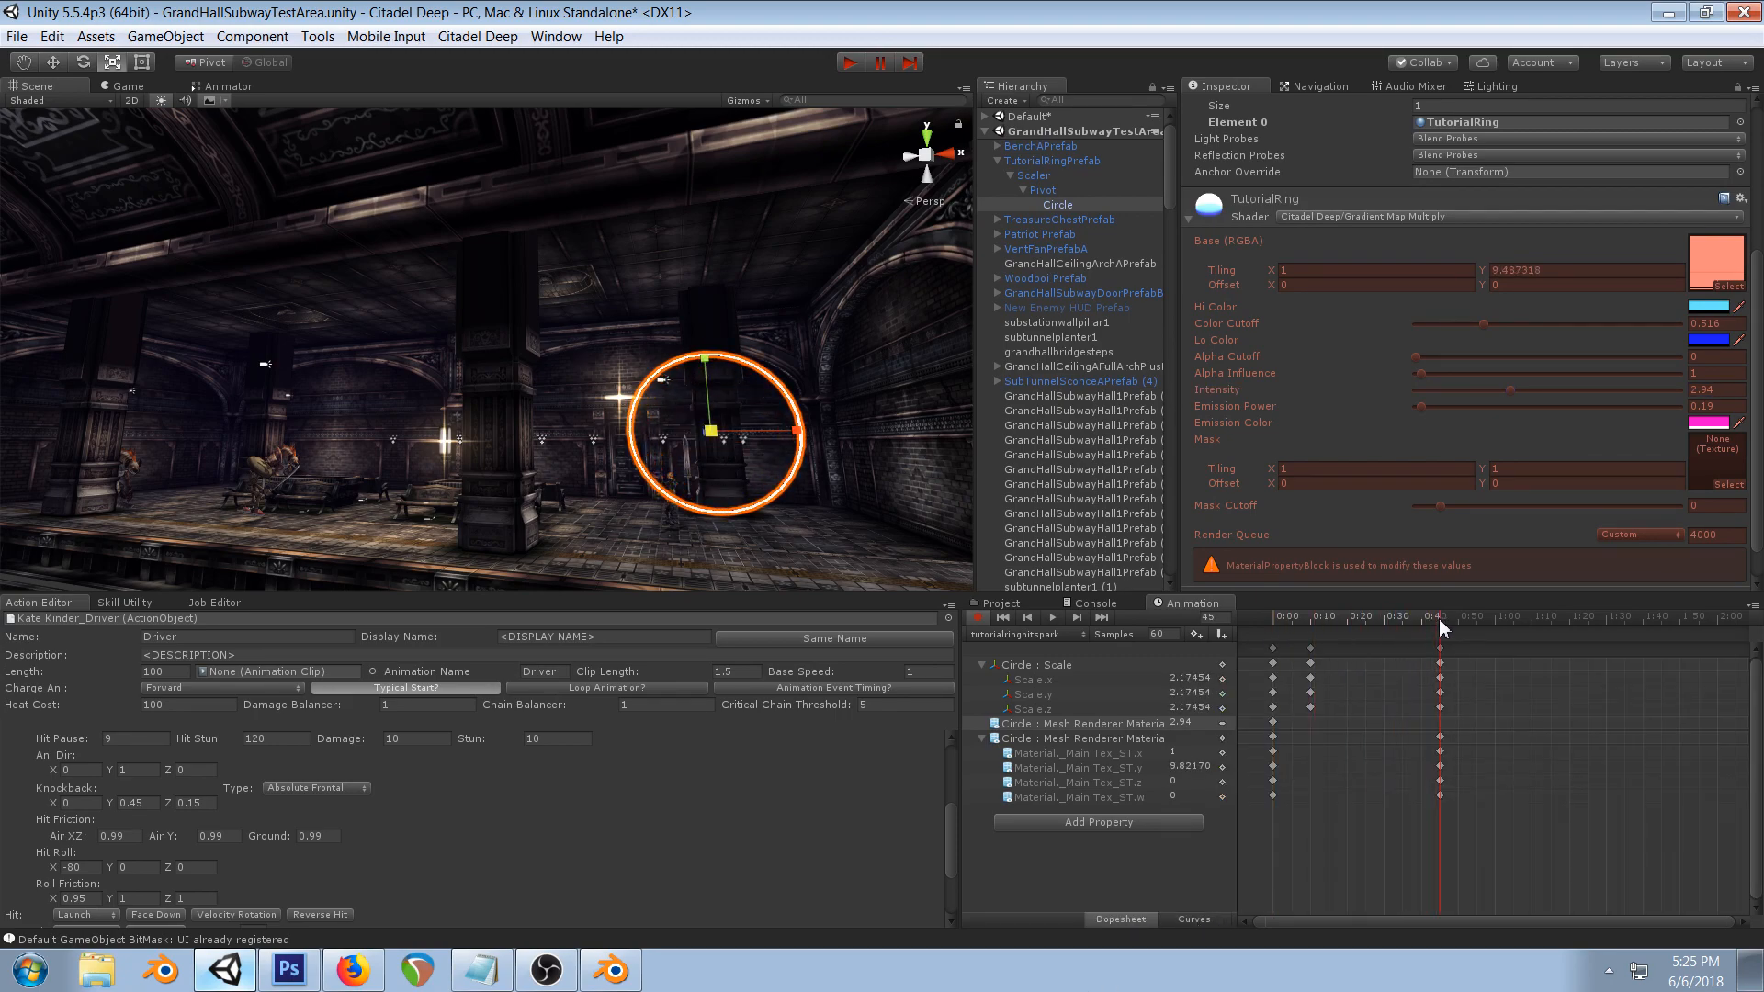
pyautogui.moveTo(1509, 391); pyautogui.dragTo(1454, 391)
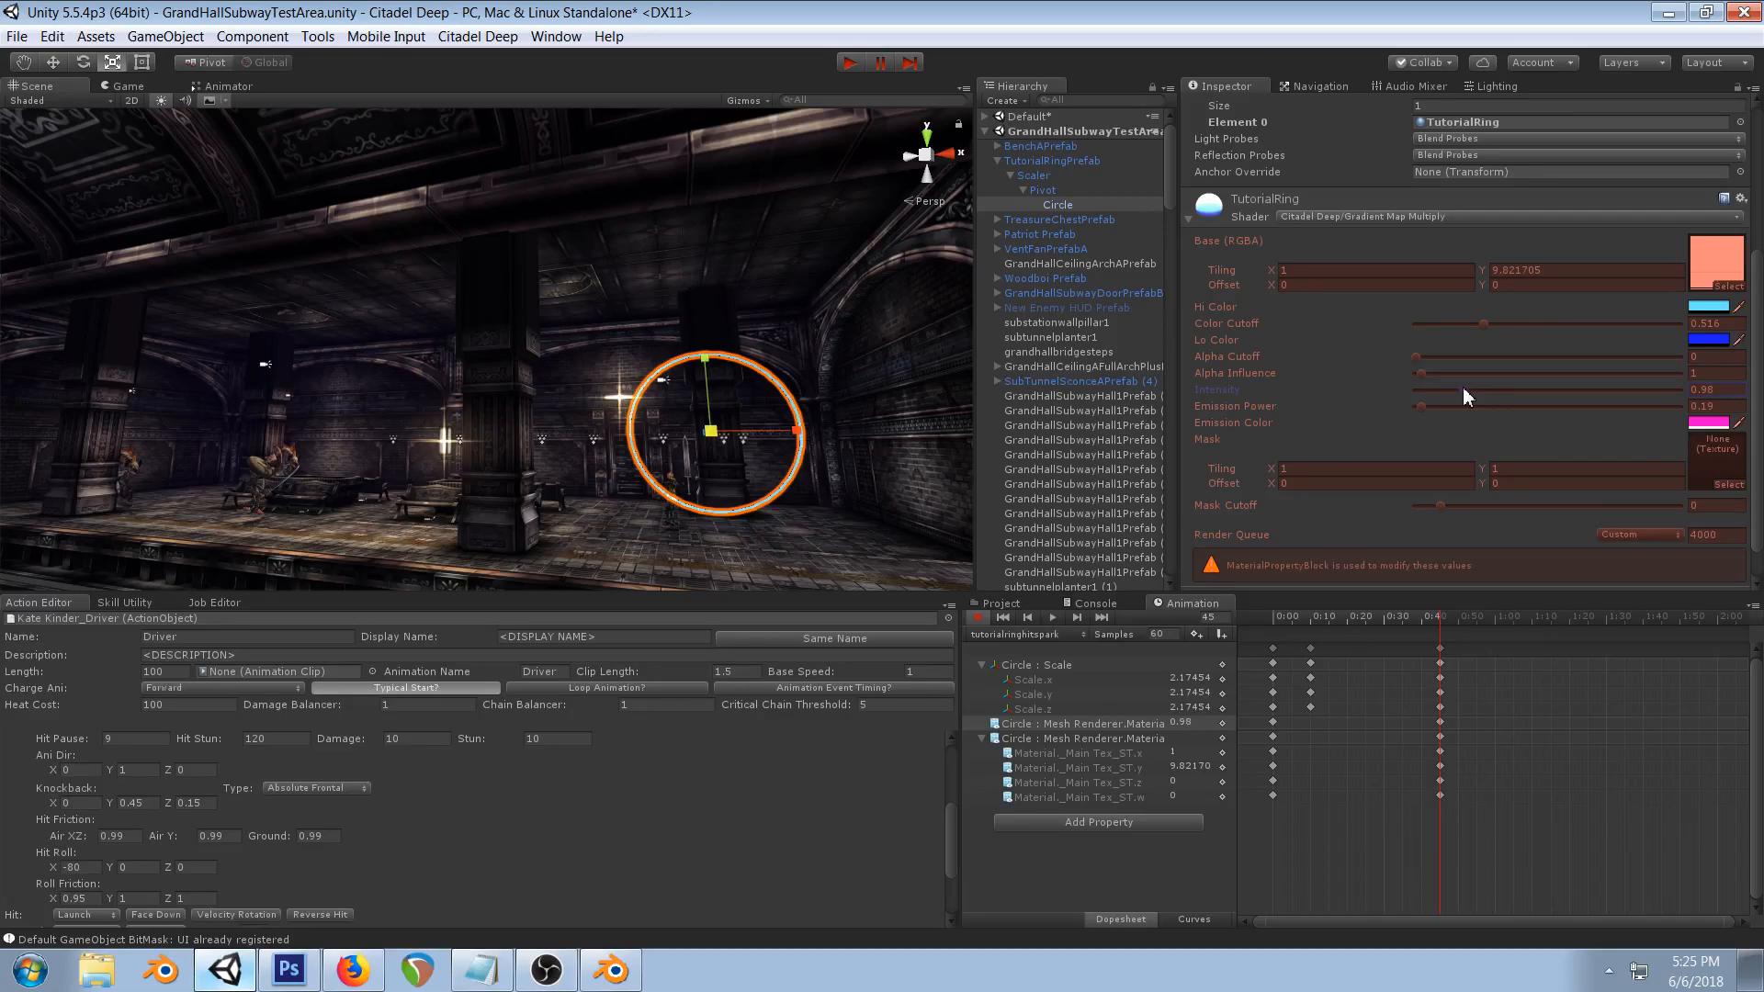
# - Key the material's Emission Power at 0 on frame 45 and recheck the Intensity at frame 0
pyautogui.moveTo(1419, 406); pyautogui.dragTo(1419, 405)
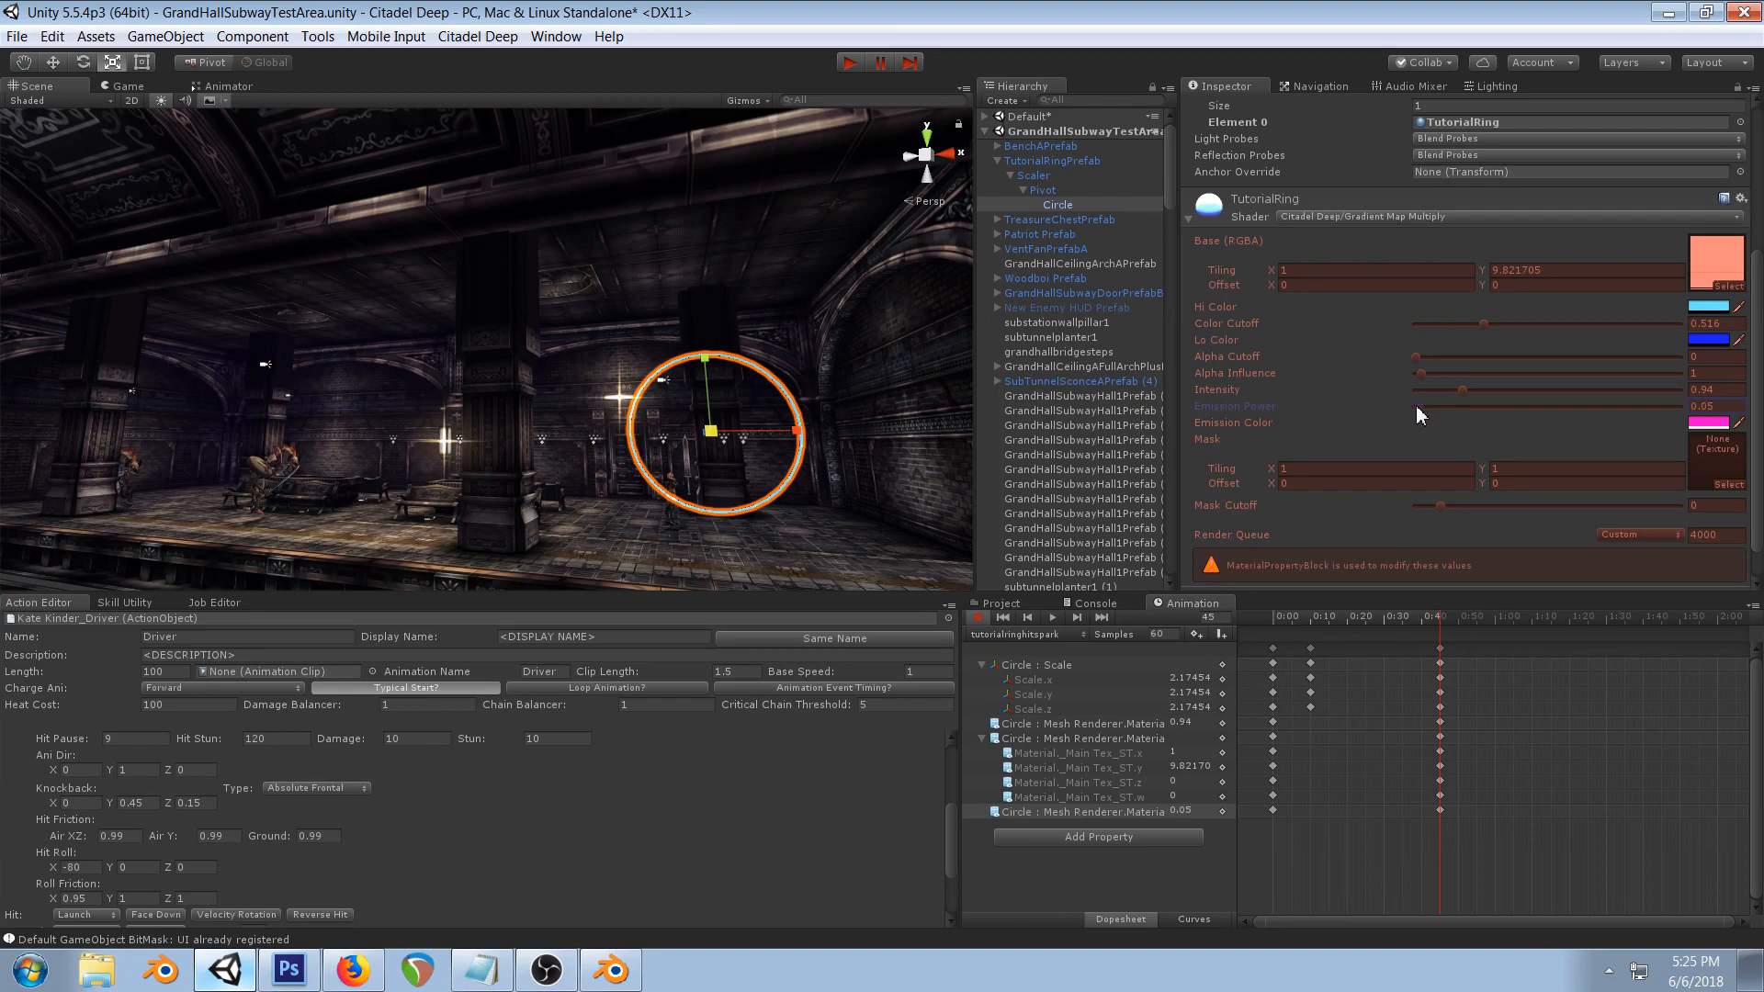
pyautogui.moveTo(1276, 625)
pyautogui.mouseDown()
pyautogui.moveTo(1441, 630)
pyautogui.moveTo(1279, 629)
pyautogui.mouseUp()
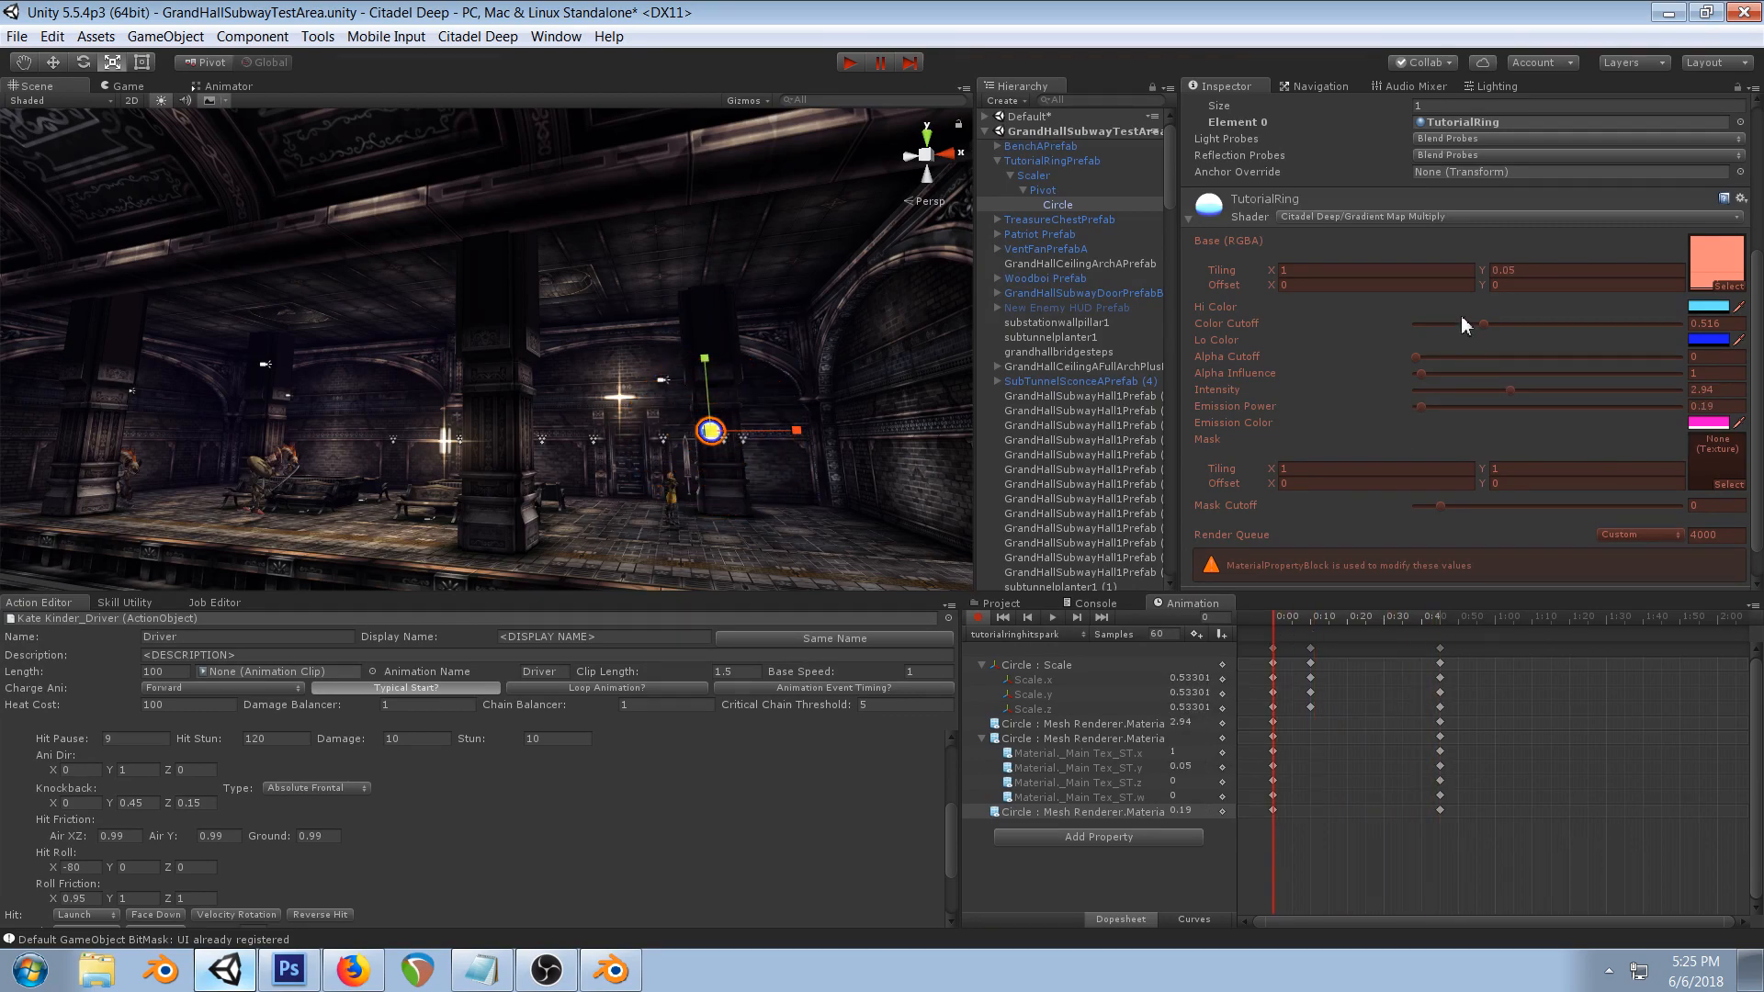
pyautogui.moveTo(1509, 386); pyautogui.dragTo(1504, 390)
pyautogui.moveTo(1273, 628); pyautogui.dragTo(1440, 641)
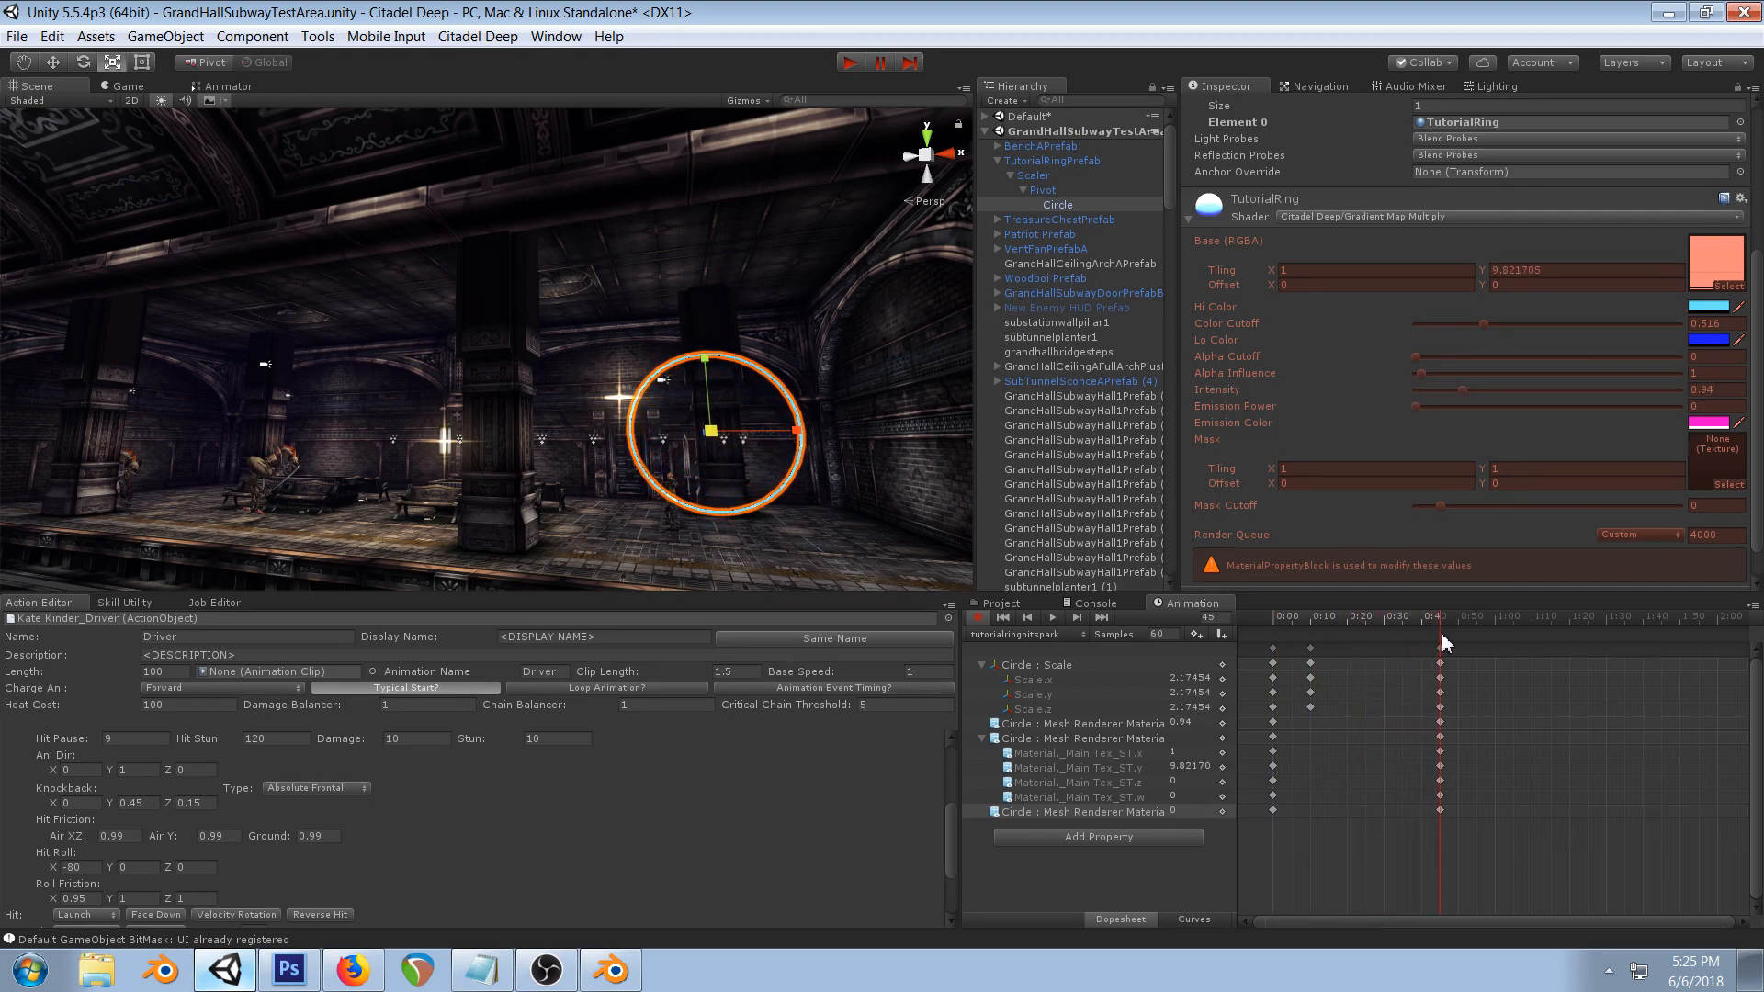
# - Turn off animation recording and set TutorialRing's Hi Color to a stronger blue, about RGB 69, 174, 246
pyautogui.click(1707, 307)
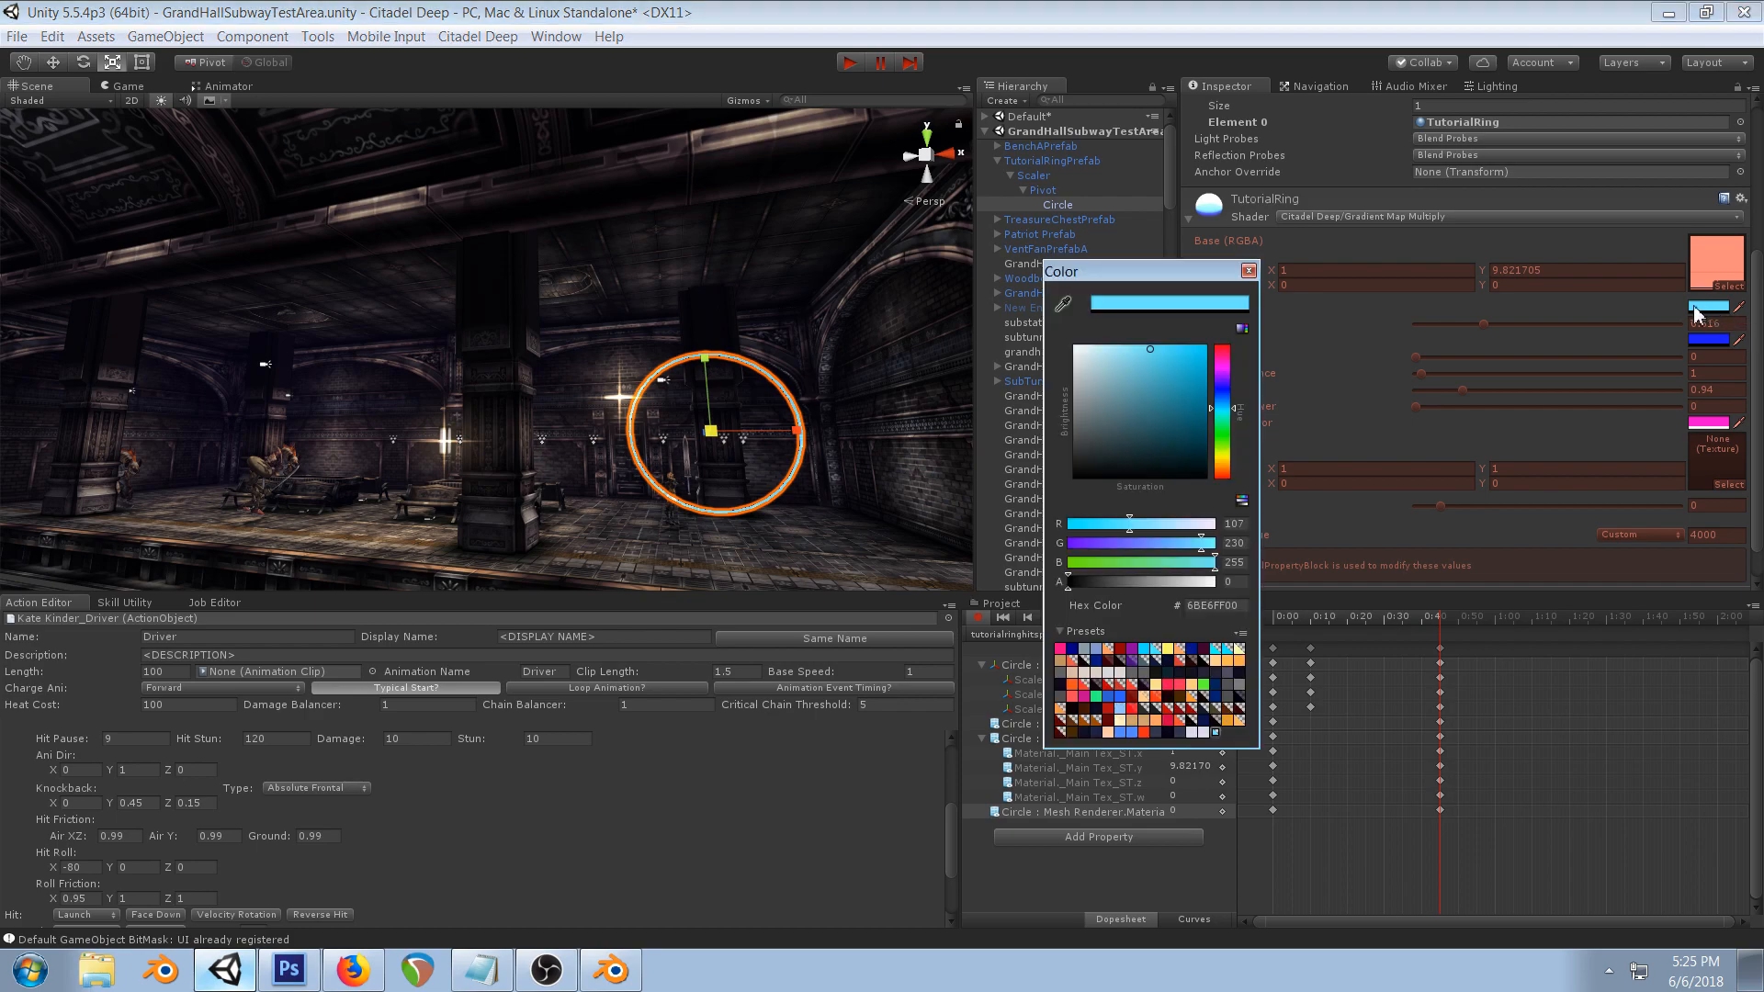
pyautogui.click(1250, 271)
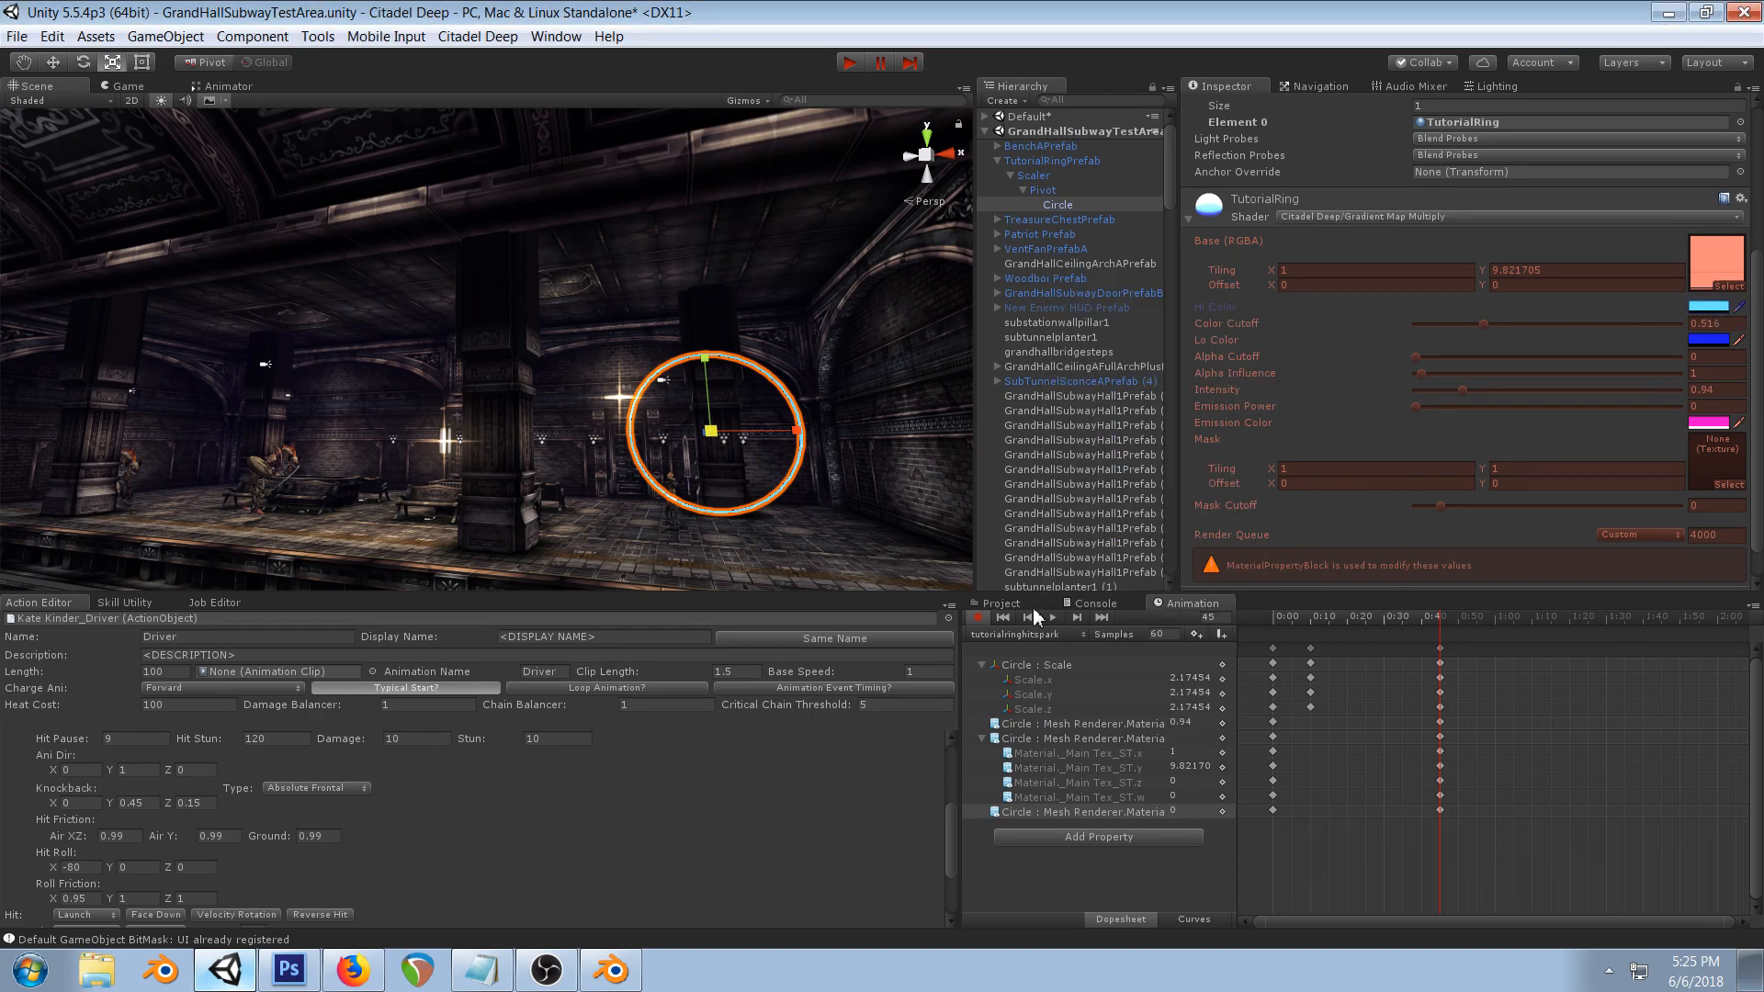
pyautogui.click(977, 618)
pyautogui.click(1706, 309)
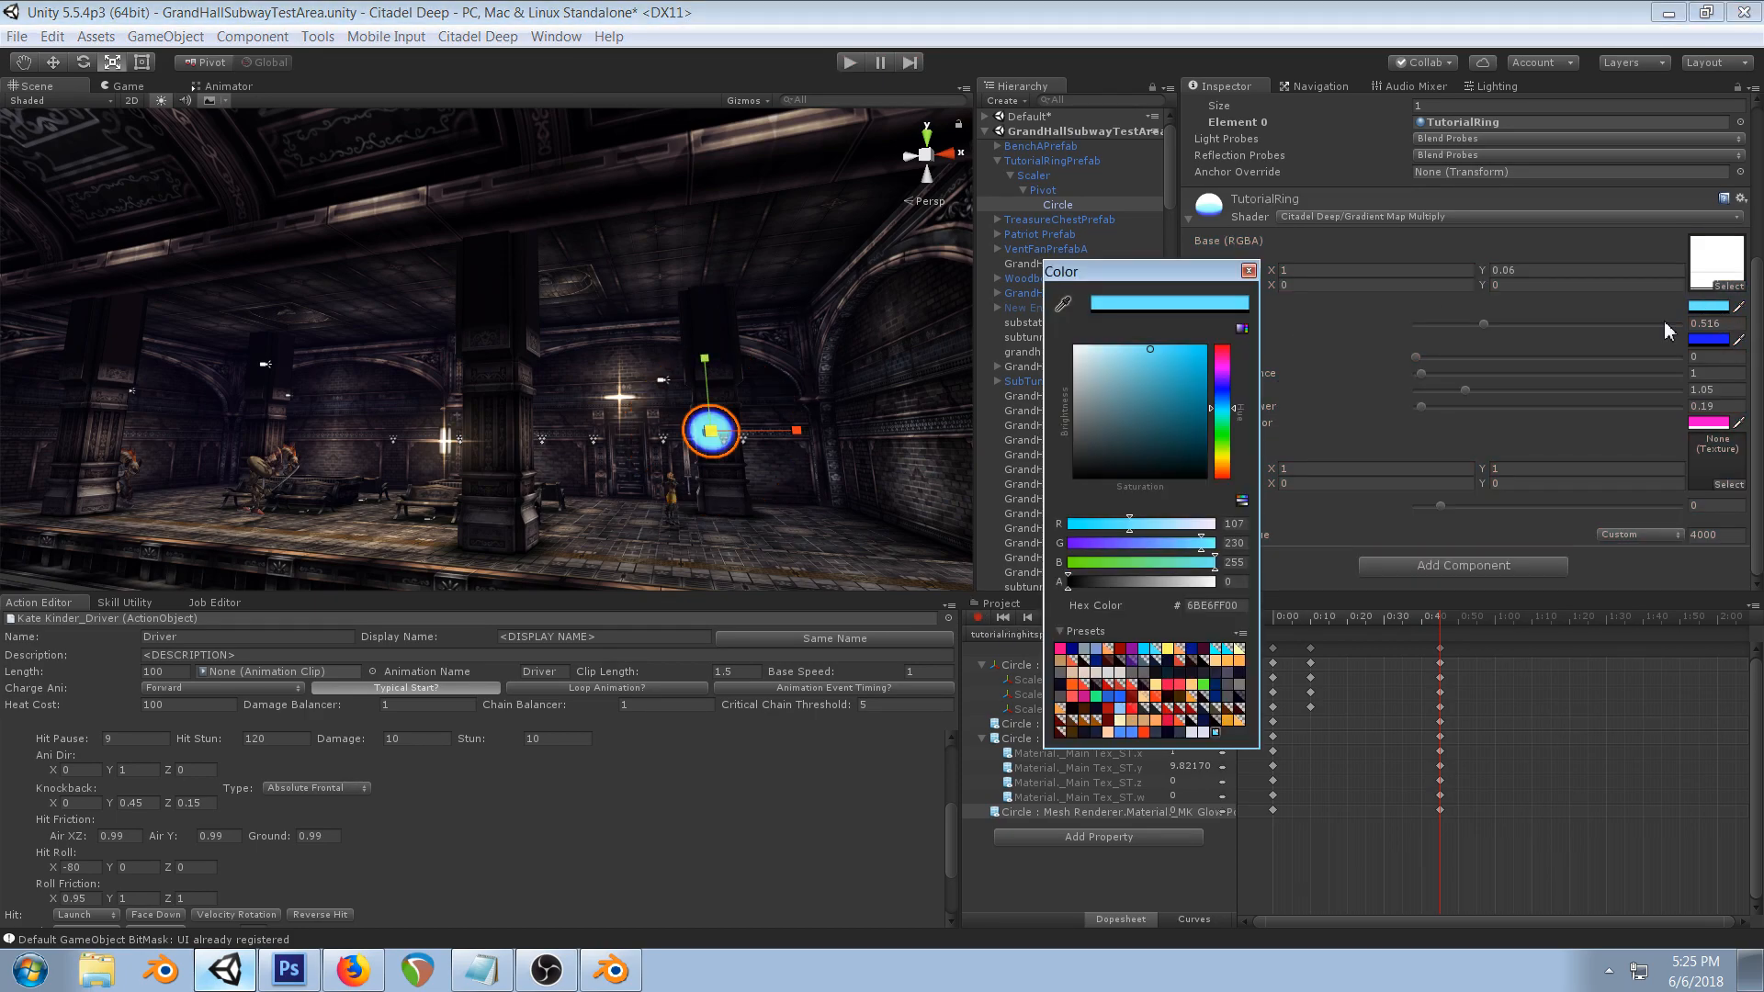
pyautogui.click(1222, 404)
pyautogui.click(1160, 356)
pyautogui.moveTo(1160, 355); pyautogui.dragTo(1168, 355)
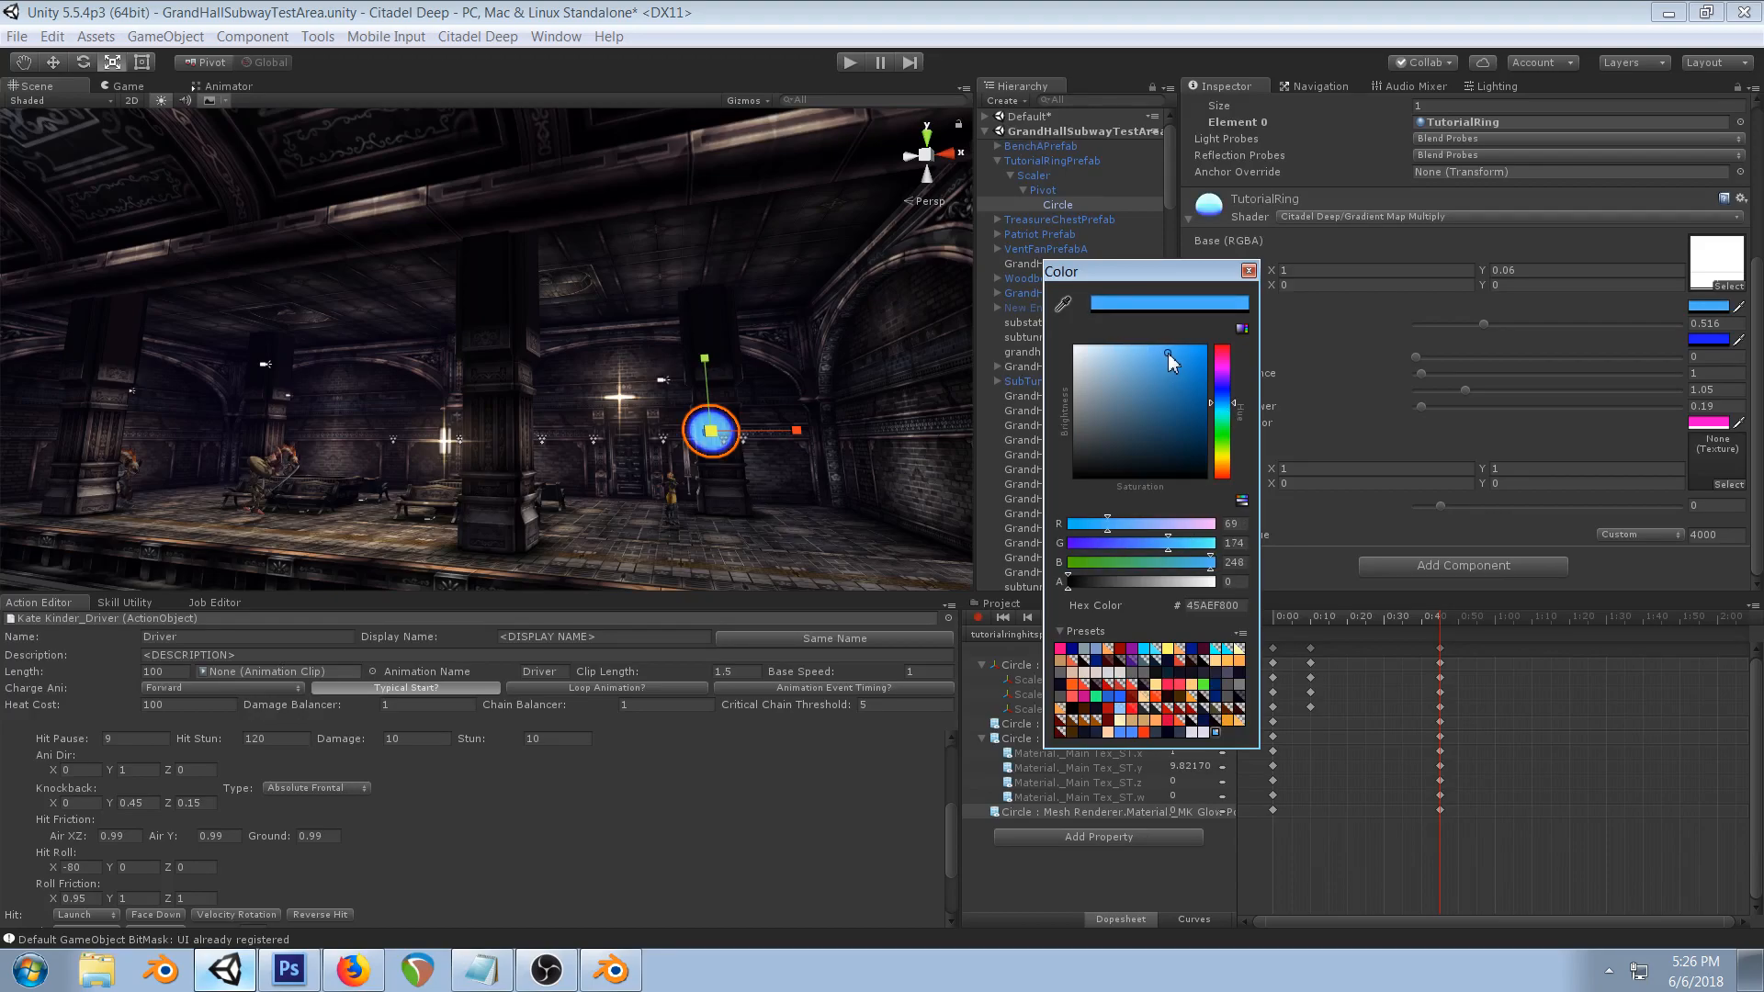
pyautogui.click(1247, 270)
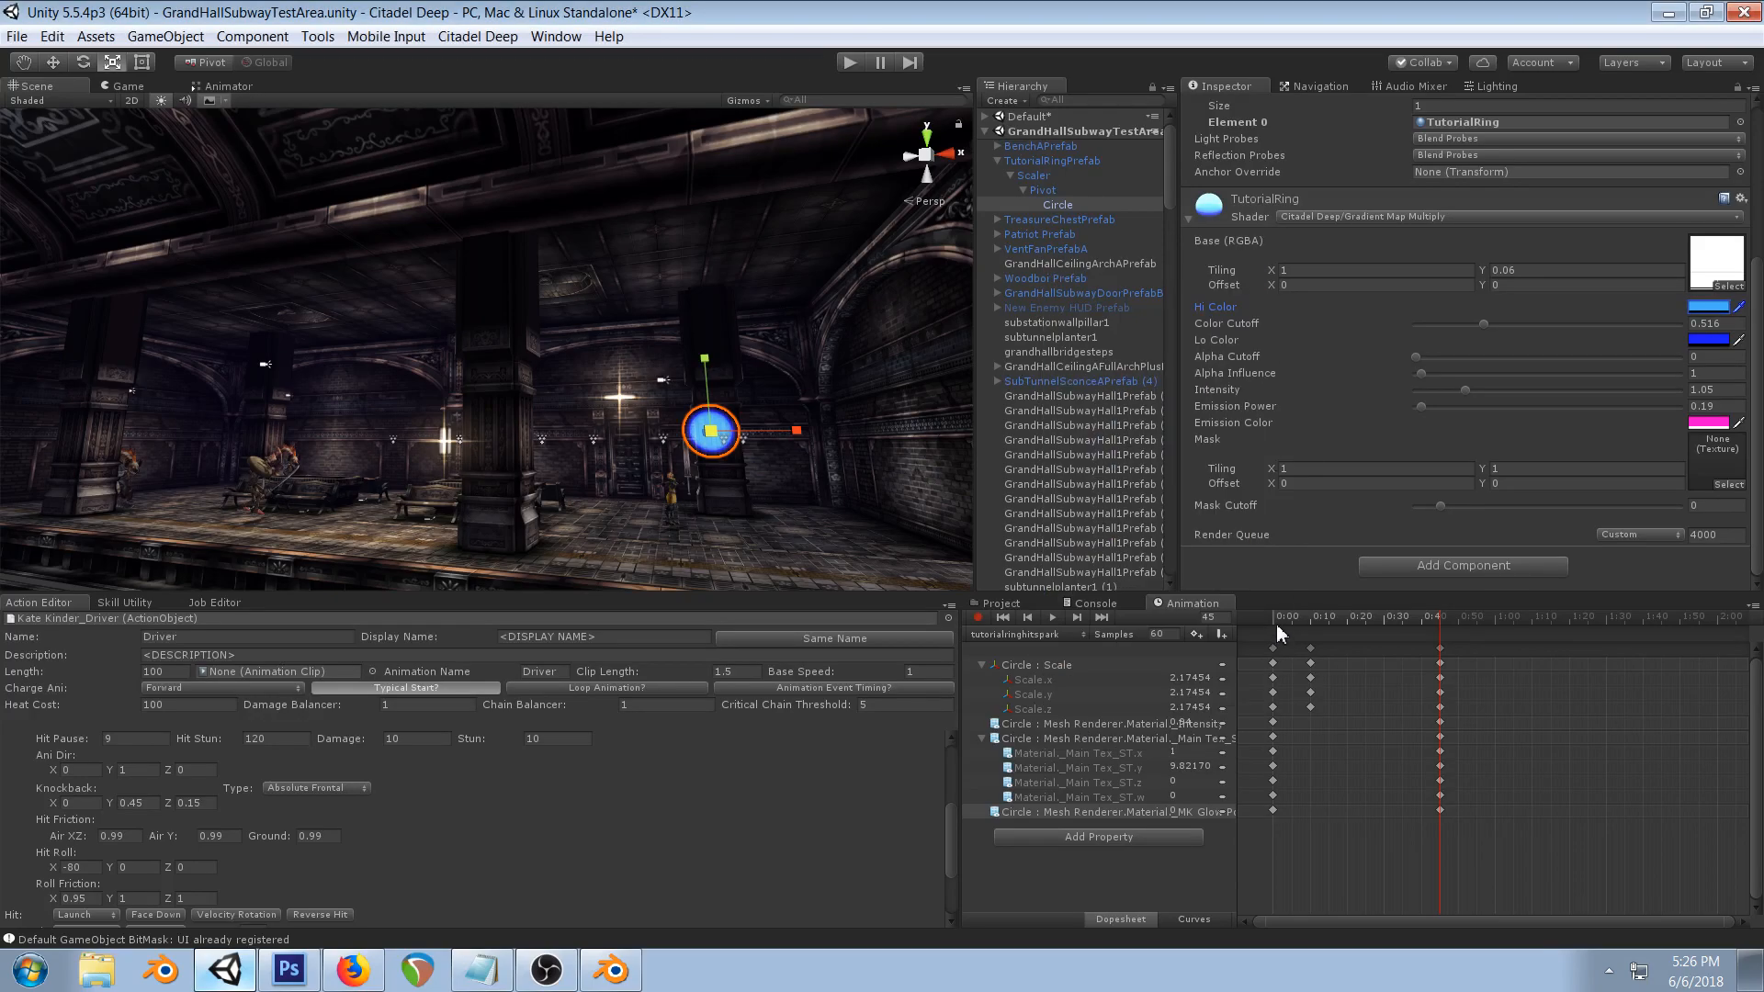
# - Return the ring animation to frame 0 and raise the TutorialRing material's Intensity there to 3.24
pyautogui.click(1277, 623)
pyautogui.moveTo(1277, 623); pyautogui.dragTo(1272, 627)
pyautogui.moveTo(1480, 390); pyautogui.dragTo(1504, 393)
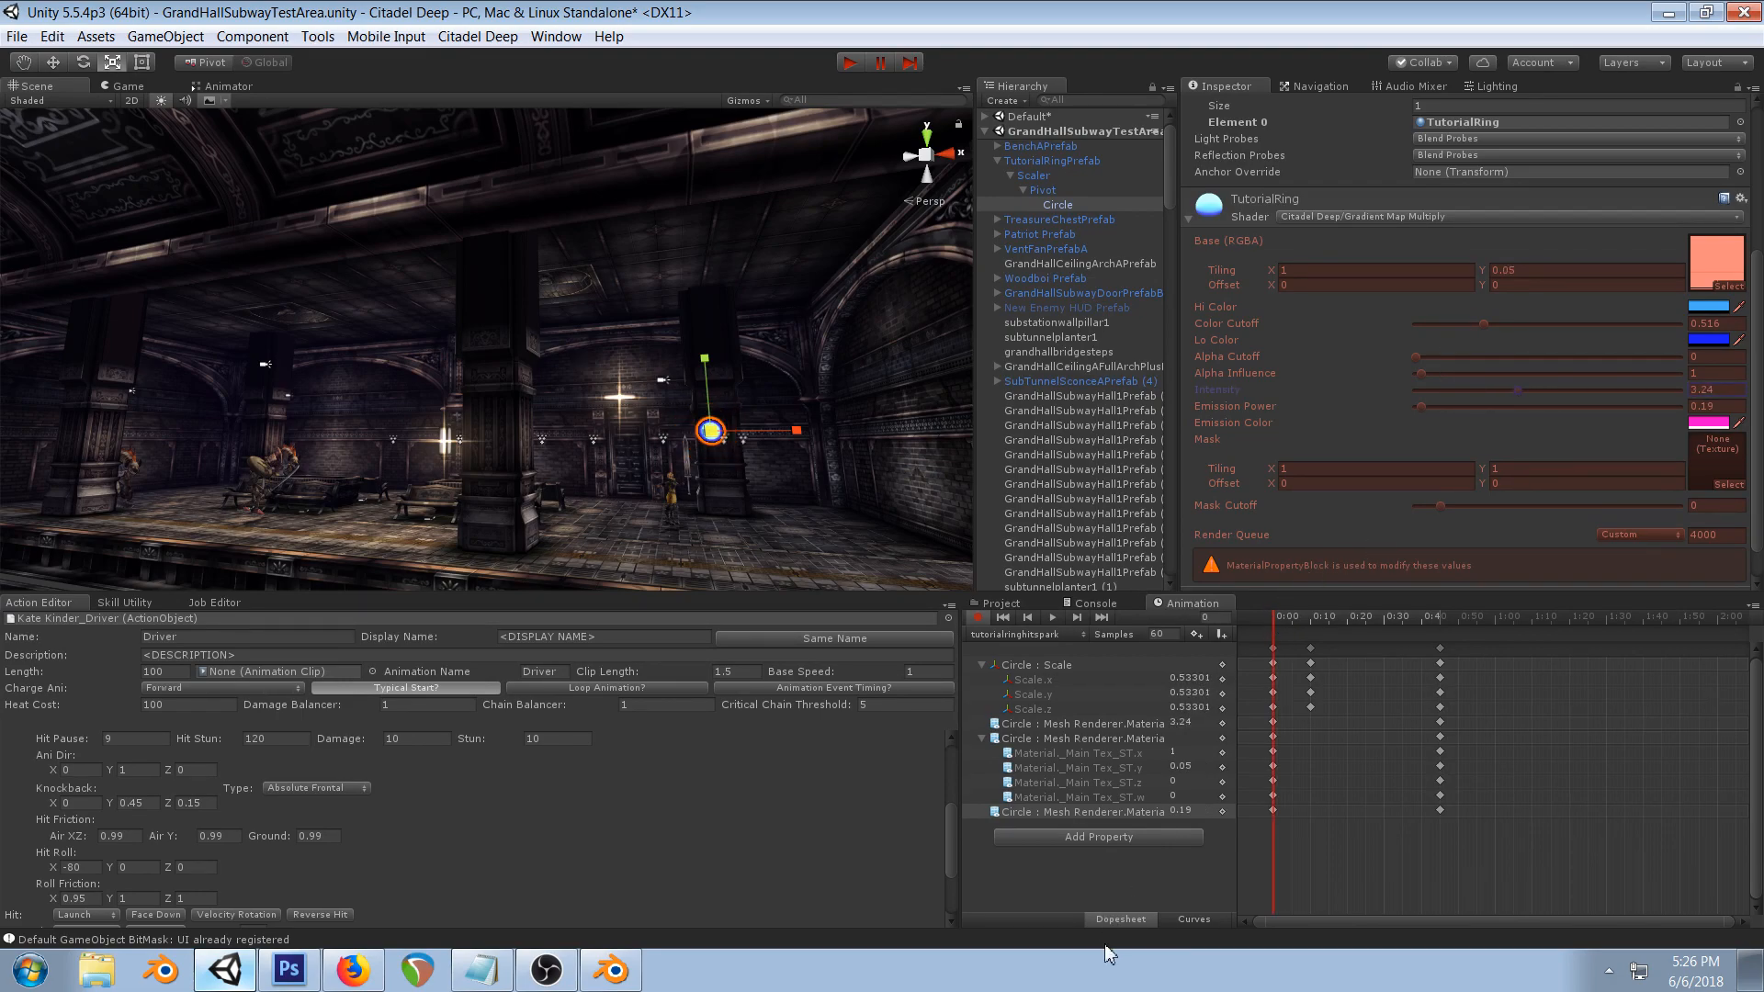
# - Reshape the Emission Power curve so it drops steeply right after frame 0, and preview the clip
pyautogui.click(1190, 924)
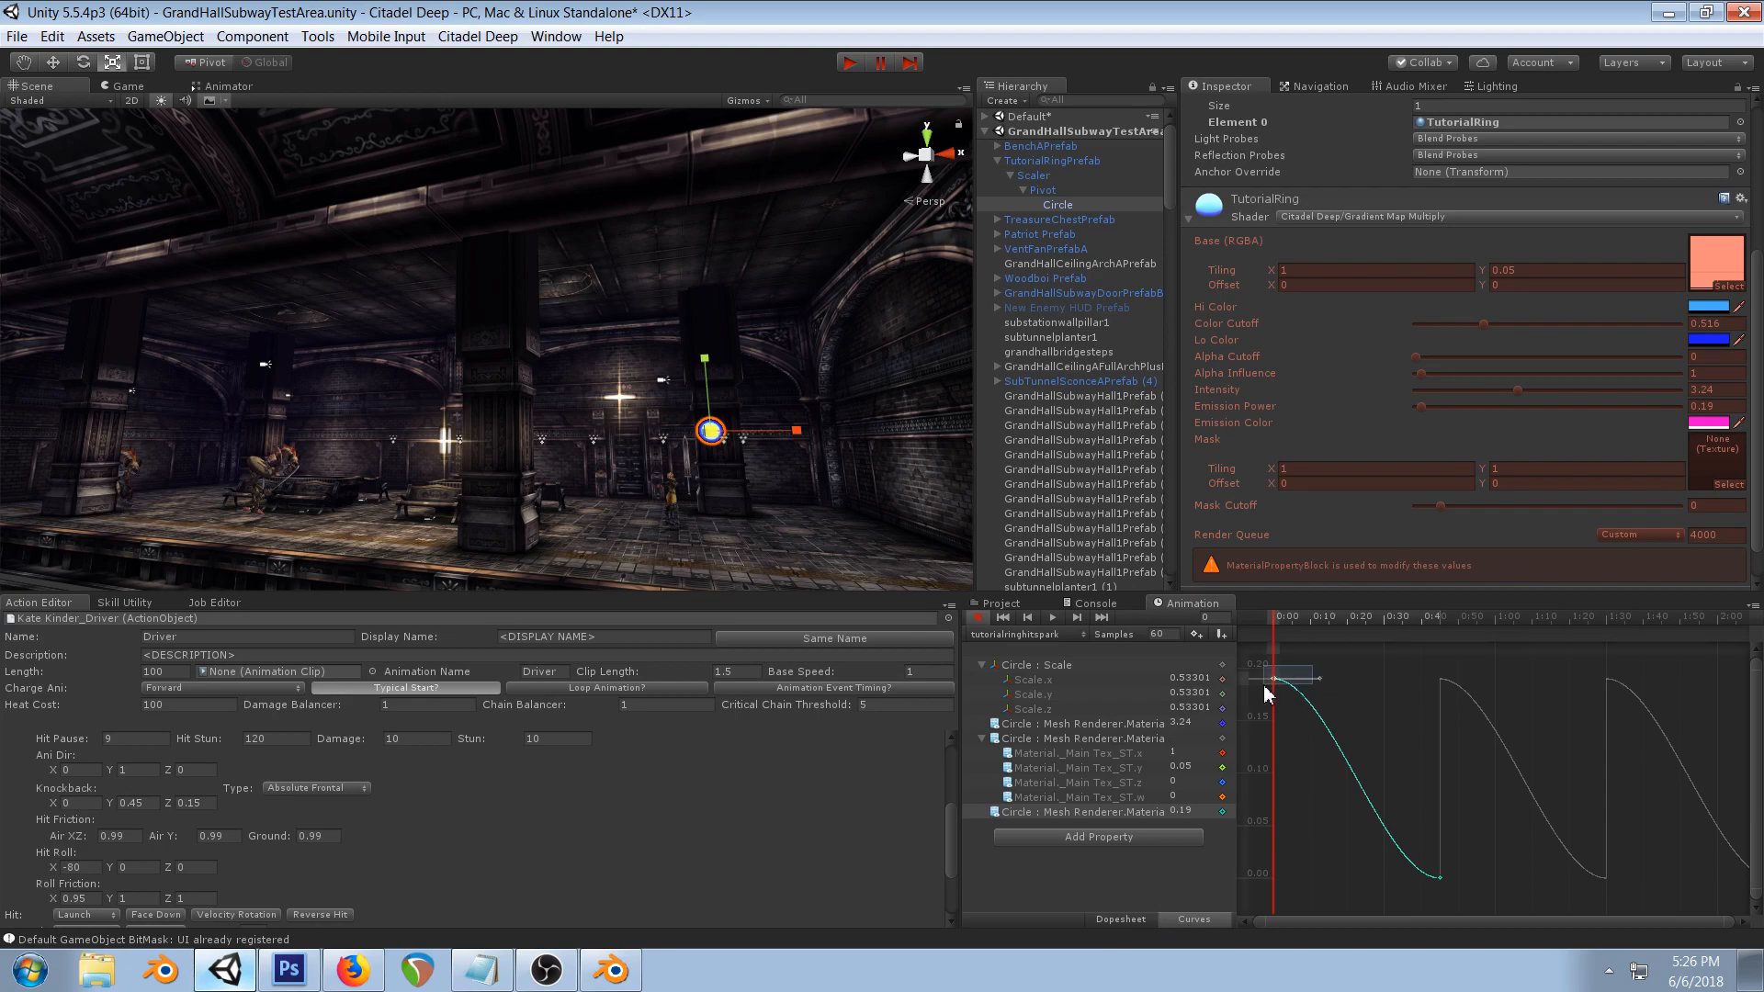
pyautogui.moveTo(1313, 683); pyautogui.dragTo(1303, 738)
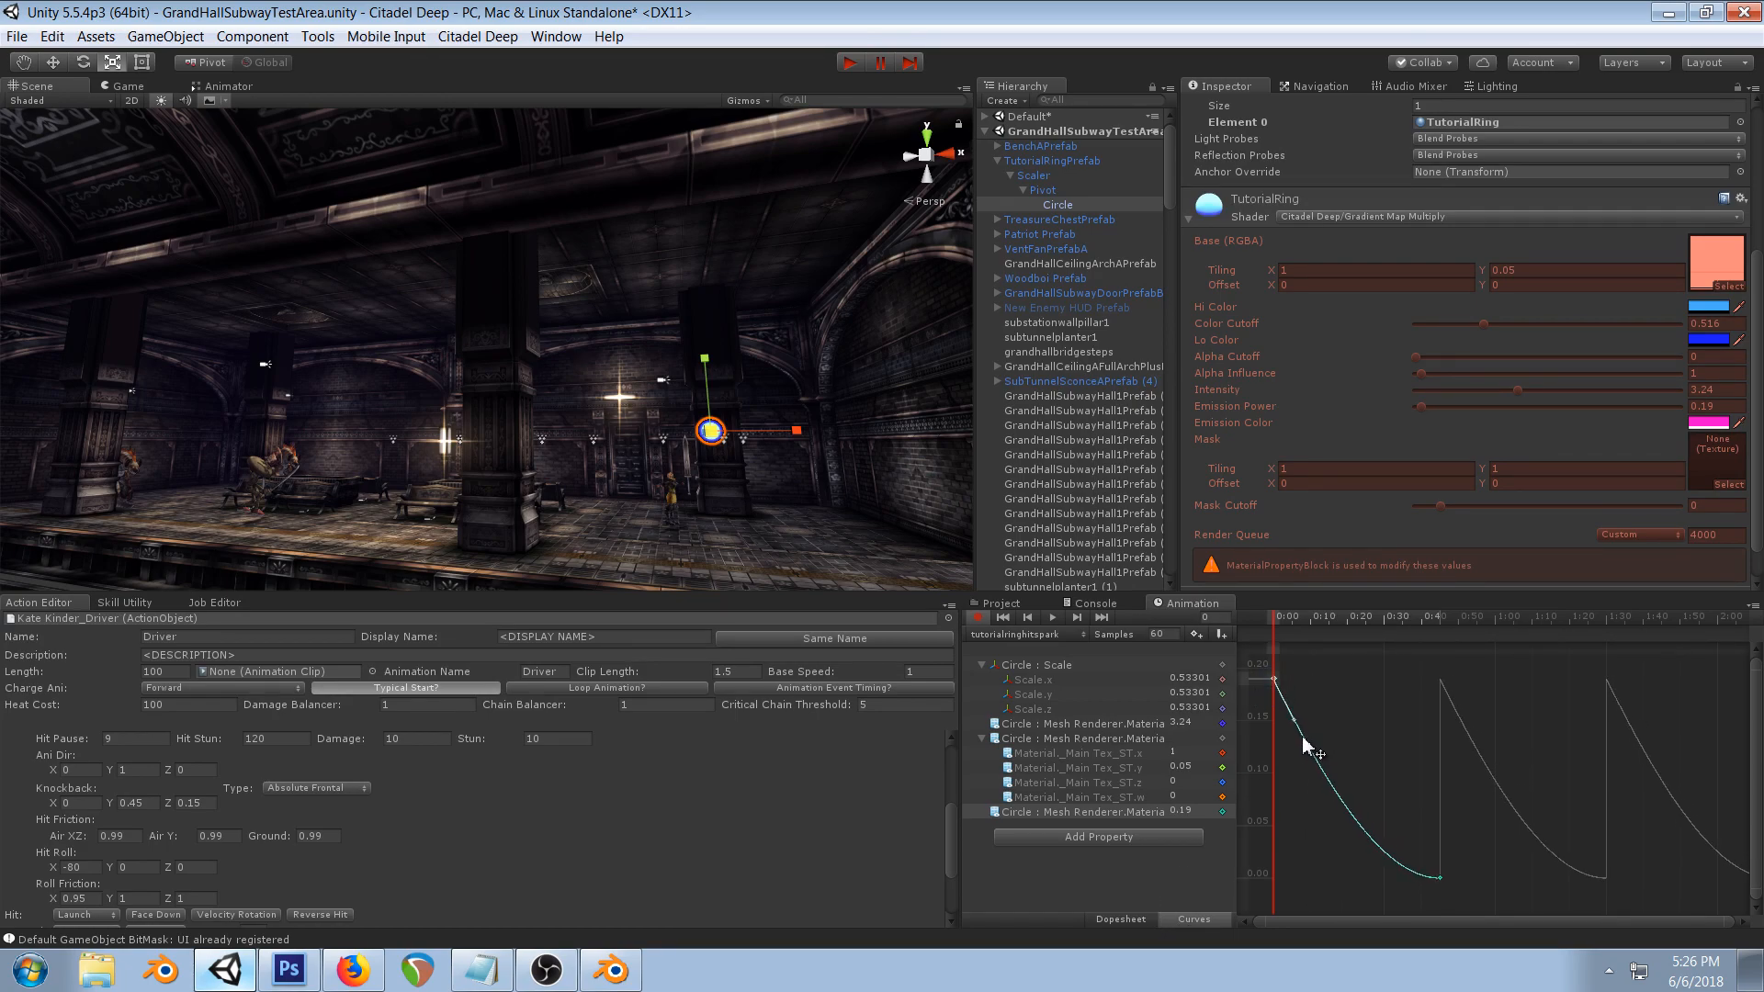
pyautogui.moveTo(1279, 628); pyautogui.dragTo(1465, 630)
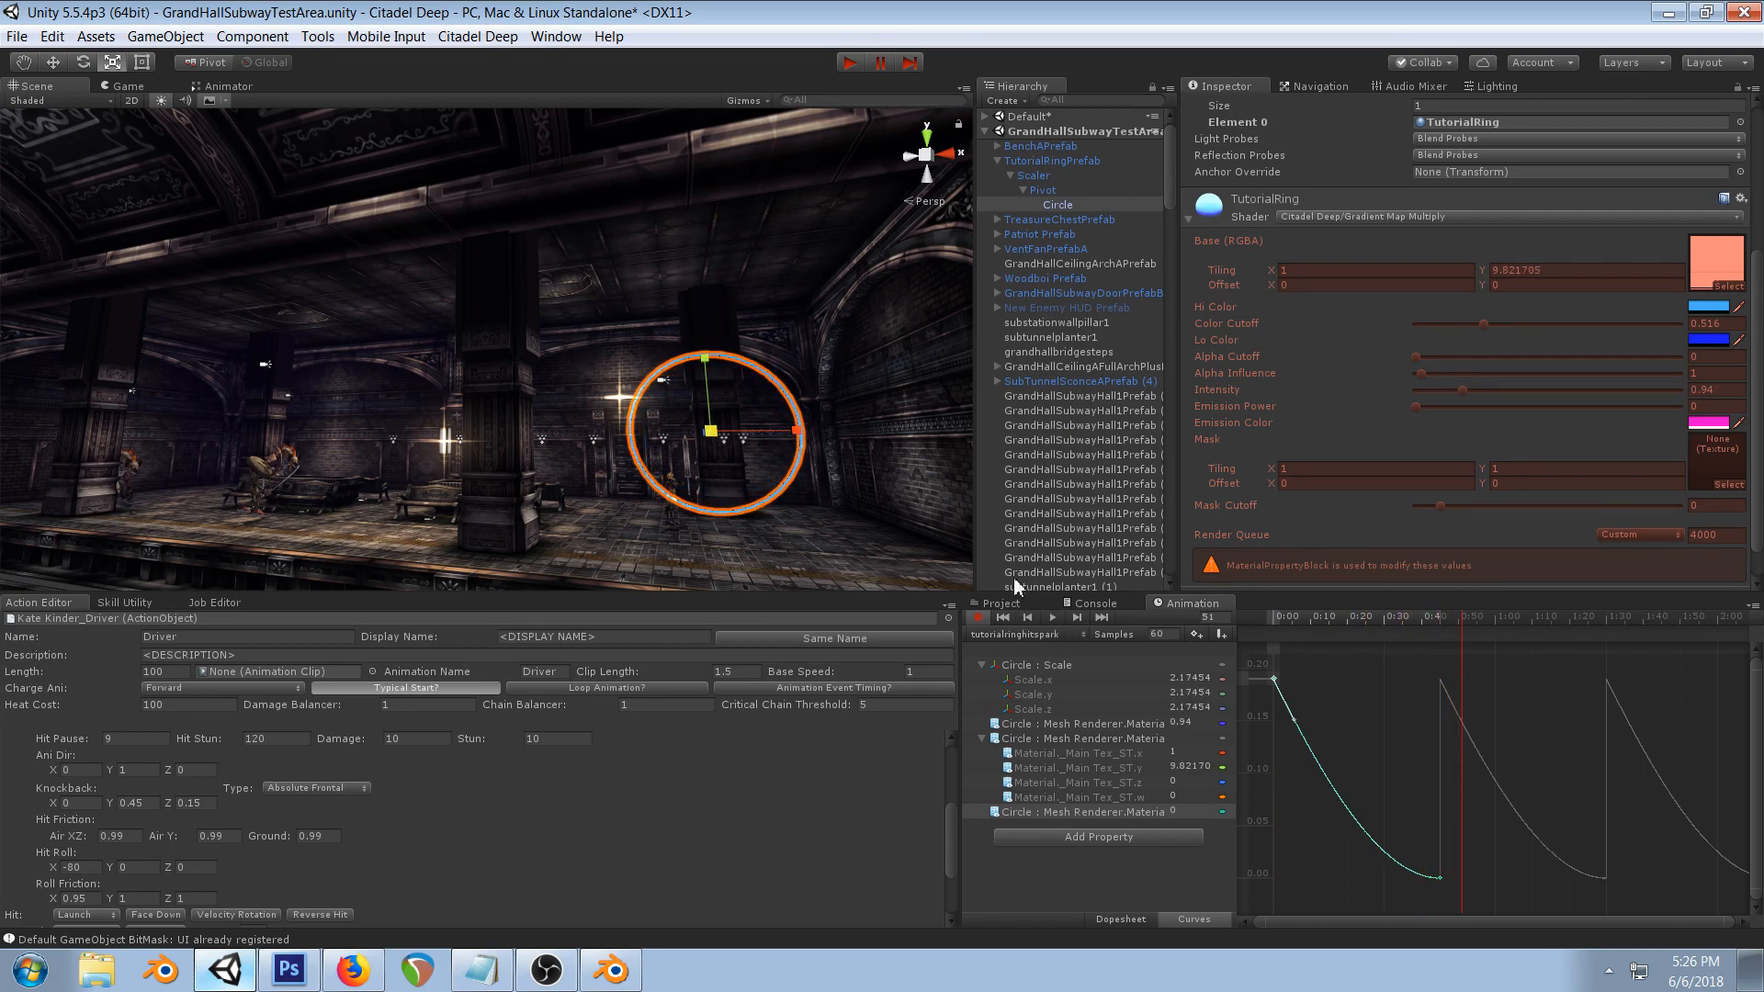
pyautogui.click(1052, 617)
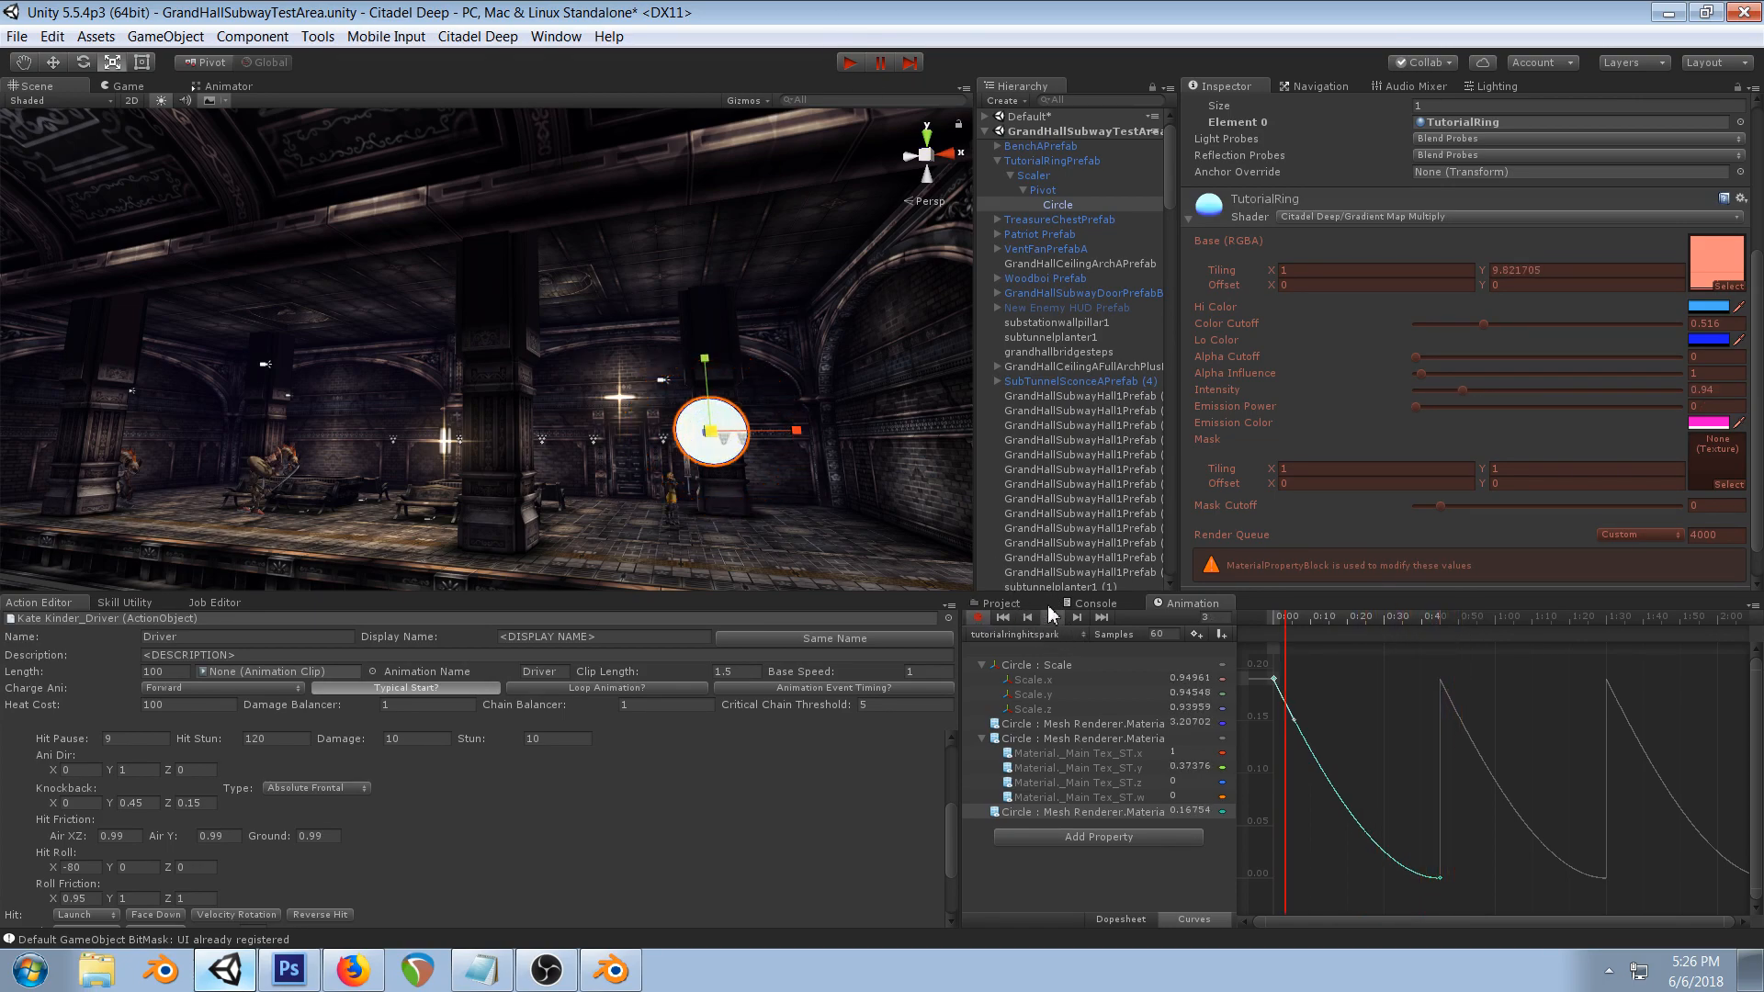
# - Run the game, pause when the hit spark fires, and step frame by frame through the expanding ring
pyautogui.click(868, 515)
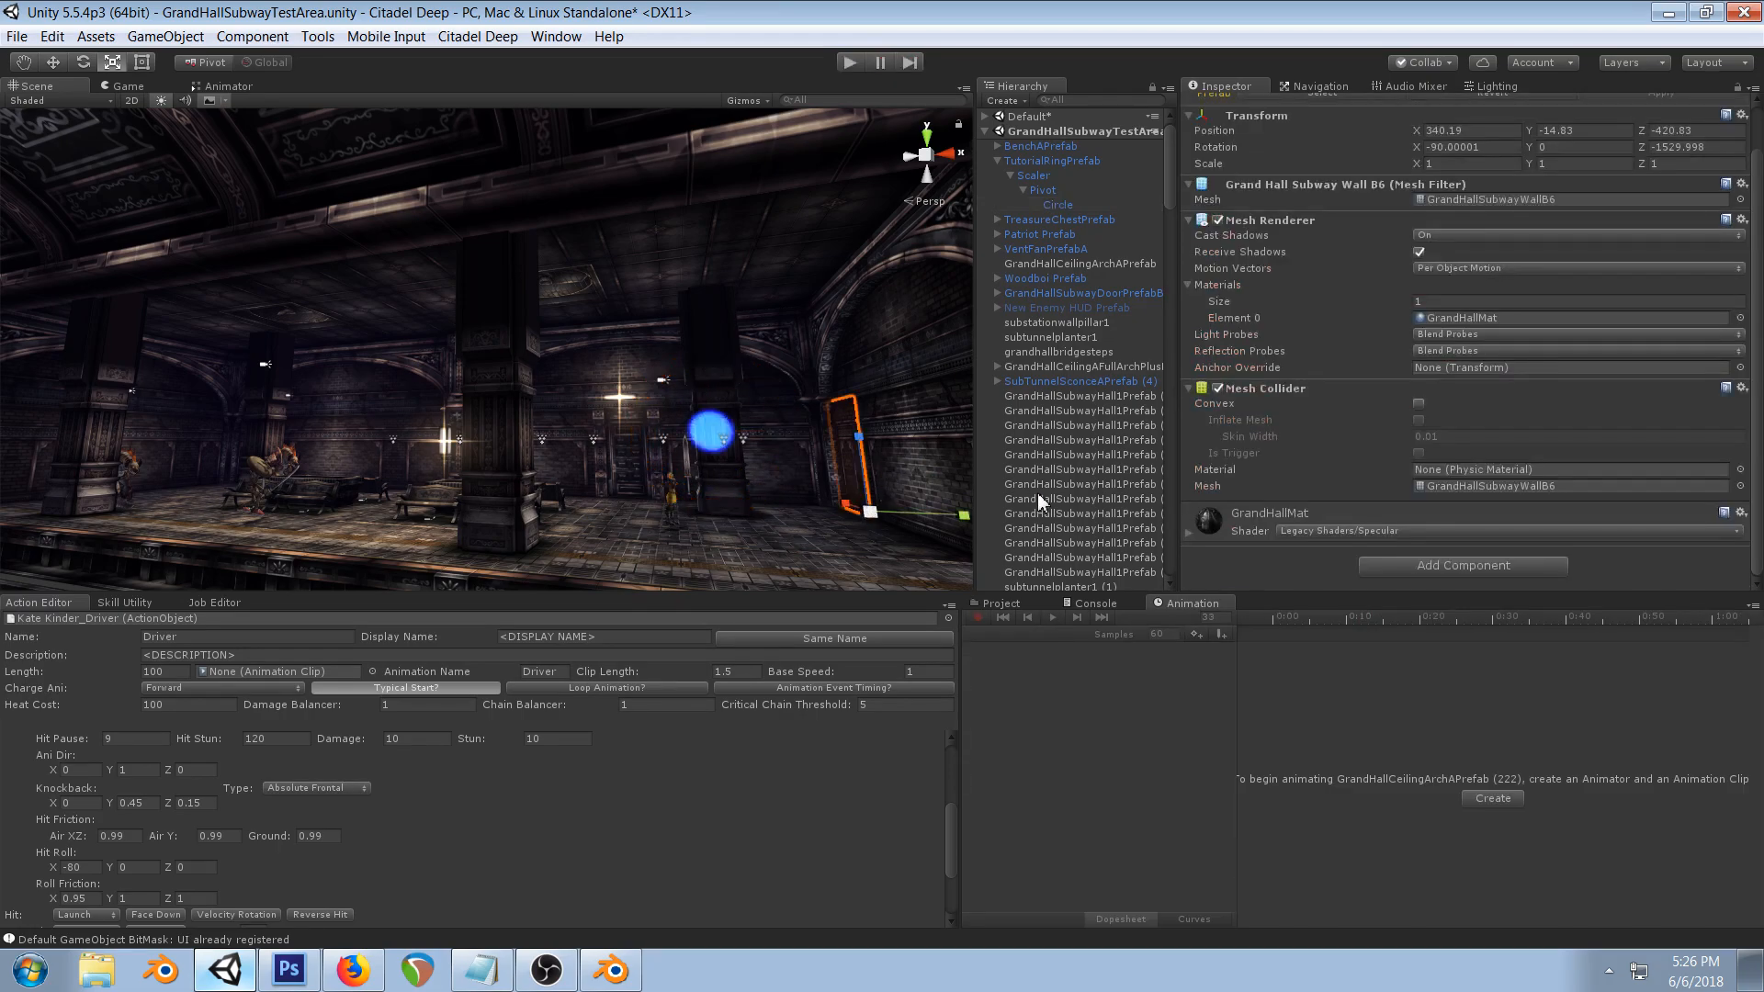
pyautogui.click(848, 68)
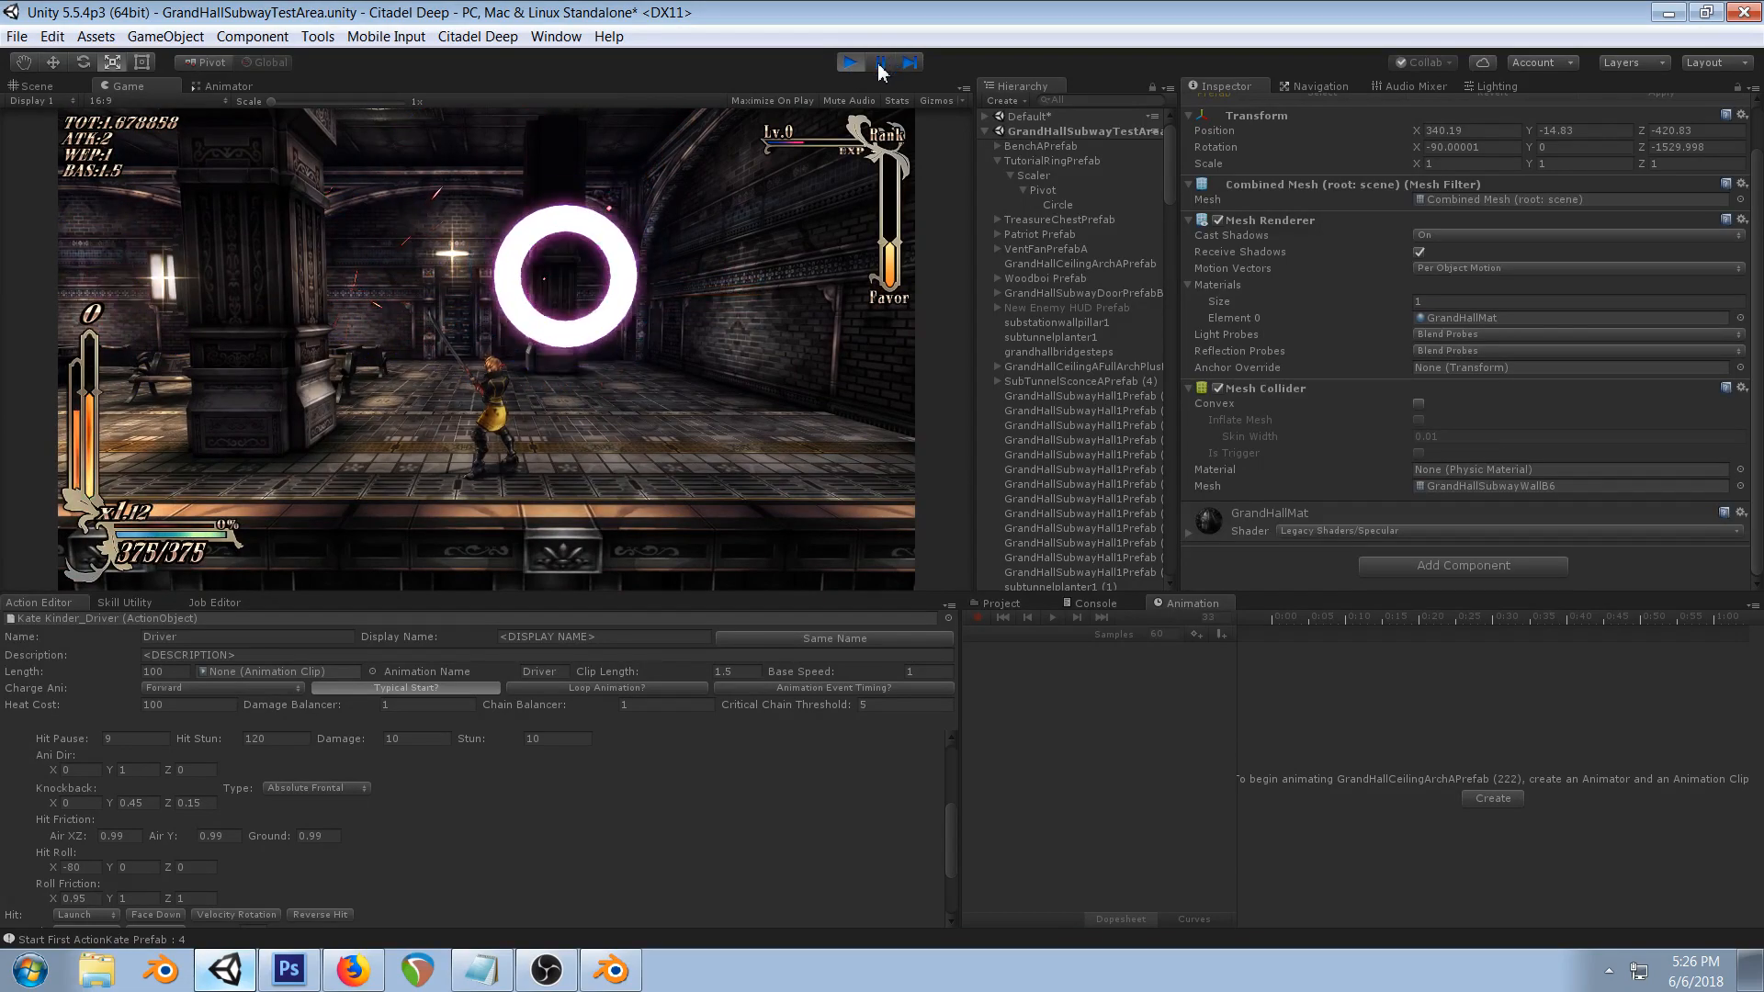
pyautogui.click(879, 64)
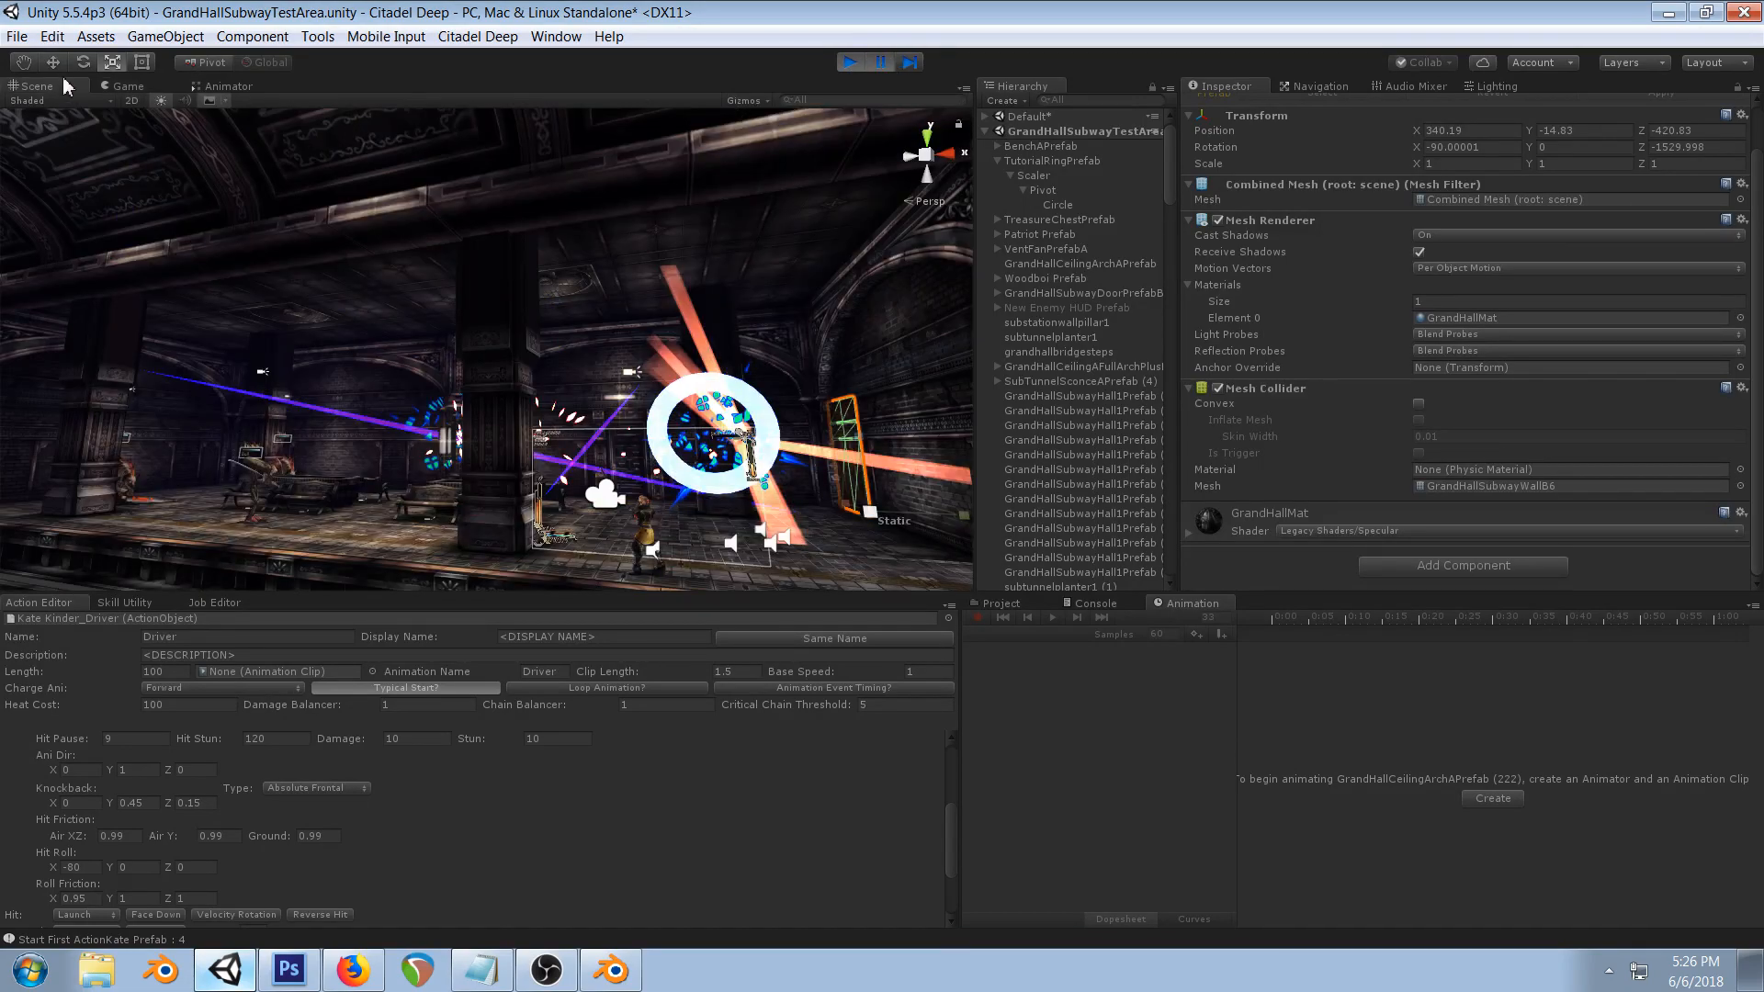
pyautogui.click(110, 85)
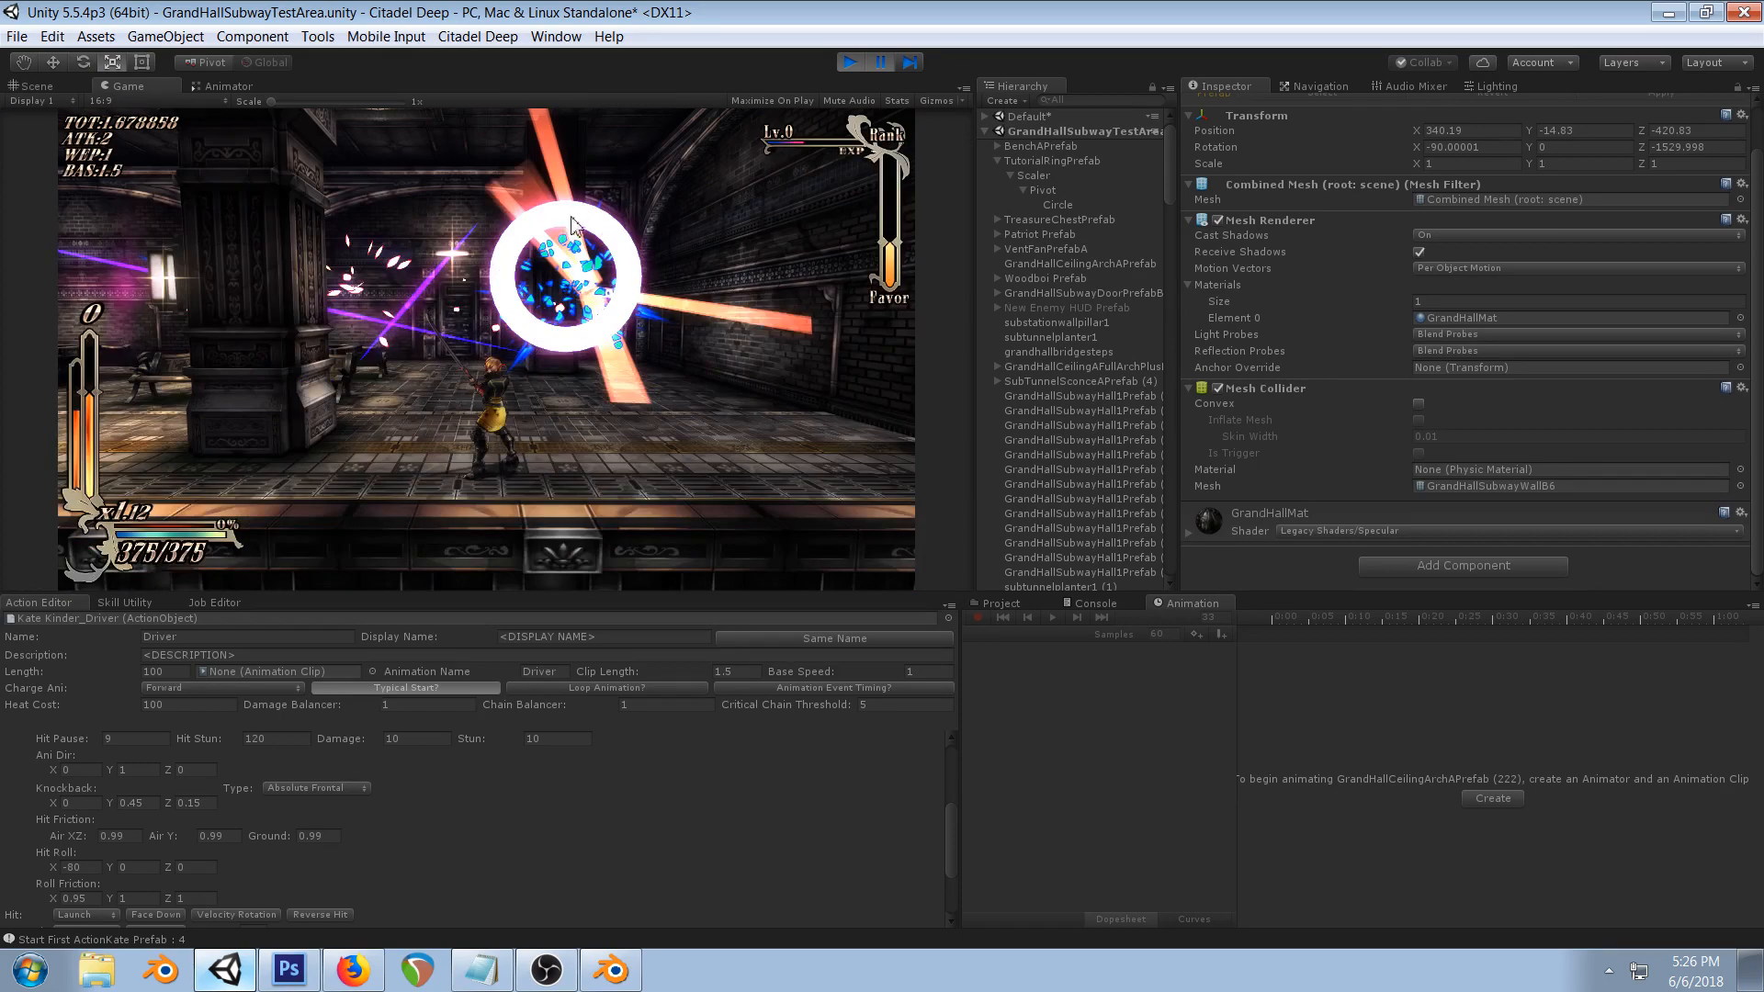
pyautogui.click(909, 62)
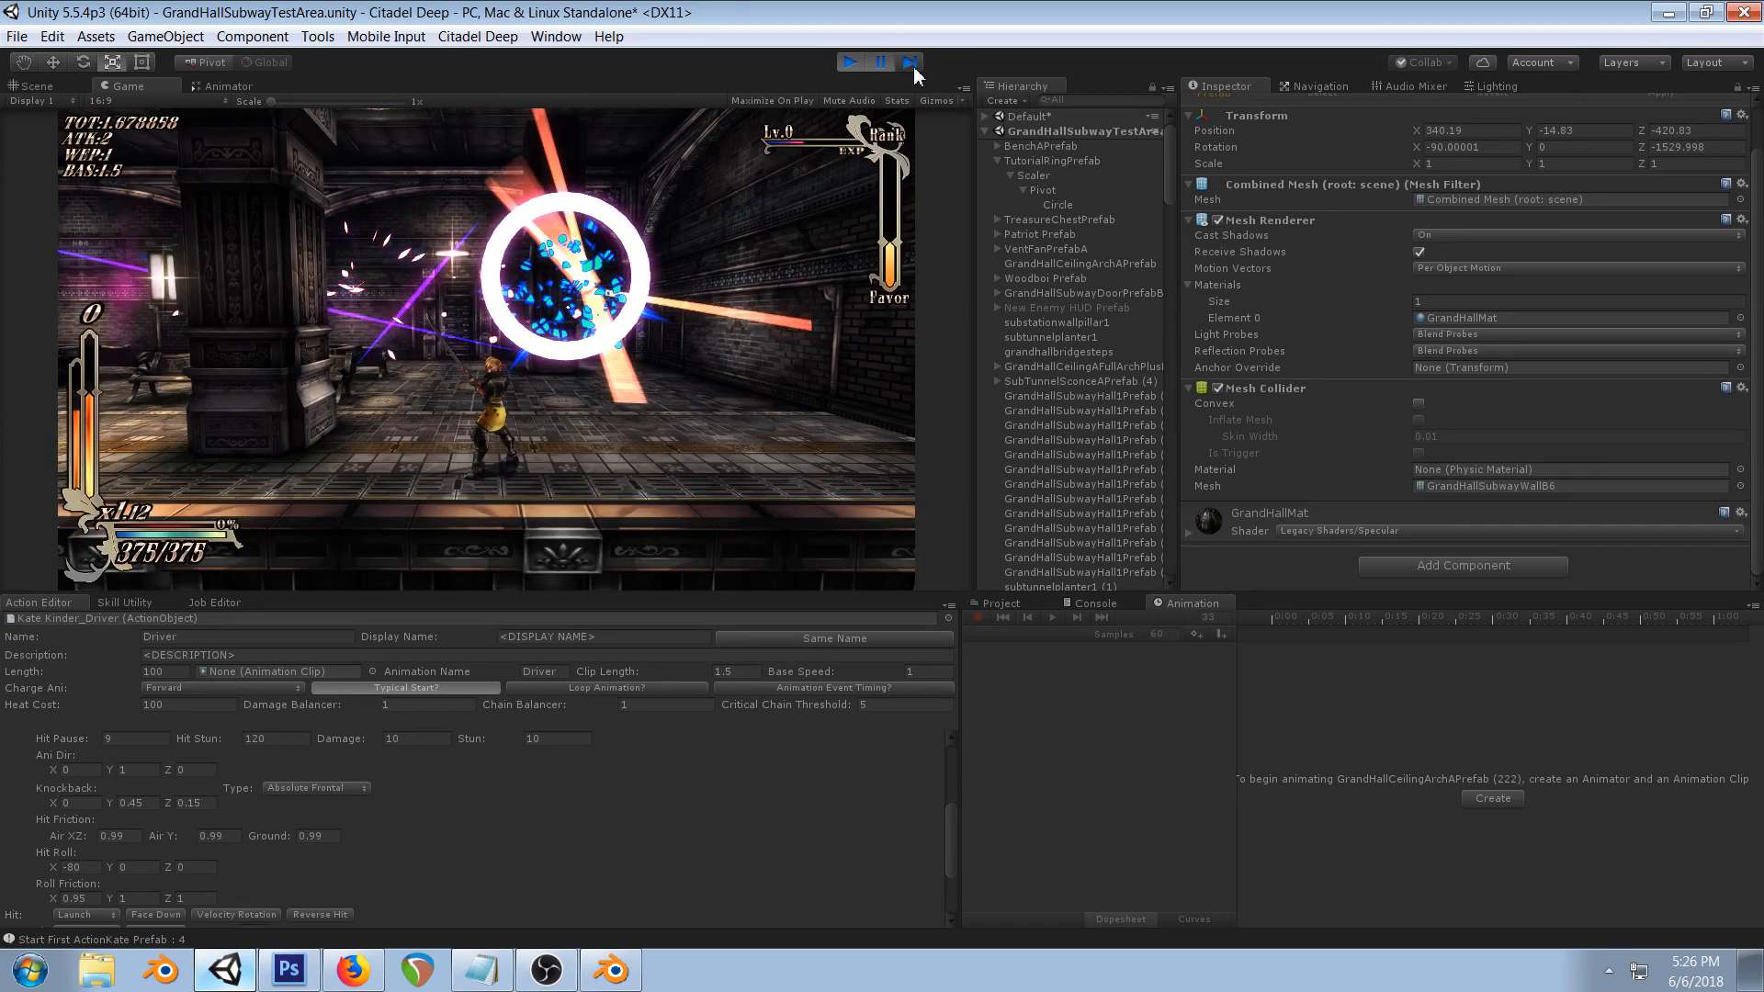
pyautogui.click(913, 68)
pyautogui.click(913, 68)
pyautogui.click(913, 68)
pyautogui.click(913, 68)
pyautogui.click(913, 68)
pyautogui.click(913, 68)
pyautogui.click(910, 62)
pyautogui.click(911, 62)
pyautogui.click(911, 62)
pyautogui.click(911, 63)
pyautogui.click(910, 62)
pyautogui.click(910, 62)
pyautogui.click(912, 69)
pyautogui.click(912, 69)
# - Switch to Photoshop, fade the upper edge of Layer 3's white band with a soft 175 px eraser at 5% and 100% opacity, and check Unity
pyautogui.click(288, 970)
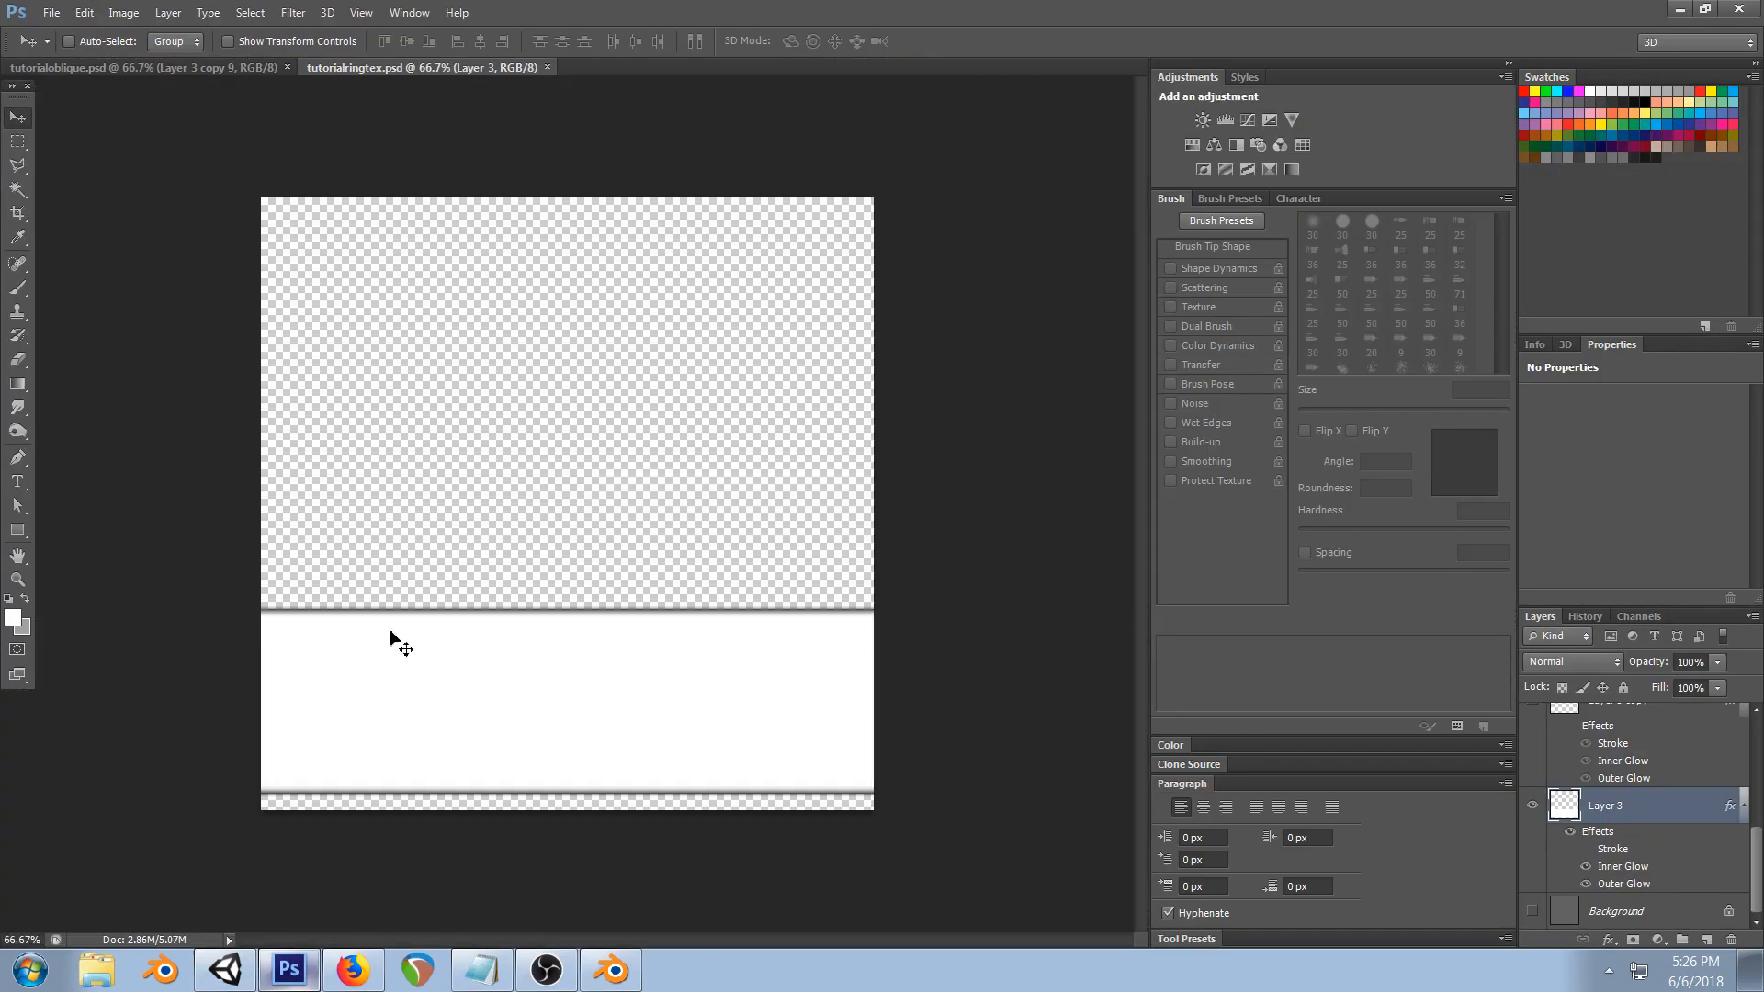
pyautogui.click(19, 363)
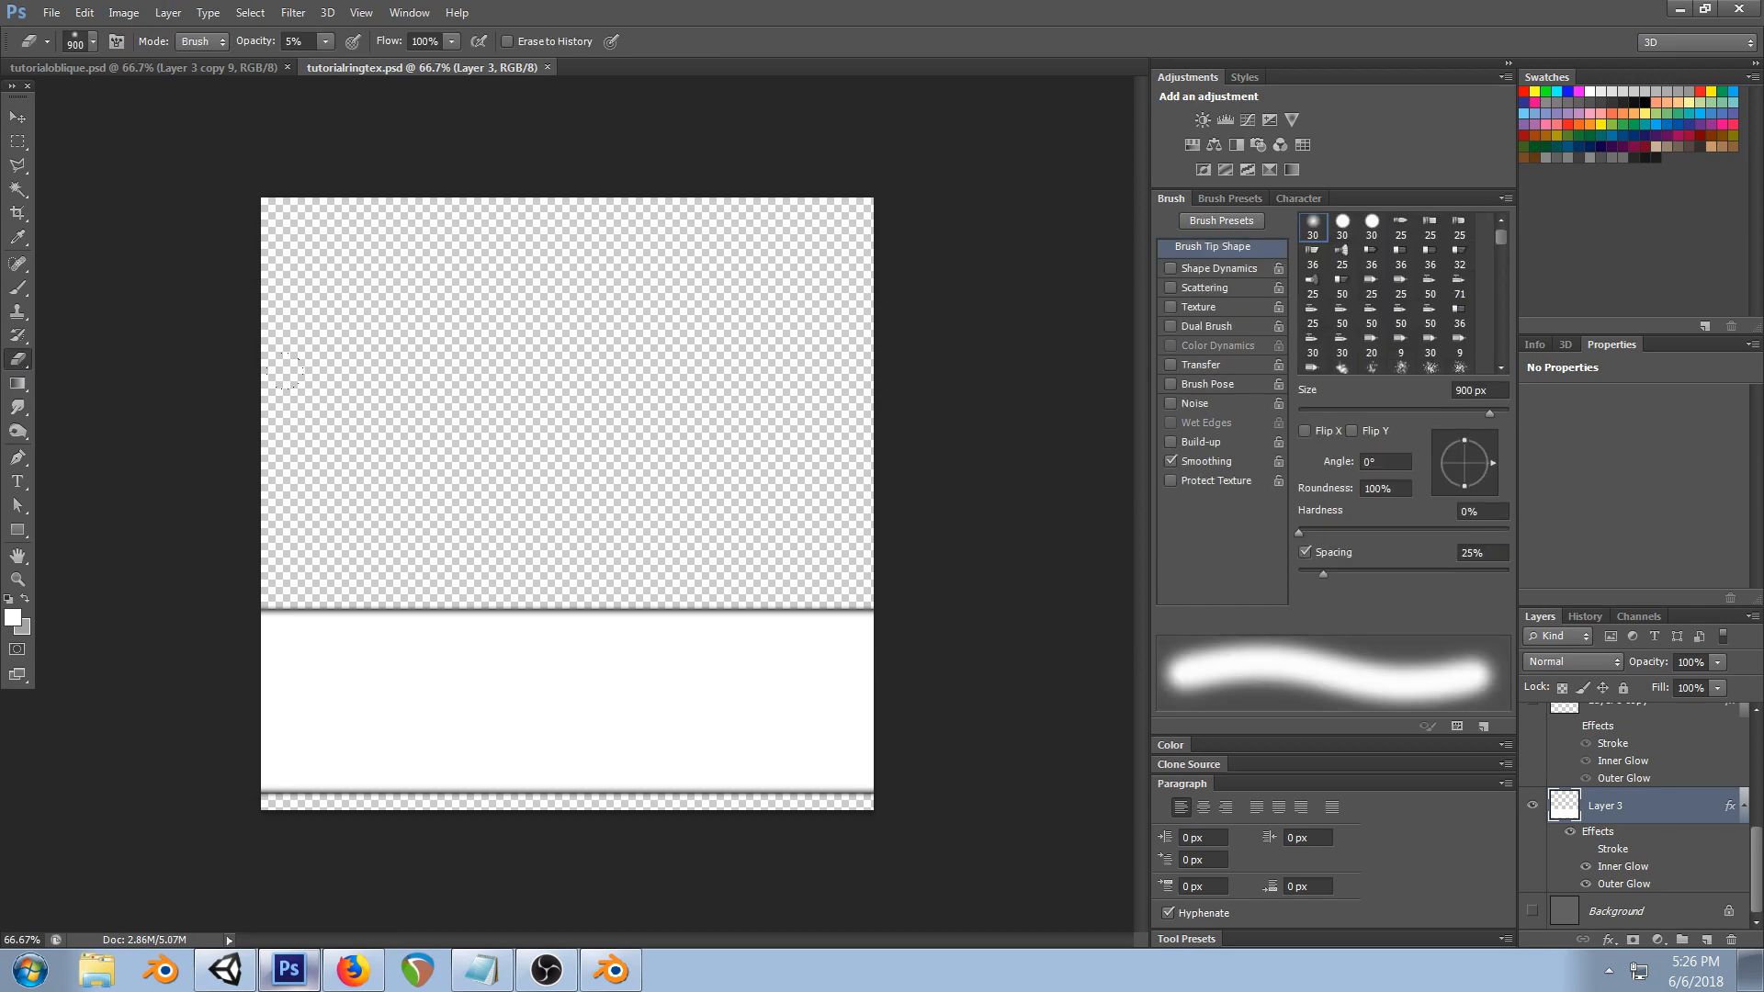
pyautogui.press(']')
pyautogui.moveTo(208, 579); pyautogui.dragTo(988, 567)
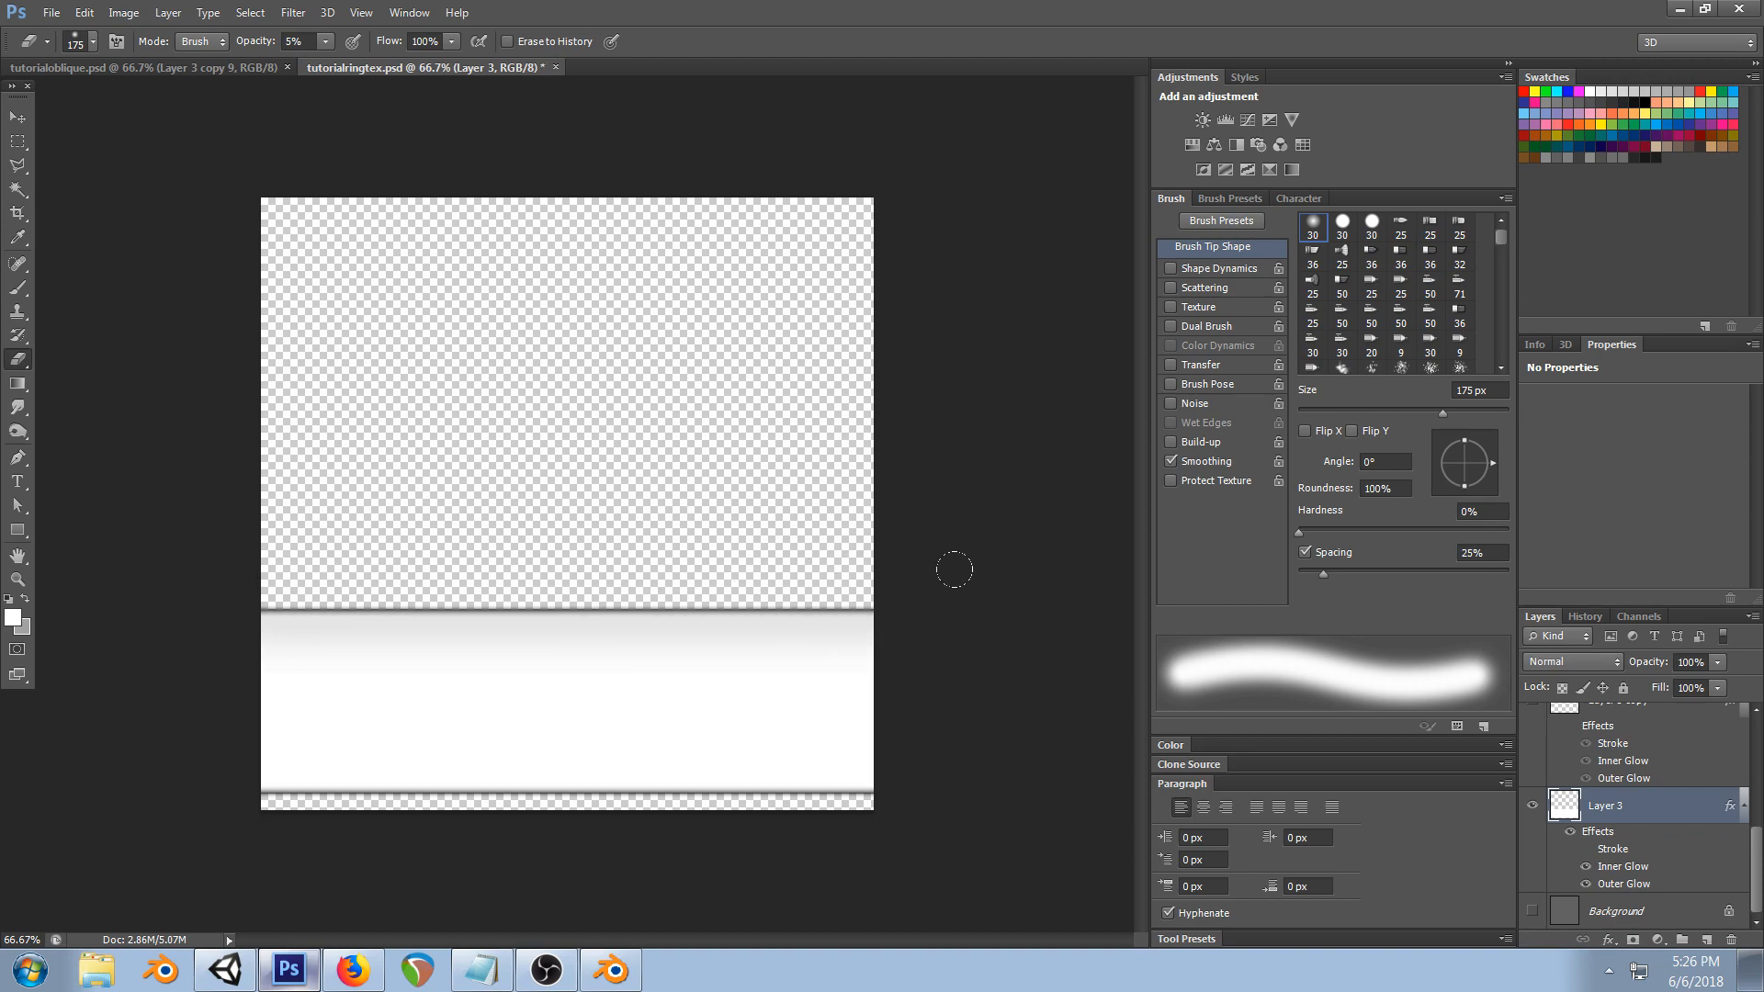
pyautogui.moveTo(267, 630); pyautogui.dragTo(919, 634)
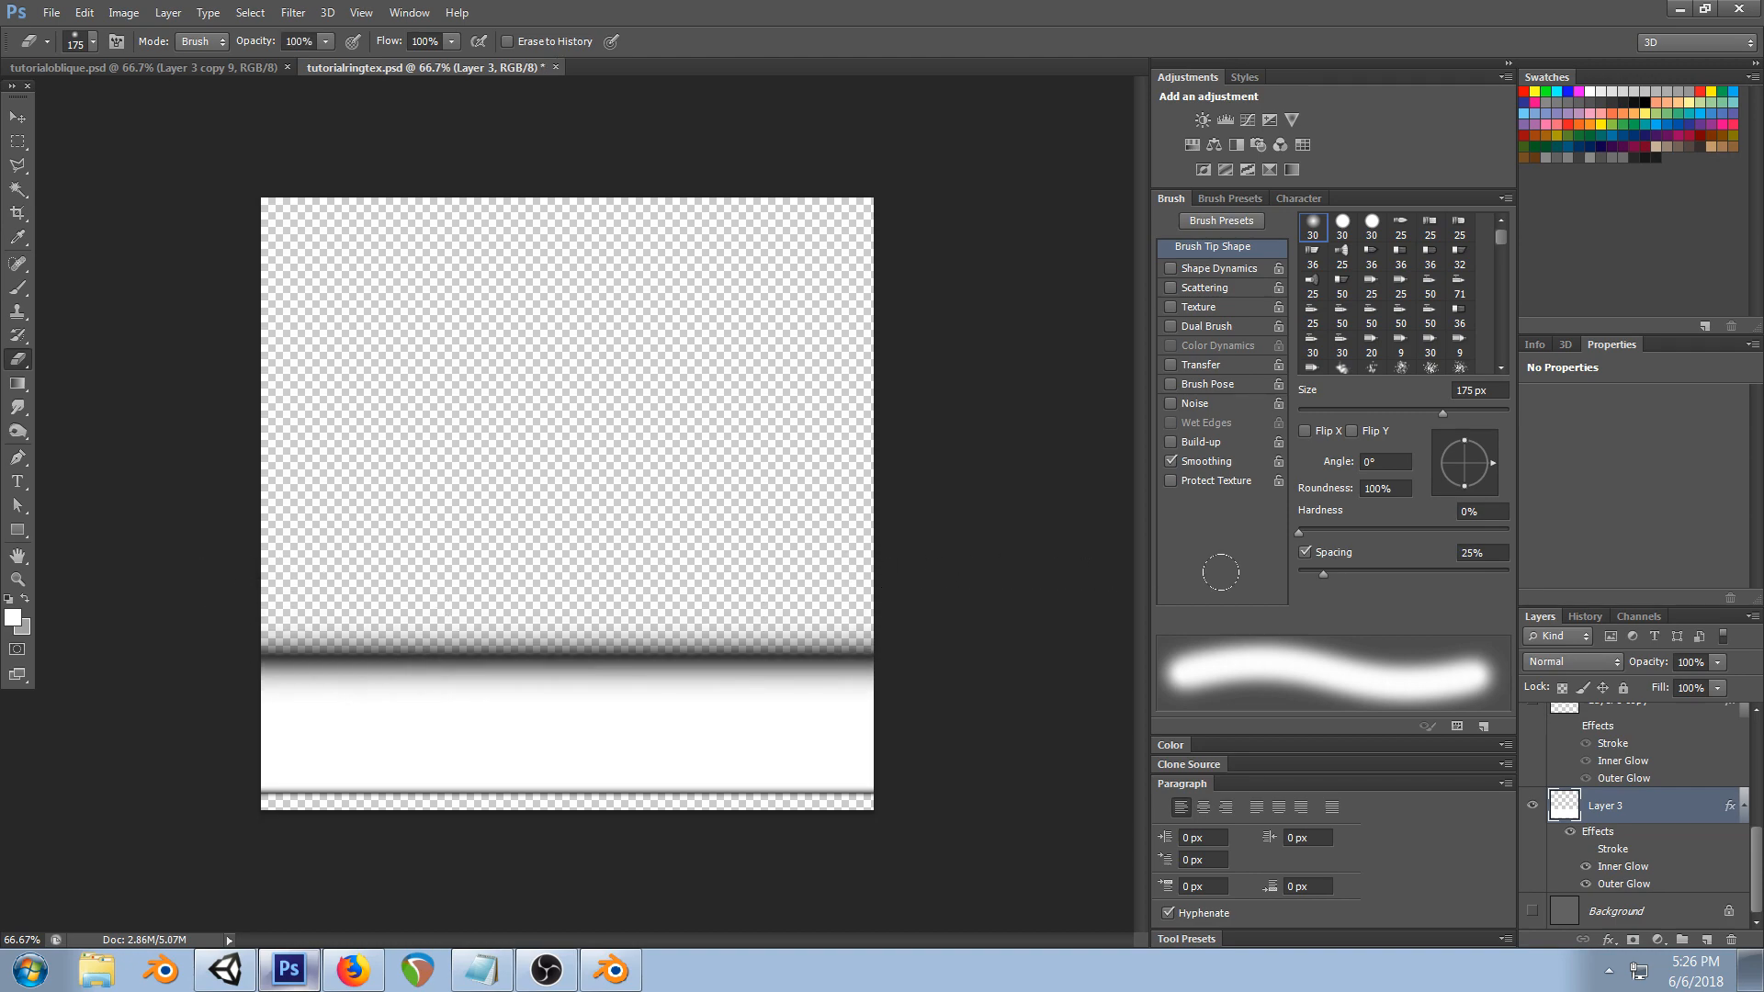
pyautogui.hotkey('alt', 'Tab')
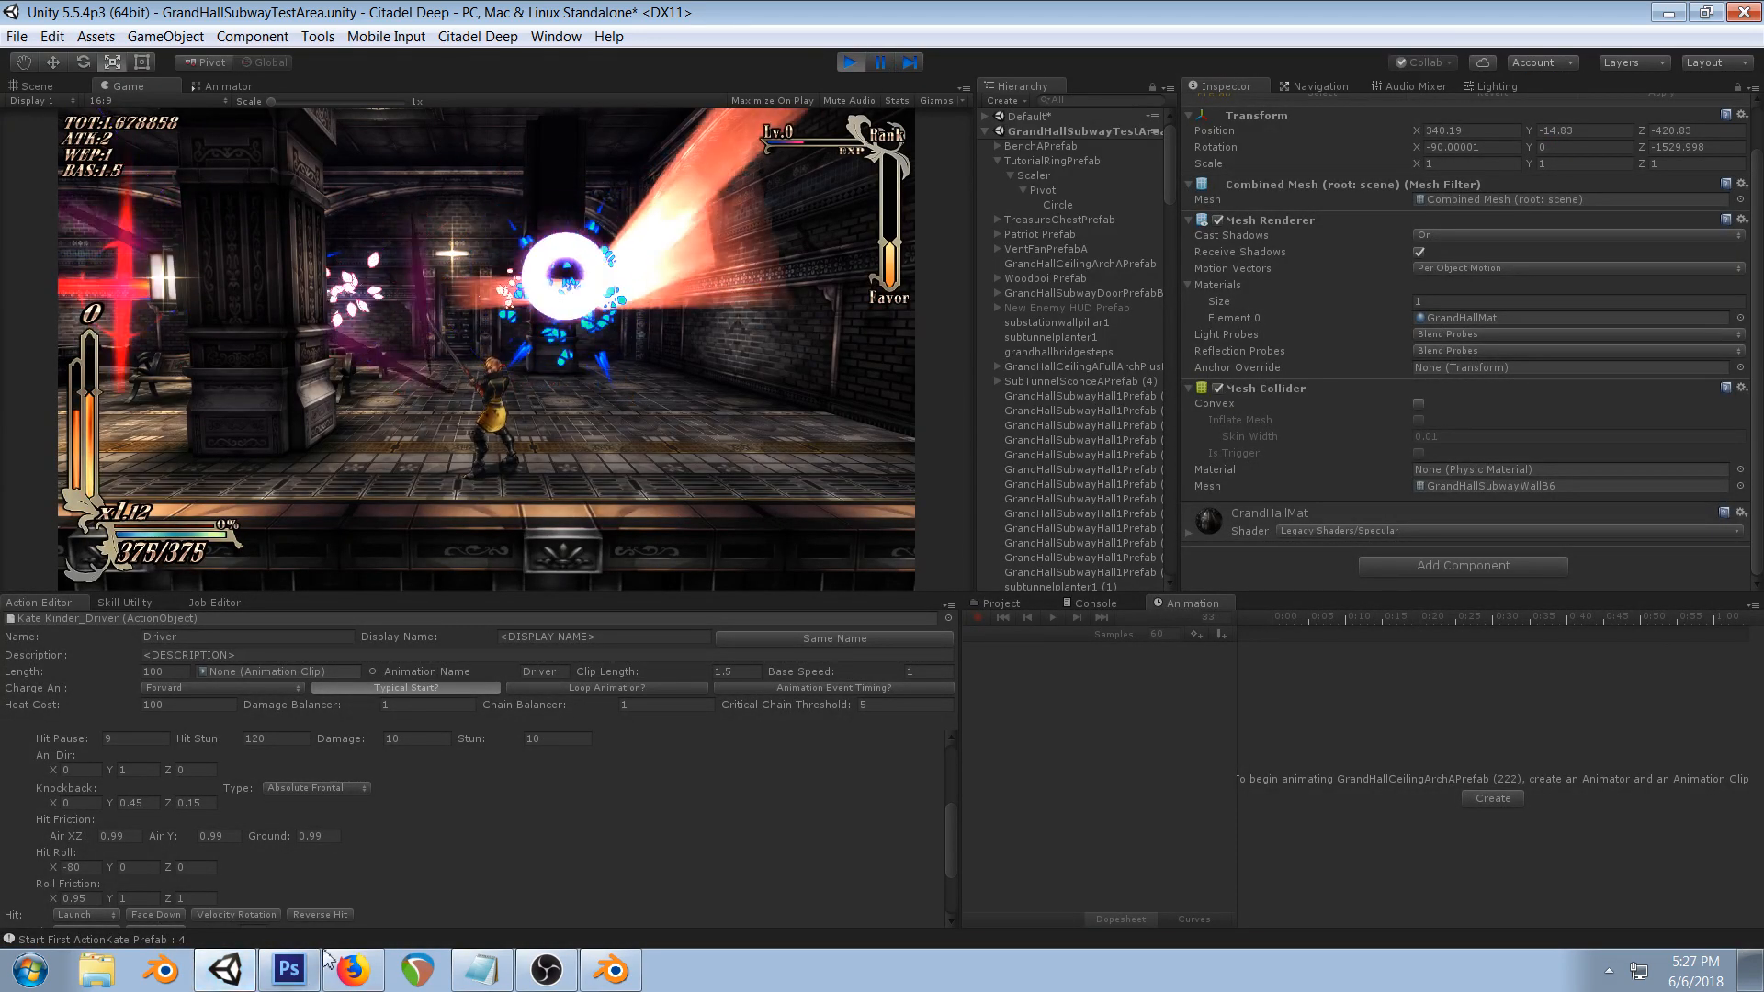
# - Back in Photoshop, undo a too-wide erase and trim the band's lower edge with a soft 50 px eraser
pyautogui.click(291, 974)
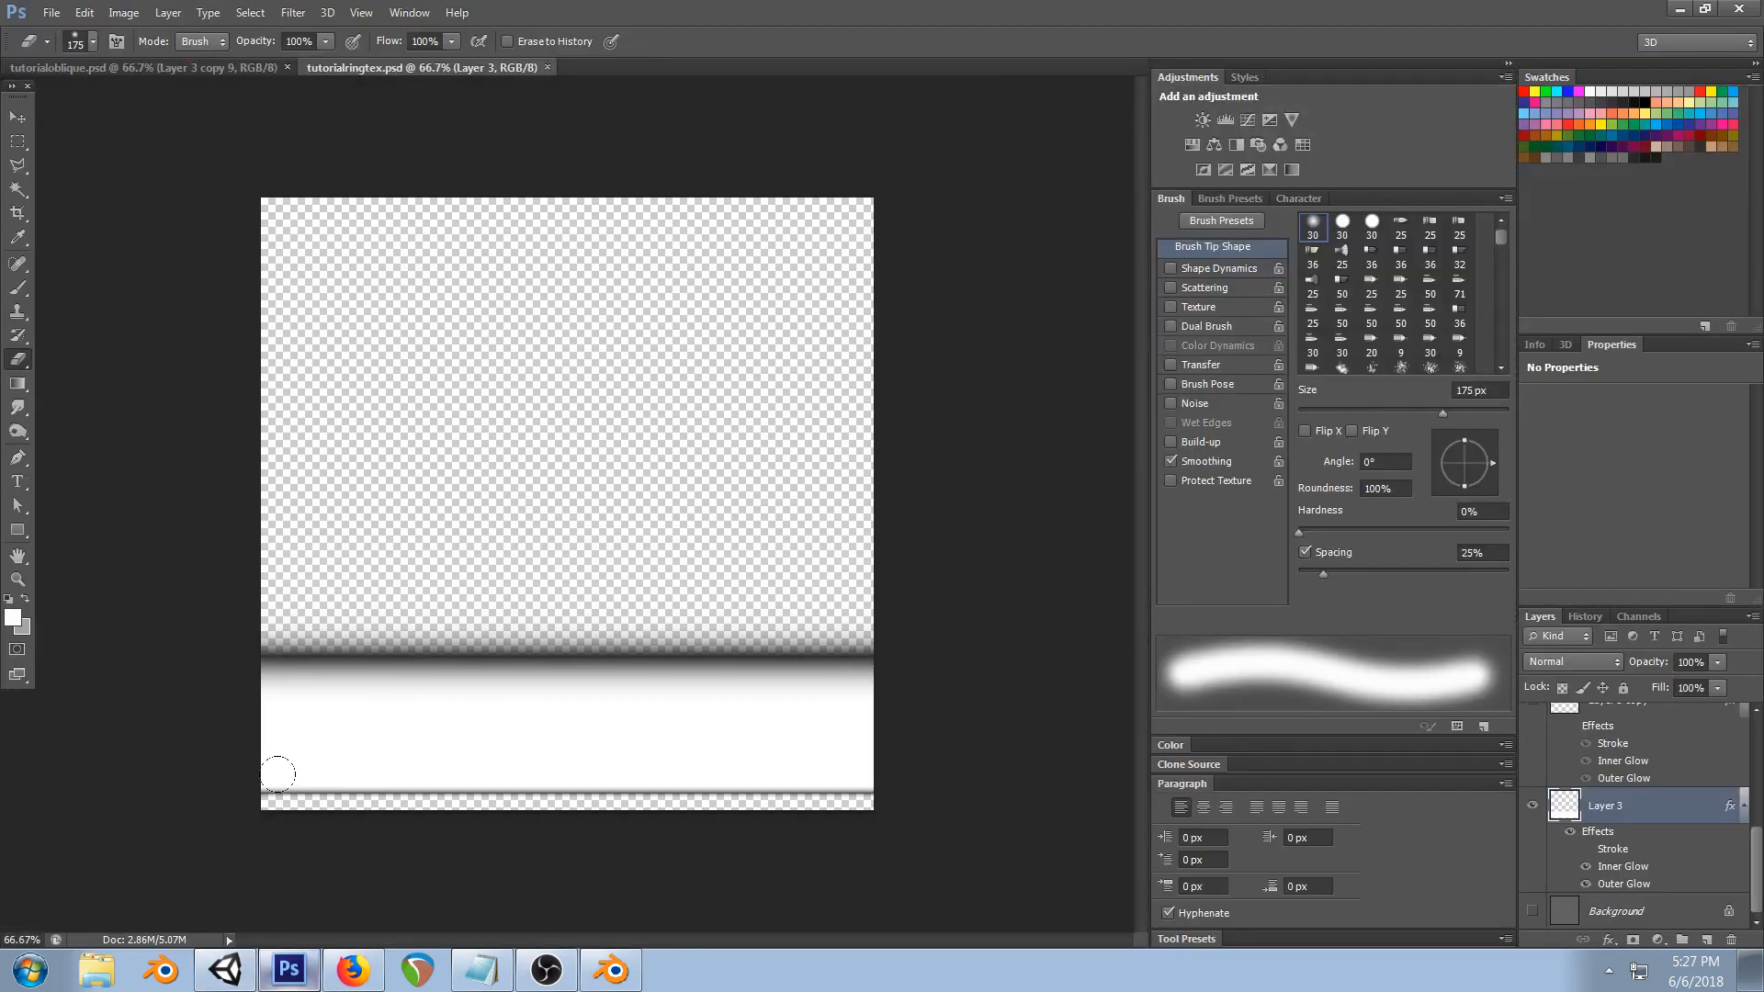
pyautogui.moveTo(251, 788); pyautogui.dragTo(1056, 777)
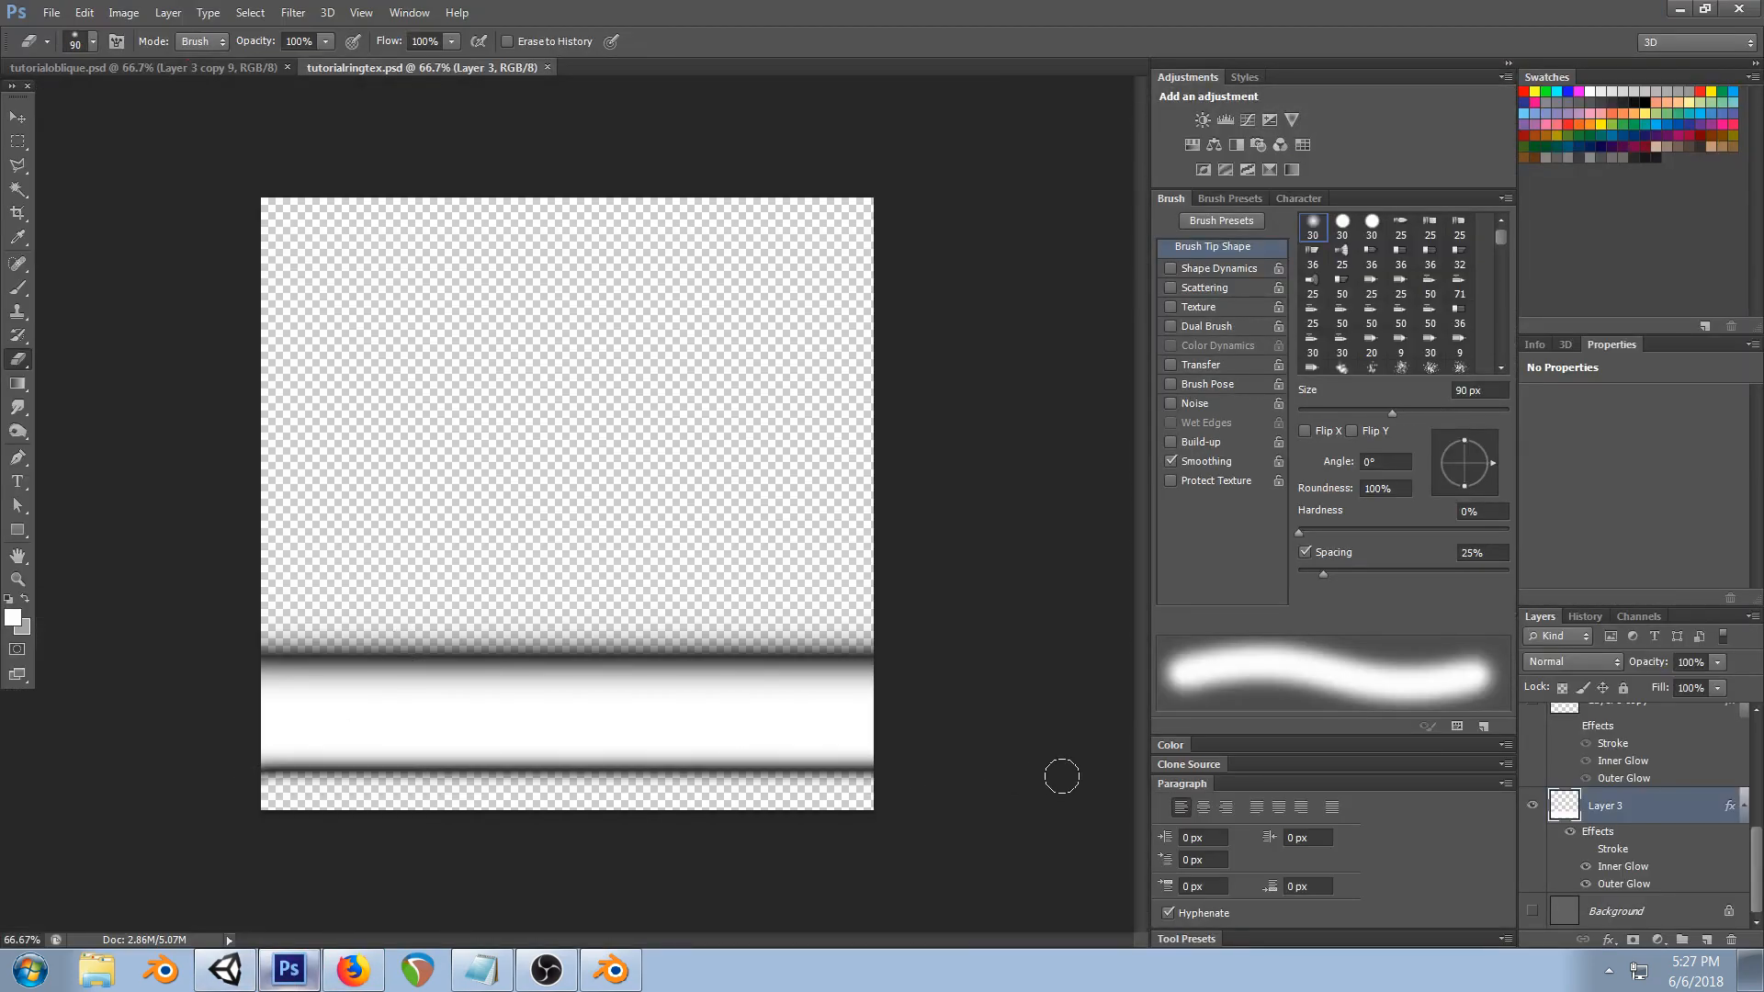
pyautogui.hotkey('ctrl', 'z')
pyautogui.press('[')
pyautogui.press('[')
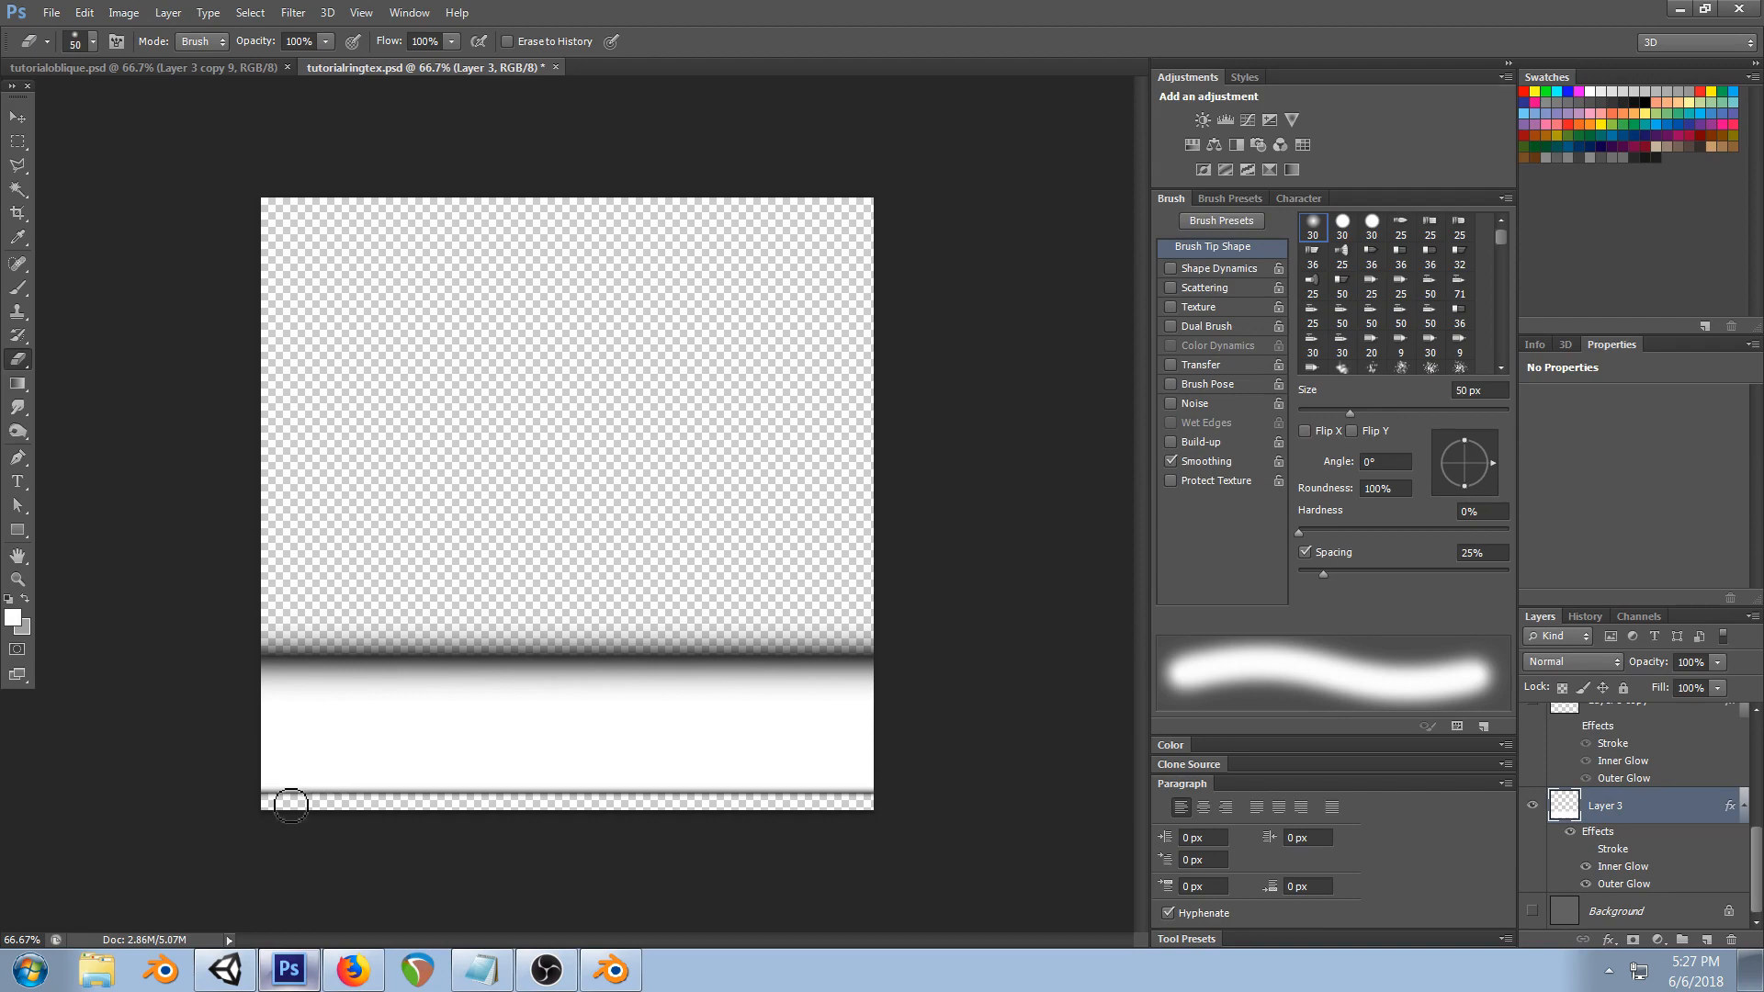
pyautogui.moveTo(331, 807); pyautogui.dragTo(1166, 814)
# - Load Layer 3's pixels as a selection and set the foreground colour to black (000000)
pyautogui.click(17, 434)
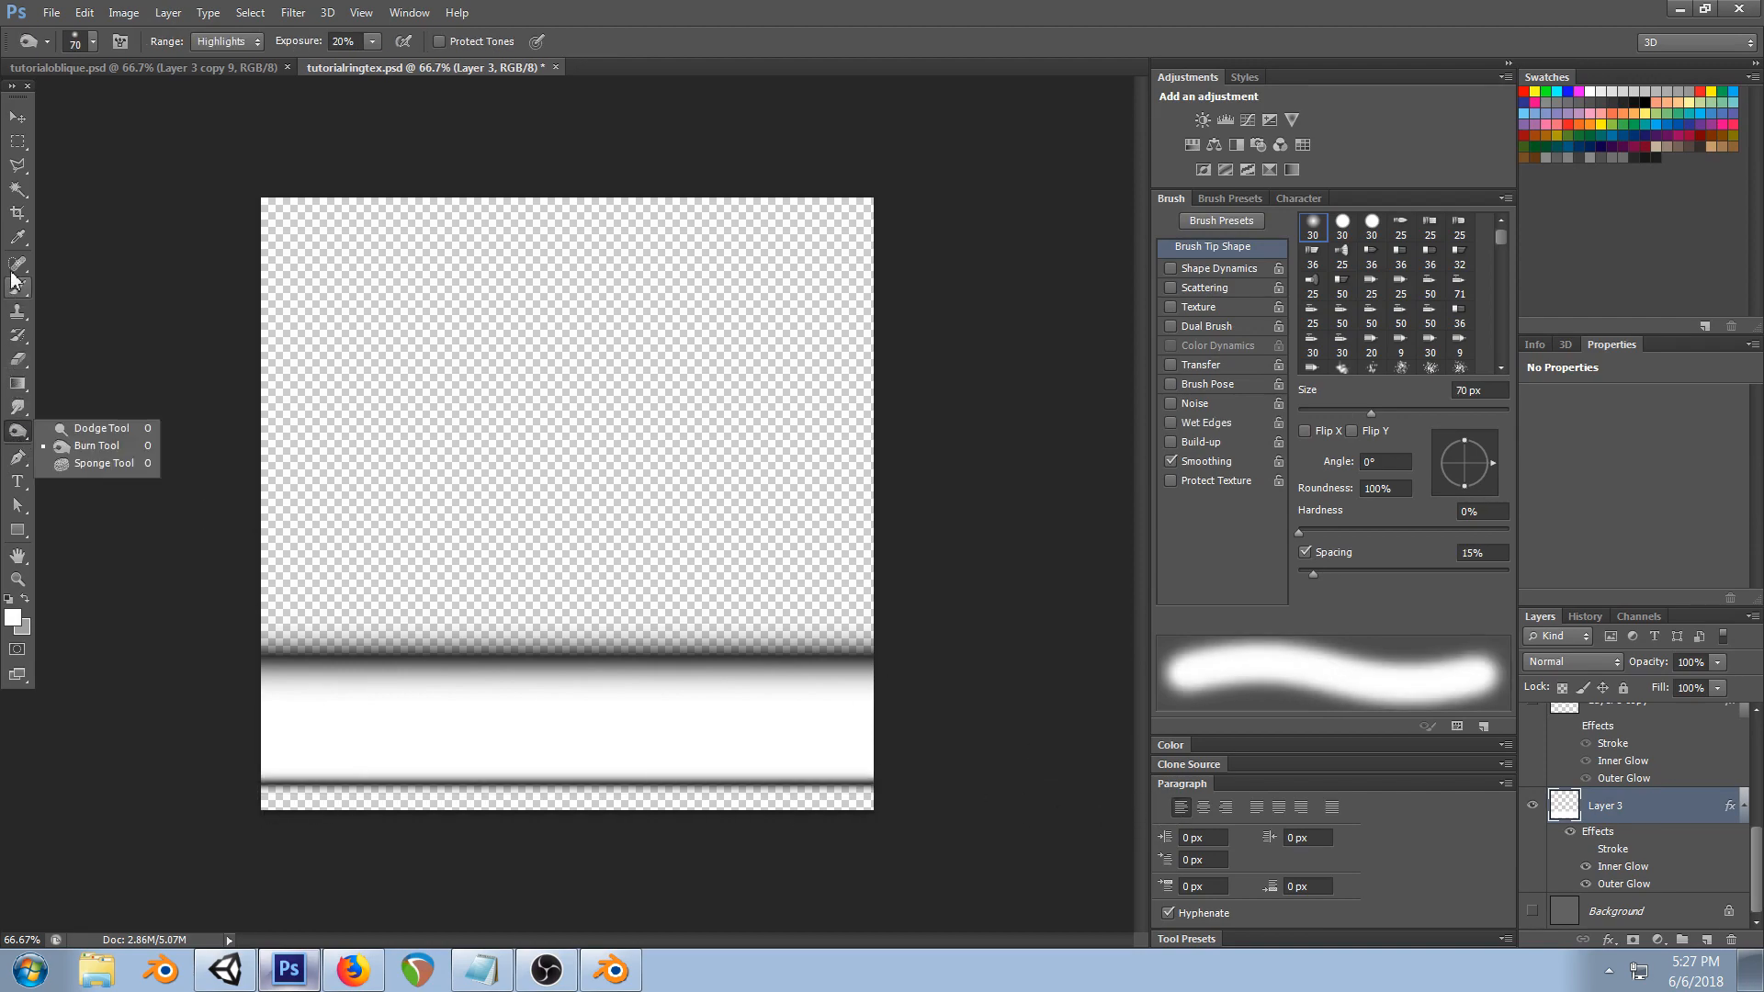
pyautogui.click(19, 532)
pyautogui.keyDown('ctrl'); pyautogui.click(1566, 810); pyautogui.keyUp('ctrl')
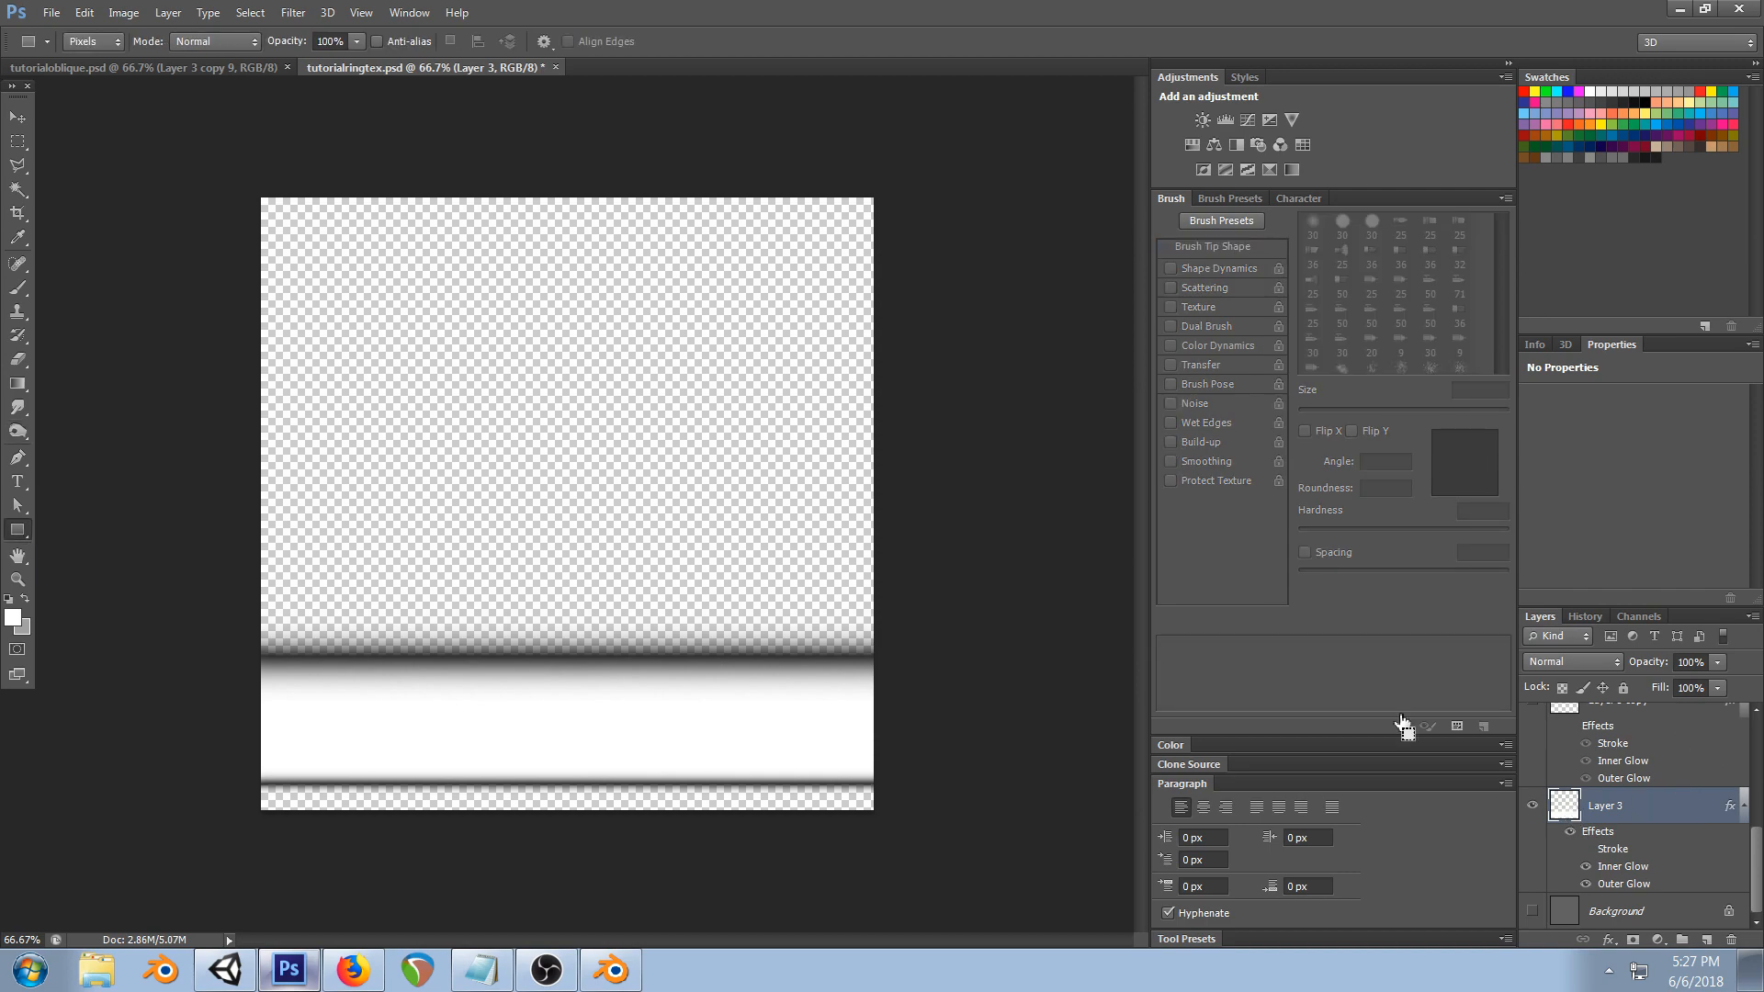
pyautogui.click(14, 617)
pyautogui.moveTo(1029, 619); pyautogui.dragTo(867, 755)
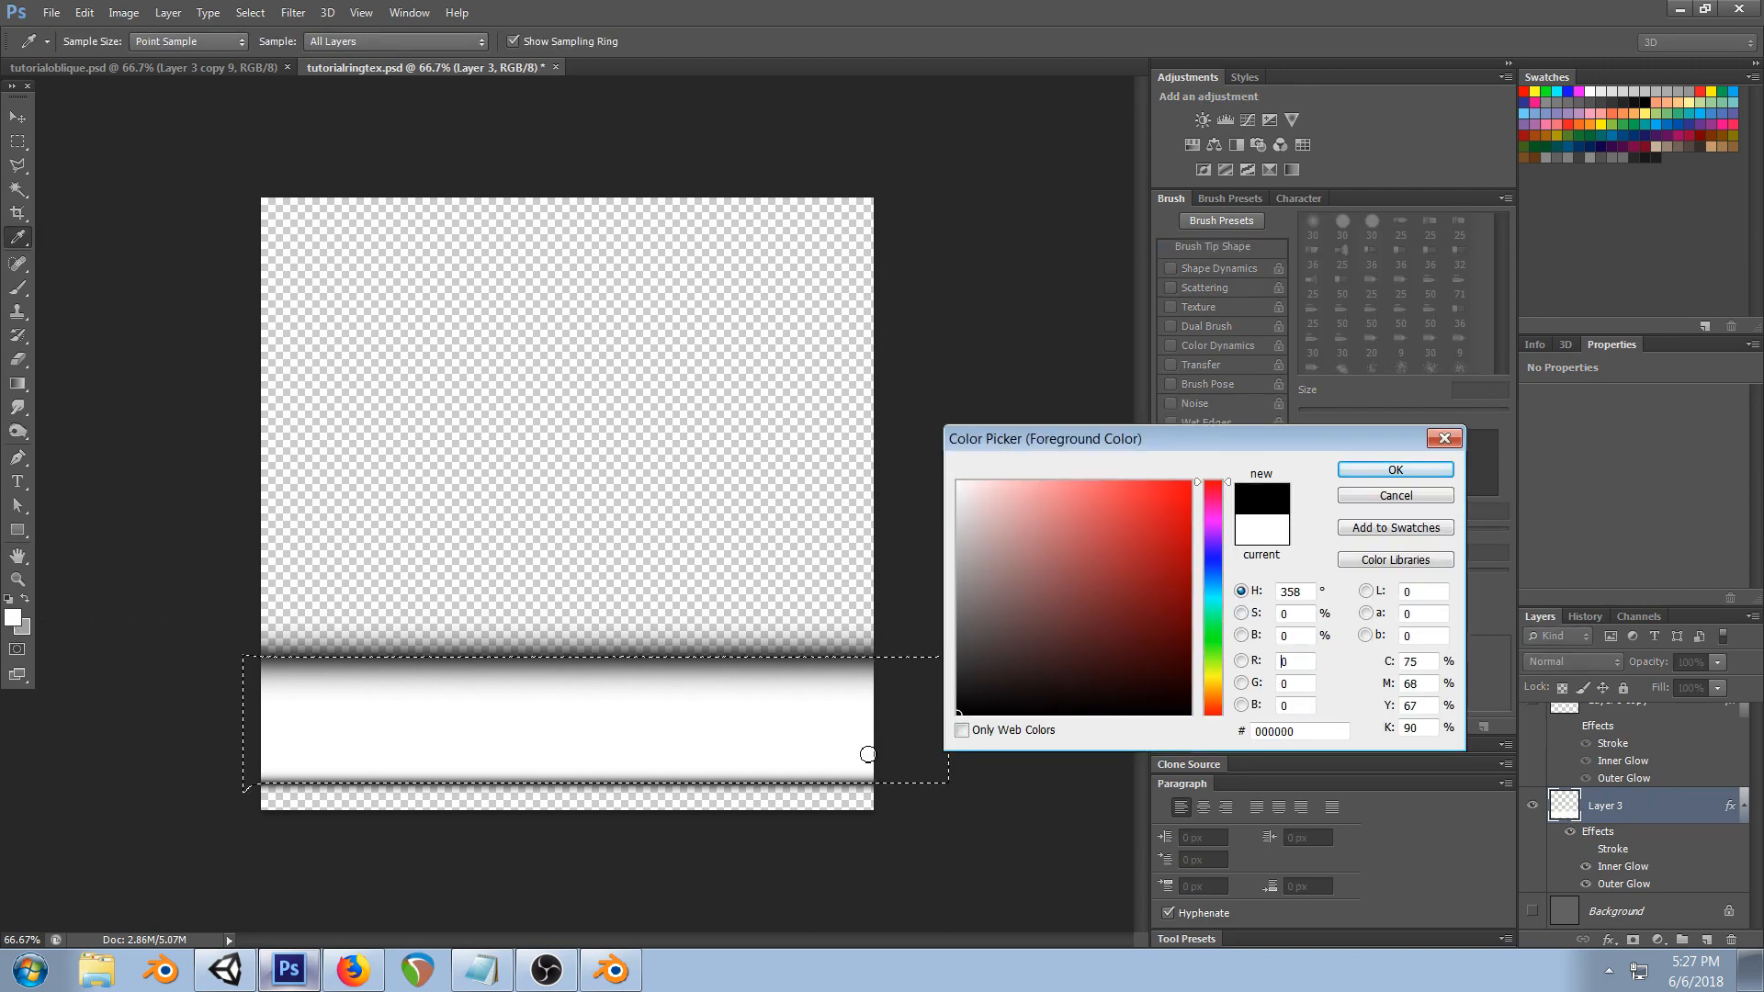
pyautogui.click(1396, 470)
# - Shade the band's upper part with a soft 200 px black brush at 10% opacity, deselect, and check the ring in Unity
pyautogui.press('b')
pyautogui.rightClick(486, 476)
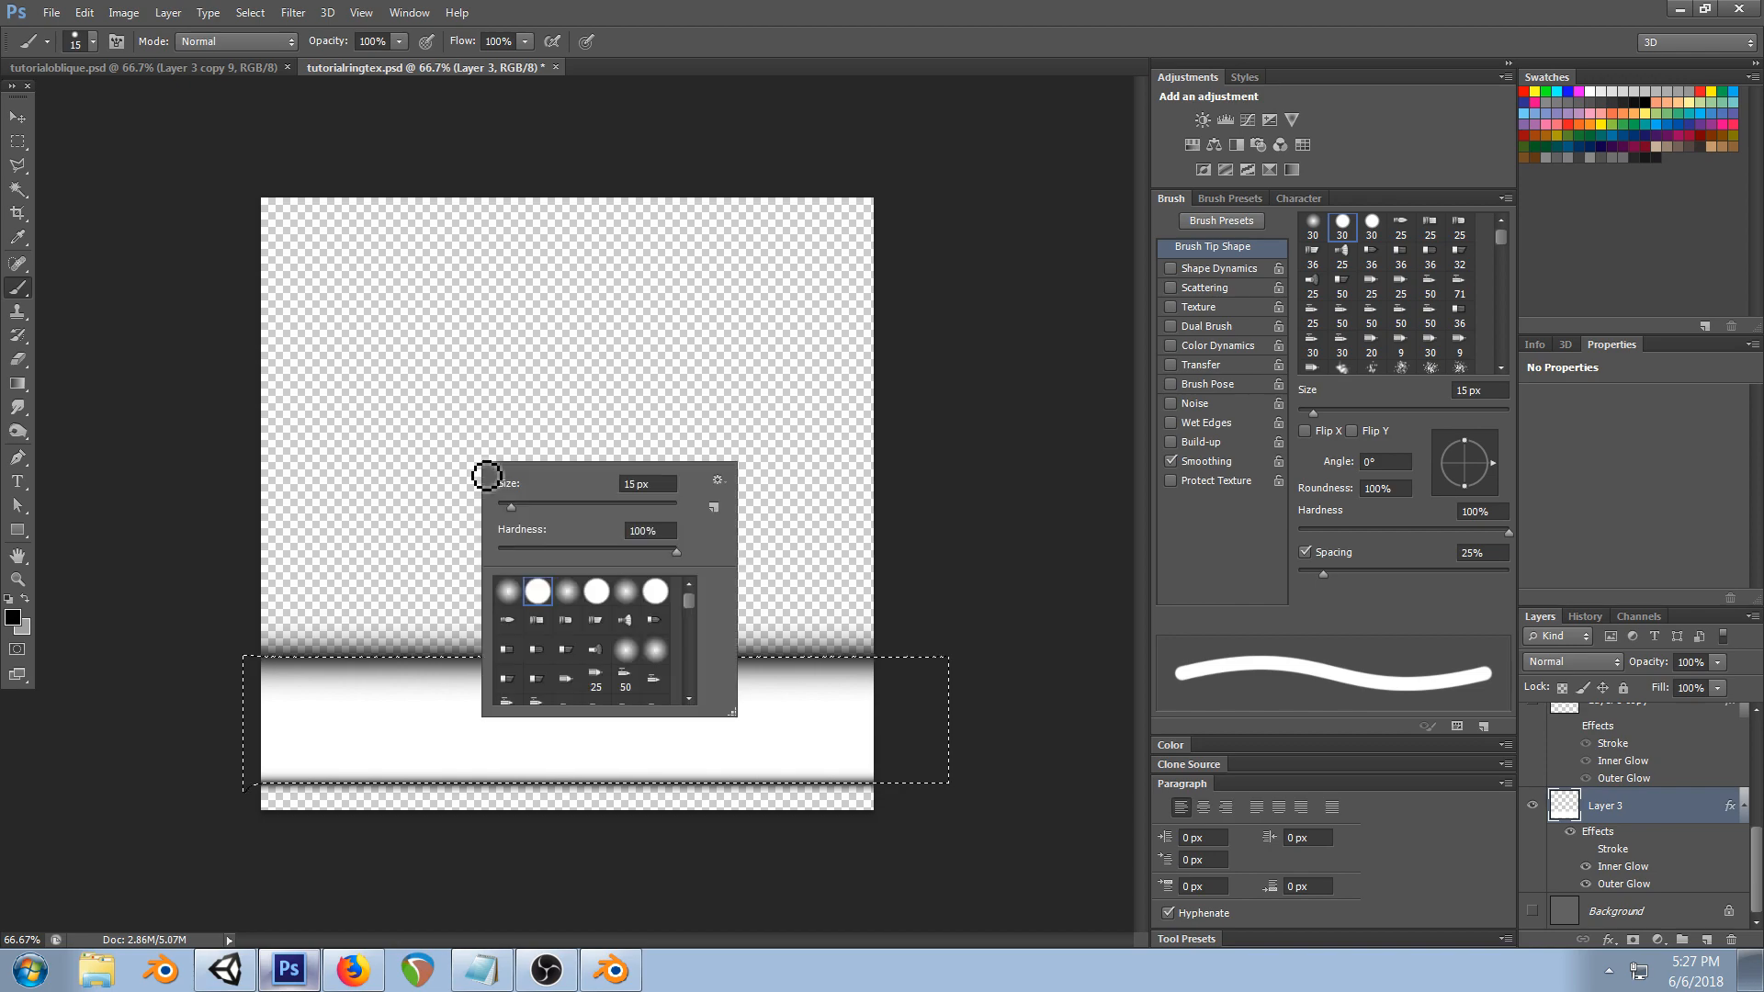
pyautogui.click(507, 594)
pyautogui.click(552, 424)
pyautogui.press('1')
pyautogui.press(']')
pyautogui.press(']')
pyautogui.press(']')
pyautogui.press(']')
pyautogui.press(']')
pyautogui.press(']')
pyautogui.press(']')
pyautogui.press(']')
pyautogui.press(']')
pyautogui.press(']')
pyautogui.press(']')
pyautogui.press(']')
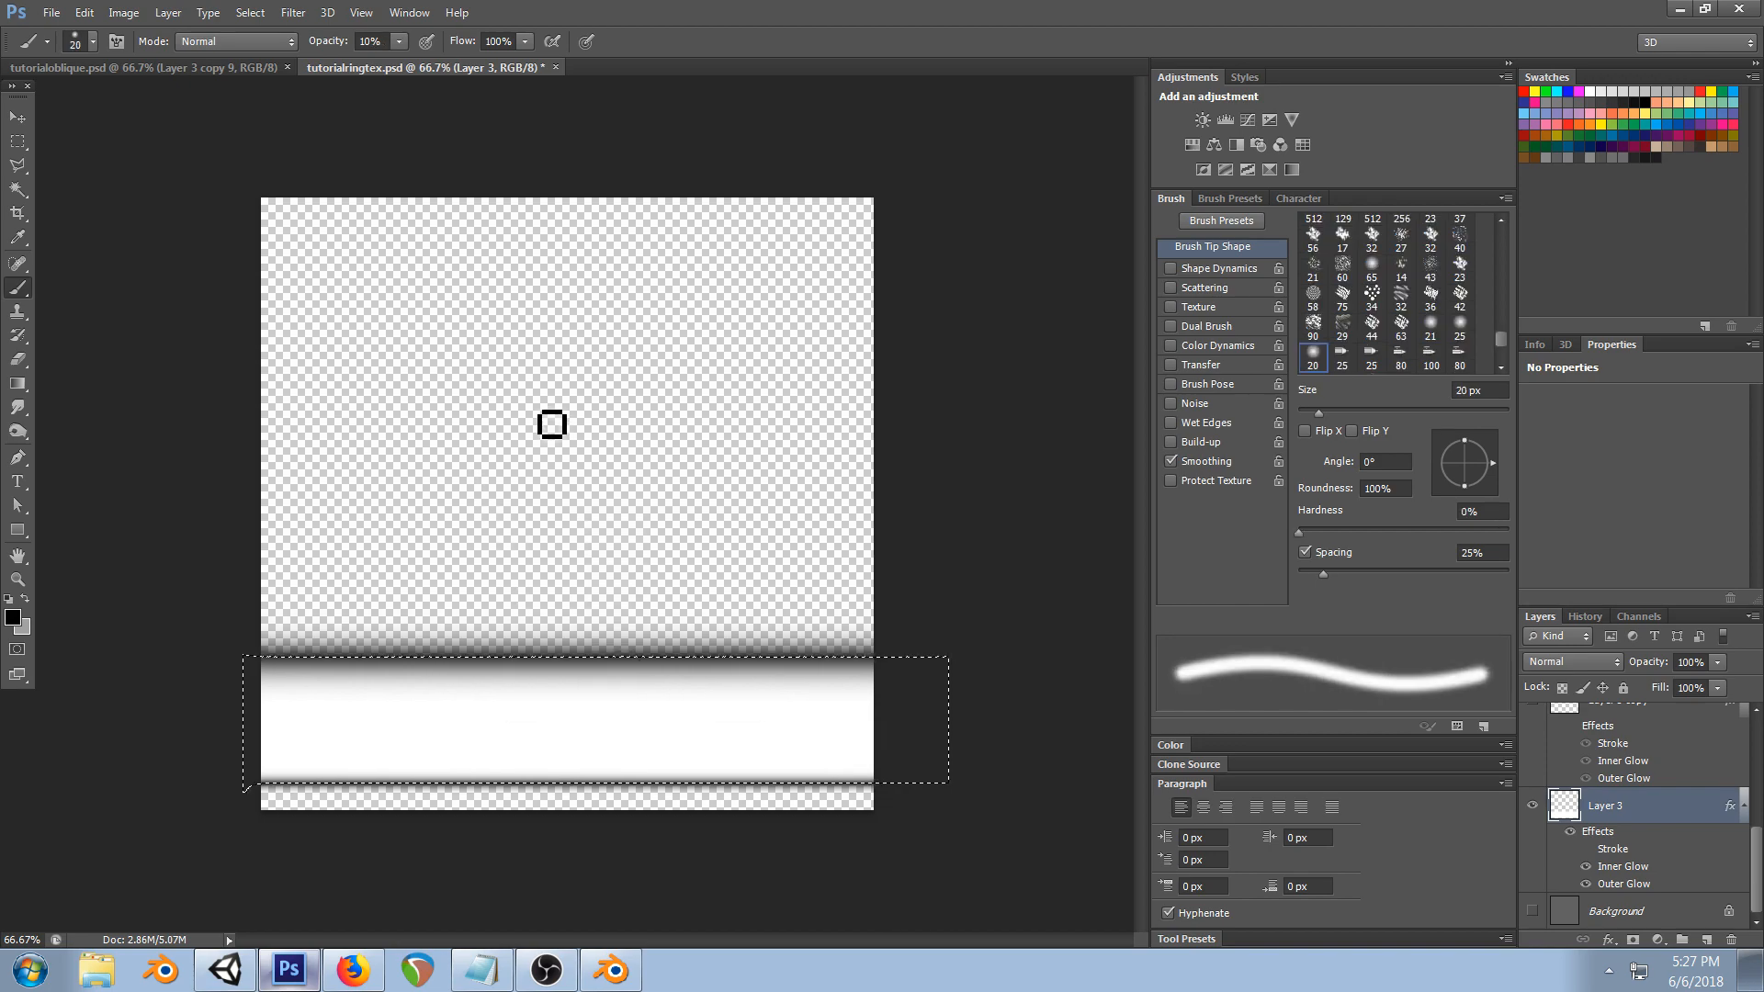
pyautogui.moveTo(184, 622)
pyautogui.mouseDown()
pyautogui.moveTo(921, 624)
pyautogui.moveTo(221, 624)
pyautogui.moveTo(919, 625)
pyautogui.moveTo(138, 602)
pyautogui.moveTo(919, 624)
pyautogui.moveTo(217, 623)
pyautogui.moveTo(918, 643)
pyautogui.moveTo(150, 670)
pyautogui.moveTo(1028, 688)
pyautogui.moveTo(106, 638)
pyautogui.moveTo(923, 647)
pyautogui.moveTo(49, 620)
pyautogui.mouseUp()
pyautogui.hotkey('ctrl', 'd')
pyautogui.click(242, 981)
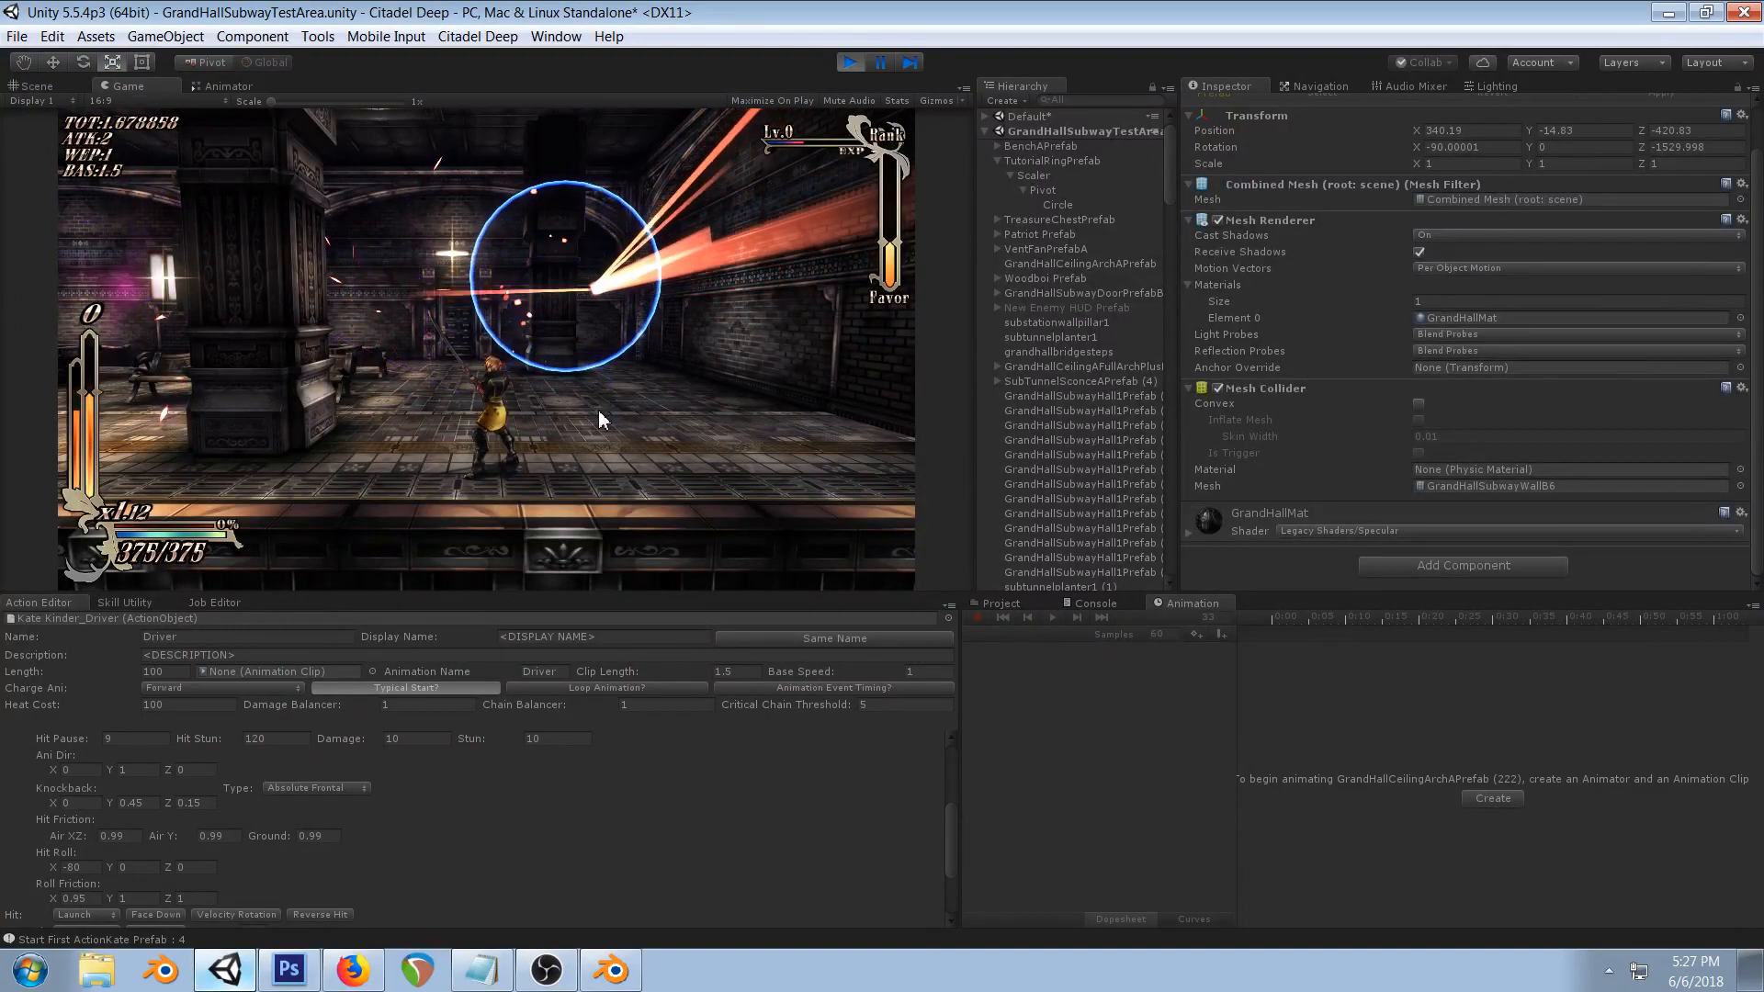
# - Return to Photoshop and try a straight dark line across the band's lower half with a 30 px brush at 70% opacity
pyautogui.click(288, 972)
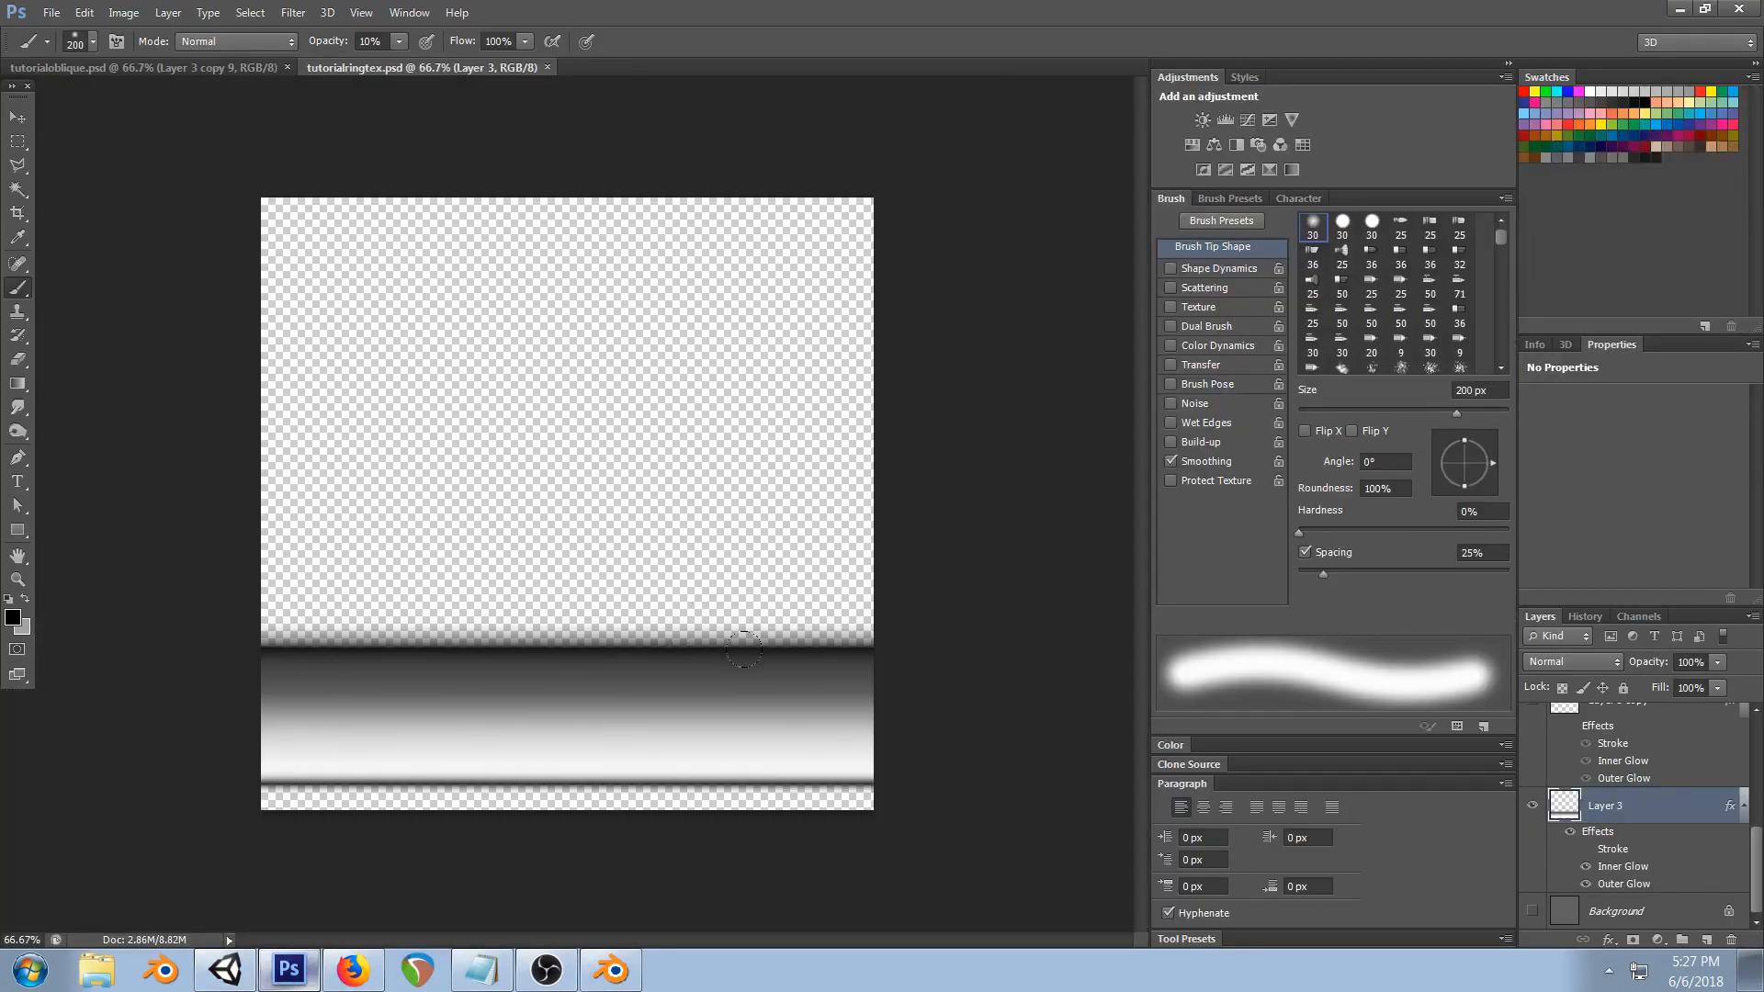
pyautogui.press('[')
pyautogui.press('[')
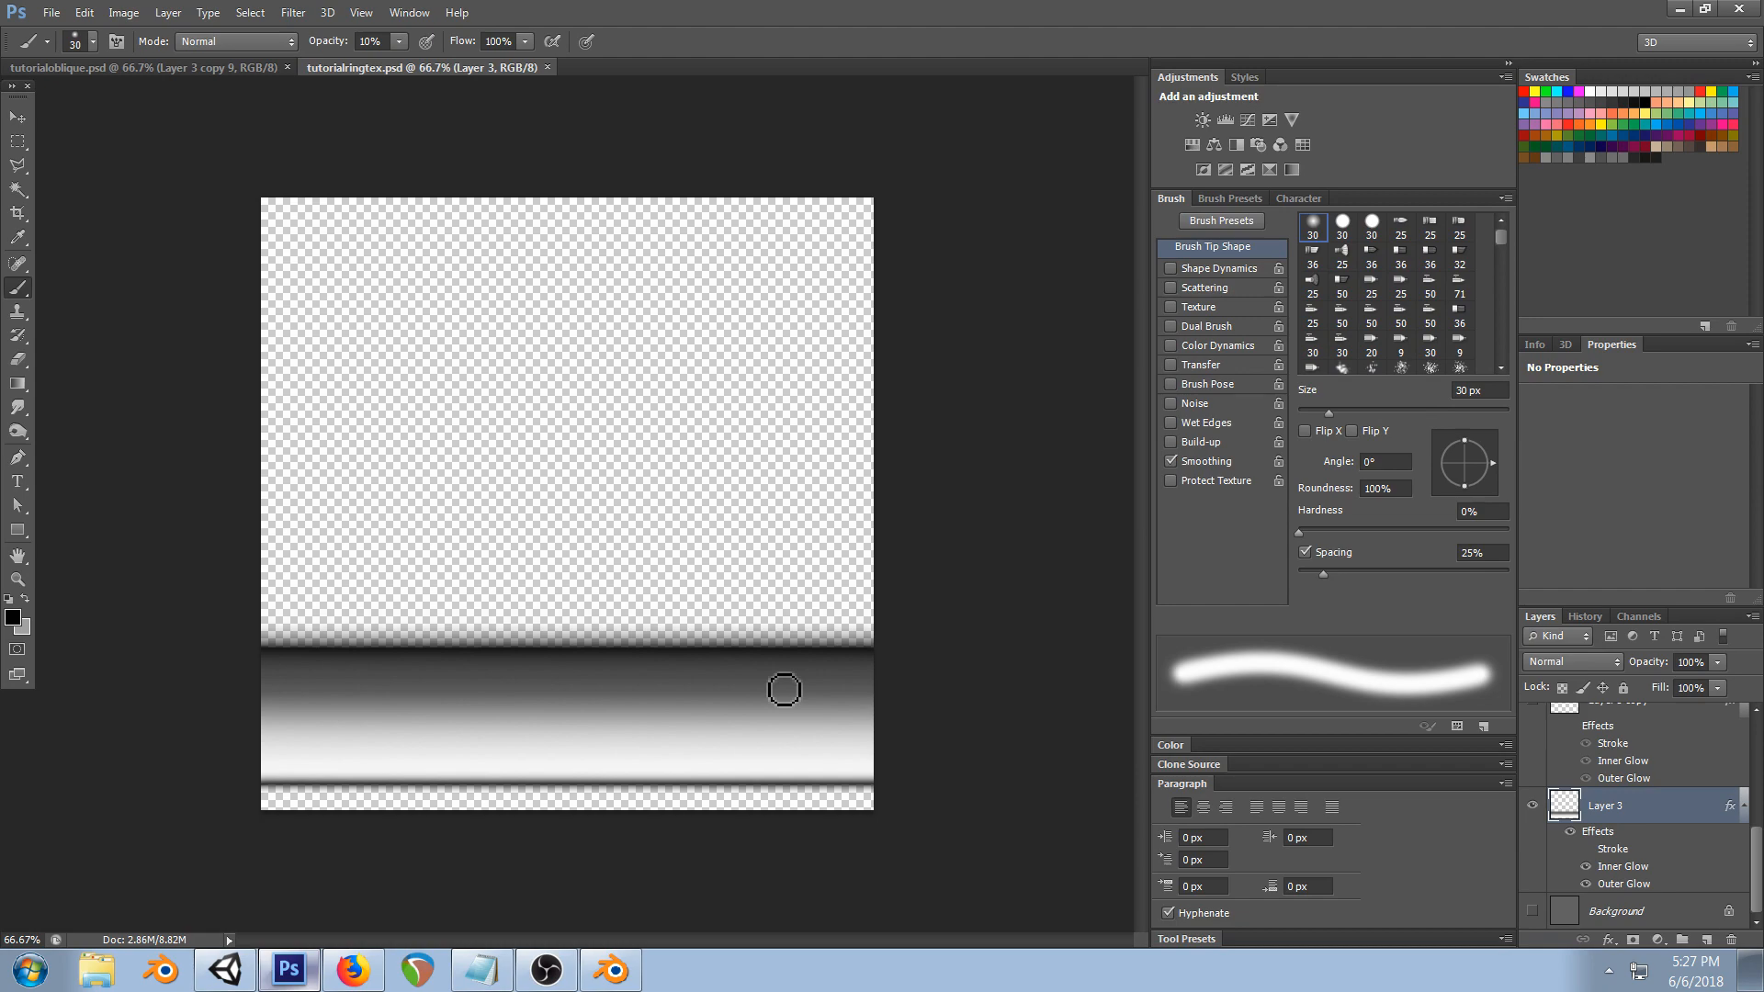
pyautogui.press('7')
pyautogui.keyDown('shift'); pyautogui.moveTo(934, 752); pyautogui.dragTo(107, 720); pyautogui.keyUp('shift')
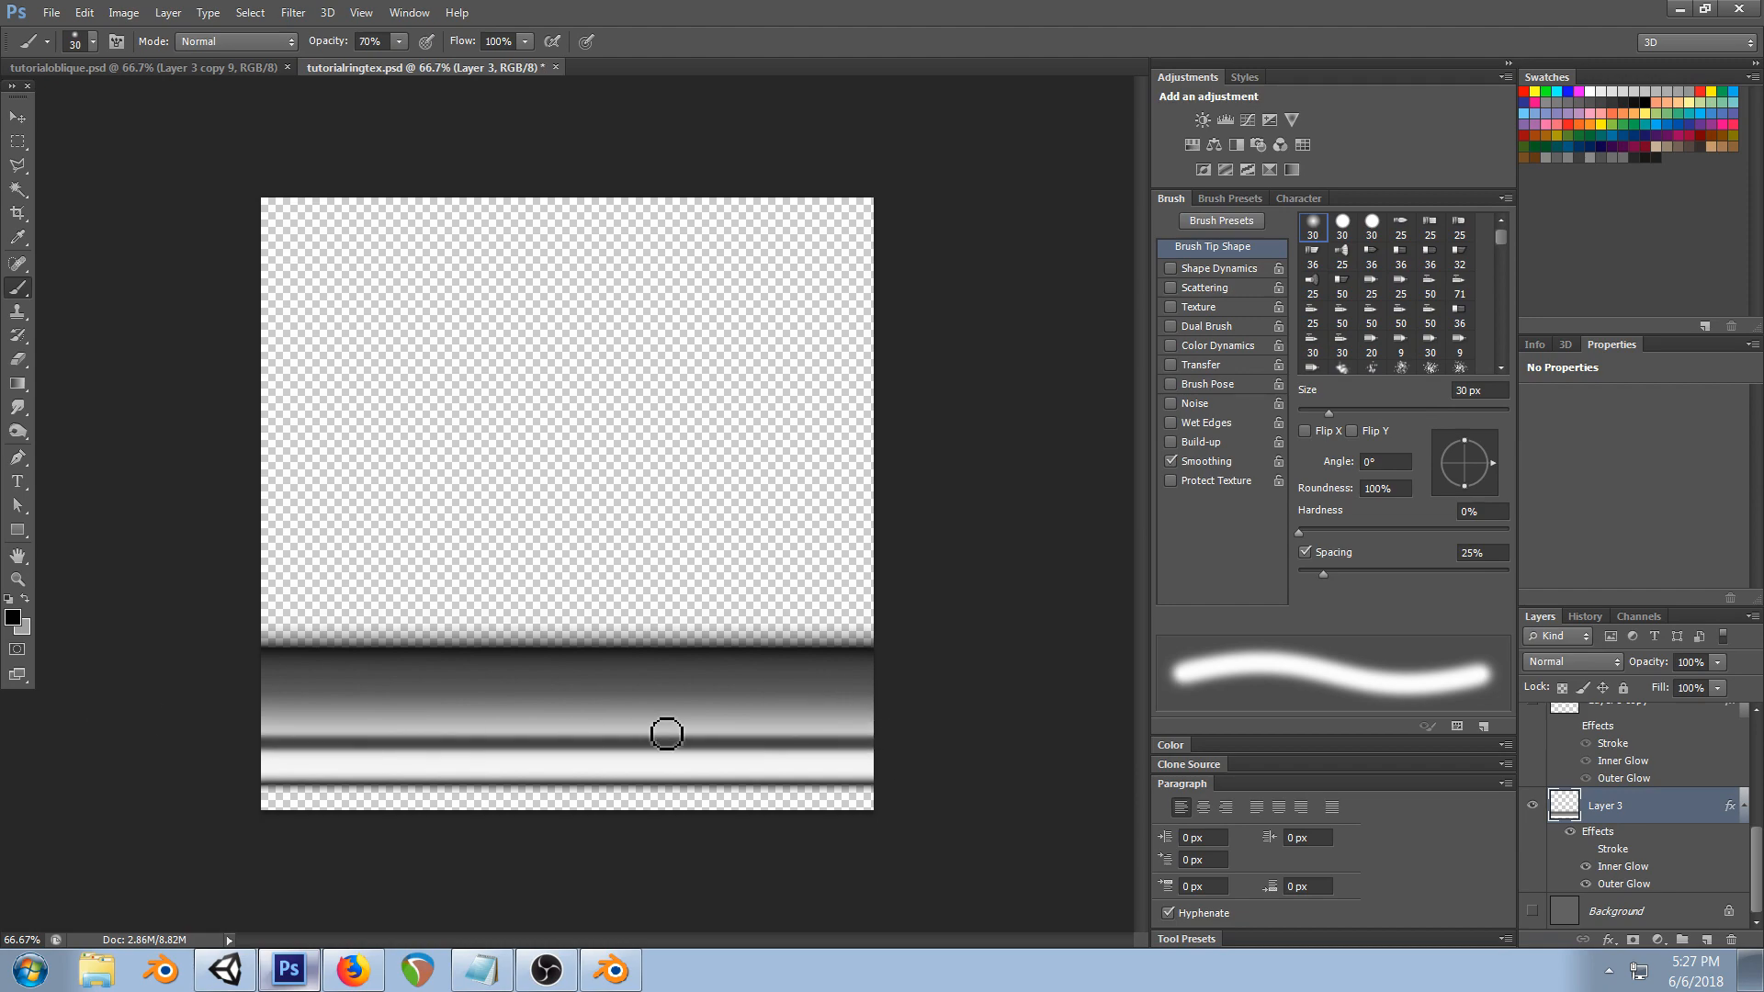
# - Try a thin dark line across the band's shaded upper part with a 15 px brush at 30% opacity
pyautogui.press('[')
pyautogui.press('[')
pyautogui.press('[')
pyautogui.press('3')
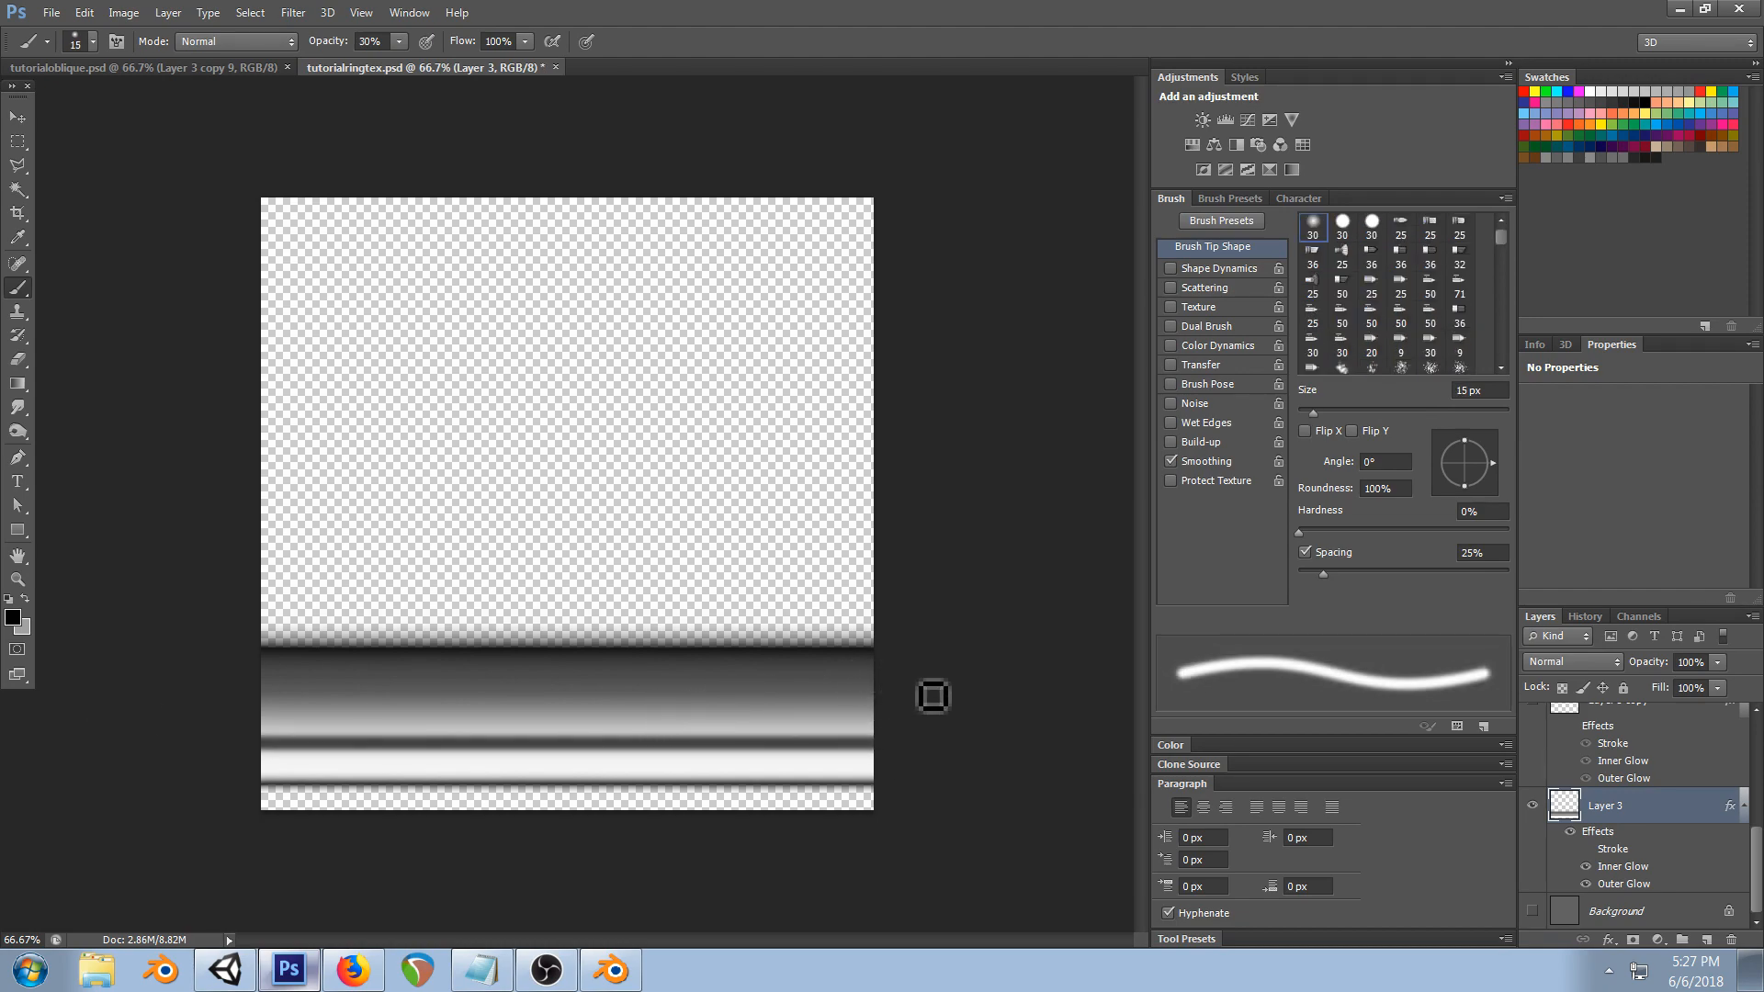
pyautogui.keyDown('shift'); pyautogui.moveTo(807, 695); pyautogui.dragTo(177, 701); pyautogui.keyUp('shift')
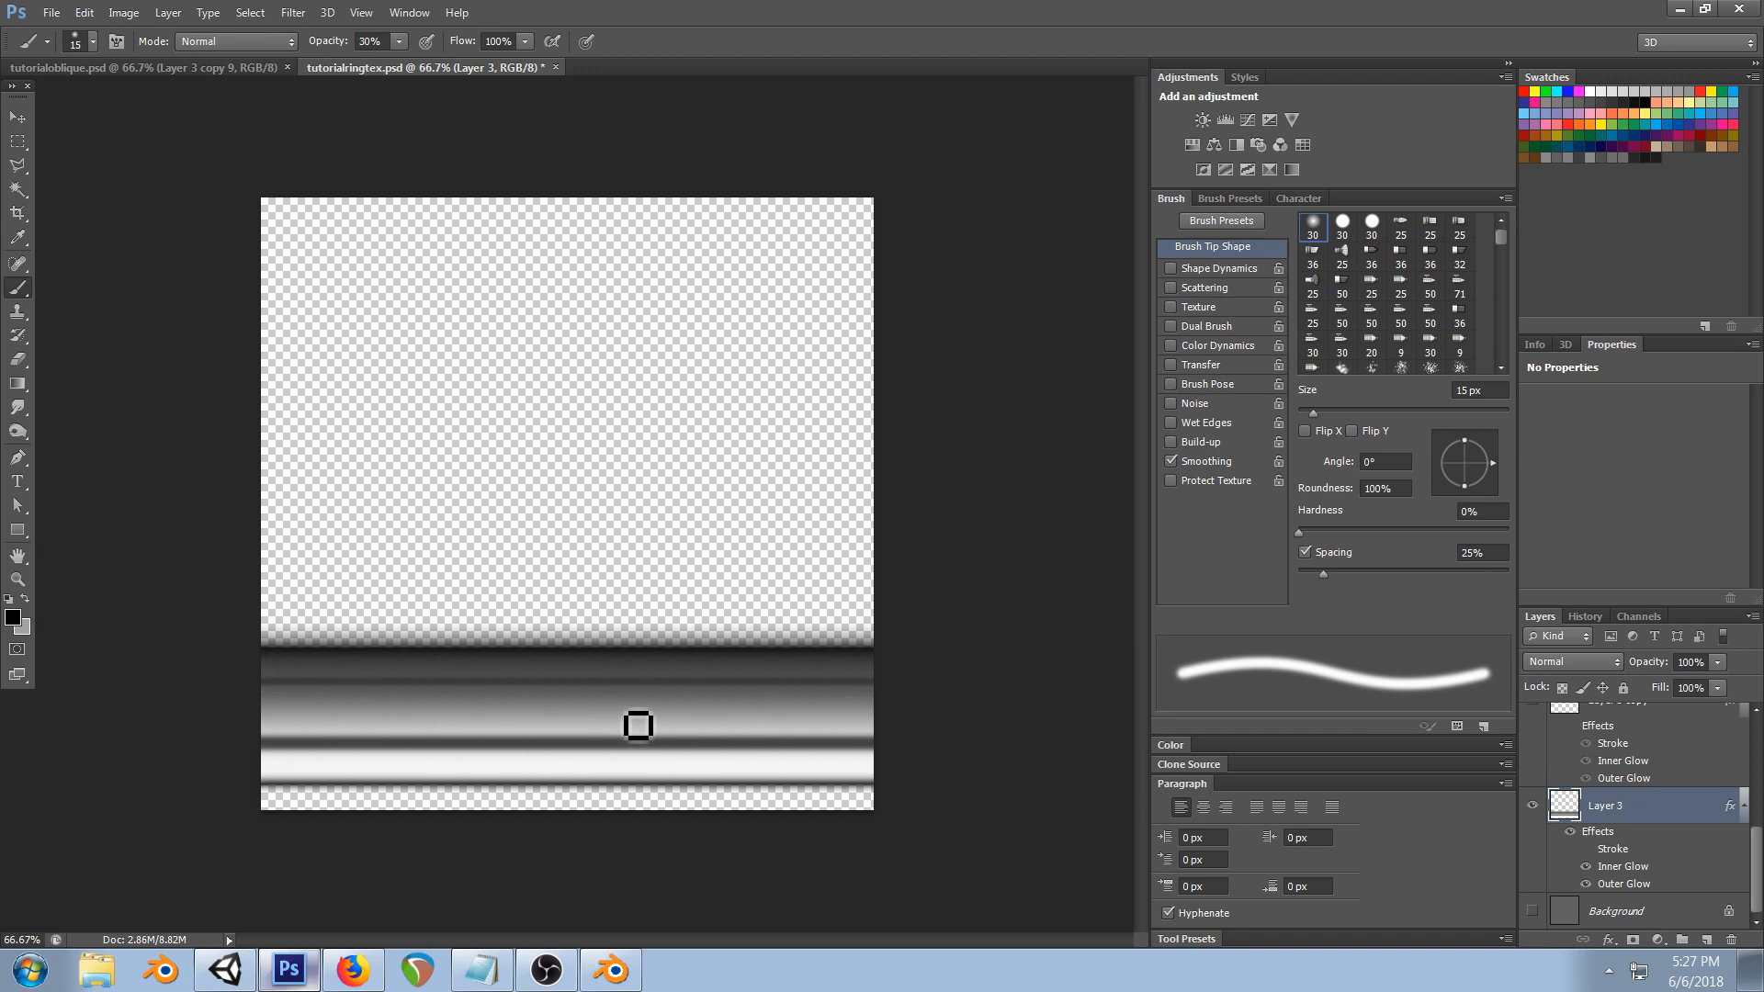
# - Try a dark line near the band's lower edge with a 25 px brush at 60% opacity, save, and check it in Unity
pyautogui.press(']')
pyautogui.press(']')
pyautogui.press('6')
pyautogui.keyDown('shift'); pyautogui.moveTo(903, 774); pyautogui.dragTo(3, 776); pyautogui.keyUp('shift')
pyautogui.hotkey('ctrl', 's')
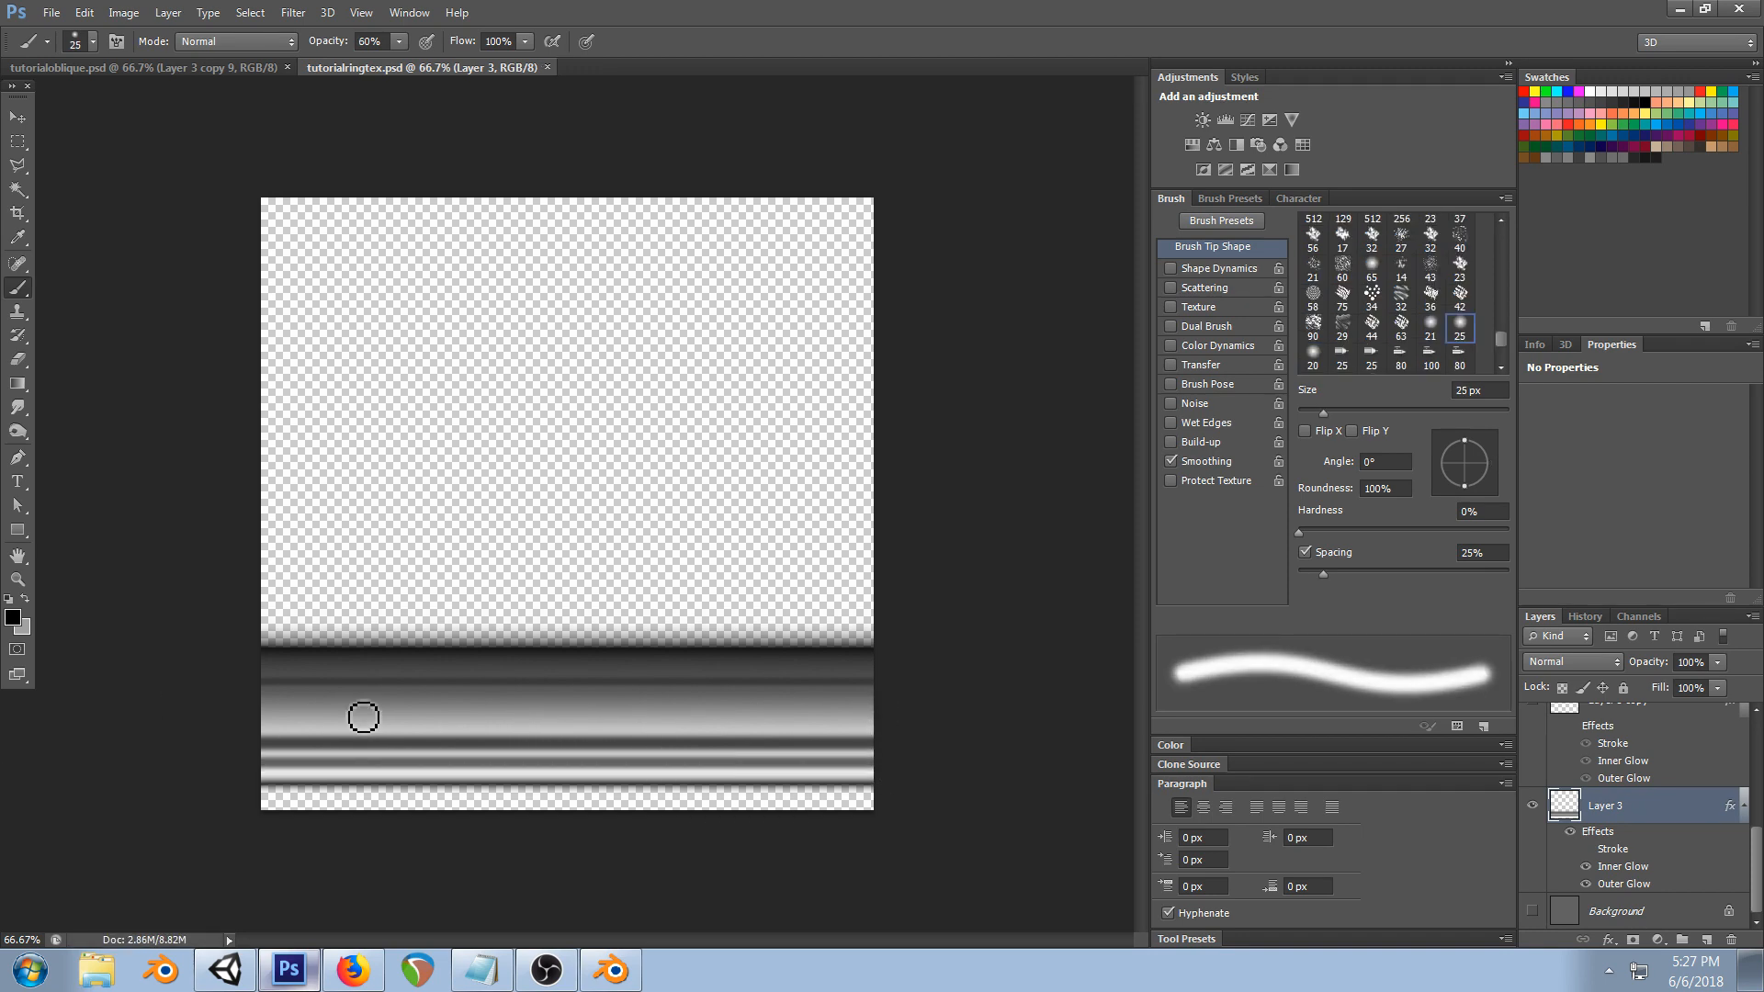
pyautogui.click(225, 971)
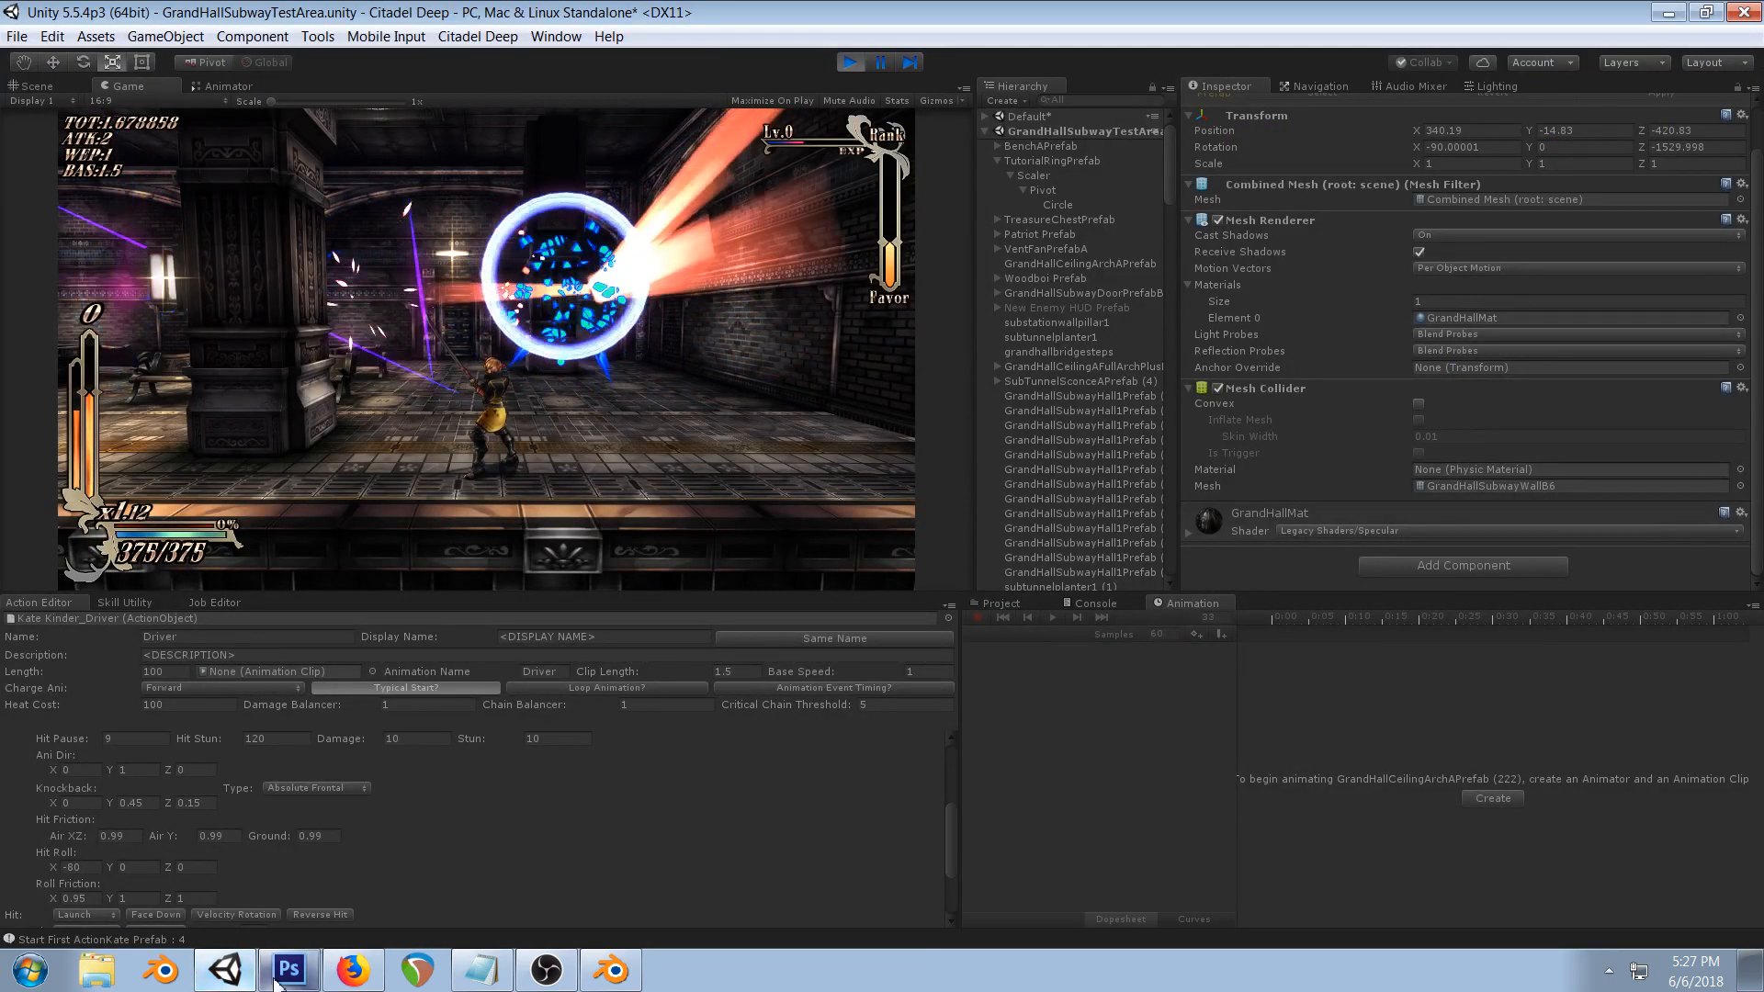
# - Switch back to Photoshop, undo the three dark line strokes on the band, and clear the restored selection
pyautogui.hotkey('alt', 'Tab')
pyautogui.hotkey('ctrl', 'alt', 'z')
pyautogui.hotkey('ctrl', 'alt', 'z')
pyautogui.hotkey('ctrl', 'alt', 'z')
pyautogui.hotkey('ctrl', 'alt', 'z')
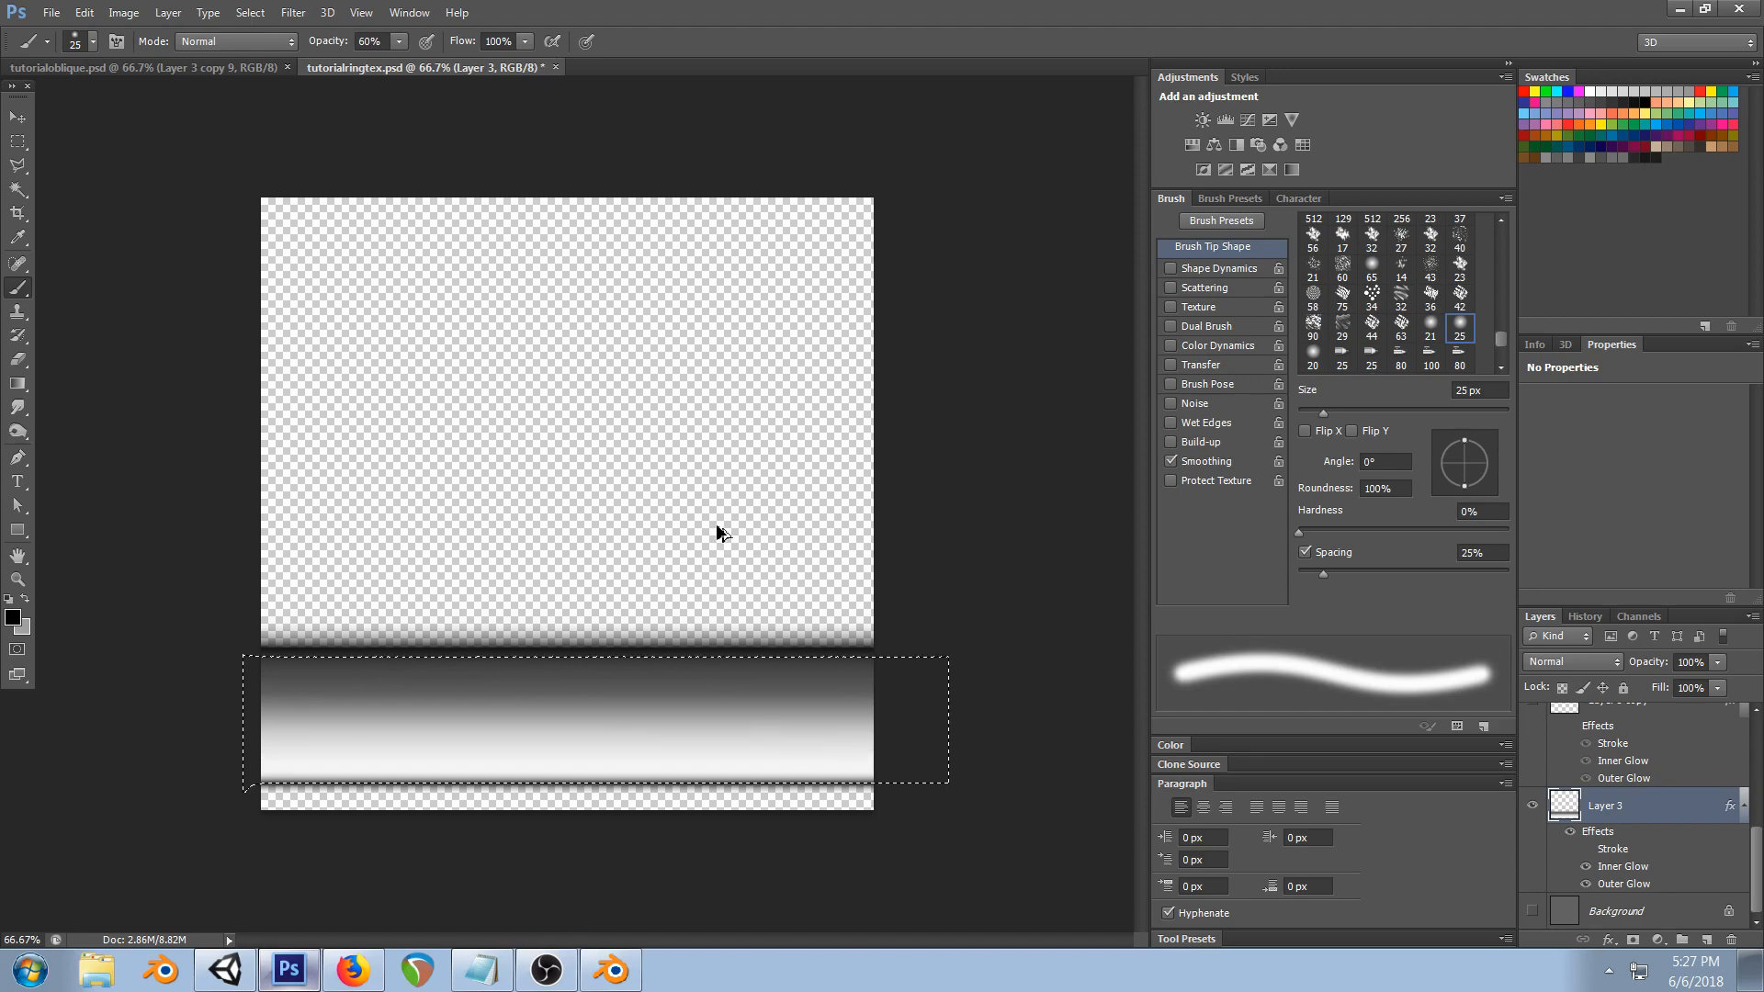
pyautogui.hotkey('ctrl', 'd')
# - Try erasing round holes across the band on Layer 3 with a hard 70 px eraser, and check the ring in Unity
pyautogui.press('e')
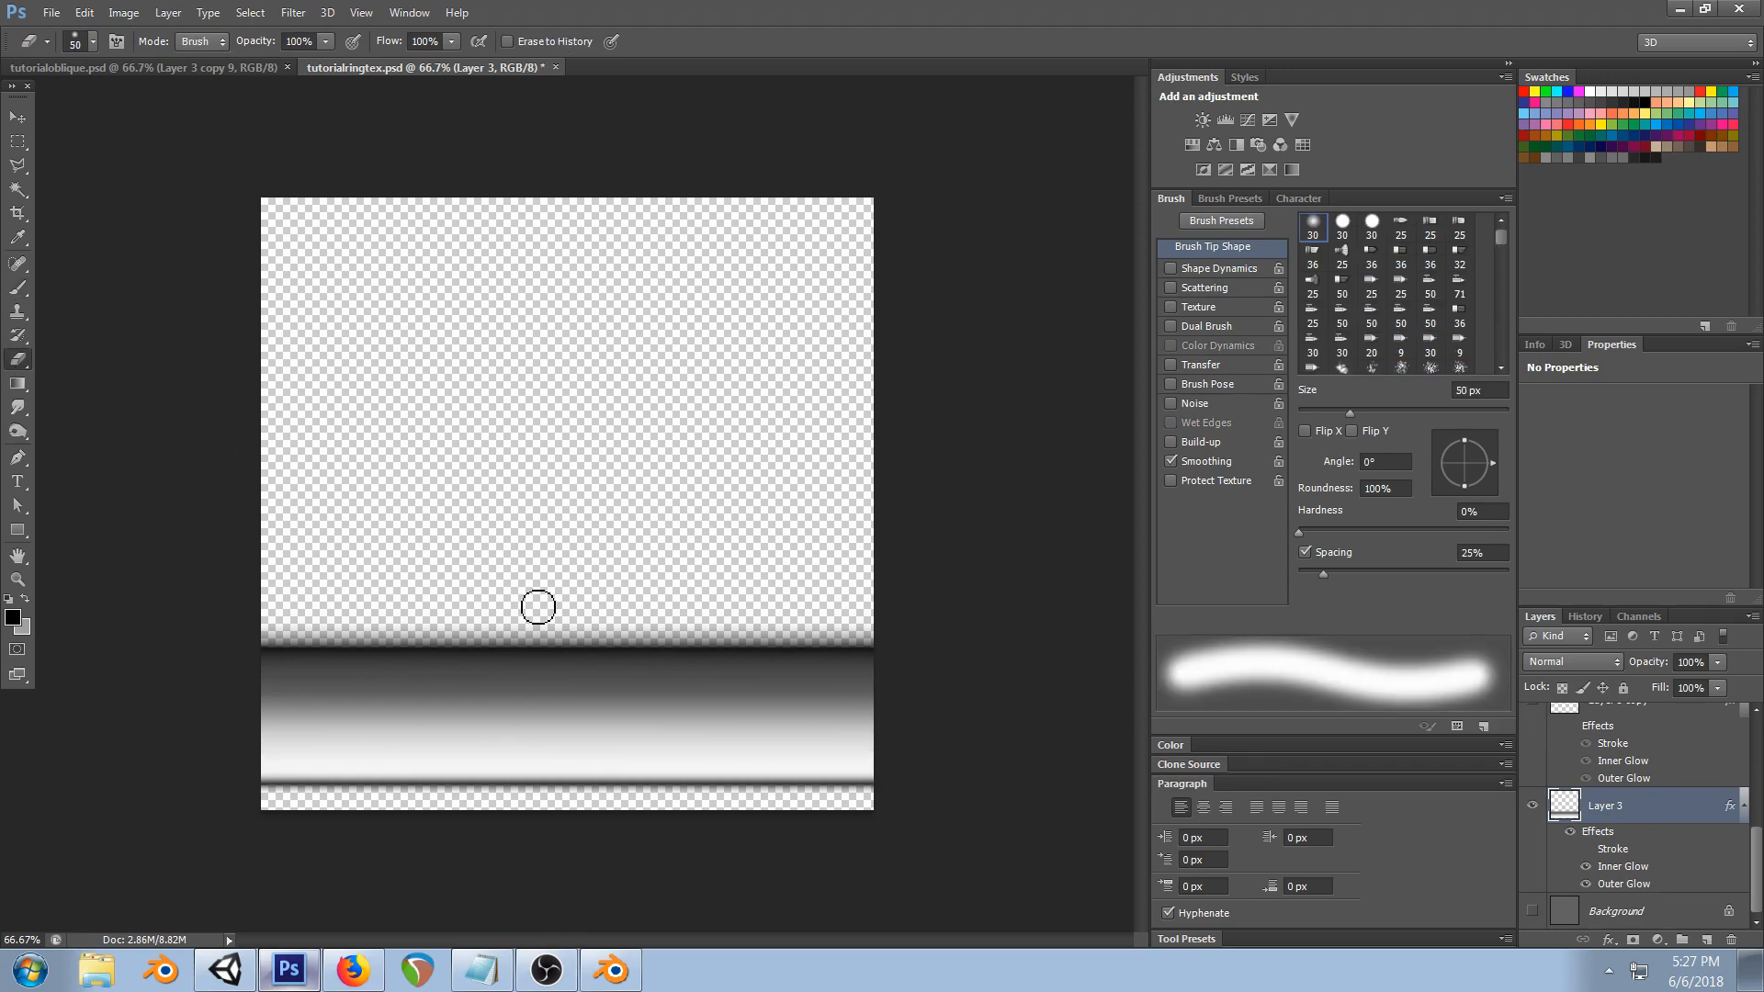
pyautogui.rightClick(541, 595)
pyautogui.click(595, 720)
pyautogui.press('Return')
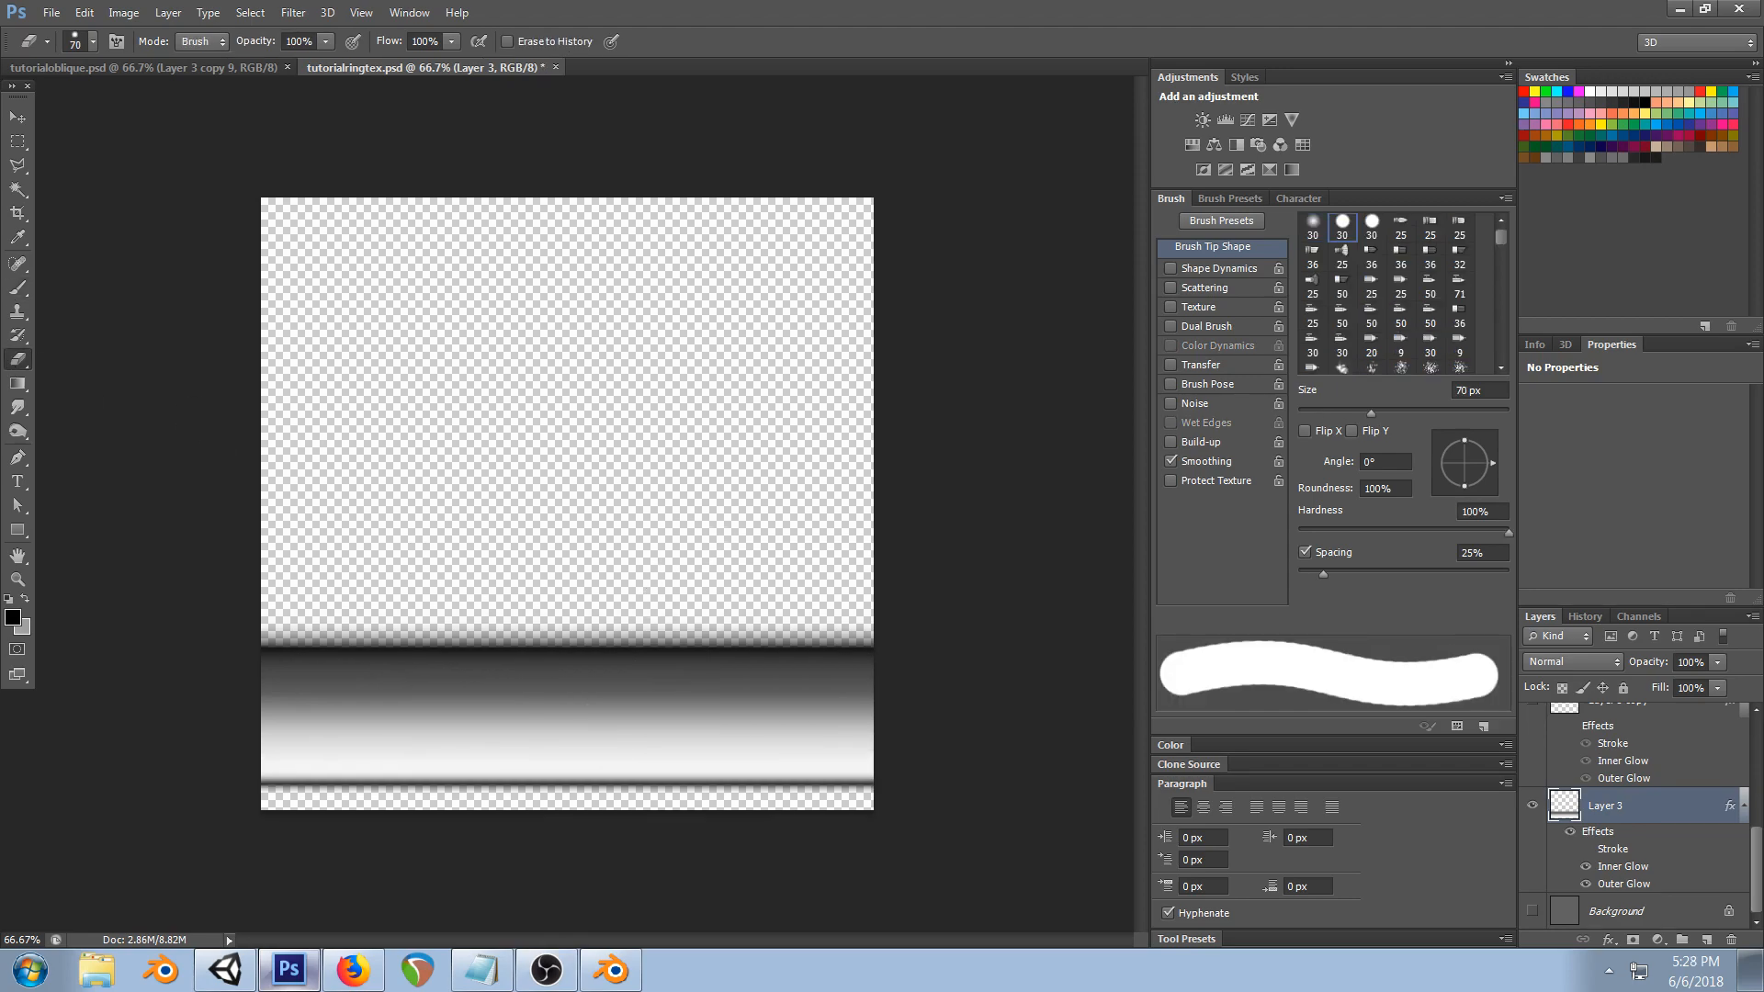
pyautogui.click(376, 657)
pyautogui.click(487, 698)
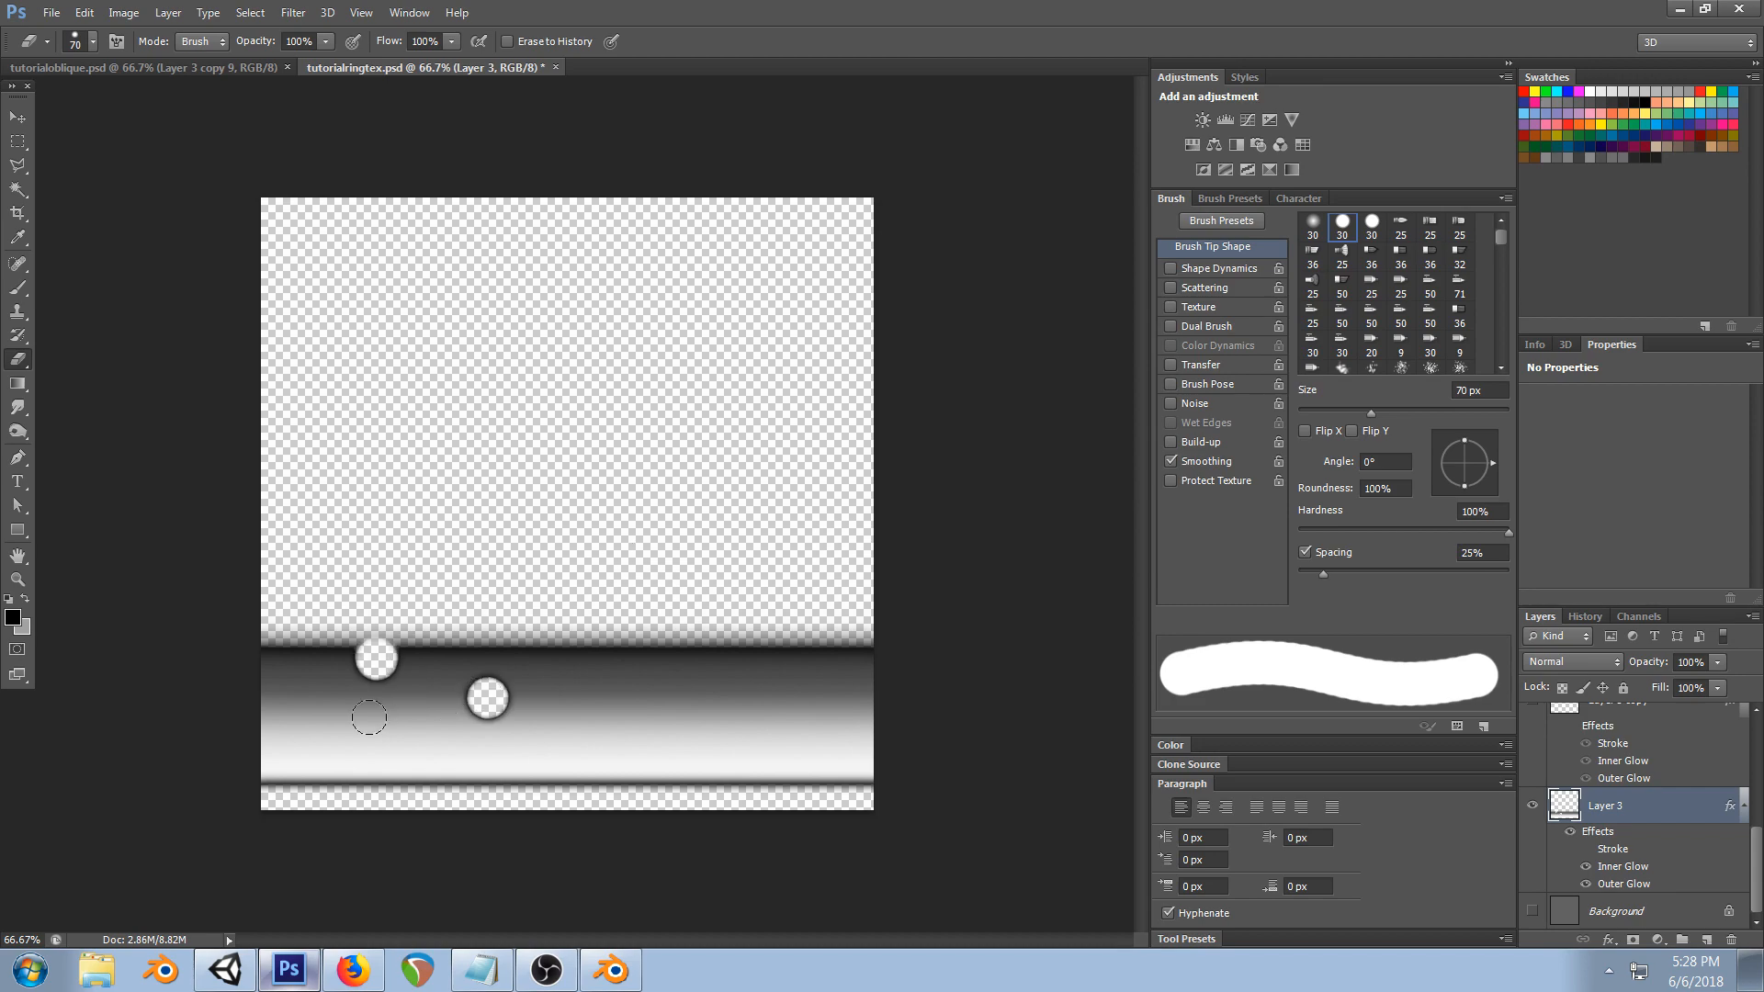
pyautogui.click(373, 721)
pyautogui.click(509, 640)
pyautogui.click(656, 682)
pyautogui.click(715, 708)
pyautogui.click(568, 746)
pyautogui.click(800, 649)
pyautogui.click(653, 774)
pyautogui.click(356, 774)
pyautogui.hotkey('alt', 'Tab')
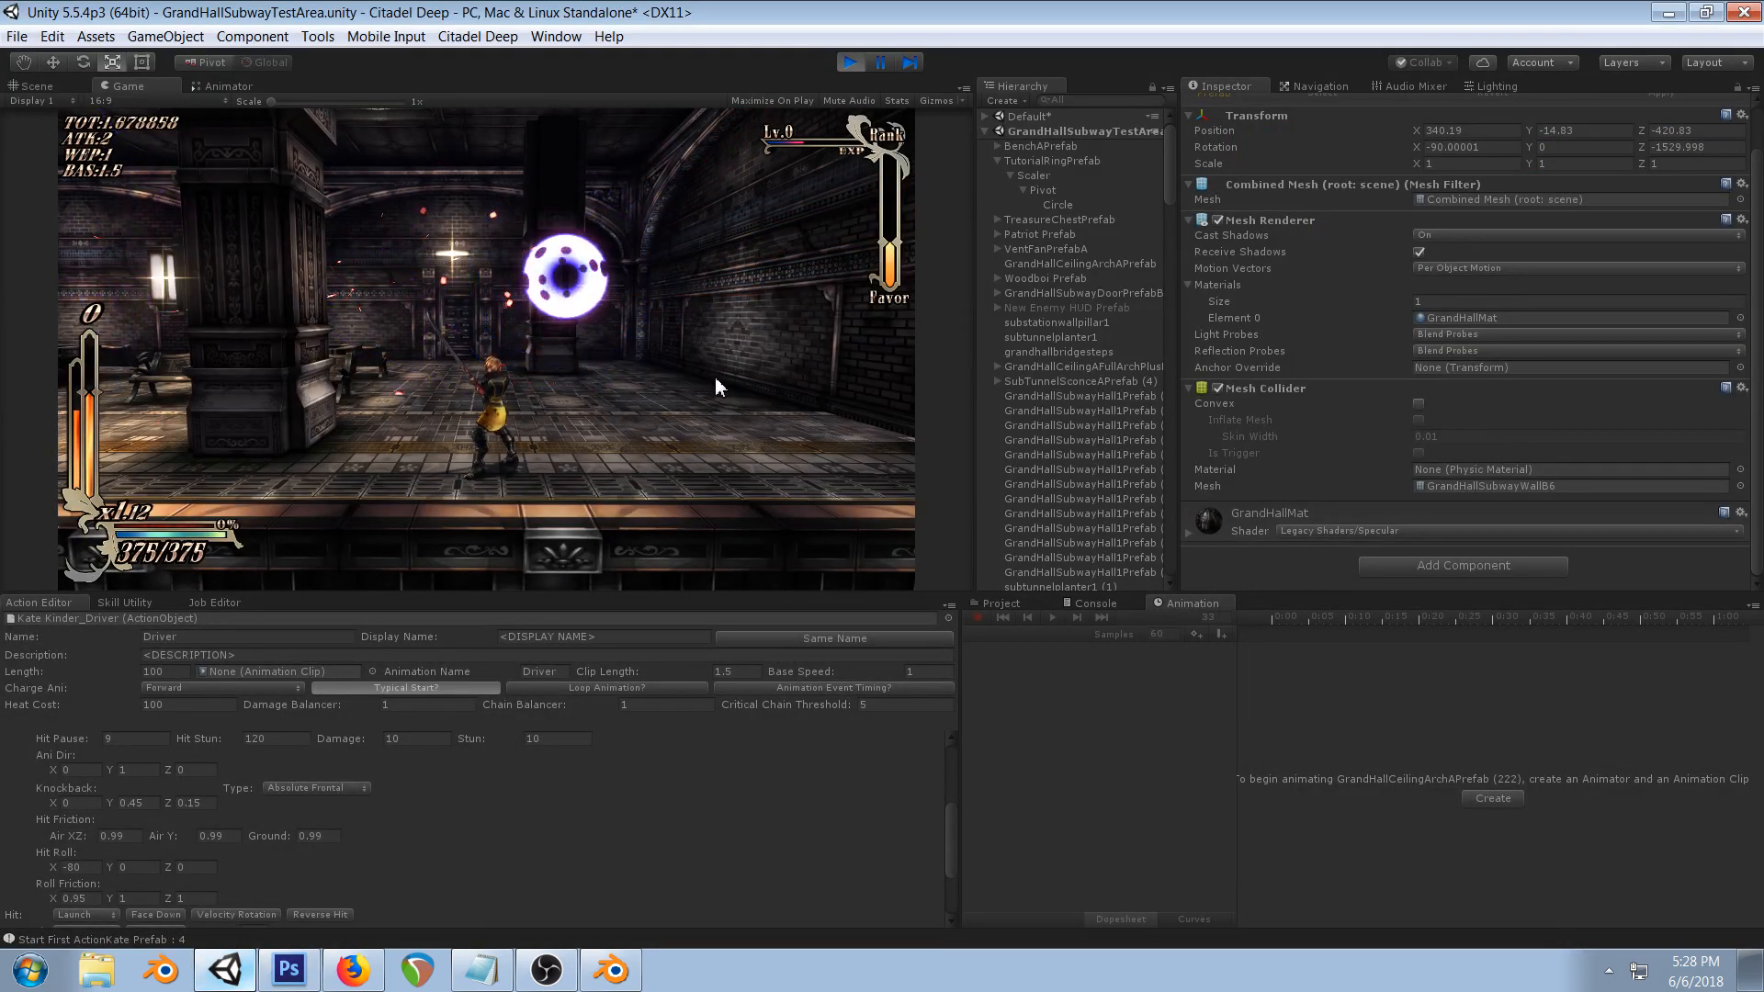
# - Return to Photoshop, undo all the eraser holes in the band, and switch the eraser back to a soft round tip
pyautogui.click(293, 971)
pyautogui.moveTo(592, 699); pyautogui.dragTo(556, 738)
pyautogui.hotkey('ctrl', 'alt', 'z')
pyautogui.hotkey('ctrl', 'alt', 'z')
pyautogui.hotkey('ctrl', 'alt', 'z')
pyautogui.hotkey('ctrl', 'alt', 'z')
pyautogui.hotkey('ctrl', 'alt', 'z')
pyautogui.hotkey('ctrl', 'alt', 'z')
pyautogui.hotkey('ctrl', 'alt', 'z')
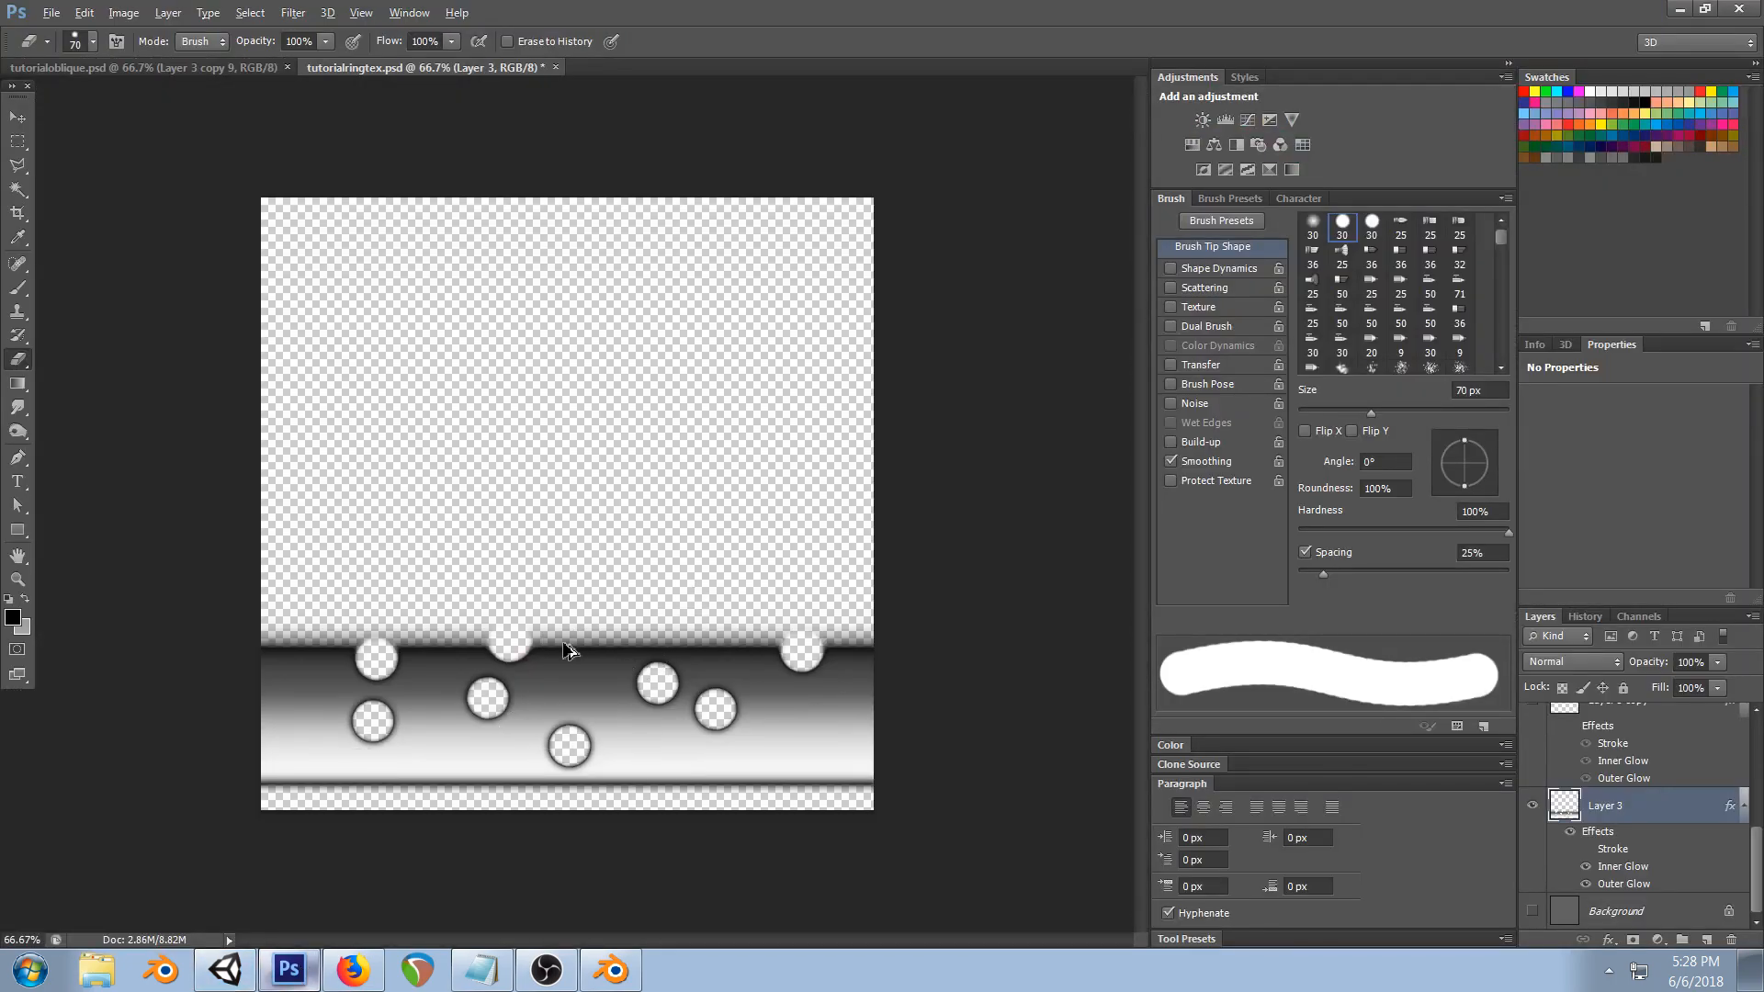
pyautogui.hotkey('ctrl', 'alt', 'z')
pyautogui.hotkey('ctrl', 'alt', 'z')
pyautogui.hotkey('ctrl', 'alt', 'z')
pyautogui.hotkey('ctrl', 'alt', 'z')
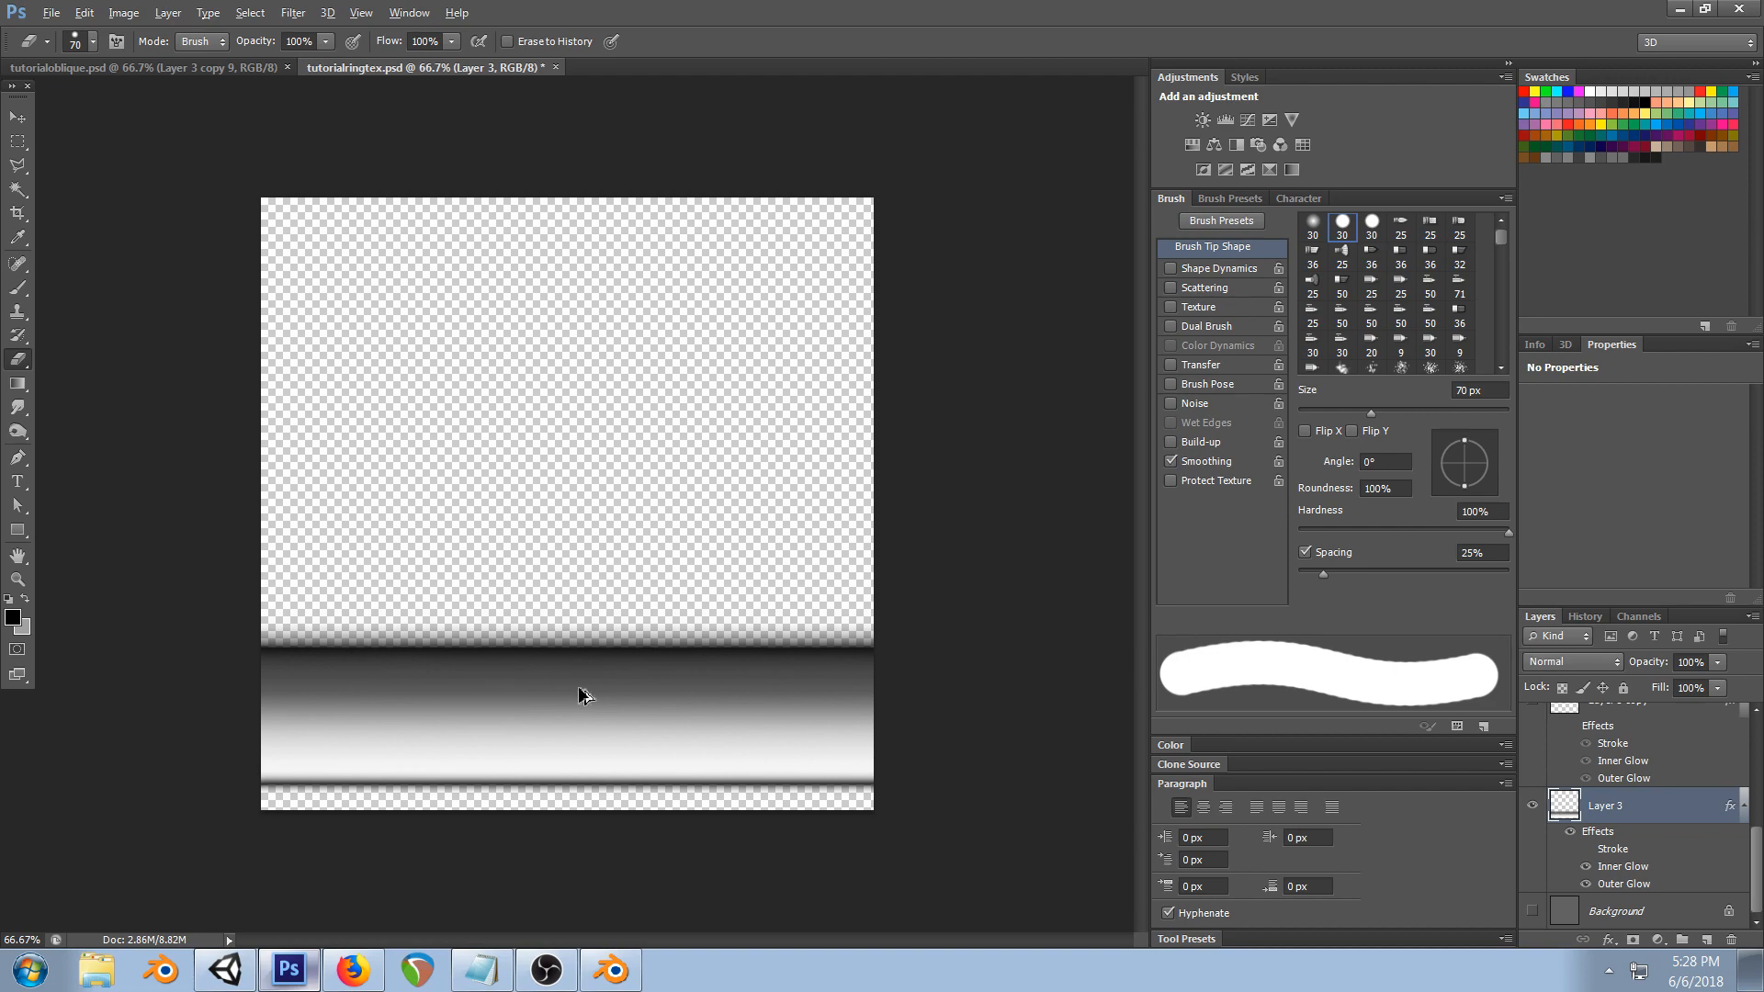
pyautogui.rightClick(582, 680)
pyautogui.doubleClick(610, 823)
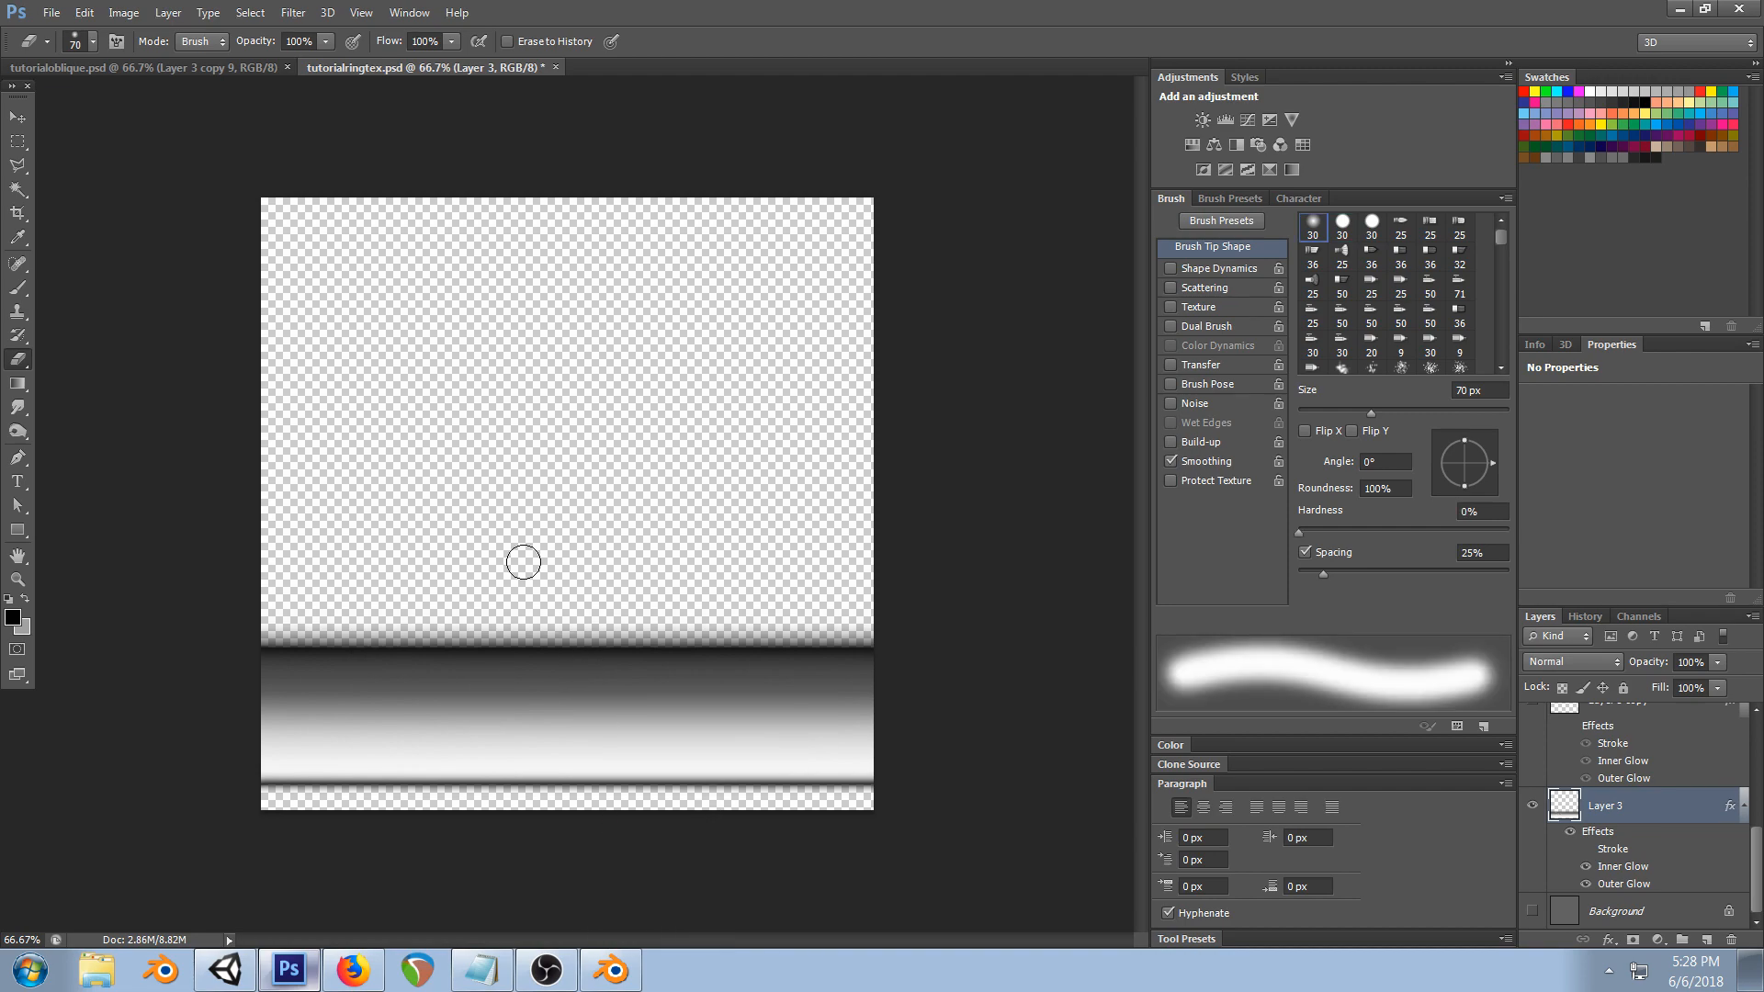
# - Add a new layer directly above Layer 3 and set the foreground colour to white (ffffff)
pyautogui.hotkey('ctrl', 'shift', 'n')
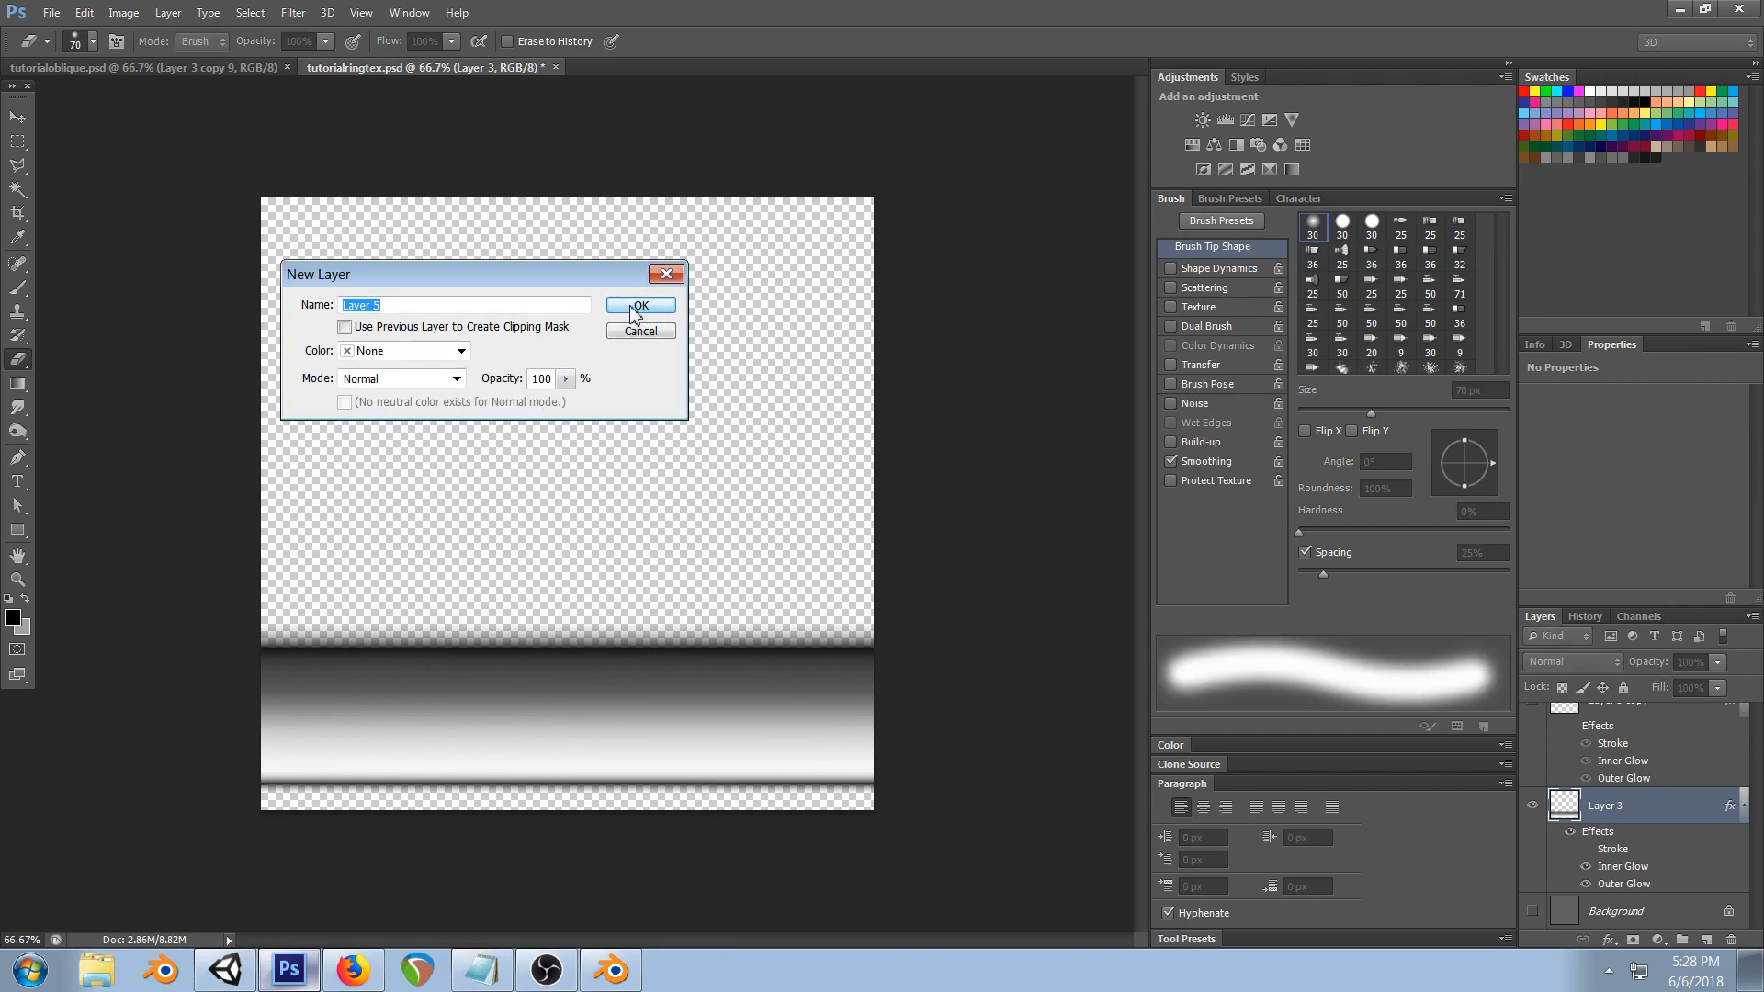
pyautogui.click(640, 311)
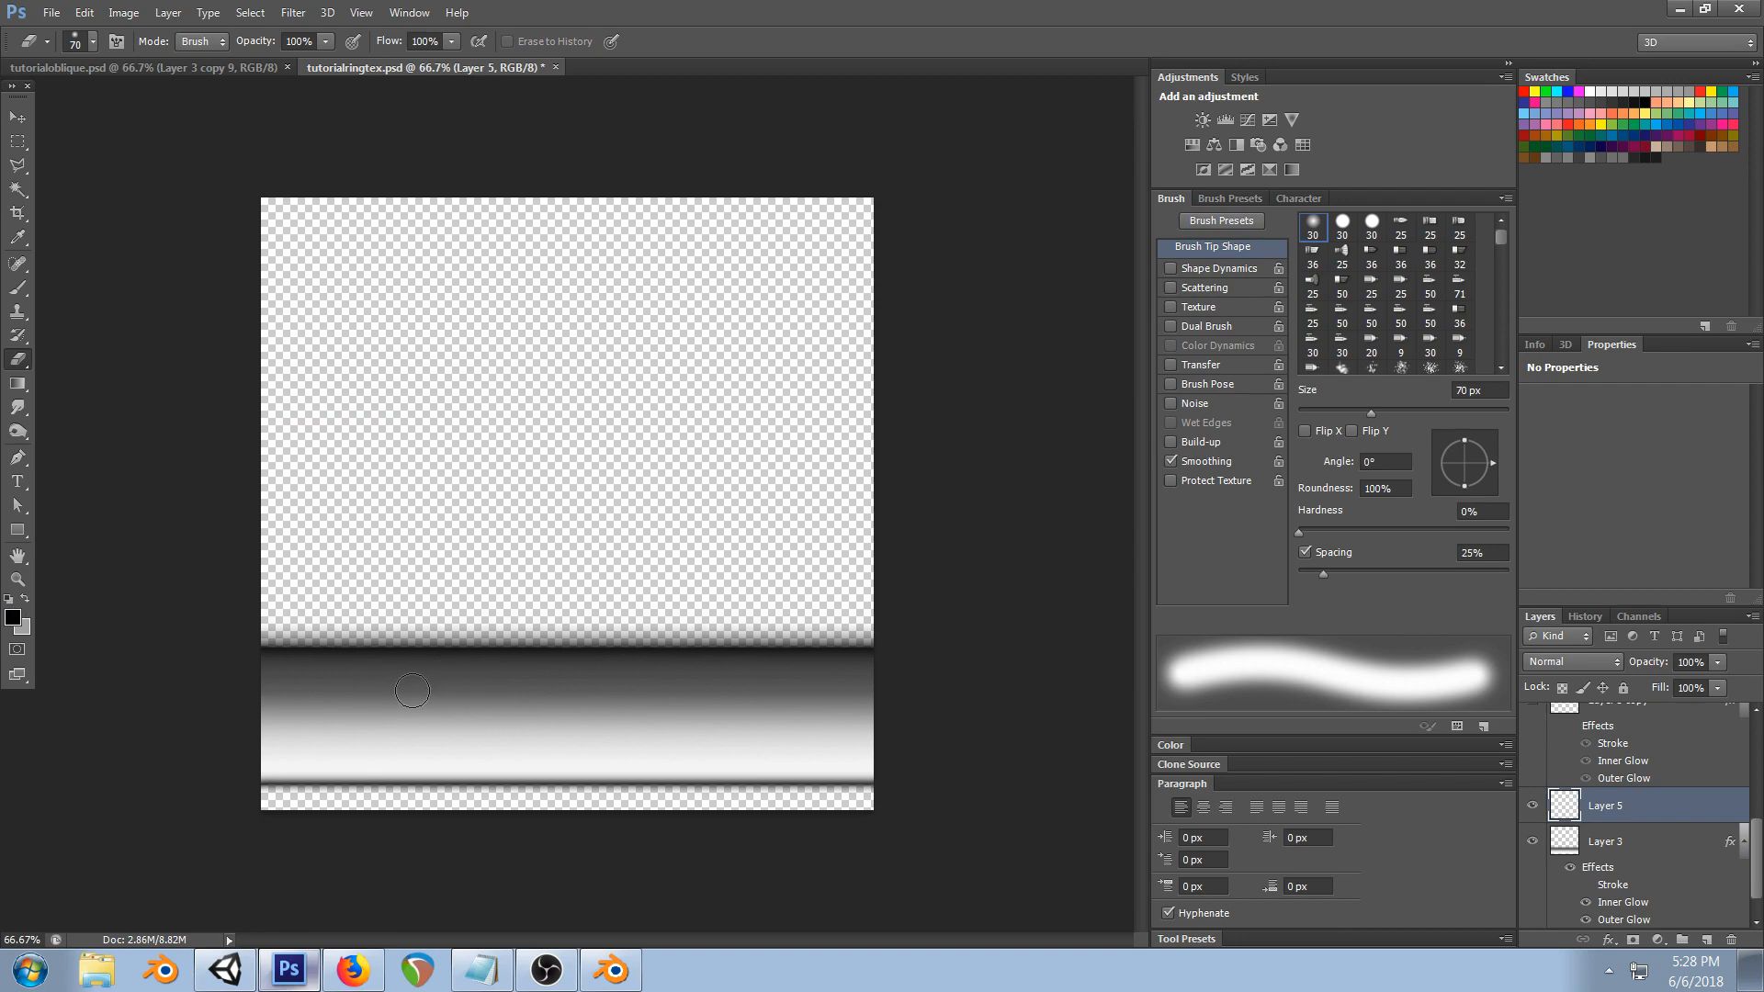
pyautogui.click(14, 622)
pyautogui.moveTo(1090, 560); pyautogui.dragTo(894, 410)
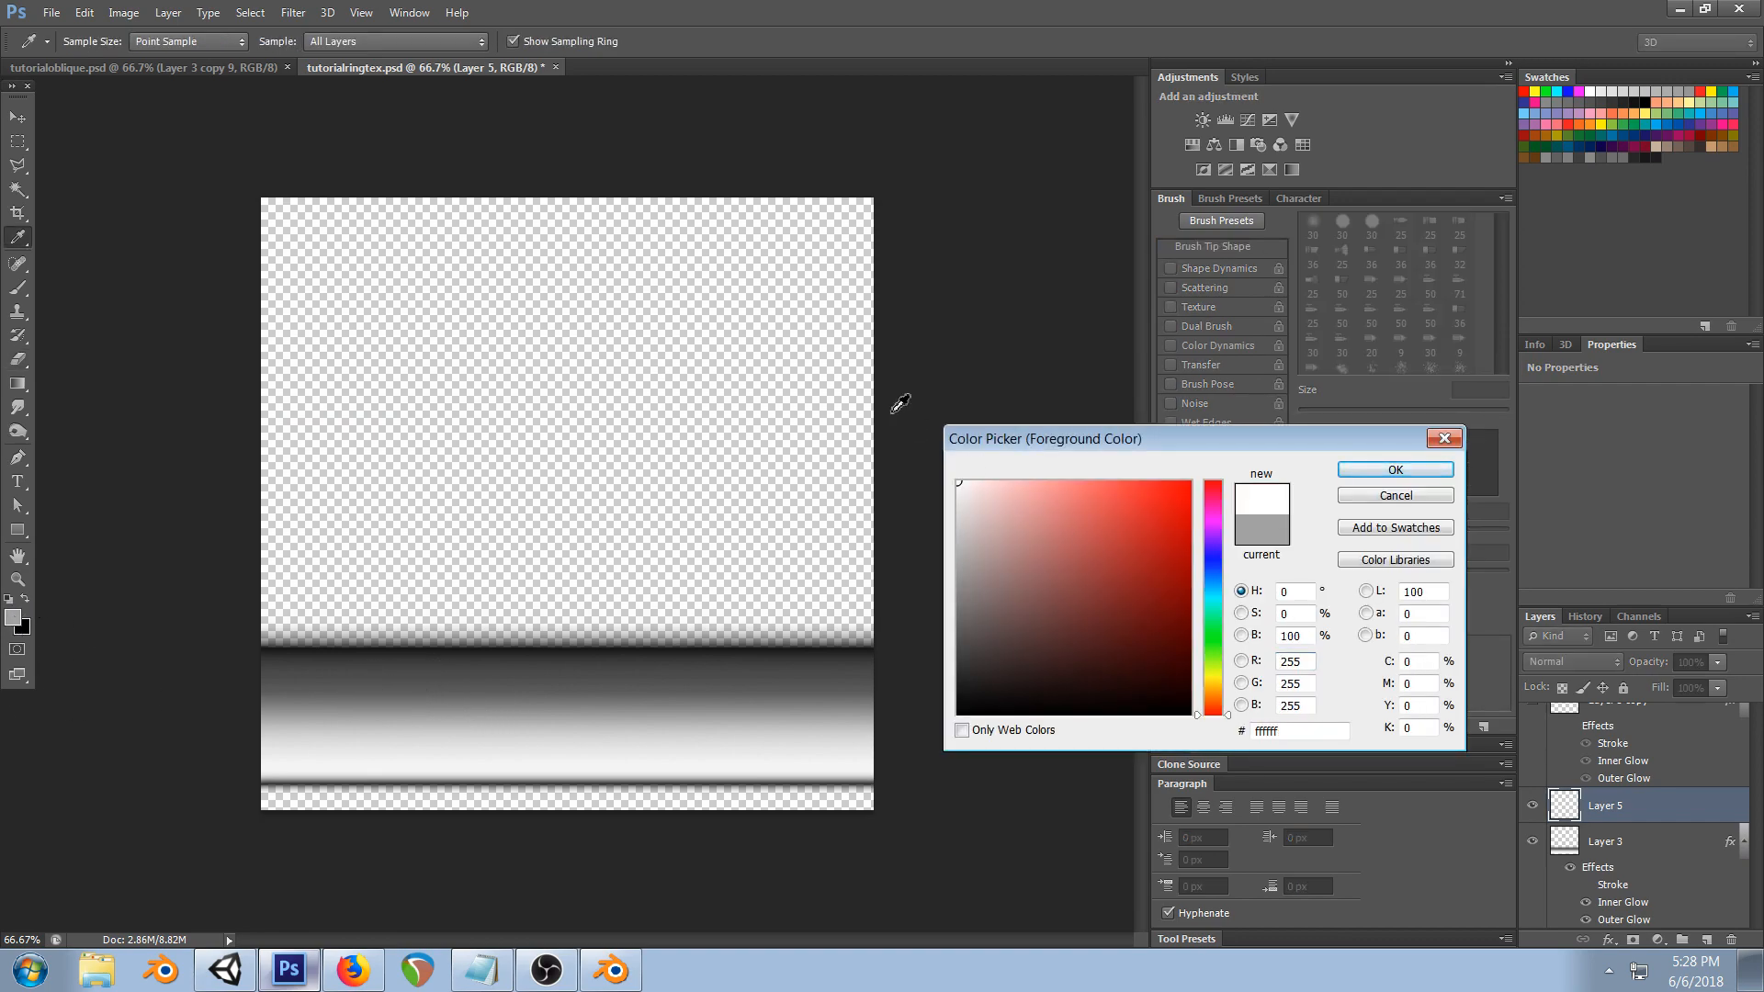
pyautogui.press('Return')
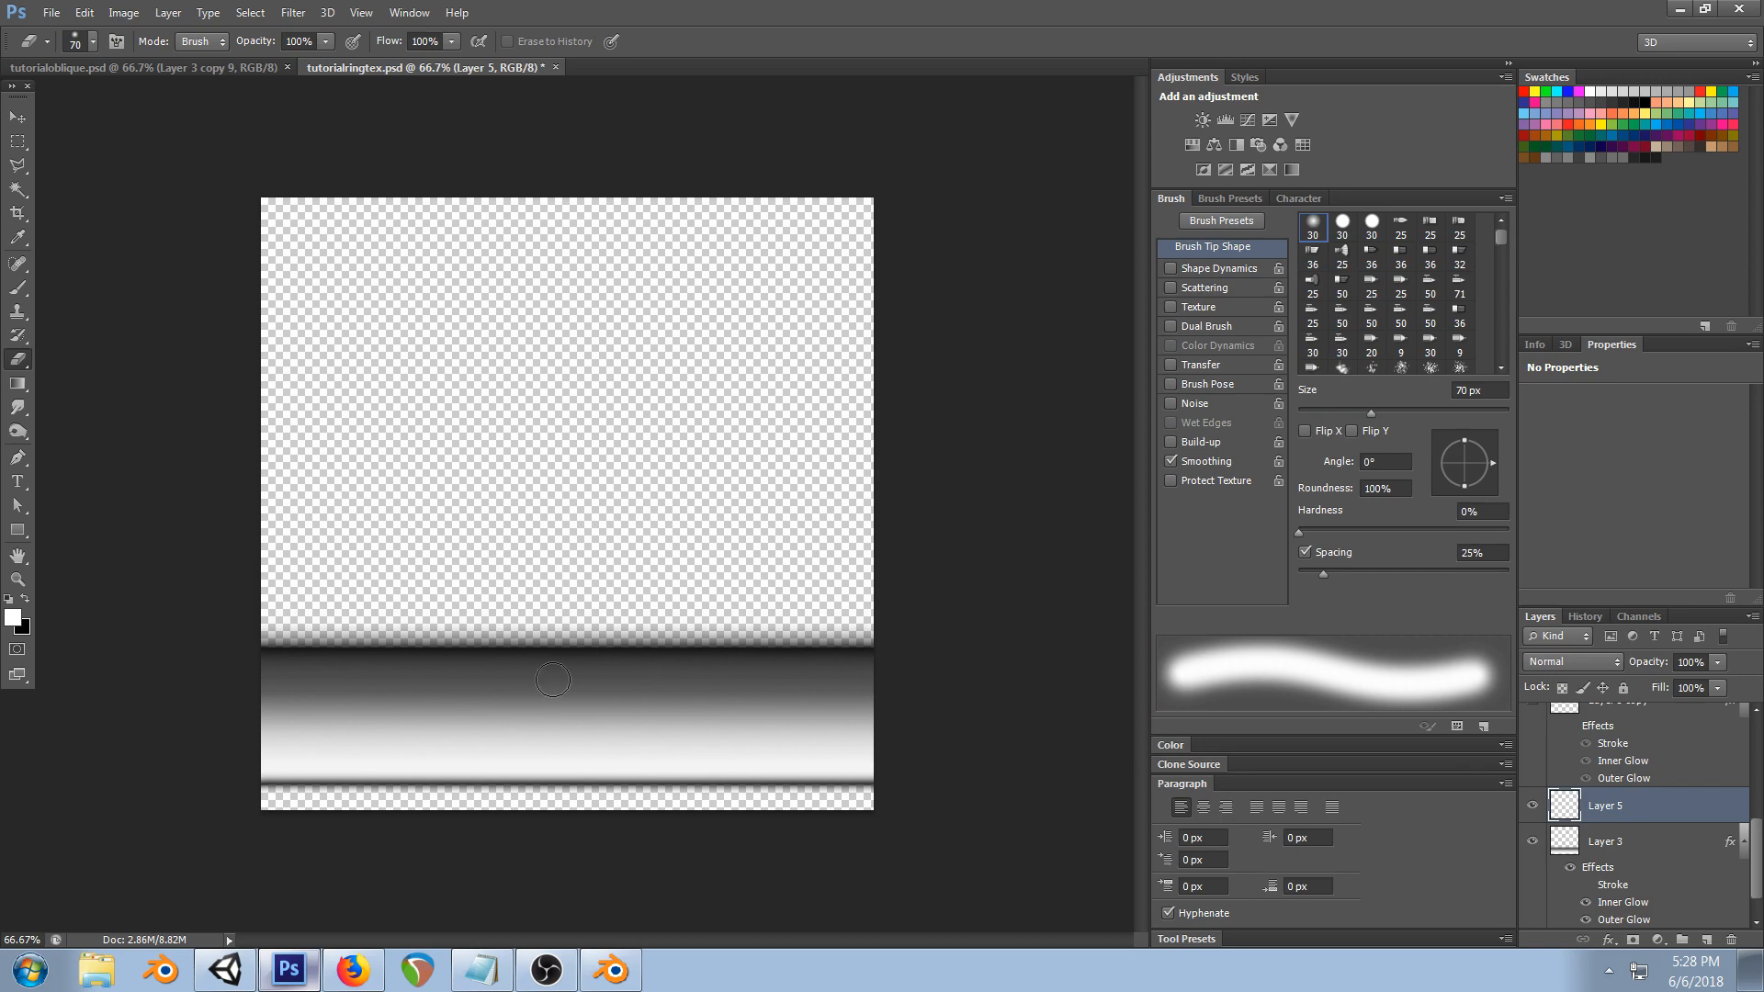
# - Paint scattered soft white dots across the band on Layer 5 at 100% opacity, varying the brush size up to 70 px
pyautogui.press('[')
pyautogui.press('[')
pyautogui.press('[')
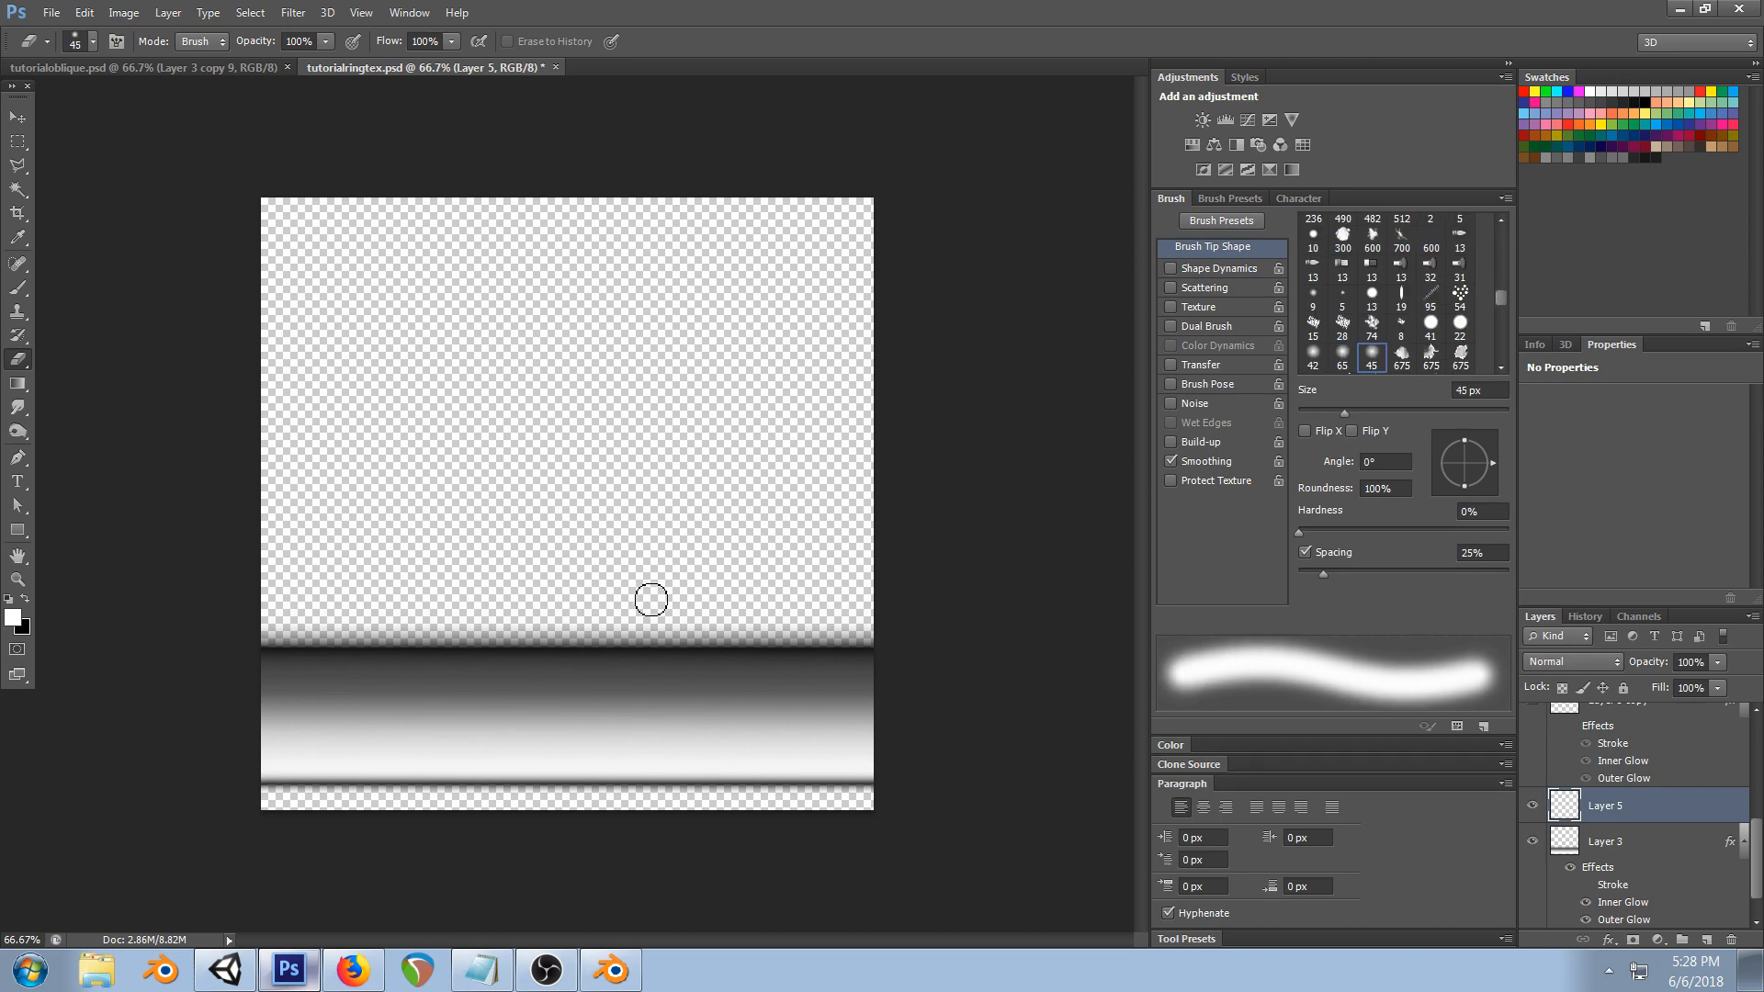
pyautogui.click(19, 288)
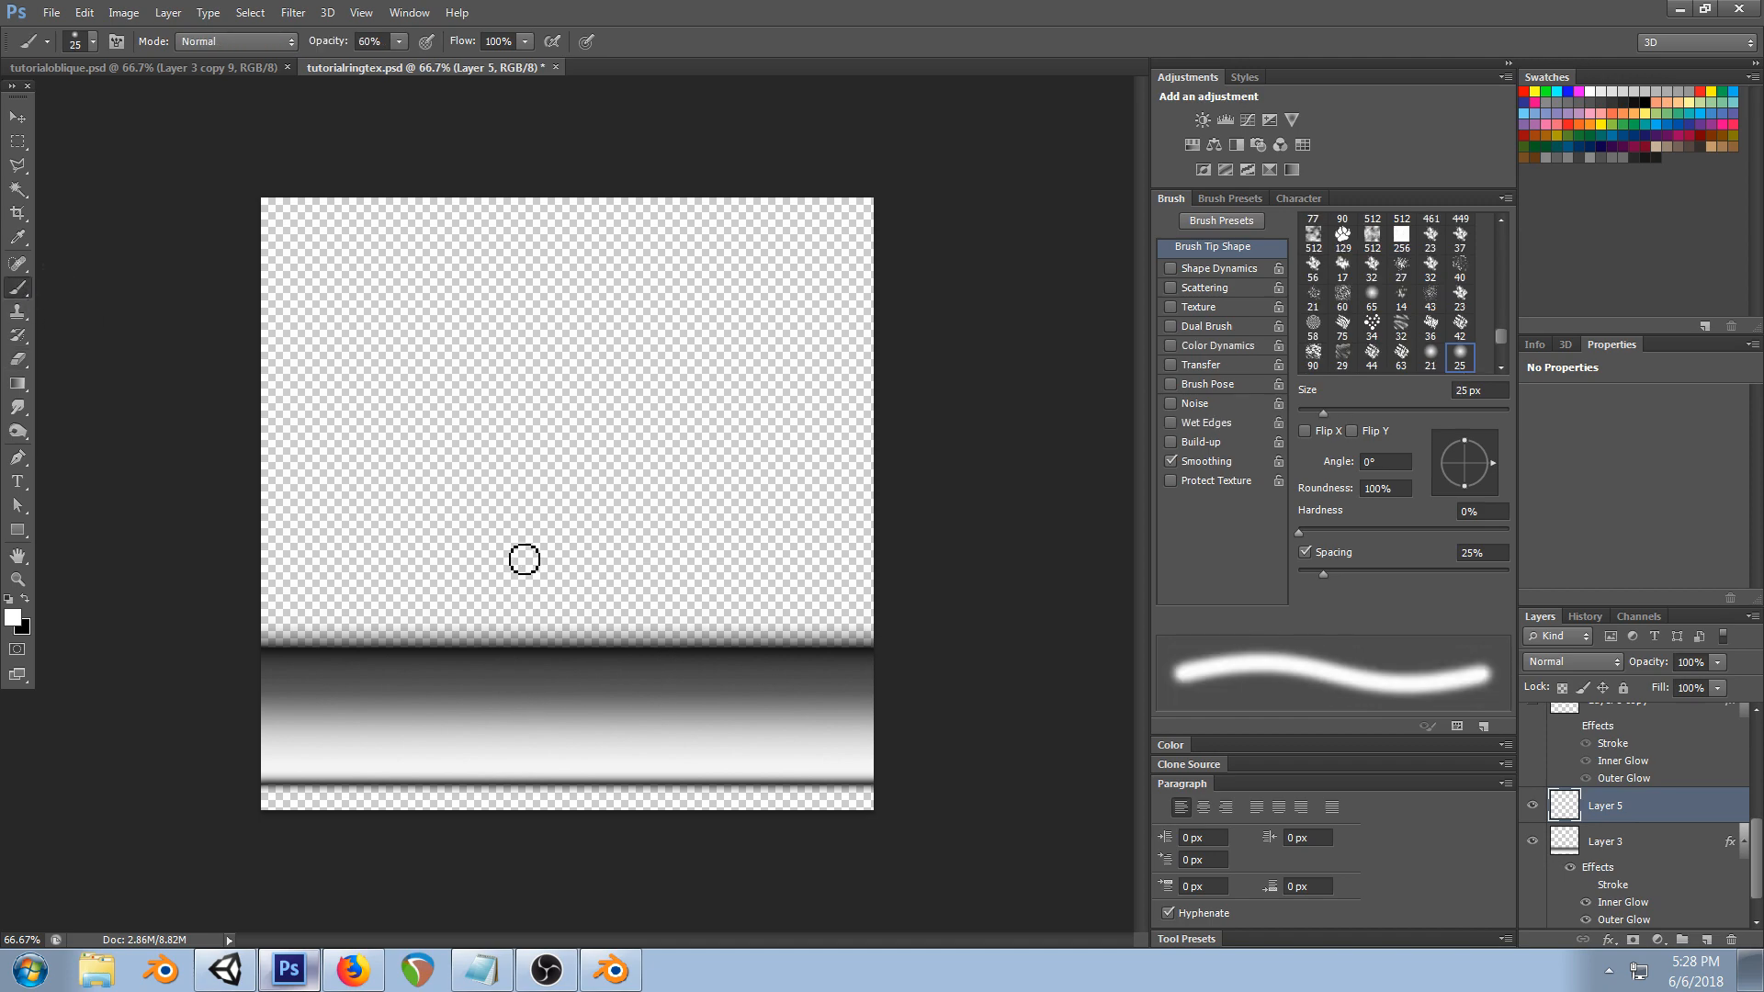
pyautogui.press('0')
pyautogui.press(']')
pyautogui.click(401, 646)
pyautogui.click(584, 681)
pyautogui.click(421, 725)
pyautogui.click(441, 695)
pyautogui.click(608, 725)
pyautogui.click(733, 648)
pyautogui.press(']')
pyautogui.click(512, 740)
pyautogui.press(']')
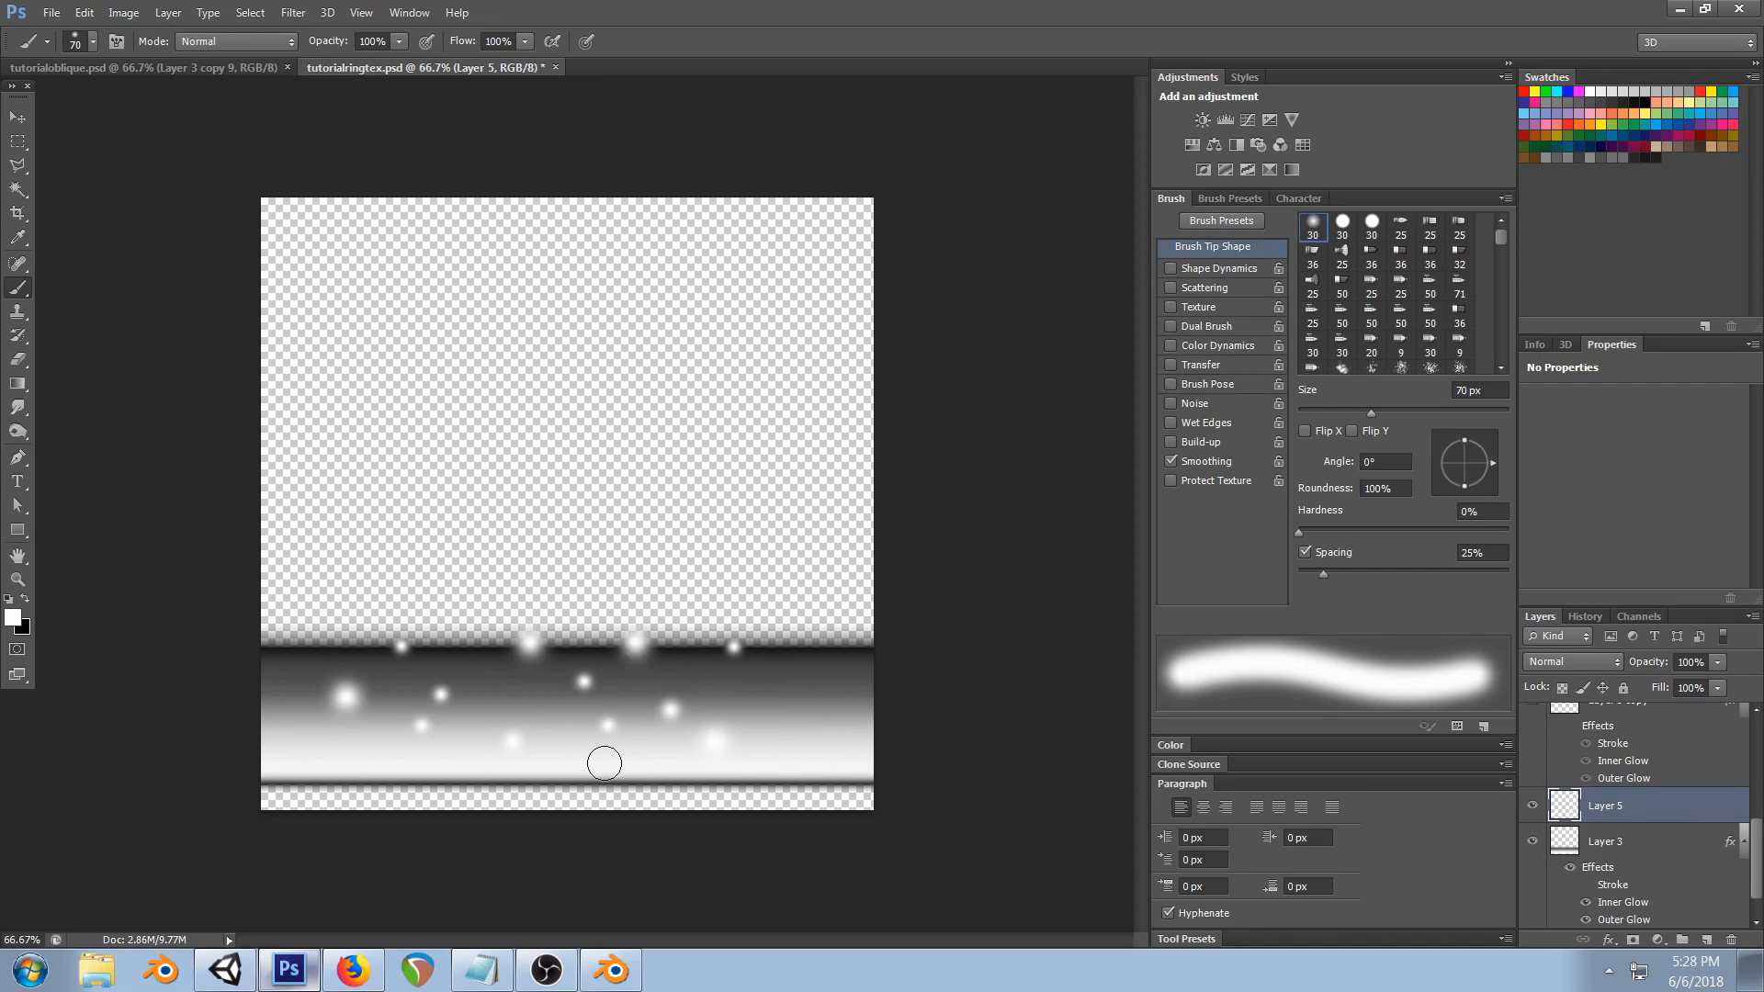
pyautogui.press('[')
pyautogui.press('[')
pyautogui.press('[')
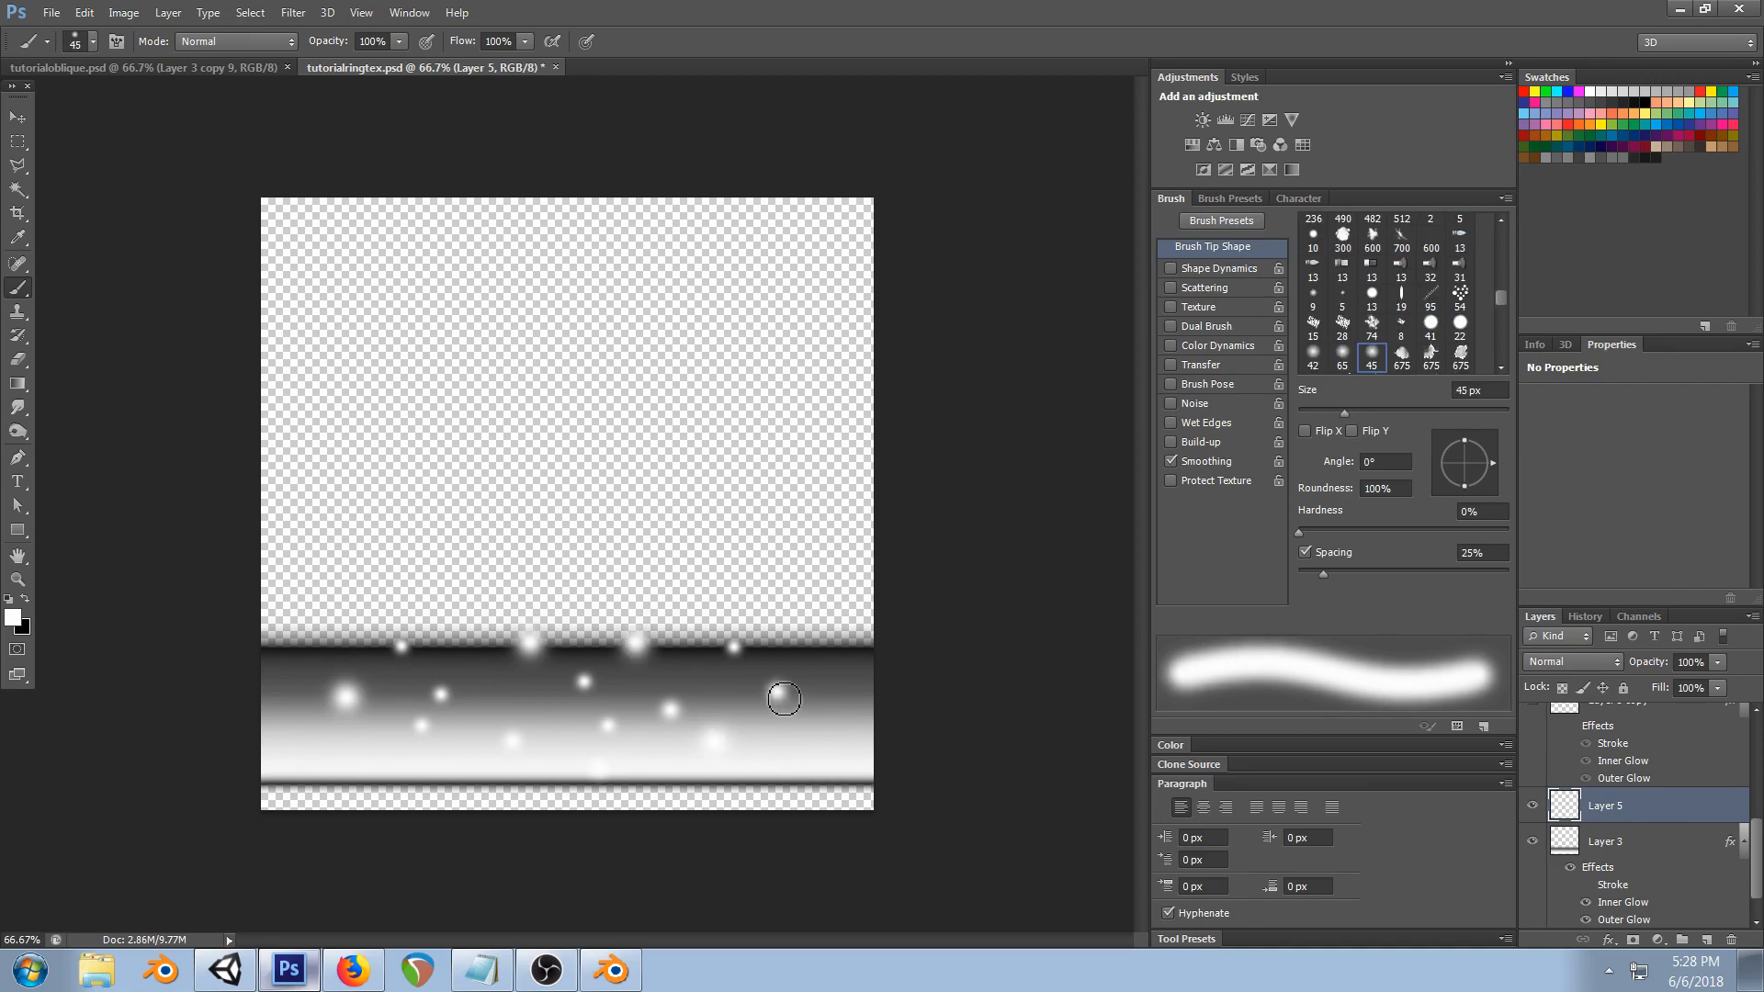
pyautogui.hotkey('ctrl', 't')
pyautogui.keyDown('alt'); pyautogui.moveTo(800, 697); pyautogui.dragTo(1466, 697); pyautogui.keyUp('alt')
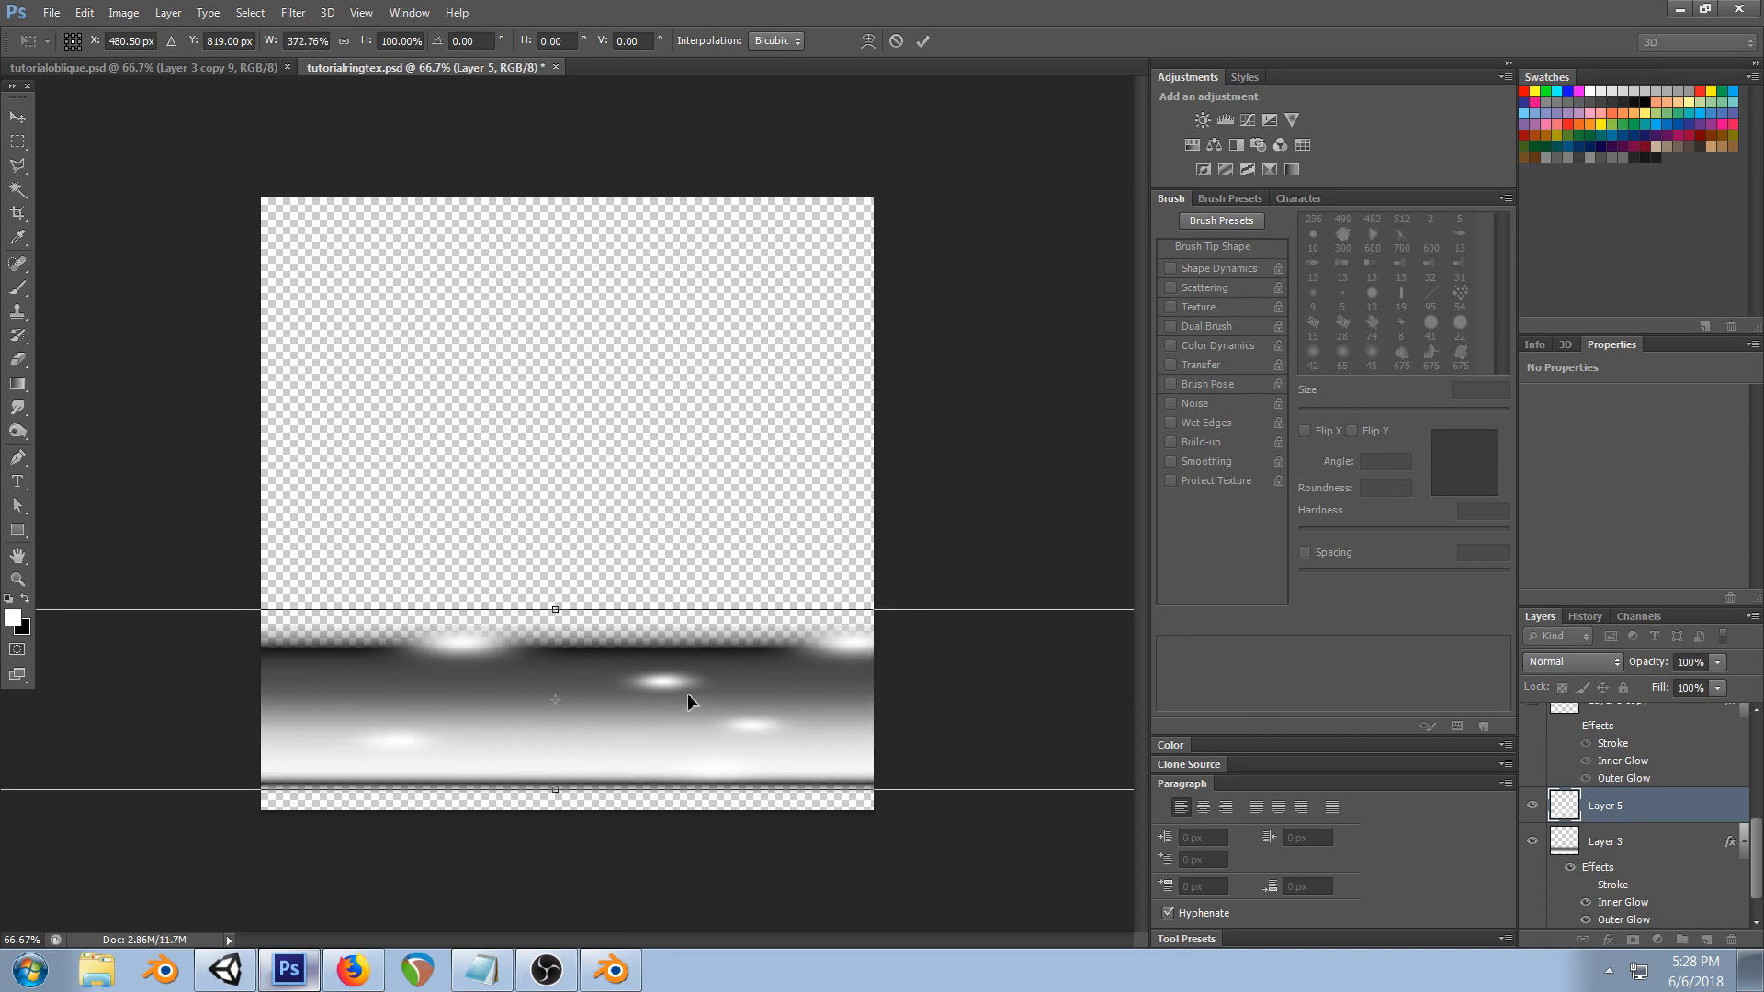
pyautogui.moveTo(563, 612); pyautogui.dragTo(565, 630)
pyautogui.click(24, 121)
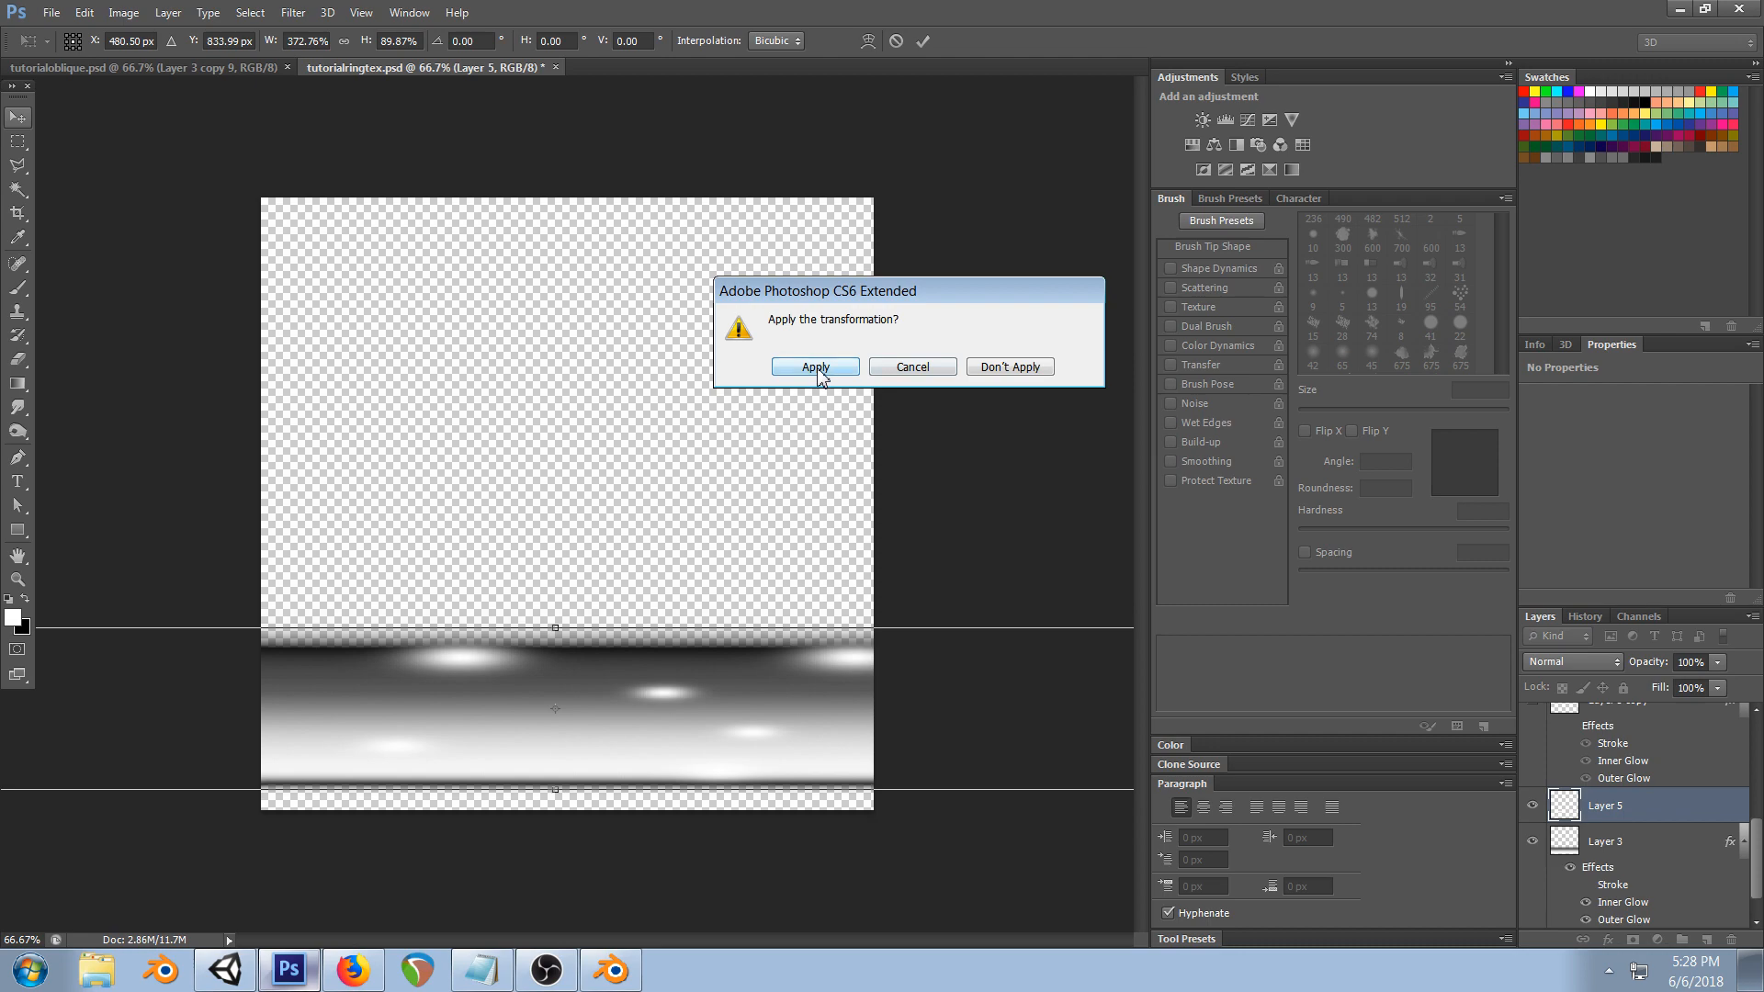
pyautogui.click(1003, 373)
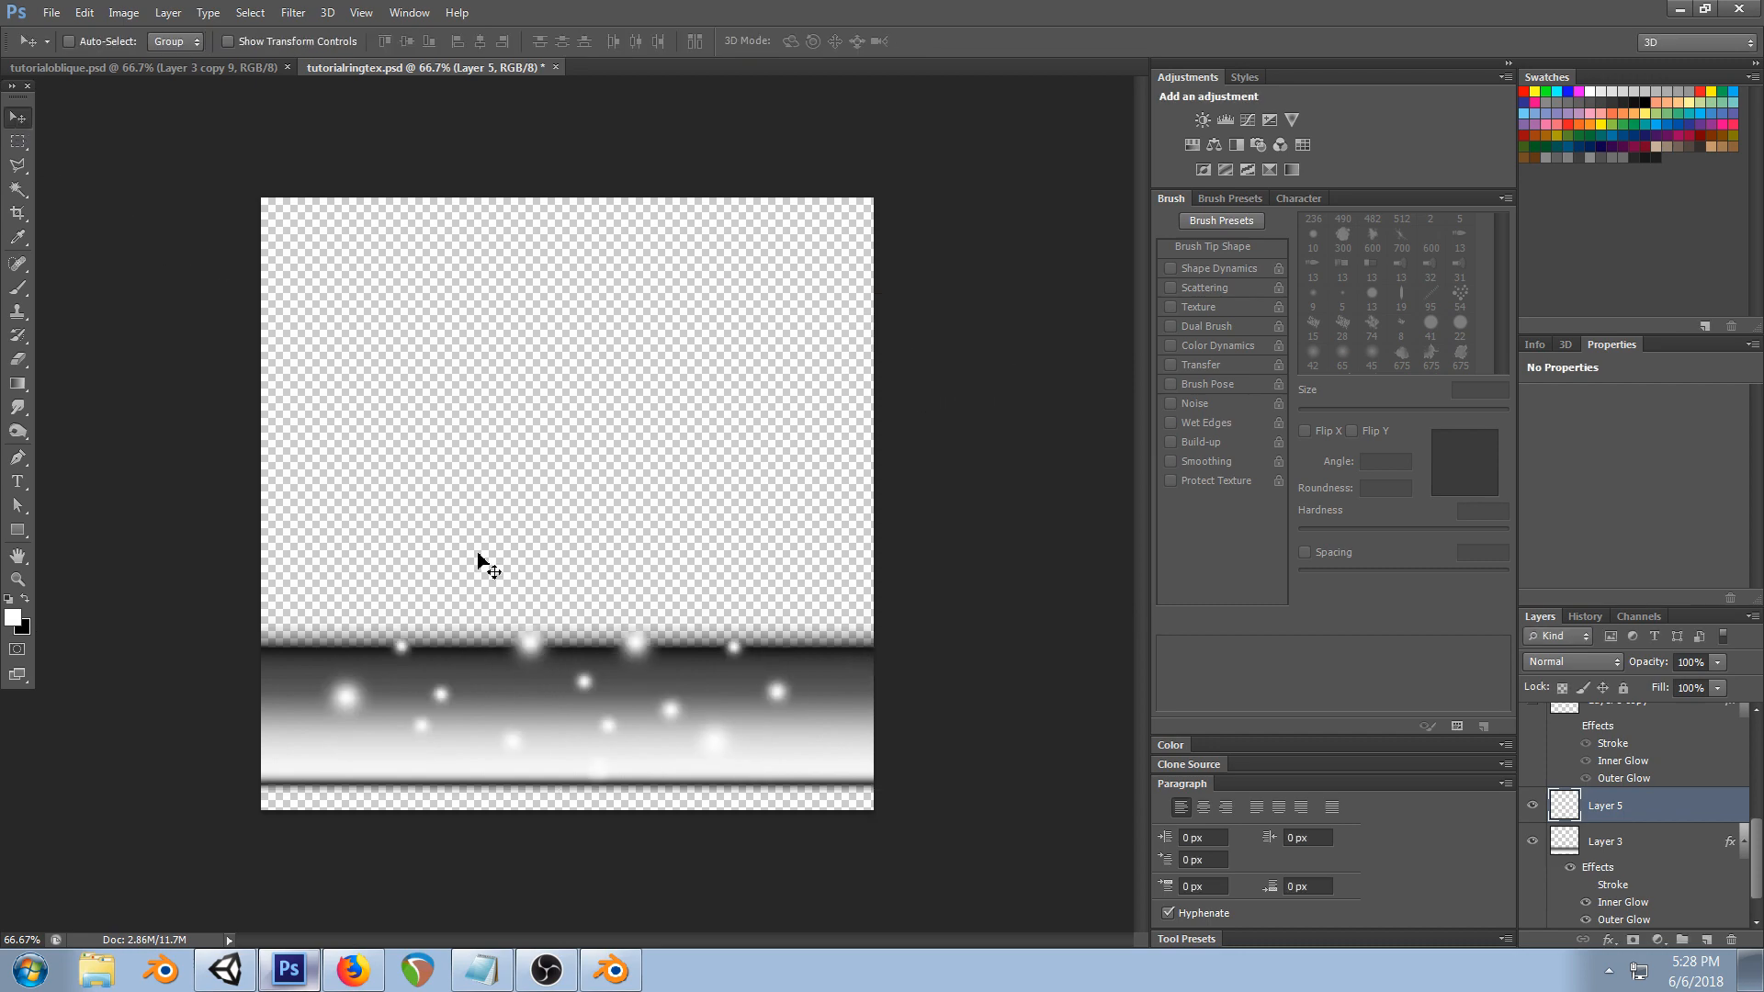
# - Duplicate the white dots with an offset, flip the copy horizontally, and merge it back into Layer 5
pyautogui.keyDown('alt'); pyautogui.moveTo(465, 687); pyautogui.dragTo(498, 682); pyautogui.keyUp('alt')
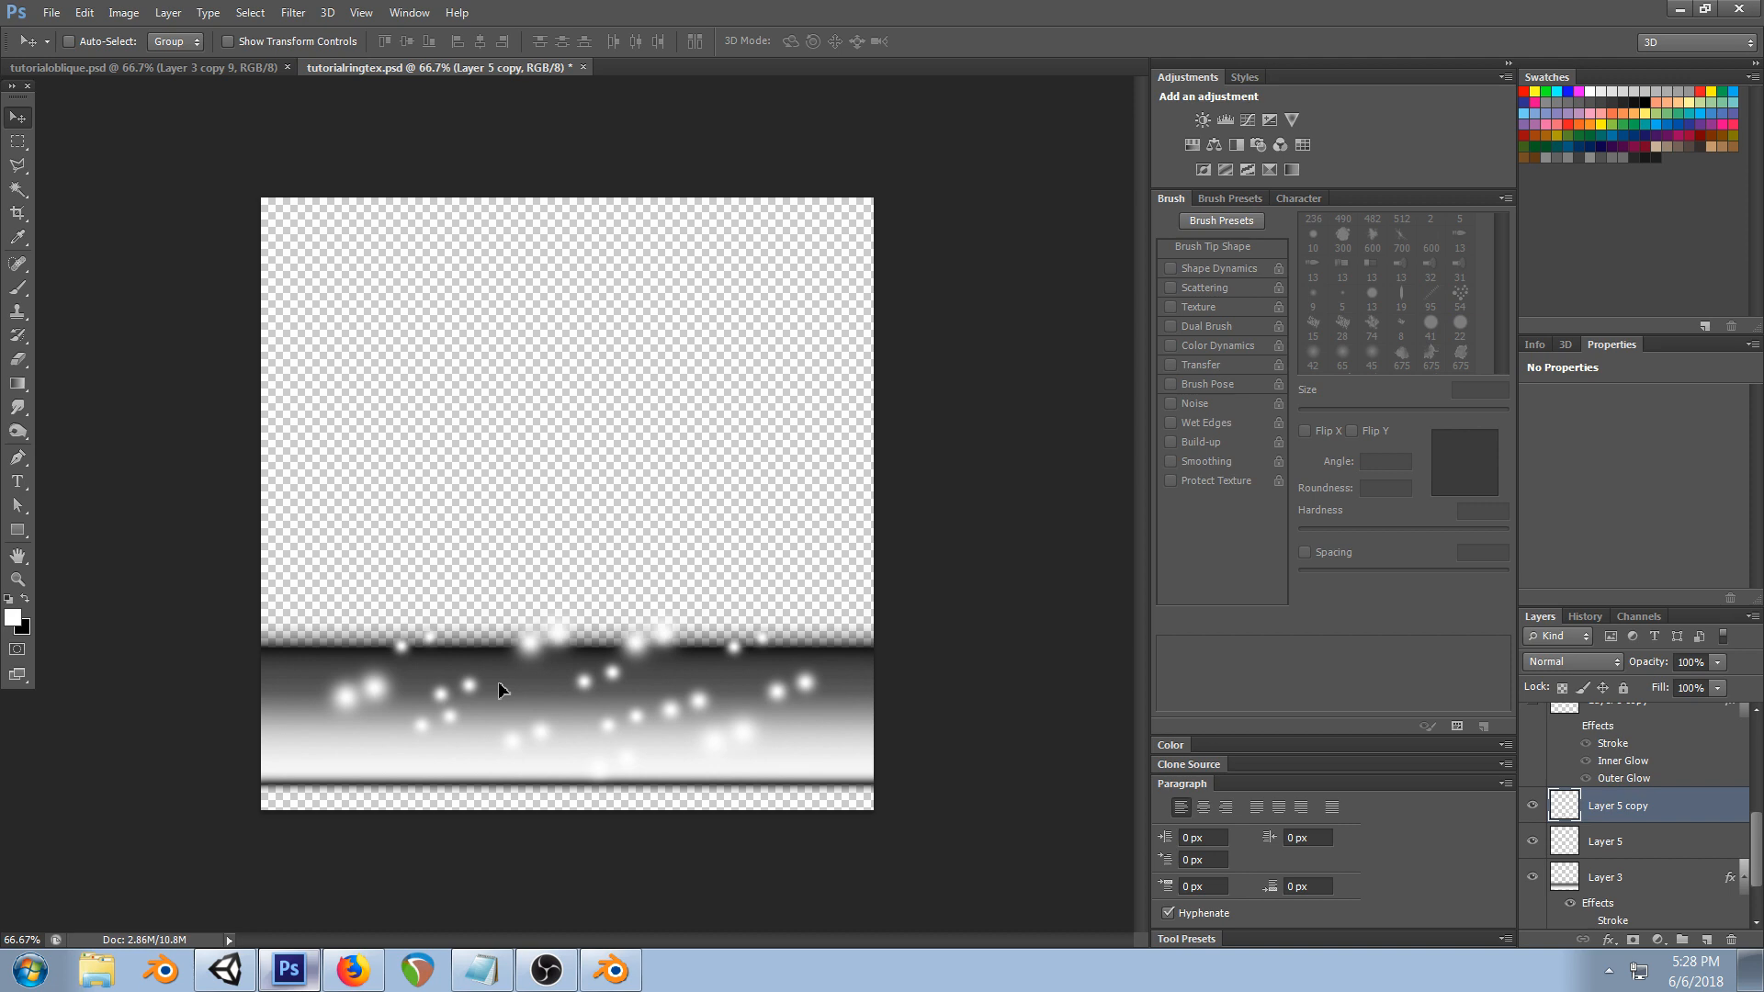
pyautogui.click(66, 12)
pyautogui.moveTo(99, 16)
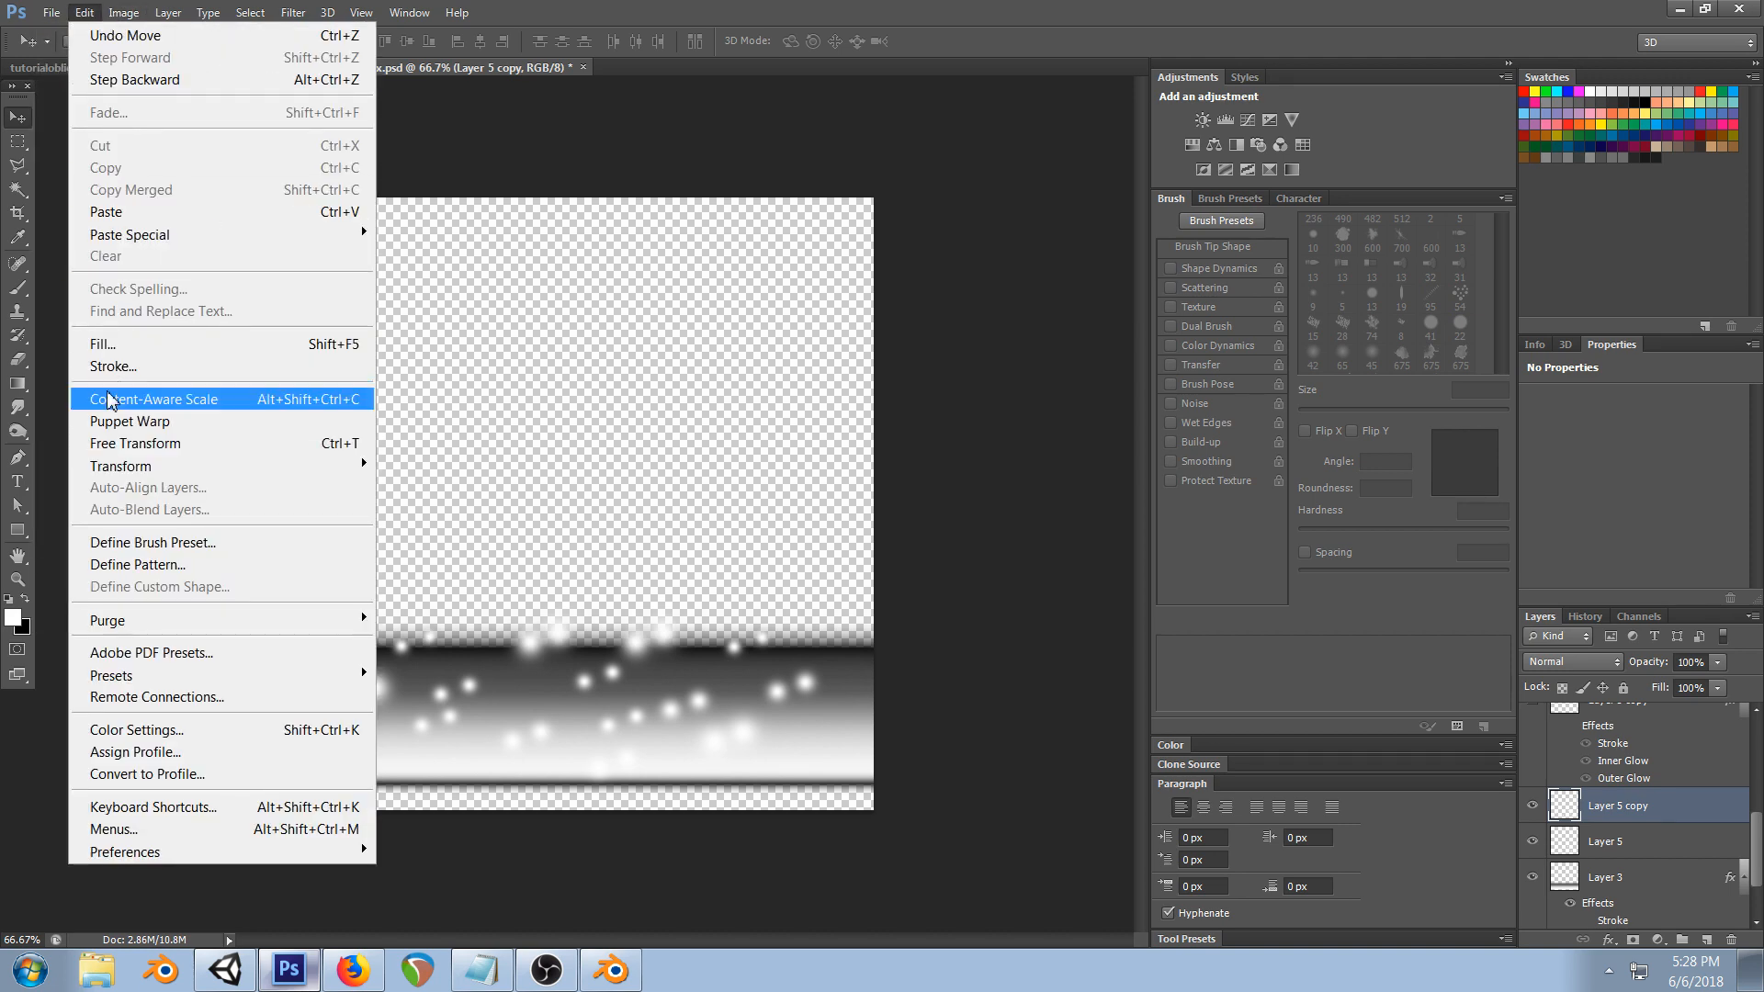
pyautogui.moveTo(115, 468)
pyautogui.click(512, 718)
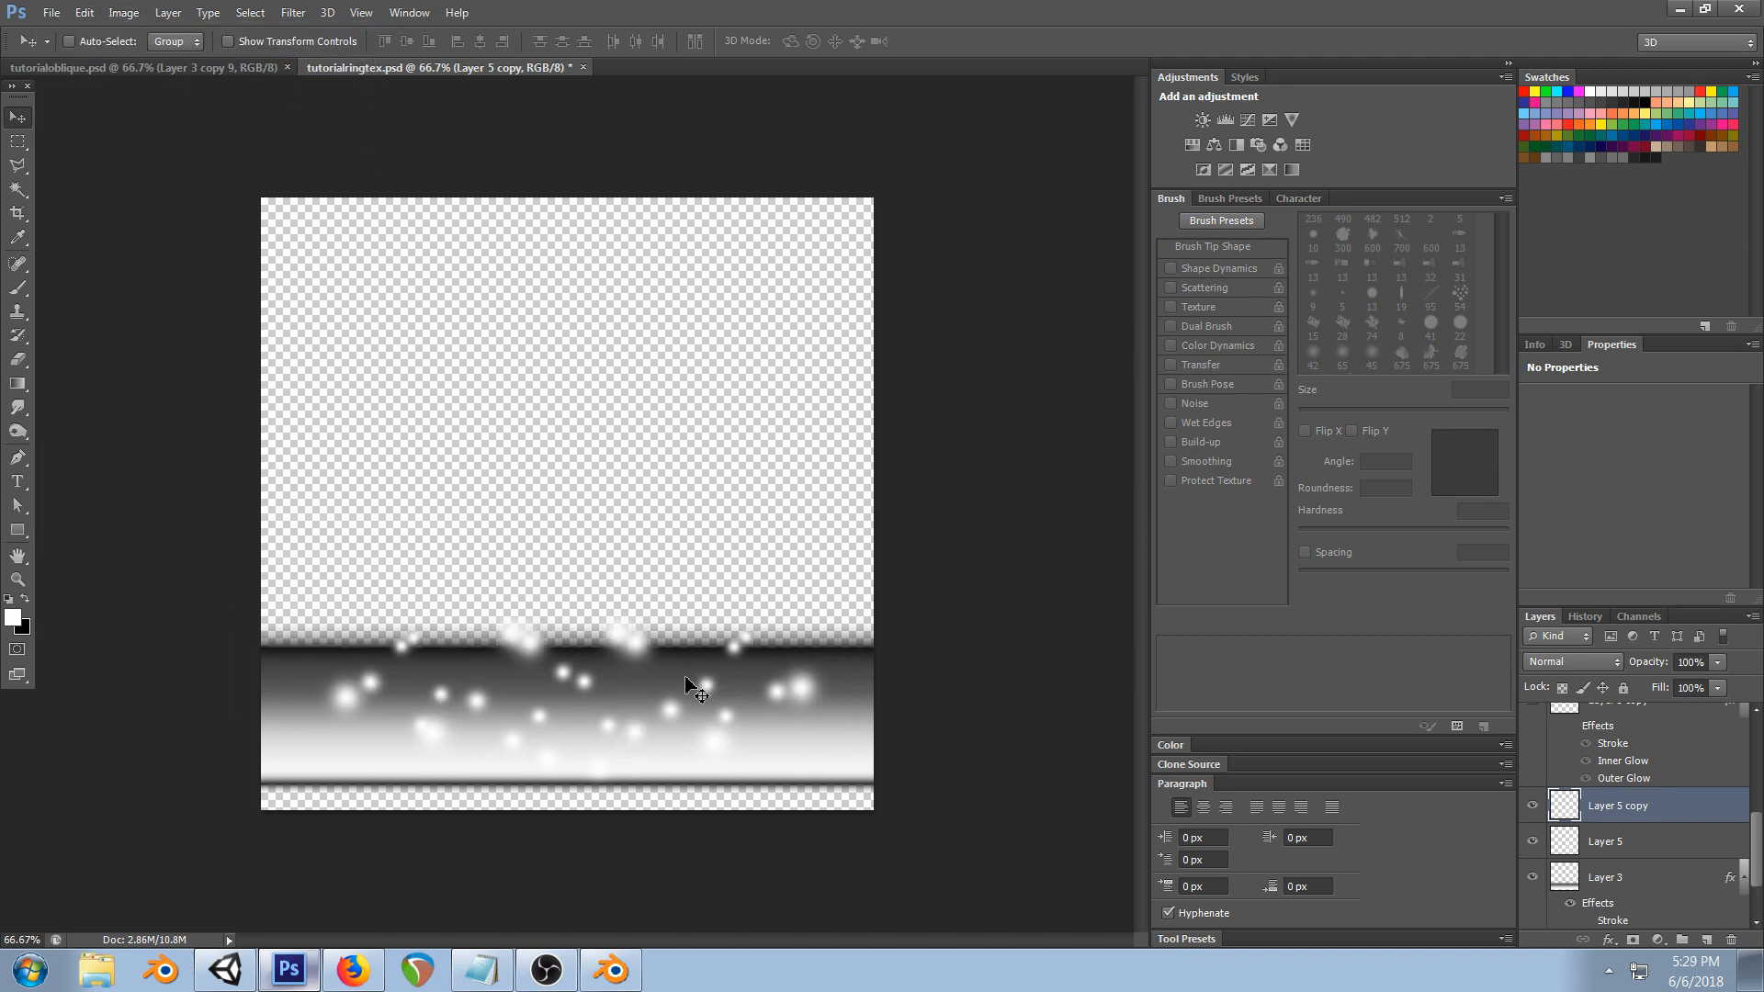
pyautogui.hotkey('ctrl', 'e')
# - Stretch the merged dots horizontally to about 252% width, shift them sideways along the band, and apply the transformation
pyautogui.hotkey('ctrl', 't')
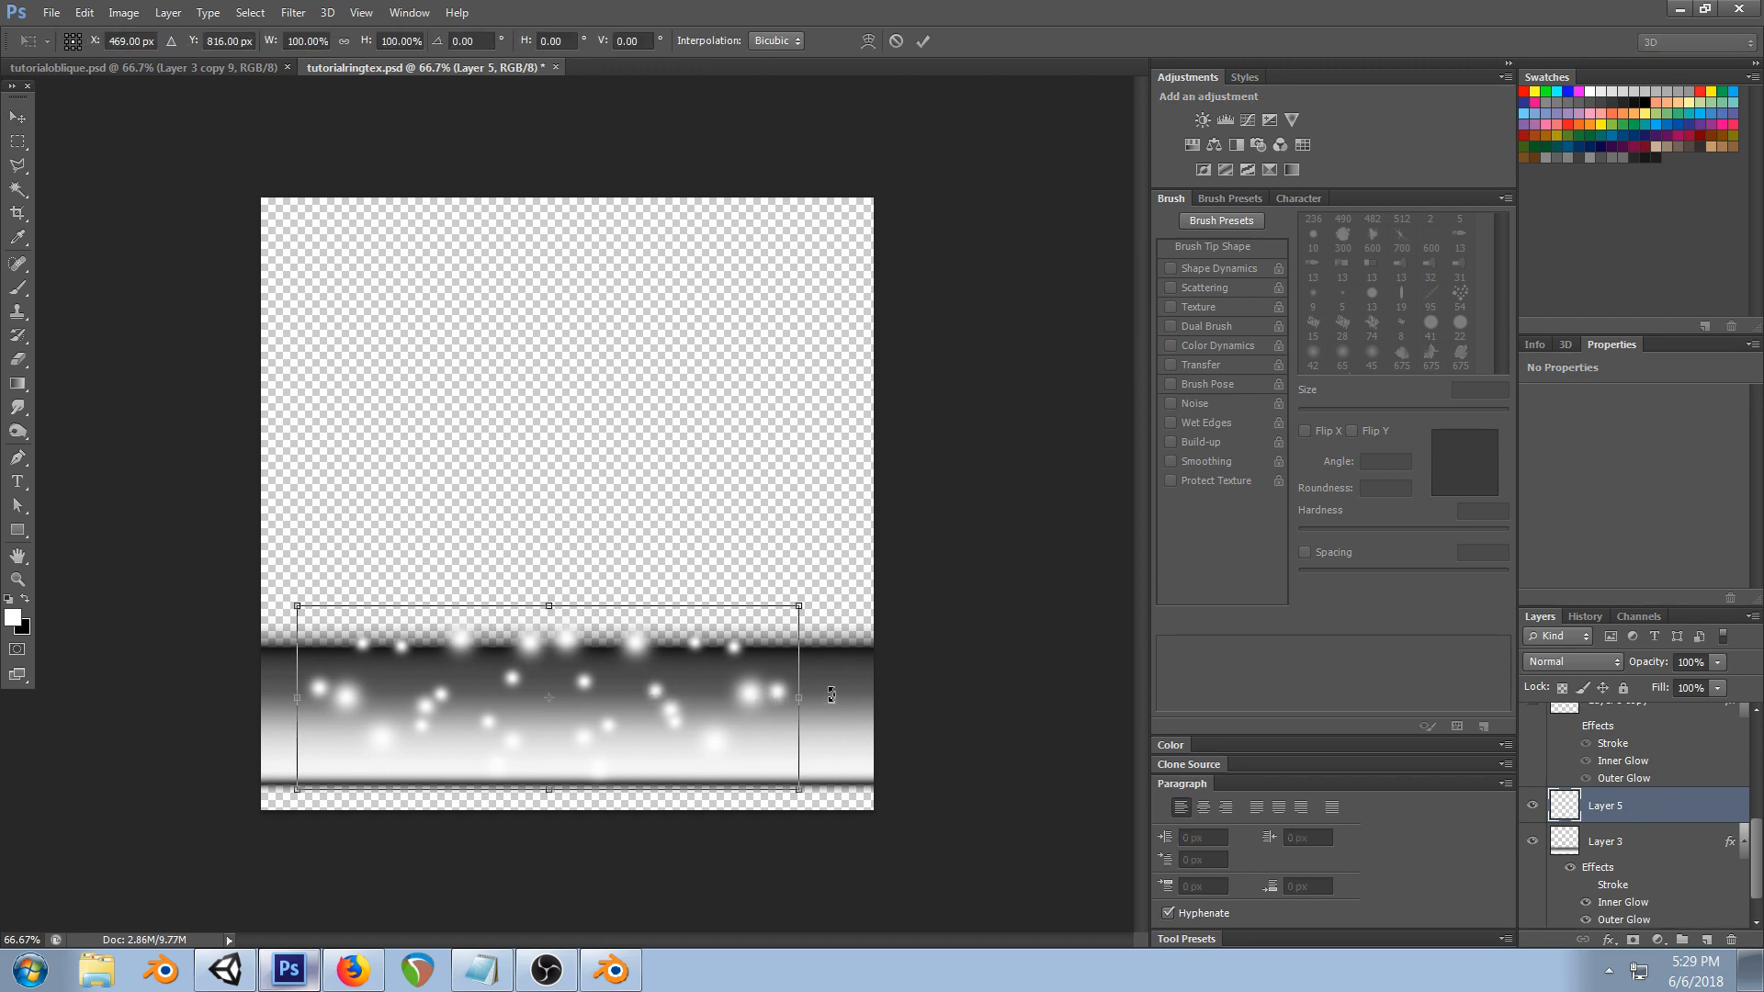
pyautogui.keyDown('alt'); pyautogui.moveTo(809, 695); pyautogui.dragTo(1181, 696); pyautogui.keyUp('alt')
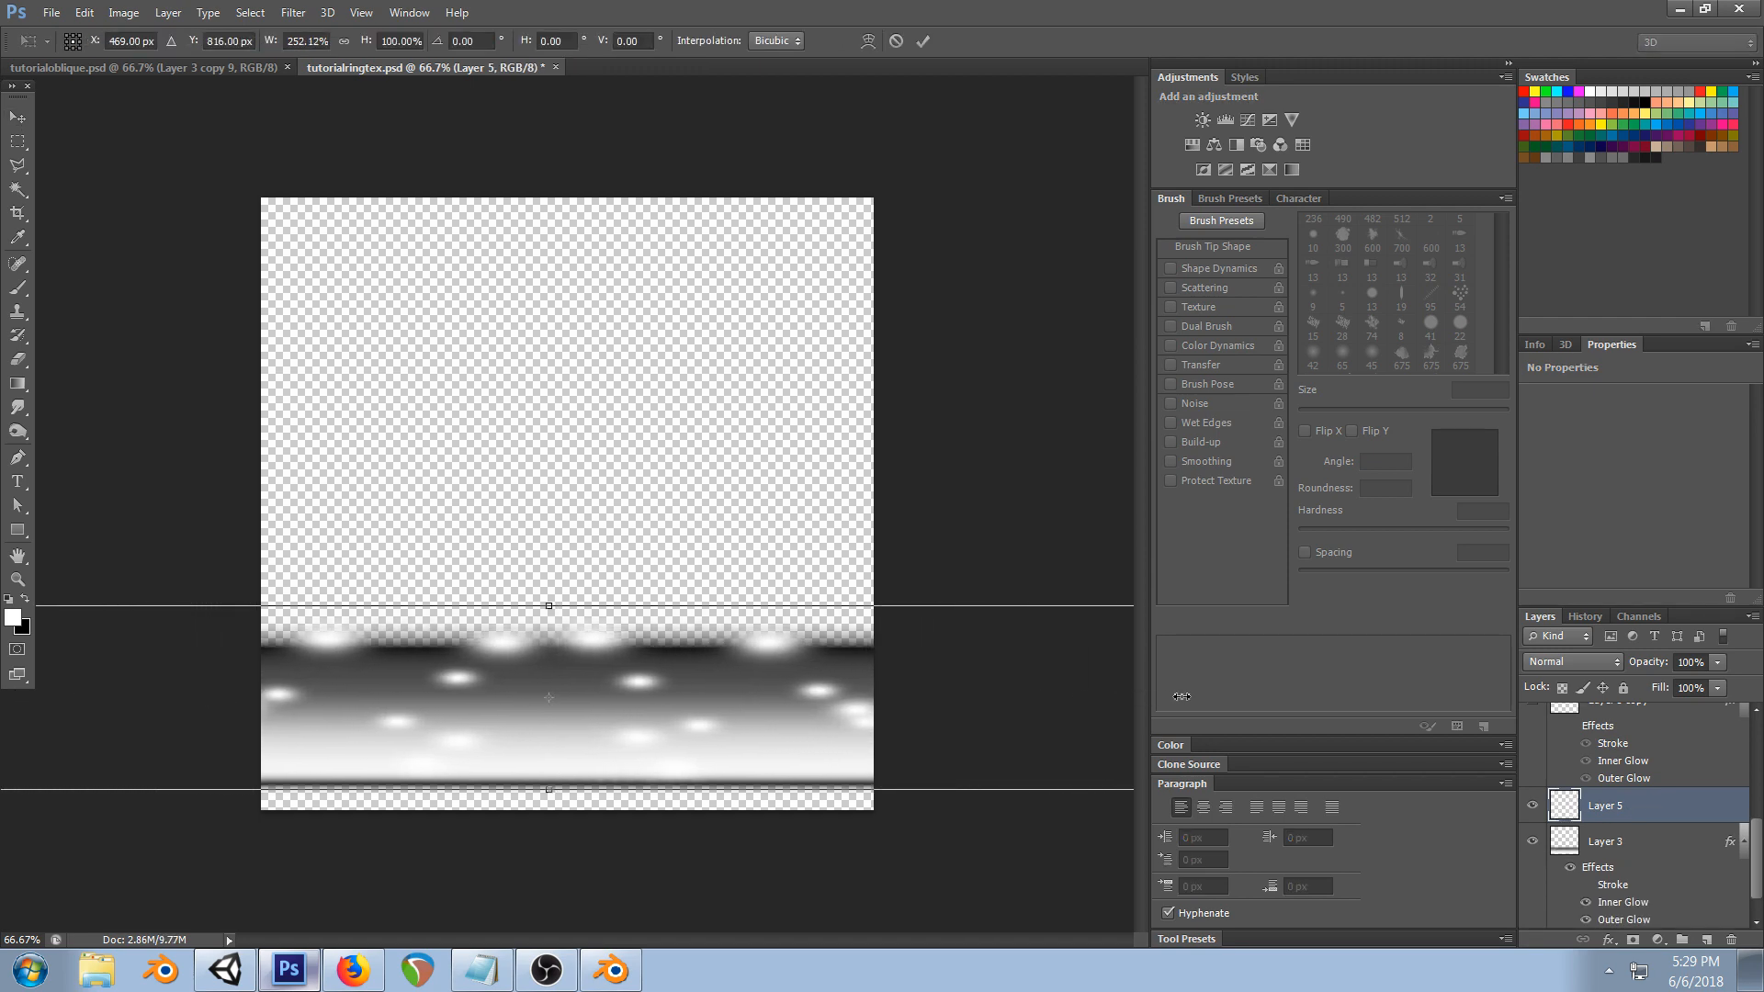
pyautogui.moveTo(687, 740); pyautogui.dragTo(854, 729)
pyautogui.click(20, 129)
pyautogui.click(813, 370)
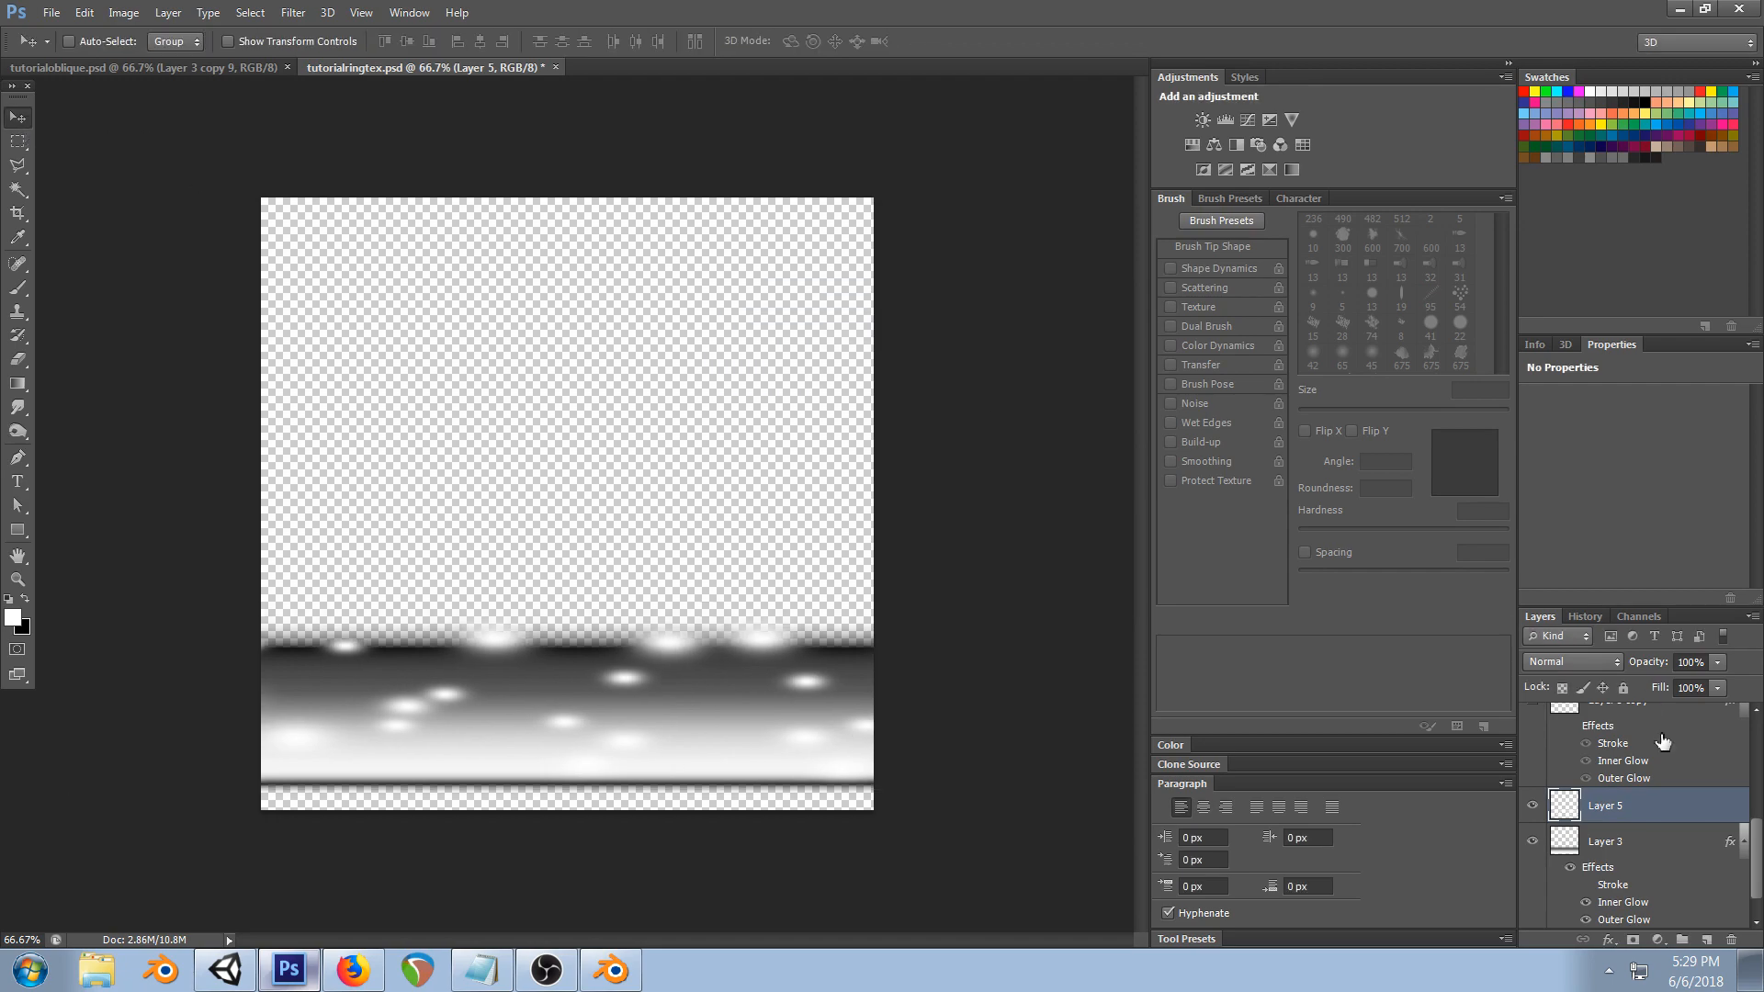
# - Try cutting the dot shapes out of Layer 3 with Layer 5 hidden, then deselect, save, and check the ring in Unity
pyautogui.keyDown('ctrl'); pyautogui.click(1580, 806); pyautogui.keyUp('ctrl')
pyautogui.click(1532, 805)
pyautogui.click(1621, 843)
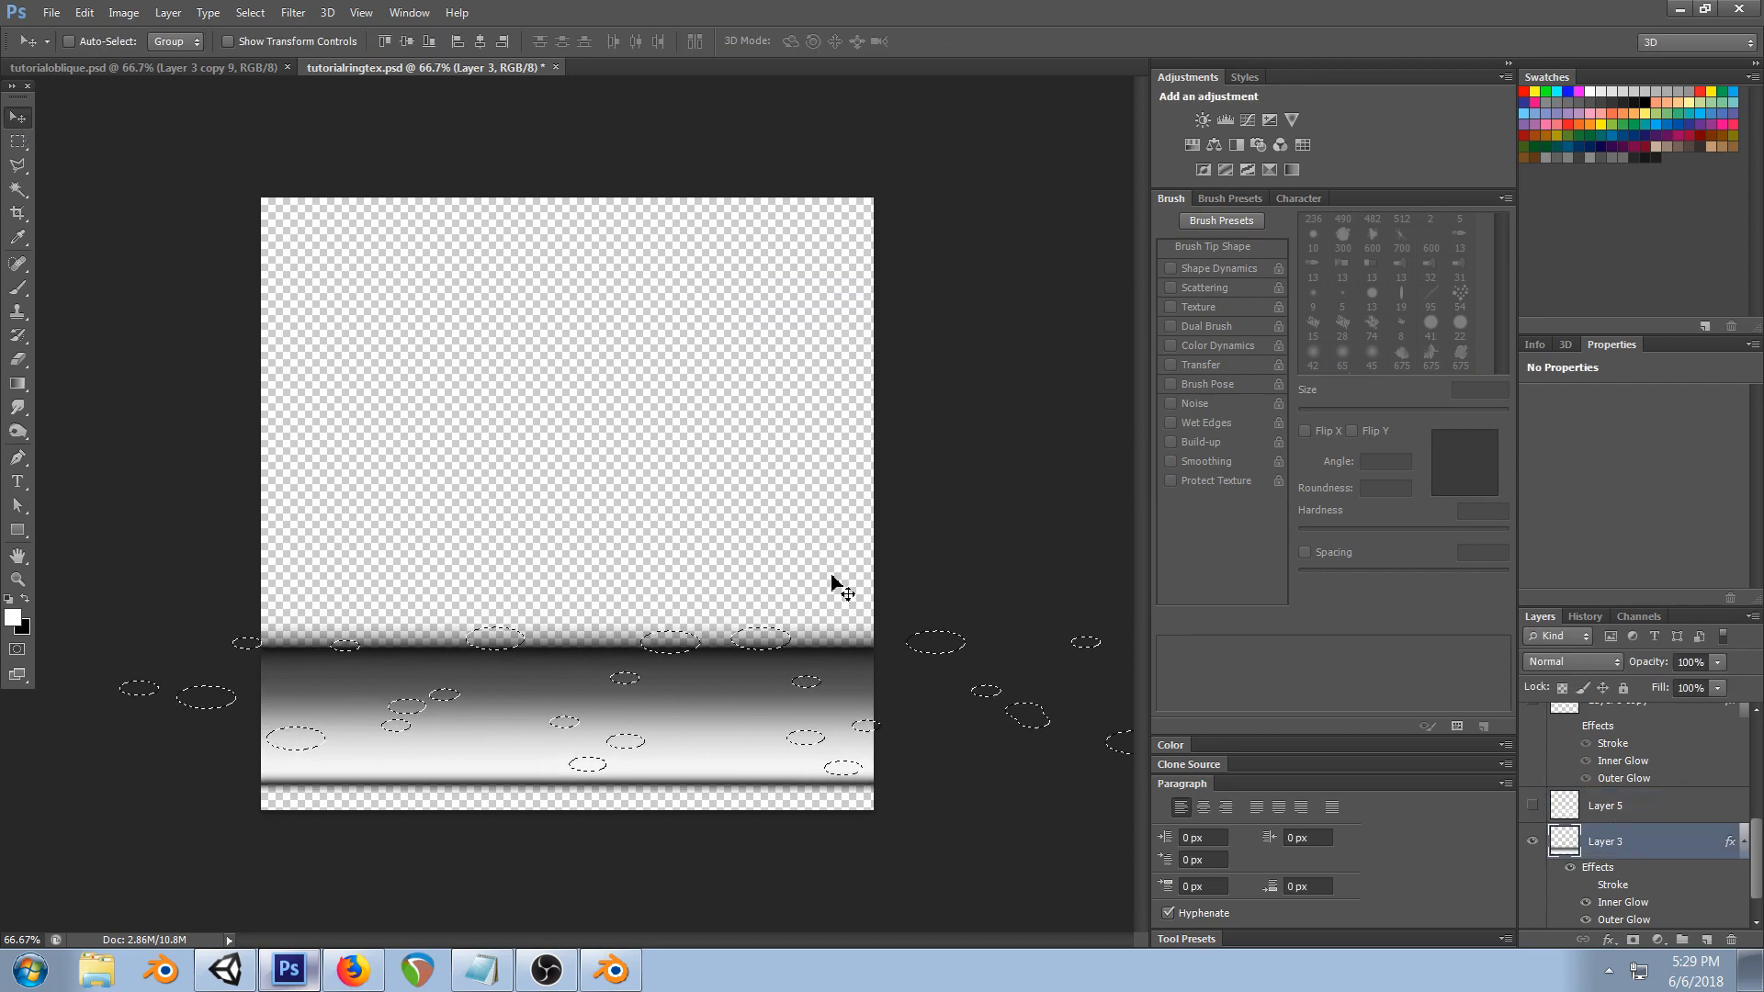
pyautogui.press('Delete')
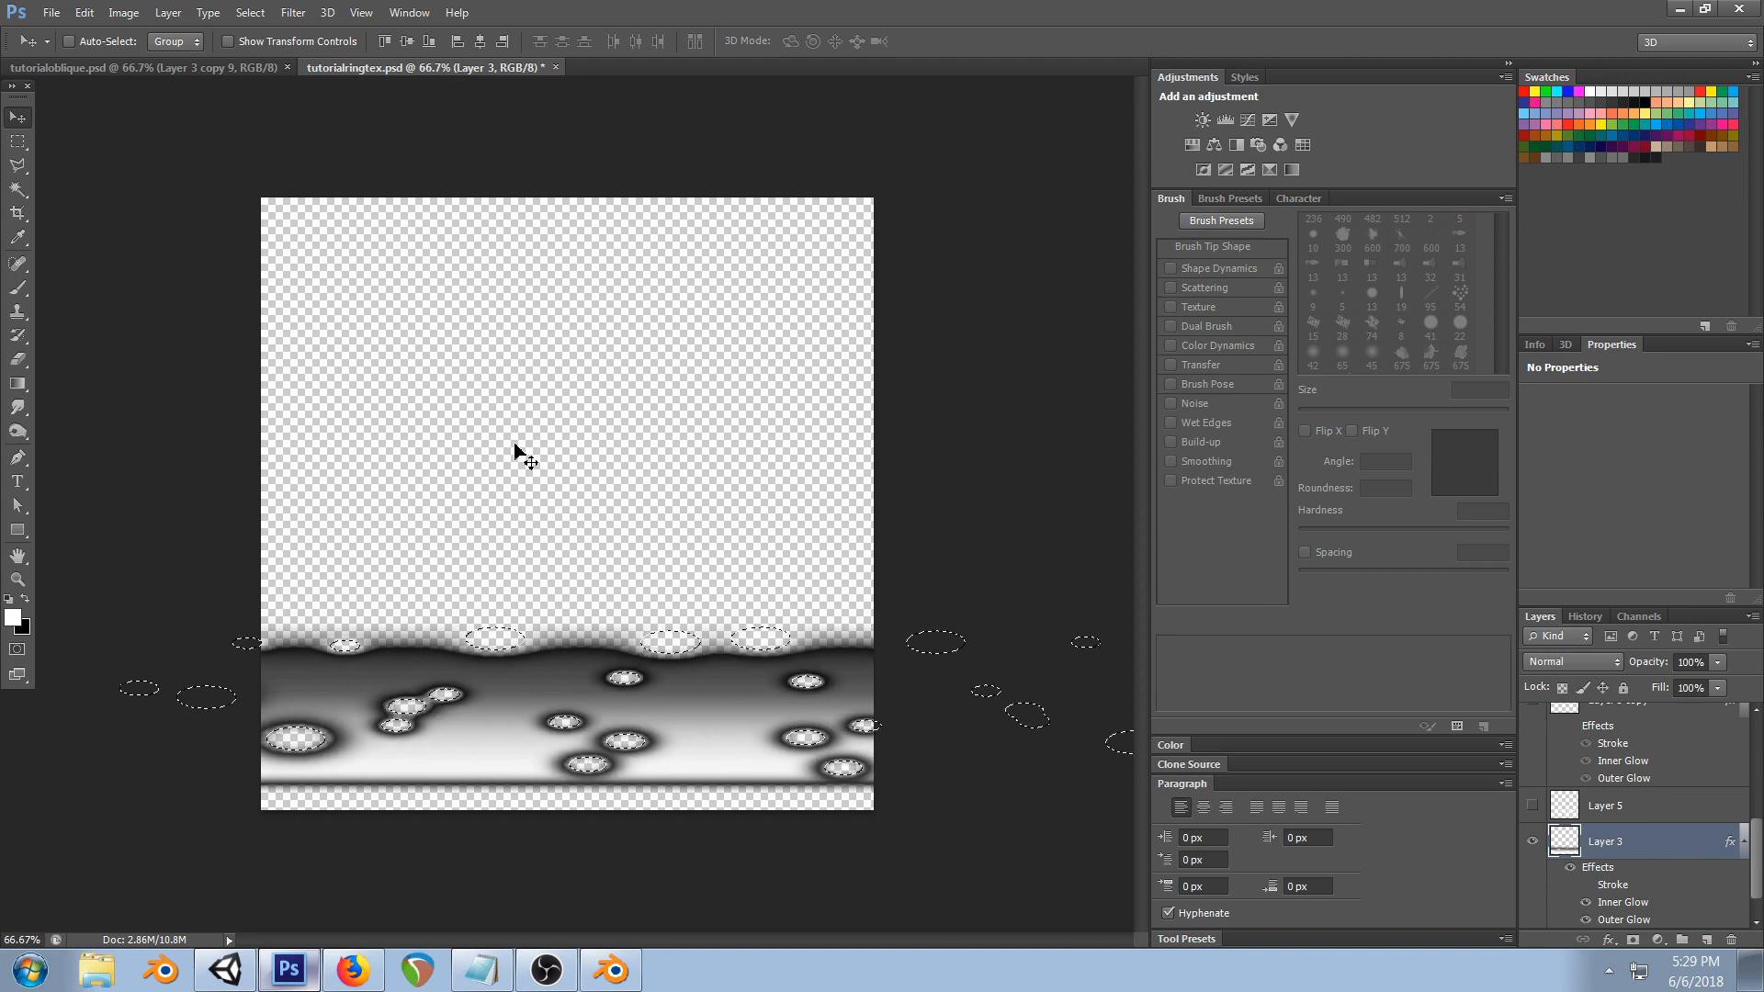
pyautogui.hotkey('ctrl', 'd')
pyautogui.hotkey('ctrl', 's')
pyautogui.click(235, 968)
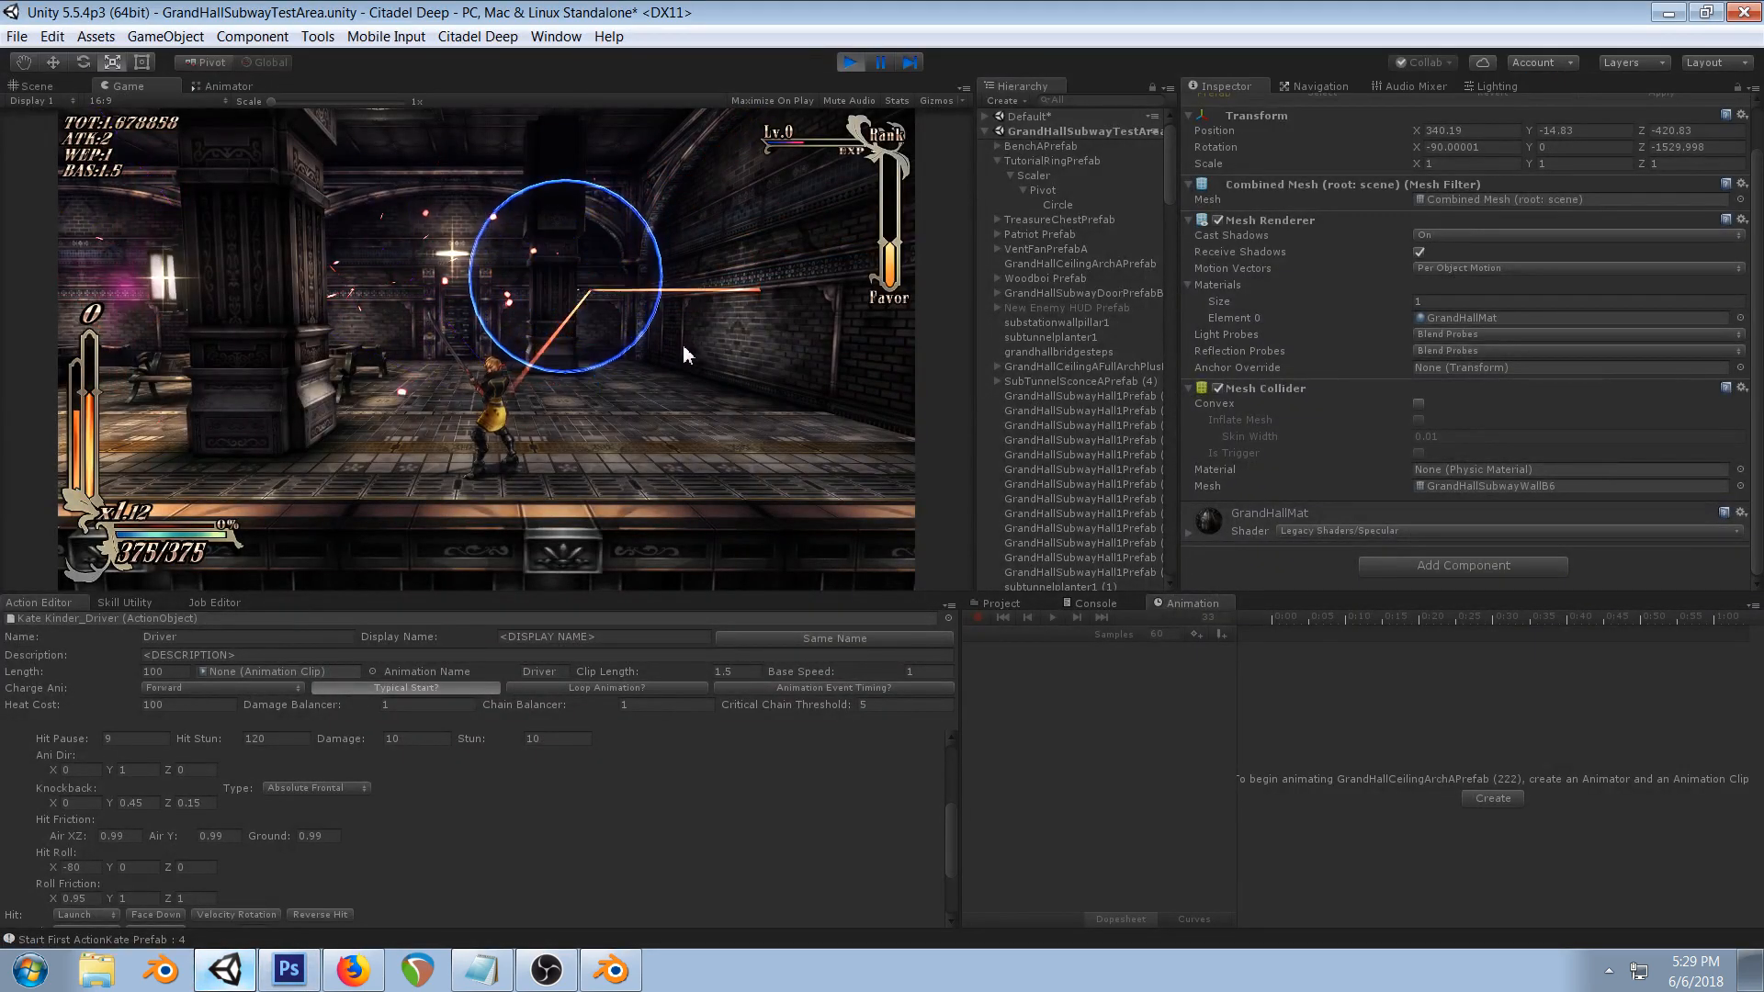
# - Return to Photoshop, undo the dot cut-outs in Layer 3, and show Layer 5 again
pyautogui.click(305, 982)
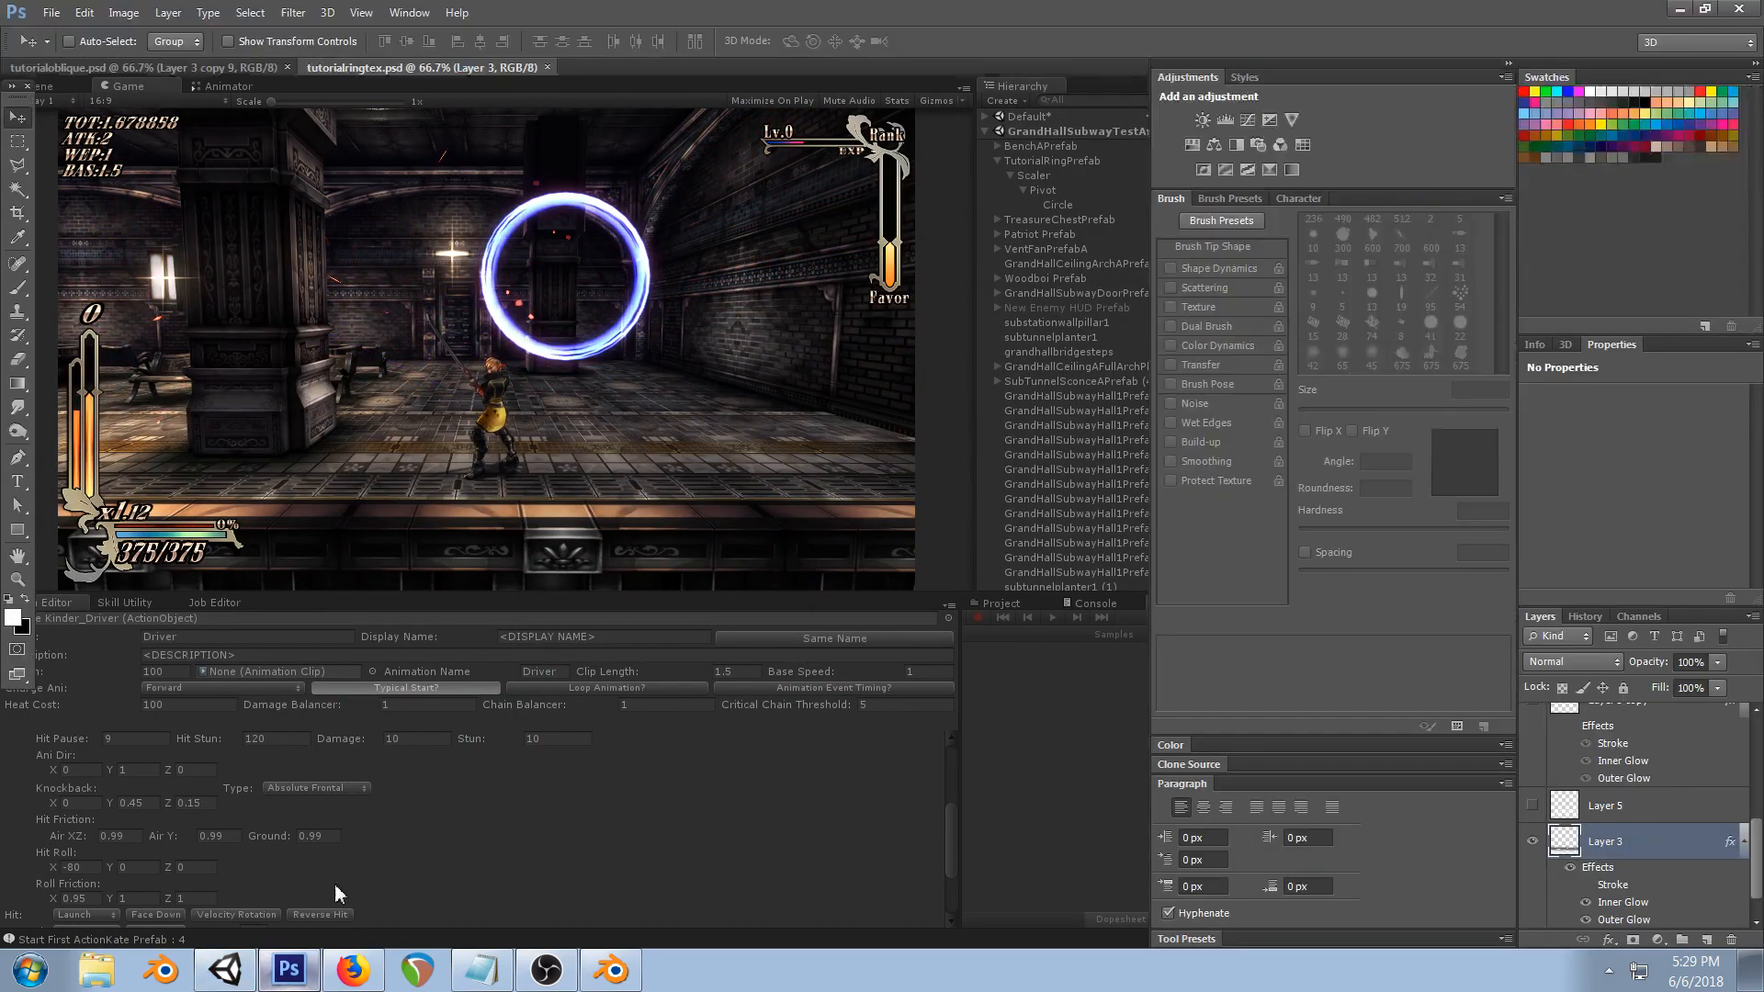
pyautogui.hotkey('ctrl', 'alt', 'z')
pyautogui.hotkey('ctrl', 'alt', 'z')
pyautogui.hotkey('ctrl', 'alt', 'z')
pyautogui.hotkey('ctrl', 'alt', 'z')
pyautogui.hotkey('ctrl', 'alt', 'z')
pyautogui.hotkey('ctrl', 'alt', 'z')
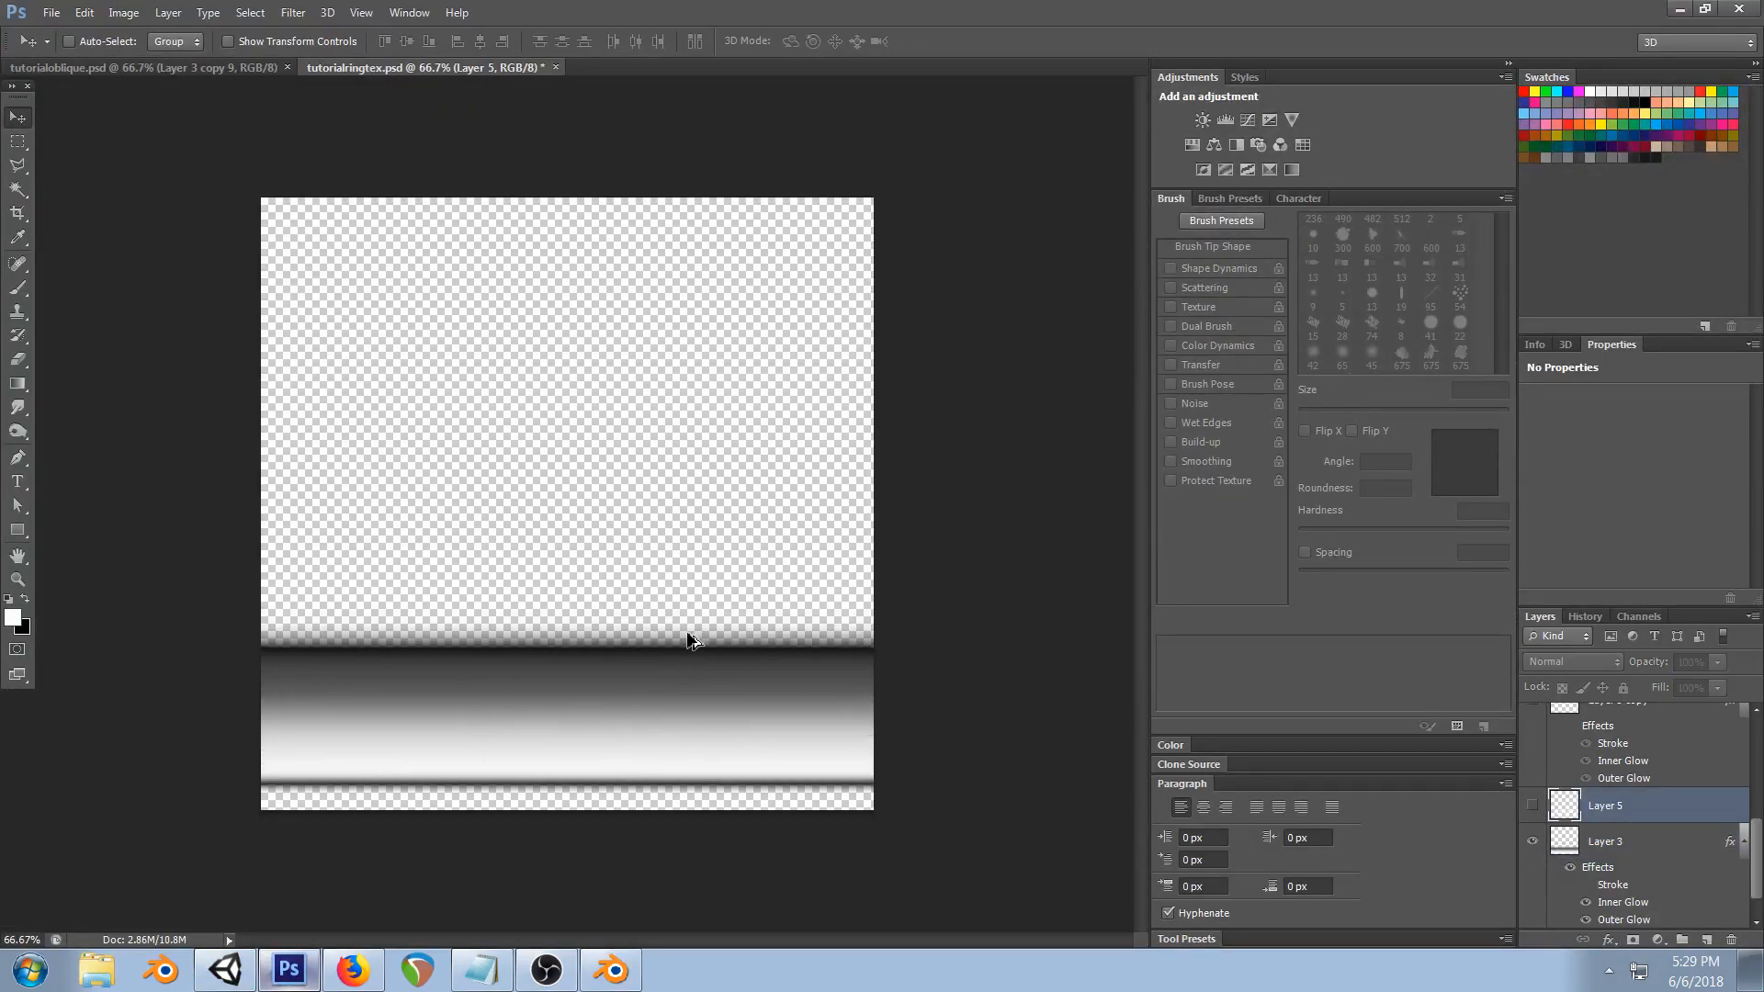
pyautogui.click(1532, 807)
# - Switch to Unity, examine the Particle System settings of 3rd Strike (1), and exit play mode
pyautogui.click(262, 979)
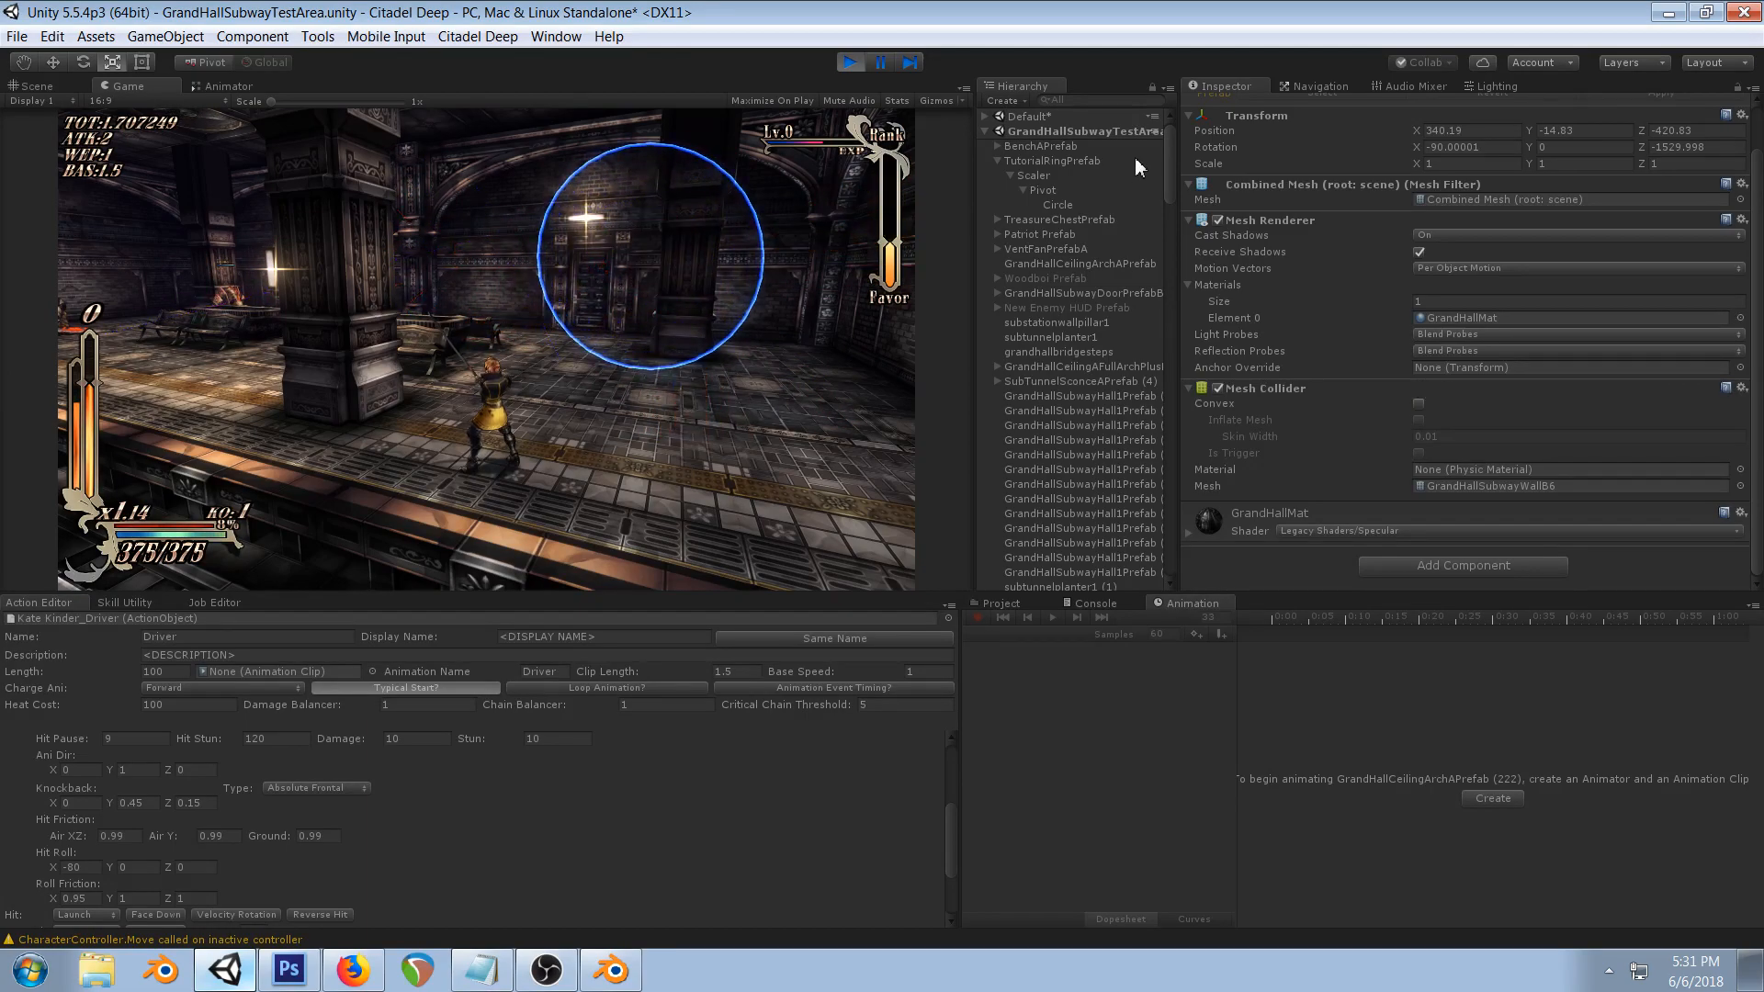
pyautogui.moveTo(1168, 161); pyautogui.dragTo(1189, 540)
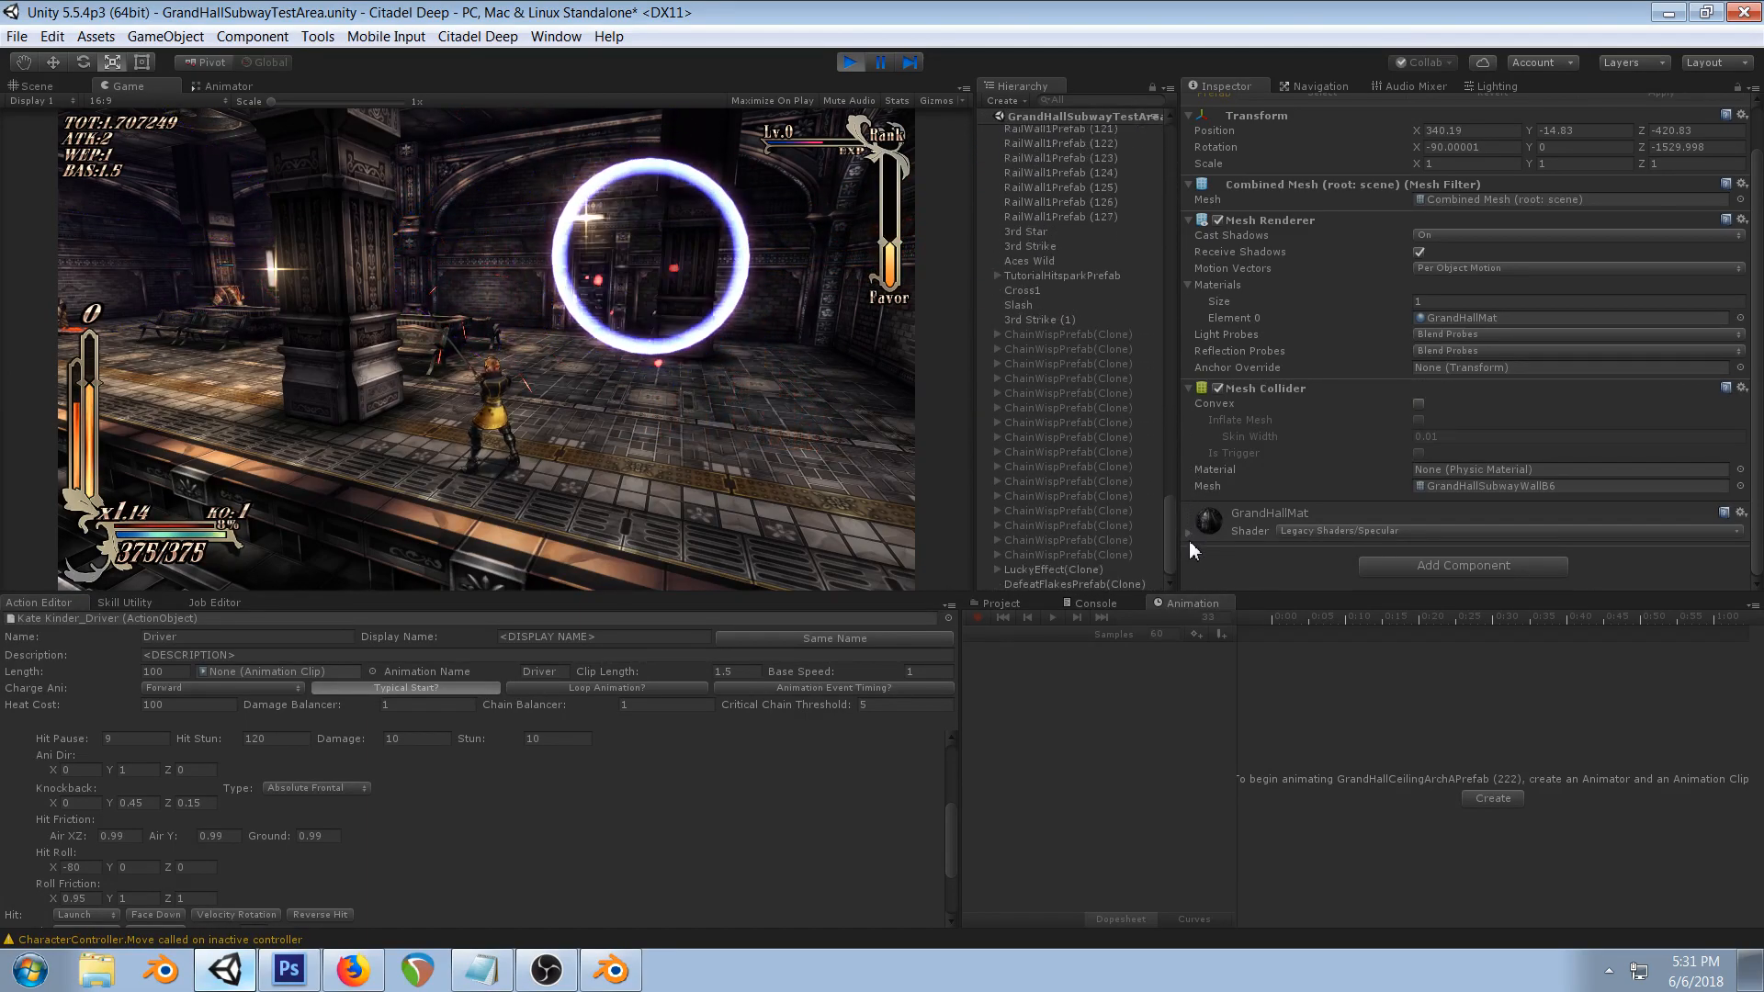
pyautogui.click(1023, 318)
pyautogui.scroll(2, 1576, 294)
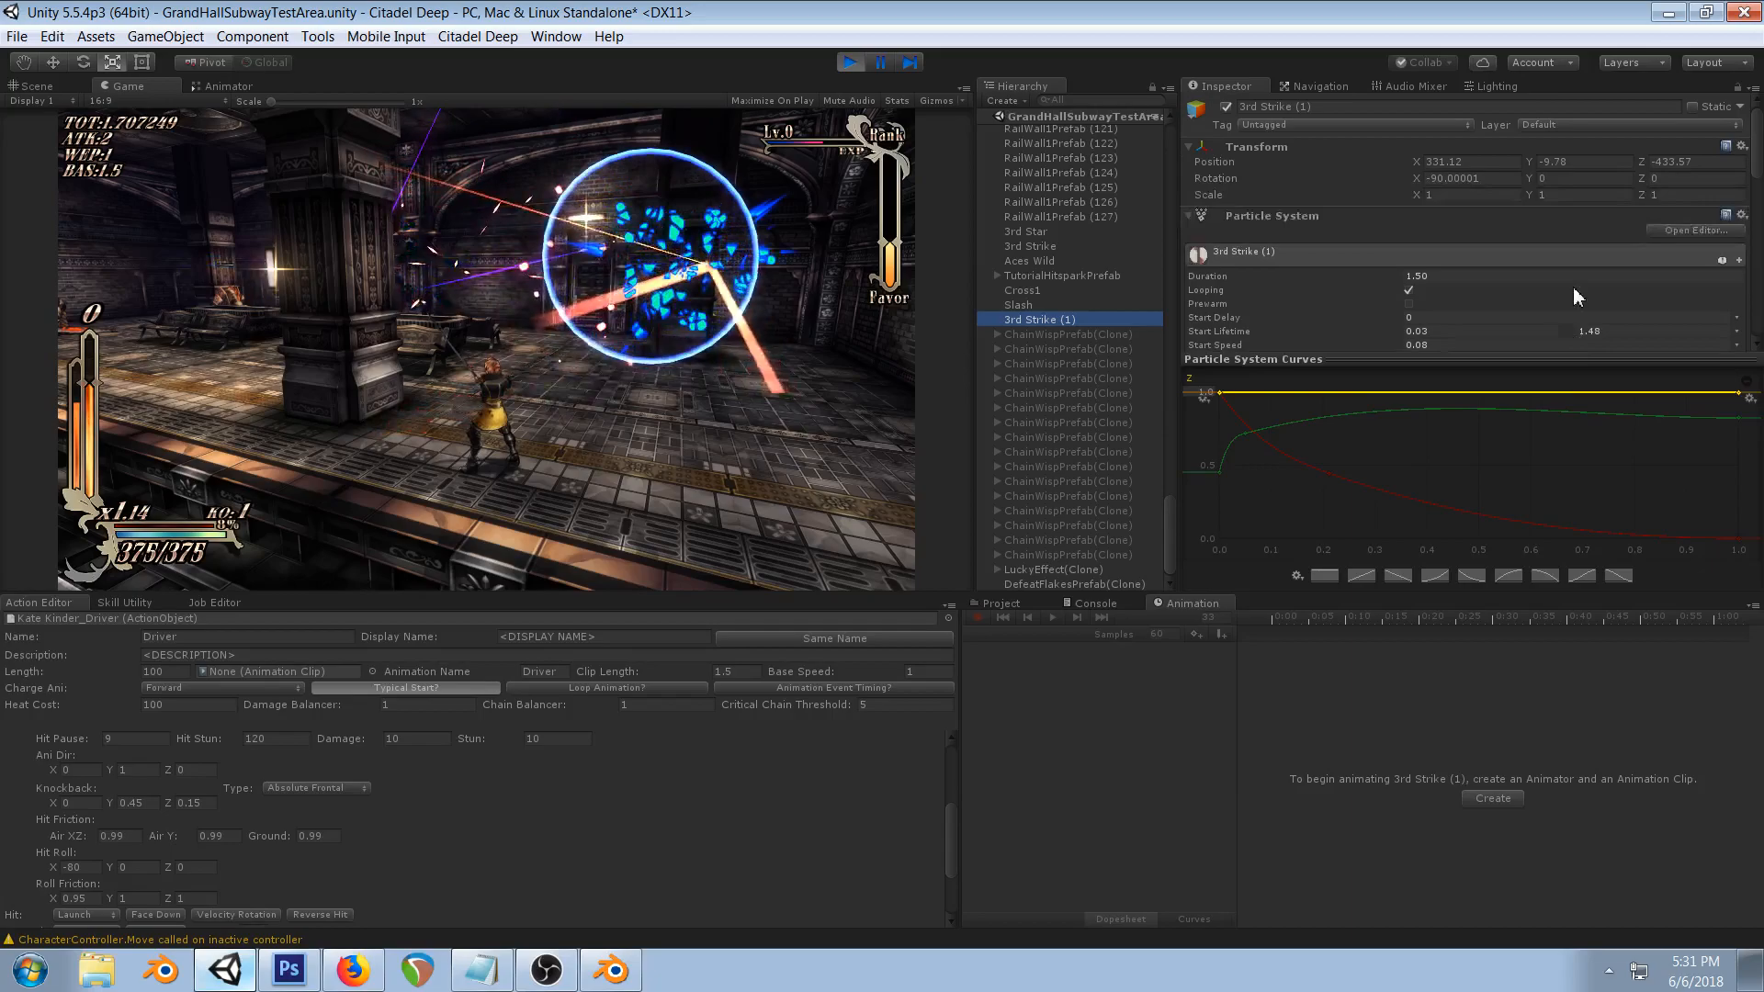
pyautogui.scroll(-6, 1499, 248)
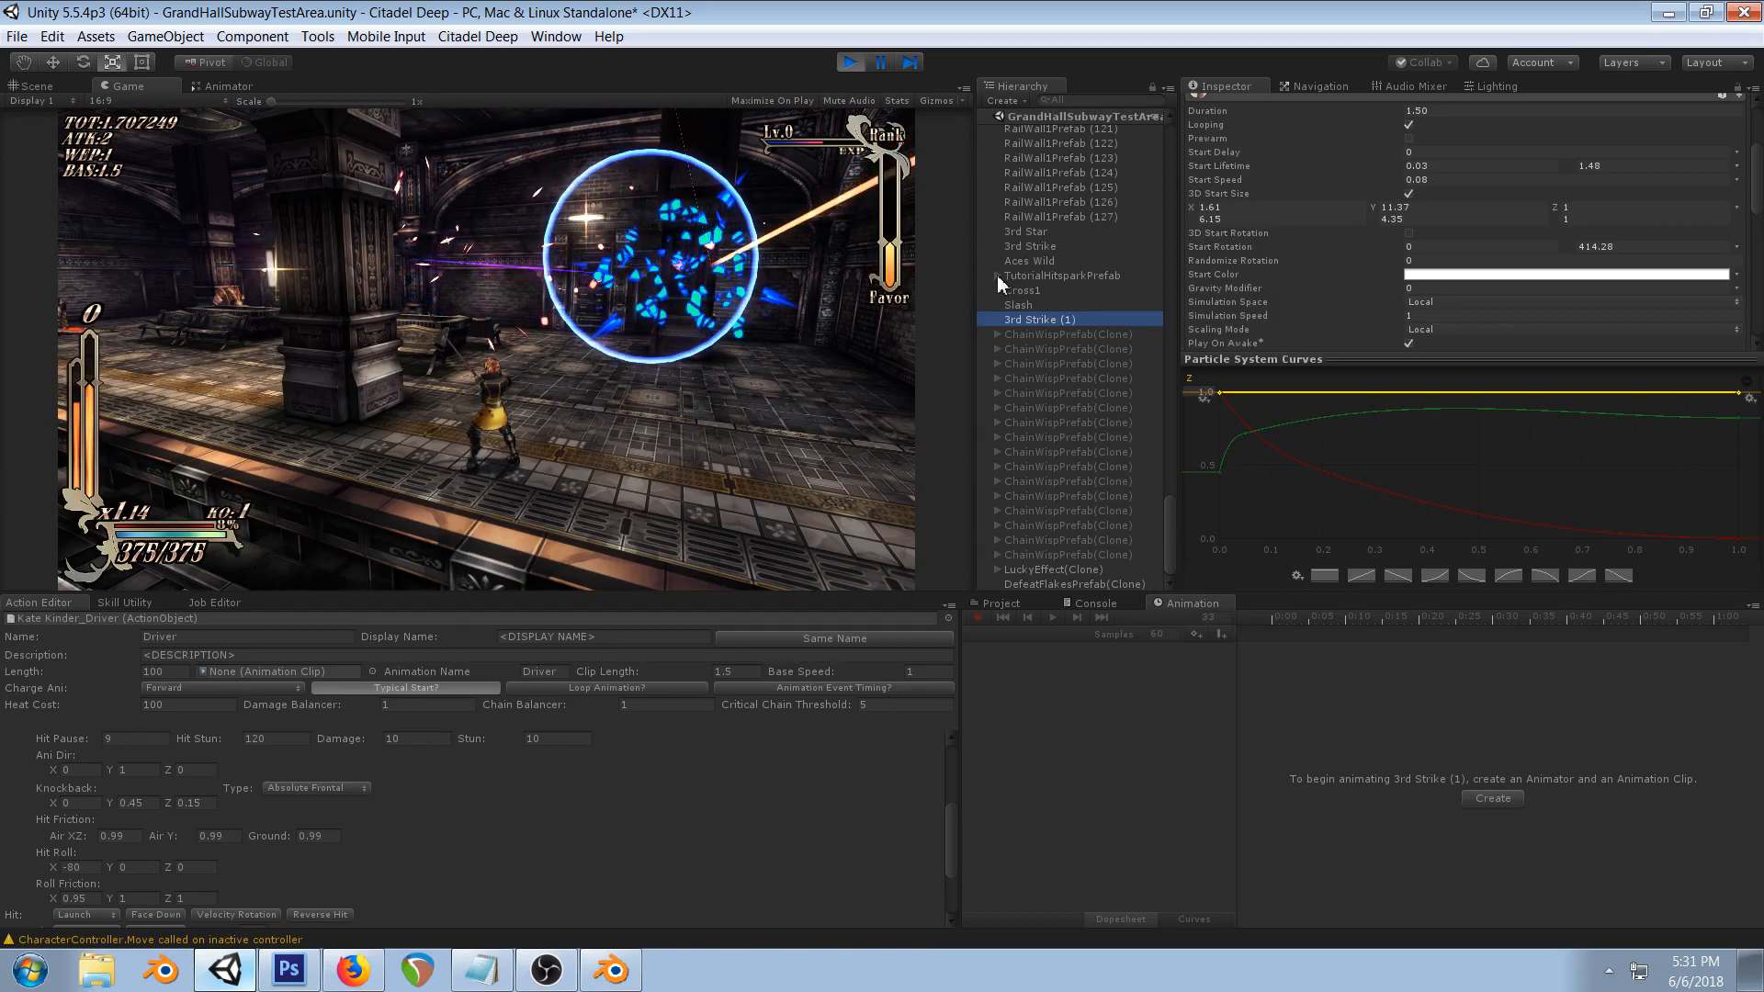
pyautogui.scroll(6, 1485, 246)
pyautogui.scroll(-4, 1486, 247)
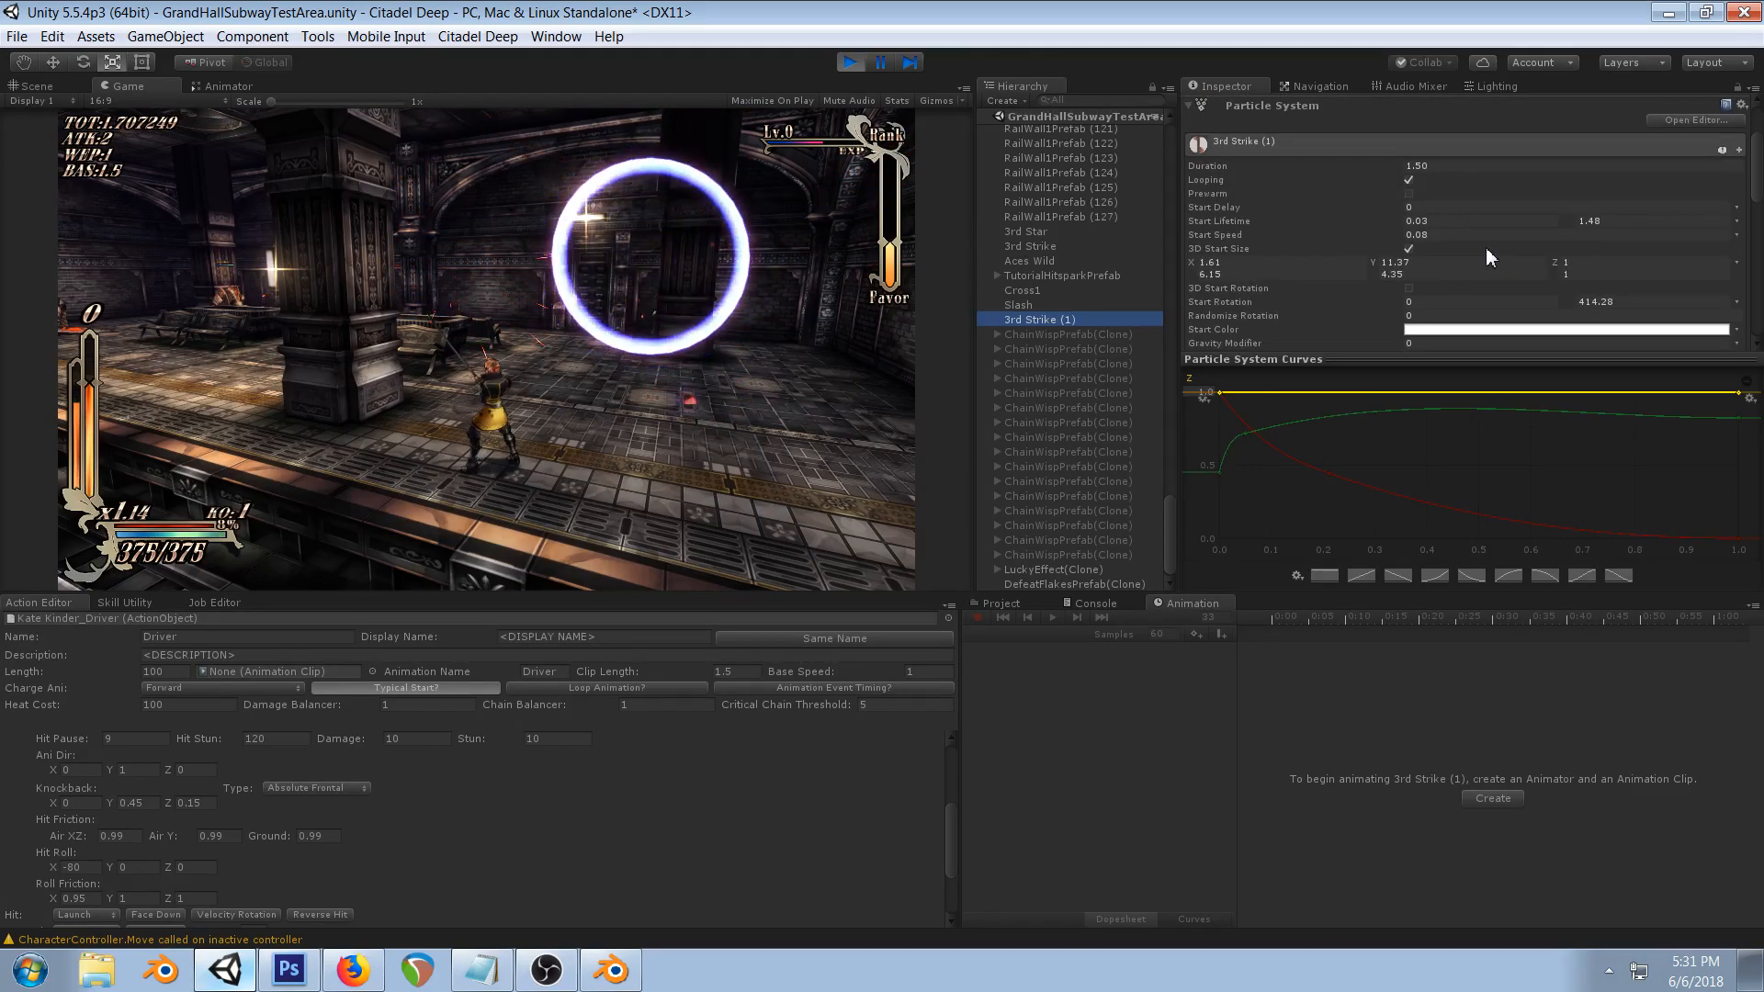
pyautogui.hotkey('ctrl', 'p')
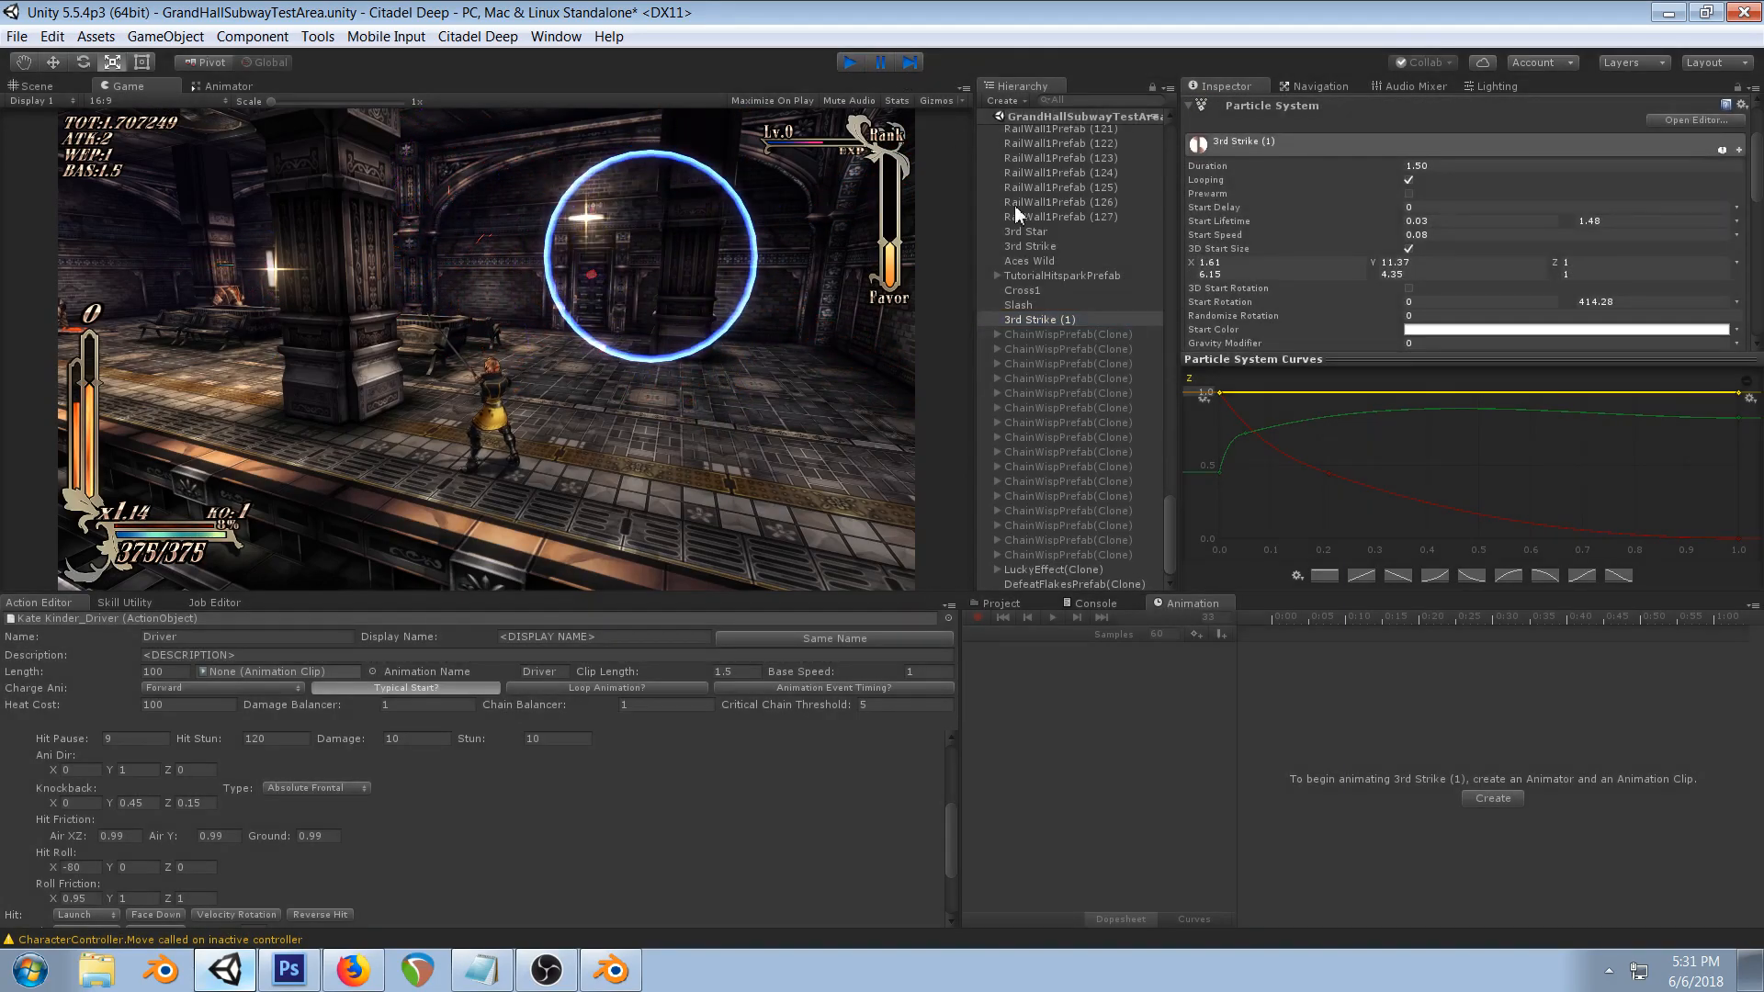
# - Return to the Scene view, select TutorialHitsparkPrefab and expand it to review its particle layers, then select Cross1
pyautogui.click(35, 86)
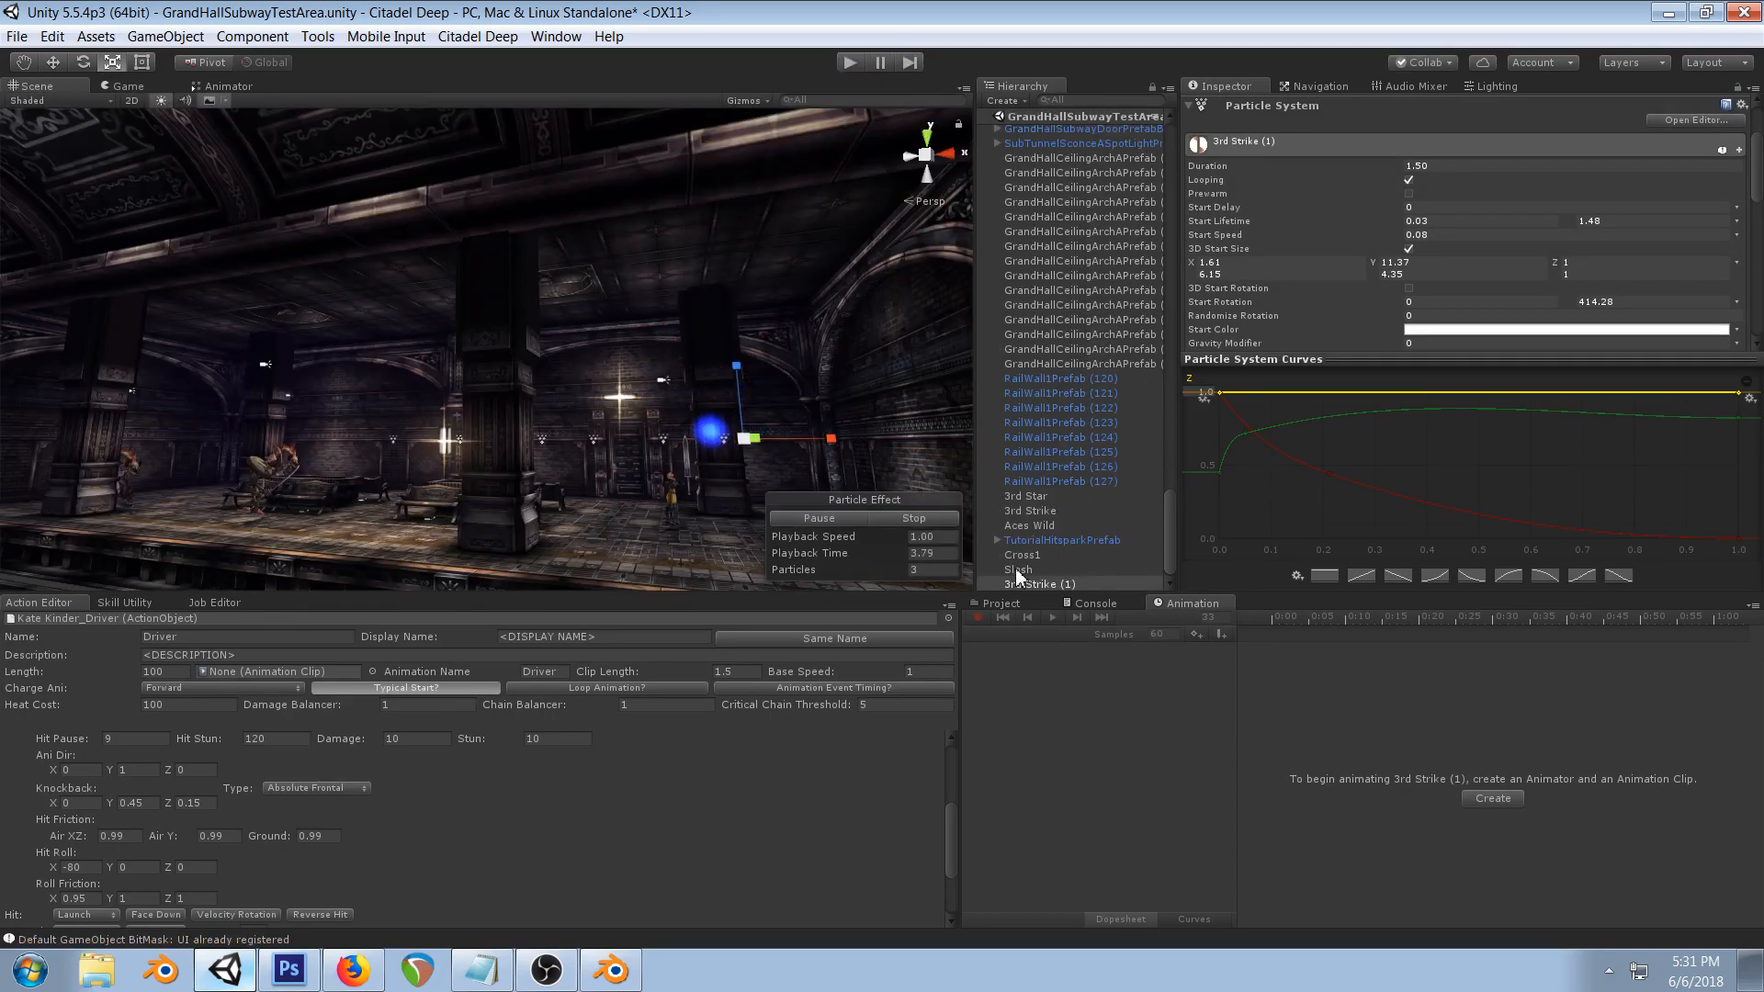
pyautogui.click(1038, 540)
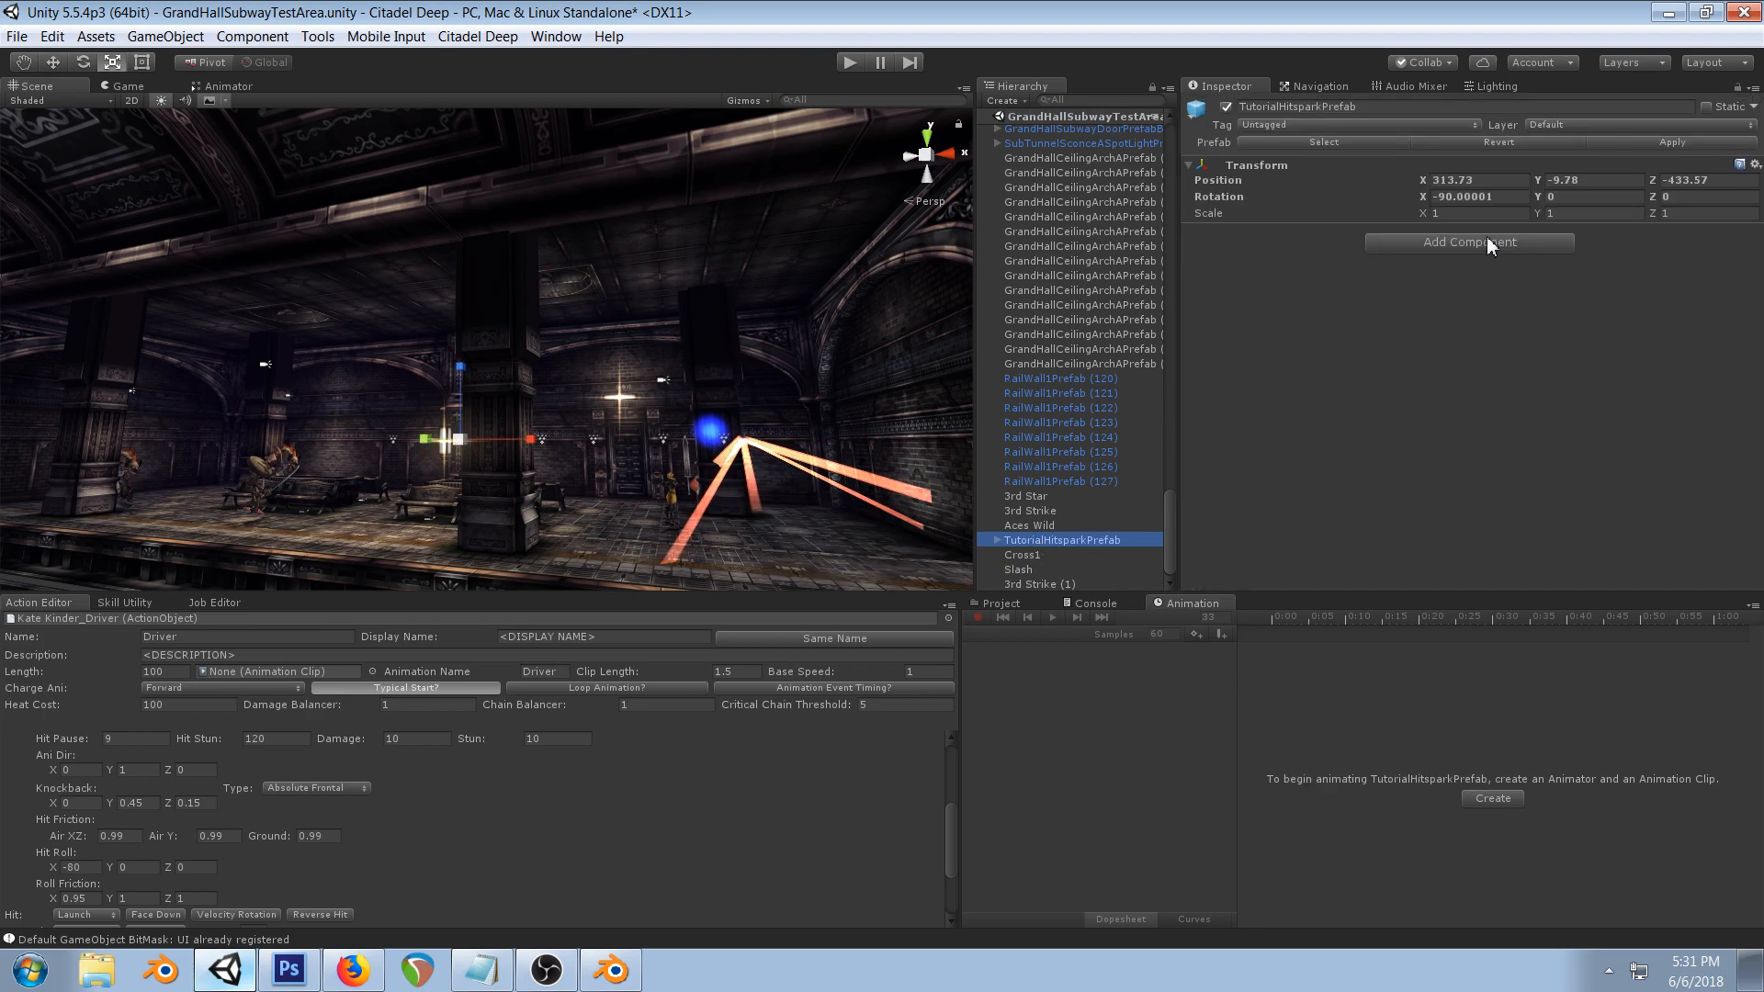
pyautogui.click(996, 541)
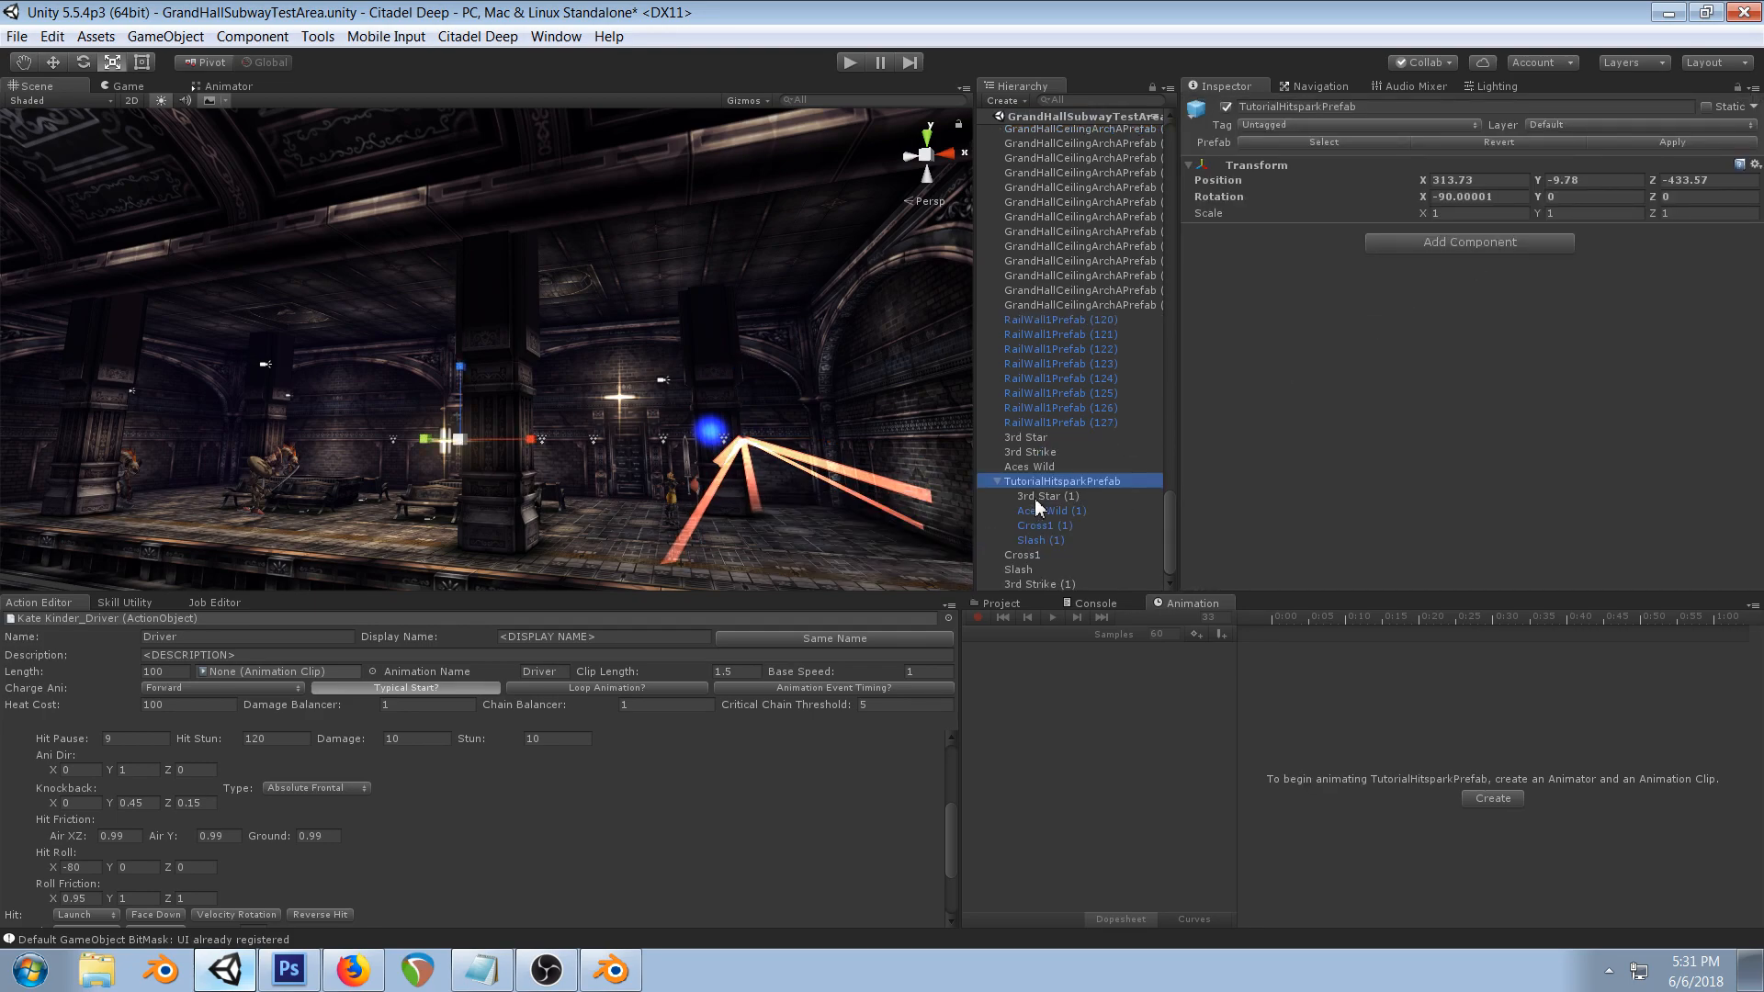
pyautogui.click(1034, 583)
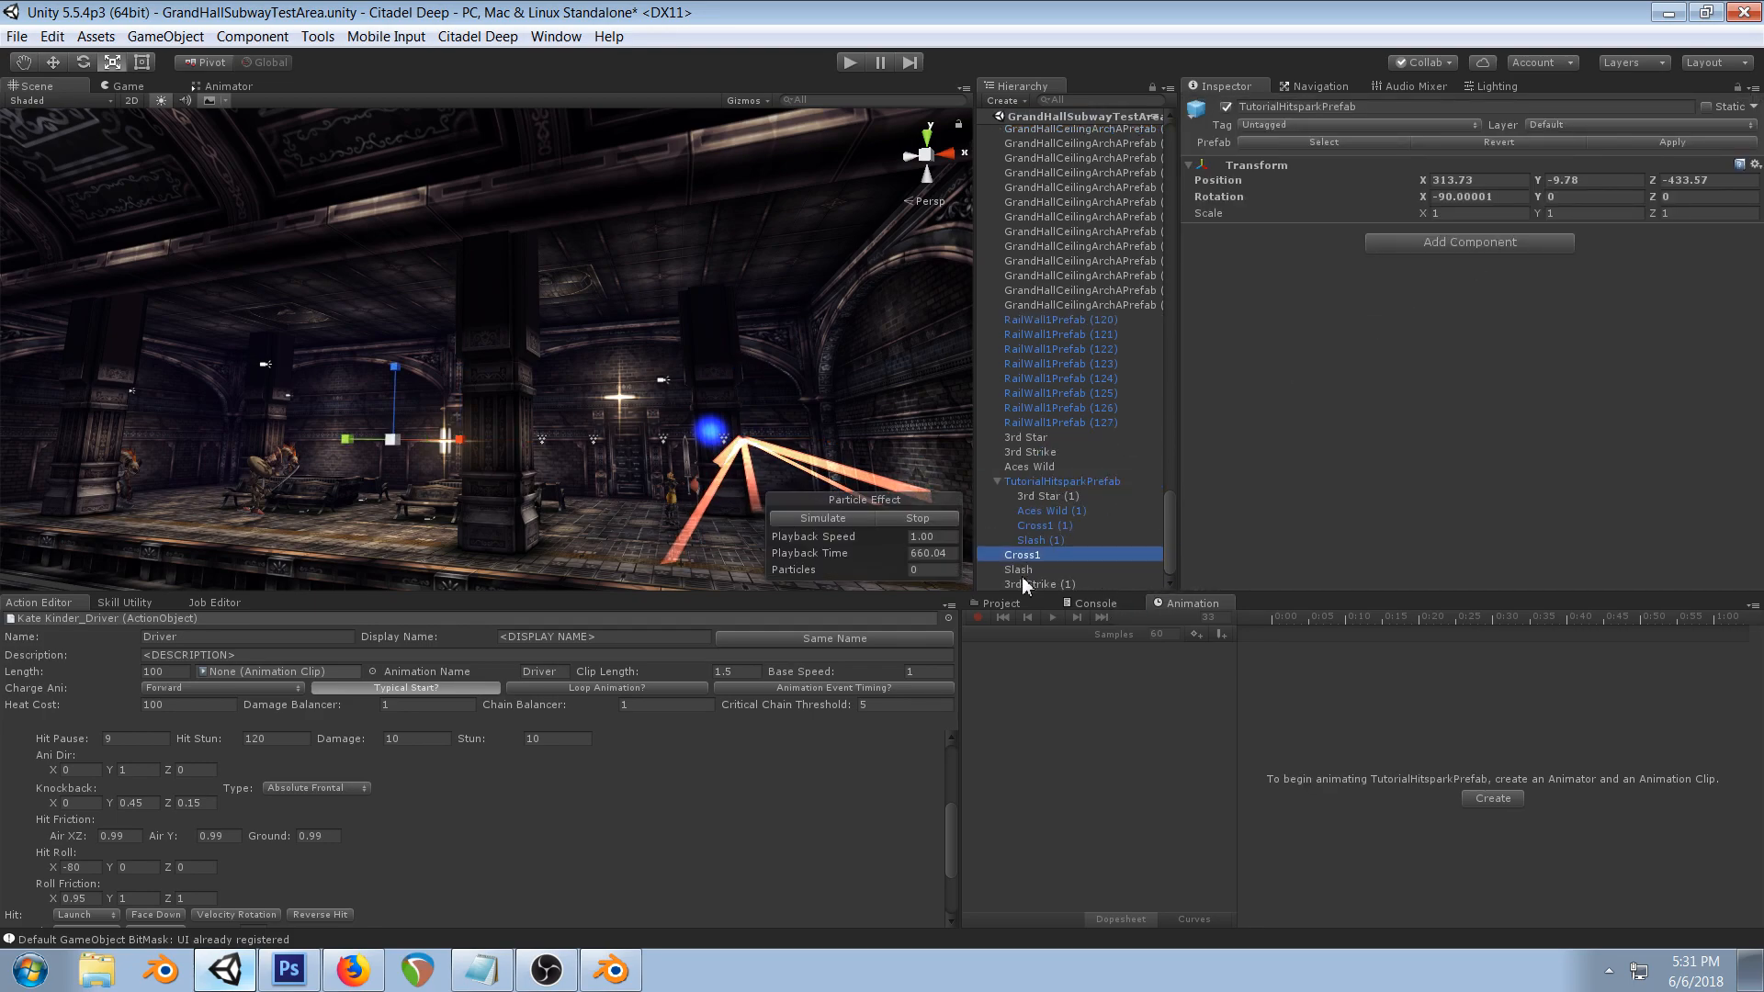
# - Select the Circle object inside TutorialRingPrefab and play its animation to preview the ring
pyautogui.scroll(15, 1148, 551)
pyautogui.click(1044, 163)
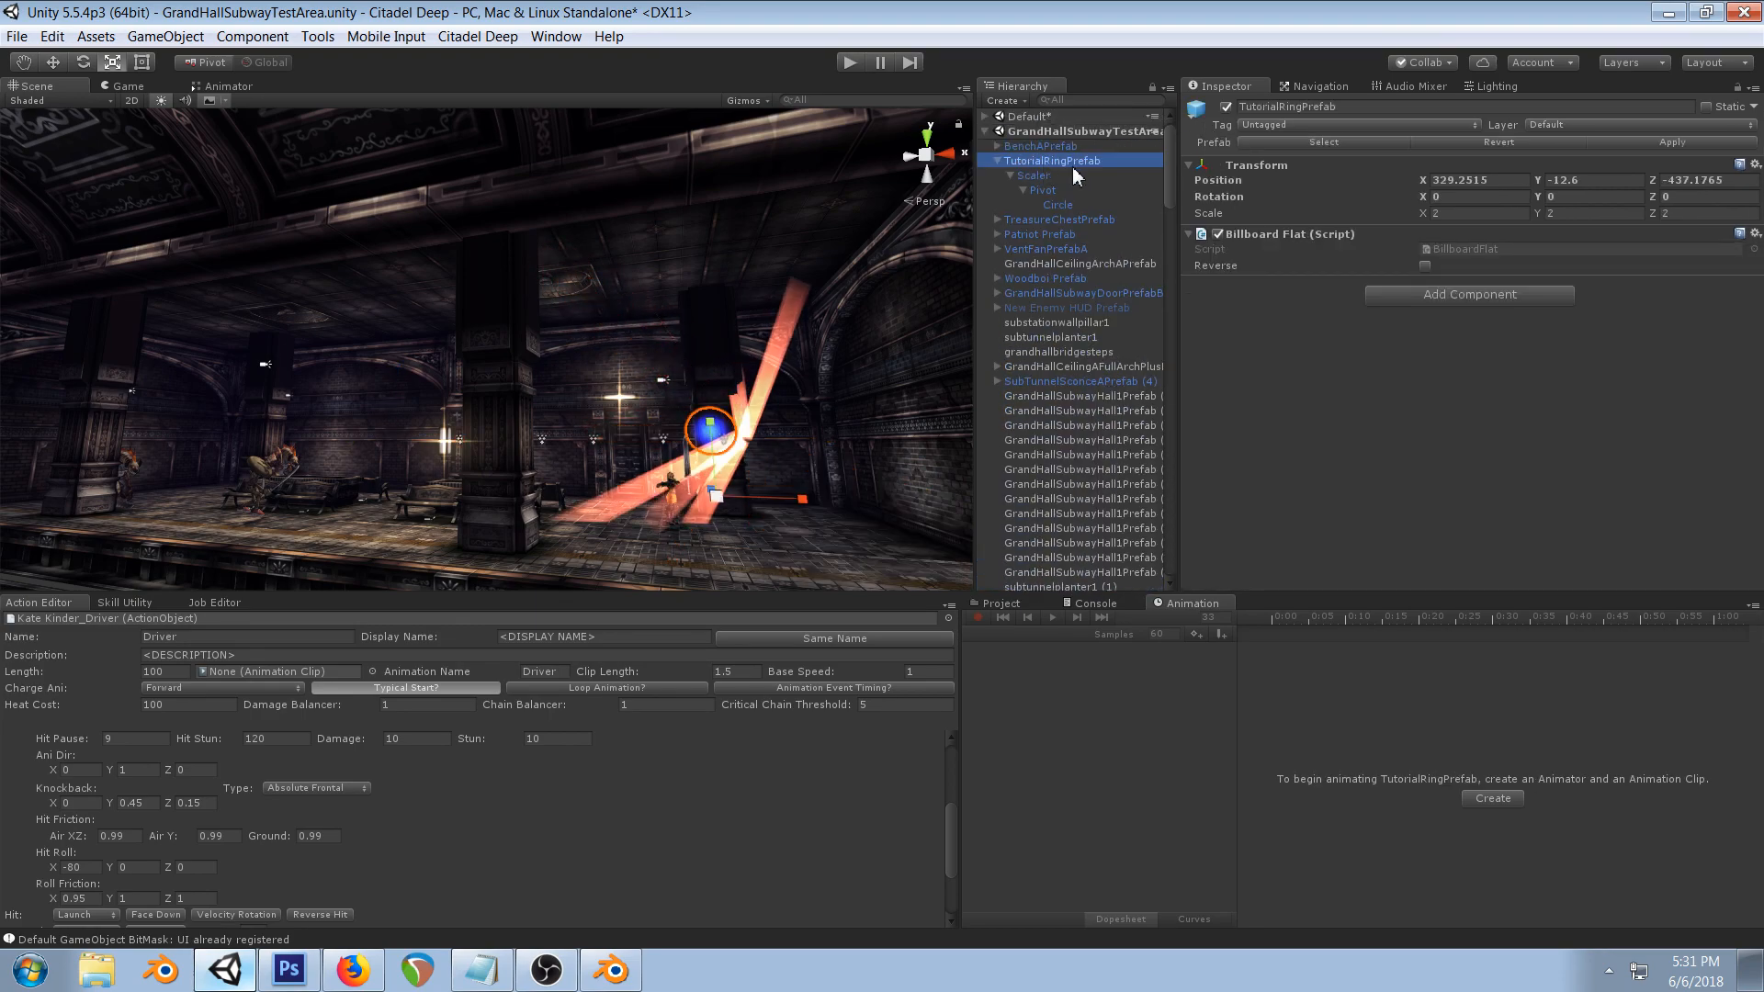
pyautogui.click(1057, 204)
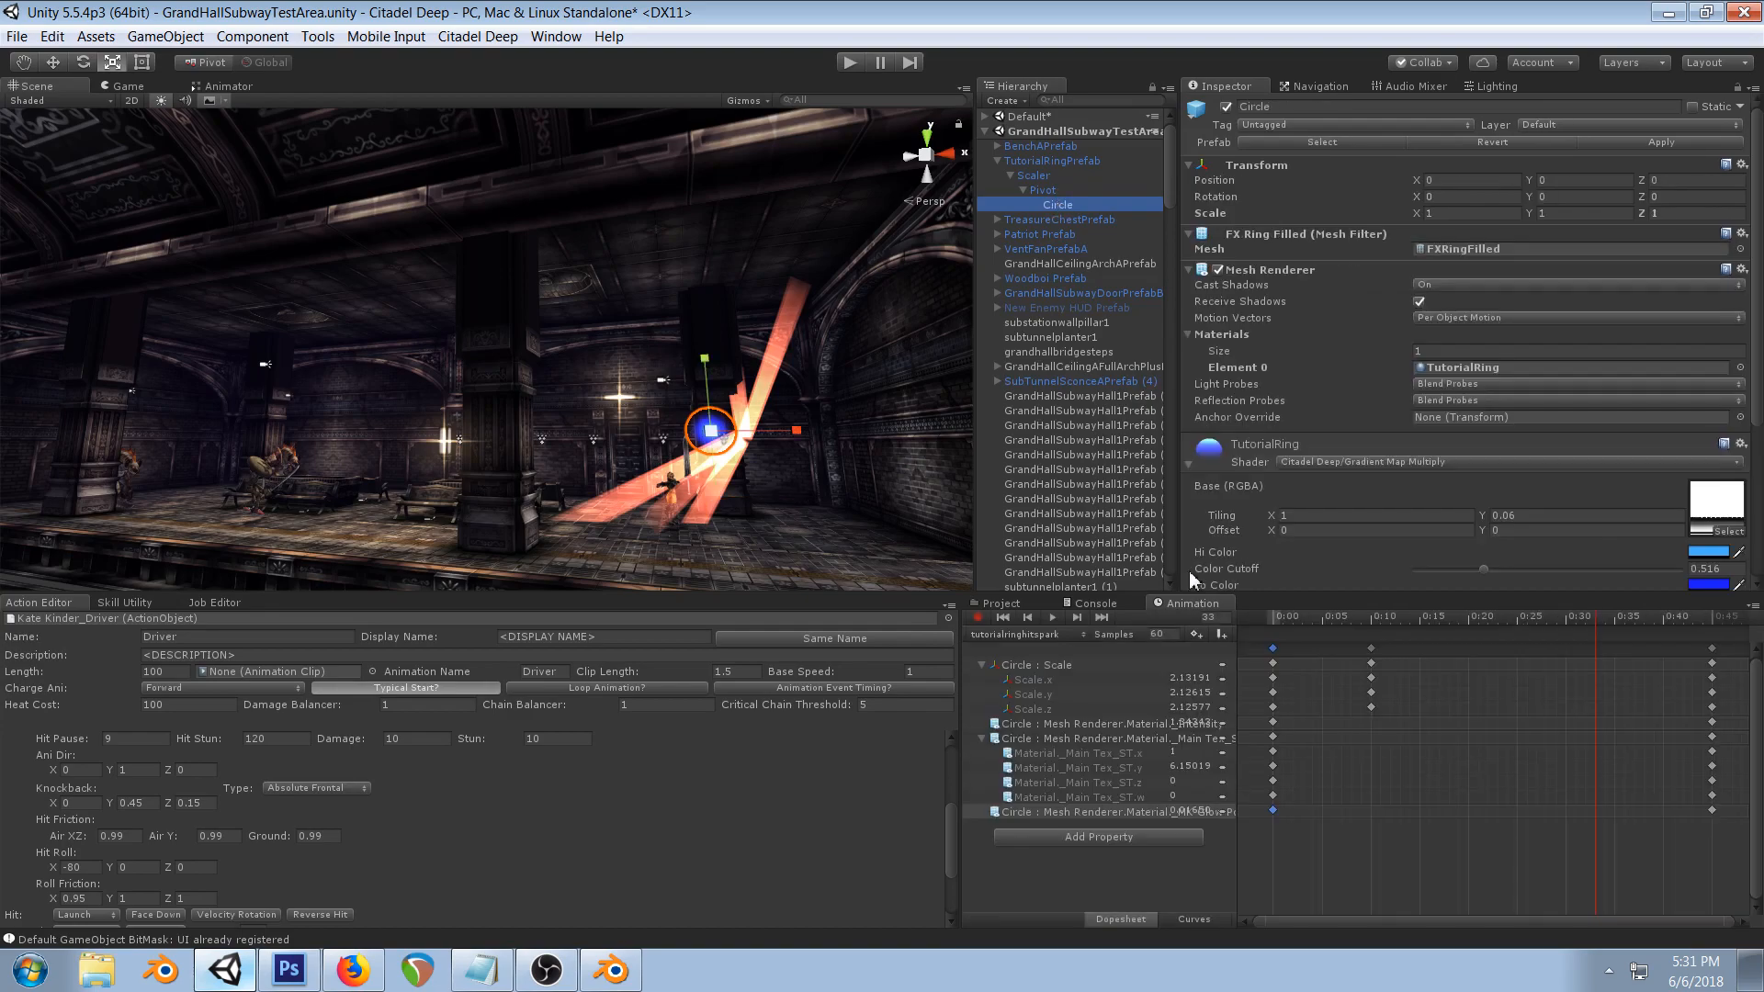
pyautogui.click(1051, 620)
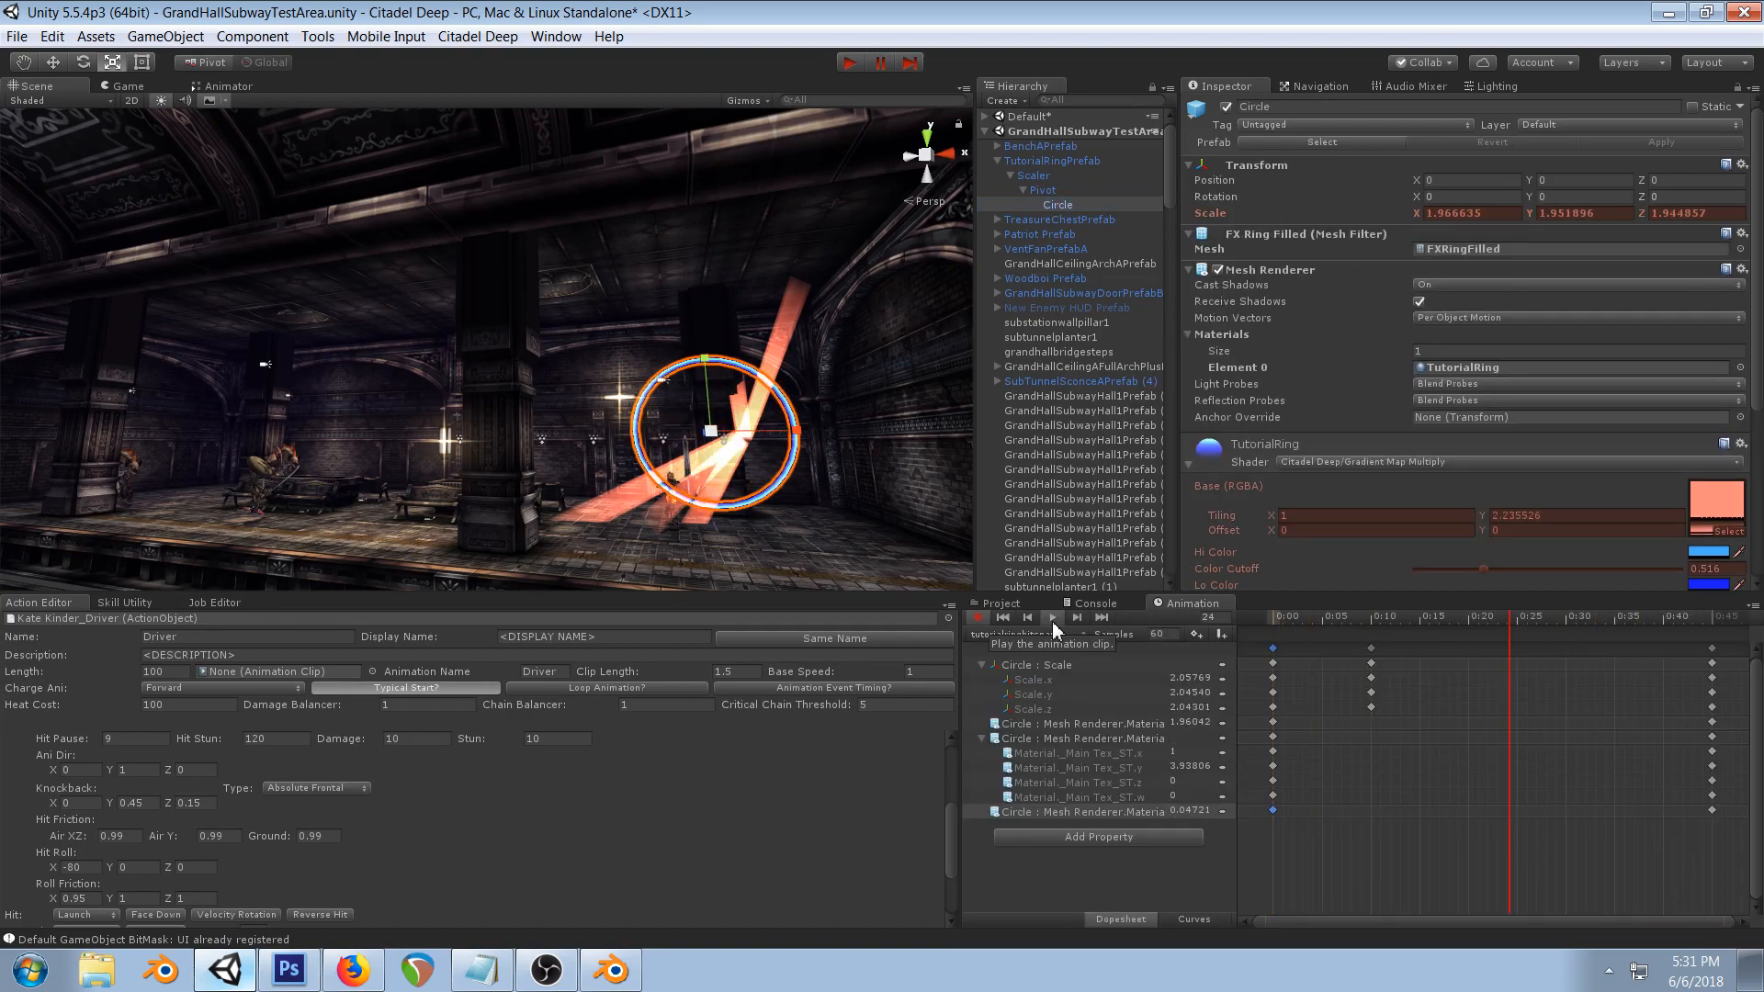
# - Flatten TutorialRingPrefab's Scaler to about 0.46 in Y, then play Circle's animation and inspect the ring from several angles
pyautogui.click(1043, 171)
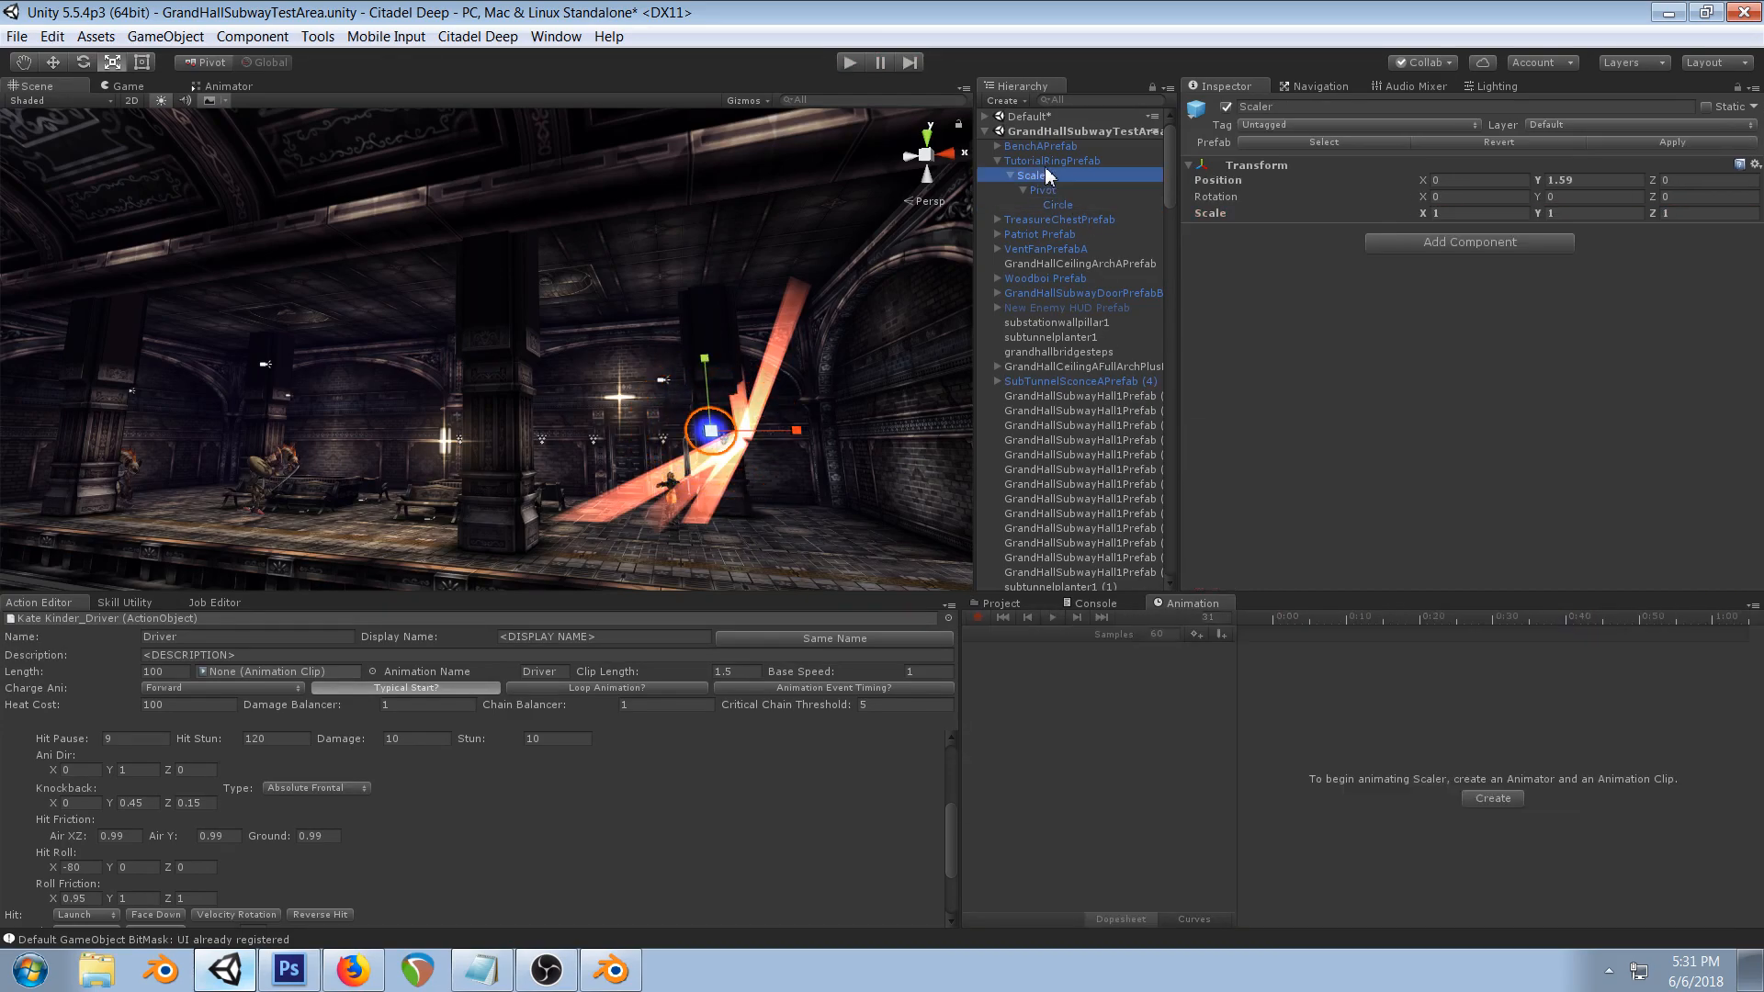
pyautogui.moveTo(706, 357); pyautogui.dragTo(721, 401)
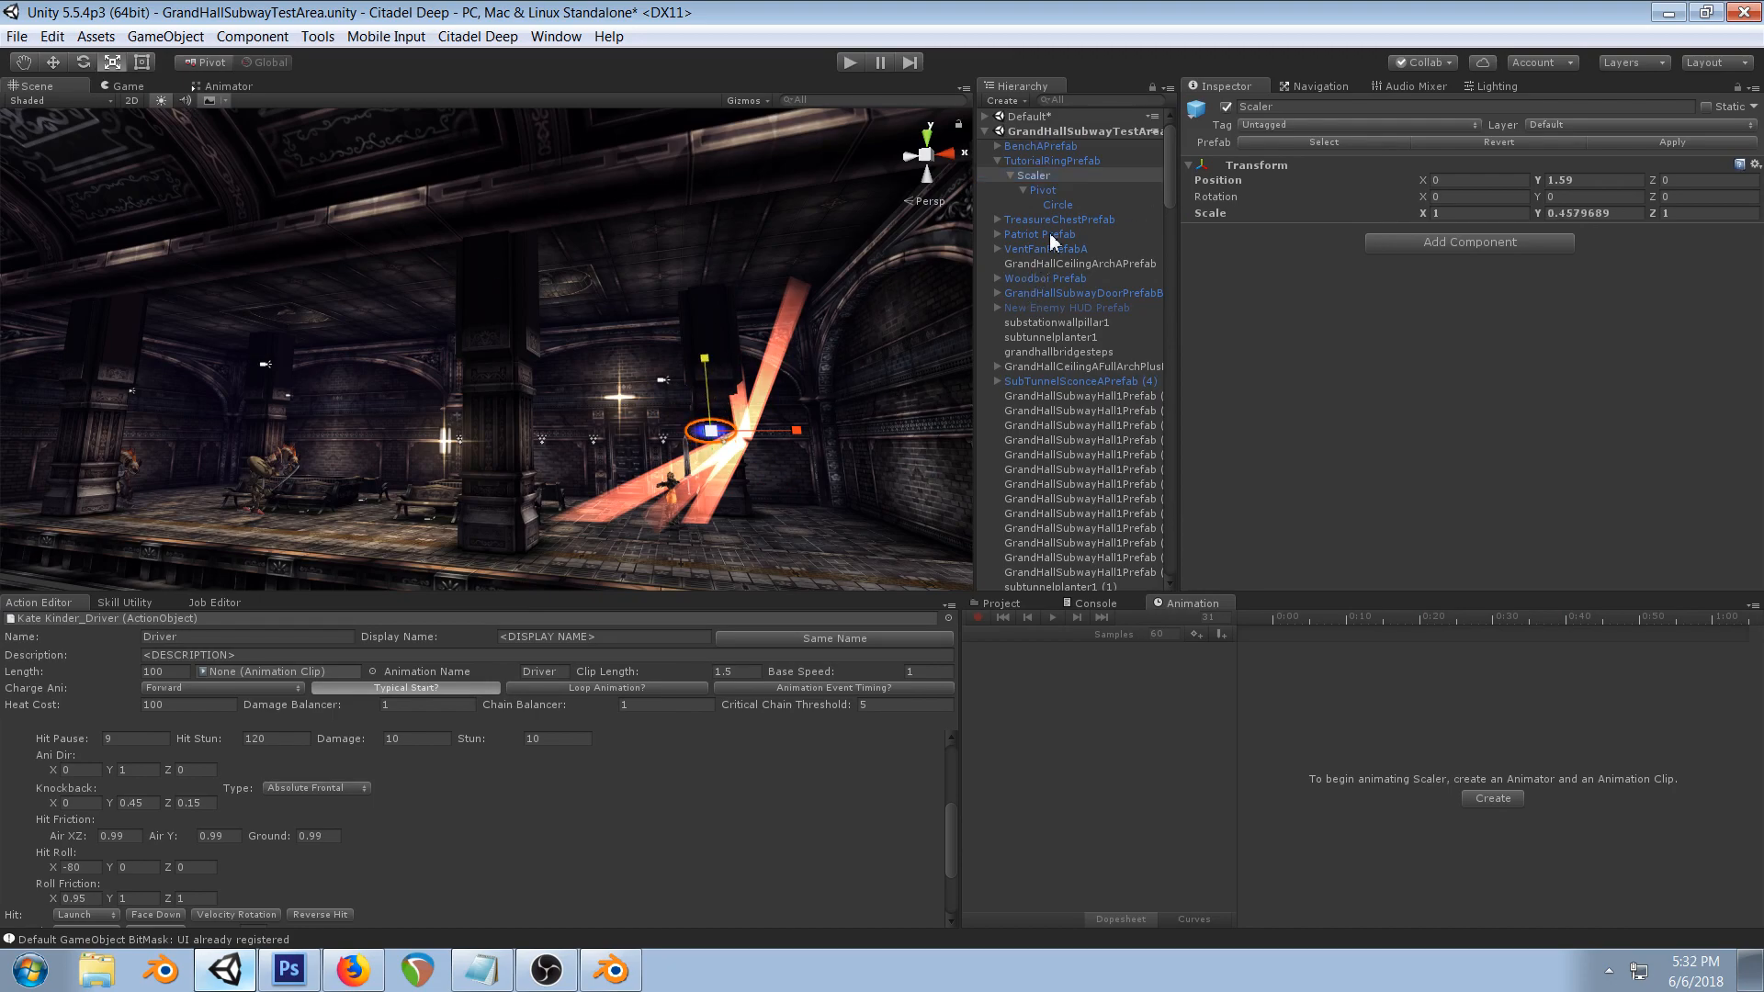
pyautogui.click(1058, 204)
pyautogui.click(1053, 617)
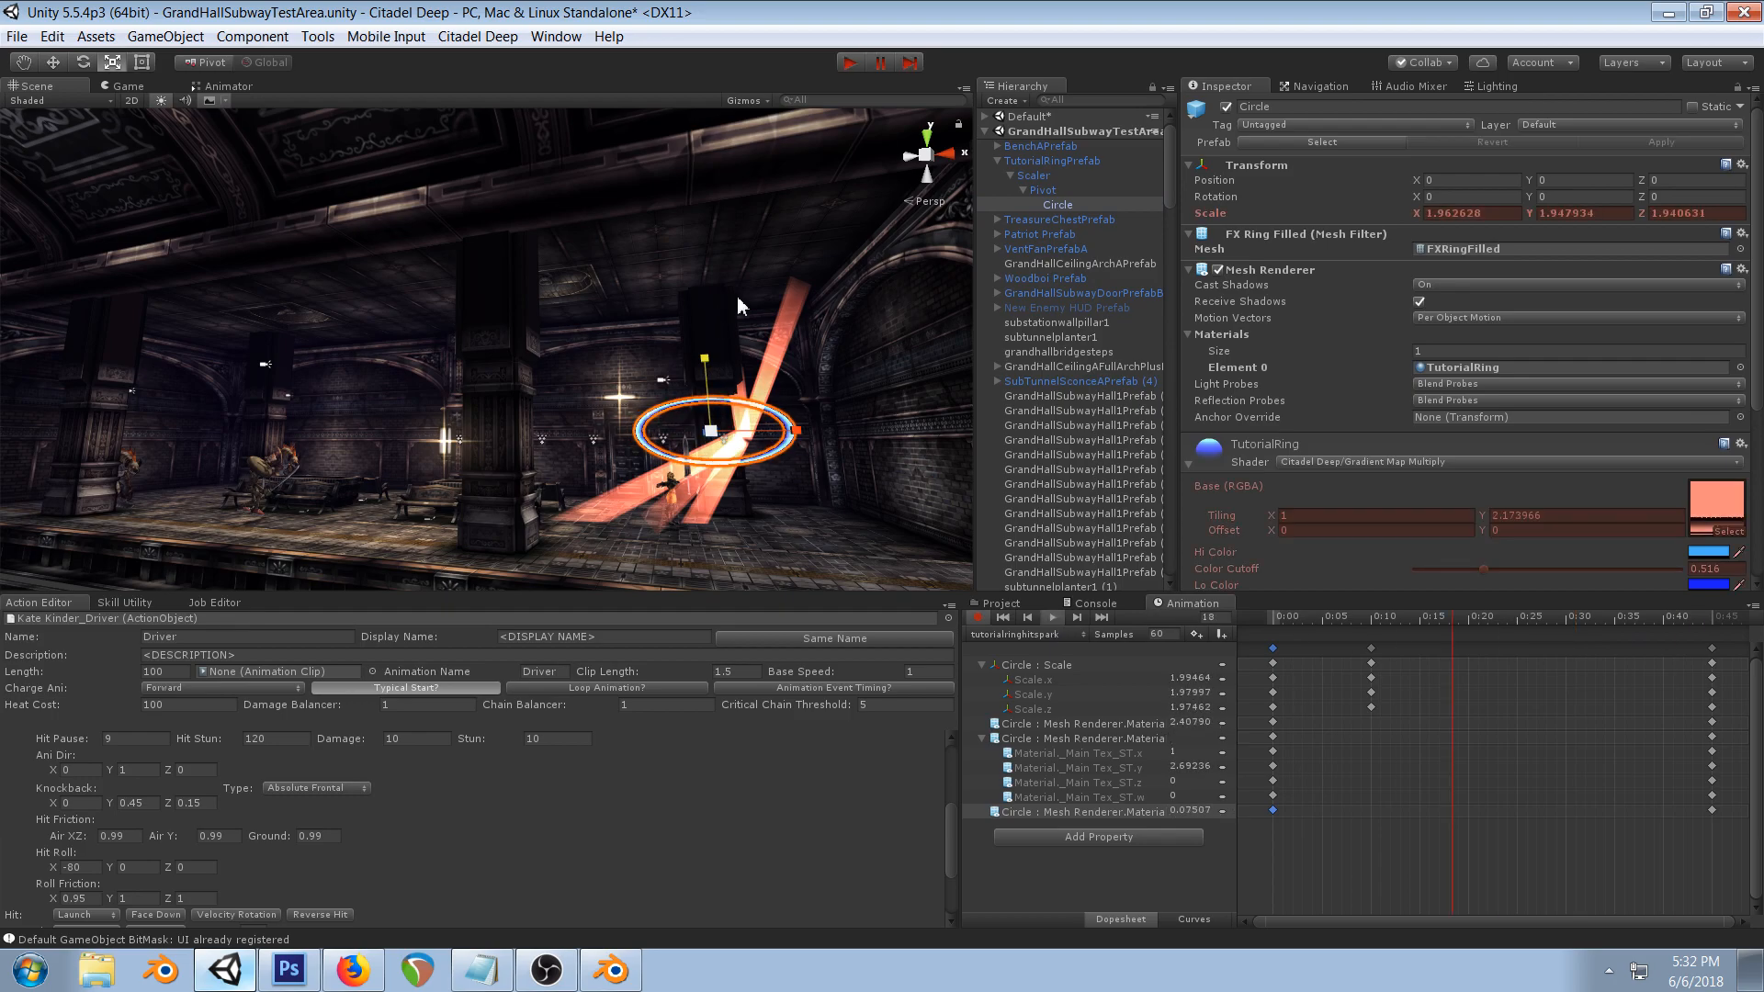
pyautogui.moveTo(170, 225); pyautogui.dragTo(413, 337, button='right')
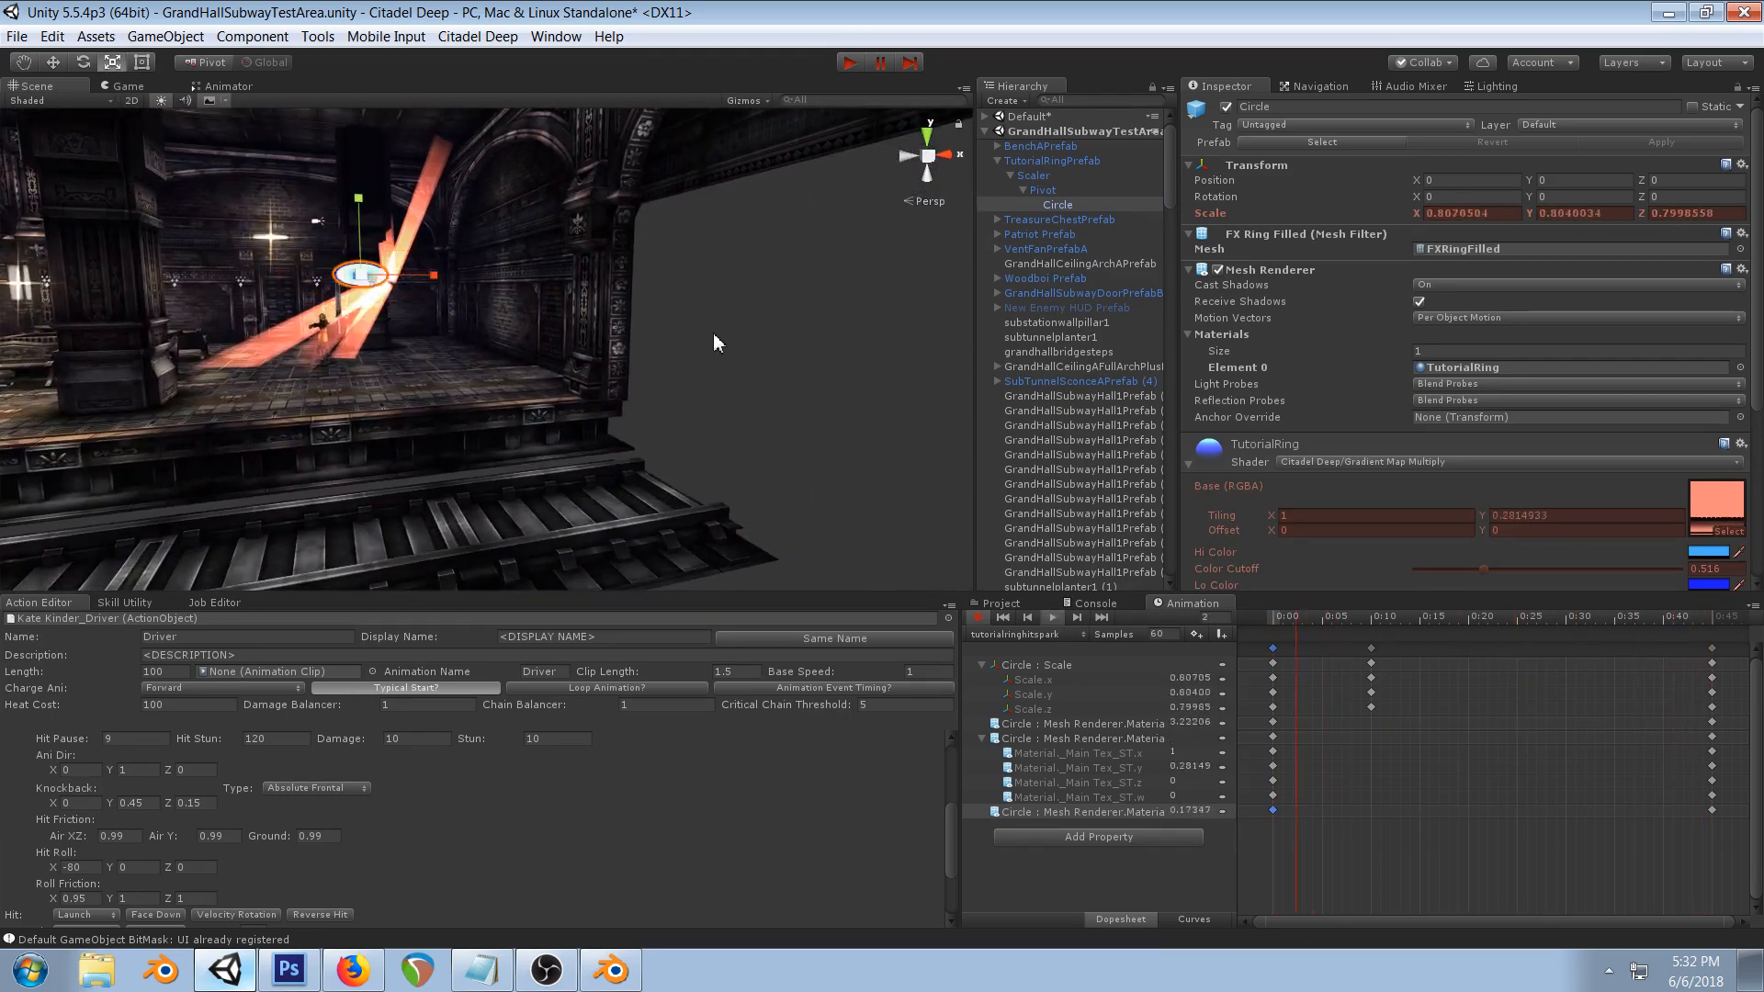
pyautogui.click(713, 334)
pyautogui.moveTo(571, 292); pyautogui.dragTo(633, 323, button='right')
pyautogui.moveTo(486, 281); pyautogui.dragTo(724, 354, button='middle')
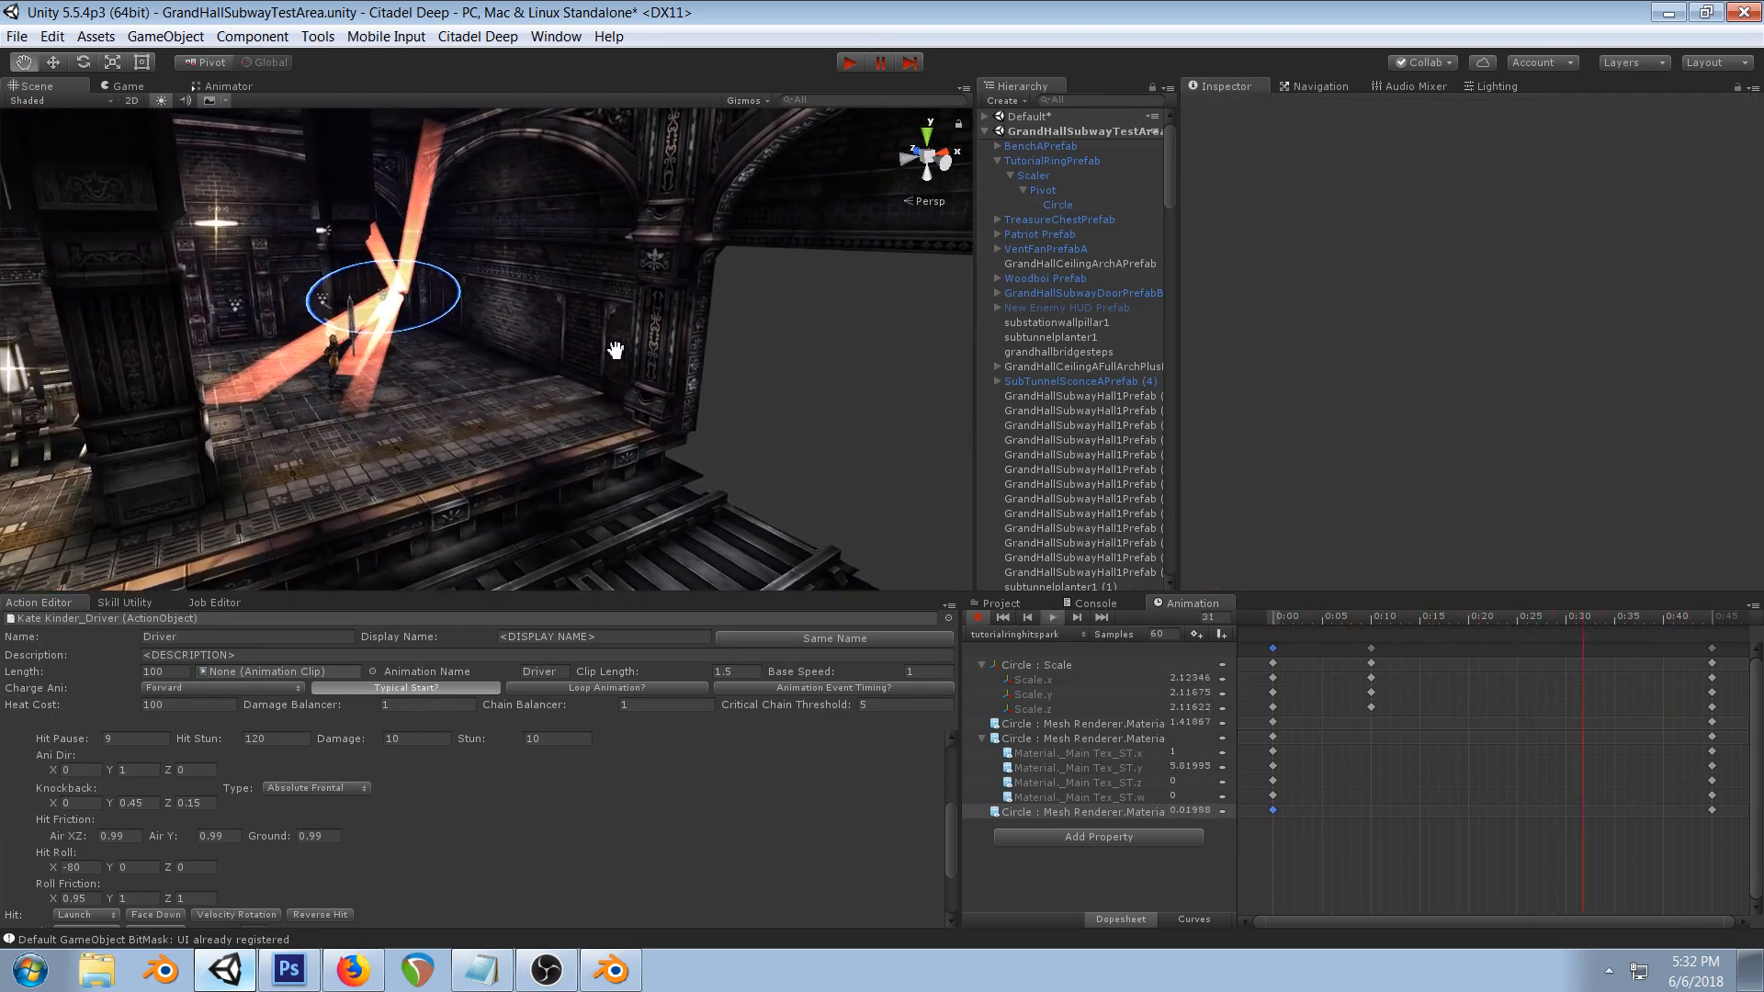
pyautogui.moveTo(725, 354); pyautogui.dragTo(632, 349, button='right')
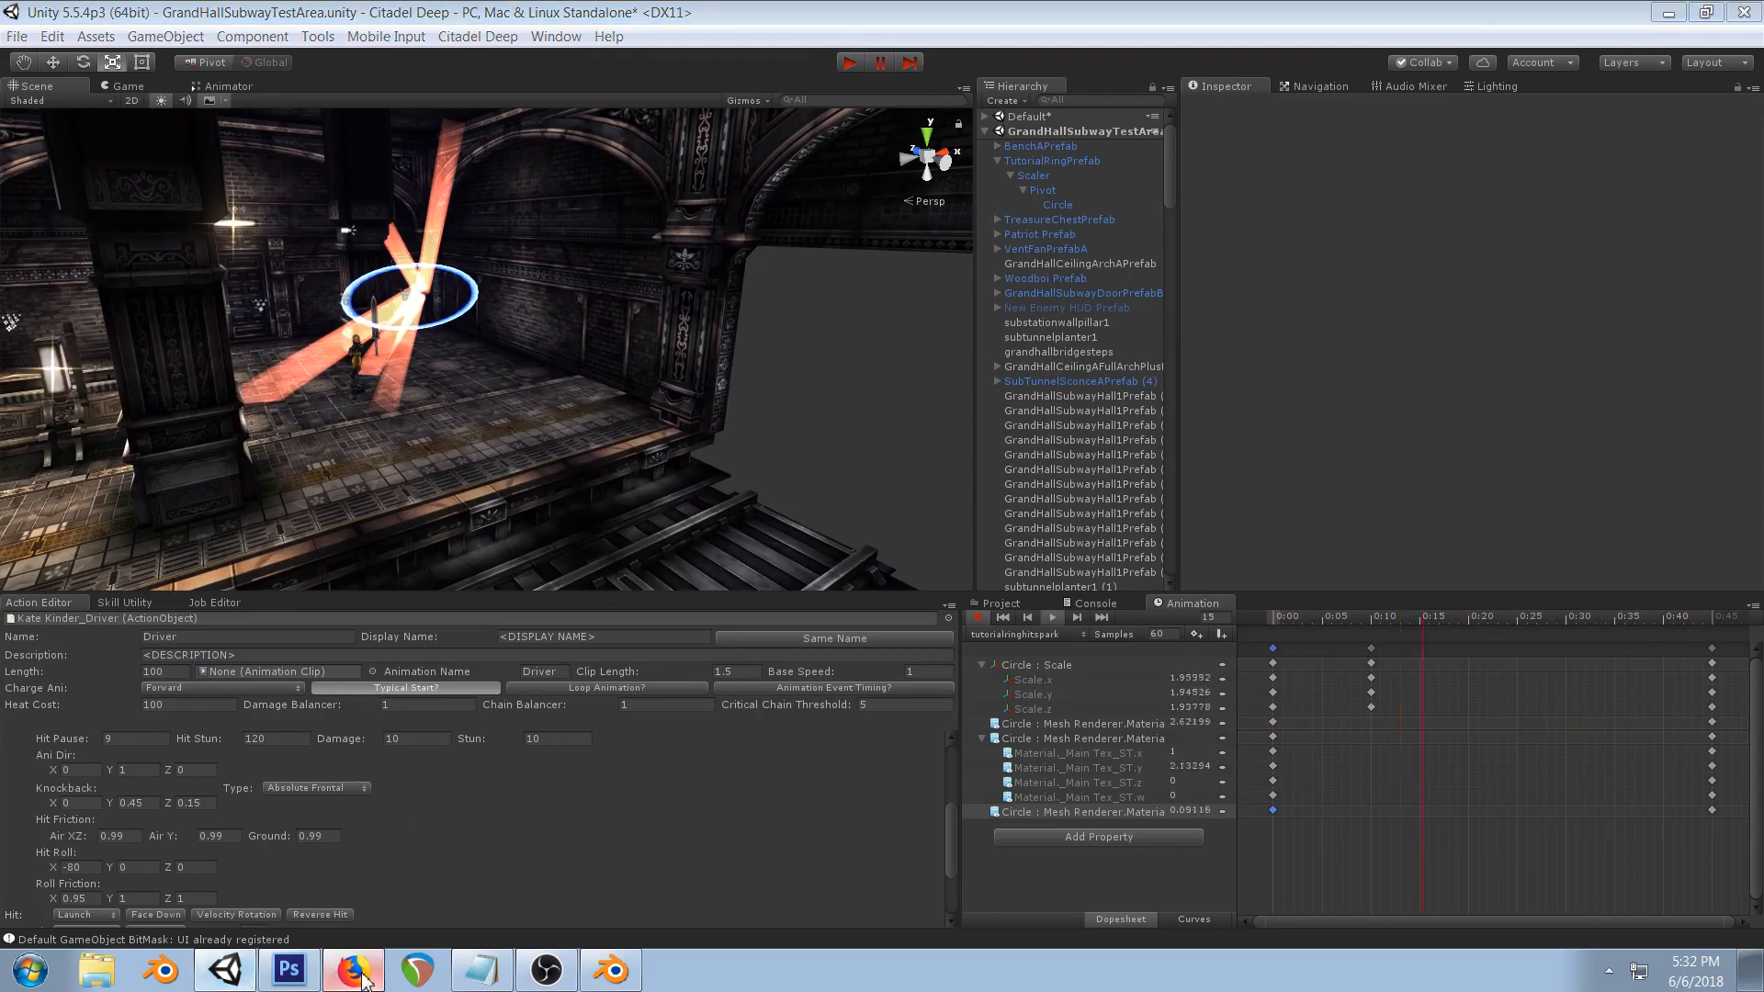
# - Switch to Firefox, pause the Aces Wild trailer on a ringed hit effect, and return to Unity to compare the flattened ring
pyautogui.hotkey('alt', 'Tab')
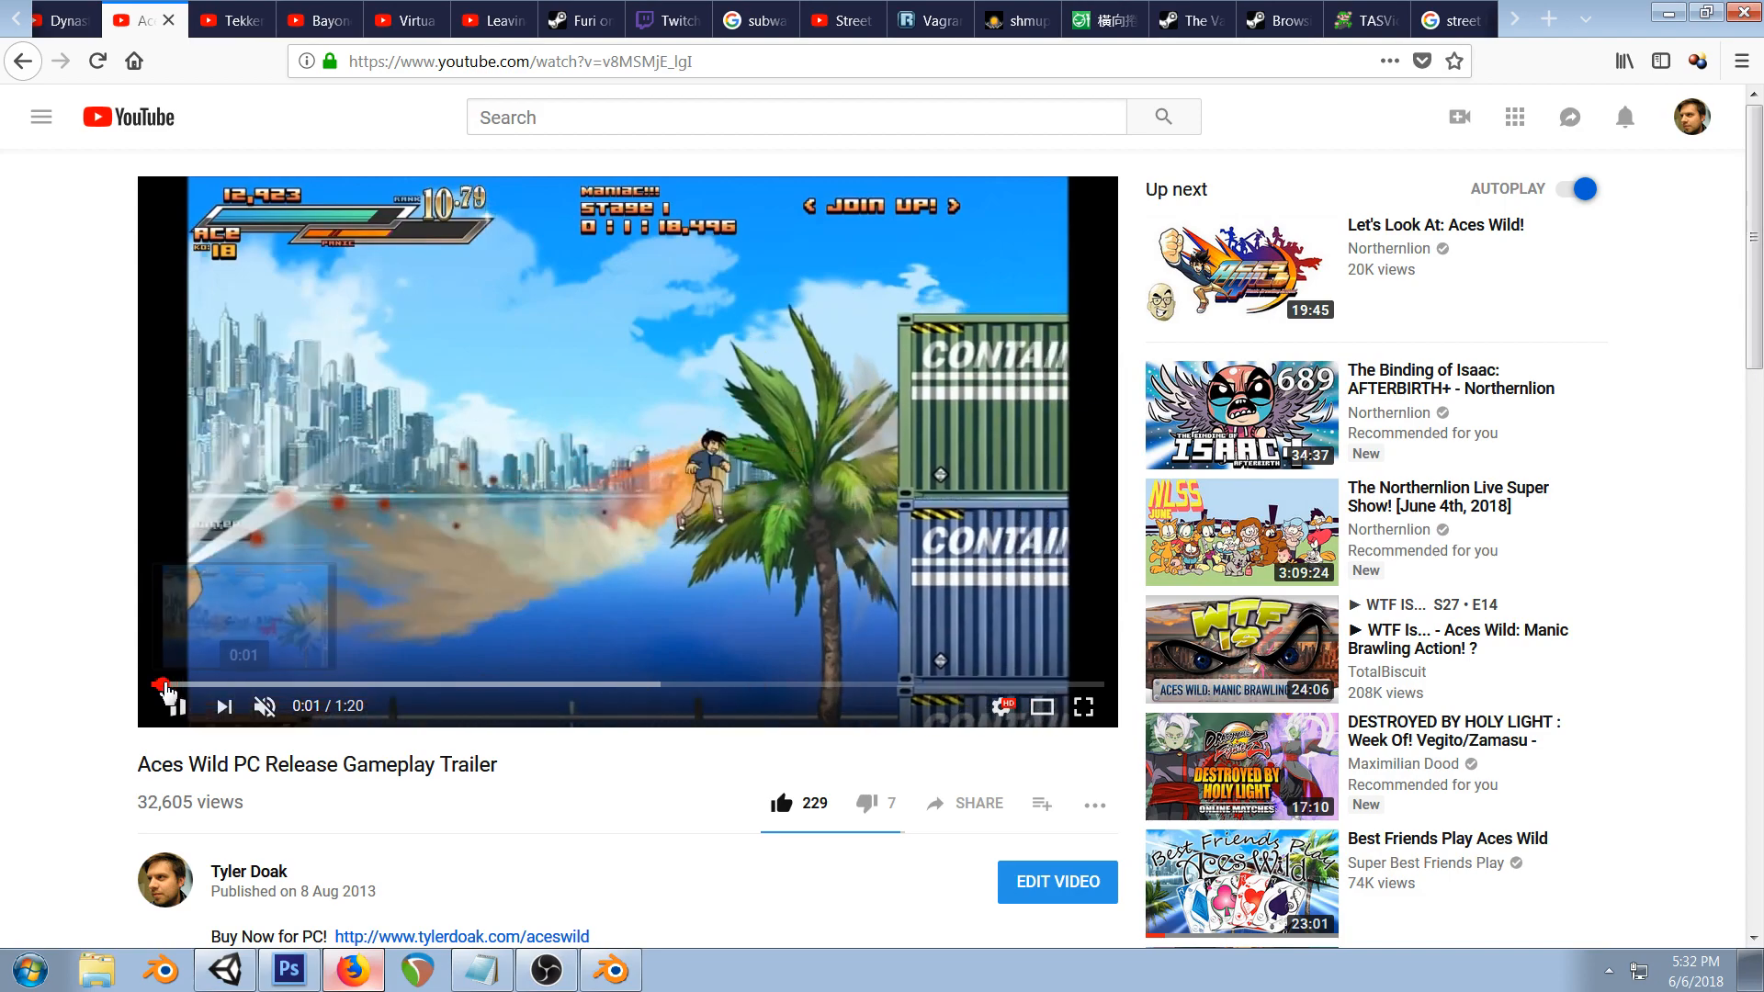
pyautogui.click(646, 453)
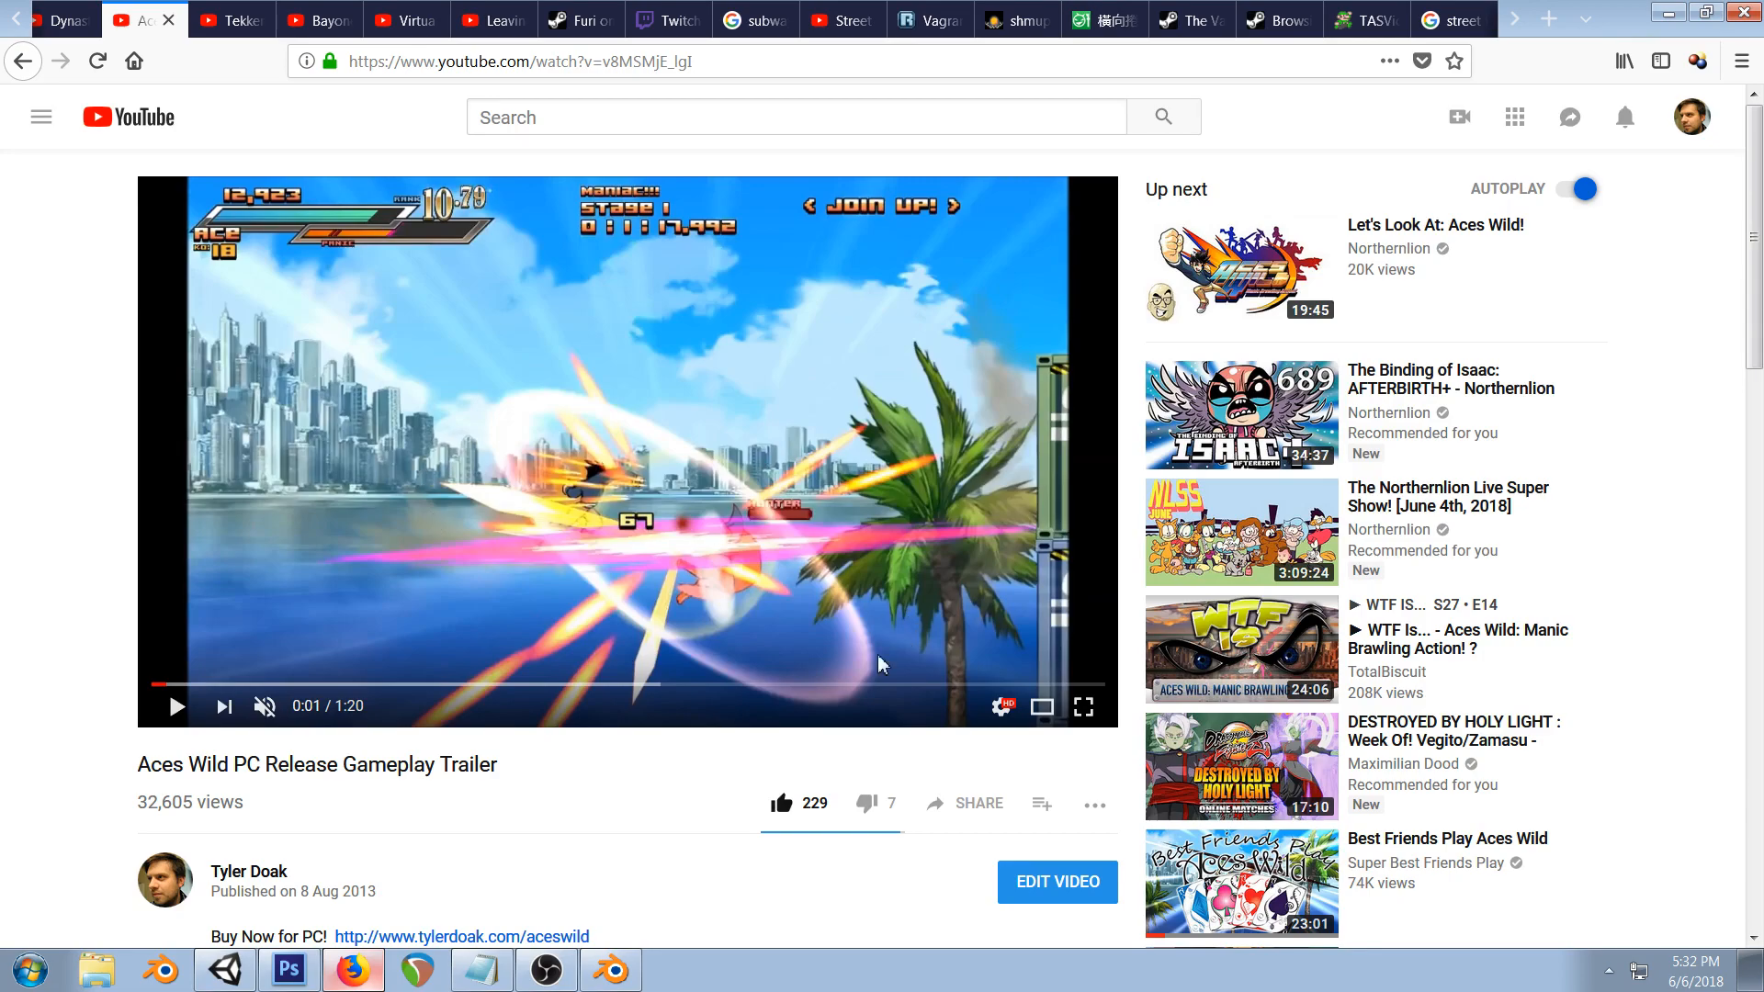
pyautogui.click(225, 969)
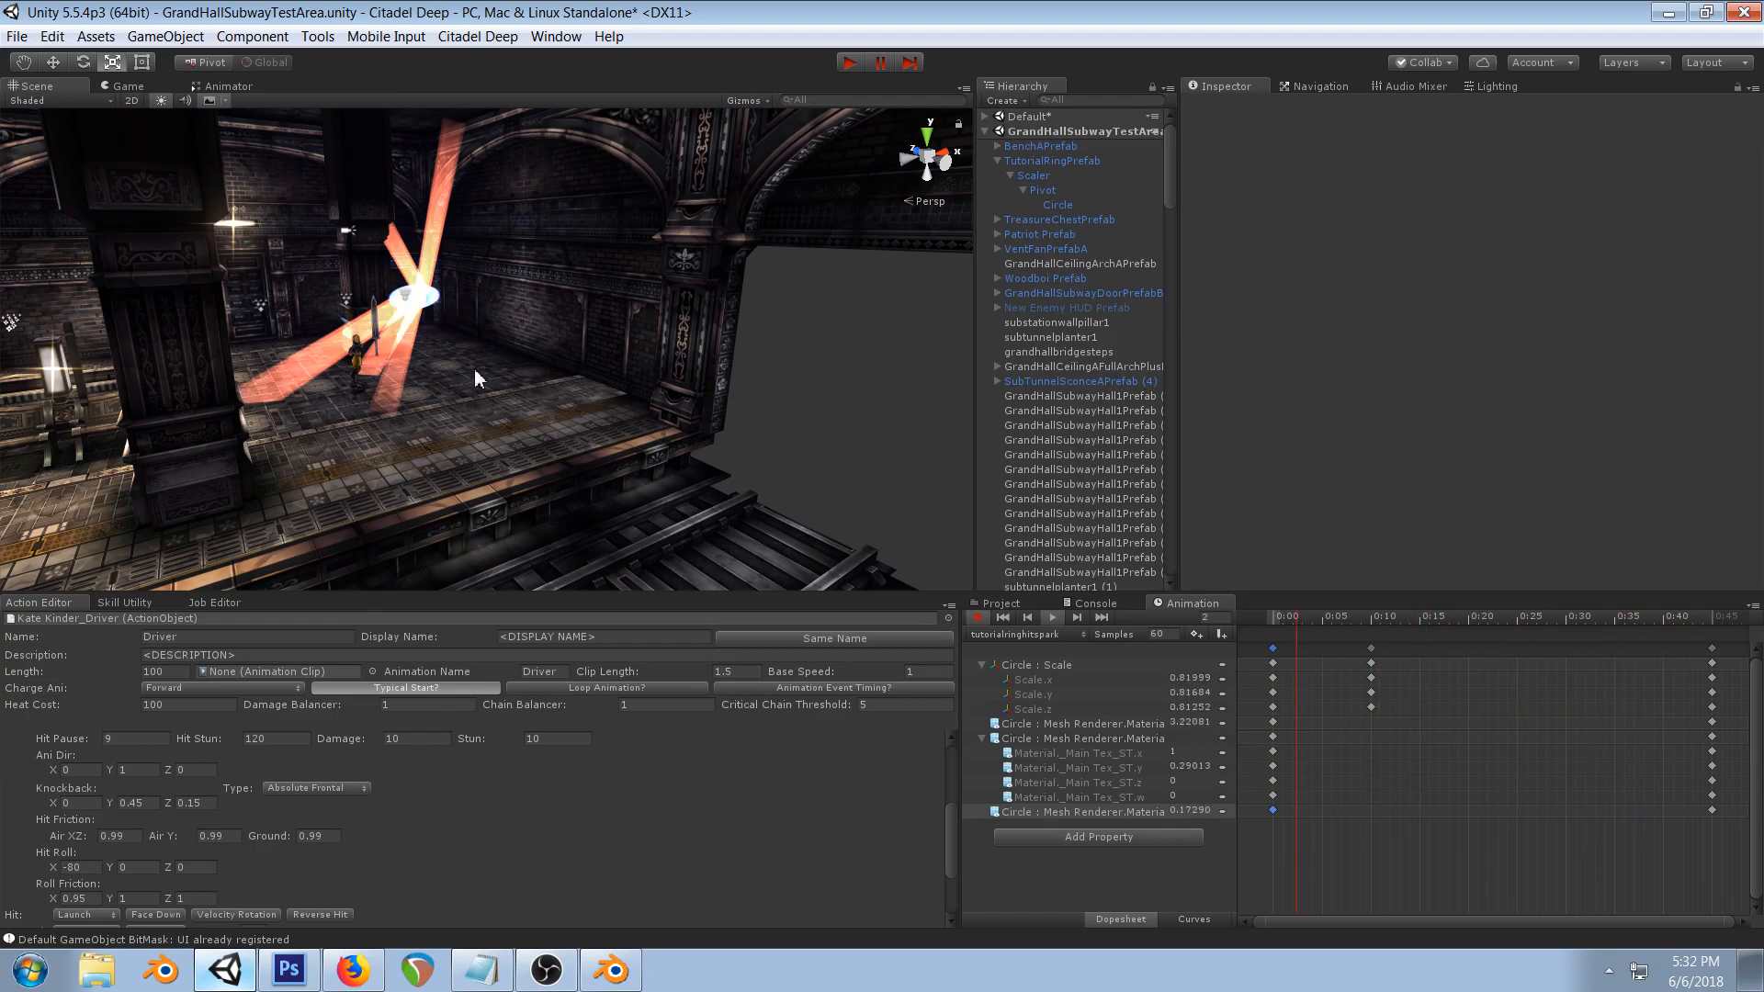
pyautogui.keyDown('alt'); pyautogui.moveTo(474, 367); pyautogui.dragTo(354, 334); pyautogui.keyUp('alt')
pyautogui.scroll(2, 501, 358)
pyautogui.moveTo(501, 358); pyautogui.dragTo(567, 359, button='right')
pyautogui.scroll(2, 515, 335)
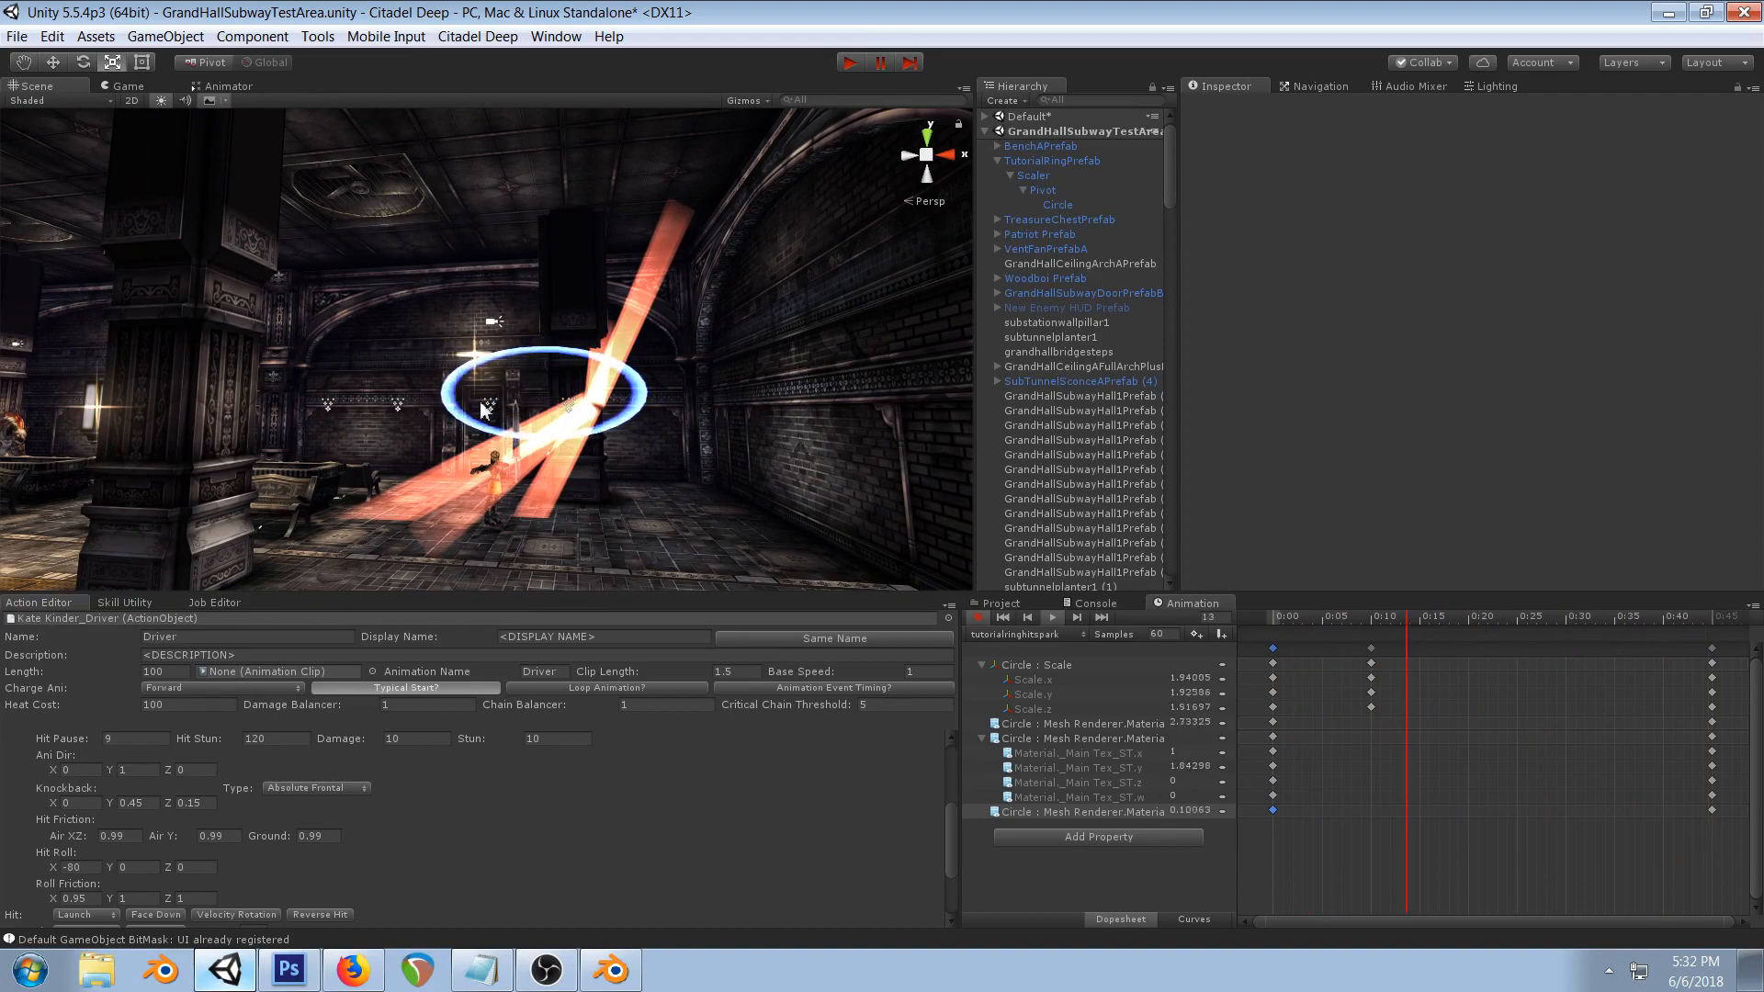
# - Try removing Circle's animated Main Tex property and altering the material's Y tiling, then undo those changes
pyautogui.click(1098, 722)
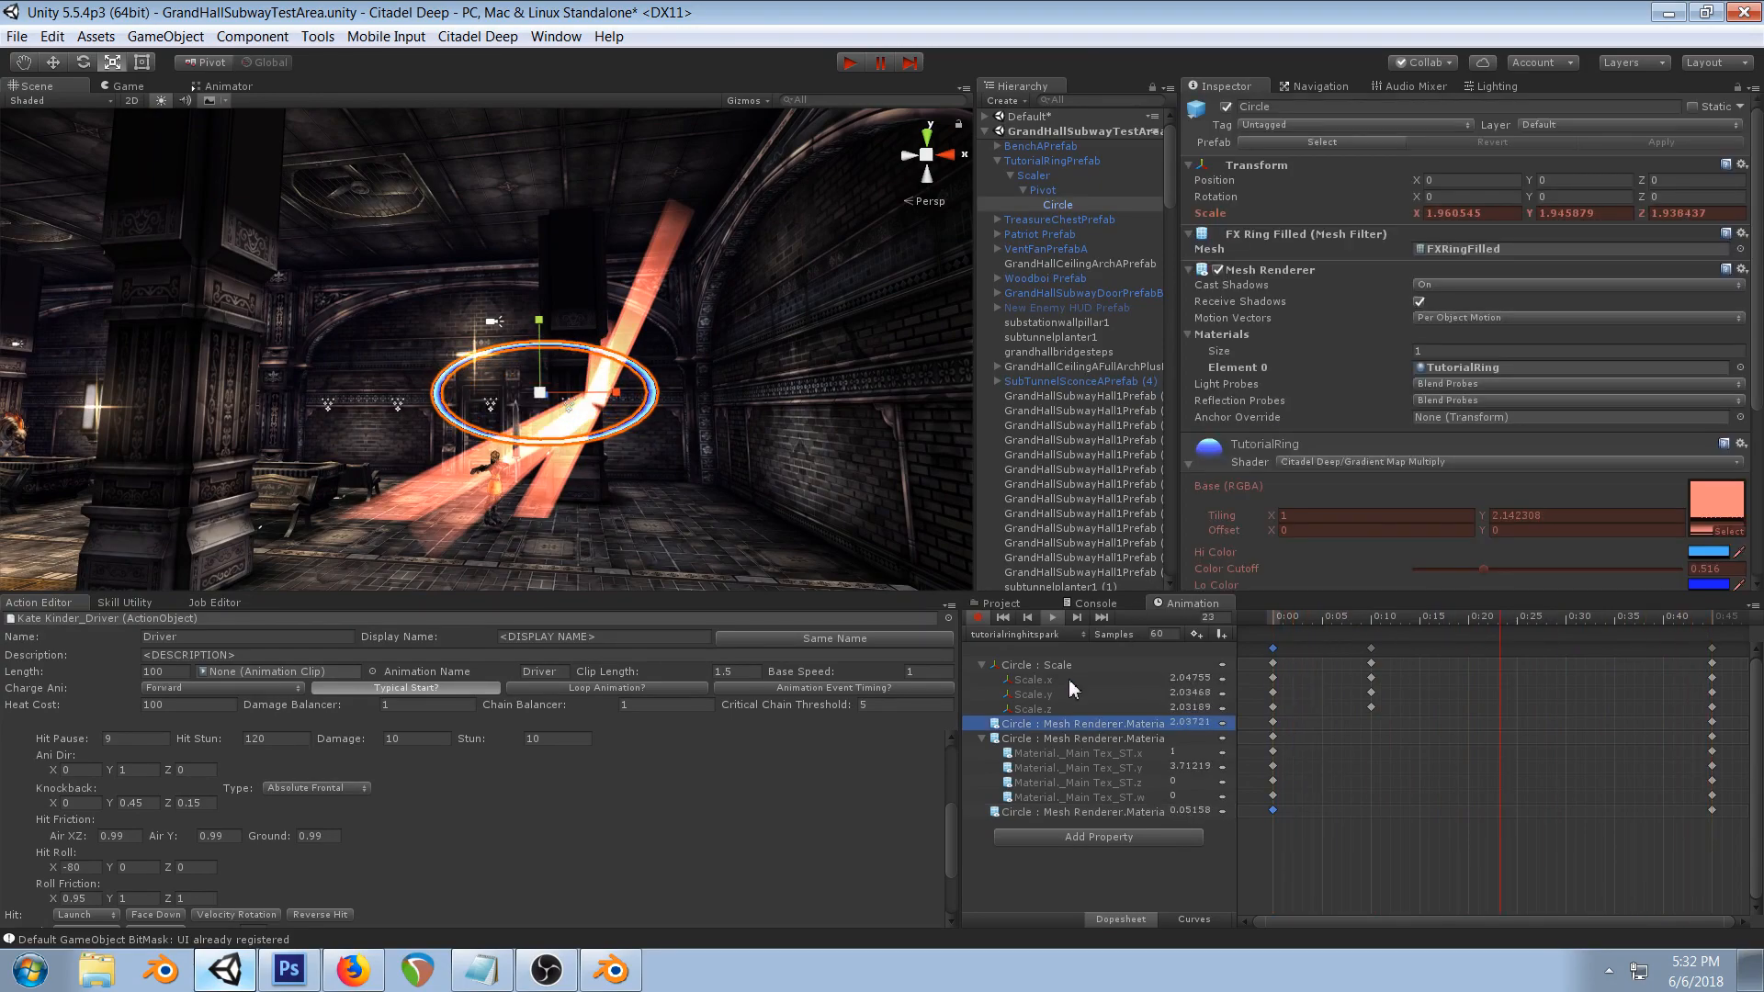
pyautogui.rightClick(1058, 740)
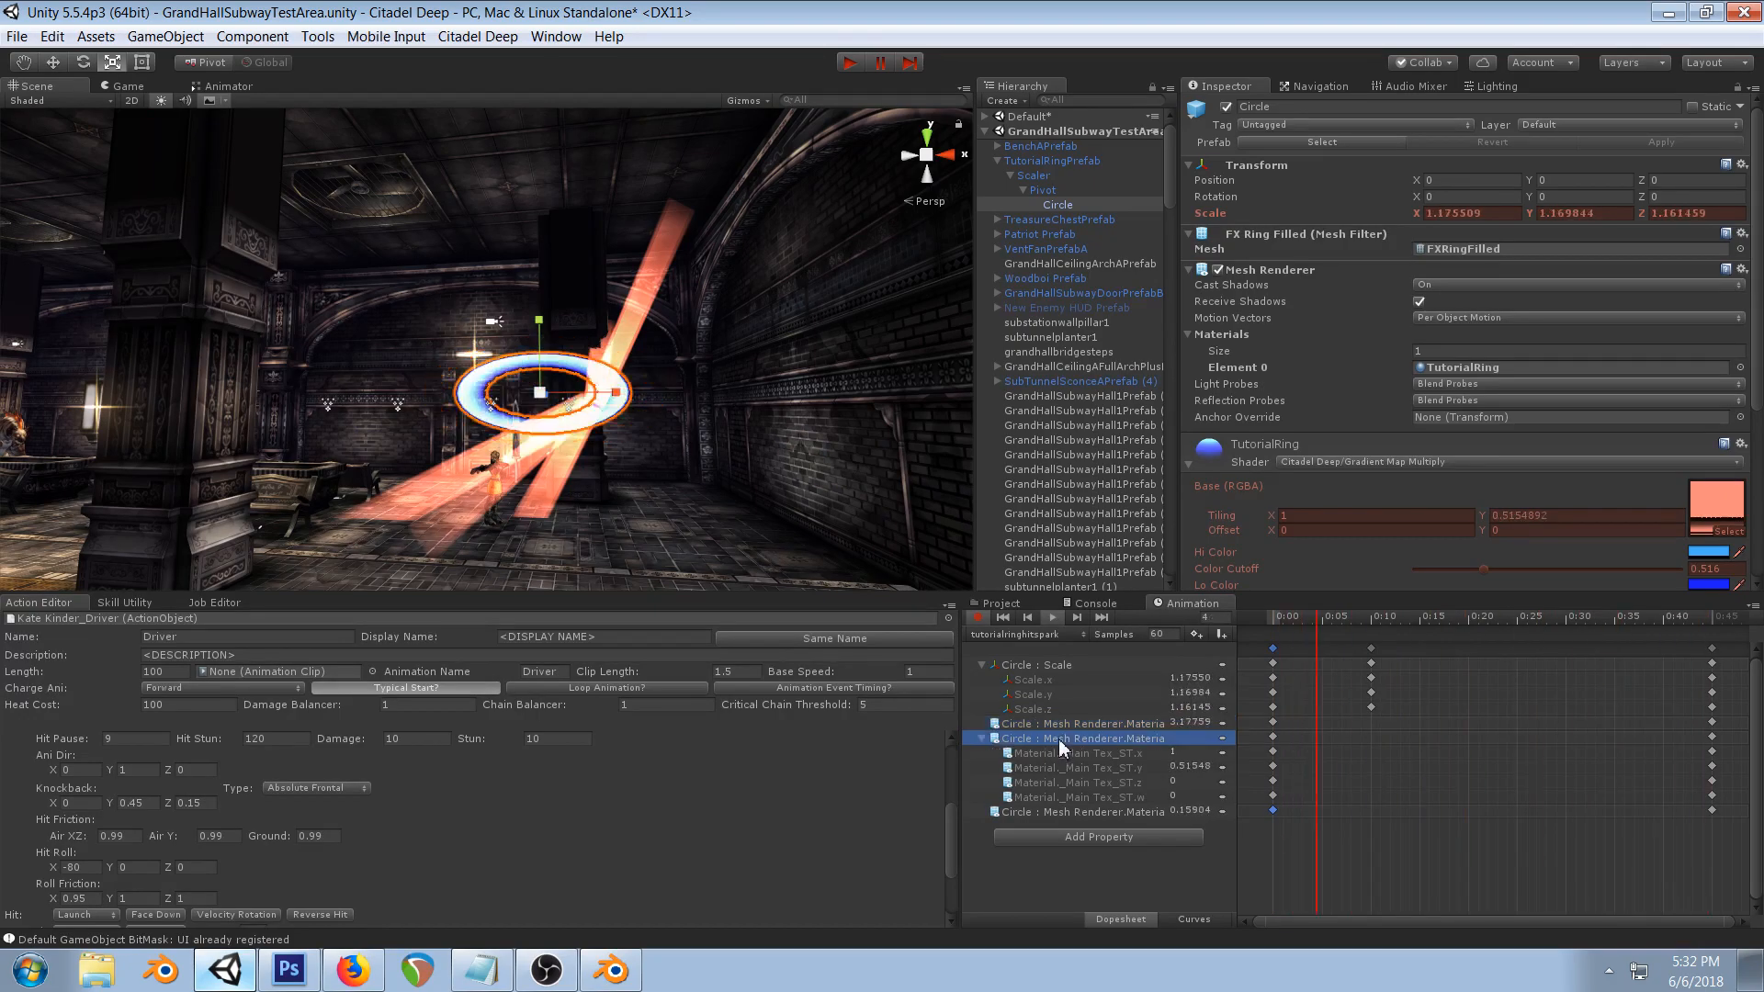
pyautogui.click(1104, 748)
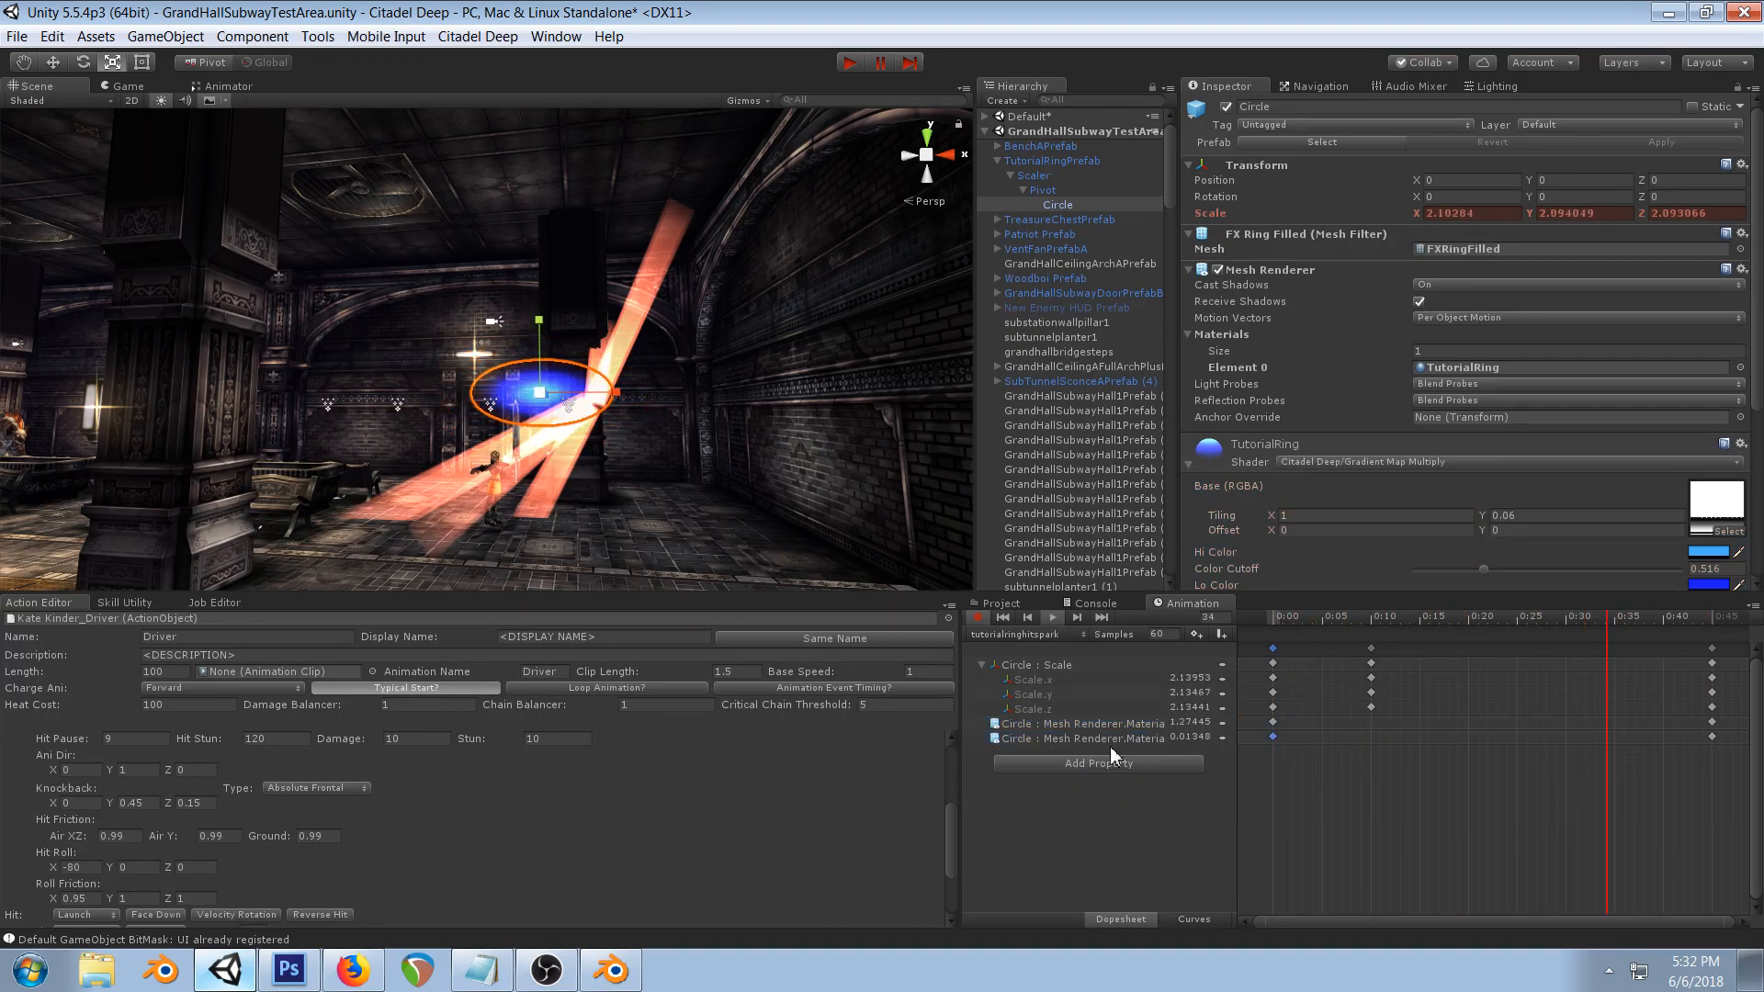
pyautogui.moveTo(1484, 517); pyautogui.dragTo(1579, 516)
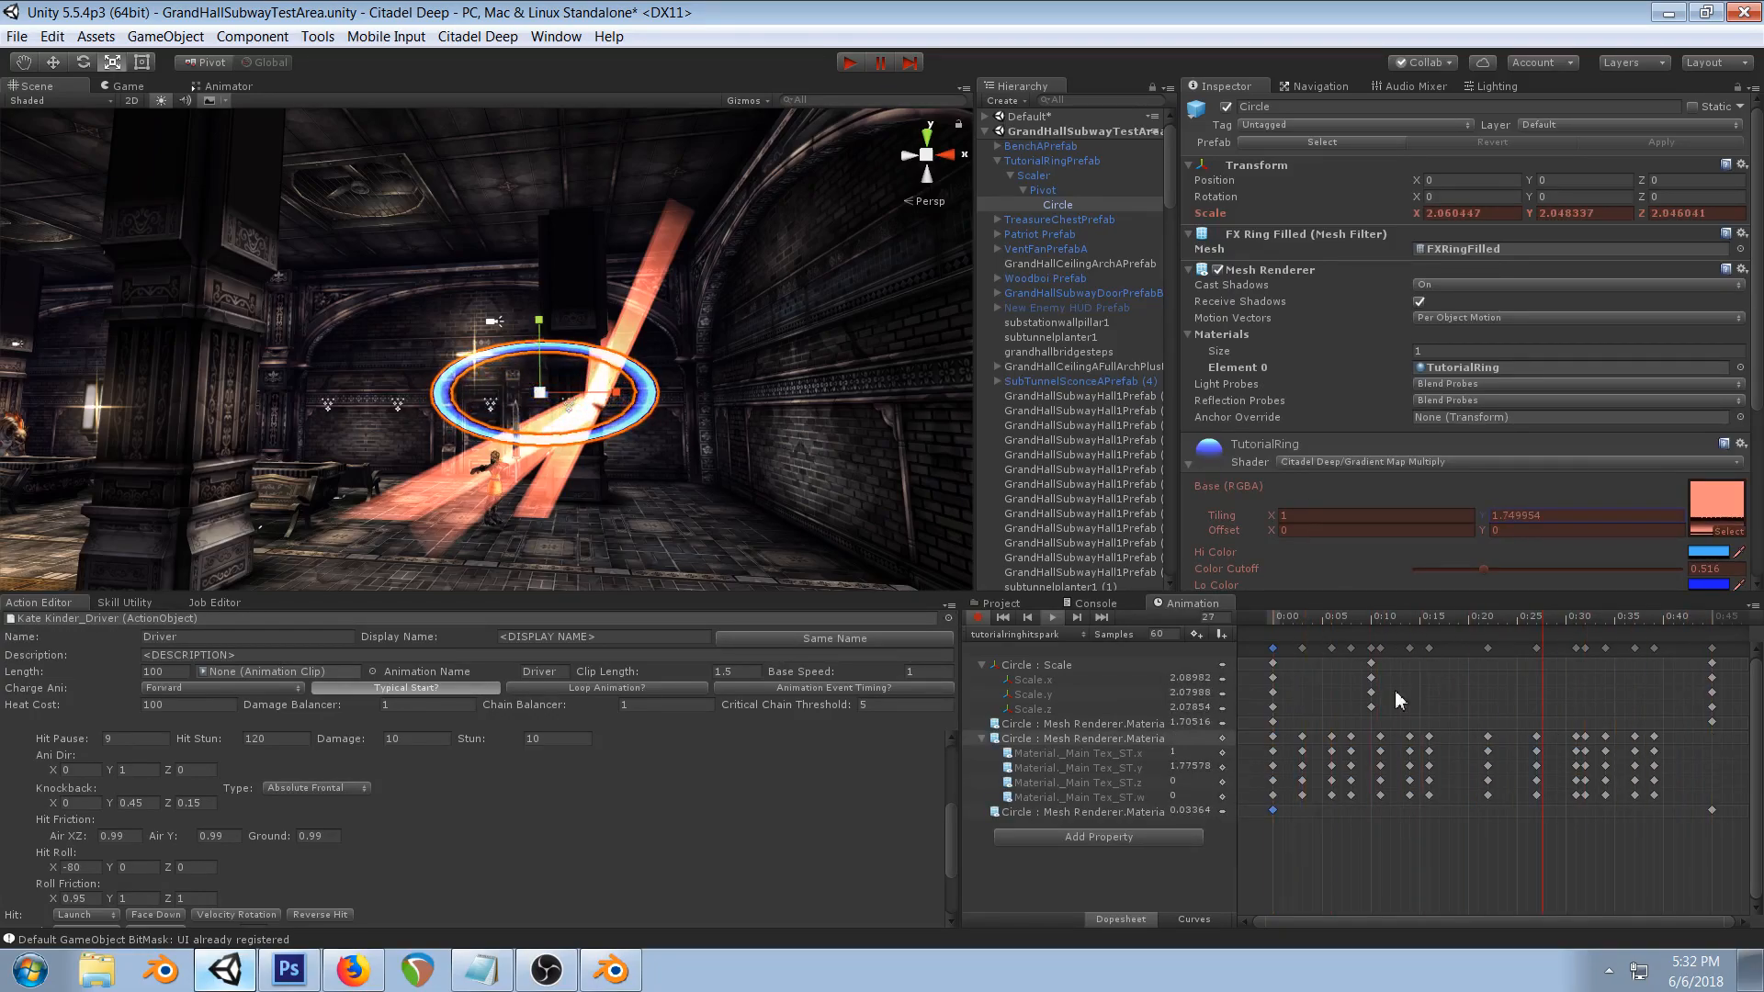
pyautogui.hotkey('ctrl', 'z')
pyautogui.hotkey('ctrl', 'z')
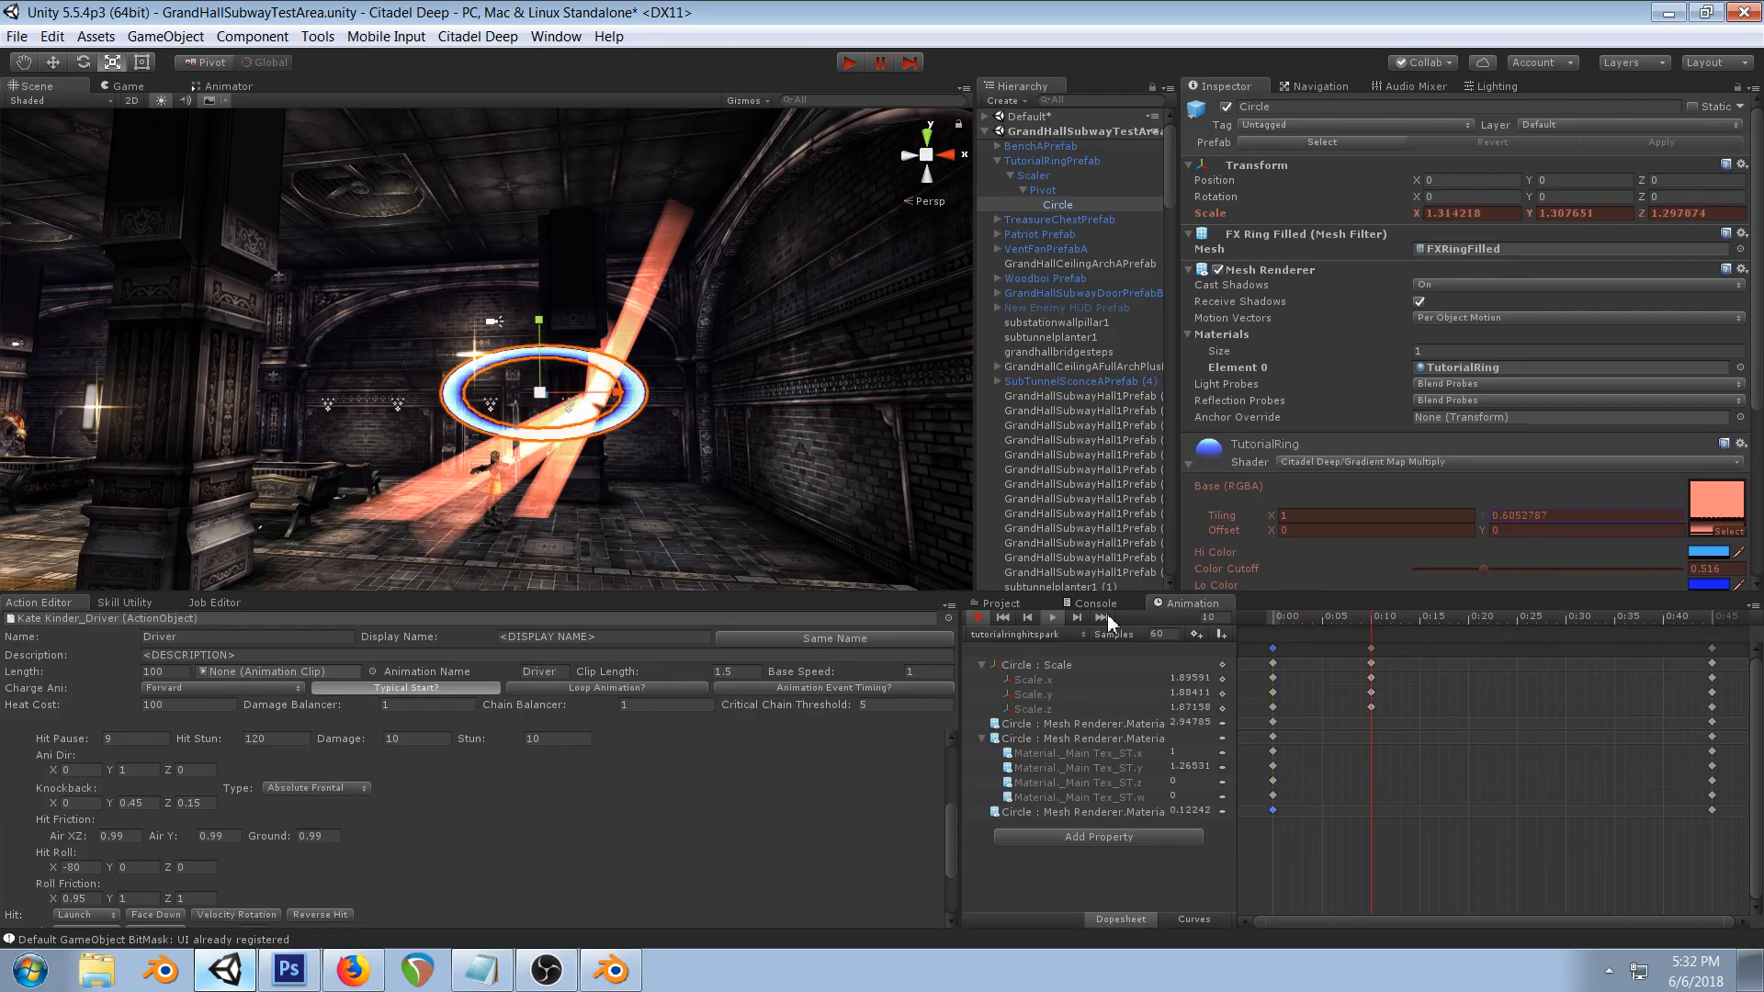
# - Stop the Circle animation preview and inspect the hit spark from different angles with nothing selected
pyautogui.click(983, 616)
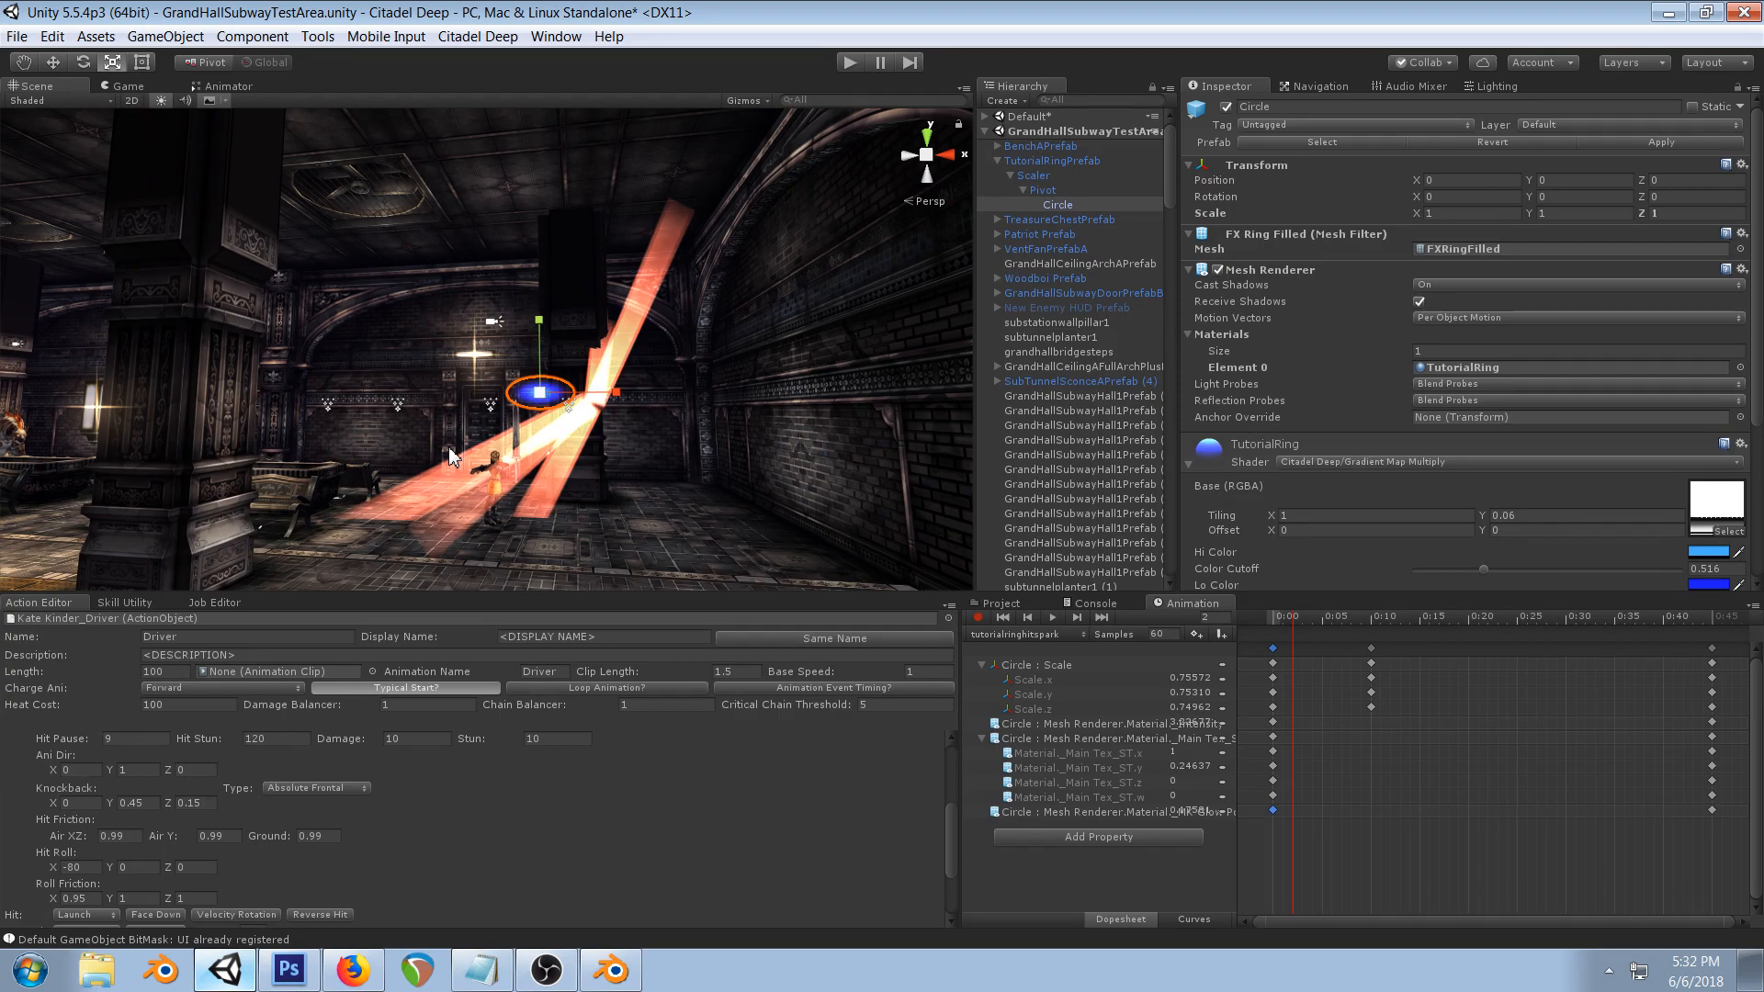
pyautogui.click(713, 499)
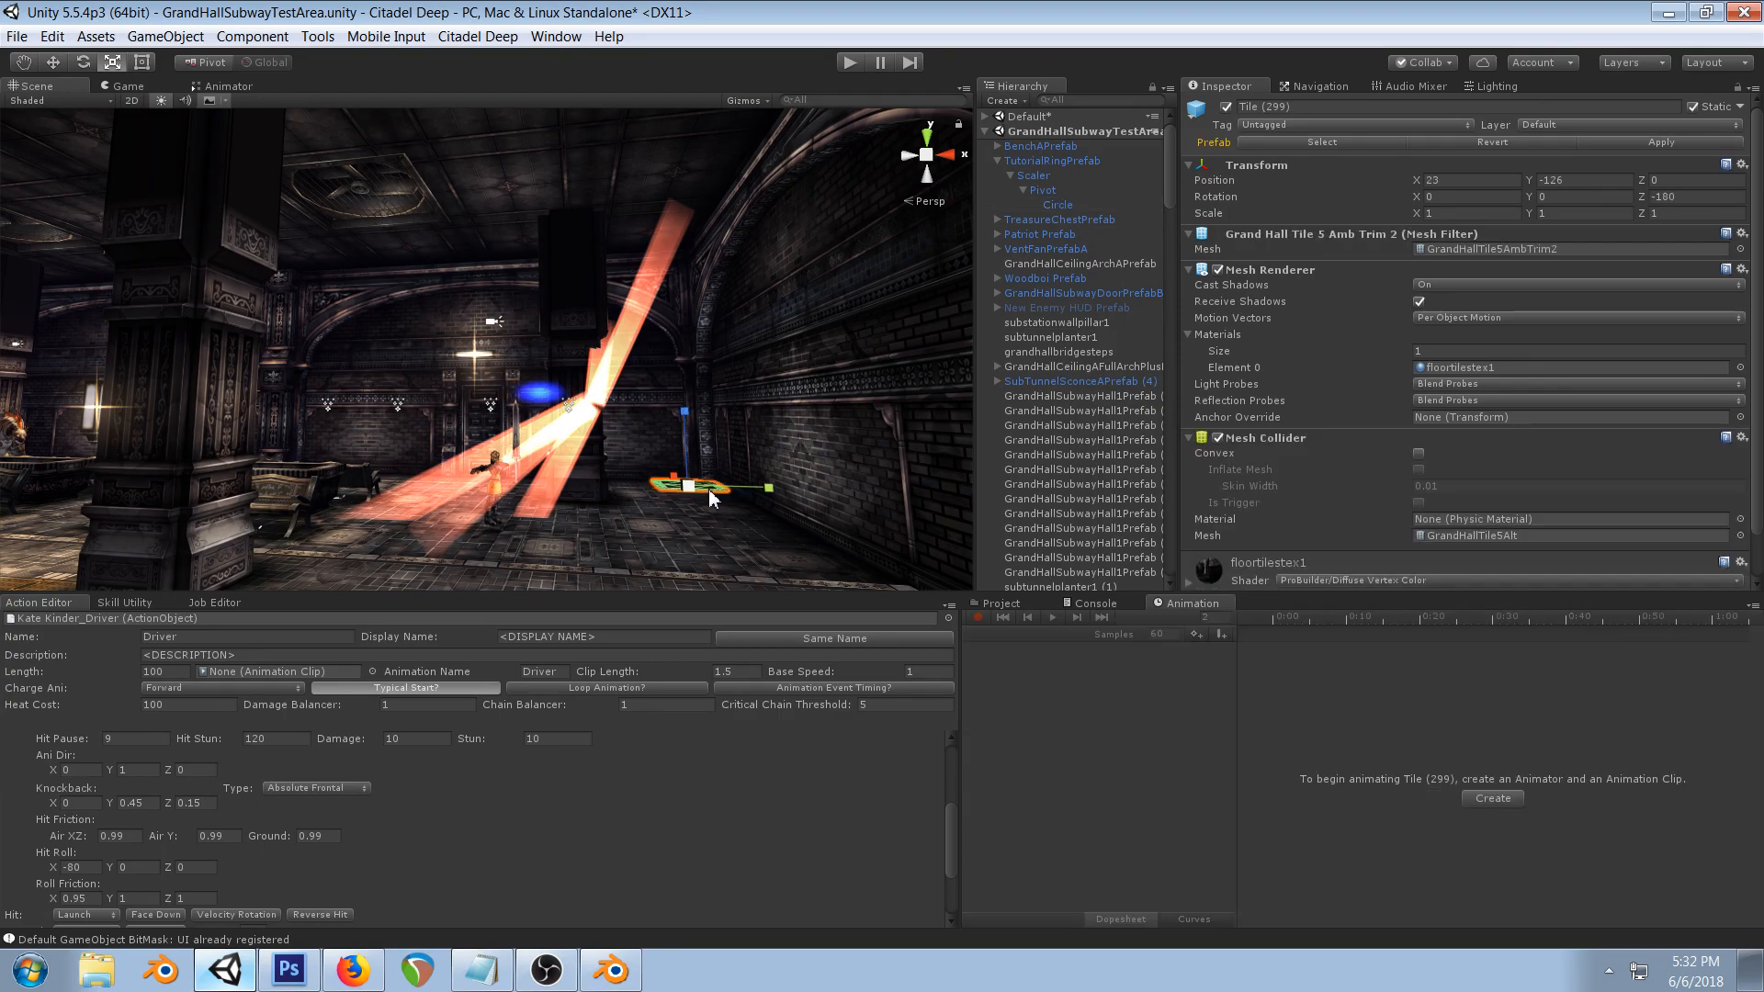
pyautogui.moveTo(557, 386); pyautogui.dragTo(662, 417, button='right')
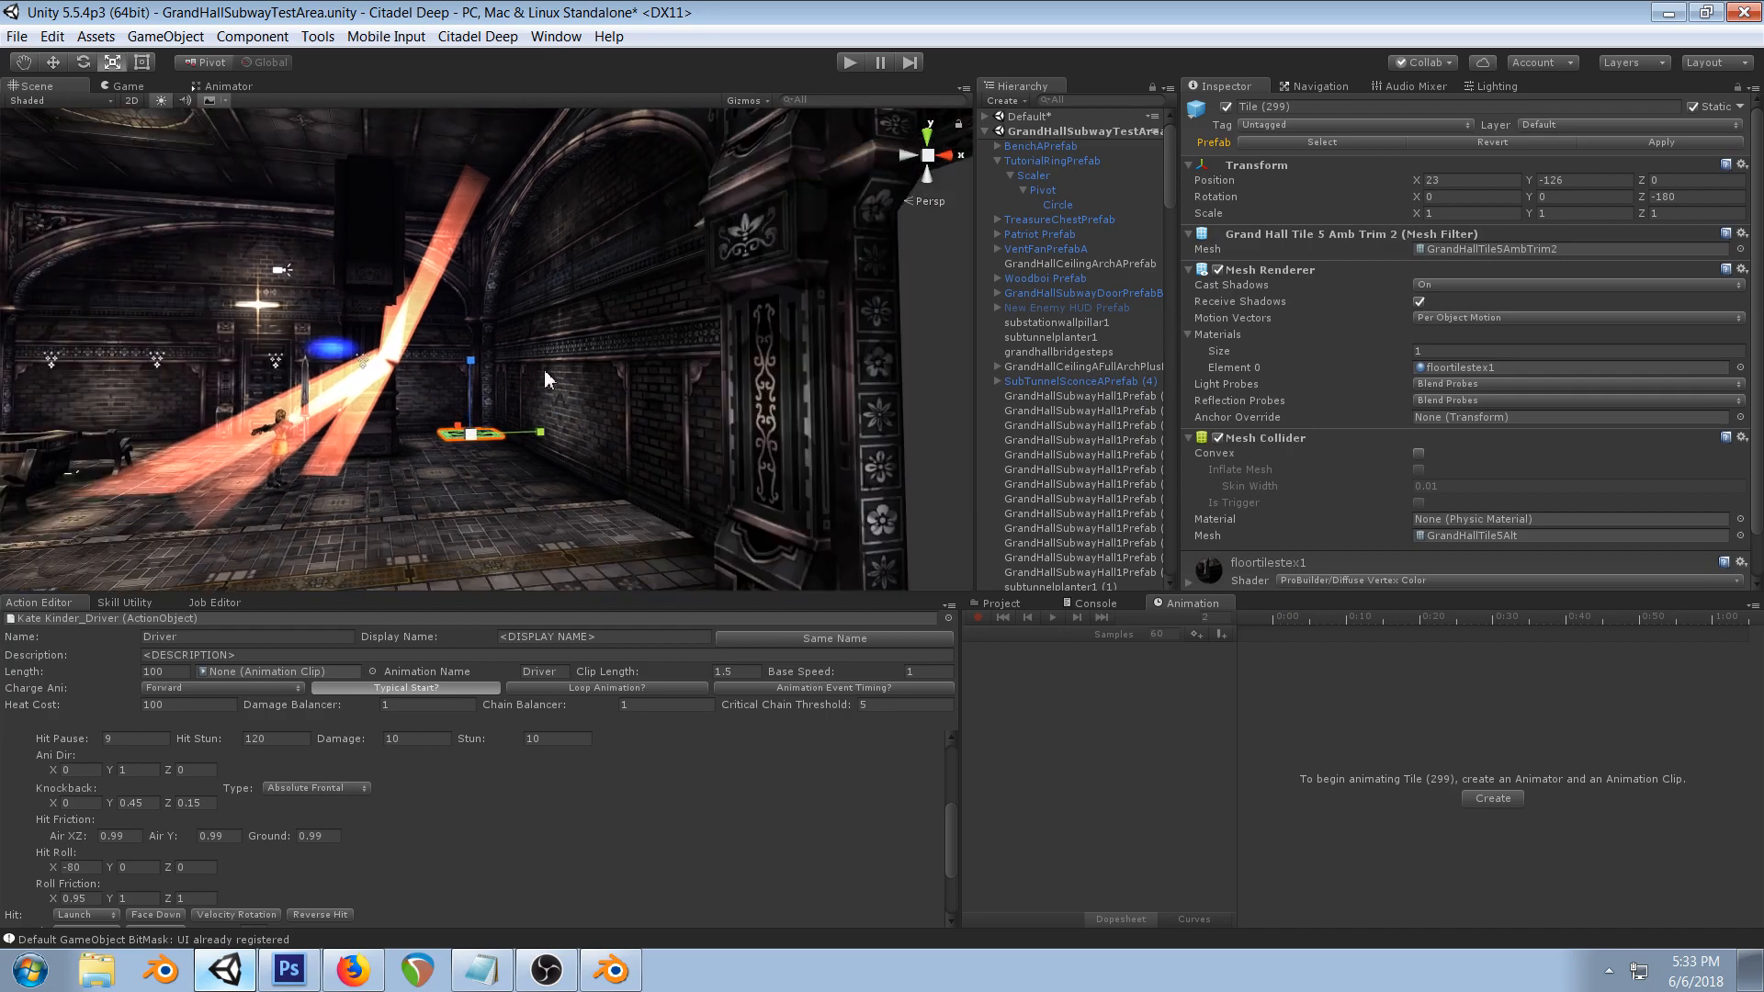
pyautogui.click(928, 341)
pyautogui.moveTo(511, 301); pyautogui.dragTo(558, 327, button='right')
pyautogui.moveTo(558, 327); pyautogui.dragTo(719, 359, button='middle')
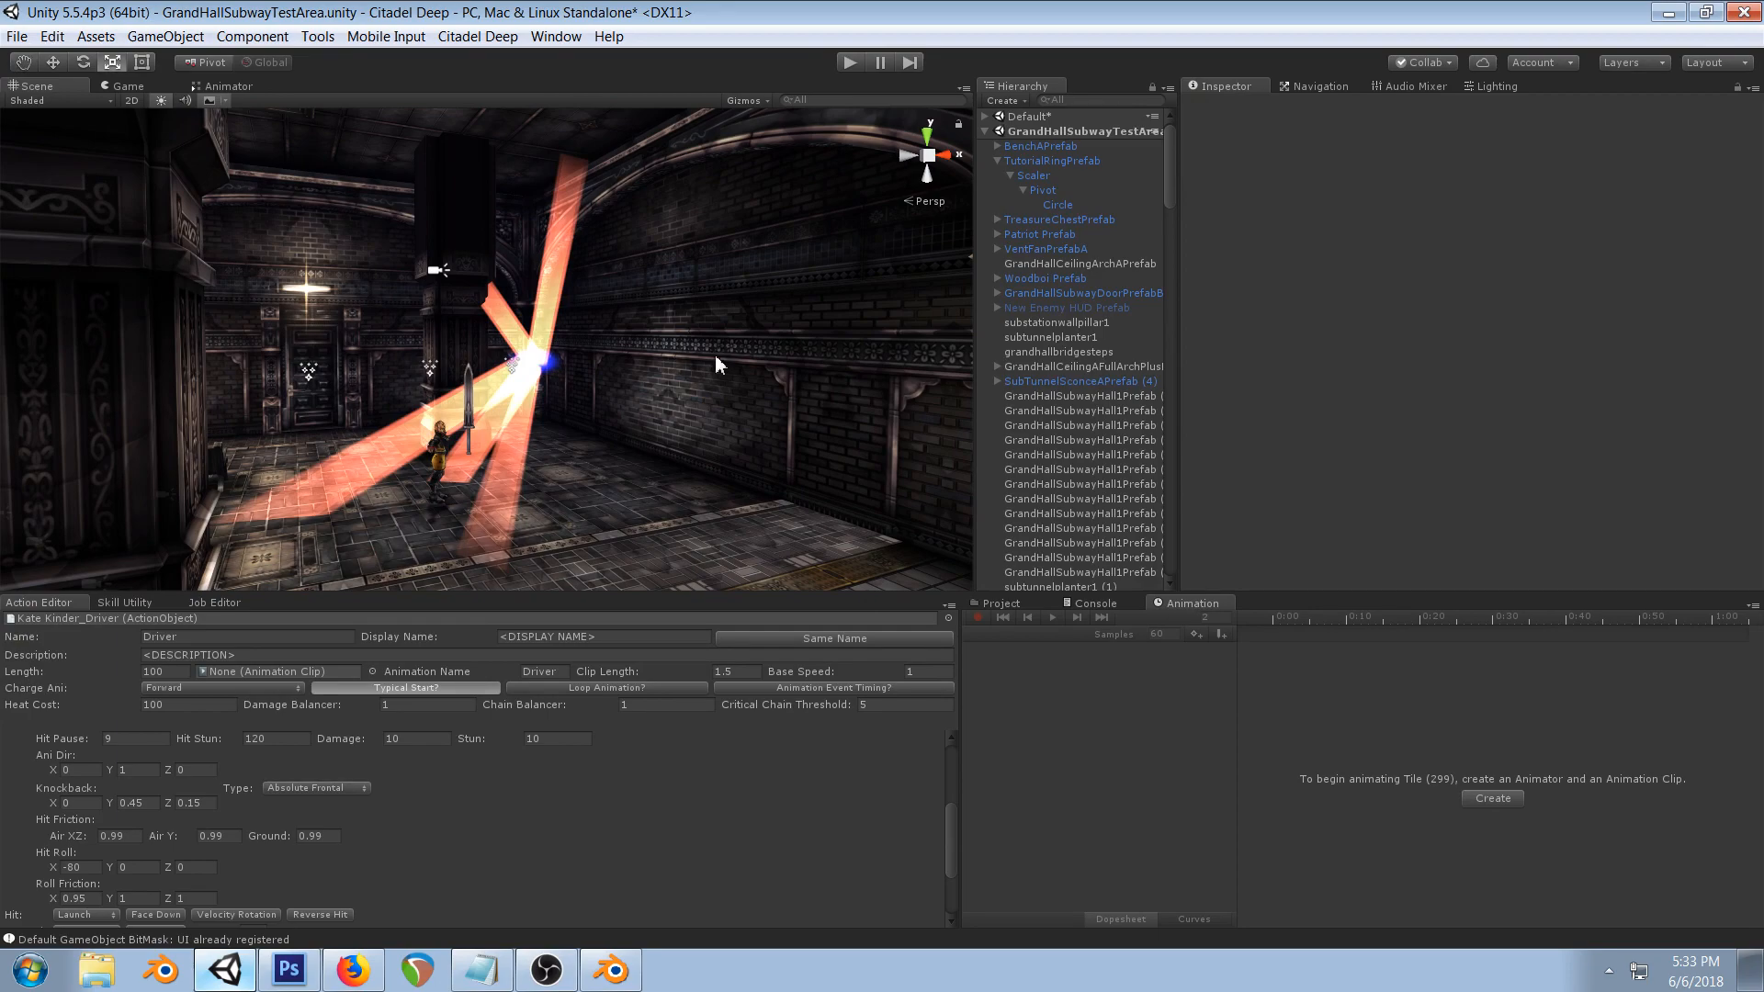
pyautogui.moveTo(716, 362); pyautogui.dragTo(703, 396, button='middle')
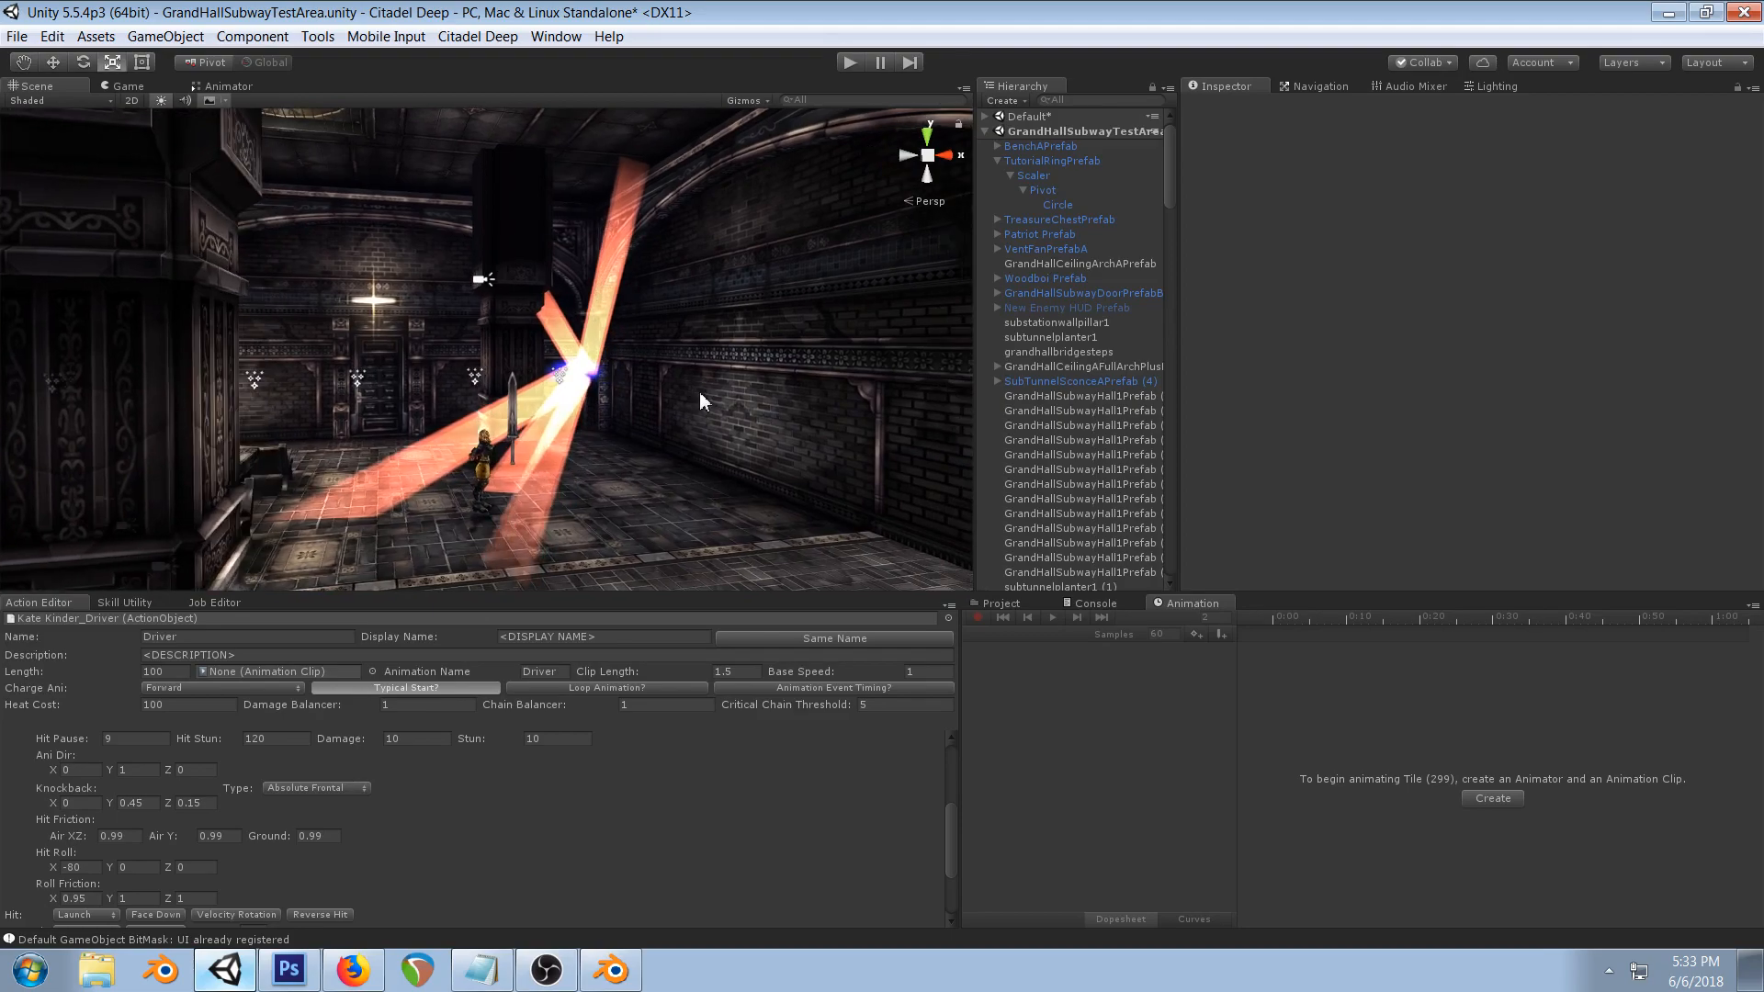